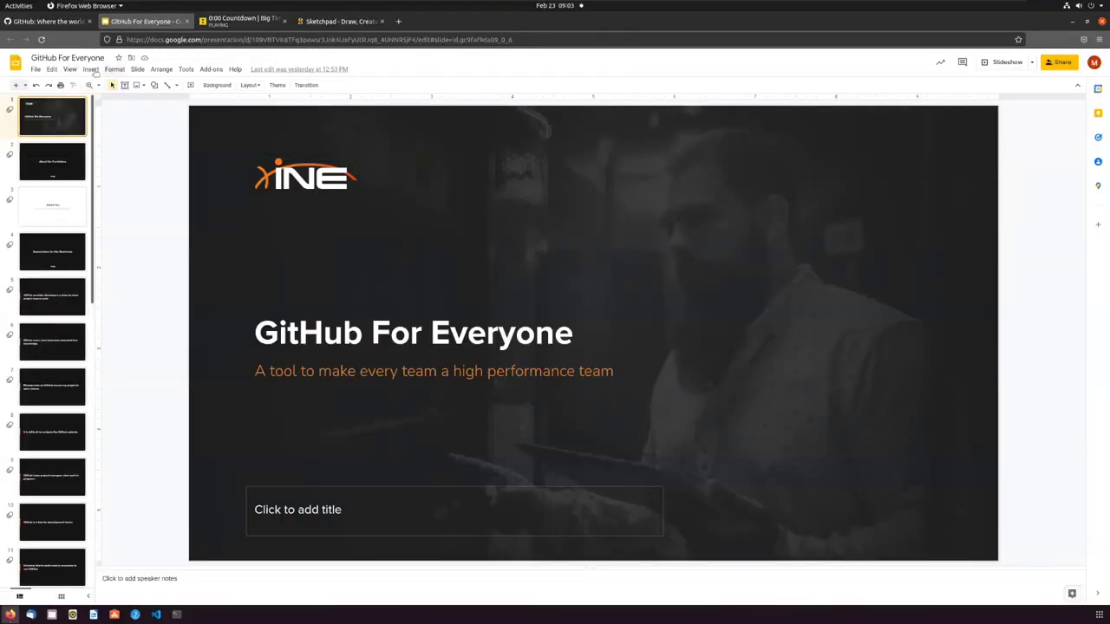
Start the slideshow from the View menu so the GitHub For Everyone title slide fills the screen.
click(135, 74)
click(132, 75)
click(71, 69)
click(82, 99)
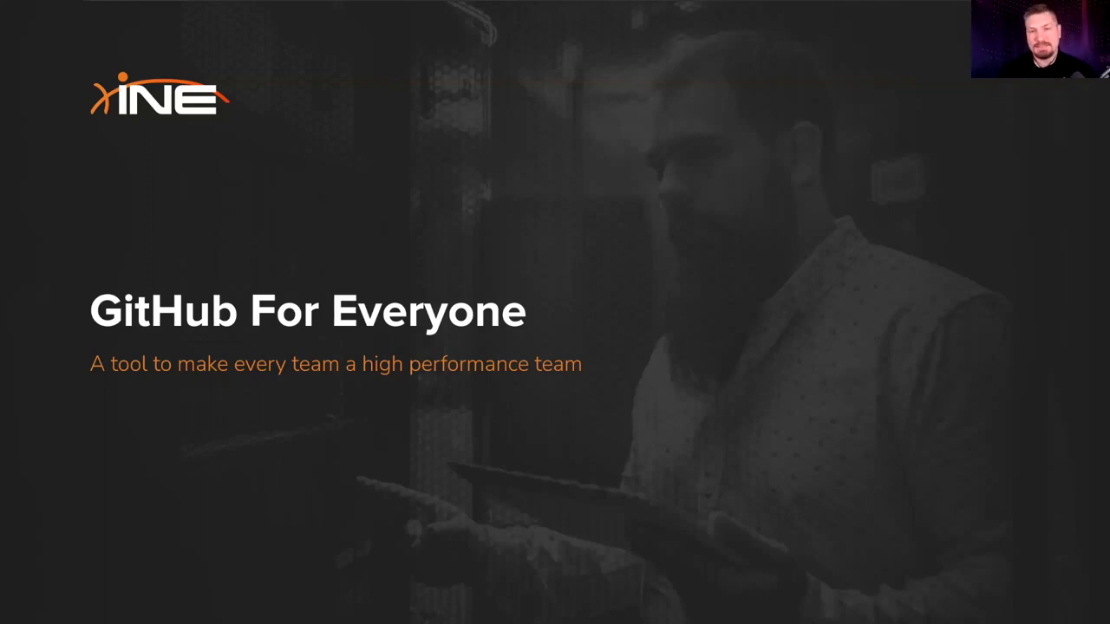
Advance past the GitHub For Everyone title slide to the About the Facilitators slide.
click(729, 193)
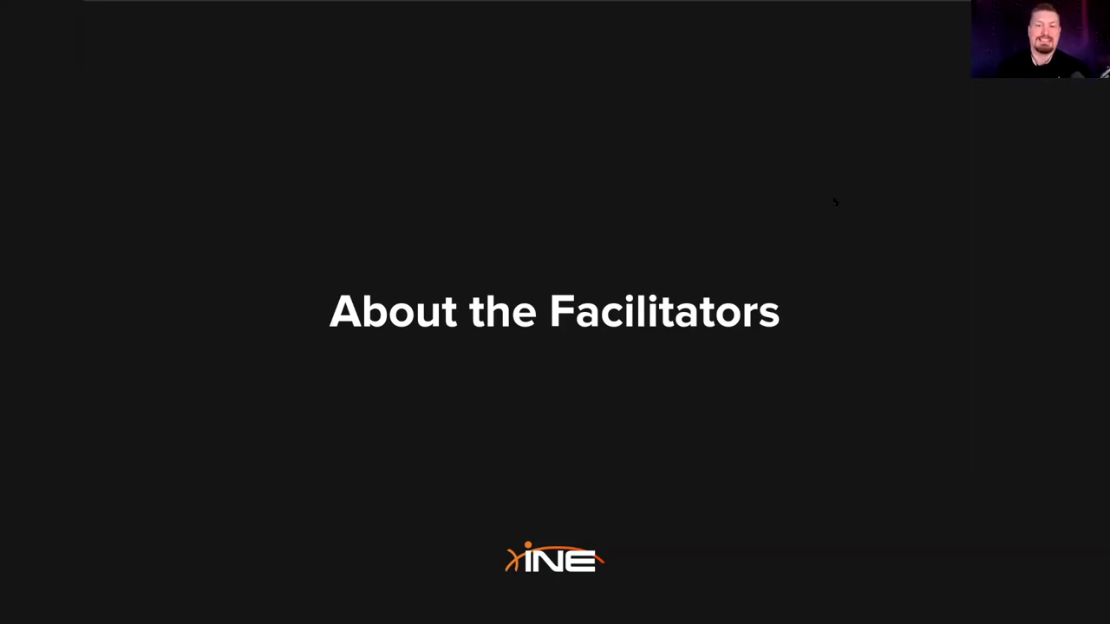
Advance from About the Facilitators to the About You slide on collaboration challenges.
key(Right)
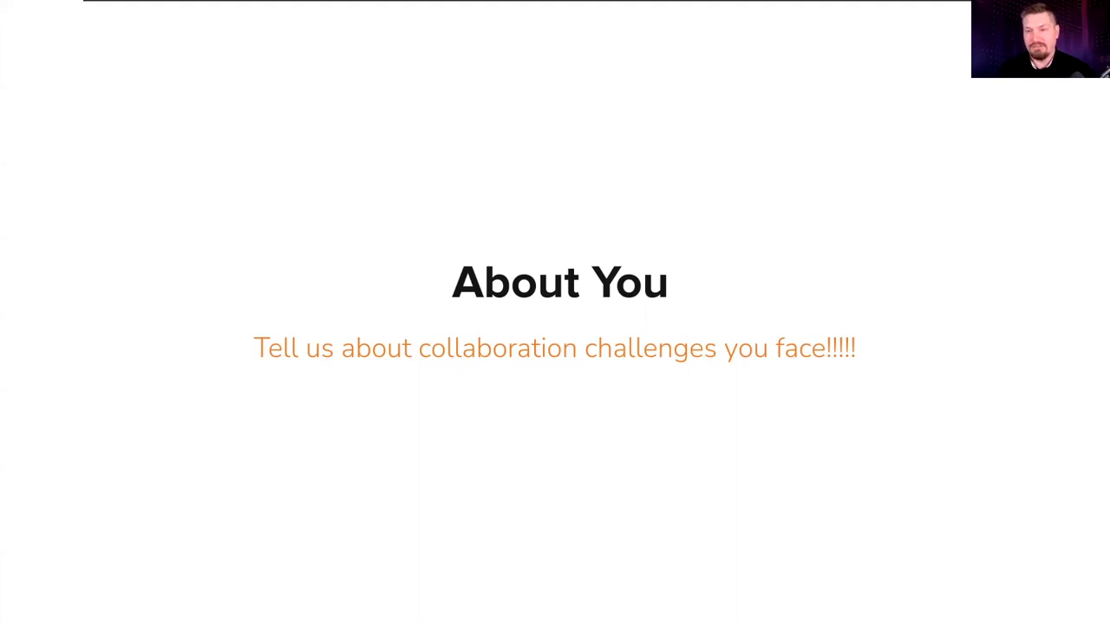
click(838, 439)
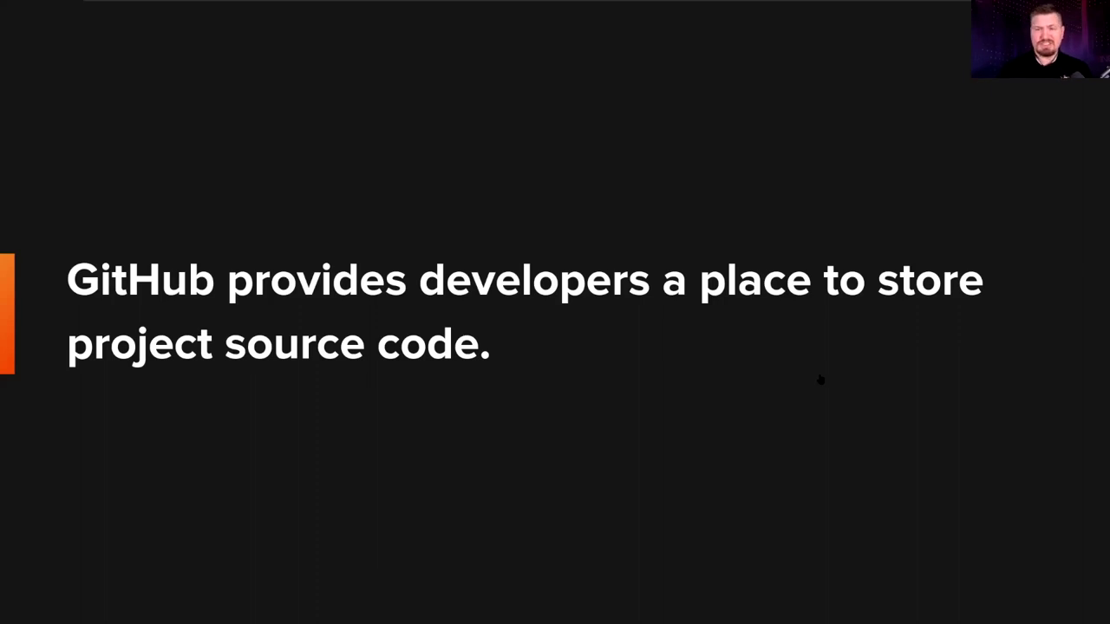
key(Right)
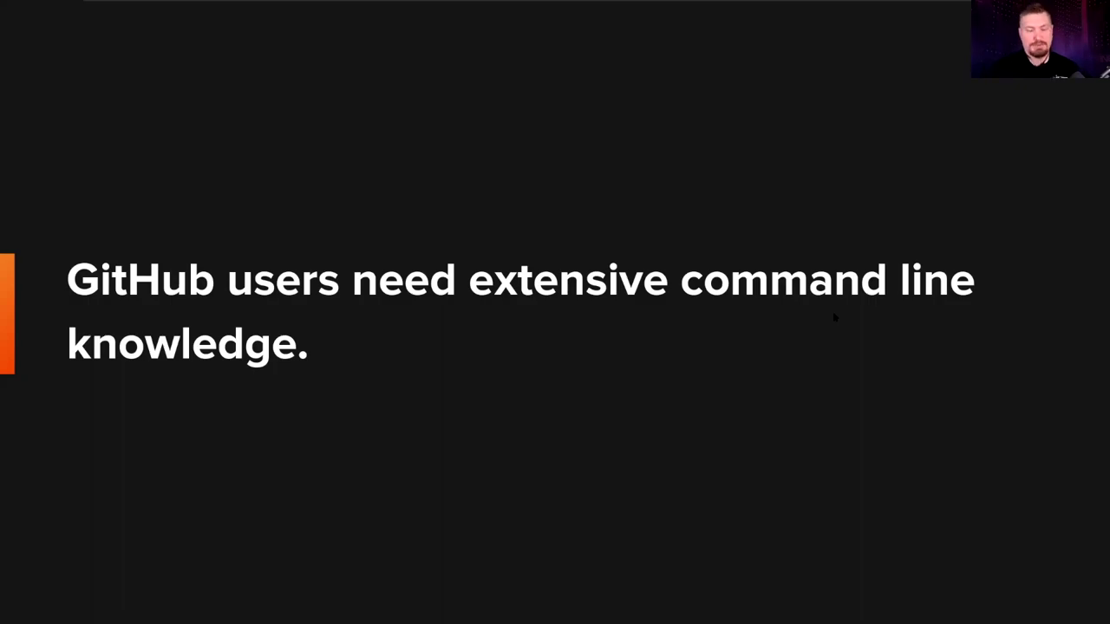
Step past the open source statement slide to 'It is difficult to navigate the GitHub website.'.
key(Right)
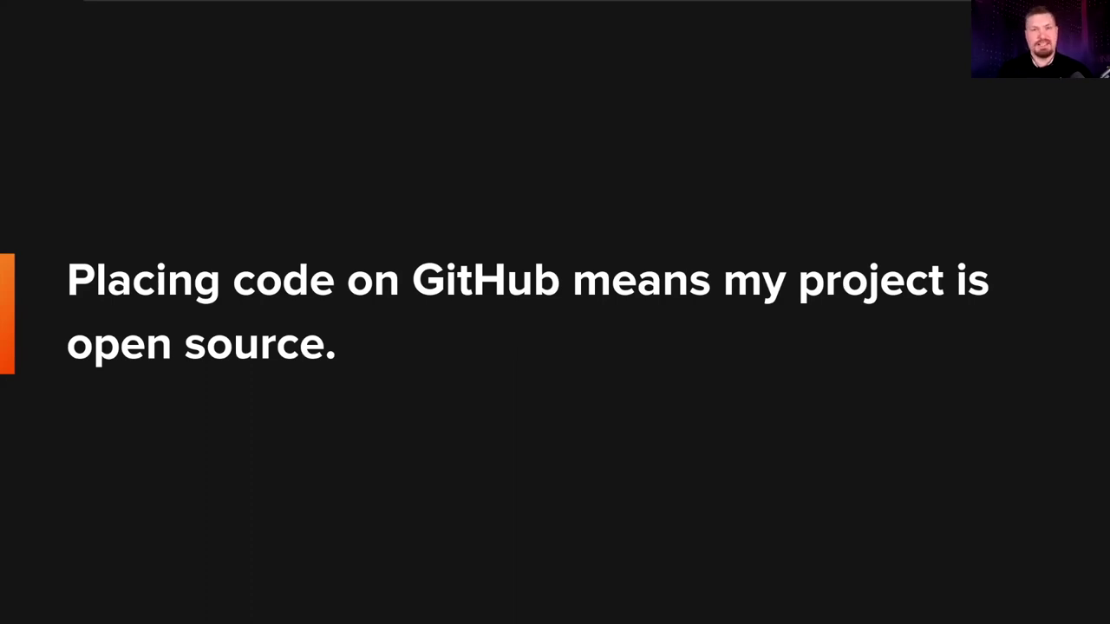
click(768, 384)
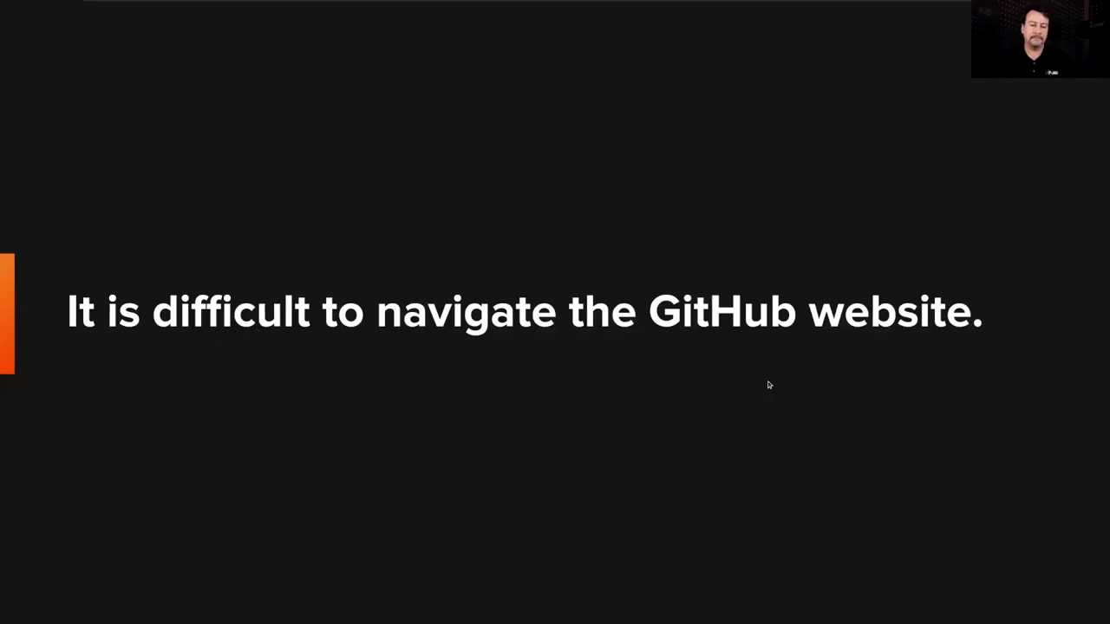
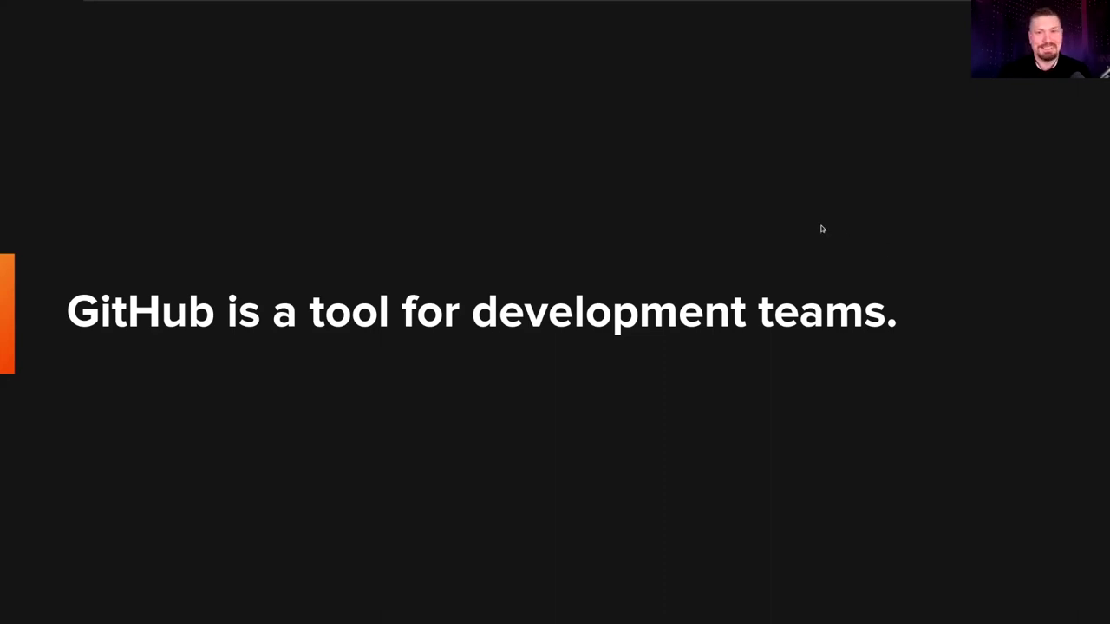
Advance one slide, then exit full-screen to the editor on the 'Overview of GitHub Accounts' slide.
key(Right)
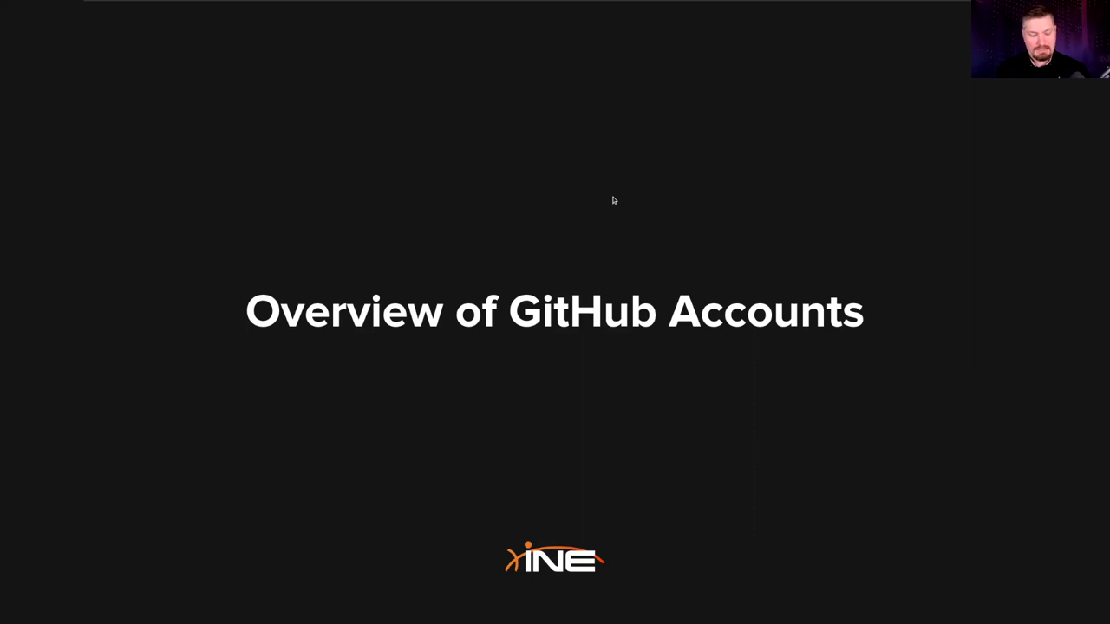
key(Escape)
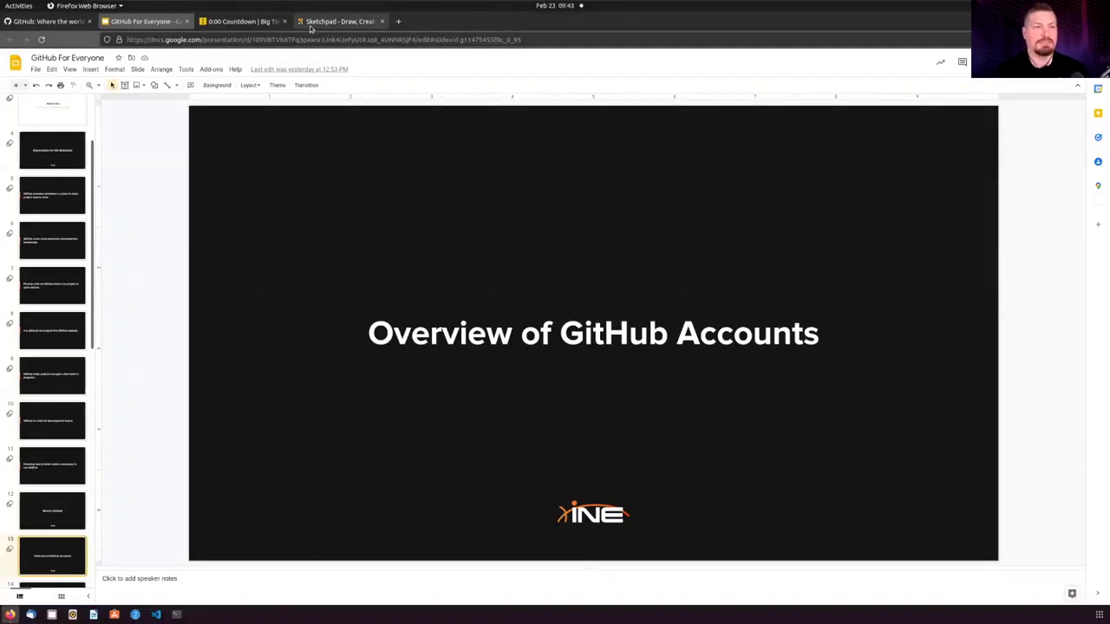
Switch to the GitHub home page and choose plan comparison from the Pricing menu.
click(39, 21)
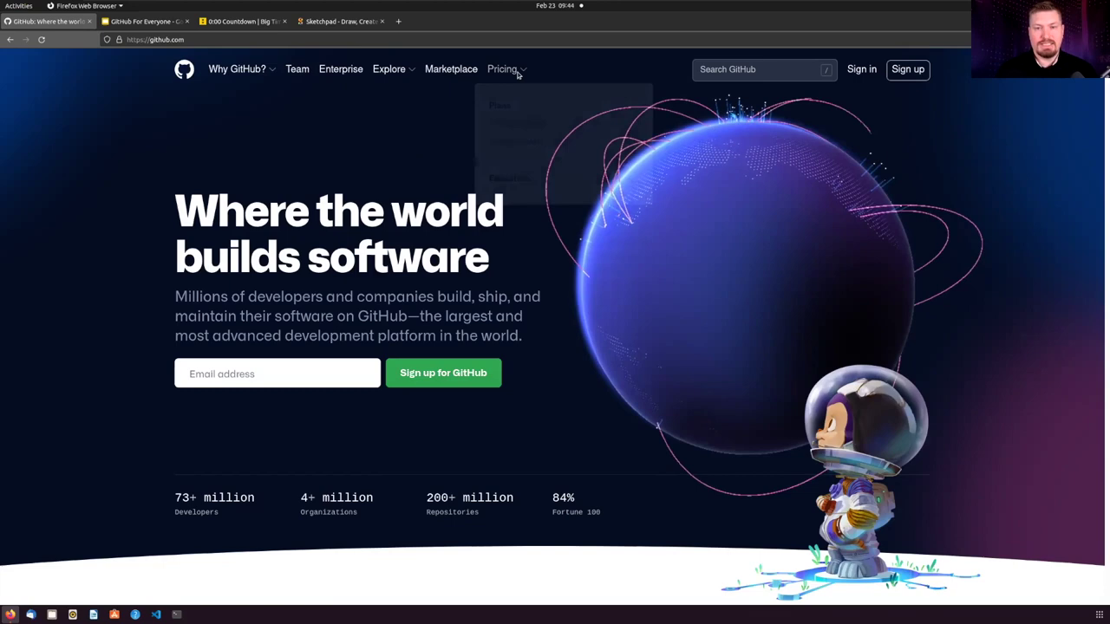
mouse_move(513, 71)
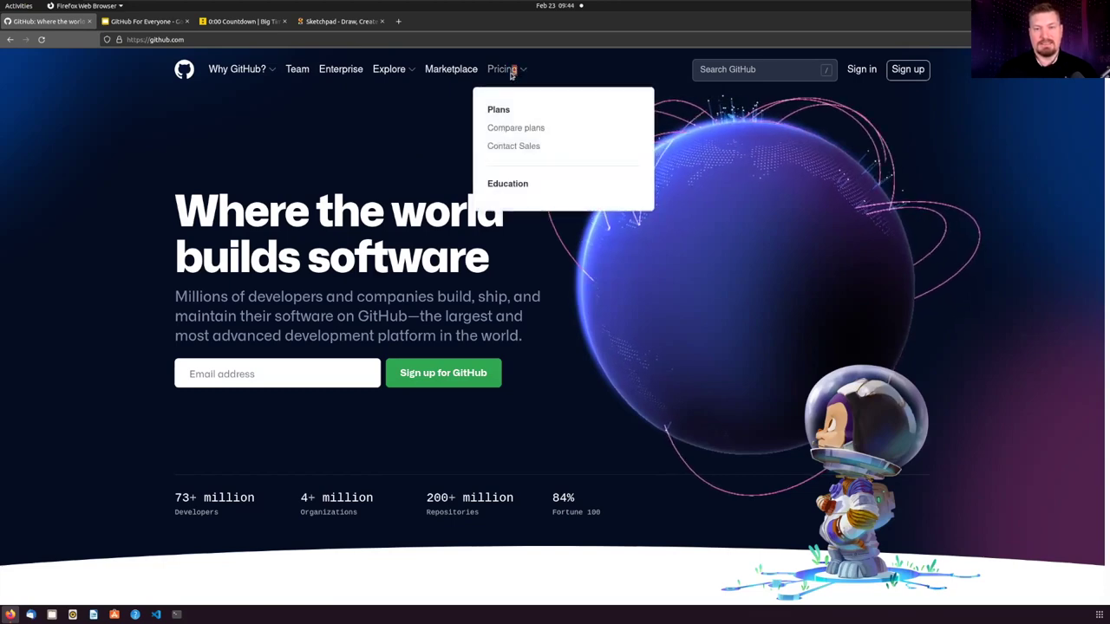
click(529, 128)
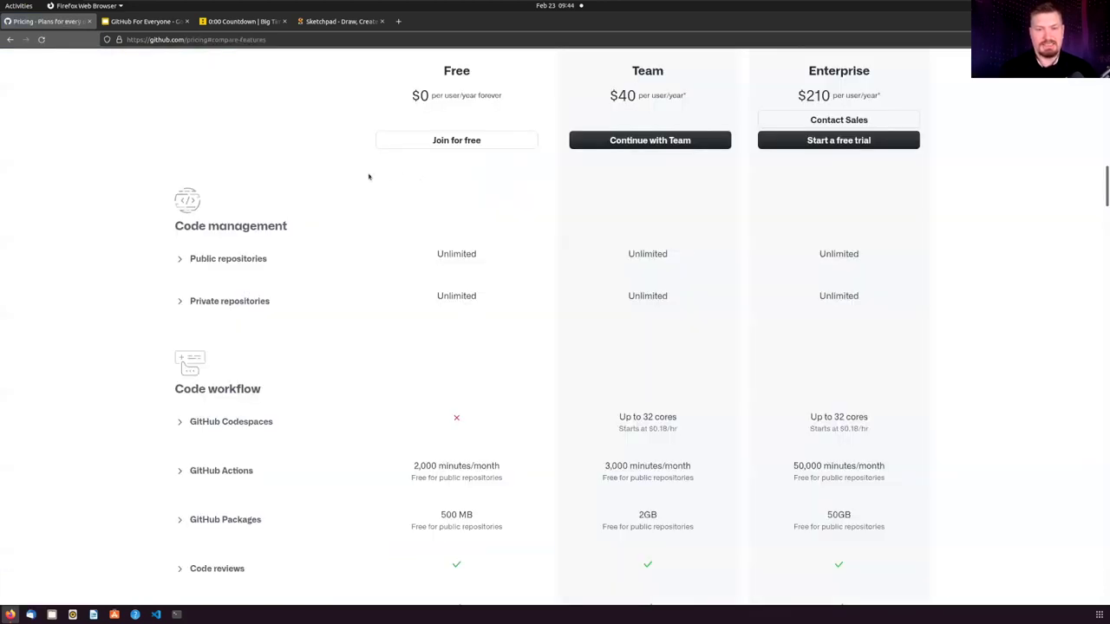
Highlight the Free plan heading and its $0 per user/year price.
drag(480, 77, 407, 70)
scroll(364, 112, up, 1)
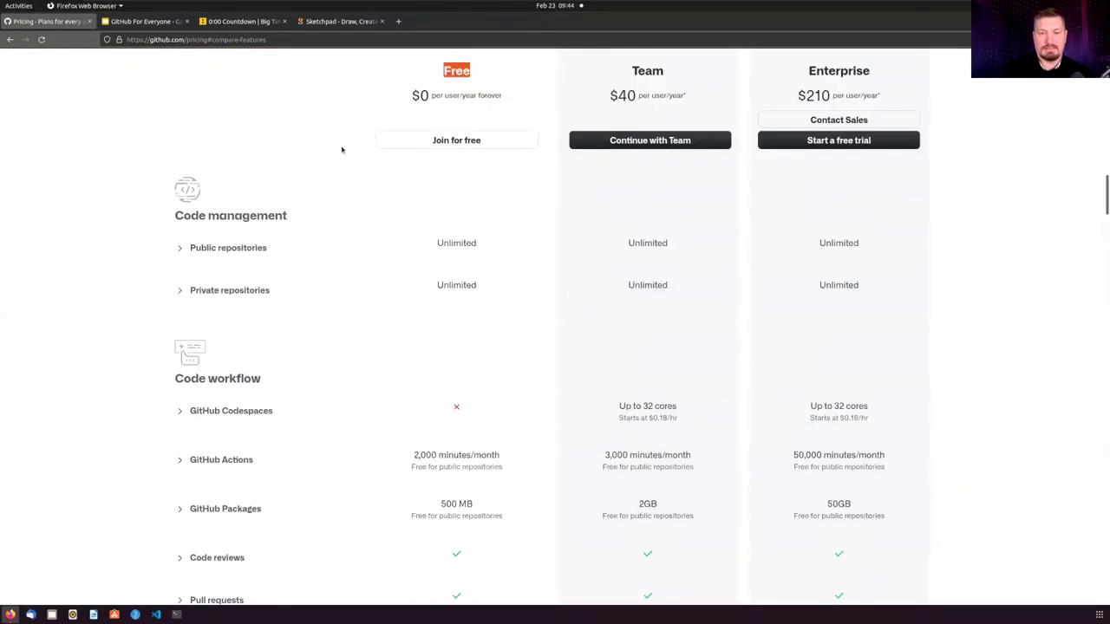
click(485, 205)
double_click(449, 201)
right_click(443, 205)
click(456, 212)
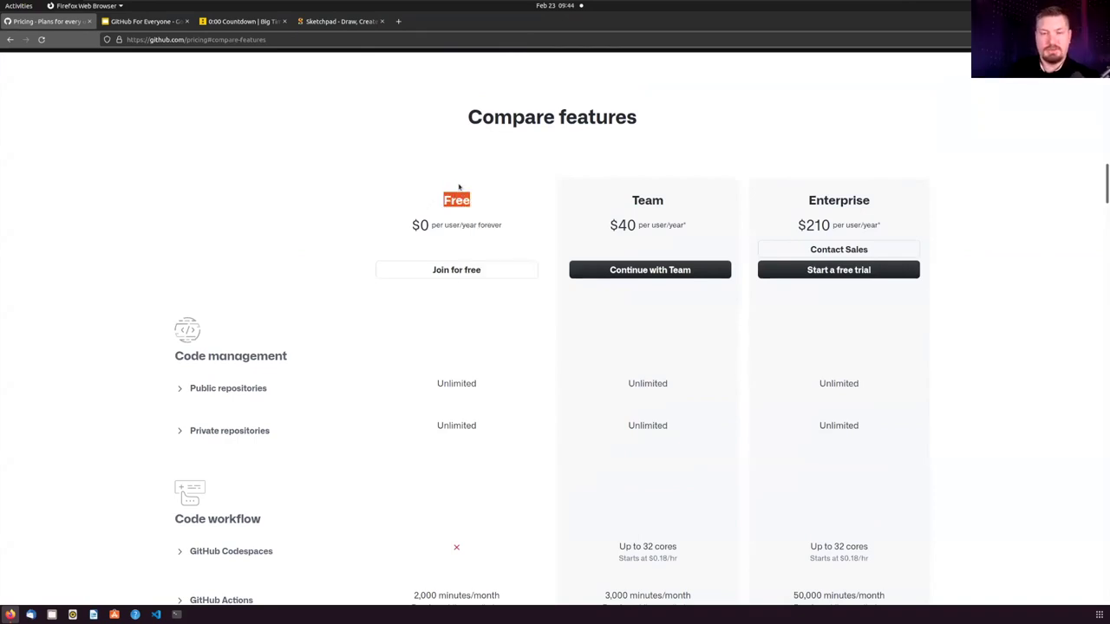
drag(412, 225, 488, 225)
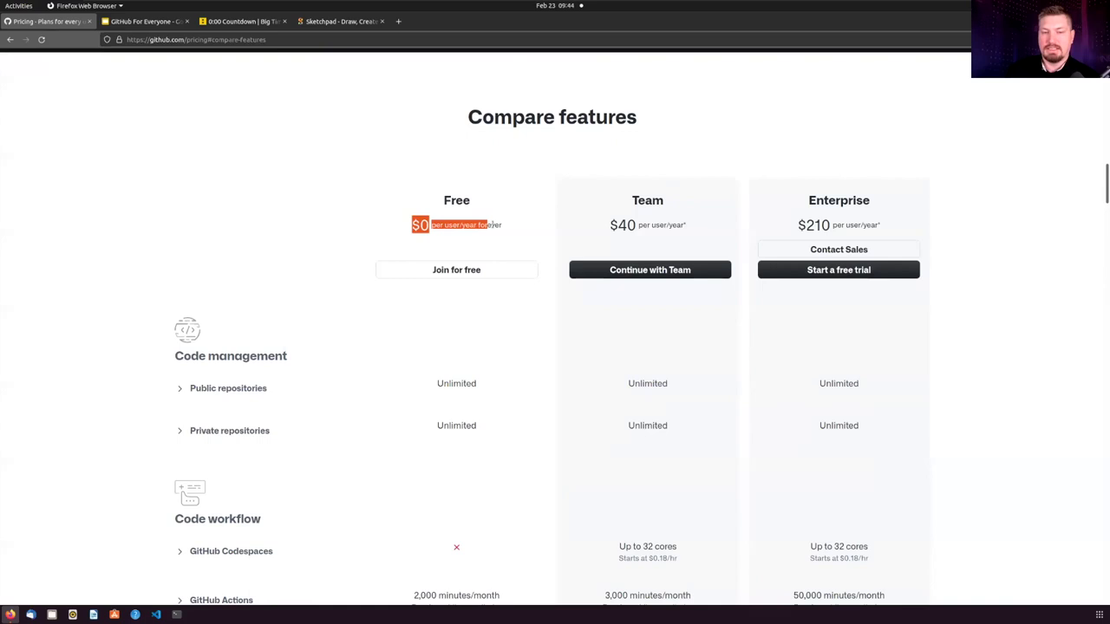
scroll(353, 246, down, 5)
scroll(286, 203, up, 2)
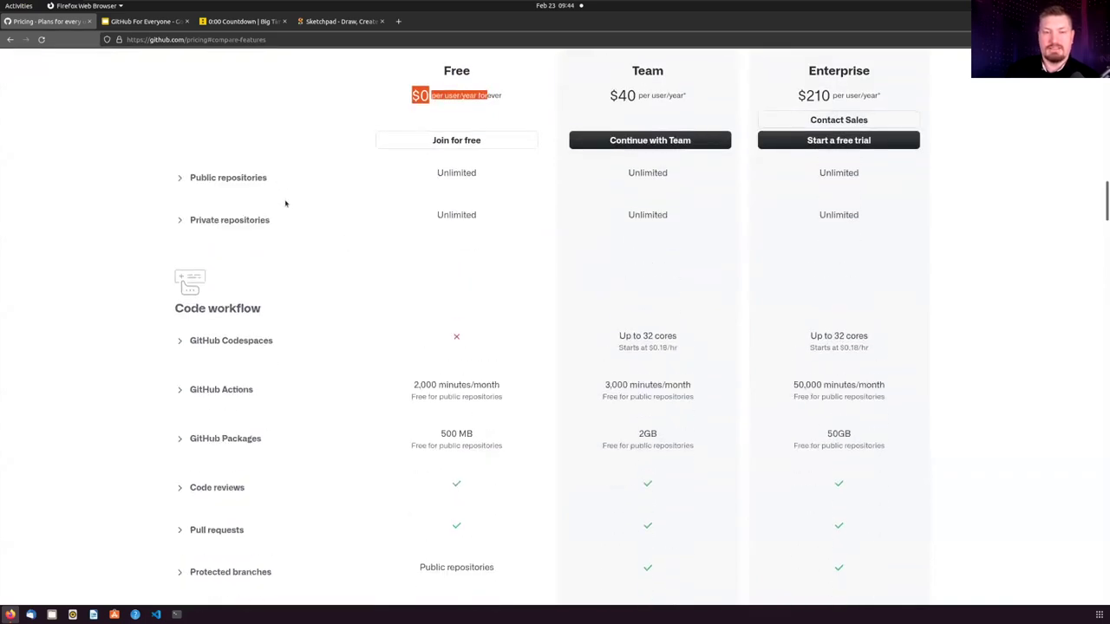
scroll(263, 212, up, 3)
Expand Public and Private repositories and highlight Free's Unlimited entries for both.
click(186, 321)
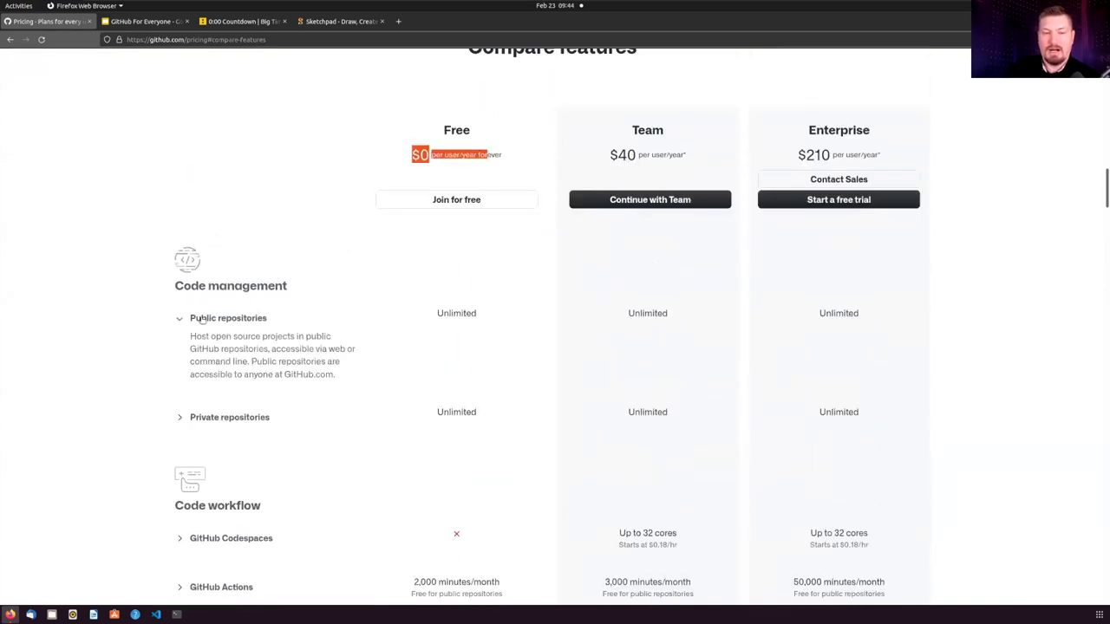
drag(415, 321, 485, 313)
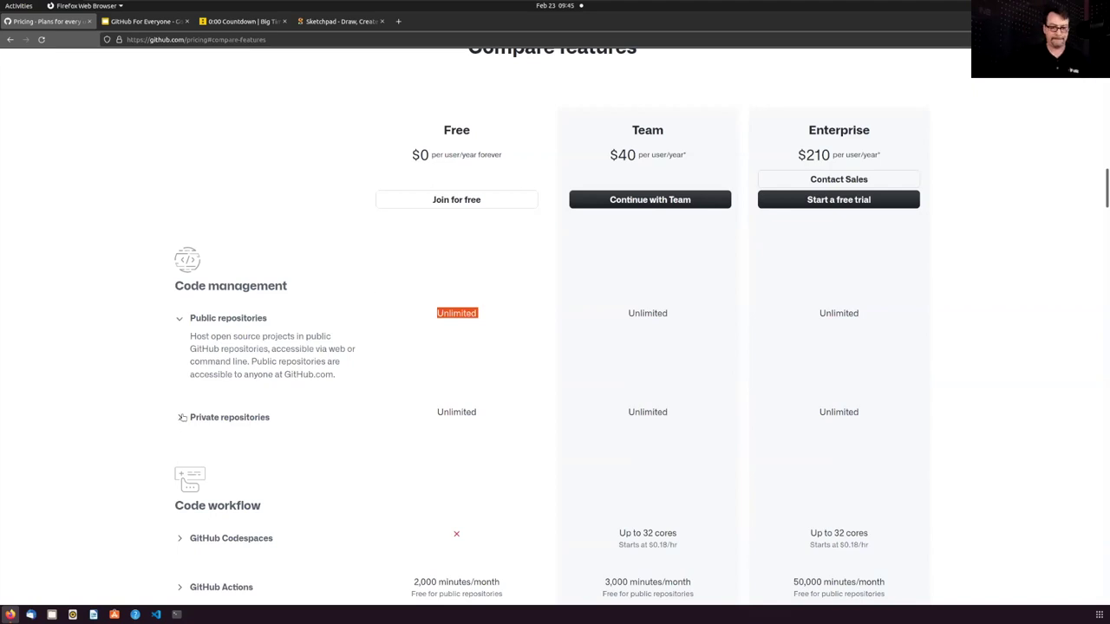
click(182, 417)
scroll(399, 373, down, 2)
drag(435, 345, 479, 347)
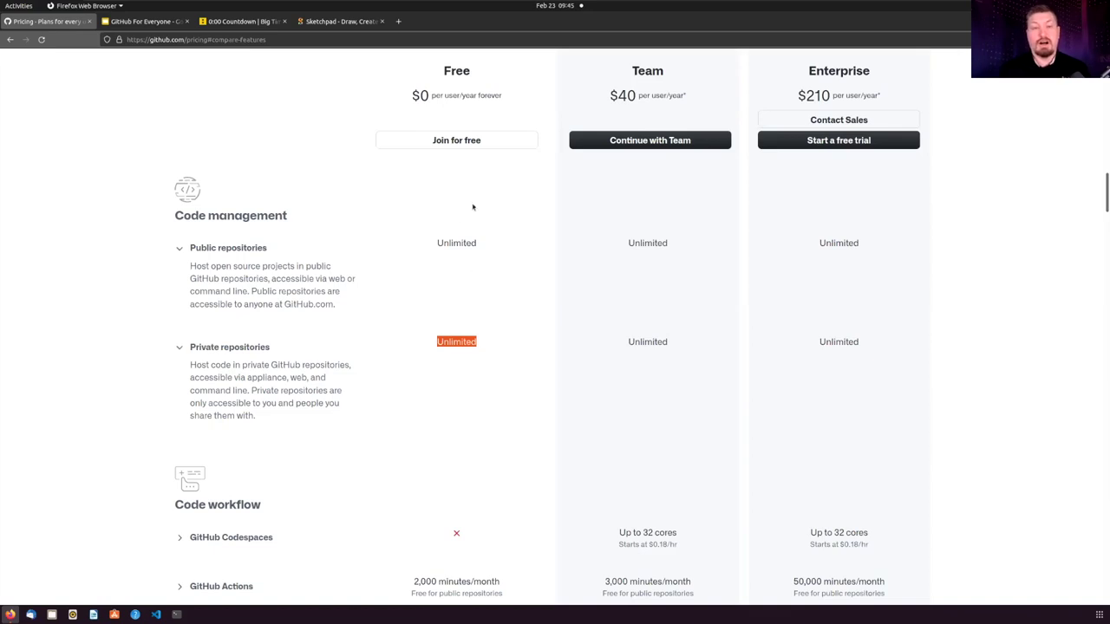
scroll(448, 286, down, 3)
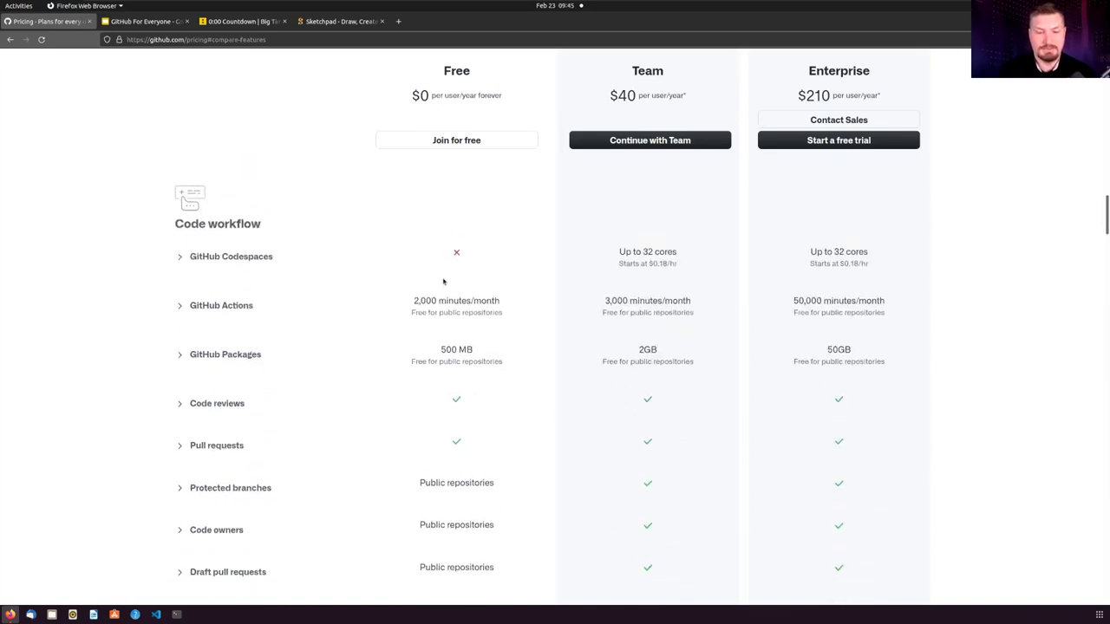
Highlight Free's missing Codespaces mark (×) and its 2,000 Actions minutes/month.
double_click(455, 252)
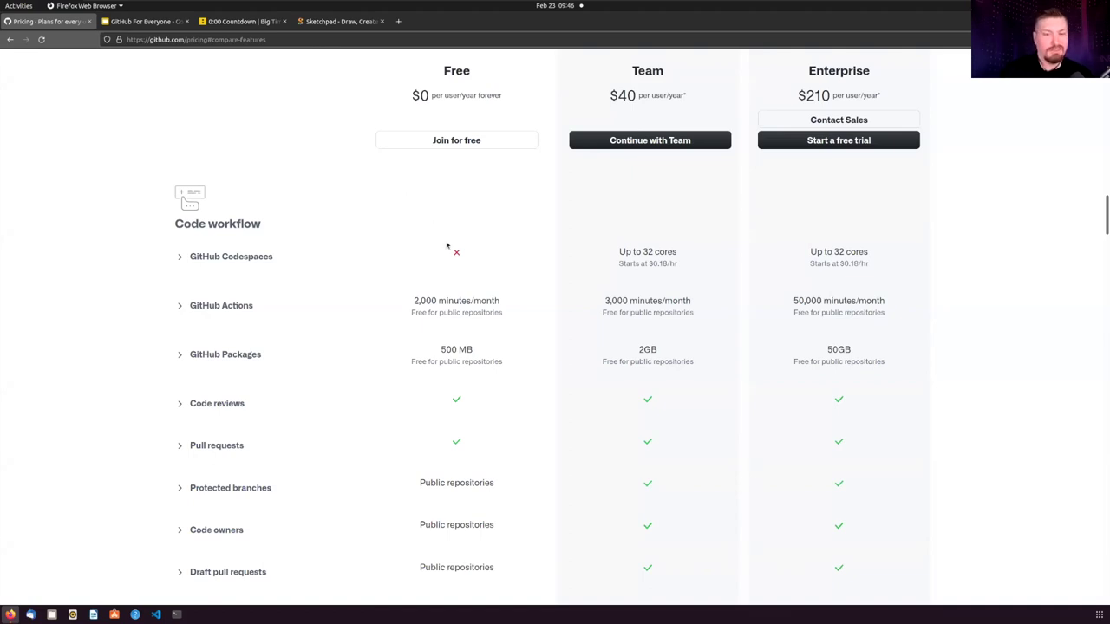
drag(431, 255, 472, 253)
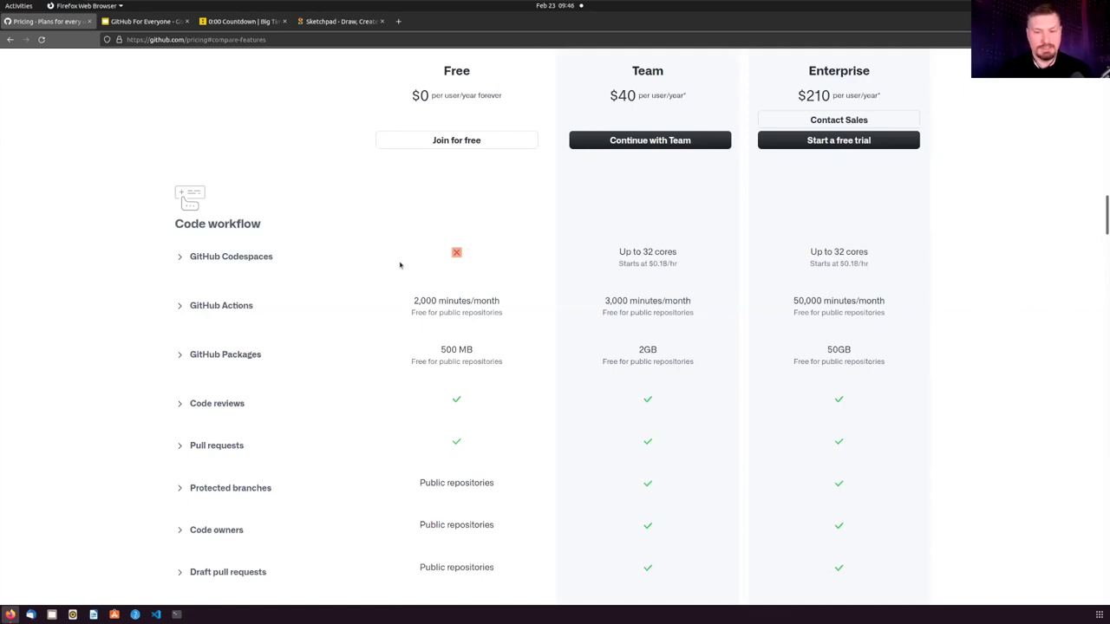
triple_click(425, 301)
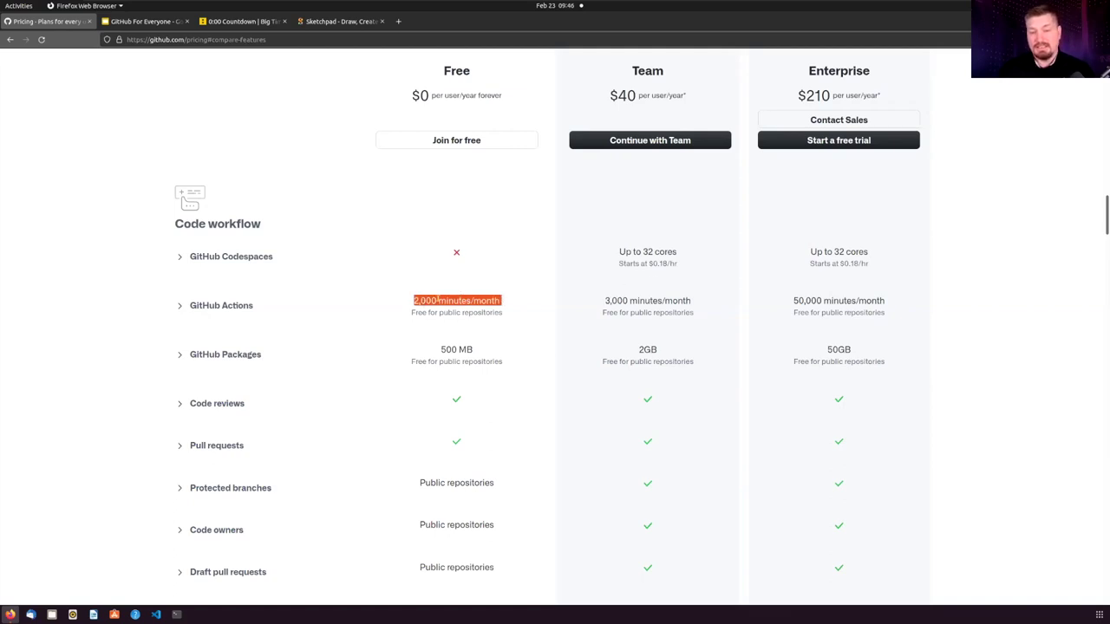
click(426, 302)
double_click(424, 301)
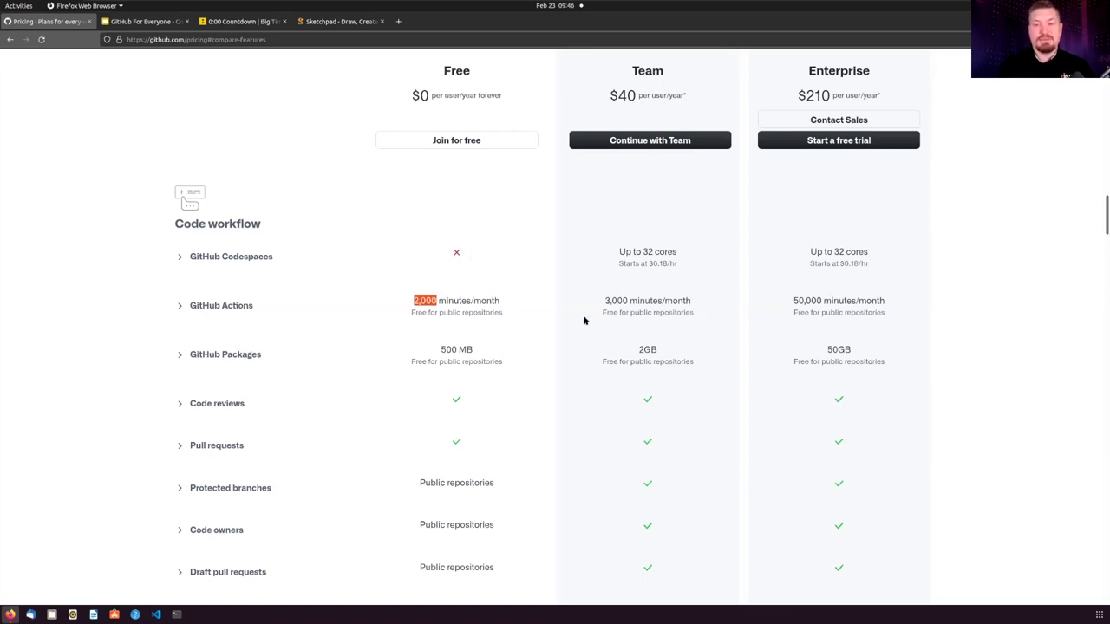
Highlight Enterprise's 50,000 Actions minutes and 'Free for public repositories' under Actions.
click(791, 302)
double_click(794, 302)
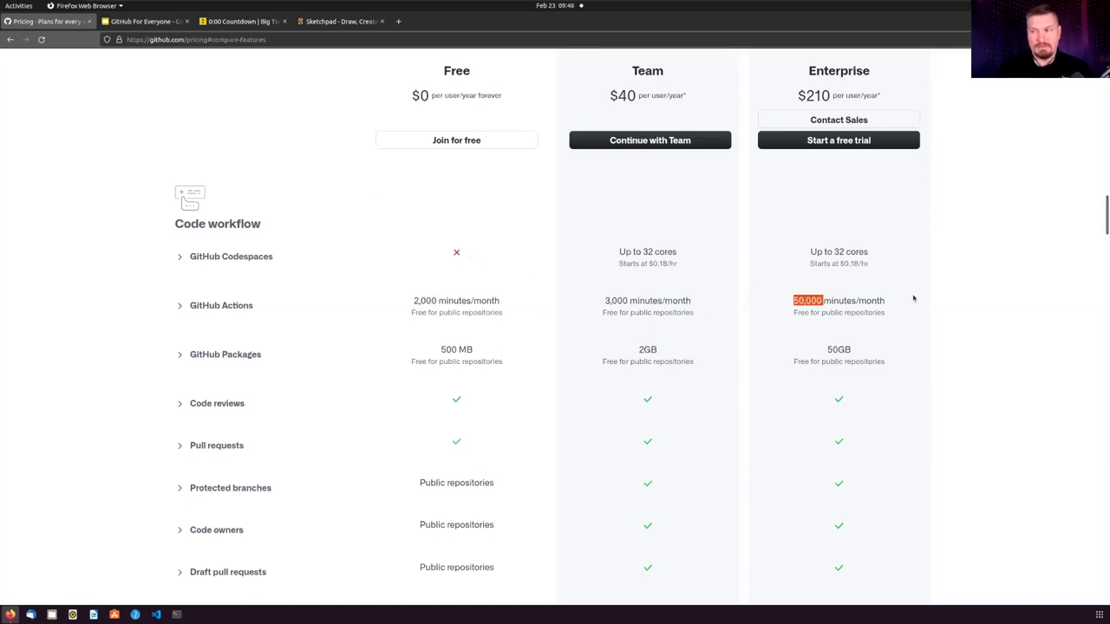
click(480, 327)
drag(408, 315, 519, 316)
key(ctrl+plus)
key(ctrl+plus)
key(ctrl+plus)
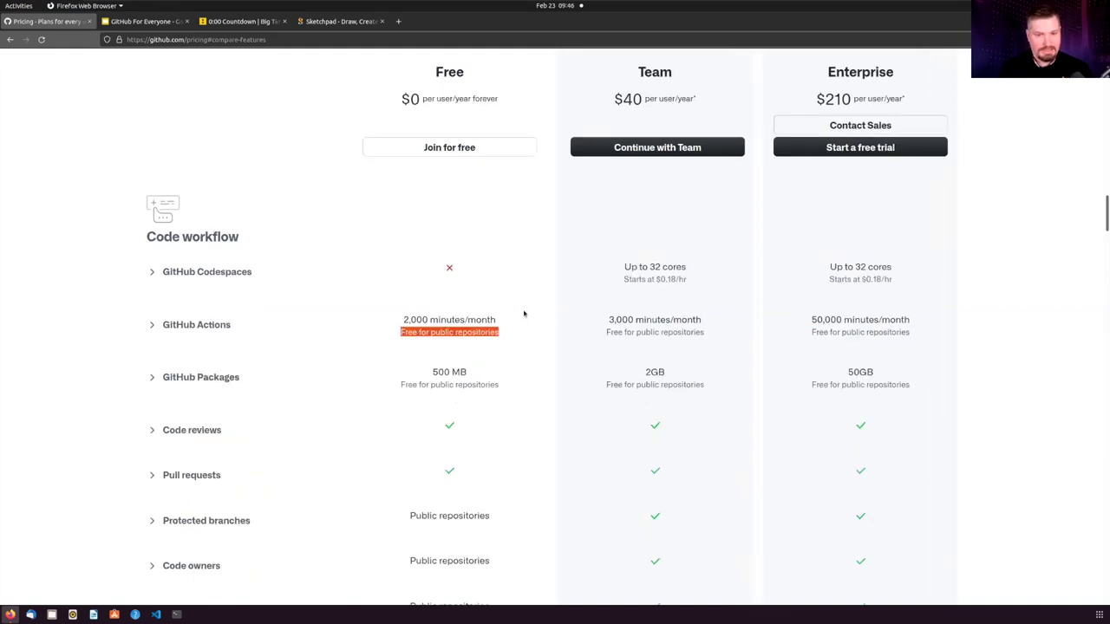
Highlight the Free column heading and its 500 MB Packages storage in the zoomed table.
scroll(520, 310, down, 3)
scroll(515, 307, up, 1)
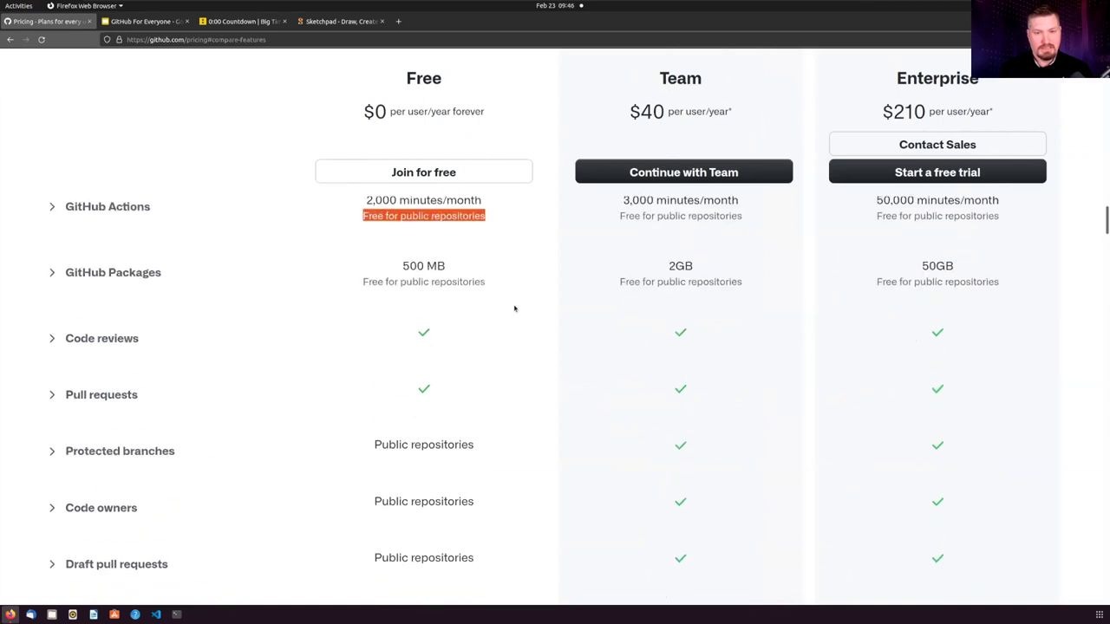
scroll(450, 243, up, 2)
scroll(499, 251, down, 1)
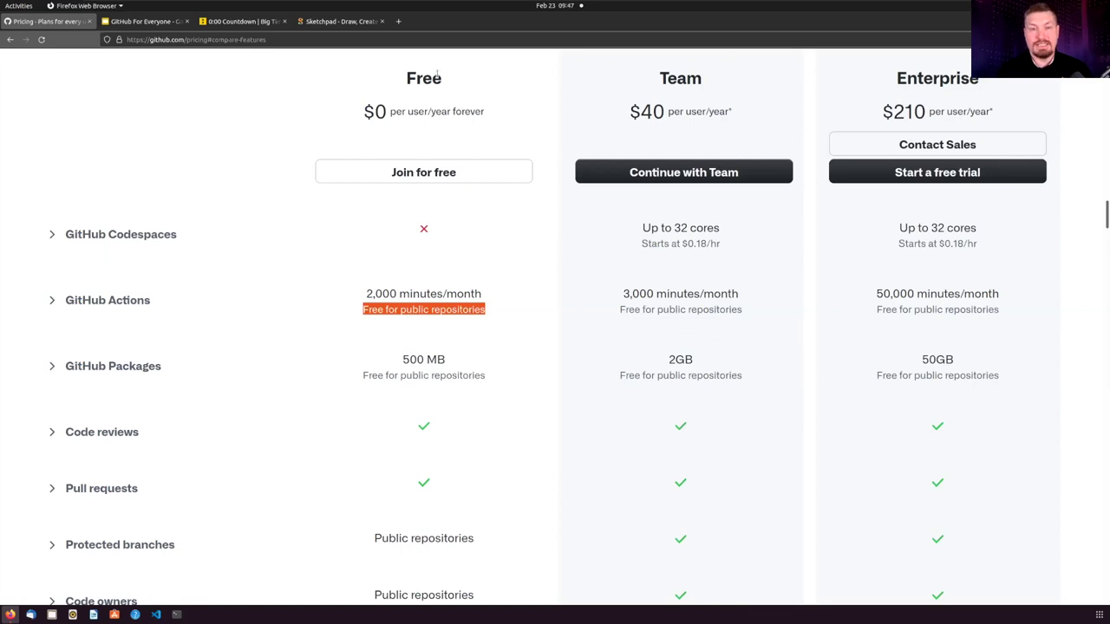
drag(406, 78, 452, 83)
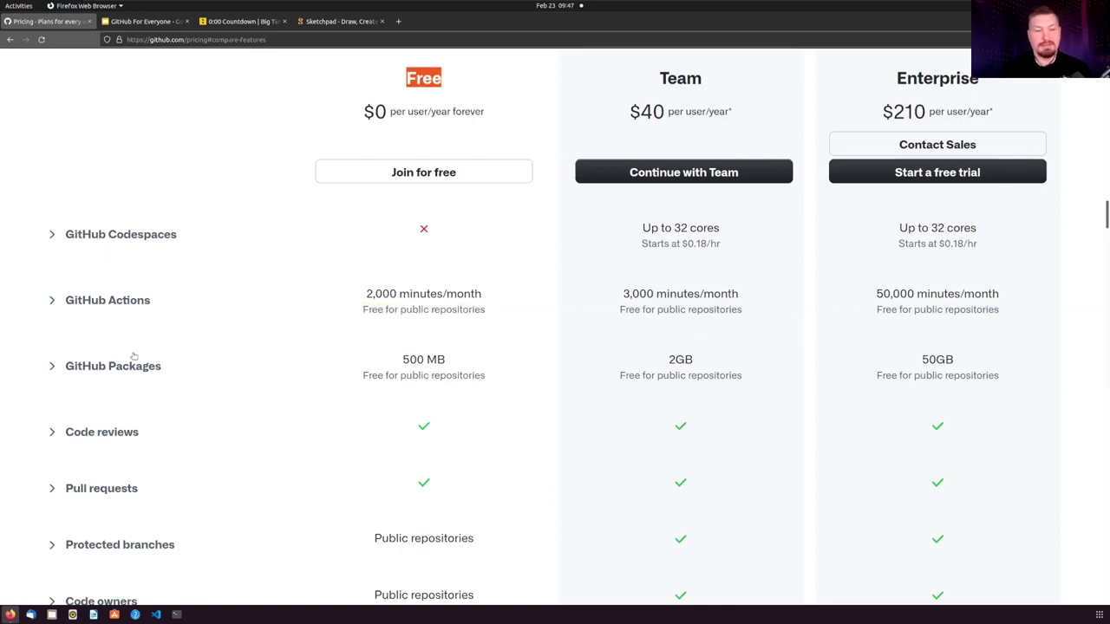
drag(402, 359, 449, 365)
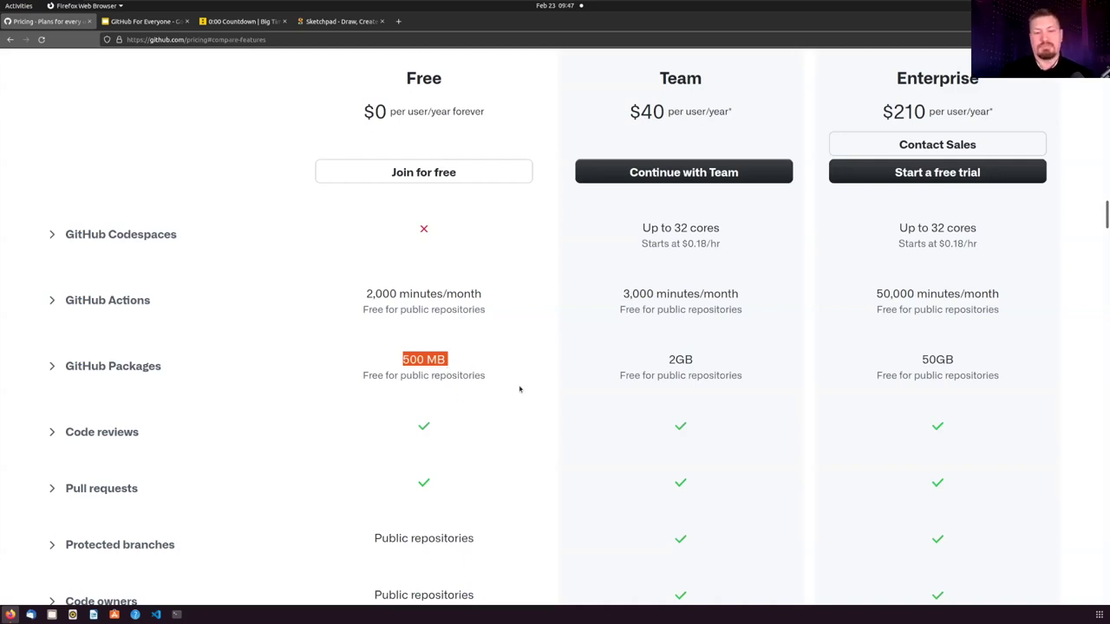
Highlight Free's 500 MB Packages storage and 'Free for public repositories' beneath it.
click(435, 359)
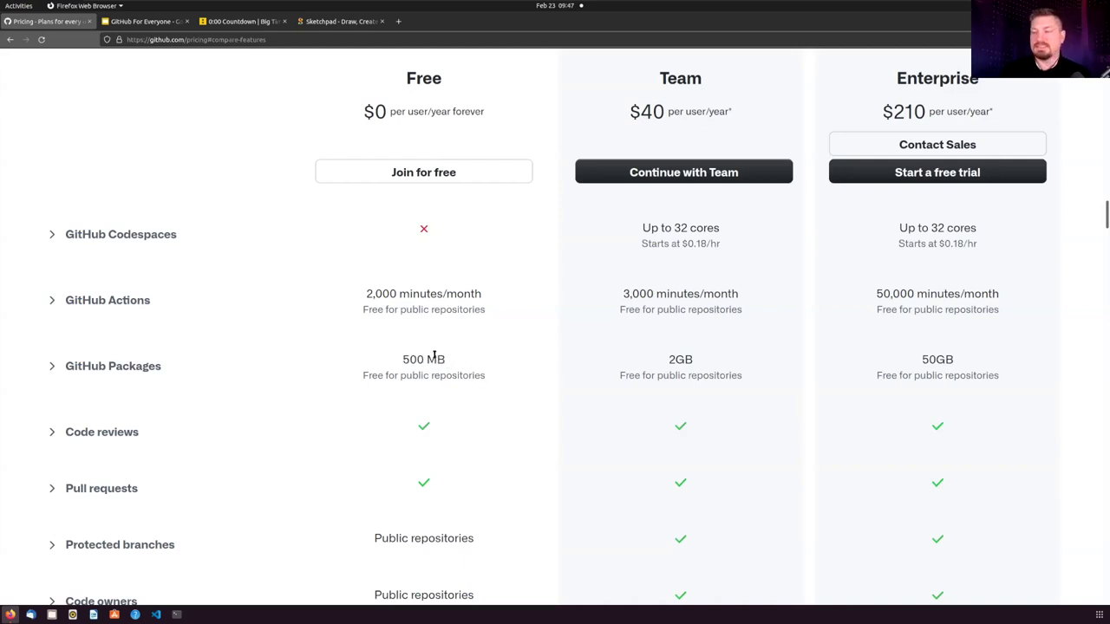
drag(402, 359, 448, 361)
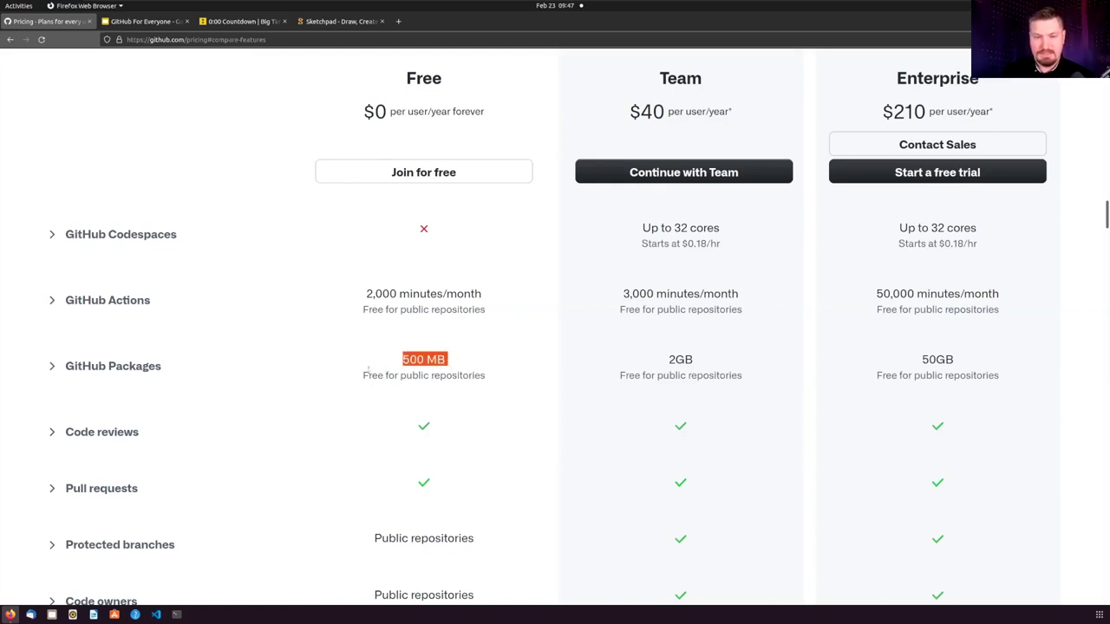
drag(364, 375, 492, 376)
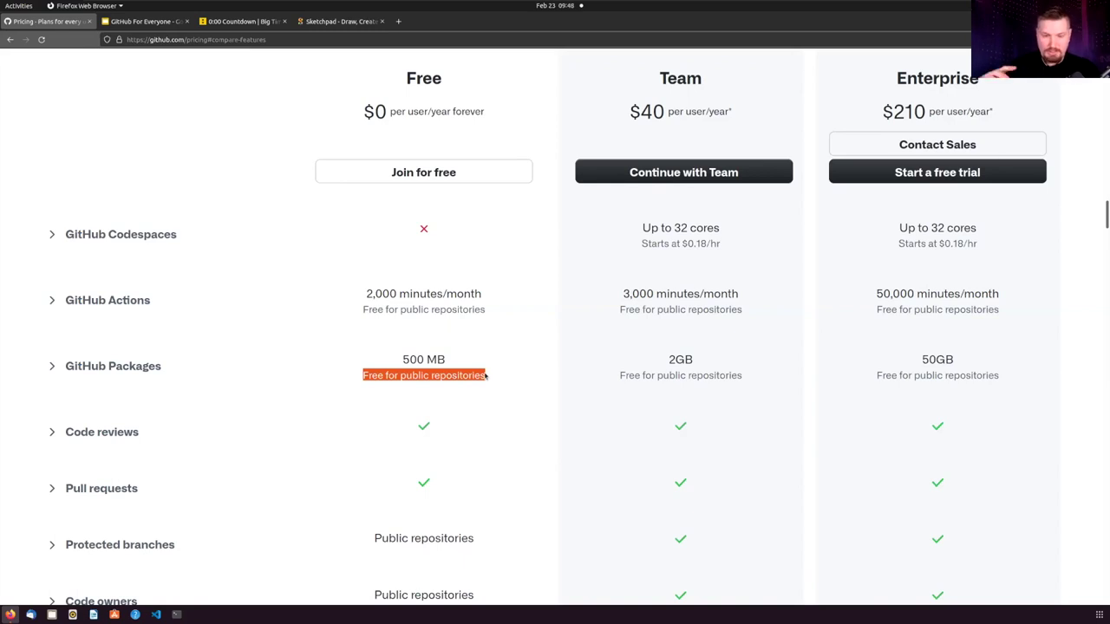
Highlight Free's 2,000 minutes/month Actions allowance and its 'Free for public repositories' note.
drag(365, 294, 487, 295)
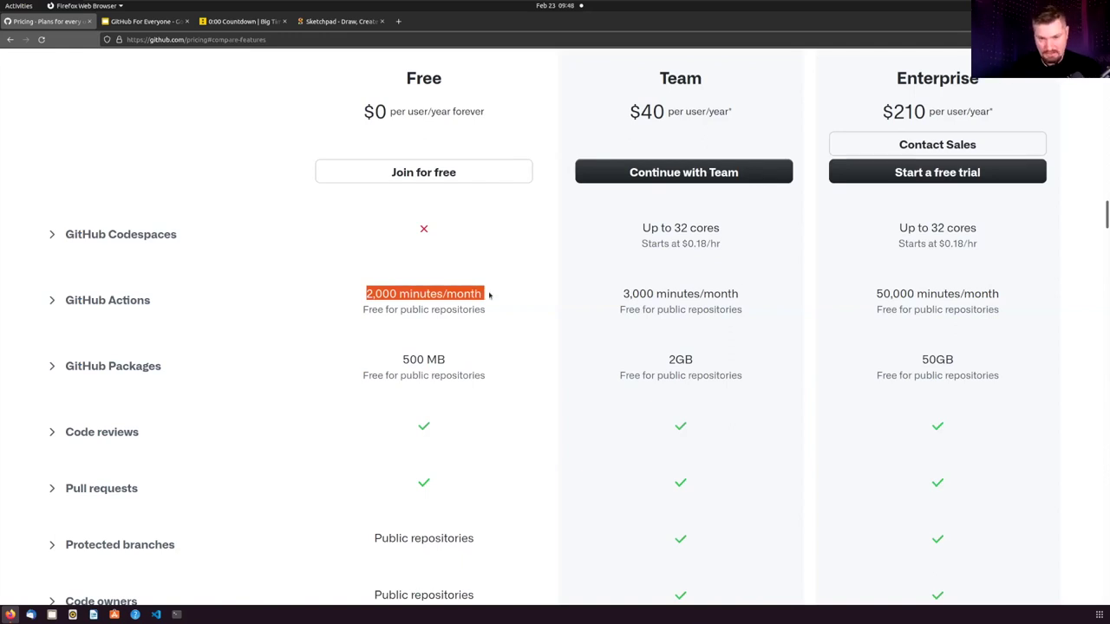
click(471, 310)
drag(365, 294, 489, 300)
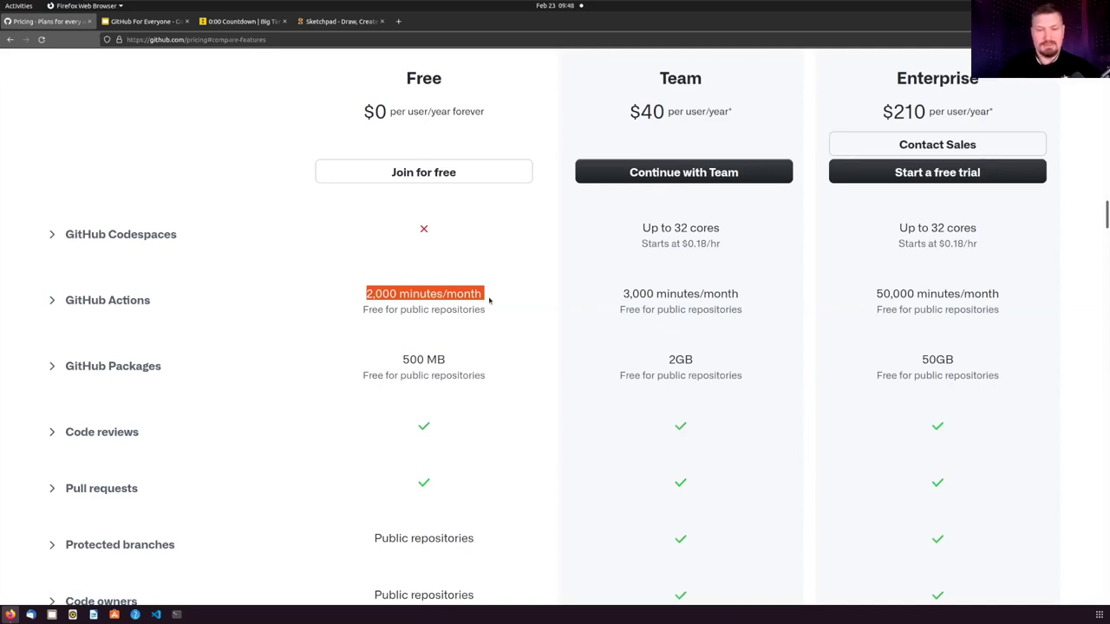
click(385, 297)
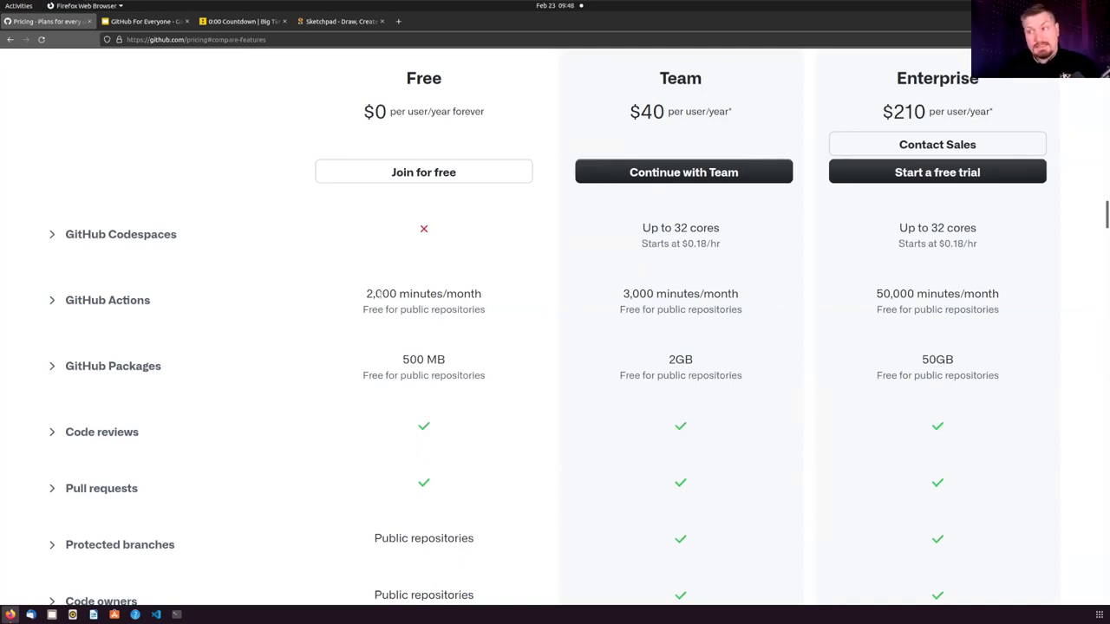
drag(366, 295, 492, 295)
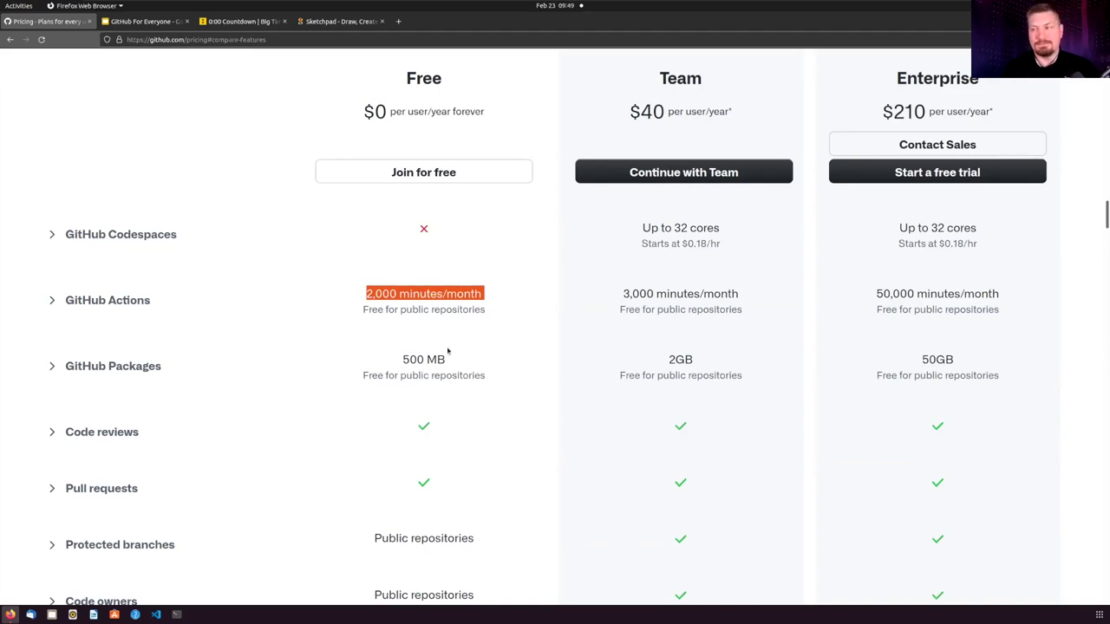
drag(362, 309, 488, 307)
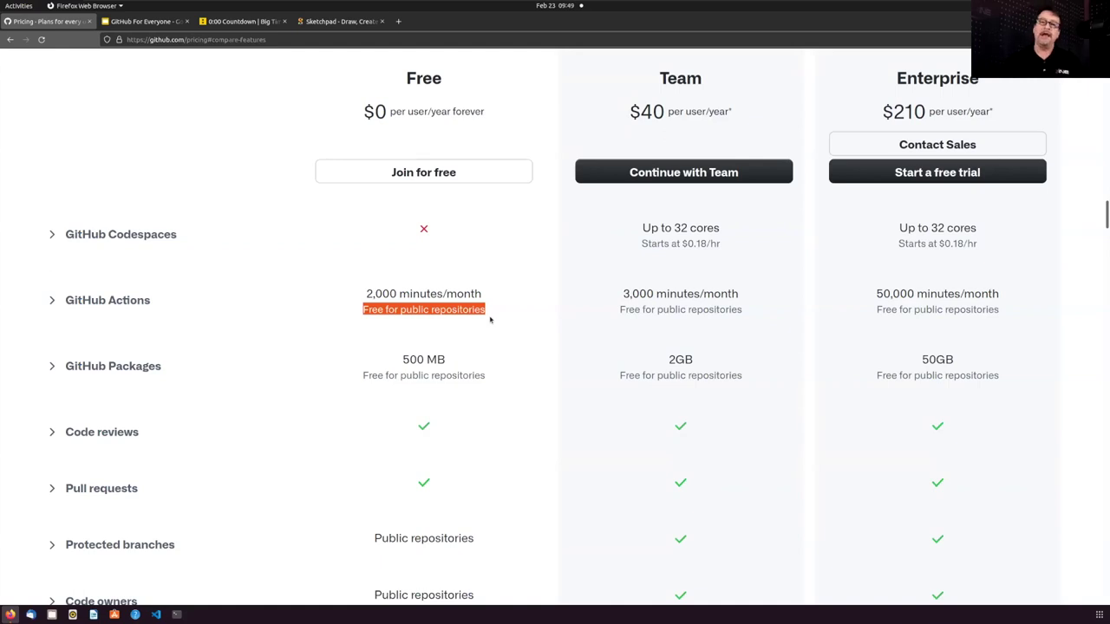
Scroll the comparison table down to the Code owners and Draft pull requests rows.
scroll(495, 338, down, 5)
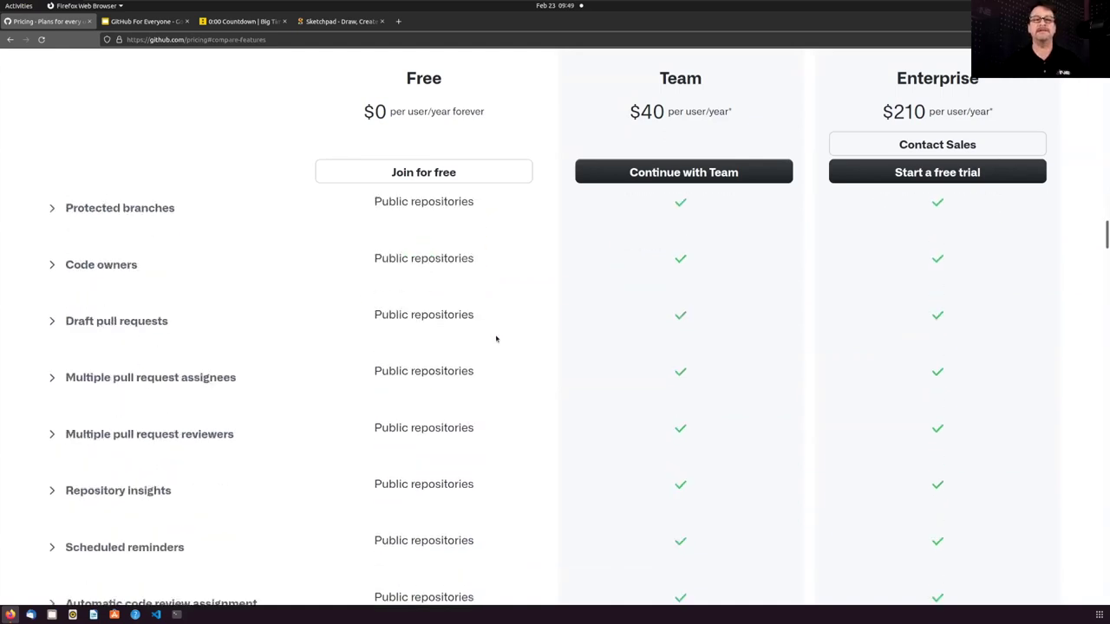
scroll(495, 340, up, 2)
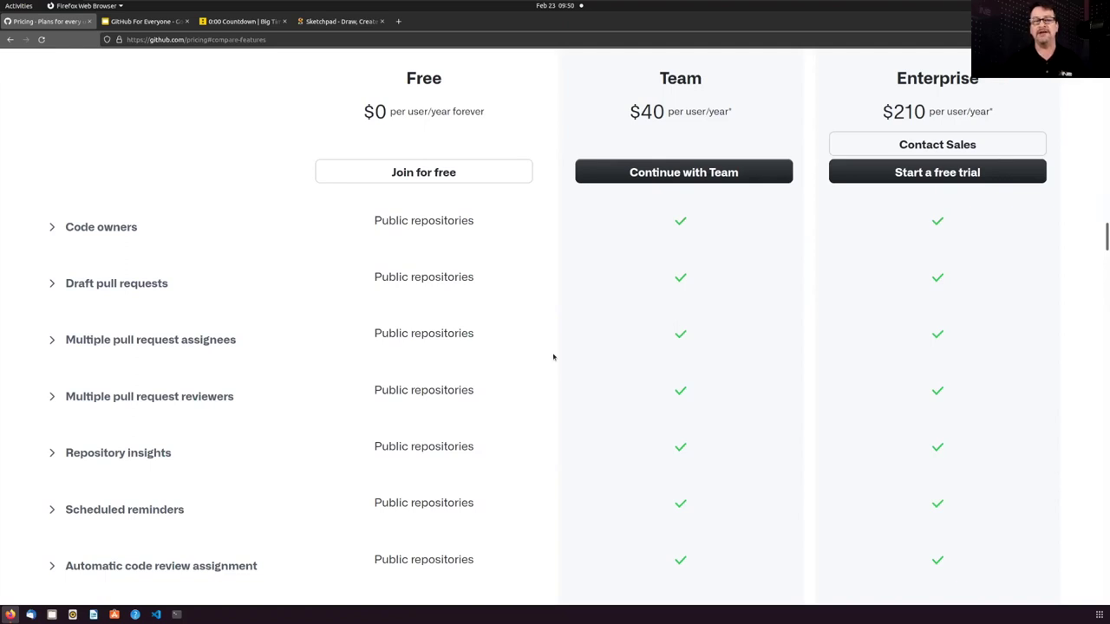
scroll(553, 356, down, 5)
scroll(553, 357, down, 5)
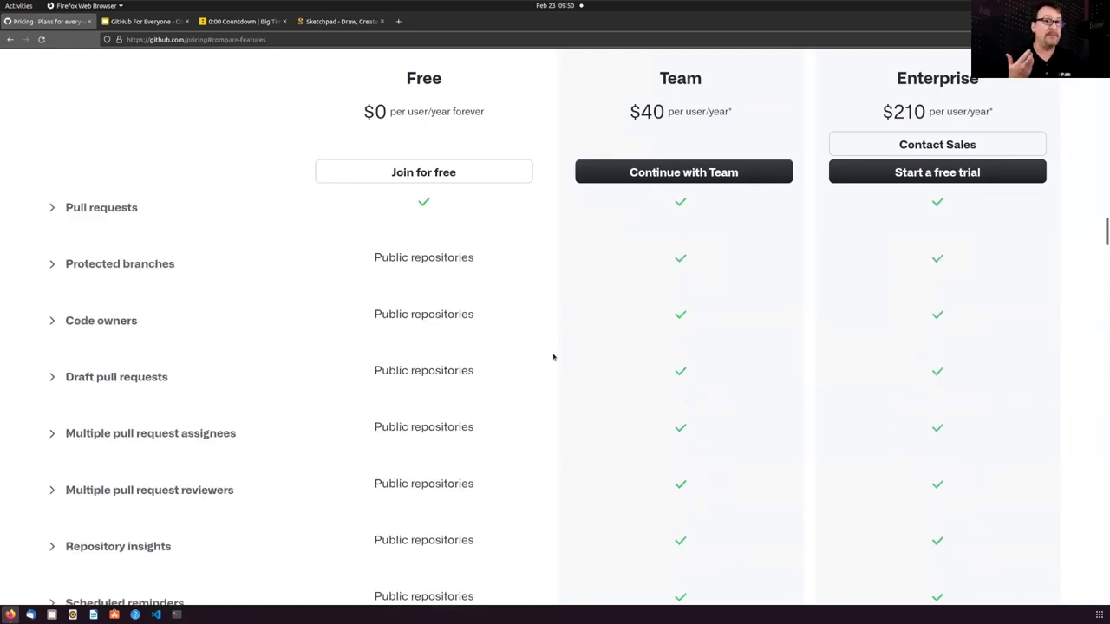
scroll(553, 356, down, 2)
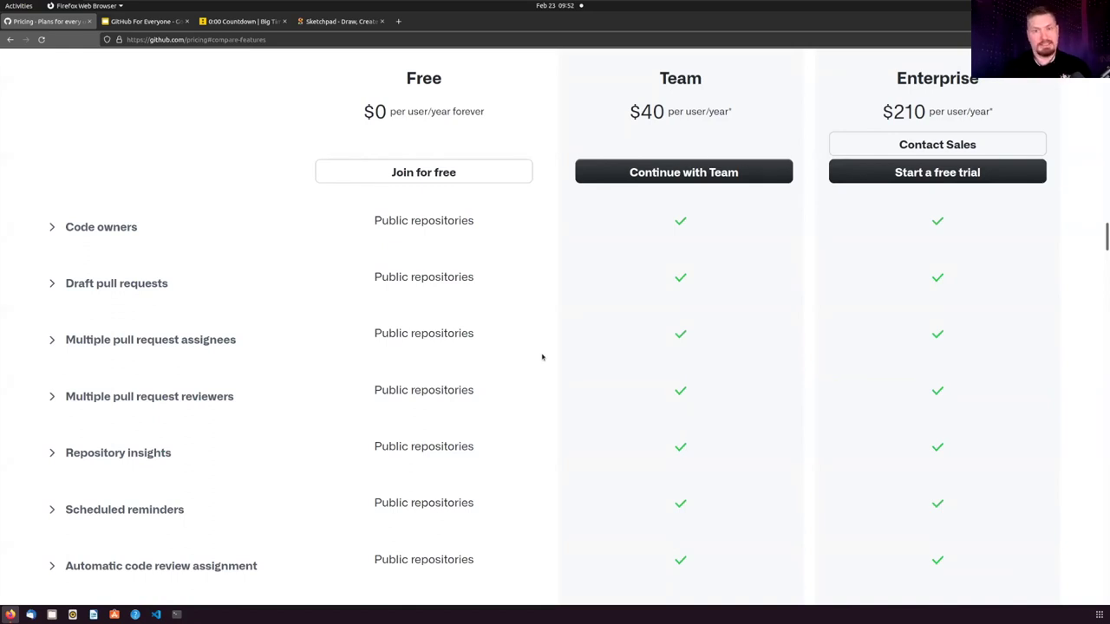
drag(372, 277, 478, 278)
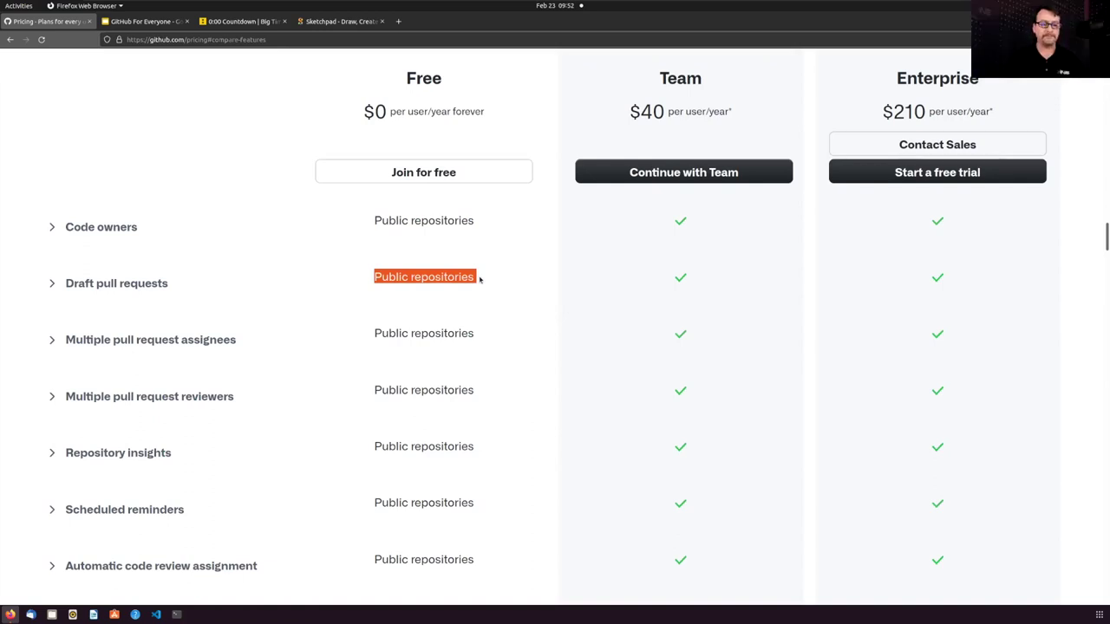
triple_click(468, 277)
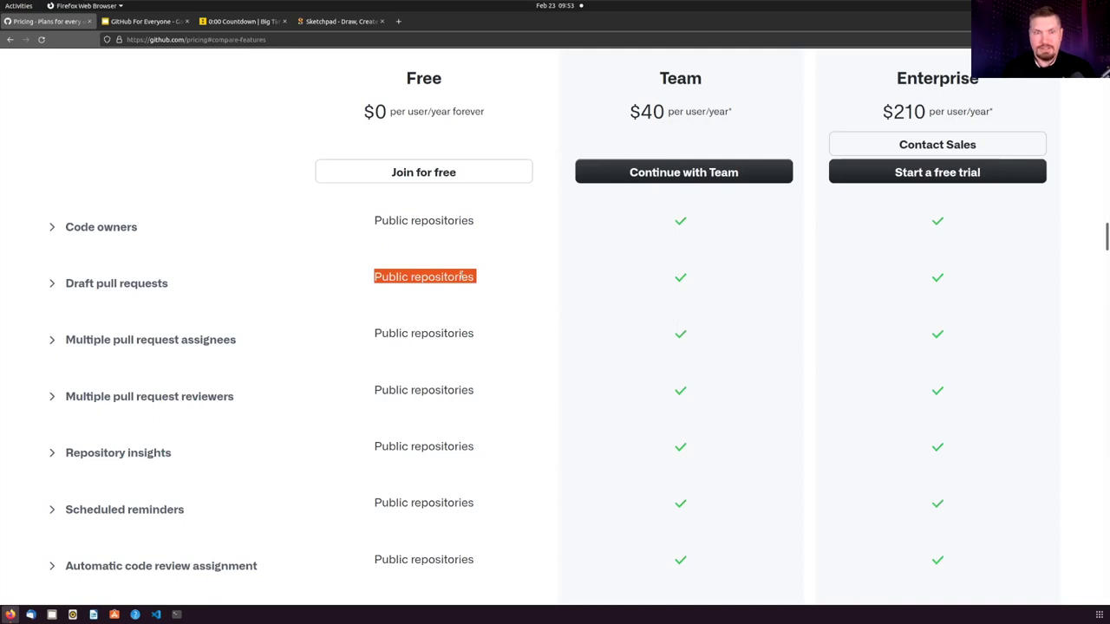
double_click(390, 277)
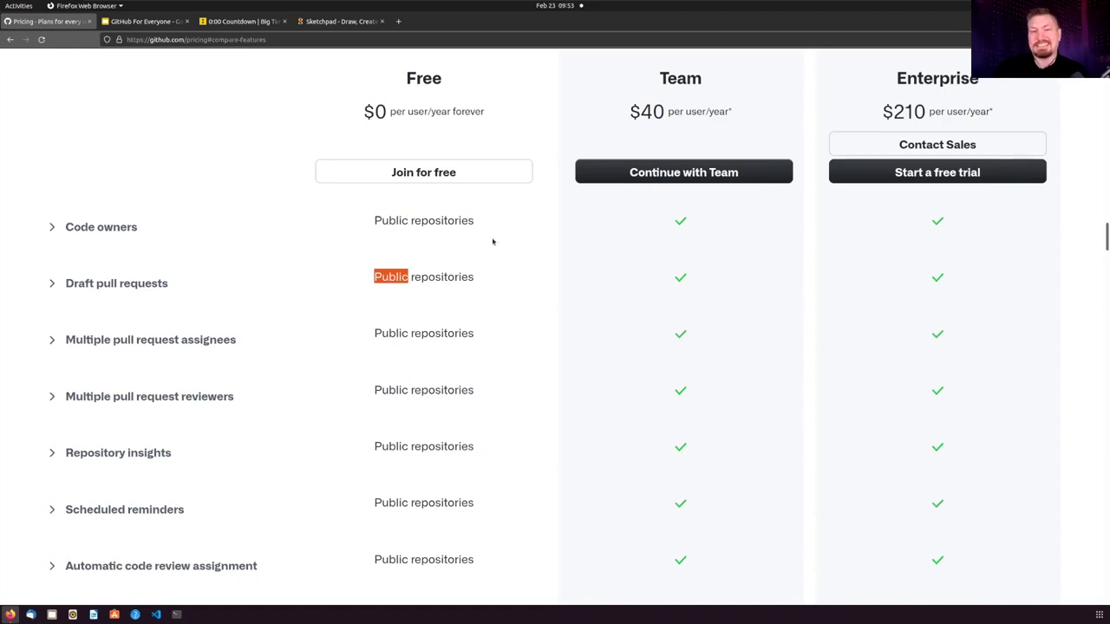
double_click(408, 80)
click(460, 81)
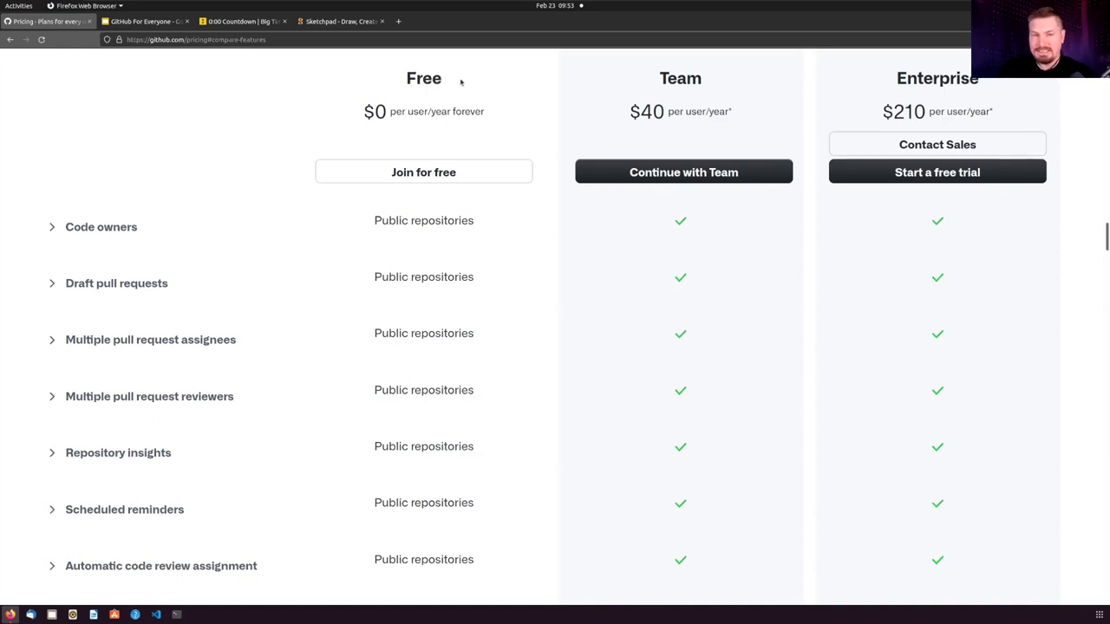
drag(362, 112, 493, 118)
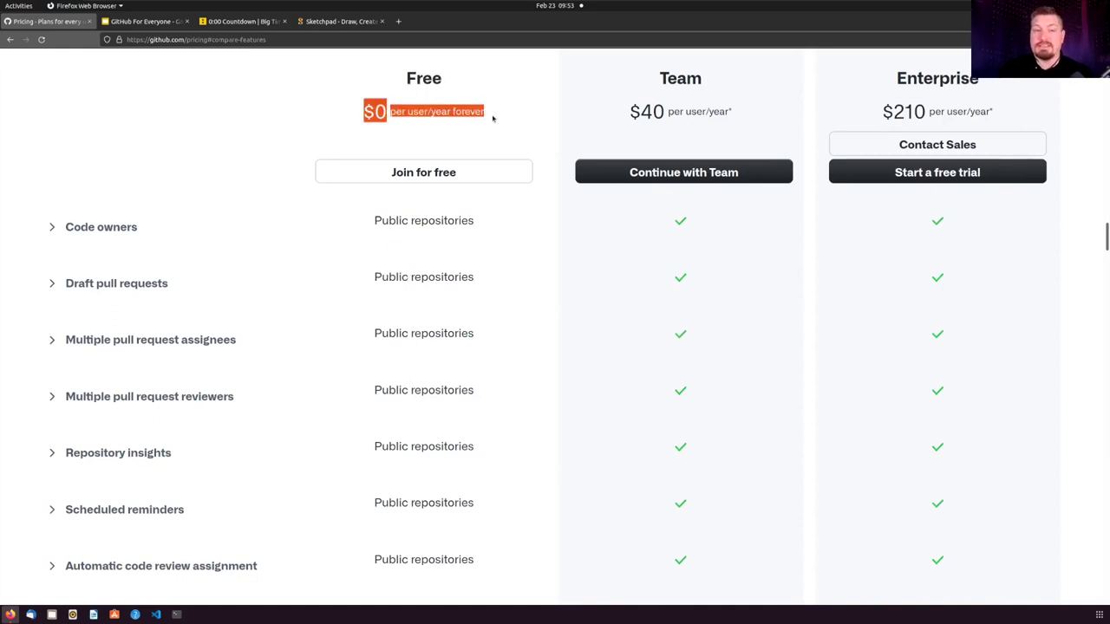
drag(629, 112, 733, 114)
click(1017, 104)
drag(925, 105, 844, 104)
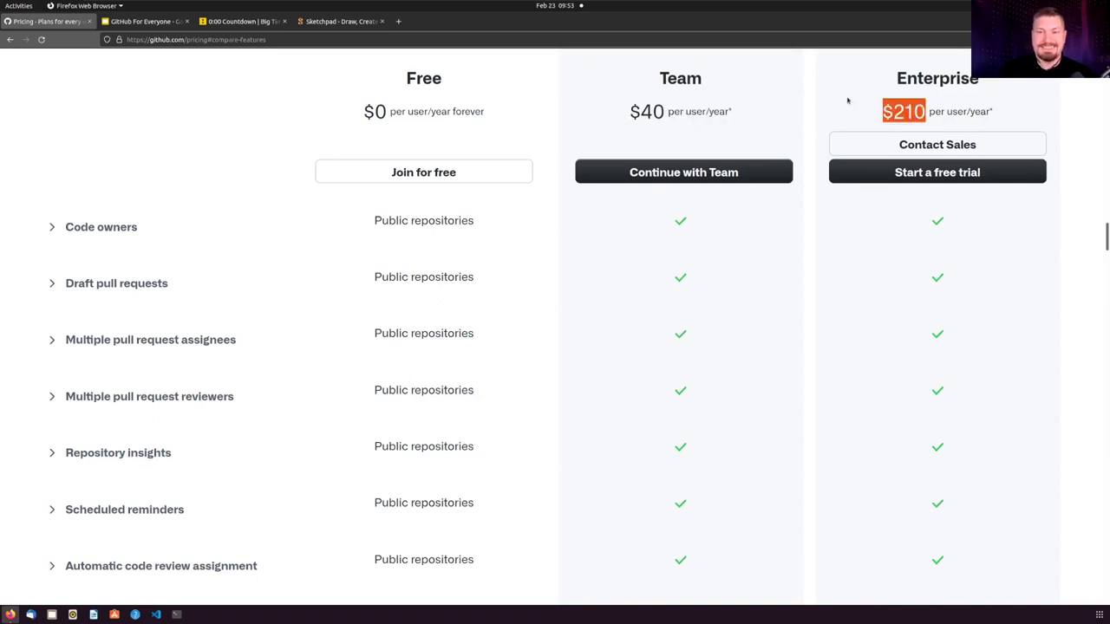
click(845, 104)
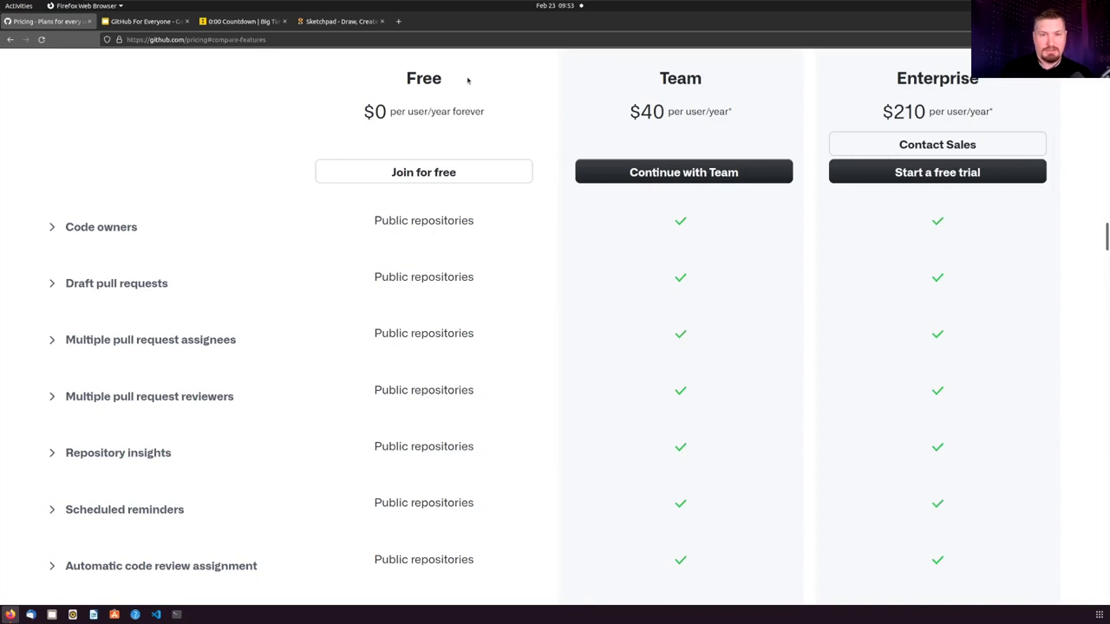
drag(407, 78, 443, 78)
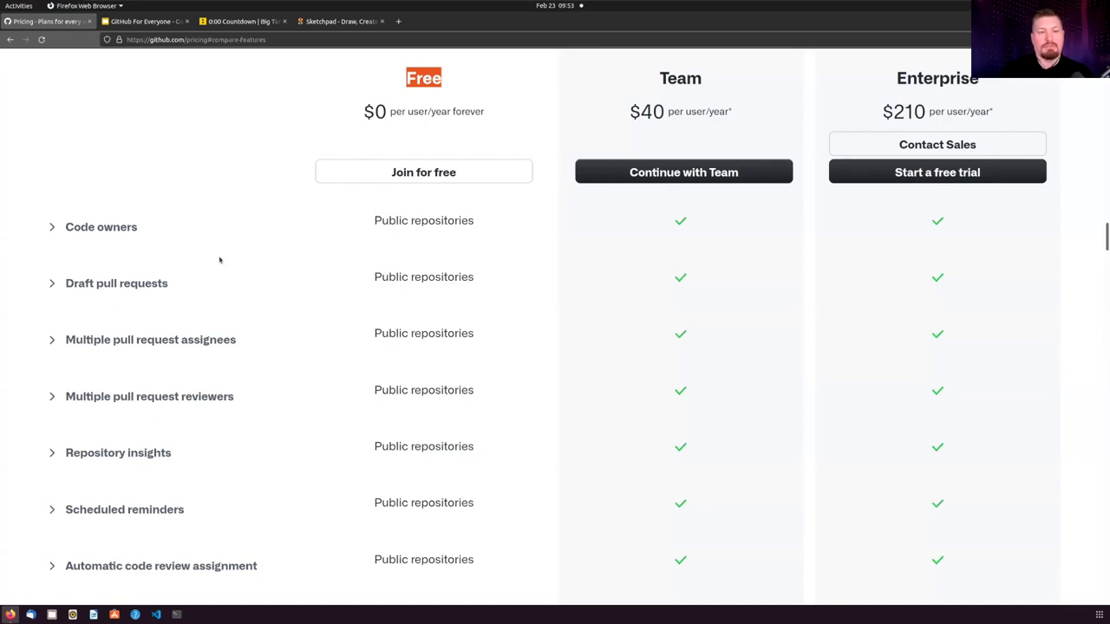
click(389, 382)
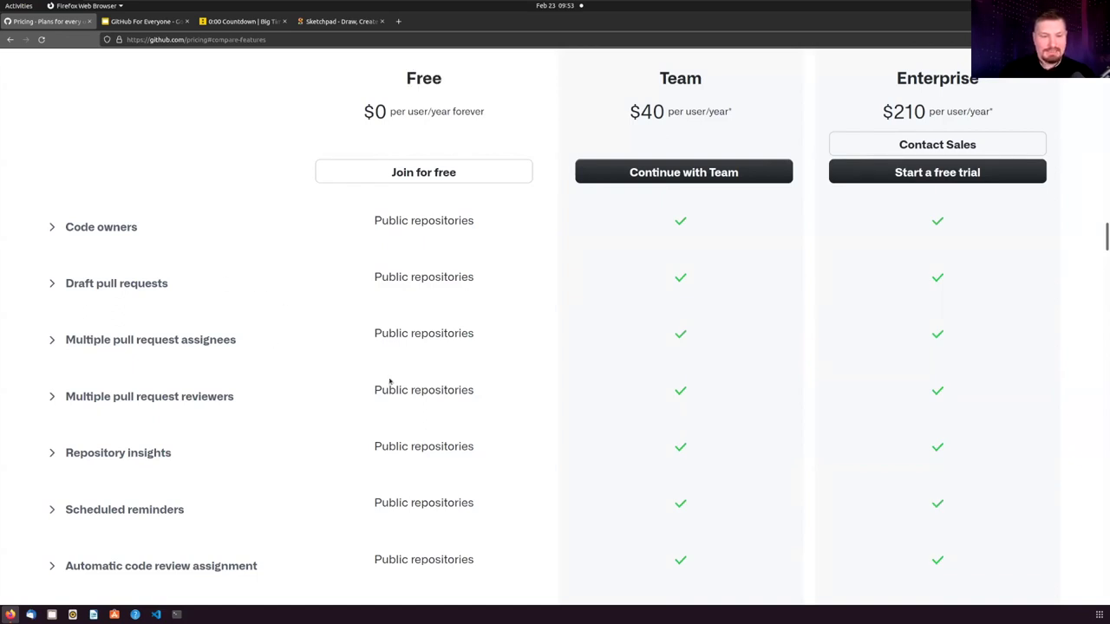
scroll(374, 394, down, 5)
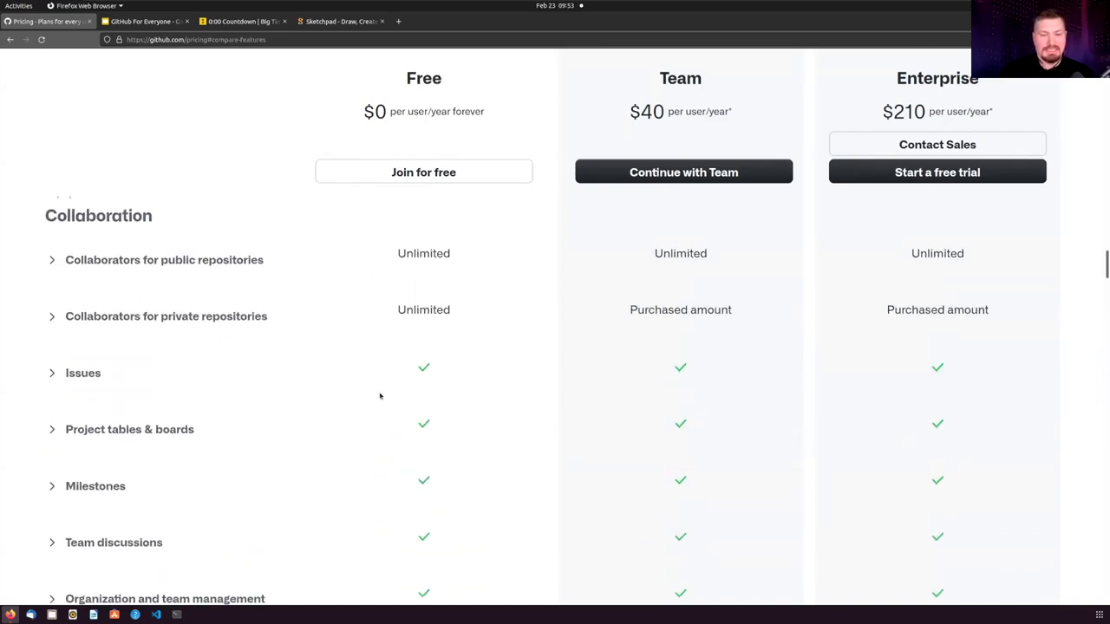
Highlight 'Public repositories' in Free's Required reviews row, then scroll toward Support and deployment.
scroll(372, 357, down, 5)
scroll(372, 357, down, 5)
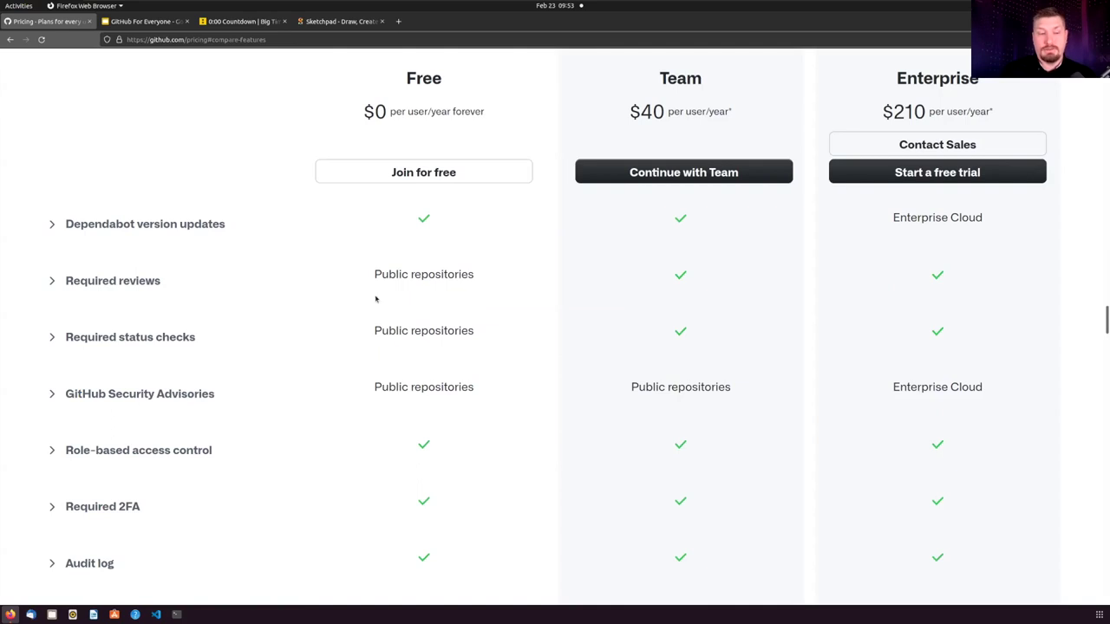
drag(373, 275, 480, 276)
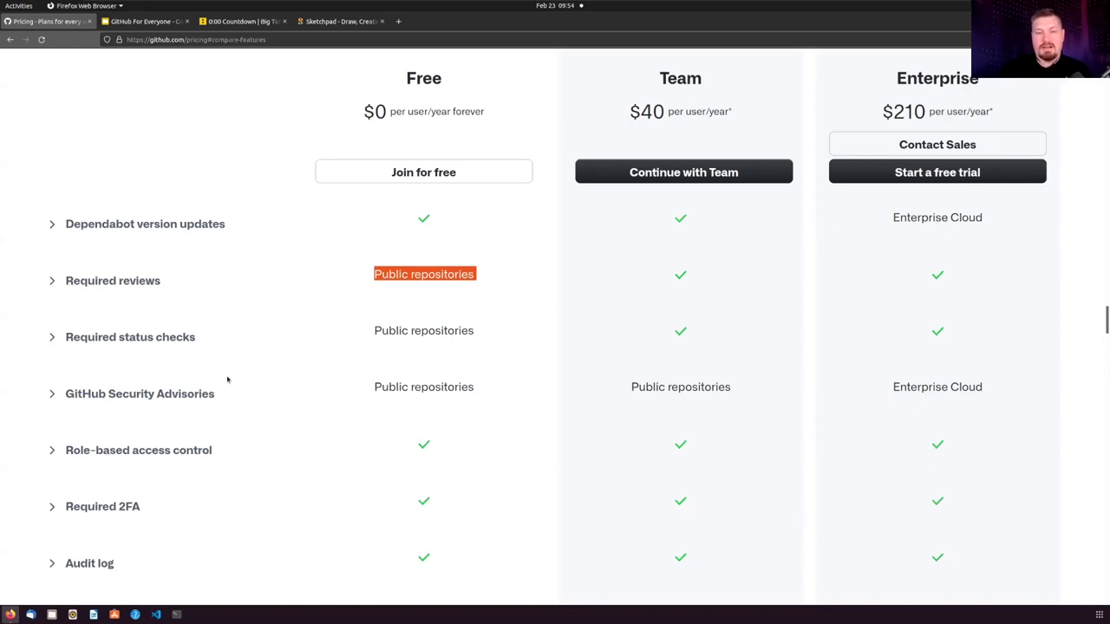
scroll(218, 379, down, 5)
Scroll back to Code management and highlight the Enterprise, Team and Free plan headings.
scroll(260, 390, down, 3)
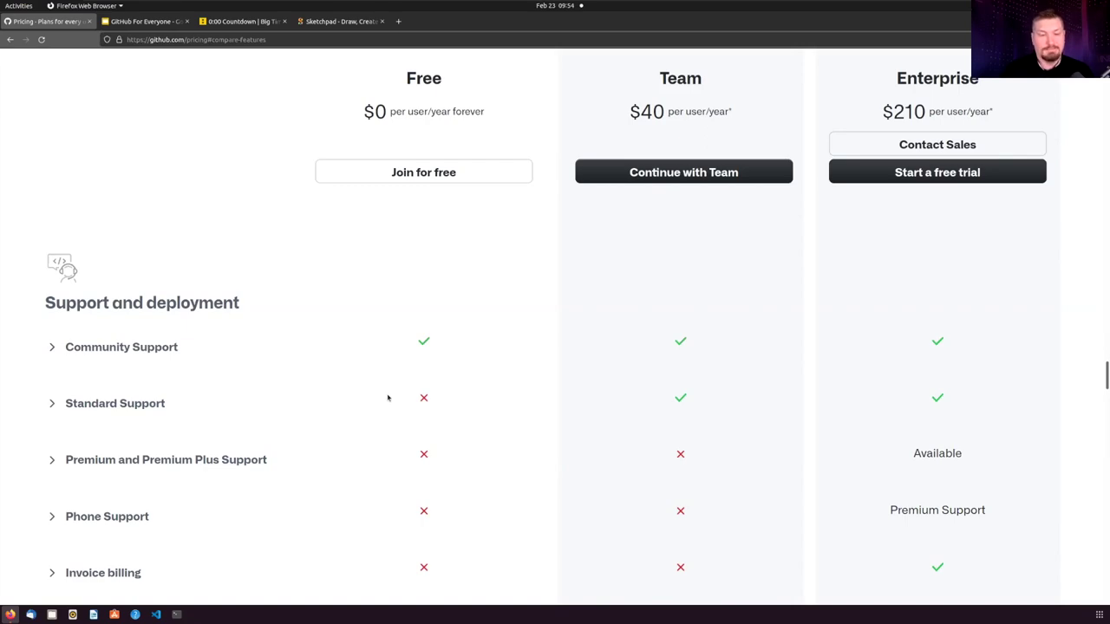
scroll(387, 397, up, 20)
scroll(387, 397, up, 15)
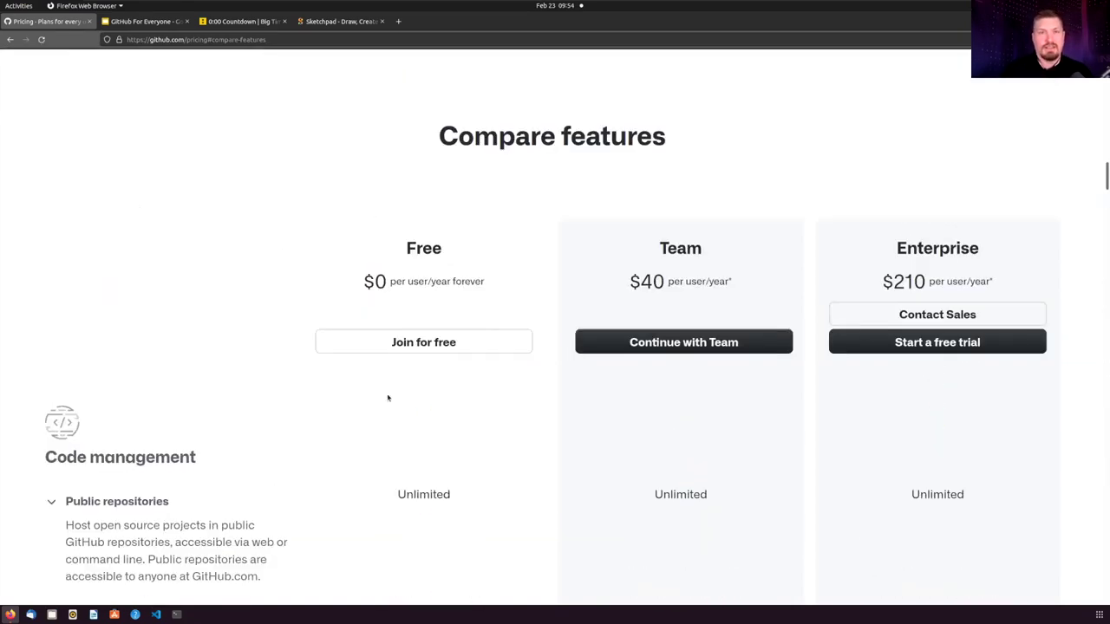
scroll(388, 397, down, 3)
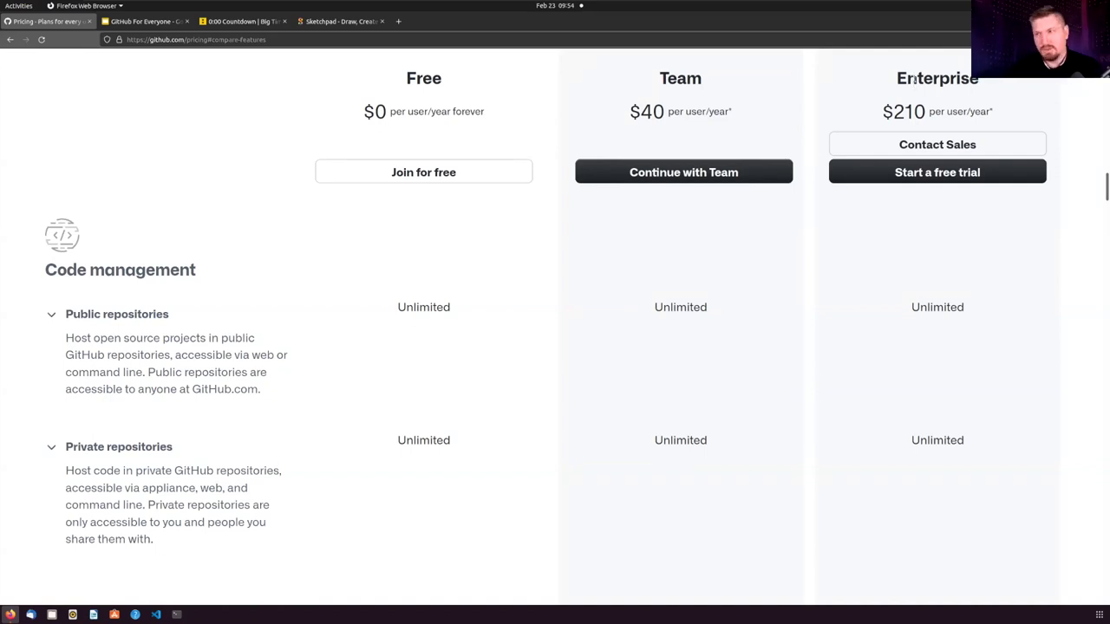
drag(982, 69, 866, 85)
click(885, 88)
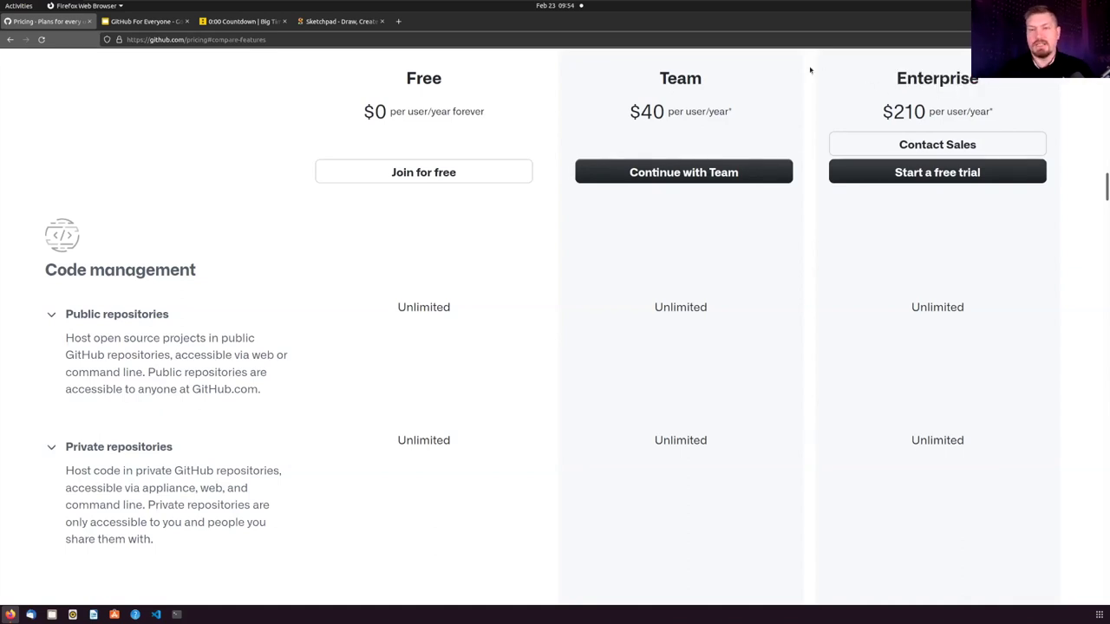
double_click(673, 78)
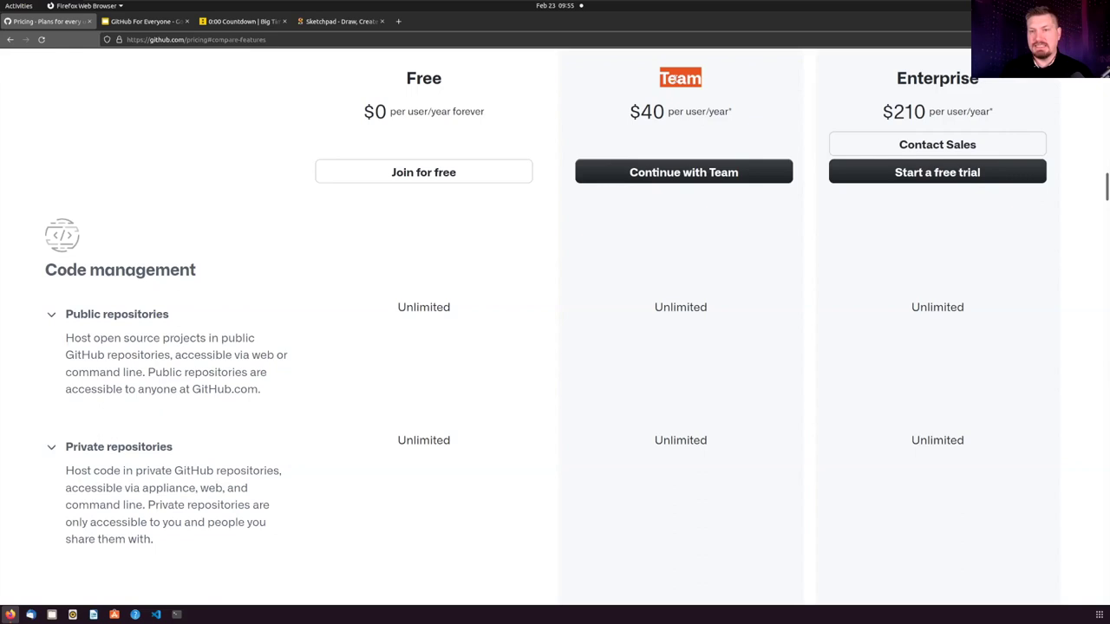
double_click(431, 76)
Highlight the Team plan heading and its $40 per user/year price.
double_click(664, 84)
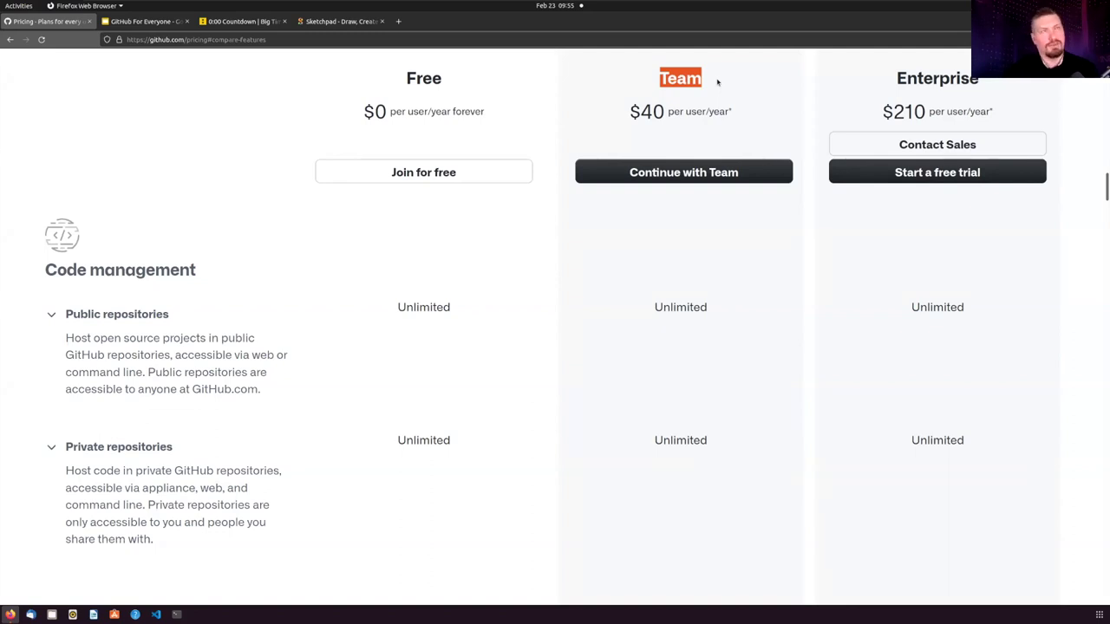
drag(660, 78, 743, 88)
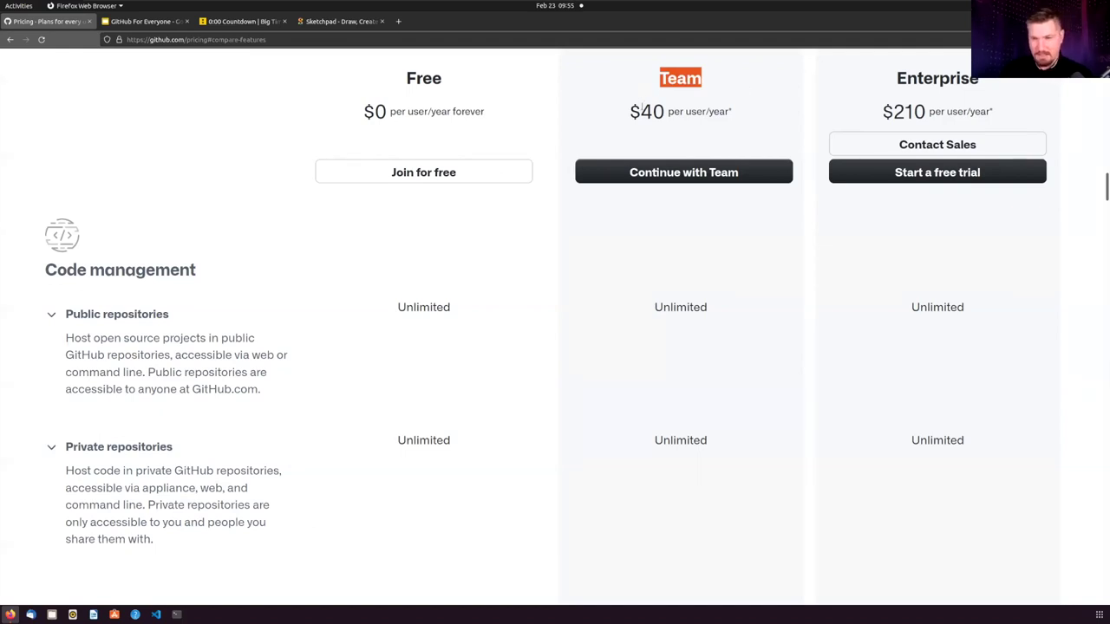
click(649, 94)
drag(648, 93, 747, 113)
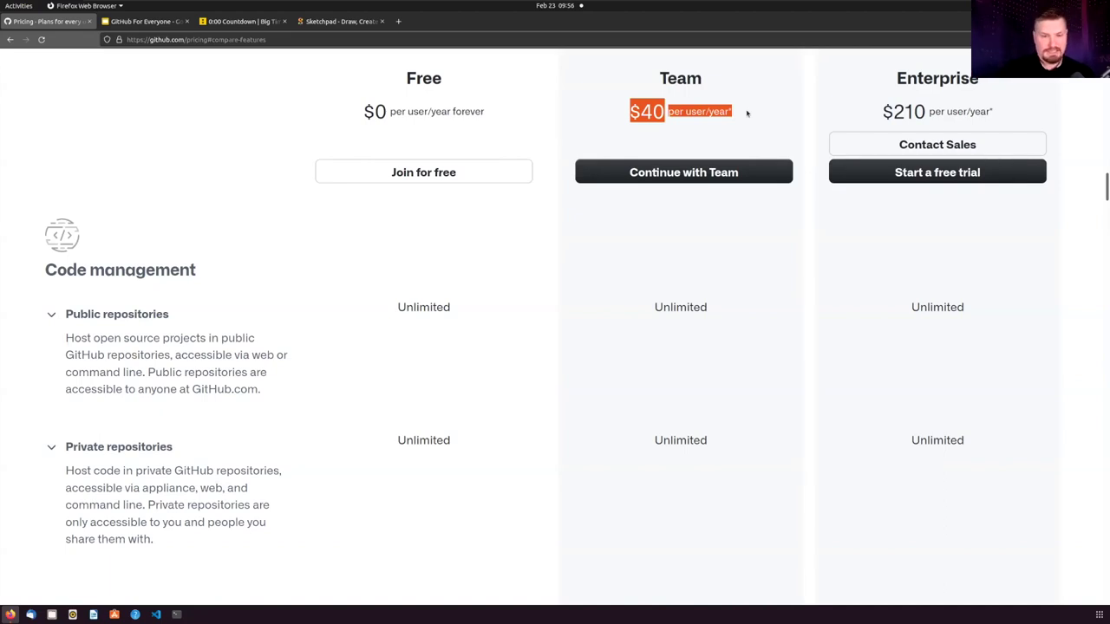
Highlight Free's Unlimited public and Unlimited private repositories entries.
scroll(399, 305, down, 4)
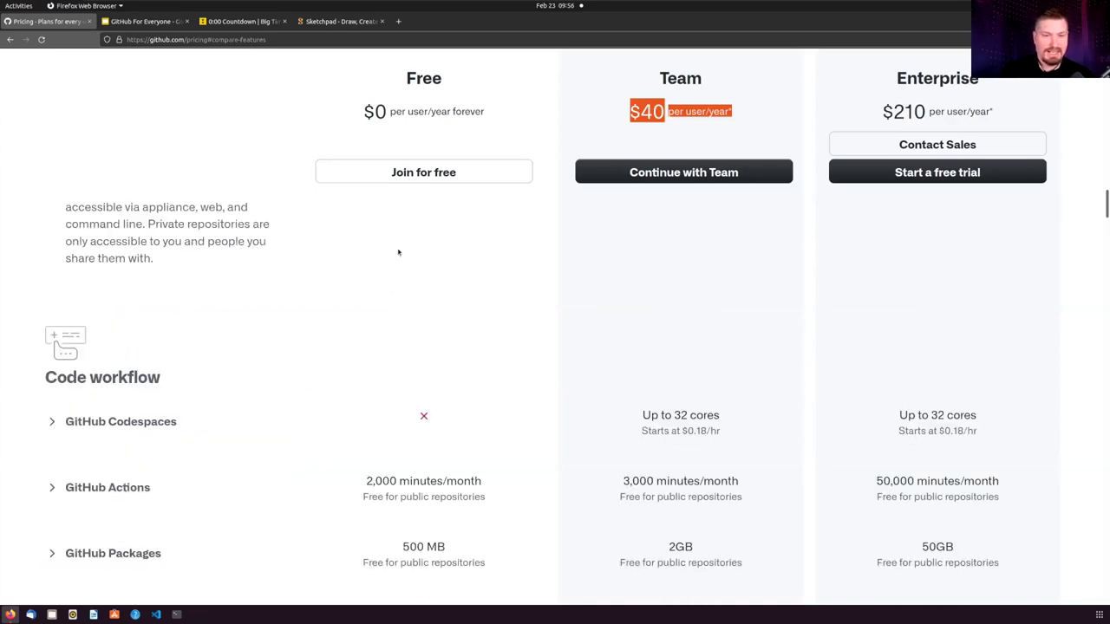
scroll(423, 329, up, 7)
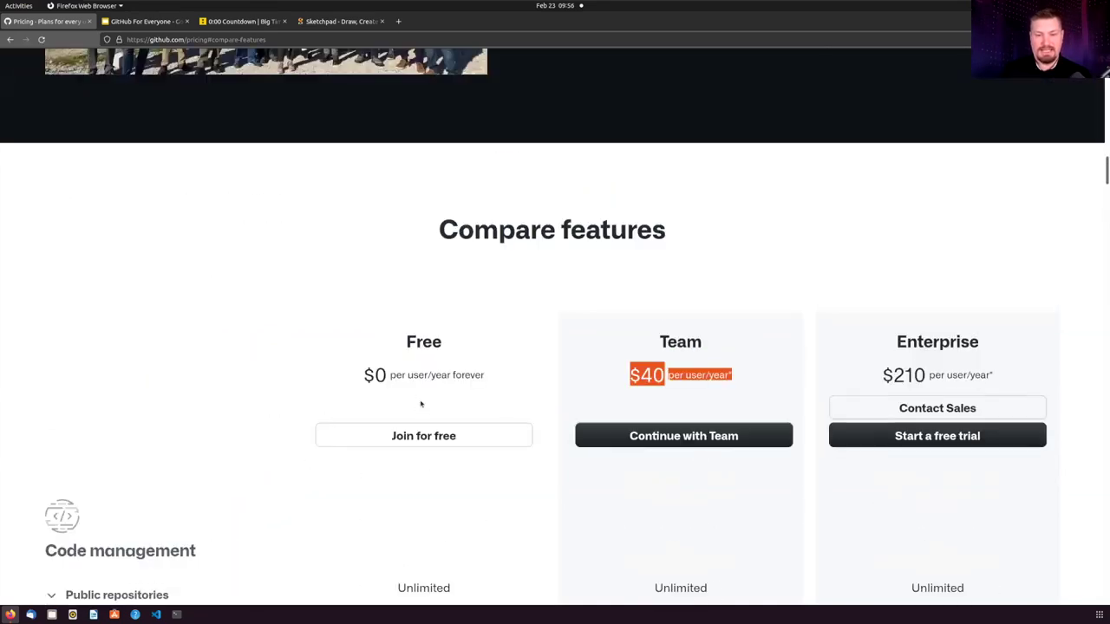
scroll(402, 384, down, 3)
drag(436, 330, 431, 438)
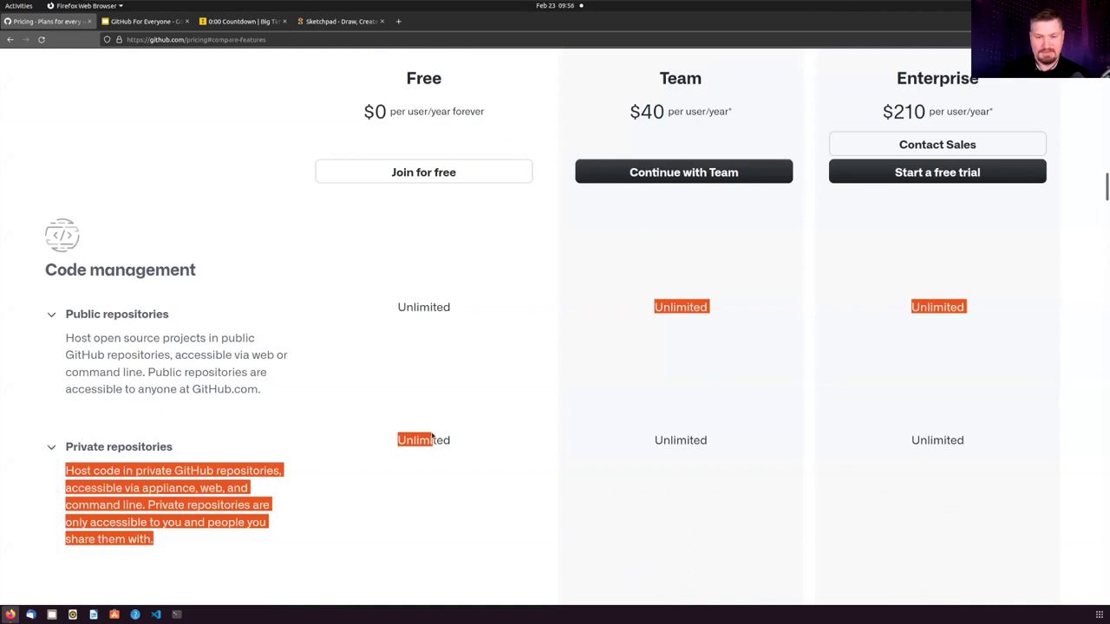
click(433, 438)
double_click(439, 309)
double_click(430, 439)
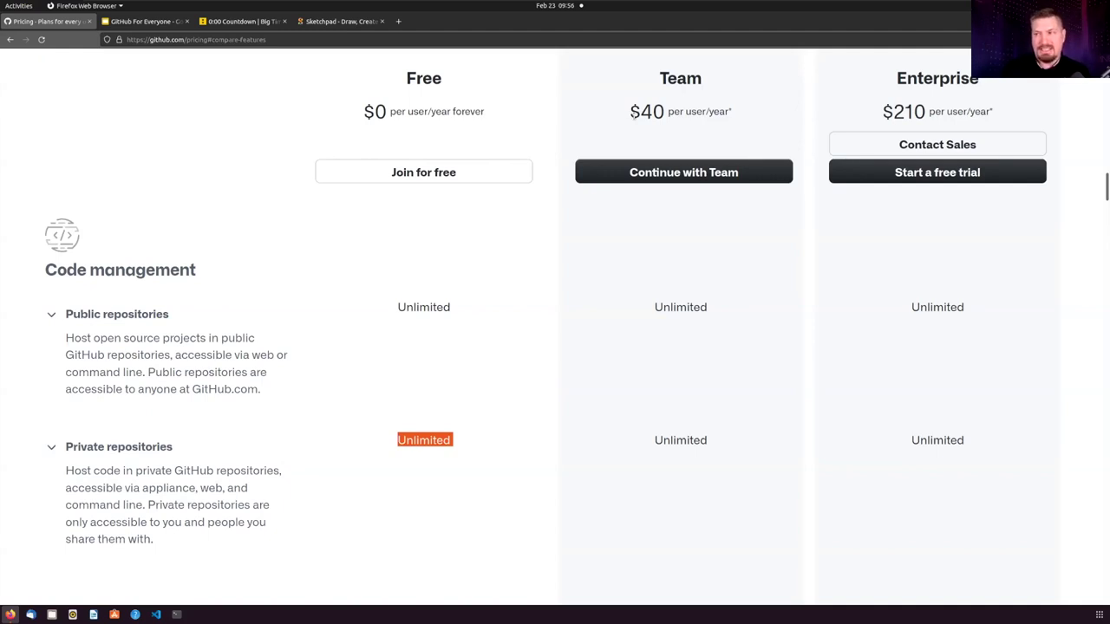
Highlight the Team $40 price again and the Enterprise plan heading.
drag(627, 111, 751, 115)
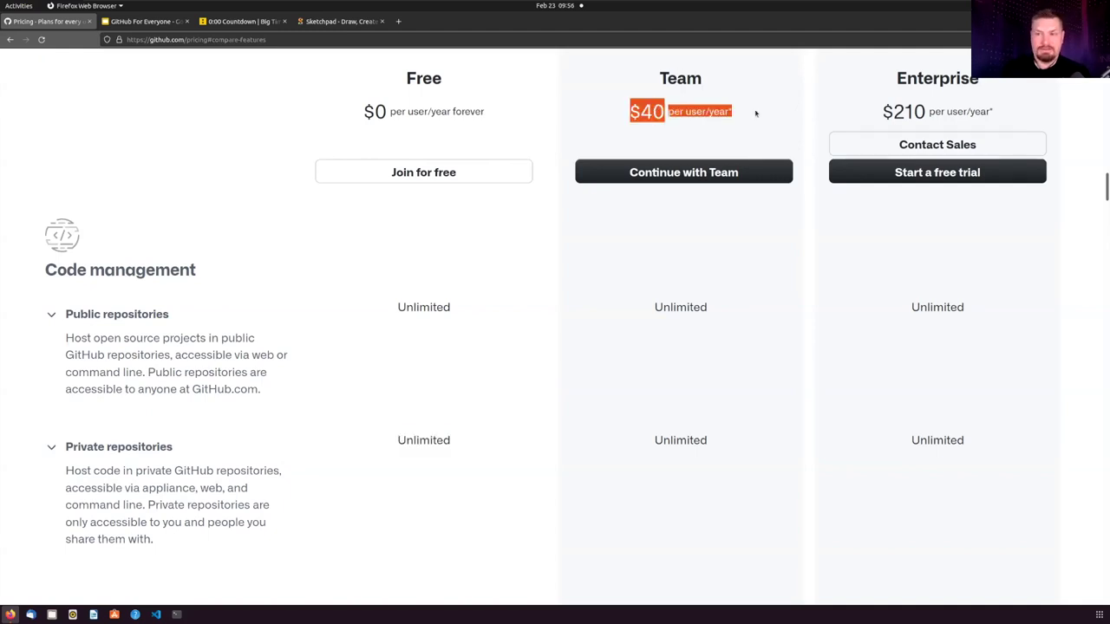
click(750, 114)
drag(907, 78, 980, 79)
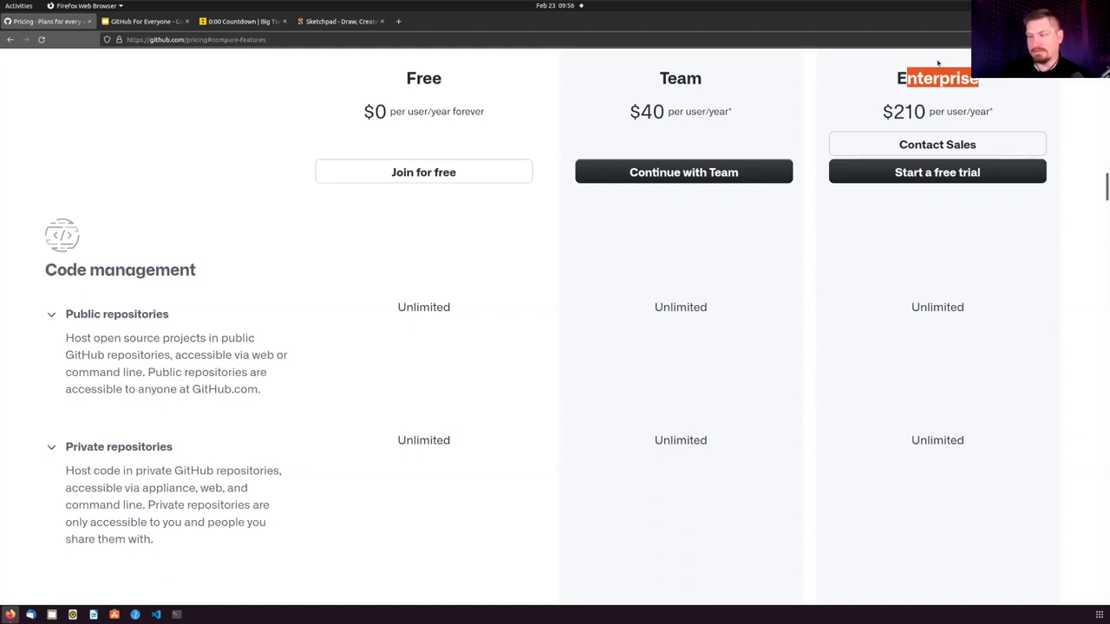
click(552, 132)
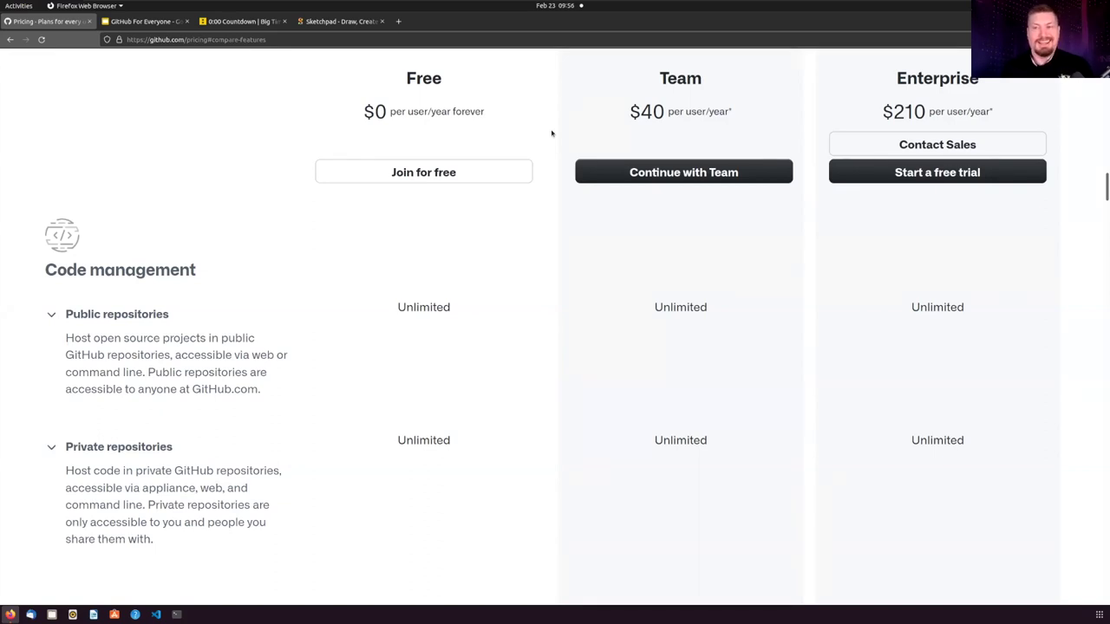
drag(906, 81, 1005, 85)
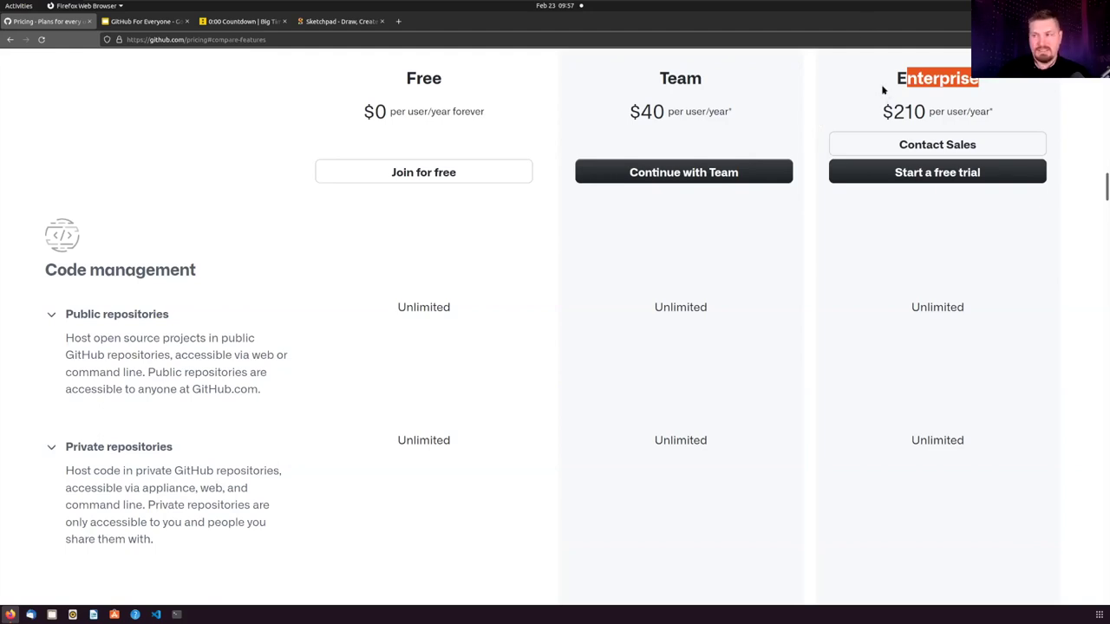
click(866, 89)
drag(894, 78, 980, 78)
click(891, 85)
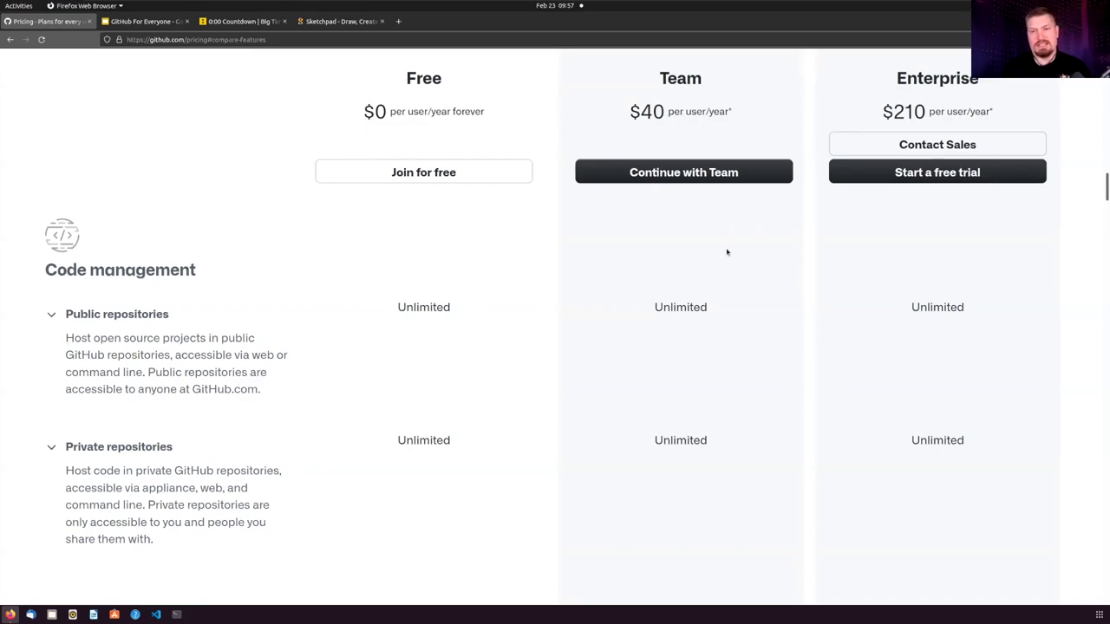
Scroll back to the top of the pricing page and go to the GitHub sign-in page.
scroll(726, 252, up, 20)
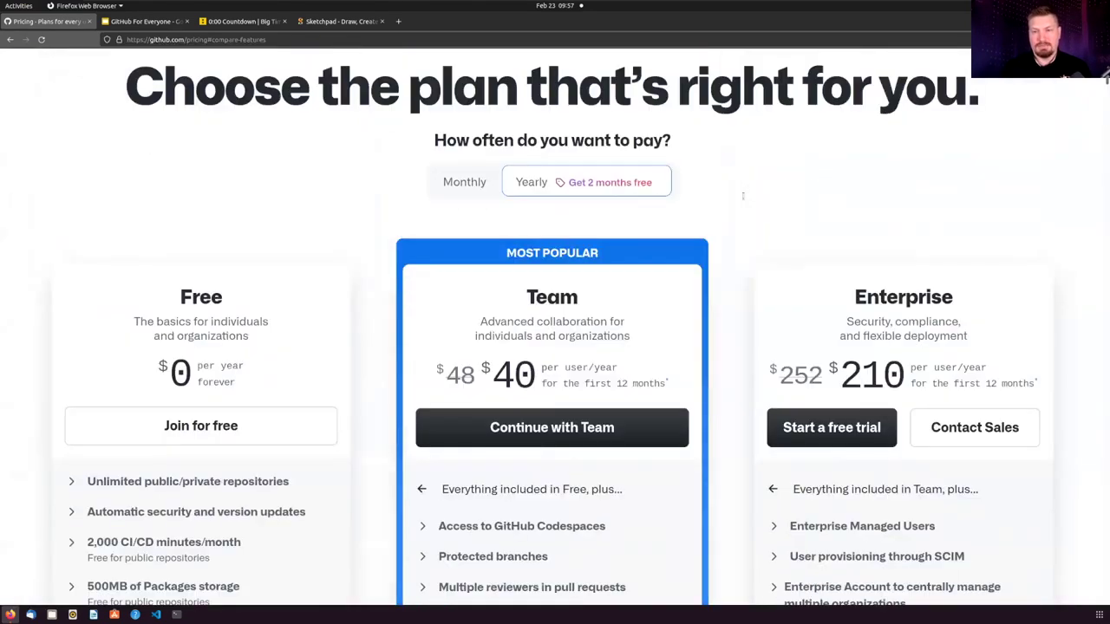
scroll(743, 196, up, 2)
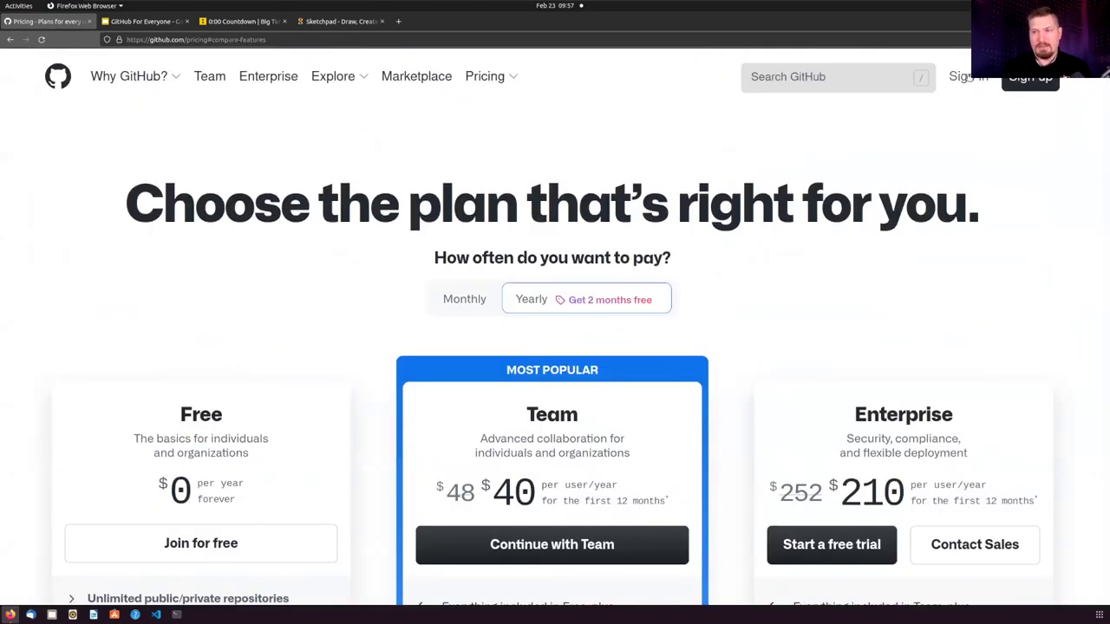
click(964, 76)
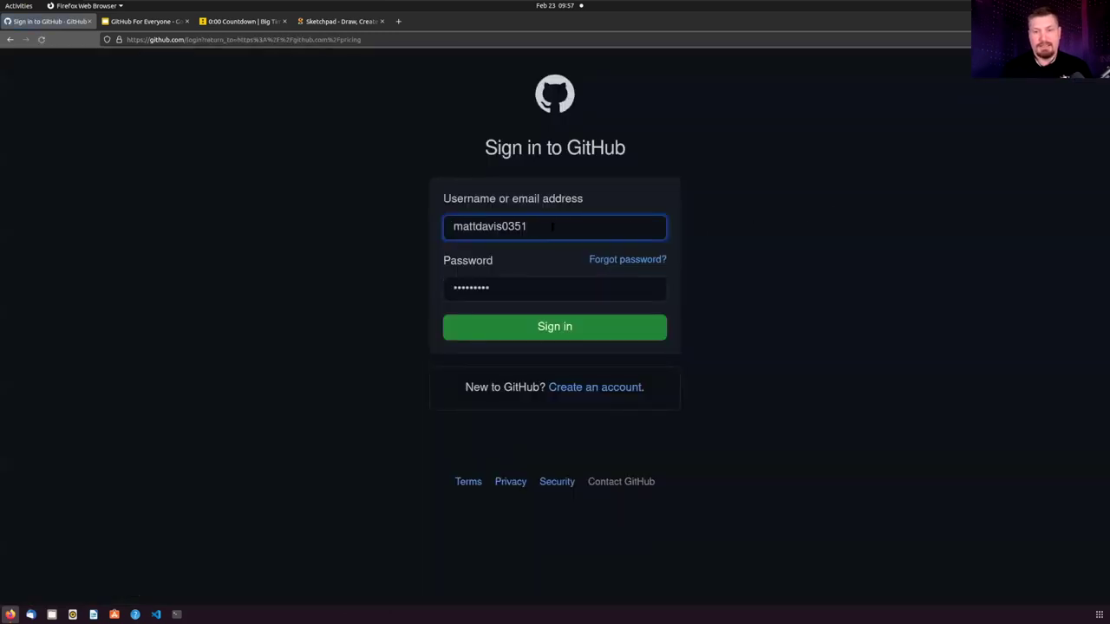
Sign in with the saved credentials and verify using the authenticator app's 6-digit code.
double_click(463, 232)
click(719, 319)
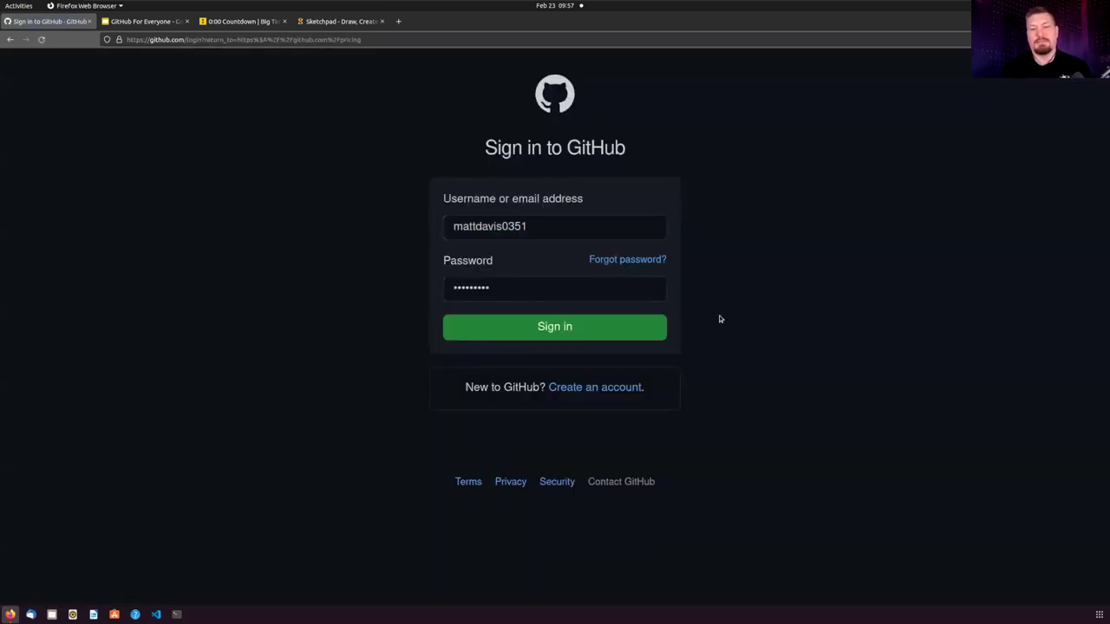
click(634, 337)
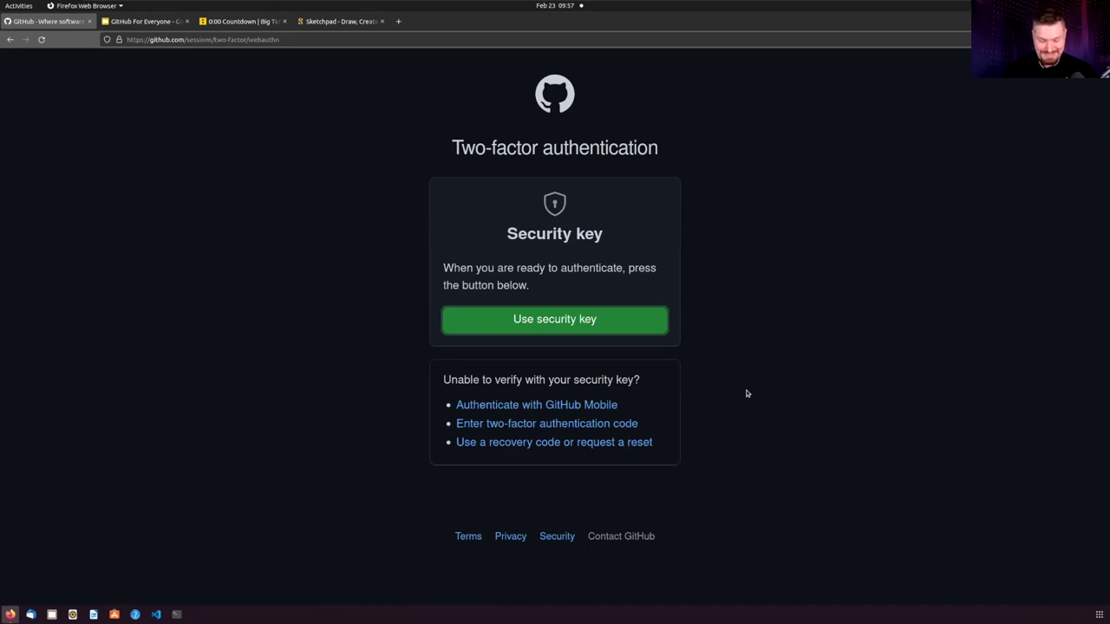
click(600, 424)
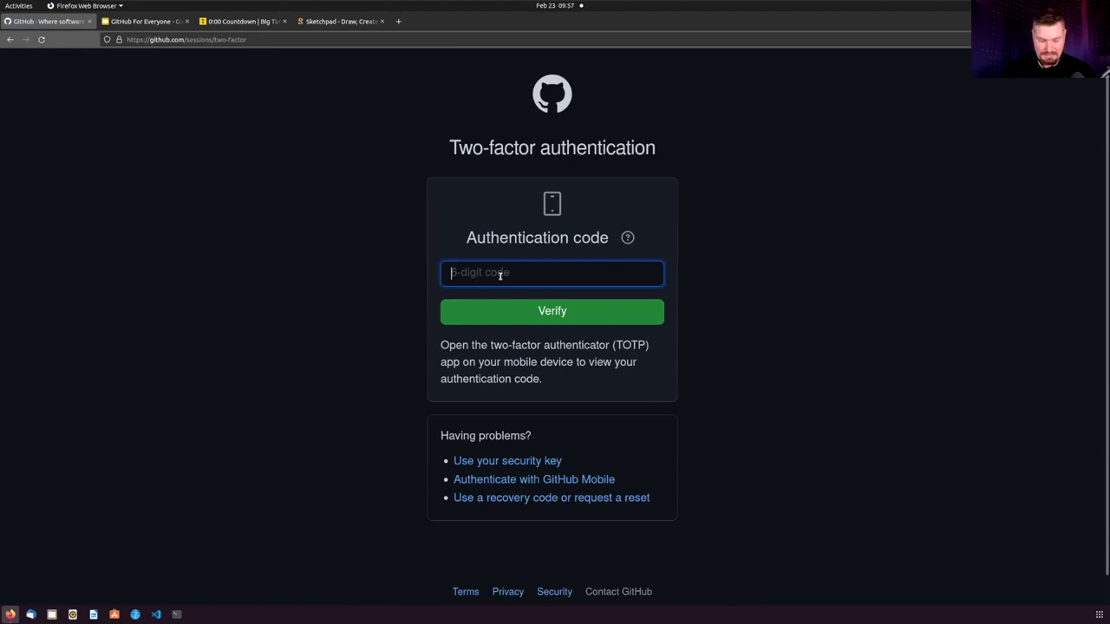
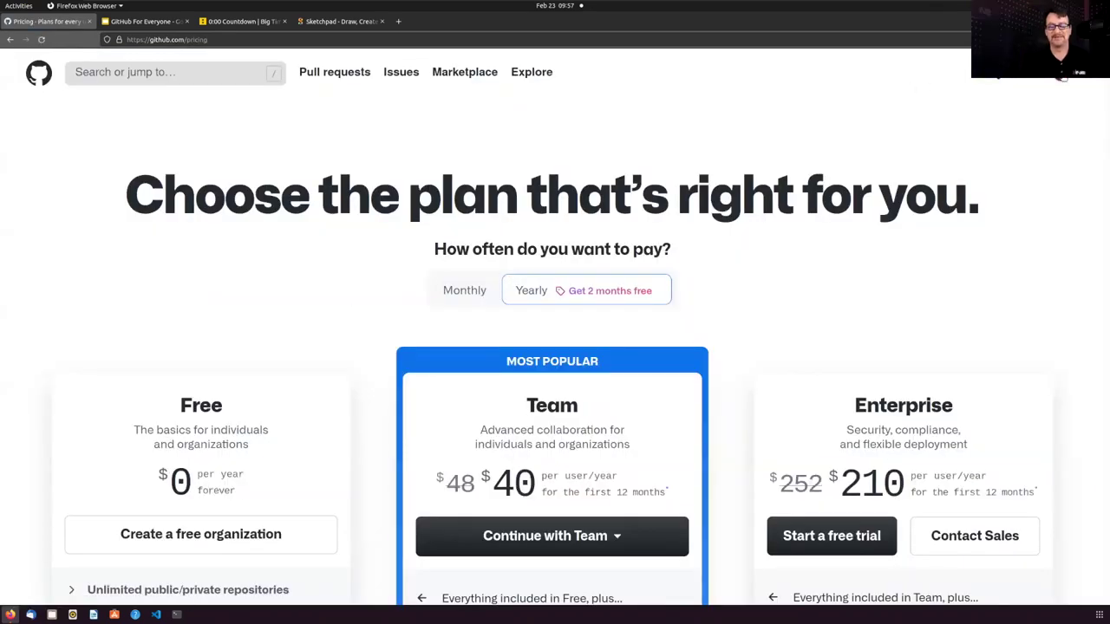
Choose 'Your profile' from the avatar's account menu.
click(1061, 73)
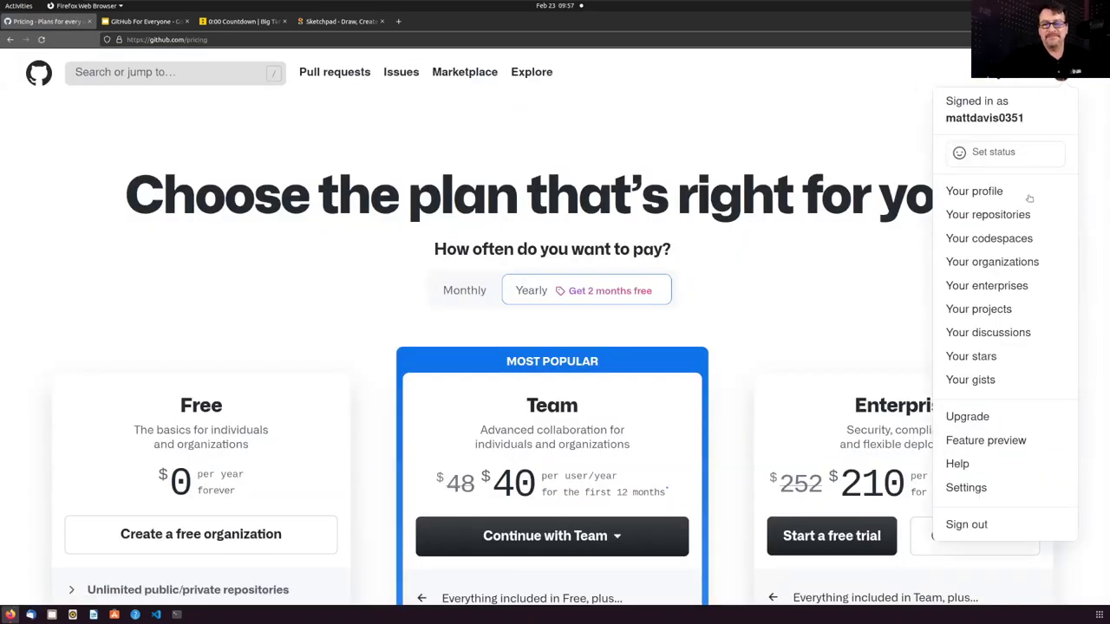
click(700, 171)
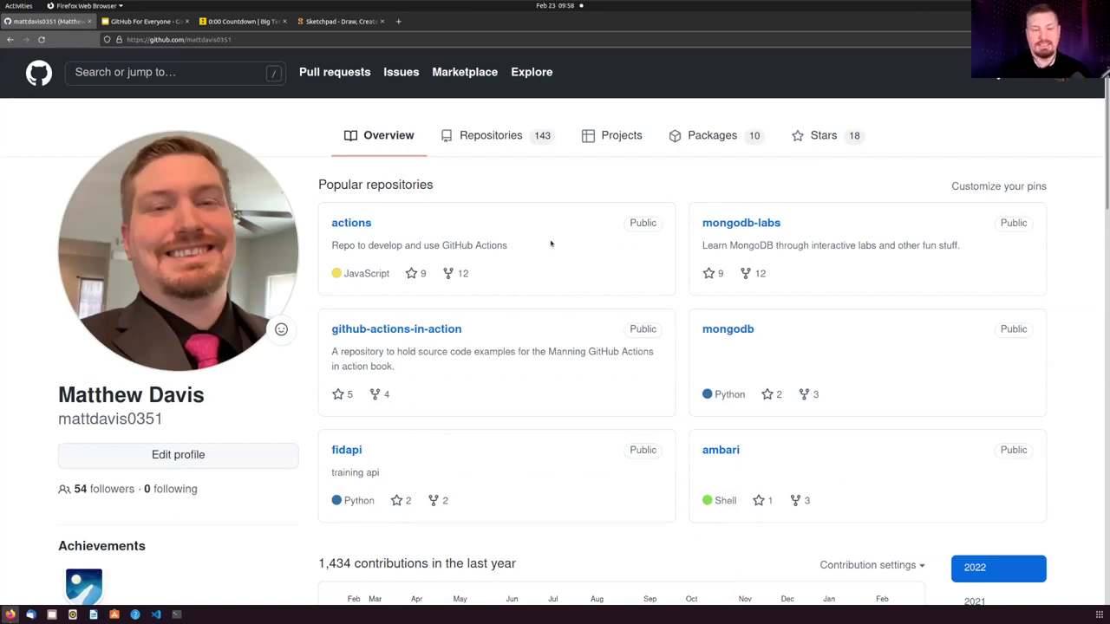
scroll(551, 246, down, 4)
mouse_move(87, 408)
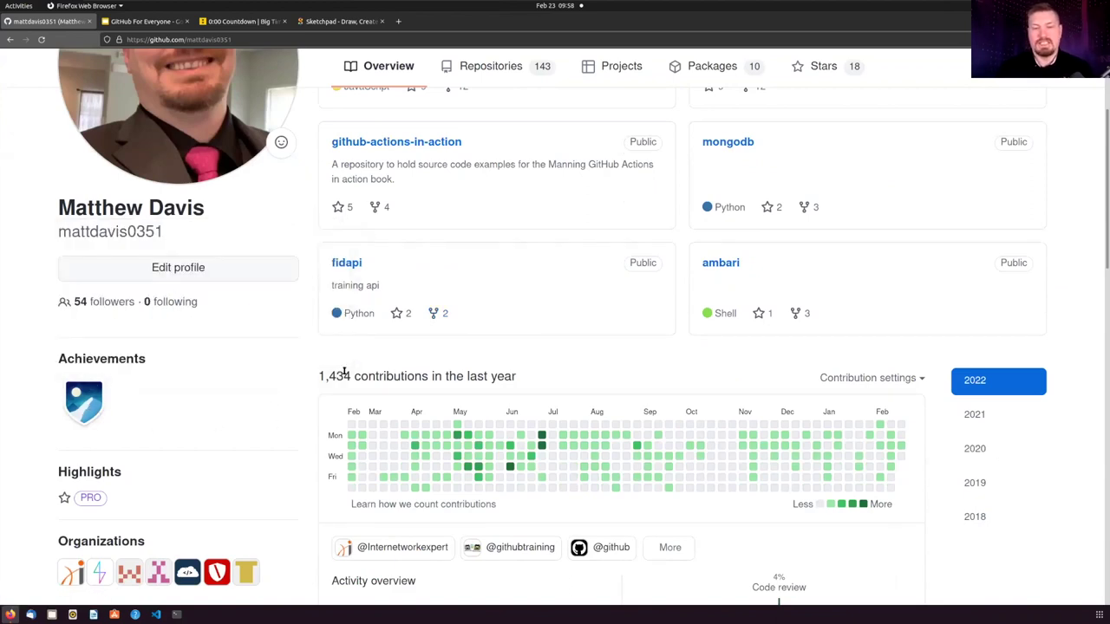
scroll(459, 417, up, 4)
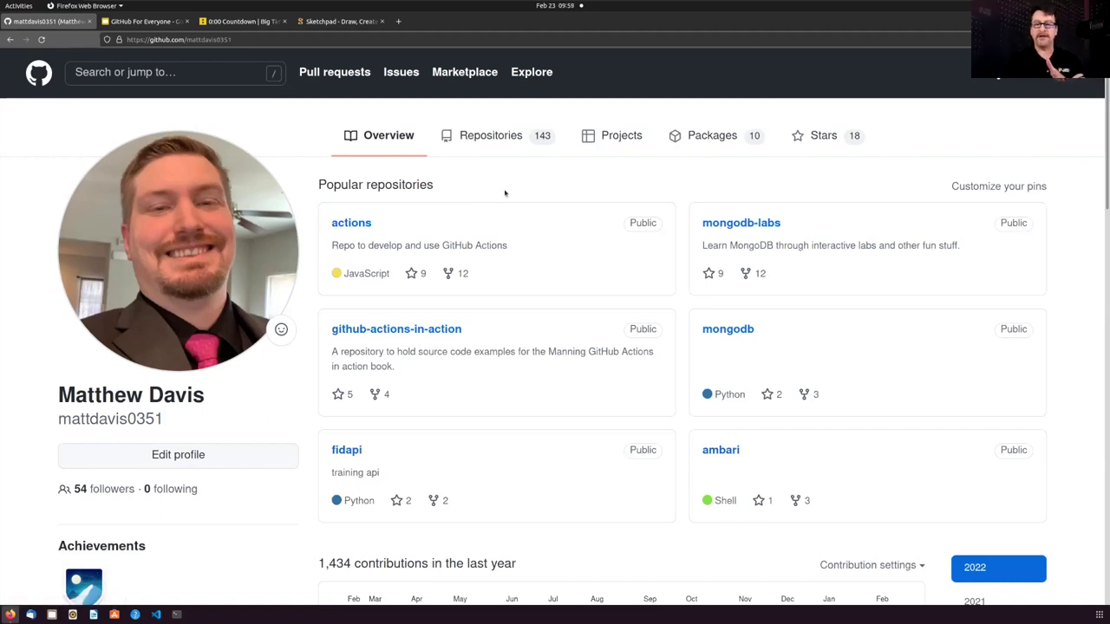
drag(436, 119, 546, 147)
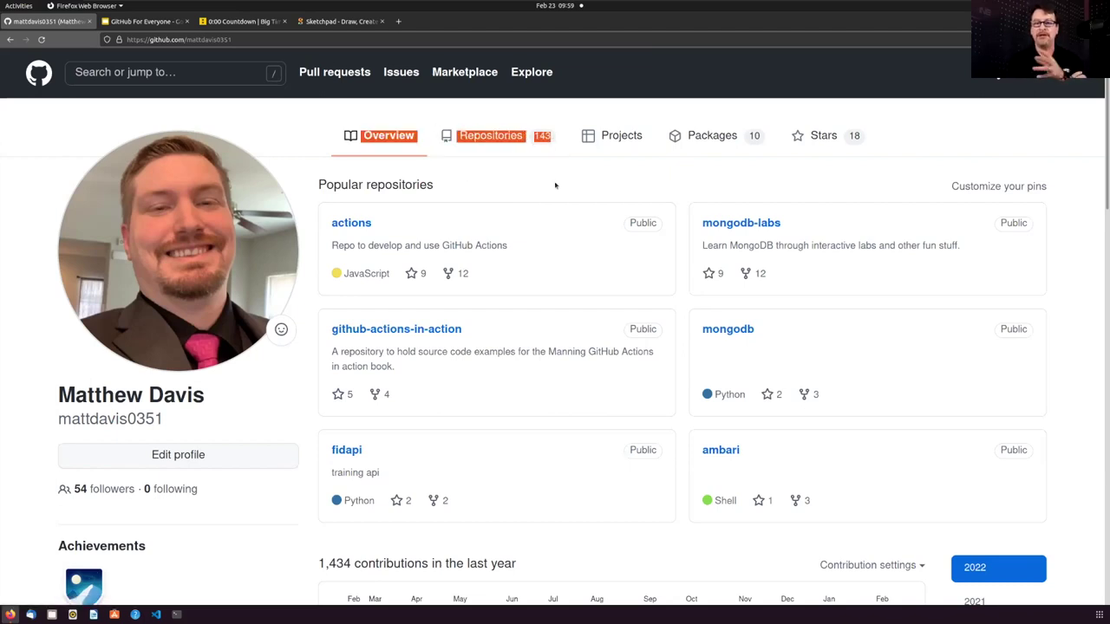
click(555, 185)
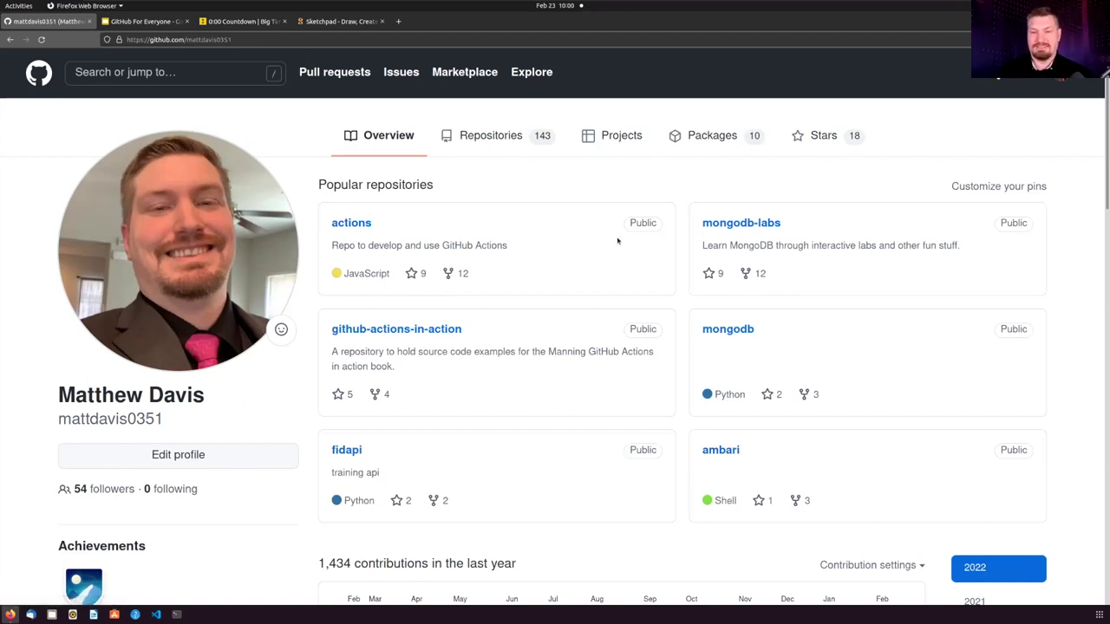
Highlight the Public labels on the actions, github-actions-in-action, mongodb and ambari pinned repositories.
double_click(644, 222)
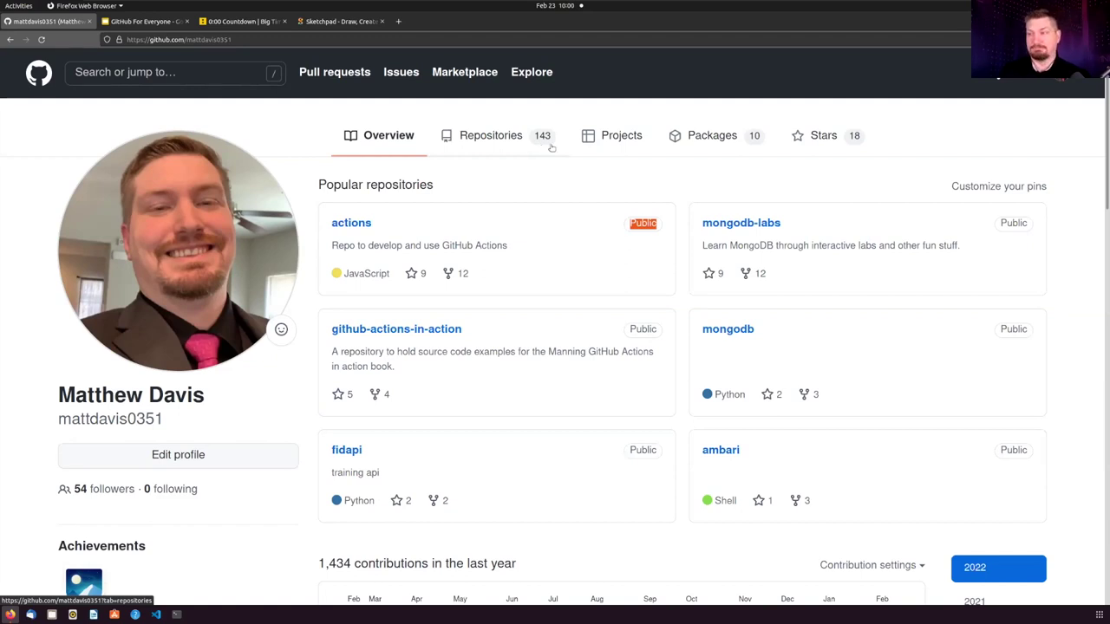
click(623, 203)
double_click(641, 223)
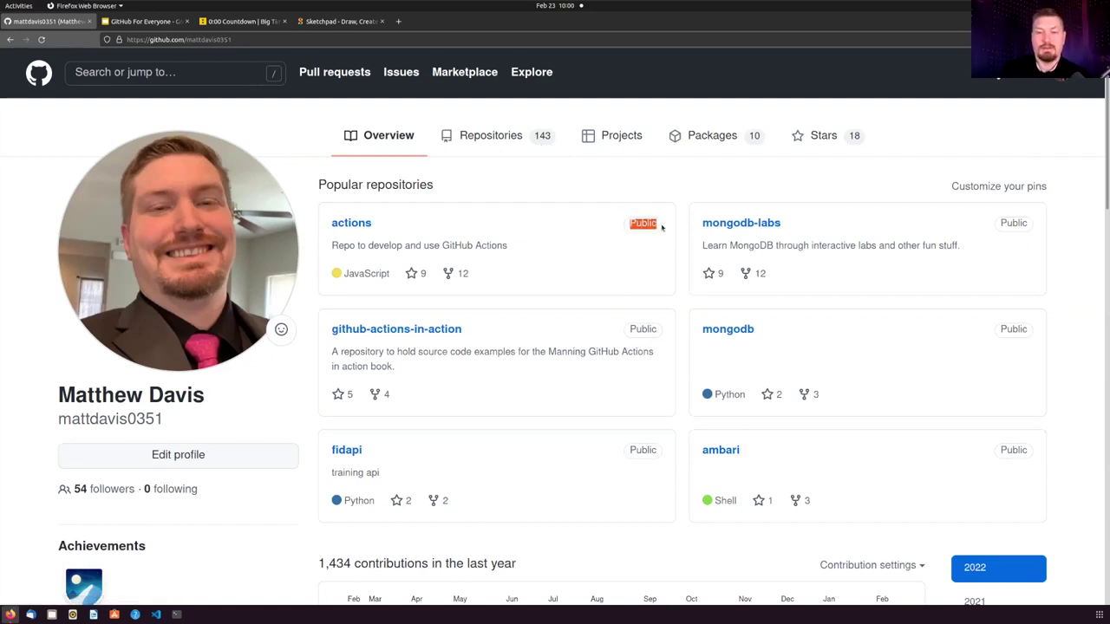
double_click(641, 329)
click(1026, 323)
drag(1001, 330, 1007, 330)
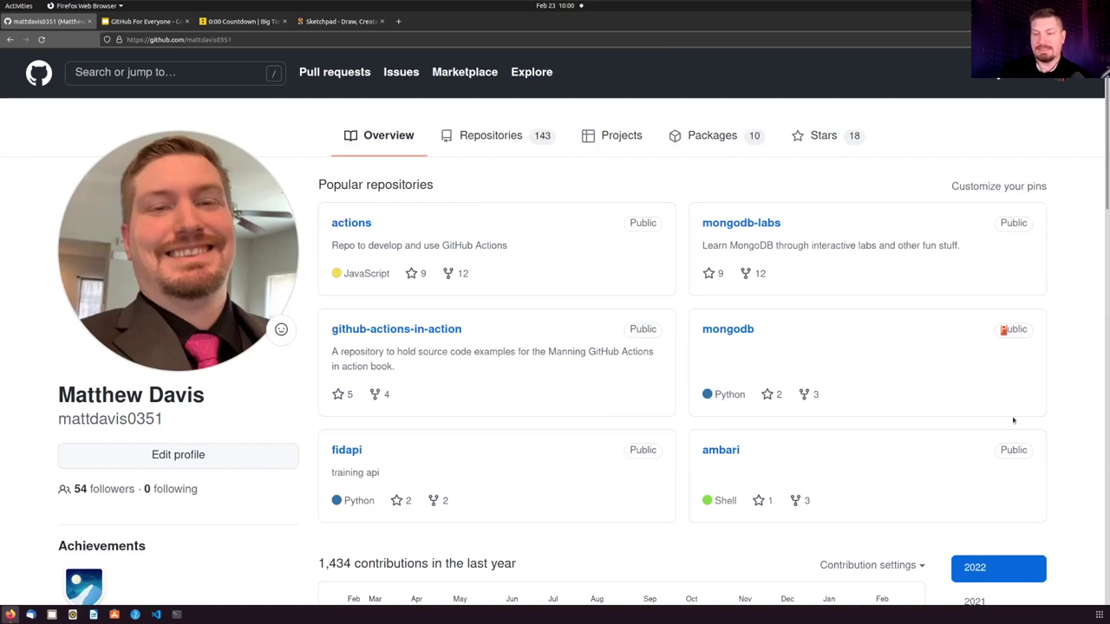
drag(1004, 450, 1011, 449)
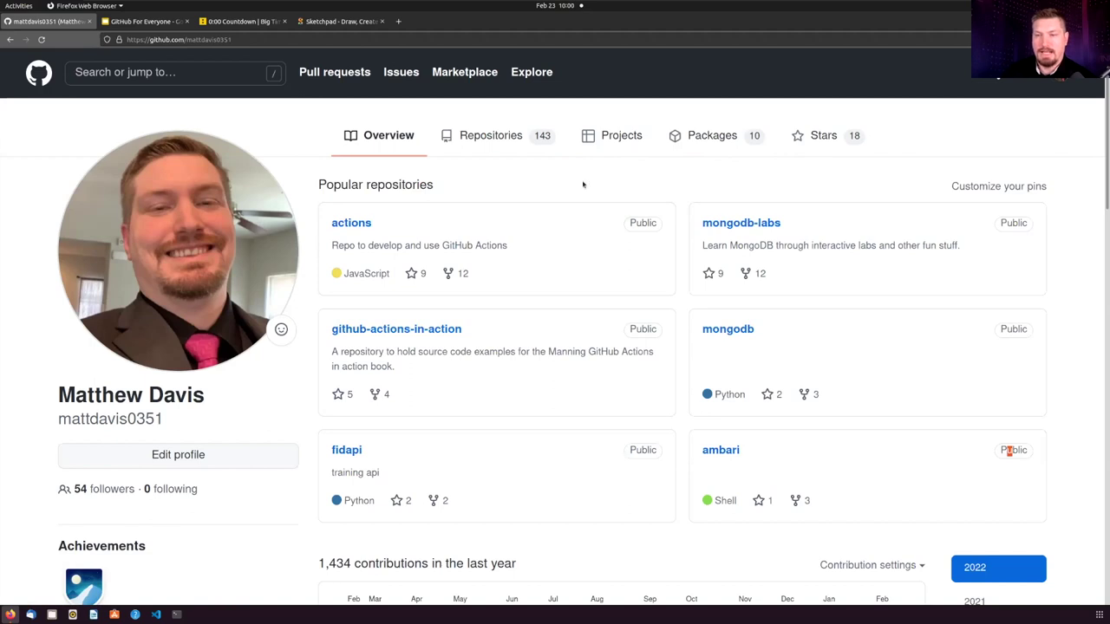
Open the Repositories tab to list all 143 repositories.
scroll(629, 250, down, 2)
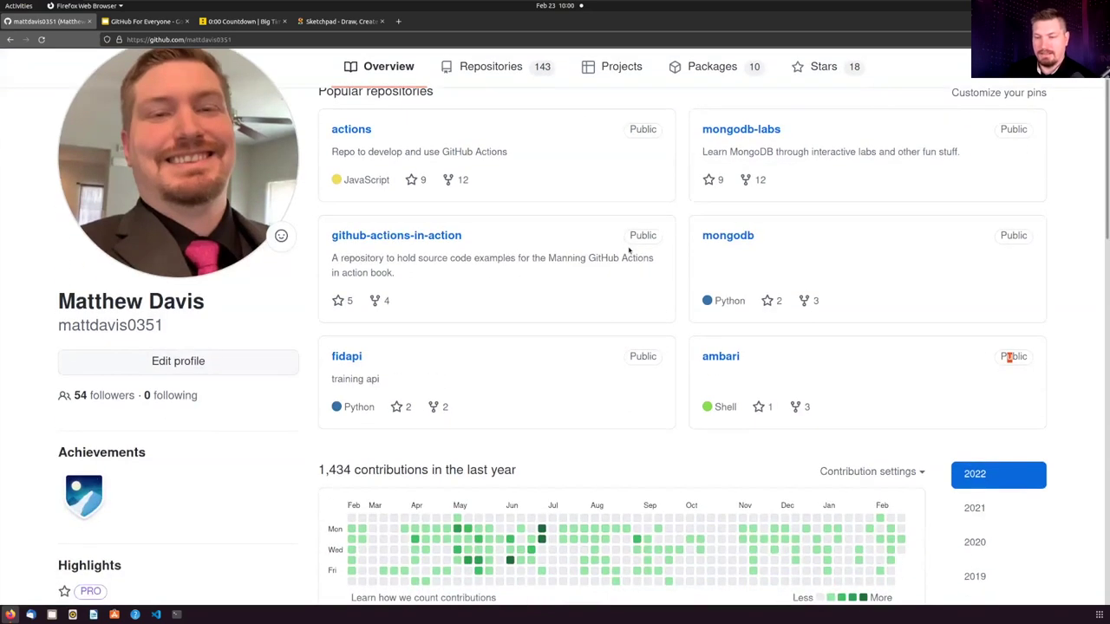
scroll(627, 249, up, 2)
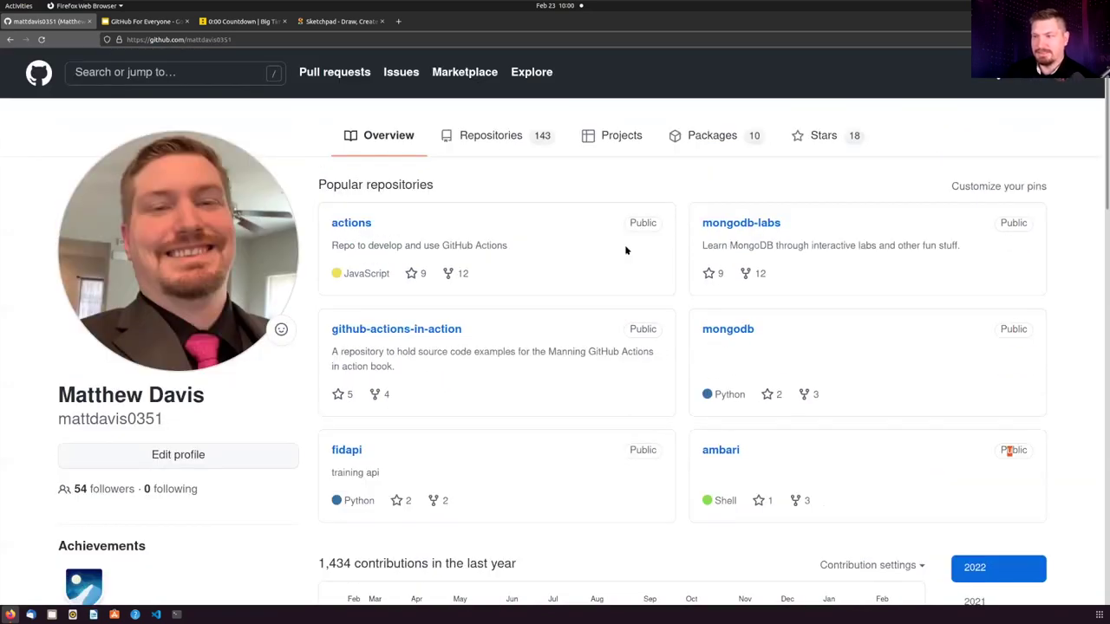
click(513, 139)
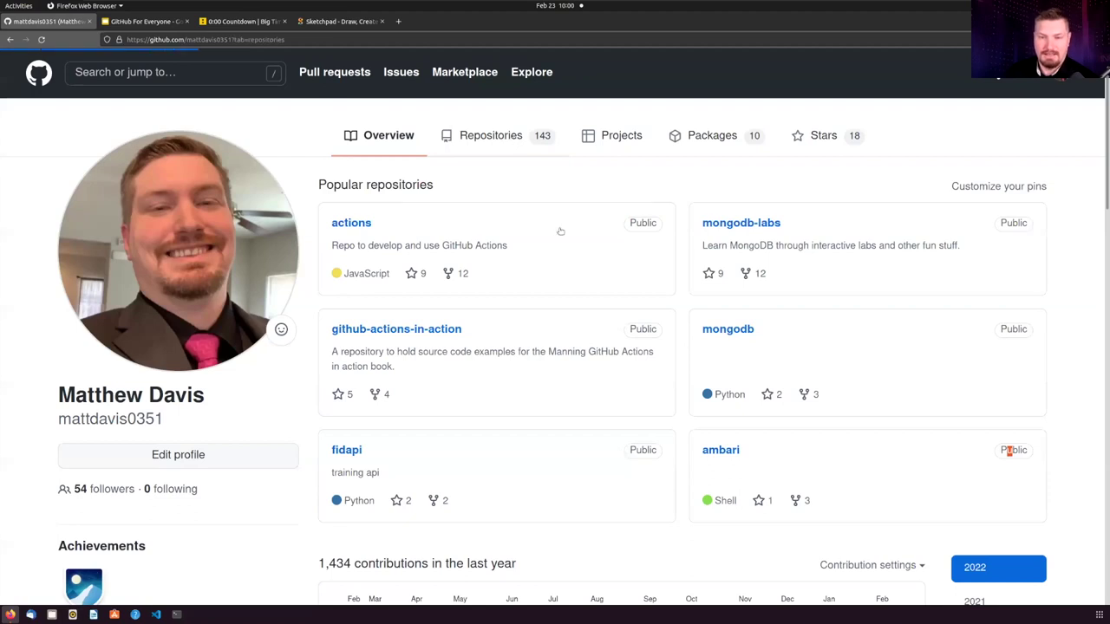
Point out the Private and Private template badges in the repository list, including bug-free-carnival's.
scroll(567, 220, down, 2)
drag(520, 141, 558, 156)
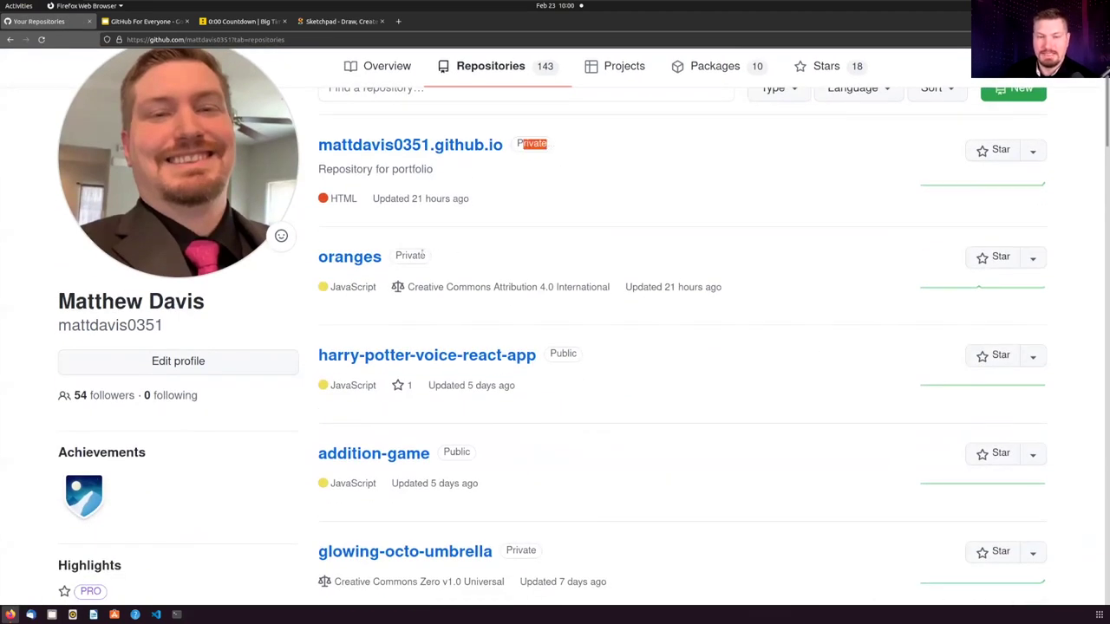
drag(411, 253, 427, 258)
scroll(453, 245, down, 2)
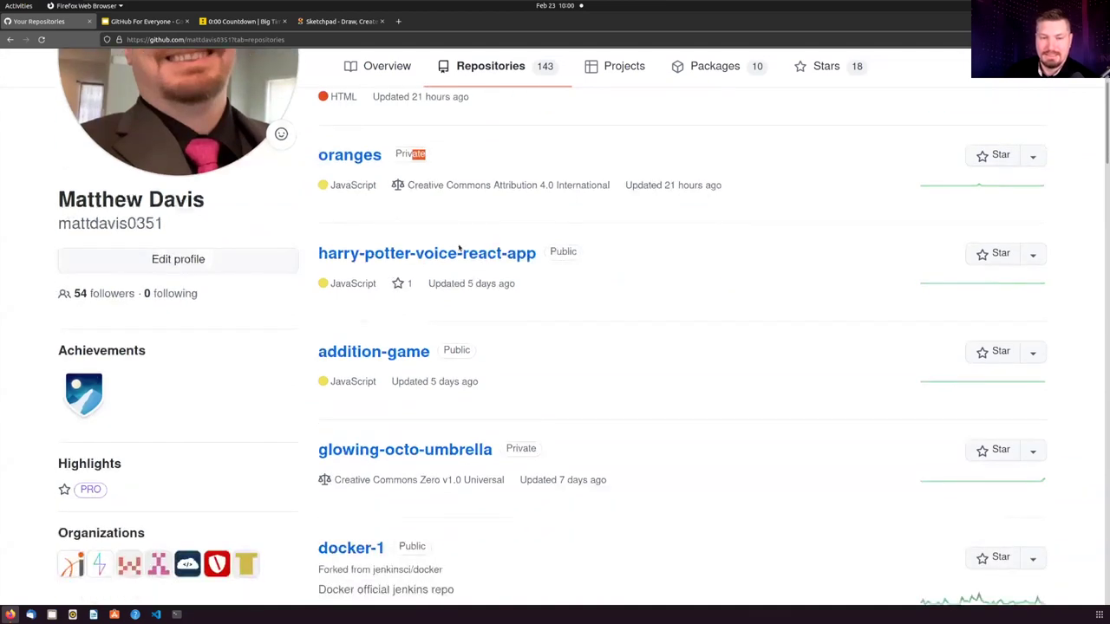
scroll(477, 239, down, 7)
drag(465, 310, 527, 311)
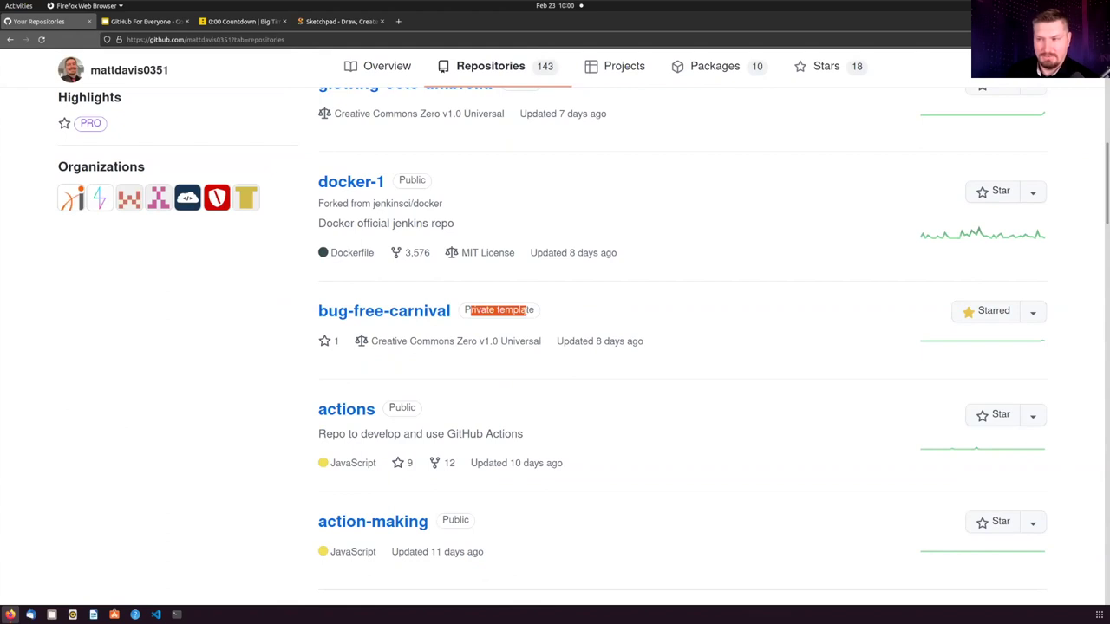
scroll(527, 312, up, 11)
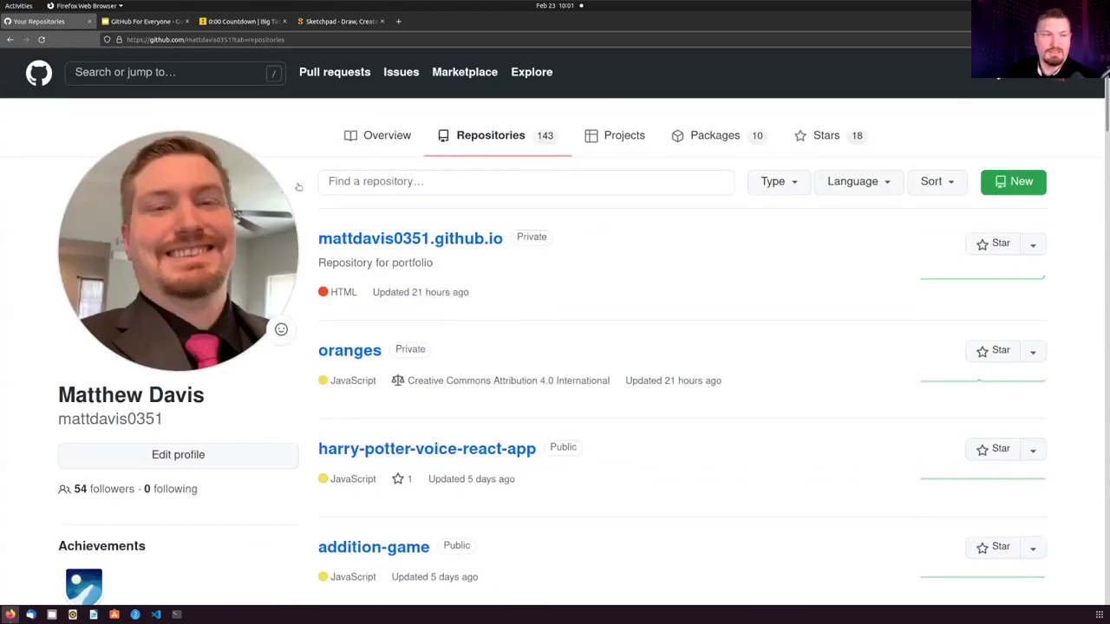
Return to the profile overview and highlight the 54 followers and 0 following counts.
click(10, 39)
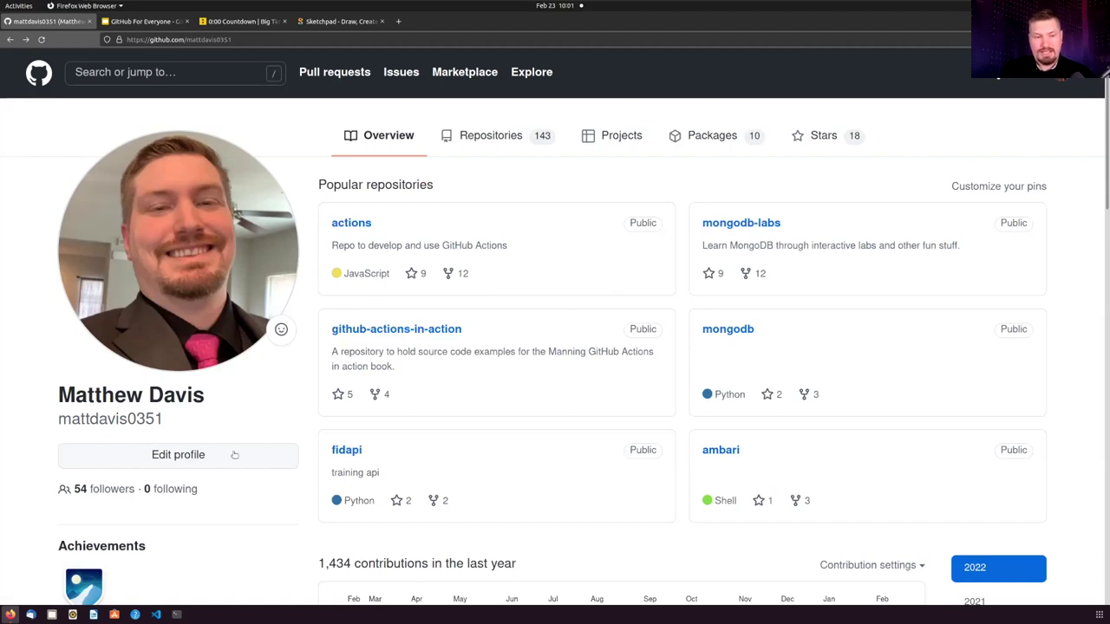
drag(217, 491, 96, 473)
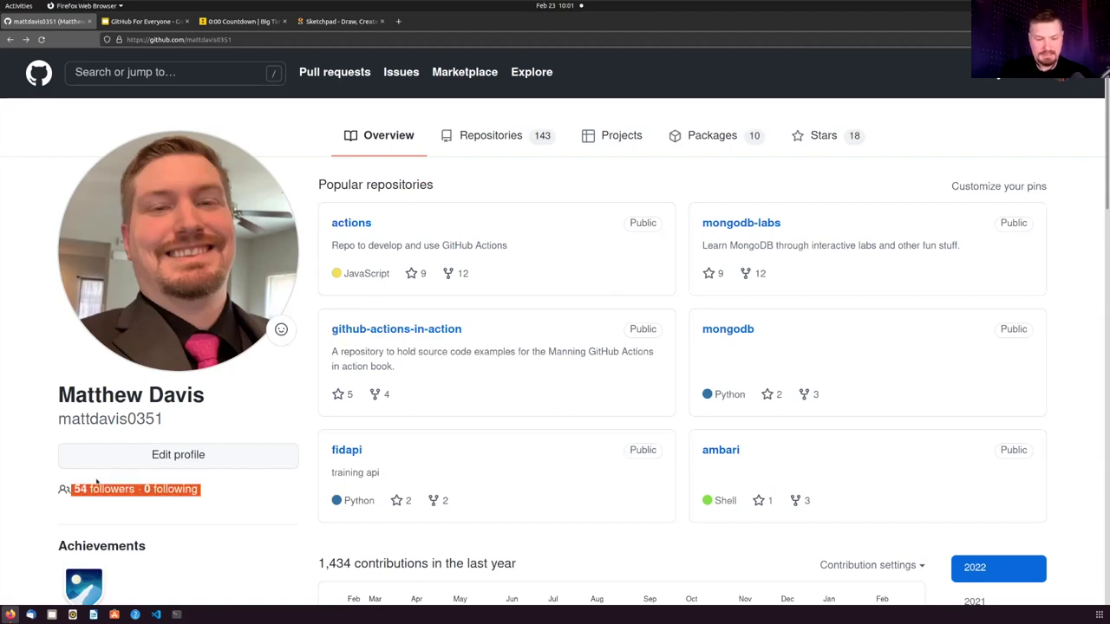
Clear the highlight and open the profile's Packages tab.
click(234, 488)
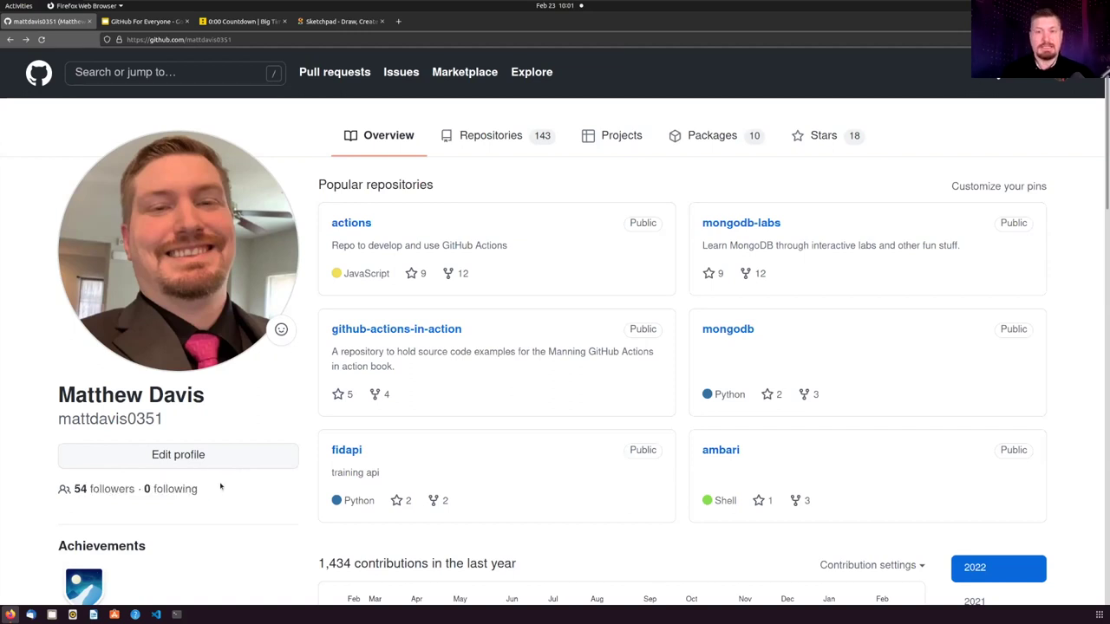
click(685, 140)
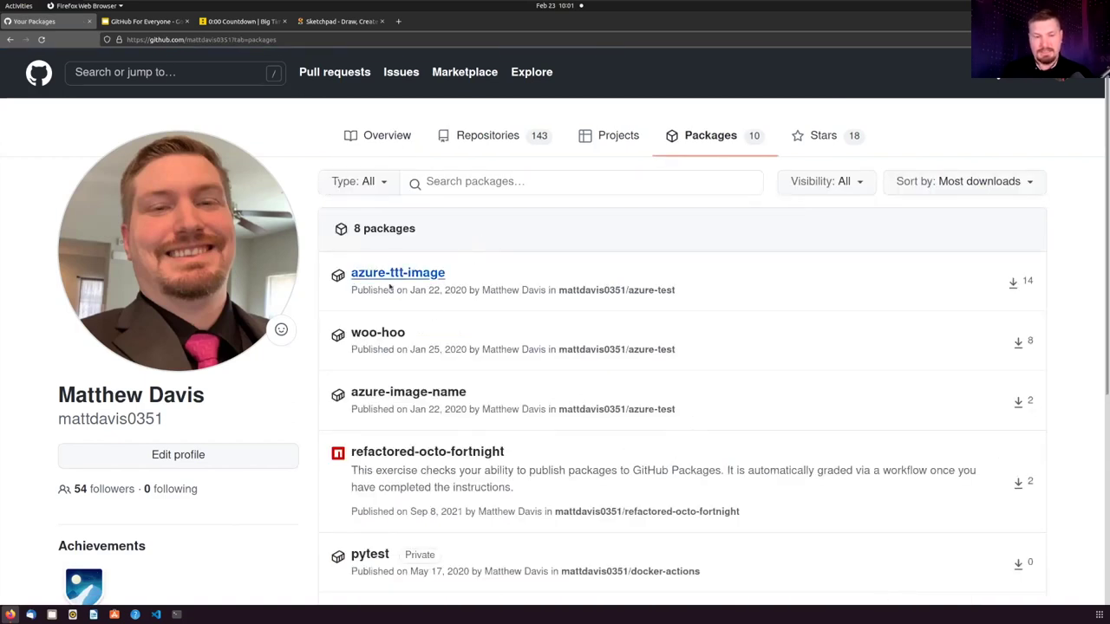
Scroll through the packages list, then go back to the profile Overview.
scroll(485, 433, down, 3)
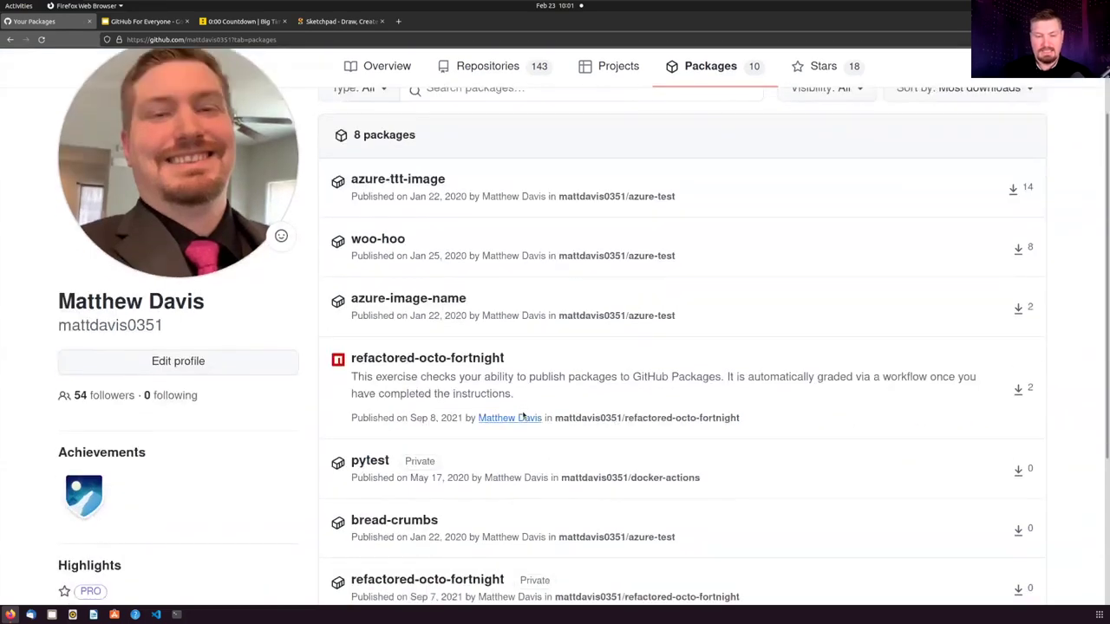
scroll(560, 408, down, 2)
scroll(572, 397, up, 5)
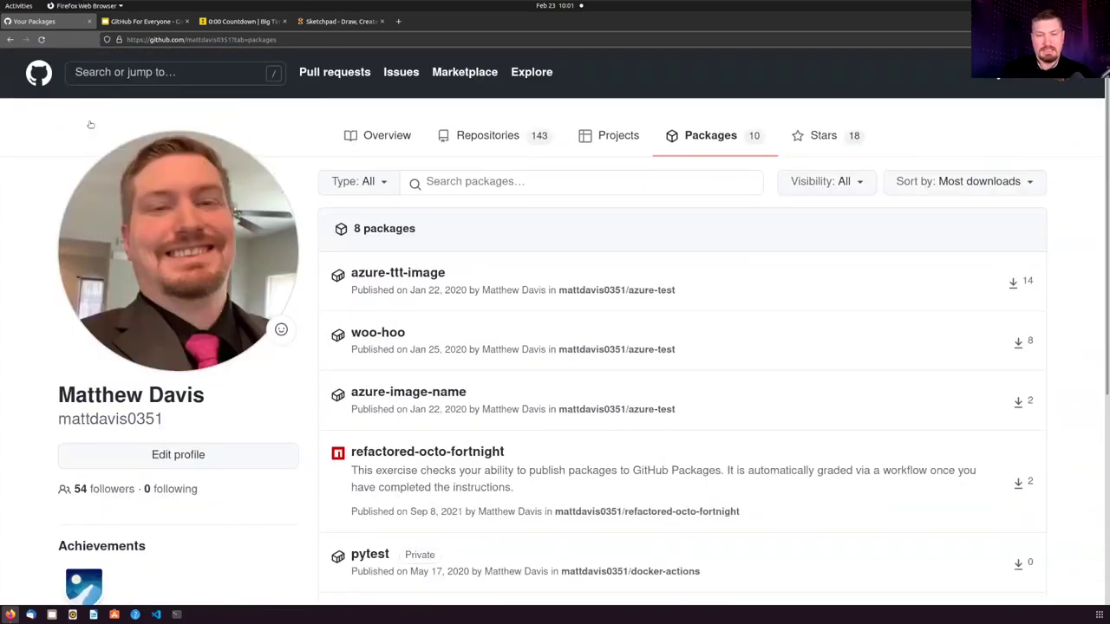
click(9, 39)
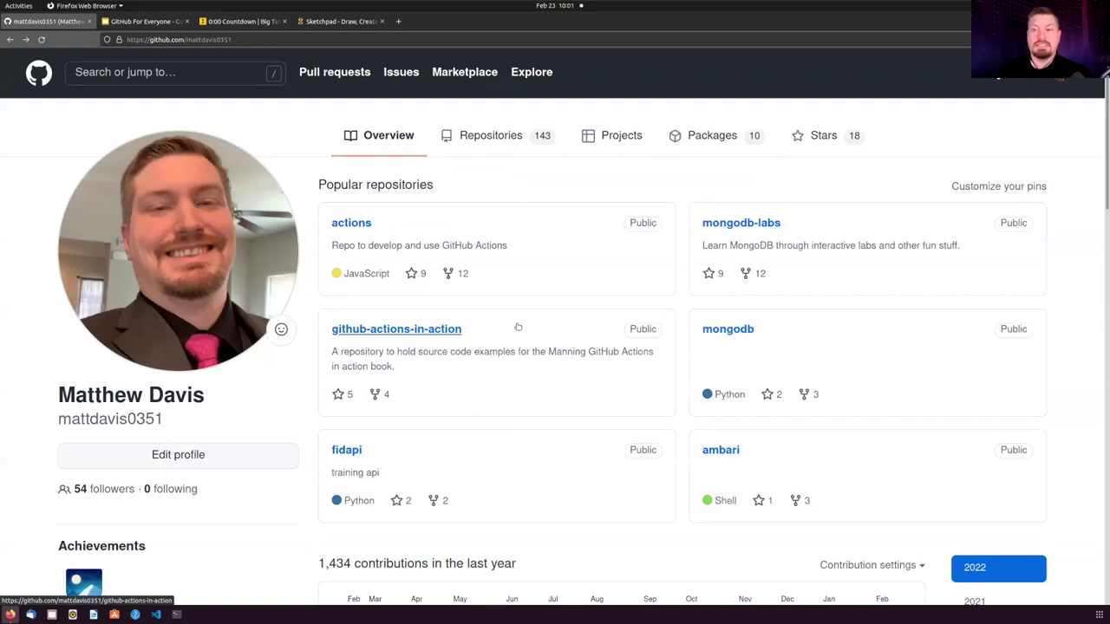
Highlight the Organizations heading below the contribution graph and open easiertechnologies.
scroll(451, 300, down, 4)
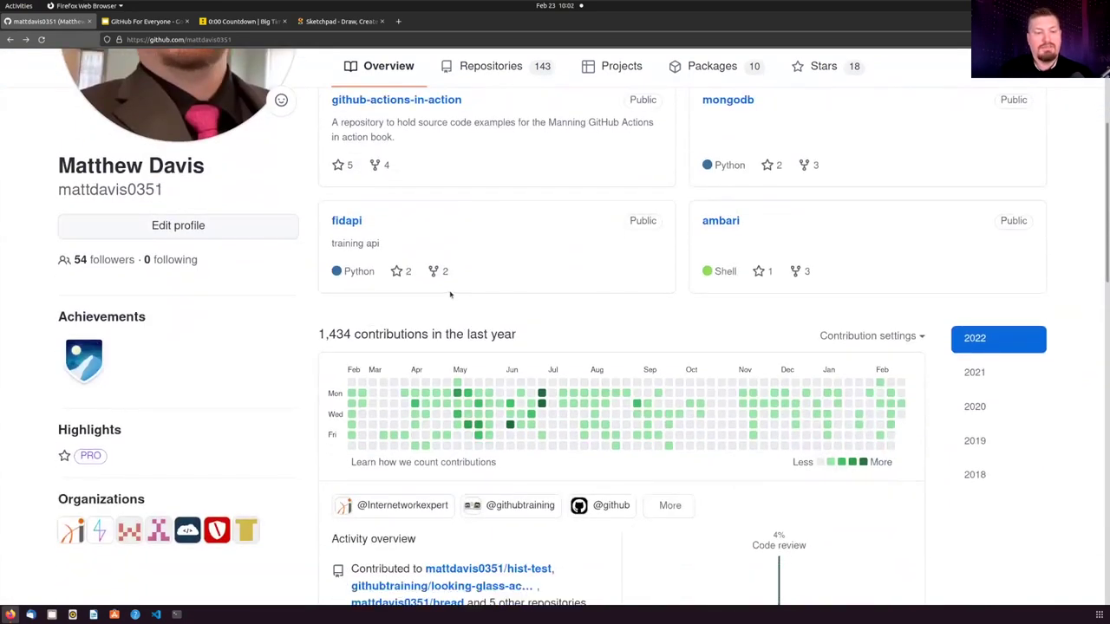
drag(149, 359, 52, 358)
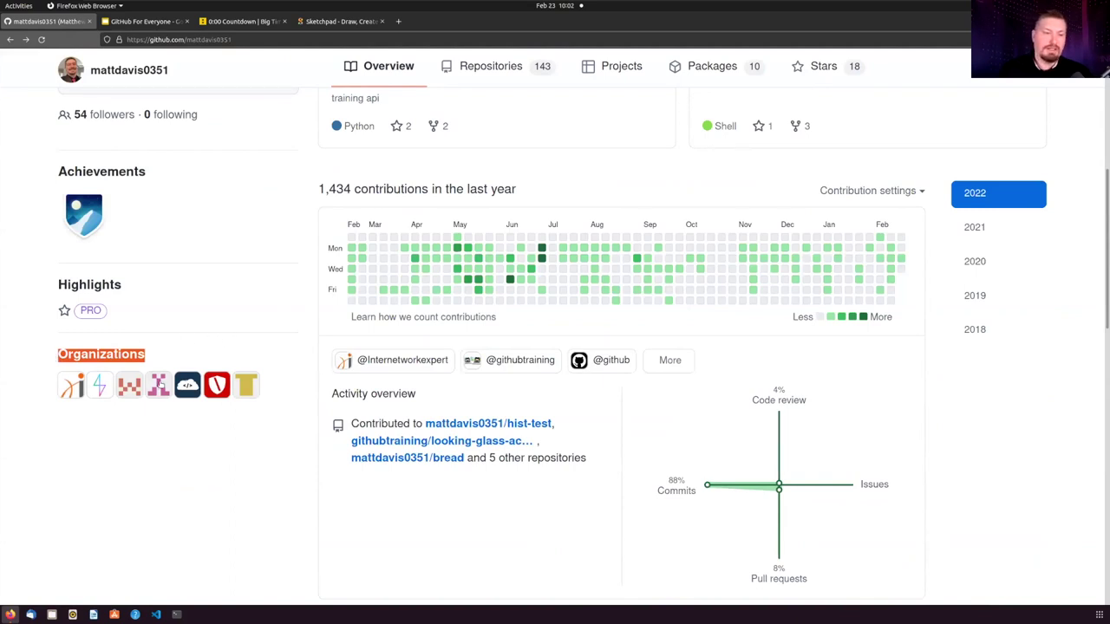
mouse_move(159, 384)
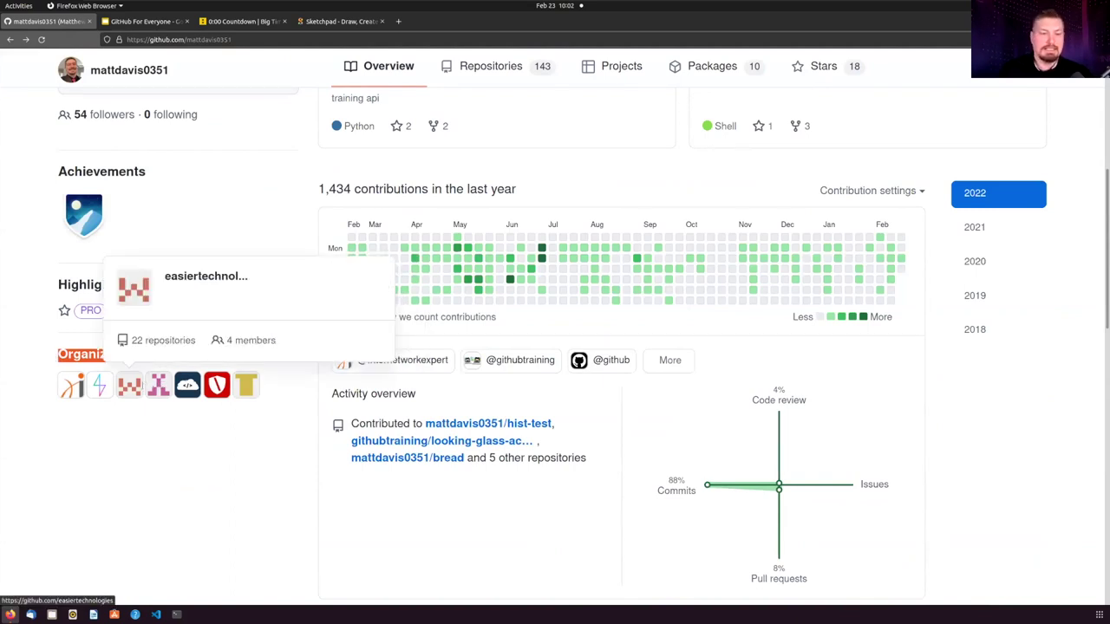
click(132, 386)
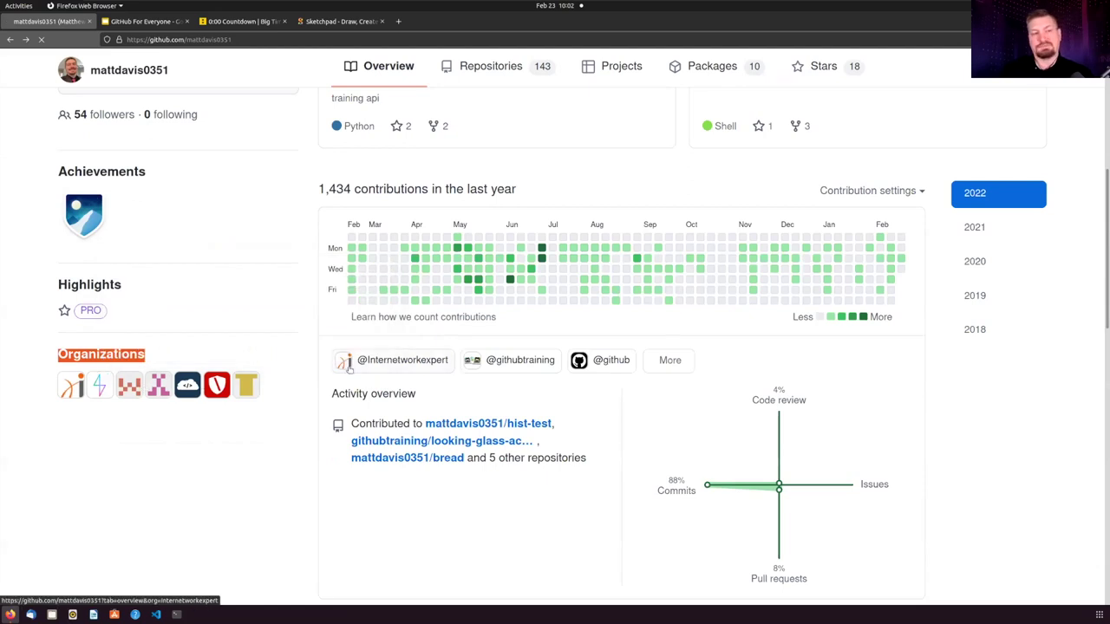
mouse_move(348, 362)
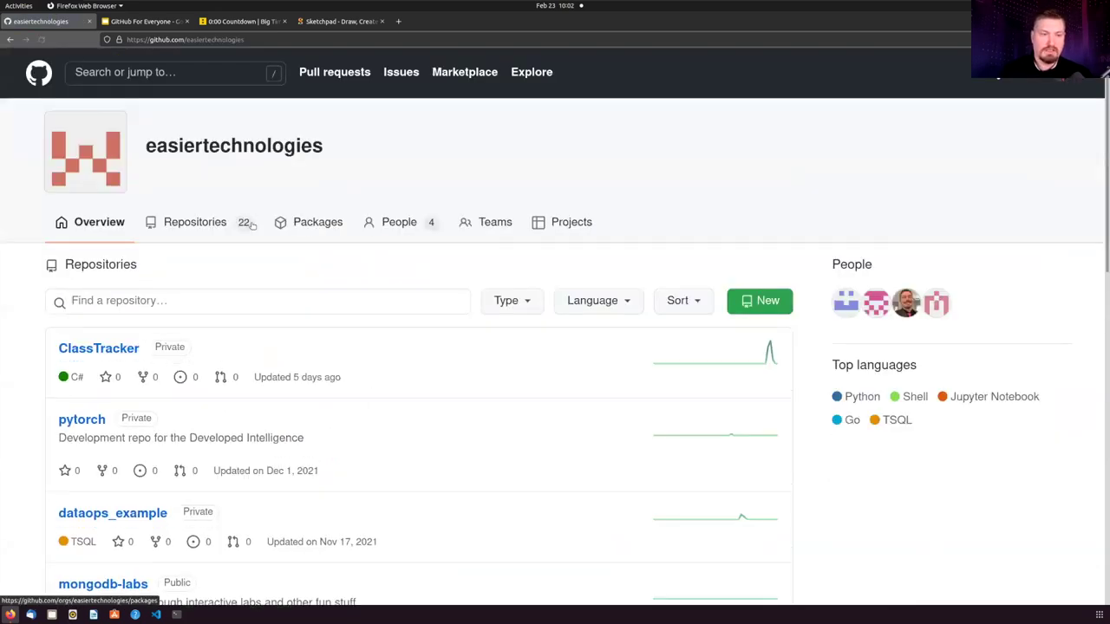
Highlight the easiertechnologies name and ClassTracker's Private label, then scroll the repository list.
drag(336, 147, 232, 147)
right_click(248, 144)
key(Escape)
click(575, 179)
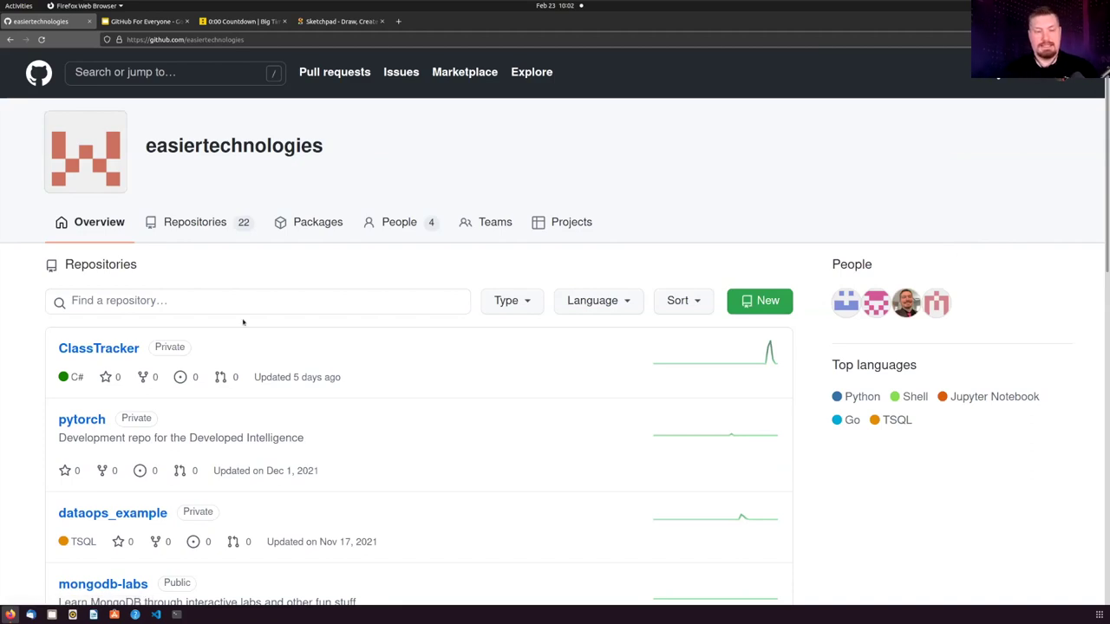
drag(184, 347, 157, 347)
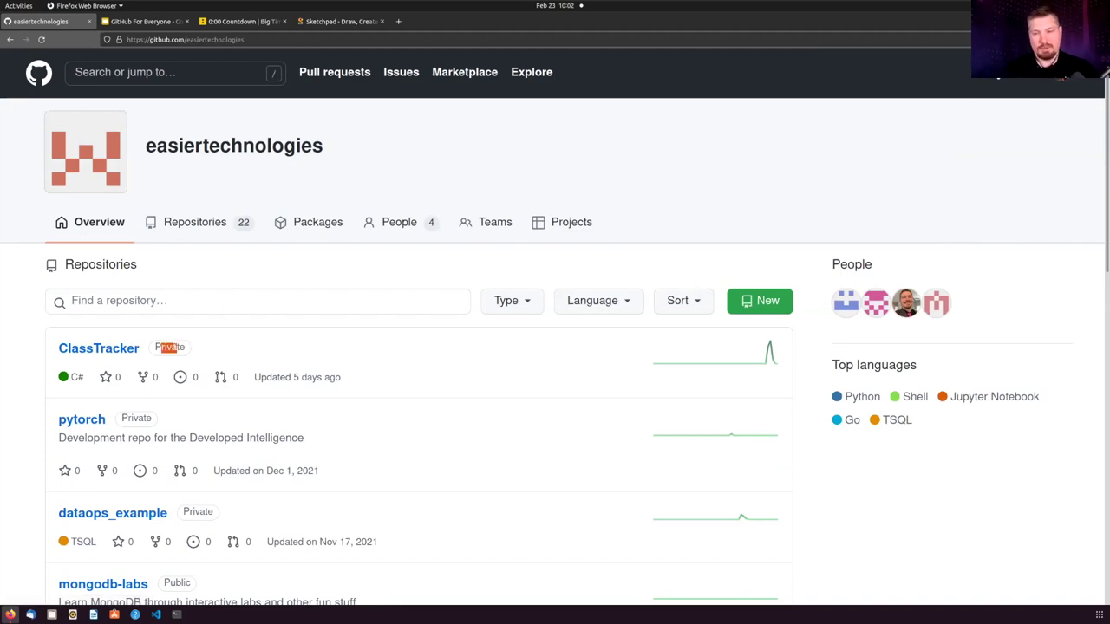
scroll(183, 347, down, 3)
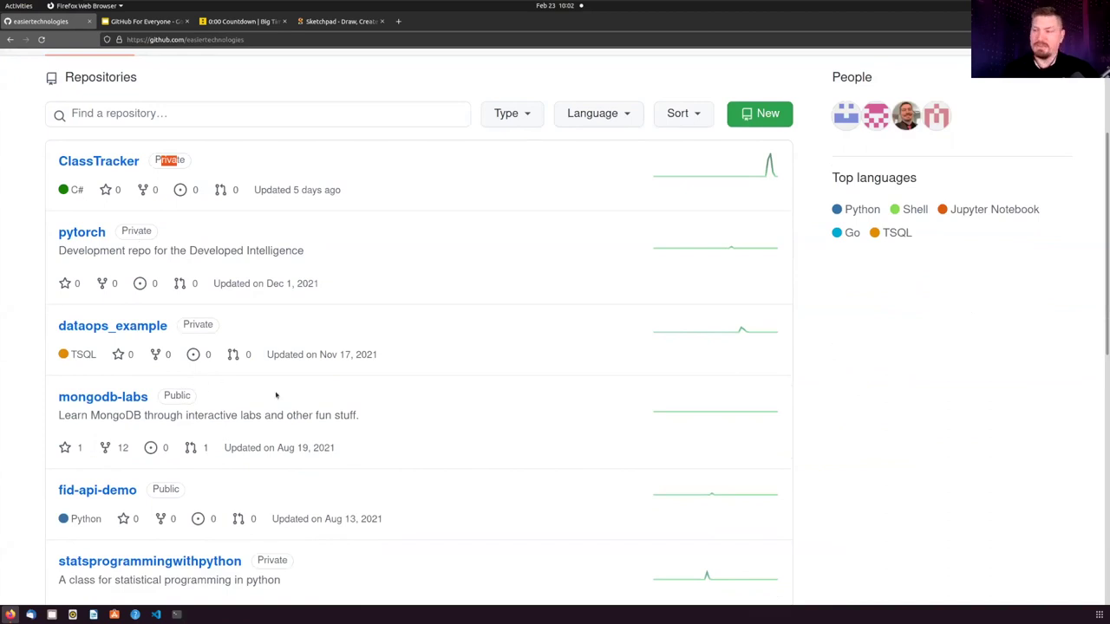
scroll(275, 381, up, 3)
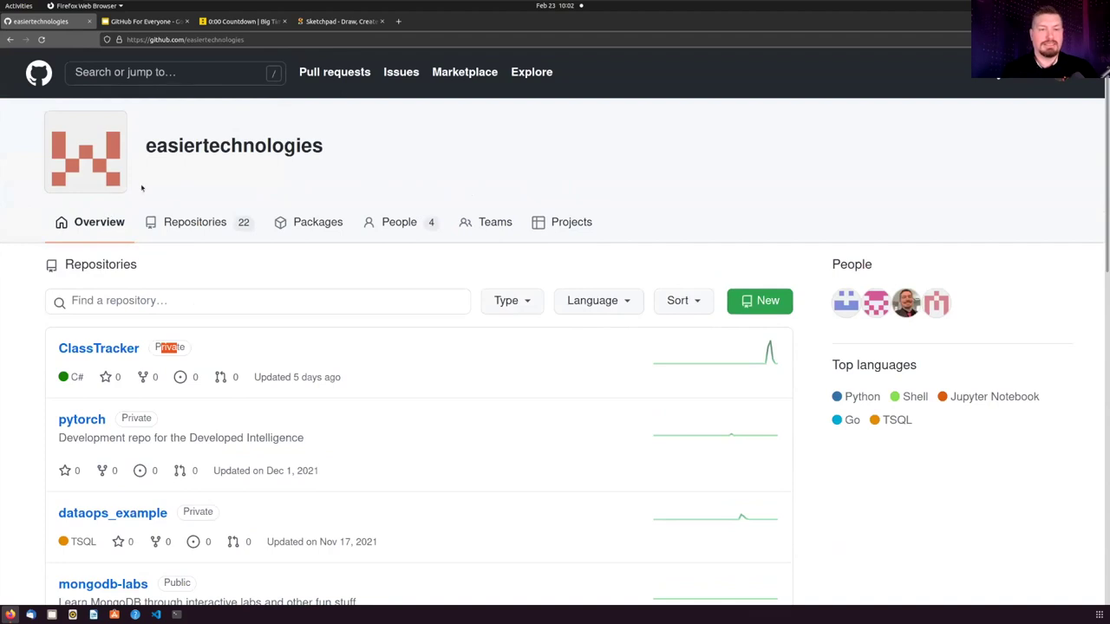
Open the Create new team form from the easiertechnologies Teams tab.
click(501, 223)
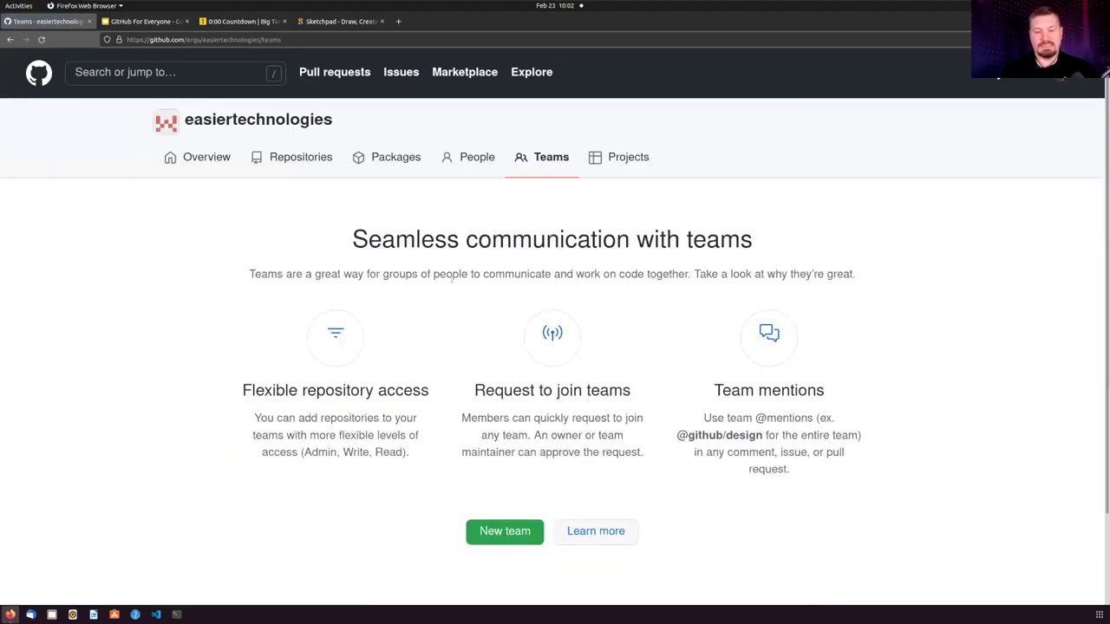
scroll(483, 278, down, 2)
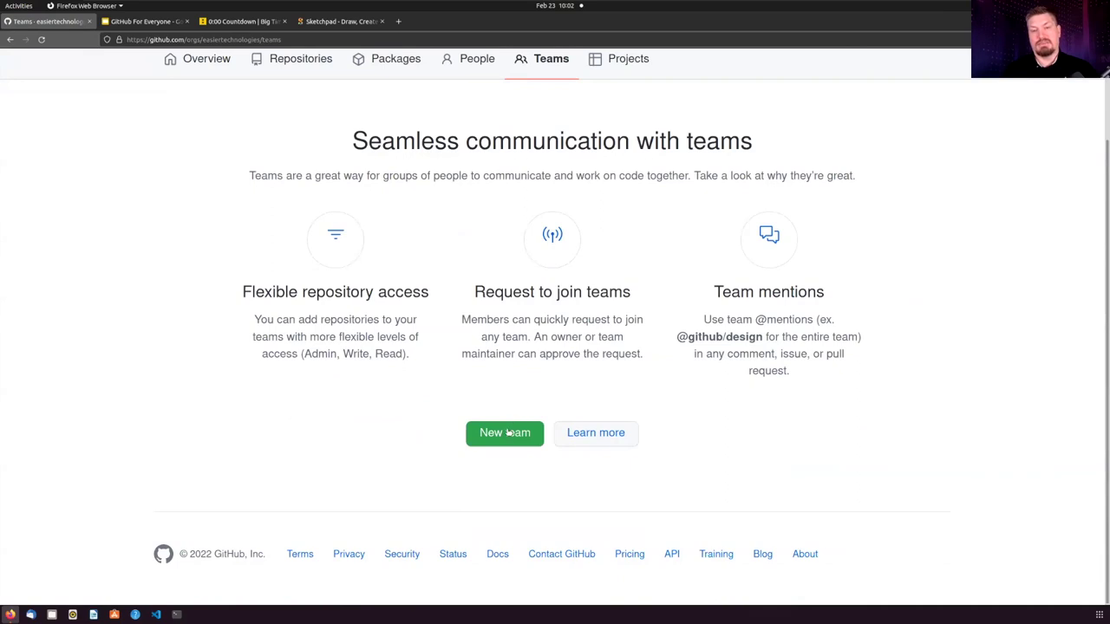
click(523, 433)
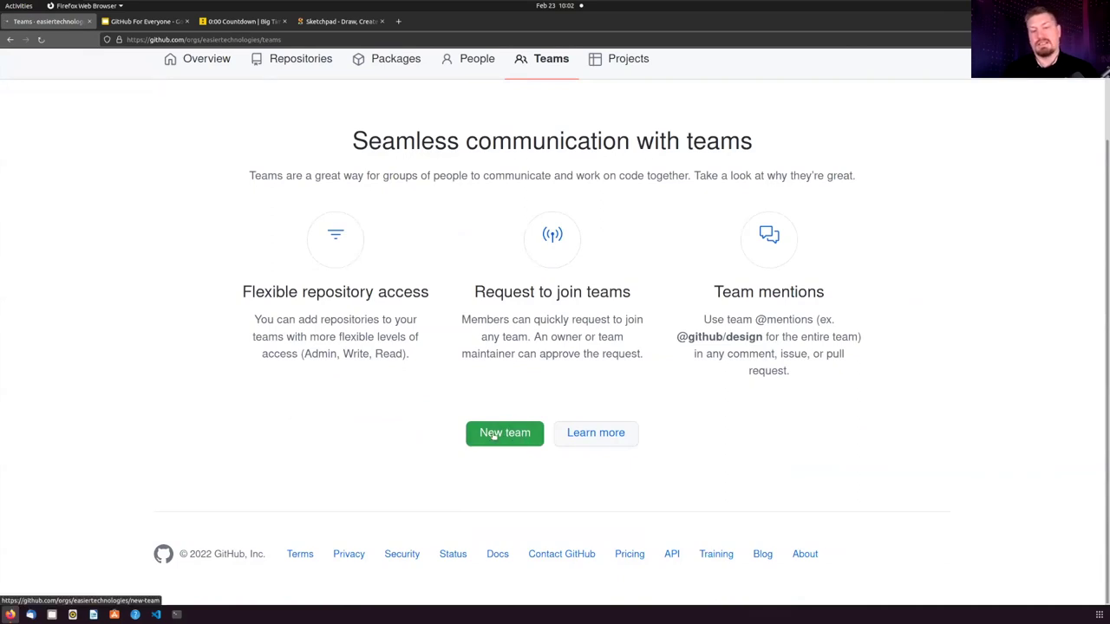
scroll(338, 336, down, 1)
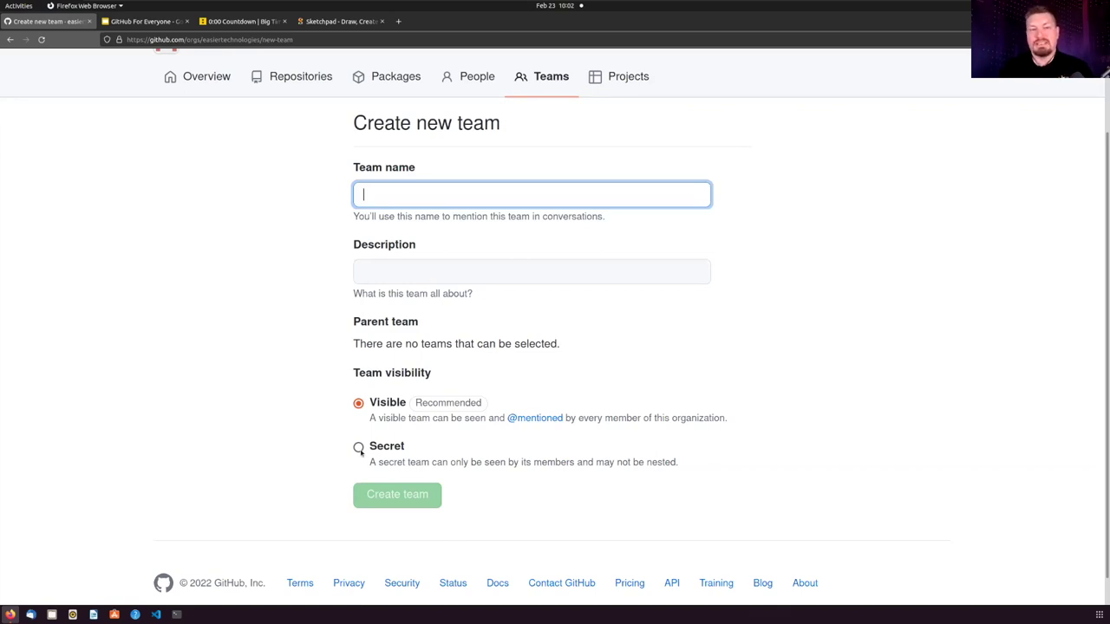
Leave the team form unfilled and view the 4 members on the People tab.
click(299, 404)
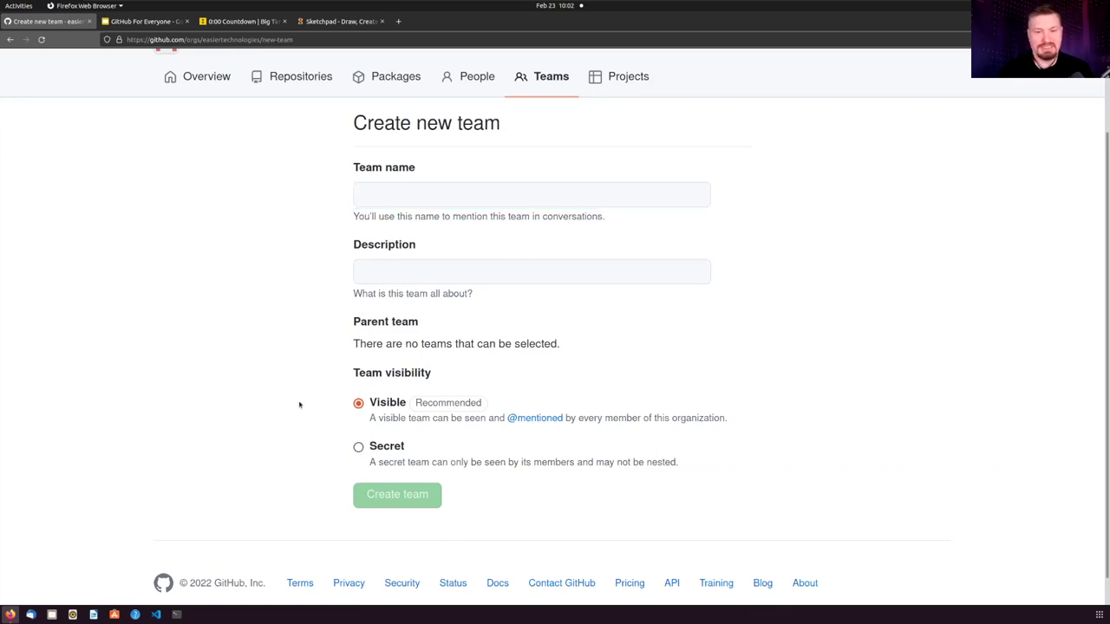
scroll(272, 379, up, 3)
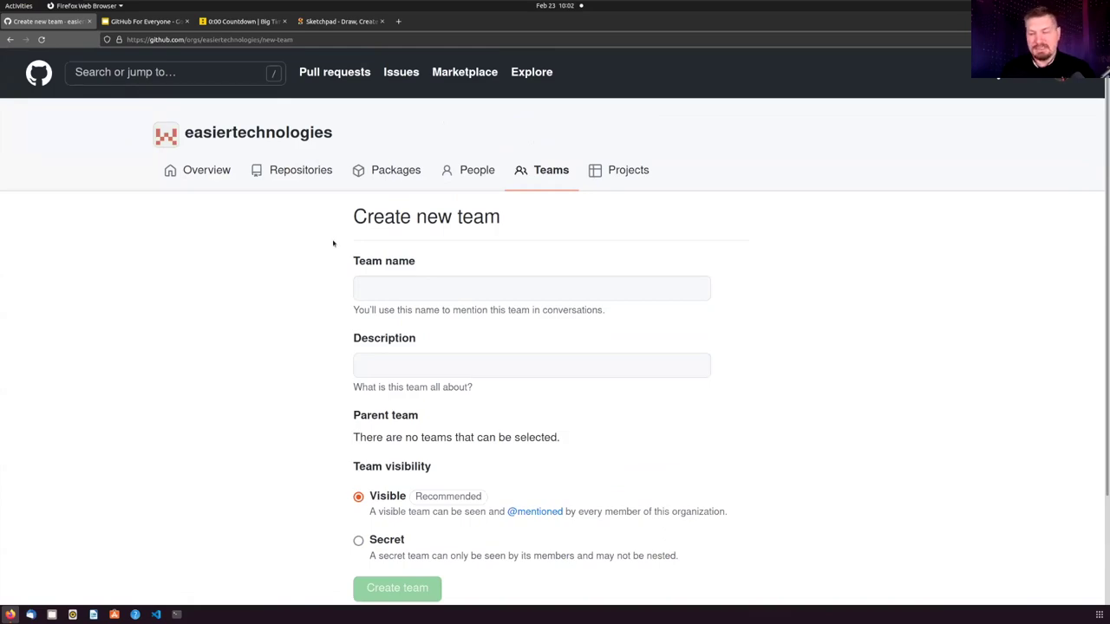
click(457, 175)
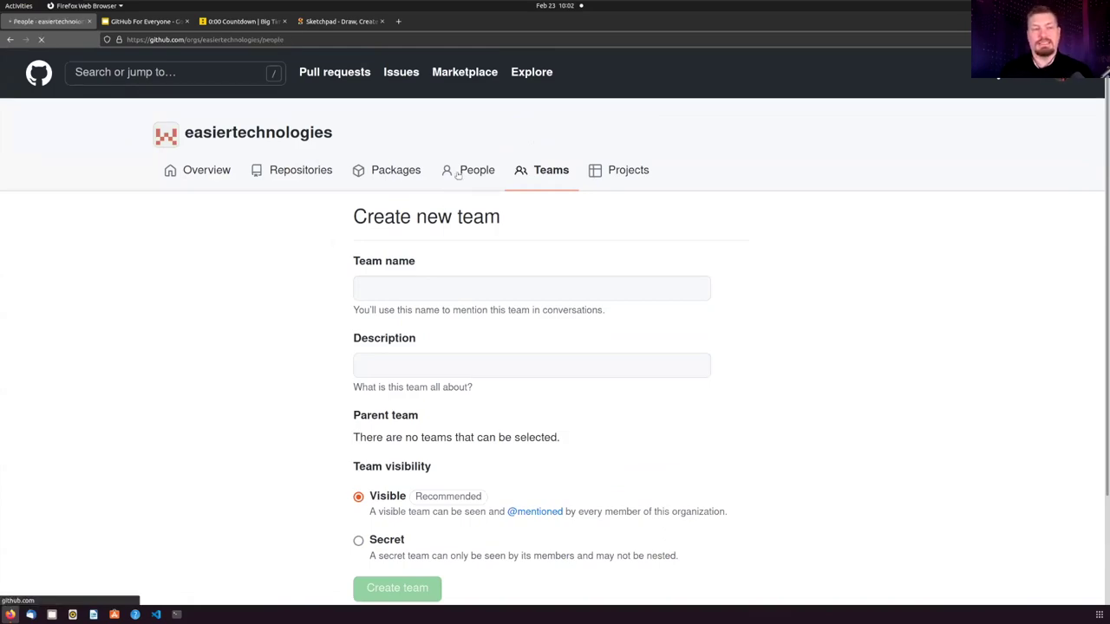
scroll(385, 224, down, 5)
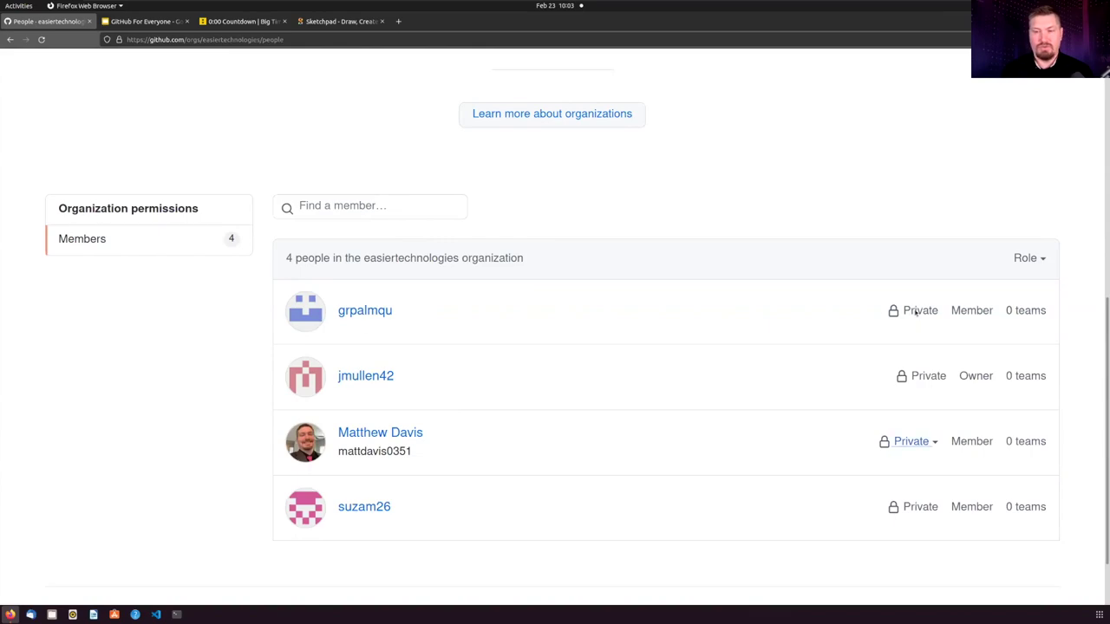
Go back past the new-team form, teams intro and organization overview to the personal profile.
scroll(295, 142, up, 8)
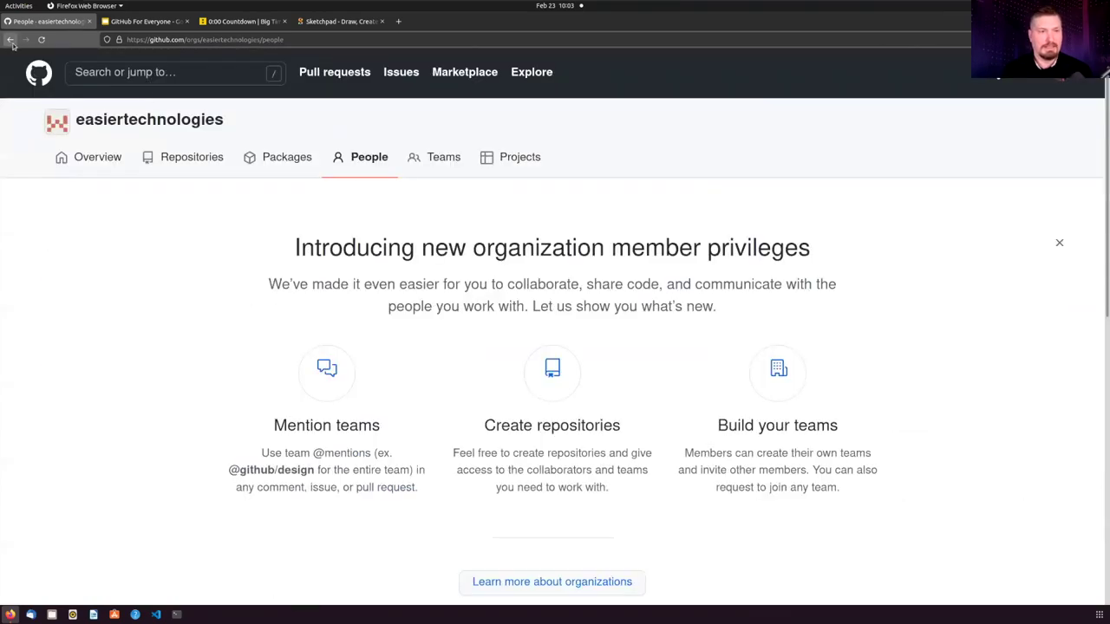
click(10, 39)
click(10, 40)
click(10, 40)
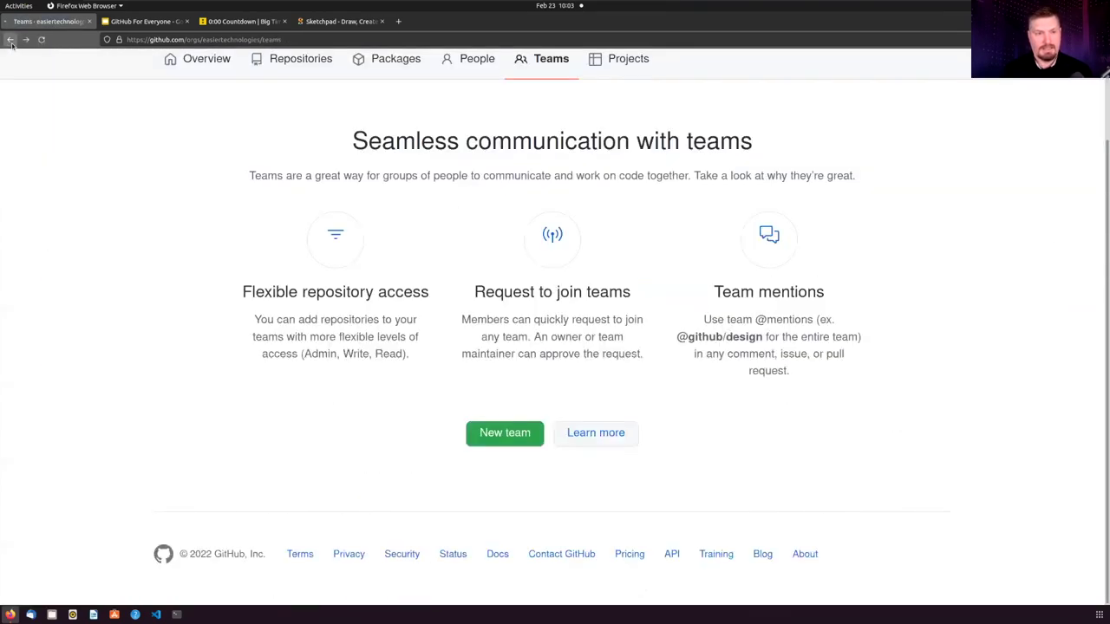
click(10, 40)
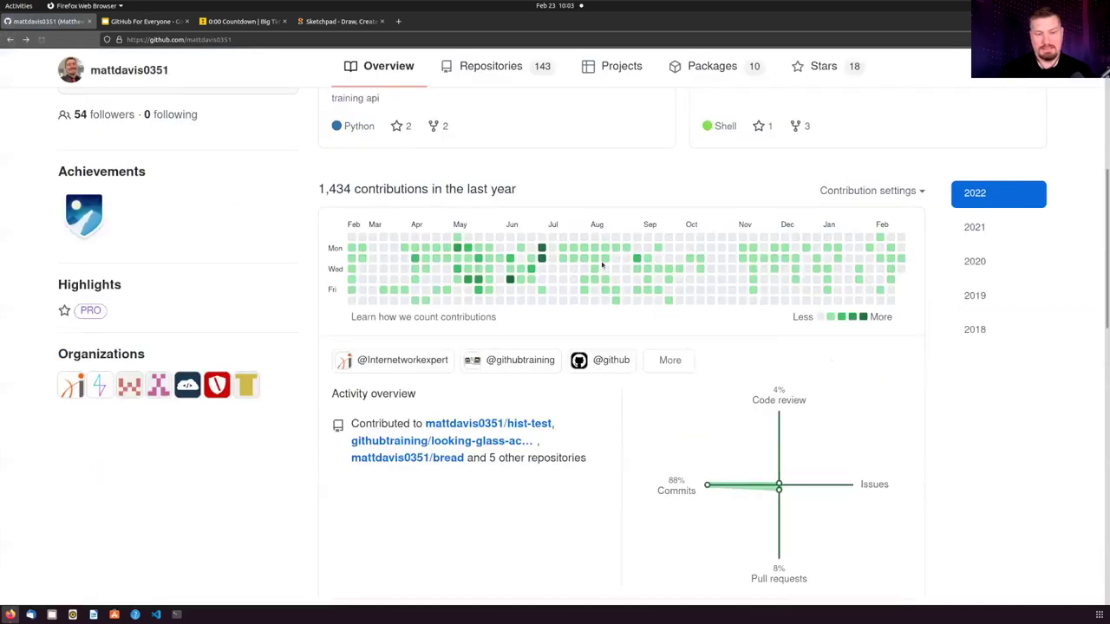
Scroll down to the 1,434-contribution graph and the seven Organizations memberships.
scroll(614, 268, up, 5)
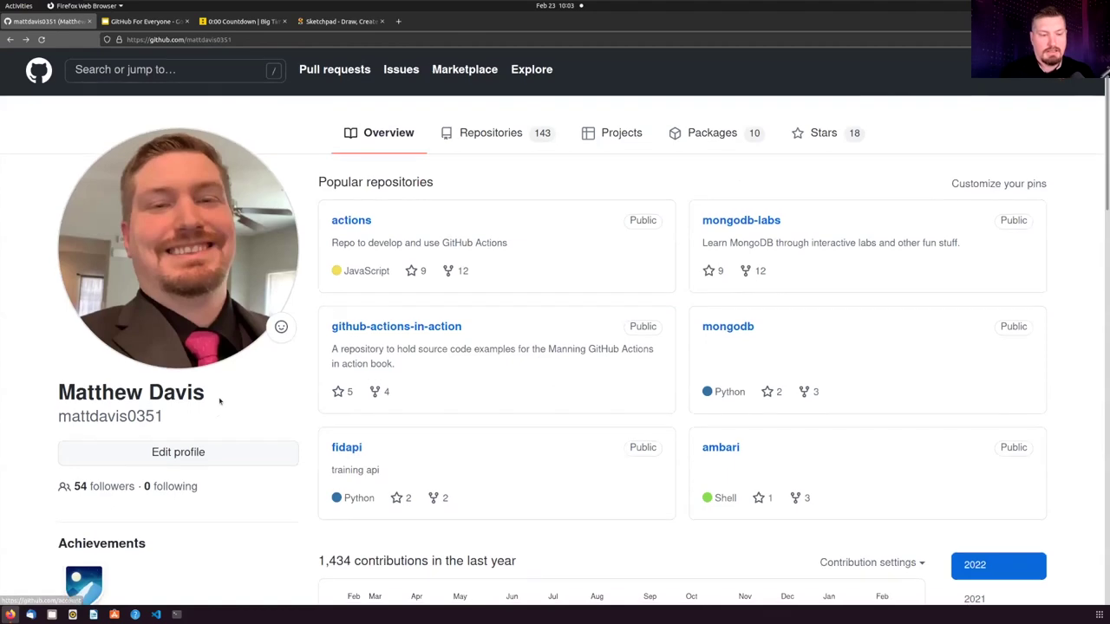
scroll(220, 402, down, 3)
scroll(220, 402, down, 3)
mouse_move(67, 390)
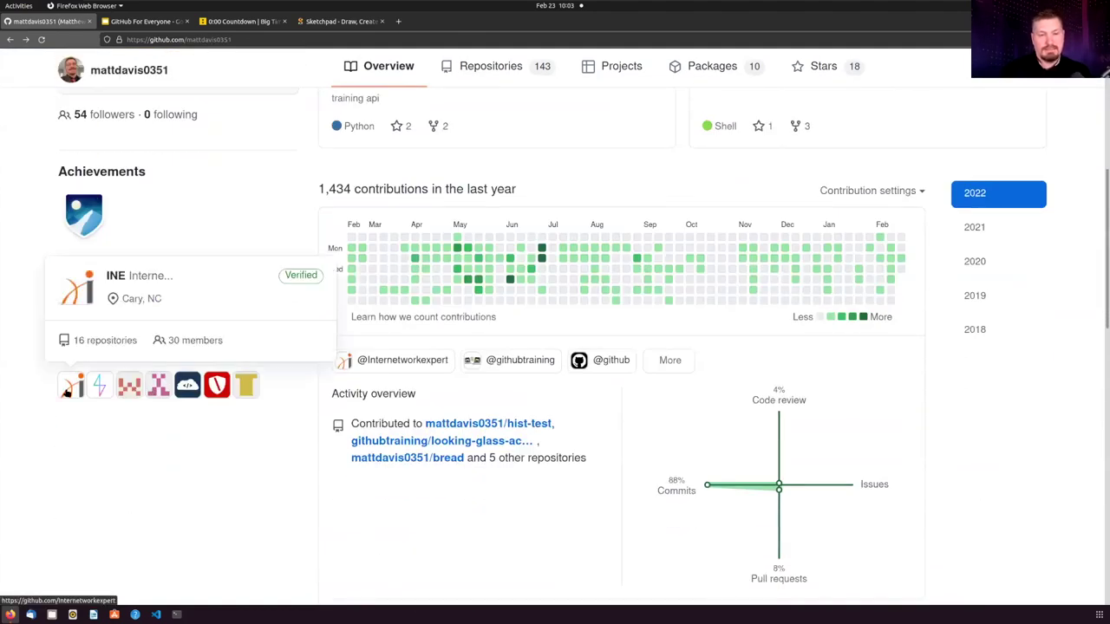
View the INE organization page (16 repositories, 30 people, 18 teams), then return to the profile.
click(66, 390)
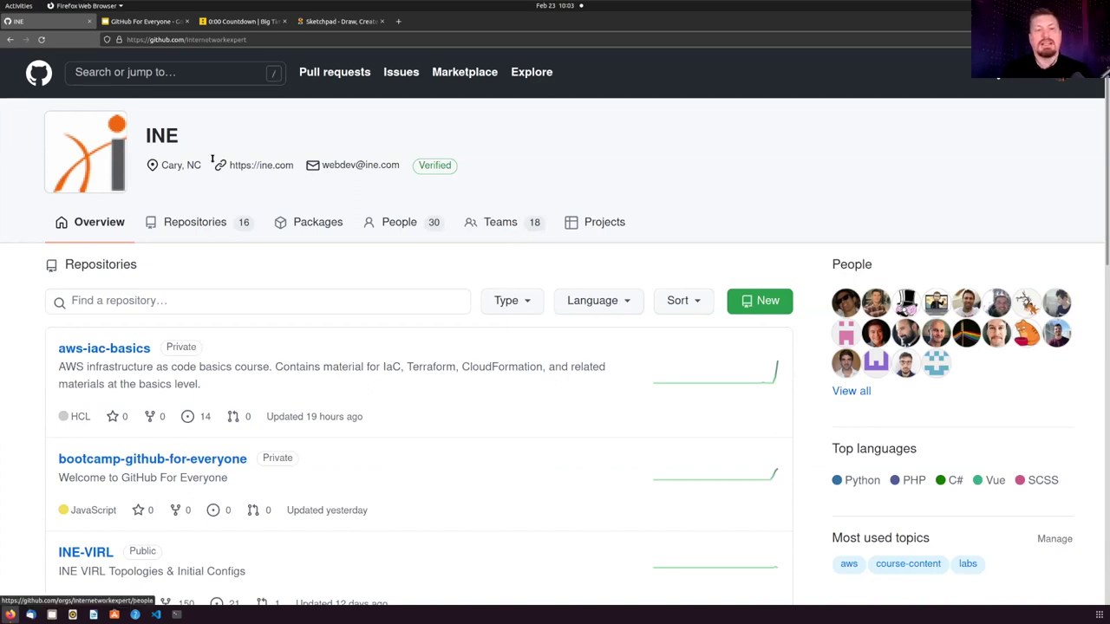
double_click(178, 136)
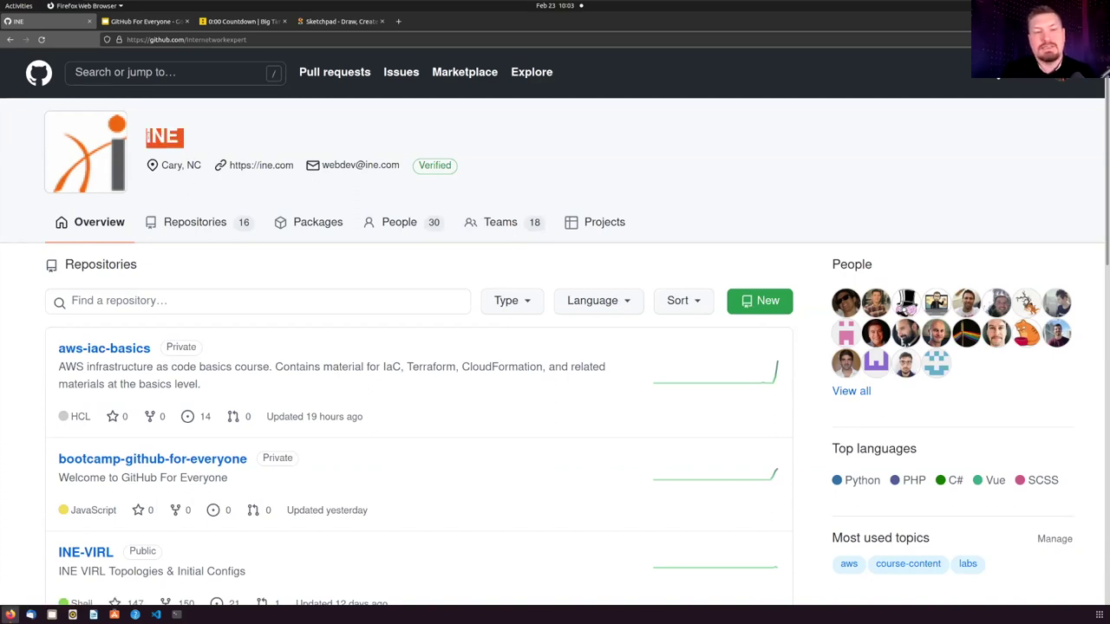
click(251, 126)
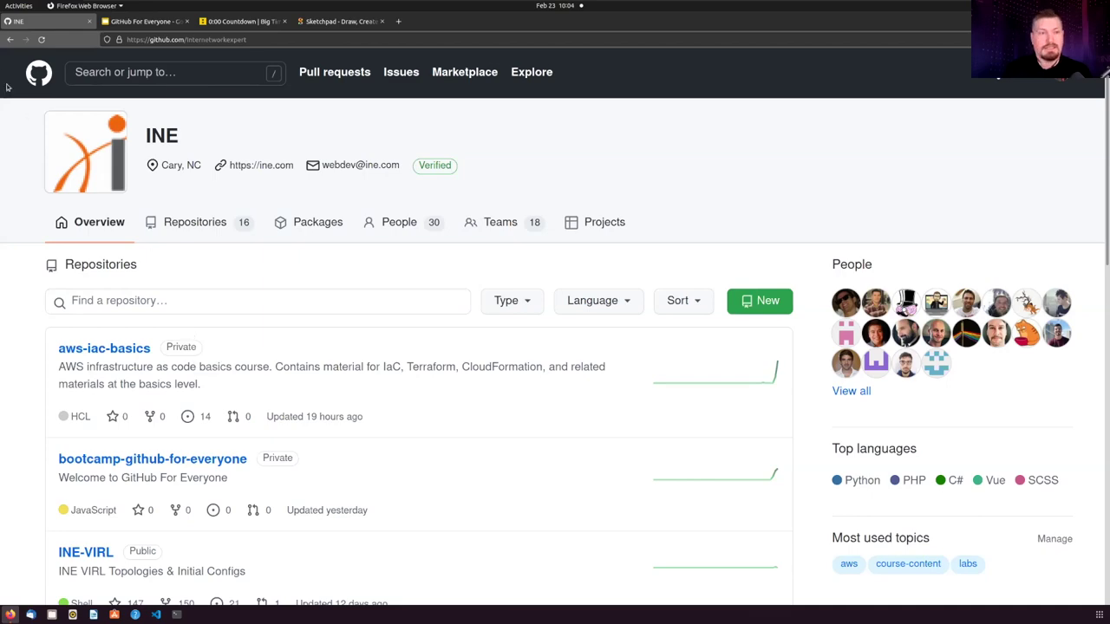
click(11, 40)
Copy the profile page's full web address from the address bar.
scroll(255, 177, up, 5)
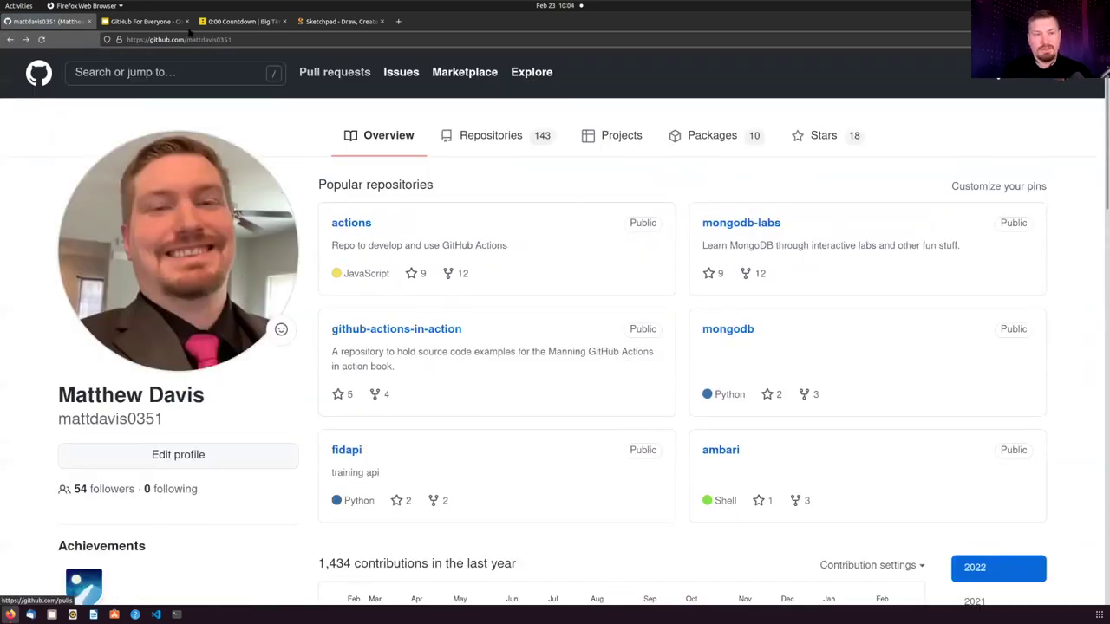
drag(233, 41, 125, 39)
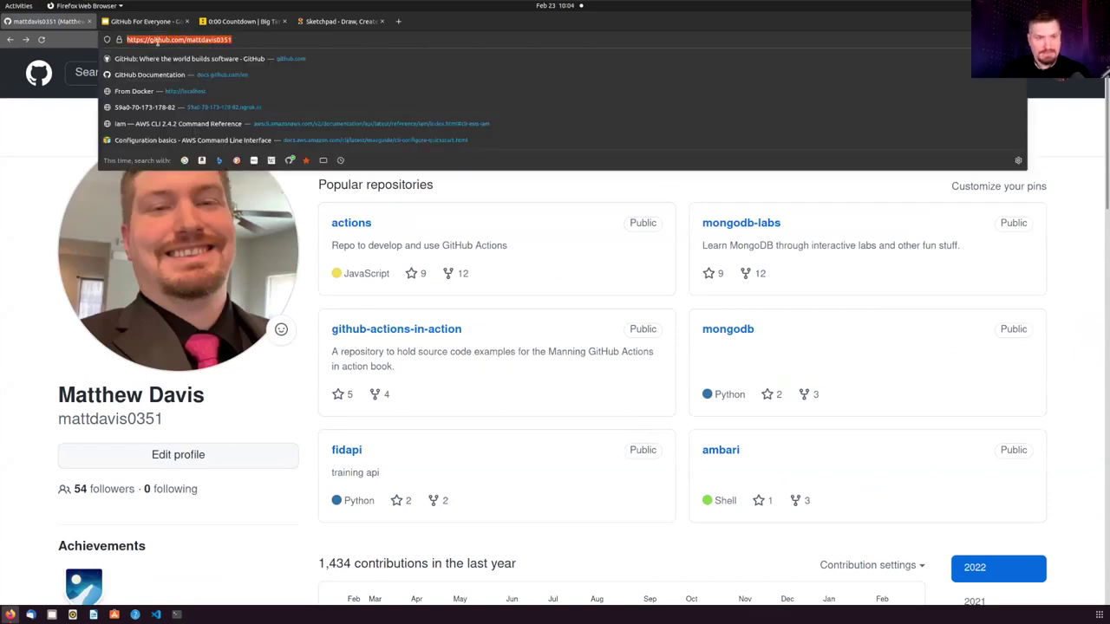
right_click(158, 43)
click(173, 78)
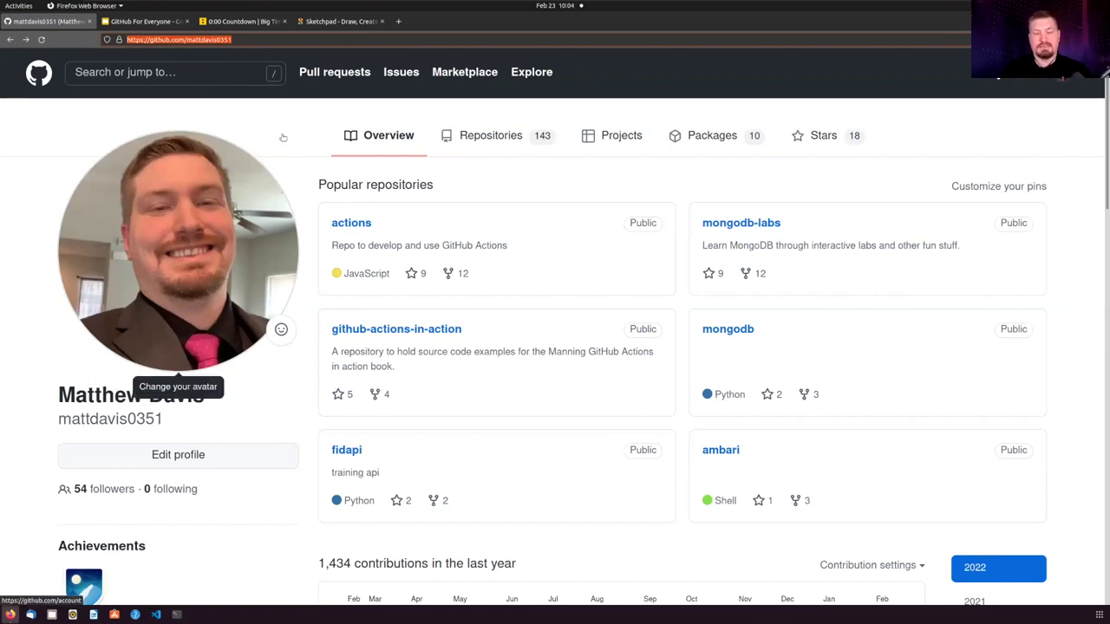
click(309, 126)
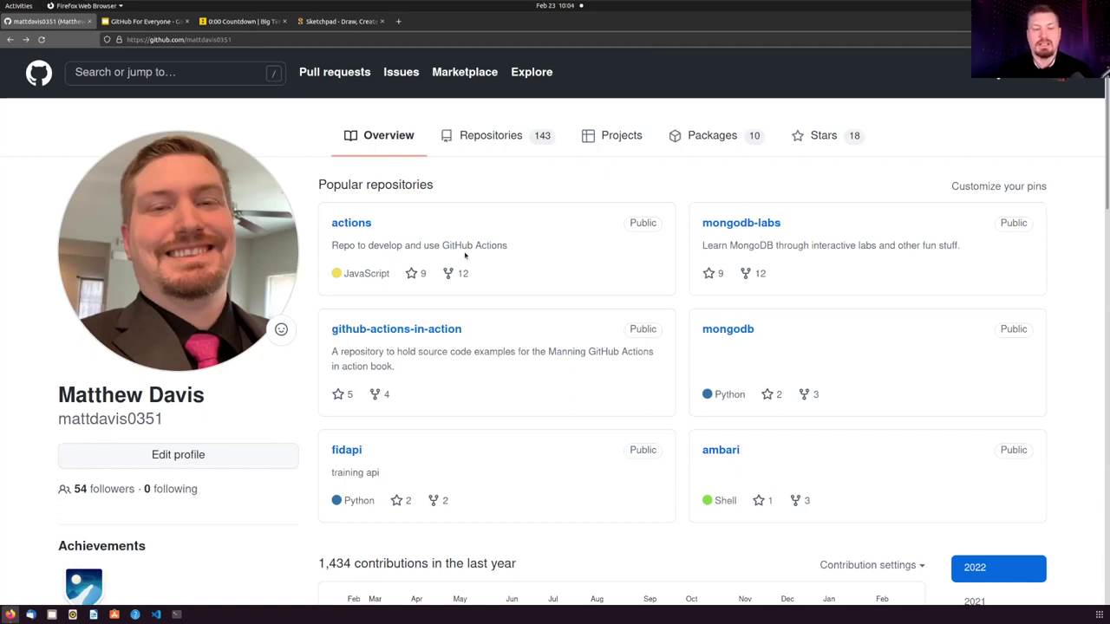
Scroll to the contribution graph and highlight the '1,434 contributions in the last year' total.
scroll(468, 257, down, 2)
scroll(432, 234, down, 1)
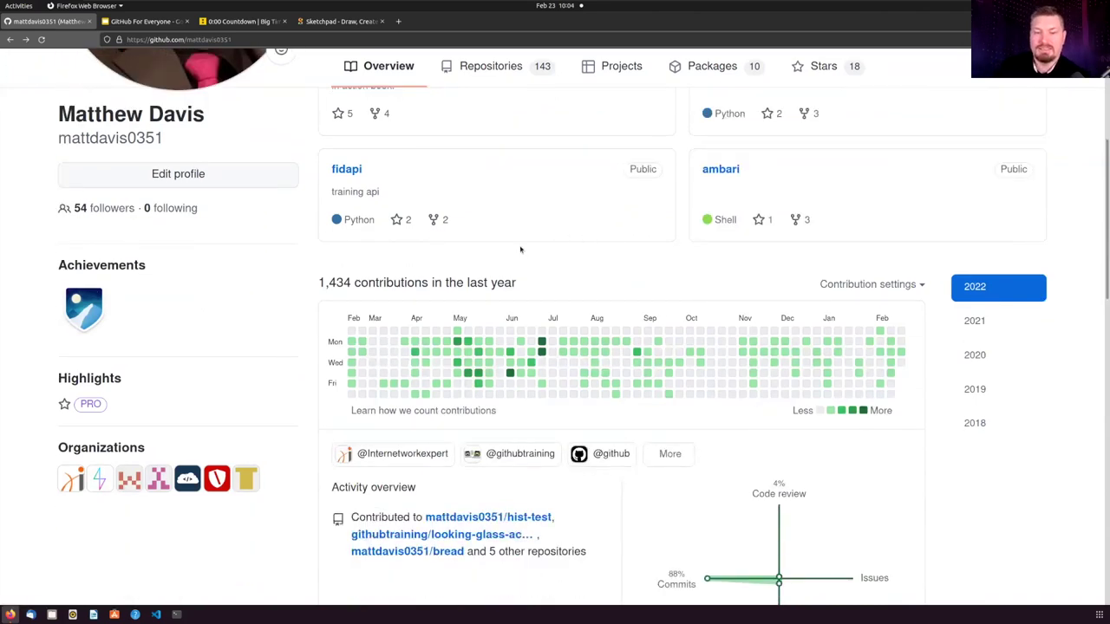
scroll(402, 208, down, 1)
drag(316, 191, 578, 193)
click(607, 194)
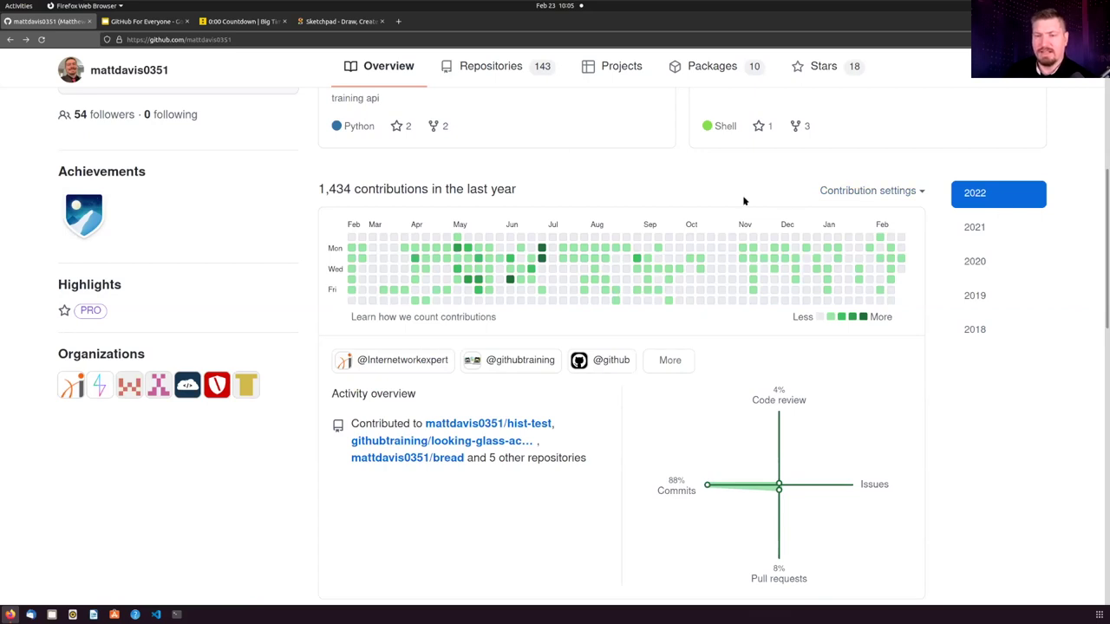
Scroll past the Activity overview to the February 2022 contribution feed of created repositories and pull requests.
scroll(609, 199, down, 2)
scroll(608, 199, down, 3)
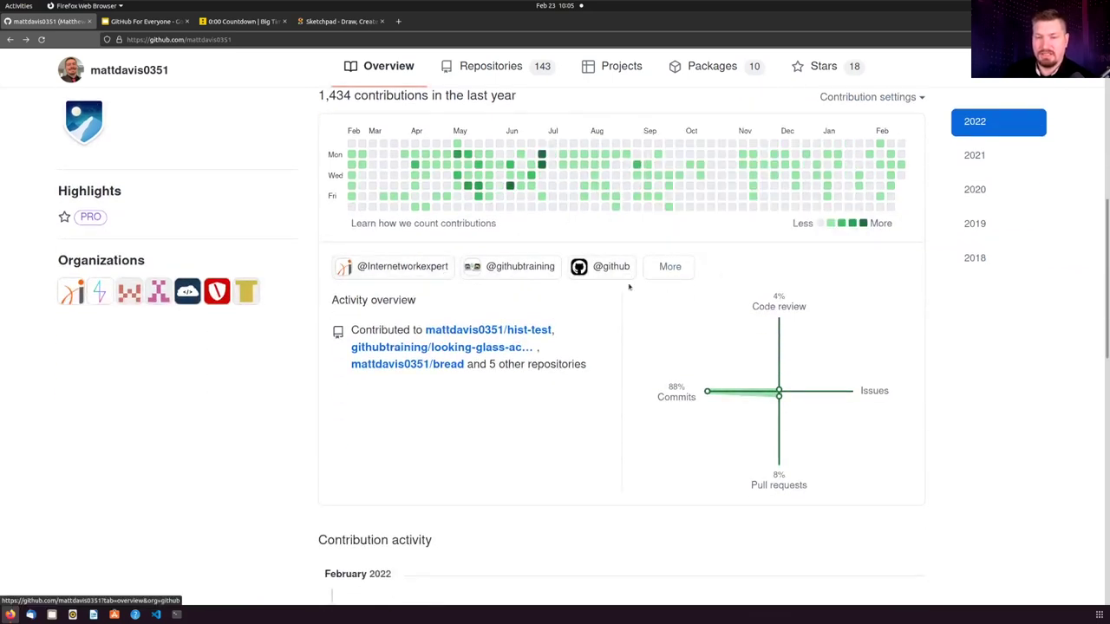
scroll(567, 281, down, 3)
scroll(611, 288, down, 5)
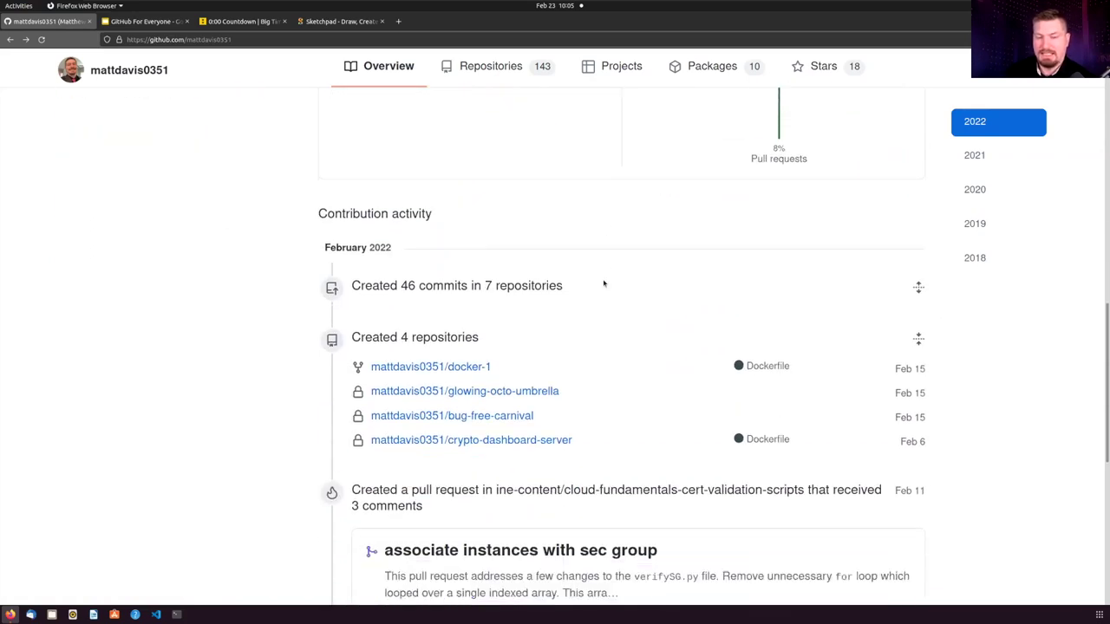
scroll(603, 280, down, 2)
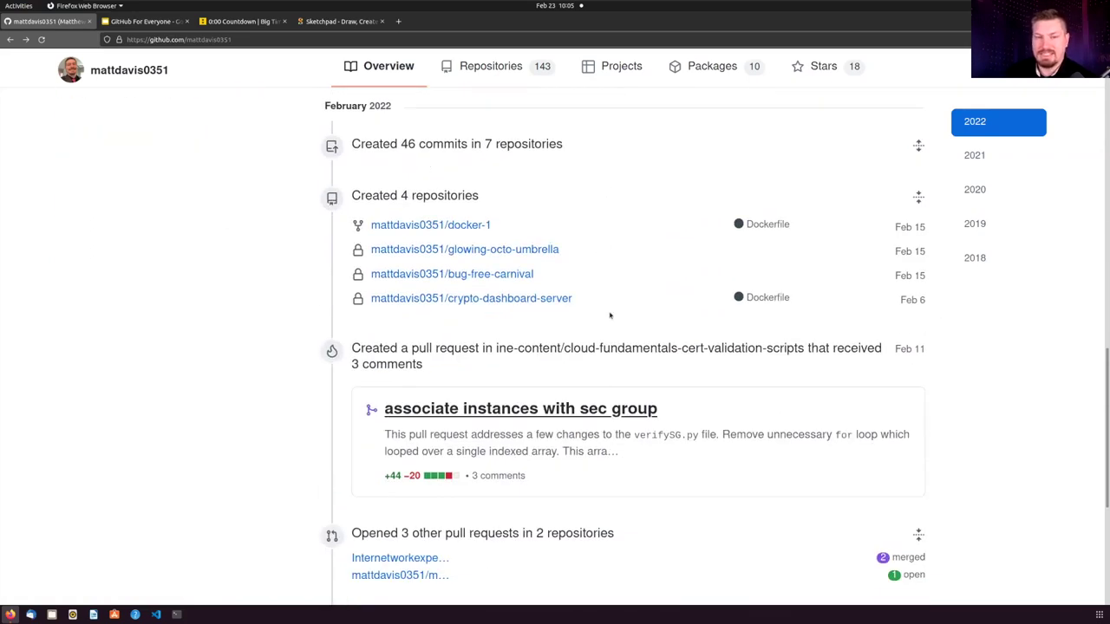
scroll(612, 330, down, 5)
scroll(611, 329, up, 2)
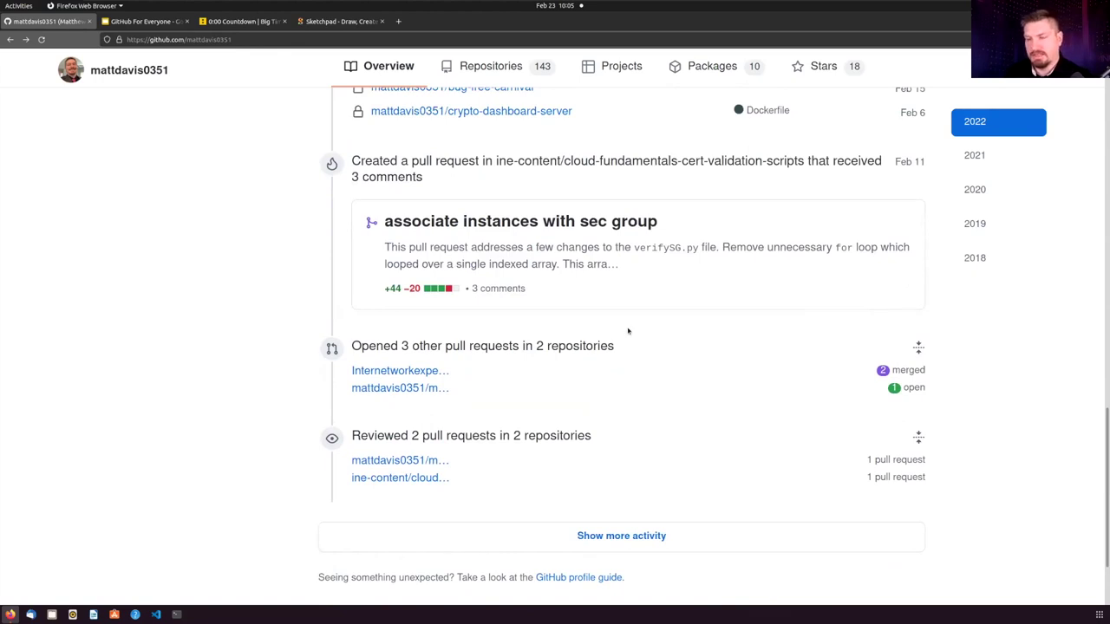
scroll(627, 330, up, 2)
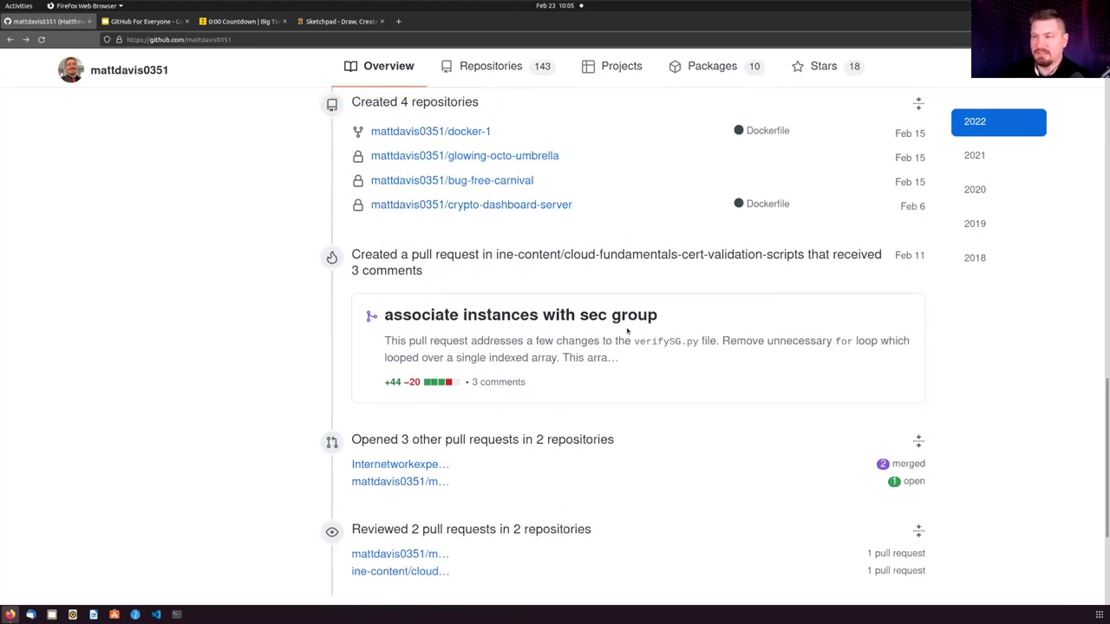
scroll(627, 331, up, 20)
scroll(627, 330, up, 1)
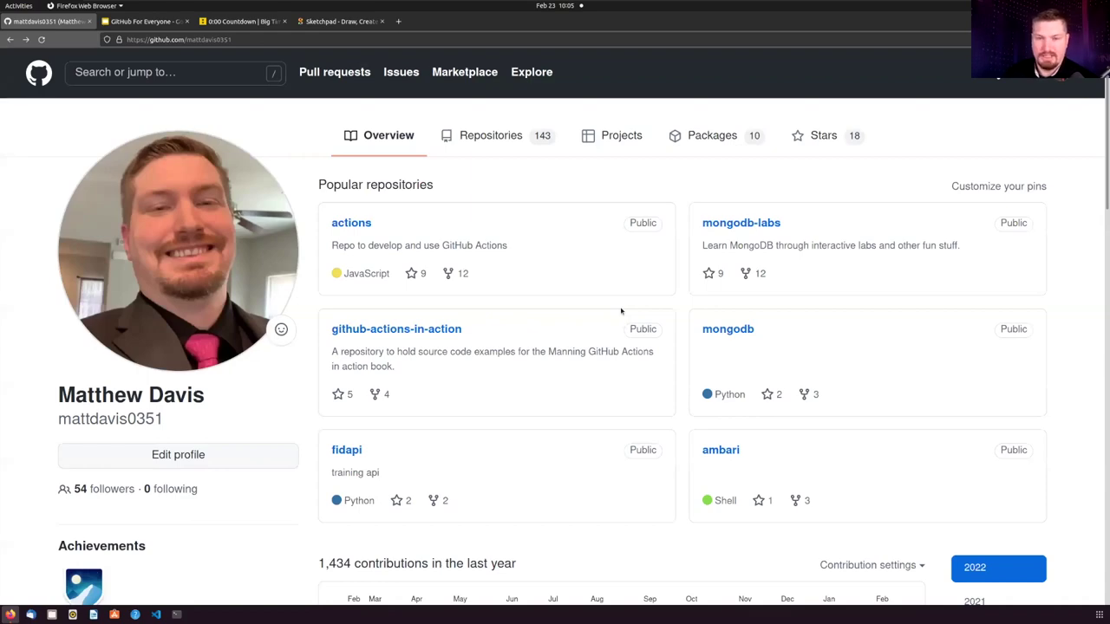
scroll(620, 310, down, 15)
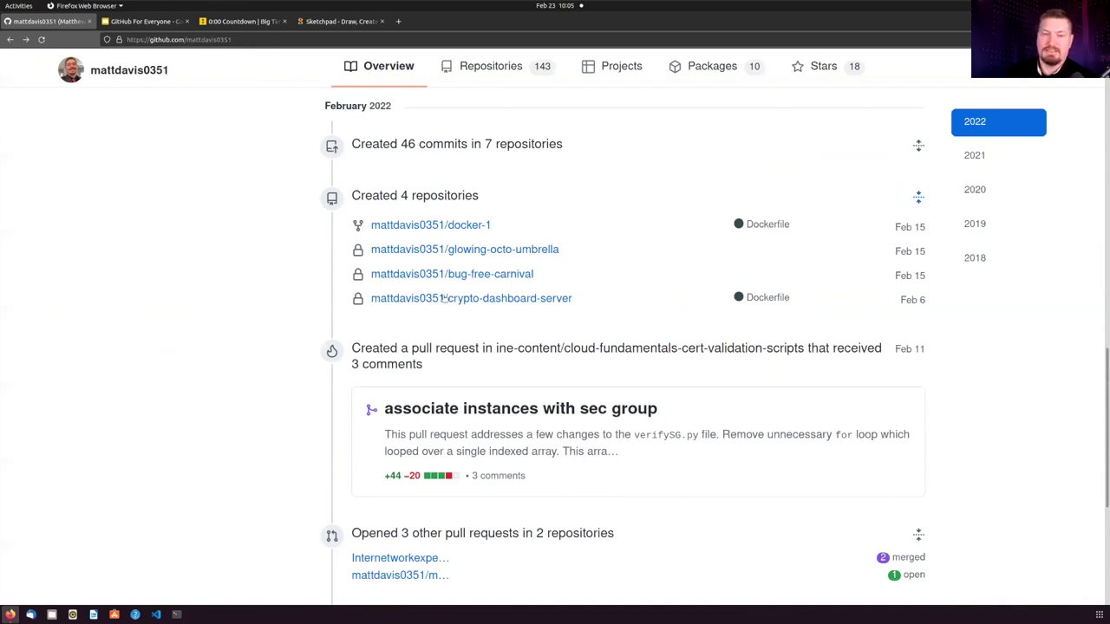
scroll(511, 243, down, 5)
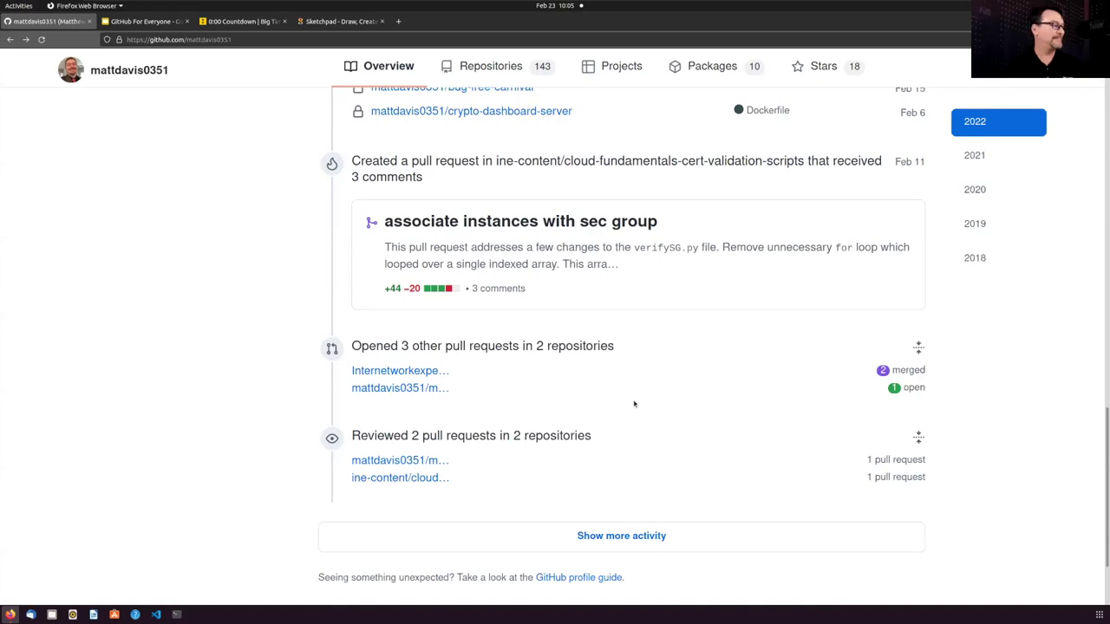
scroll(634, 403, up, 10)
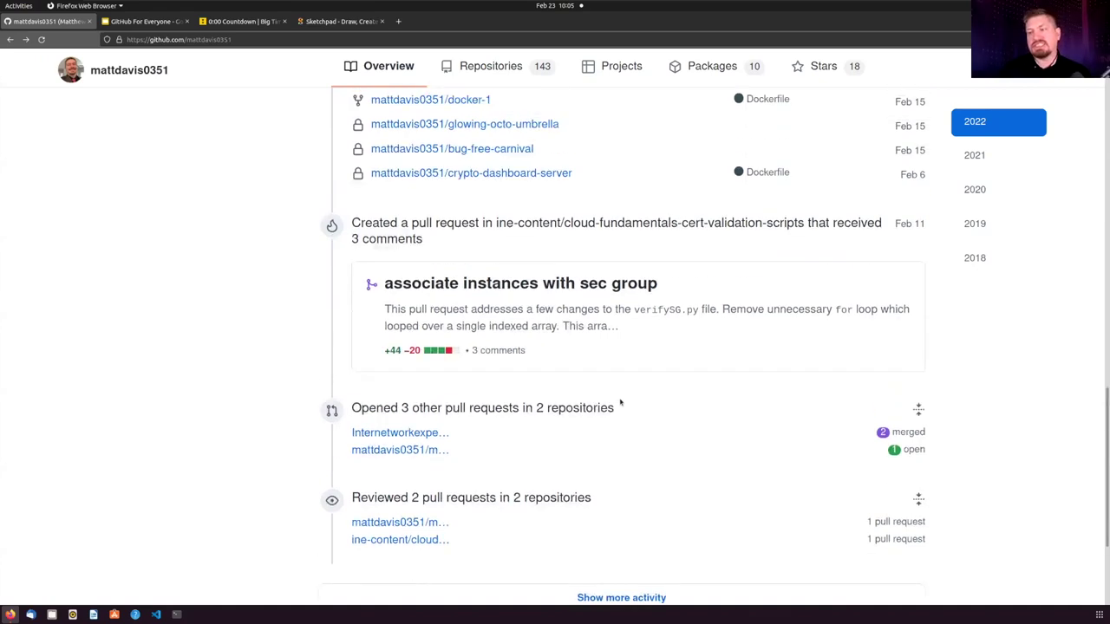
scroll(620, 402, up, 3)
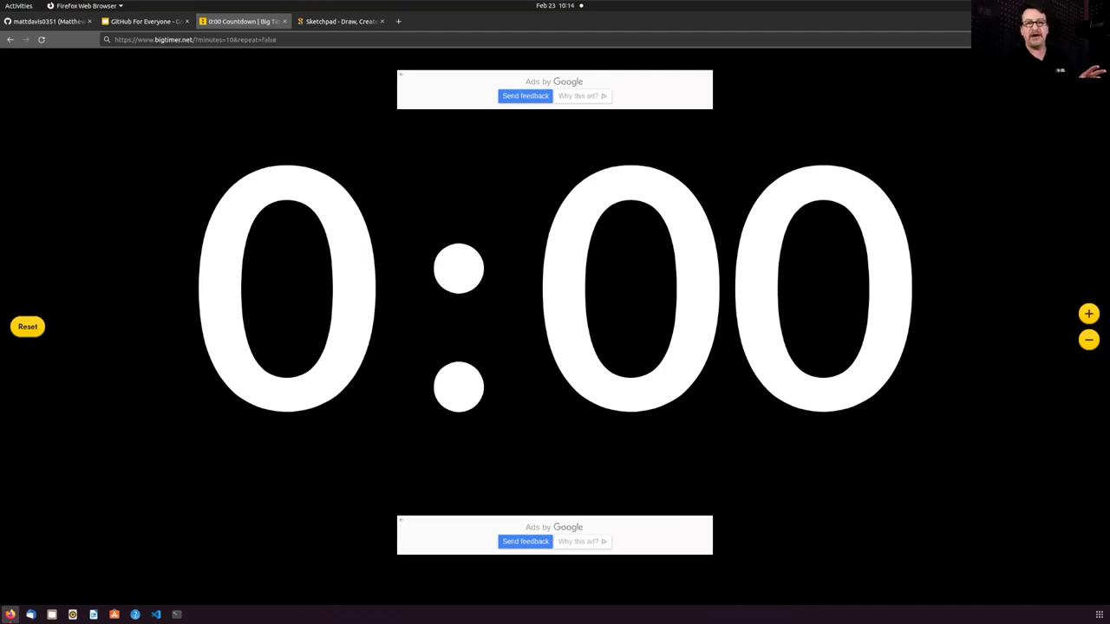
Switch from the Big Timer tab back to the GitHub profile tab.
click(52, 22)
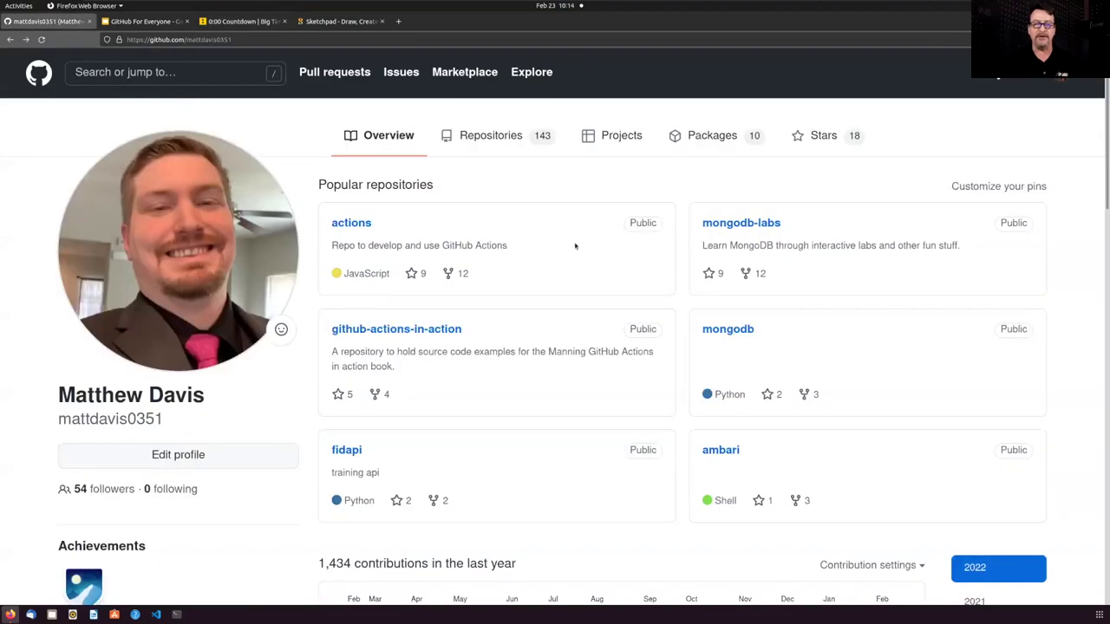
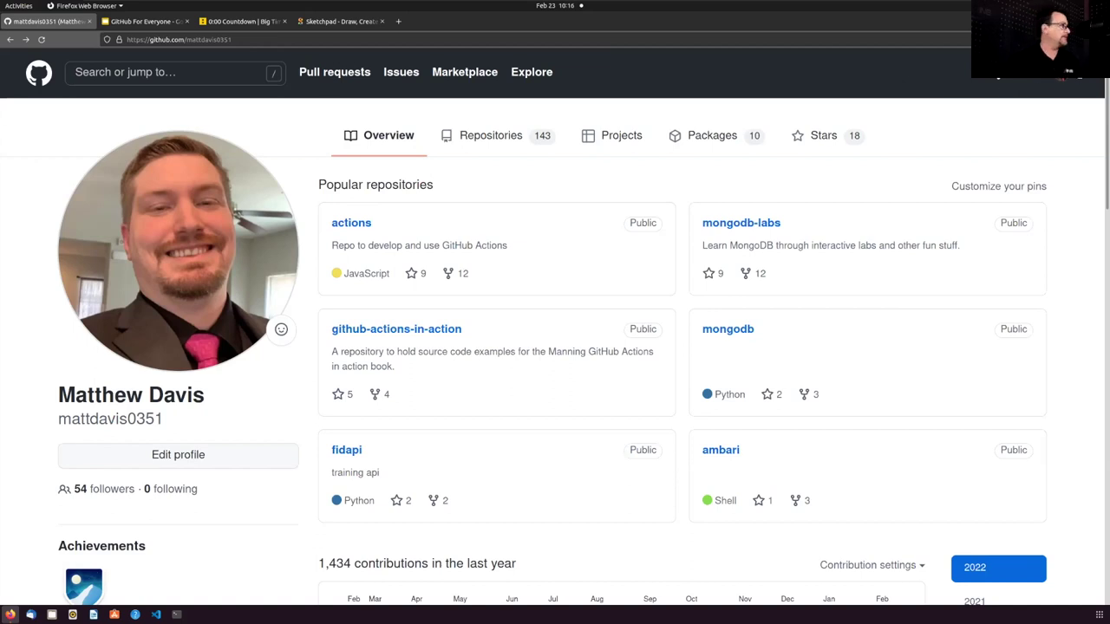
Switch the account theme to Dark dimmed in Appearance settings, then return to the dashboard.
click(1066, 72)
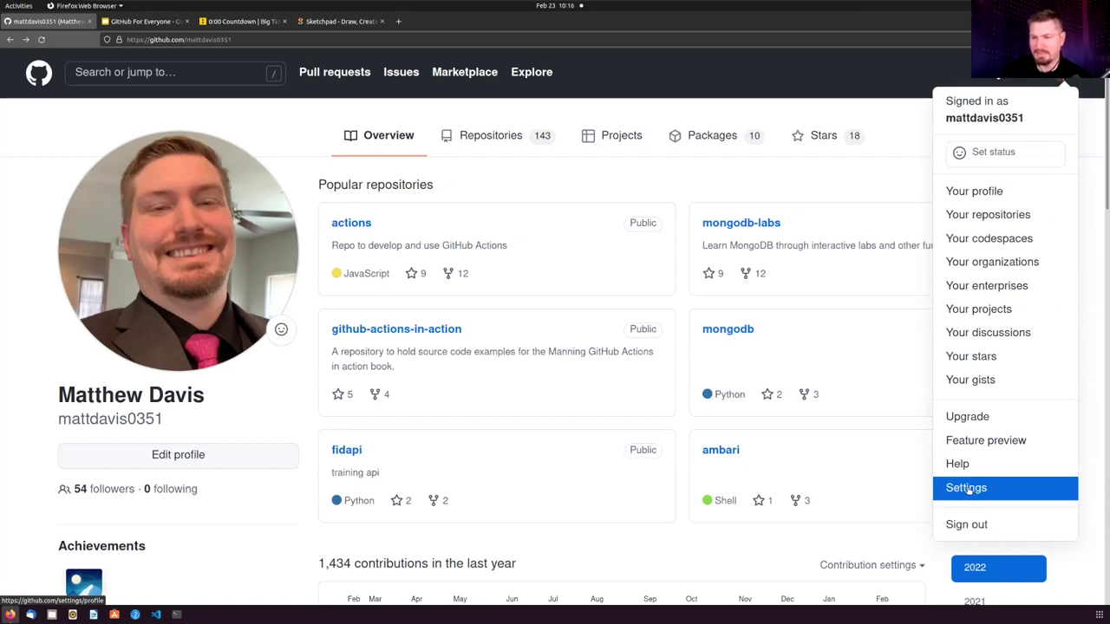
click(968, 491)
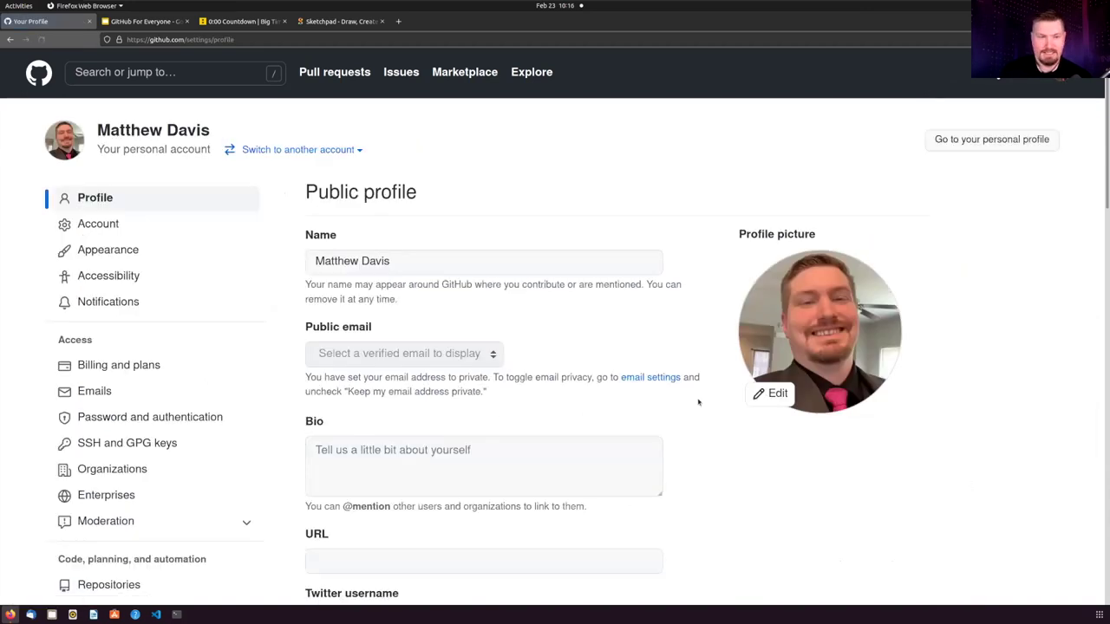
click(130, 253)
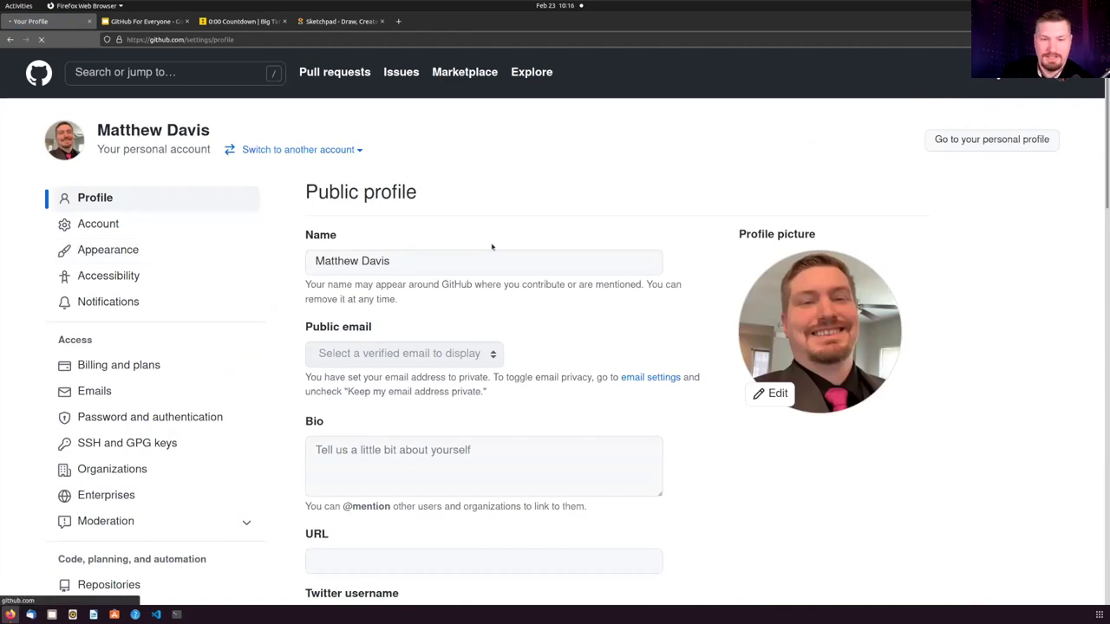
scroll(598, 215, down, 4)
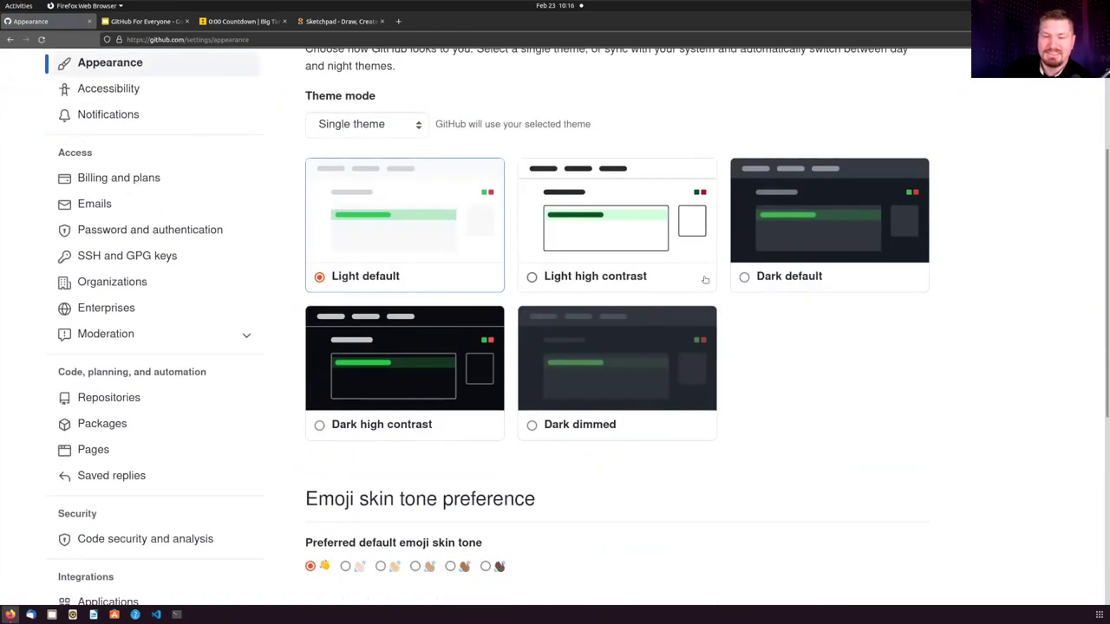
click(533, 425)
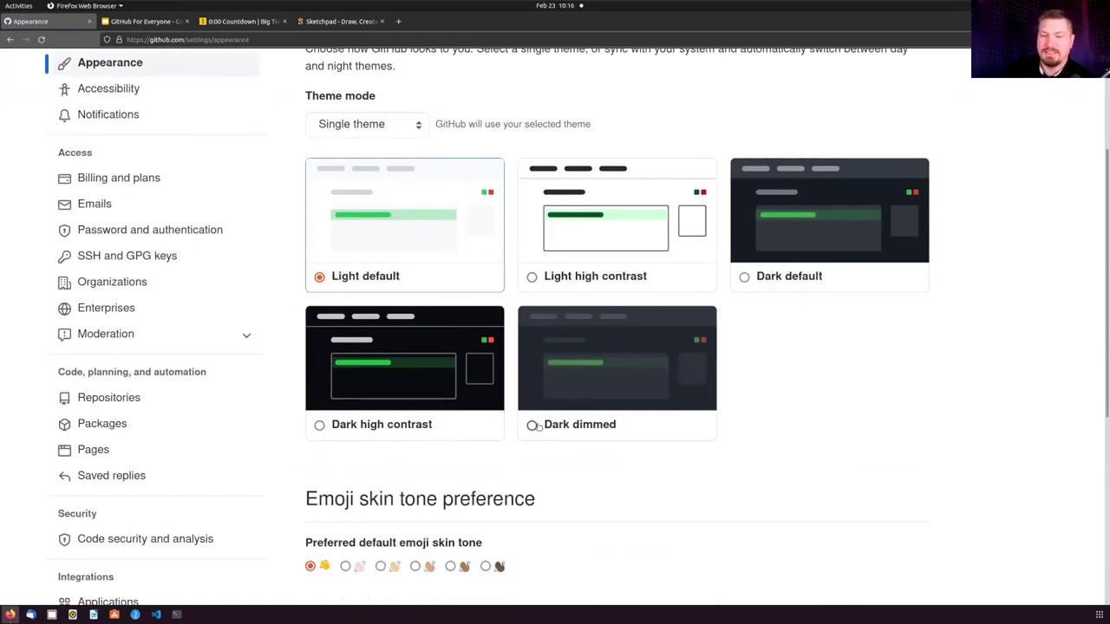
click(744, 277)
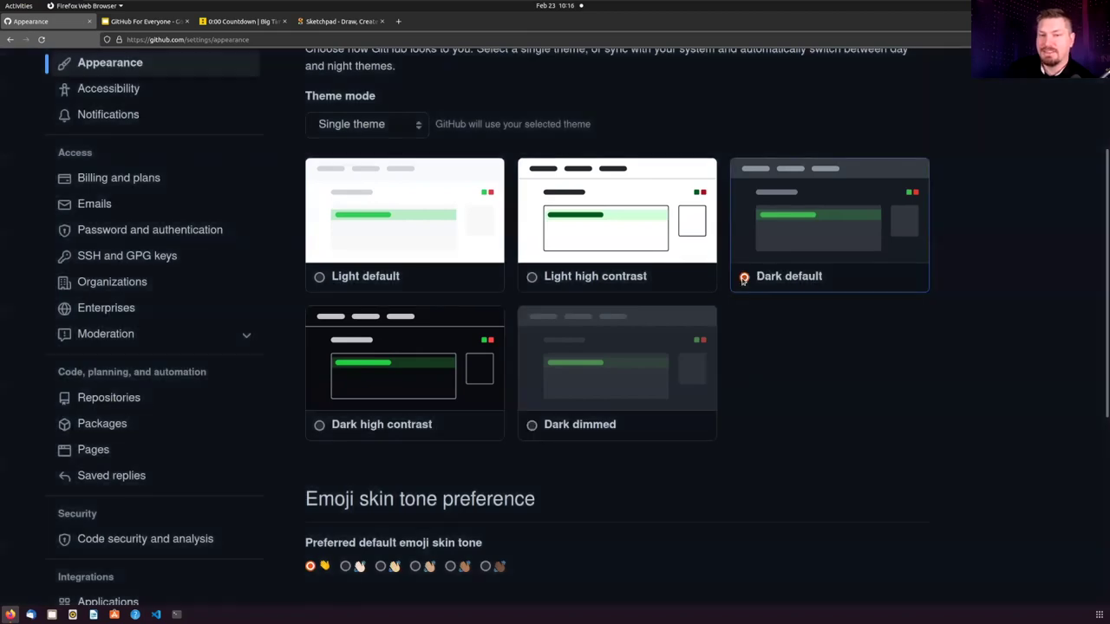
click(533, 424)
scroll(829, 343, up, 2)
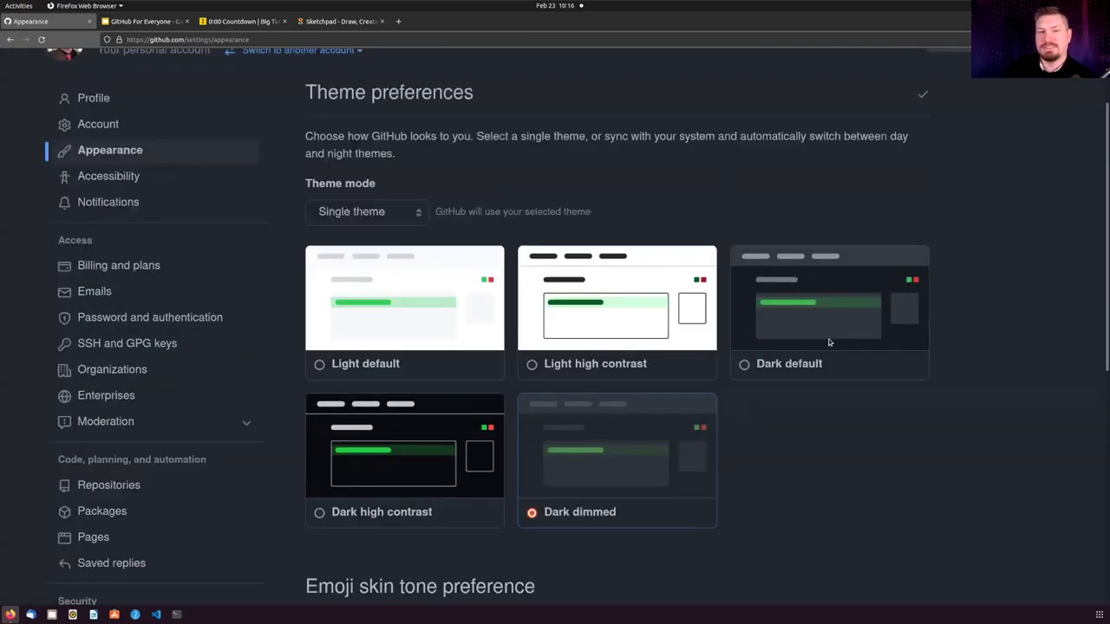
scroll(829, 342, up, 2)
click(61, 72)
Open Your profile from the avatar menu and highlight the profile's display name.
click(1068, 72)
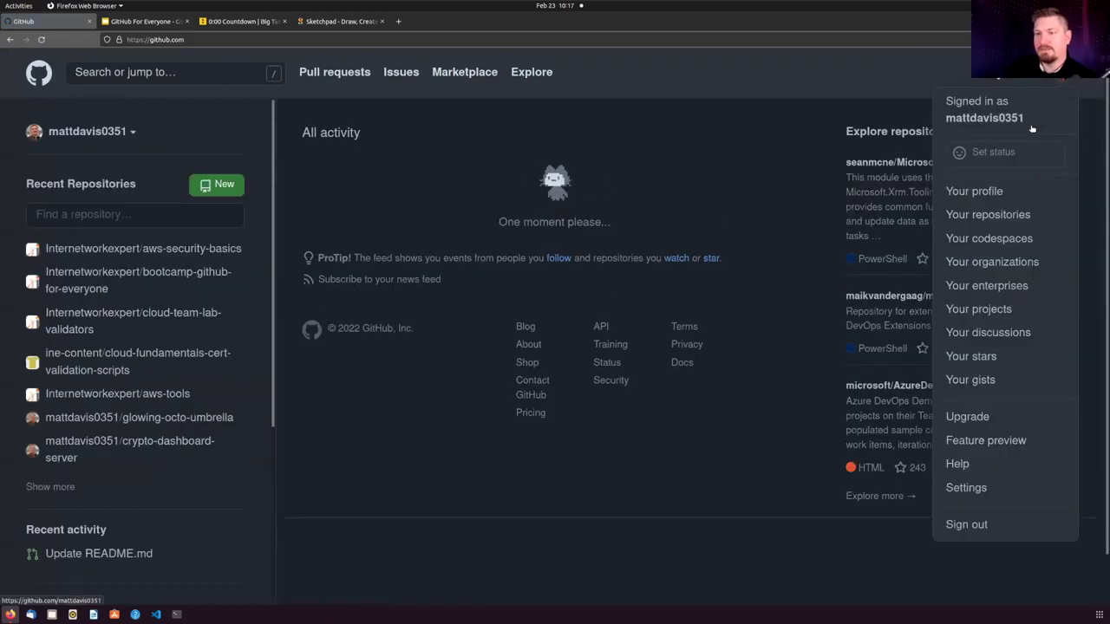
click(974, 190)
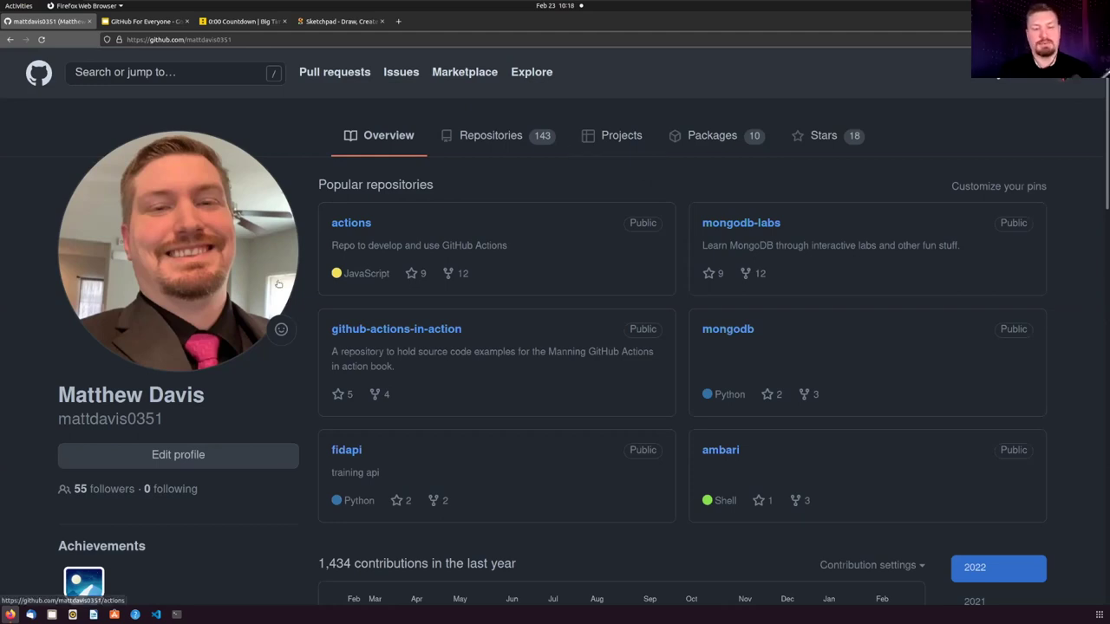
drag(213, 401, 59, 397)
right_click(58, 397)
click(85, 402)
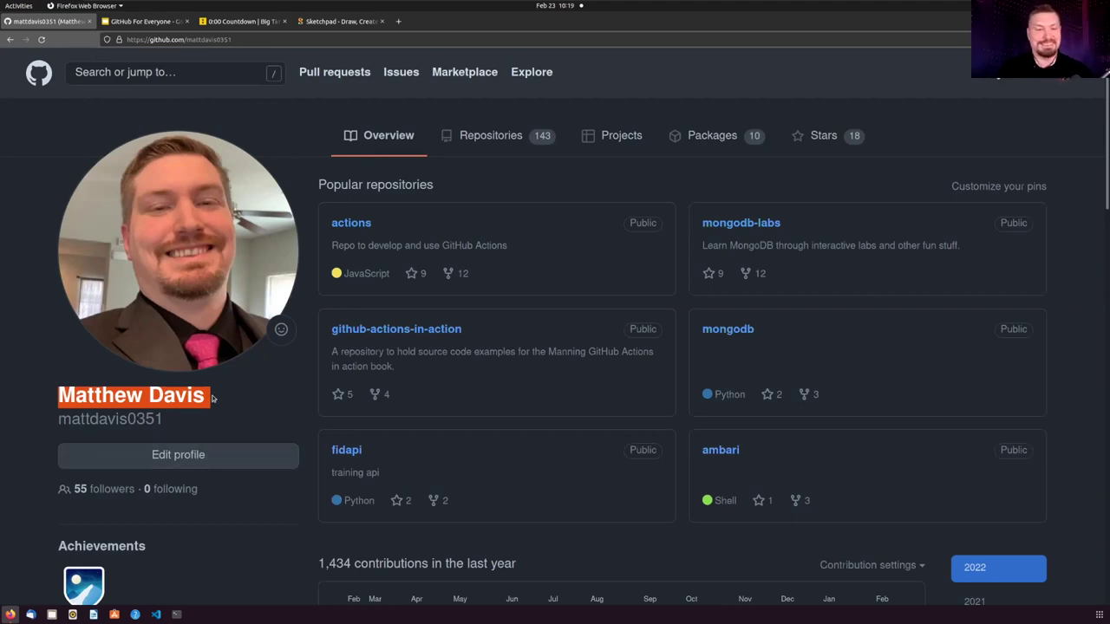
click(211, 397)
drag(166, 422, 57, 422)
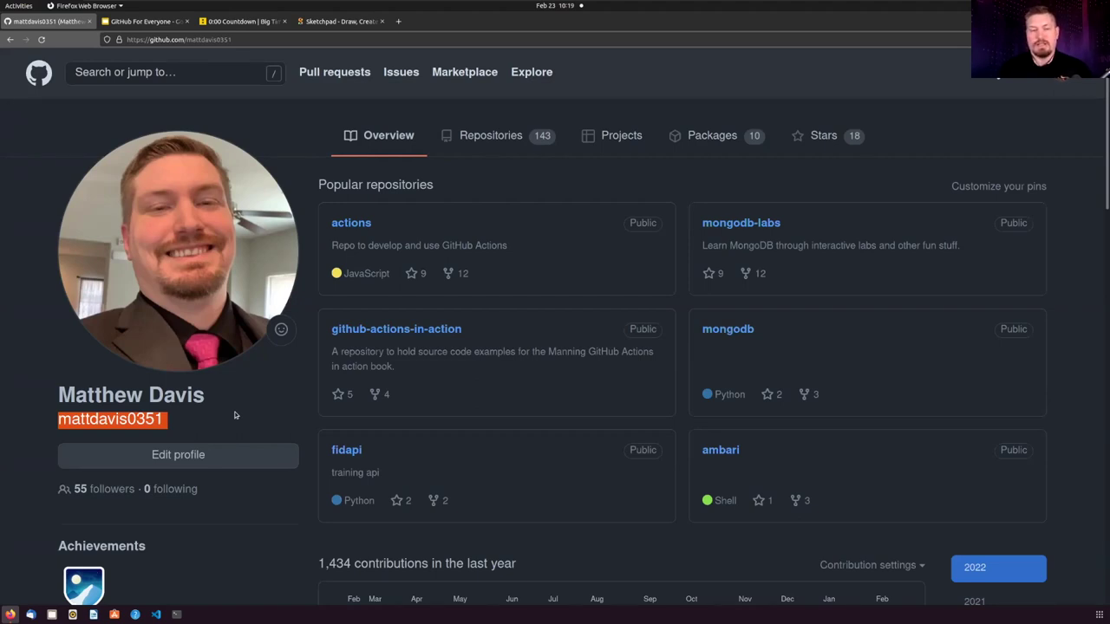
click(165, 418)
Highlight the account username and point out the pinned mongodb-labs repository on the Overview.
drag(164, 419, 57, 422)
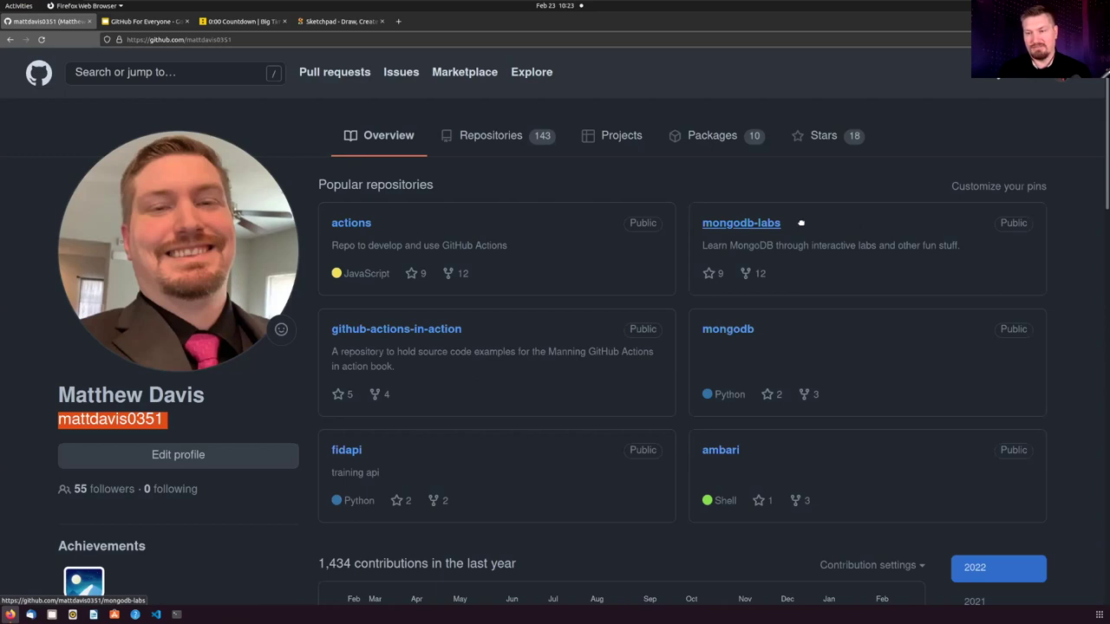
drag(694, 224, 811, 224)
drag(323, 334, 549, 311)
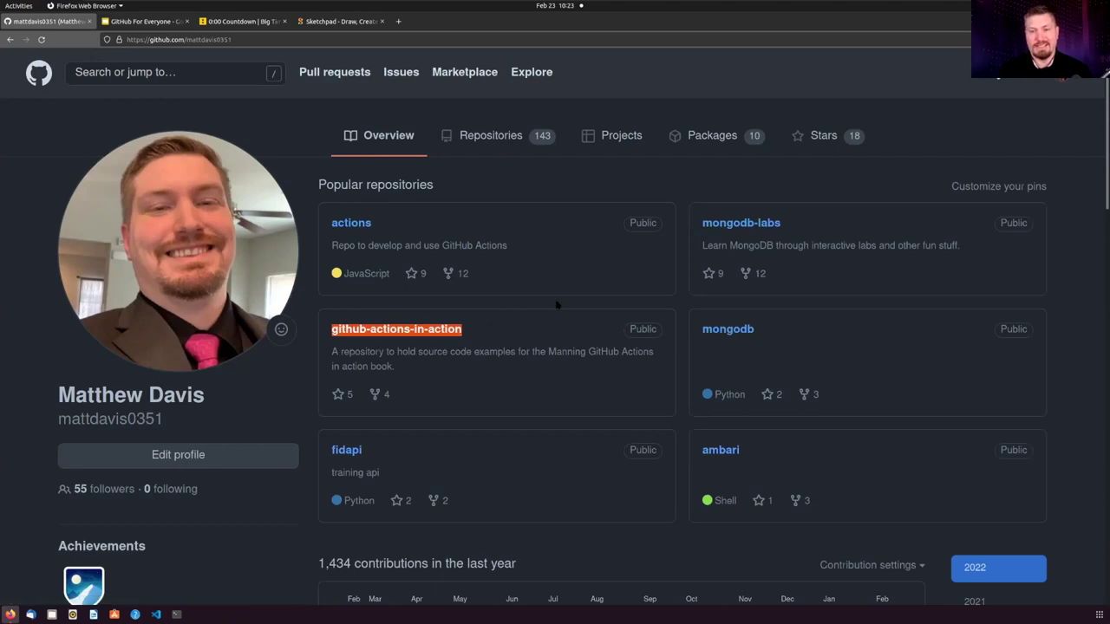
click(556, 303)
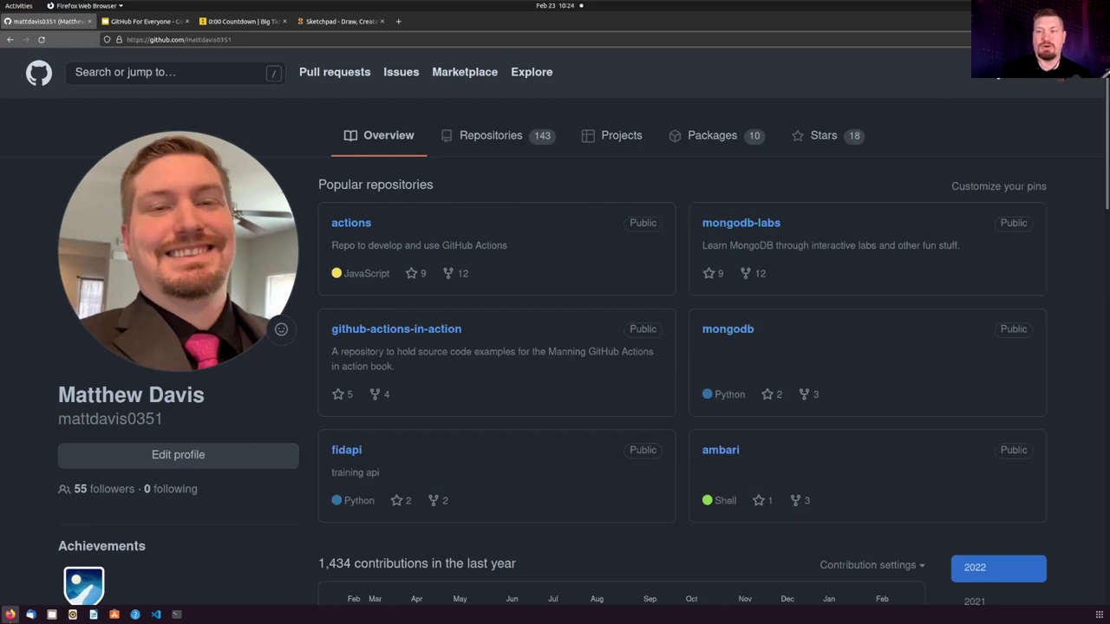
click(1070, 78)
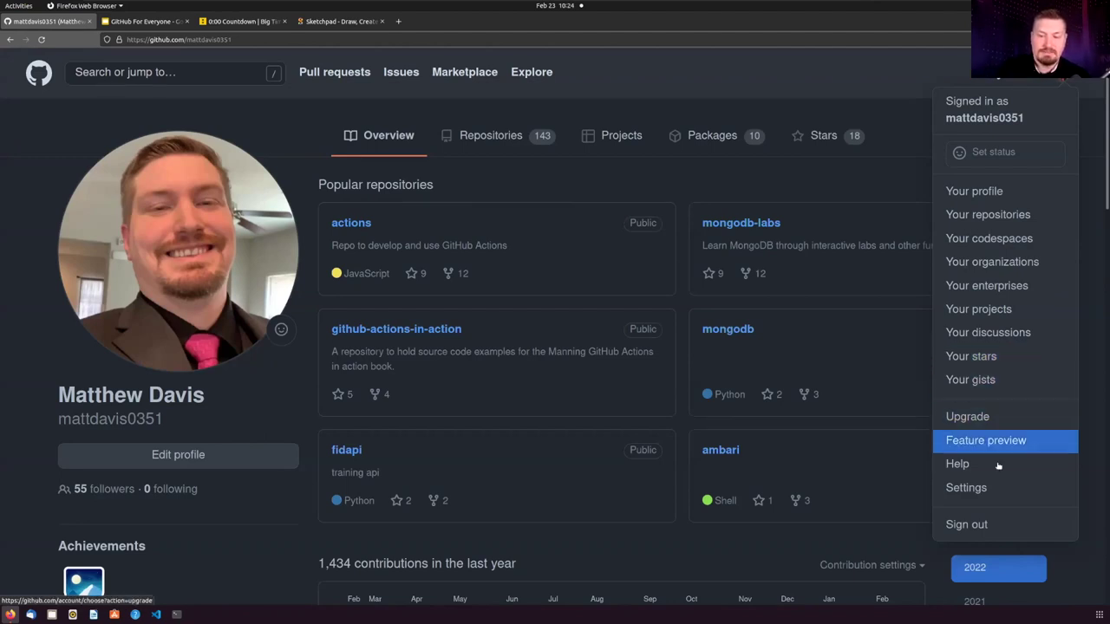
Open the Public profile settings page and zoom the page in with Ctrl++.
click(995, 489)
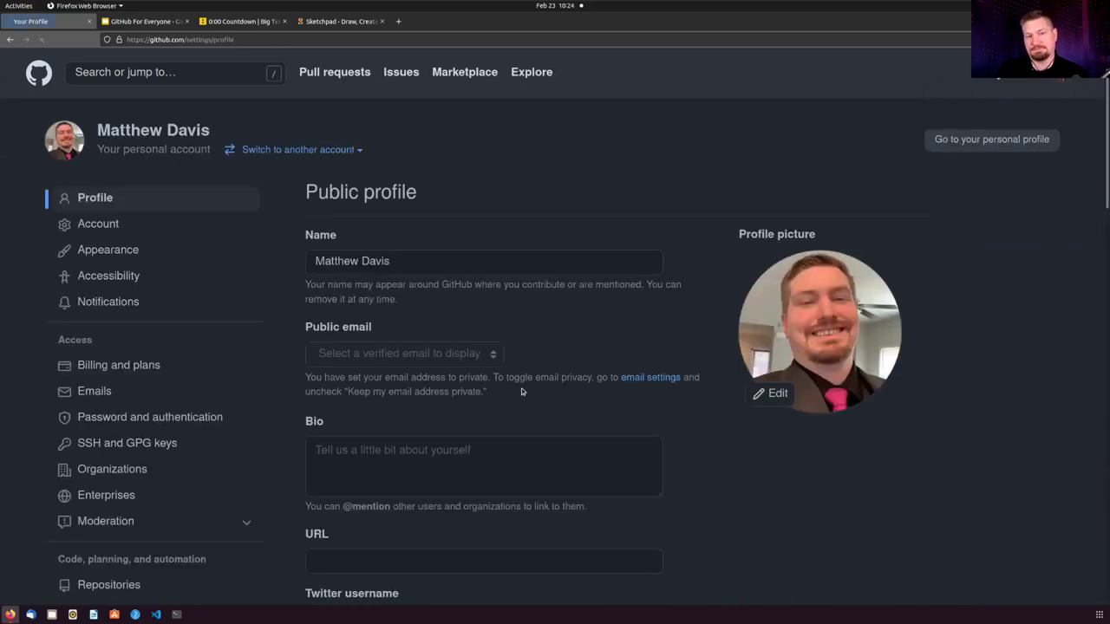
key(ctrl+plus)
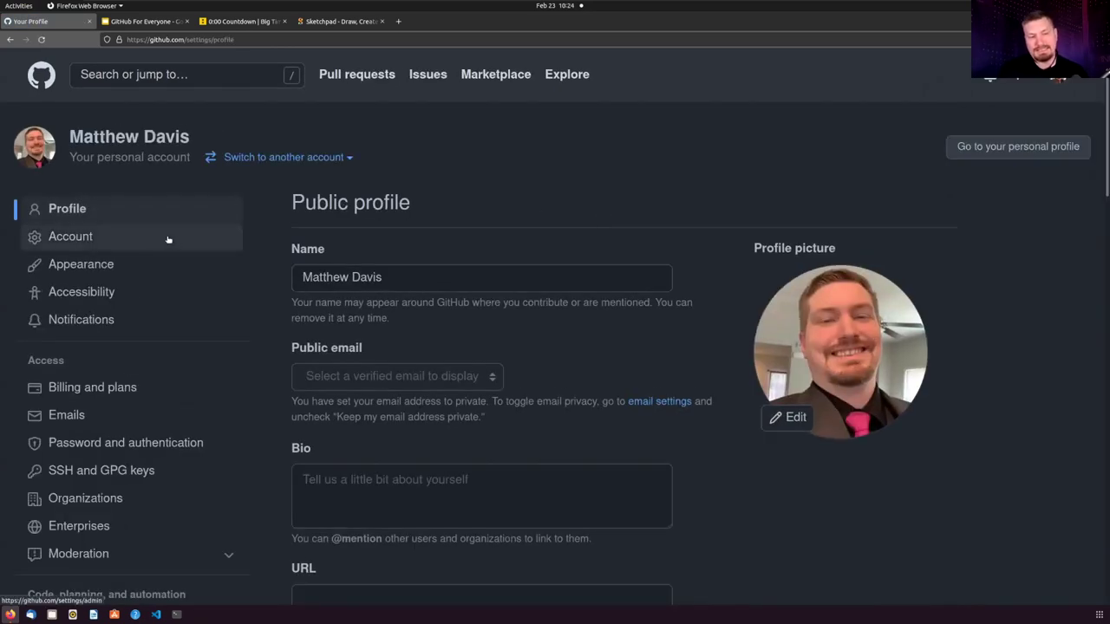
scroll(164, 358, down, 2)
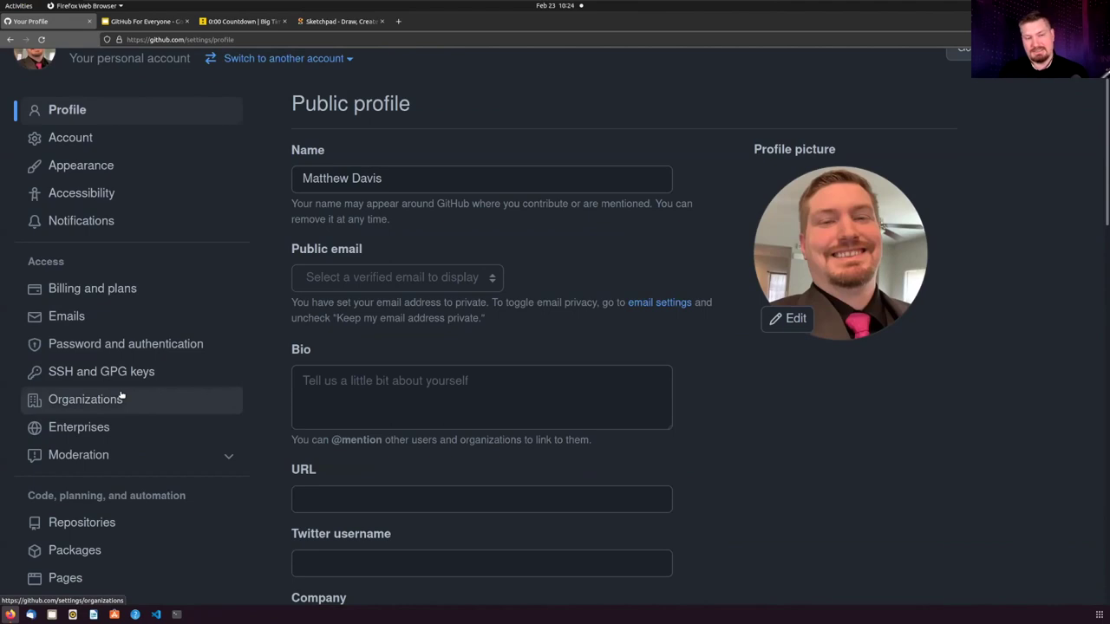
Open Password and authentication and point out the Authenticator app and 1 security key.
click(153, 347)
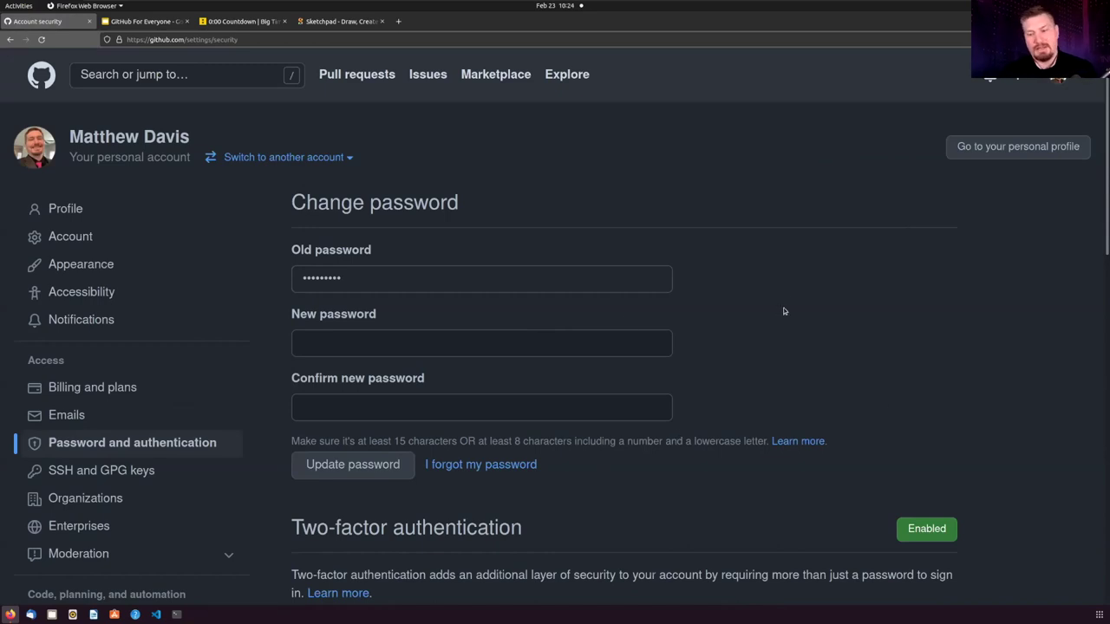
scroll(780, 311, down, 5)
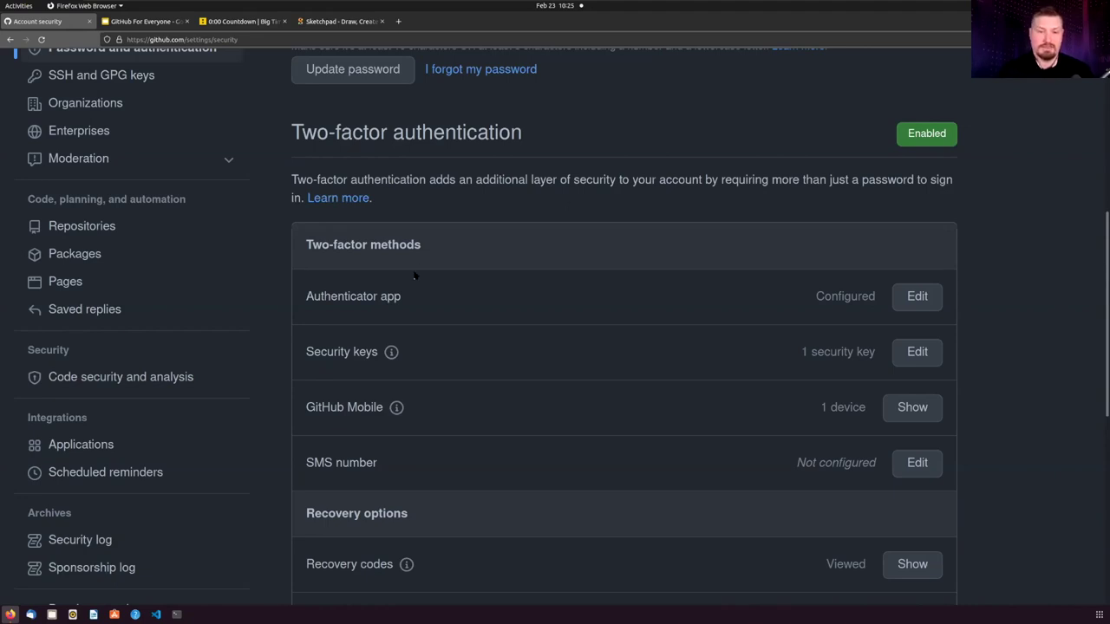
drag(411, 301, 305, 296)
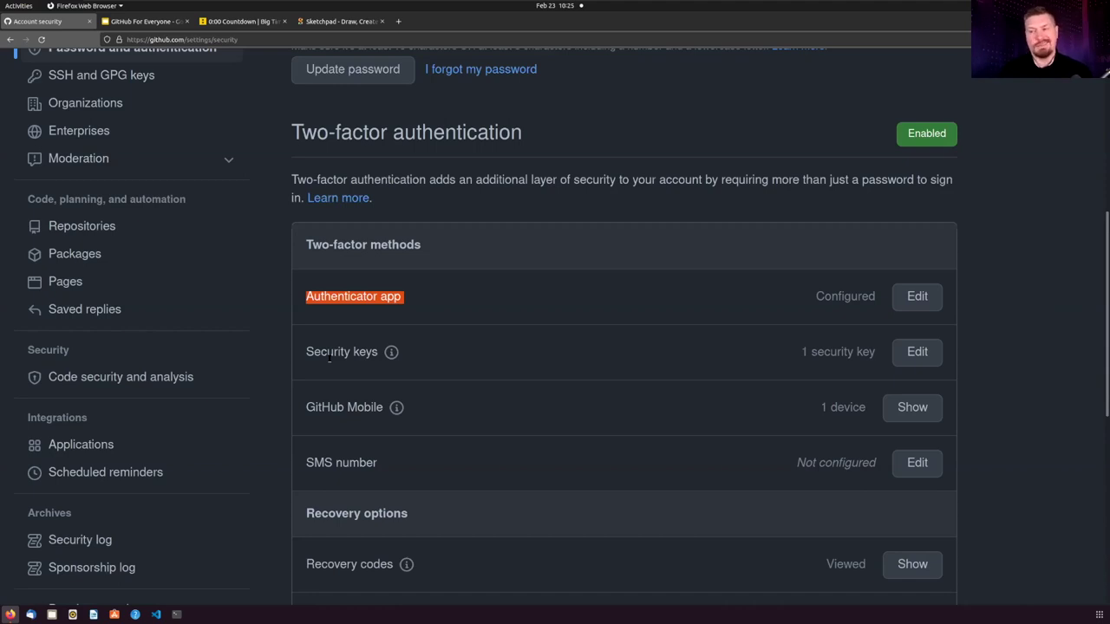
drag(801, 354, 875, 354)
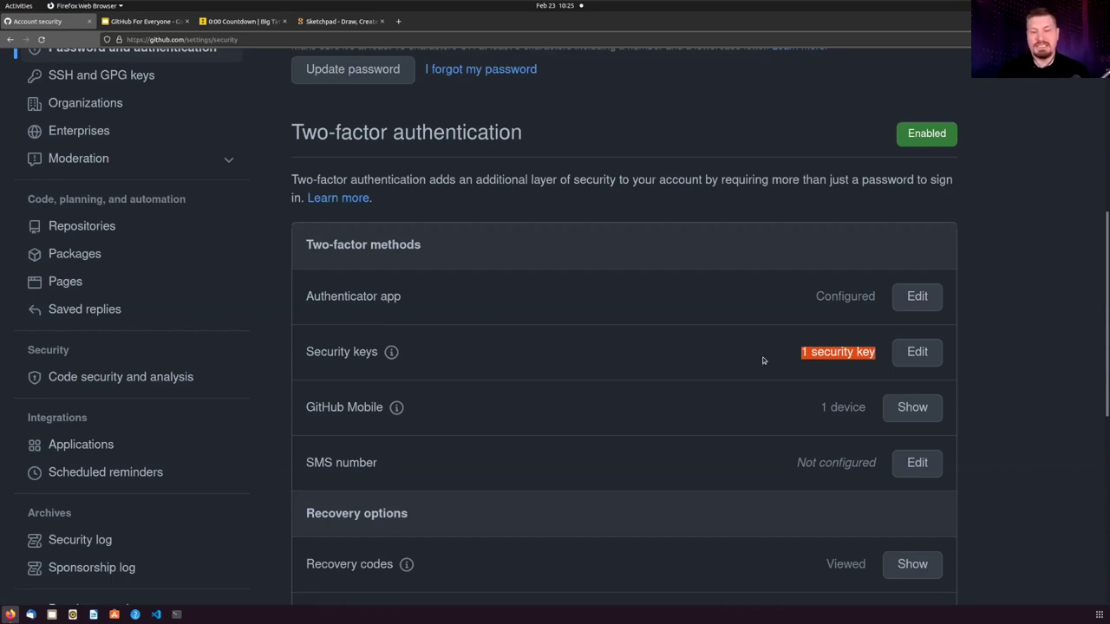
drag(306, 408, 383, 409)
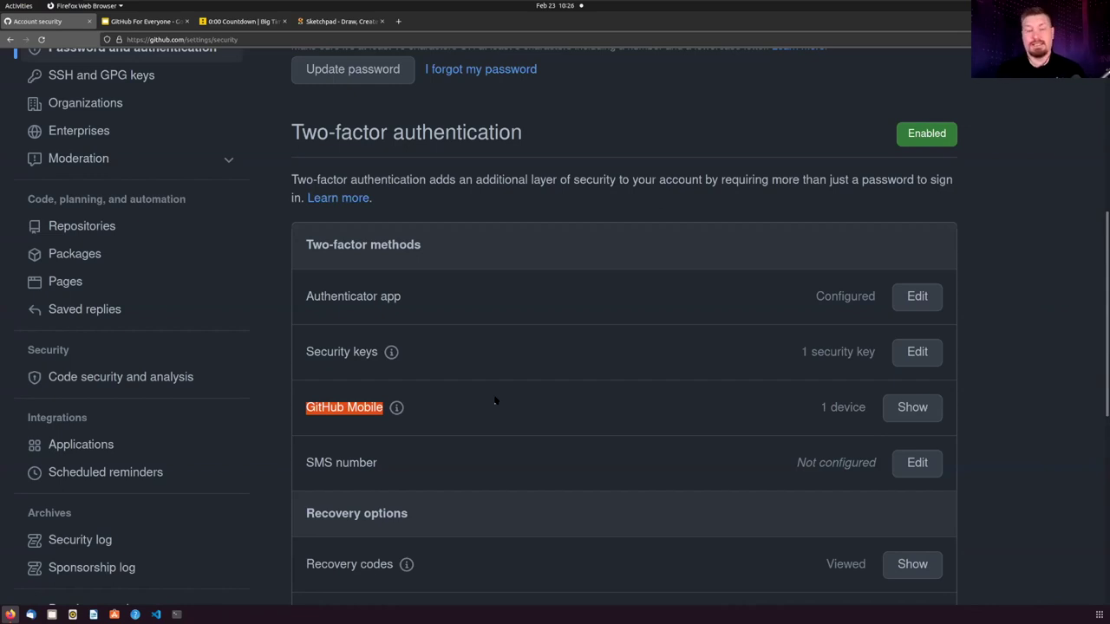
click(382, 458)
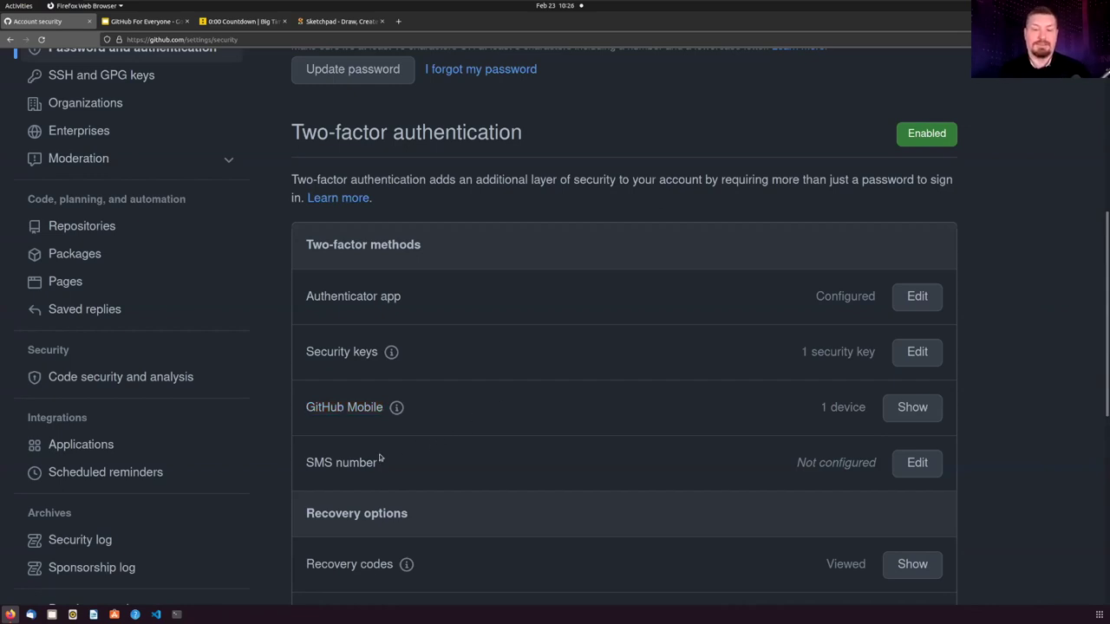
double_click(360, 464)
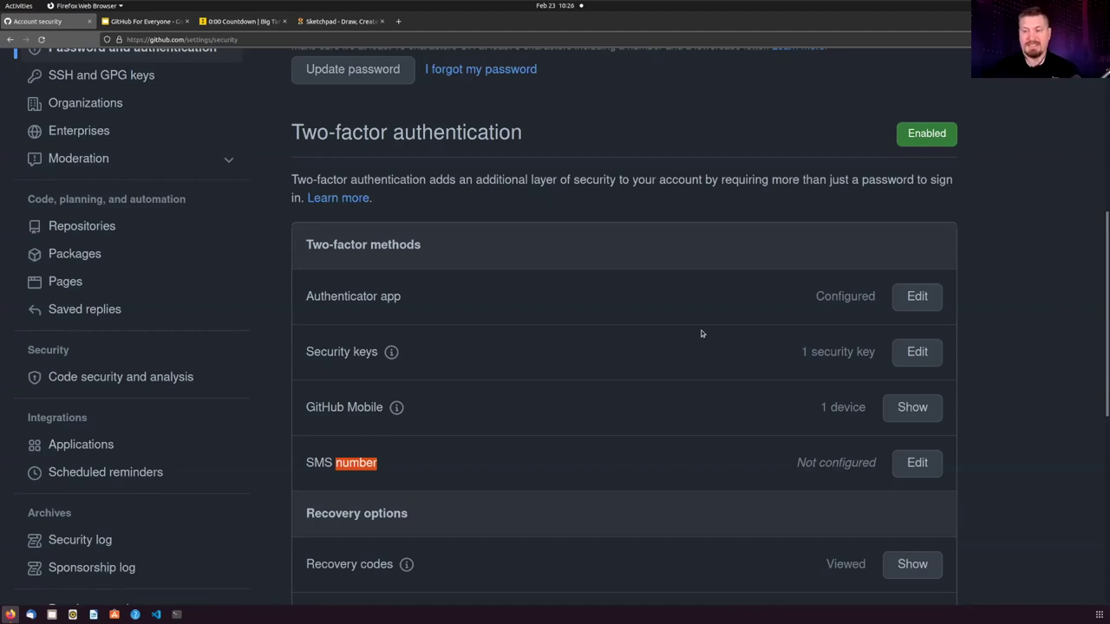
Start adding SMS as a two-factor method from the security settings.
click(679, 466)
click(938, 464)
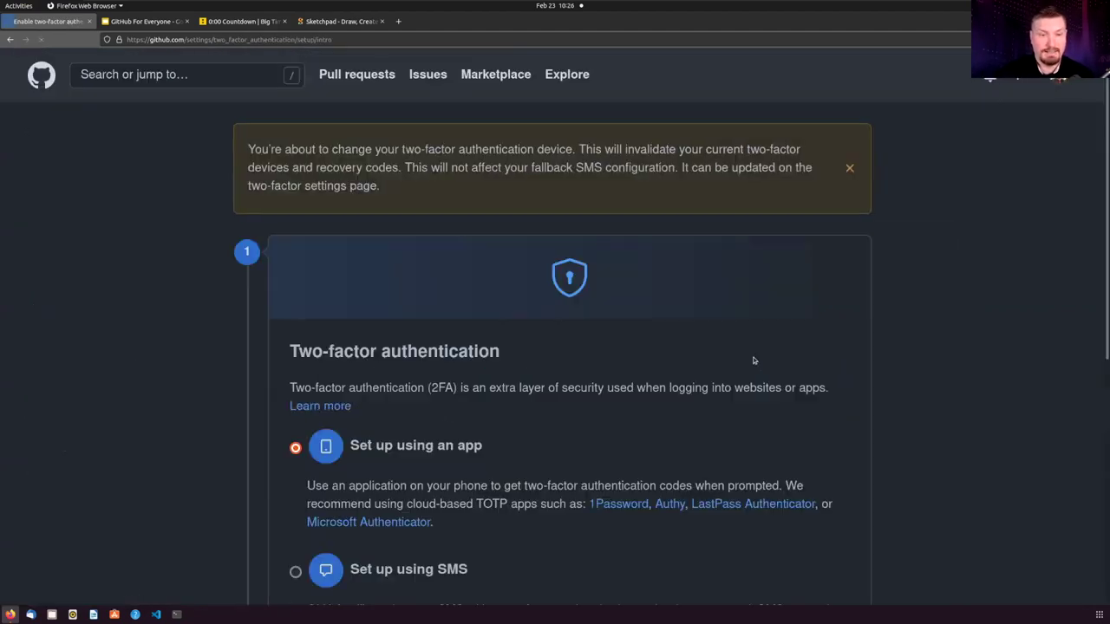
scroll(404, 184, down, 3)
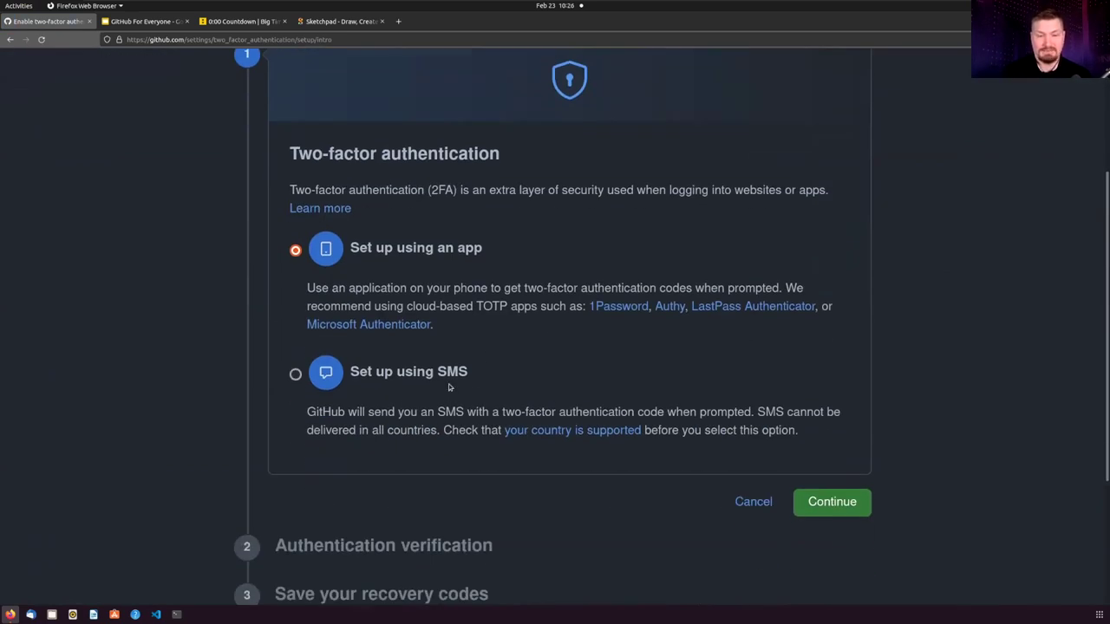
Select 'Set up using SMS', review the steps, and go back without continuing.
click(295, 374)
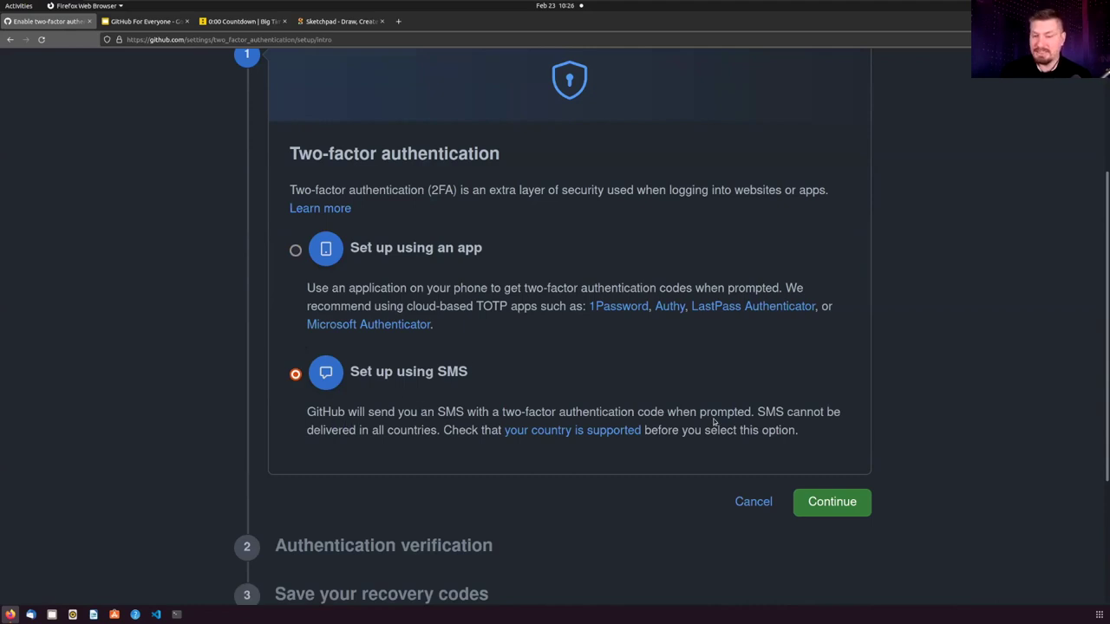
scroll(756, 451, down, 3)
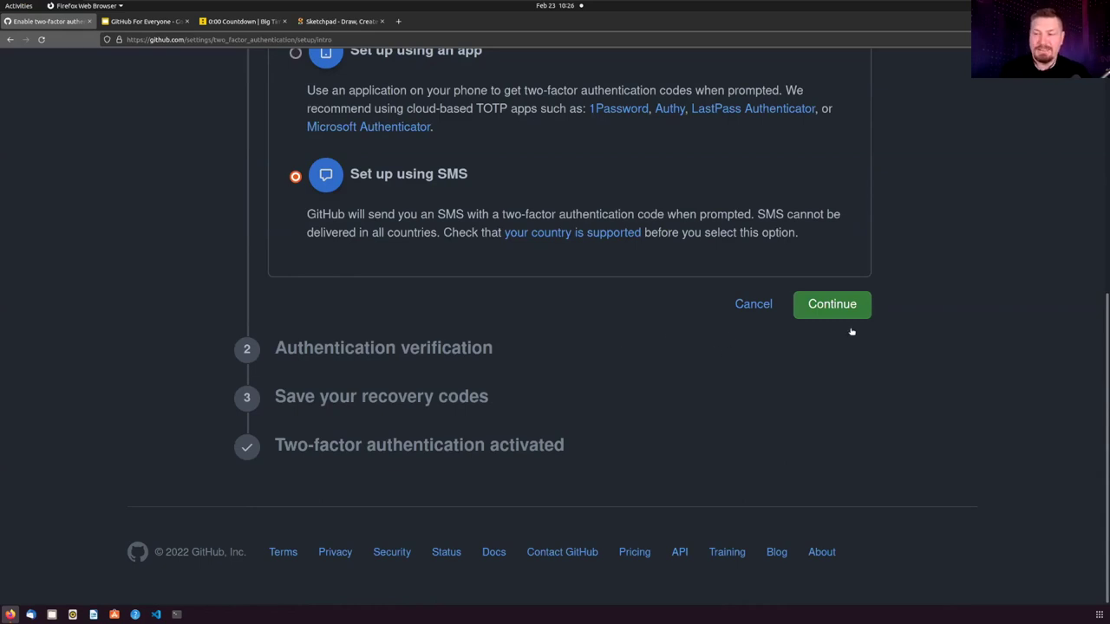
scroll(434, 303, up, 4)
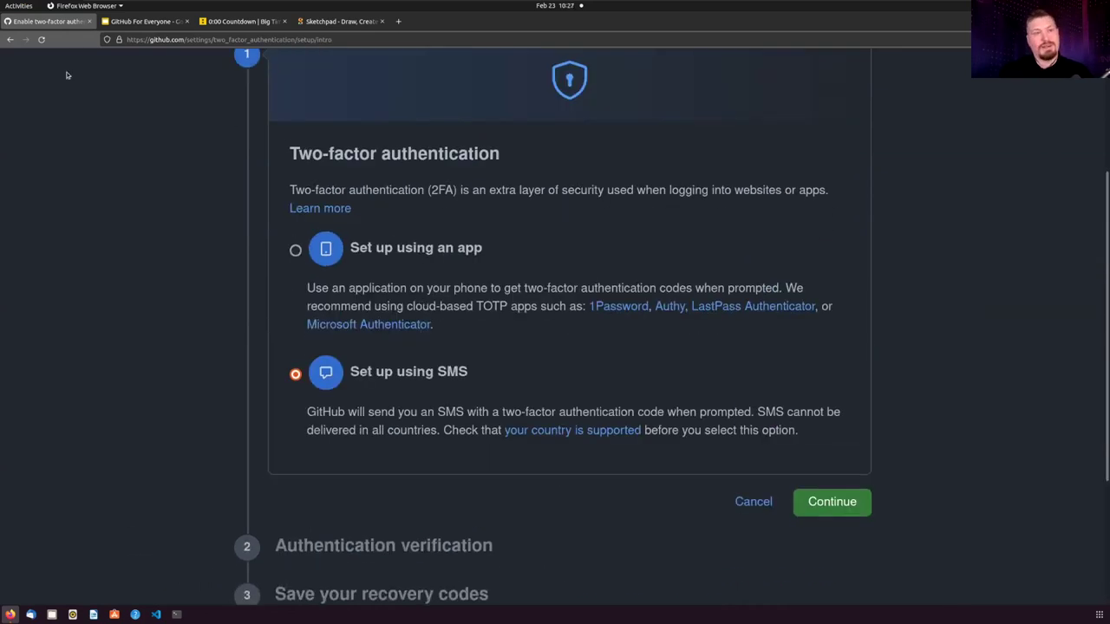
click(10, 39)
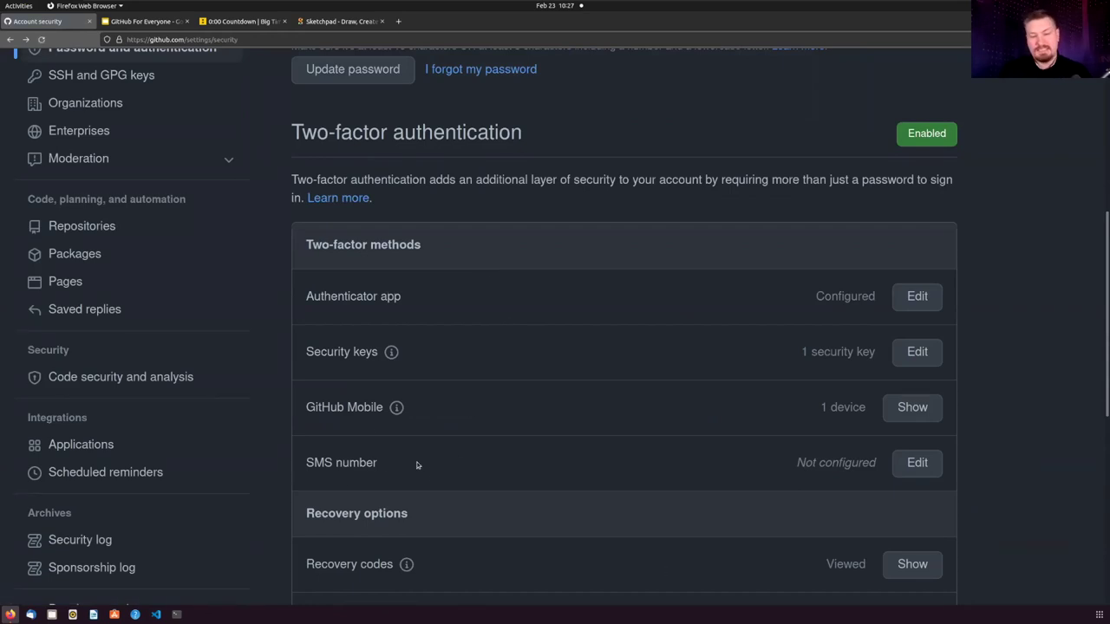
scroll(555, 395, down, 4)
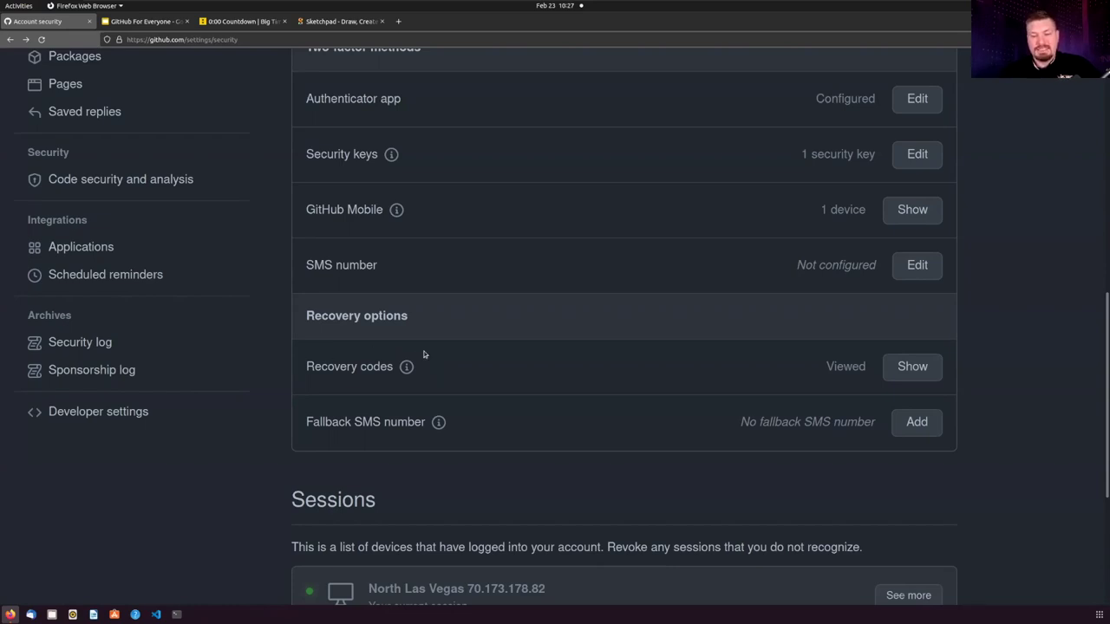
scroll(492, 360, down, 4)
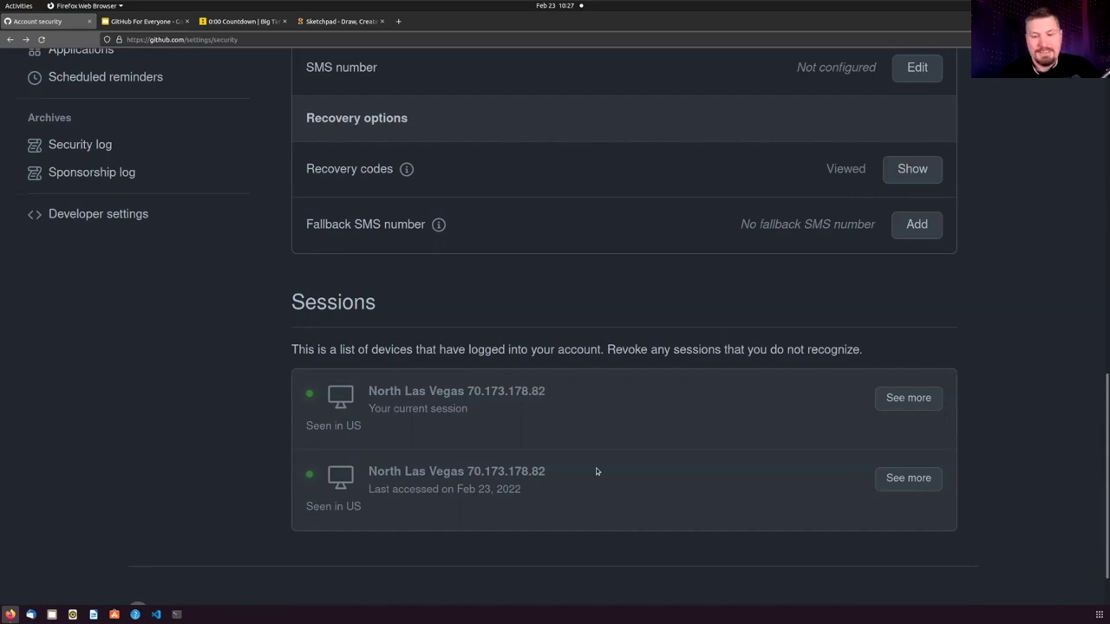
scroll(572, 424, down, 1)
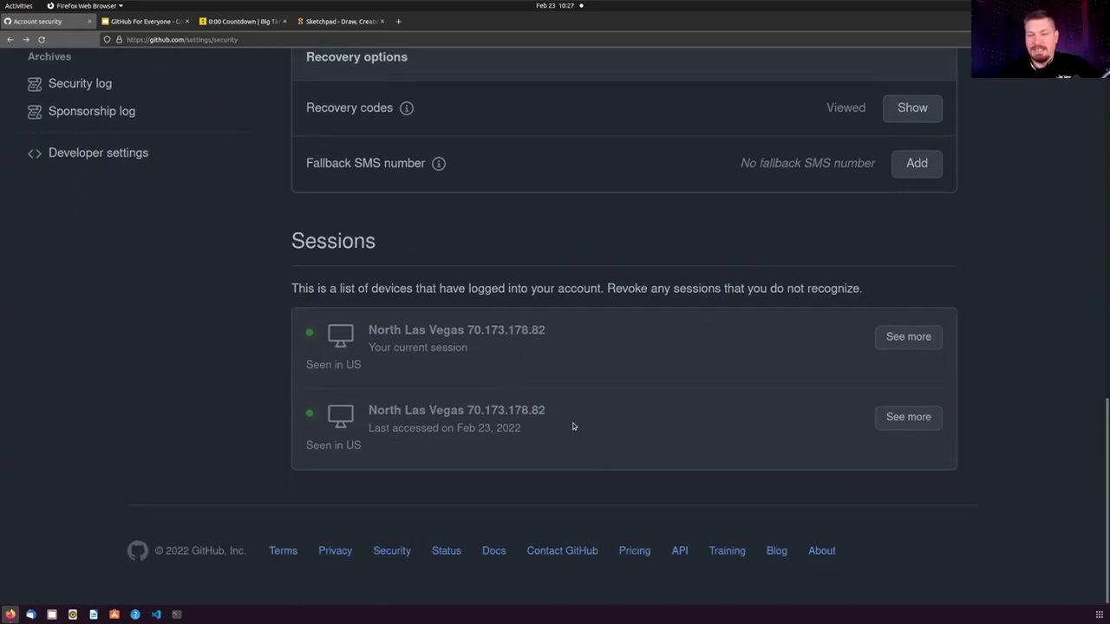
scroll(564, 416, up, 6)
scroll(508, 373, up, 3)
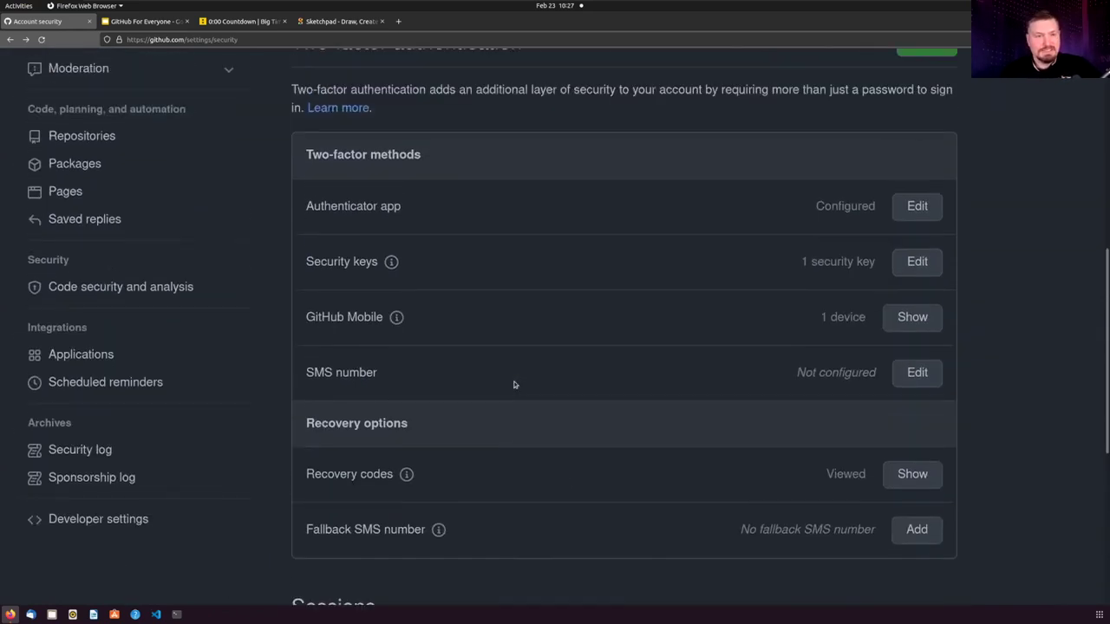
scroll(508, 369, up, 6)
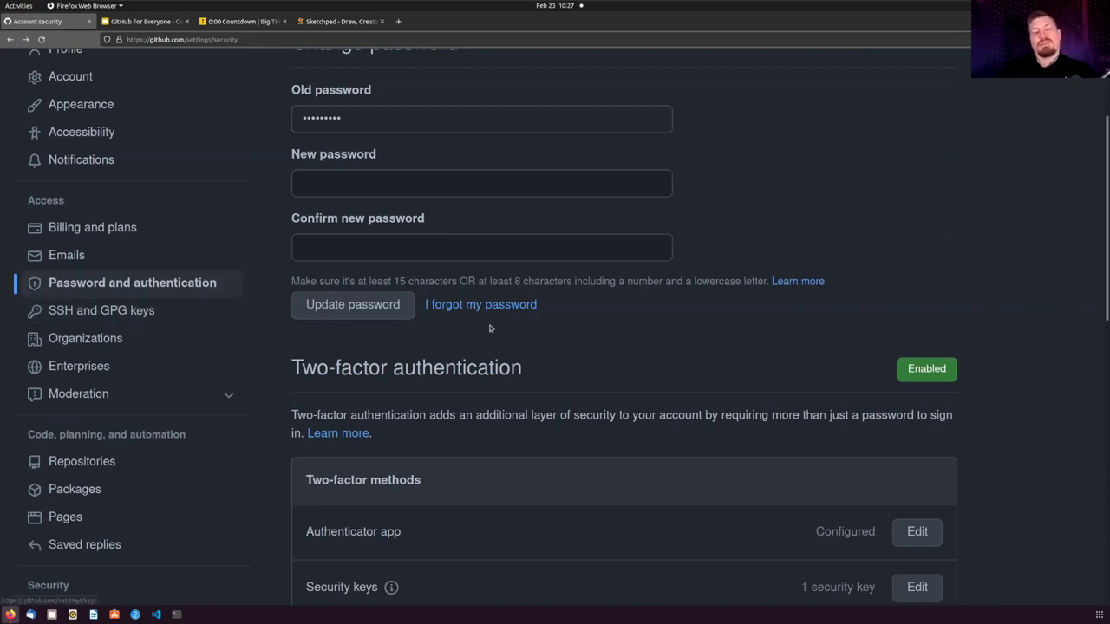
Open SSH and GPG keys and highlight that no SSH or GPG keys exist.
click(162, 315)
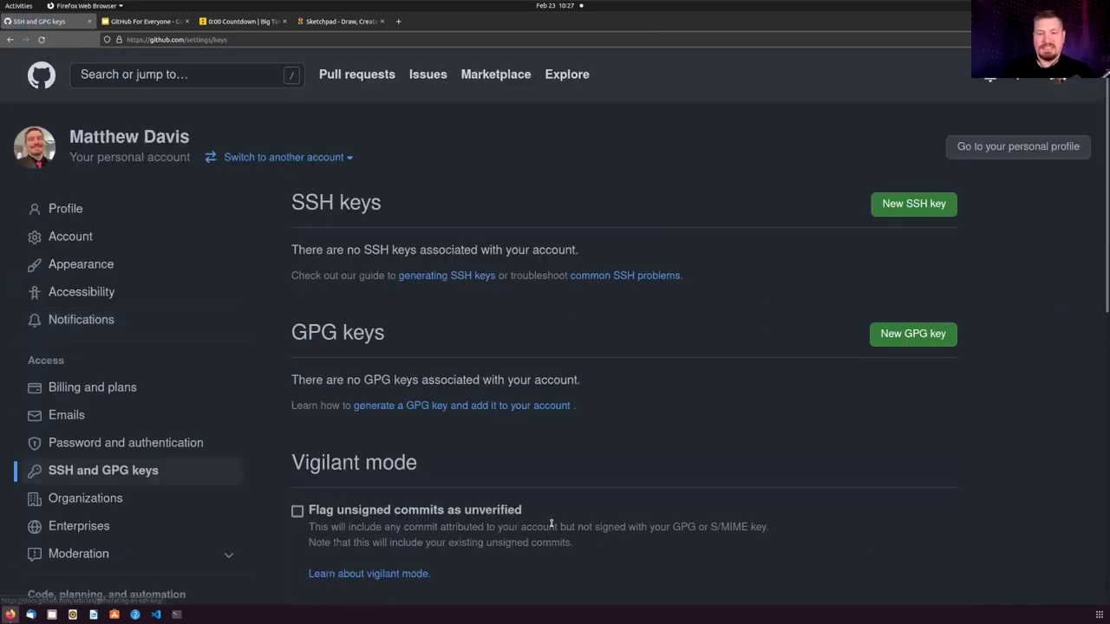
scroll(617, 348, down, 3)
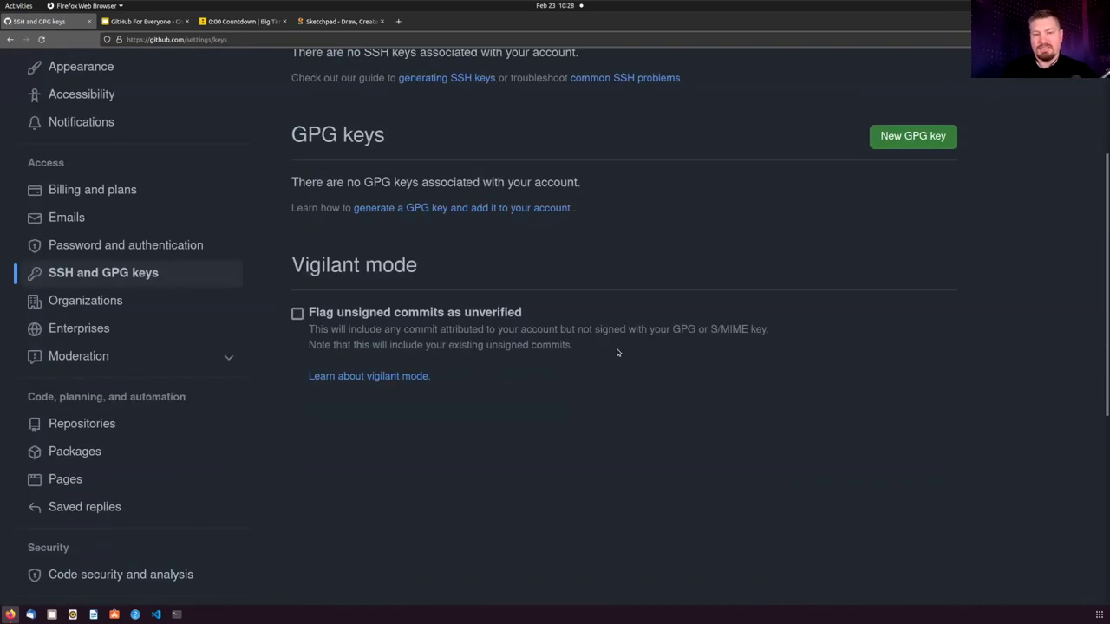
scroll(612, 347, up, 1)
drag(346, 281, 392, 281)
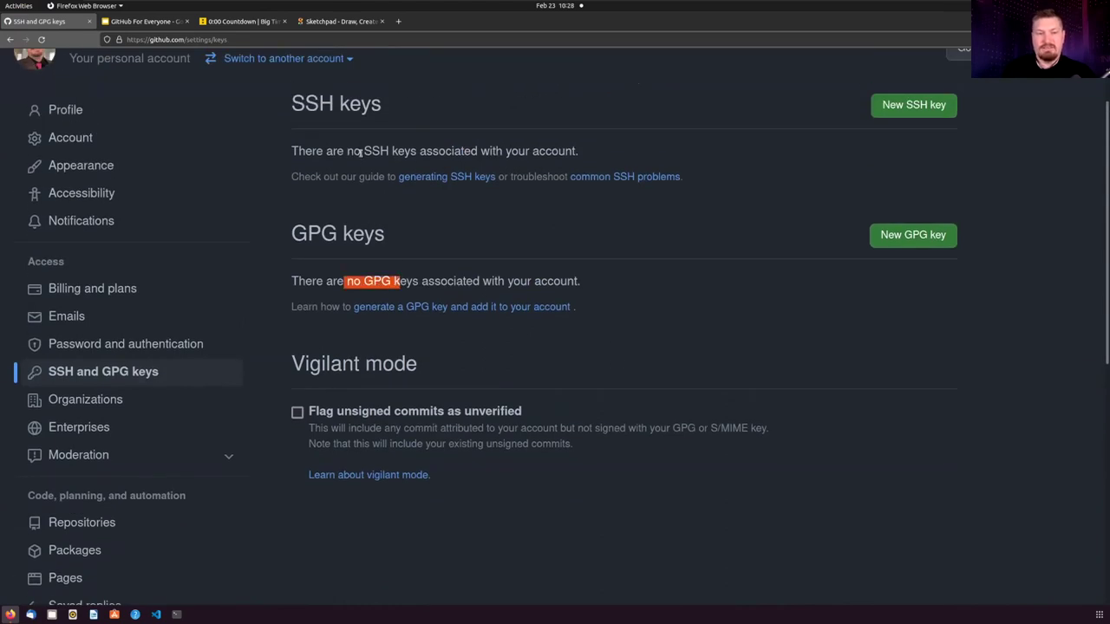
drag(346, 152, 389, 151)
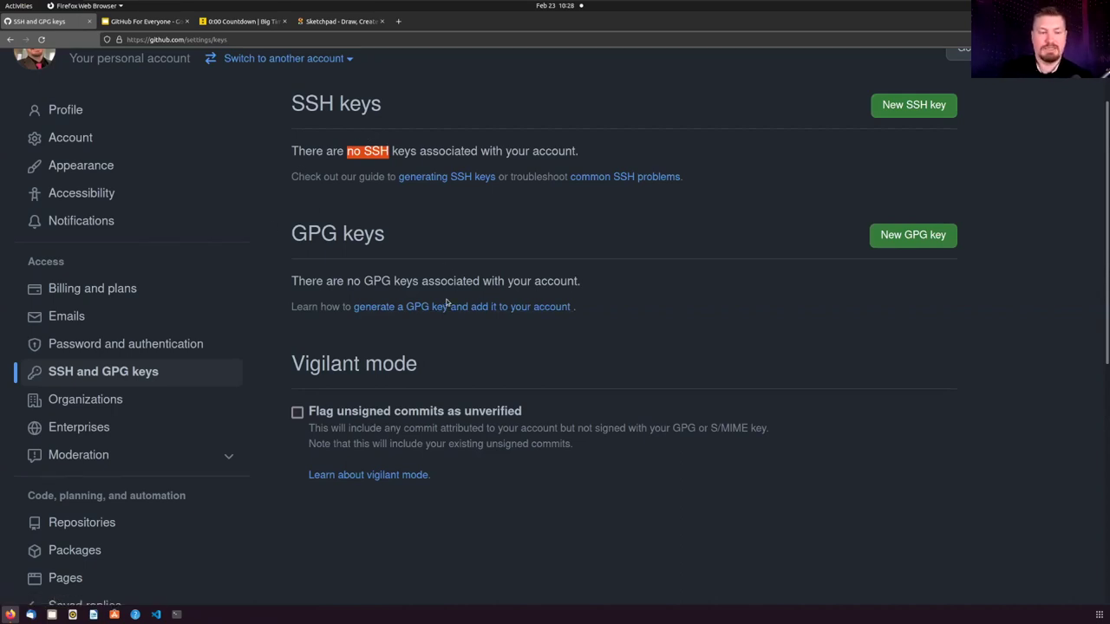
Scroll down the settings sidebar to Developer settings and open it.
scroll(416, 274, down, 2)
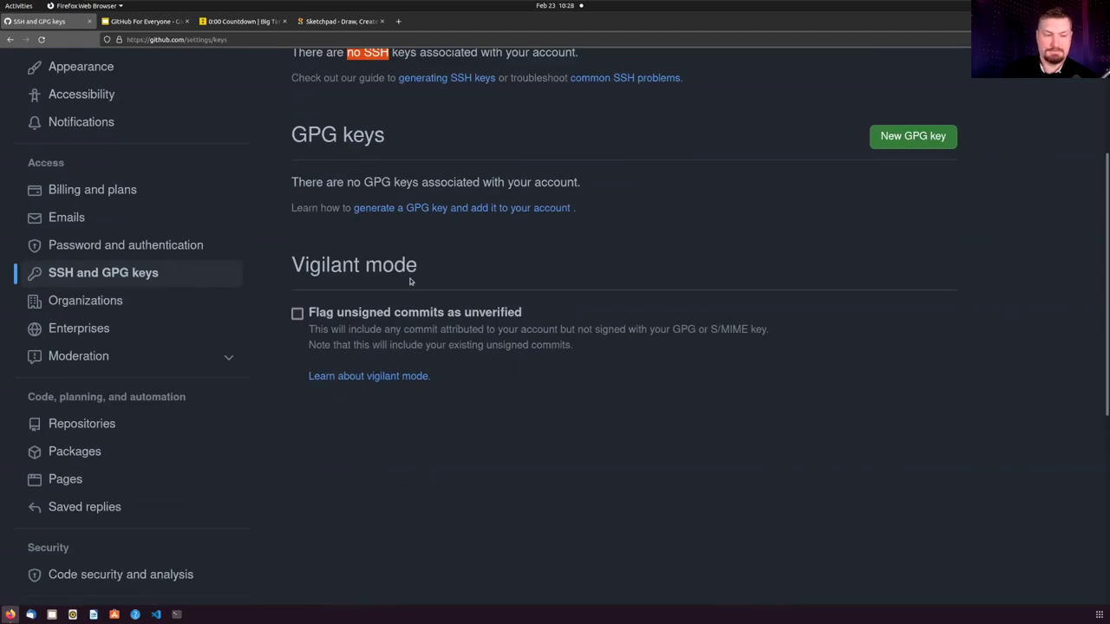
scroll(157, 338, down, 6)
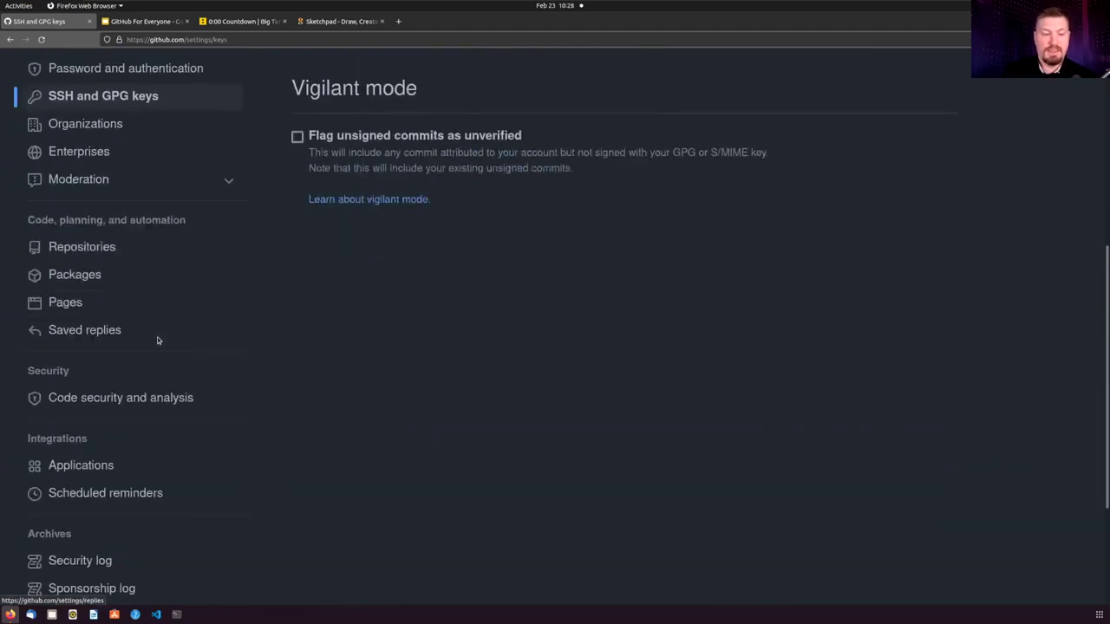
scroll(159, 338, down, 2)
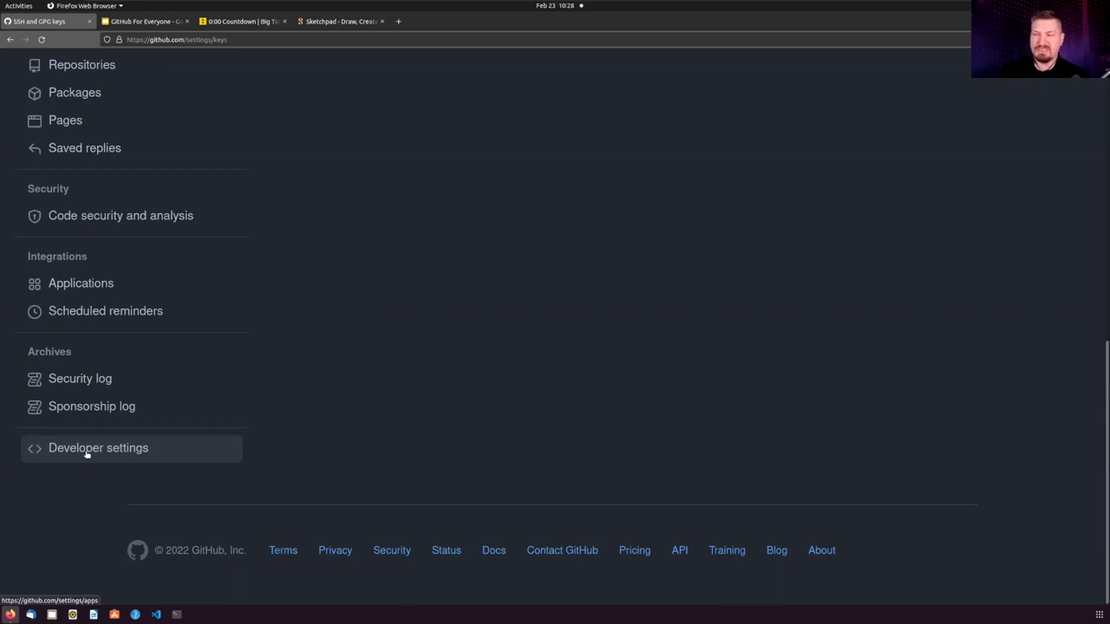
scroll(87, 453, up, 10)
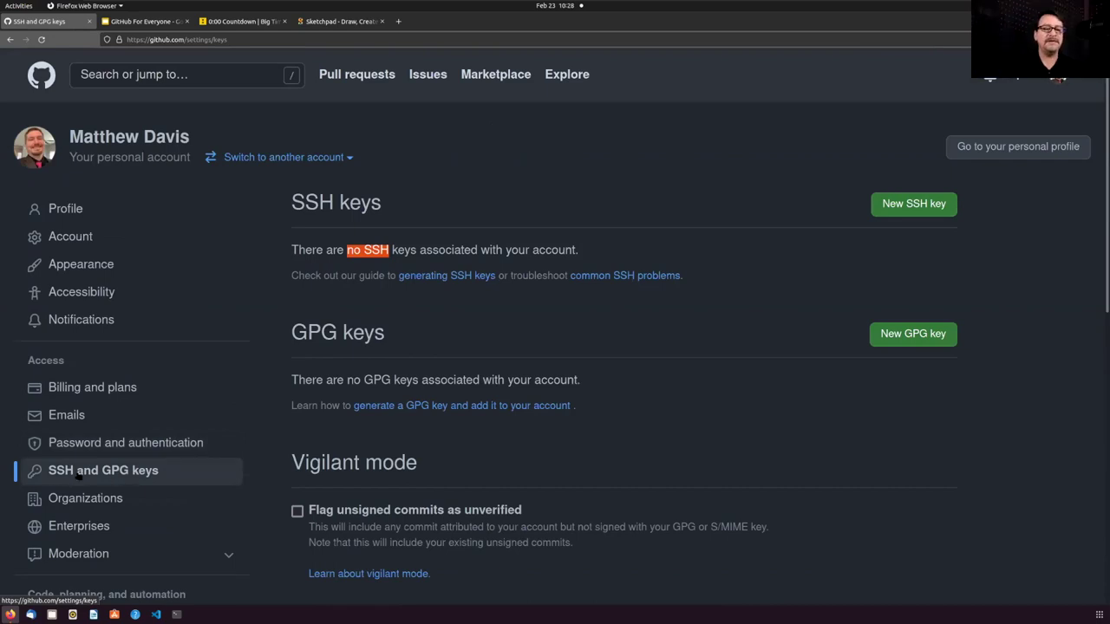
scroll(91, 472, down, 3)
scroll(121, 471, down, 3)
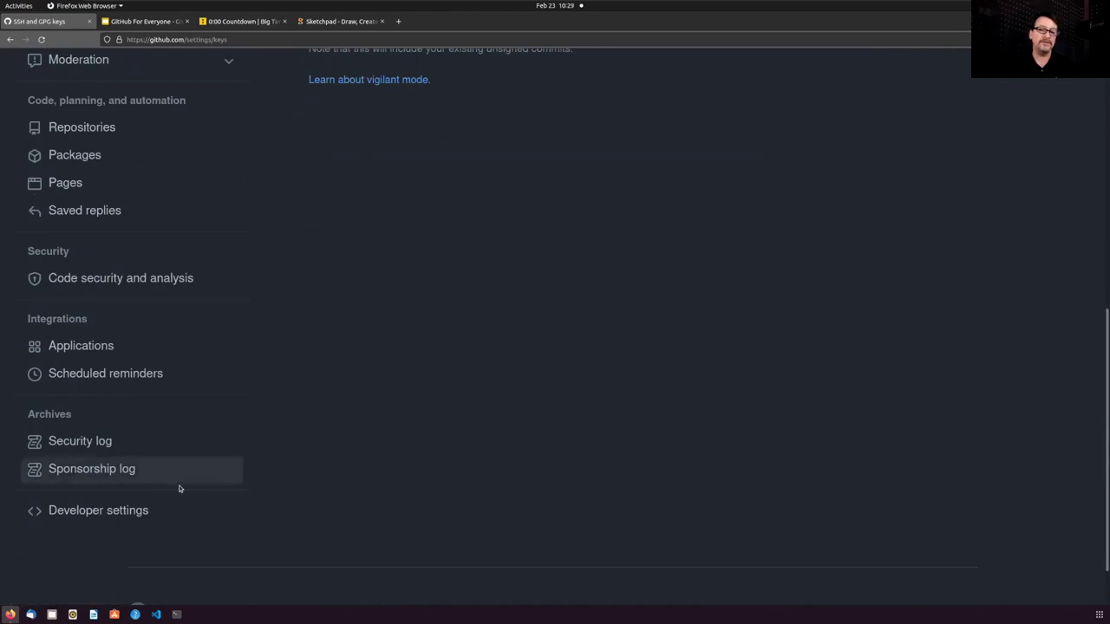
click(142, 511)
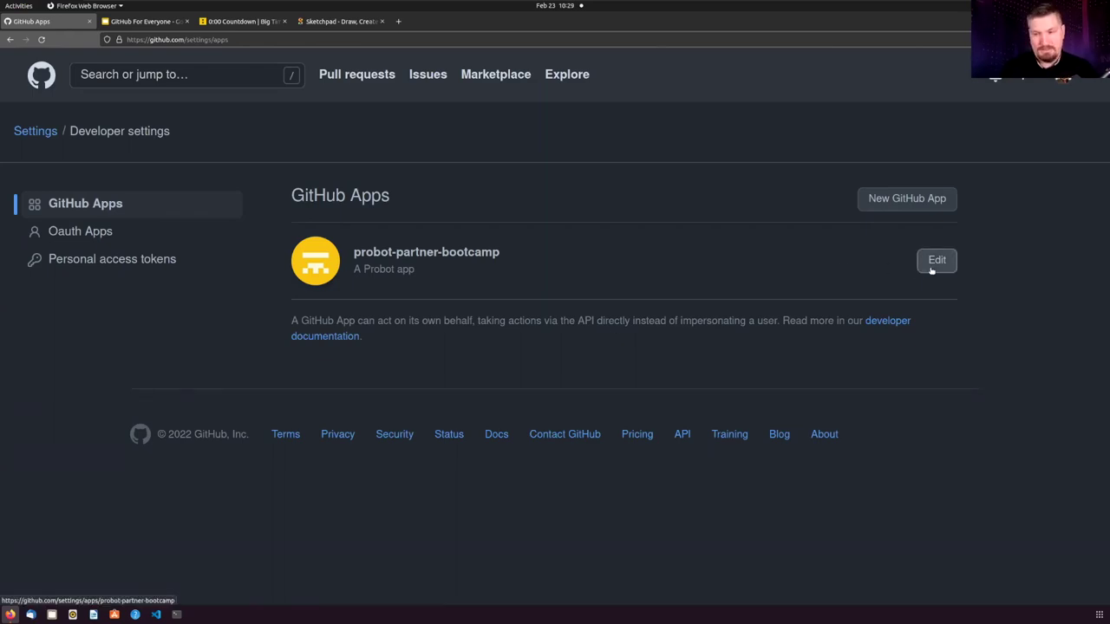
Open the probot-partner-bootcamp app's settings from the GitHub Apps list.
click(932, 270)
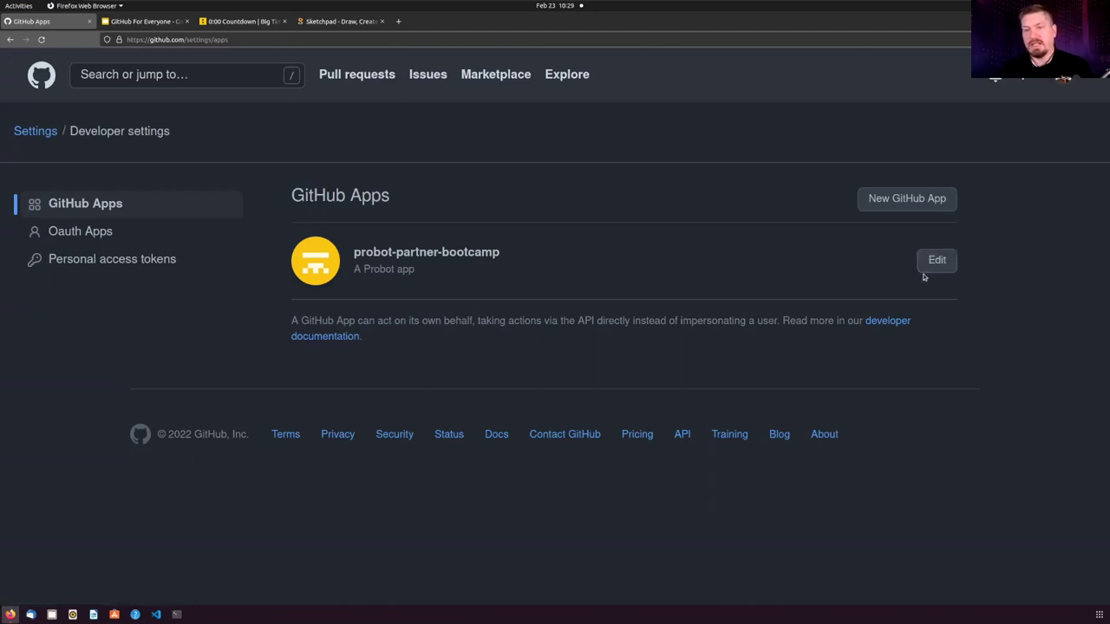
scroll(694, 273, down, 2)
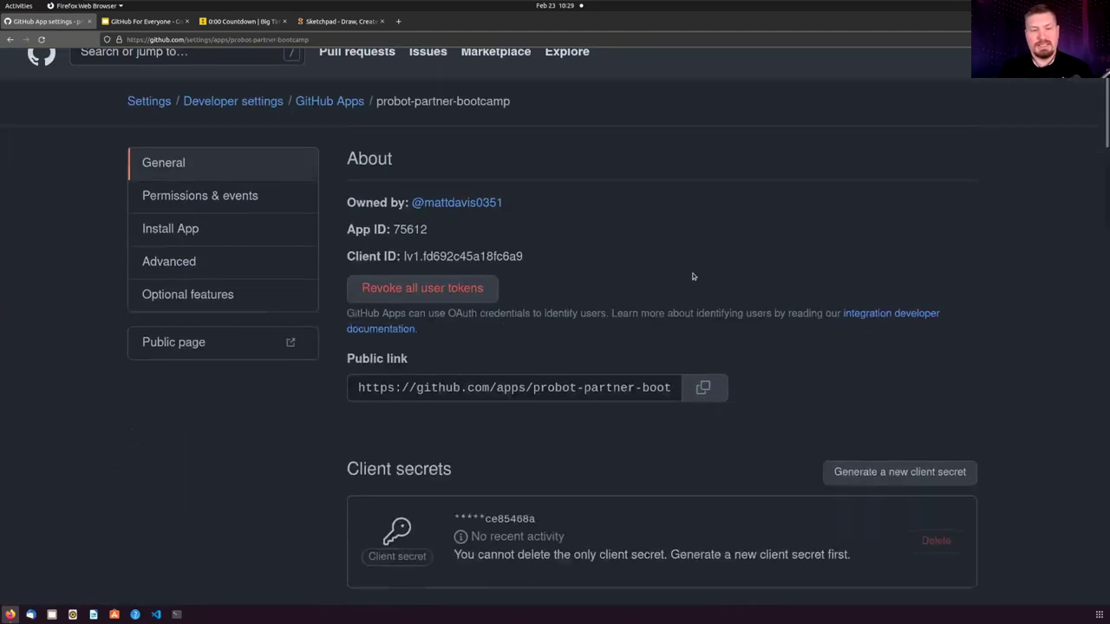
scroll(490, 337, down, 4)
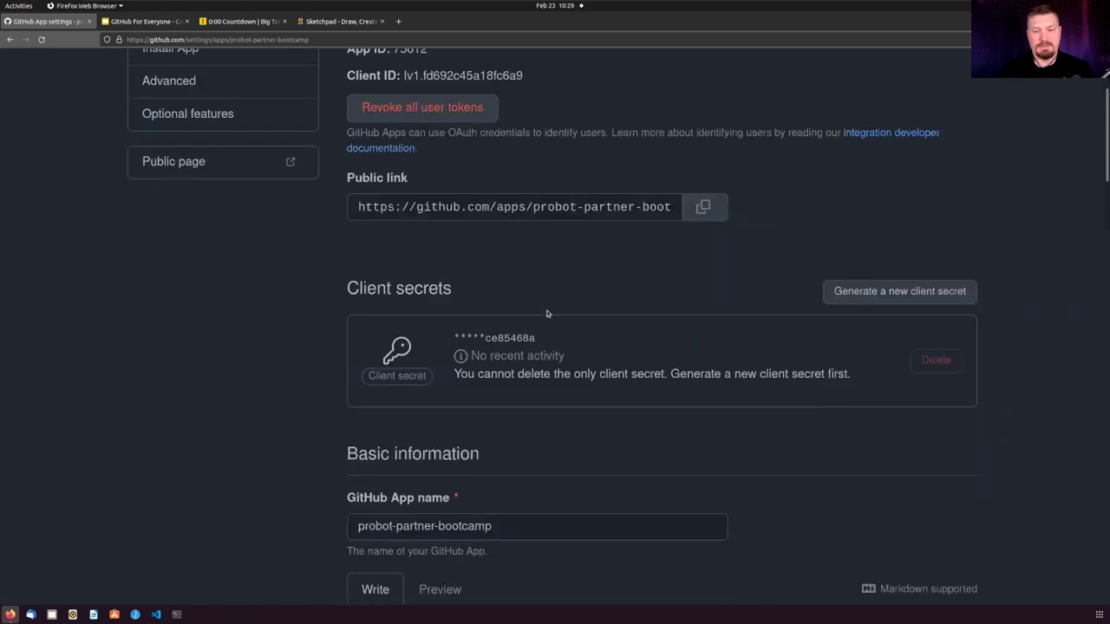
drag(452, 196, 363, 196)
scroll(377, 208, down, 2)
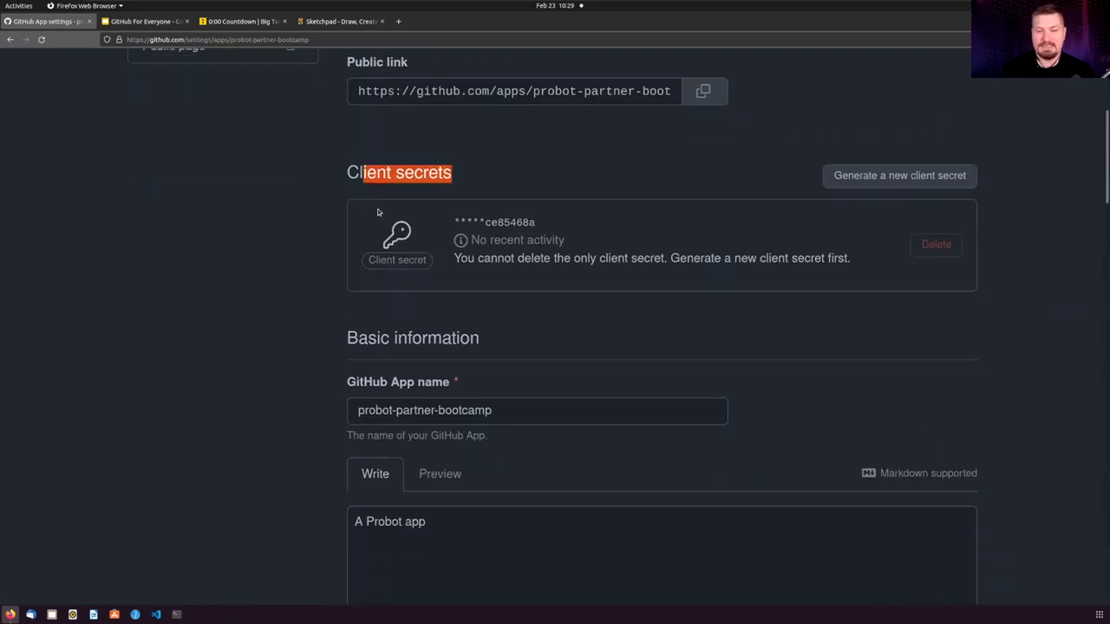
scroll(429, 319, down, 6)
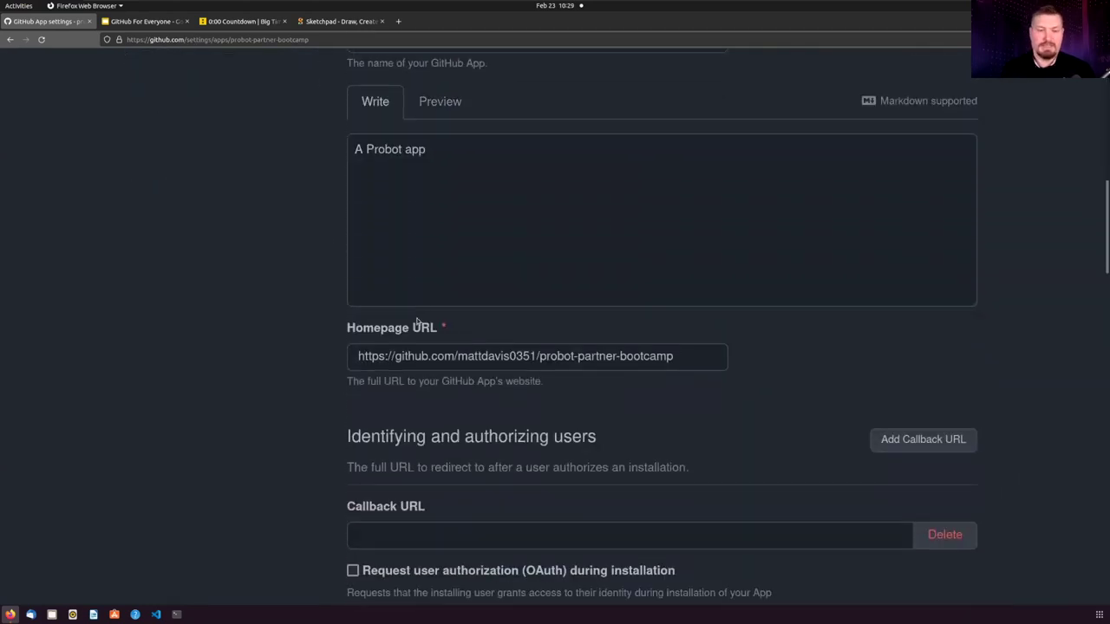
scroll(446, 358, down, 4)
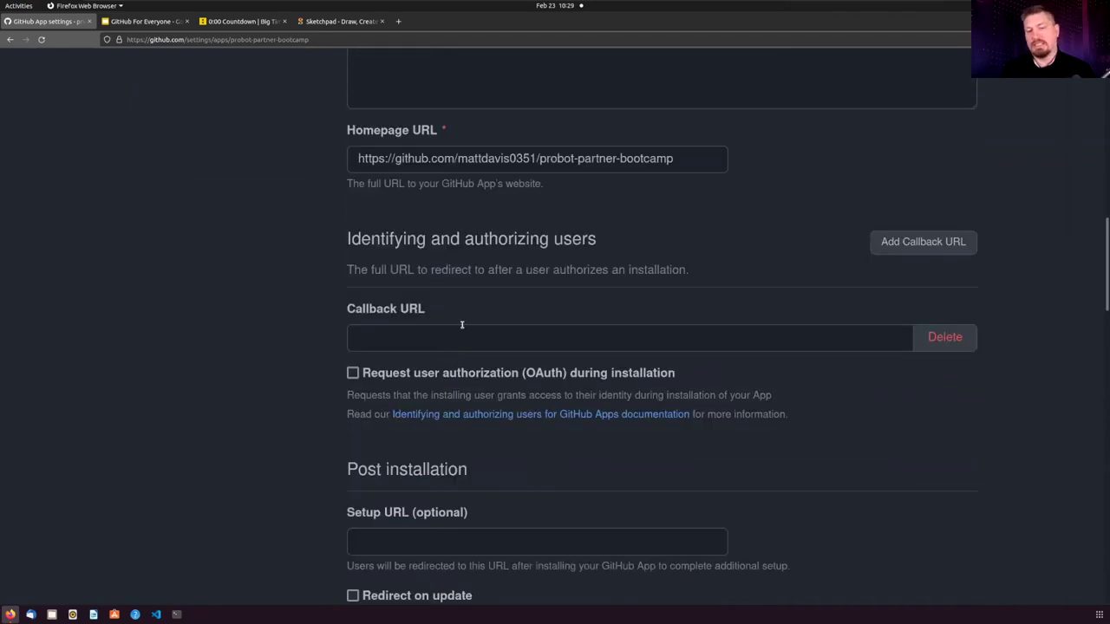
scroll(463, 326, down, 2)
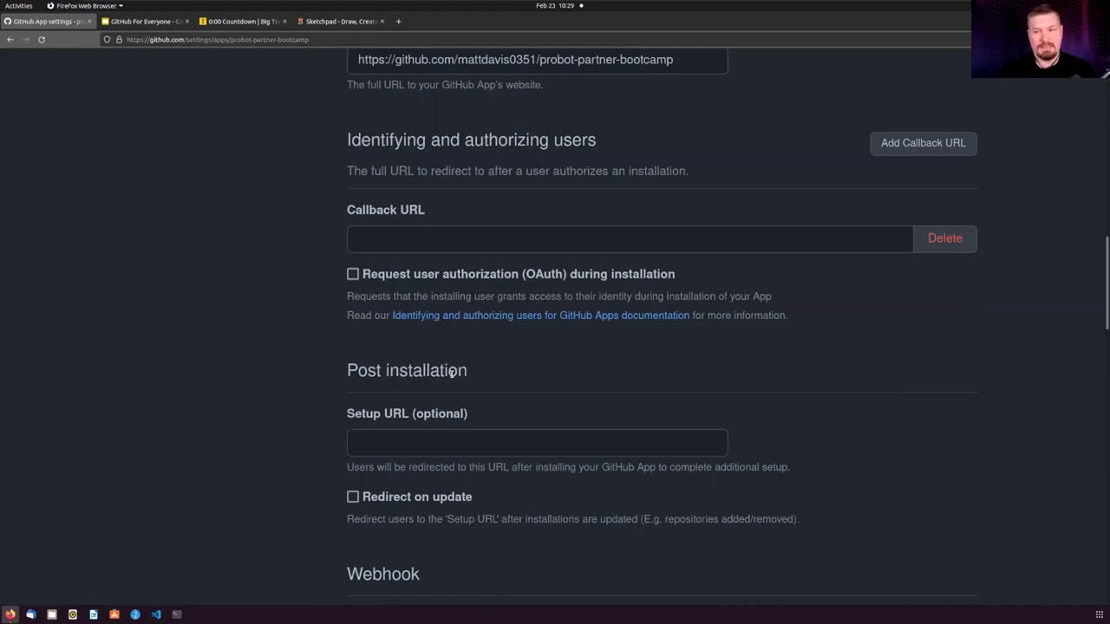
scroll(450, 370, up, 13)
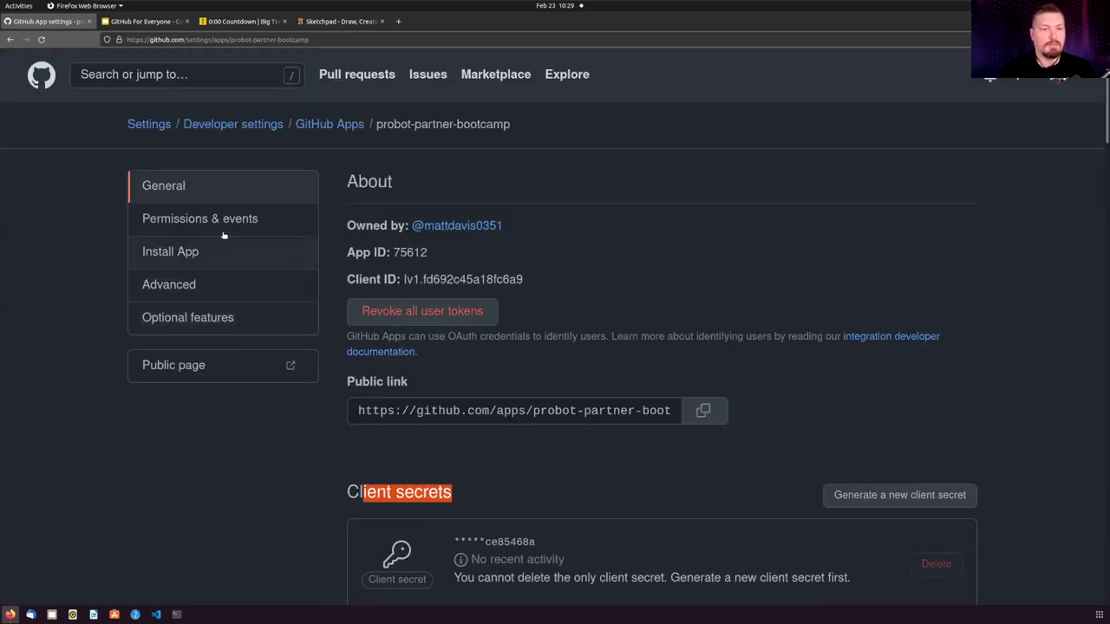
click(222, 225)
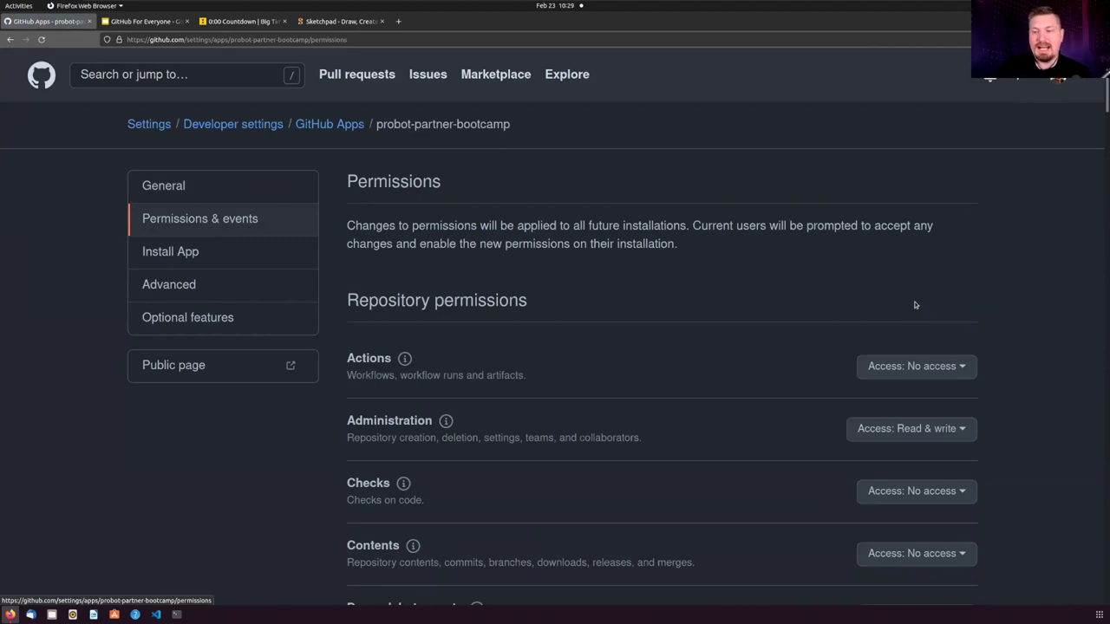
Check the Actions access levels in repository permissions unchanged, then return to the GitHub Apps list.
scroll(749, 330, down, 2)
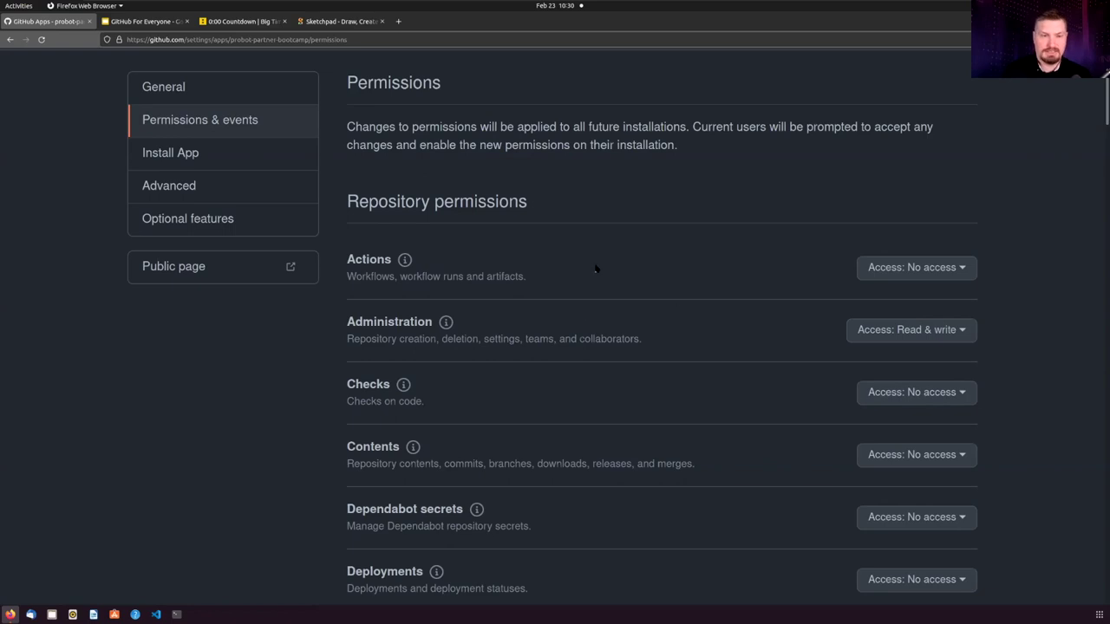
scroll(633, 250, down, 2)
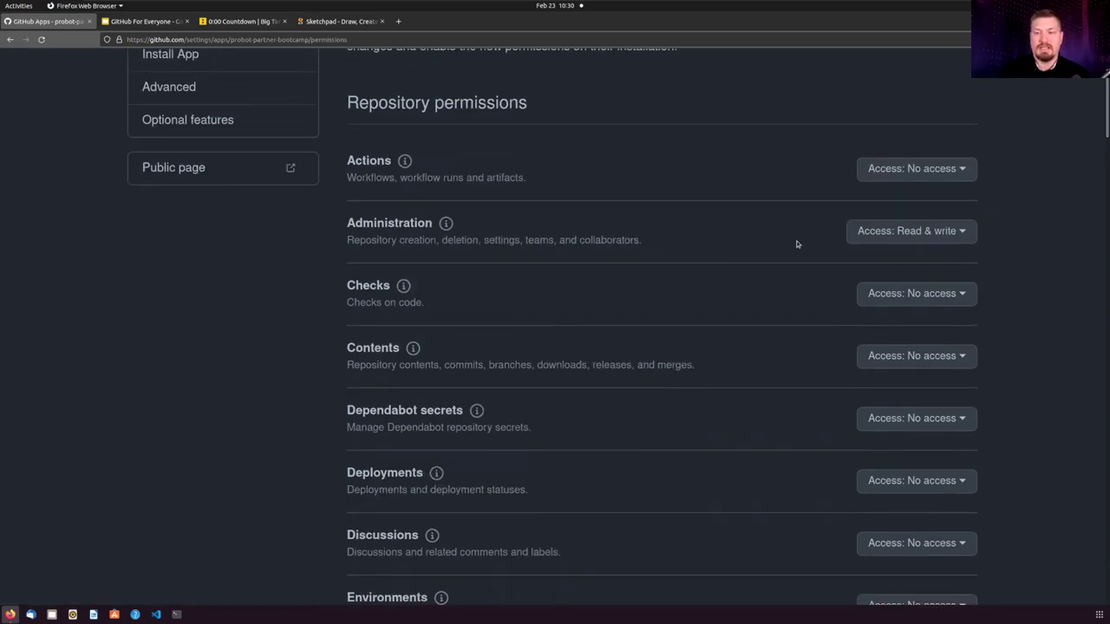
click(936, 167)
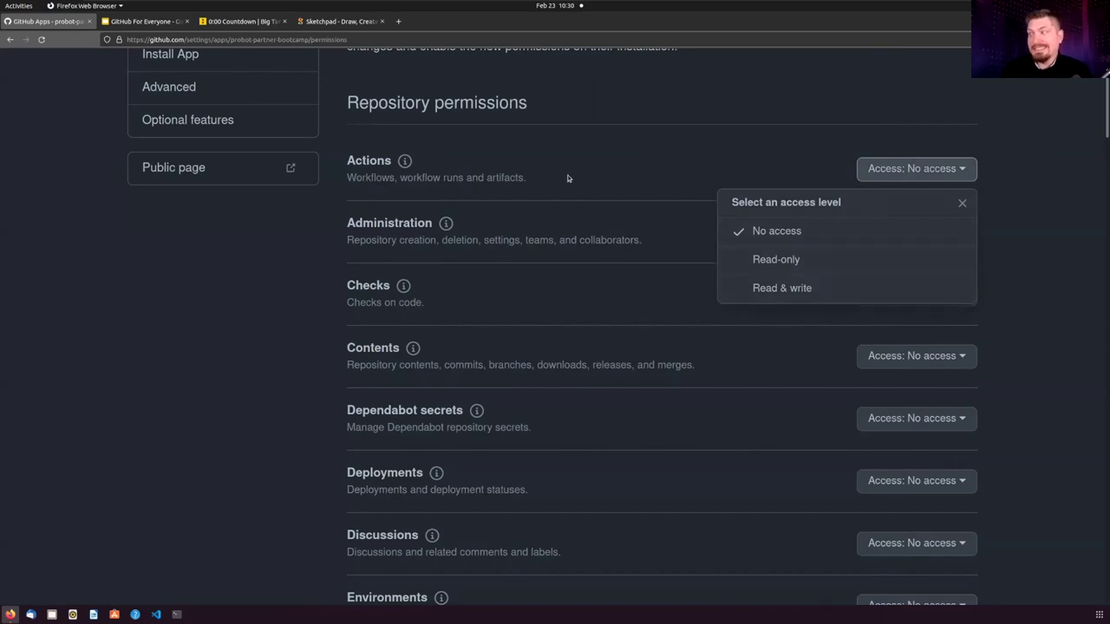
key(Escape)
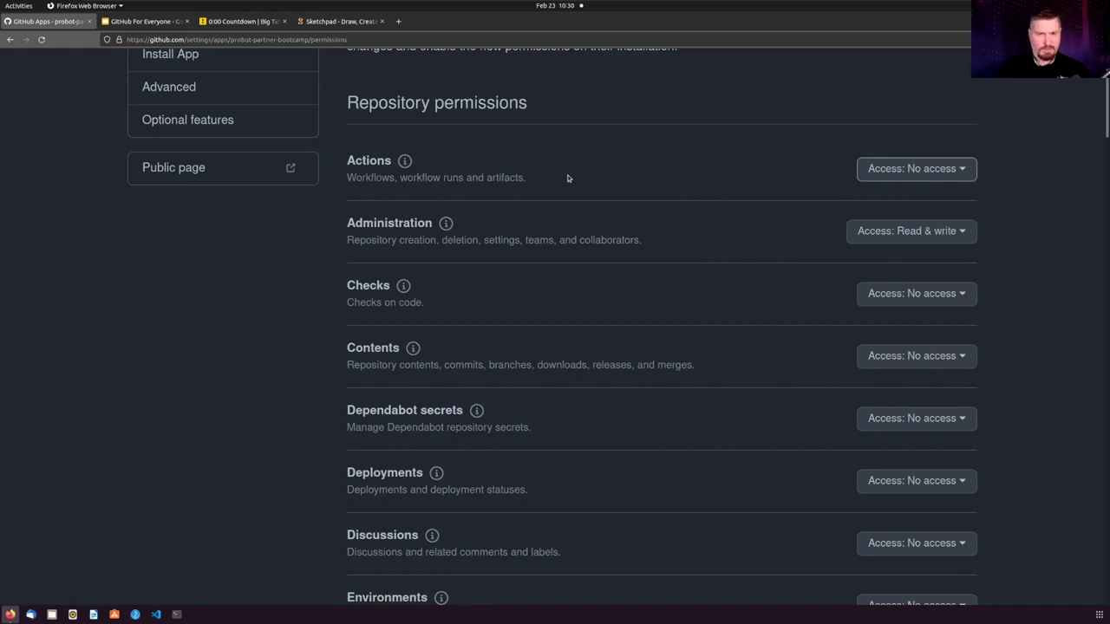
scroll(566, 178, up, 4)
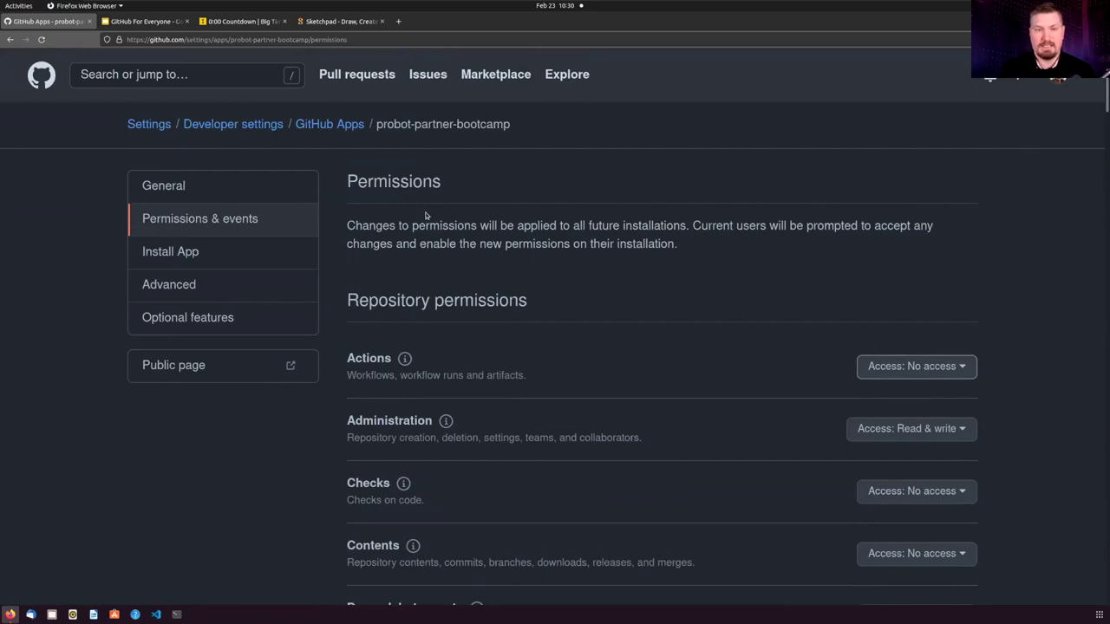
click(290, 130)
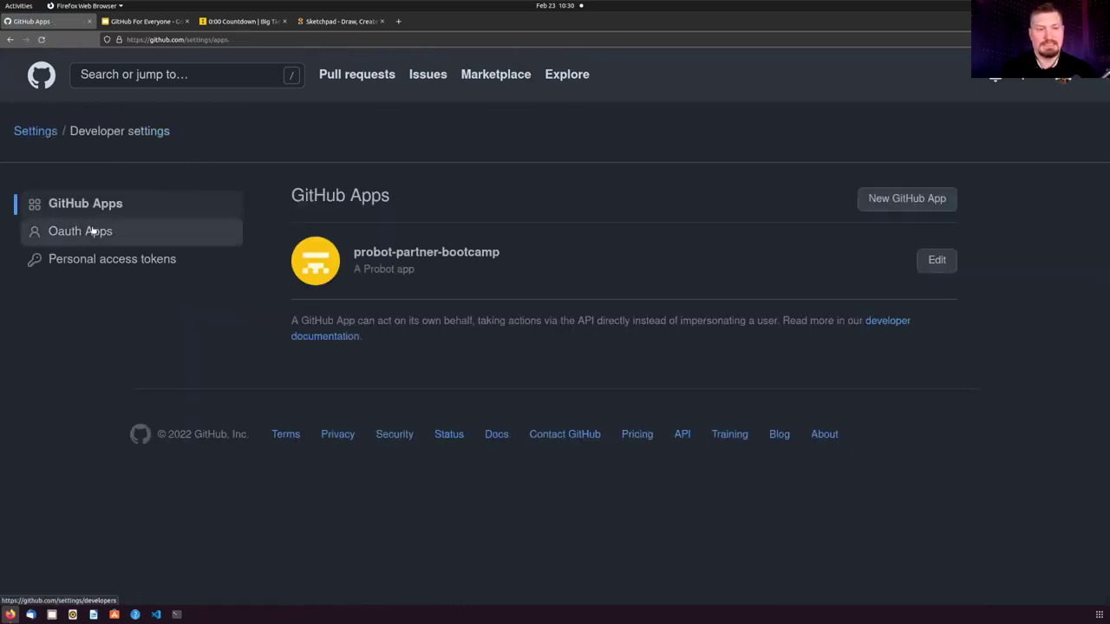
Browse the project-magneto OAuth app's settings, then return to Developer settings.
click(97, 231)
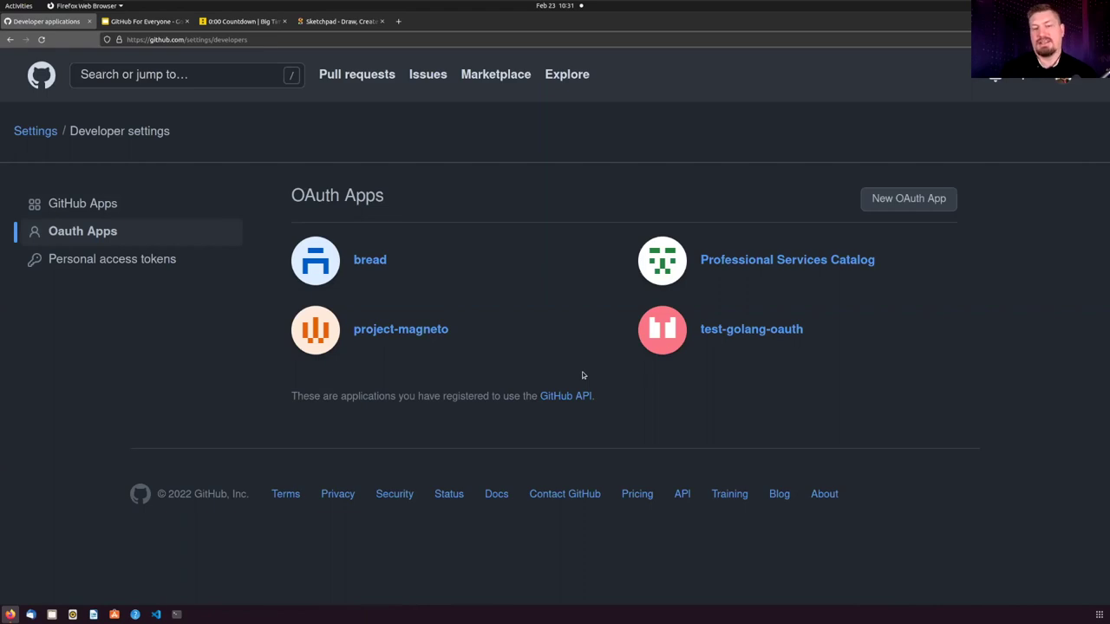
click(436, 337)
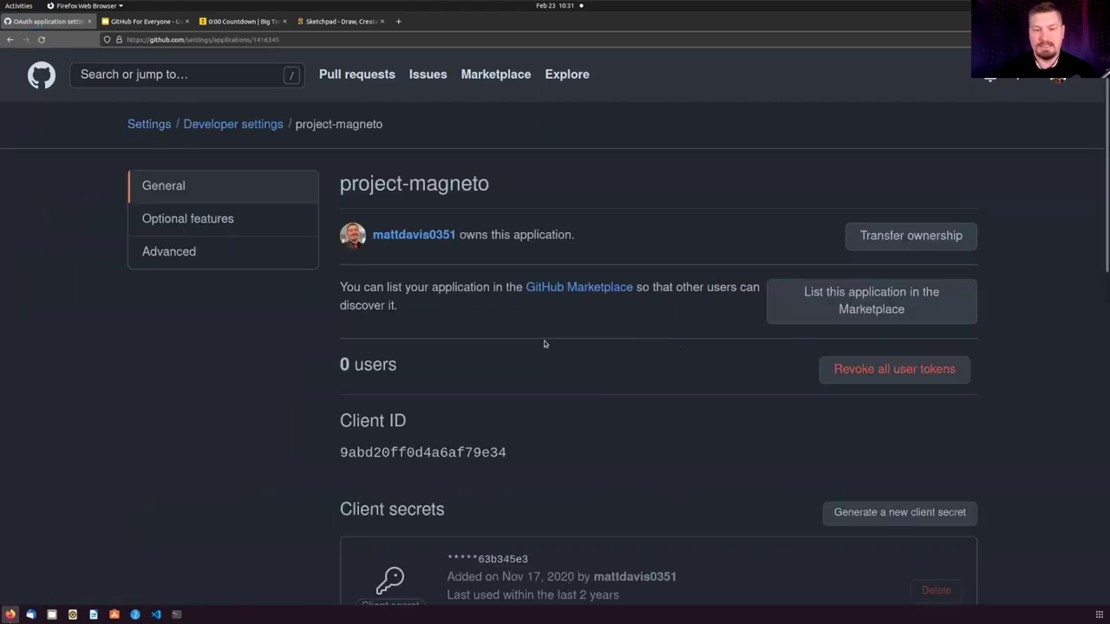
scroll(543, 342, down, 2)
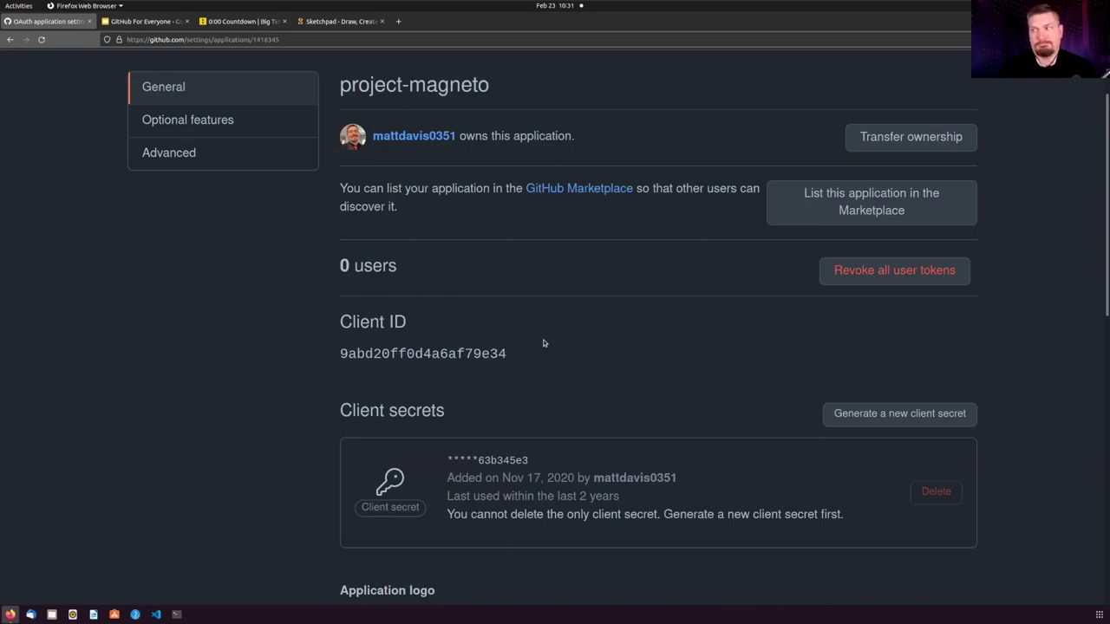
scroll(523, 334, down, 7)
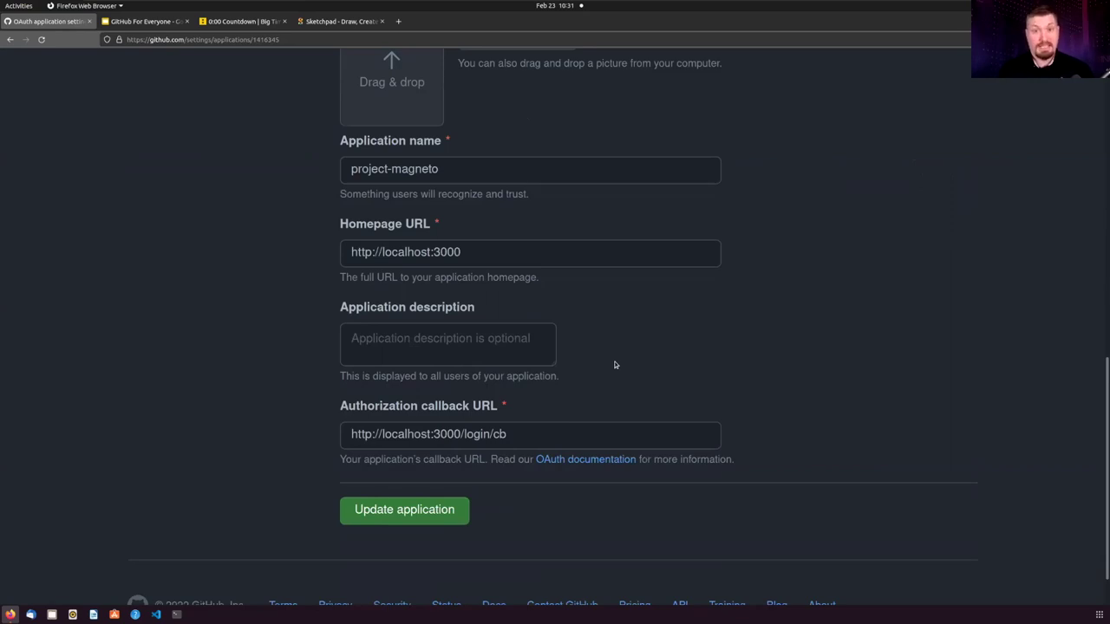
scroll(575, 295, up, 10)
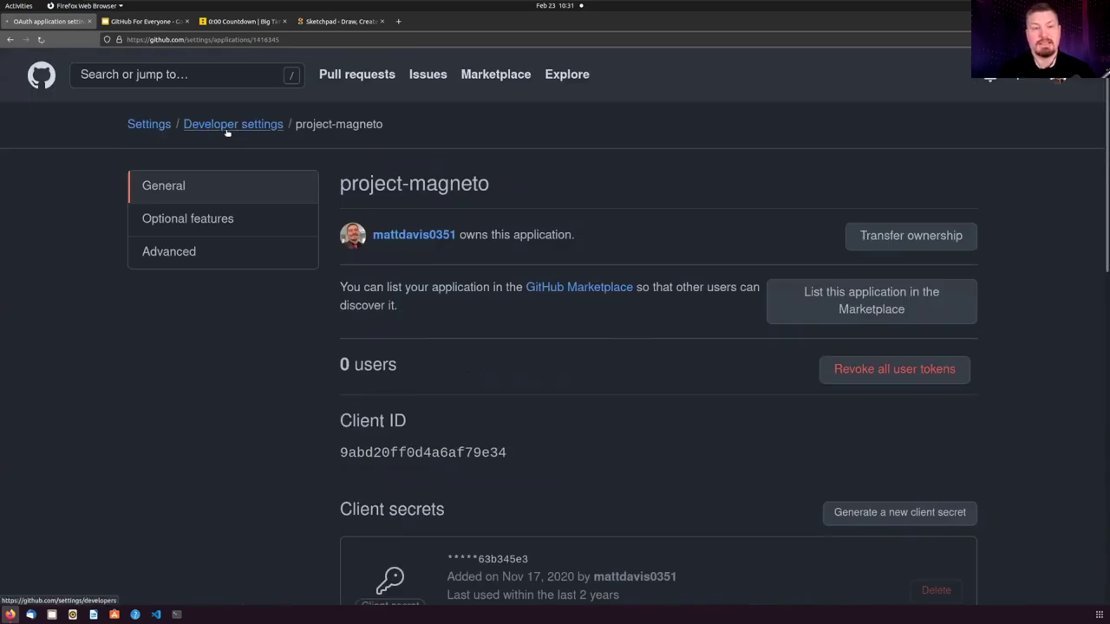
click(229, 130)
Open Personal access tokens and highlight the heading and the macbook token's scopes and no-expiration warning.
click(160, 270)
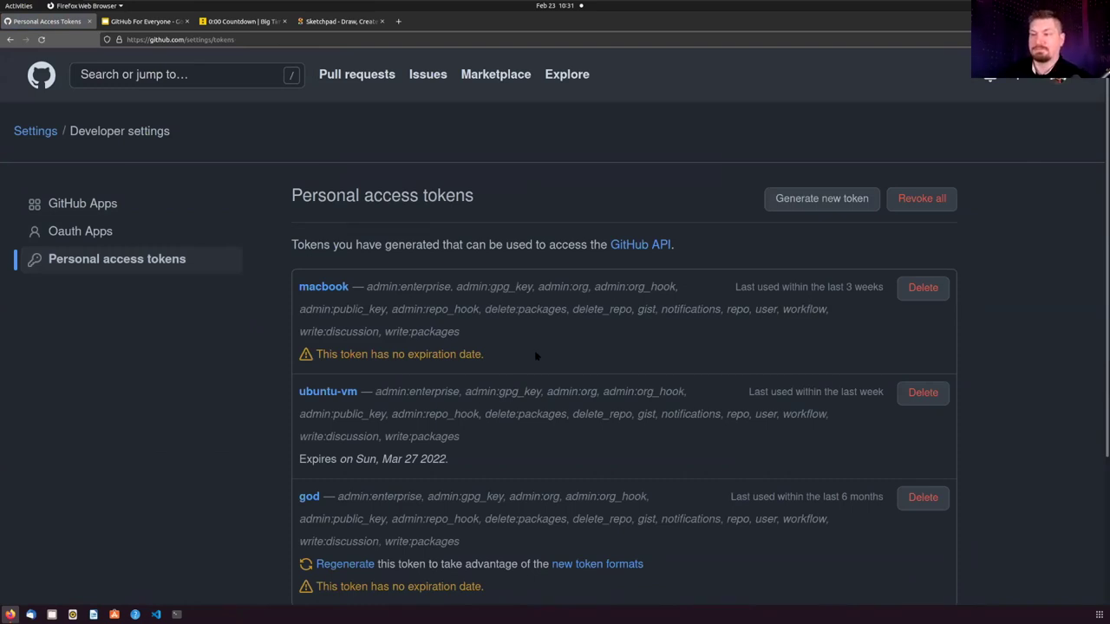
drag(285, 203, 478, 202)
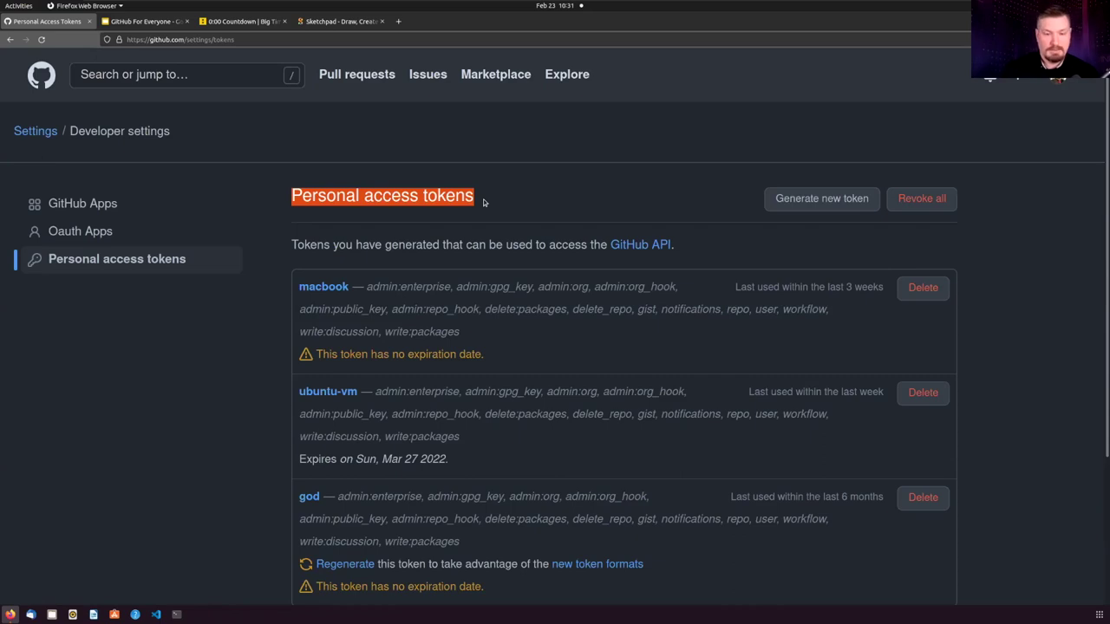
drag(460, 334, 367, 287)
click(525, 304)
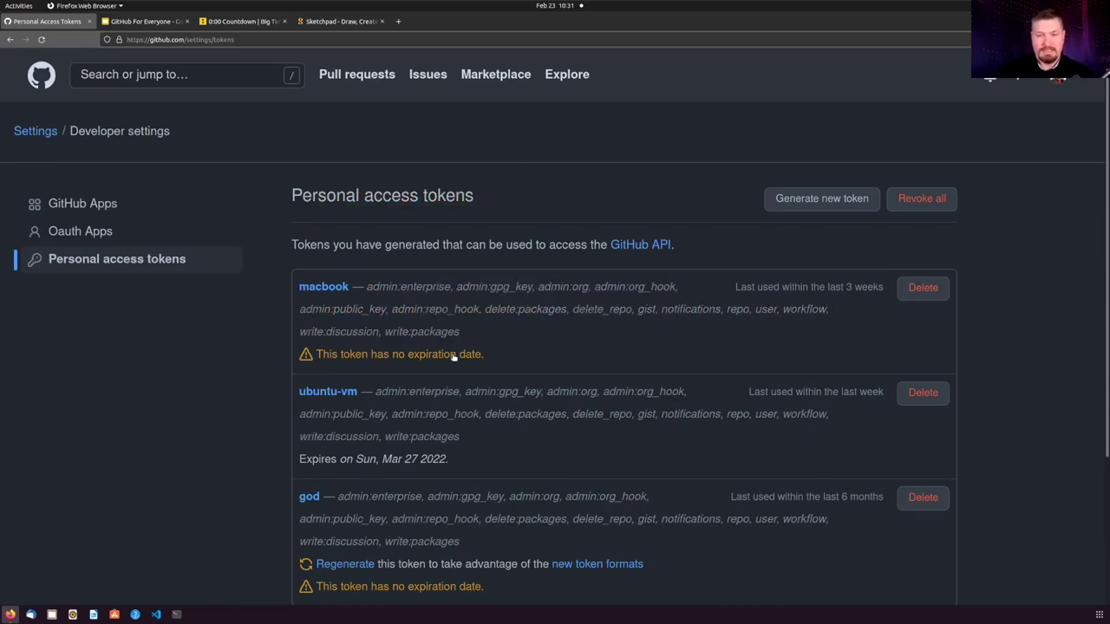
drag(496, 353, 314, 347)
click(524, 347)
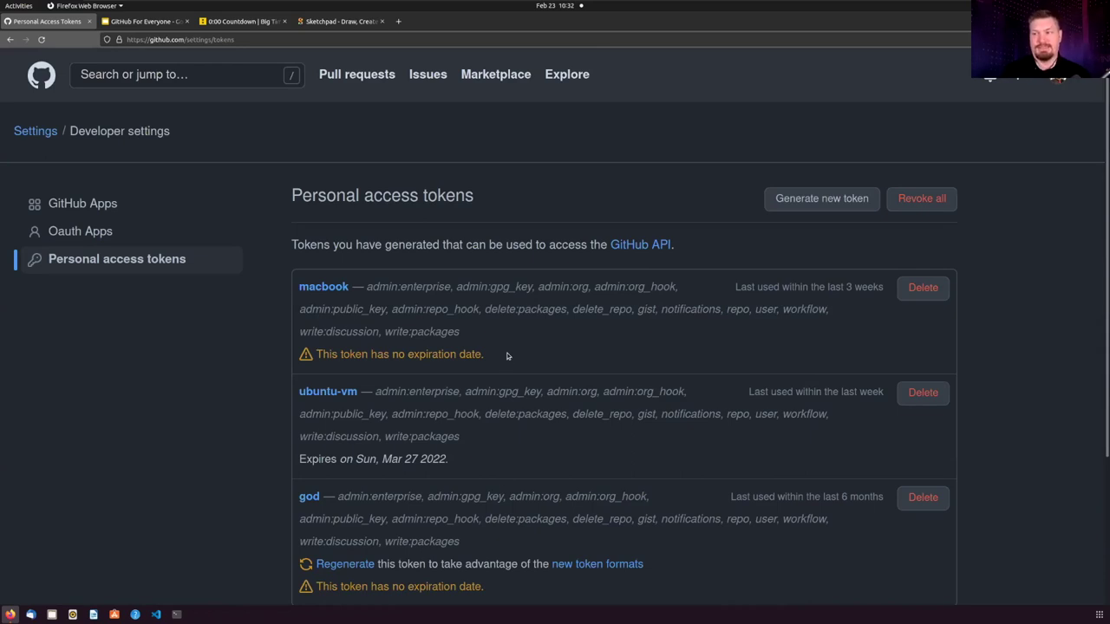
Highlight the ubuntu-vm token's expiry date and scroll through the token list.
drag(461, 462, 298, 459)
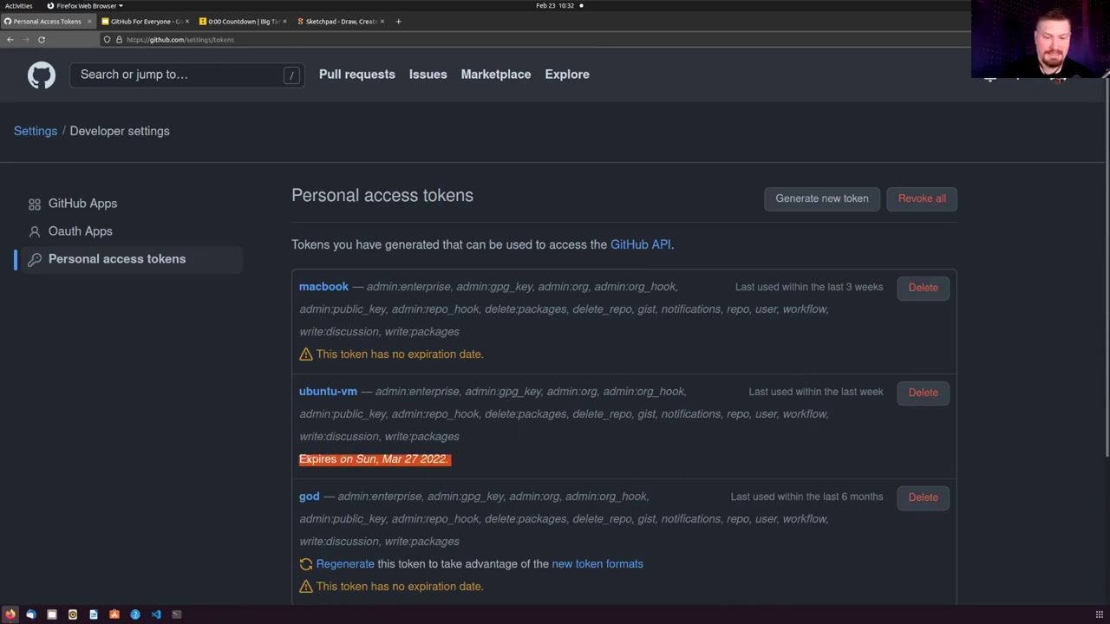
click(502, 459)
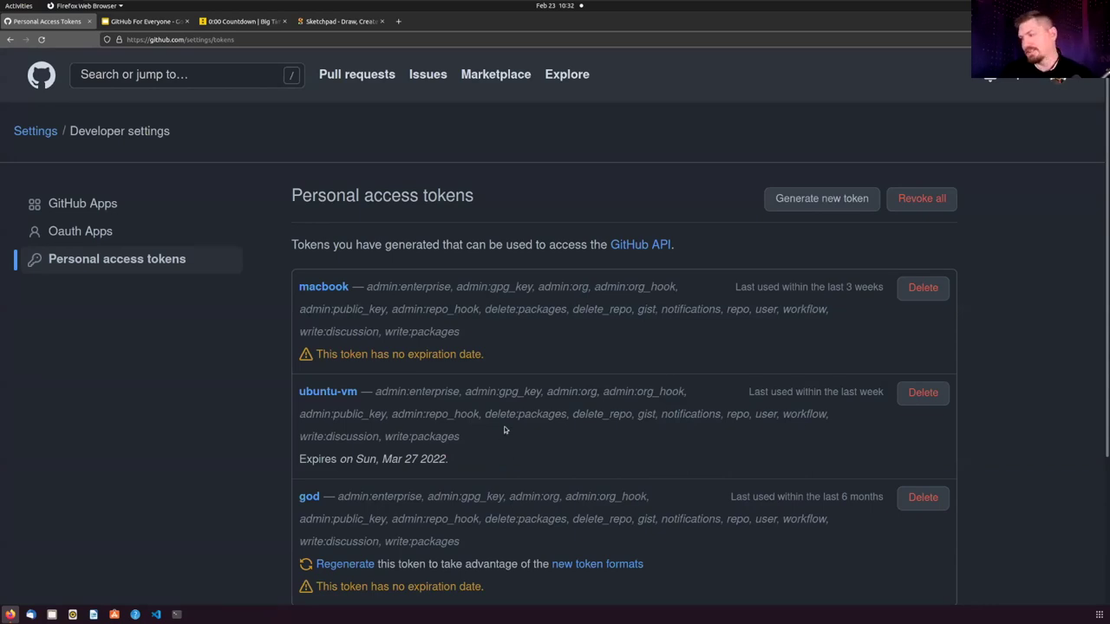
mouse_move(514, 416)
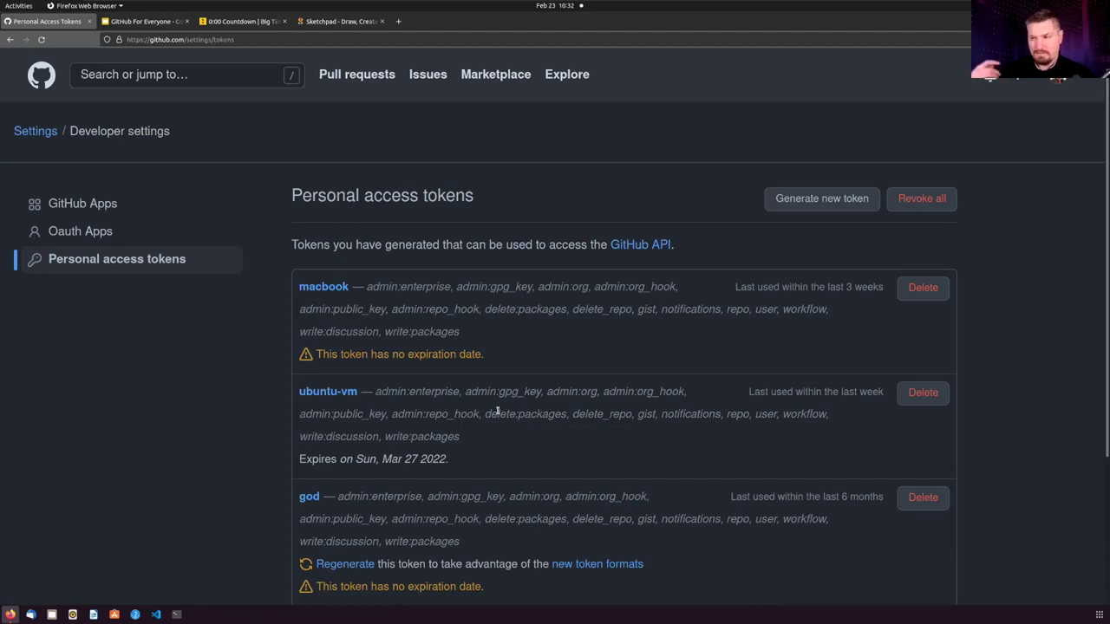
scroll(547, 431, down, 2)
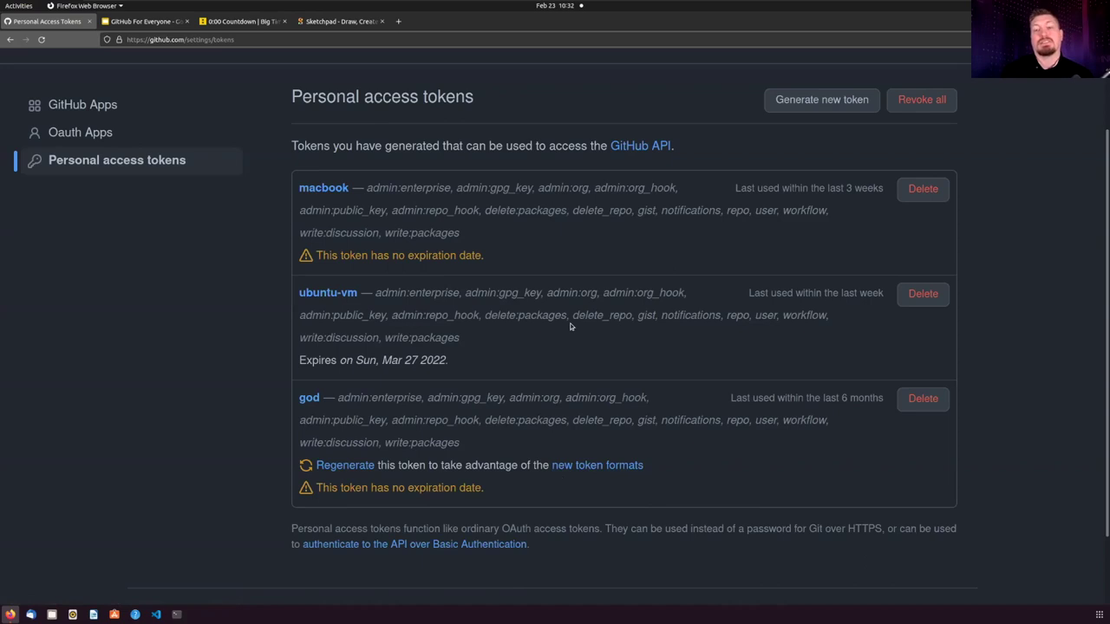
scroll(560, 340, up, 2)
Start a new personal access token noted 'for bootcamp' with a 30-day expiration.
click(847, 197)
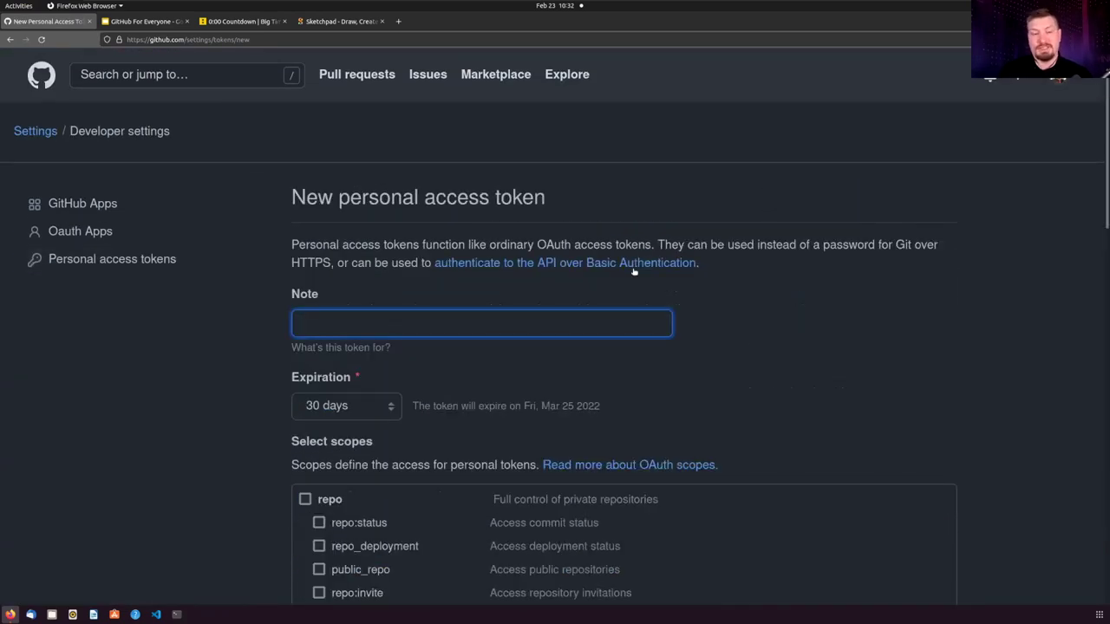
click(512, 326)
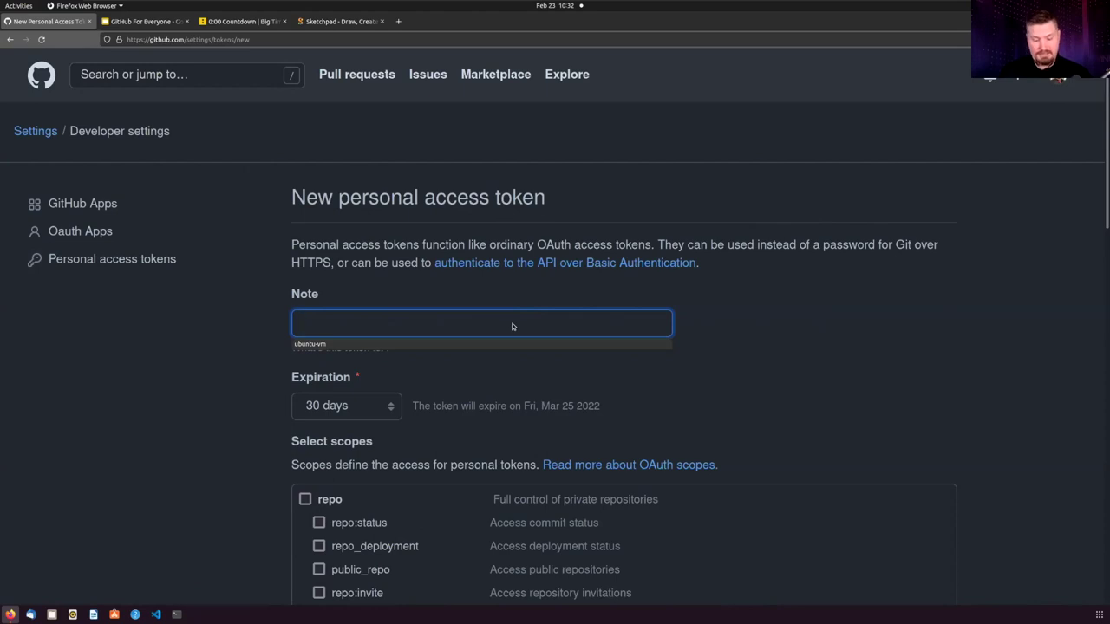
text(for goo)
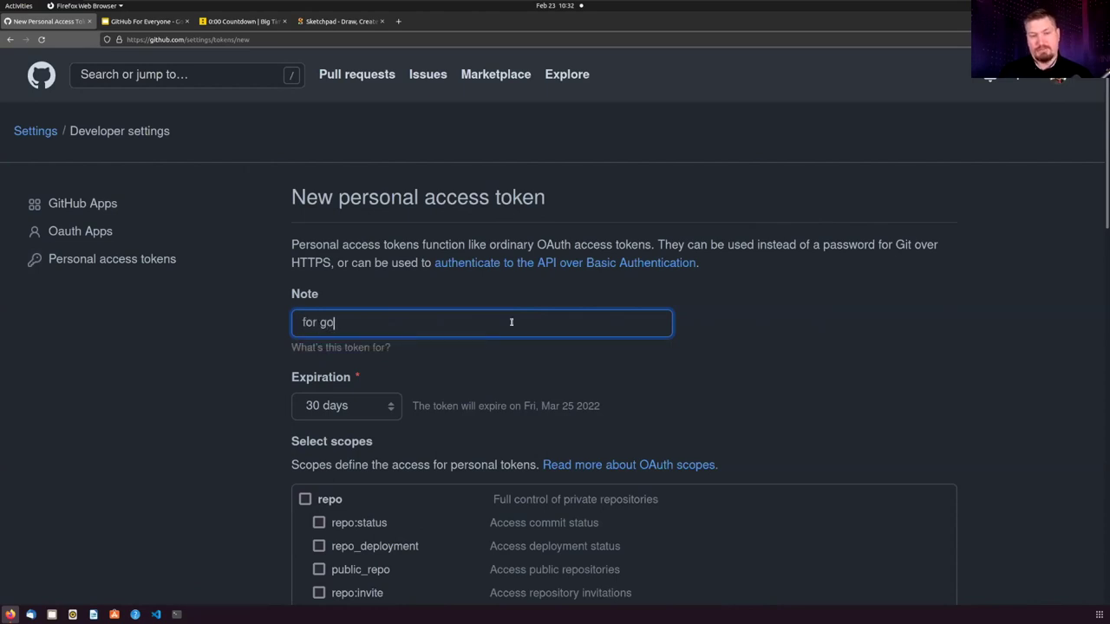
key(BackSpace)
key(BackSpace)
key(BackSpace)
text(boot)
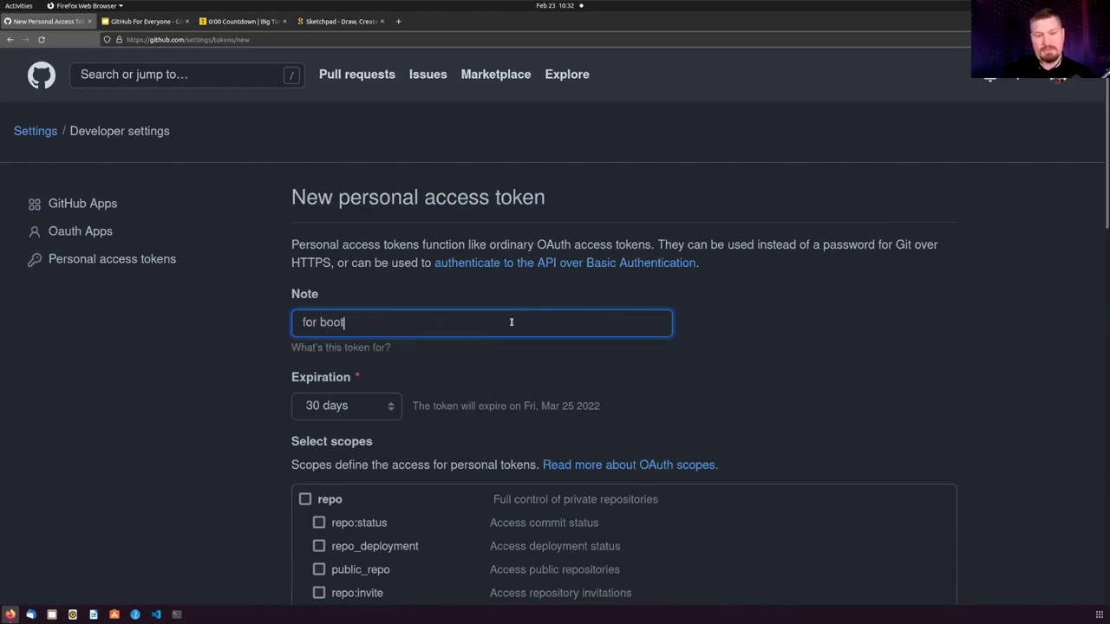
text(camp)
scroll(382, 351, down, 3)
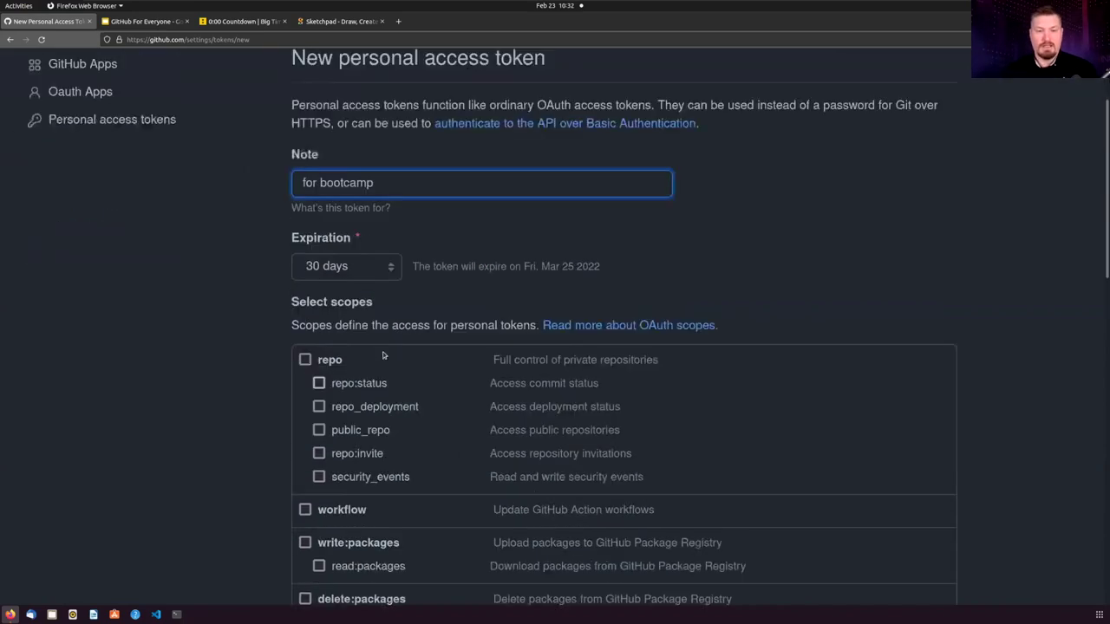
click(380, 216)
click(387, 214)
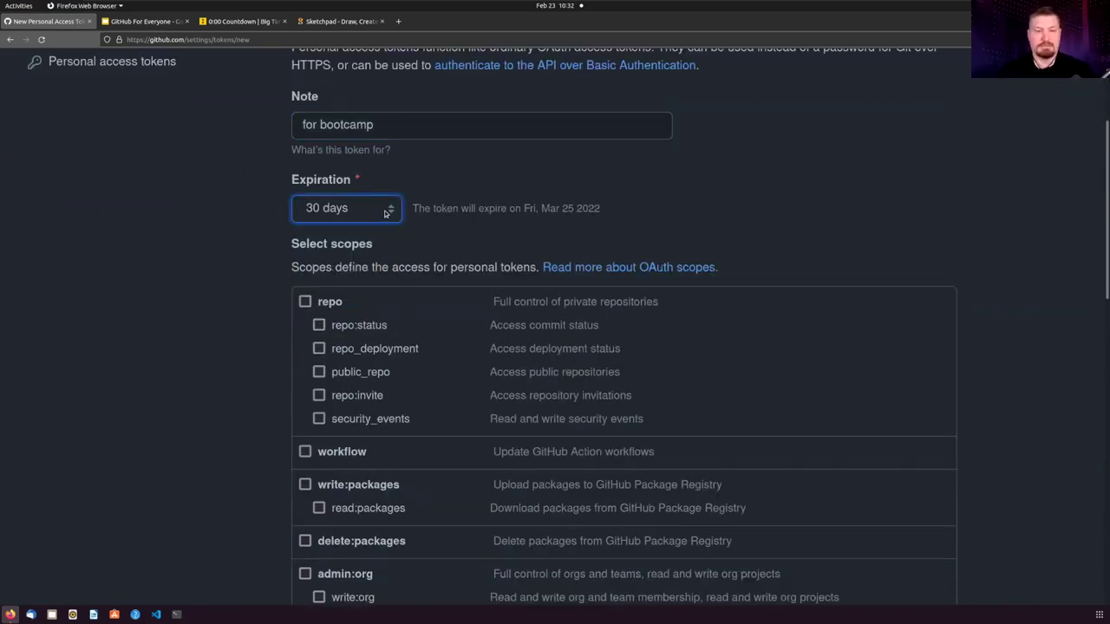
scroll(460, 226, down, 3)
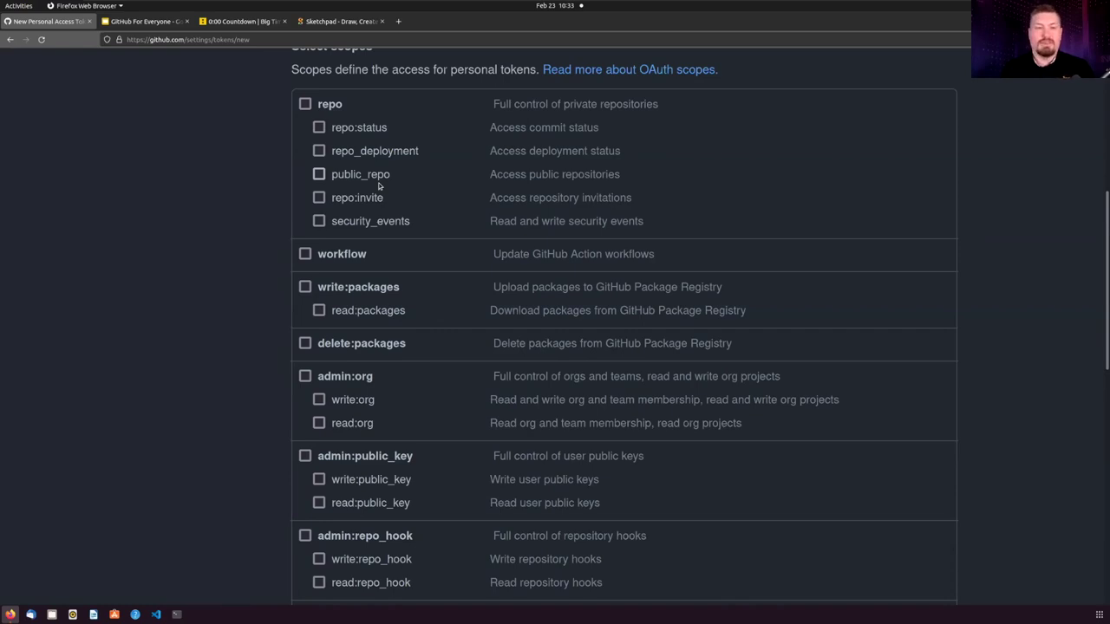
Grant the full repo scope, tick and untick delete_repo, and generate the token.
click(305, 104)
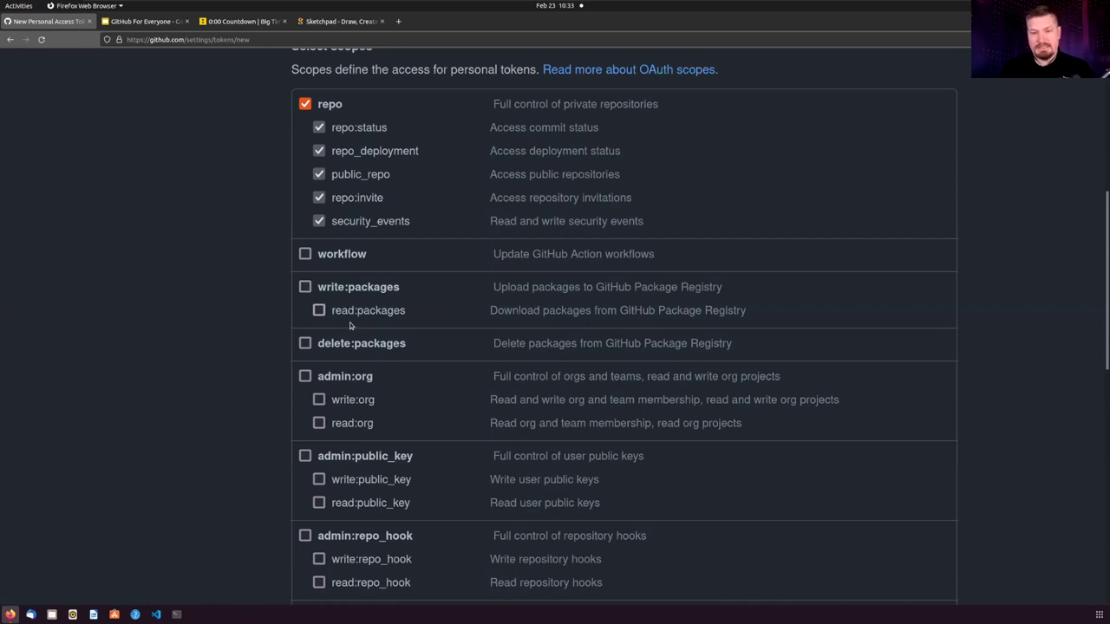
scroll(349, 323, down, 2)
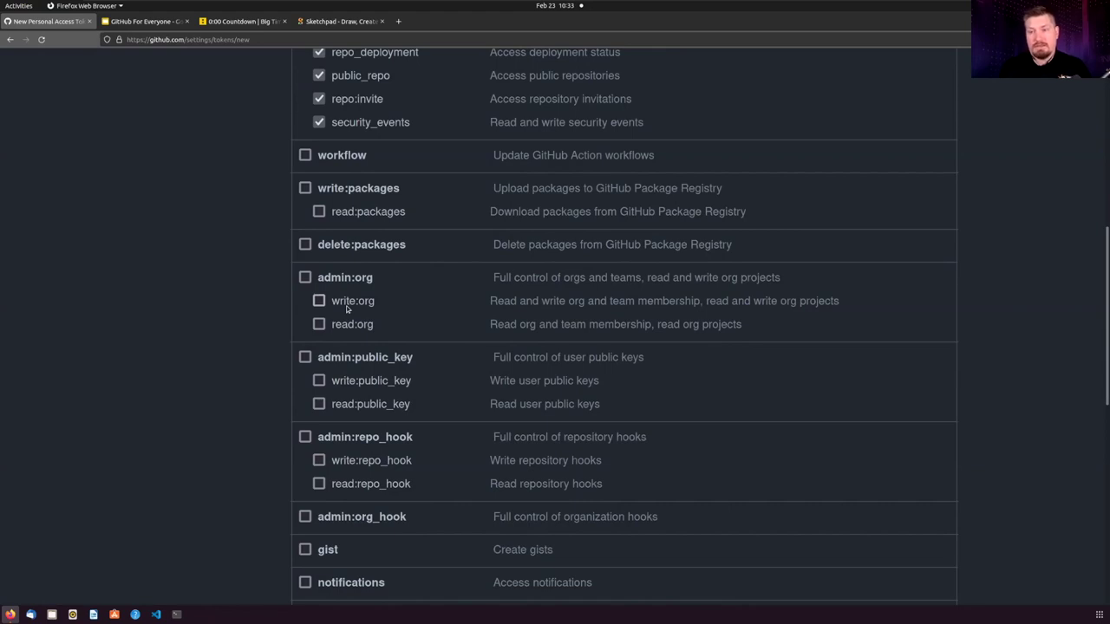
scroll(346, 308, down, 6)
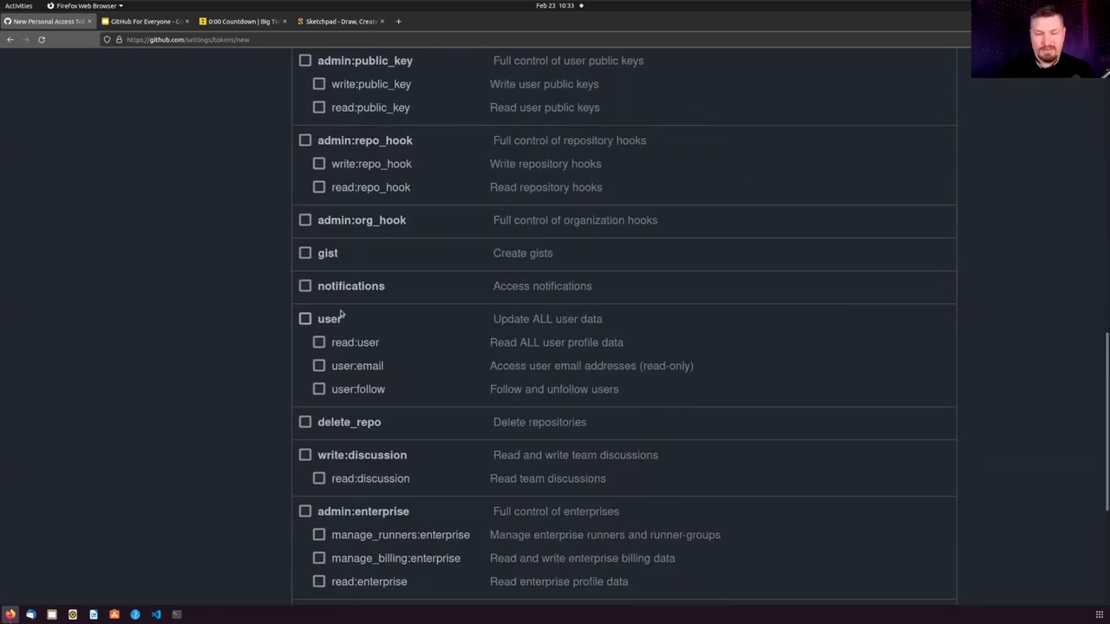
scroll(349, 299, down, 2)
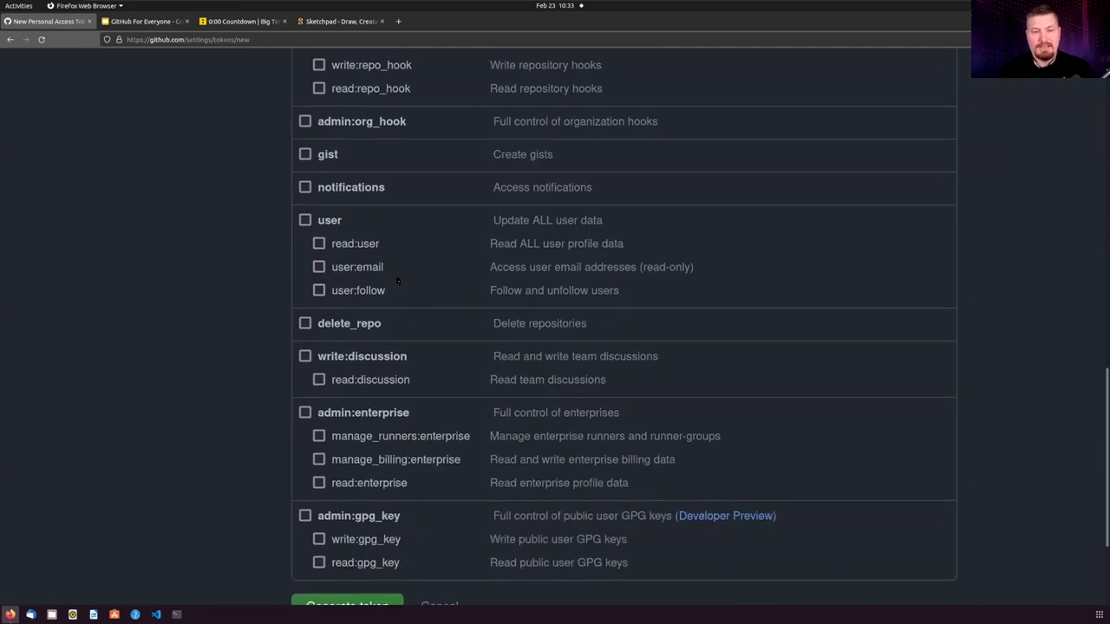
click(306, 324)
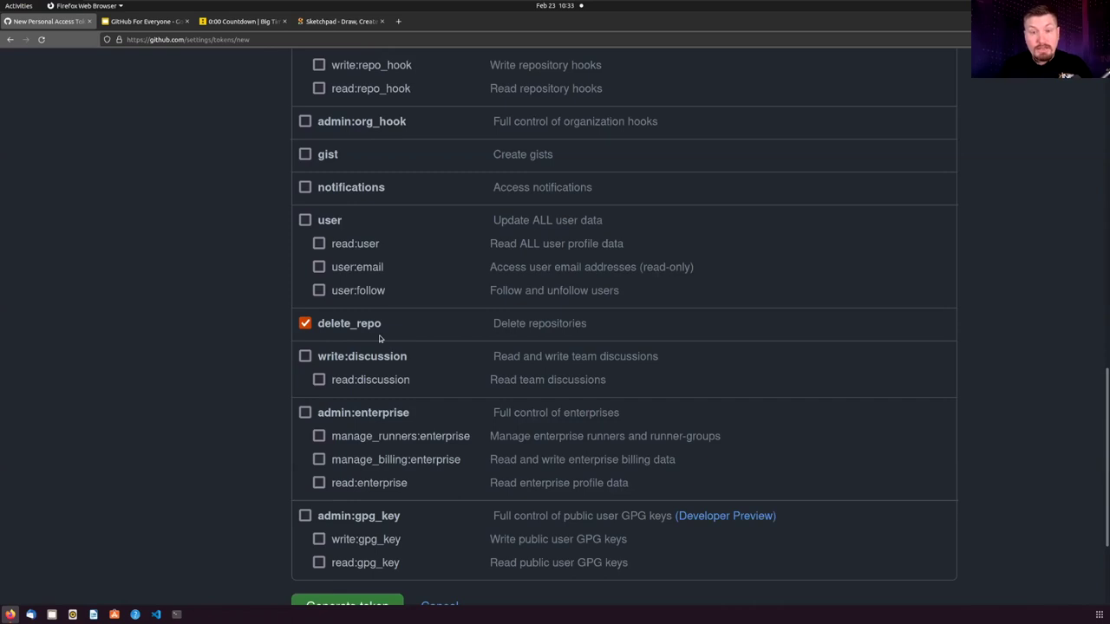
click(305, 324)
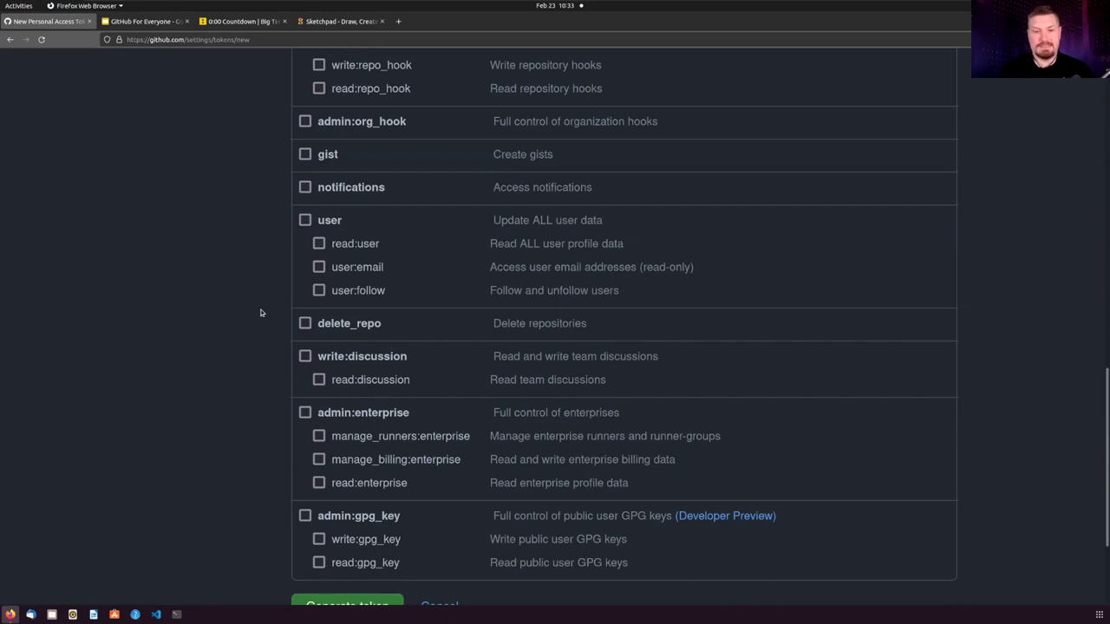
scroll(273, 304, down, 3)
click(386, 445)
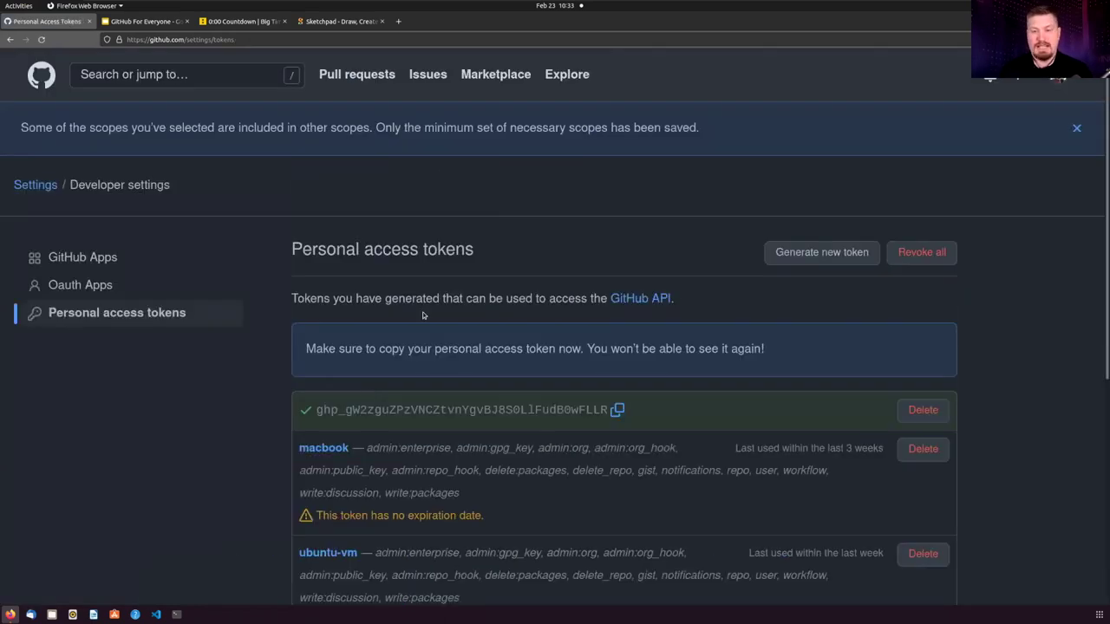
Scroll to view the freshly generated token at the top of the tokens list.
scroll(438, 310, down, 2)
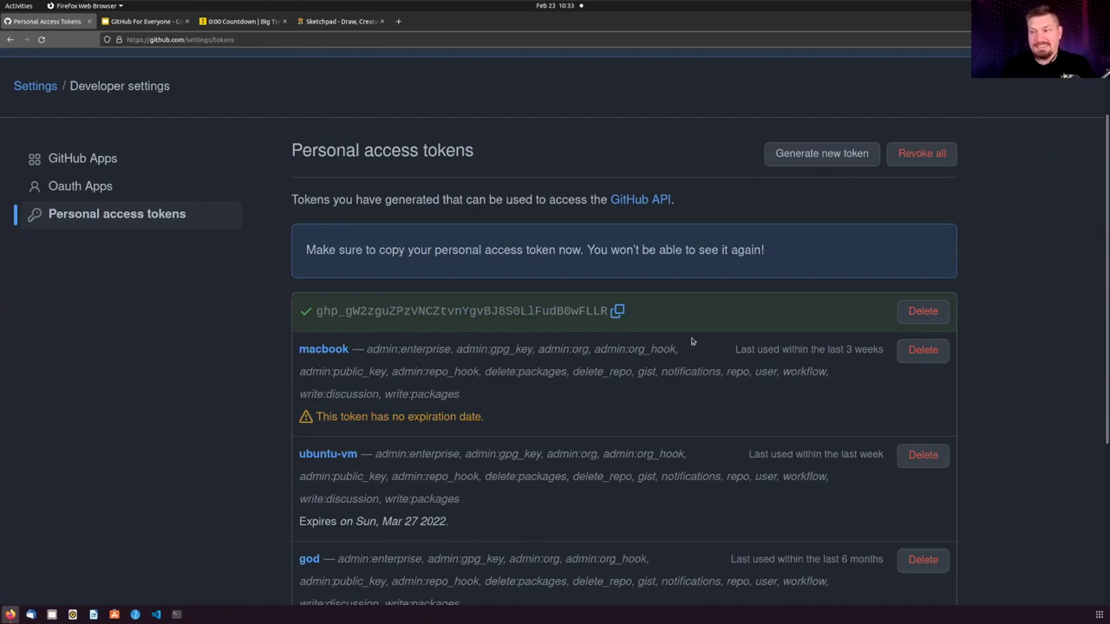
scroll(685, 338, down, 2)
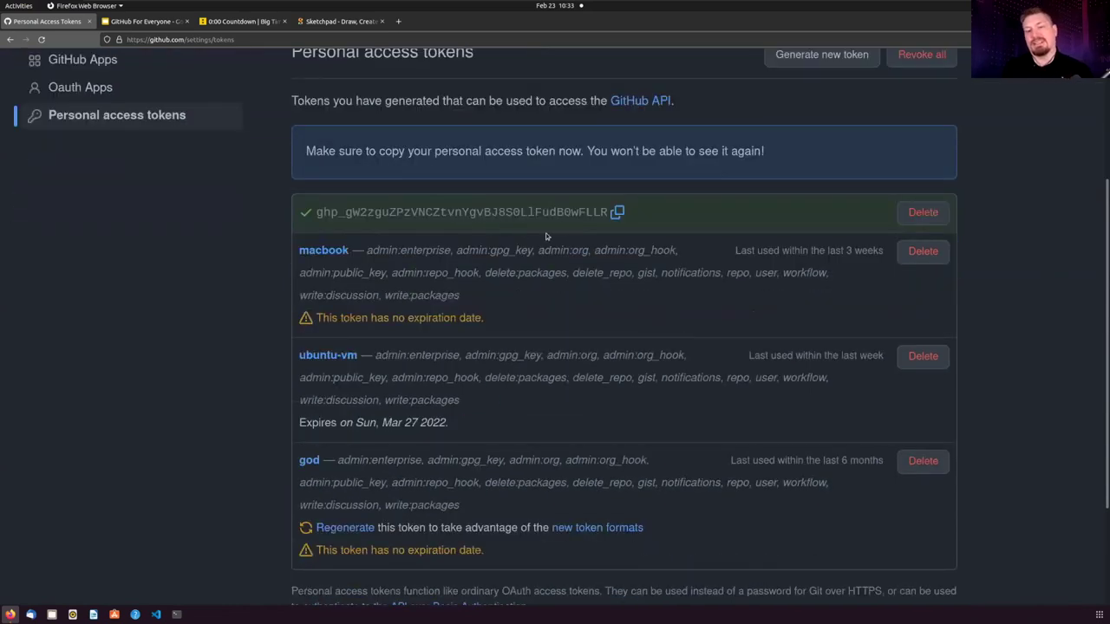
Delete the new bootcamp token and confirm the deletion.
click(919, 215)
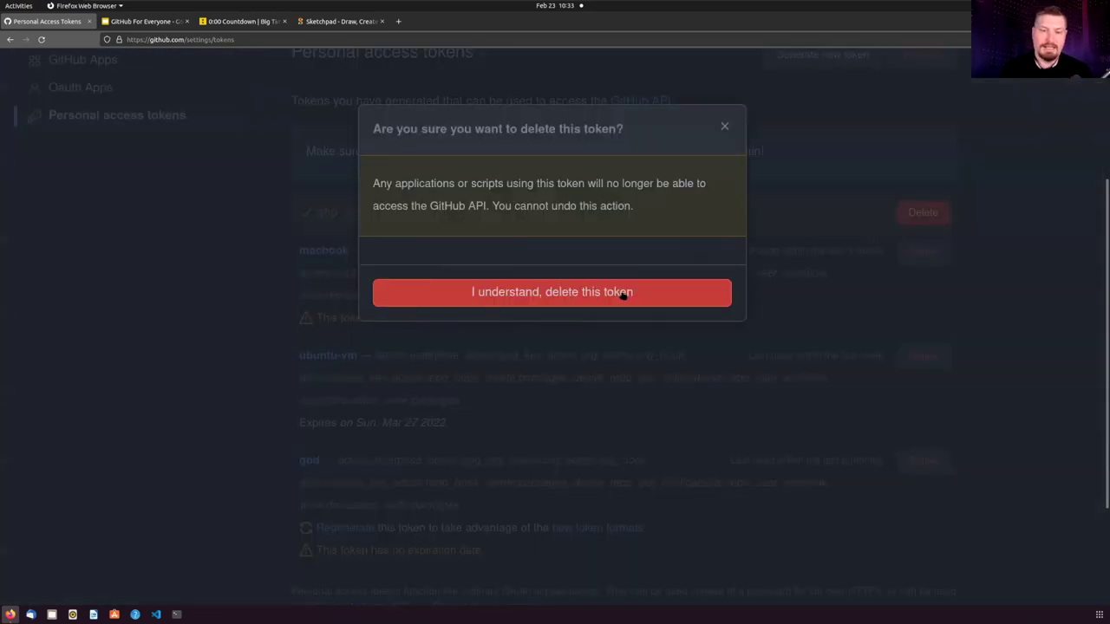
click(677, 289)
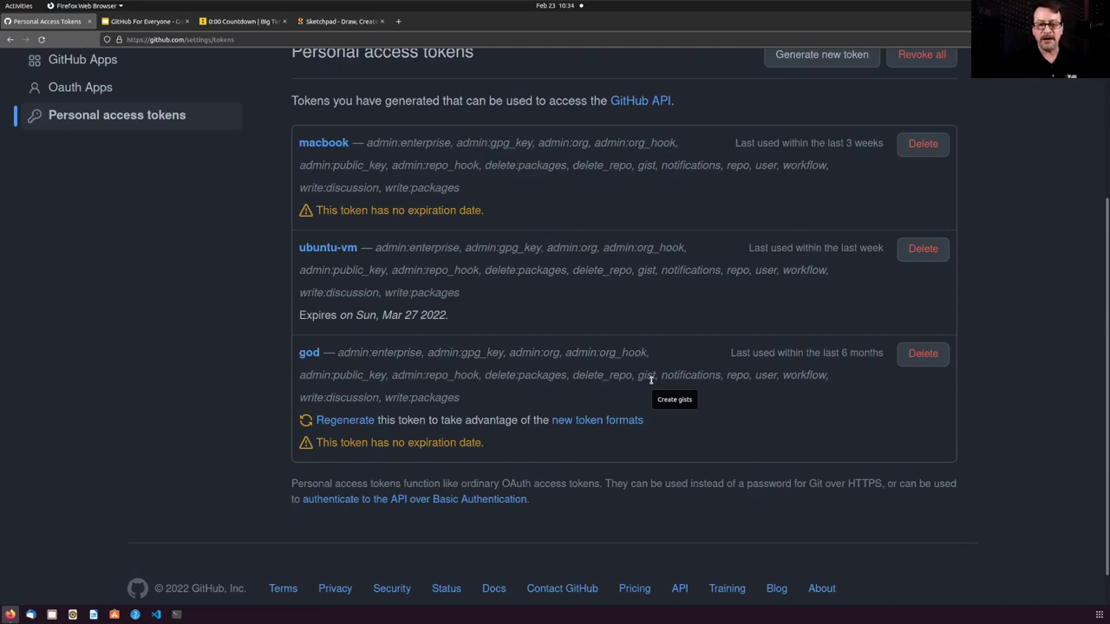
Highlight the god token's full scope list and its last-used time.
triple_click(444, 397)
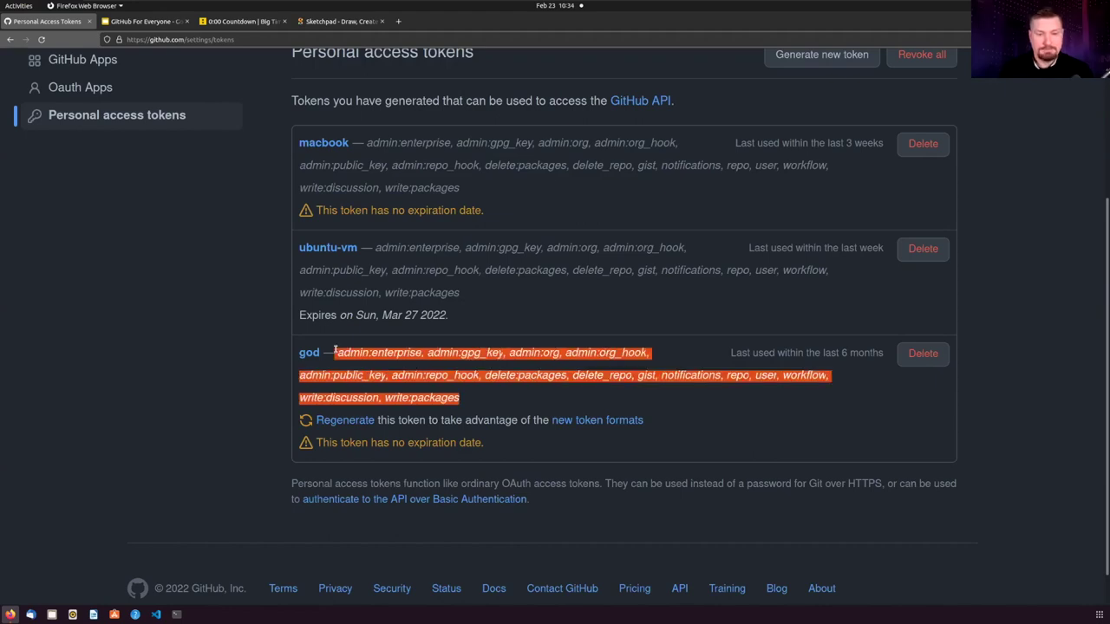
click(607, 376)
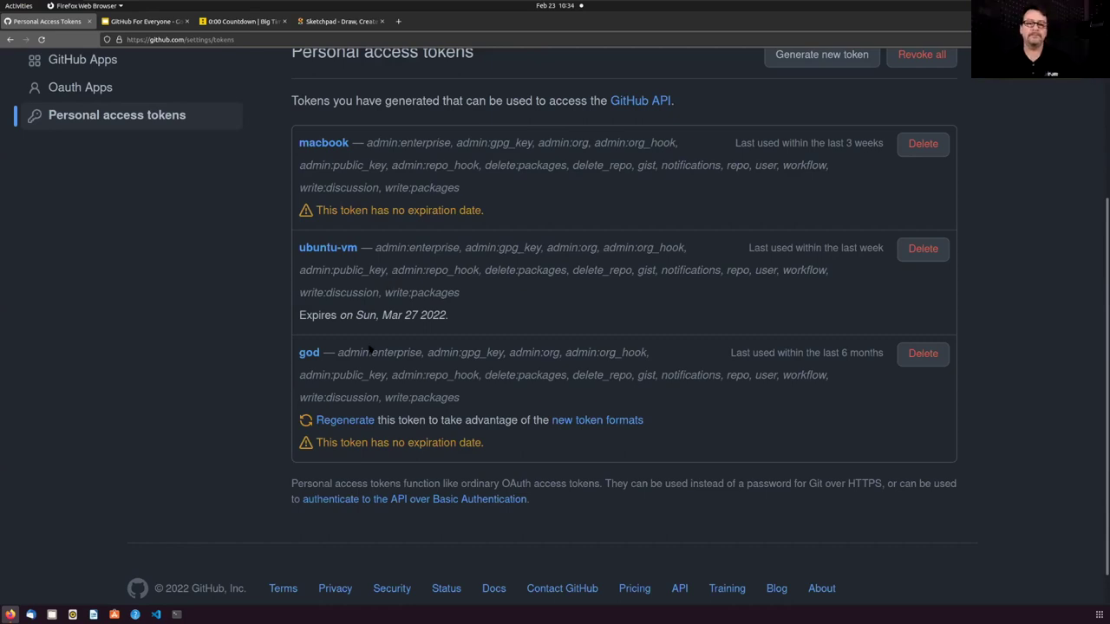
triple_click(403, 387)
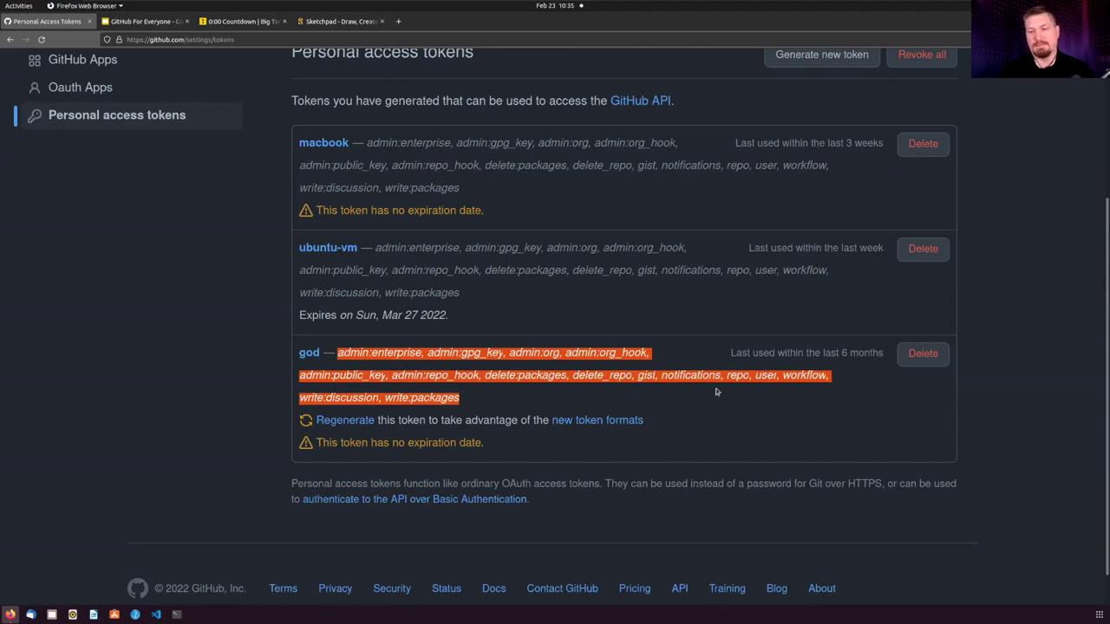
click(746, 352)
drag(743, 352, 884, 352)
click(803, 406)
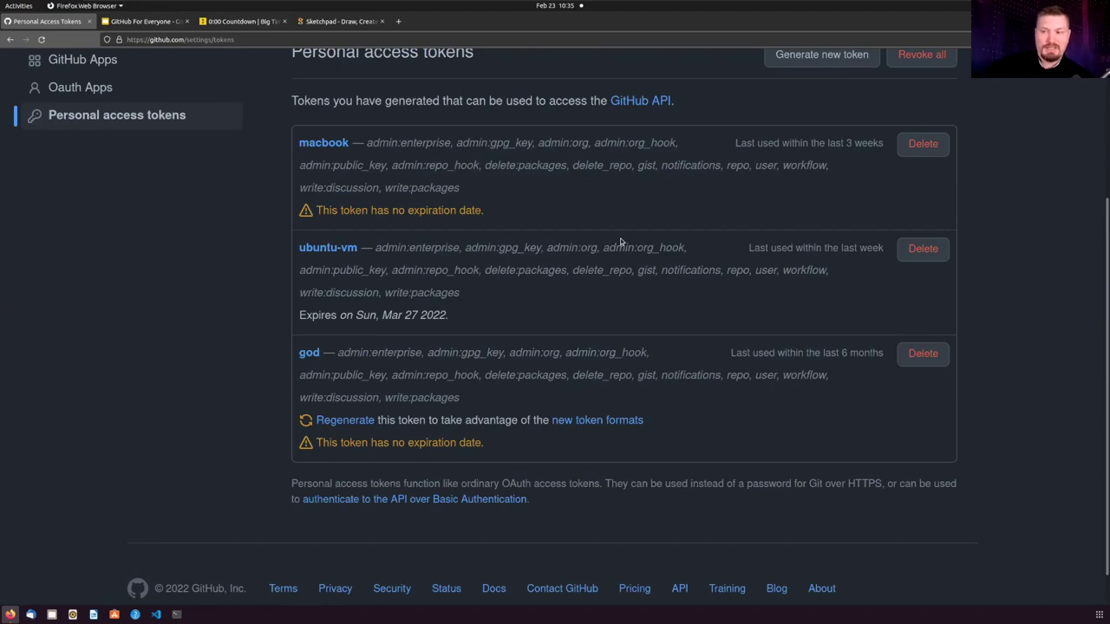
Highlight the ubuntu-vm and macbook scopes, then delete the god token and confirm.
drag(751, 247, 853, 260)
click(853, 261)
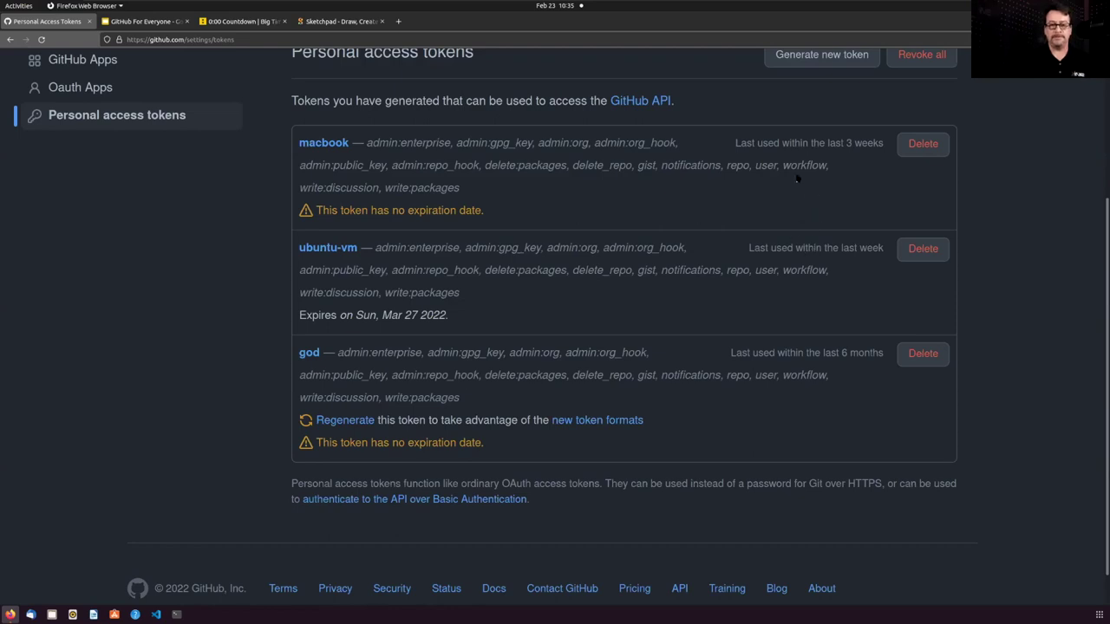
mouse_move(762, 144)
mouse_down()
mouse_move(787, 148)
mouse_move(760, 144)
mouse_up()
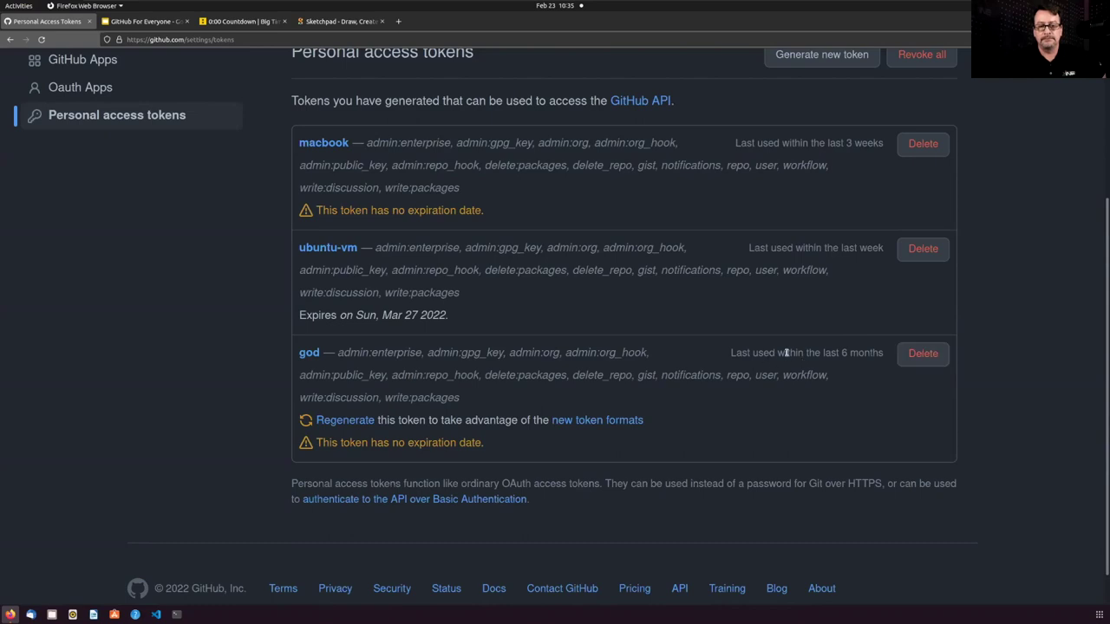
drag(787, 354, 850, 353)
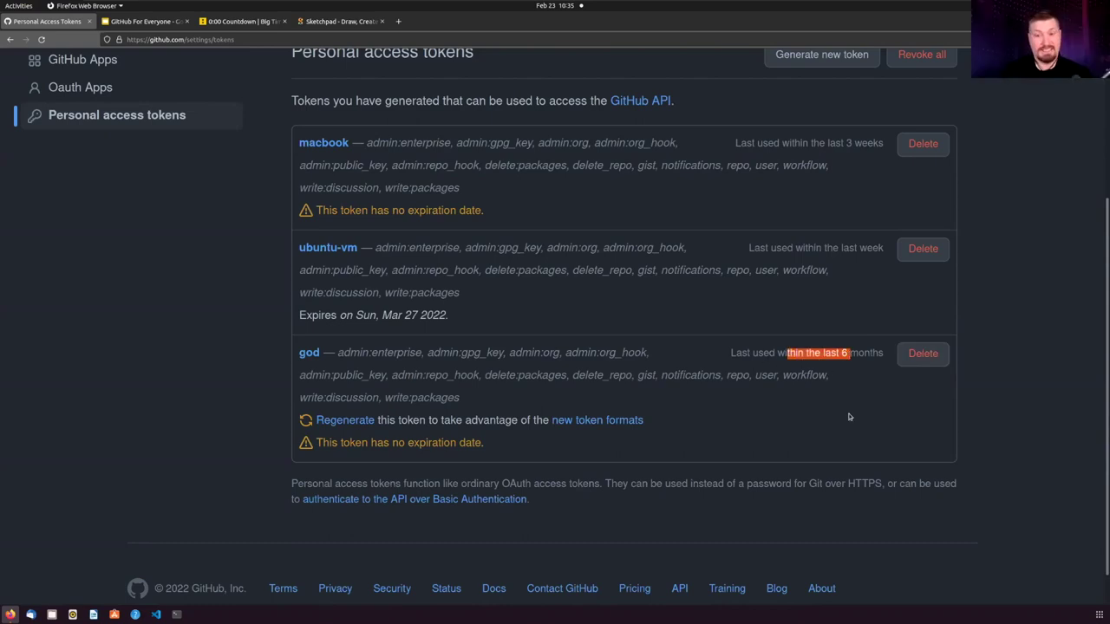
click(924, 358)
click(651, 297)
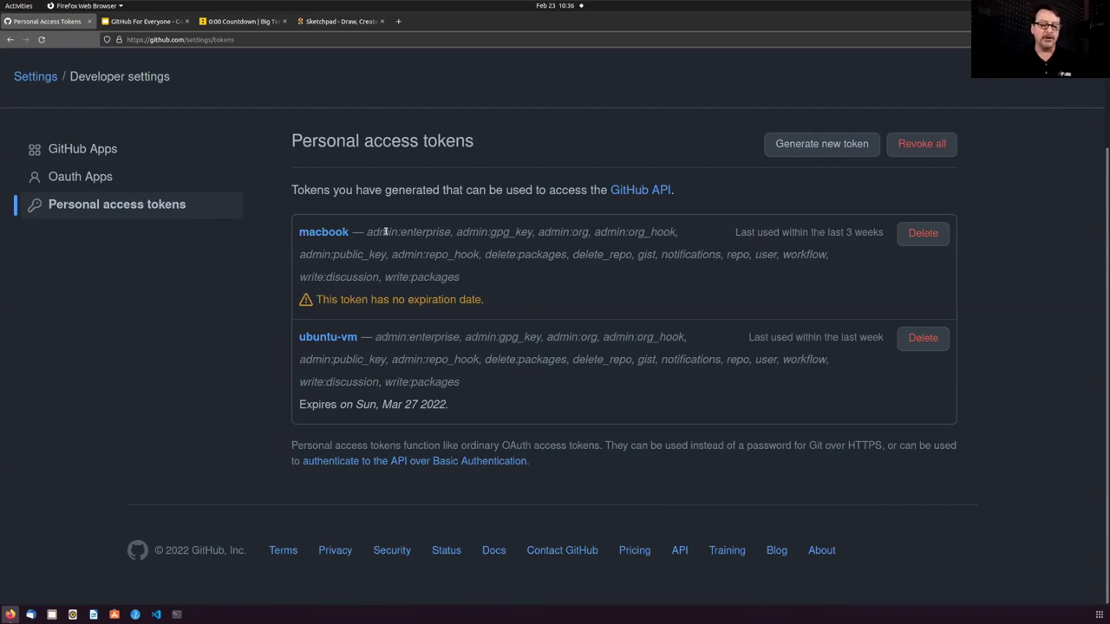
Open the macbook token's edit page.
click(342, 232)
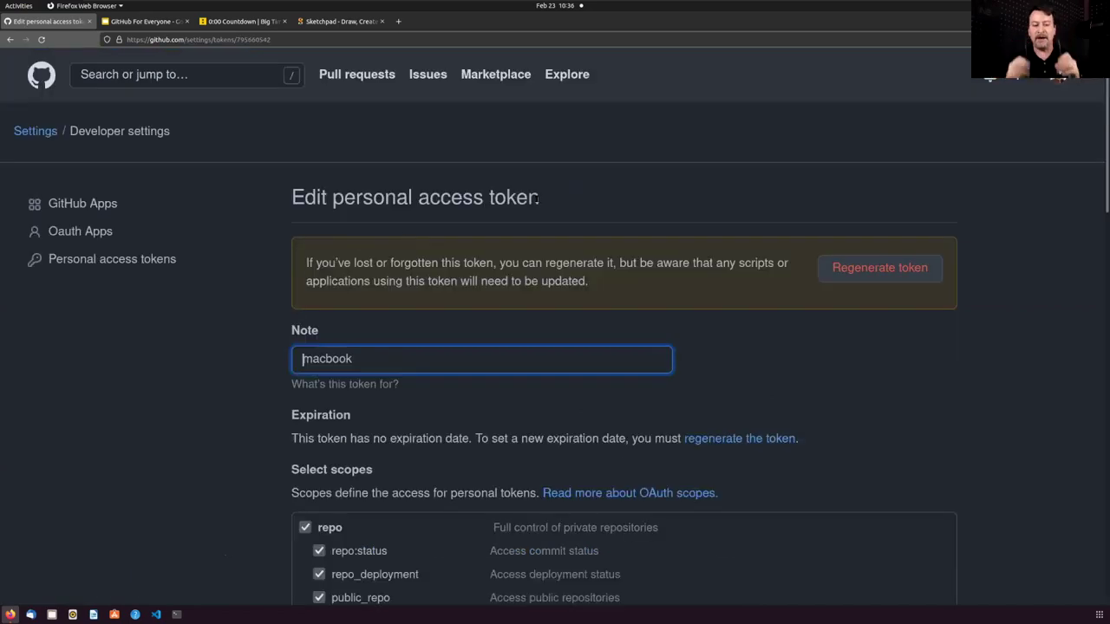
Review the macbook token's settings, go back to the list, and reopen its edit page.
scroll(537, 202, down, 2)
scroll(536, 202, down, 15)
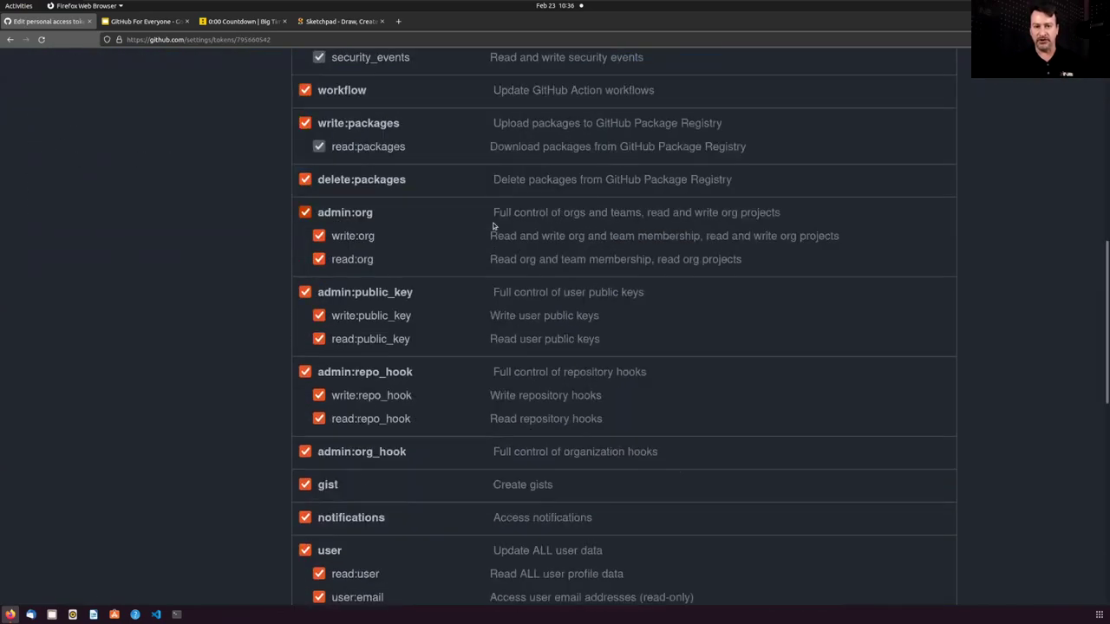
scroll(491, 226, up, 15)
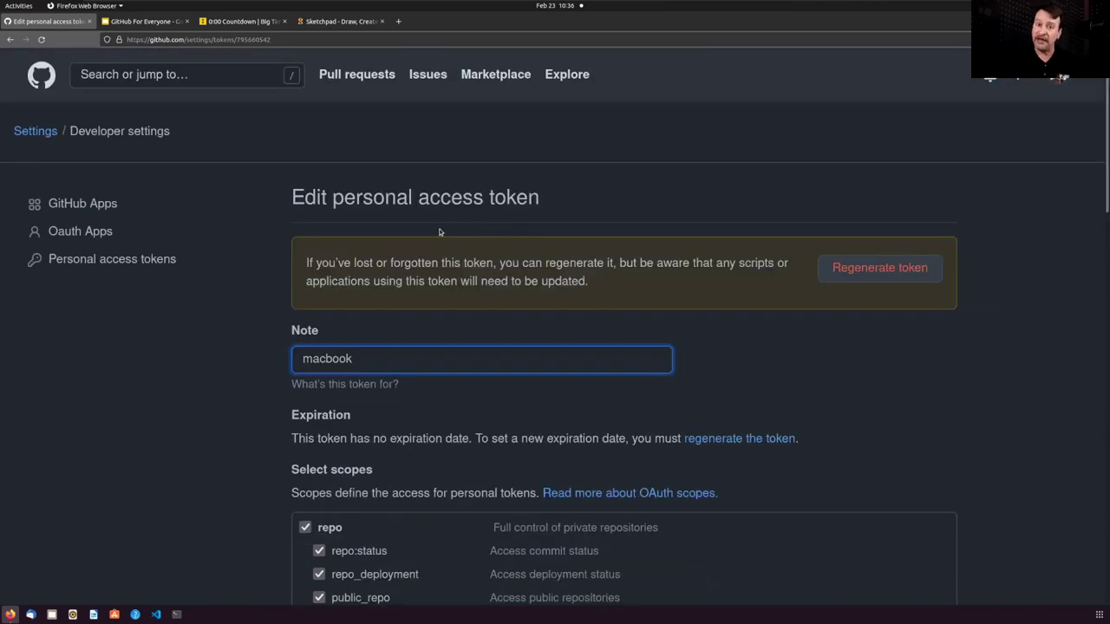
click(11, 38)
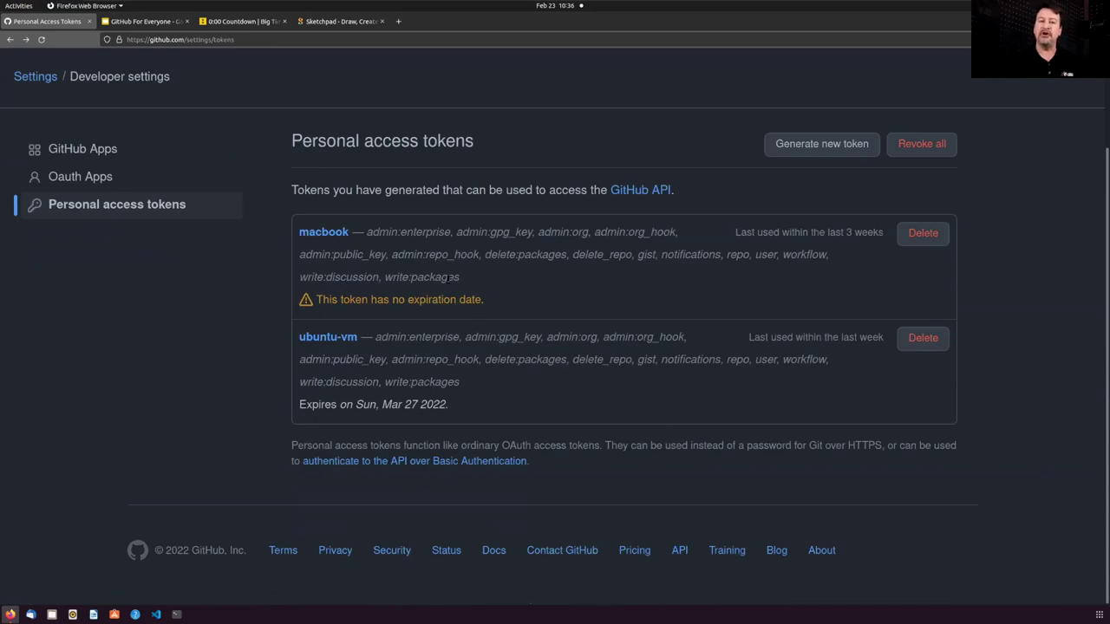
mouse_move(444, 277)
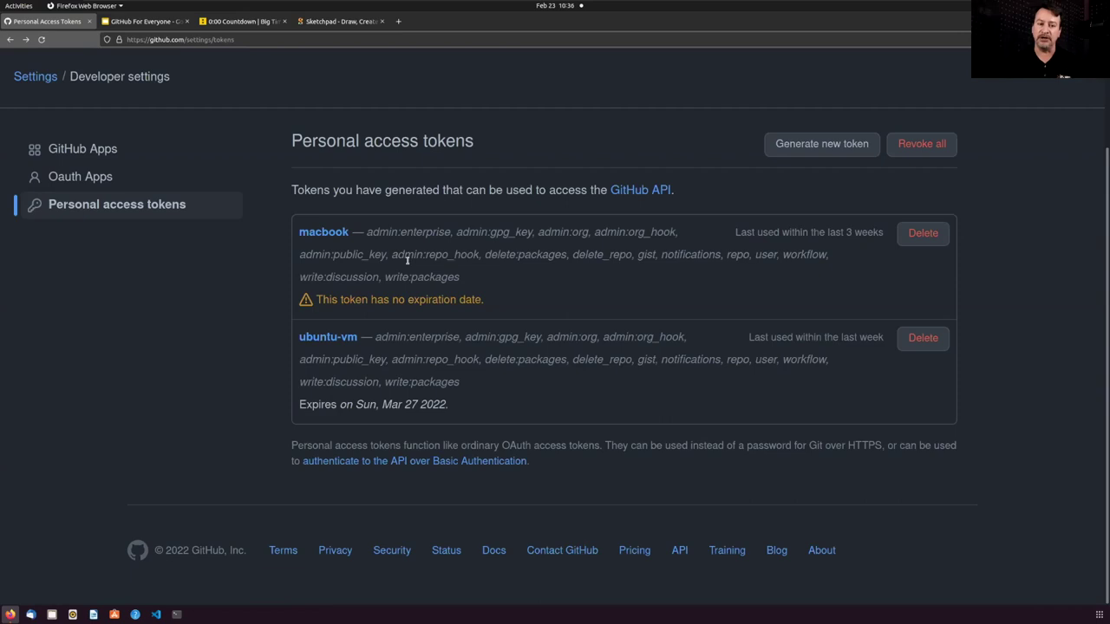
click(339, 236)
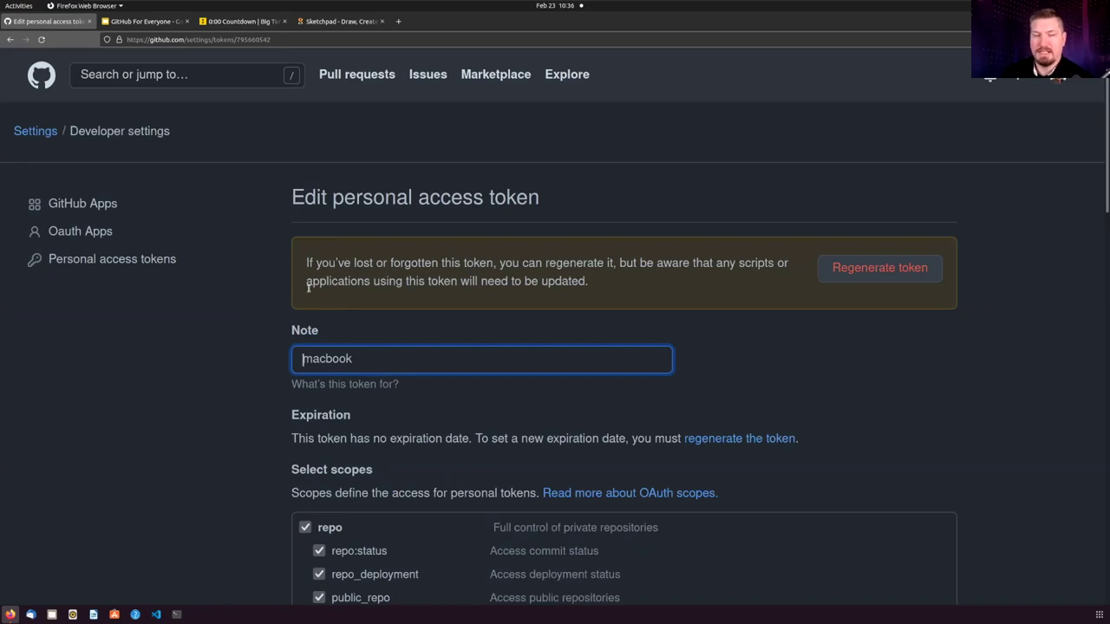
click(10, 40)
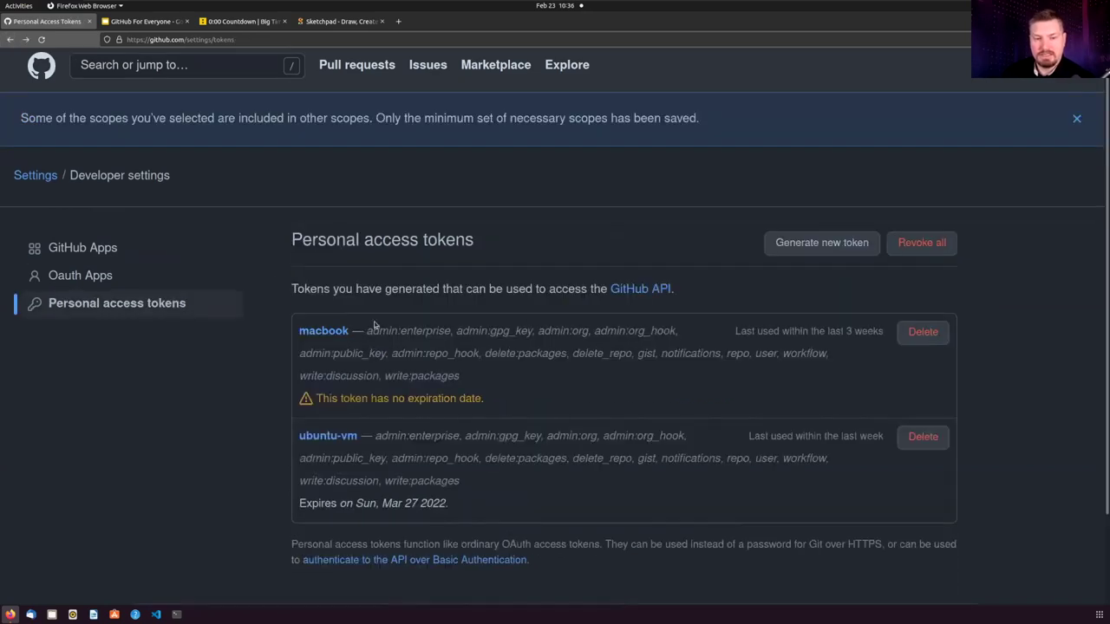
click(329, 331)
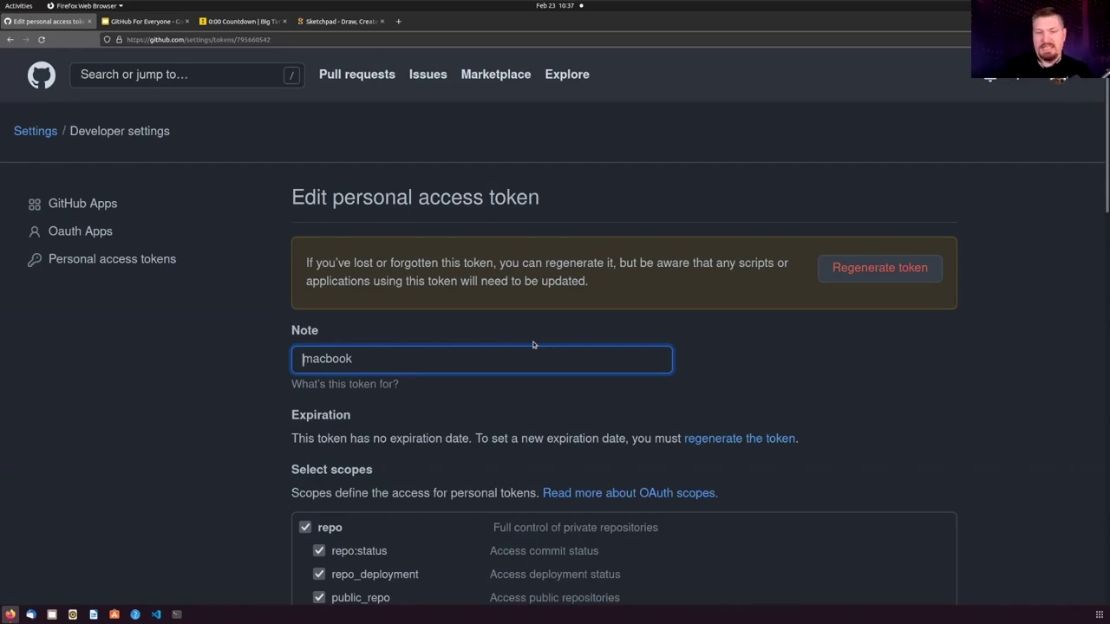
Uncheck the gist scope on the macbook token.
scroll(476, 304, down, 5)
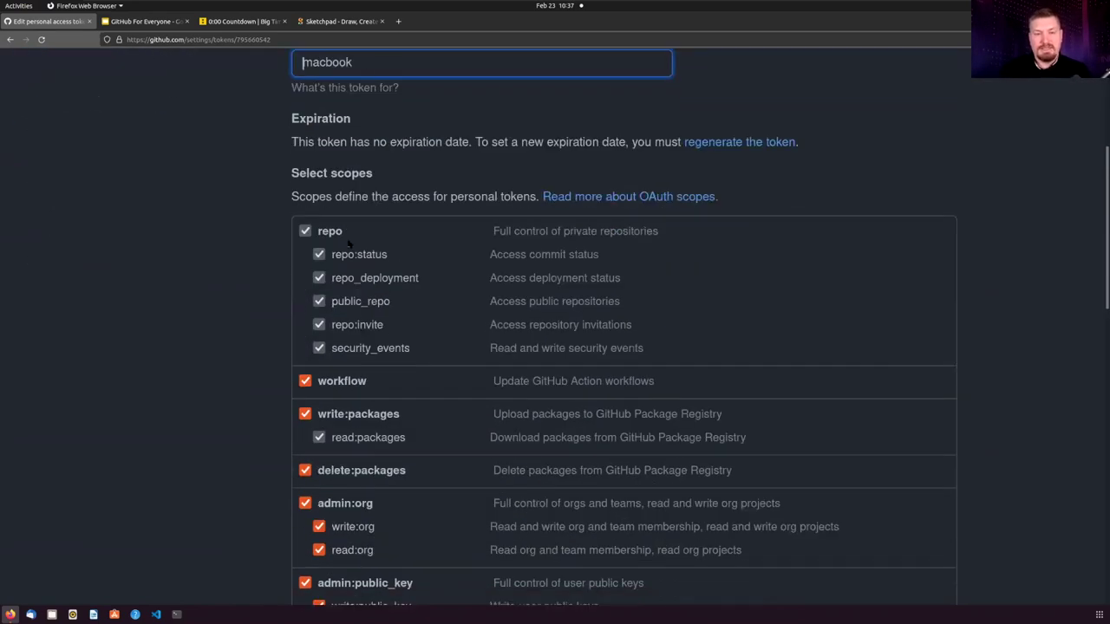
scroll(448, 280, down, 7)
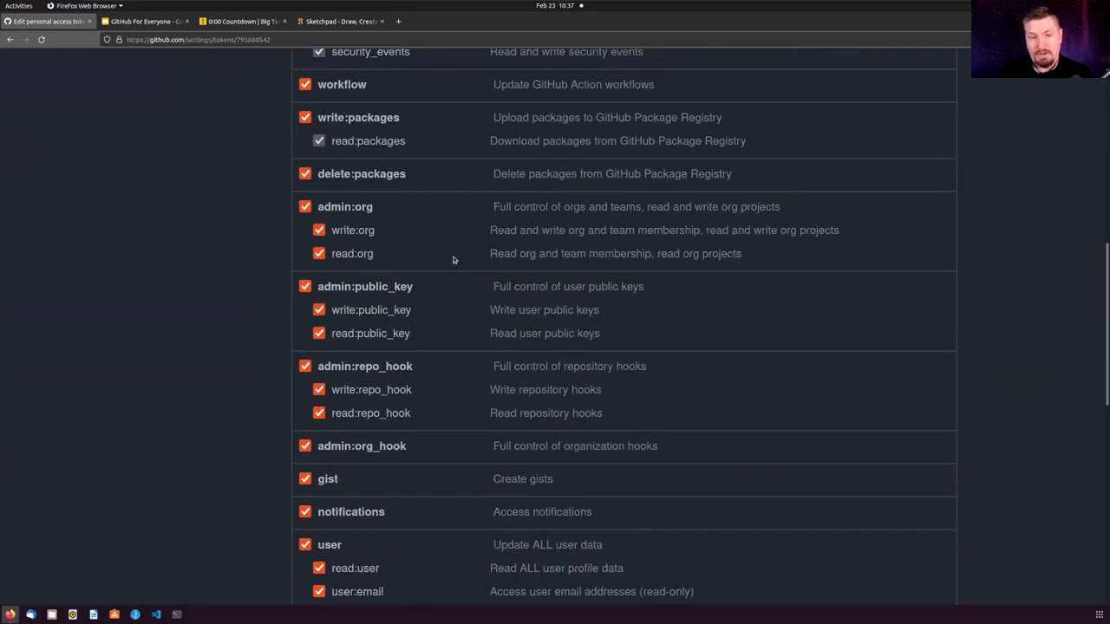
scroll(453, 257, down, 3)
right_click(454, 254)
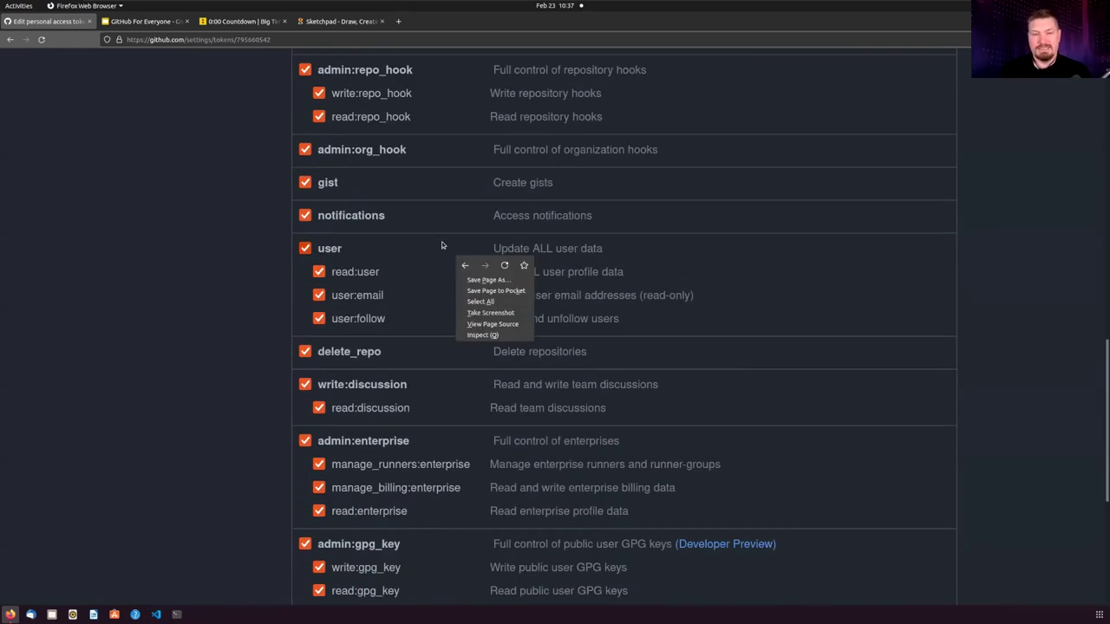
scroll(443, 243, down, 1)
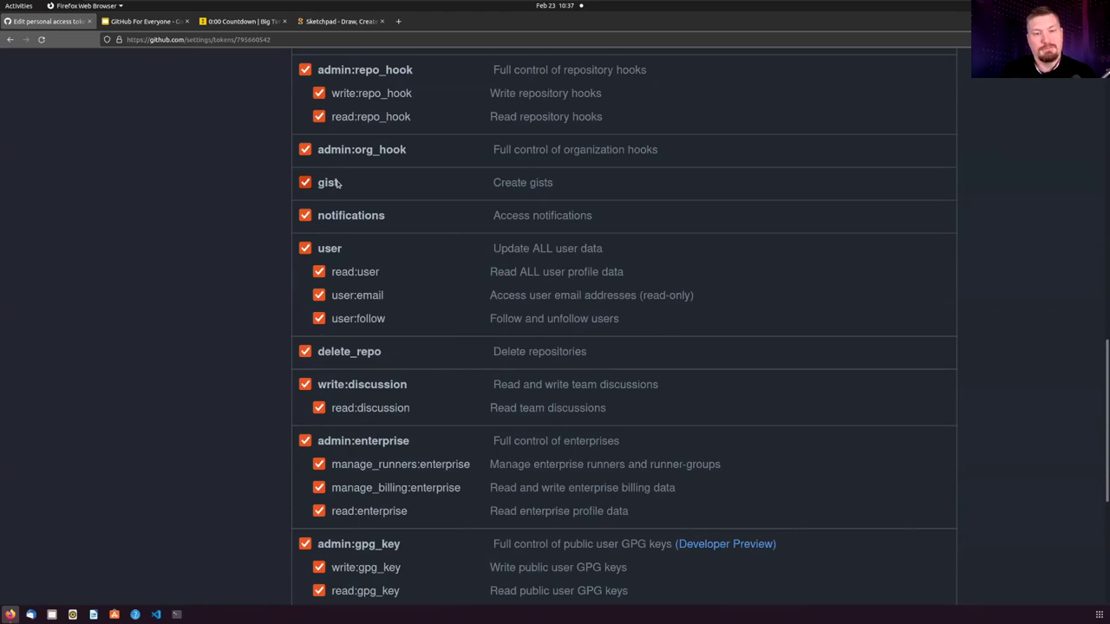
click(305, 183)
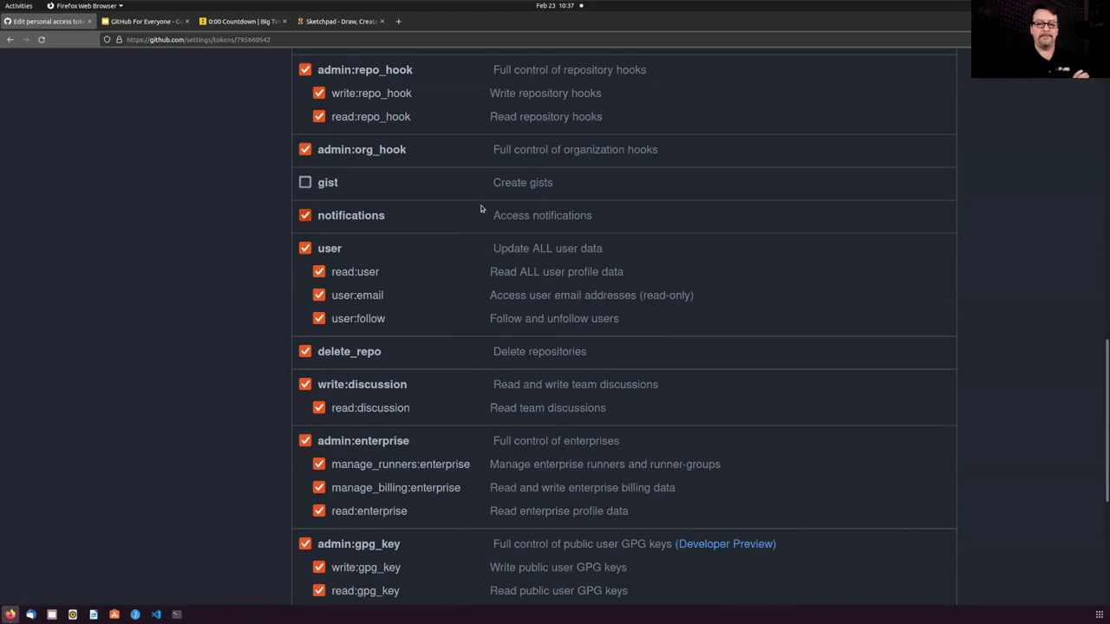
Highlight the note about setting a new expiration date, then save with Update token.
scroll(482, 209, down, 3)
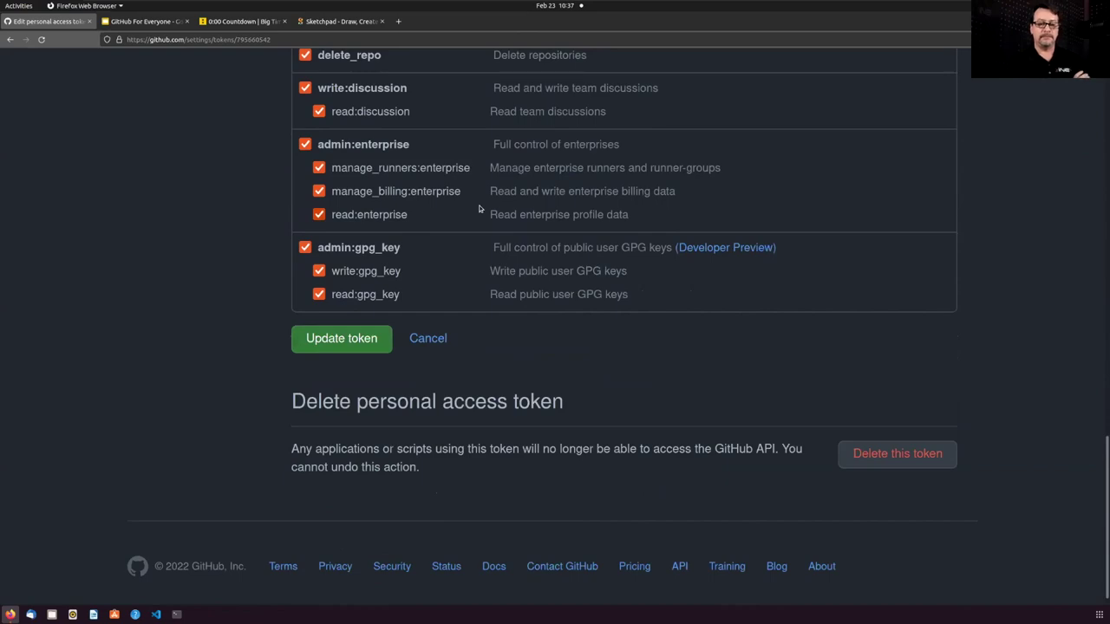
scroll(479, 209, up, 10)
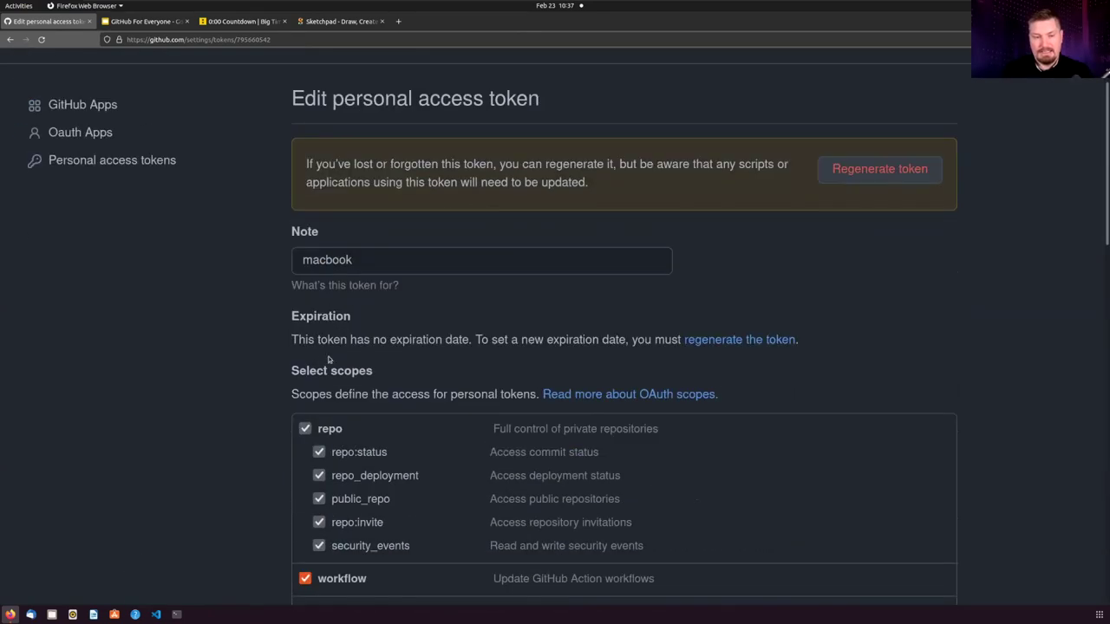
drag(508, 339, 665, 340)
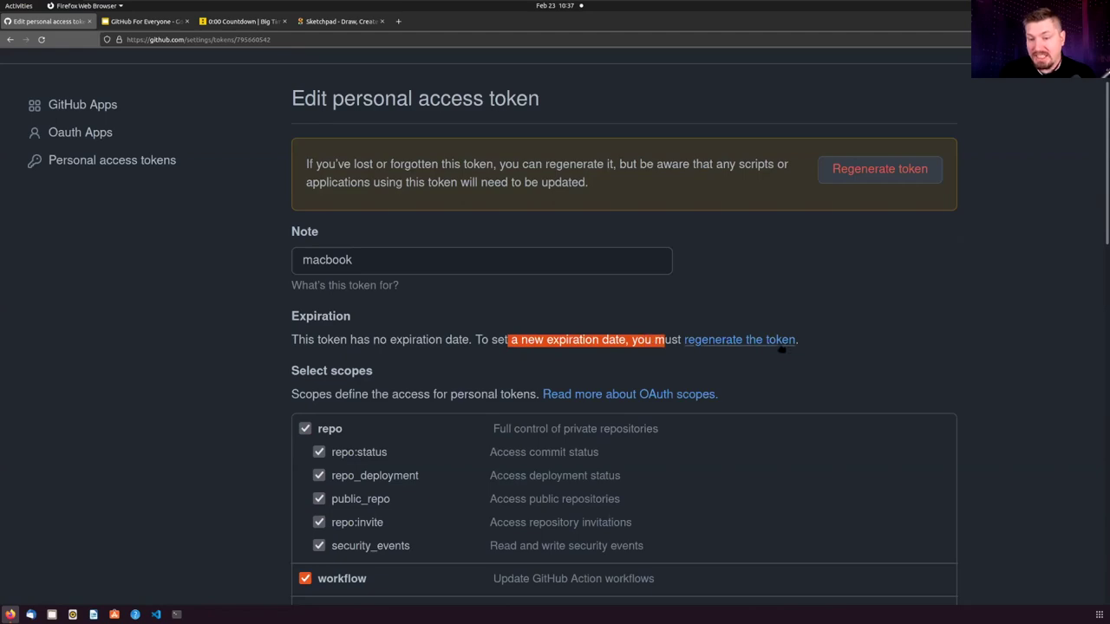
click(283, 337)
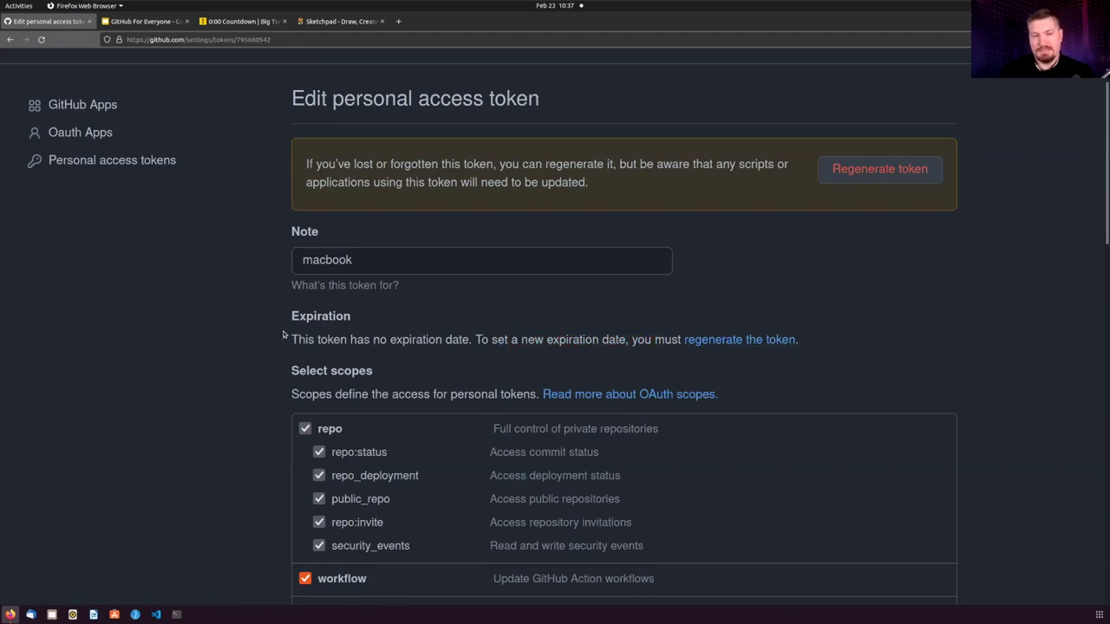
scroll(286, 336, down, 8)
scroll(286, 336, down, 5)
click(338, 338)
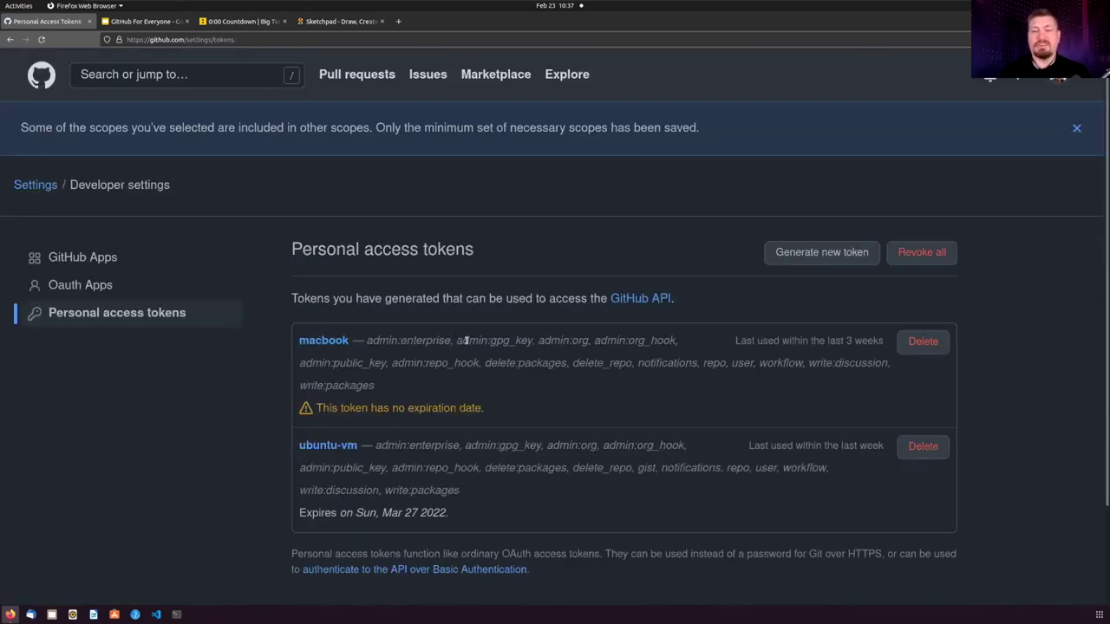
Switch to the full-screen Overview of GitHub Organizations slide.
mouse_move(465, 340)
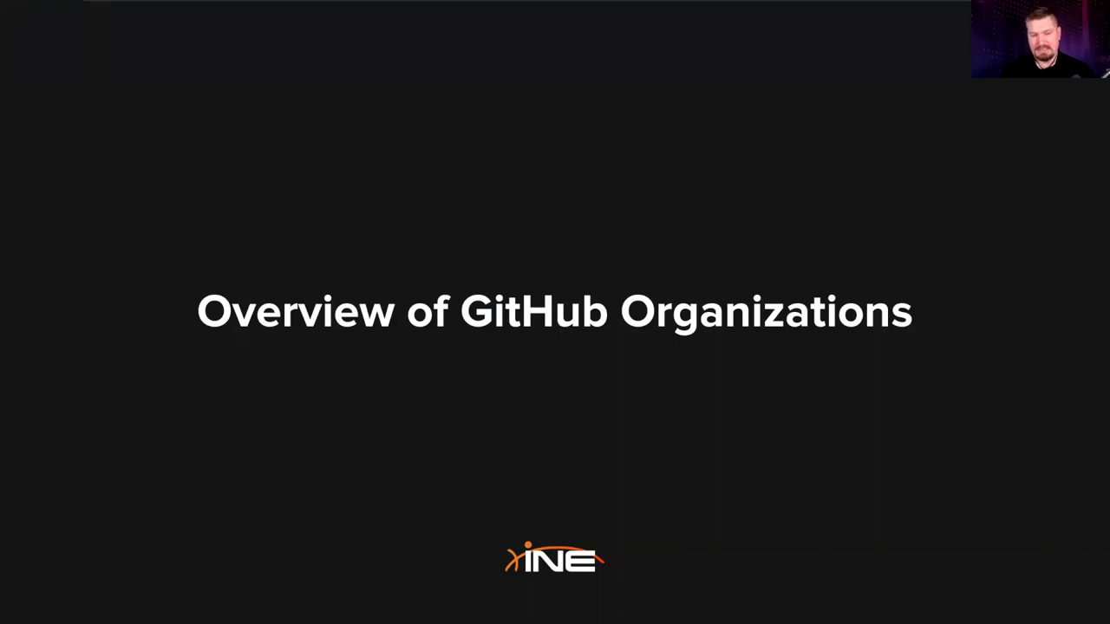
Advance to the Additional Security Features slide, exit the slideshow, and return to GitHub tokens.
key(Right)
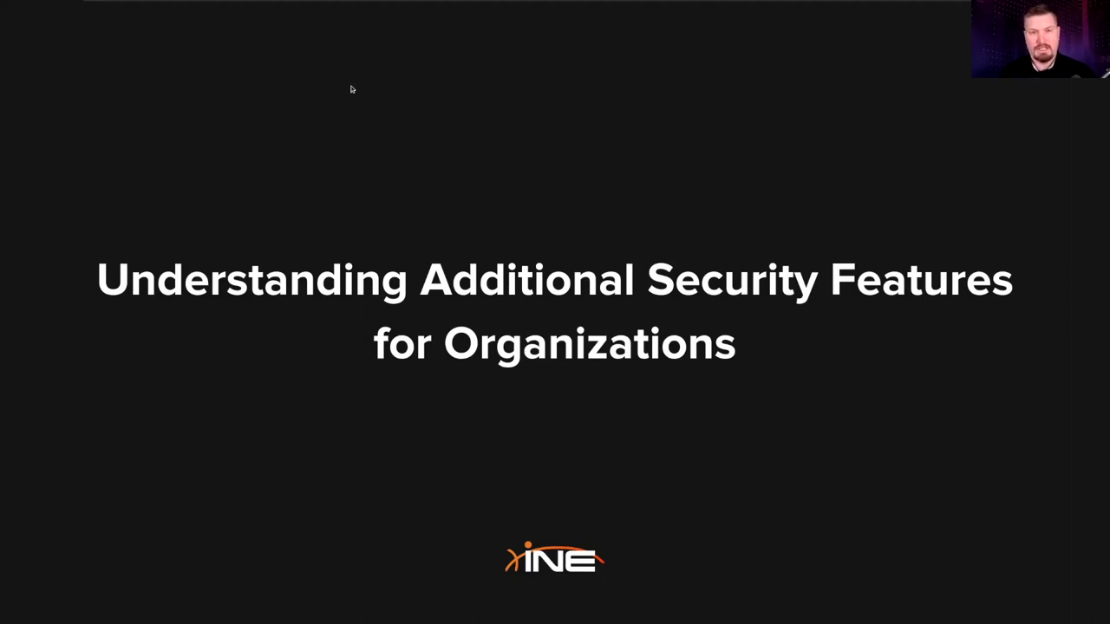
key(Escape)
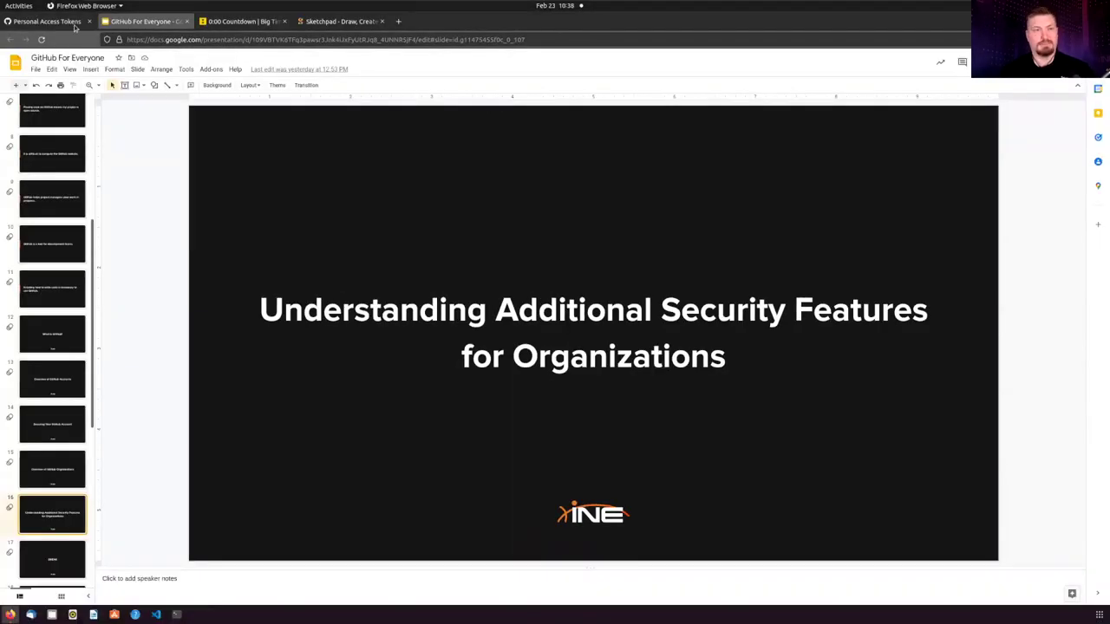
click(61, 21)
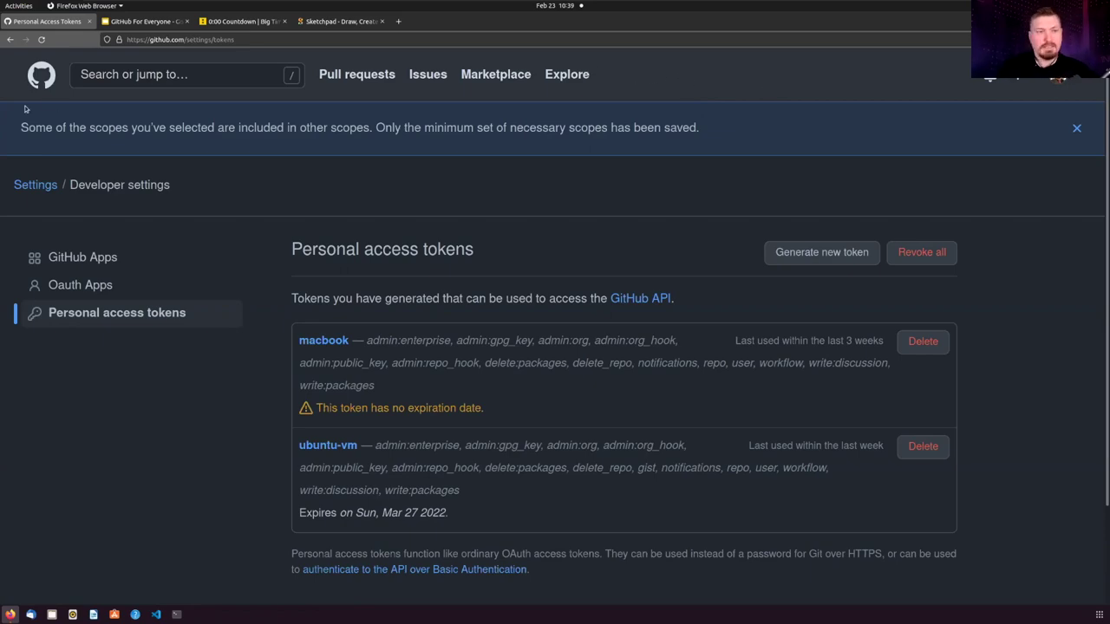
Leave the token settings for the GitHub home dashboard with its Explore repositories suggestions.
click(41, 74)
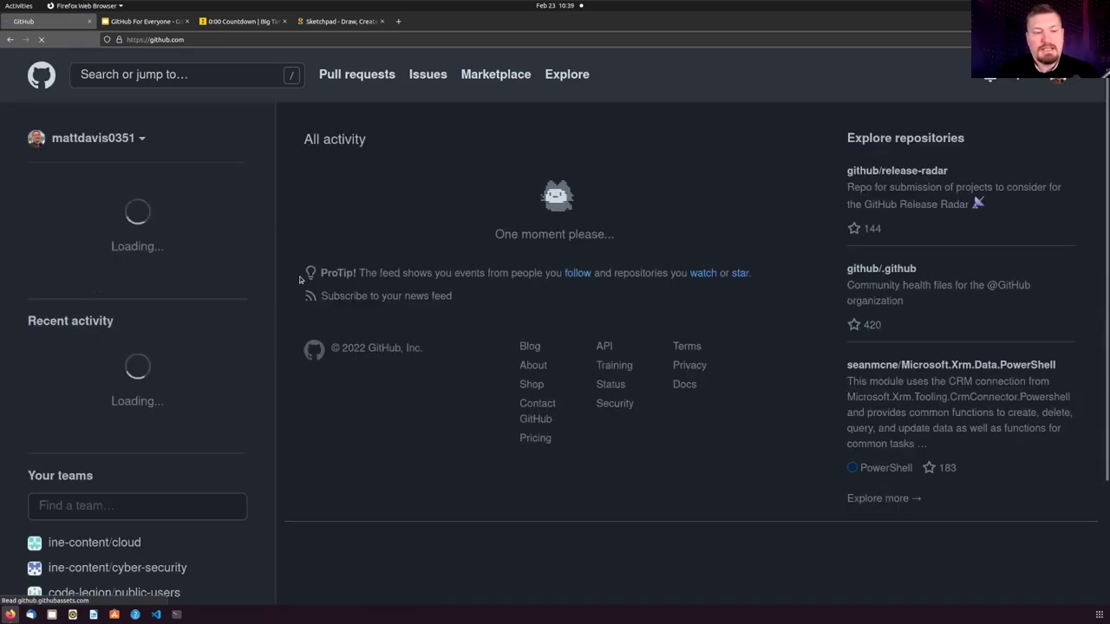
Open your profile from the account menu and scroll to its 1,434 contributions and organizations.
scroll(191, 282, down, 4)
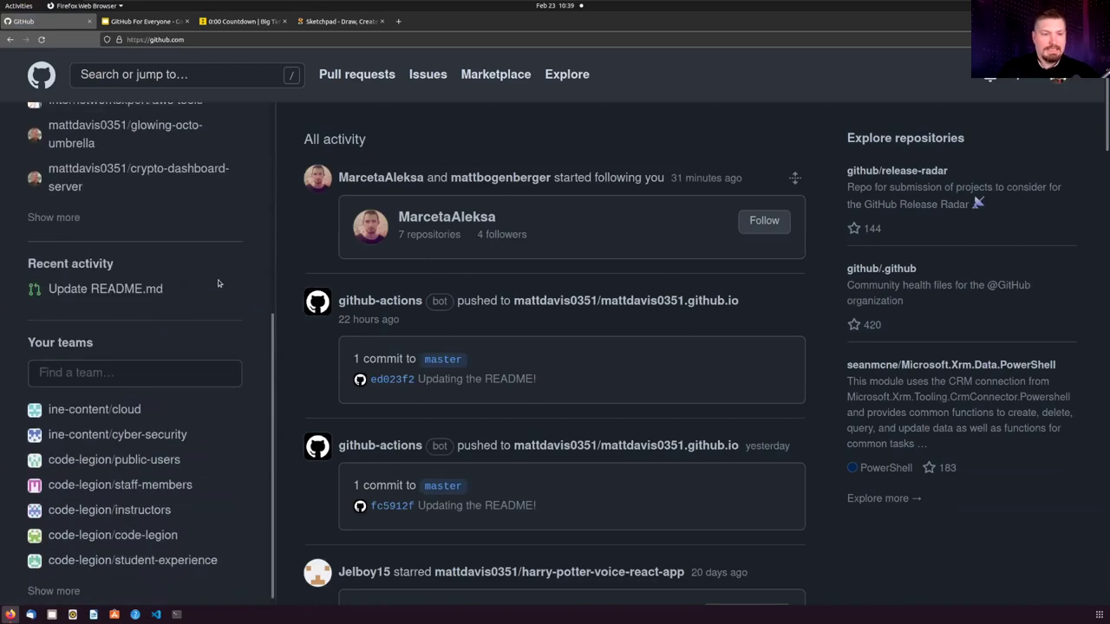
scroll(218, 279, up, 7)
click(1064, 84)
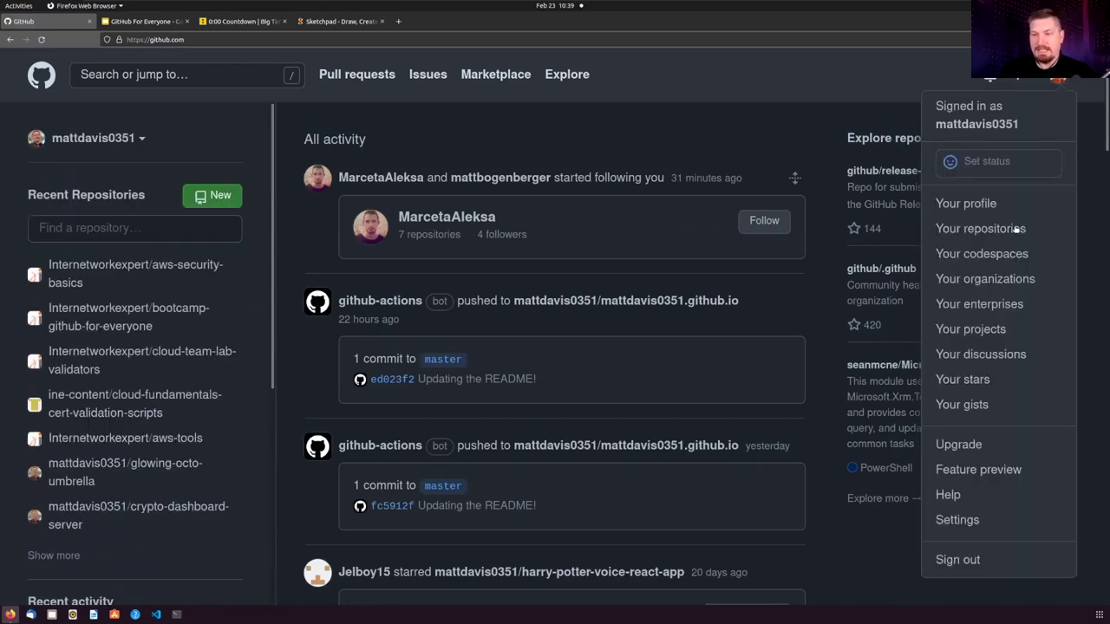
click(993, 203)
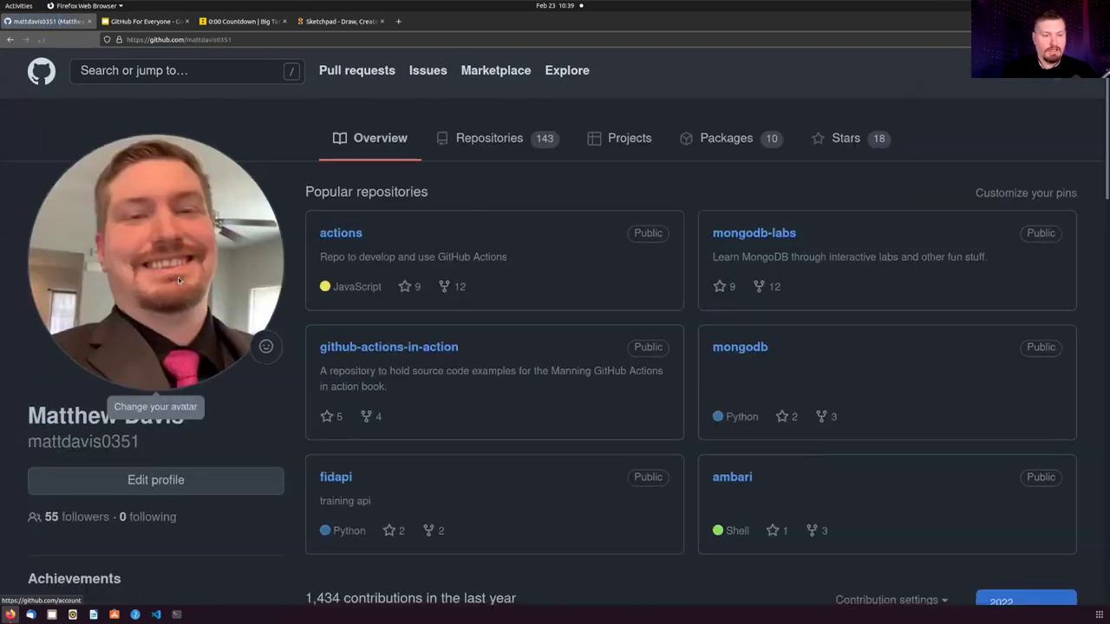
scroll(177, 277, down, 3)
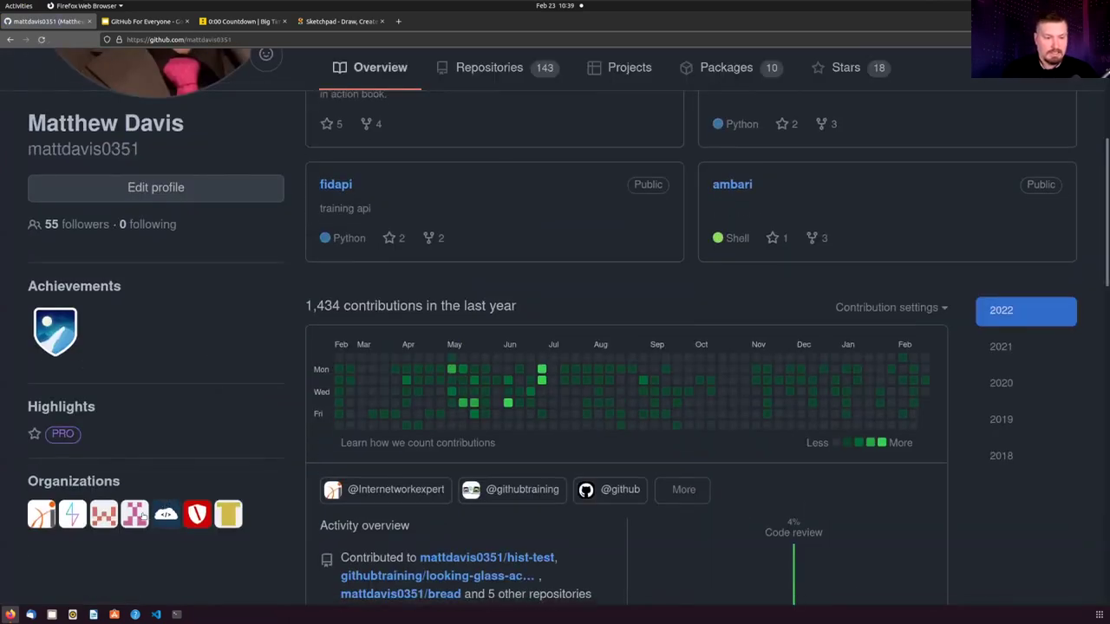
mouse_move(136, 515)
click(228, 439)
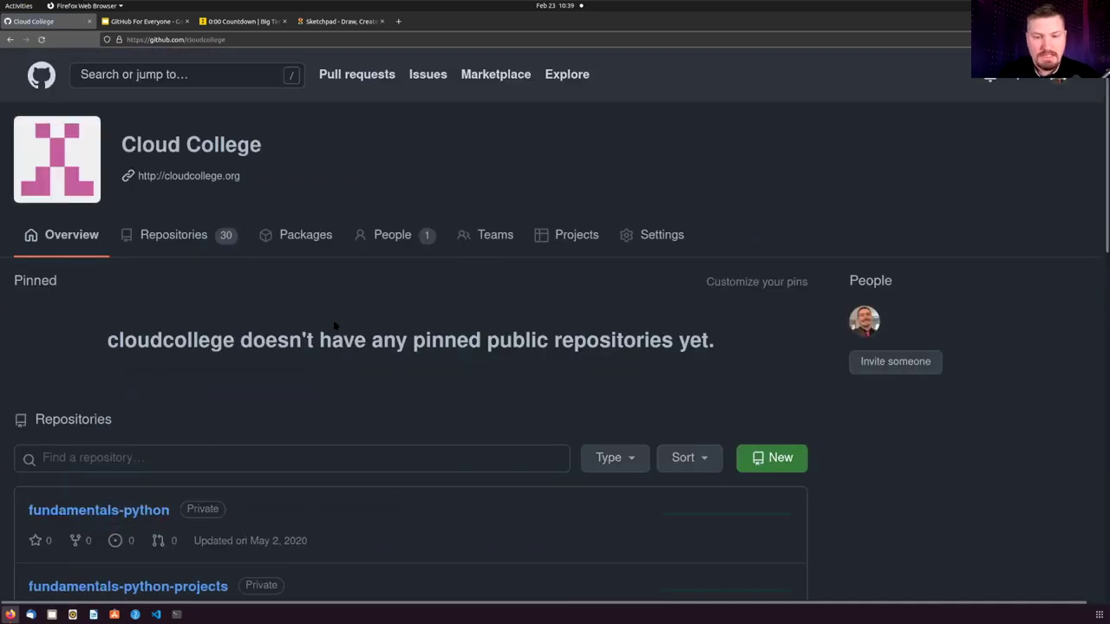
drag(319, 340, 639, 340)
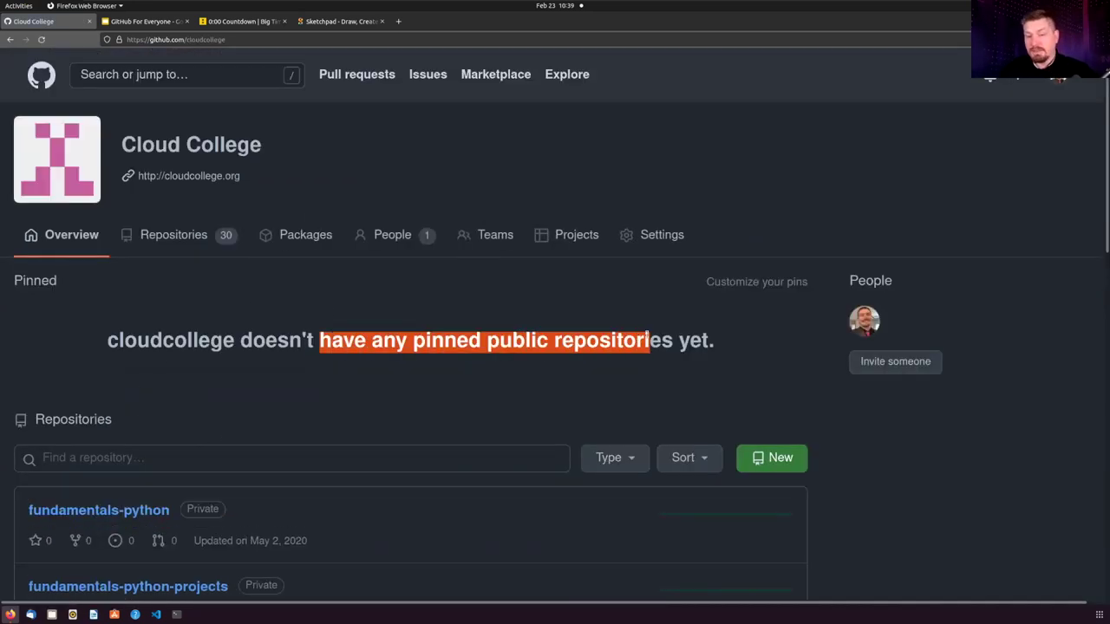
triple_click(279, 179)
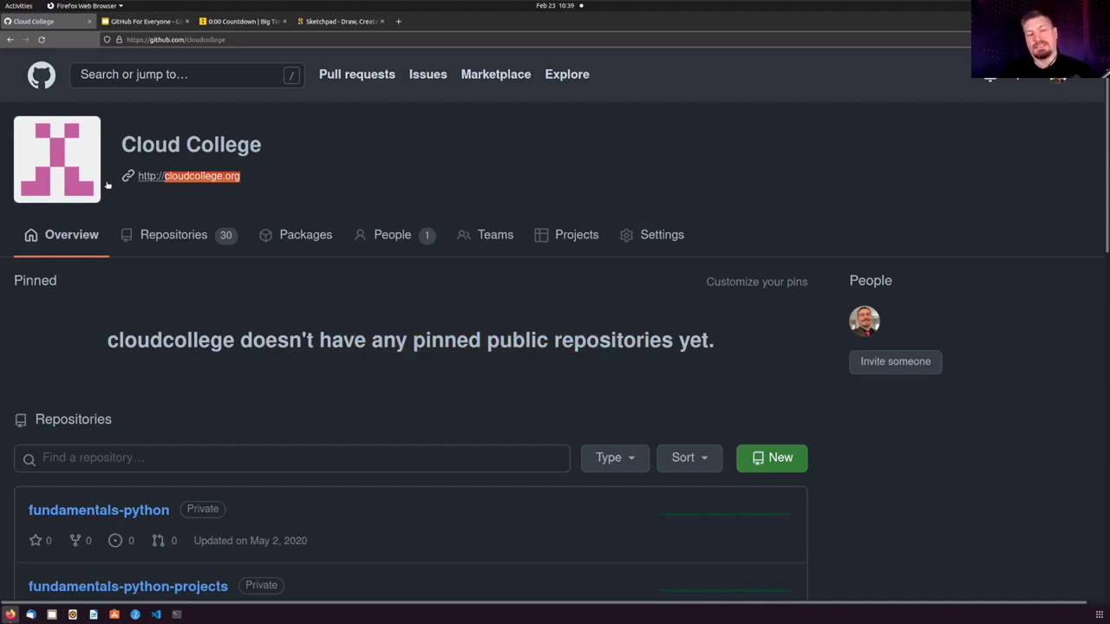
click(222, 167)
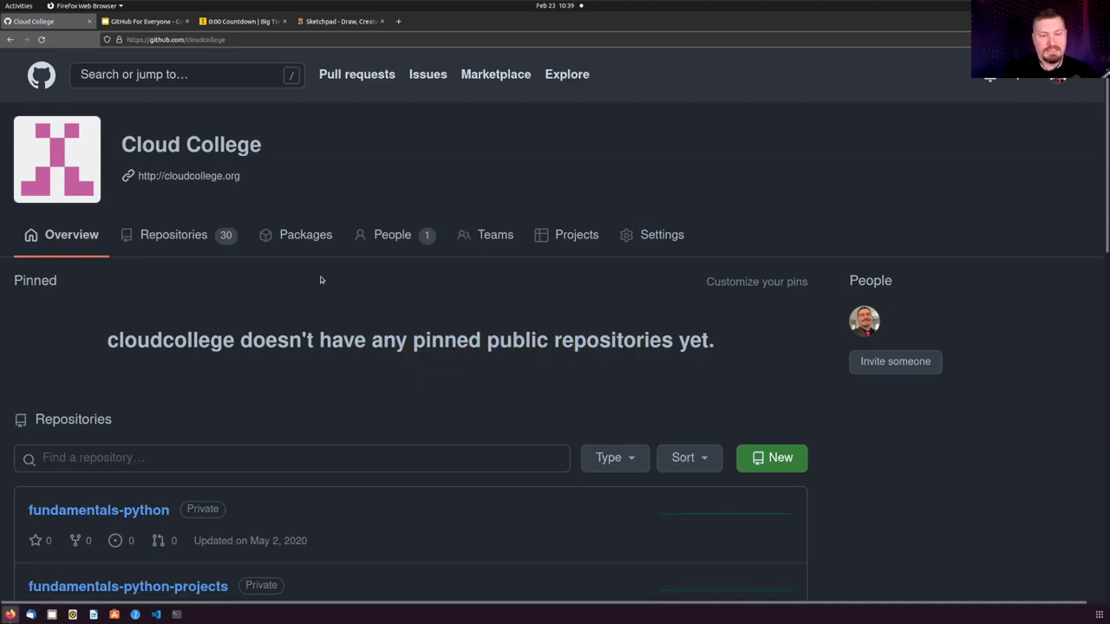
scroll(328, 266, down, 5)
scroll(329, 269, down, 7)
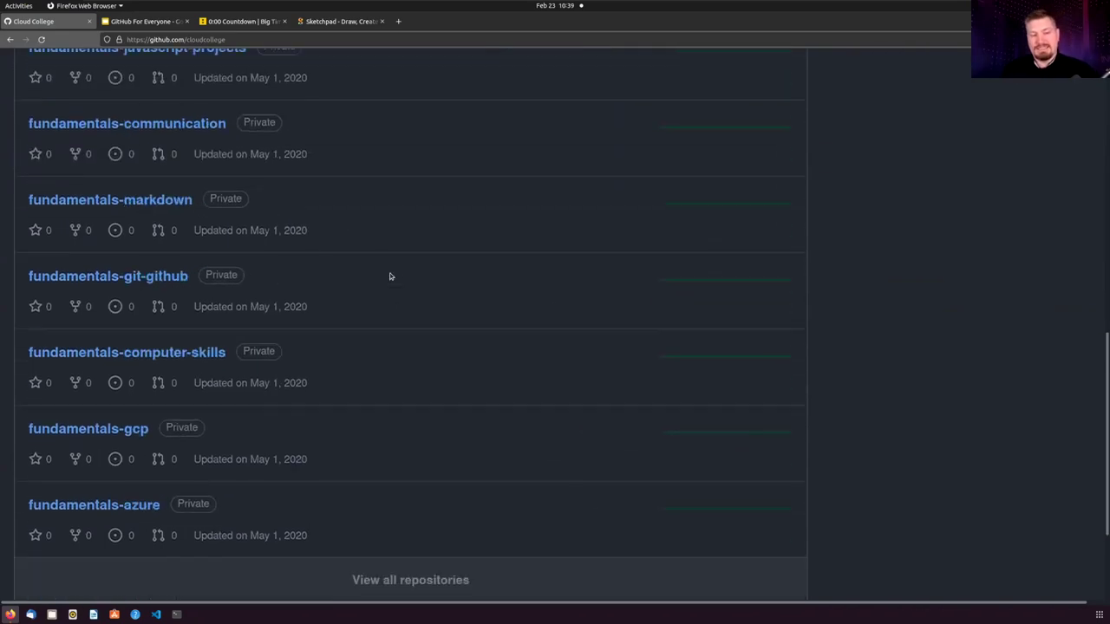
scroll(389, 275, up, 12)
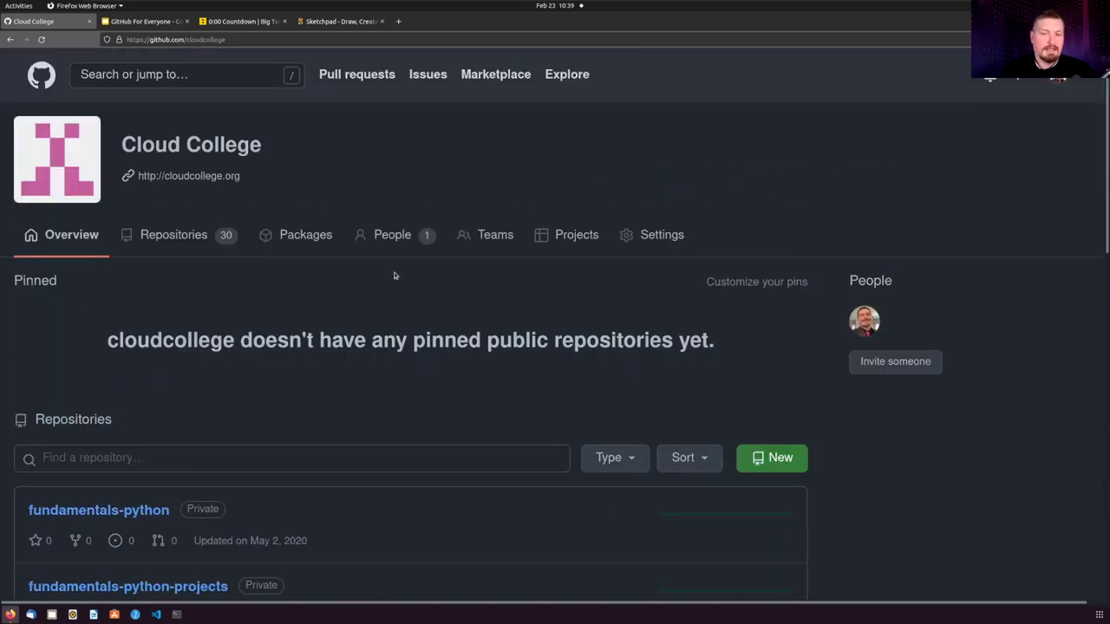
scroll(394, 276, down, 8)
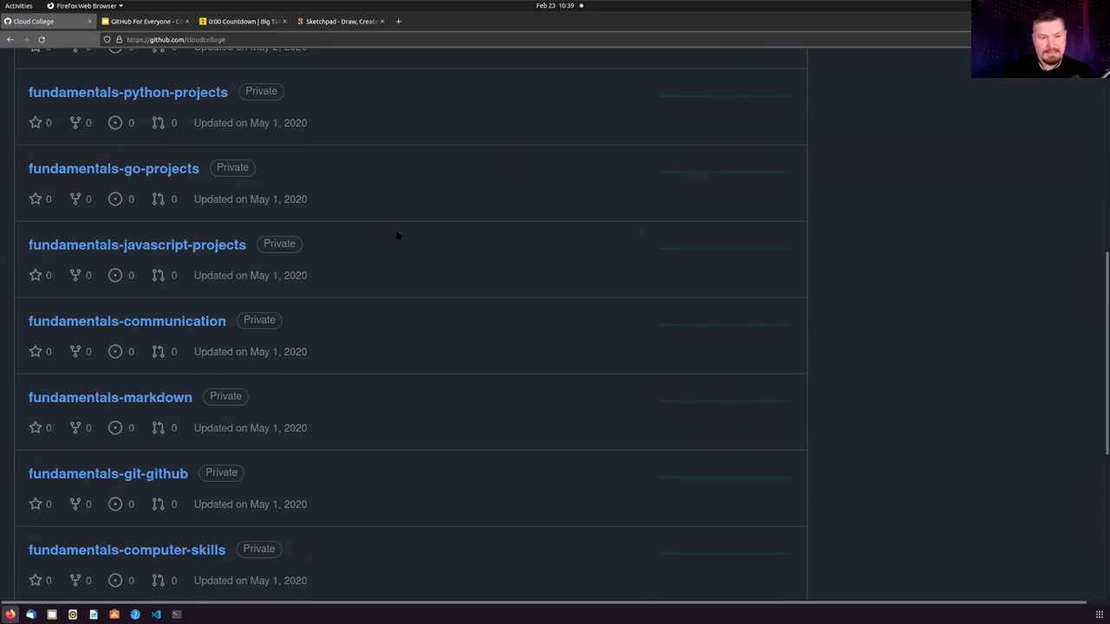
scroll(397, 236, up, 6)
scroll(397, 236, up, 2)
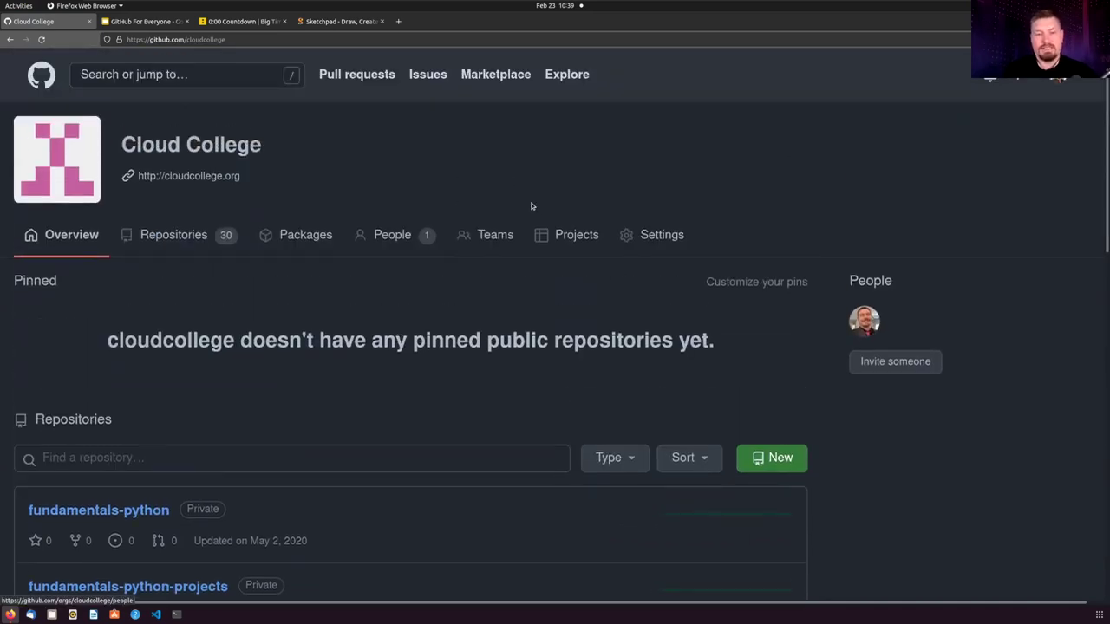
click(384, 235)
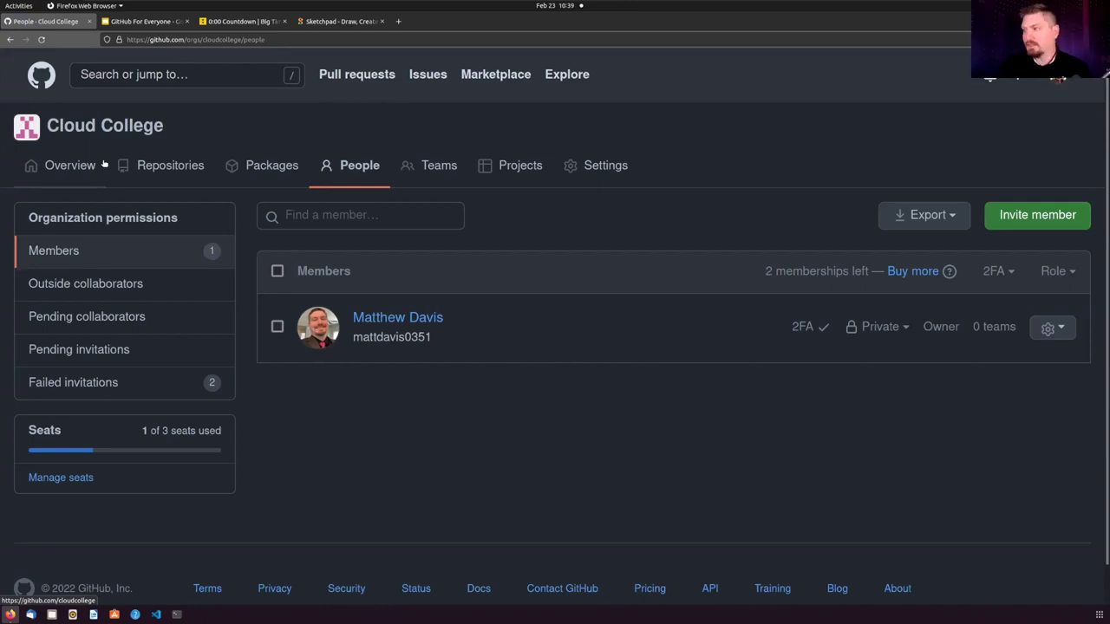
click(52, 166)
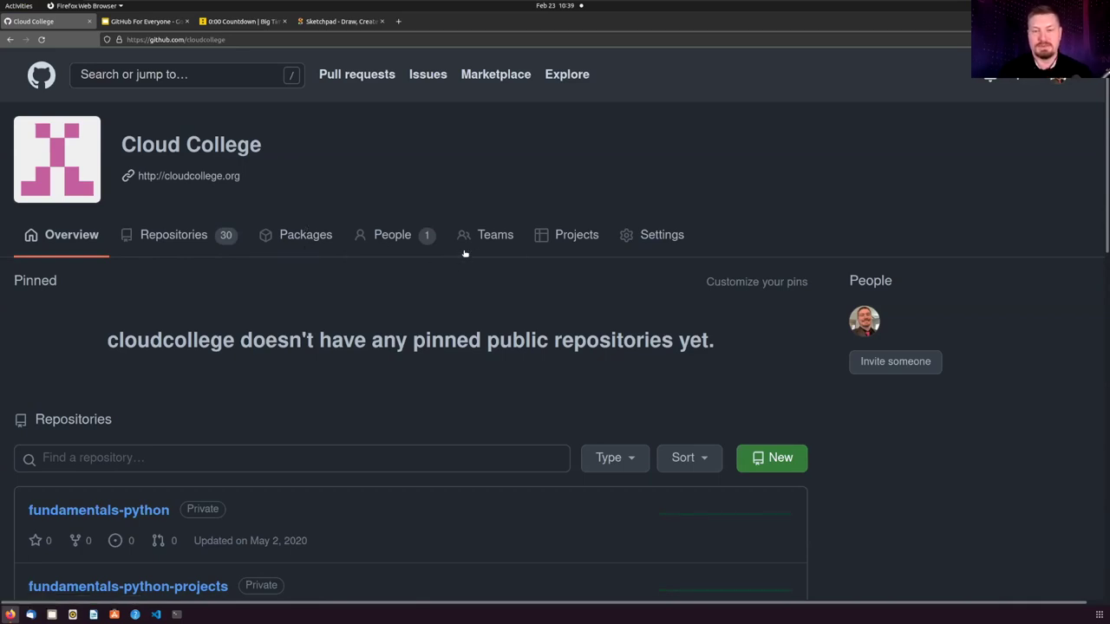
Open Cloud College's organization settings and scroll through the General profile form.
click(646, 249)
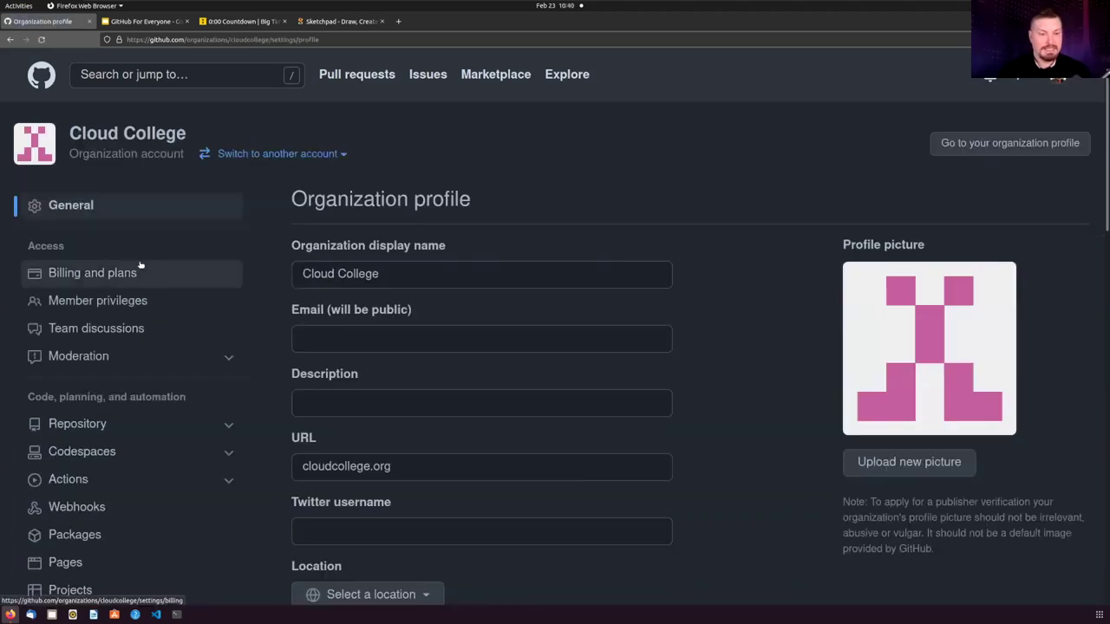
scroll(139, 264, down, 2)
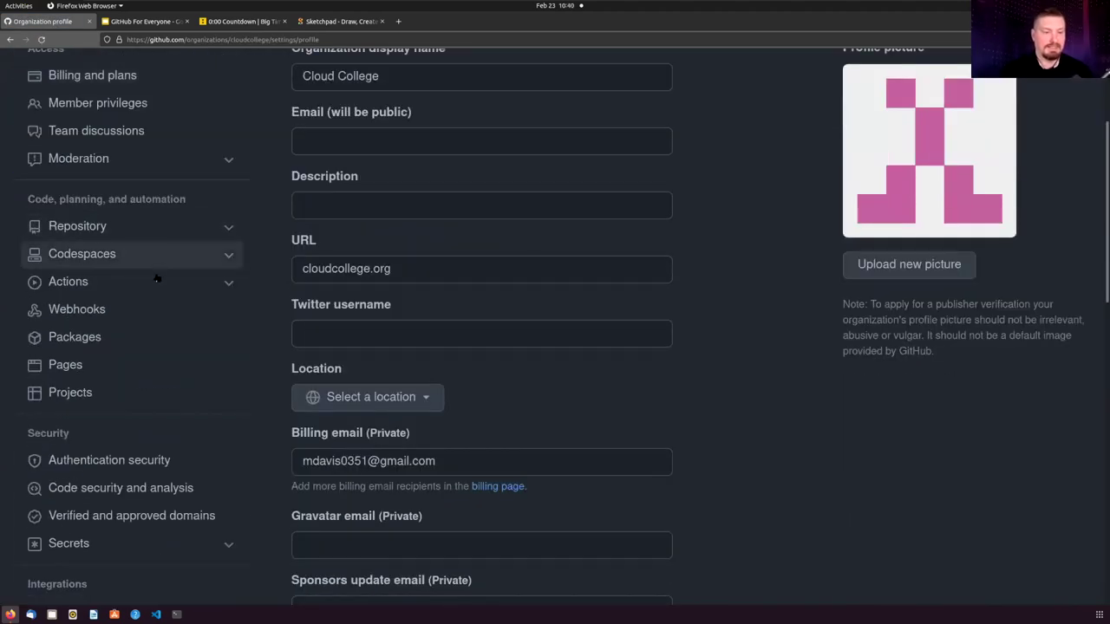
scroll(156, 272, down, 1)
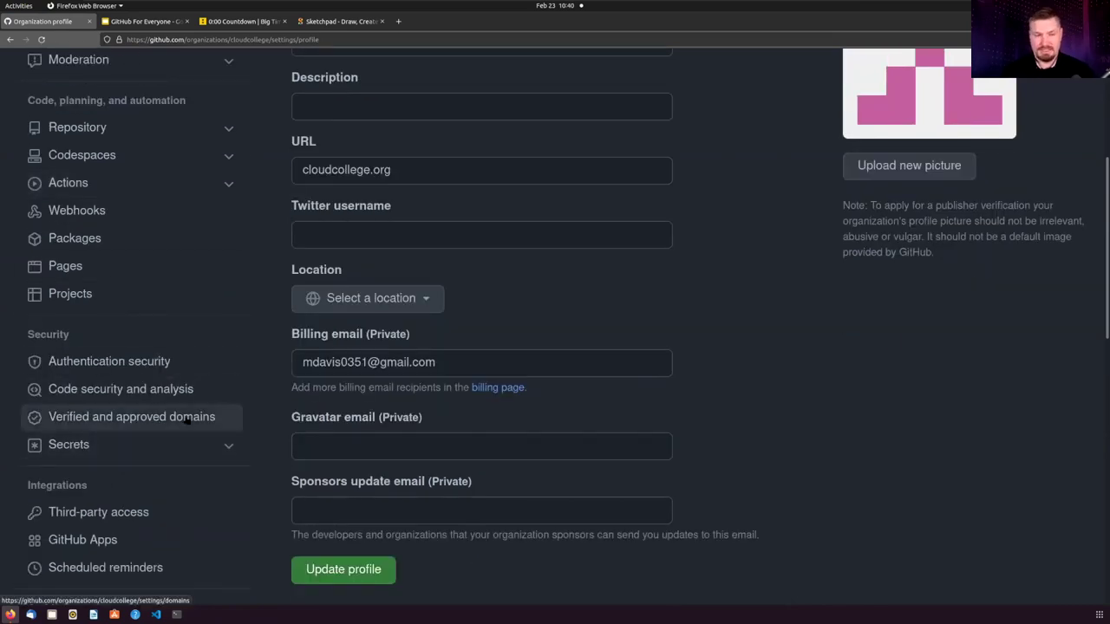
click(169, 362)
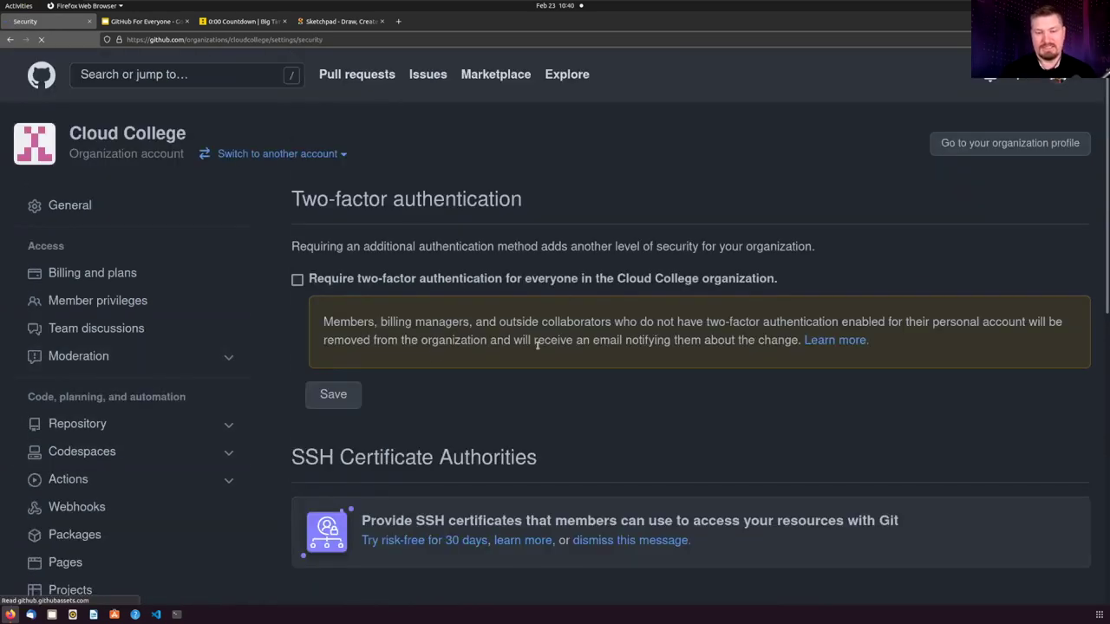
Read through the two-factor requirement and IP allow list sections, highlighting the two-factor wording.
scroll(543, 349, down, 2)
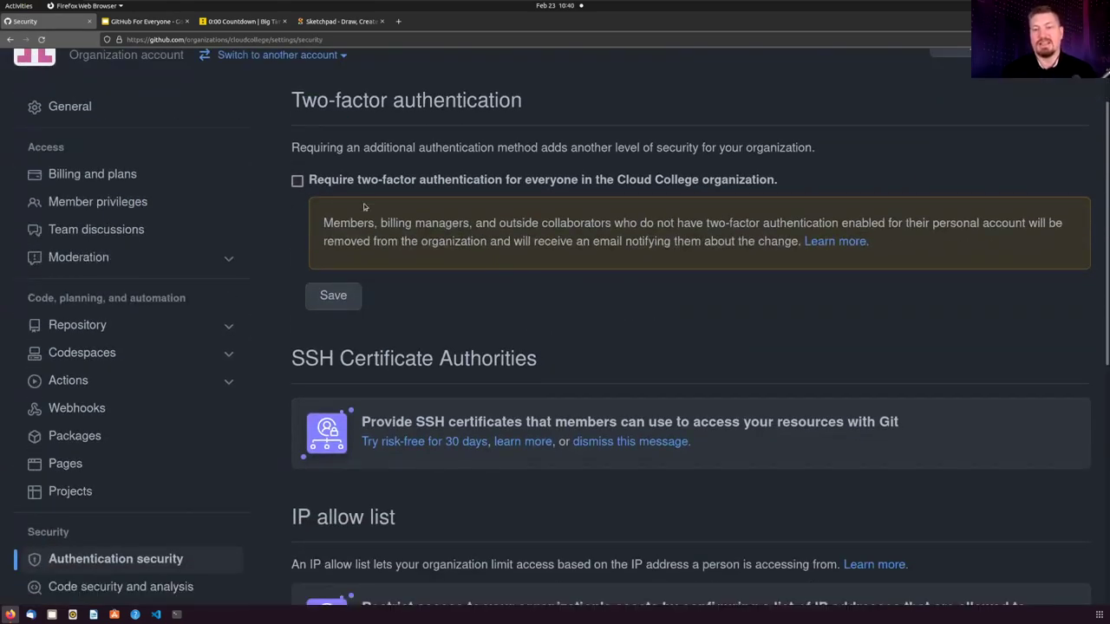
drag(308, 180, 781, 179)
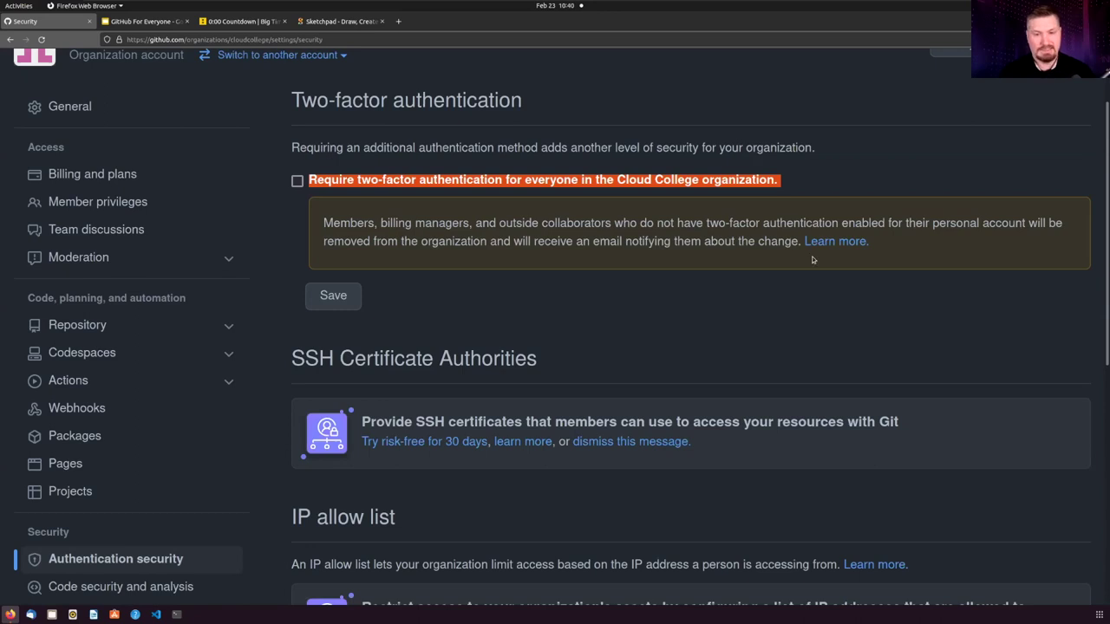
scroll(521, 305, down, 1)
scroll(521, 305, down, 3)
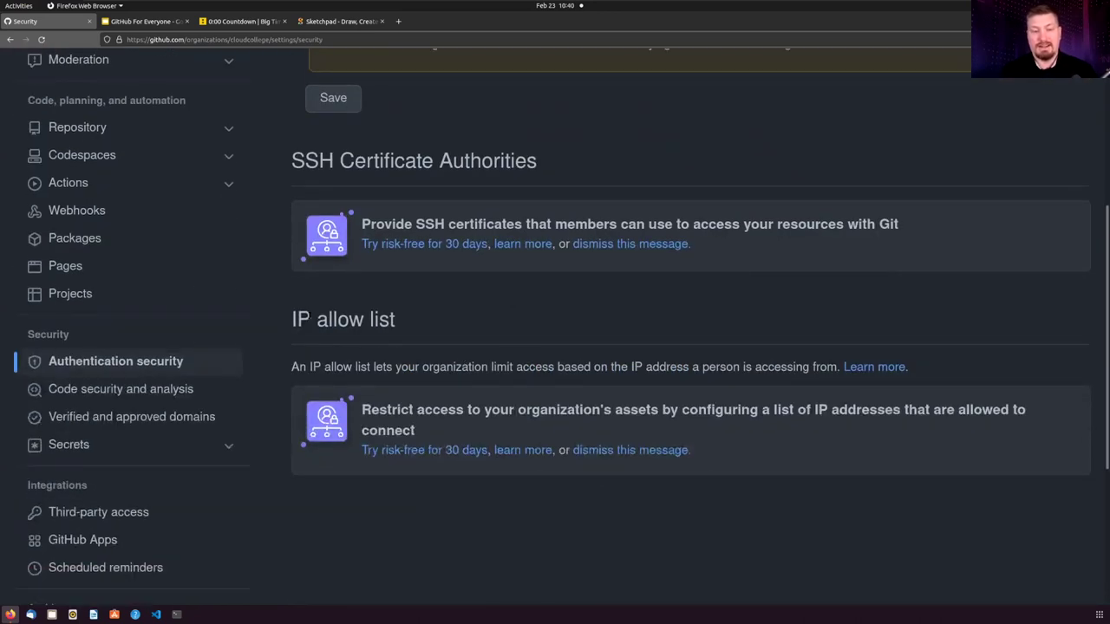
drag(315, 319, 496, 320)
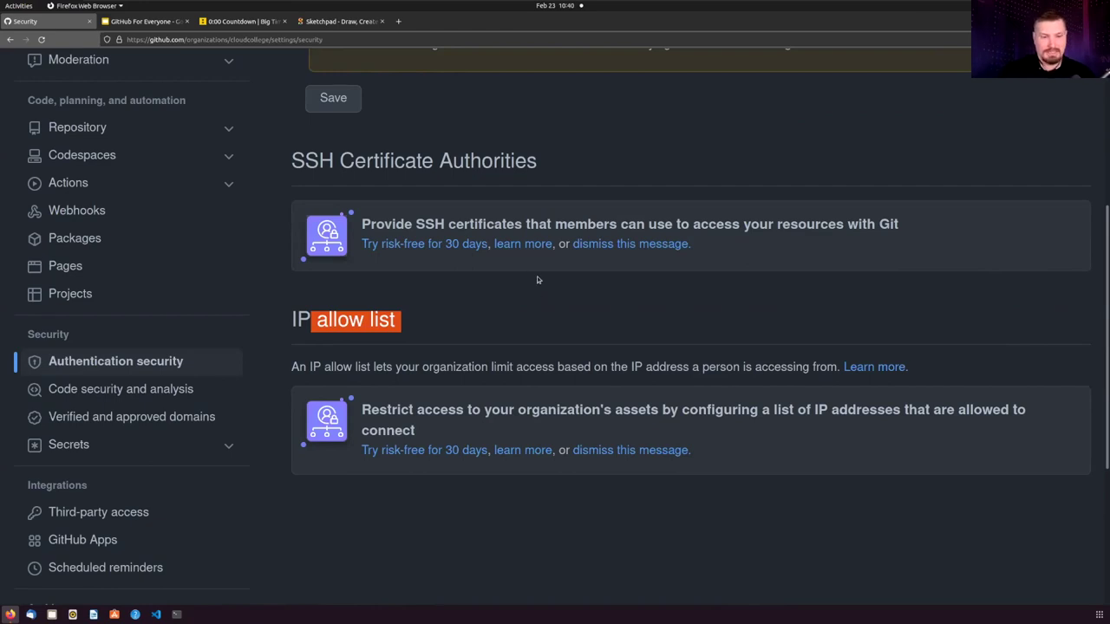
scroll(536, 277, down, 2)
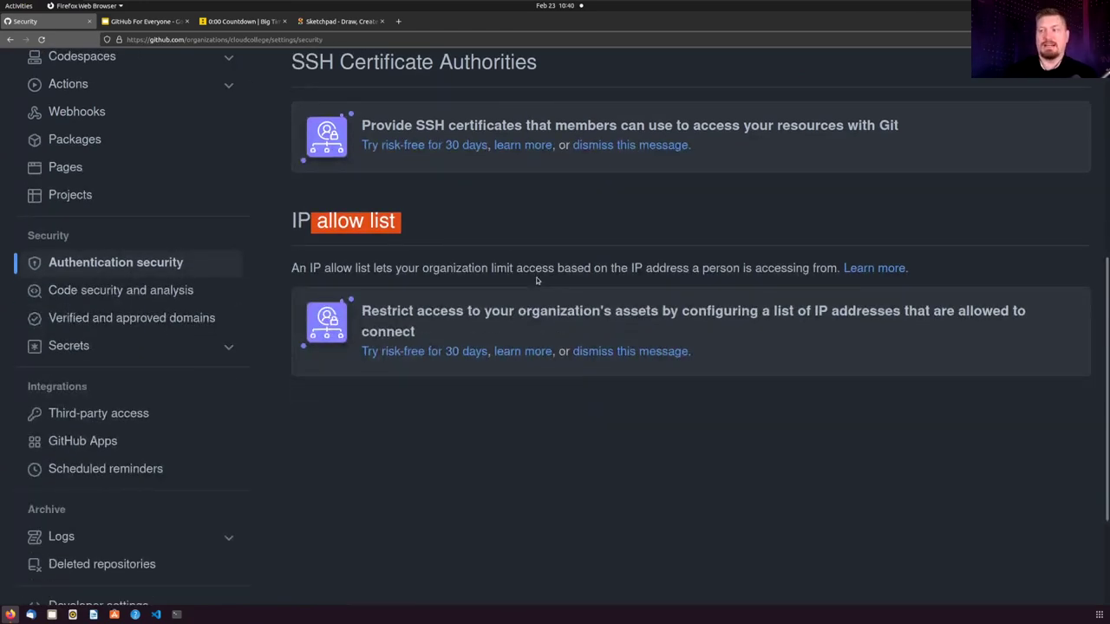
scroll(536, 280, up, 8)
scroll(536, 280, down, 4)
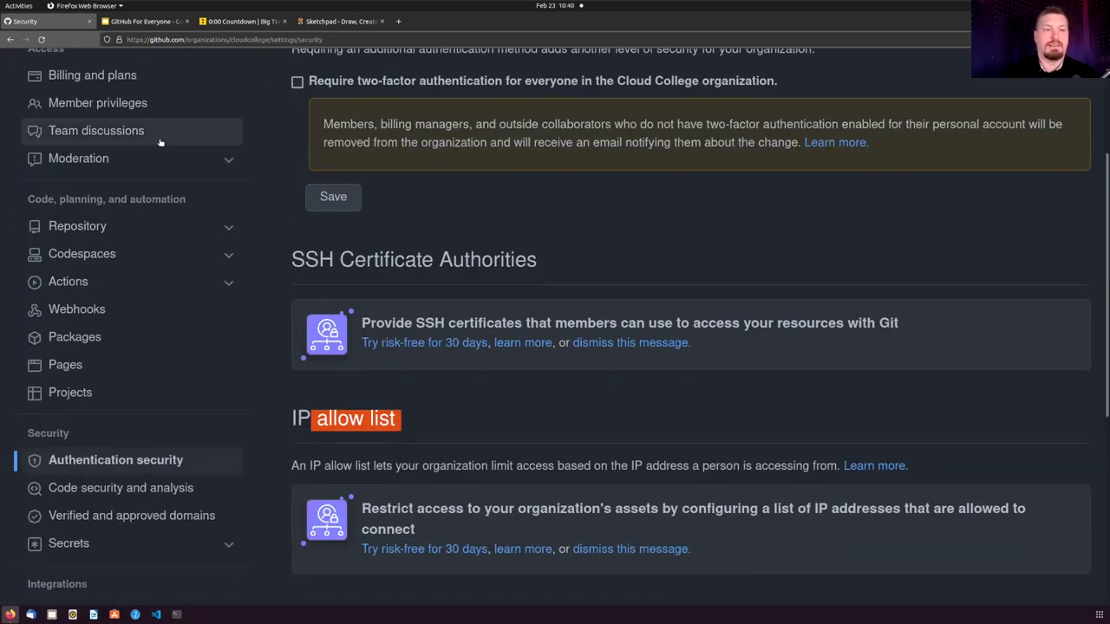
click(121, 104)
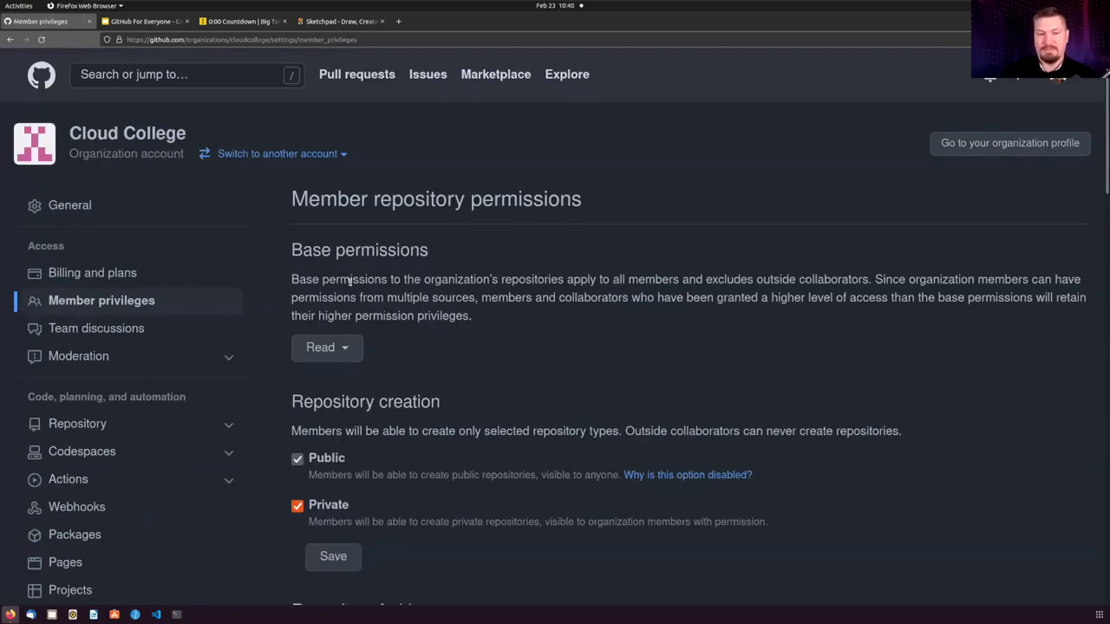
Highlight the base permissions explanation on the Member privileges page, then clear the highlight.
drag(299, 279, 350, 279)
drag(668, 277, 684, 279)
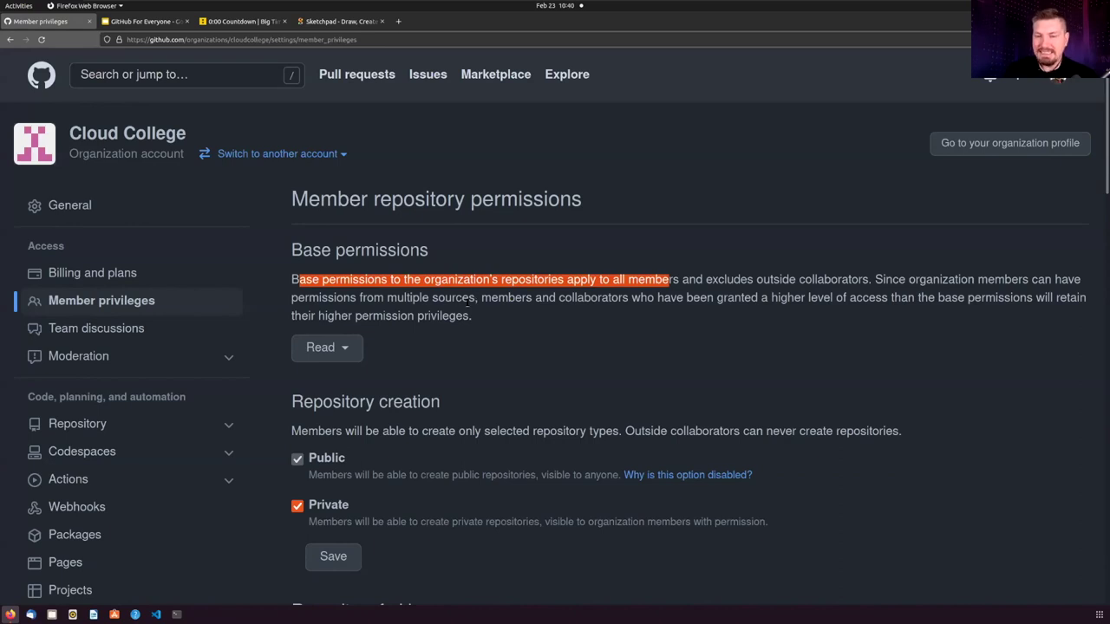
click(456, 352)
Scroll through the repository creation permissions and return to the Cloud College overview.
scroll(427, 314, down, 4)
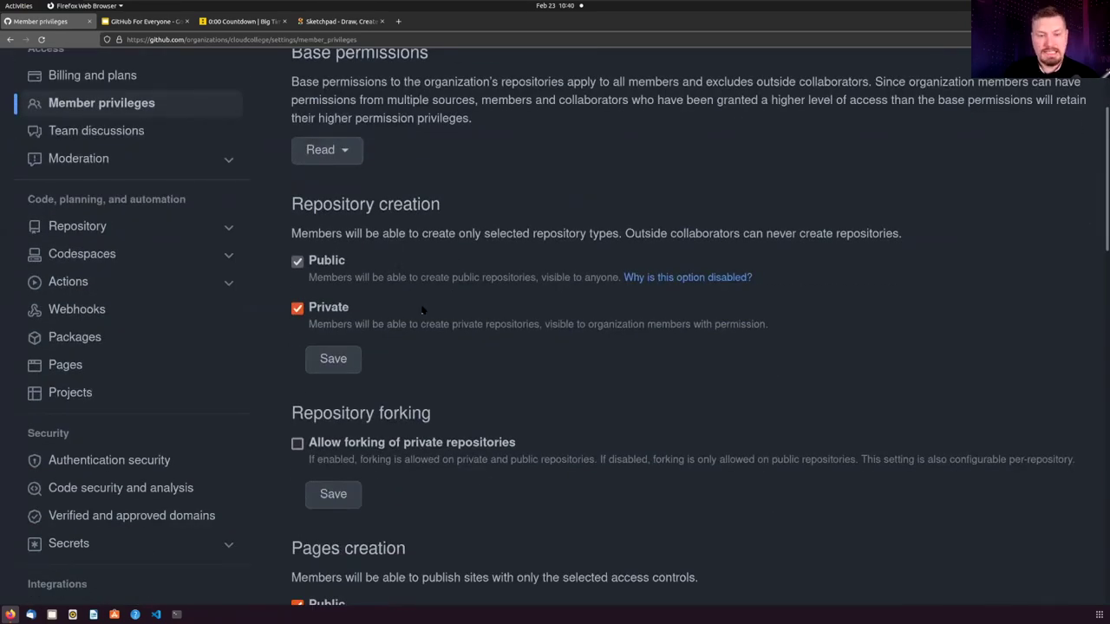
scroll(422, 307, down, 4)
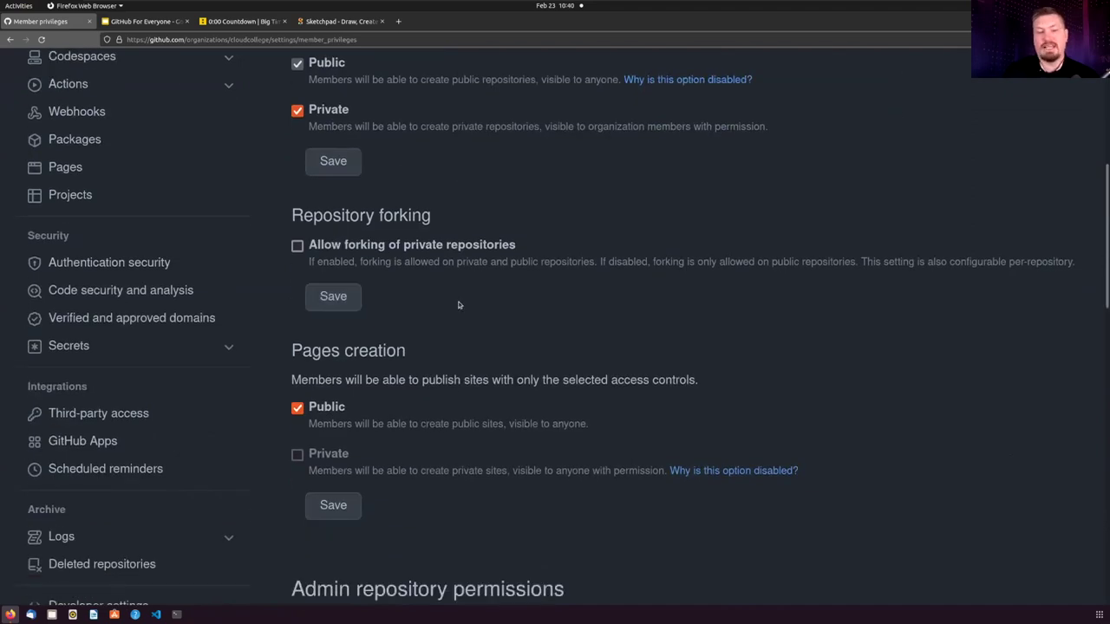
scroll(437, 257, down, 4)
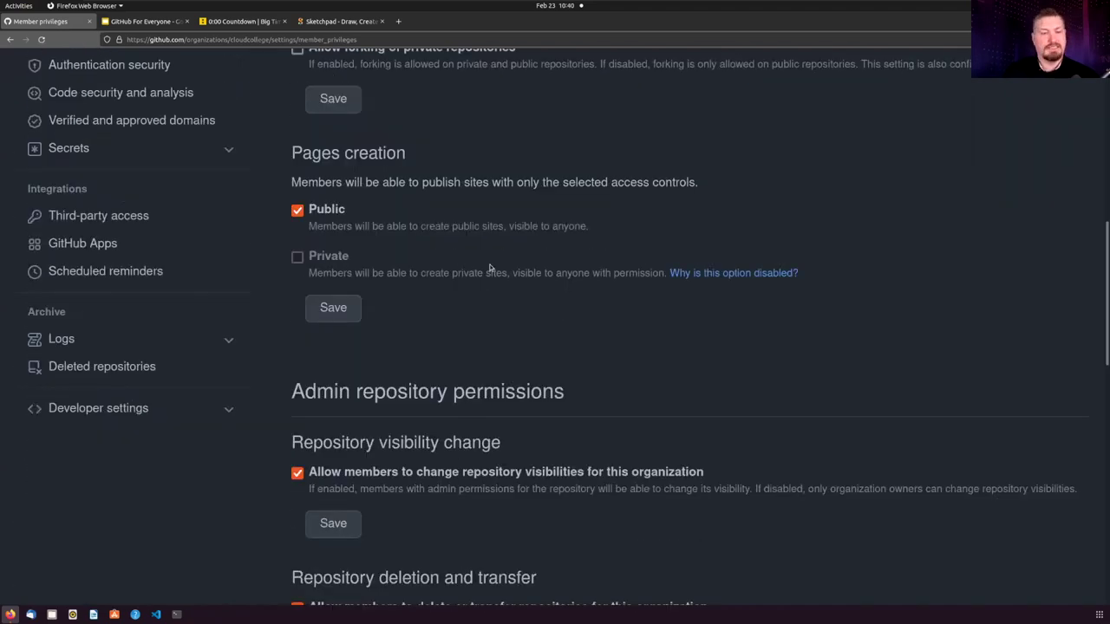
scroll(489, 268, down, 6)
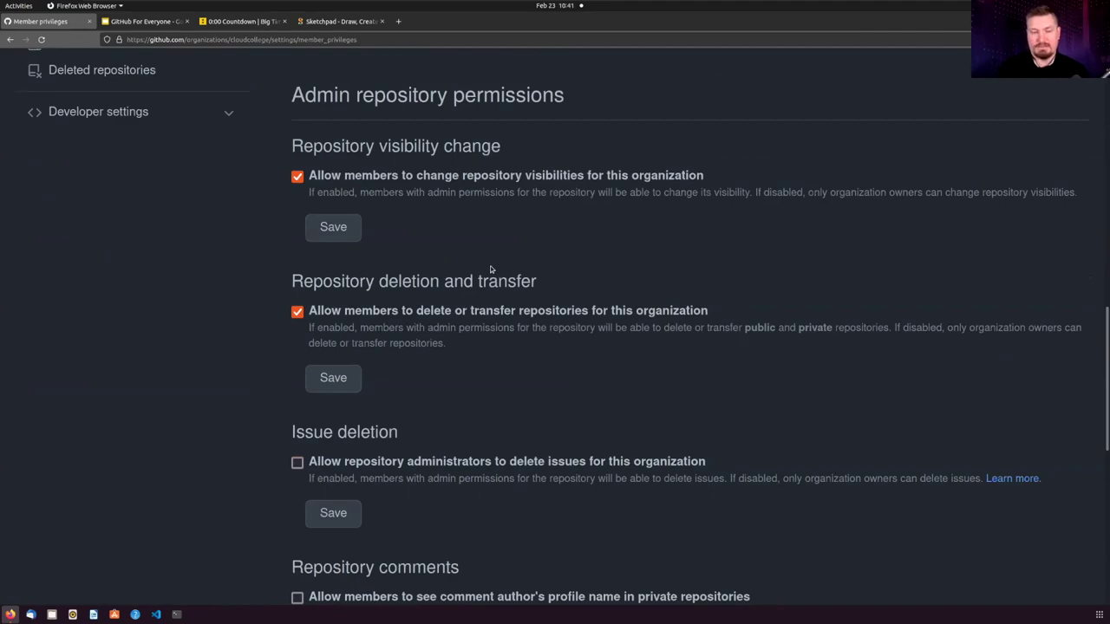
scroll(490, 269, up, 19)
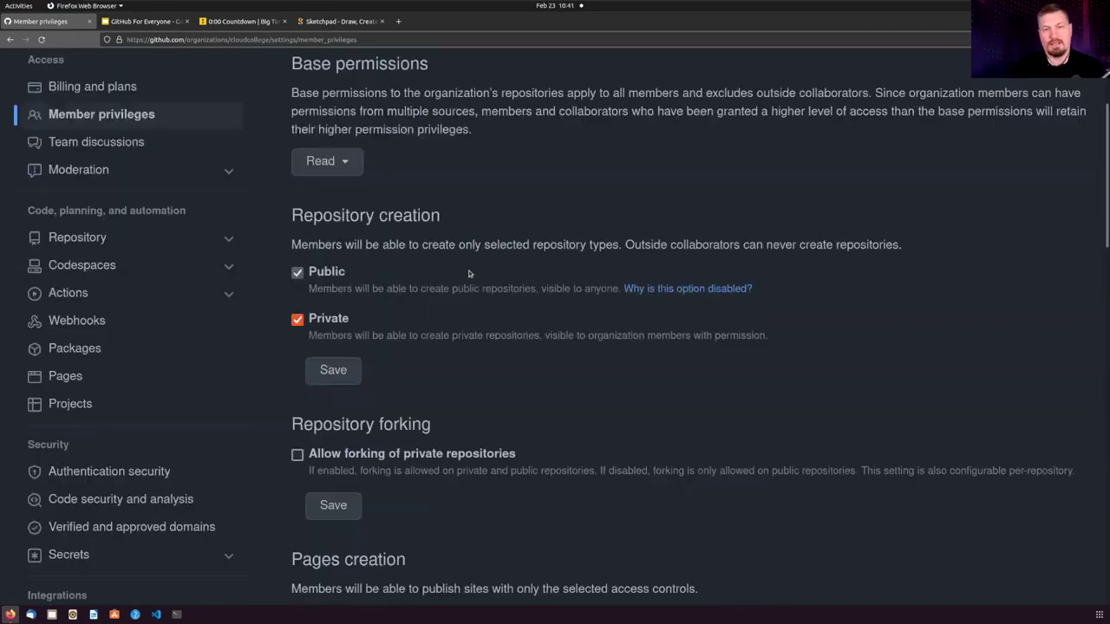
click(163, 137)
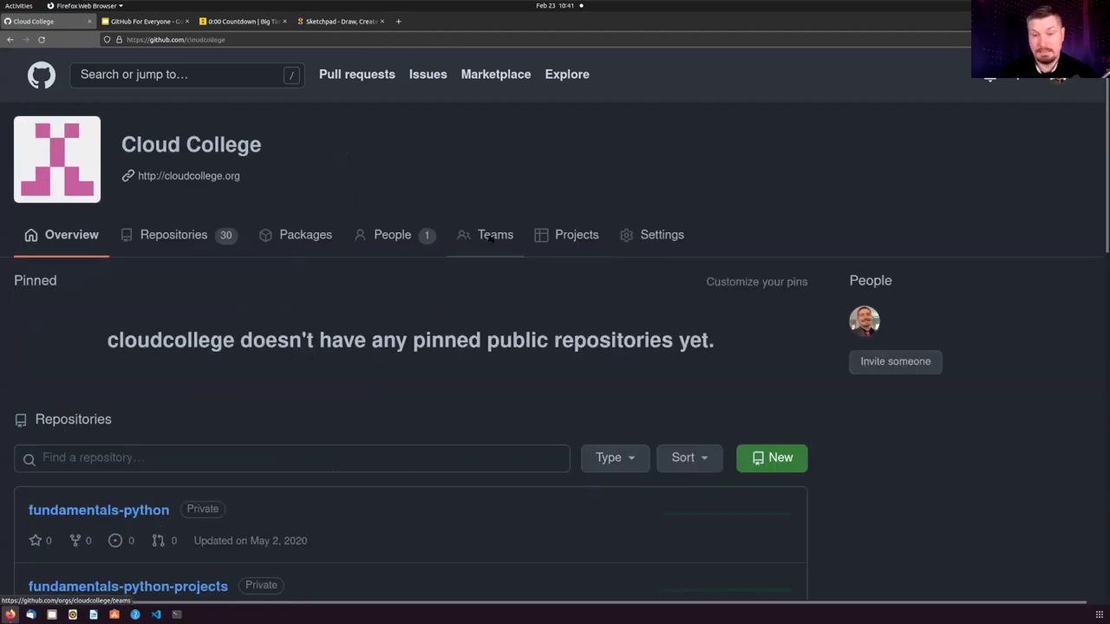
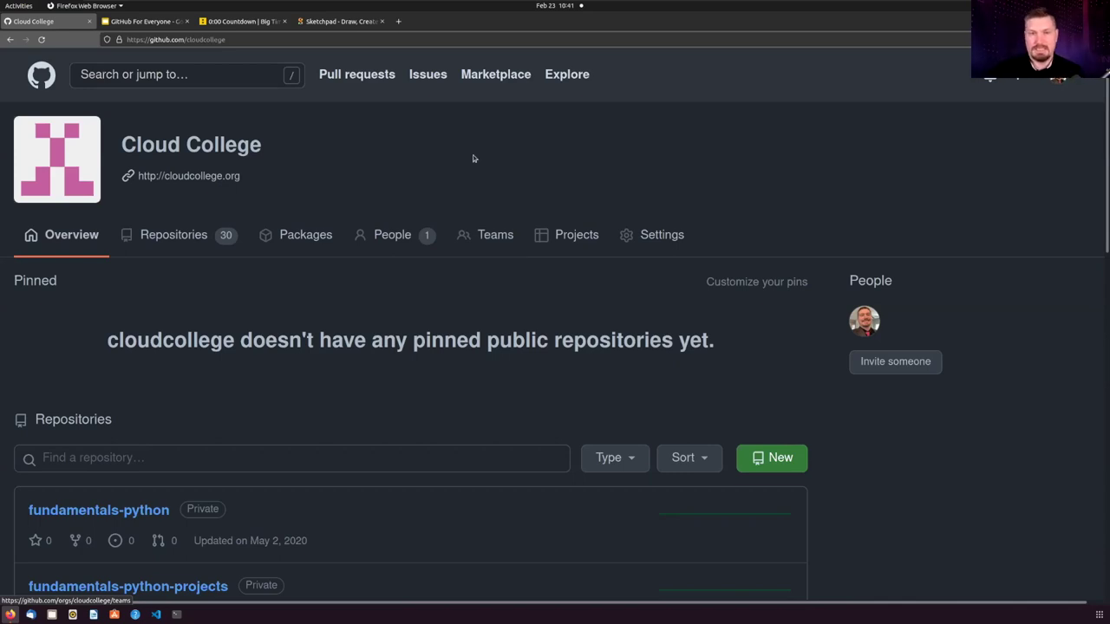
From Your organizations, browse the new-organization plan options, then go back to the organizations list.
click(1071, 83)
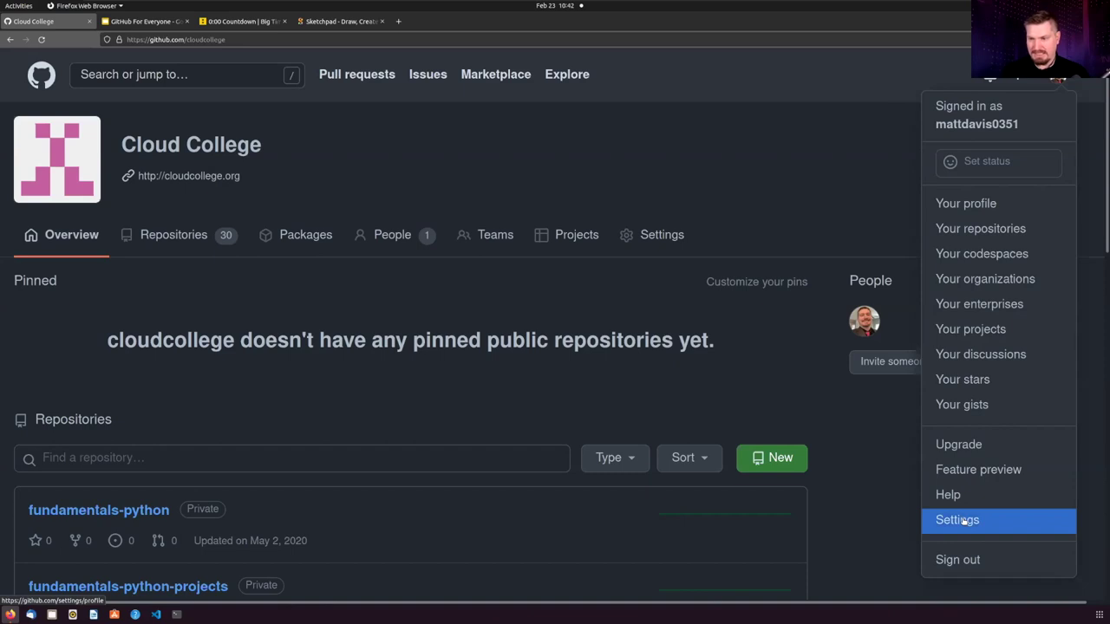
click(967, 277)
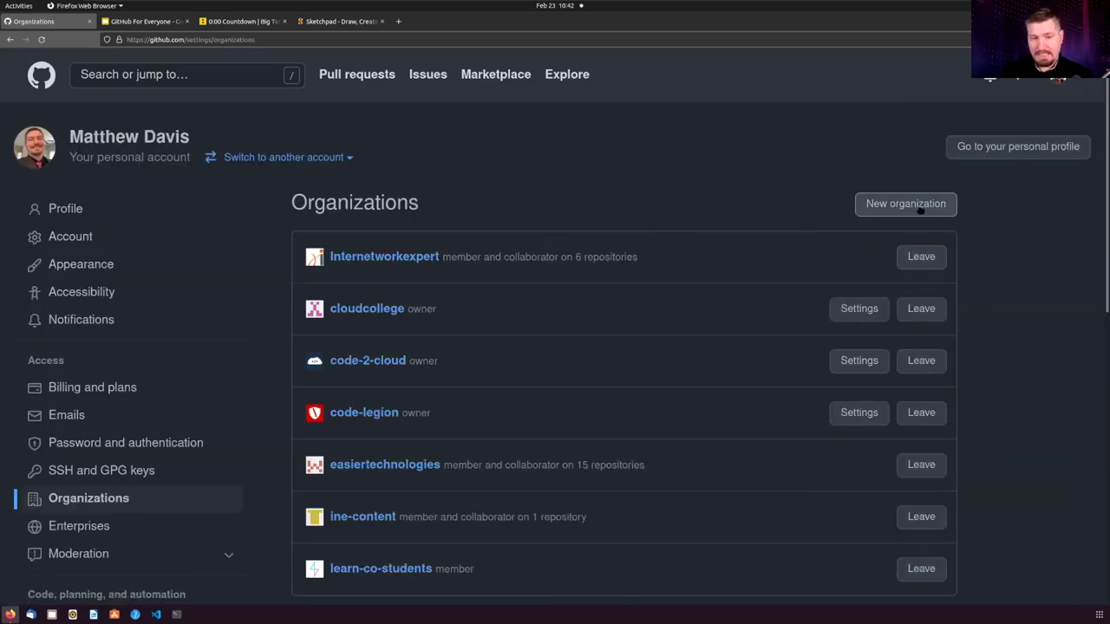
click(877, 212)
scroll(451, 243, down, 2)
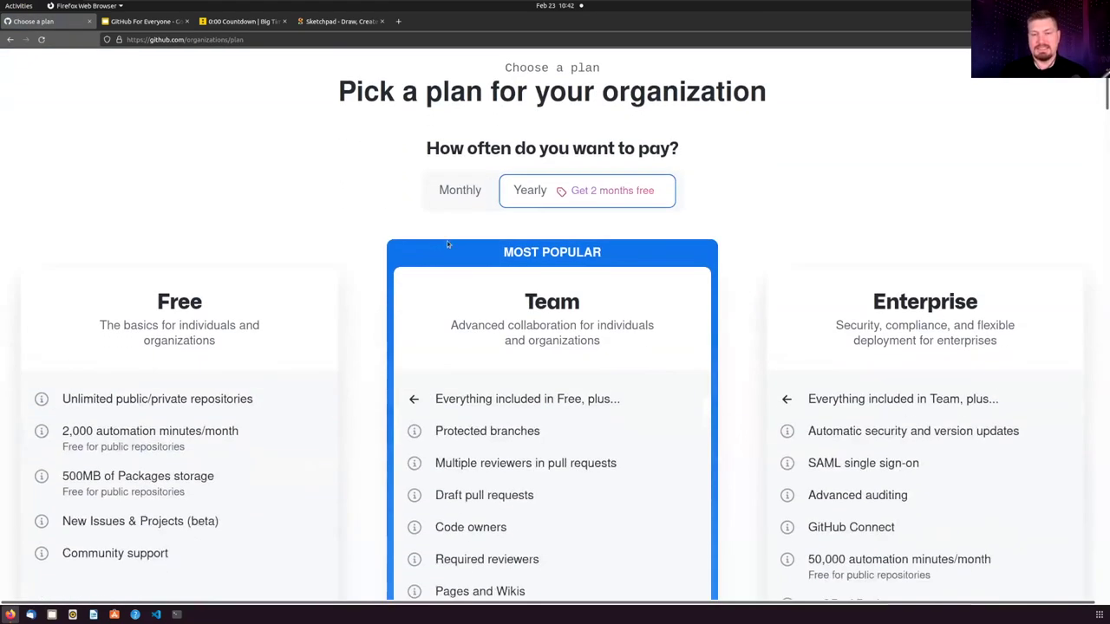
scroll(654, 348, down, 6)
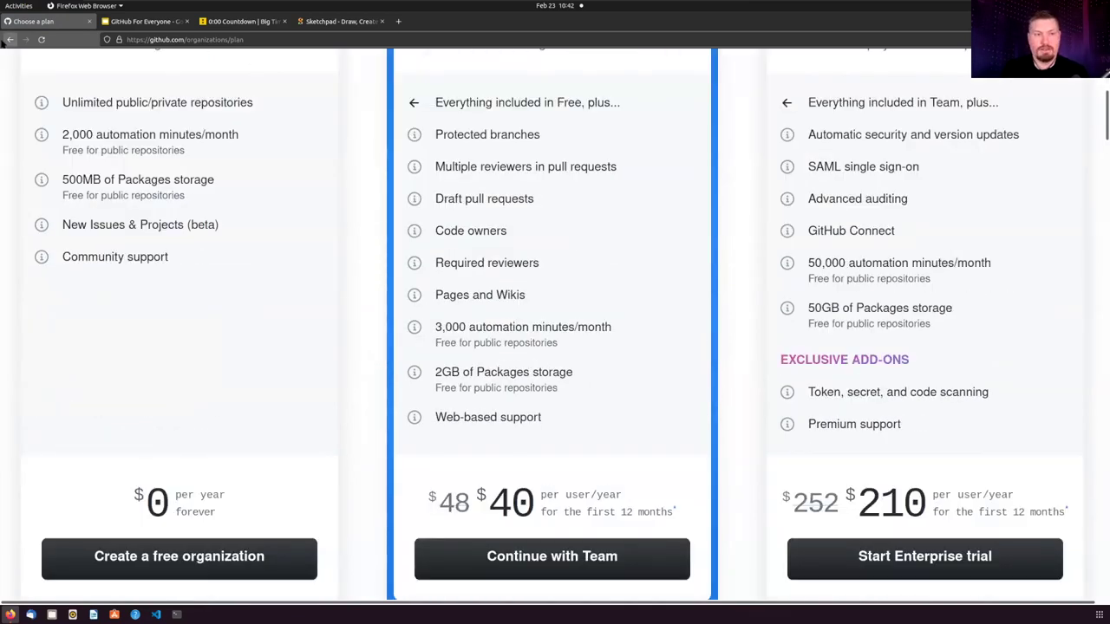
click(9, 40)
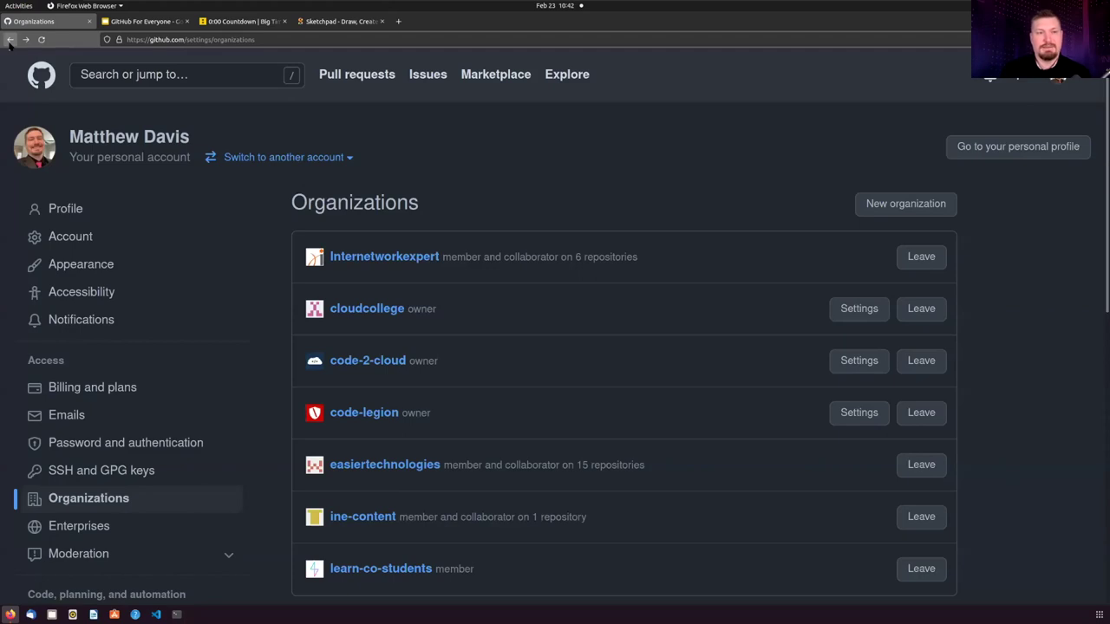
click(9, 40)
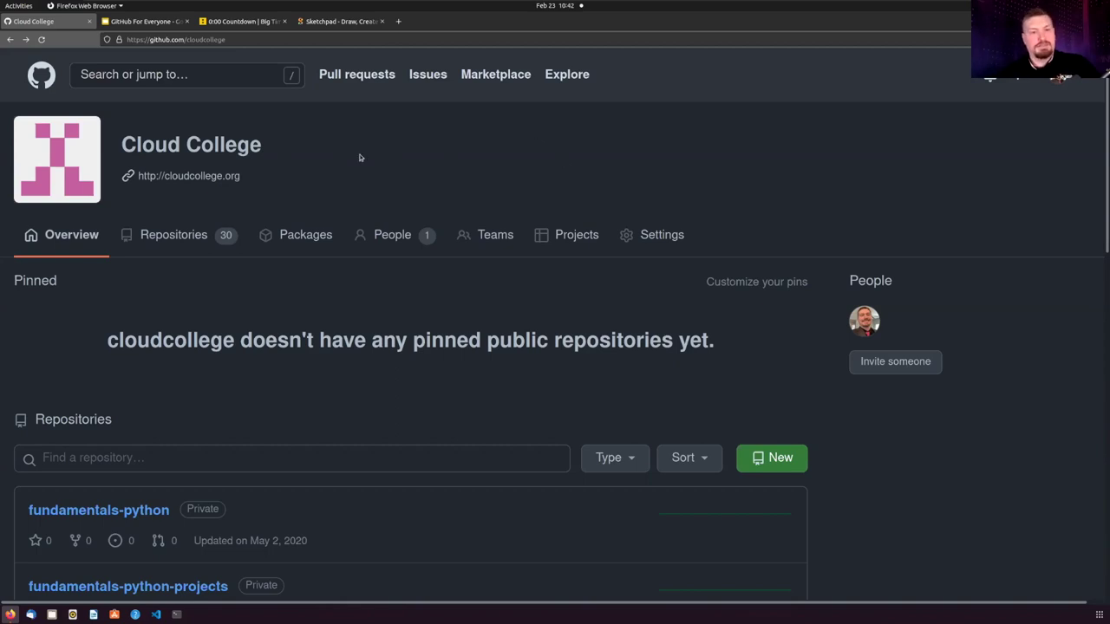
Highlight the Cloud College title and scroll through its 30-repository list.
drag(266, 146, 120, 146)
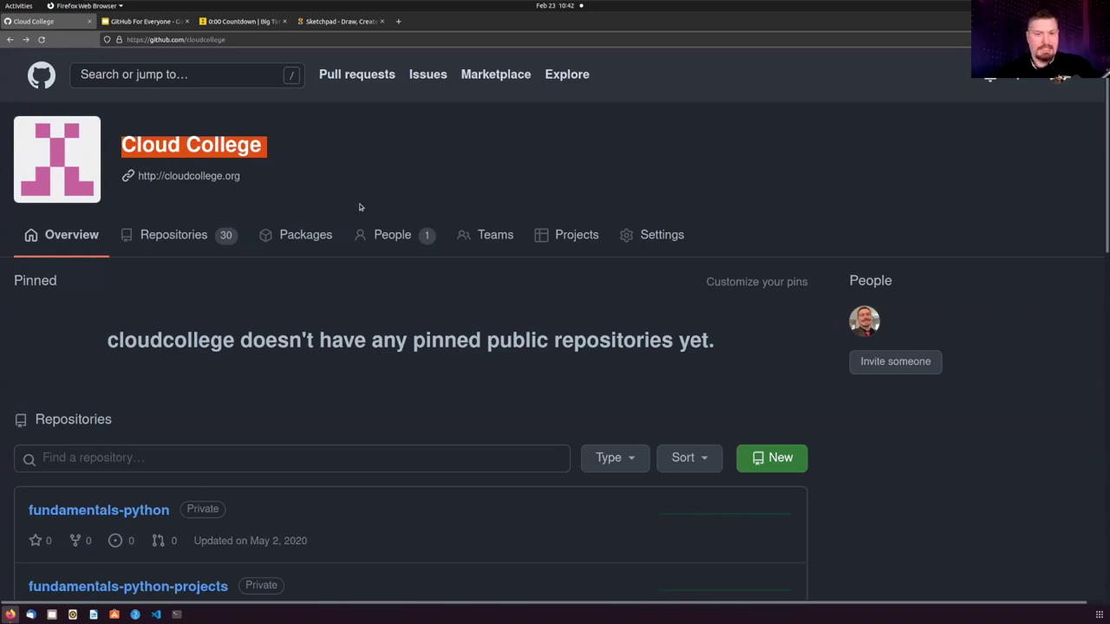
scroll(349, 214, down, 2)
scroll(353, 214, up, 2)
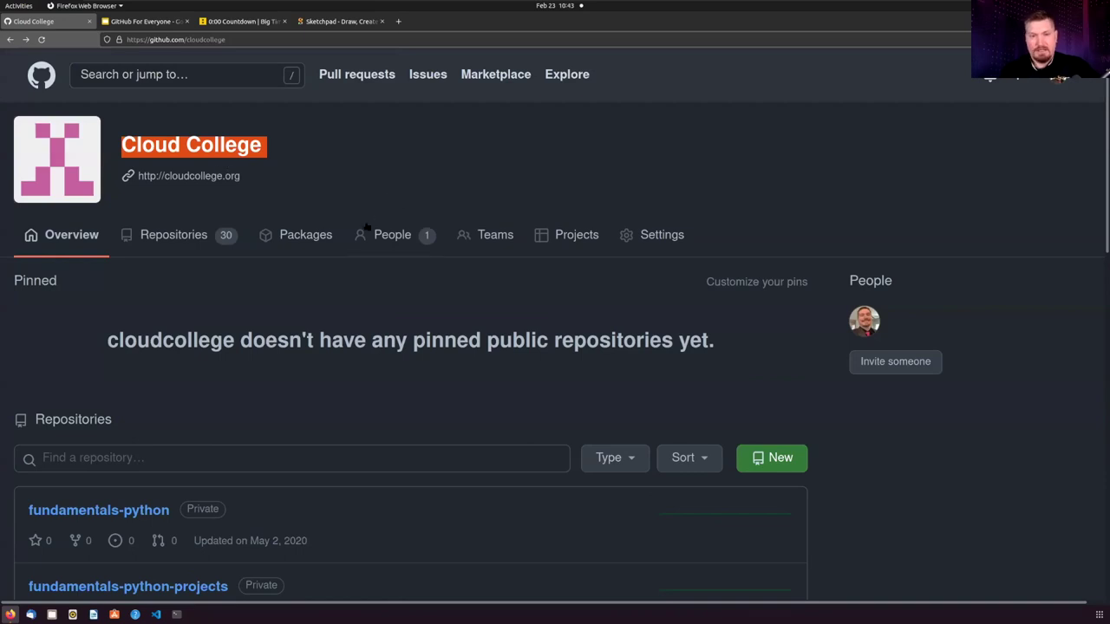
scroll(344, 277, down, 4)
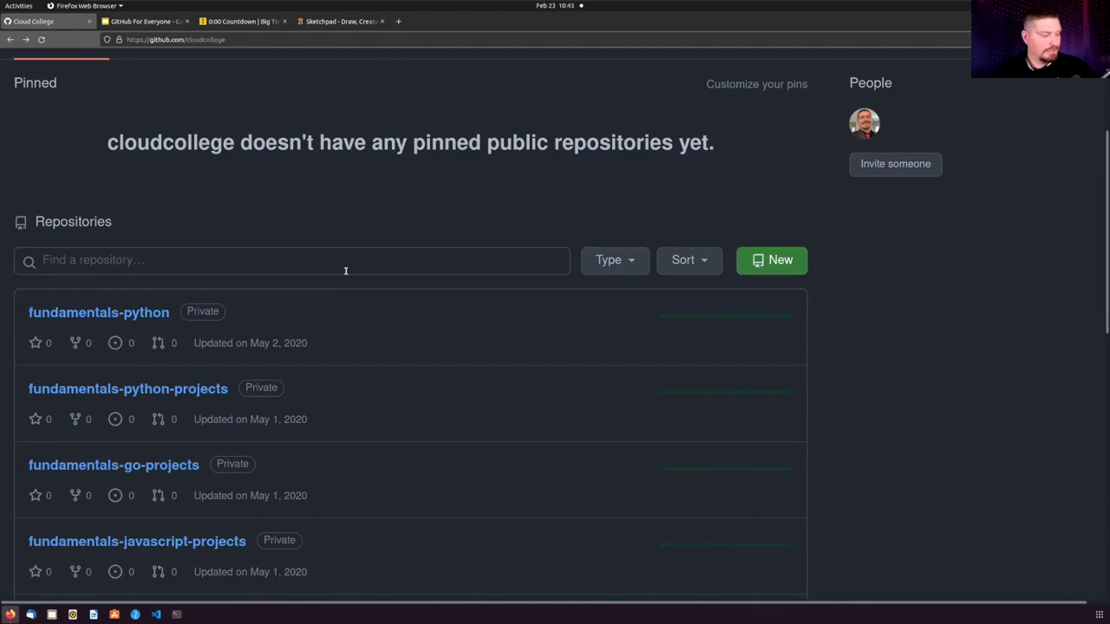
scroll(400, 197, up, 4)
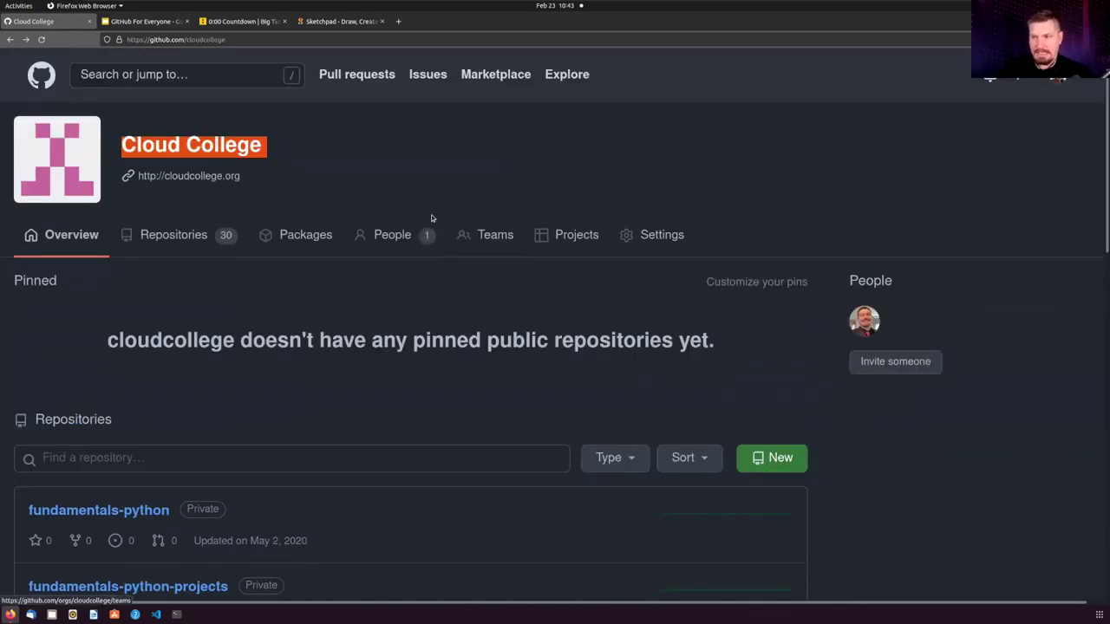
scroll(320, 266, down, 2)
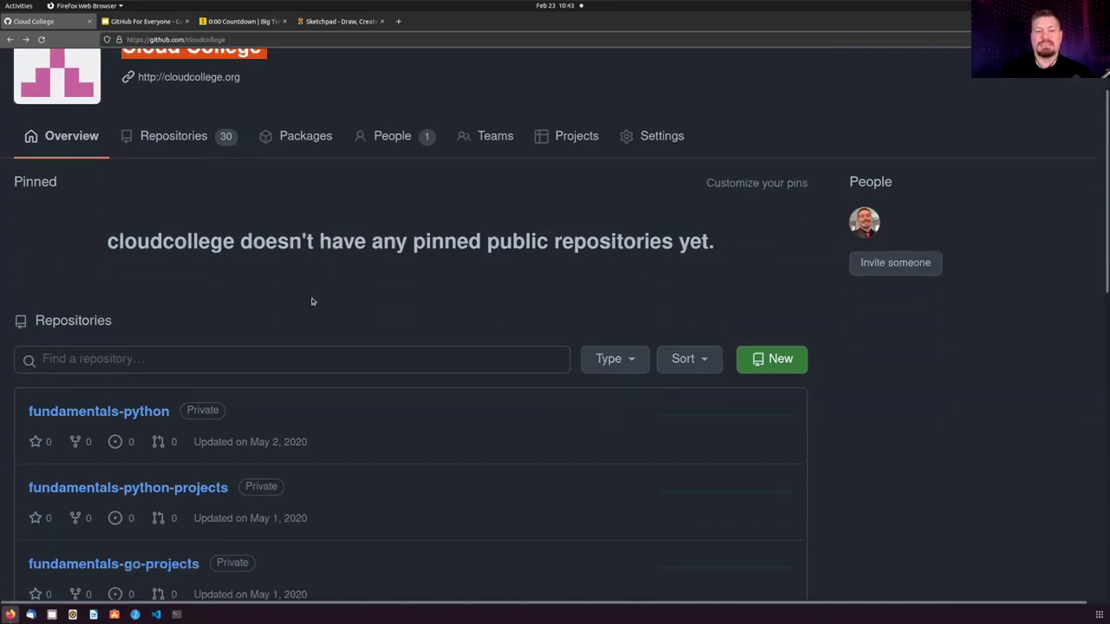
scroll(401, 544, up, 2)
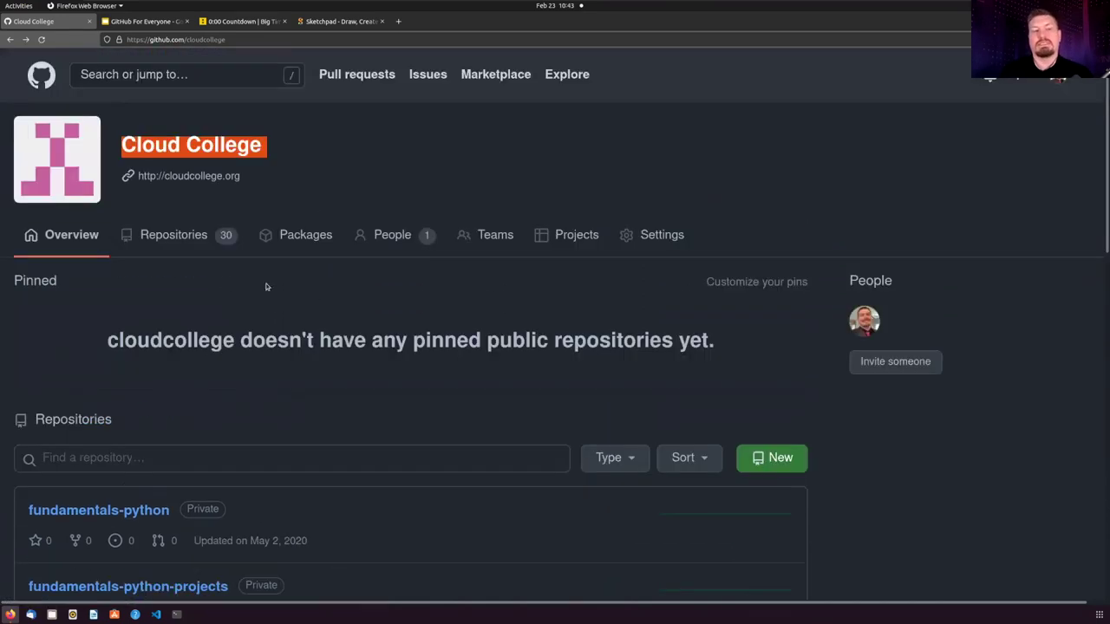
drag(280, 149, 122, 142)
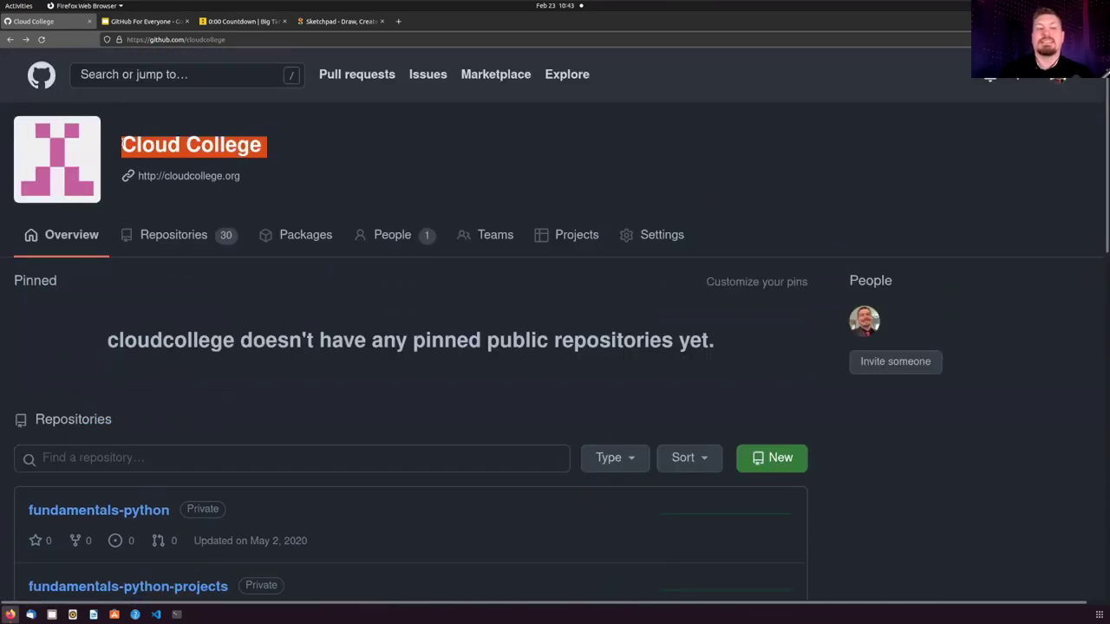
click(333, 149)
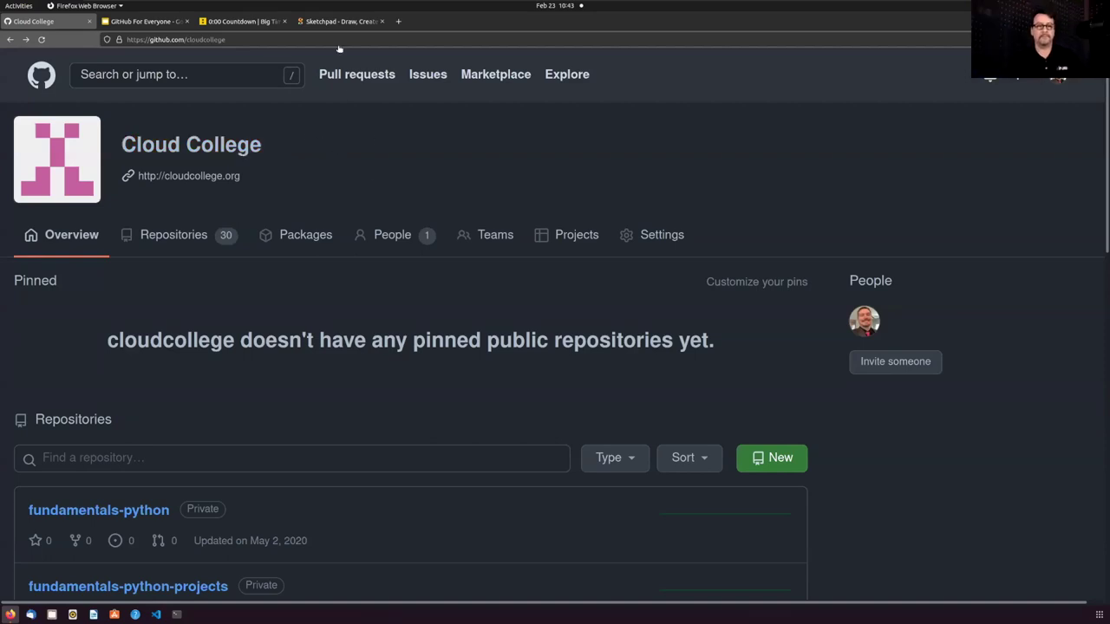
Load github.com/github in a new browser tab.
click(398, 20)
text(github.com/gi)
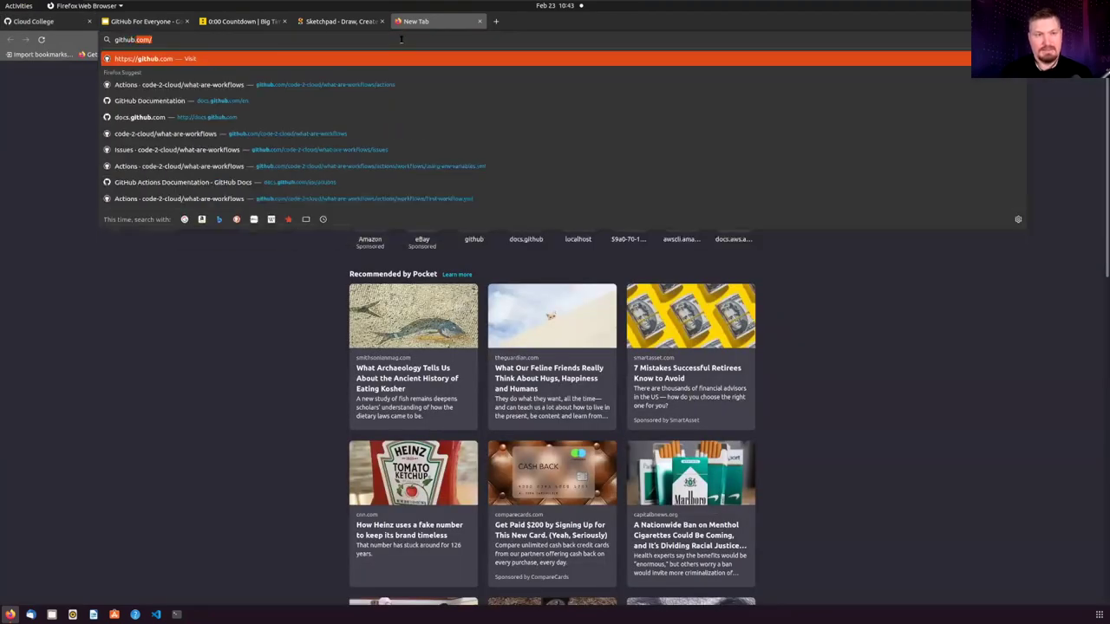
text(thub)
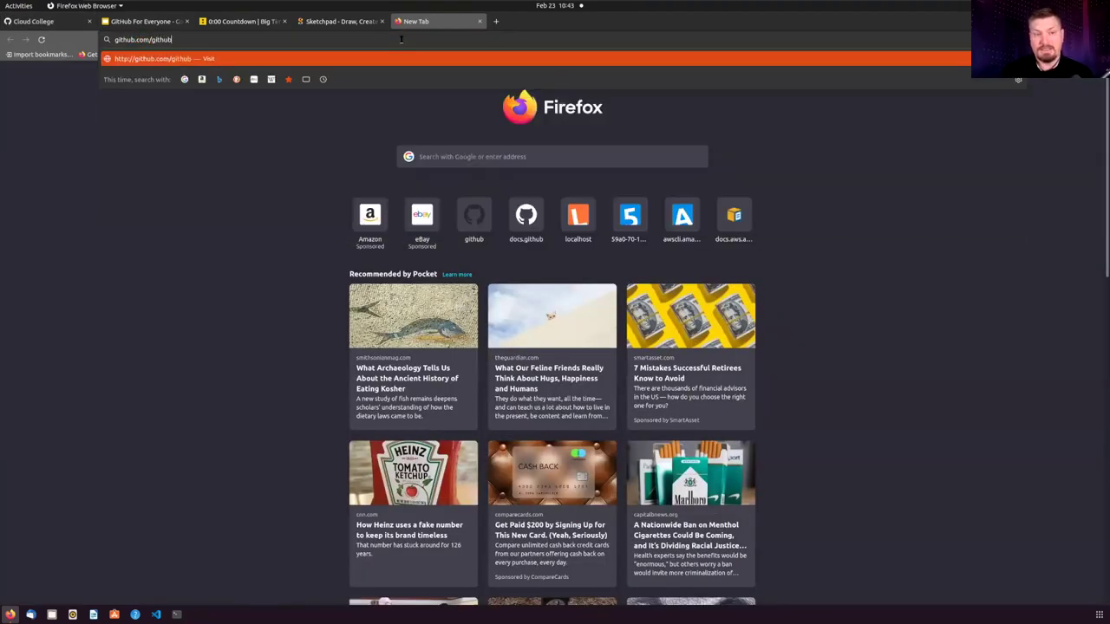
key(Return)
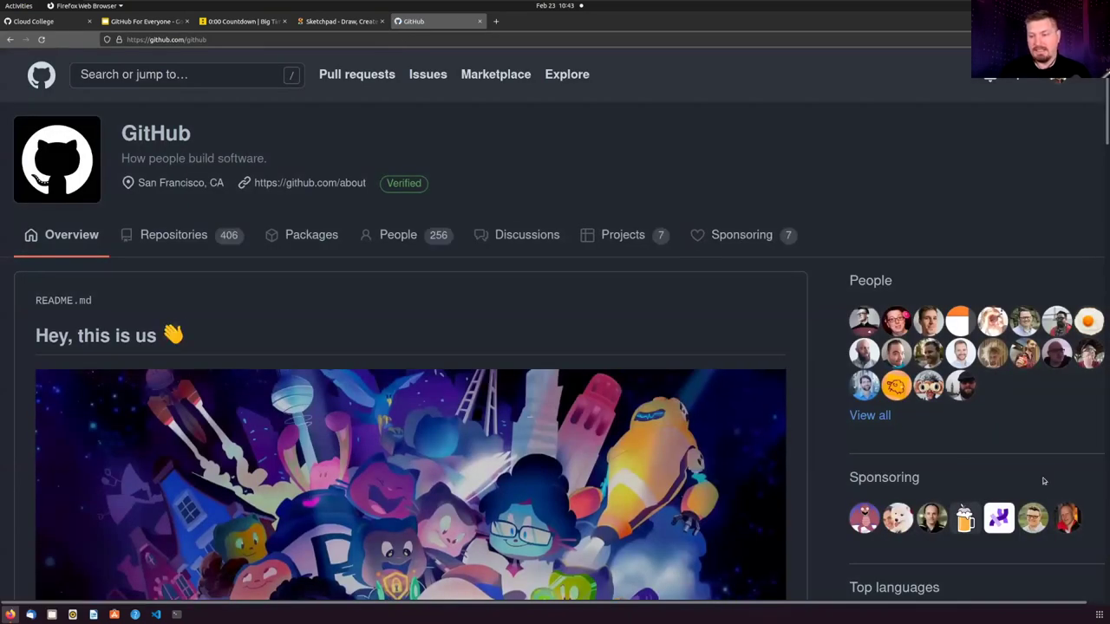
Highlight the GitHub heading and scroll through the GitHub organization's overview.
drag(217, 142, 125, 131)
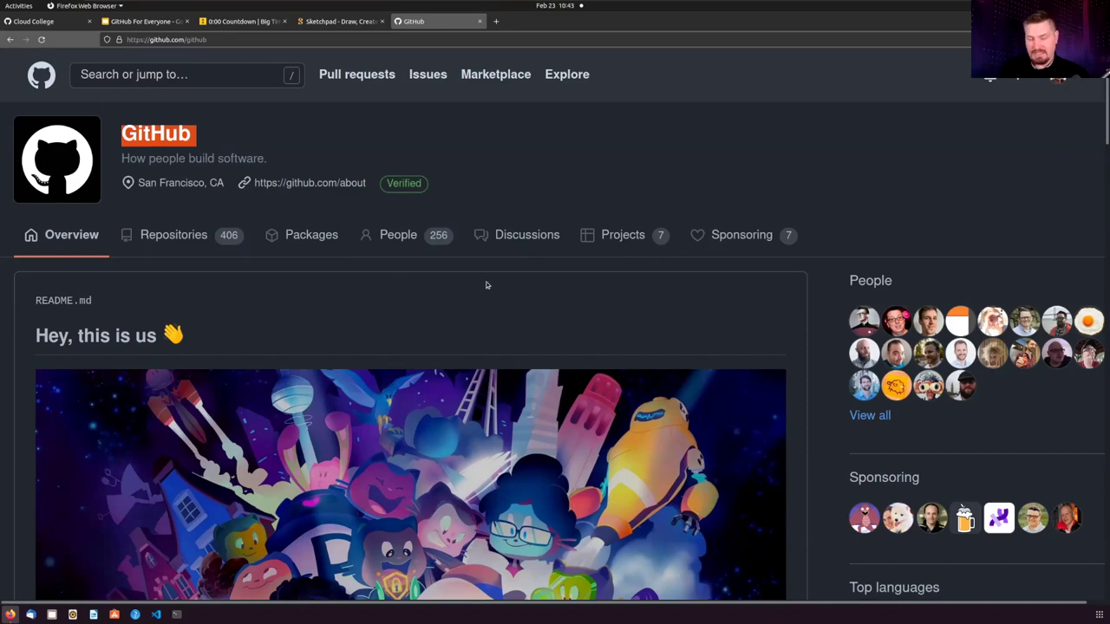
scroll(411, 282, down, 3)
scroll(412, 282, down, 4)
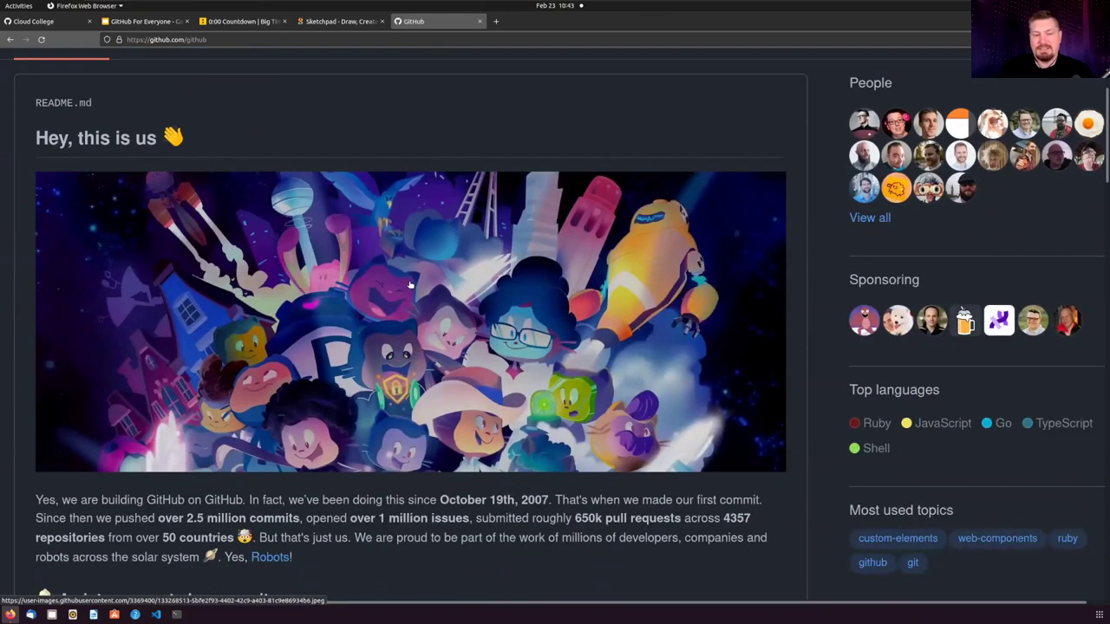
scroll(387, 295, down, 5)
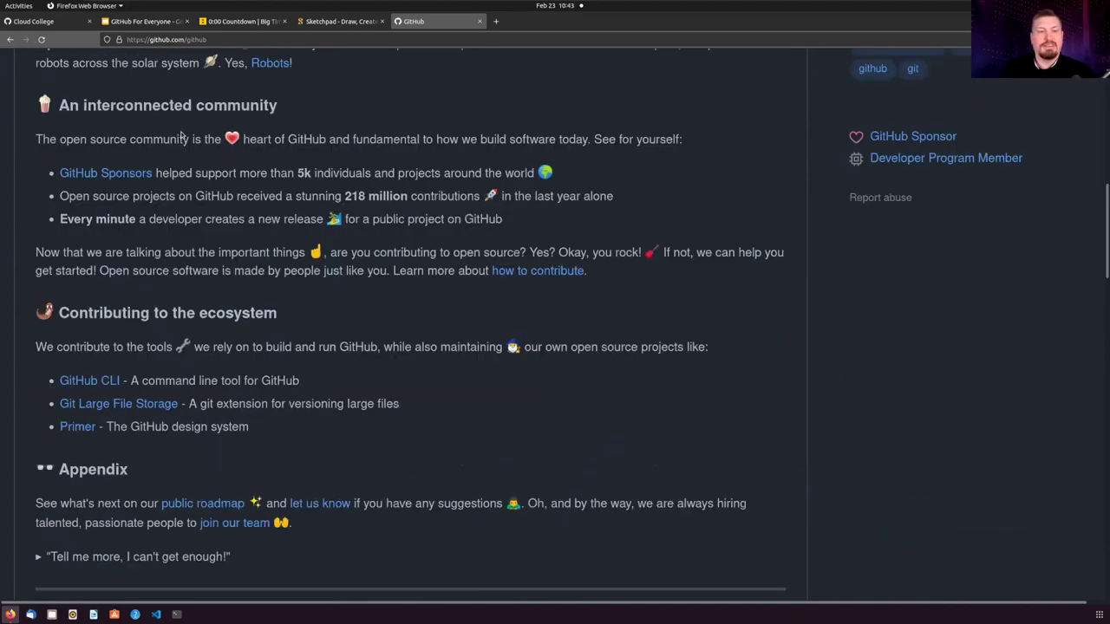
drag(562, 177, 494, 176)
click(263, 156)
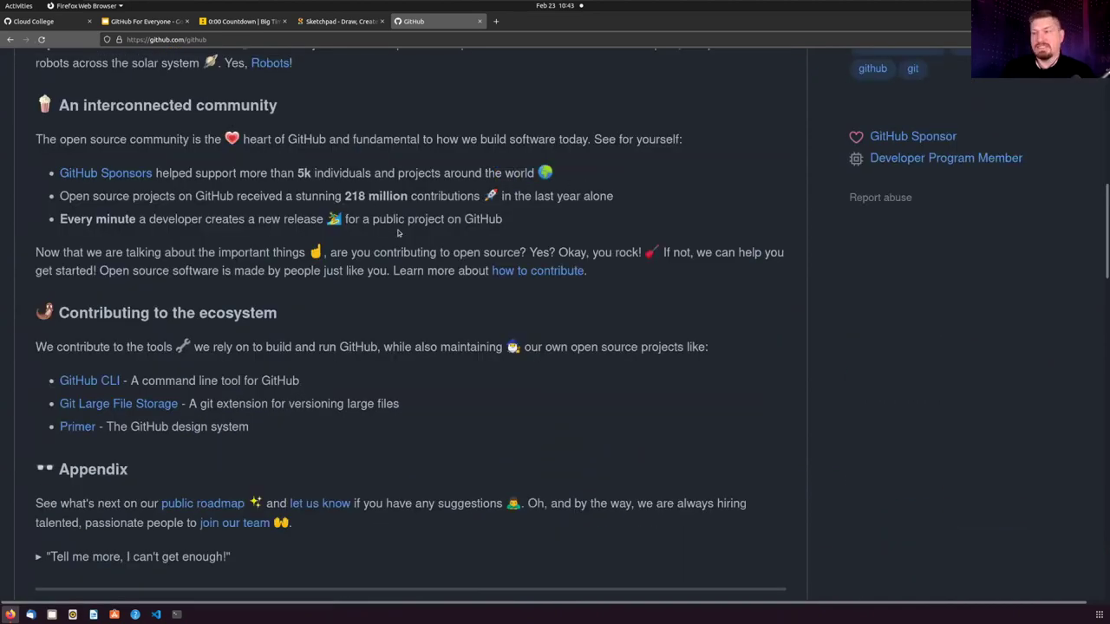
scroll(395, 247, down, 3)
scroll(388, 258, up, 4)
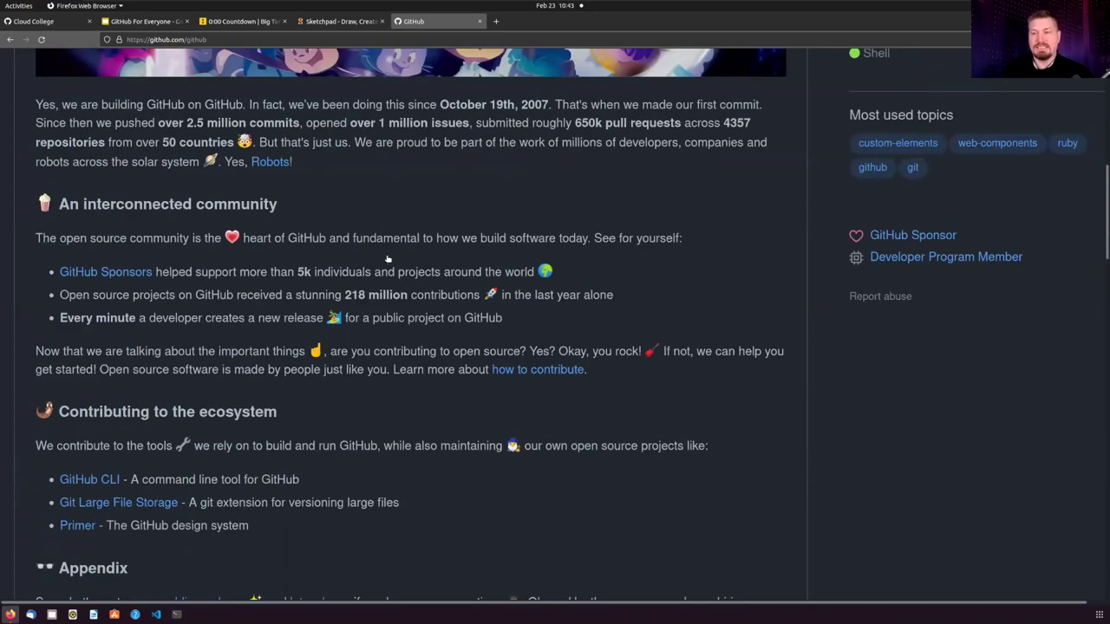
scroll(387, 258, up, 2)
scroll(388, 258, up, 5)
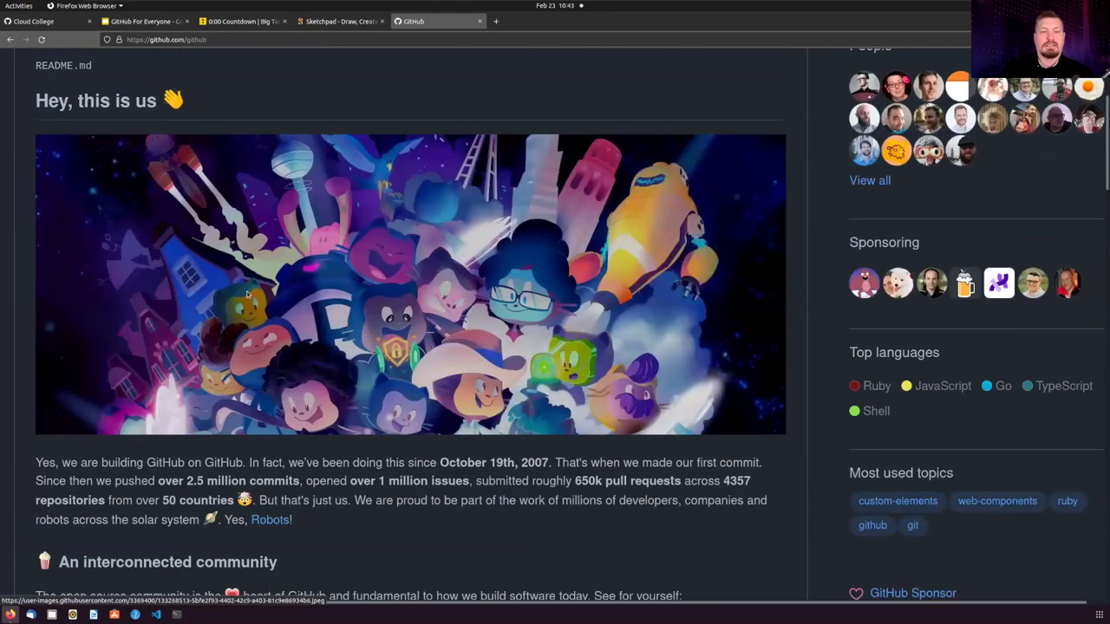
drag(223, 147, 128, 134)
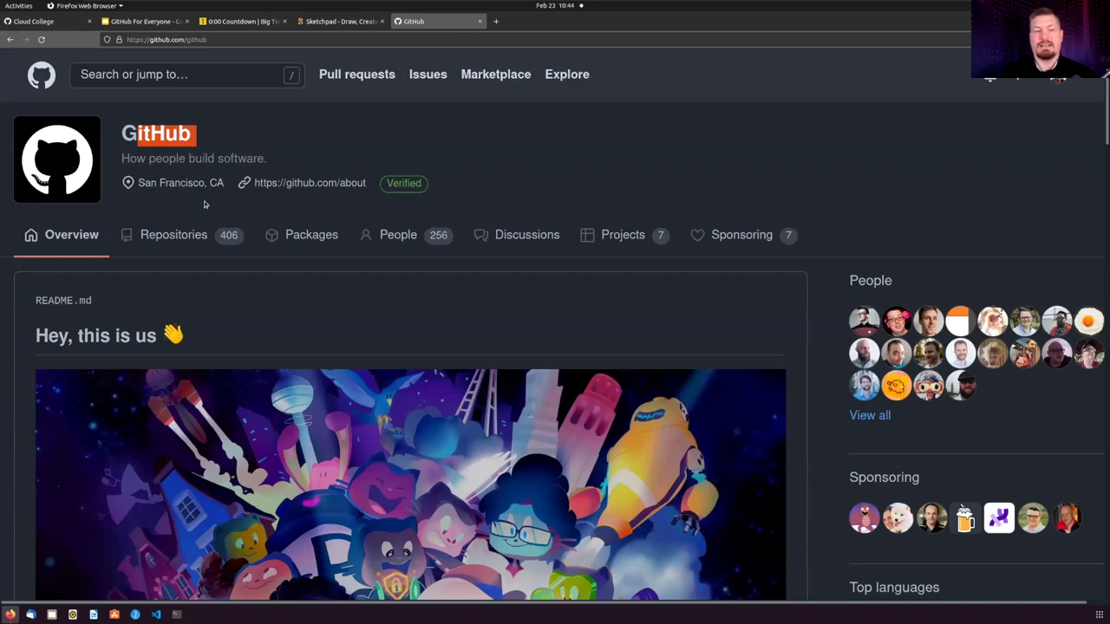
Browse GitHub's repositories, highlight the covid19-dashboard description, then go back to the new-tab page.
click(186, 233)
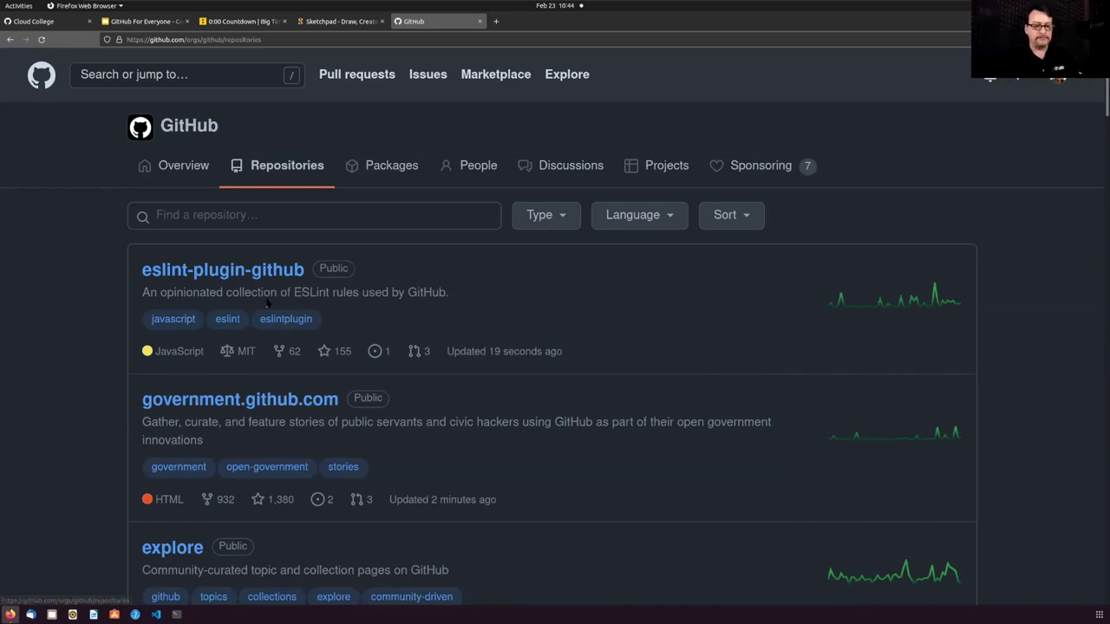
scroll(62, 411, down, 1)
scroll(173, 351, down, 3)
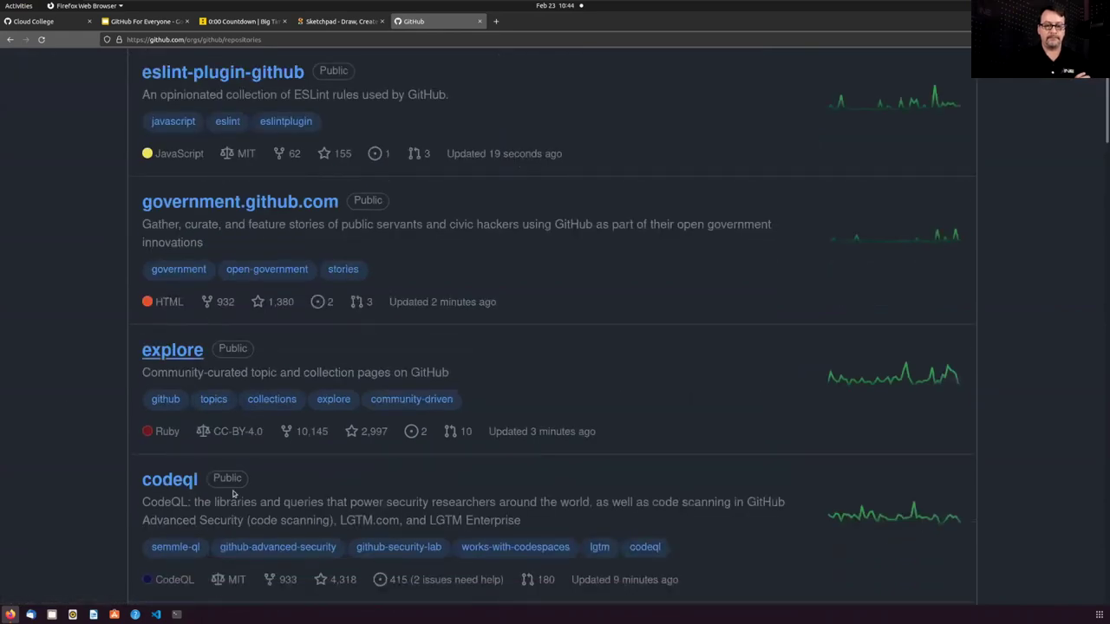
scroll(196, 345, down, 3)
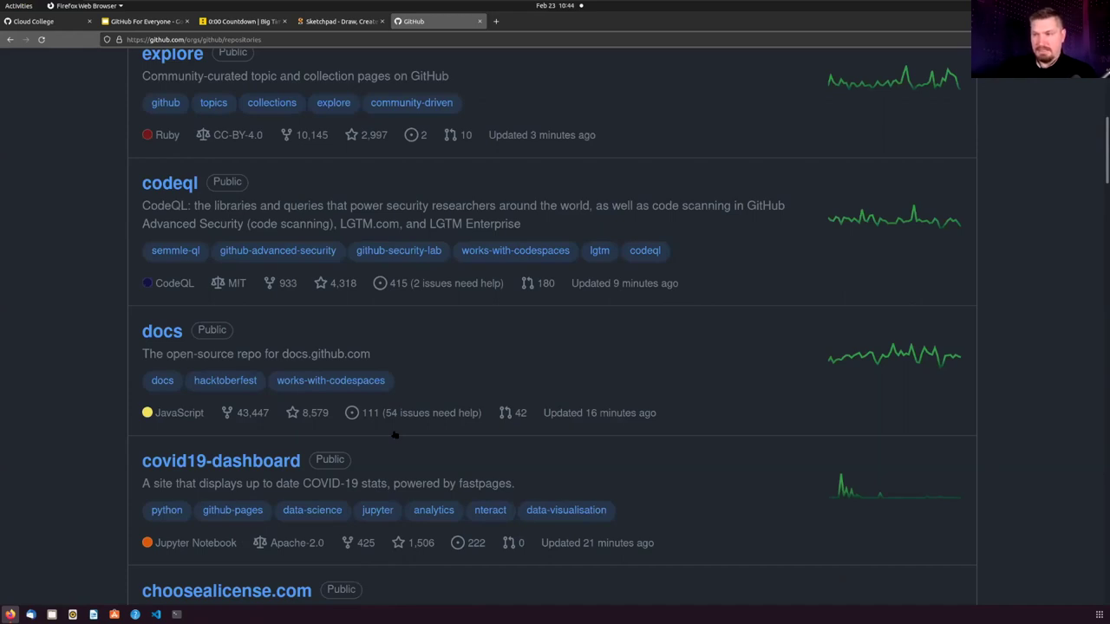
drag(142, 483, 531, 481)
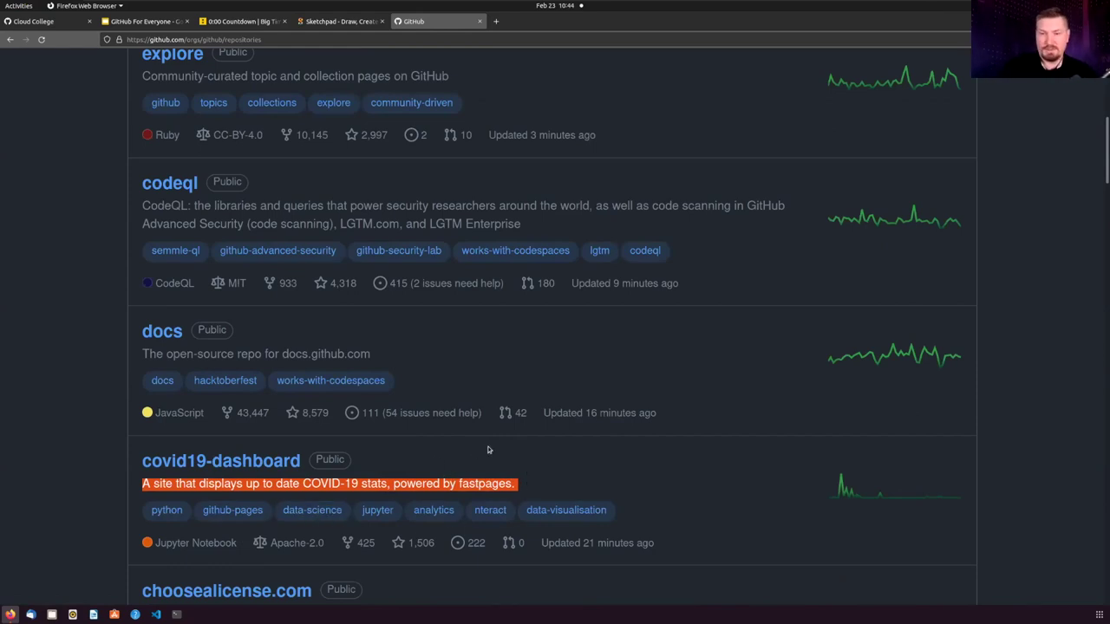
scroll(498, 438, up, 6)
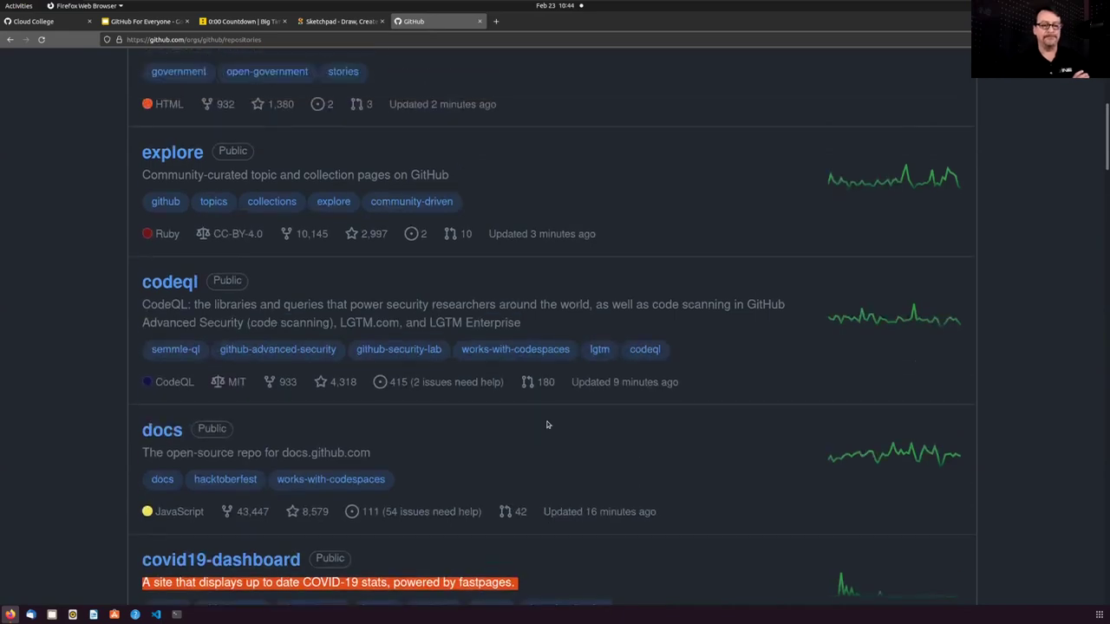
click(9, 39)
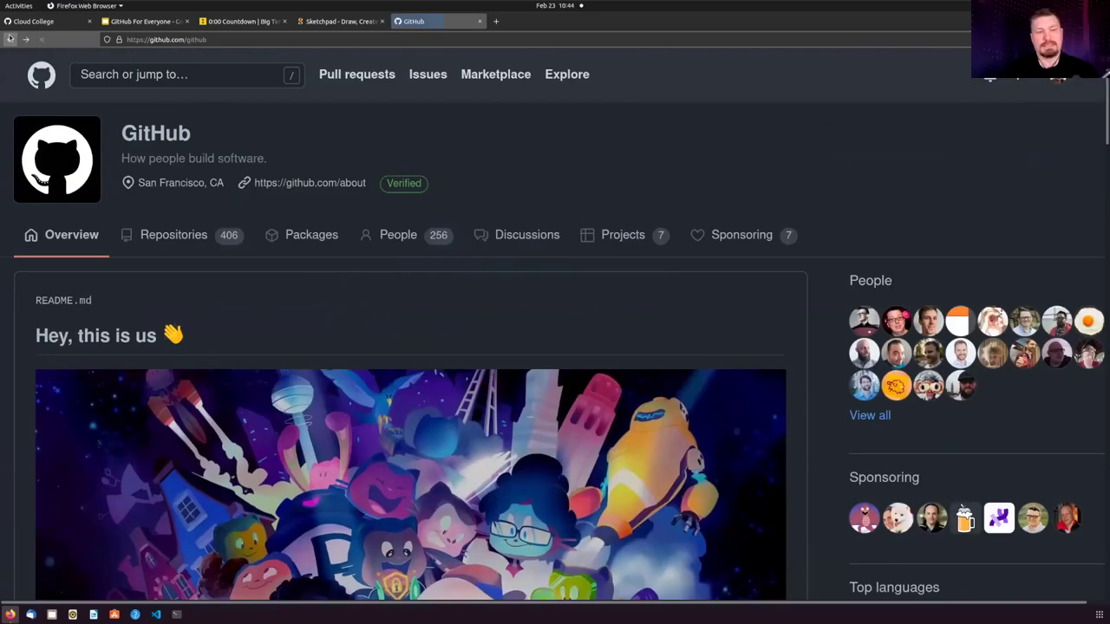
click(9, 39)
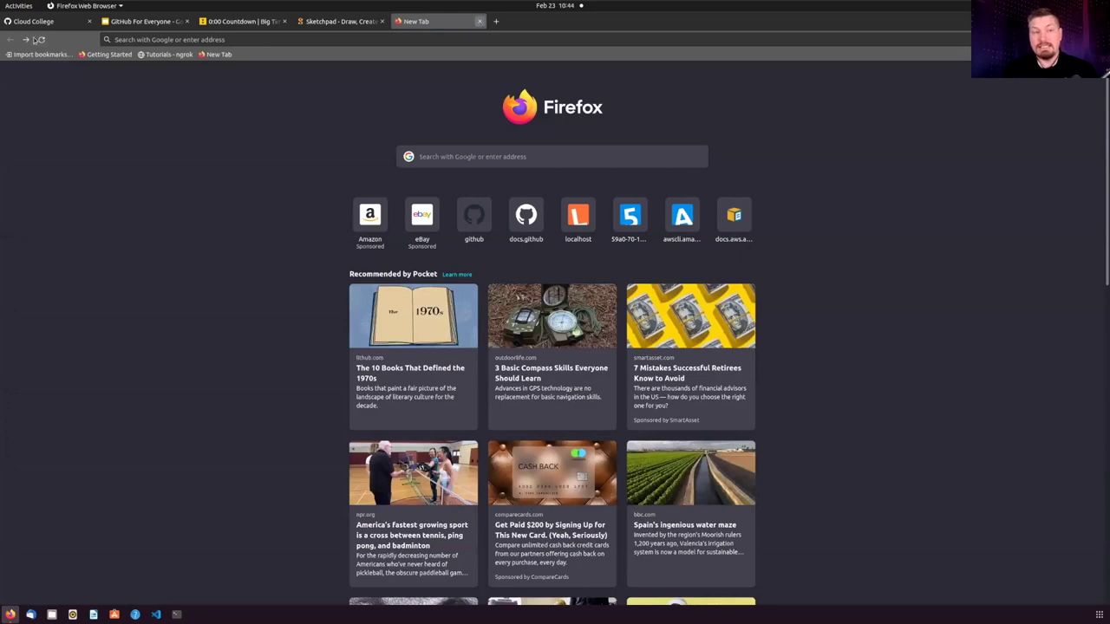
Close the empty tab, select the Cloud College heading, and go to Your repositories.
key(ctrl+w)
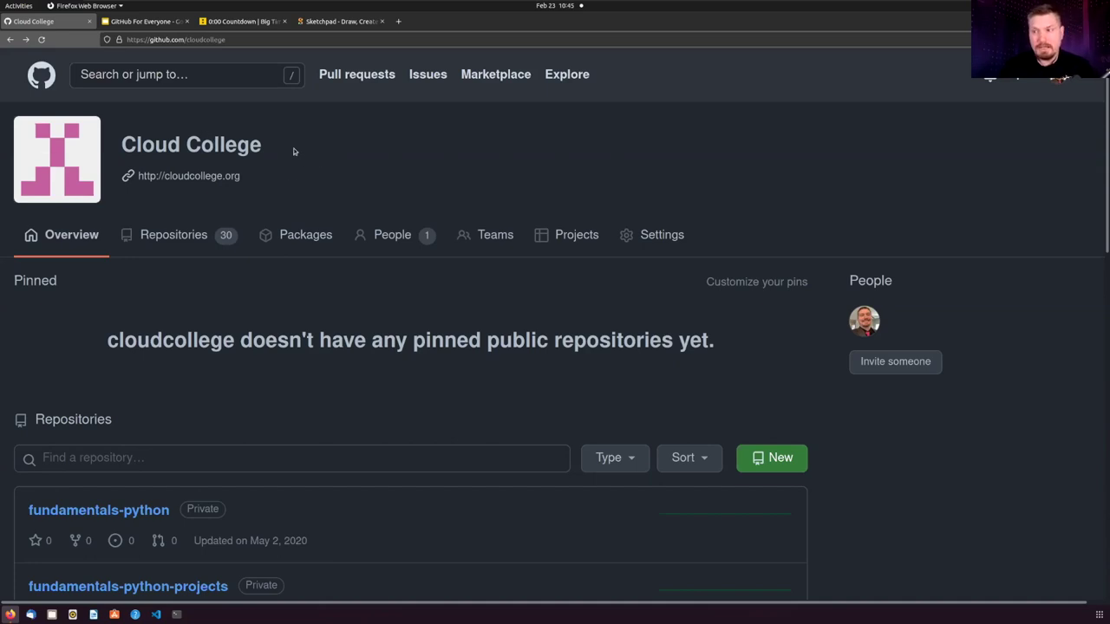
drag(257, 145, 119, 145)
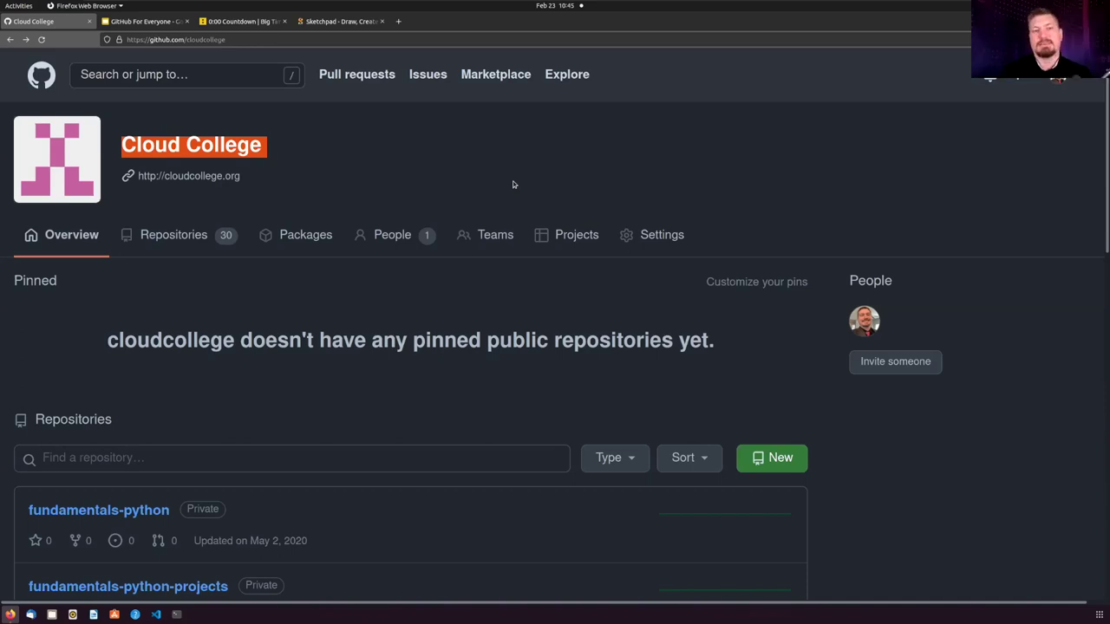
click(1065, 75)
click(1005, 229)
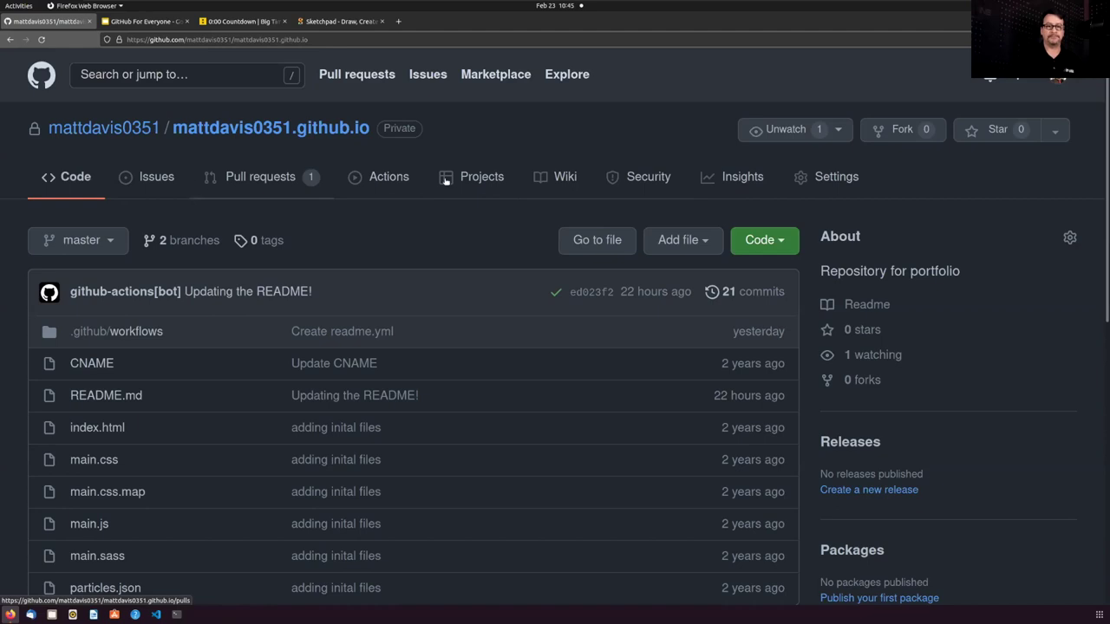
Open the portfolio repository's Settings > Collaborators access page.
click(838, 179)
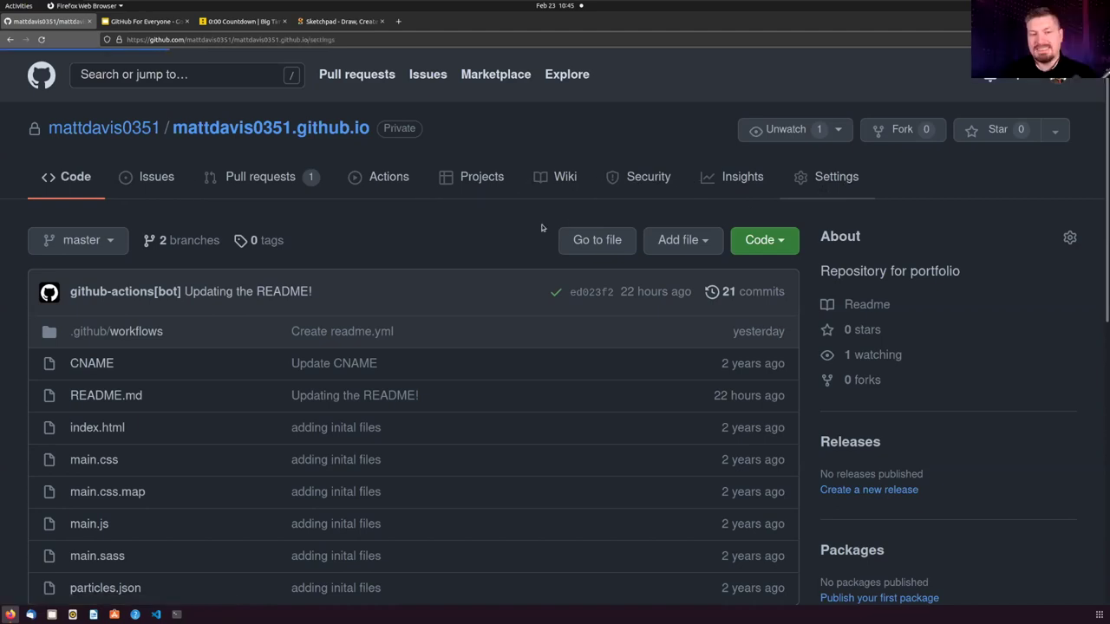
click(95, 313)
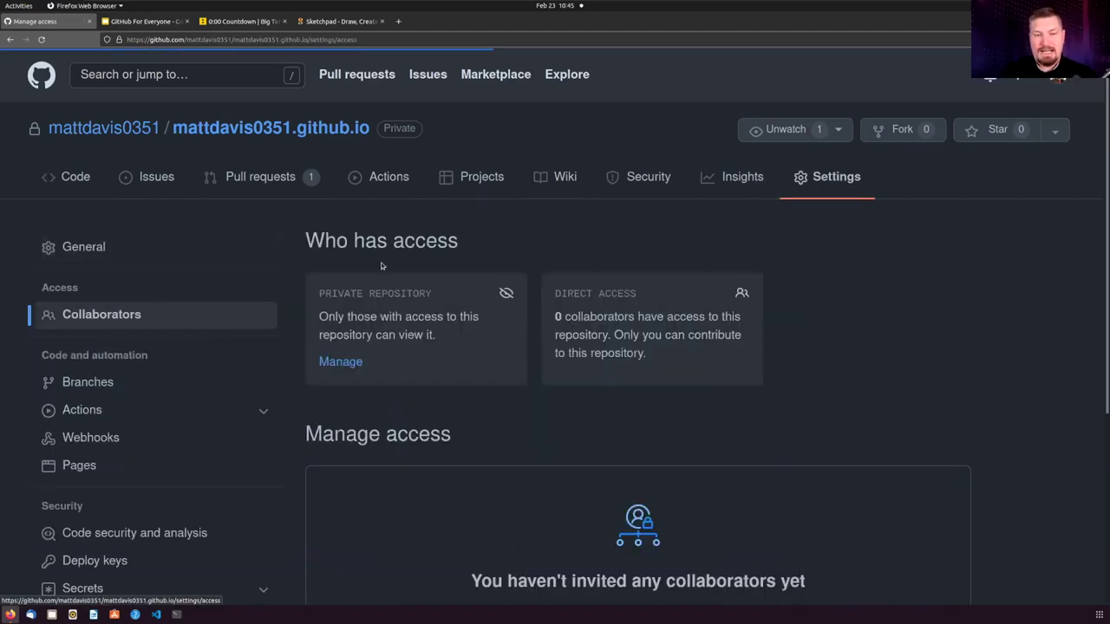
scroll(705, 329, down, 1)
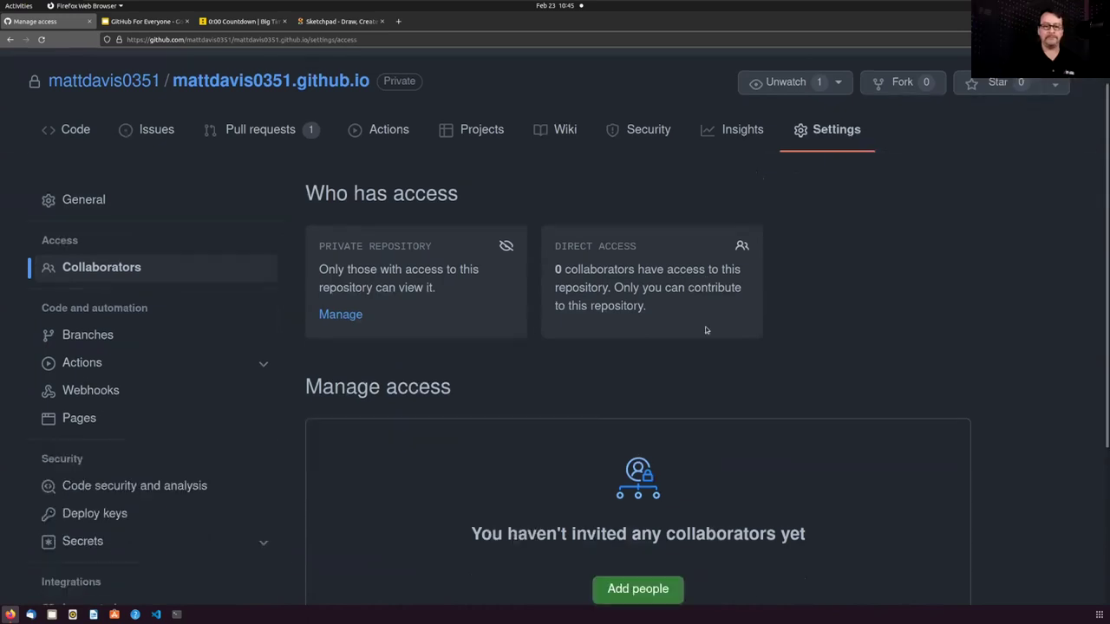
scroll(704, 329, down, 3)
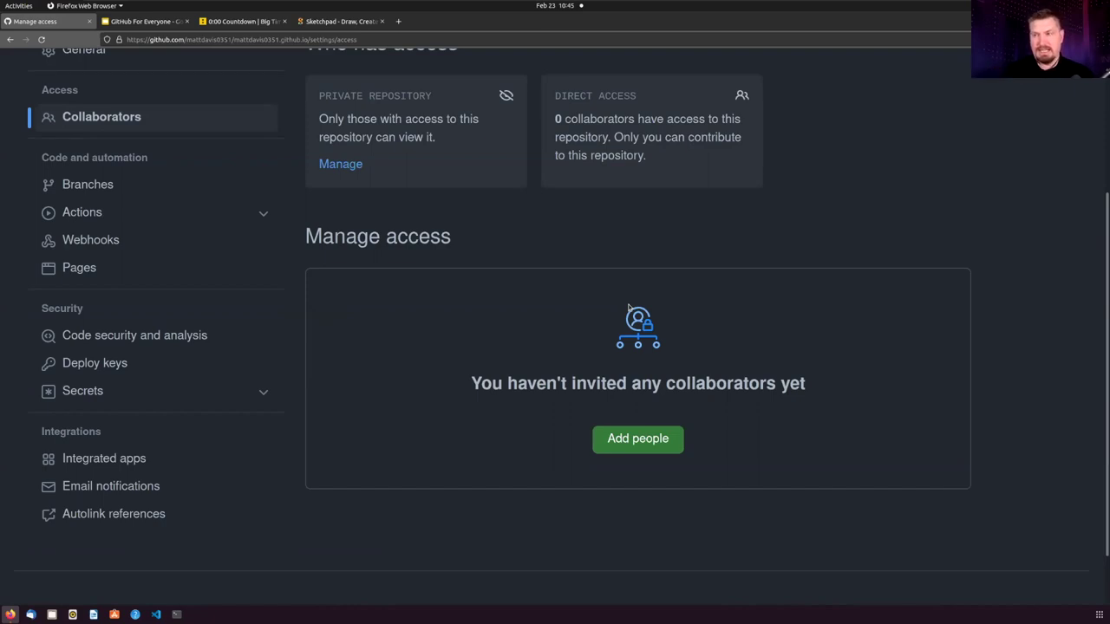
scroll(630, 308, up, 5)
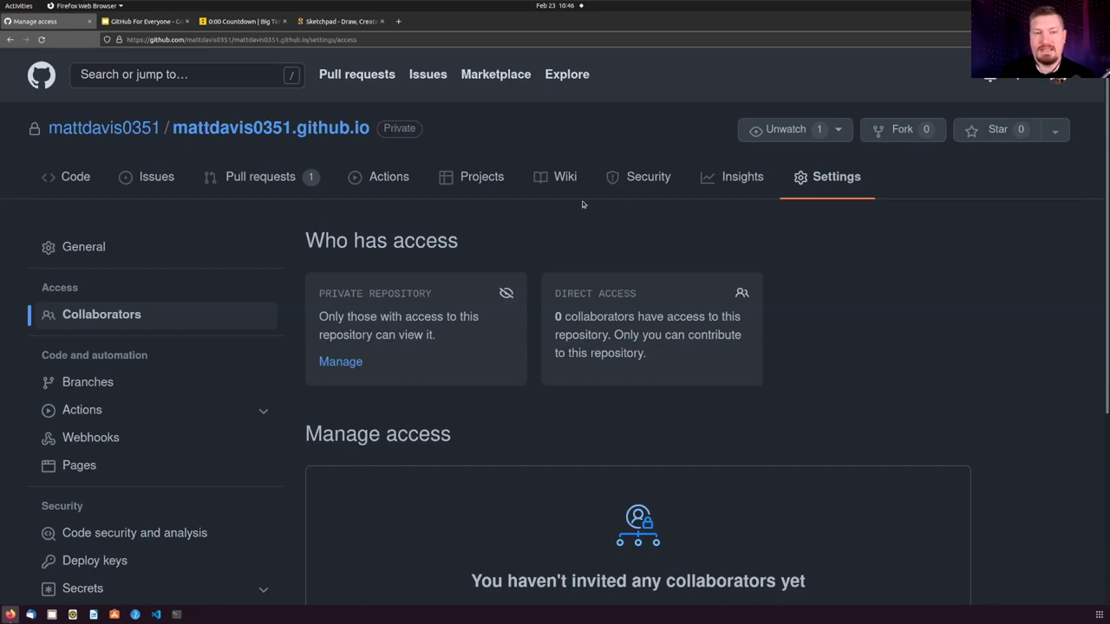
scroll(621, 248, down, 1)
scroll(621, 249, down, 2)
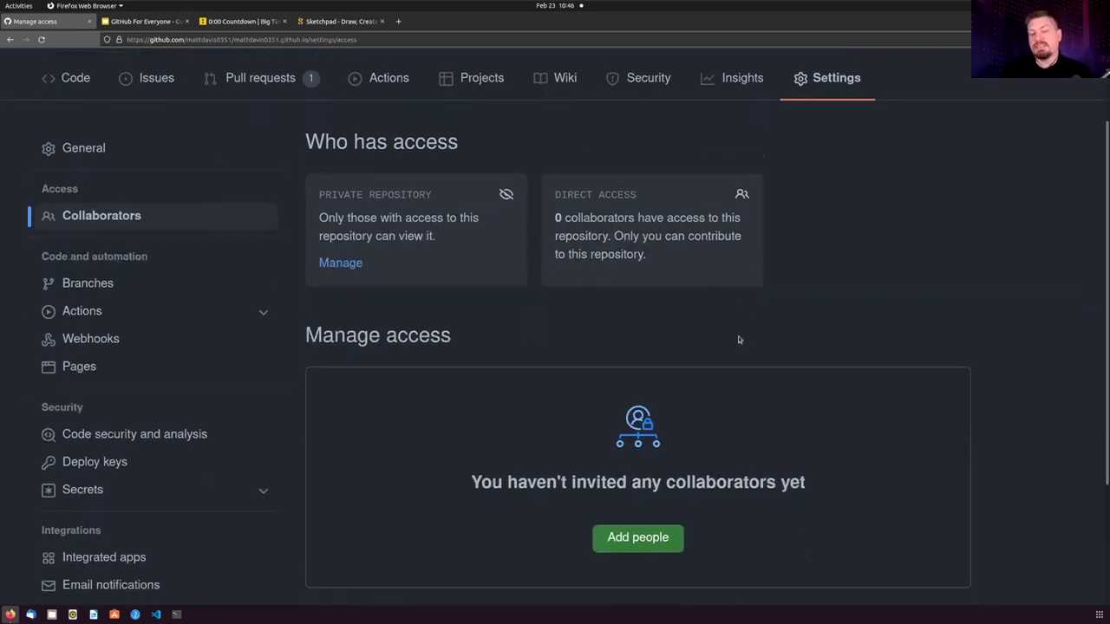
scroll(737, 339, down, 3)
Add the pasted username as a collaborator, then return to the GitHub home dashboard.
click(633, 379)
right_click(490, 272)
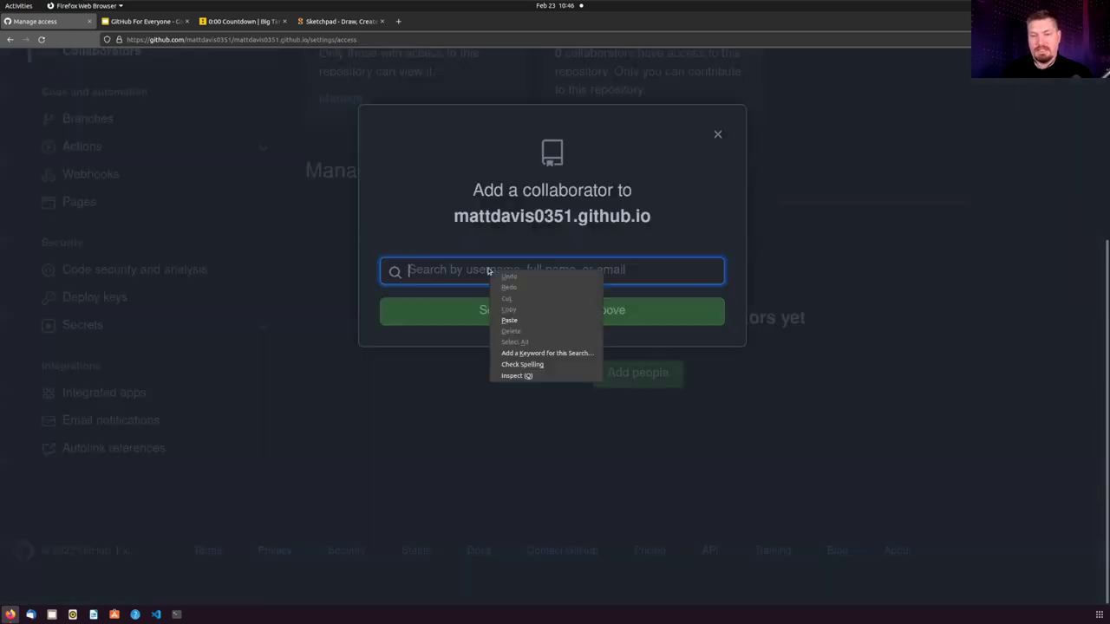
click(511, 320)
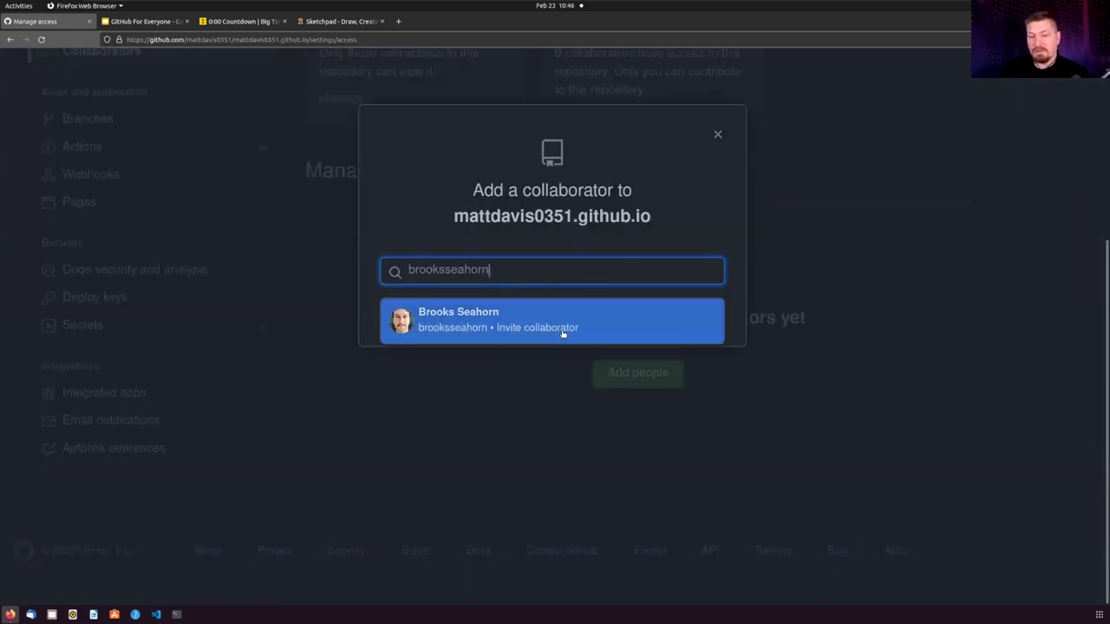
click(563, 333)
click(535, 357)
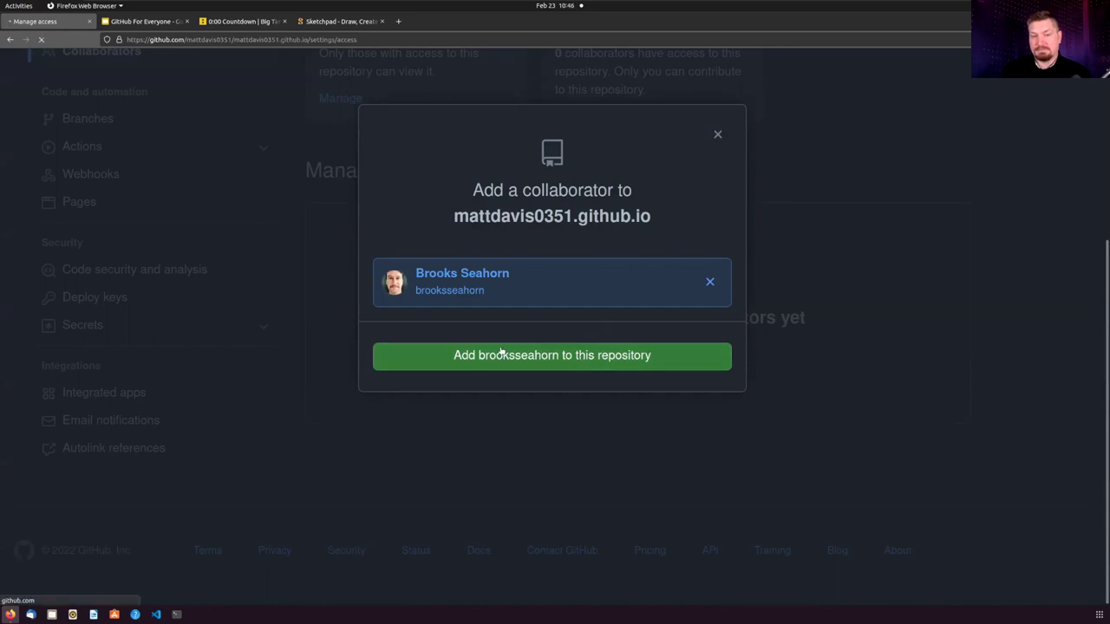
scroll(542, 324, down, 5)
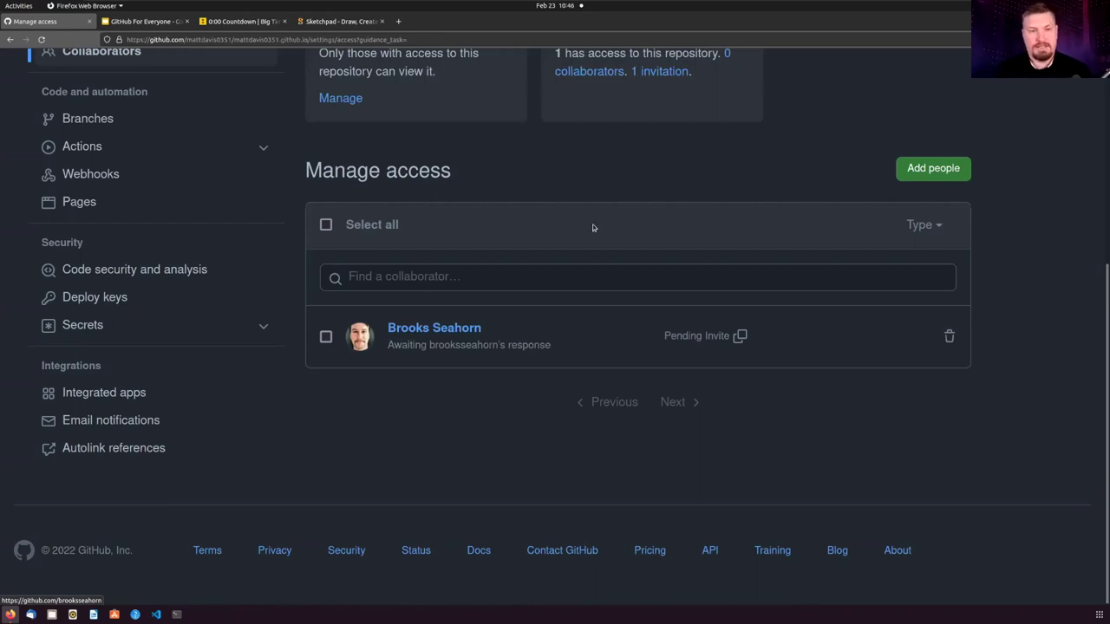
scroll(592, 223, up, 5)
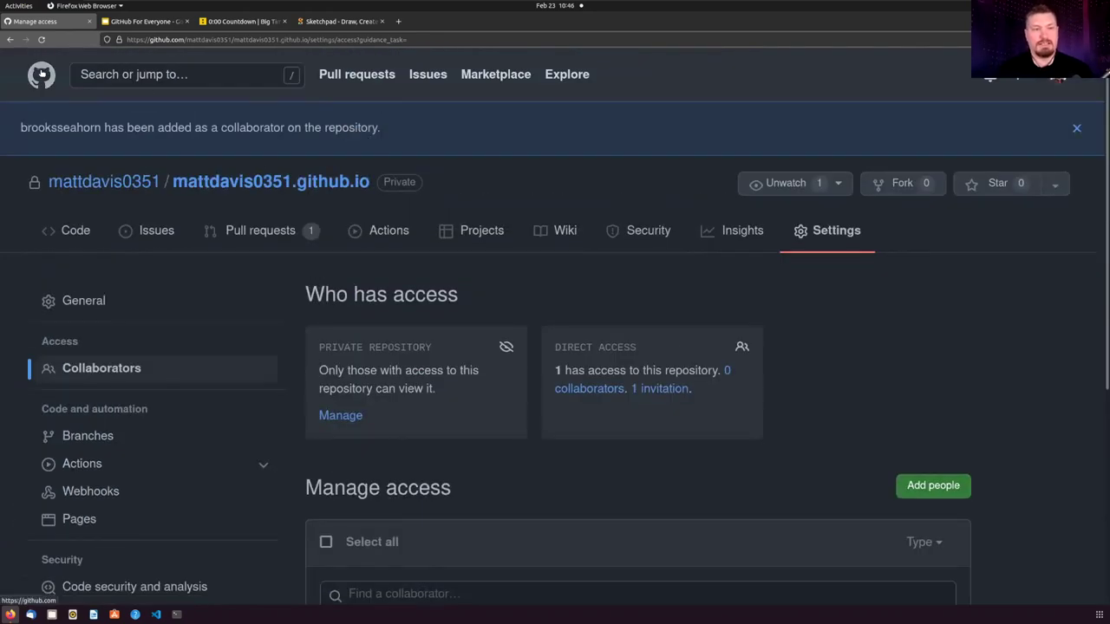
click(41, 74)
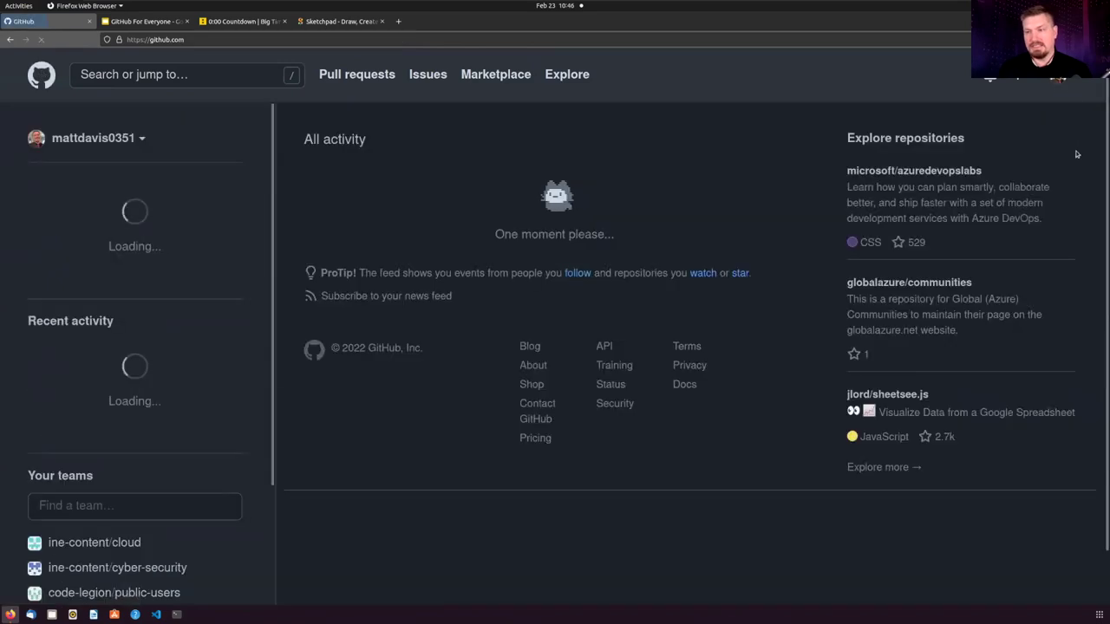
Open the Cloud College organization's People page.
click(1058, 80)
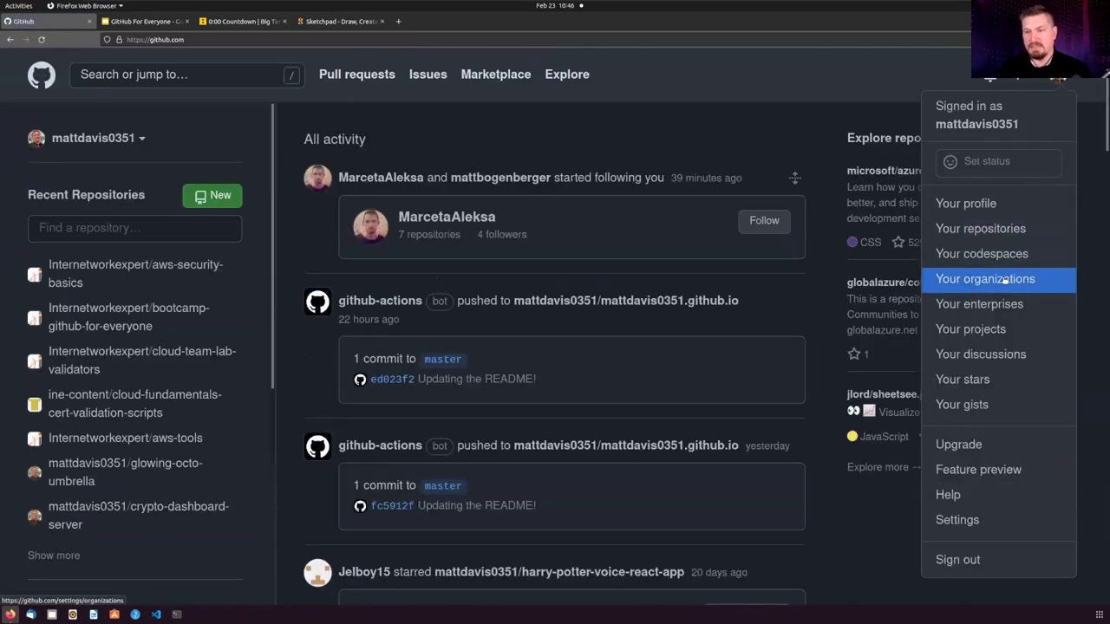
click(1000, 278)
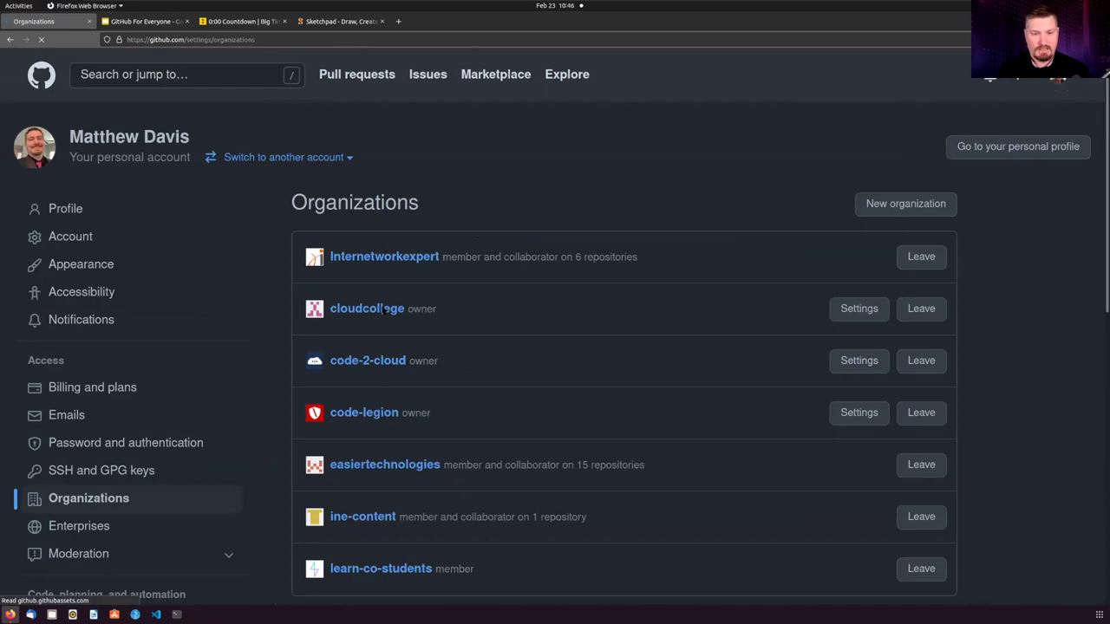
click(317, 319)
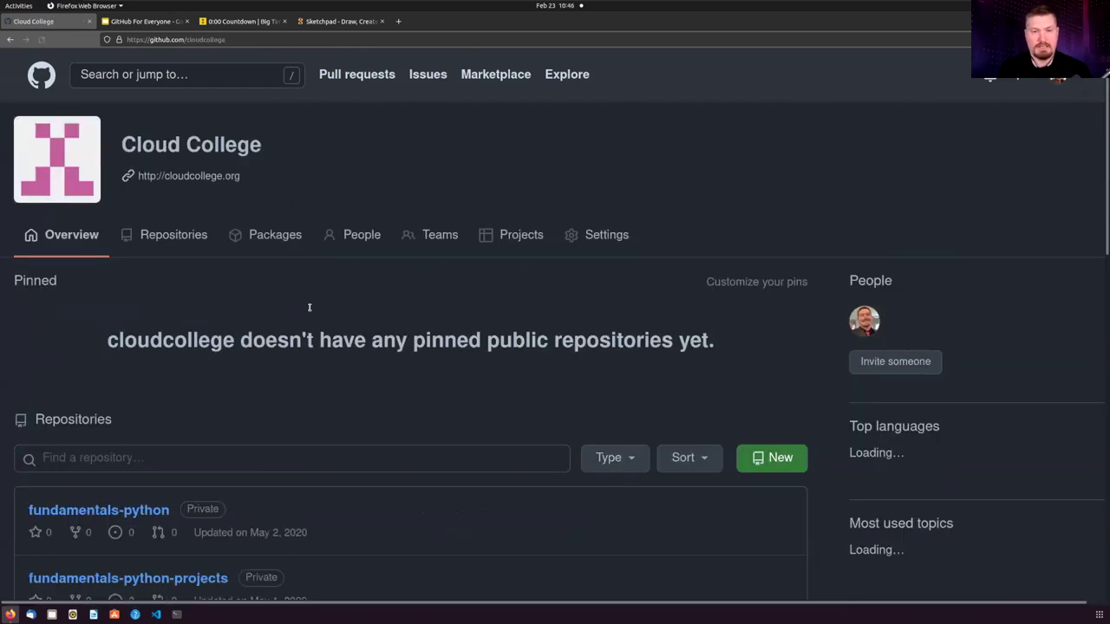
click(404, 251)
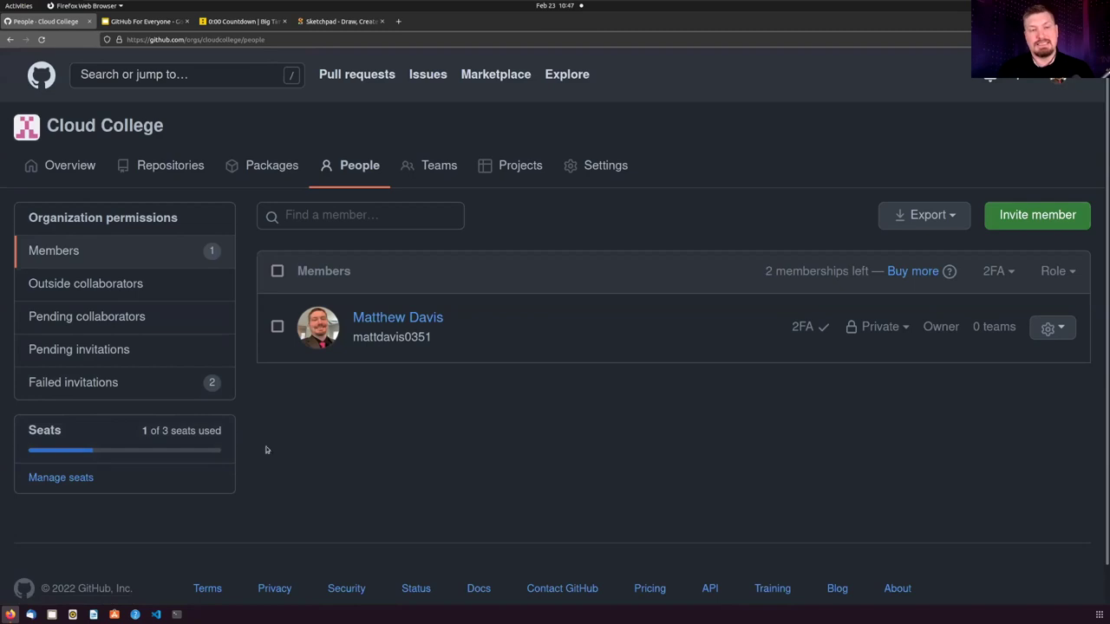
Check the seat price on the Manage seats page, then return to People.
click(87, 478)
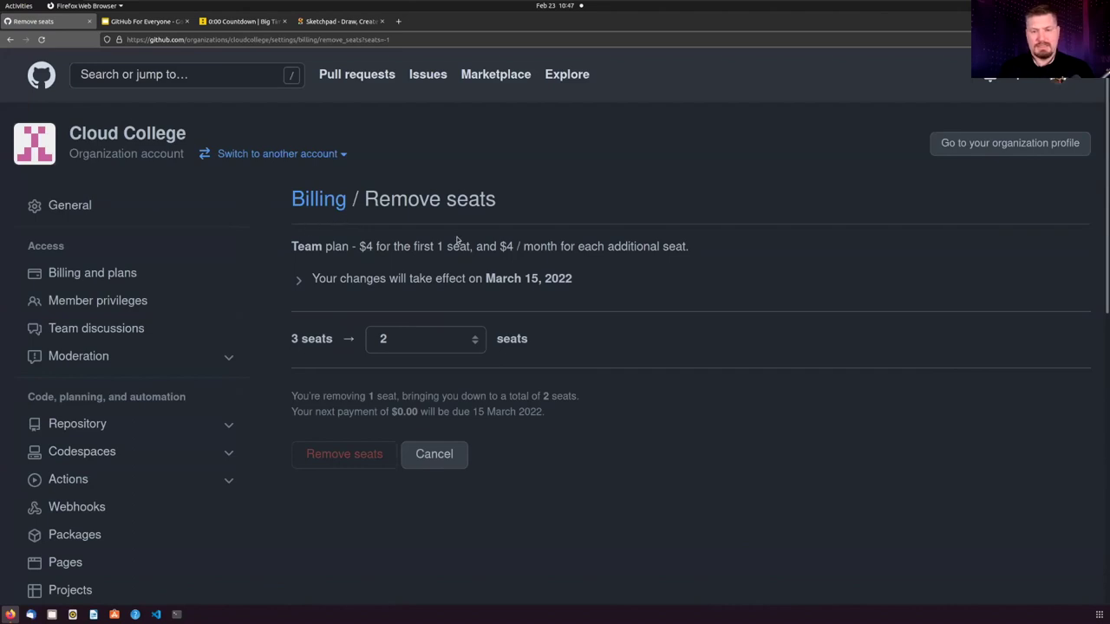
drag(357, 246, 455, 247)
click(543, 261)
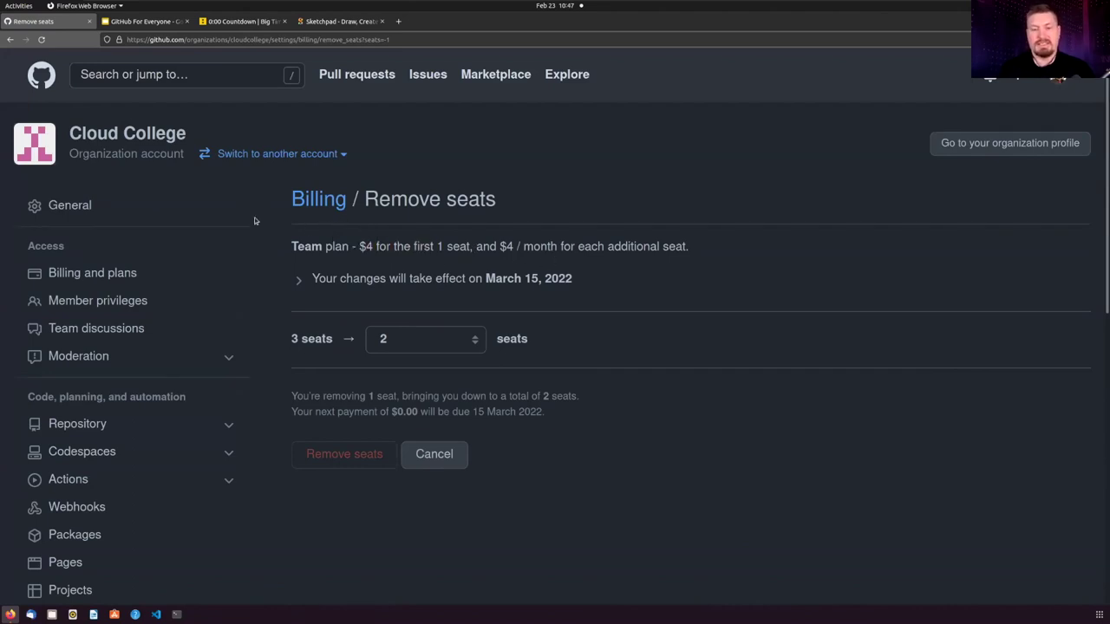
click(10, 39)
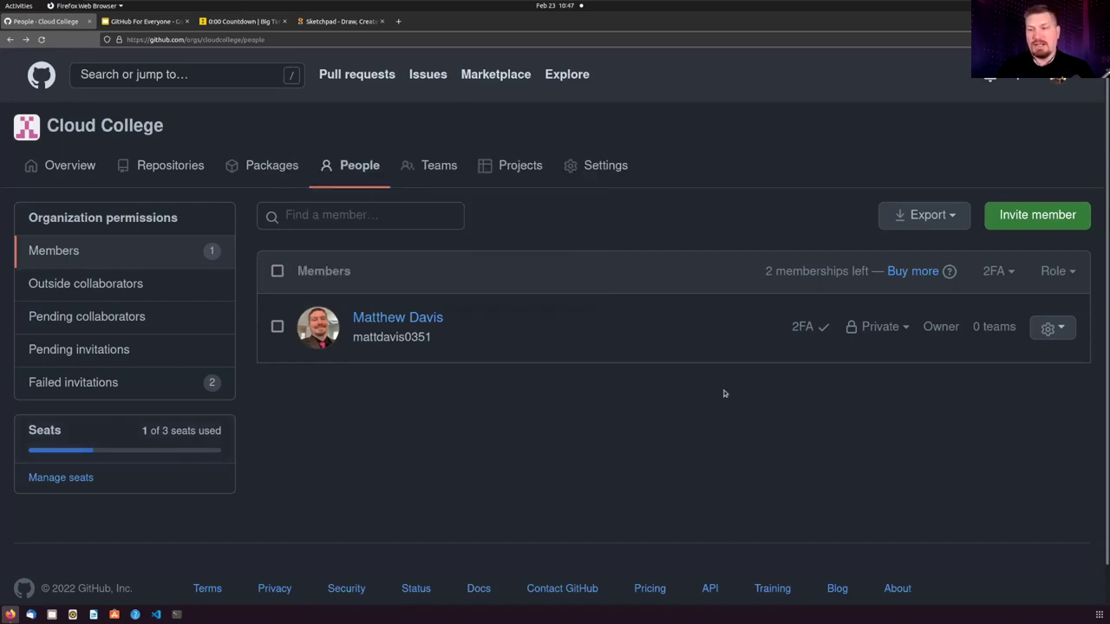
Start a Cloud College invitation and select the invitee found by pasted username.
click(1041, 216)
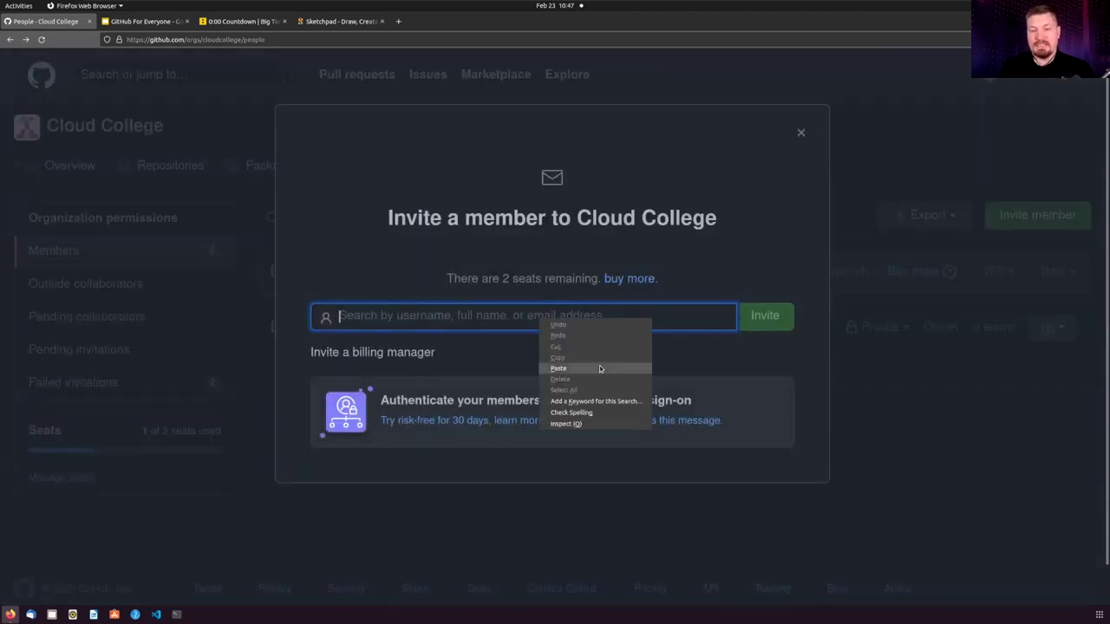
click(601, 368)
click(515, 357)
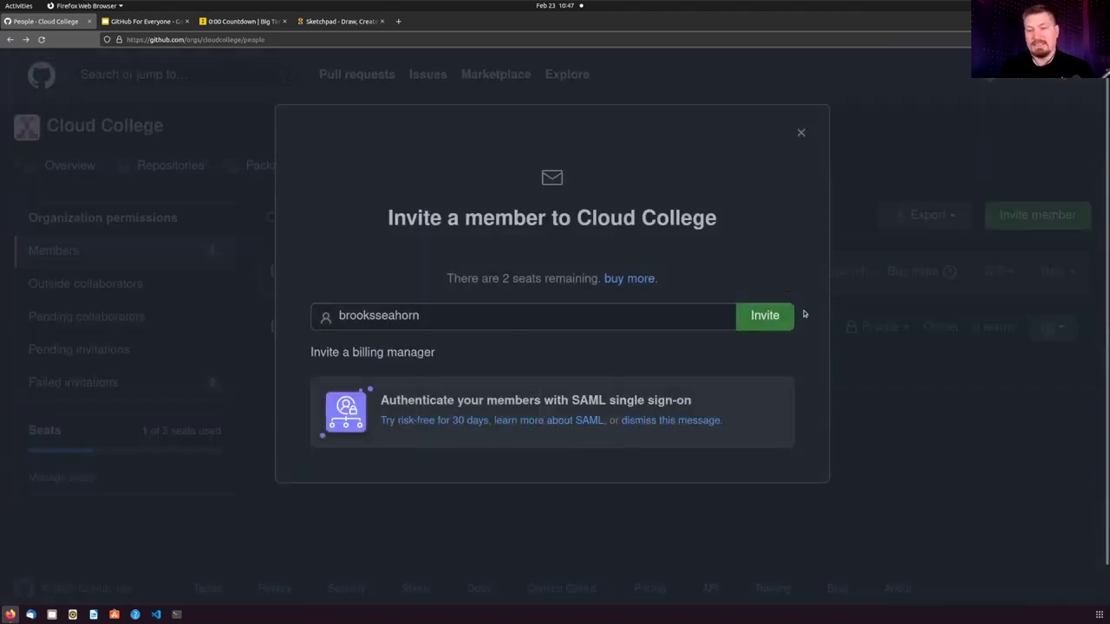
click(780, 317)
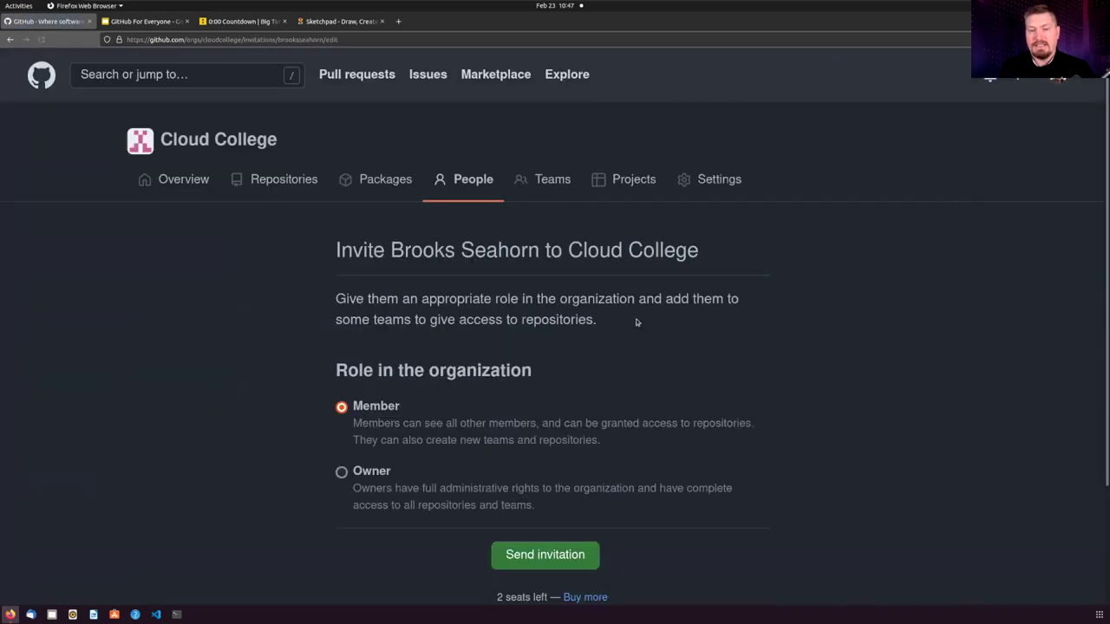
Compare the Owner and Member roles, keep Member, and send the invitation.
scroll(409, 277, down, 3)
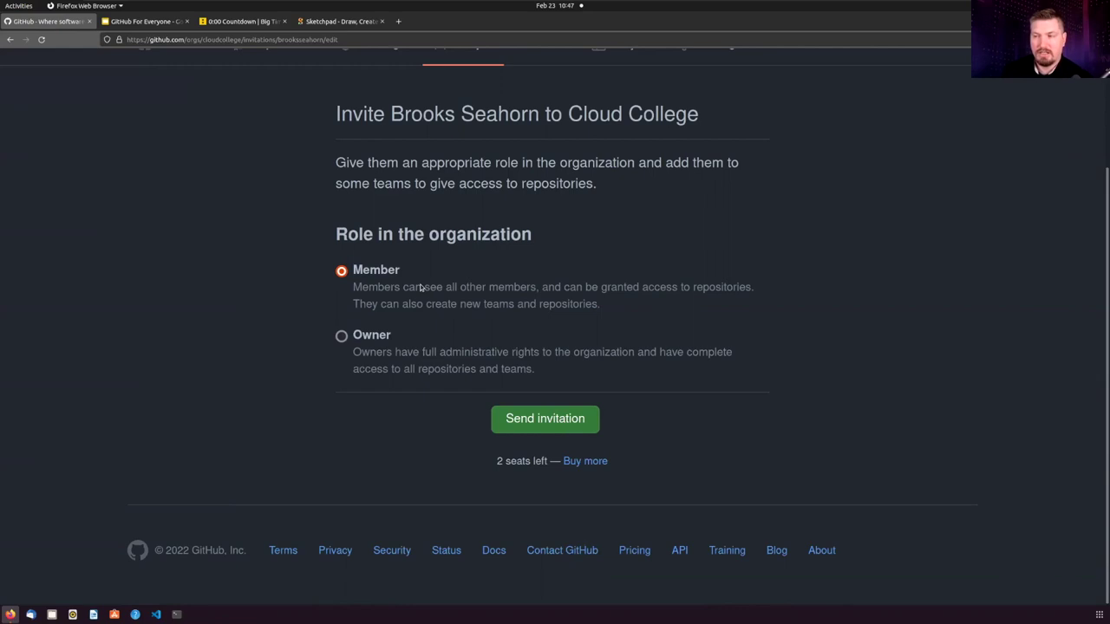
drag(540, 369, 354, 350)
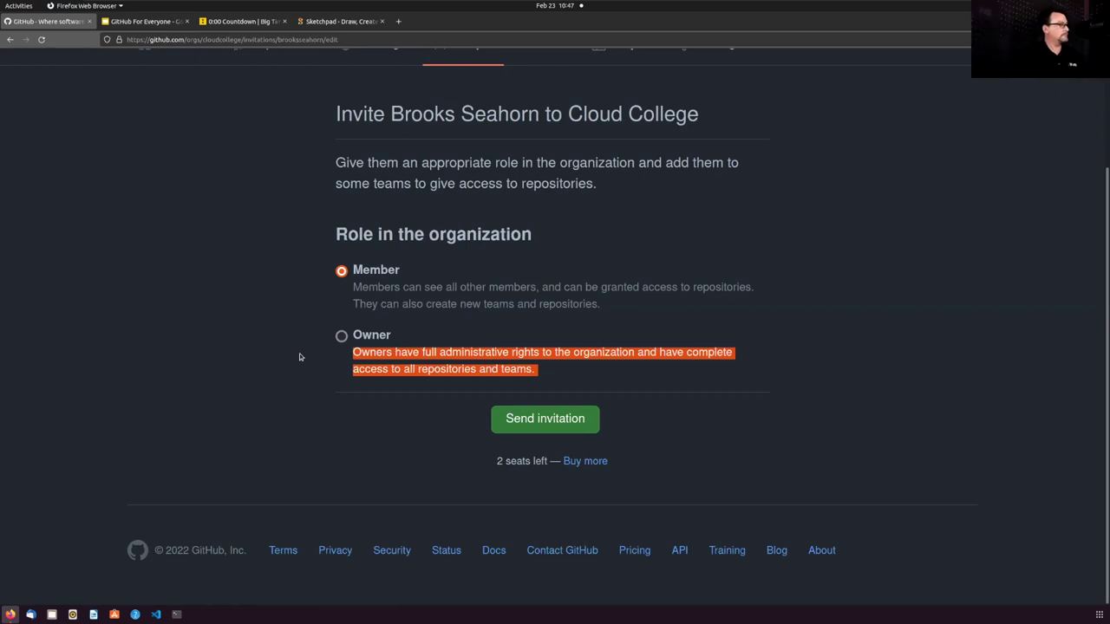
click(341, 336)
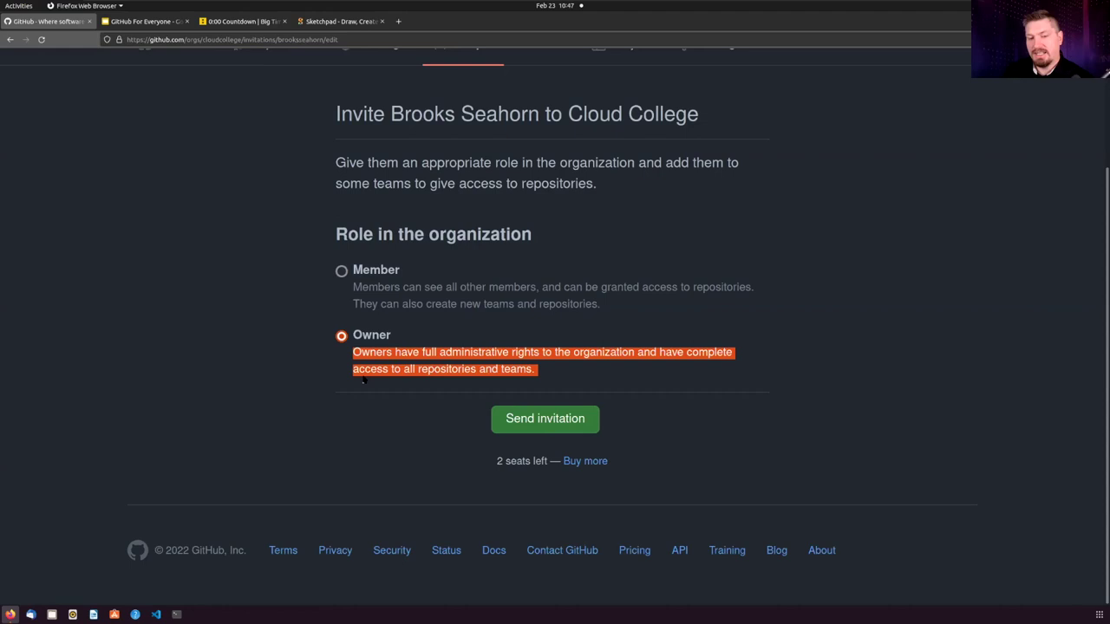
click(342, 271)
click(539, 419)
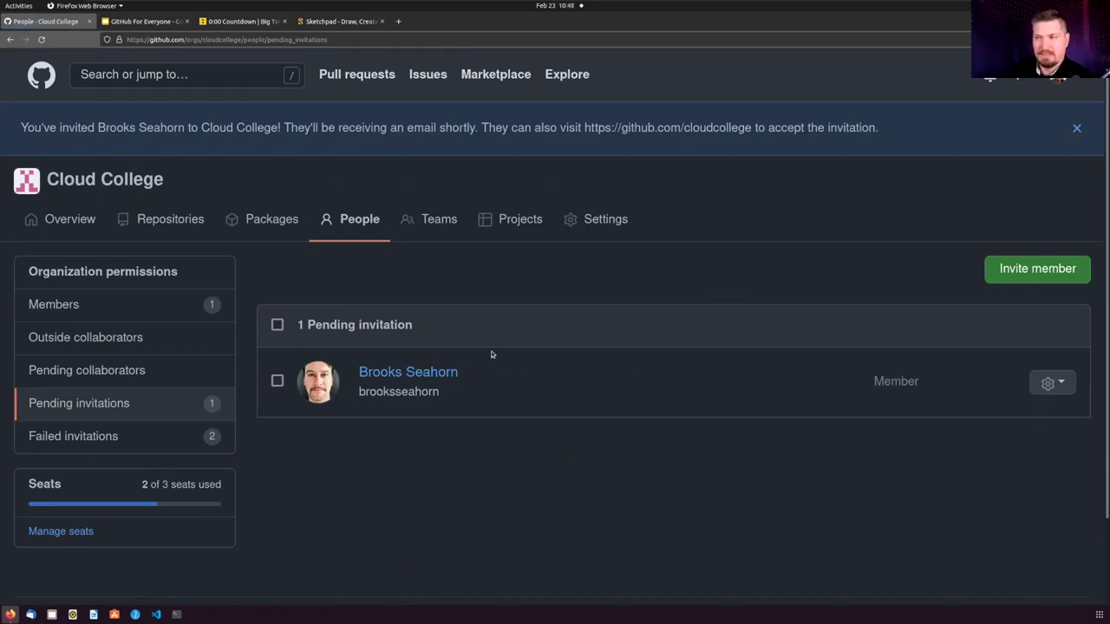
click(433, 222)
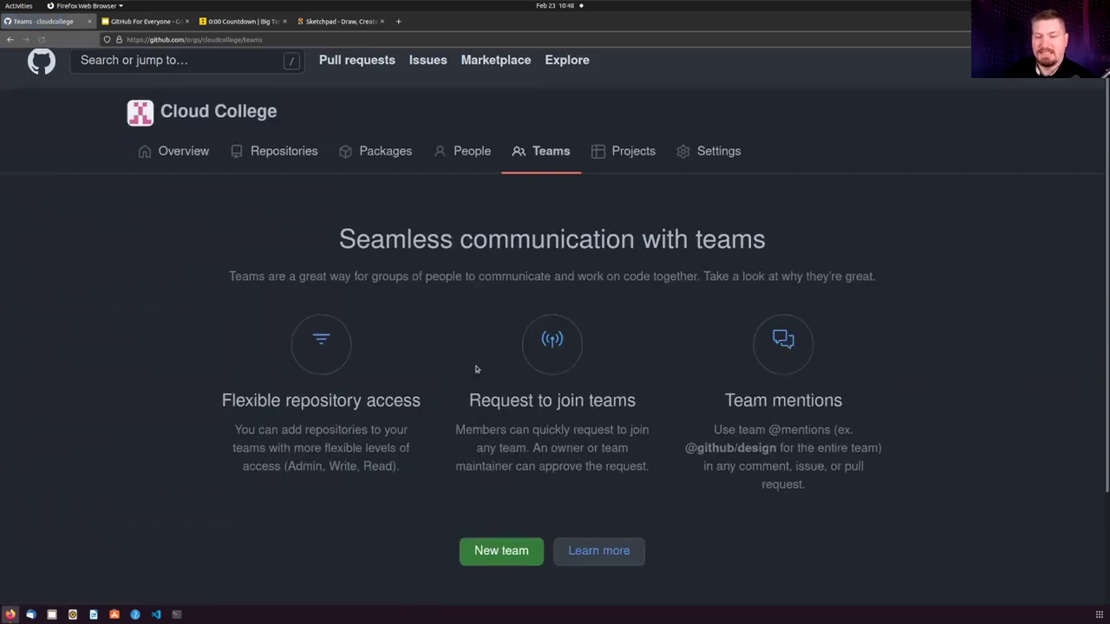
Start a new team named devs with the description "build stuff".
scroll(486, 390, down, 3)
click(513, 423)
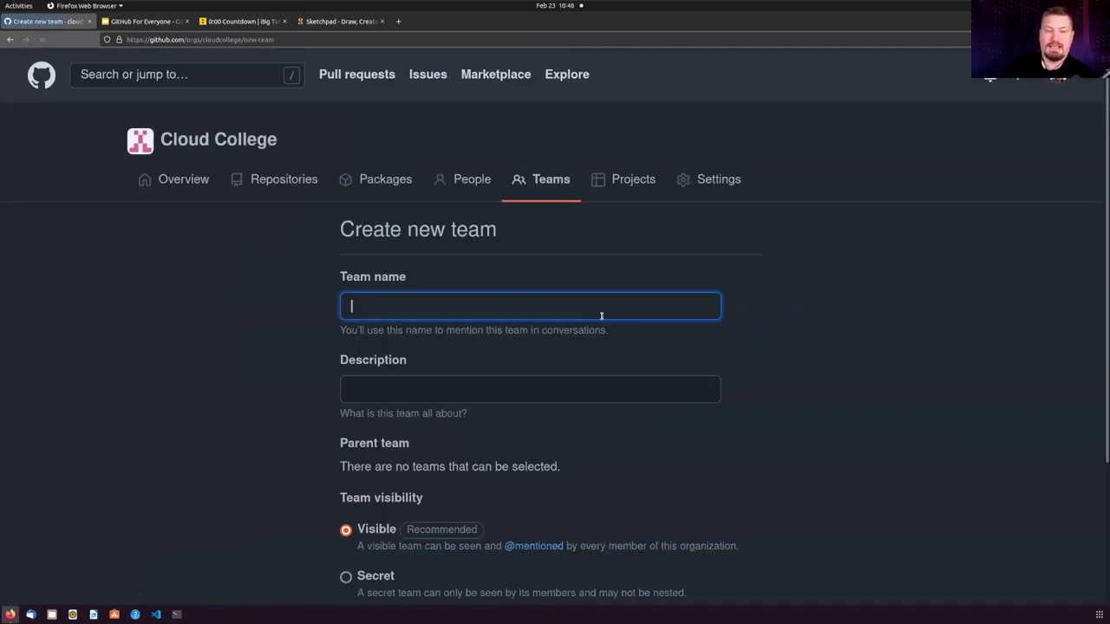
text(devs)
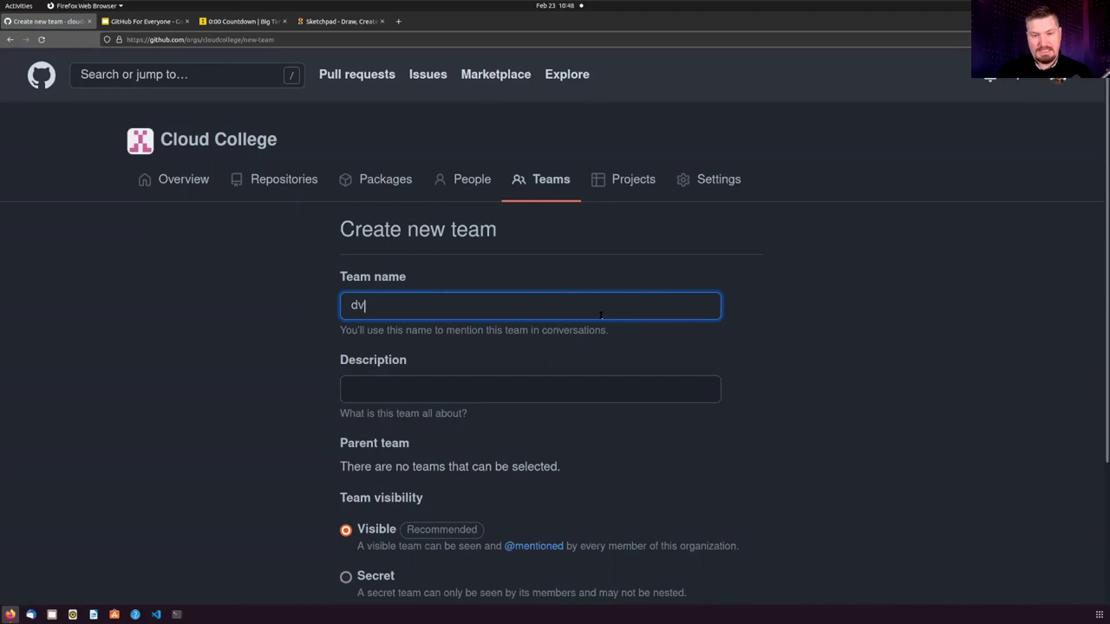
scroll(523, 374, down, 2)
click(456, 287)
text(build stuff)
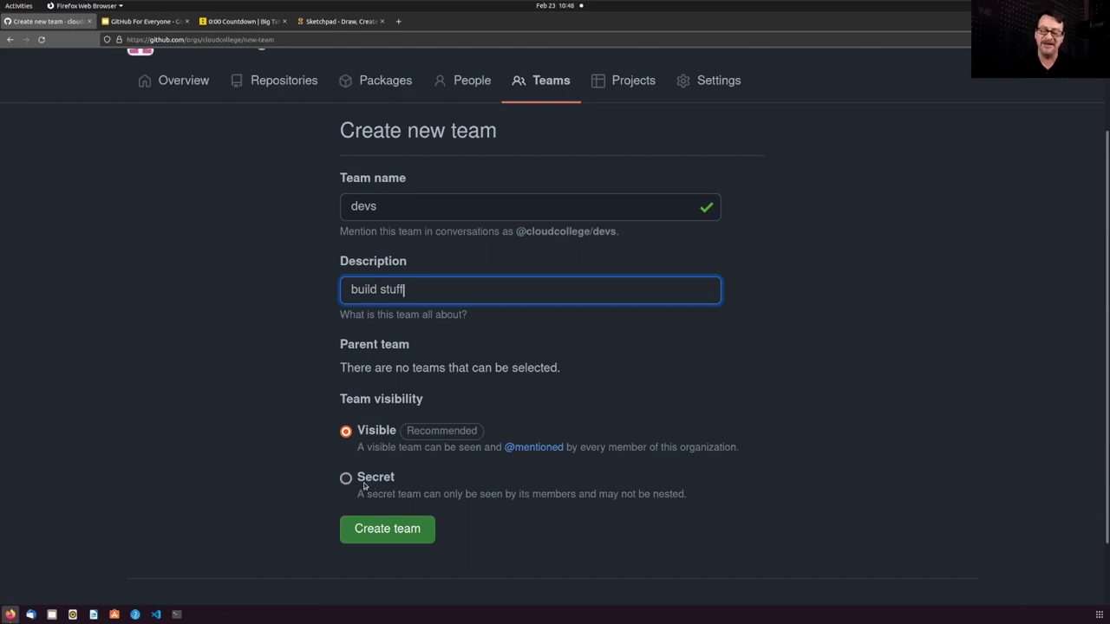
Try Secret, set the team back to Visible, and create the devs team.
click(346, 477)
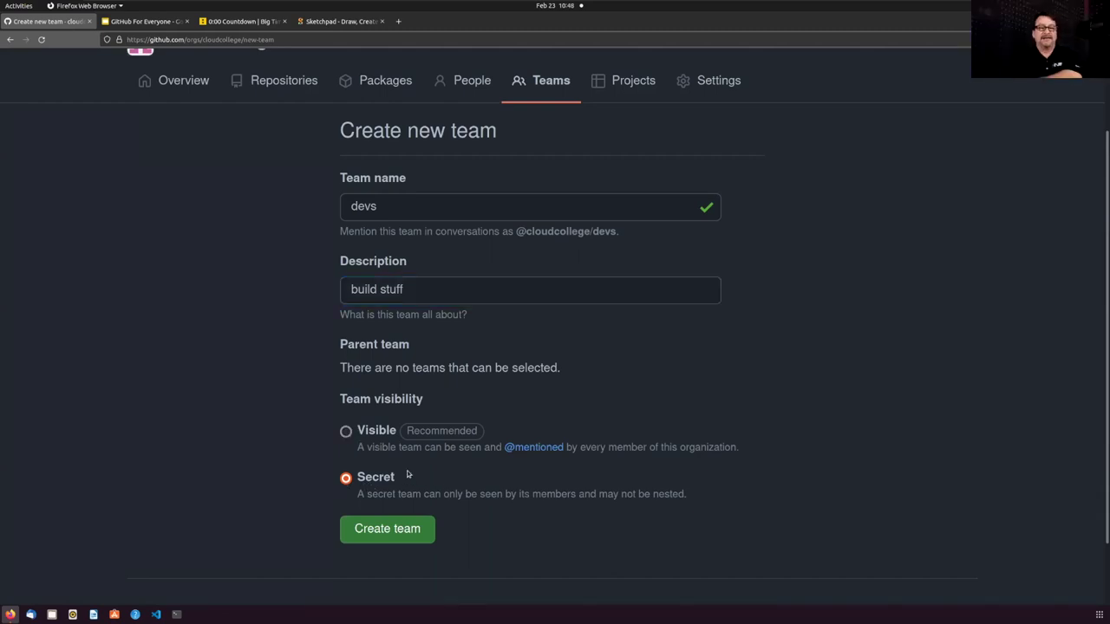
click(348, 430)
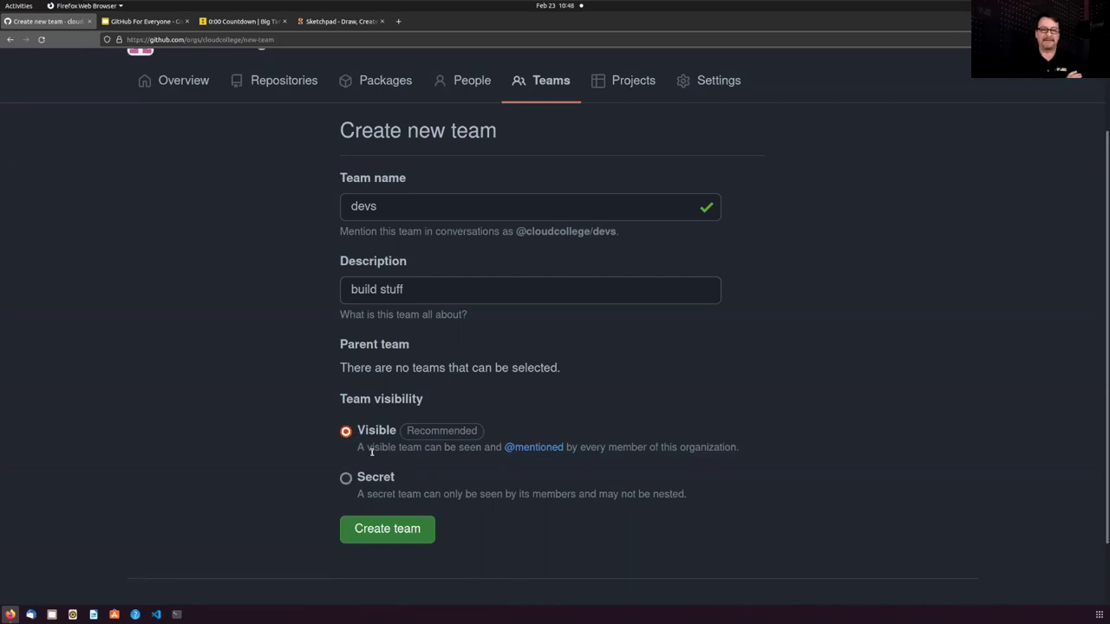
drag(357, 447, 737, 445)
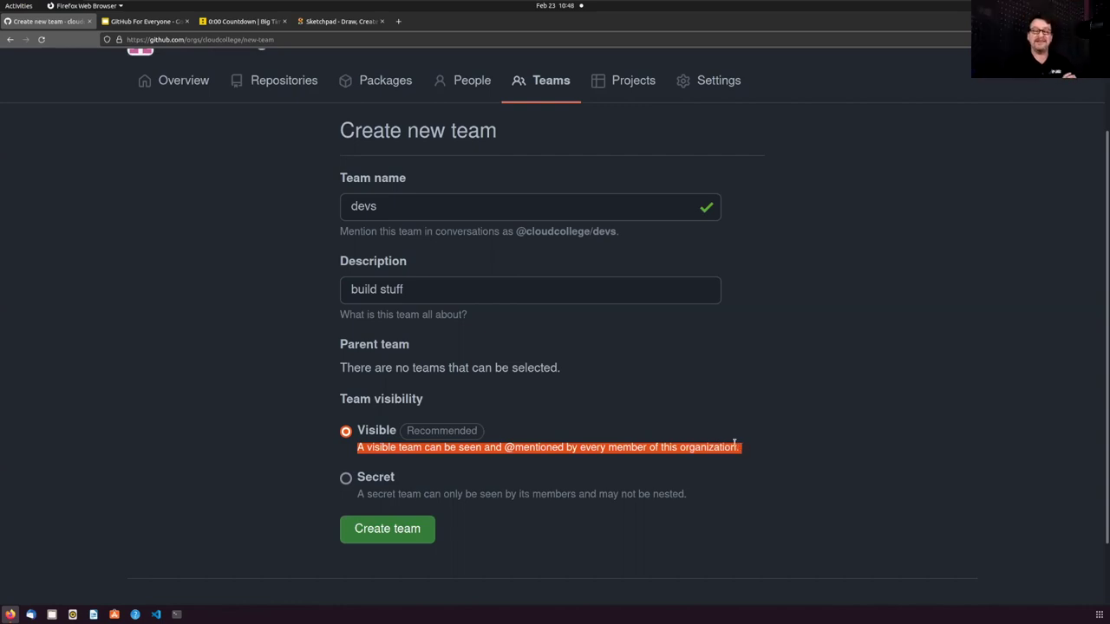
click(762, 415)
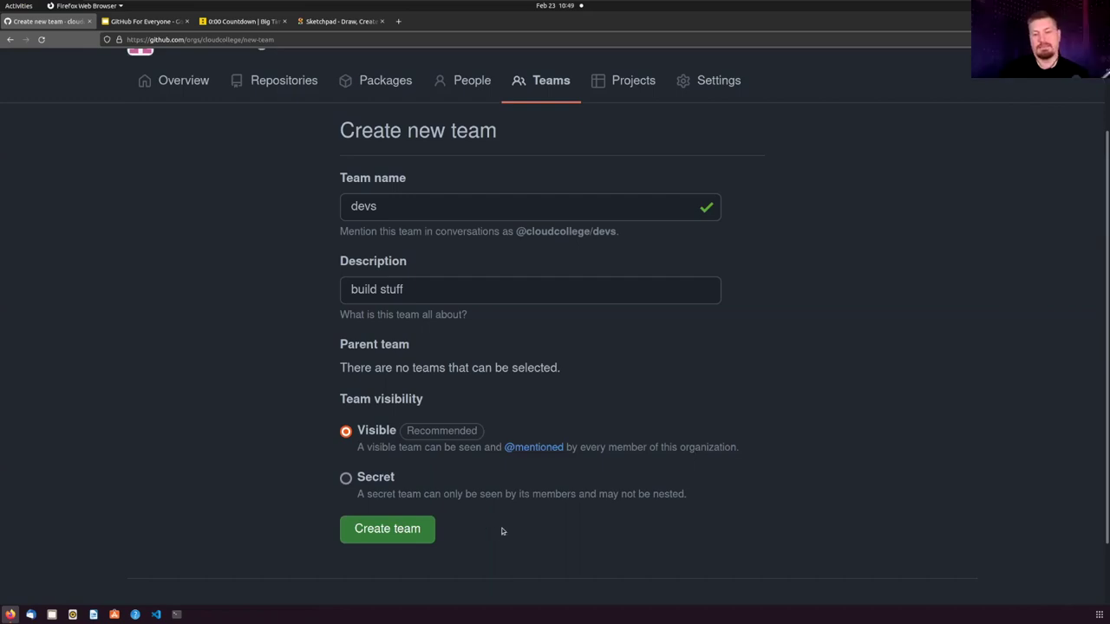
click(419, 528)
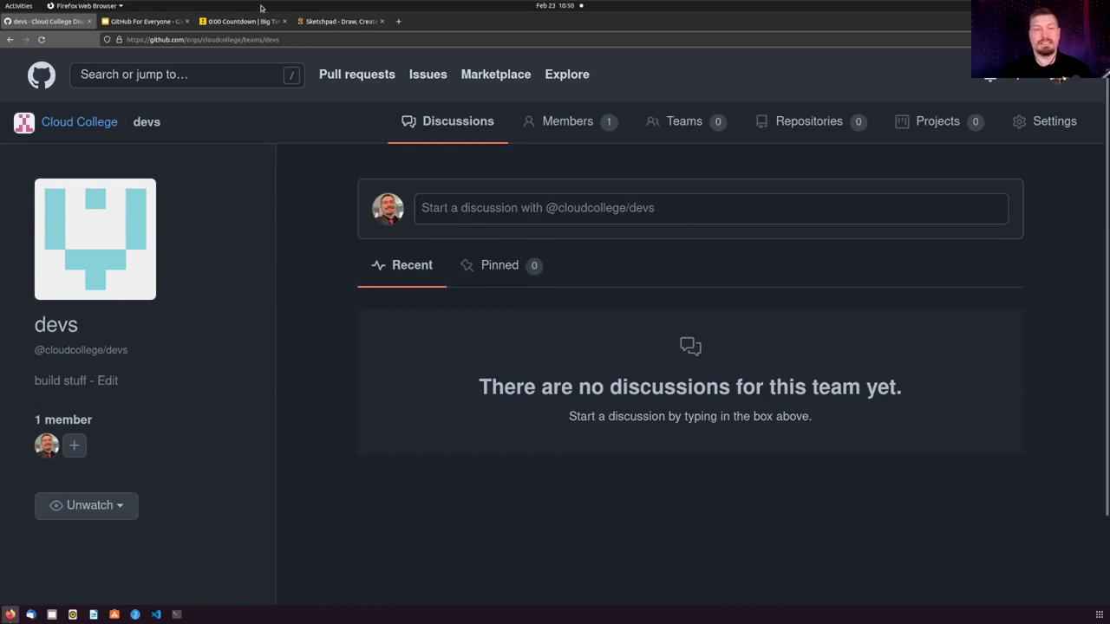
Open Your repositories from the account menu in a background tab.
click(1073, 80)
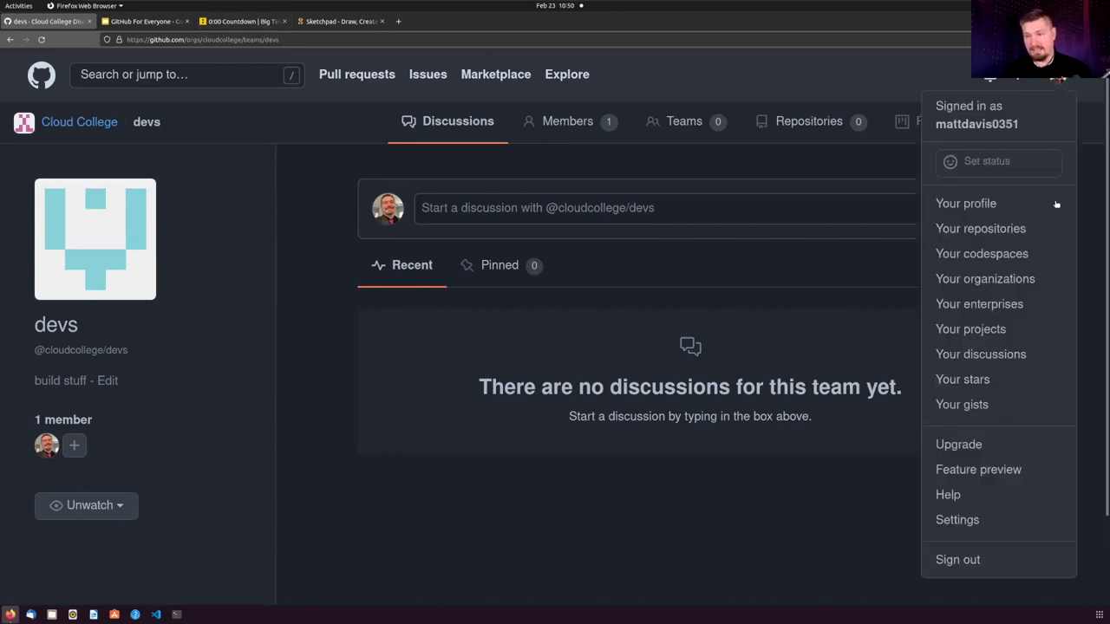
middle_click(1015, 228)
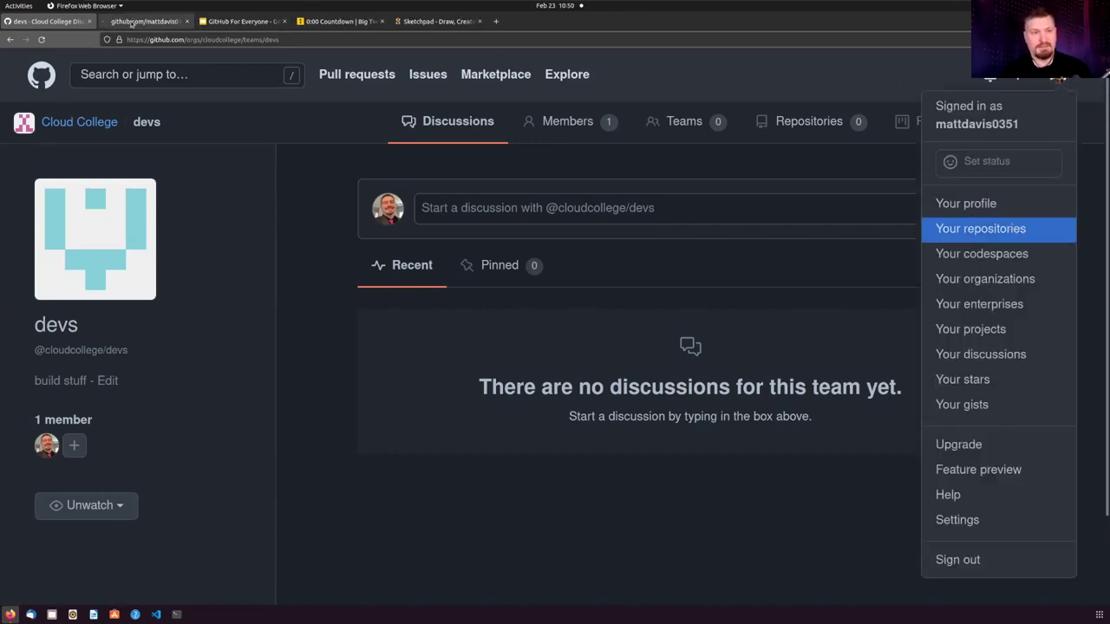
Check the portfolio repo's collaborator access with its pending invite, then return to the devs tab.
click(143, 21)
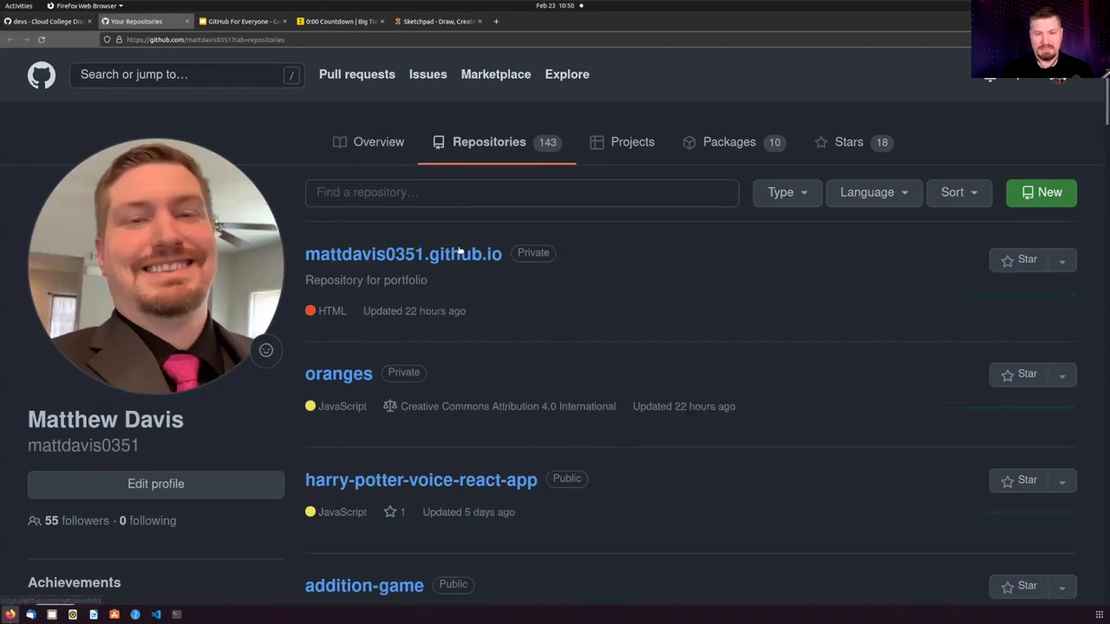
click(458, 254)
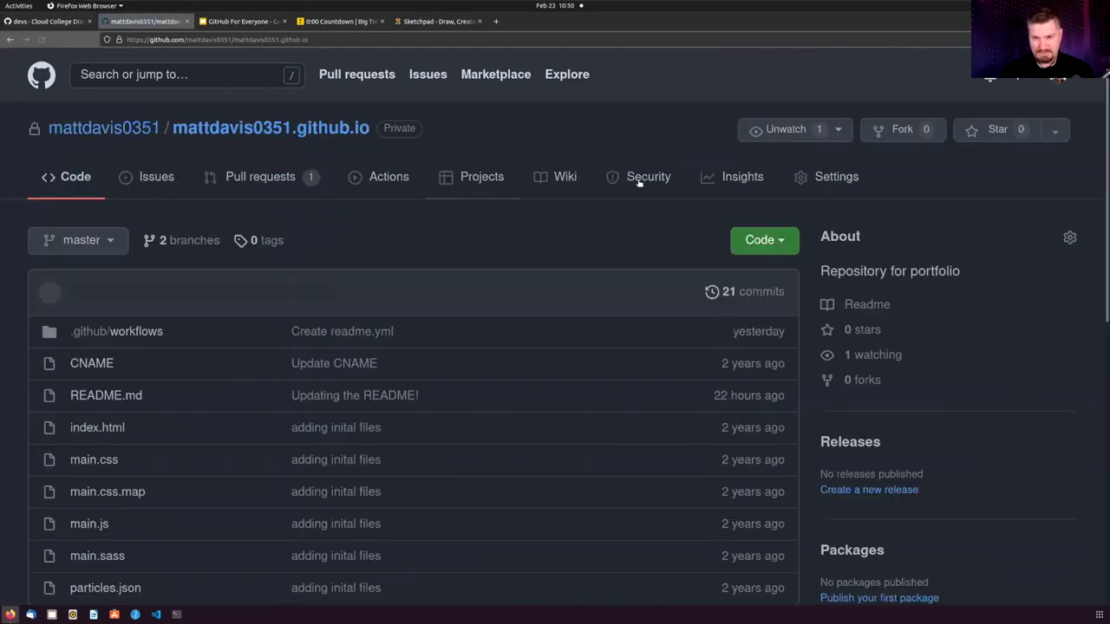
click(839, 176)
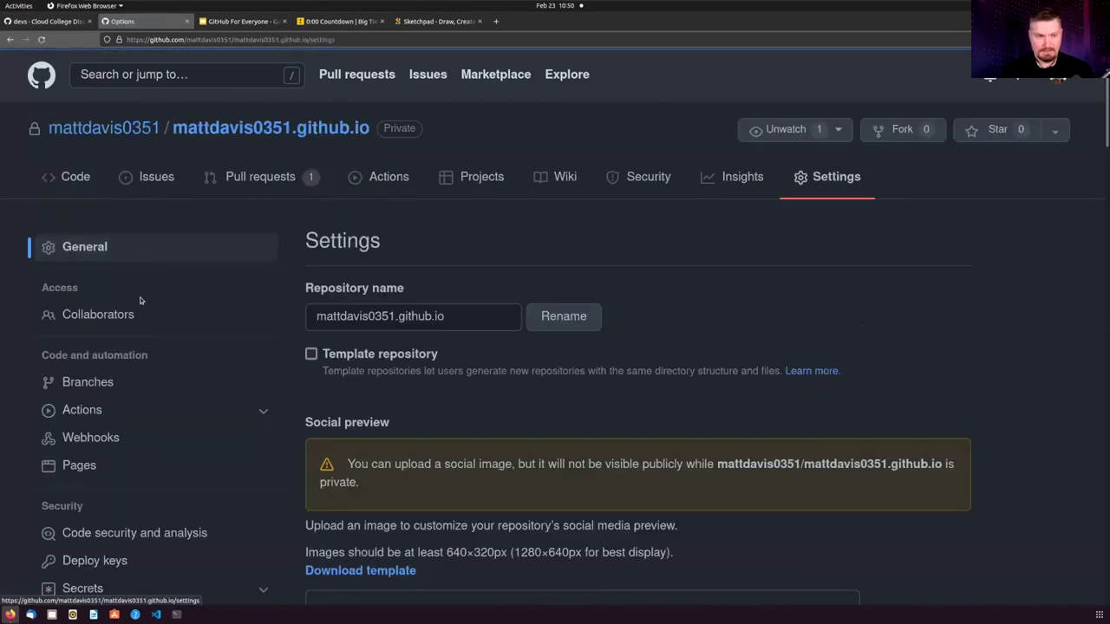
click(130, 314)
scroll(589, 342, down, 3)
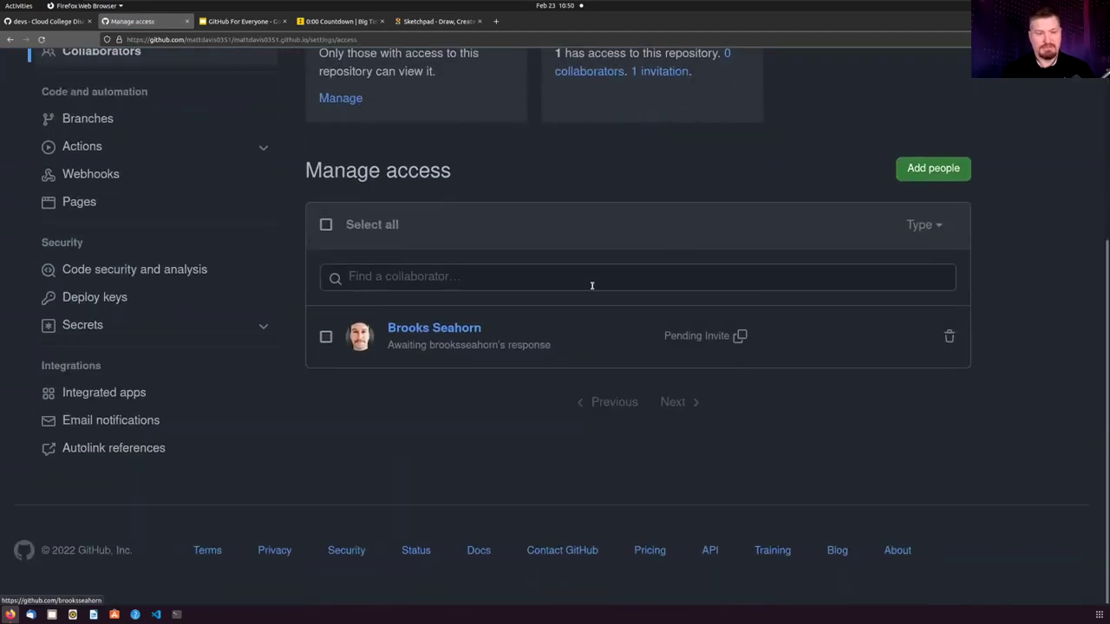
scroll(592, 290, up, 1)
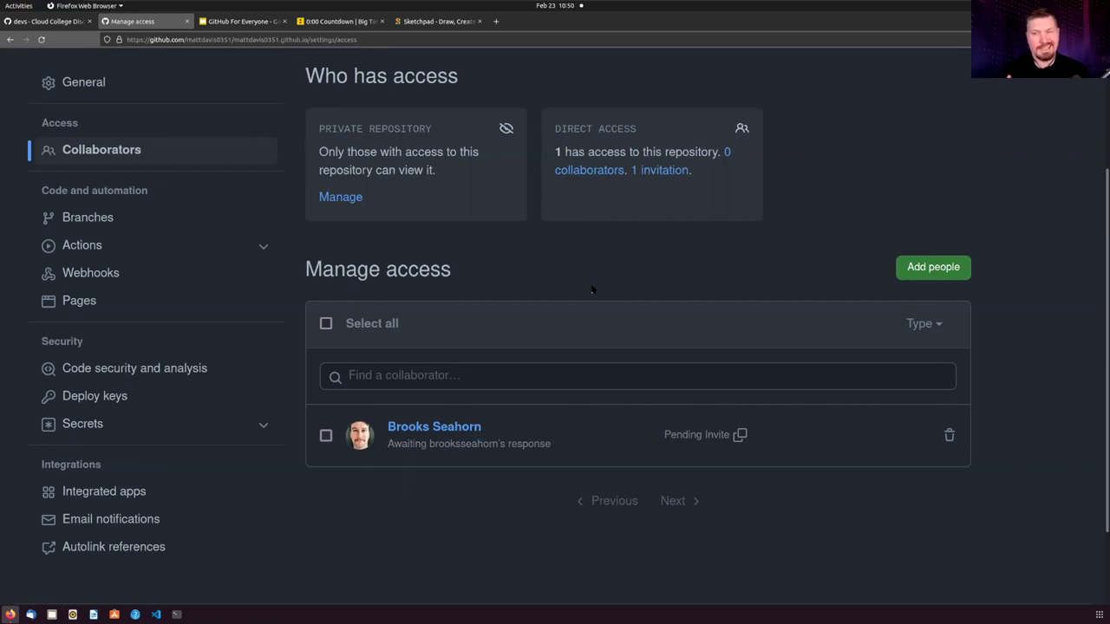
key(ctrl+Page_Up)
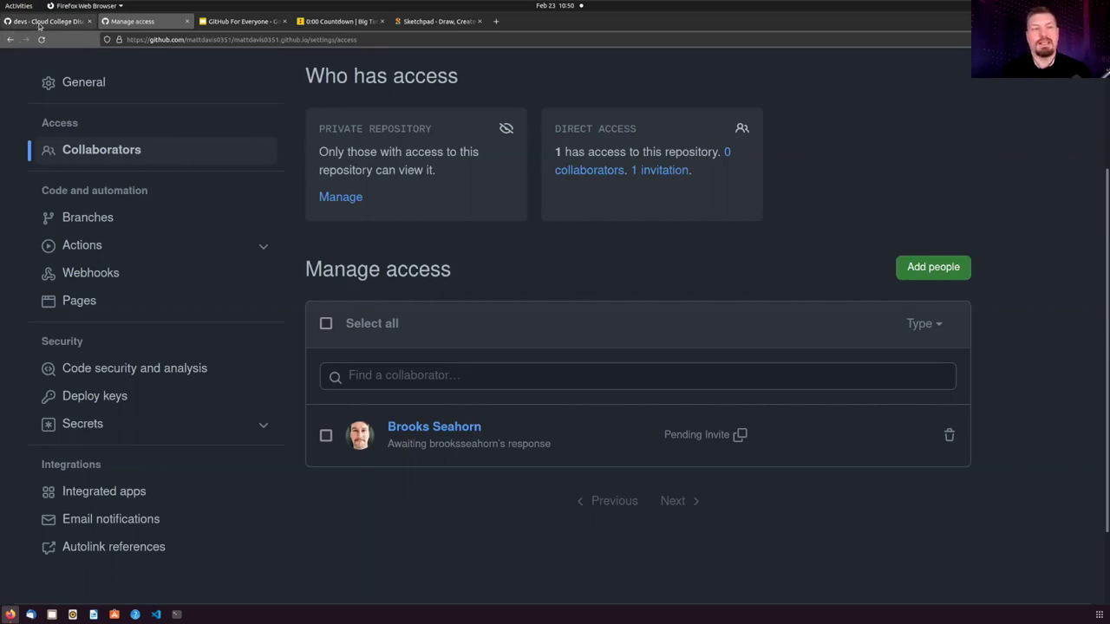
scroll(709, 247, down, 2)
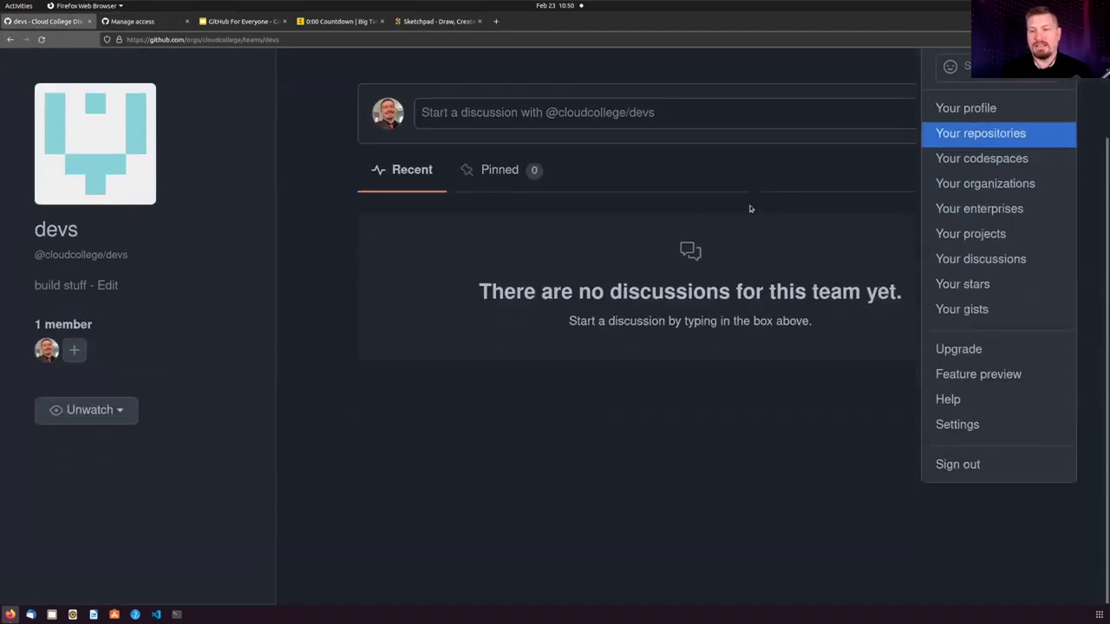
click(748, 191)
scroll(748, 199, up, 2)
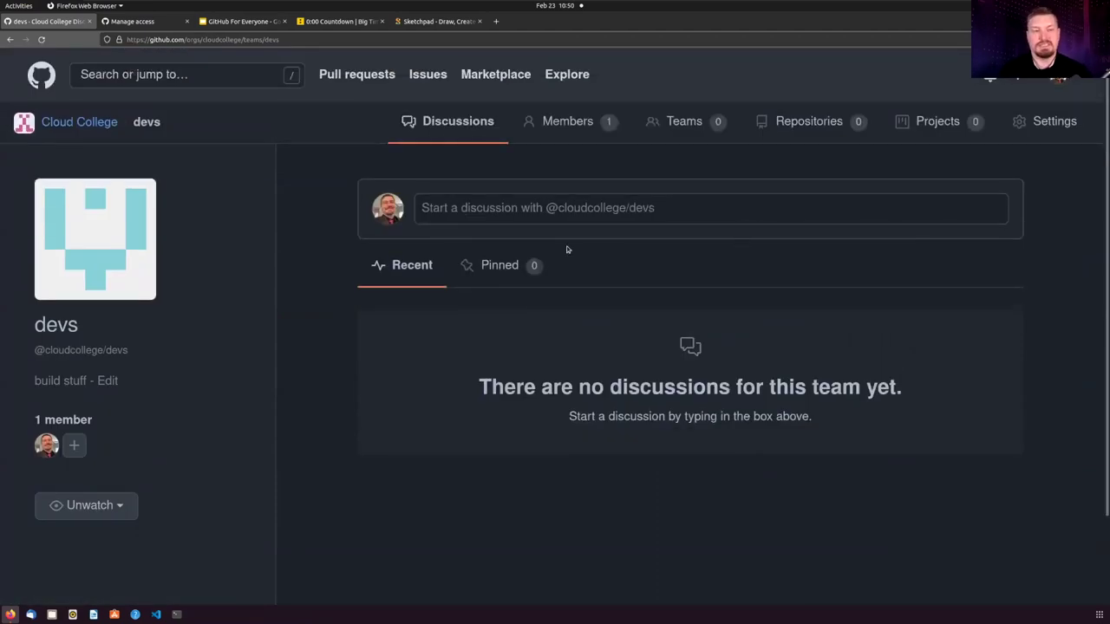
double_click(139, 123)
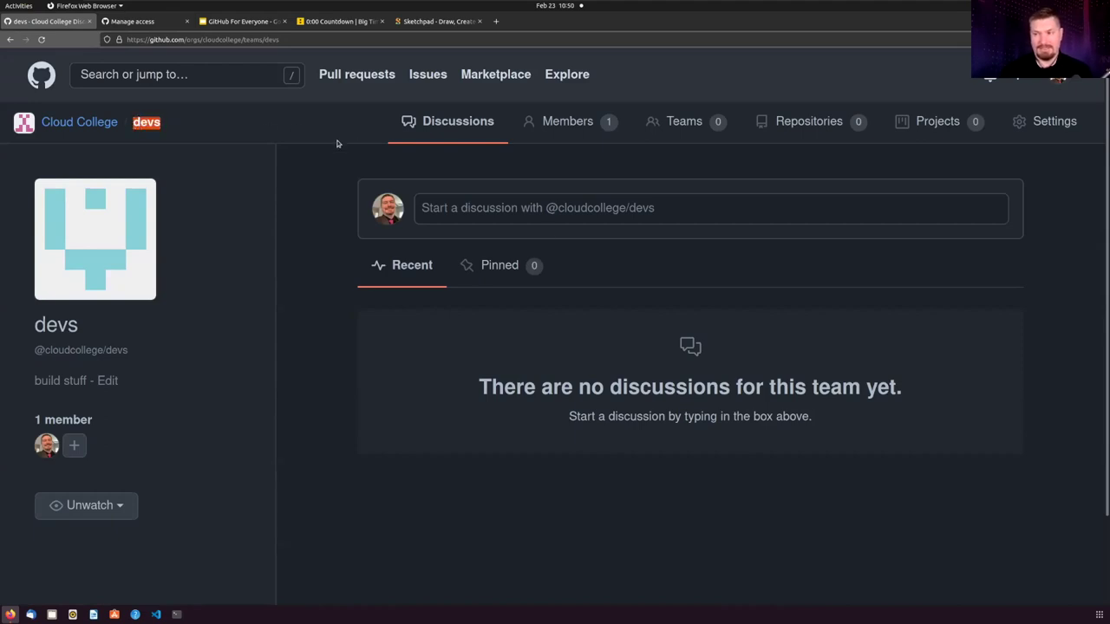
click(588, 129)
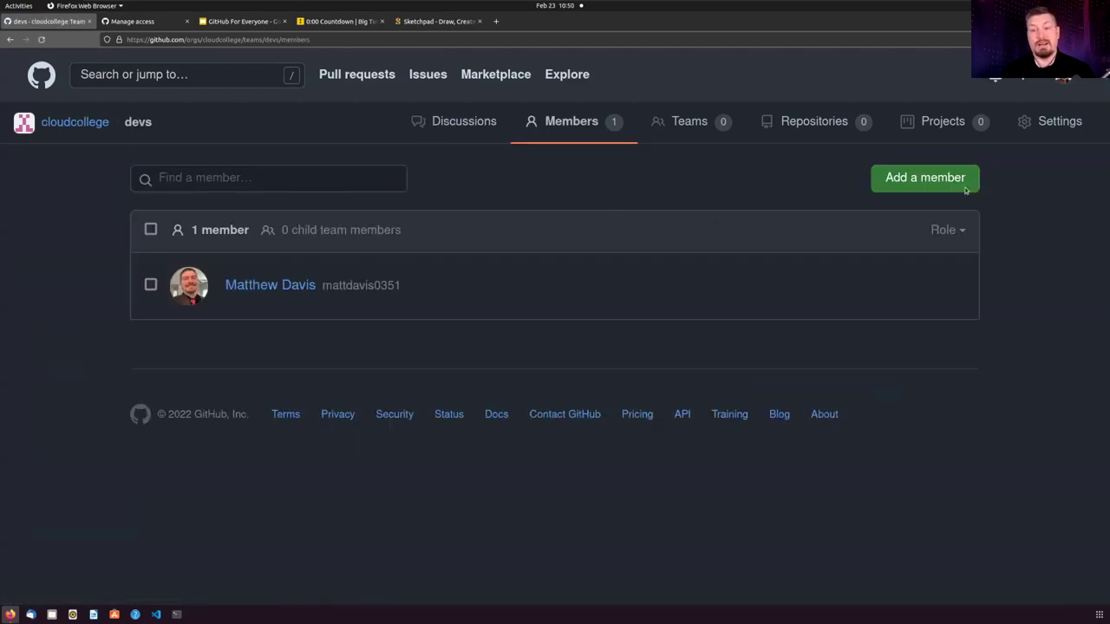
click(968, 186)
click(468, 300)
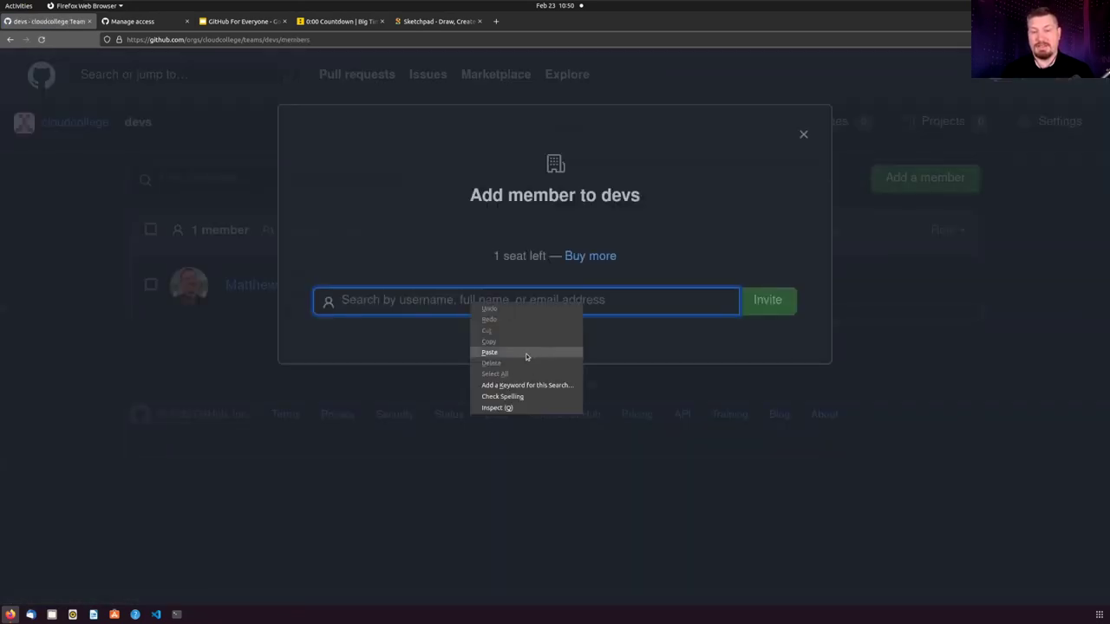
click(526, 352)
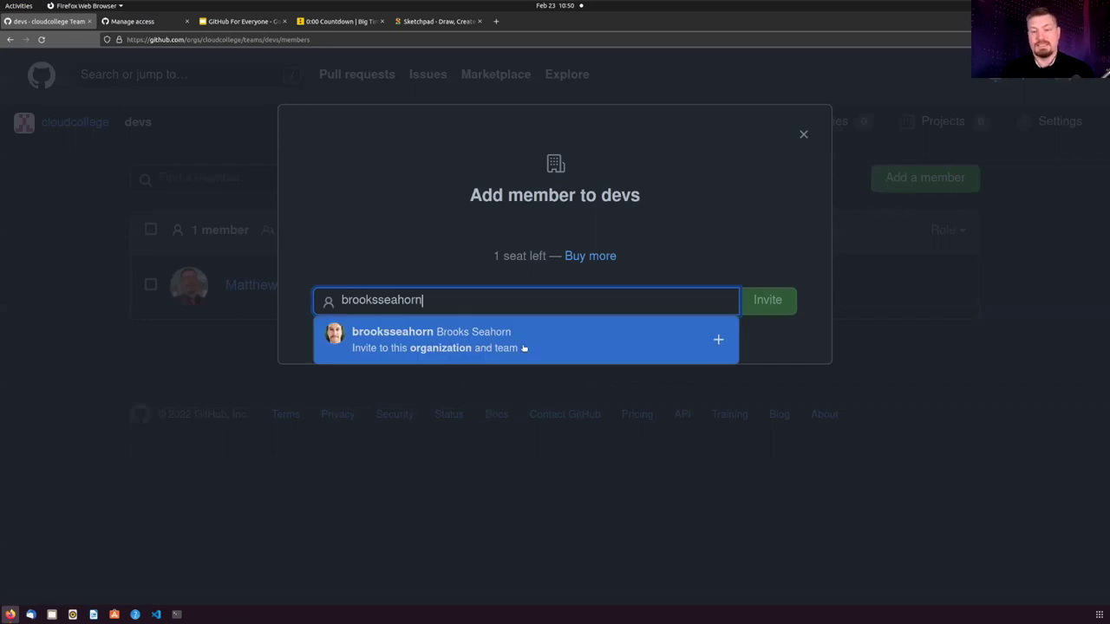
click(469, 353)
click(776, 301)
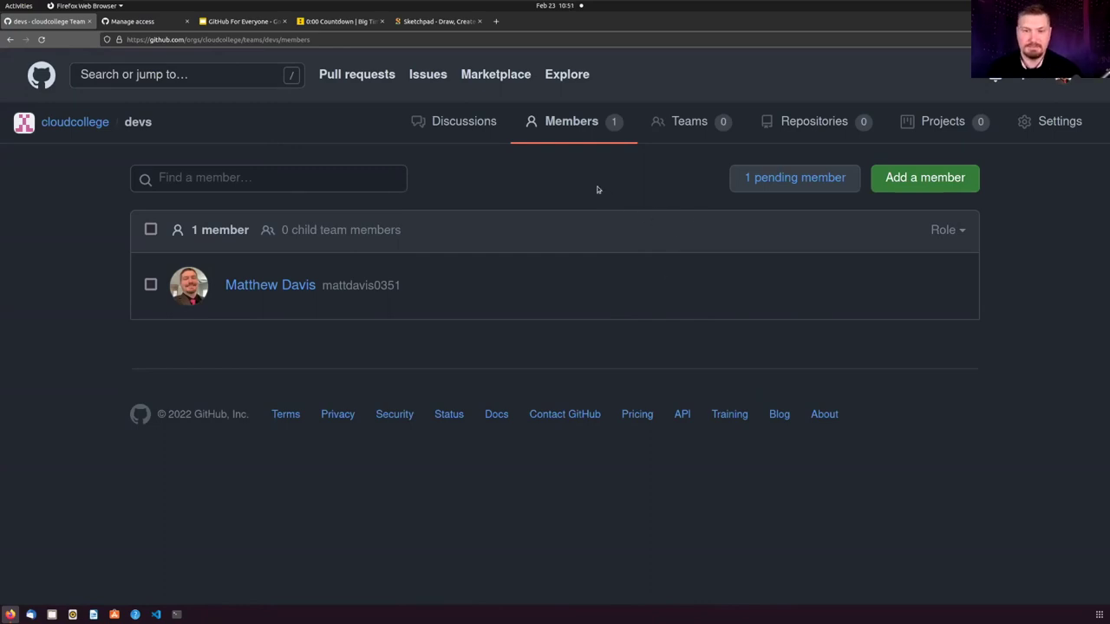
click(954, 233)
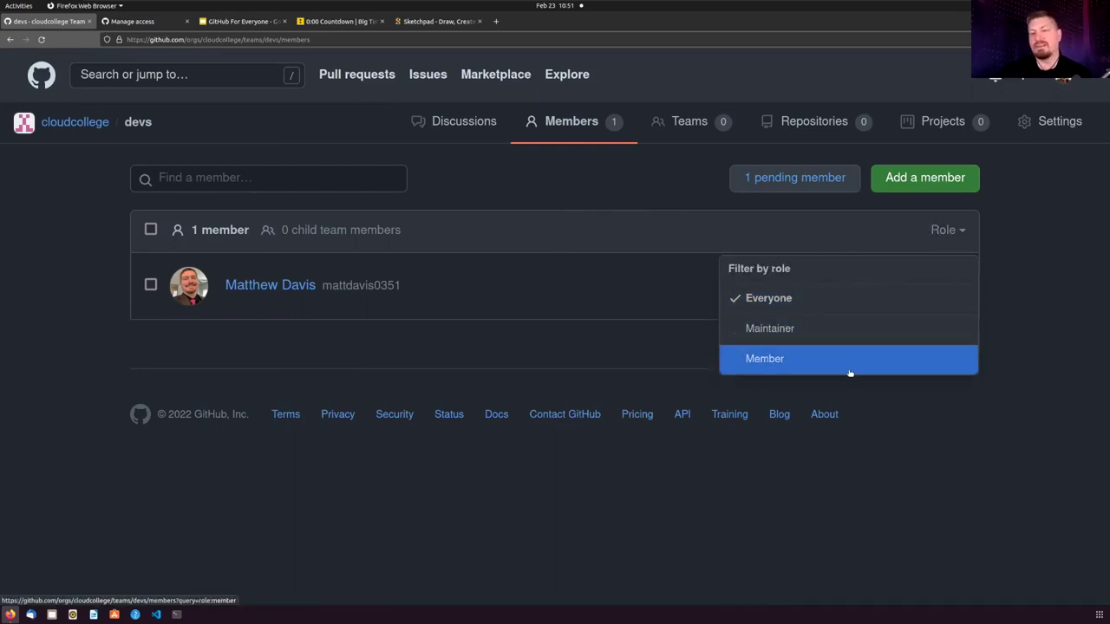
click(642, 262)
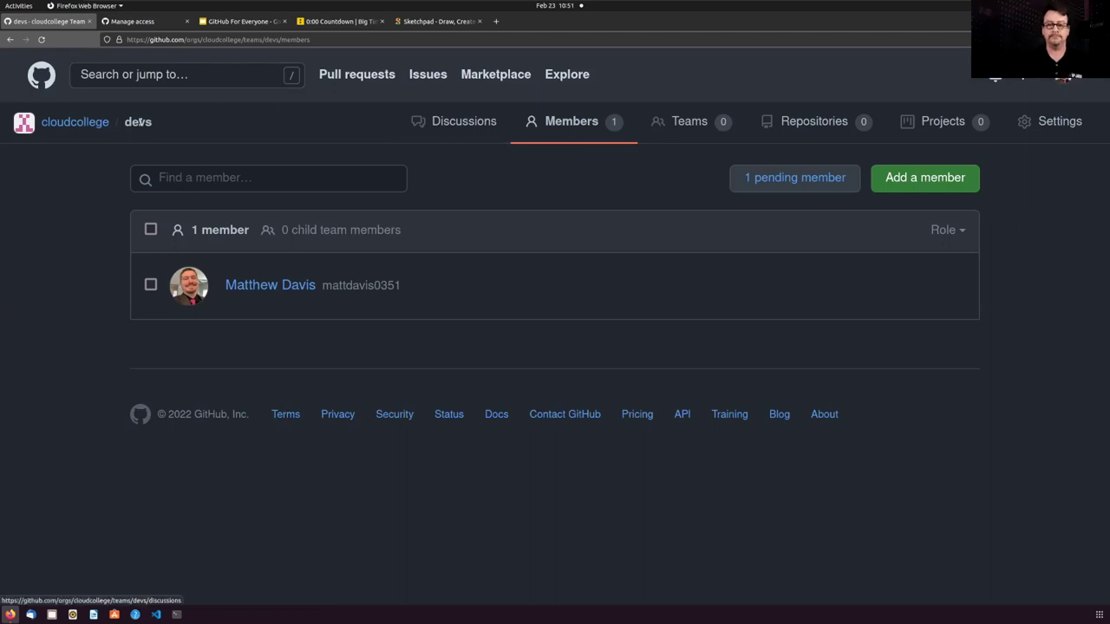
click(89, 128)
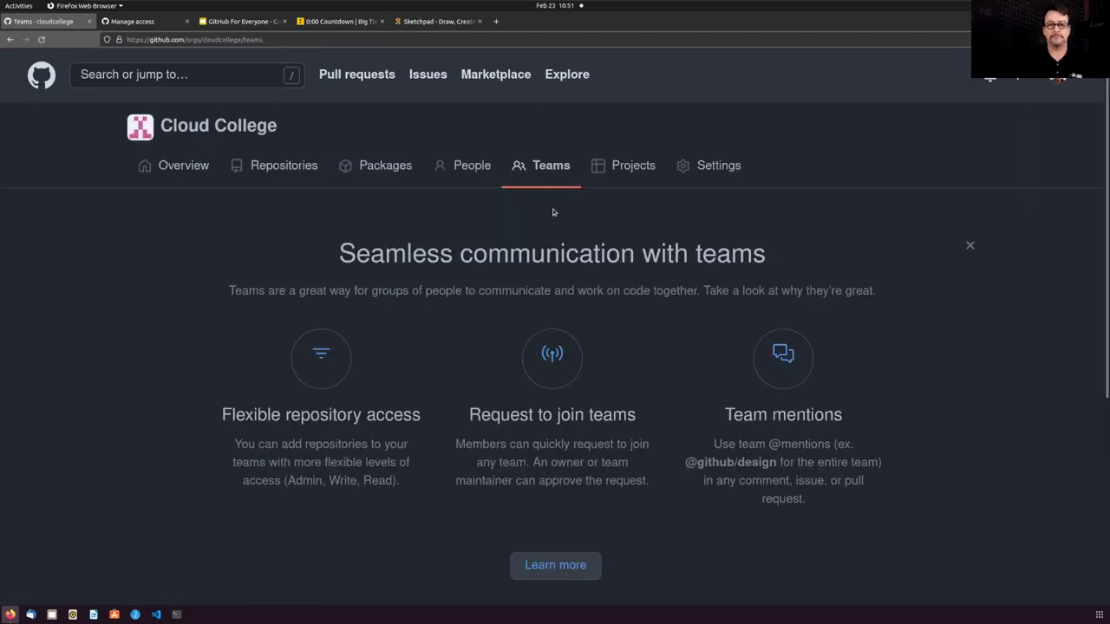
Open Cloud College's Authentication security settings and highlight the two-factor requirement wording.
click(720, 173)
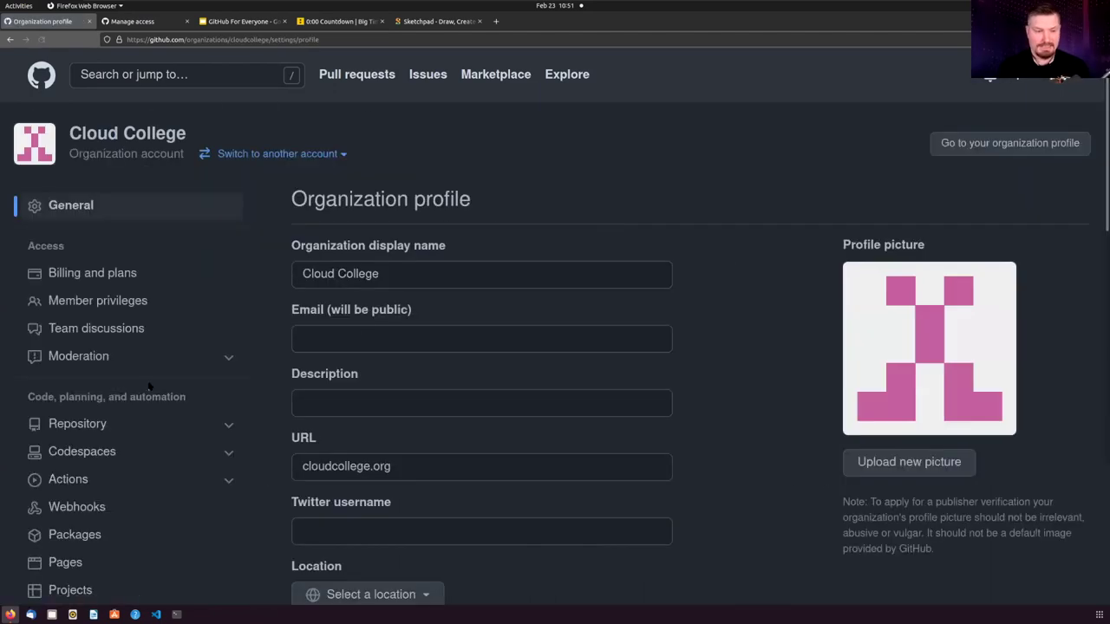
scroll(136, 391, down, 3)
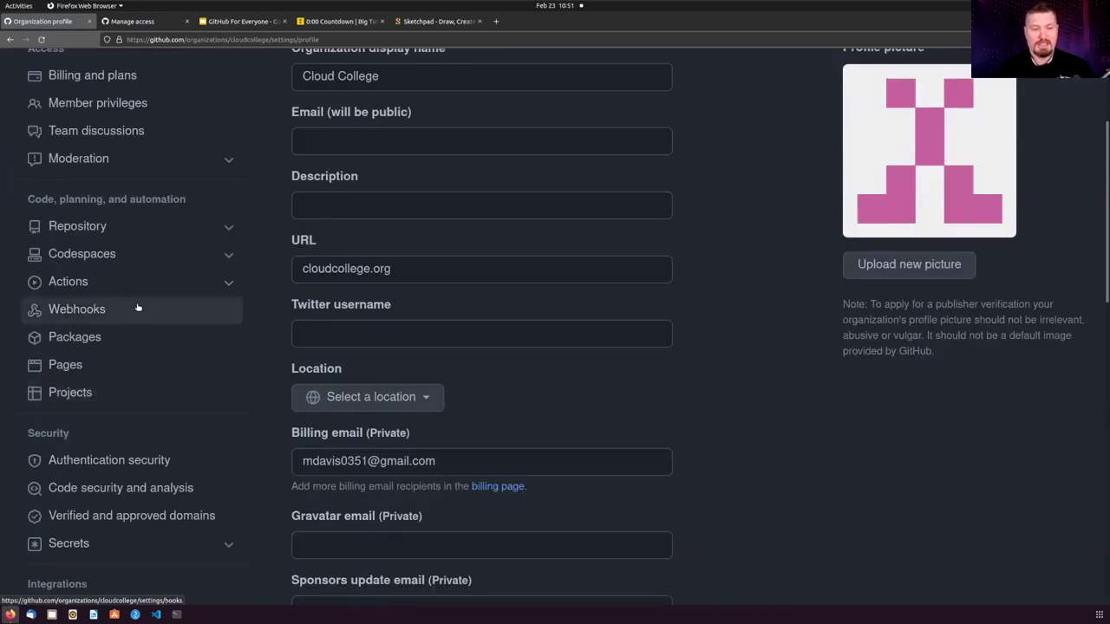
scroll(137, 306, down, 1)
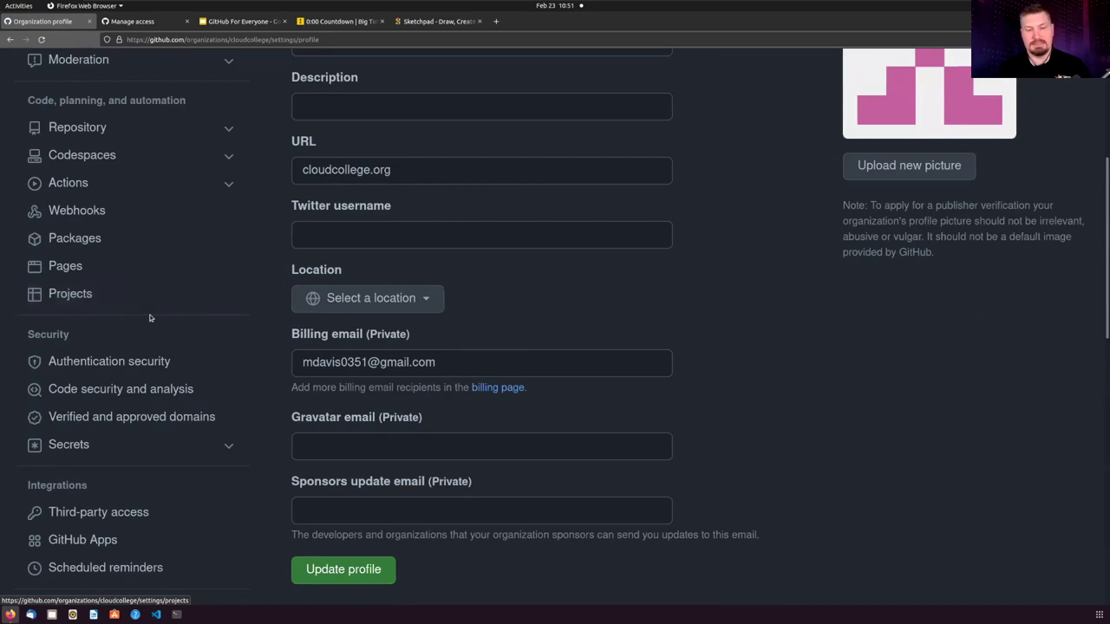
scroll(148, 314, down, 2)
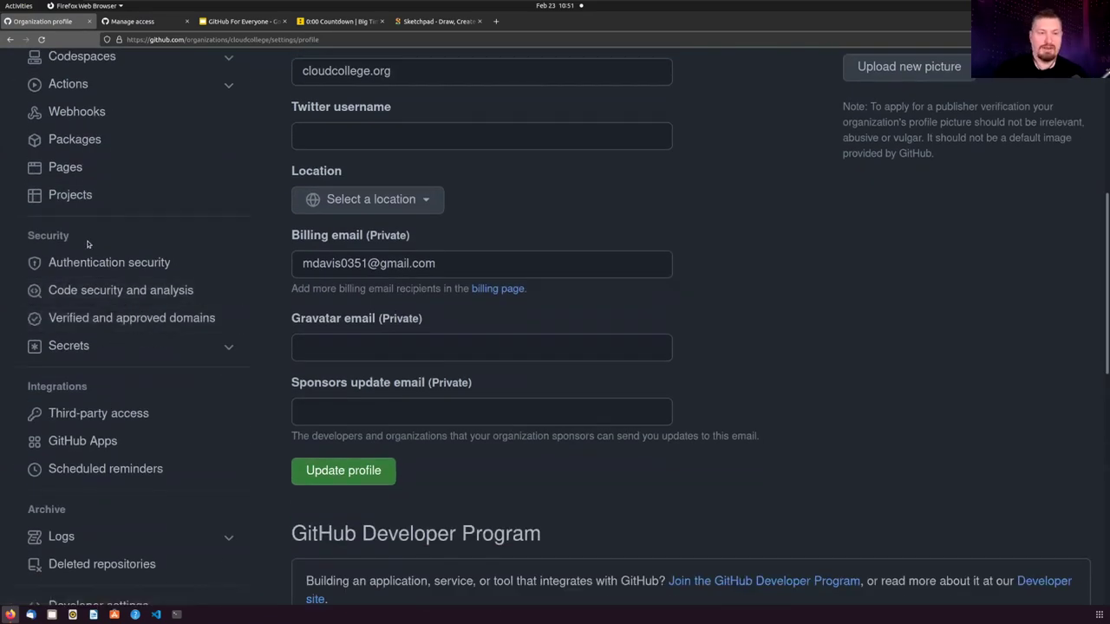
click(129, 264)
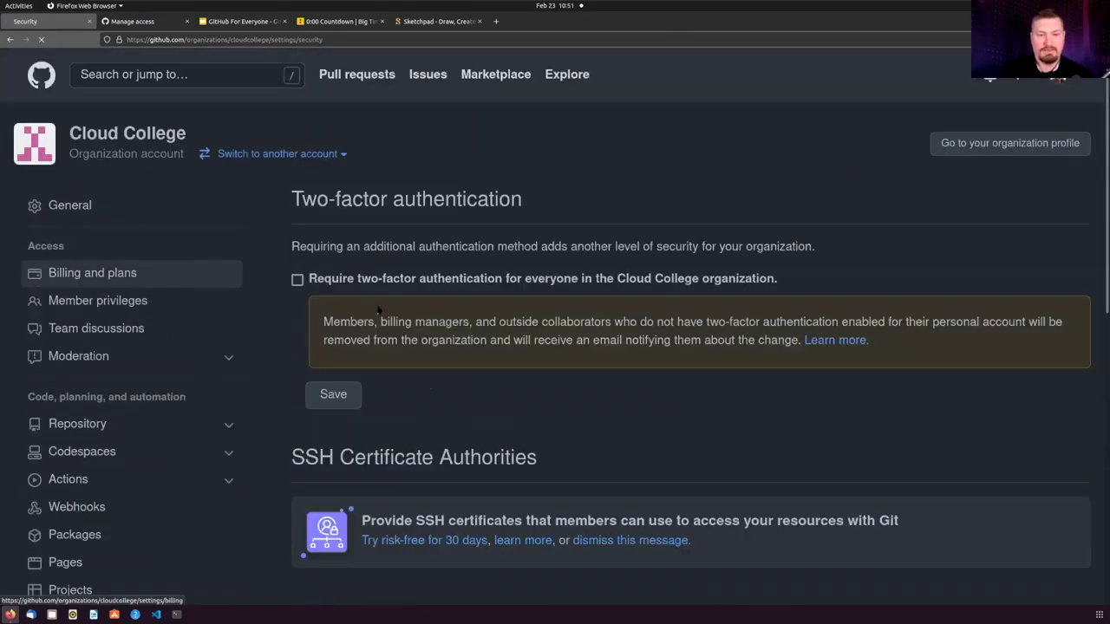
scroll(440, 247, down, 2)
drag(319, 183, 583, 184)
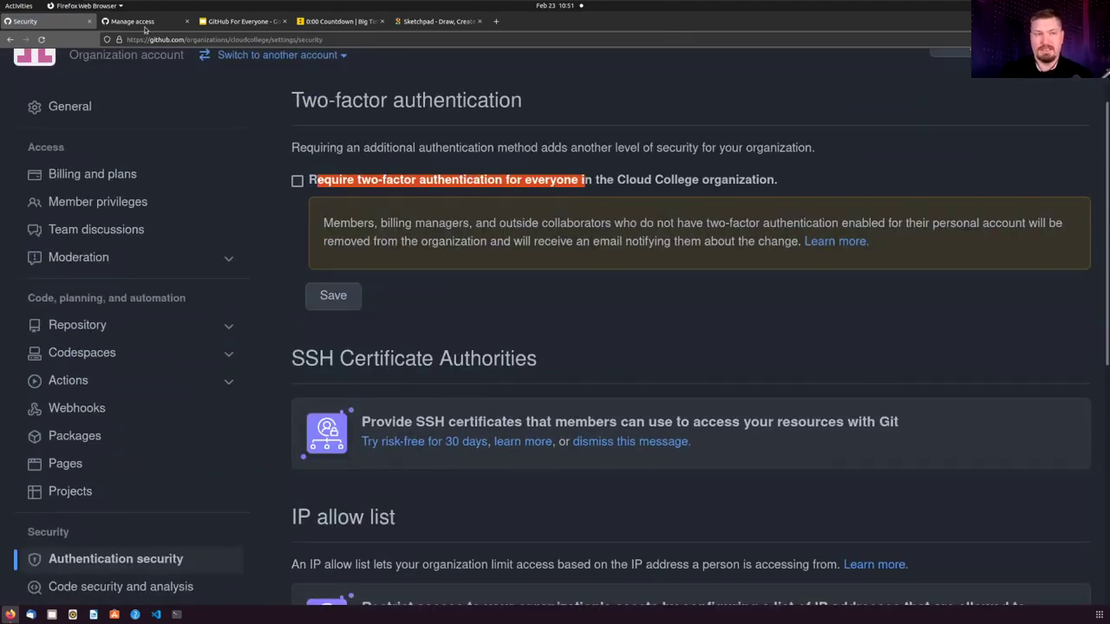
Glance at the repository access page, then return and open Code security and analysis.
click(144, 24)
scroll(304, 186, up, 2)
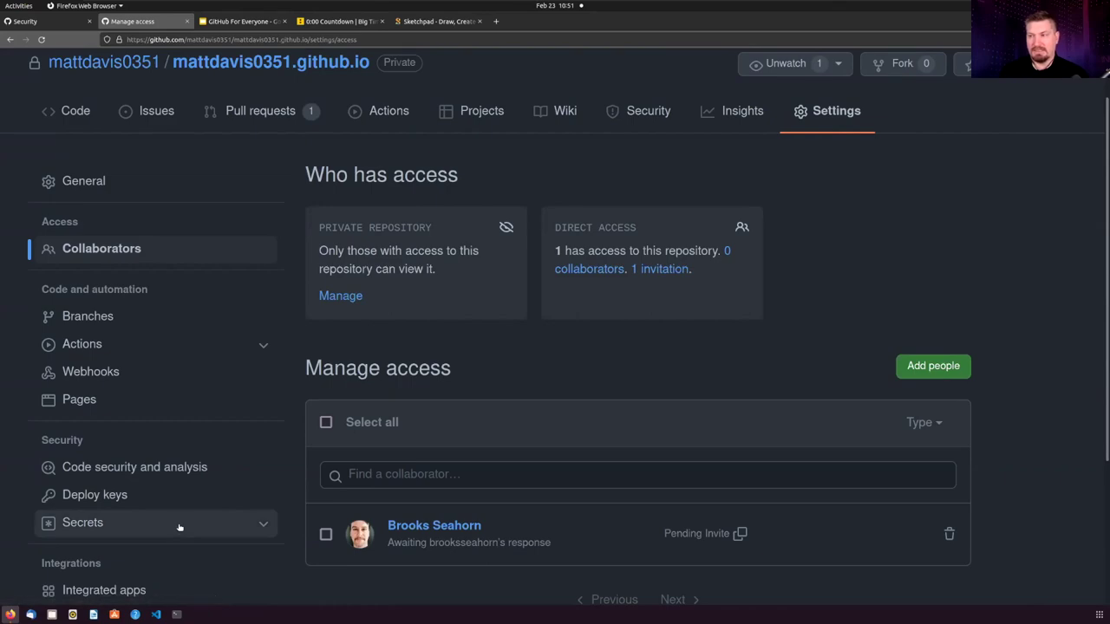
click(26, 21)
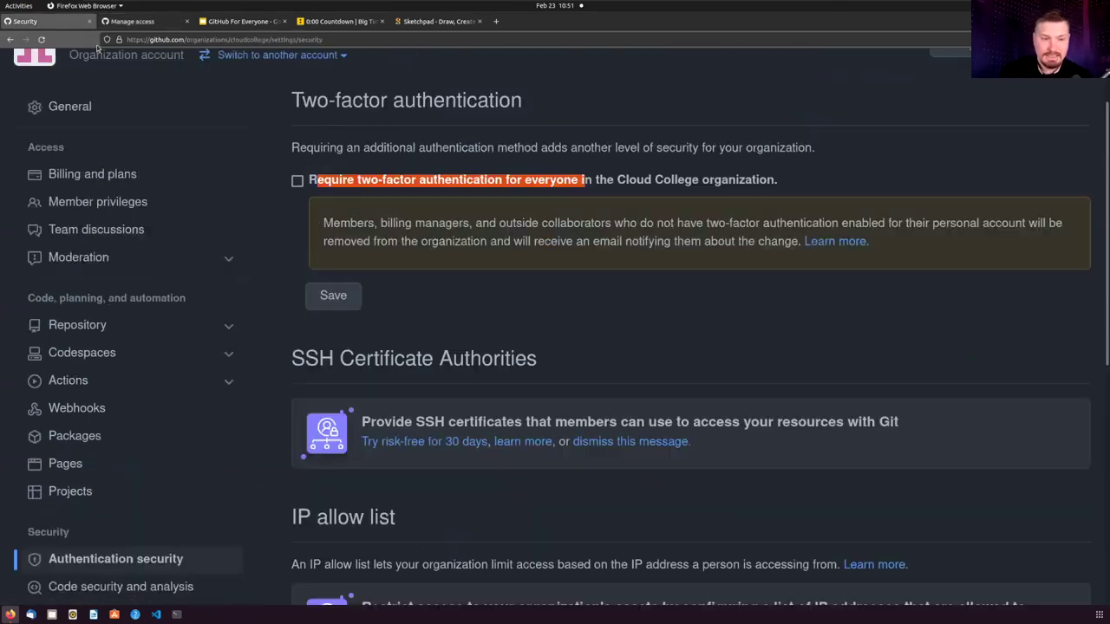
scroll(149, 465, down, 4)
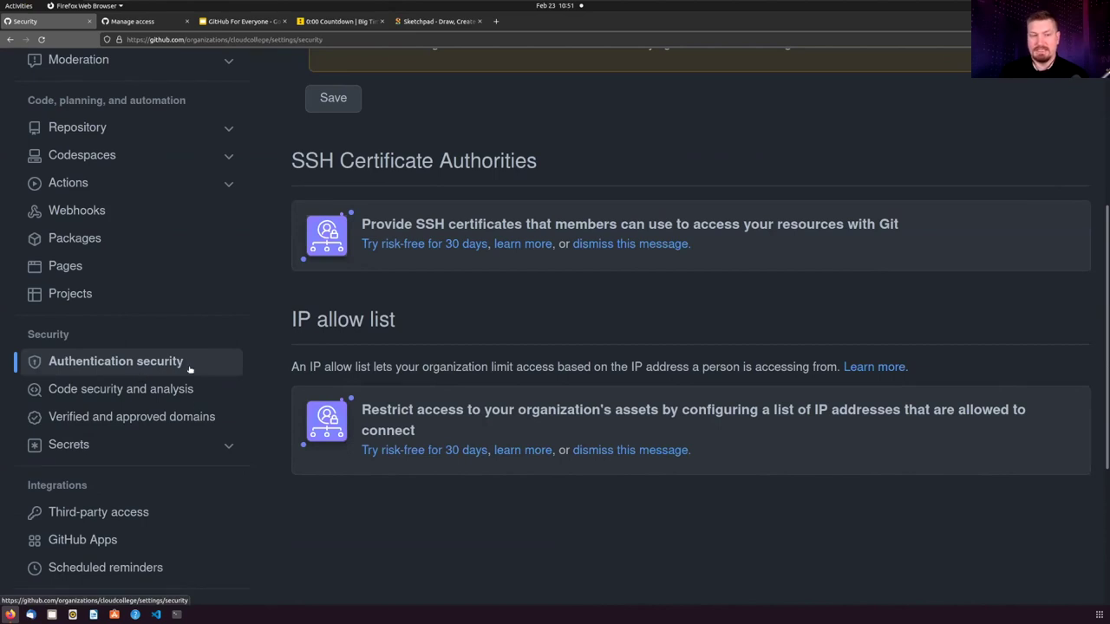
click(160, 394)
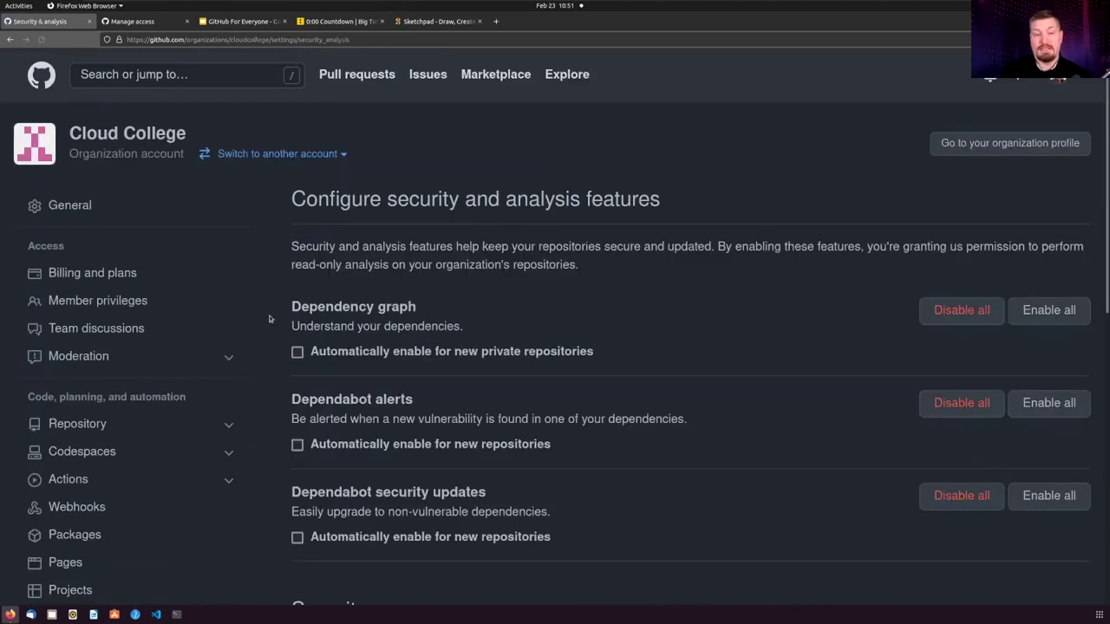
Review the Dependency graph and Dependabot alerts settings, highlighting each heading.
drag(318, 199, 576, 201)
click(580, 262)
scroll(578, 264, down, 1)
scroll(577, 265, down, 2)
scroll(577, 265, up, 2)
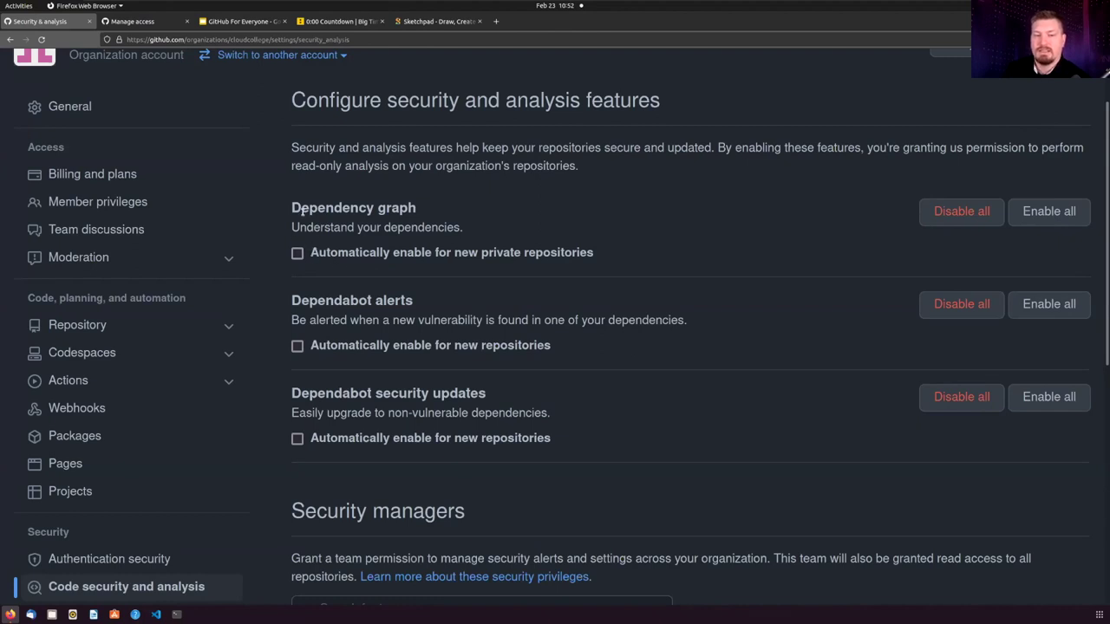
drag(303, 210, 424, 217)
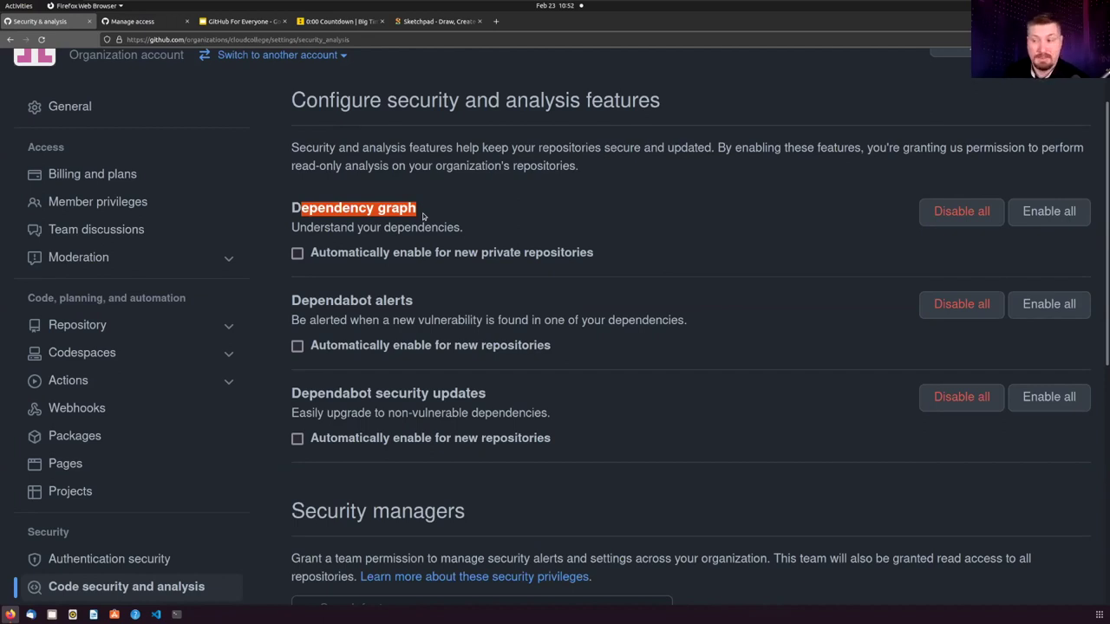
drag(301, 299, 419, 305)
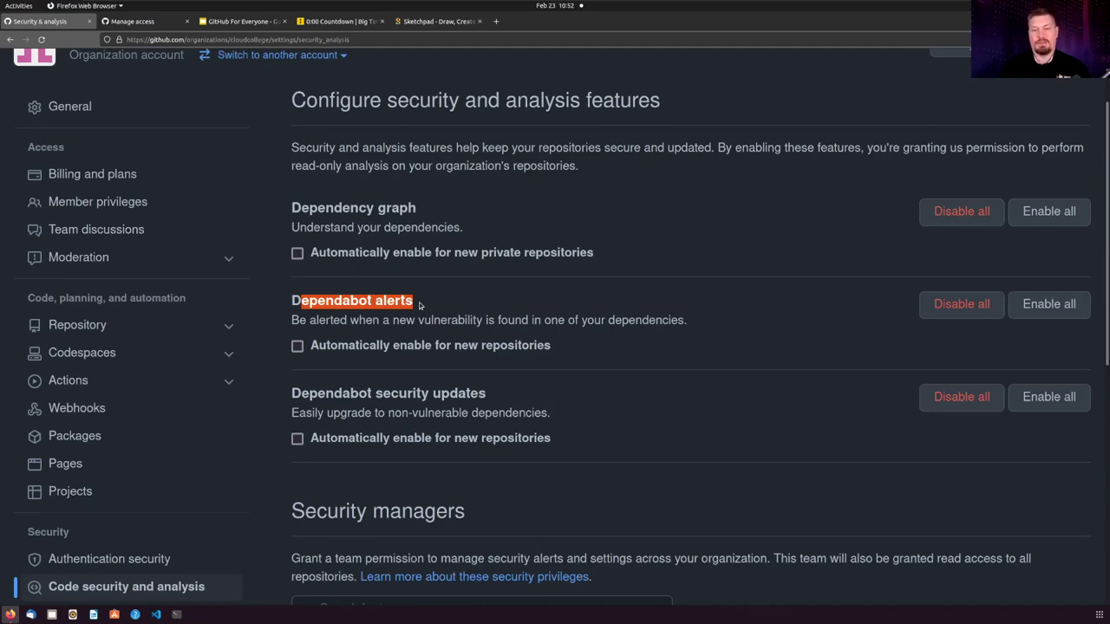
Highlight the auto-enable for new repositories option, then switch to the repository access tab.
drag(379, 346, 535, 346)
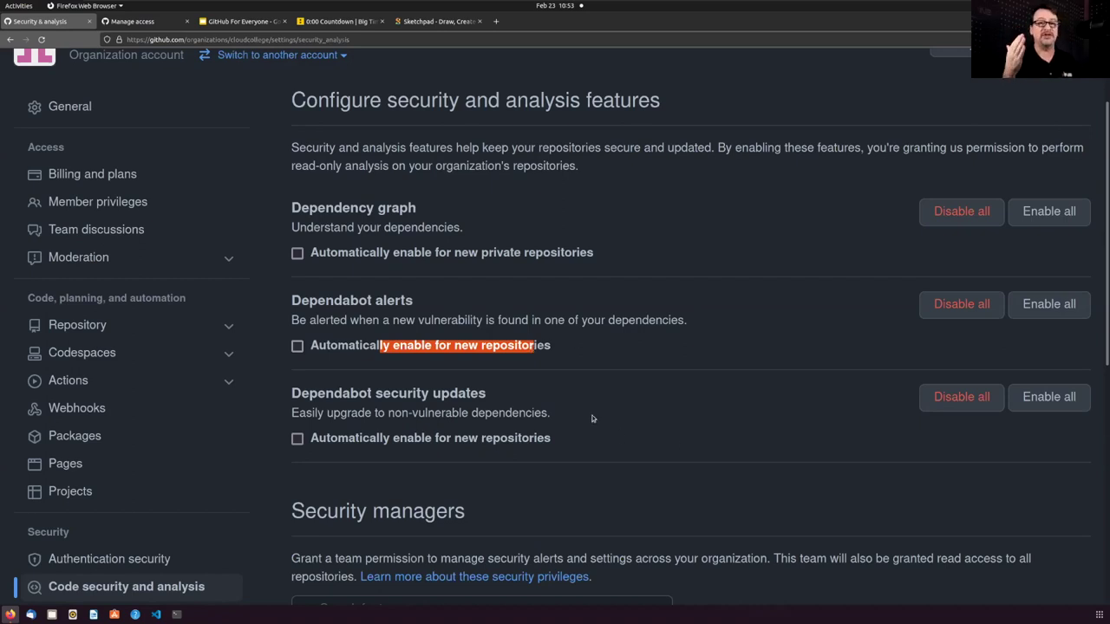
scroll(593, 419, down, 2)
scroll(583, 413, up, 2)
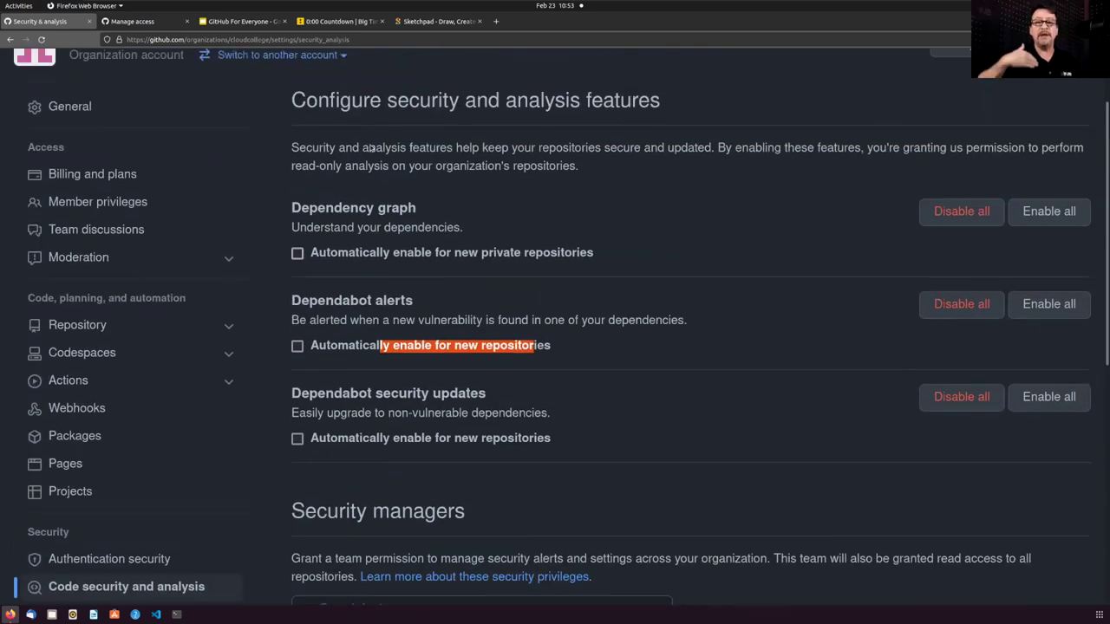
click(143, 20)
scroll(508, 93, up, 1)
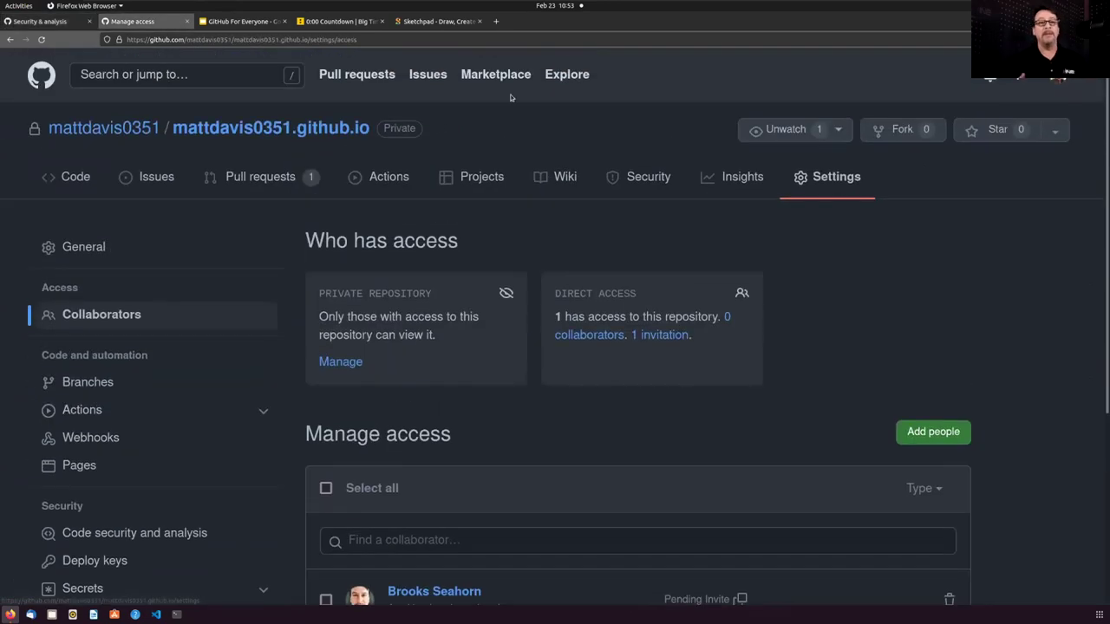
Follow the url-parse advisory from the notifications inbox to probot-test's Dependabot alerts.
click(990, 78)
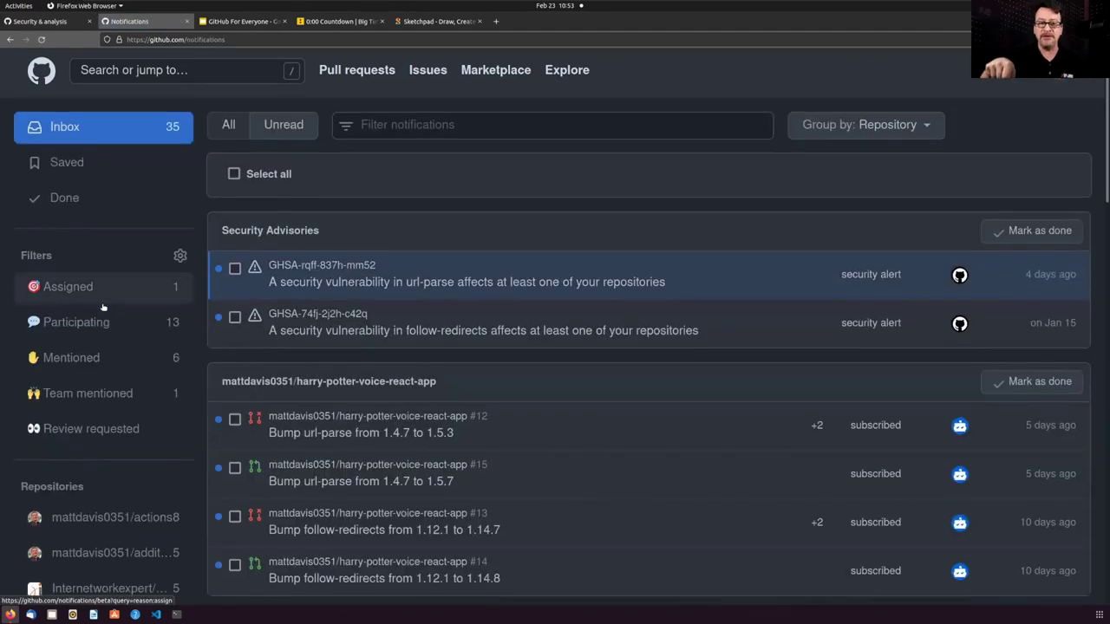
scroll(103, 306, down, 2)
scroll(103, 307, down, 6)
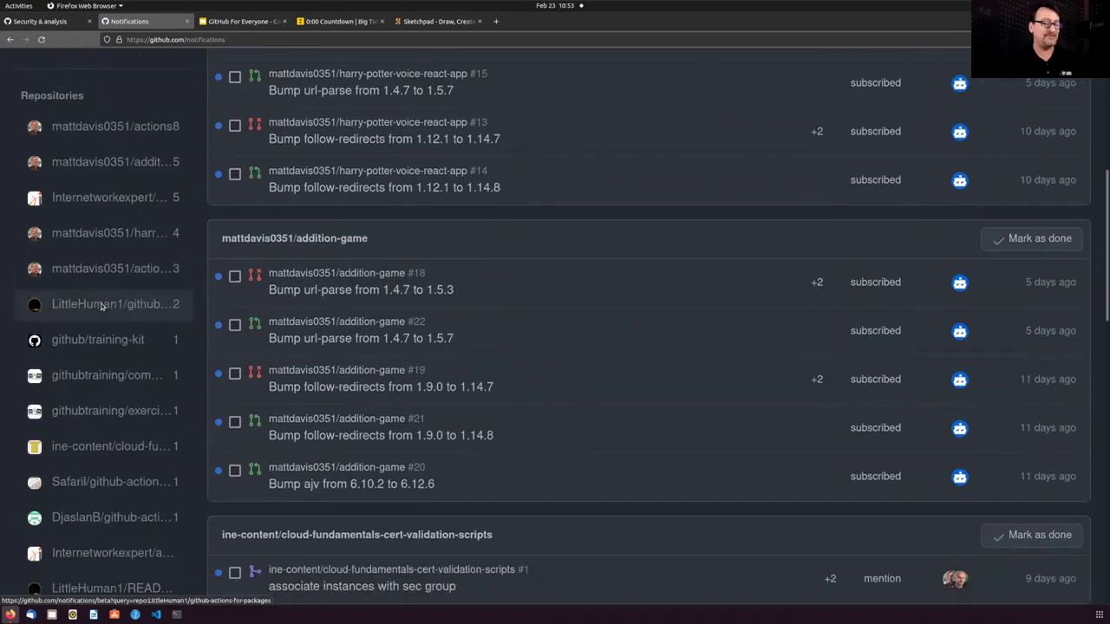
scroll(101, 306, up, 4)
scroll(101, 307, up, 2)
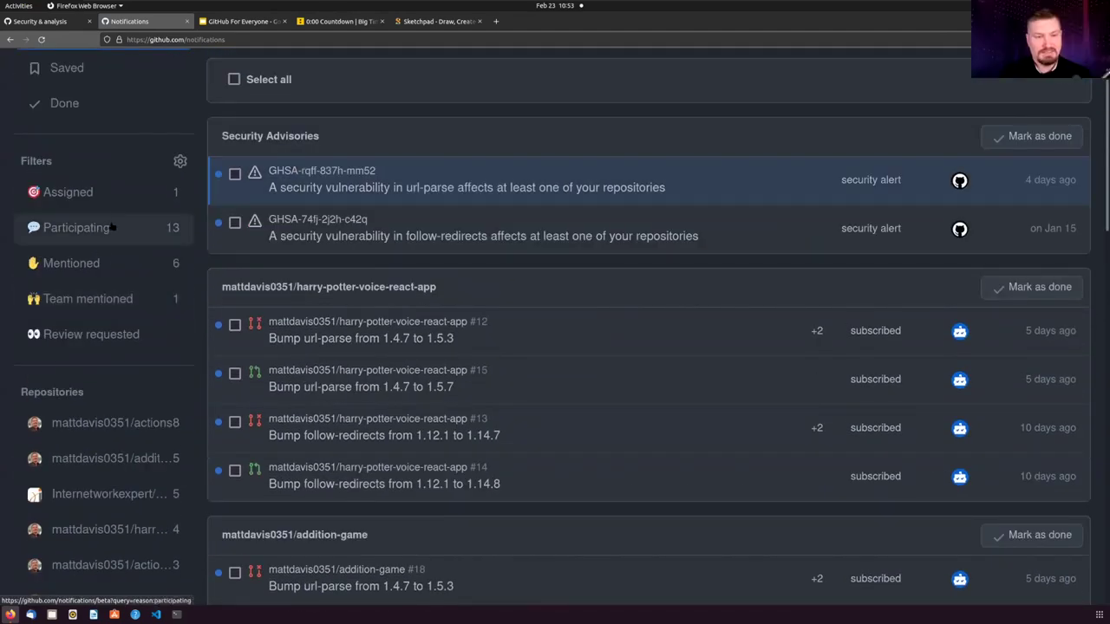
scroll(102, 263, up, 2)
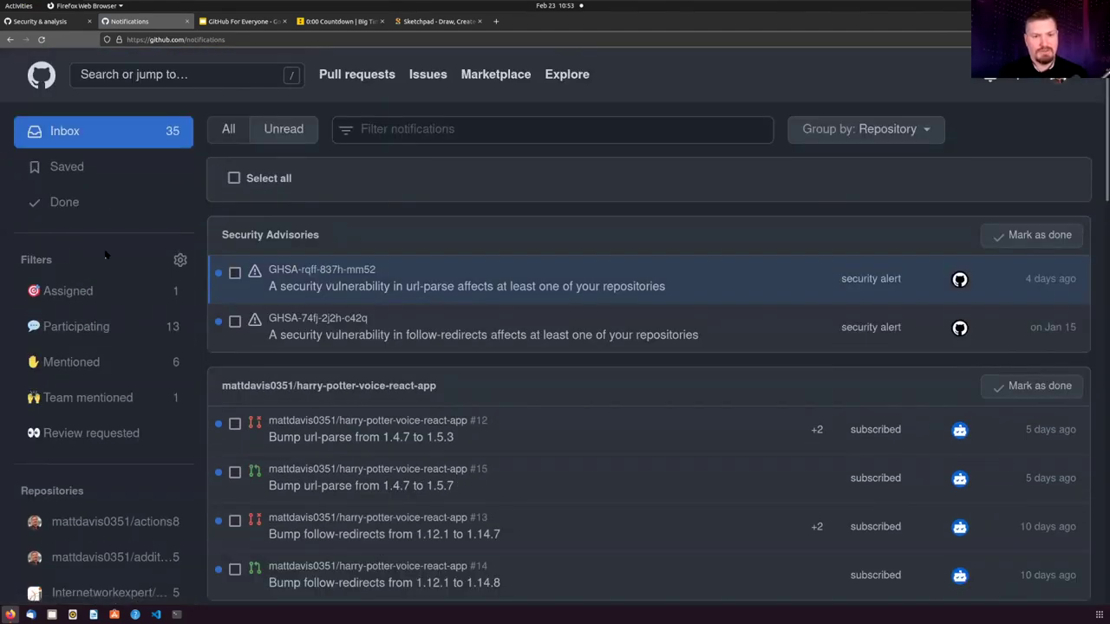
click(560, 291)
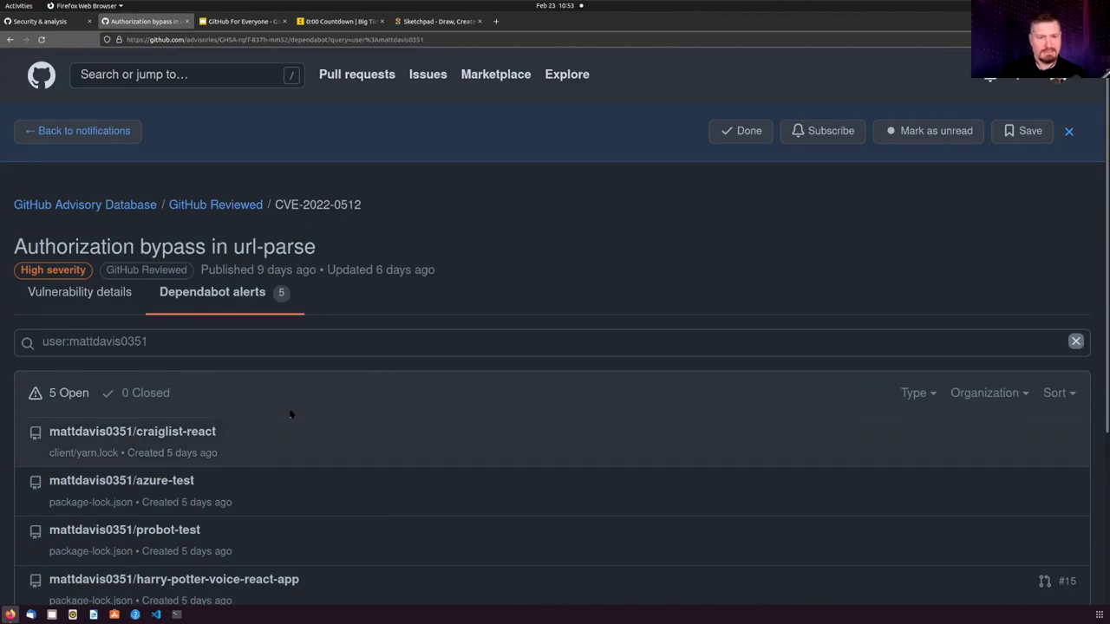
scroll(208, 423, down, 3)
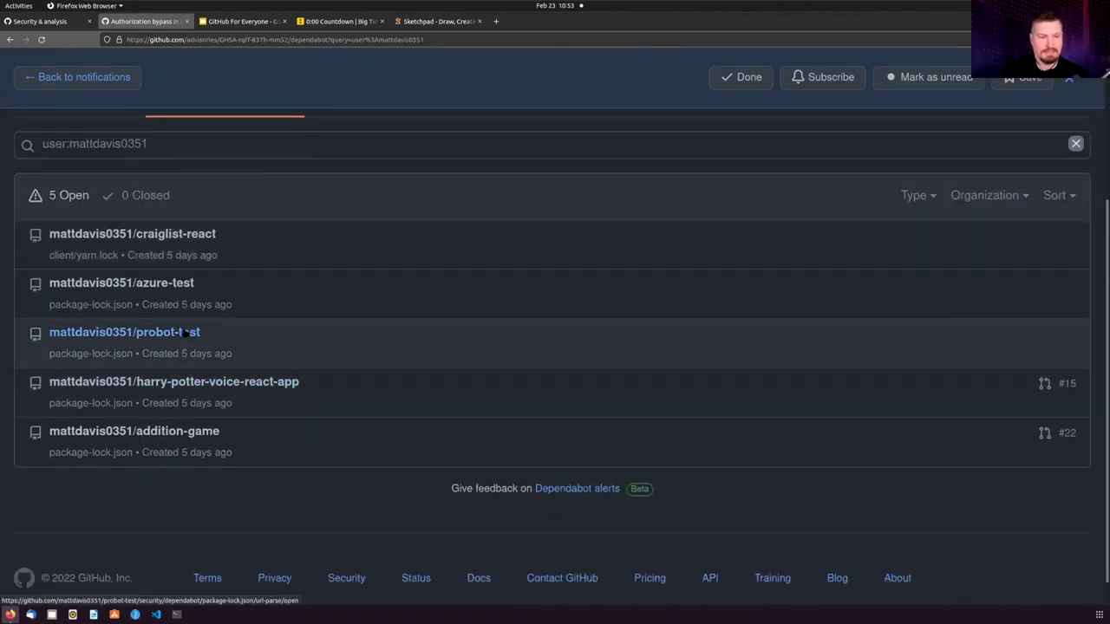
click(185, 332)
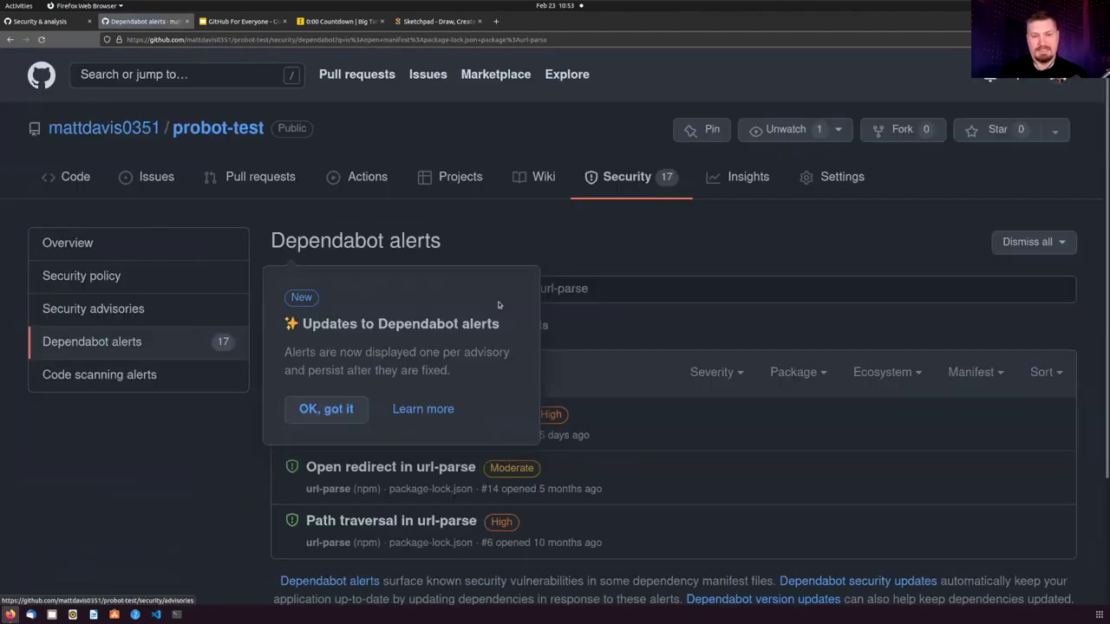
Open the probot-test repository page and dismiss the Dependabot alerts announcement.
click(202, 133)
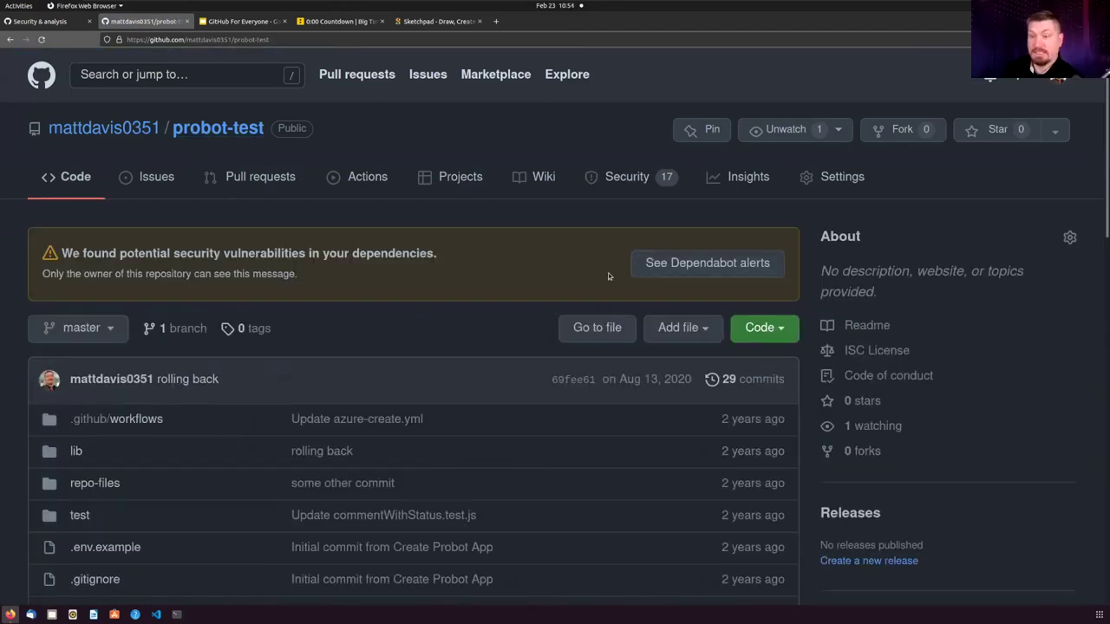
drag(62, 253, 449, 267)
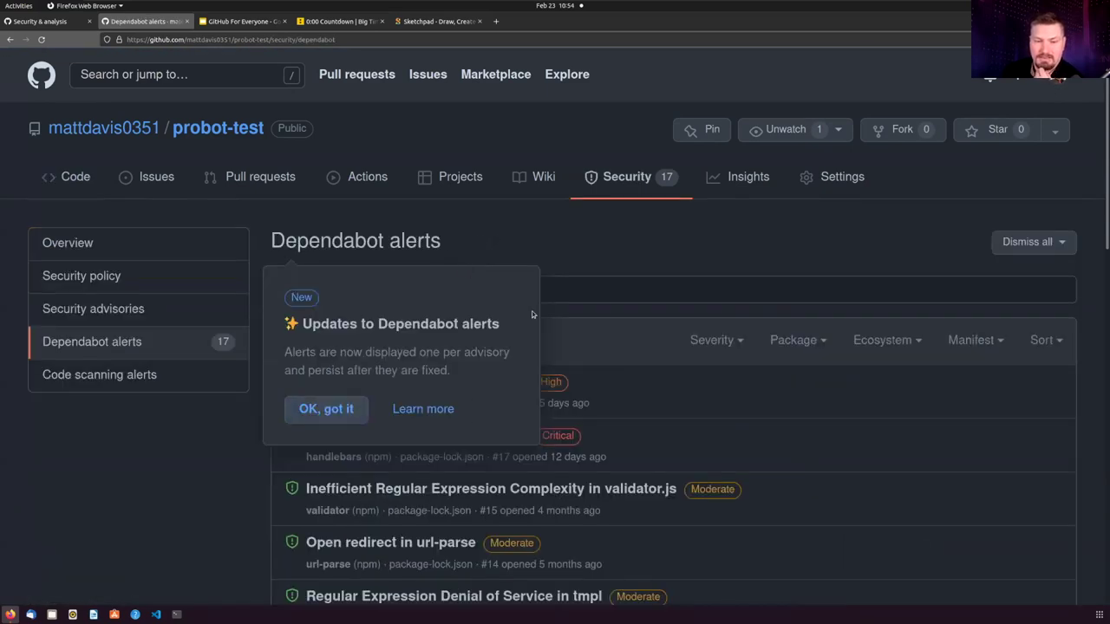
click(352, 405)
scroll(557, 258, down, 2)
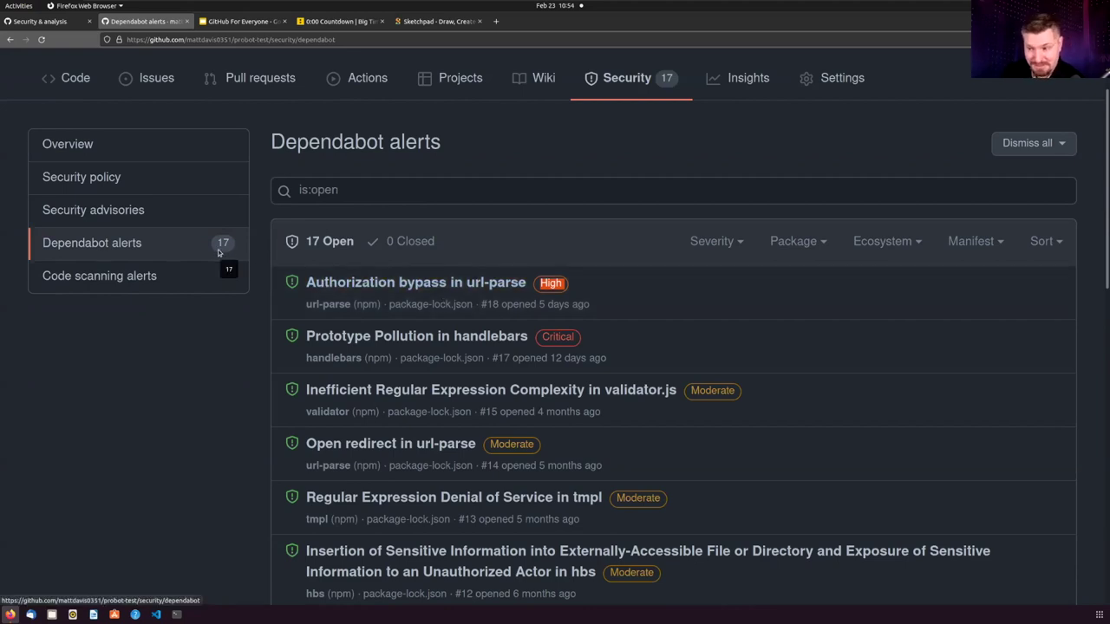
Review the url-parse authorization bypass alert, noting CVE-2022-0512, and return to the alerts list.
click(473, 285)
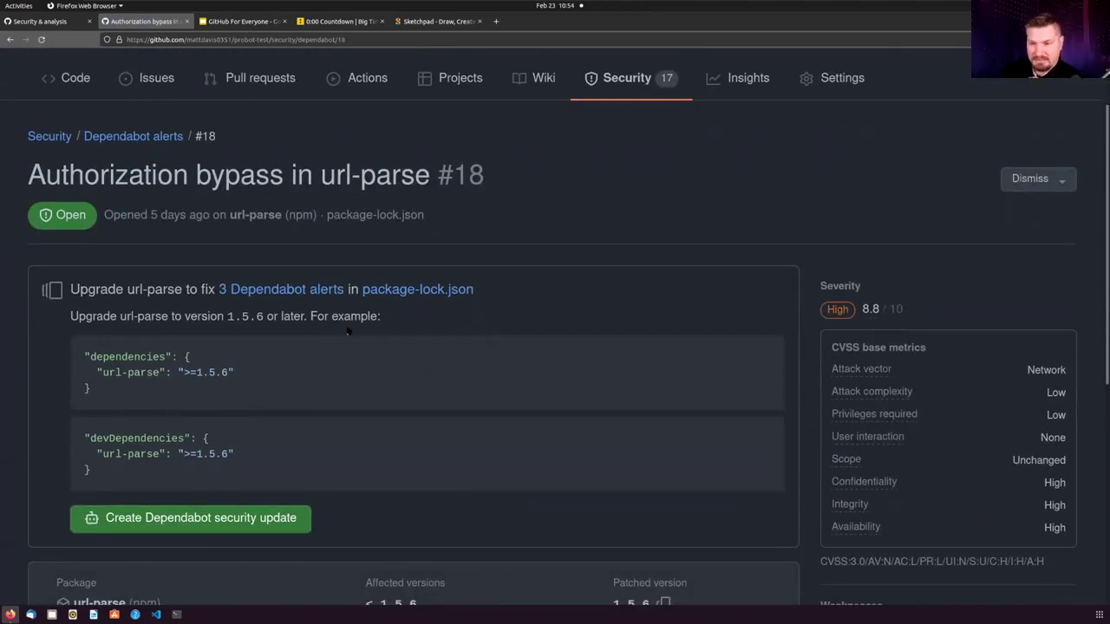
scroll(474, 329, down, 2)
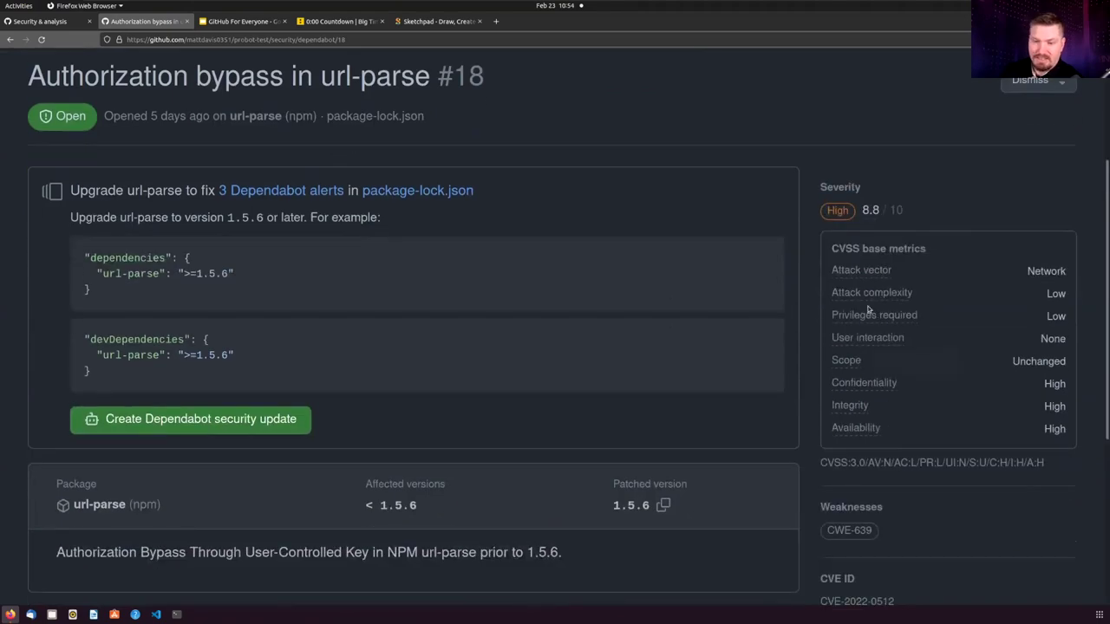
scroll(546, 346, down, 4)
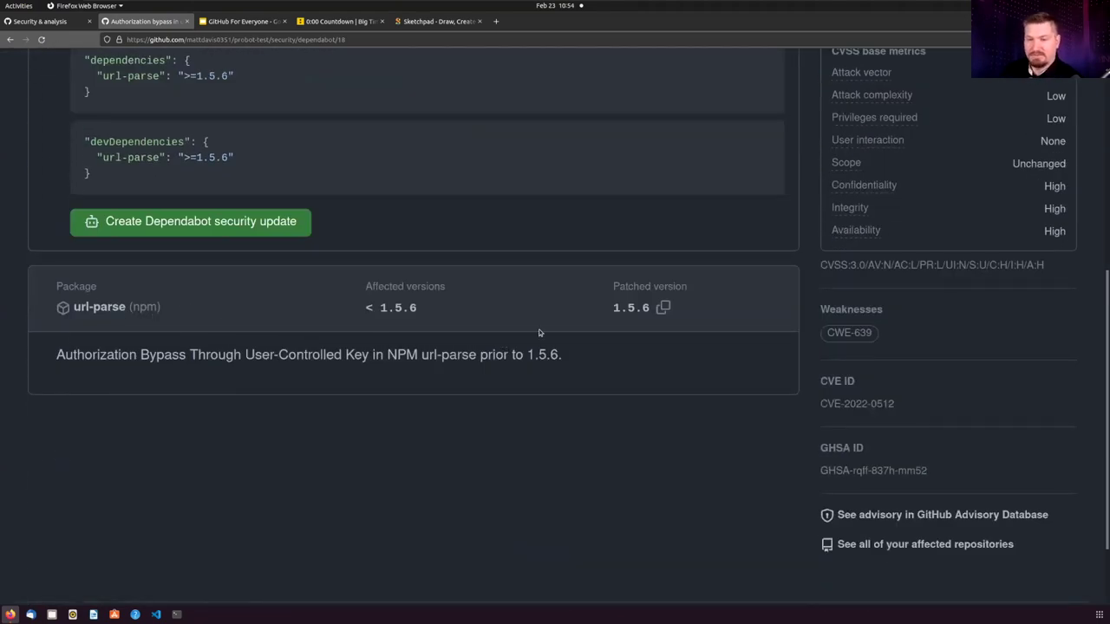
mouse_move(906, 403)
mouse_down()
mouse_move(779, 404)
mouse_move(884, 403)
mouse_up()
click(884, 403)
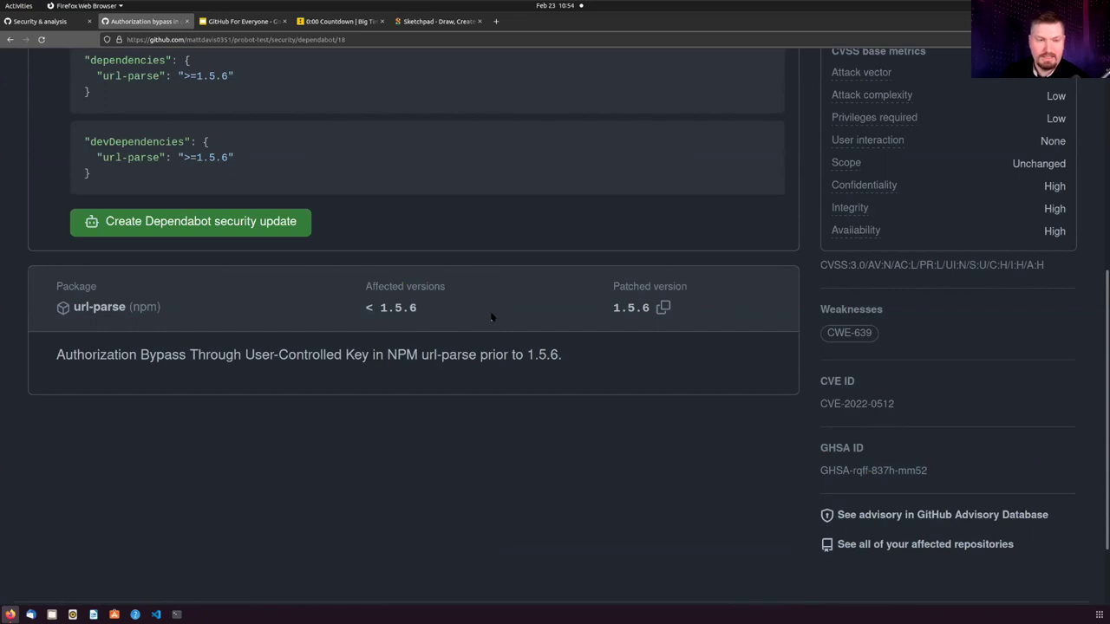
click(10, 39)
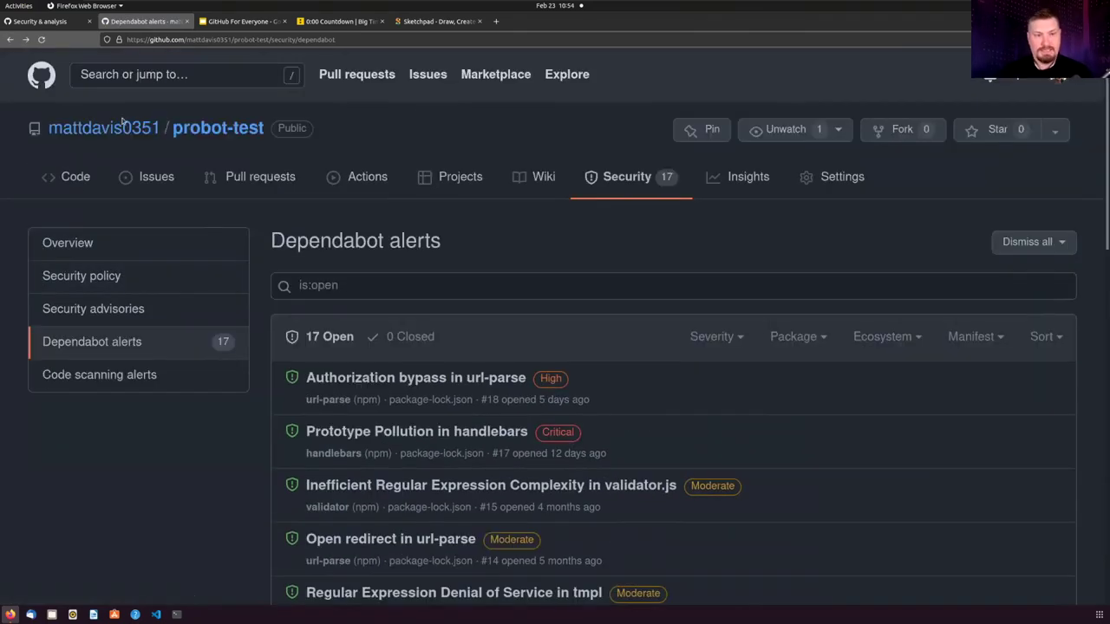
Switch to the organization security settings tab, then back to the Dependabot alerts tab.
mouse_move(93, 131)
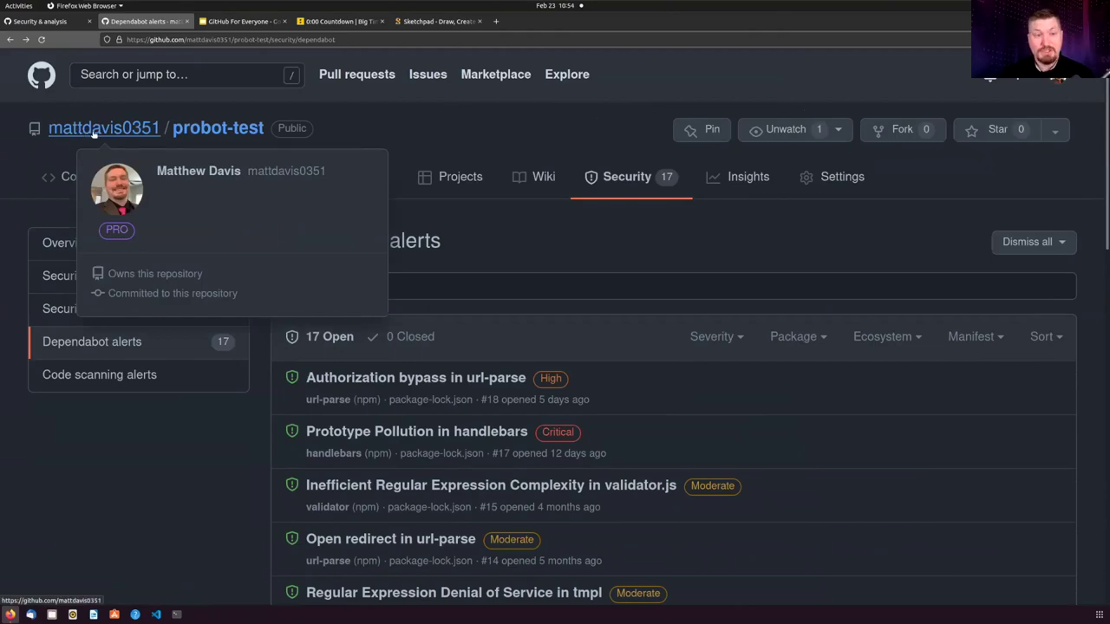
click(34, 21)
scroll(166, 111, up, 2)
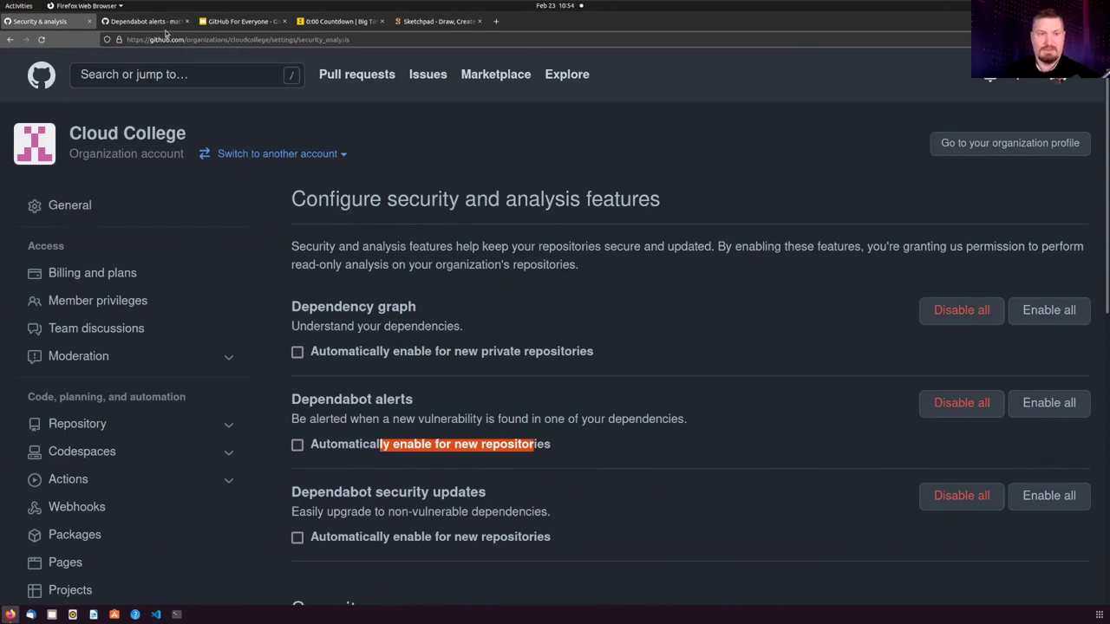
click(143, 21)
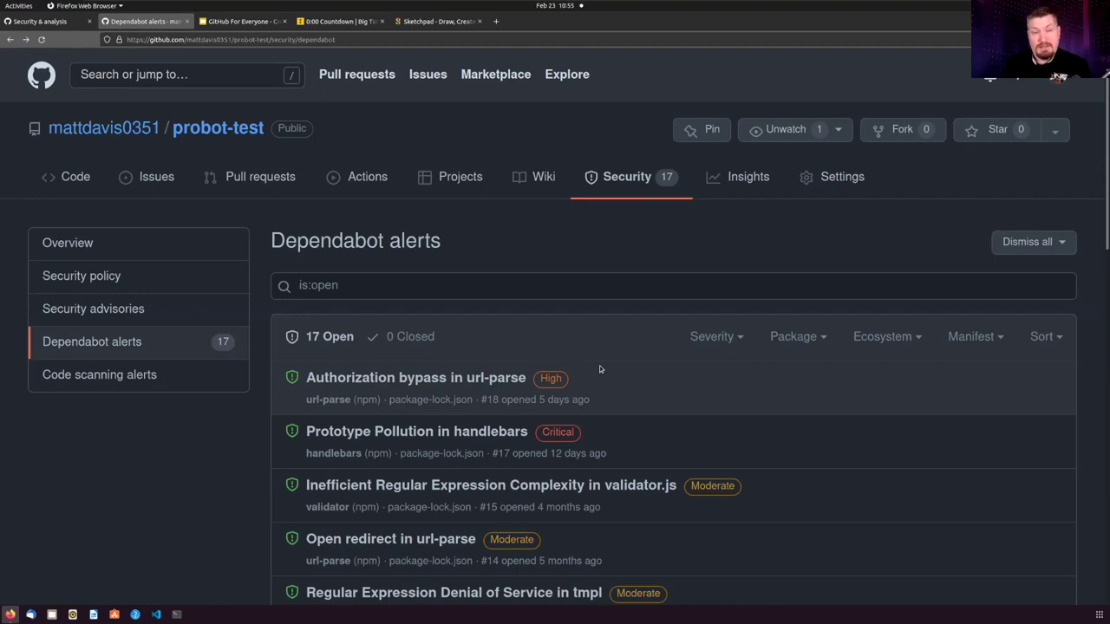
click(56, 22)
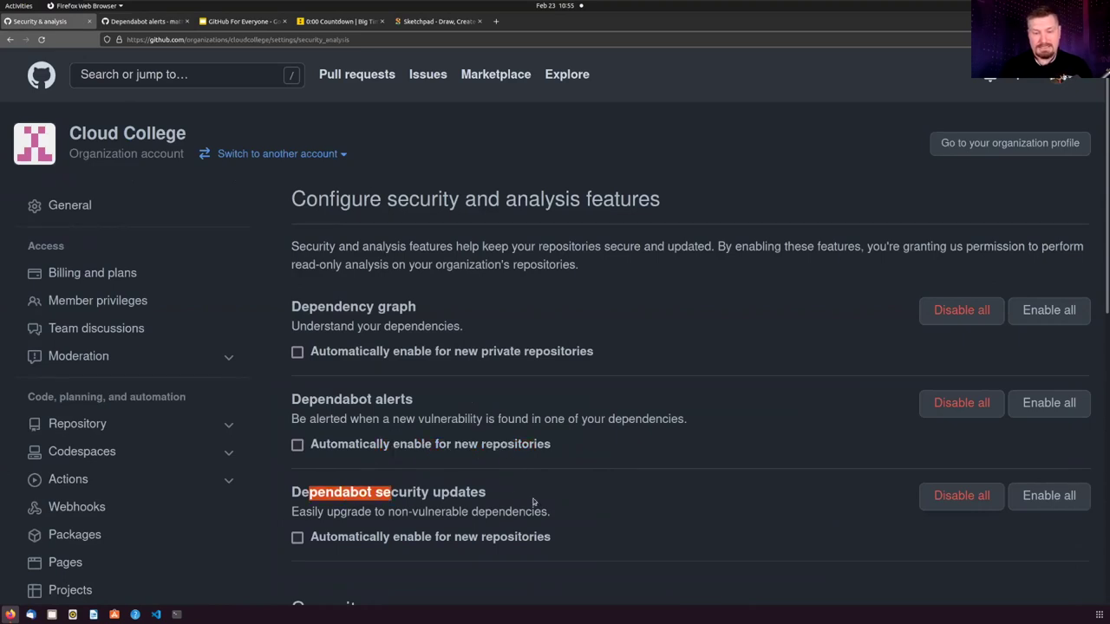
drag(333, 515, 553, 517)
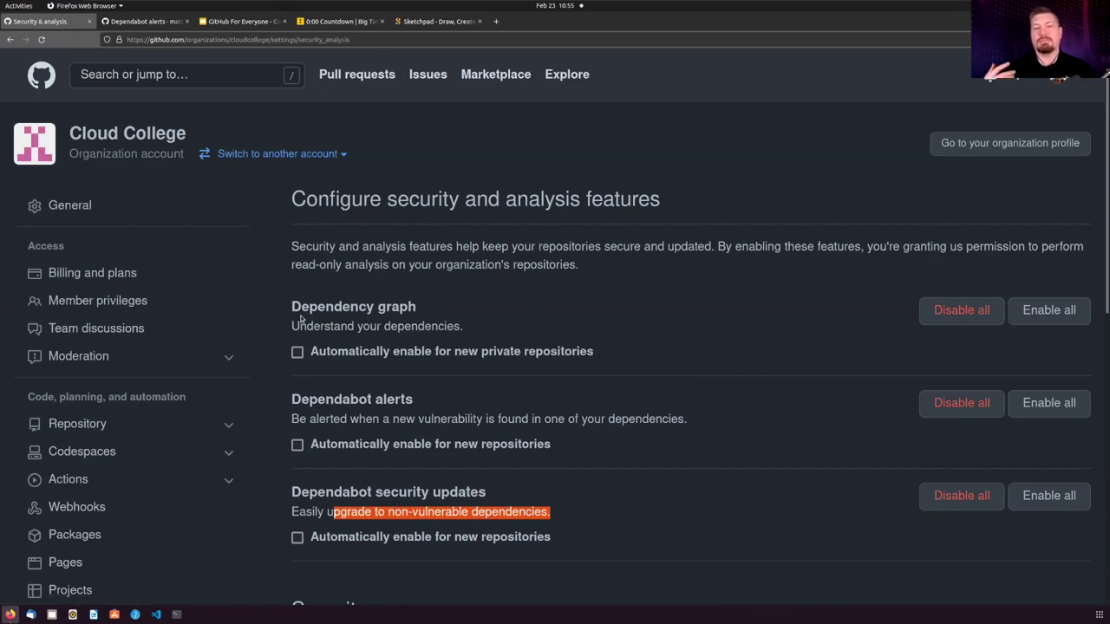
Clear the description highlight and return to the probot-test Dependabot alerts tab.
scroll(144, 292, down, 5)
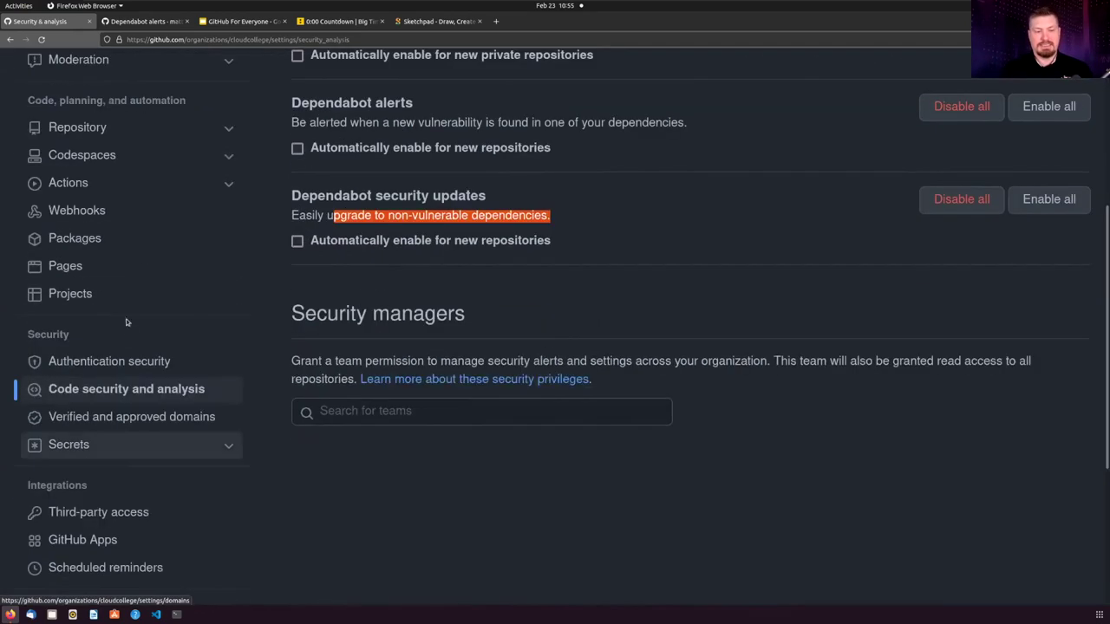
click(318, 476)
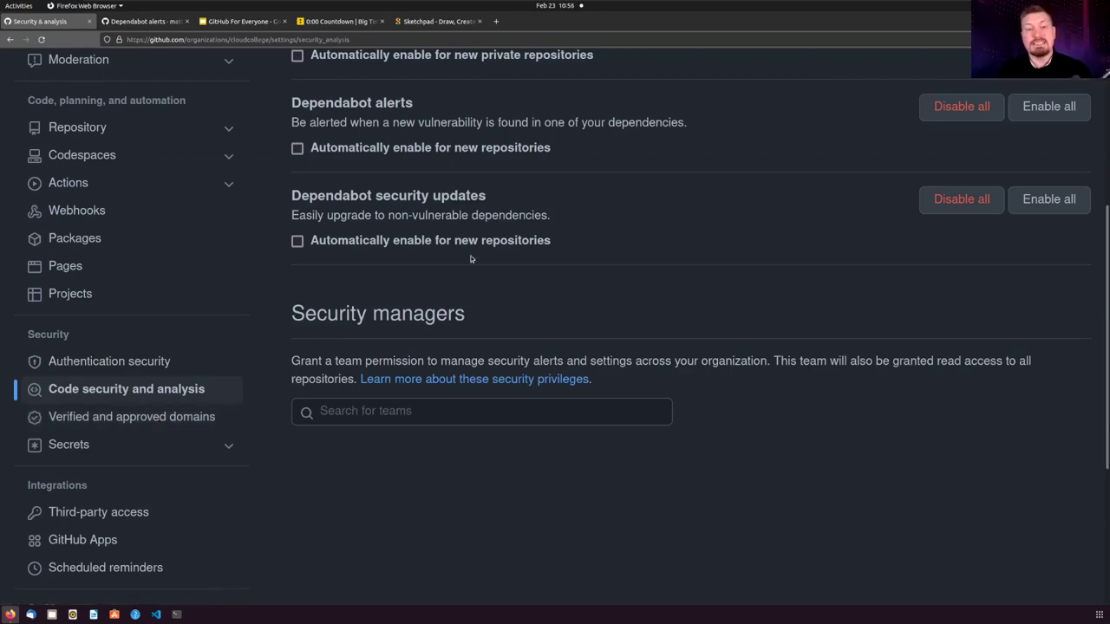
scroll(505, 242, up, 2)
scroll(504, 240, up, 3)
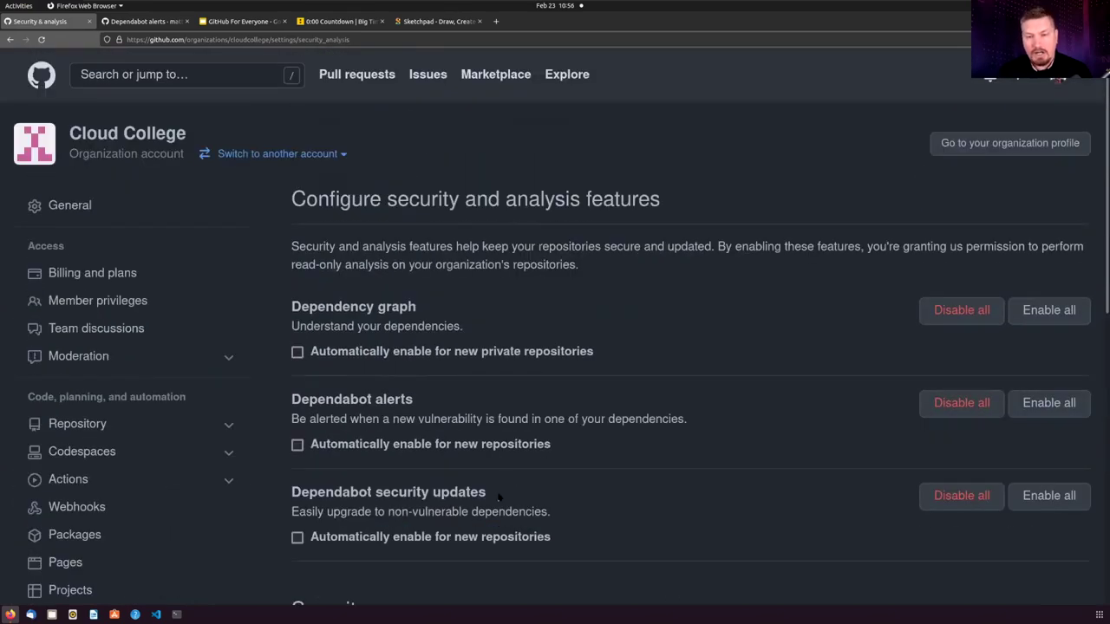
click(180, 23)
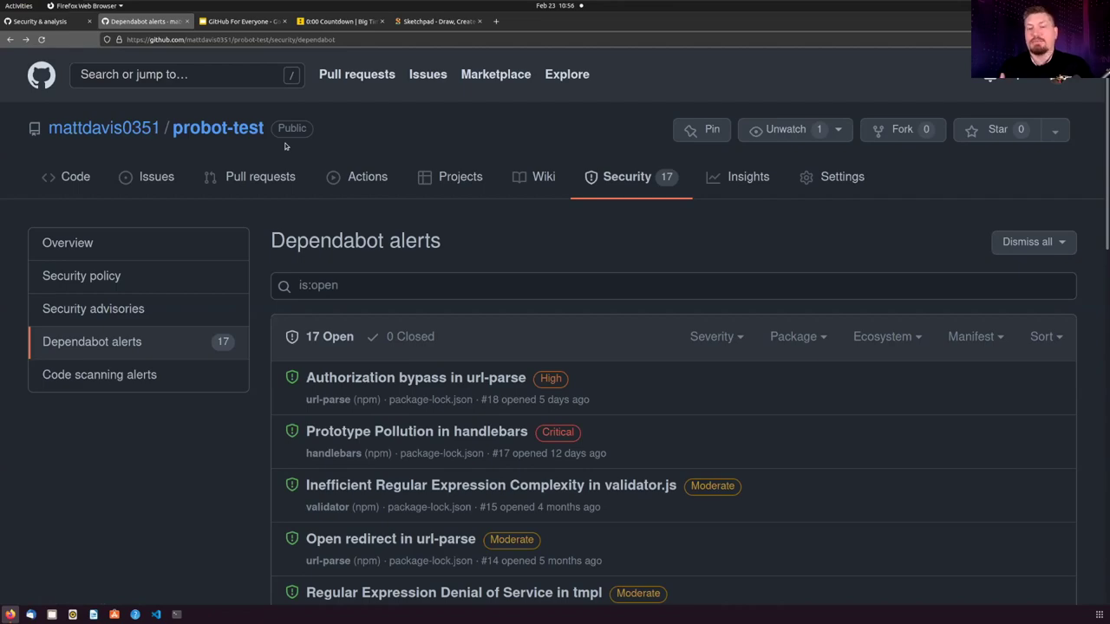
Open the critical Prototype Pollution in handlebars alert and create a Dependabot security update.
scroll(407, 381, down, 5)
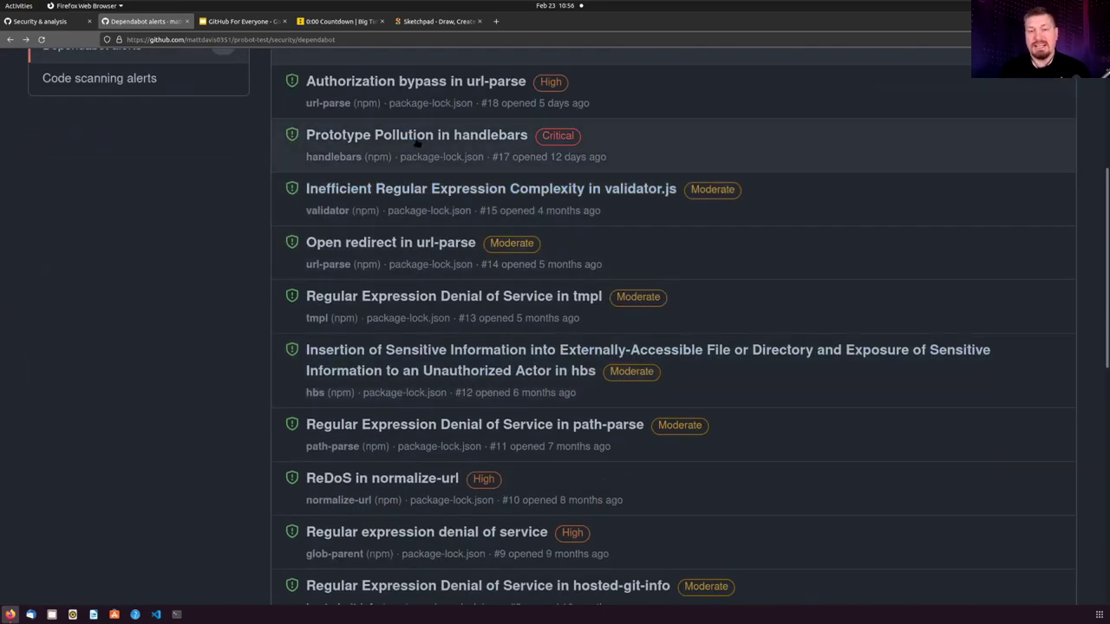
click(422, 136)
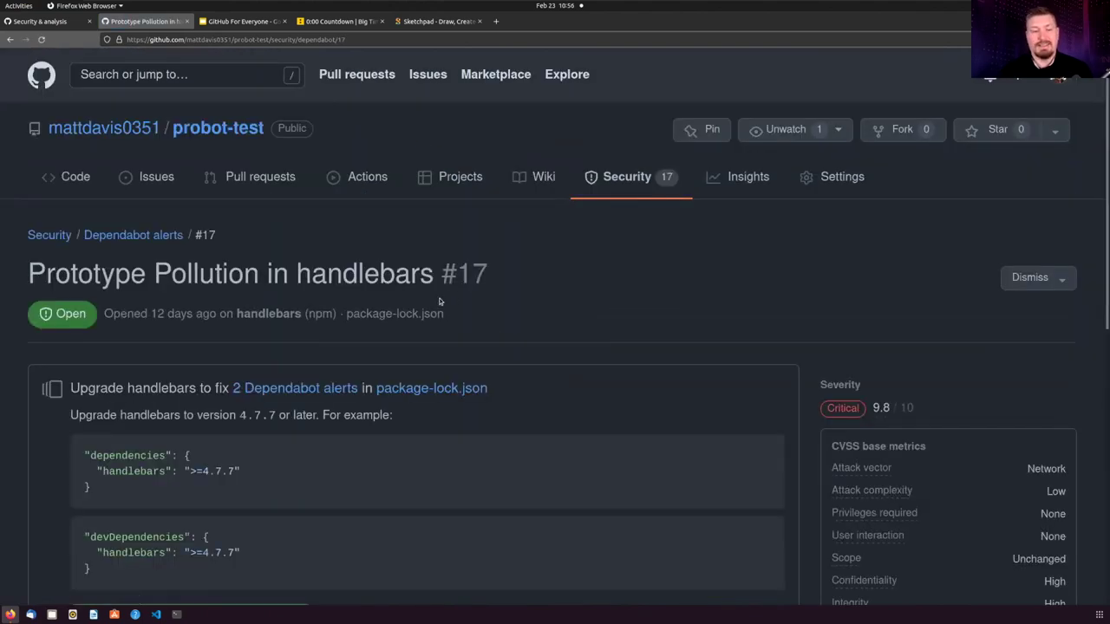
scroll(346, 295, down, 5)
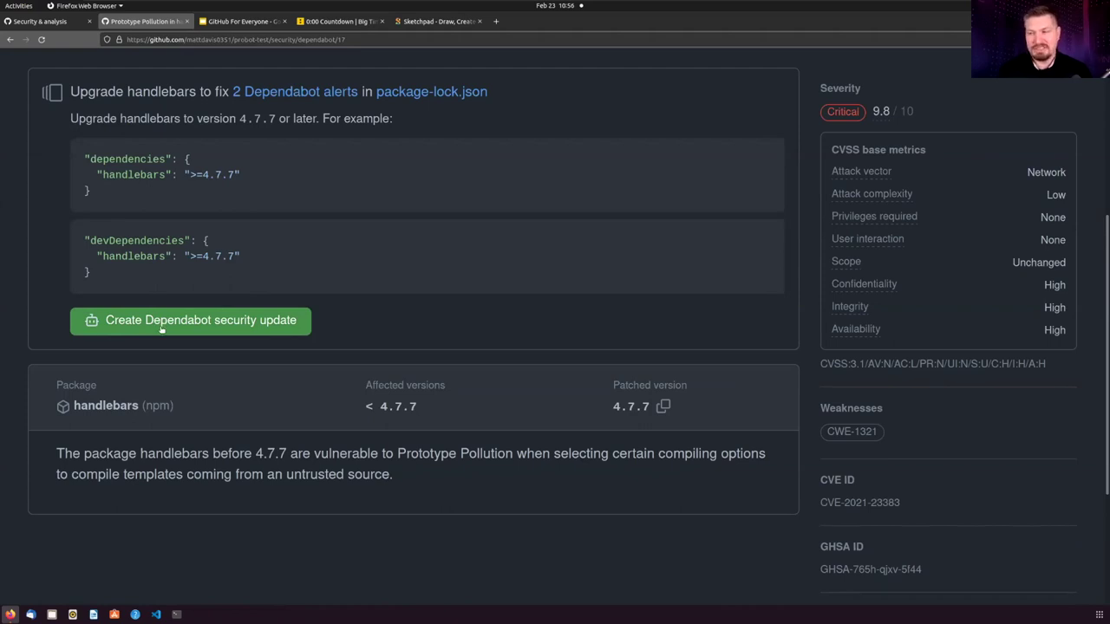
click(160, 322)
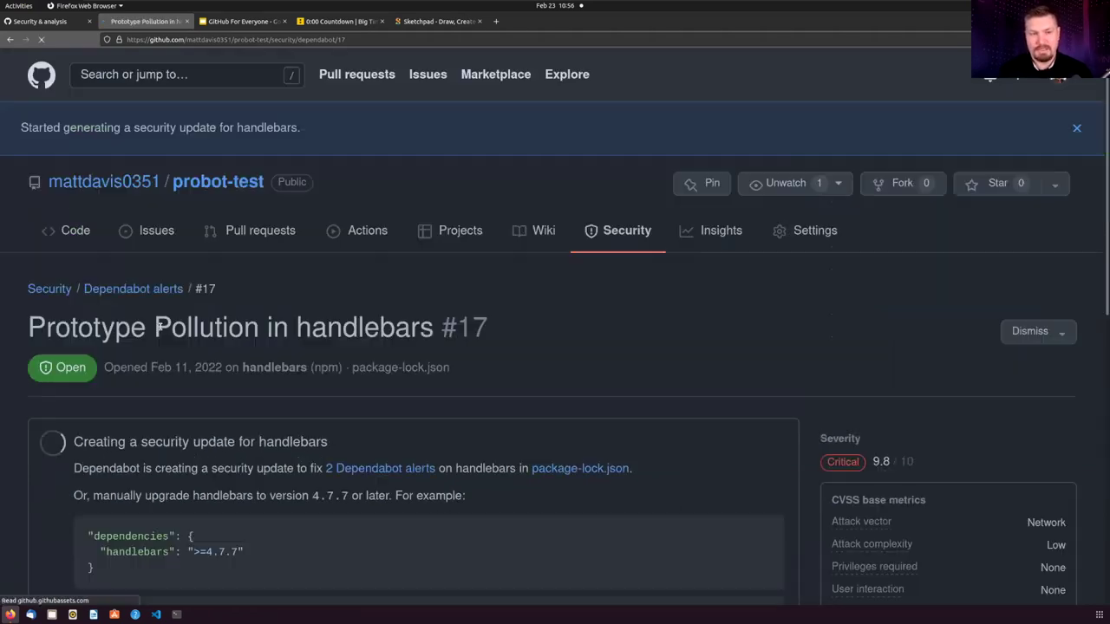
Review the handlebars alert details, noting CVE-2021-23383, then go to the repository's Code page.
scroll(169, 323, down, 4)
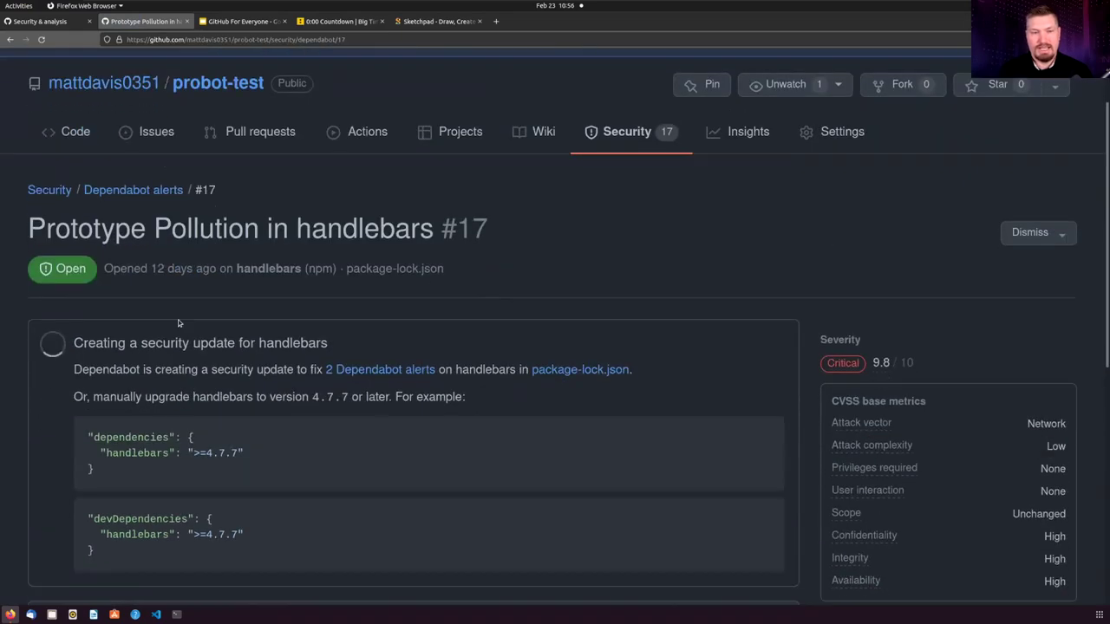
scroll(178, 319, down, 6)
scroll(178, 319, up, 6)
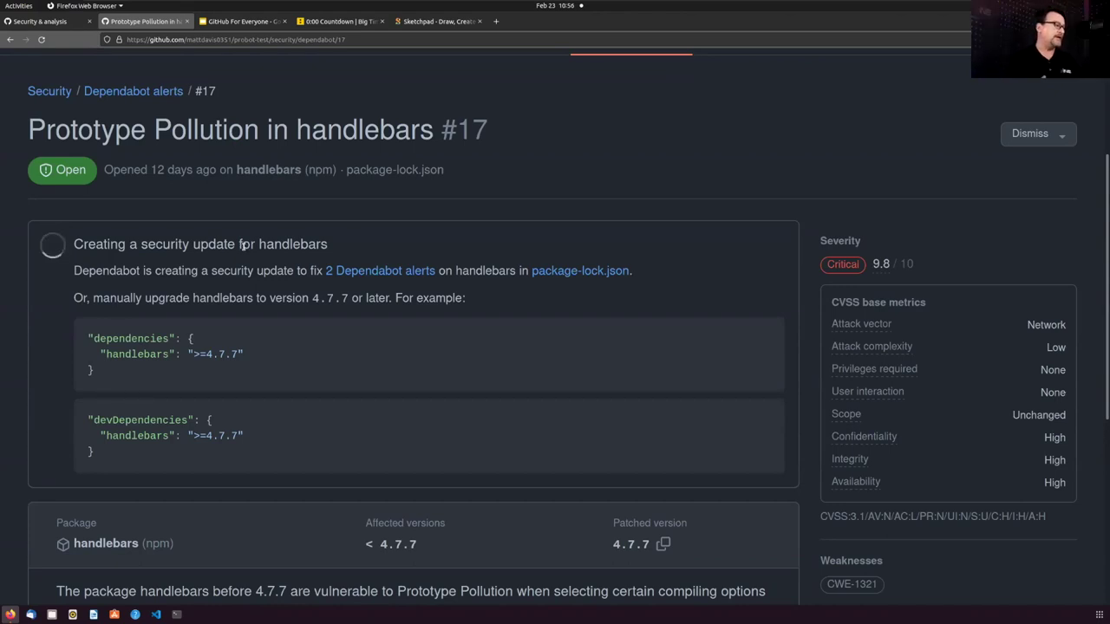
scroll(244, 244, down, 5)
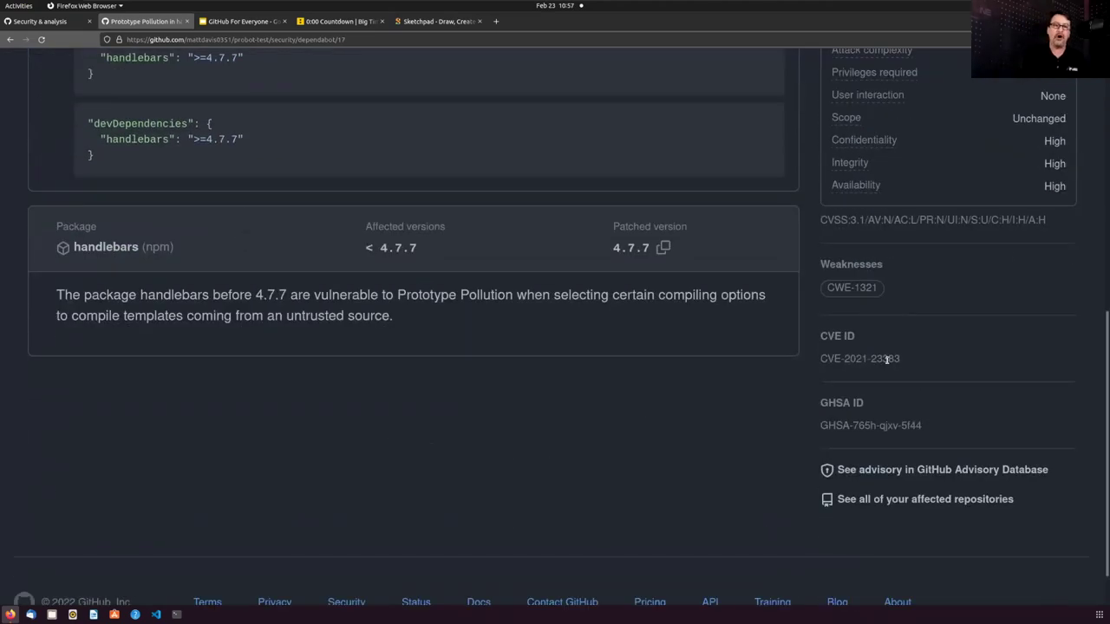
drag(899, 359, 820, 358)
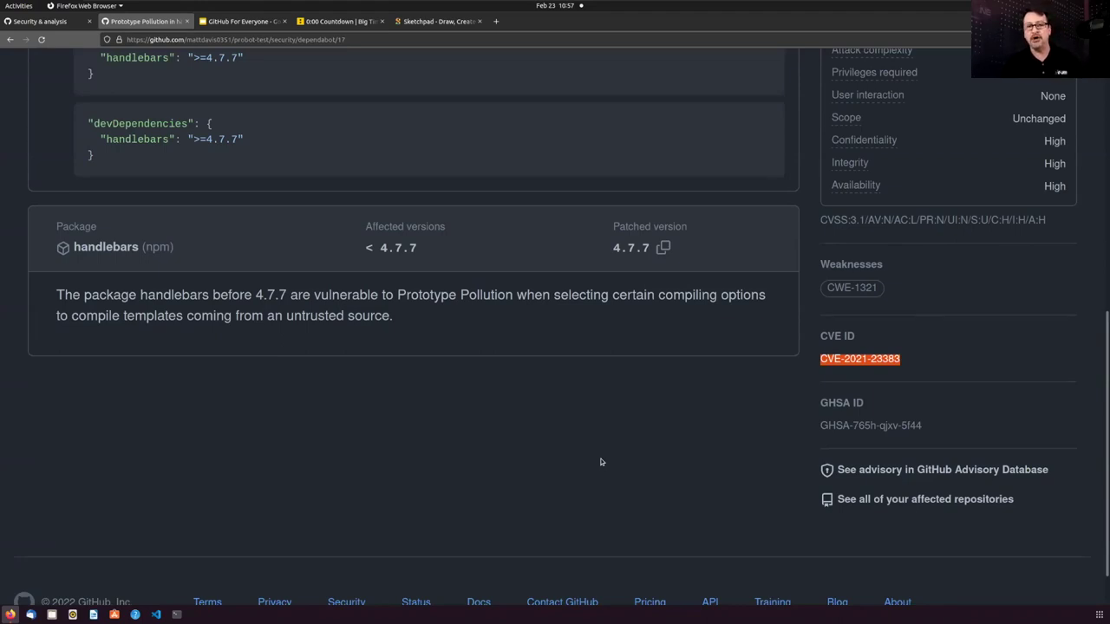
scroll(572, 464, up, 5)
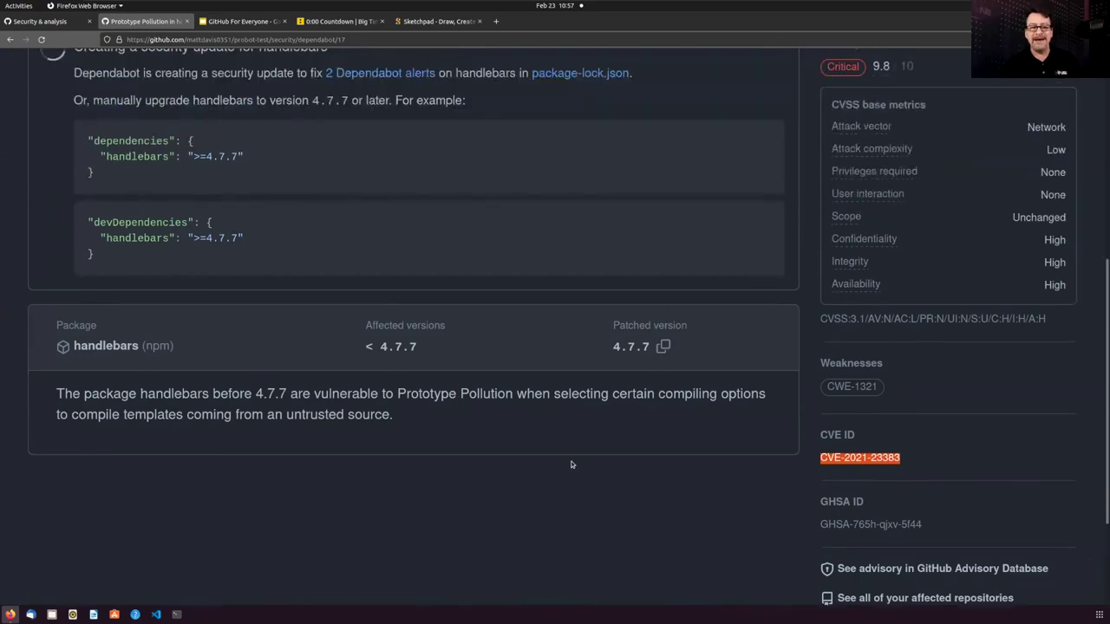
scroll(571, 465, up, 1)
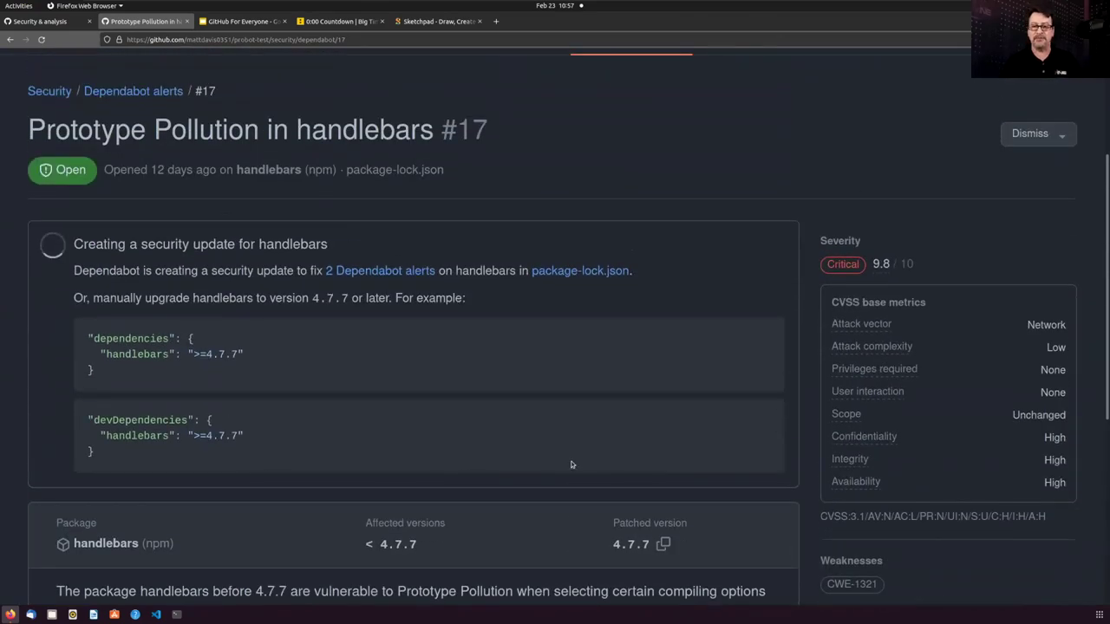
scroll(570, 465, up, 4)
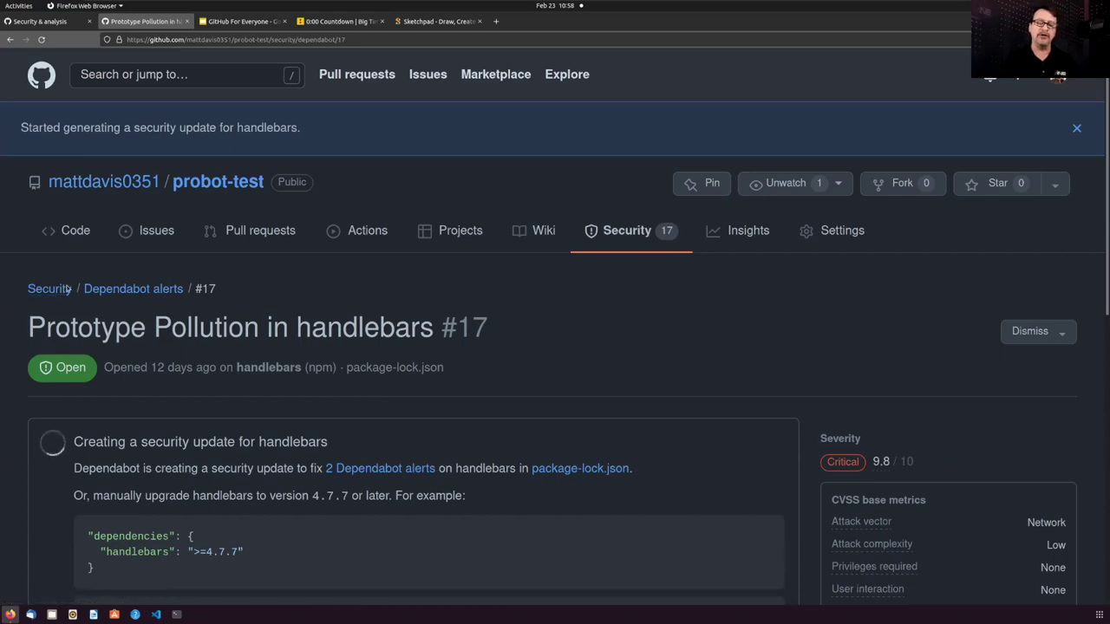
click(98, 232)
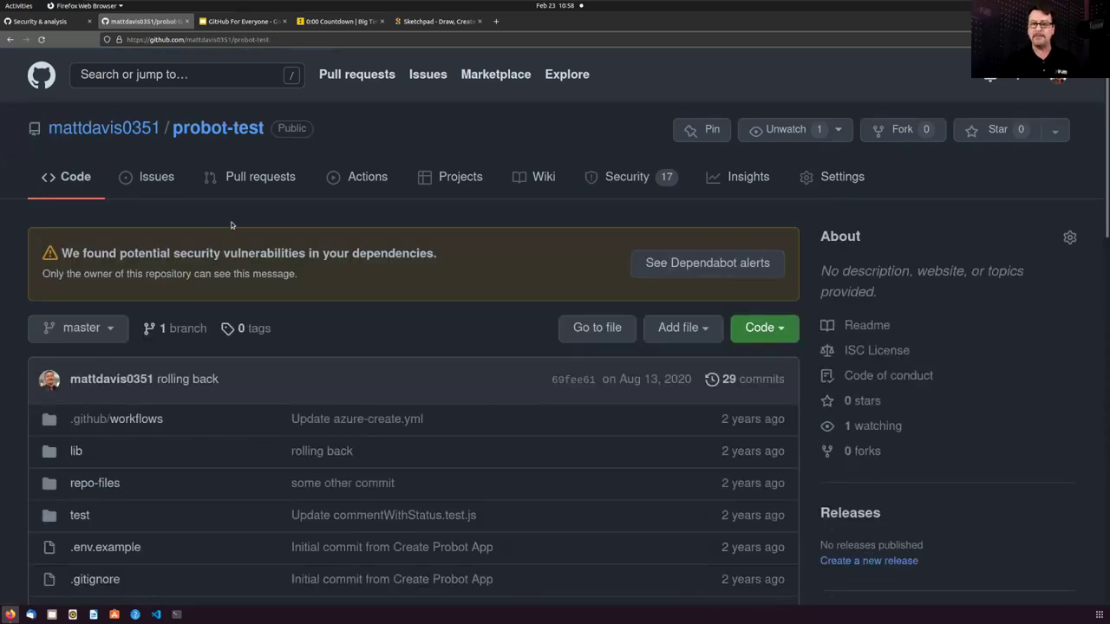
Open the probot-test repository's Security tab.
click(617, 192)
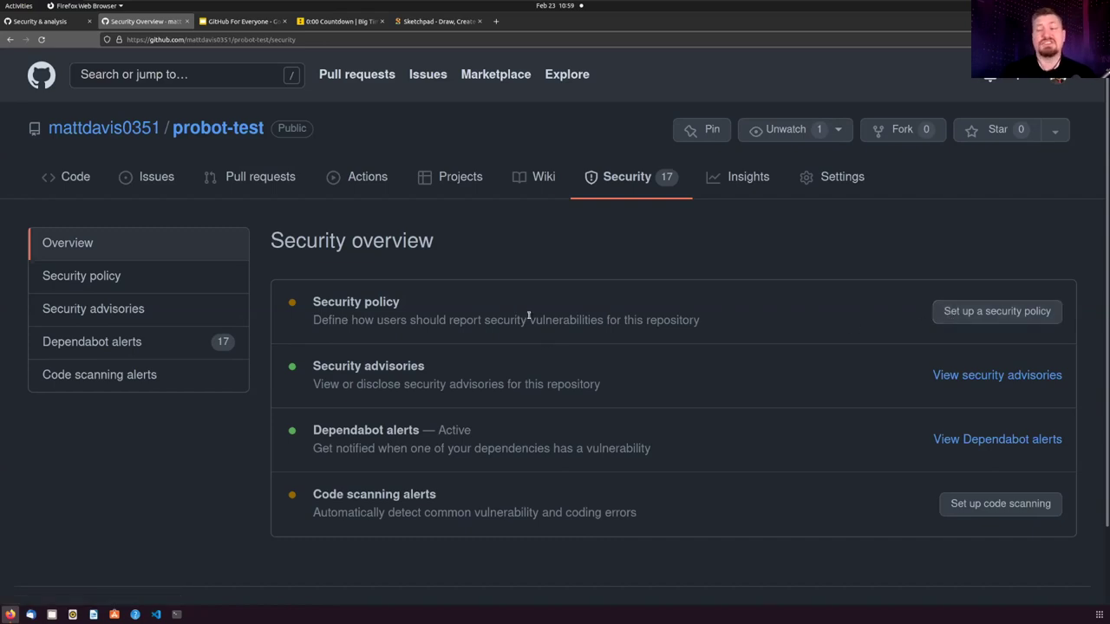
Highlight the security policy and code scanning alerts descriptions on the Security overview.
drag(310, 321, 700, 324)
click(702, 327)
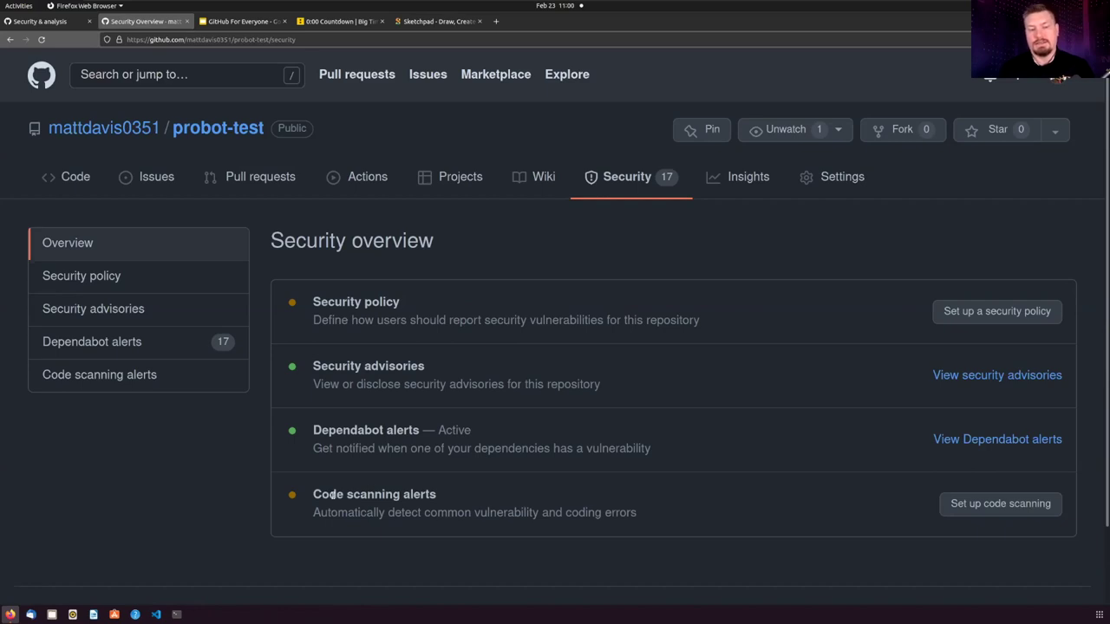
drag(319, 494, 478, 497)
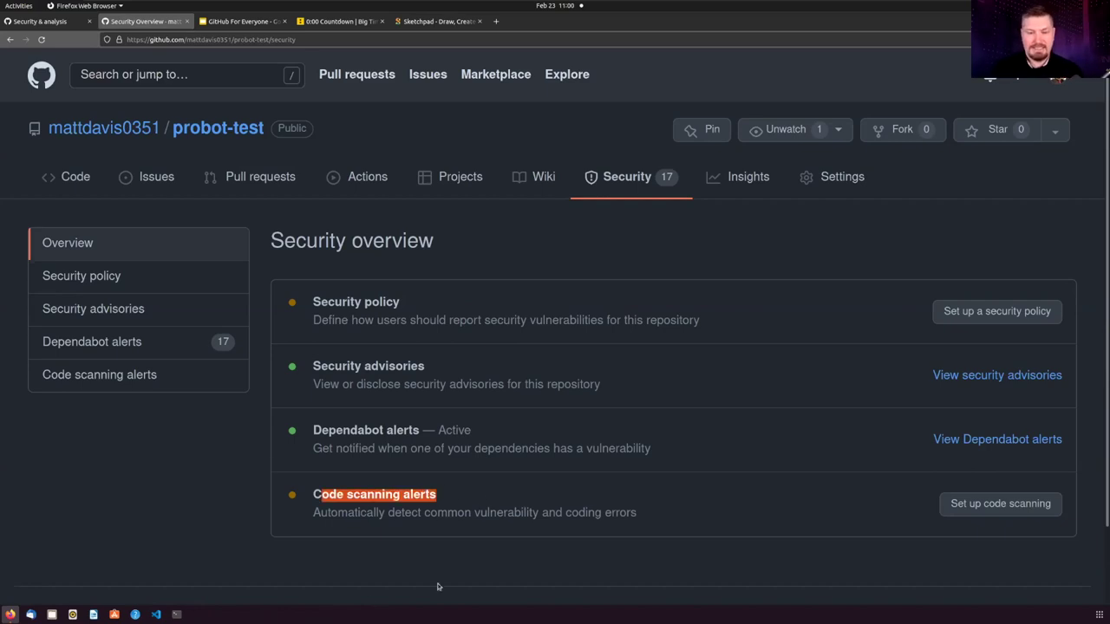
drag(312, 494, 646, 518)
click(641, 518)
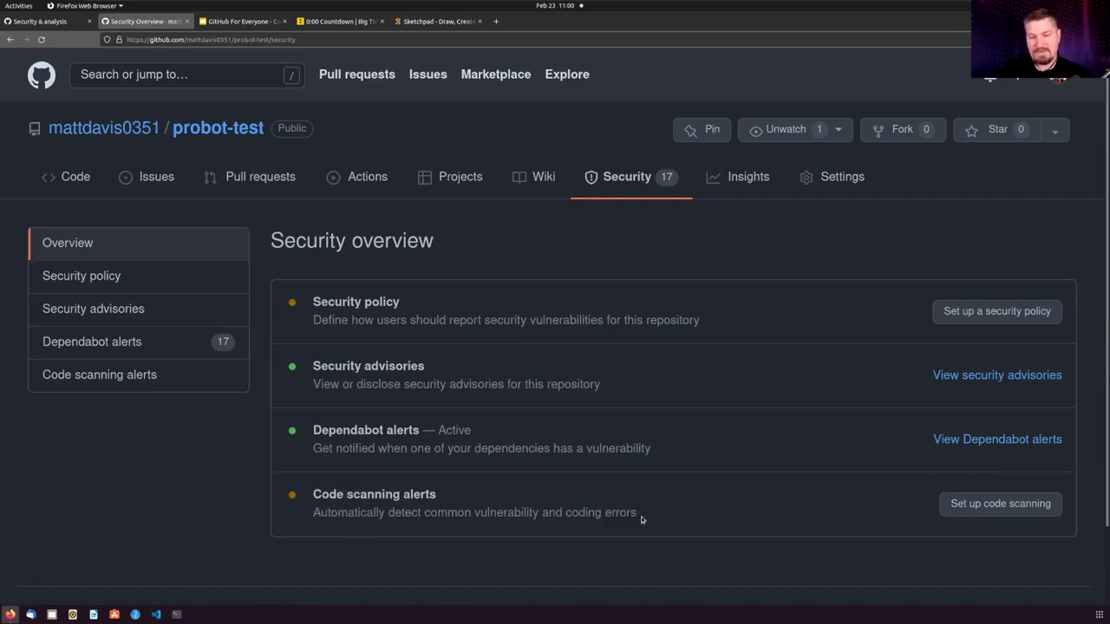
drag(314, 494, 656, 512)
click(656, 513)
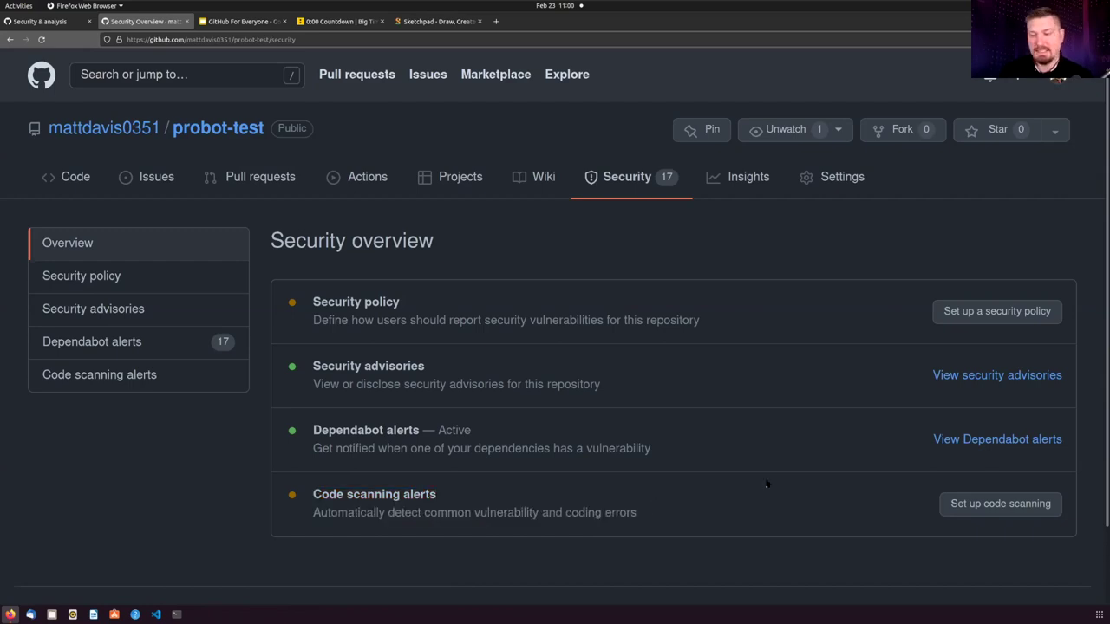
Briefly open code scanning setup, go back, and open Security advisories.
click(974, 499)
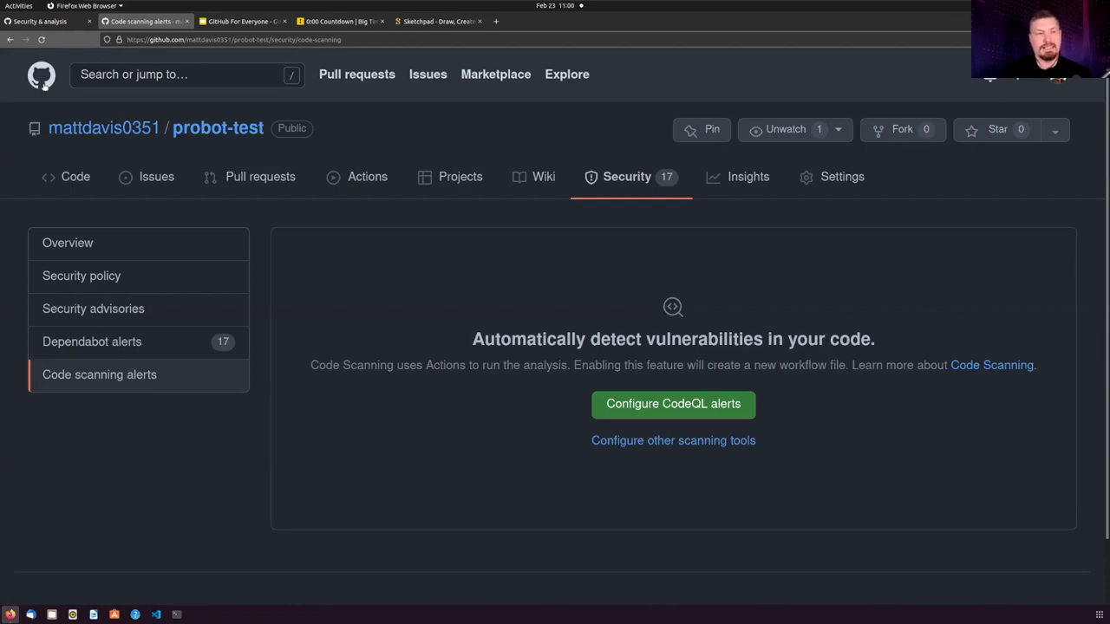
click(9, 39)
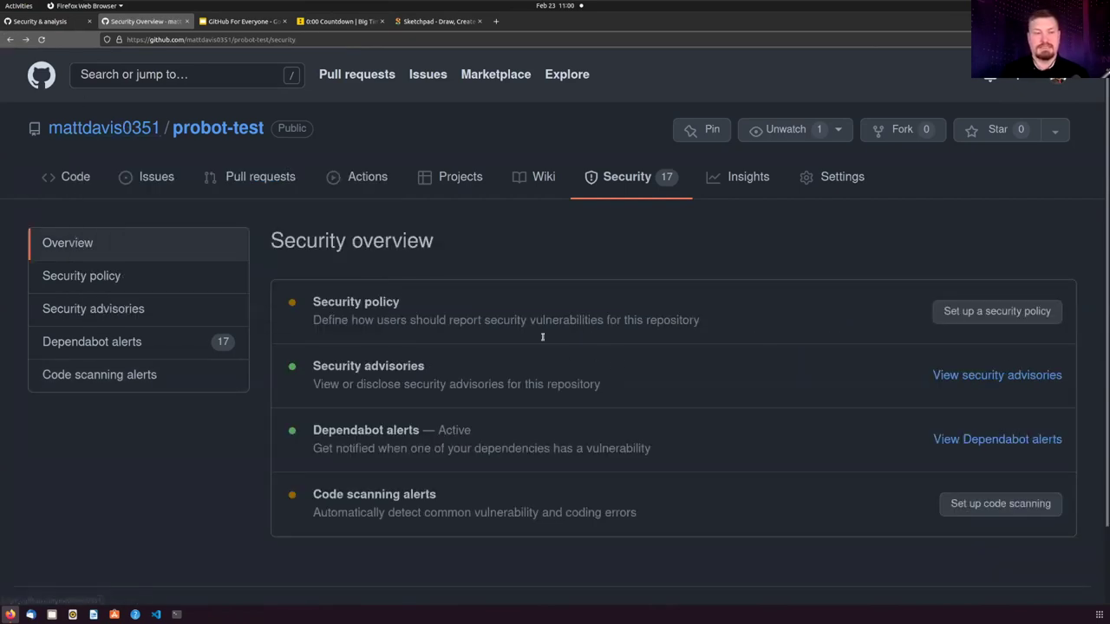
click(161, 311)
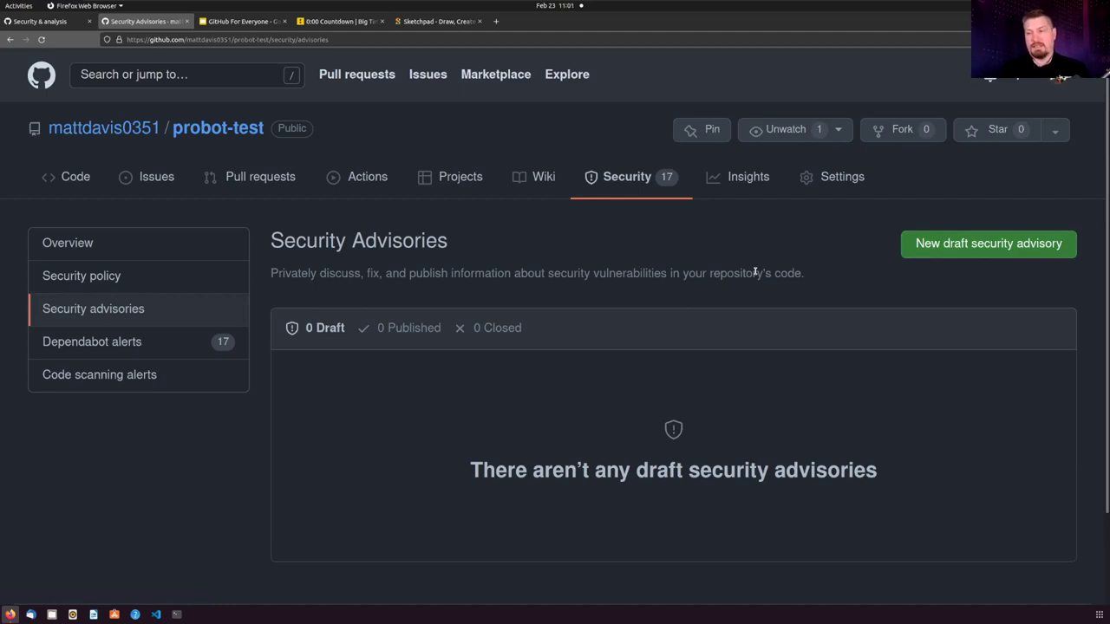
Open Cloud College's Verified and approved domains settings from the Security & analysis area.
click(41, 21)
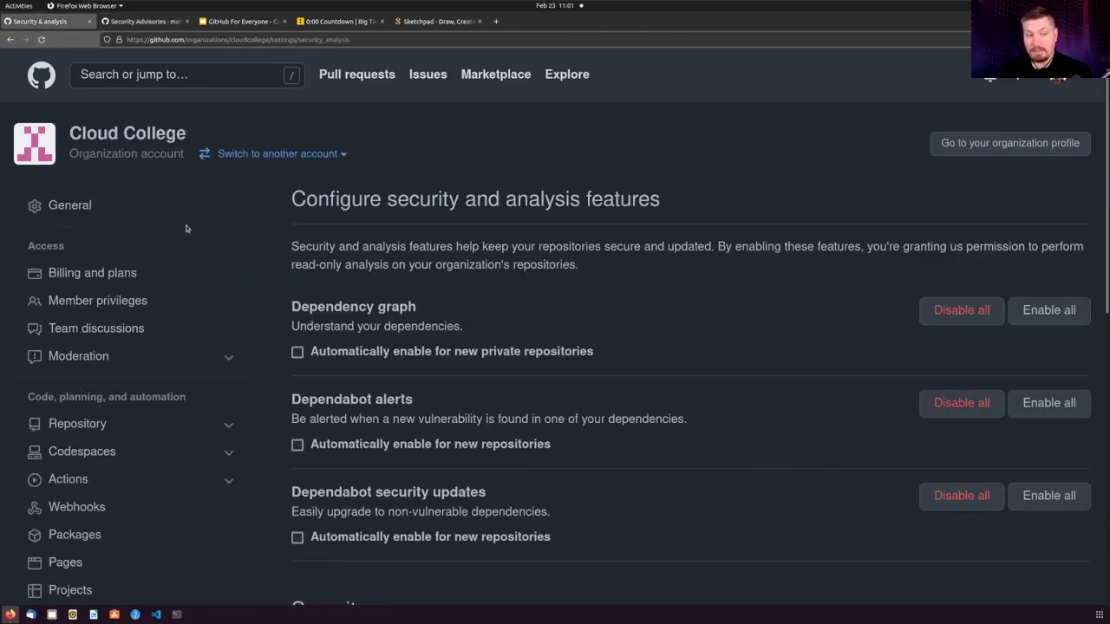
scroll(255, 344, down, 5)
scroll(131, 318, up, 2)
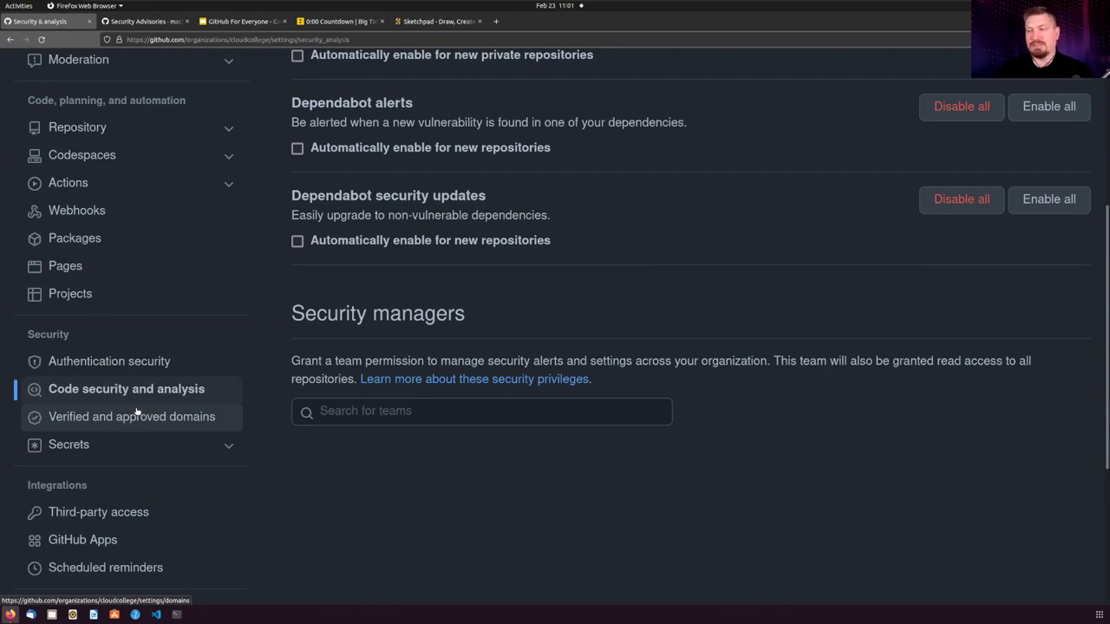
click(134, 420)
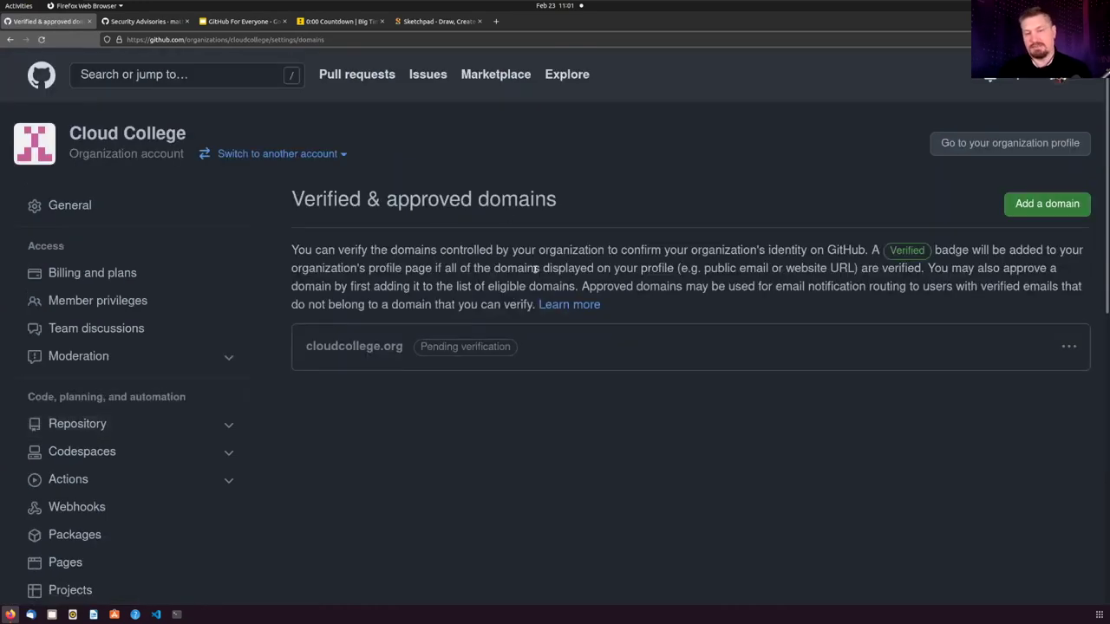
Expand the organization's Secrets categories and open its Dependabot secrets page.
scroll(505, 297, down, 3)
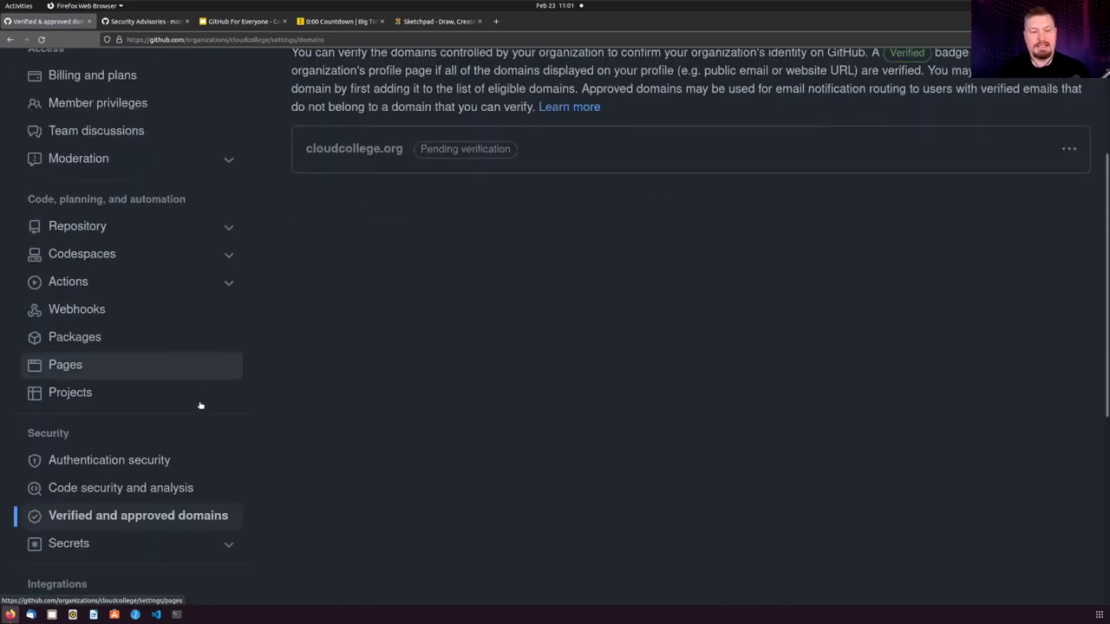
click(100, 545)
scroll(147, 448, down, 3)
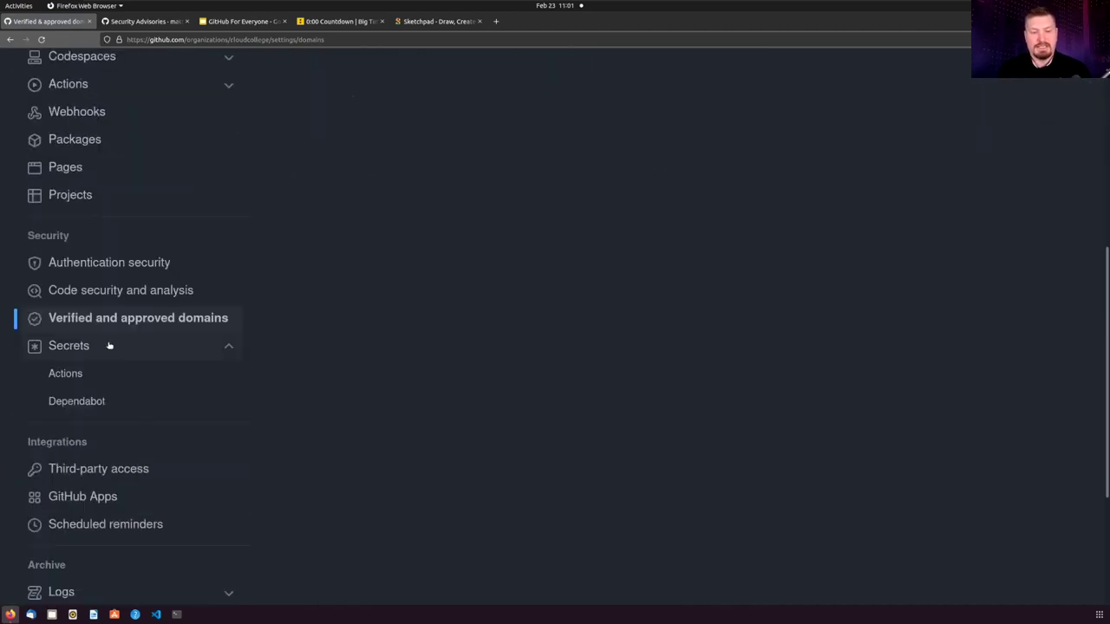
click(172, 405)
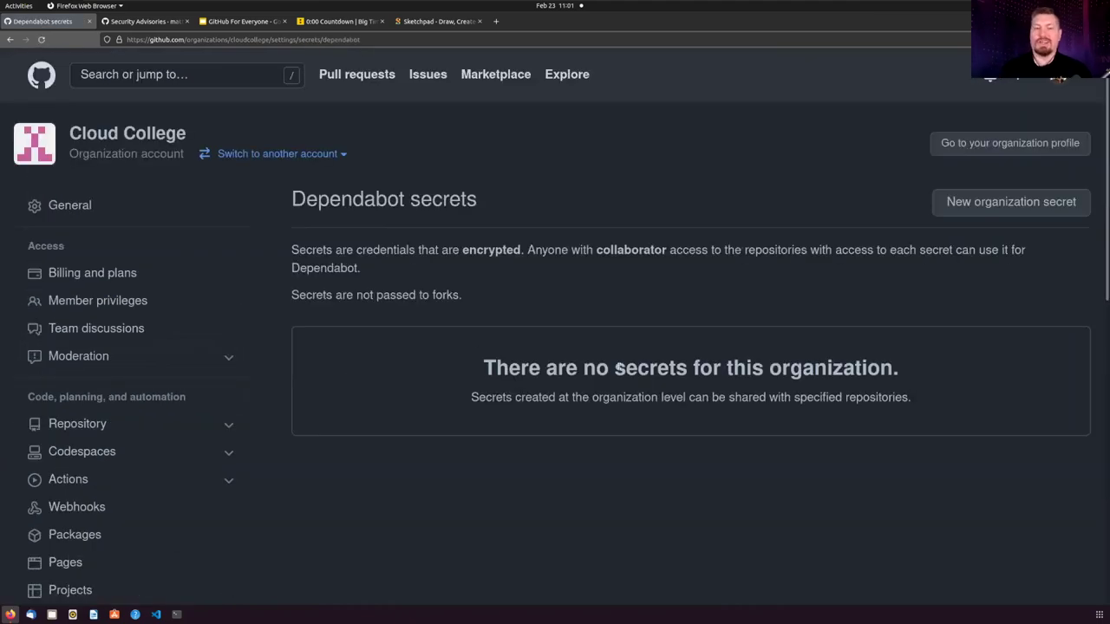
Review the empty organization Dependabot secrets, glancing briefly at the security advisories tab.
drag(312, 249, 513, 250)
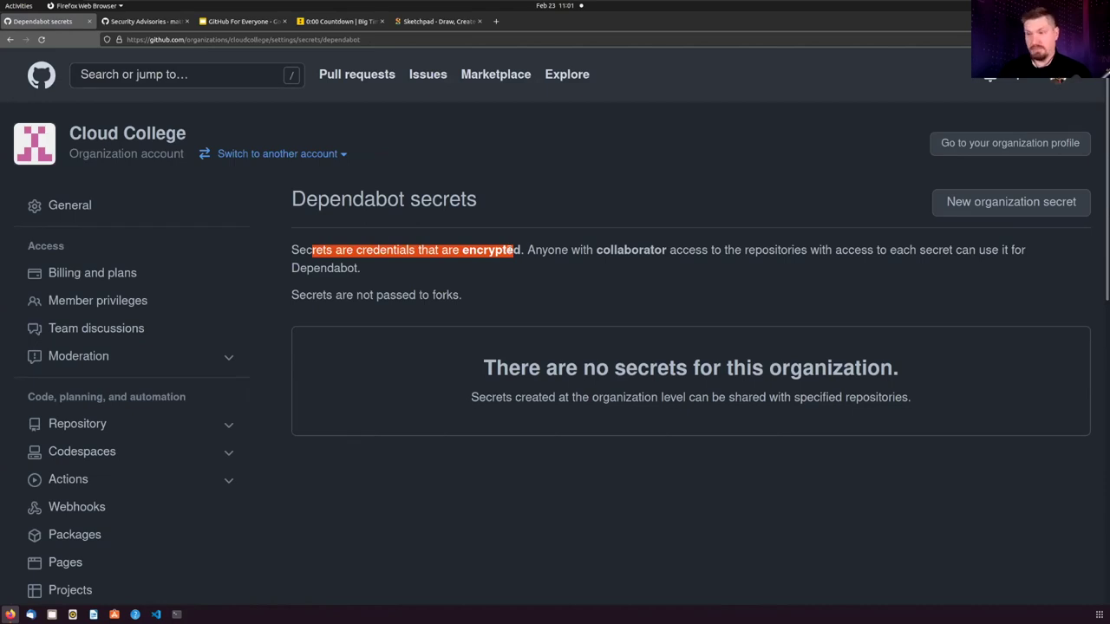
click(143, 20)
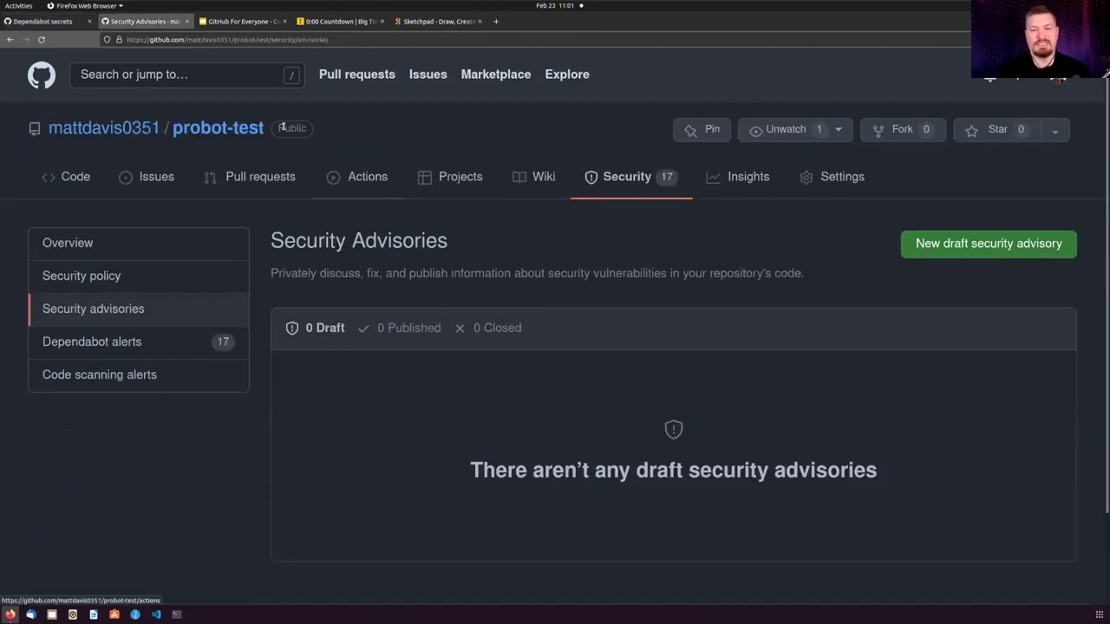
click(26, 19)
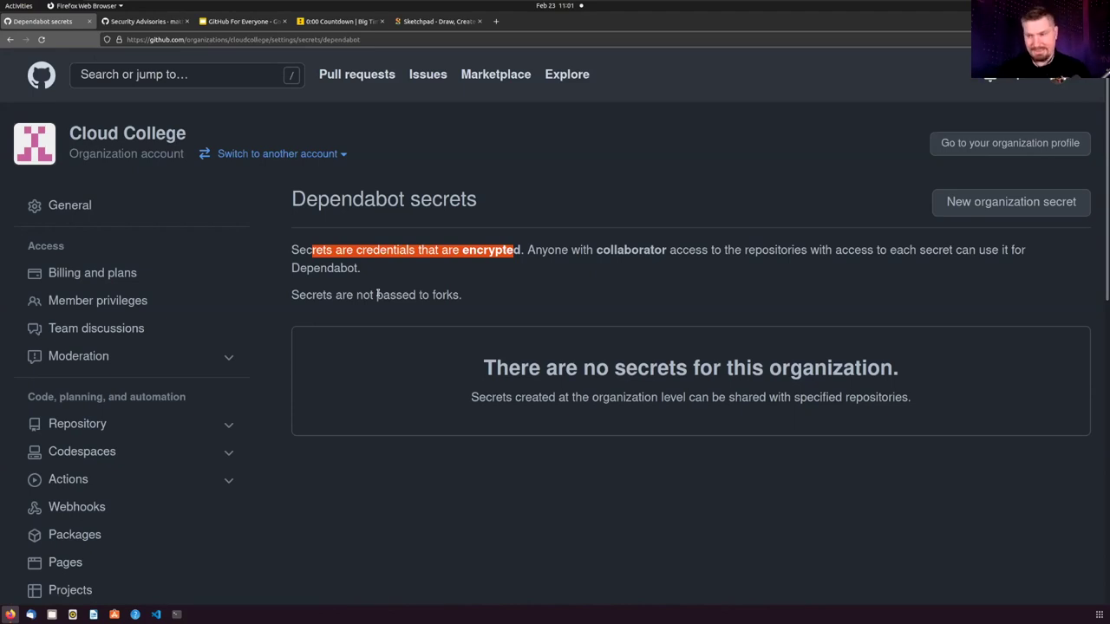
Go to the Cloud College organization and open the fundamentals-python repository's settings.
scroll(191, 259, down, 2)
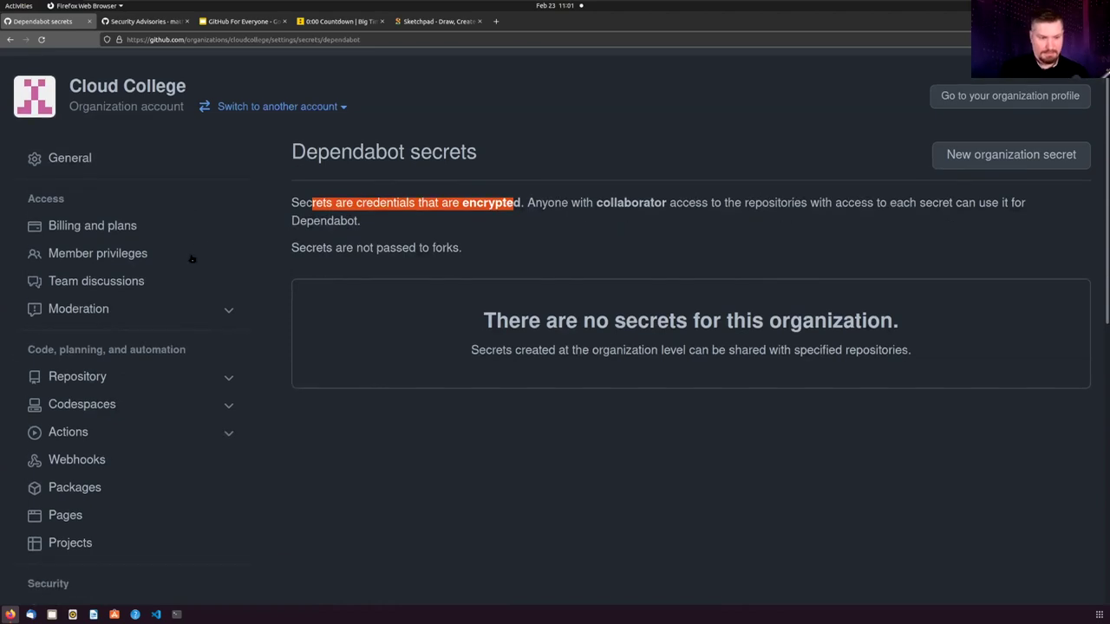
scroll(207, 256, up, 2)
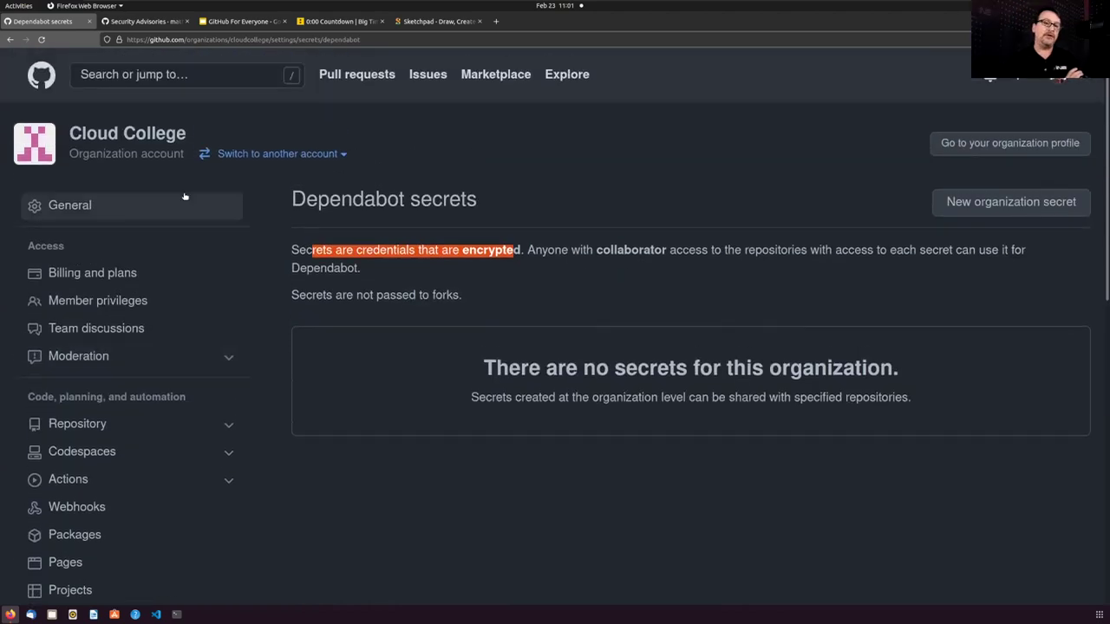
click(95, 134)
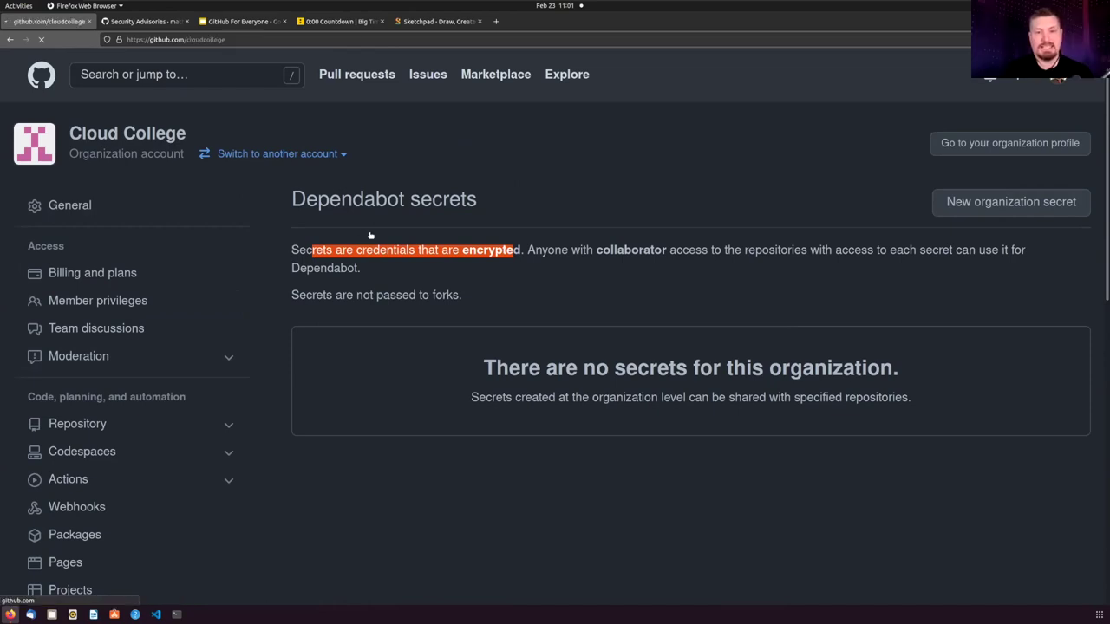
click(147, 509)
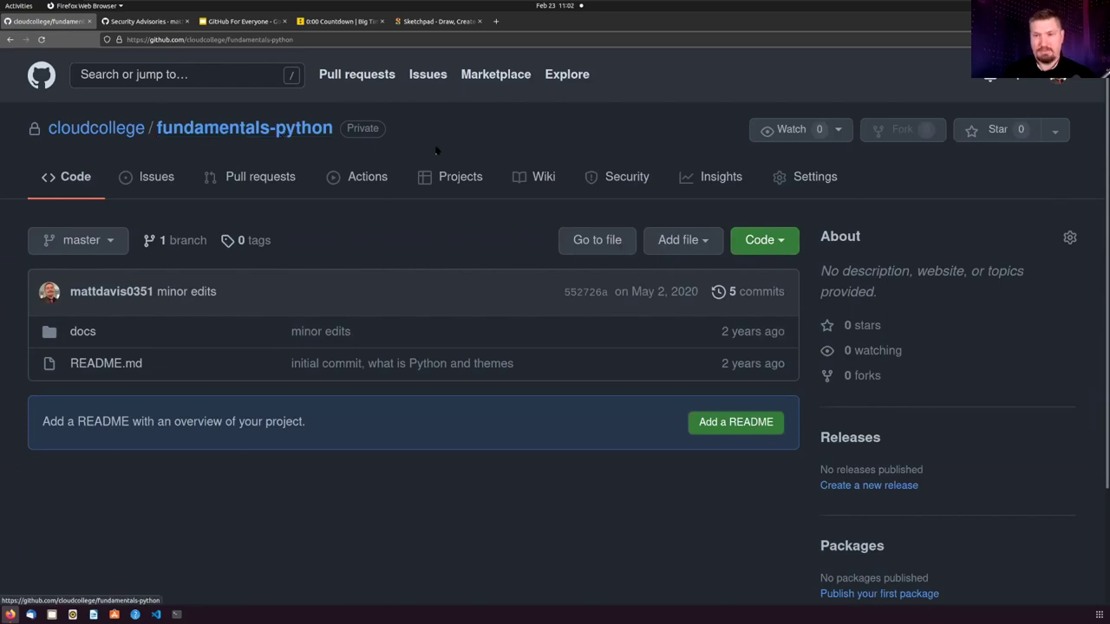
click(780, 177)
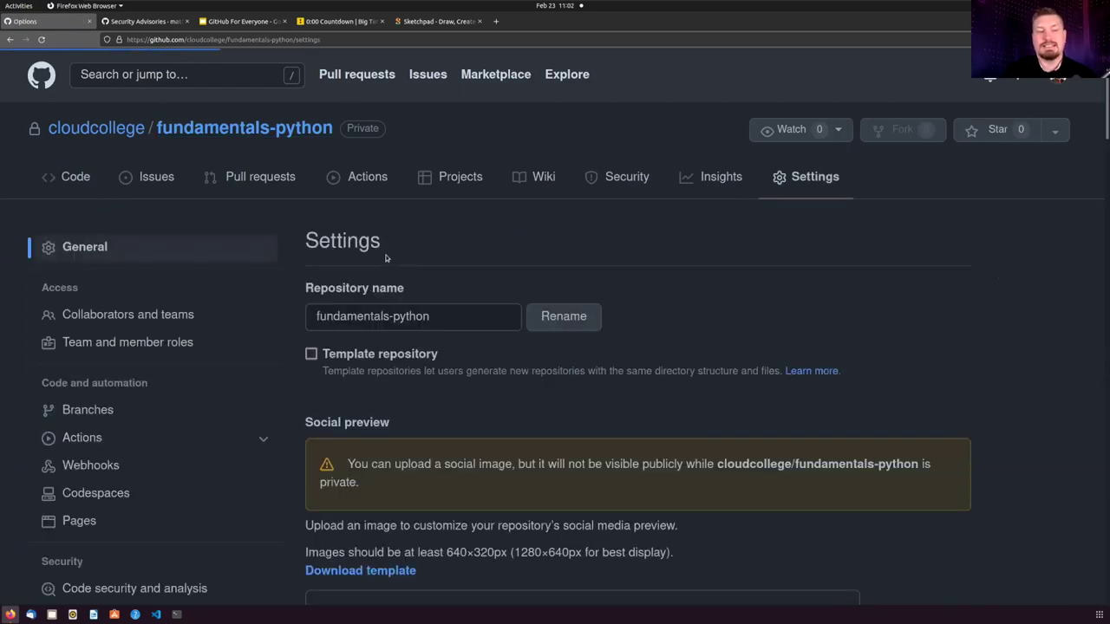
scroll(261, 270, down, 3)
scroll(230, 290, down, 5)
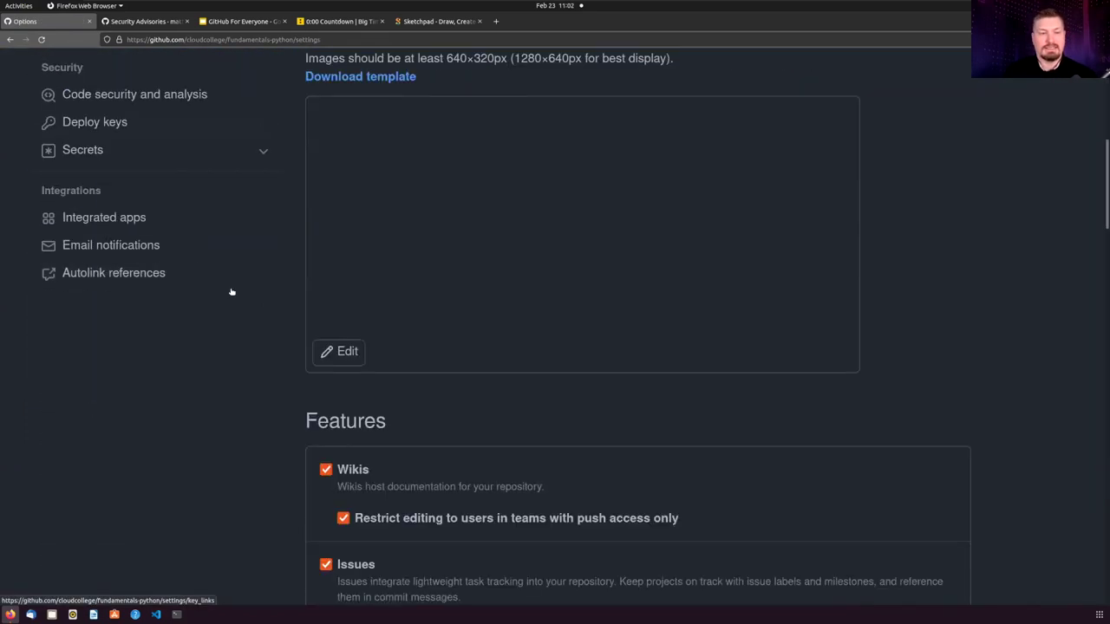
scroll(228, 288, up, 4)
scroll(208, 287, down, 1)
click(196, 293)
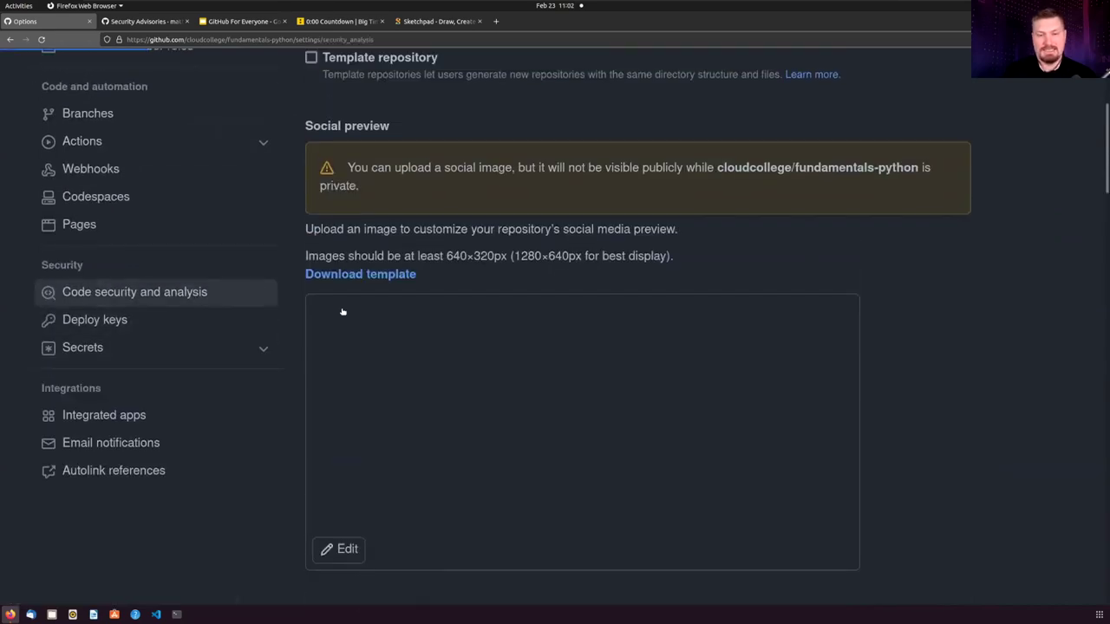
scroll(529, 303, down, 2)
scroll(515, 238, down, 1)
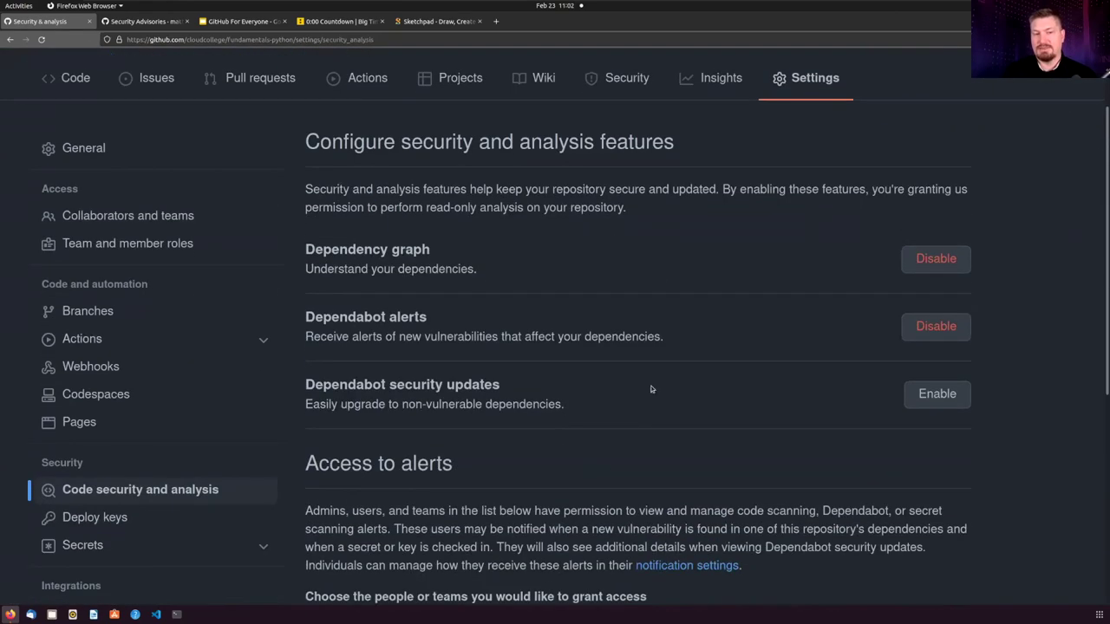
scroll(643, 426, down, 6)
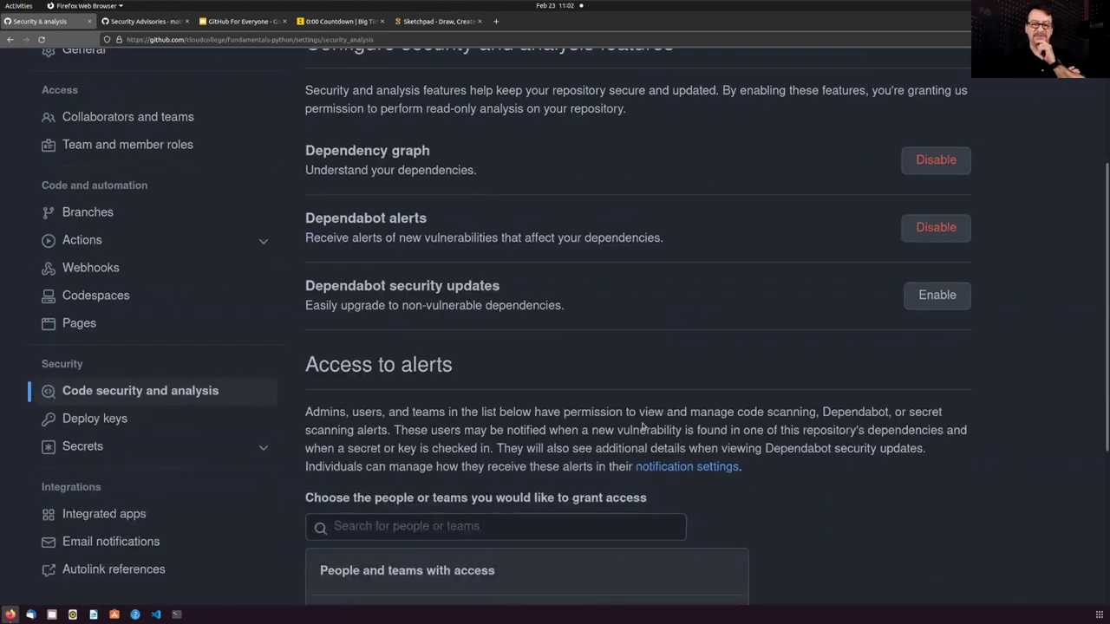
scroll(642, 421, up, 2)
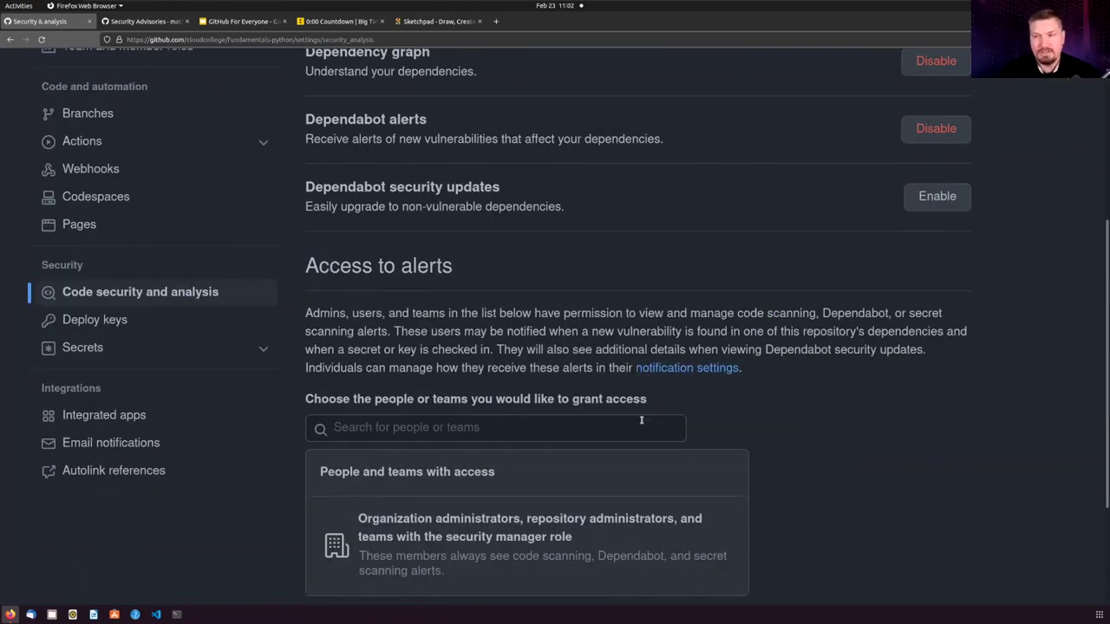
scroll(659, 406, up, 4)
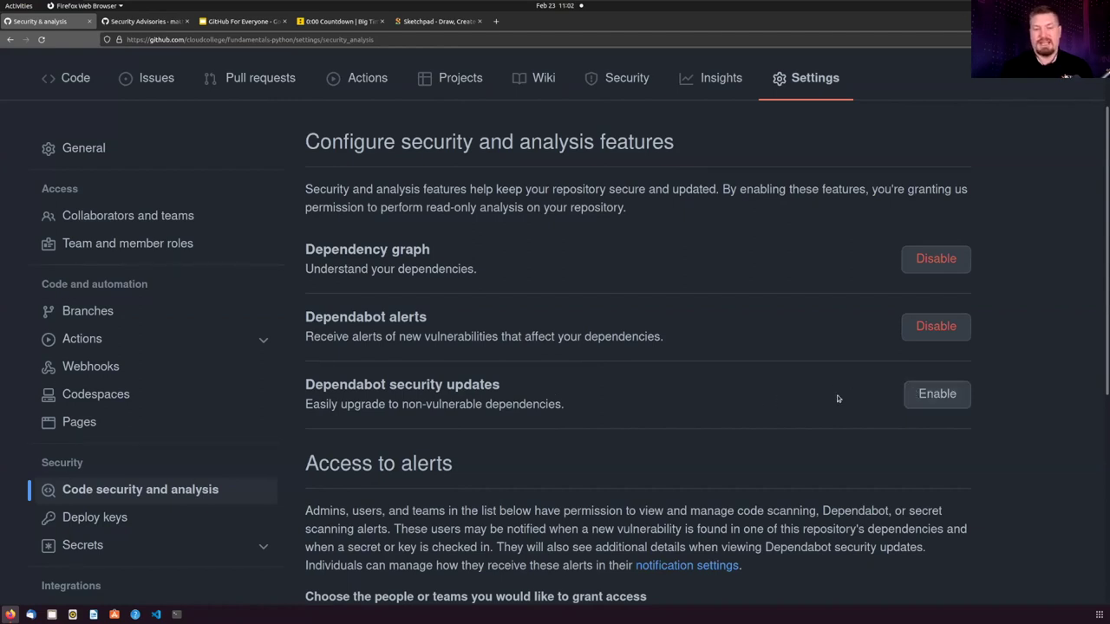
click(923, 394)
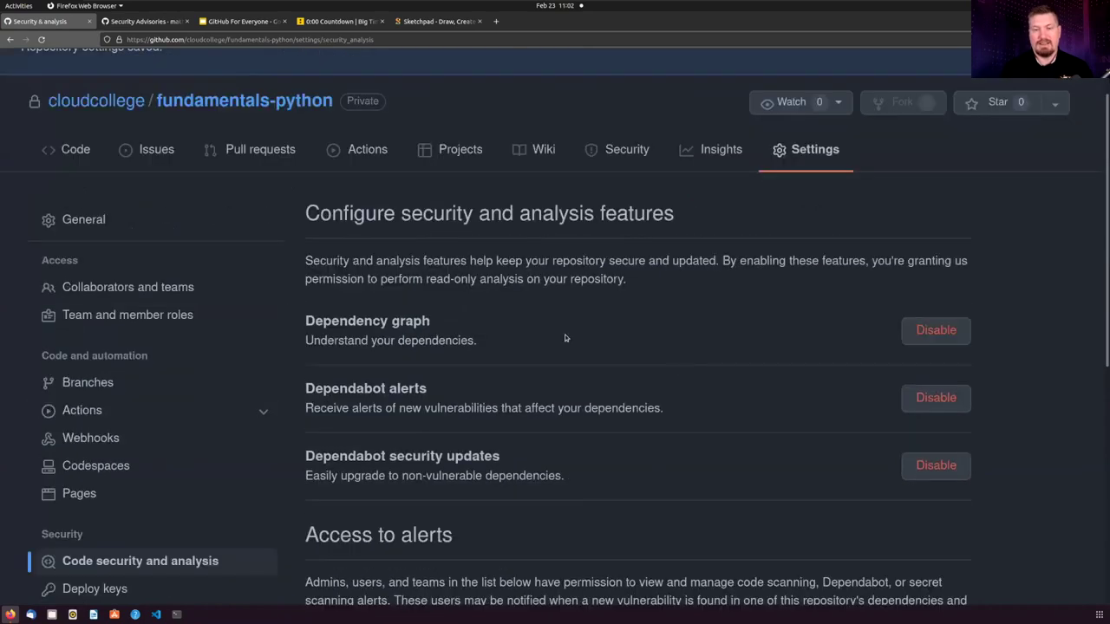
scroll(628, 376, down, 3)
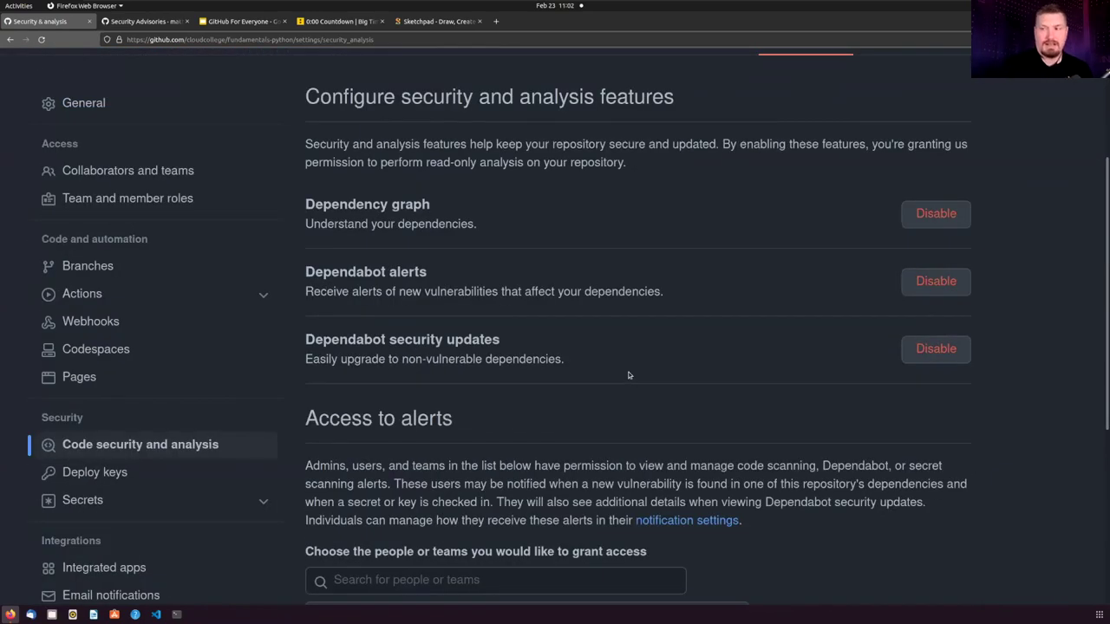
triple_click(605, 349)
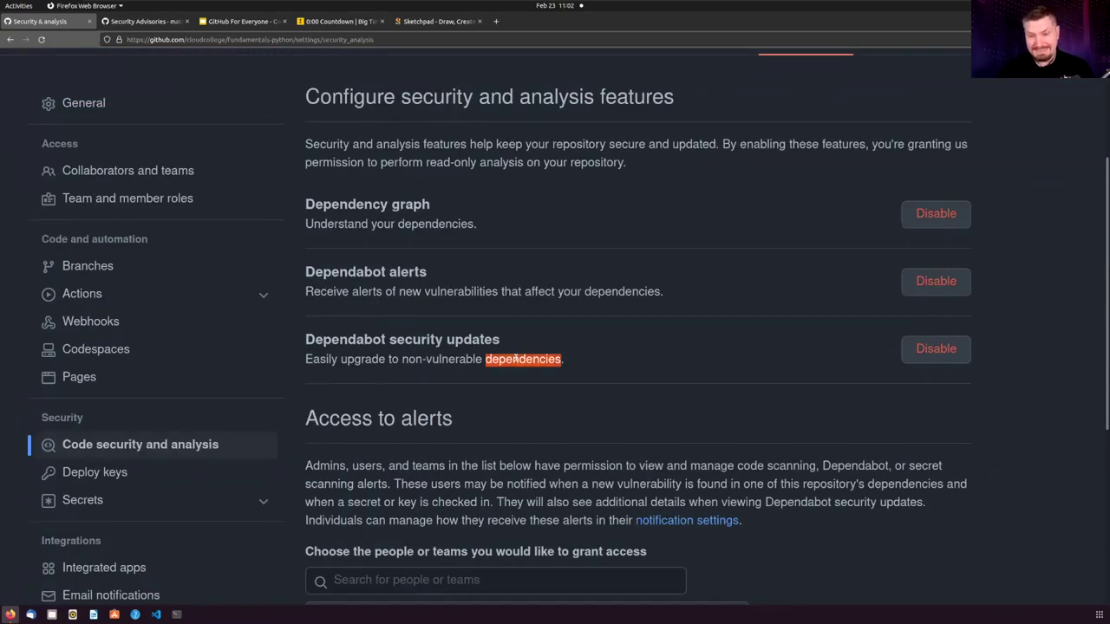
click(639, 364)
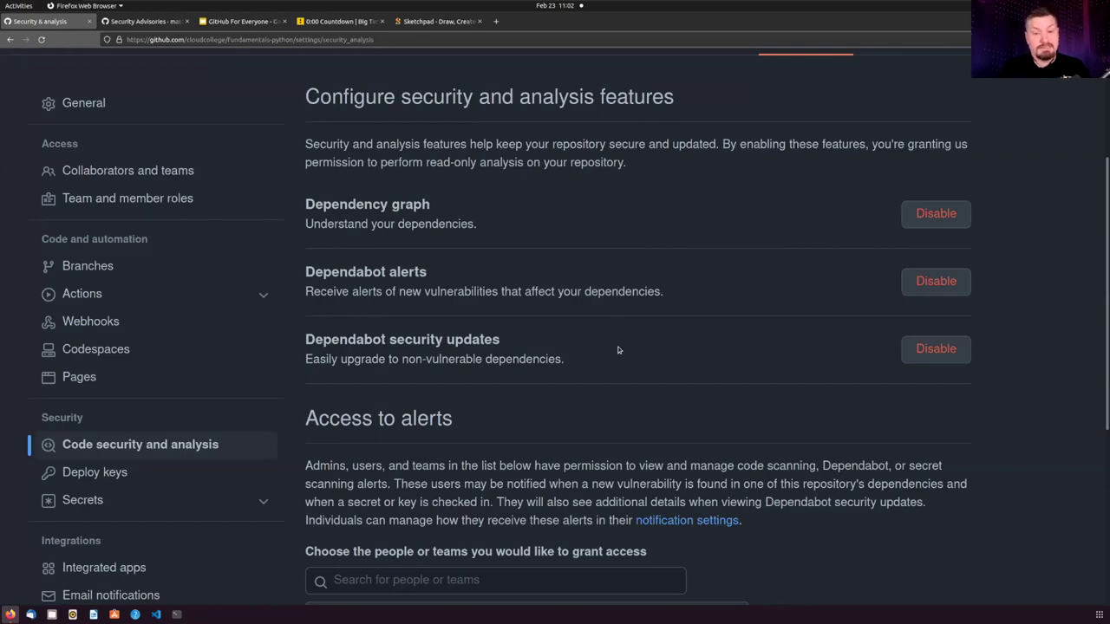
scroll(598, 328, down, 2)
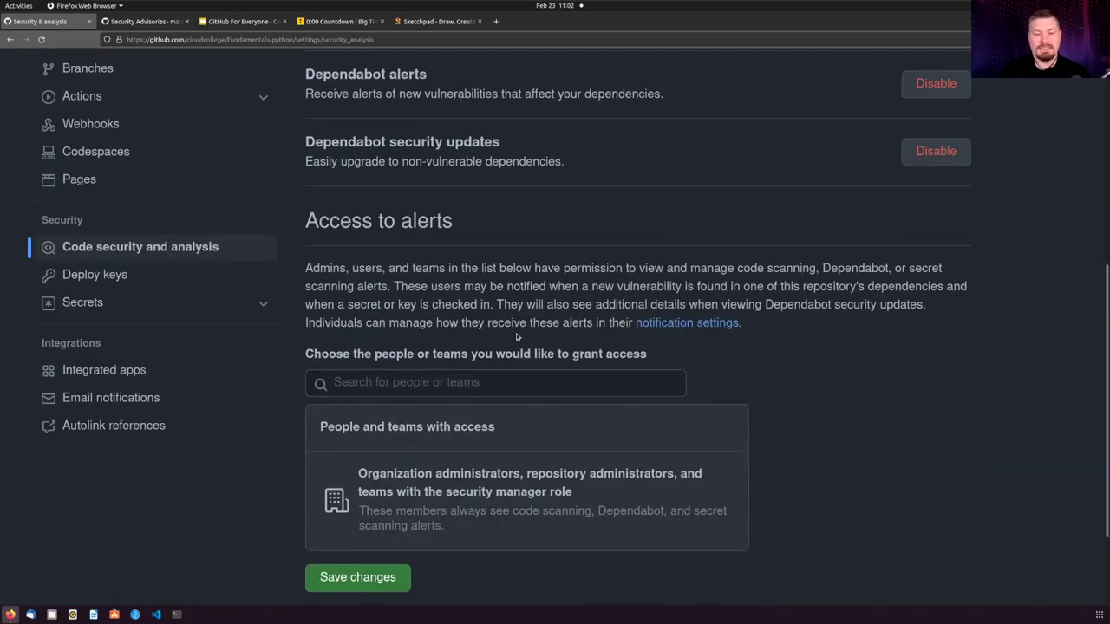
scroll(511, 340, down, 2)
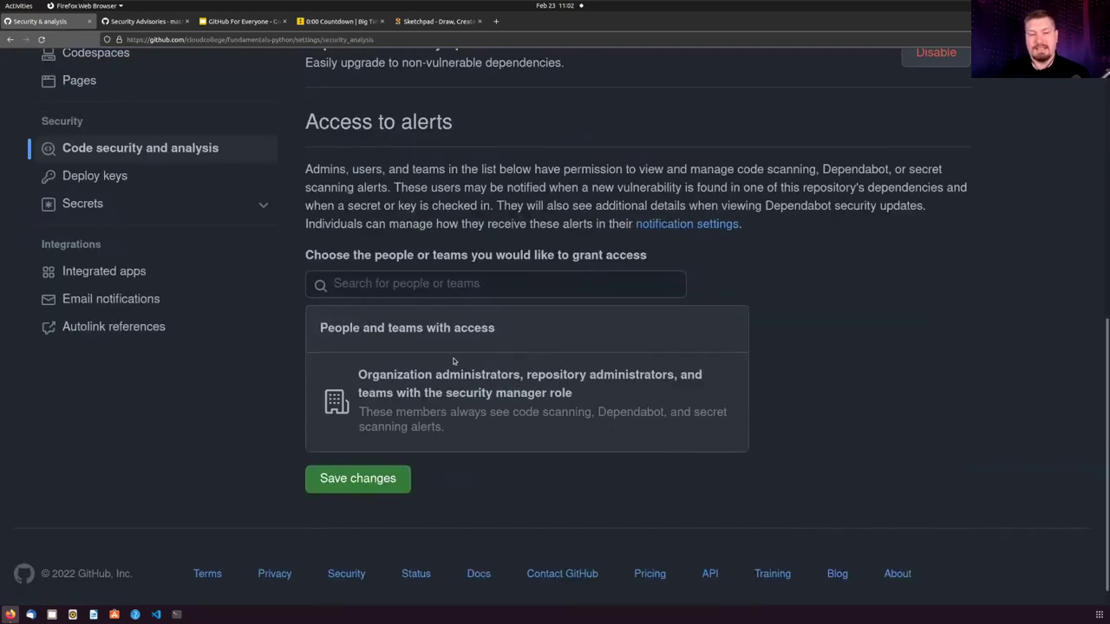
drag(340, 169, 553, 222)
click(469, 201)
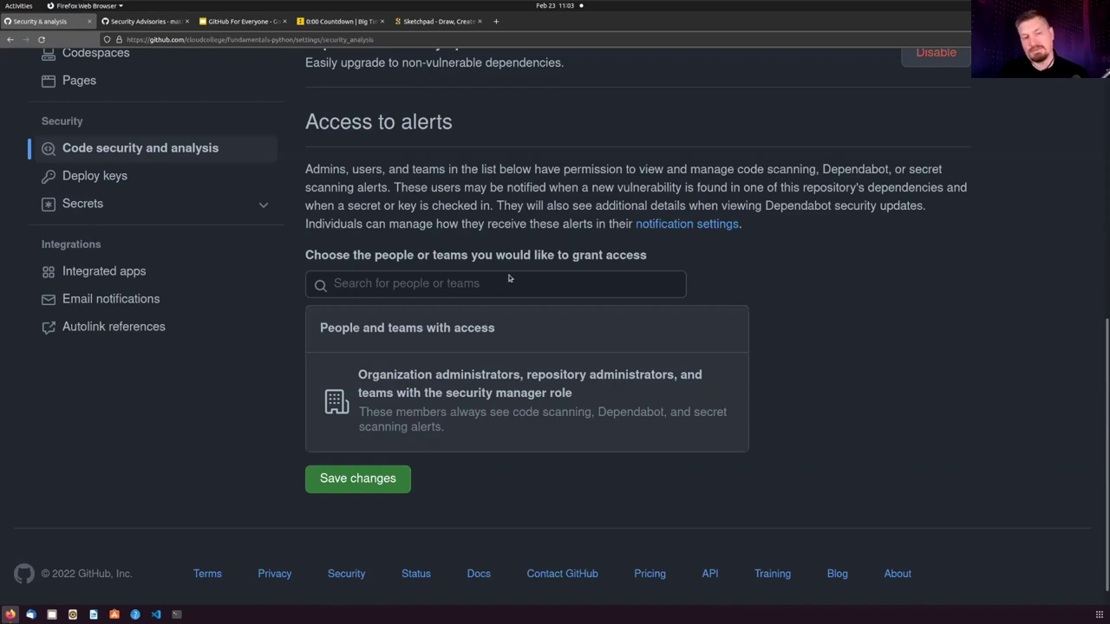
click(130, 183)
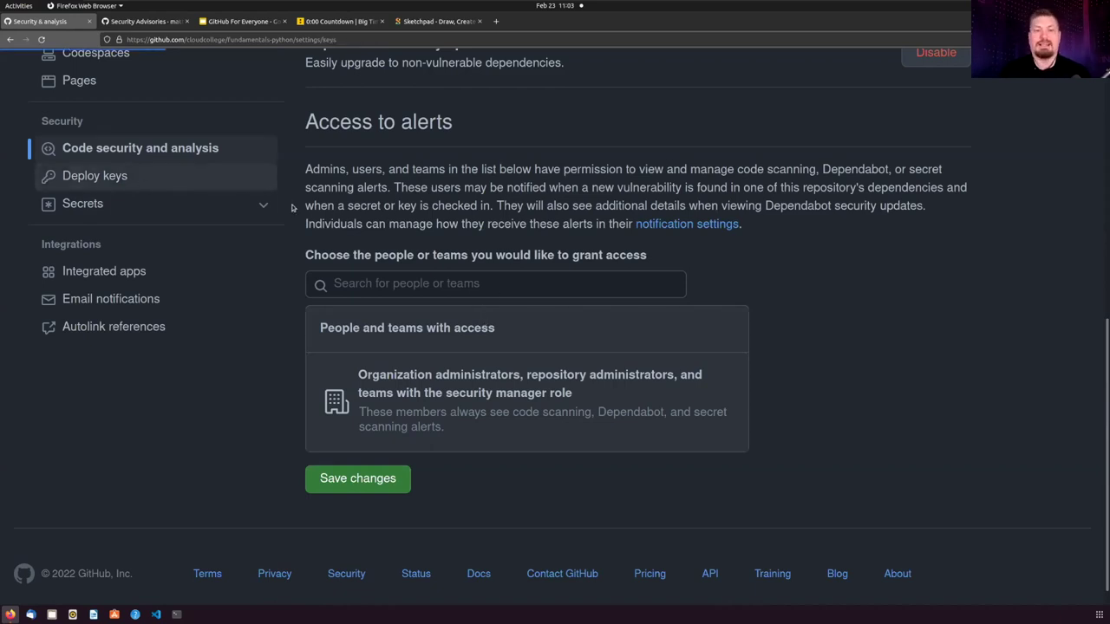
Check the empty deploy keys, then view fundamentals-python's Dependabot secrets and Team and member roles.
drag(479, 315, 628, 317)
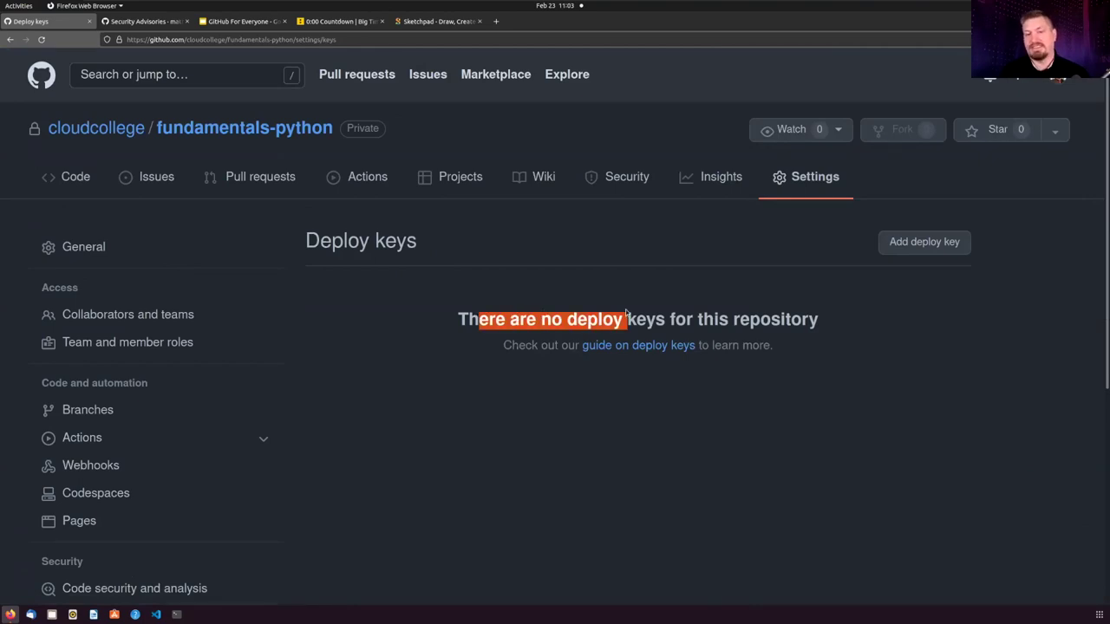
scroll(432, 319, down, 4)
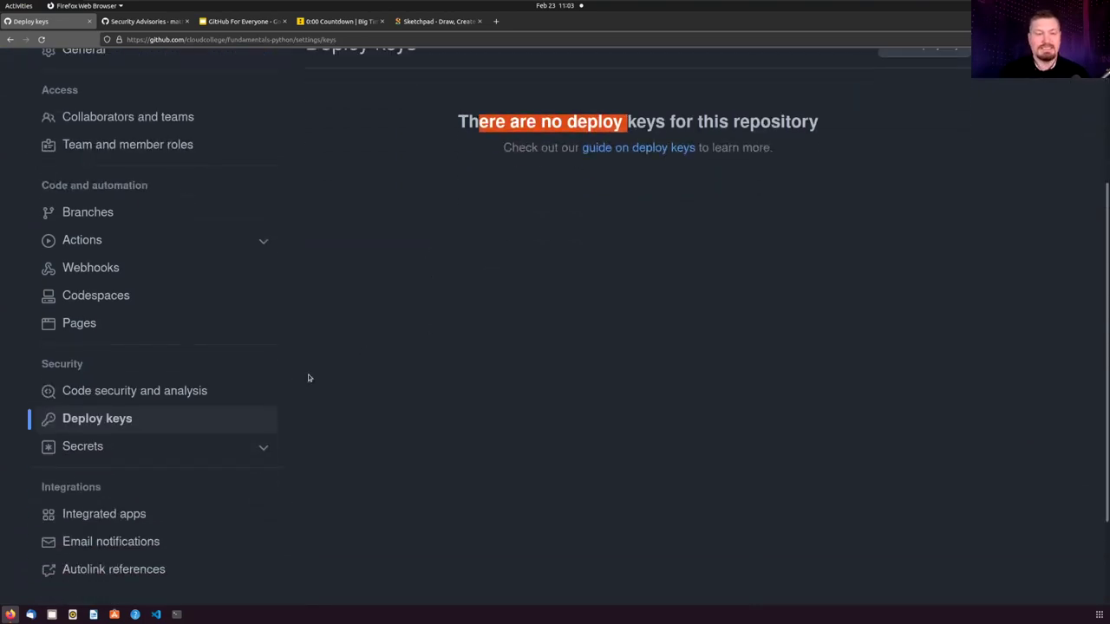
click(255, 451)
scroll(192, 418, down, 4)
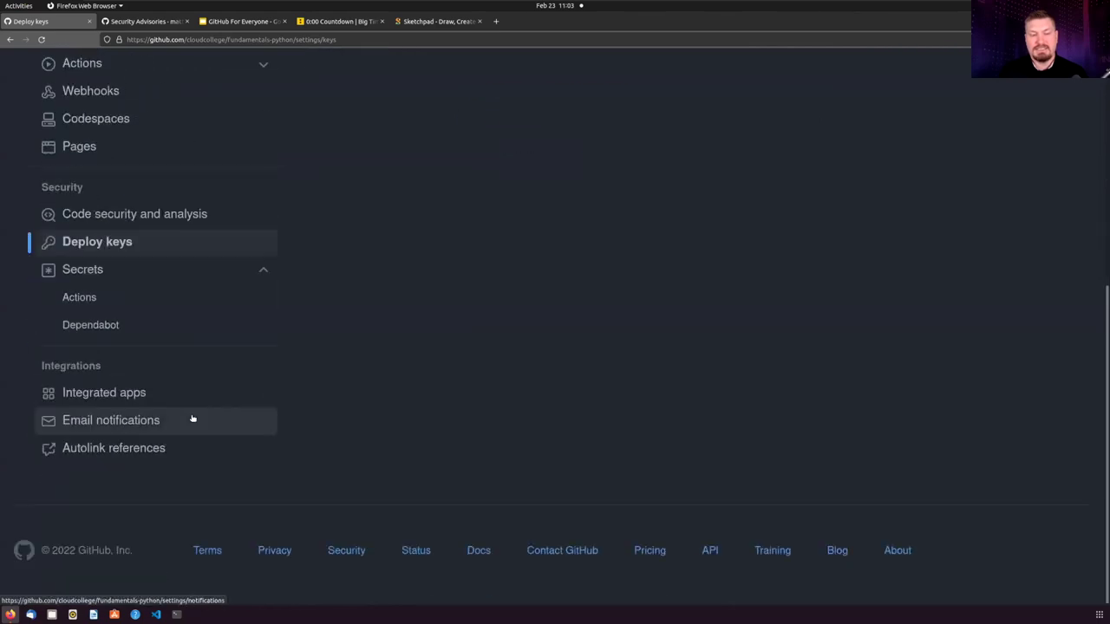
click(131, 324)
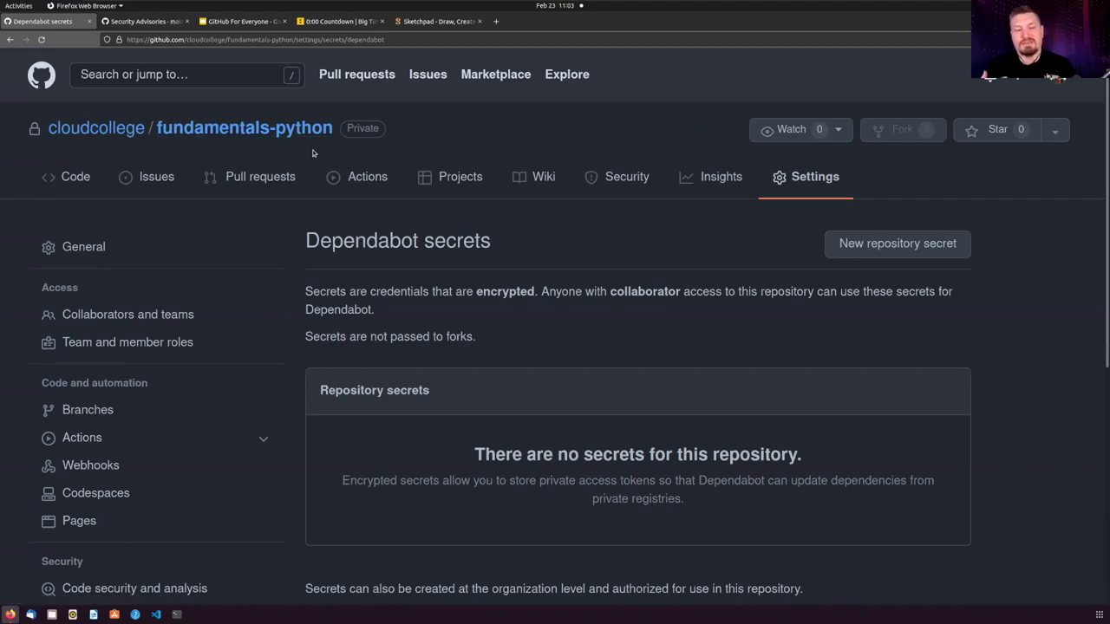
click(184, 345)
Review the predefined Read, Triage, Write, Maintain and Admin roles, checking the probot-test advisories in between.
scroll(557, 365, down, 4)
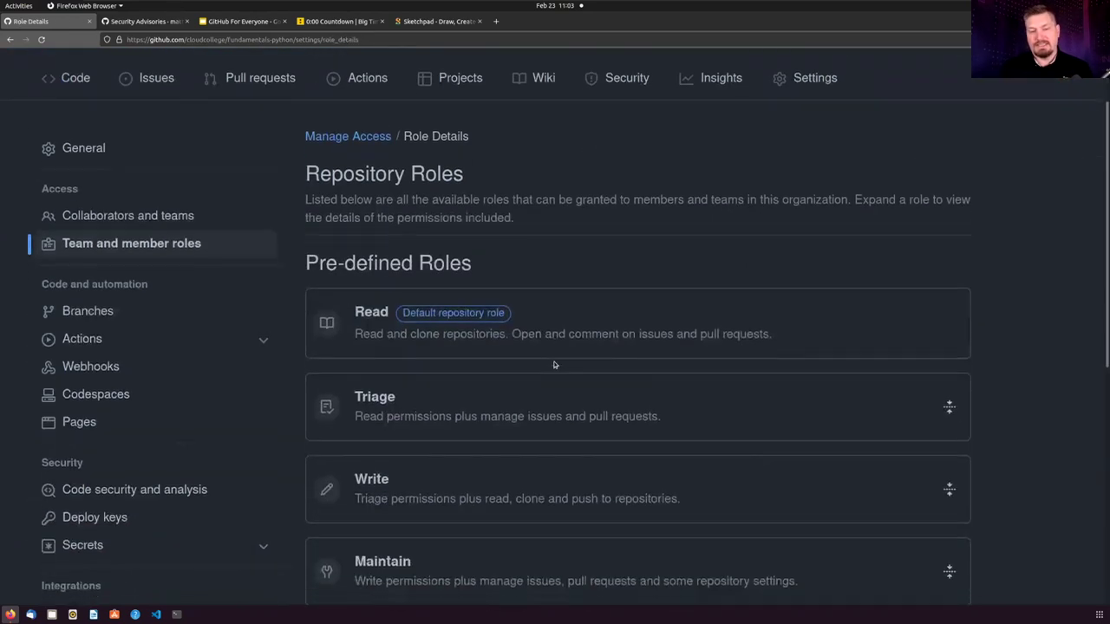
scroll(586, 249, up, 2)
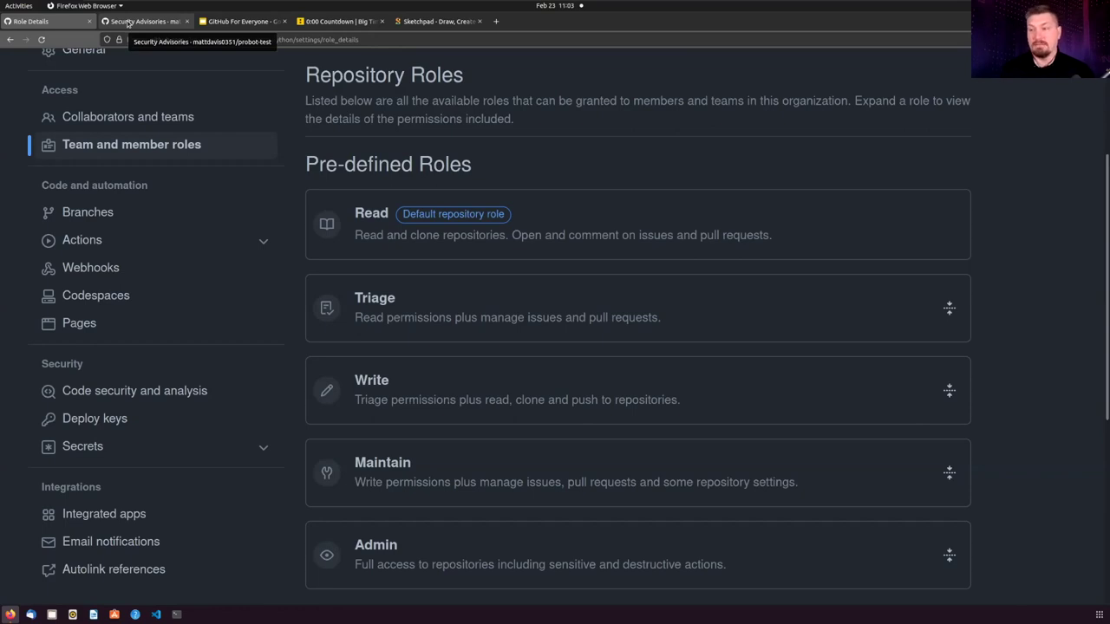
key(Home)
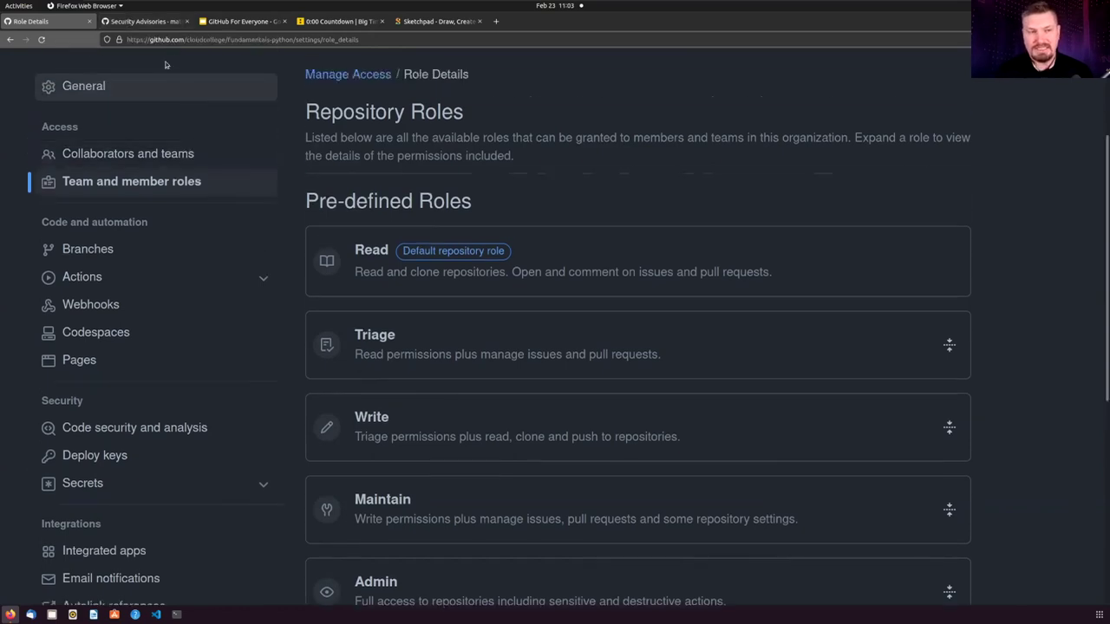
click(130, 22)
mouse_move(102, 138)
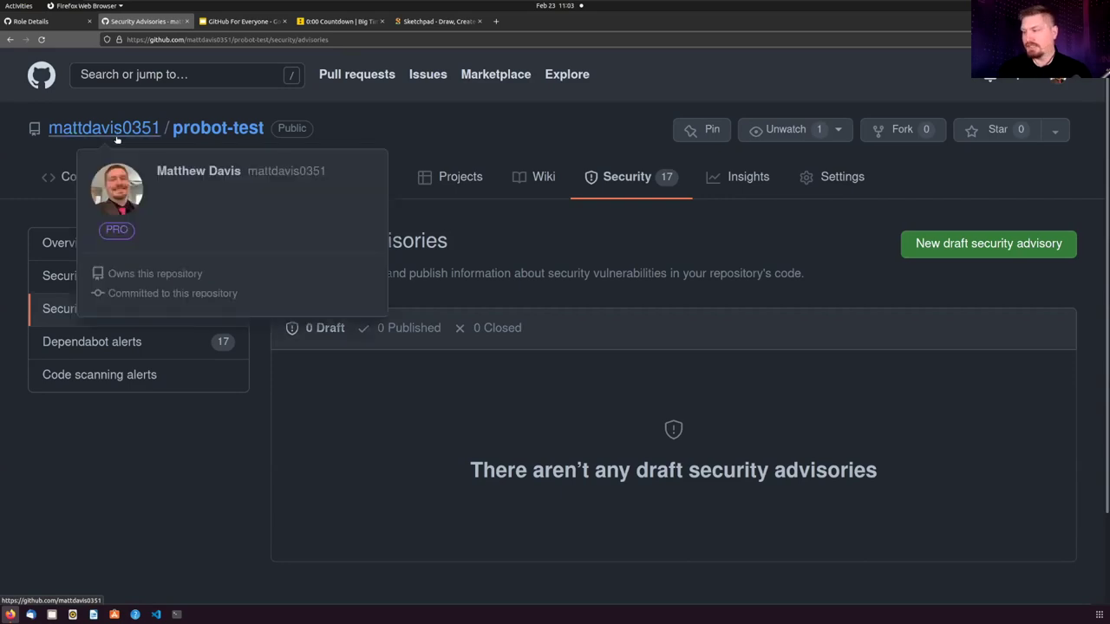
click(30, 20)
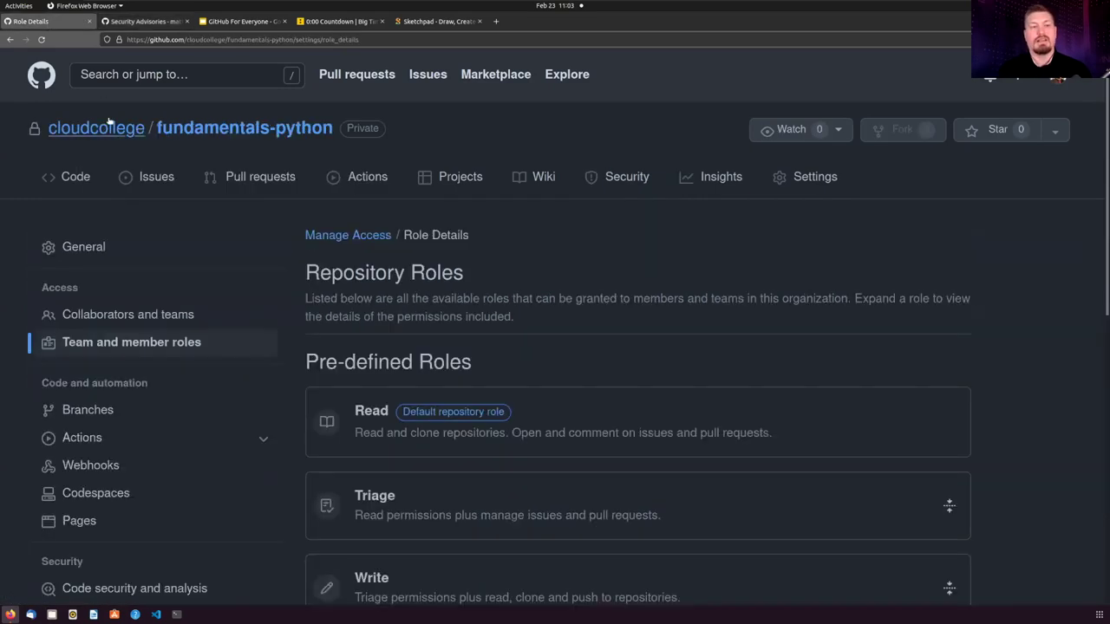
click(95, 127)
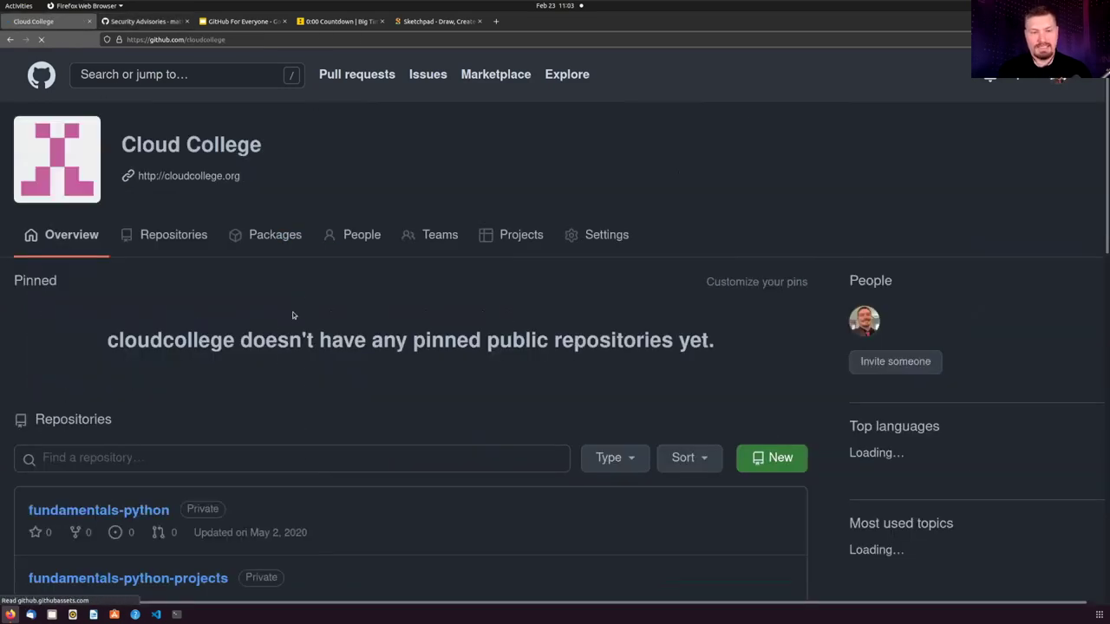
Browse Cloud College's 30 repositories, including private fundamentals-python and fundamentals-python-projects.
scroll(289, 309, down, 2)
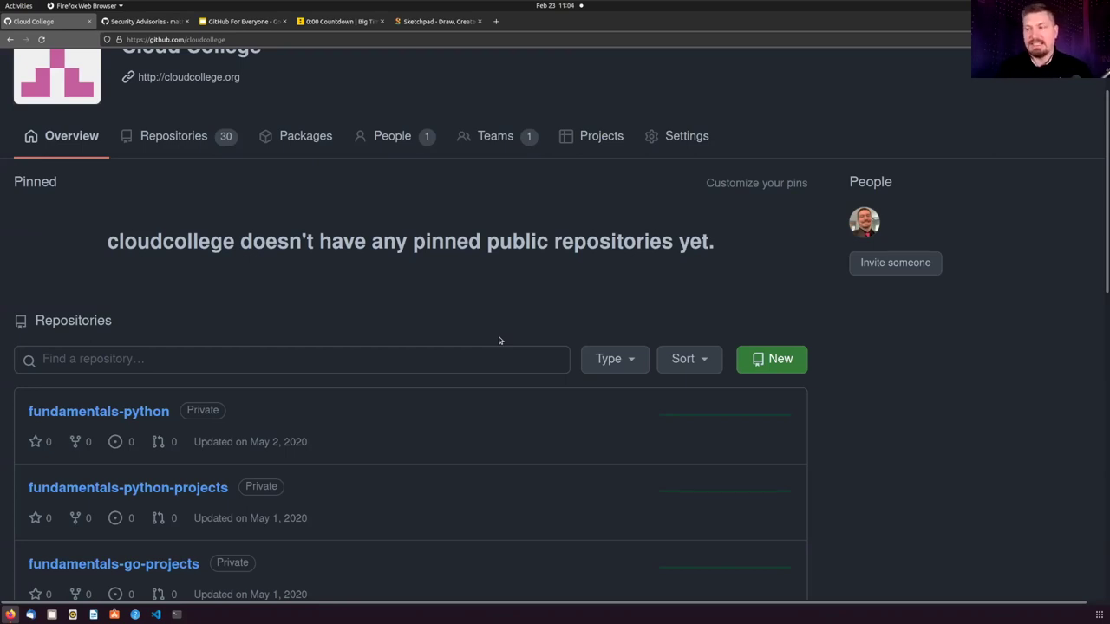
scroll(494, 333, up, 2)
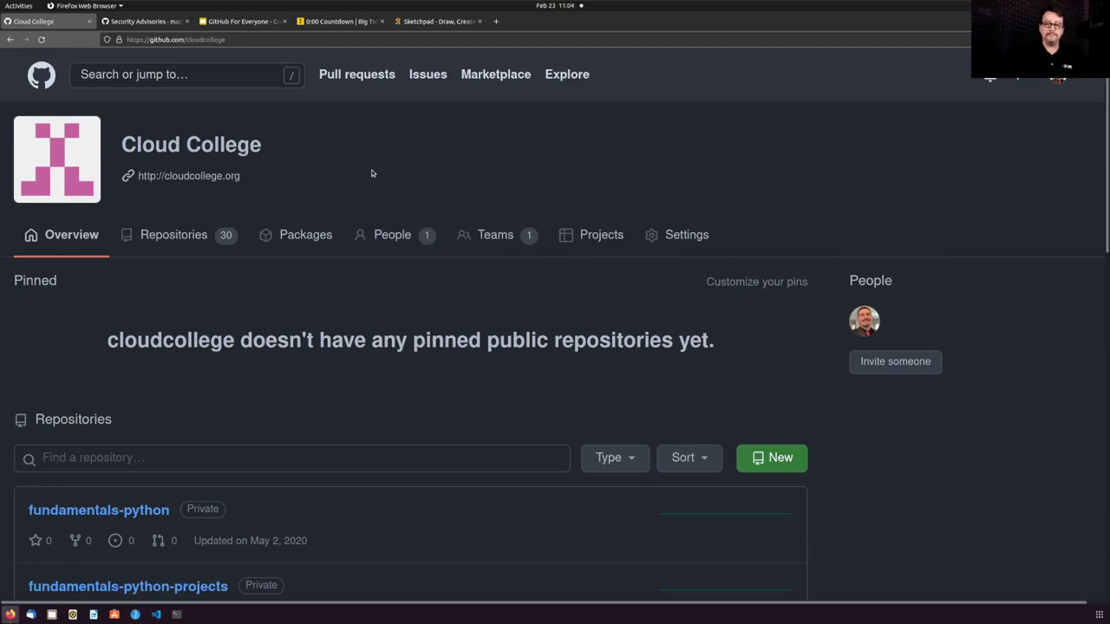
scroll(347, 148, down, 2)
scroll(270, 108, up, 2)
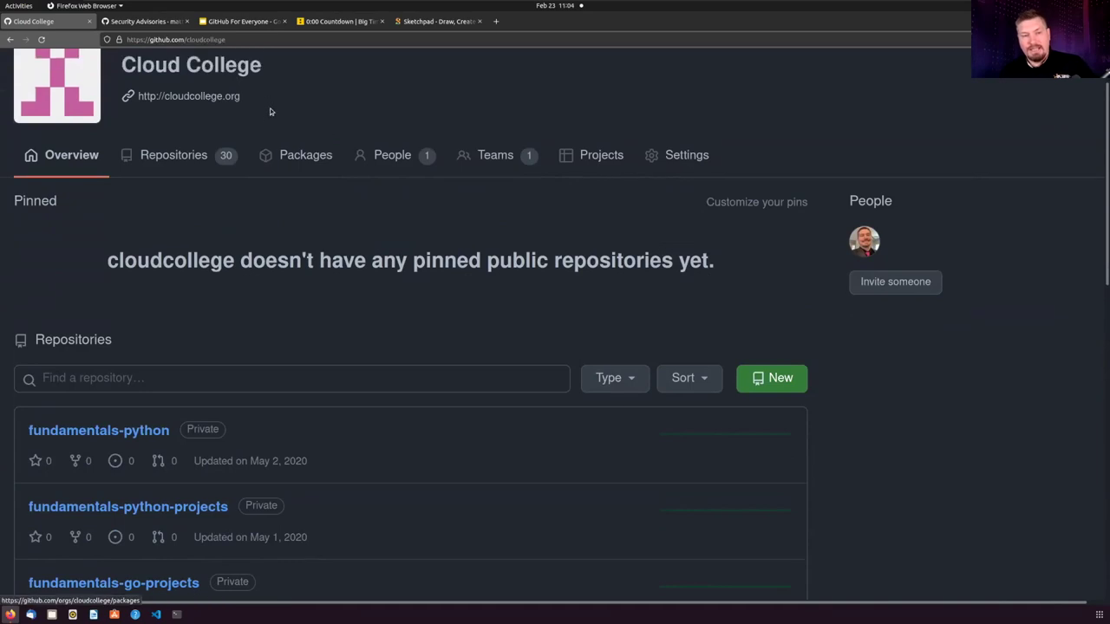
drag(260, 145, 136, 145)
click(399, 162)
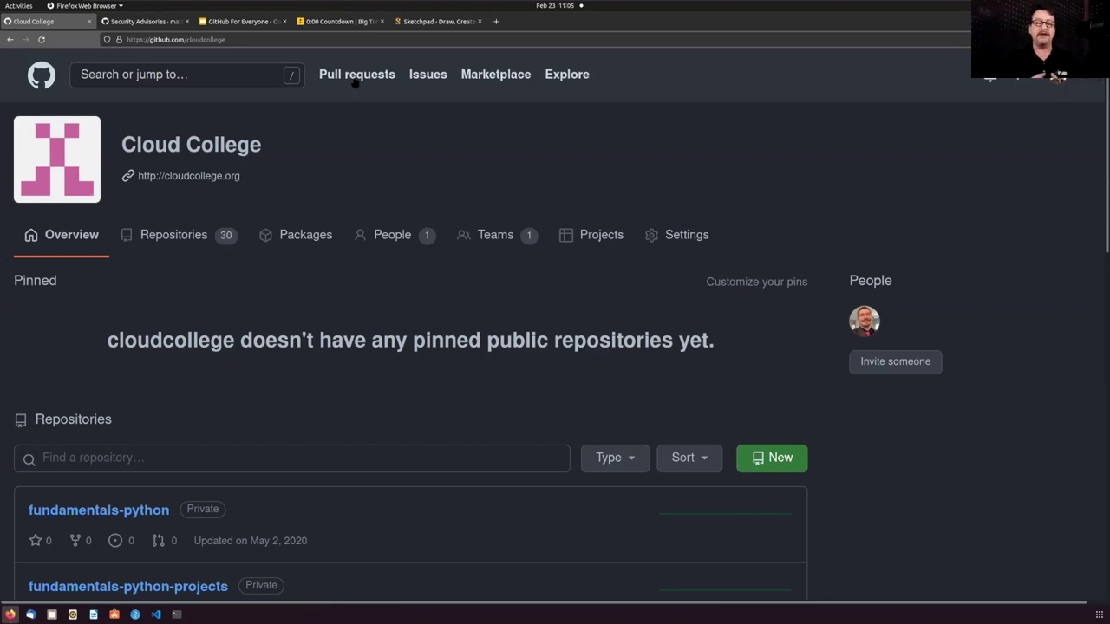
click(338, 21)
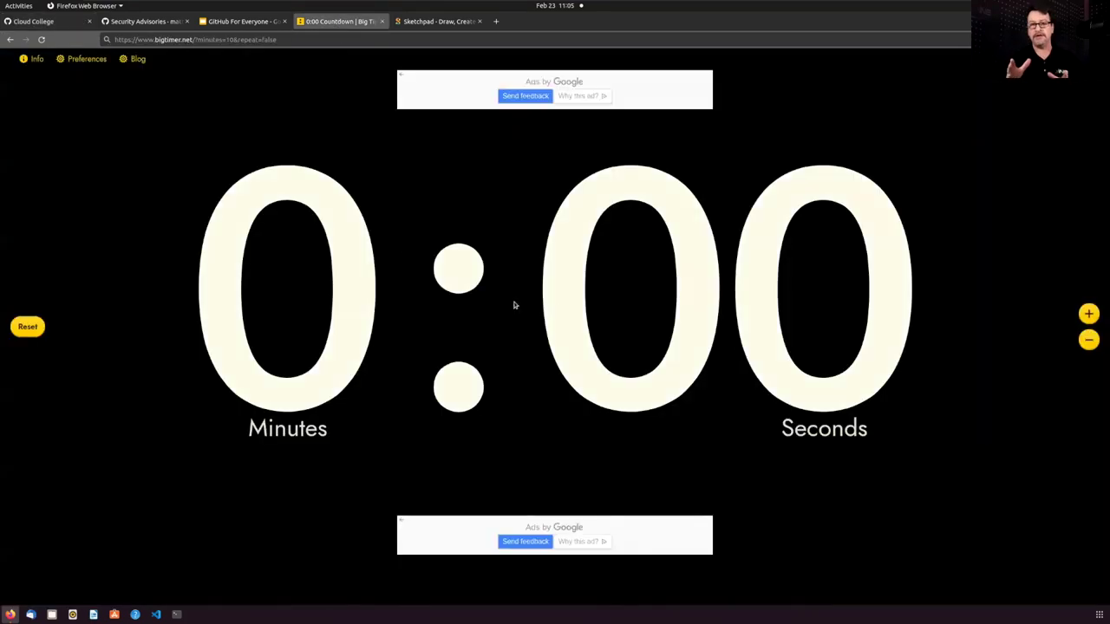
Raise the Big Timer break countdown in 15-second increments toward 10:00.
click(1089, 314)
click(1089, 314)
click(1089, 314)
click(1088, 314)
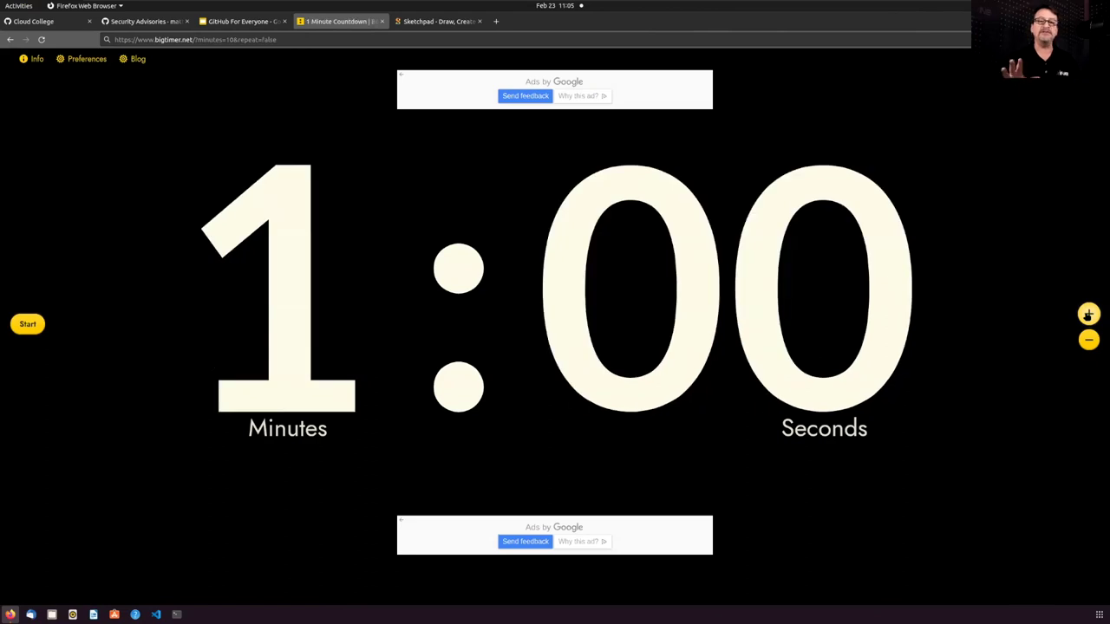
click(1088, 314)
click(1089, 314)
click(1089, 313)
click(1089, 314)
click(1089, 314)
click(1088, 314)
click(1089, 314)
click(1089, 314)
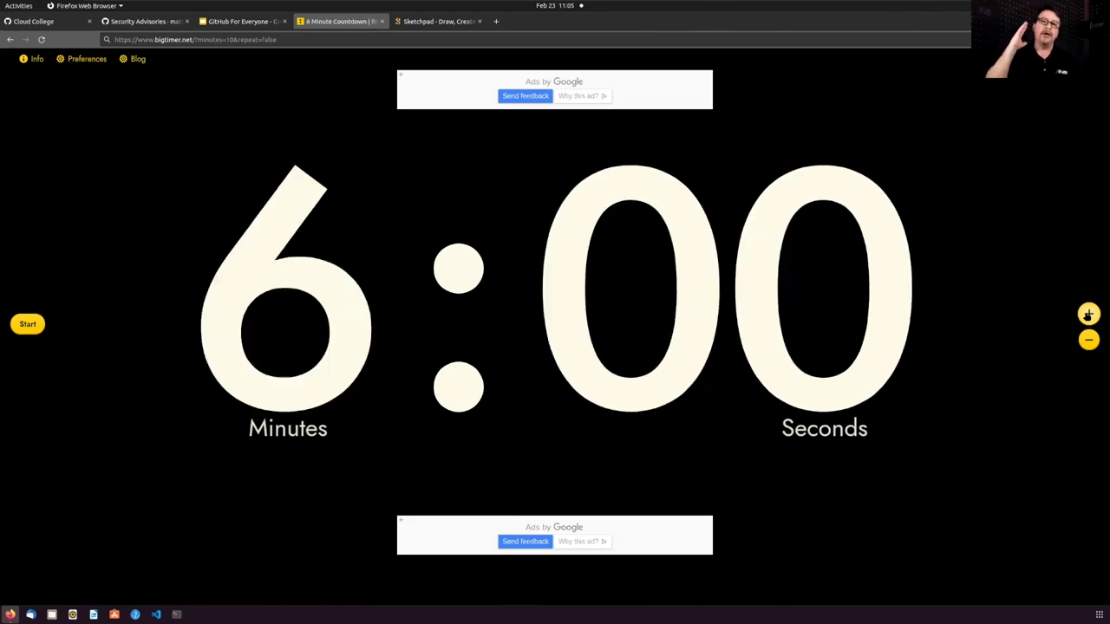
click(1089, 314)
click(1089, 314)
click(1089, 314)
click(1088, 314)
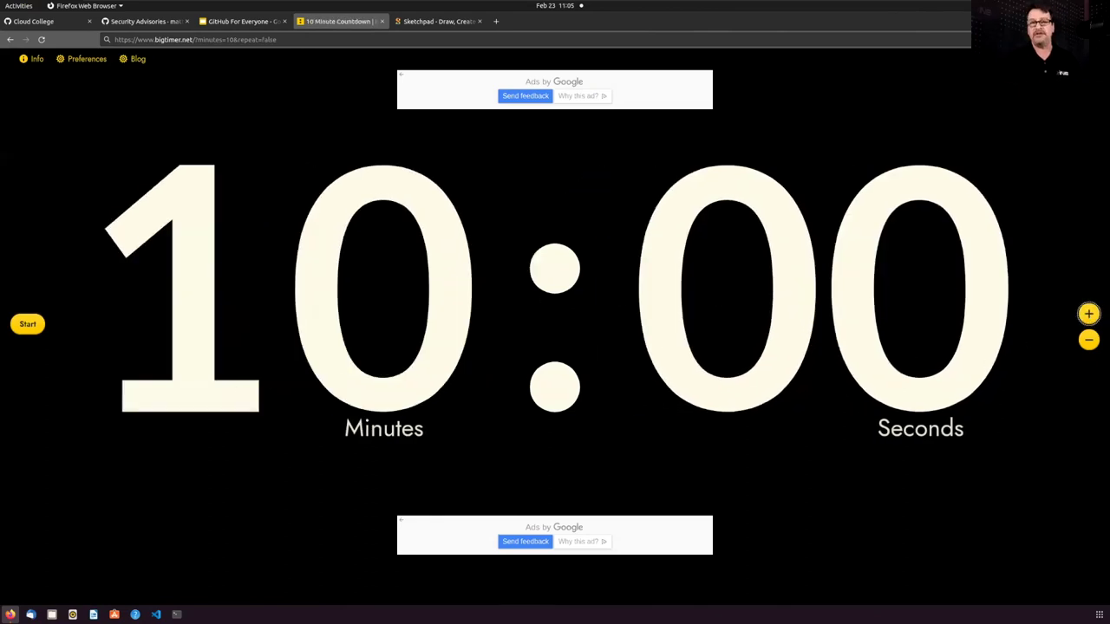
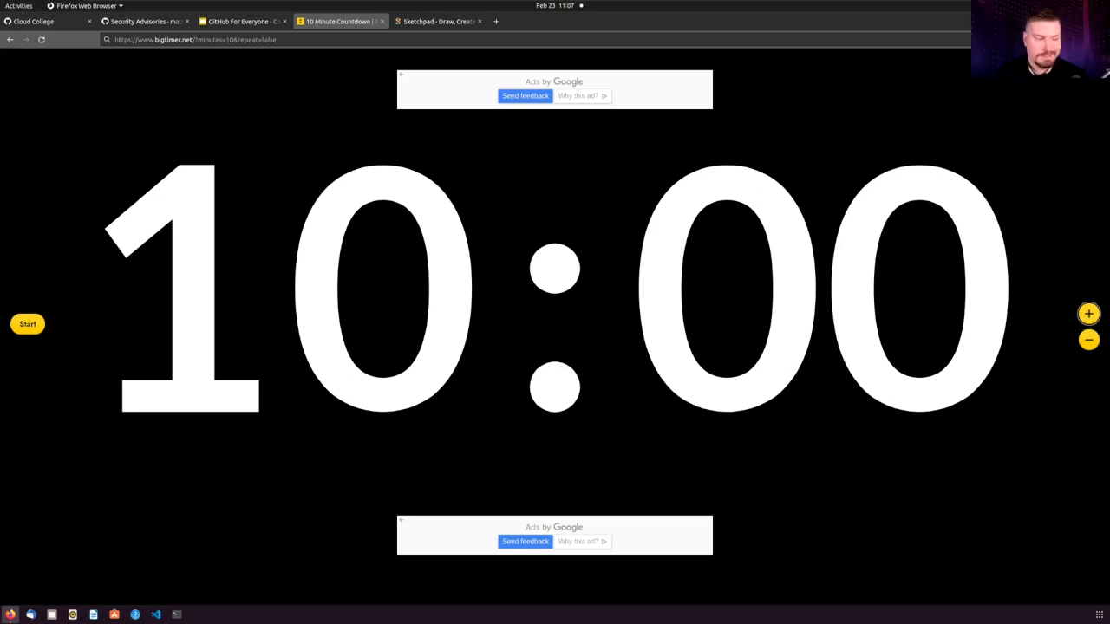
Let the Big Timer countdown reach 0:00, then return to the GitHub For Everyone slide deck.
mouse_move(225, 97)
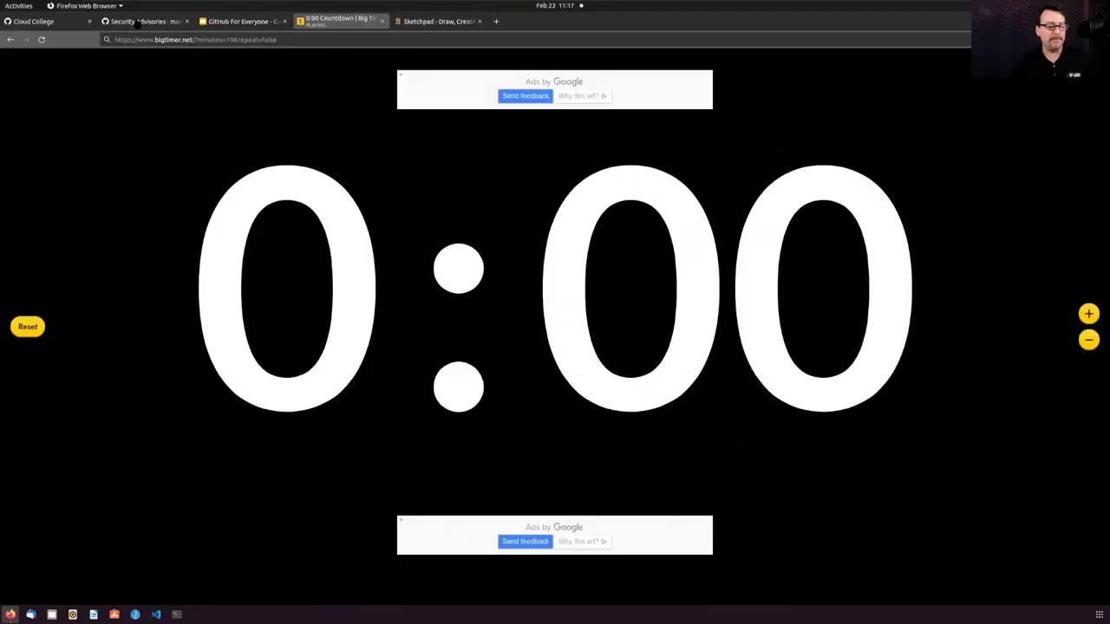
click(233, 22)
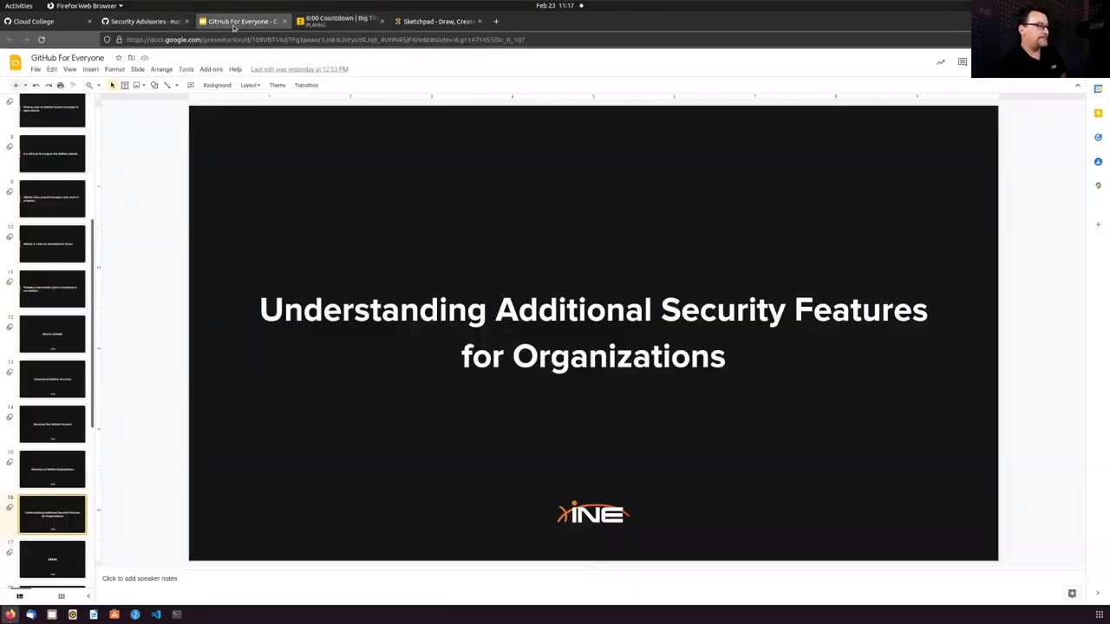
Present the deck from the BREAK and GitHub Repository Features slides, then switch to Cloud College.
scroll(61, 286, down, 5)
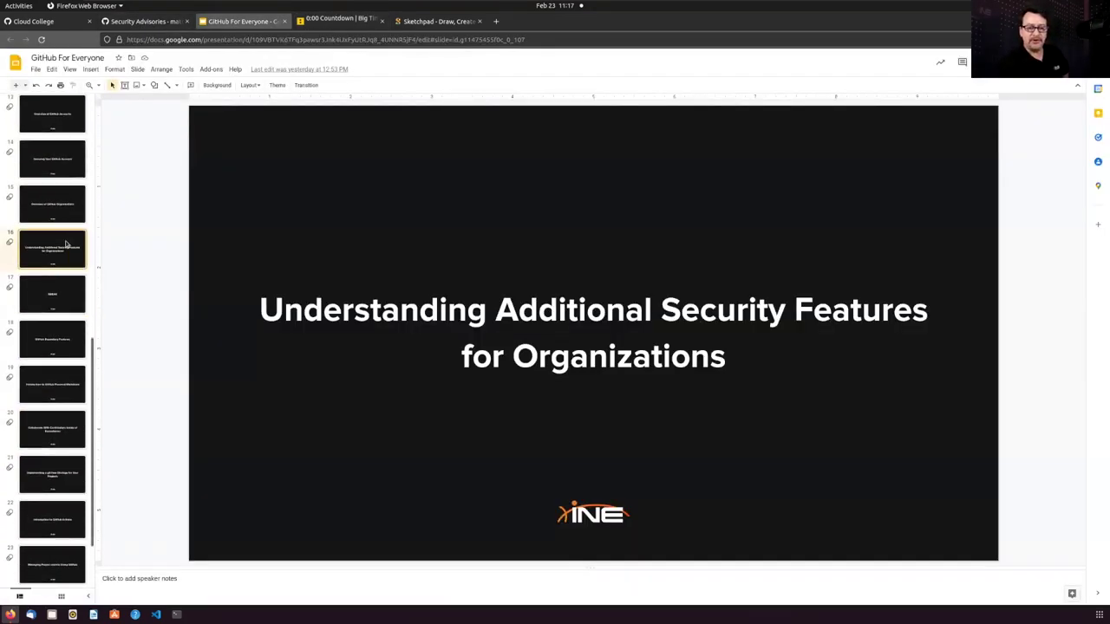
click(69, 286)
click(64, 333)
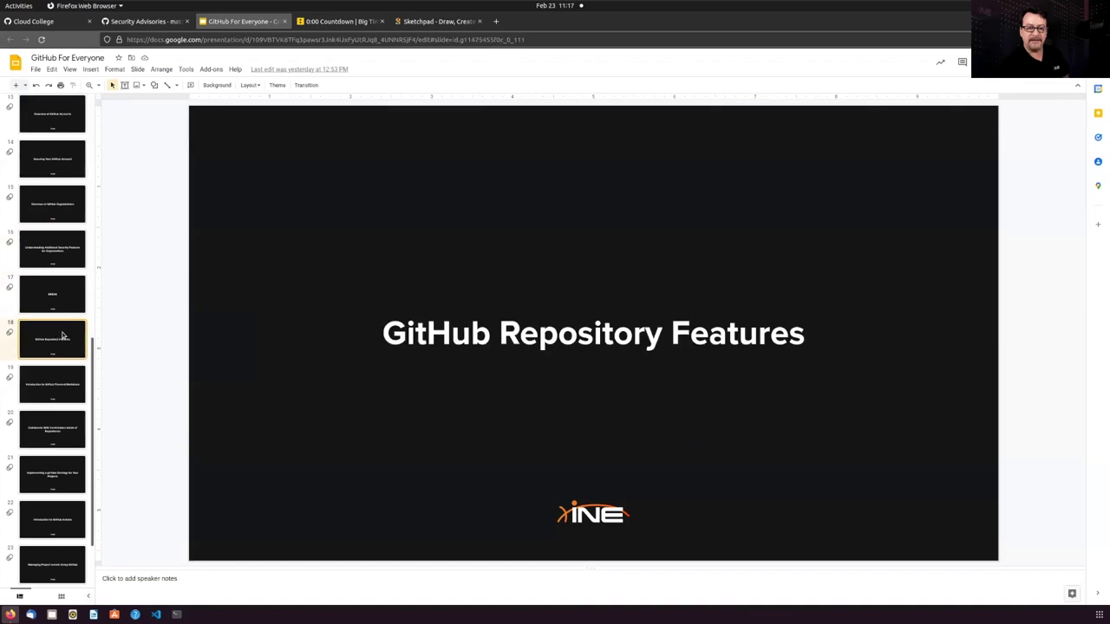
click(69, 69)
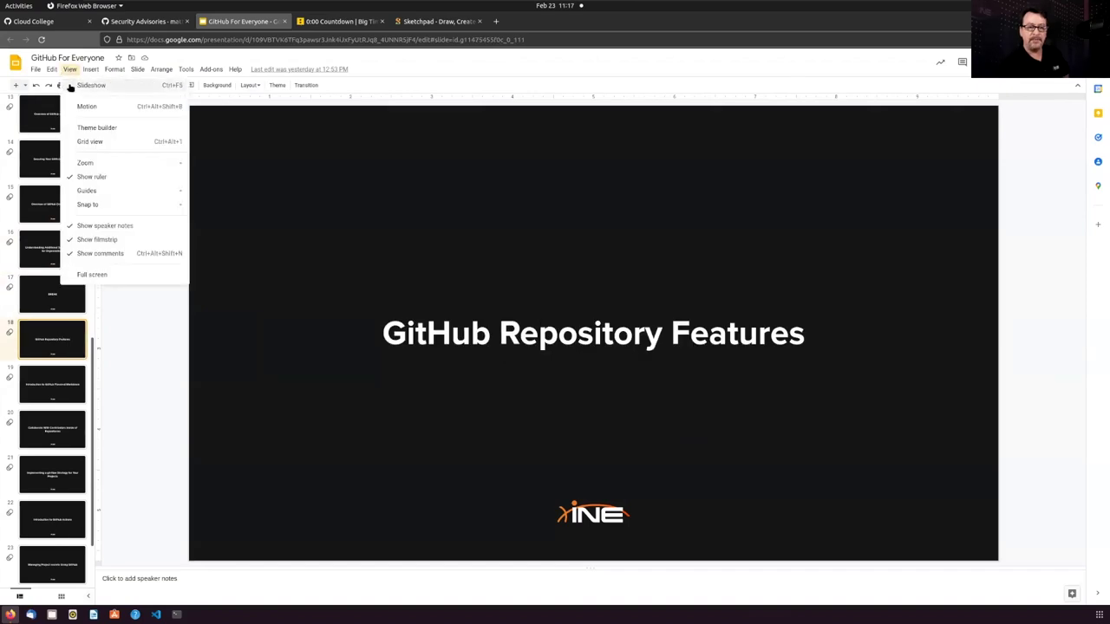
key(ctrl+F5)
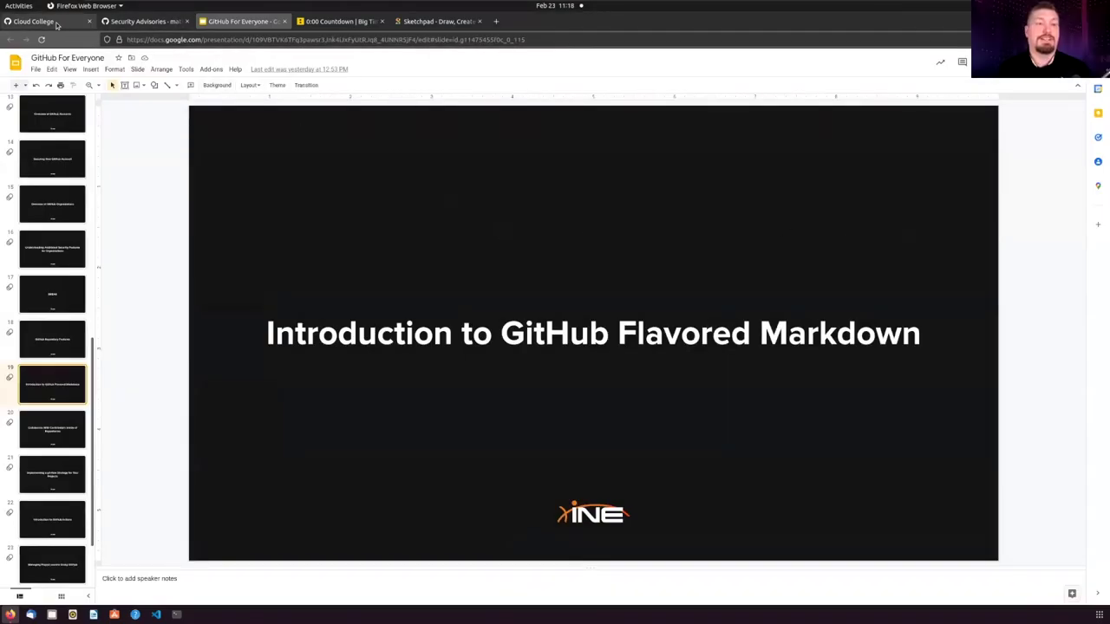
click(39, 21)
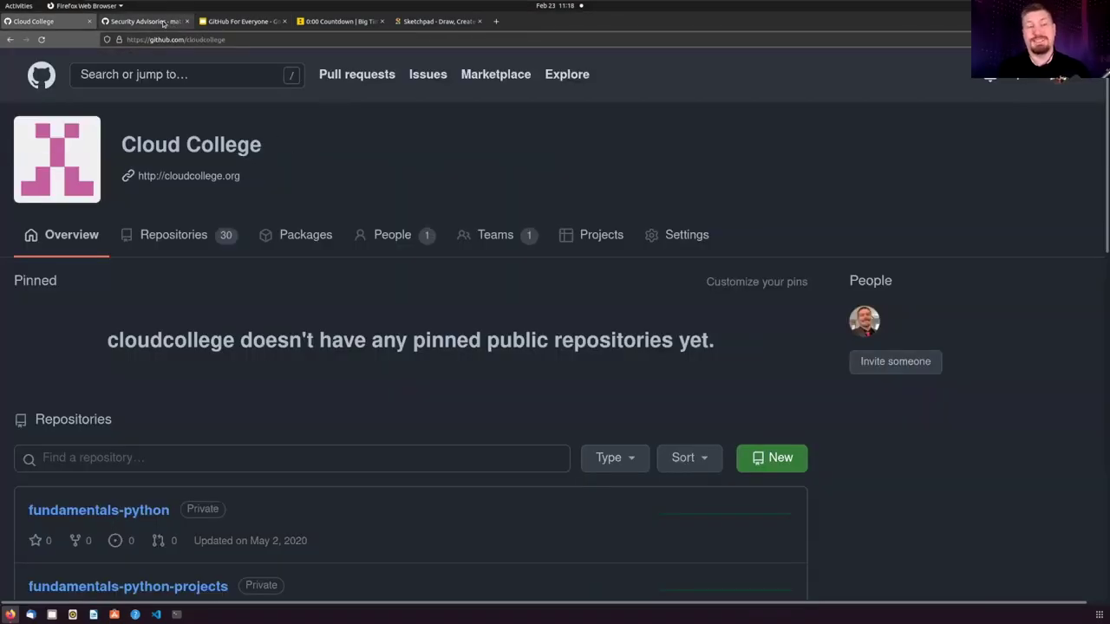
Go from the Security Advisories page to Your profile via the avatar menu.
click(165, 22)
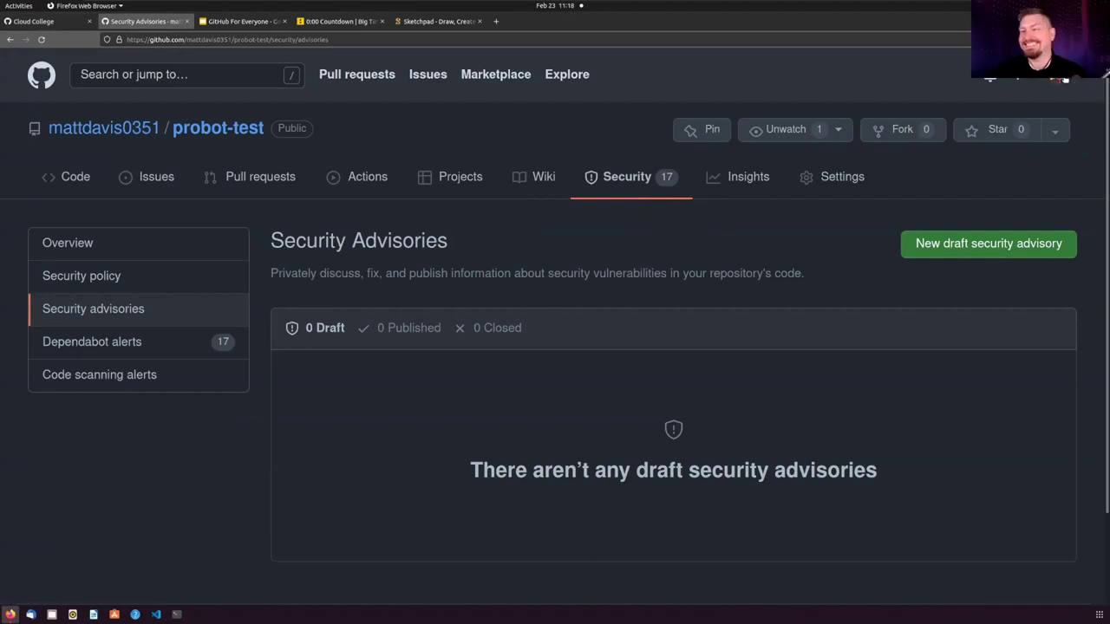
click(1063, 77)
click(988, 204)
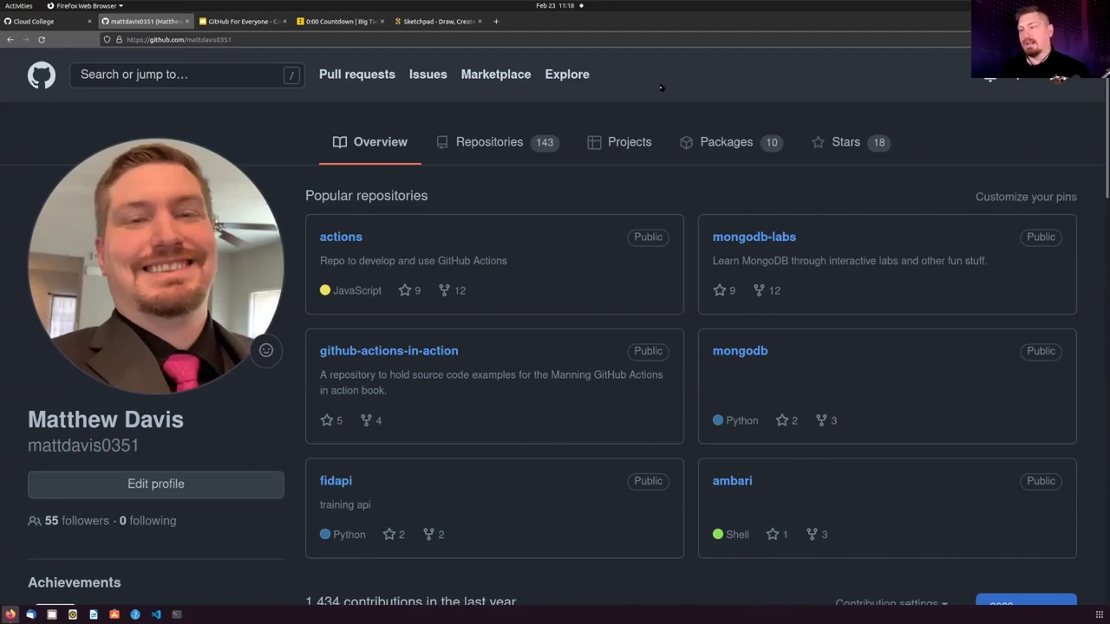
click(1064, 75)
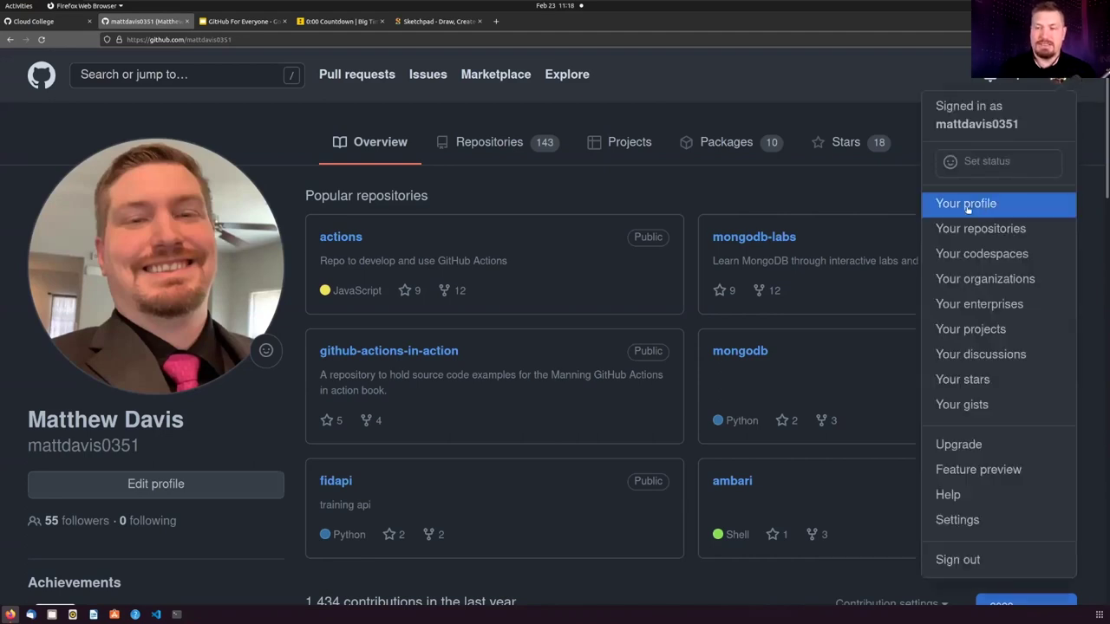
click(743, 88)
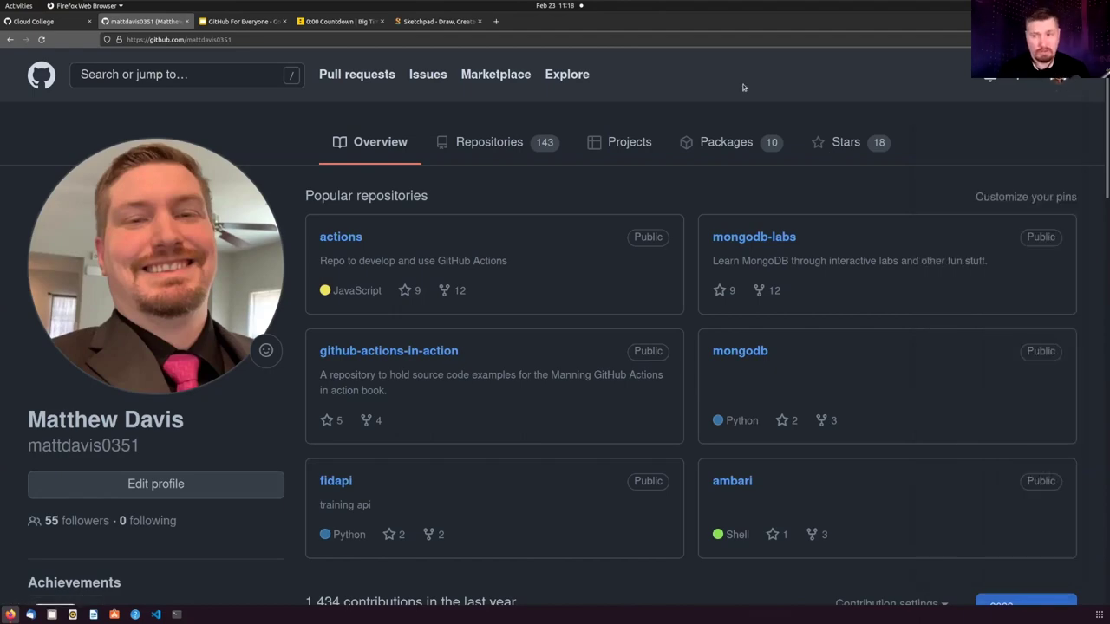
scroll(668, 208, down, 5)
scroll(666, 212, down, 2)
scroll(667, 212, up, 7)
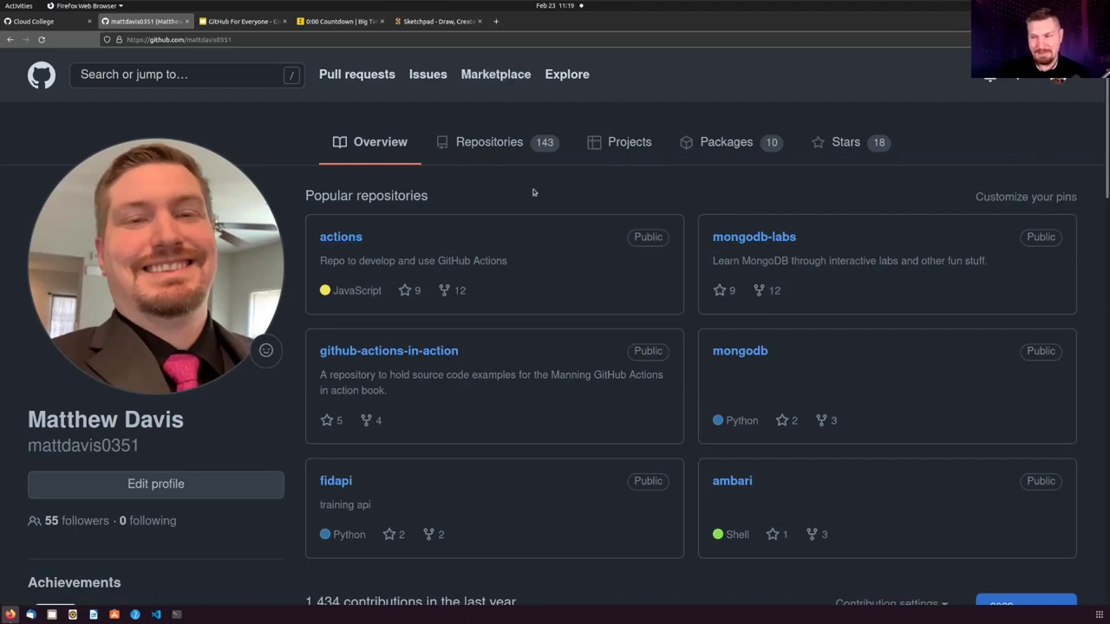
scroll(536, 195, down, 3)
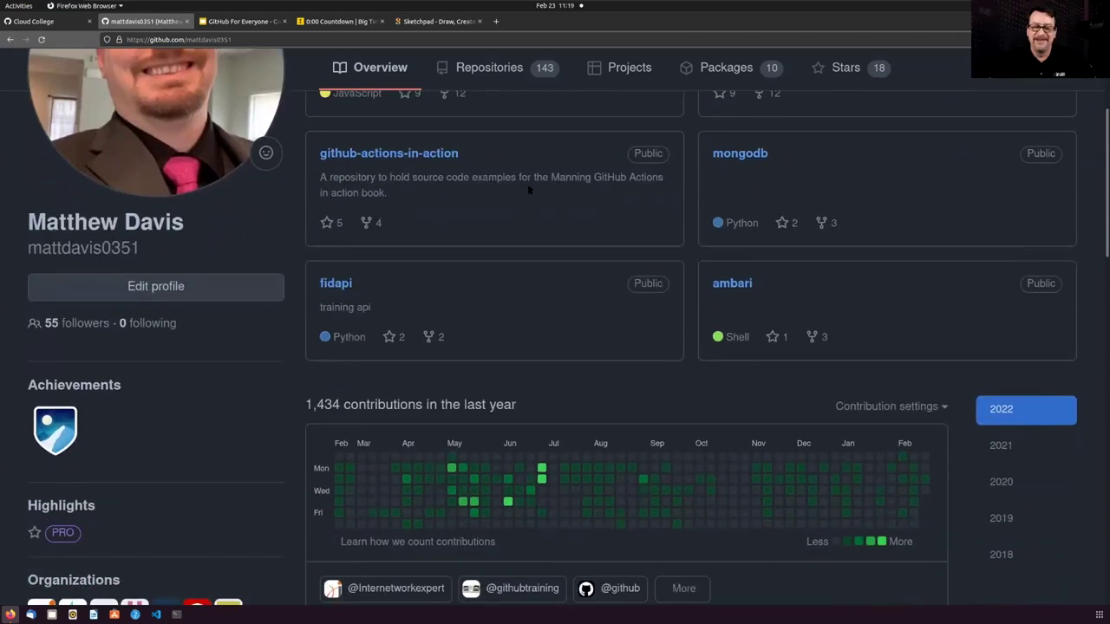
scroll(527, 186, up, 3)
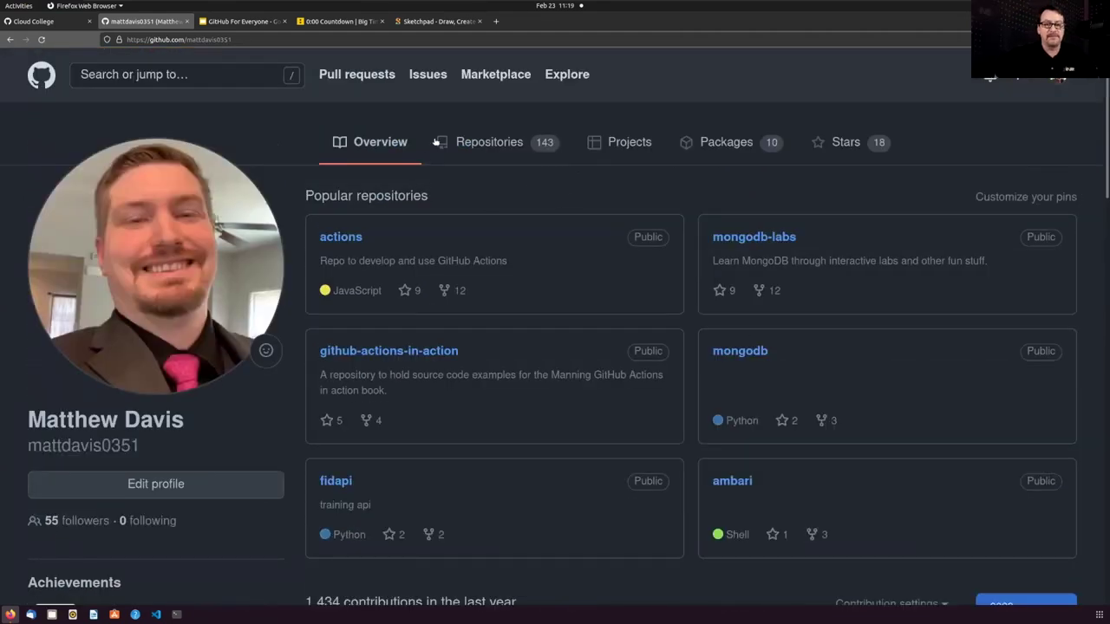
click(49, 77)
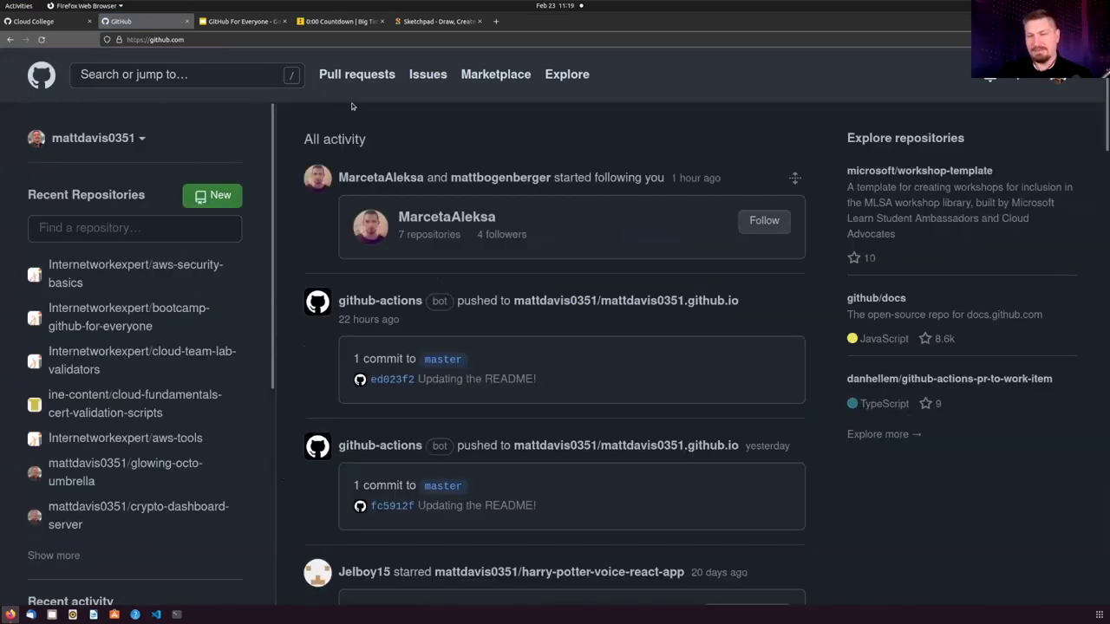
drag(14, 196, 217, 196)
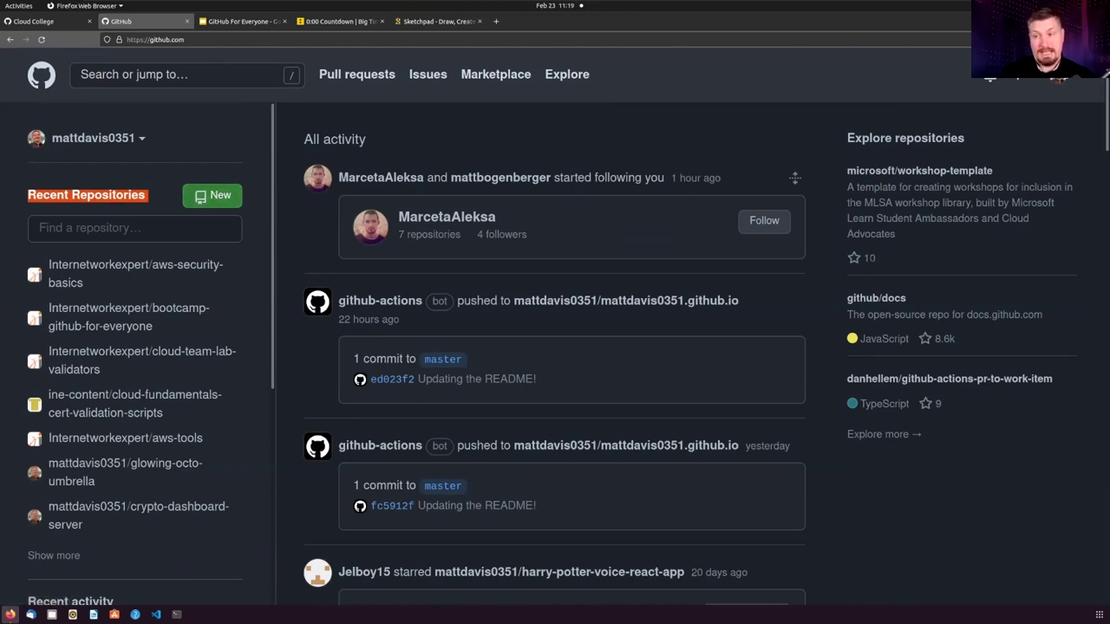
click(1056, 78)
click(958, 206)
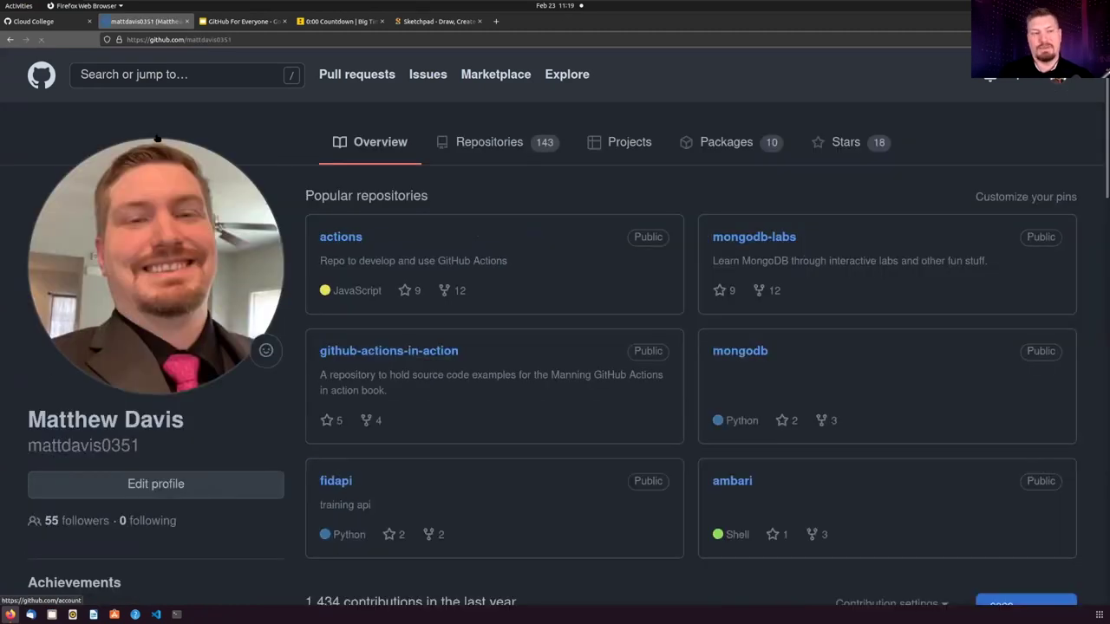
drag(182, 448, 48, 421)
click(240, 430)
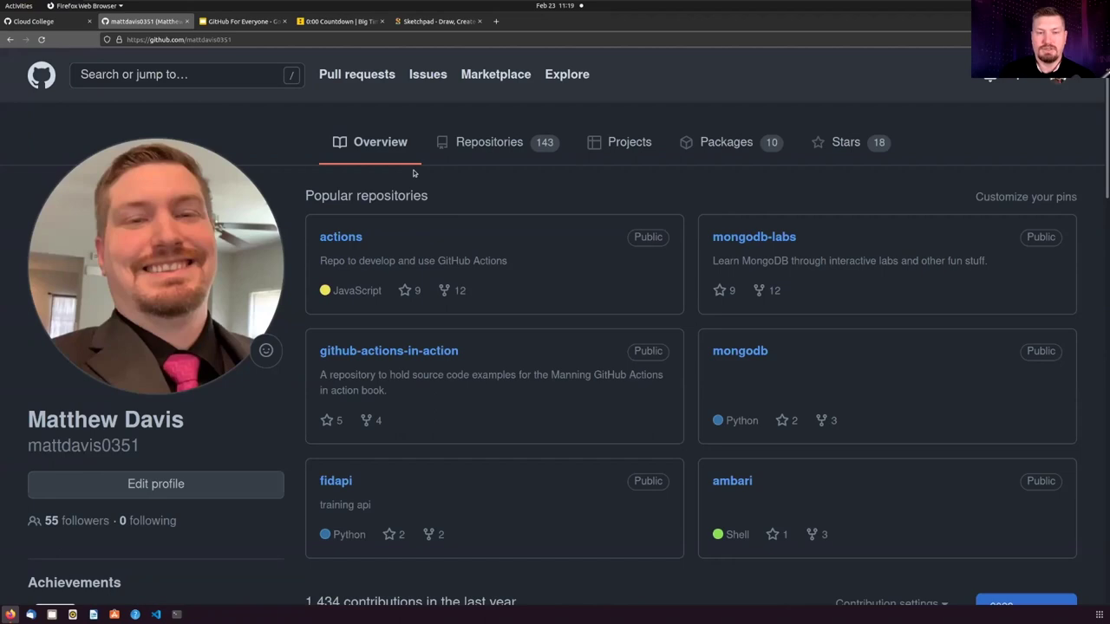
Open the Create a new repository form from the Repositories tab and highlight its intro sentence.
click(509, 141)
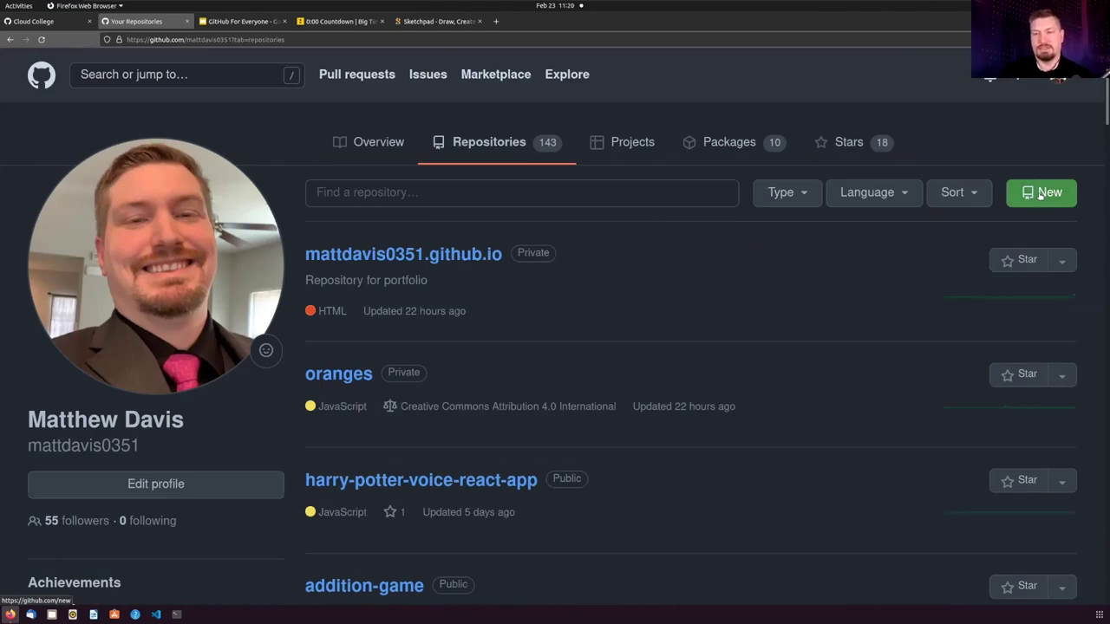
click(1041, 194)
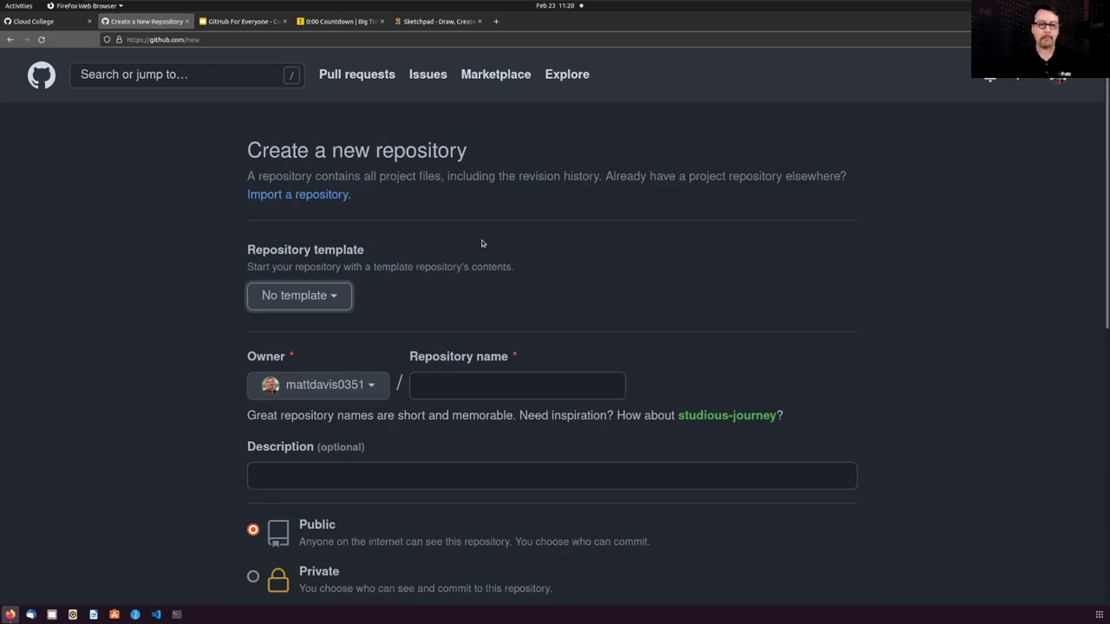
drag(848, 178, 579, 183)
right_click(579, 184)
click(555, 195)
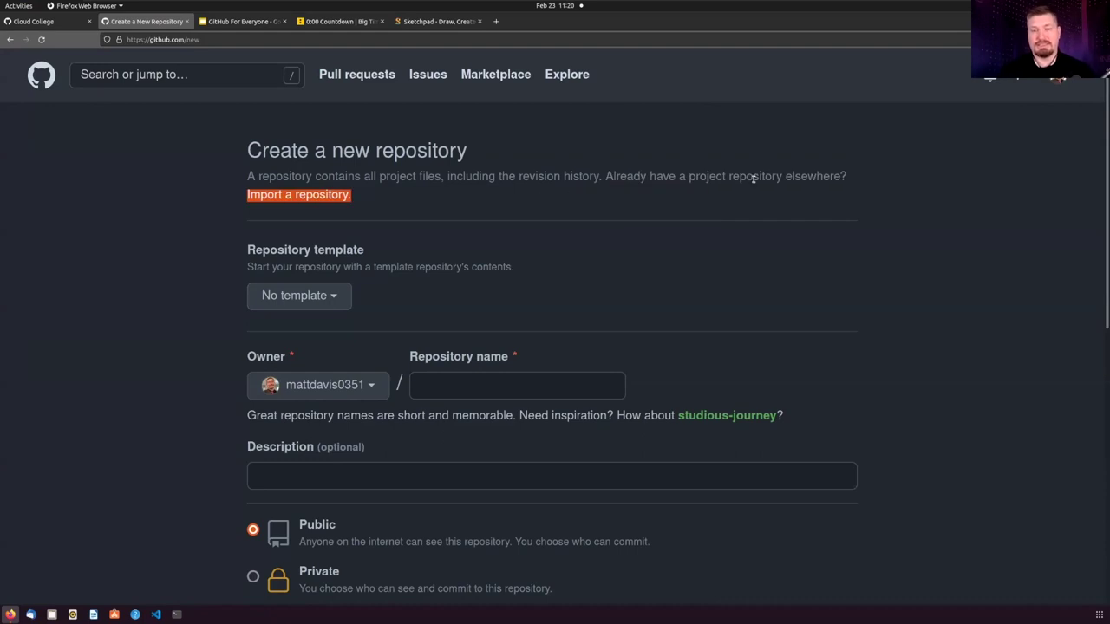
click(814, 189)
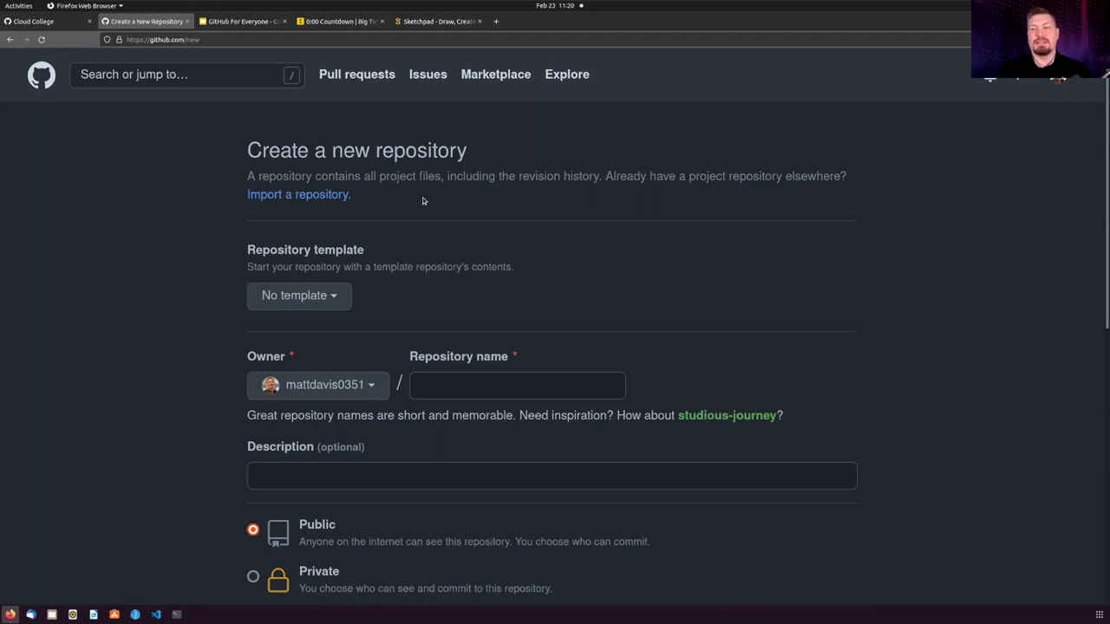
Highlight the form's heading, description paragraph and Repository template heading for explanation.
drag(422, 197, 214, 157)
click(434, 198)
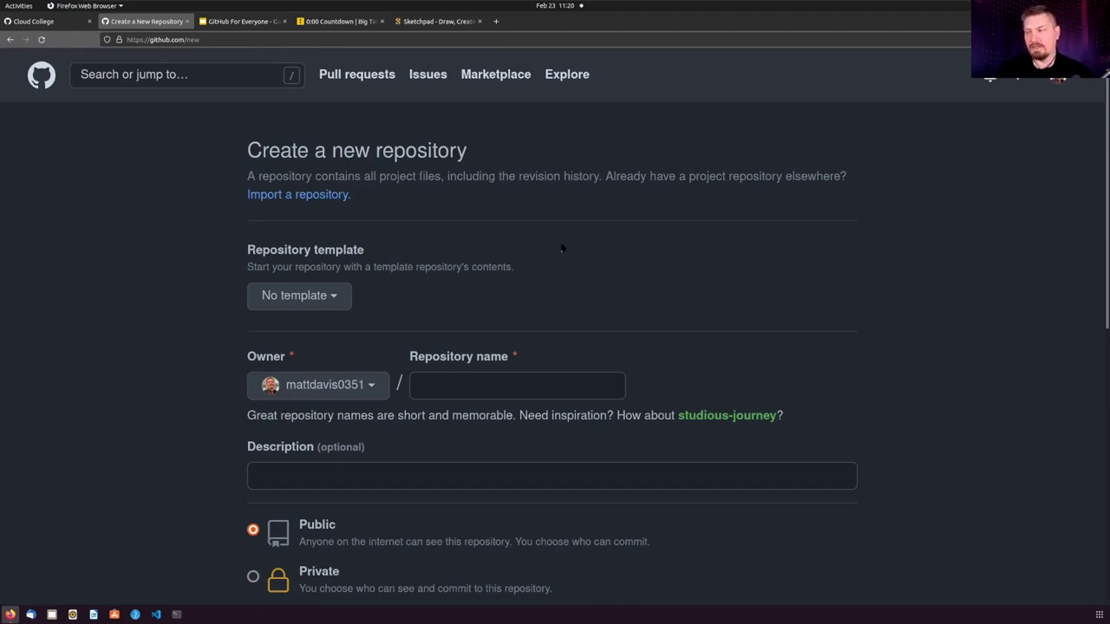
drag(362, 252, 264, 252)
click(416, 258)
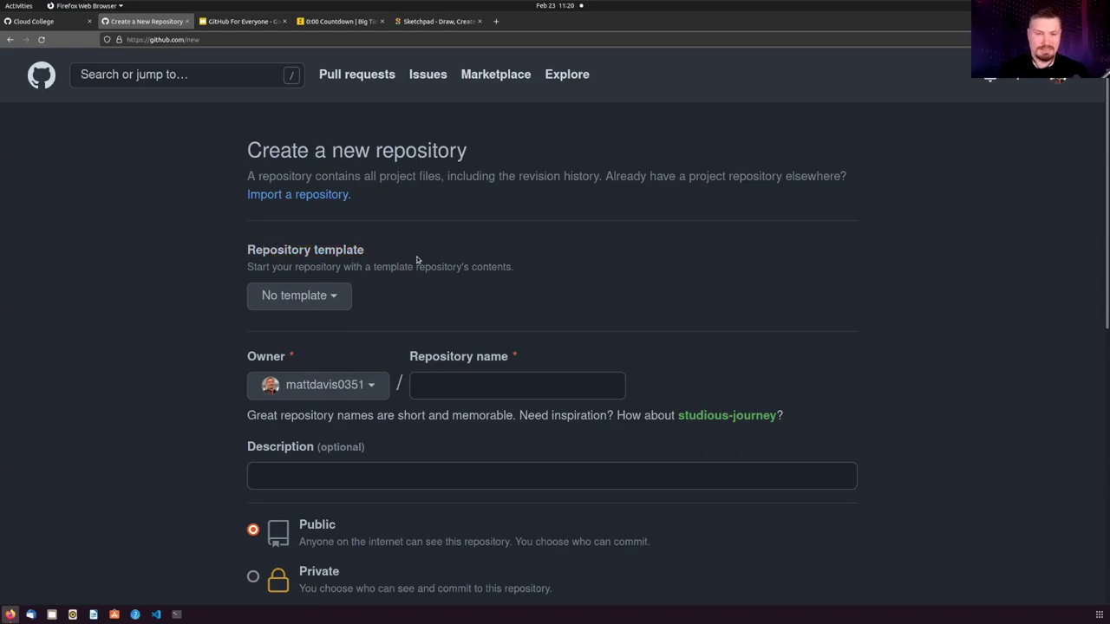
Browse the repository template list and leave it set to No template.
click(340, 298)
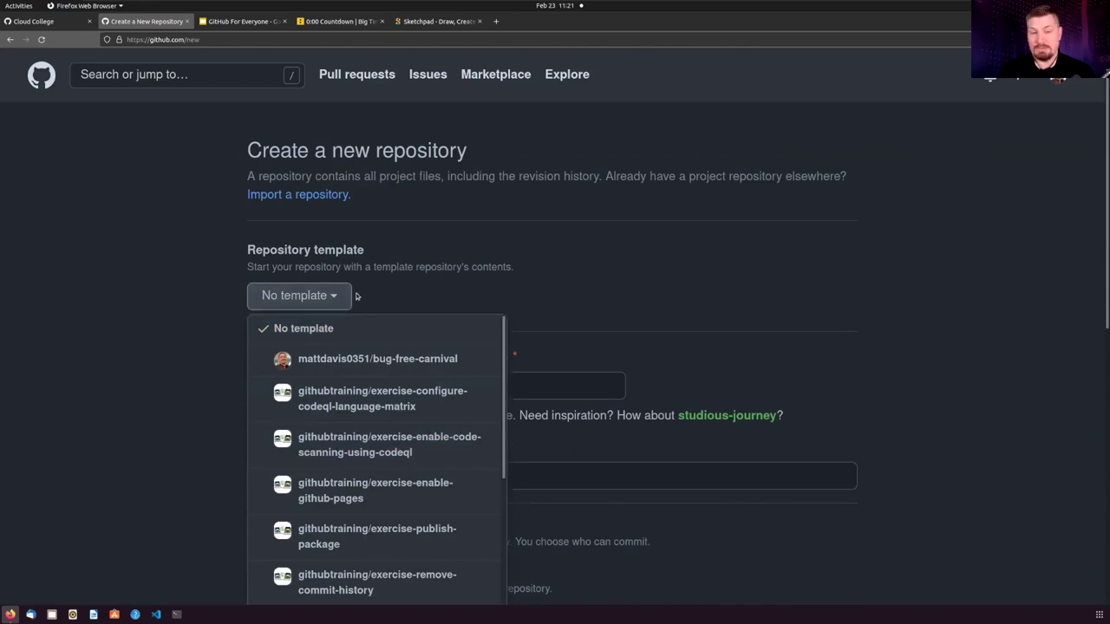
click(344, 272)
scroll(481, 278, down, 2)
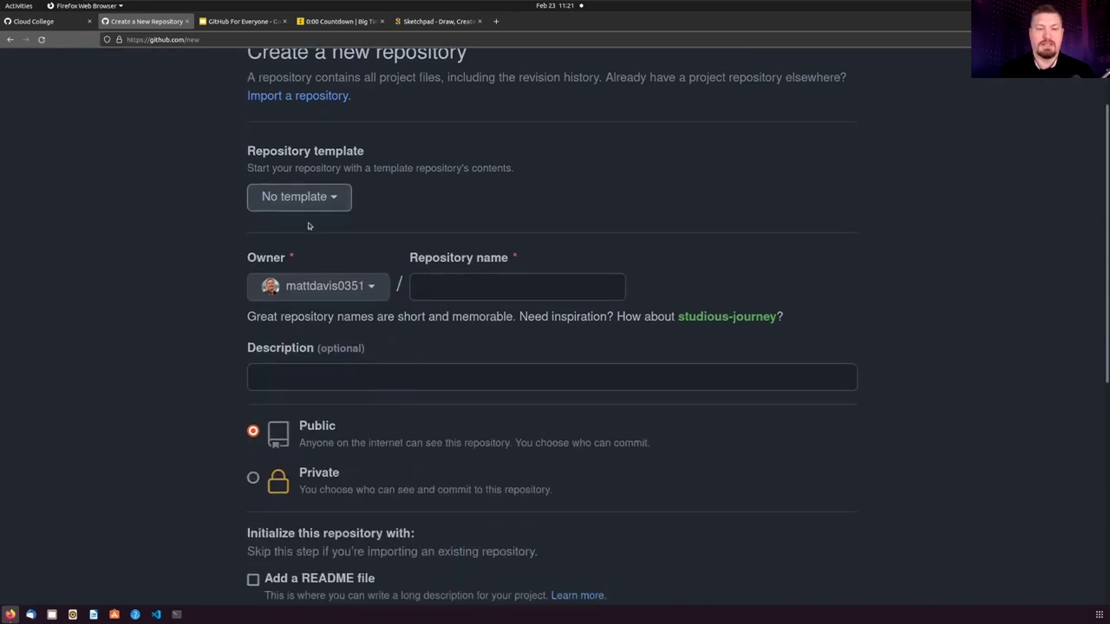
click(343, 198)
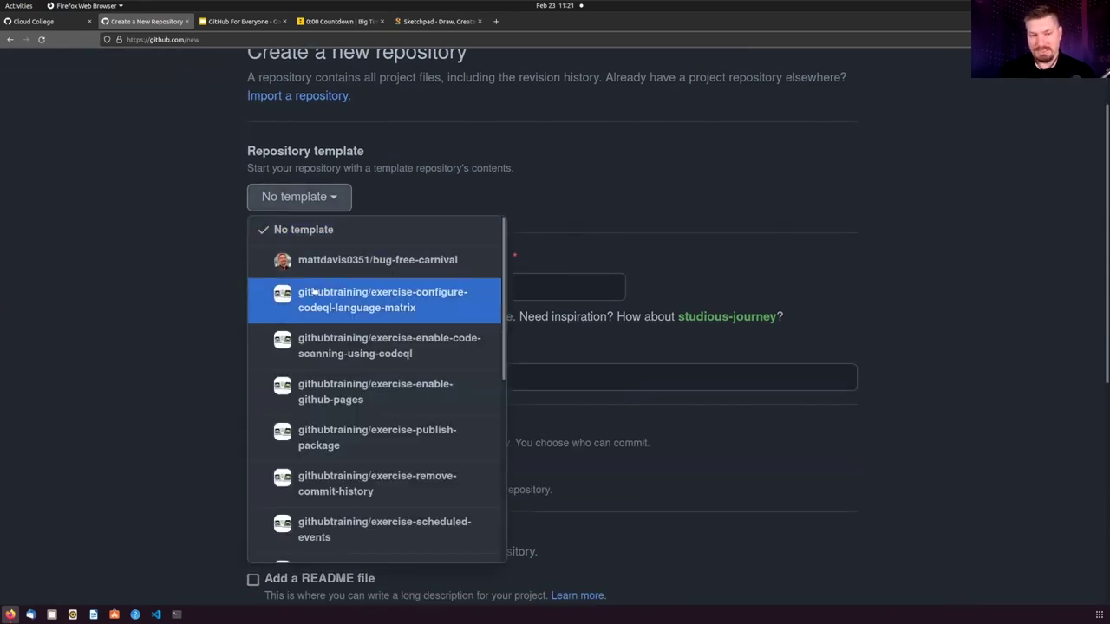
scroll(426, 307, down, 8)
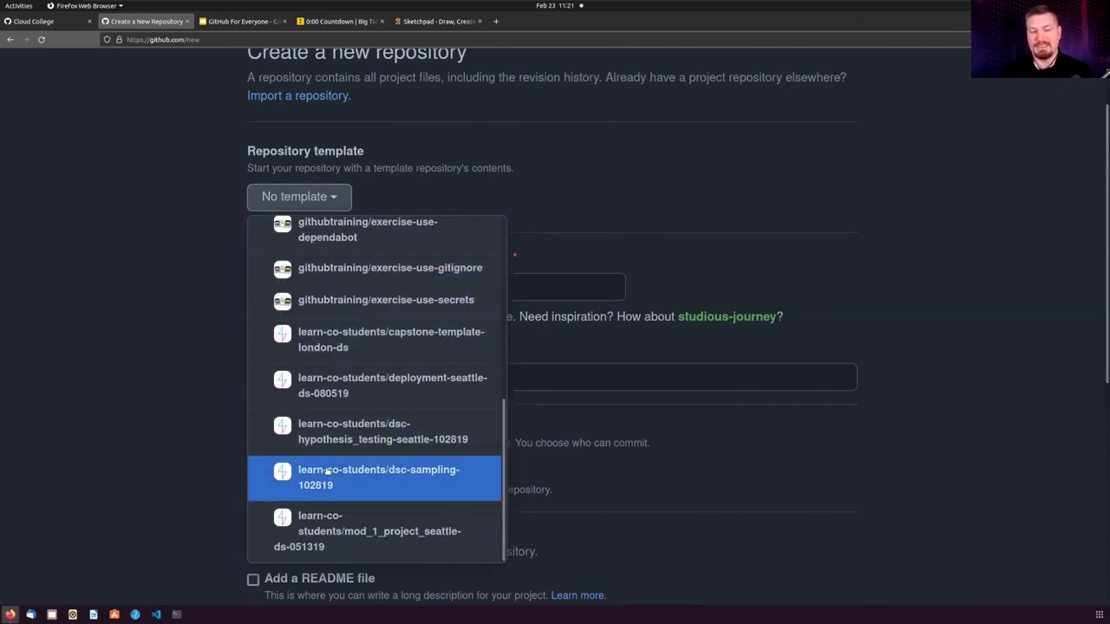
scroll(325, 468, down, 4)
scroll(324, 358, up, 4)
scroll(323, 358, up, 8)
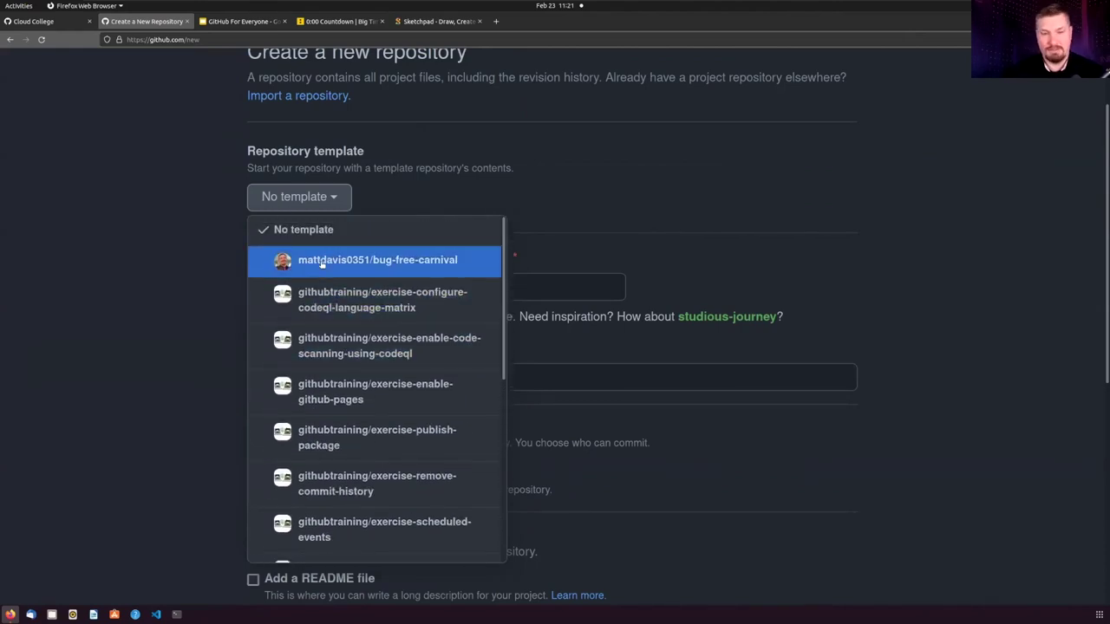
click(438, 202)
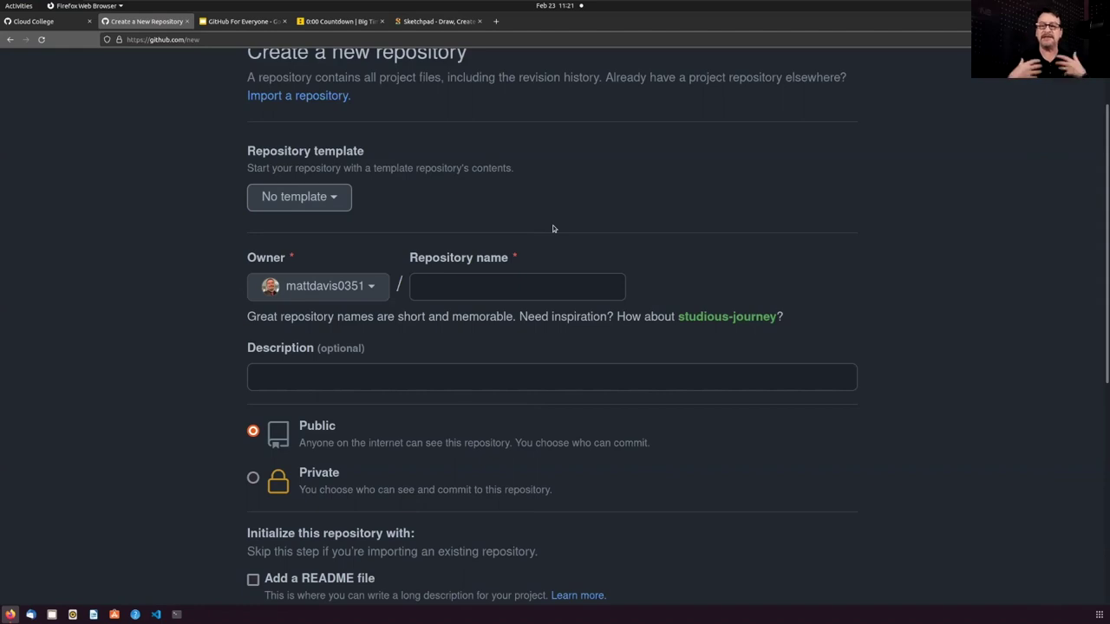
Point out the Repository template heading, then open the account's Public profile settings.
scroll(533, 218, up, 3)
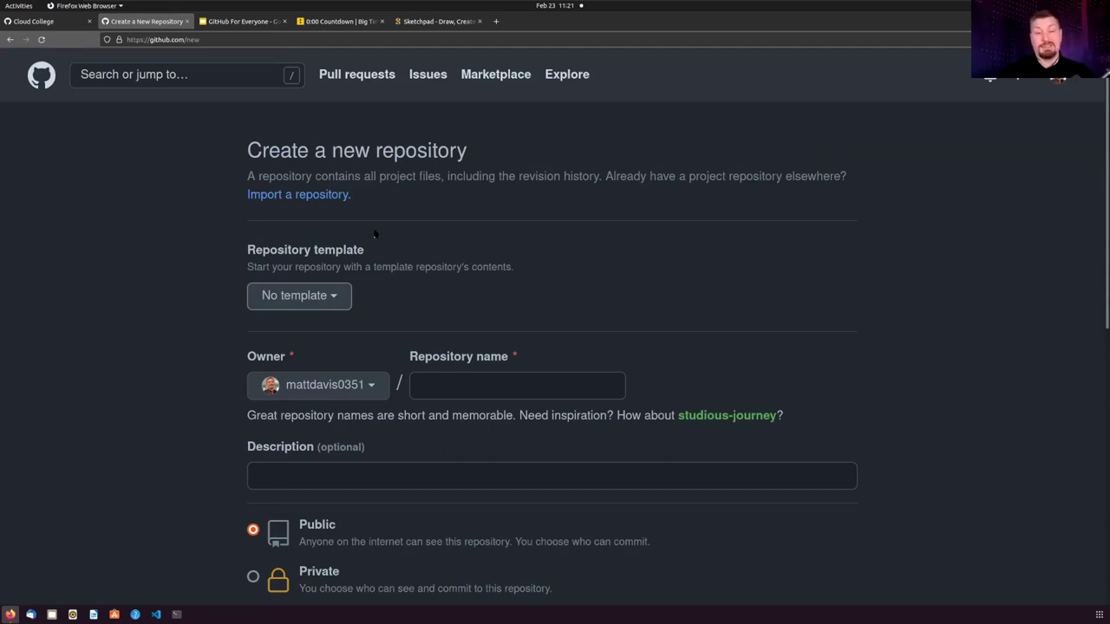
drag(373, 252, 221, 248)
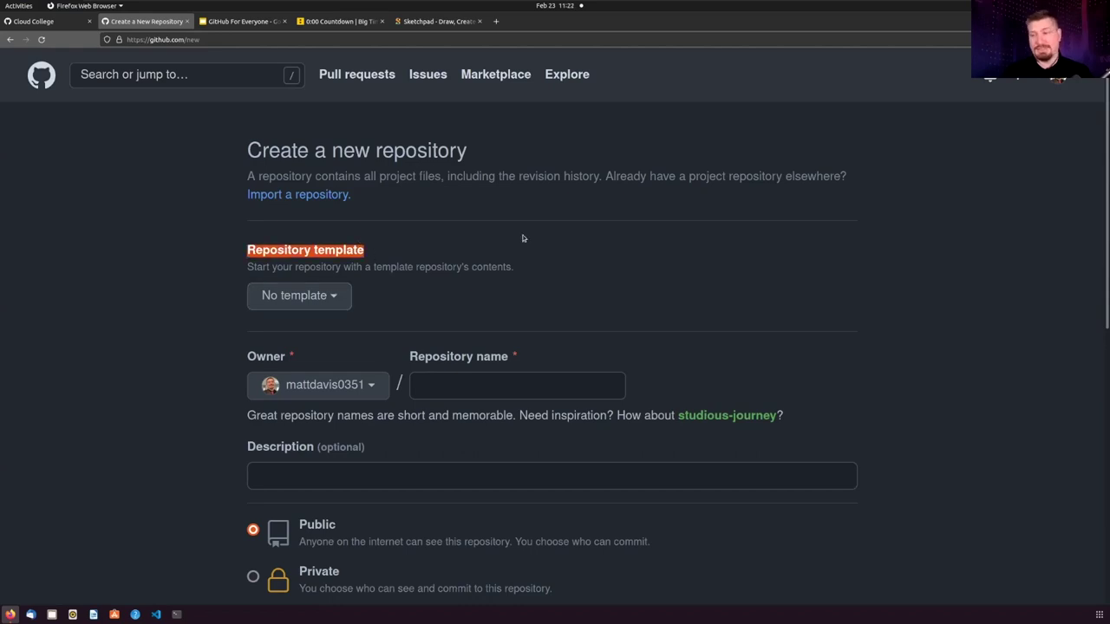
click(582, 251)
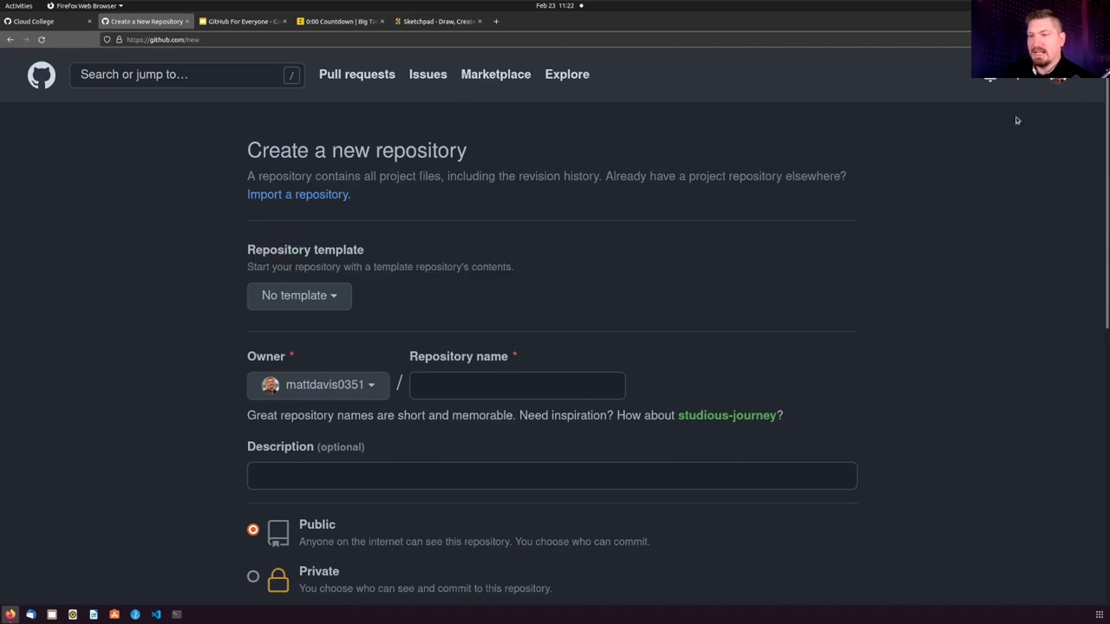
click(1059, 80)
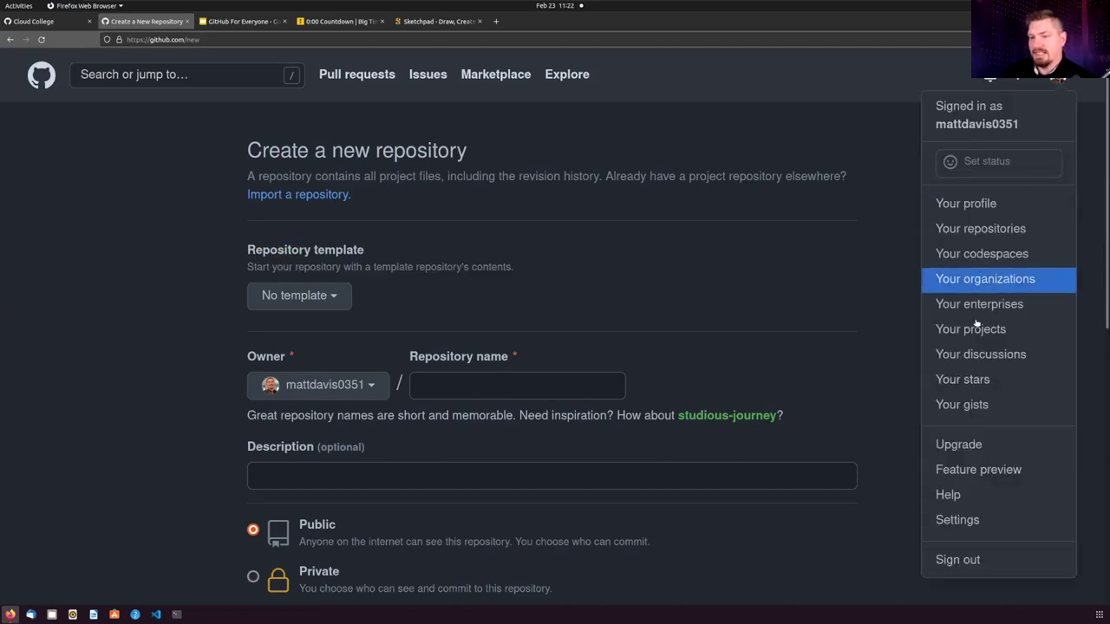
click(943, 520)
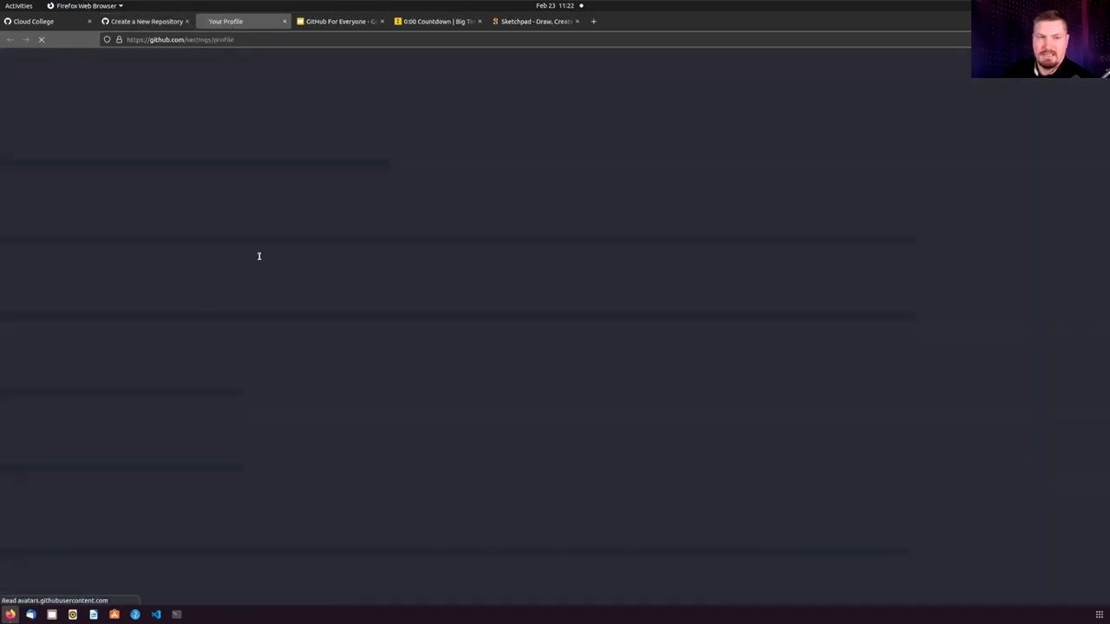
scroll(148, 217, down, 2)
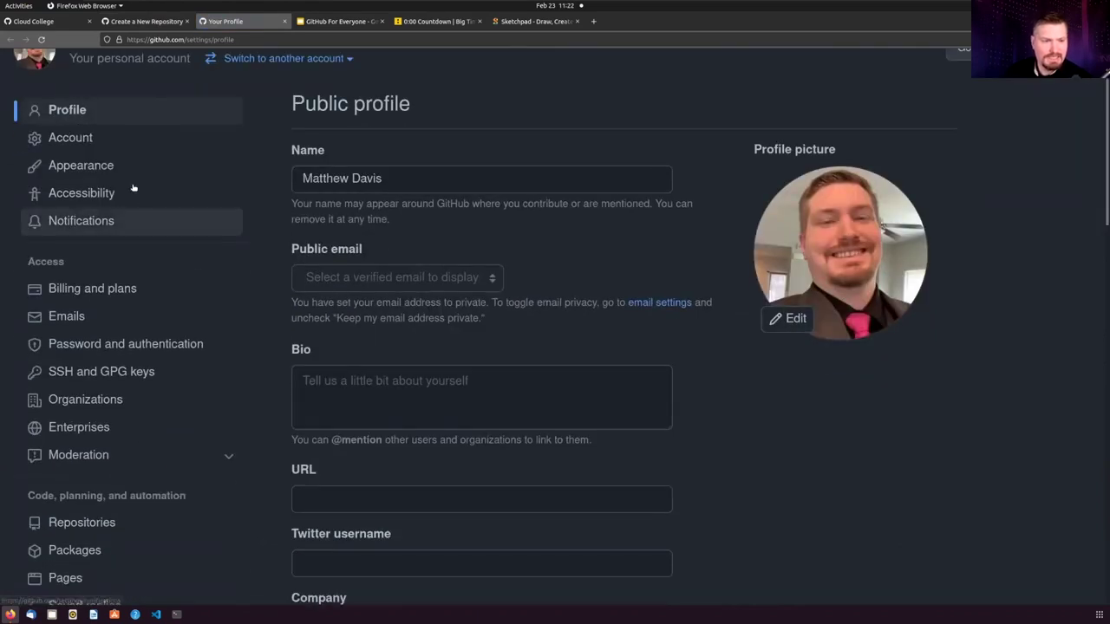
View the Repositories settings with default branch main and the repository list, then close it.
click(111, 521)
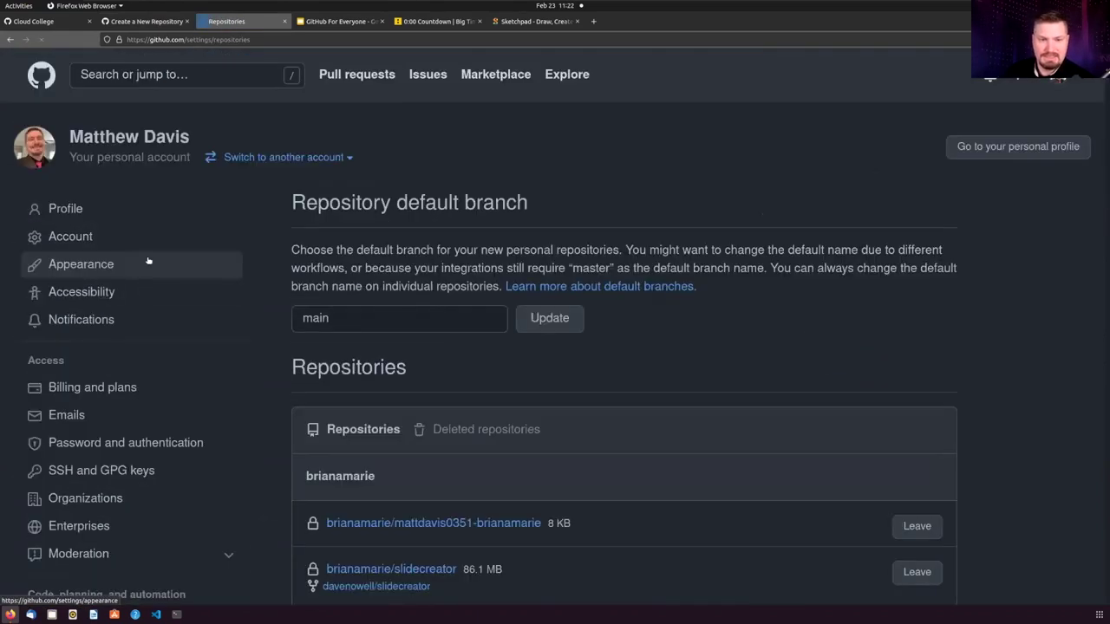
scroll(418, 240, down, 3)
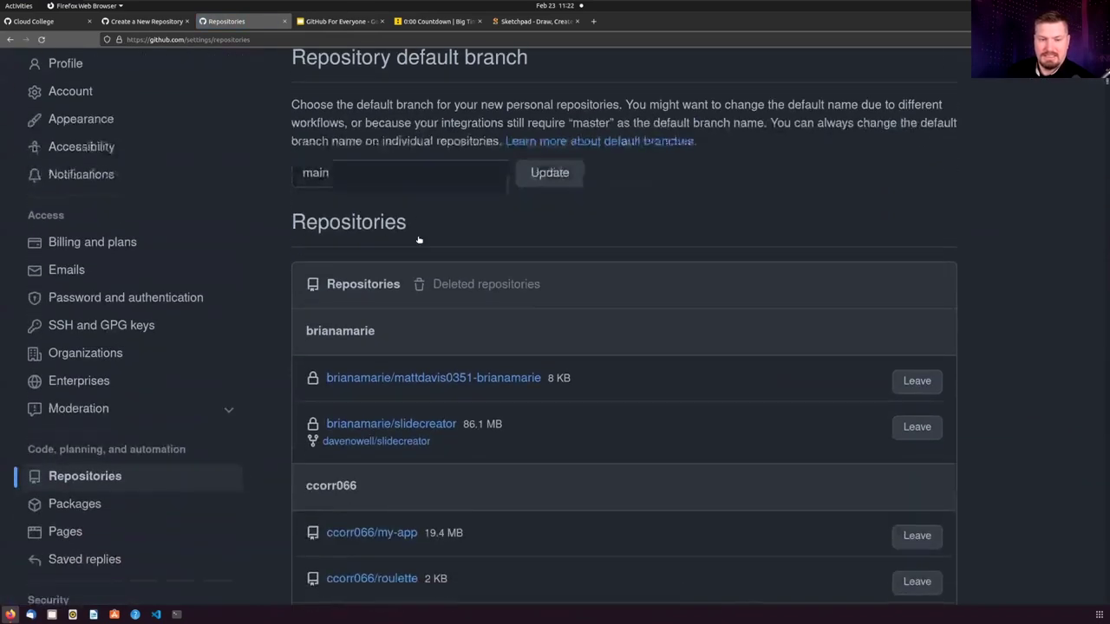
scroll(418, 240, down, 11)
scroll(418, 241, down, 20)
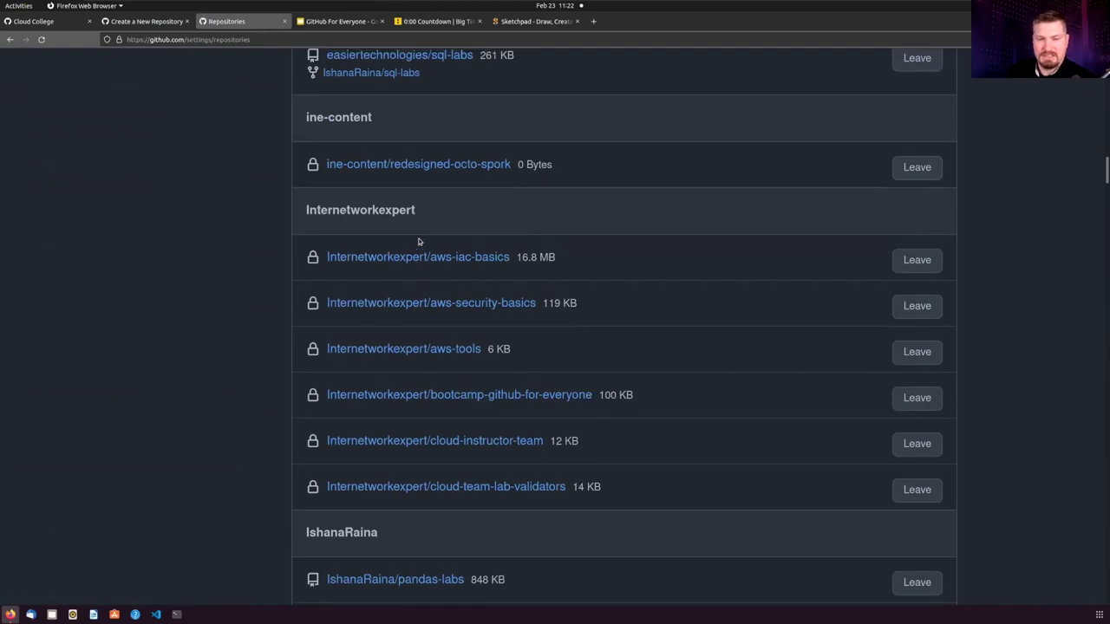
scroll(417, 241, up, 20)
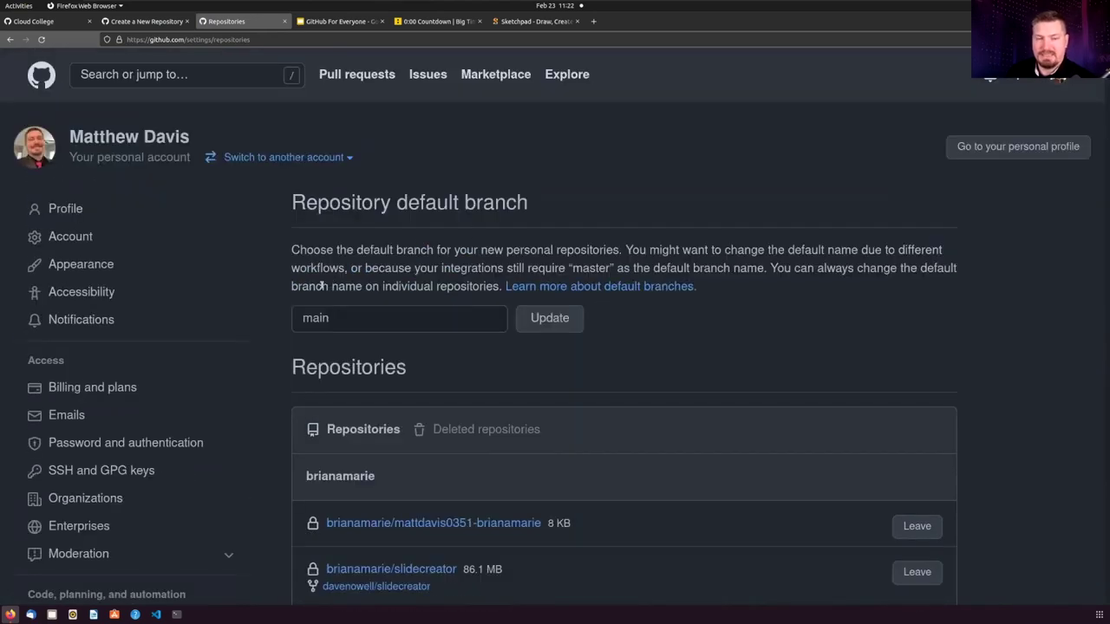
scroll(193, 280, down, 4)
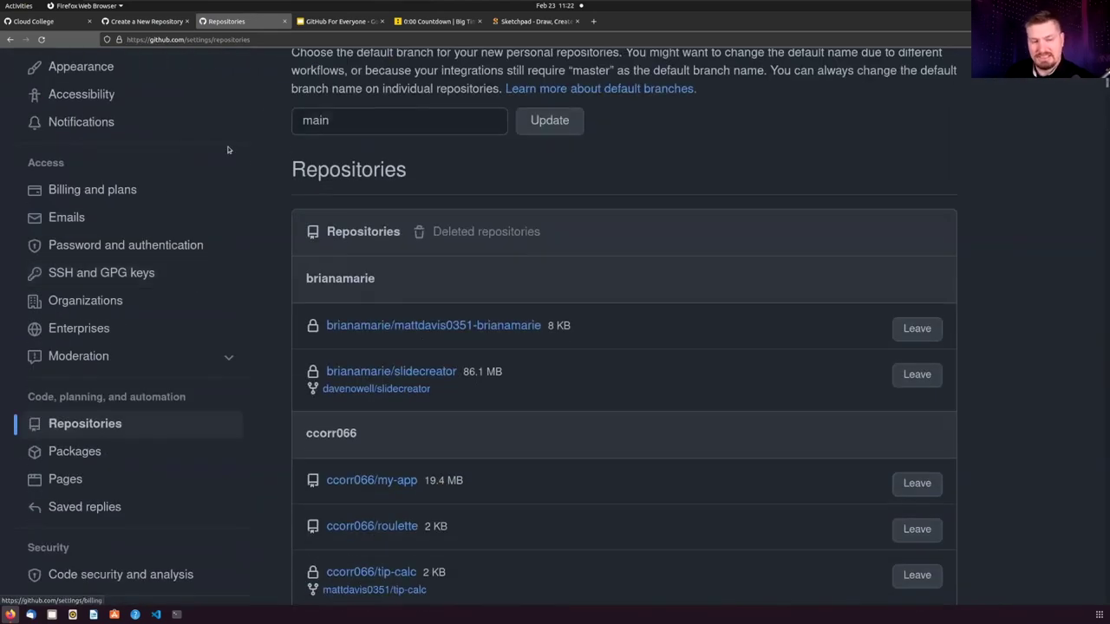
click(284, 22)
Close the last settings tab and highlight the template explanation and studious-journey suggestion.
click(456, 288)
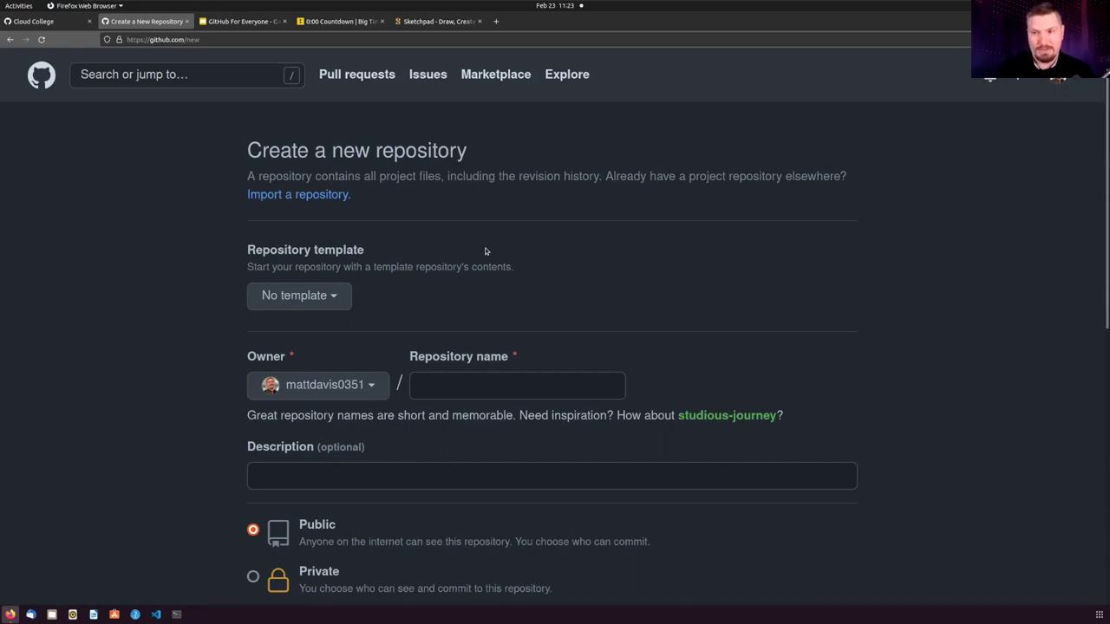
drag(516, 269, 272, 252)
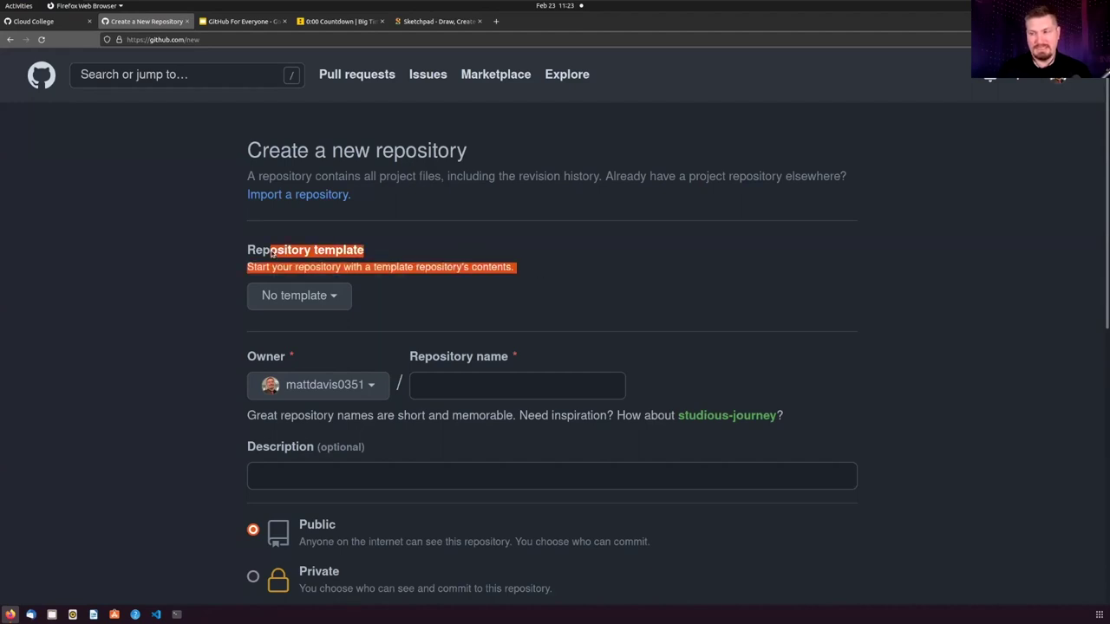
click(444, 243)
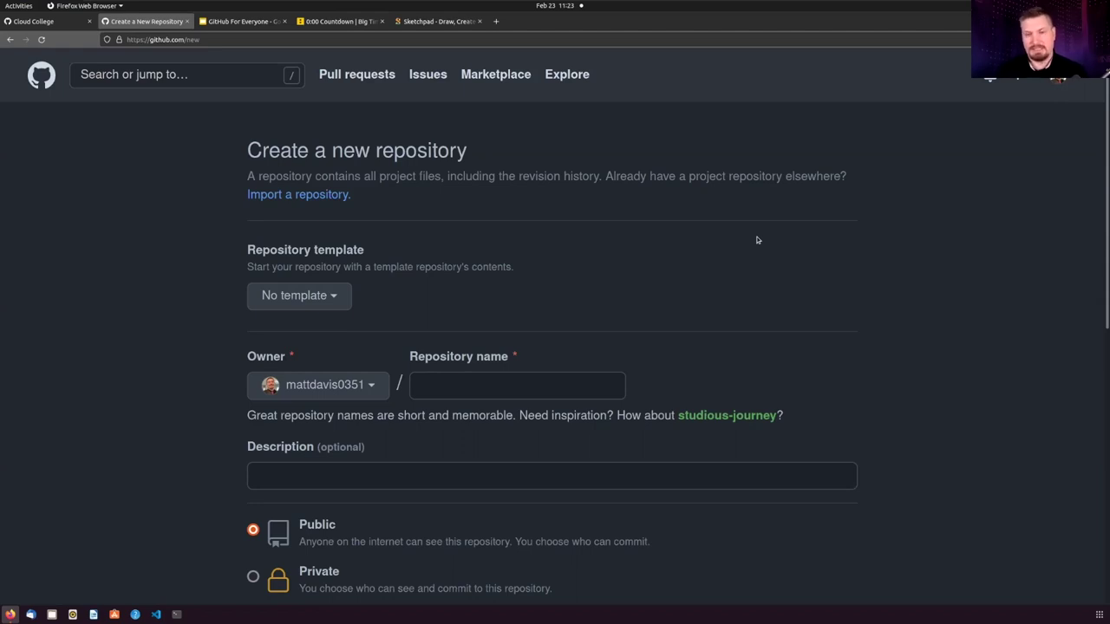
drag(537, 274, 257, 252)
click(510, 262)
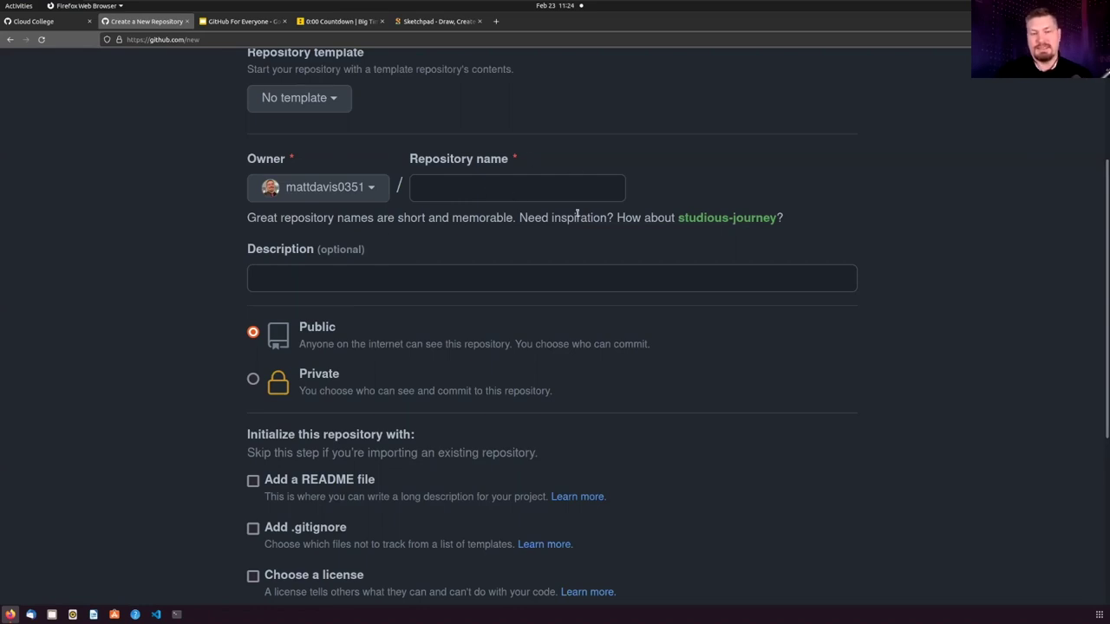
drag(785, 218, 612, 217)
Fill the Repository name with the suggested name studious-journey.
click(713, 239)
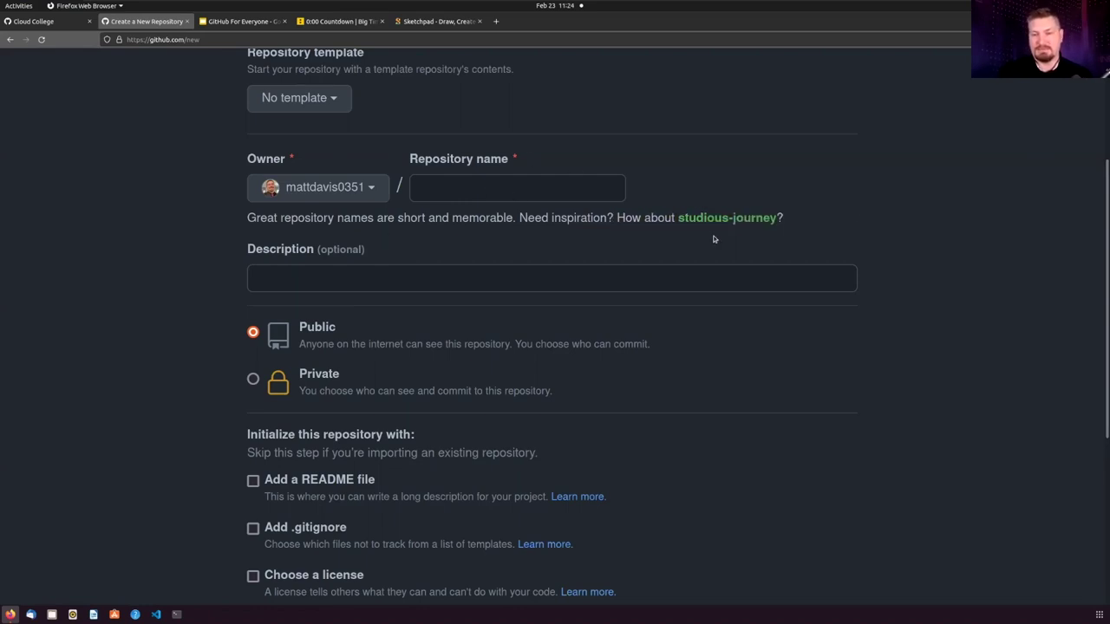
click(702, 222)
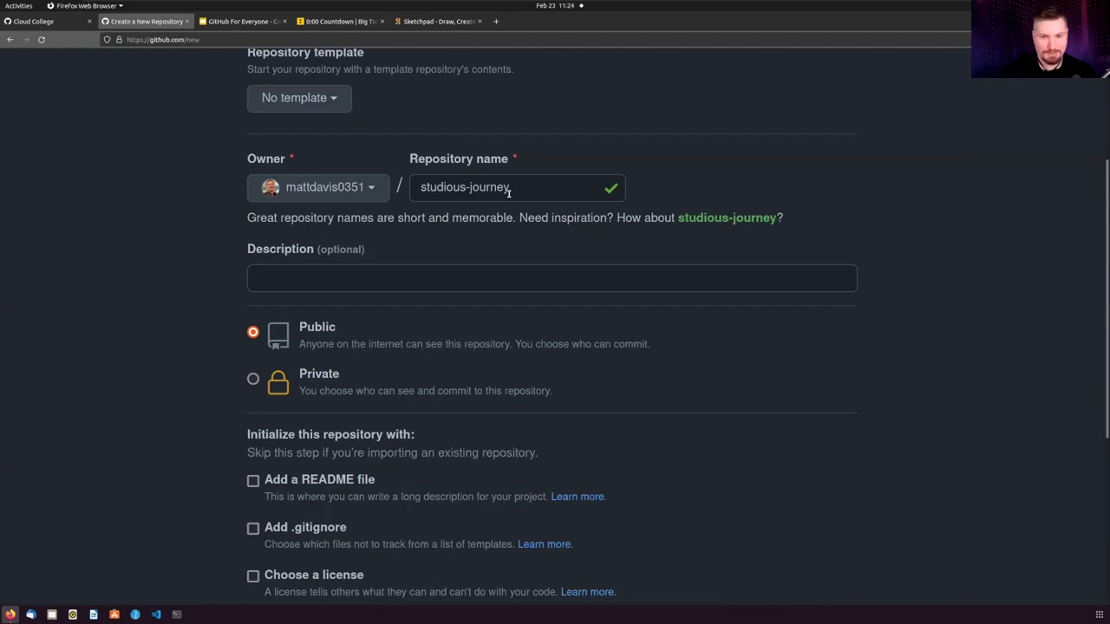
scroll(520, 306, down, 5)
scroll(586, 265, up, 2)
scroll(586, 265, up, 5)
Rename the repository to the account's own username and highlight the special-repository notice.
drag(511, 388, 405, 384)
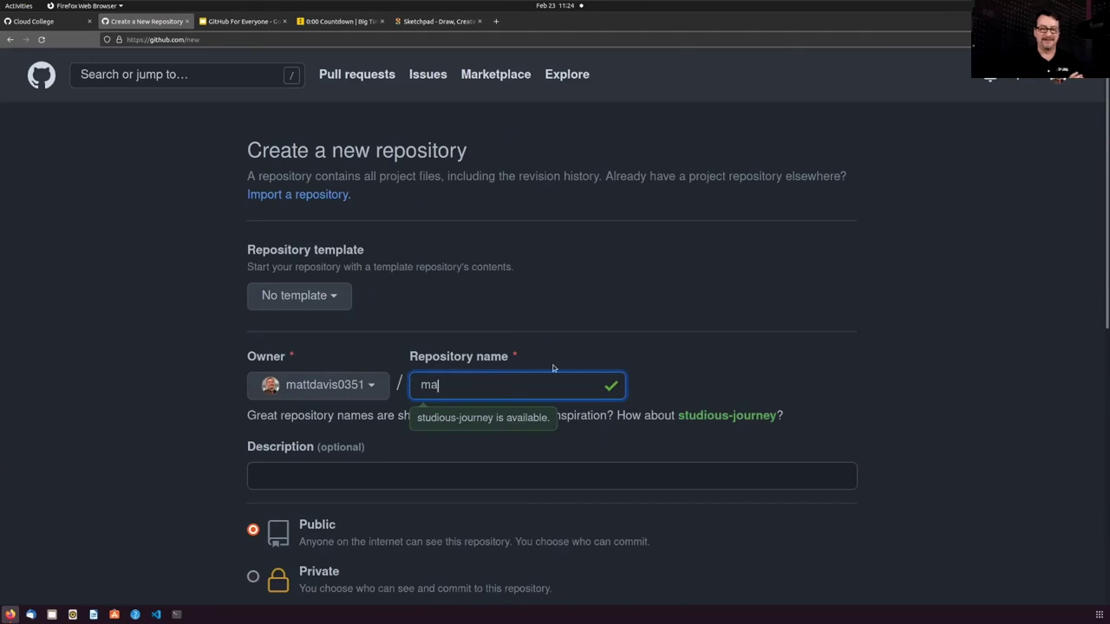
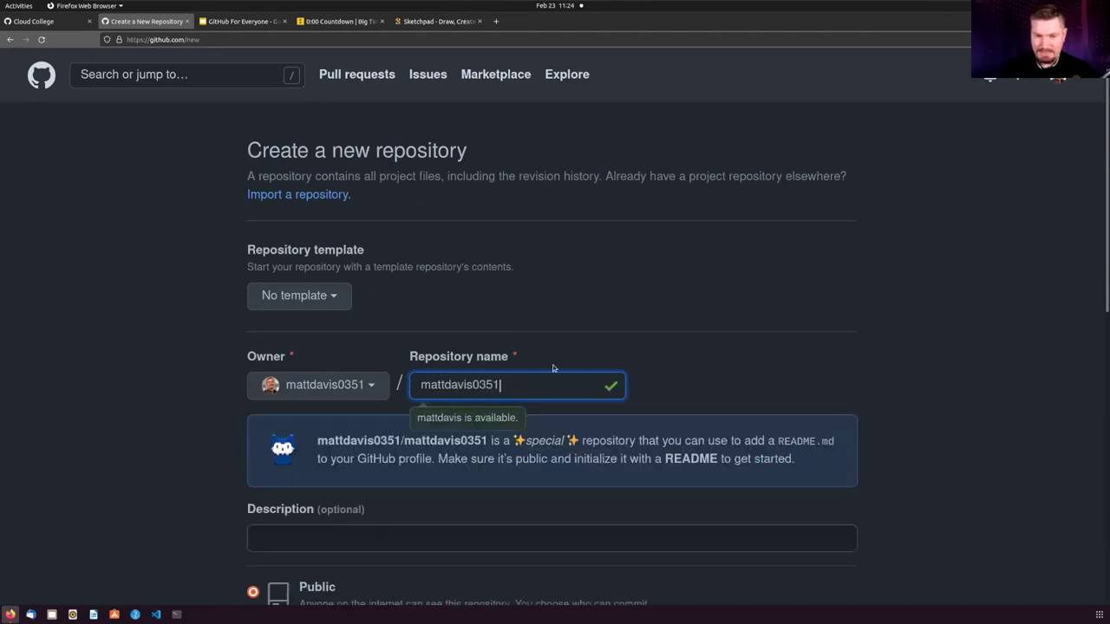
click(769, 356)
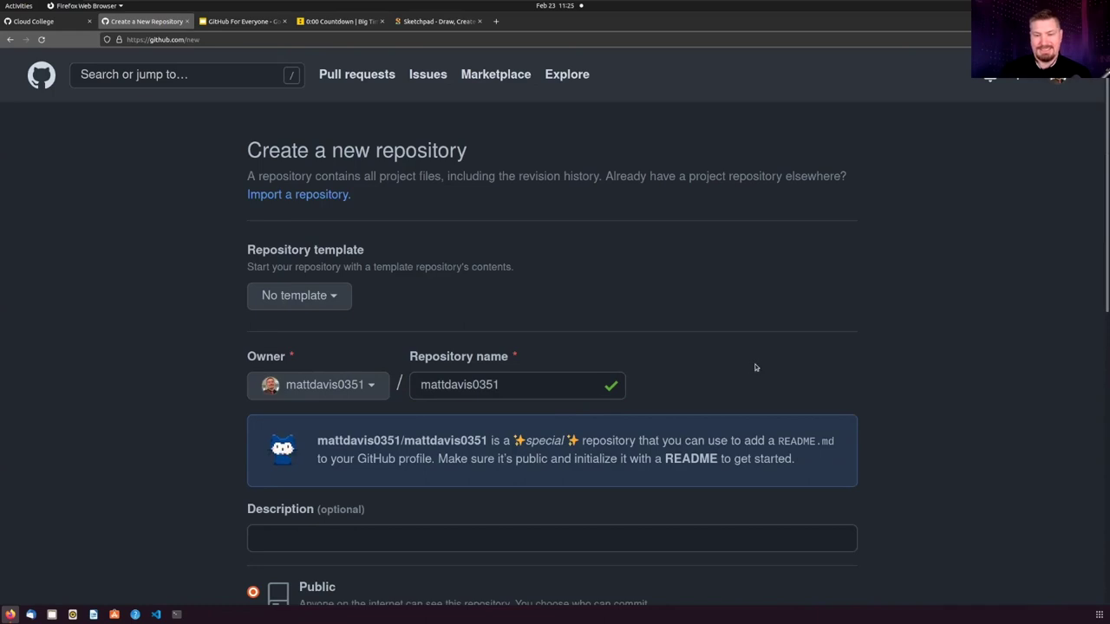
scroll(766, 364, down, 3)
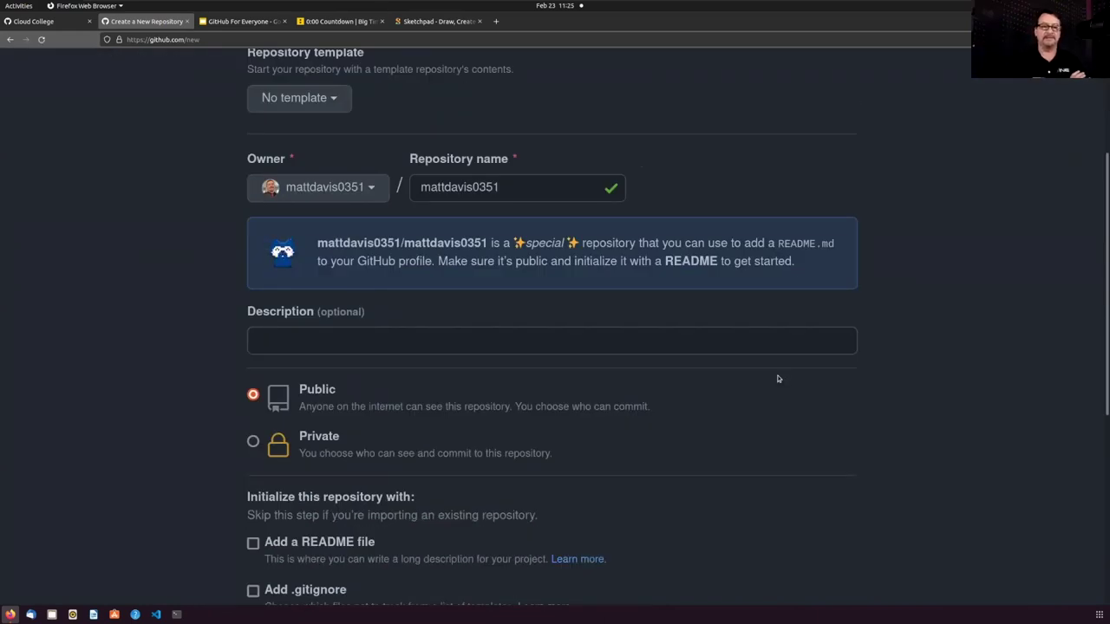
drag(501, 242, 796, 244)
click(811, 263)
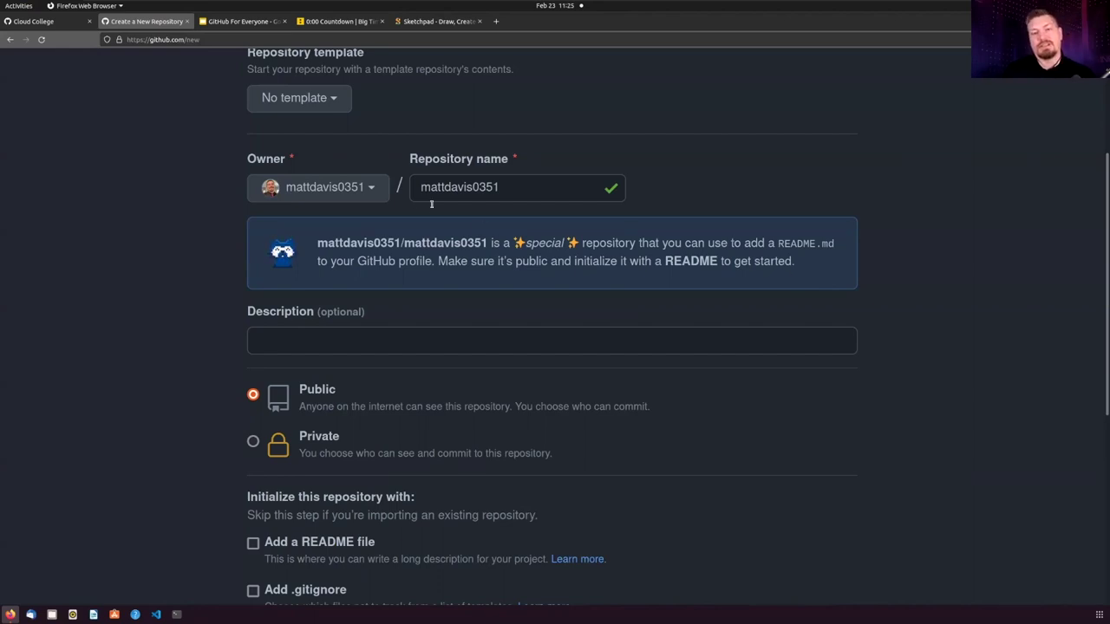
click(413, 339)
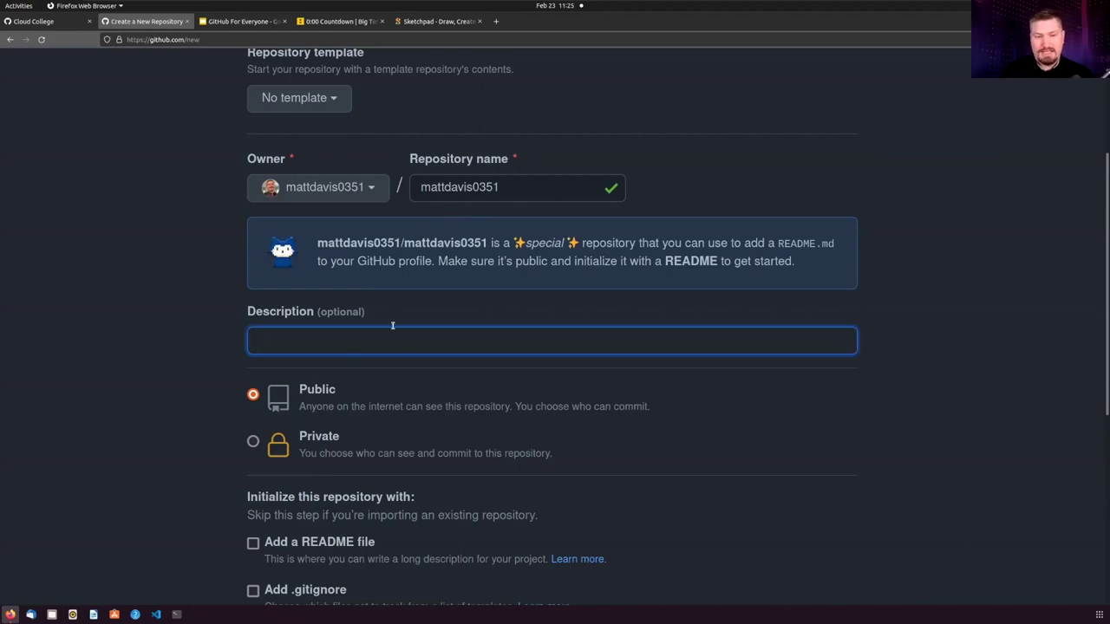
drag(367, 314, 313, 313)
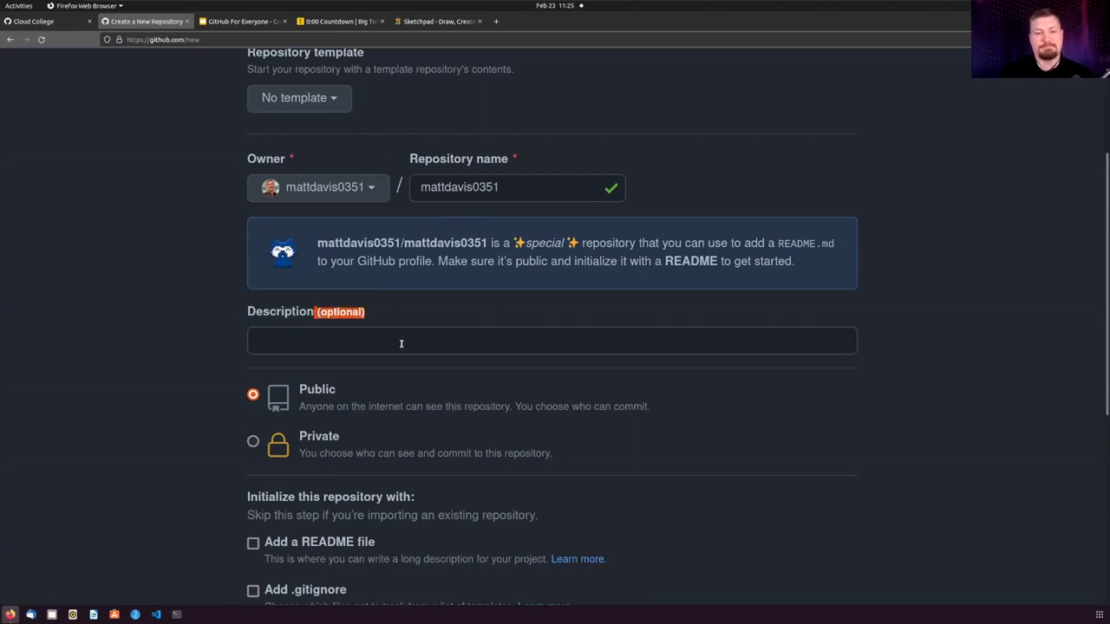
click(401, 344)
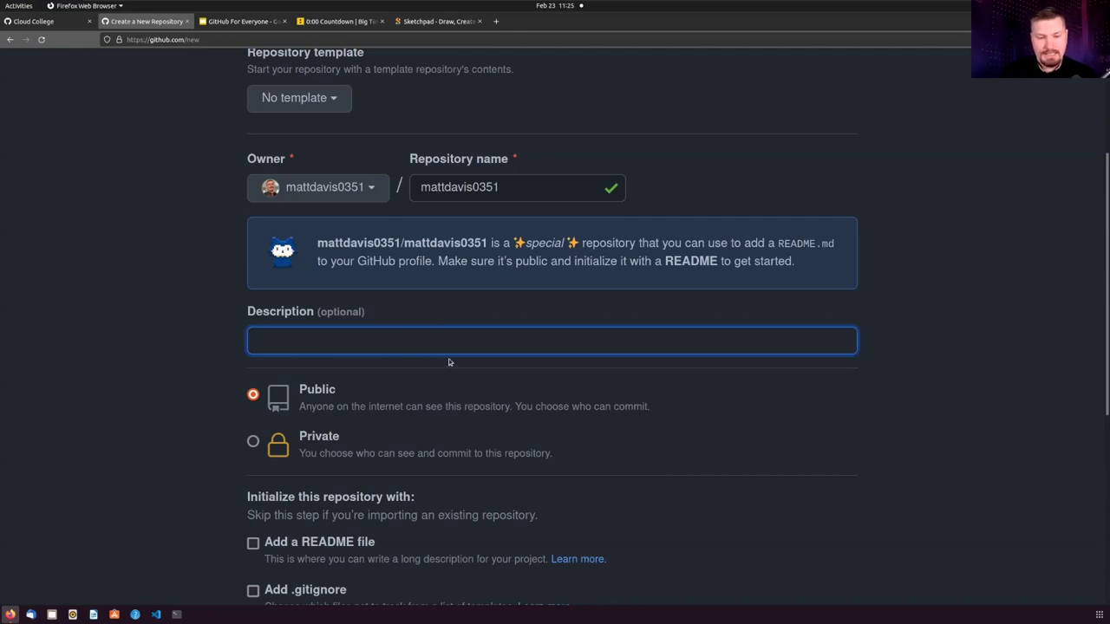
scroll(448, 353, down, 2)
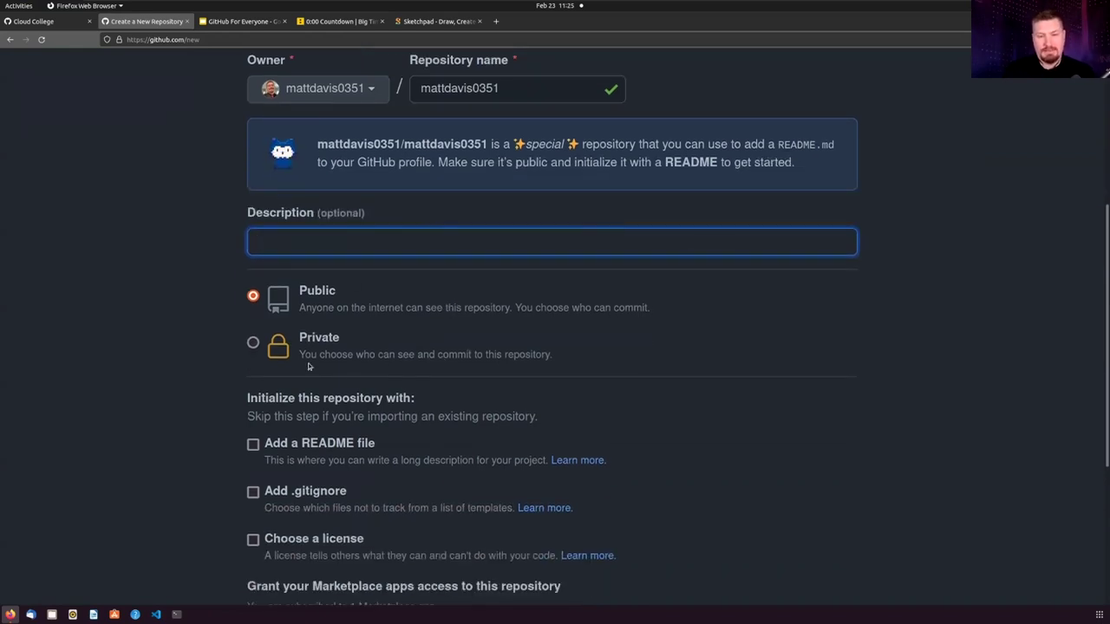
click(253, 343)
click(253, 296)
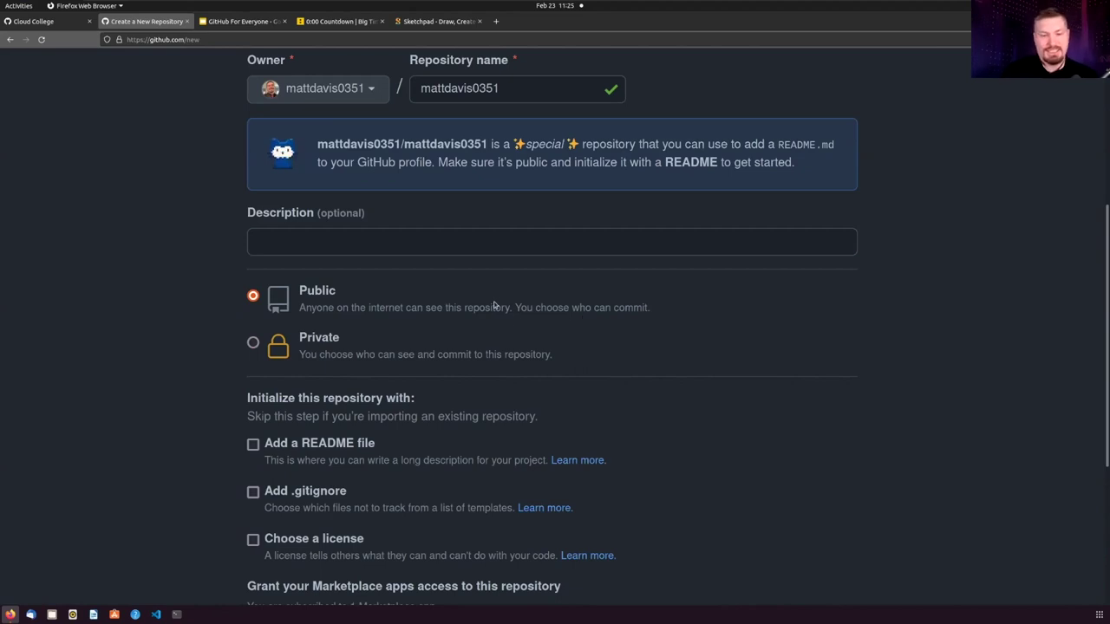
scroll(495, 304, down, 2)
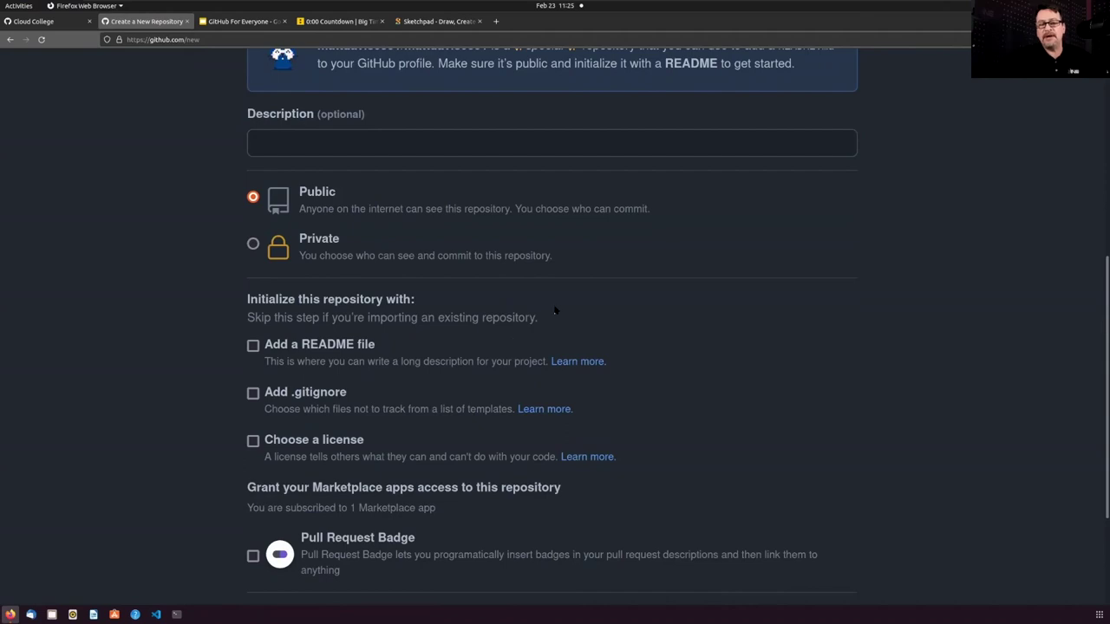
scroll(554, 309, up, 2)
scroll(553, 306, up, 2)
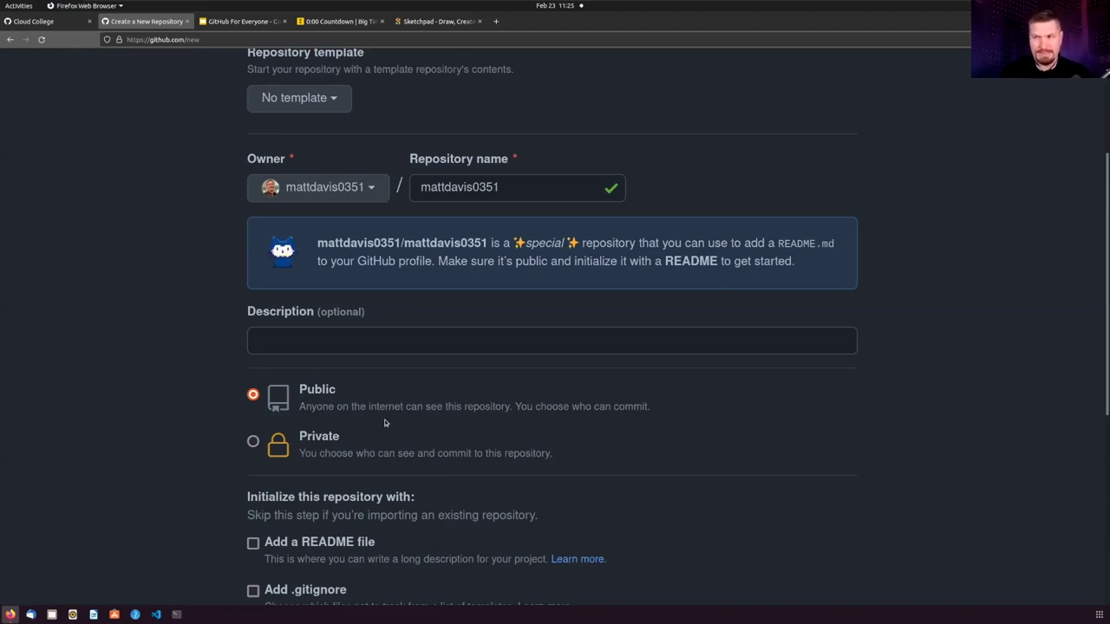
click(258, 441)
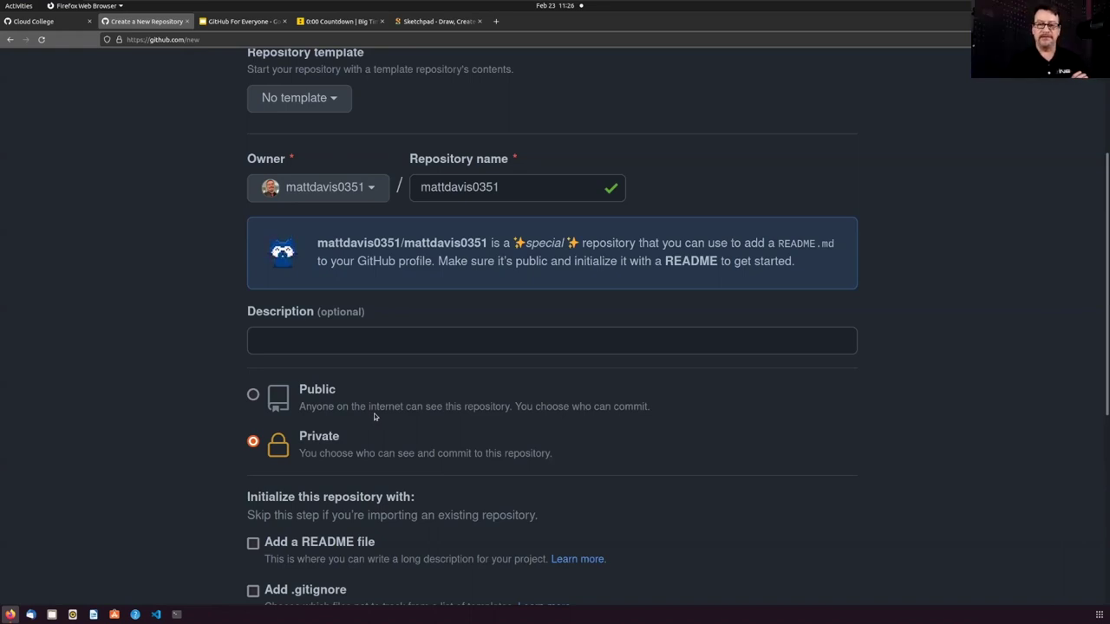
Review the profile README banner and tick Add a README file.
scroll(385, 404, down, 3)
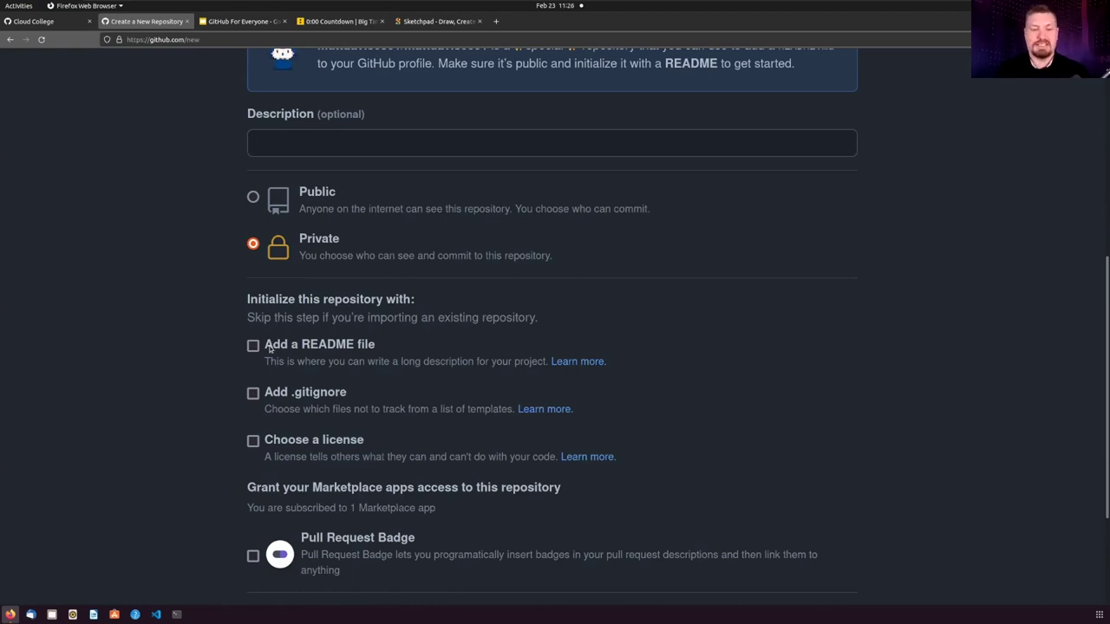
scroll(511, 312, up, 2)
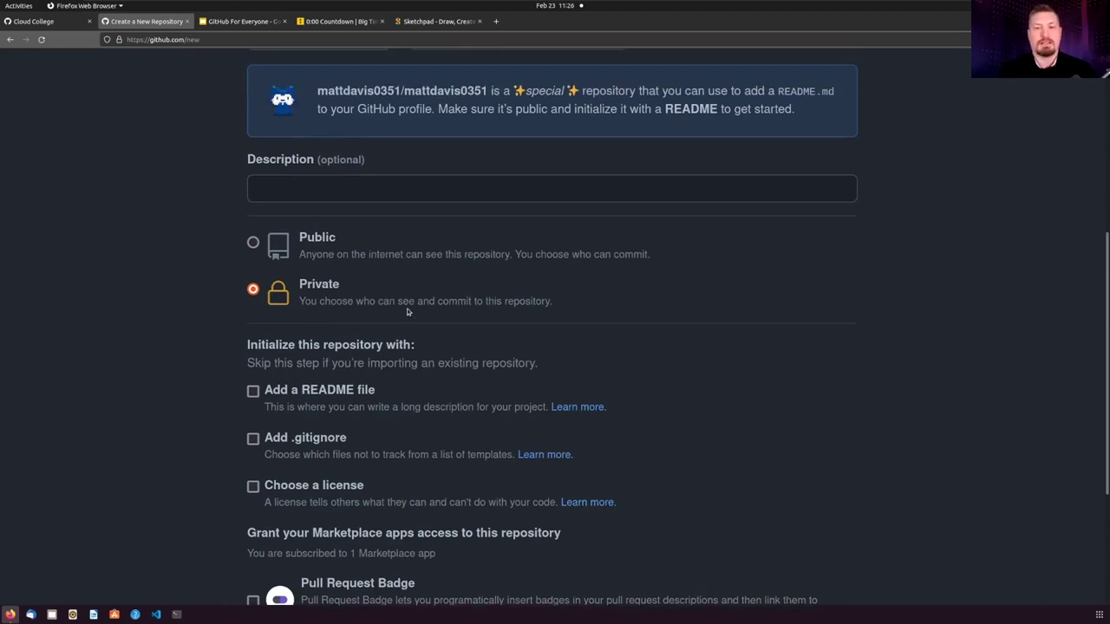
drag(744, 144, 837, 146)
click(524, 181)
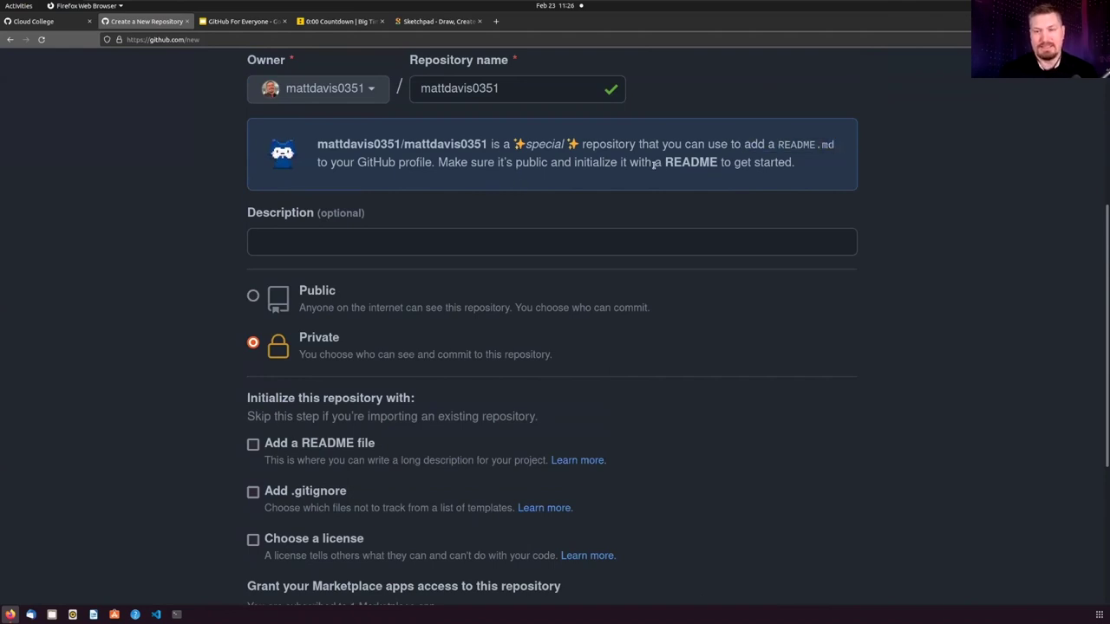
drag(344, 162, 422, 163)
scroll(421, 226, down, 4)
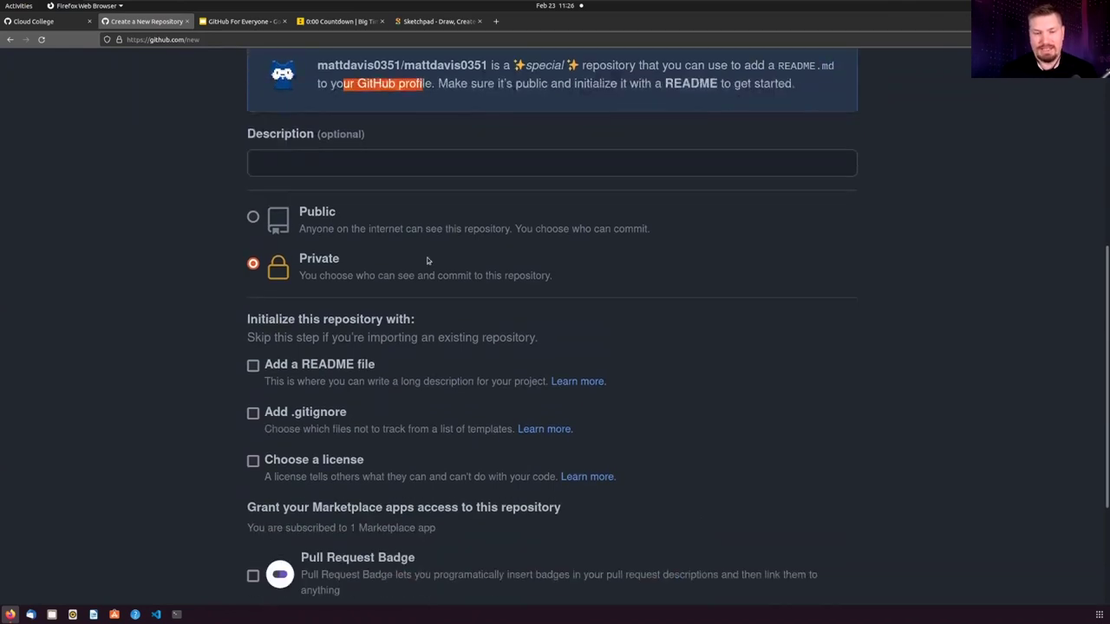
click(253, 248)
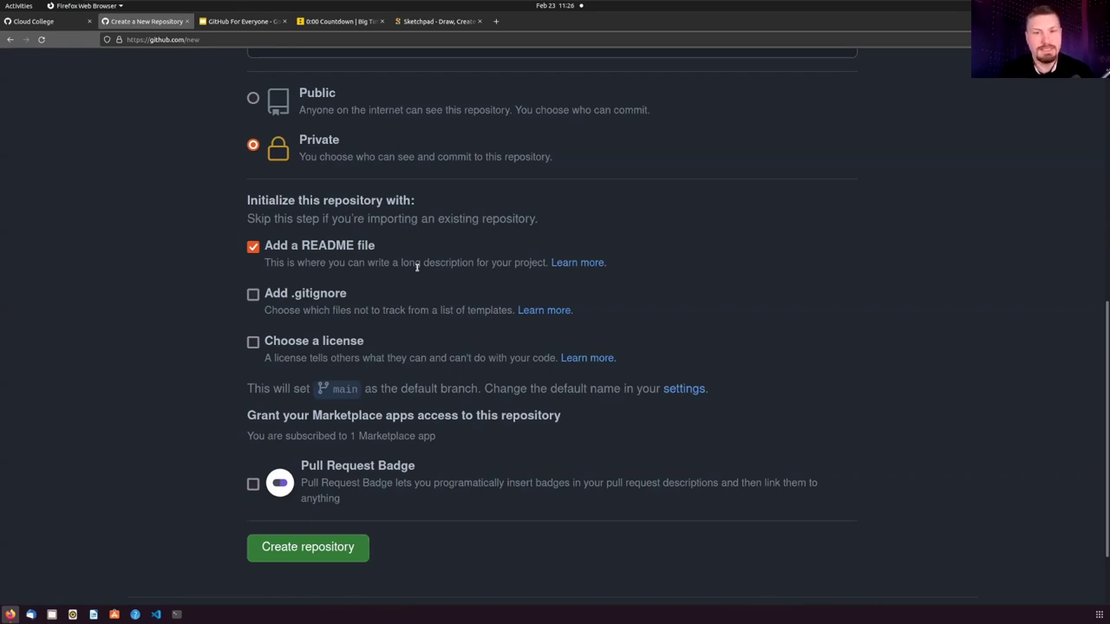
Browse the Cloud College fundamentals-python repository and its README.md, then go back to the organisation page.
click(61, 21)
scroll(196, 378, down, 3)
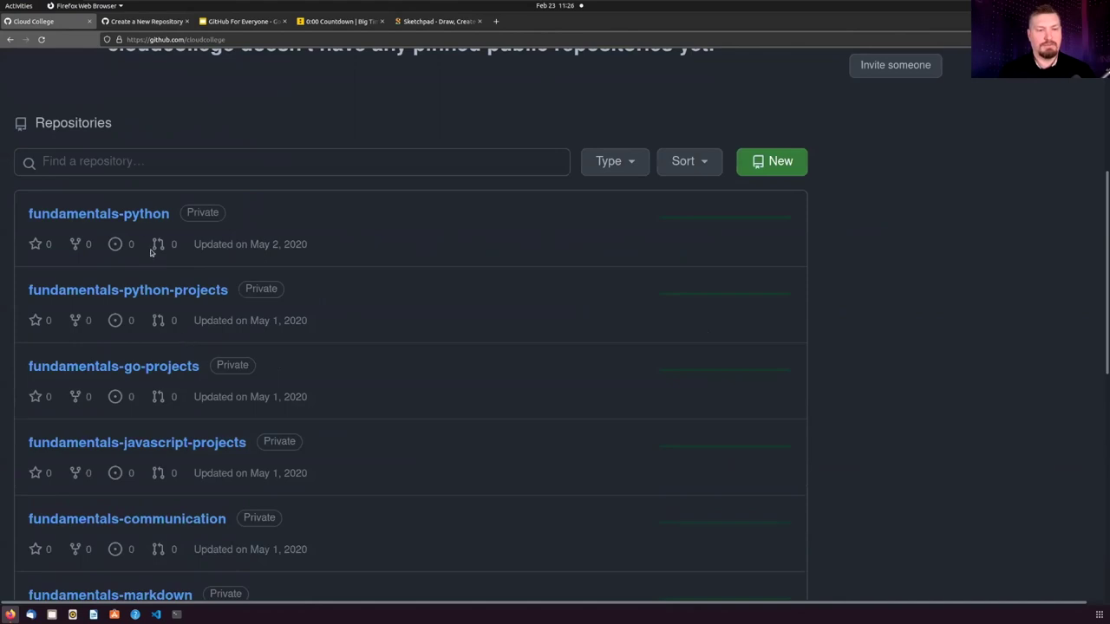
click(142, 213)
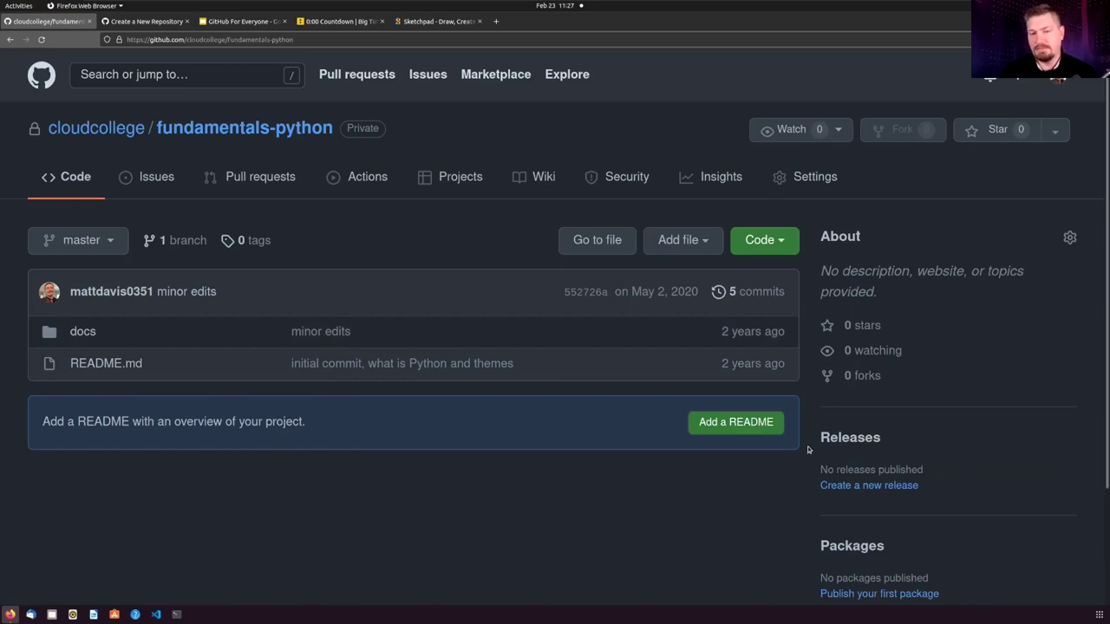
click(66, 175)
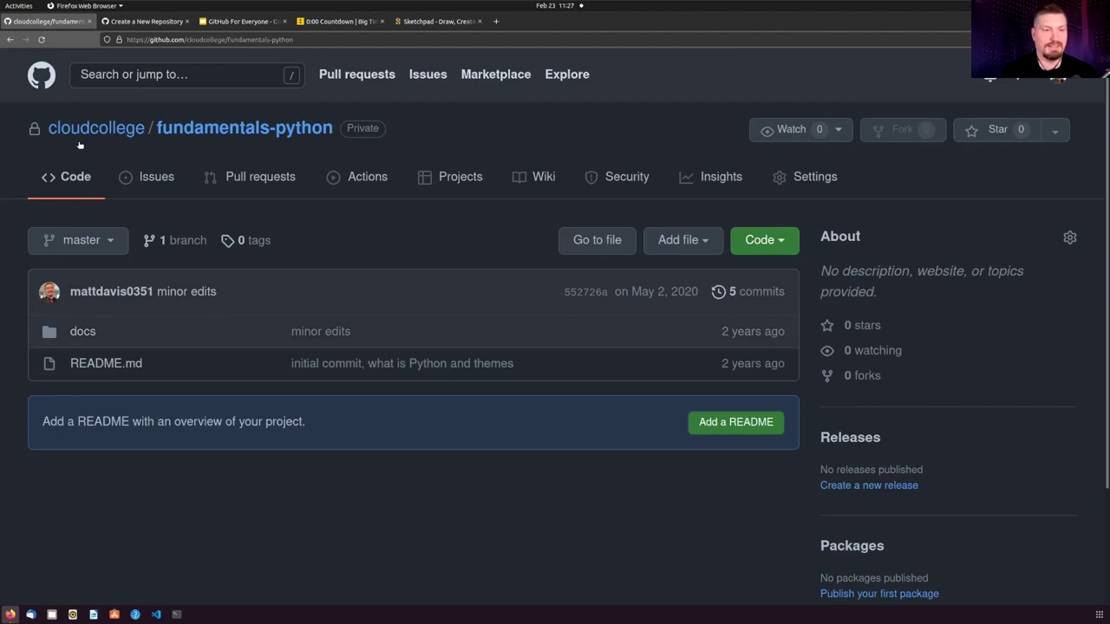
click(105, 364)
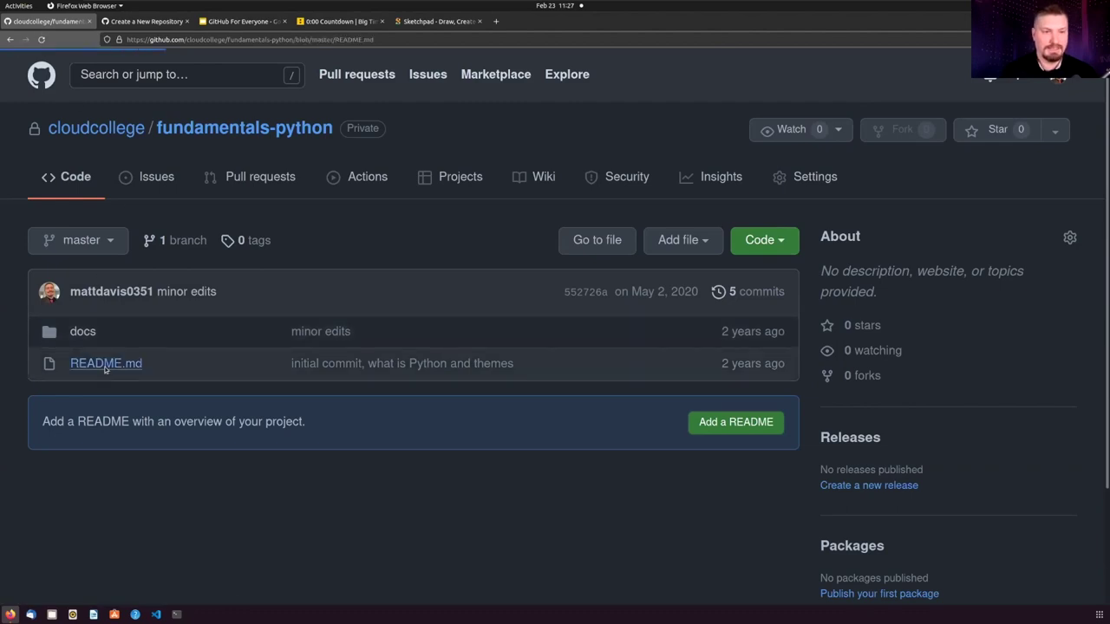
click(9, 40)
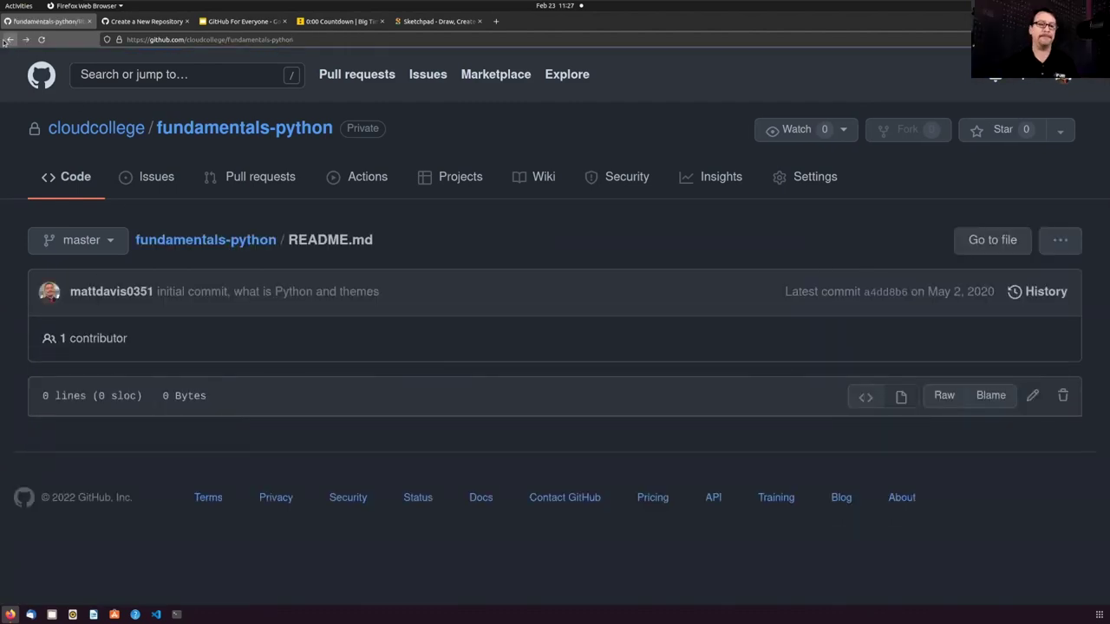
click(9, 39)
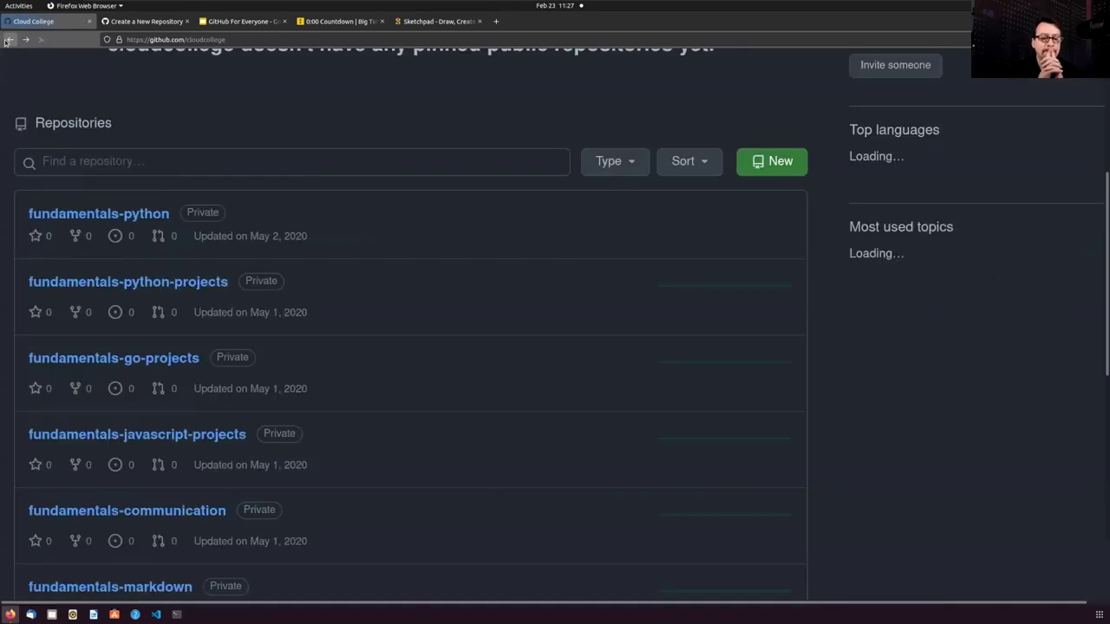
Open Your repositories from the account menu to list the account's 143 repositories.
scroll(525, 125, up, 3)
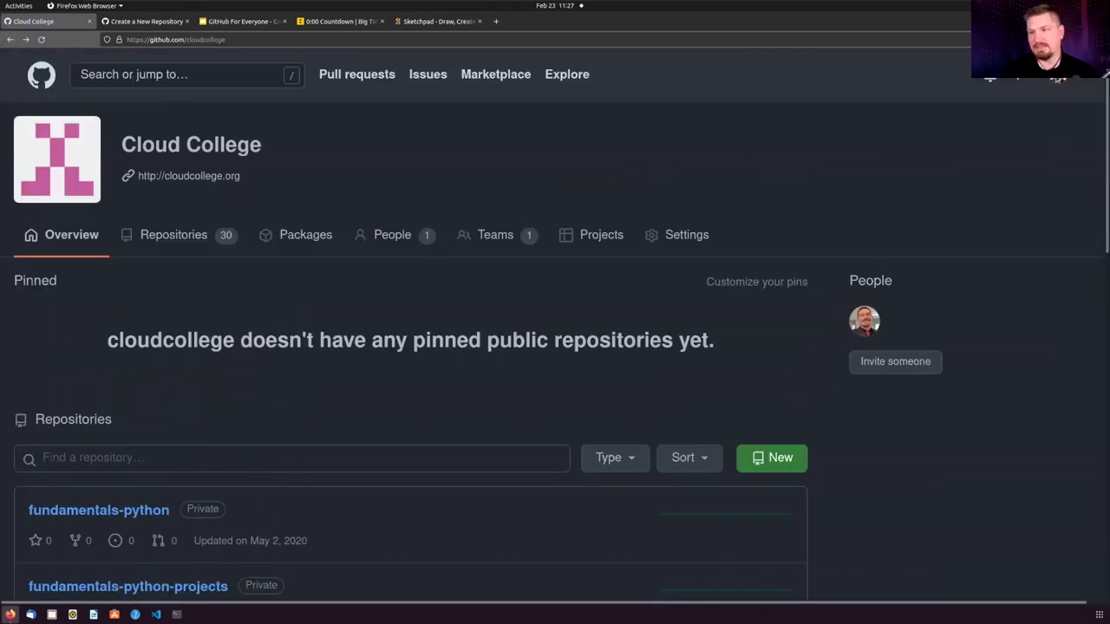
click(1059, 76)
click(951, 227)
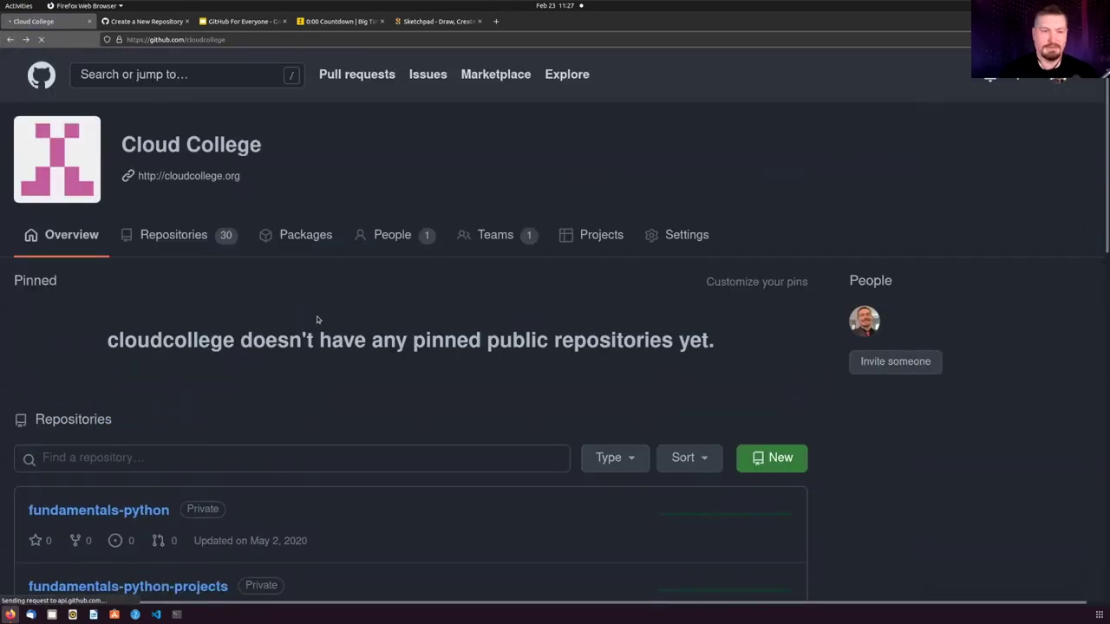
scroll(414, 277, down, 5)
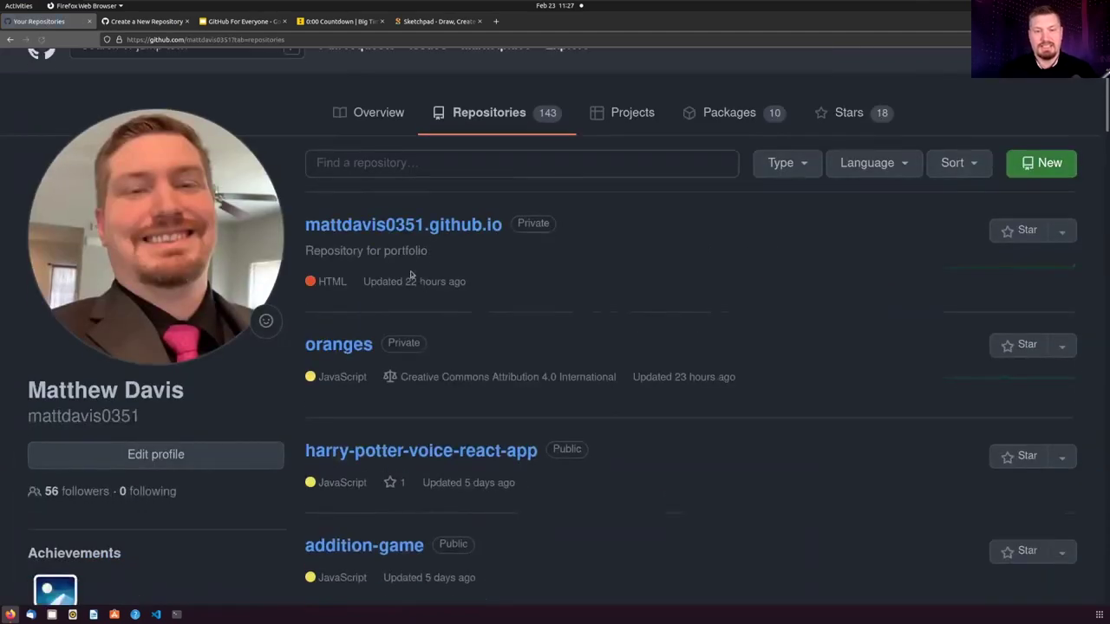
scroll(390, 216, up, 4)
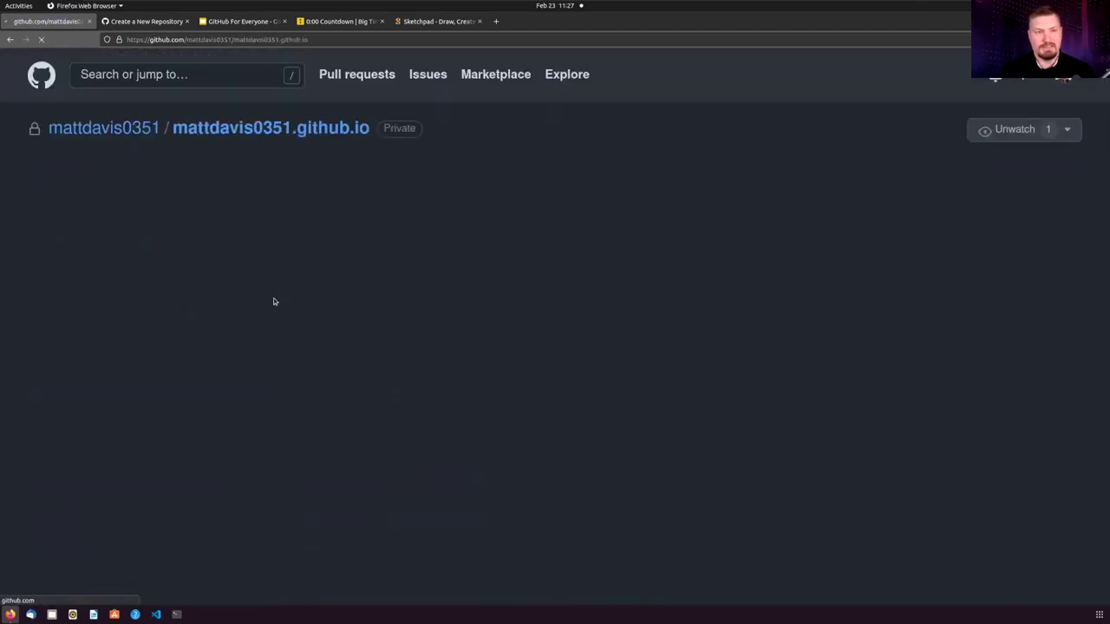
scroll(99, 197, down, 4)
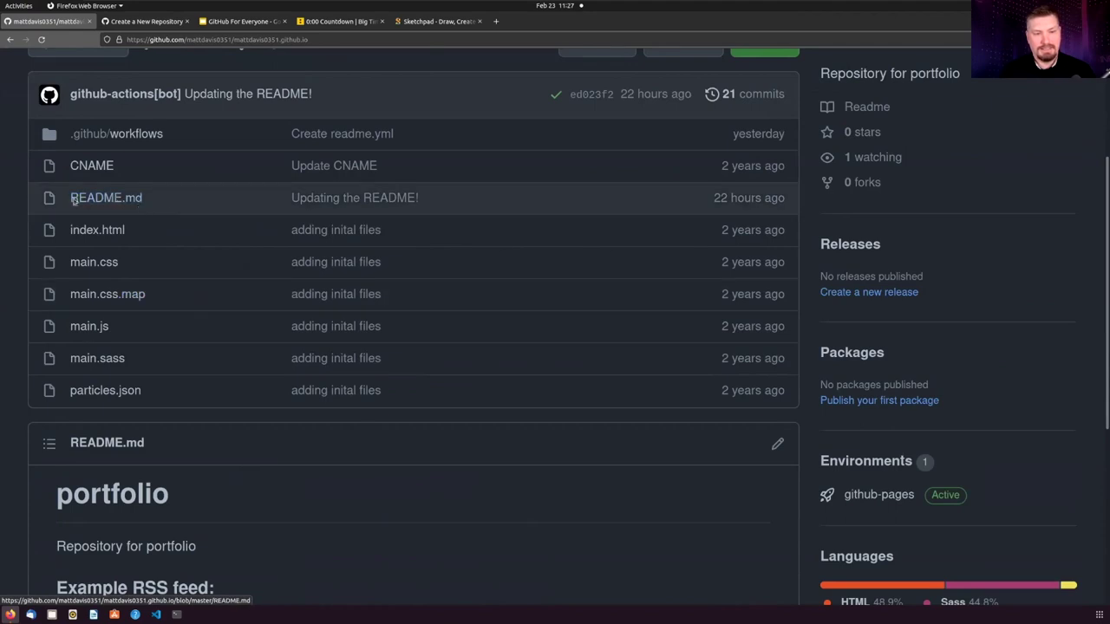
scroll(235, 245, down, 3)
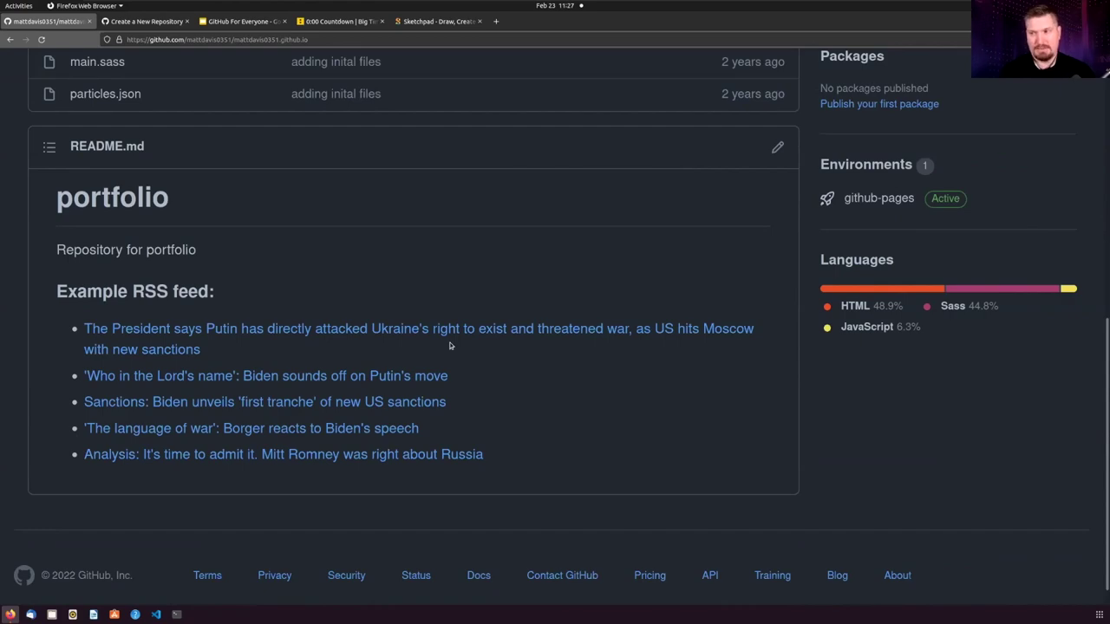
scroll(173, 258, up, 3)
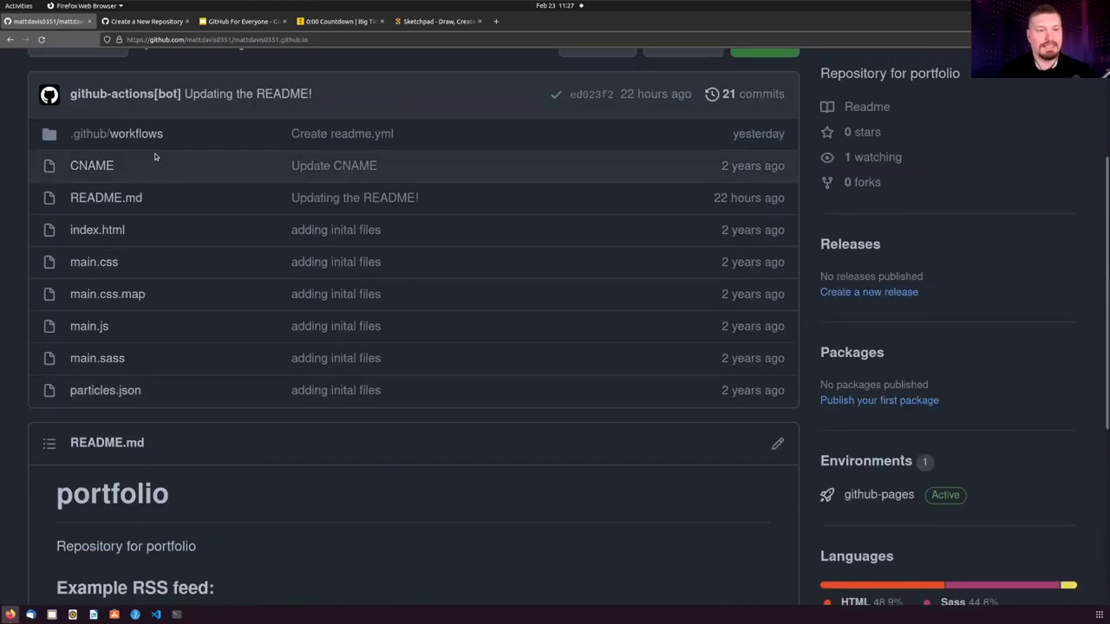
key(alt+Left)
click(329, 276)
scroll(344, 342, down, 2)
scroll(343, 342, down, 1)
scroll(321, 364, down, 2)
scroll(313, 366, down, 3)
scroll(286, 330, up, 8)
key(alt+Left)
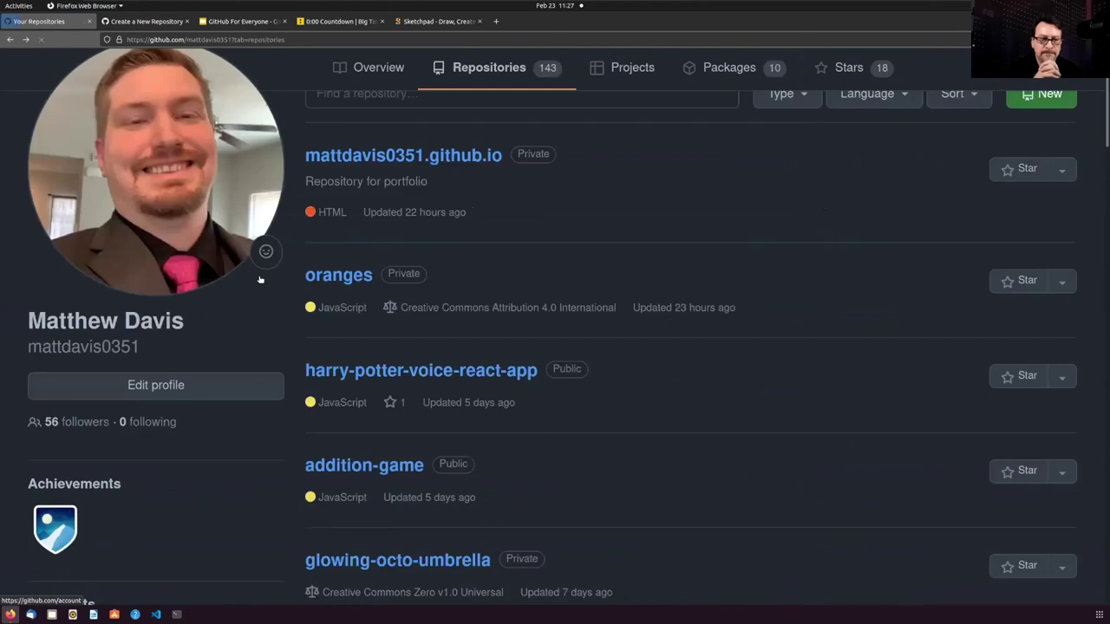
click(146, 21)
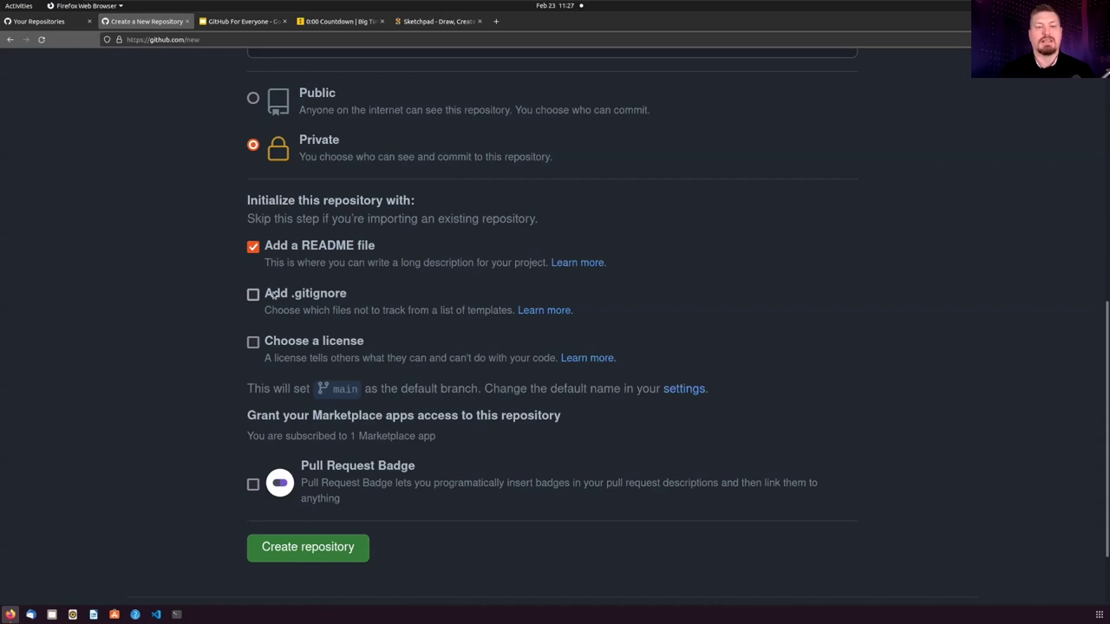
Highlight the .gitignore and Choose a license labels on the new-repository form while explaining them.
drag(354, 293, 291, 294)
click(360, 294)
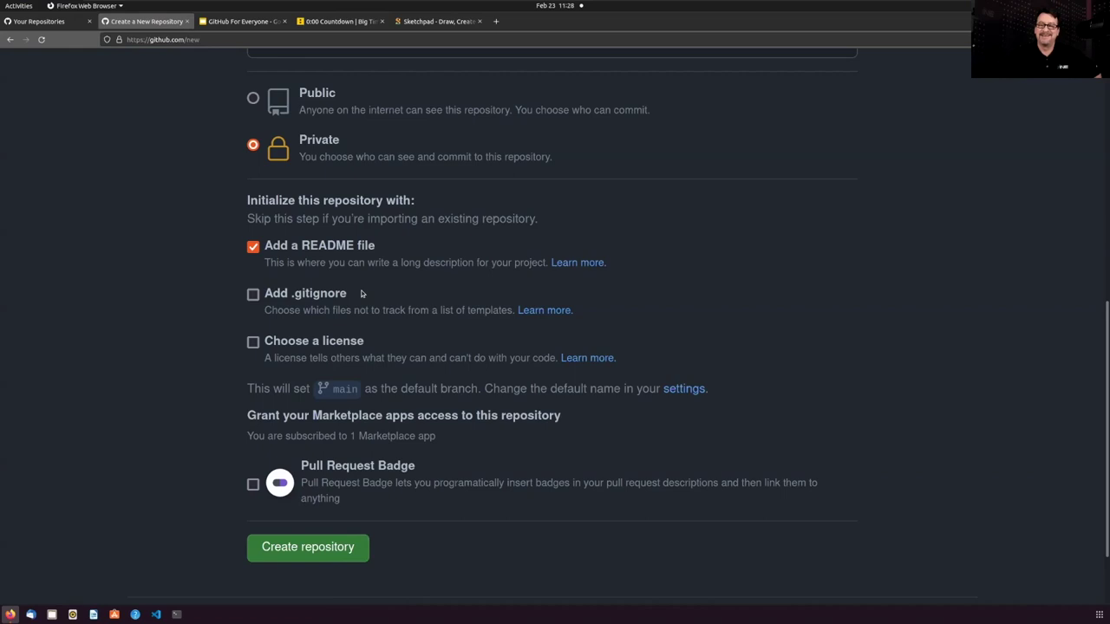
drag(293, 293, 349, 294)
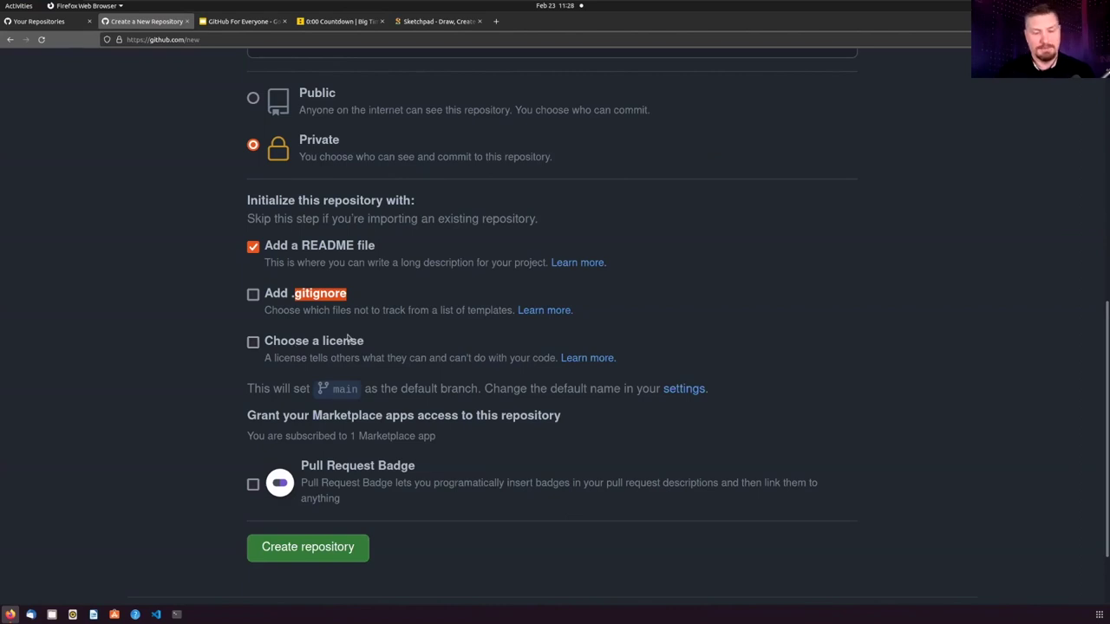
drag(265, 343, 373, 345)
click(374, 345)
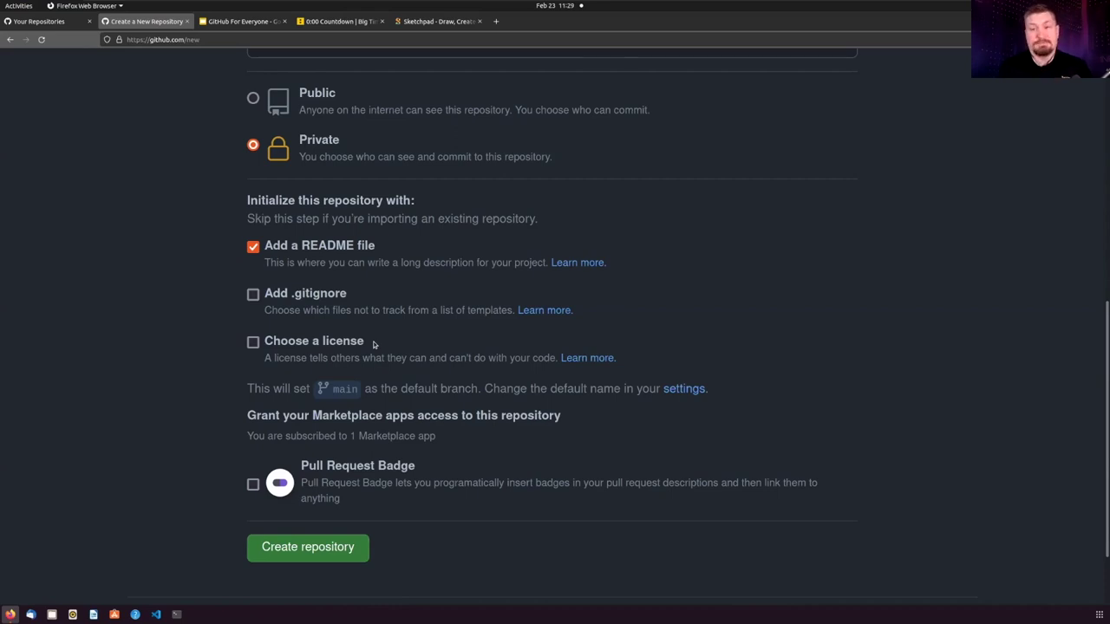
Tick Choose a license and pick MIT License, then untick it so no license is added.
click(252, 342)
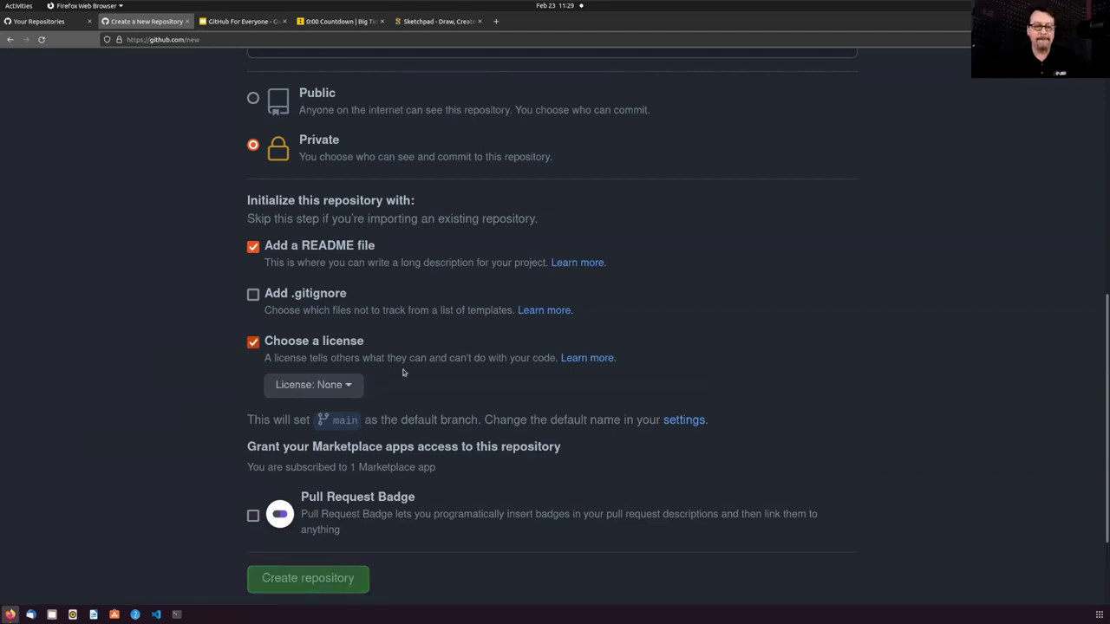
click(339, 390)
scroll(414, 384, down, 3)
scroll(413, 384, down, 2)
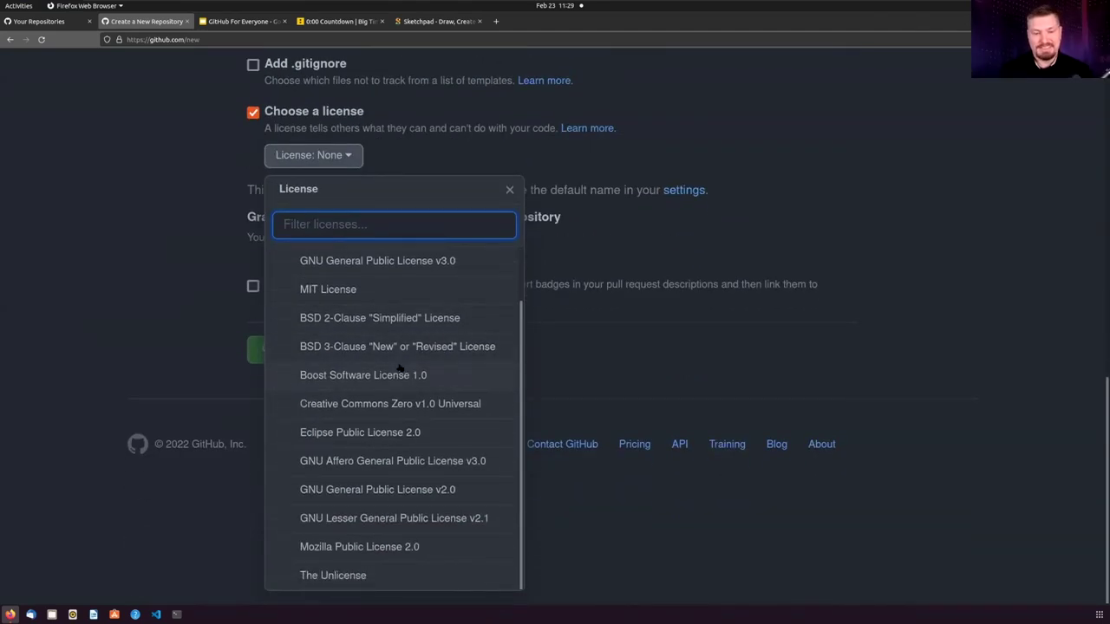
scroll(403, 355, up, 2)
click(352, 345)
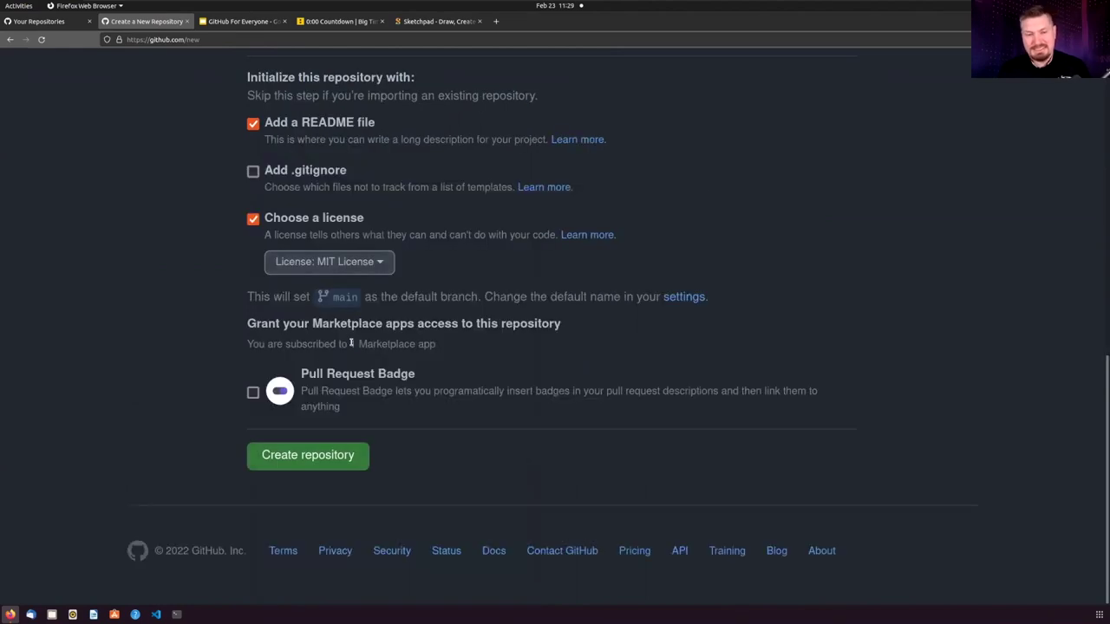
click(253, 219)
Open the license Learn more help page in a background tab.
scroll(442, 278, up, 5)
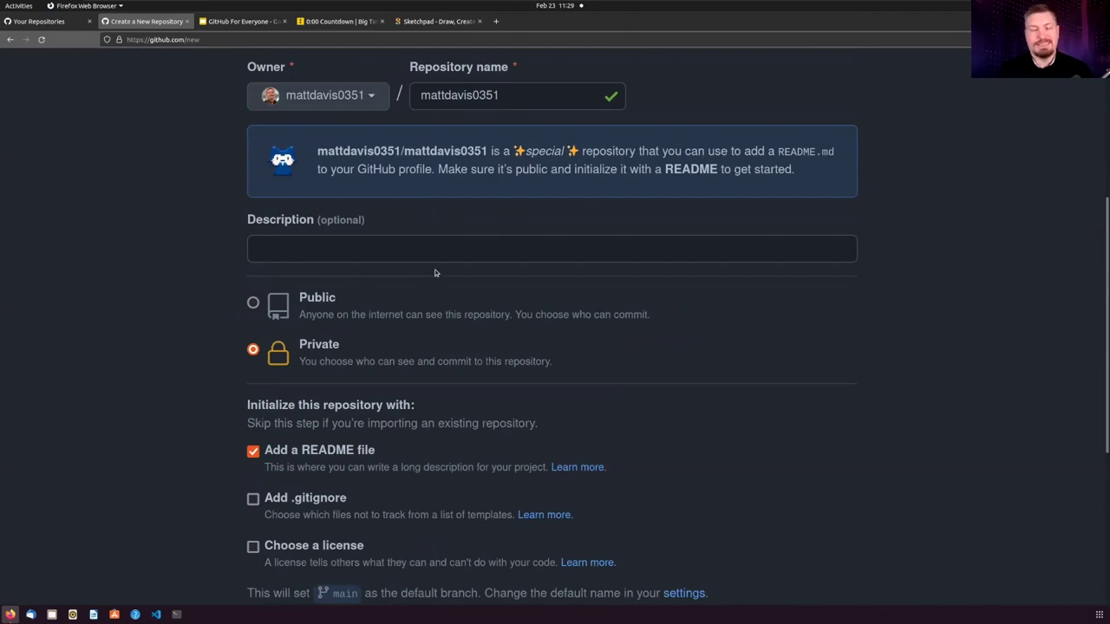
scroll(434, 268, down, 2)
scroll(434, 269, down, 2)
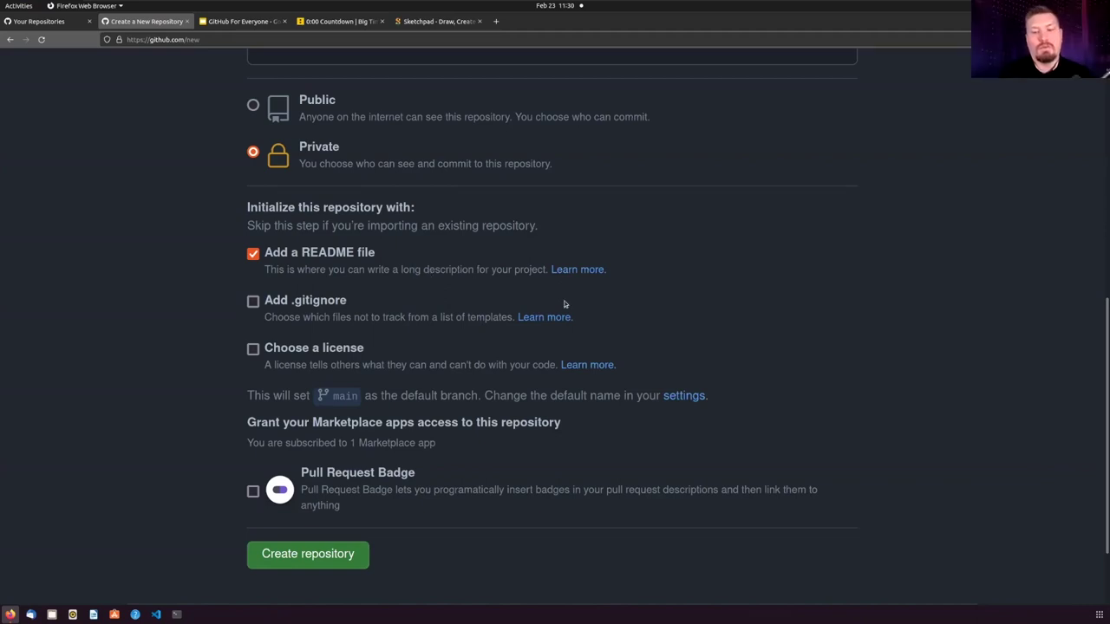
middle_click(575, 365)
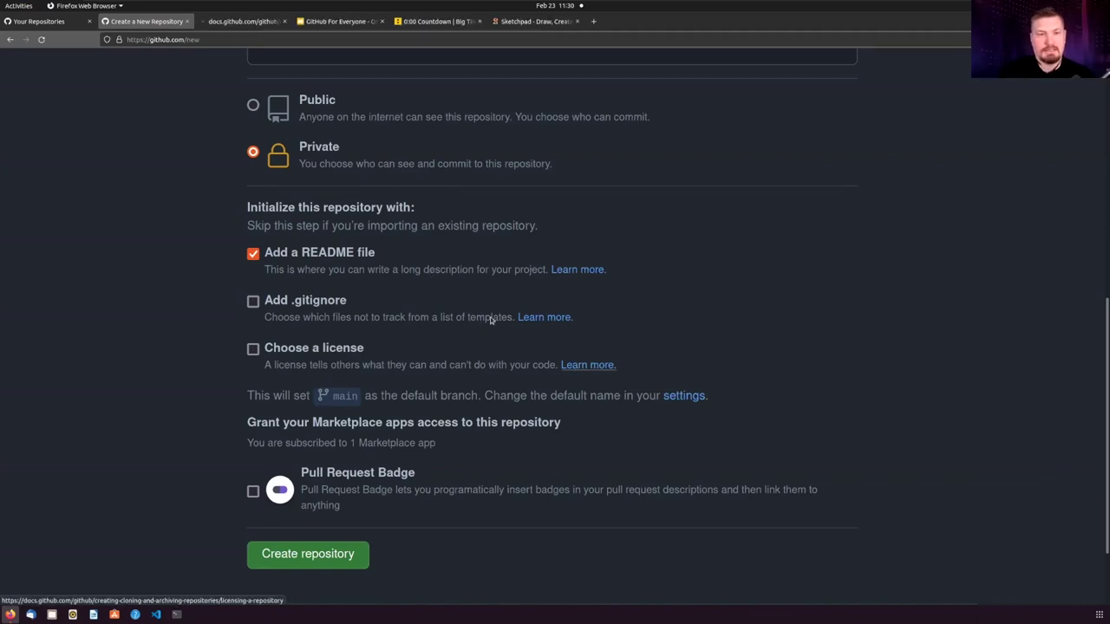
Read the Licensing a repository article down to its license keyword table, then close it.
click(220, 24)
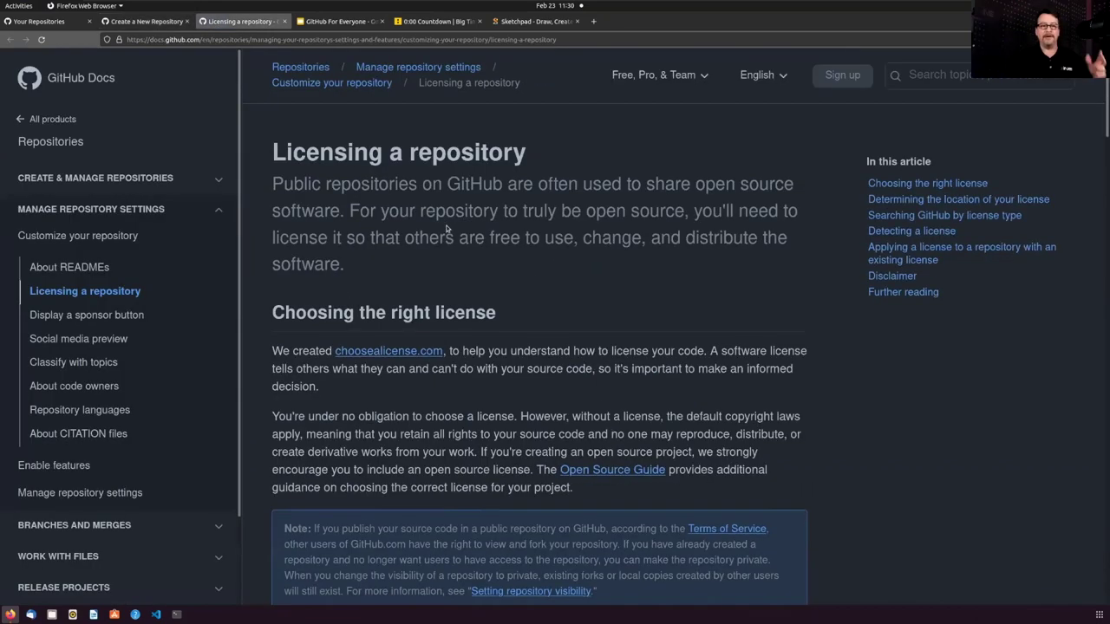
scroll(446, 226, down, 2)
scroll(446, 226, down, 2)
scroll(448, 226, down, 6)
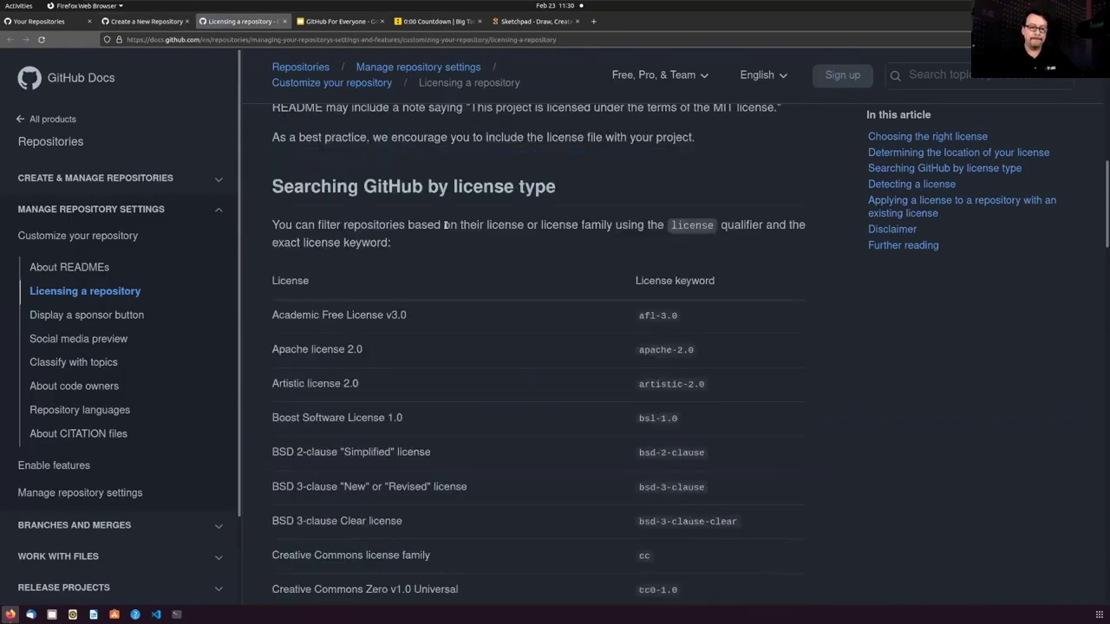
scroll(496, 253, down, 10)
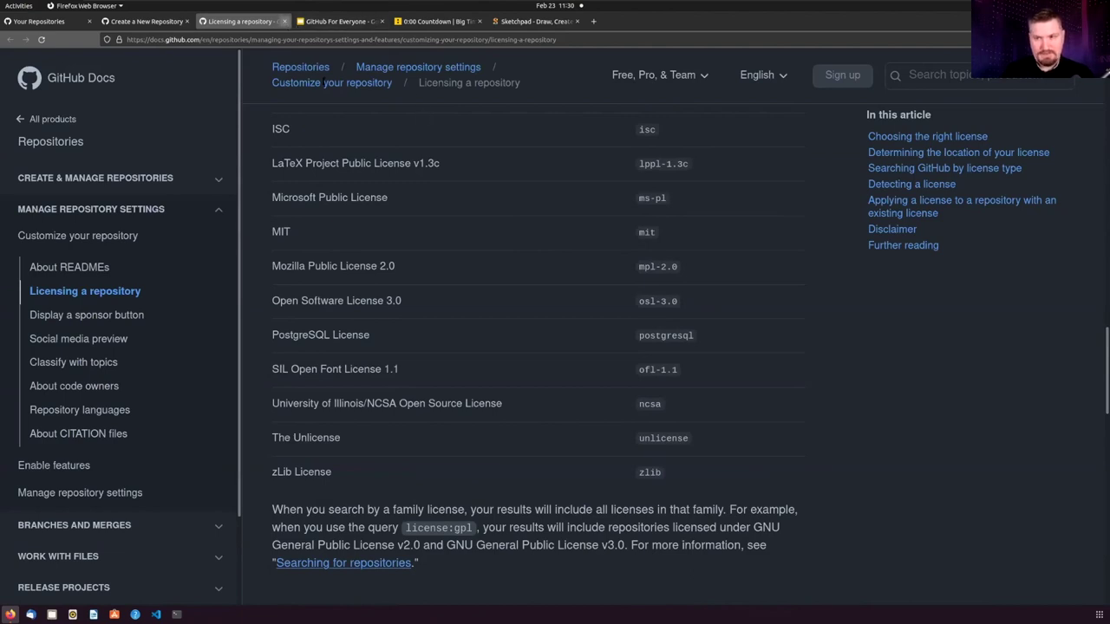
click(277, 22)
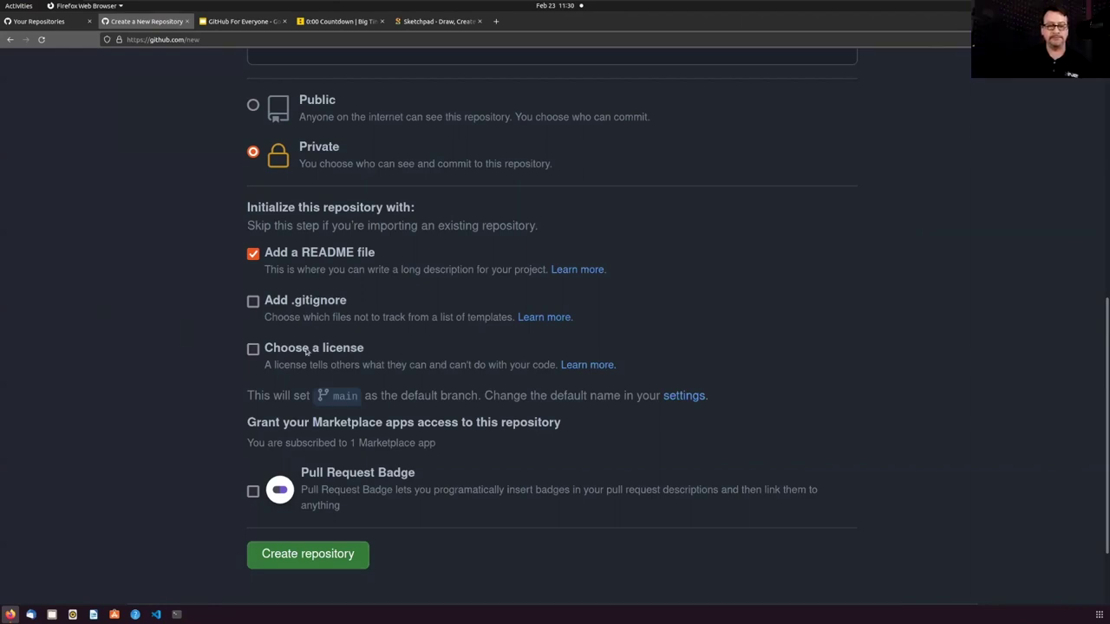
Point out the license and Marketplace apps sections, then create the private repository with a README and no license.
triple_click(349, 351)
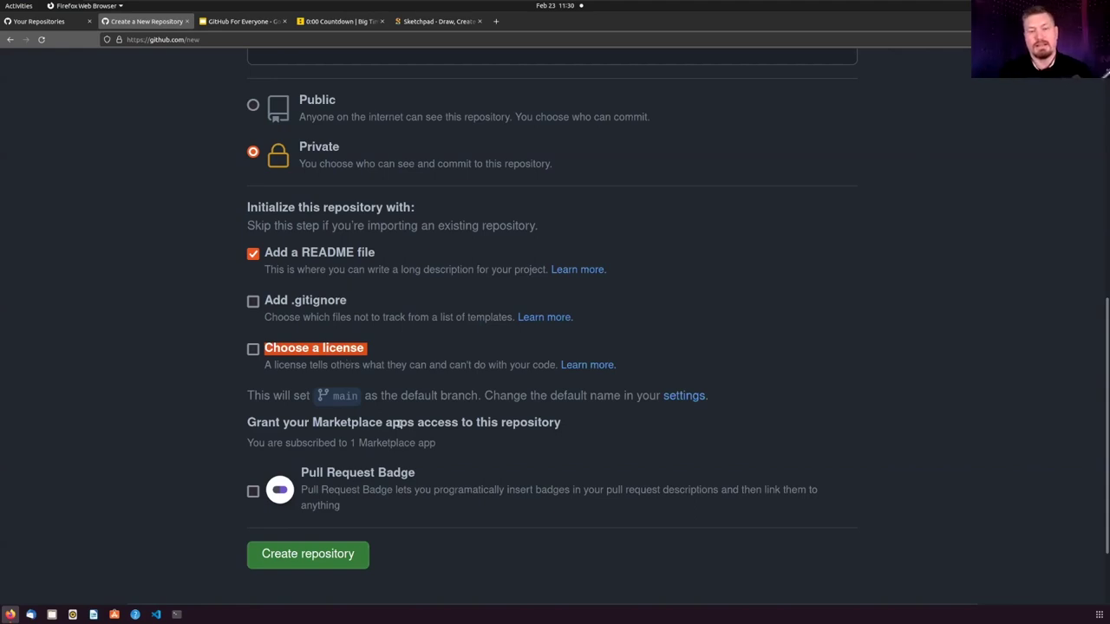
click(302, 397)
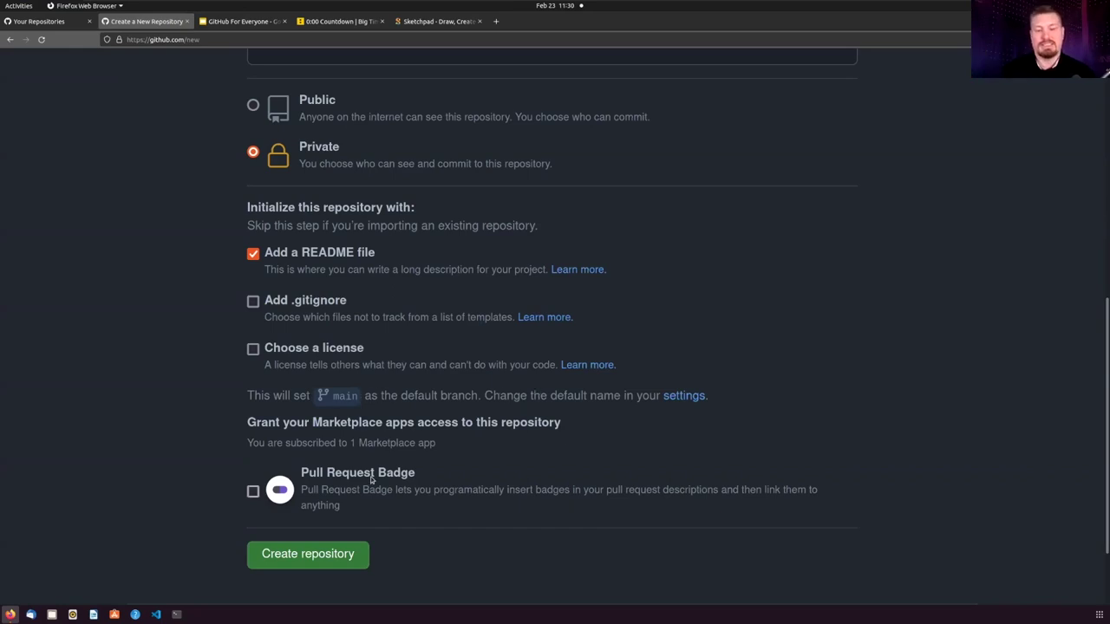
drag(408, 510, 488, 453)
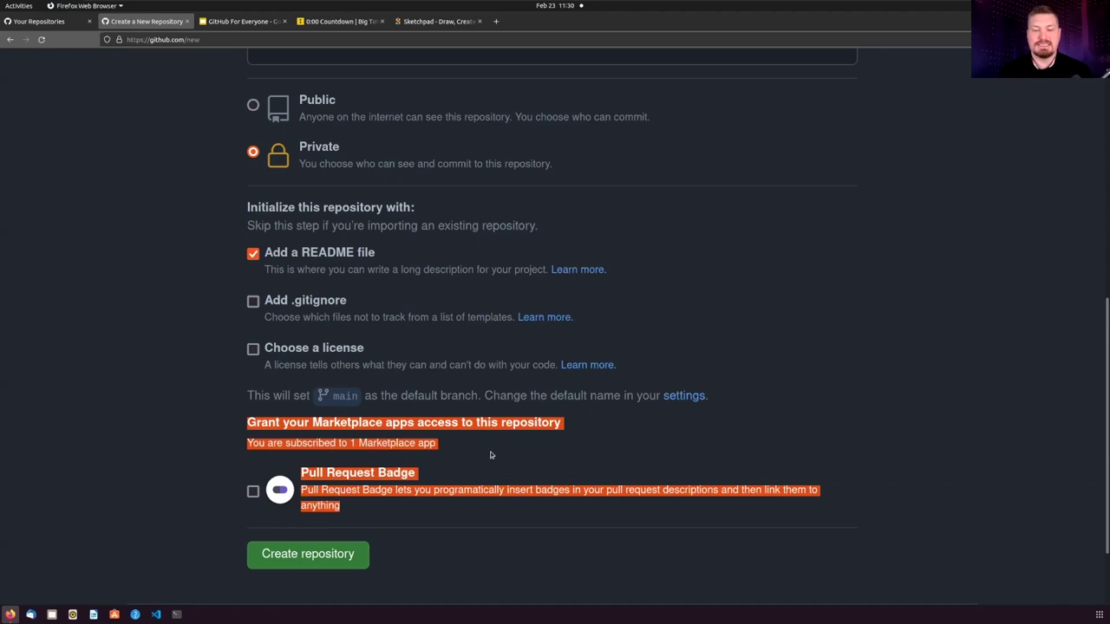
click(511, 454)
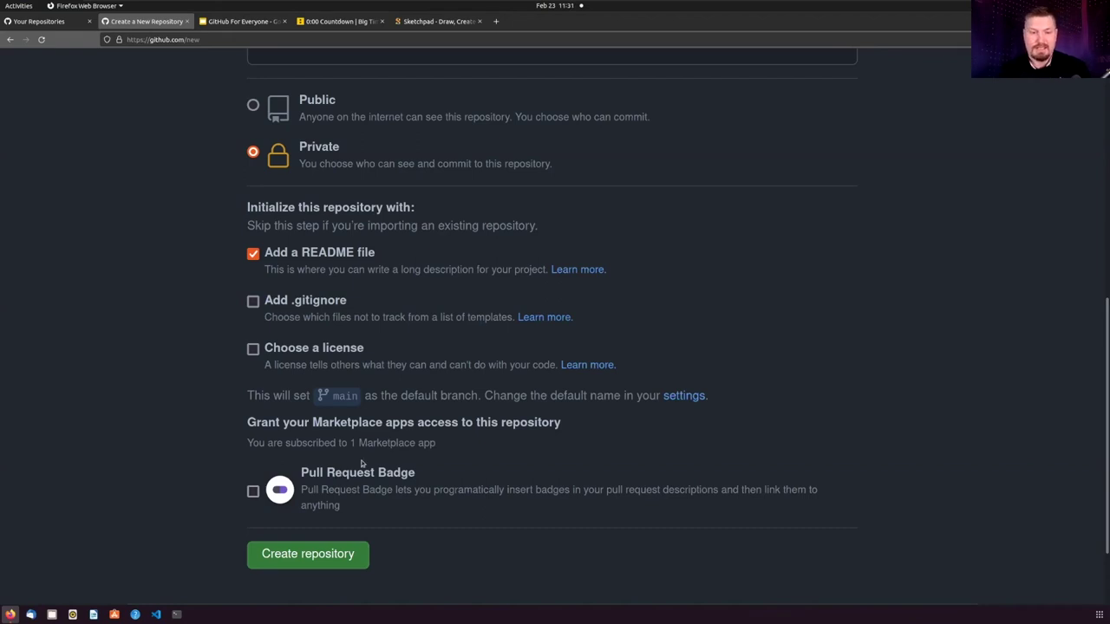
click(339, 564)
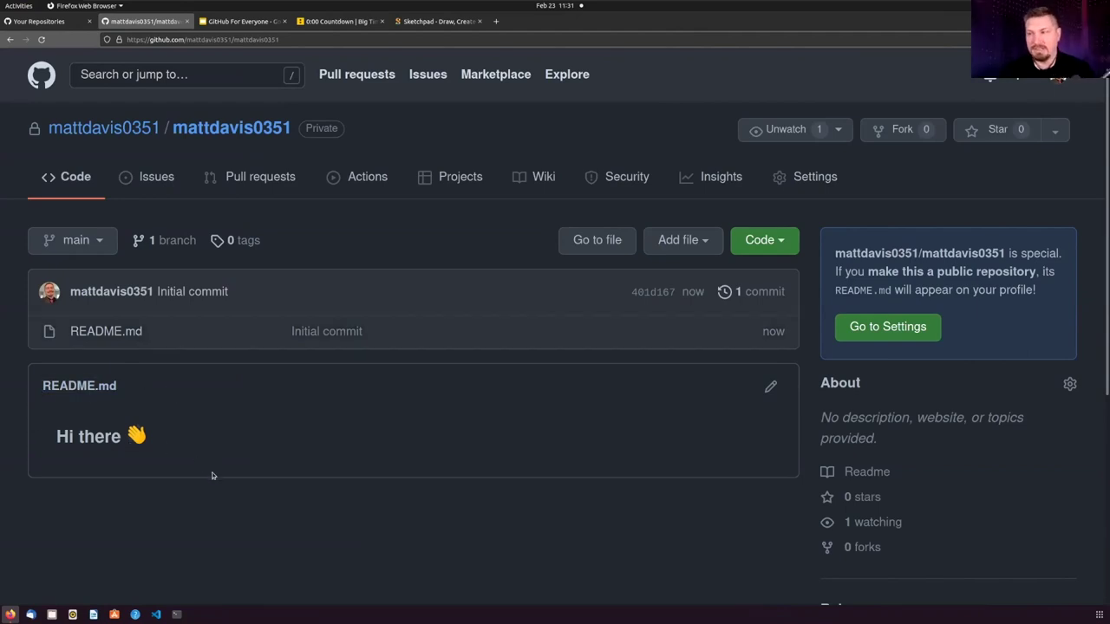
click(44, 27)
scroll(537, 166, up, 2)
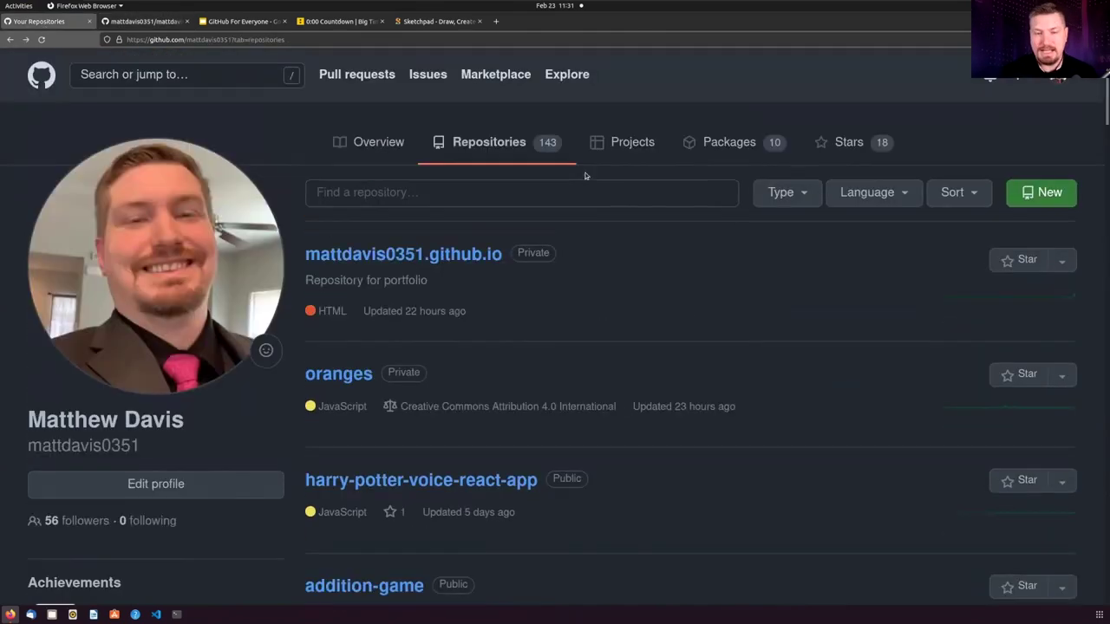
click(1055, 75)
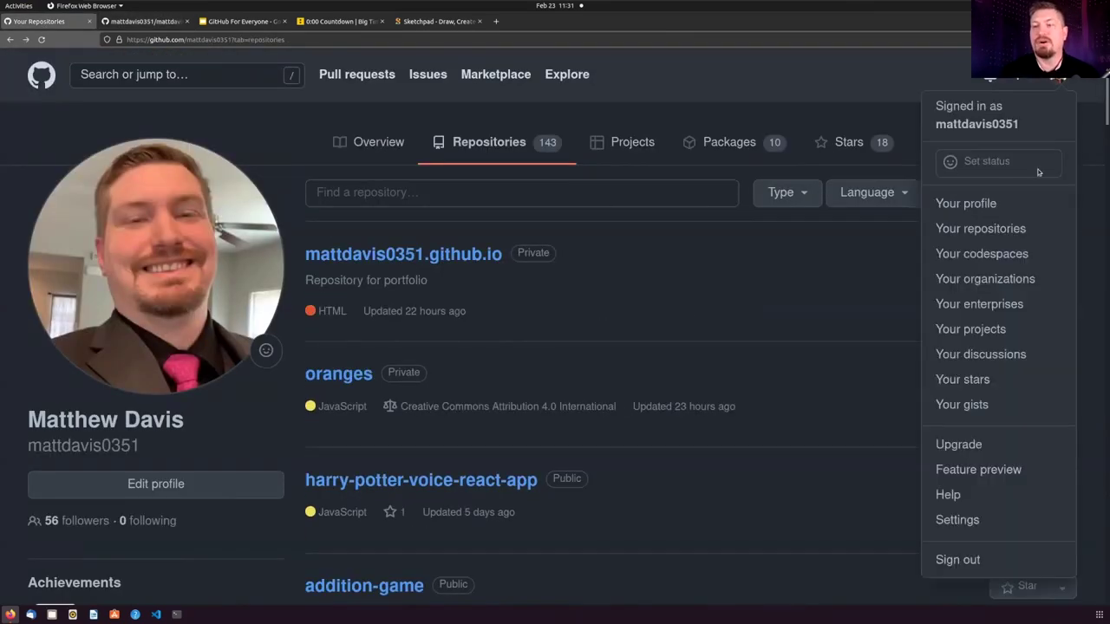
click(975, 205)
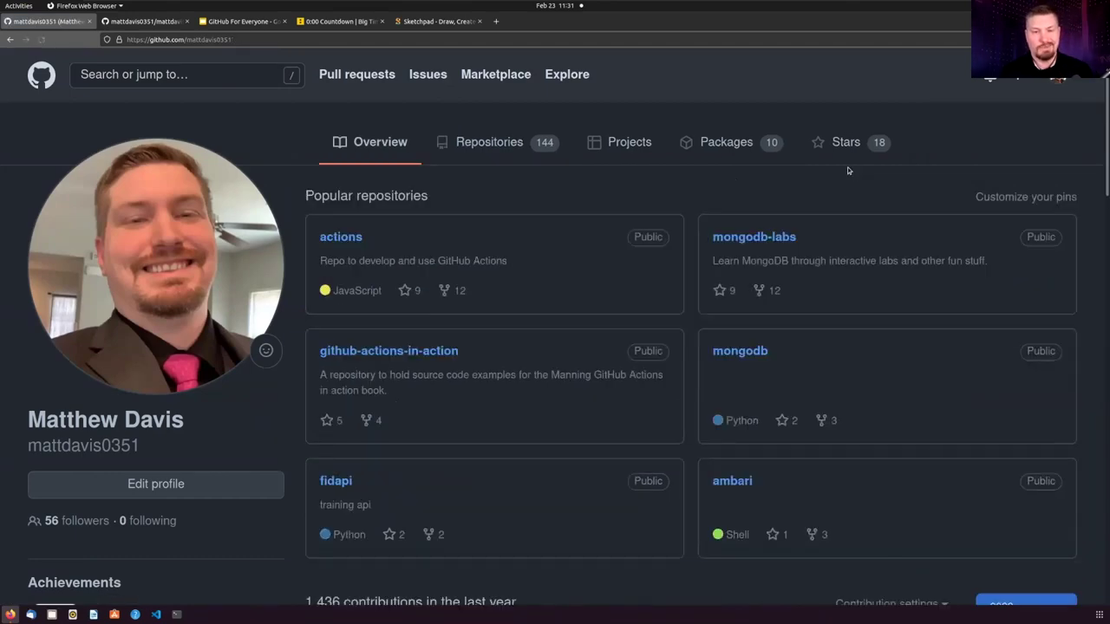
scroll(550, 192, down, 4)
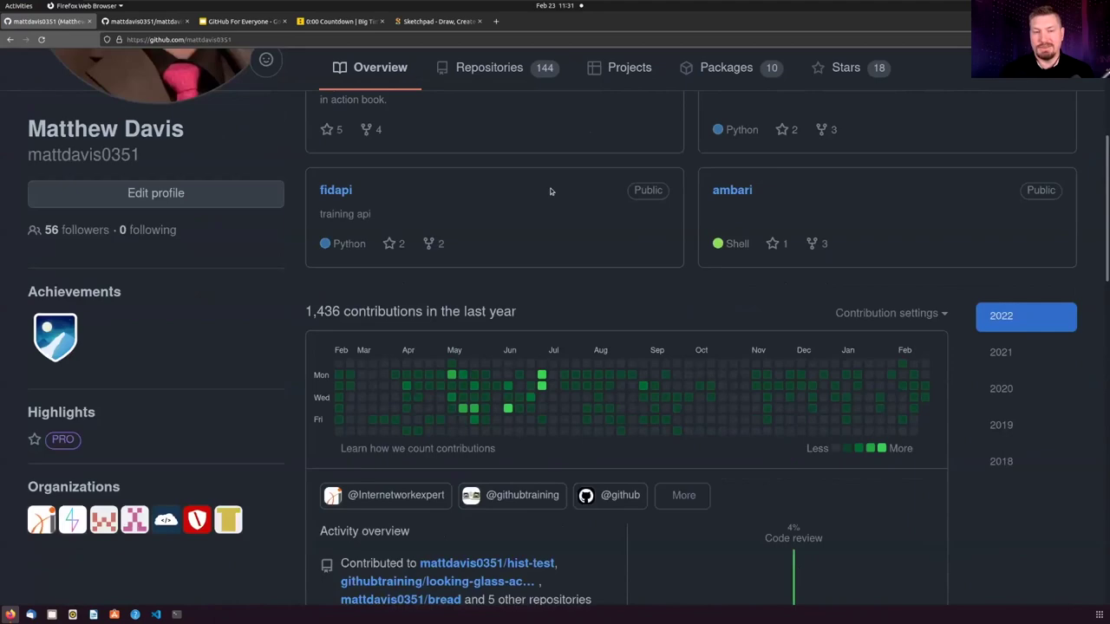
scroll(555, 182, up, 4)
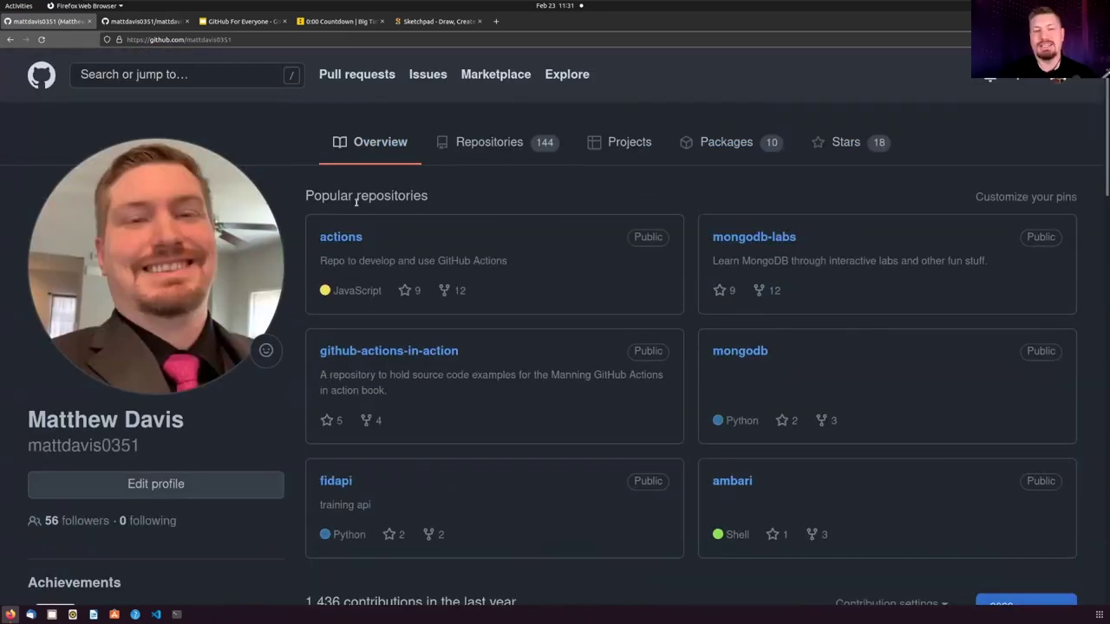
click(141, 19)
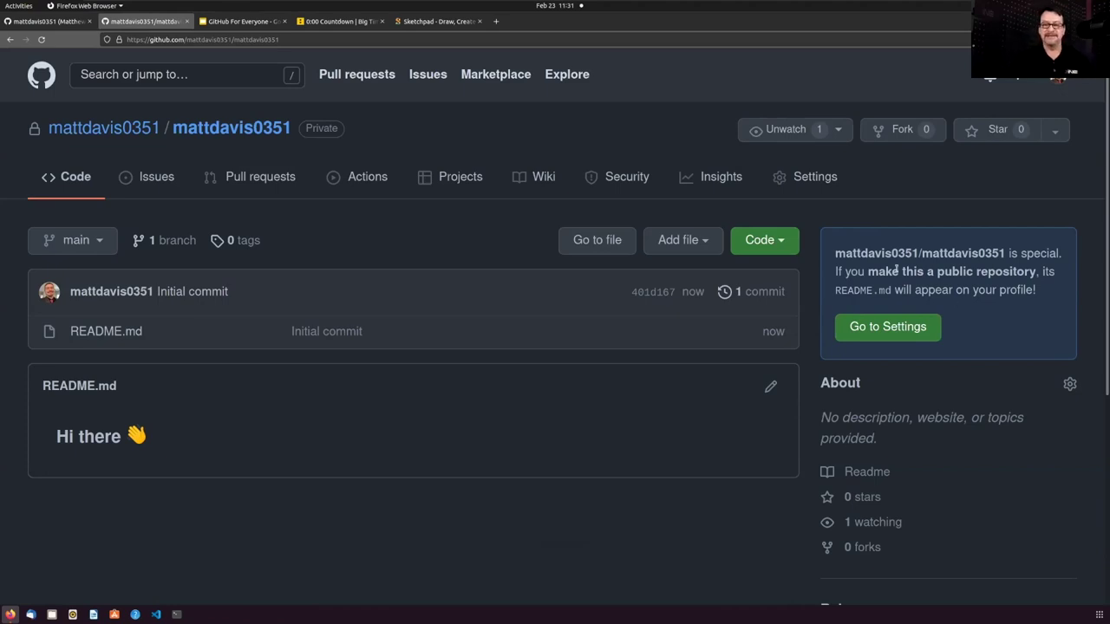
drag(868, 271, 1029, 272)
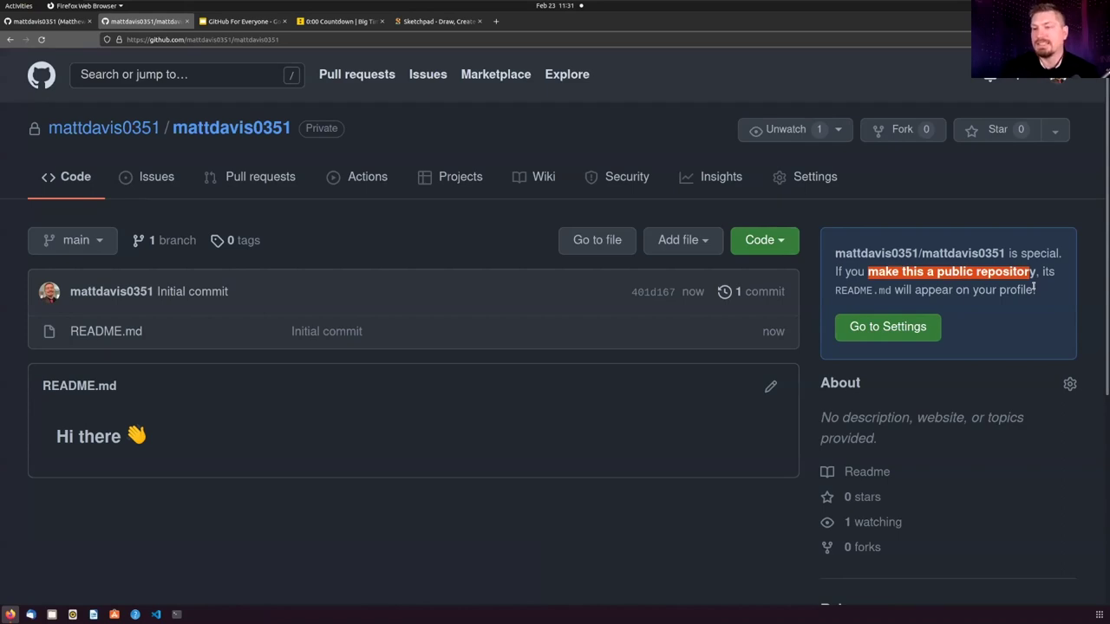
Open the profile repository's settings and enable Discussions under Features.
click(922, 334)
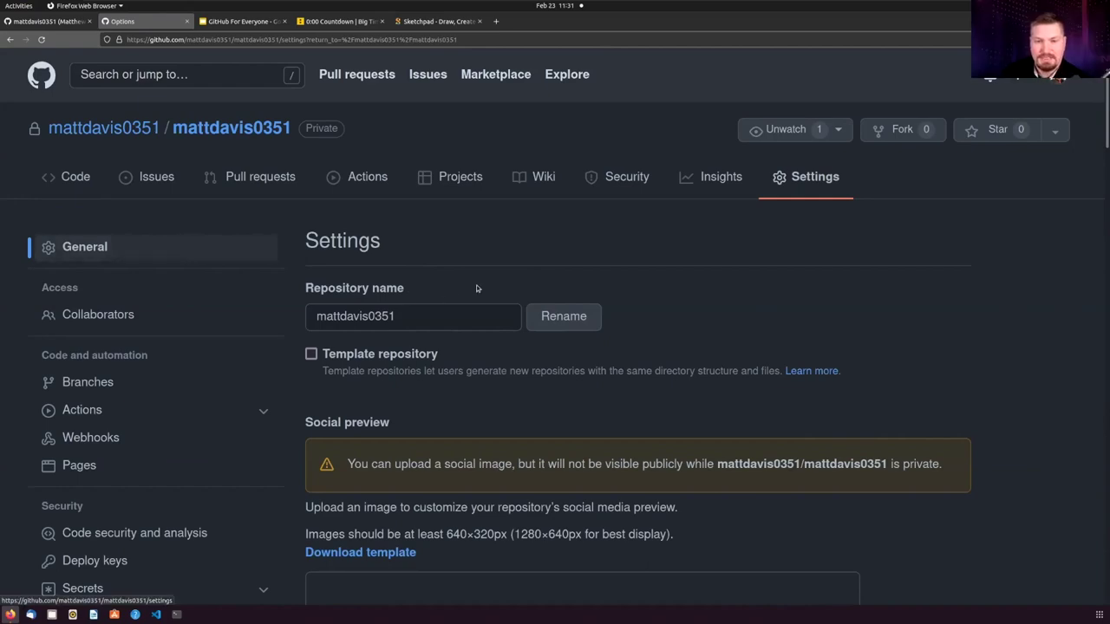
scroll(476, 287, down, 10)
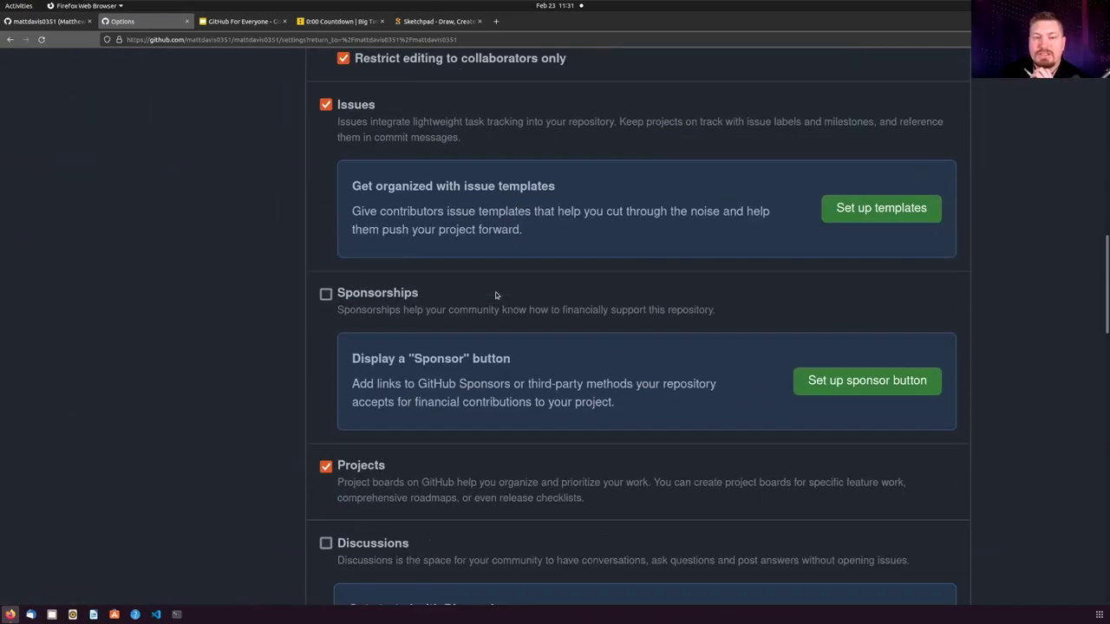
scroll(495, 291, down, 5)
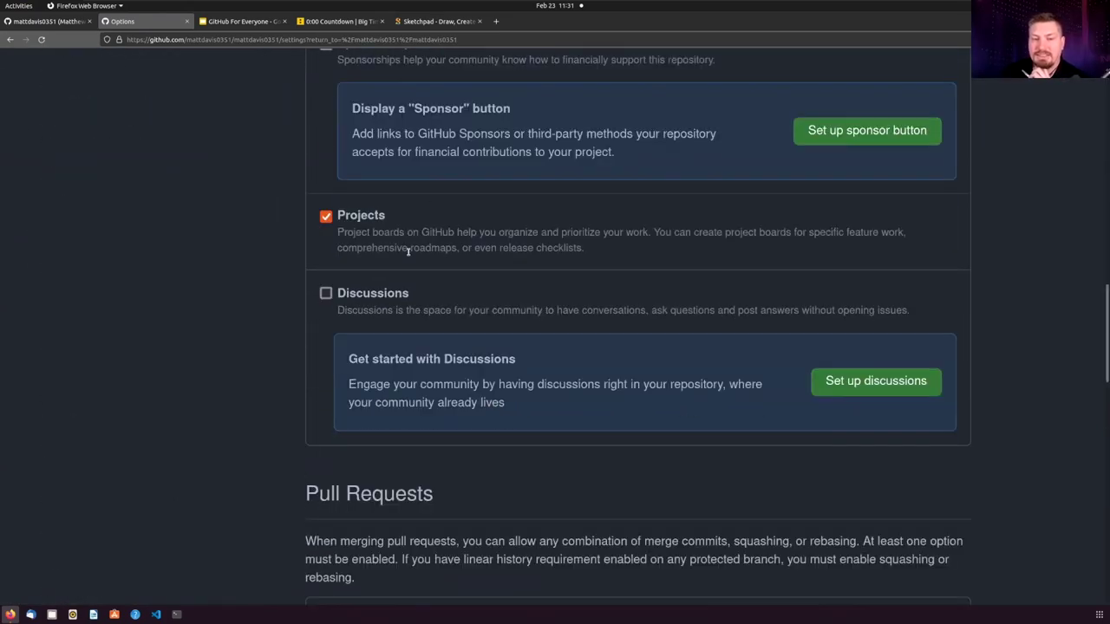
scroll(407, 250, down, 2)
click(325, 194)
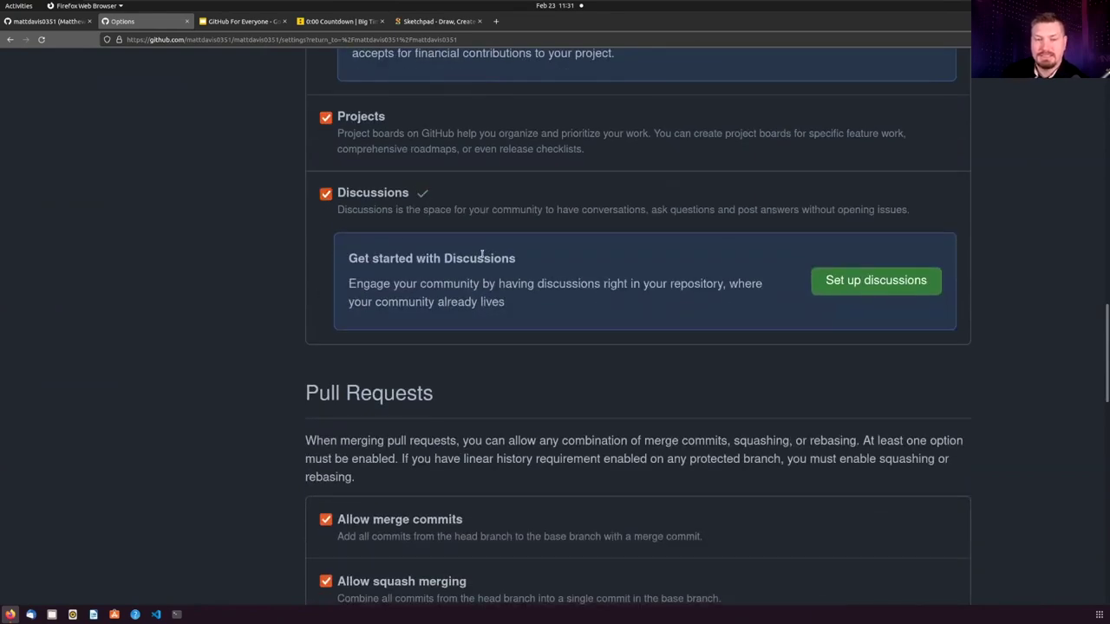
Scroll down to the Danger Zone and open the Change visibility dialog.
scroll(472, 212, down, 4)
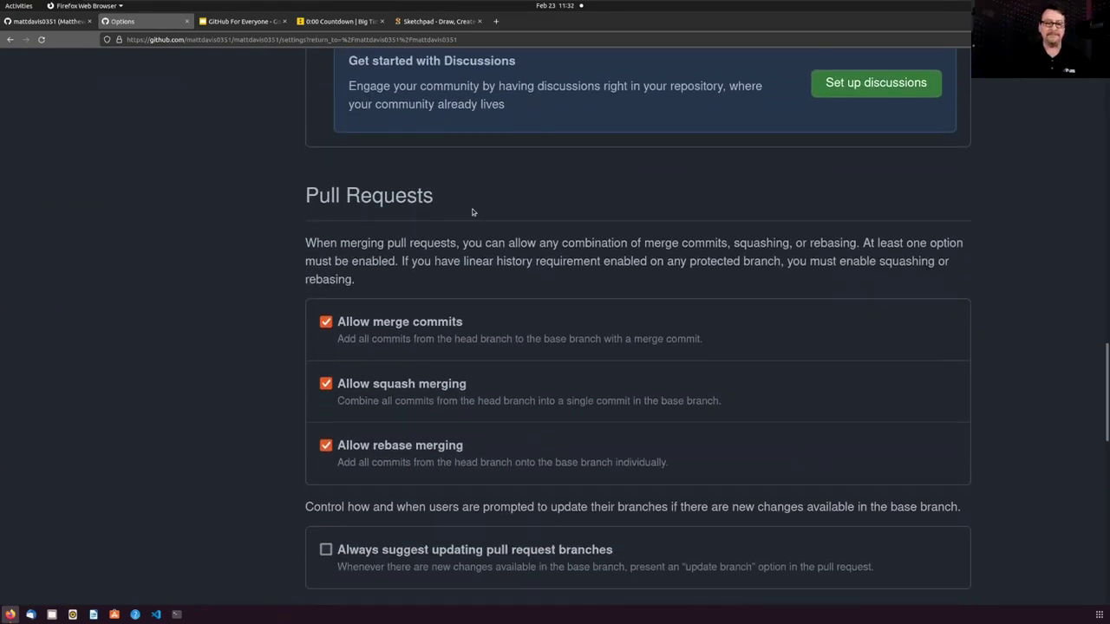
scroll(472, 211, down, 7)
scroll(471, 221, down, 5)
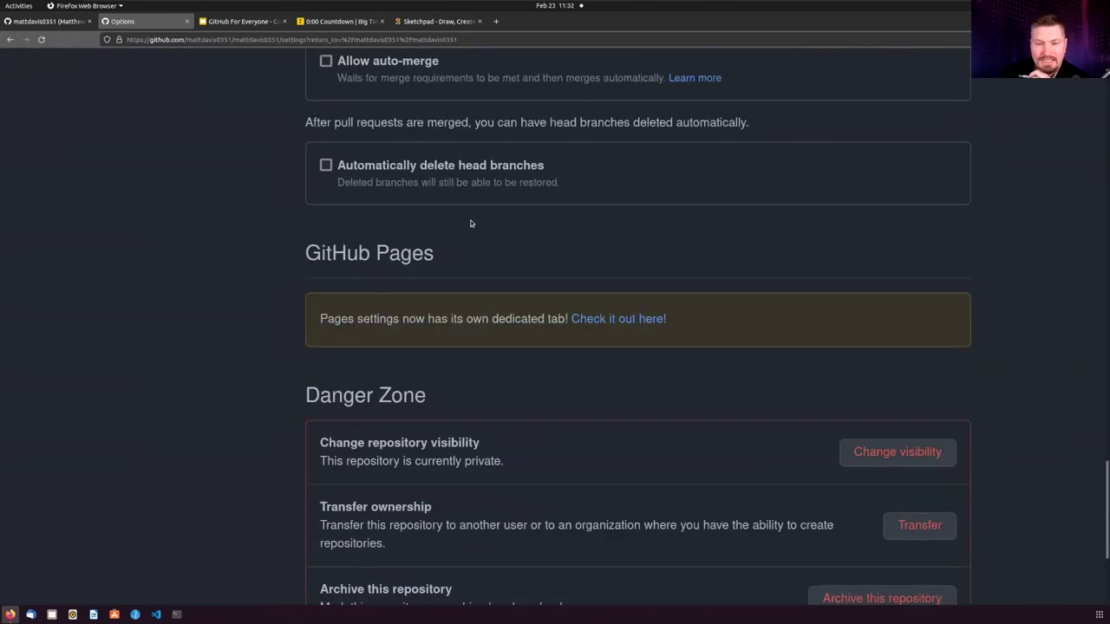
scroll(471, 223, down, 4)
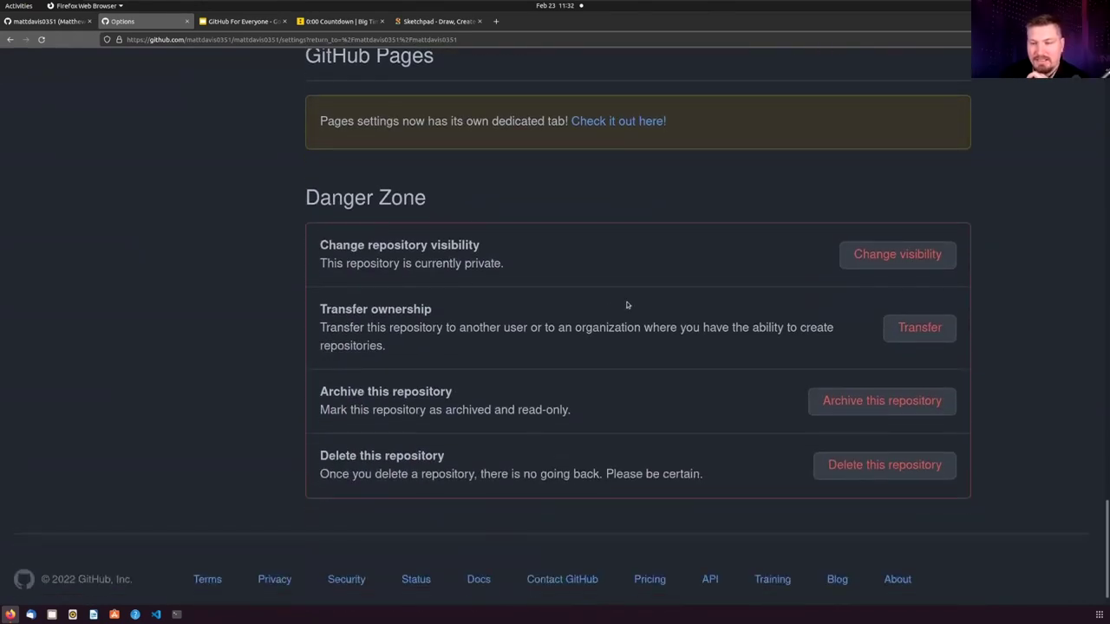
click(911, 270)
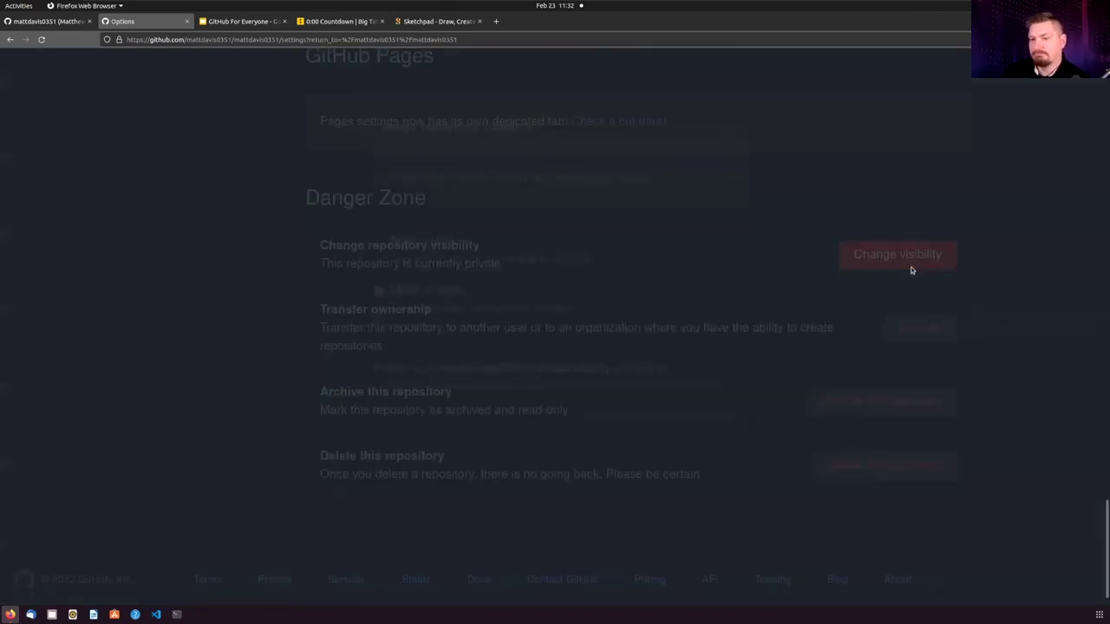
Choose Make public and confirm by copying the repository name into the confirmation field.
click(379, 241)
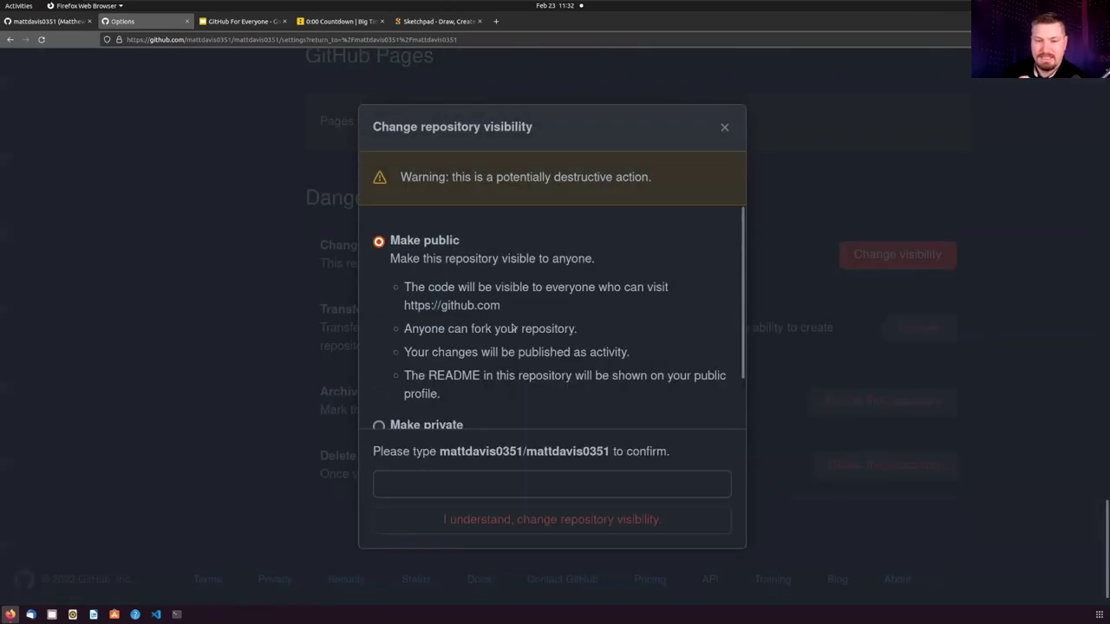
scroll(501, 295, down, 1)
scroll(494, 292, up, 1)
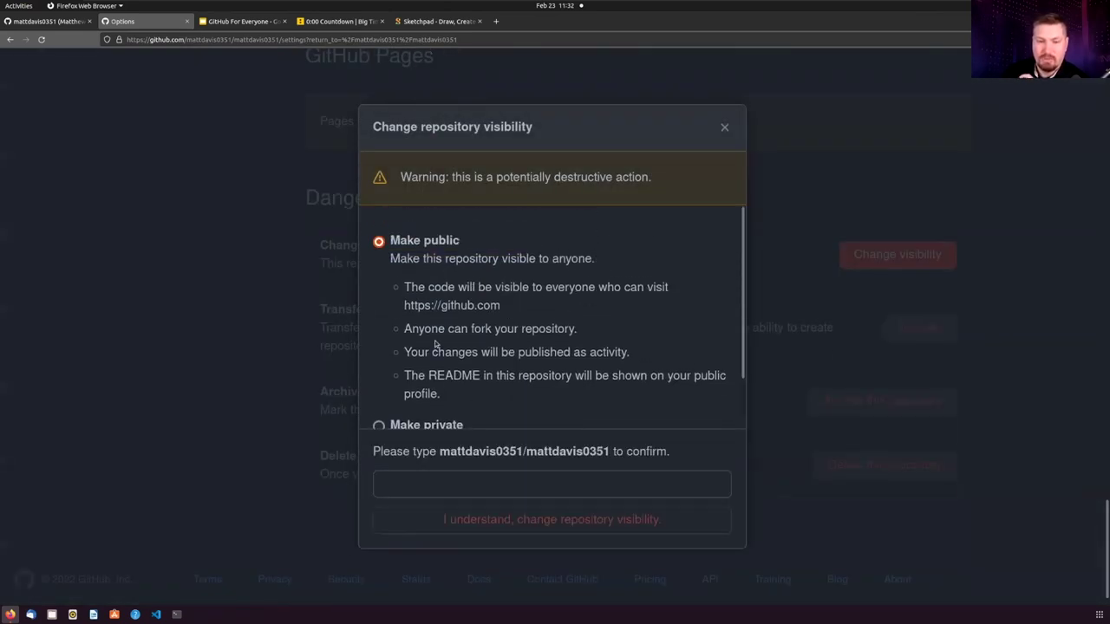
drag(439, 451, 610, 451)
right_click(610, 451)
click(631, 459)
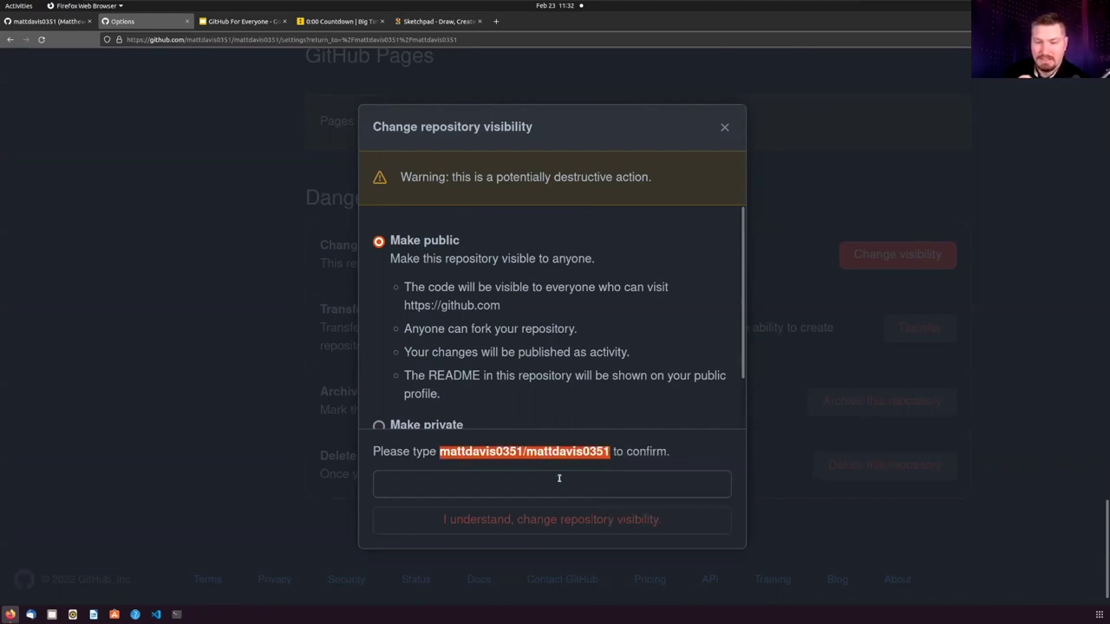
click(559, 483)
right_click(559, 484)
click(583, 530)
click(555, 522)
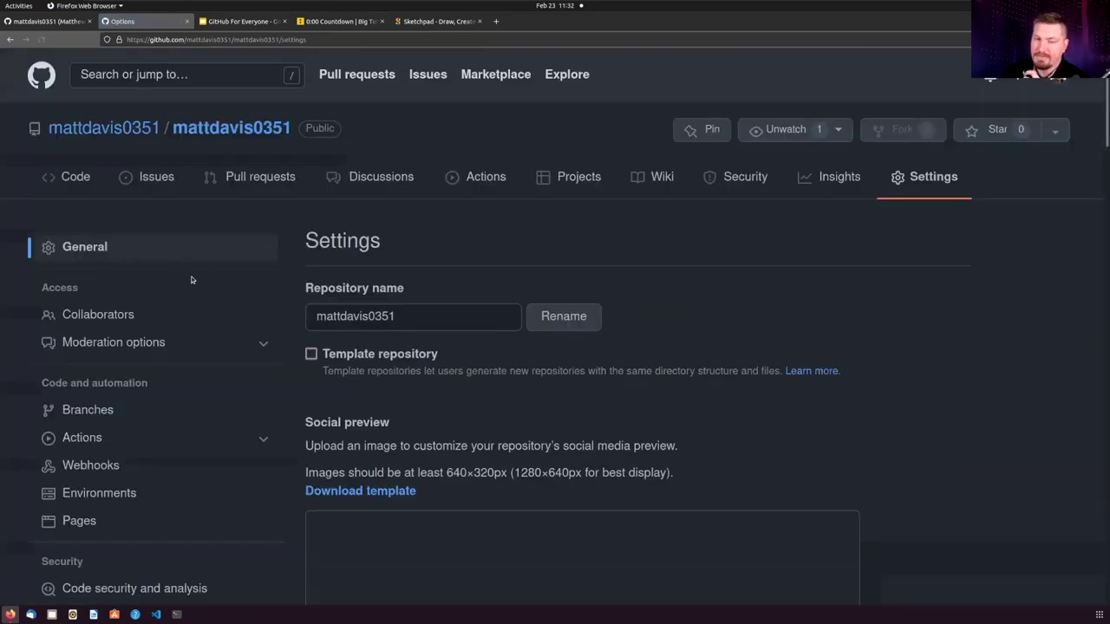
View the now-public repository's Code page with its README, then switch to the profile tab.
click(78, 178)
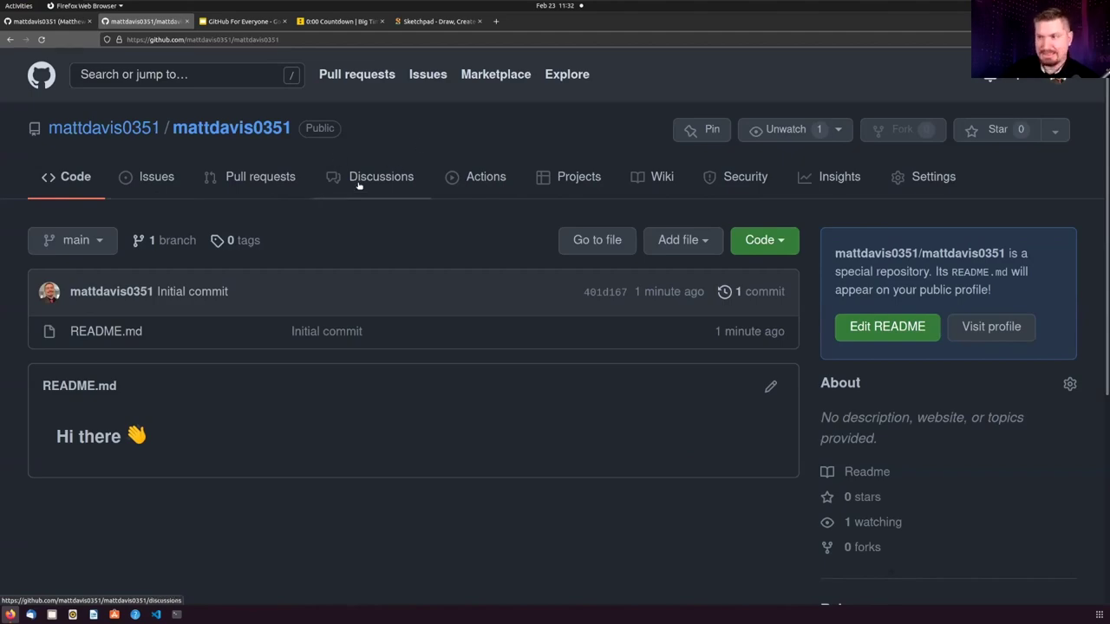
click(942, 178)
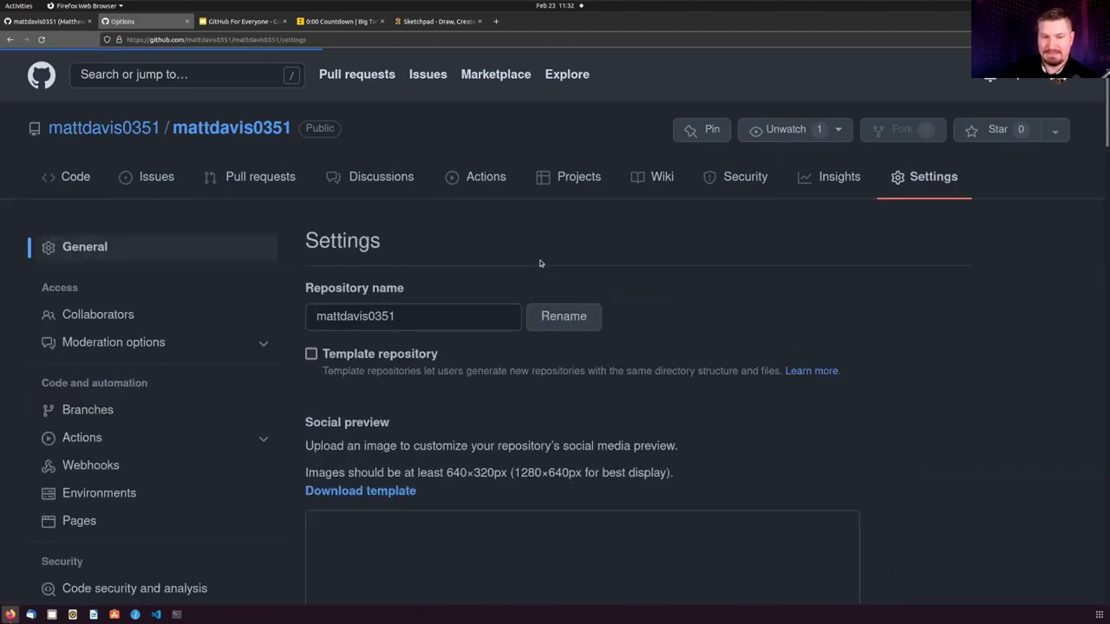
scroll(510, 273, down, 10)
scroll(510, 274, down, 5)
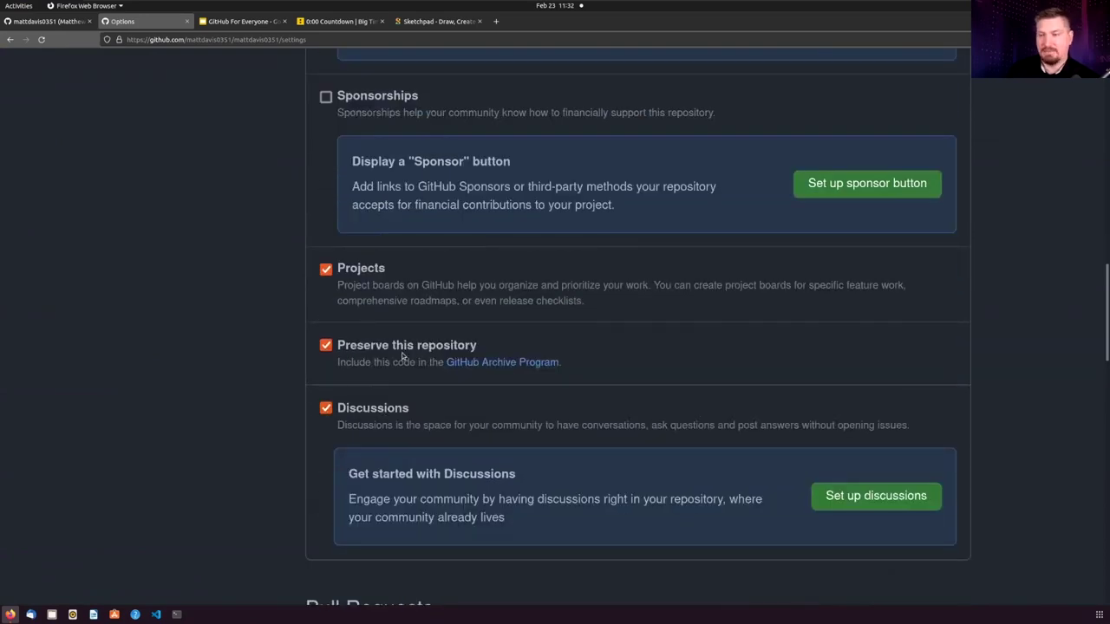
scroll(413, 317, up, 3)
scroll(412, 317, up, 15)
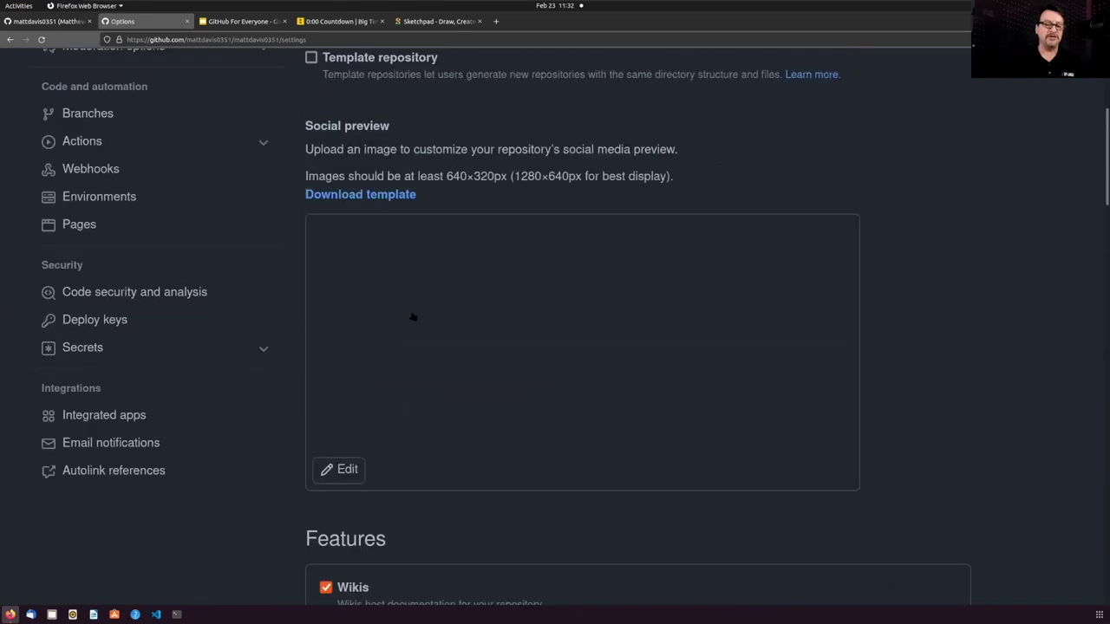
click(79, 171)
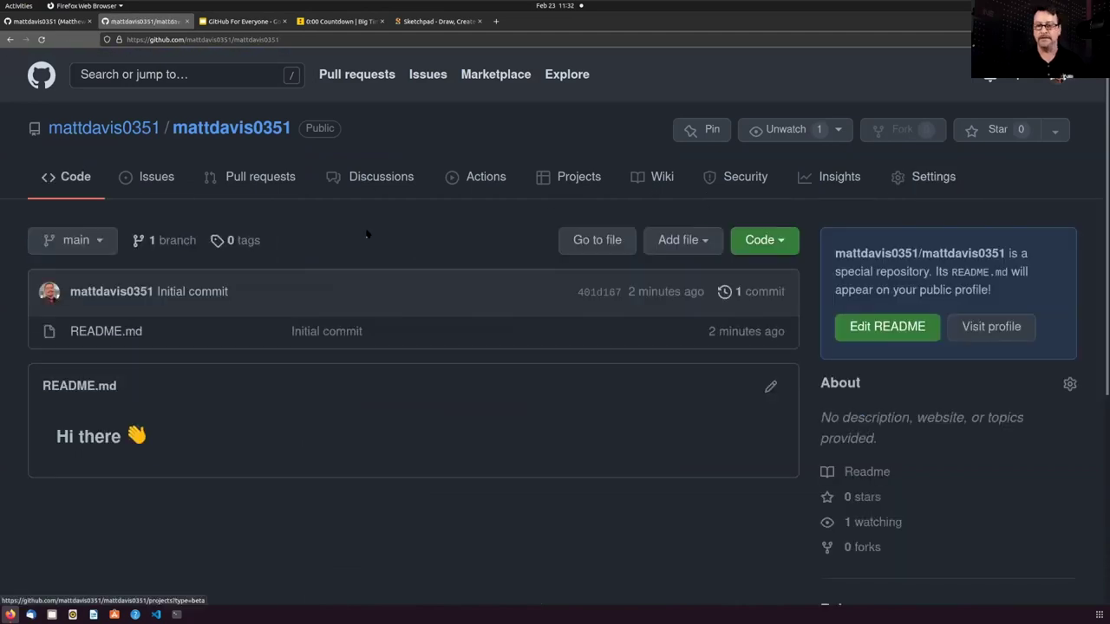
click(63, 26)
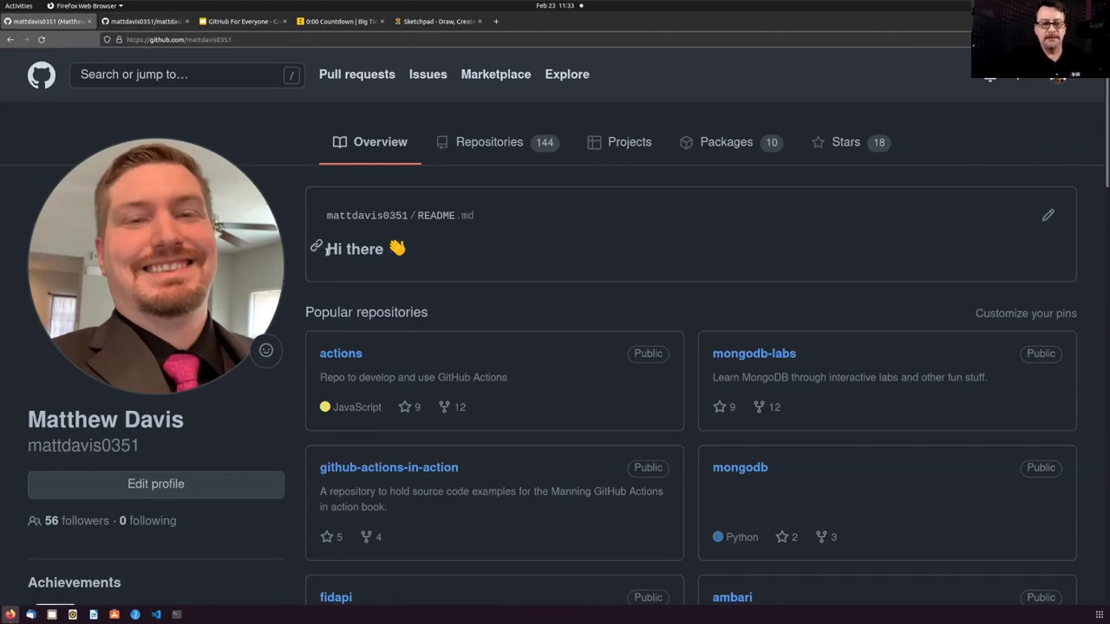
drag(325, 250, 480, 252)
click(490, 248)
click(145, 22)
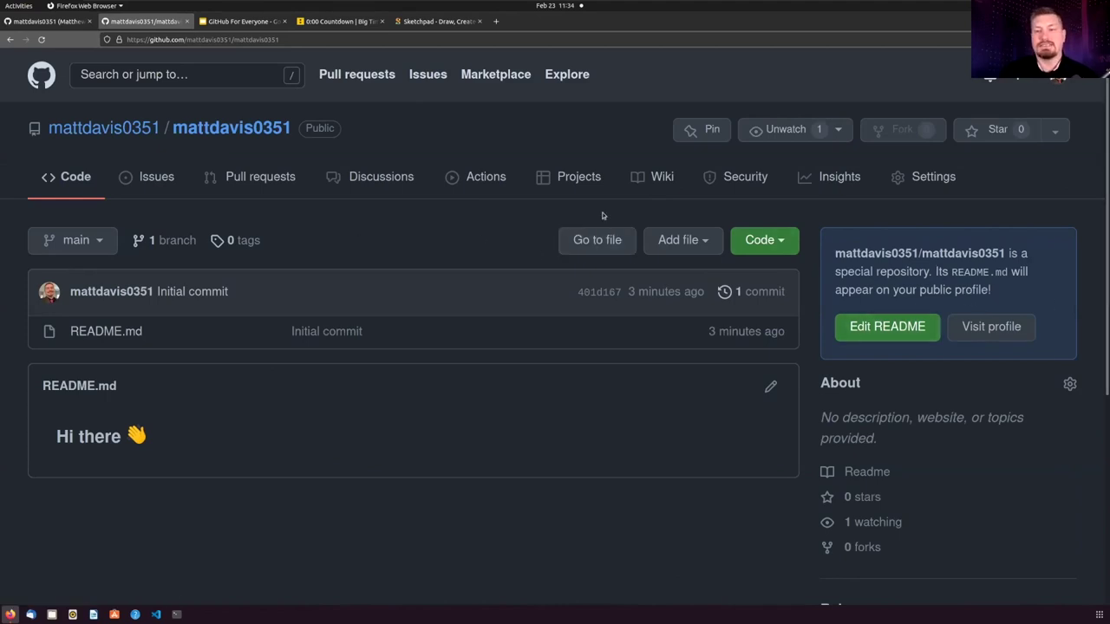
click(936, 176)
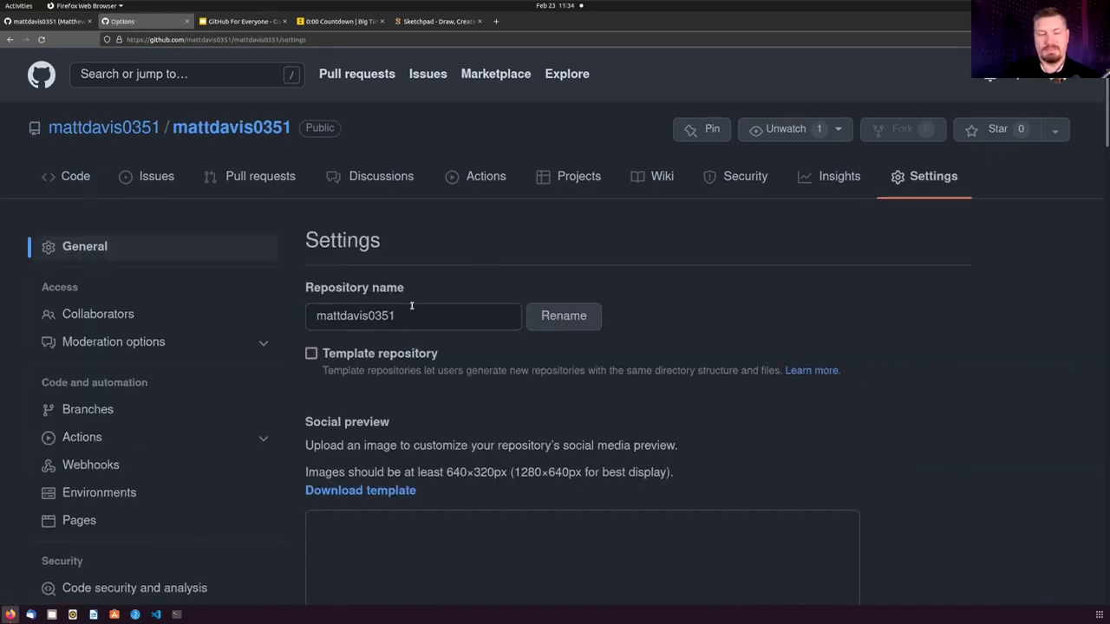
scroll(416, 293, down, 15)
scroll(430, 290, up, 15)
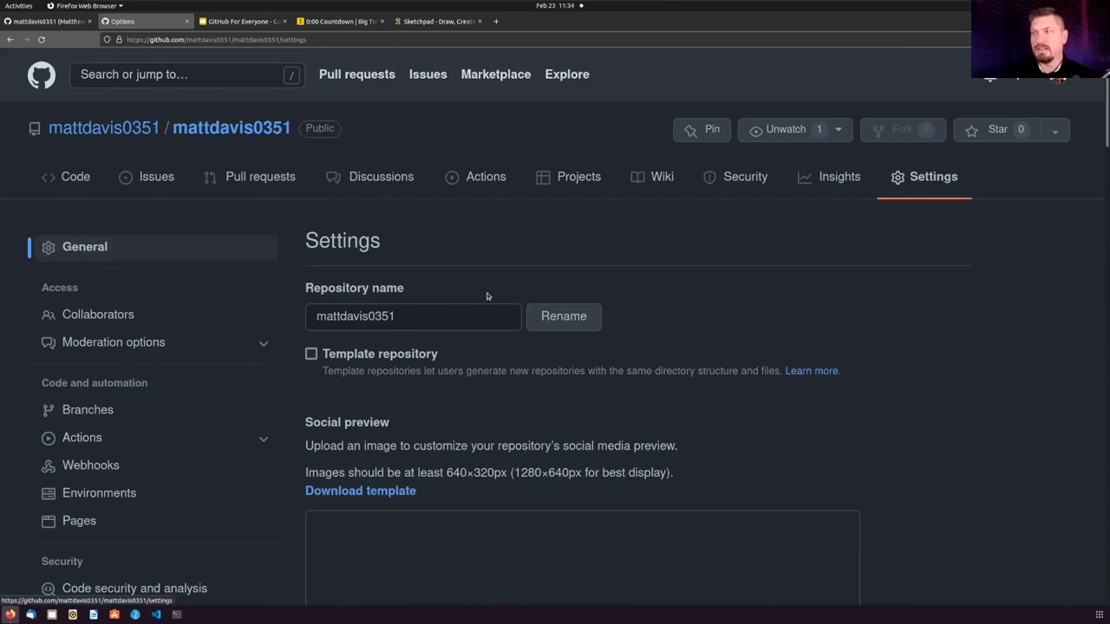
scroll(488, 295, down, 5)
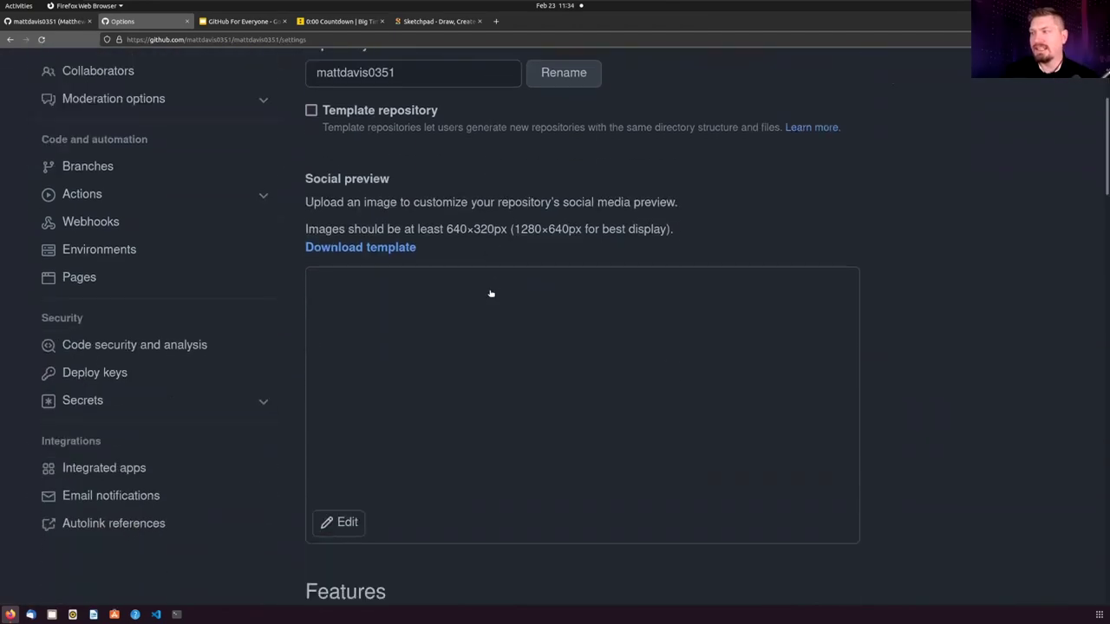
scroll(490, 294, down, 20)
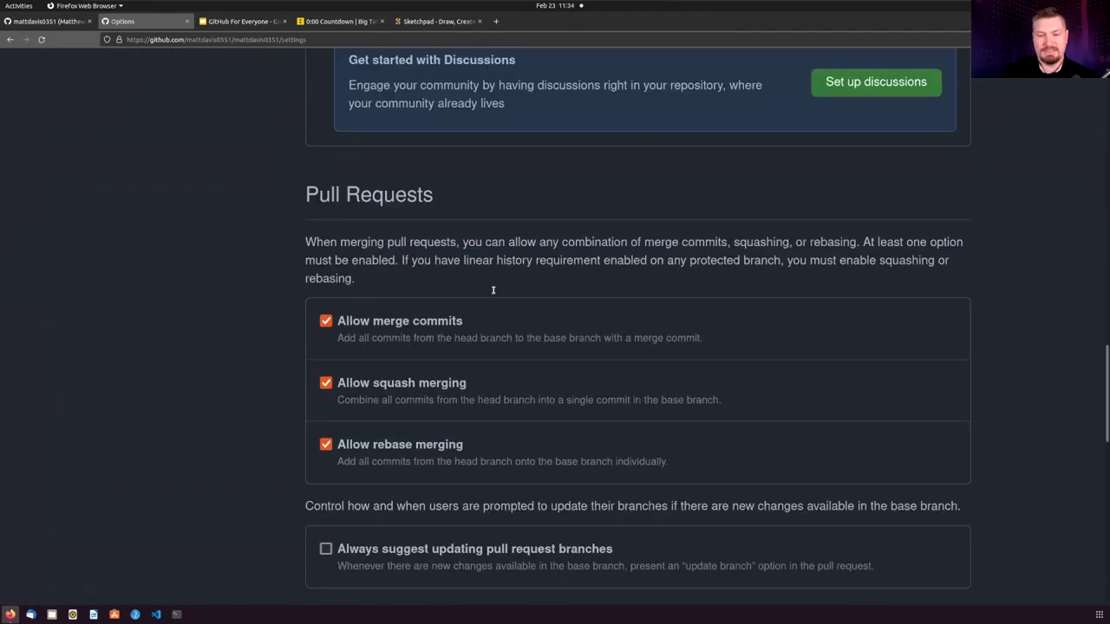
scroll(493, 290, down, 20)
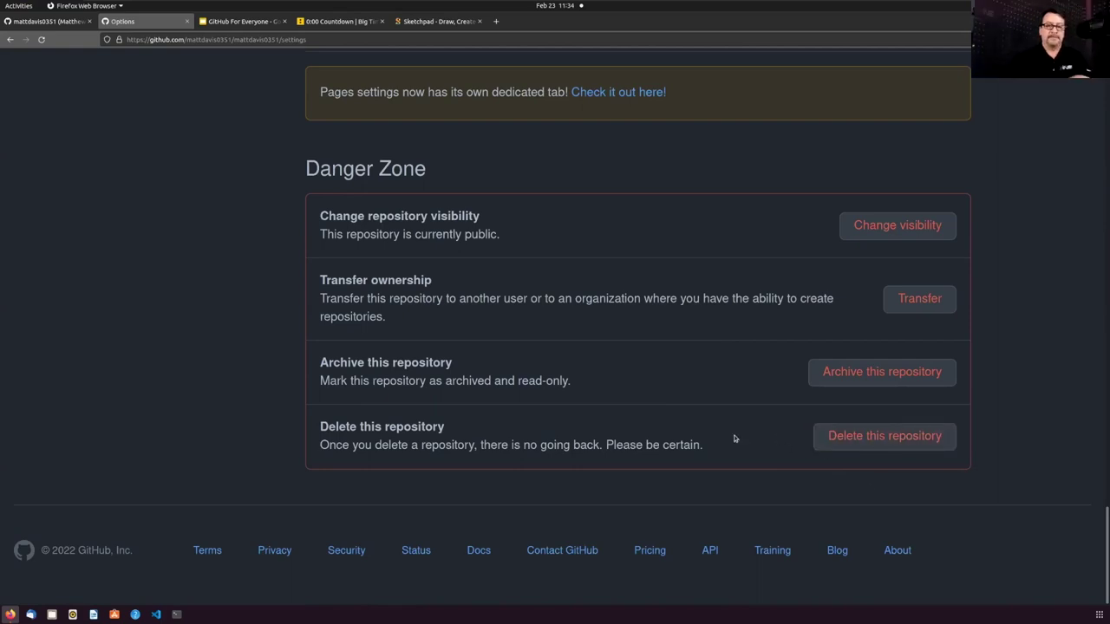
scroll(733, 439, up, 10)
scroll(734, 438, up, 15)
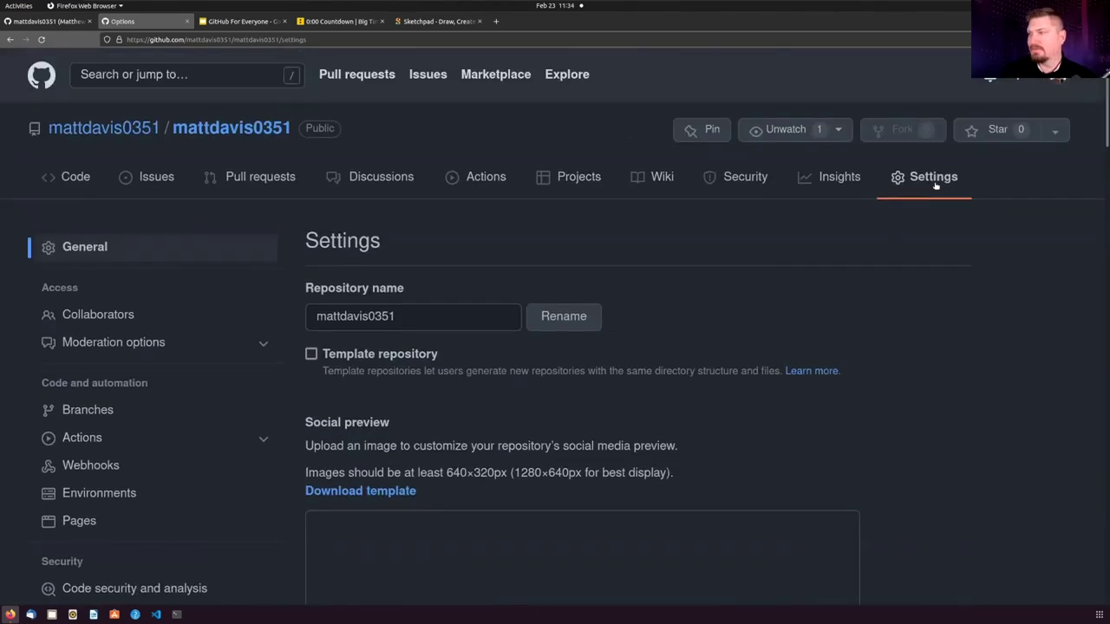
click(936, 185)
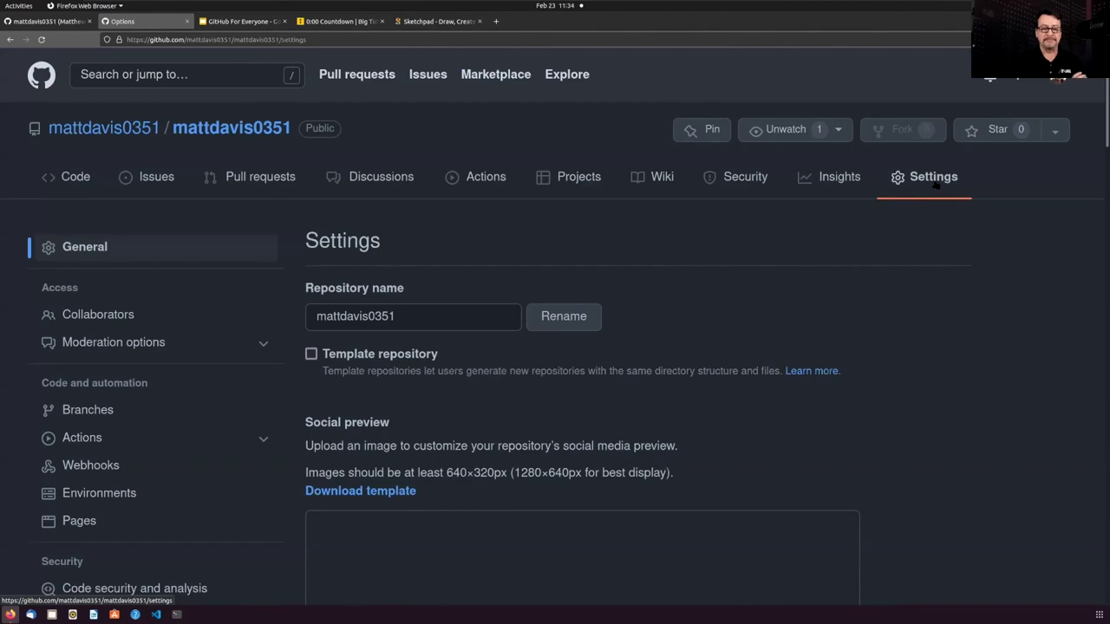
click(63, 177)
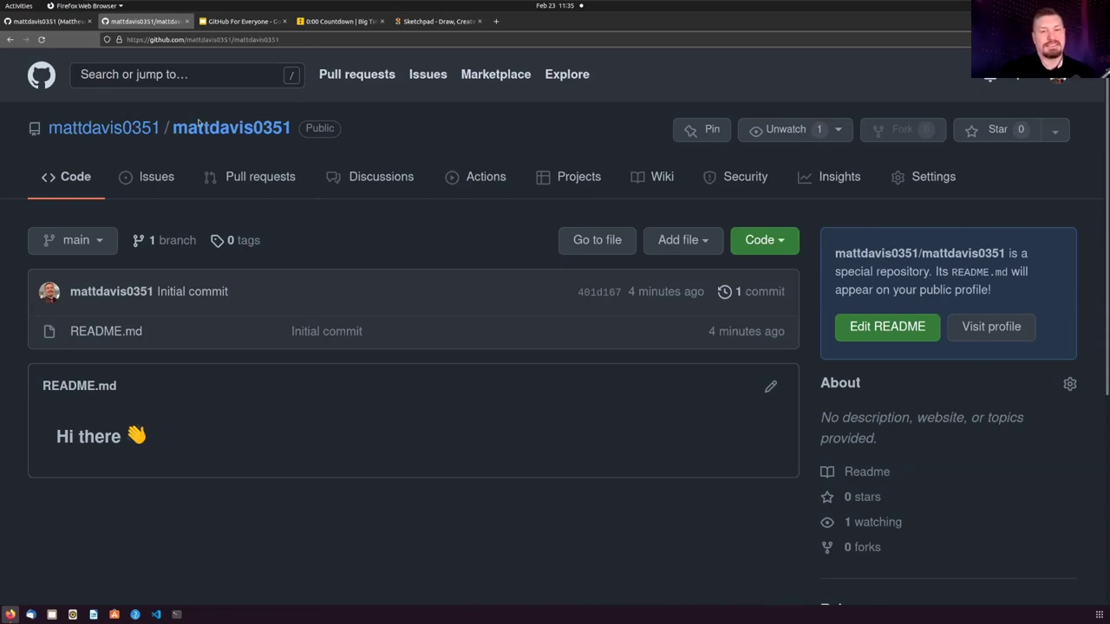
Point out the repository's full name, web address and Public label, then return to the profile showing the Hi there README.
triple_click(278, 125)
click(360, 144)
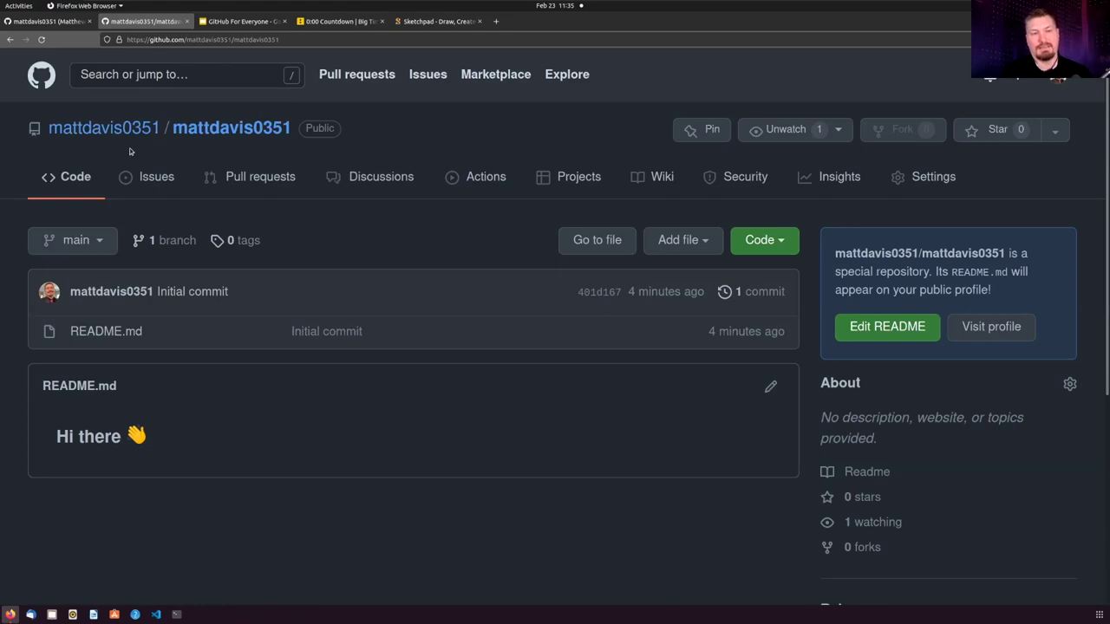
mouse_move(127, 128)
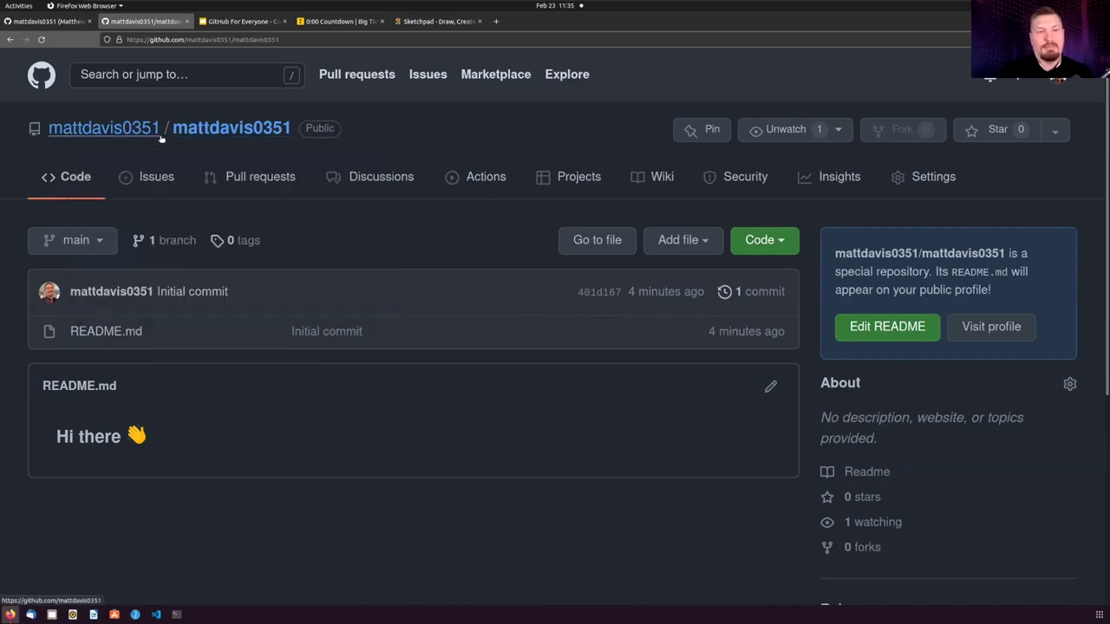
mouse_move(159, 135)
drag(280, 40, 128, 41)
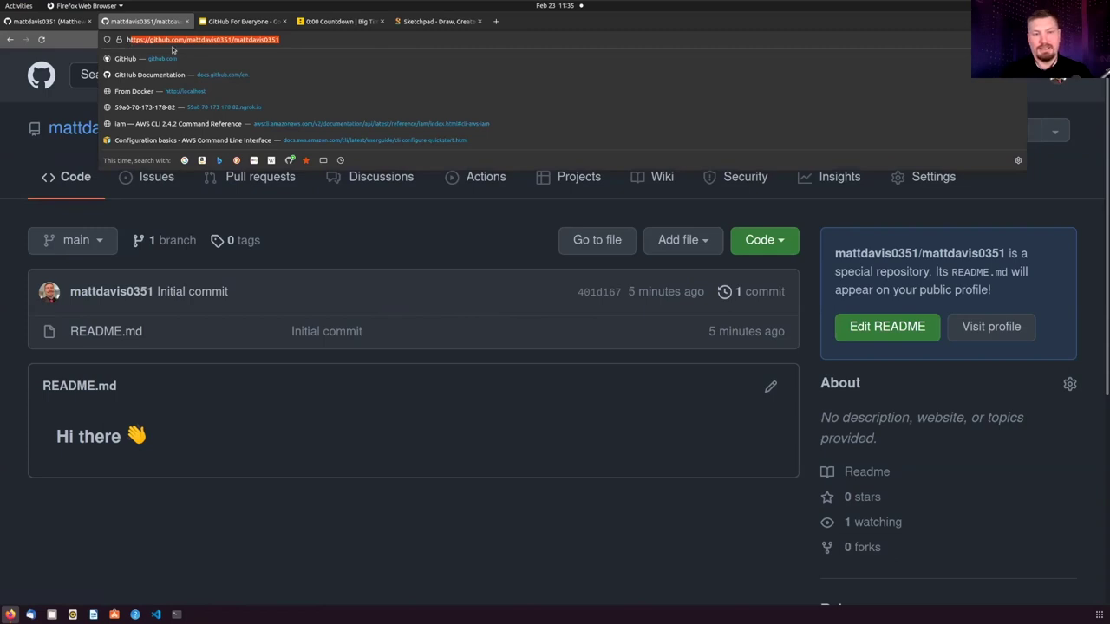
click(31, 163)
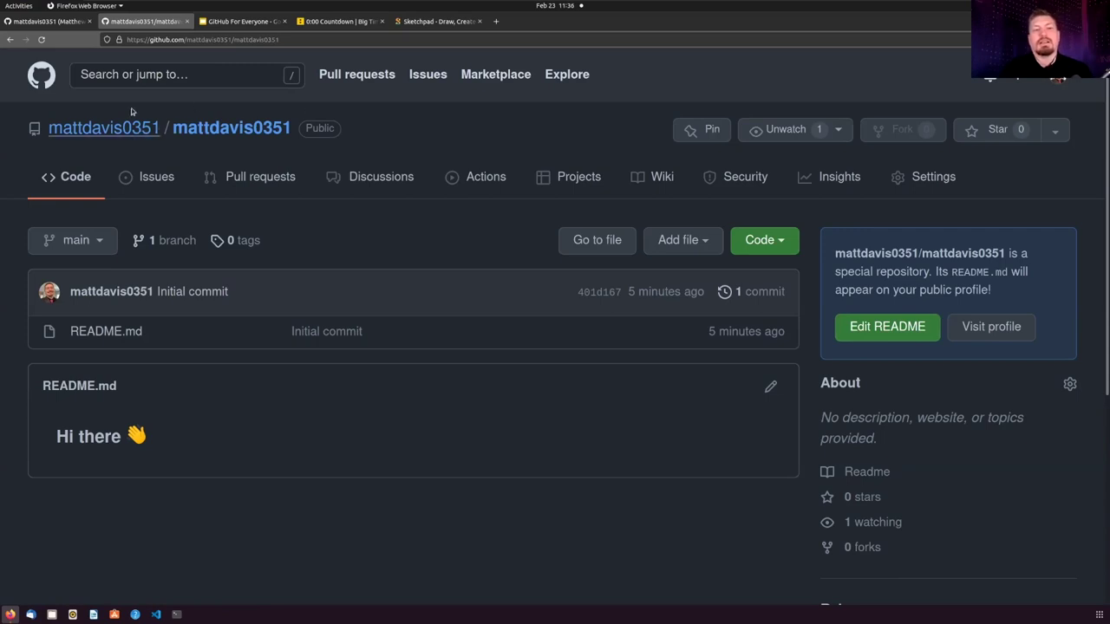
drag(302, 132, 338, 132)
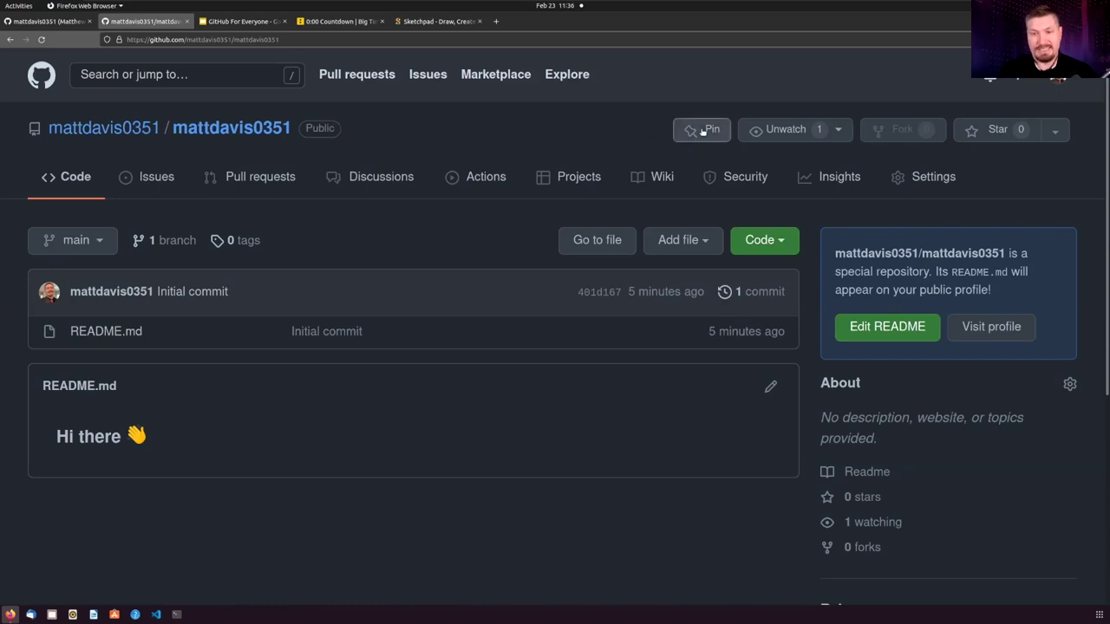
click(69, 21)
scroll(408, 205, down, 2)
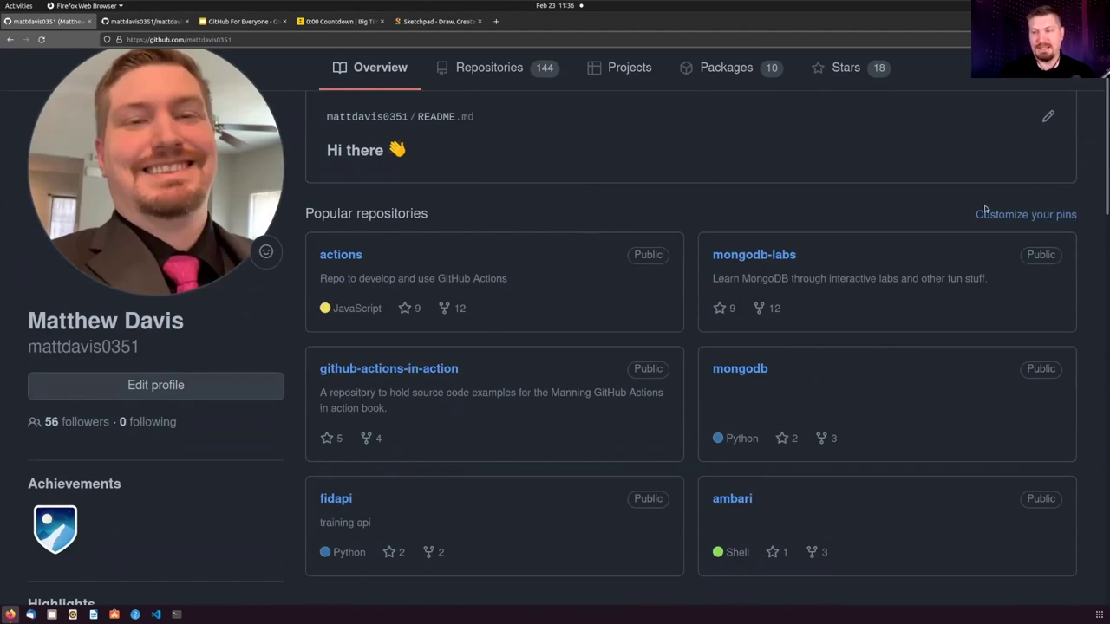
Search all of GitHub for 'pandas' and open the pandas-dev/pandas repository from the results.
click(143, 21)
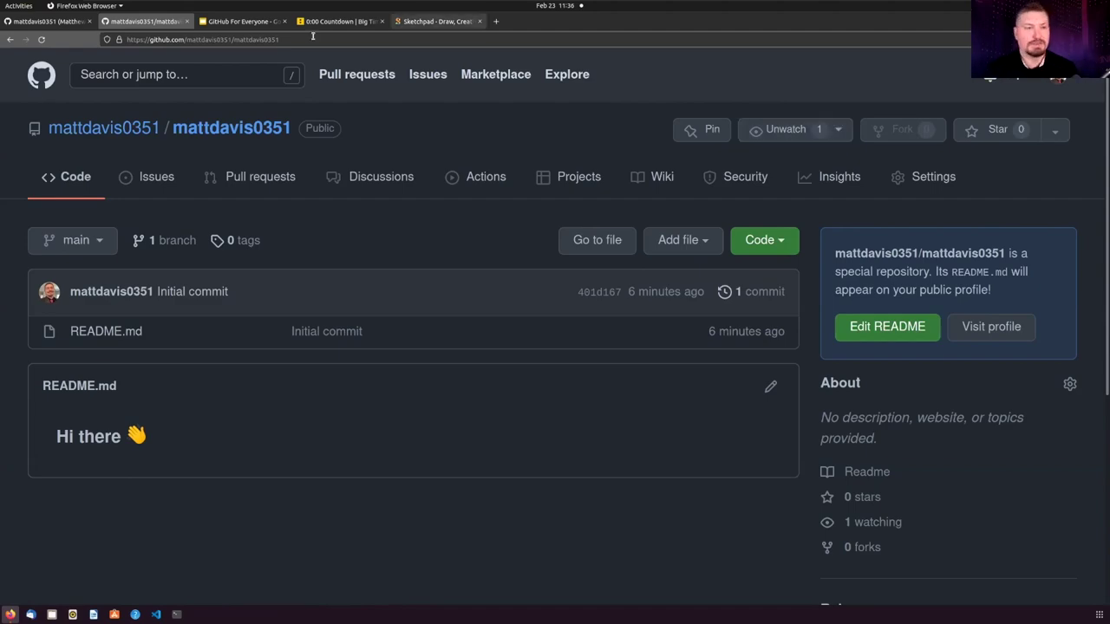
click(48, 21)
scroll(129, 96, up, 2)
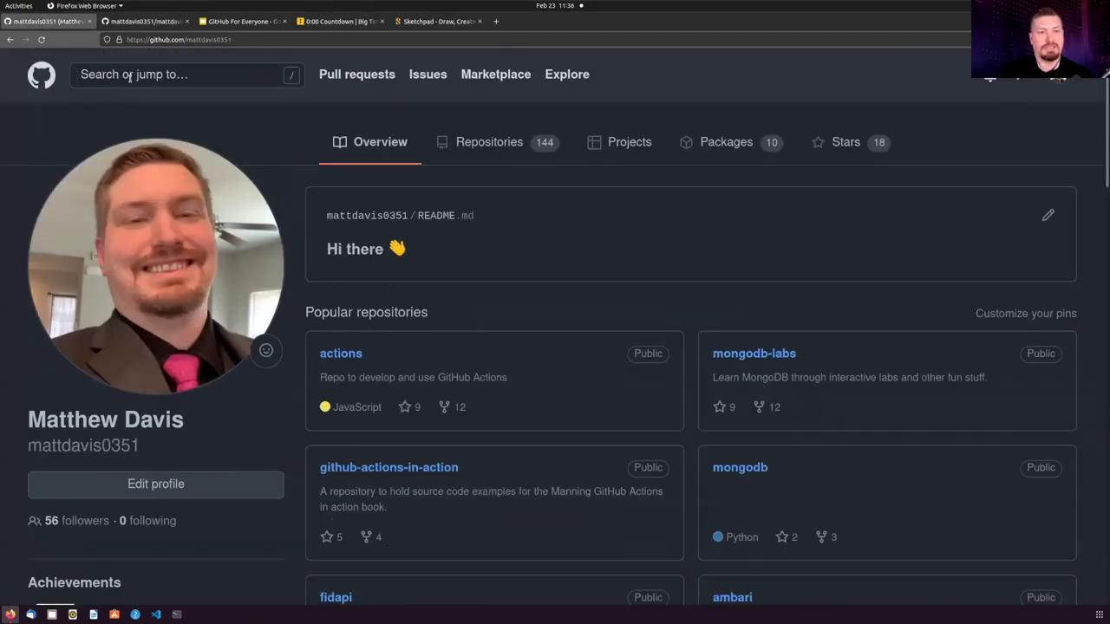
click(129, 76)
text(pandas)
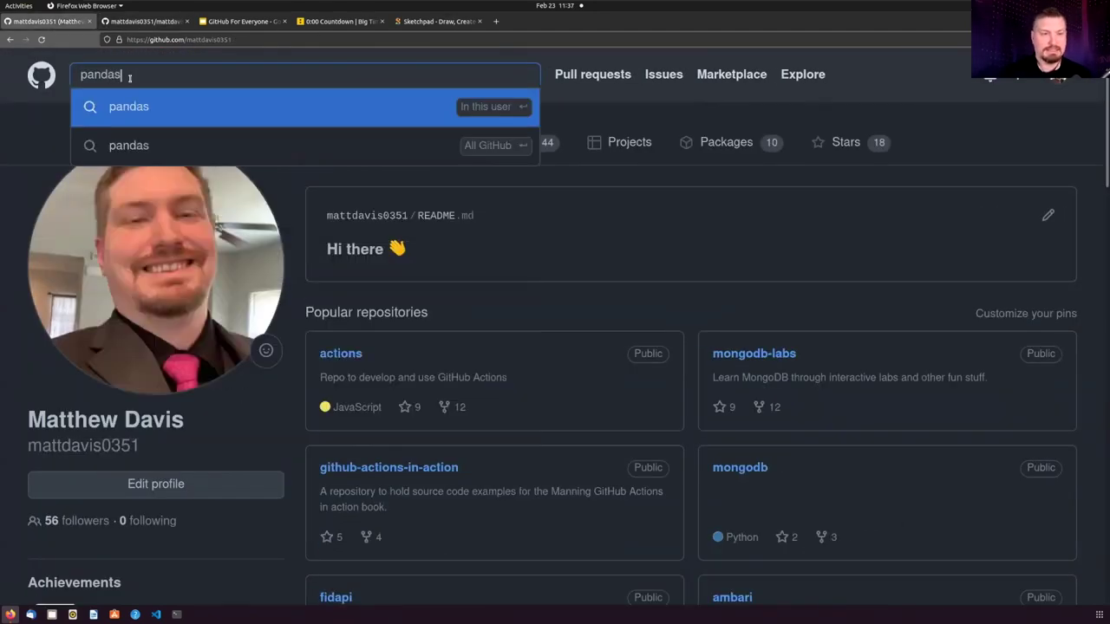
key(Return)
click(468, 192)
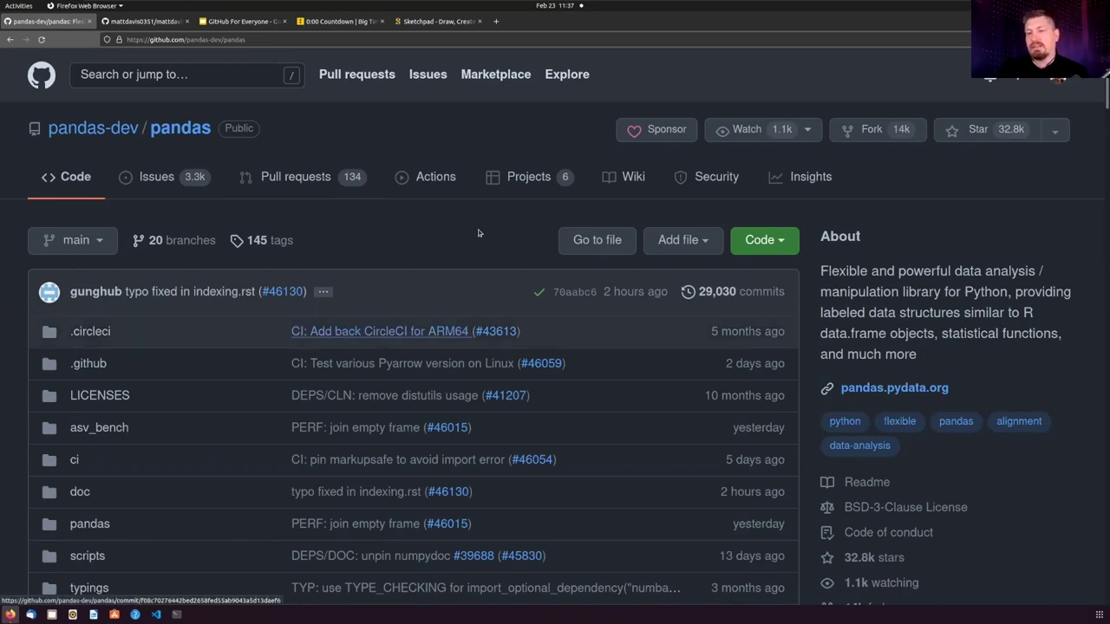
click(722, 131)
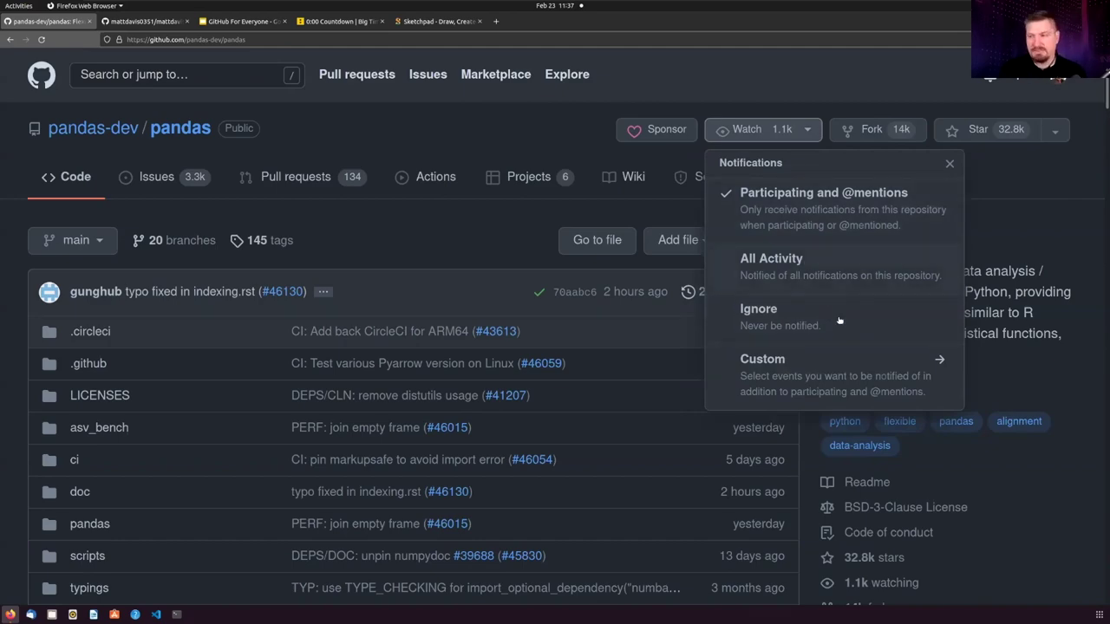
scroll(838, 317, down, 5)
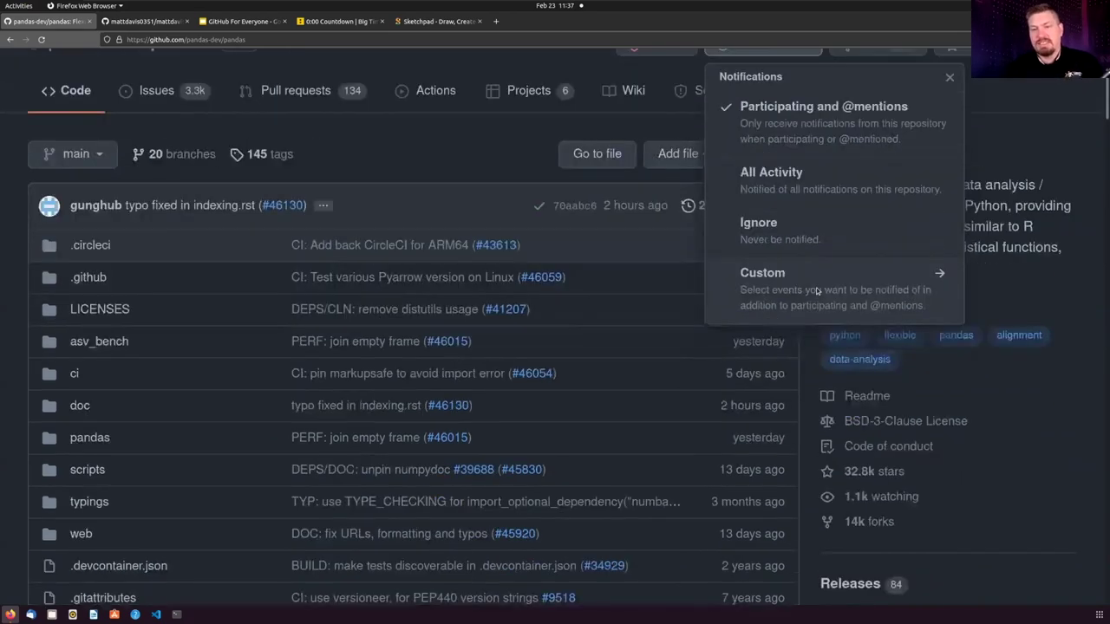
scroll(832, 260, up, 5)
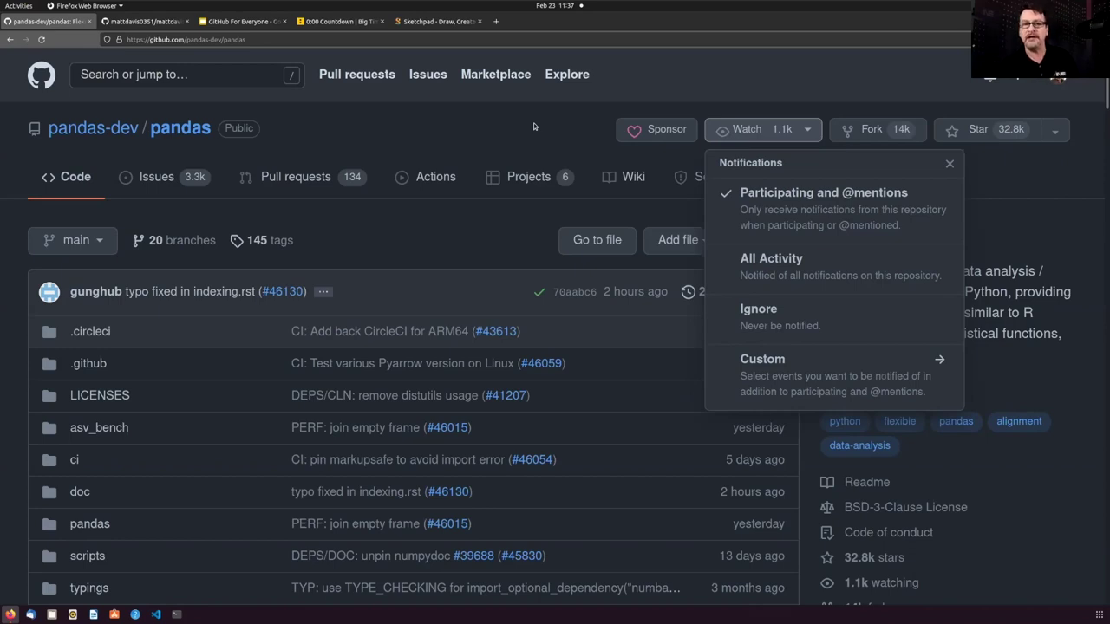
click(528, 126)
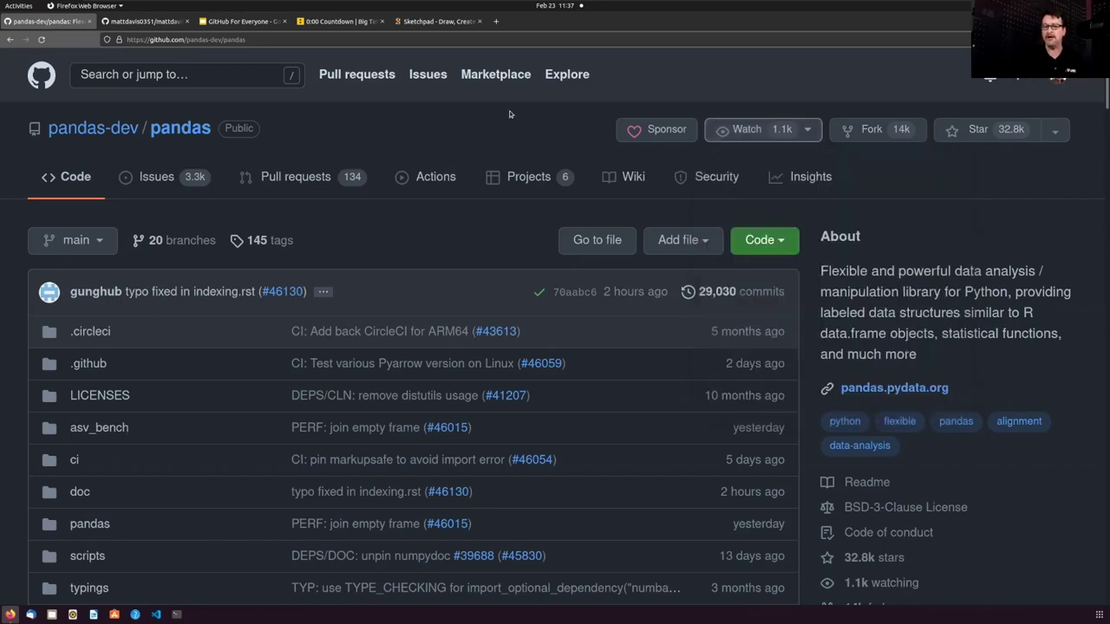
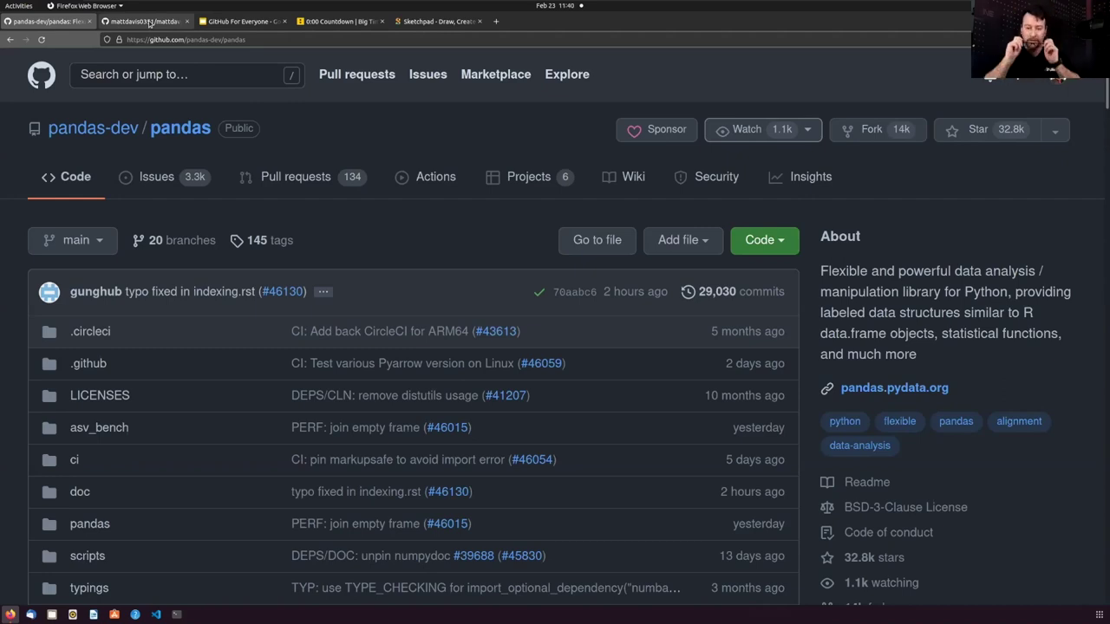
click(149, 23)
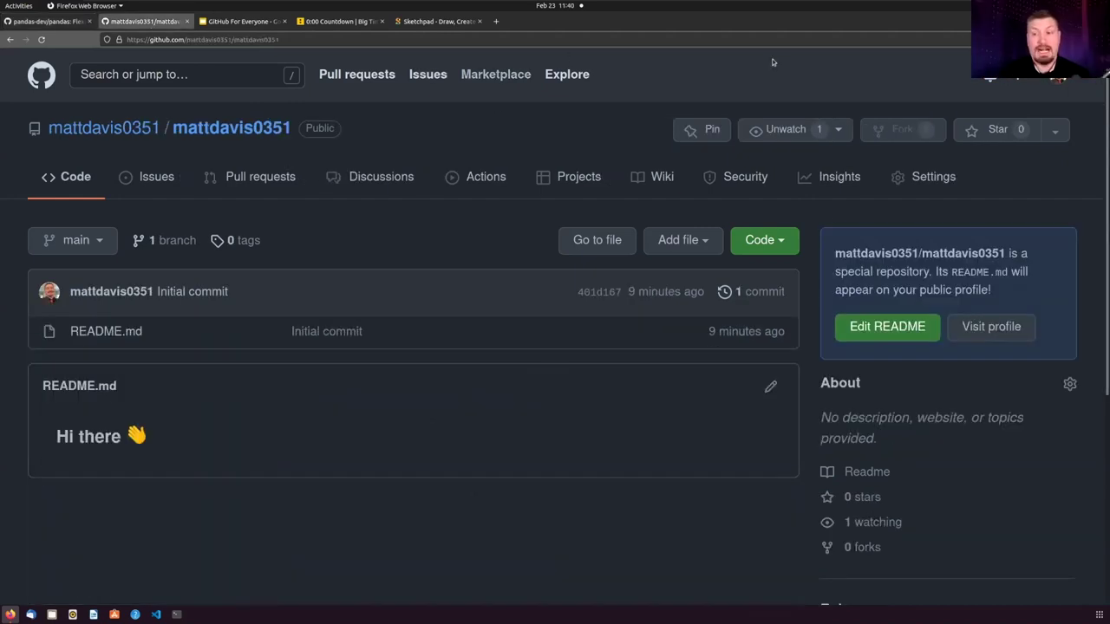
click(767, 131)
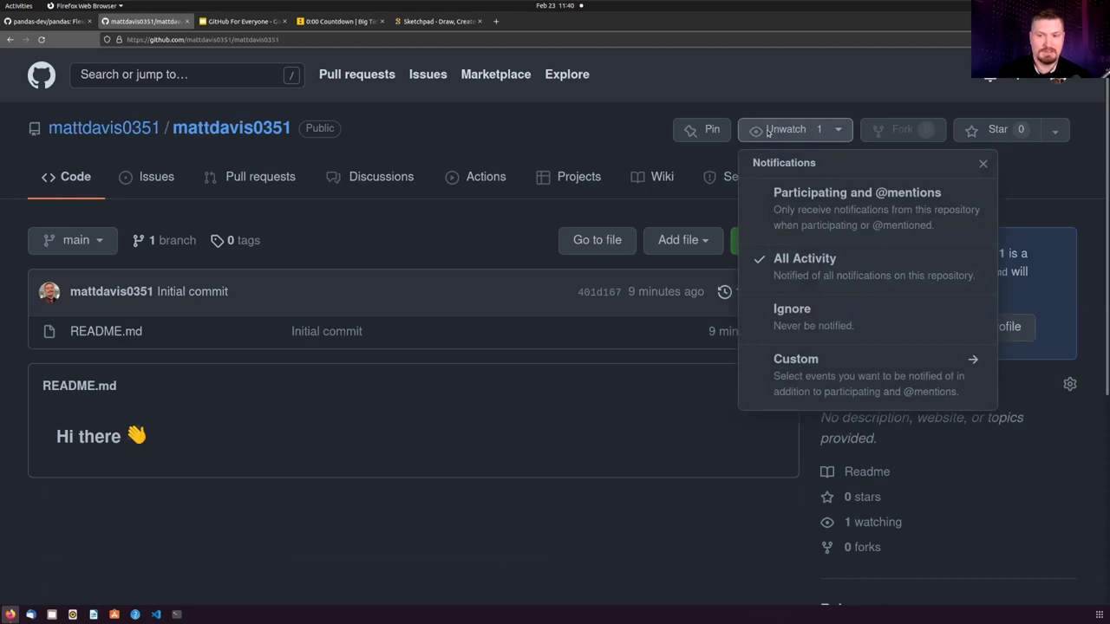
click(867, 338)
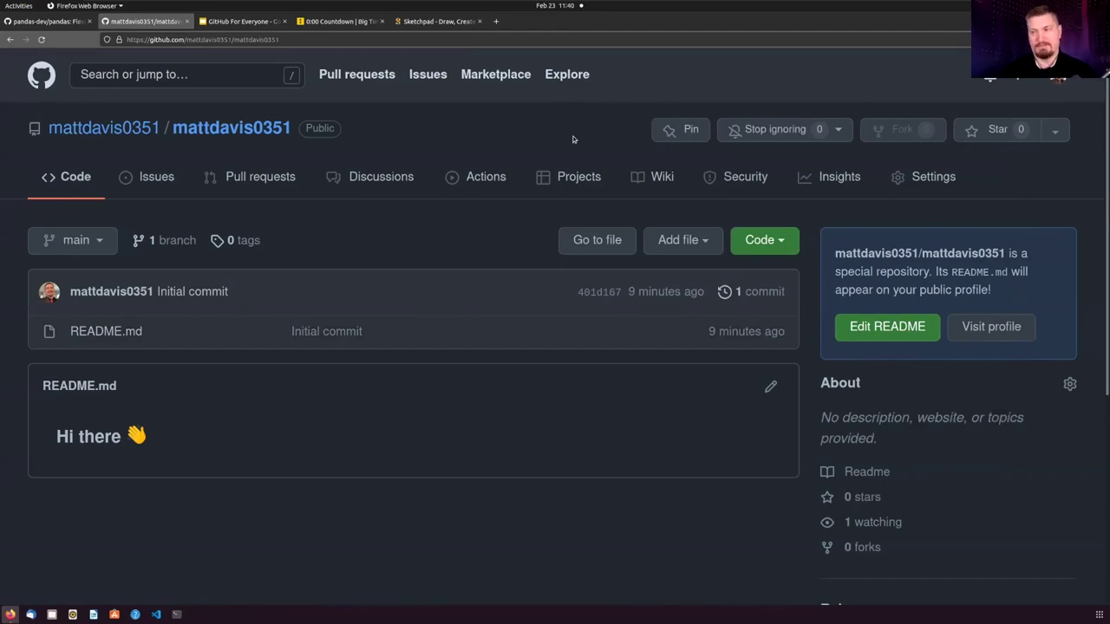
click(768, 141)
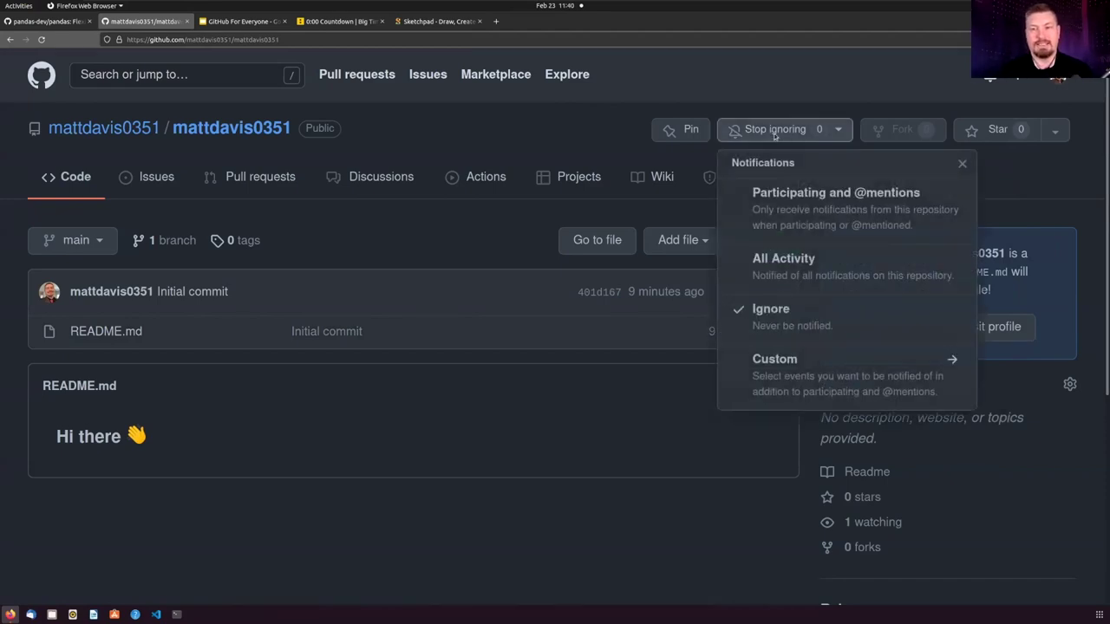
click(801, 217)
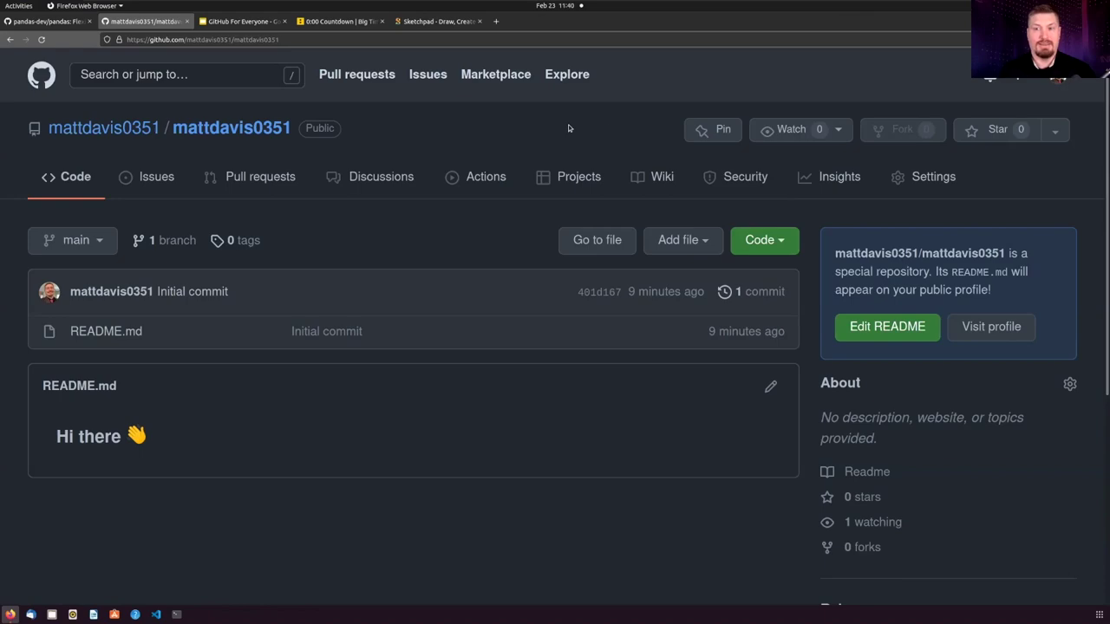
click(791, 129)
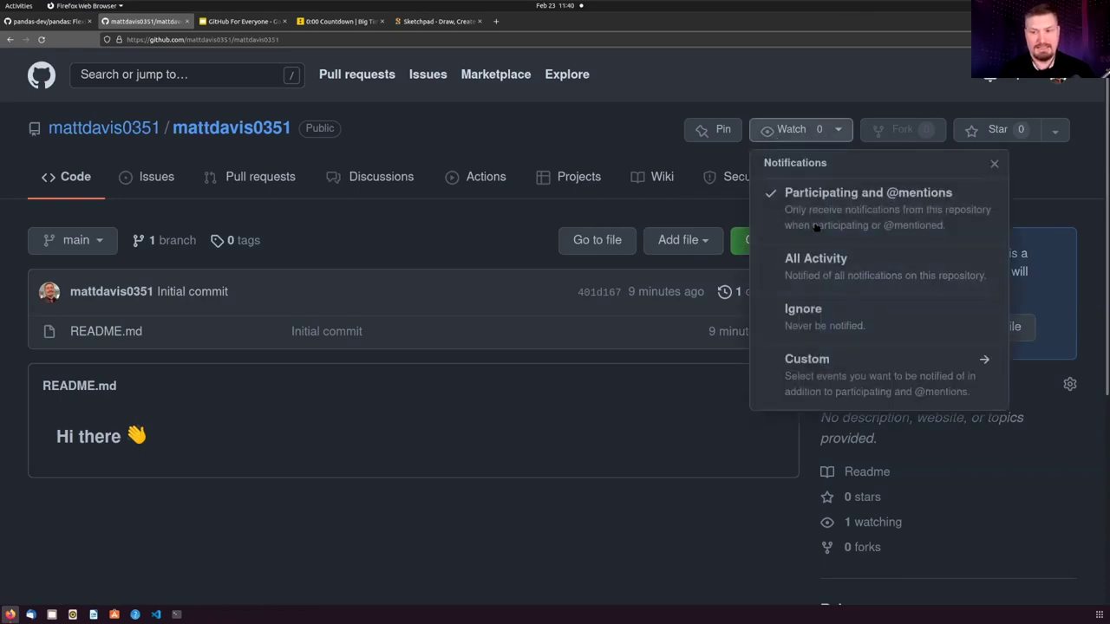
scroll(831, 240, down, 5)
scroll(832, 240, up, 5)
click(768, 130)
click(768, 132)
click(824, 214)
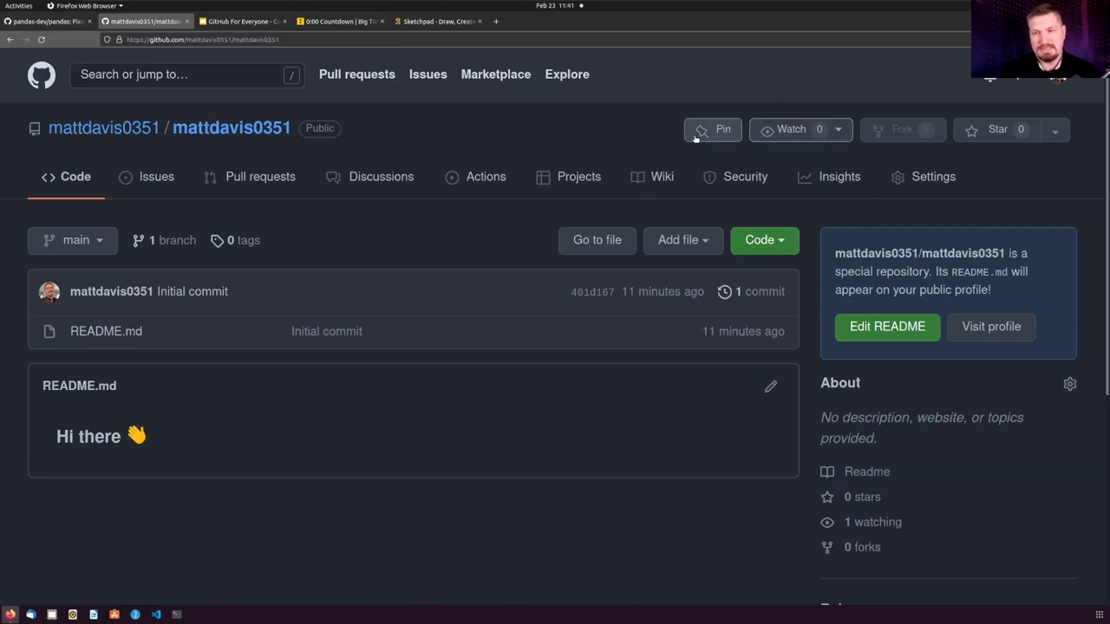
Highlight the repository name in the profile-README notice, then go to the GitHub home dashboard.
click(43, 21)
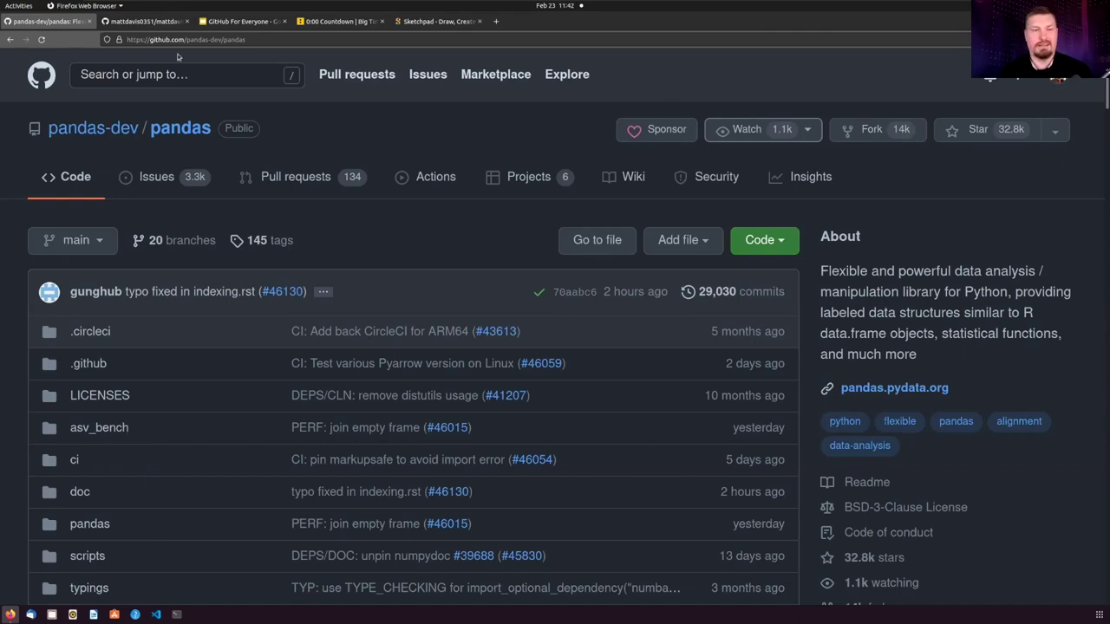
click(174, 21)
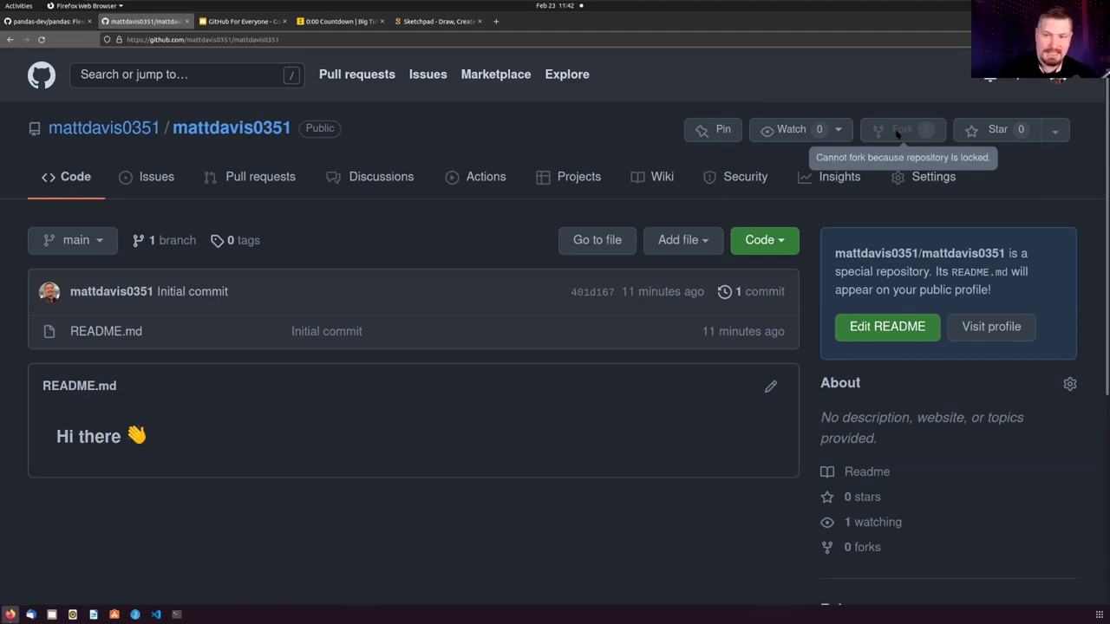
drag(917, 253, 993, 254)
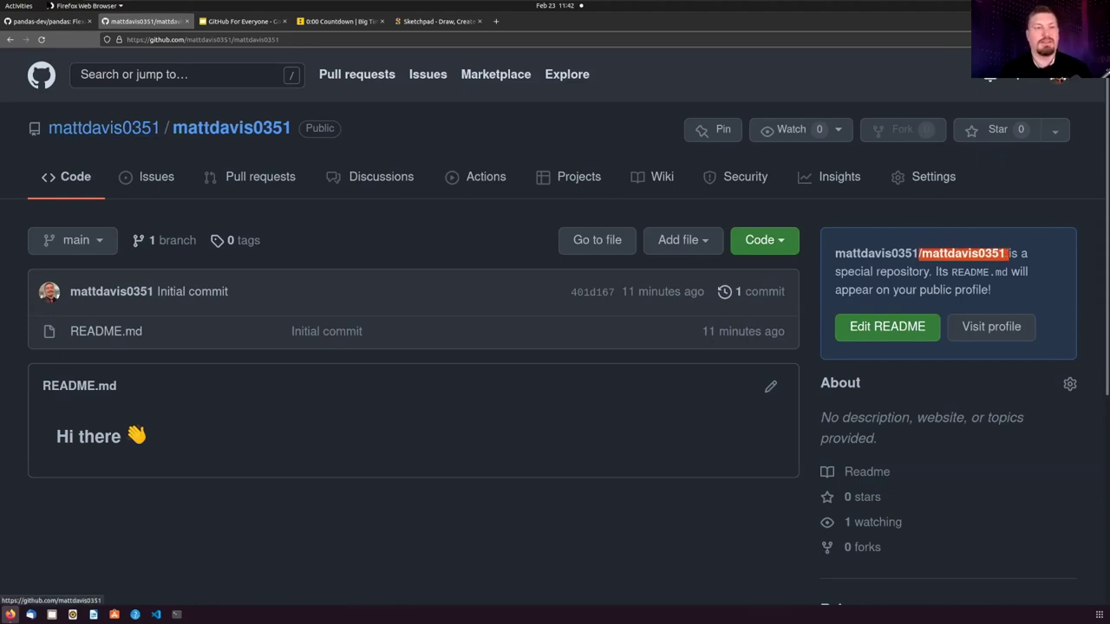
click(48, 21)
click(44, 82)
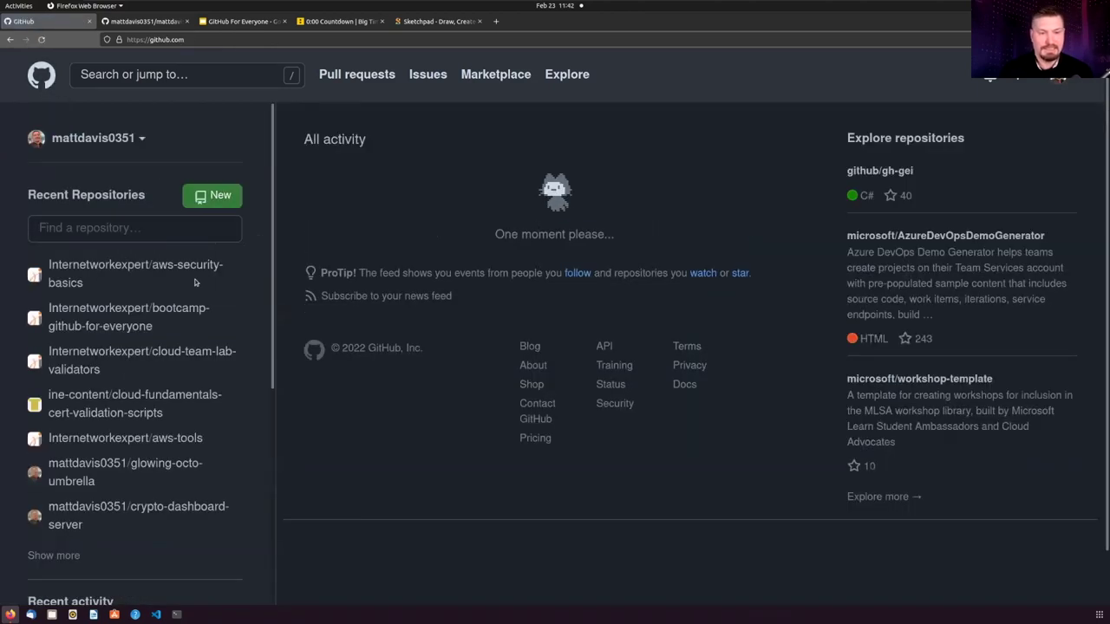
View the glowing-octo-umbrella repository, then go back twice to the pandas-dev/pandas page.
click(122, 468)
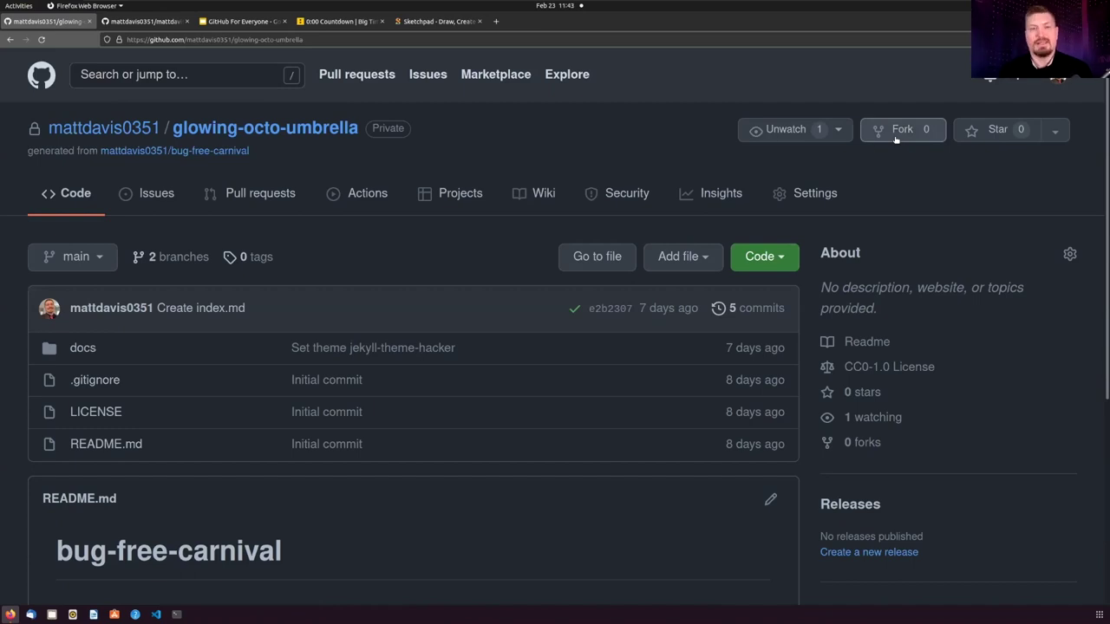
click(143, 21)
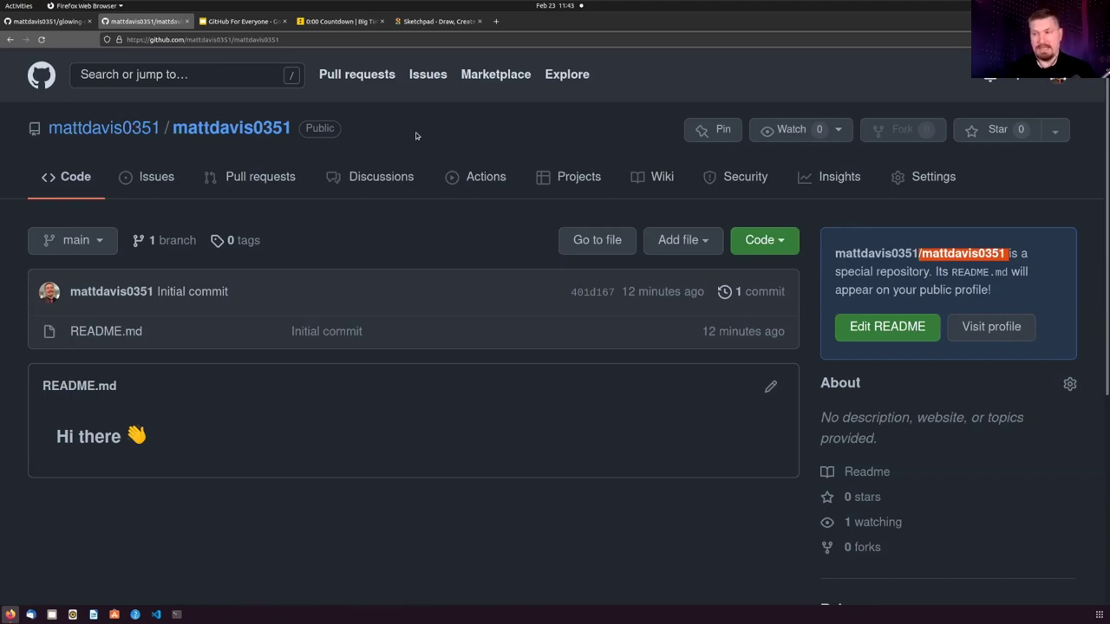
click(51, 21)
click(10, 40)
click(9, 40)
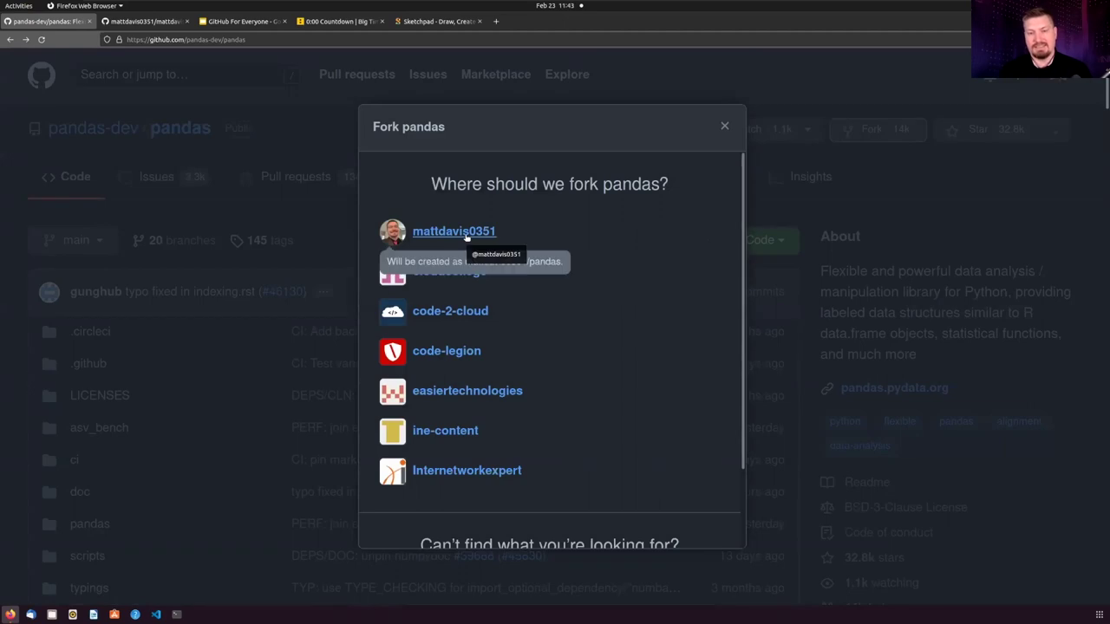
Fork pandas-dev/pandas into the personal account and scroll through the new fork's page.
click(466, 236)
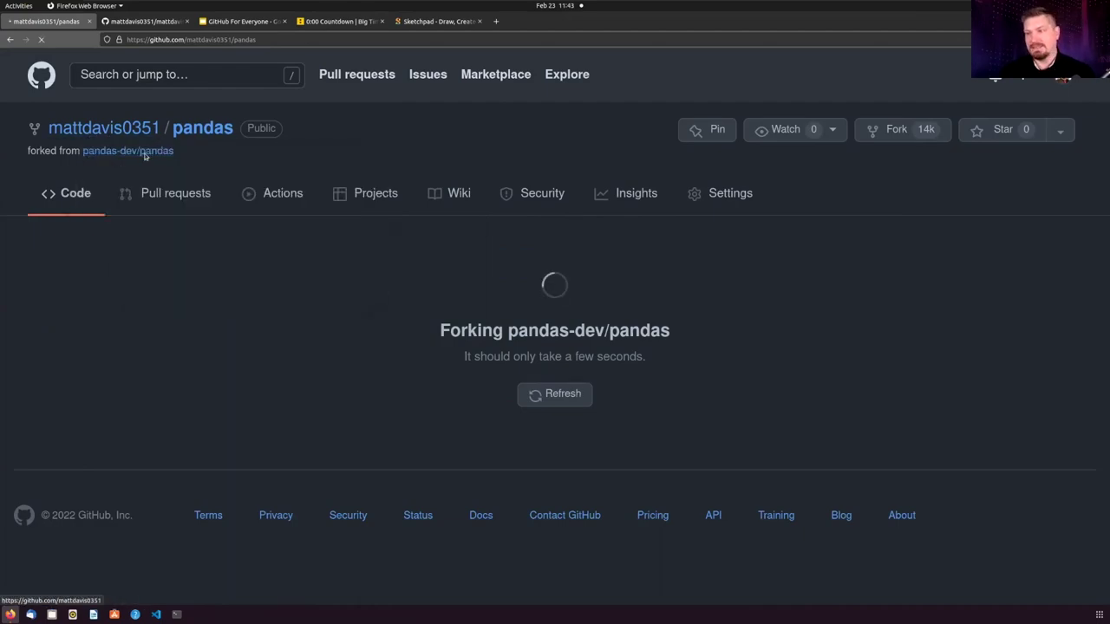
scroll(384, 337, down, 2)
scroll(384, 338, down, 10)
scroll(376, 332, up, 8)
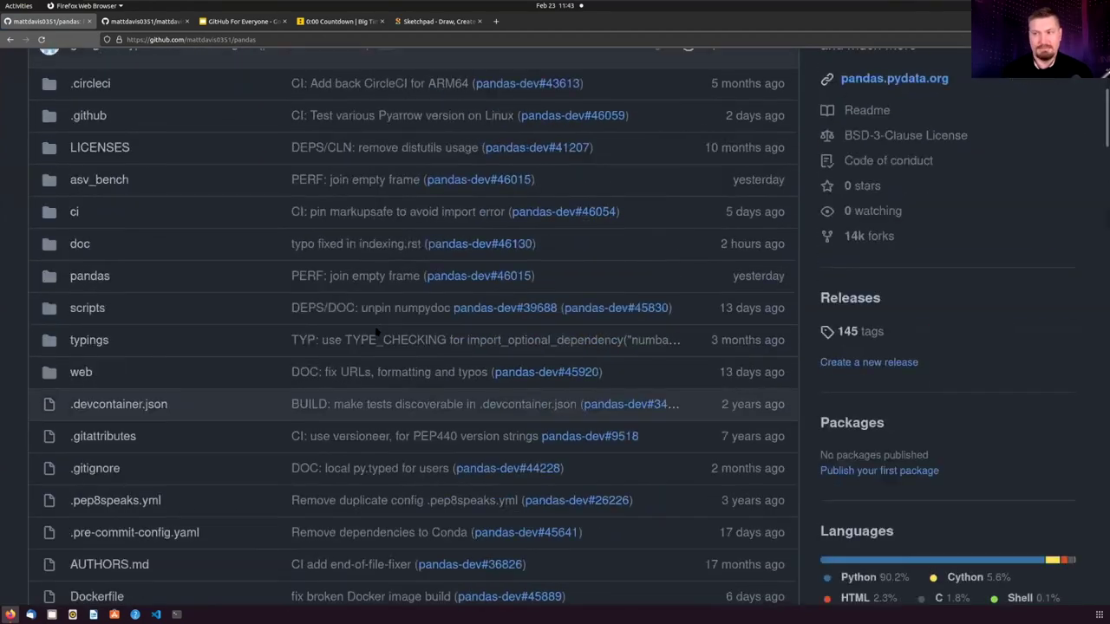
scroll(376, 332, up, 4)
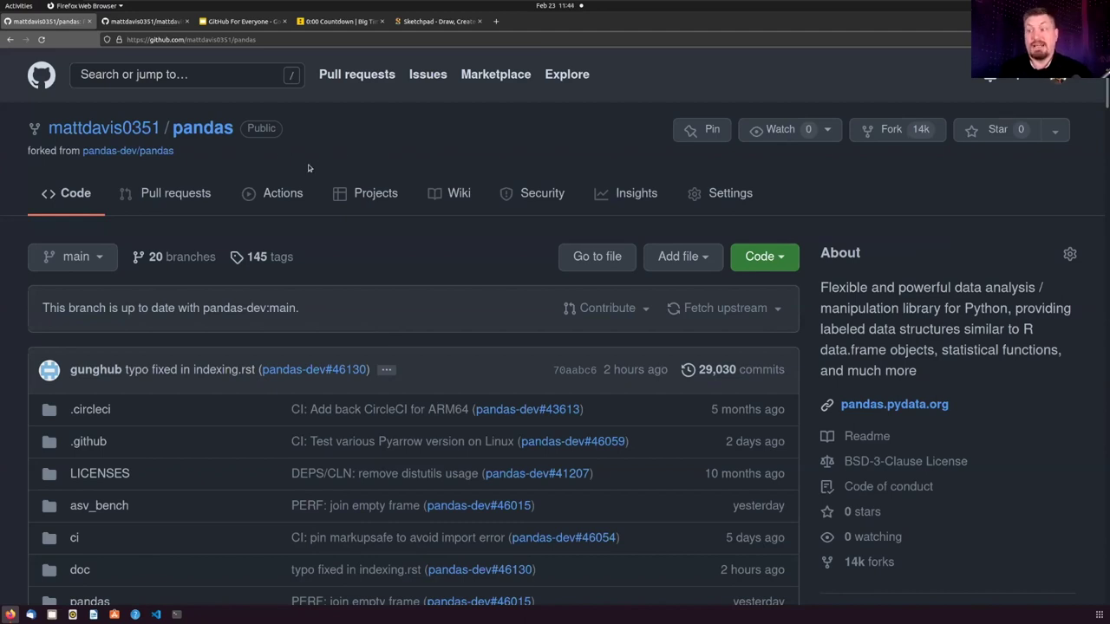
Open upstream pandas-dev/pandas from the fork's 'forked from' link, checking the profile repository in between.
click(119, 149)
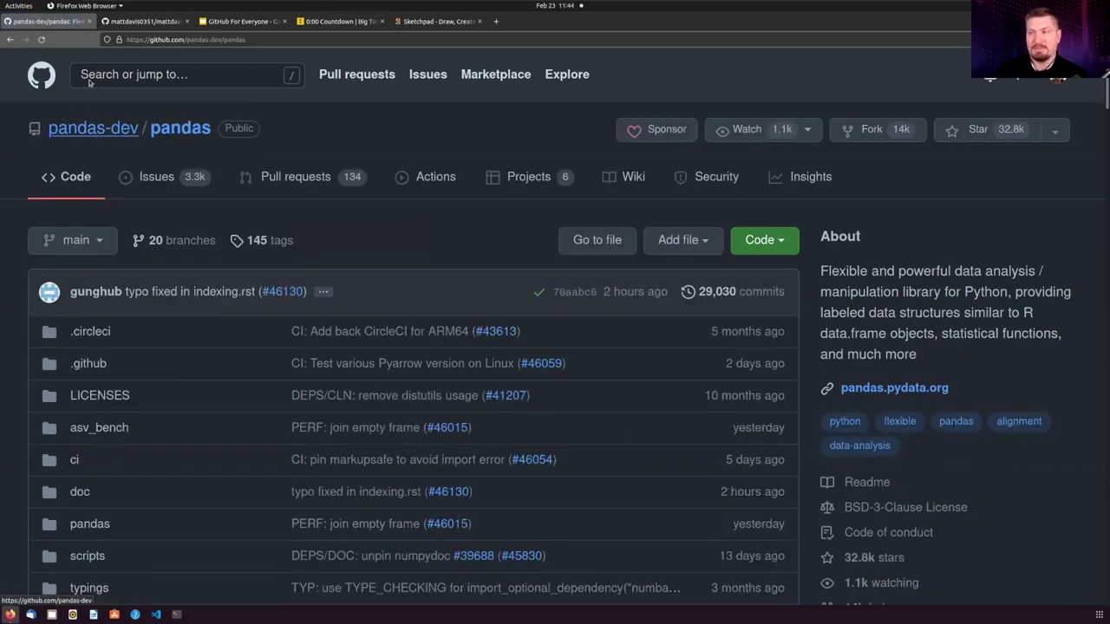
click(138, 23)
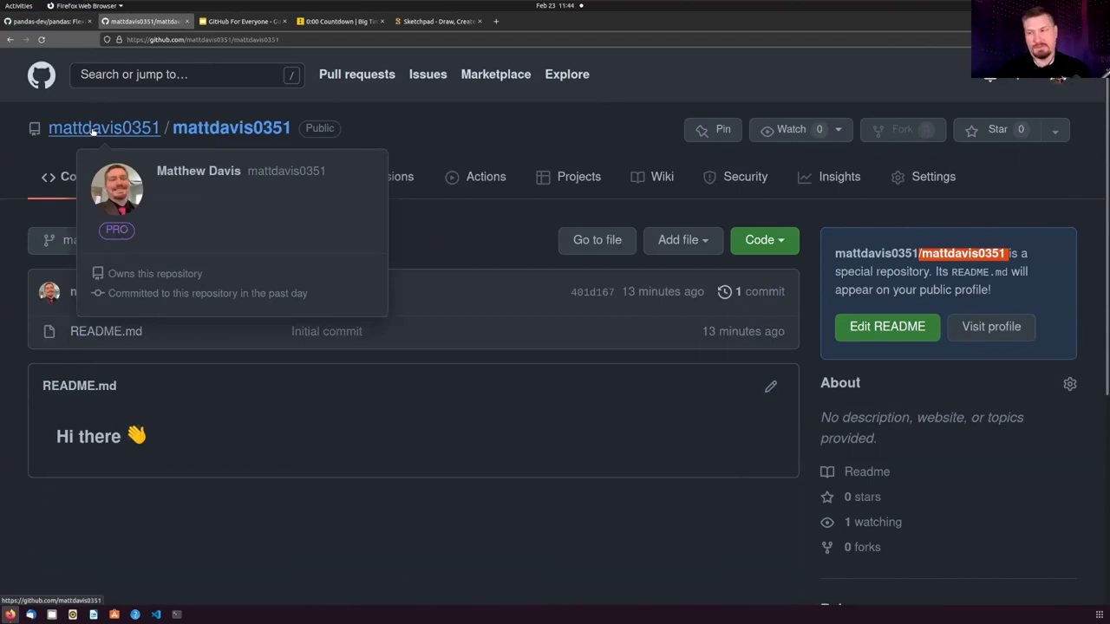
click(462, 152)
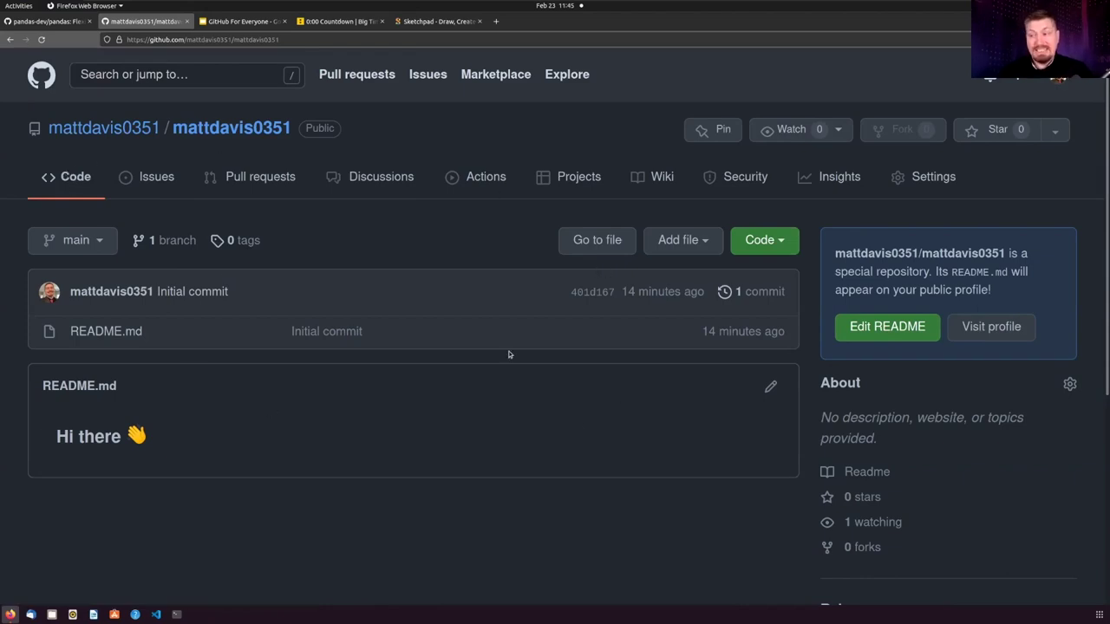
click(52, 21)
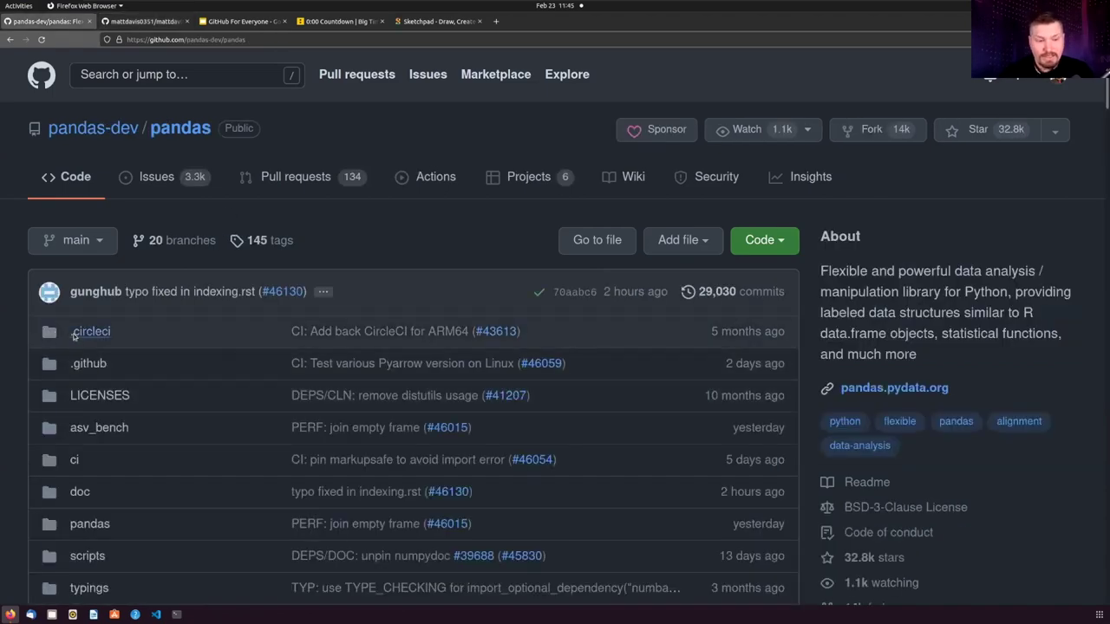
Scroll the pandas-dev/pandas file list and open its scripts folder.
scroll(48, 332, down, 5)
scroll(54, 324, down, 3)
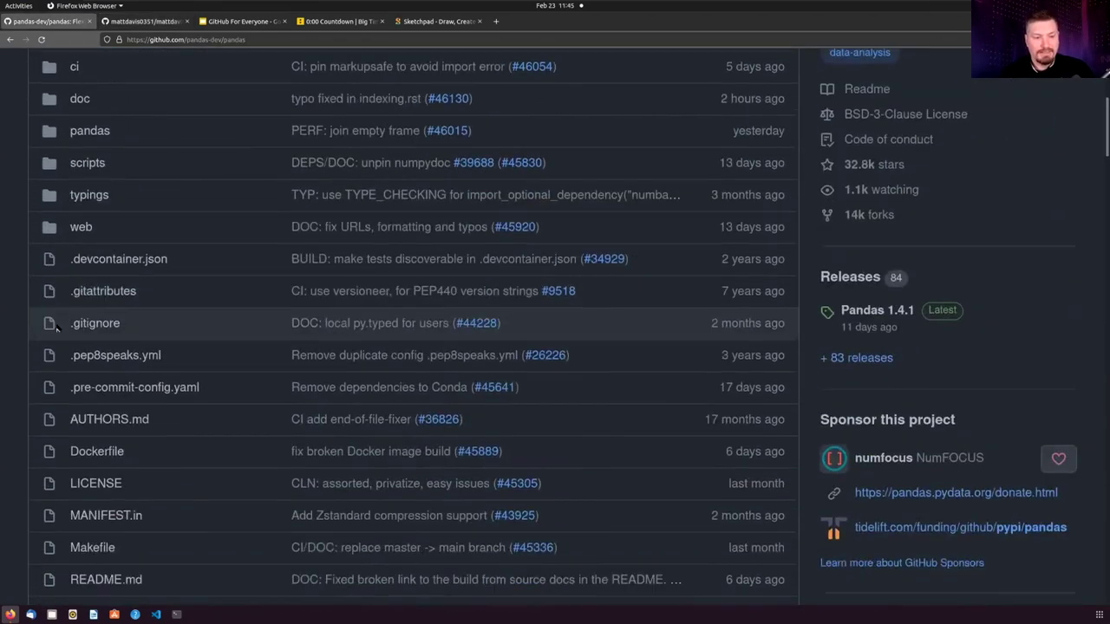
scroll(99, 342, up, 8)
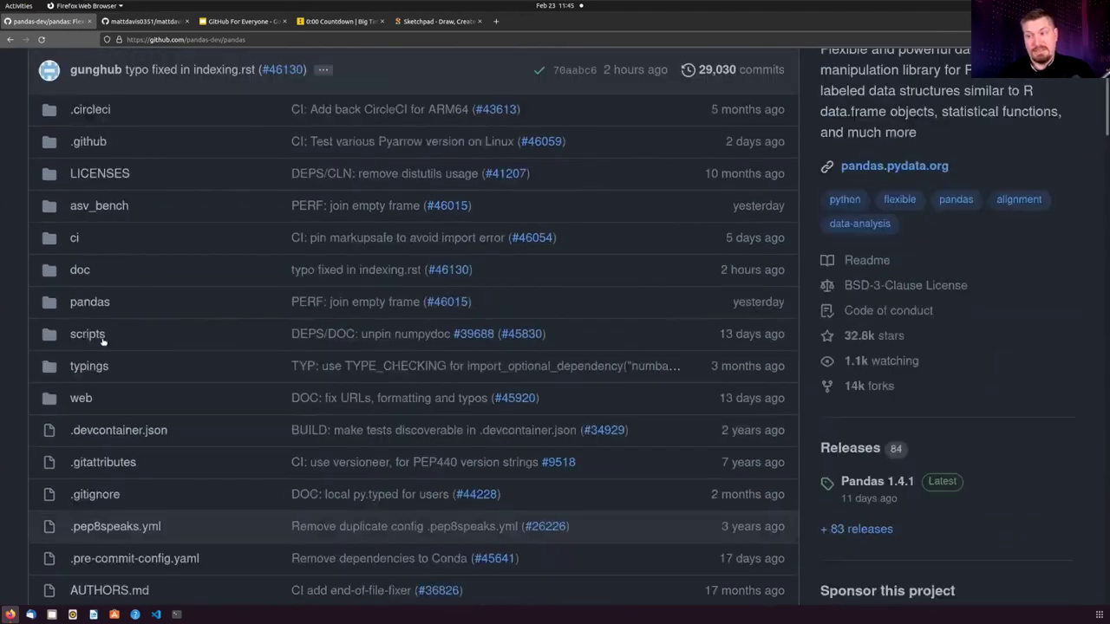
click(124, 22)
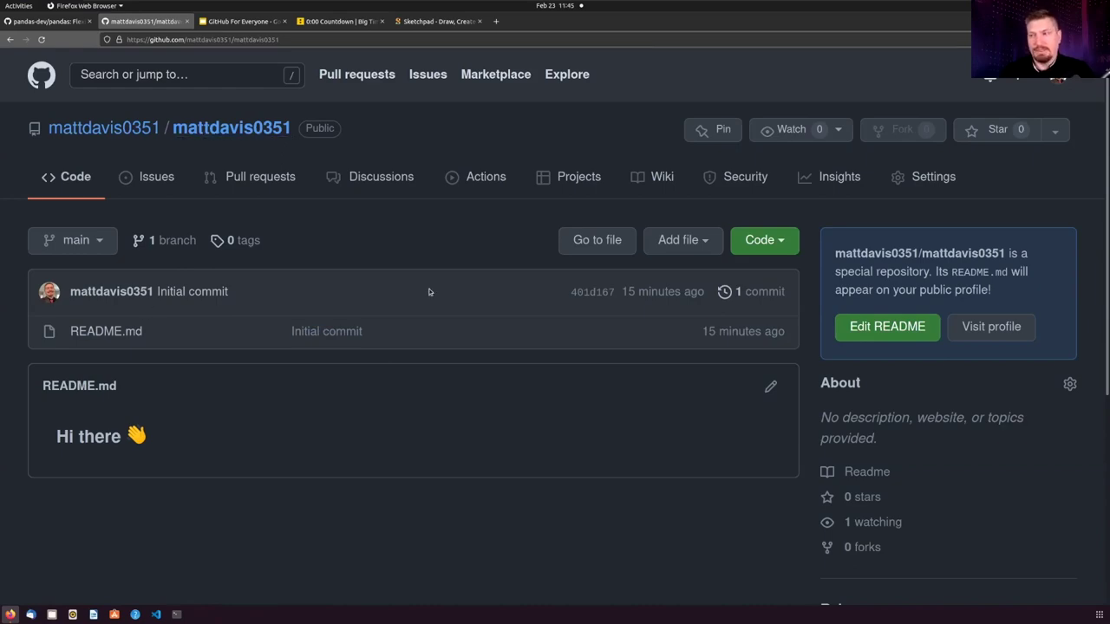
click(52, 21)
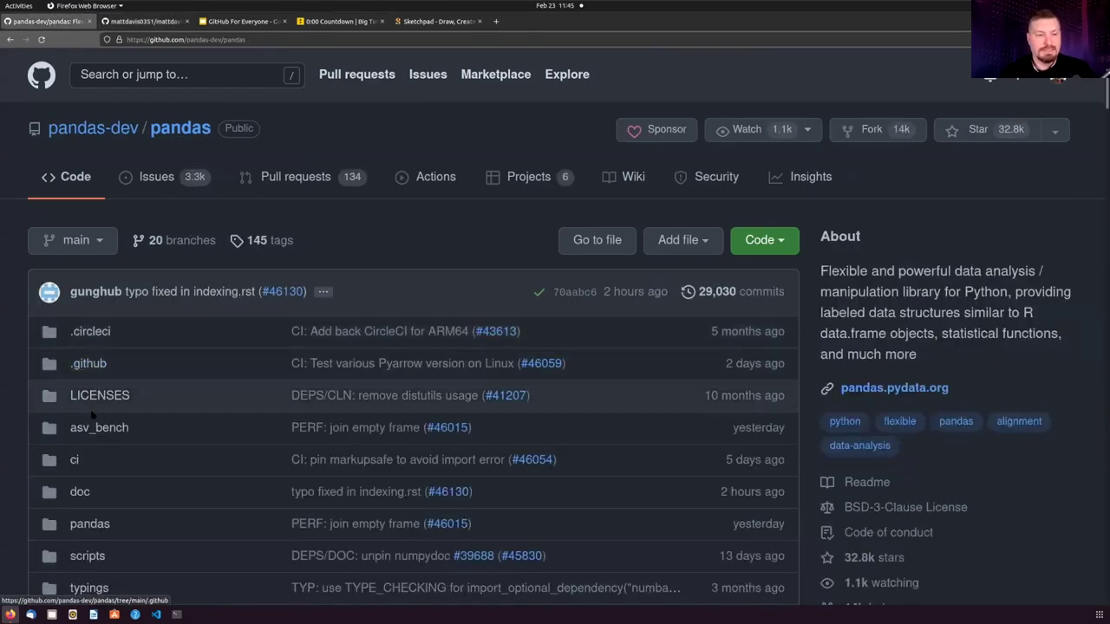
scroll(96, 303, down, 3)
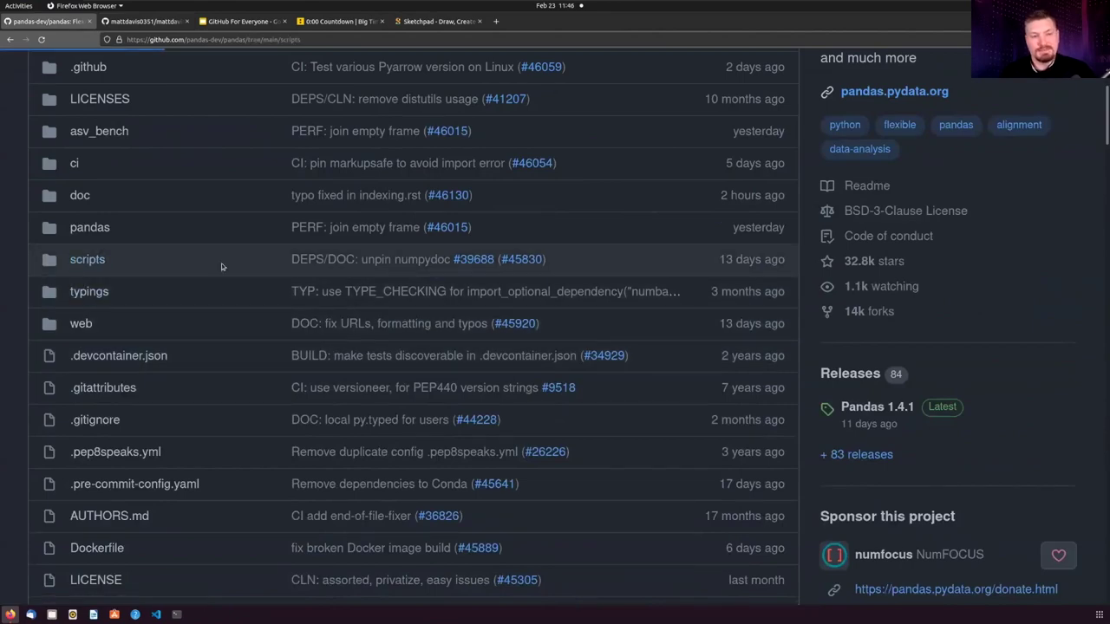
click(221, 262)
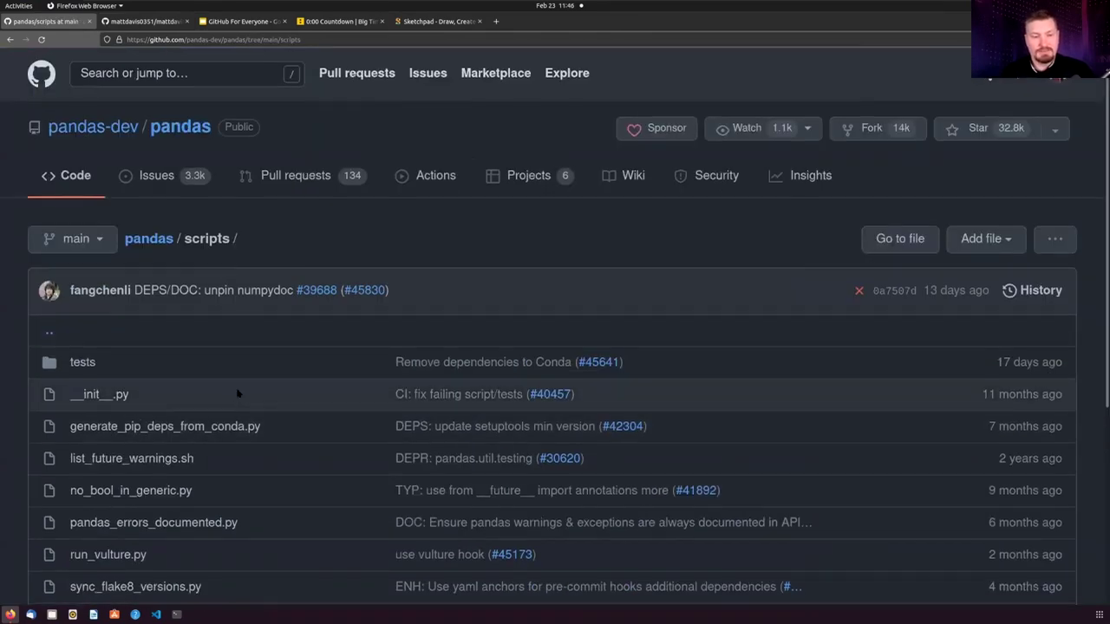
scroll(397, 472, down, 5)
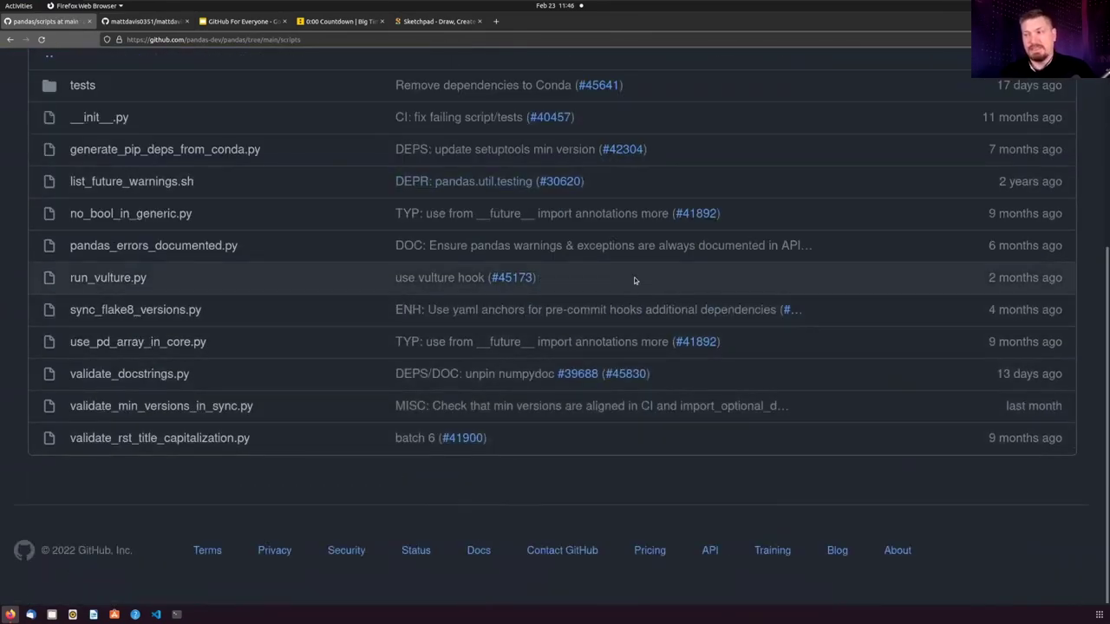
scroll(142, 174, up, 3)
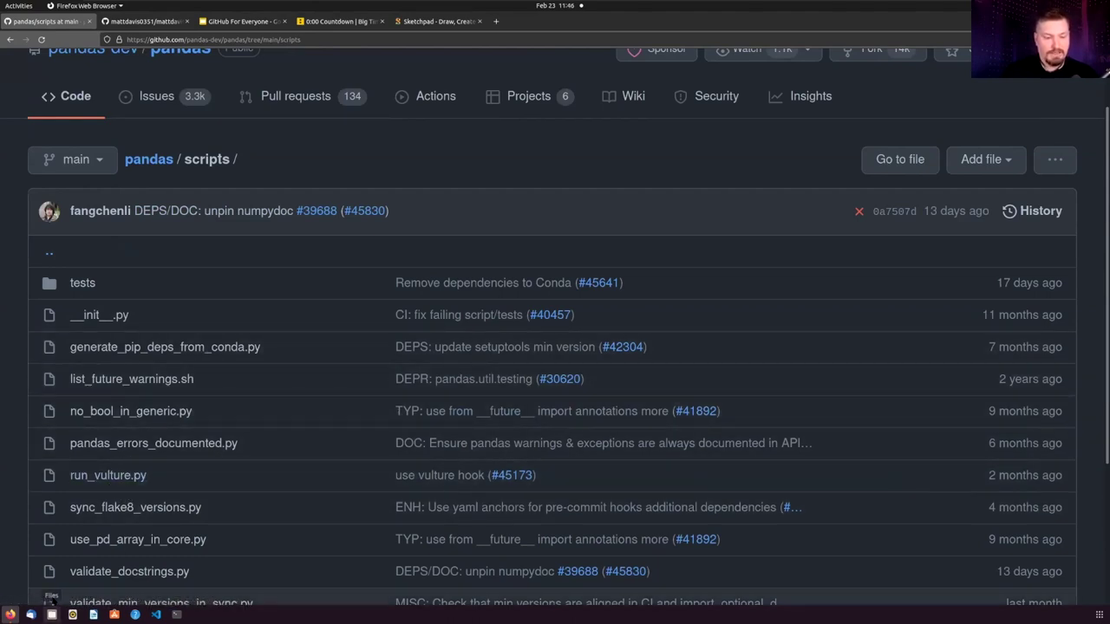
Open the aws folder in Files beside a restored Firefox, then bring Firefox back maximized.
click(51, 614)
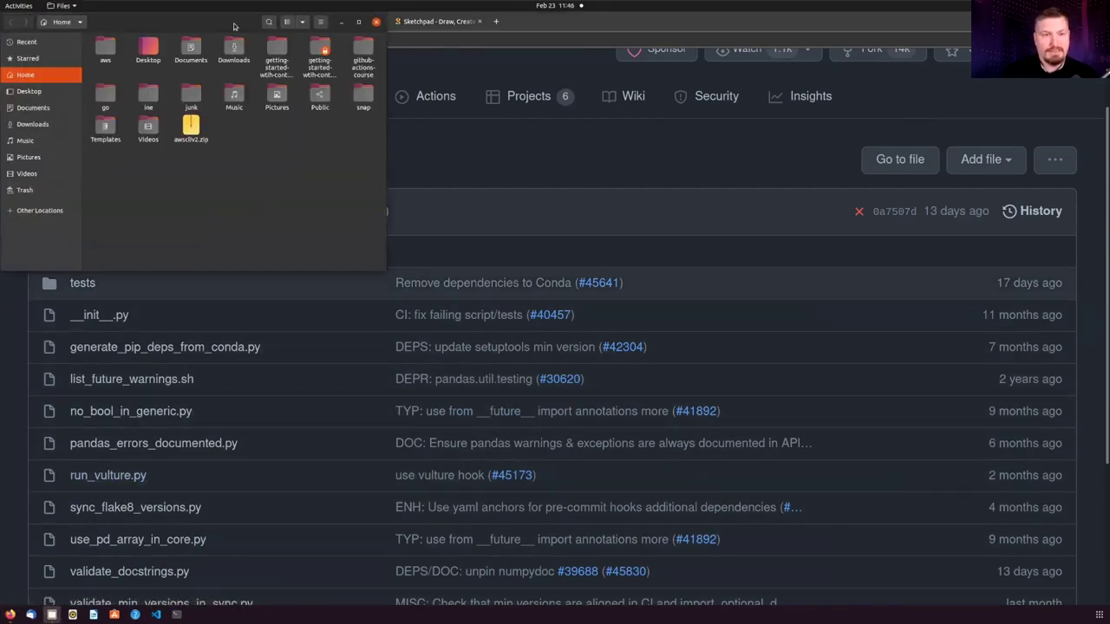
double_click(694, 21)
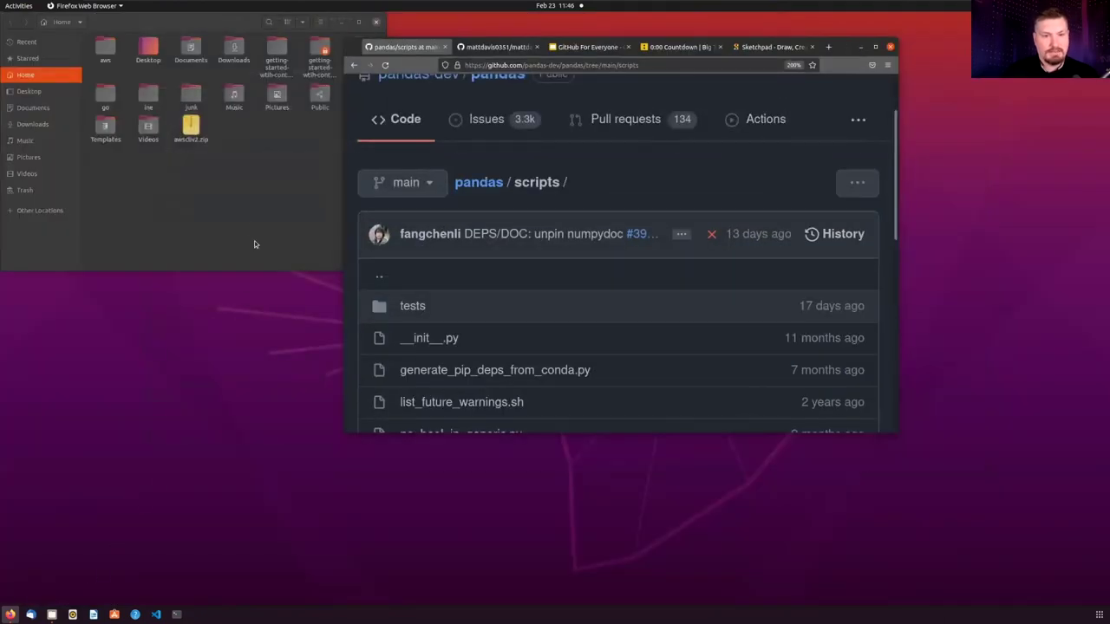
click(341, 93)
drag(156, 21, 329, 180)
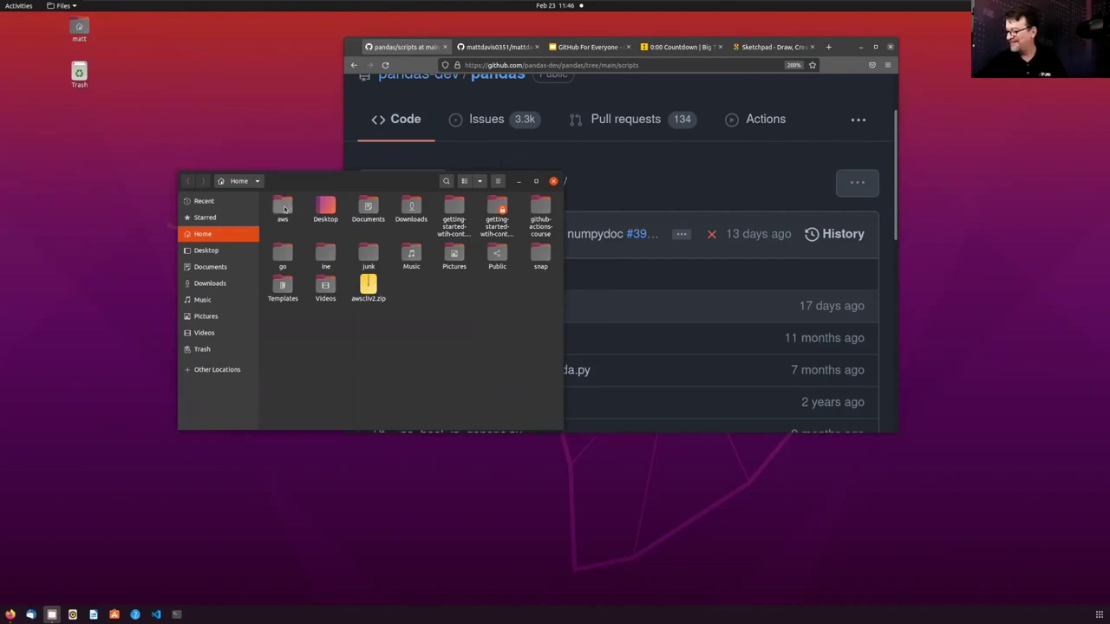
double_click(283, 206)
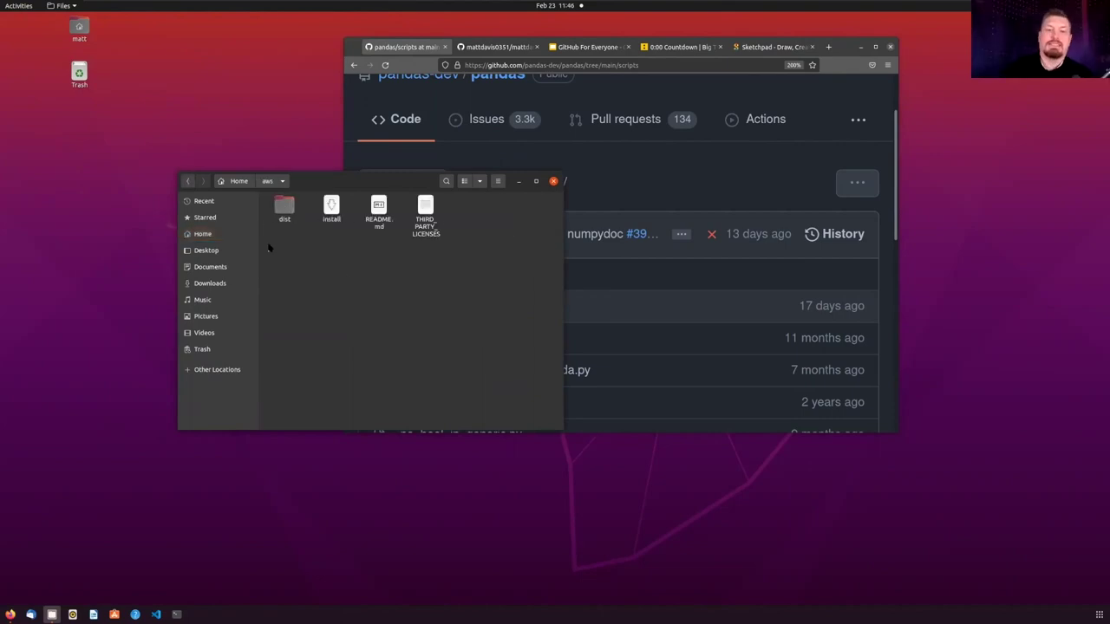
click(873, 49)
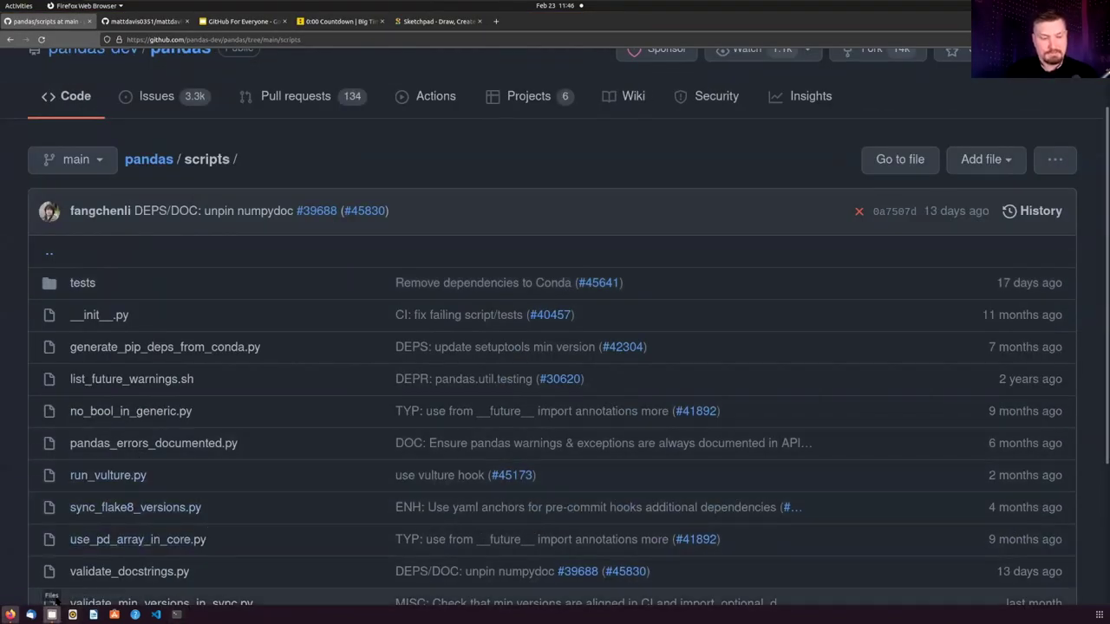
In Files, go from Home into ine/bootcamp-github-for-everyone, then return to Firefox.
click(52, 614)
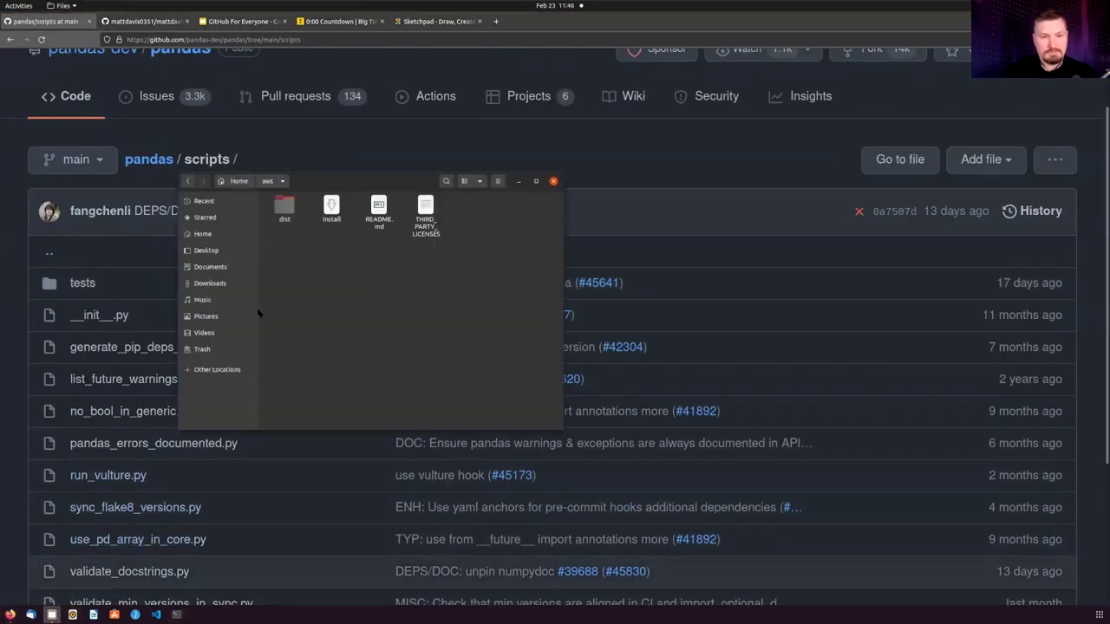
click(208, 234)
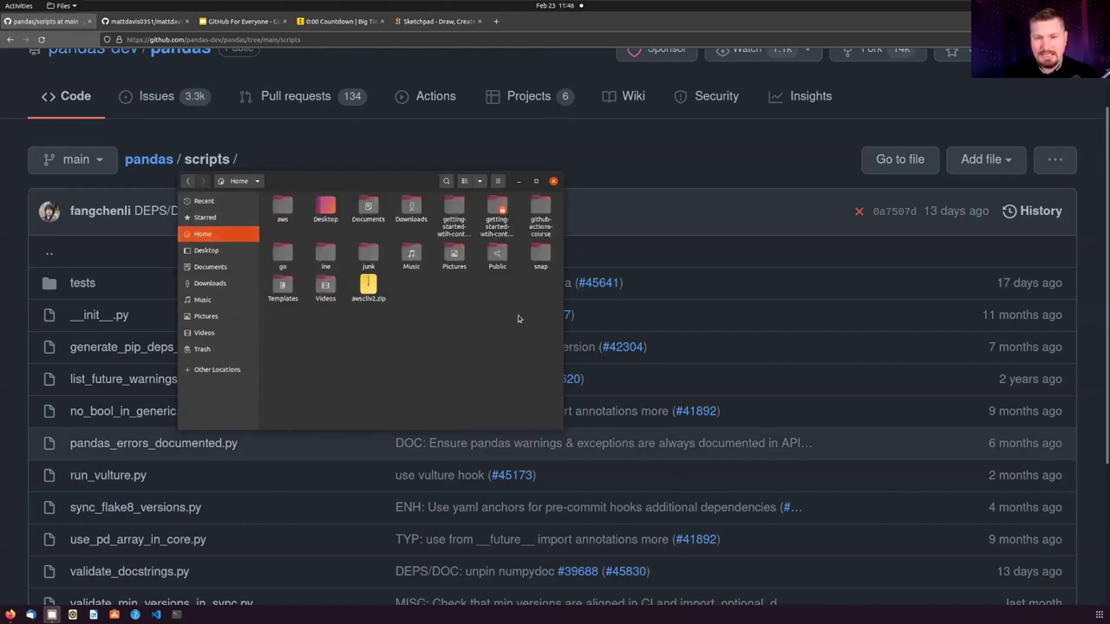
double_click(325, 259)
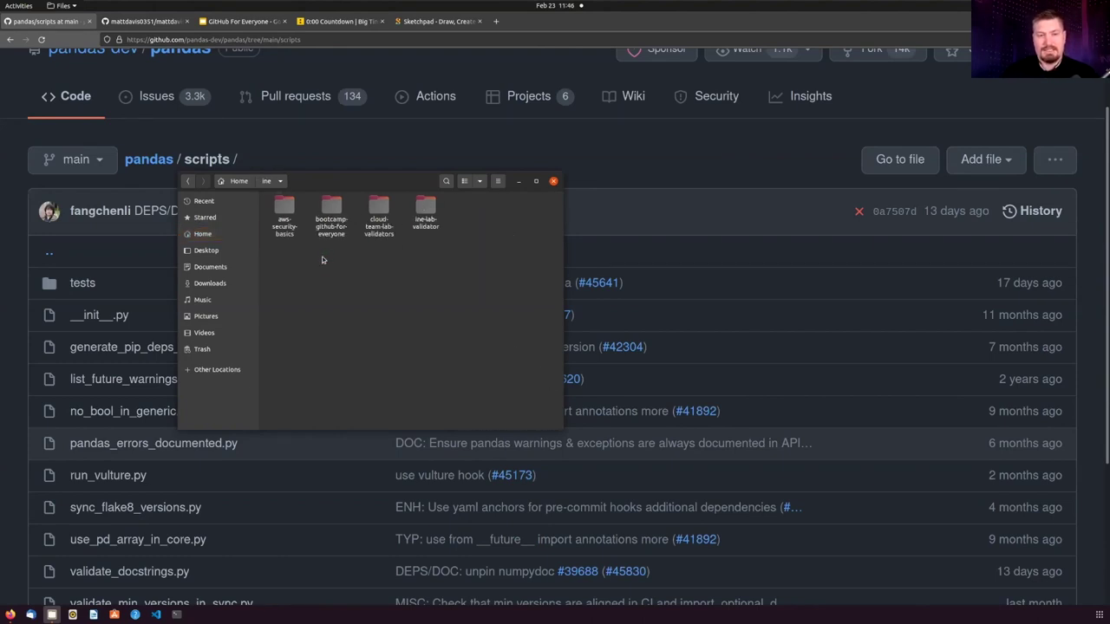
double_click(329, 208)
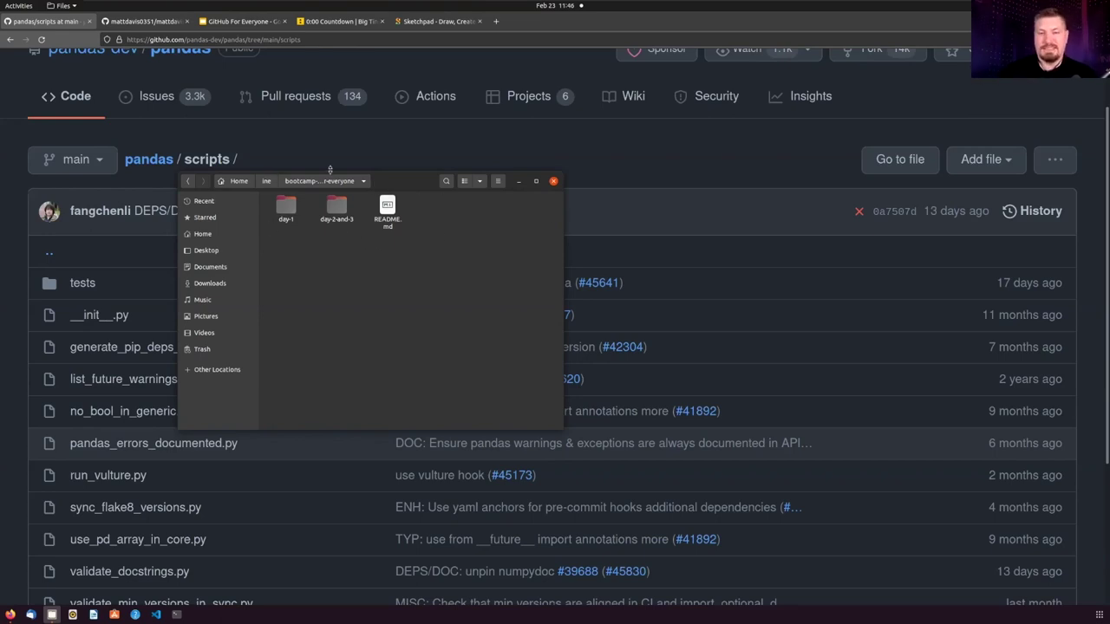
click(350, 146)
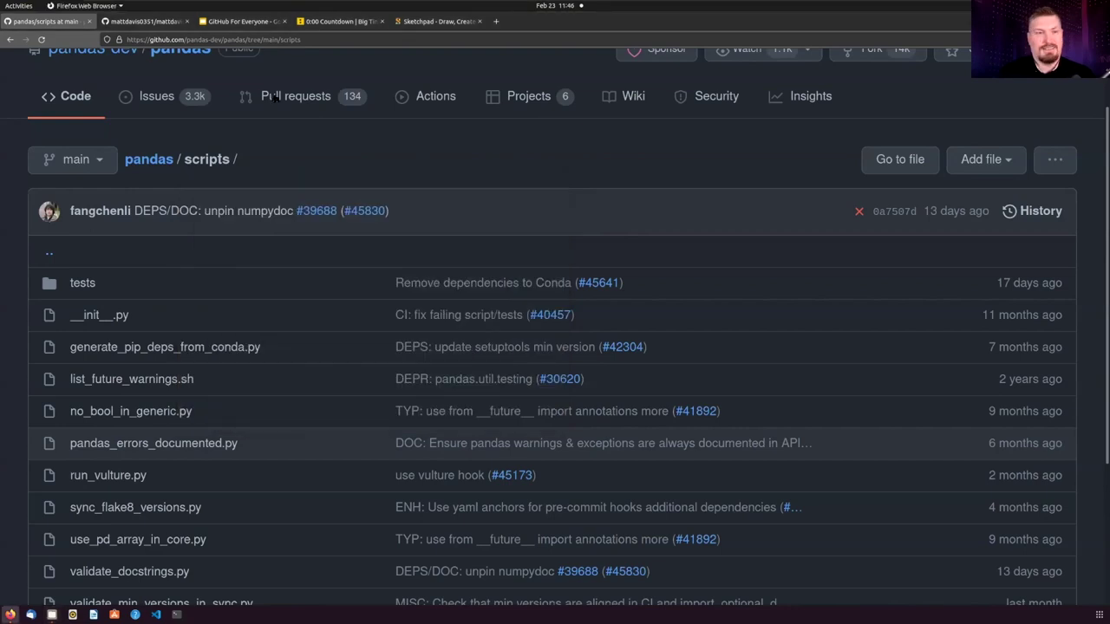
Open run_vulture.py in pandas/scripts and select its code from line 4 to the end.
click(159, 23)
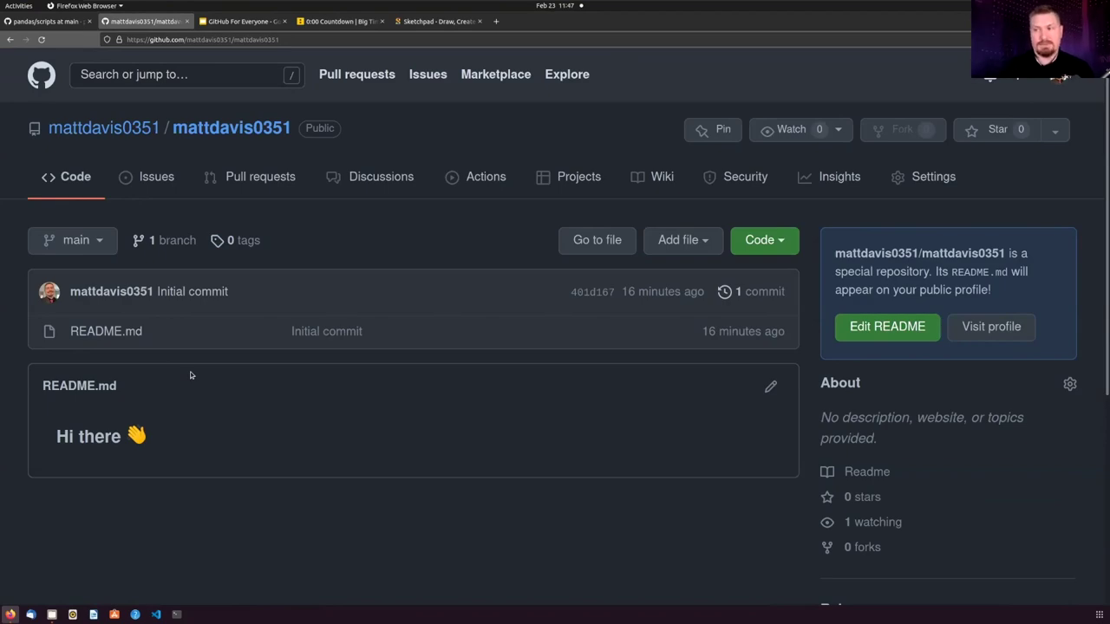
click(60, 20)
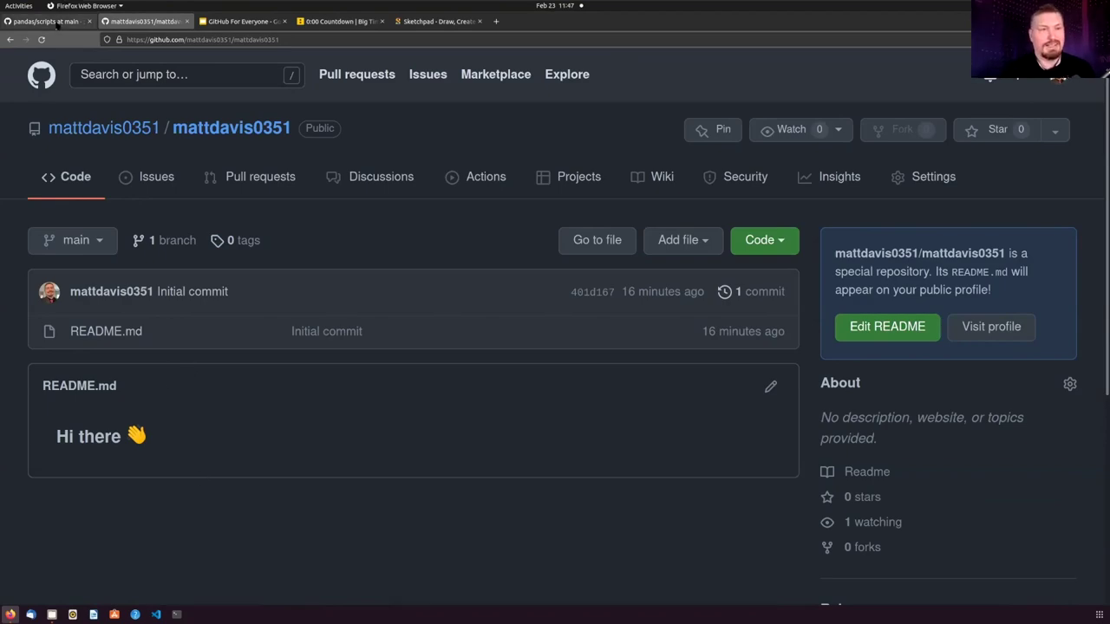
scroll(221, 355, down, 5)
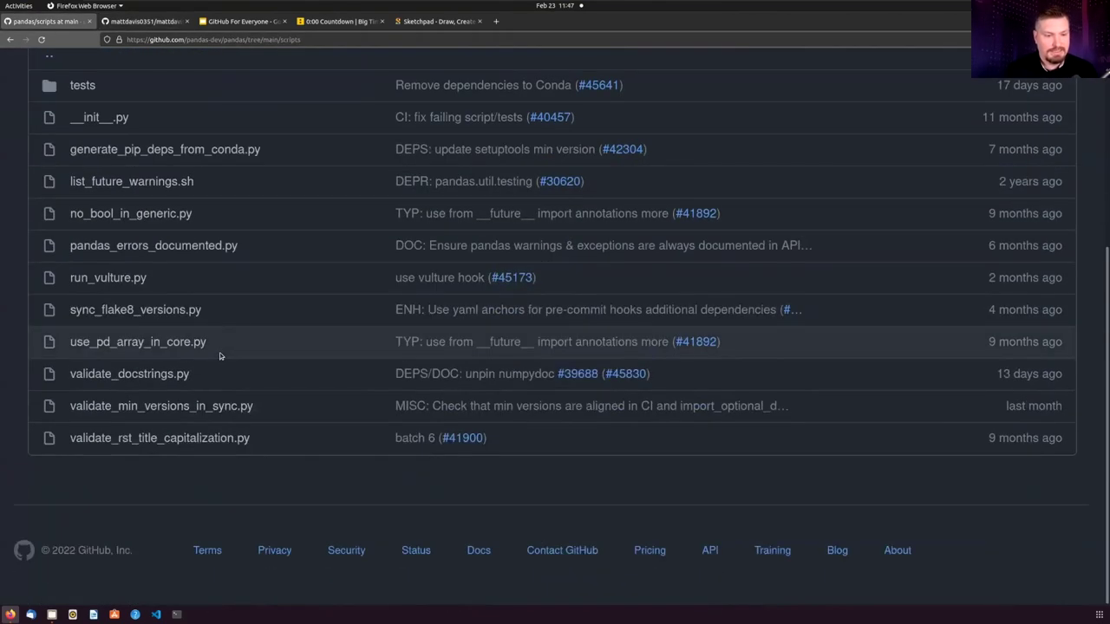
click(123, 282)
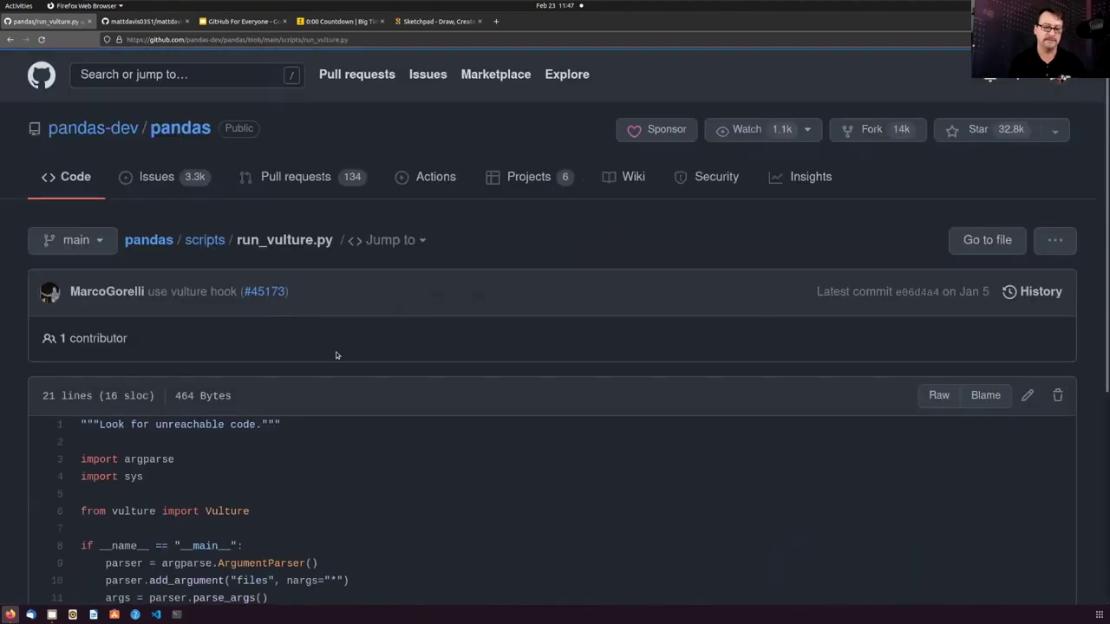
scroll(337, 351, down, 1)
scroll(337, 351, down, 3)
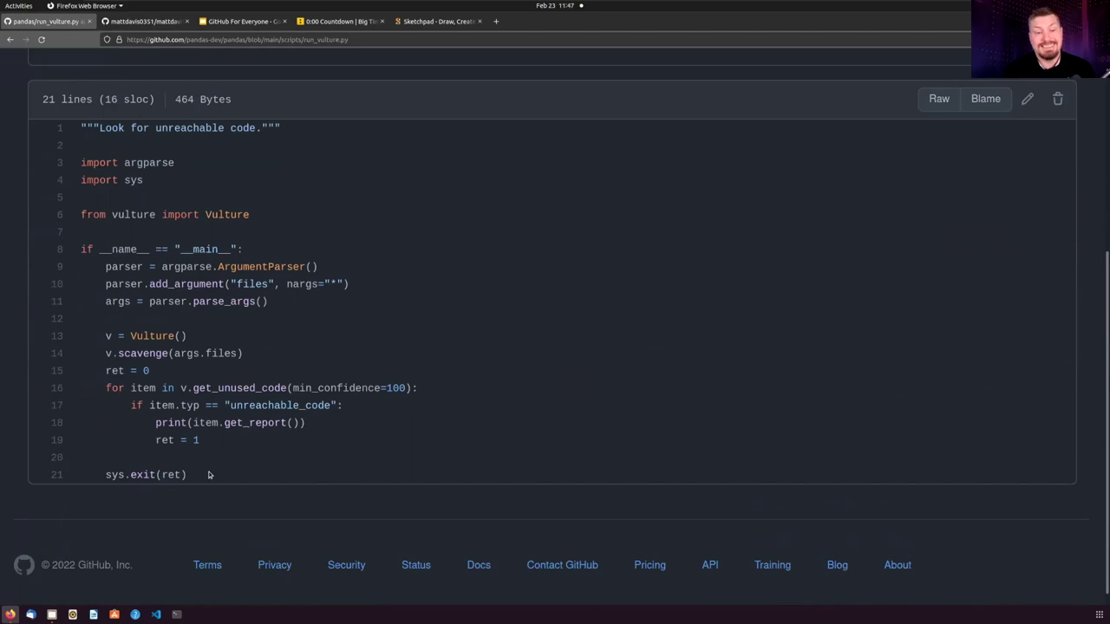
drag(187, 475, 114, 181)
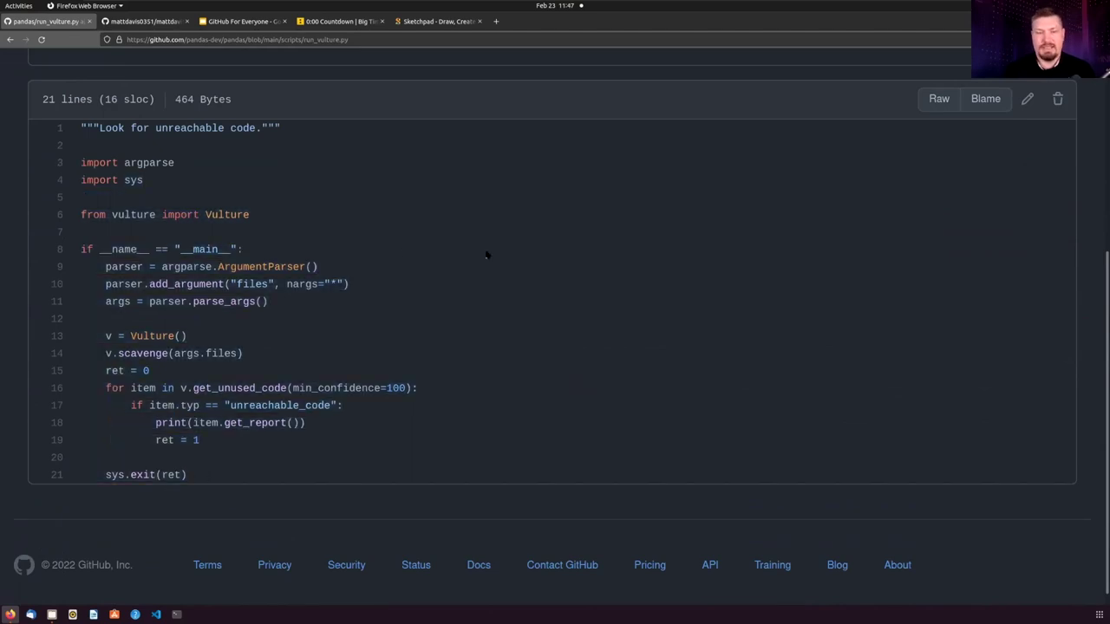
scroll(485, 252, up, 5)
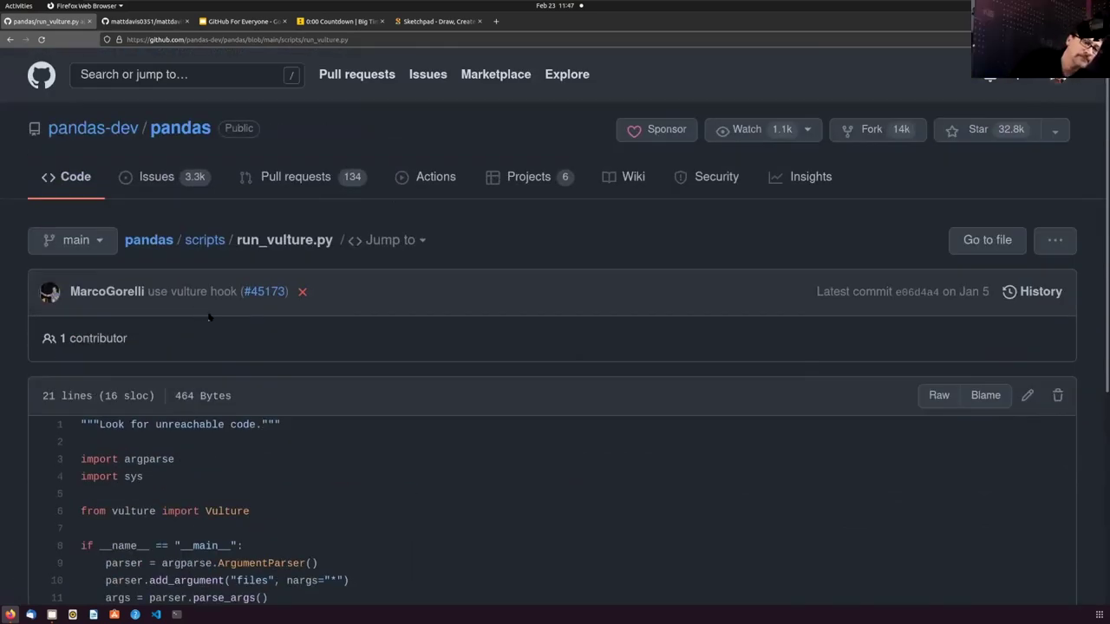
Go to the pandas repository's main page and read through its README.md.
click(161, 240)
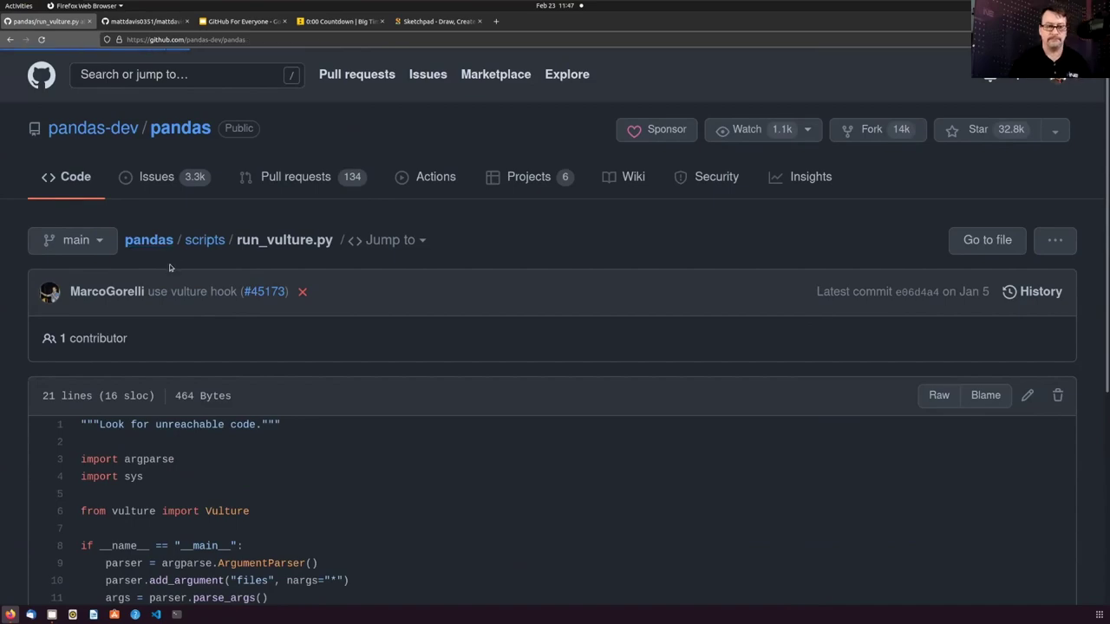
scroll(171, 304, down, 10)
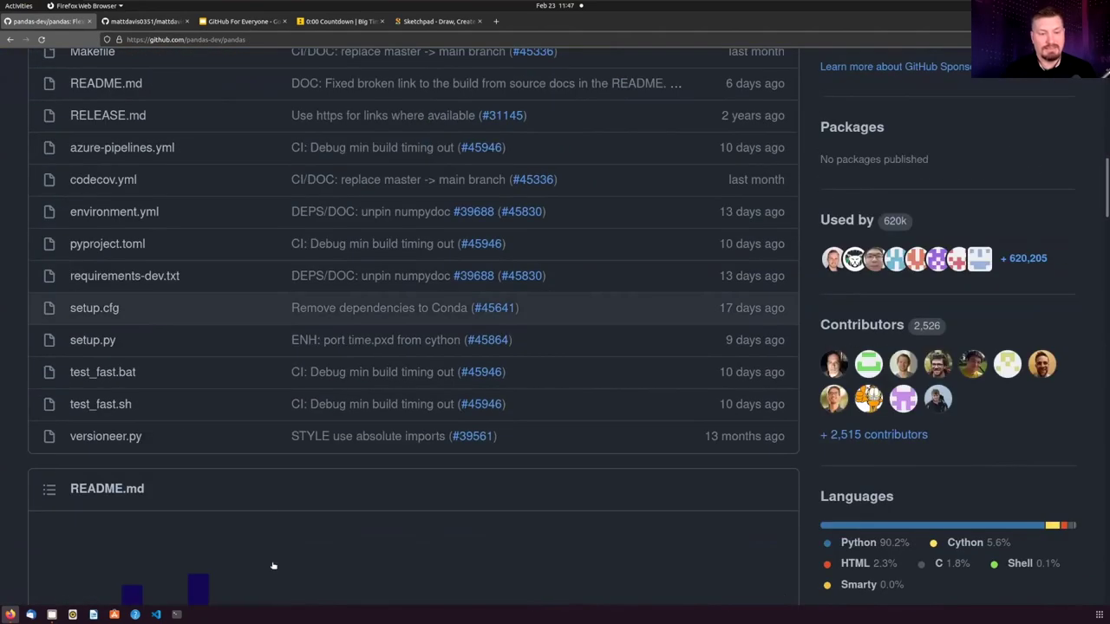
scroll(282, 500, down, 5)
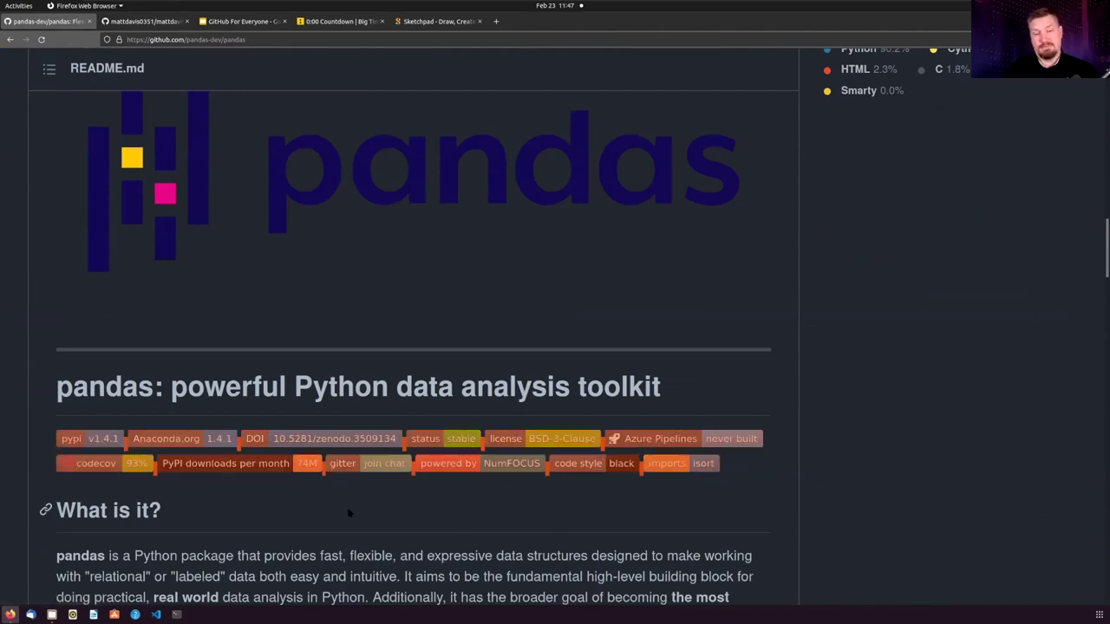
scroll(234, 438, up, 5)
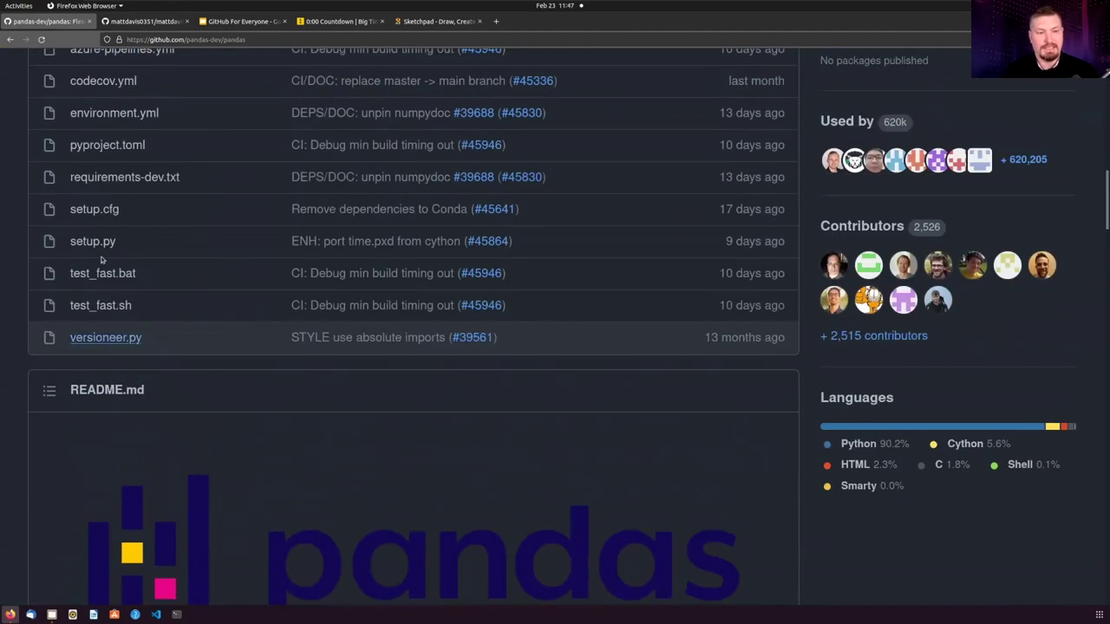
scroll(121, 256, up, 3)
click(105, 182)
scroll(408, 433, down, 5)
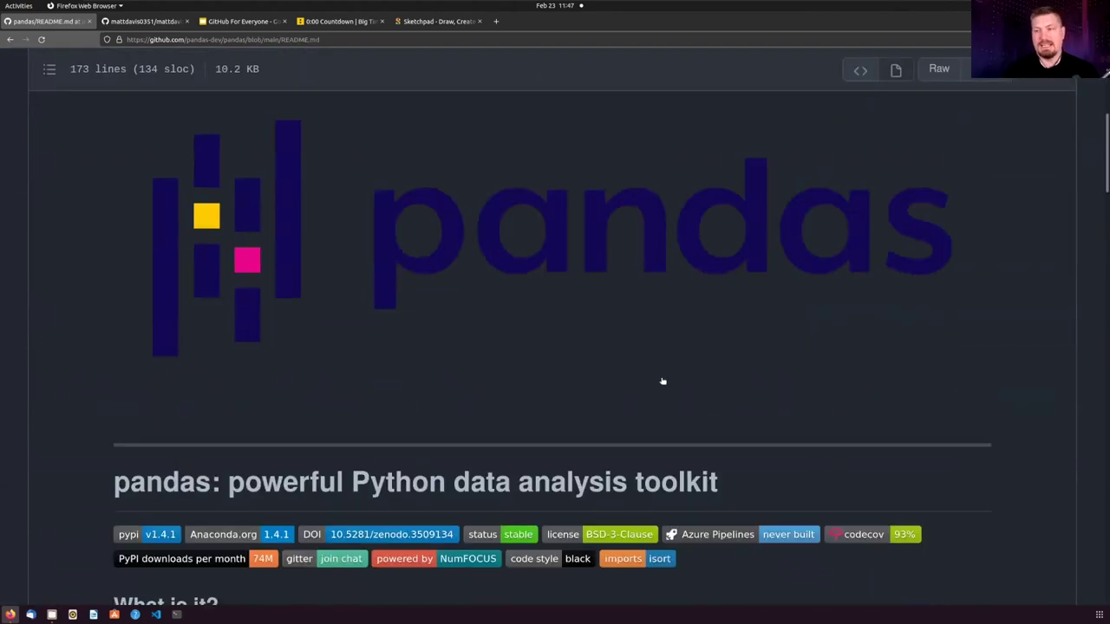
scroll(638, 343, down, 4)
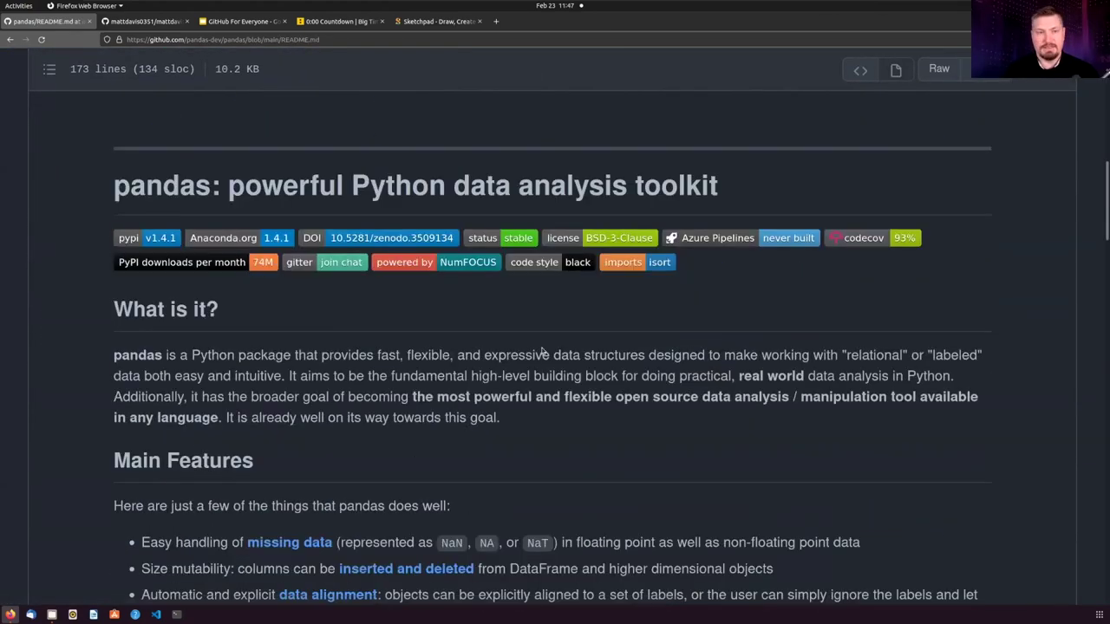
click(10, 39)
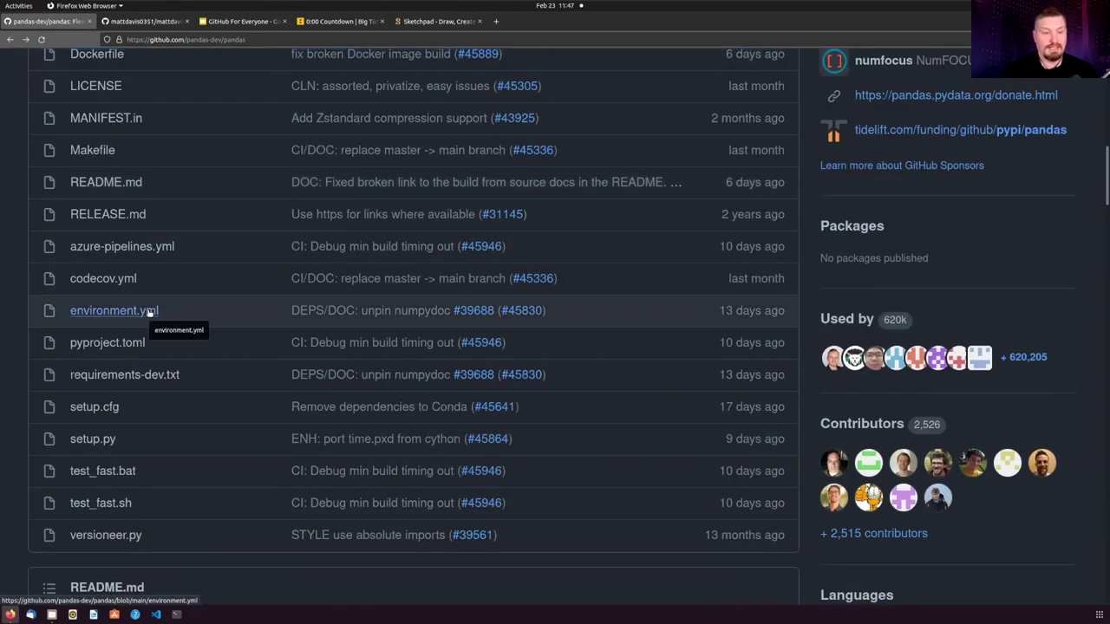
Scroll through requirements-dev.txt, then switch to the profile repository tab.
click(149, 375)
scroll(450, 395, down, 2)
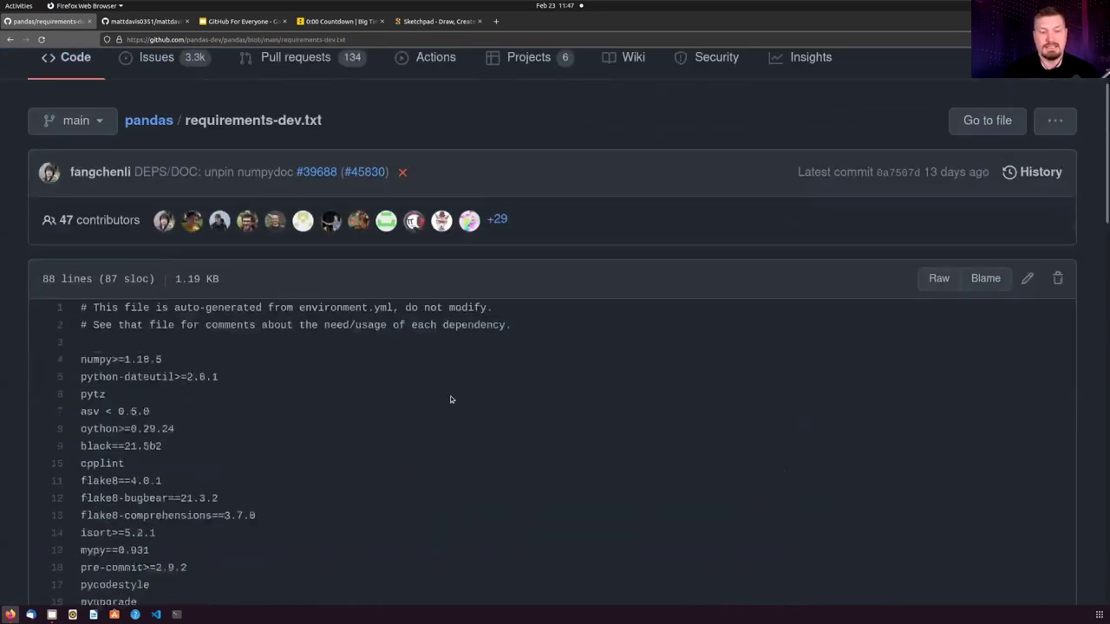
scroll(451, 400, down, 4)
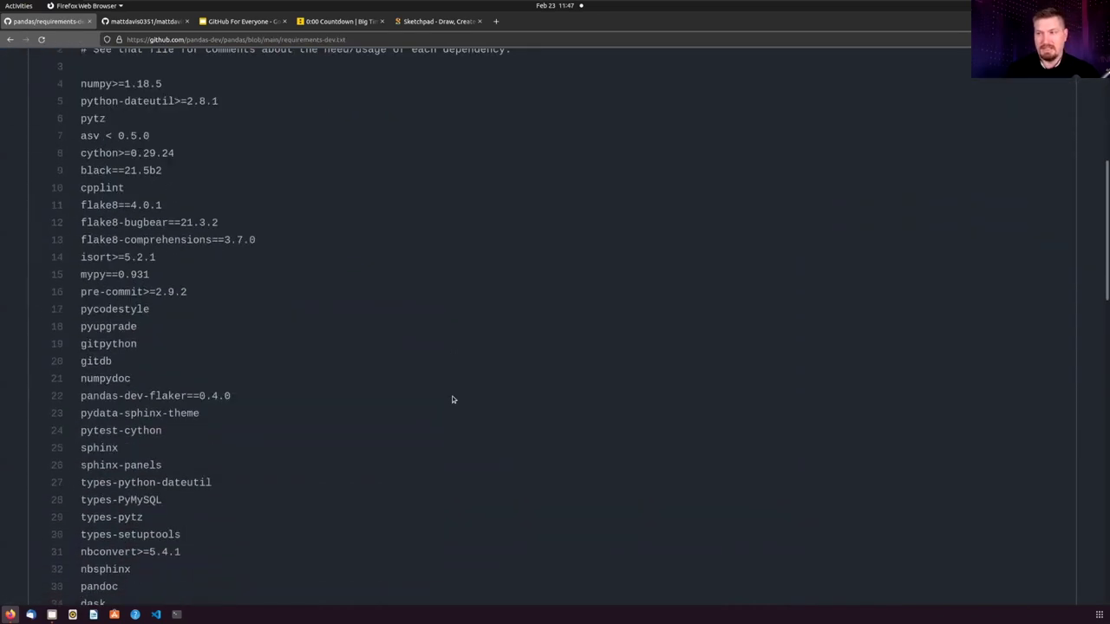
scroll(448, 400, up, 5)
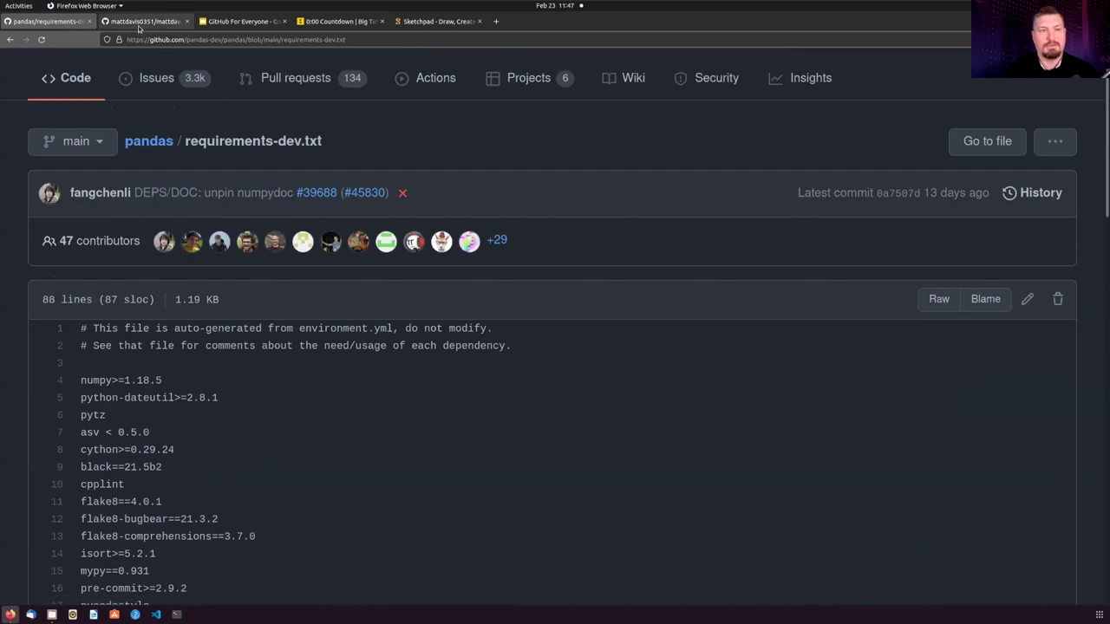
click(143, 21)
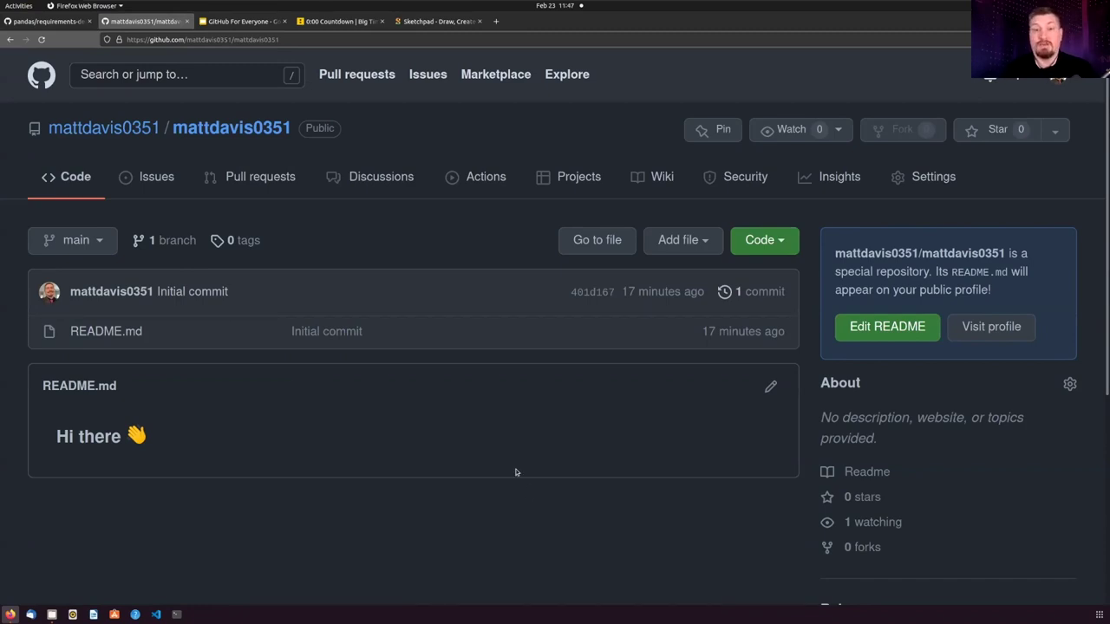
Open the profile README.md for editing and select, then deselect, the commented template lines 3–16.
click(771, 388)
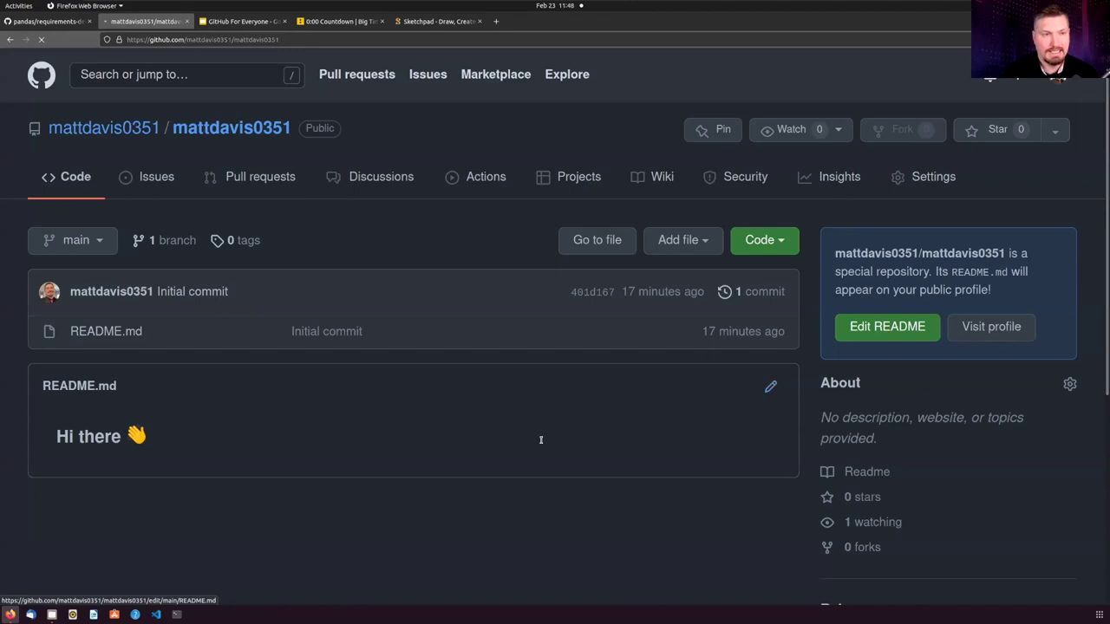
scroll(539, 432, down, 2)
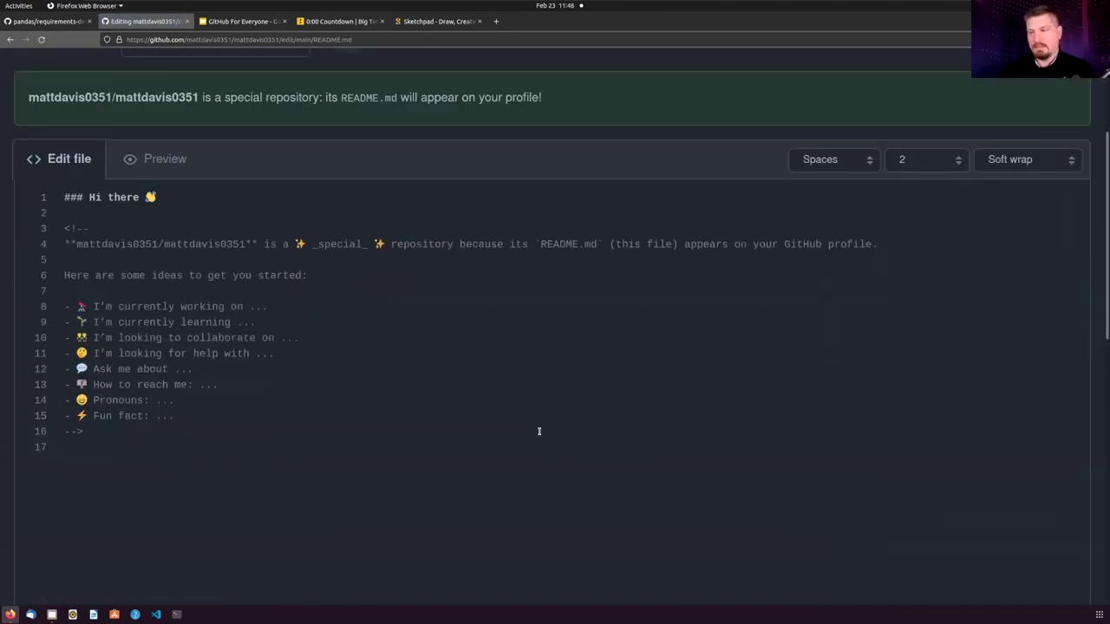
drag(72, 373, 65, 227)
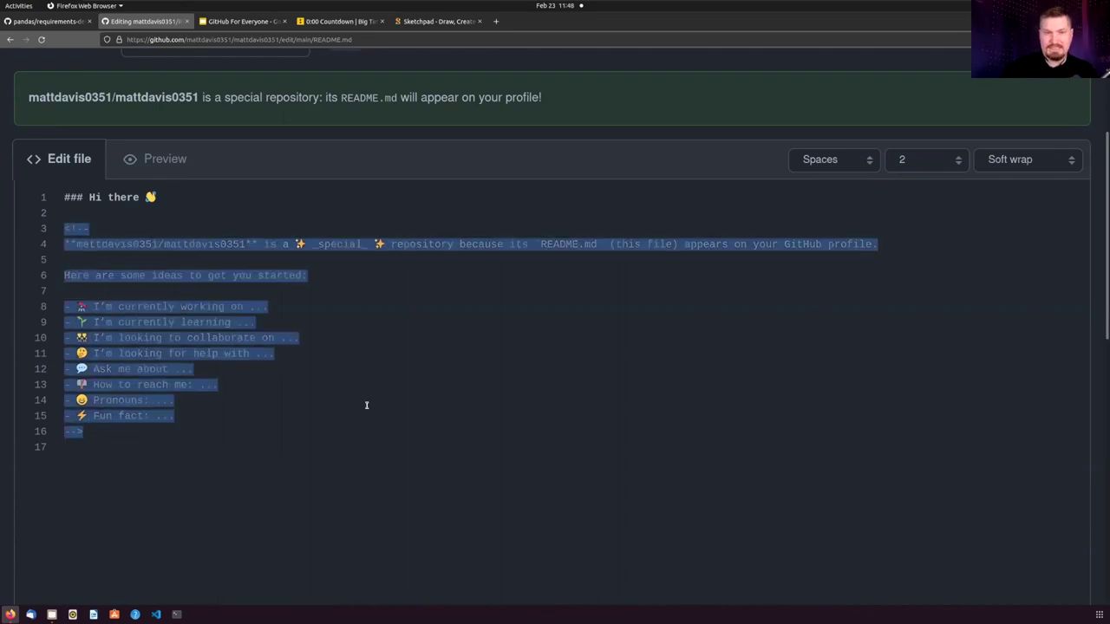
click(423, 378)
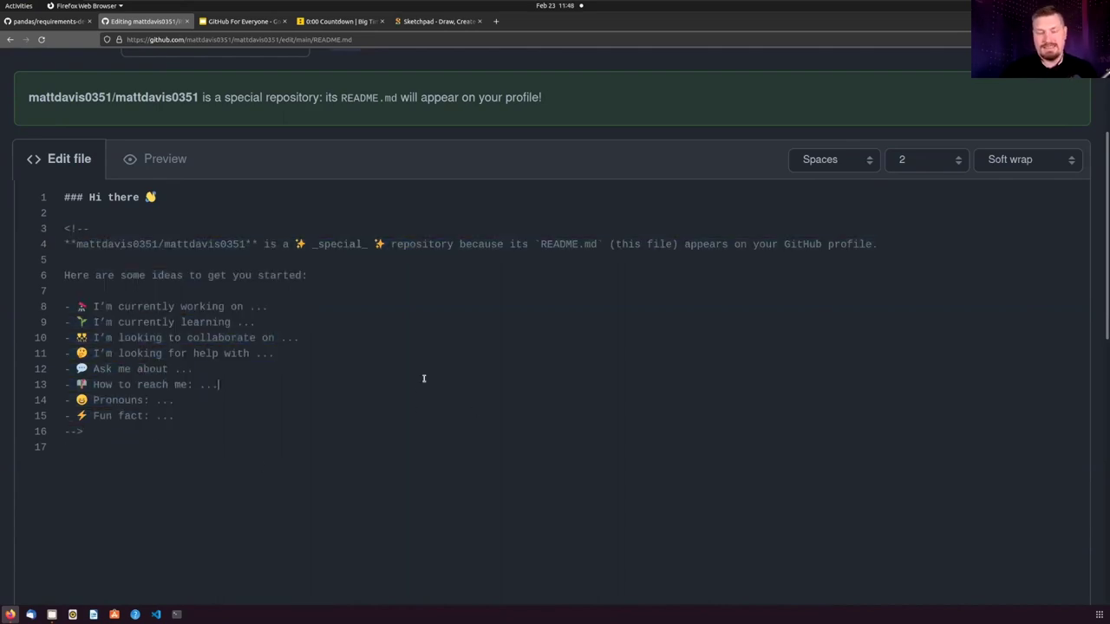
Cancel the unsaved README edits and go back to the repository root via the breadcrumb.
scroll(385, 372, down, 5)
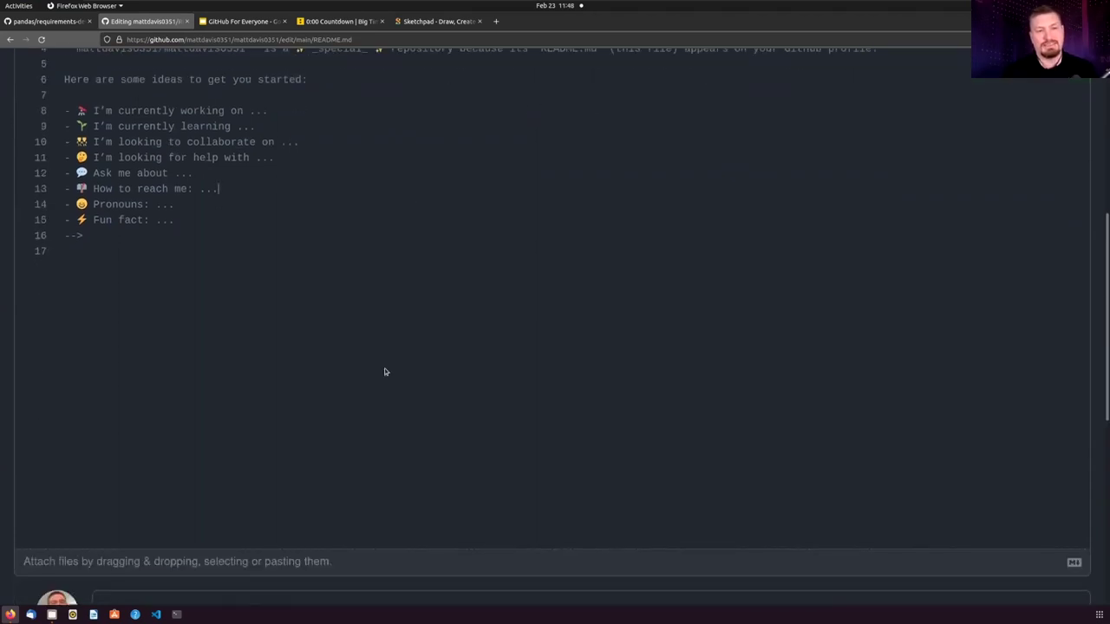
scroll(381, 372, up, 2)
scroll(416, 364, up, 5)
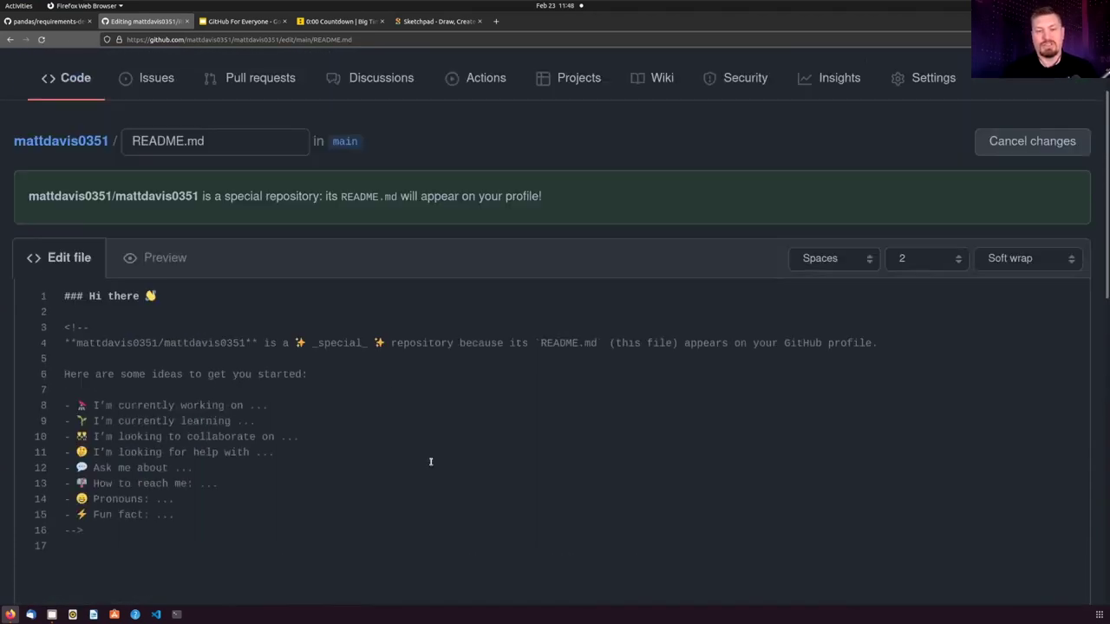
scroll(217, 286, down, 10)
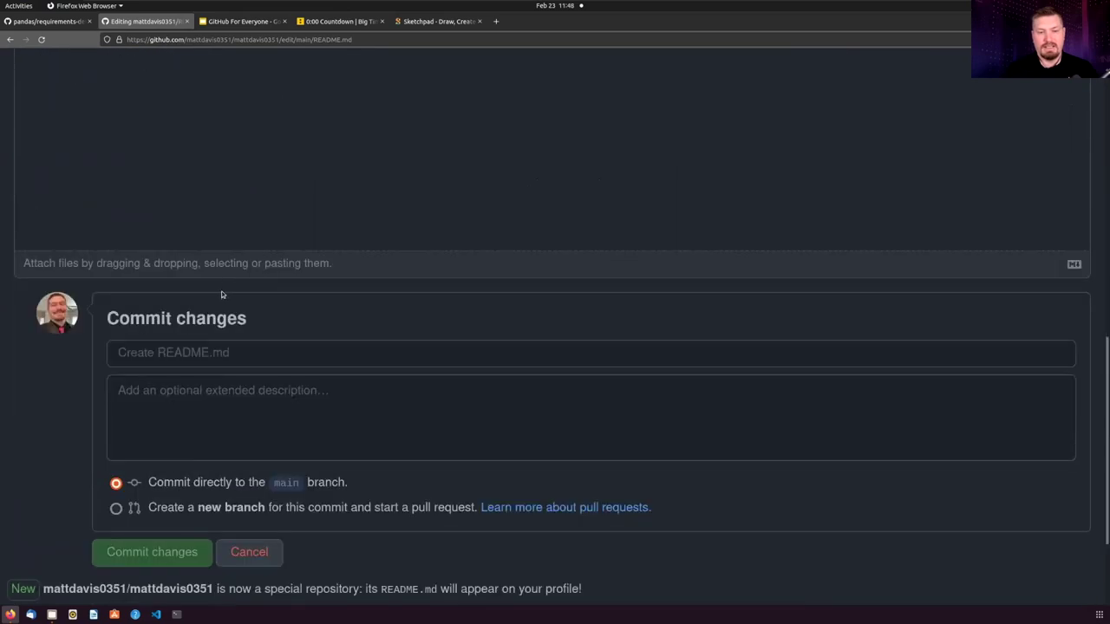
click(248, 553)
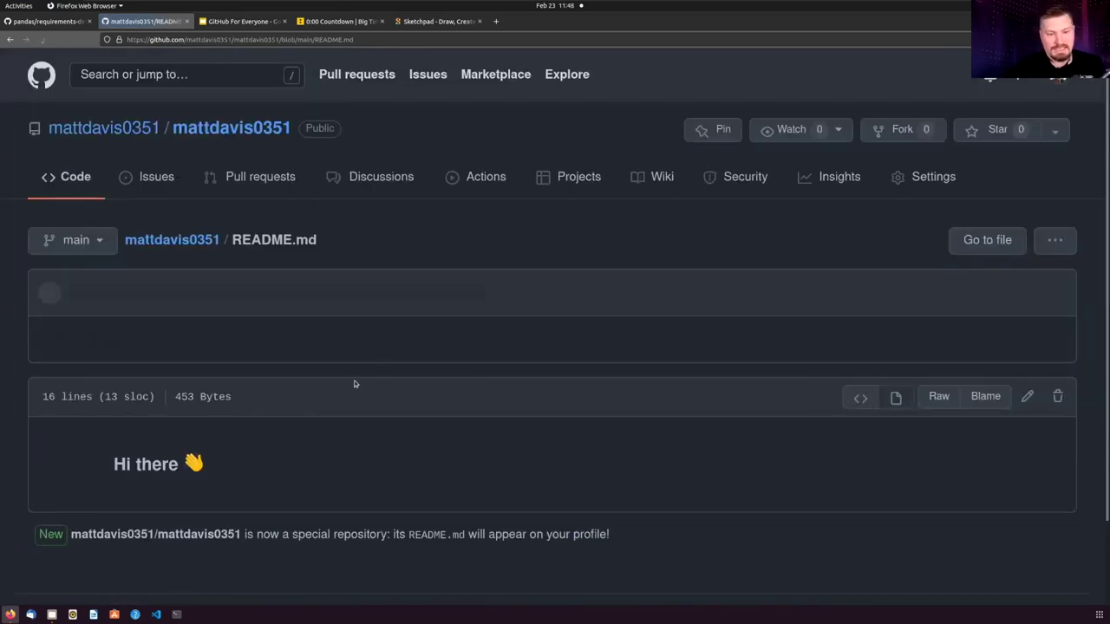
click(73, 177)
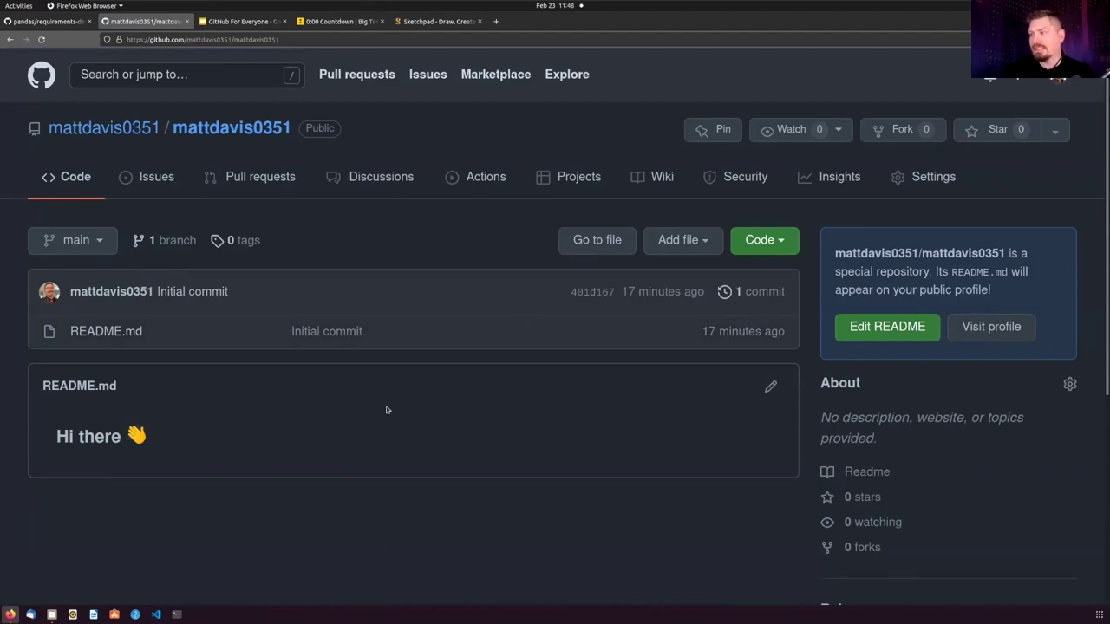
On the pandas tab, highlight the pandas / requirements-dev.txt path in the breadcrumb.
click(30, 23)
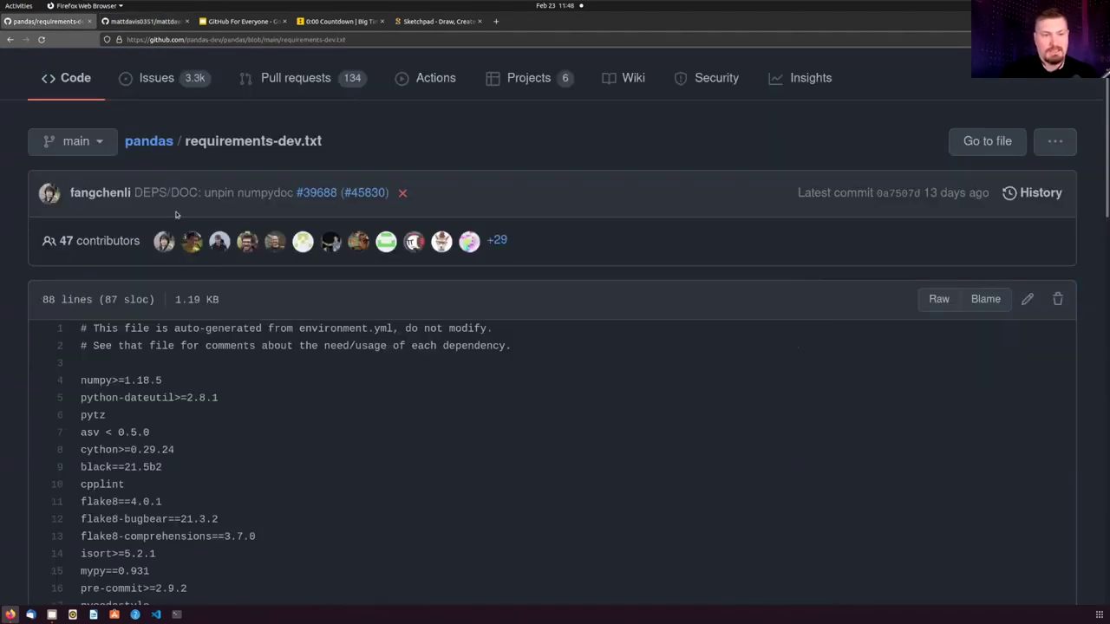
drag(367, 148, 132, 143)
scroll(132, 143, up, 2)
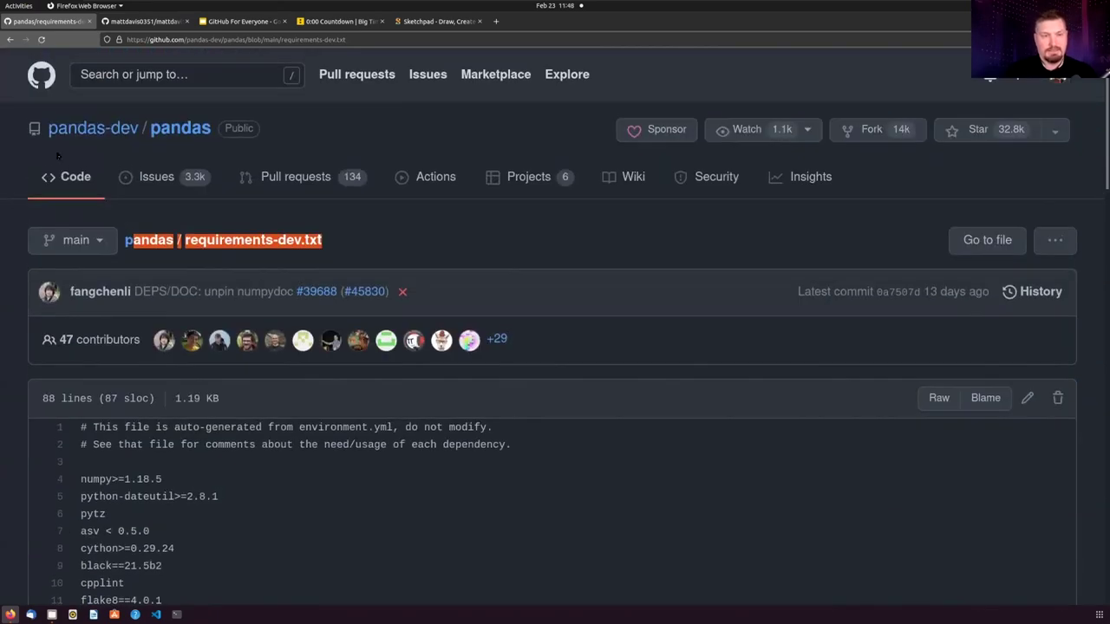
drag(213, 128, 93, 127)
click(353, 251)
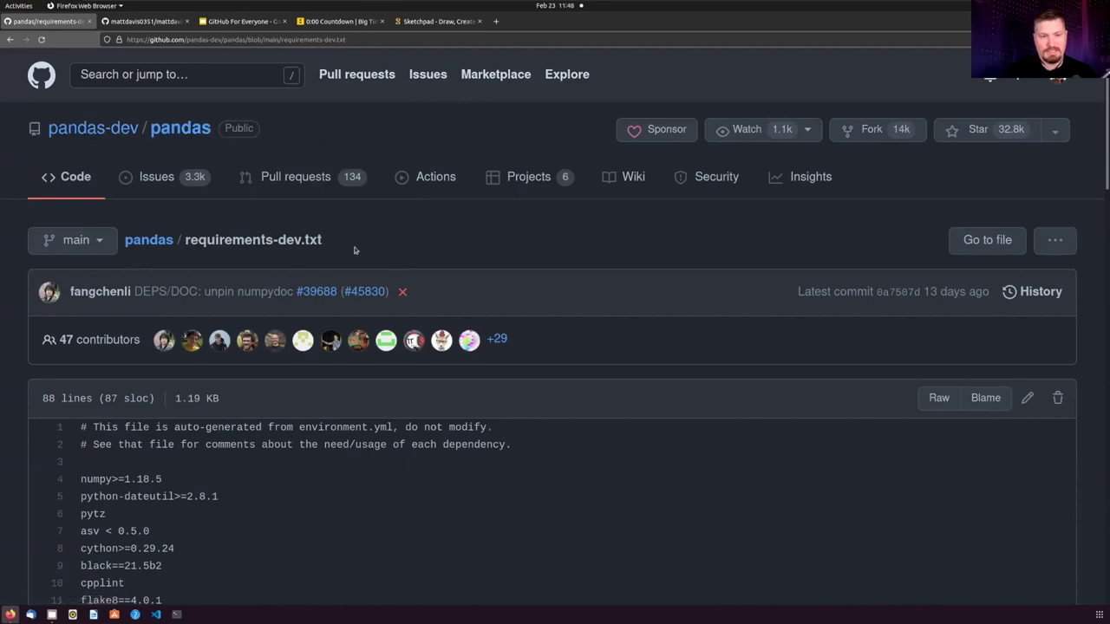
drag(335, 239, 124, 241)
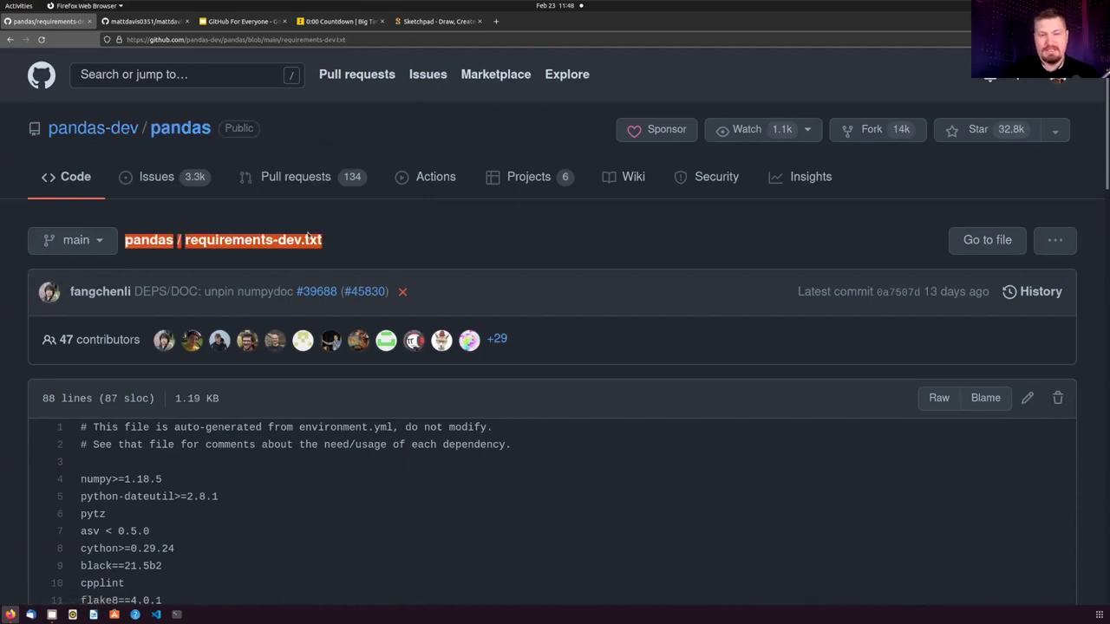
Browse from the pandas root through ci/deps to actions-310.yaml, then return to the profile repo.
click(169, 243)
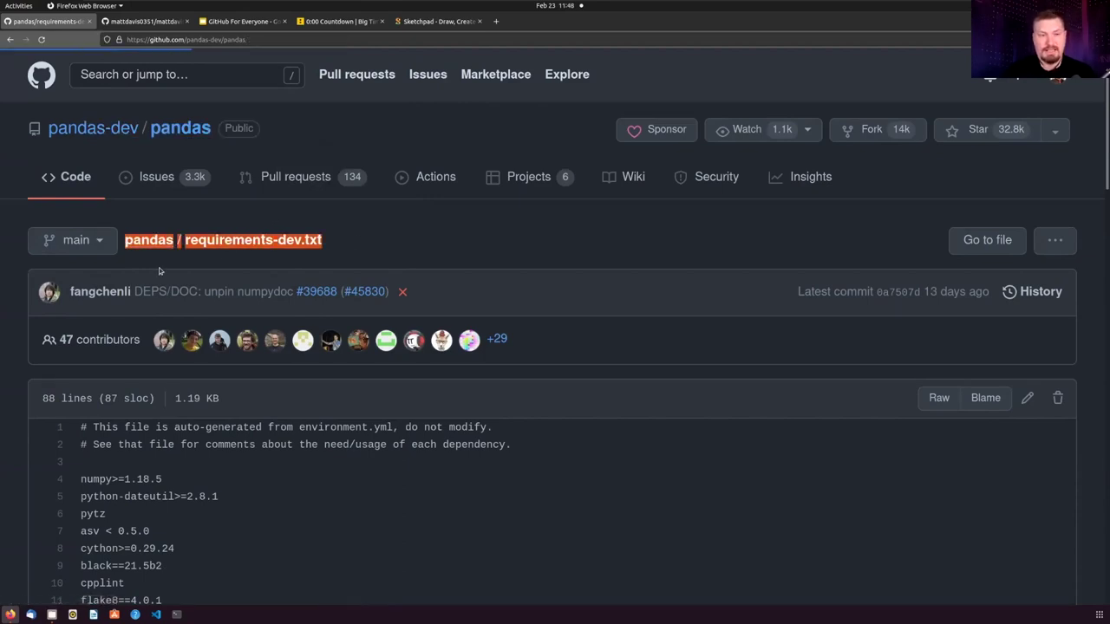
click(76, 462)
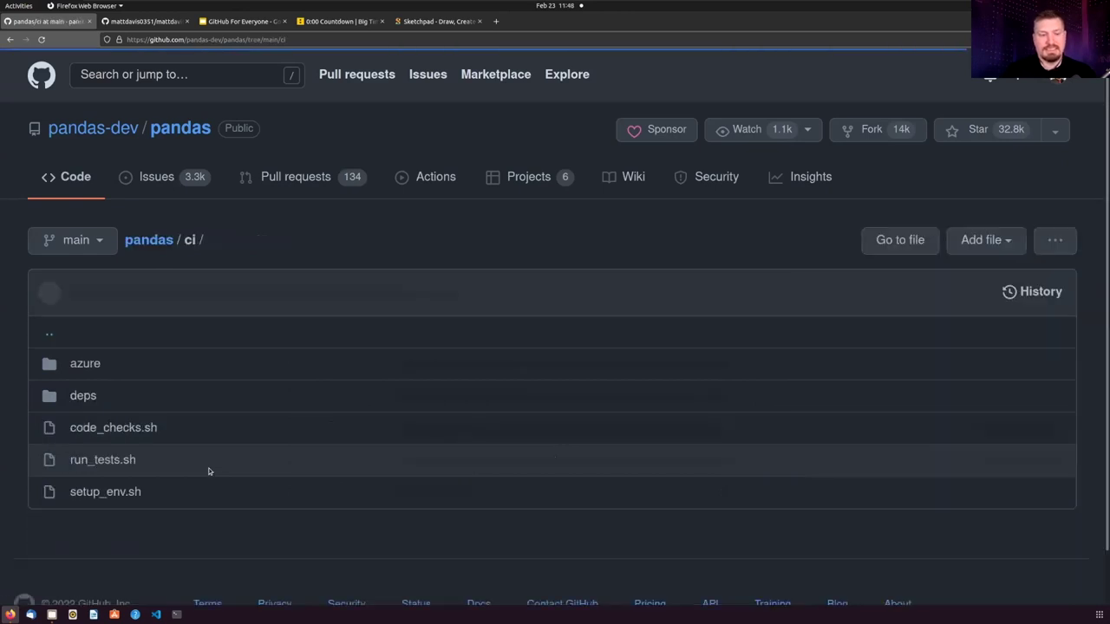
click(89, 397)
click(145, 397)
drag(362, 243, 124, 243)
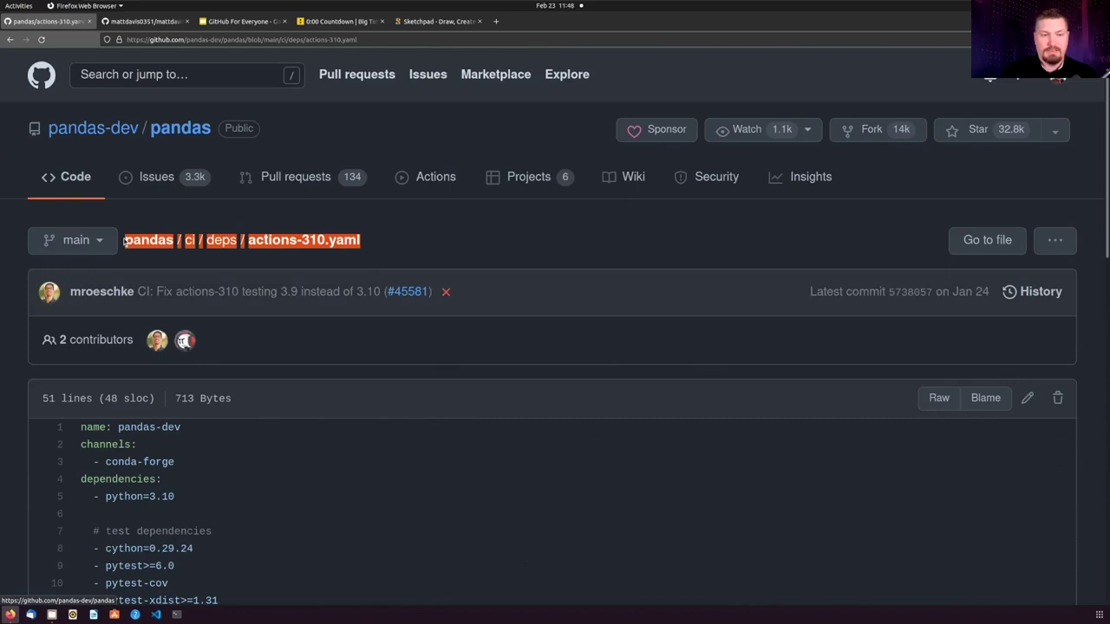
click(429, 247)
click(145, 21)
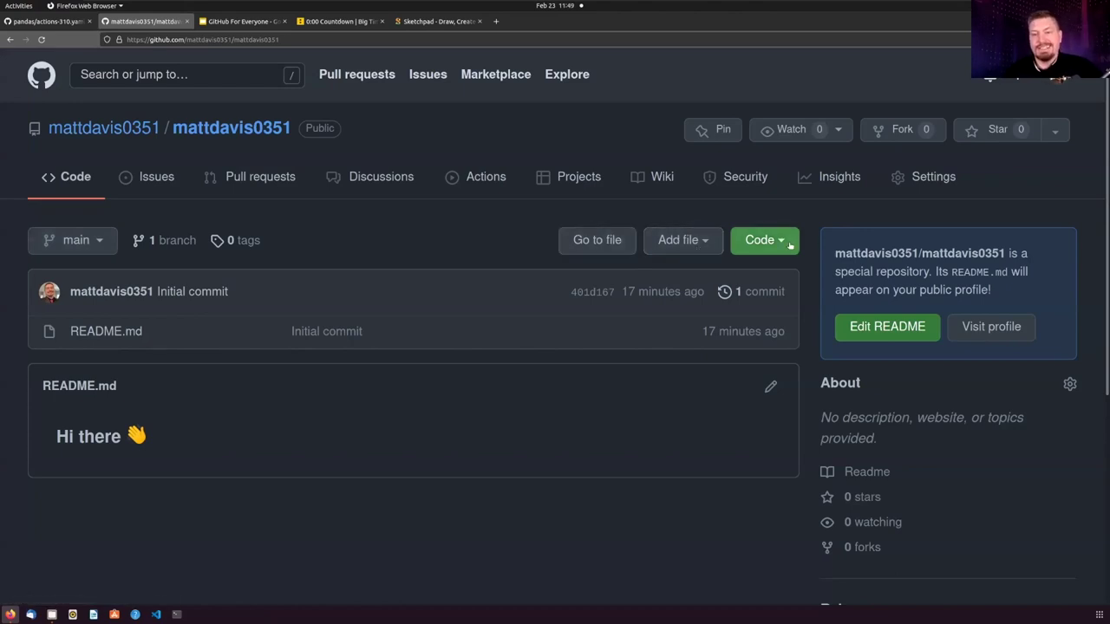
Glance at the Code clone options, then open the pandas-dev/pandas repository main page.
click(761, 240)
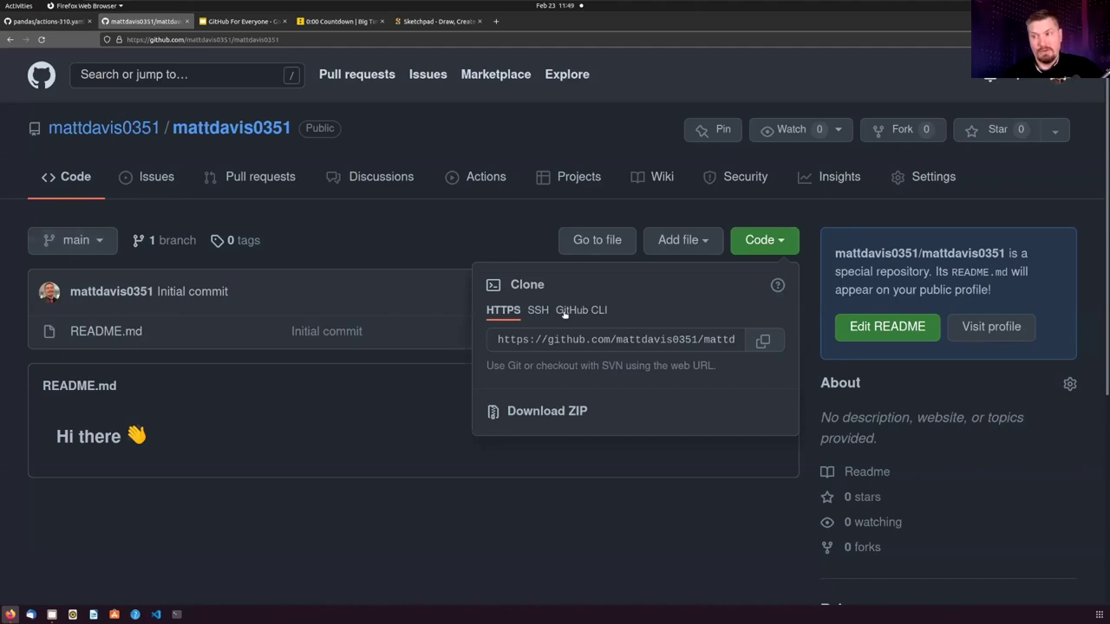
click(451, 250)
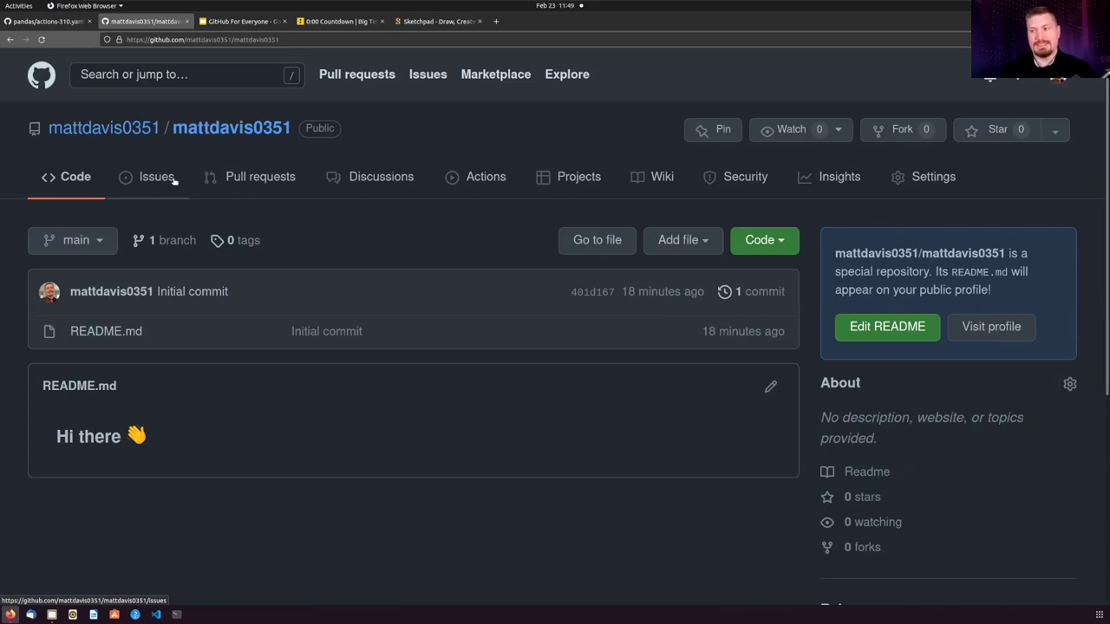
click(62, 25)
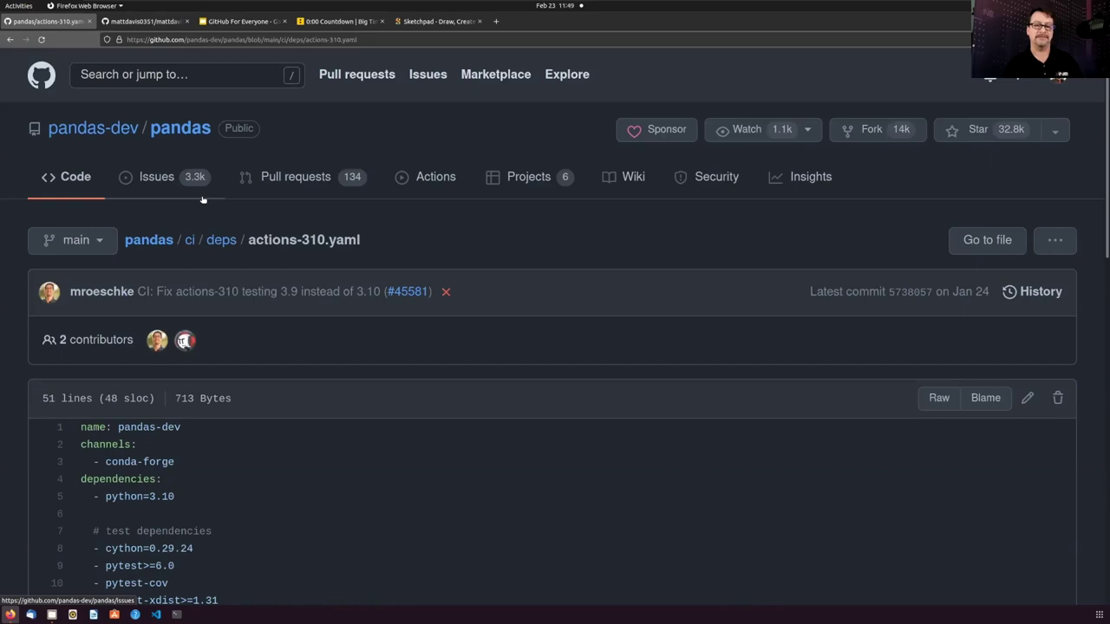
click(153, 248)
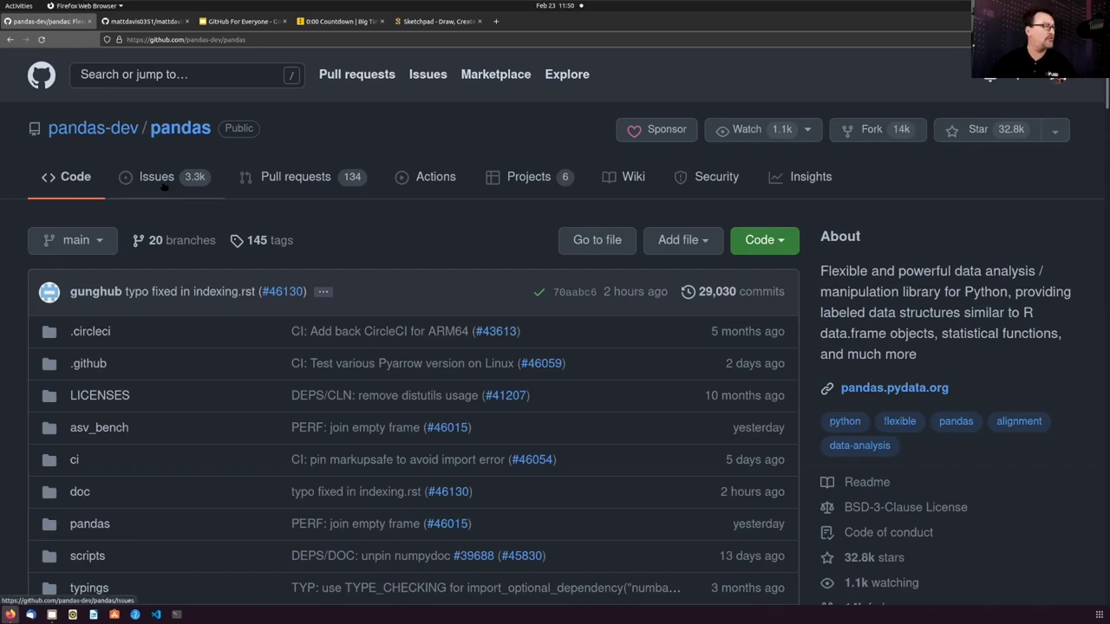
Open the pandas Issues list (3,297 open) and scroll through it and back to the top.
click(160, 180)
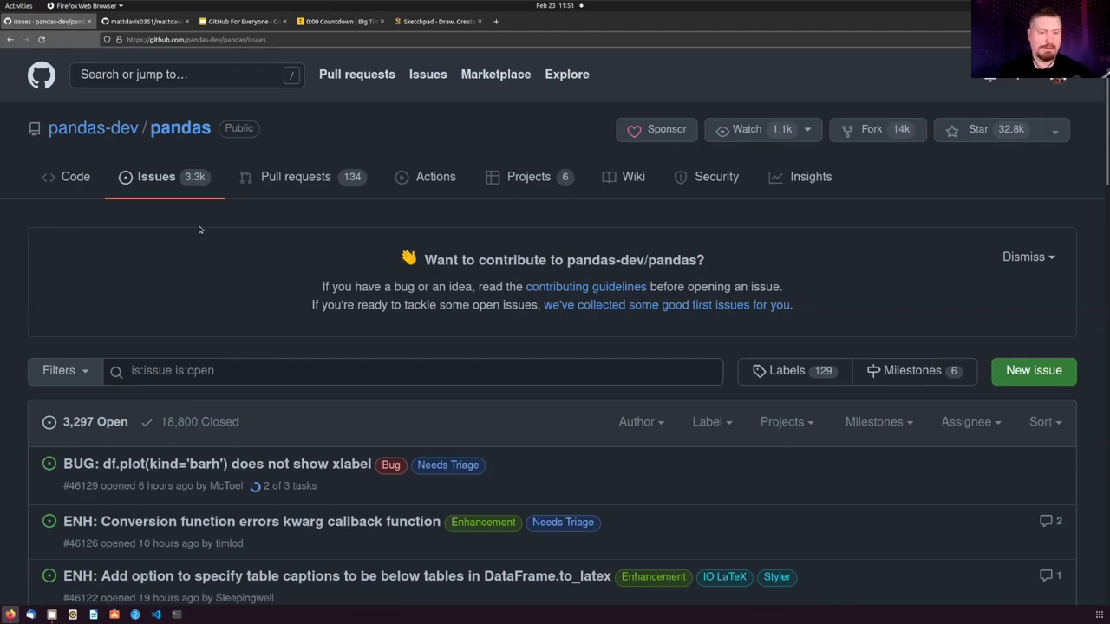
scroll(278, 286, down, 4)
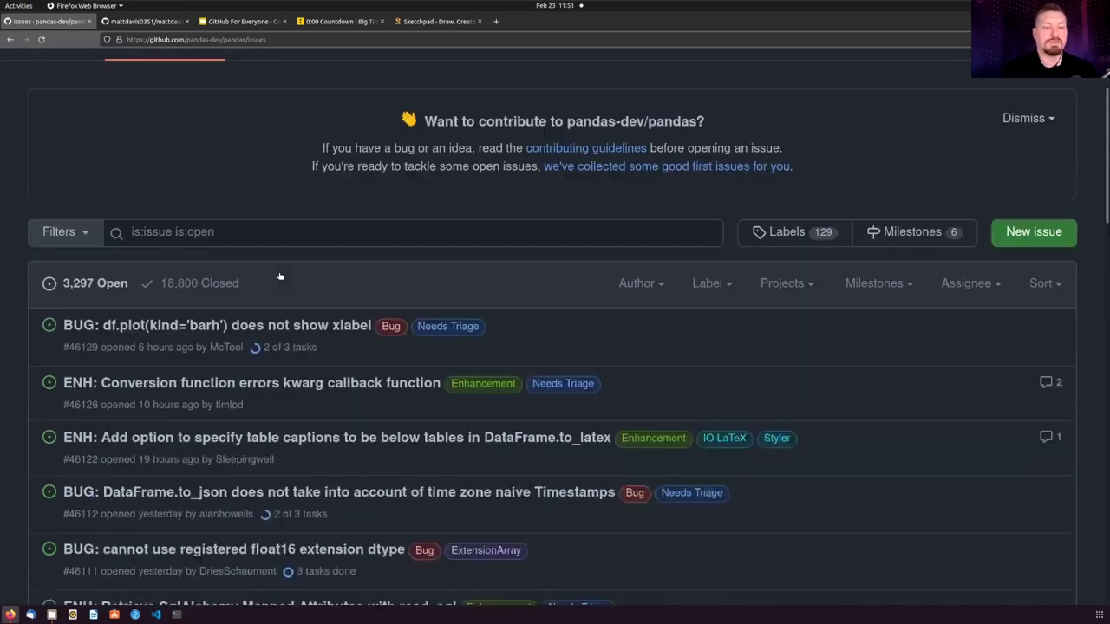
mouse_move(85, 271)
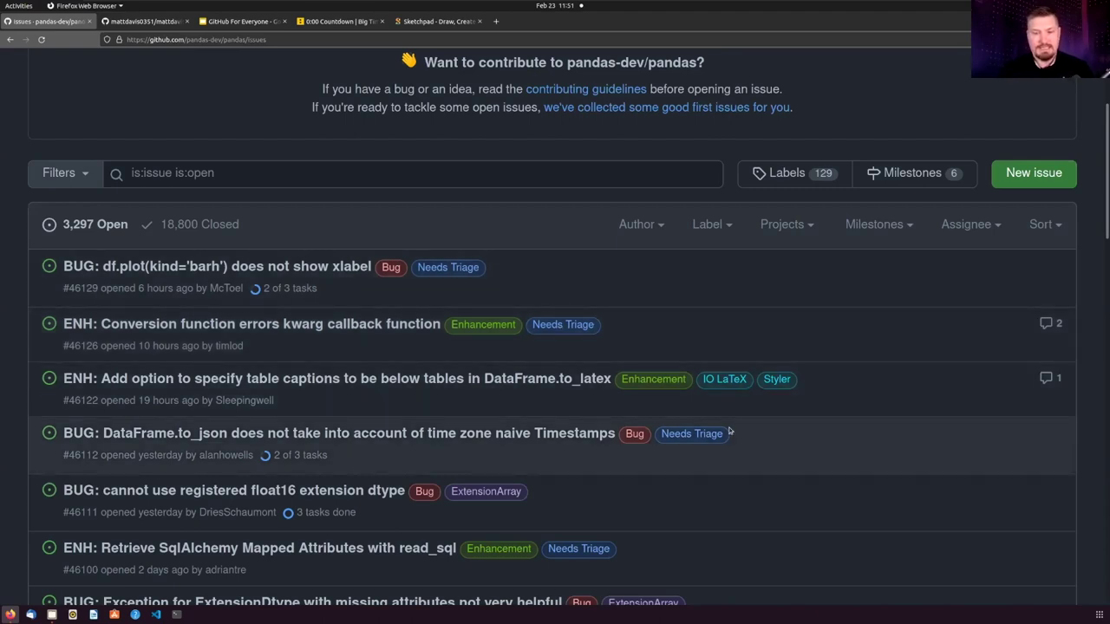
scroll(664, 435, down, 3)
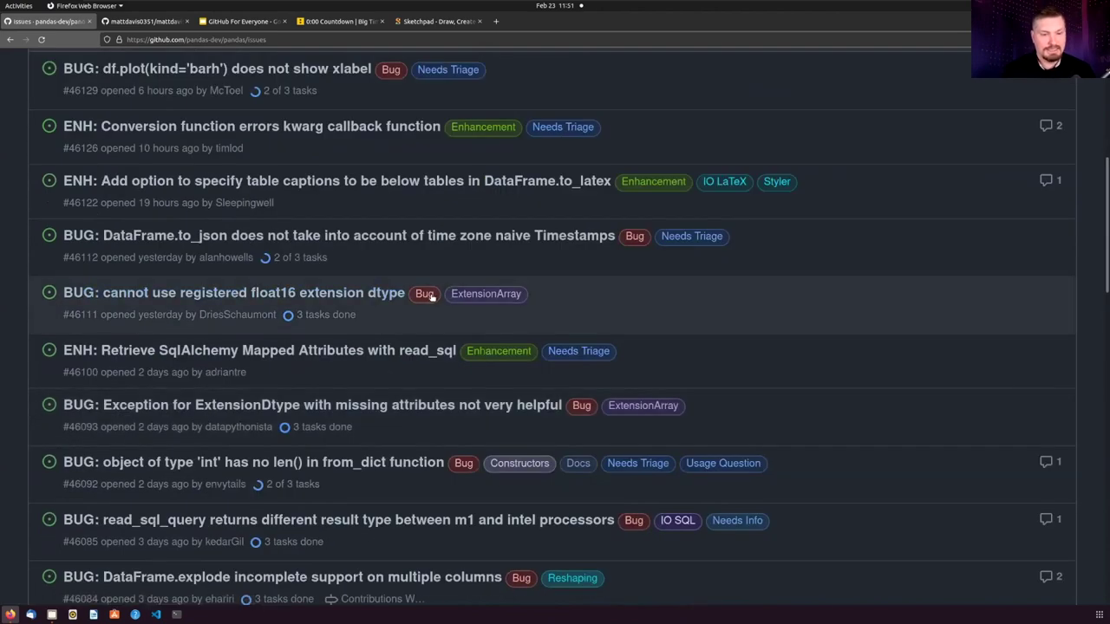
scroll(444, 296, down, 6)
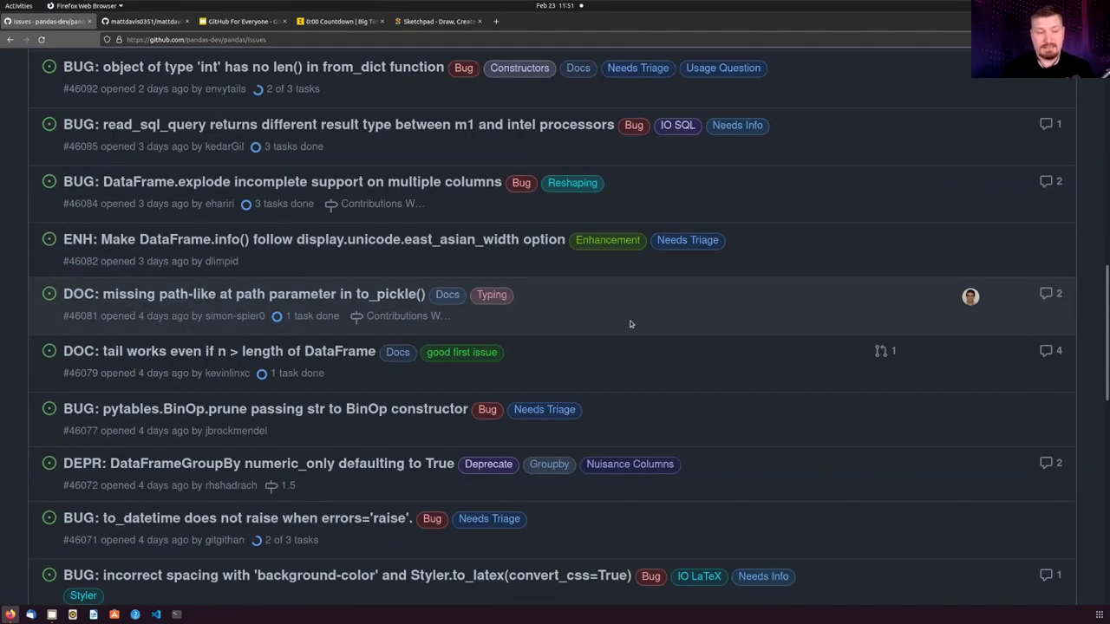
scroll(631, 324, down, 10)
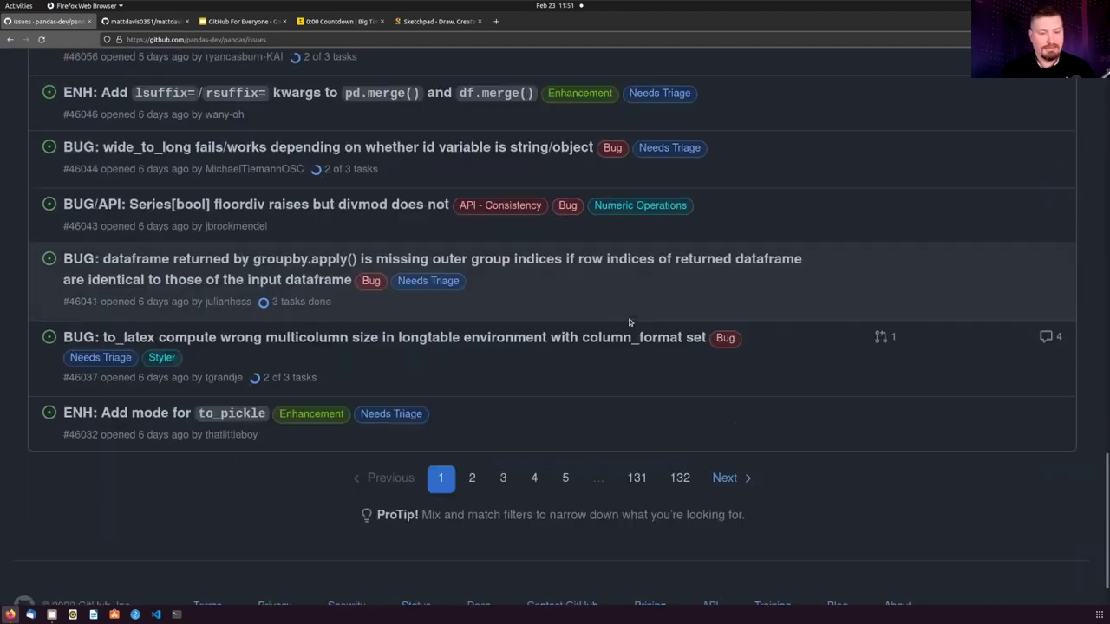
scroll(628, 321, up, 15)
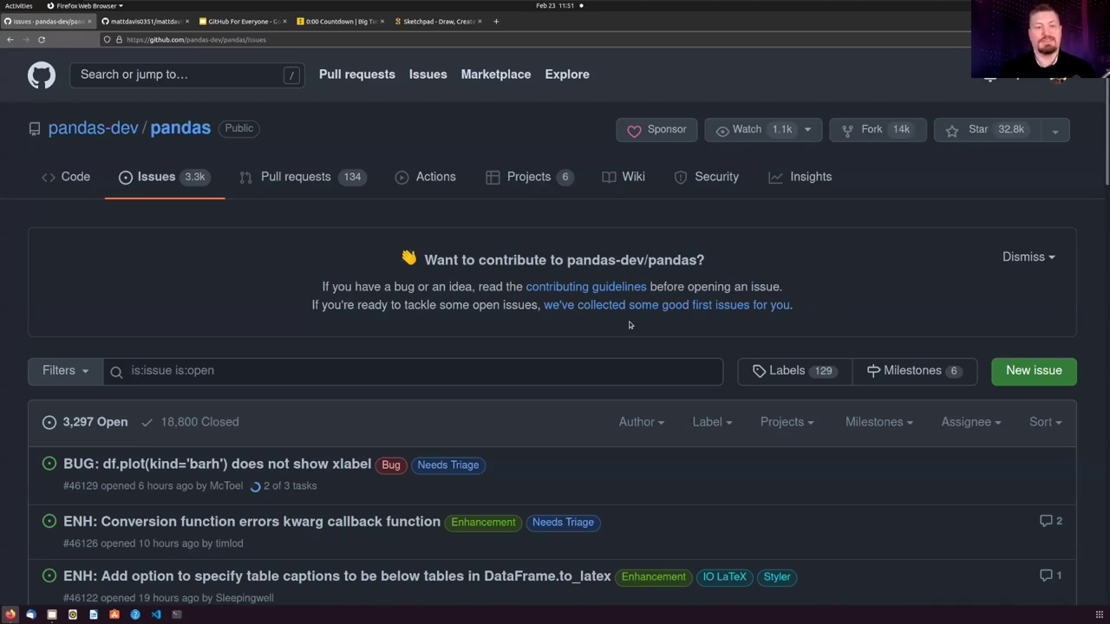
click(727, 423)
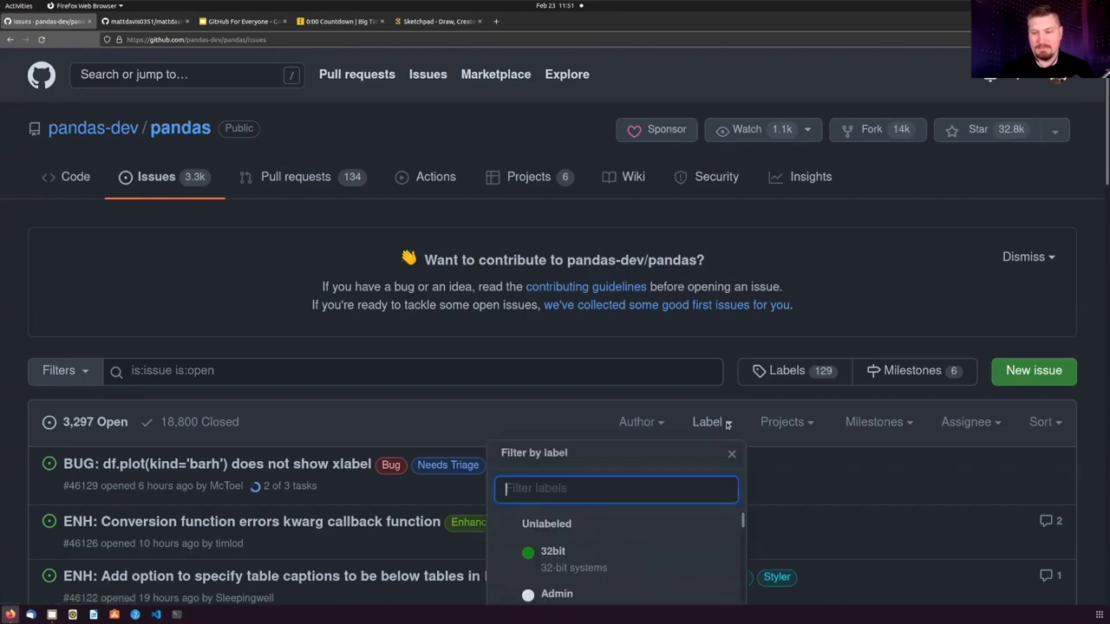
Filter pandas issues by the Ideas label and open the one result, issue #43002.
scroll(615, 416, down, 5)
scroll(630, 417, down, 10)
scroll(628, 415, down, 10)
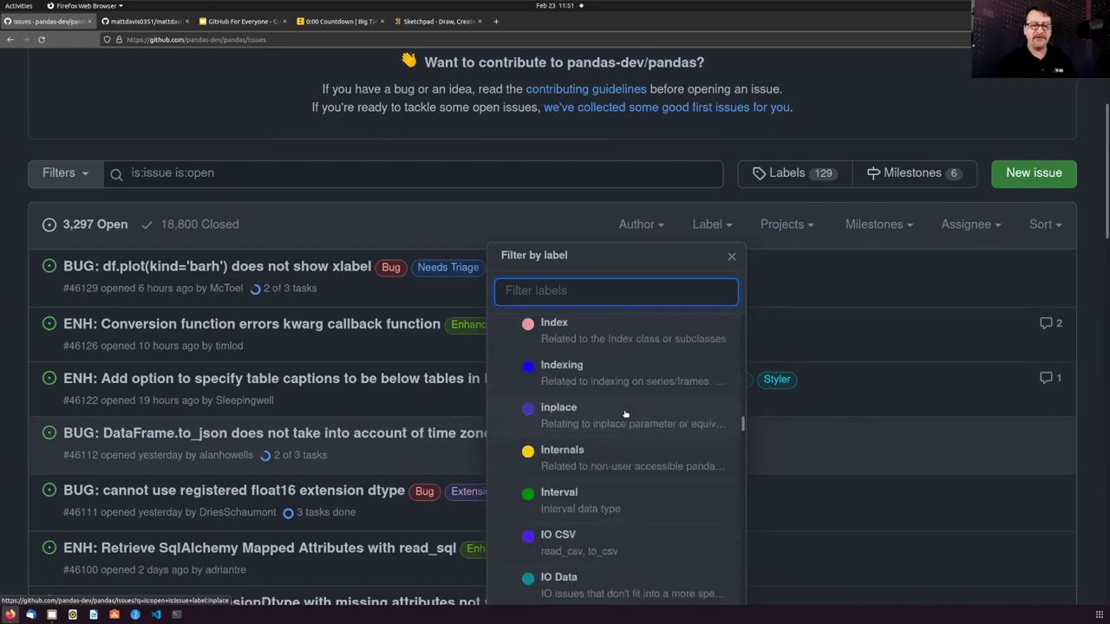
scroll(625, 414, up, 1)
click(555, 351)
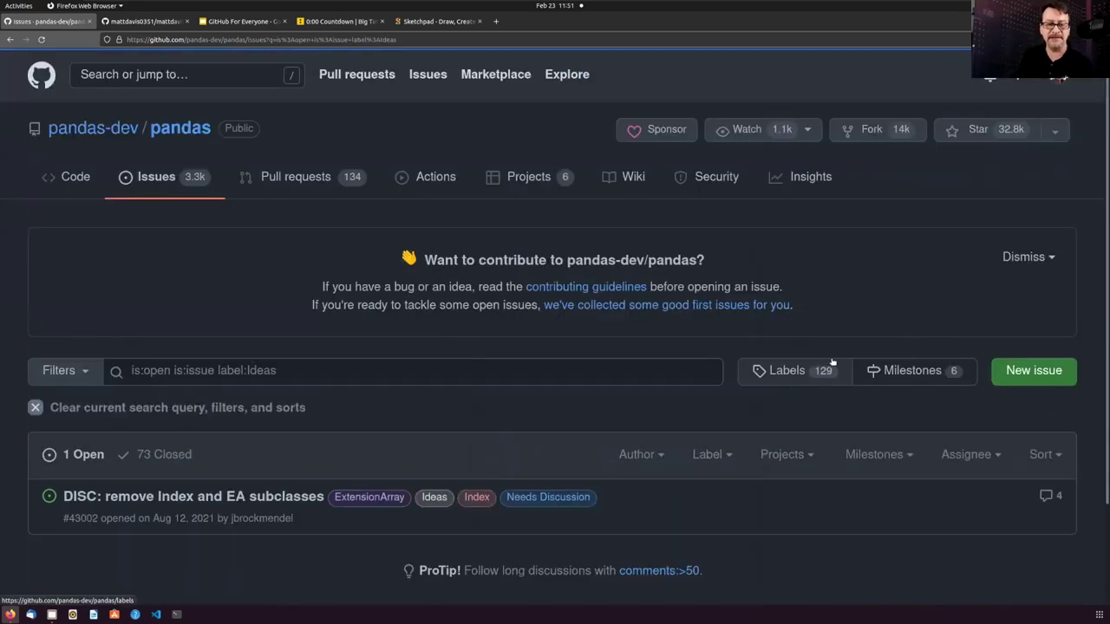
scroll(457, 364, down, 2)
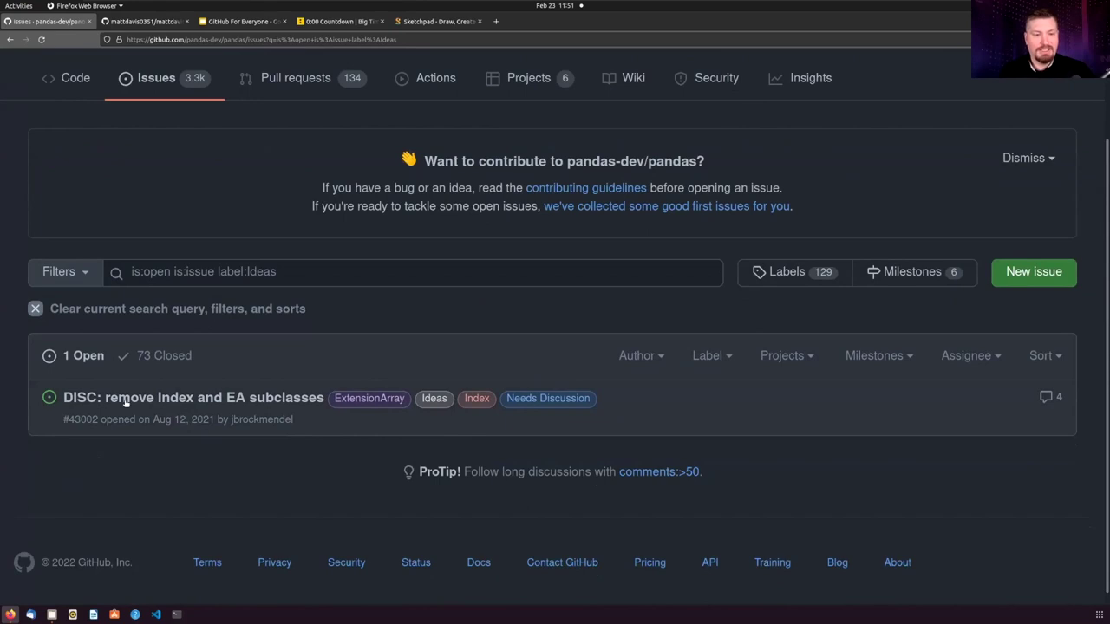
mouse_move(126, 401)
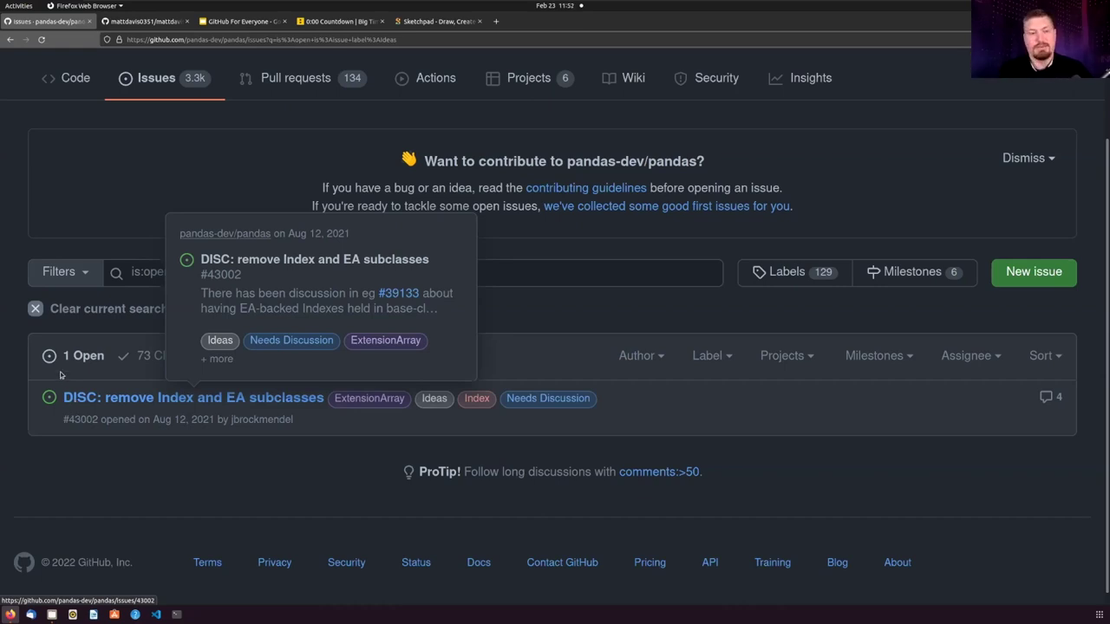
click(209, 396)
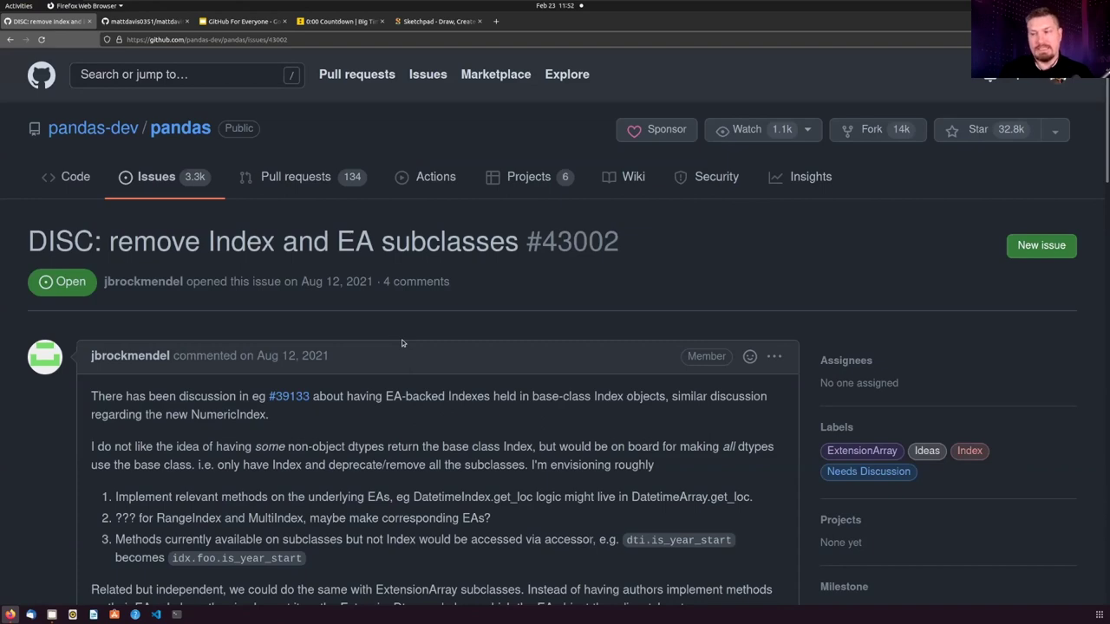
scroll(401, 339, down, 5)
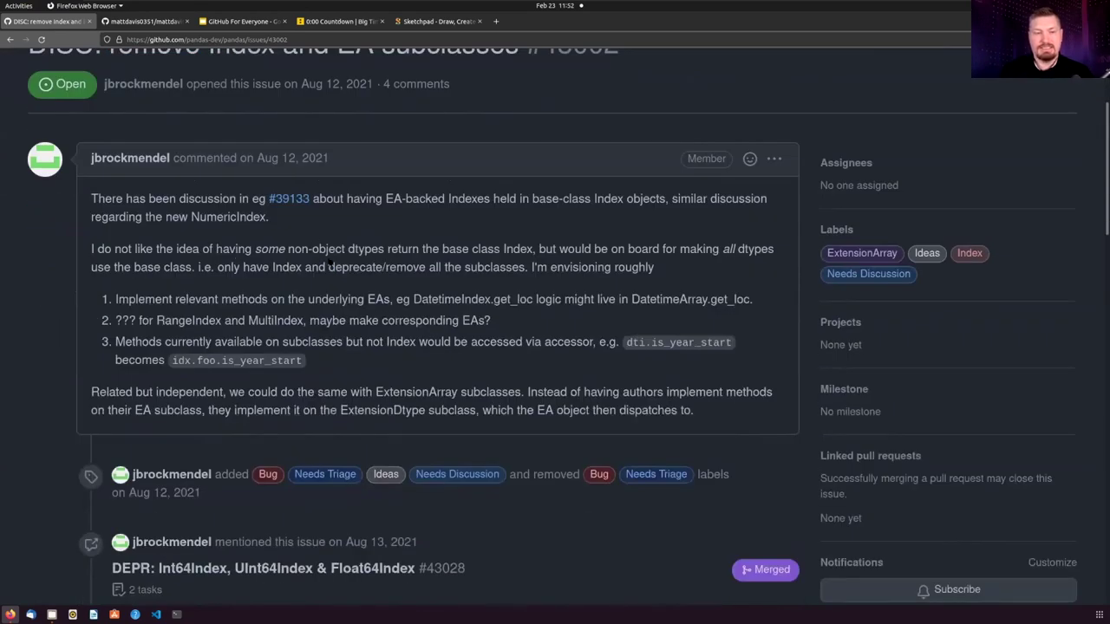
scroll(404, 172, down, 4)
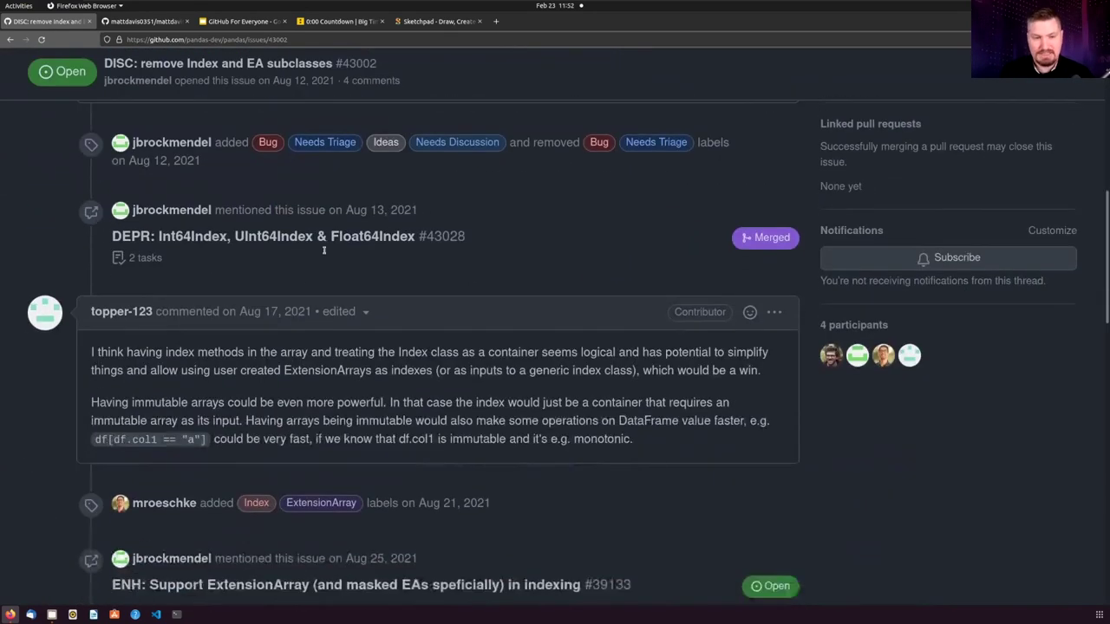
scroll(173, 173, up, 5)
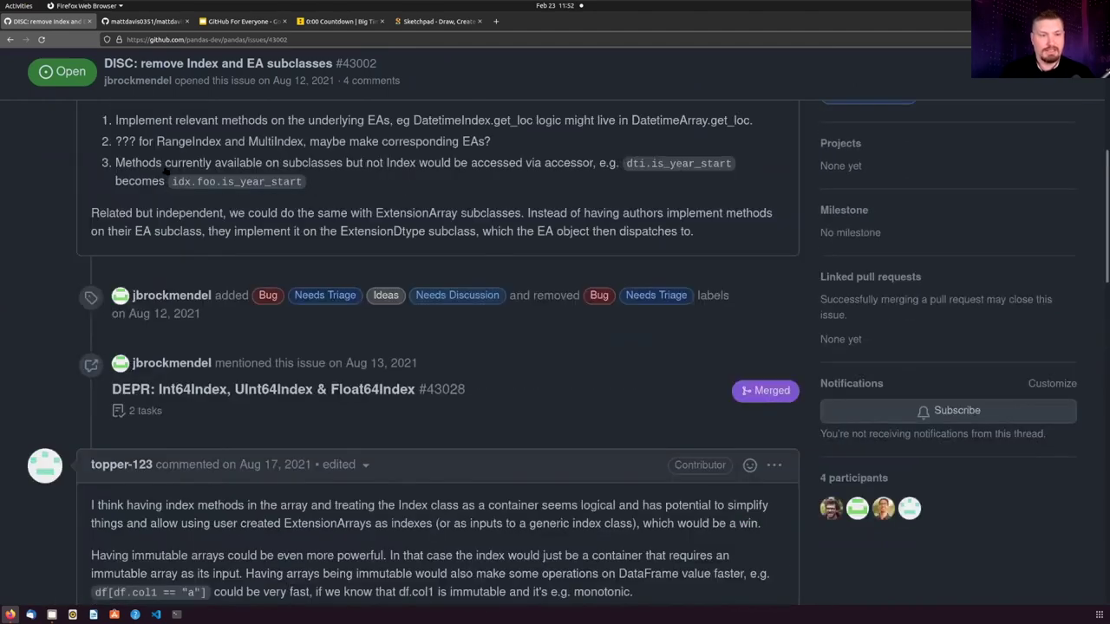
scroll(132, 368, up, 4)
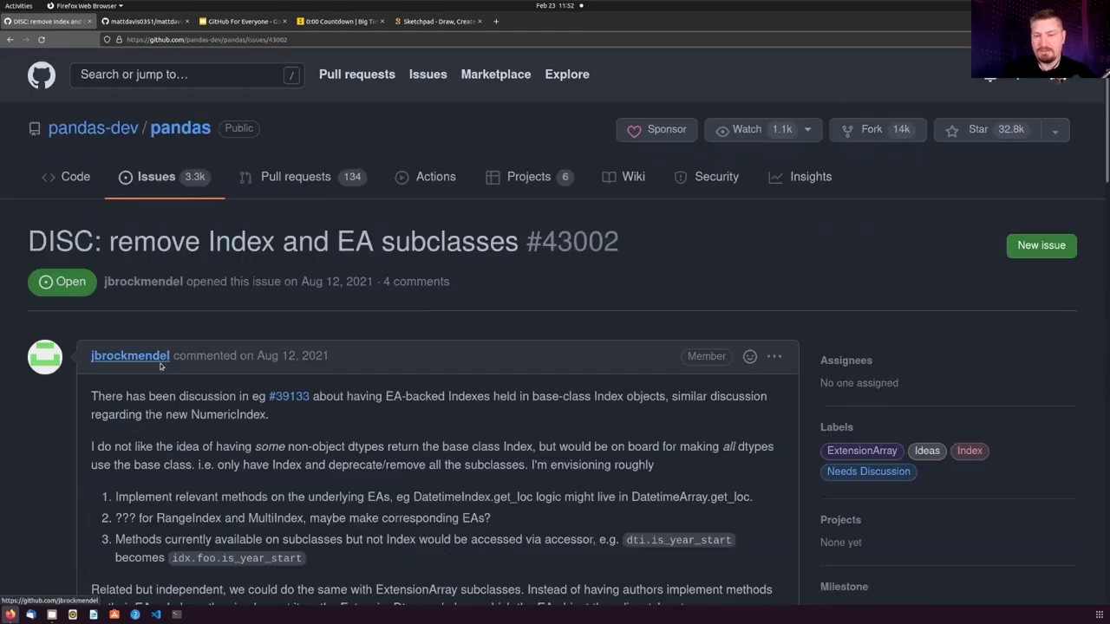
scroll(371, 311, down, 1)
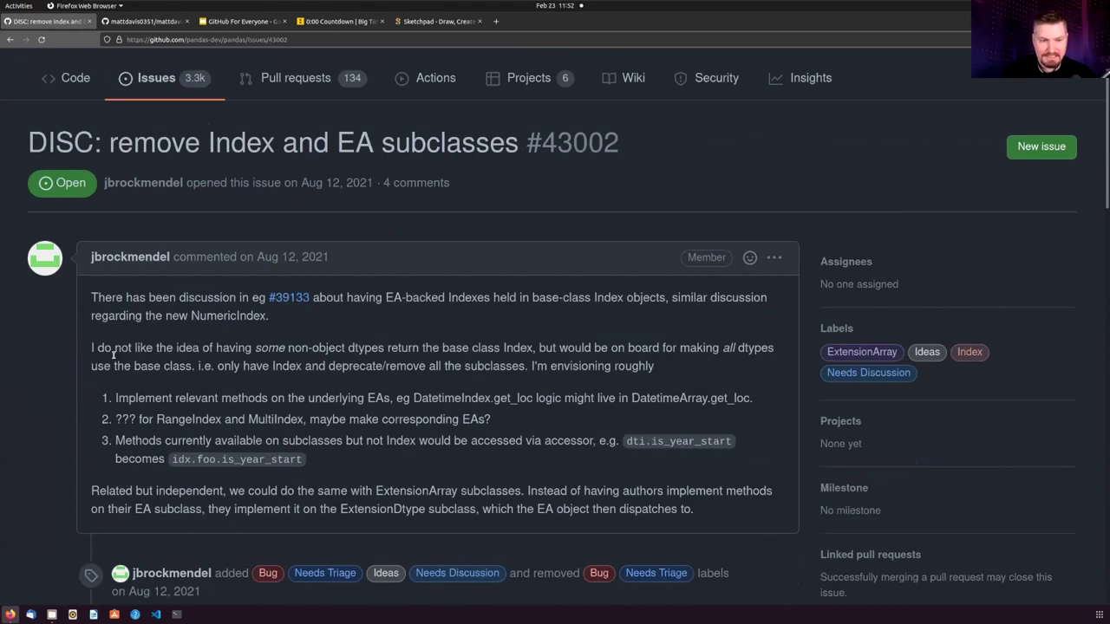
scroll(126, 359, down, 2)
scroll(170, 364, down, 5)
scroll(300, 406, down, 3)
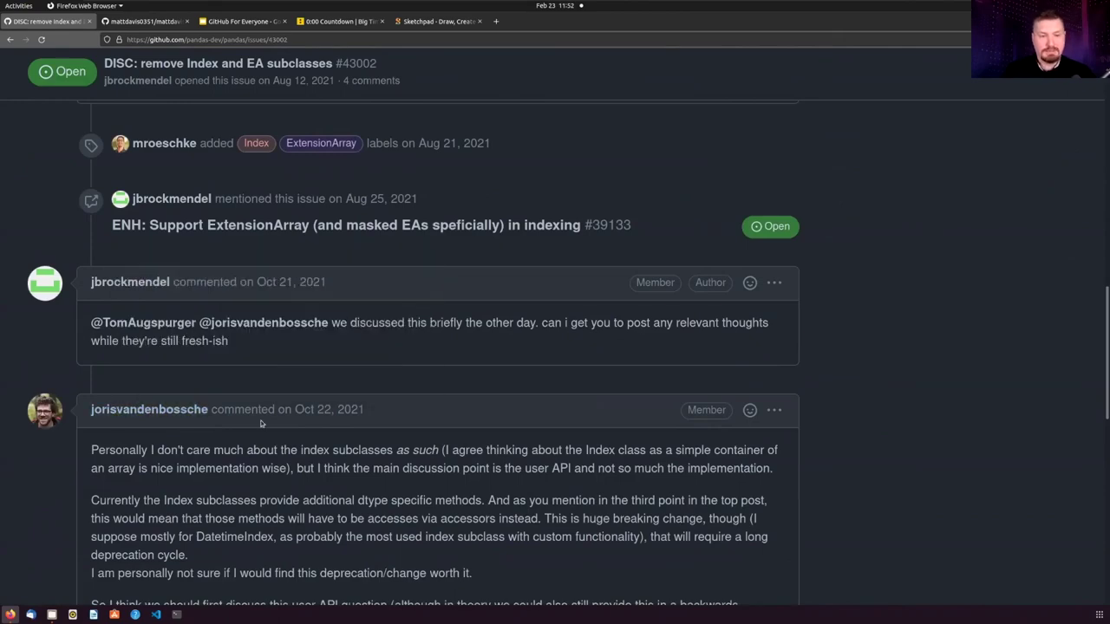
scroll(260, 423, down, 1)
scroll(185, 401, down, 4)
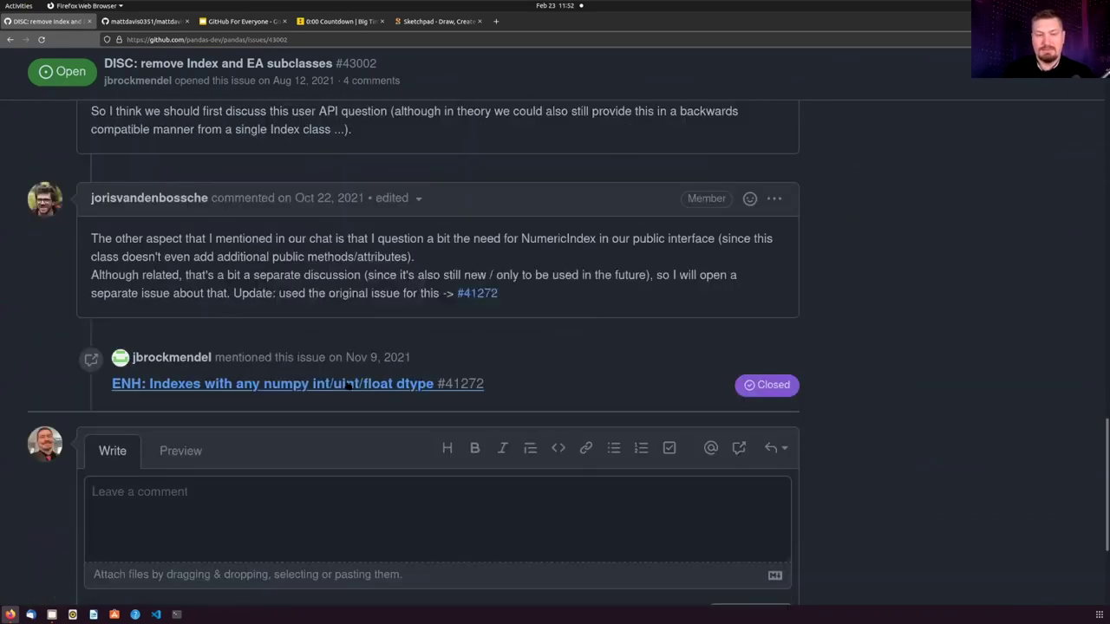
scroll(349, 386, up, 8)
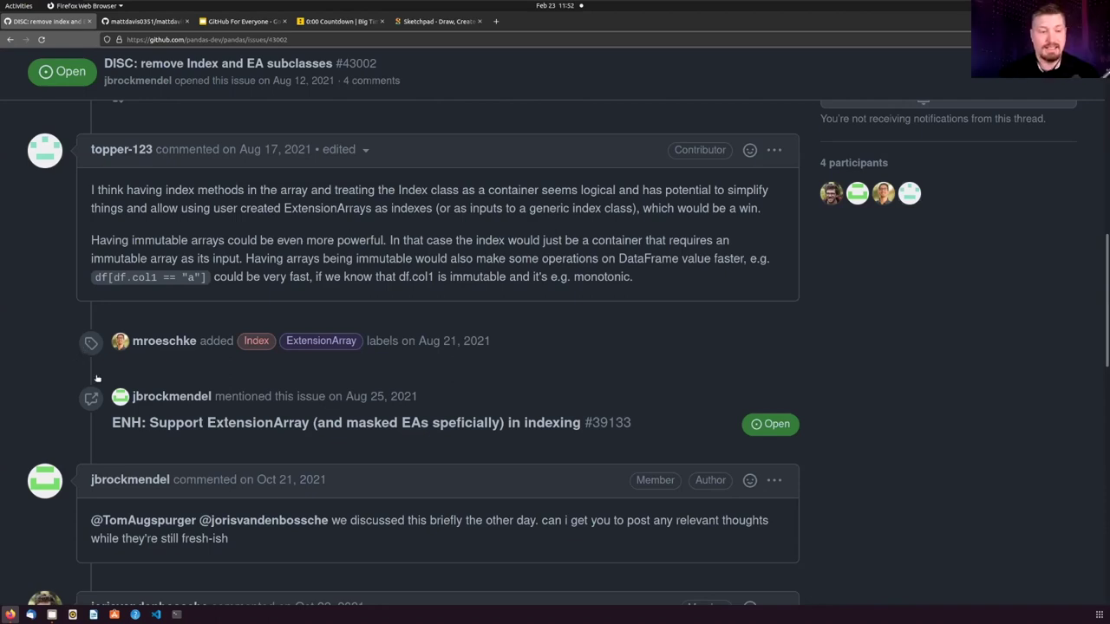
Check linked issue #39133, go back to #43002, then switch to your own repository tab.
click(446, 425)
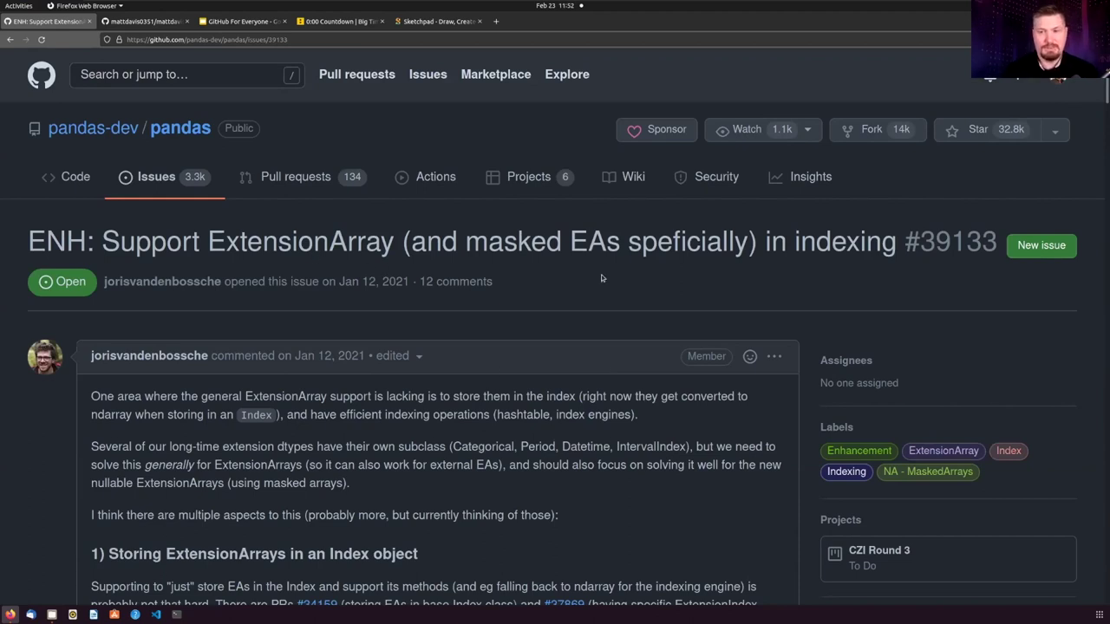
drag(919, 244, 999, 245)
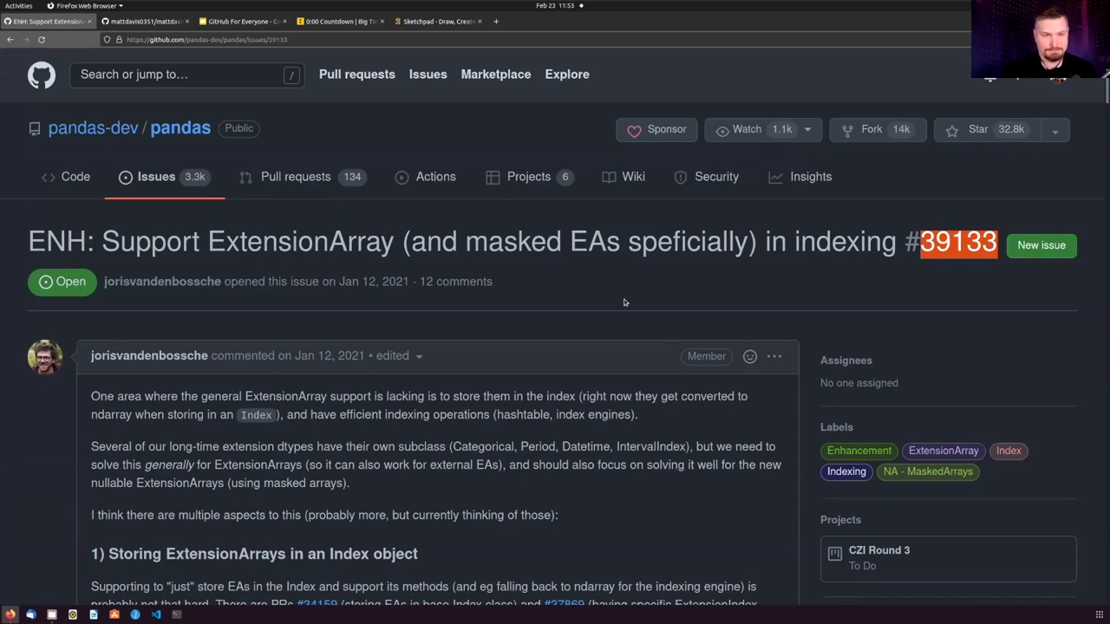
click(10, 40)
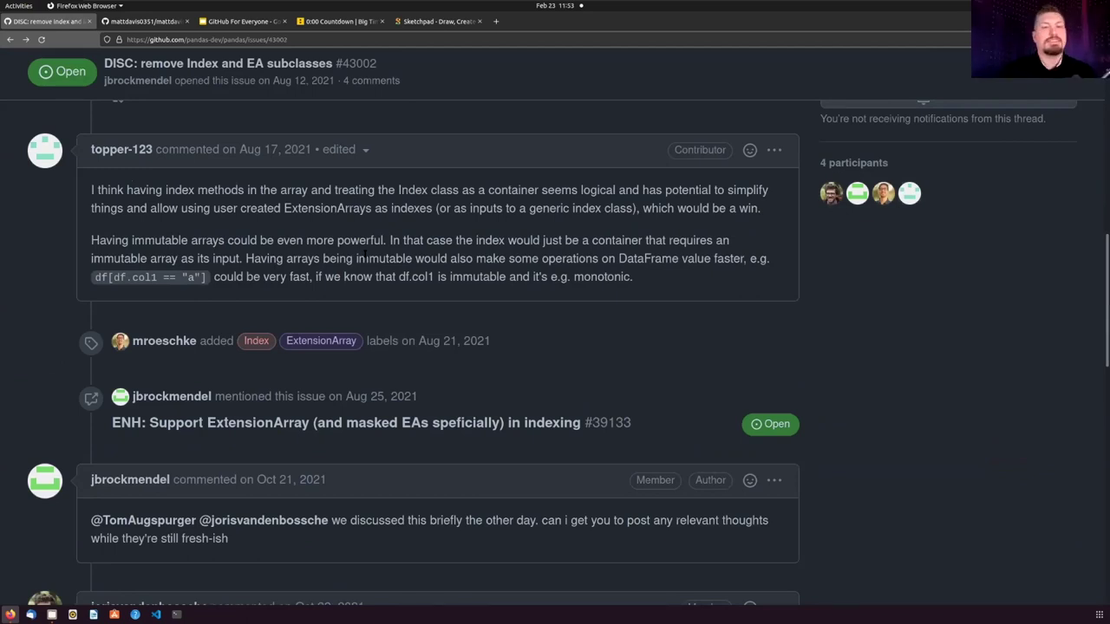
scroll(365, 254, up, 10)
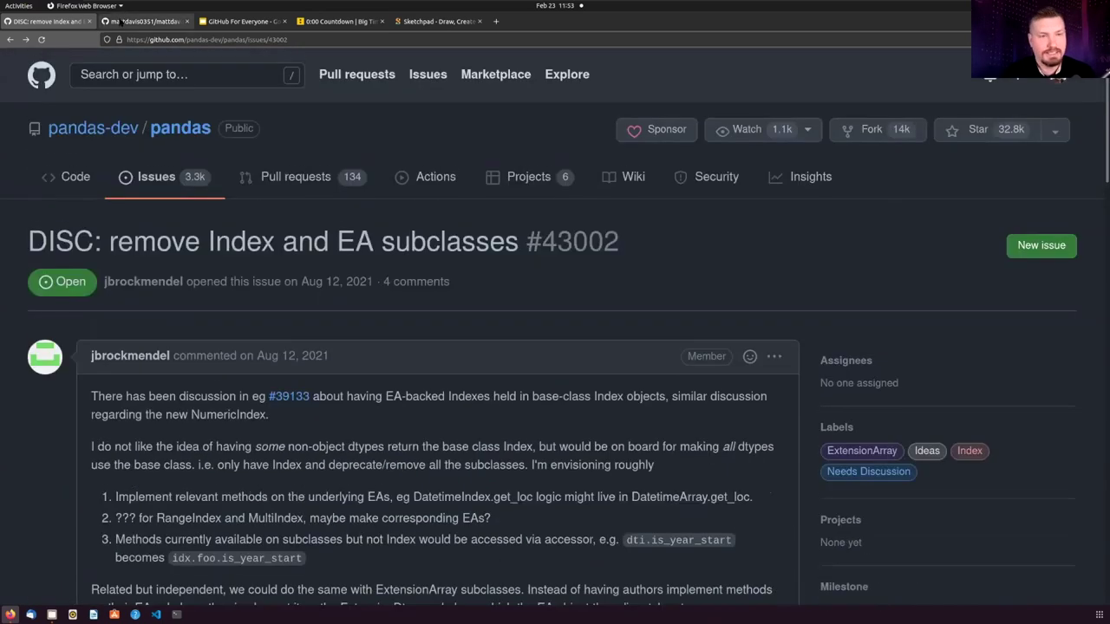
click(121, 21)
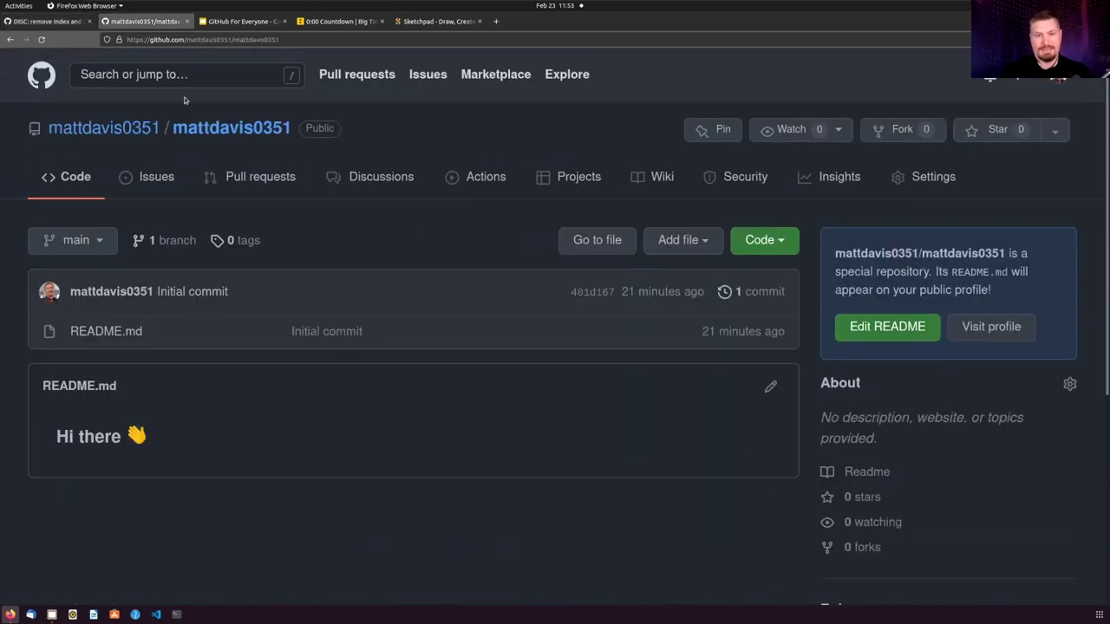
Look over your own repository's empty Issues page.
click(139, 177)
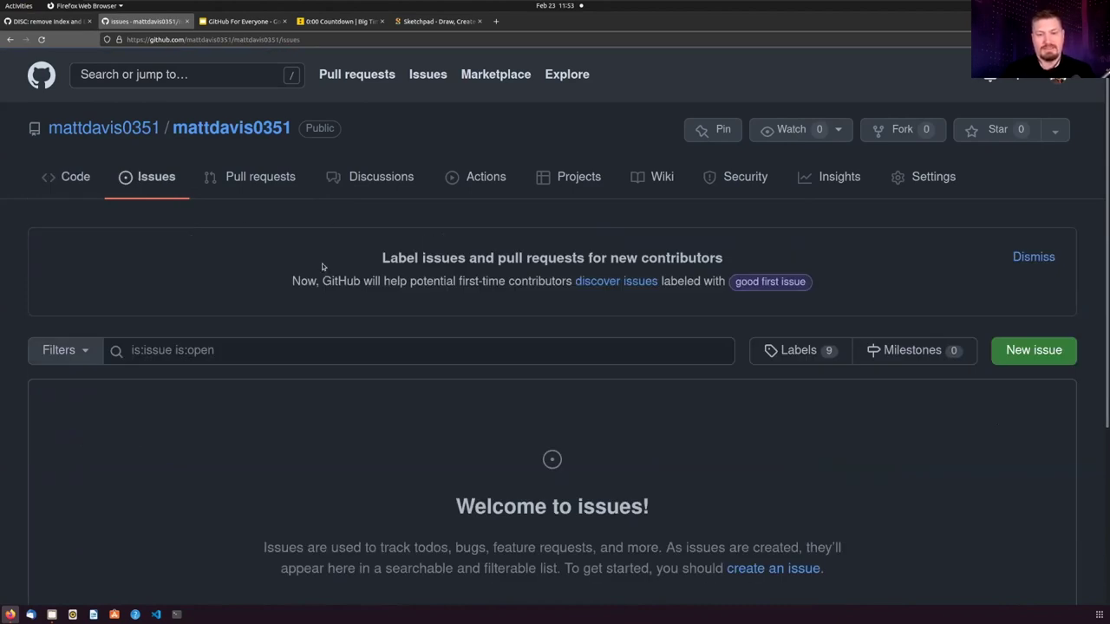
scroll(319, 263, down, 2)
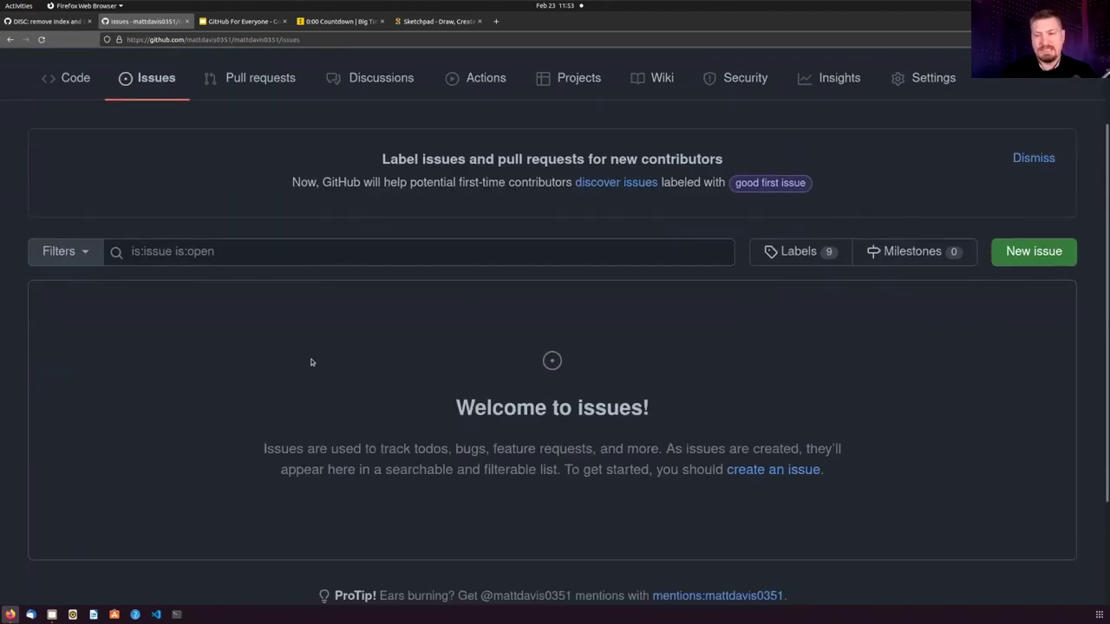
scroll(311, 362, up, 2)
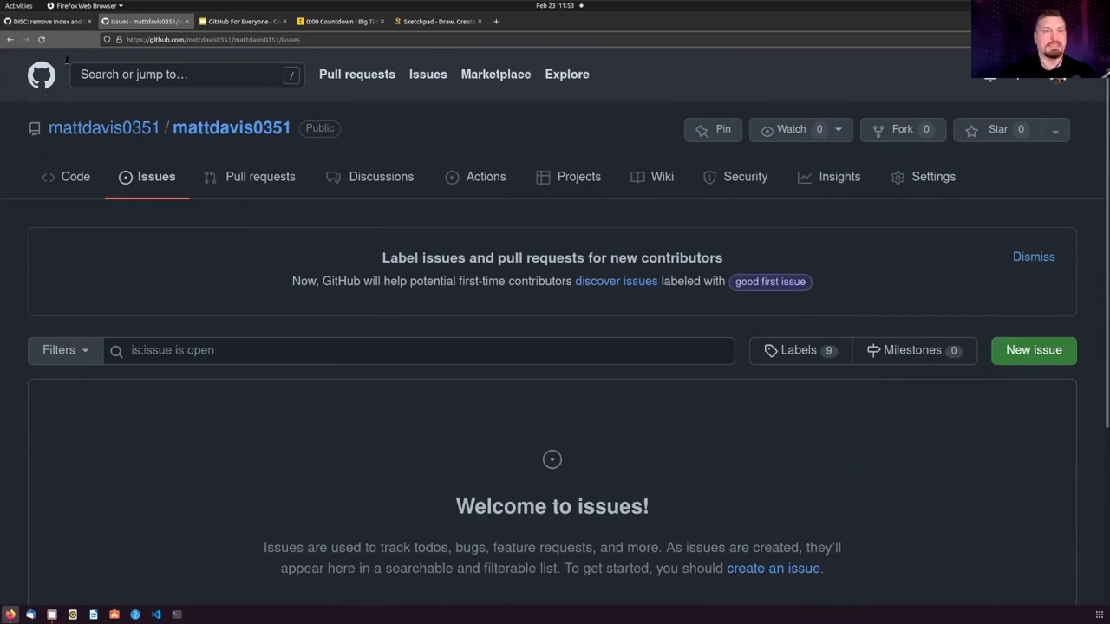
Back on pandas, return from #43002 to the issues list and start a new issue.
click(45, 21)
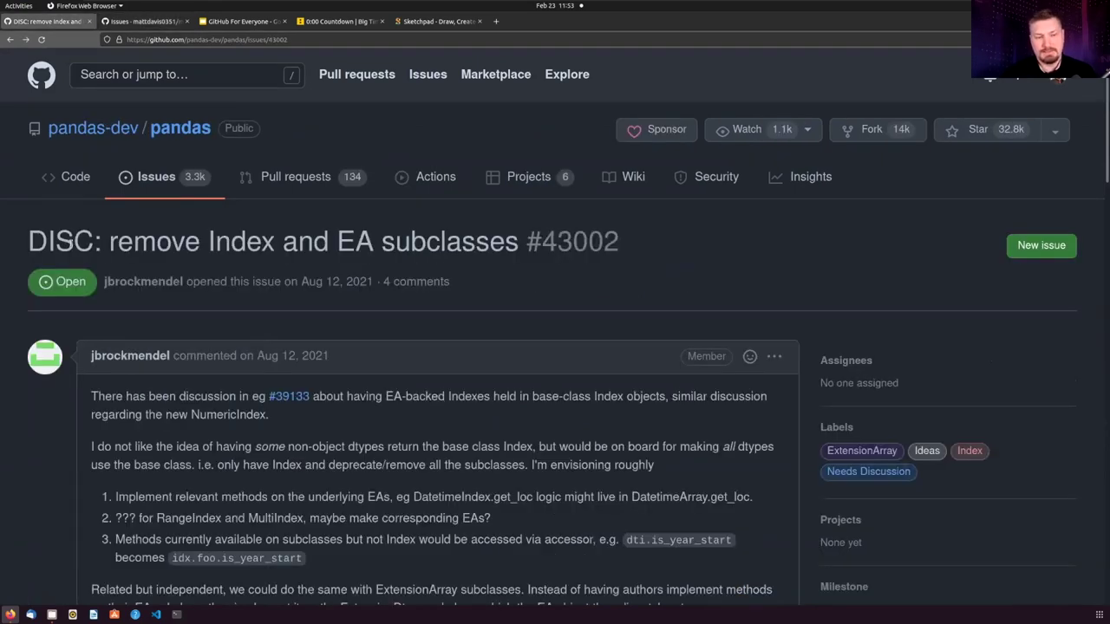
double_click(36, 242)
key(alt+Left)
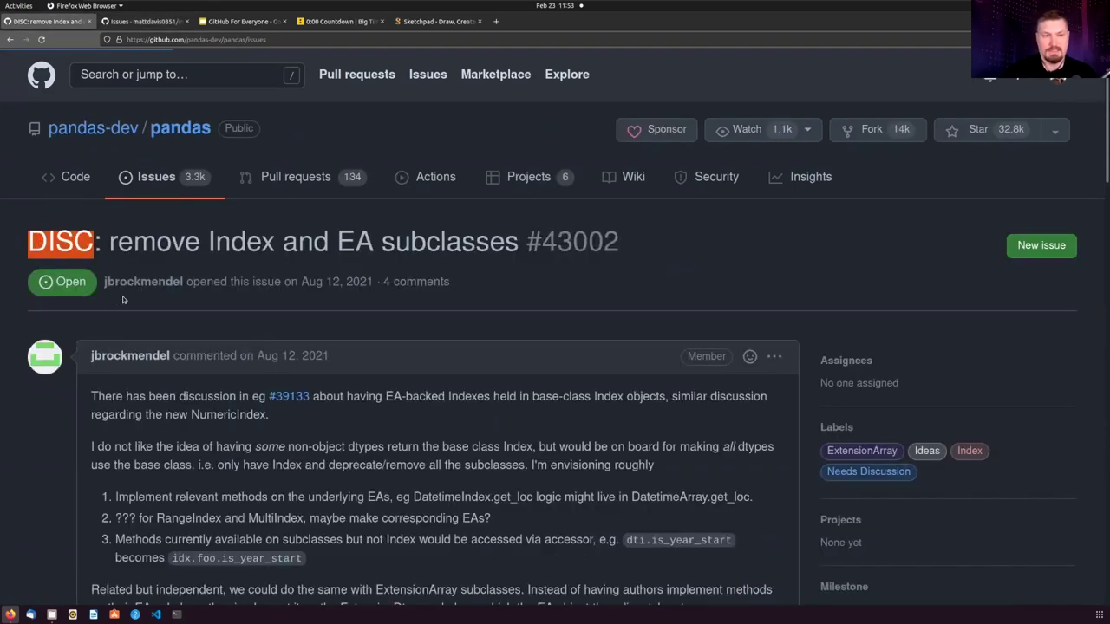
scroll(104, 268, down, 8)
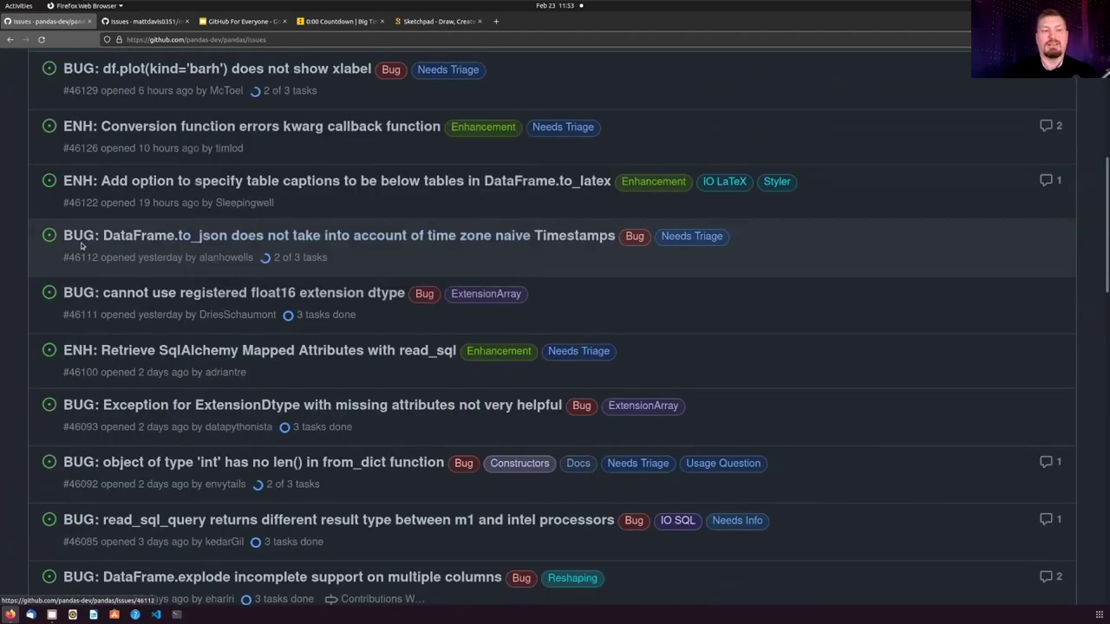
scroll(270, 292, up, 8)
scroll(270, 292, down, 2)
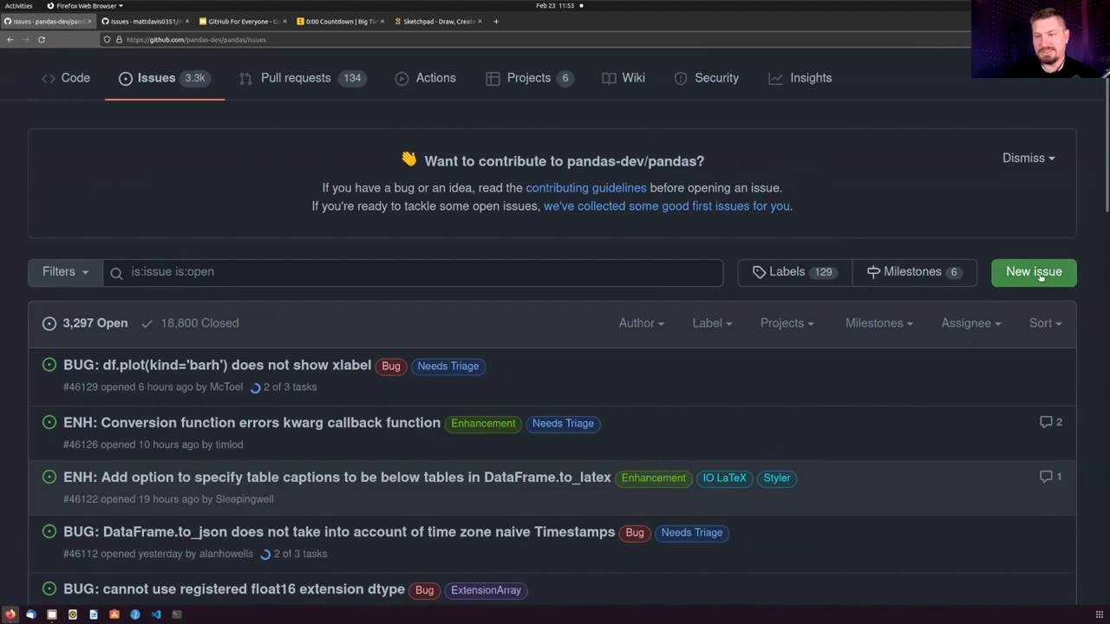
scroll(440, 188, up, 1)
scroll(439, 189, up, 2)
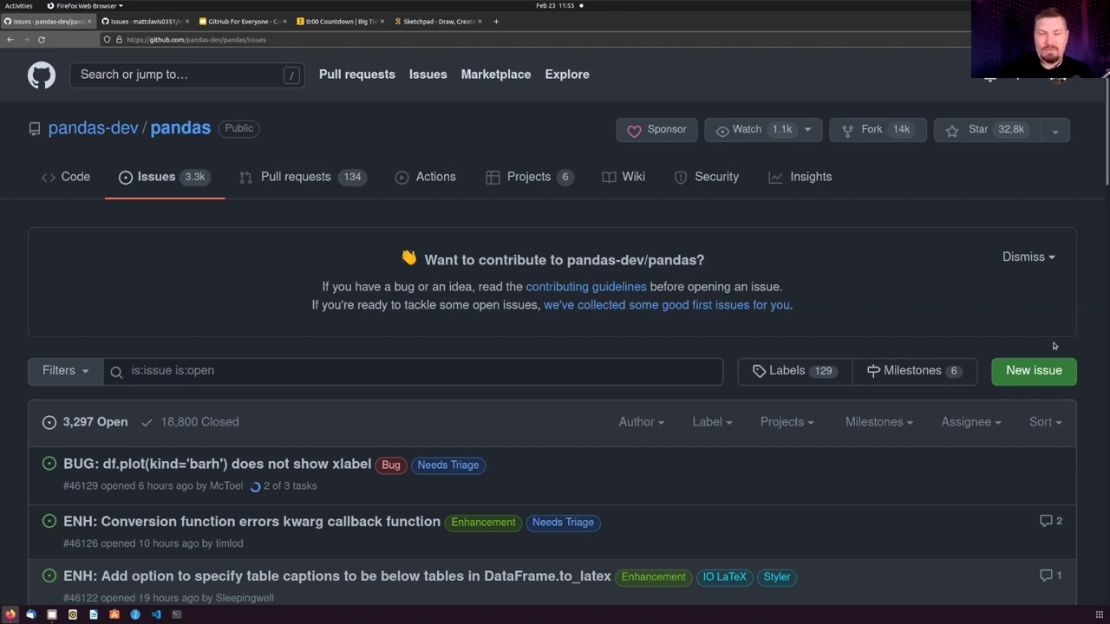
click(1036, 371)
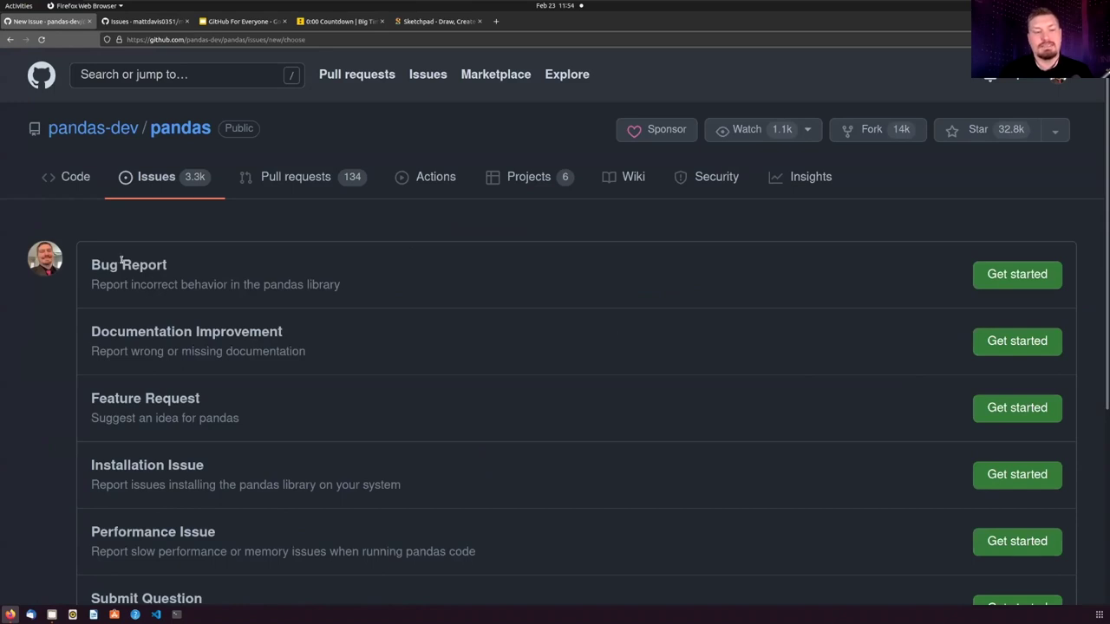
scroll(152, 345, down, 4)
scroll(179, 329, up, 2)
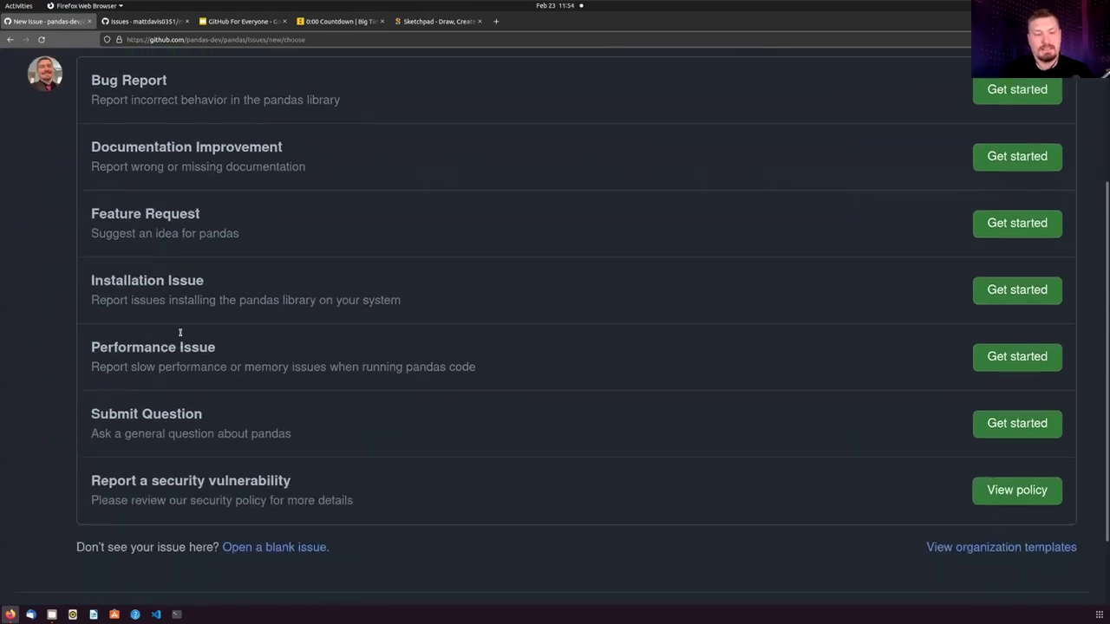
scroll(181, 314, down, 2)
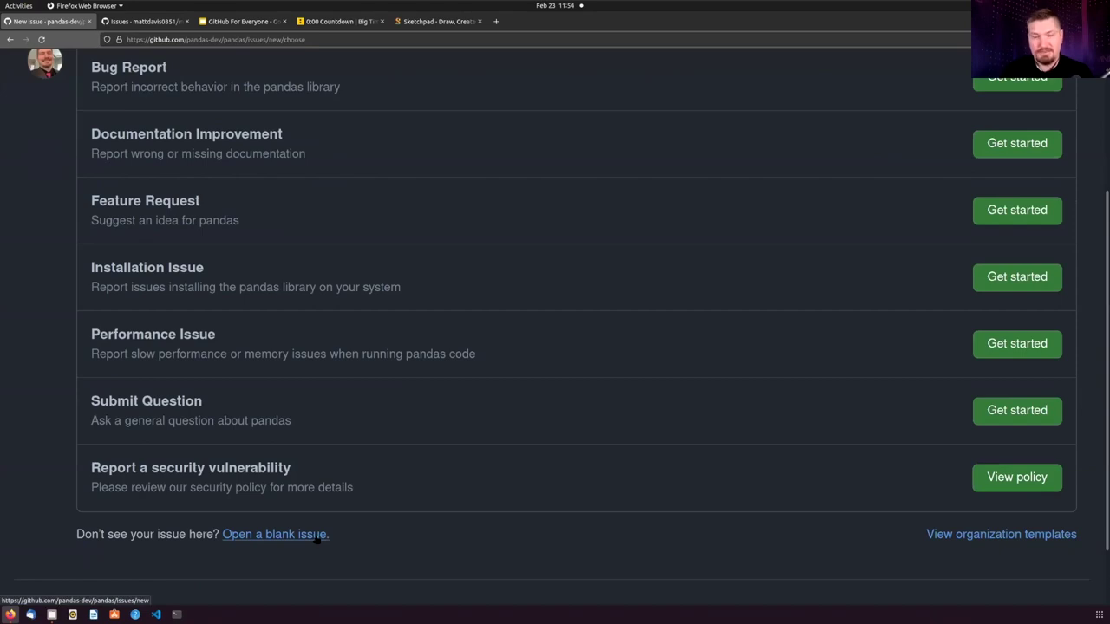
click(988, 277)
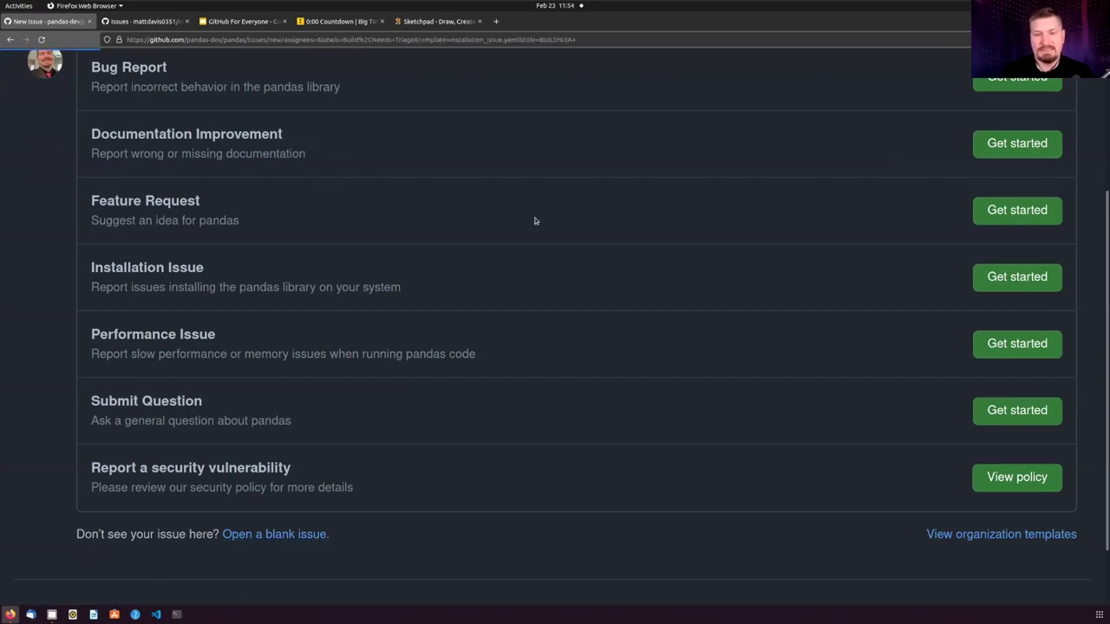
scroll(346, 217, down, 2)
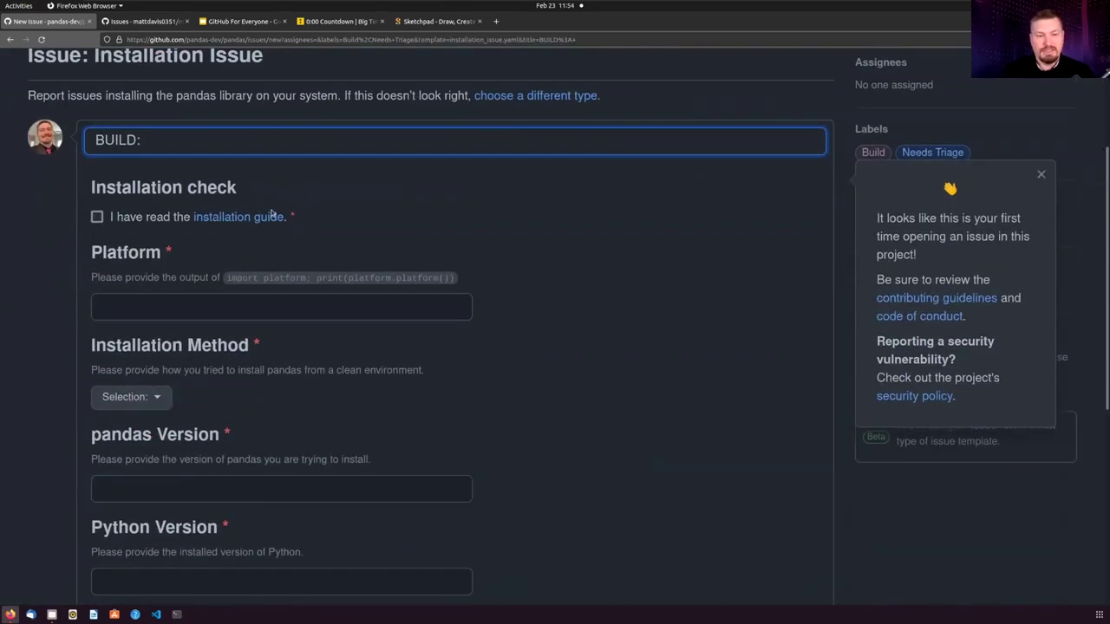
scroll(217, 305, down, 3)
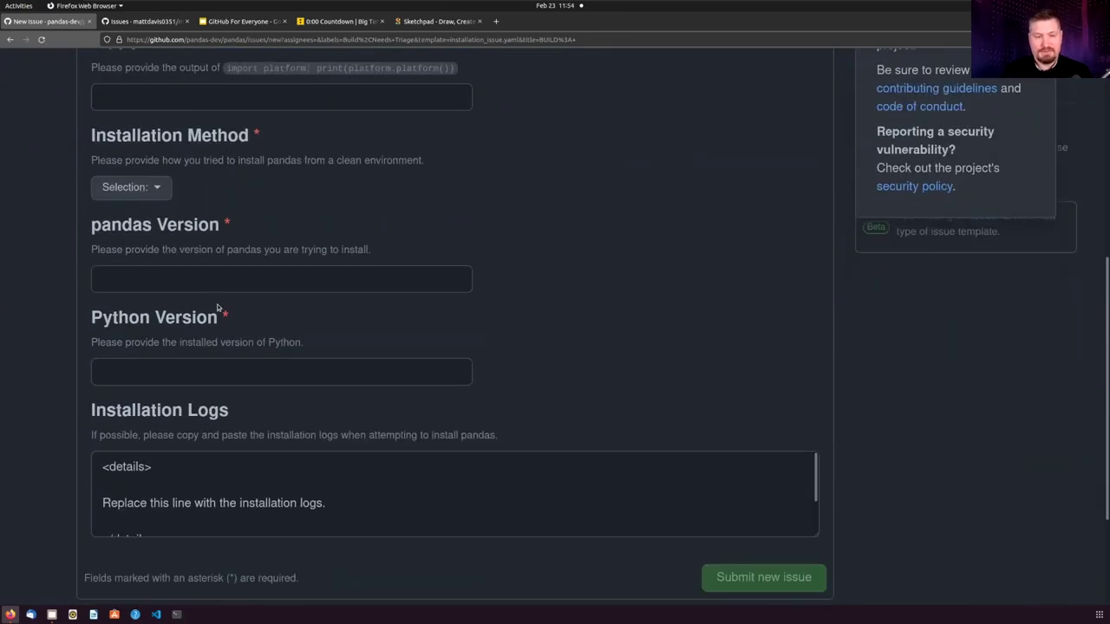
scroll(217, 308, down, 1)
scroll(218, 310, up, 5)
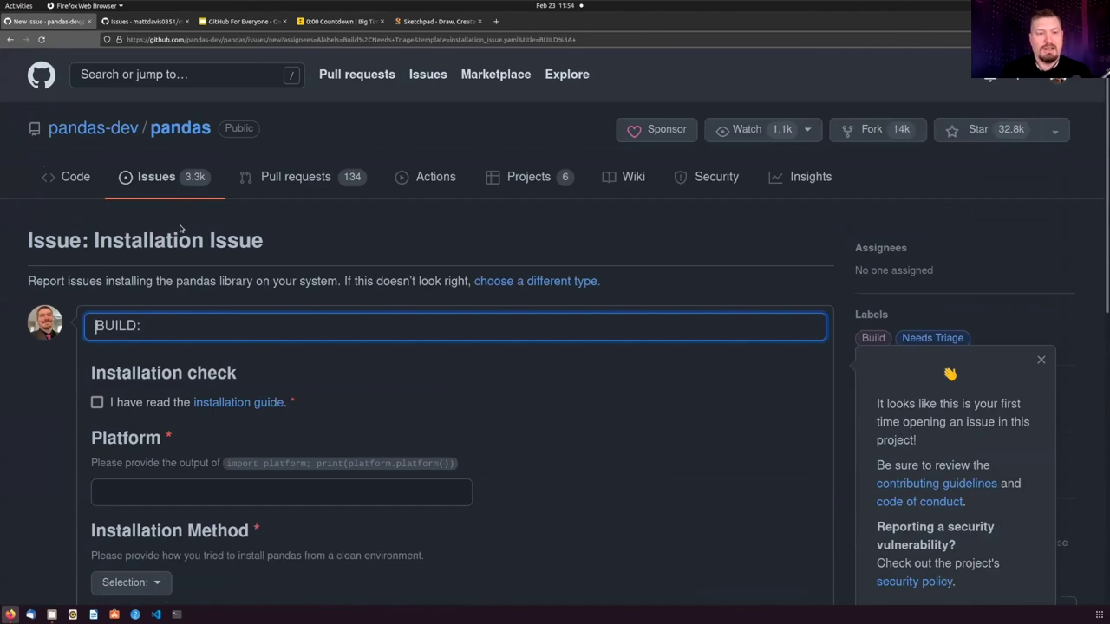
click(145, 178)
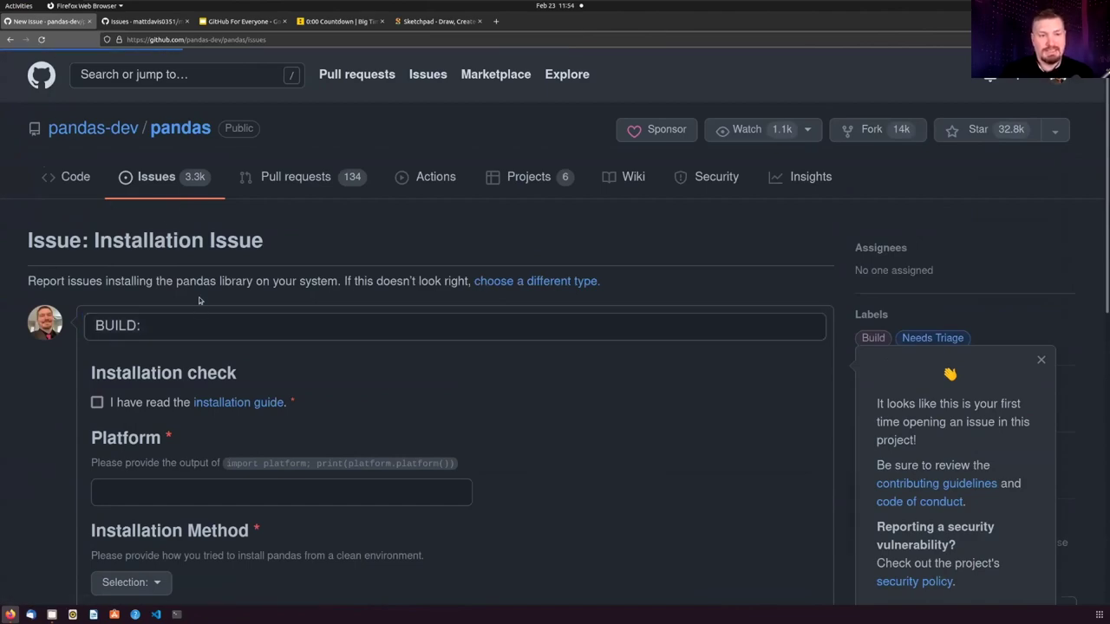
scroll(104, 234, down, 5)
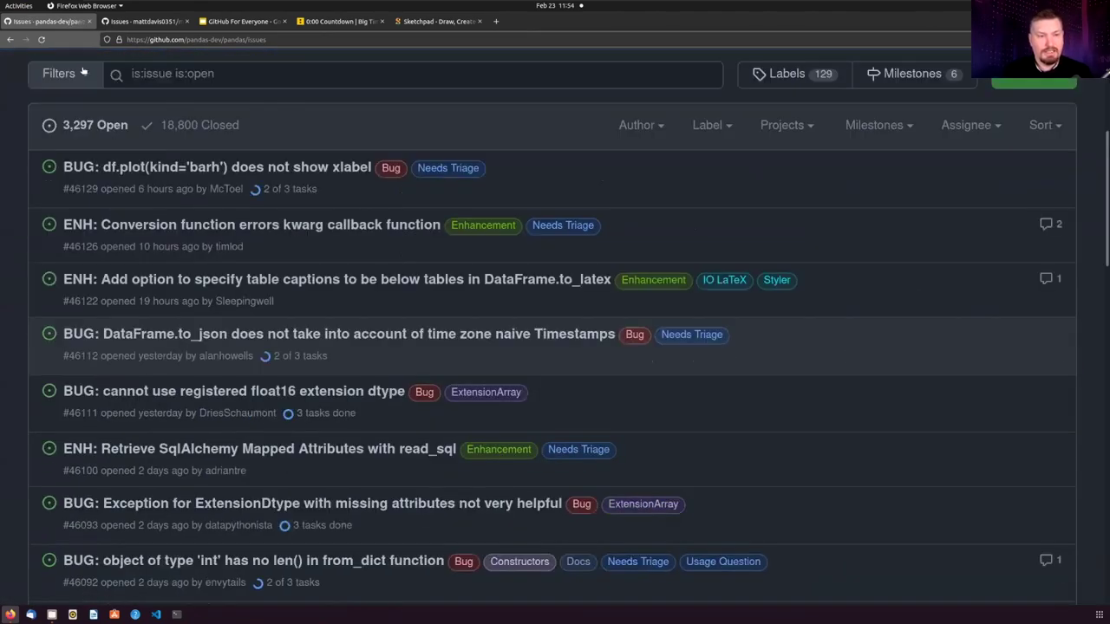
Open pandas bug report #46129 on the df.plot xlabel and read through it.
click(82, 70)
scroll(221, 229, down, 3)
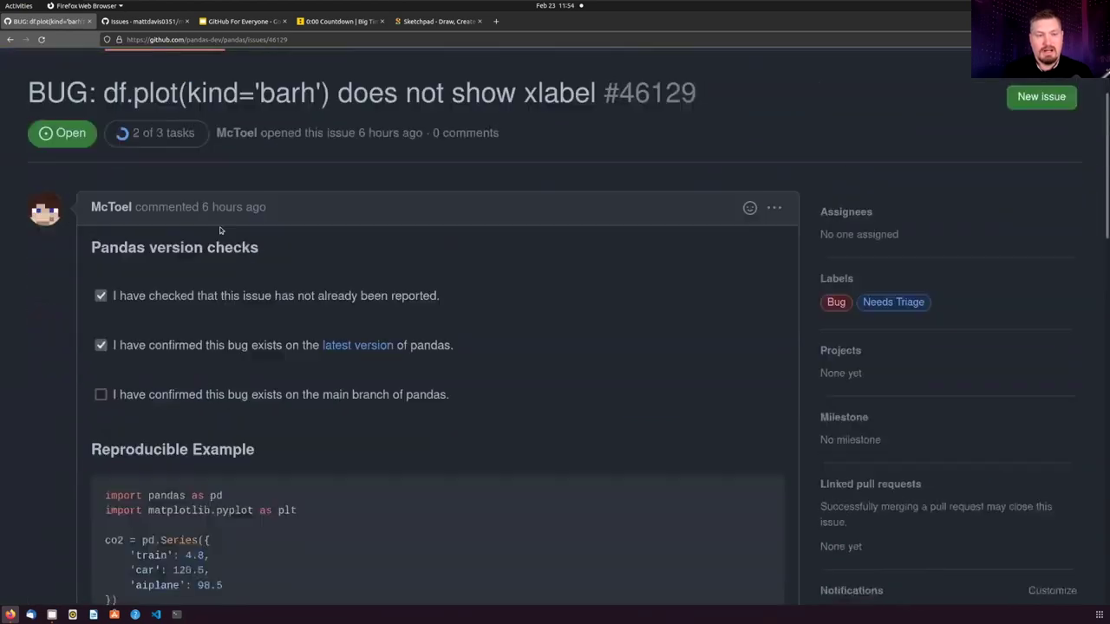
scroll(246, 348, down, 10)
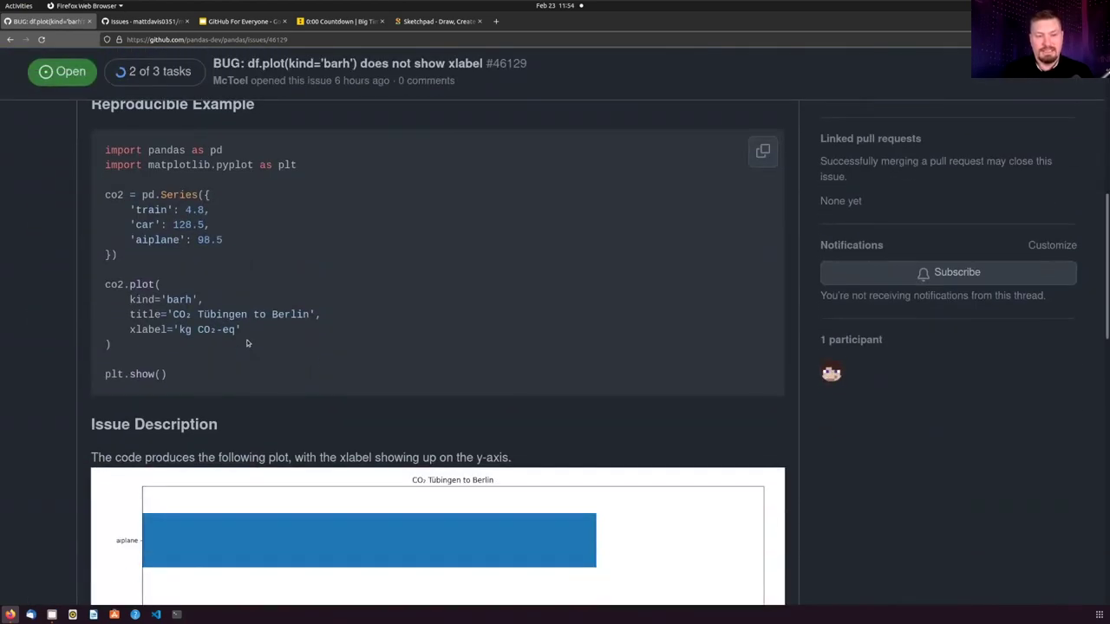
scroll(251, 341, down, 4)
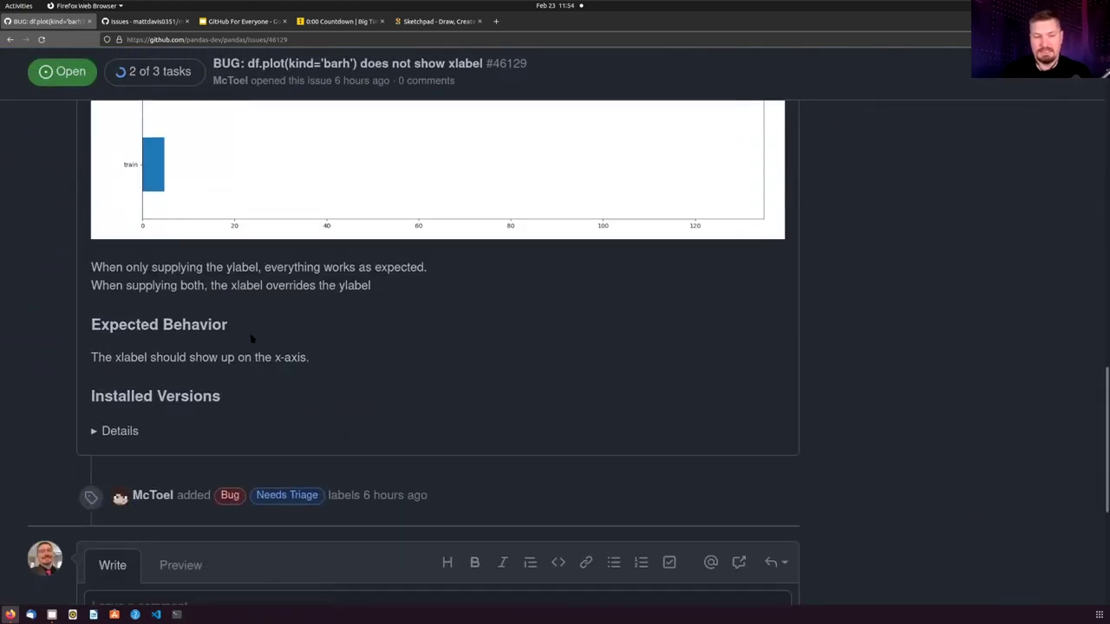
scroll(252, 339, up, 2)
scroll(251, 339, up, 8)
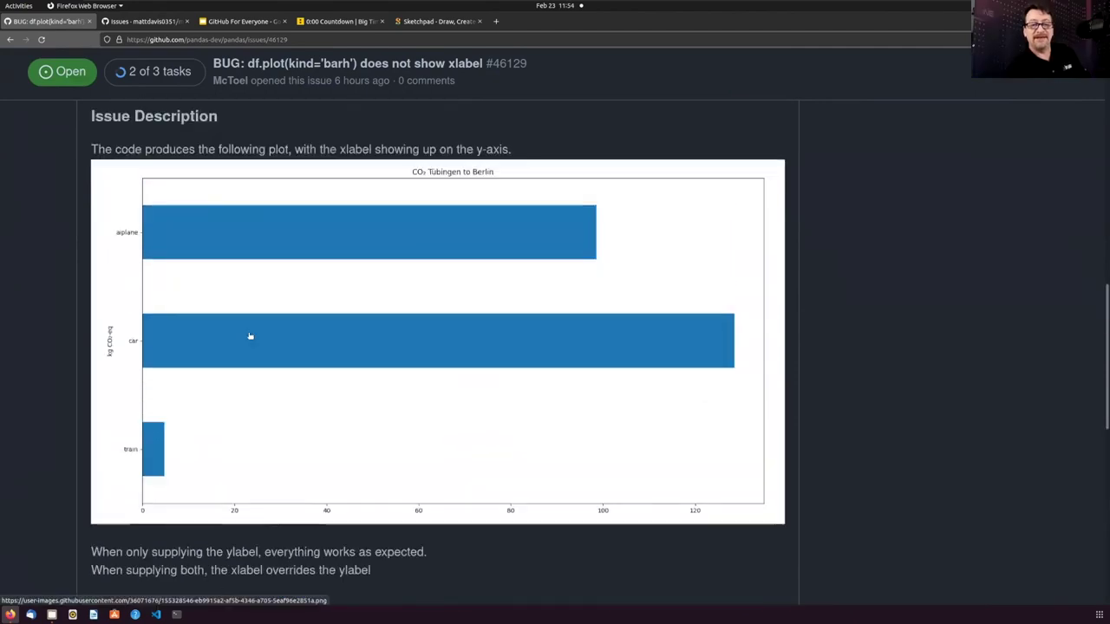
scroll(247, 334, up, 6)
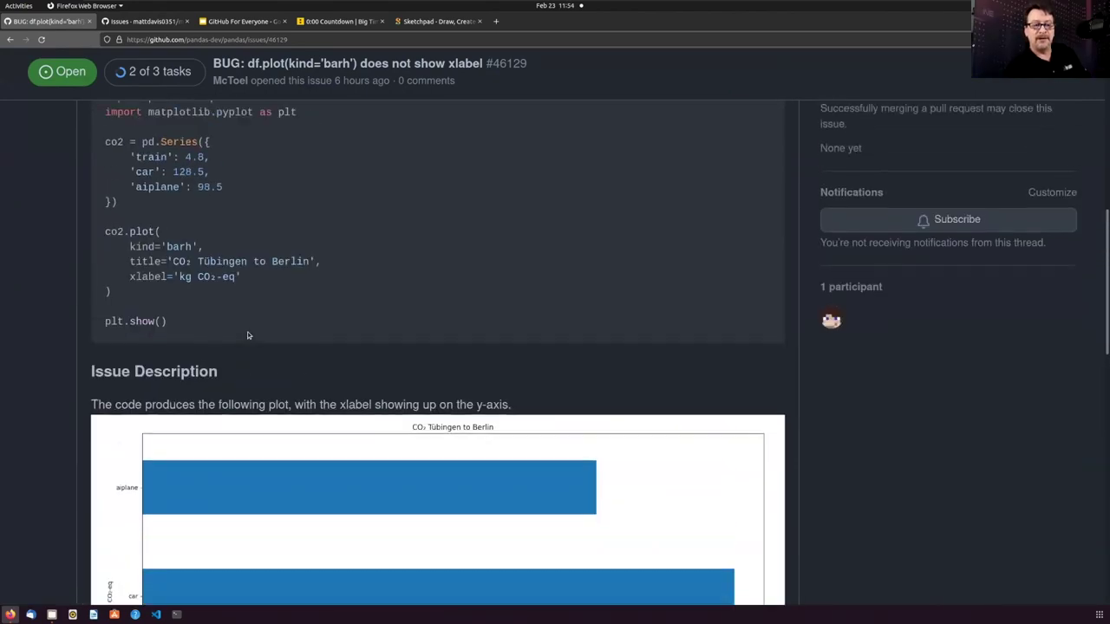
scroll(248, 334, up, 8)
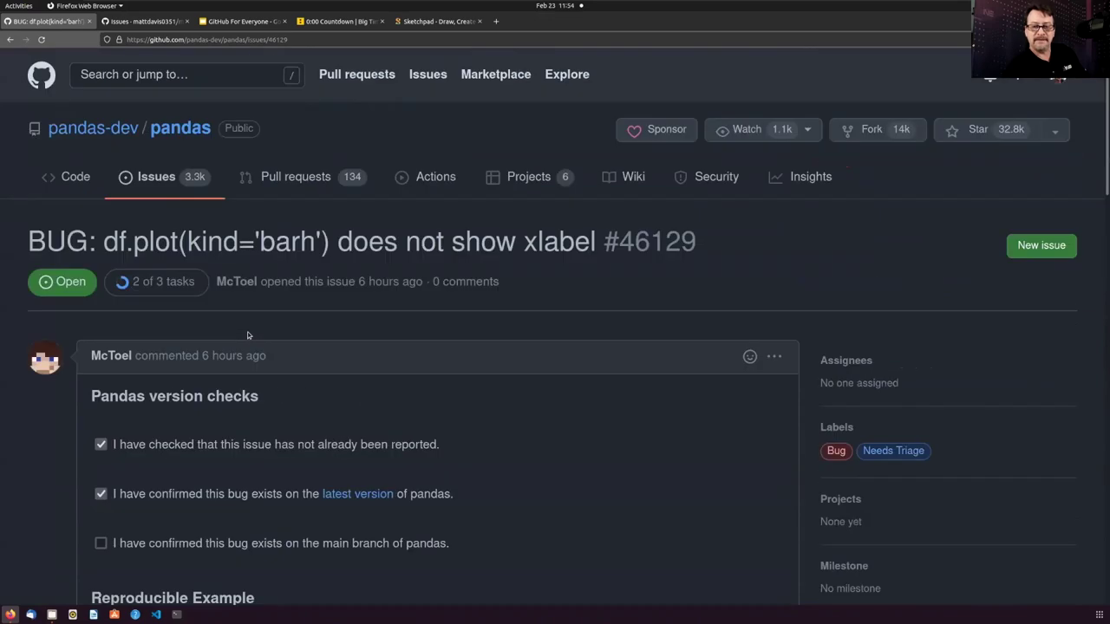
scroll(247, 332, down, 7)
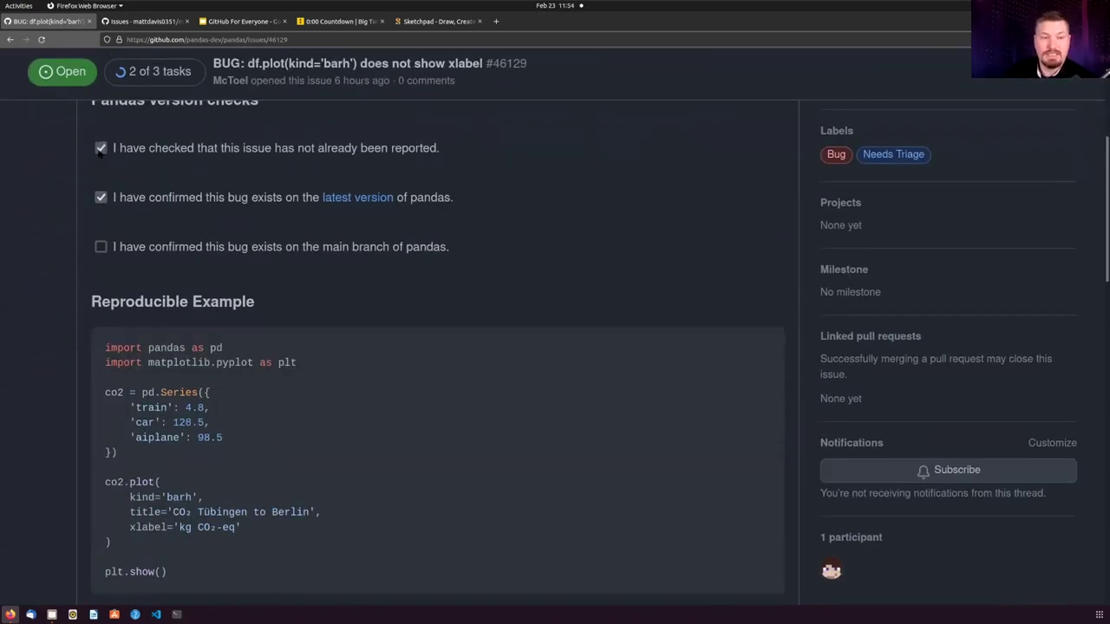
scroll(130, 217, down, 5)
drag(168, 375, 117, 195)
click(297, 293)
scroll(264, 317, down, 15)
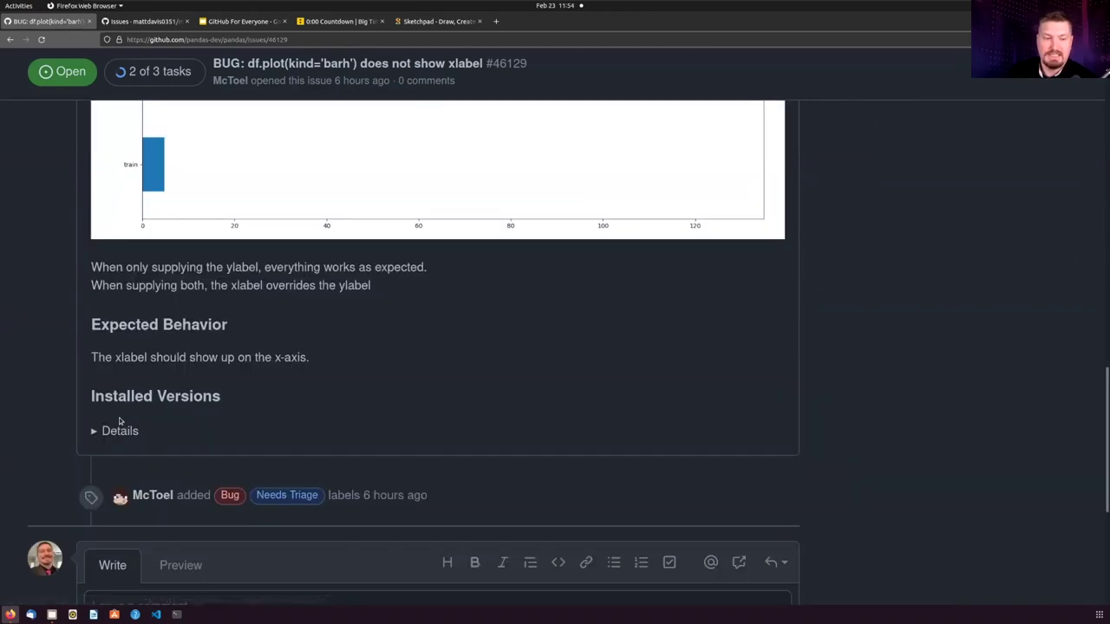
Expand and collapse its installed versions details, then switch to your repo's Issues tab.
click(120, 426)
scroll(231, 408, down, 11)
scroll(231, 398, up, 6)
click(95, 137)
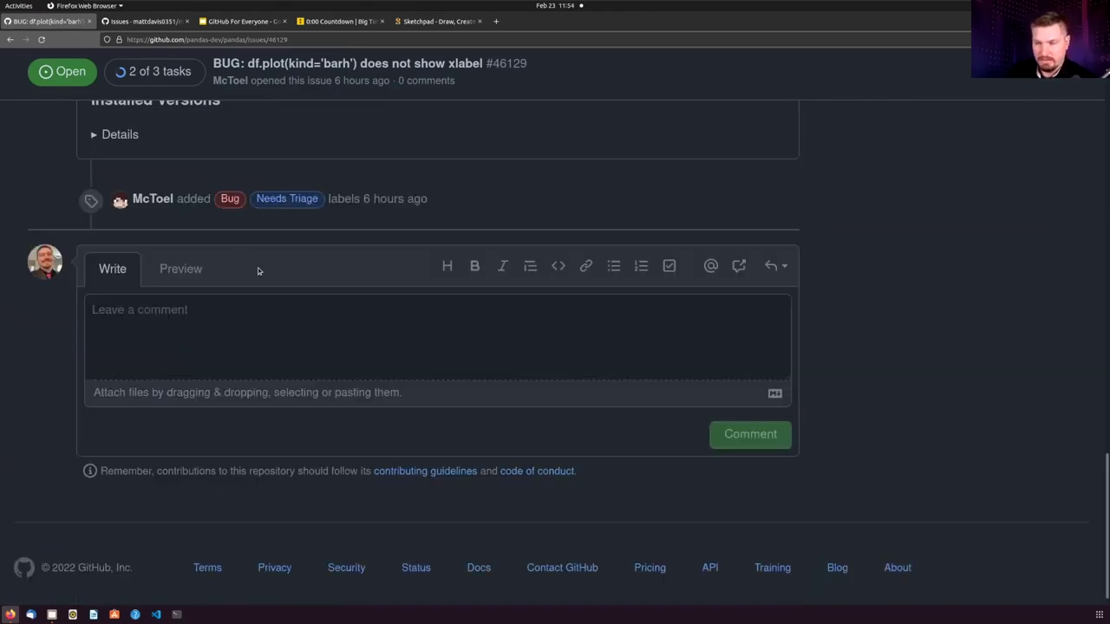
scroll(257, 270, up, 20)
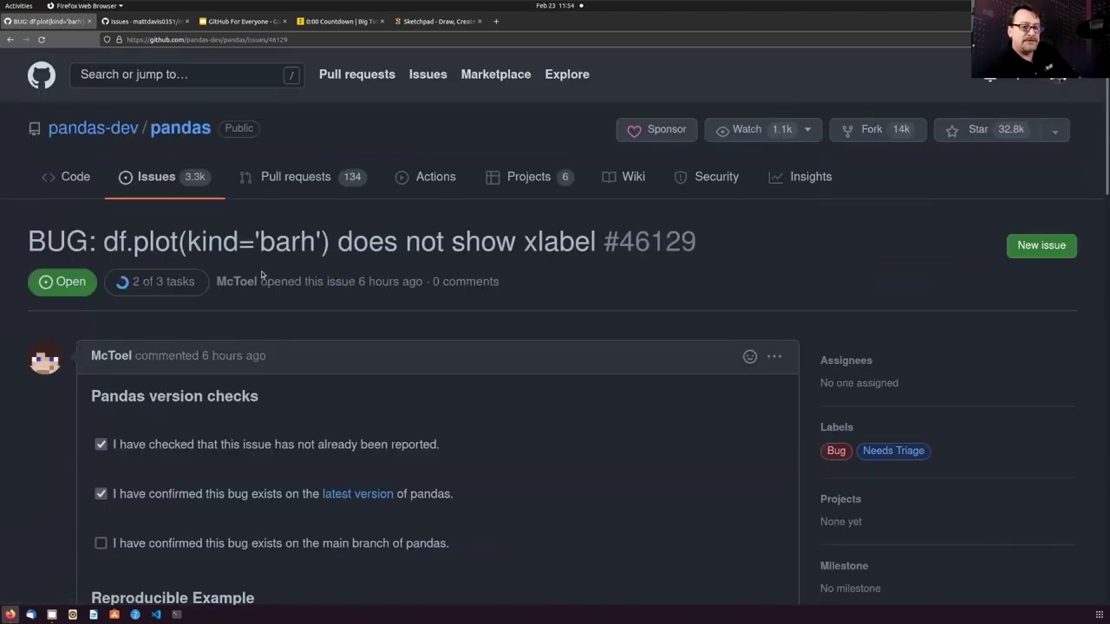
key(ctrl+Tab)
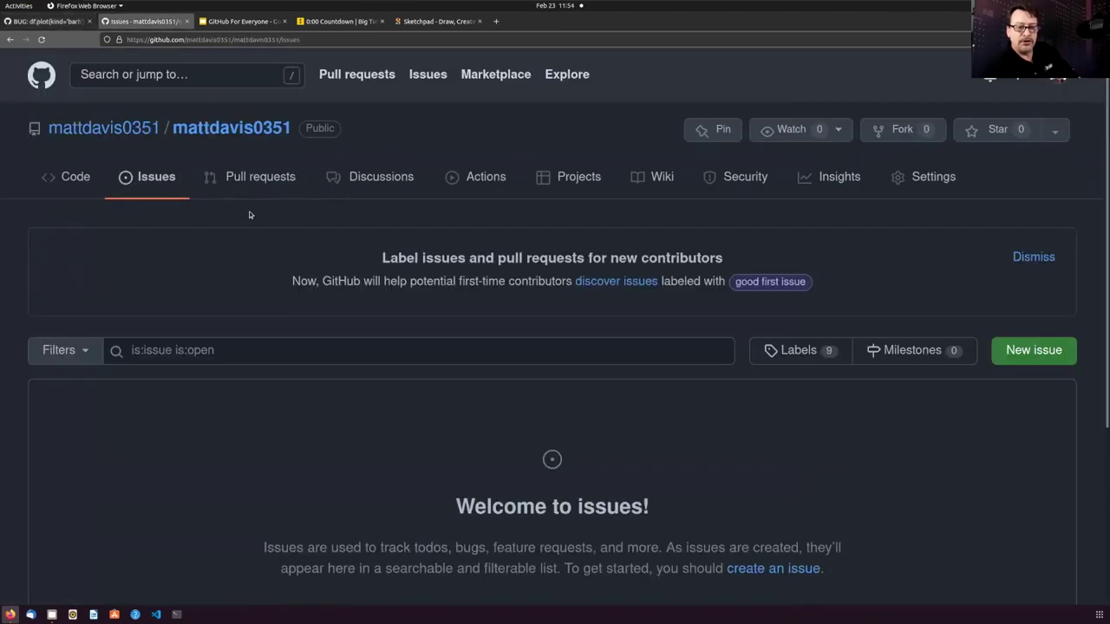
From the pandas issue tab, choose Your organizations in the avatar menu and scroll the list.
click(78, 21)
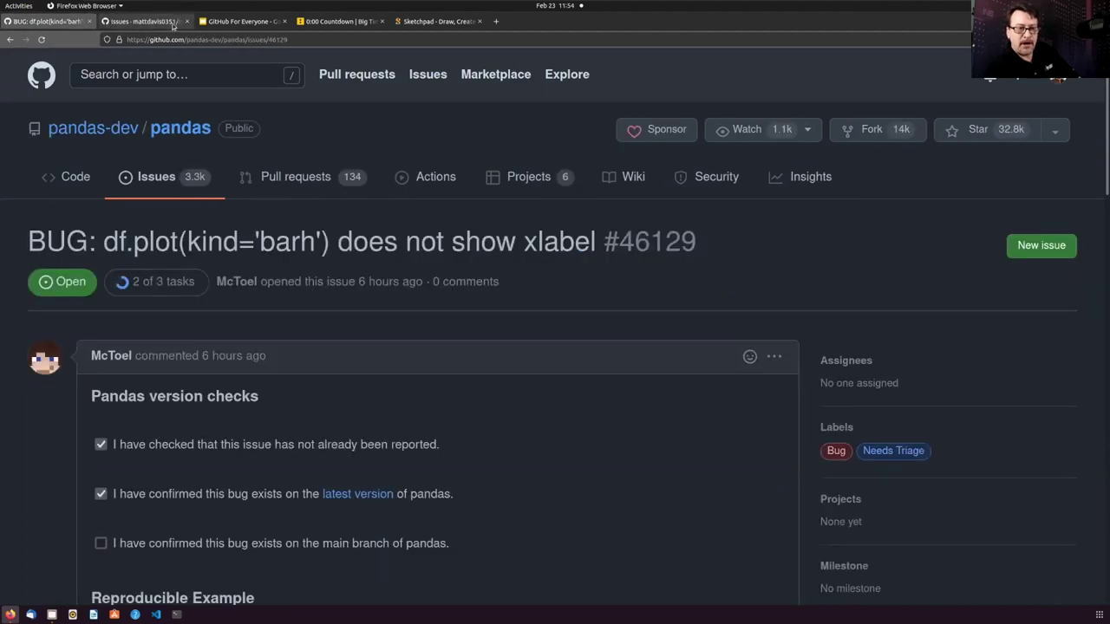
click(1074, 79)
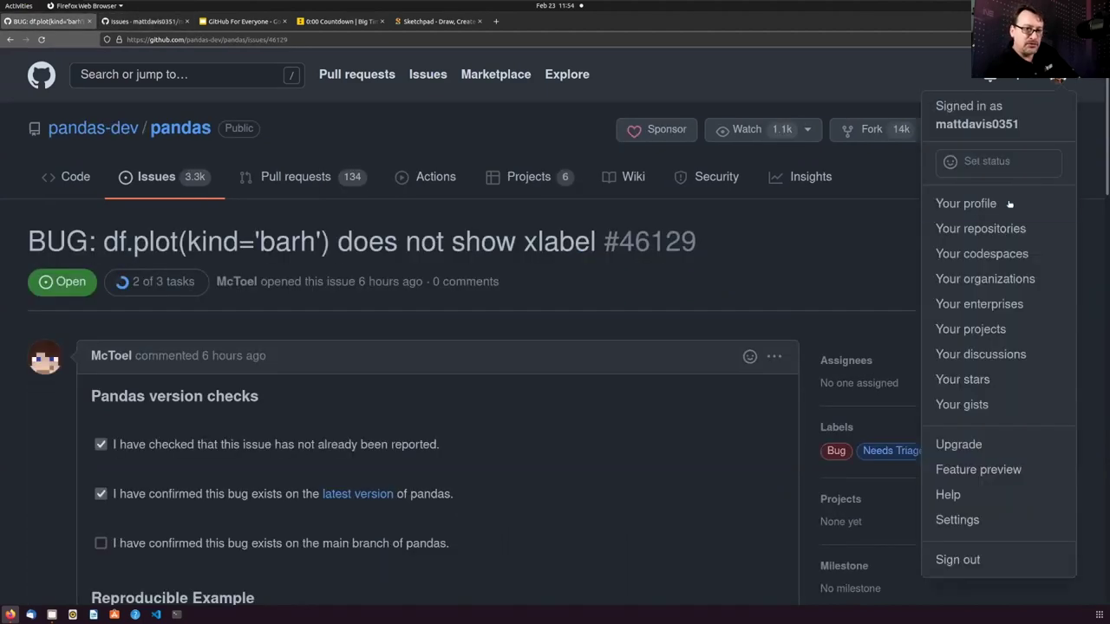
click(1000, 277)
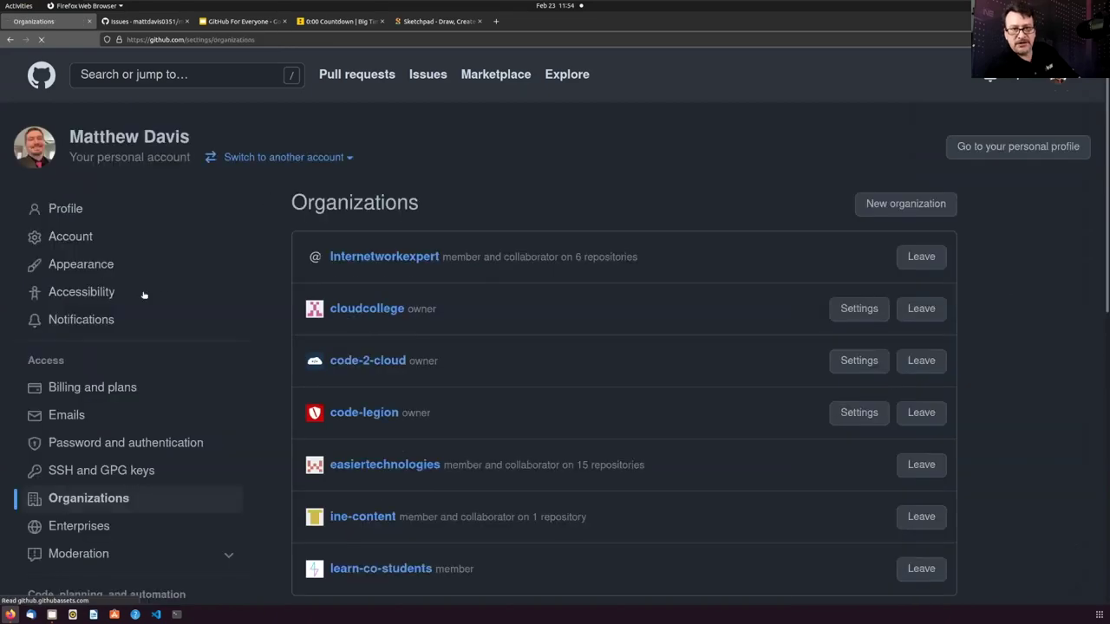
scroll(156, 299, down, 4)
scroll(158, 310, down, 5)
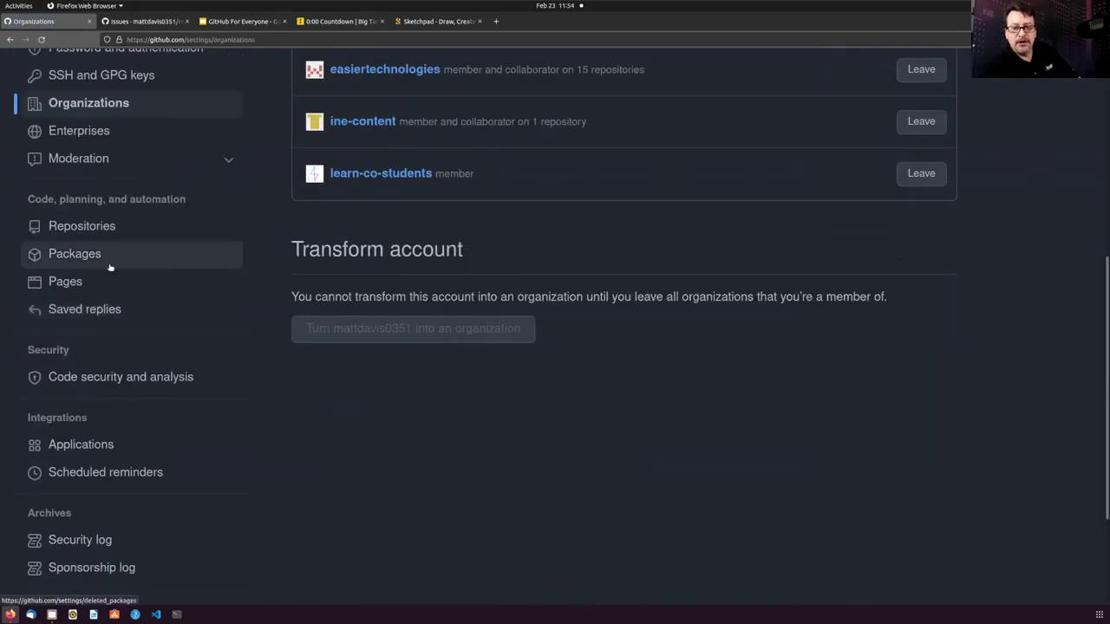
scroll(116, 267, up, 2)
scroll(116, 267, up, 3)
Open easiertechnologies, view all its repositories, and open the pandas-labs fork.
click(404, 267)
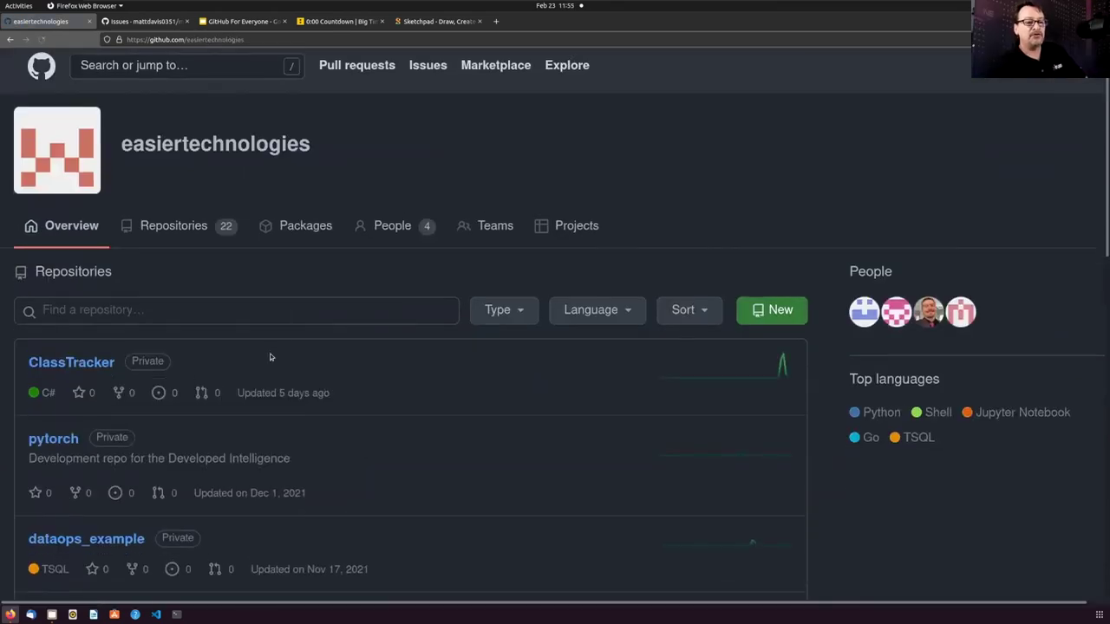
scroll(270, 353, down, 10)
scroll(271, 354, down, 6)
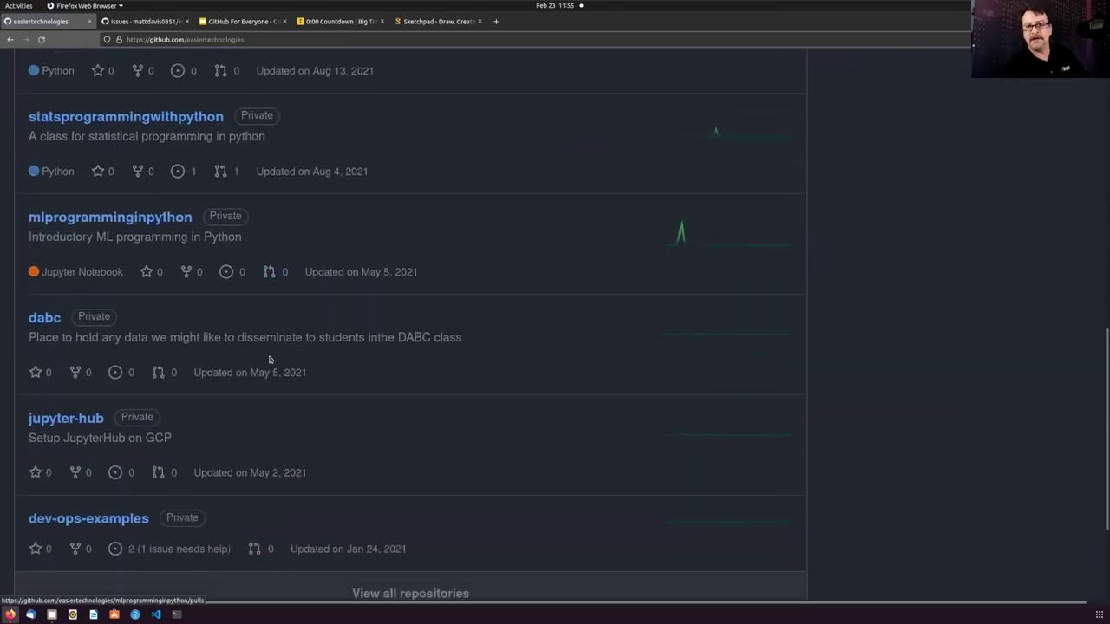
click(413, 486)
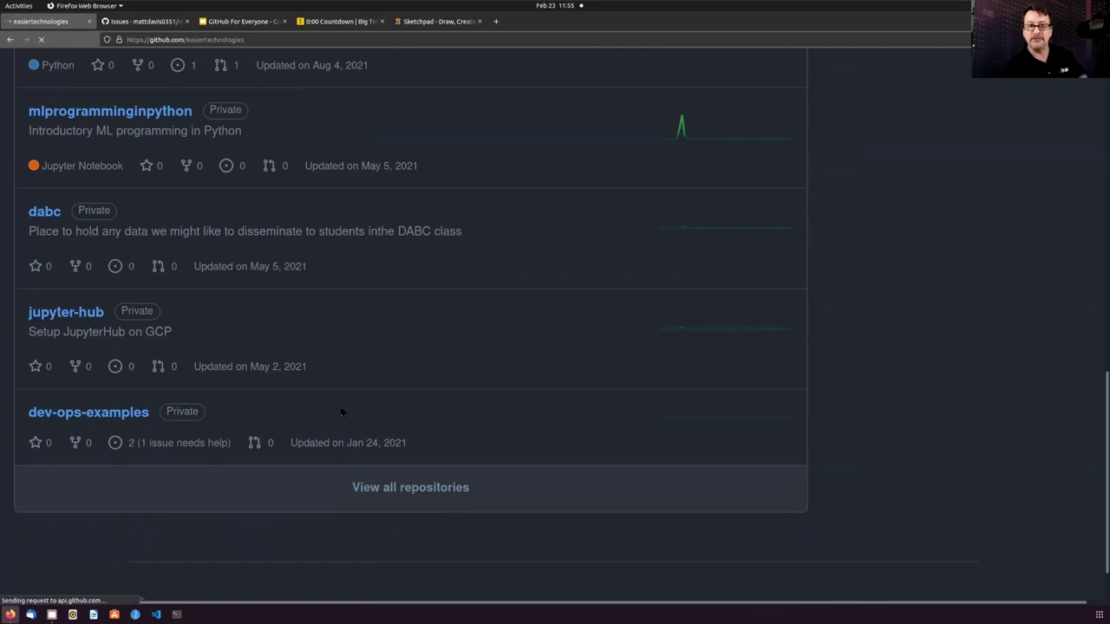
scroll(306, 335, down, 12)
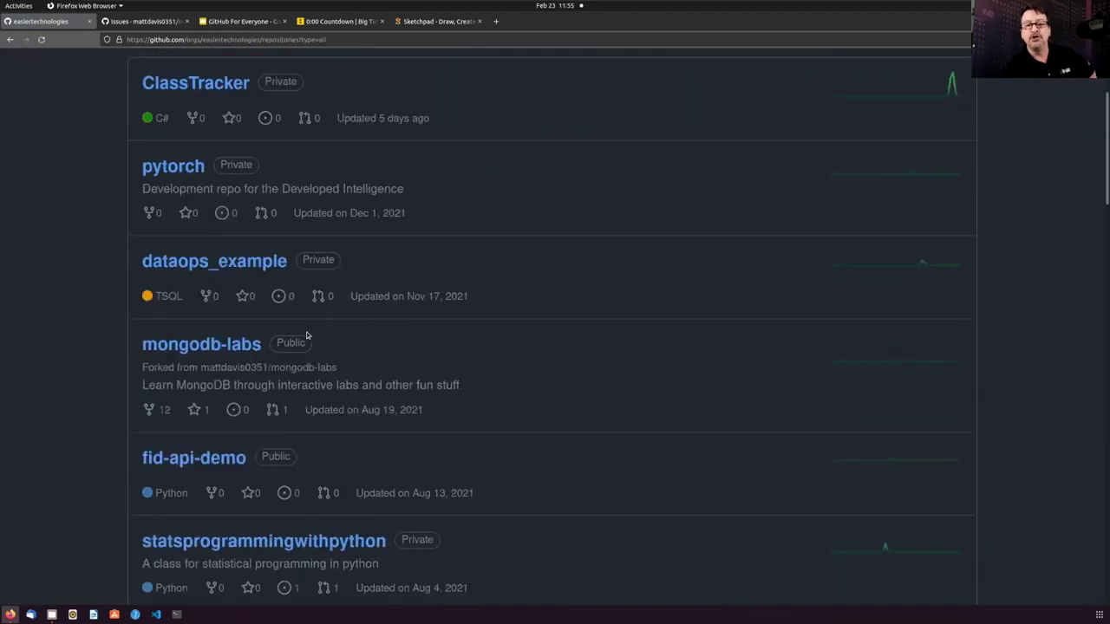
scroll(308, 330, down, 10)
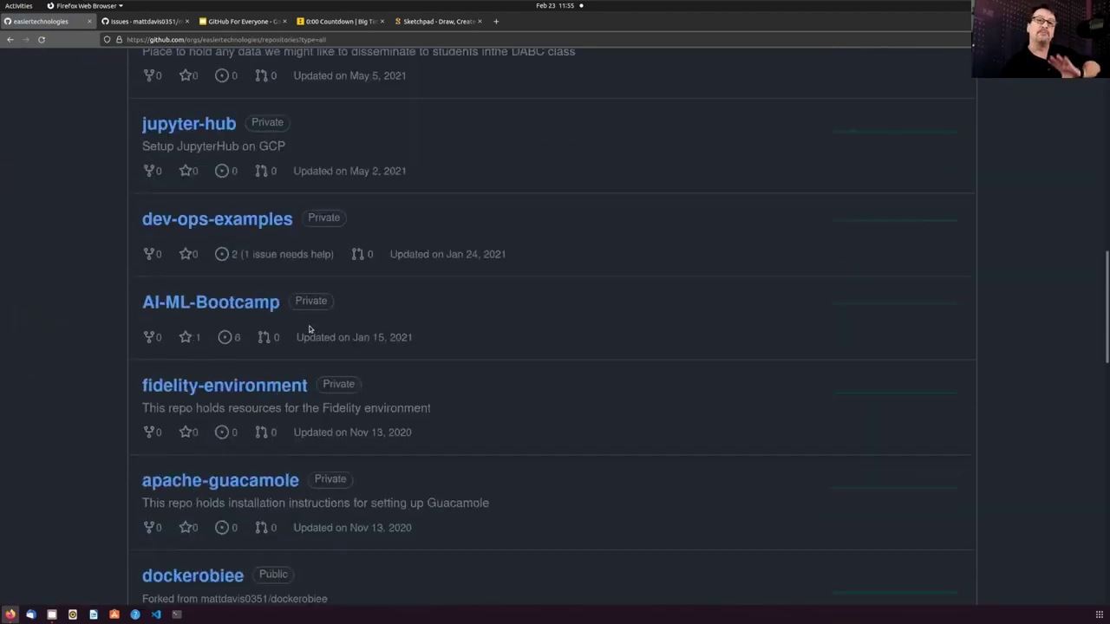
scroll(308, 329, down, 12)
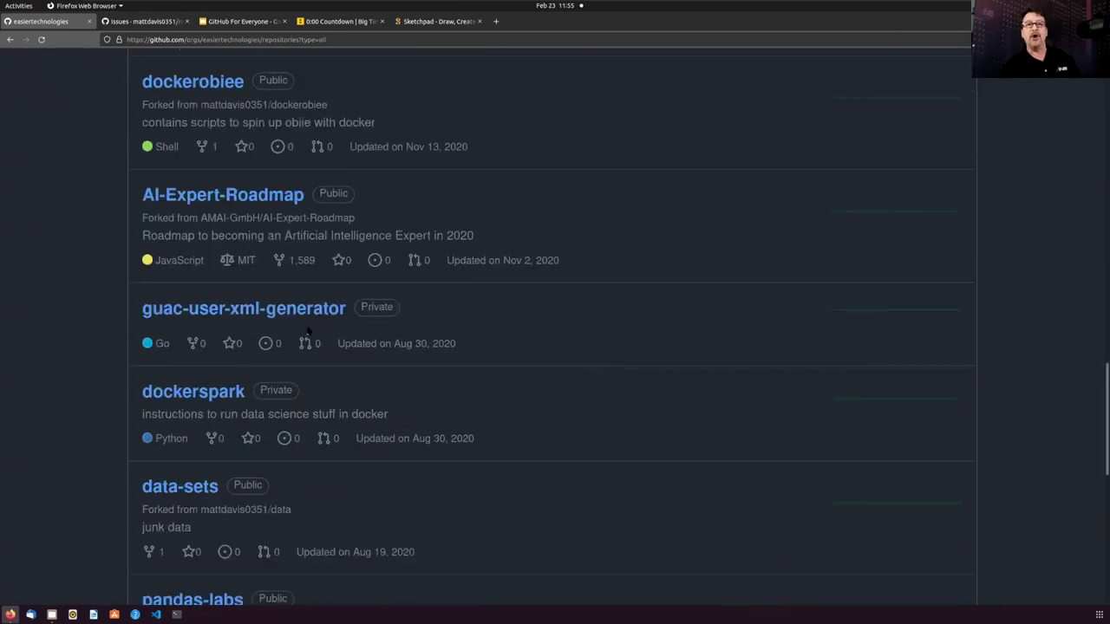
click(224, 304)
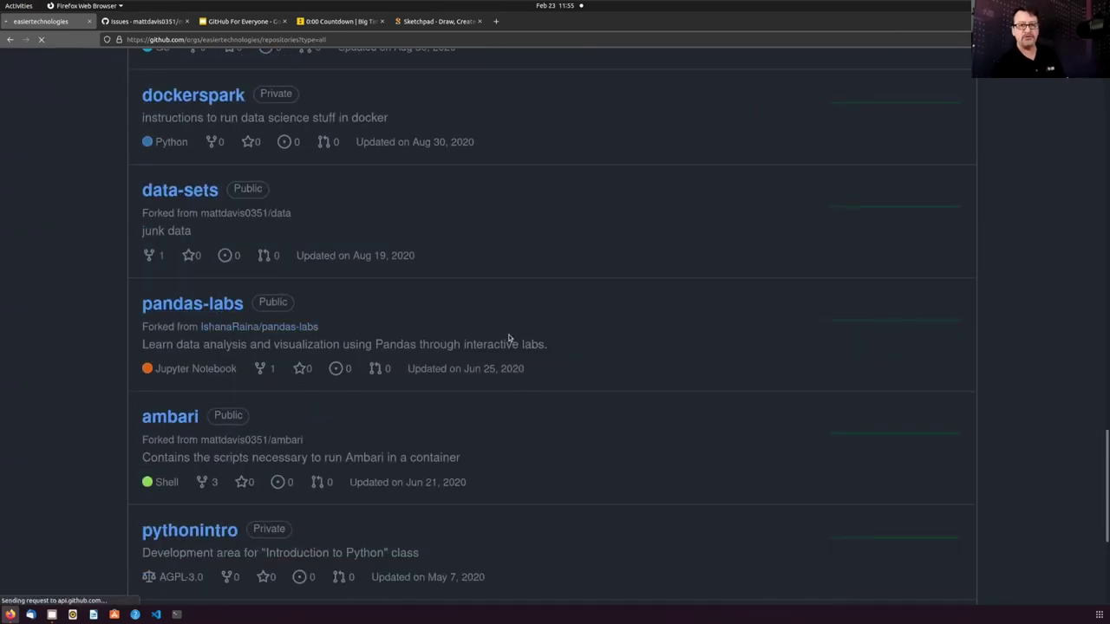
scroll(251, 373, down, 5)
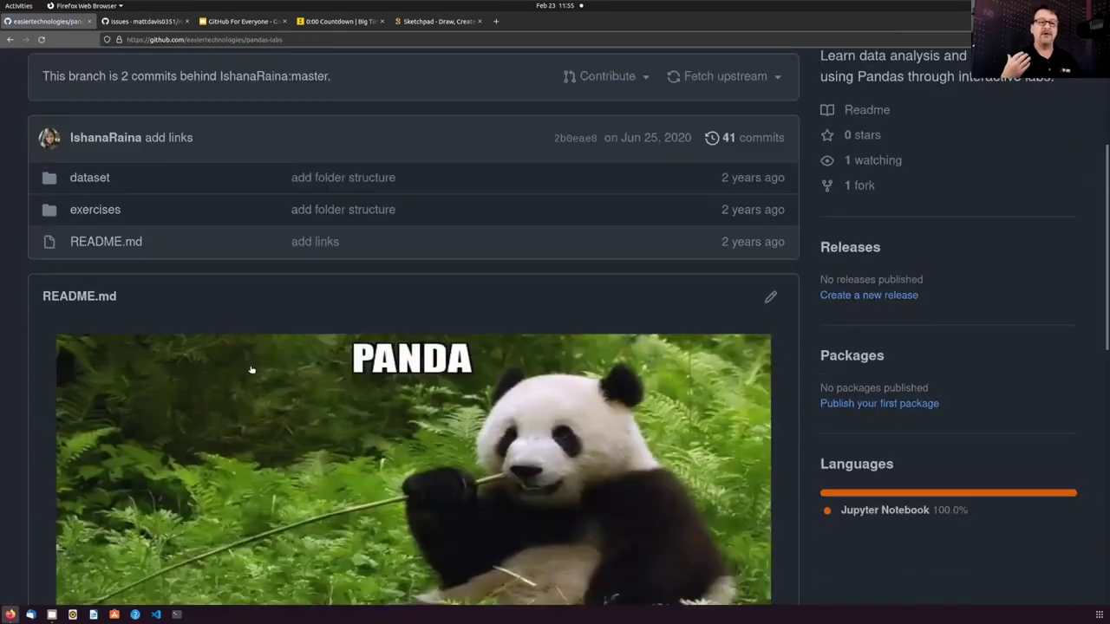
scroll(247, 368, down, 3)
scroll(245, 364, up, 2)
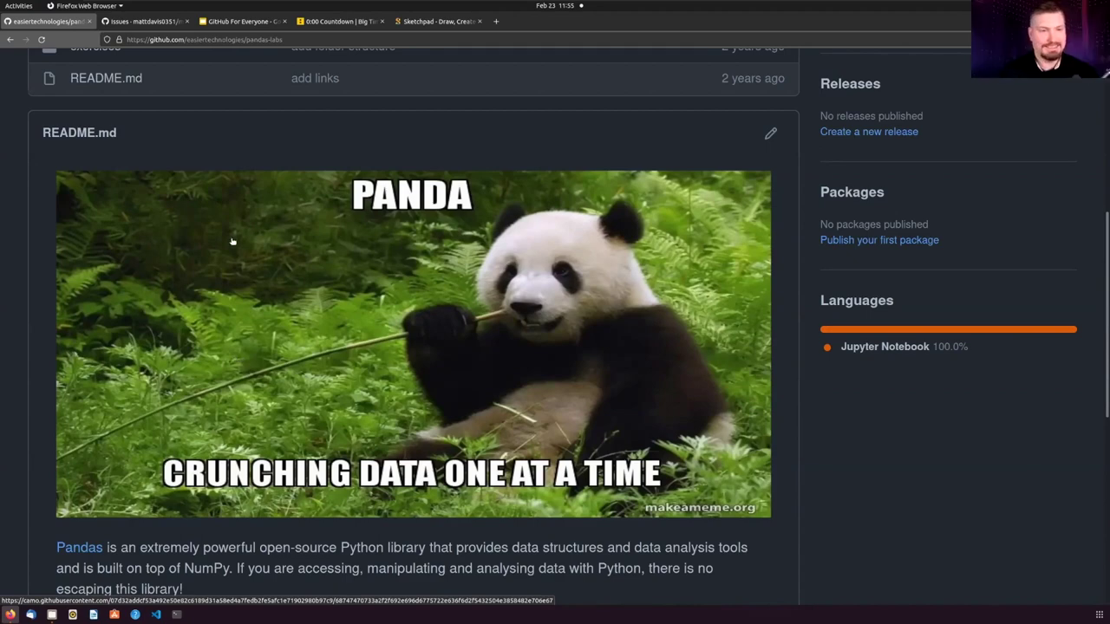
scroll(230, 240, up, 2)
scroll(230, 237, up, 4)
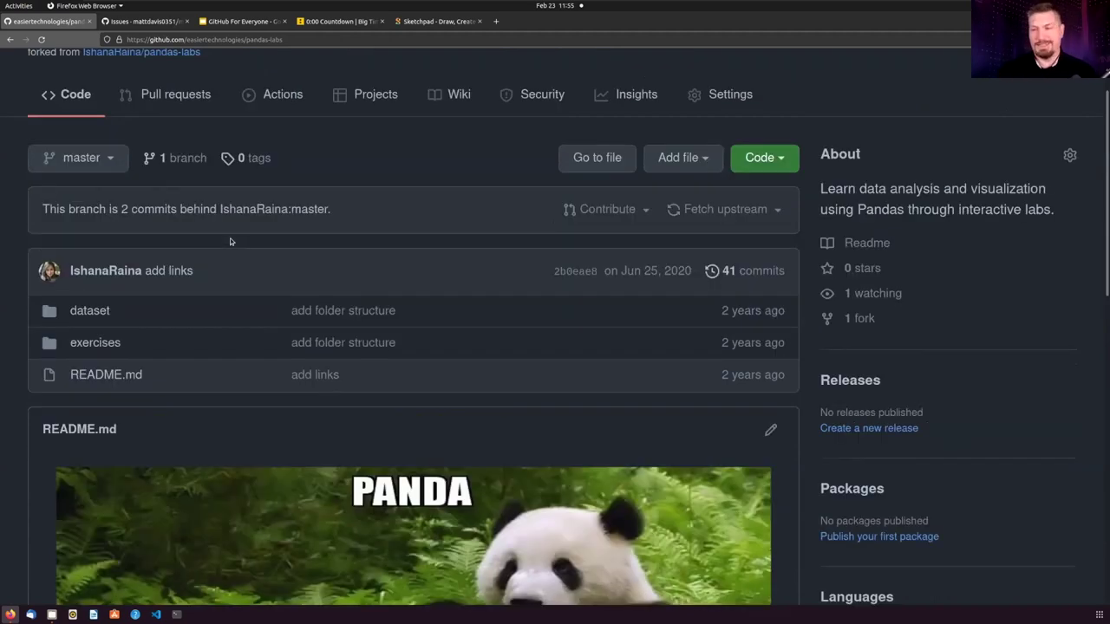
scroll(238, 264, down, 6)
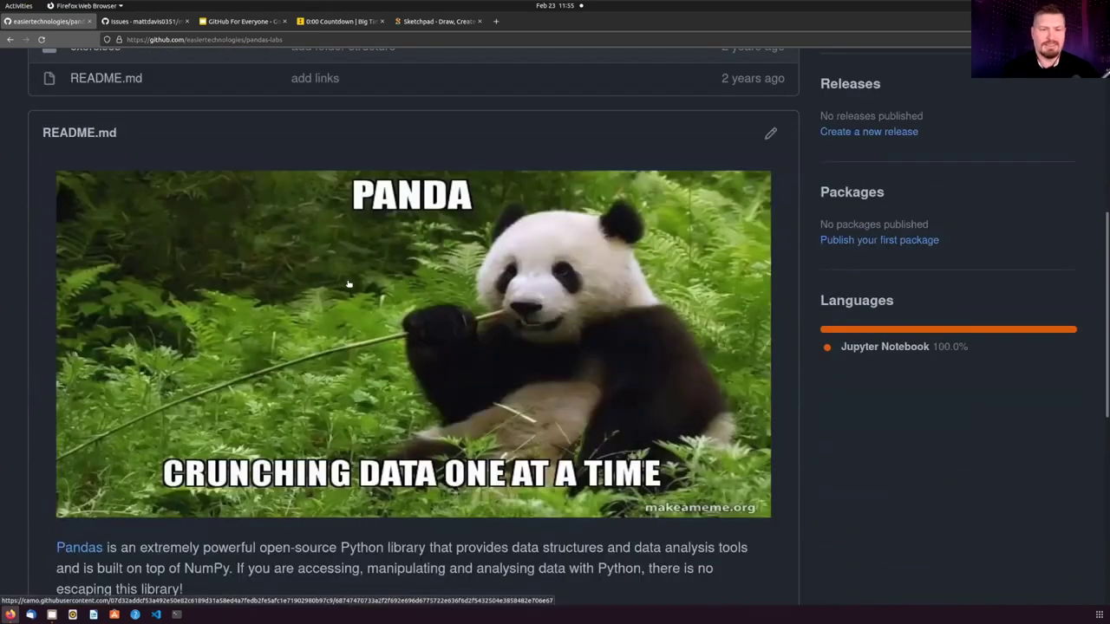
scroll(342, 286, down, 8)
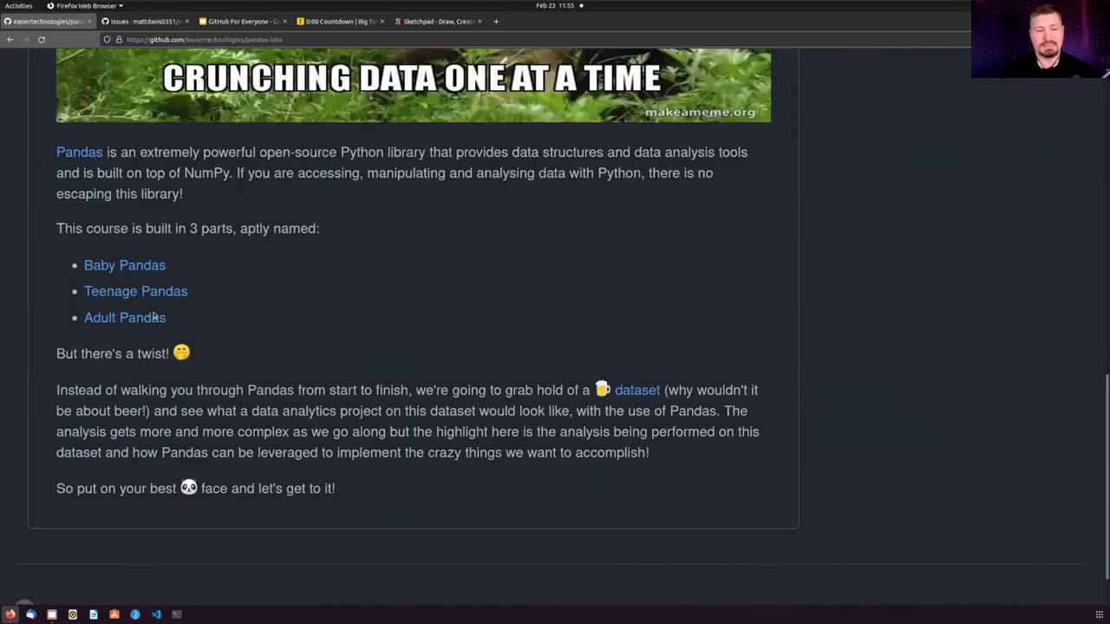
Open the Baby Pandas exercise notebook and highlight its Temperature and df['Year'] value_counts() lines.
click(148, 265)
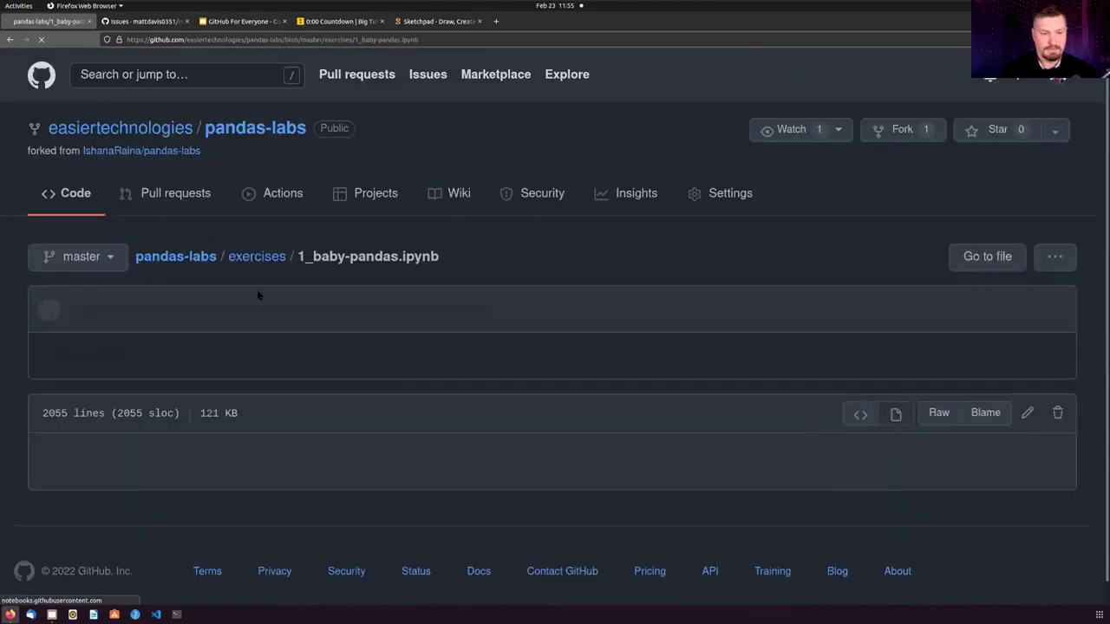
scroll(258, 296, down, 2)
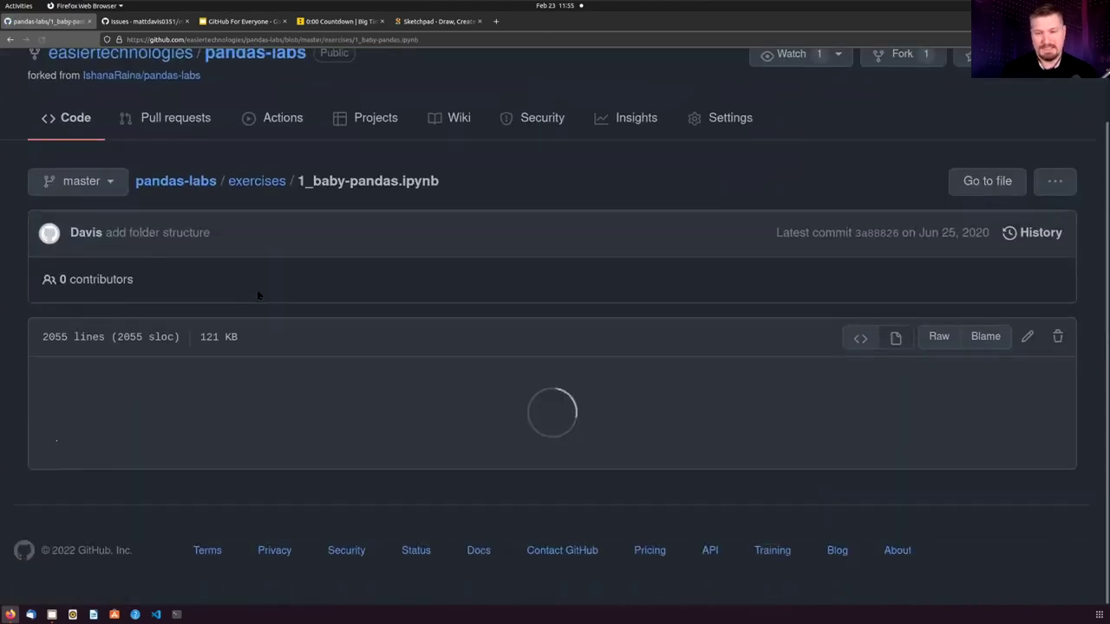
scroll(435, 355, down, 10)
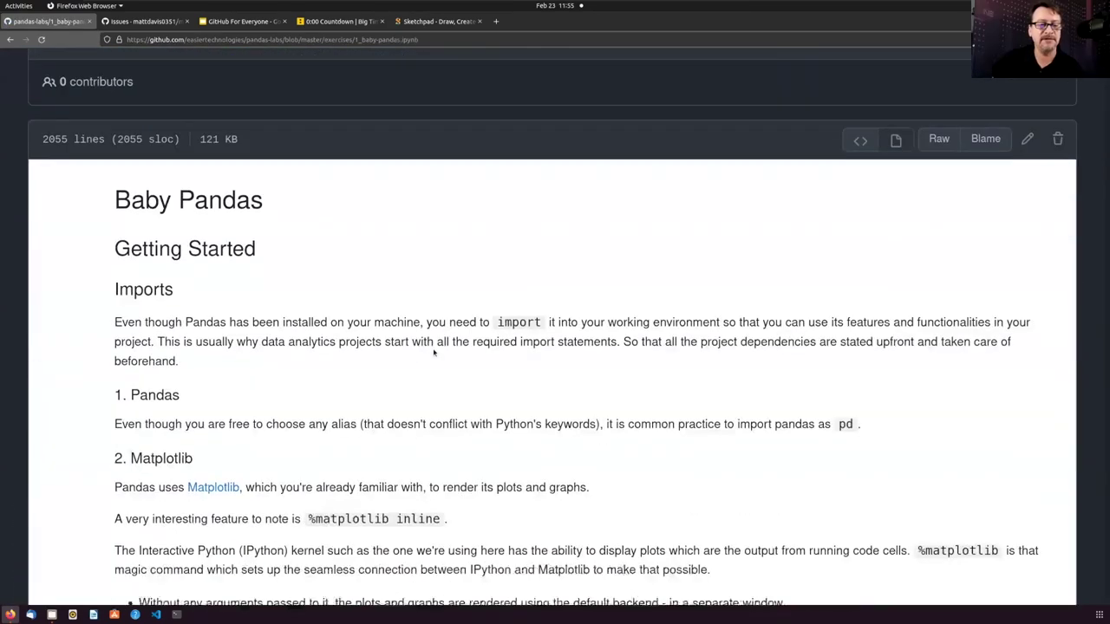
scroll(426, 346, down, 1)
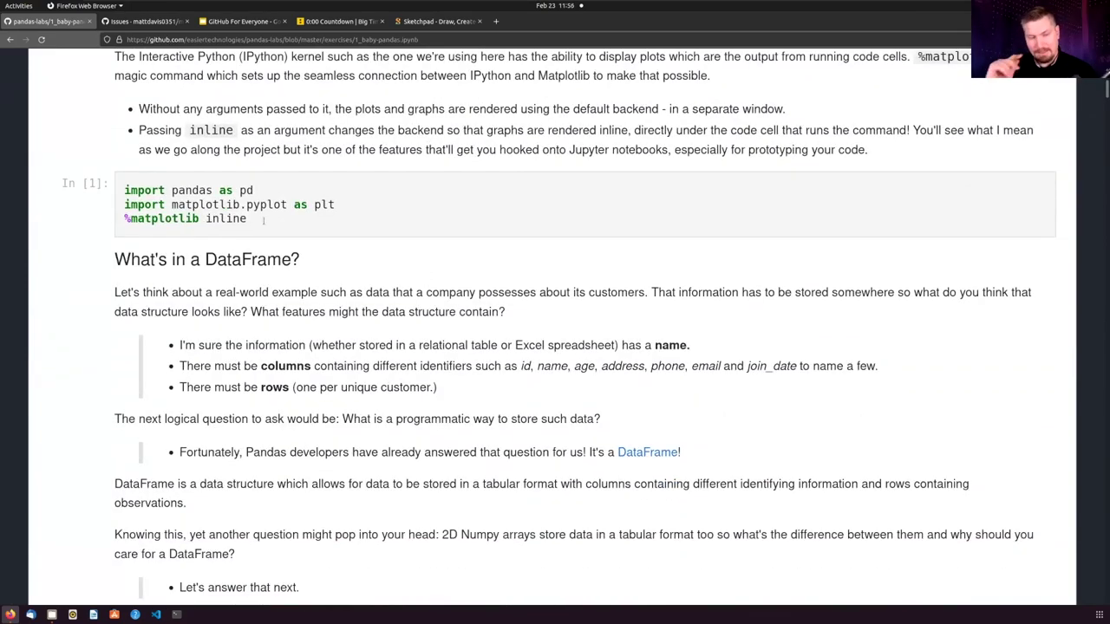
scroll(263, 220, up, 1)
scroll(263, 220, up, 15)
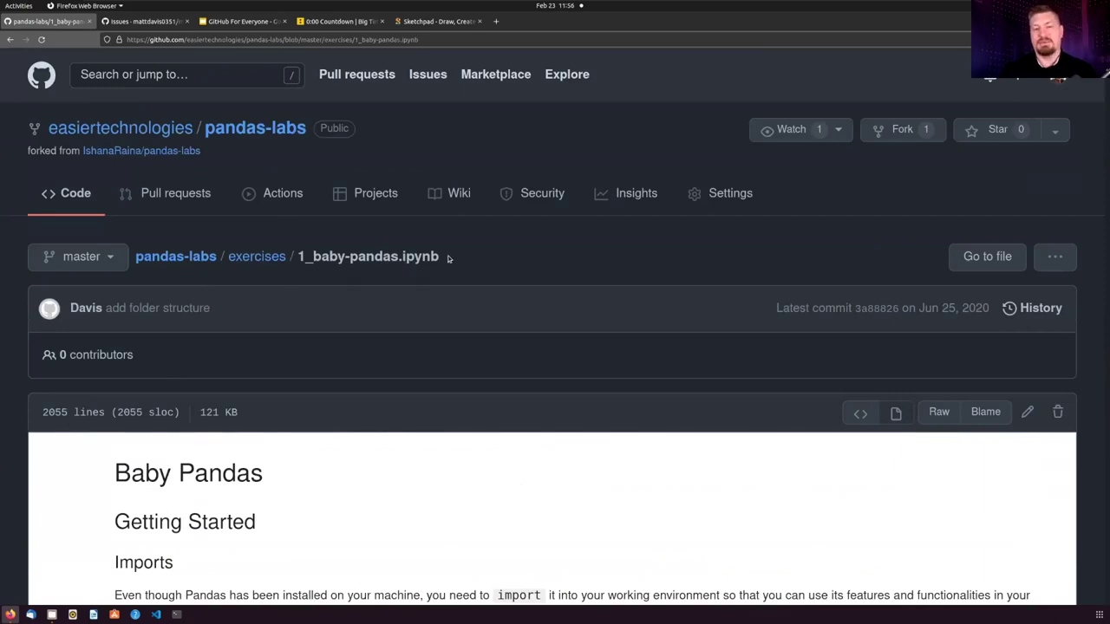
scroll(439, 324, down, 5)
scroll(439, 326, down, 15)
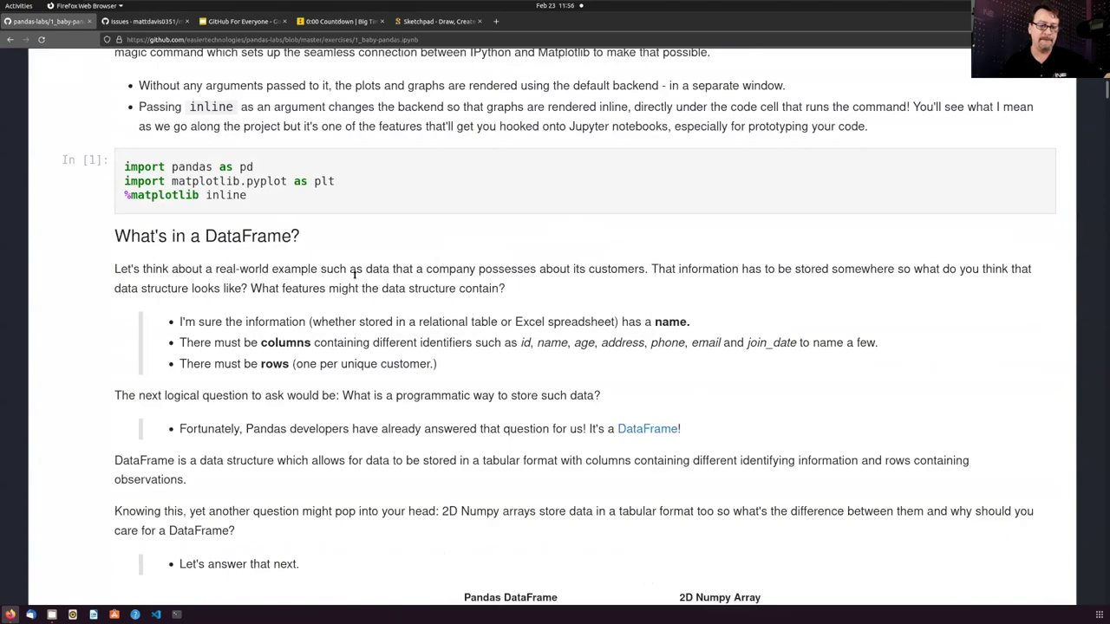
scroll(354, 274, down, 20)
scroll(356, 279, down, 20)
scroll(353, 280, down, 20)
scroll(353, 296, down, 20)
scroll(350, 297, down, 20)
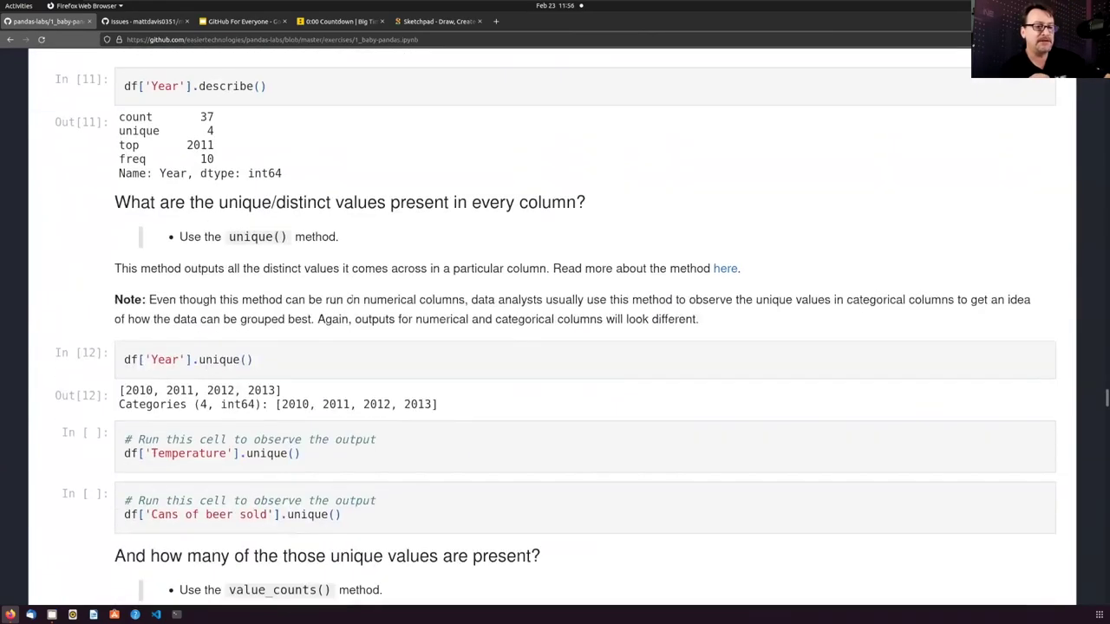
scroll(351, 298, down, 6)
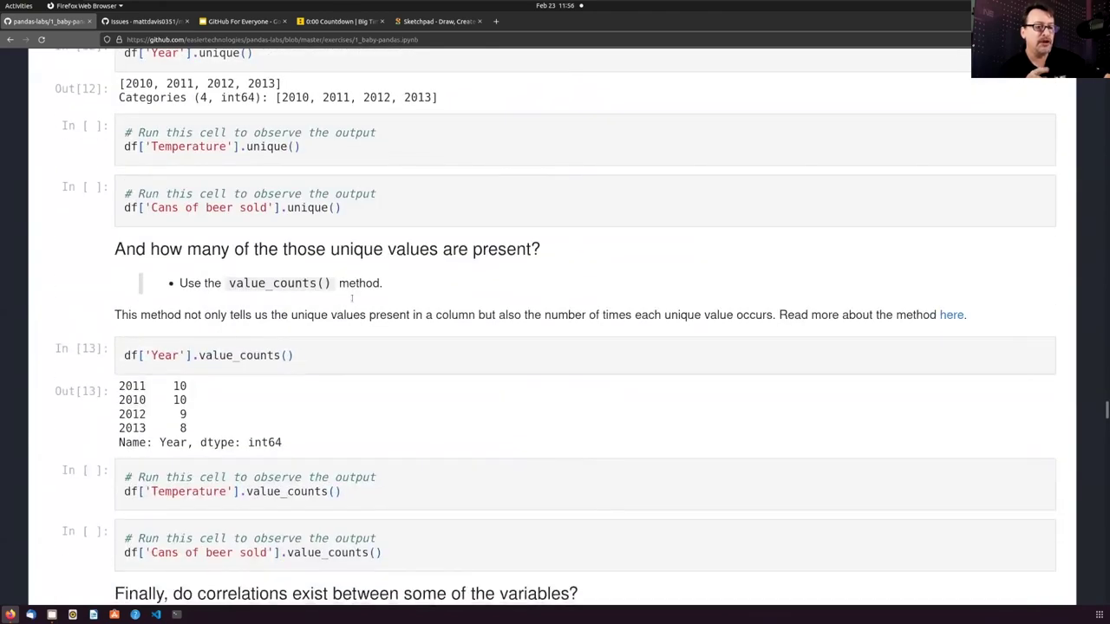
drag(205, 462, 382, 496)
click(397, 428)
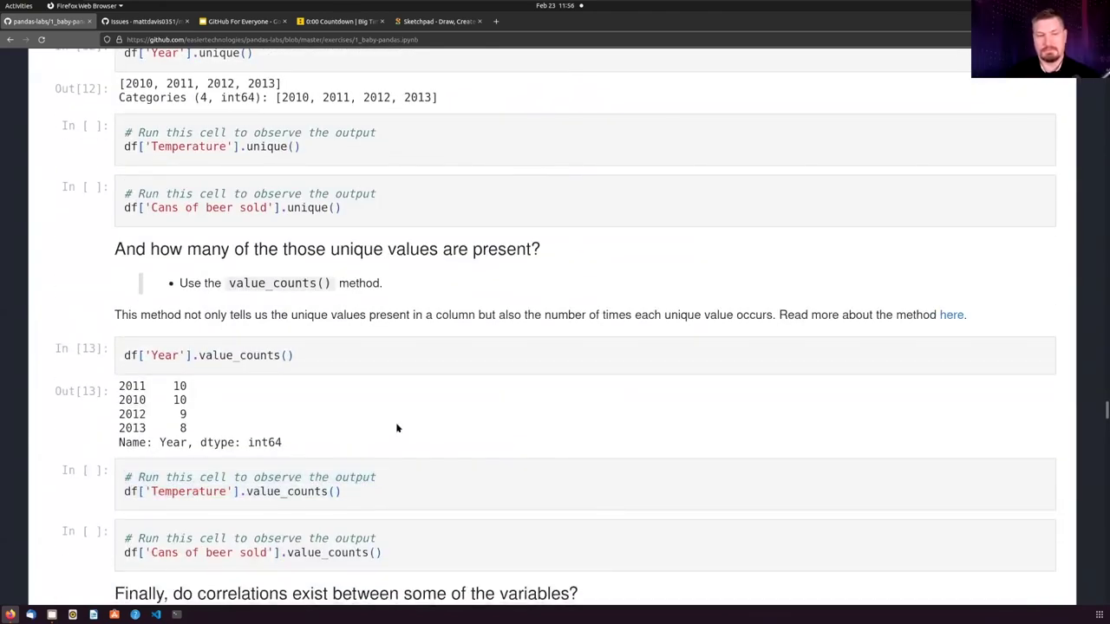
drag(304, 355, 107, 348)
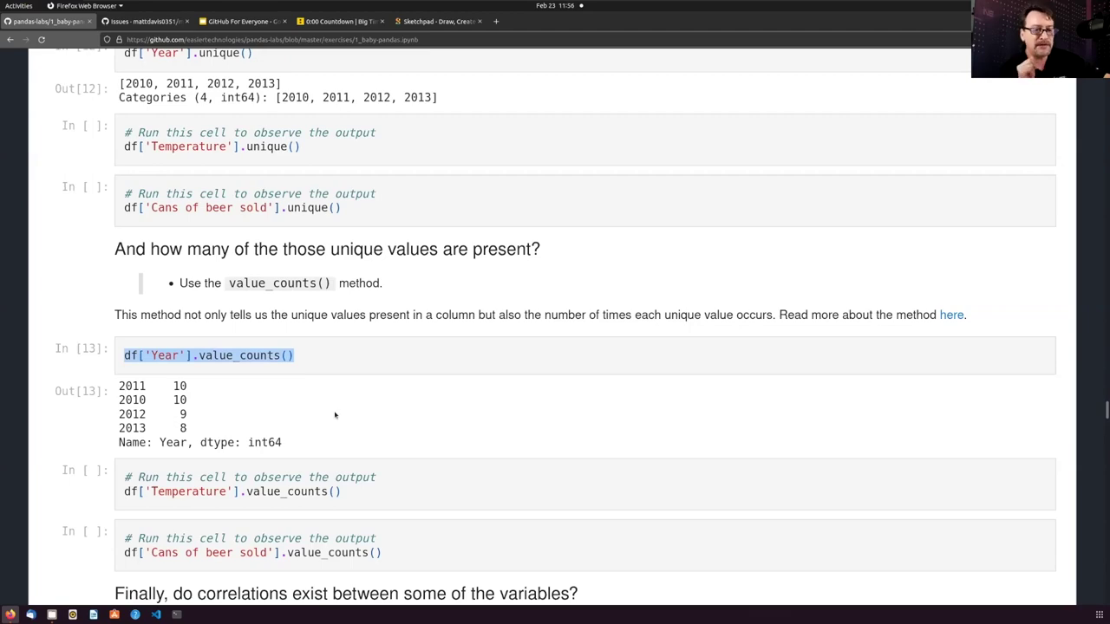
Step back past the README, repositories list and easiertechnologies page to Settings > Organizations.
click(9, 40)
click(9, 40)
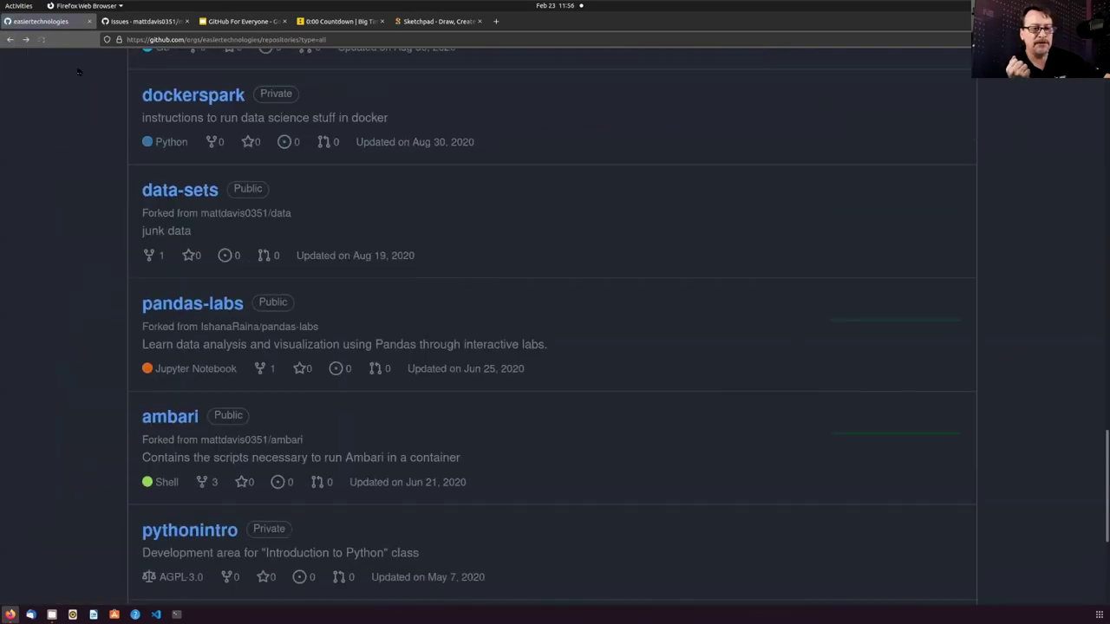
click(10, 40)
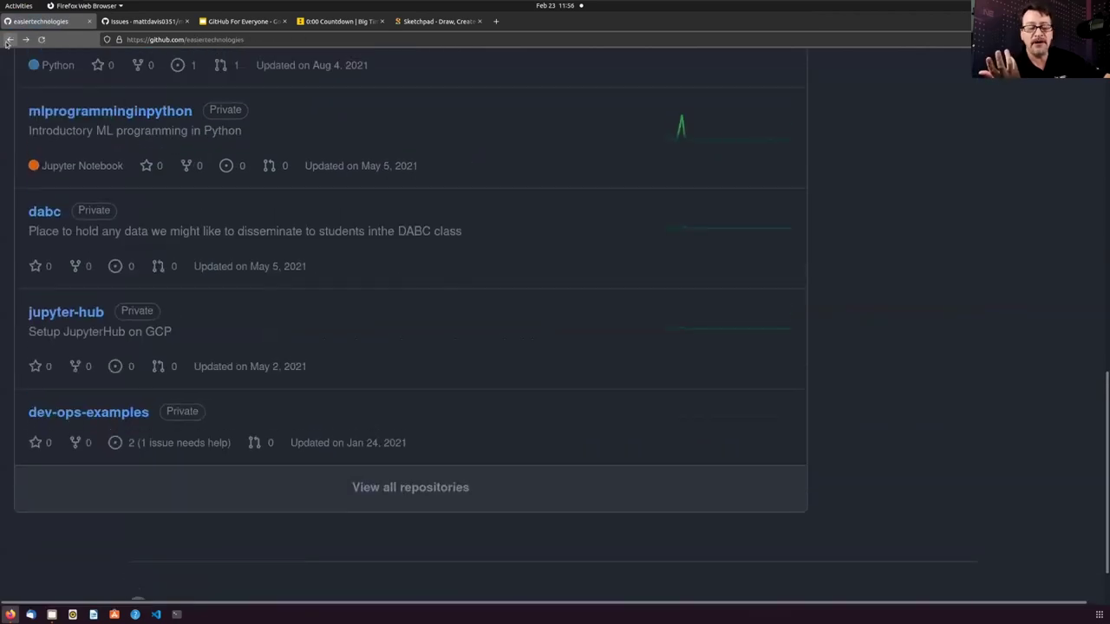
click(10, 40)
scroll(217, 226, up, 3)
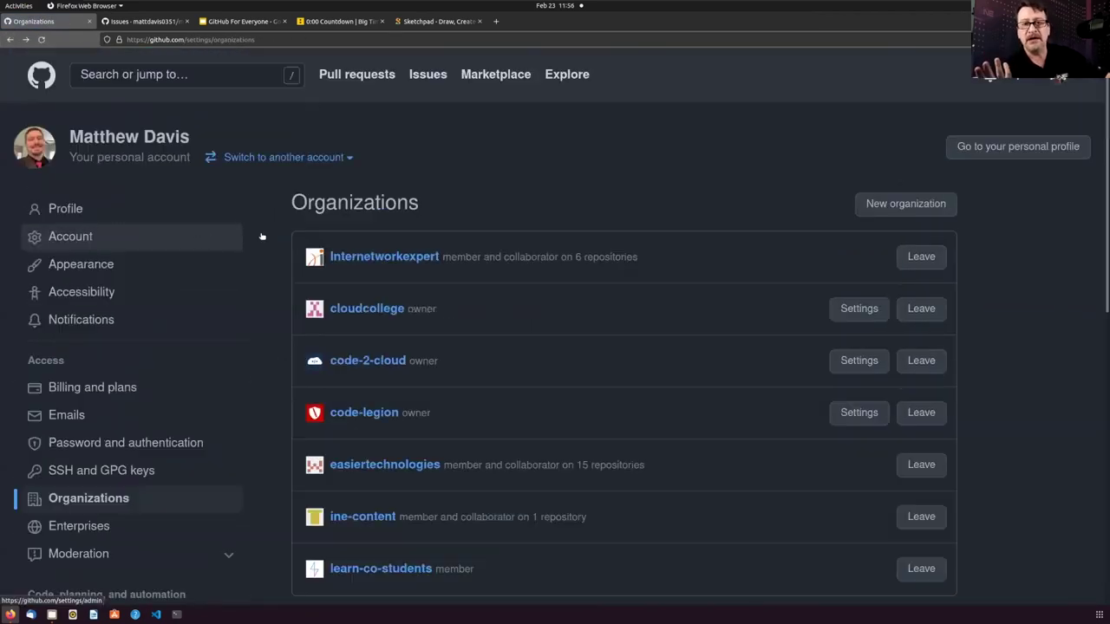
Switch to the Issues browser tab showing the repository's 'Welcome to issues!' page.
click(143, 21)
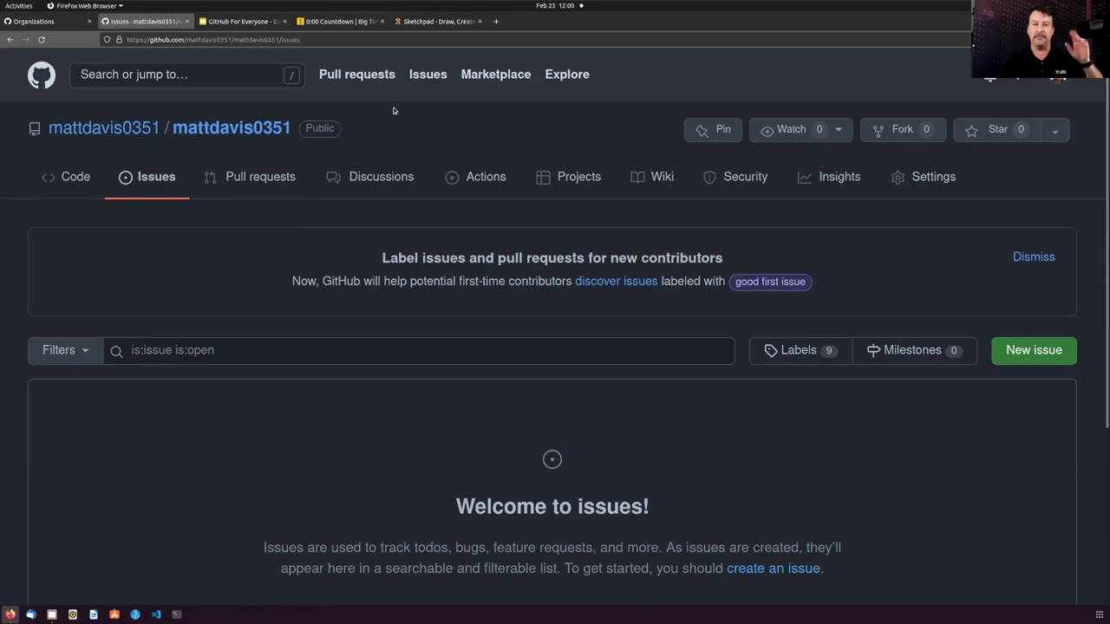
Google 'github marketplace' in a new tab and open the GitHub Marketplace result.
click(498, 23)
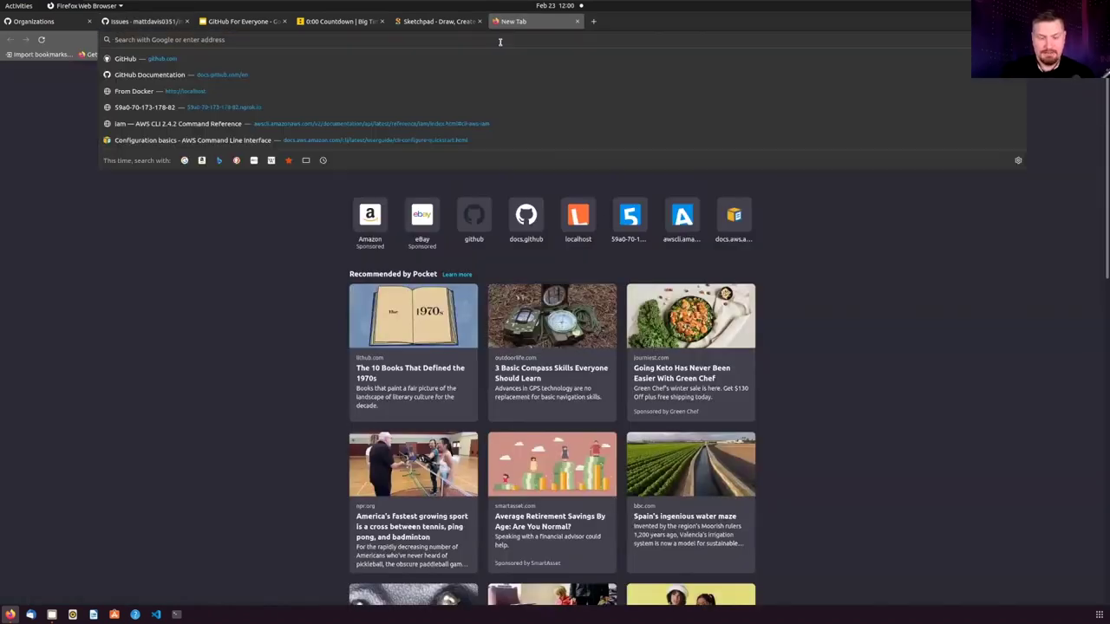
text(github mar)
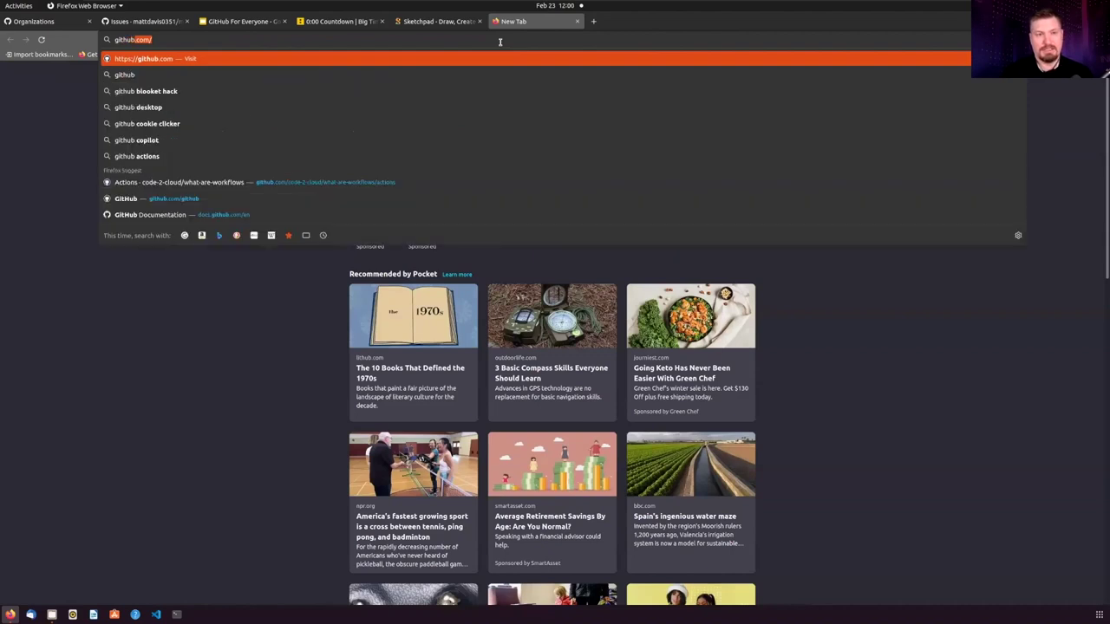
text(ketplace)
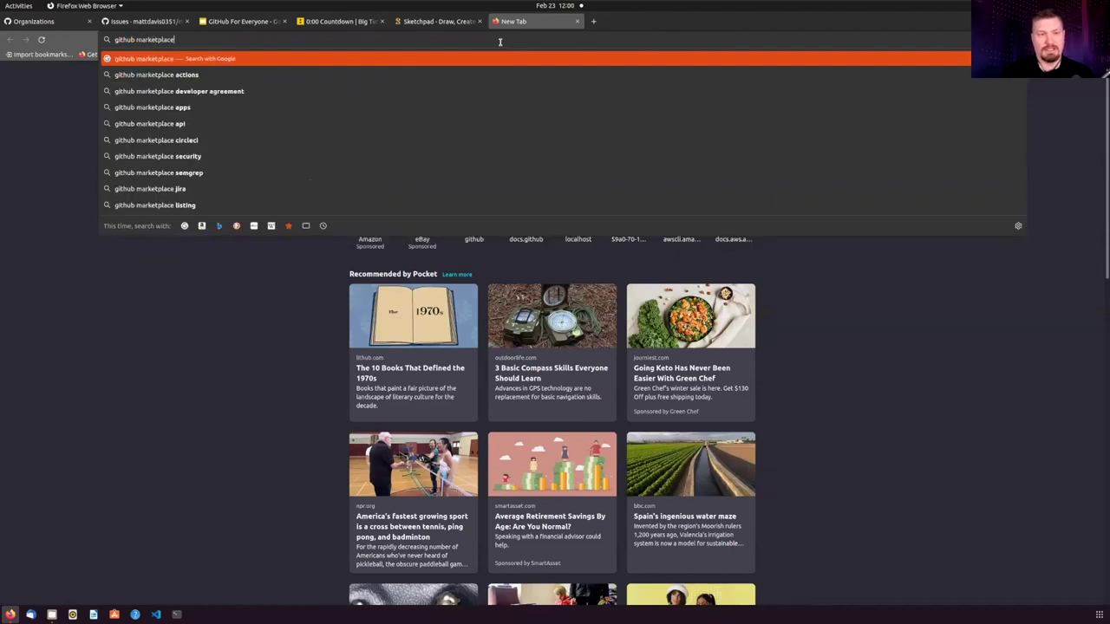
key(Return)
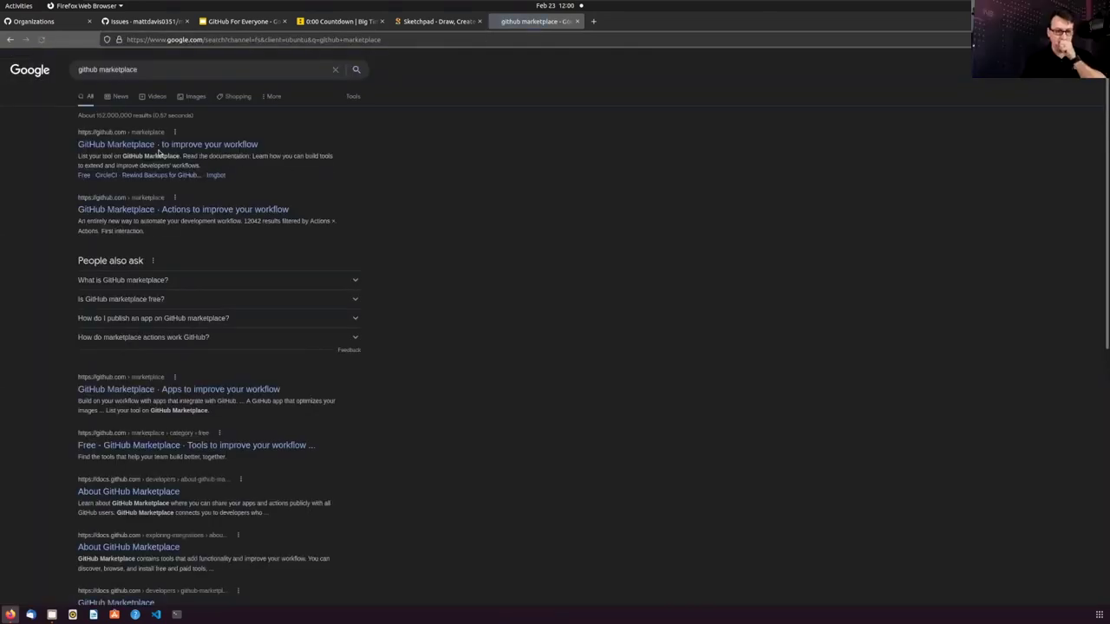
click(159, 145)
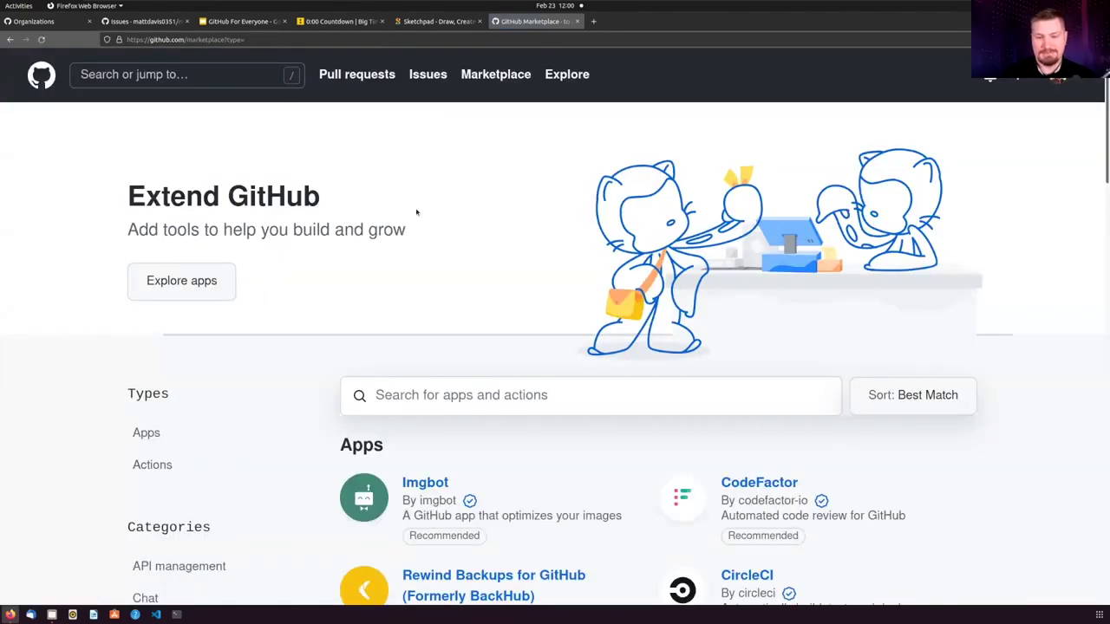
scroll(417, 240, down, 4)
Search Marketplace for 'jira' and open the Jira Software + GitHub app by atlassian.
click(455, 205)
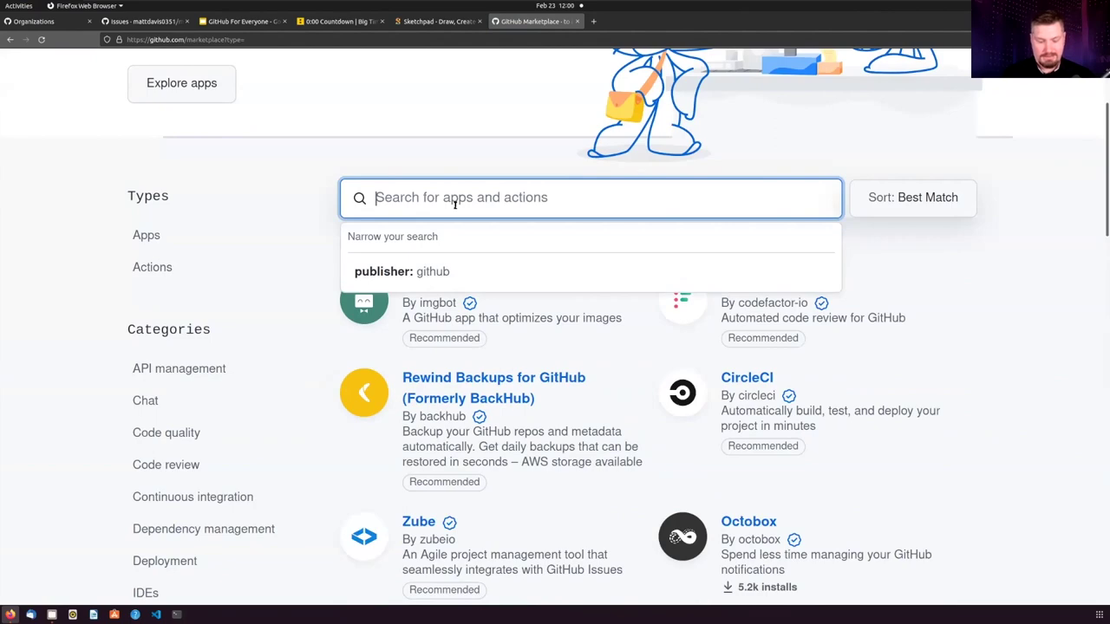
text(jira)
click(420, 234)
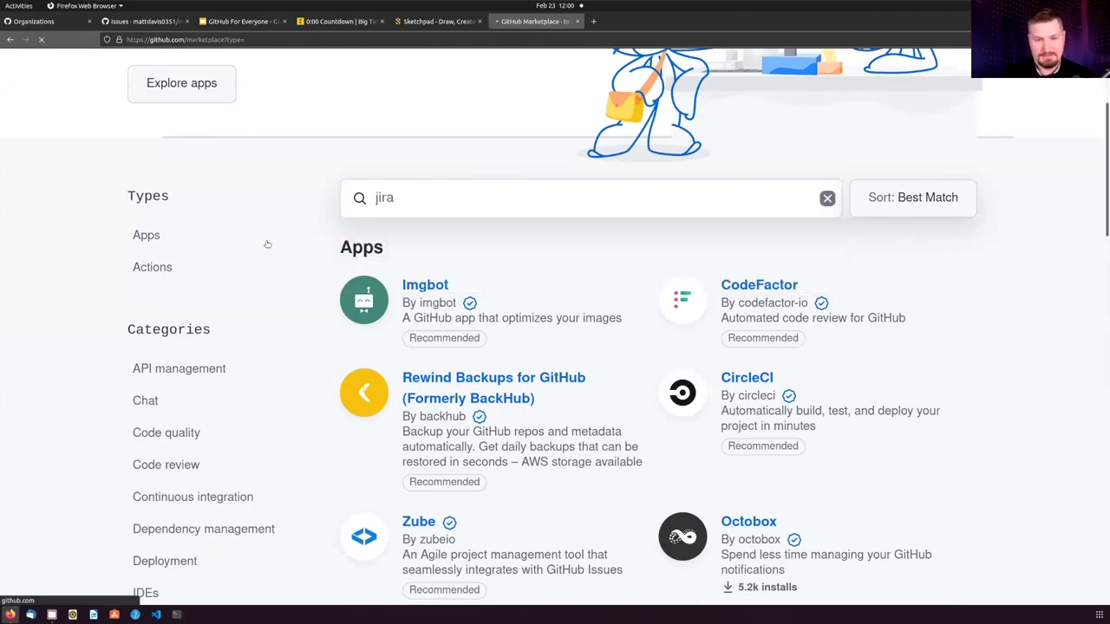
scroll(390, 243, down, 4)
scroll(373, 242, up, 4)
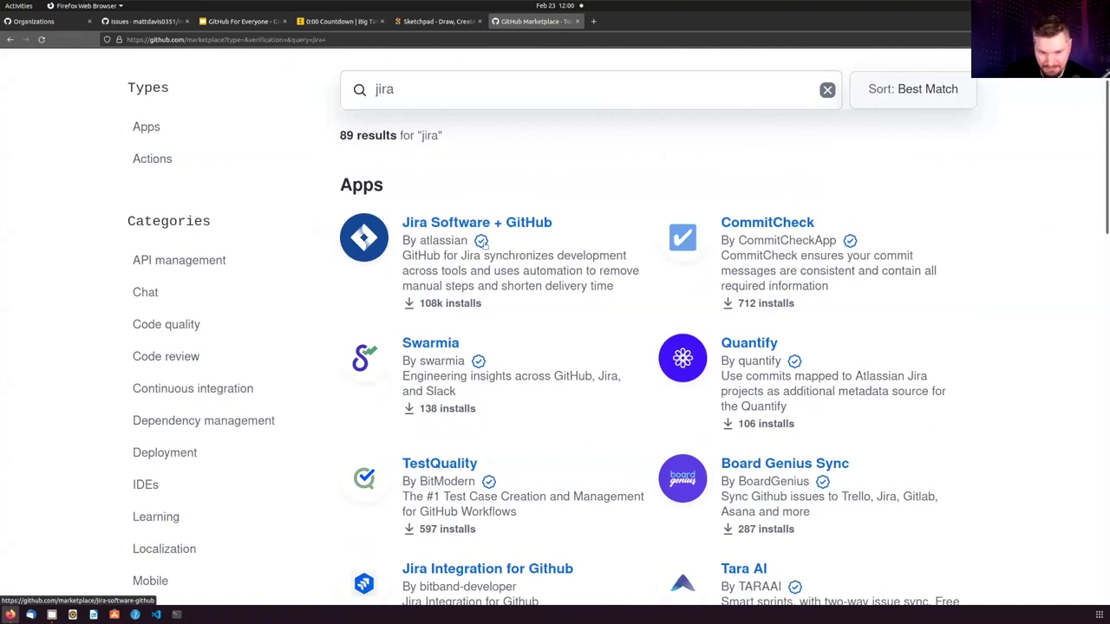
drag(417, 245, 440, 249)
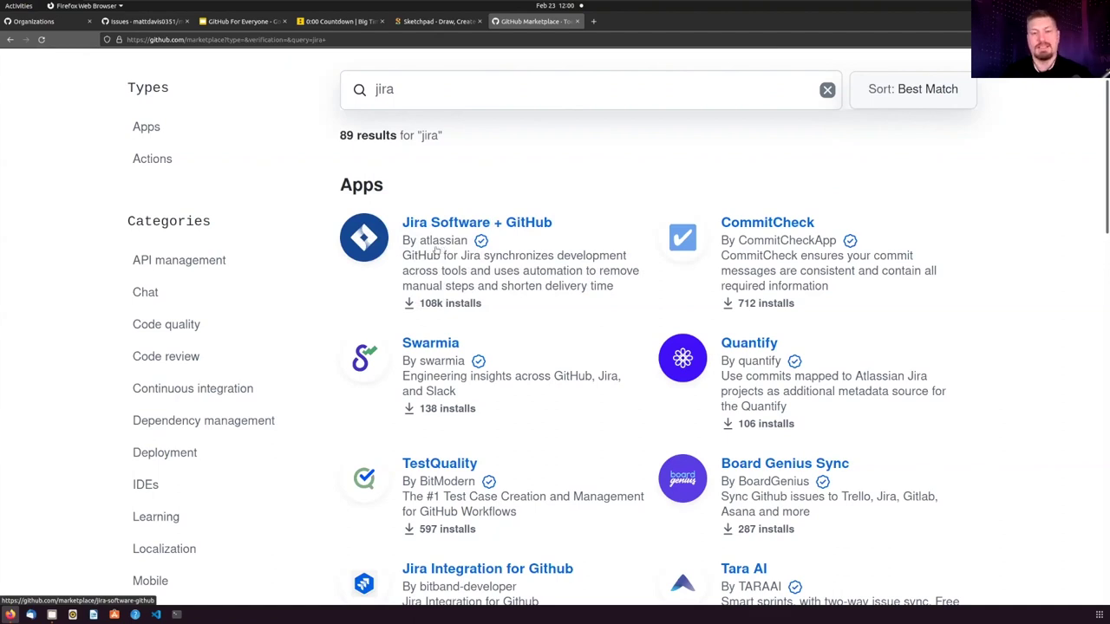
click(462, 230)
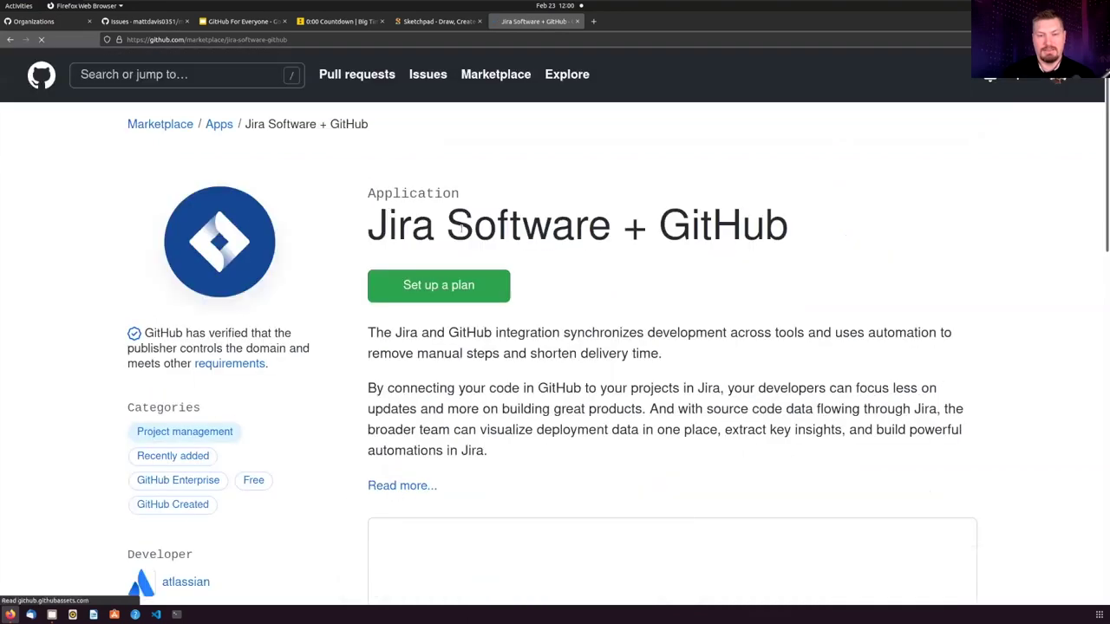
Check the Jira Software + GitHub free $0 plan, then return to the jira results.
scroll(575, 336, down, 5)
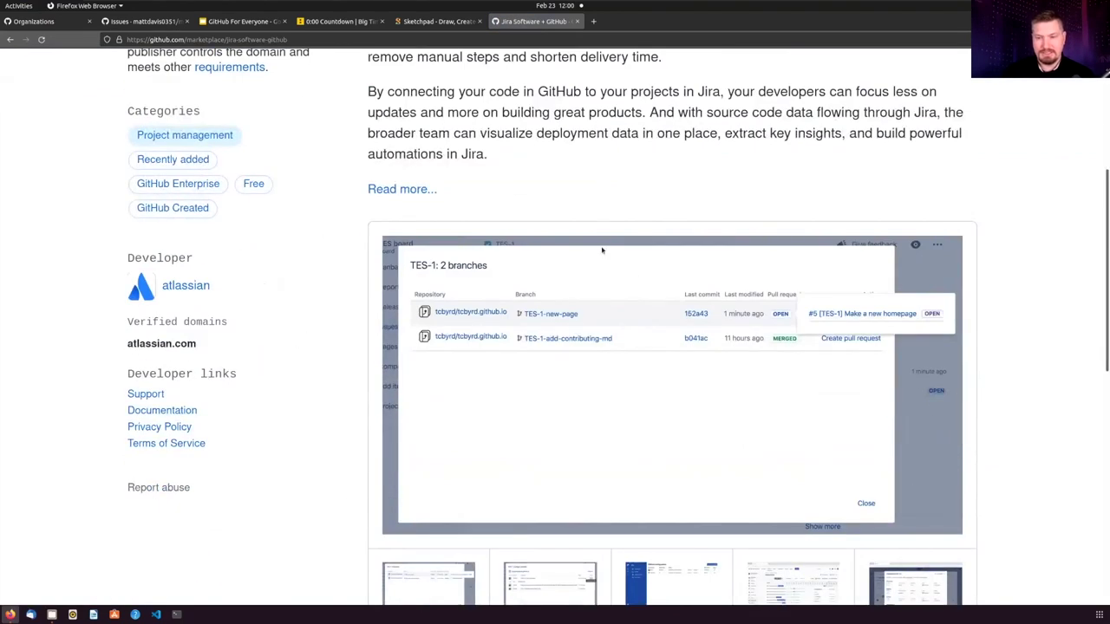
scroll(573, 293, down, 2)
scroll(572, 287, up, 8)
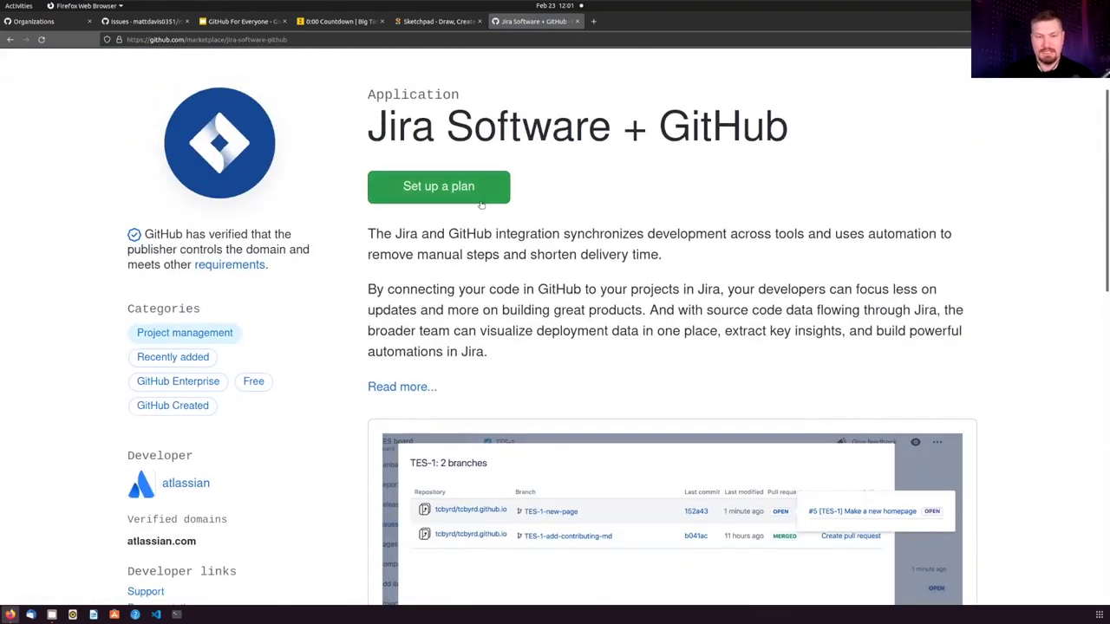
scroll(430, 221, down, 10)
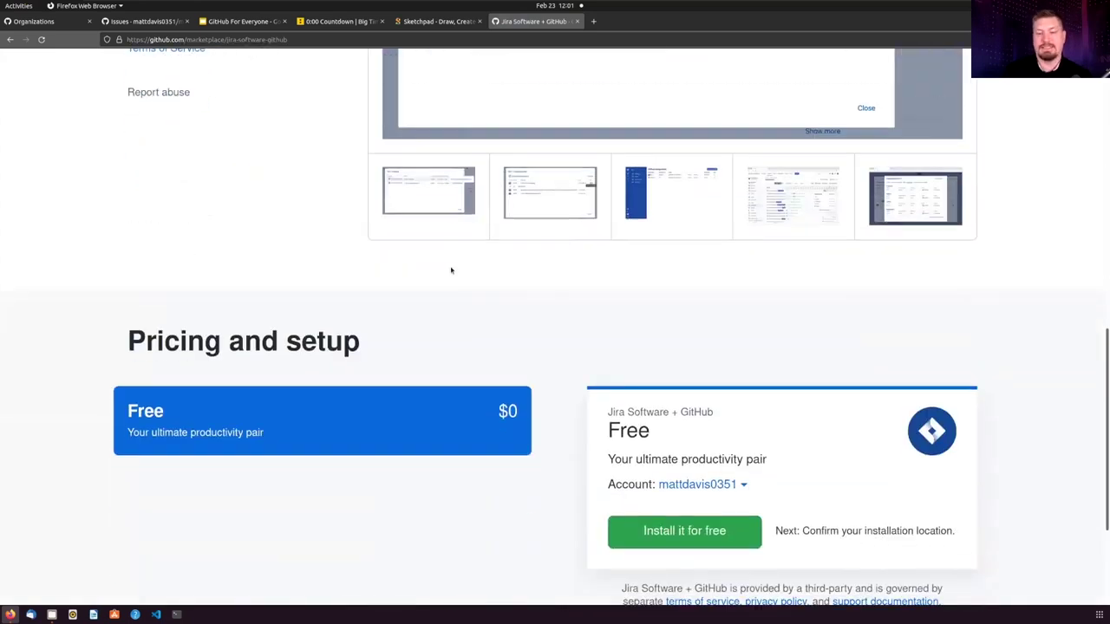
scroll(459, 286, down, 3)
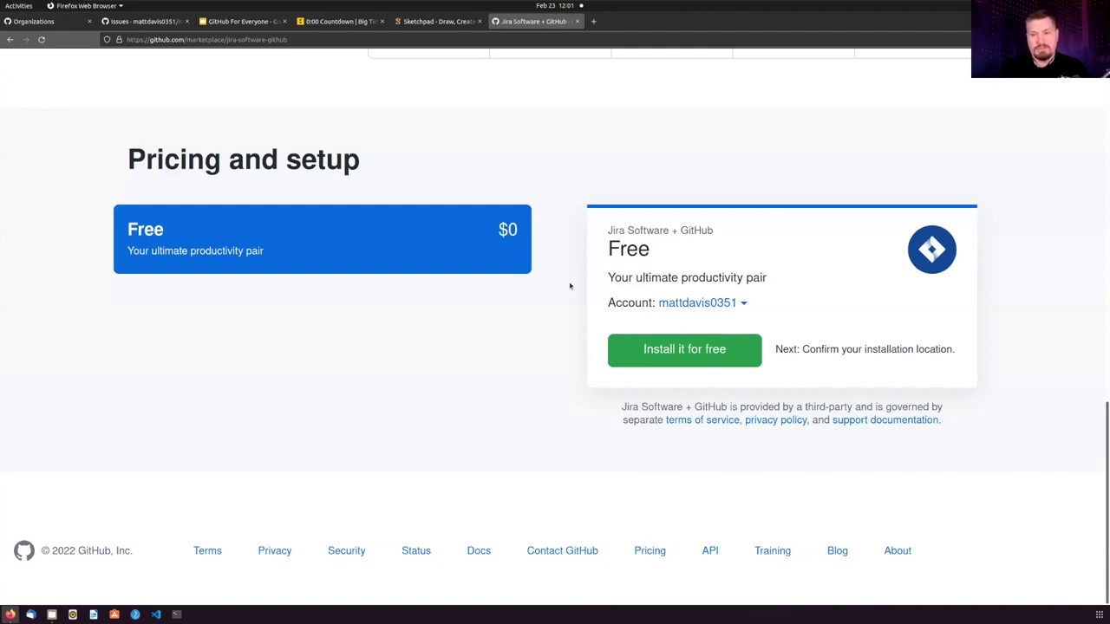
scroll(512, 217, up, 10)
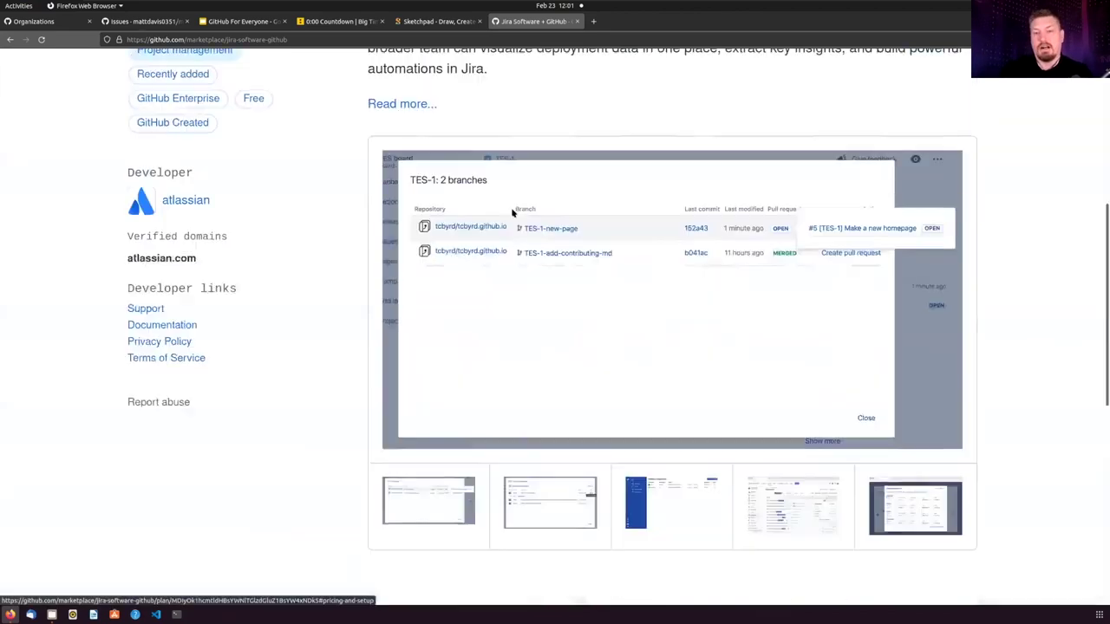
scroll(512, 212, up, 5)
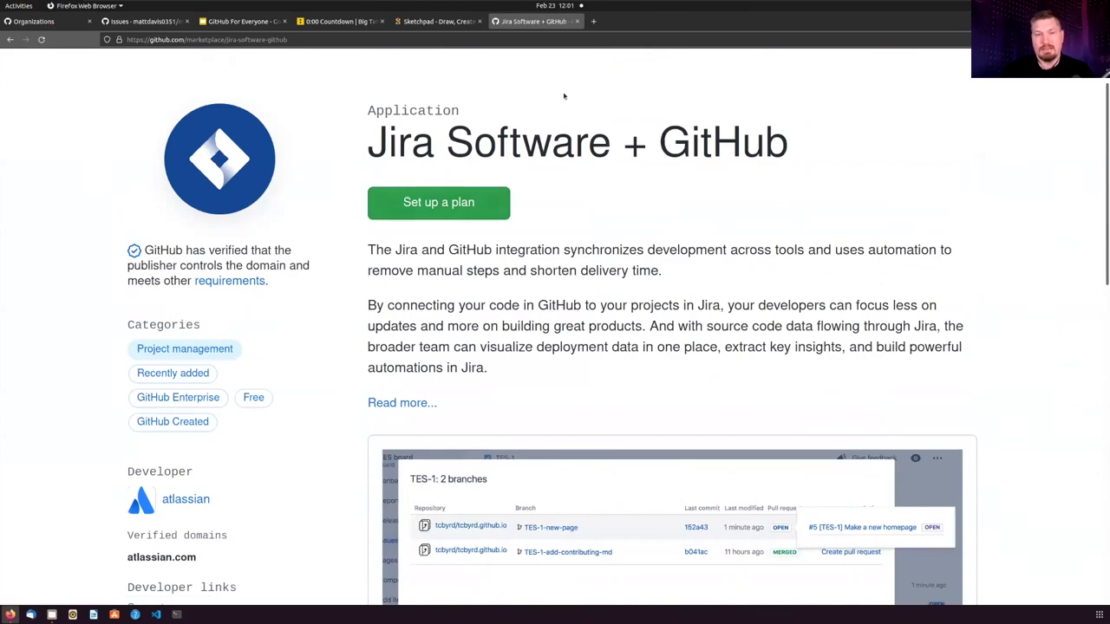
click(10, 39)
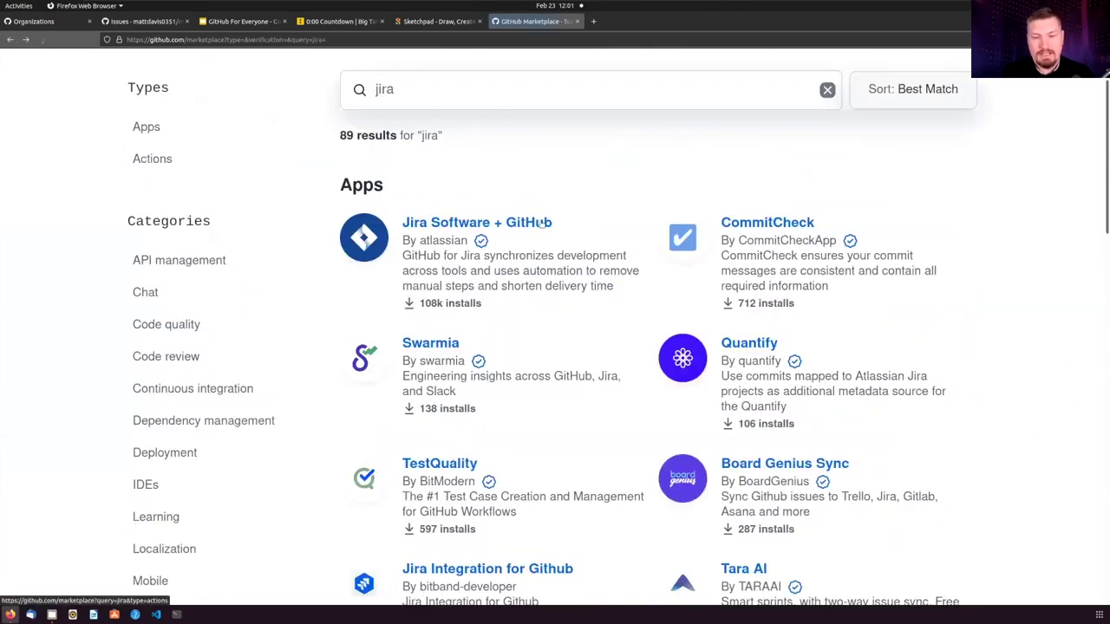
Open the Swarmia app page and review its 14-day $0 free trial plan.
click(440, 344)
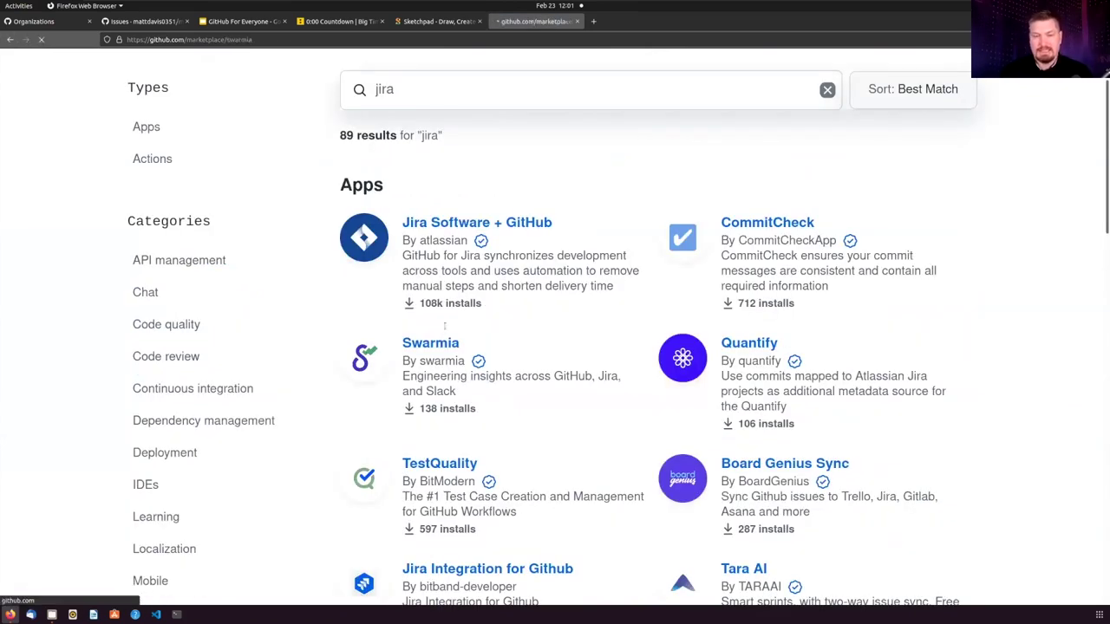
scroll(260, 347, down, 3)
scroll(163, 334, up, 3)
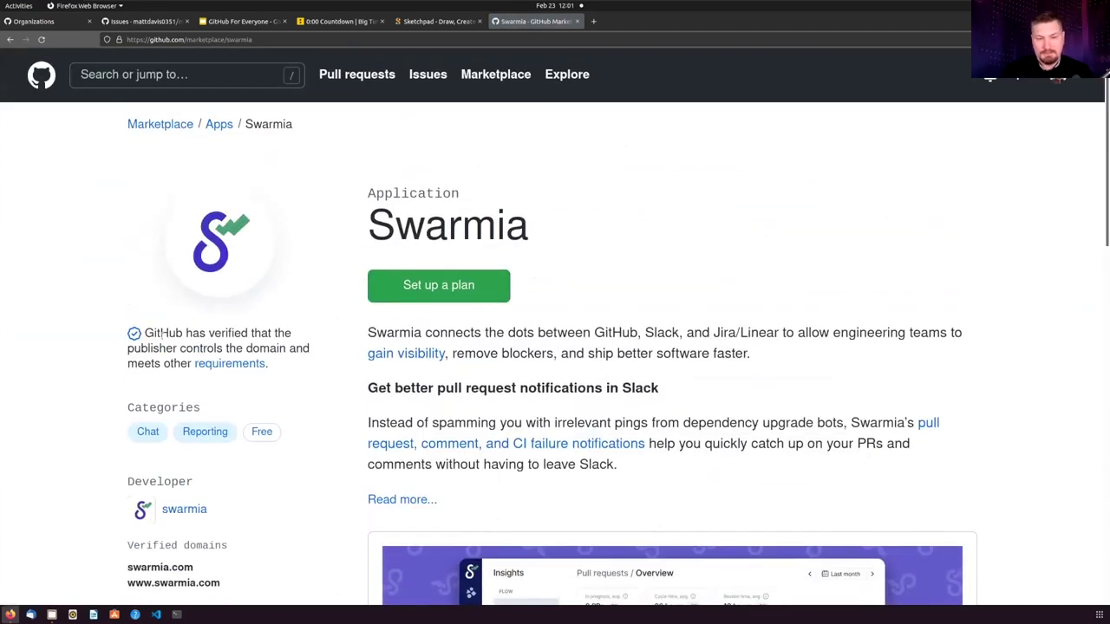
drag(161, 333, 227, 349)
click(327, 345)
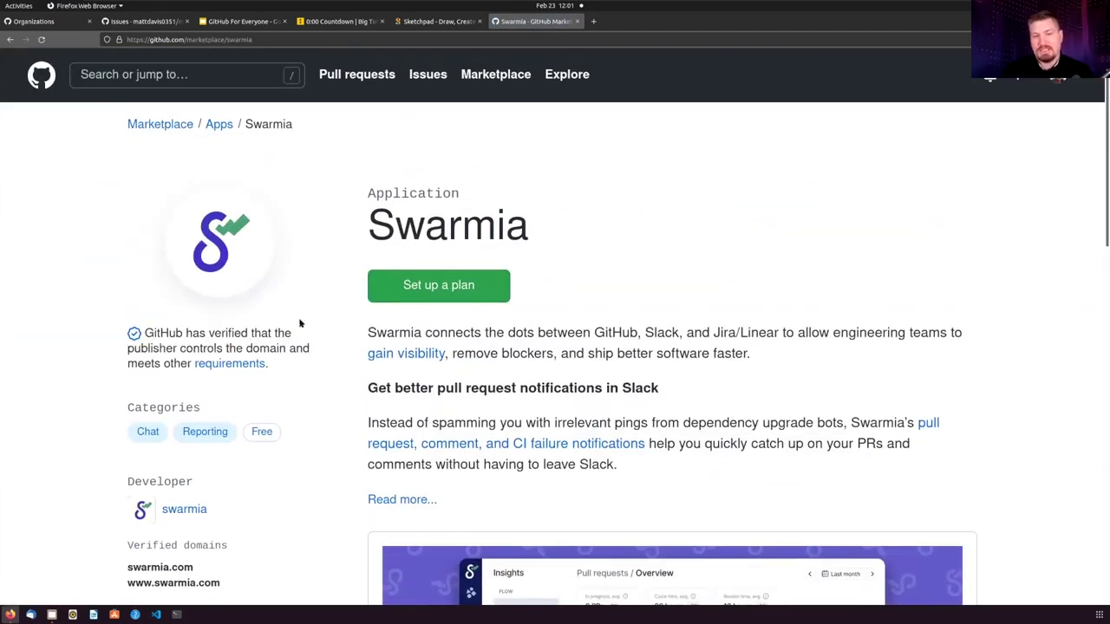
scroll(474, 367, down, 3)
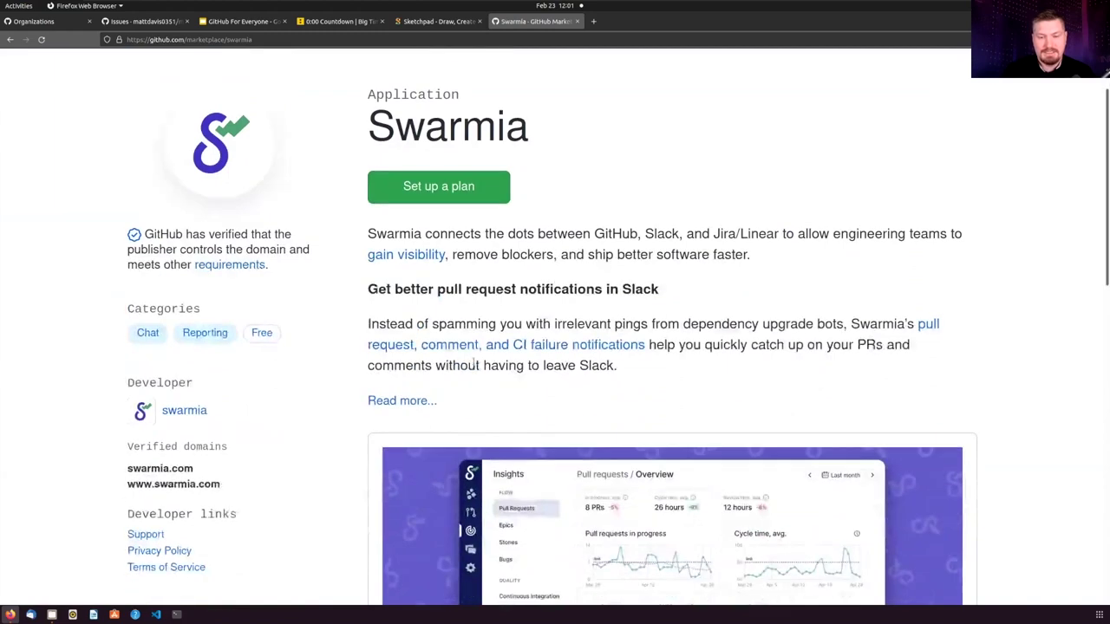
scroll(416, 218, down, 2)
scroll(416, 218, down, 7)
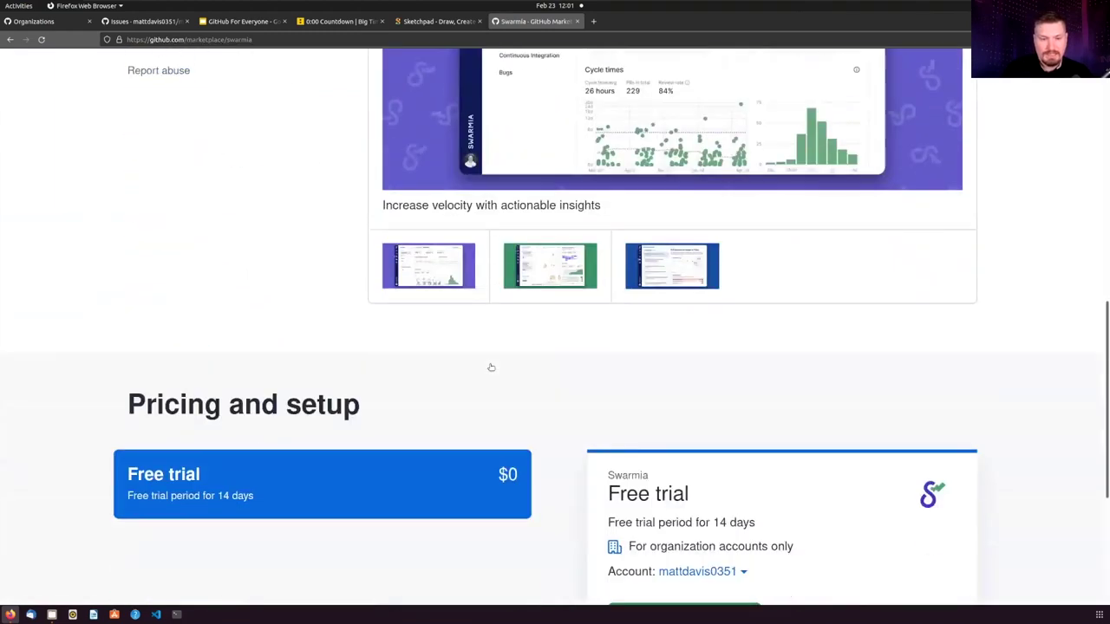
drag(702, 345, 618, 344)
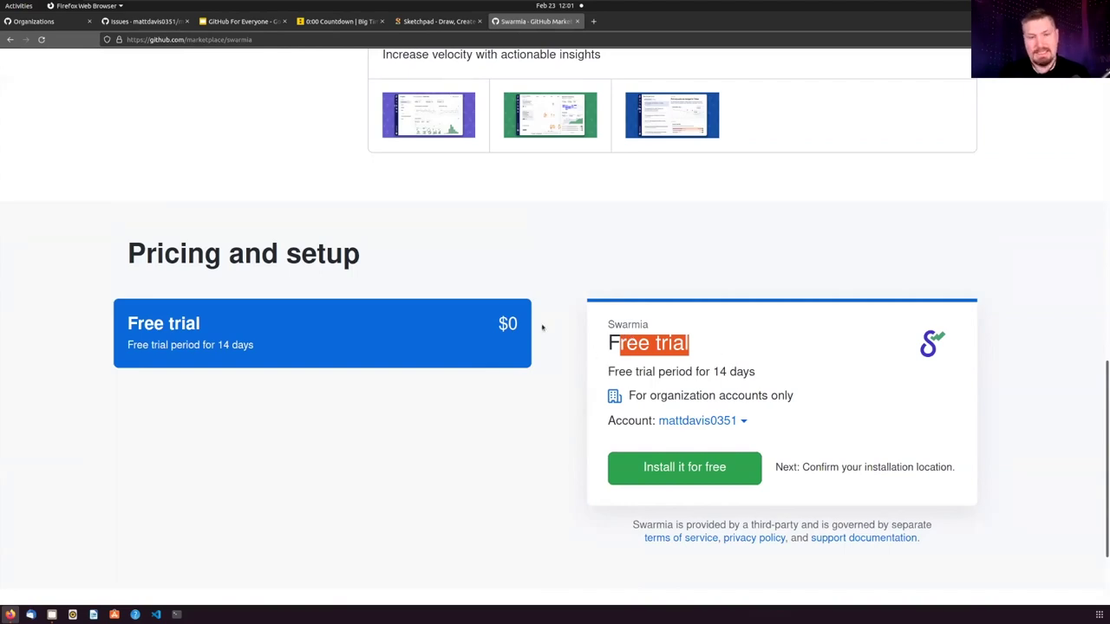
Highlight the Swarmia app title, then go back to the jira search results.
scroll(579, 304, up, 15)
drag(328, 226, 629, 317)
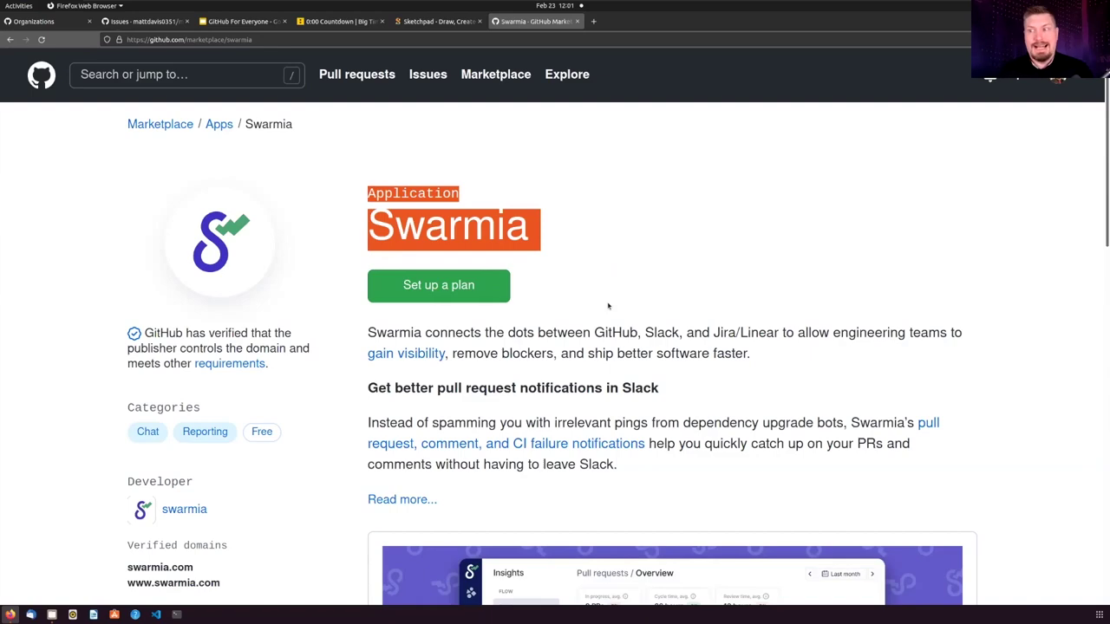
click(619, 304)
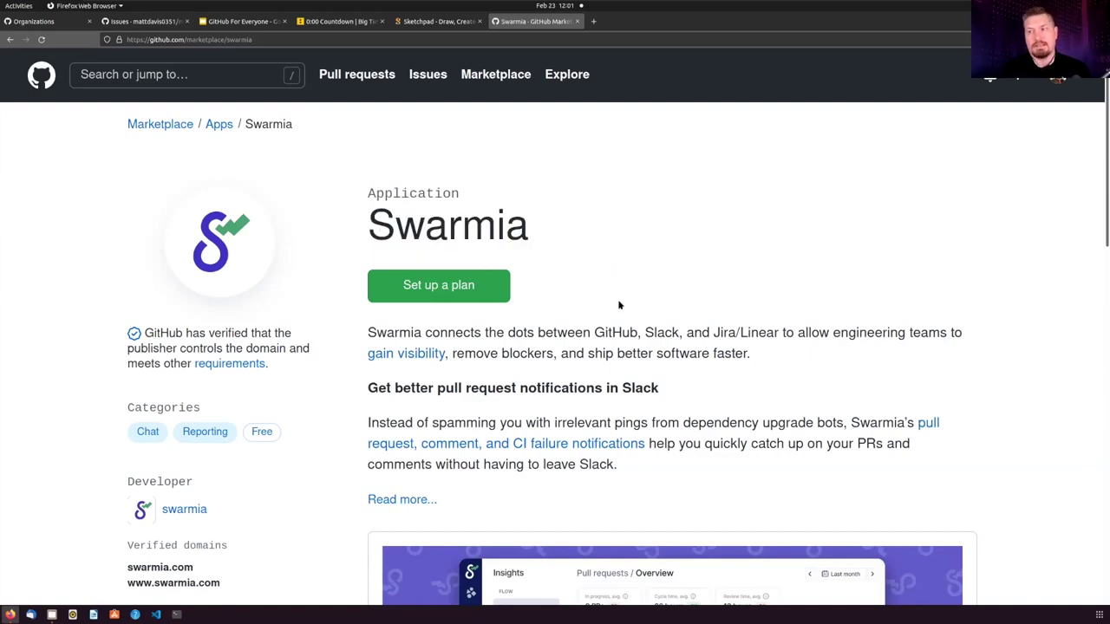
scroll(607, 304, down, 10)
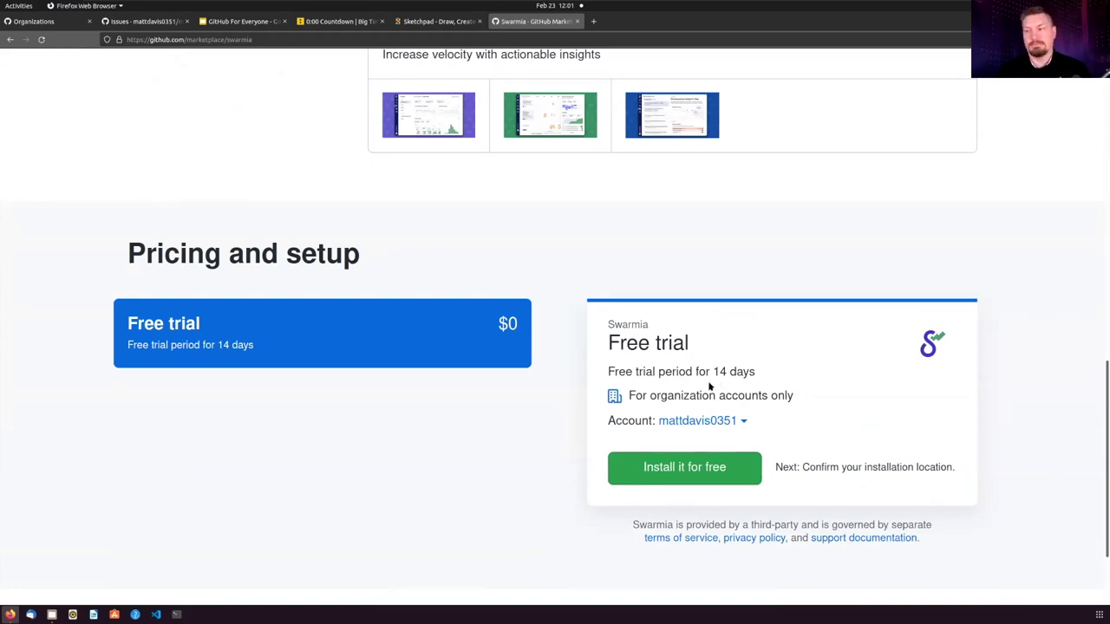
scroll(560, 302, up, 10)
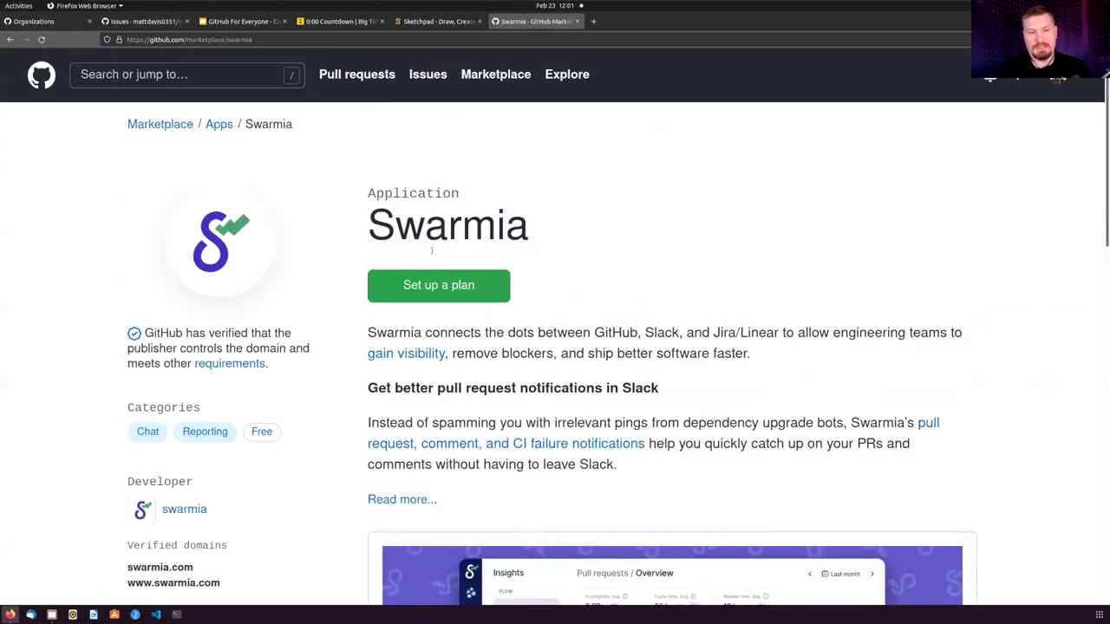
click(10, 39)
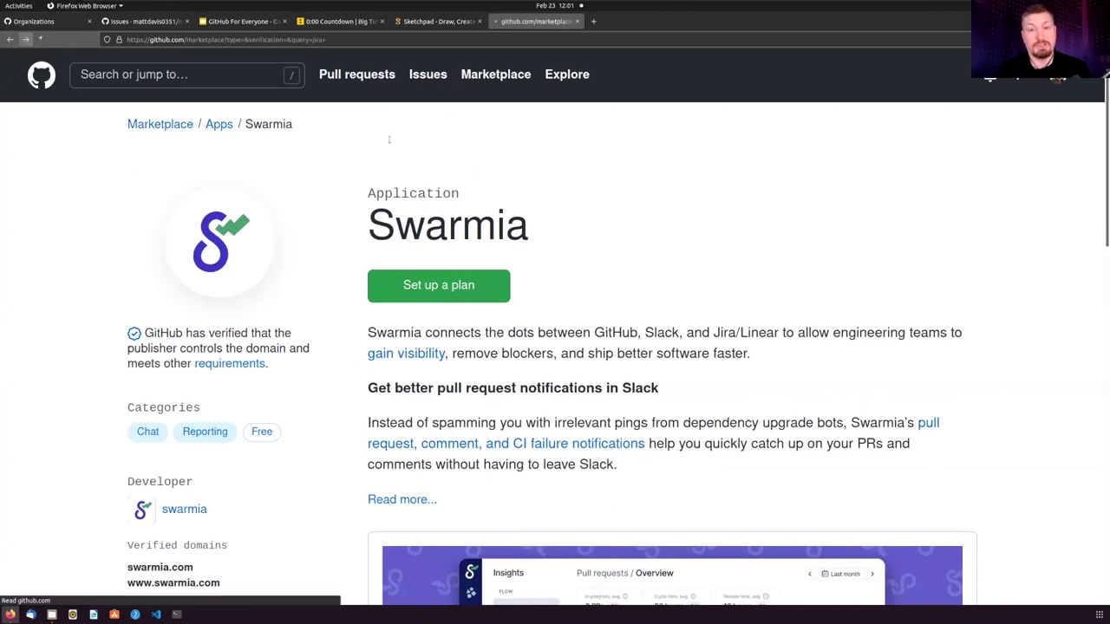
Open Jira Software + GitHub, expand its full description, then switch to the repository's Issues tab.
click(450, 224)
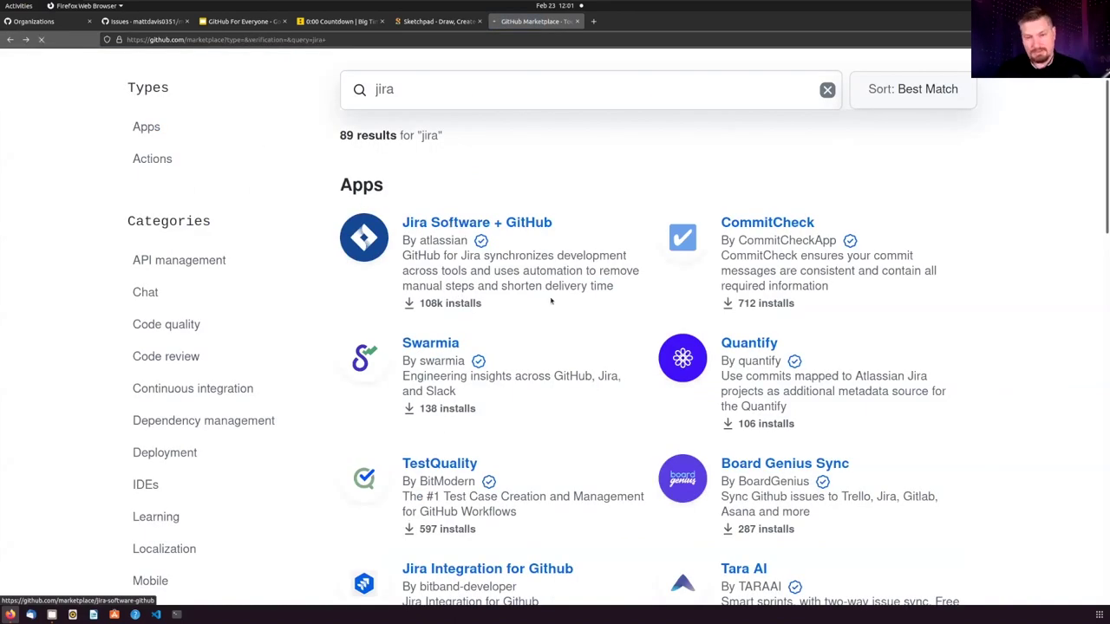
scroll(384, 234, down, 5)
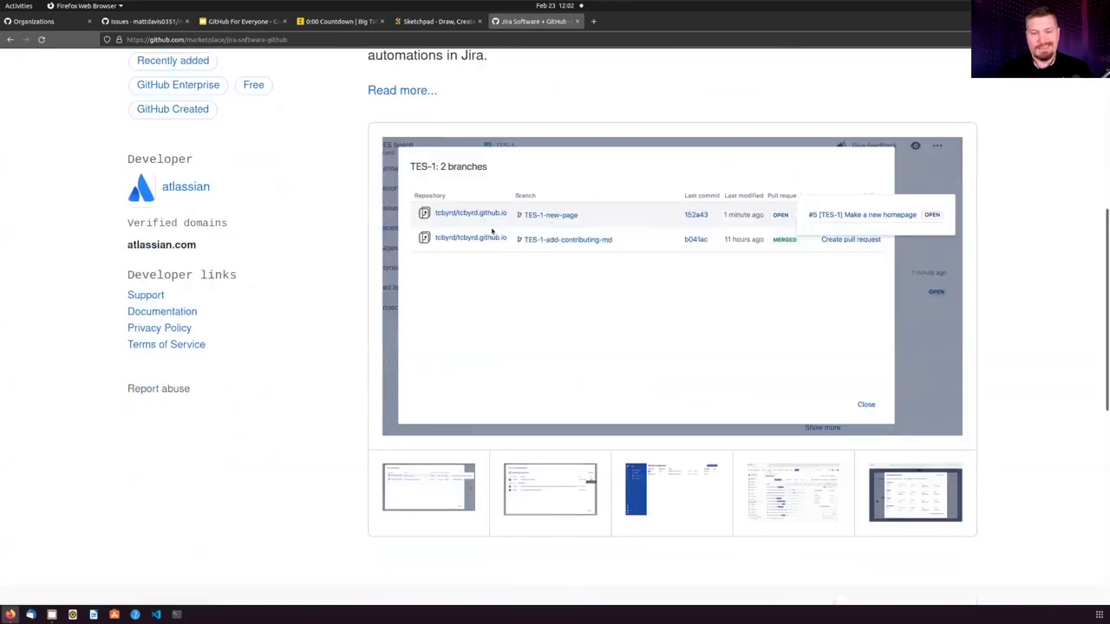
scroll(596, 286, down, 5)
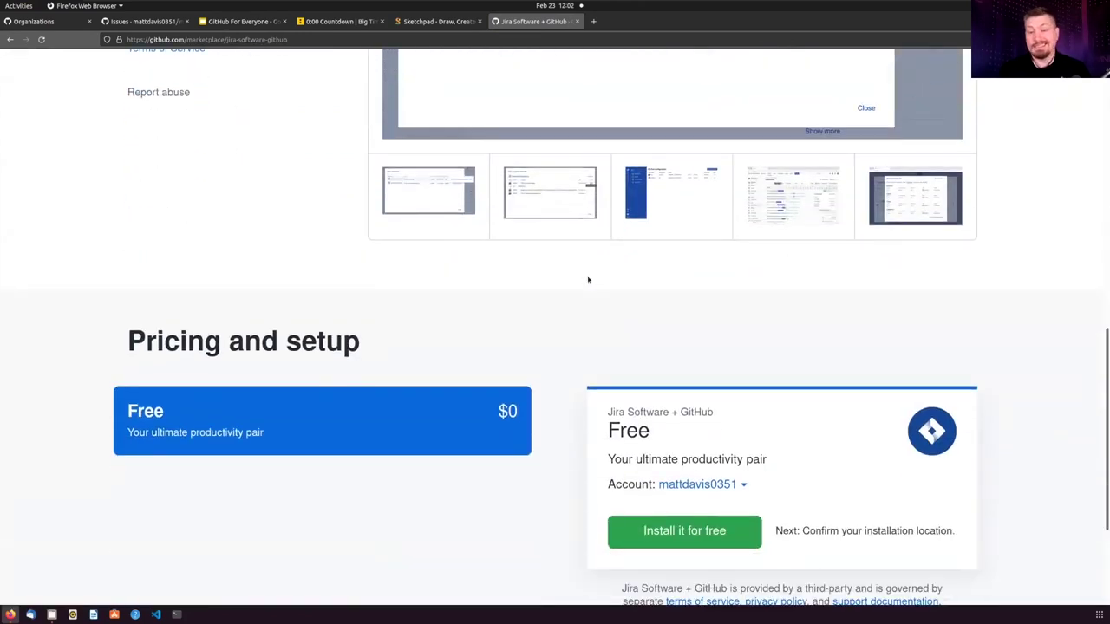
scroll(587, 279, up, 8)
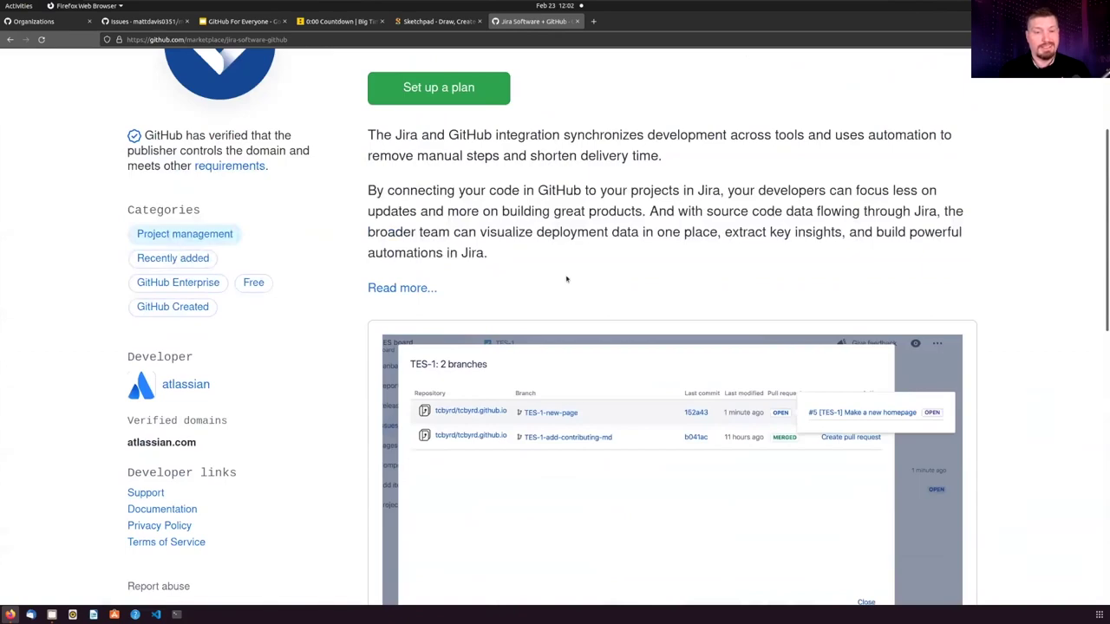
click(414, 287)
scroll(440, 215, down, 5)
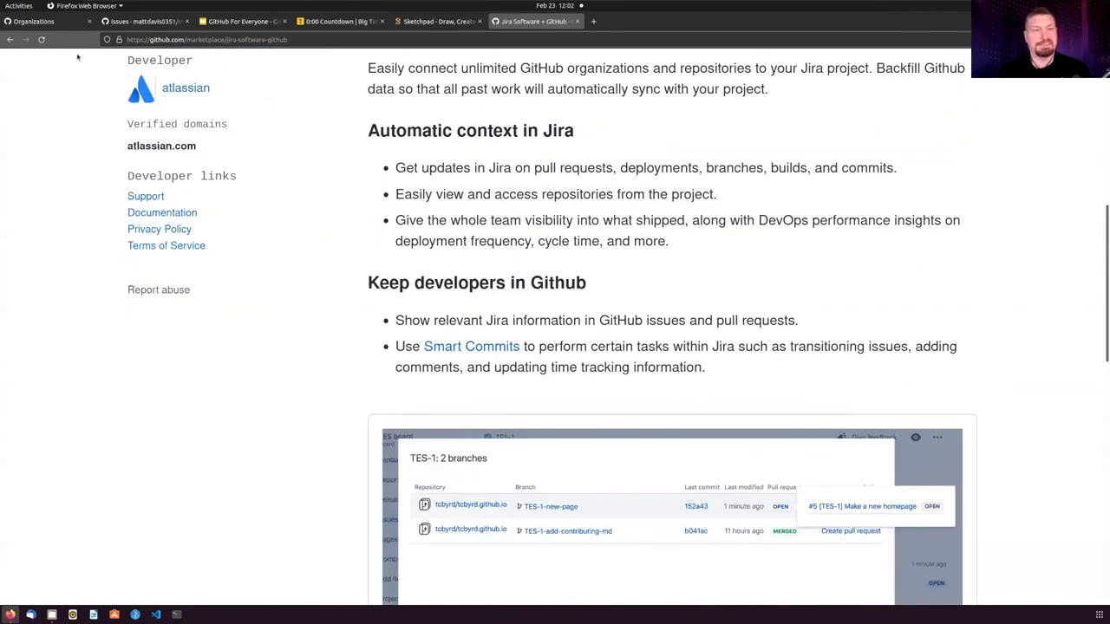
click(39, 21)
click(149, 22)
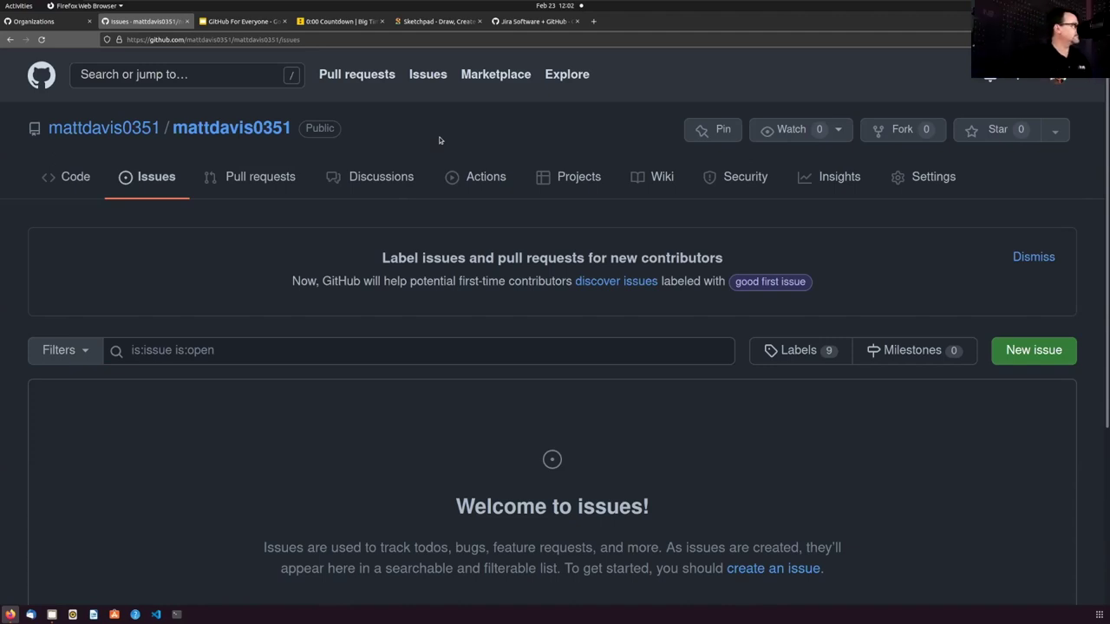
Glance at the Organizations settings tab, then go back to pandas-dev/pandas Issues (3,297 open).
click(41, 20)
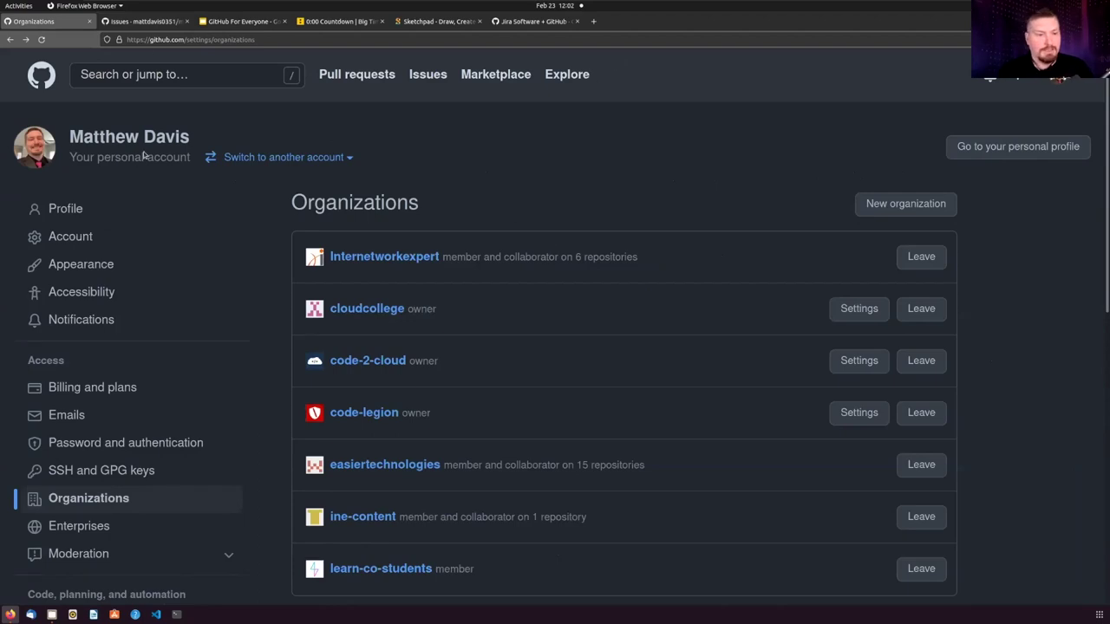
scroll(152, 180, down, 1)
scroll(152, 179, down, 3)
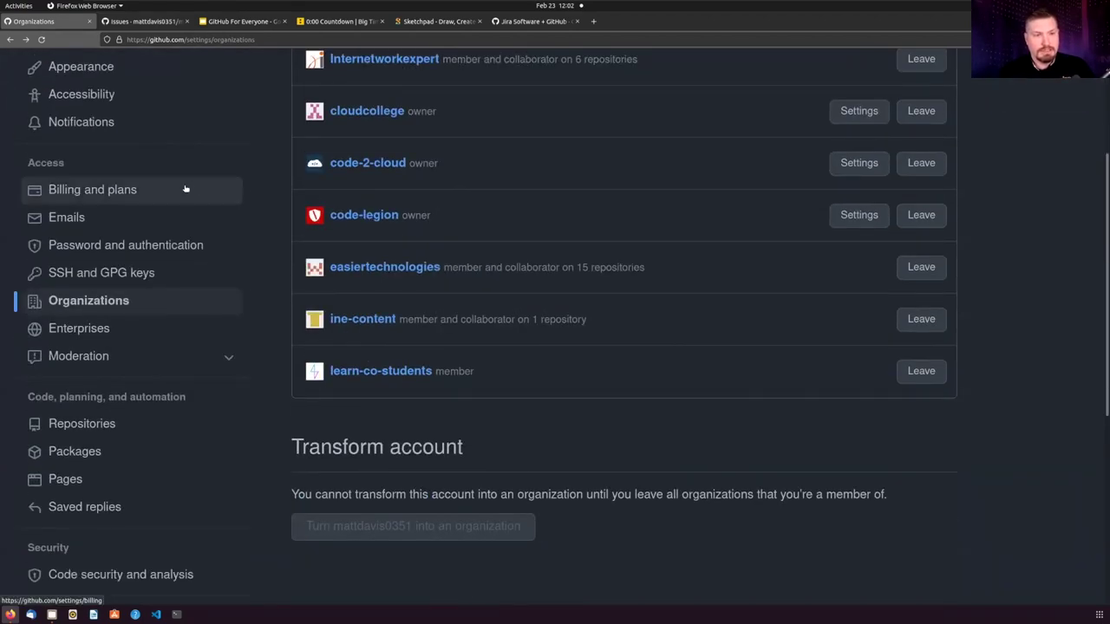
click(10, 39)
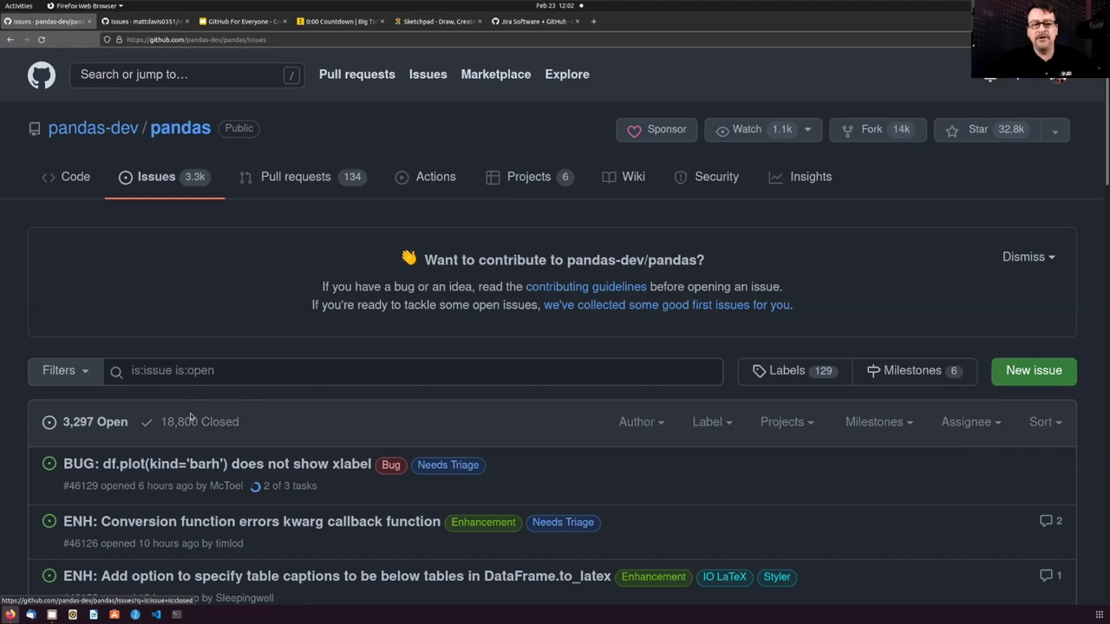
Show pandas' 18,800 closed issues.
click(215, 424)
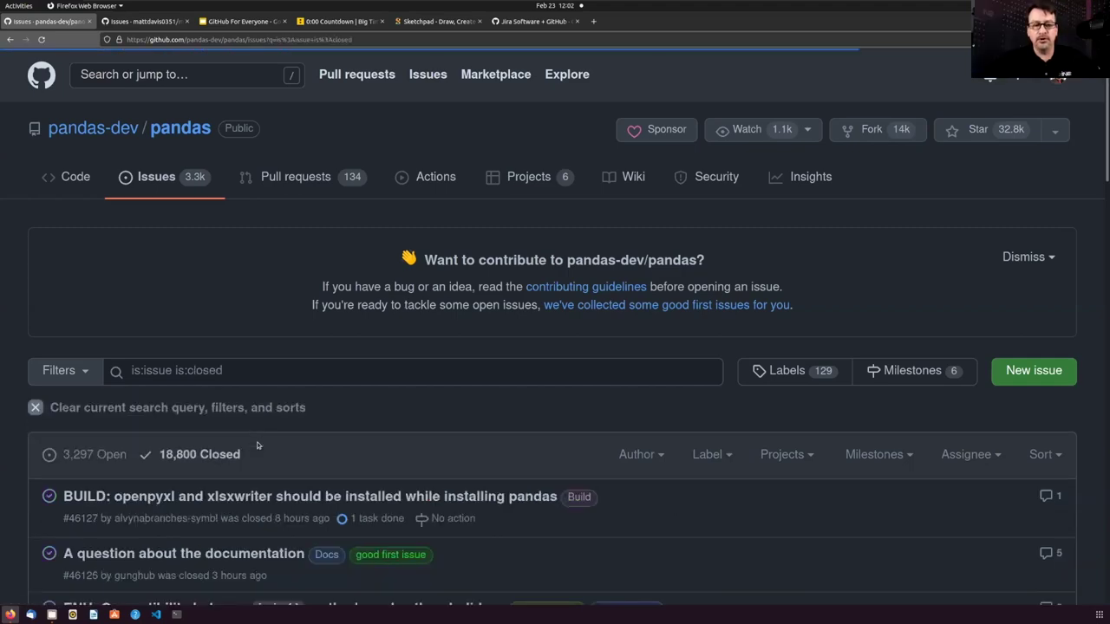
scroll(252, 442, down, 10)
scroll(272, 439, down, 5)
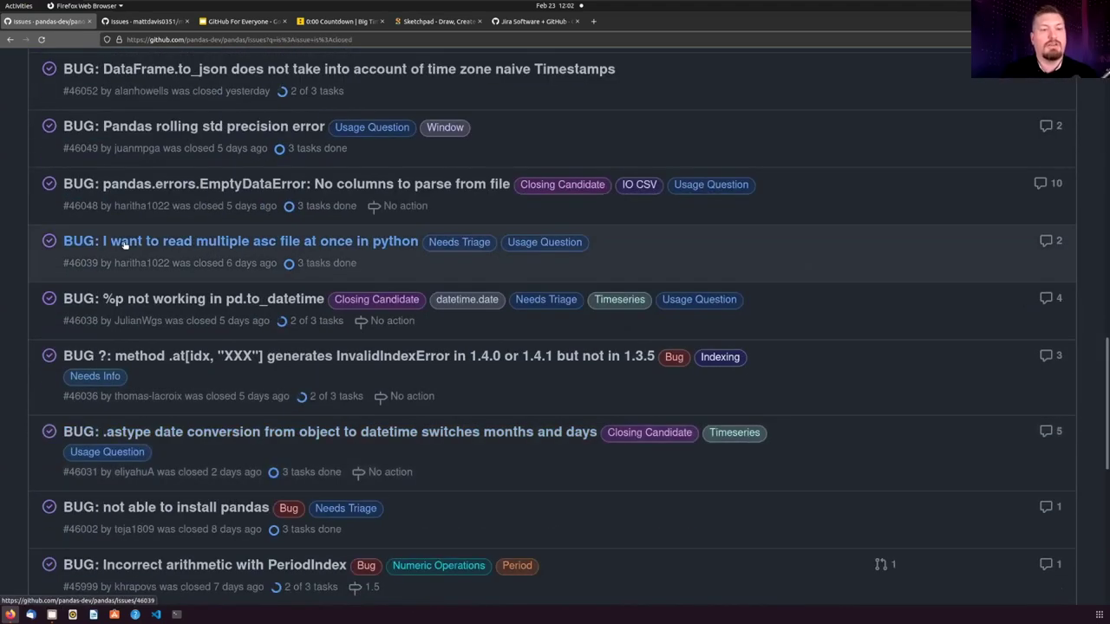
Read closed issue #46039 about reading multiple asc files, then switch to the personal repo's Issues.
click(125, 242)
scroll(457, 351, down, 5)
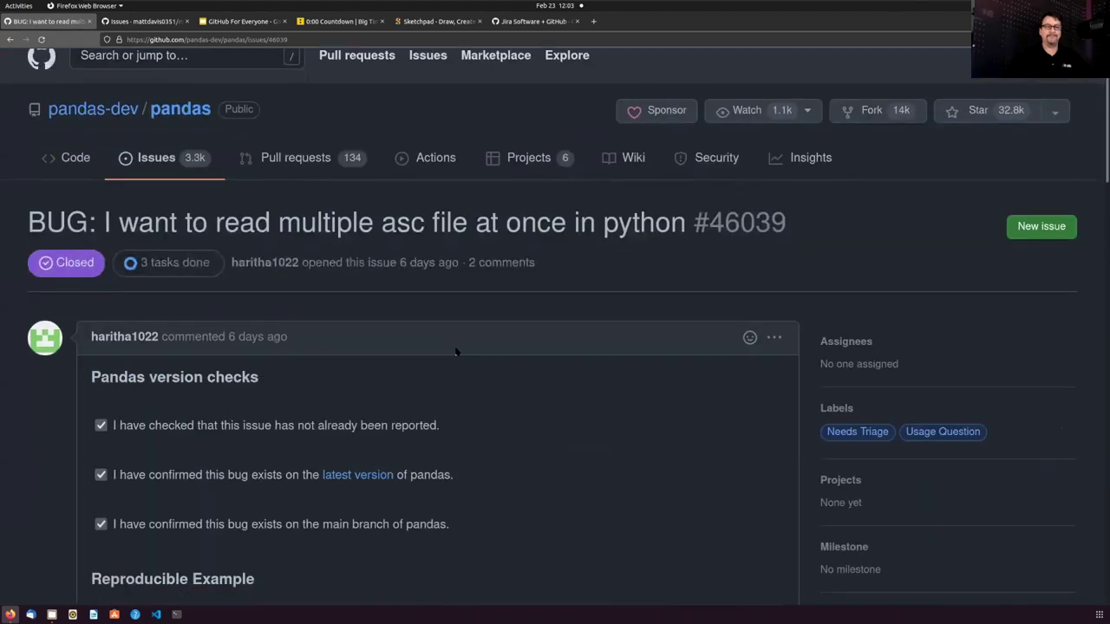
scroll(457, 348, down, 15)
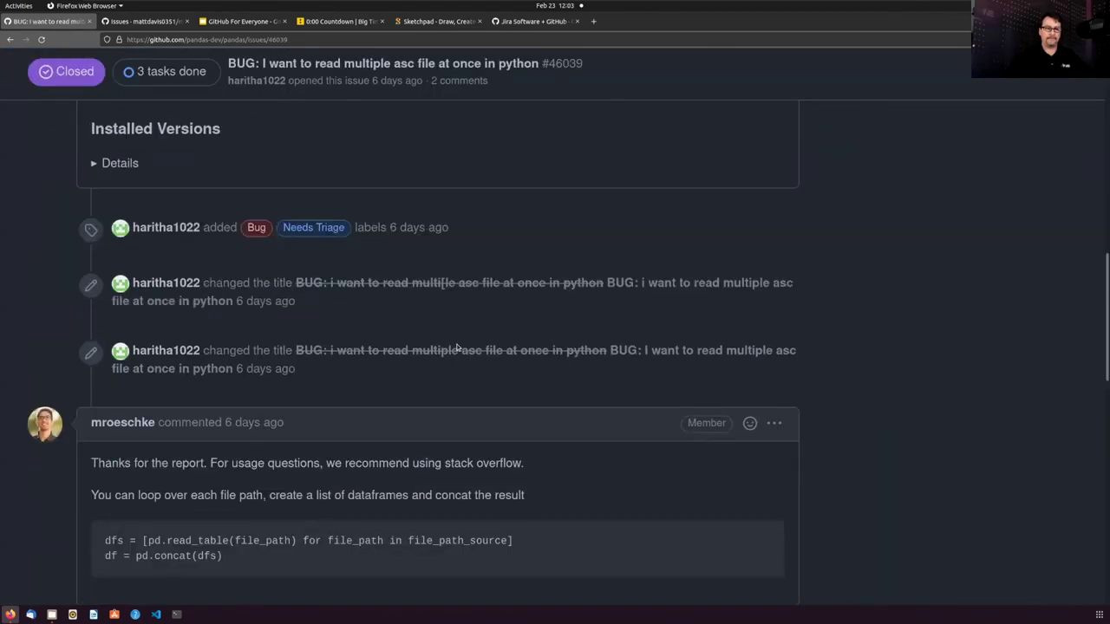
scroll(460, 350, up, 15)
scroll(462, 354, up, 5)
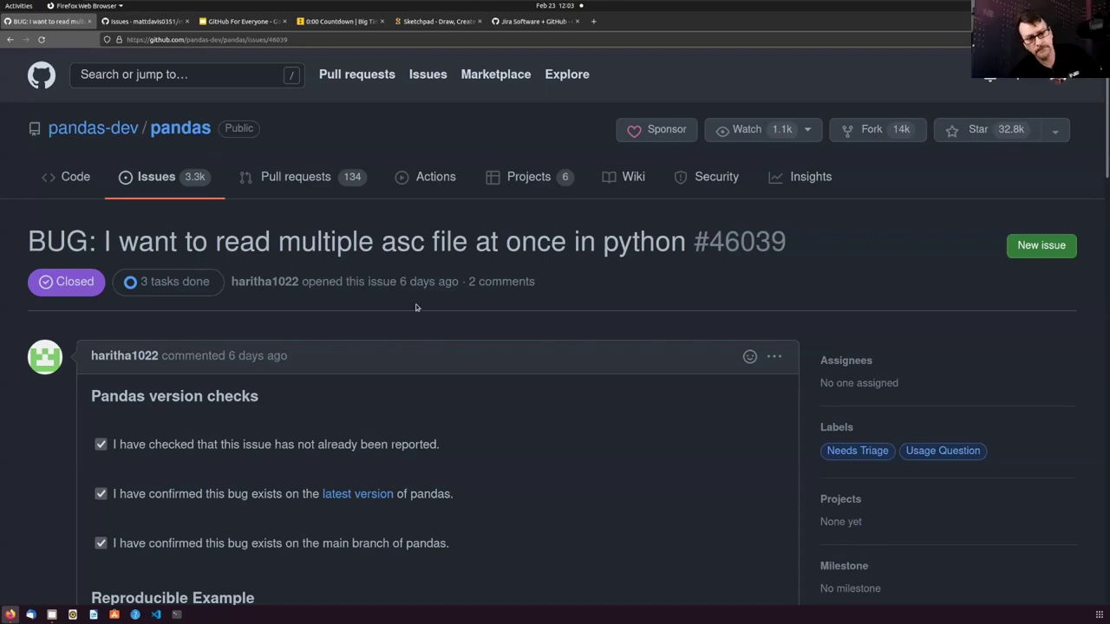
click(167, 175)
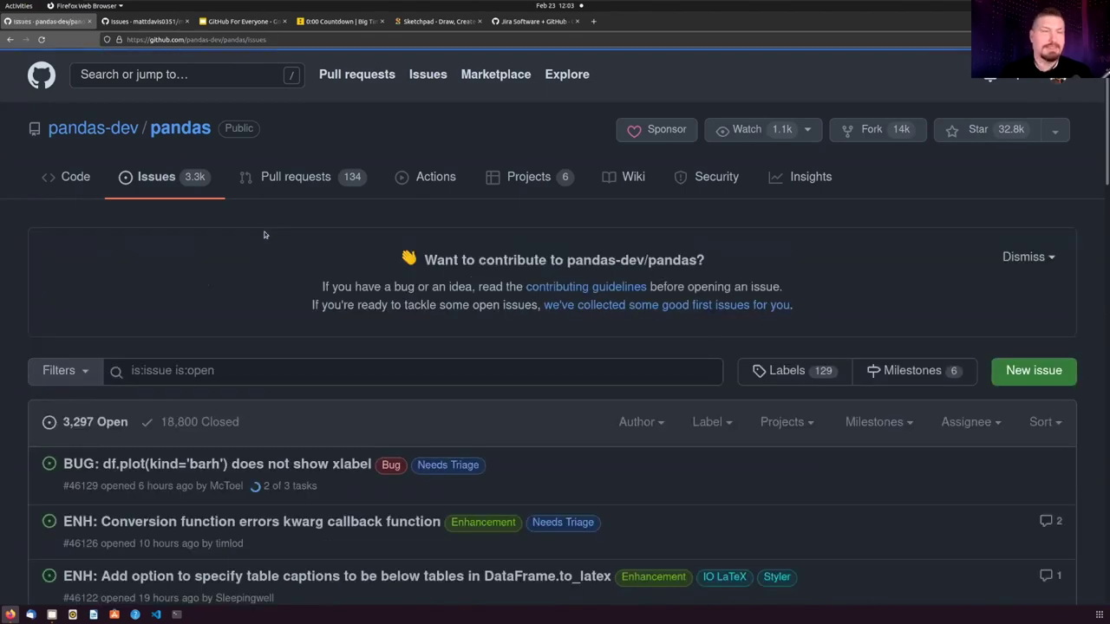
scroll(242, 258, down, 4)
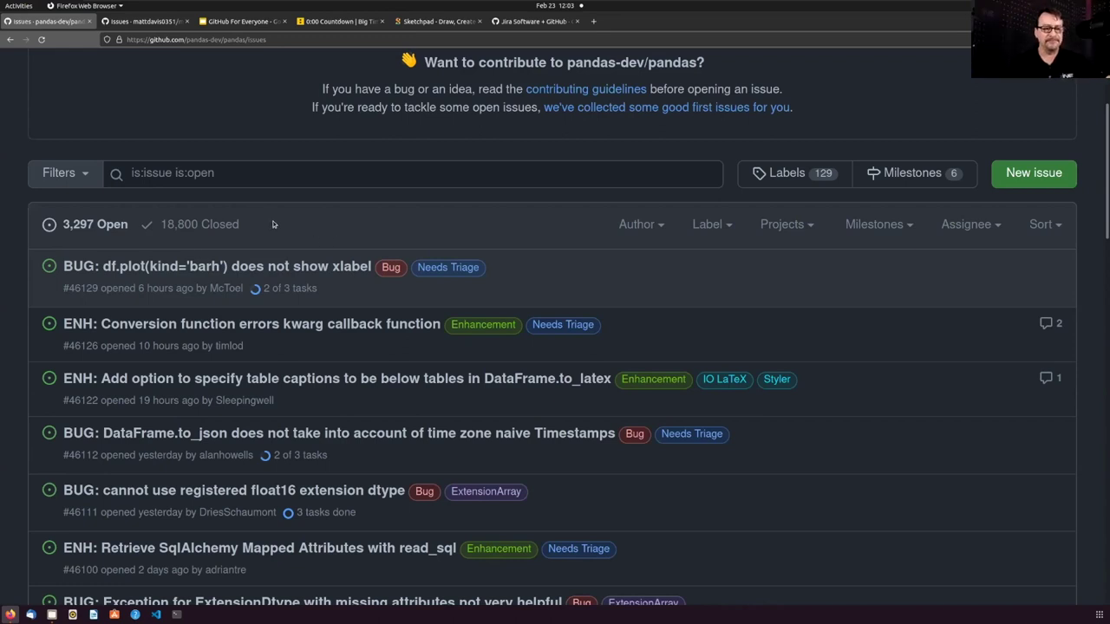
click(156, 23)
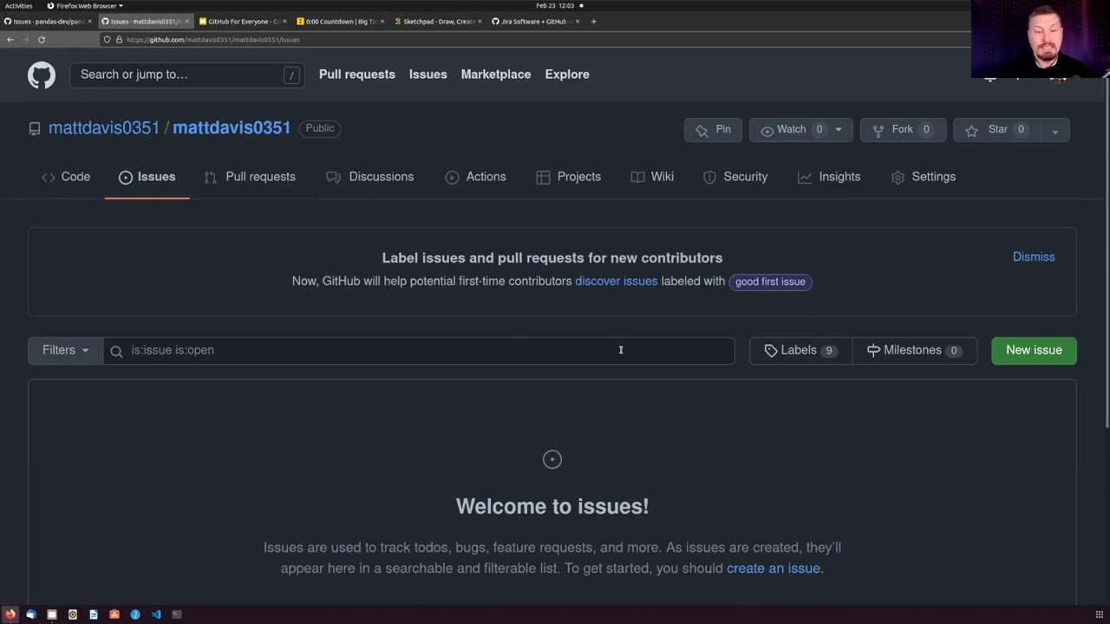
Create a new issue titled 'some issue' with description 'some markdown'.
click(1014, 352)
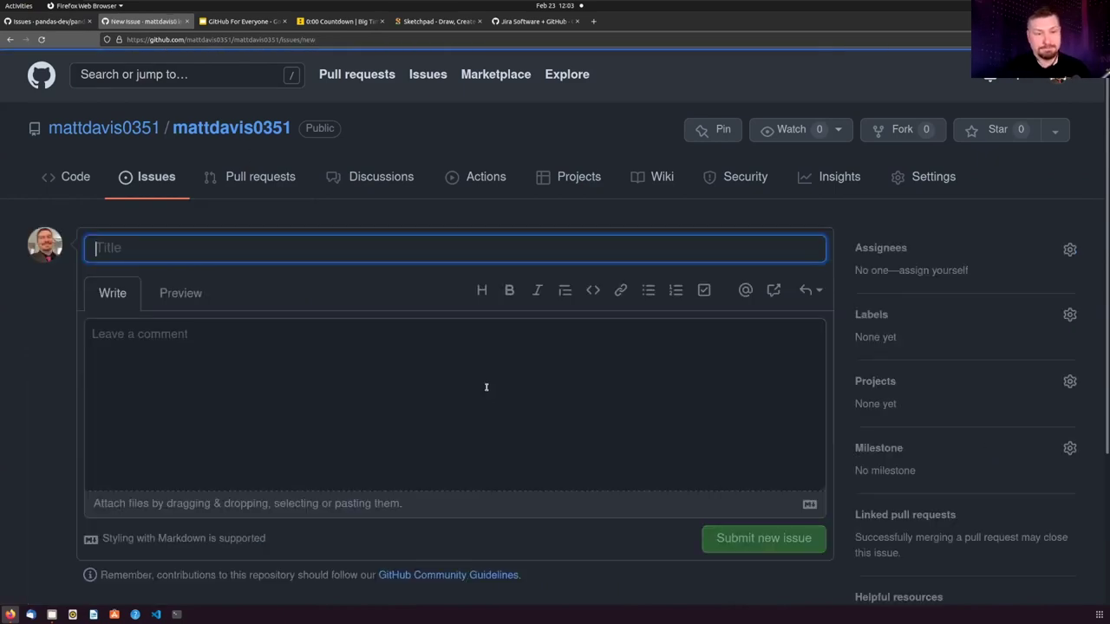
text(some issue)
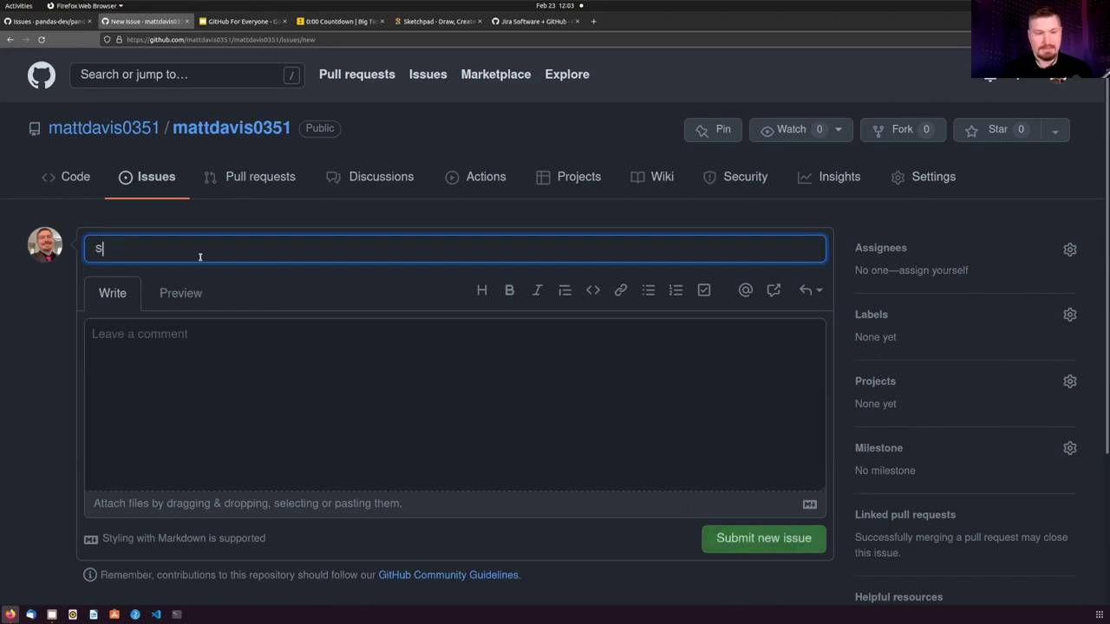
click(302, 401)
text(some markdown)
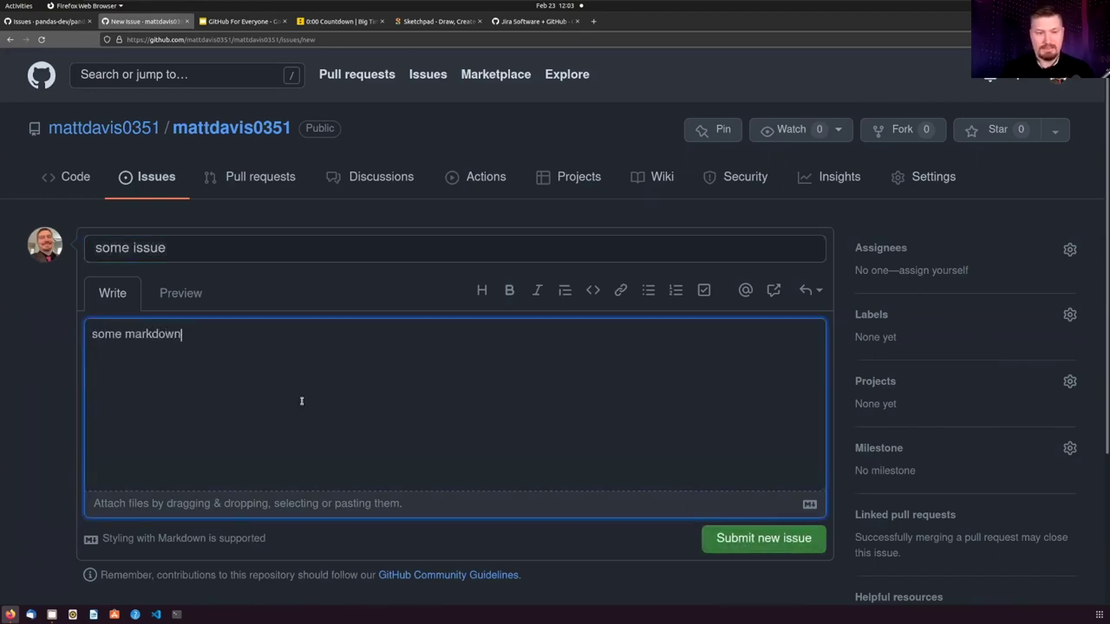
click(725, 534)
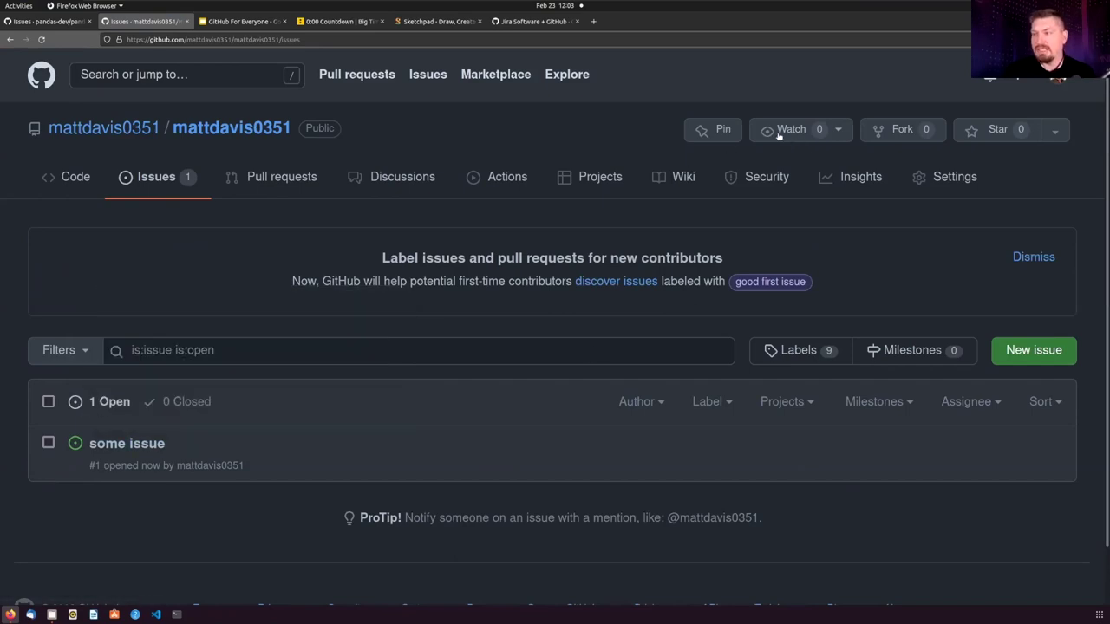
Open issue #1, then return to the list and highlight its opened-time text.
click(155, 444)
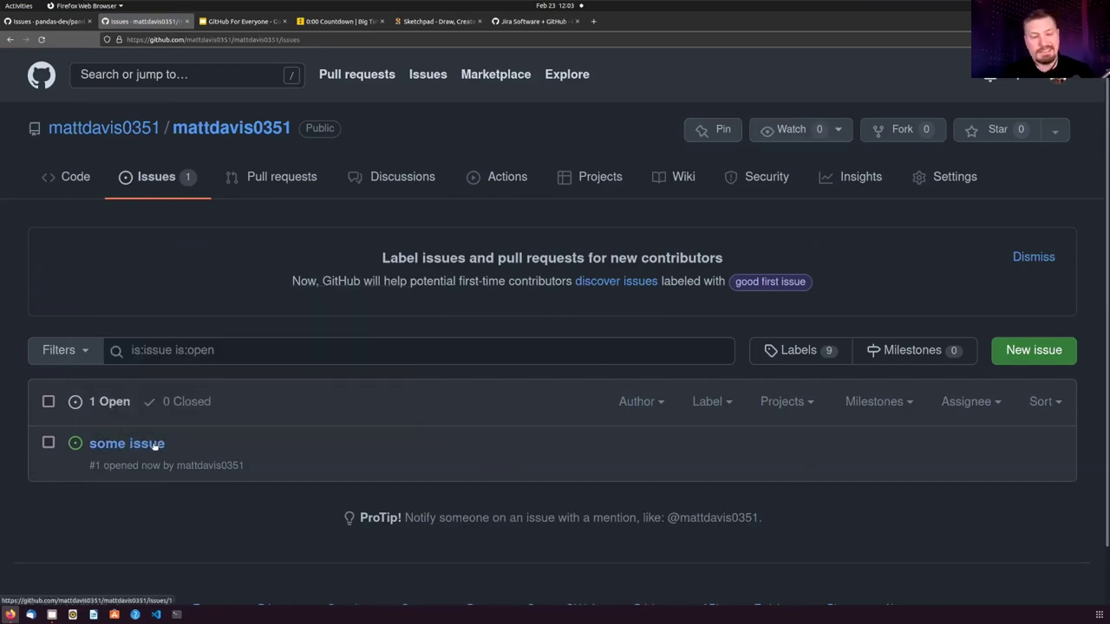
click(9, 39)
drag(300, 466, 139, 466)
click(324, 454)
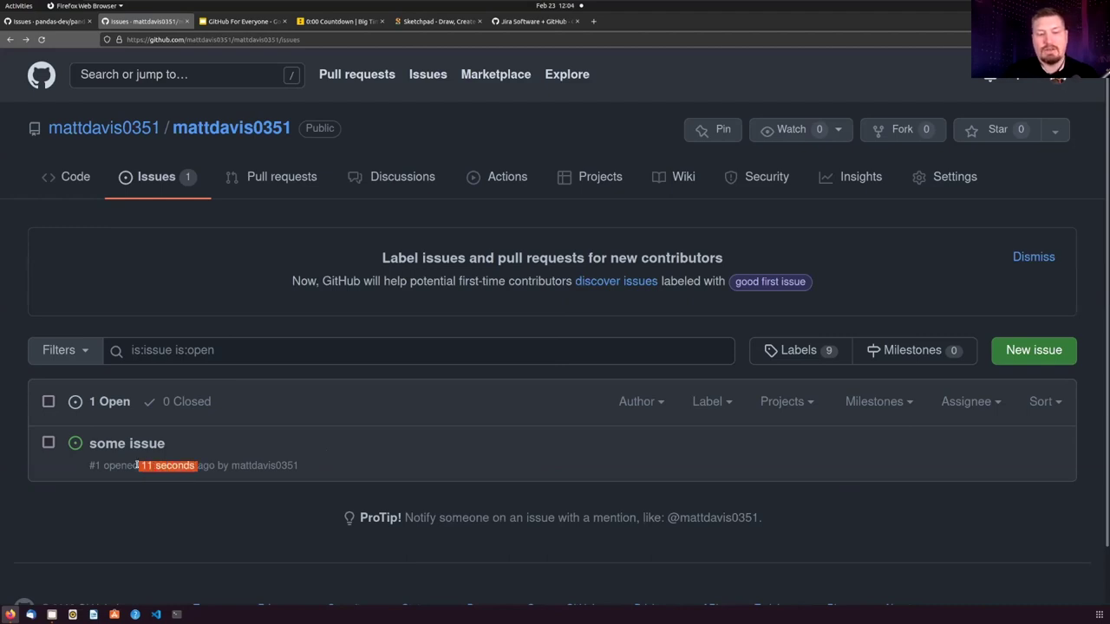
click(311, 459)
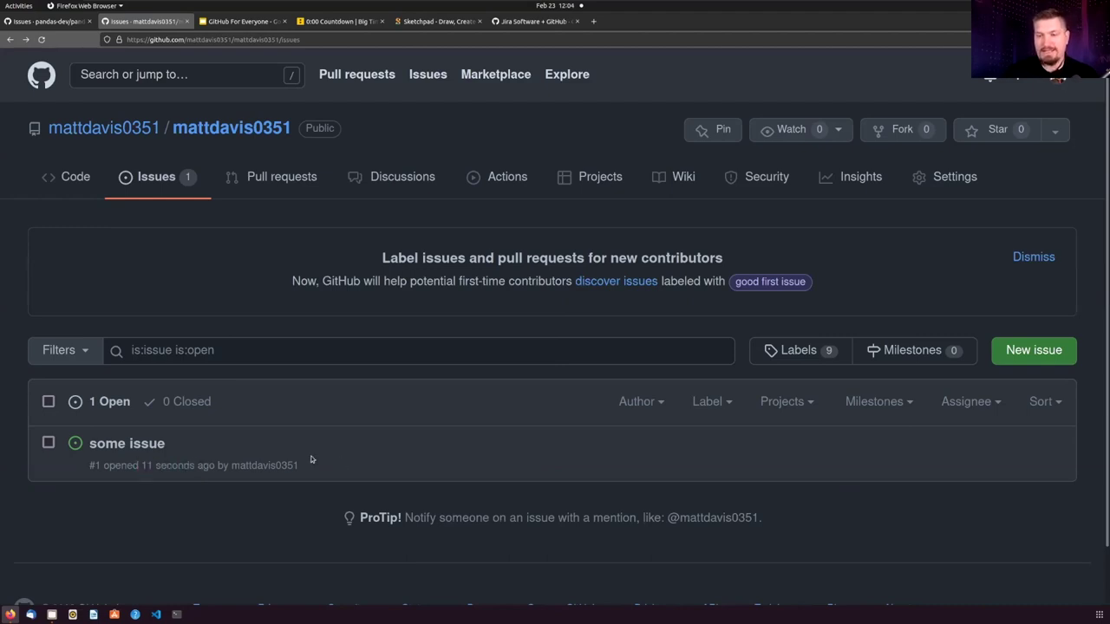
Reopen issue #1 and bring up its Assignees gear chooser.
click(126, 443)
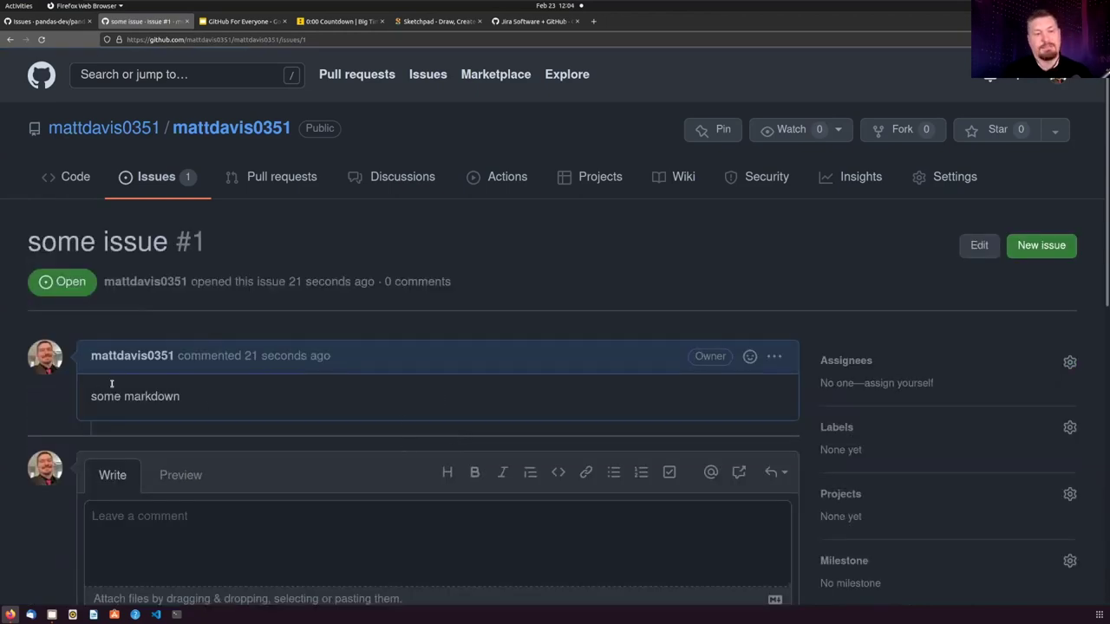
drag(181, 396, 111, 396)
click(372, 404)
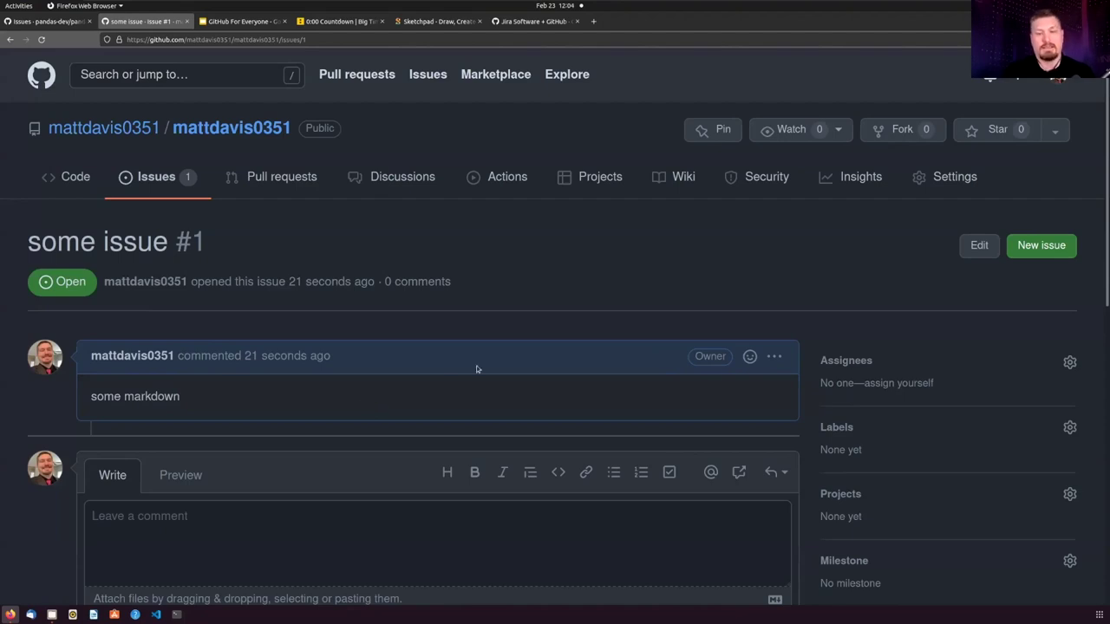
double_click(720, 362)
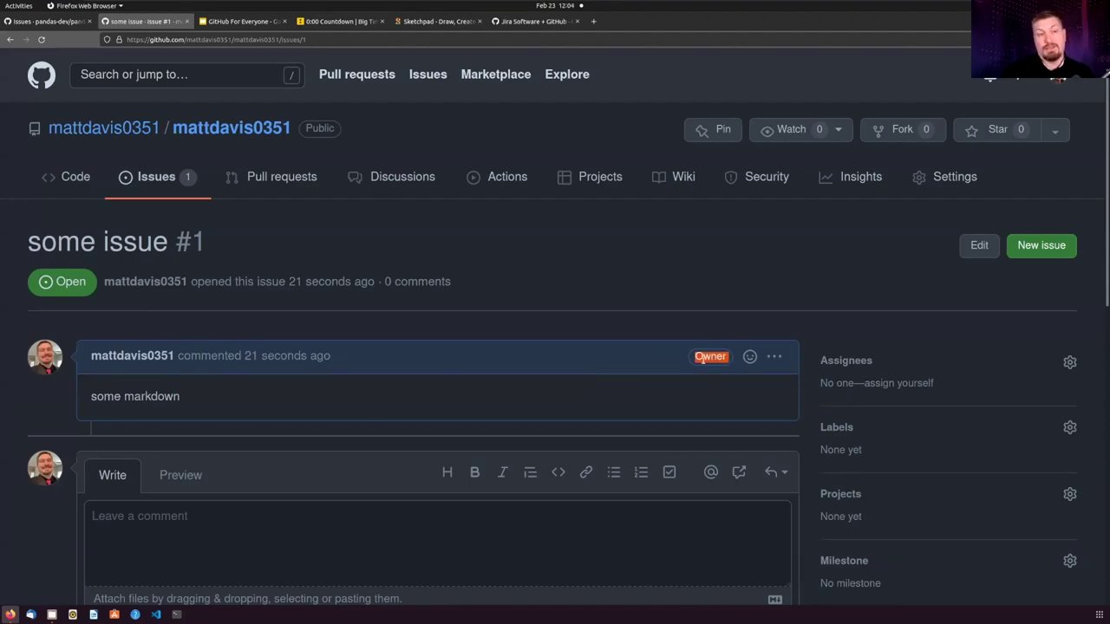
click(624, 368)
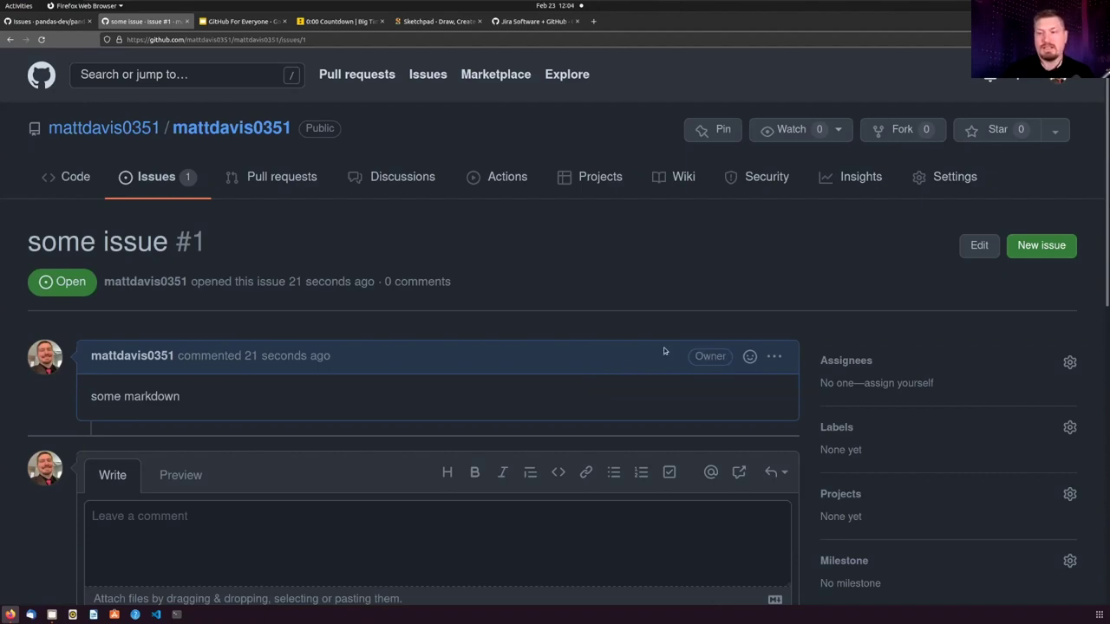
click(1066, 365)
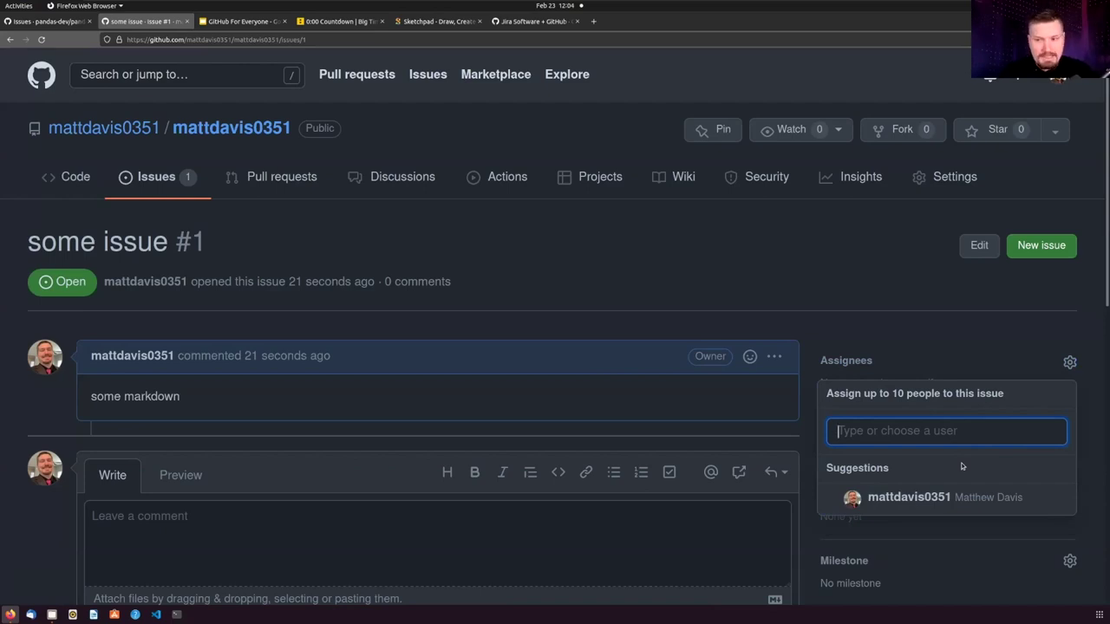
Assign issue #1 'some issue' to your own account and add the bug label.
click(905, 499)
click(843, 325)
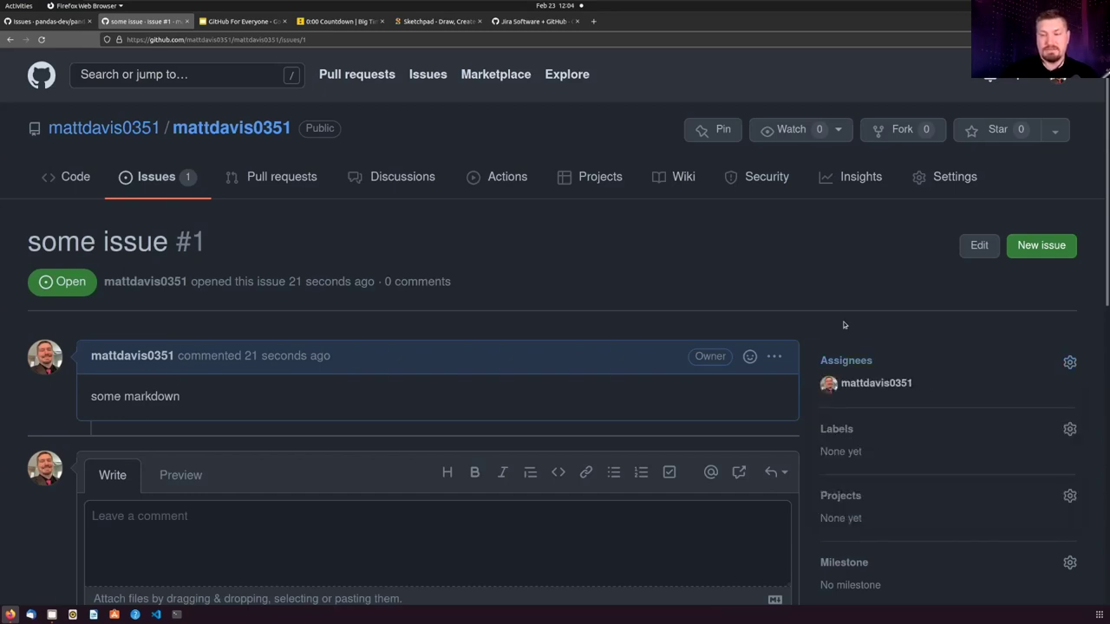
click(1069, 428)
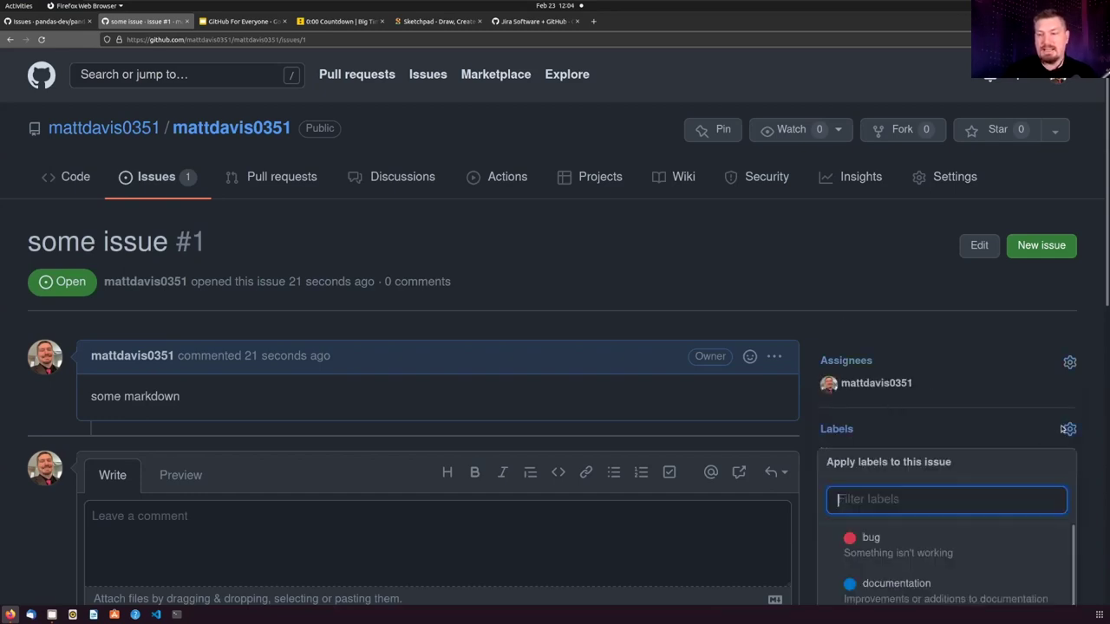
click(884, 545)
click(858, 327)
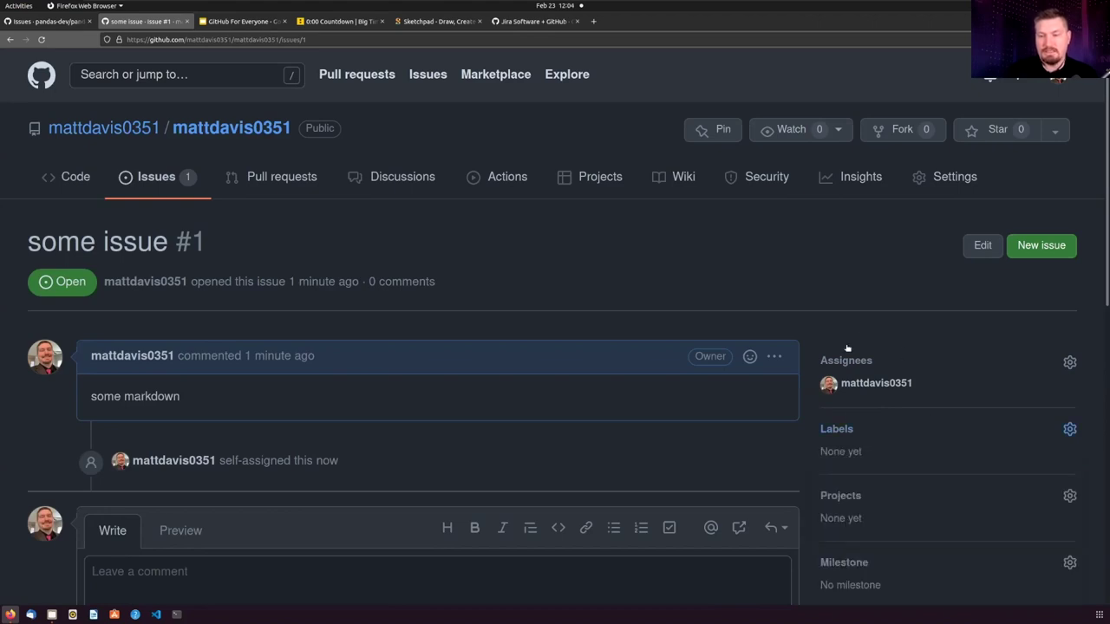
Review issue #1's timeline, then go to the repository's issue list.
scroll(908, 470, down, 3)
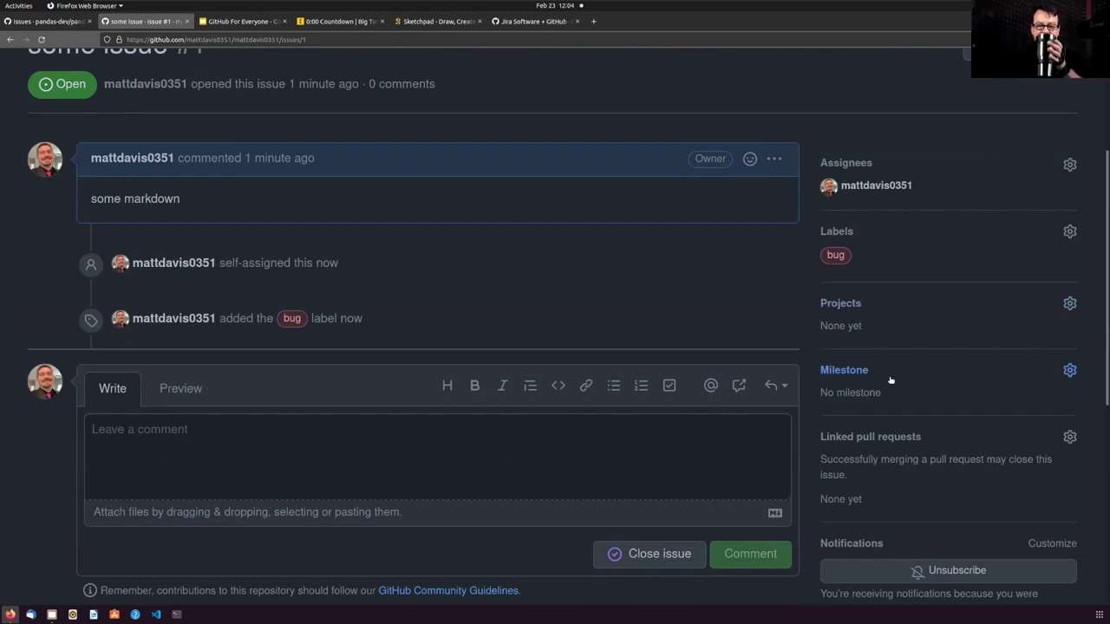
scroll(889, 397, down, 3)
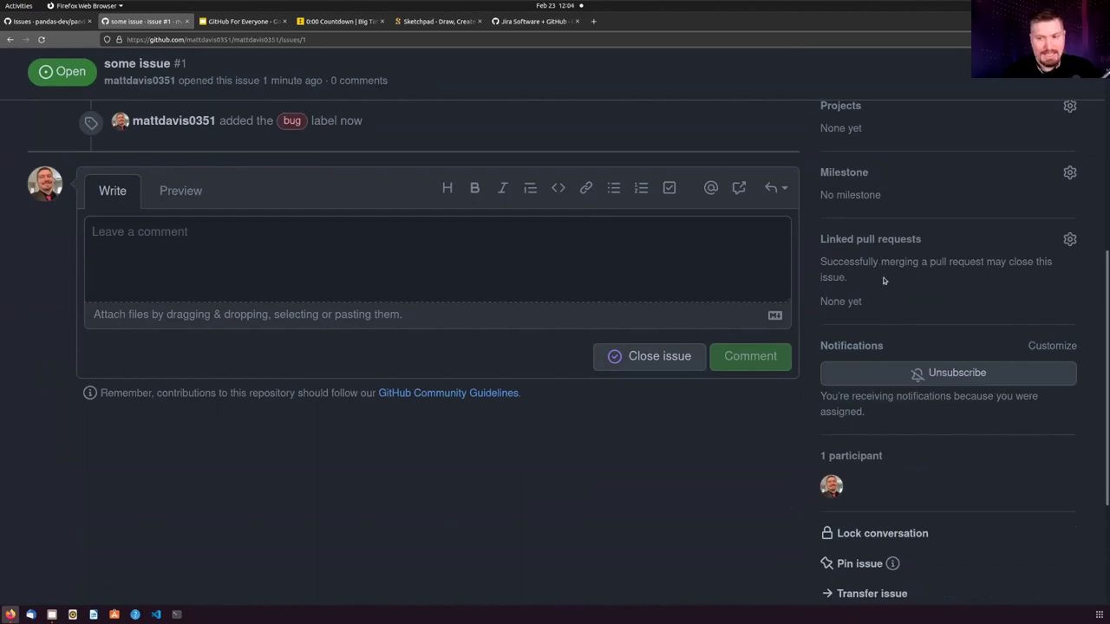
scroll(918, 300, down, 2)
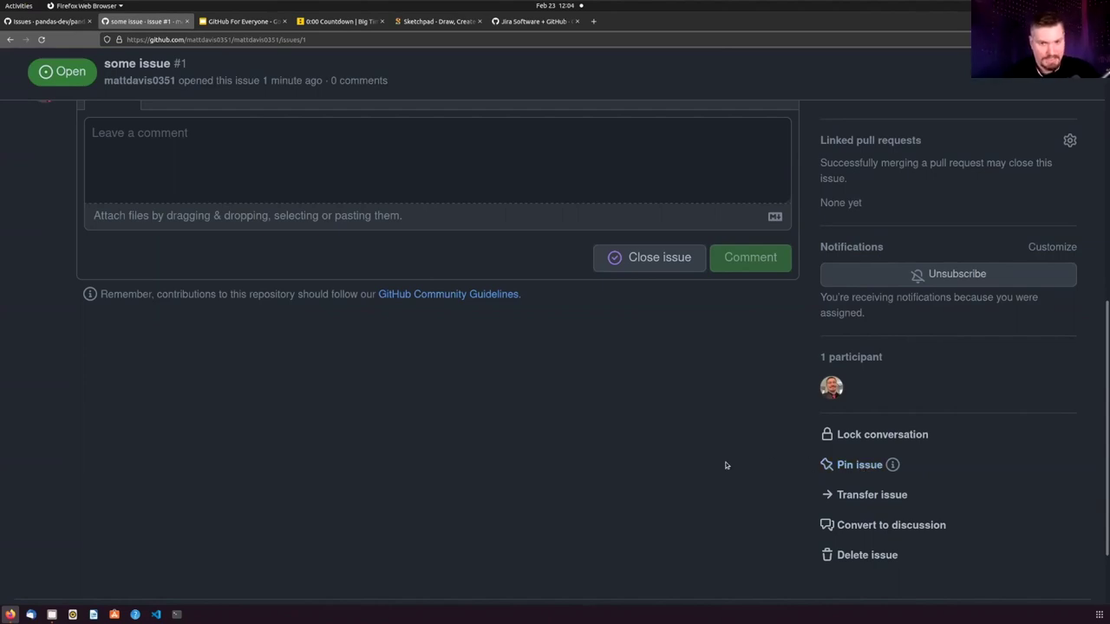
scroll(724, 462, up, 4)
scroll(100, 359, up, 6)
scroll(100, 358, down, 4)
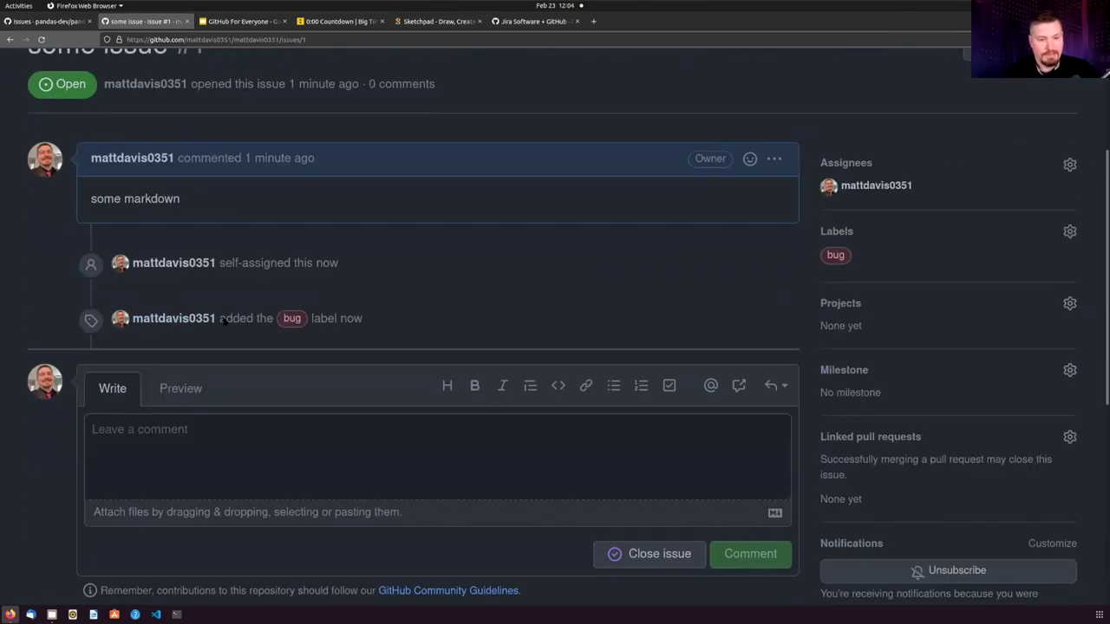
drag(399, 325, 280, 251)
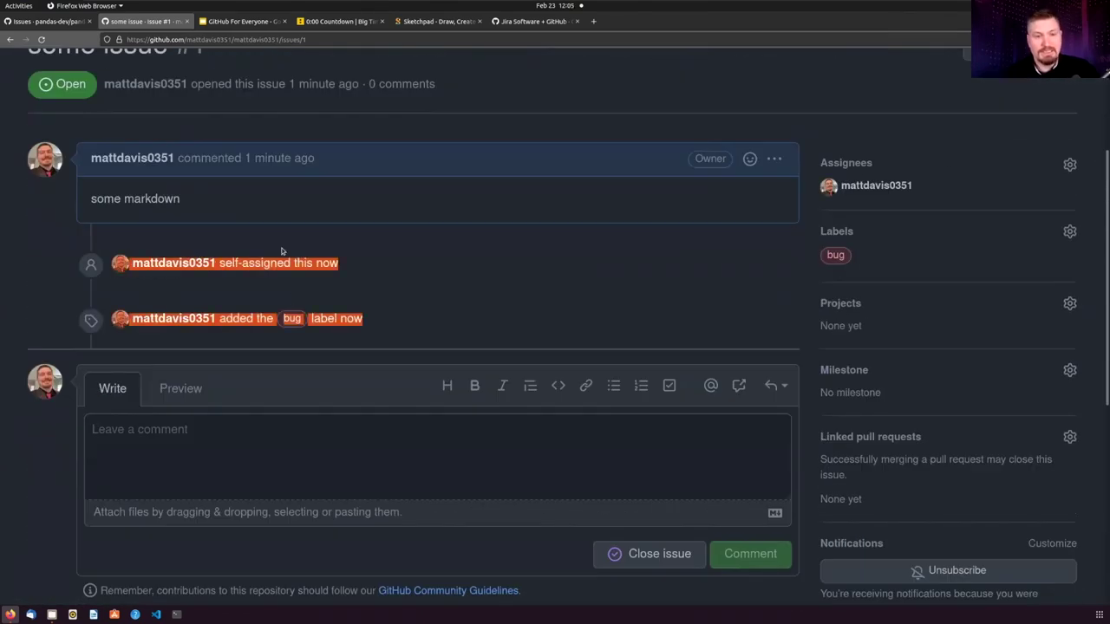
click(432, 270)
scroll(432, 271, up, 4)
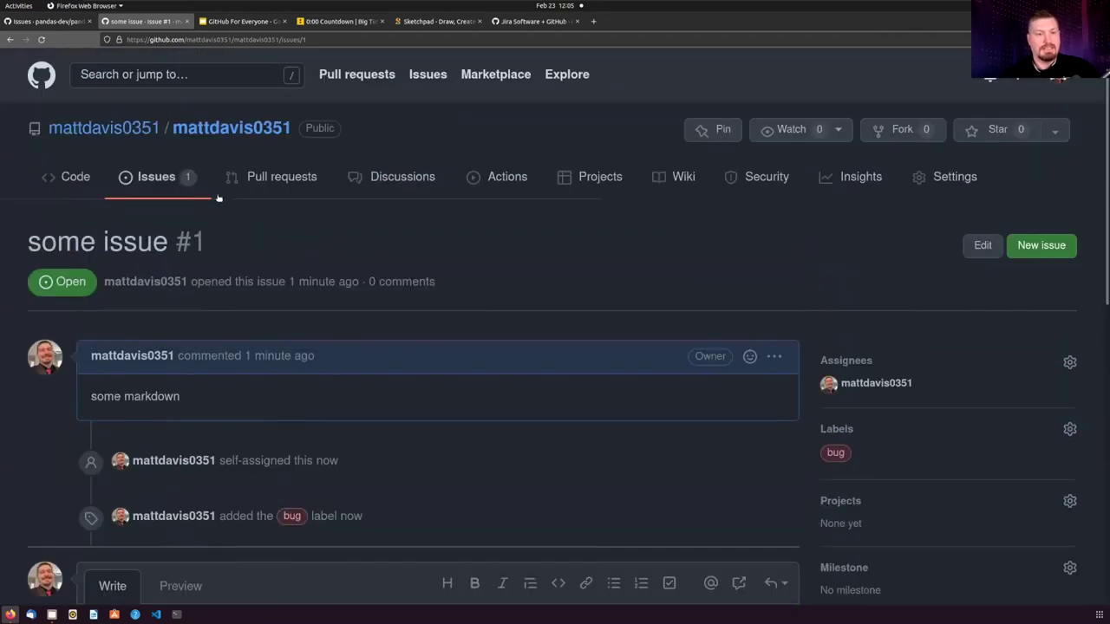
click(163, 175)
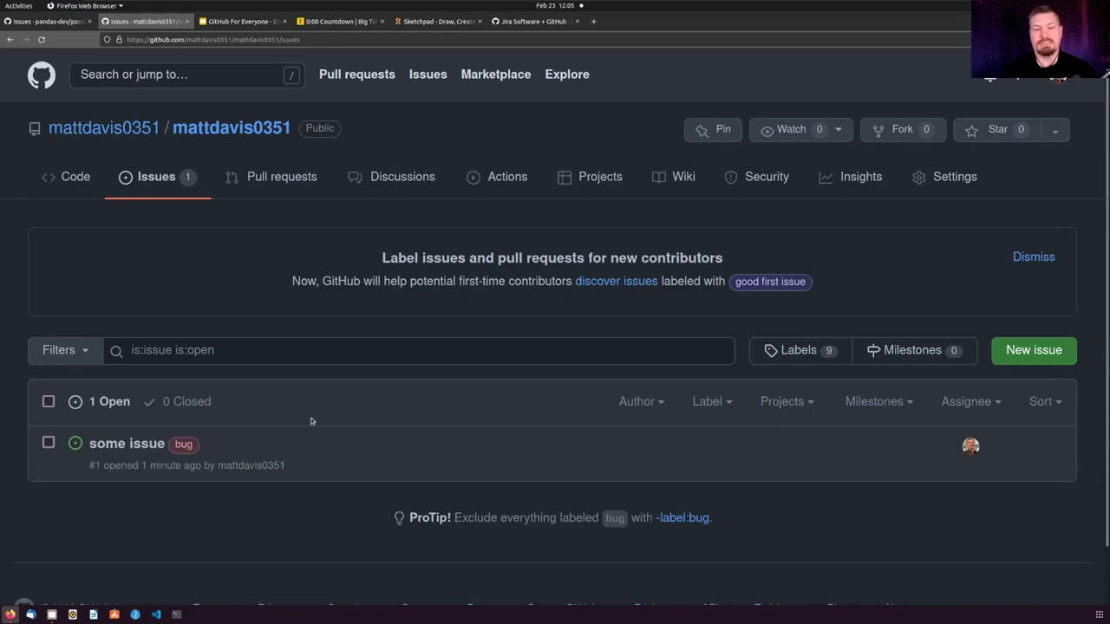
Submit a new issue titled 'issue 2' with the description '2'.
mouse_move(144, 444)
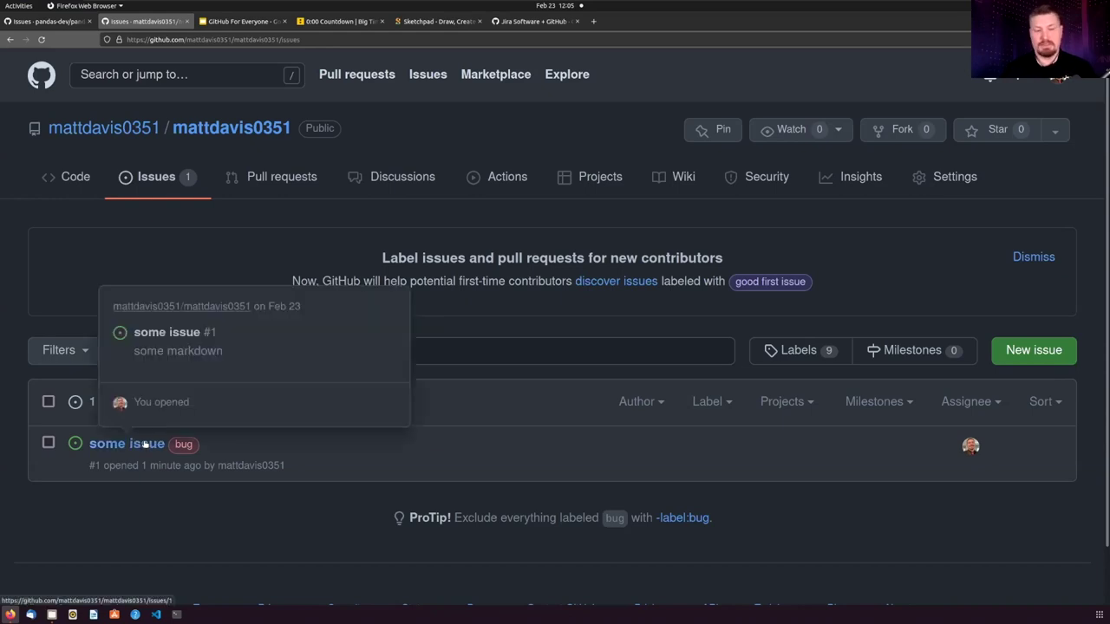
click(1019, 349)
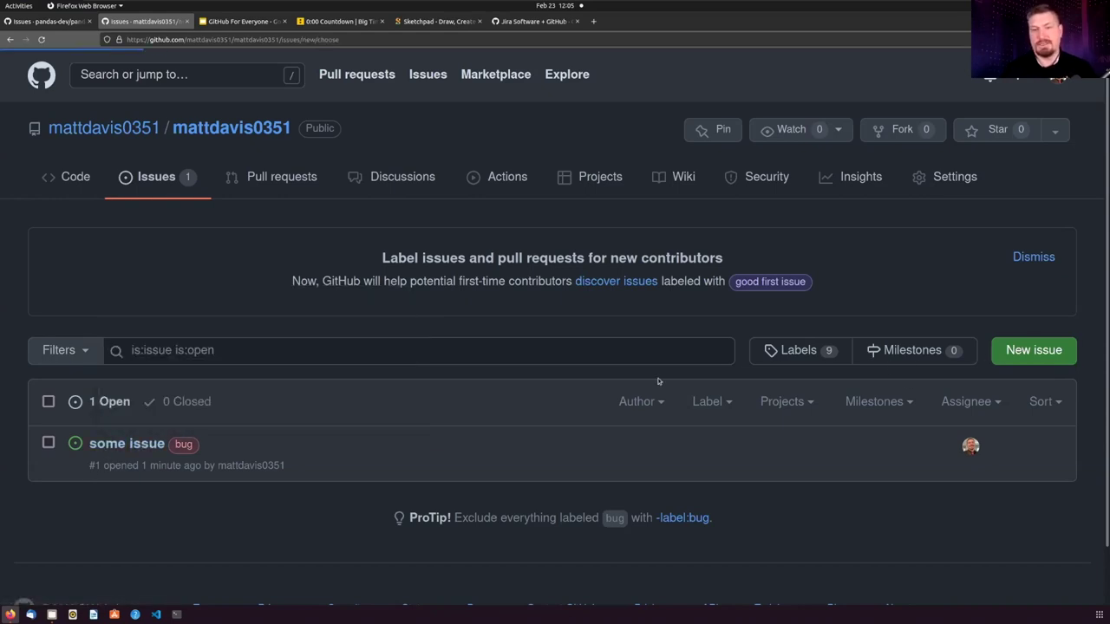
text(Issue 1)
key(BackSpace)
text(2)
click(330, 388)
text(2)
click(758, 537)
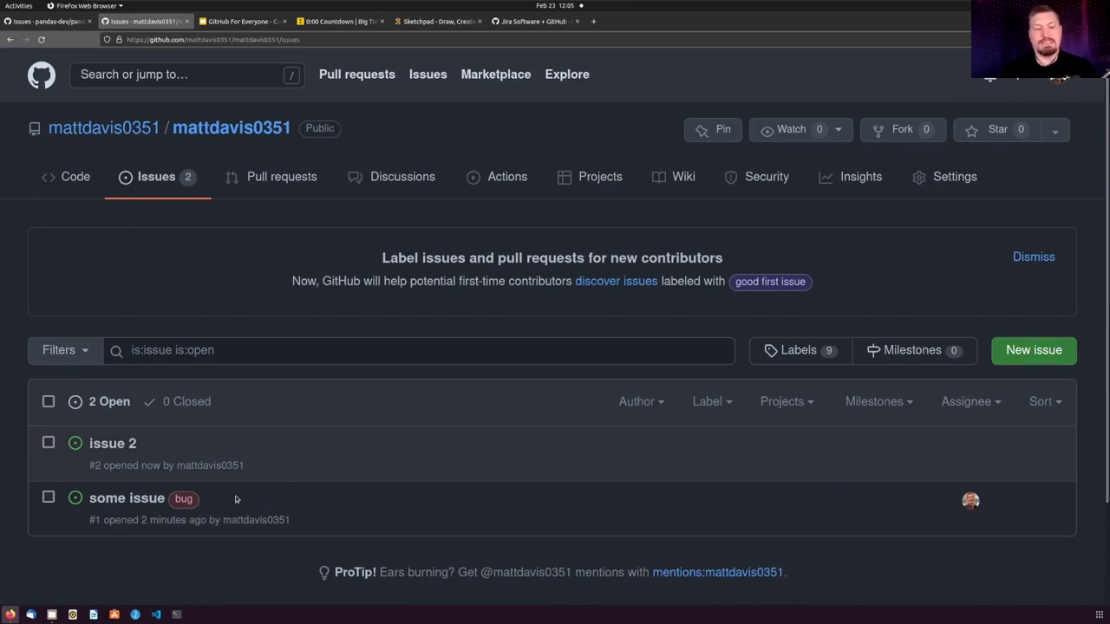
Open issue #1 'some issue' and put the cursor in its new comment box.
click(149, 498)
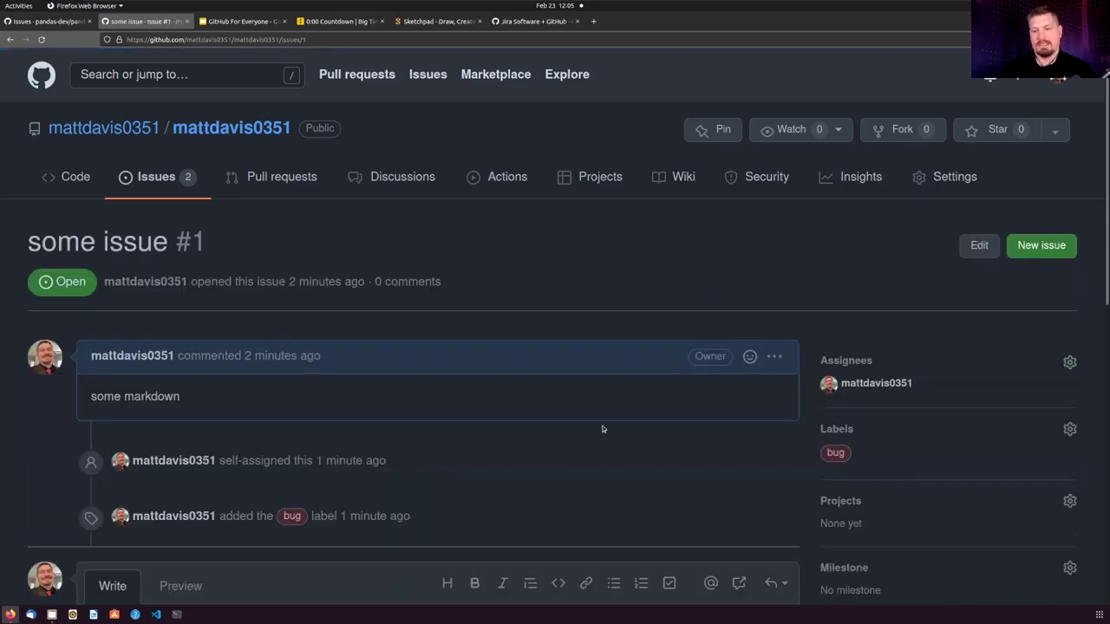
scroll(598, 428, down, 2)
scroll(596, 426, down, 2)
click(451, 353)
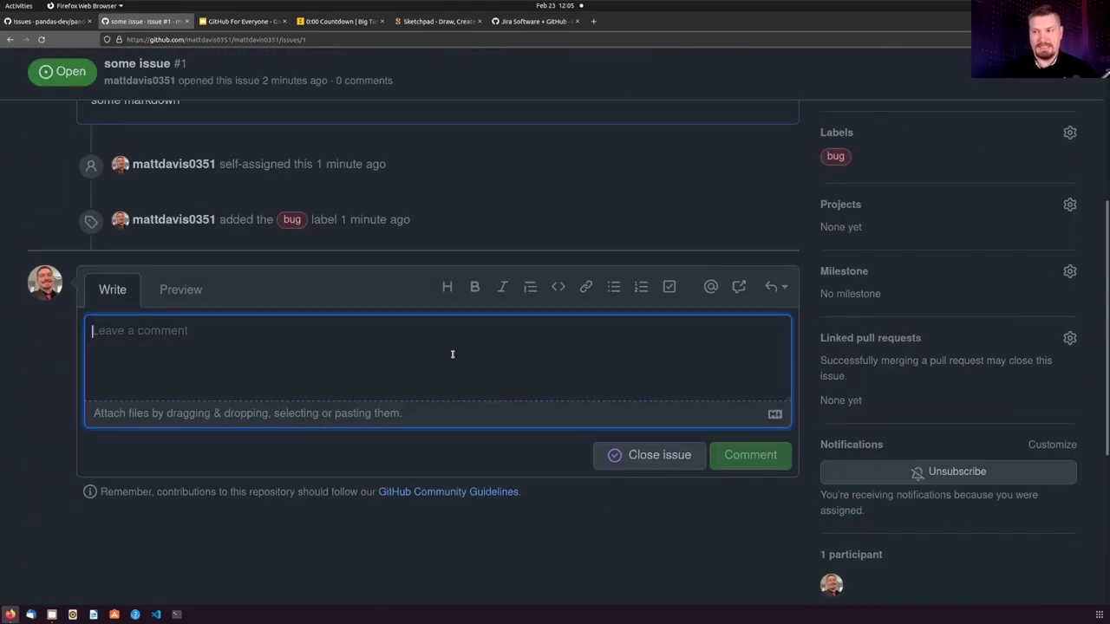
Add 'see #2' to issue #1's description, then check the link on issue #2.
scroll(451, 354, up, 5)
click(774, 357)
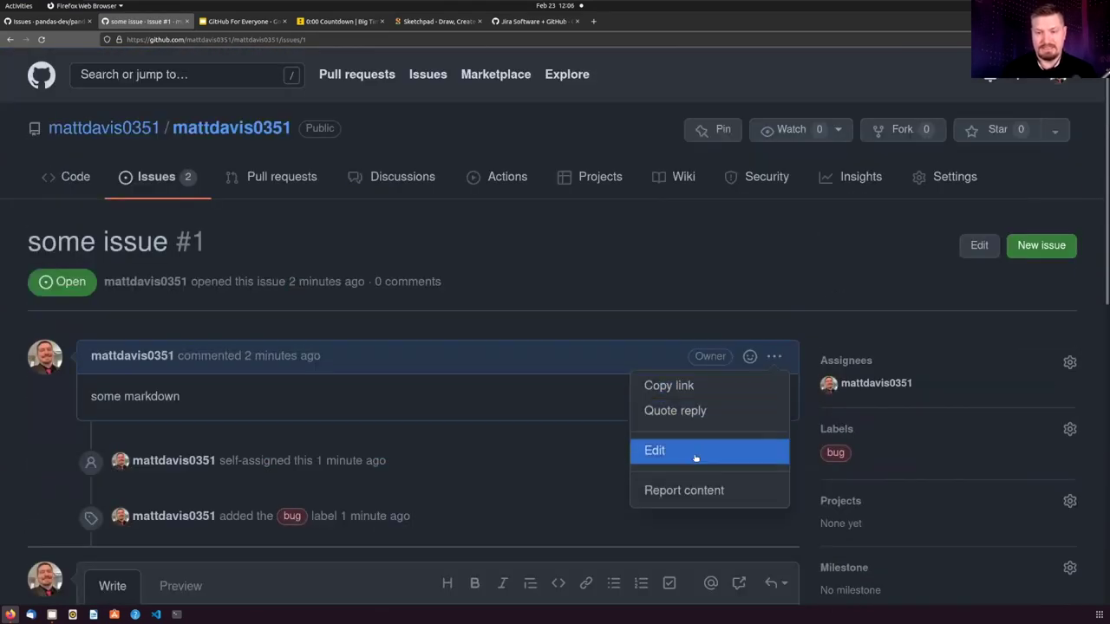
click(695, 452)
key(Return)
text(s)
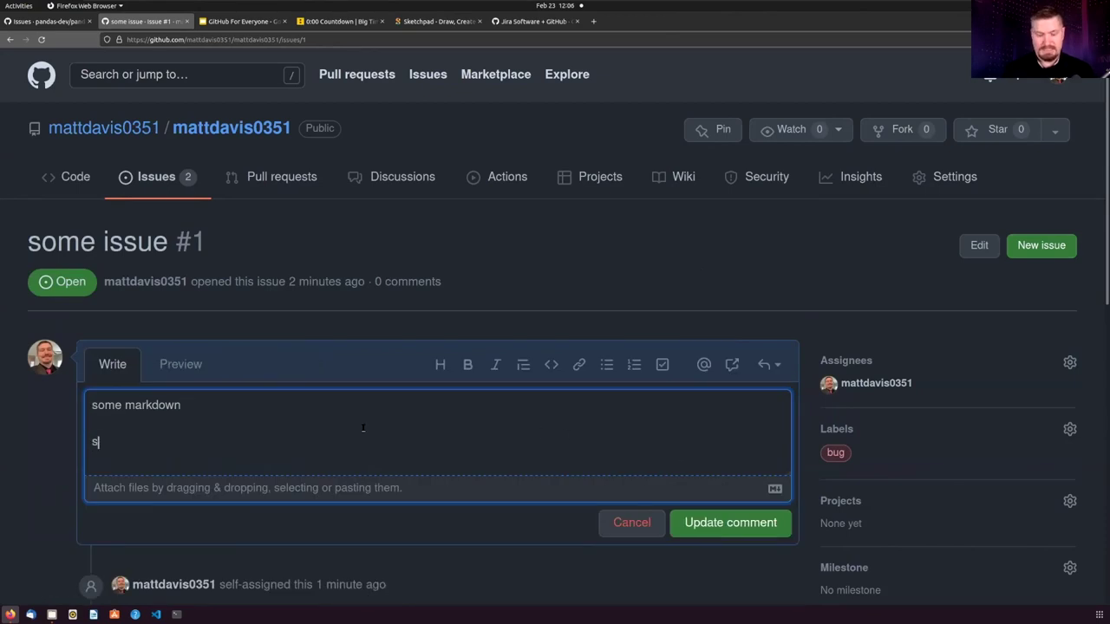
text(ee #)
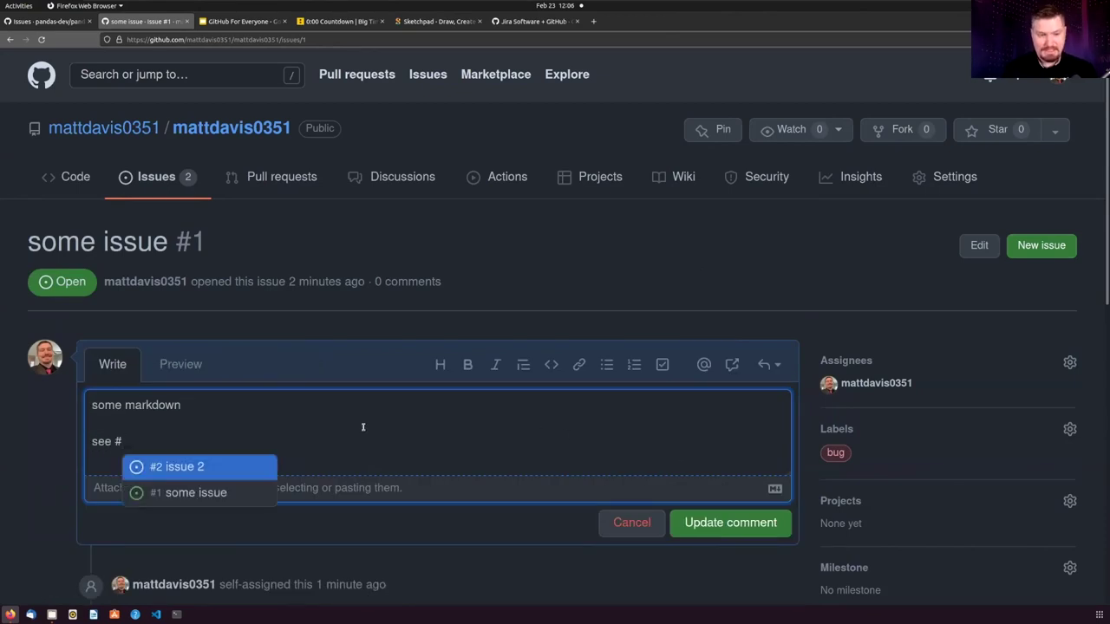
click(185, 466)
click(731, 523)
scroll(346, 377, down, 2)
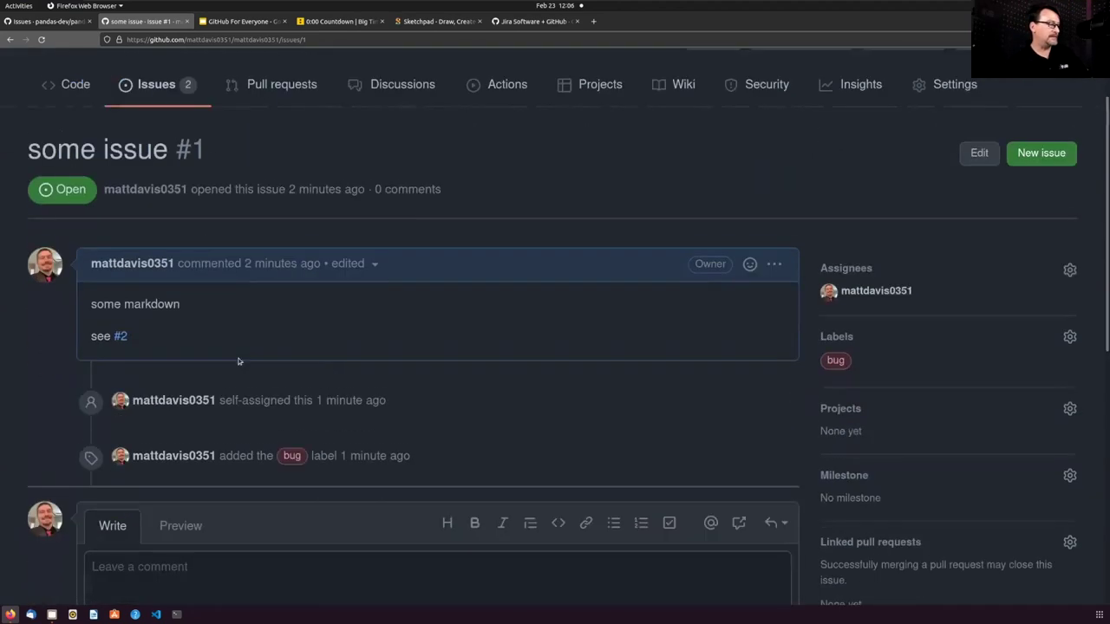
click(122, 331)
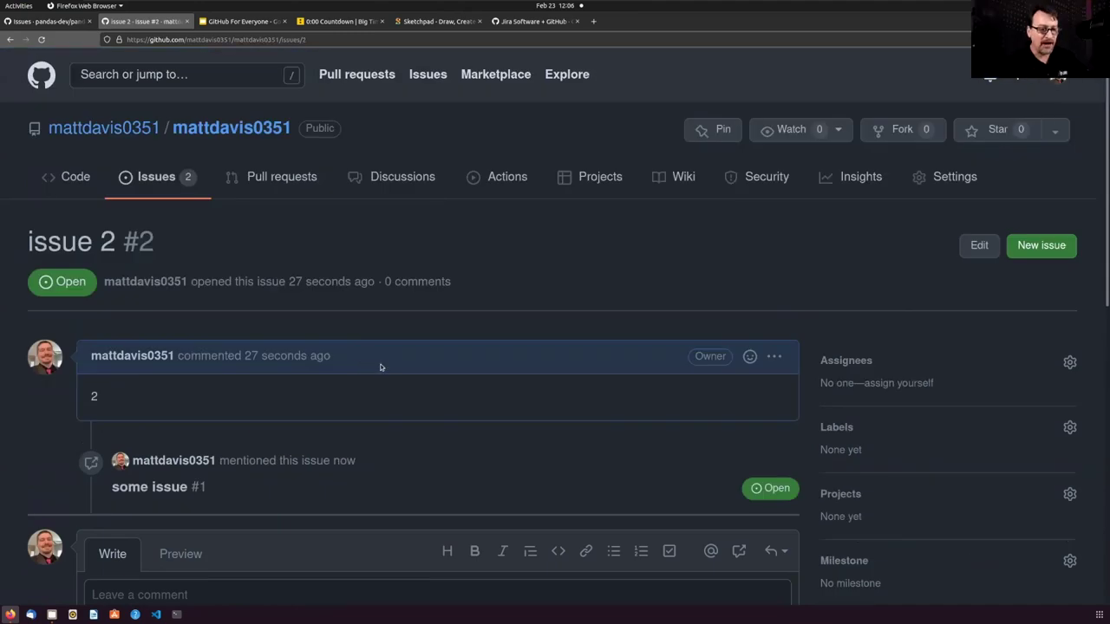
click(10, 39)
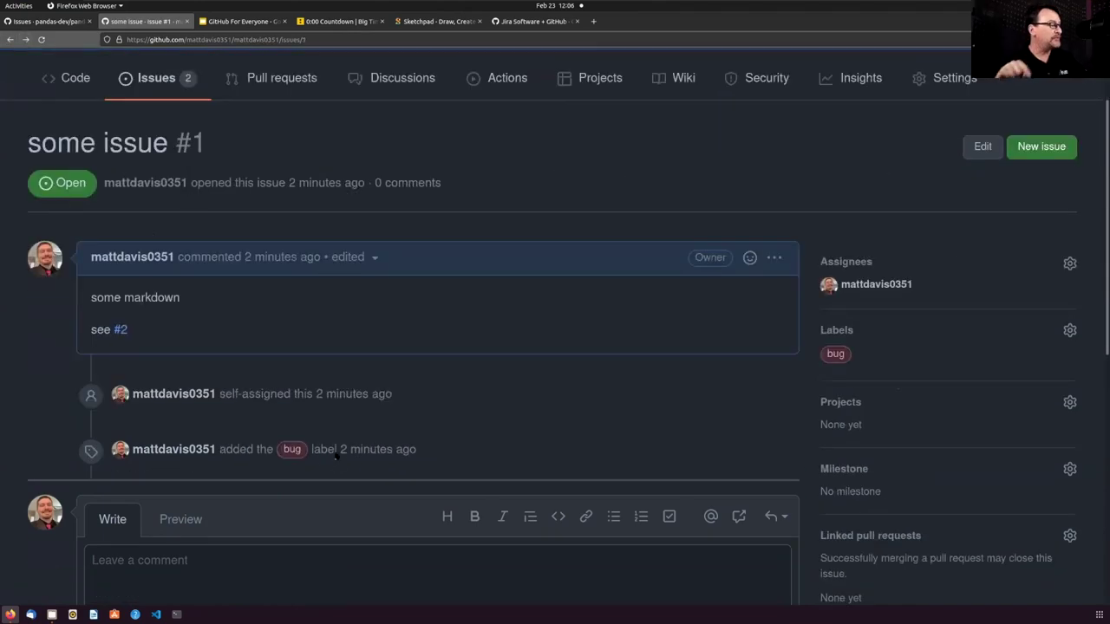
Preview a '#1' reference in a comment draft, then go to the code overview.
scroll(317, 468, down, 3)
click(320, 405)
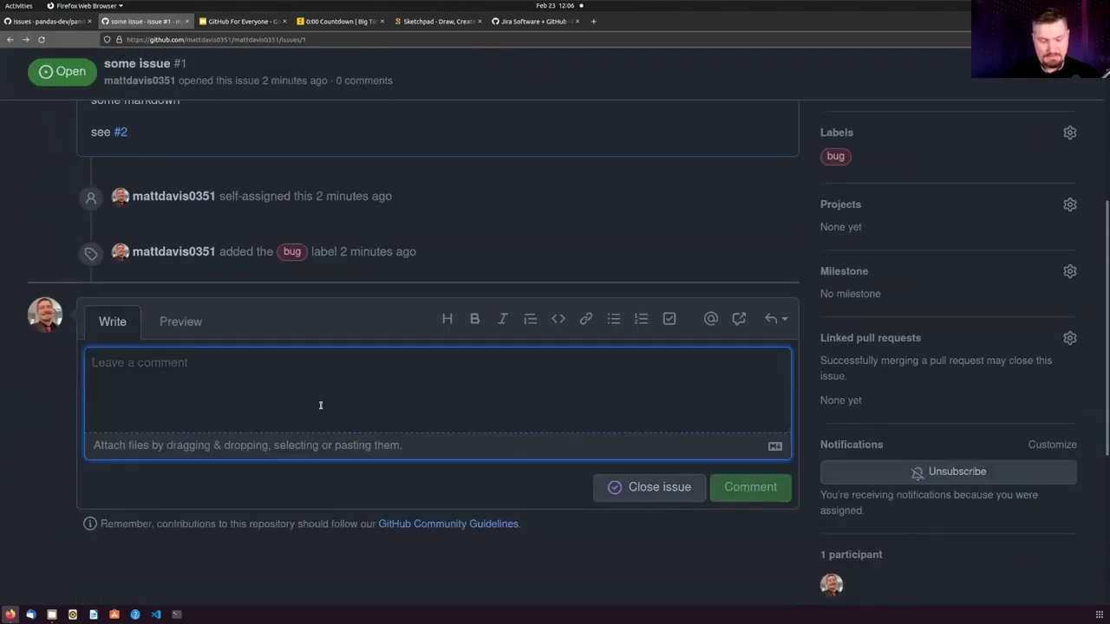
text(#1)
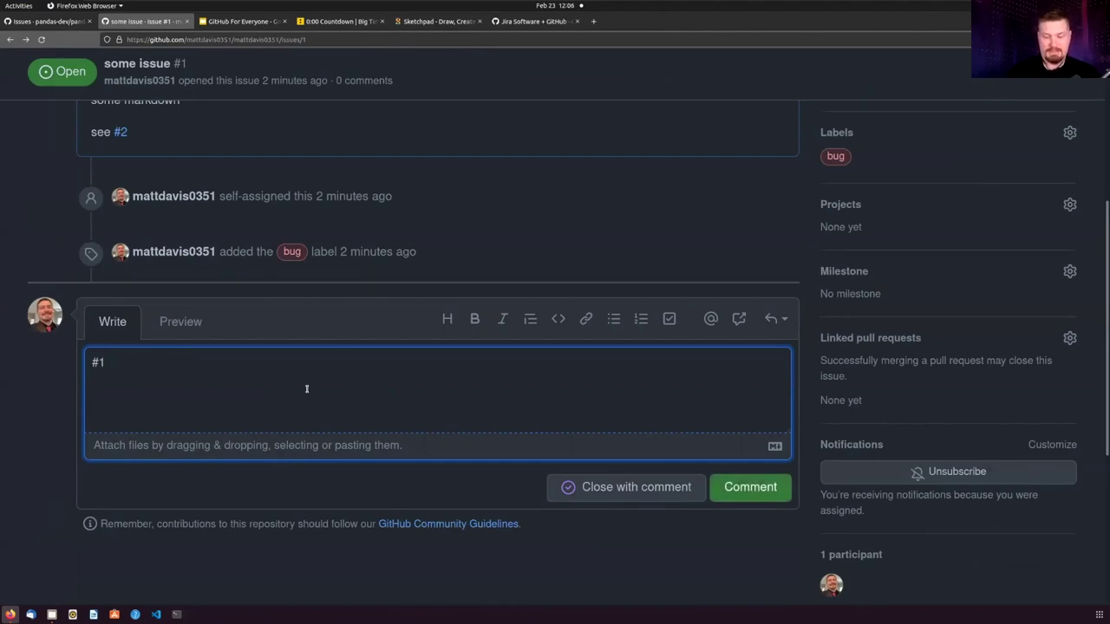
key(BackSpace)
key(BackSpace)
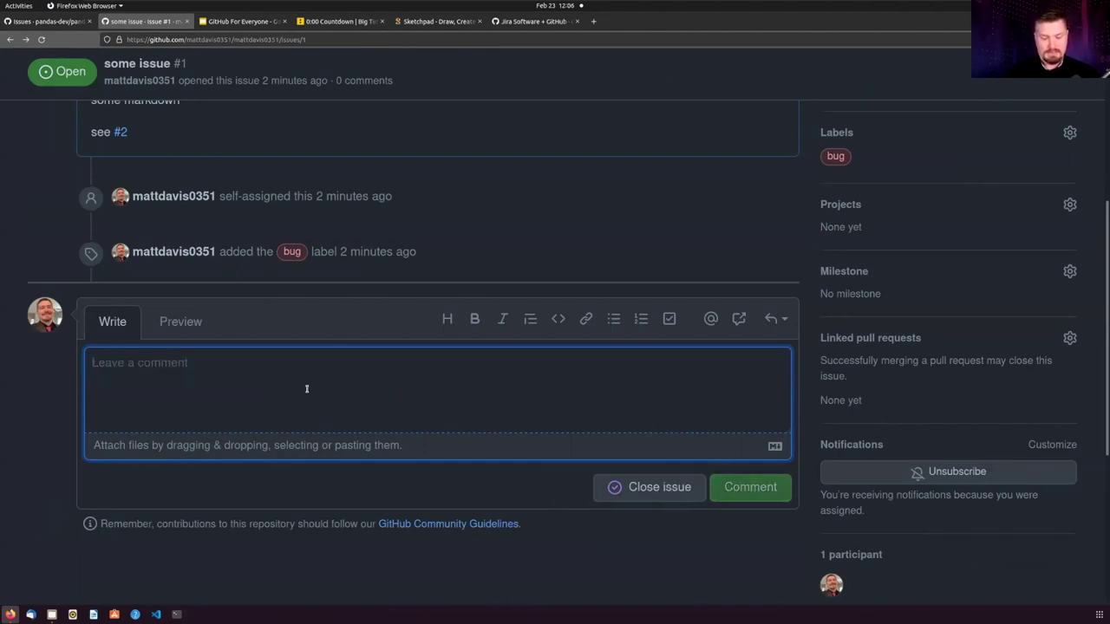
text(#1)
click(178, 323)
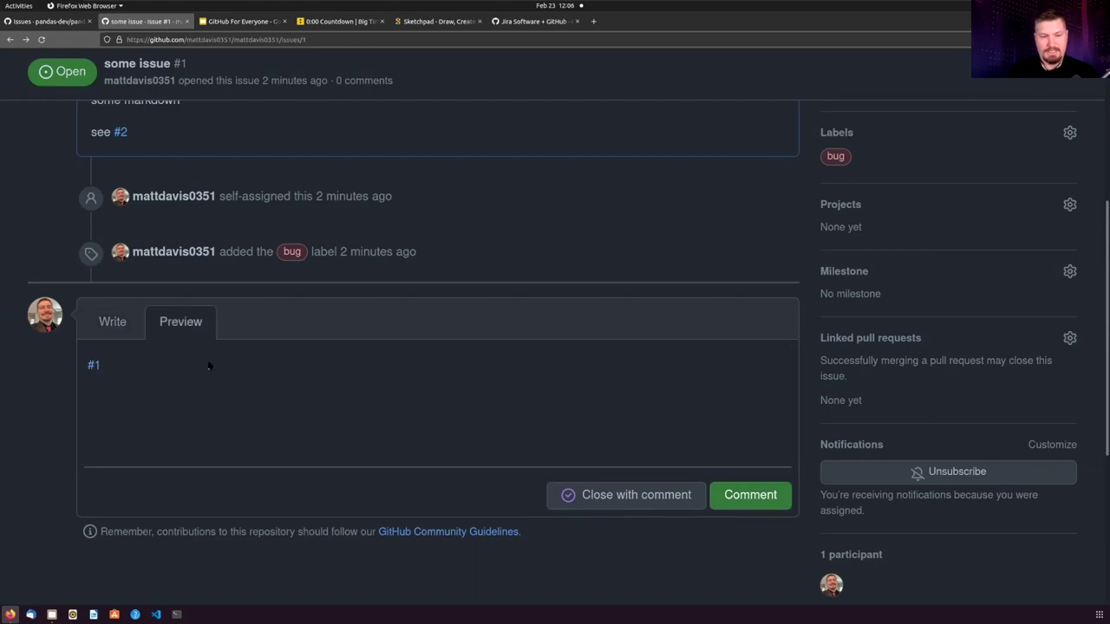
scroll(352, 243, up, 4)
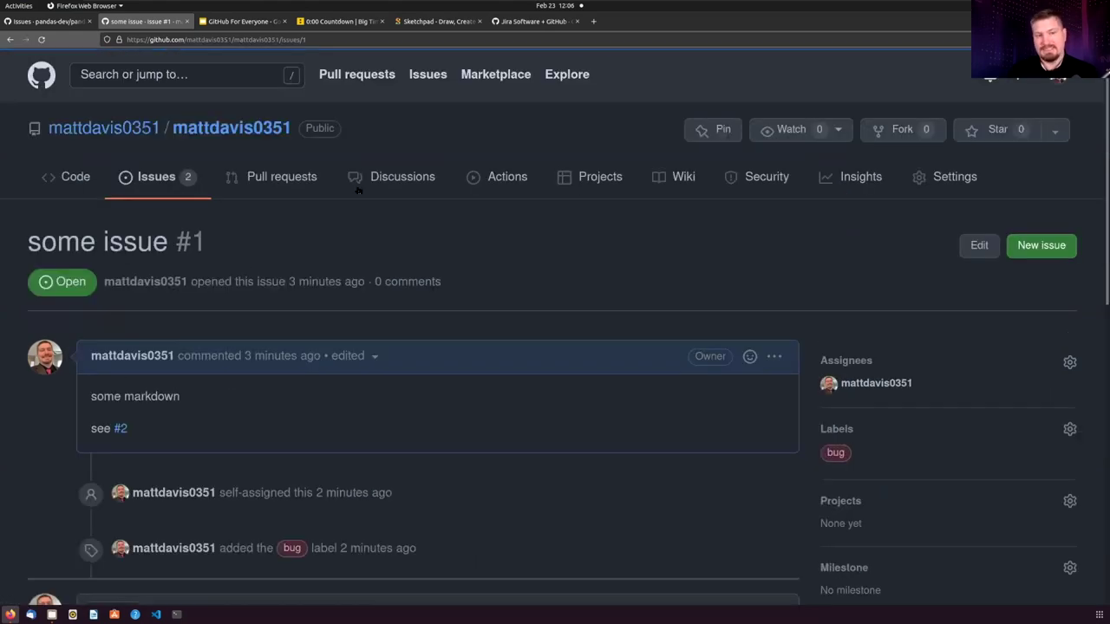
click(77, 182)
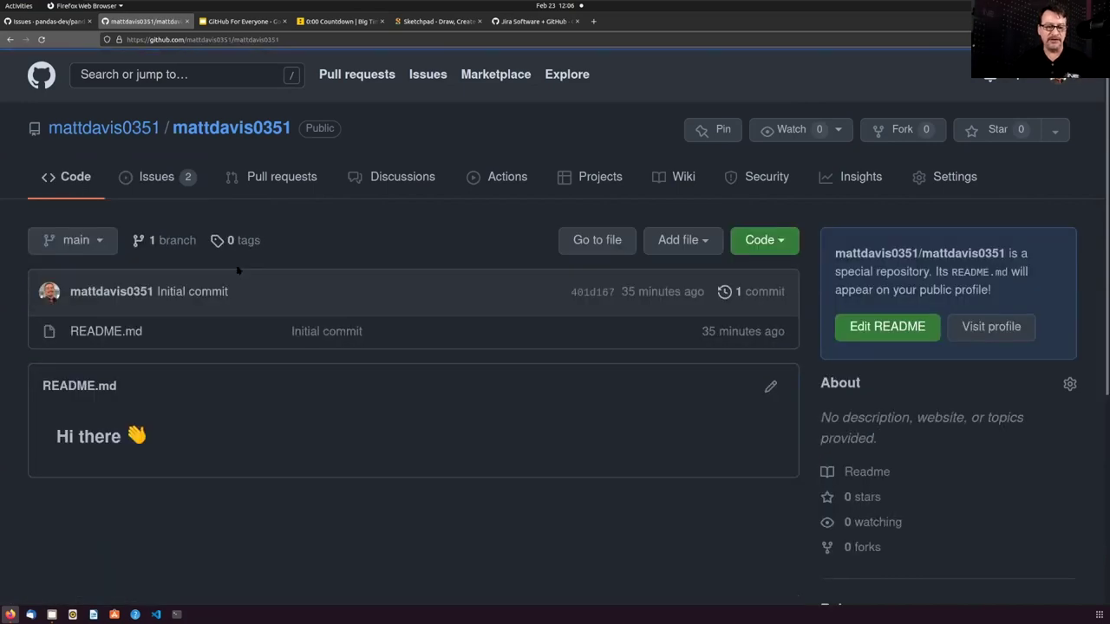
Look over the pandas-dev issue list, then open 'issue 2' in your repository's issue list.
click(152, 182)
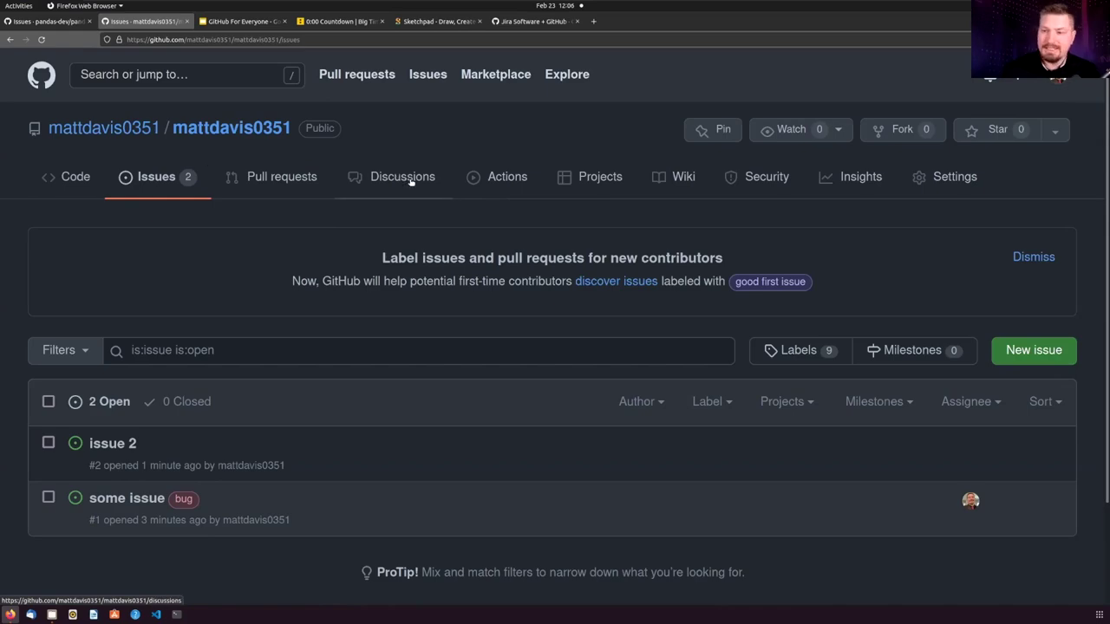
click(54, 21)
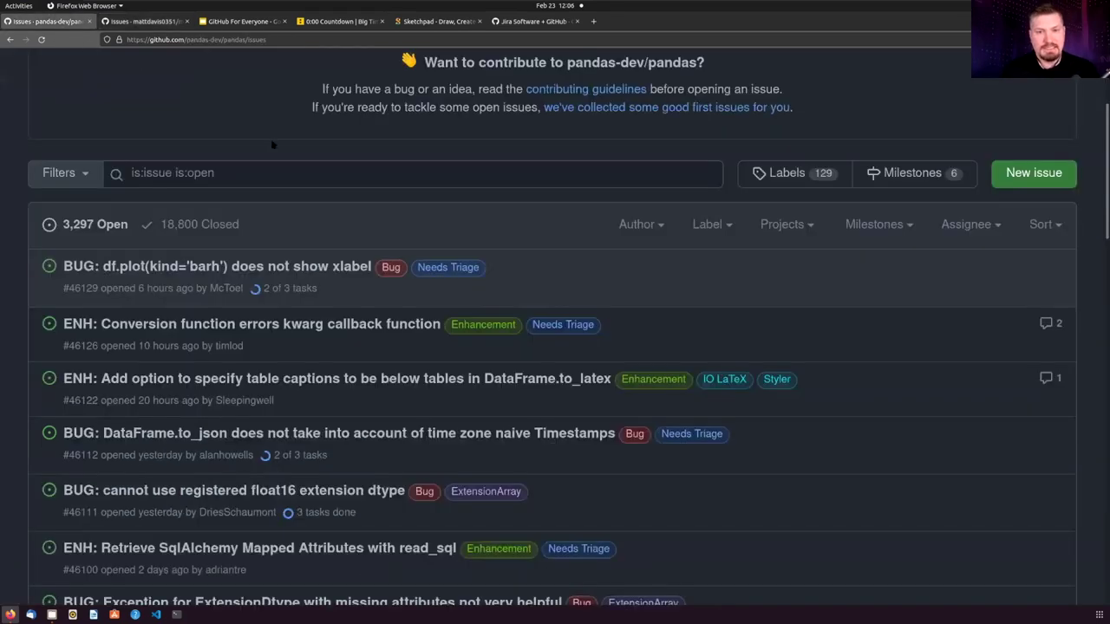
scroll(304, 145, up, 5)
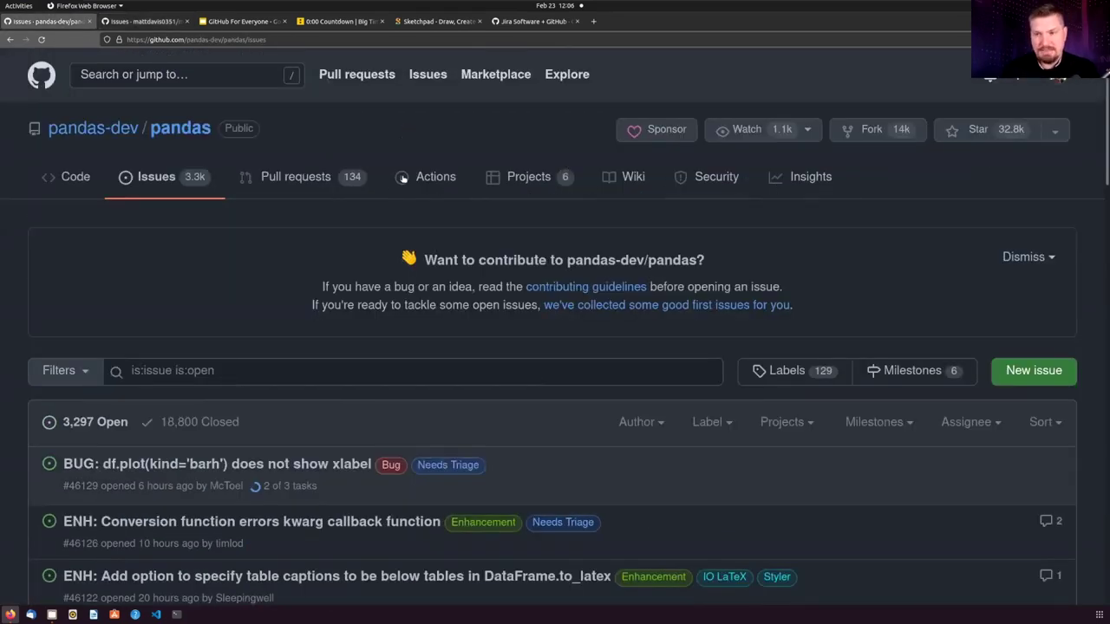
click(170, 22)
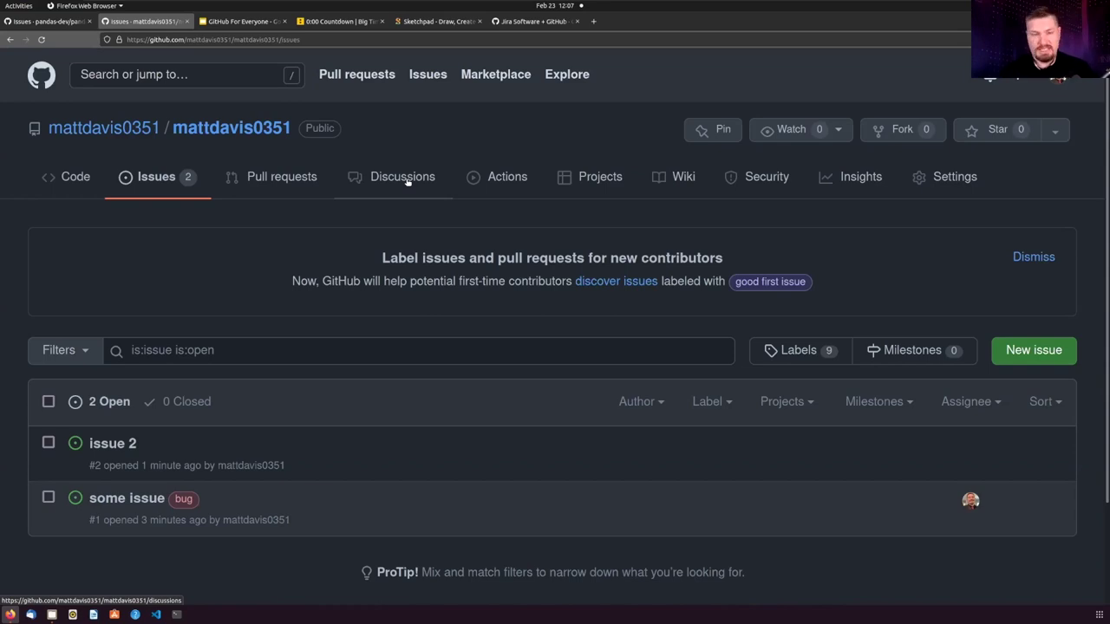
click(128, 444)
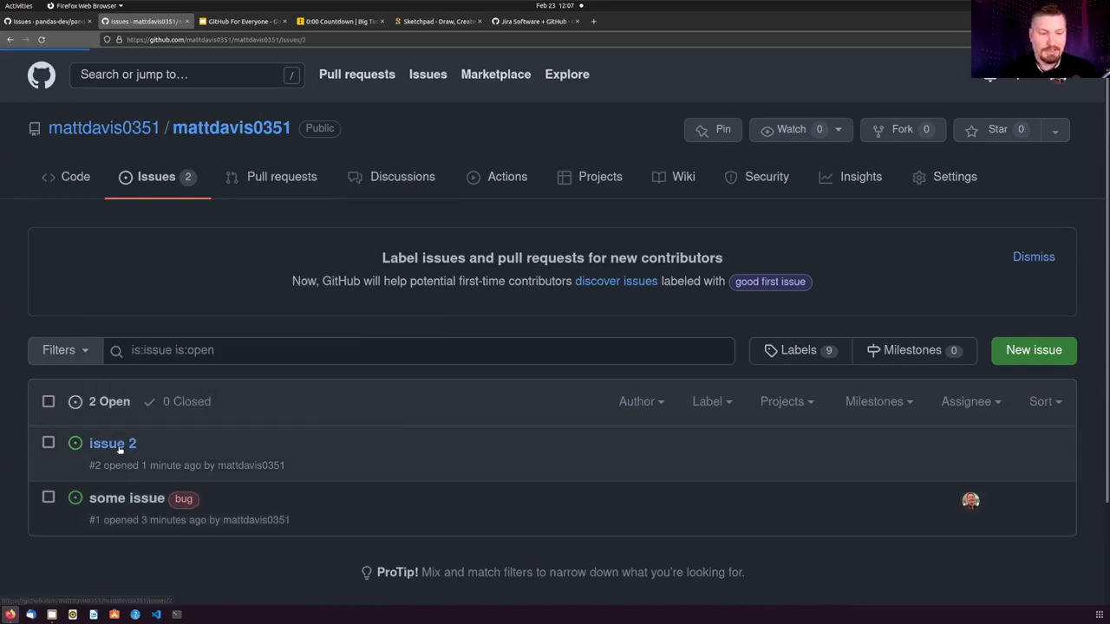
Convert issue 2 into an Ideas-category discussion and return to the issue list.
scroll(468, 434, down, 10)
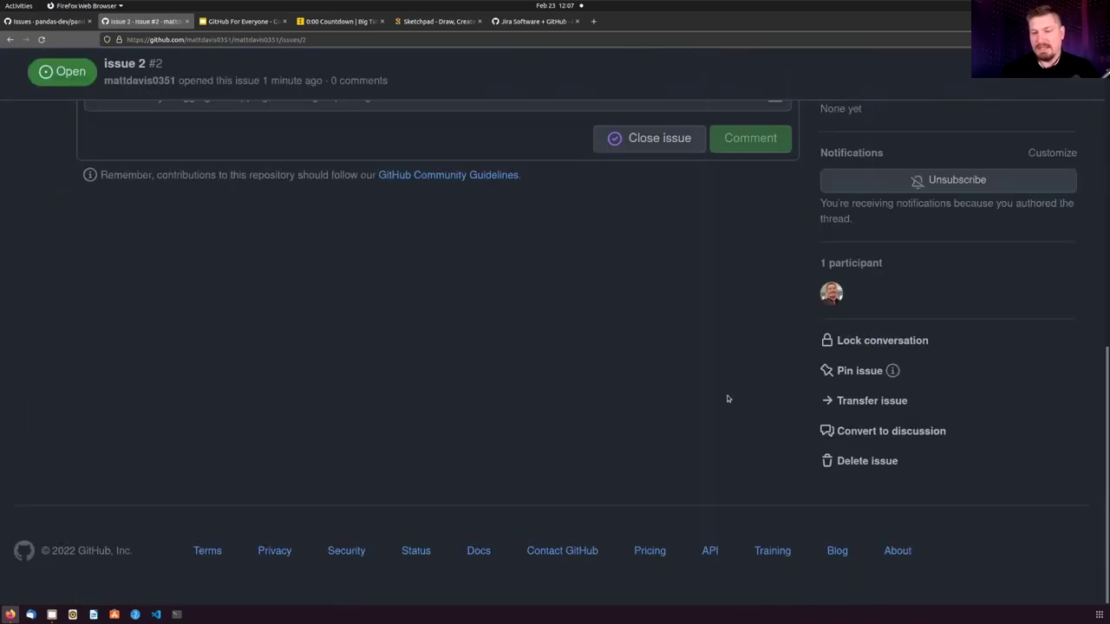
click(836, 433)
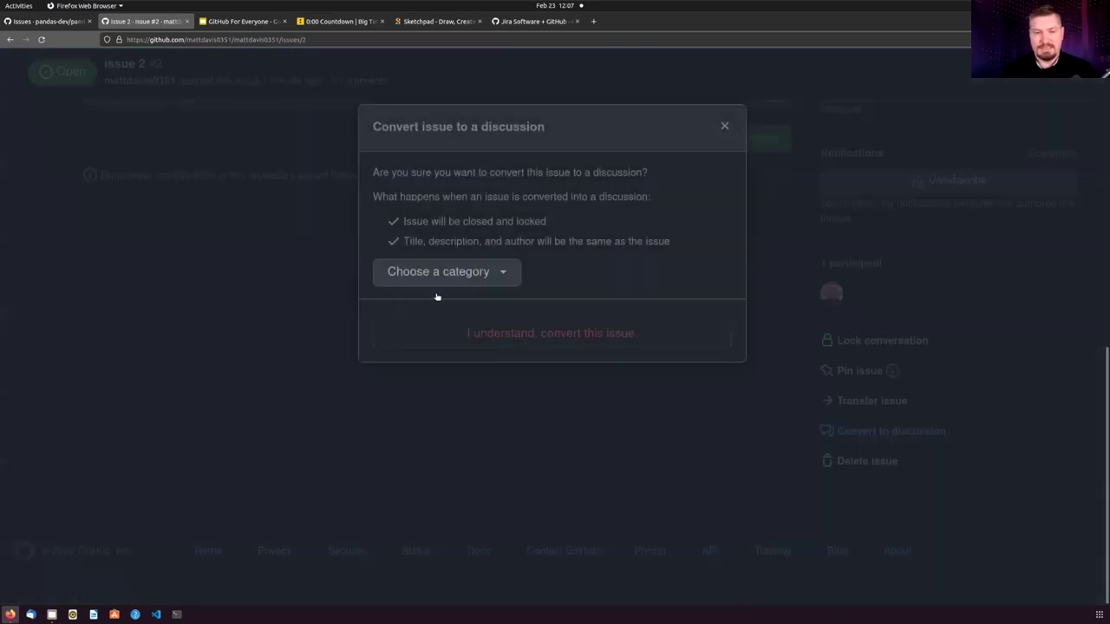
click(494, 276)
click(473, 347)
click(468, 275)
click(453, 389)
click(428, 327)
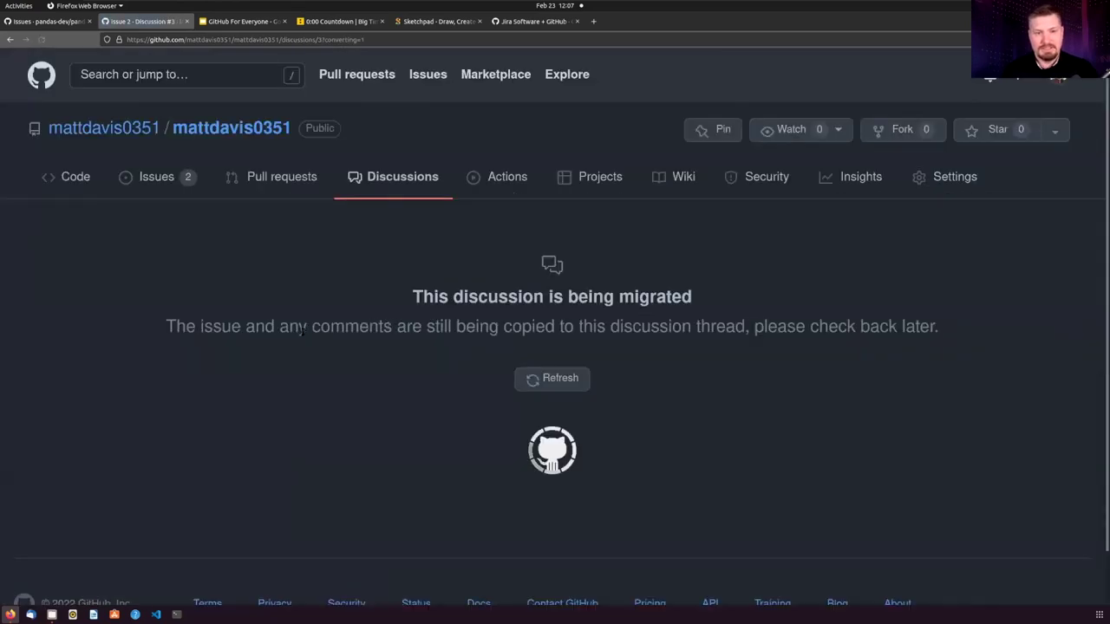
click(154, 178)
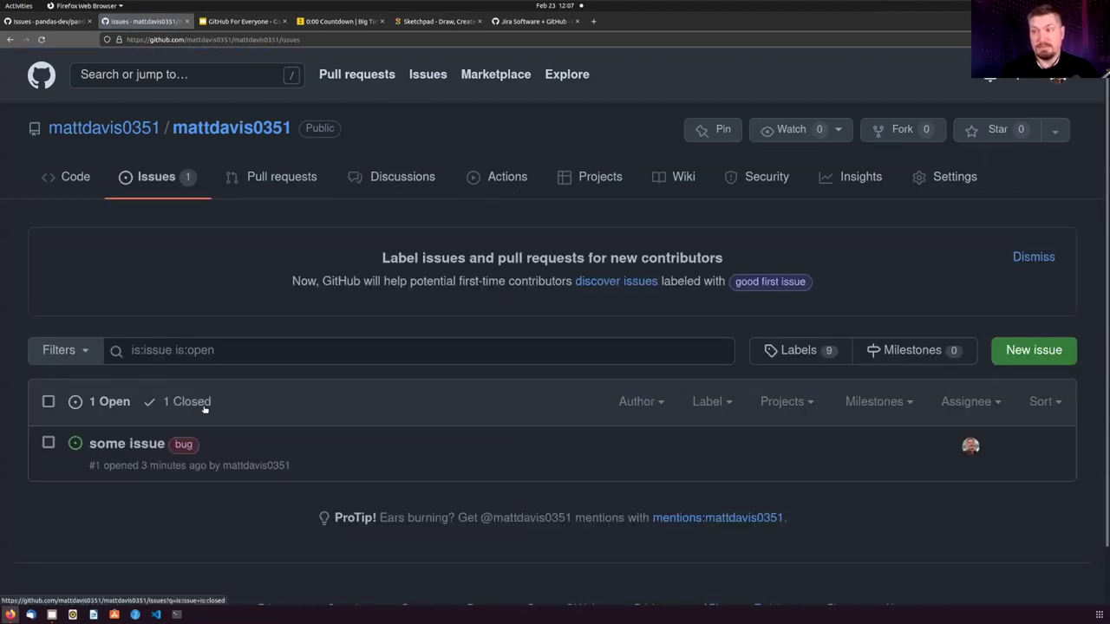
key(alt+Left)
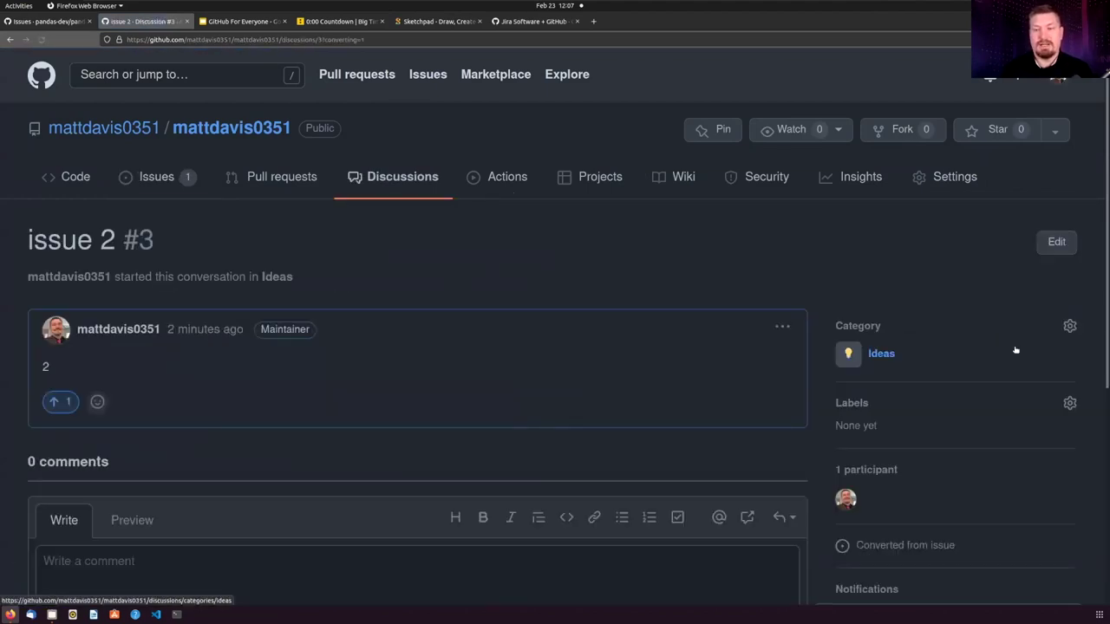
click(167, 184)
Submit issue #4 titled 'issue' with body 'asdfsda', then return to the issue list.
click(1013, 352)
text(issue)
key(Tab)
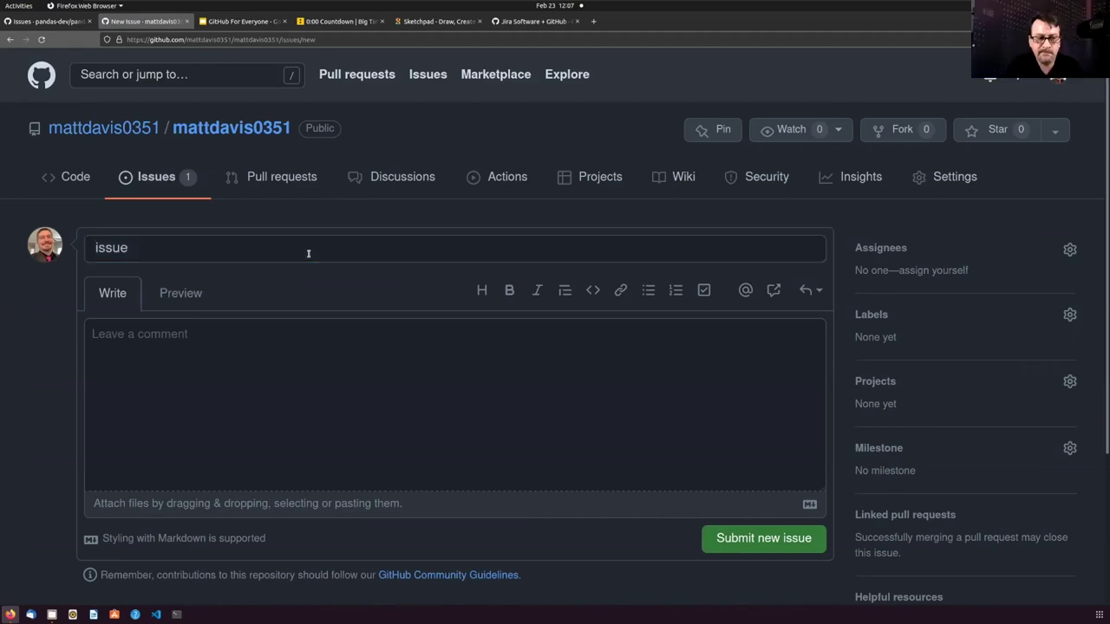
click(322, 372)
text(asdfsda)
click(770, 537)
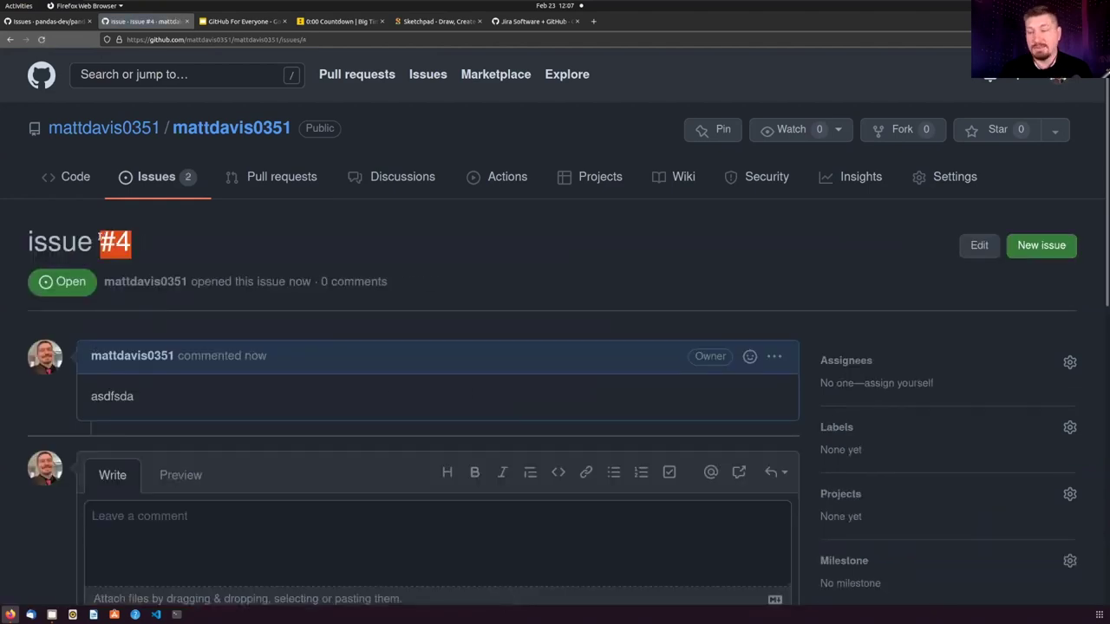
click(150, 183)
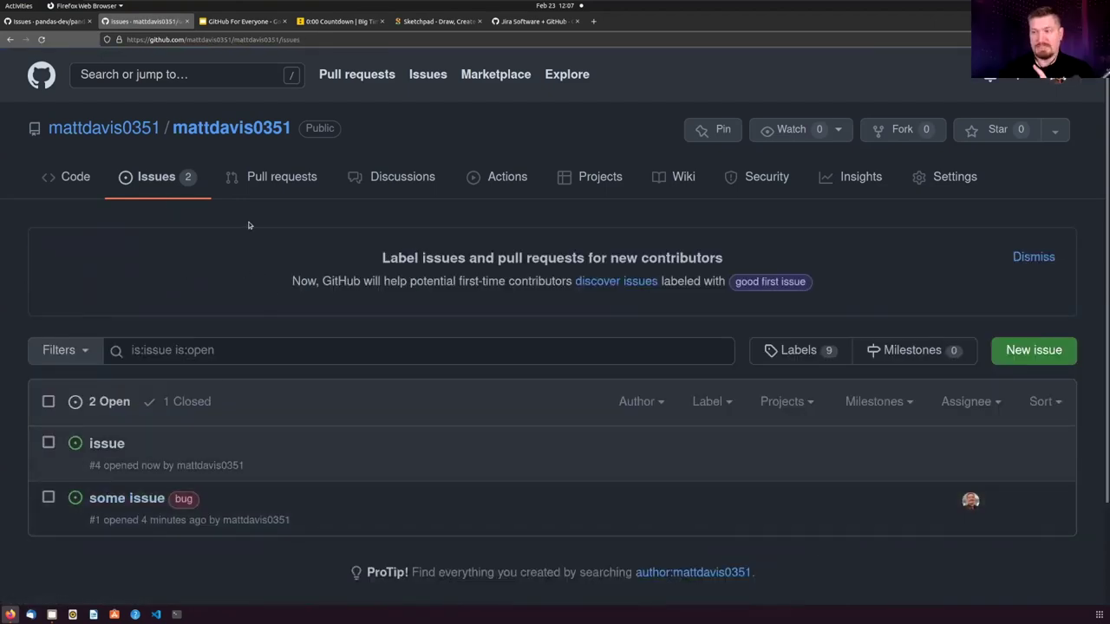
click(406, 176)
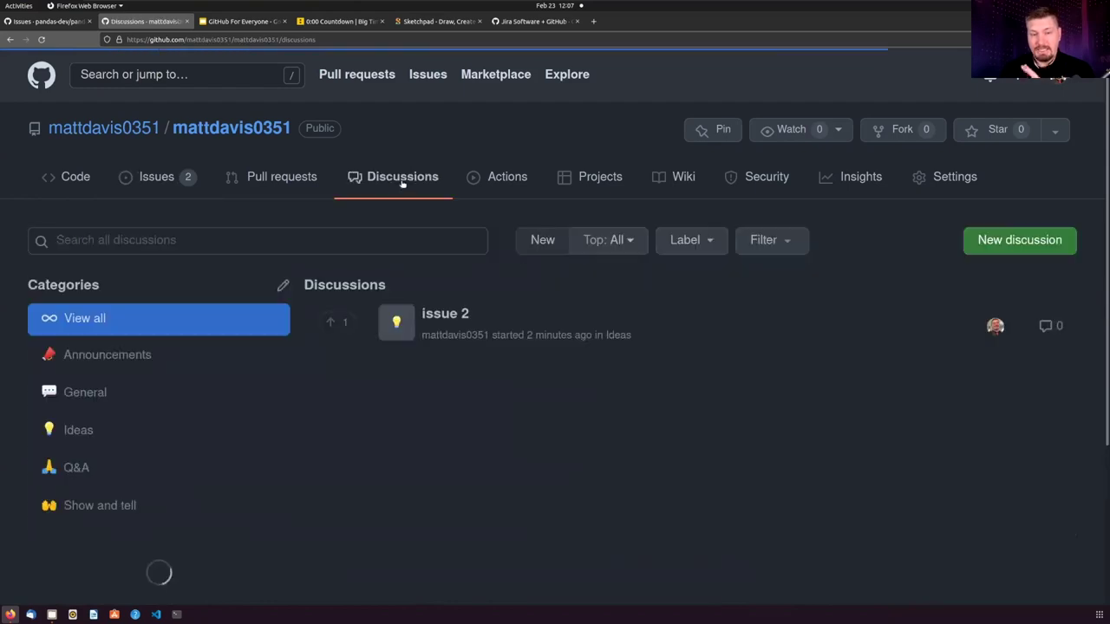
click(465, 316)
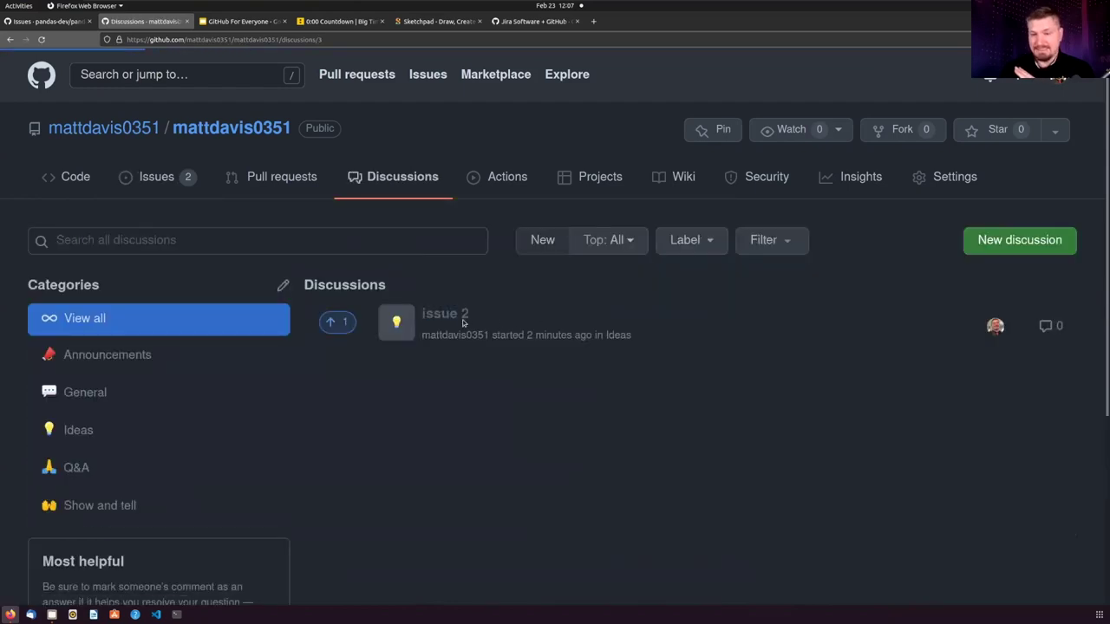
drag(183, 241, 123, 242)
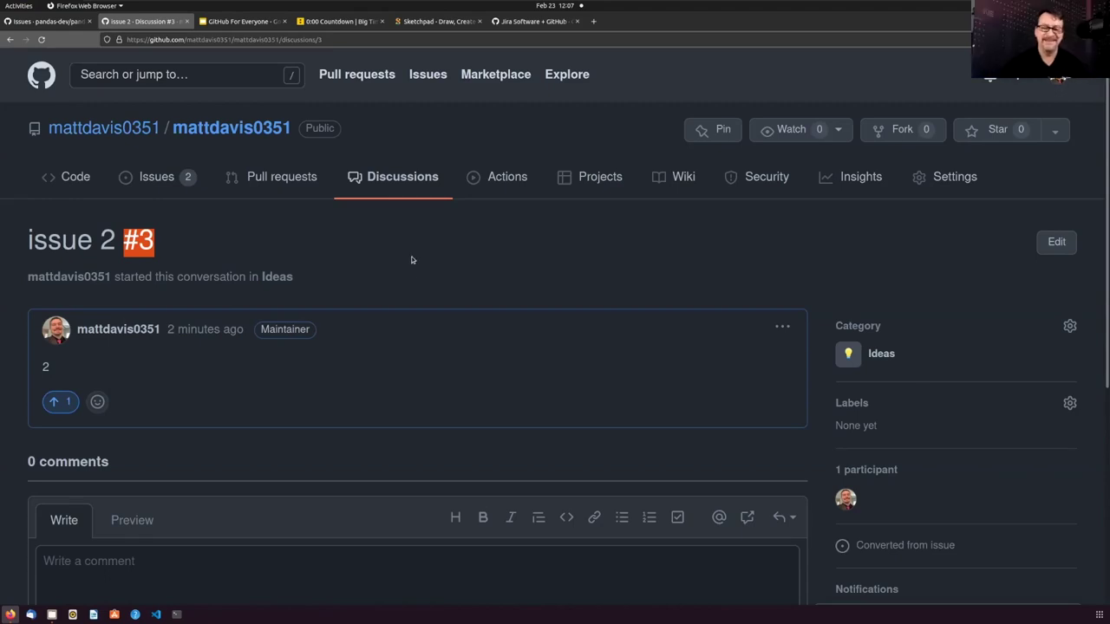
click(453, 287)
scroll(453, 287, down, 2)
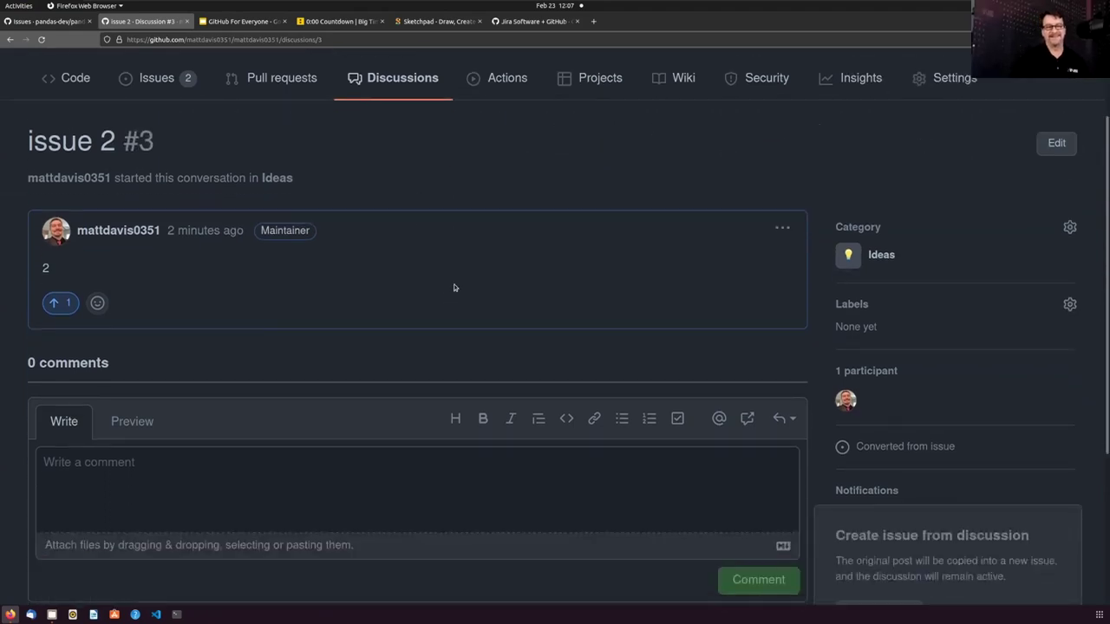
scroll(454, 287, down, 4)
scroll(448, 287, up, 2)
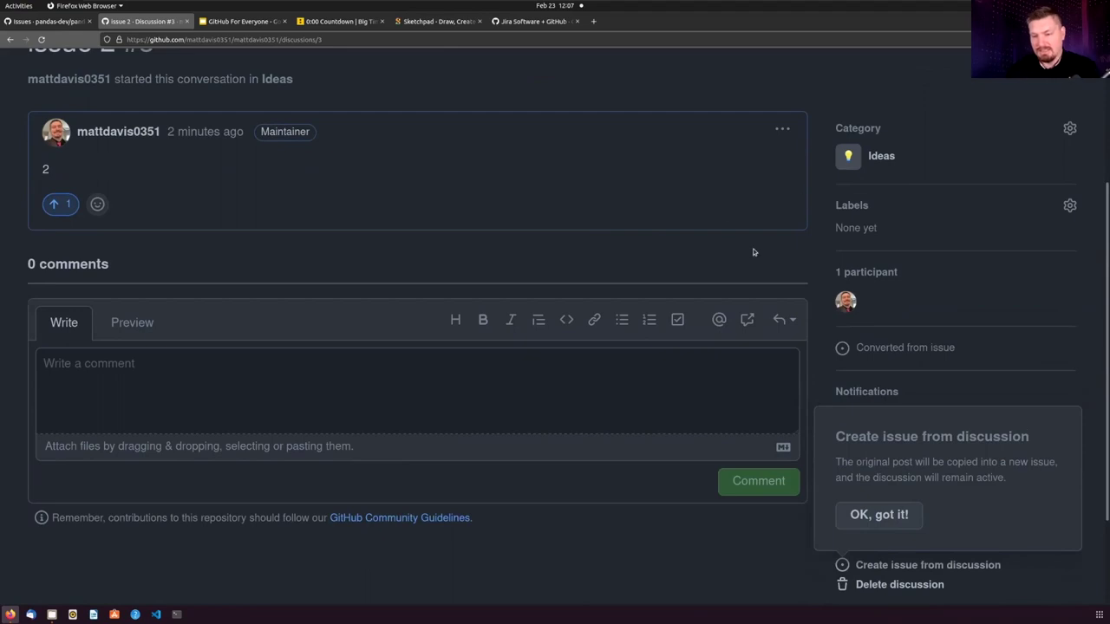
scroll(412, 326, up, 4)
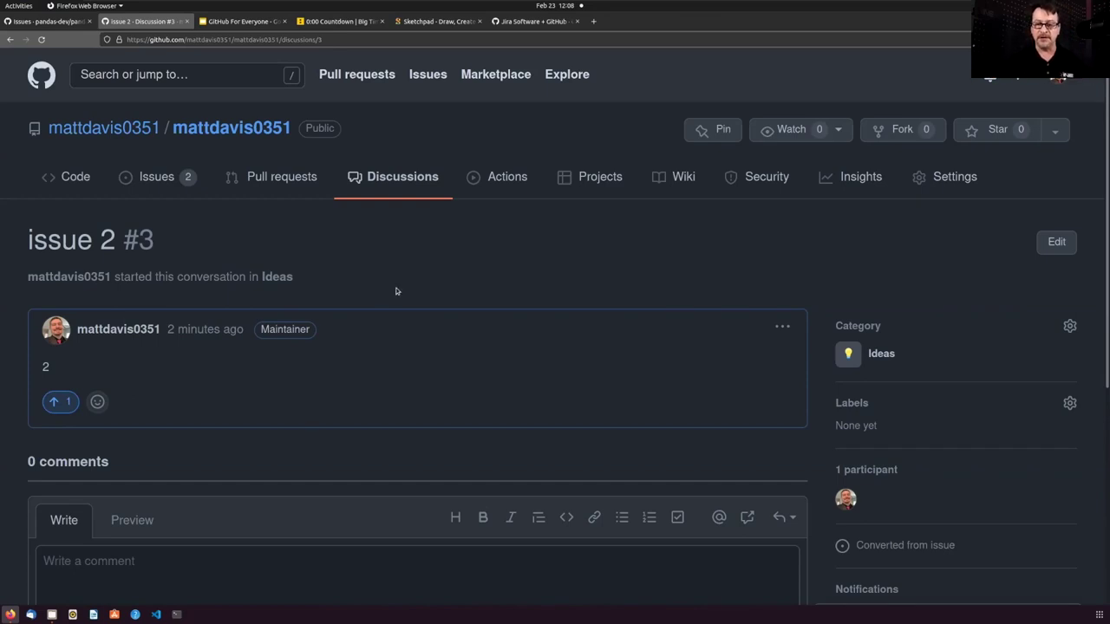
scroll(914, 341, down, 2)
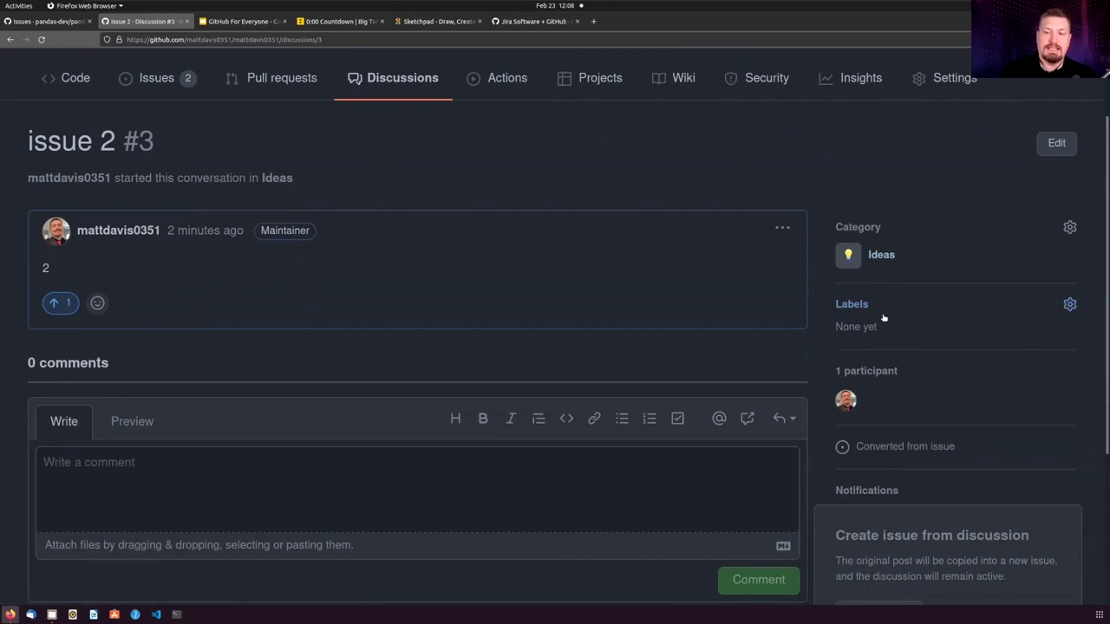
drag(831, 378, 885, 371)
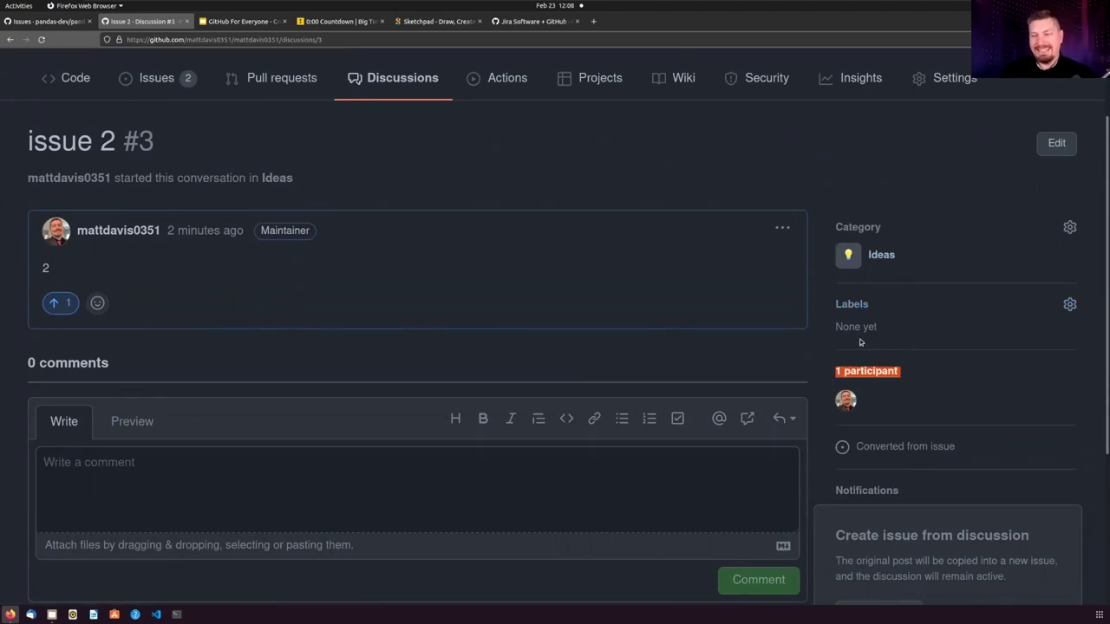
scroll(914, 324, down, 4)
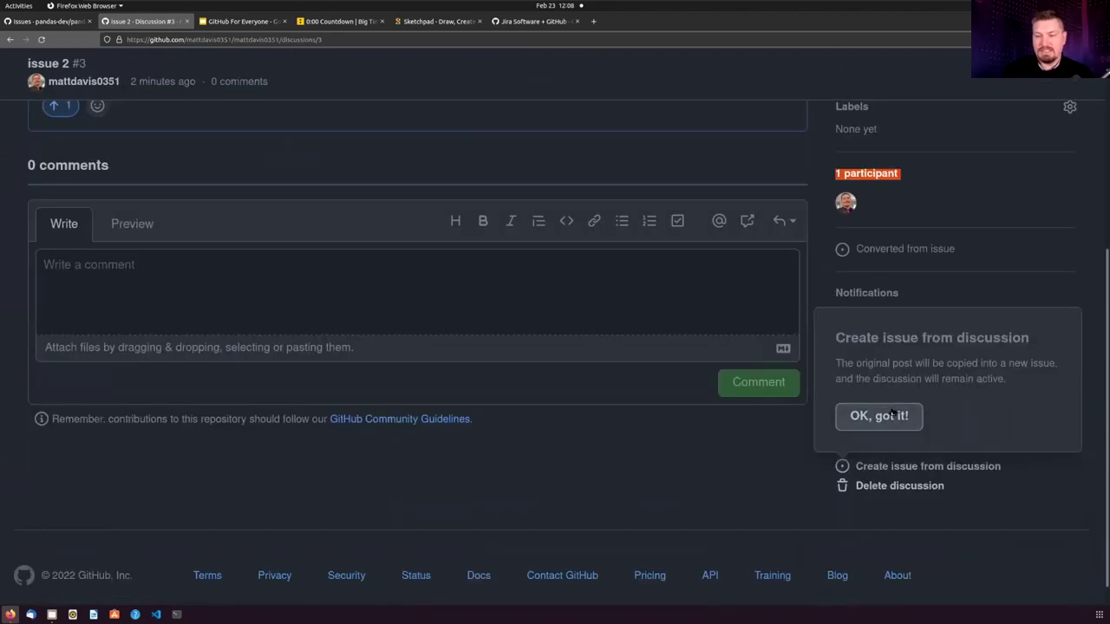
click(893, 415)
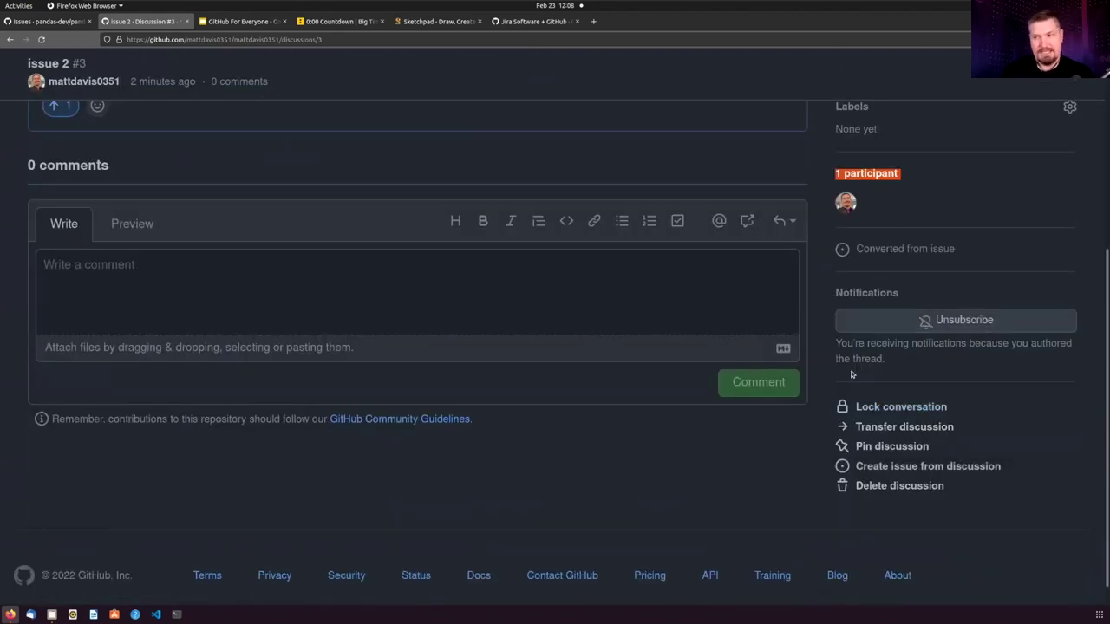
scroll(850, 373, up, 6)
click(159, 179)
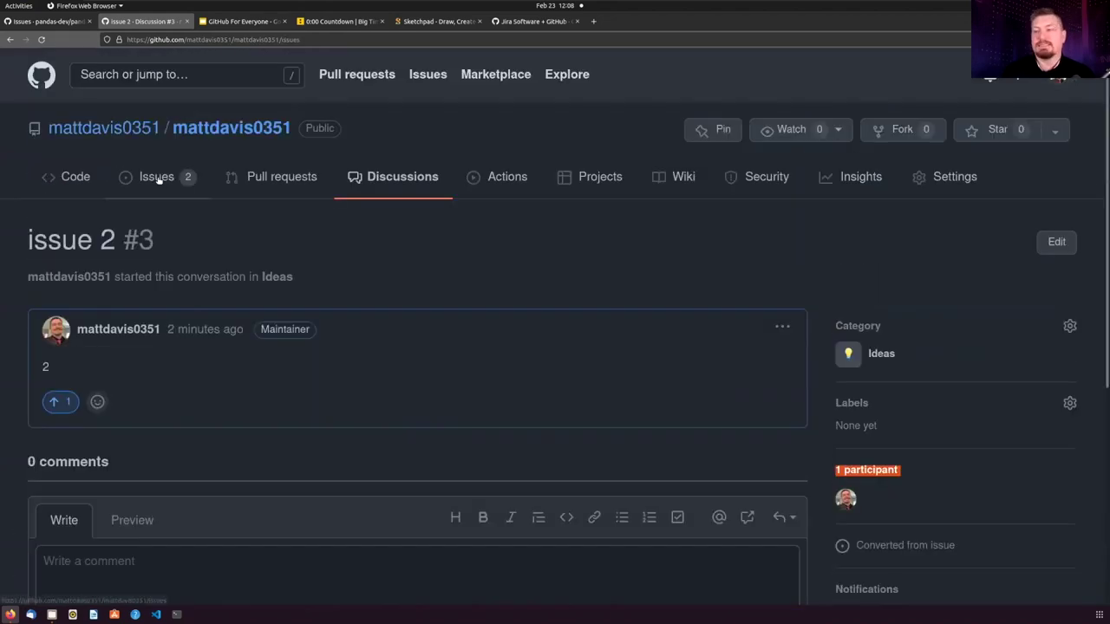
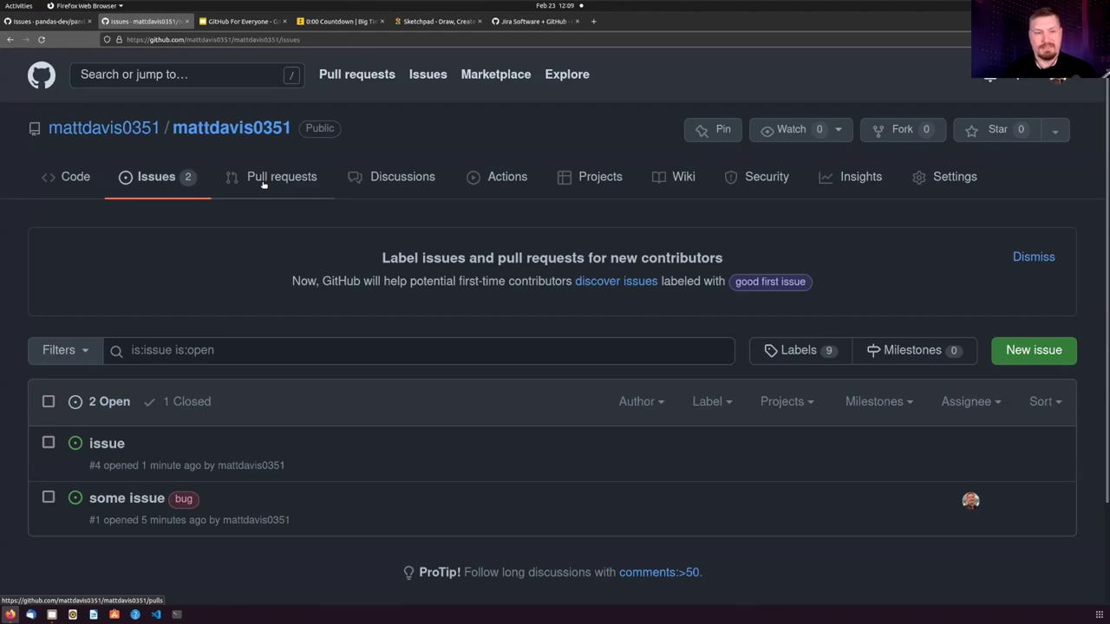
Open the repository's Pull requests list and confirm it has no open pull requests.
click(263, 183)
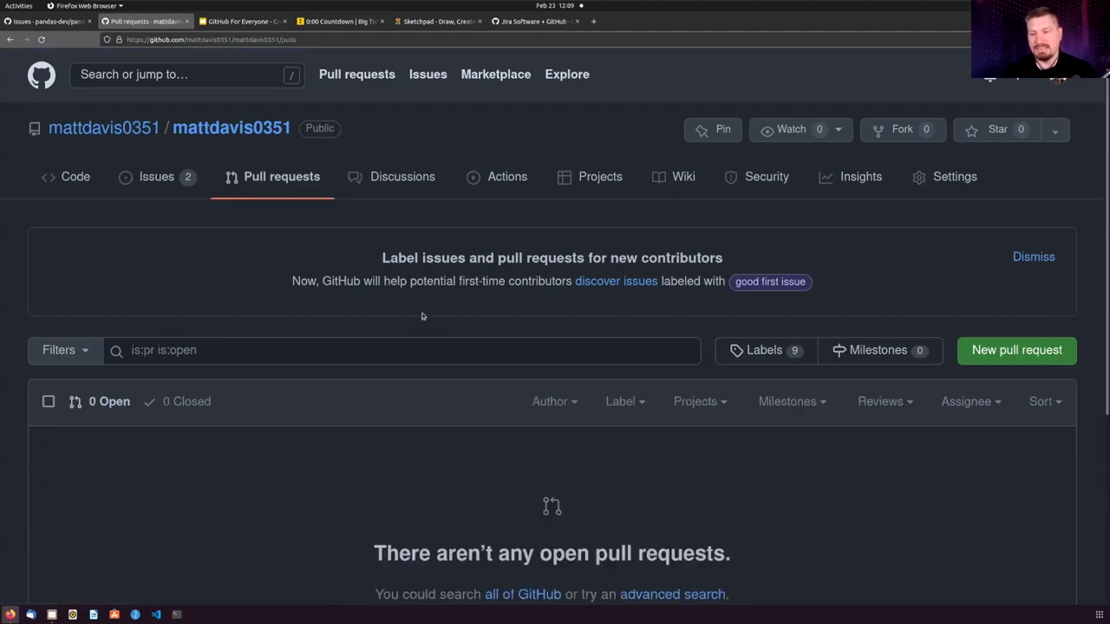
scroll(426, 317, down, 3)
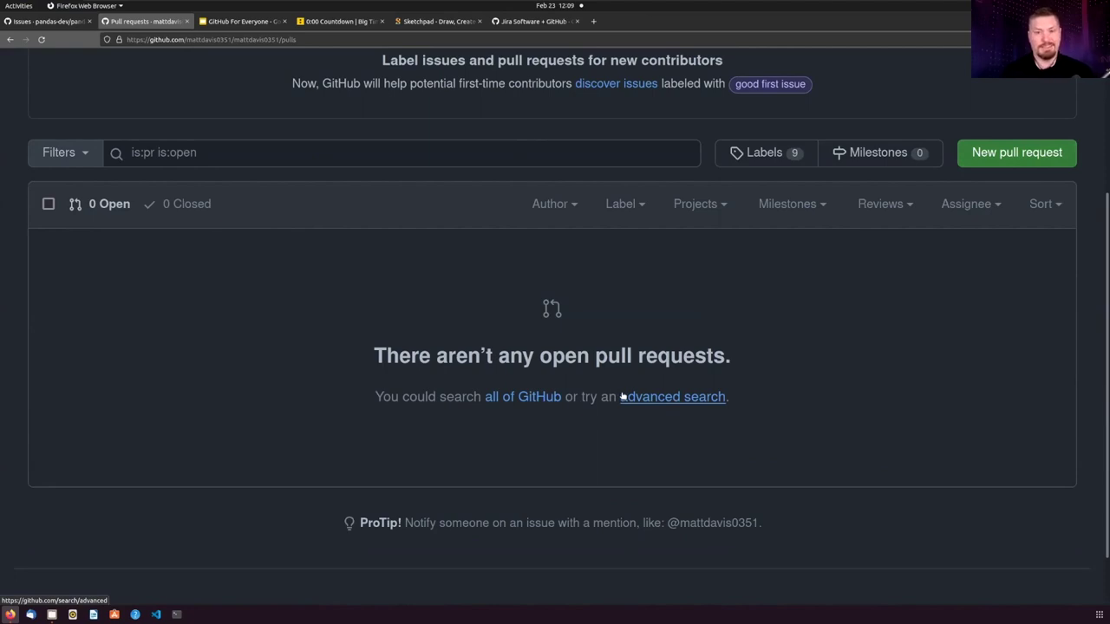
scroll(547, 418, up, 3)
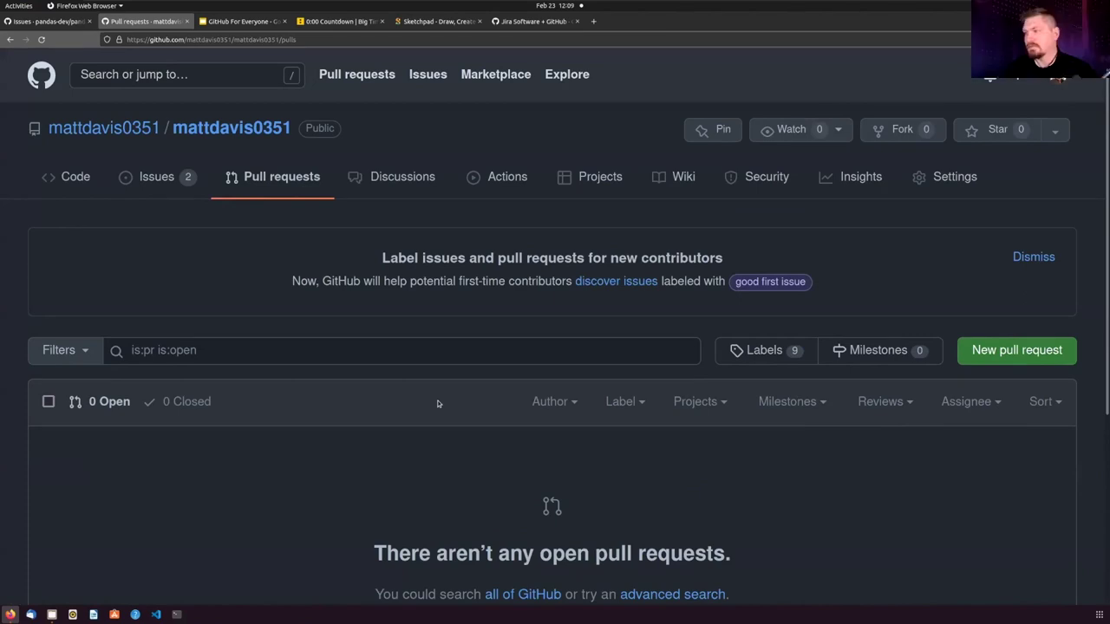
Uncheck Discussions under Features in repository Settings, then go back to the Code overview.
click(924, 186)
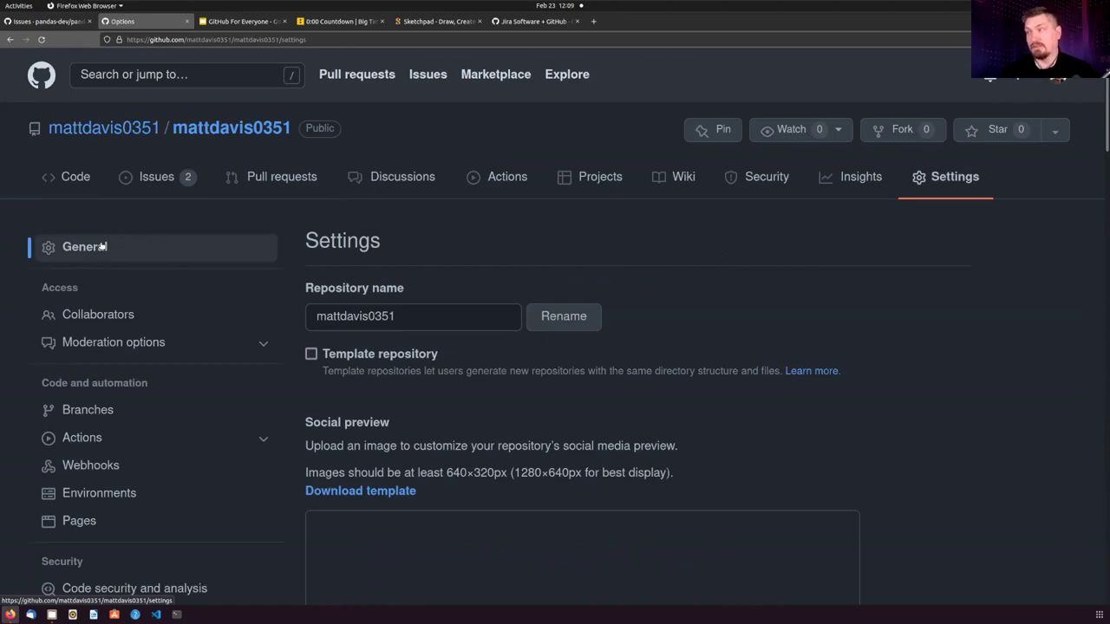
scroll(474, 312, down, 3)
scroll(474, 312, down, 3)
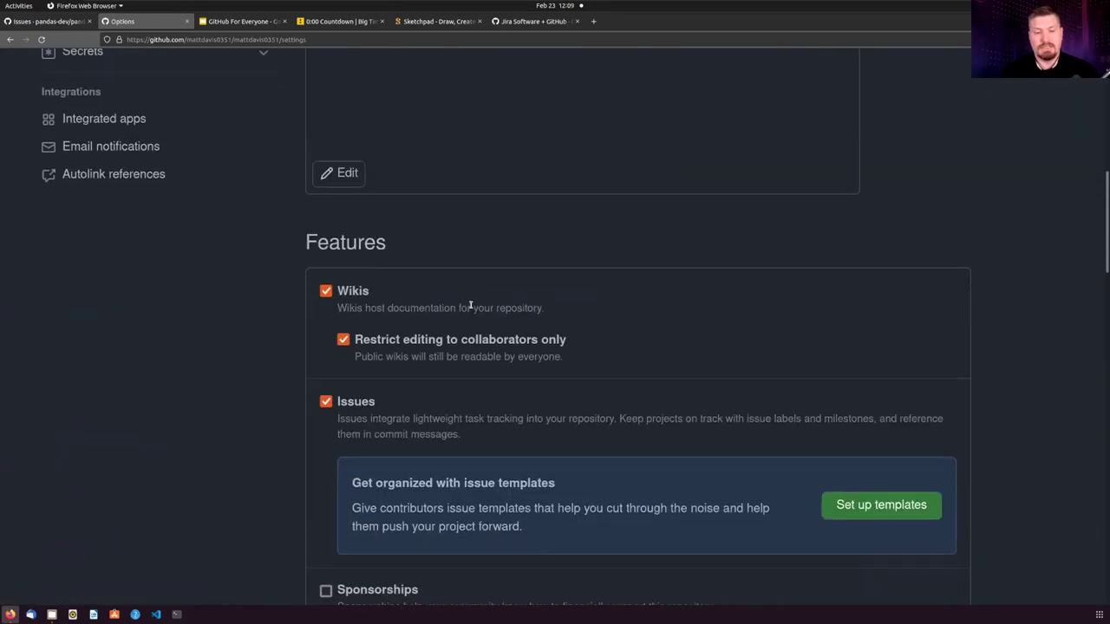
scroll(386, 272, down, 4)
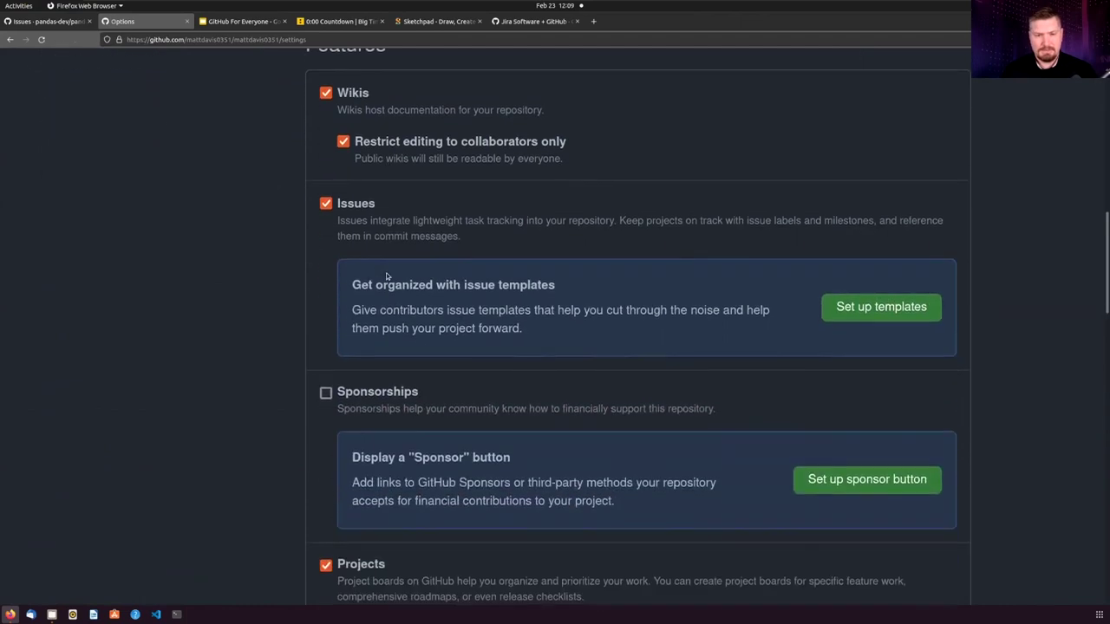
scroll(401, 297, down, 1)
drag(420, 410, 328, 406)
click(472, 405)
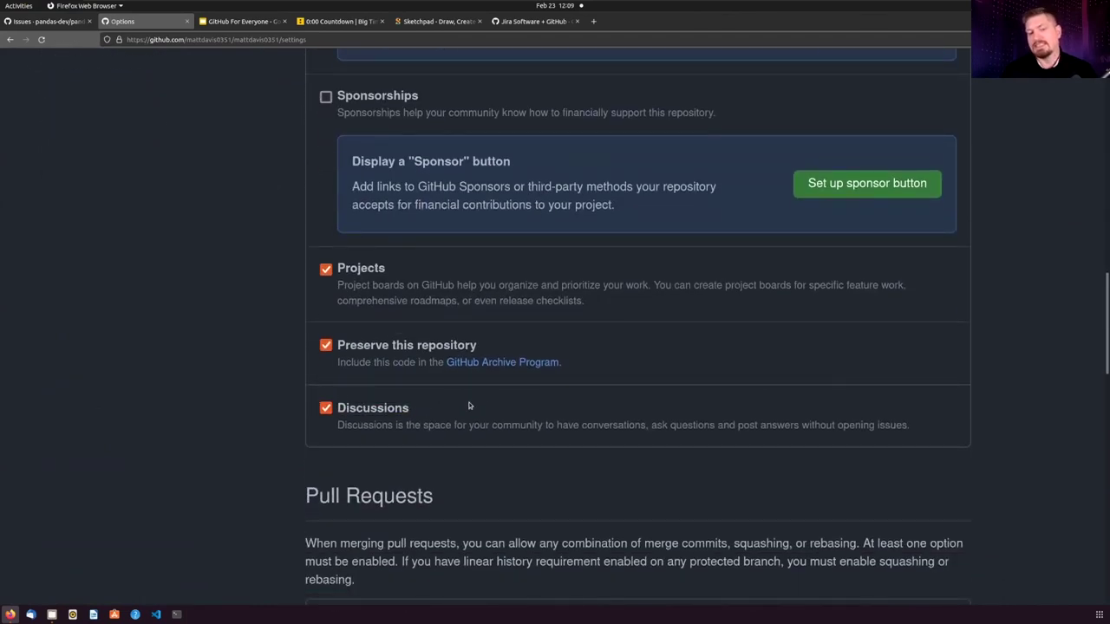
click(326, 409)
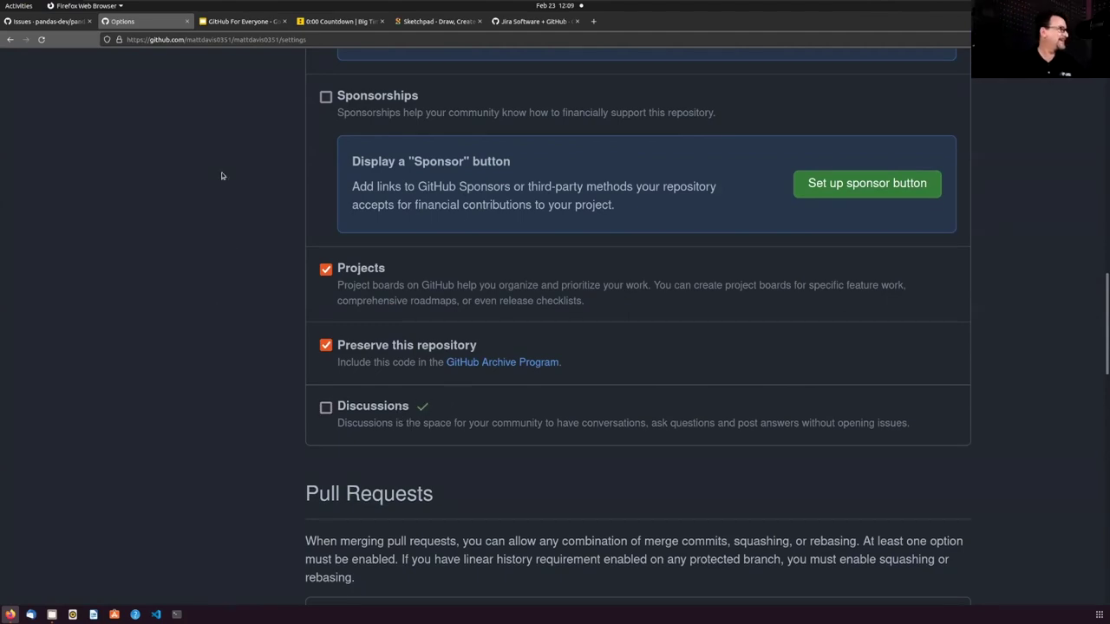
scroll(223, 173, up, 15)
click(80, 178)
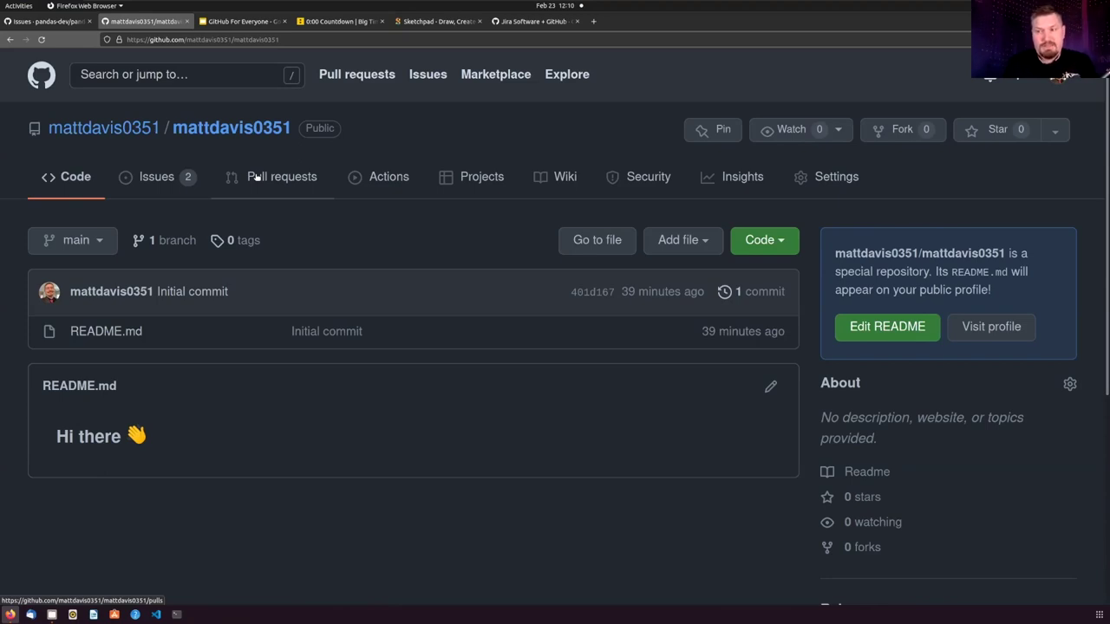
Check that the branch list holds only main, then switch to the Big Timer tab.
click(94, 242)
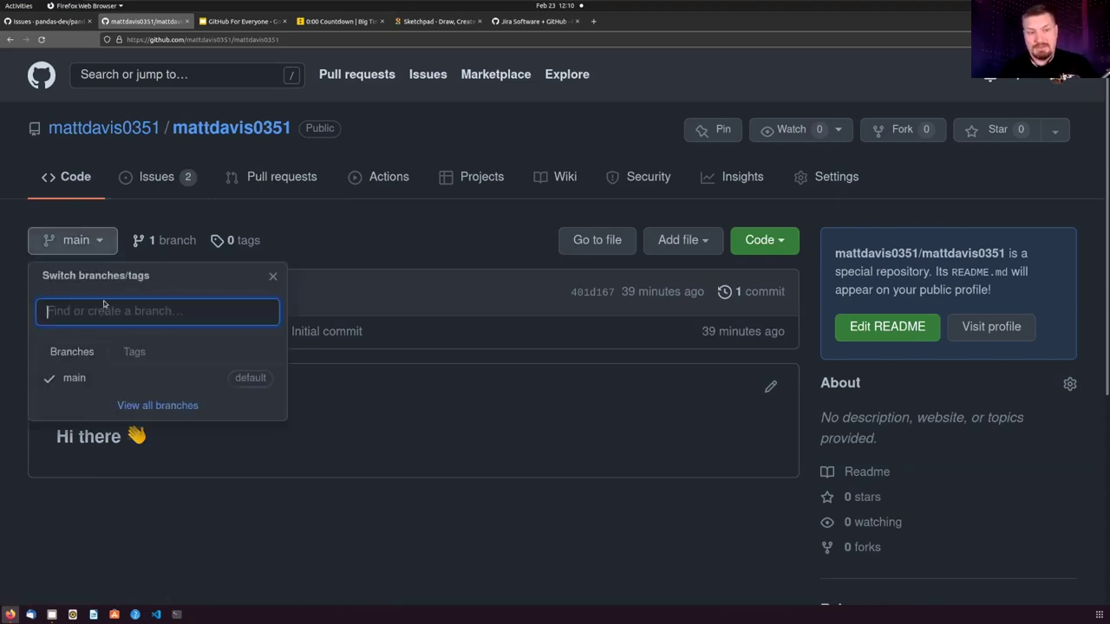
click(148, 221)
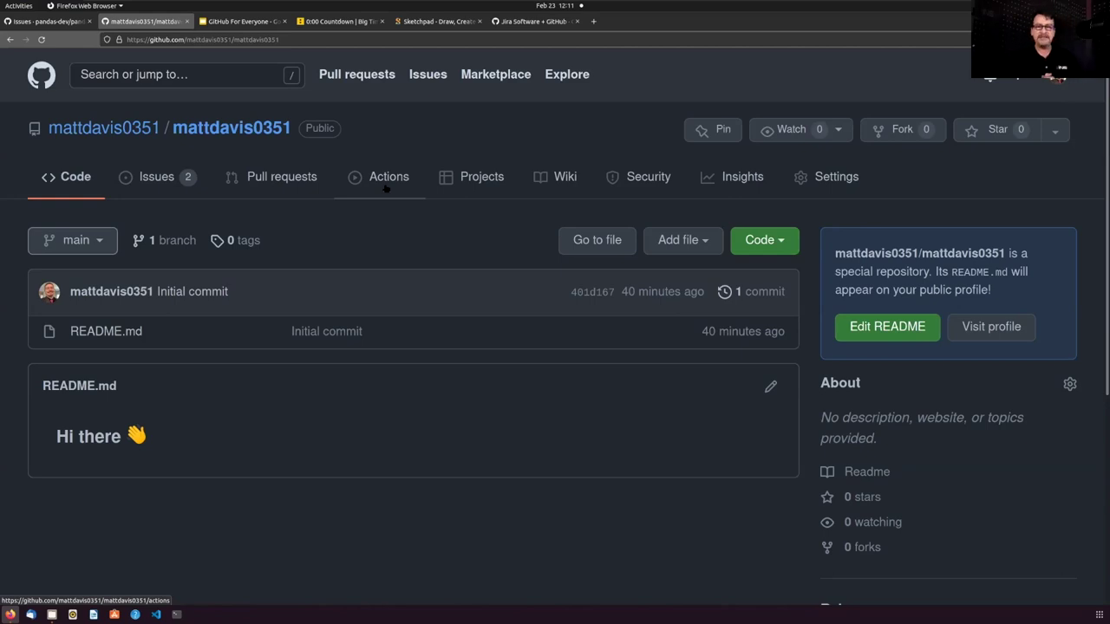
click(339, 21)
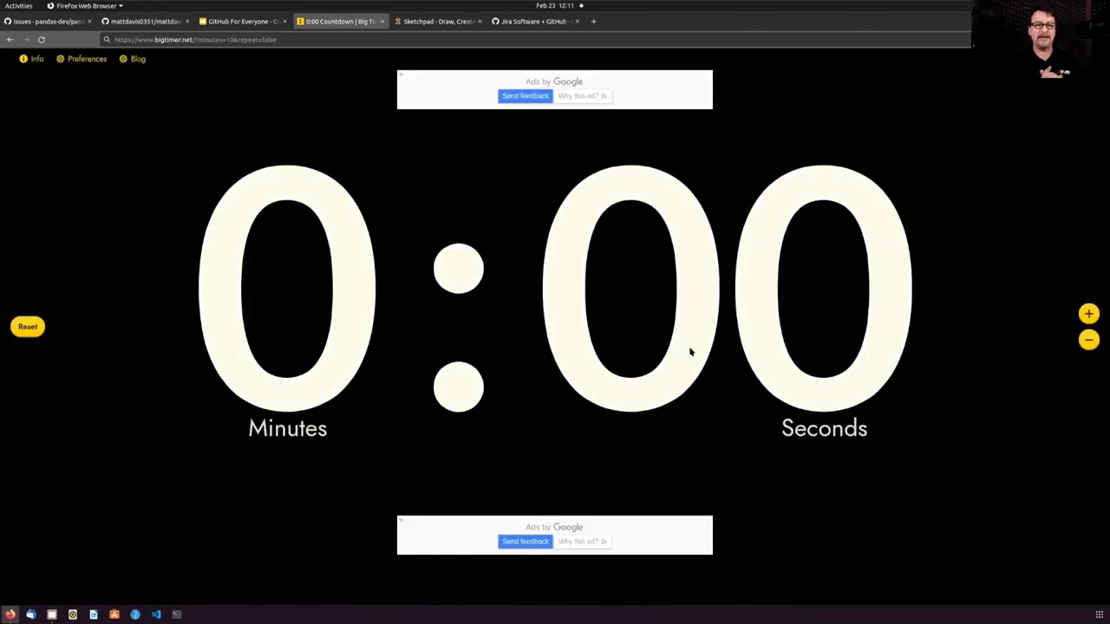
Set the Big Timer countdown to 10:00, then return to GitHub's repository Projects page.
click(1088, 314)
click(1088, 313)
click(1088, 314)
click(1088, 314)
click(1088, 314)
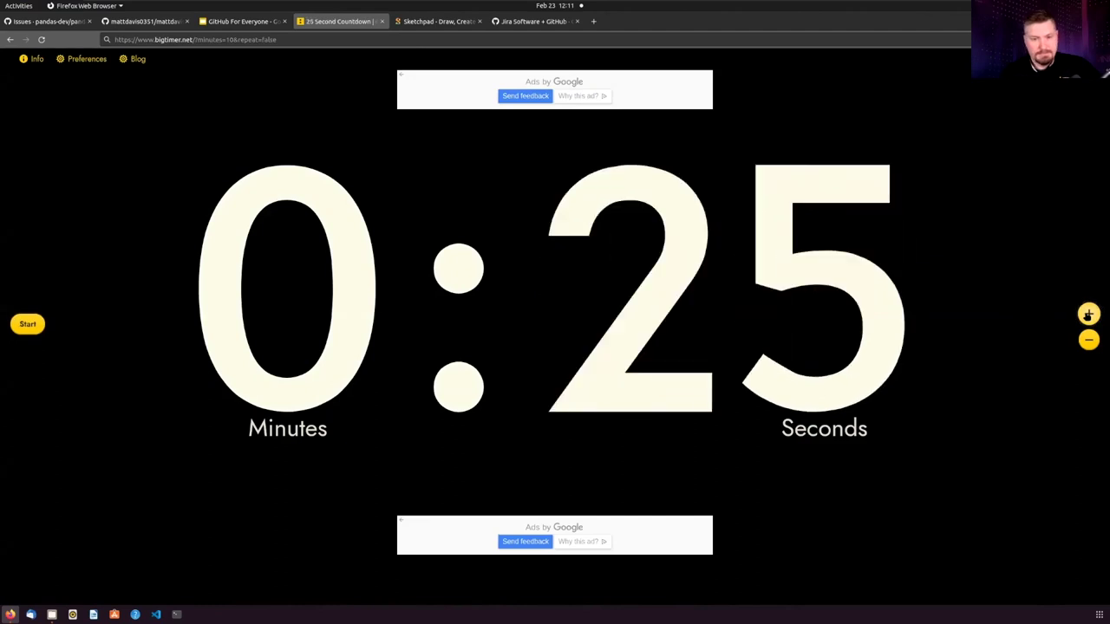
click(1088, 314)
click(1088, 314)
click(1088, 313)
click(1088, 314)
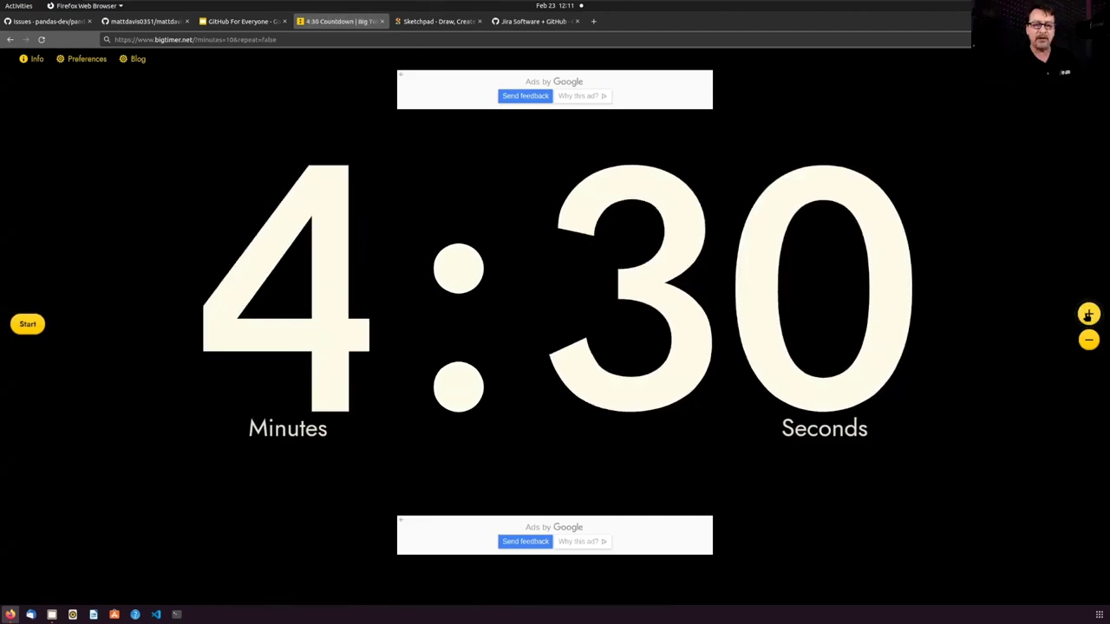
click(1088, 314)
click(1088, 314)
click(1088, 314)
click(1087, 314)
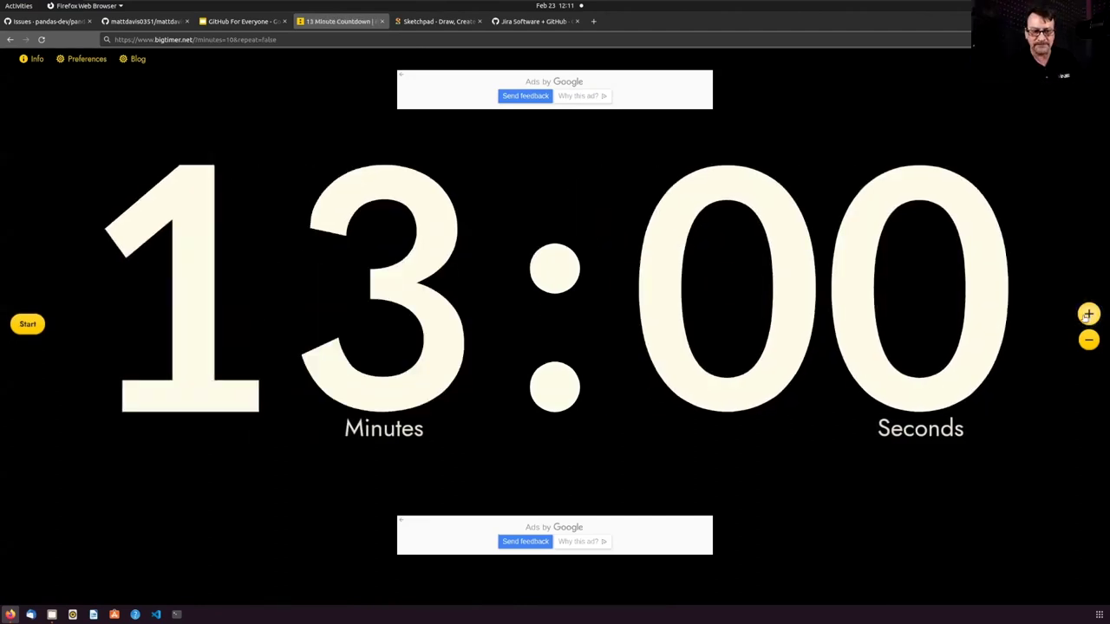
click(1088, 314)
click(1088, 314)
click(1088, 340)
click(1088, 340)
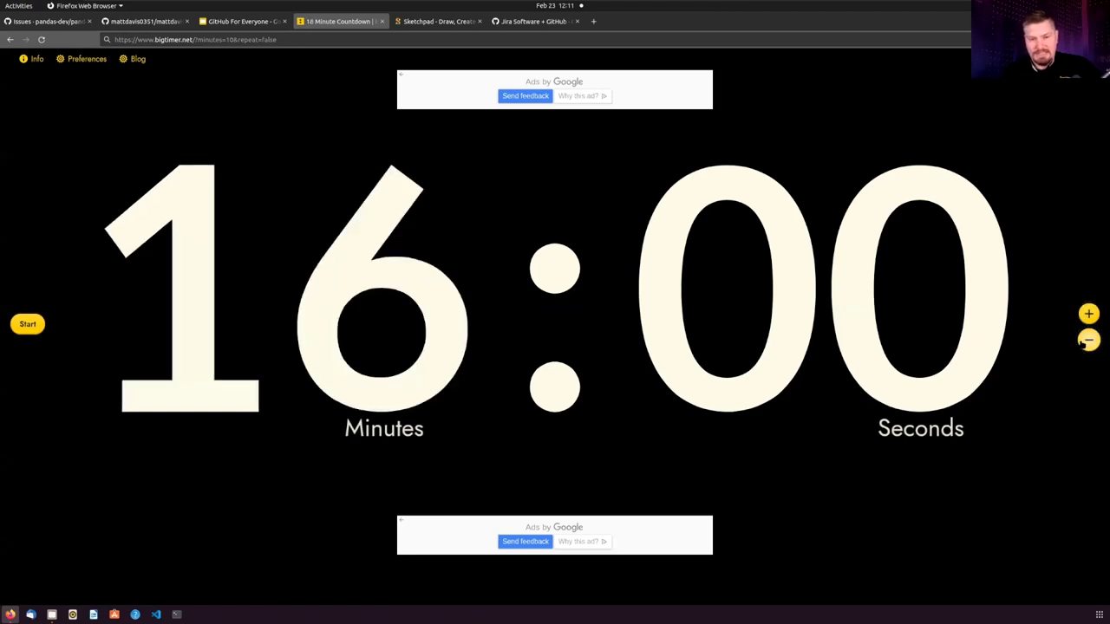
click(1088, 340)
click(1087, 340)
click(1088, 340)
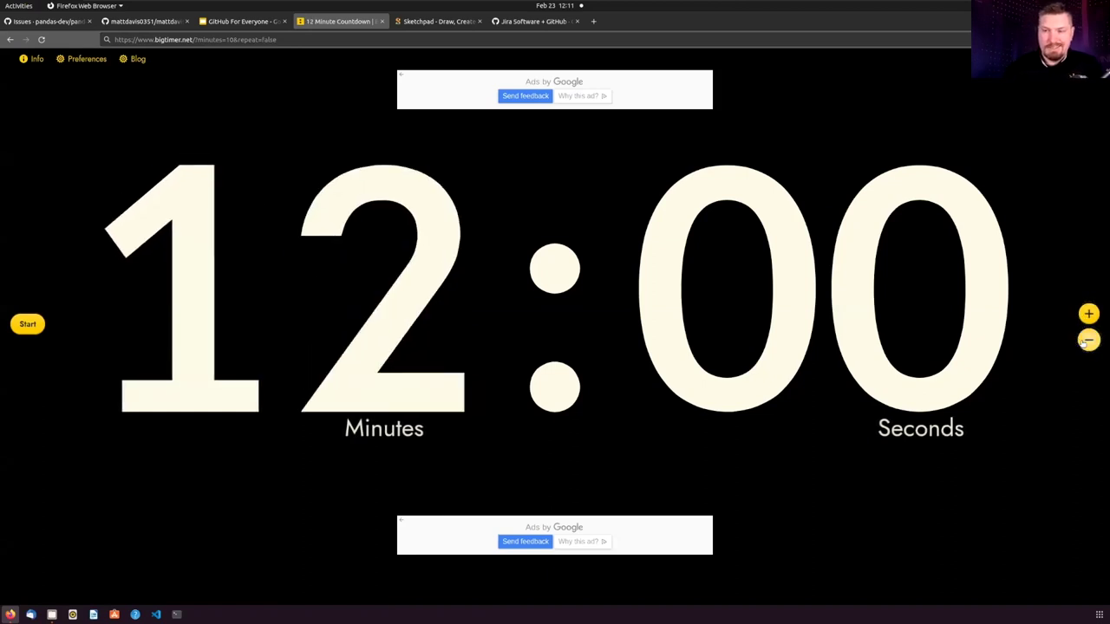
click(1088, 340)
click(1088, 340)
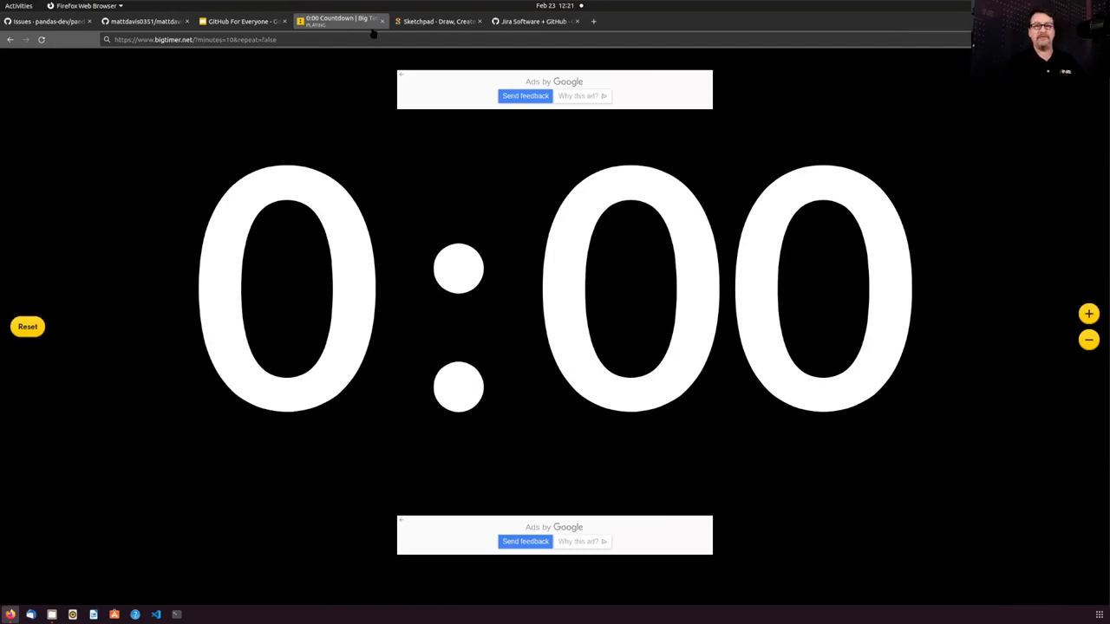
click(137, 21)
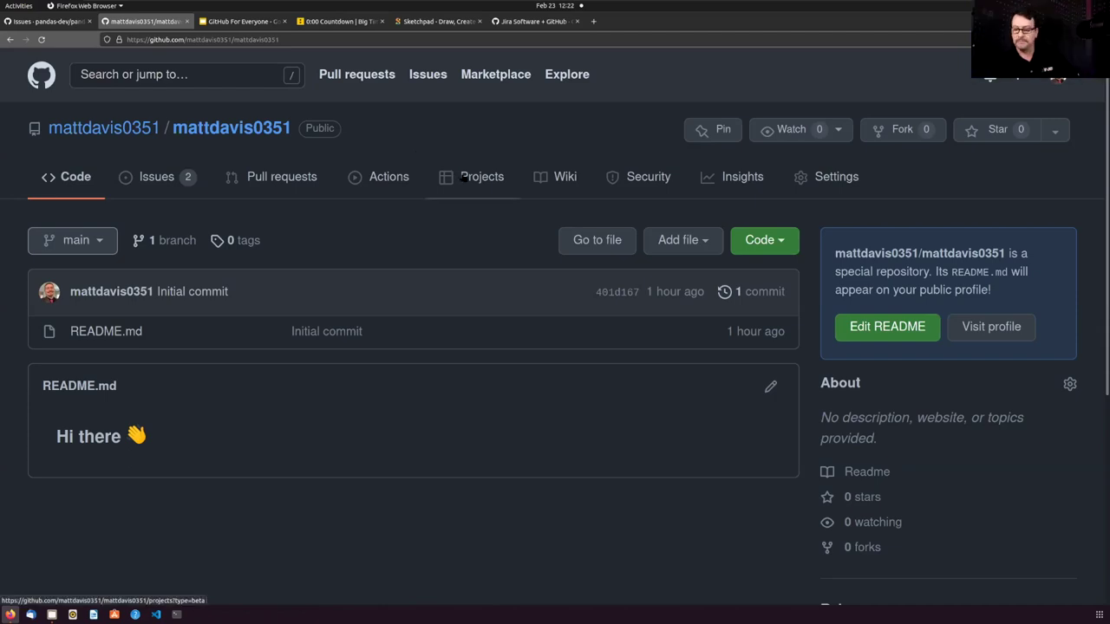
click(464, 177)
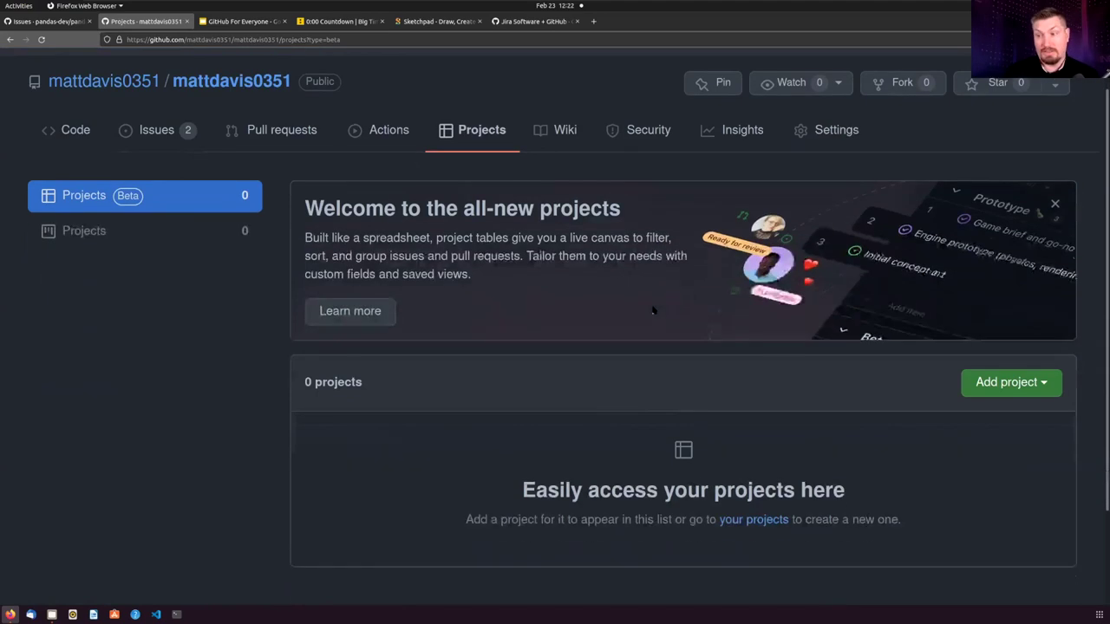
Start a new classic project board named bootcamp-project.
scroll(650, 310, down, 2)
scroll(592, 283, down, 1)
scroll(578, 287, up, 3)
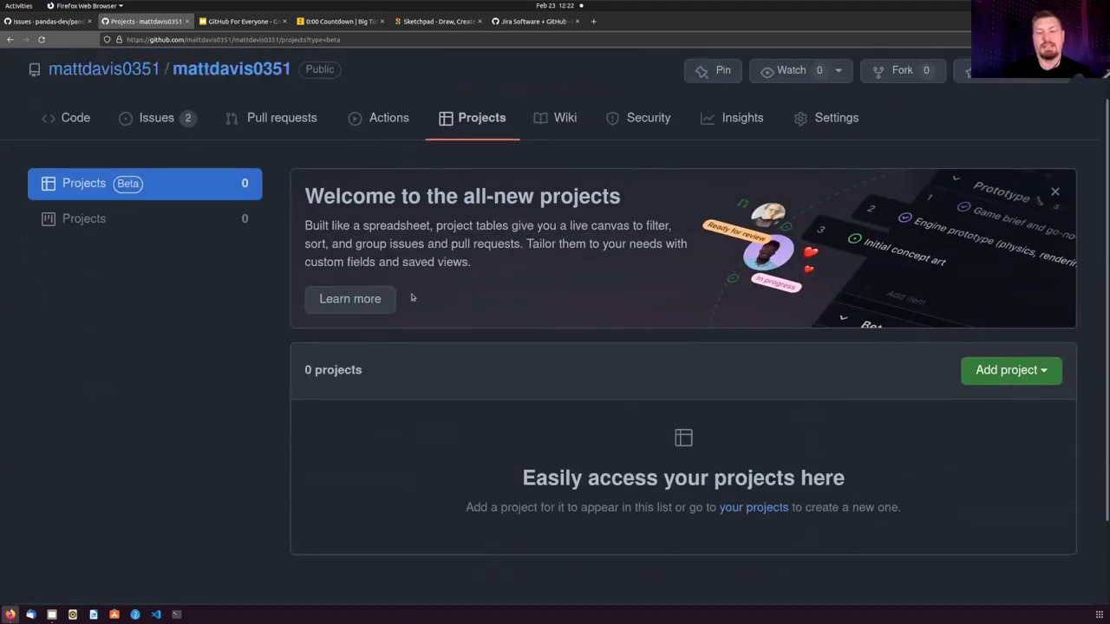
click(173, 223)
click(1040, 240)
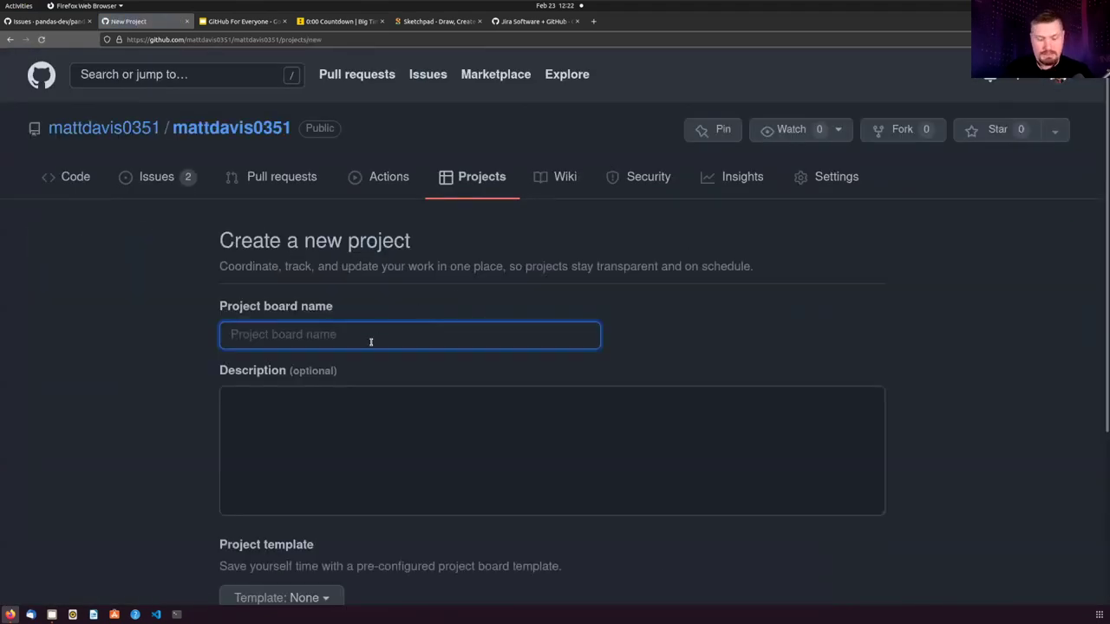
text(bootcamp )
text(project)
key(Left)
key(Left)
key(Left)
key(Left)
key(Left)
key(Left)
key(Left)
key(BackSpace)
text(-)
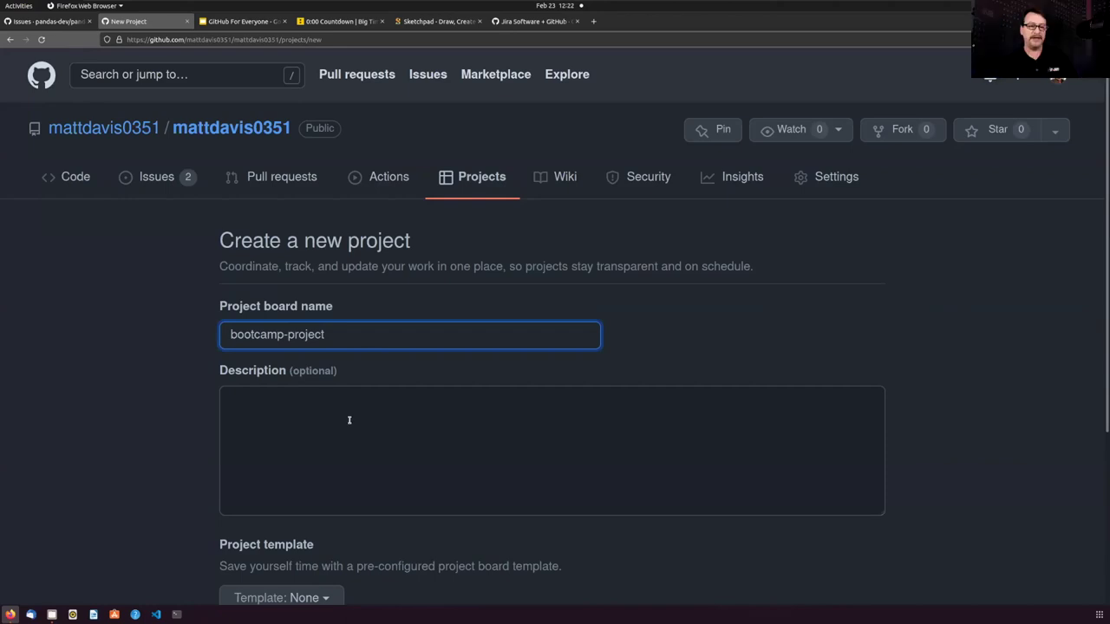
Keep the template set to None and create the bootcamp-project board.
scroll(349, 420, down, 3)
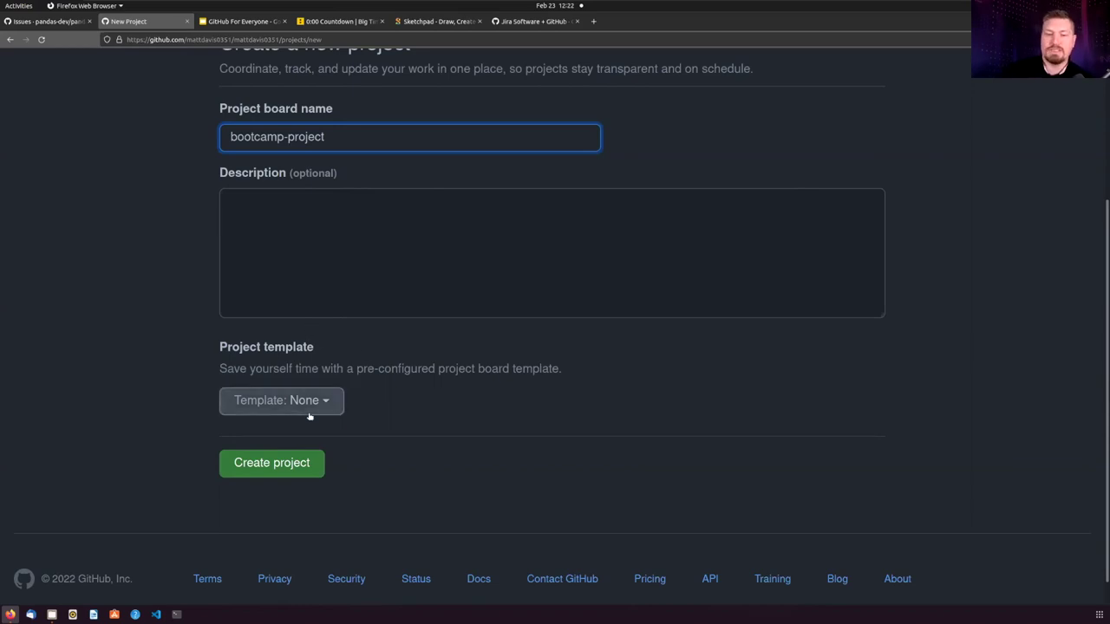
click(325, 404)
scroll(652, 404, down, 3)
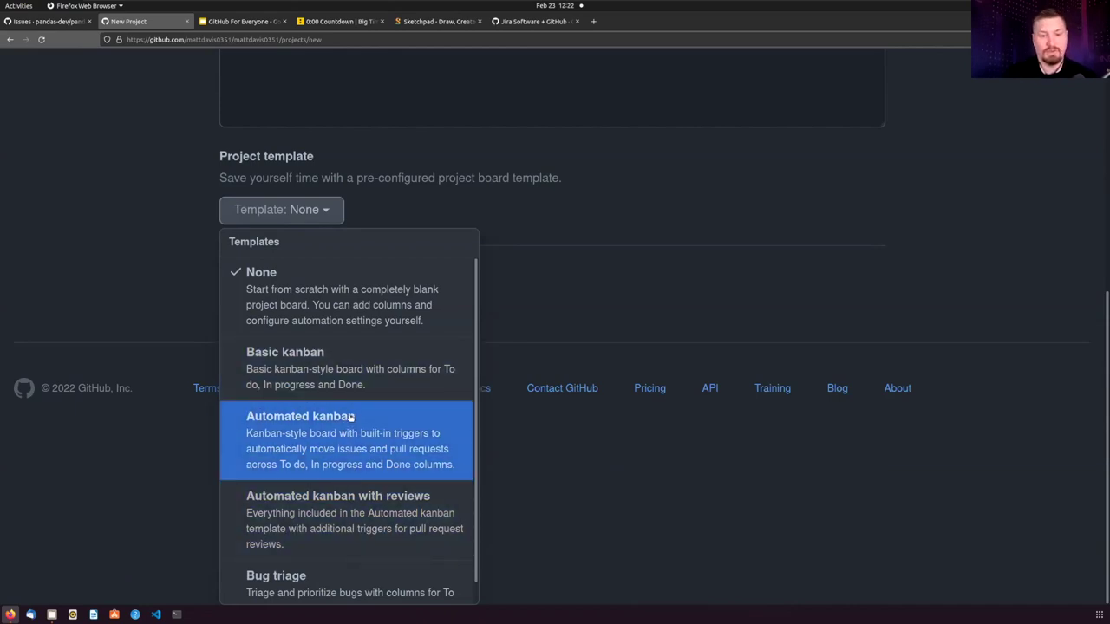
scroll(352, 419, down, 1)
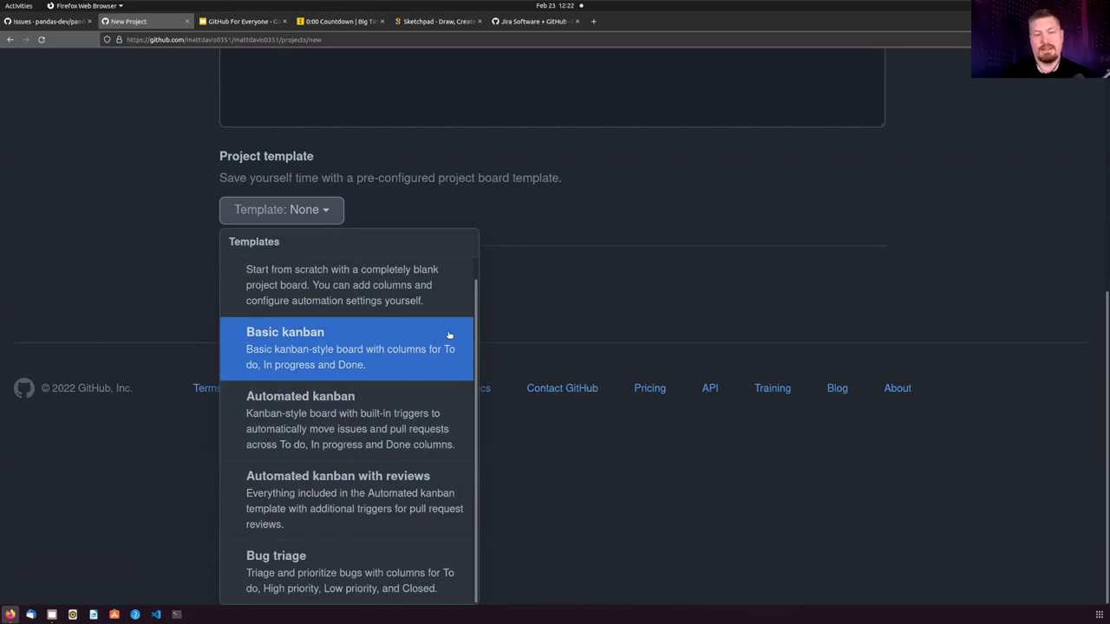
click(552, 260)
scroll(520, 251, up, 3)
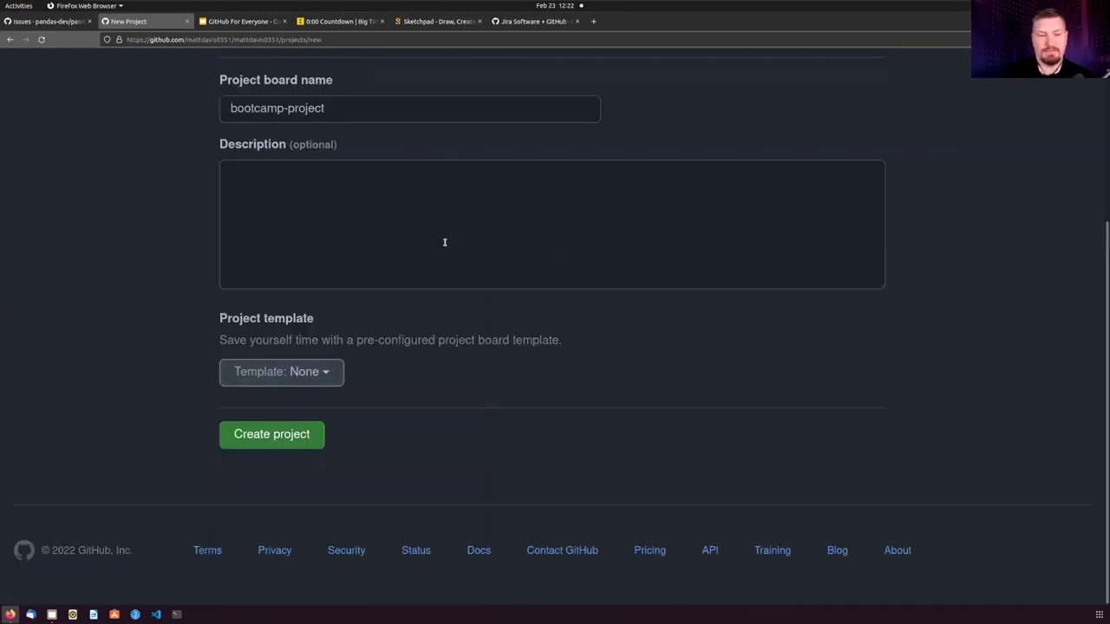
click(269, 433)
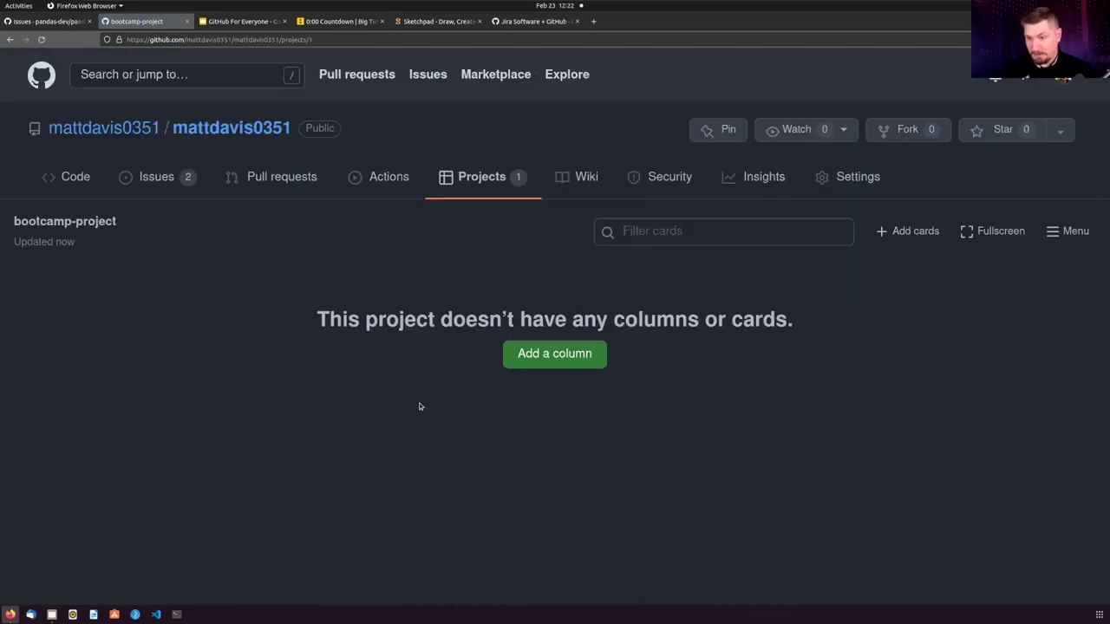
Create a backlog column on the bootcamp-project board.
click(533, 363)
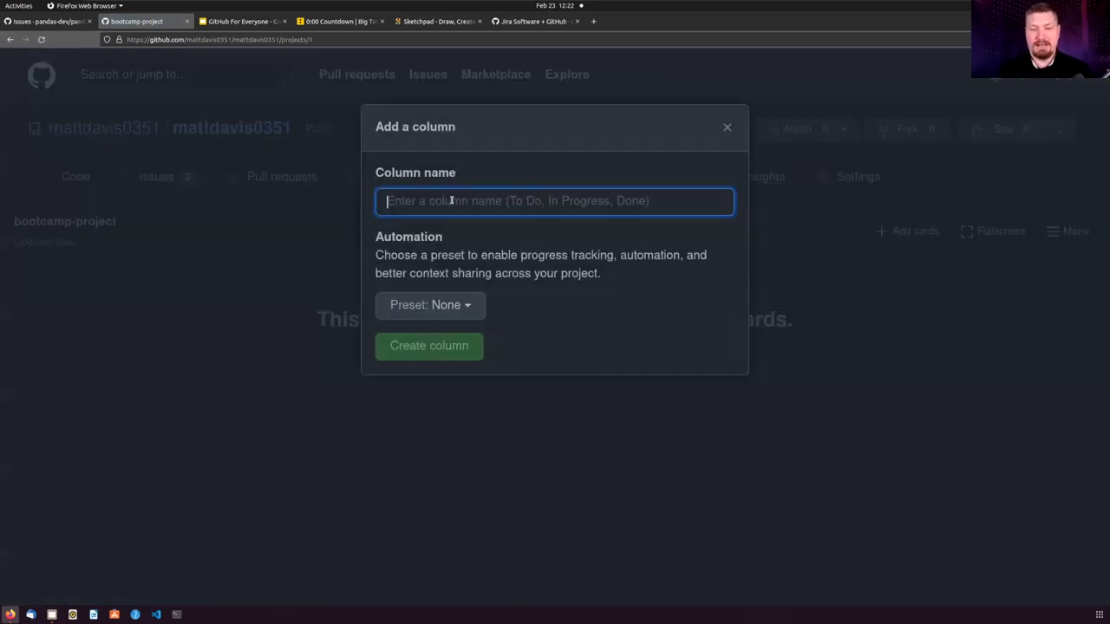
text(backlog)
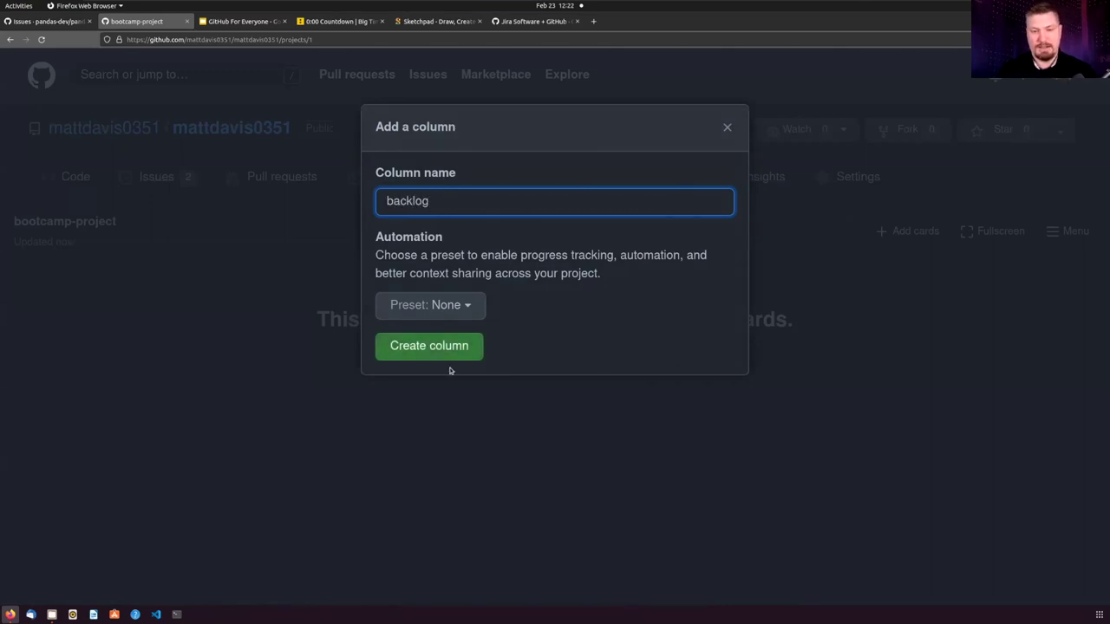
click(442, 346)
Add in progress and done columns, then return to the Projects overview.
click(486, 315)
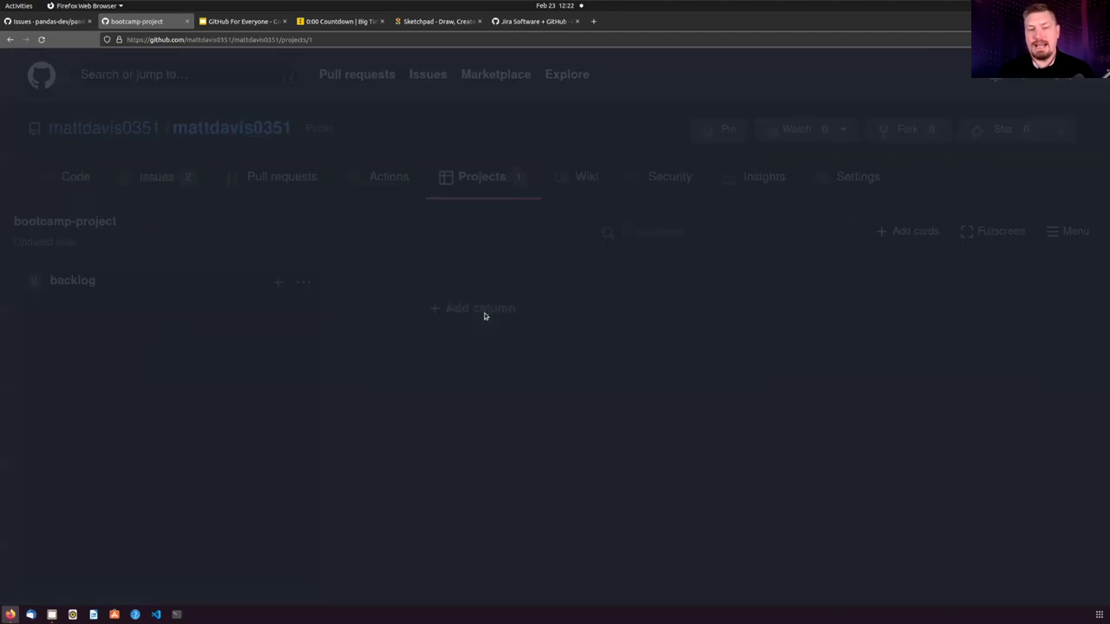
text(in progress)
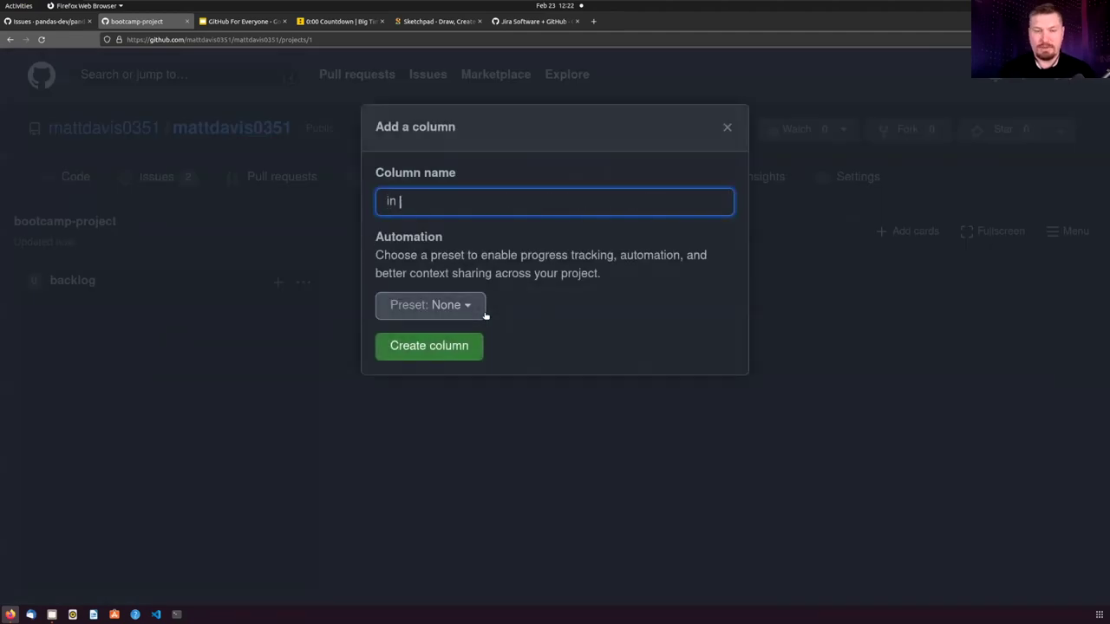
click(458, 351)
click(756, 309)
text(done)
click(471, 345)
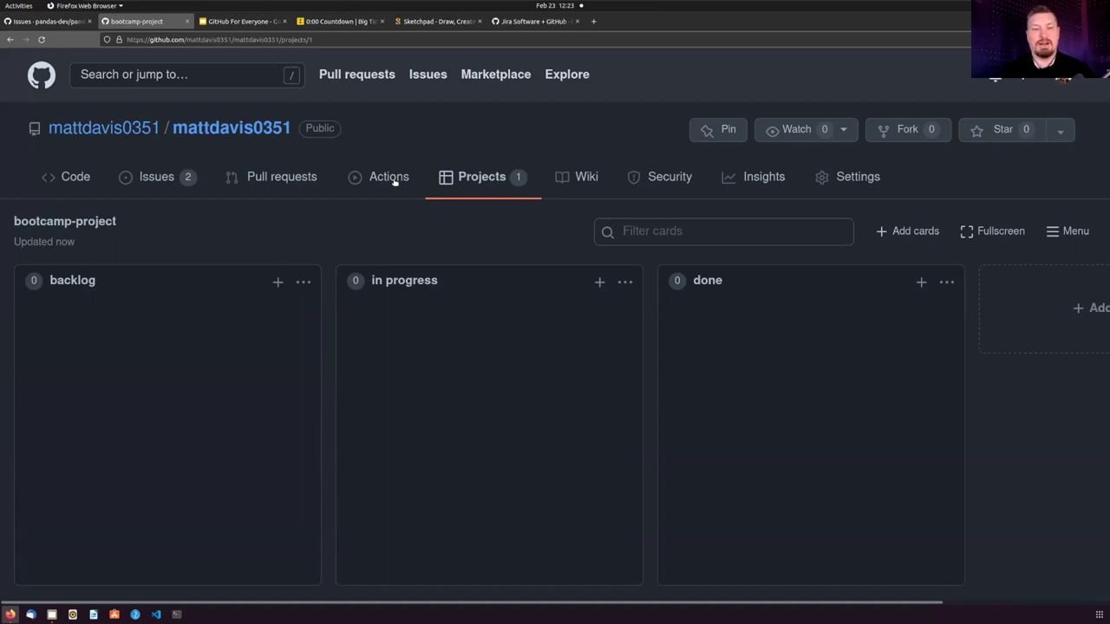
click(480, 183)
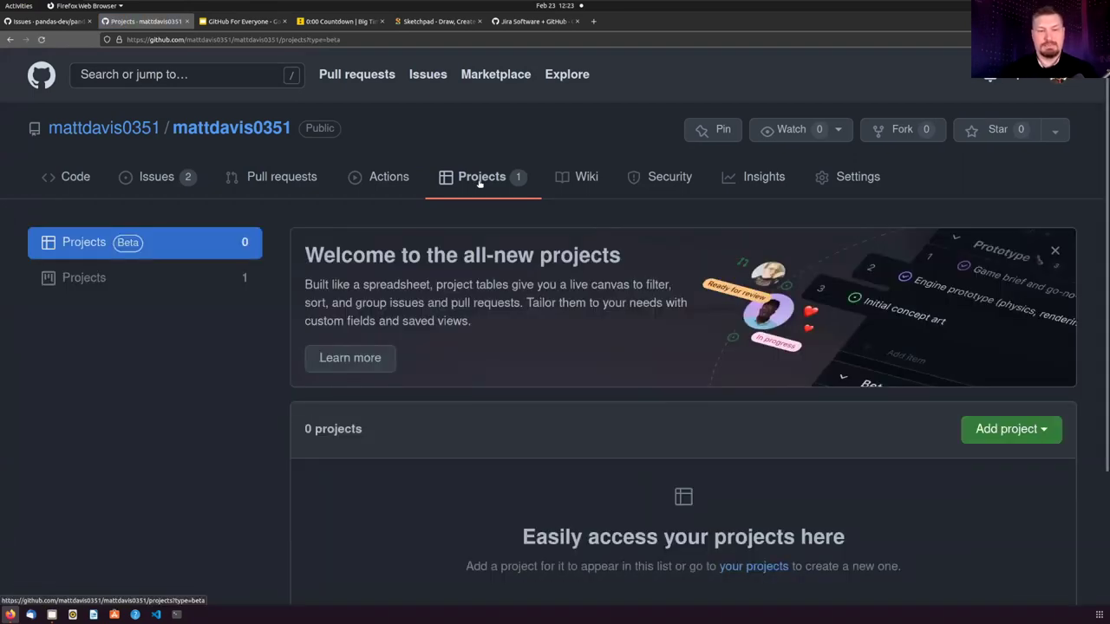
Open bootcamp-project and add a greeting note card to the backlog column.
click(171, 284)
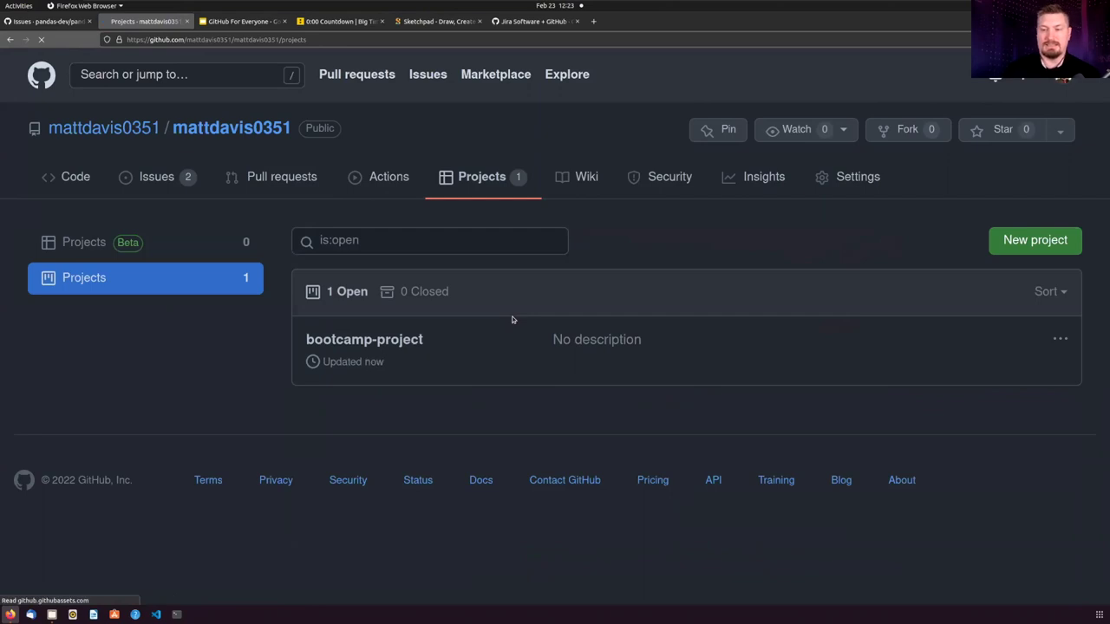
click(368, 344)
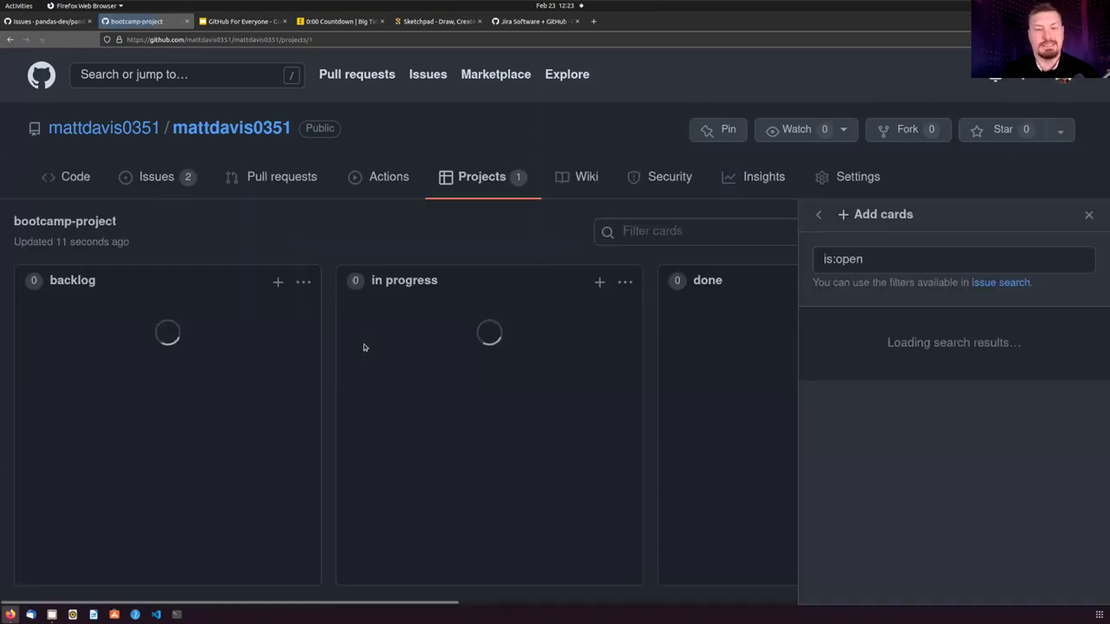
click(1089, 214)
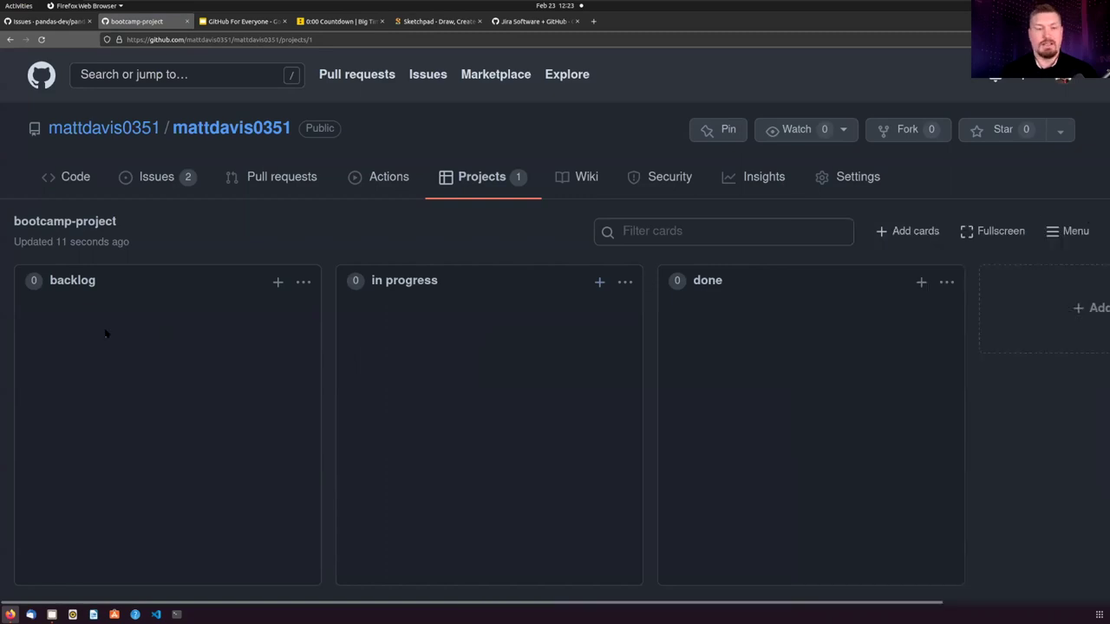
click(277, 282)
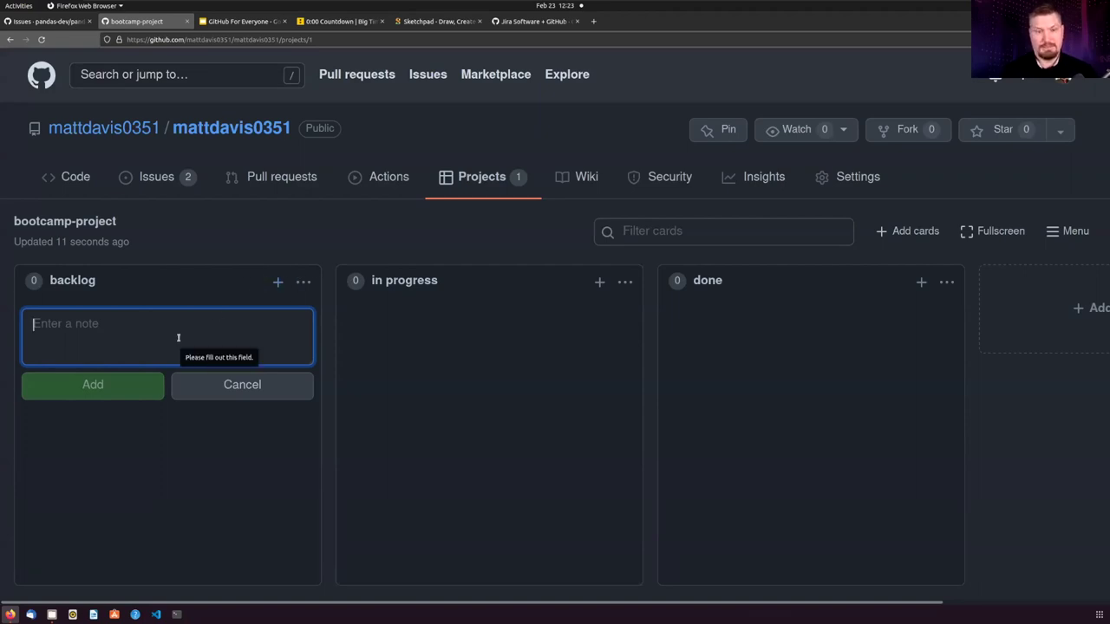
text(hi c)
key(BackSpace)
text(Brooks, check me out)
click(155, 388)
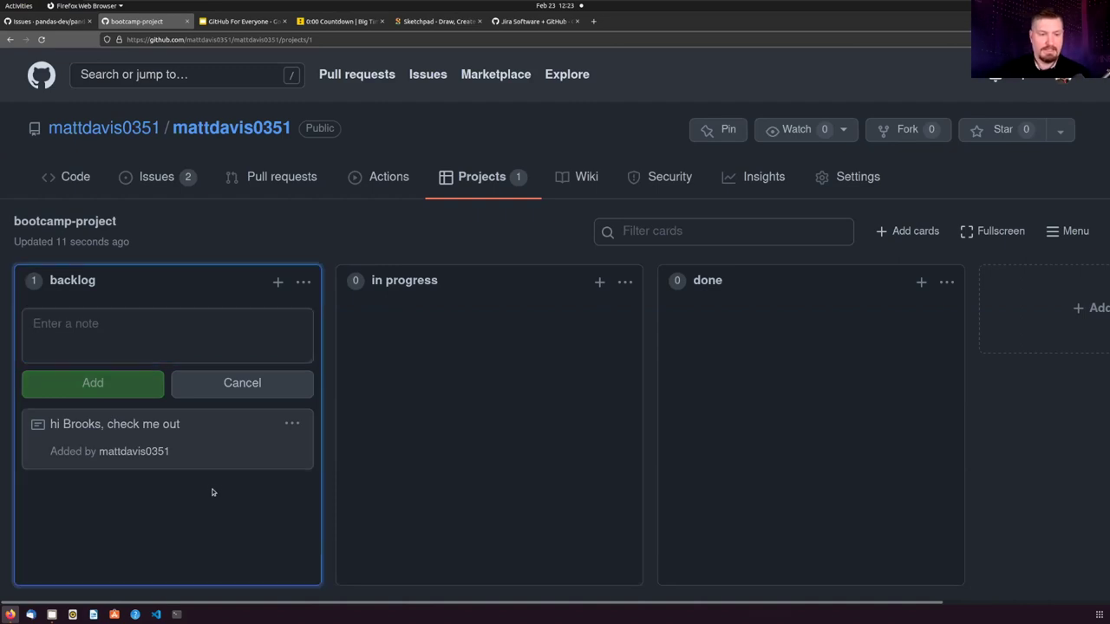
click(261, 383)
click(309, 357)
drag(309, 357, 609, 349)
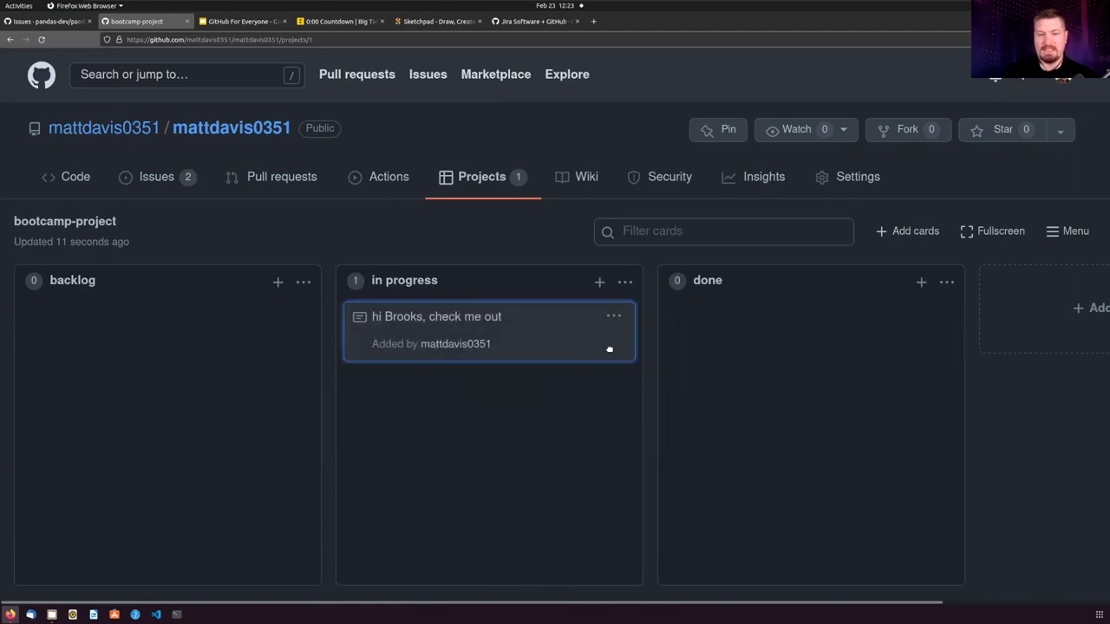
drag(540, 347, 216, 361)
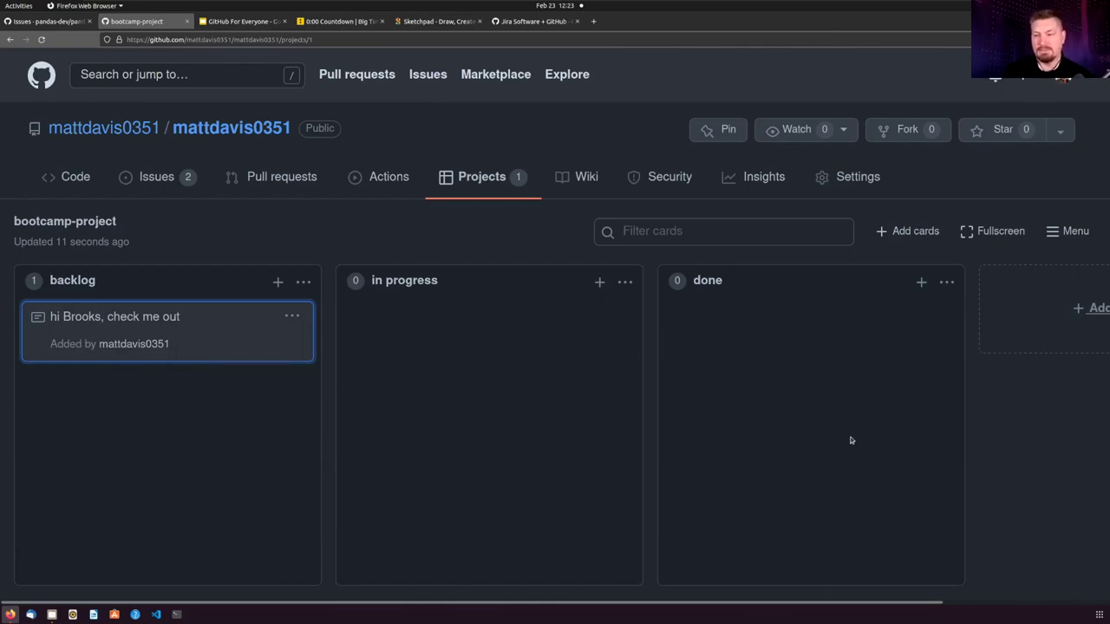
Add a ready for review column and move it in front of done.
drag(908, 601, 845, 600)
scroll(1049, 595, right, 2)
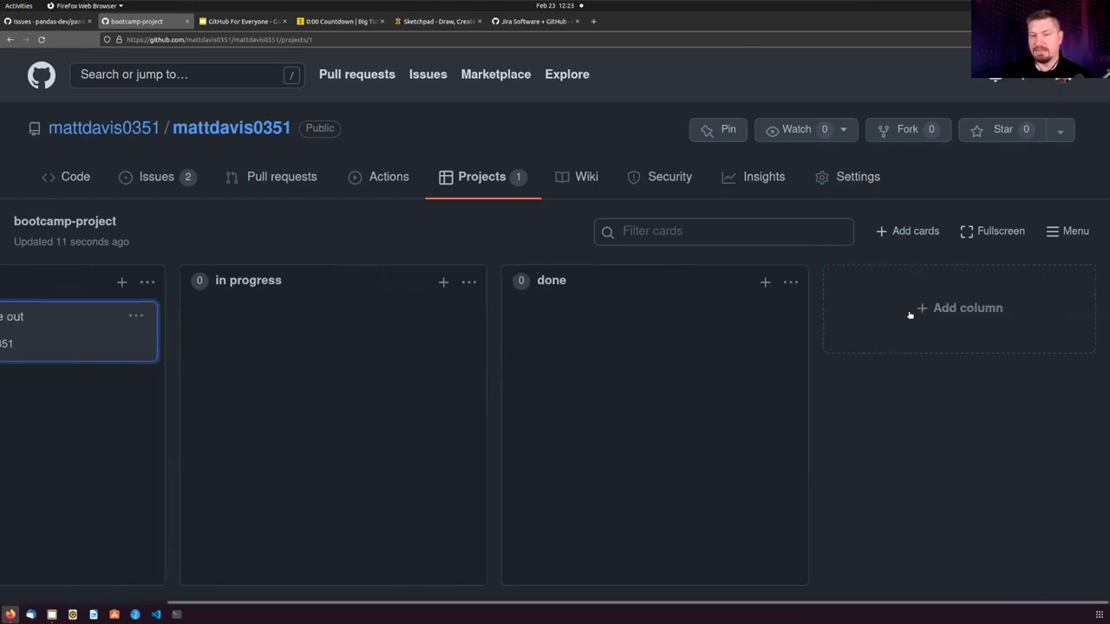
click(924, 308)
text(re)
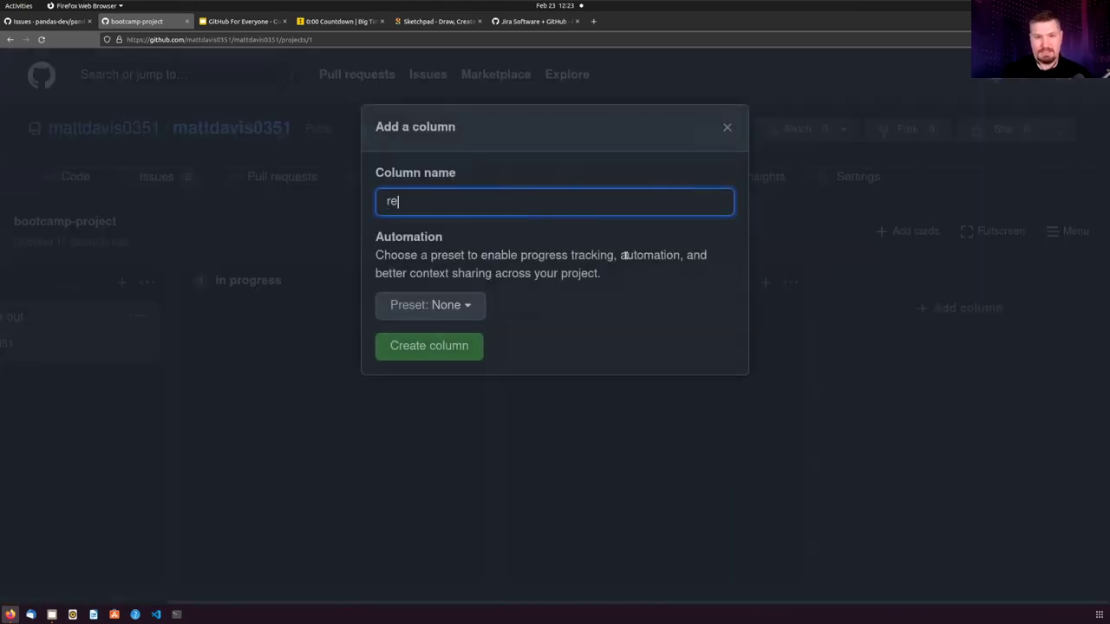
text(ady for review)
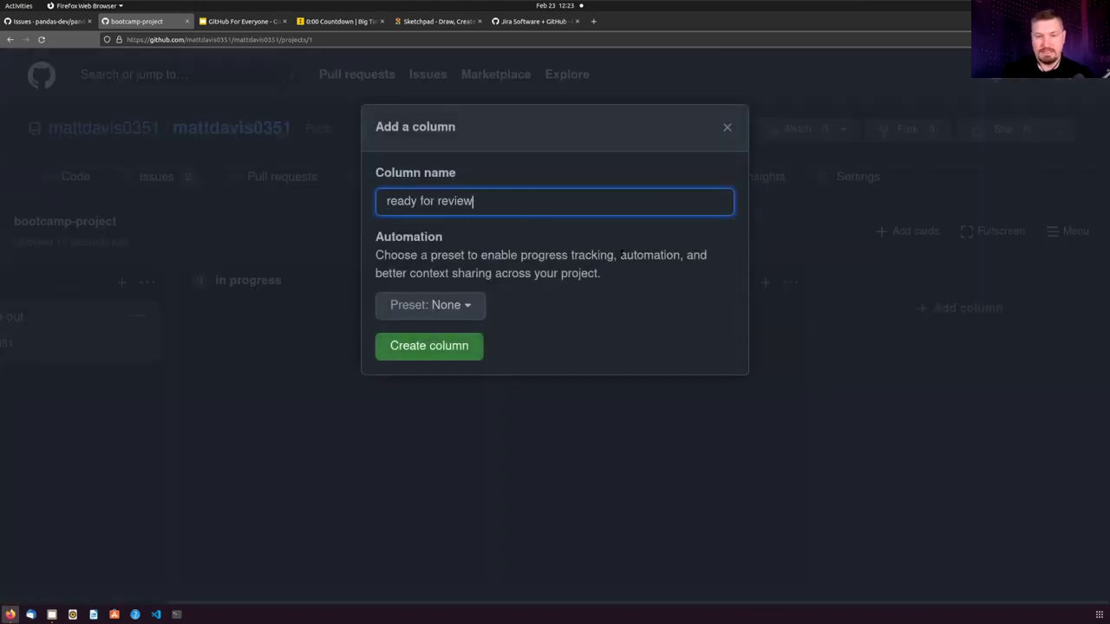
click(446, 351)
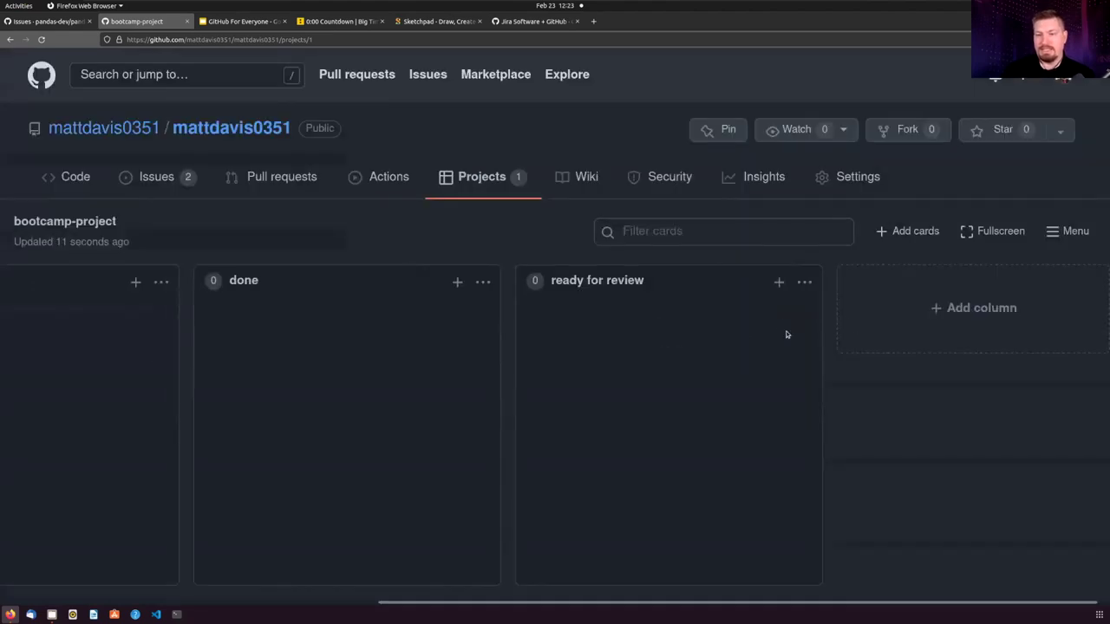
drag(676, 278, 312, 277)
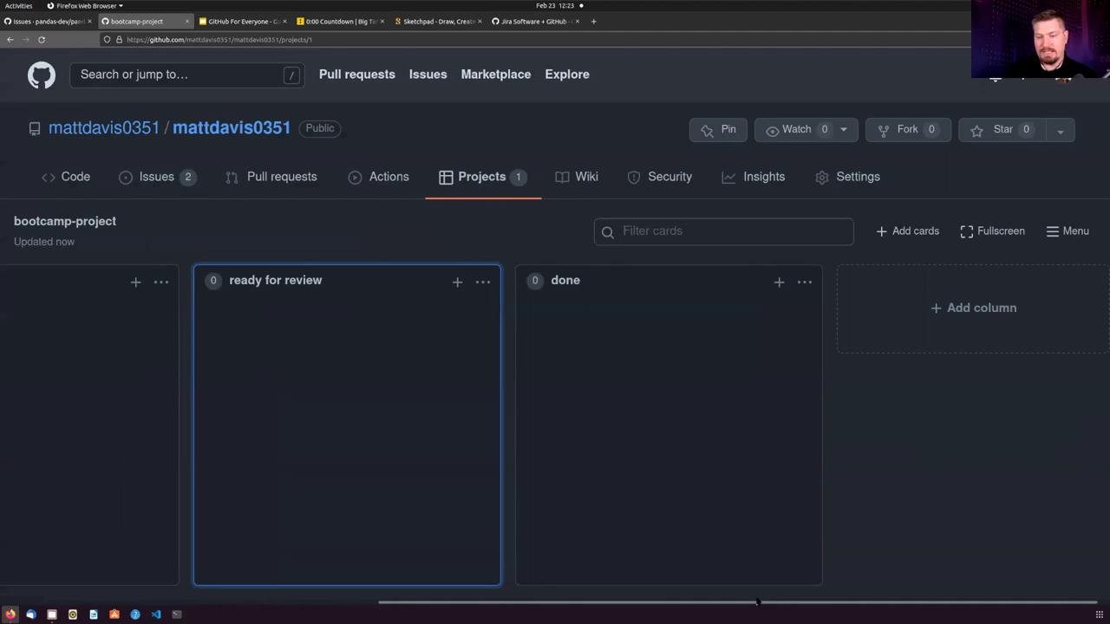
drag(758, 602, 370, 575)
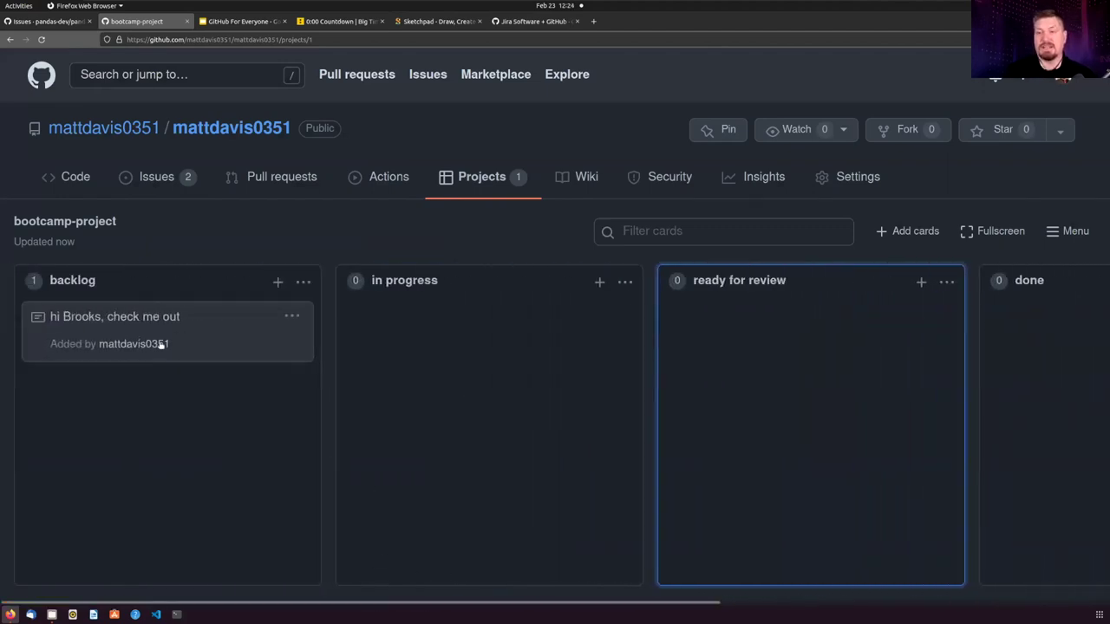
click(167, 180)
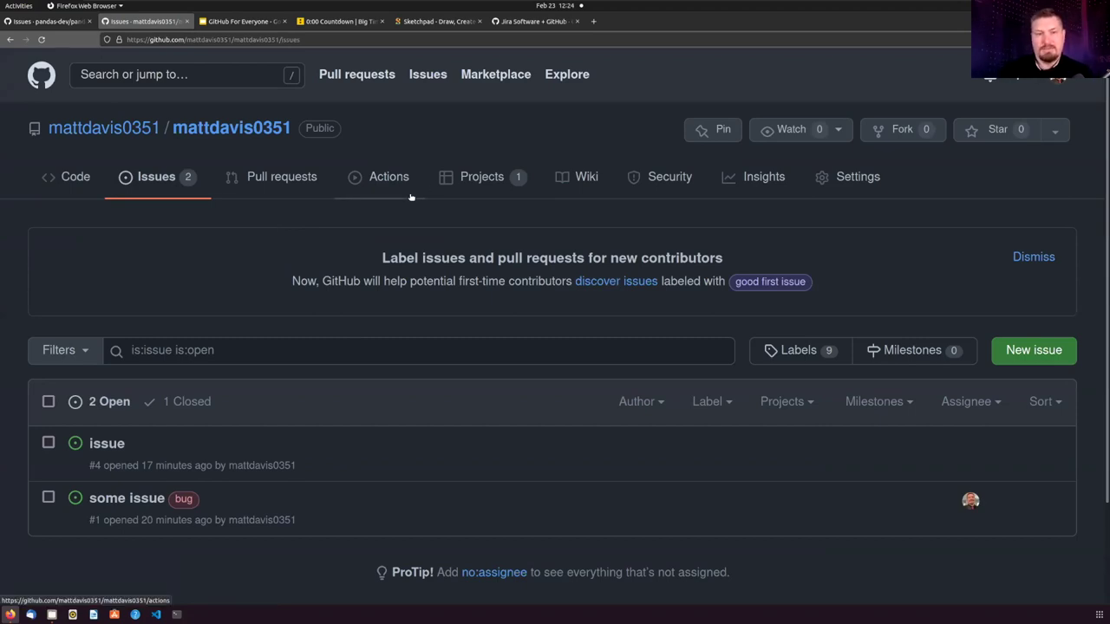
Link issue #1 'some issue' to bootcamp-project and place its card in backlog.
click(128, 505)
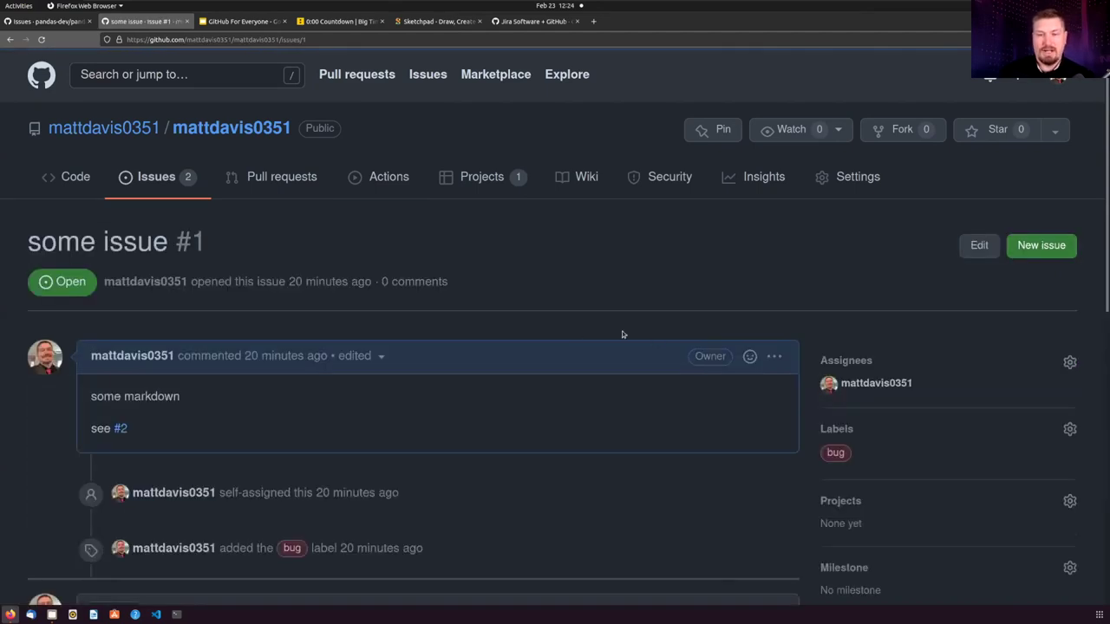
scroll(641, 334, down, 2)
scroll(655, 339, down, 2)
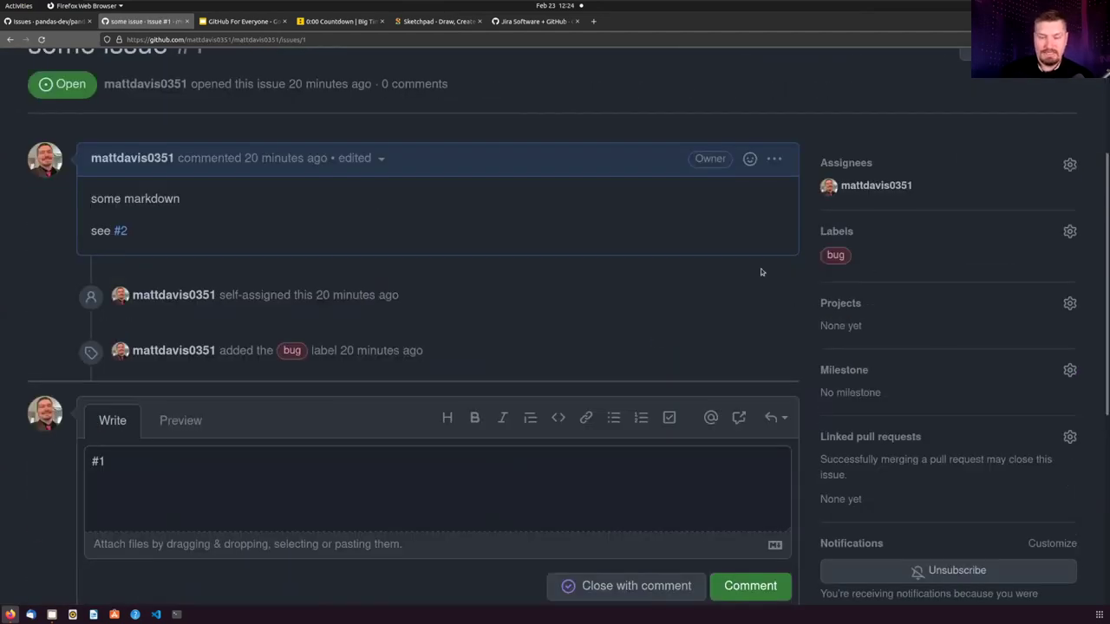
click(1069, 303)
click(926, 442)
click(718, 338)
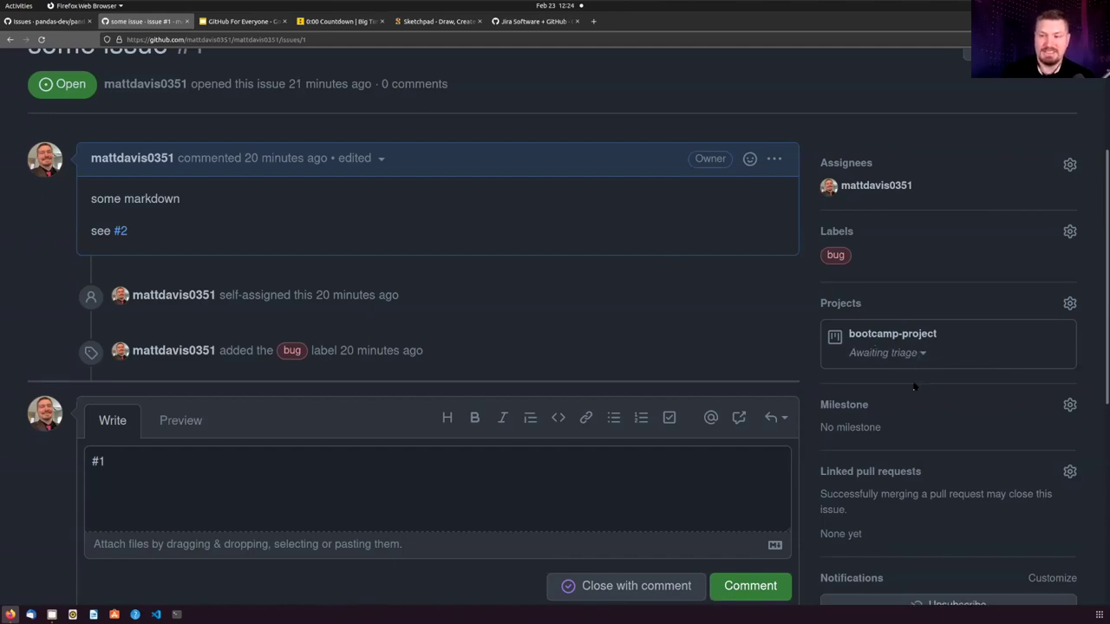
click(920, 355)
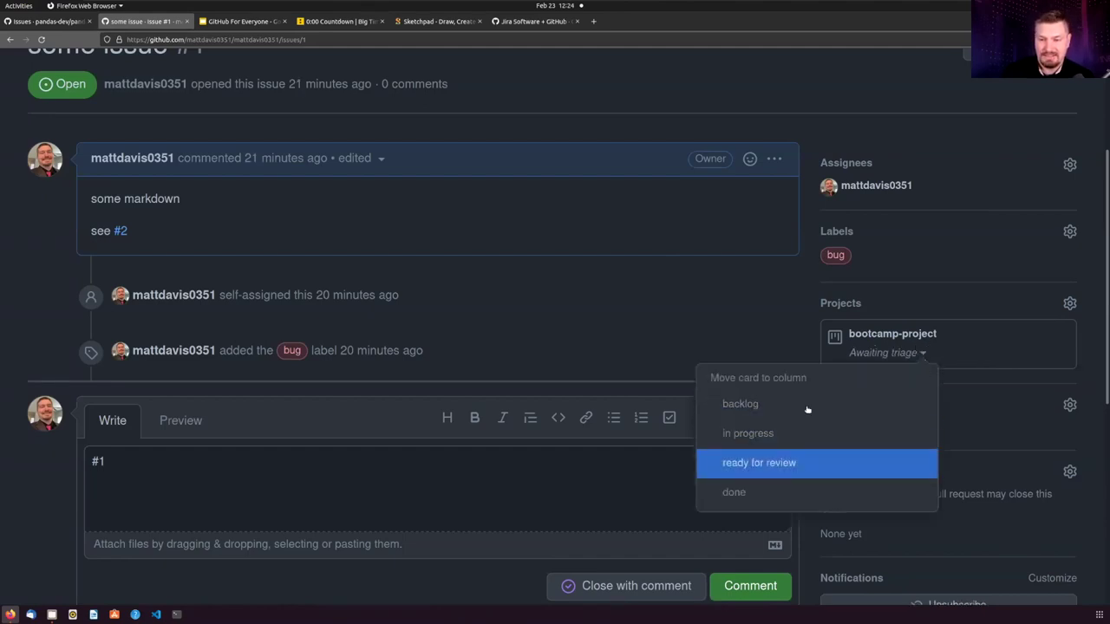
click(743, 403)
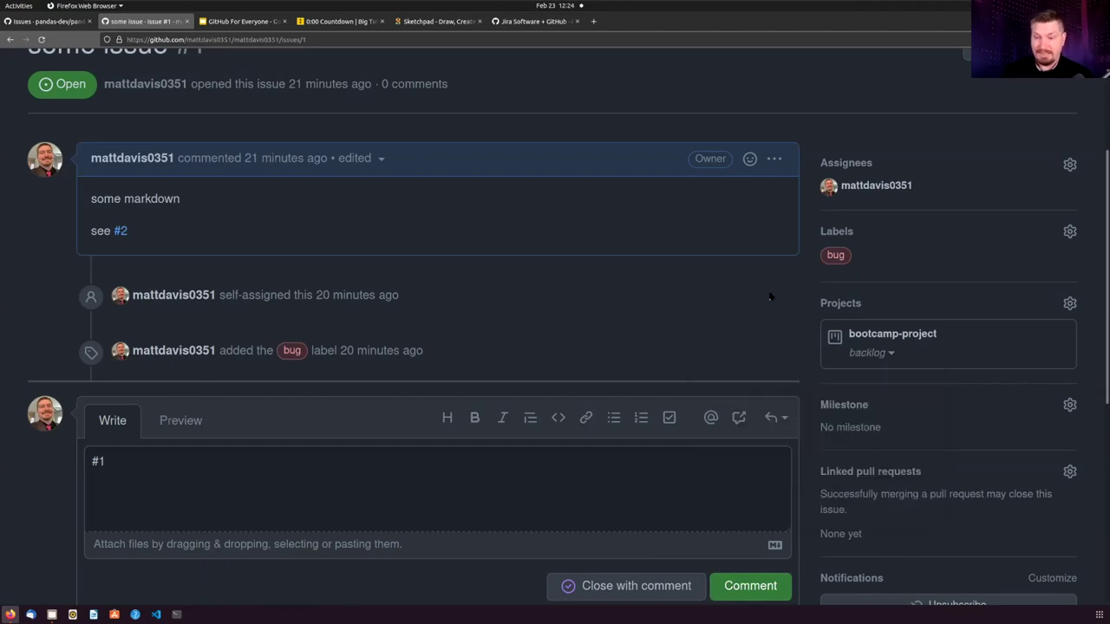
scroll(769, 296, up, 3)
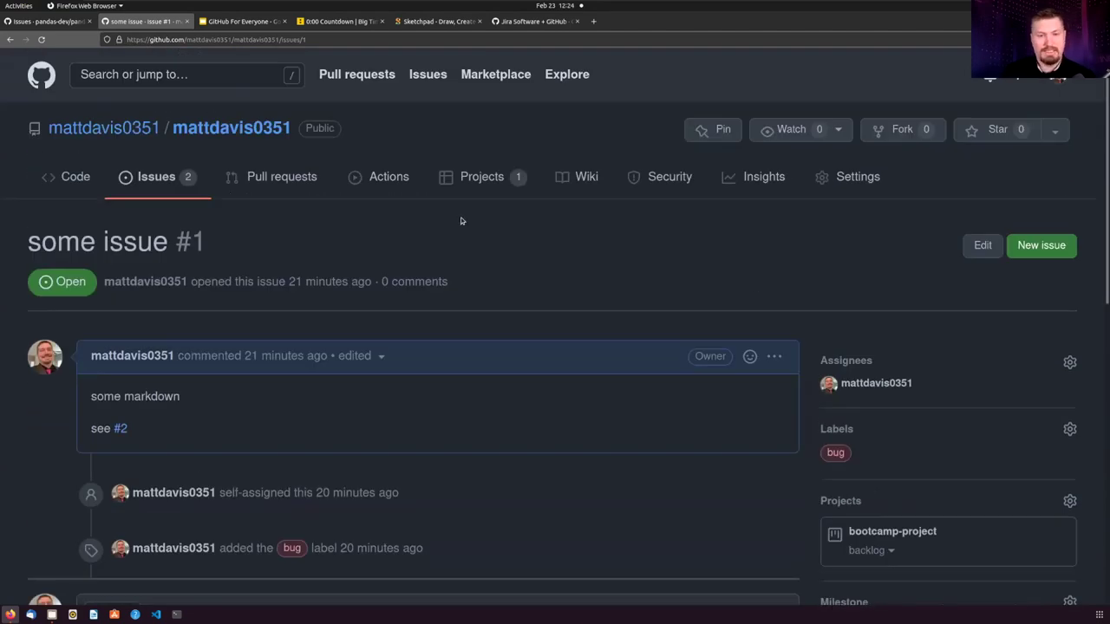
Open bootcamp-project from classic Projects and show the some issue card's details panel.
click(506, 182)
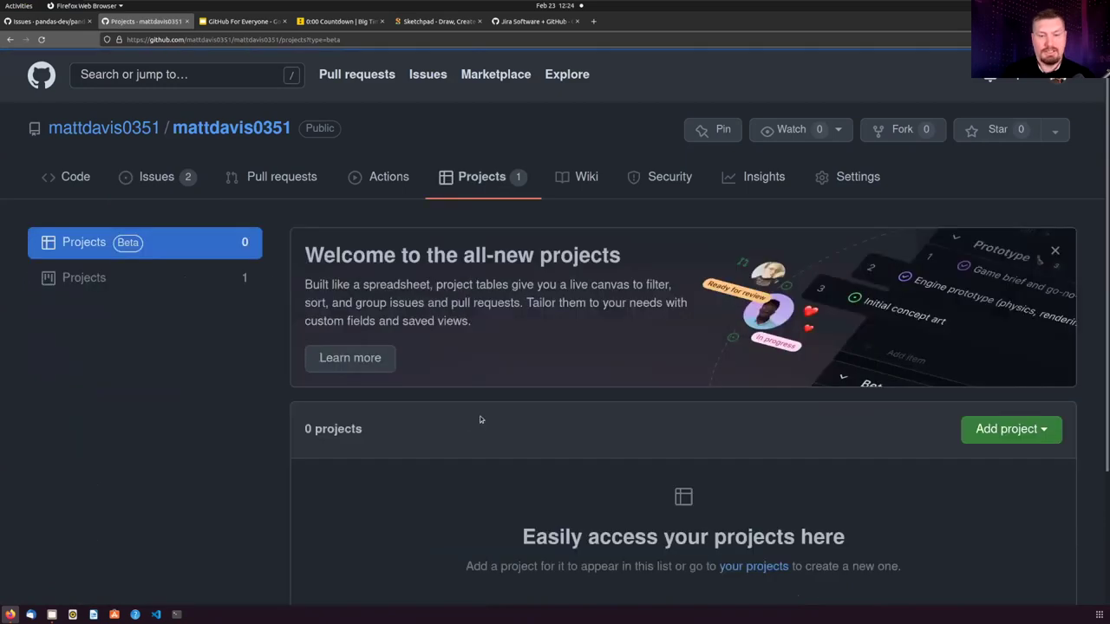
scroll(177, 237, down, 1)
click(131, 189)
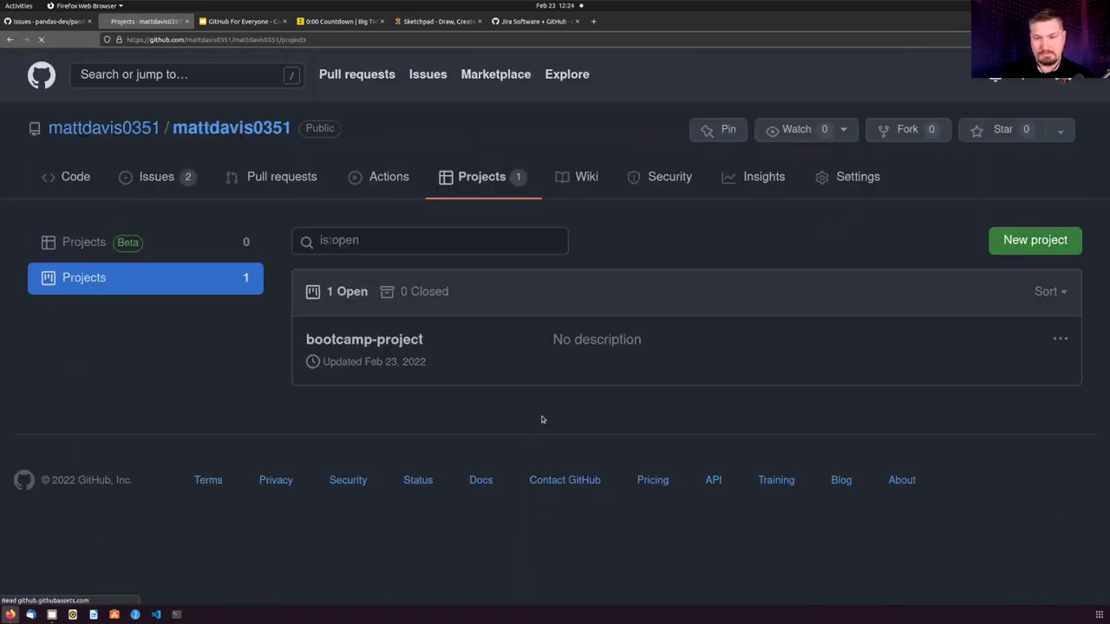
click(368, 339)
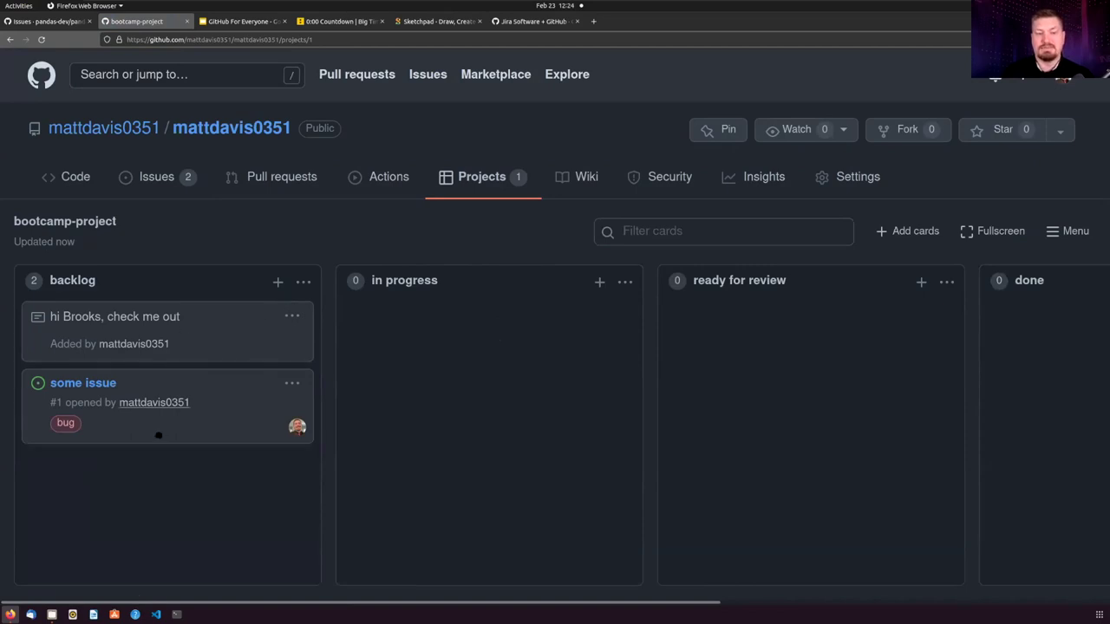
click(227, 328)
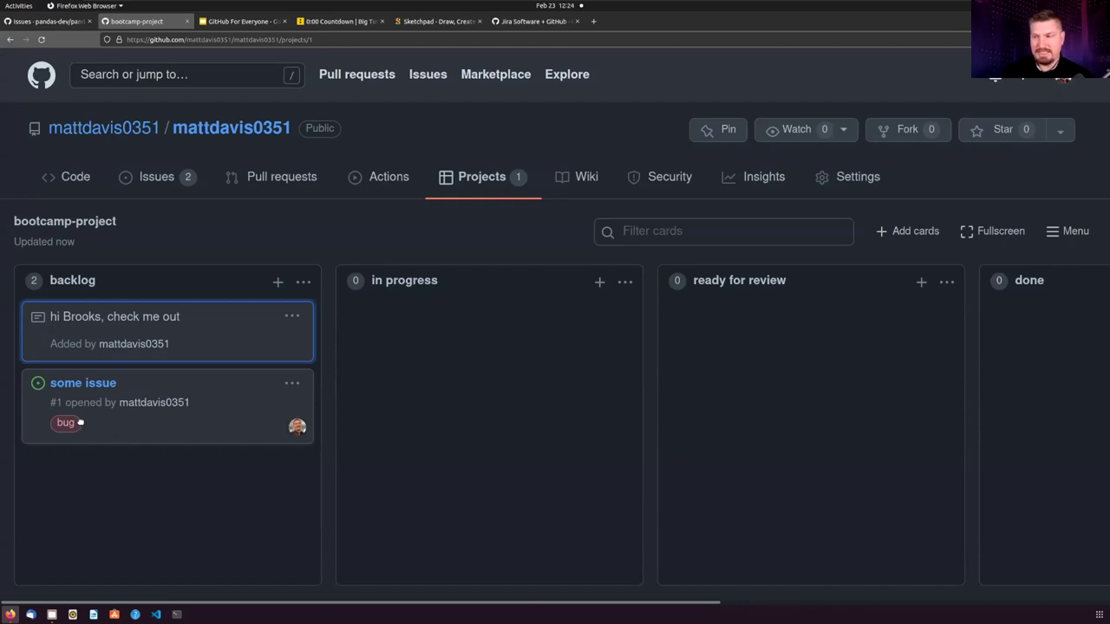
click(83, 391)
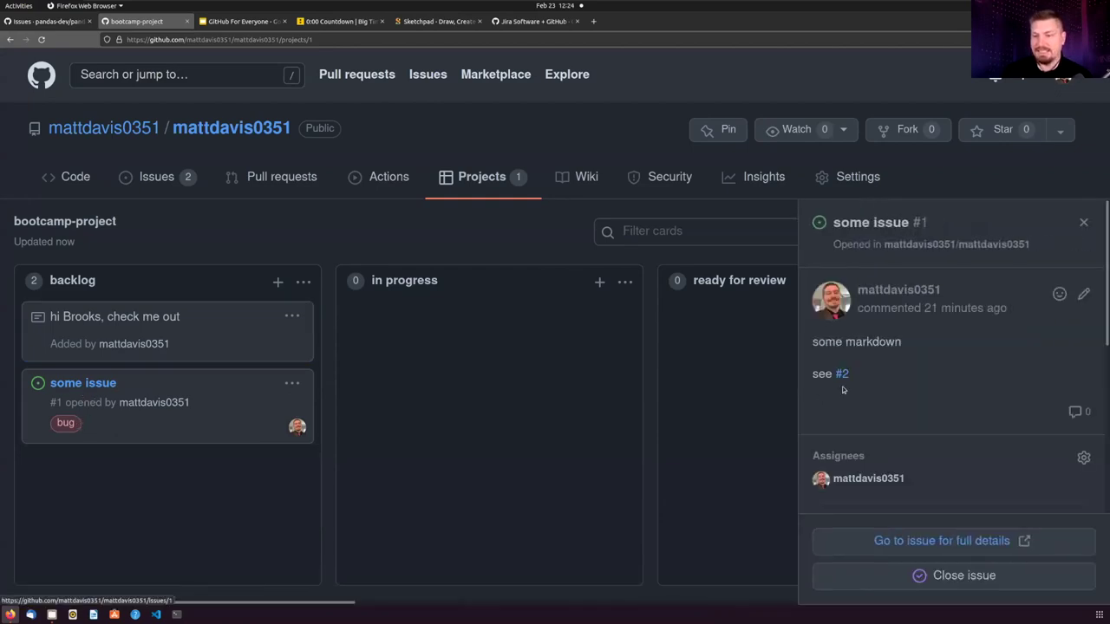
Drag the greeting note card into in progress and back to backlog.
scroll(927, 358, down, 4)
scroll(926, 359, up, 2)
scroll(926, 360, up, 2)
scroll(924, 361, down, 4)
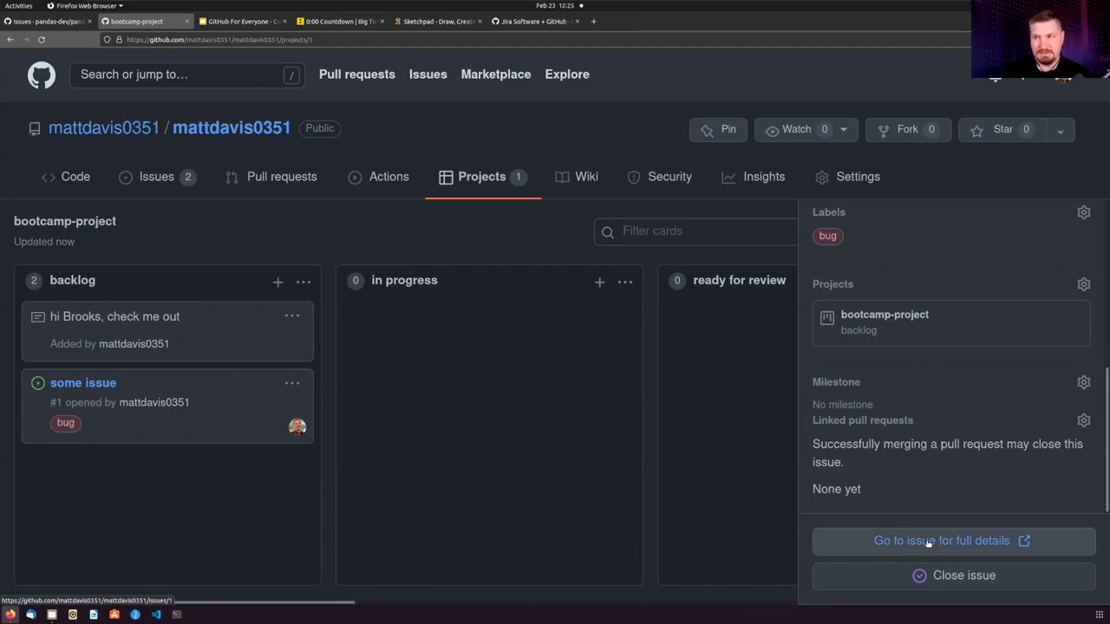
click(242, 325)
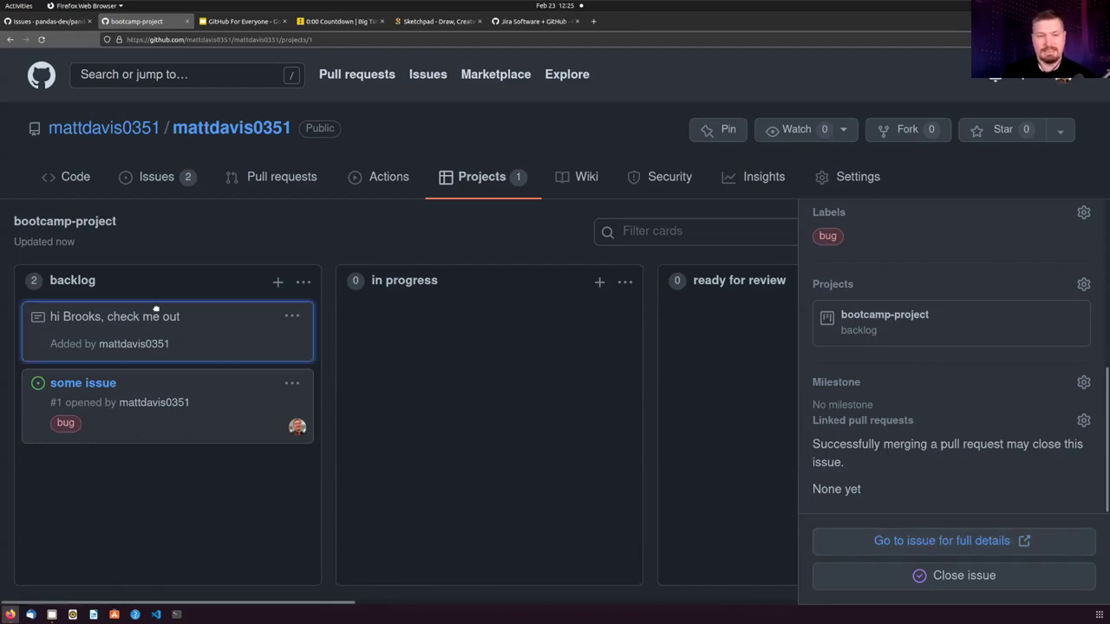
drag(146, 316, 198, 408)
drag(215, 326, 517, 343)
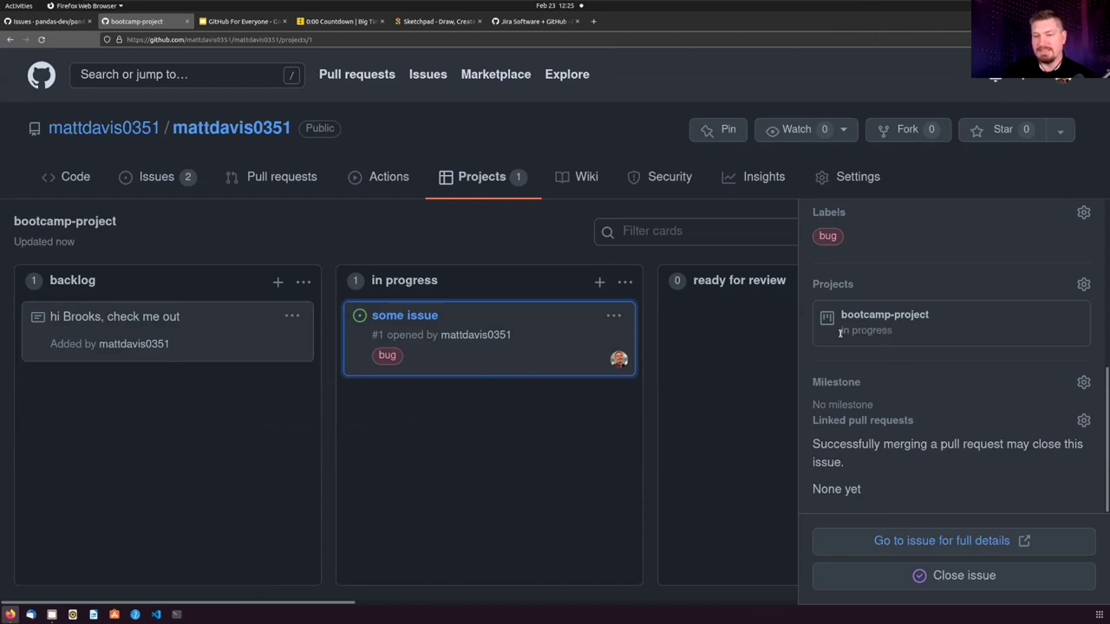
Move the some issue card into ready for review and close its details panel.
drag(925, 340, 825, 323)
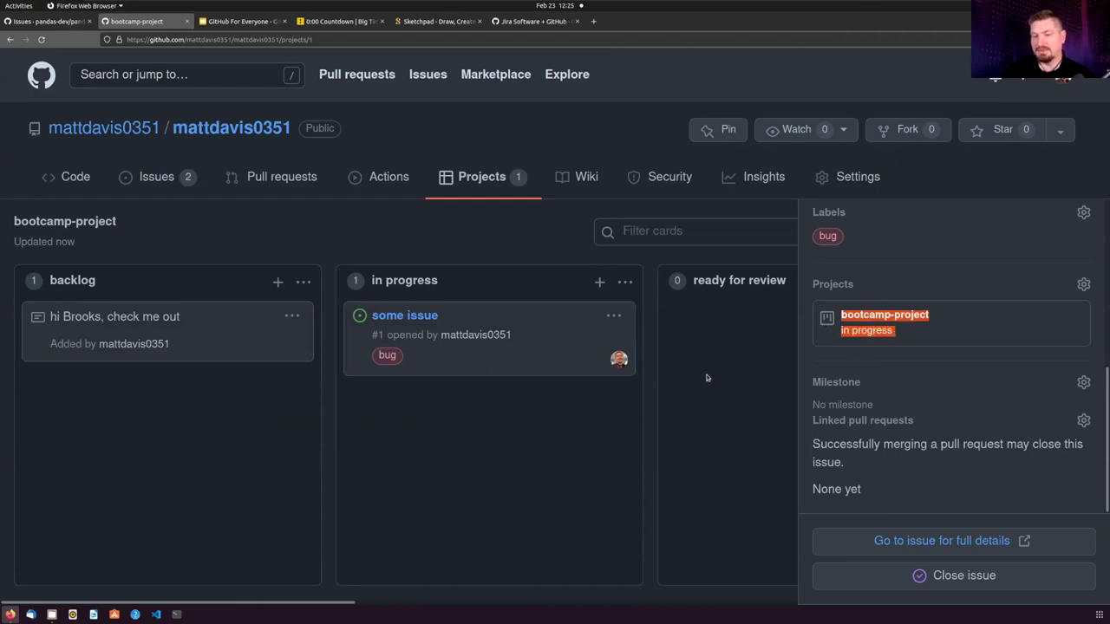
drag(535, 320, 770, 356)
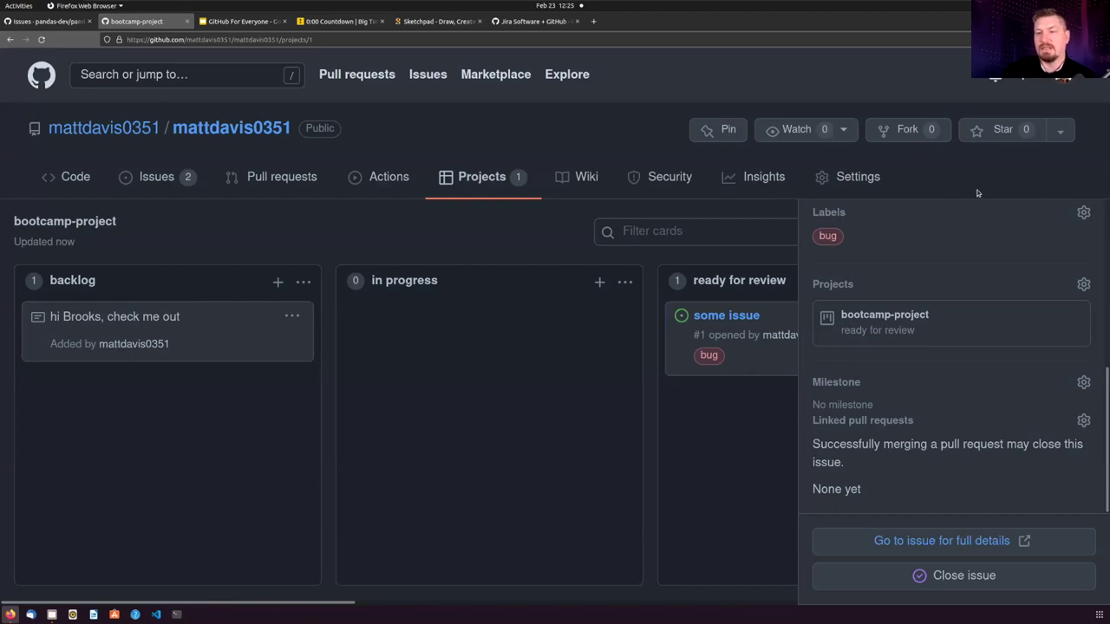
click(751, 319)
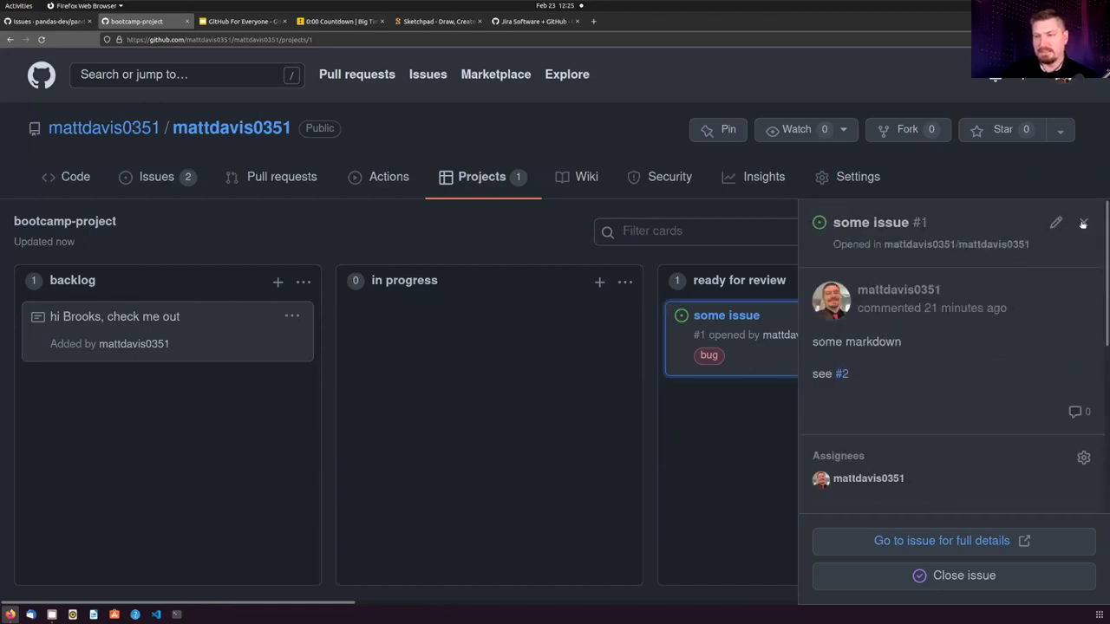
click(1083, 223)
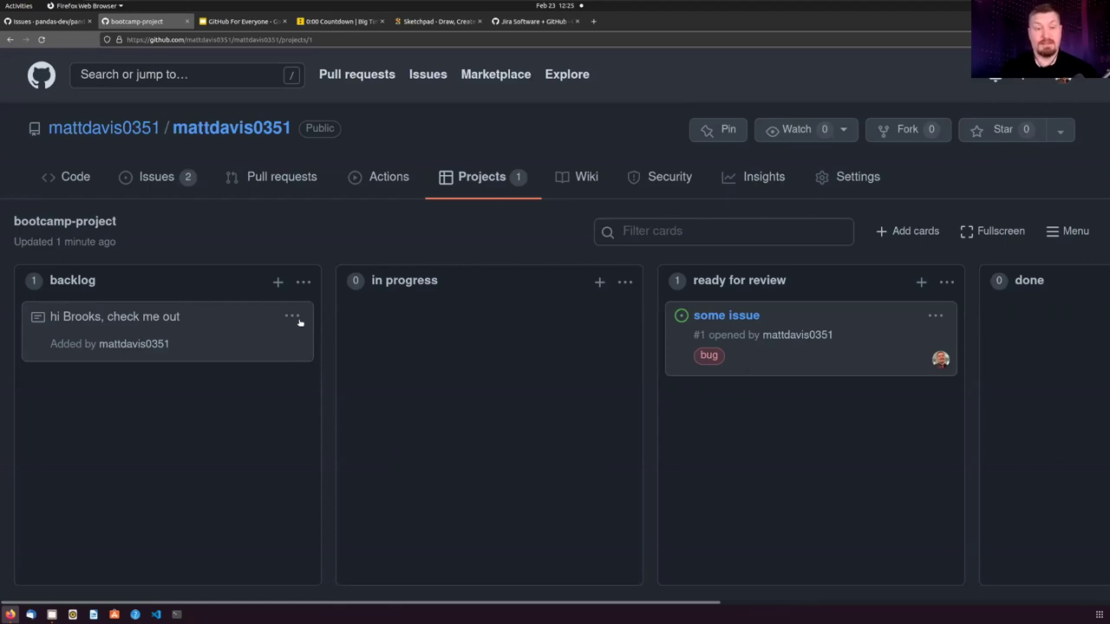
click(302, 286)
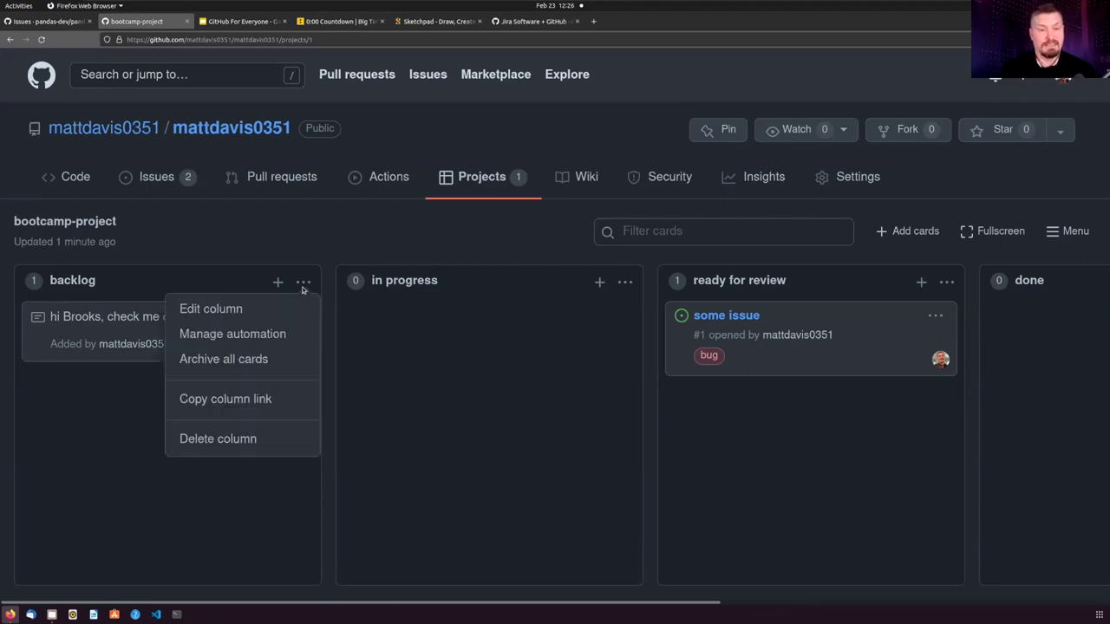
click(281, 336)
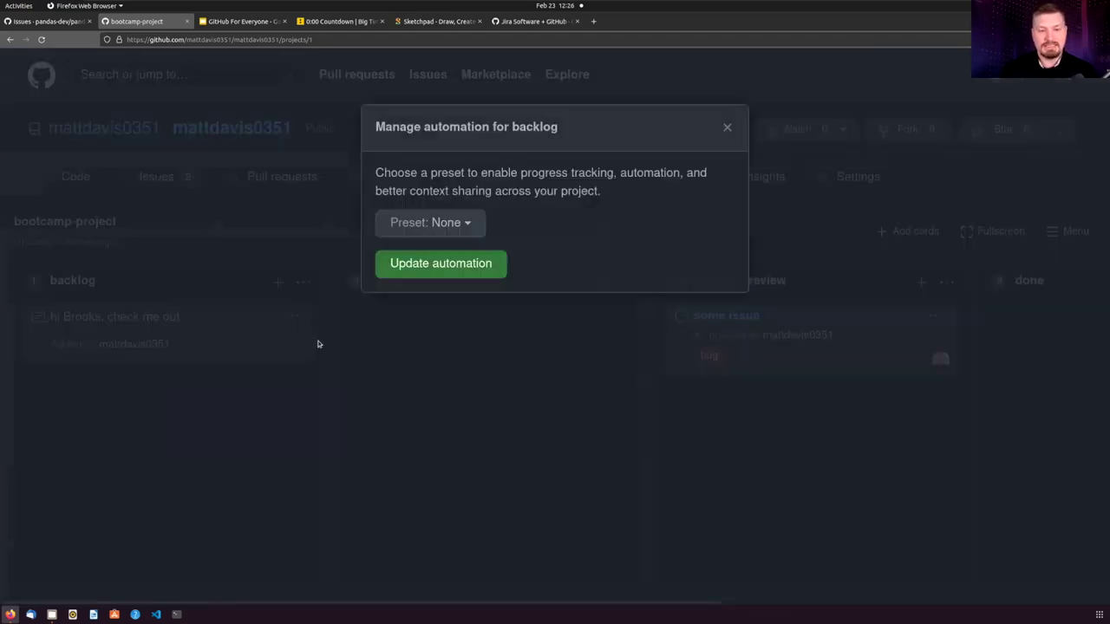
click(466, 227)
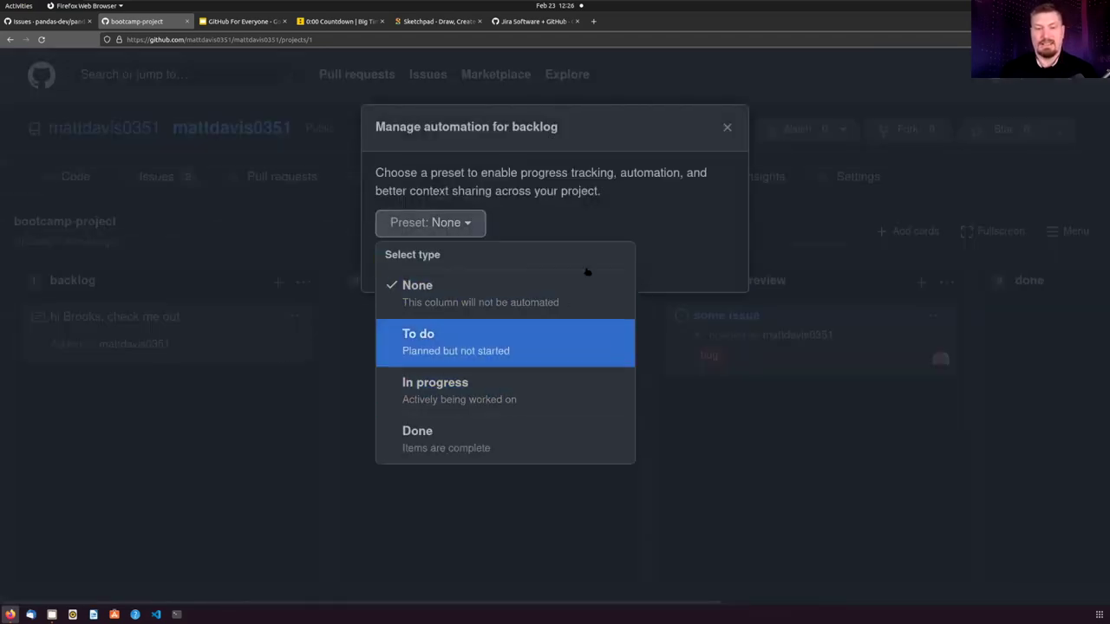
click(615, 236)
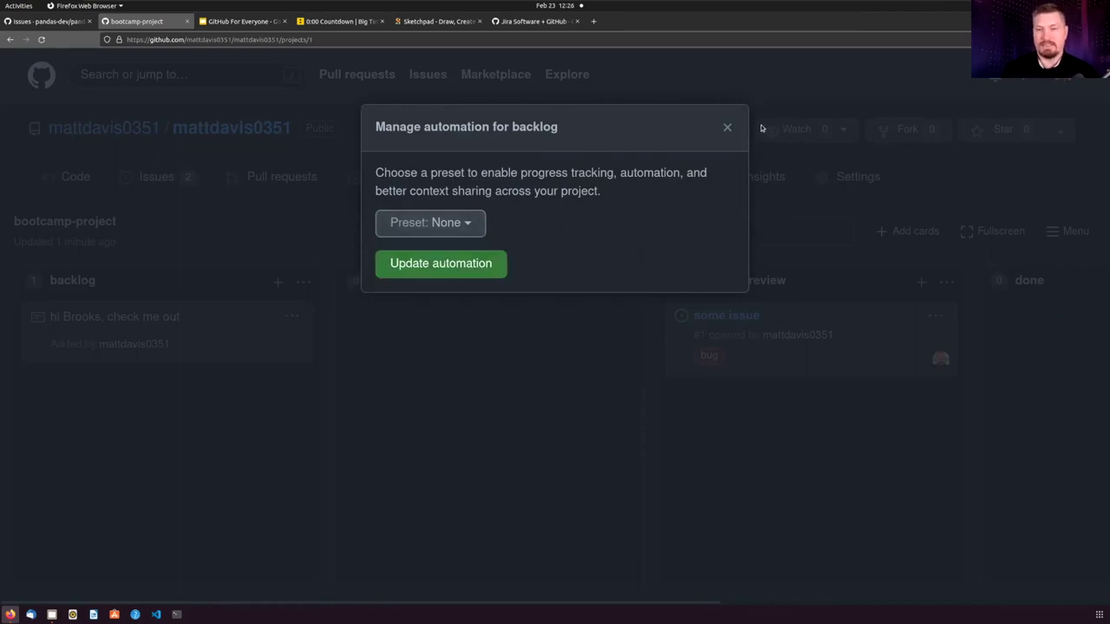
click(727, 127)
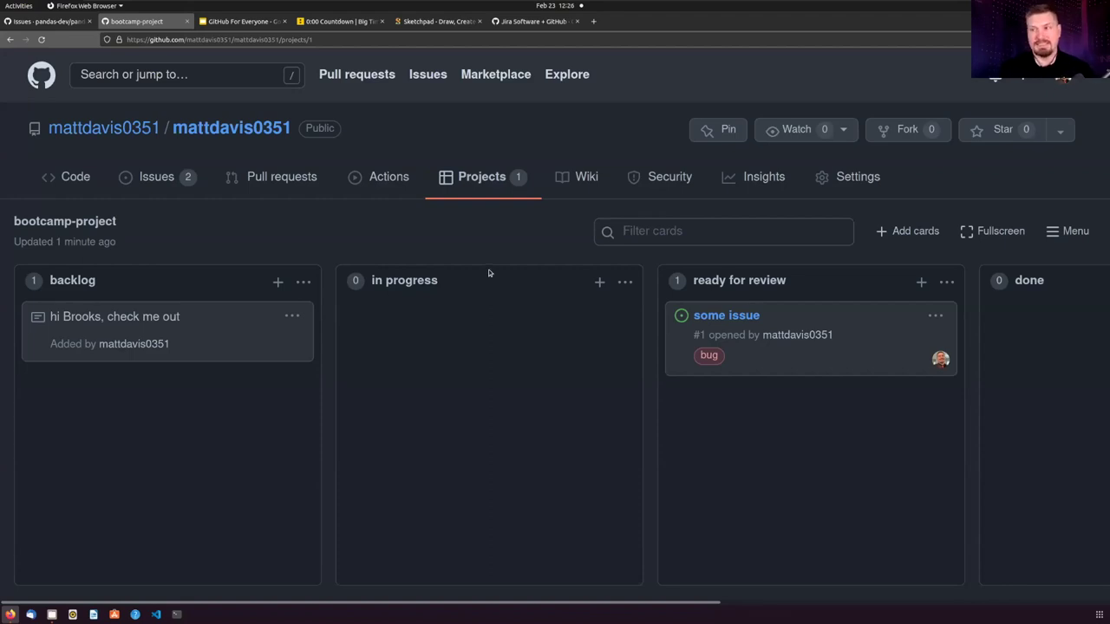
click(165, 177)
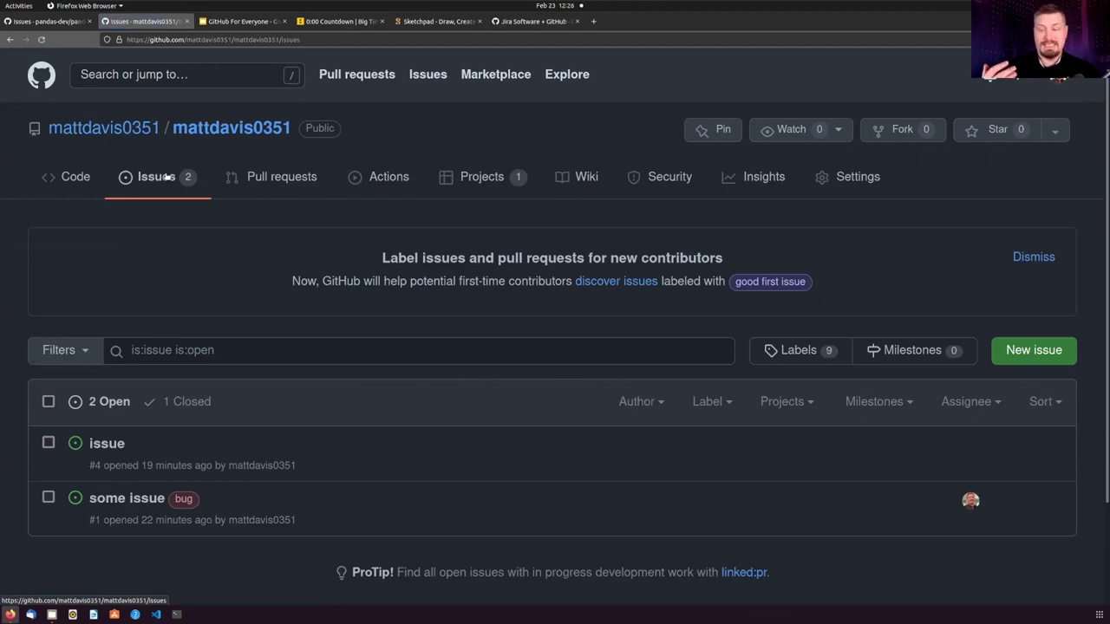
Open the bootcamp-project board from the repository's classic Projects list.
click(468, 177)
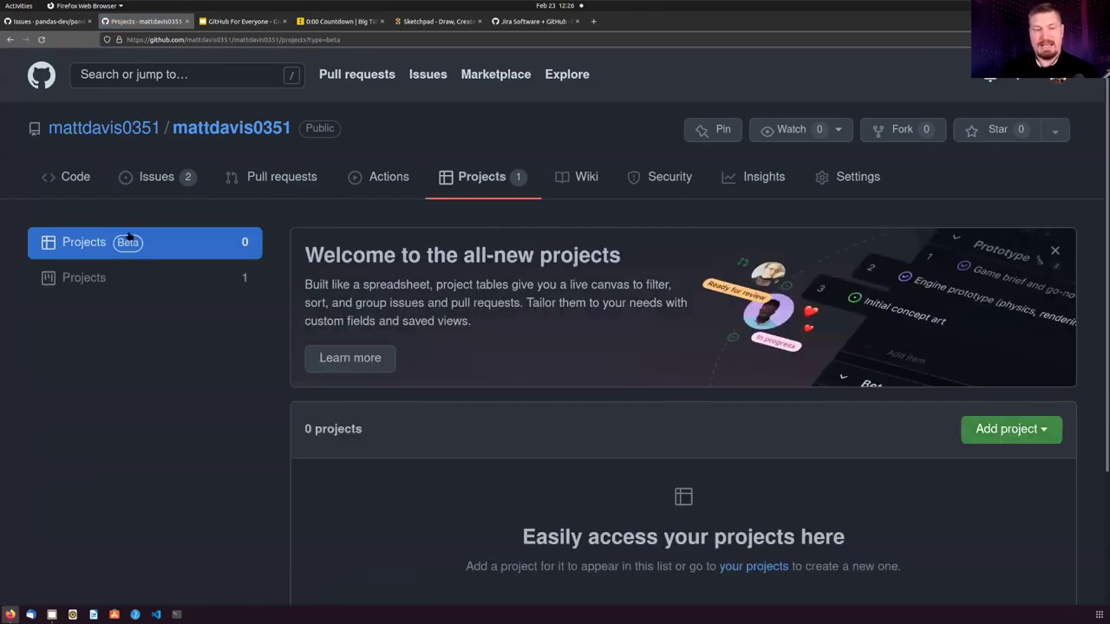
click(69, 289)
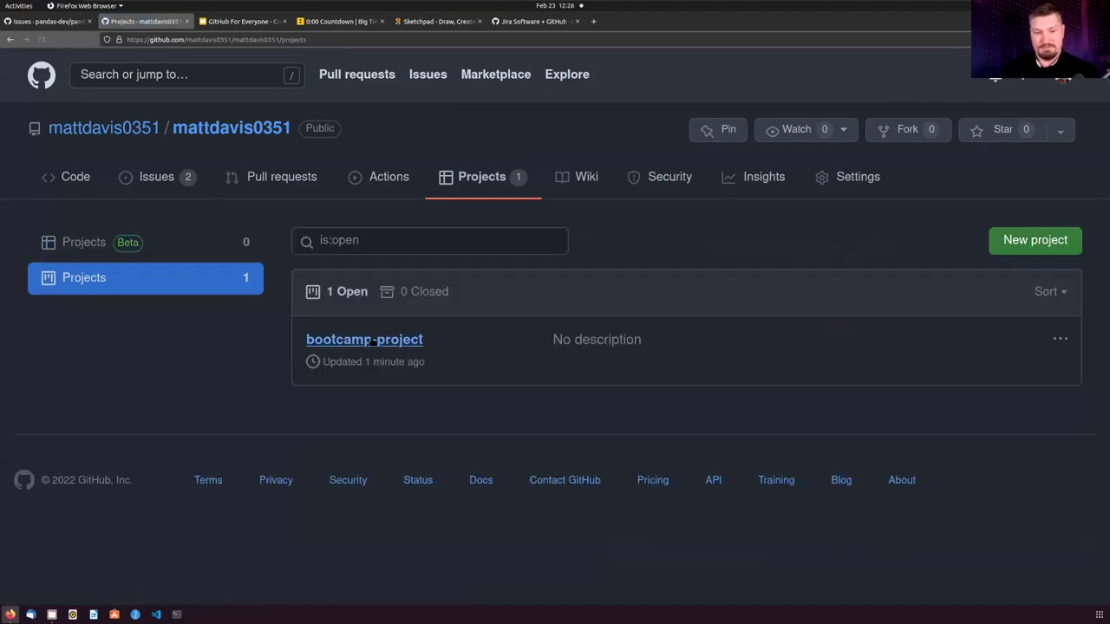
click(372, 341)
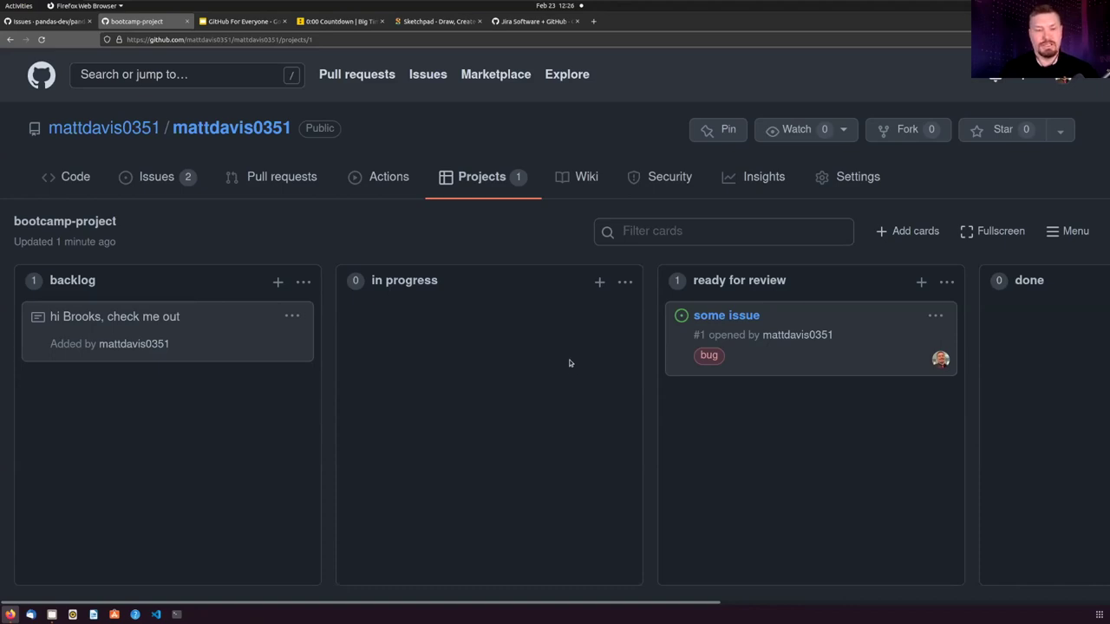
Move 'some issue' into the In progress column, then open the repository's Insights Pulse.
drag(825, 321, 172, 418)
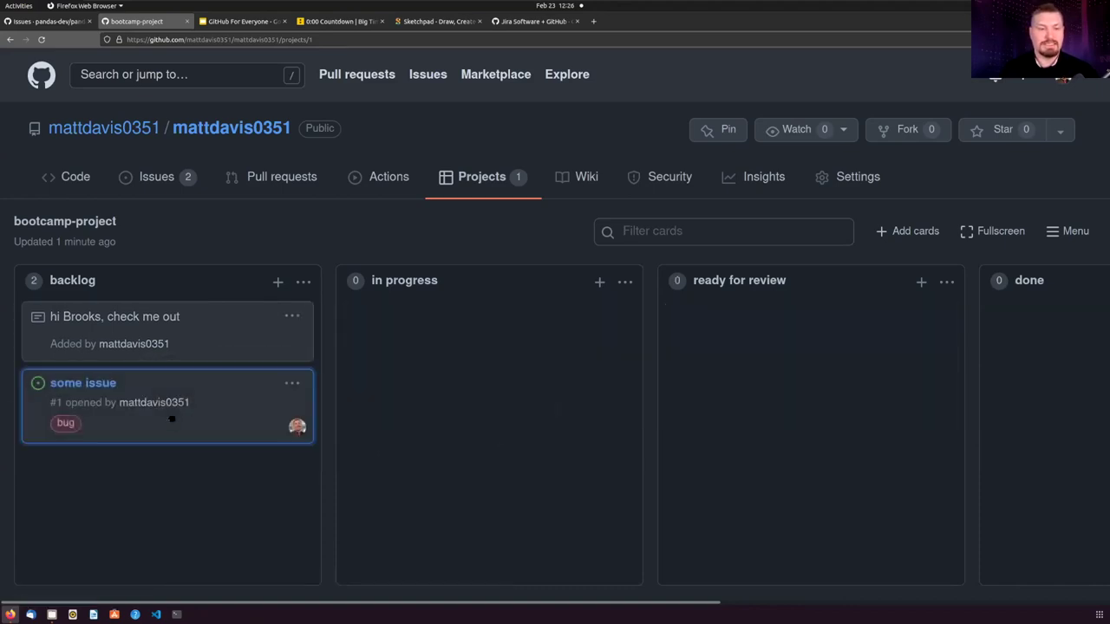
drag(211, 387, 508, 375)
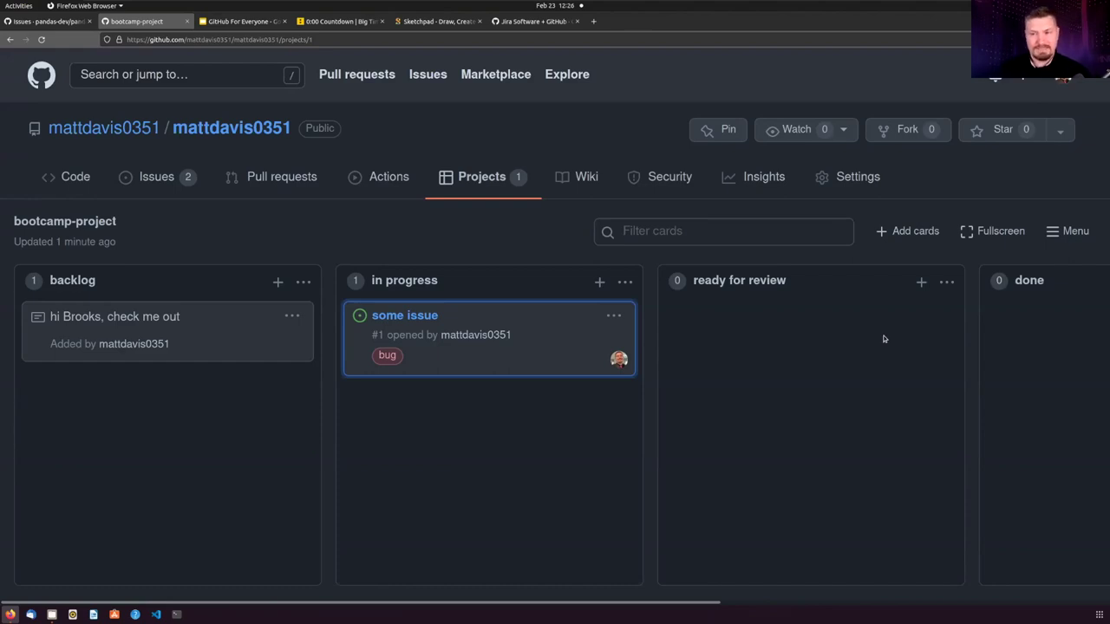
click(769, 179)
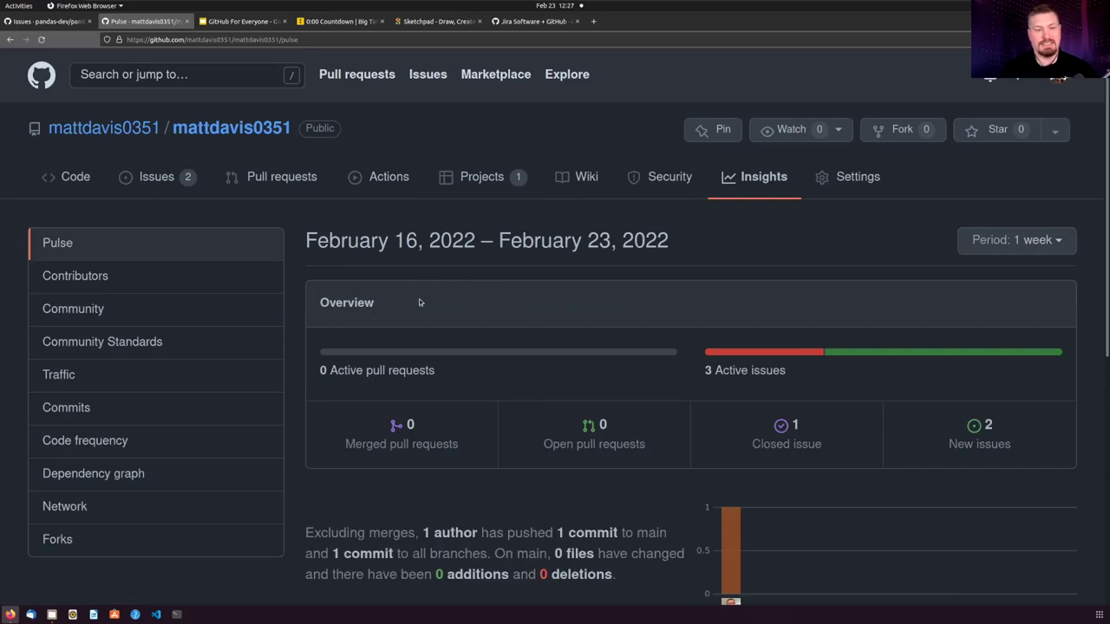
Review the Pulse, Contributors and Community insights, then return to the repository's Code page.
scroll(584, 317, down, 2)
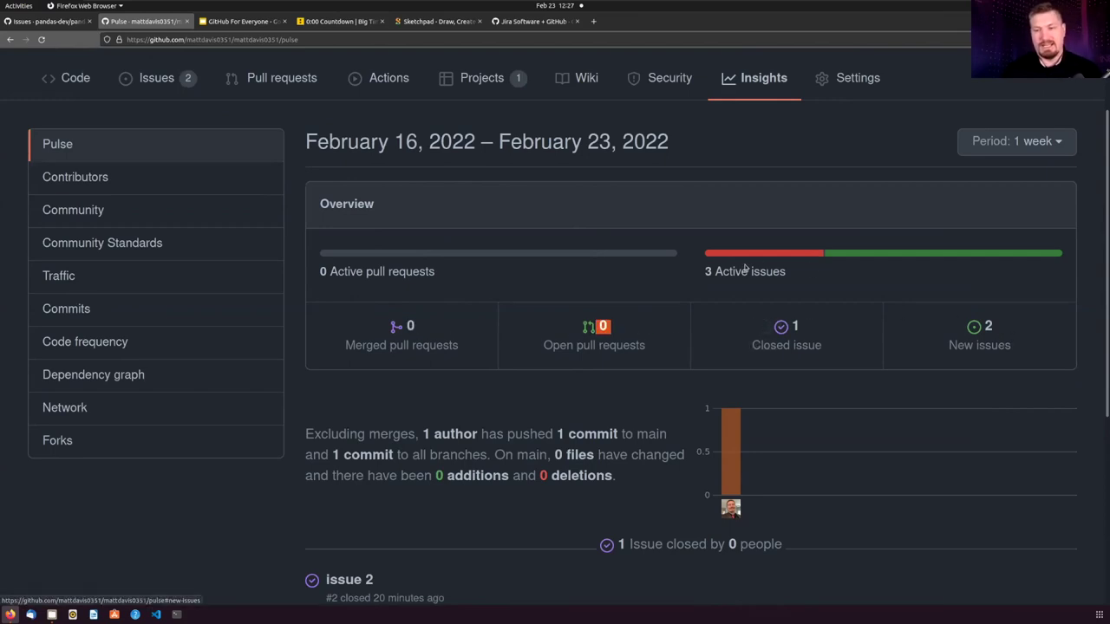
click(112, 179)
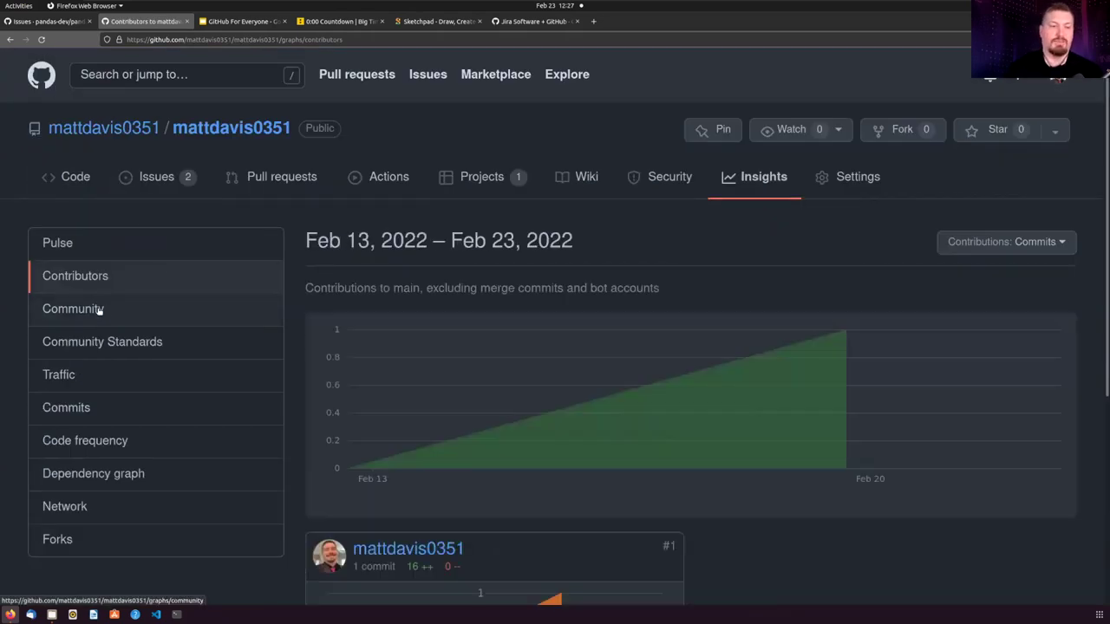
click(99, 310)
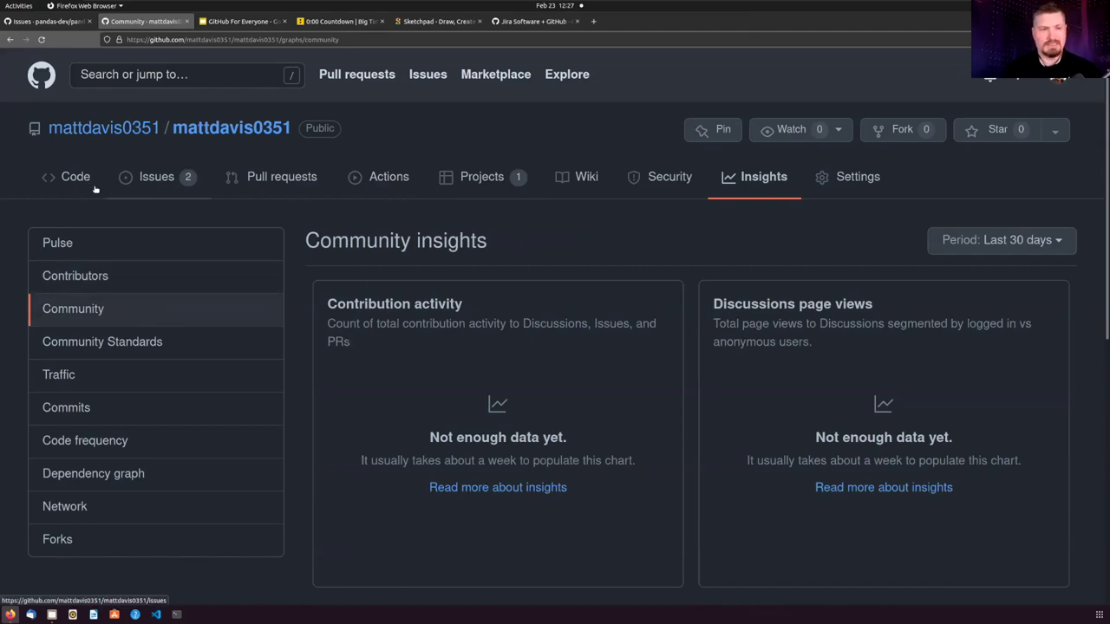
click(64, 182)
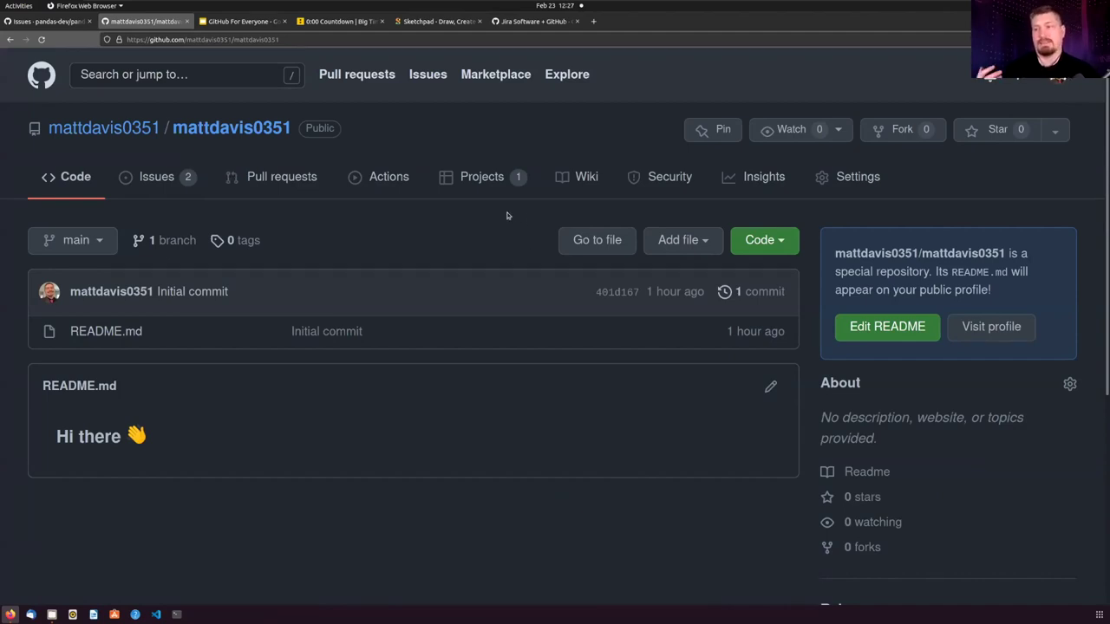
Browse the pandas repository's code page and README.
click(57, 21)
scroll(411, 322, down, 5)
scroll(181, 181, up, 5)
click(76, 176)
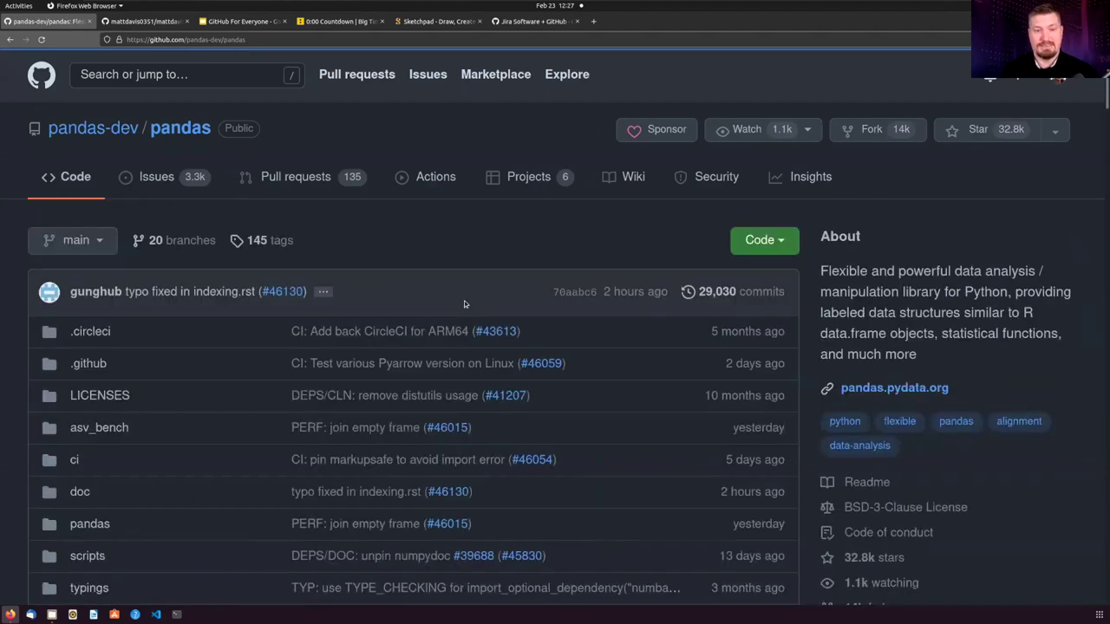
scroll(464, 304, down, 6)
scroll(466, 307, down, 8)
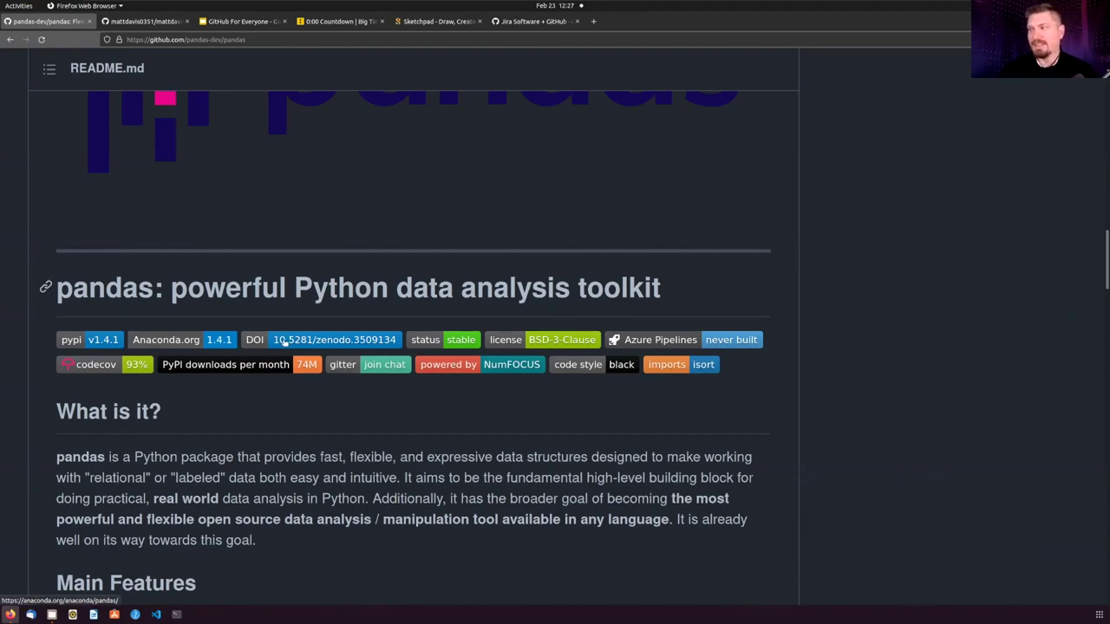
scroll(192, 324, up, 5)
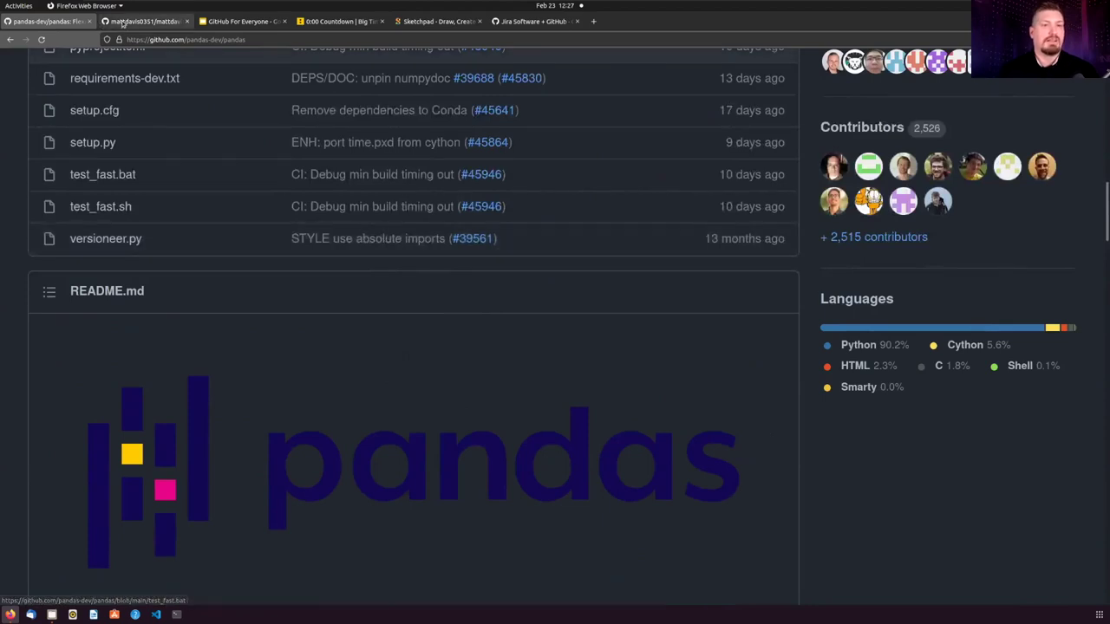
Return to the profile repository tab and start a new browser tab's address entry.
key(ctrl+Tab)
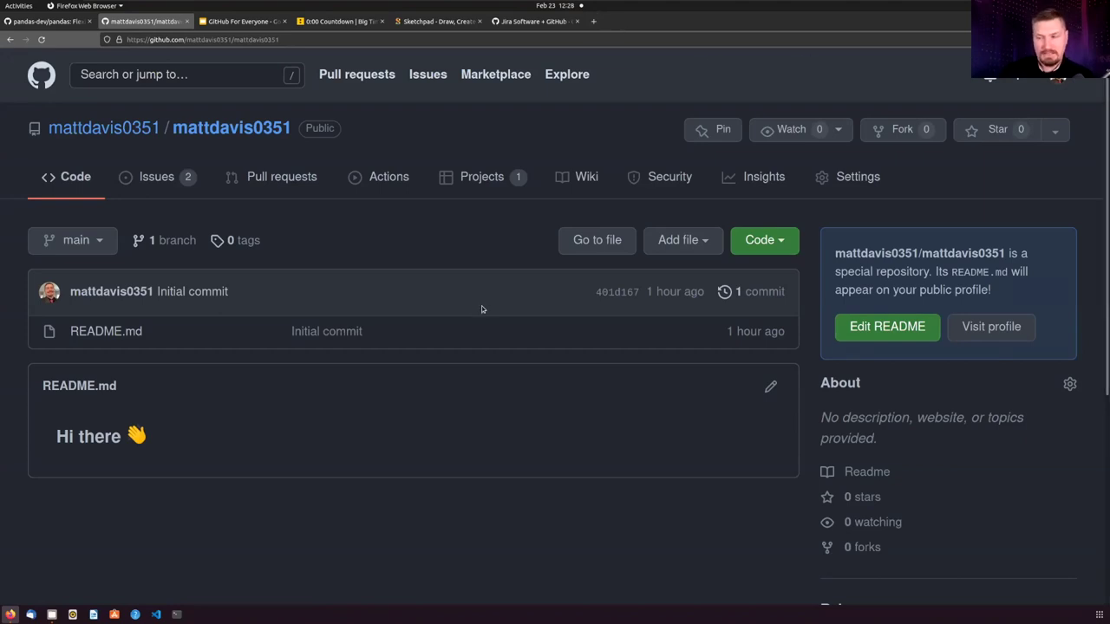
click(593, 21)
click(417, 34)
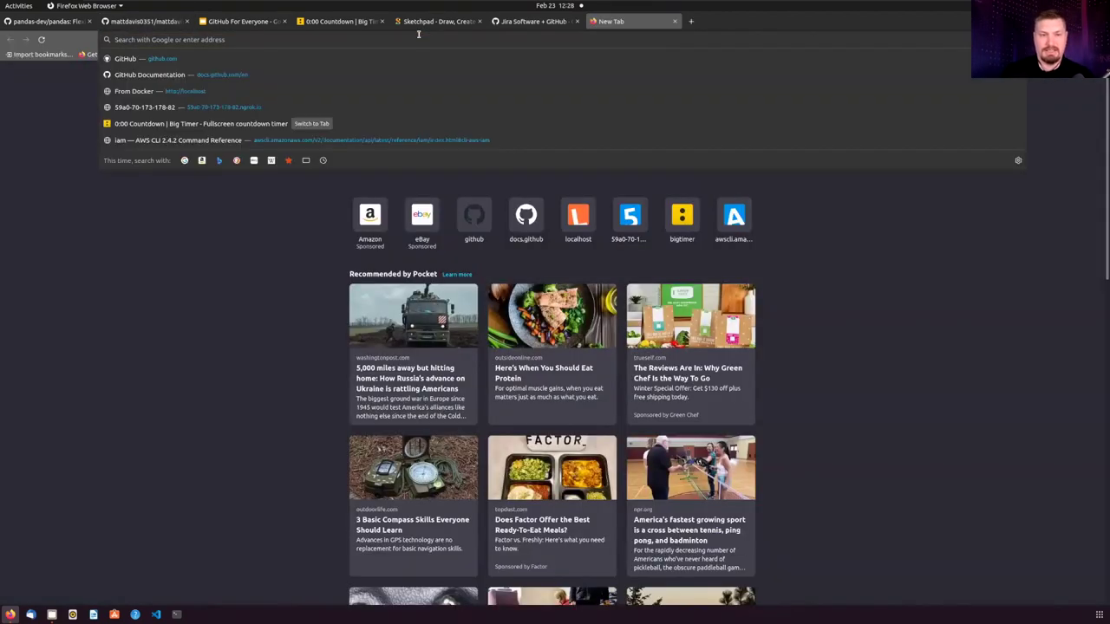
Load hackmd.io and sign in with the GitHub account.
text(hackmd.io)
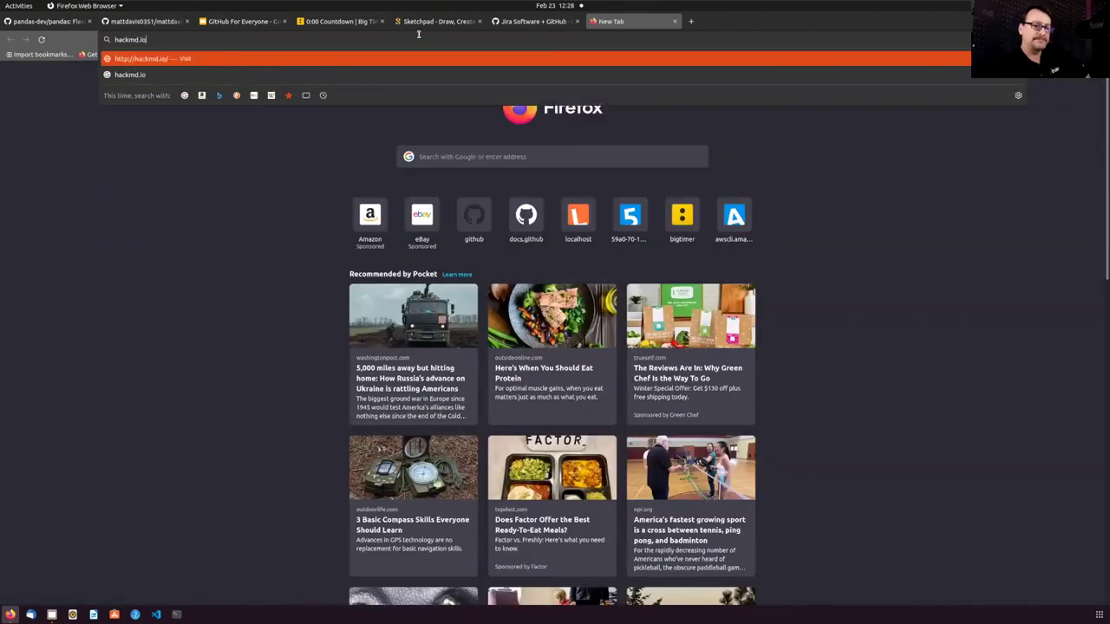
key(Return)
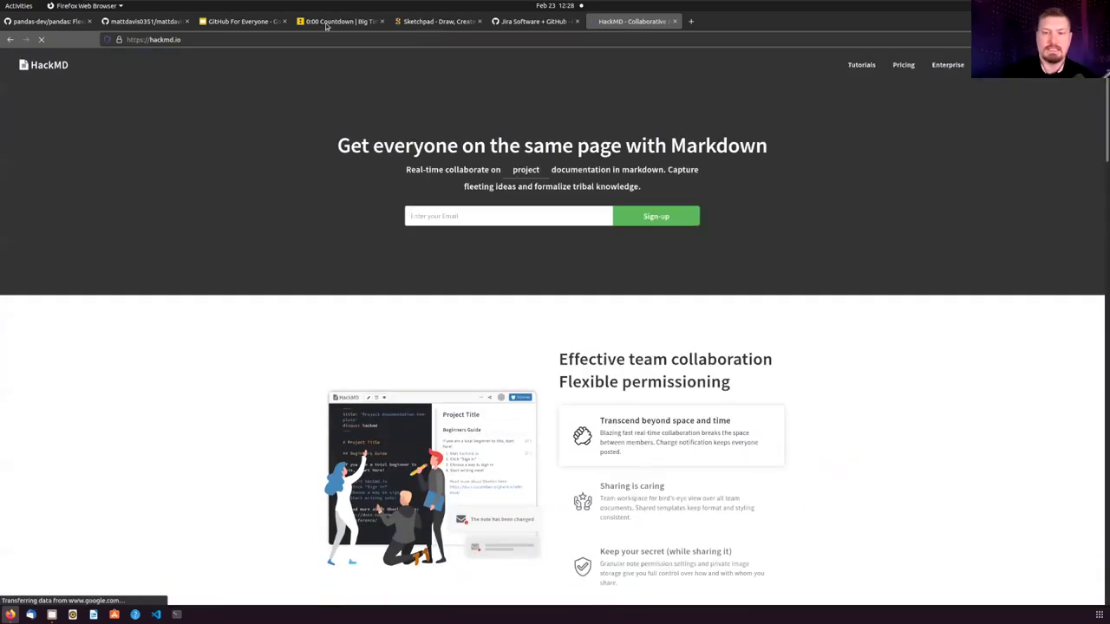
click(997, 64)
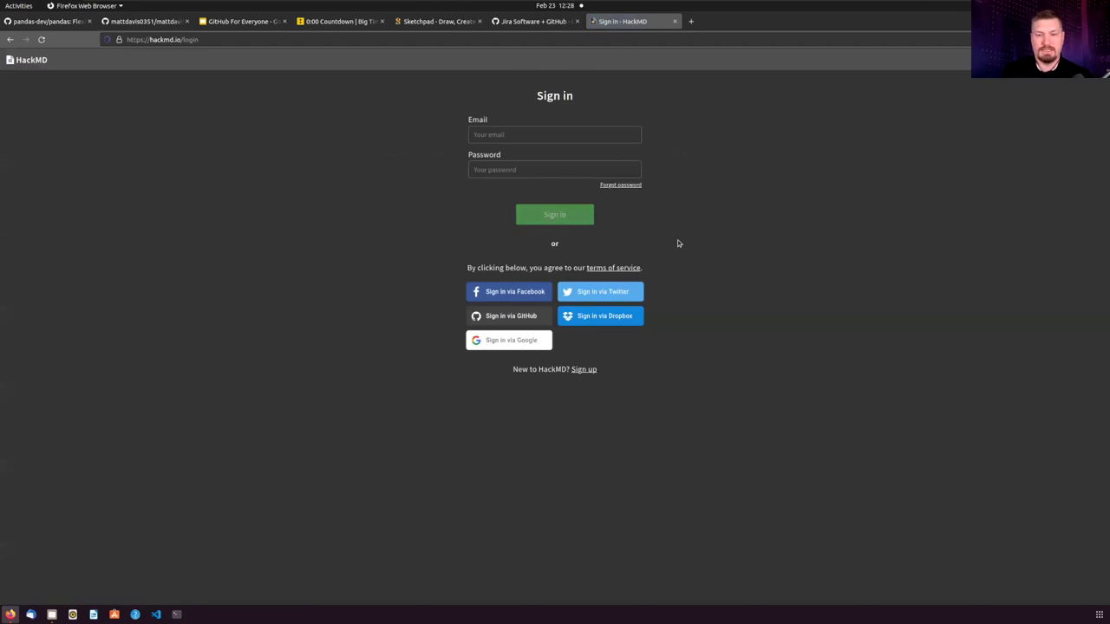
click(511, 315)
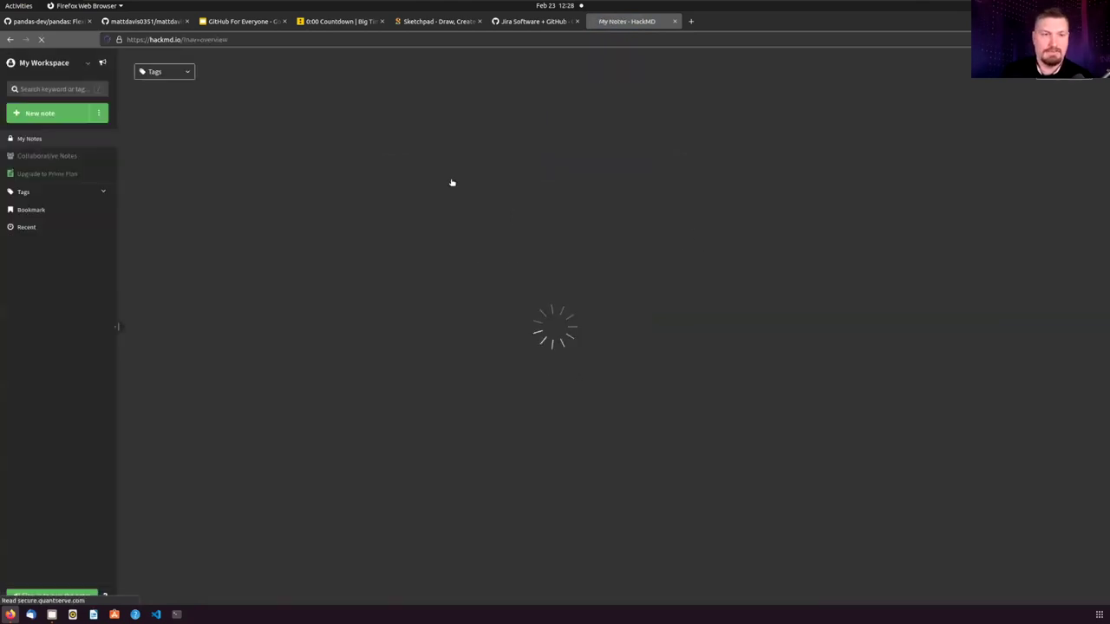
Create a new HackMD note and begin its title heading with #.
click(42, 118)
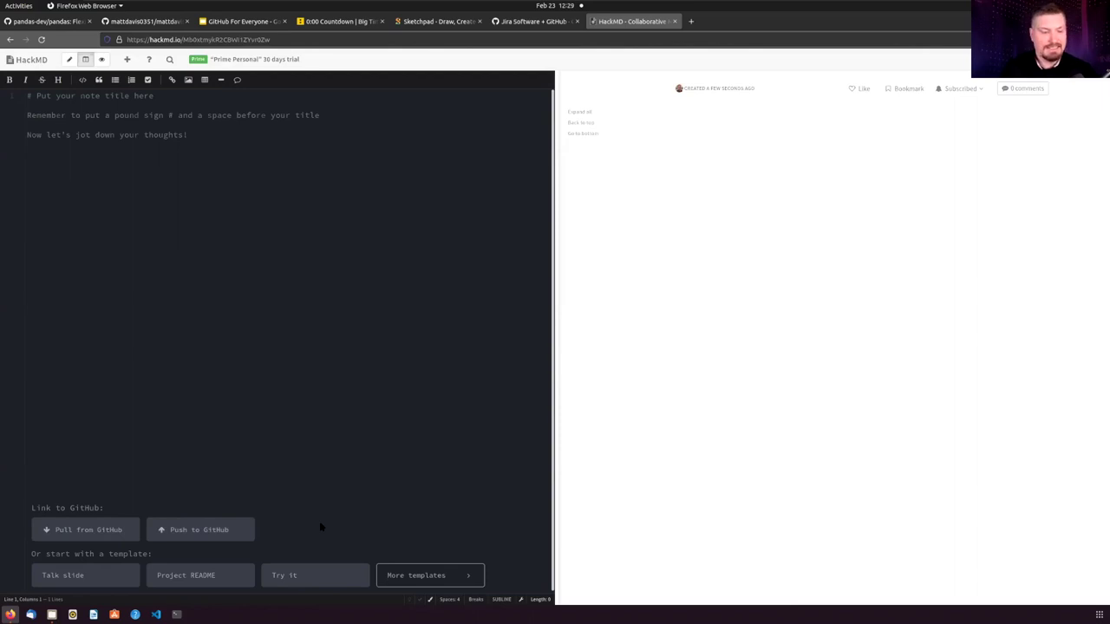
click(173, 105)
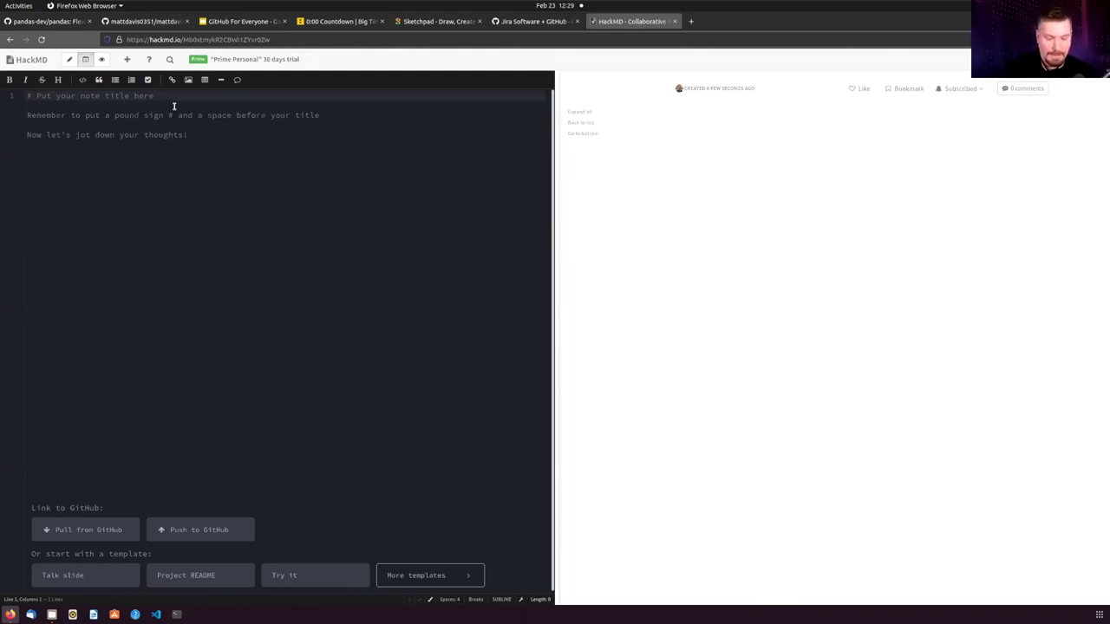
text(#)
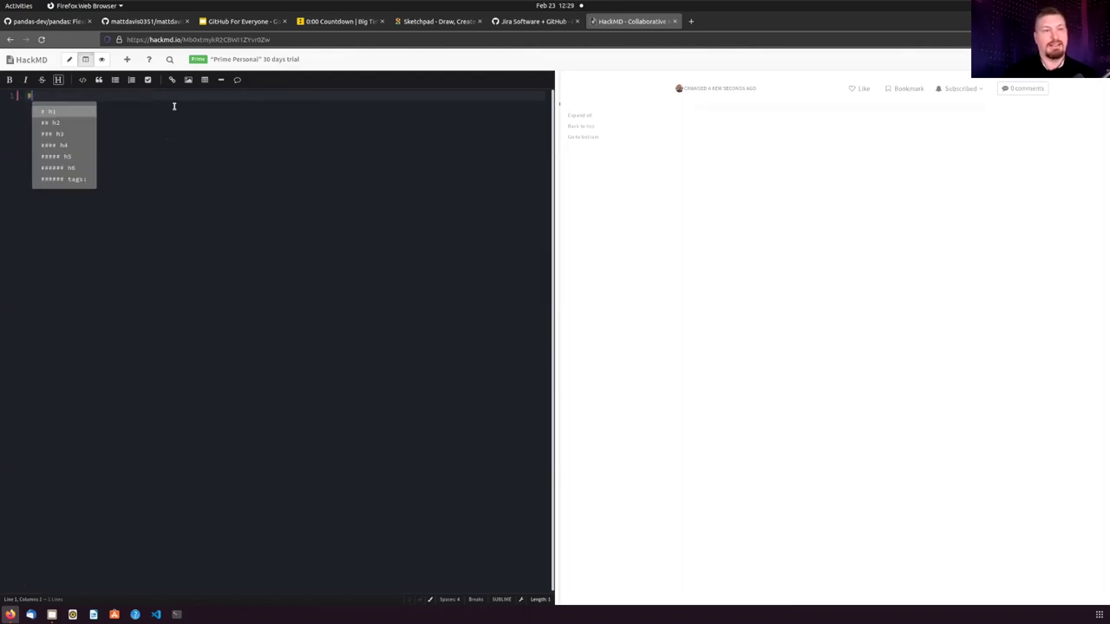
Enlarge the editor and title the note '# Welcome Bootcamp'.
key(ctrl+plus)
key(ctrl+plus)
key(ctrl+plus)
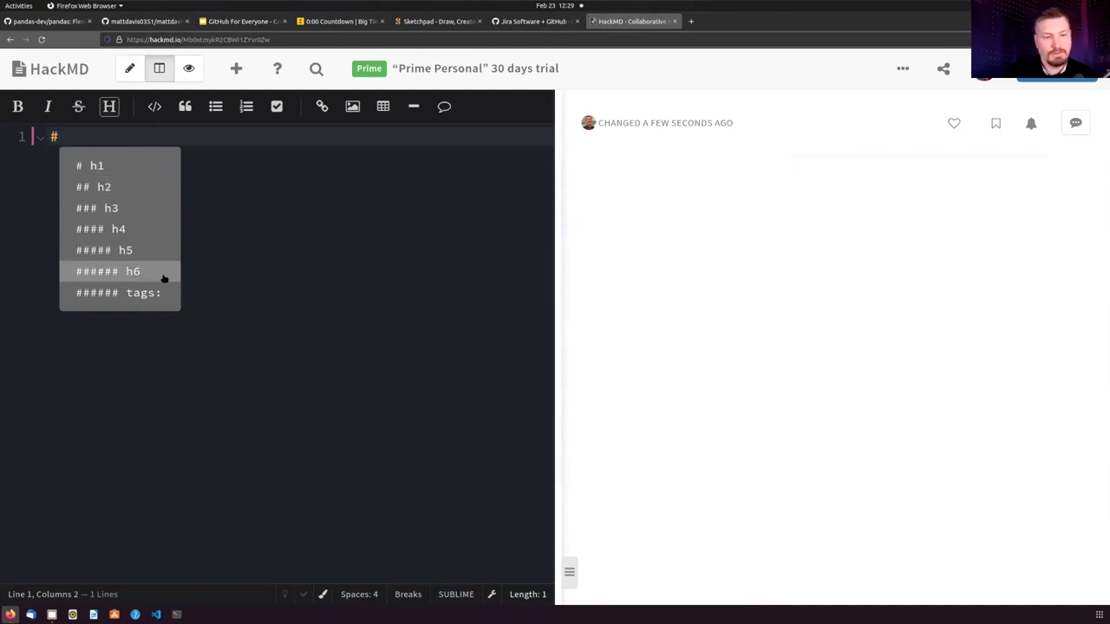
click(125, 165)
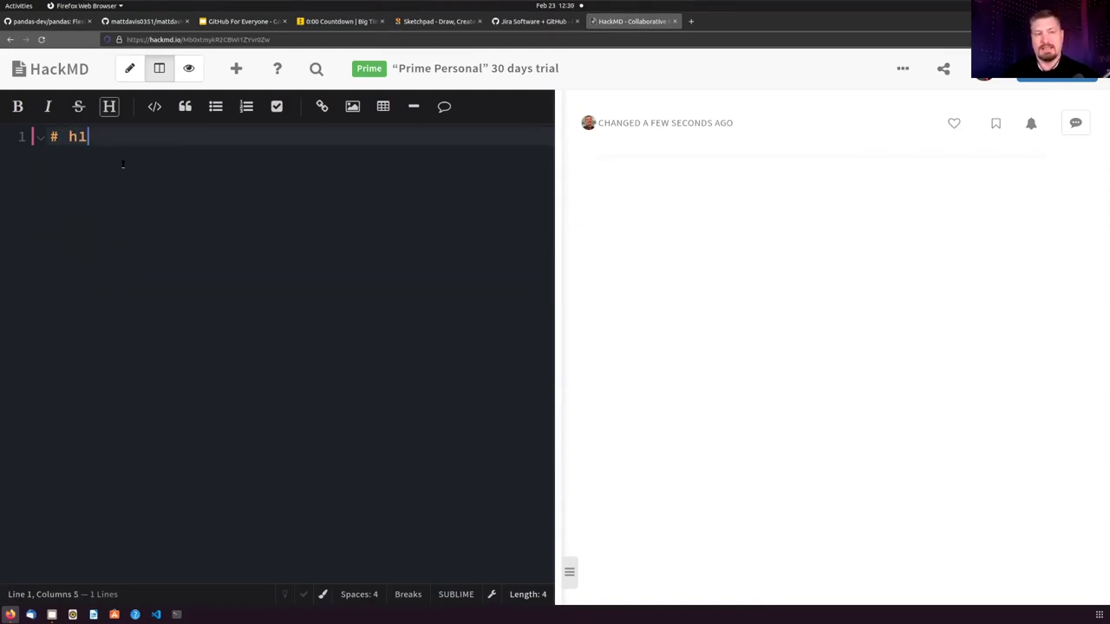
key(BackSpace)
key(BackSpace)
text(Welcome b)
key(BackSpace)
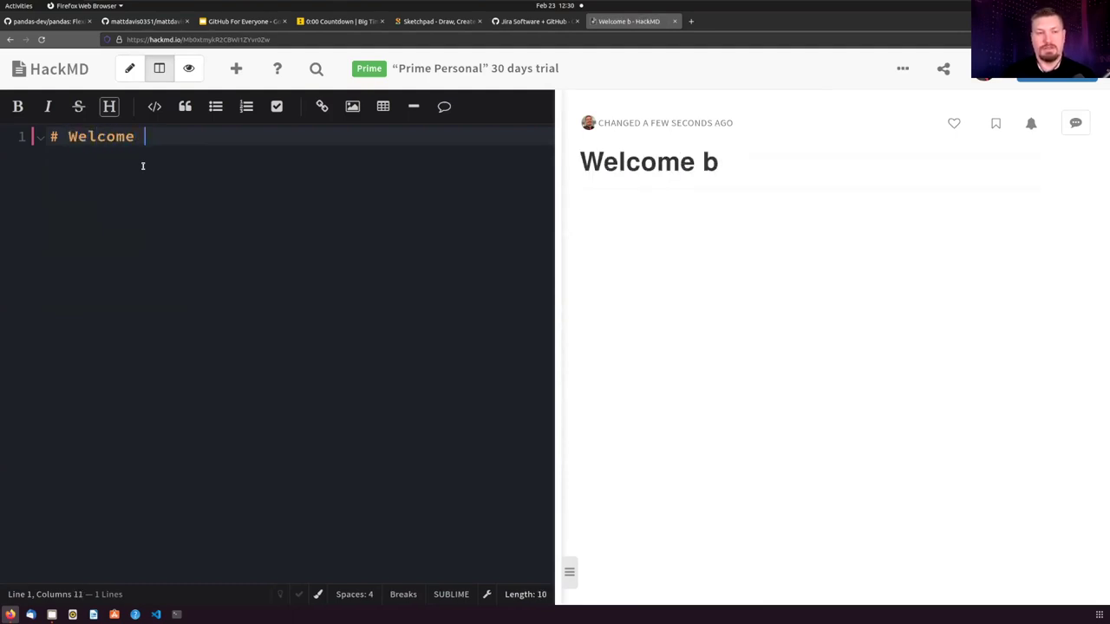
text(Bootcamp)
key(Return)
key(Return)
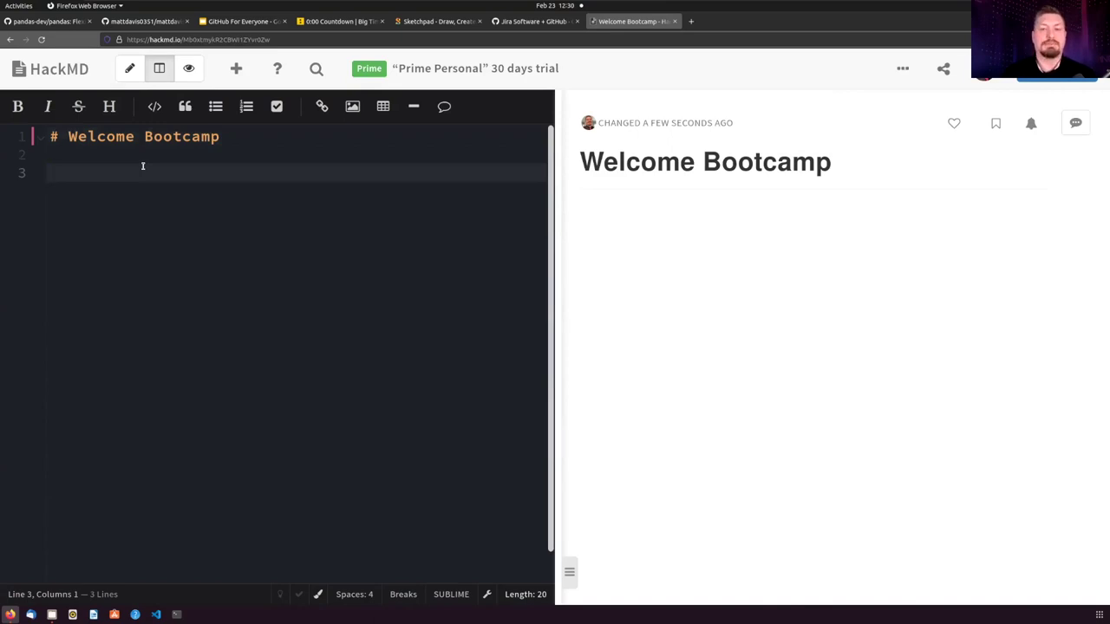
Add the line 'Hey how are you all finding the bootcamp?' below the heading.
text(Hey)
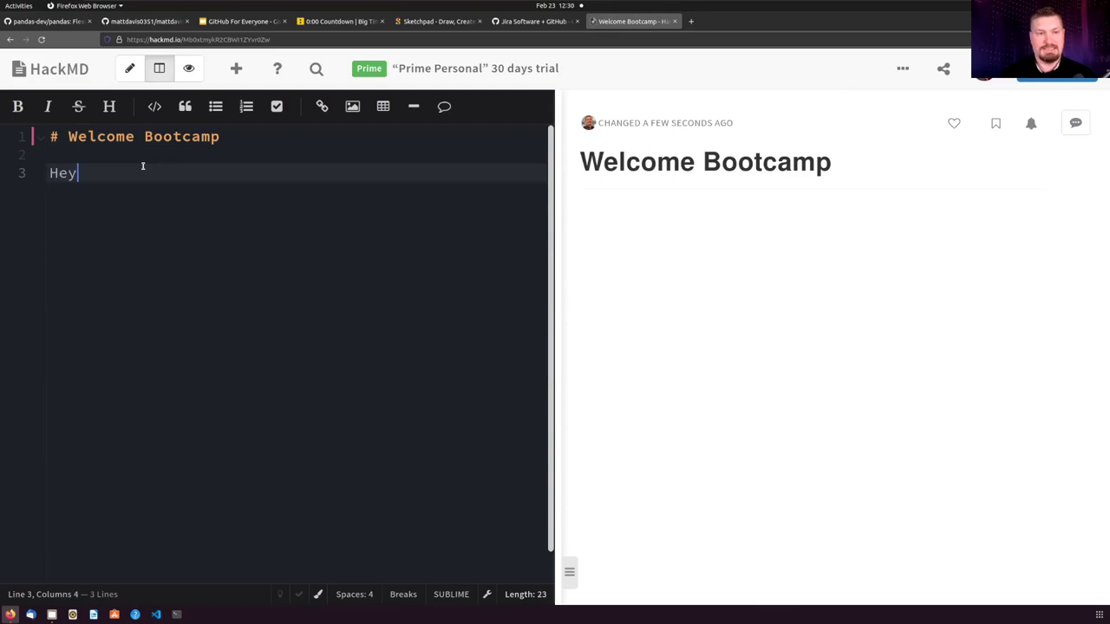
text( how are you all)
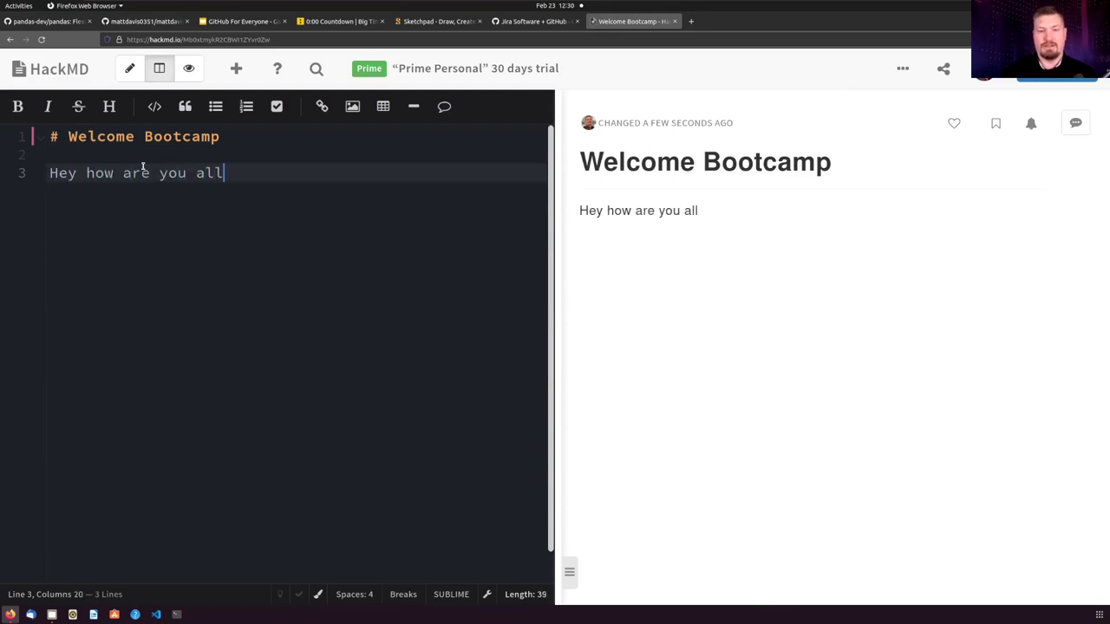
text( finding the bootcamp?)
key(Return)
key(Return)
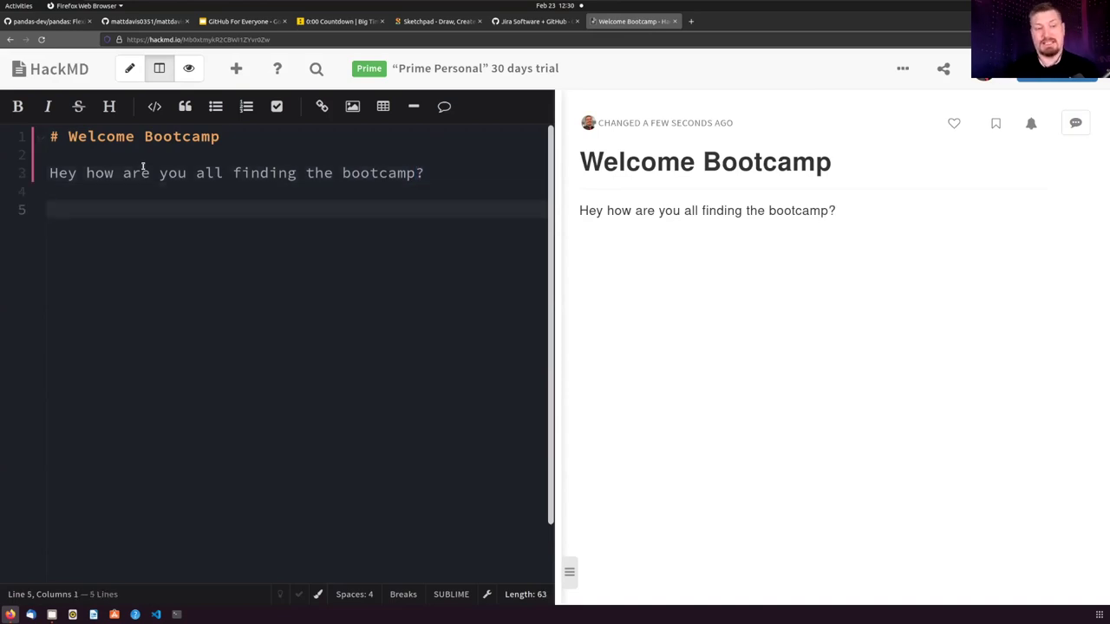
Add task items Good, Bad and a third item, ticking only the third with [x].
text(- [ ])
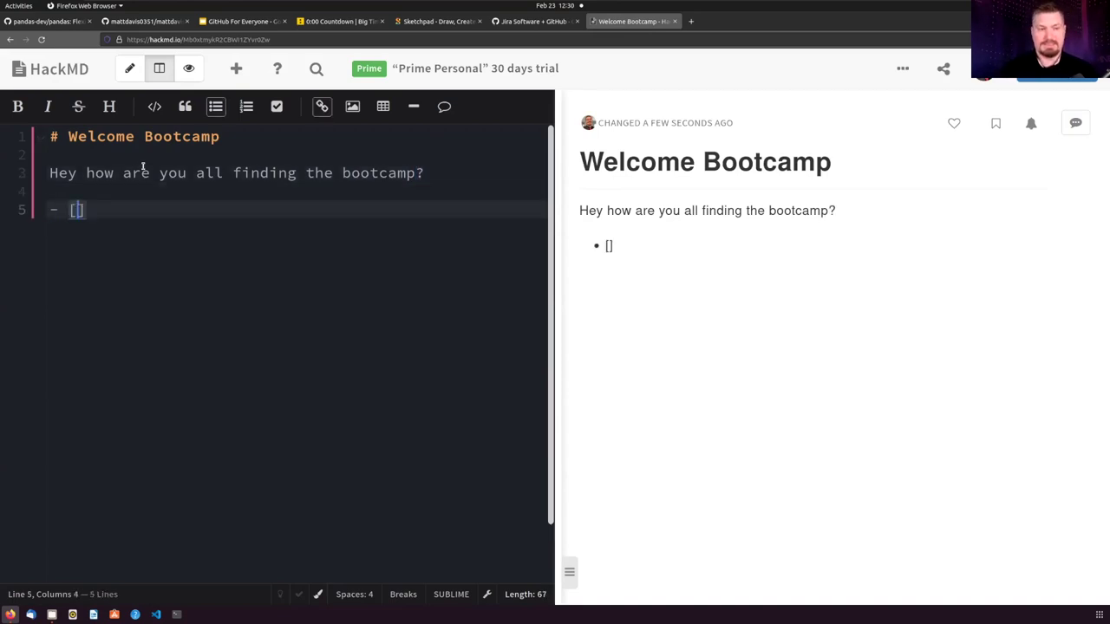
text( Good)
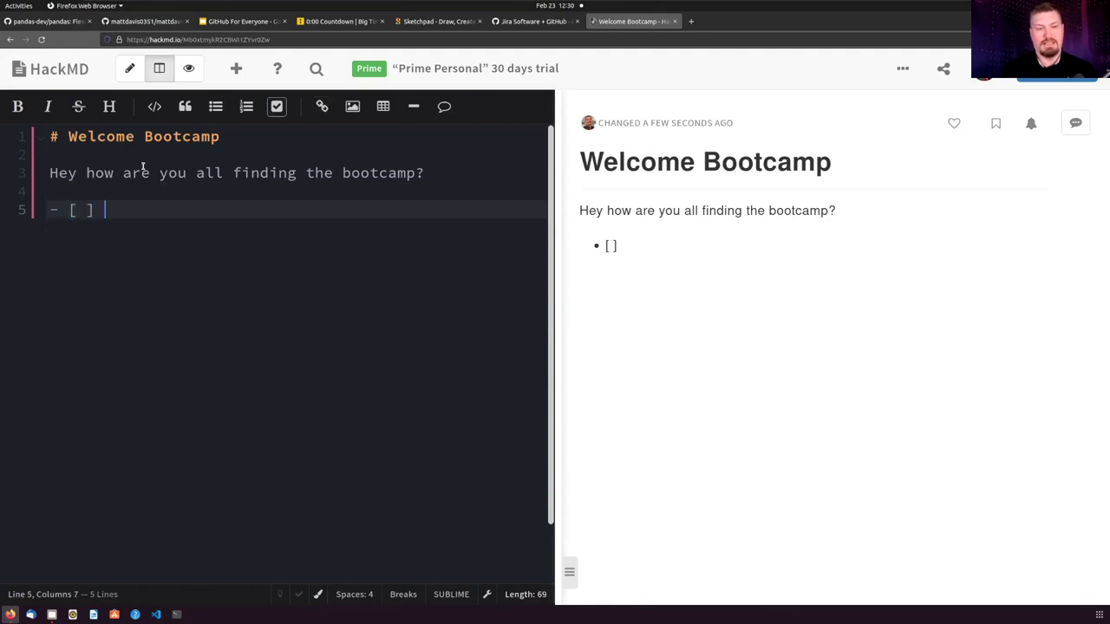
key(Return)
text(Bad)
text(Brooks lo)
text(oks funny)
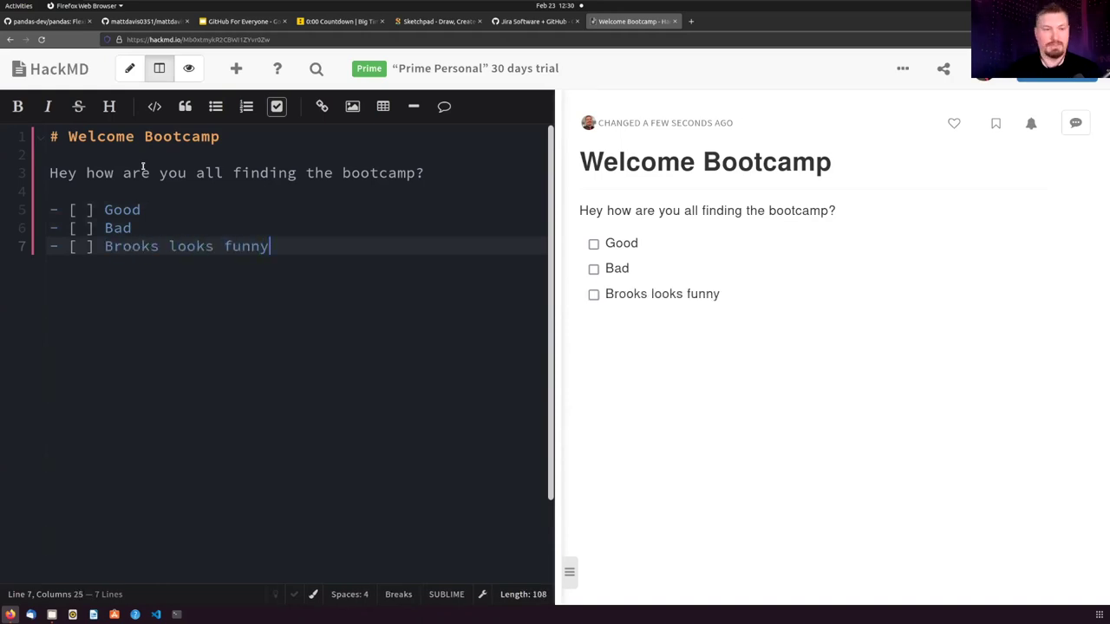
click(90, 246)
key(BackSpace)
text(x)
click(310, 263)
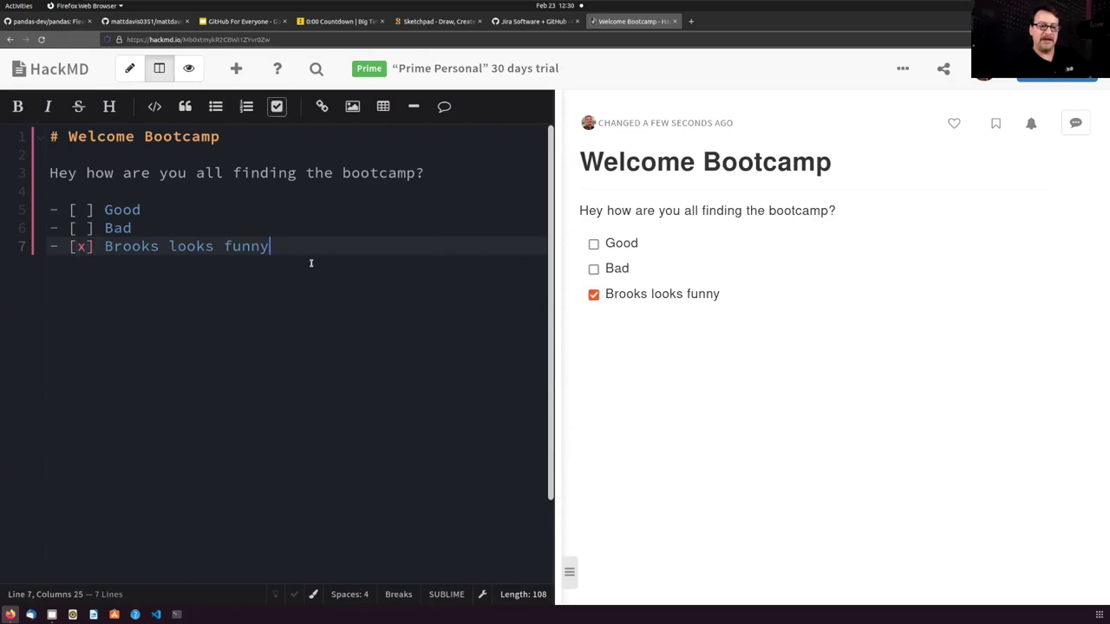
key(Return)
key(Return)
key(Return)
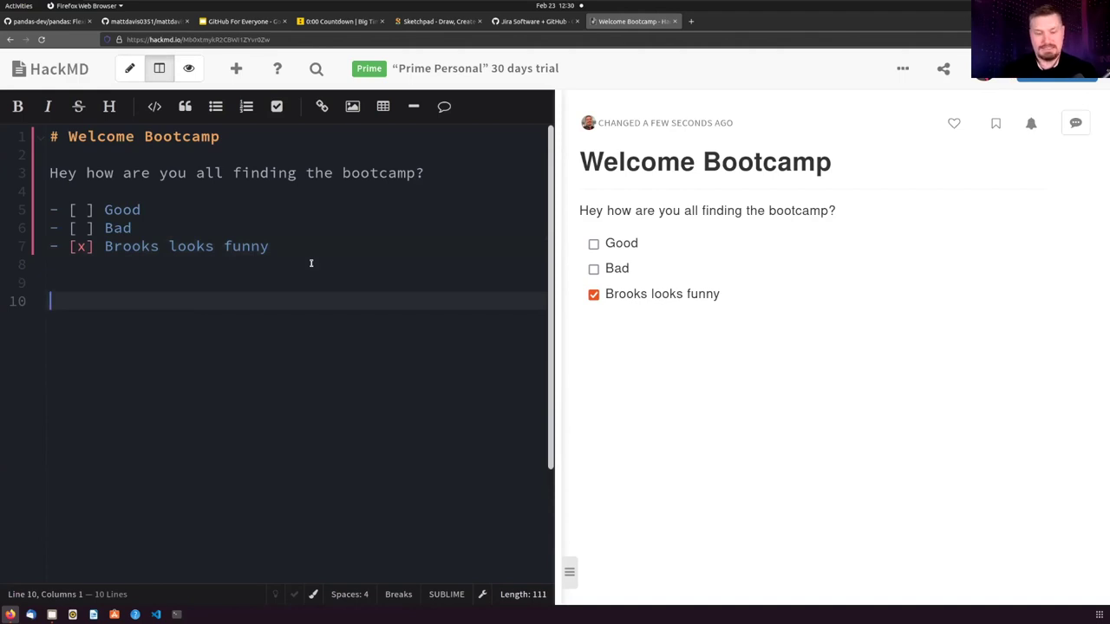
Type the table header |name|age|hair color| with its |---|---|---| separator row.
text(|)
text(name|gae)
key(BackSpace)
key(BackSpace)
key(BackSpace)
text(age)
text(|hari co)
key(BackSpace)
key(BackSpace)
key(BackSpace)
key(BackSpace)
key(BackSpace)
text(ir color|)
key(Return)
text(|---|---|-)
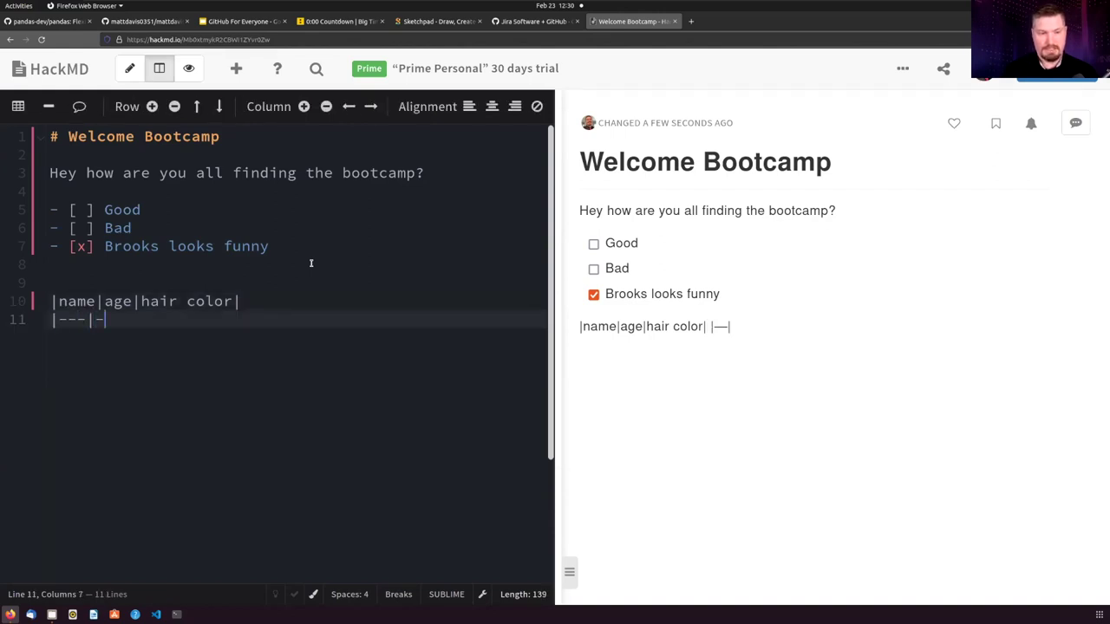
text(--|)
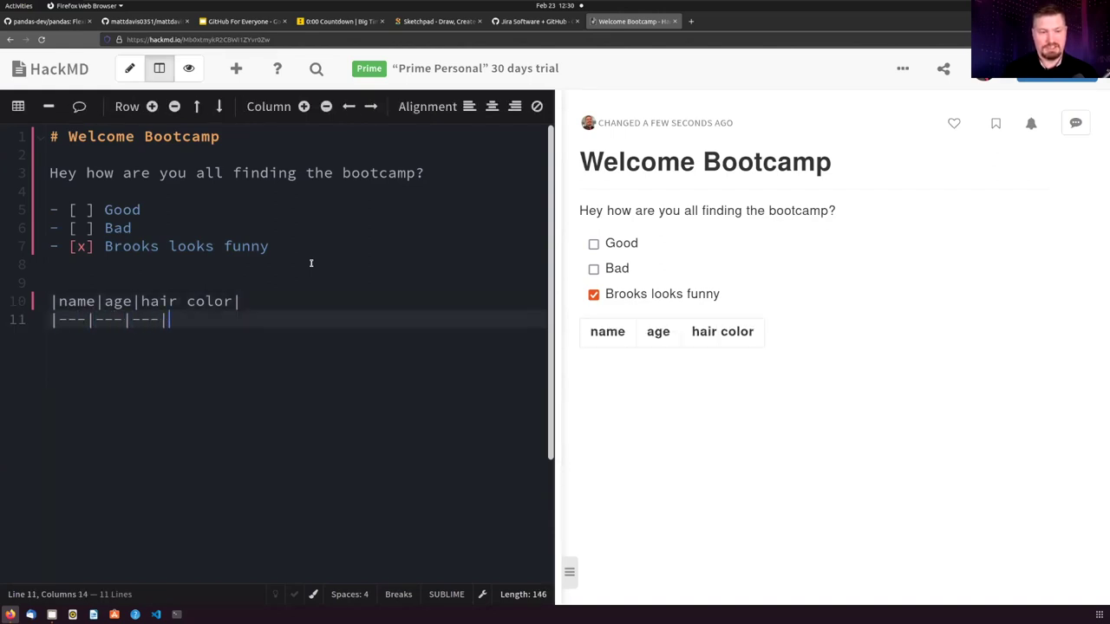
Add two data rows: one aged 67 and bald, one aged 76 with long hair.
key(Return)
text(|)
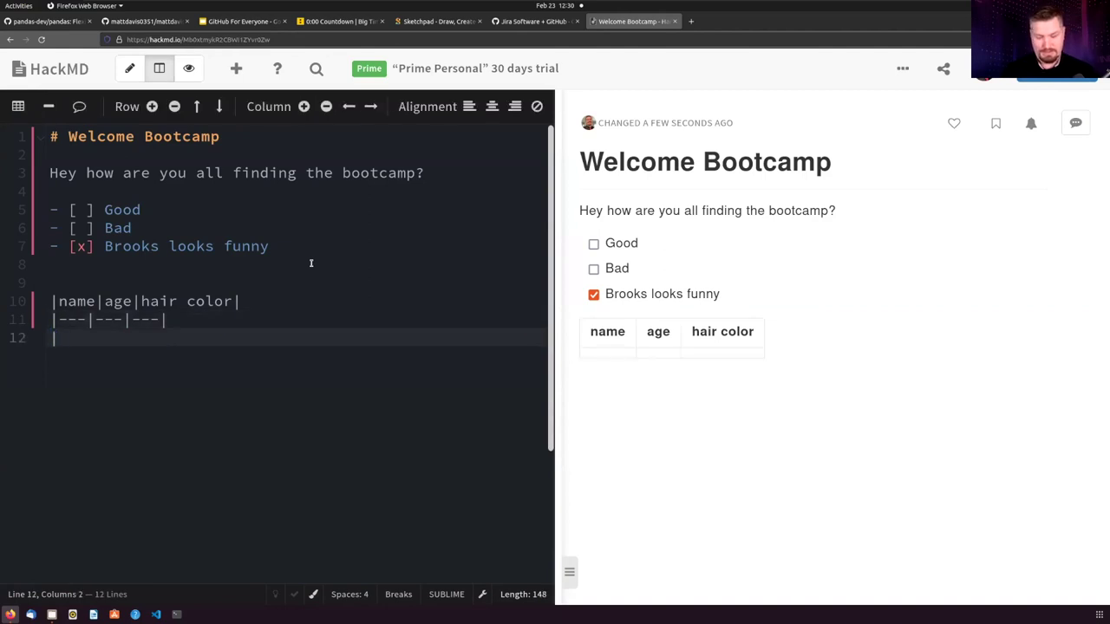
text(bub)
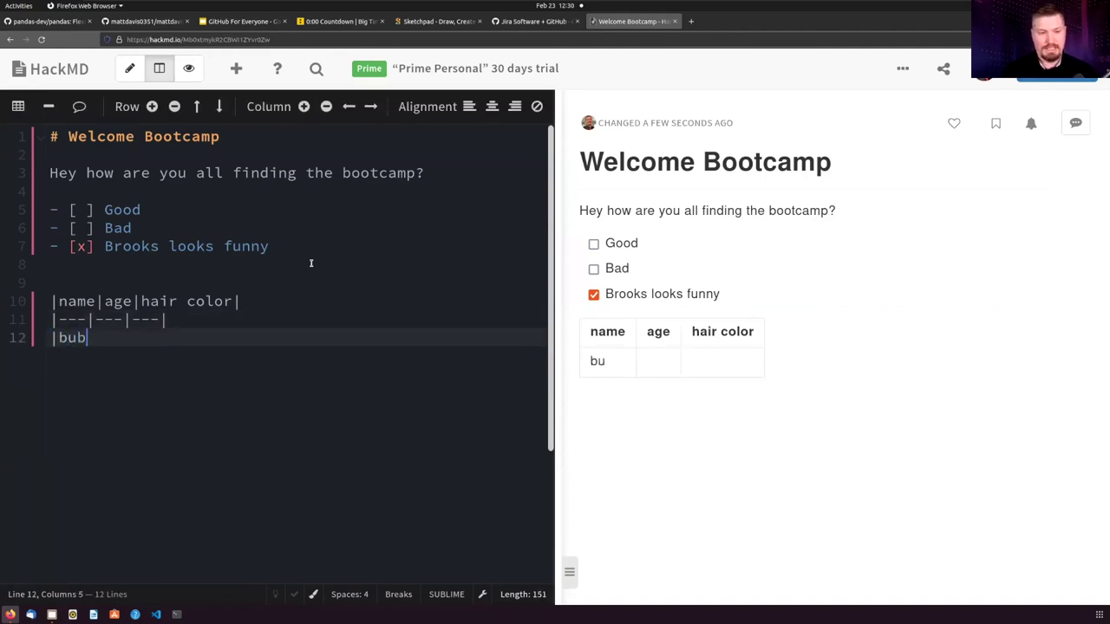
key(BackSpace)
text(ddy|67)
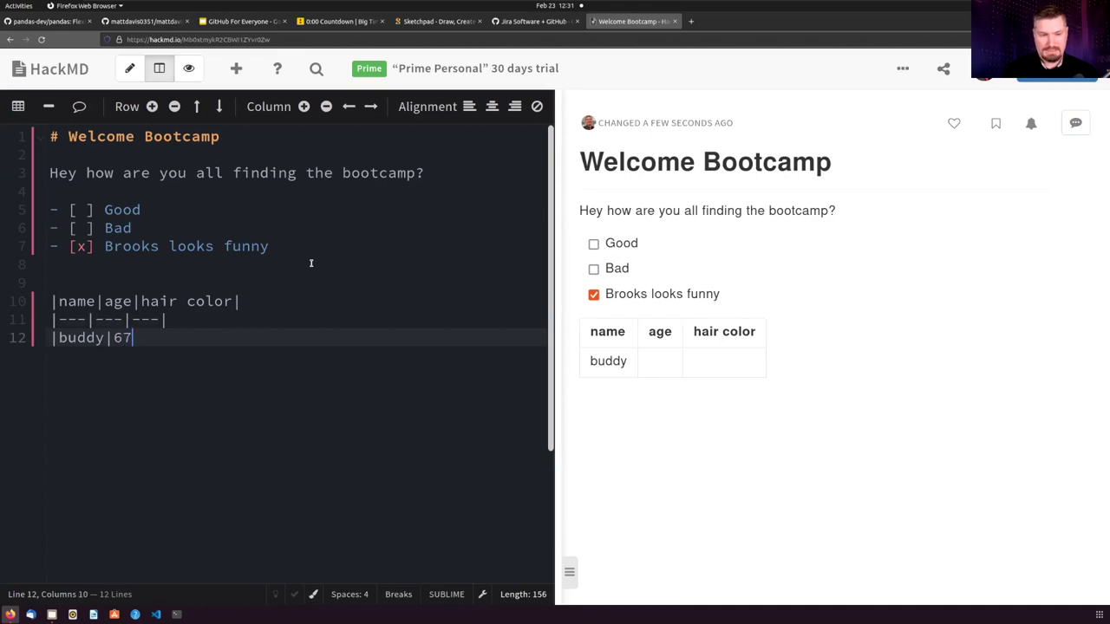
text(|bald|)
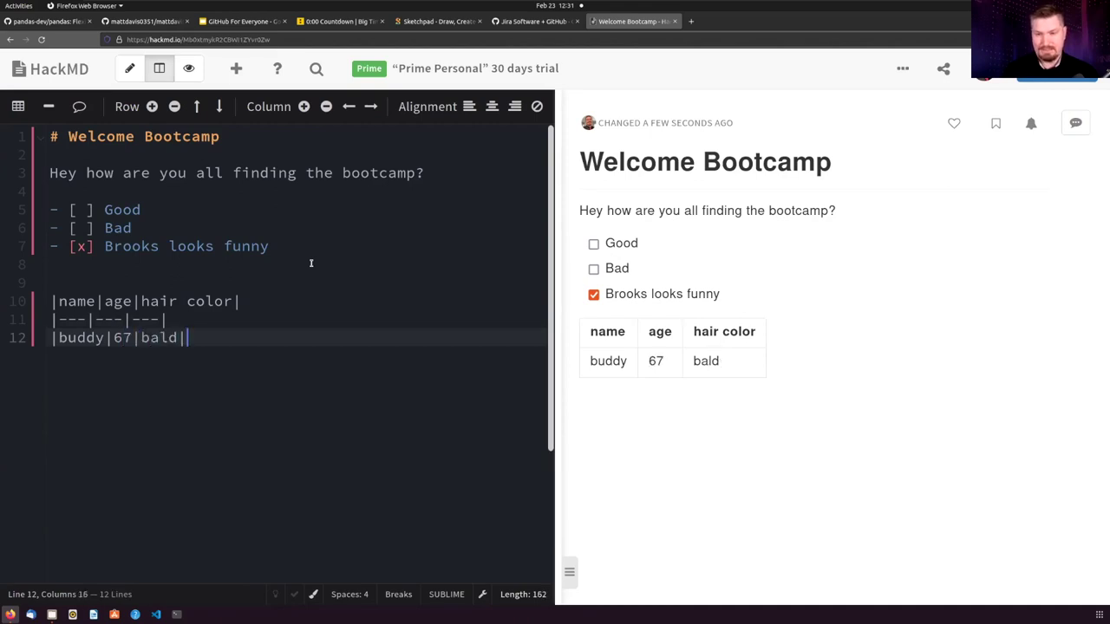
key(Return)
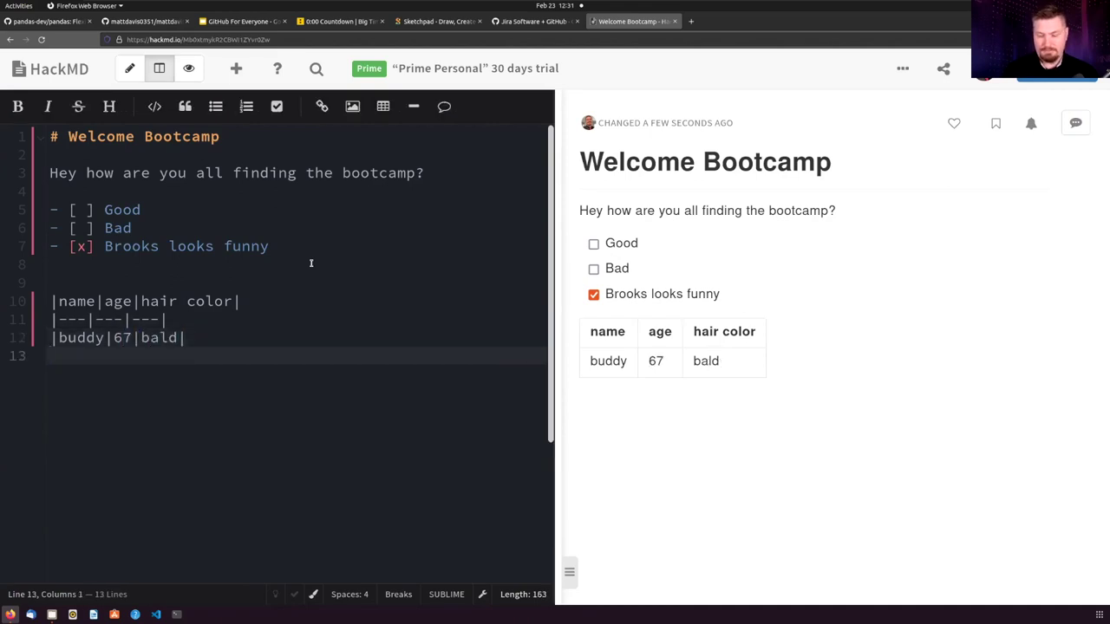
text(|)
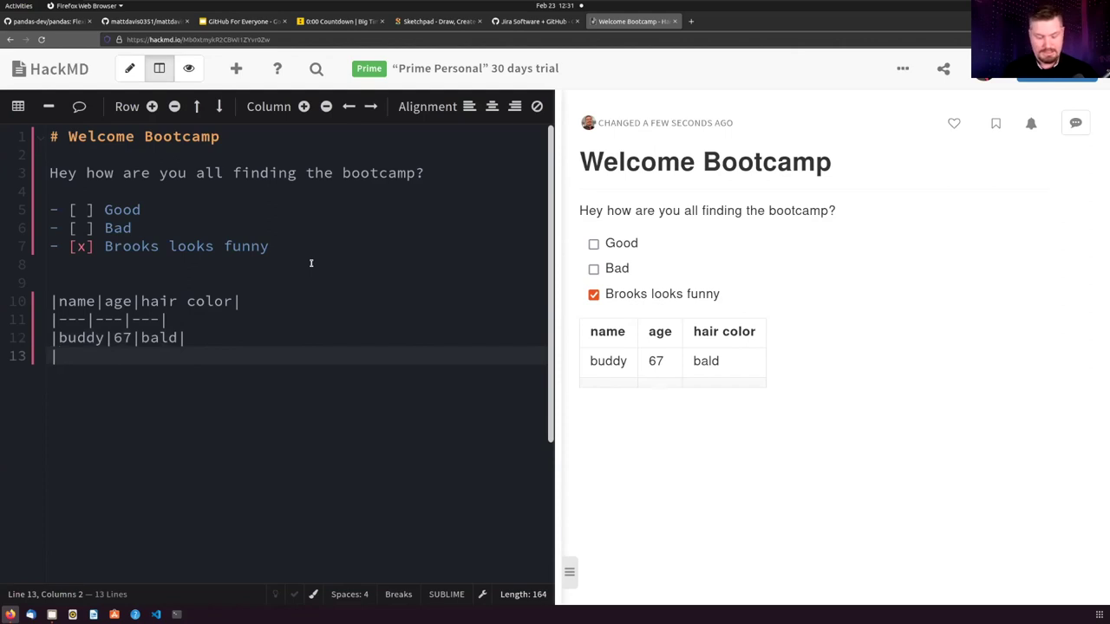
text(angel|)
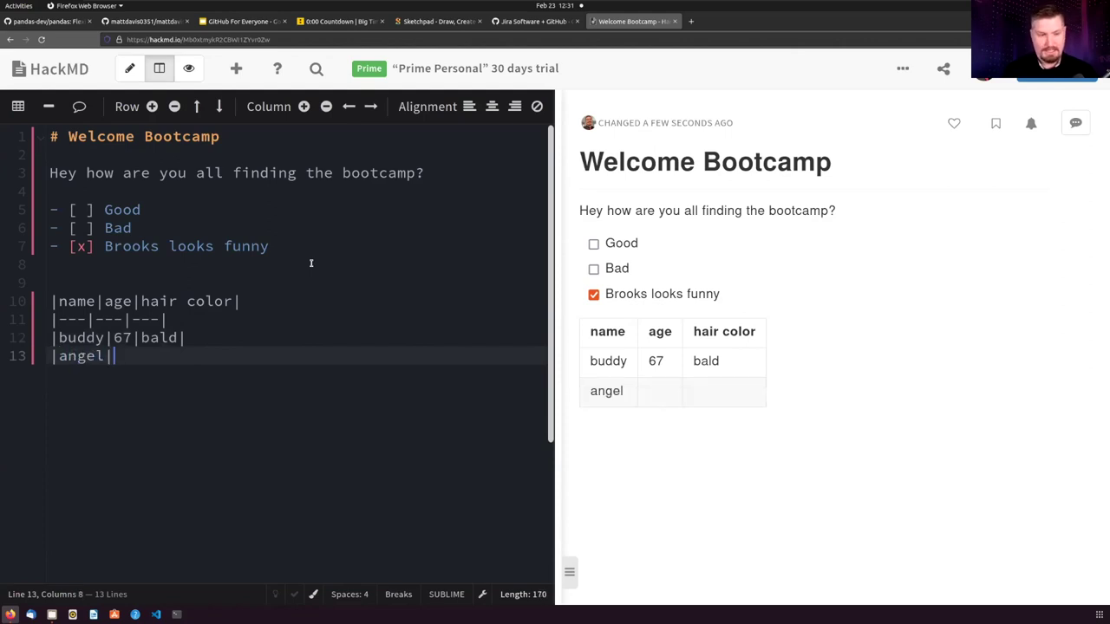
text(76|long|)
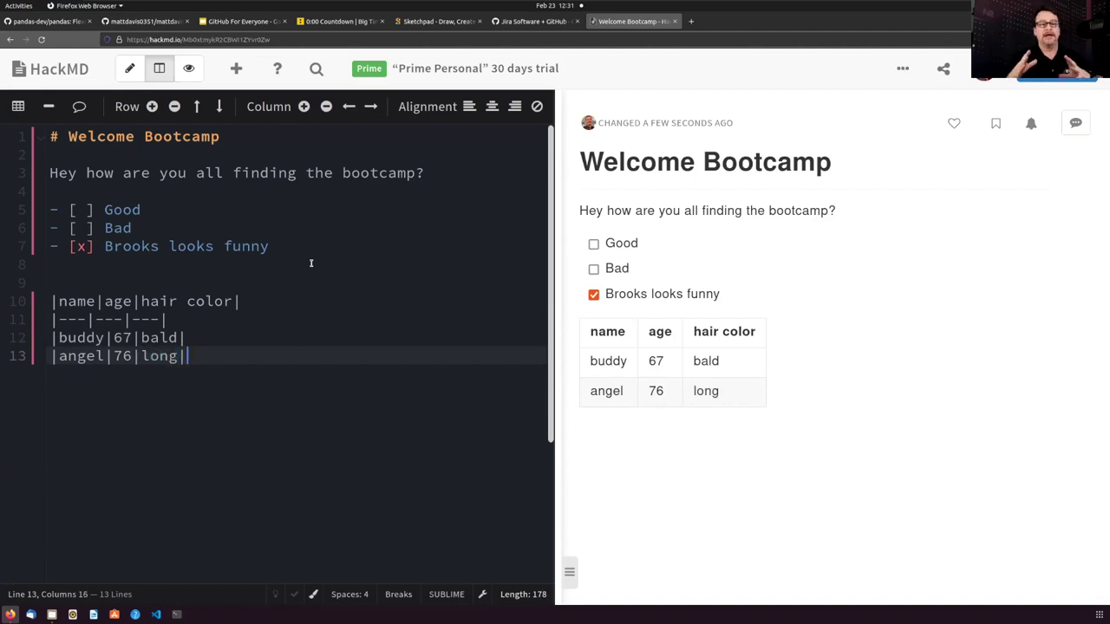
key(Return)
key(Return)
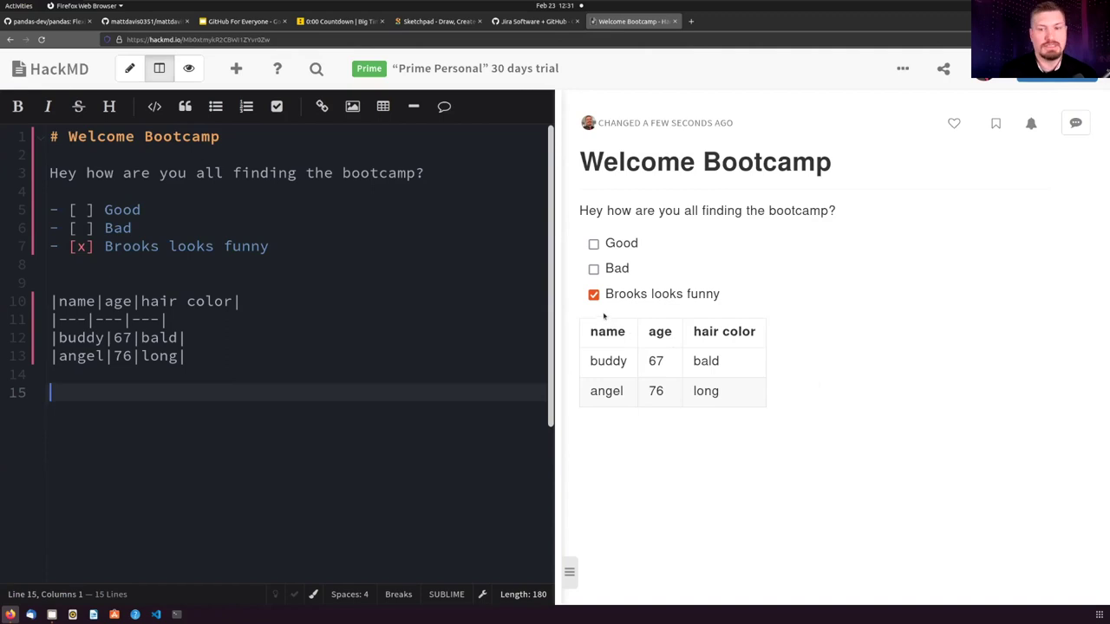
Below the table, add 'Here is some code' with inline code `sudo matt-is-awesome`.
click(768, 396)
drag(707, 412, 574, 317)
click(760, 410)
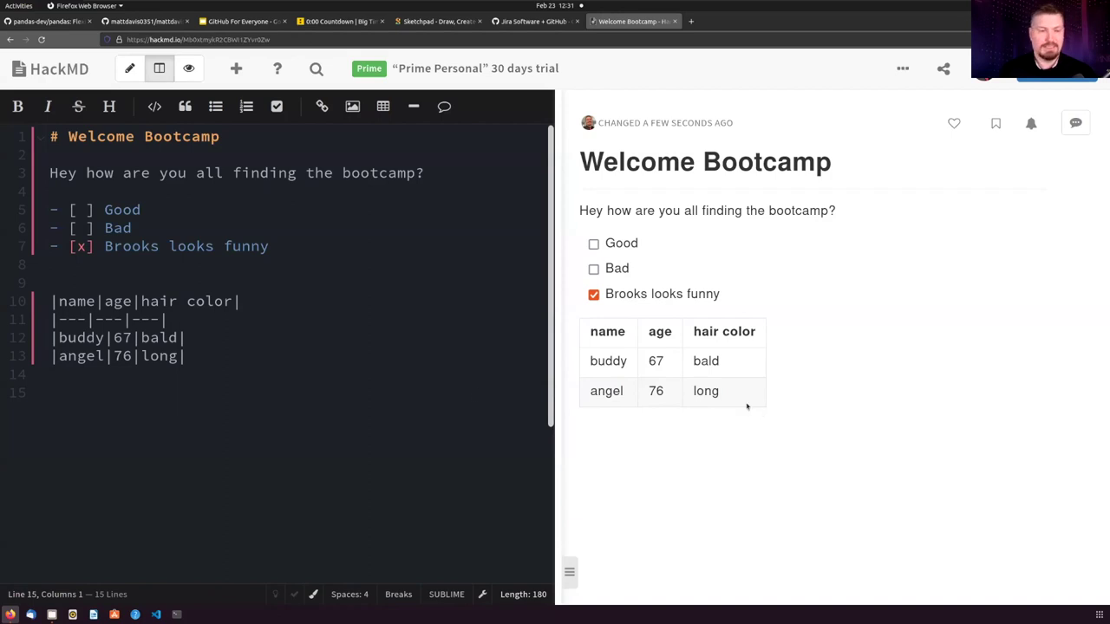
click(198, 359)
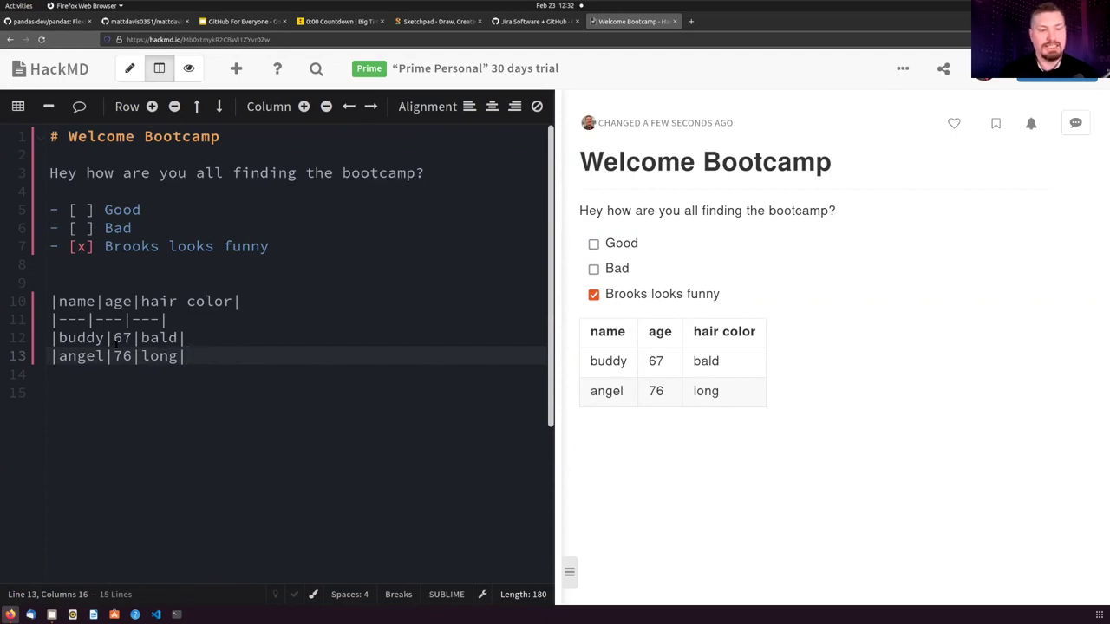
click(211, 369)
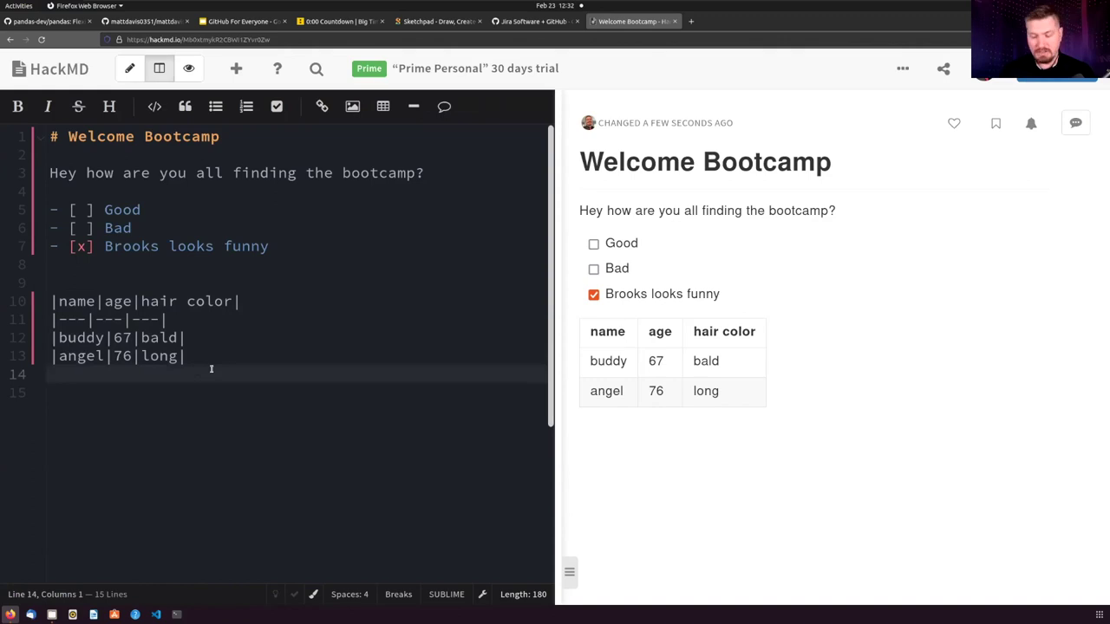
key(Return)
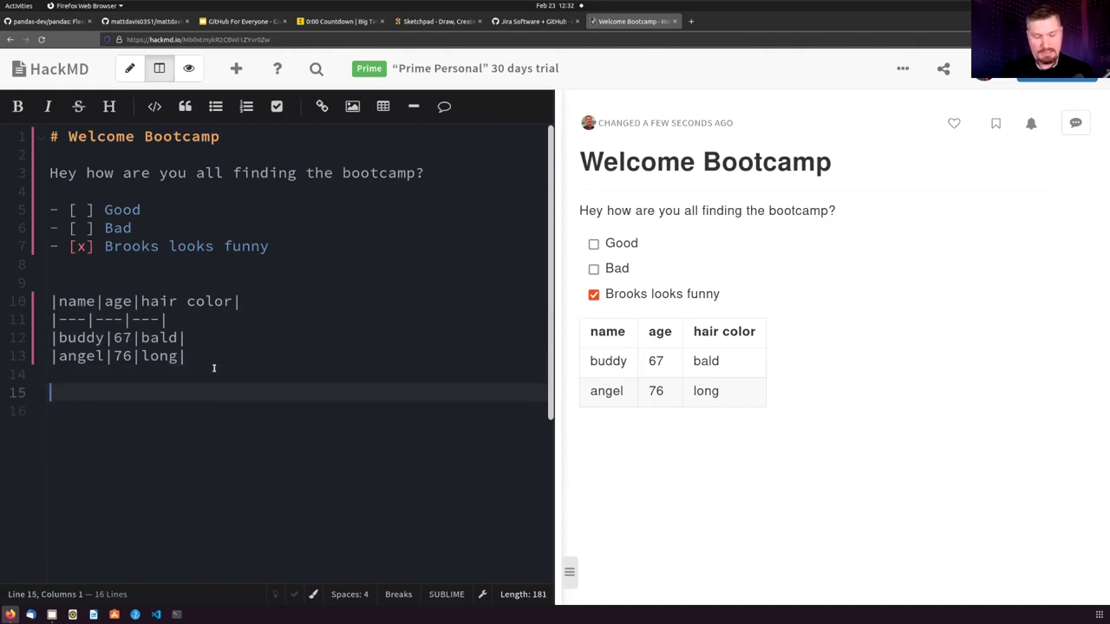
text(Here is some )
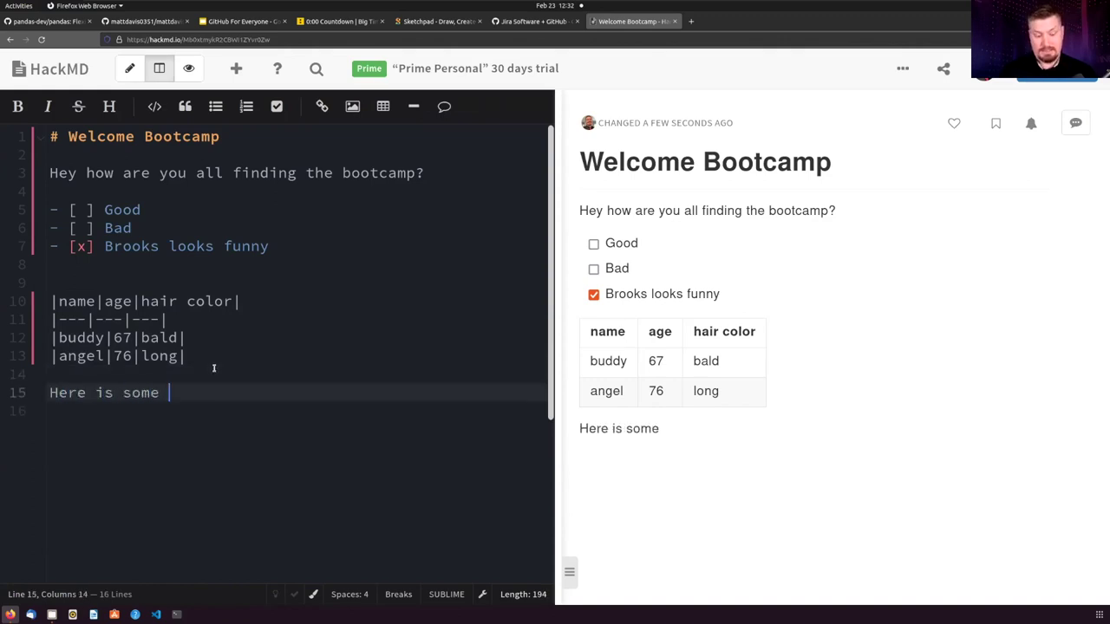
text(code `)
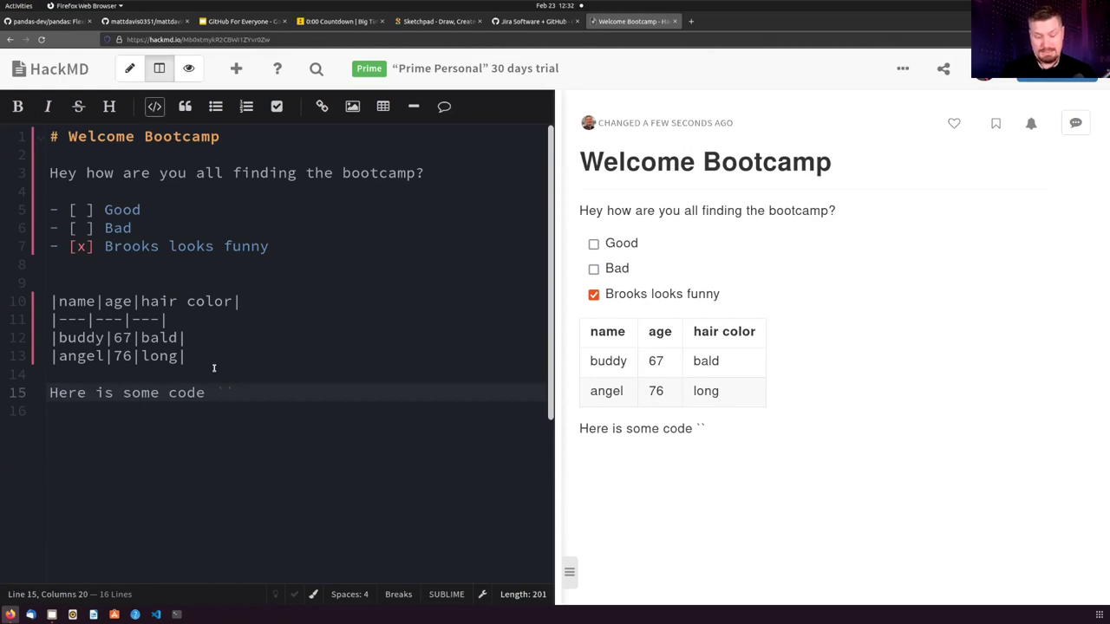
text(sudo matt)
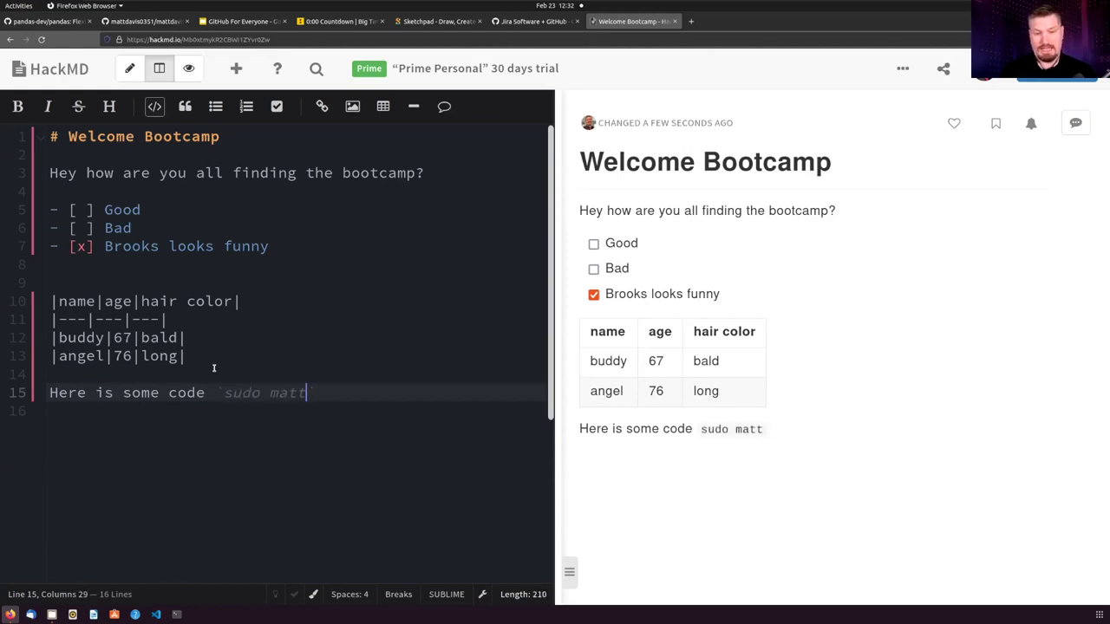
text(-is-awesome)
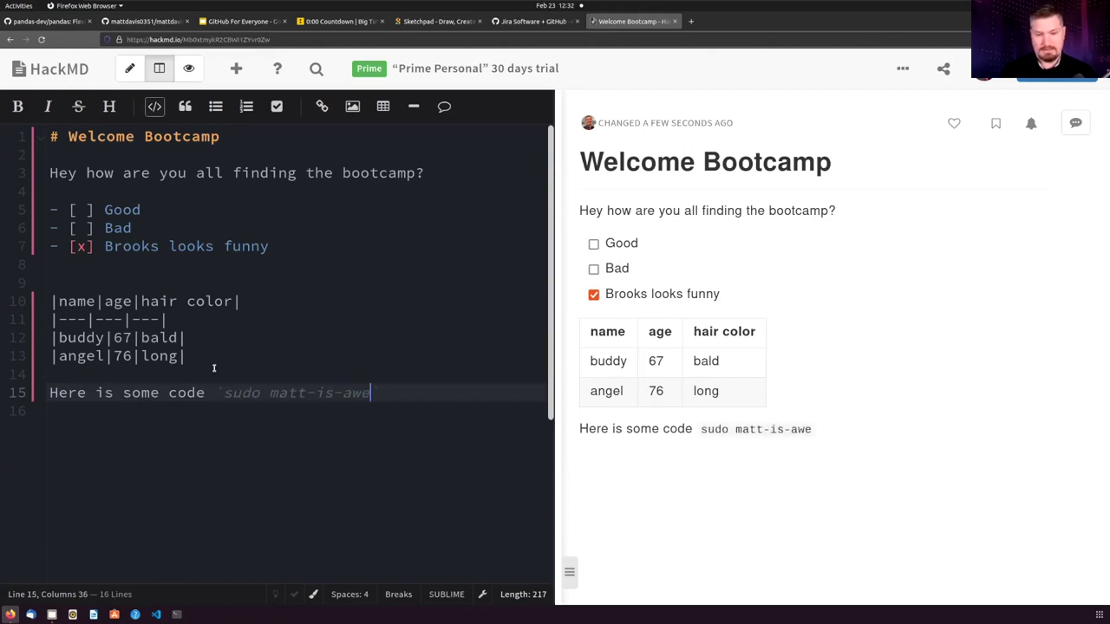
click(723, 486)
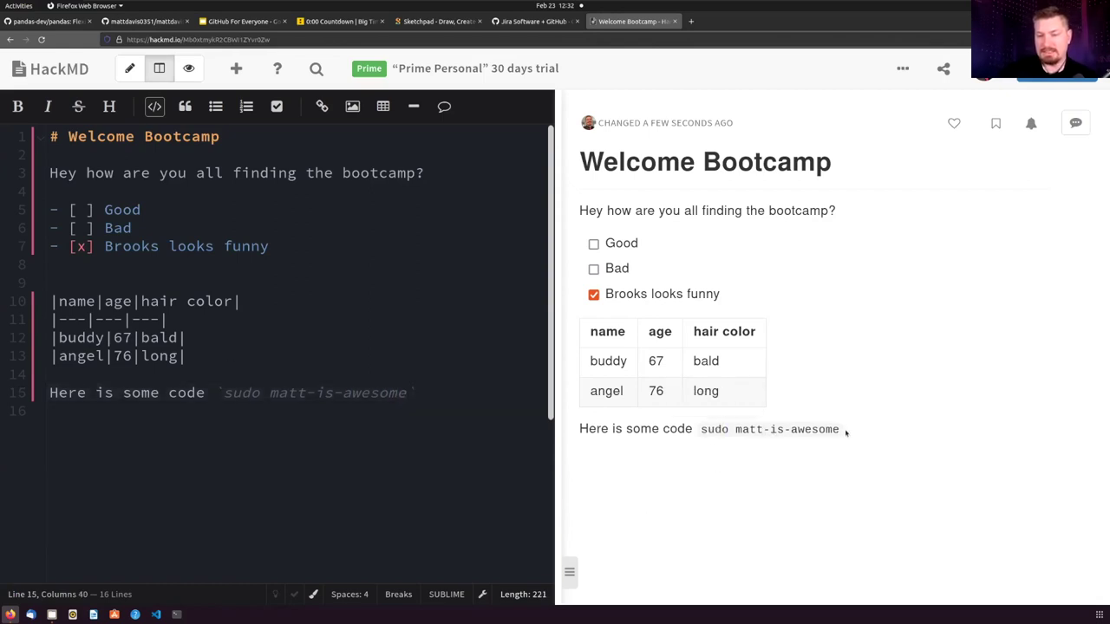
drag(840, 430, 700, 429)
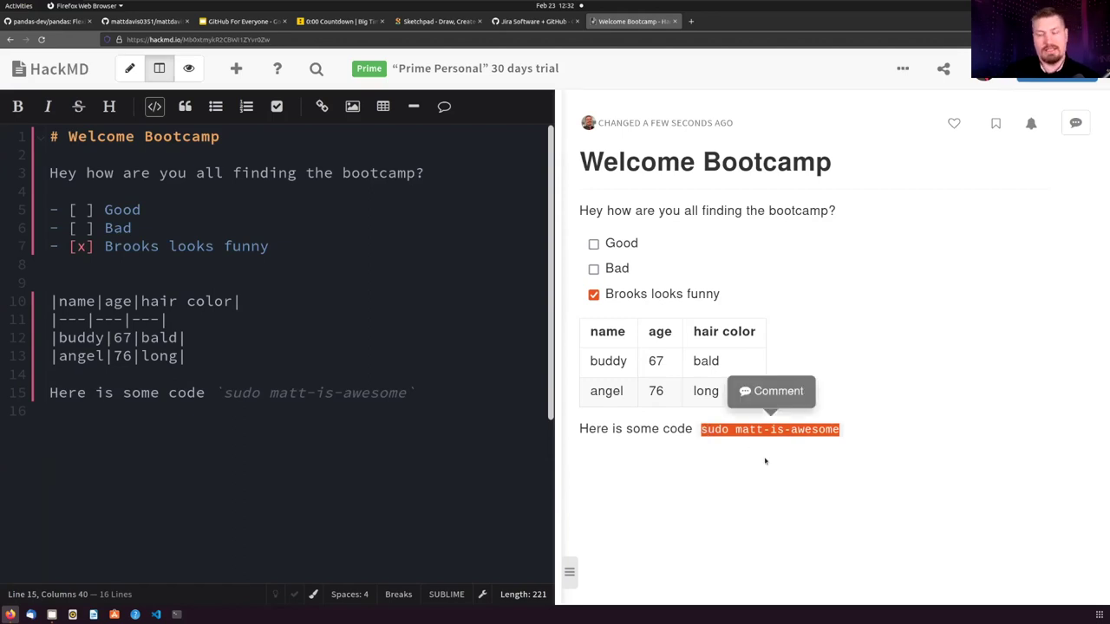
Add the blockquote '>Here is some informational text' and begin a code fence.
click(493, 413)
key(Return)
text(>)
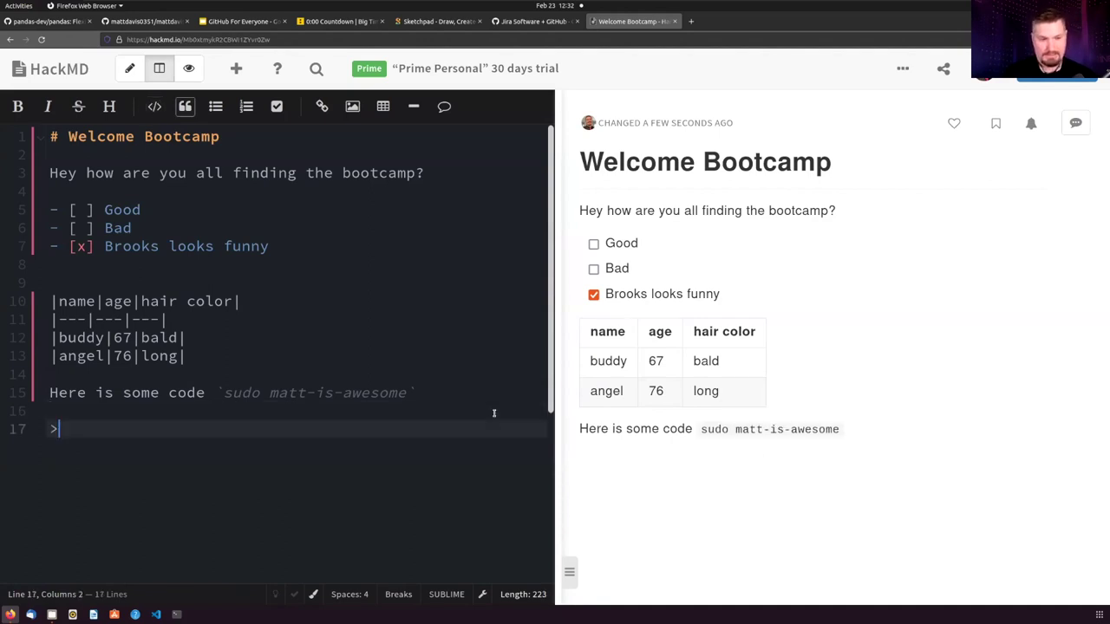
text(Here is some )
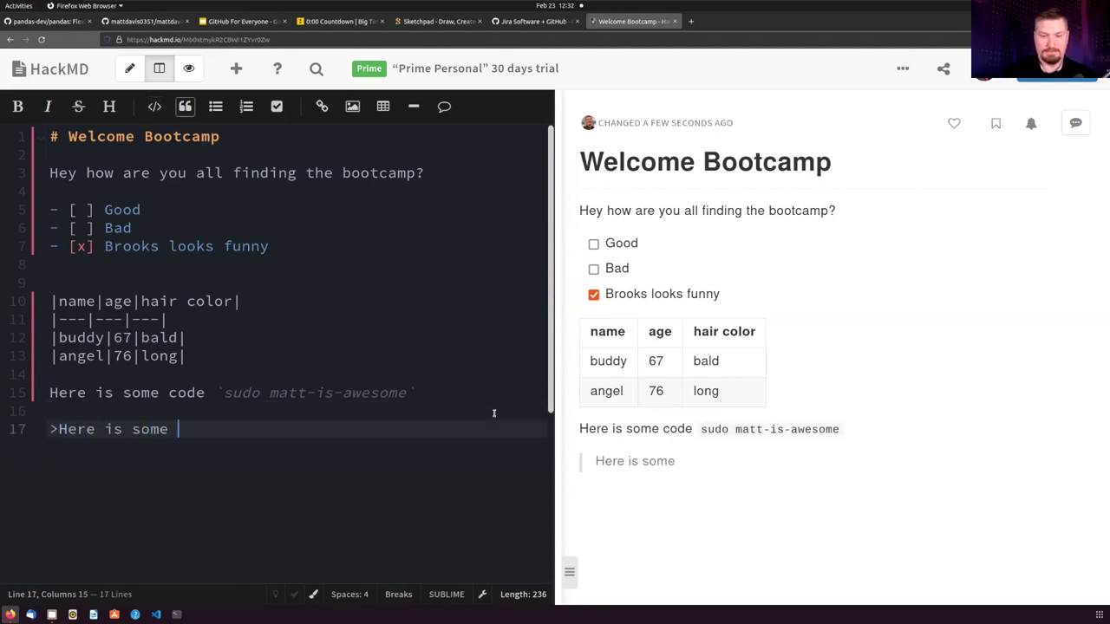
text(information)
key(BackSpace)
key(BackSpace)
text(onal )
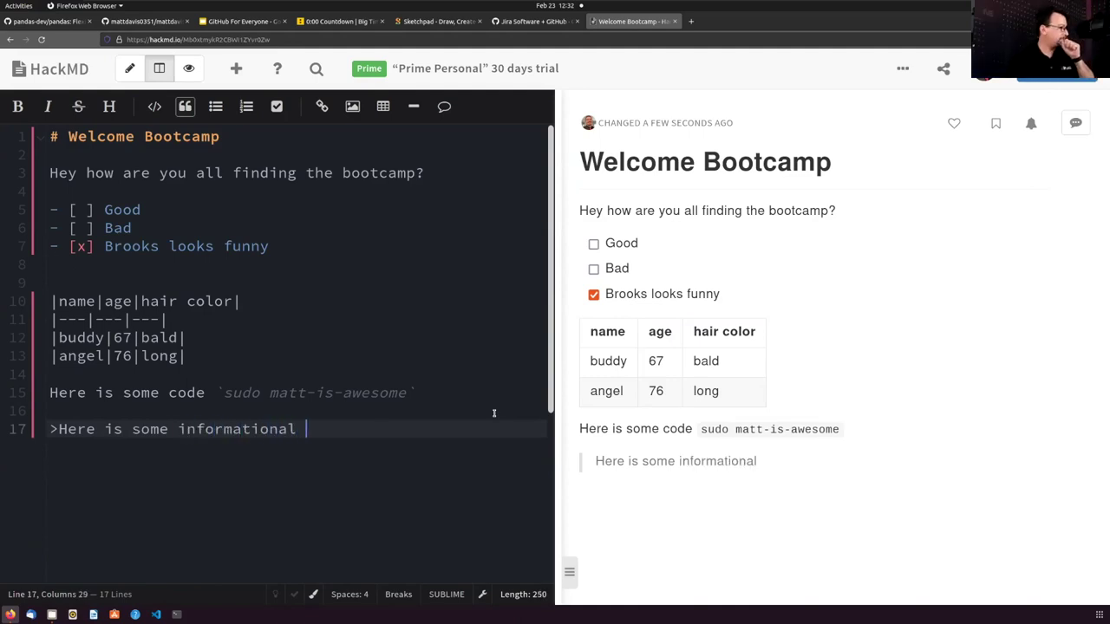
text(text)
key(Return)
key(Return)
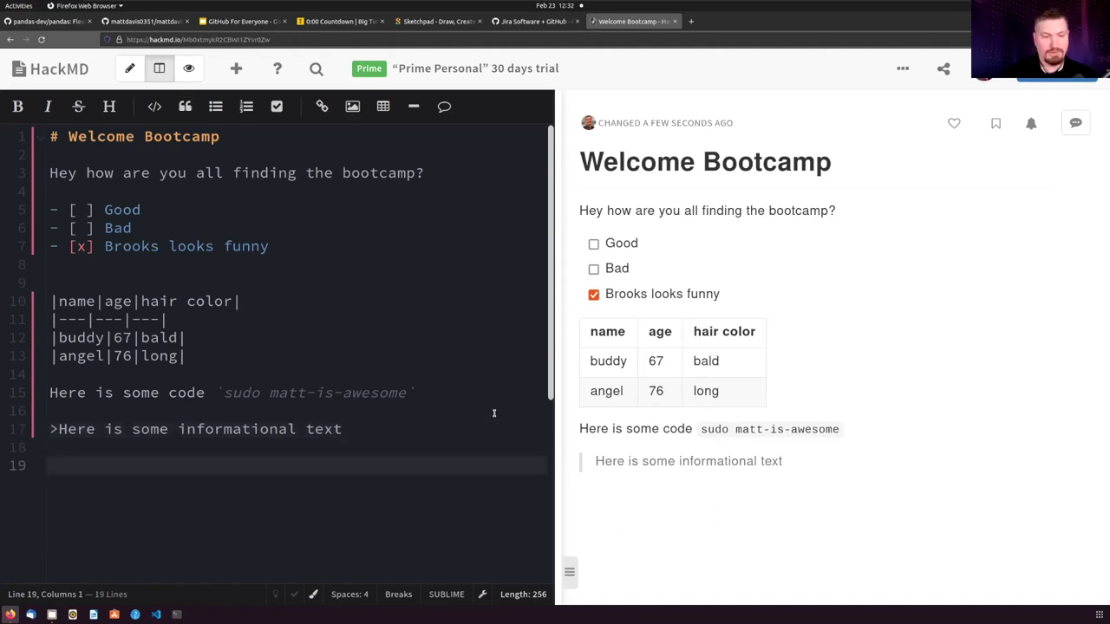
text(`)
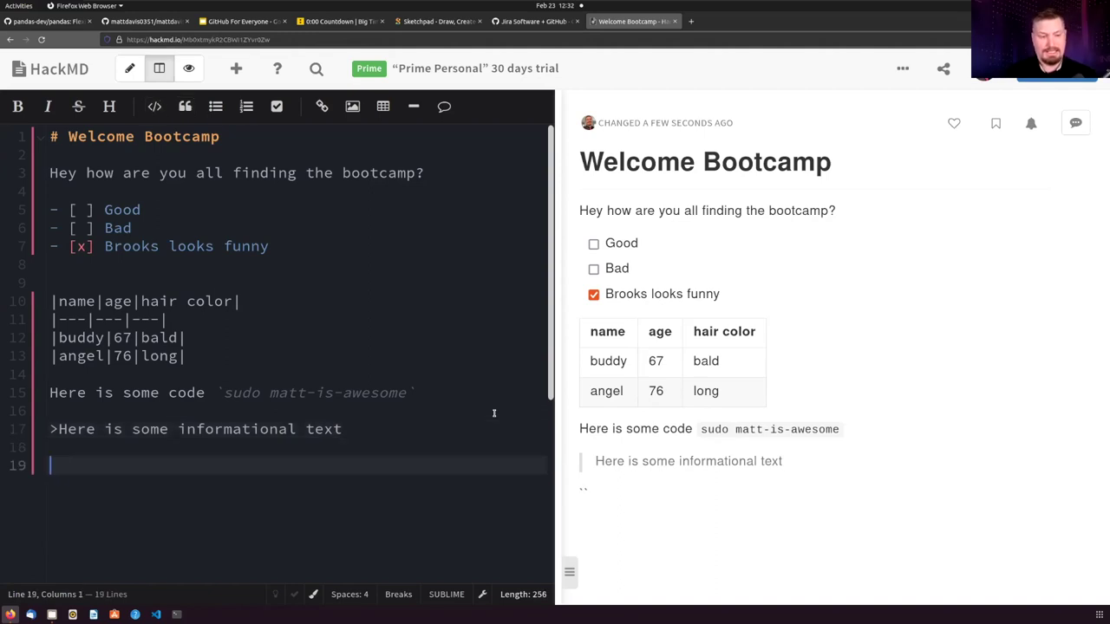
text(`)
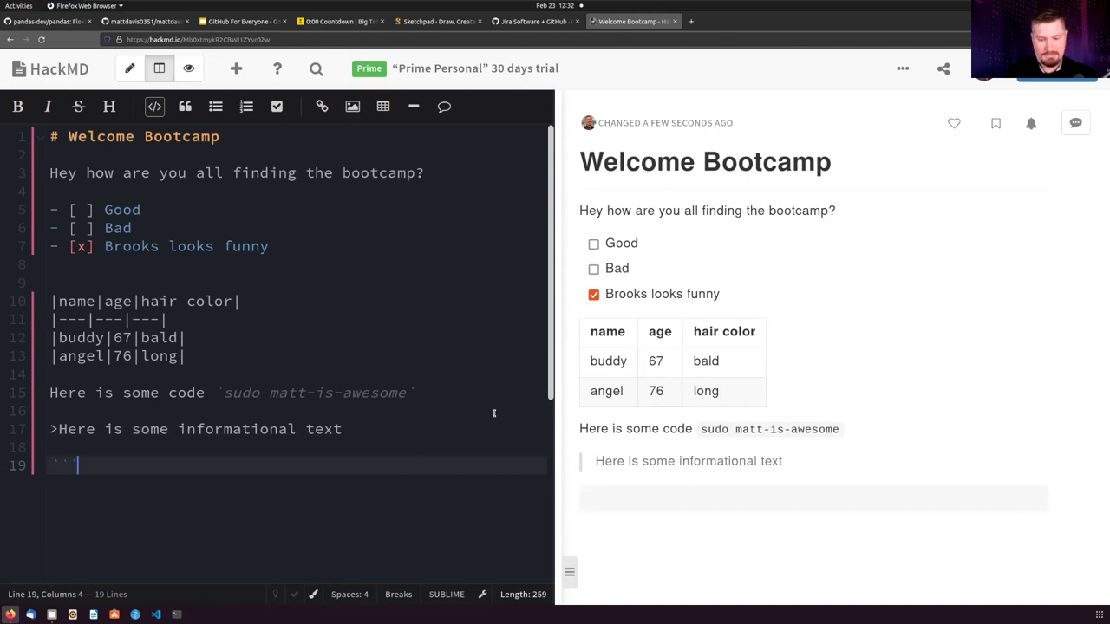
text(jso)
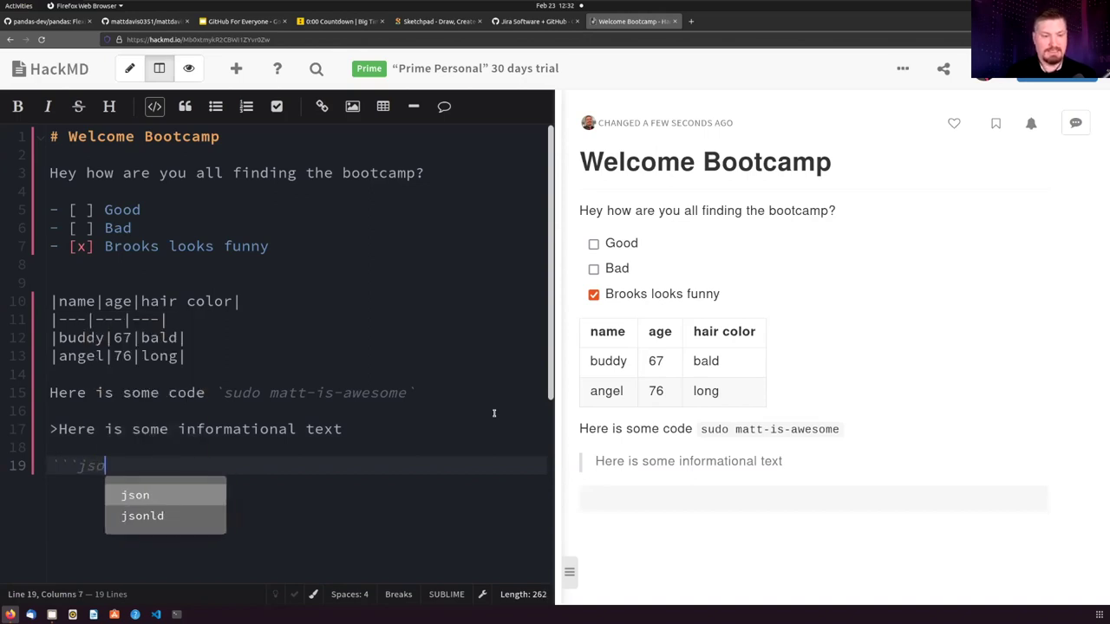
Set the code fence language to python and close the block with ```.
key(BackSpace)
key(BackSpace)
key(BackSpace)
text(python)
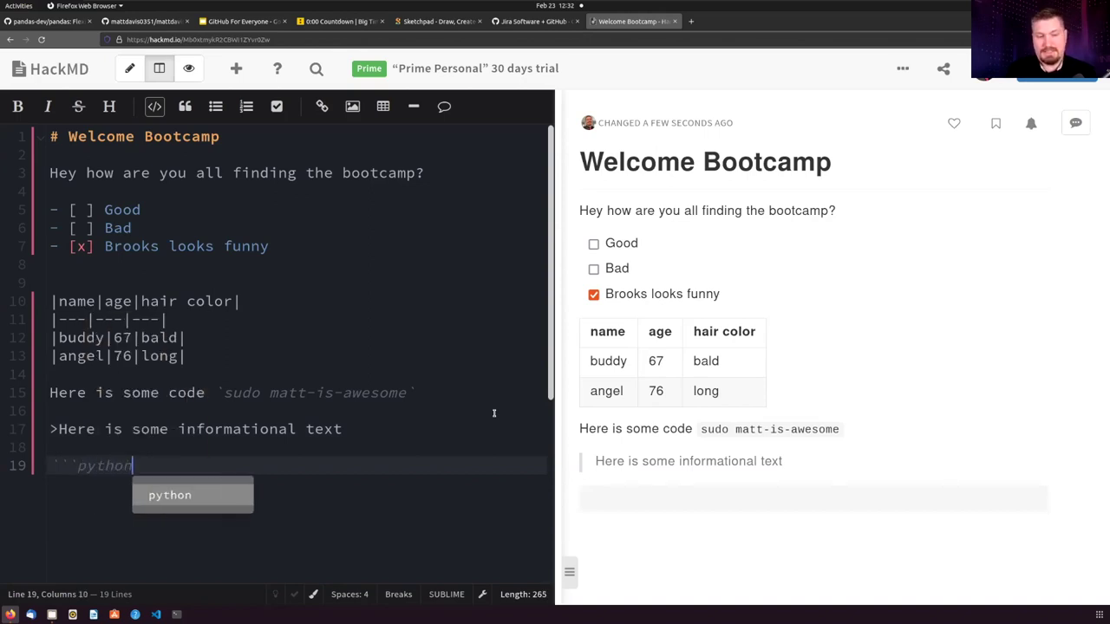
key(Tab)
key(Return)
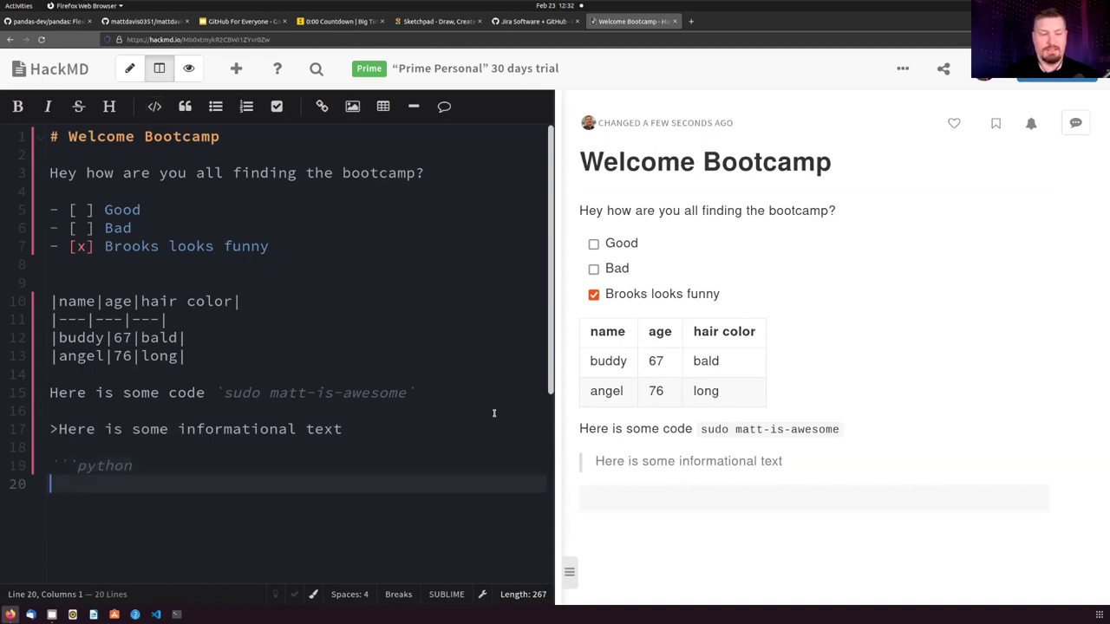
text(```)
Fill the Python block with print("ello eh") and add blank lines after it.
click(153, 465)
key(Return)
text(print)
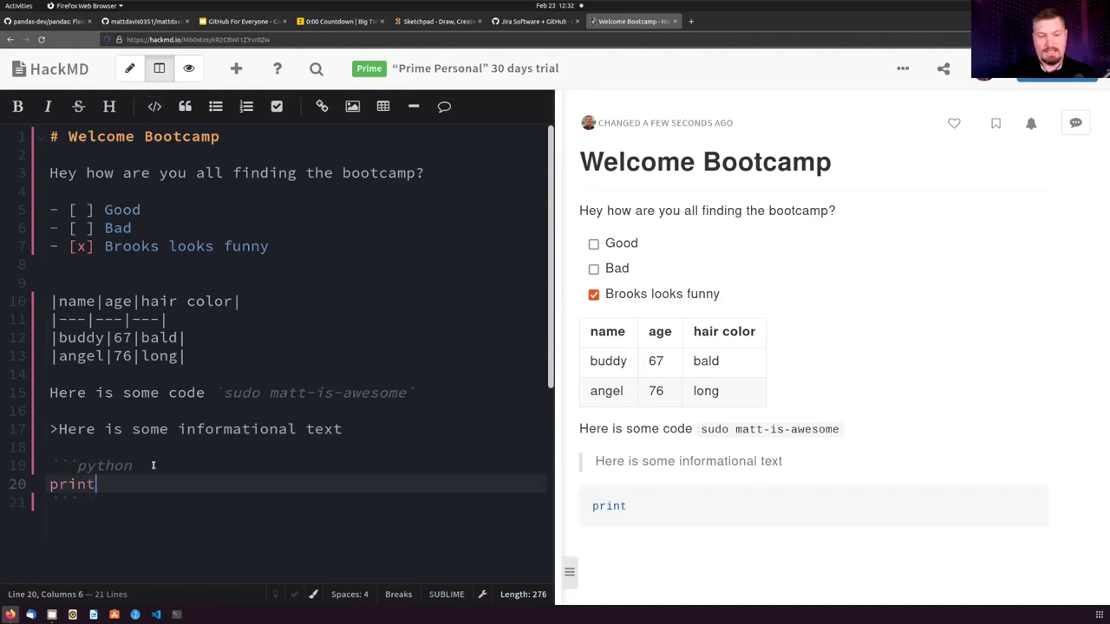
text(("ello ey)
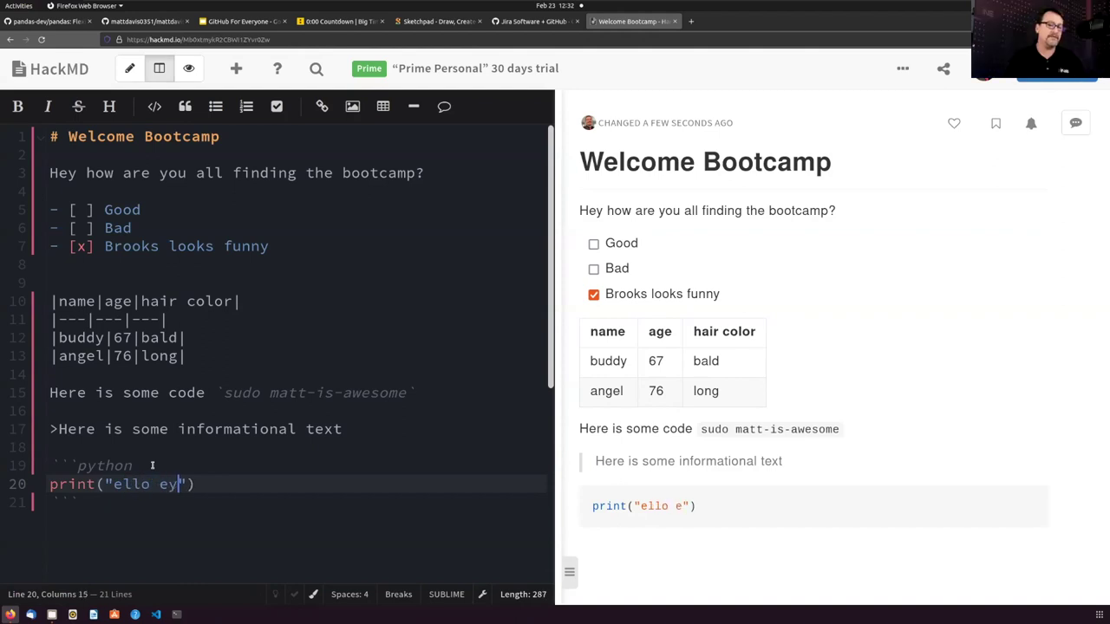
key(BackSpace)
text(h)
click(301, 508)
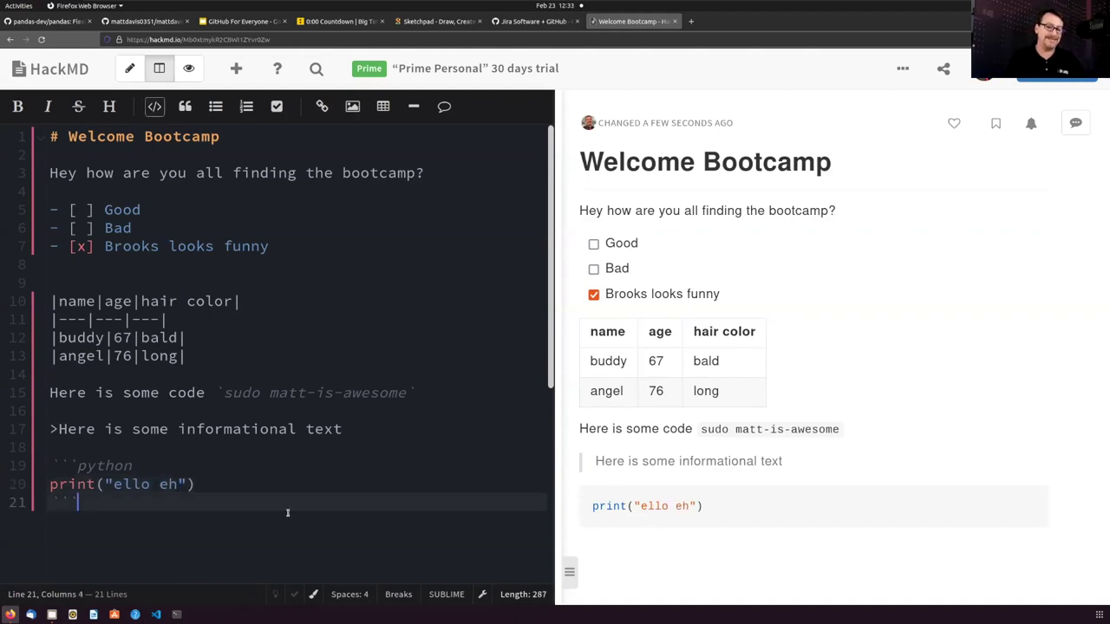
key(Return)
key(Return)
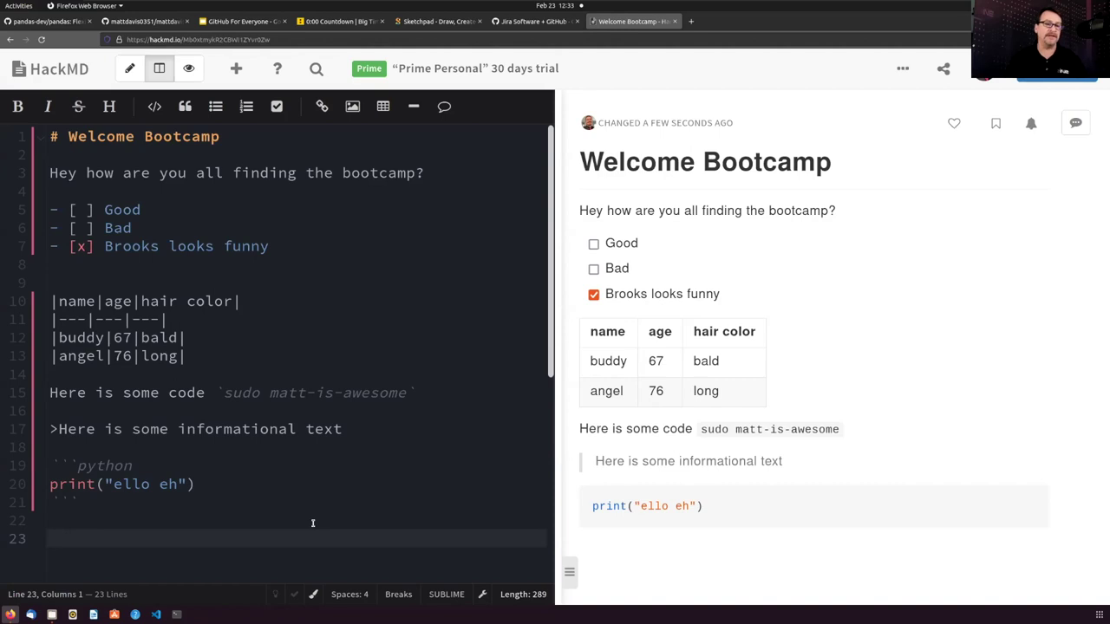
click(119, 446)
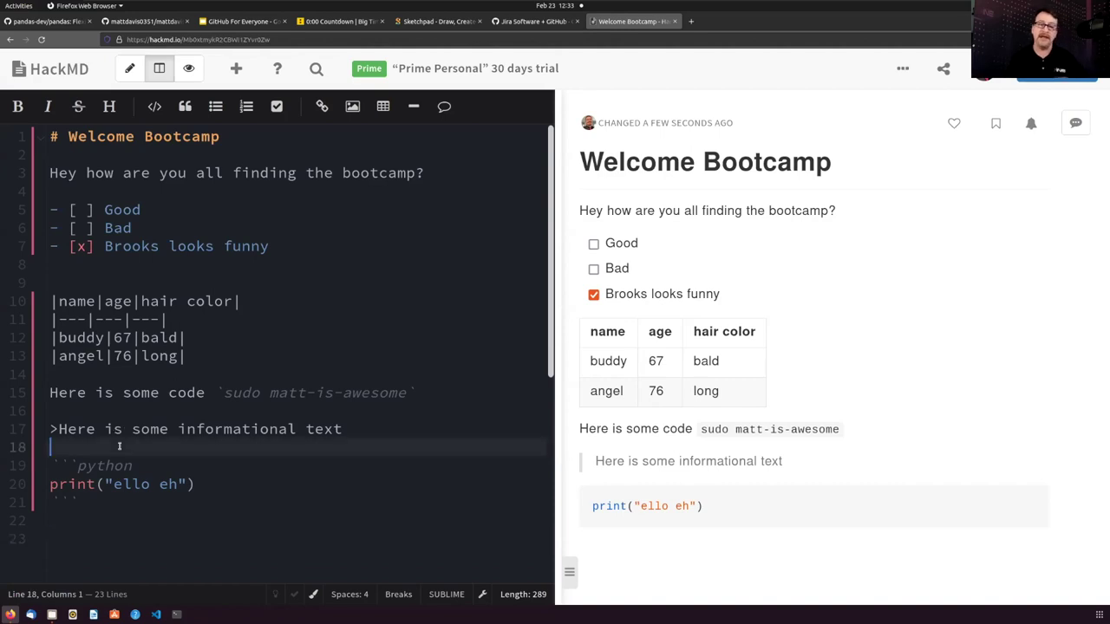
Insert a '### sub-heading' heading above the Python code block.
key(Return)
text(### subv)
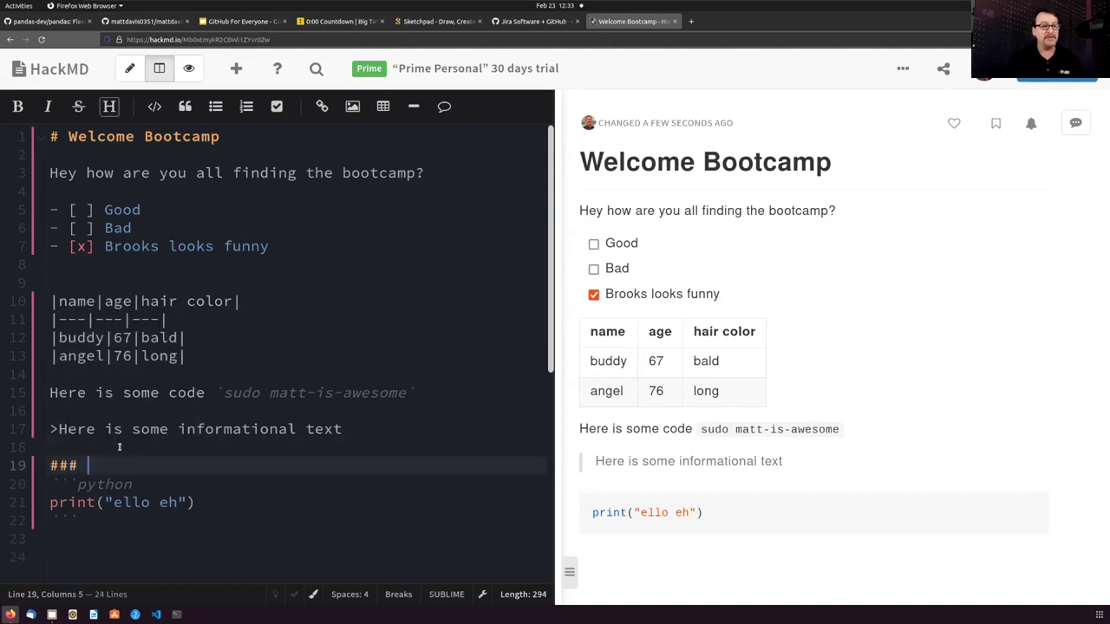
key(BackSpace)
key(BackSpace)
text(b-heading)
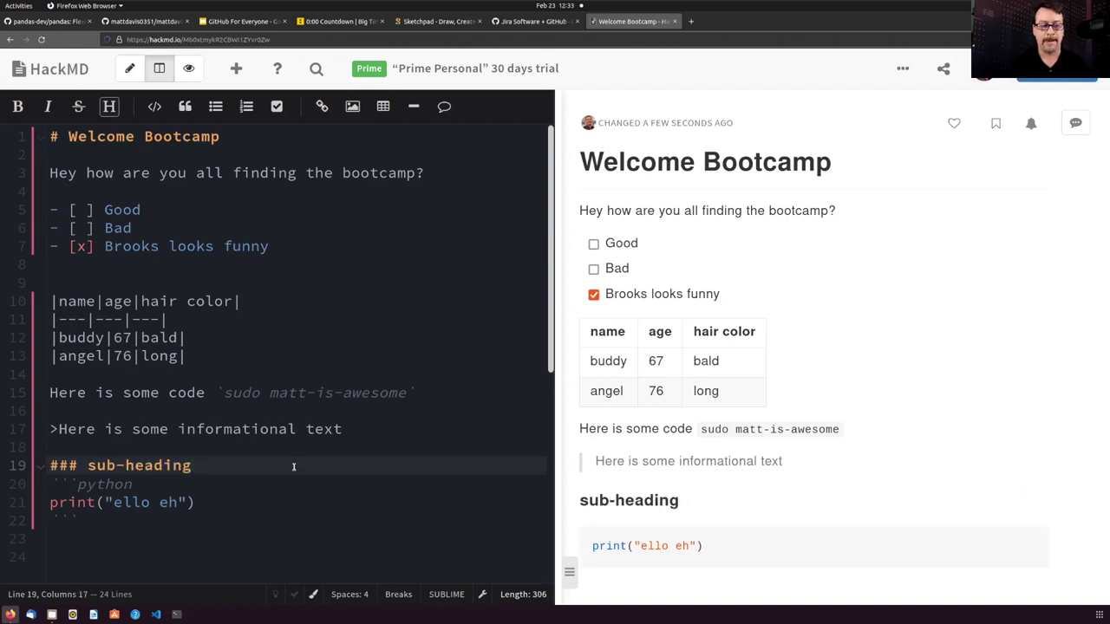
key(Down)
Make 'funny' bold and 'looks' italic in the last task item.
double_click(243, 247)
text(**)
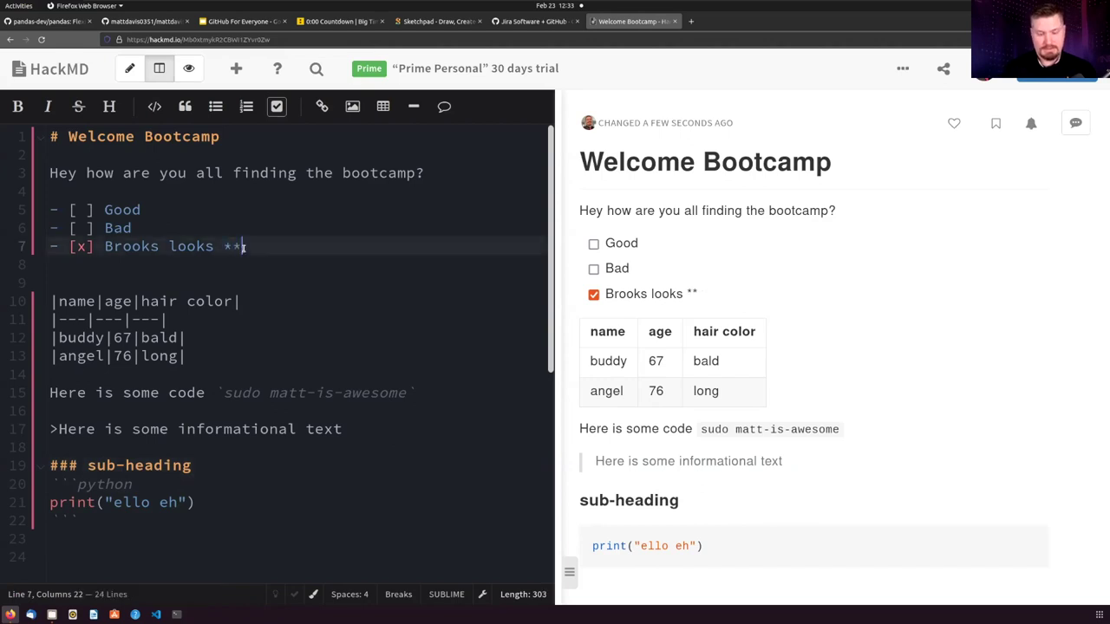
text(funny**)
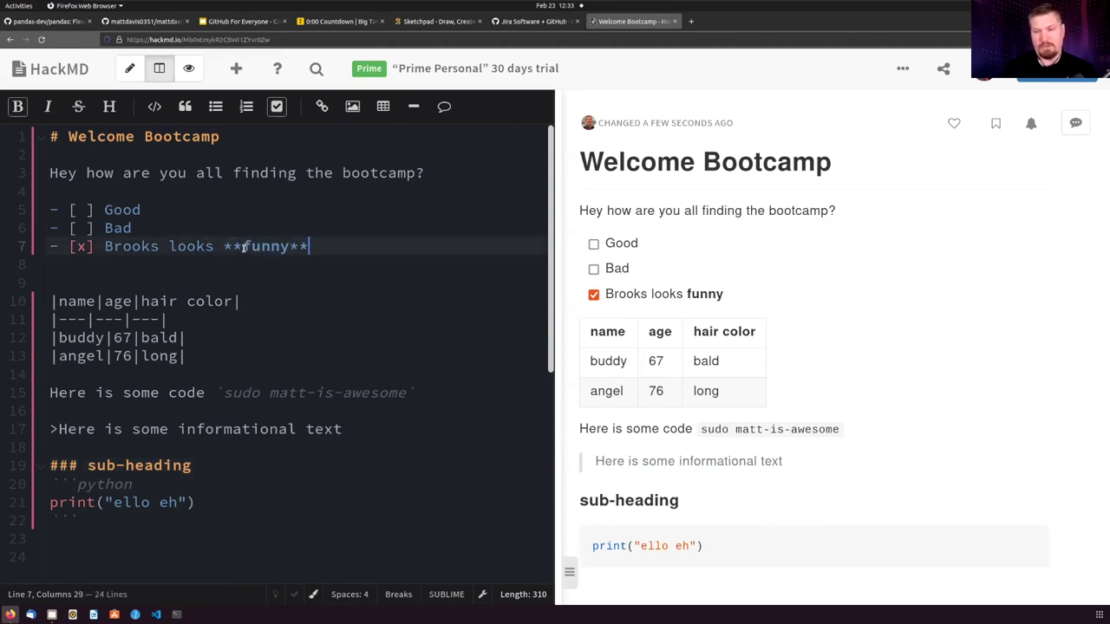
click(436, 305)
double_click(206, 247)
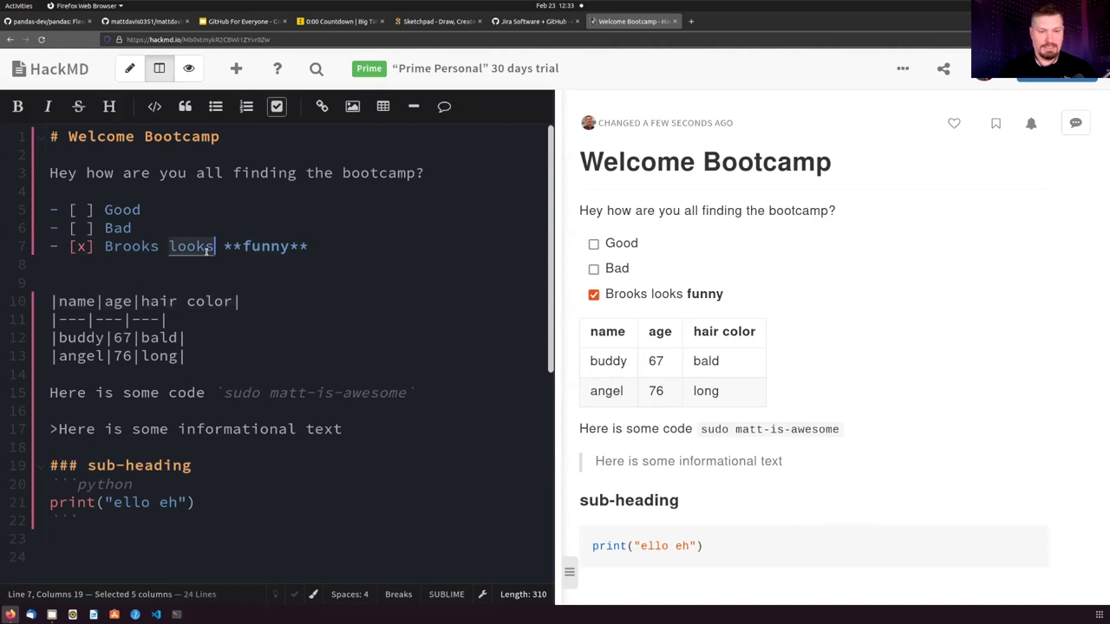
text(*looks)
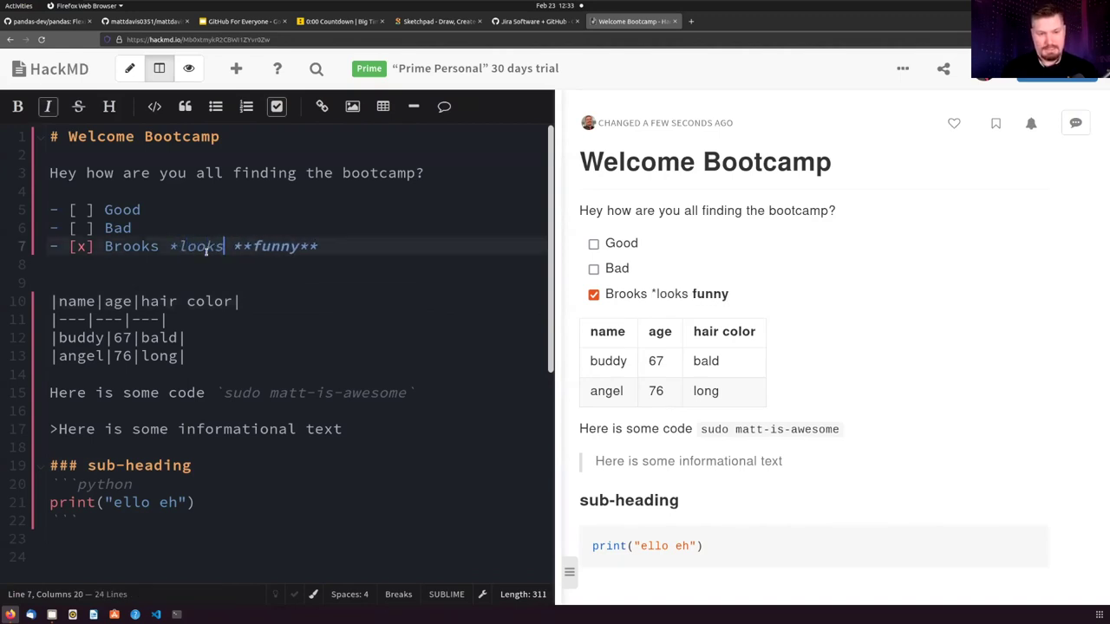
text(*)
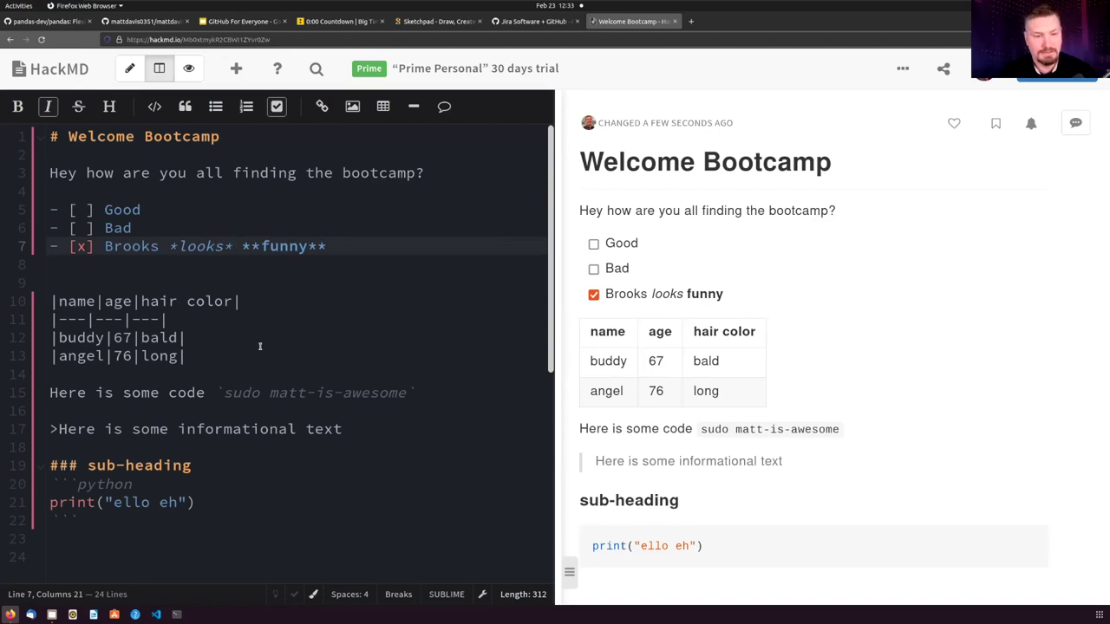
click(304, 331)
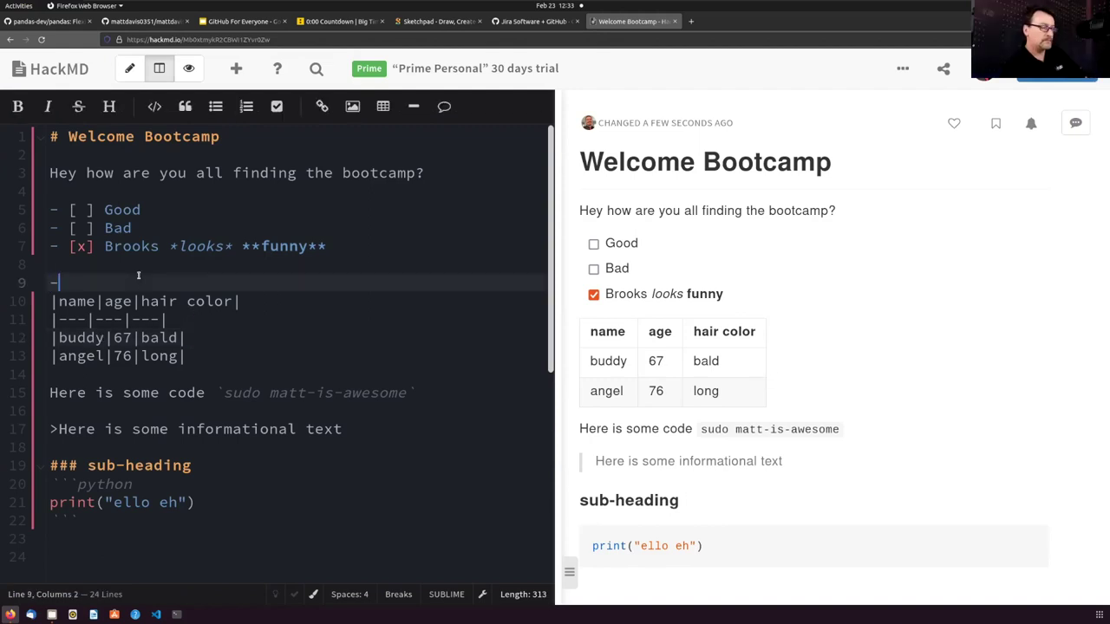
Turn the '--' line above the table into a horizontal rule.
text(--)
key(Return)
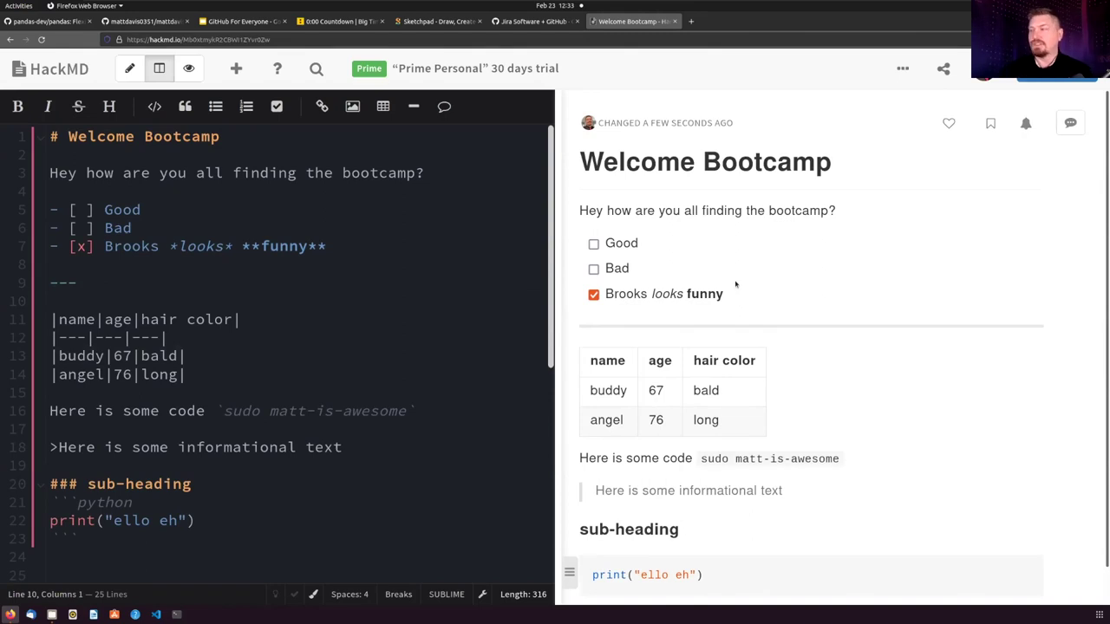
scroll(108, 520, down, 6)
End the note with a Markdown link to the author's GitHub profile and test it in the preview.
click(162, 221)
text([])
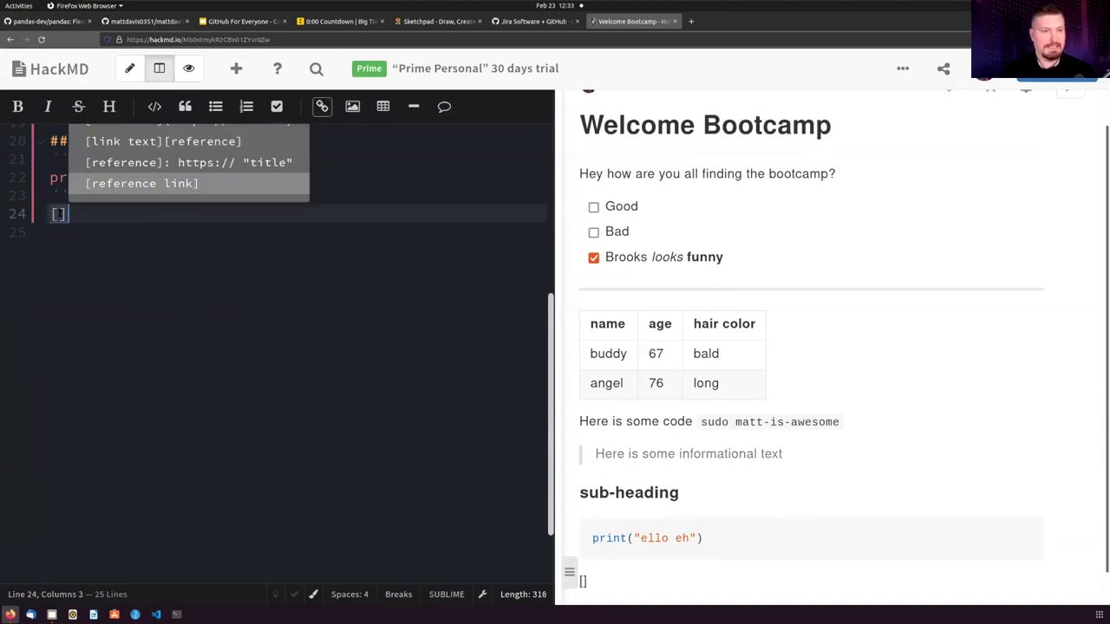
key(Escape)
text(Matt's )
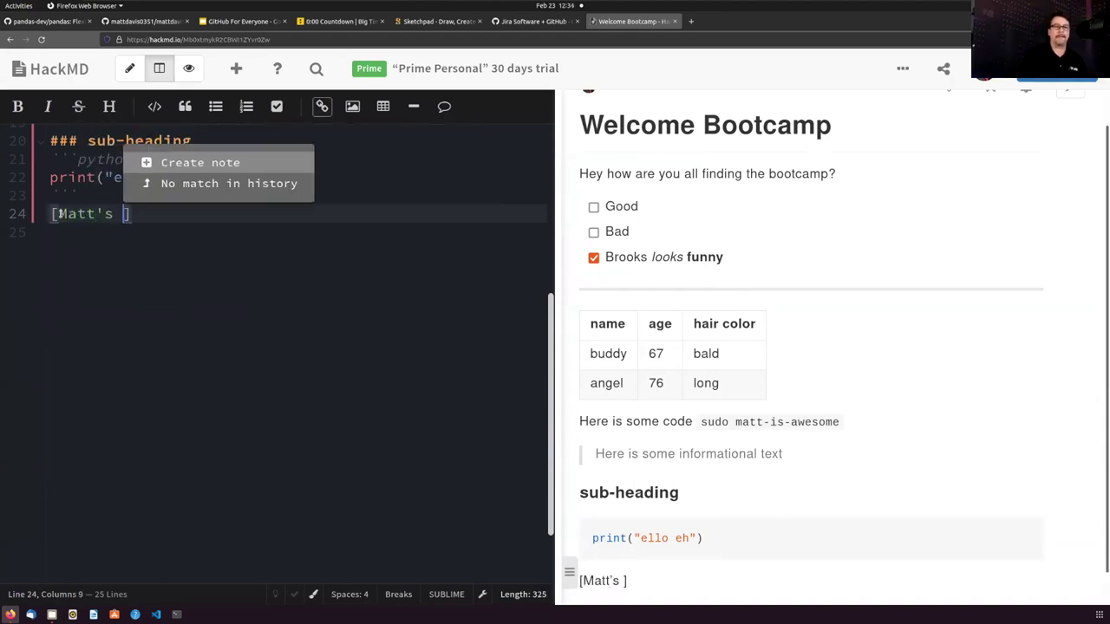
text(Github)
key(BackSpace)
key(BackSpace)
key(BackSpace)
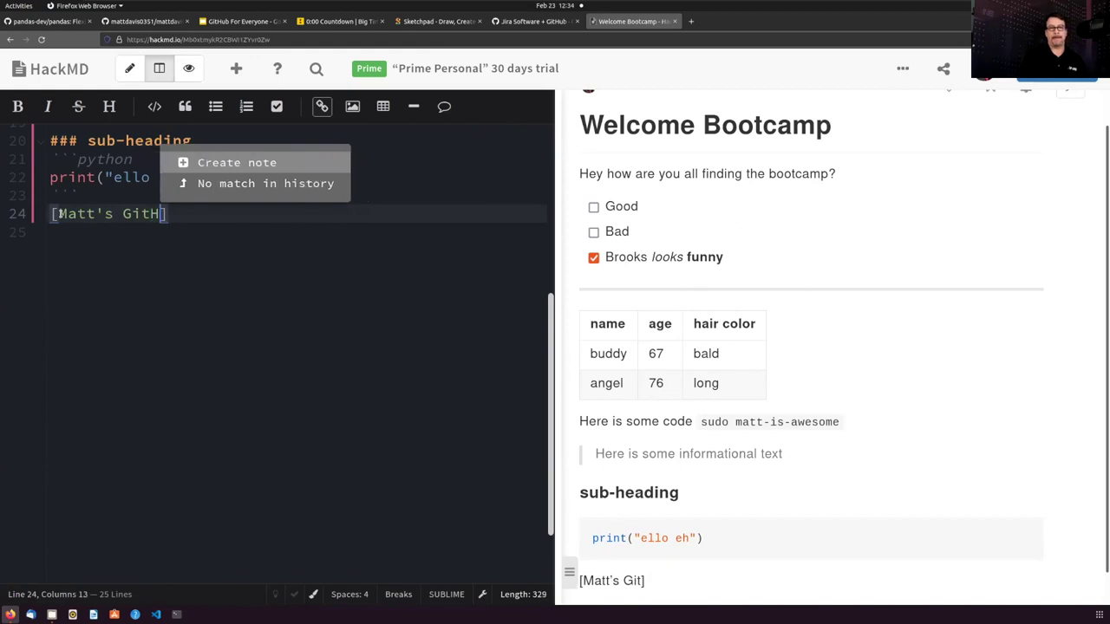
text(Hub](ht)
text(tps://gi)
text(thubno)
key(BackSpace)
key(BackSpace)
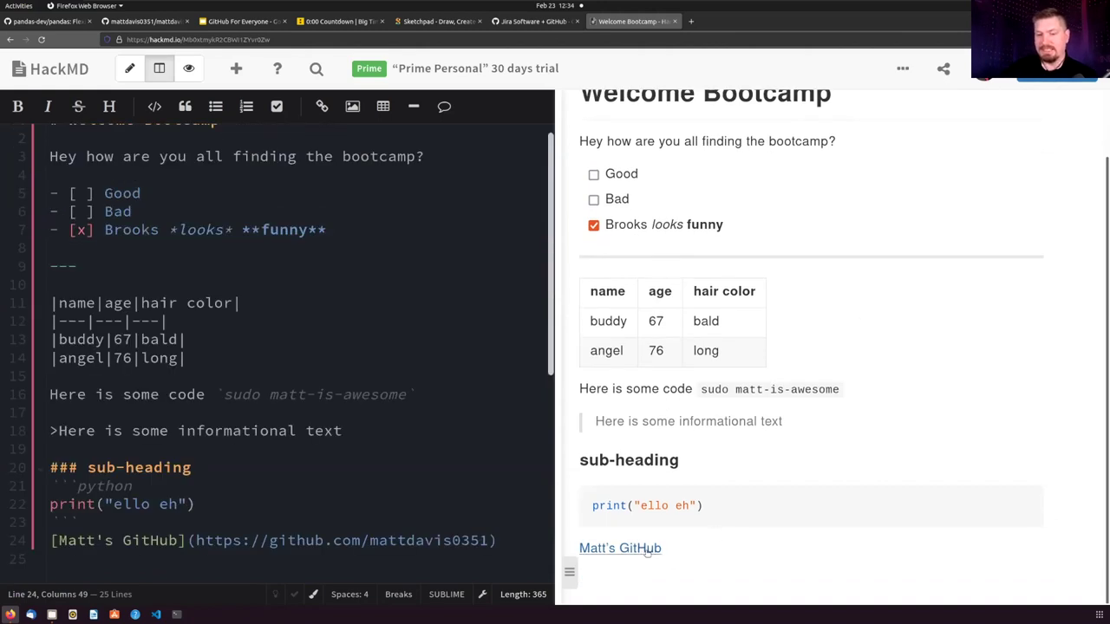
click(642, 548)
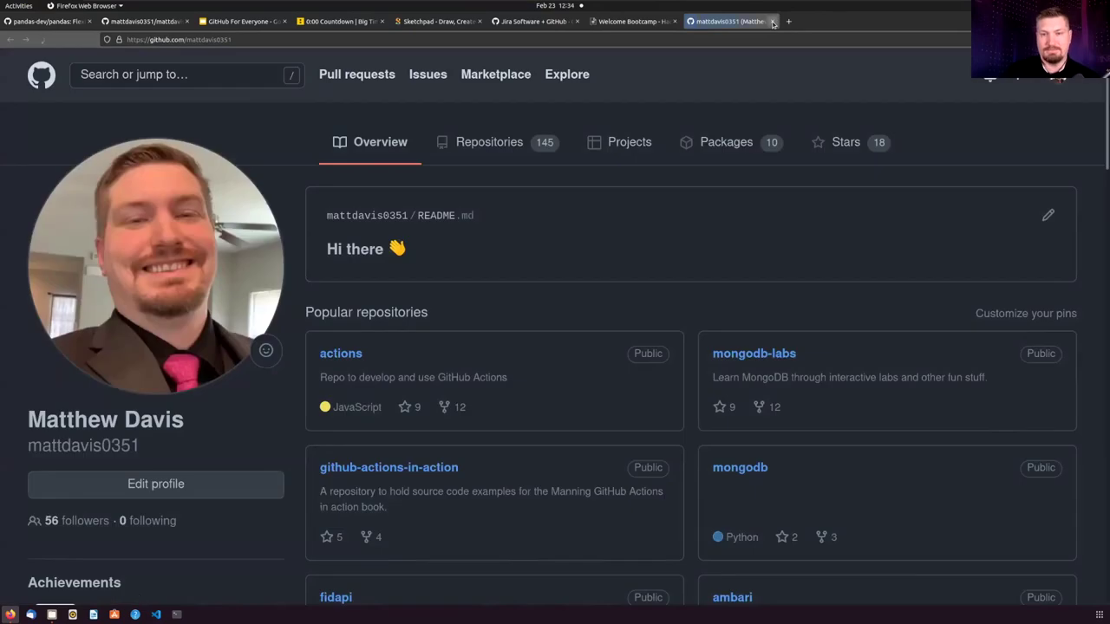
Close the opened GitHub page, scroll the note back to the top, and go to the profile repository tab.
click(773, 22)
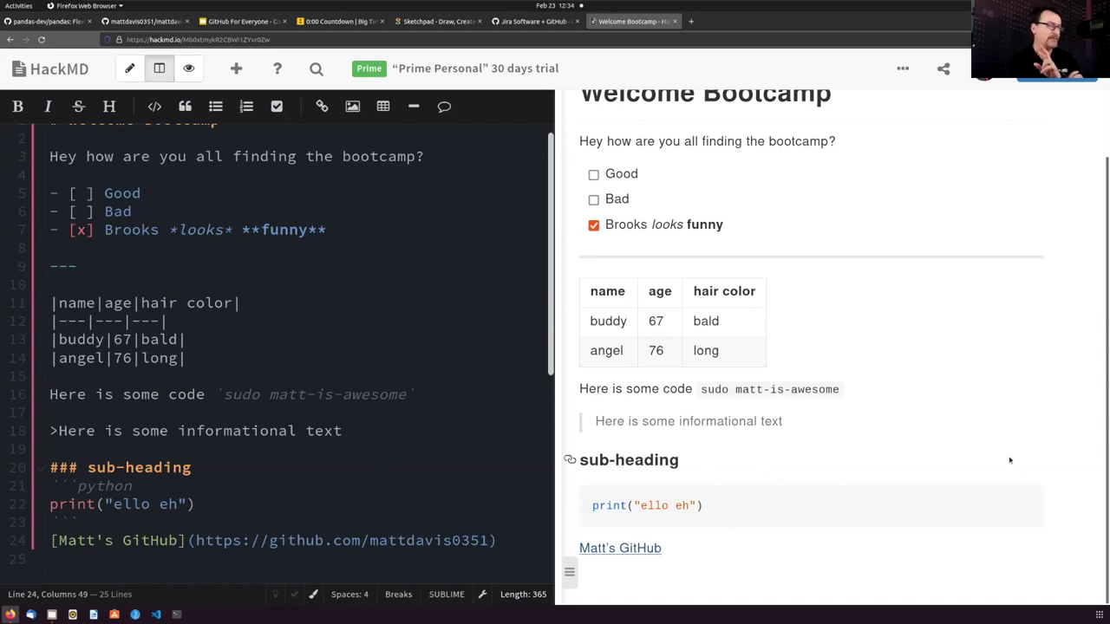
scroll(953, 439, up, 2)
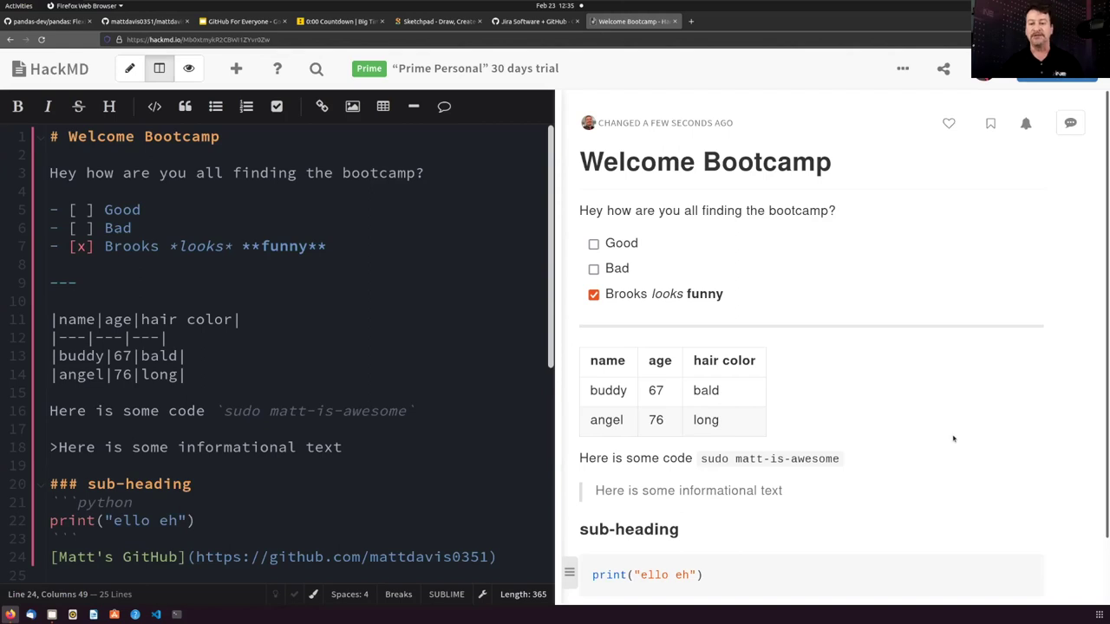
click(143, 20)
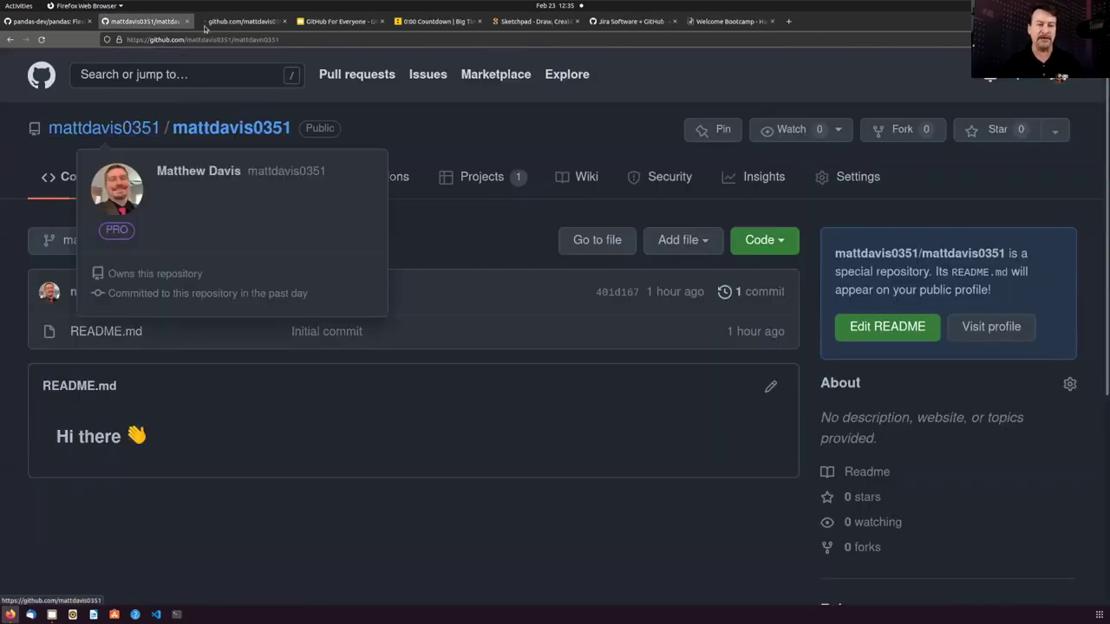
Open the owner's profile in a new tab, list its repositories, and open oranges.
middle_click(124, 123)
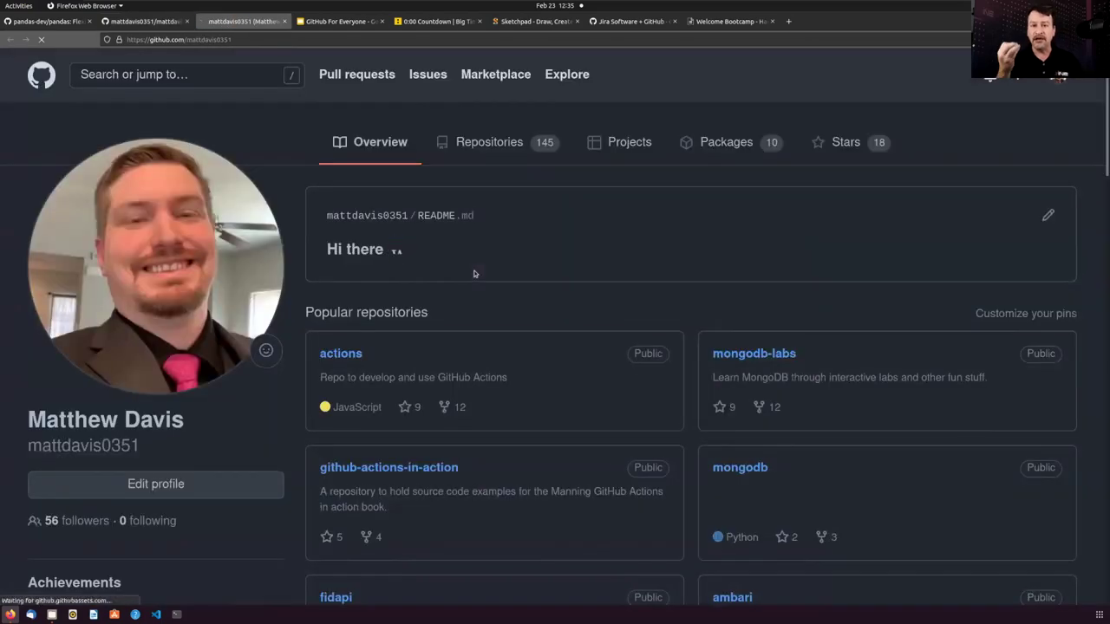
scroll(574, 310, down, 4)
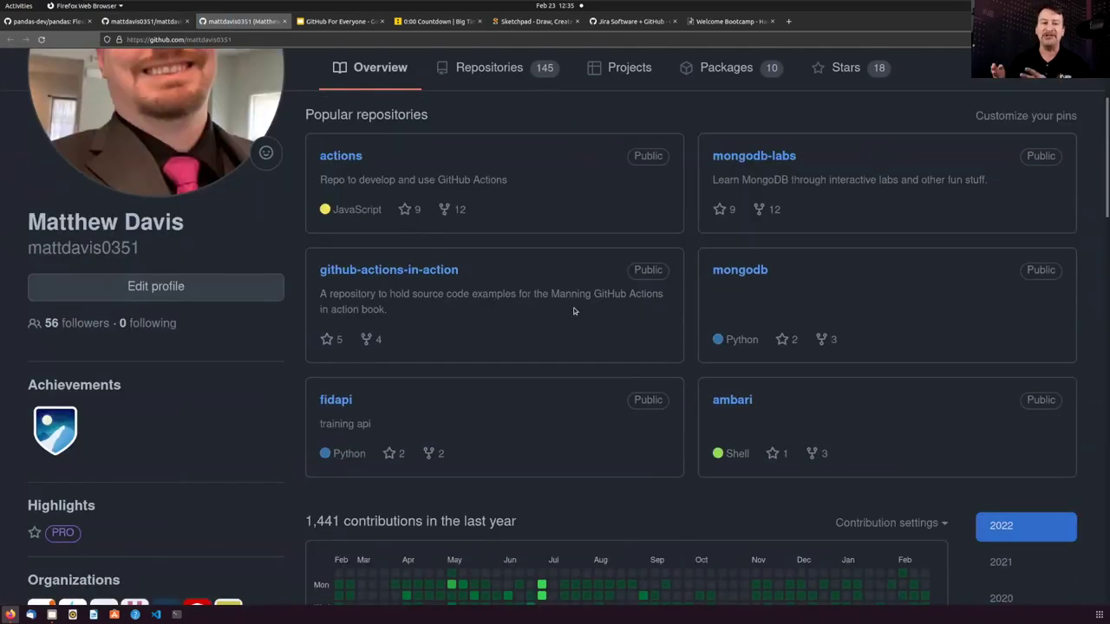
scroll(560, 276, up, 4)
click(491, 160)
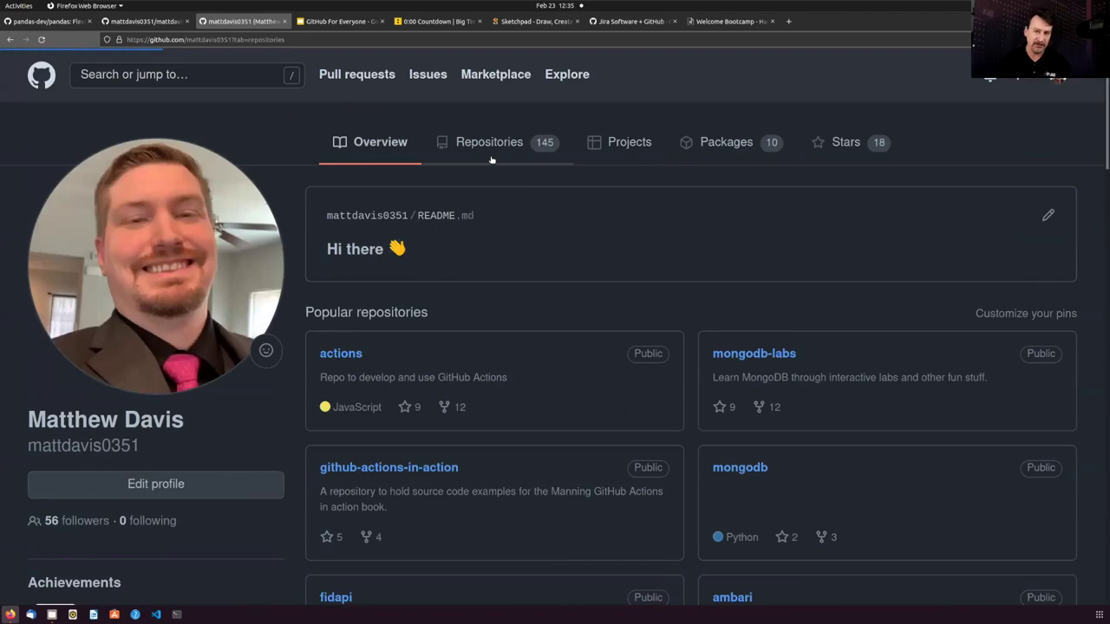
scroll(411, 293, down, 8)
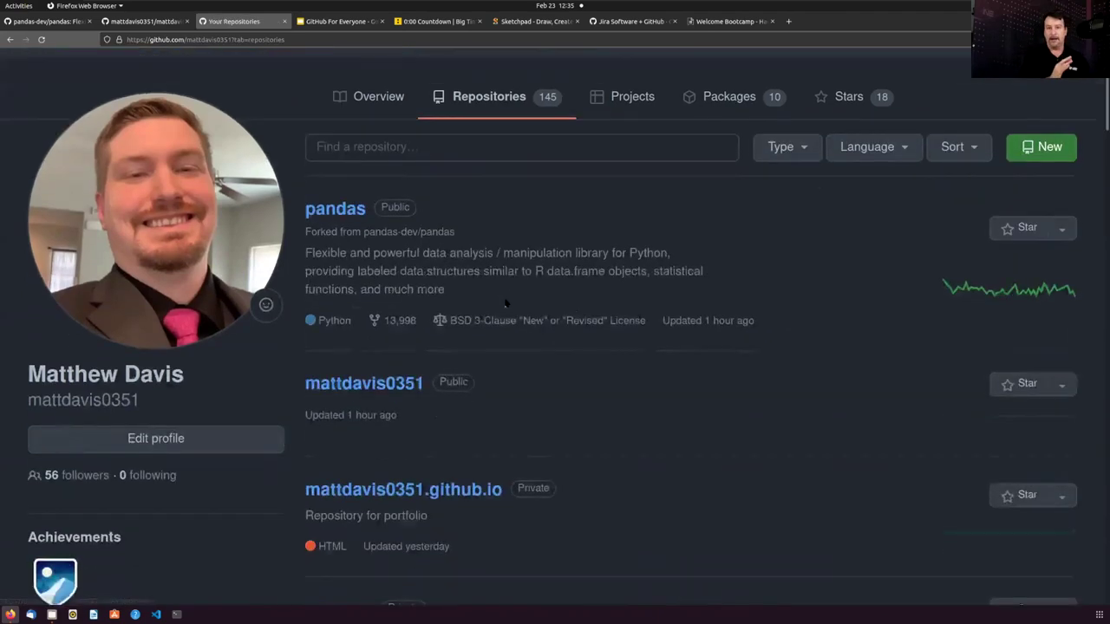
click(339, 265)
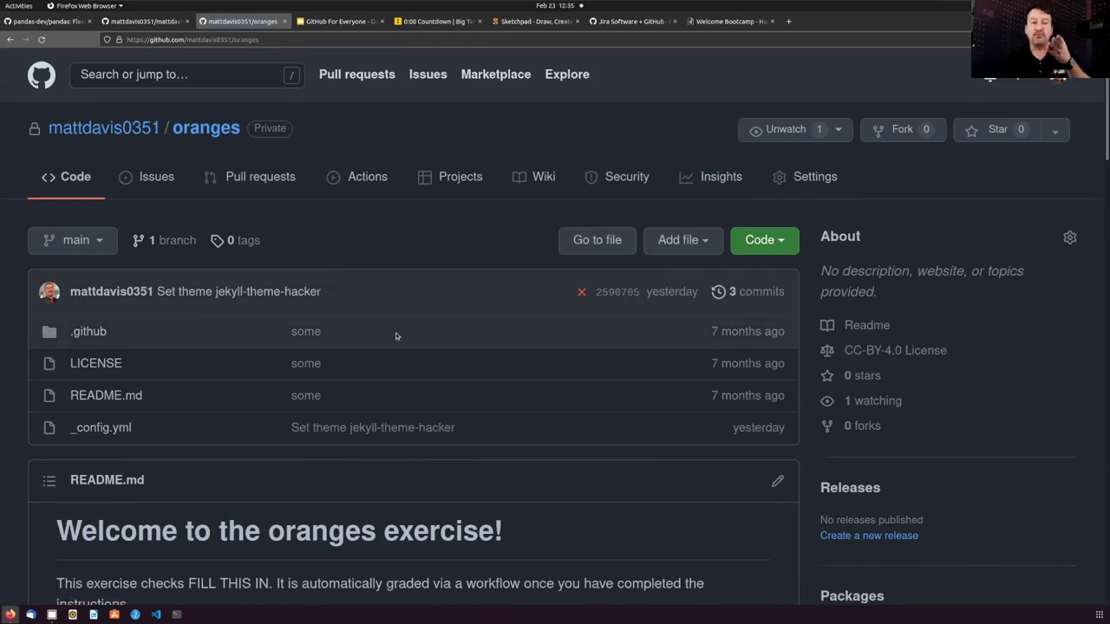
Return to the repository list, filter it by 'brea', and open the bread repository.
key(F5)
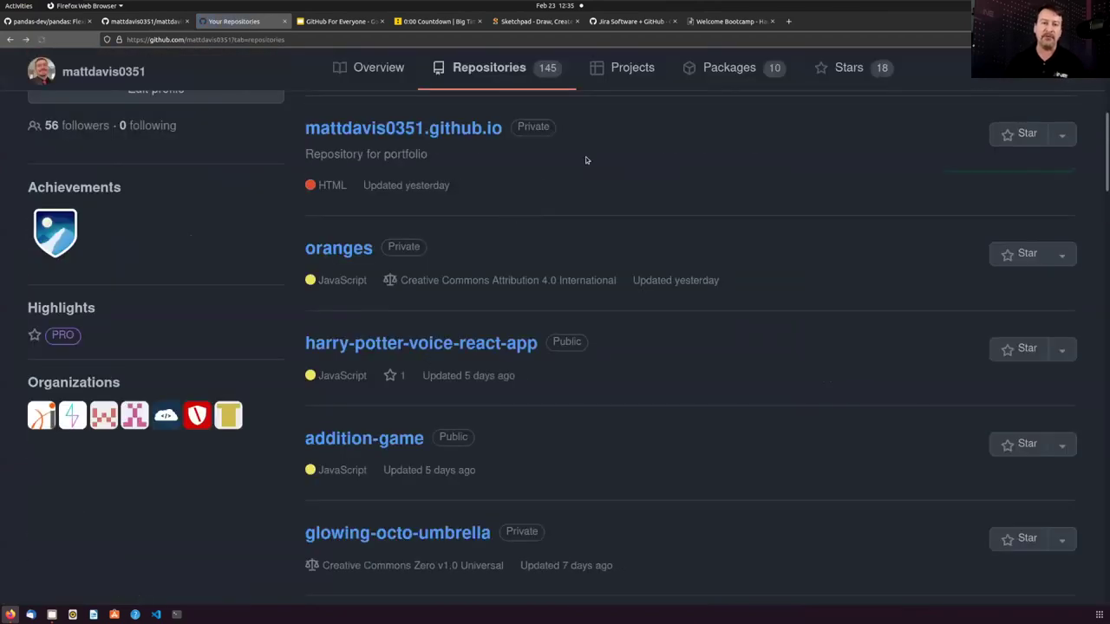
scroll(555, 154, up, 5)
click(526, 196)
text(bread)
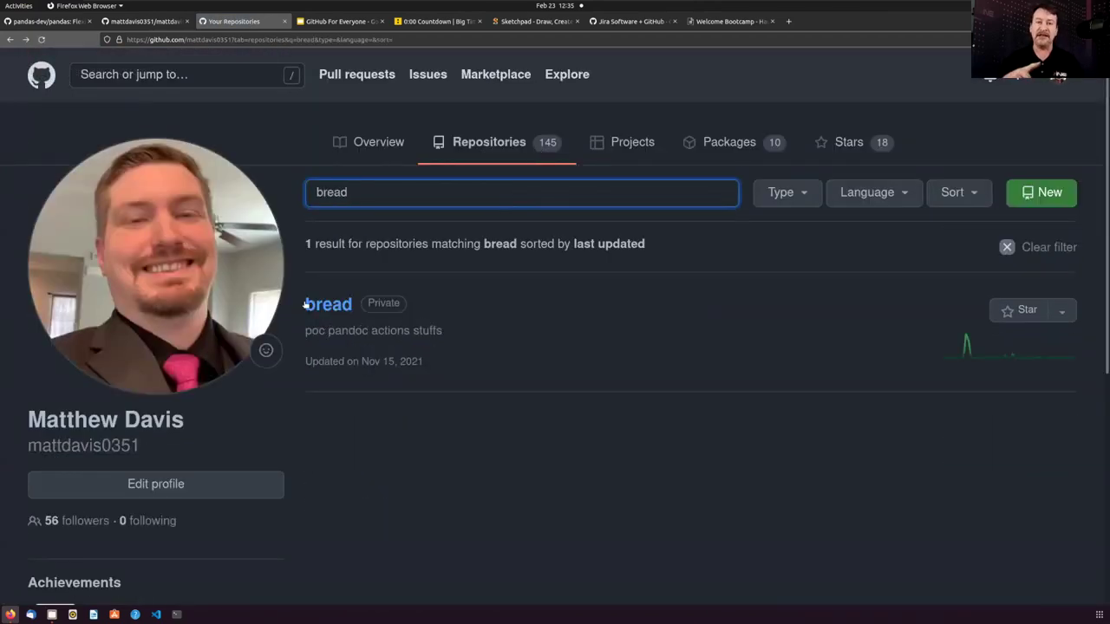
click(311, 304)
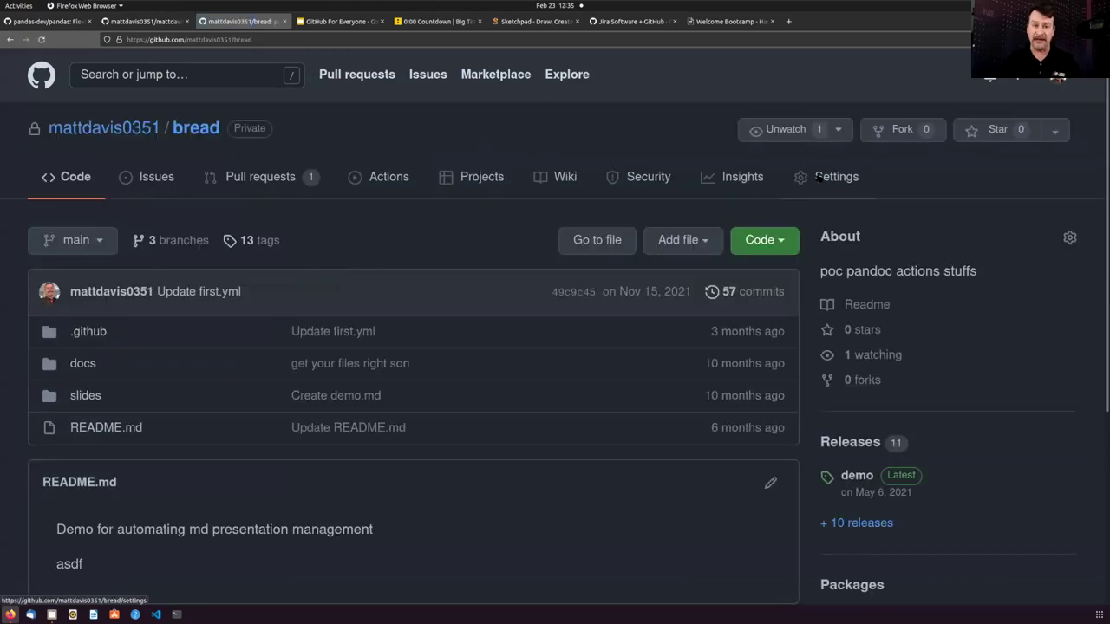
Open the bread repository's Settings and follow its published Pages site link.
scroll(411, 299, down, 3)
scroll(783, 164, up, 3)
click(834, 187)
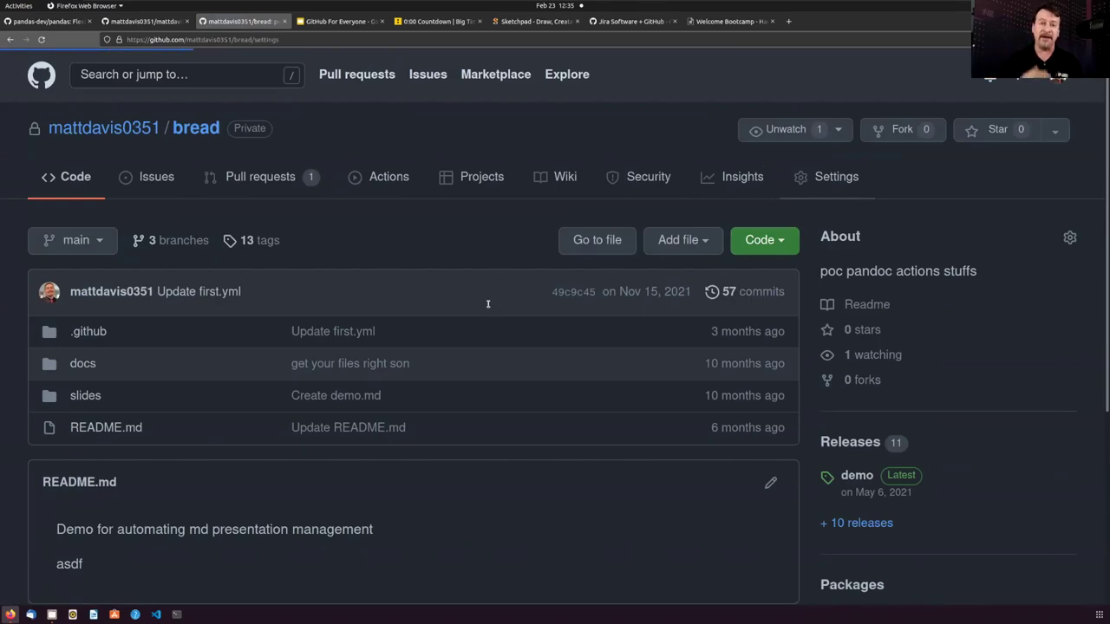
scroll(472, 404, down, 5)
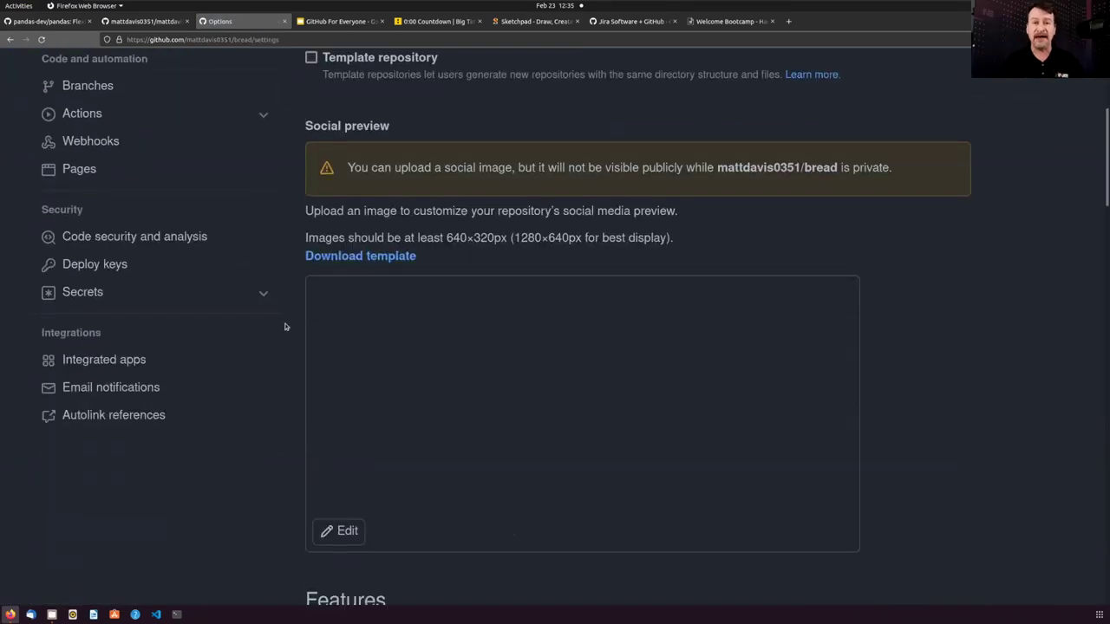
scroll(466, 287, up, 5)
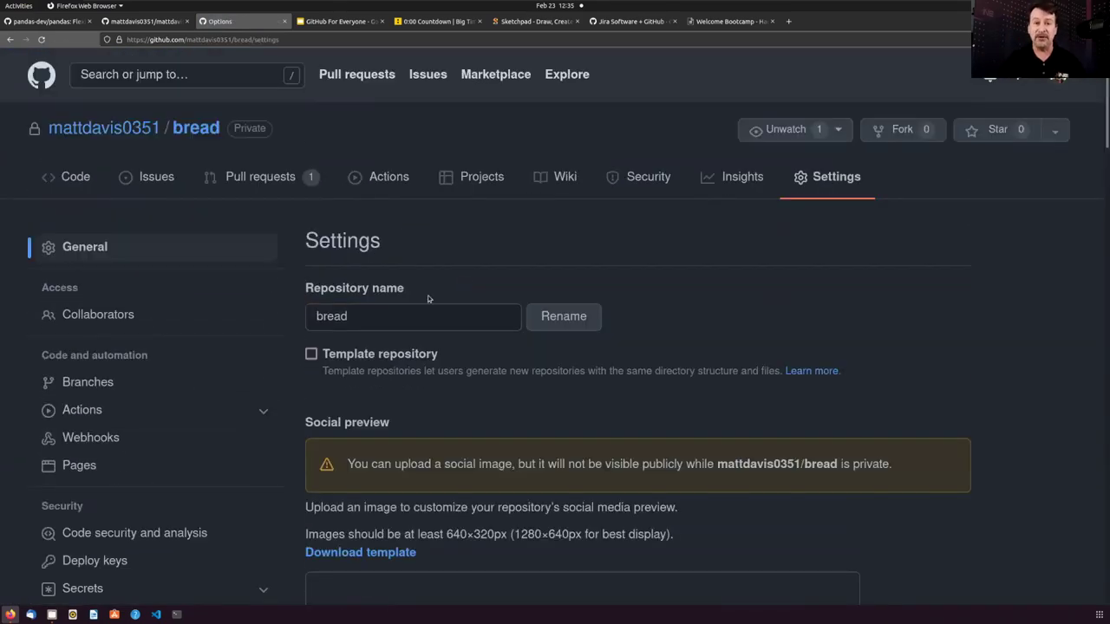
scroll(429, 317, down, 5)
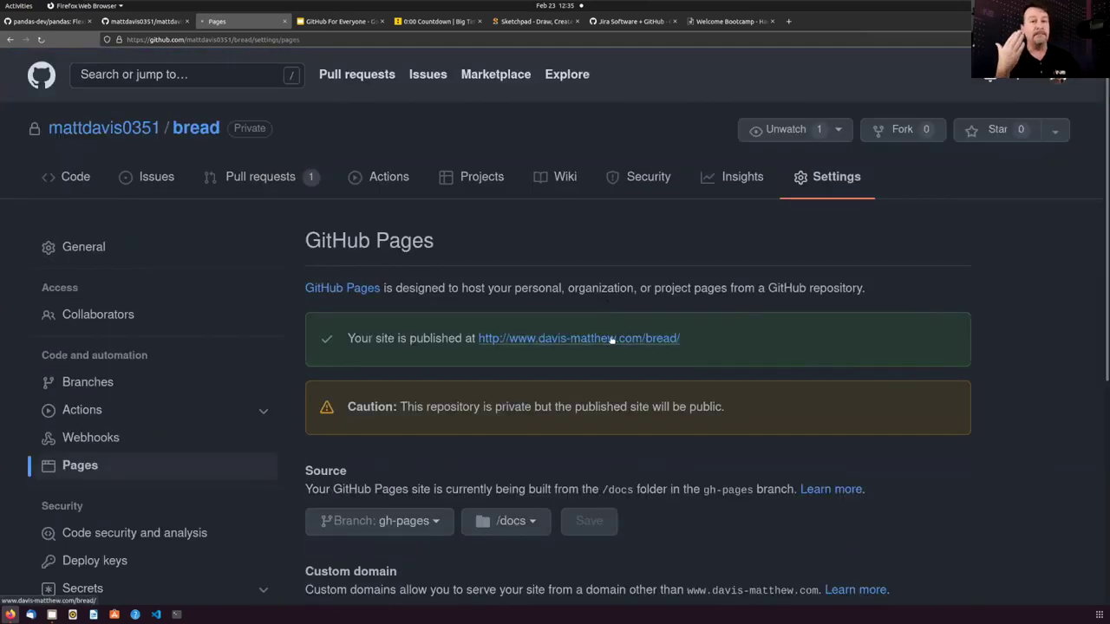
click(558, 340)
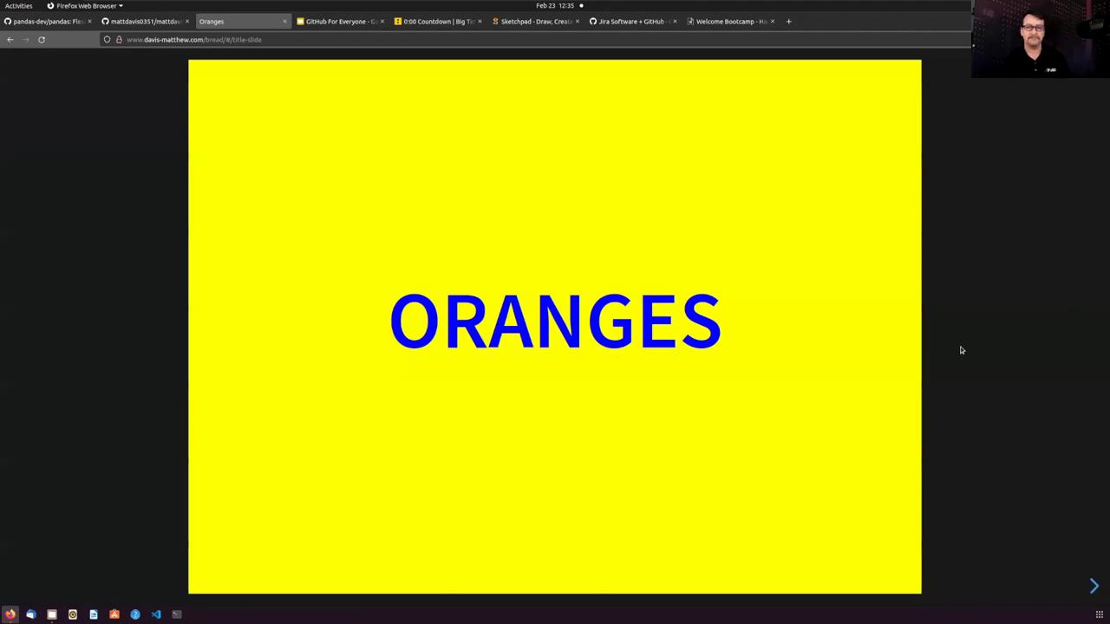
Page back and forth through the Oranges slide deck.
key(Right)
key(Right)
key(Right)
key(Right)
key(Right)
key(Right)
key(Right)
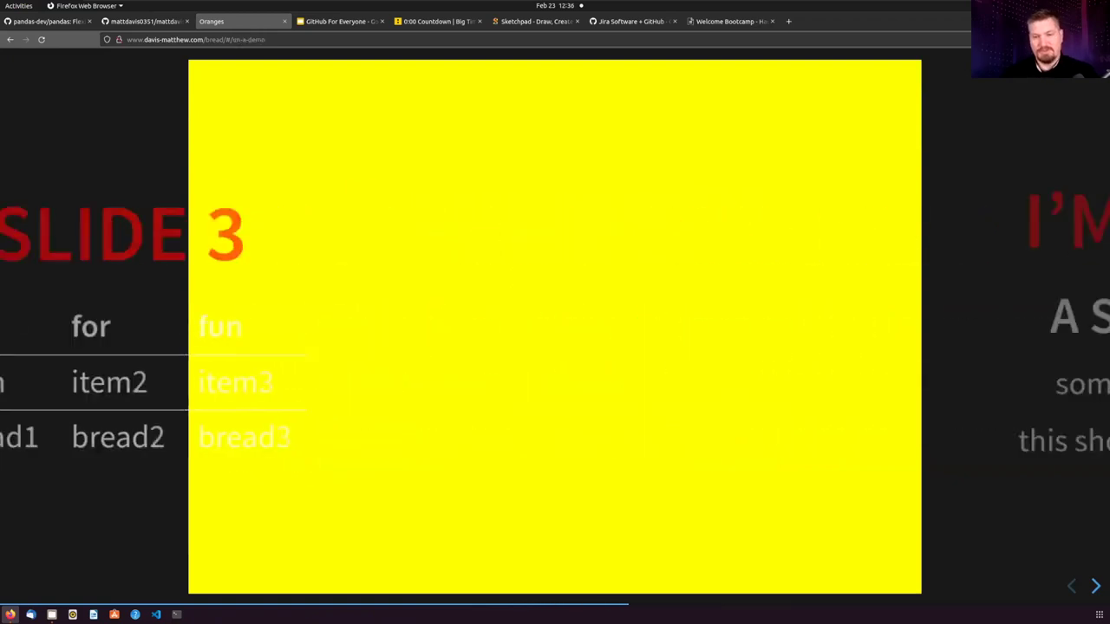
key(Left)
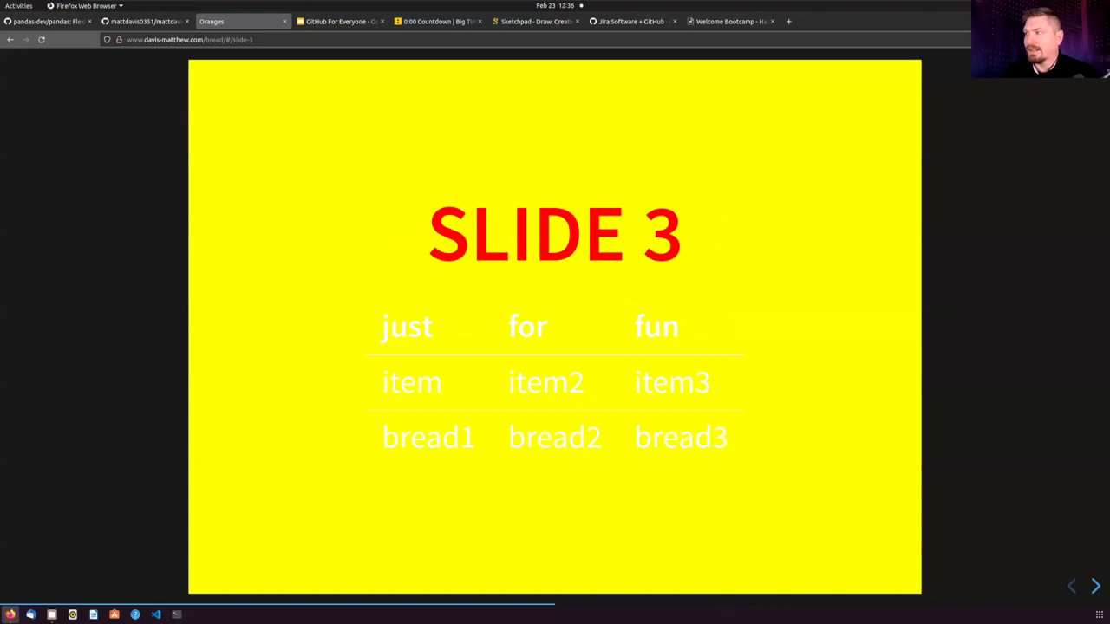
key(Right)
key(Right)
key(Right)
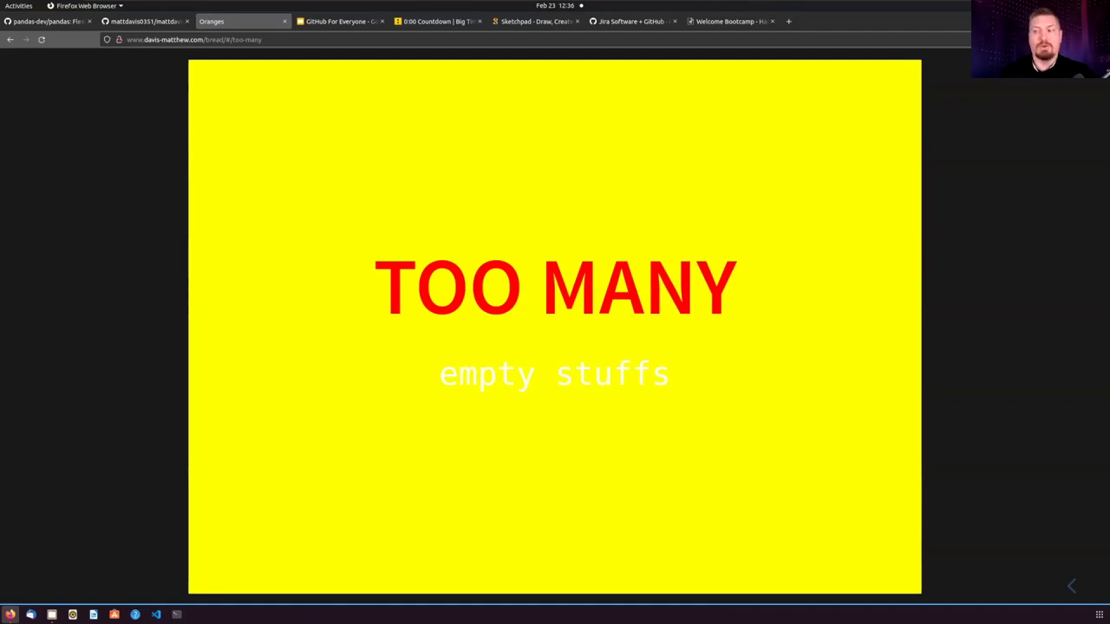
click(11, 40)
click(11, 40)
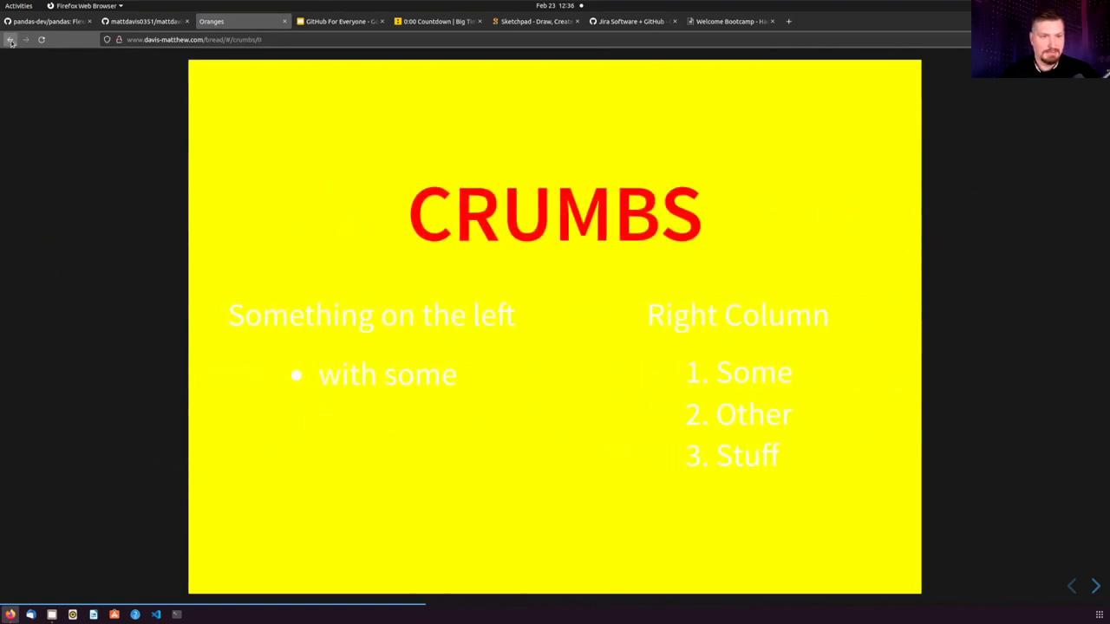
click(143, 21)
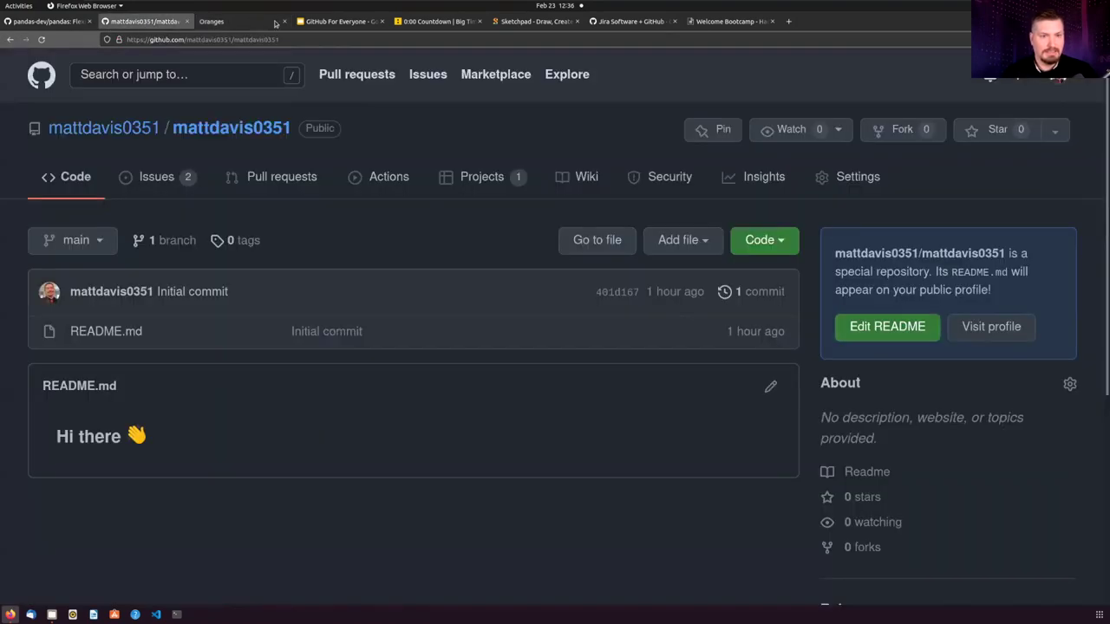
click(263, 23)
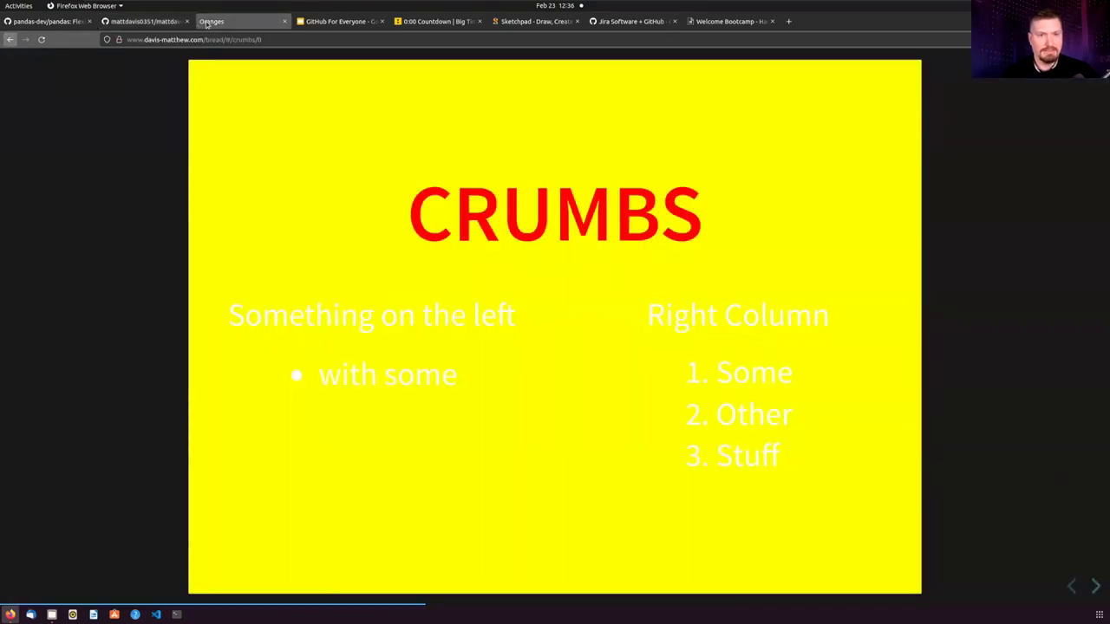
Remove the slide anchor from the deck's address to reload it at the title slide.
click(260, 40)
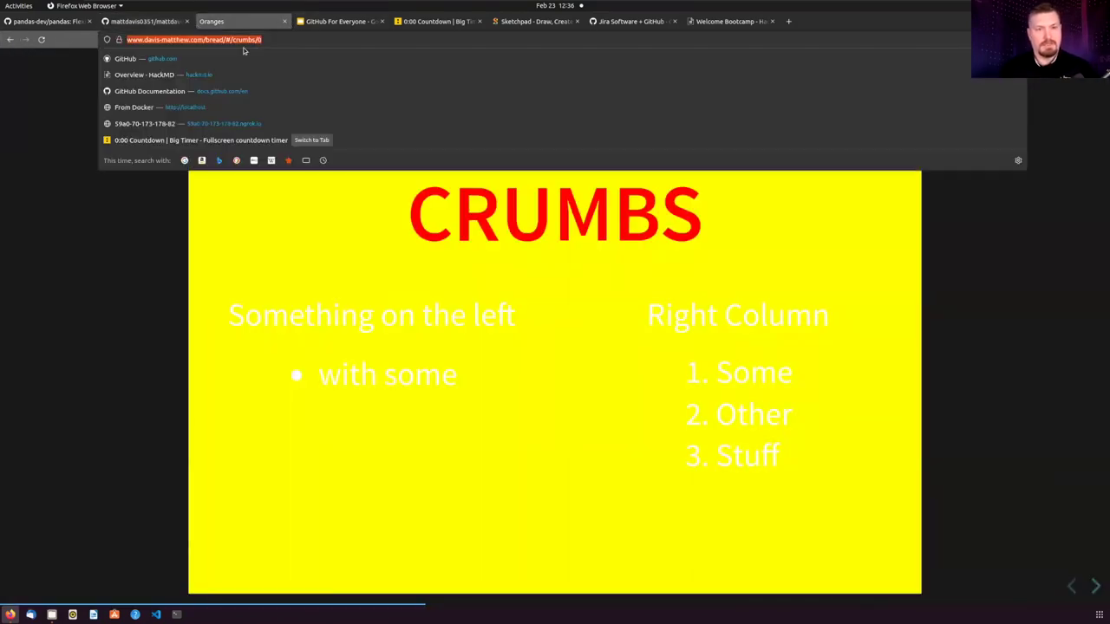
drag(225, 40, 289, 43)
key(BackSpace)
key(Return)
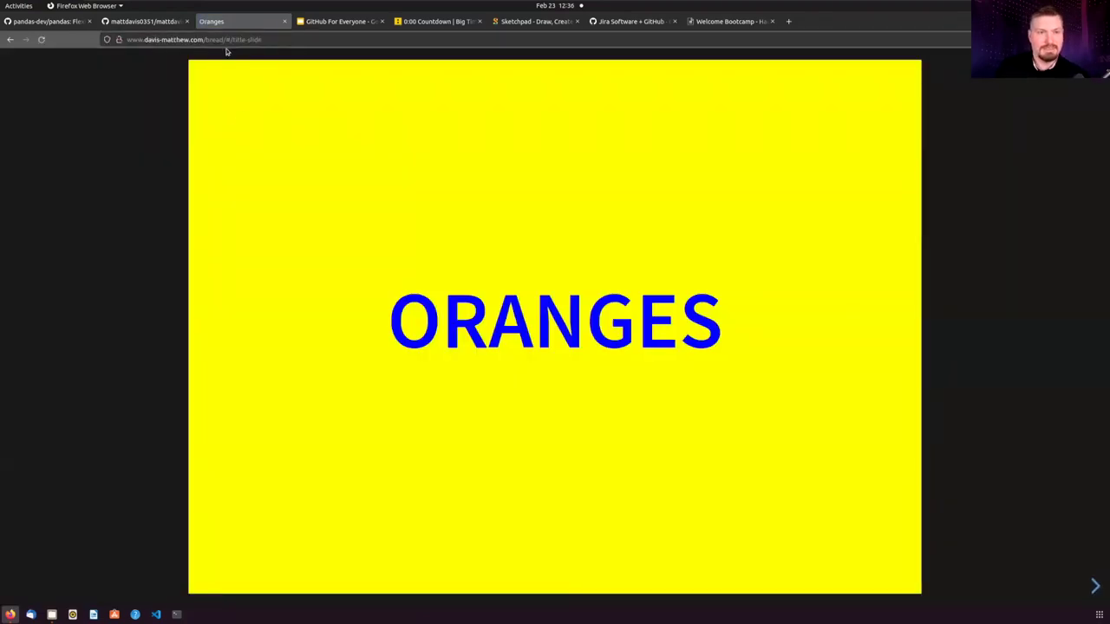
Replace the address with 'bread', close the Oranges tab, and open the GitHub profile in a new tab.
drag(262, 39, 137, 40)
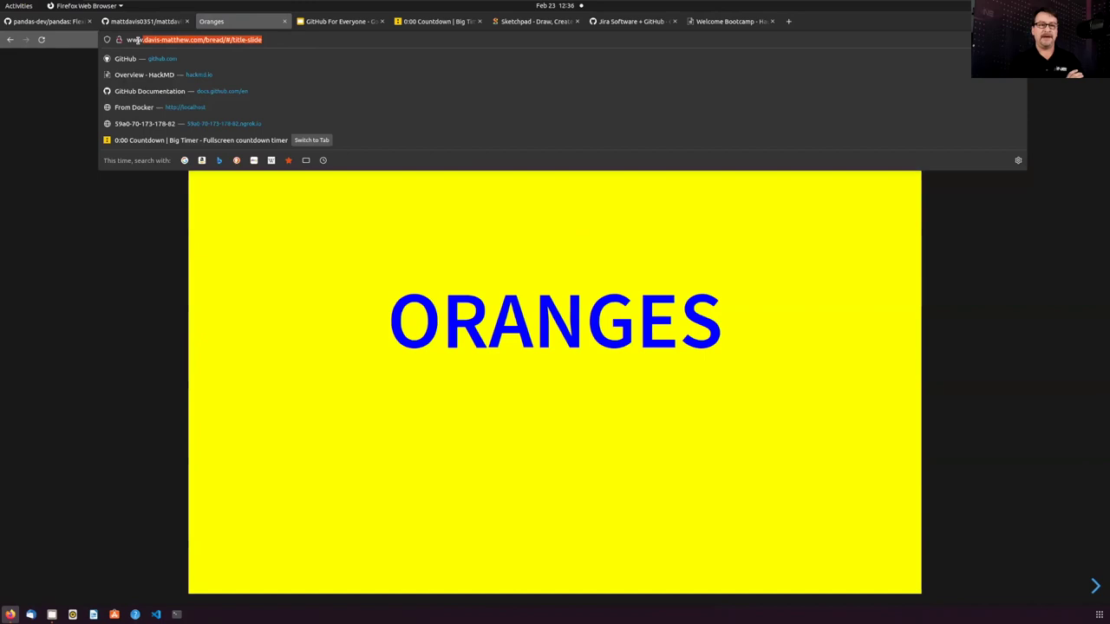
text(bread)
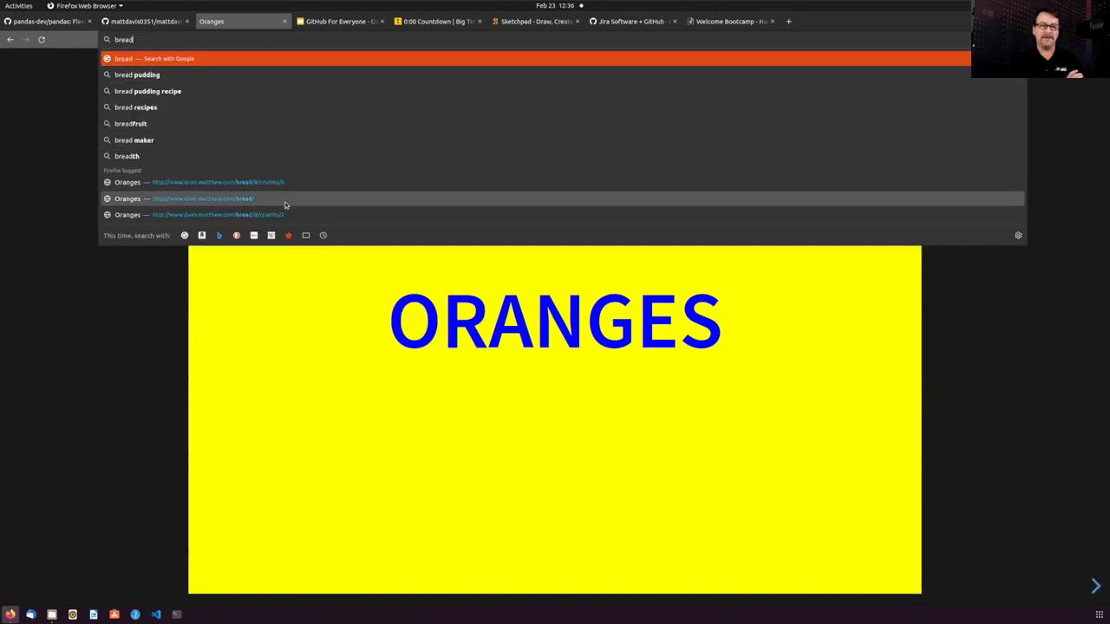
click(152, 20)
click(285, 21)
middle_click(140, 128)
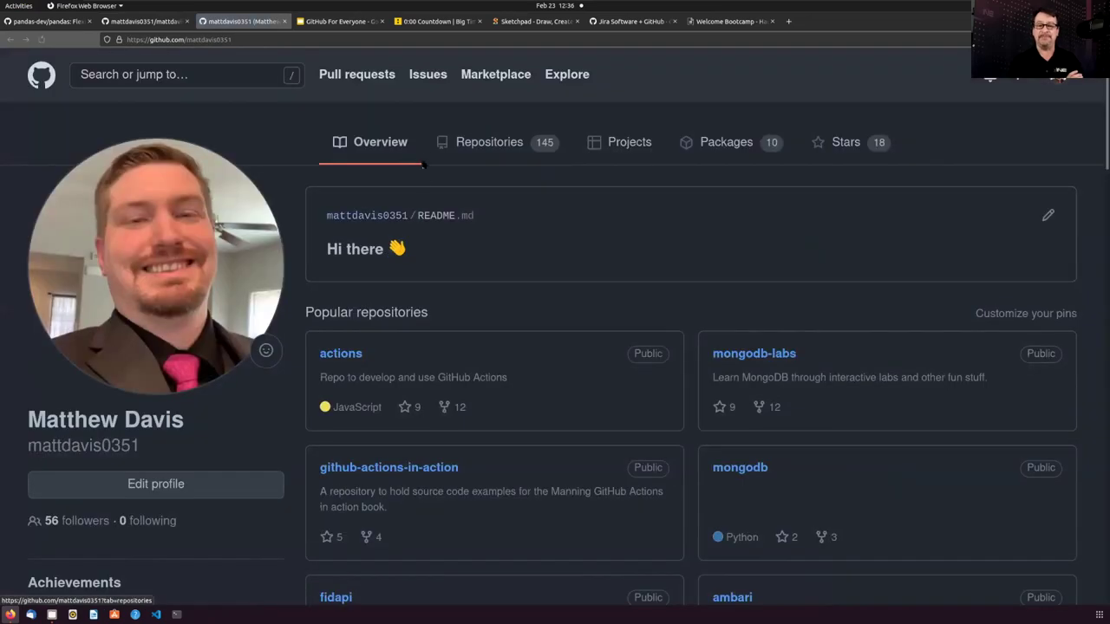
Filter the account's repositories for 'bread' and open slides/slide-with-notes.md.
click(491, 145)
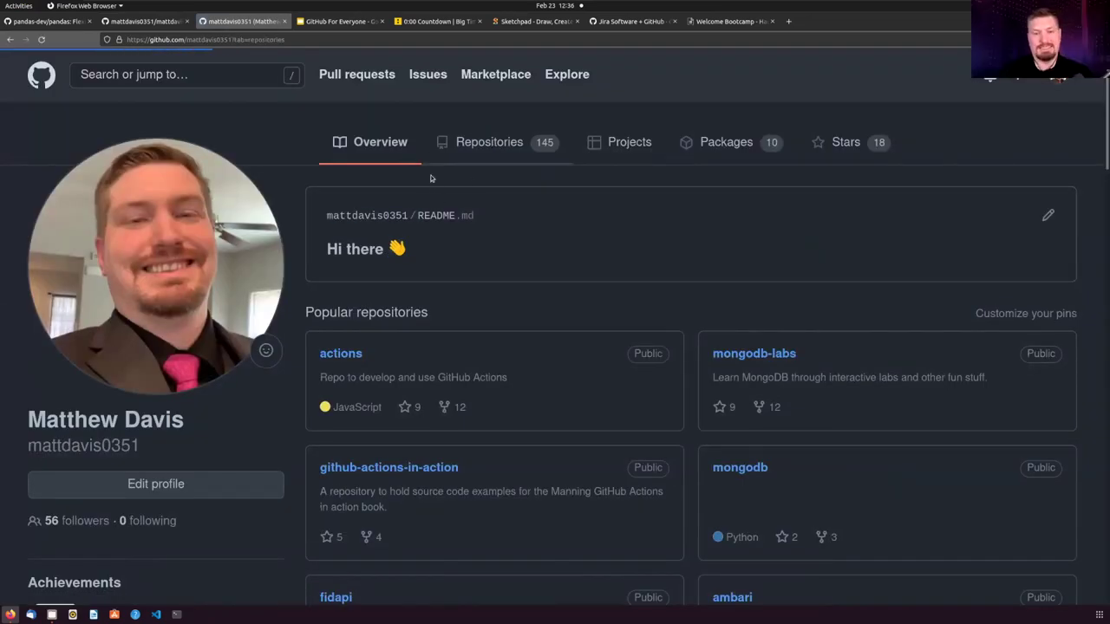
click(425, 191)
text(bread)
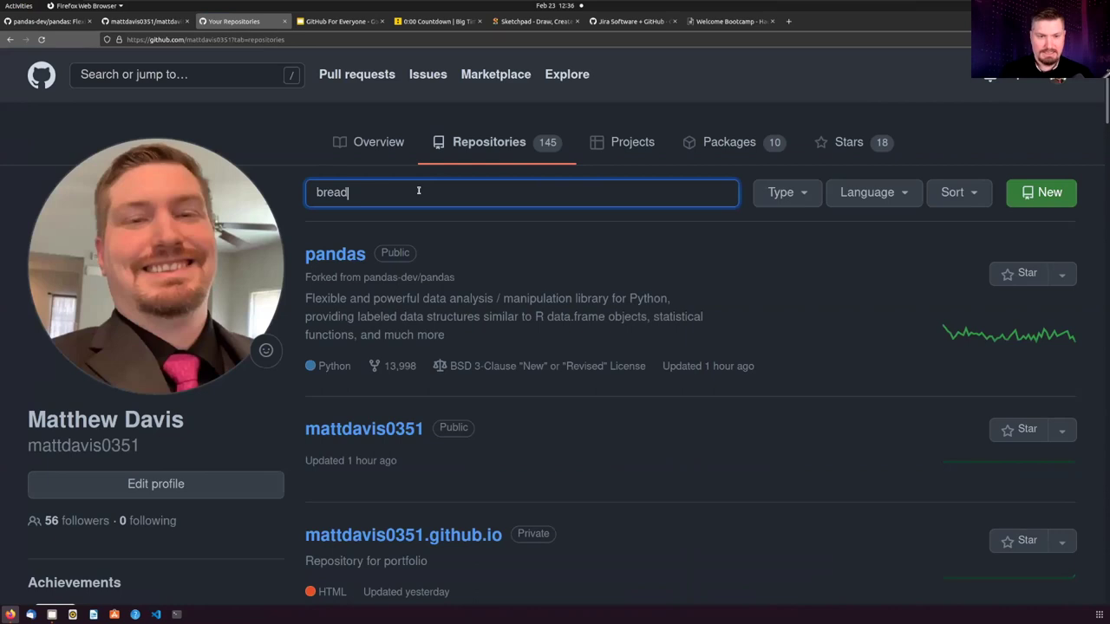
click(325, 304)
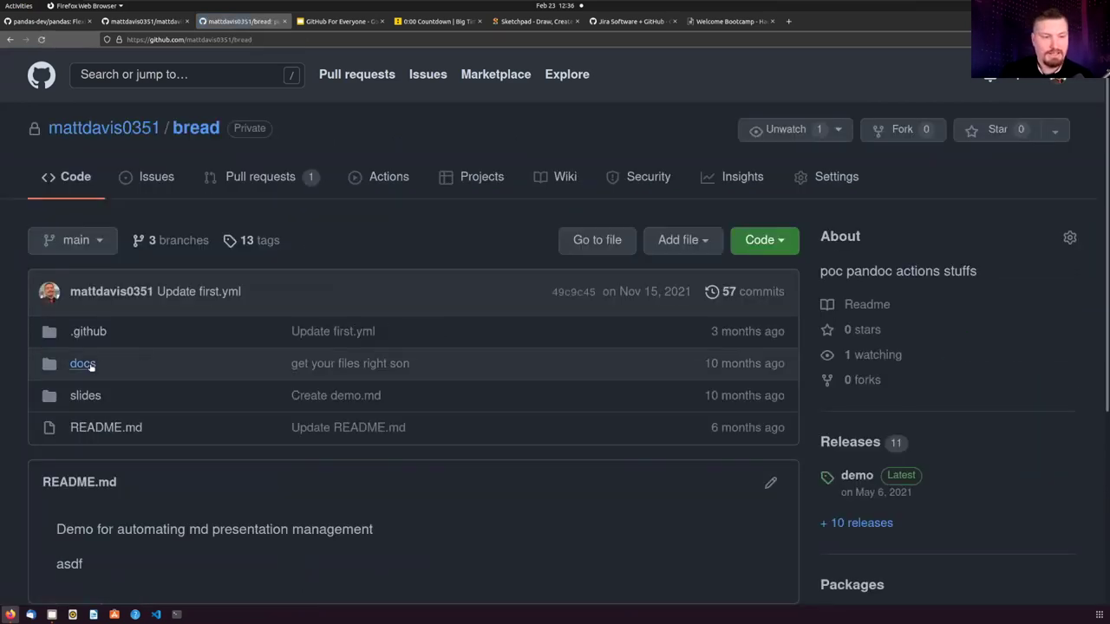
click(85, 395)
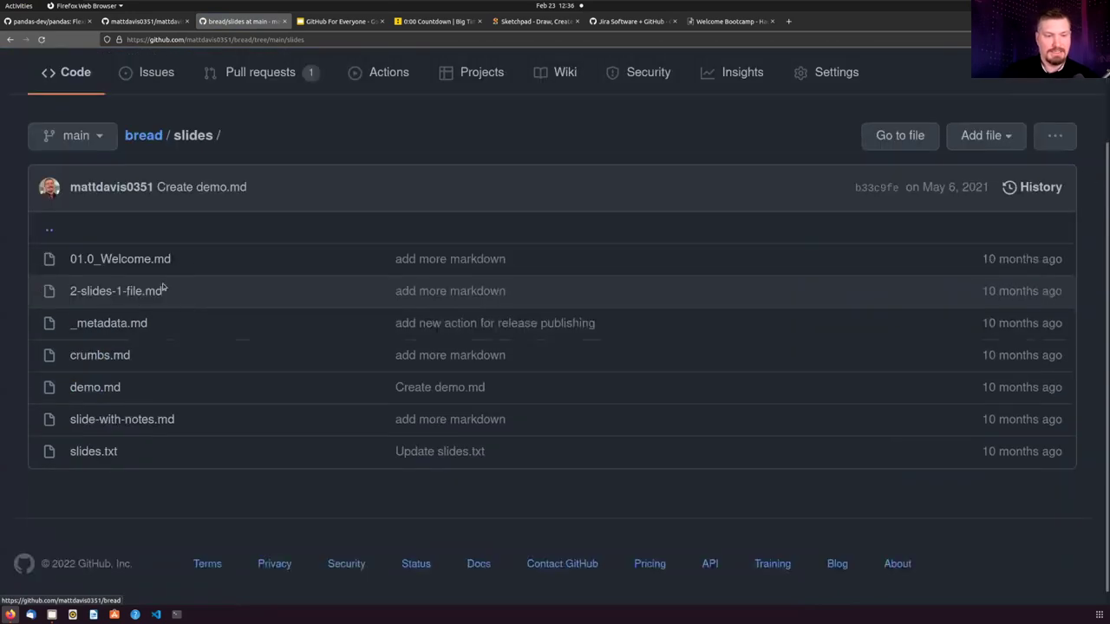
scroll(122, 254, down, 2)
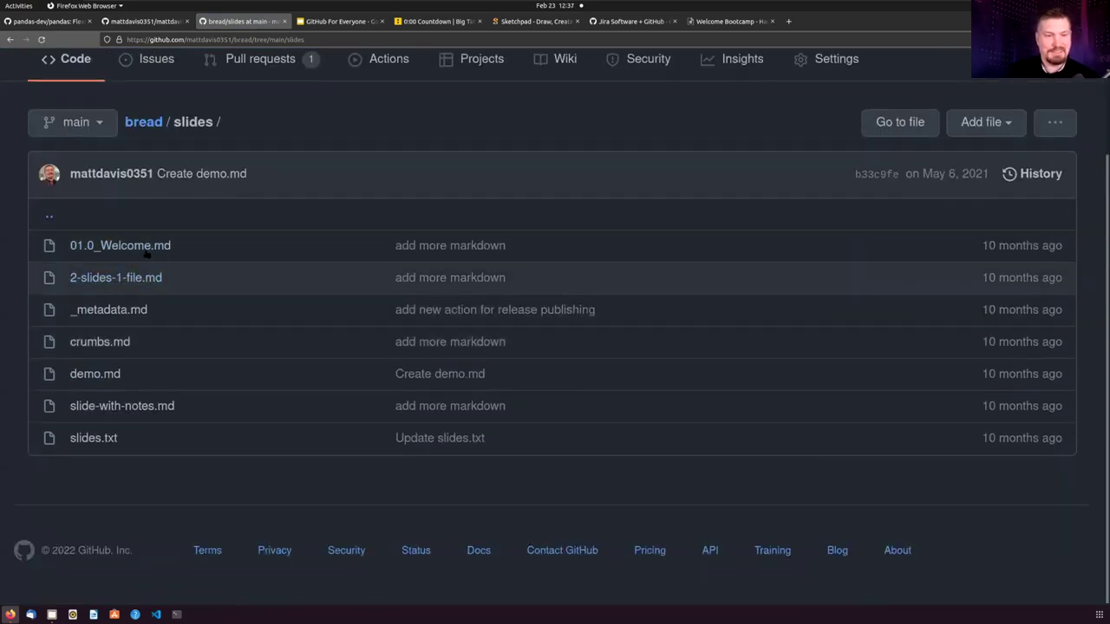
click(138, 405)
Edit slide-with-notes.md in the web editor, selecting its table and instructor notes sentence.
scroll(296, 375, down, 3)
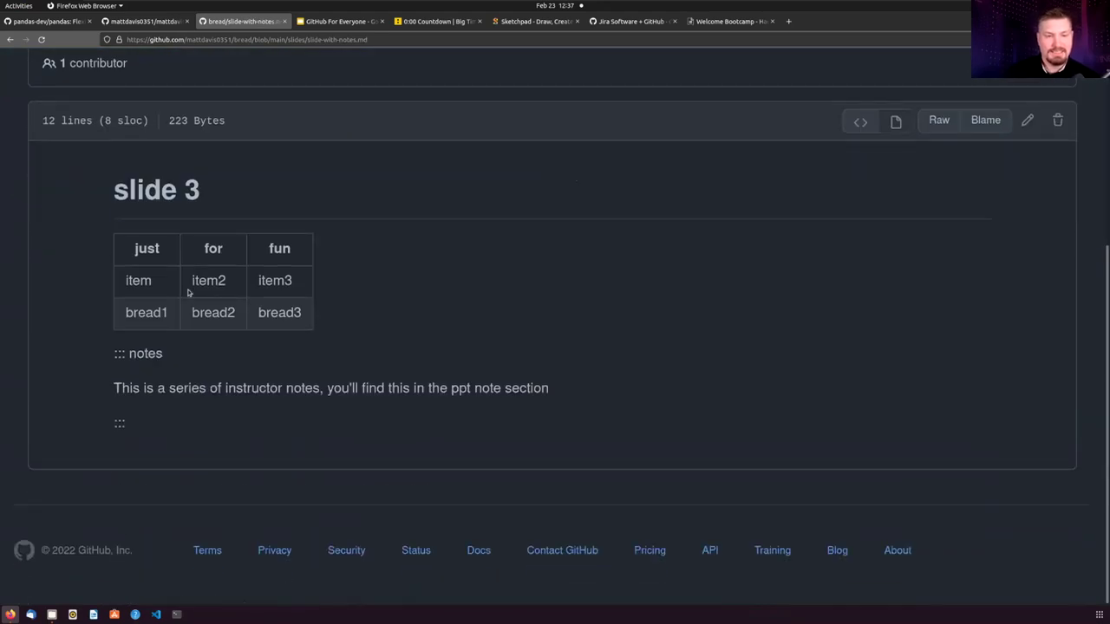
click(1026, 121)
scroll(341, 365, down, 2)
drag(280, 312, 43, 255)
click(371, 342)
drag(483, 374, 62, 368)
click(464, 318)
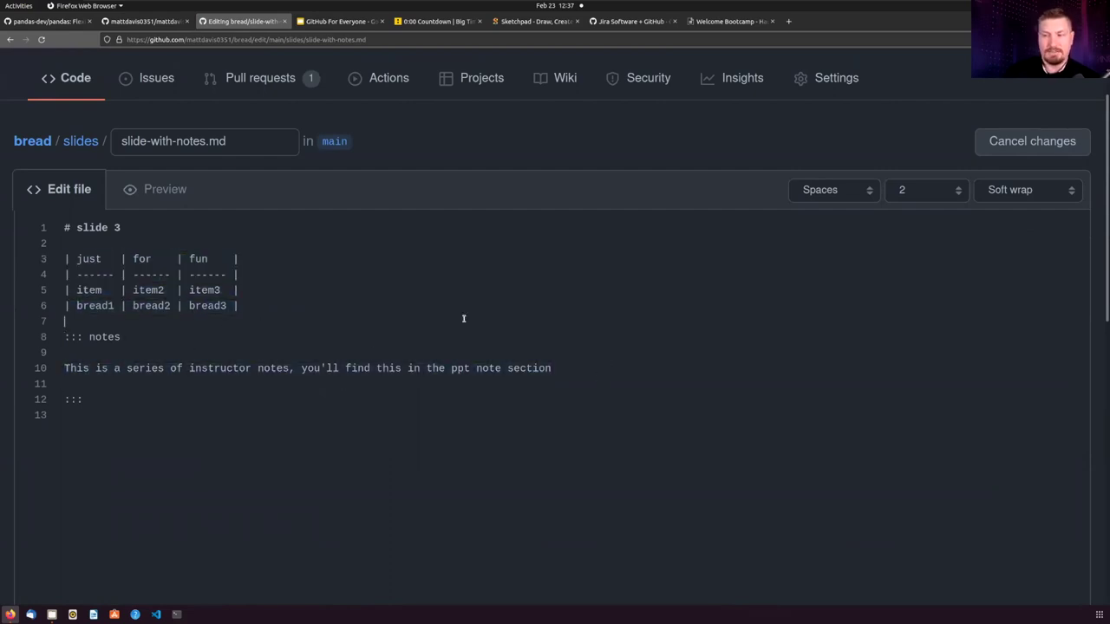
Cancel the slide-with-notes.md edit, return to the bread repository, and bring up the GitHub For Everyone slides.
drag(63, 337, 331, 336)
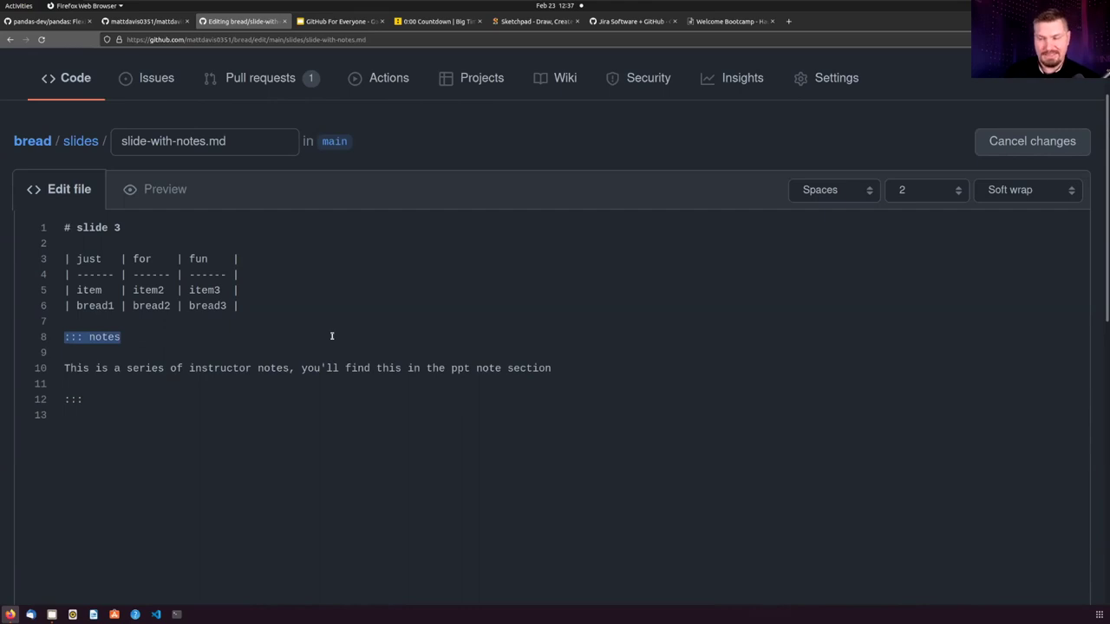
scroll(369, 323, up, 2)
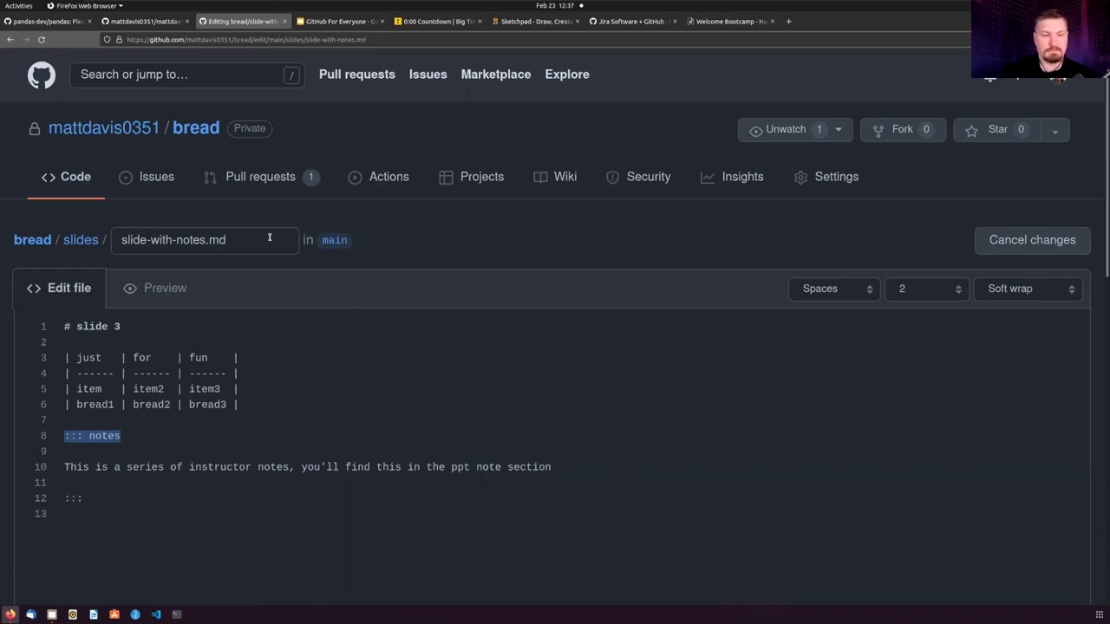
click(351, 370)
click(90, 192)
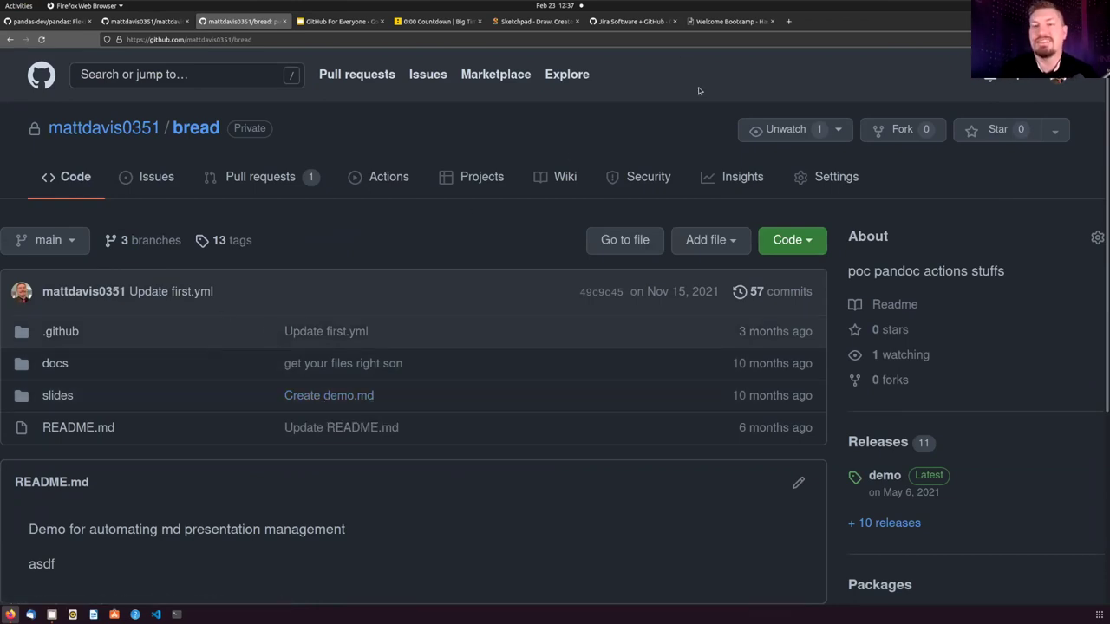
click(333, 22)
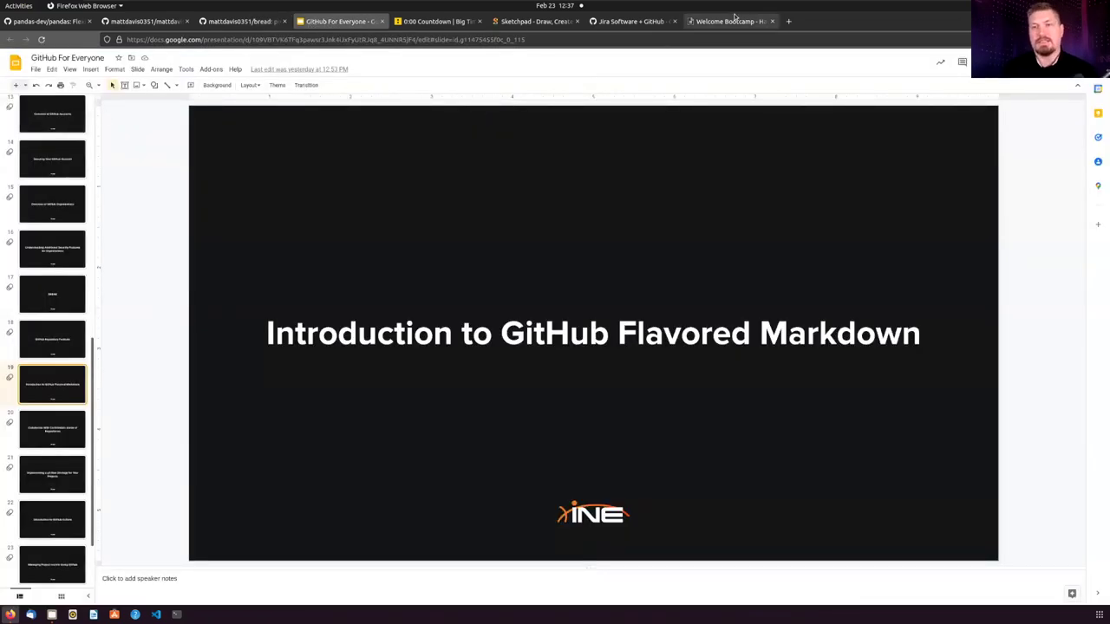
Switch to the Welcome Bootcamp note's browser tab.
click(728, 21)
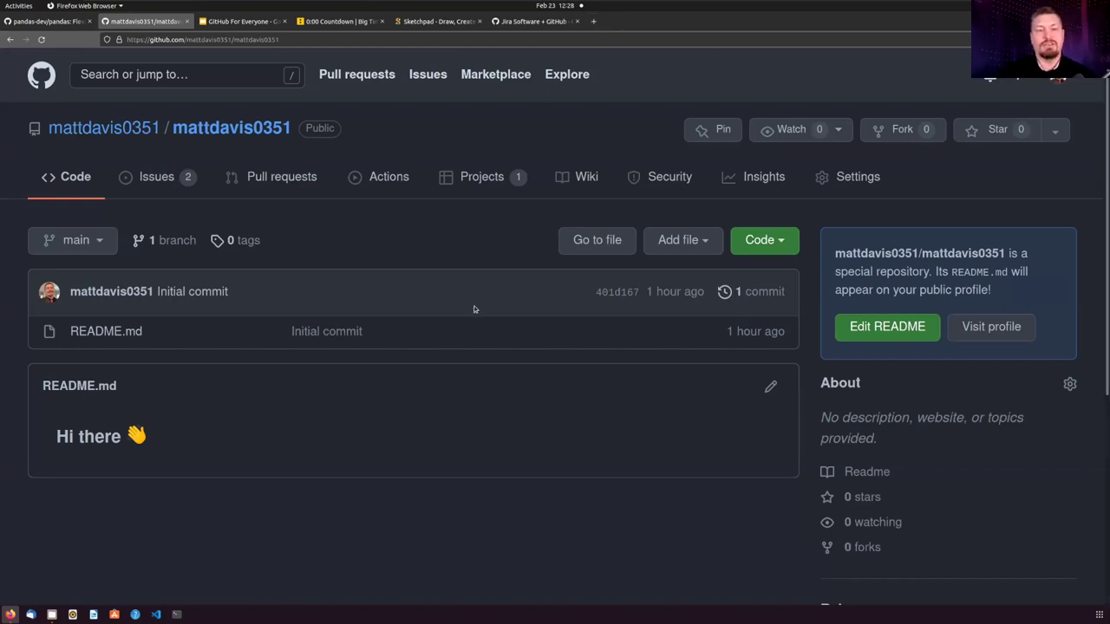
Load hackmd.io in a new browser tab and create a new note.
click(593, 20)
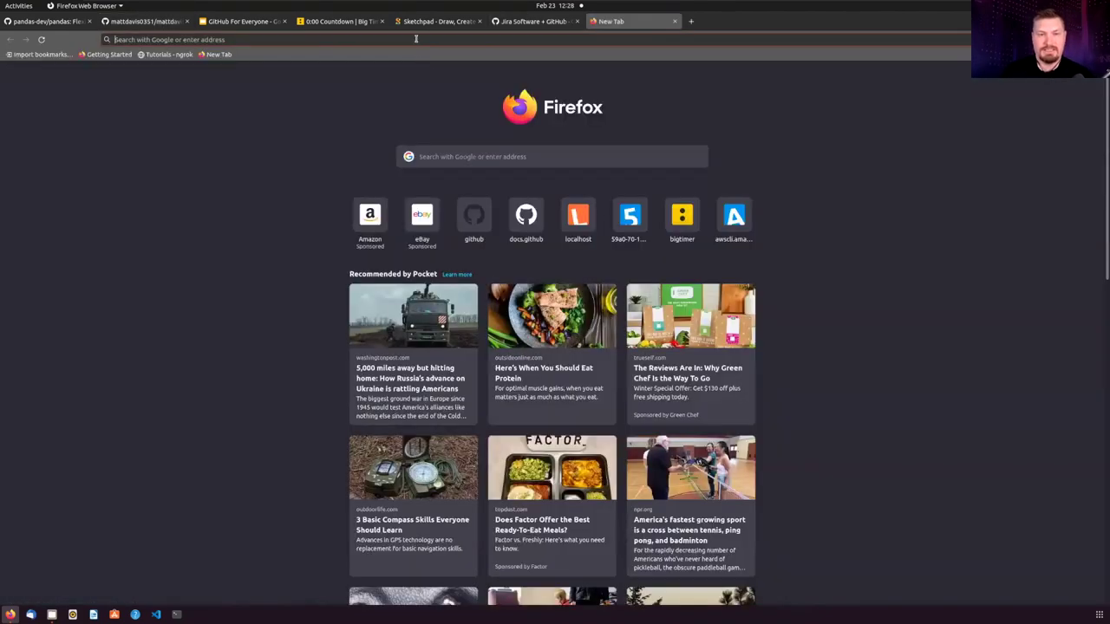
click(418, 37)
text(hackmd.io)
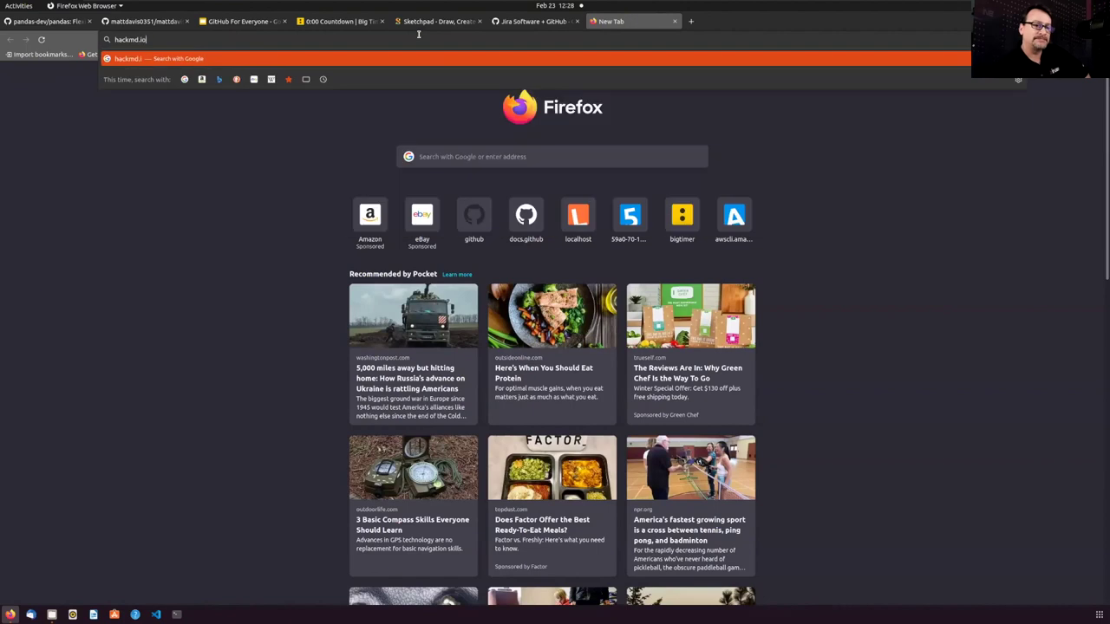
key(Return)
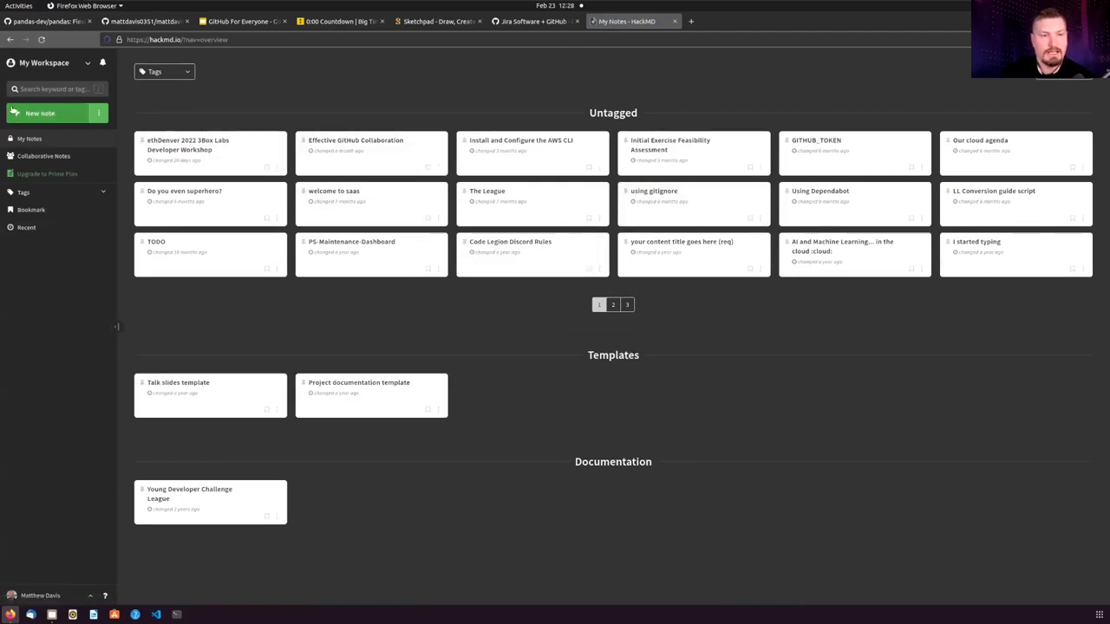
click(41, 120)
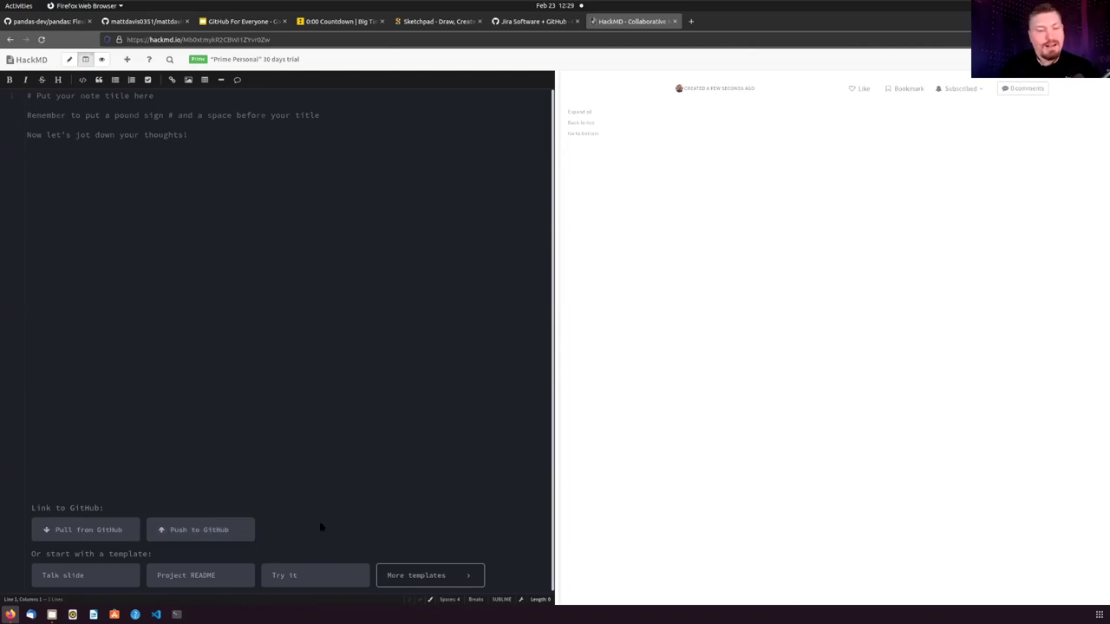
Give the new note a level-1 'Welcome Bootcamp' heading, with the page zoomed in.
click(173, 106)
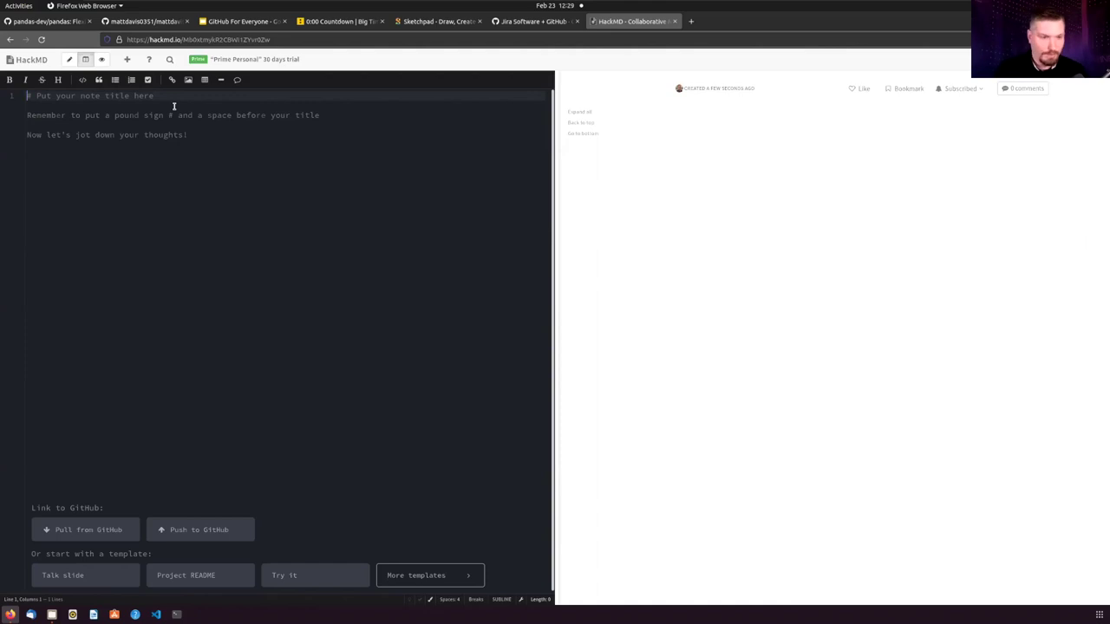
text(#)
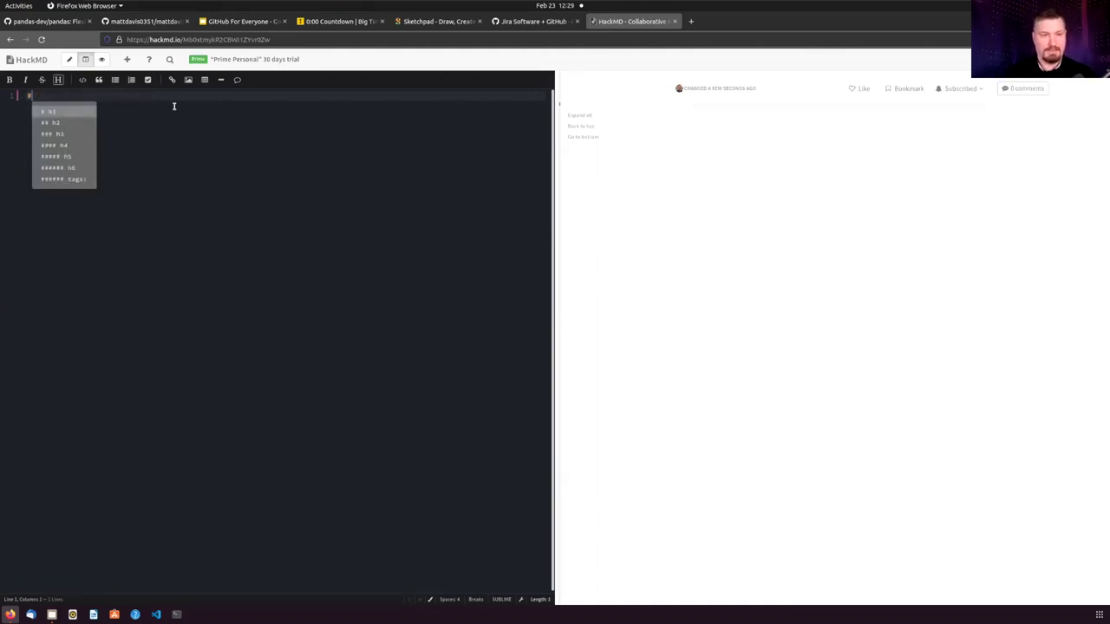
key(ctrl+plus)
key(ctrl+plus)
key(ctrl+plus)
key(ctrl+plus)
key(ctrl+plus)
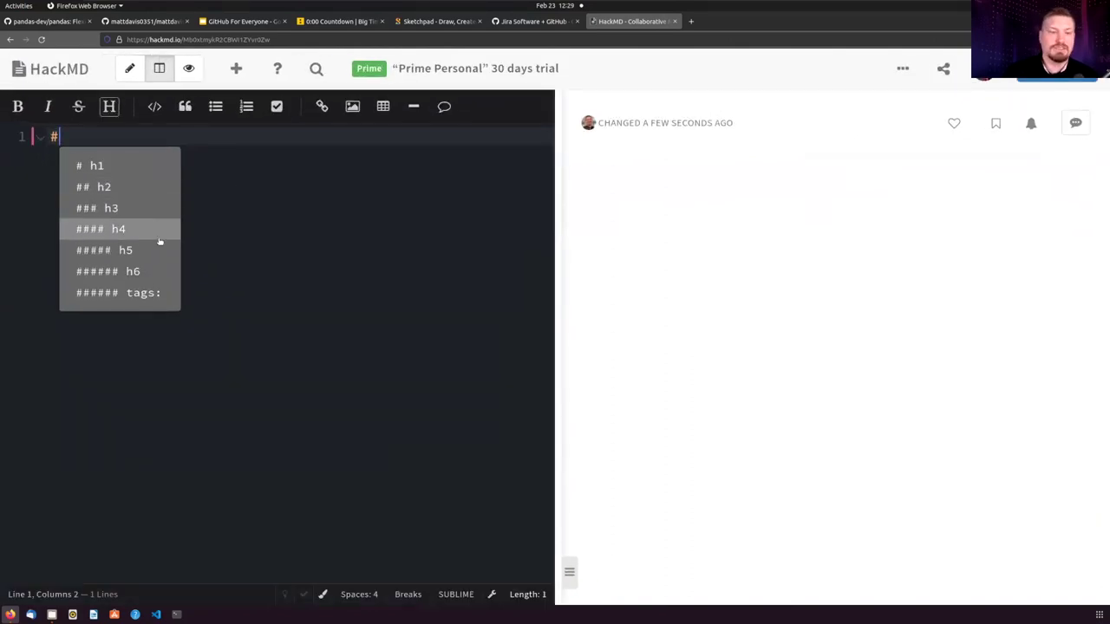
click(124, 164)
key(BackSpace)
key(BackSpace)
text(Welcome Bootcamp)
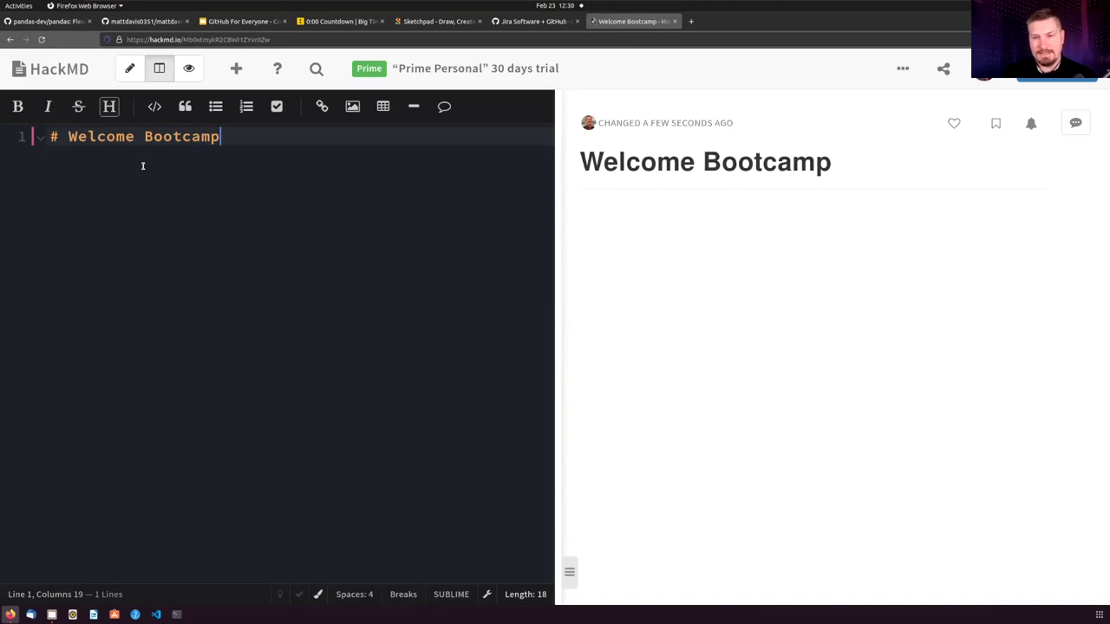
key(Return)
key(Return)
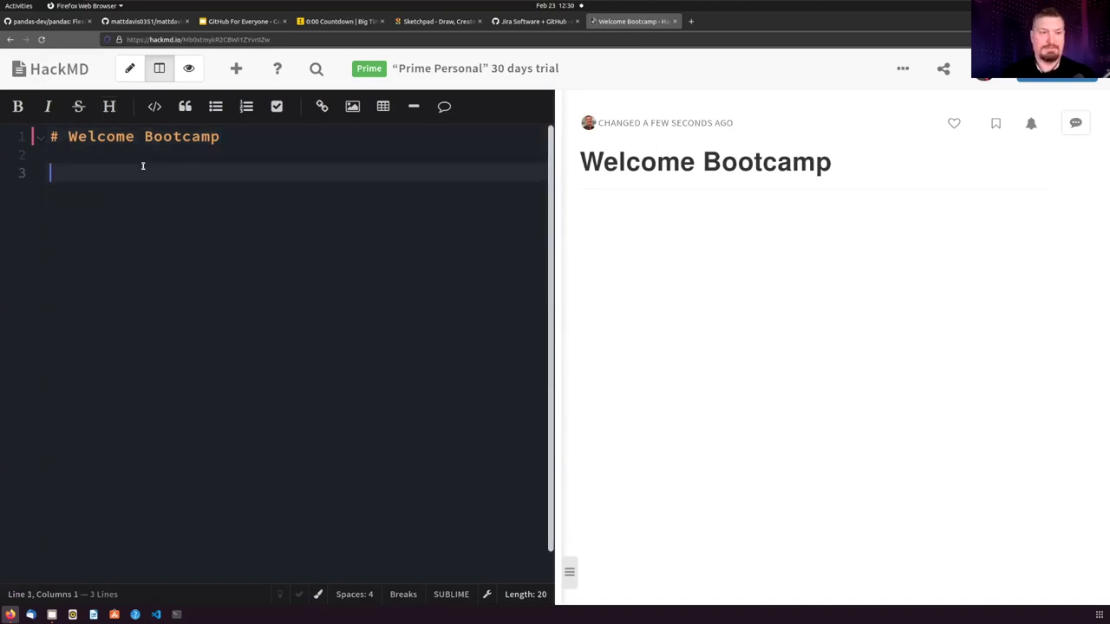
Add 'Hey how are you all finding the bootcamp?' and a task list: Good, Bad, a third item.
text(Hey how are you all finding the bootcamp?)
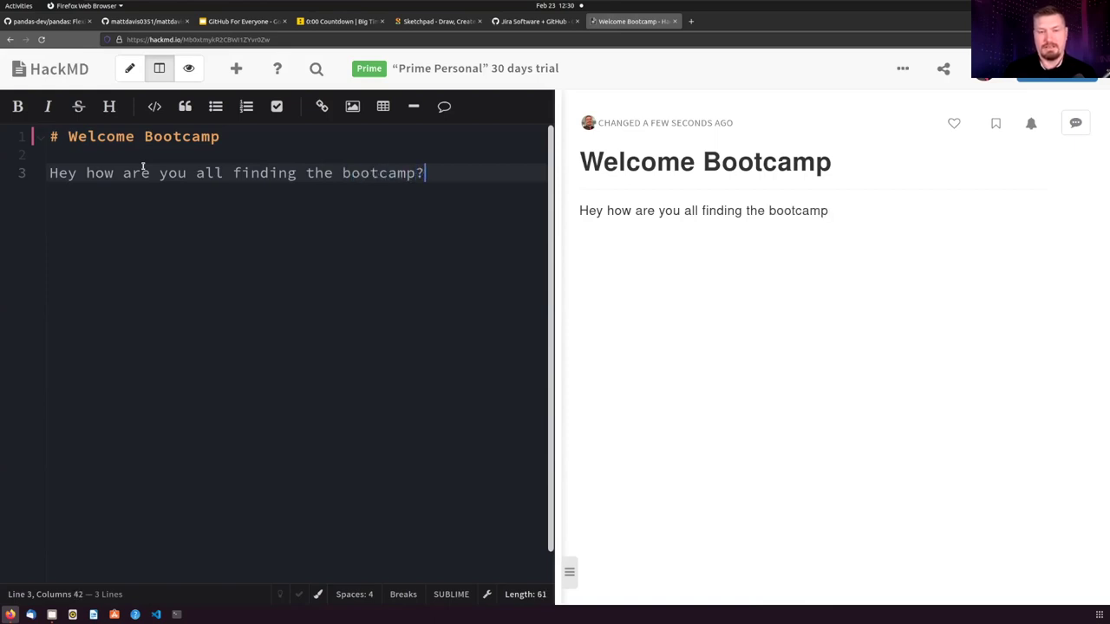
key(Return)
key(Return)
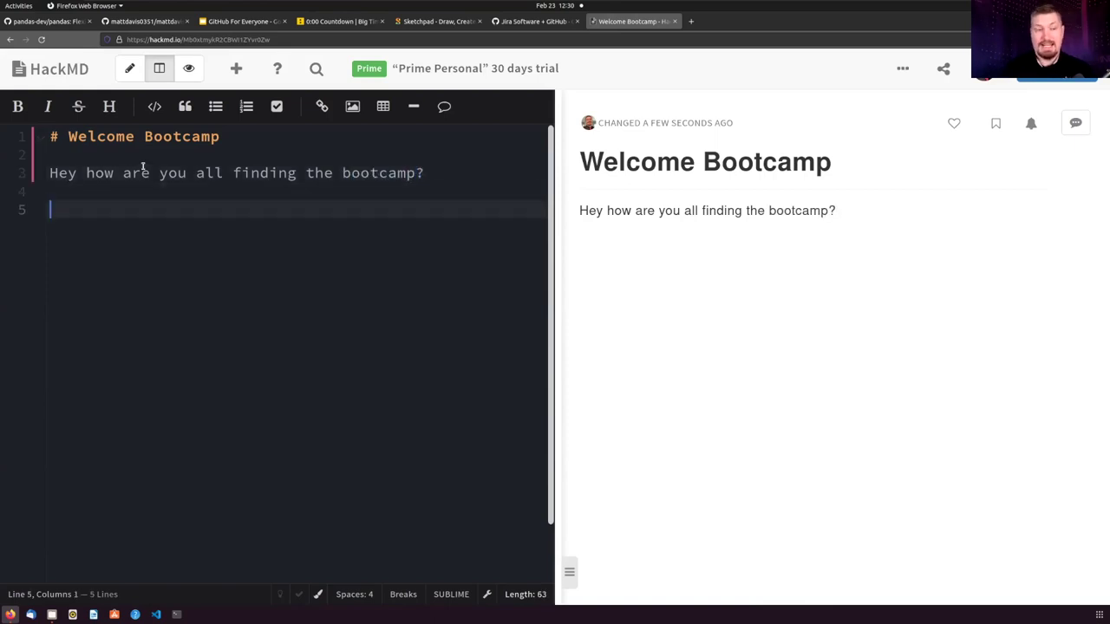
text(- [ ] Good)
key(Return)
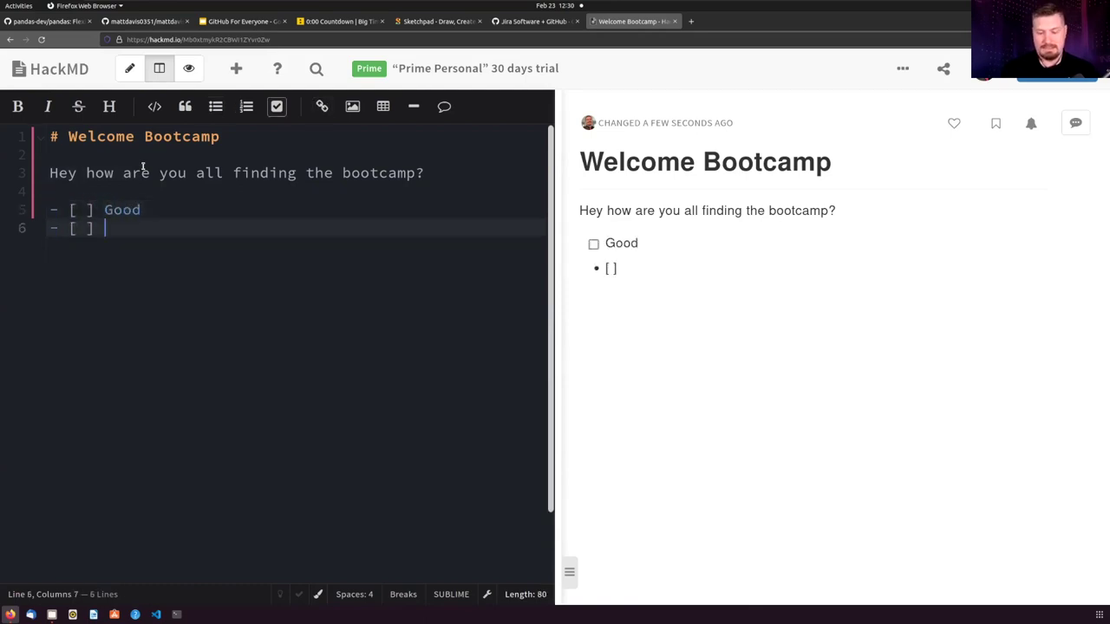
text(Bad)
key(Return)
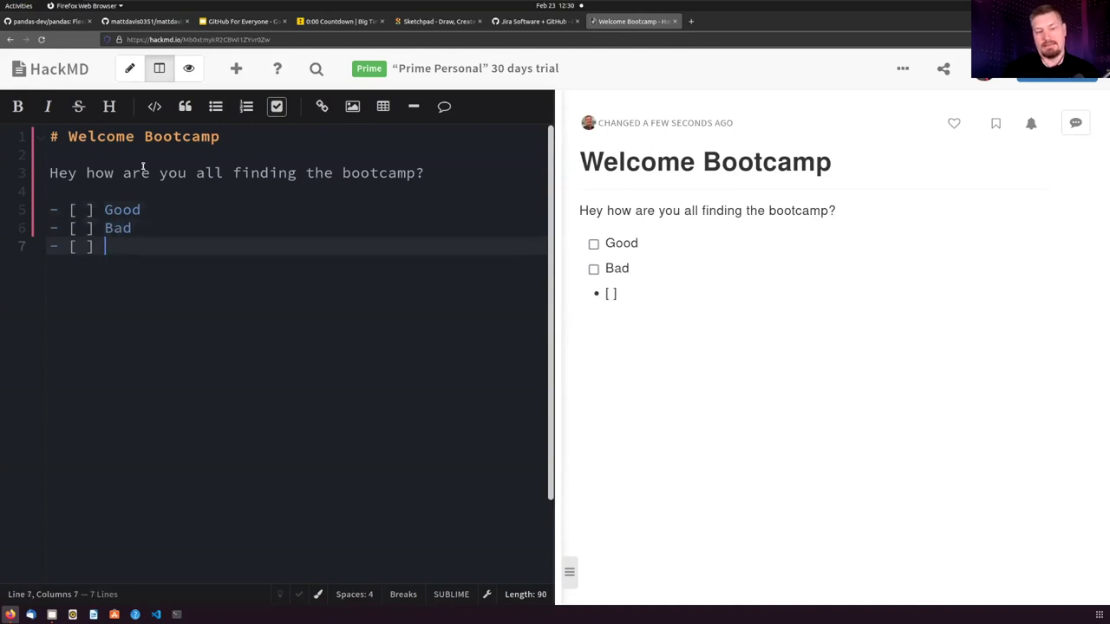
text(Brooks l)
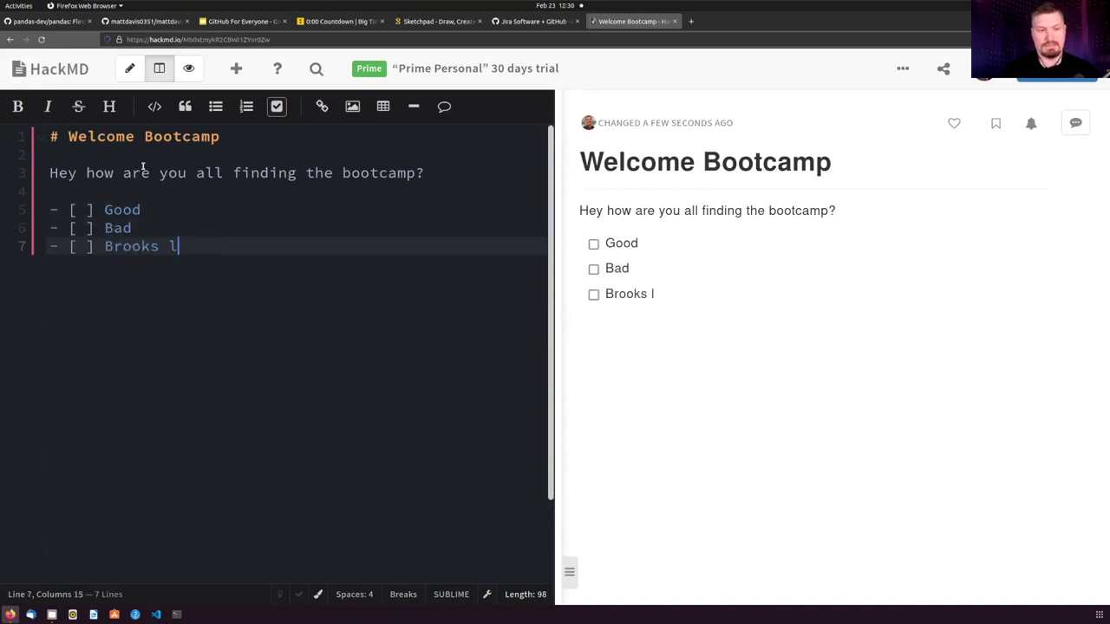
text(ooks funny)
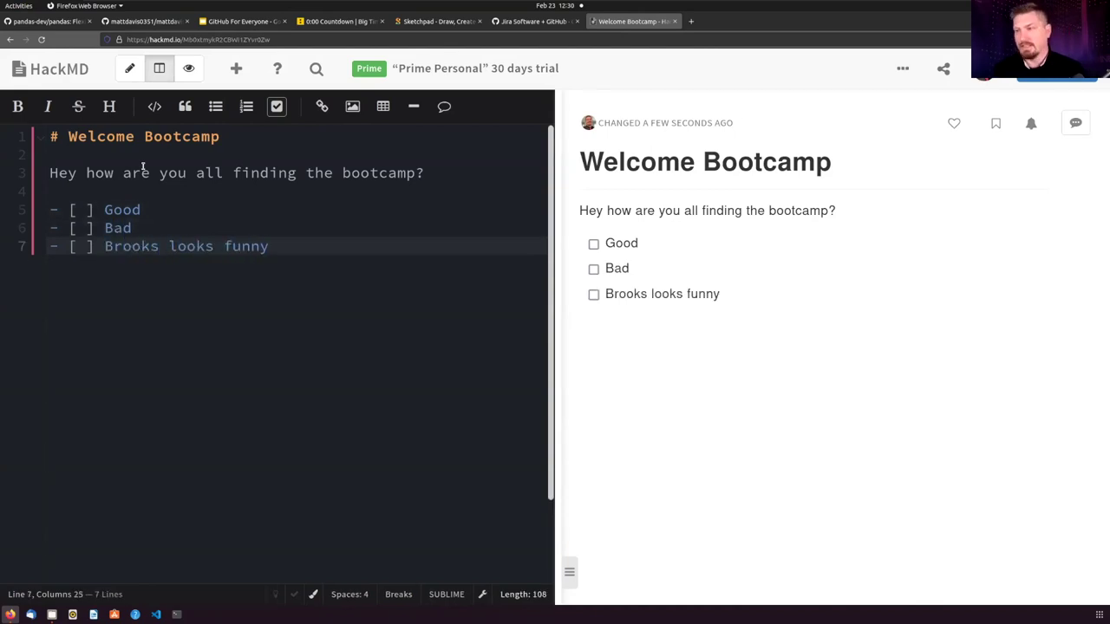
Tick the third task's checkbox with x and add blank lines below the list.
click(87, 246)
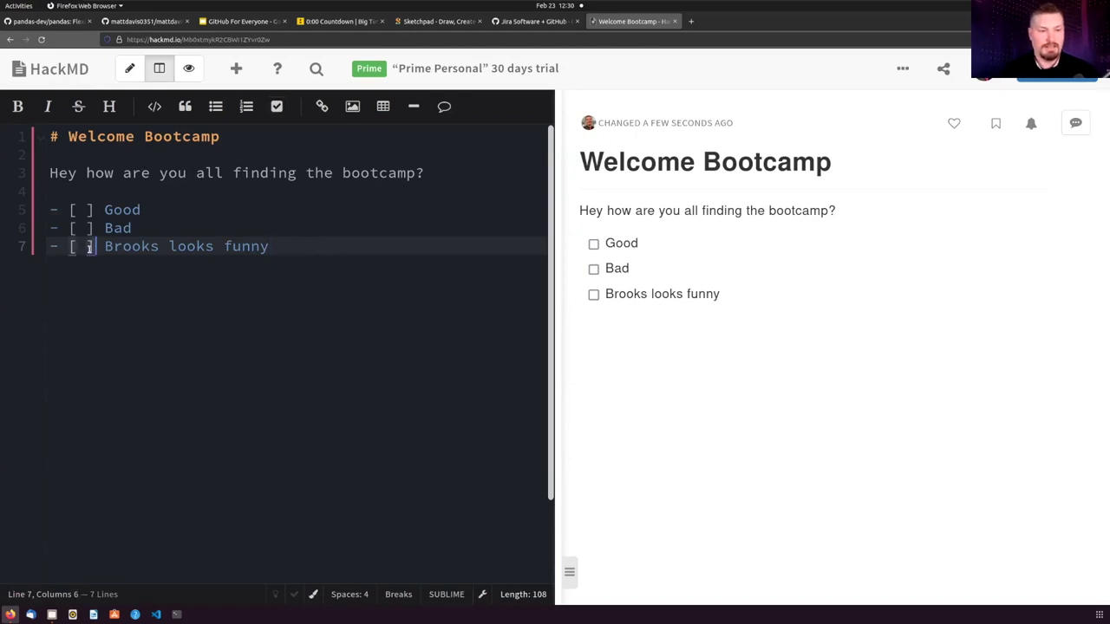
key(BackSpace)
text(x)
key(End)
key(Return)
key(Return)
key(Return)
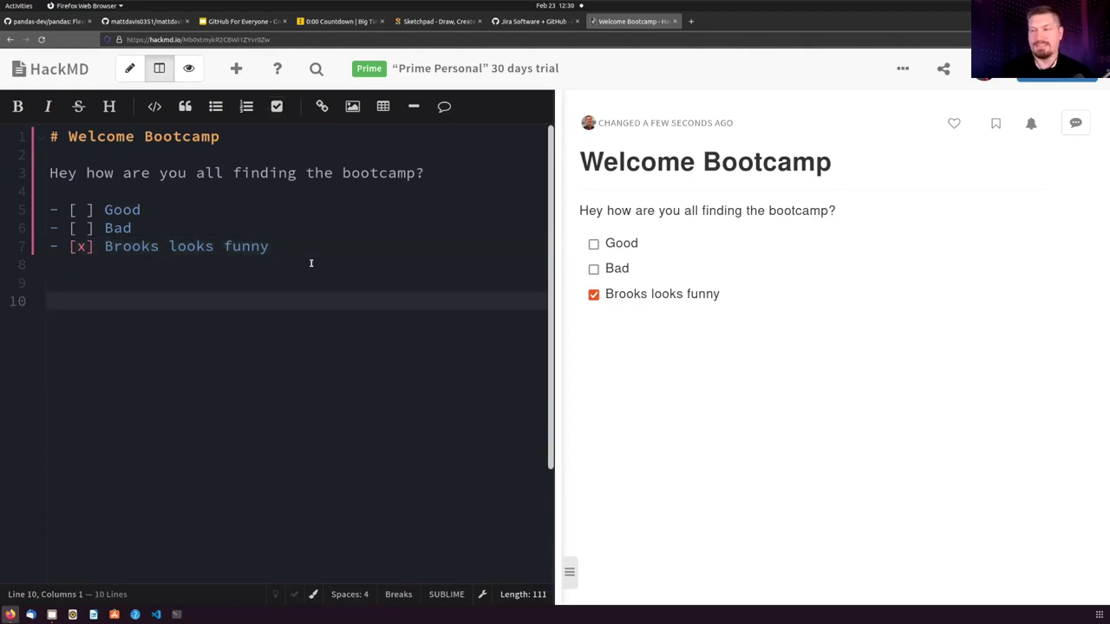
Type a name | age | hair color markdown table with rows buddy 67 bald and angel 76 long.
text(|)
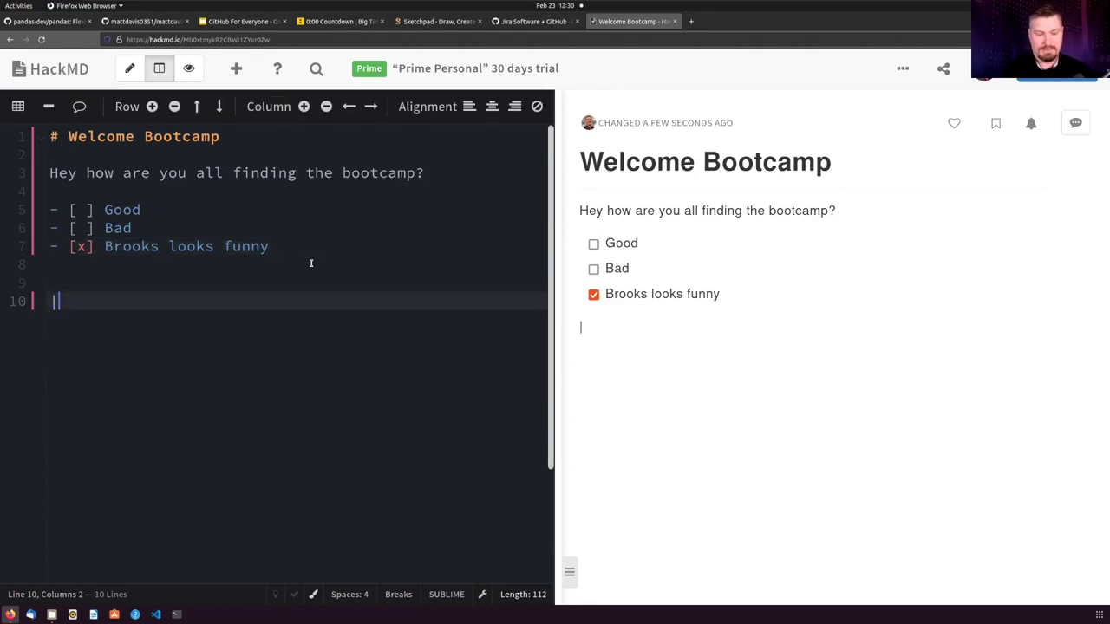
text(name|gae)
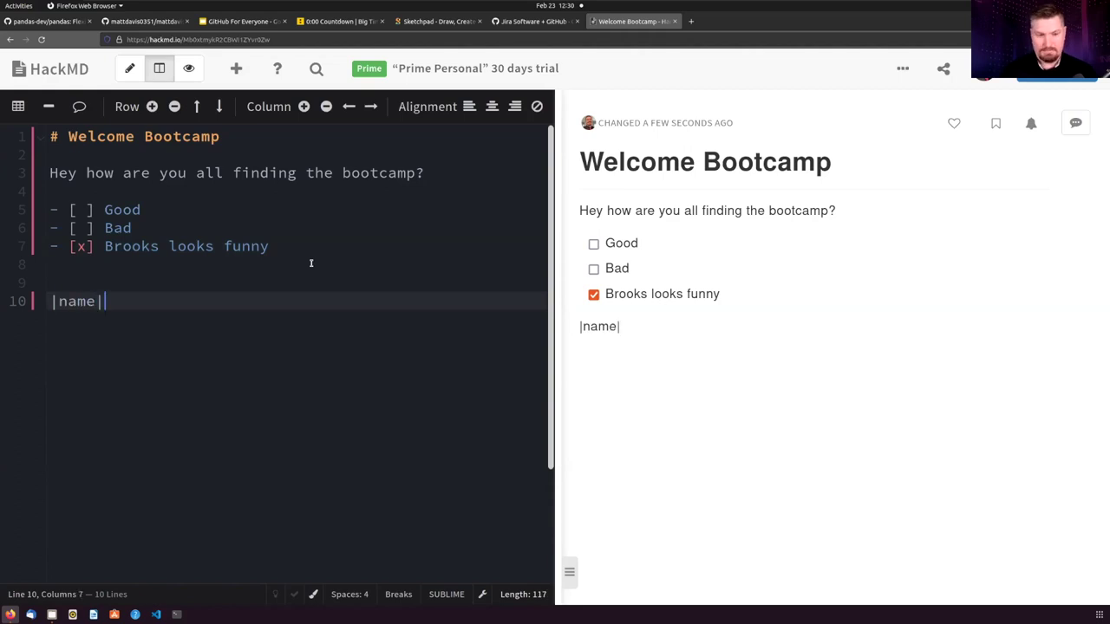
key(BackSpace)
key(BackSpace)
key(BackSpace)
text(age)
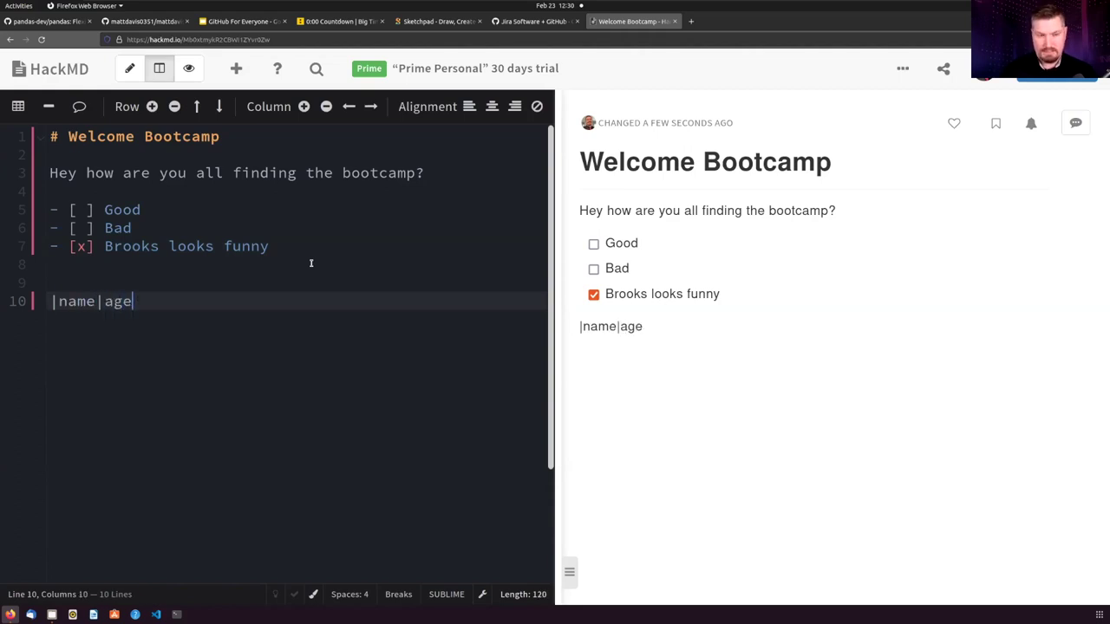
text(|hair color)
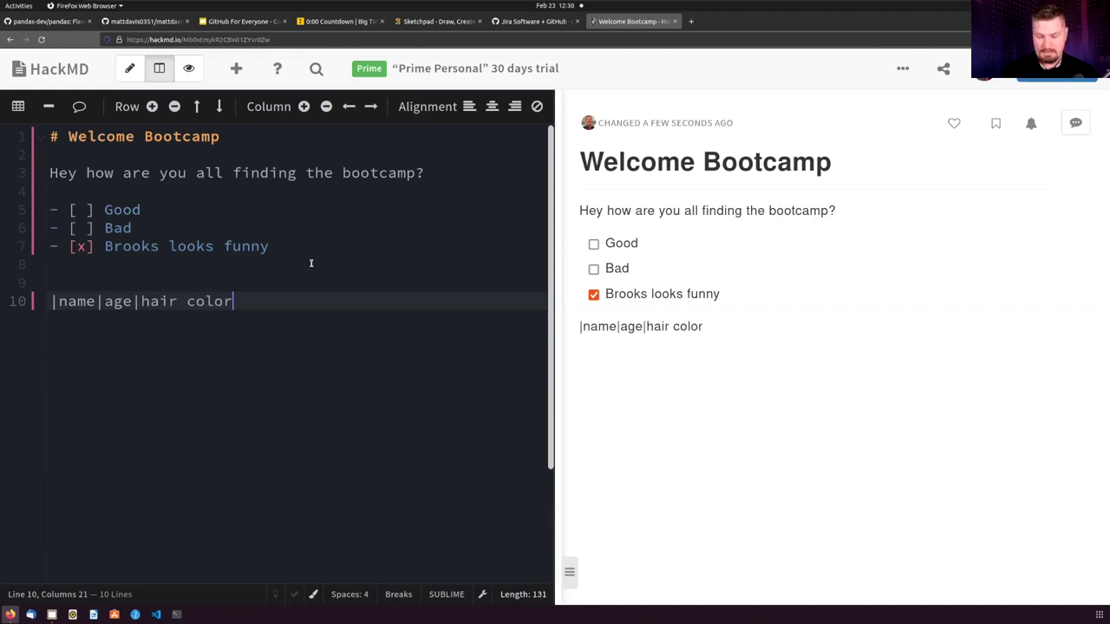
text(|)
key(Return)
text(|---|---|---|)
key(Return)
text(|)
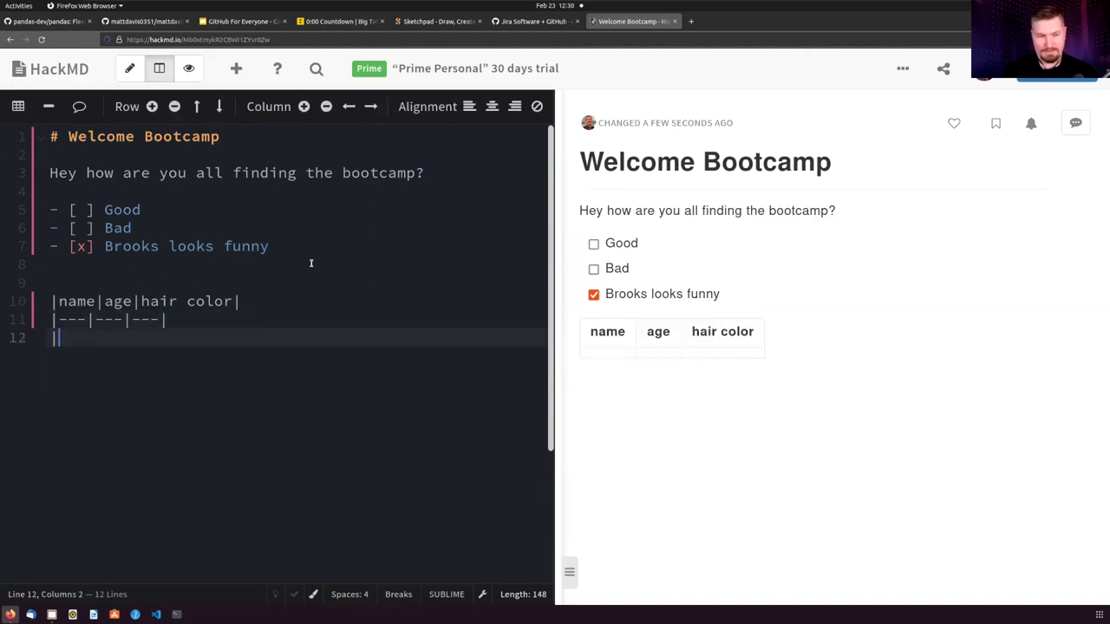
text(b)
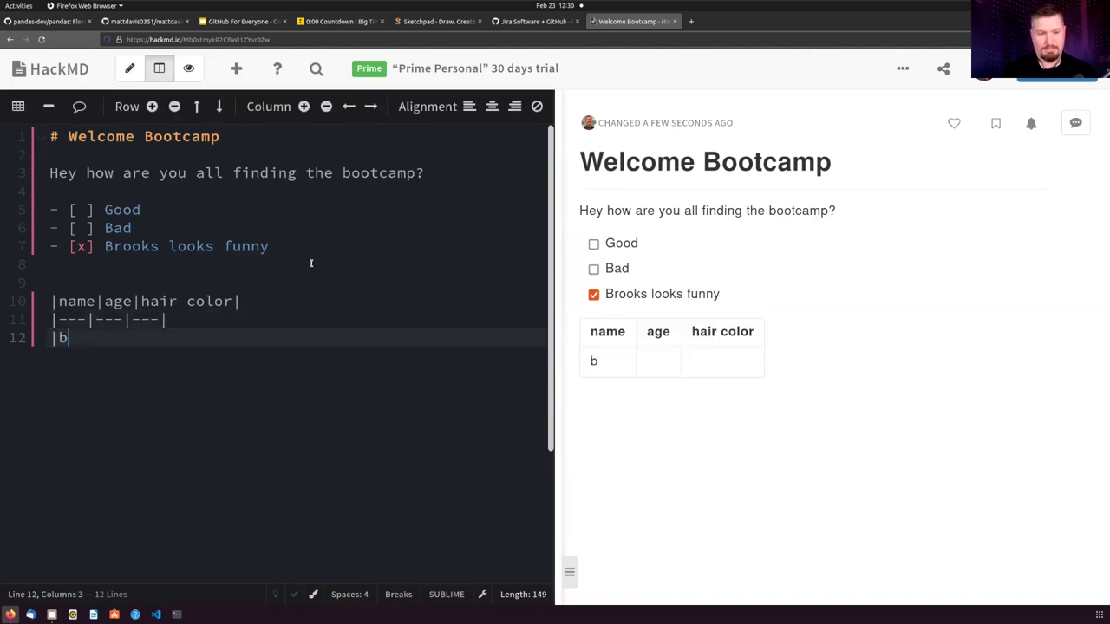
text(uddy|)
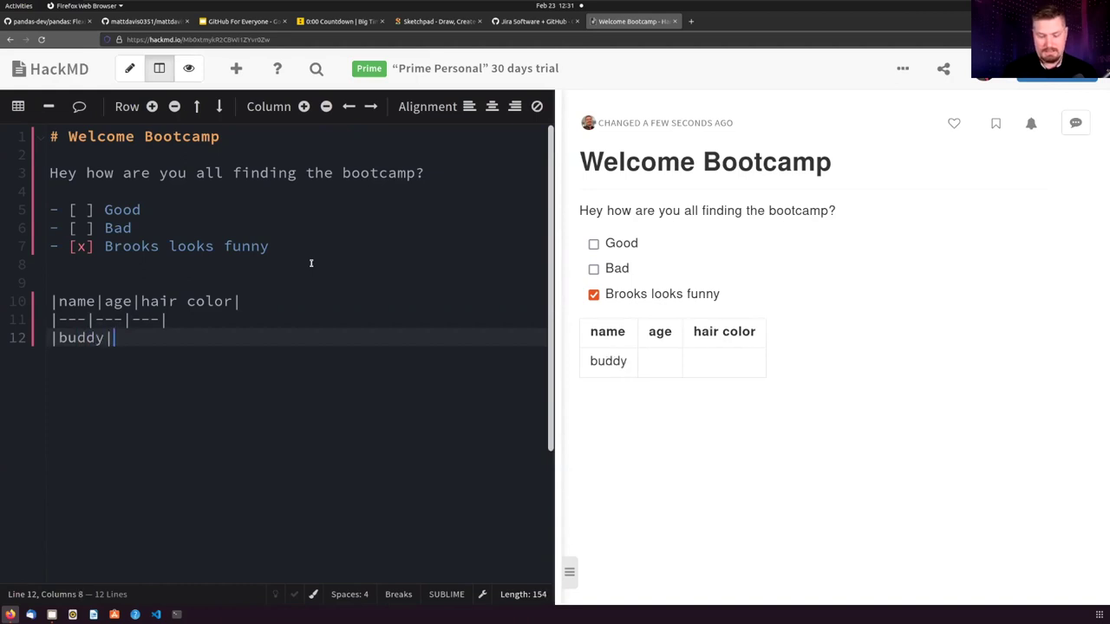
text(67|bald|)
key(Return)
text(|)
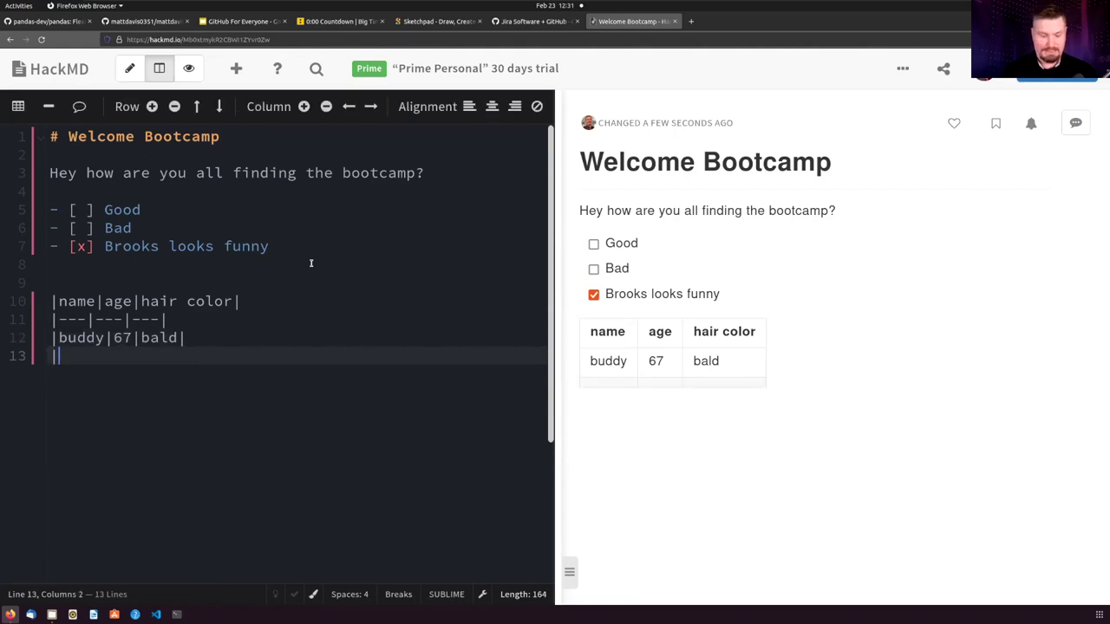
text(angel)
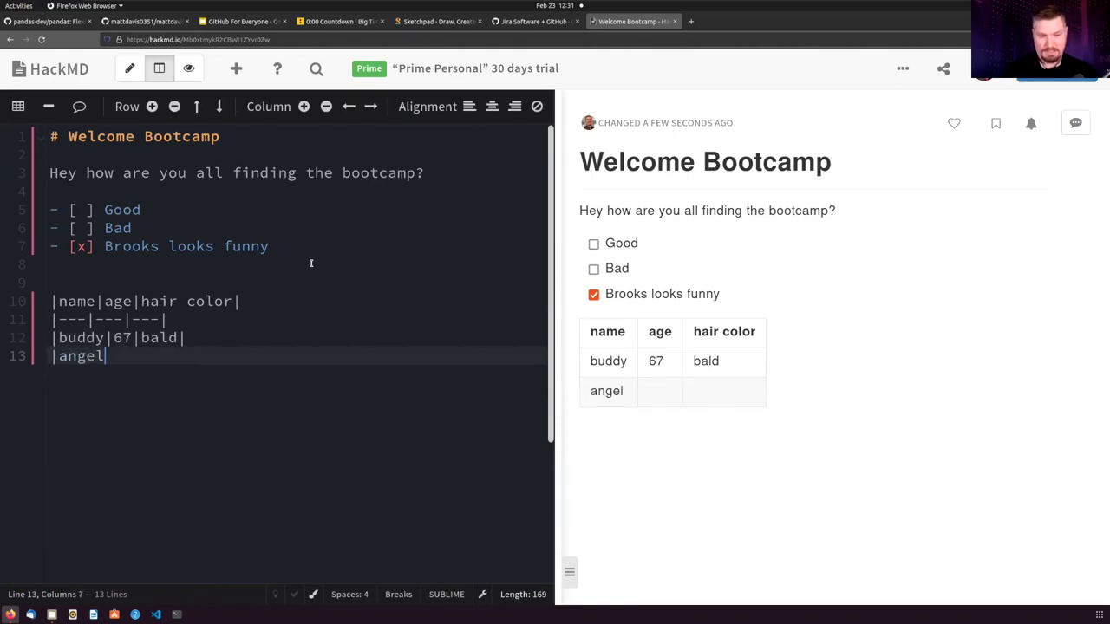
text(|76|long|)
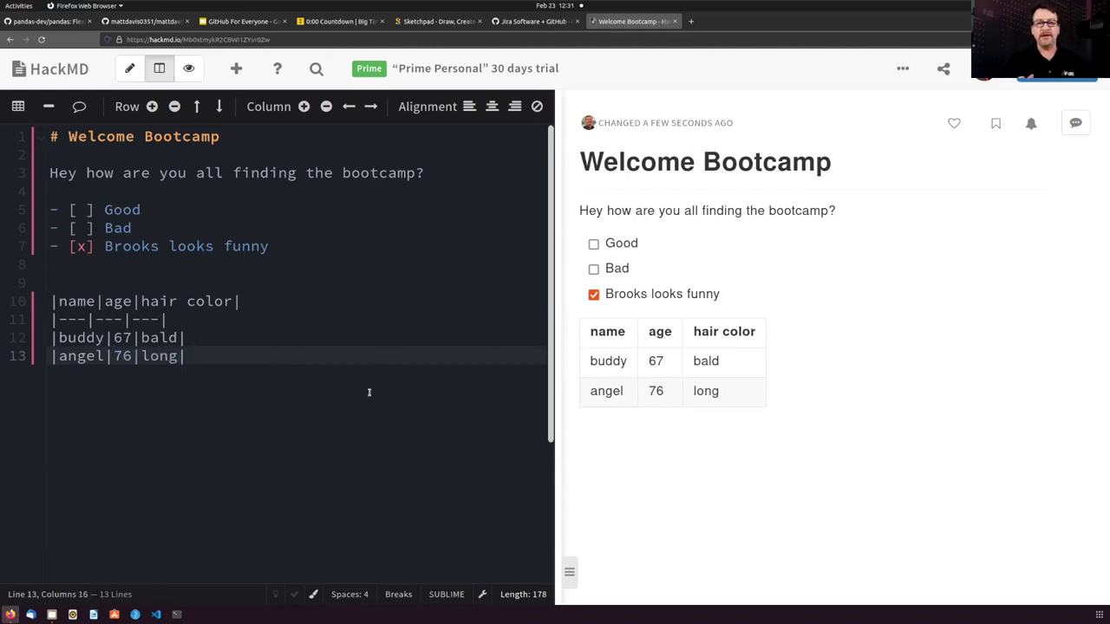
key(Return)
key(Return)
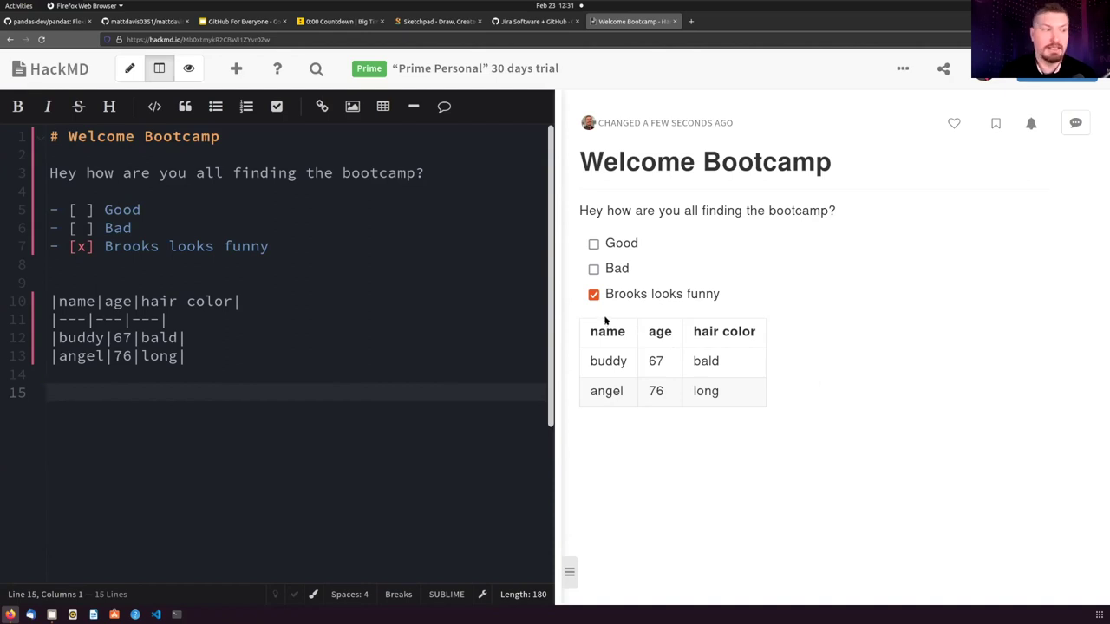
Check the table by selecting it in the preview and selecting its four source lines.
click(732, 375)
drag(789, 419, 570, 315)
click(760, 412)
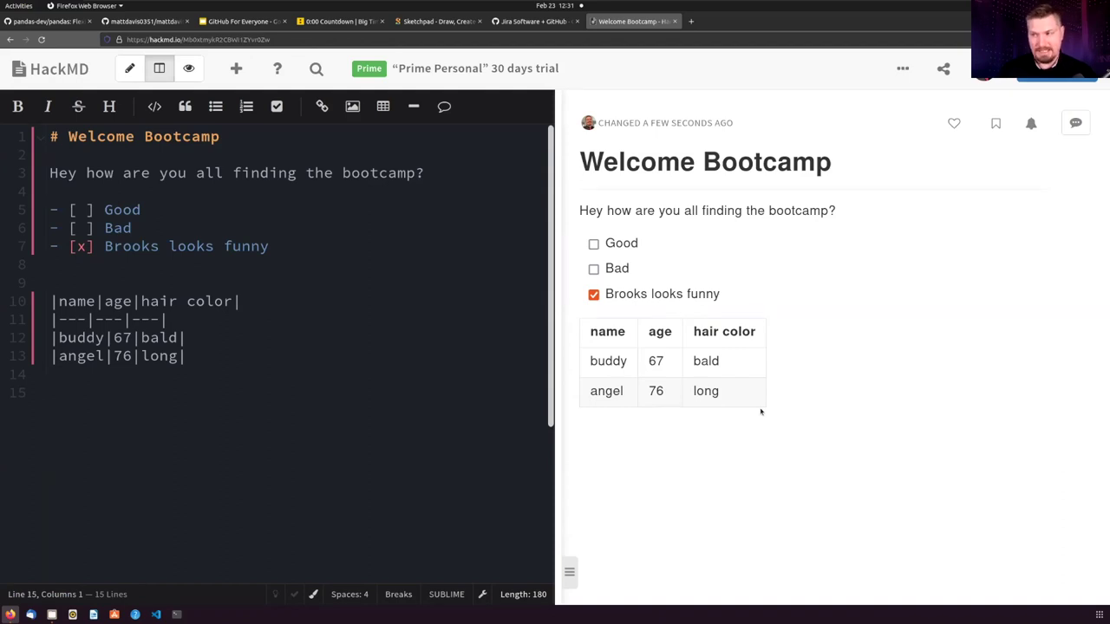
click(196, 360)
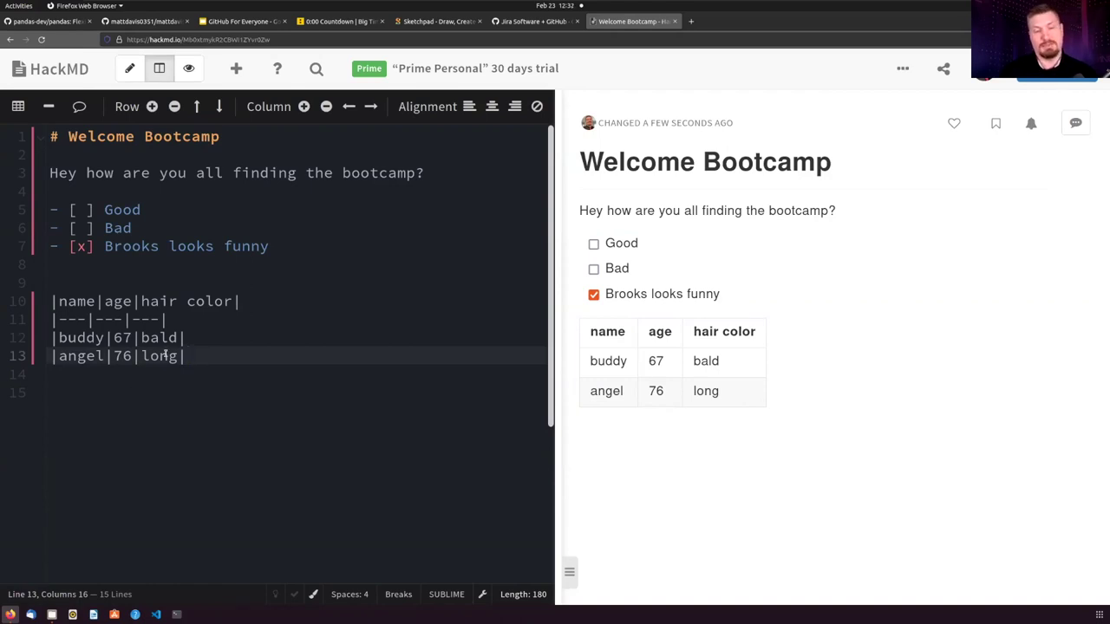
drag(208, 356, 56, 301)
click(211, 369)
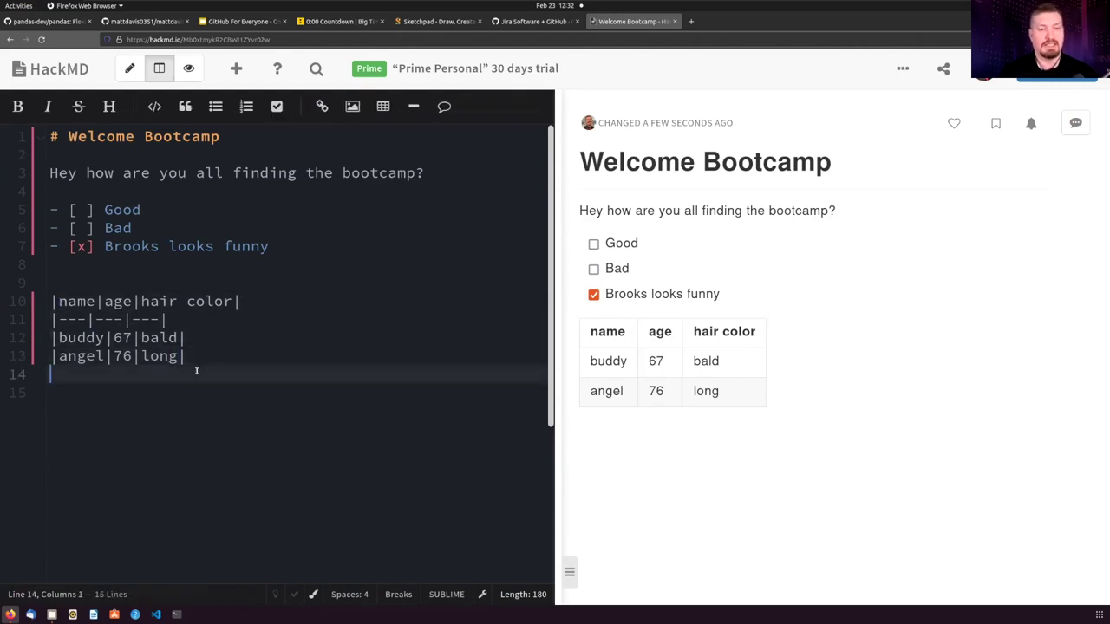
Add the line 'Here is some code' with inline code `sudo matt-is-awesome` and check it in the preview.
key(Return)
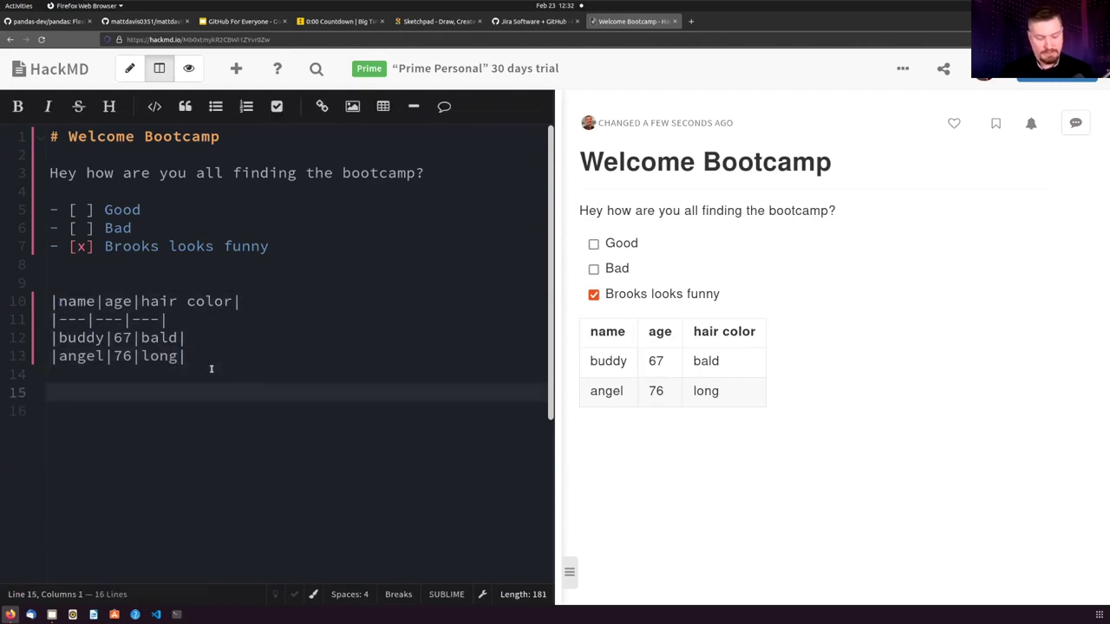
text(Here is s)
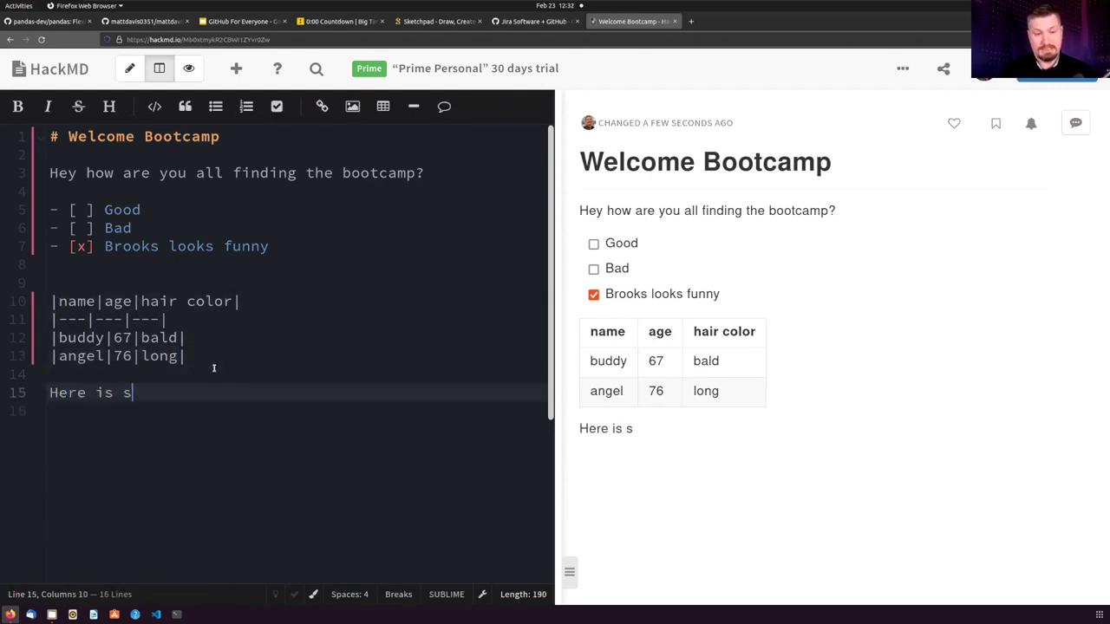
text(ome code `)
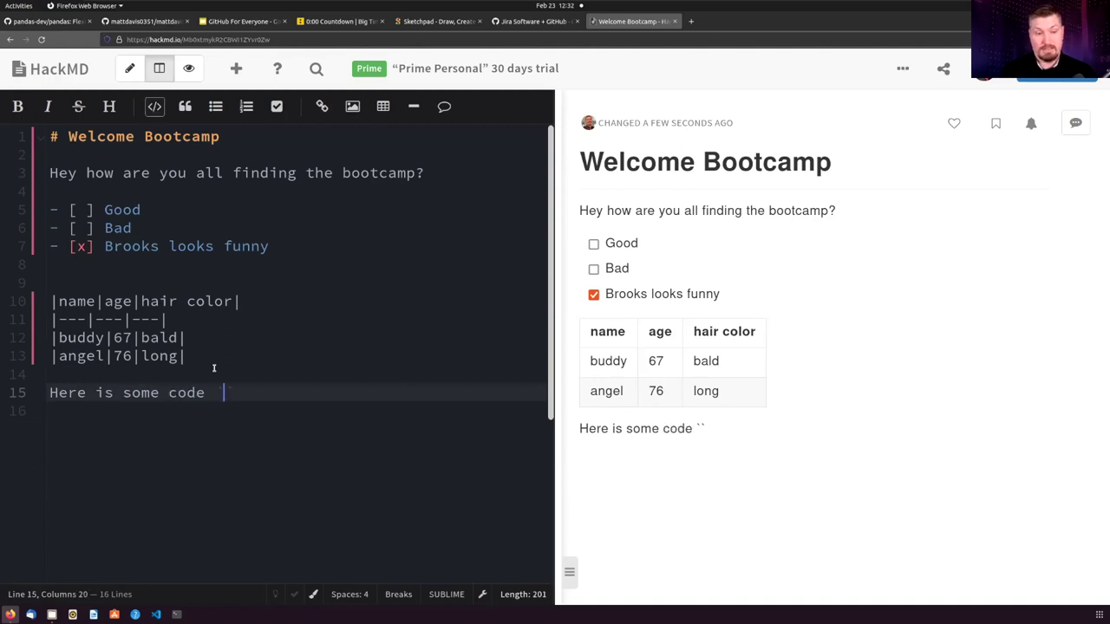
text(sudo matt)
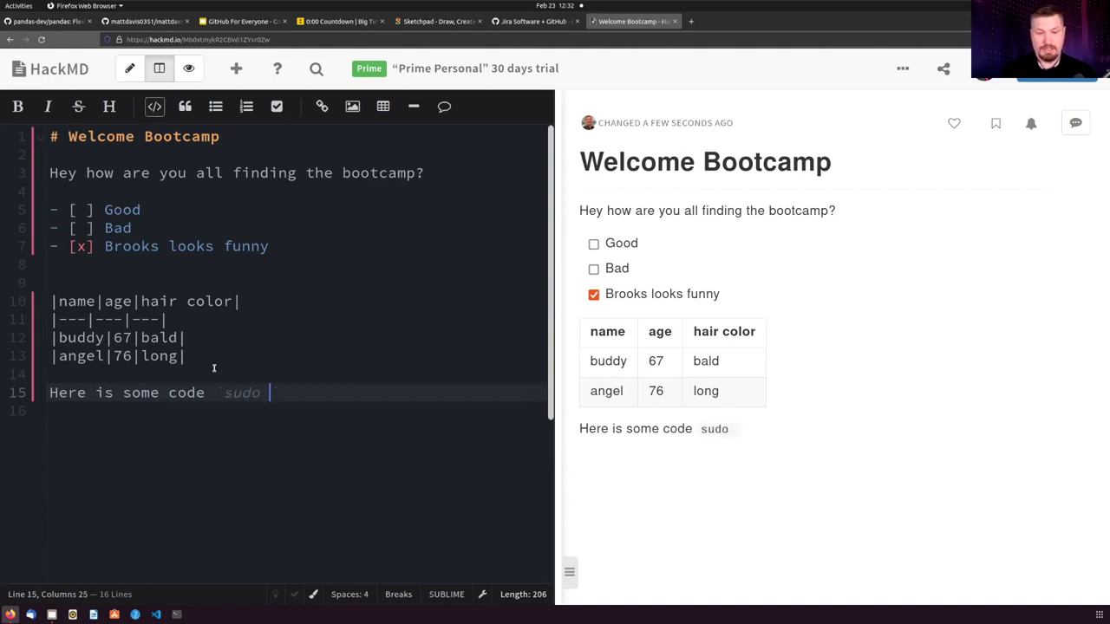
text(-is-aweso)
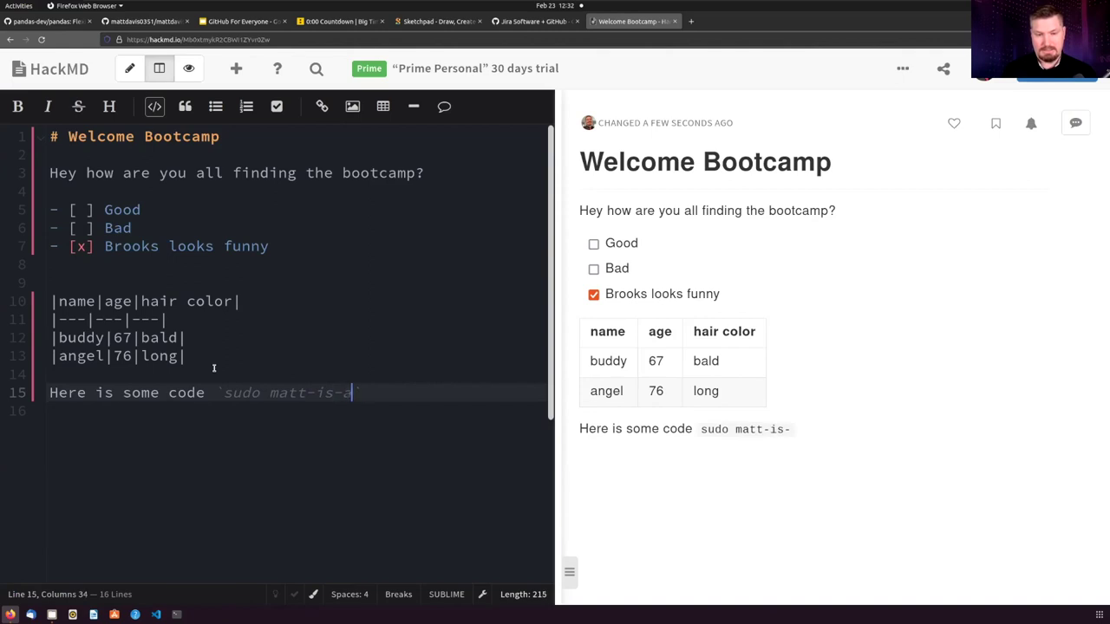
text(me)
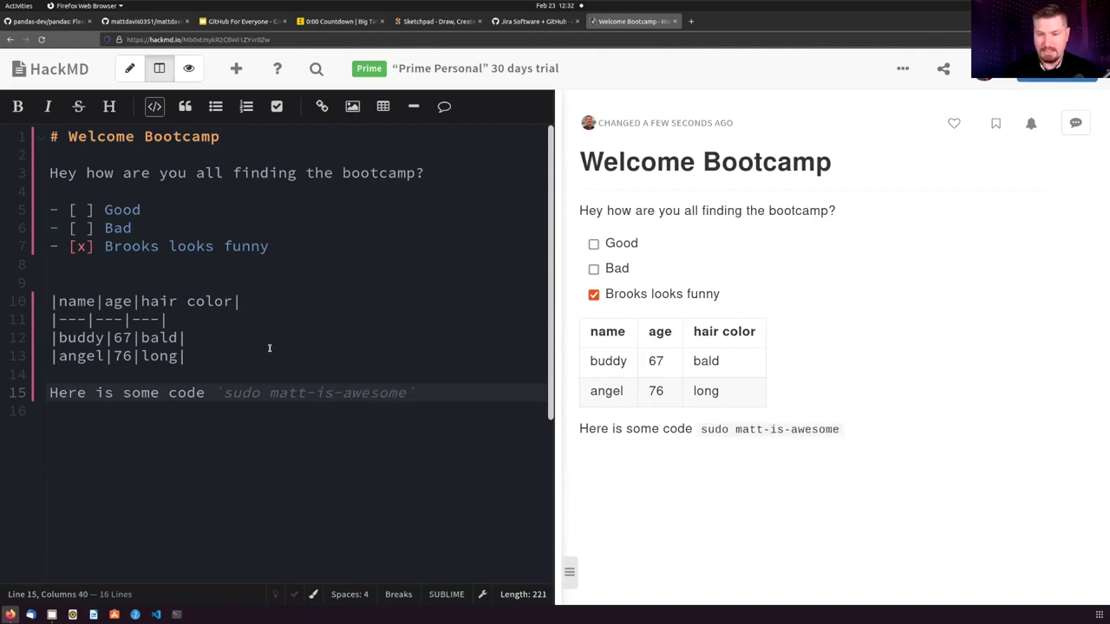
click(719, 481)
drag(702, 429, 725, 429)
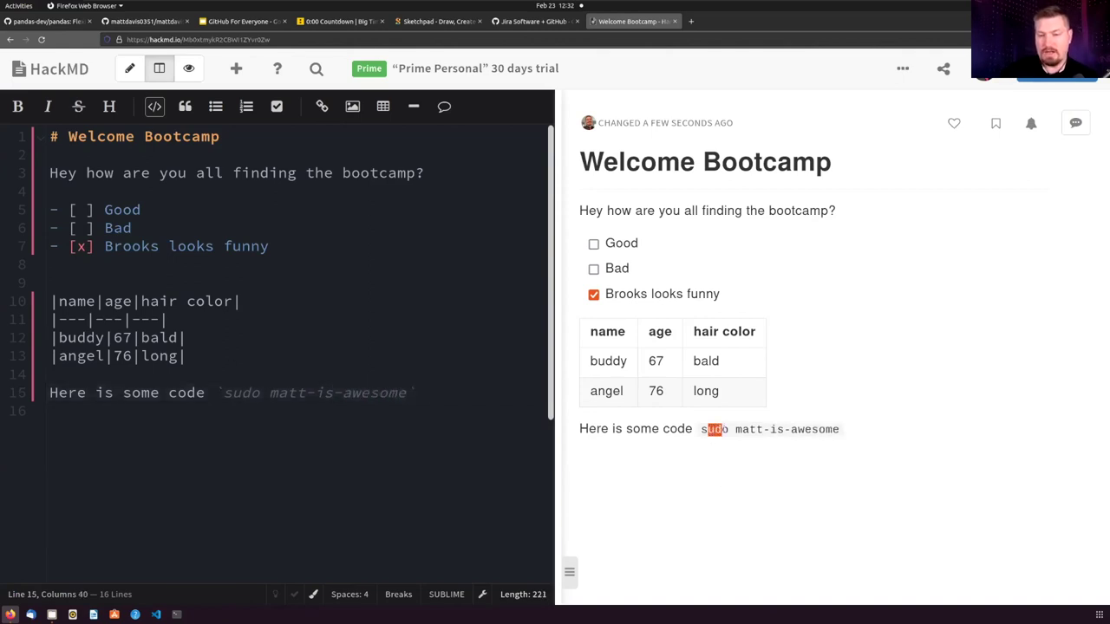
drag(839, 429, 698, 430)
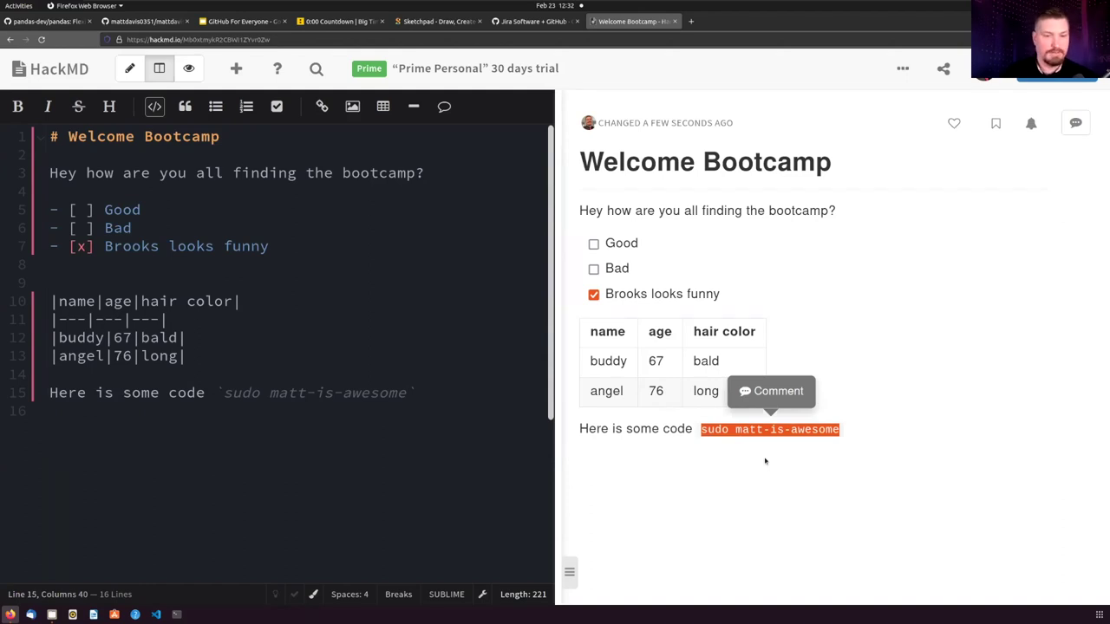
Add the blockquote 'Here is some informational text' and begin a fenced code block below it.
click(494, 414)
key(Return)
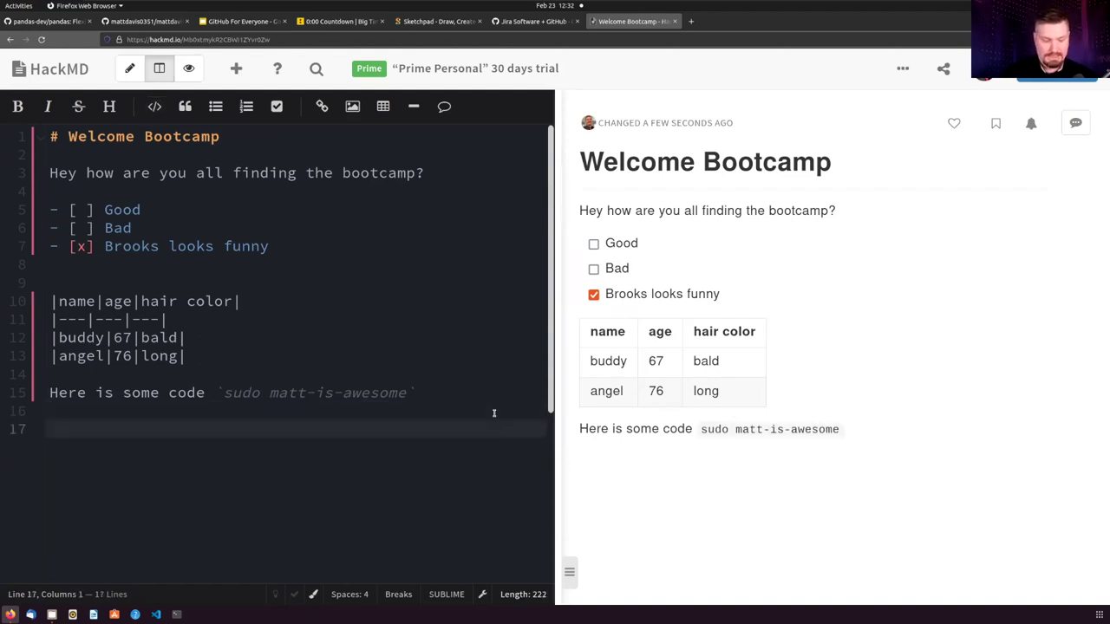
text(>Here is )
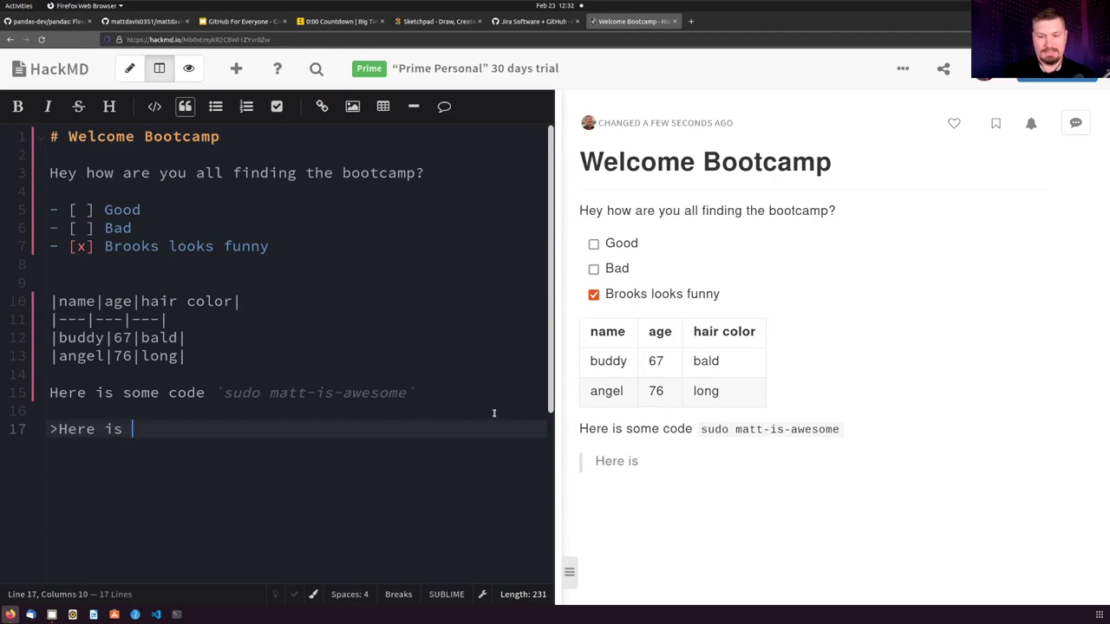
text(some info)
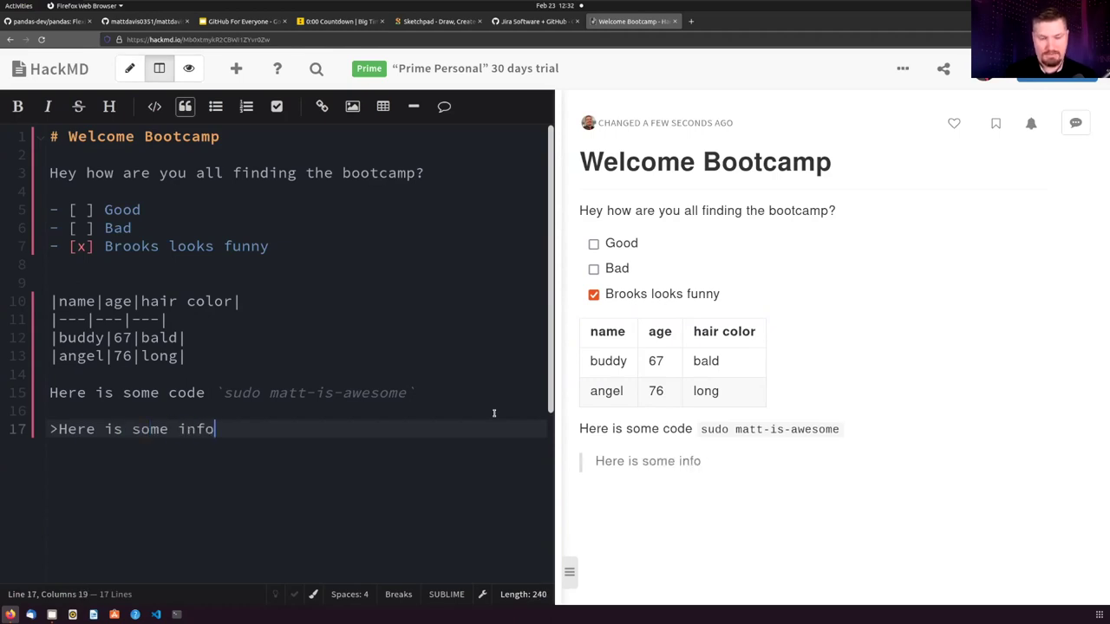
text(rmation)
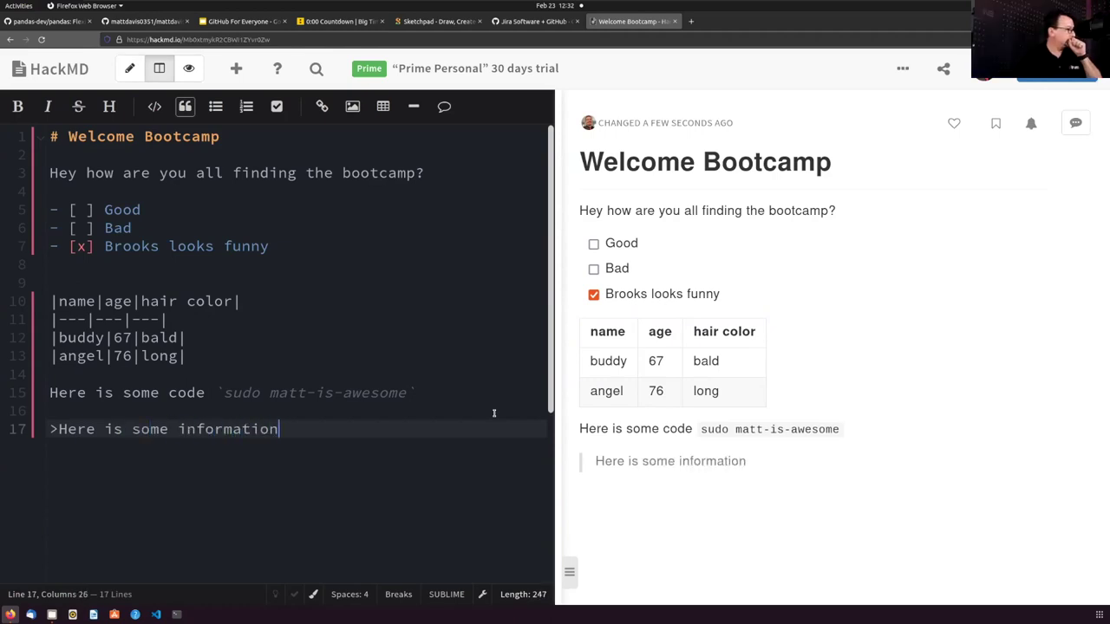
text(al text)
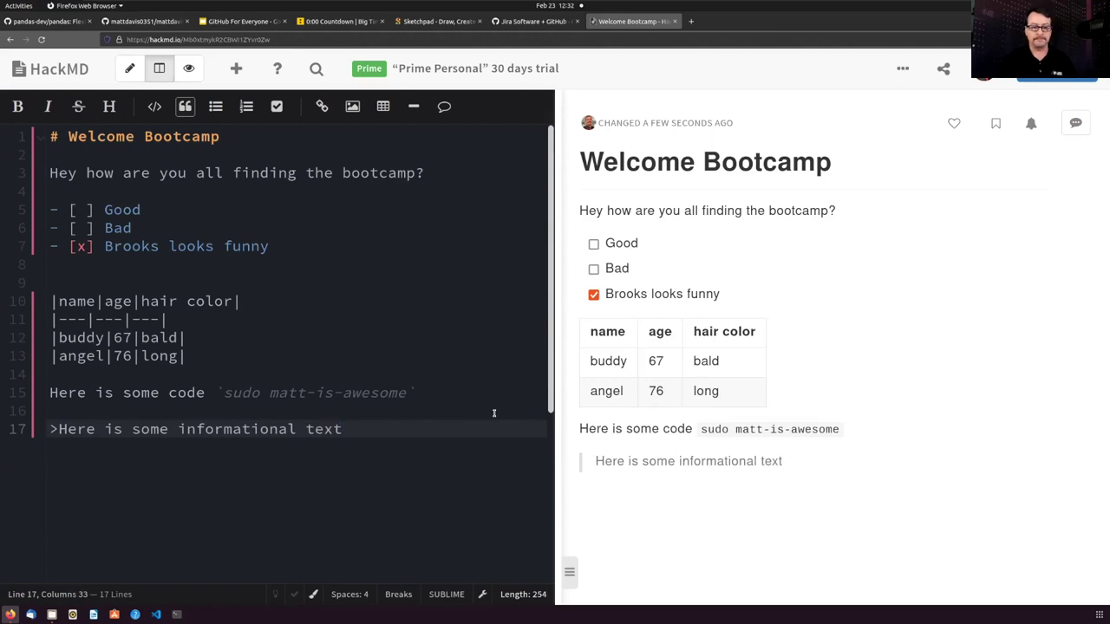
key(Return)
key(Return)
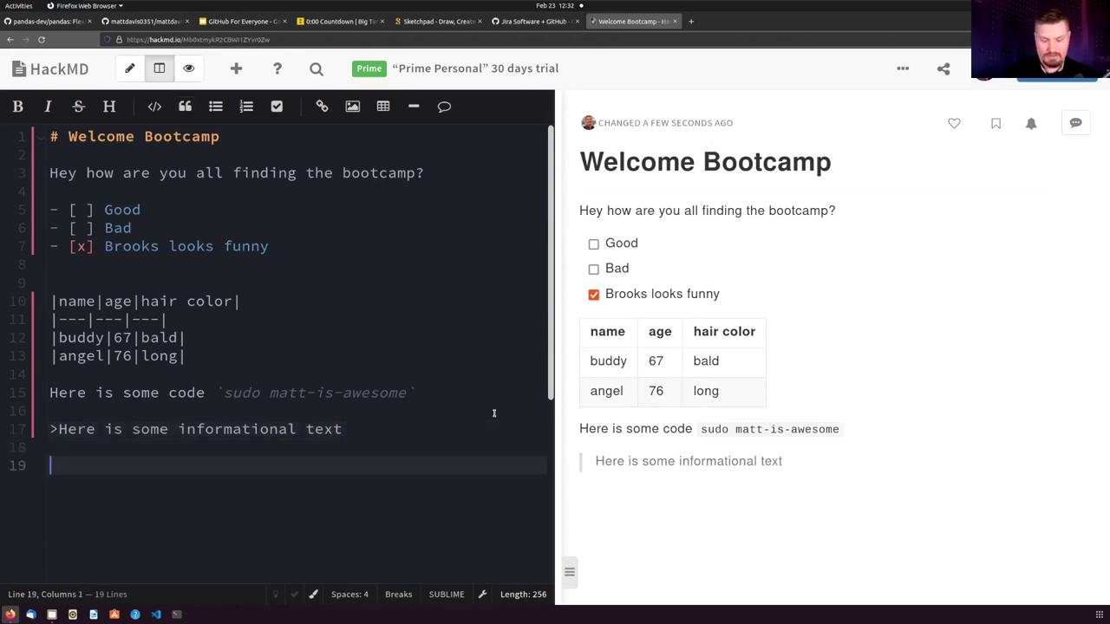
text(`)
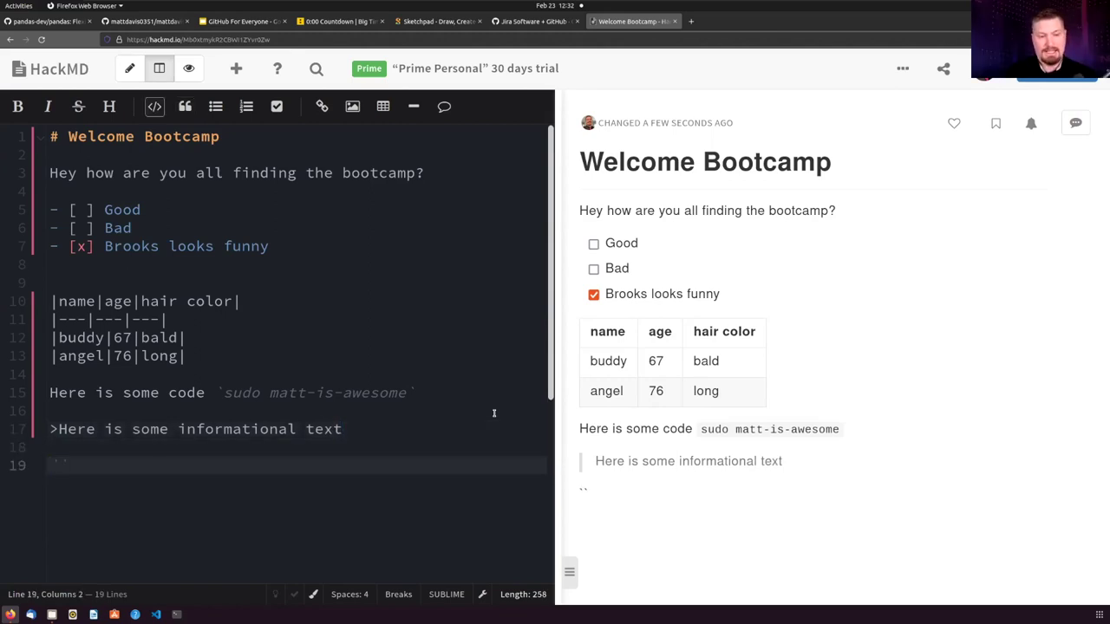
text(`)
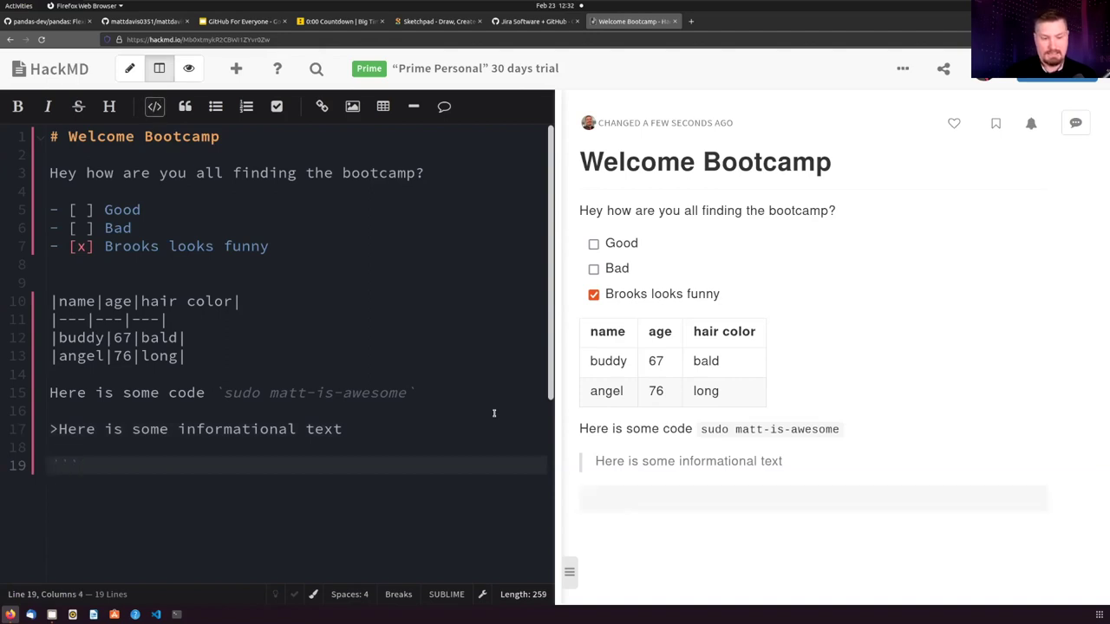
text(json)
Set the code fence language to python and add the closing ``` fence.
key(BackSpace)
key(BackSpace)
key(BackSpace)
key(BackSpace)
text(python)
key(Tab)
key(Return)
key(Tab)
key(Tab)
key(Tab)
key(BackSpace)
key(BackSpace)
key(BackSpace)
text(```)
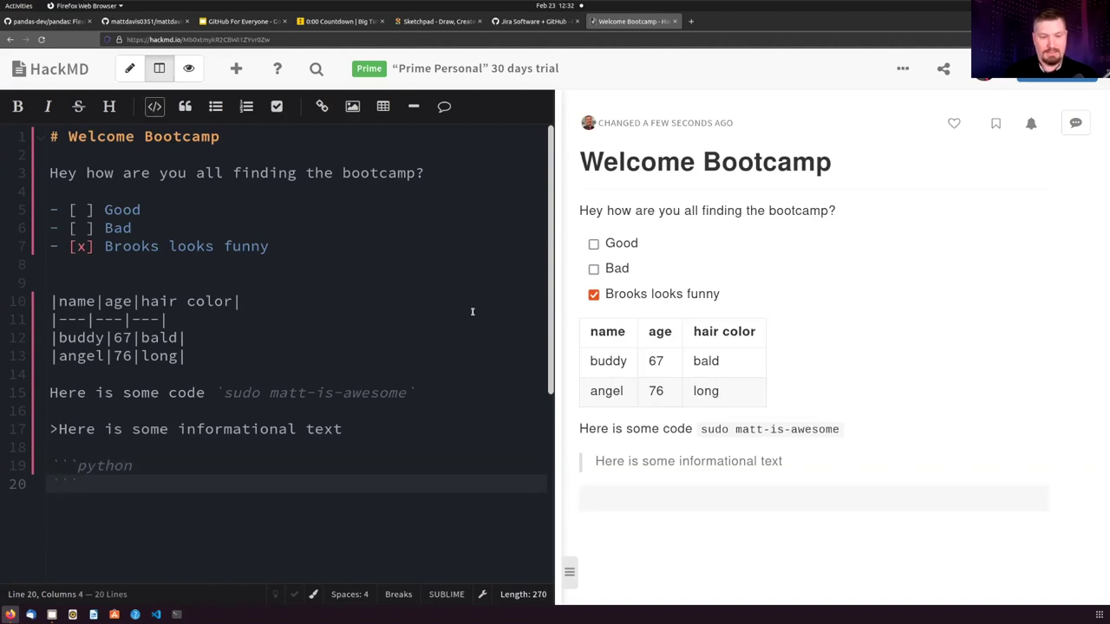
Write print("ello eh") inside the Python code block and leave blank lines after it.
click(153, 465)
key(Return)
text(print("ello ey)
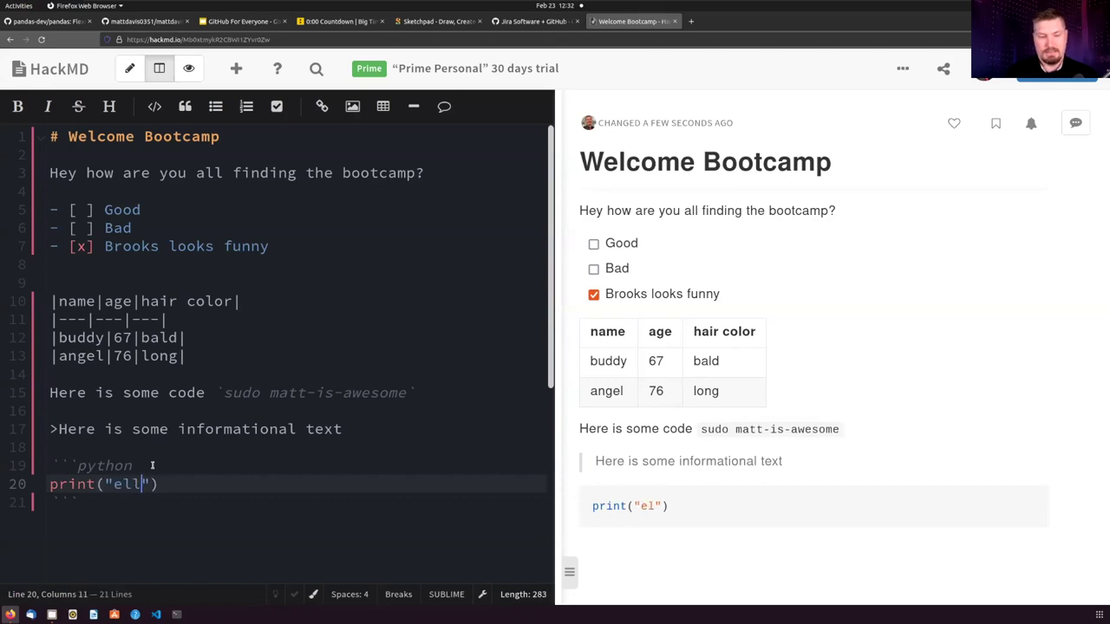
key(BackSpace)
text(h)
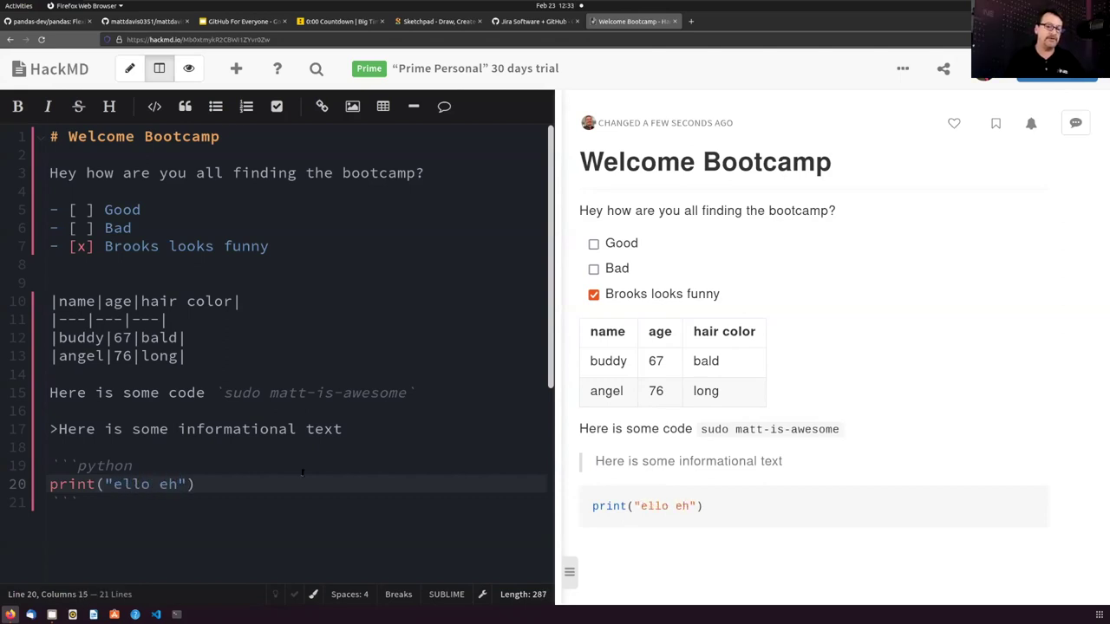
click(246, 533)
key(Return)
key(Return)
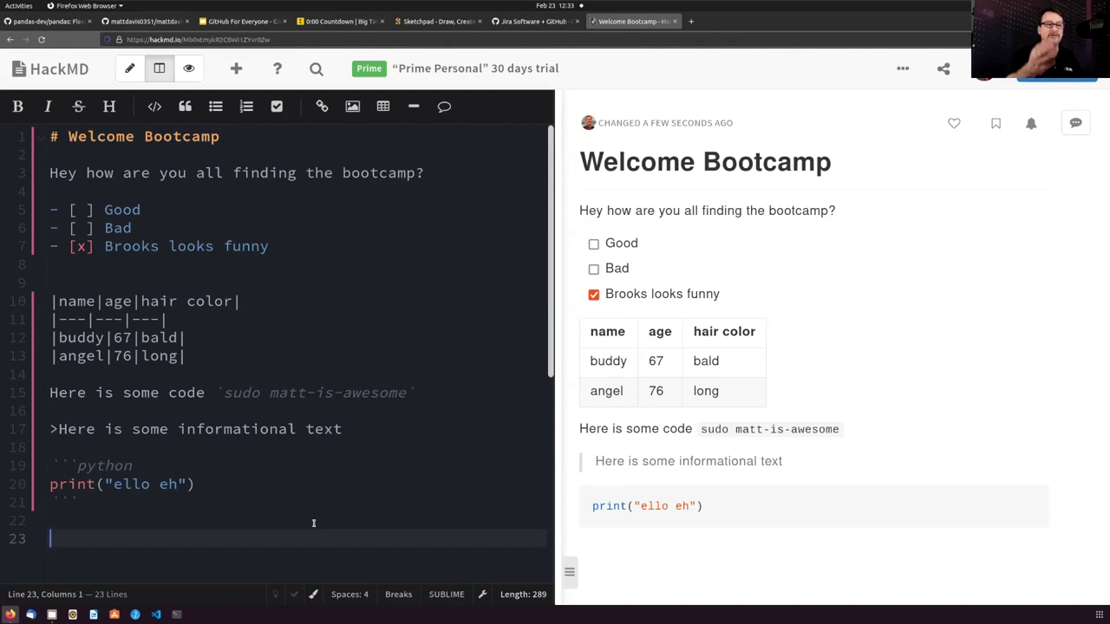
Insert a '### sub-heading' level-3 heading above the Python code block.
click(119, 446)
key(Return)
text(### subv)
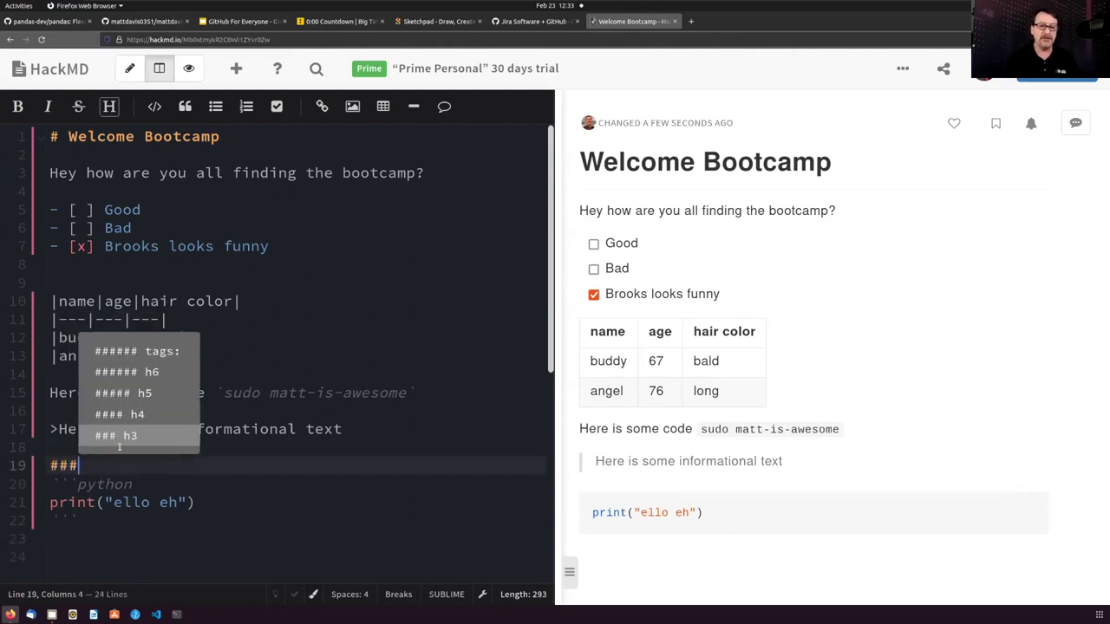
key(BackSpace)
key(BackSpace)
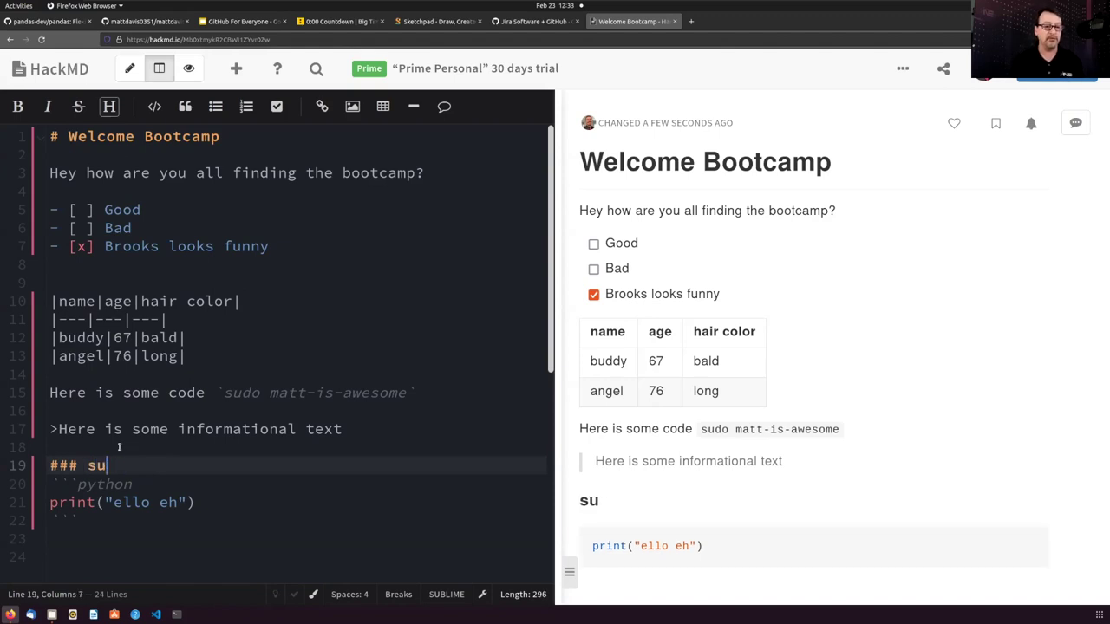
text(b-heading)
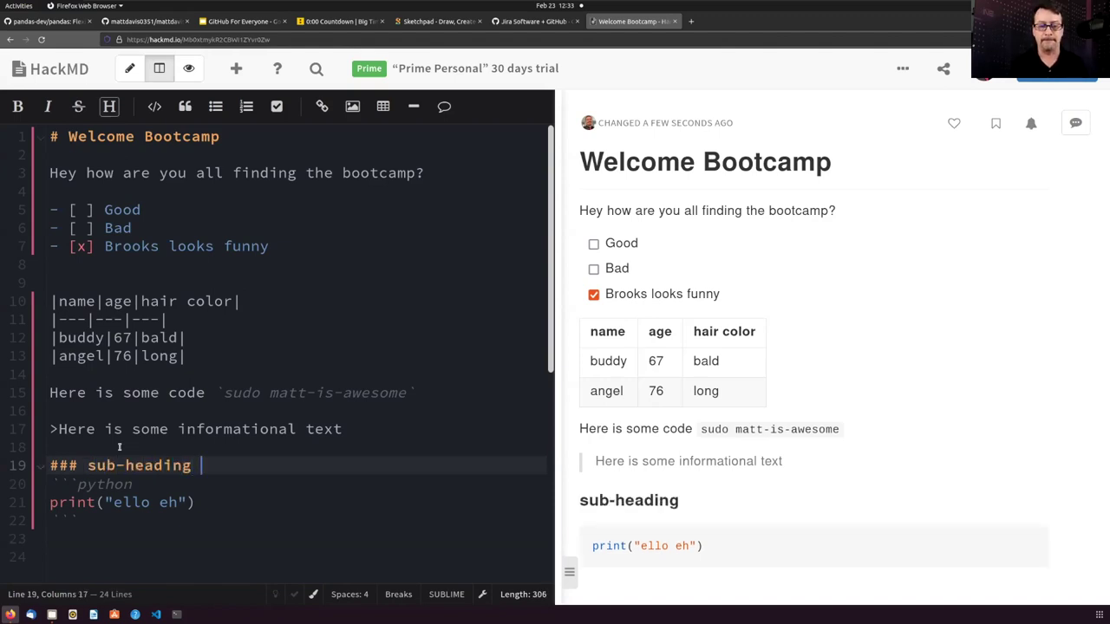
key(Down)
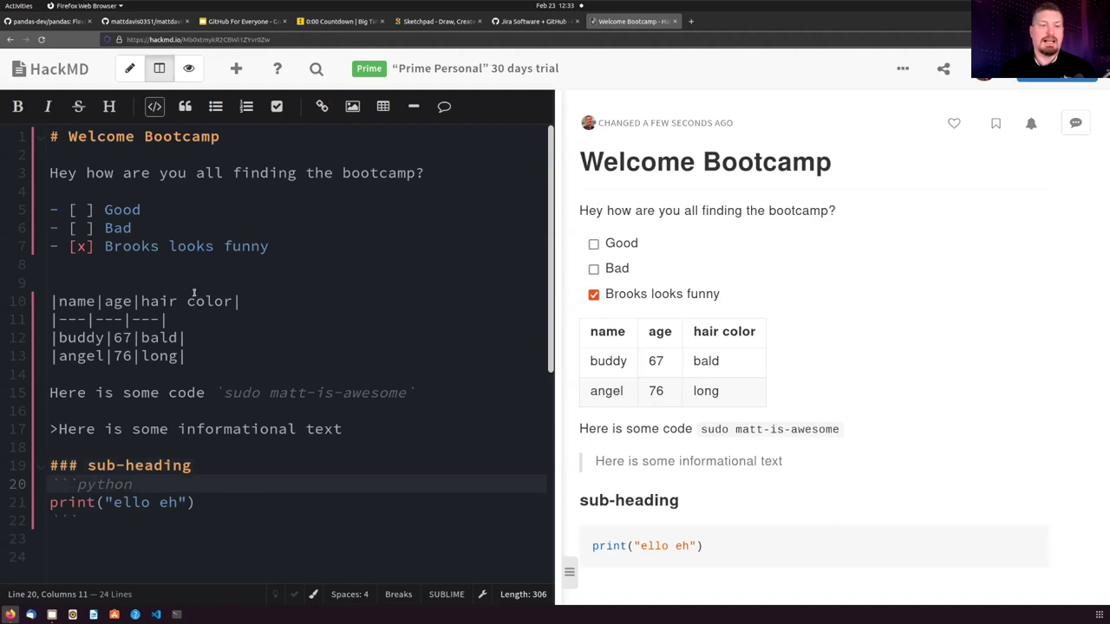
double_click(242, 248)
Make 'funny' bold and 'looks' italic in the third task.
text(**funny**)
click(441, 306)
double_click(208, 250)
text(*)
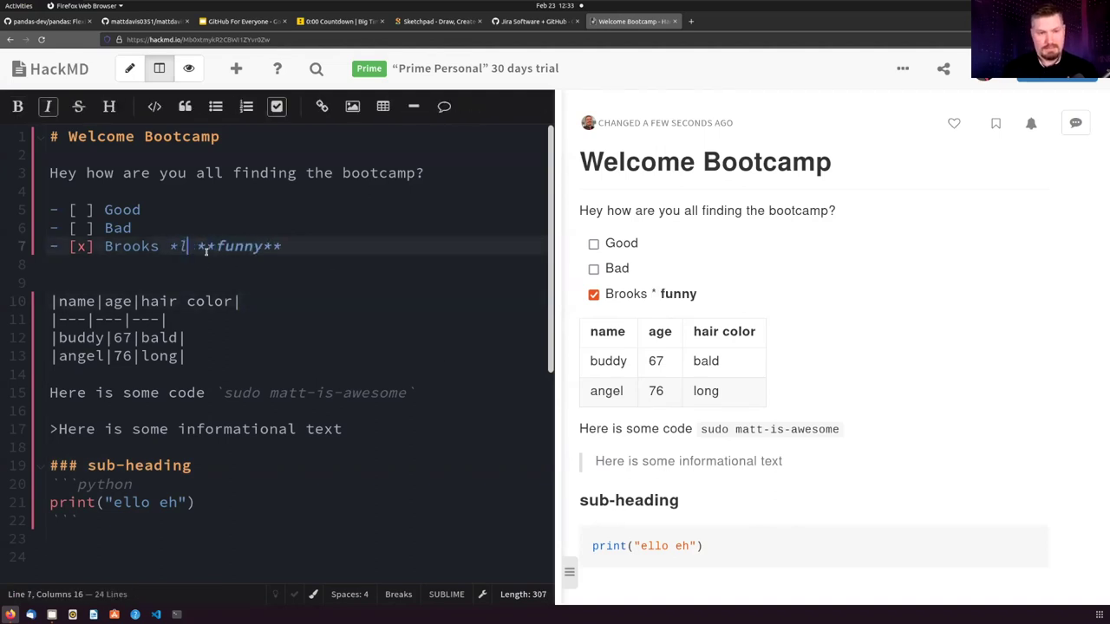
text(looks*)
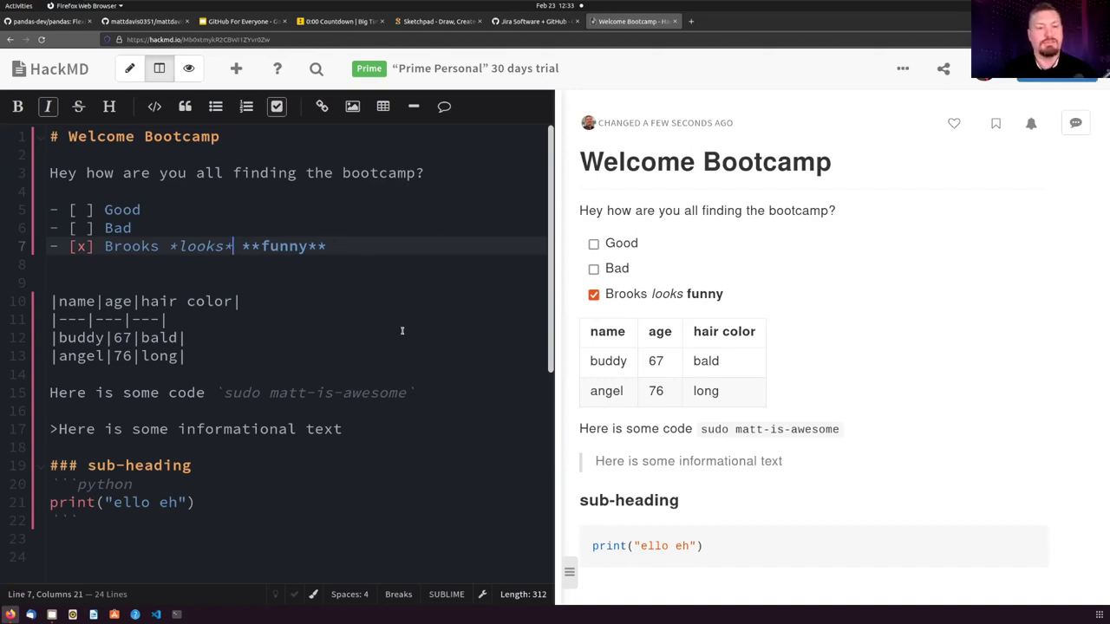
drag(234, 366, 104, 228)
click(302, 330)
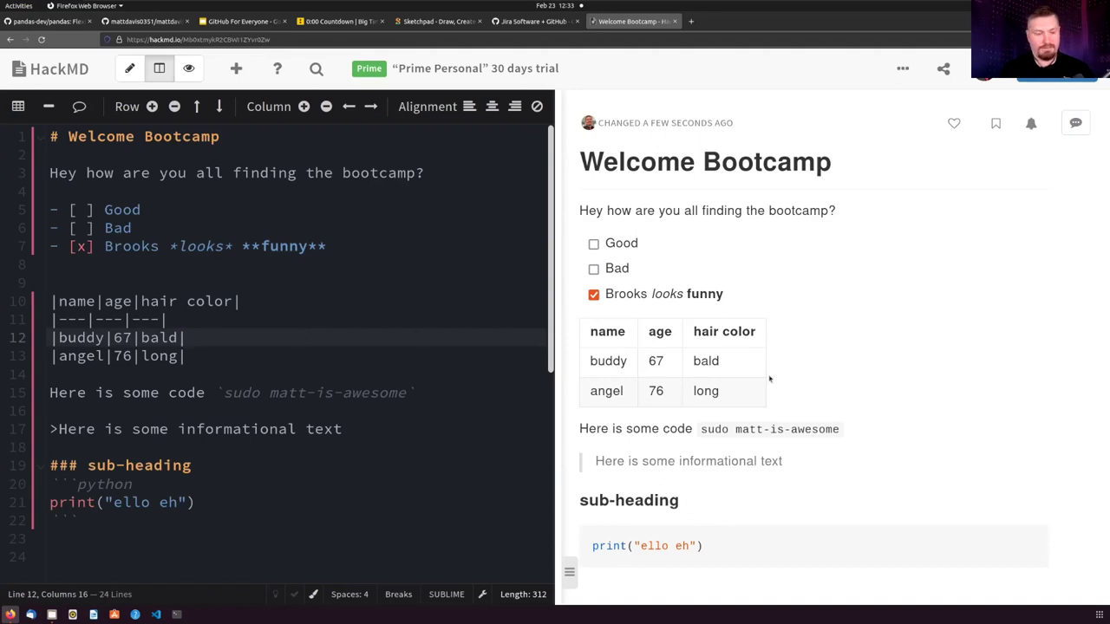
Add a --- horizontal rule on the blank line between the task list and the table.
click(138, 276)
text(---)
key(Return)
click(819, 345)
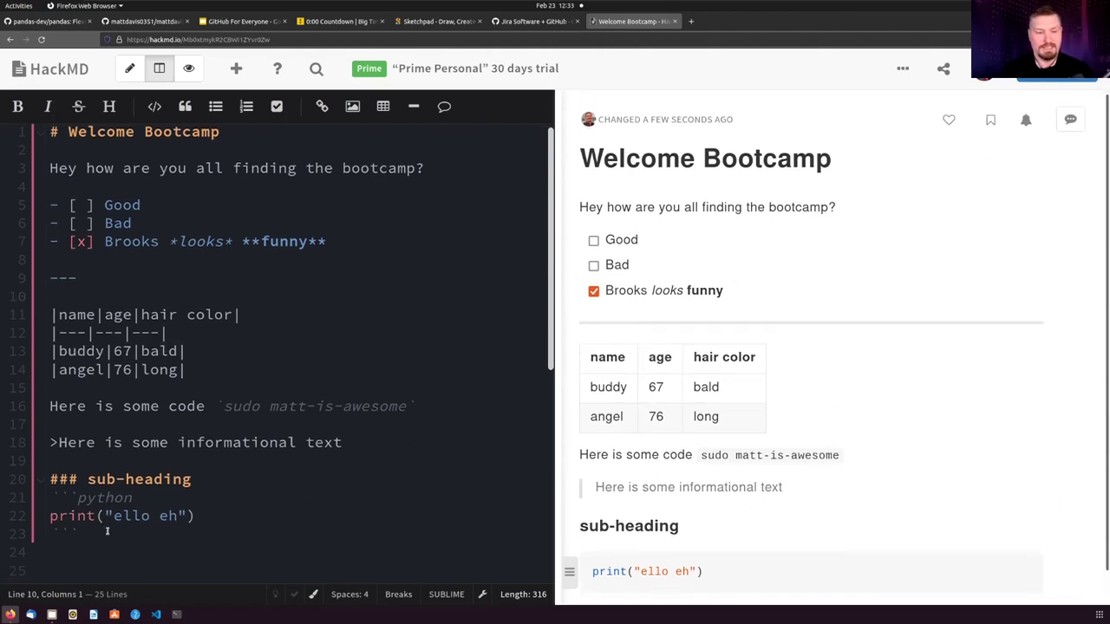
scroll(185, 390, down, 5)
click(162, 221)
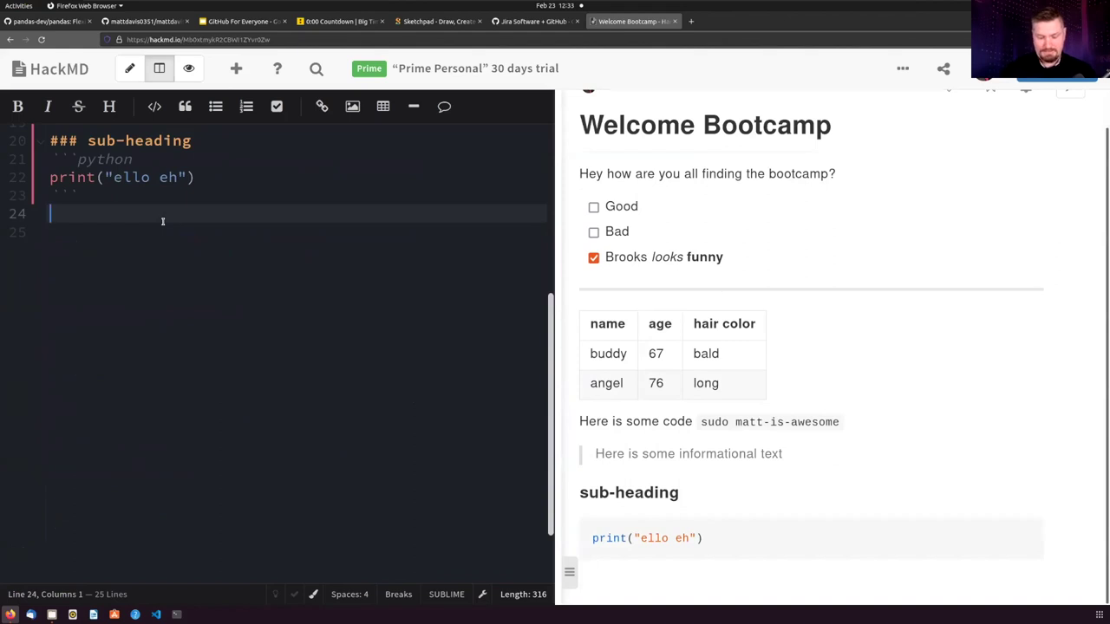
Add a markdown link to the author's GitHub profile on github.com at the note's end and follow it from the preview.
text([)
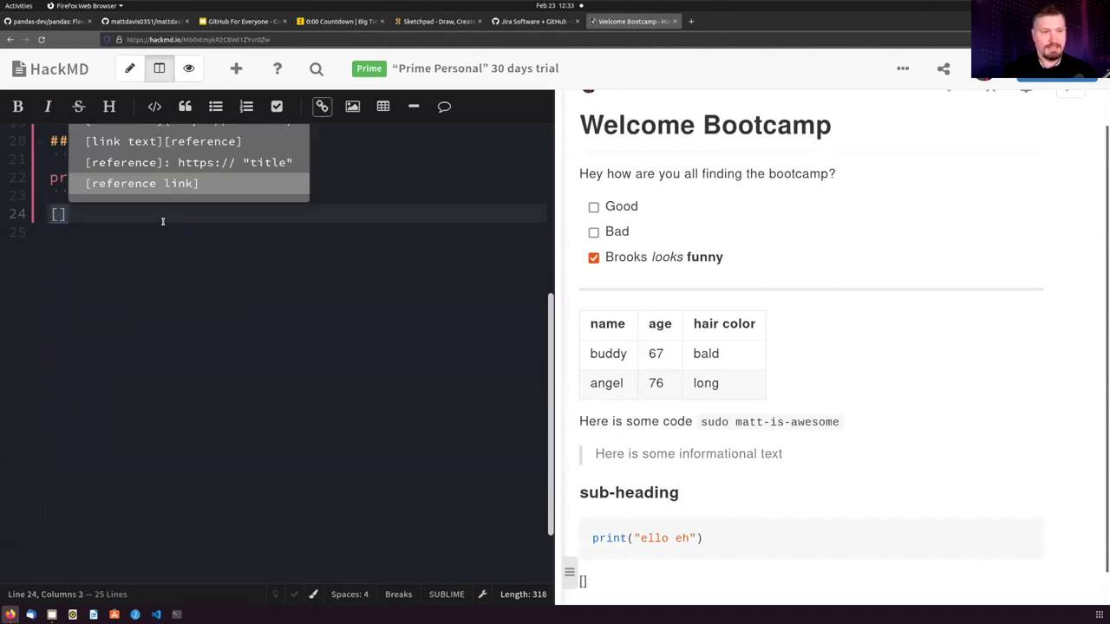
key(Escape)
text(Matt's Githju)
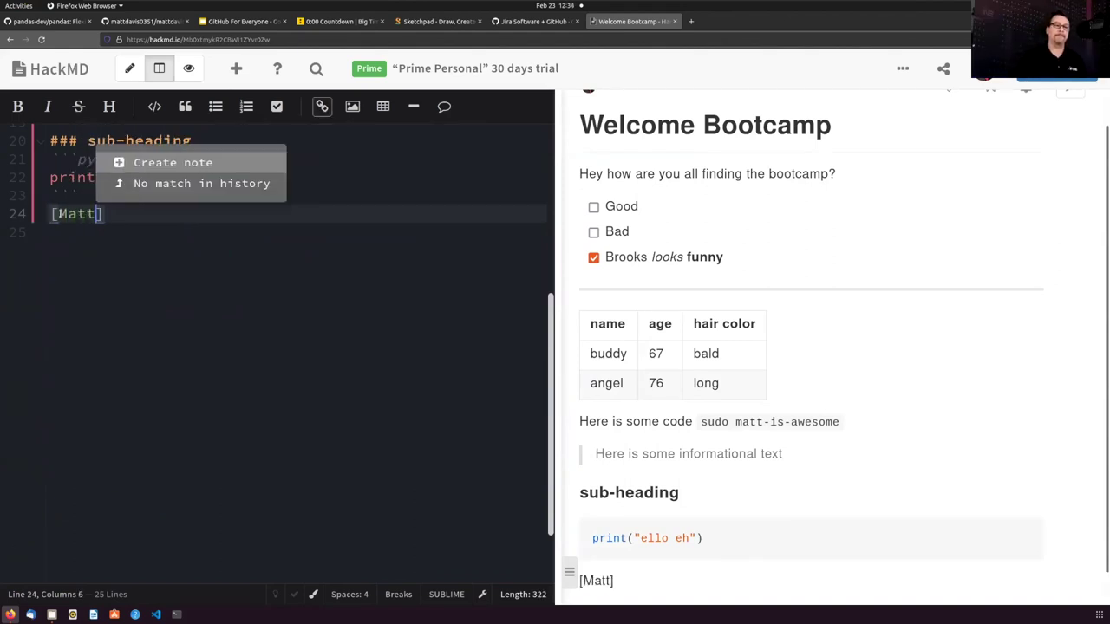
key(BackSpace)
key(BackSpace)
key(BackSpace)
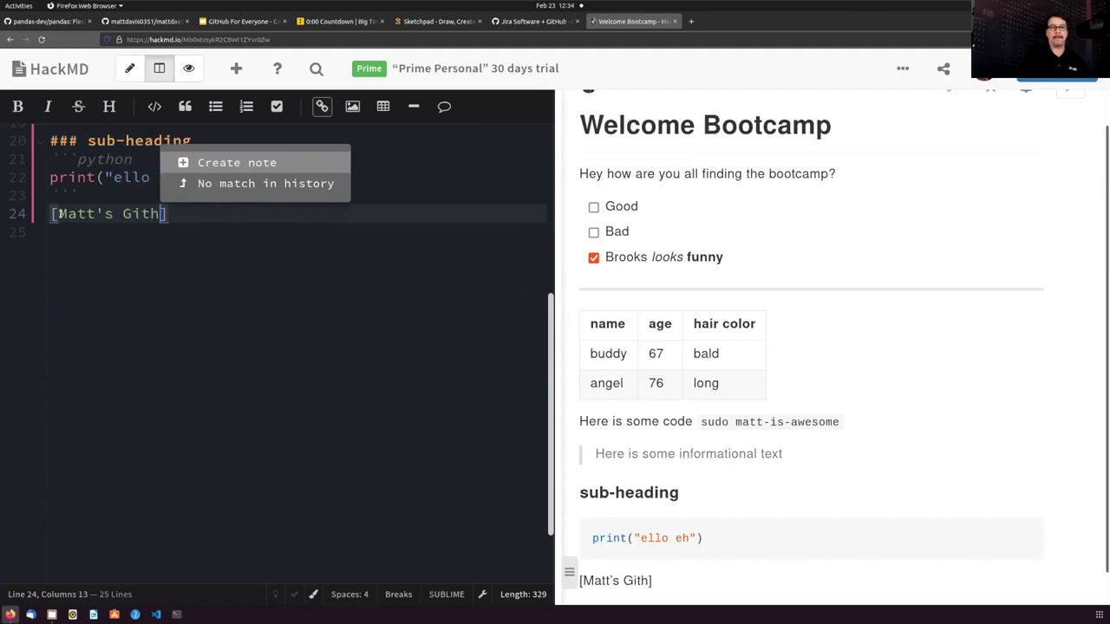
text(Hub)
key(Right)
text((https)
text(://githubnc)
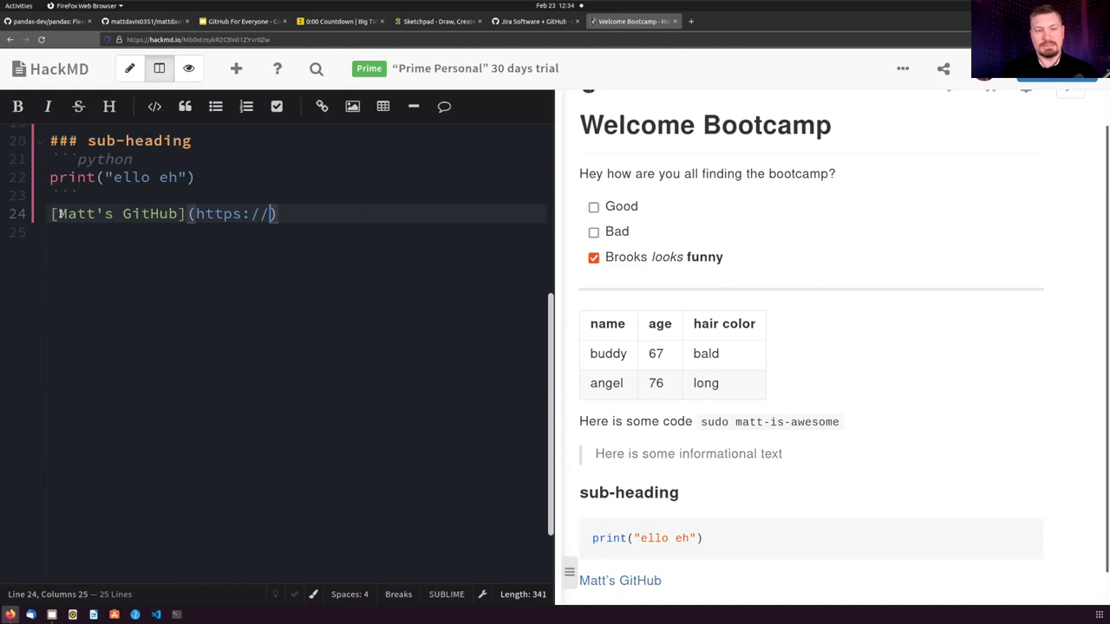
key(BackSpace)
key(BackSpace)
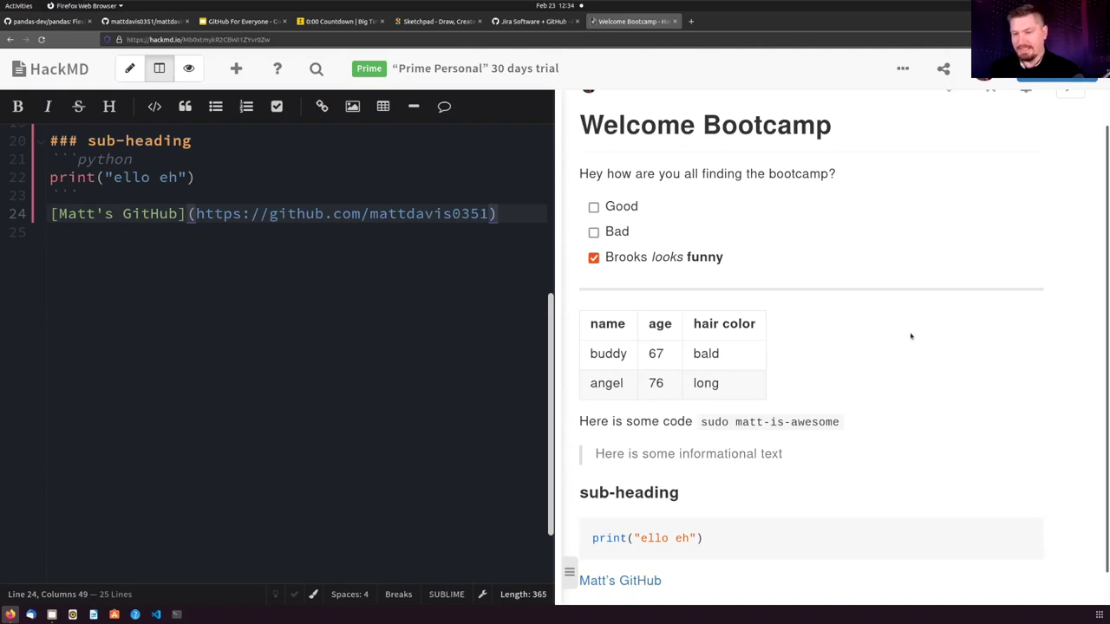
scroll(877, 349, down, 1)
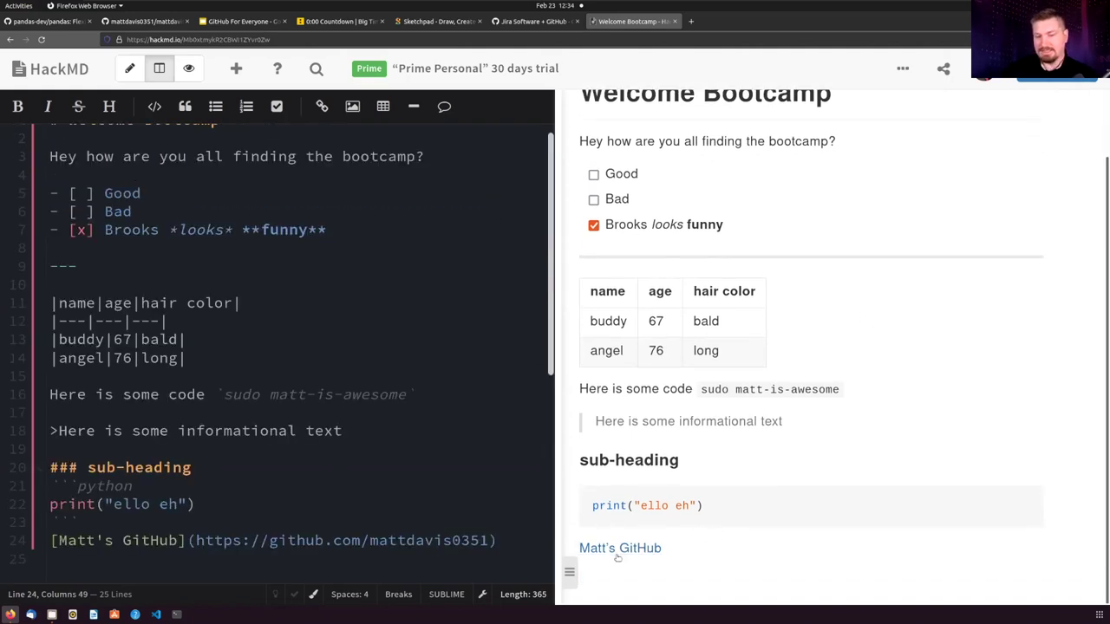
click(641, 550)
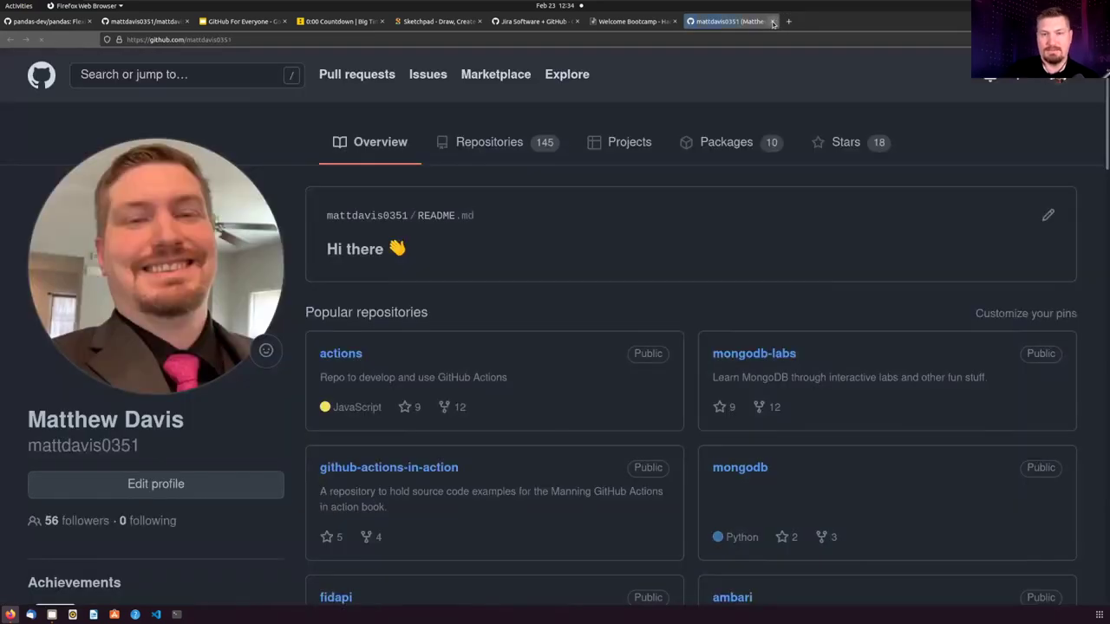
Close the GitHub profile tab and scroll back up through the HackMD note.
click(772, 21)
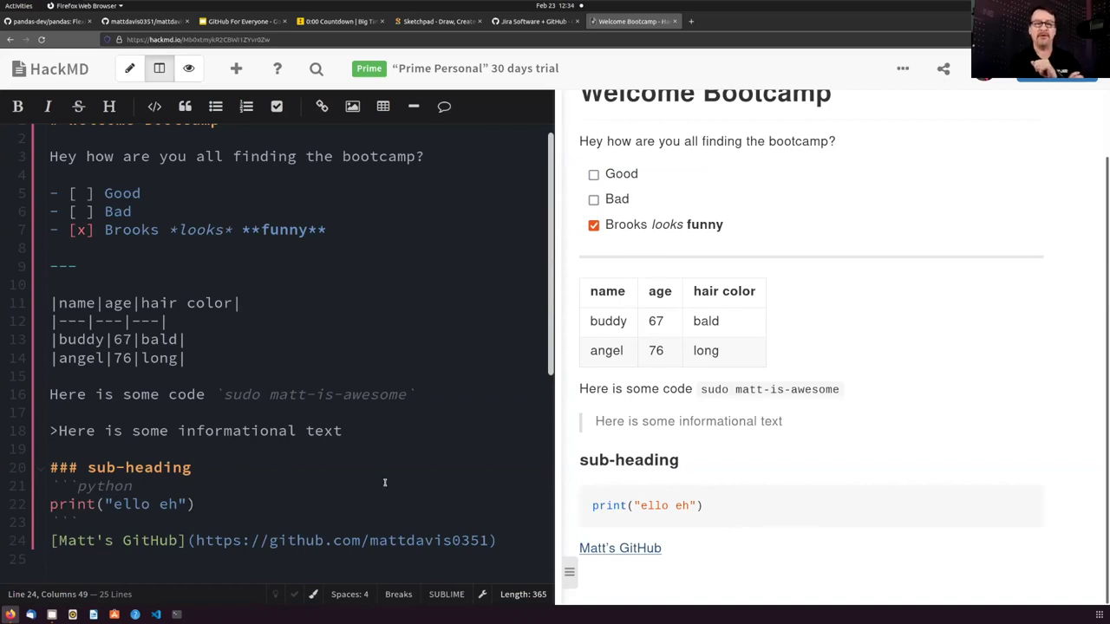
scroll(953, 439, up, 2)
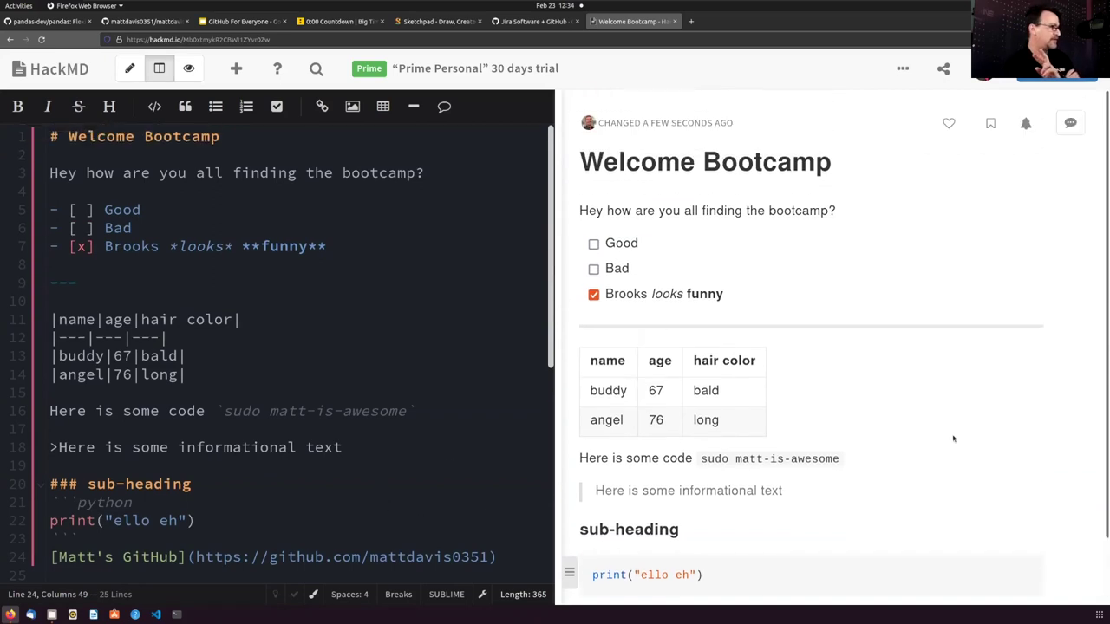
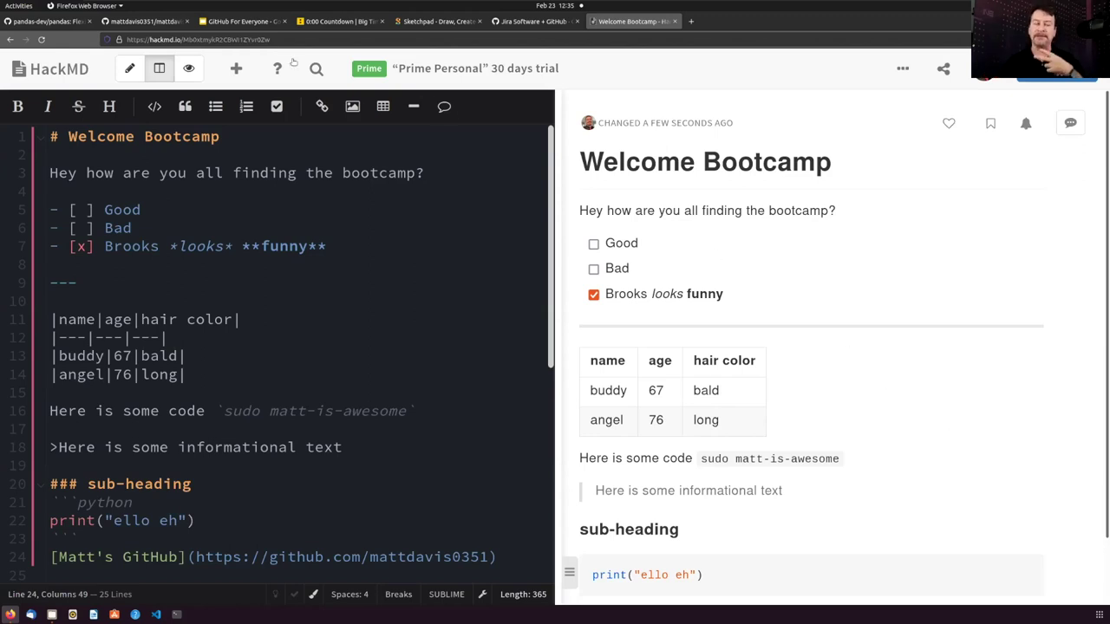
Leave the finished Welcome Bootcamp note in HackMD for the GitHub tab.
click(144, 22)
Open the owner's profile in a new tab, list its repositories and check the oranges repository.
middle_click(124, 126)
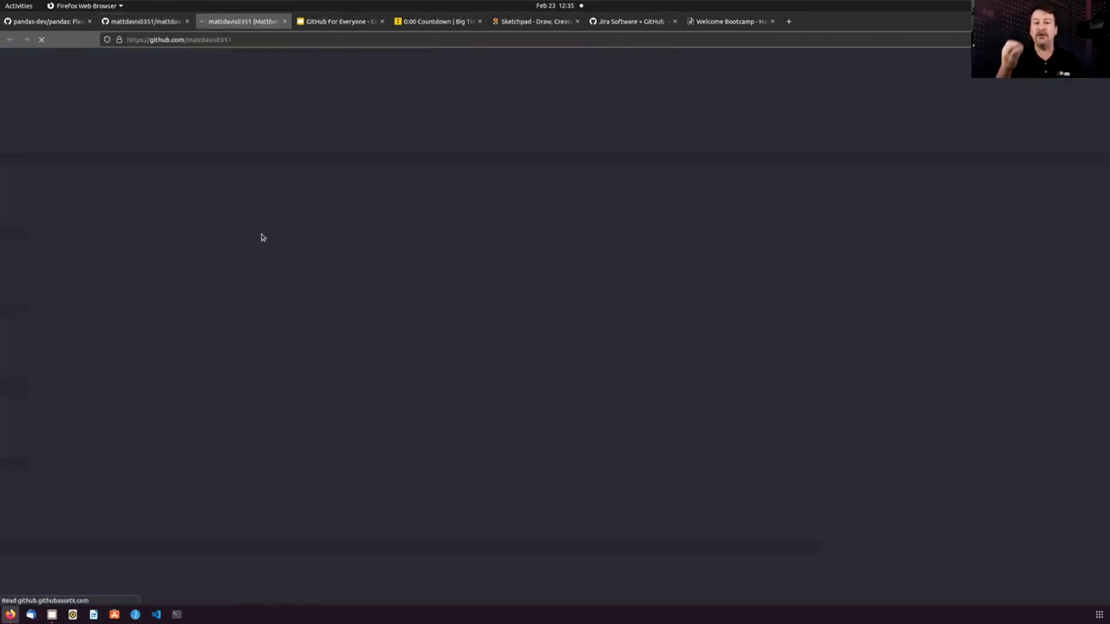
scroll(574, 309, down, 4)
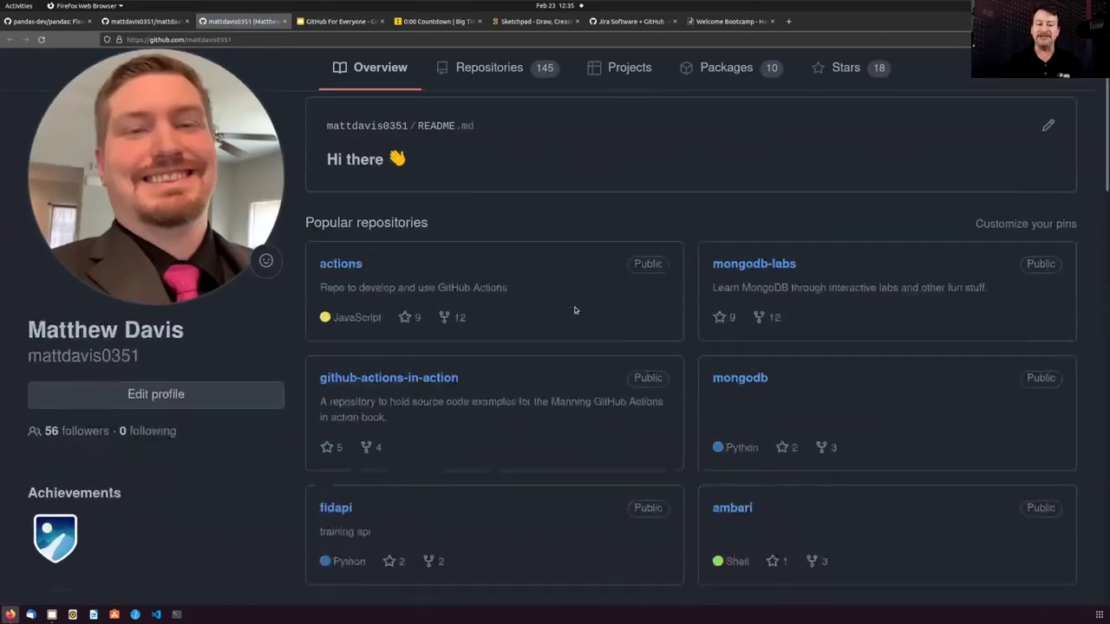
scroll(570, 303, up, 4)
click(491, 143)
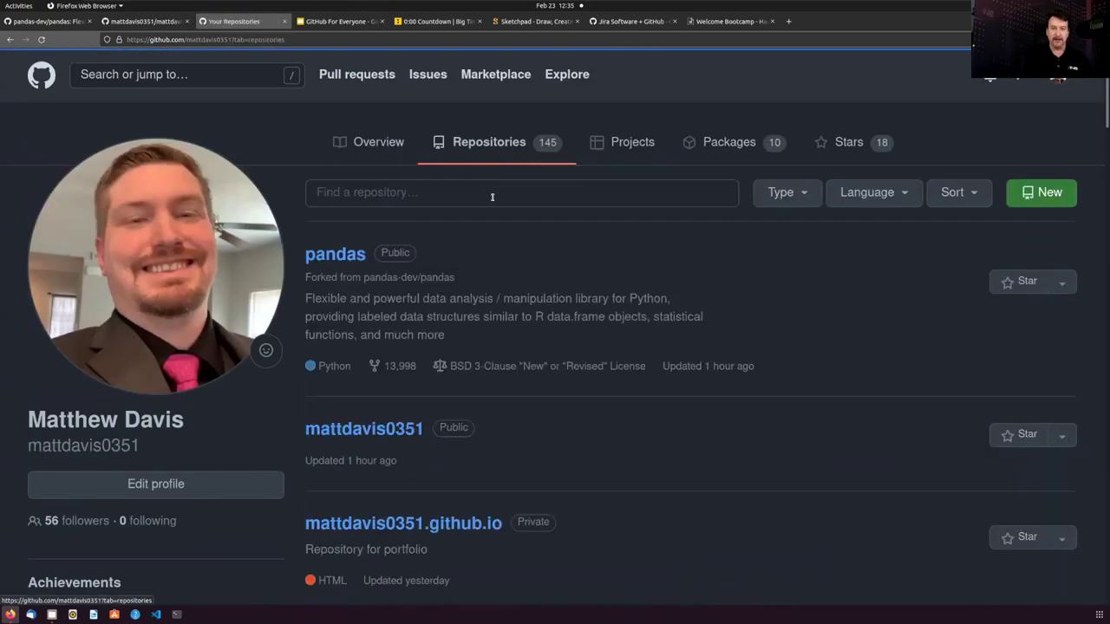
scroll(494, 251, down, 7)
click(339, 265)
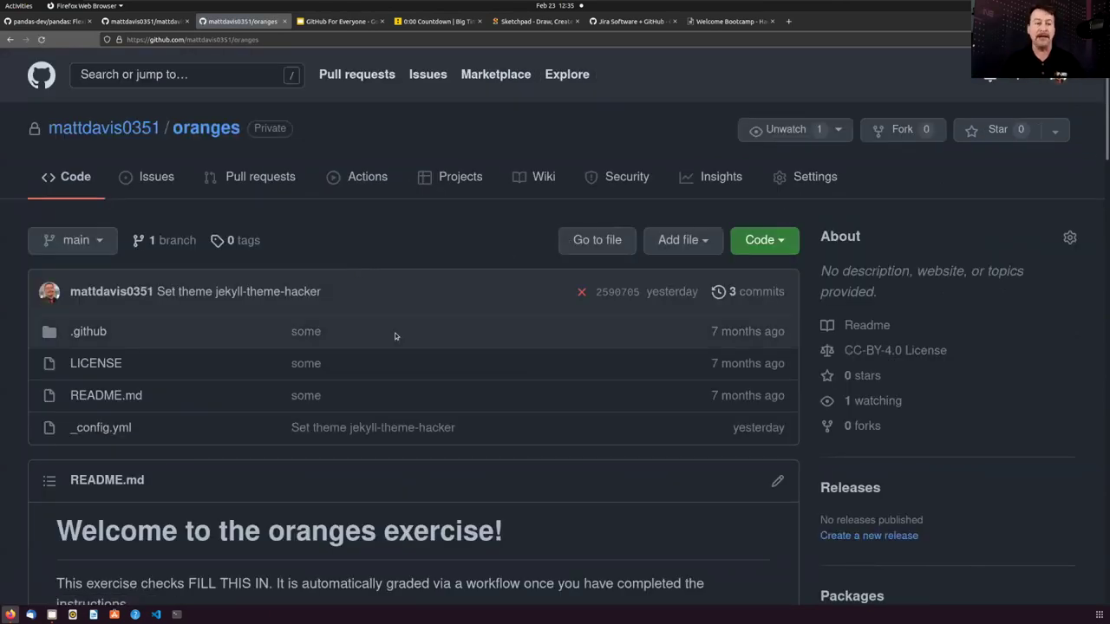
key(ctrl+r)
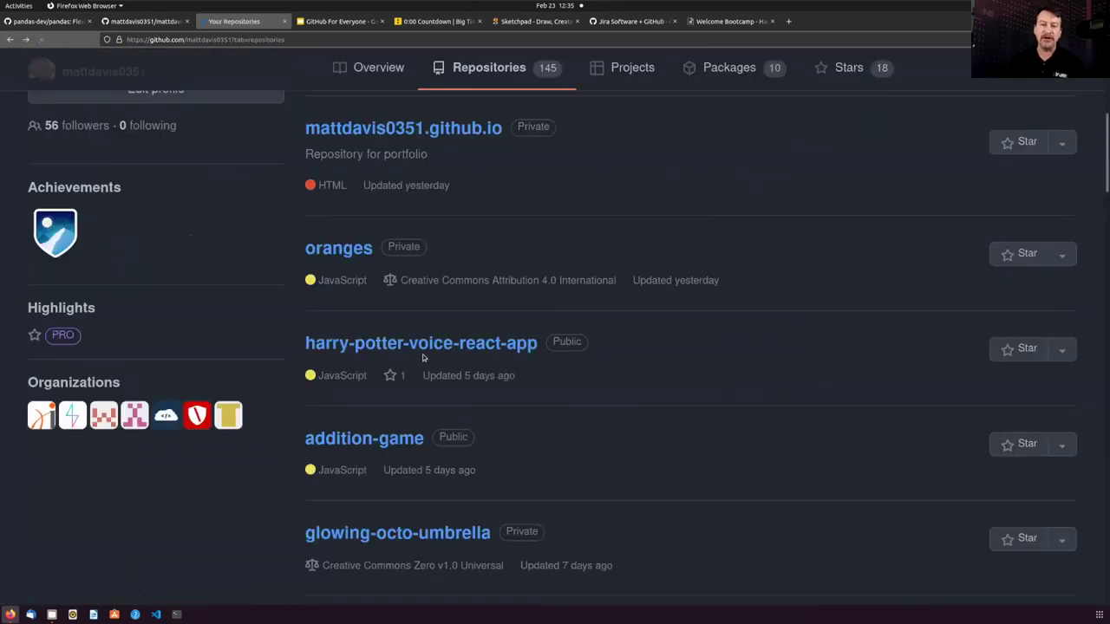
scroll(537, 217, up, 5)
Filter the repository list for 'bread' and open the bread repository's settings.
click(527, 203)
text(bread)
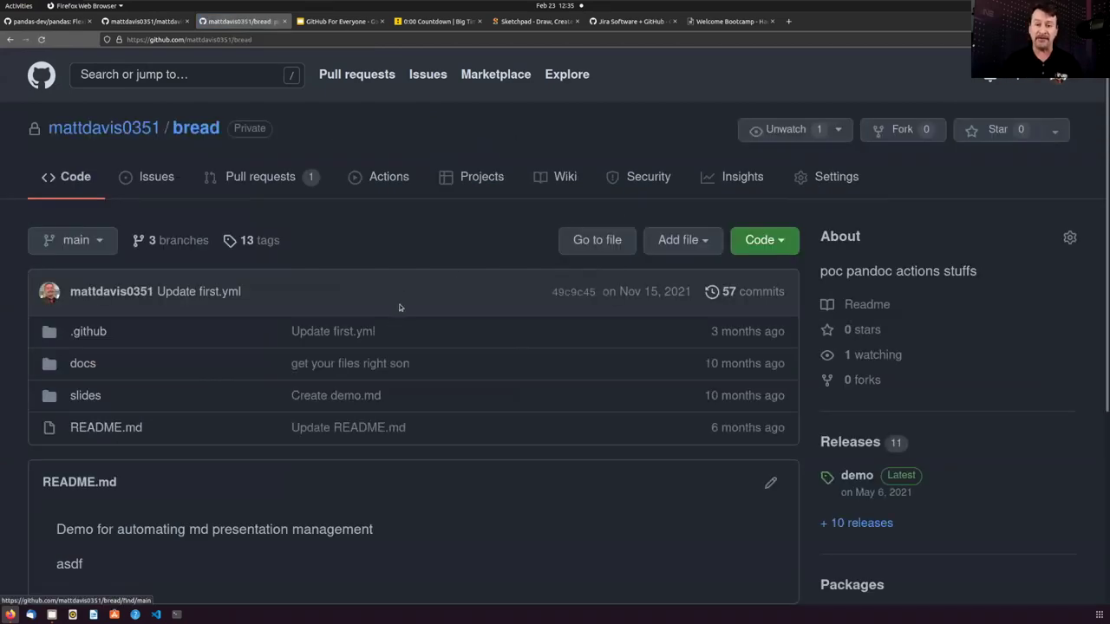
scroll(396, 302, down, 5)
scroll(763, 186, up, 5)
click(835, 188)
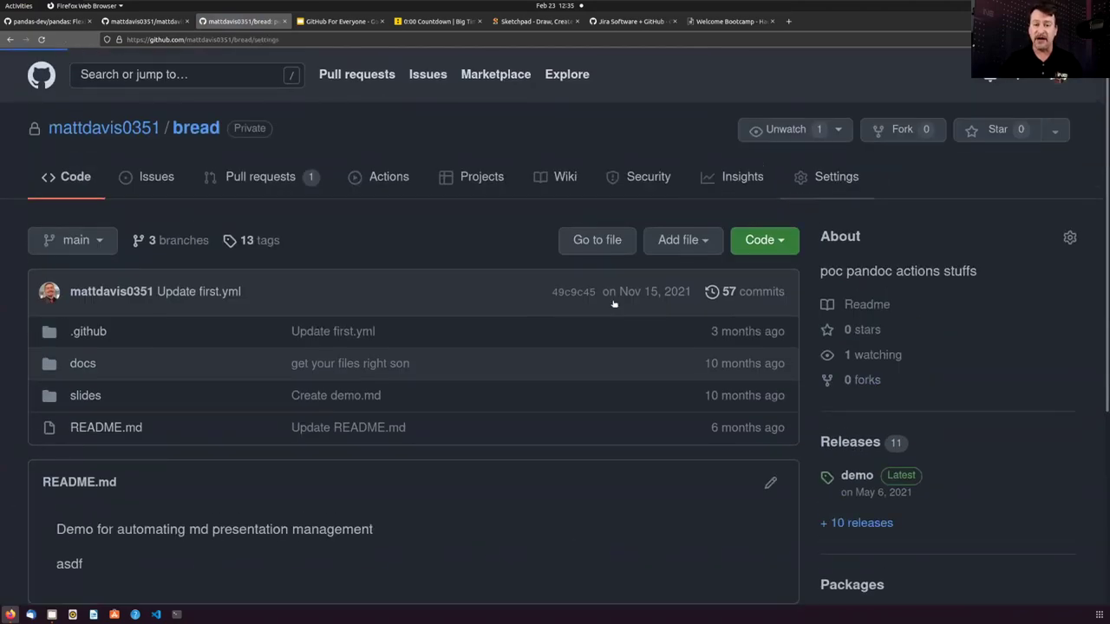
Go to the Pages settings and visit the published yellow slide-deck site.
scroll(472, 403, down, 4)
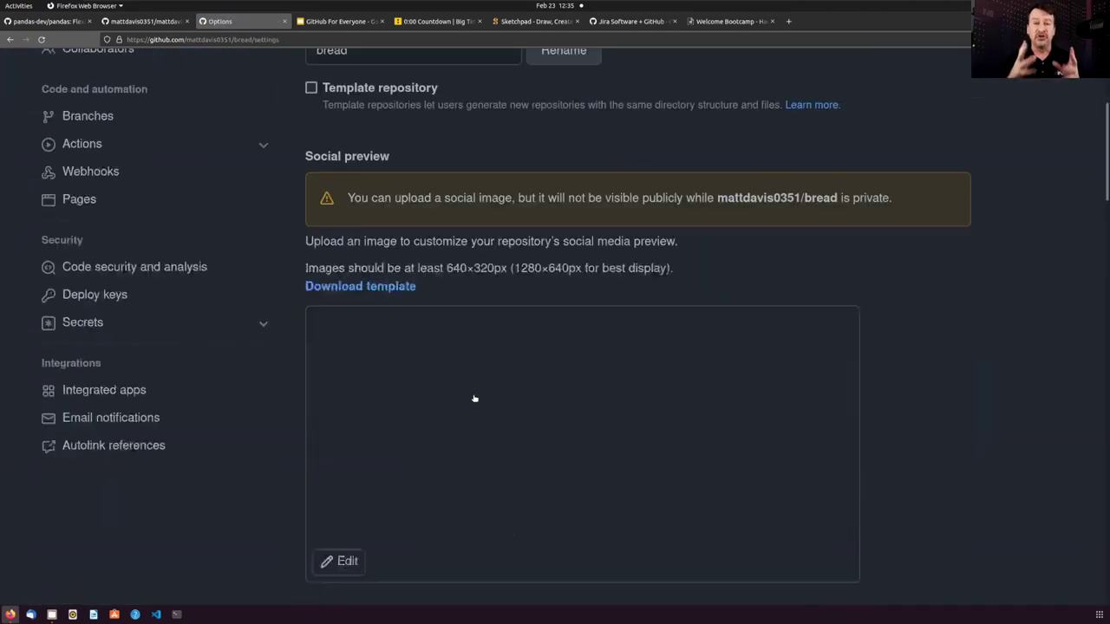
scroll(466, 289, up, 2)
scroll(466, 290, up, 2)
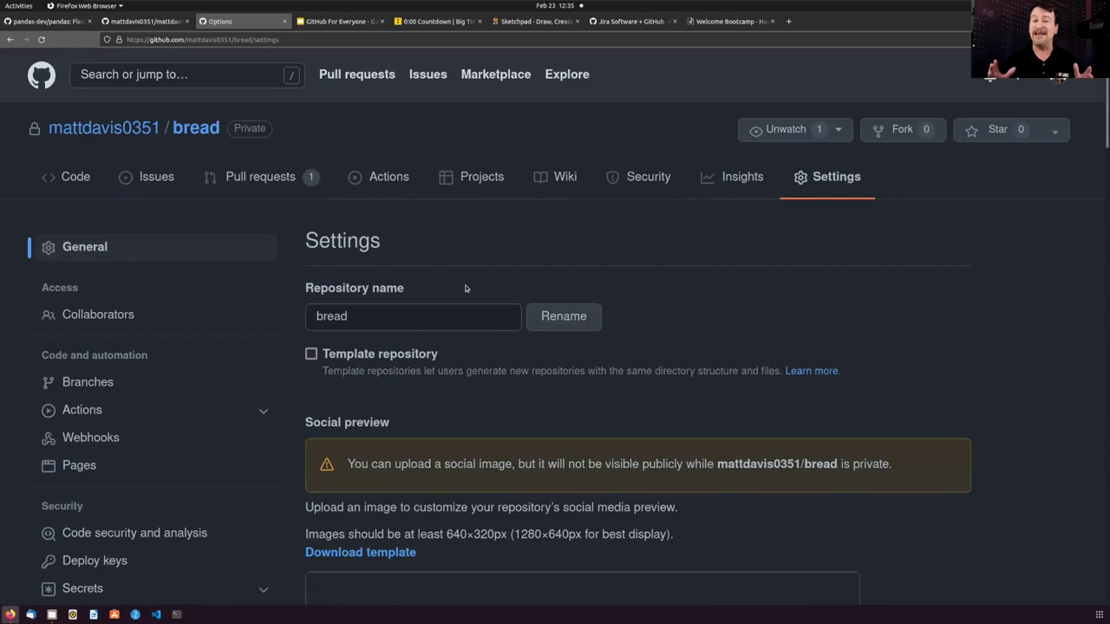
scroll(431, 320, down, 4)
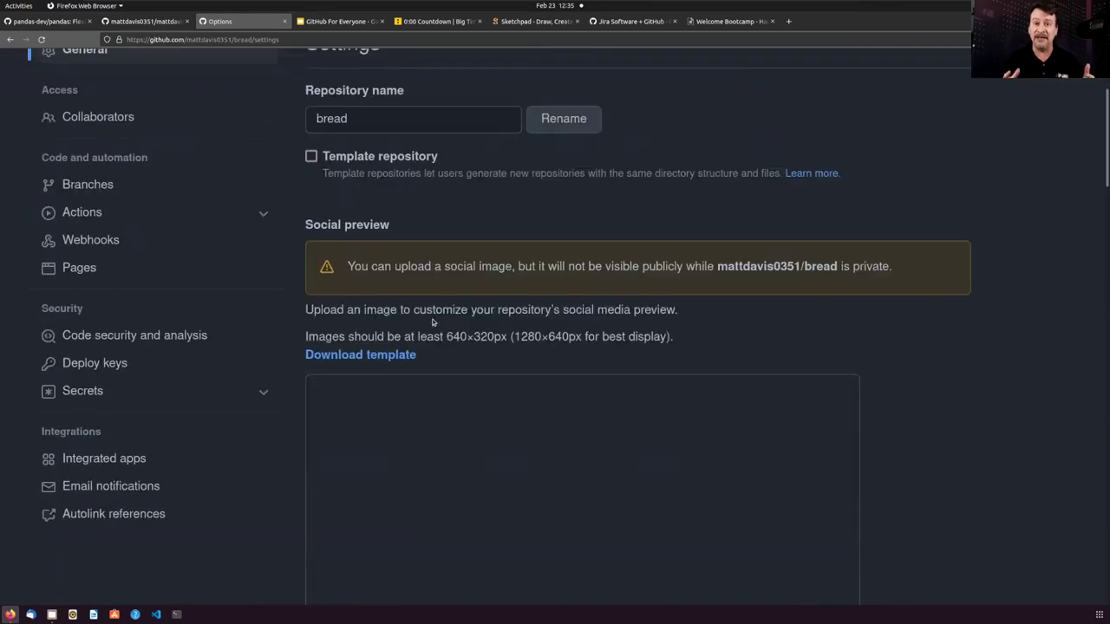
click(157, 180)
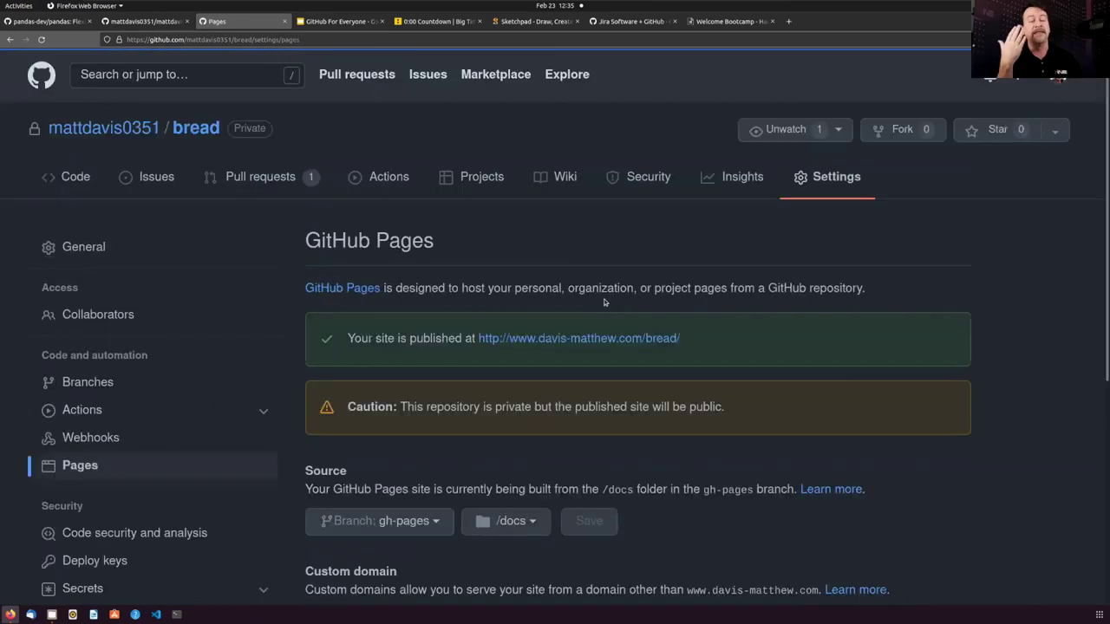
click(598, 339)
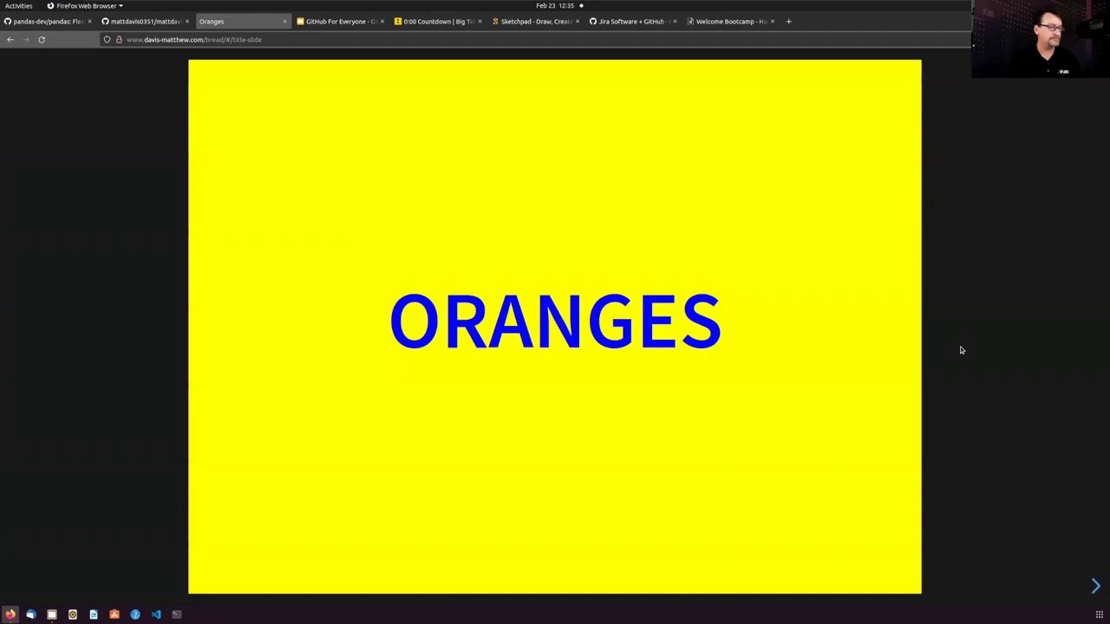
Step through the deck's slides to the final TOO MANY slide and back to CRUMBS.
key(Right)
key(Right)
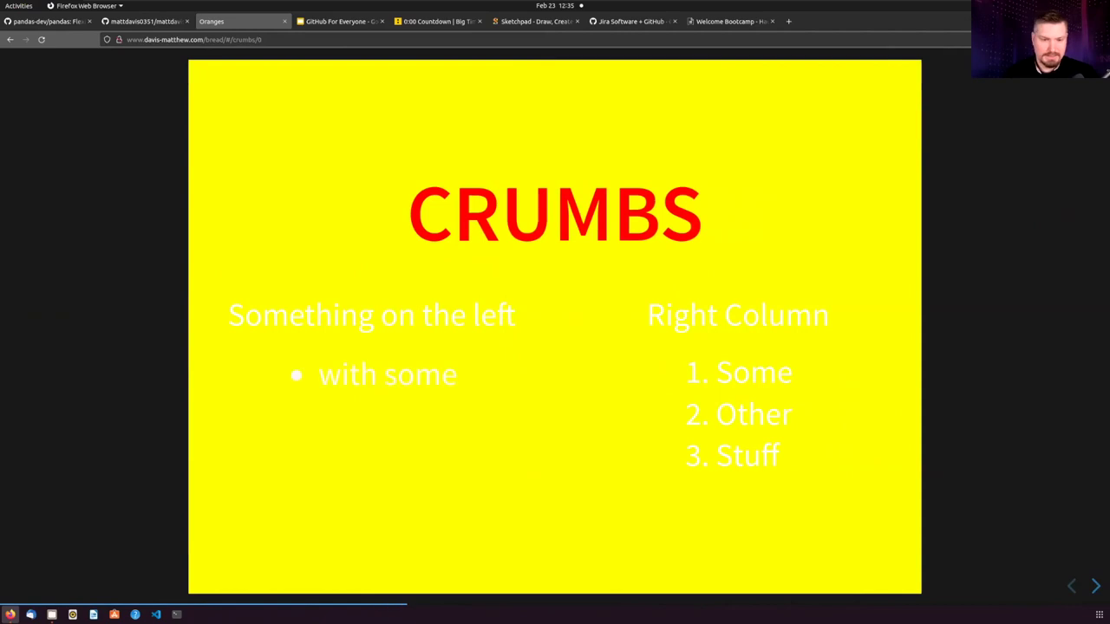
key(Right)
key(Right)
key(Right)
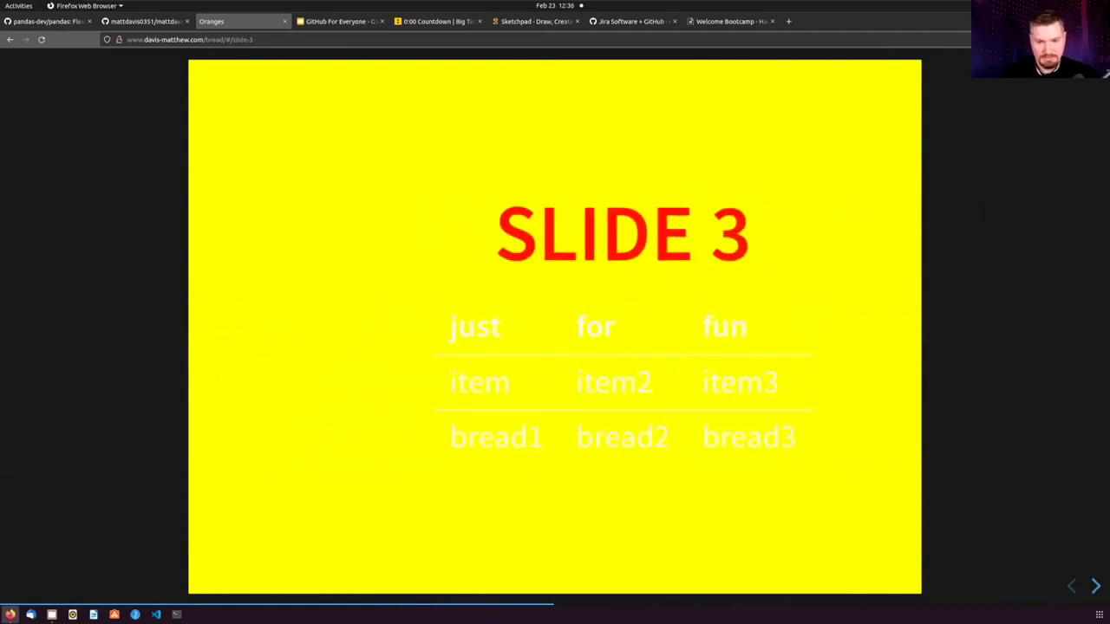
key(Left)
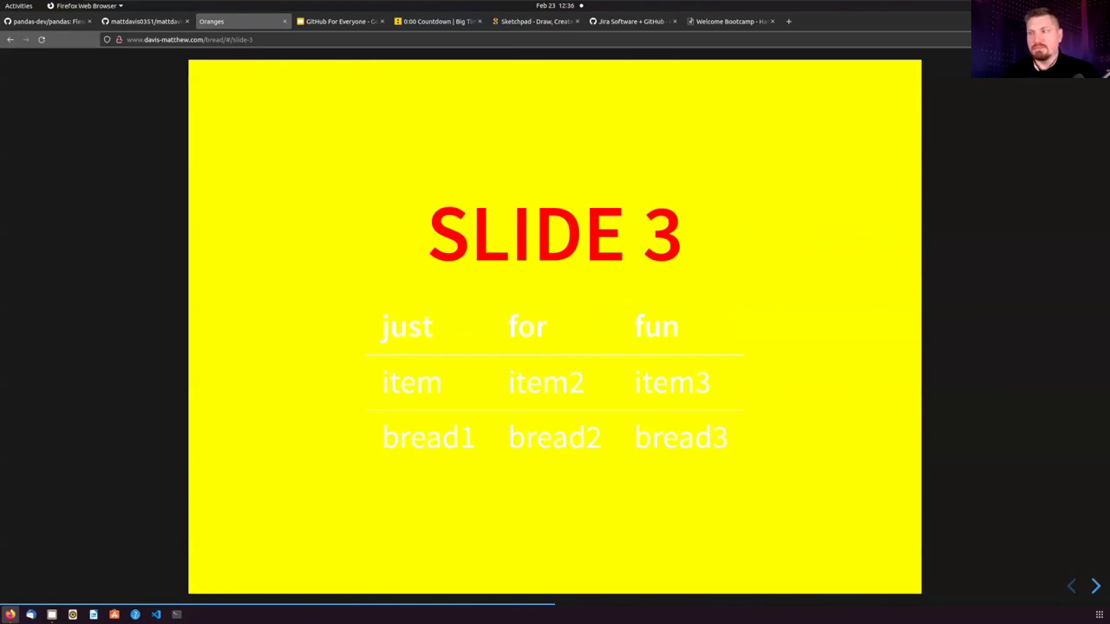
key(Right)
key(Right)
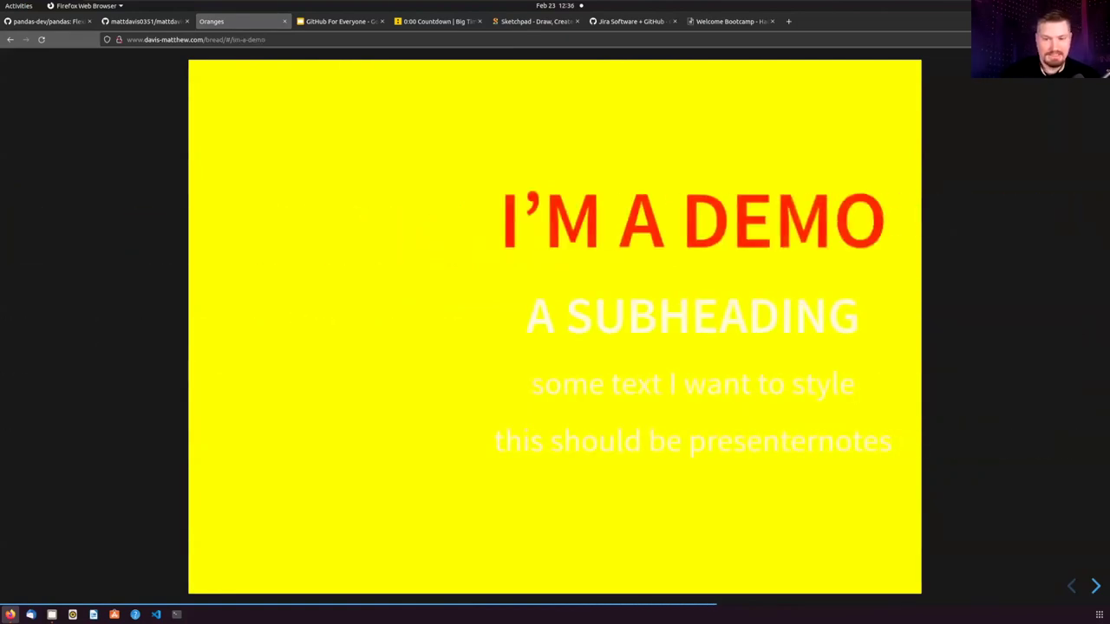
key(Right)
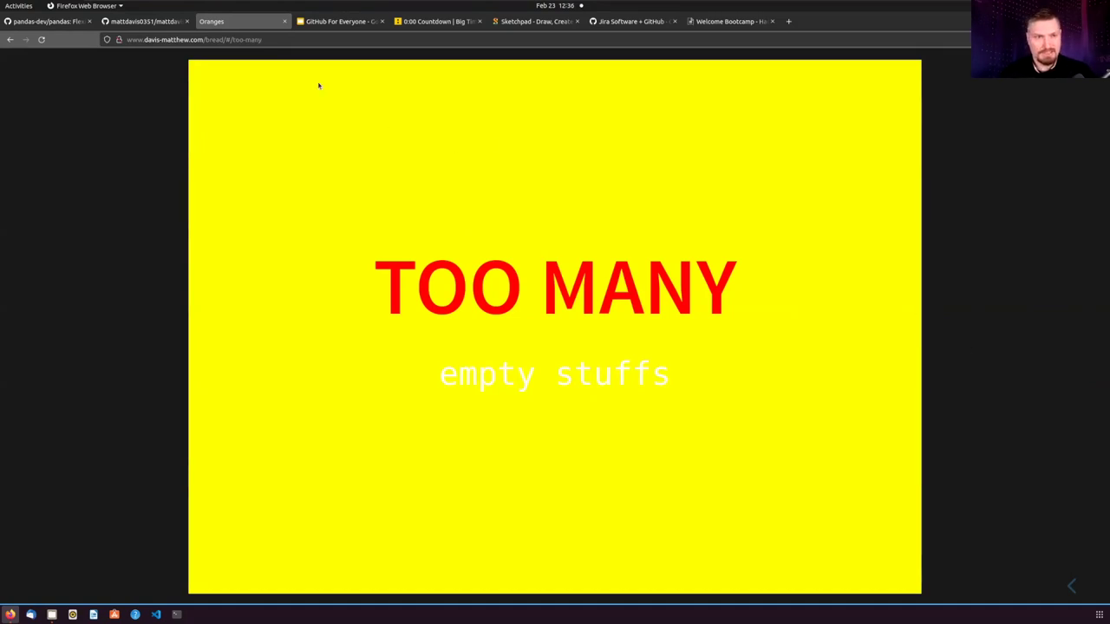
click(17, 42)
click(16, 41)
click(15, 42)
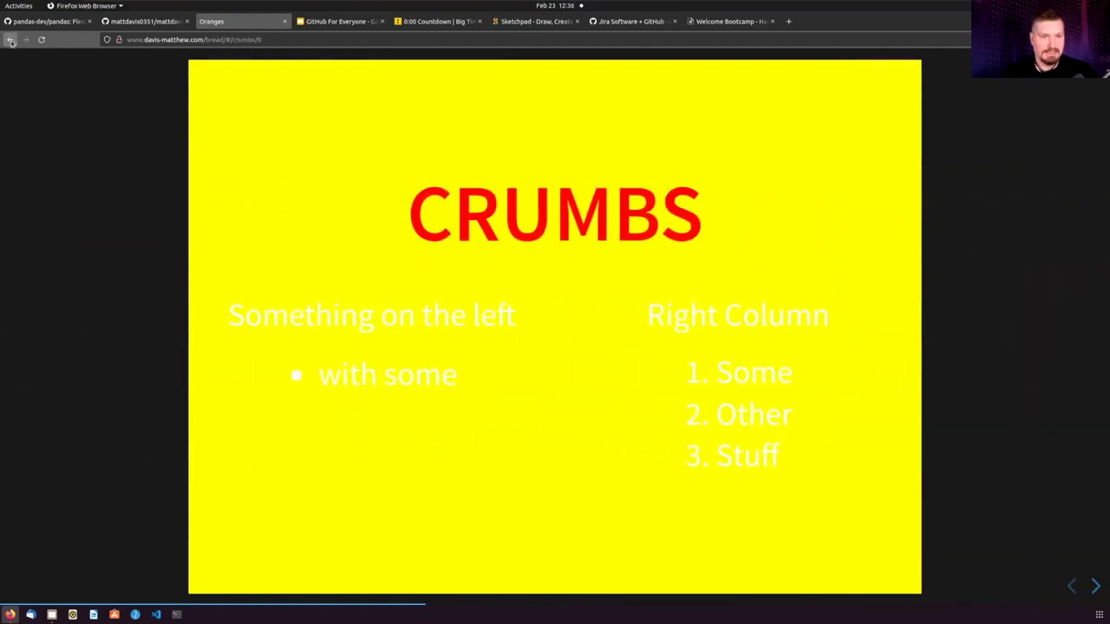
Remove '#/crumbs/0' from the deck's URL and reload it at the ORANGES title slide.
click(143, 21)
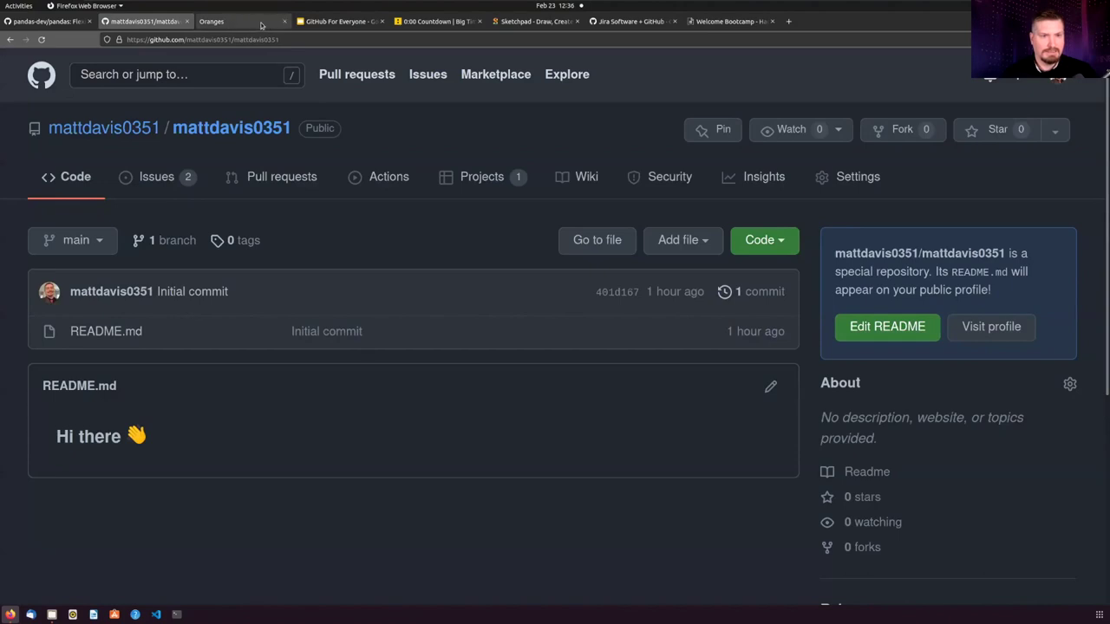
click(260, 22)
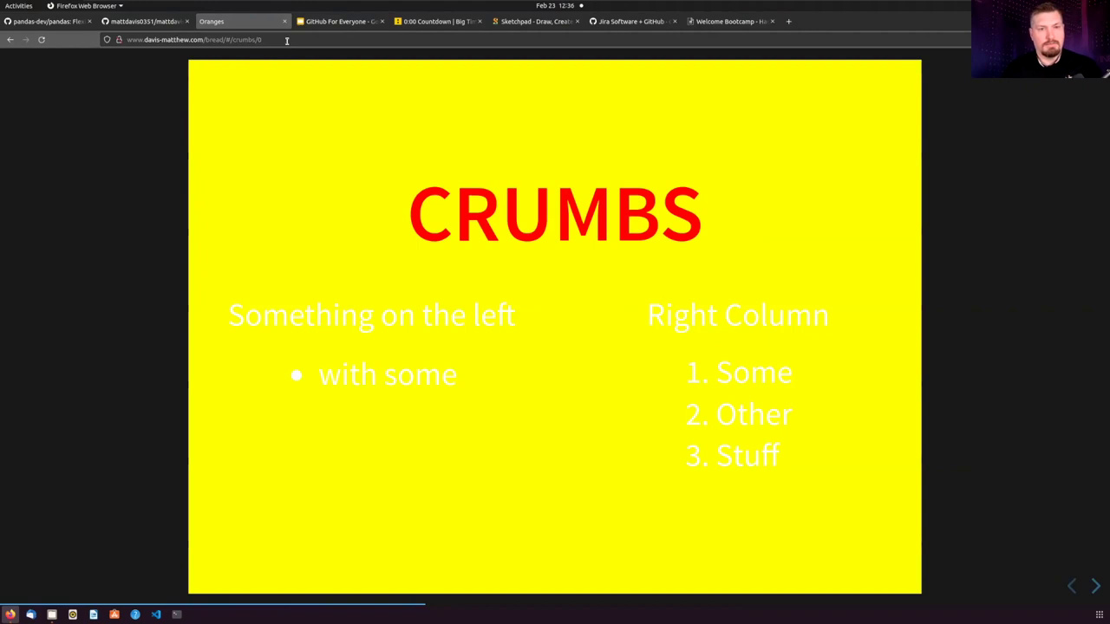
click(255, 48)
click(247, 40)
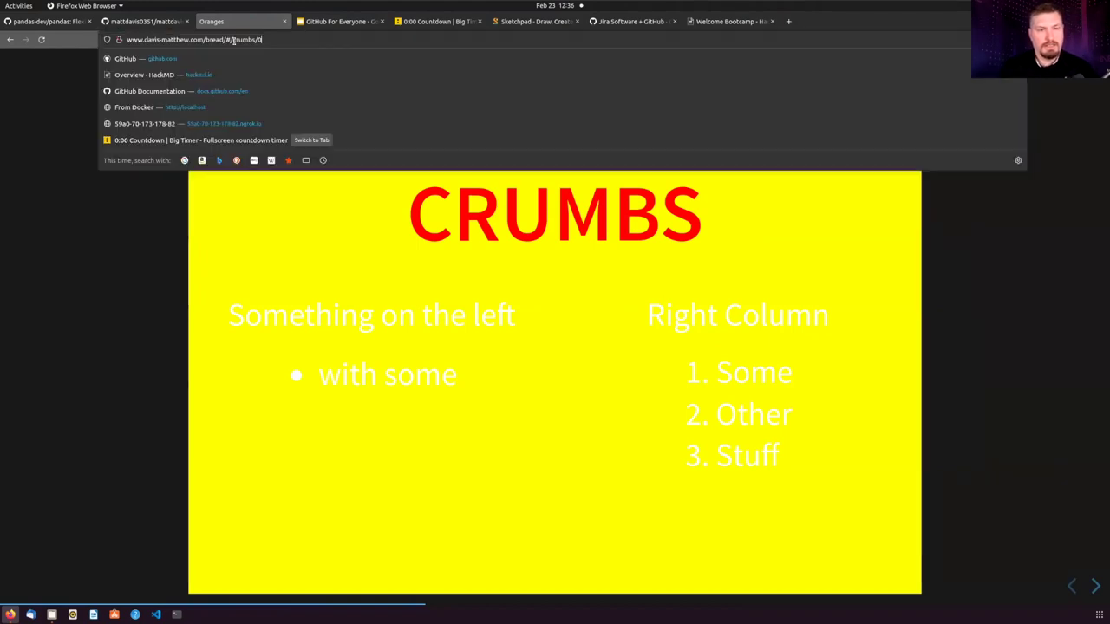
drag(226, 40, 289, 40)
key(BackSpace)
key(Return)
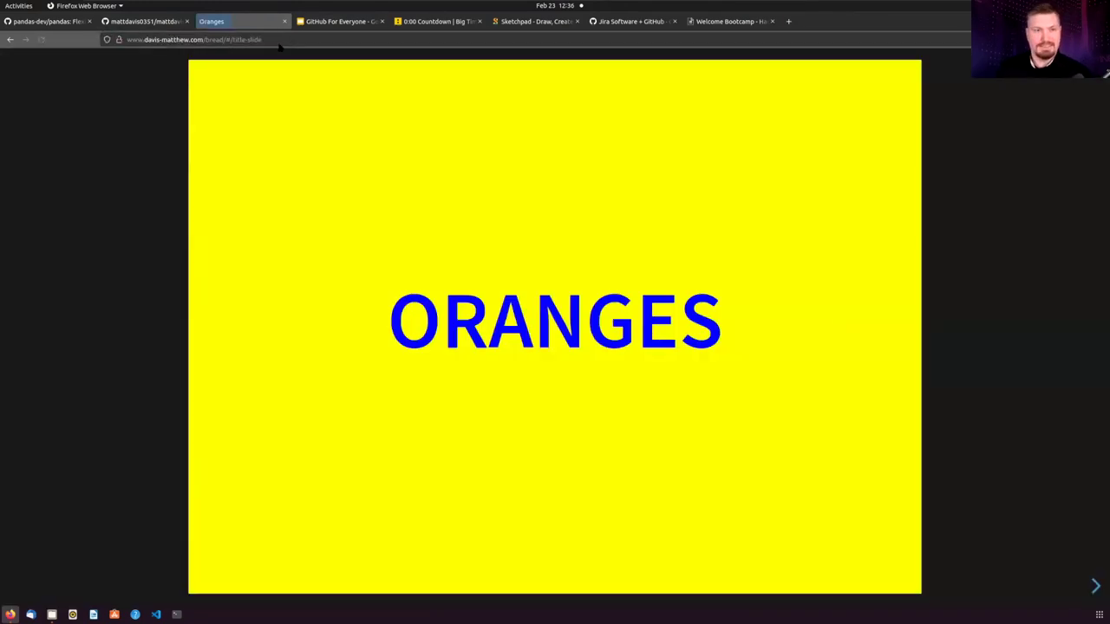
Clear the address bar and type 'bread' as a new search.
drag(254, 40, 132, 40)
key(BackSpace)
text(bread)
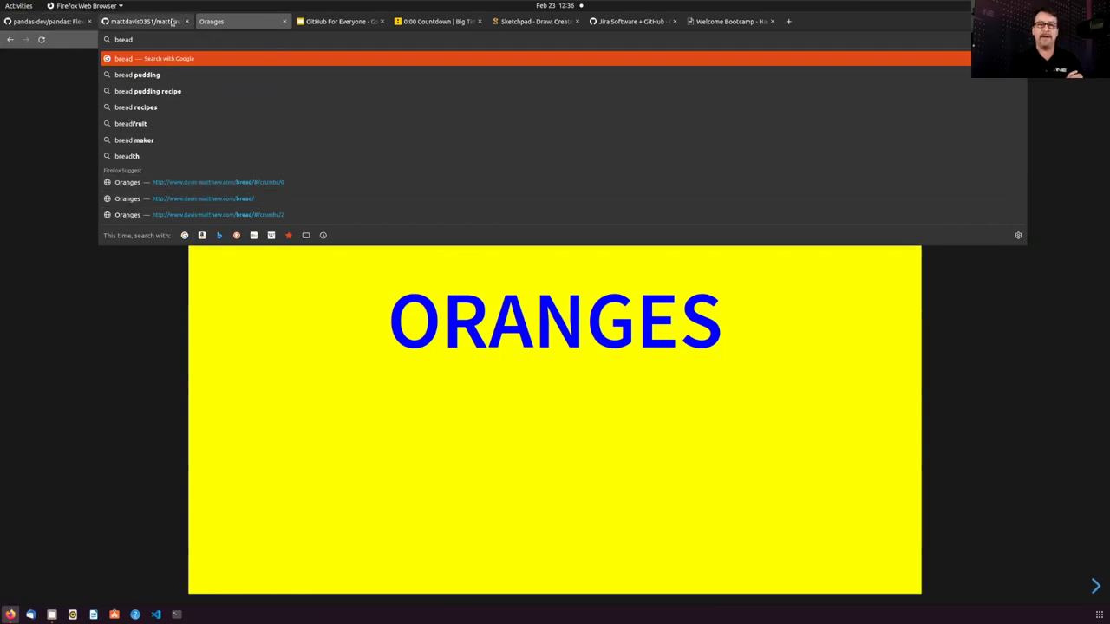
Close the slide deck, then find 'bread' in the owner's repositories and open it.
click(285, 21)
middle_click(140, 130)
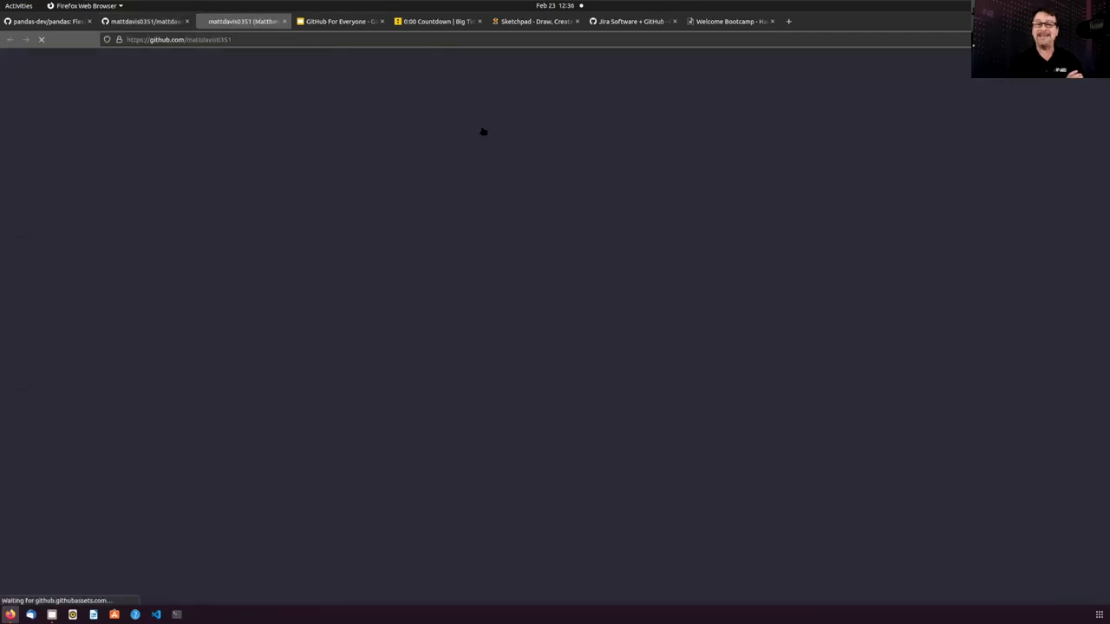
click(491, 143)
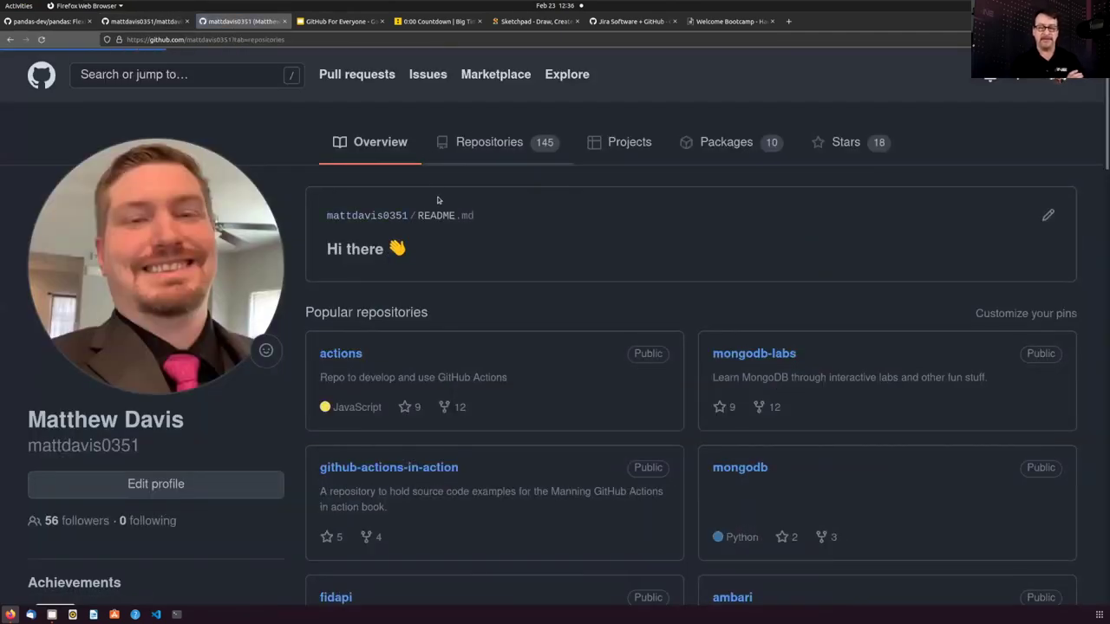
click(426, 192)
text(bread)
click(327, 305)
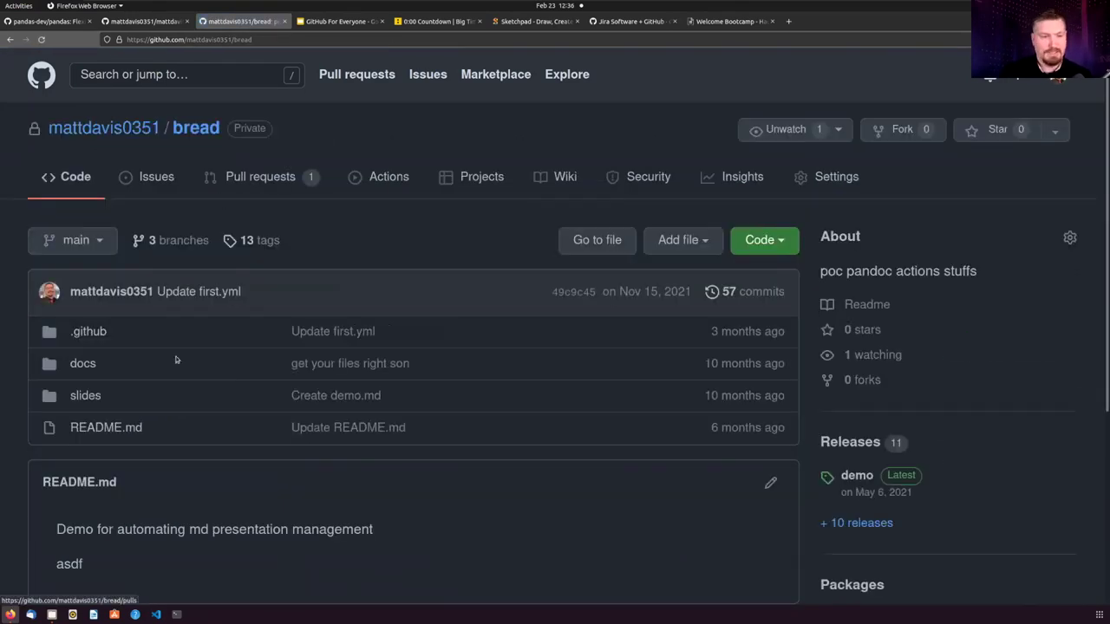
Open slides/slide-with-notes.md and bring up its markdown source in the editor.
click(88, 397)
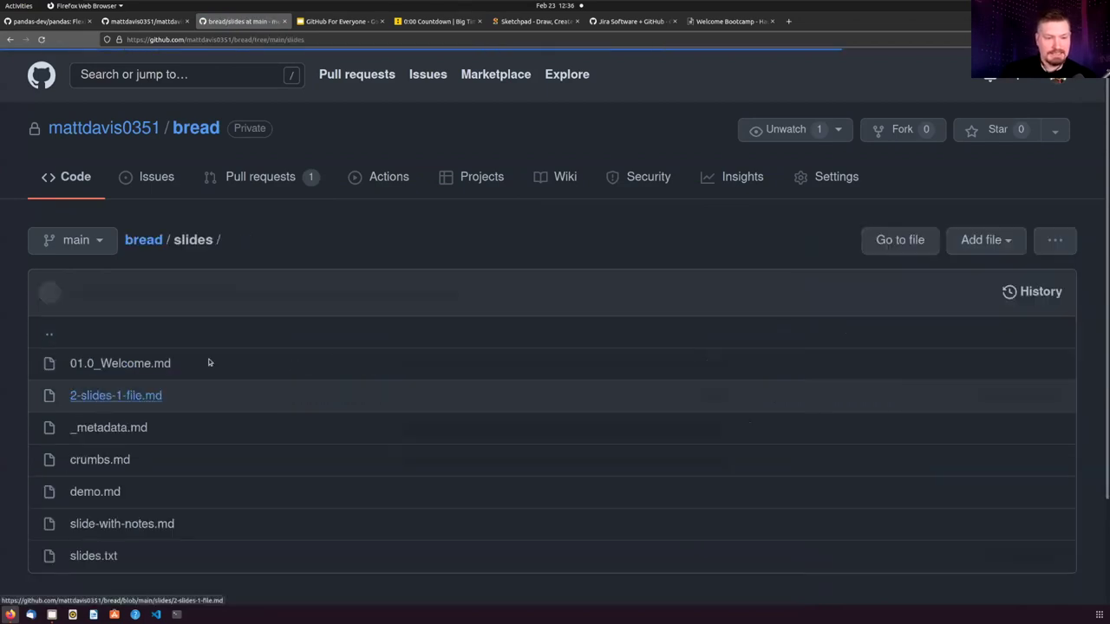
scroll(173, 294, down, 2)
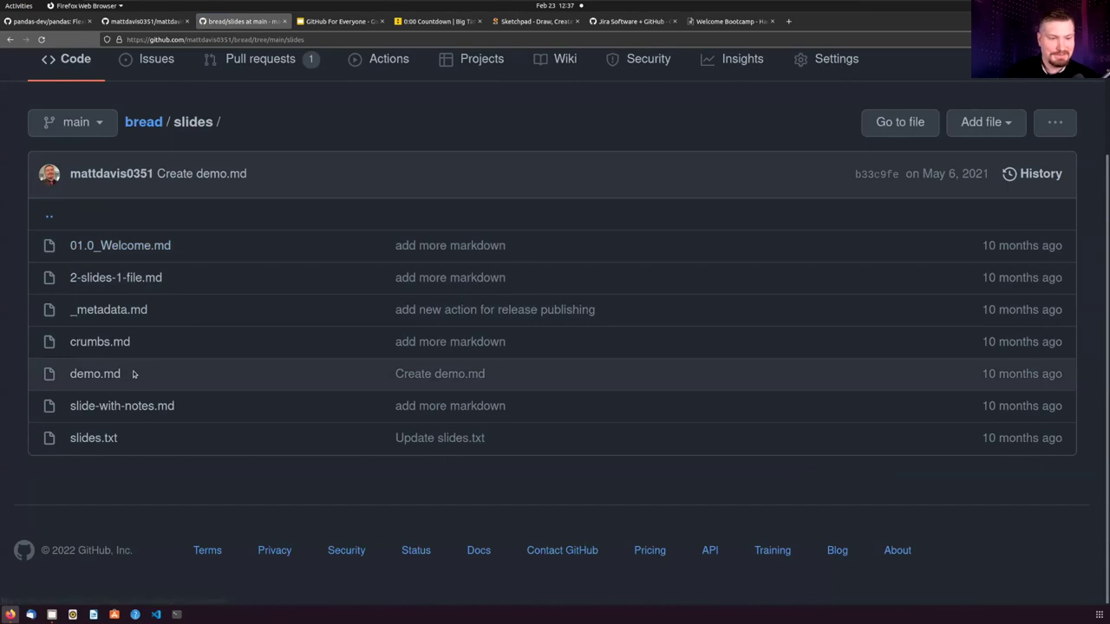
click(147, 405)
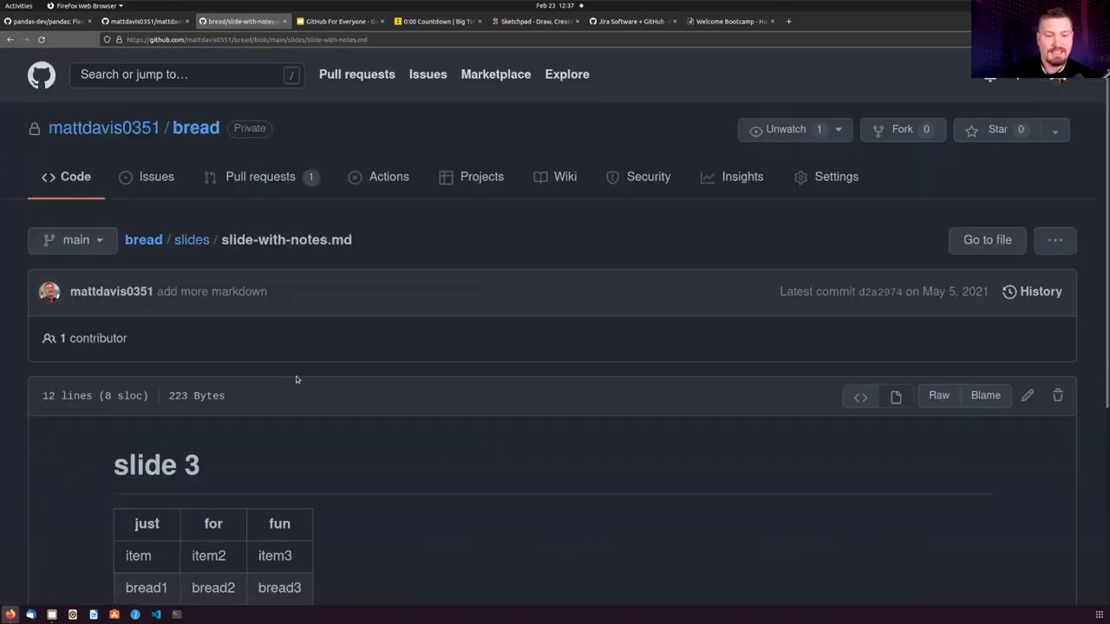
scroll(292, 382, down, 3)
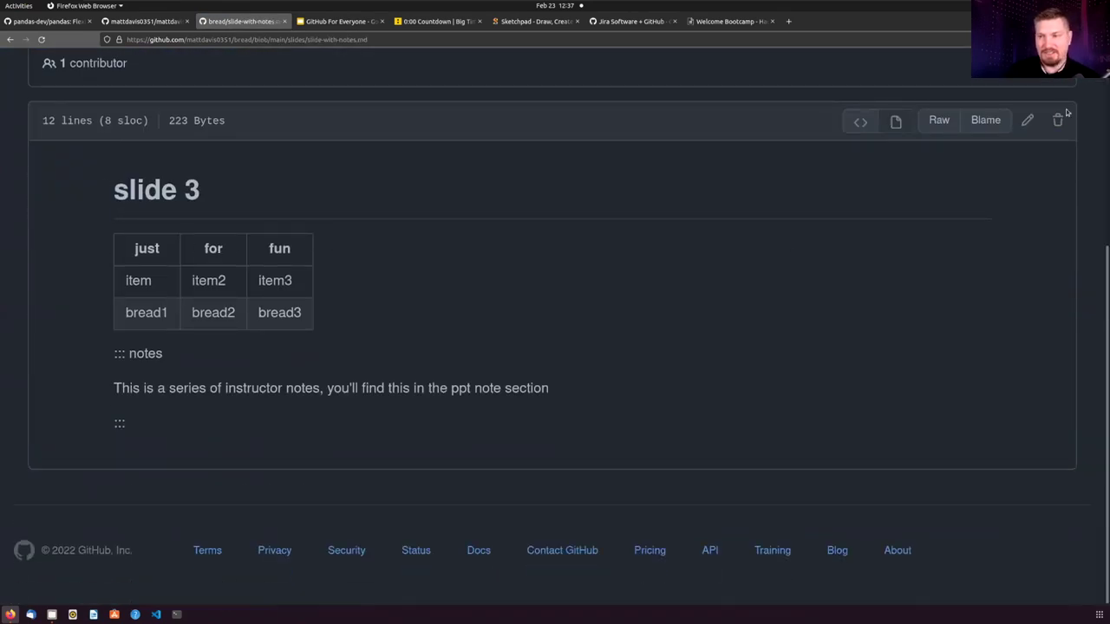
click(1027, 120)
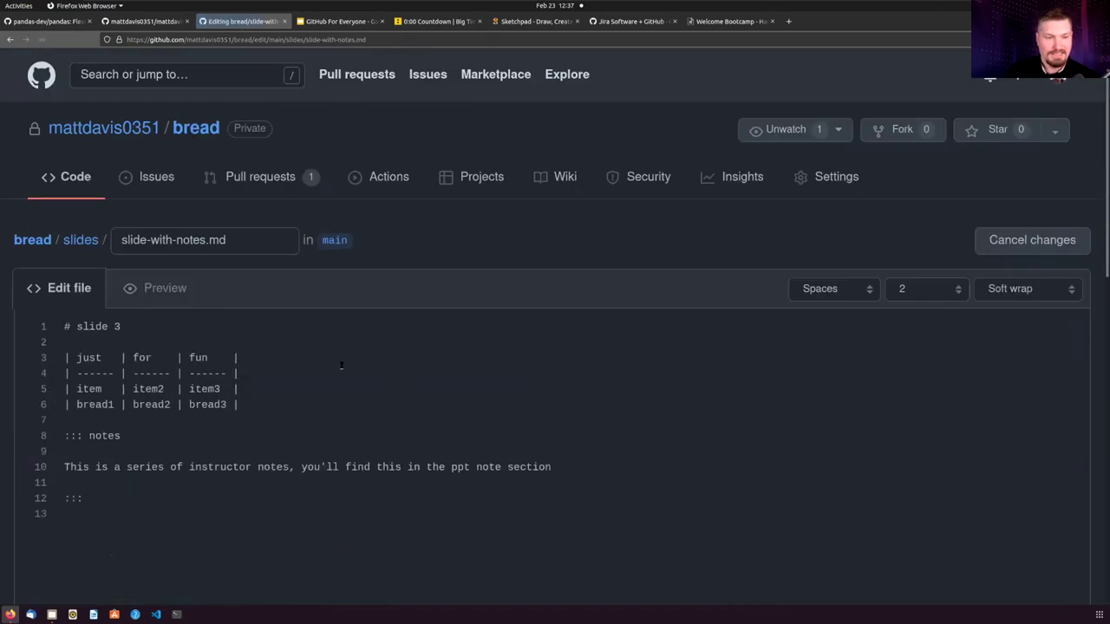
Highlight the table rows, instructor-notes sentence and ::: notes marker, then return to bread's main page.
drag(291, 300, 43, 255)
click(395, 336)
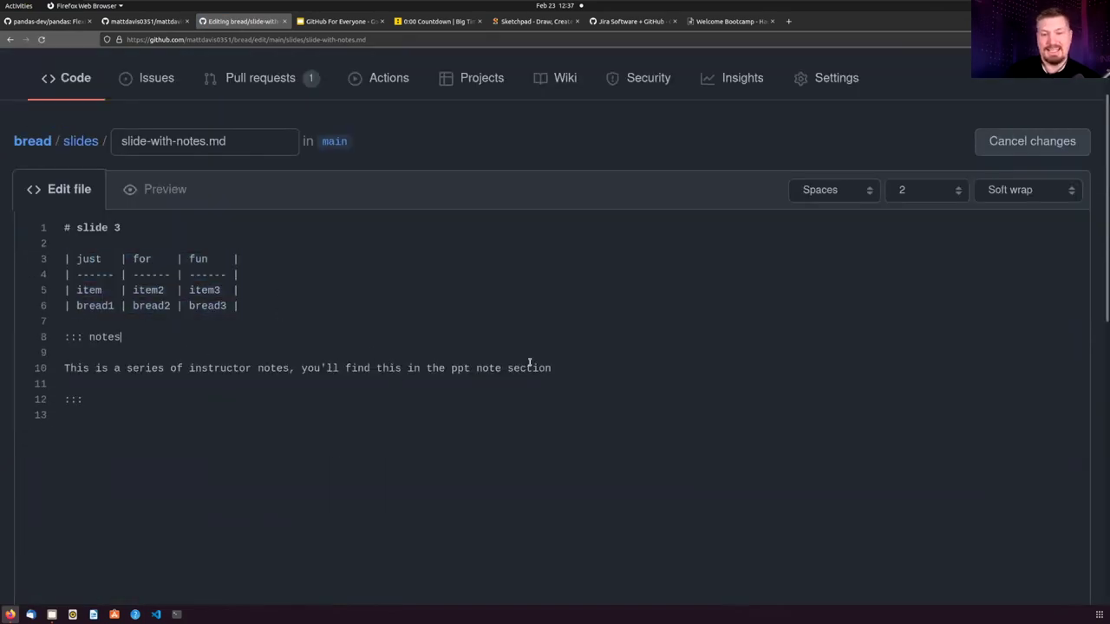
triple_click(185, 371)
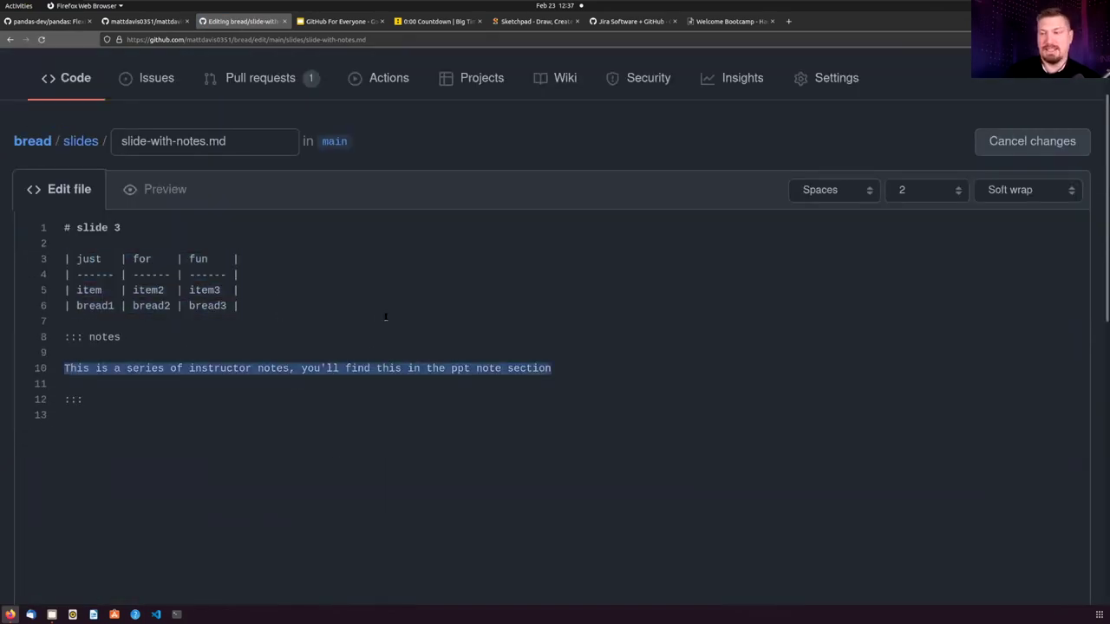
click(464, 318)
triple_click(136, 337)
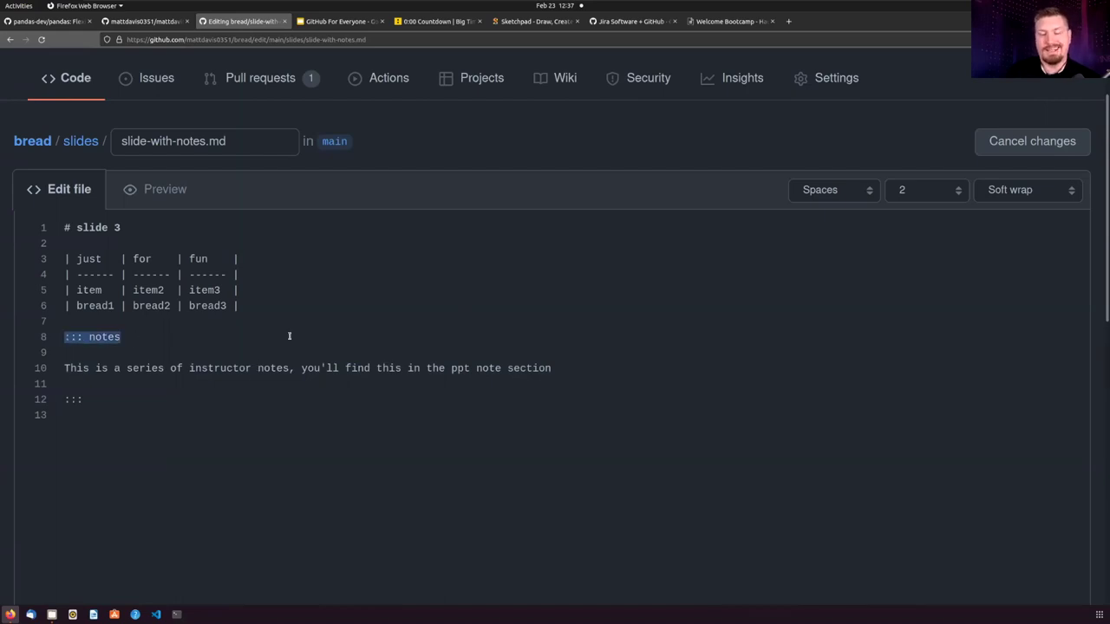
scroll(369, 324, up, 2)
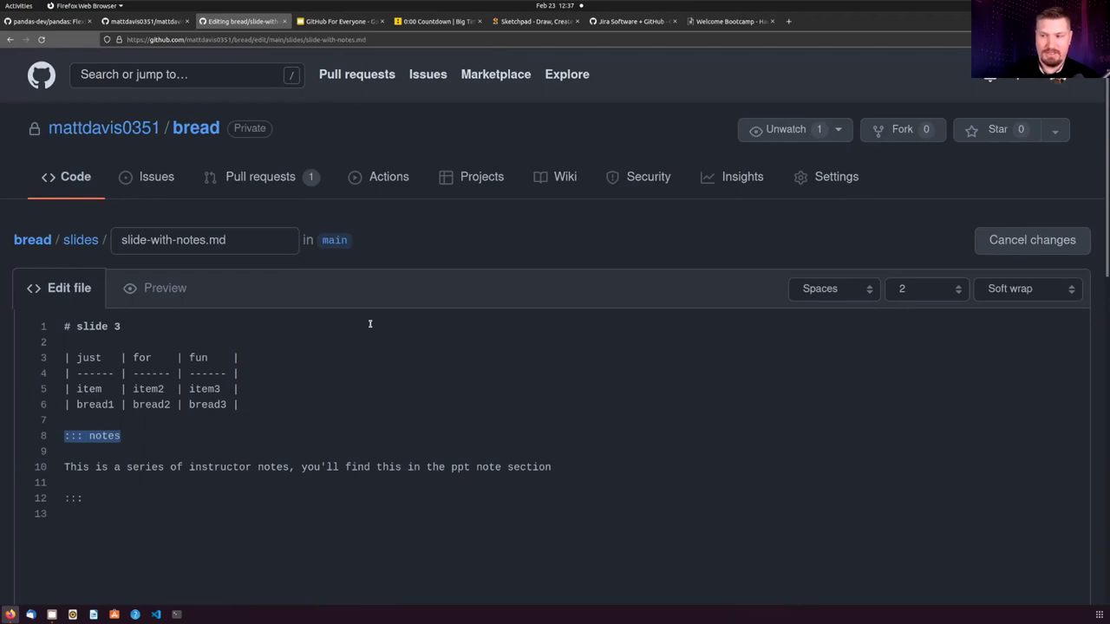
click(352, 373)
click(85, 189)
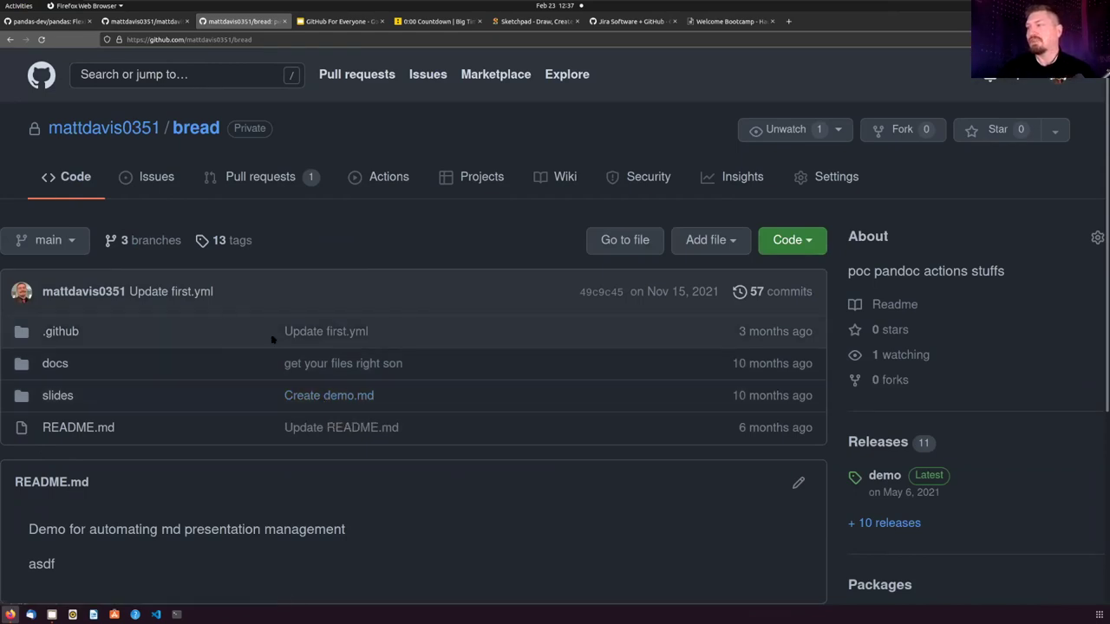
click(308, 24)
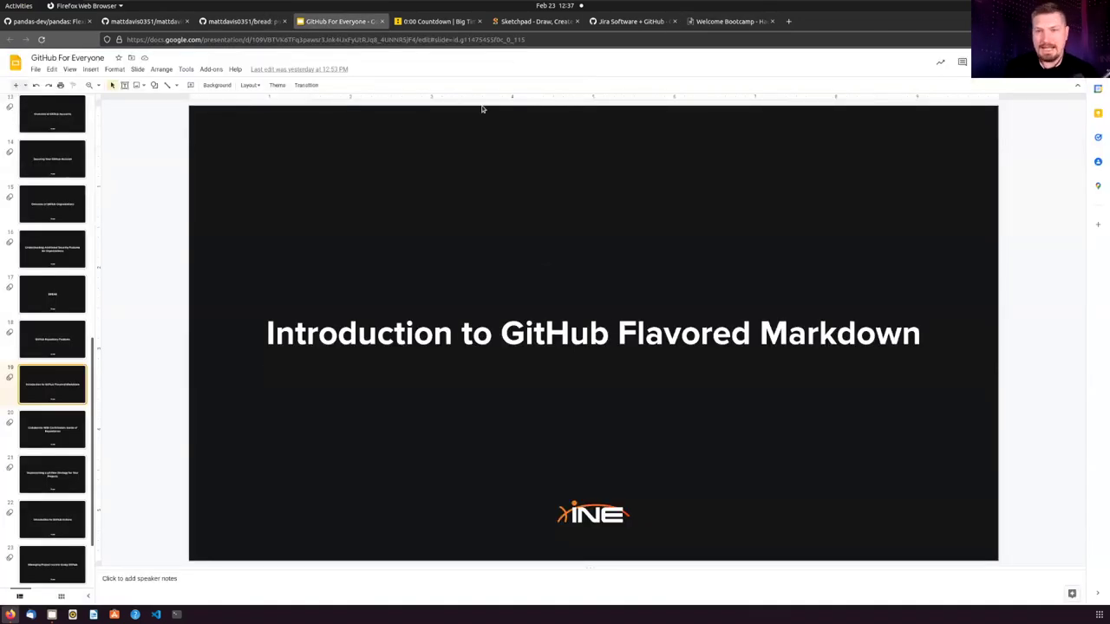
Present the Introduction to GitHub Flavored Markdown slide full-screen, then return to the 'Hi there 👋' profile repository.
click(716, 22)
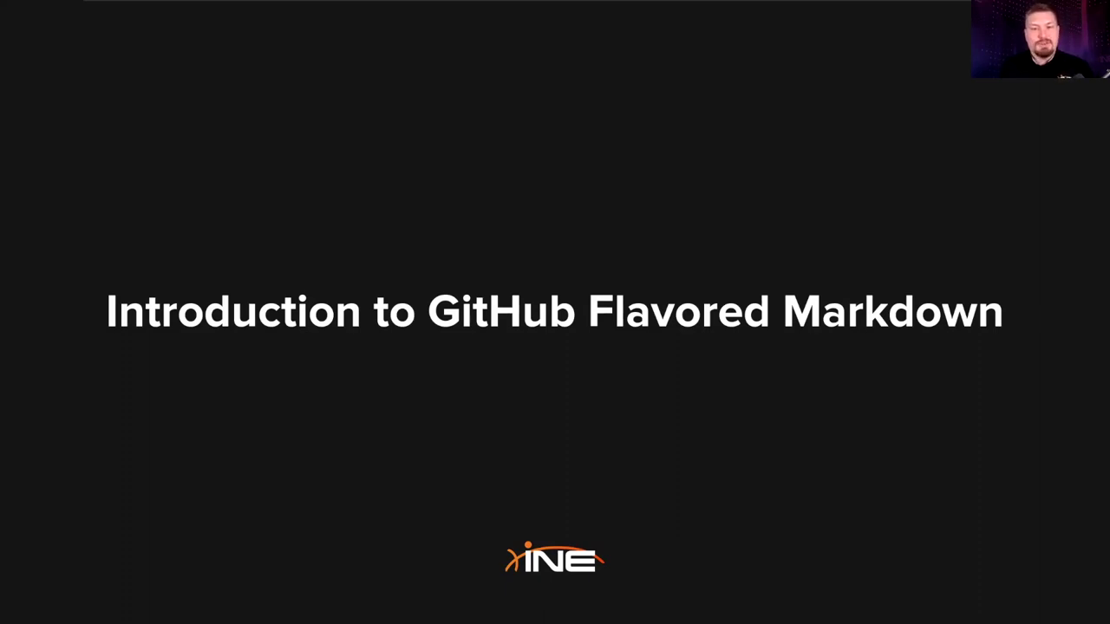
key(Escape)
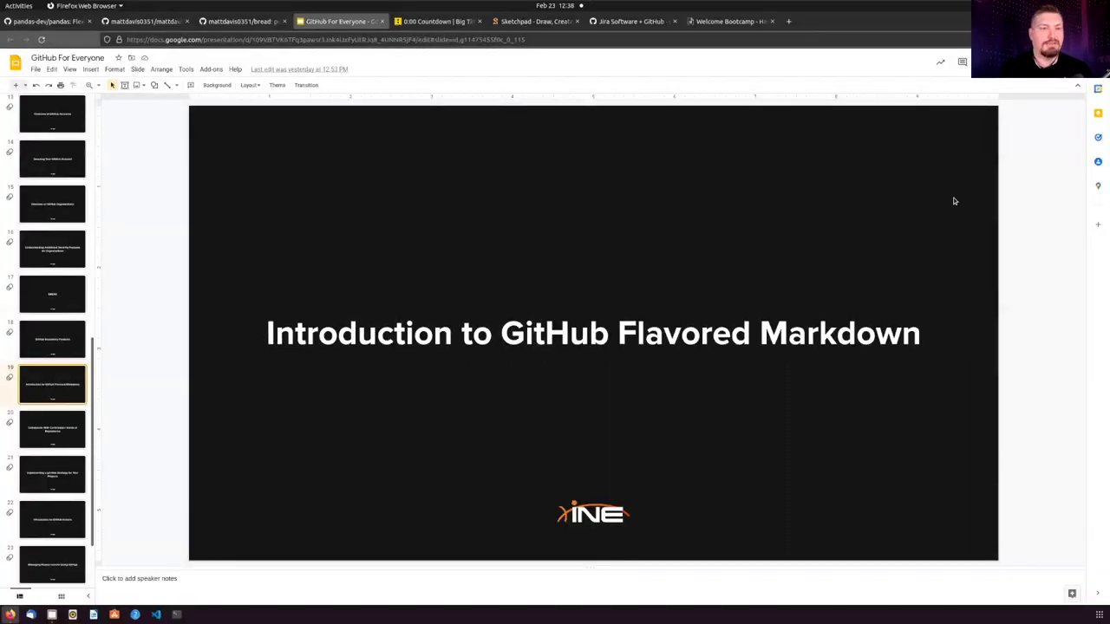
click(130, 21)
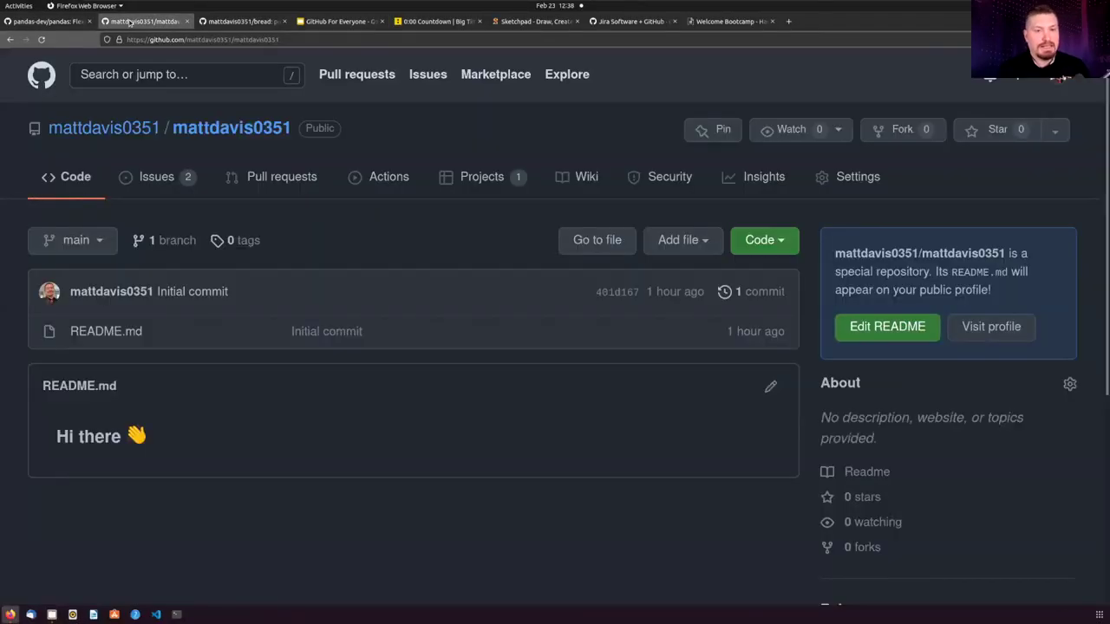
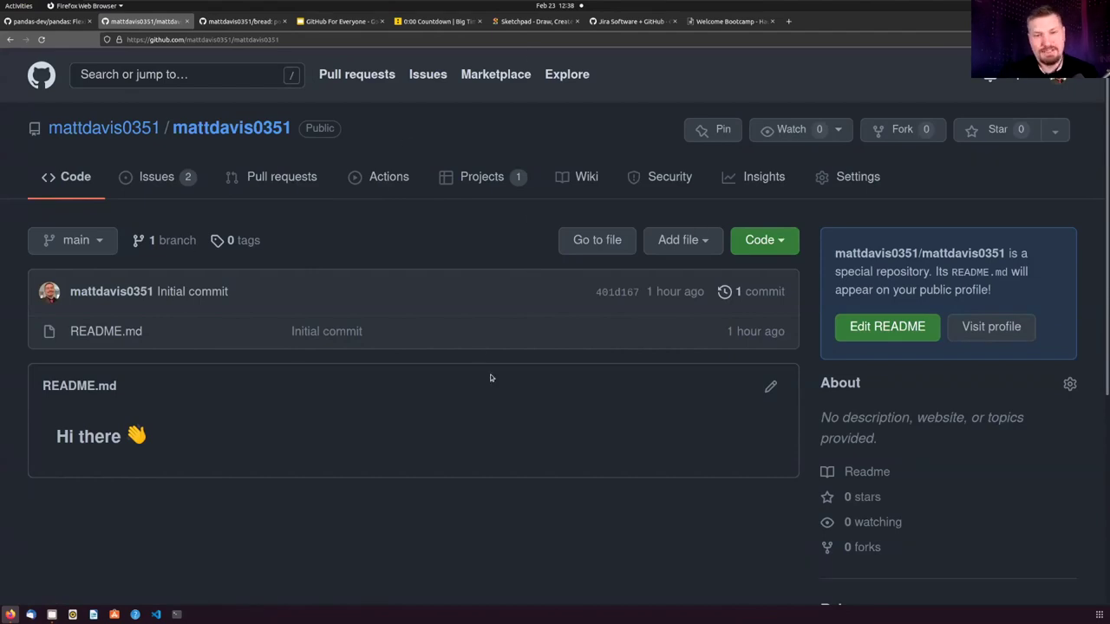
Reload the profile repository and open README.md in the file editor.
click(65, 177)
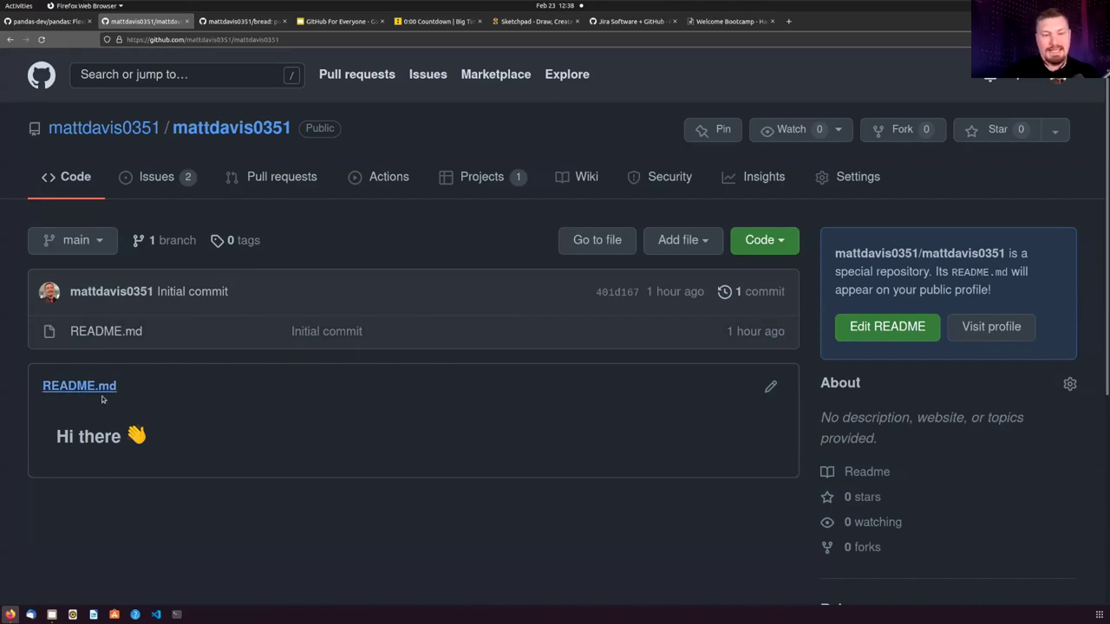
click(770, 387)
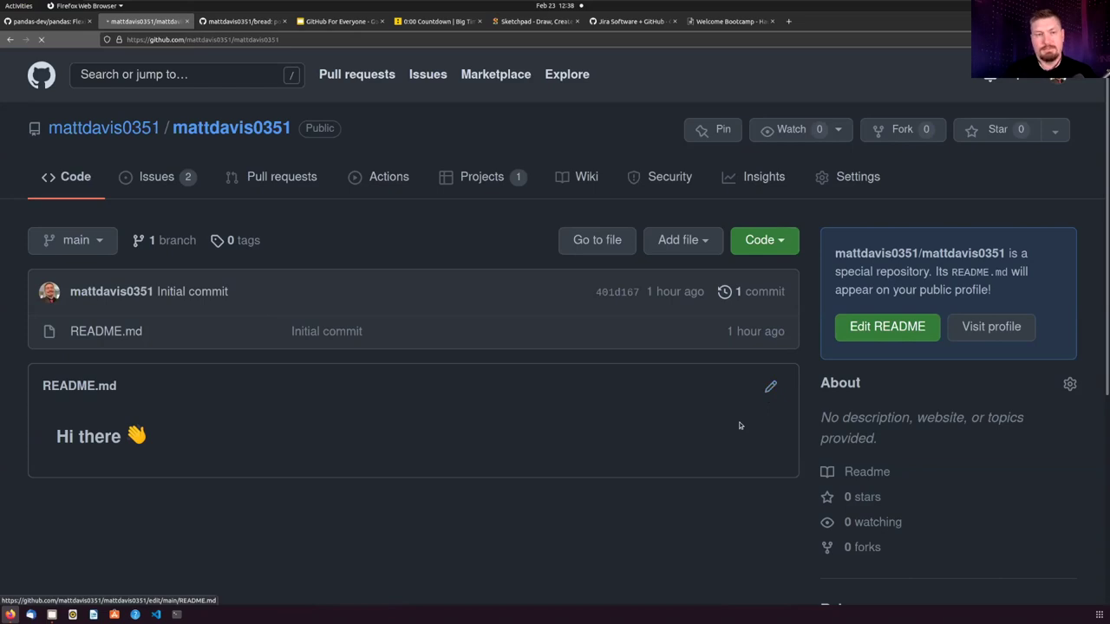
scroll(478, 385, down, 2)
scroll(478, 385, down, 2)
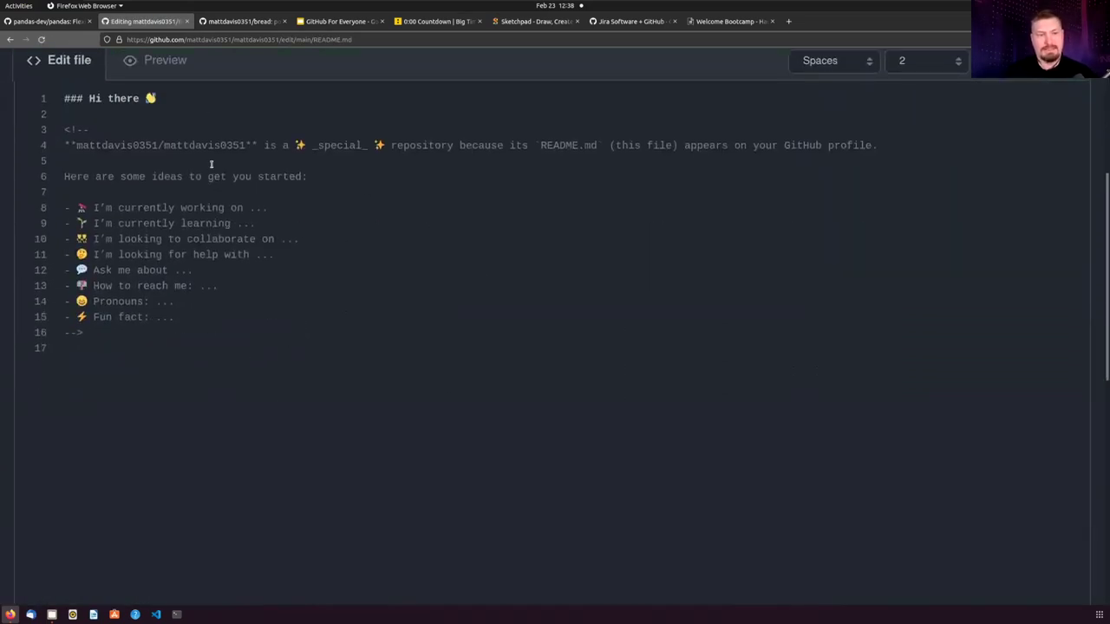
Highlight the commented-out starter ideas block in the README source.
drag(105, 330, 109, 134)
click(125, 137)
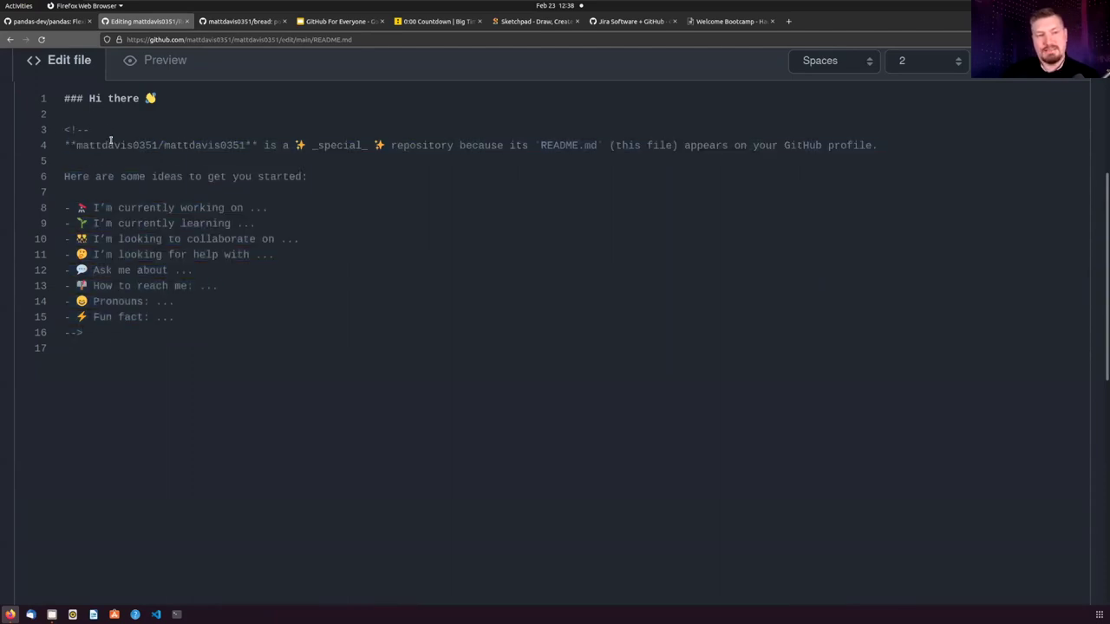
shift+click(203, 399)
click(228, 352)
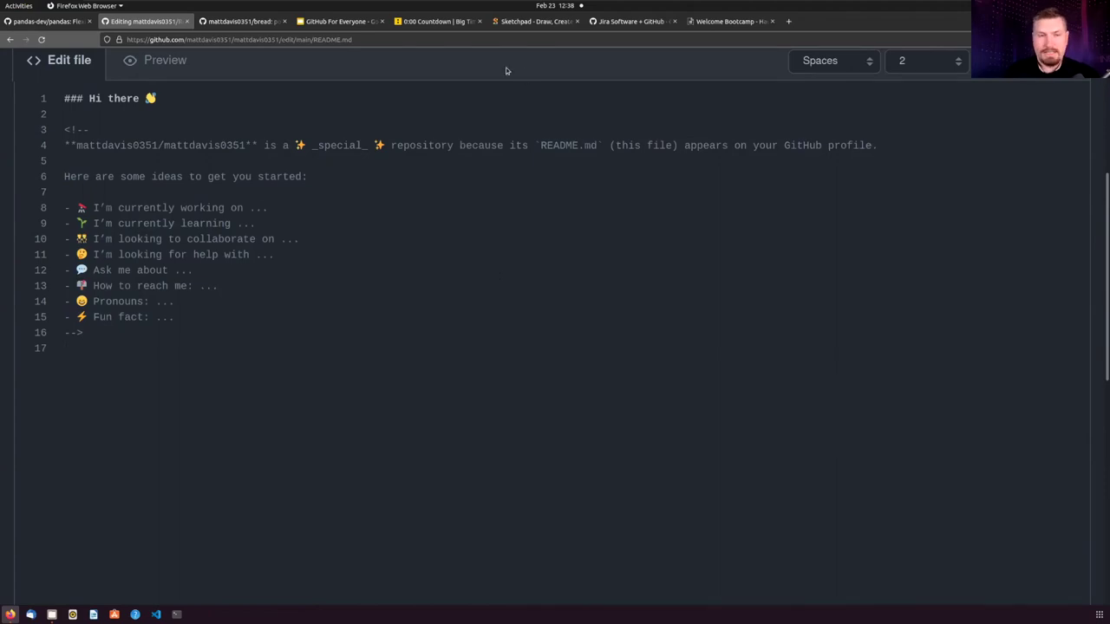
click(729, 21)
Add an HTML comment 'this doesnt show up' below the GitHub link in the note.
scroll(337, 243, down, 5)
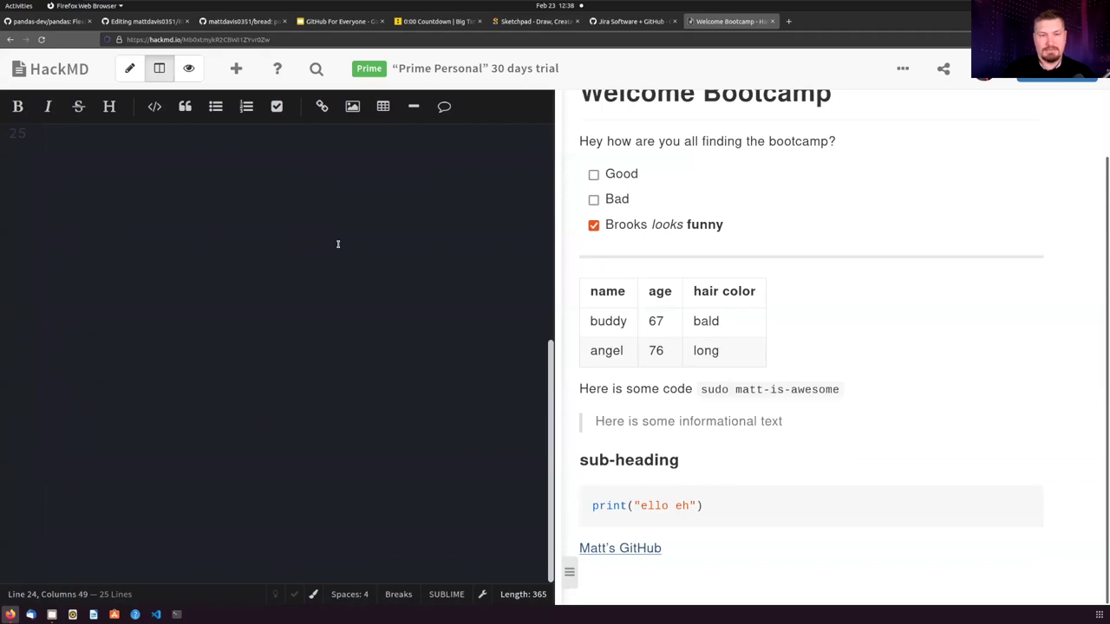
click(498, 343)
key(Return)
key(Return)
key(Return)
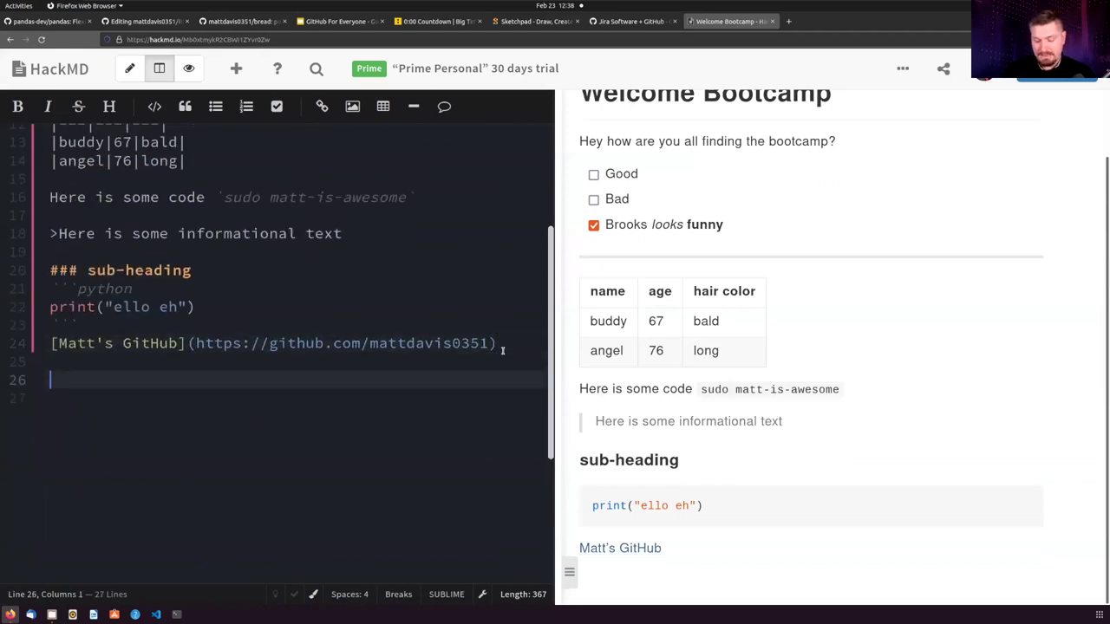
key(ctrl+slash)
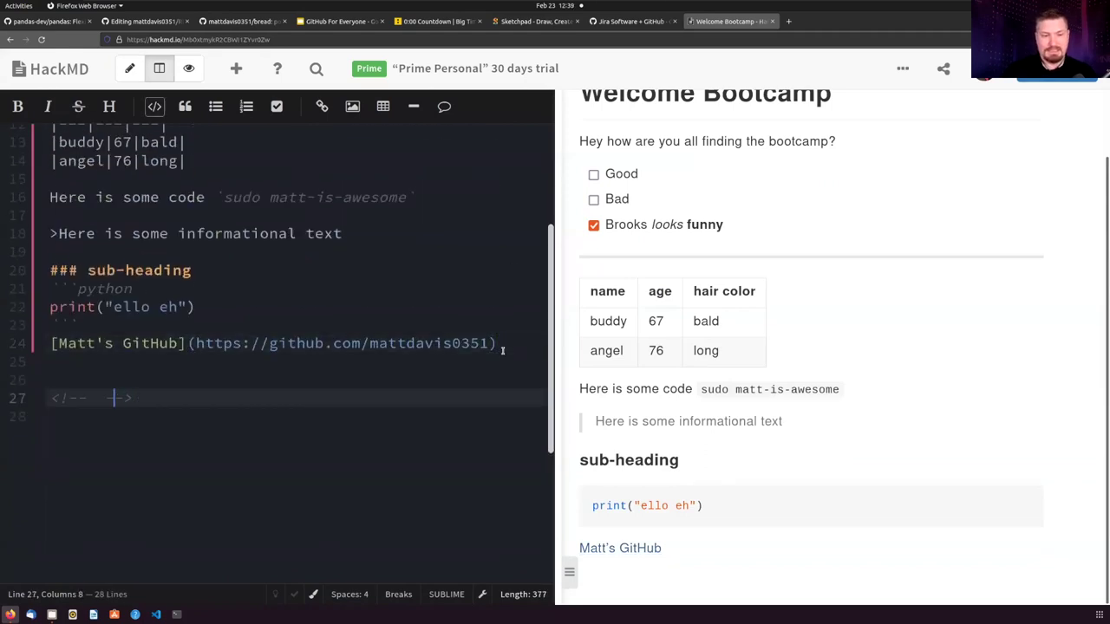
text(this doe)
text(snt show up)
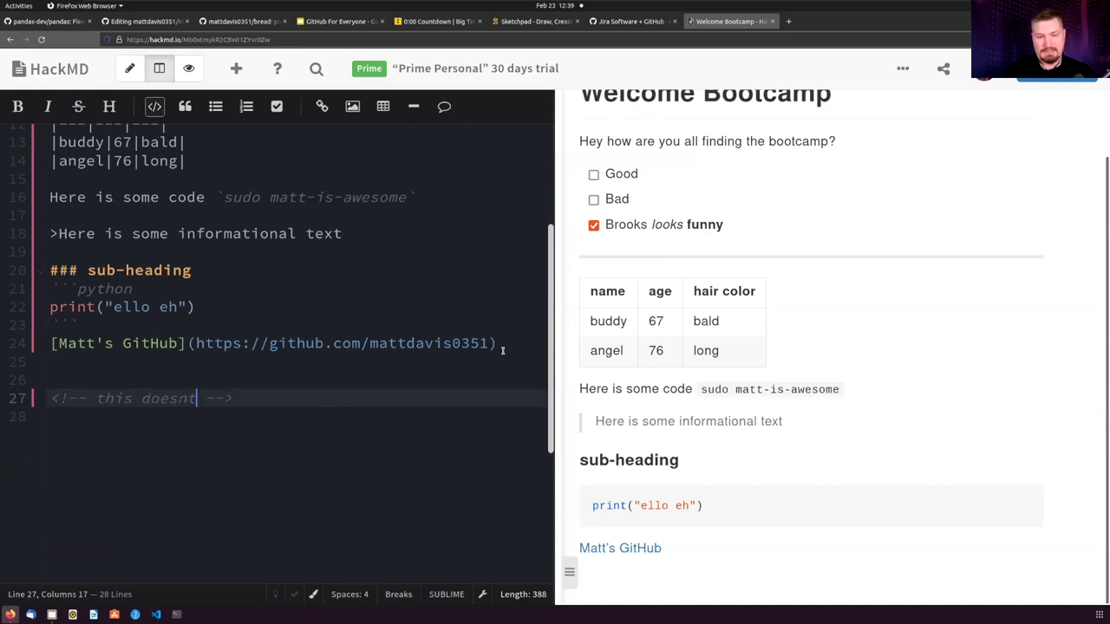
Compare with the README's opening and closing comment markers on lines 3 and 16.
scroll(871, 406, up, 3)
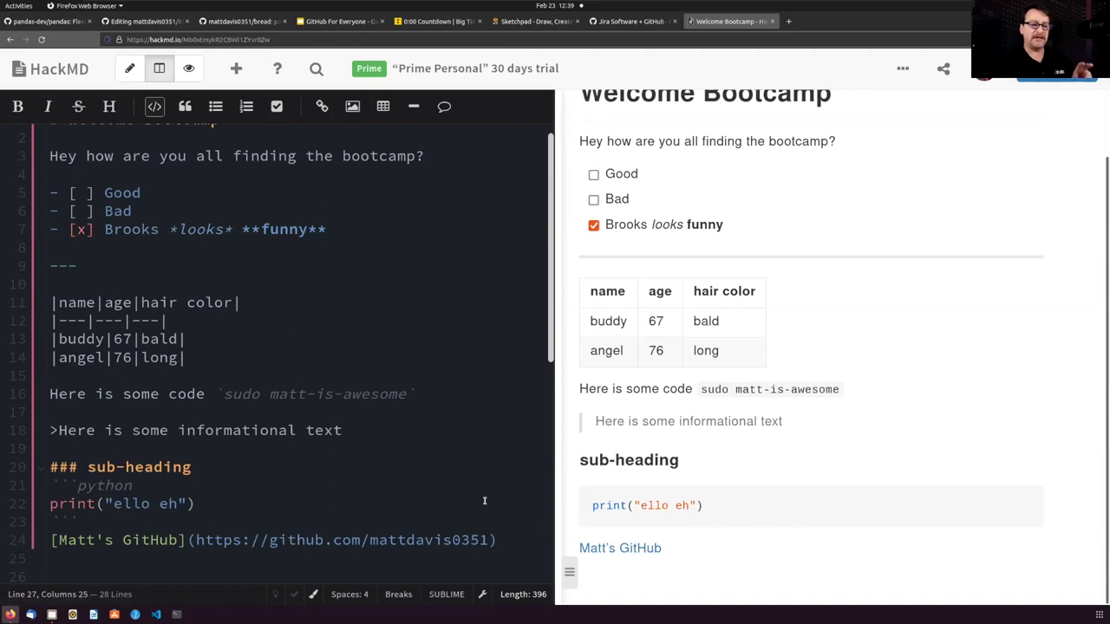
scroll(418, 469, down, 5)
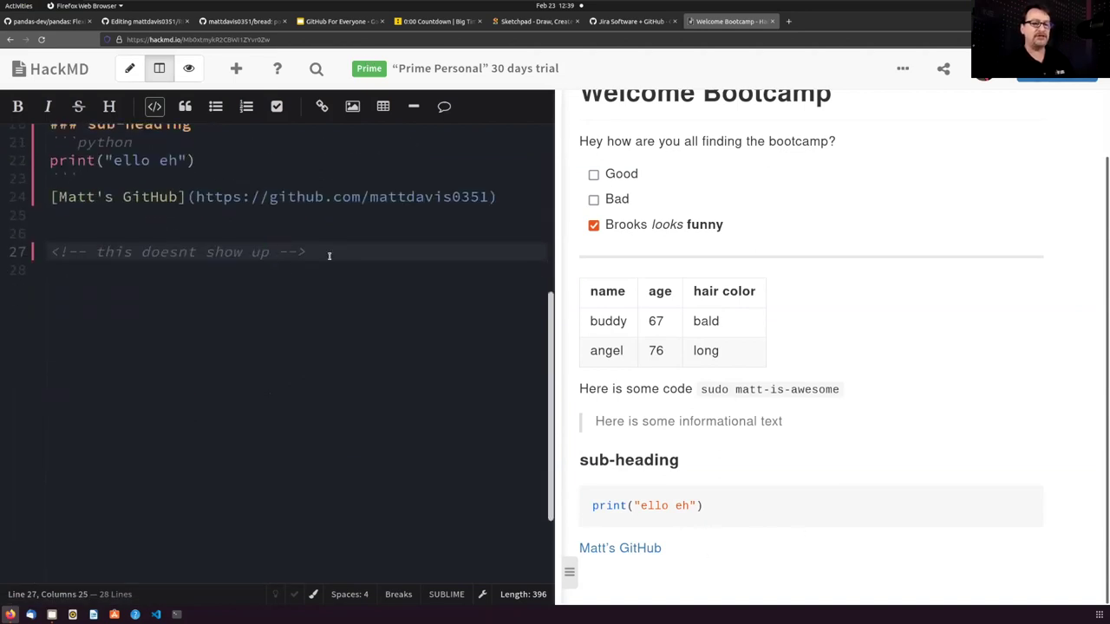
click(64, 251)
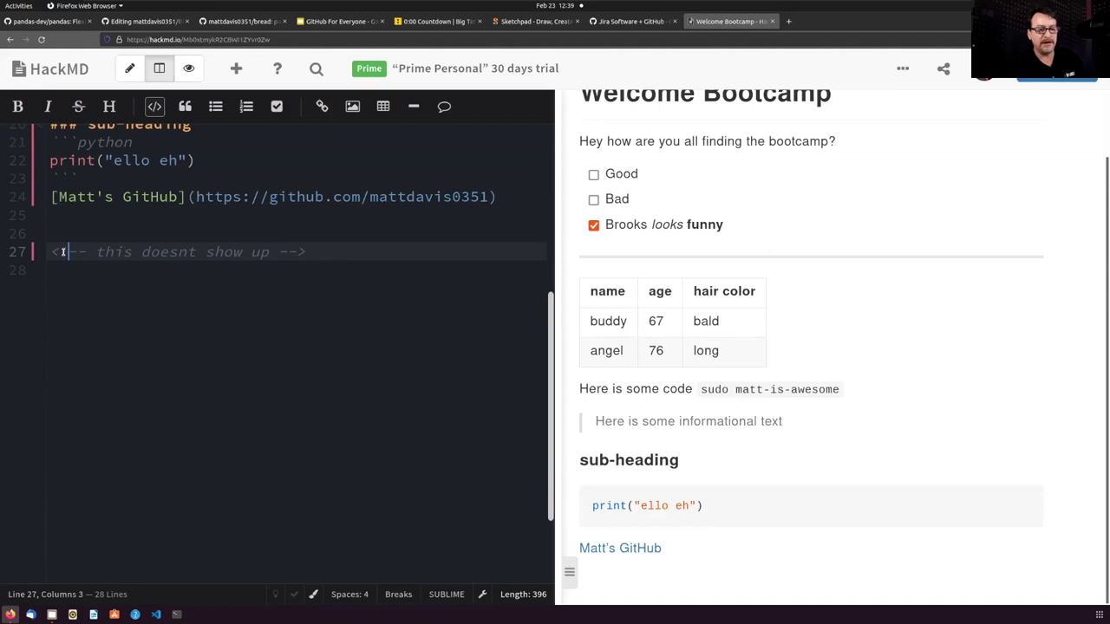
key(shift+Left)
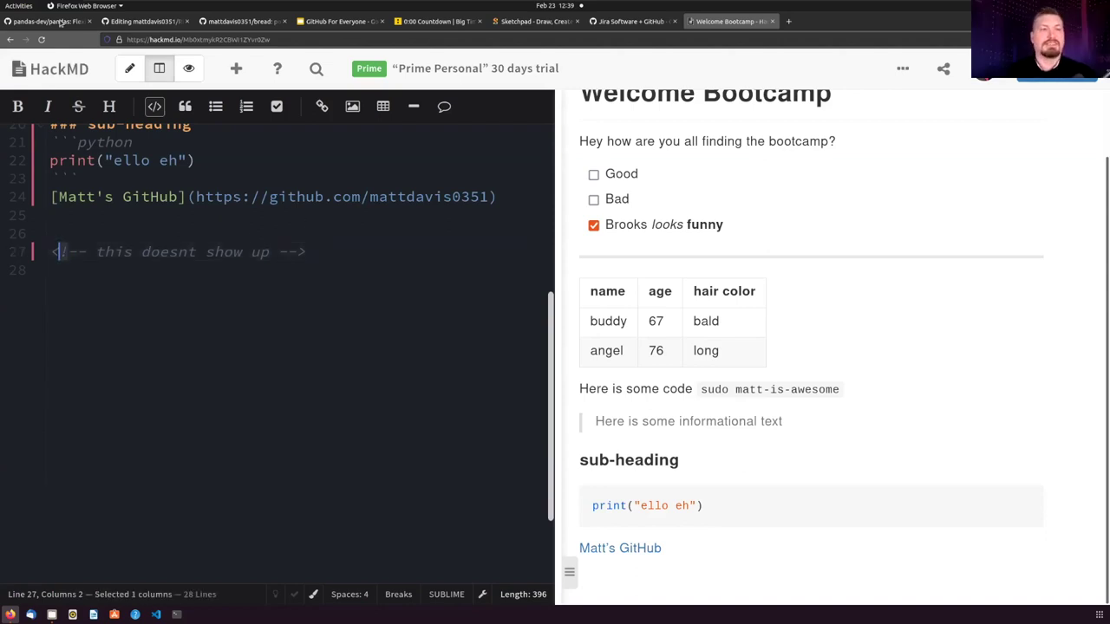
key(ctrl+Tab)
key(ctrl+Tab)
drag(96, 134, 56, 131)
drag(86, 333, 59, 333)
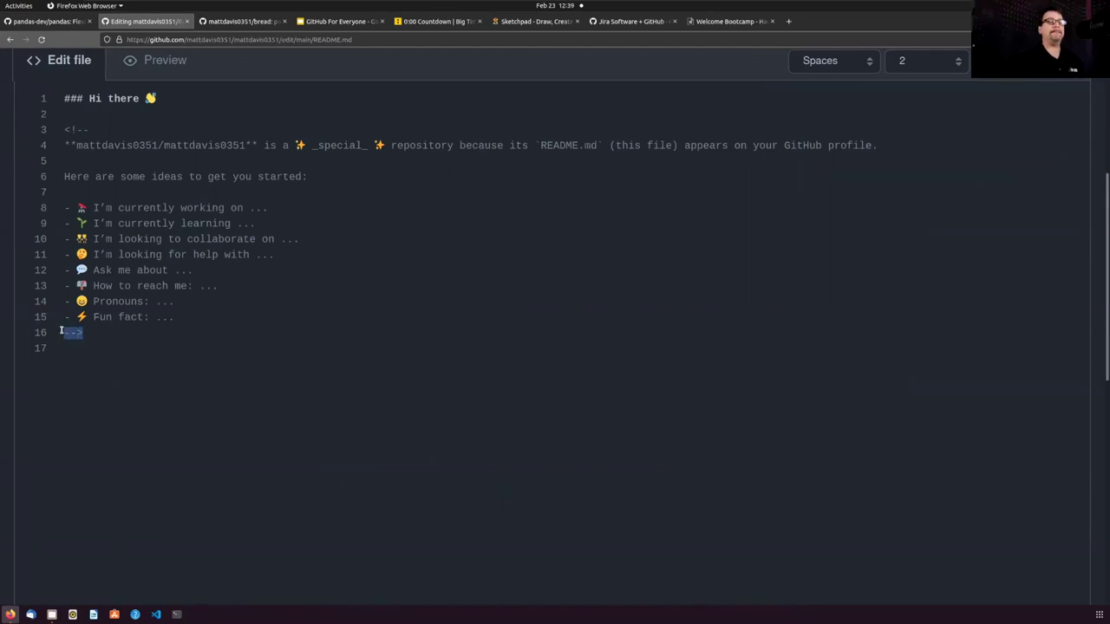
Replace starter lines 4–15 with 'add objectives section' and 'Add skills section' comments.
click(359, 341)
scroll(332, 302, up, 4)
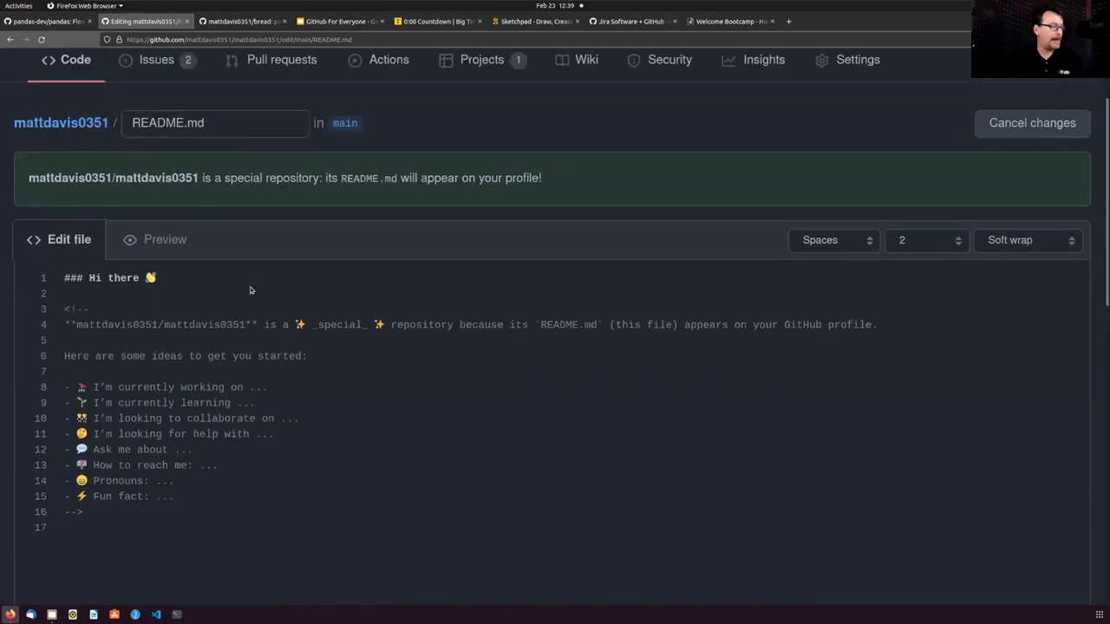
scroll(261, 433, down, 1)
drag(207, 520, 64, 342)
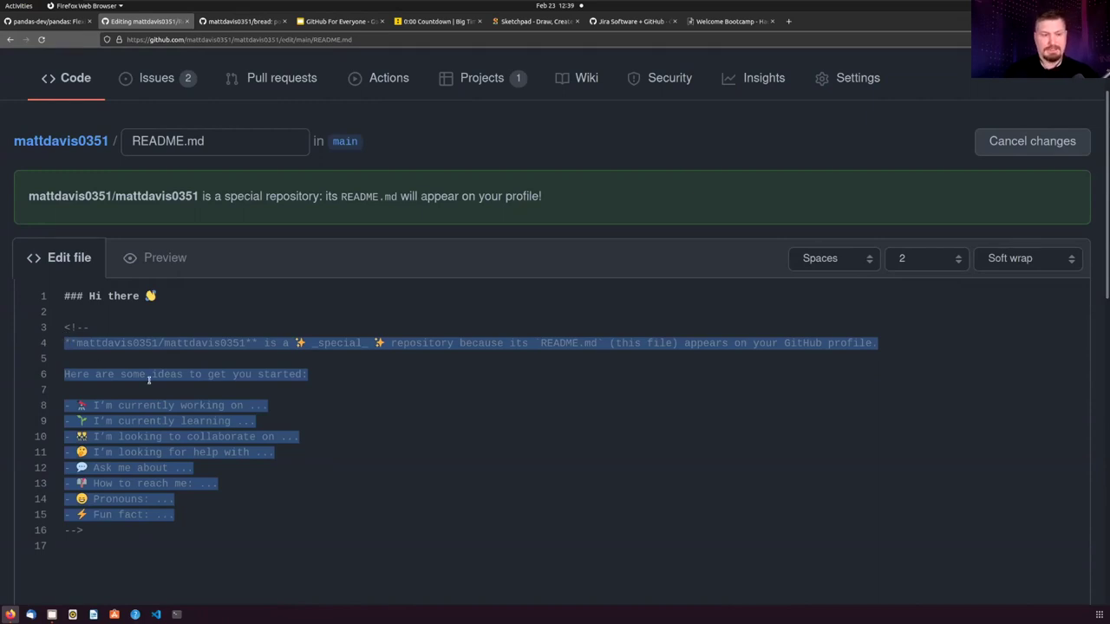
text(add objectives )
text(se c)
text(od)
key(BackSpace)
key(BackSpace)
key(BackSpace)
key(BackSpace)
text(ction)
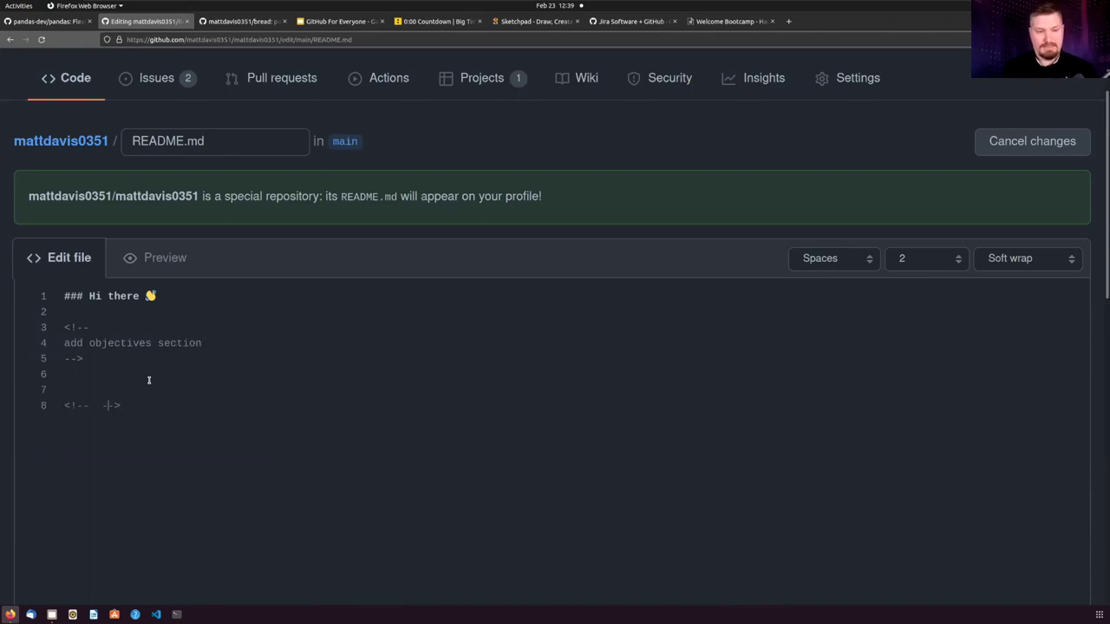
text(Add skills s)
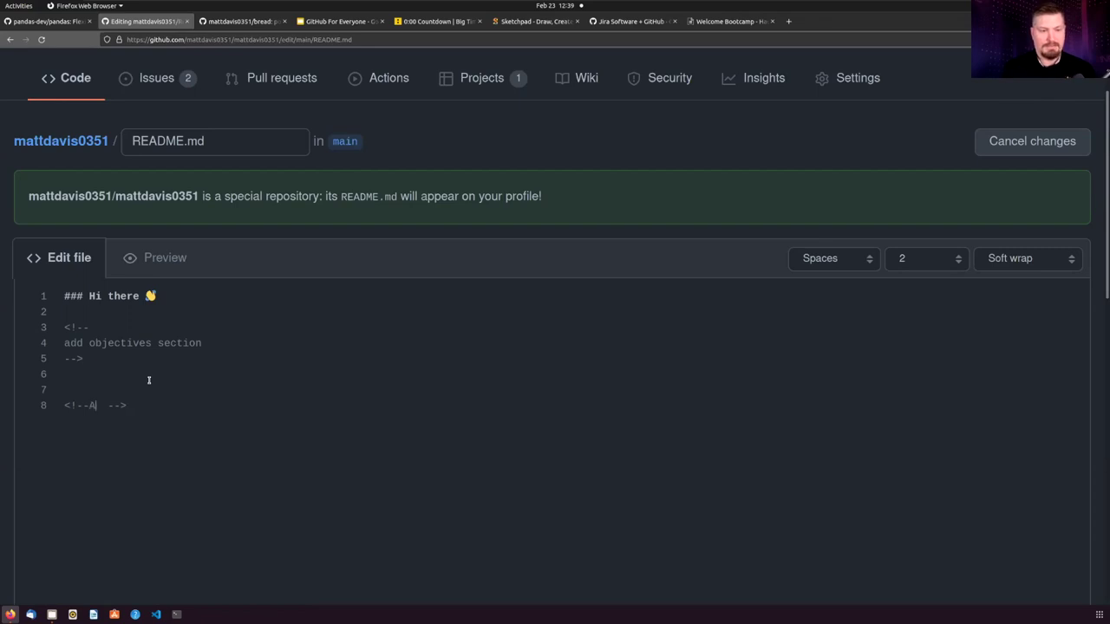
text(ection)
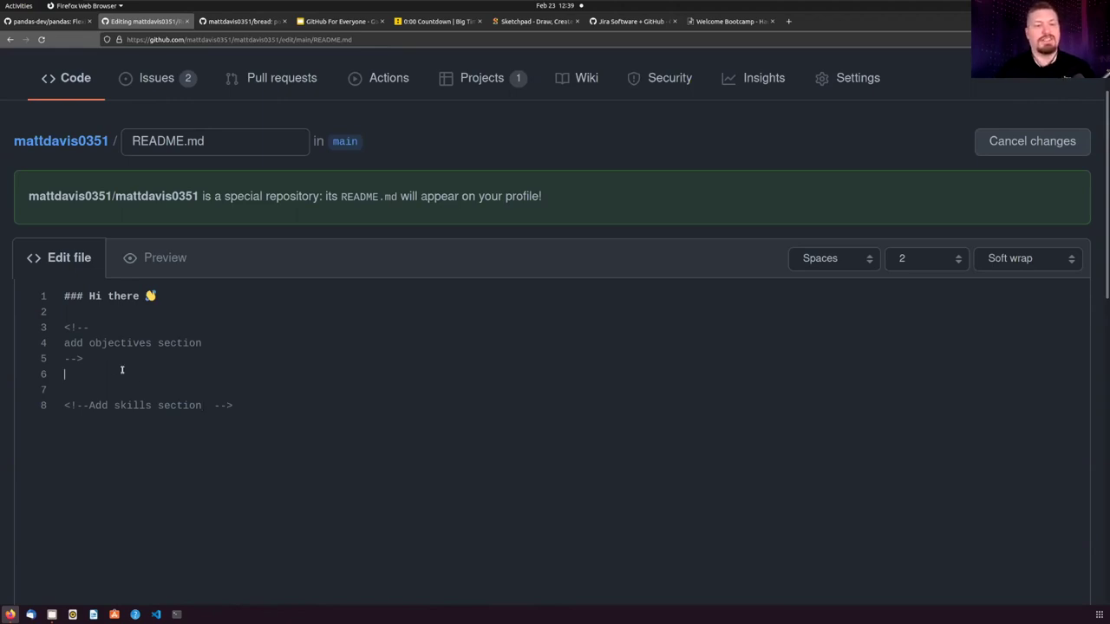
drag(121, 370, 61, 324)
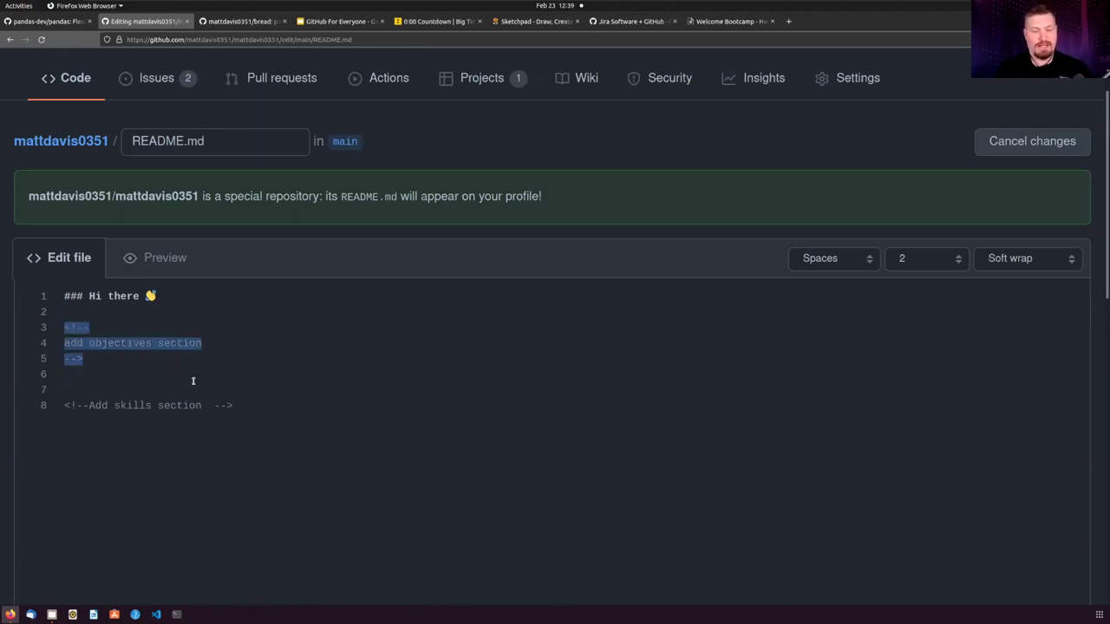
Add an unchecked '- [ ] Edit me' task line under the Hi there heading.
click(160, 294)
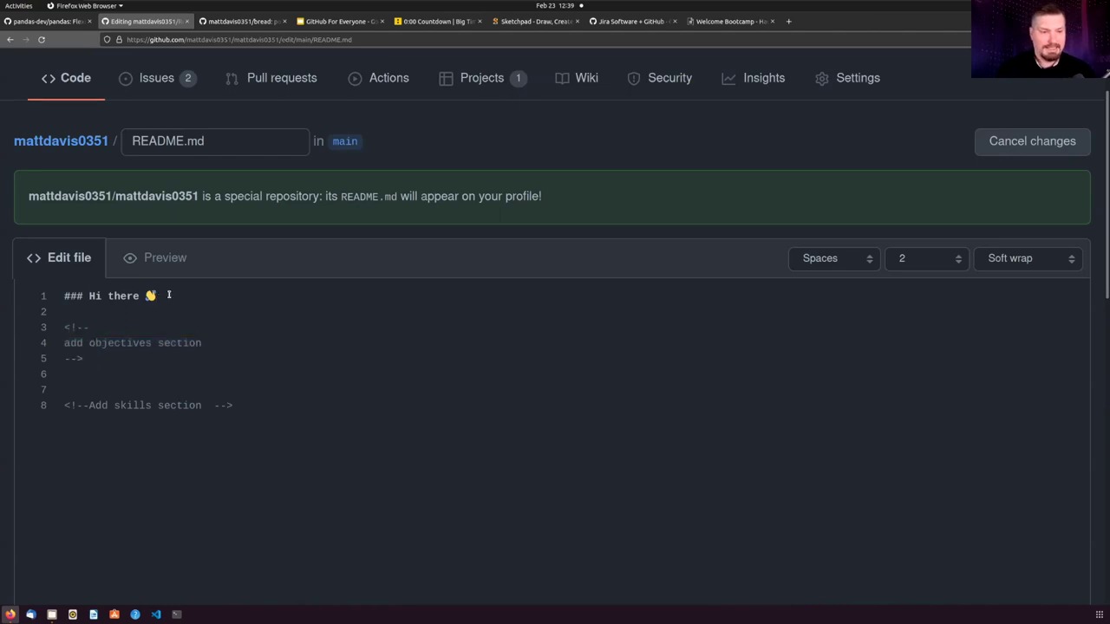
key(Return)
key(Return)
key(Return)
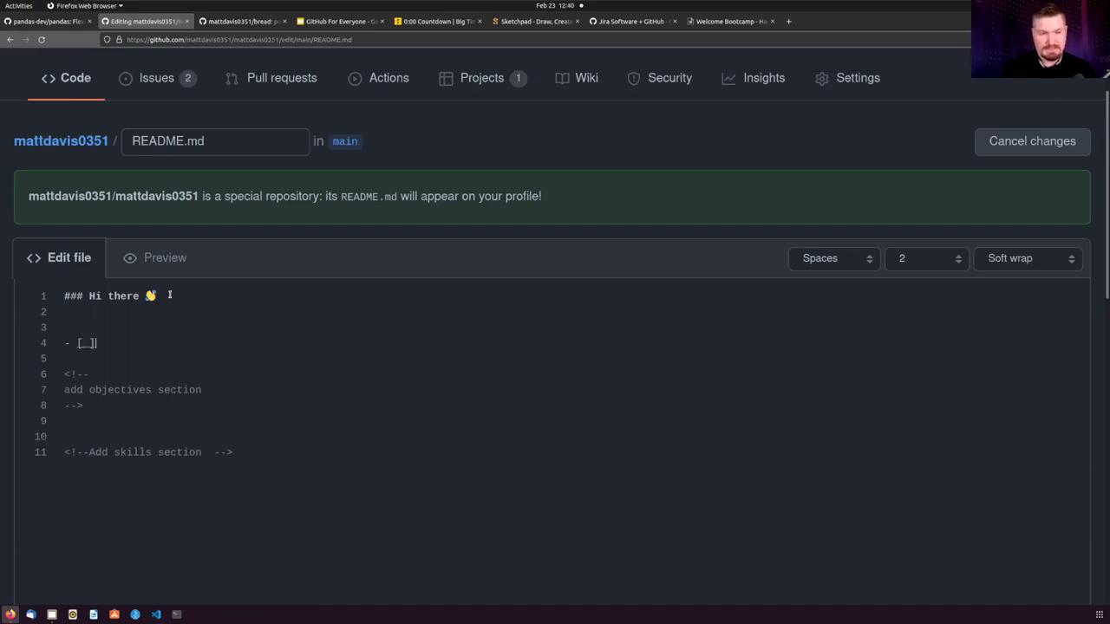
text(- [ ] Edit me)
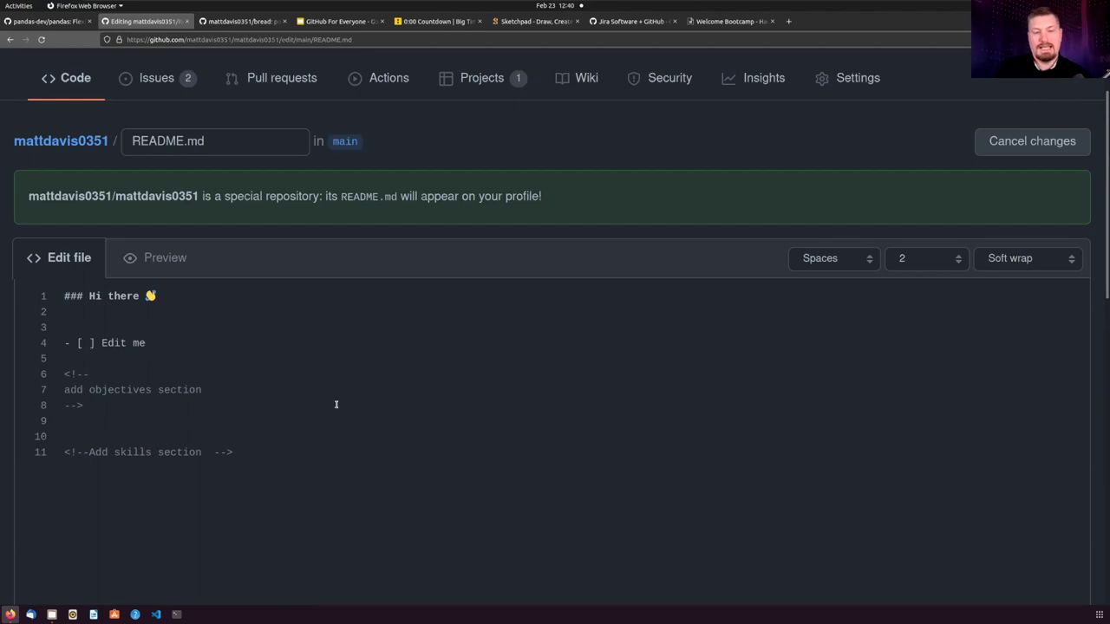
scroll(337, 404, down, 3)
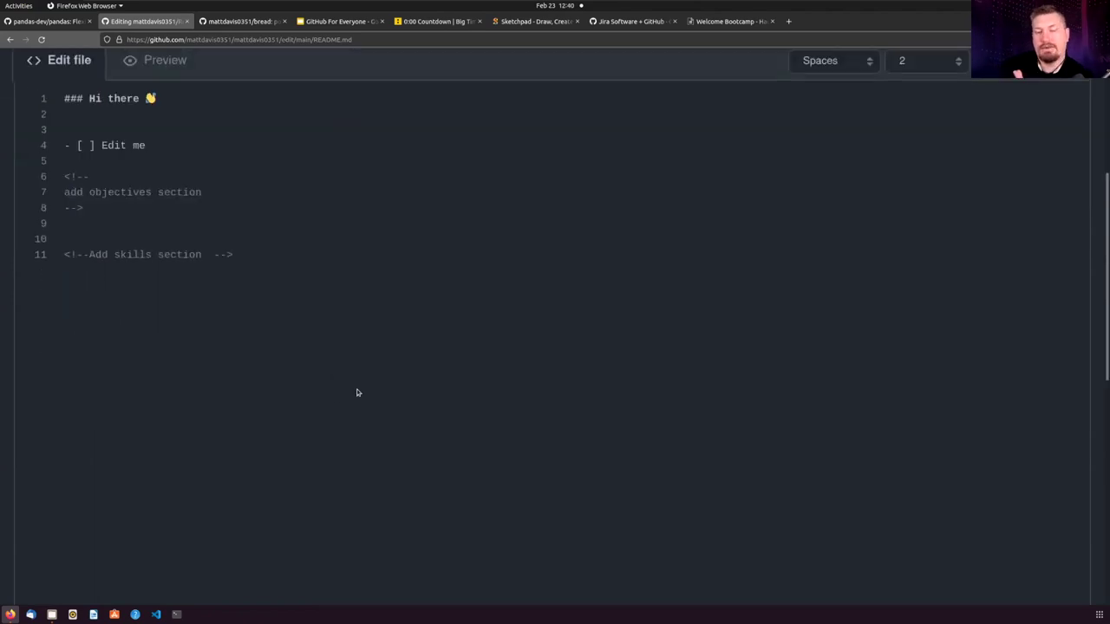
scroll(297, 378, up, 2)
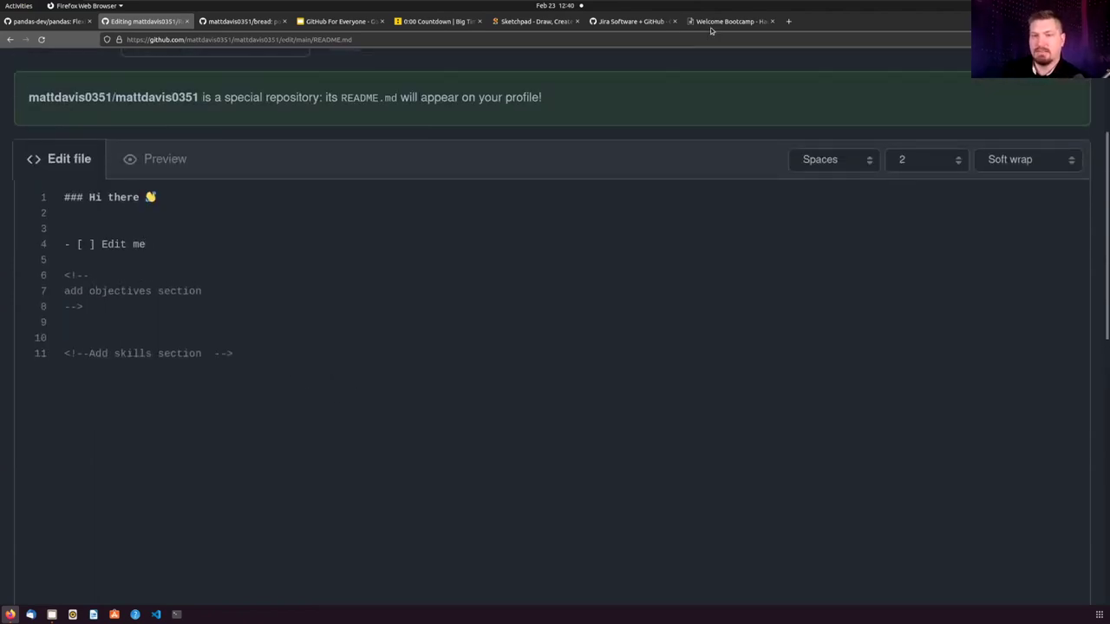
click(711, 22)
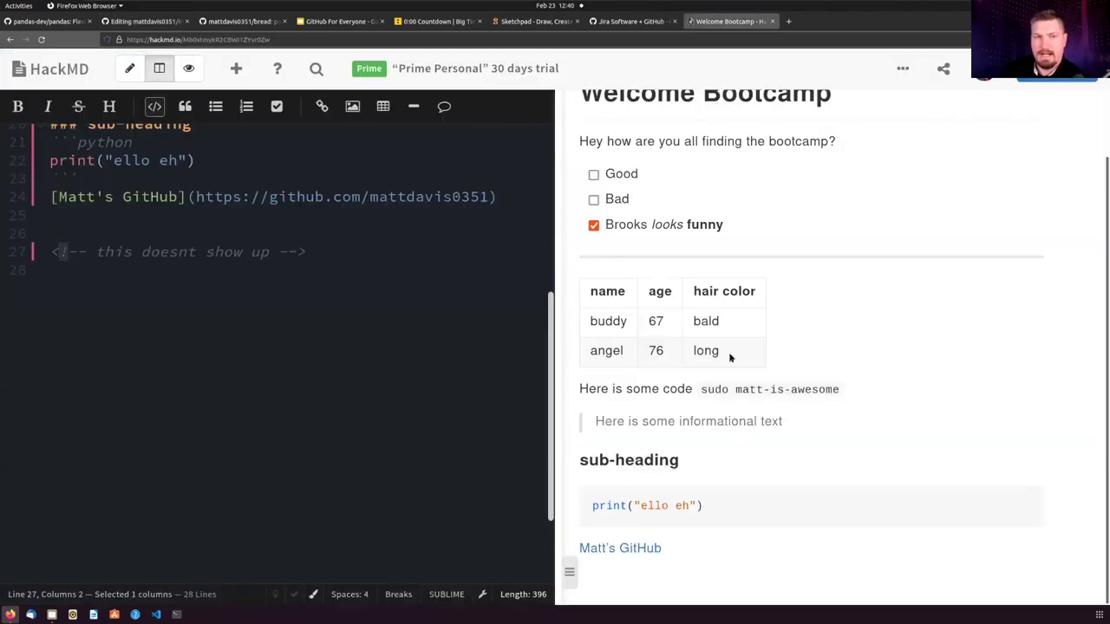
click(147, 22)
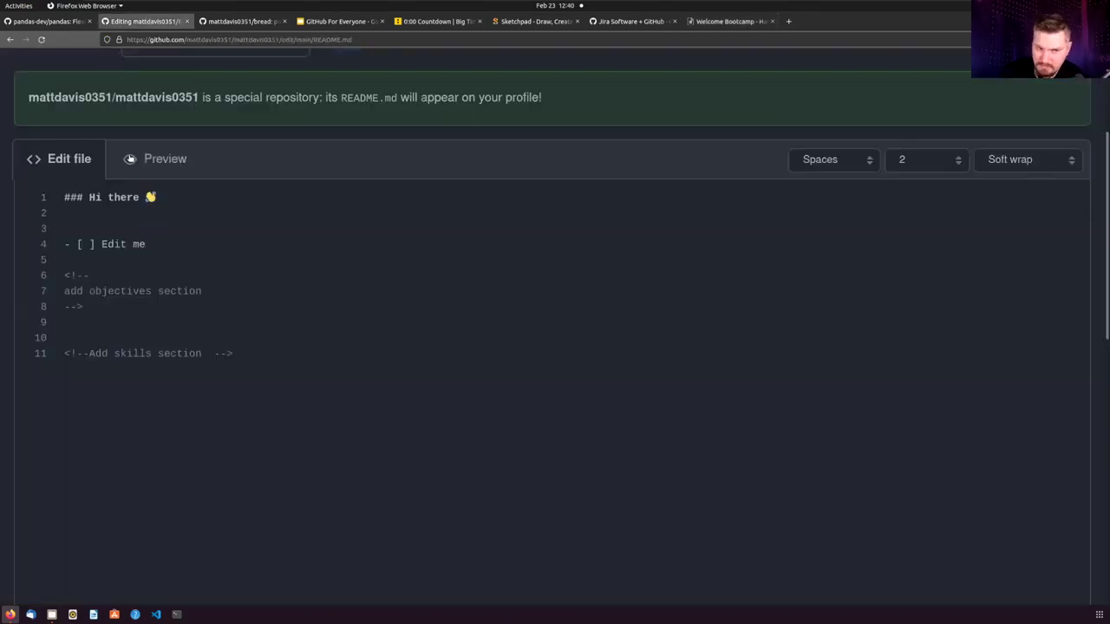
Preview the rendered README with its Hi there heading and Edit me checkbox.
click(149, 159)
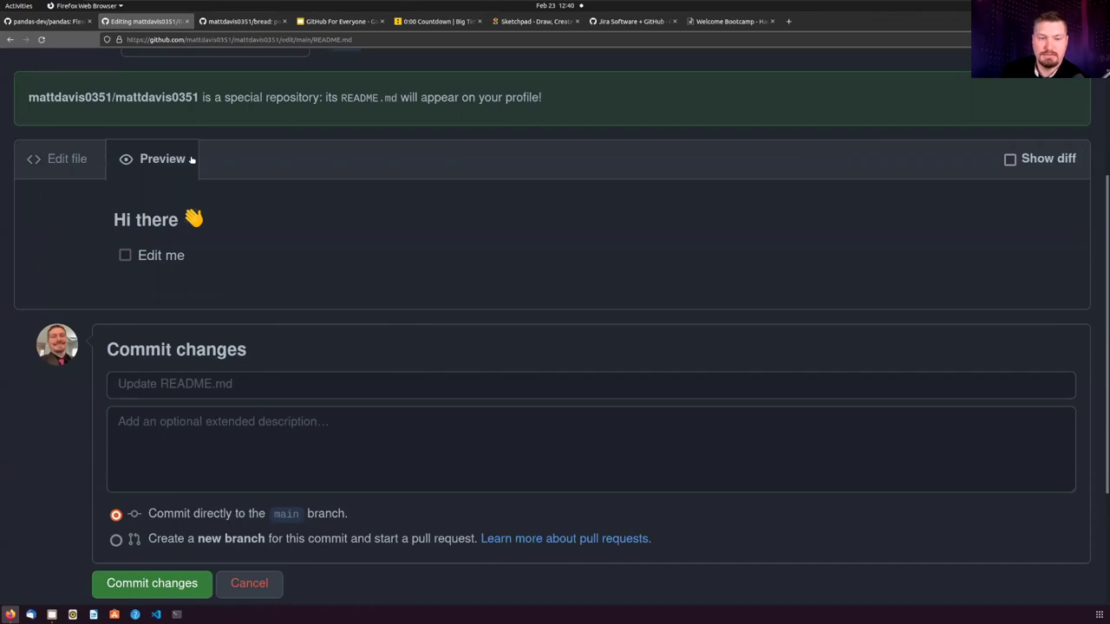
drag(184, 258, 82, 215)
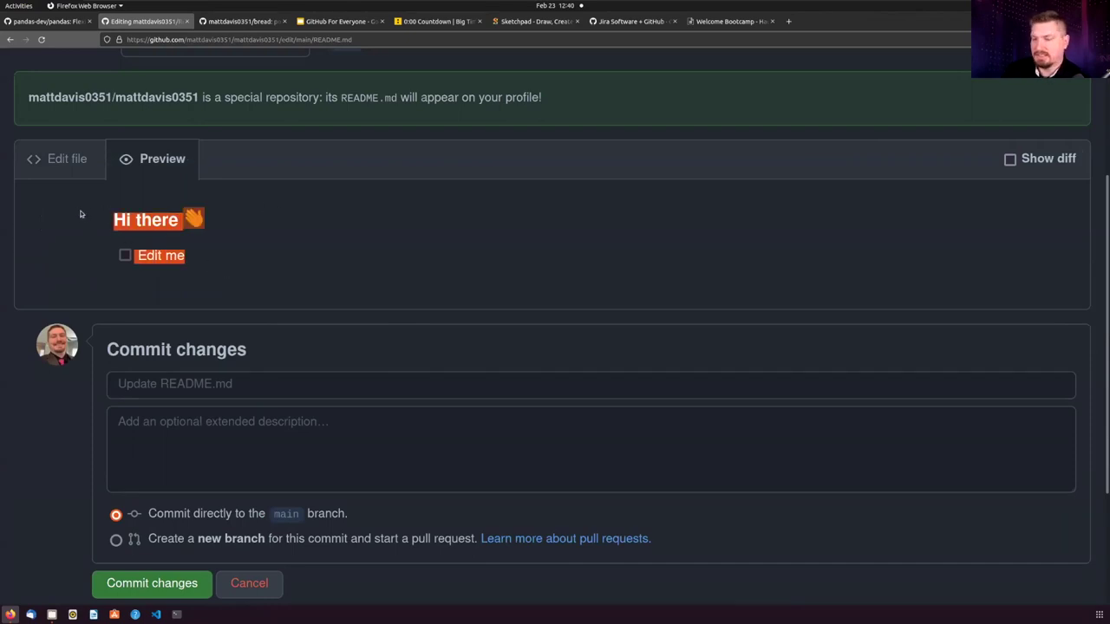
click(364, 288)
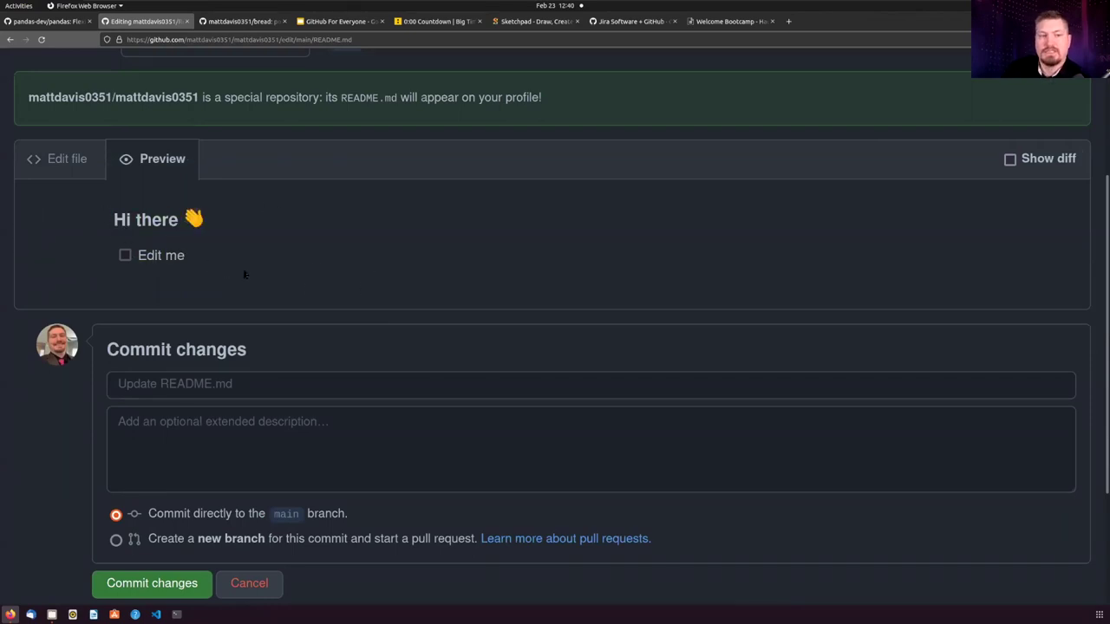
scroll(304, 234, up, 3)
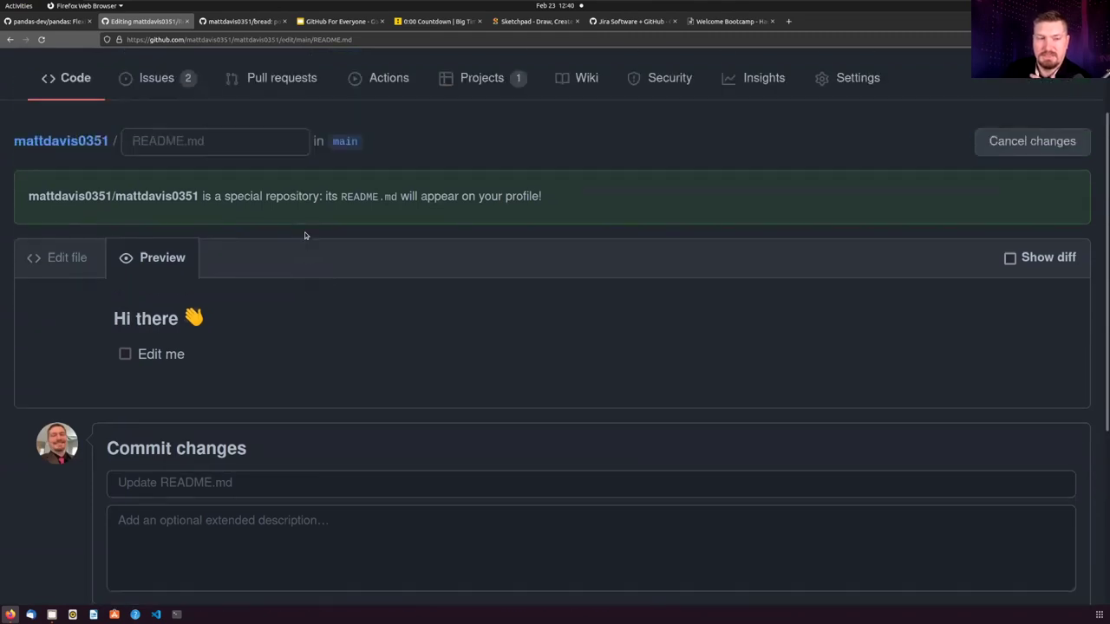
Return to editing the source, choosing Stay on page to keep the unsaved edits.
click(74, 355)
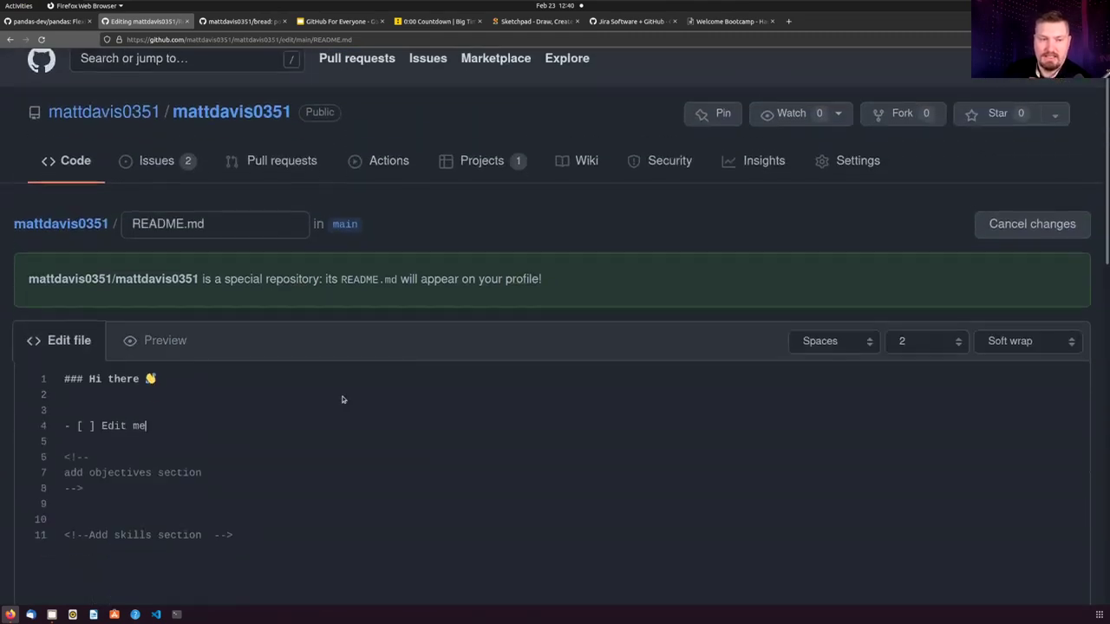
key(ctrl+r)
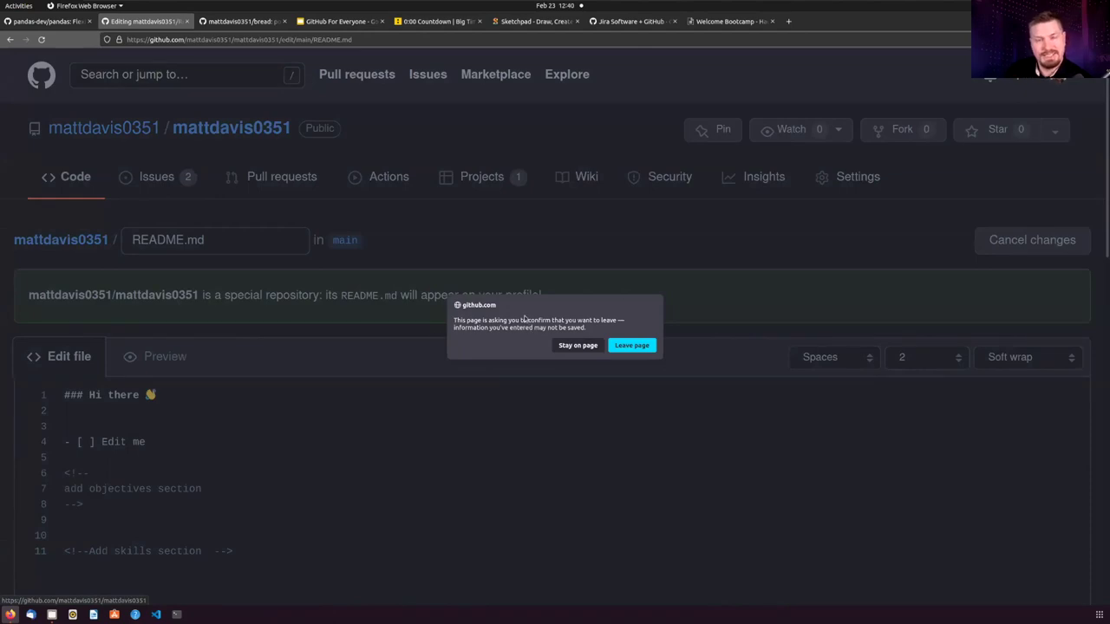
click(564, 345)
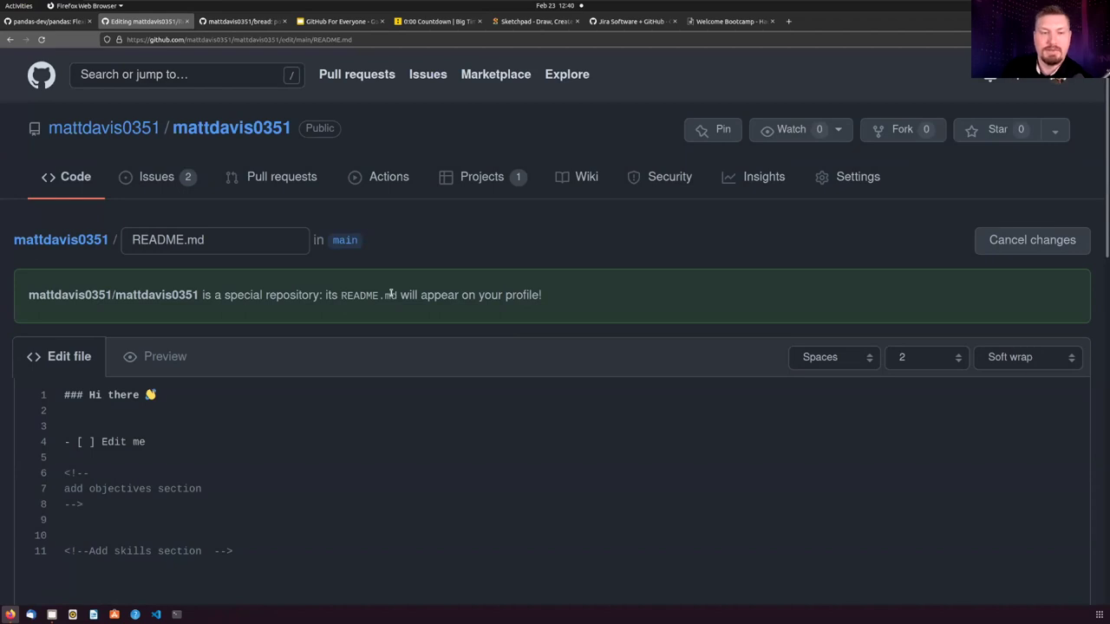
scroll(392, 295, down, 3)
scroll(379, 290, up, 3)
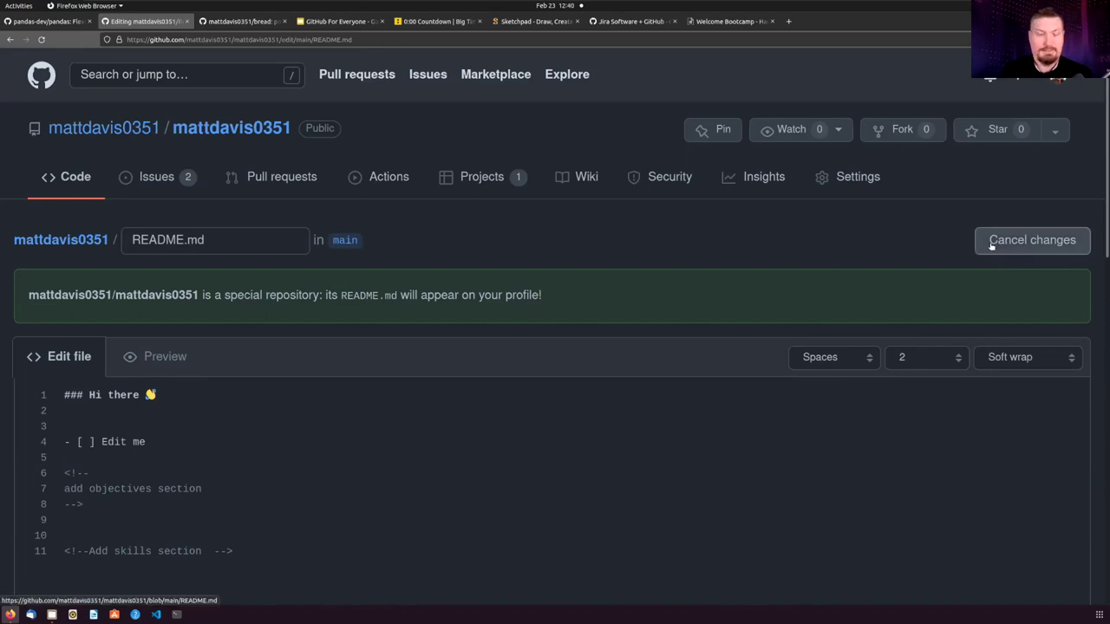
scroll(507, 395, down, 10)
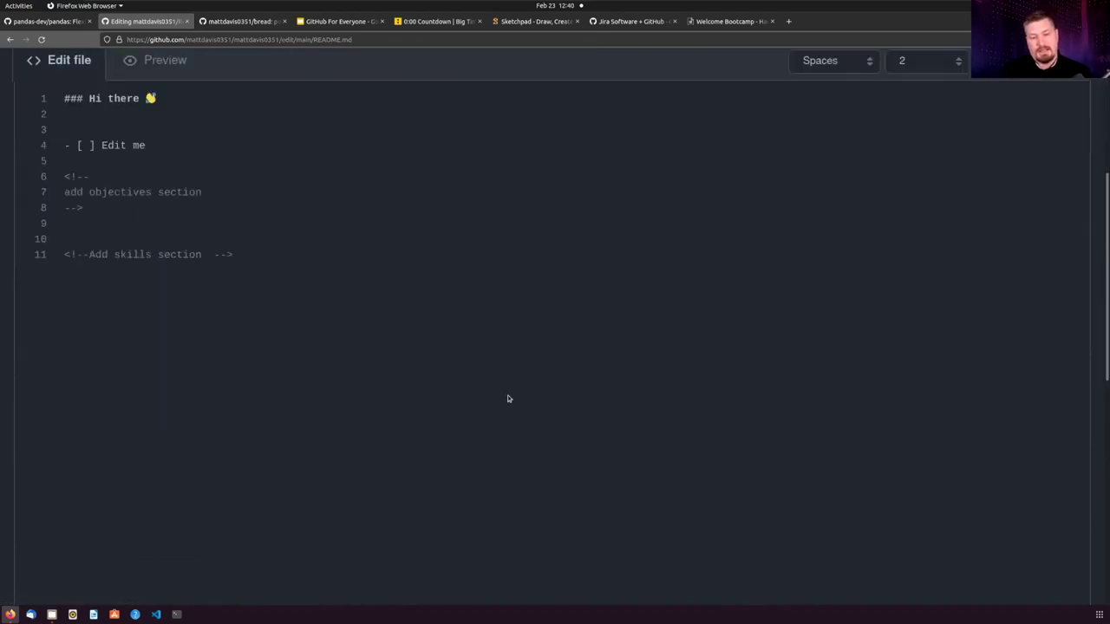
Review the commit options and commit the README directly to the main branch.
scroll(503, 390, down, 2)
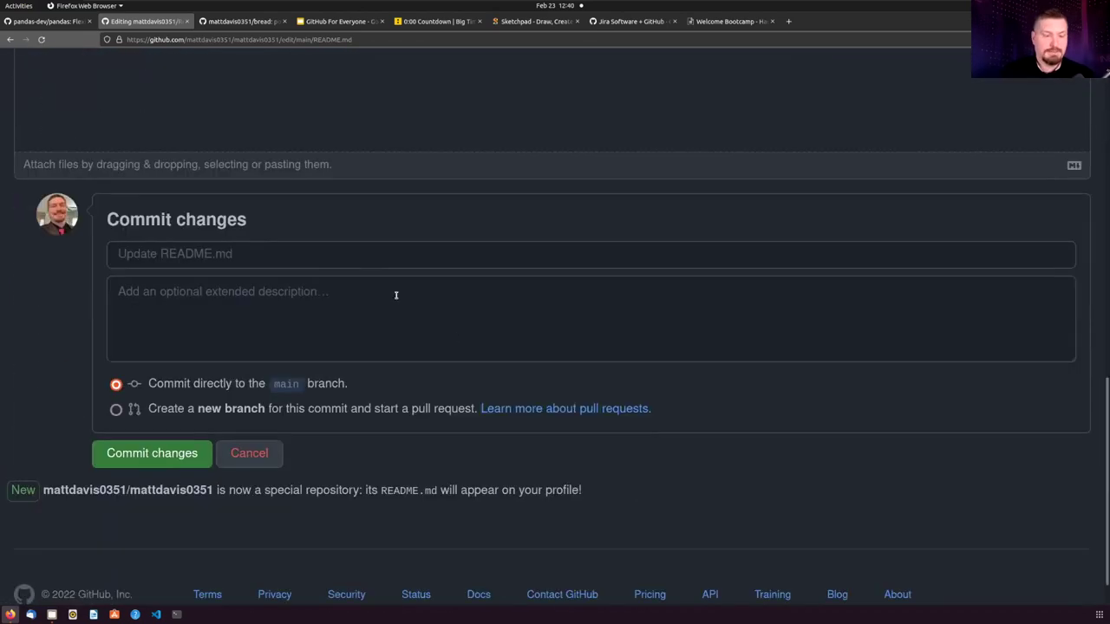
drag(251, 222, 119, 222)
click(248, 232)
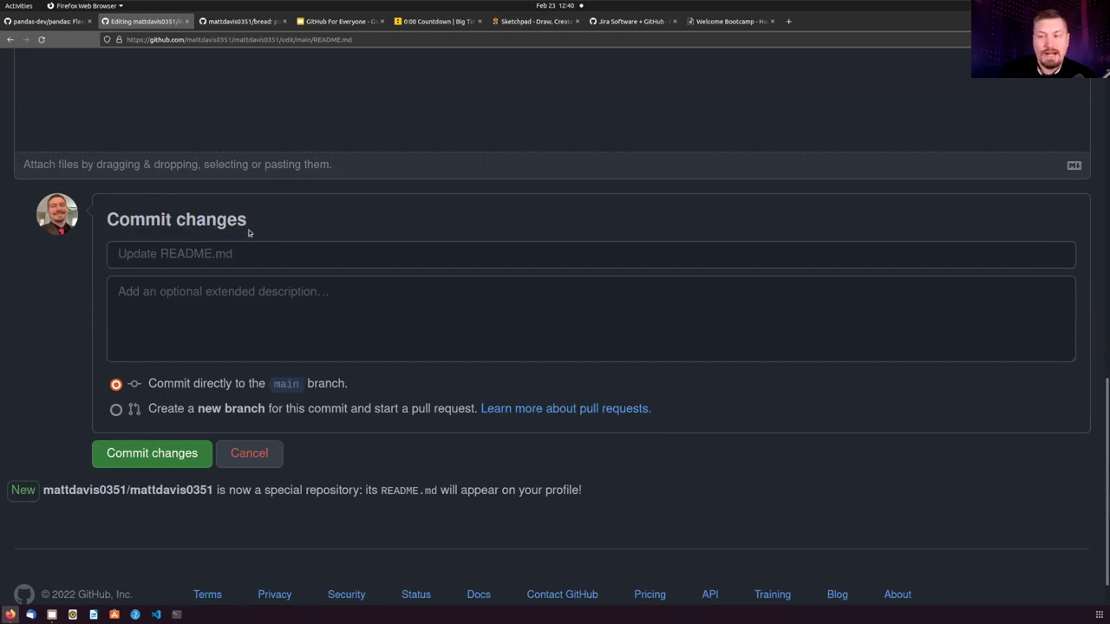
drag(251, 222, 108, 222)
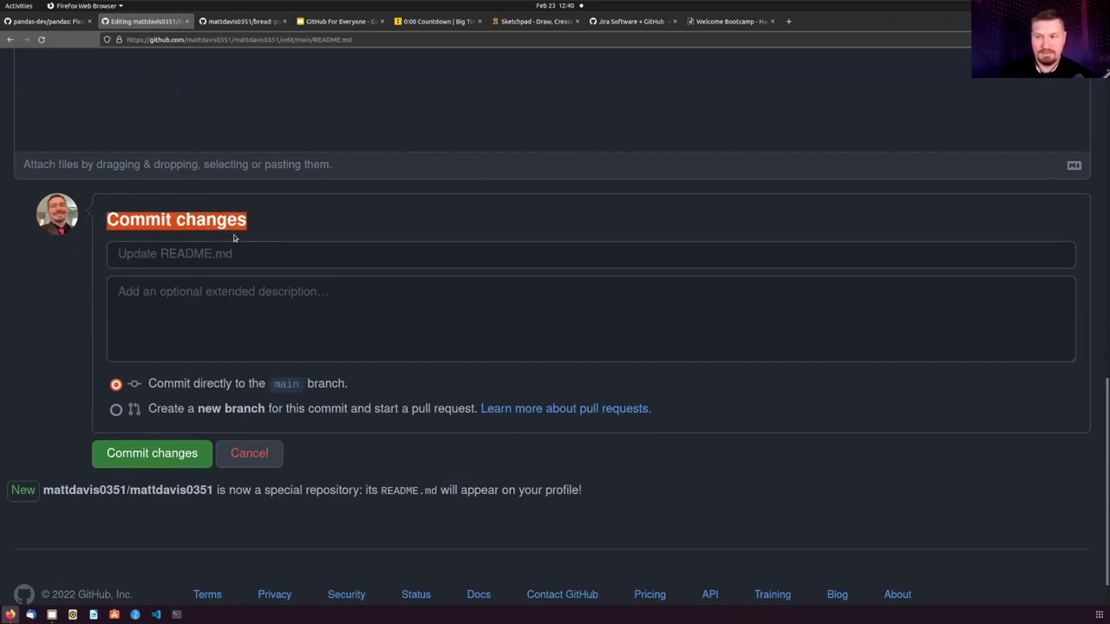
click(305, 225)
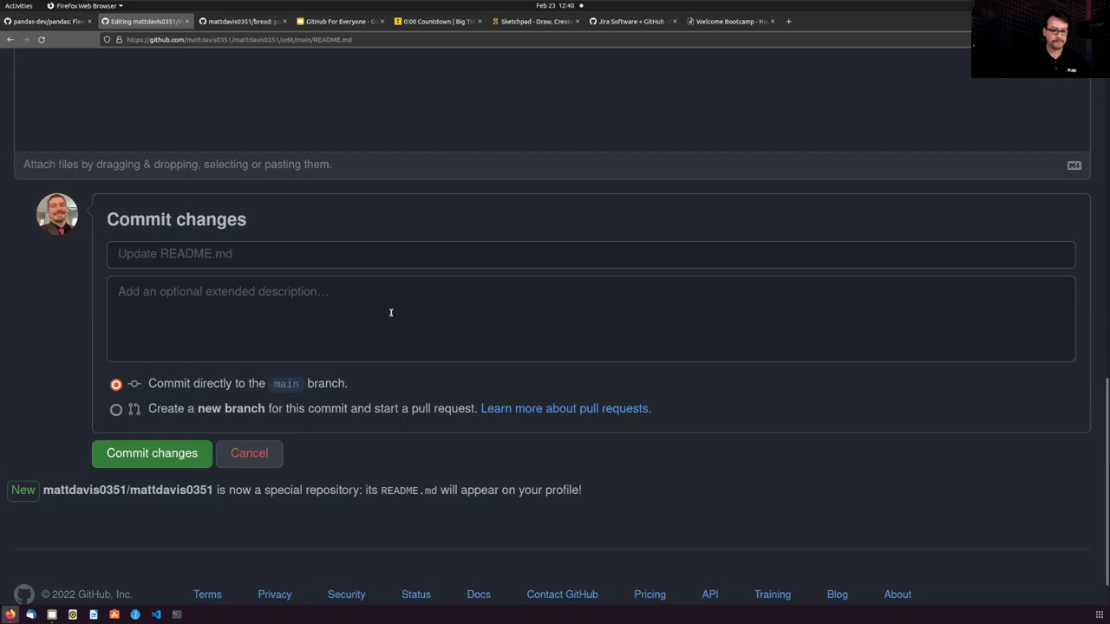
drag(681, 416, 146, 408)
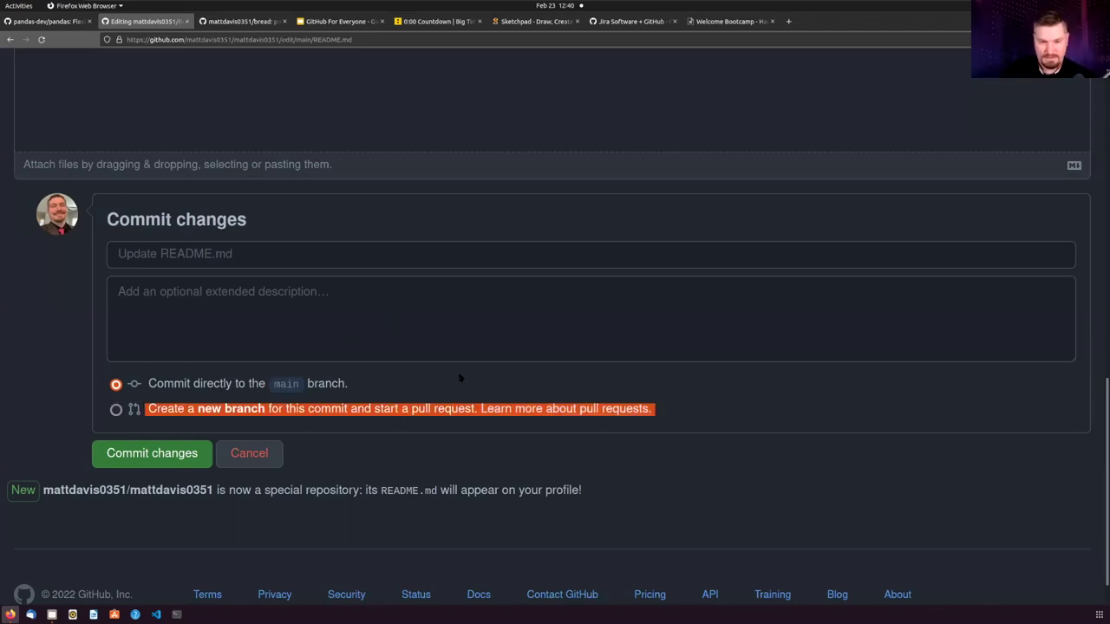
click(400, 383)
drag(351, 385, 148, 386)
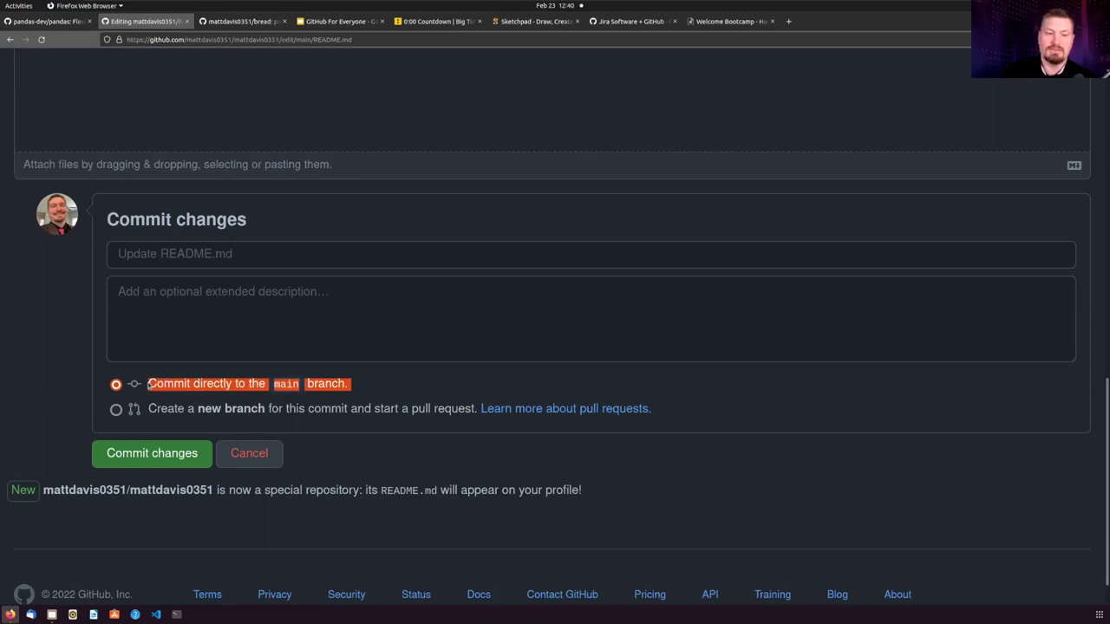
click(395, 383)
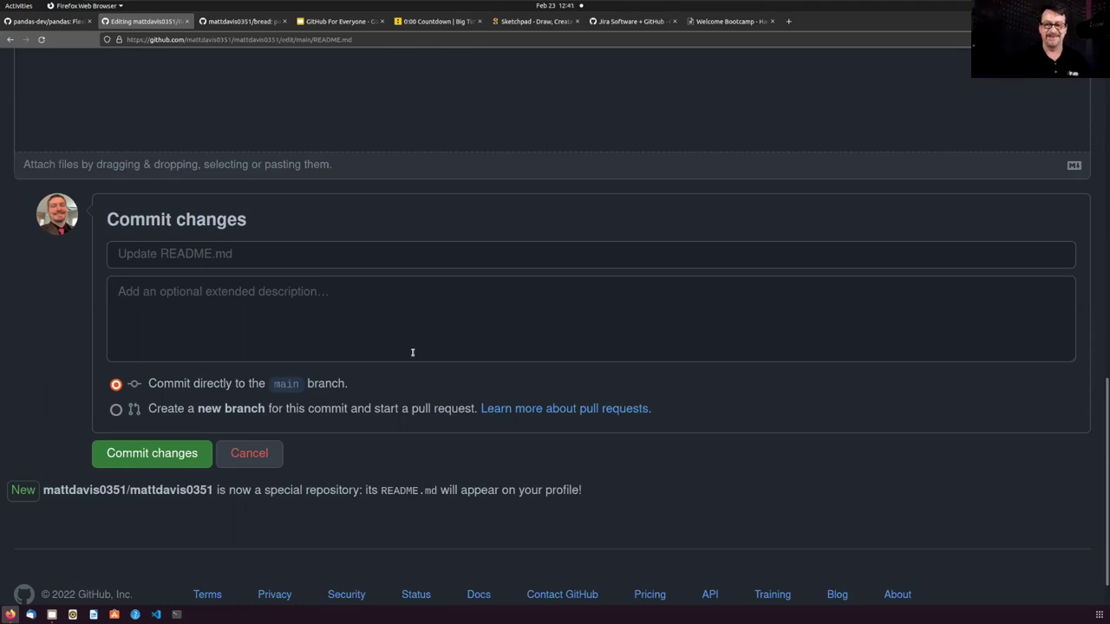
click(180, 466)
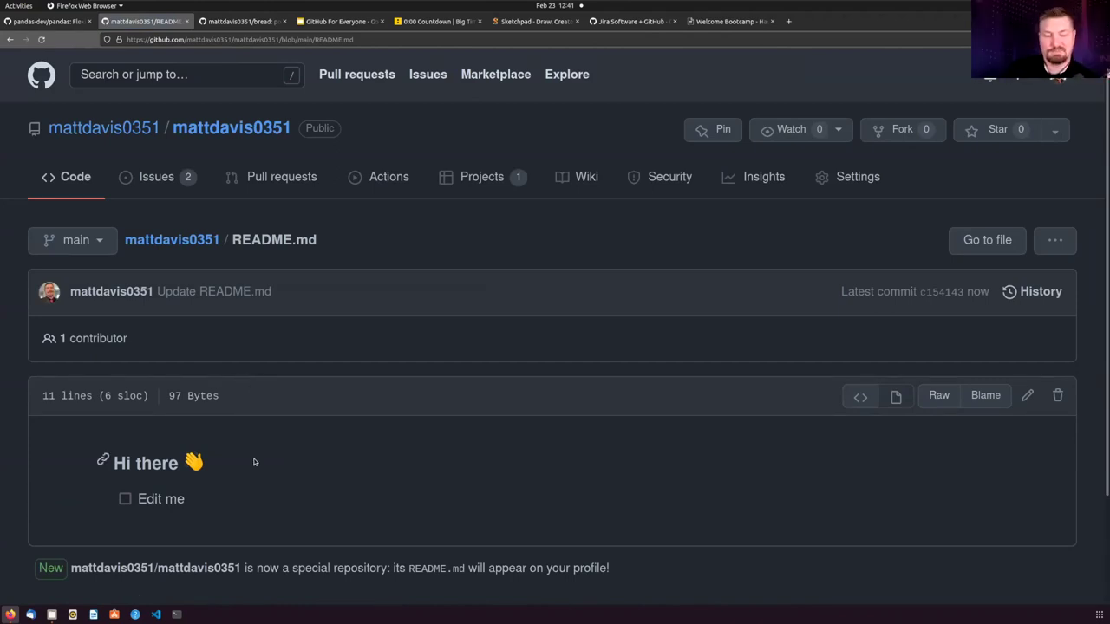
Inspect the rendered Hi there heading and Edit me checkbox on the committed README.
drag(171, 497, 99, 460)
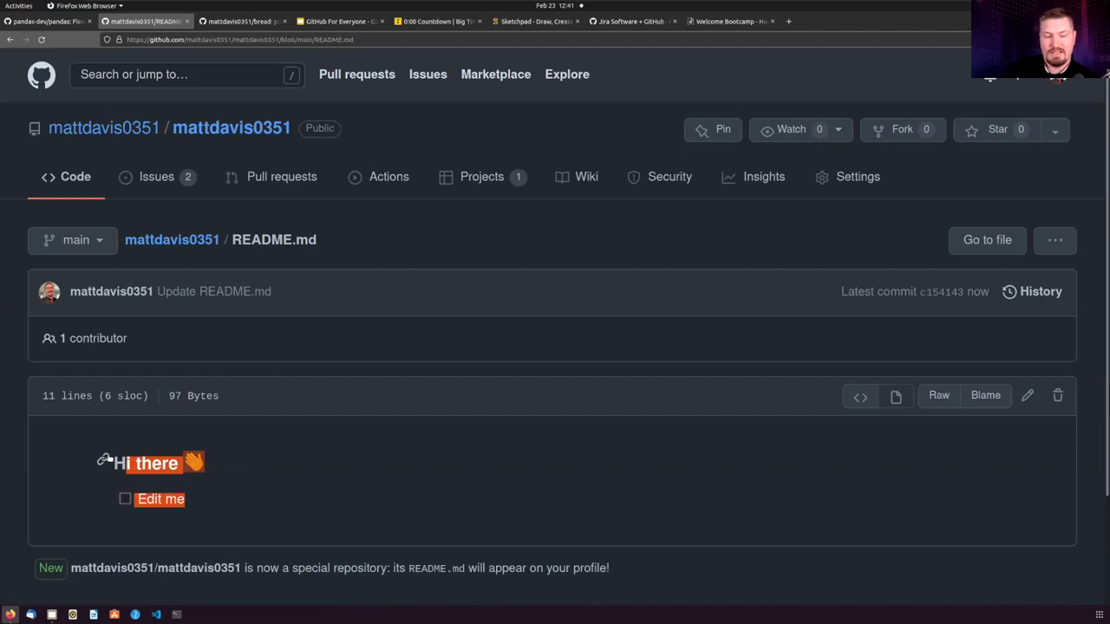
click(303, 494)
triple_click(160, 499)
right_click(143, 503)
click(434, 463)
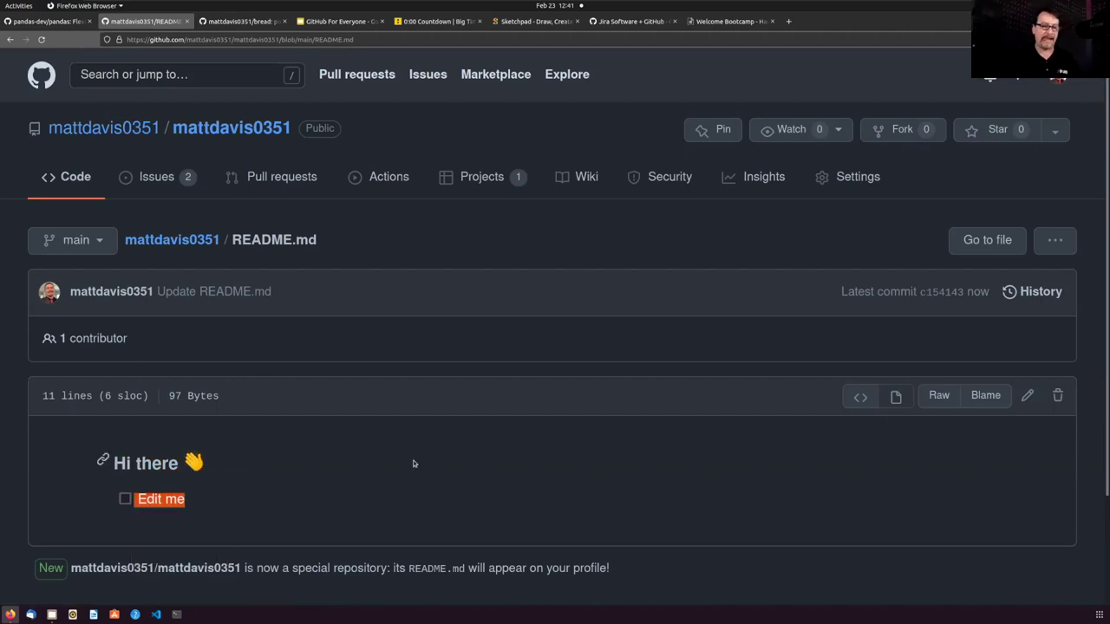
click(342, 520)
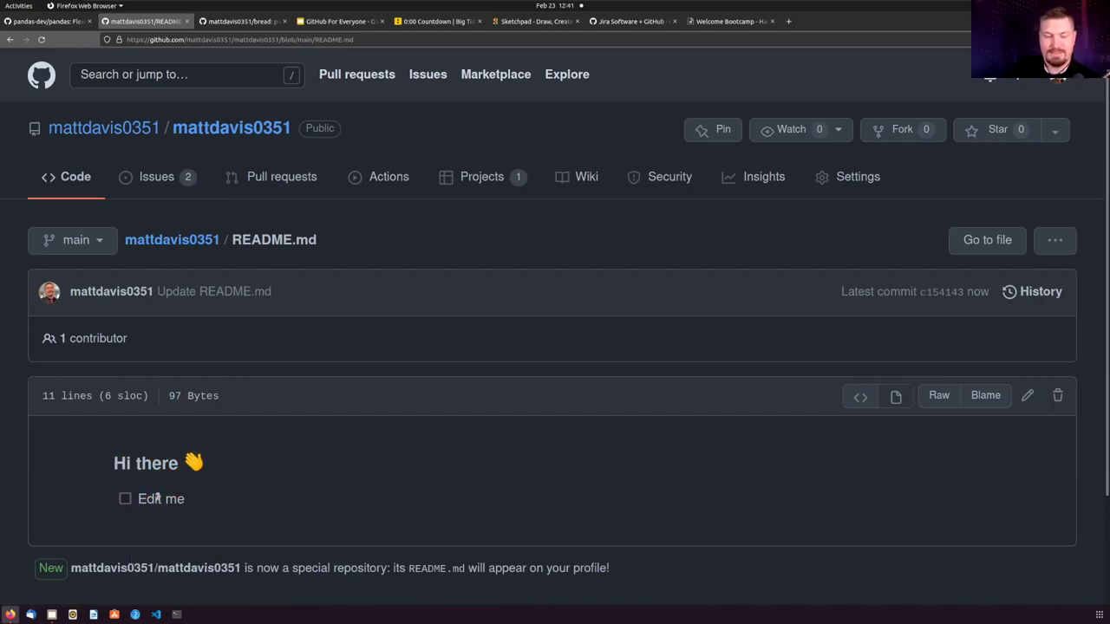
double_click(127, 501)
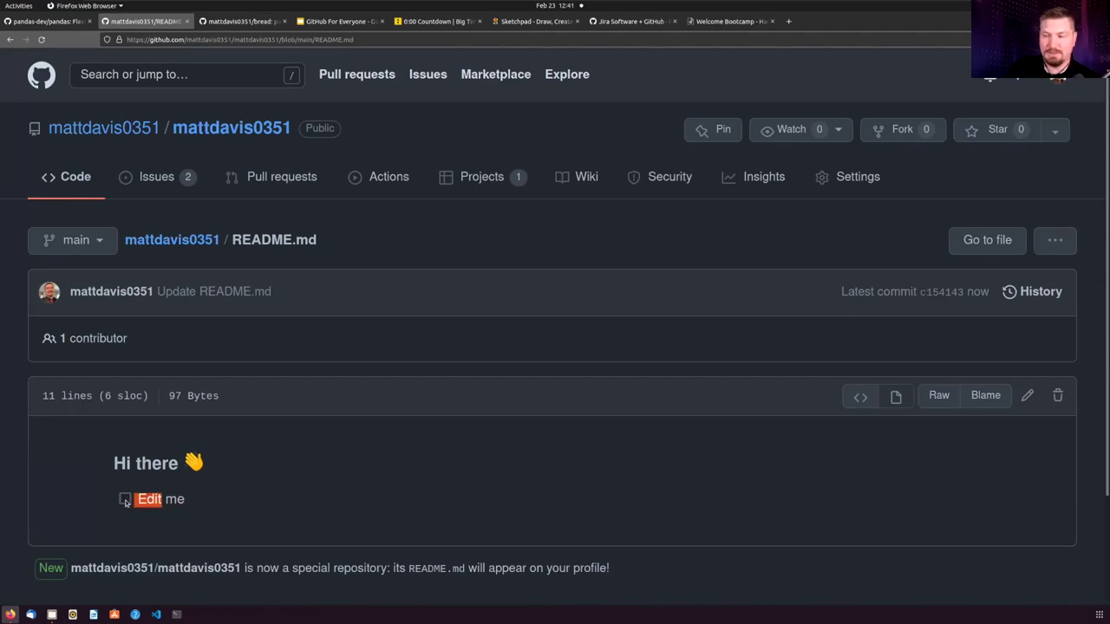
triple_click(127, 501)
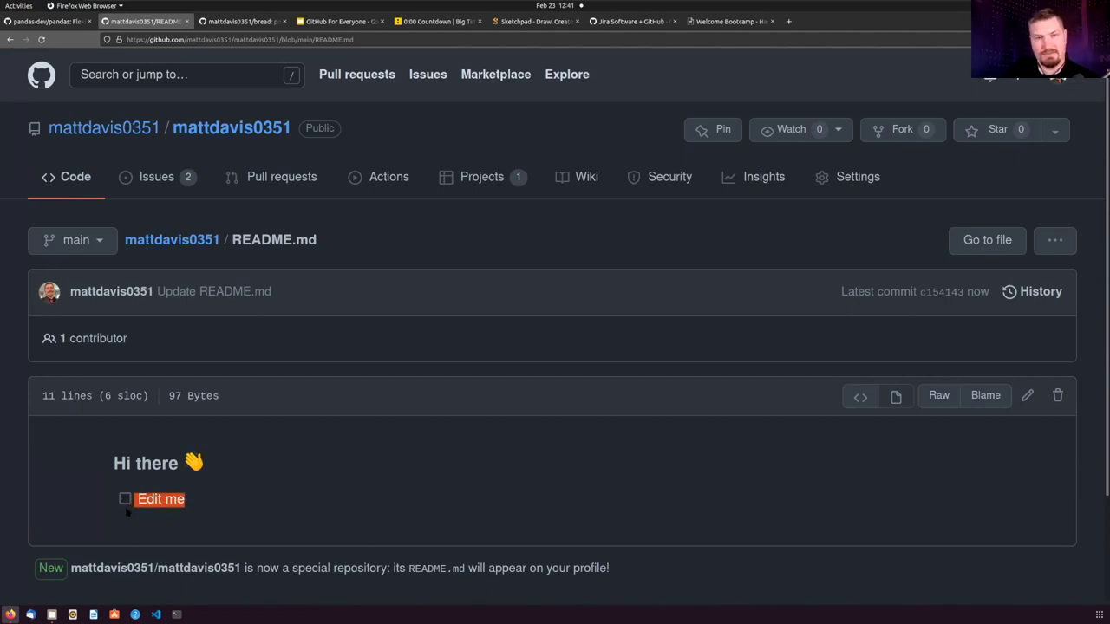
click(231, 504)
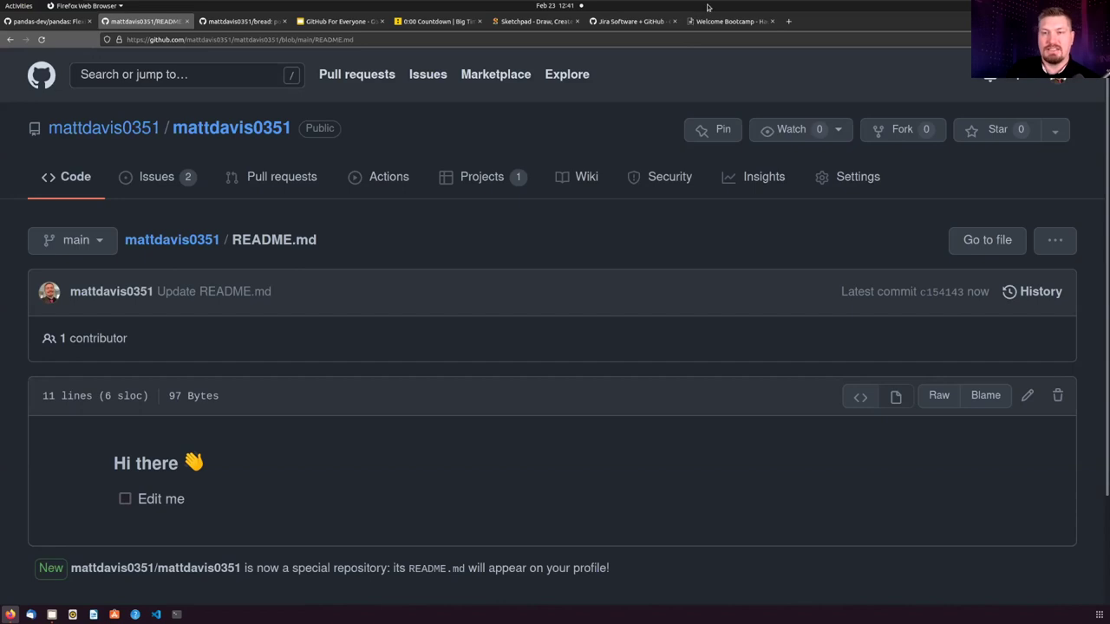
Toggle the Good and Bad checkboxes in the HackMD note, then return to the README.
click(728, 21)
click(593, 199)
click(593, 174)
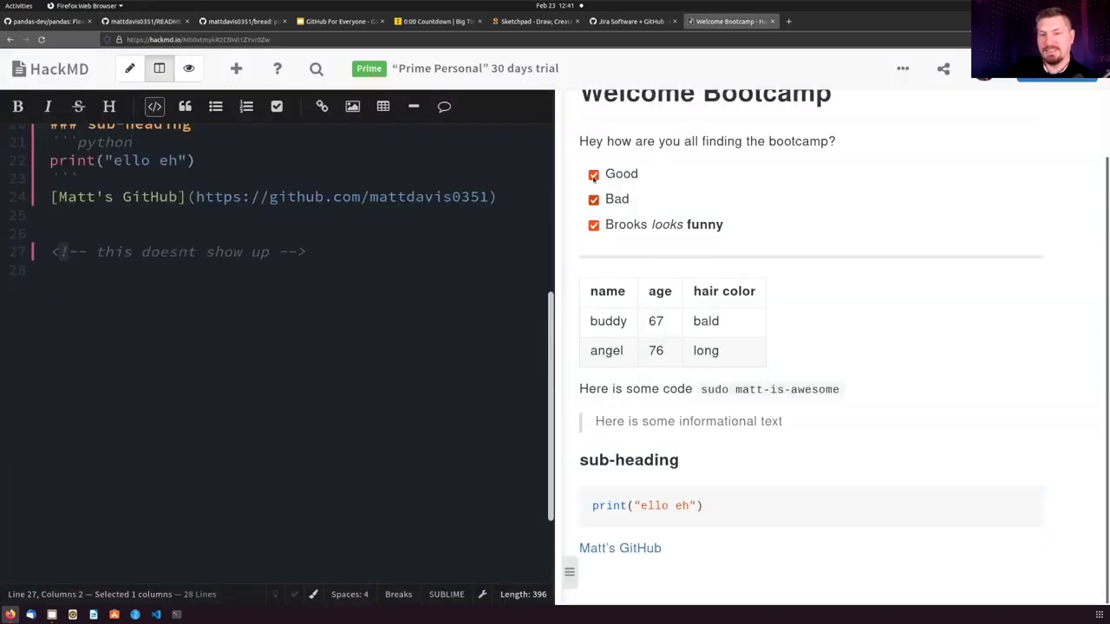
click(593, 174)
right_click(591, 198)
click(593, 175)
click(593, 174)
click(593, 199)
click(592, 174)
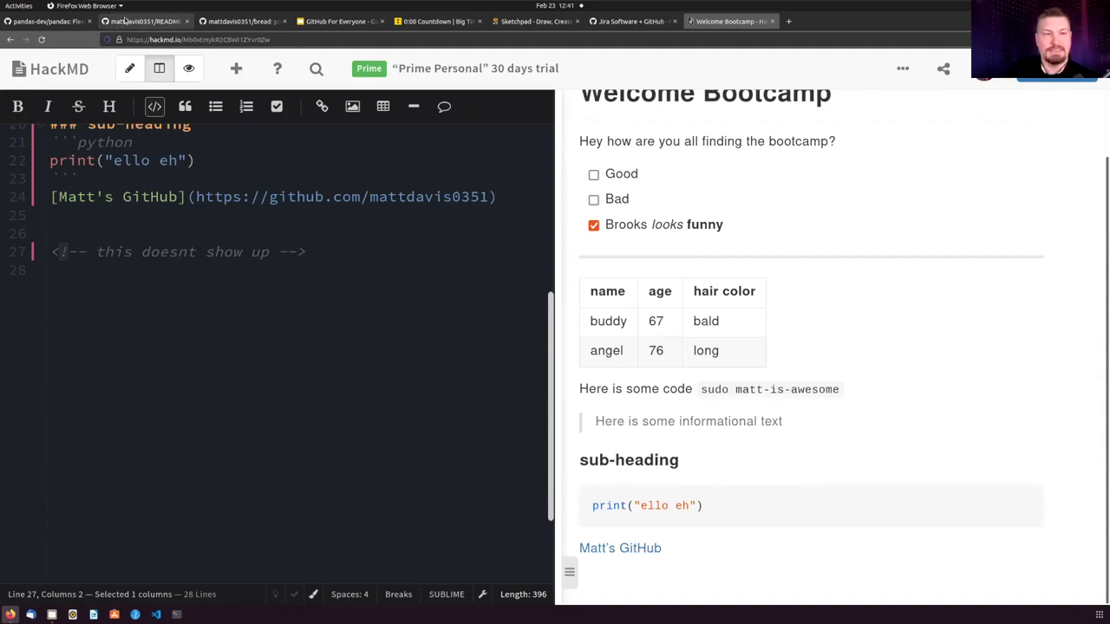
click(126, 20)
triple_click(129, 501)
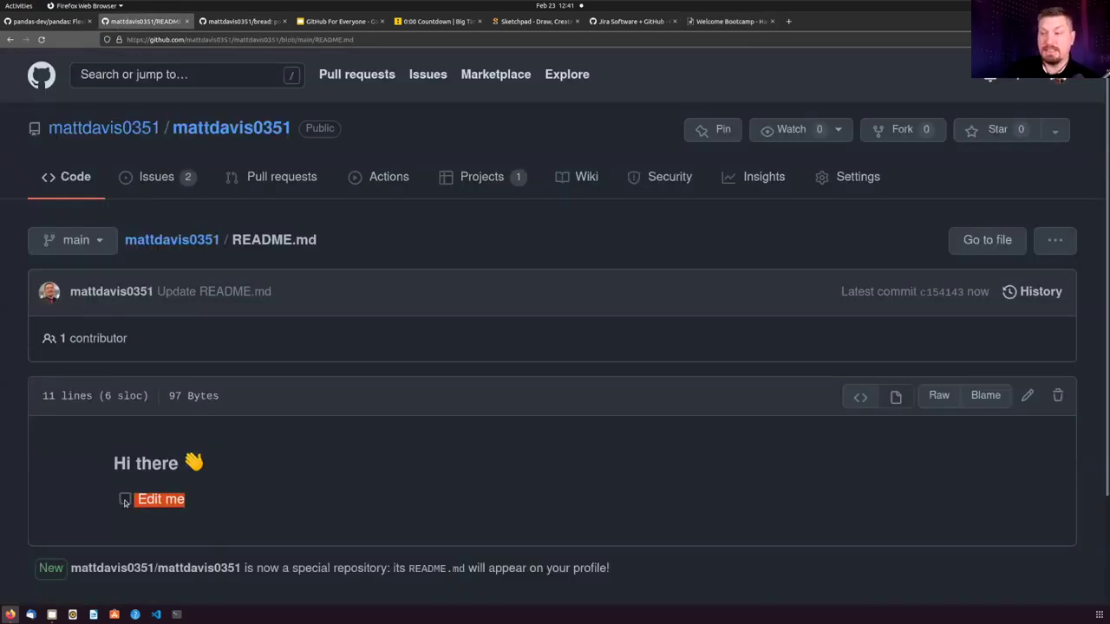
Rewrite issue #4's description as an 'I'm an issue' heading with task 1 and task 2 checkboxes.
click(186, 173)
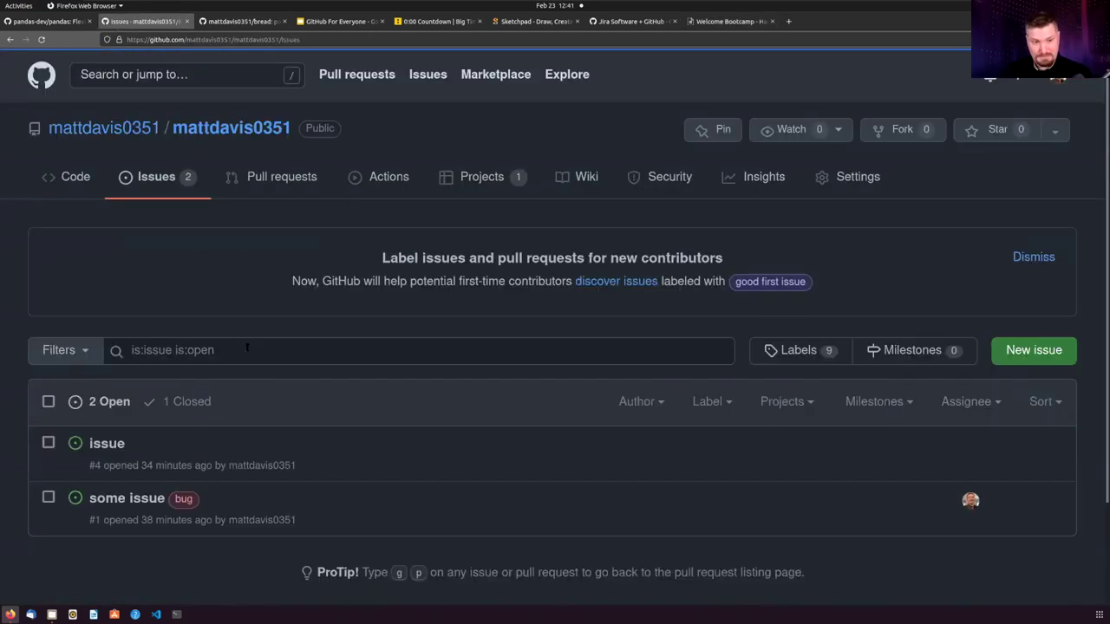
click(774, 356)
click(698, 448)
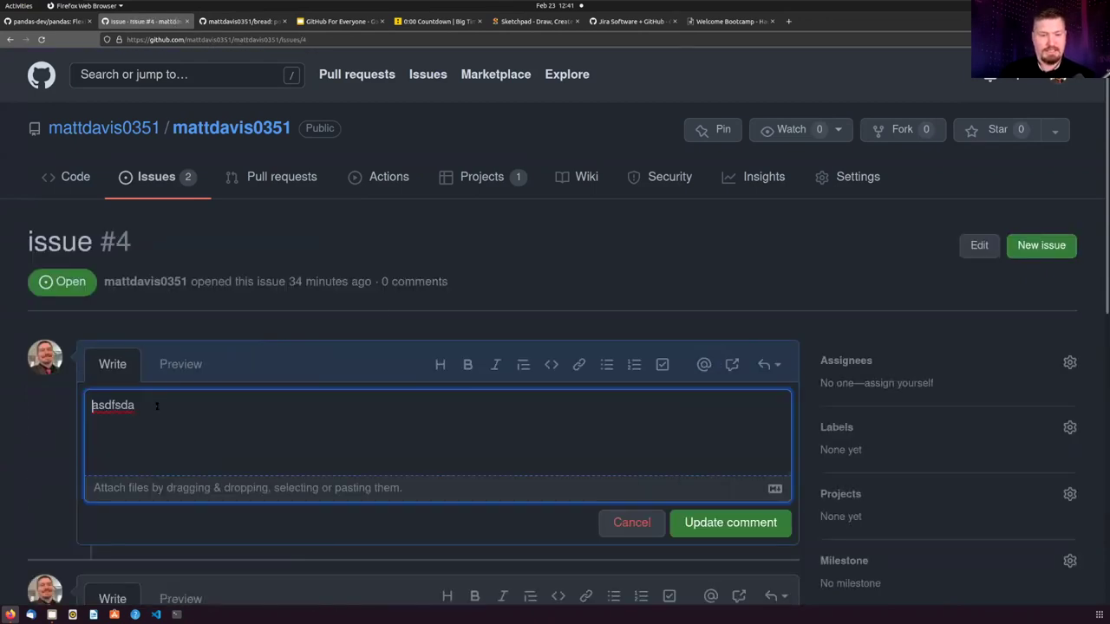
double_click(98, 404)
text(# I'm)
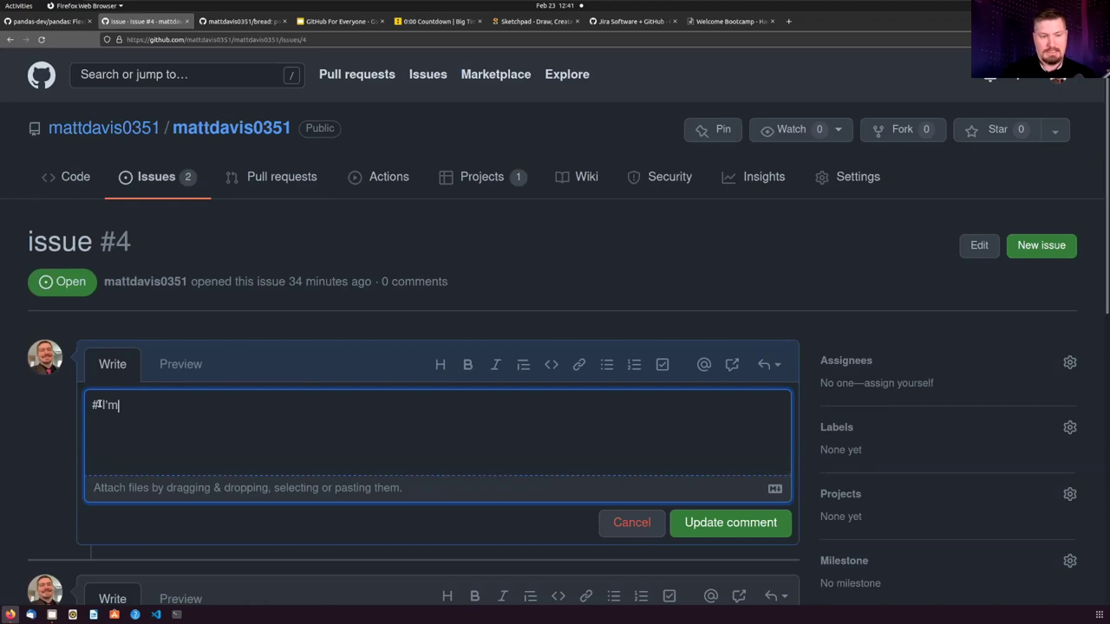
text( an issue)
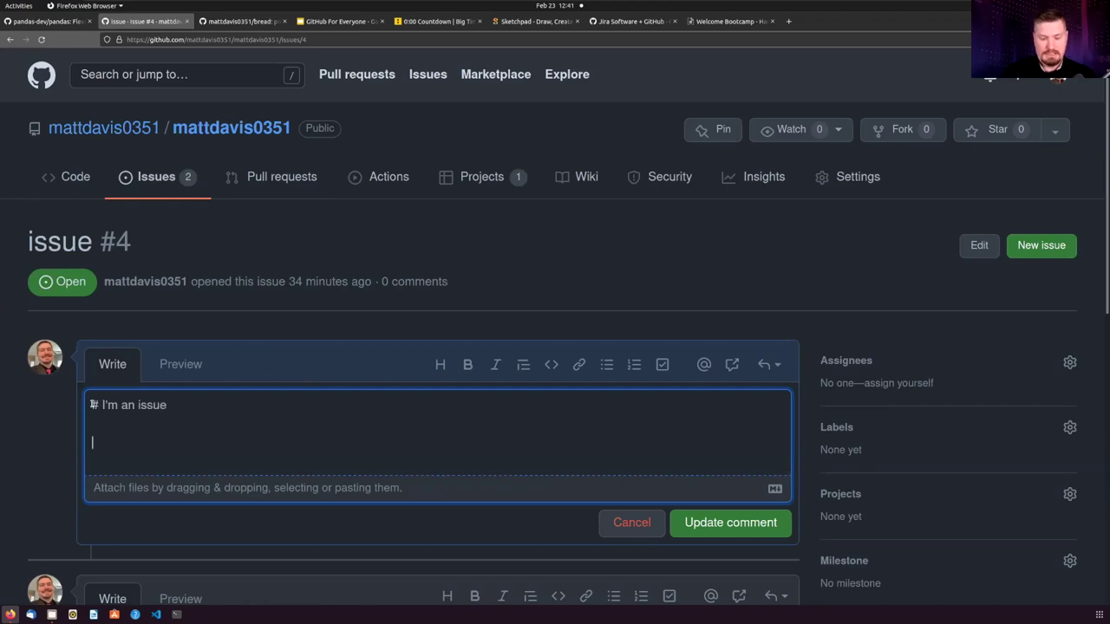
text(  - [ ] task 1)
key(Return)
text(task 2)
key(ctrl+shift+p)
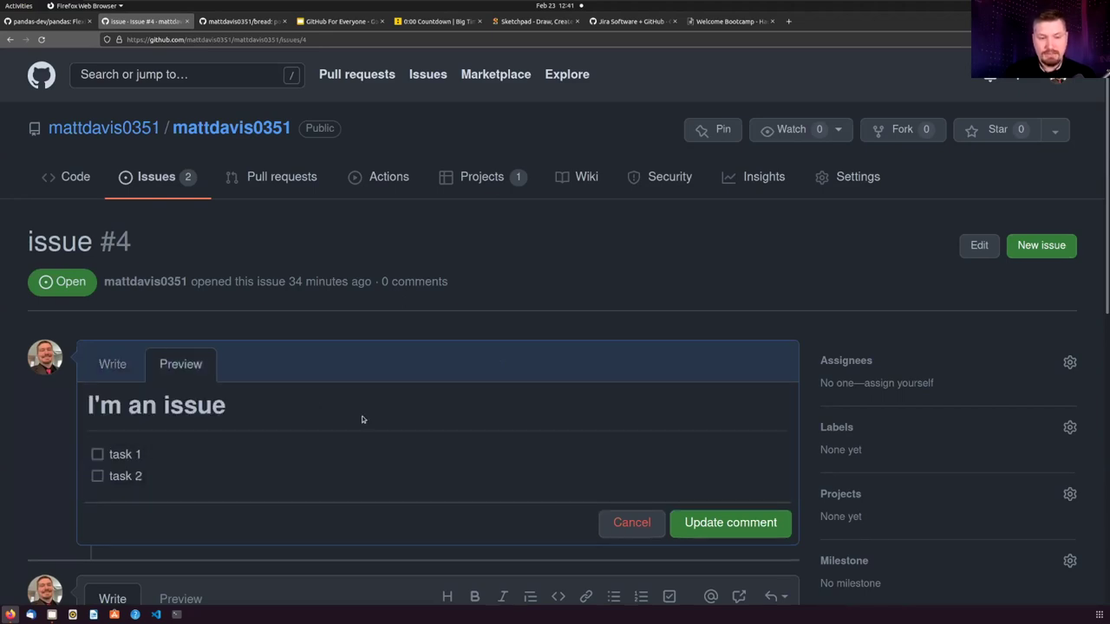
scroll(262, 429, down, 2)
key(ctrl+Return)
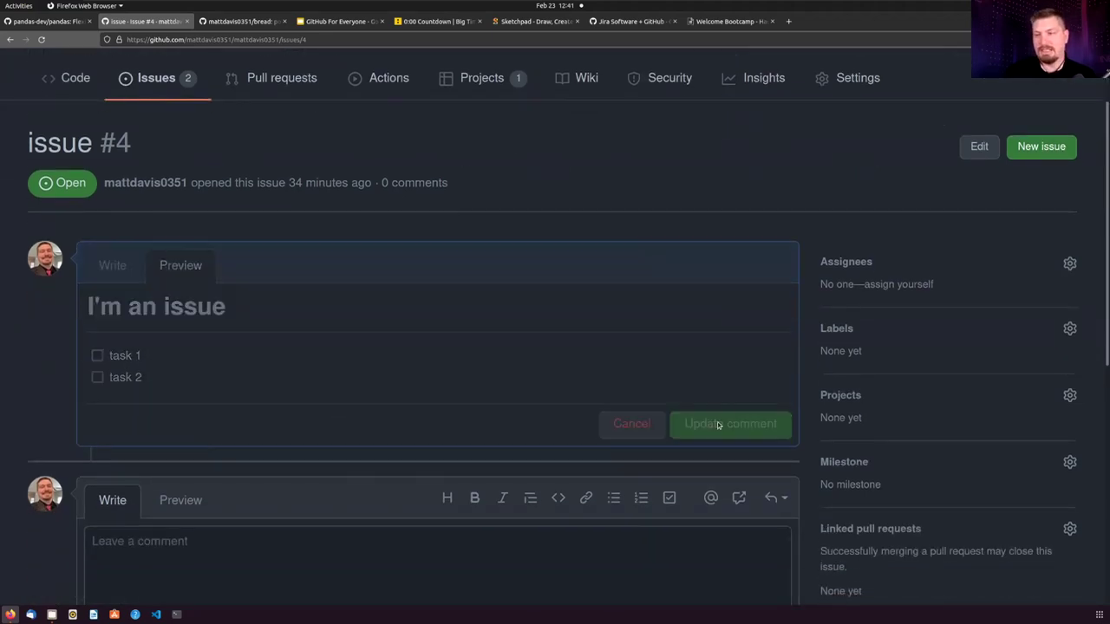
Tick task 1 and task 2, then untick both so no tasks are done.
click(101, 351)
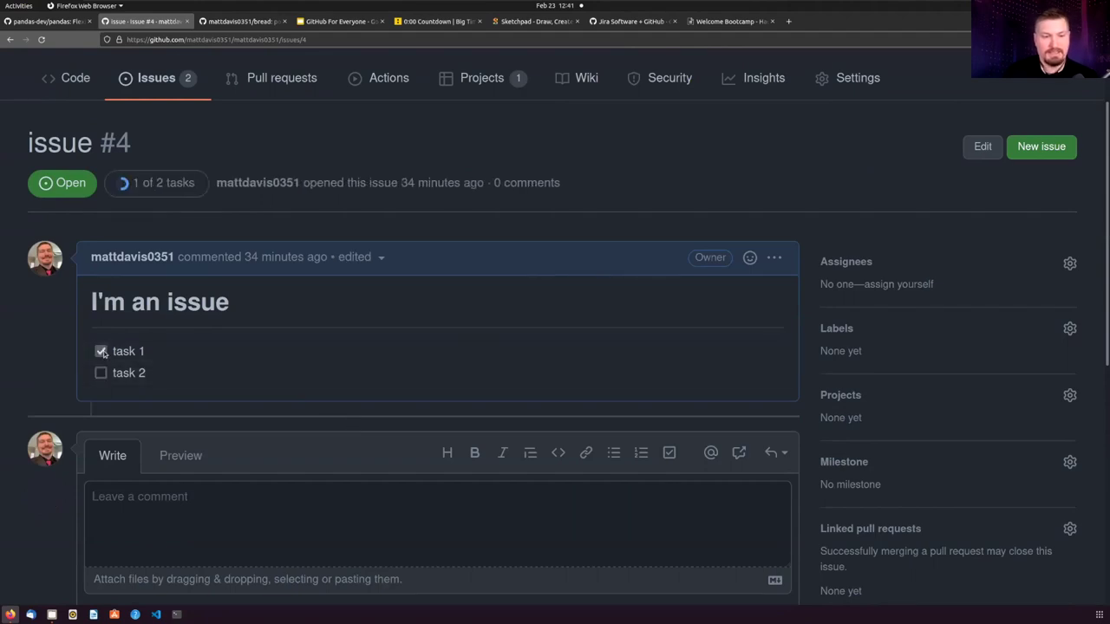
click(101, 372)
click(100, 352)
click(100, 352)
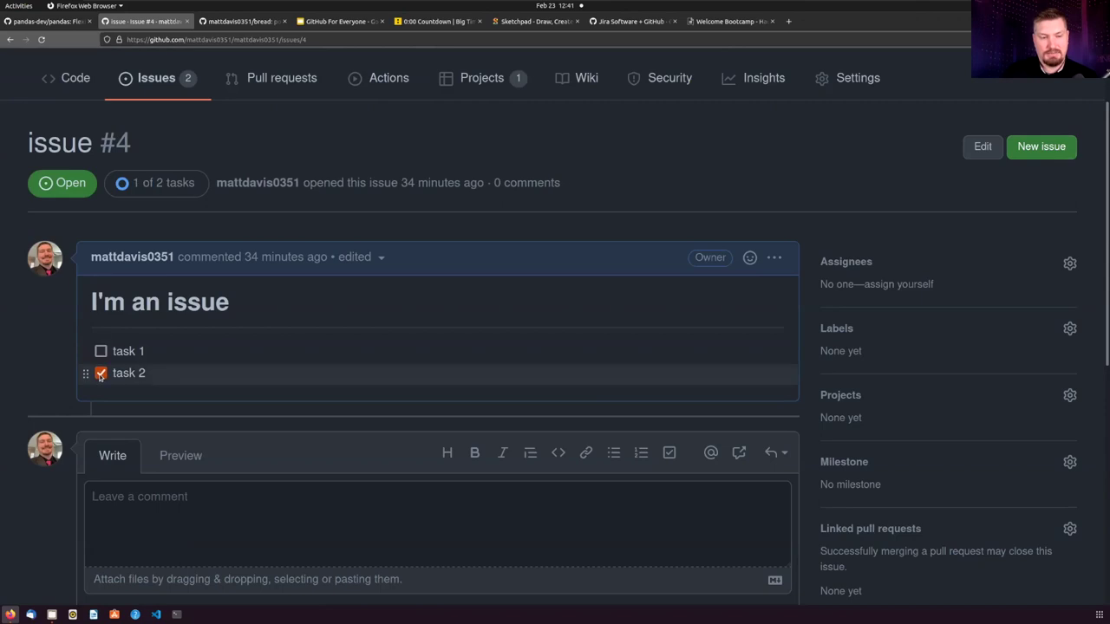
click(100, 373)
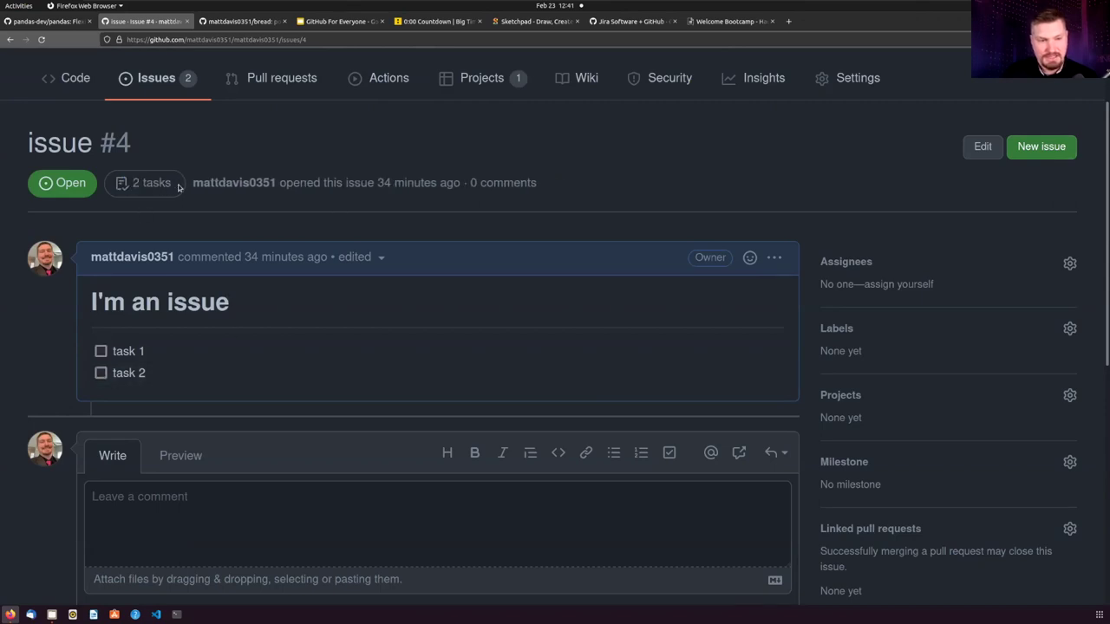
right_click(149, 184)
Highlight the '2 tasks' label, glance at the HackMD note, then switch to VS Code.
key(Escape)
drag(173, 190, 127, 185)
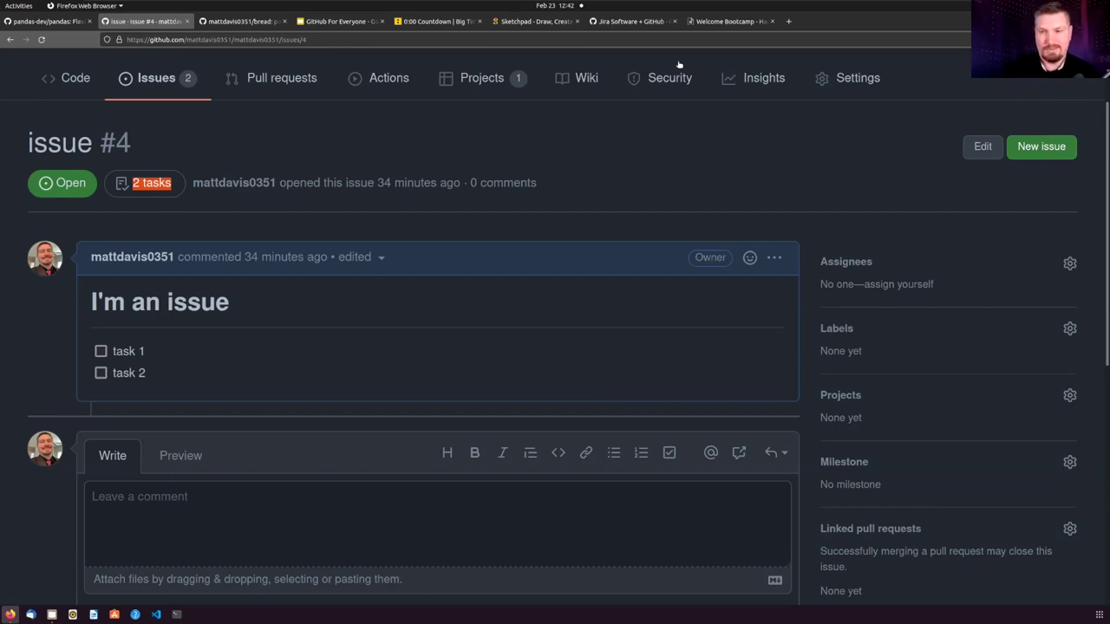
click(716, 22)
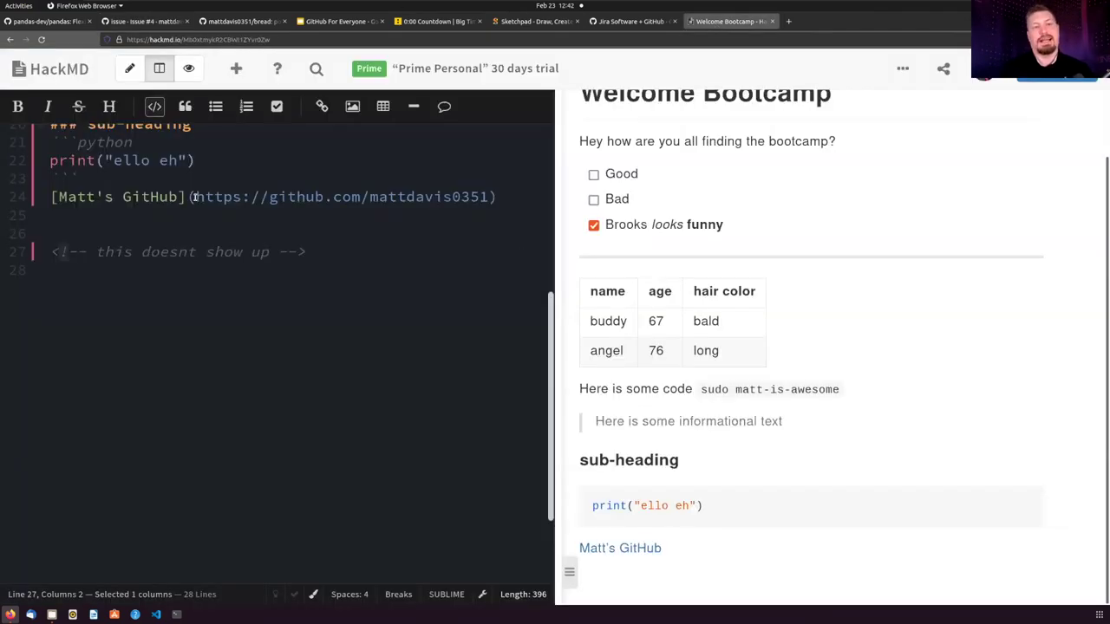
click(154, 22)
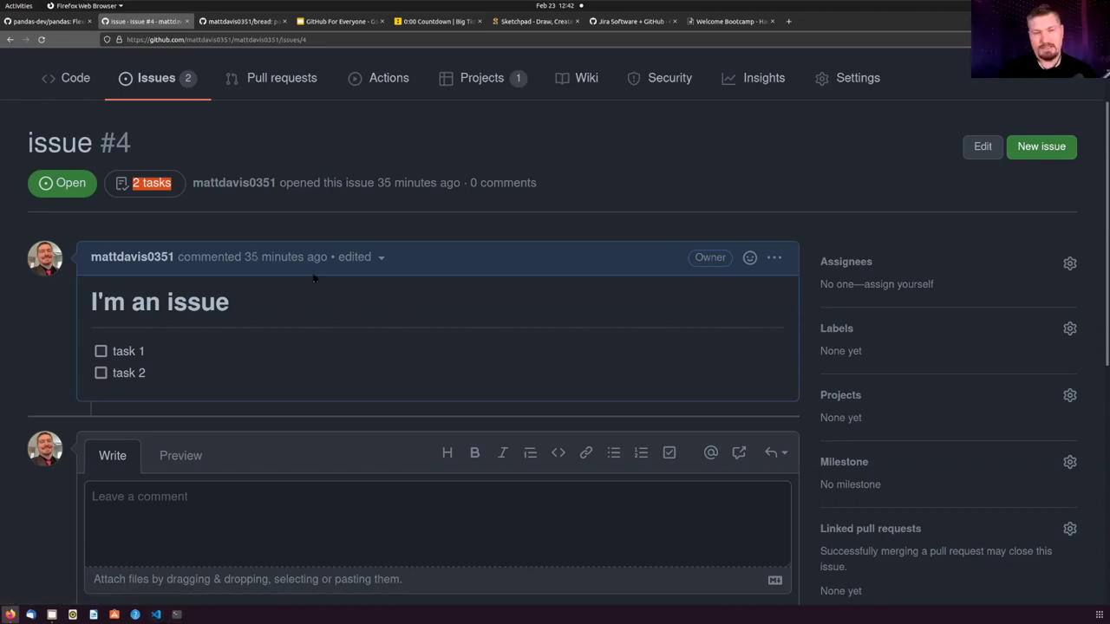
key(alt+Tab)
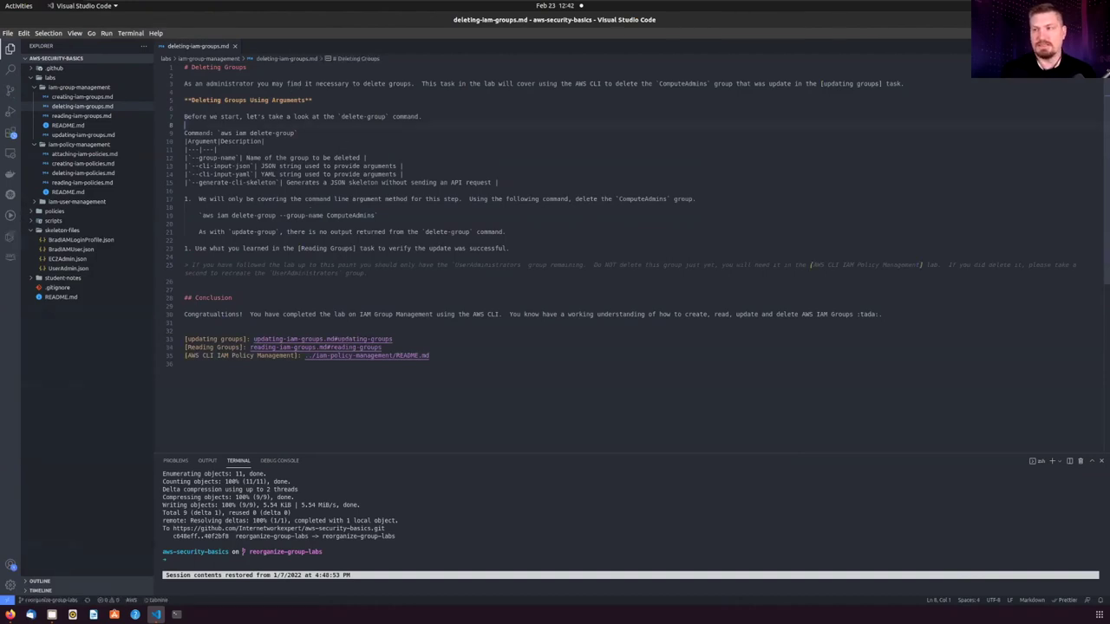
Zoom in and show only the deleting-iam-groups.md preview, closing the source tab and terminal.
key(ctrl+equal)
key(ctrl+equal)
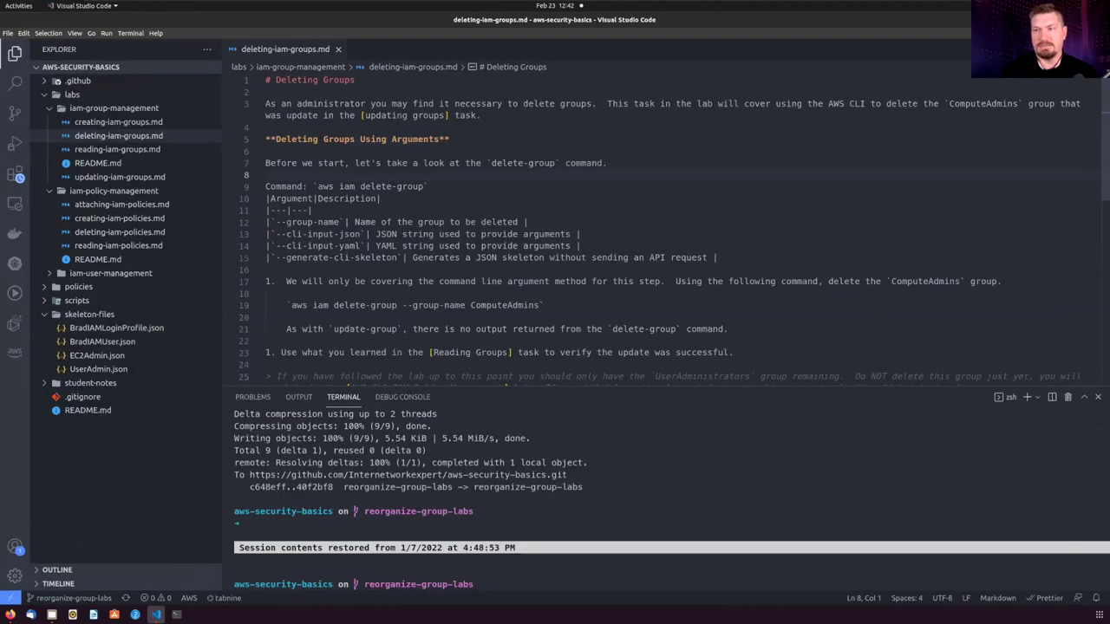
key(ctrl+k)
key(v)
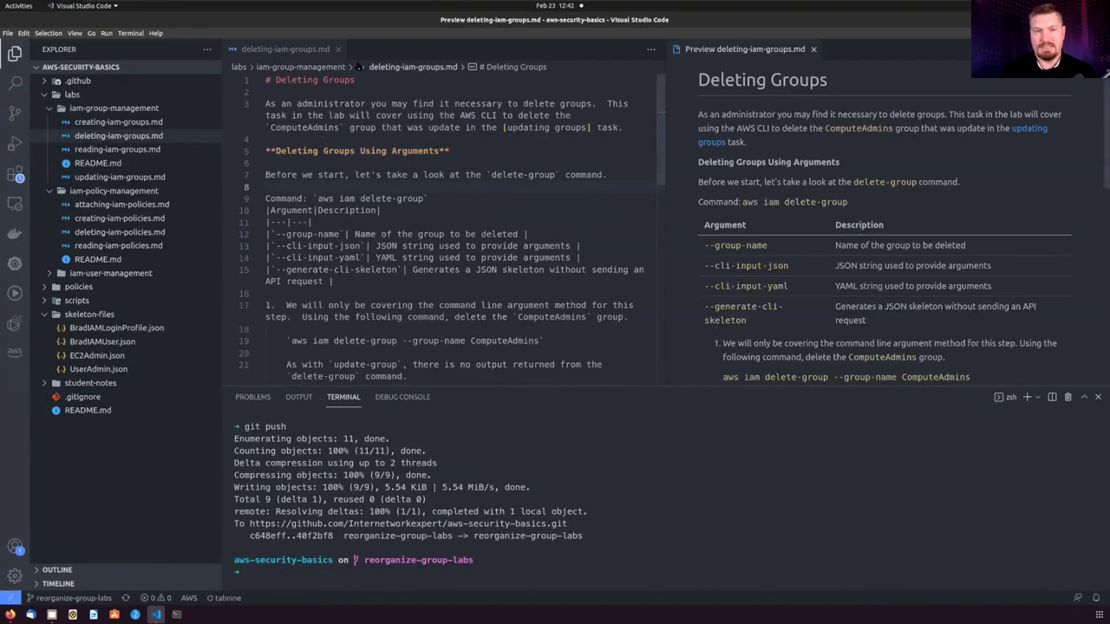
click(338, 50)
scroll(545, 185, down, 3)
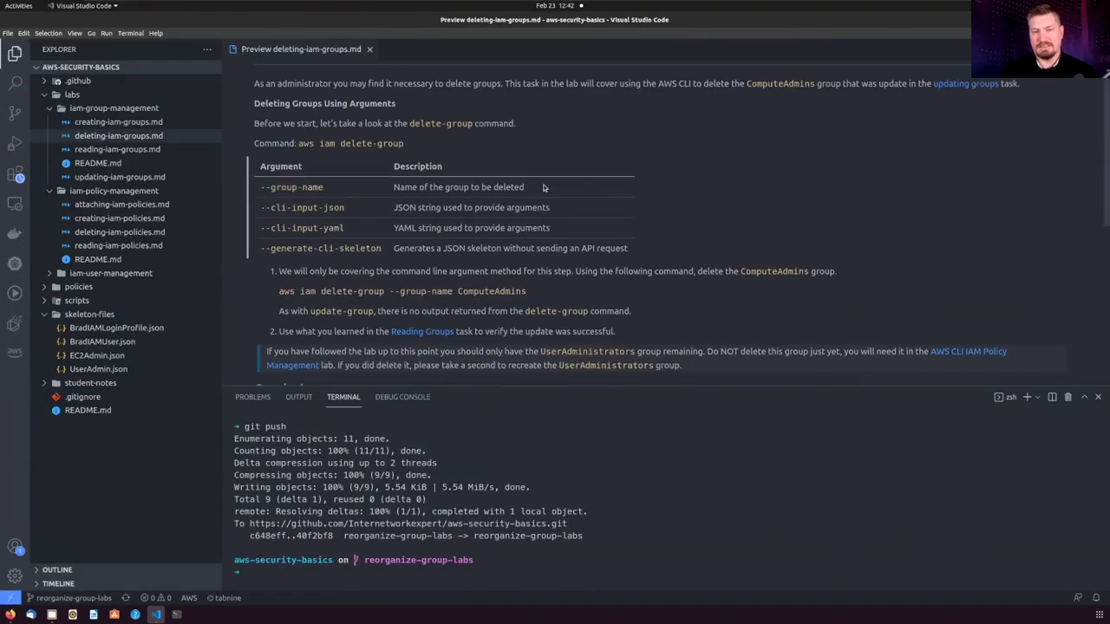
scroll(545, 185, up, 3)
scroll(544, 187, down, 2)
scroll(564, 177, up, 2)
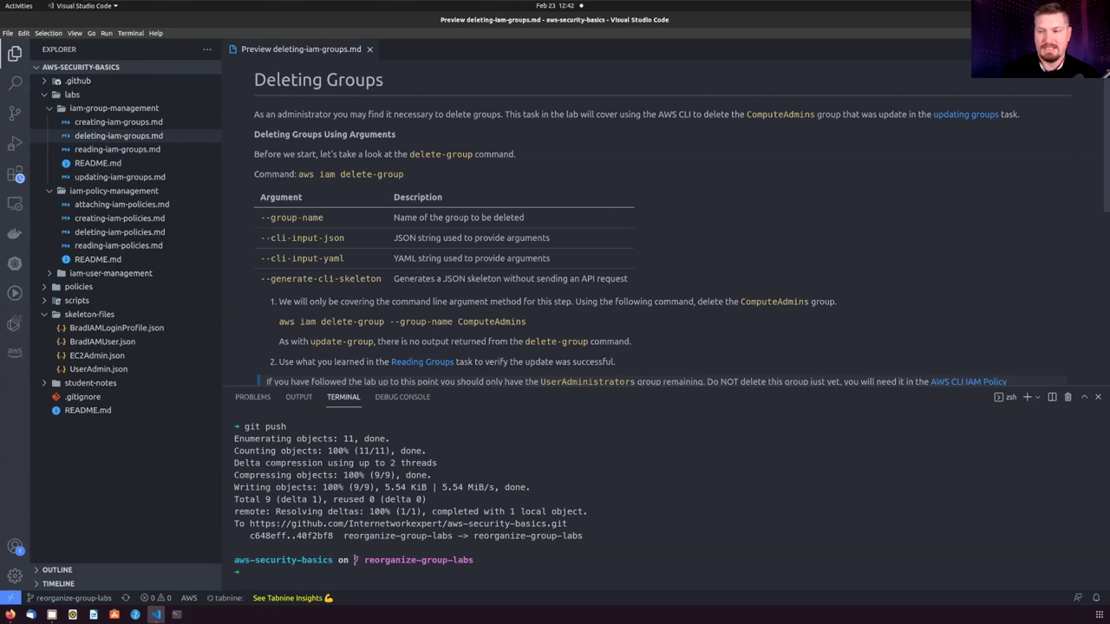
click(1098, 396)
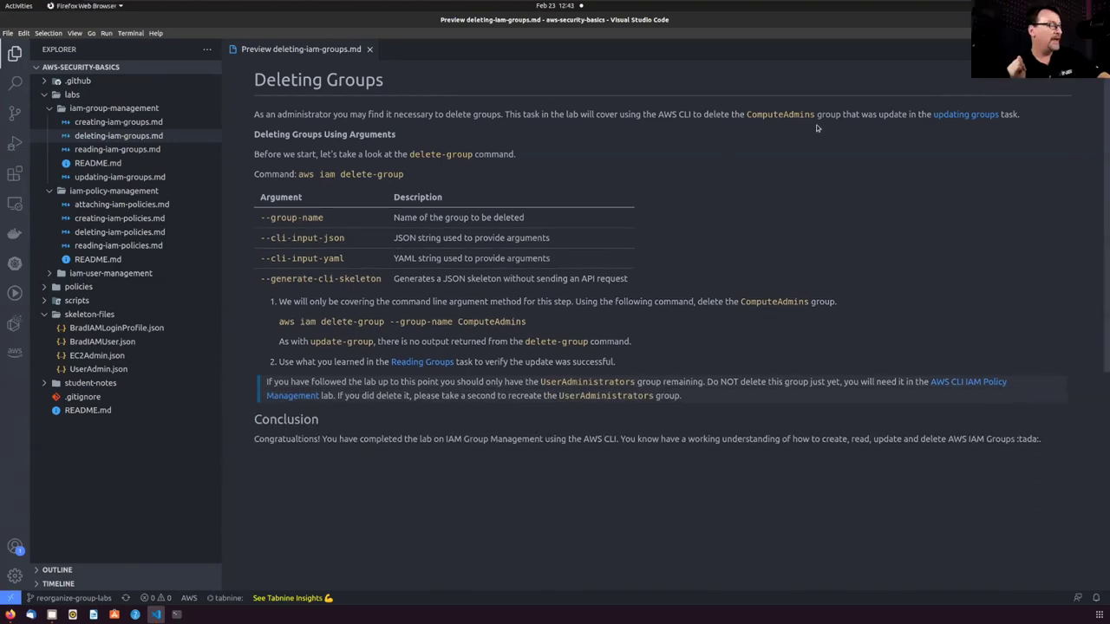
key(alt+Tab)
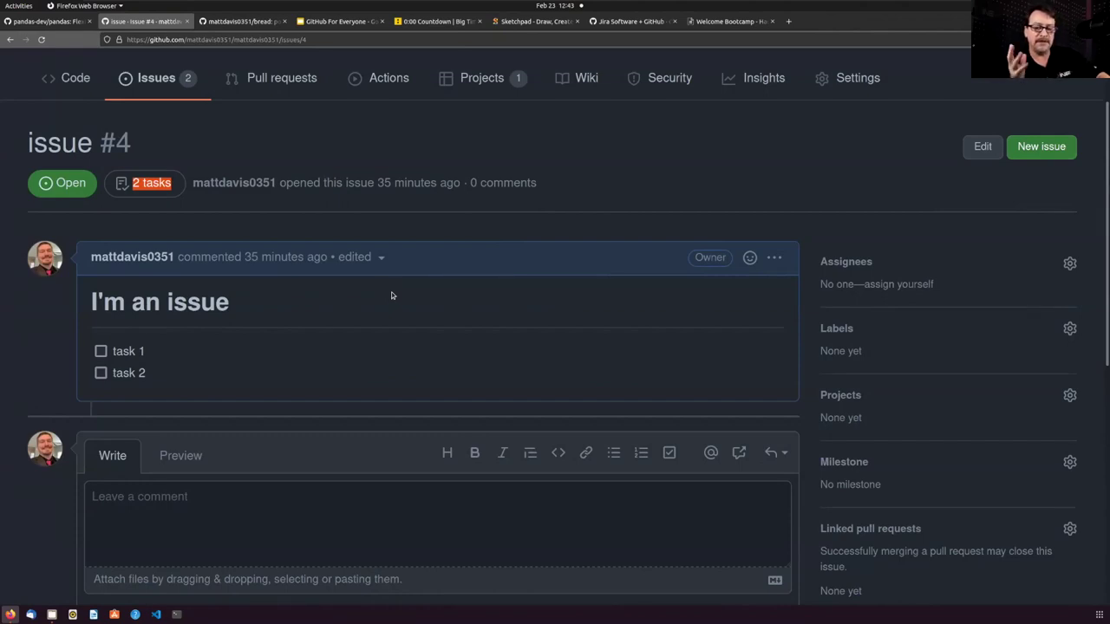
Go from issue #4 to the profile repository's Code page.
click(76, 78)
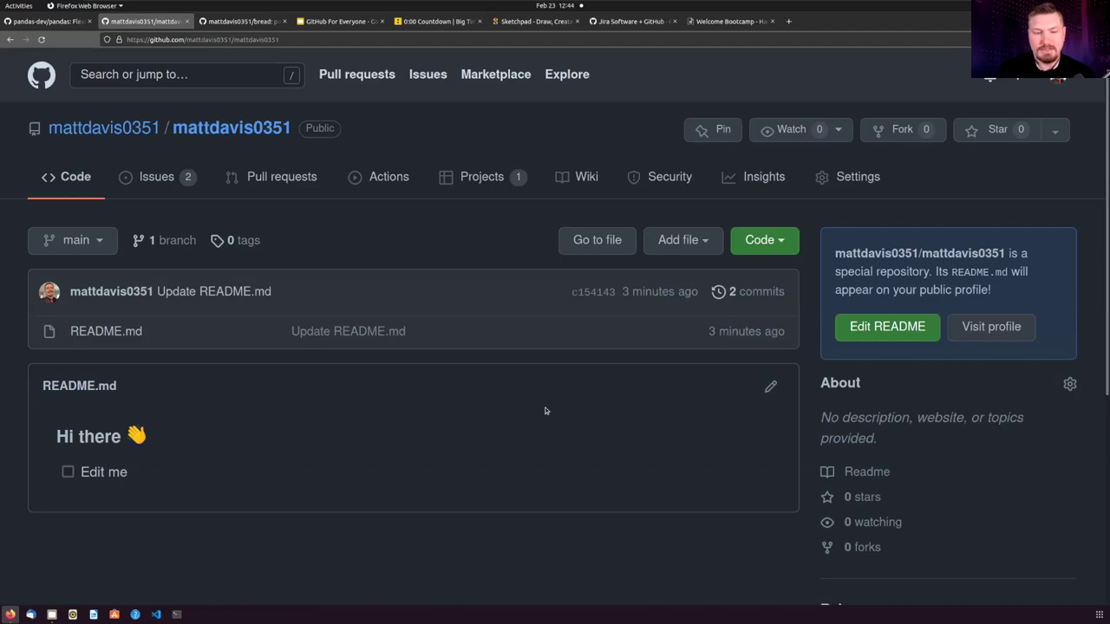
Open README.md and launch it in the github.dev editor with '.'.
click(130, 333)
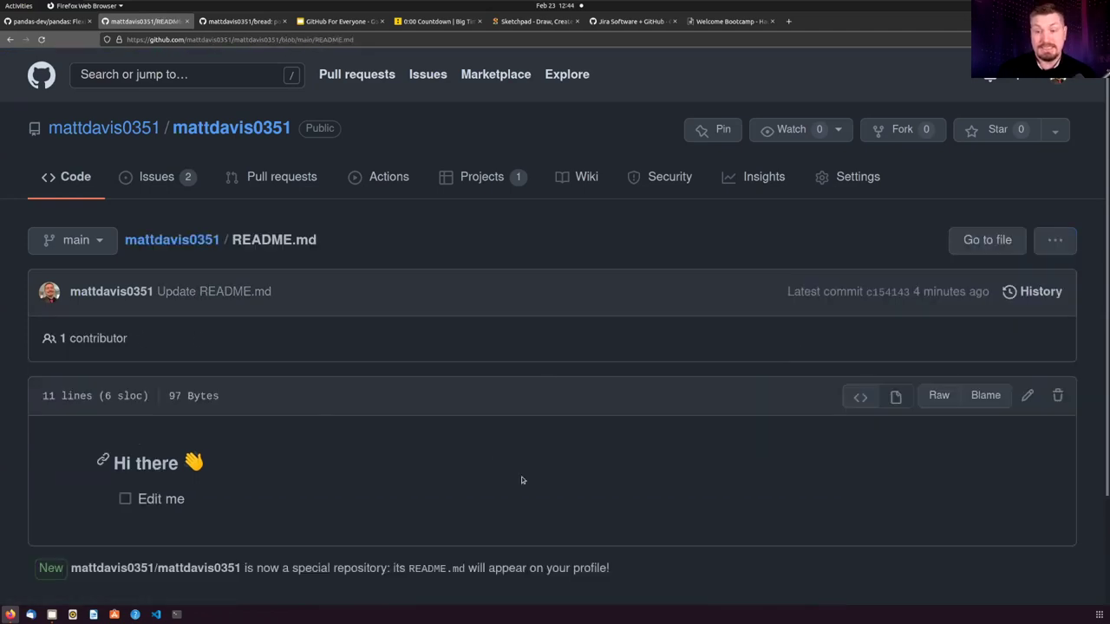
key(period)
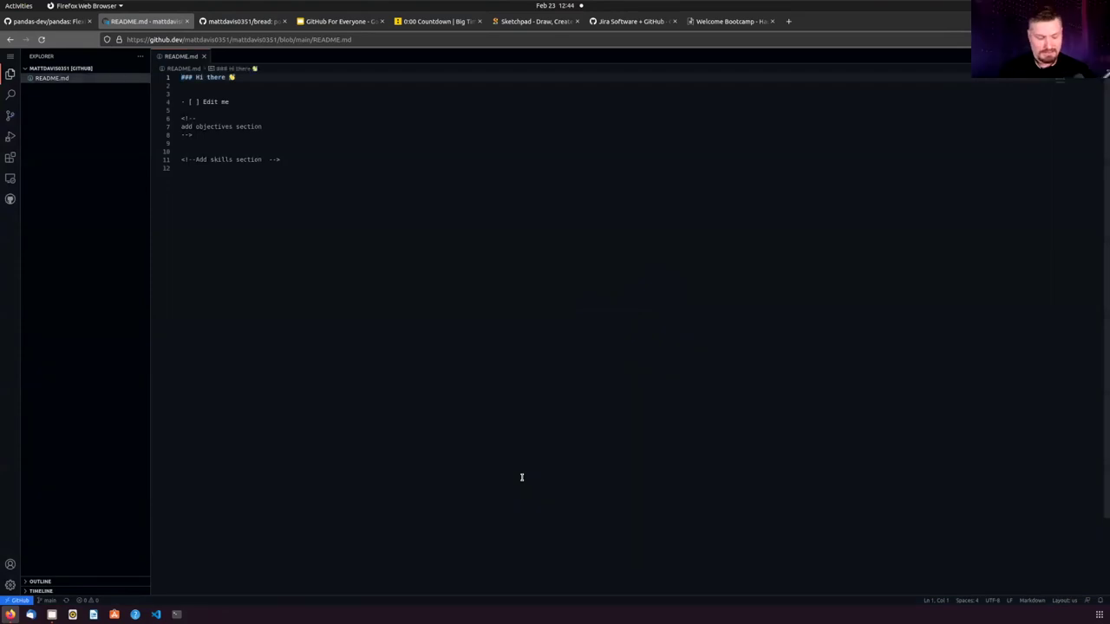
Put the caret on the README's empty last line and browse the github.dev main menu.
click(318, 188)
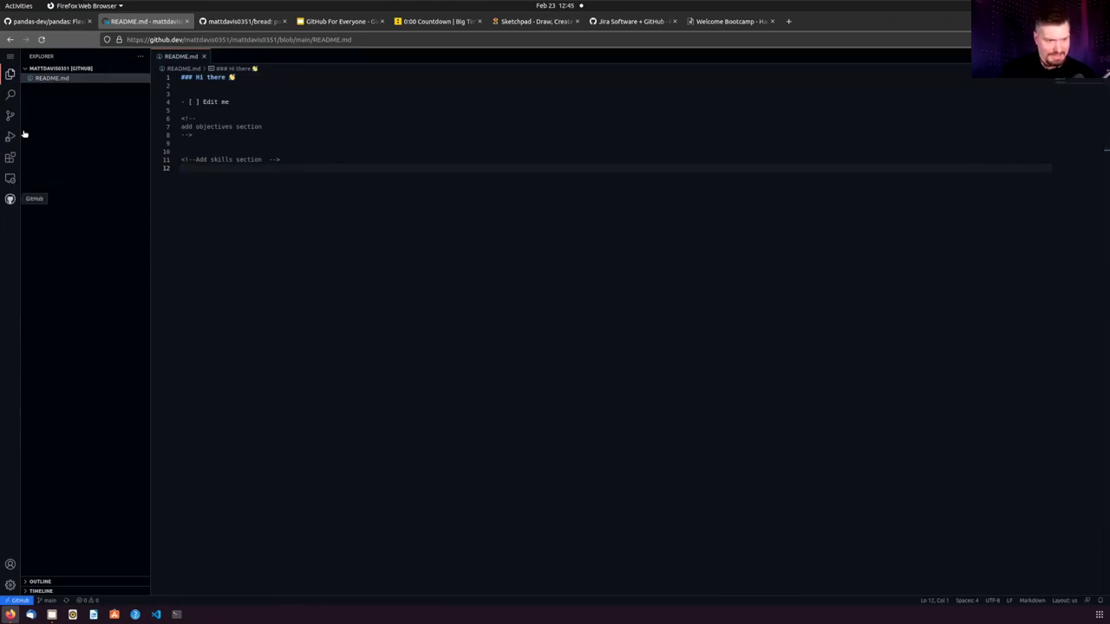
click(11, 58)
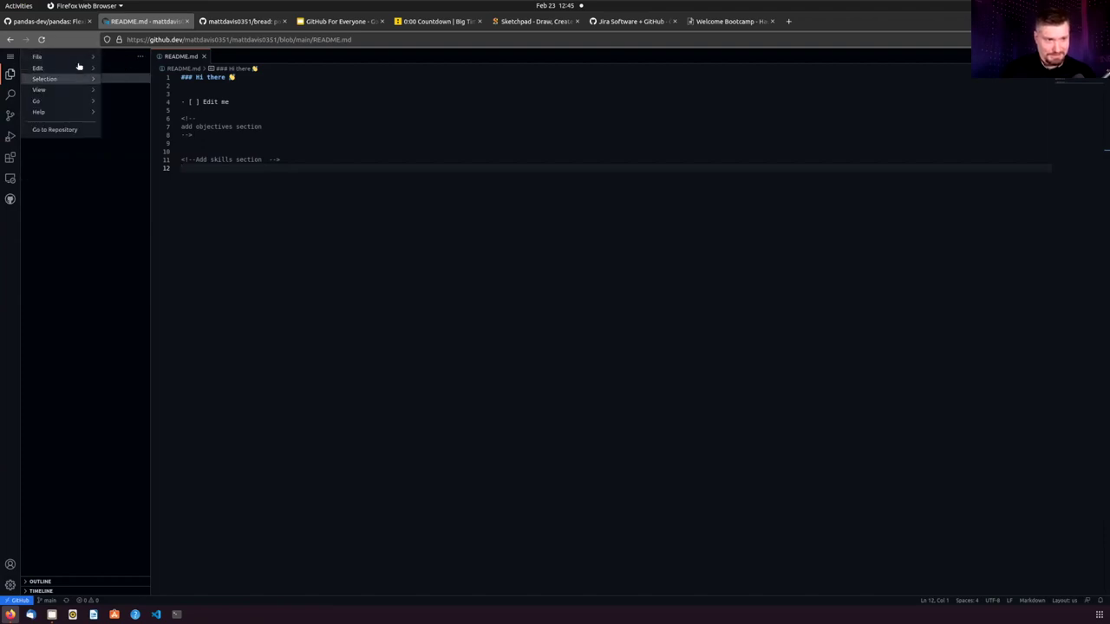
mouse_move(77, 59)
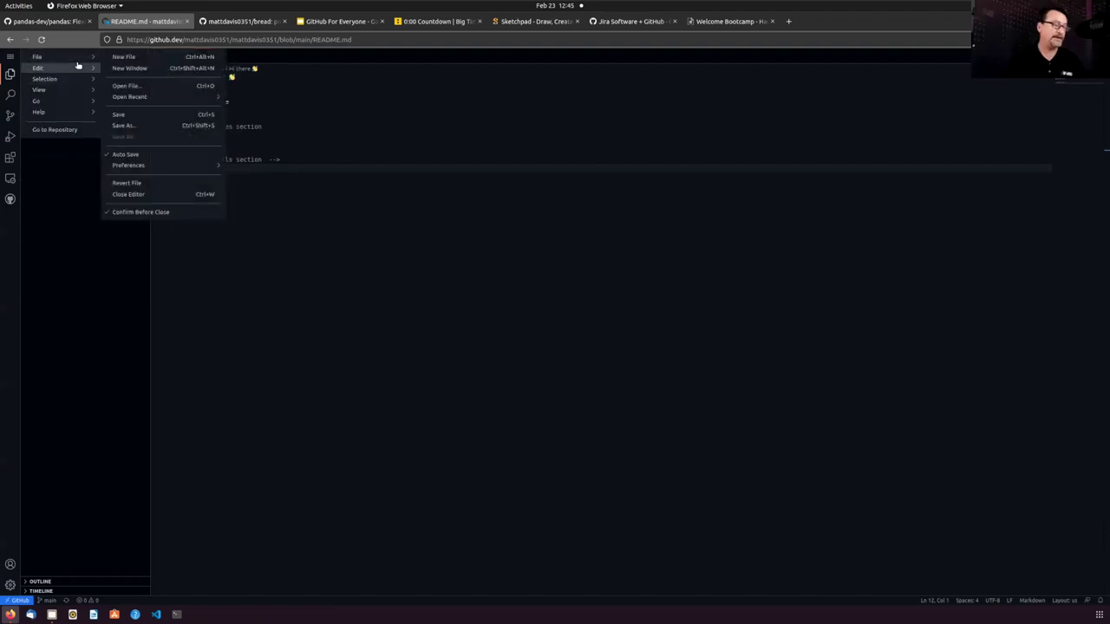
click(79, 298)
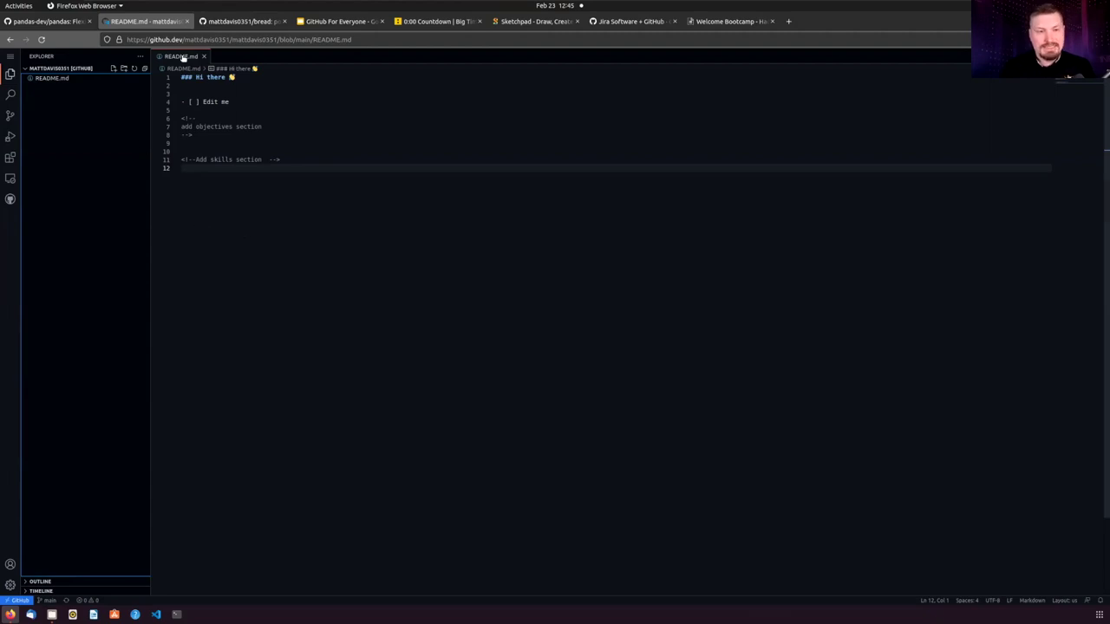
click(10, 55)
click(9, 56)
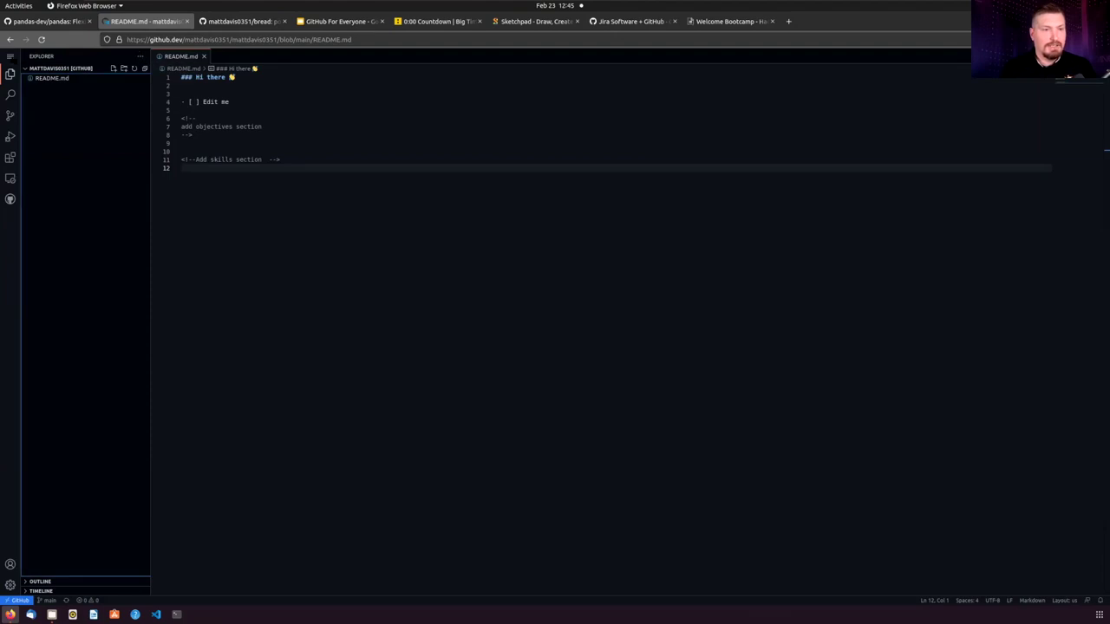
Open the terminal panel via View > Terminal, show Source Control, then go back.
click(10, 56)
mouse_move(73, 92)
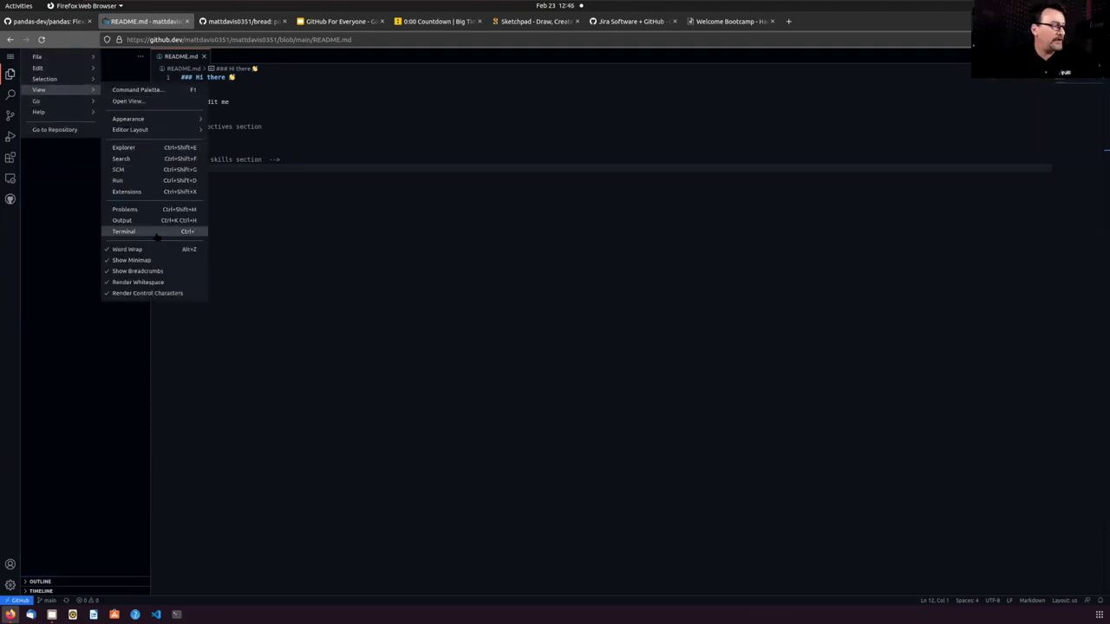
click(124, 231)
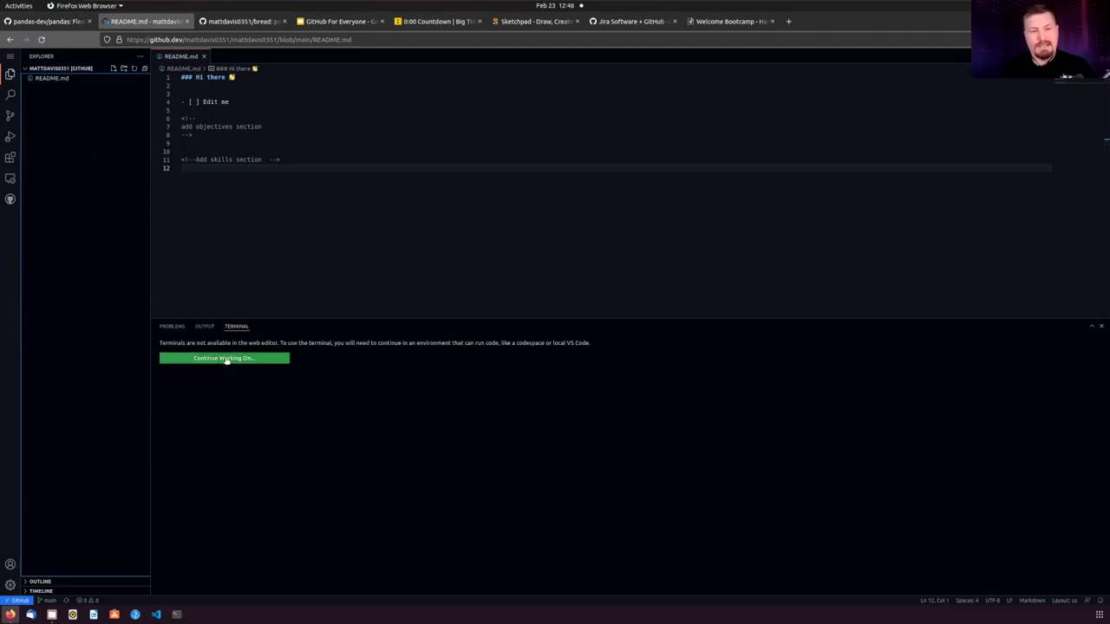
click(373, 357)
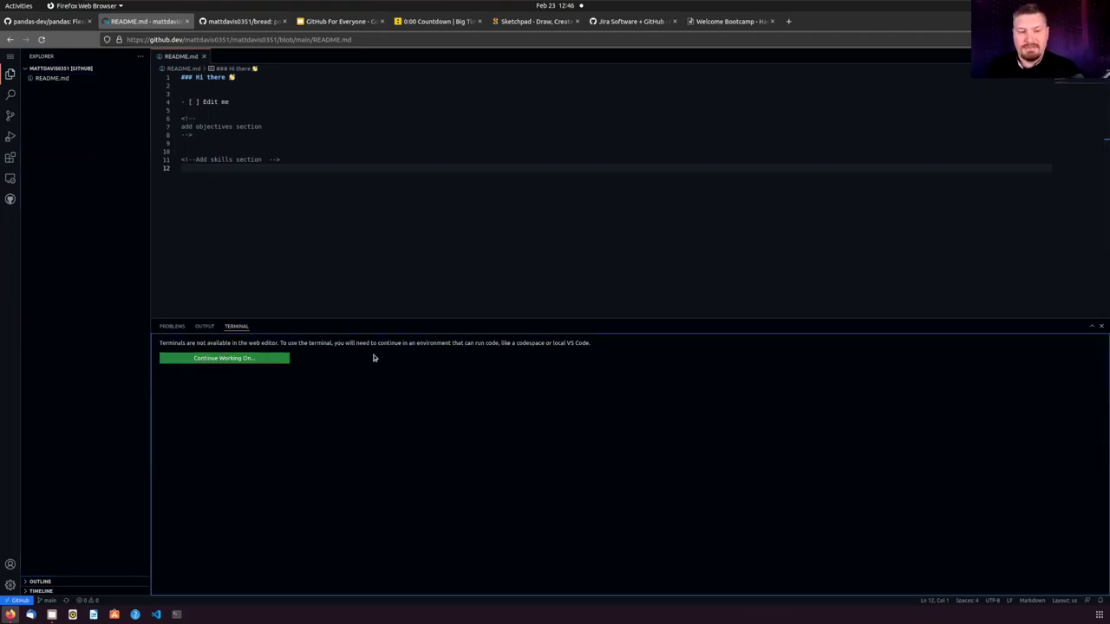
click(8, 118)
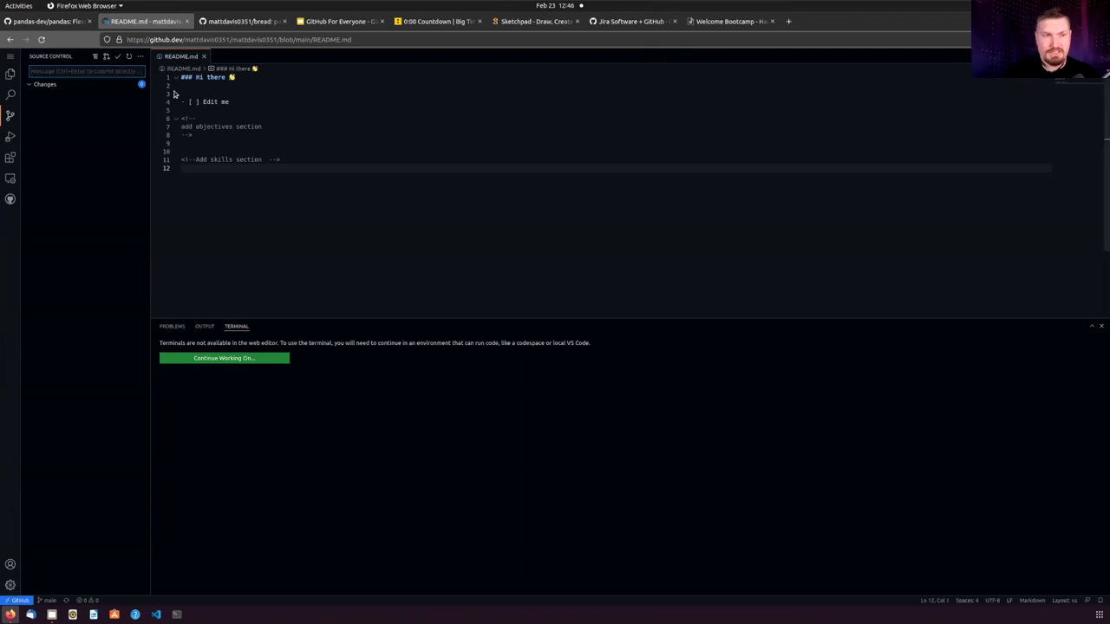
click(9, 40)
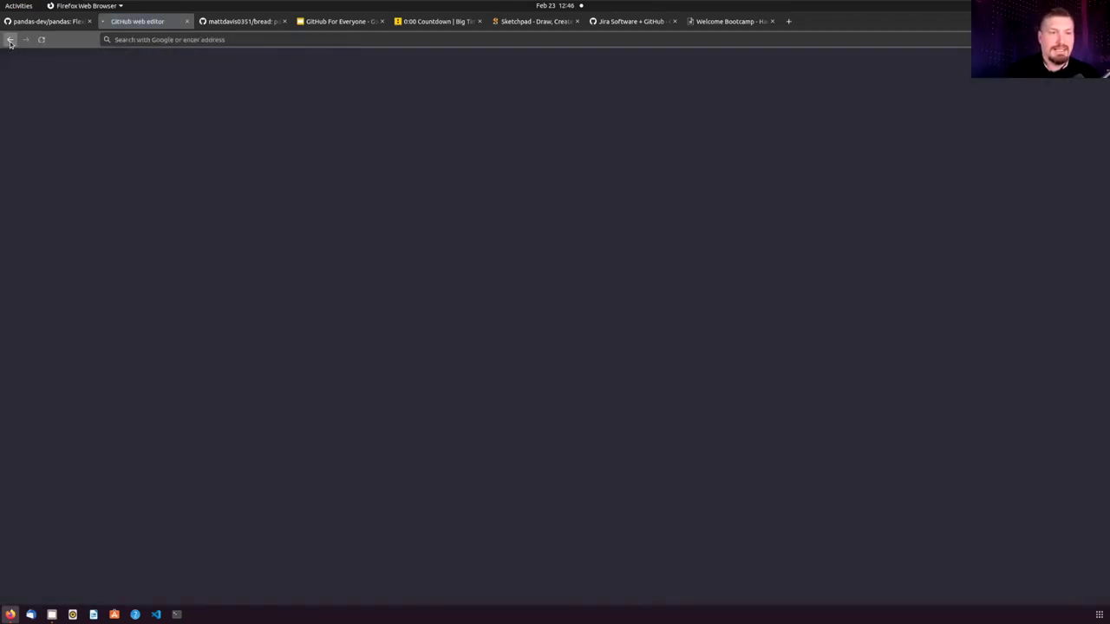
Go back to the profile repo, open README.md's edit view, then return to its Code page.
click(9, 42)
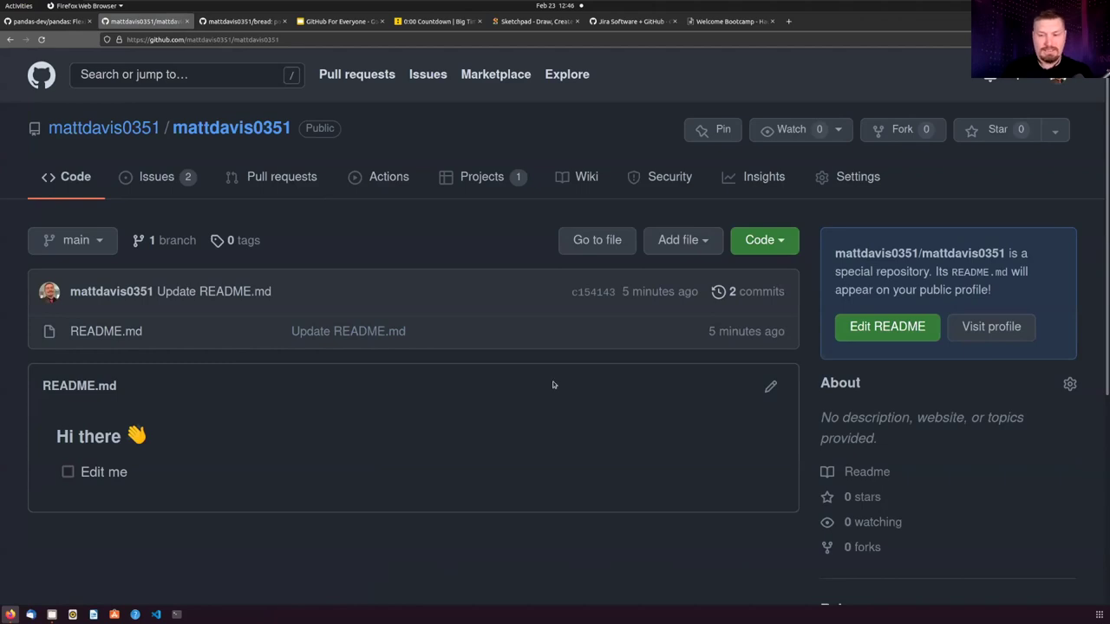
click(770, 385)
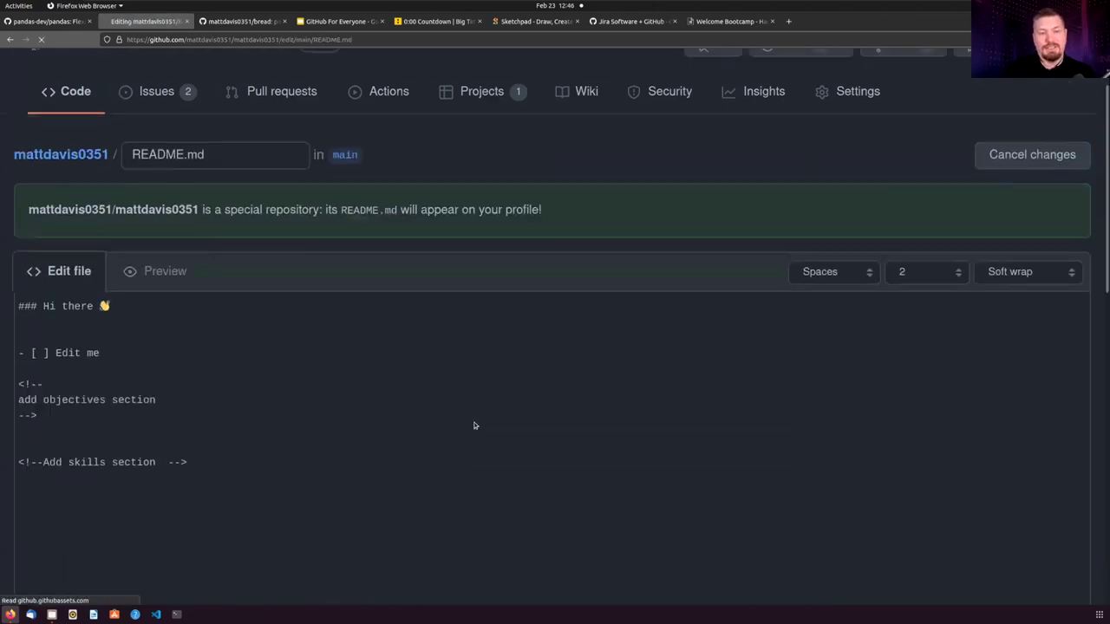
scroll(459, 422, up, 4)
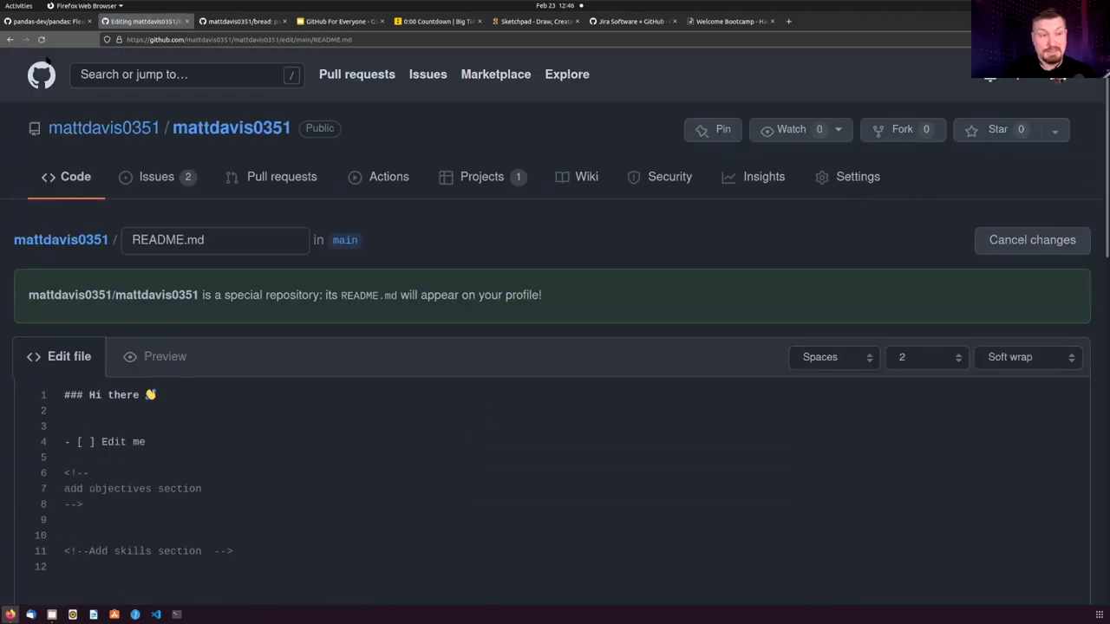
click(9, 40)
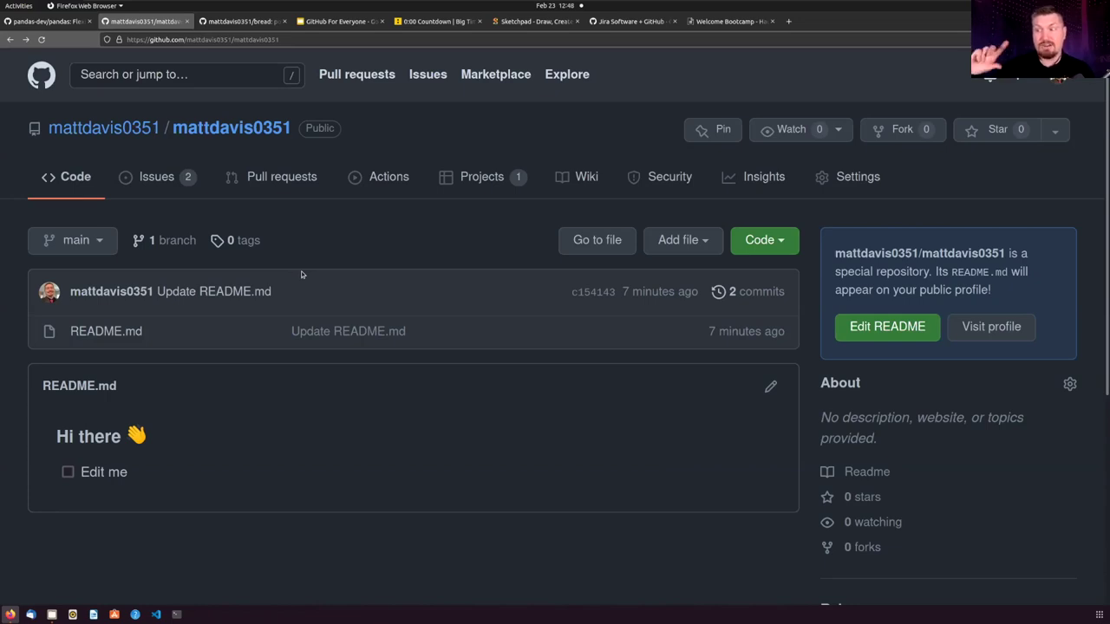
Open the repository's Issues tab, listing open issues 'issue' #4 and 'some issue' #1.
click(156, 177)
Open issue #4 and glance at its comment options menu.
click(117, 444)
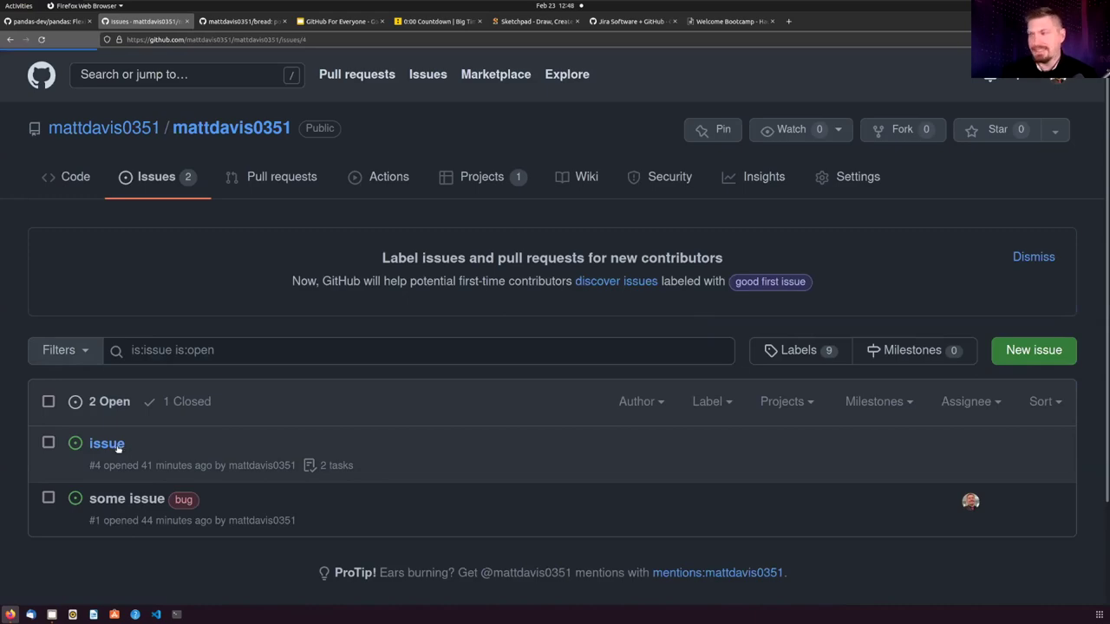
scroll(332, 404, down, 3)
scroll(332, 404, up, 3)
click(774, 357)
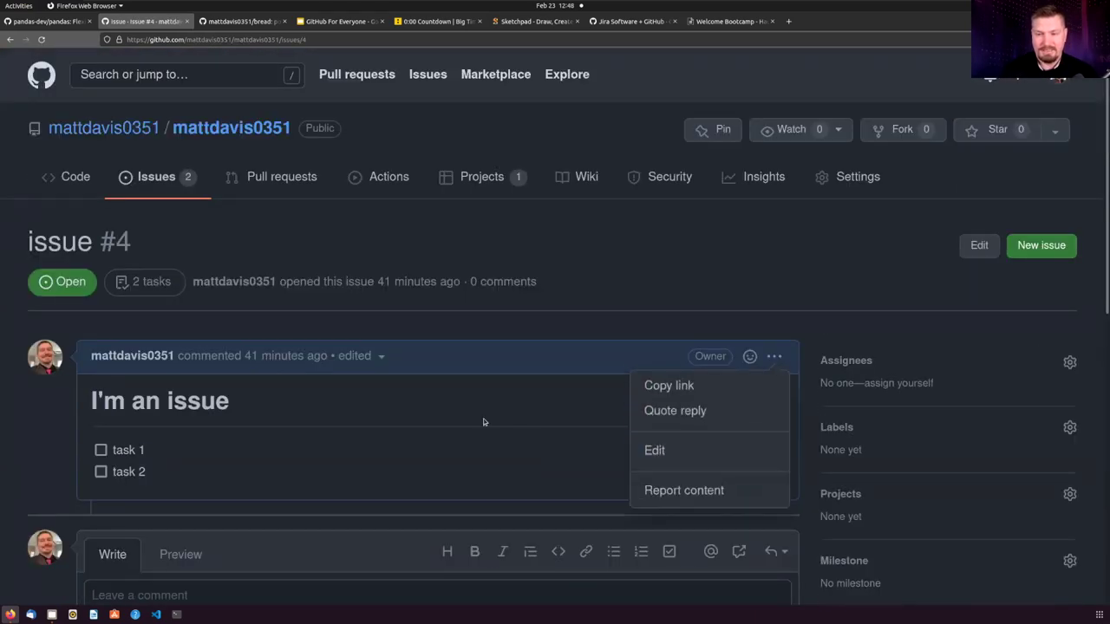
click(431, 384)
scroll(353, 297, down, 3)
Type test text '/sdkjf' into a new comment, erase it, and return to the Code page.
click(353, 297)
text(/)
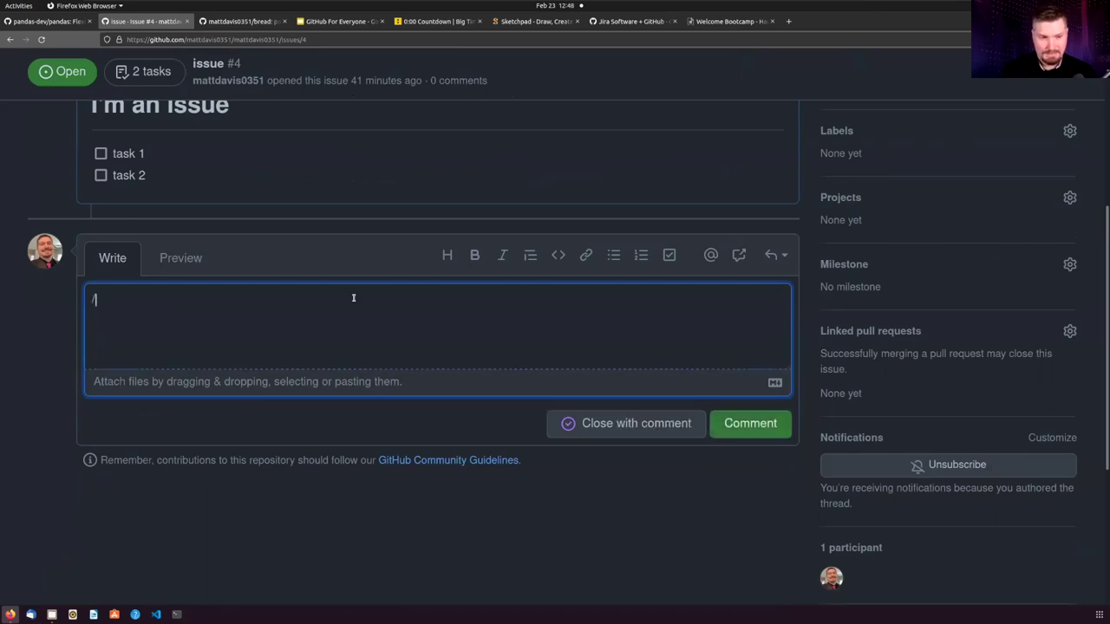
text(sdkjf)
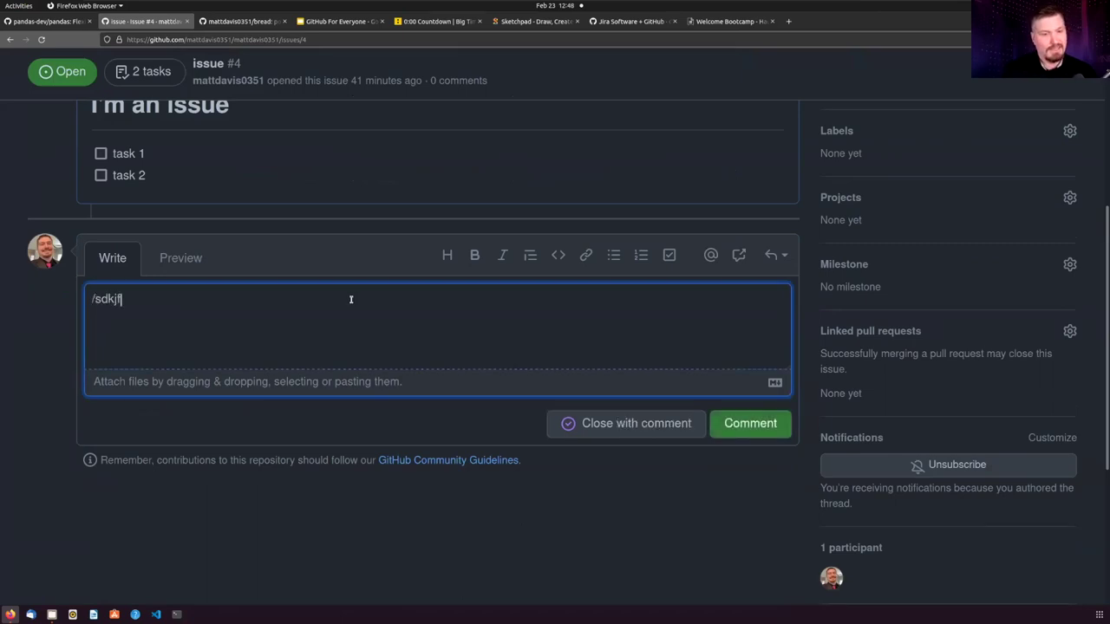
key(BackSpace)
key(BackSpace)
key(BackSpace)
key(BackSpace)
key(BackSpace)
key(BackSpace)
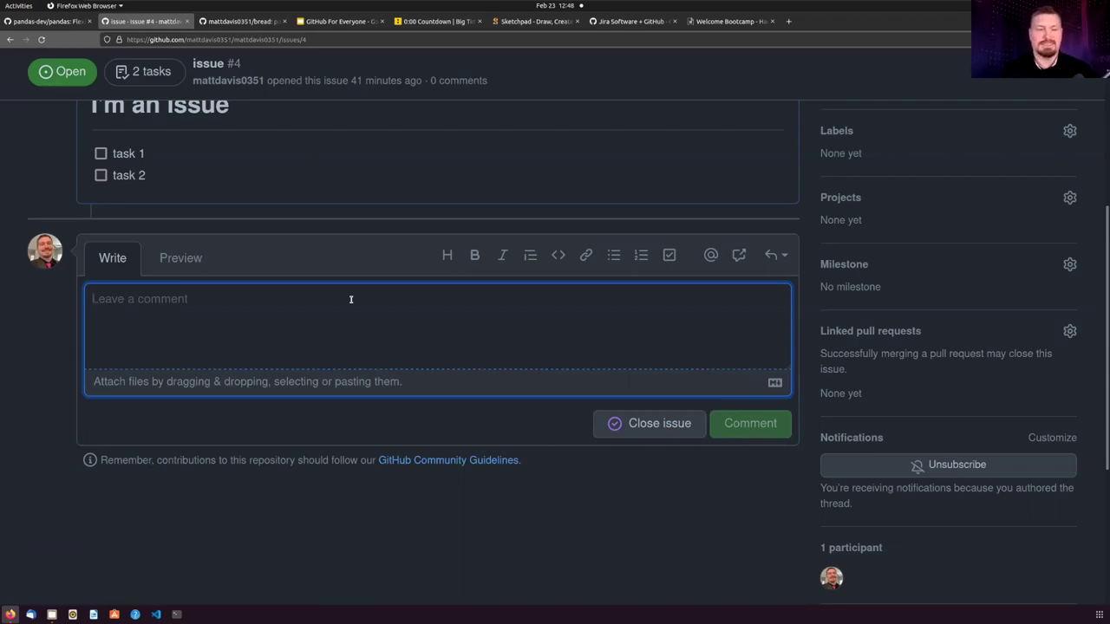
click(337, 225)
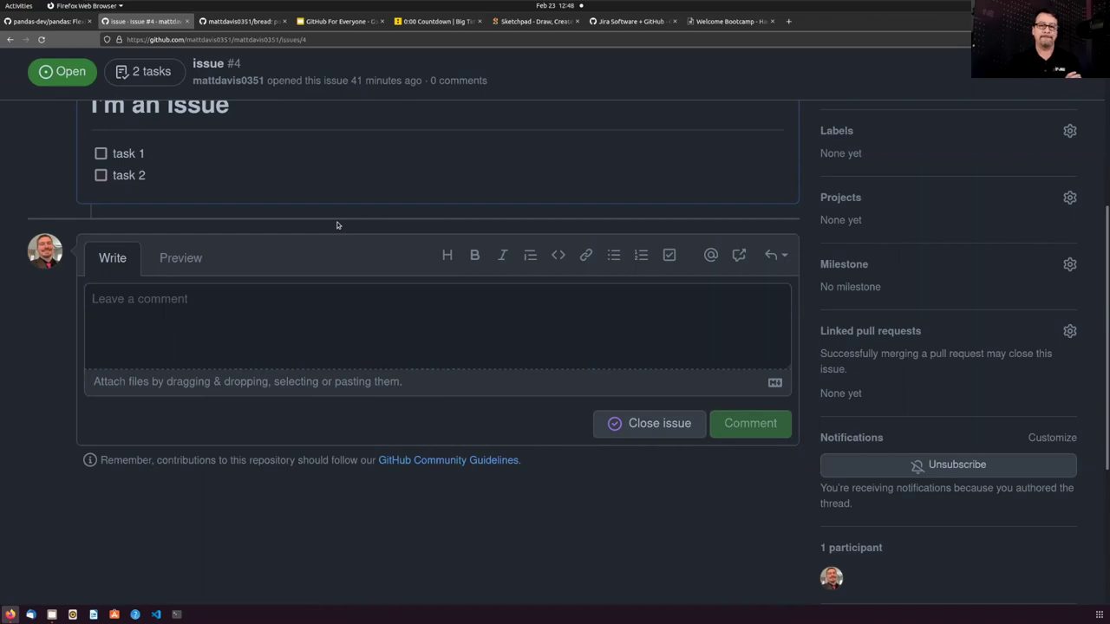
scroll(337, 225, up, 2)
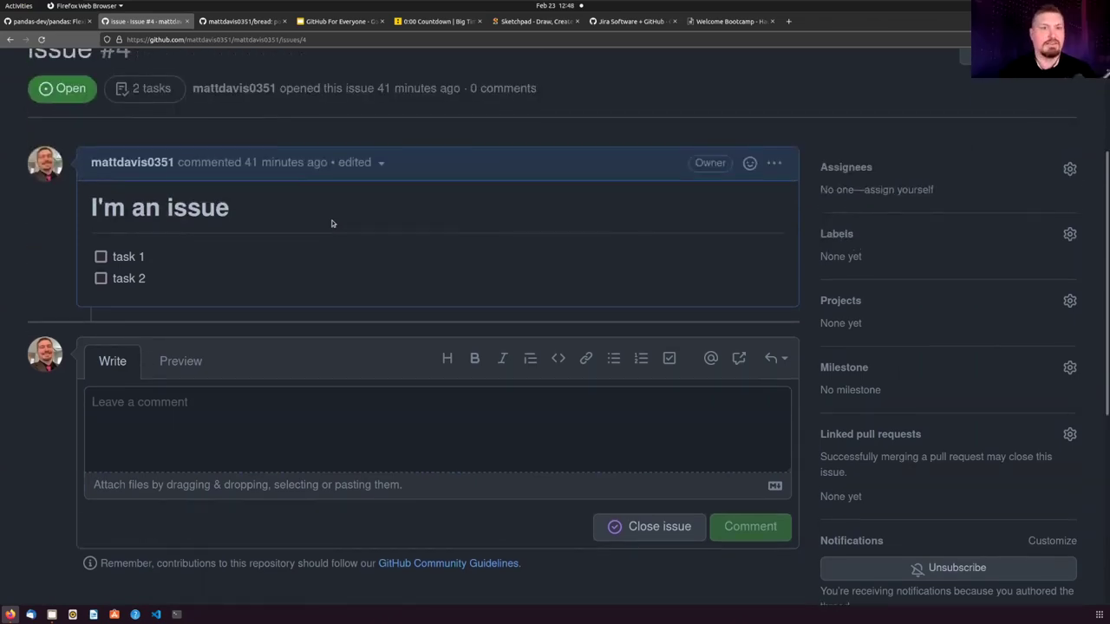
scroll(333, 224, up, 4)
click(76, 180)
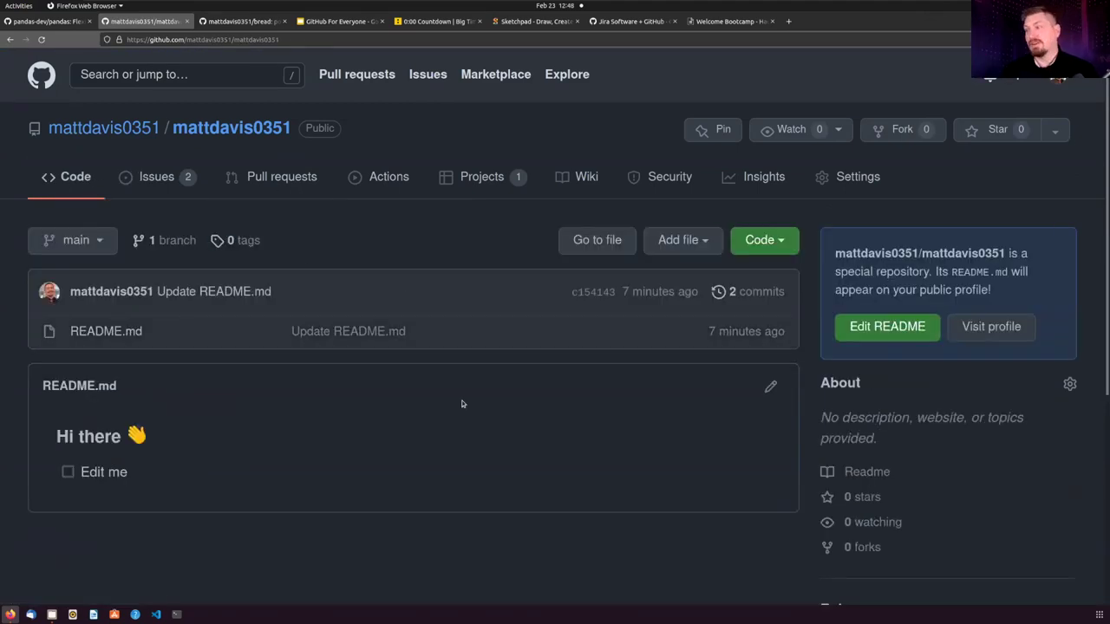
click(718, 22)
Append a ':::success' box reading 'this is info' to the Welcome Bootcamp note and select it.
scroll(390, 330, up, 5)
drag(499, 535, 115, 393)
scroll(344, 412, down, 6)
scroll(344, 413, up, 4)
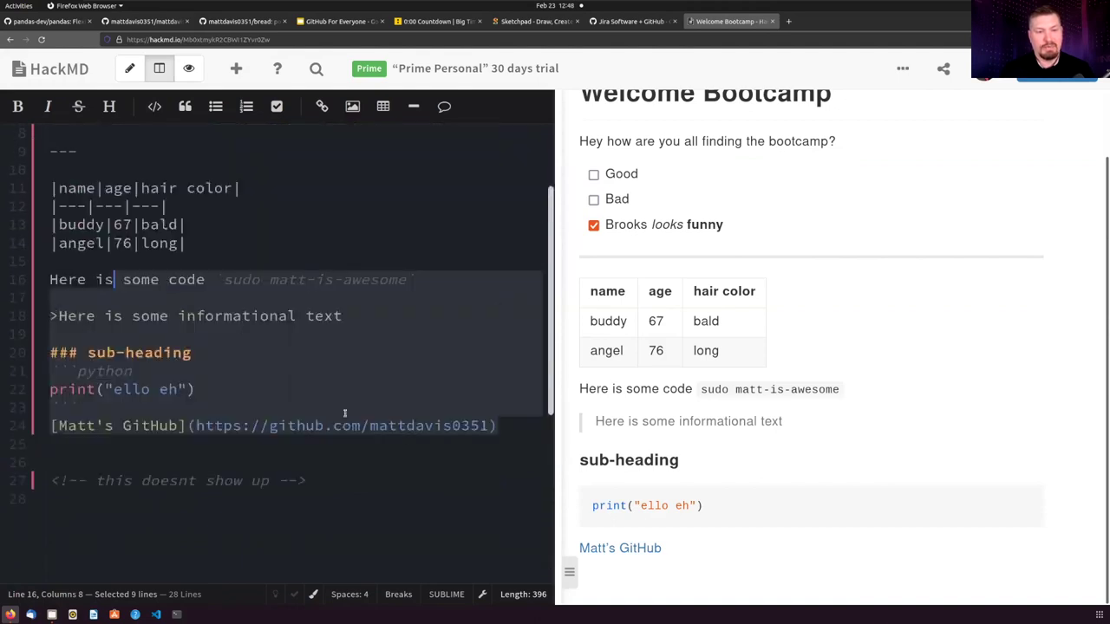
click(350, 489)
key(Return)
key(Return)
text(:)
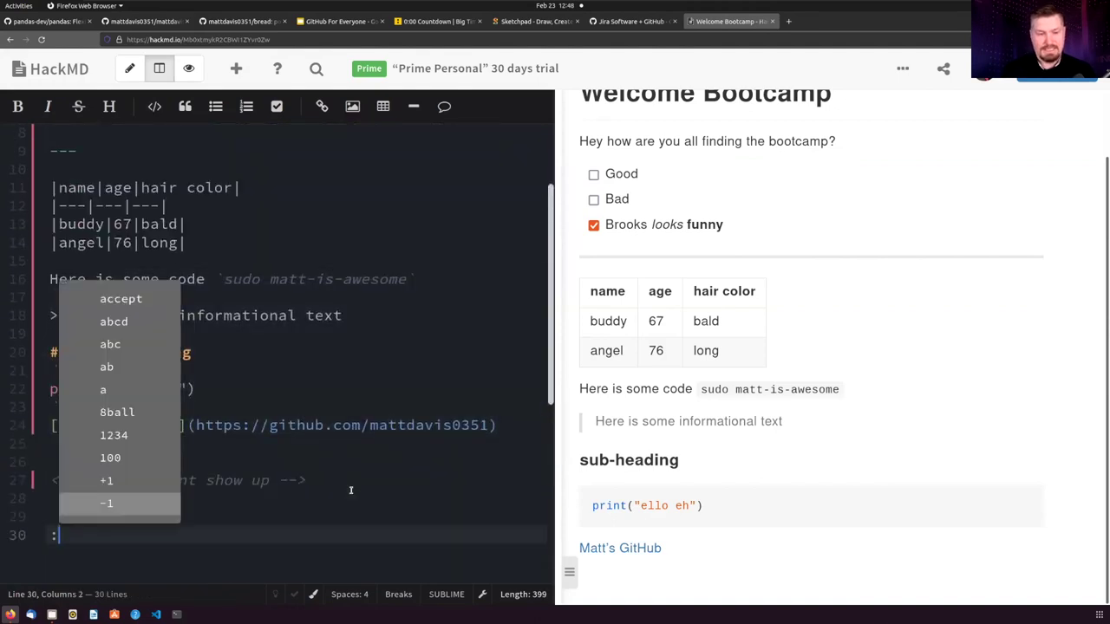
text(::)
key(Return)
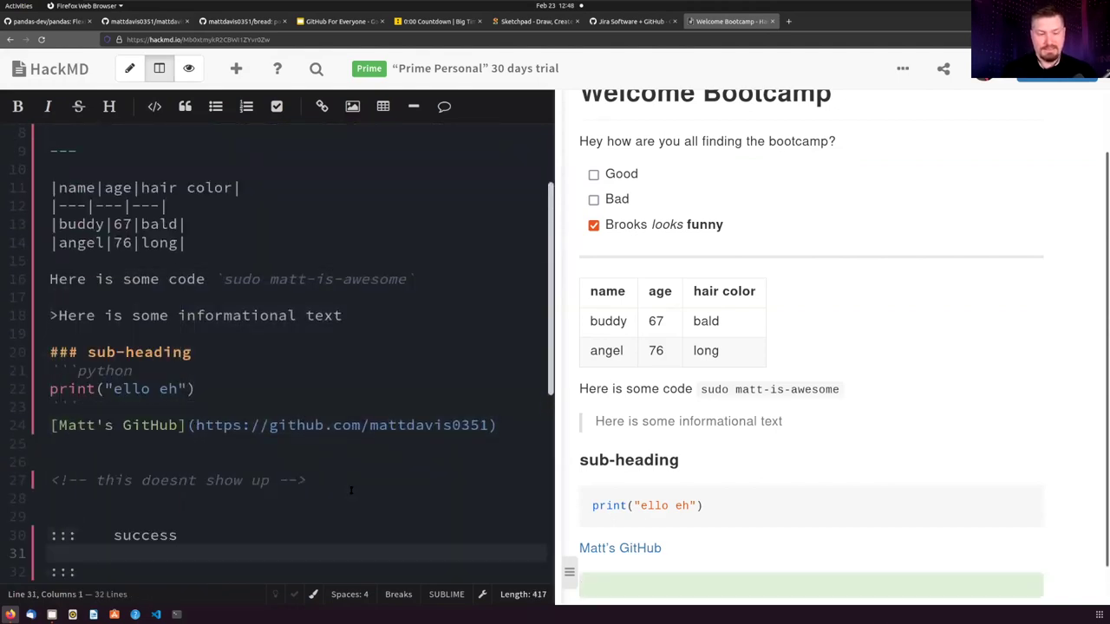
text(this is info)
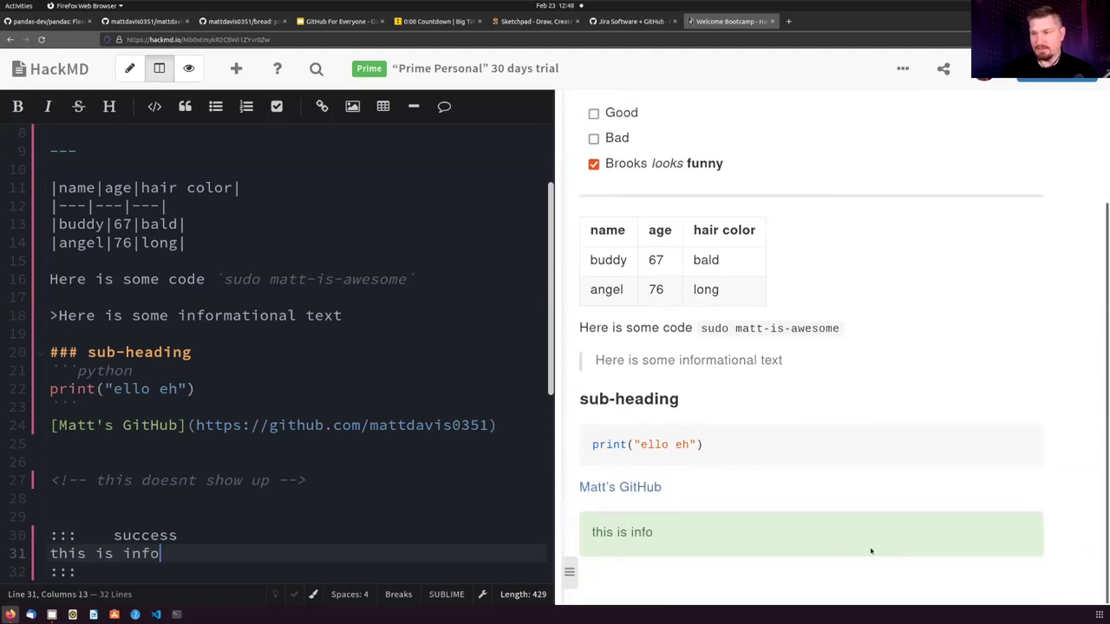
drag(78, 572, 48, 539)
key(ctrl+c)
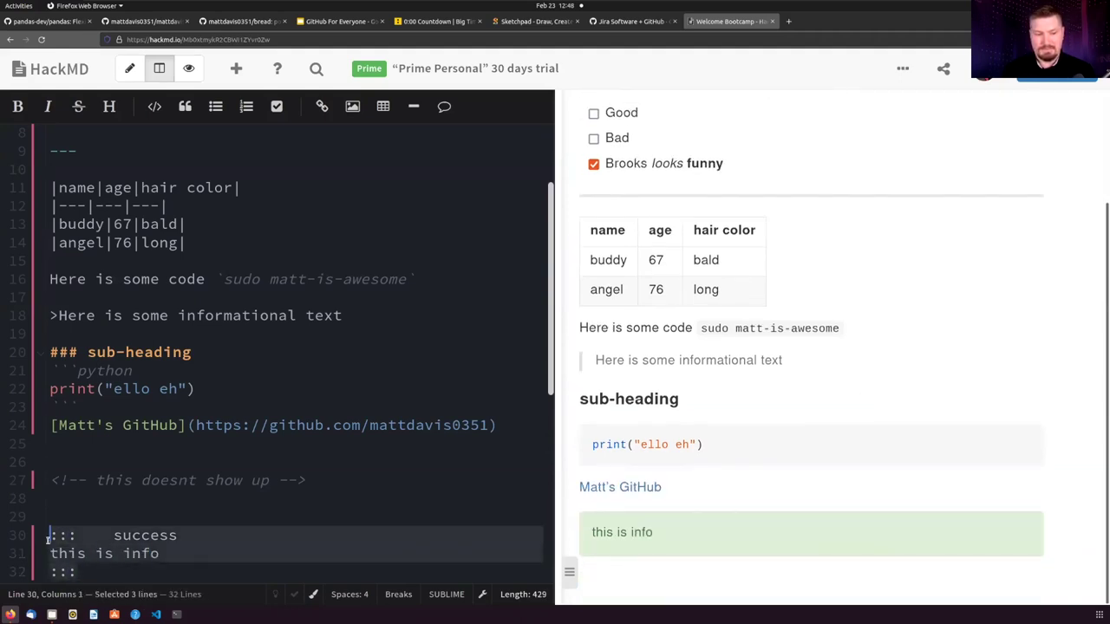
click(143, 20)
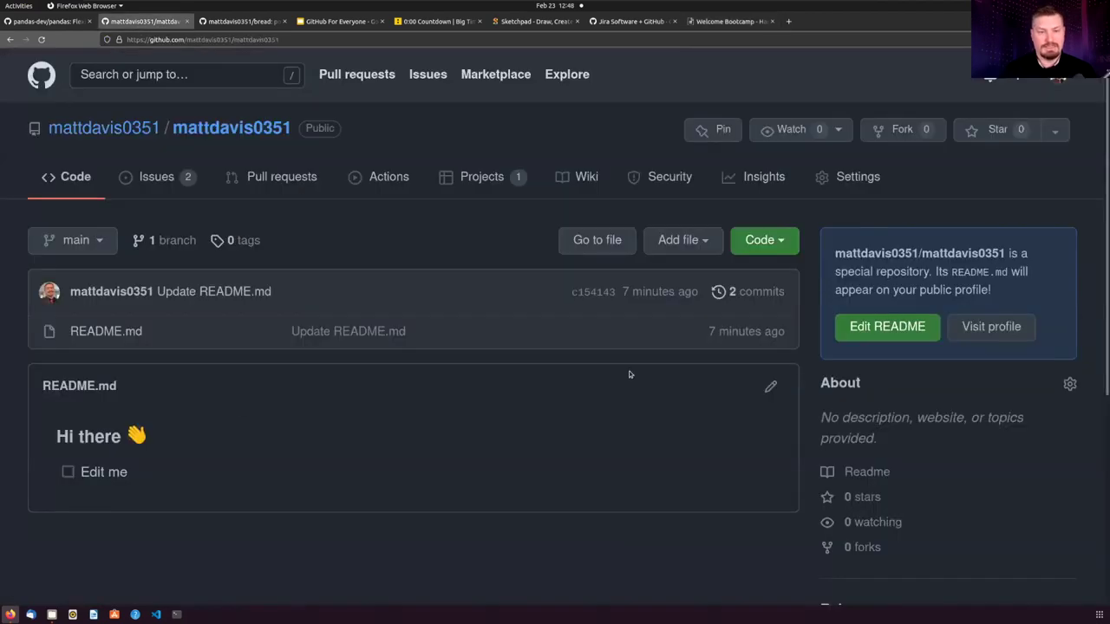
Paste the success block into README.md and preview how it renders.
click(768, 388)
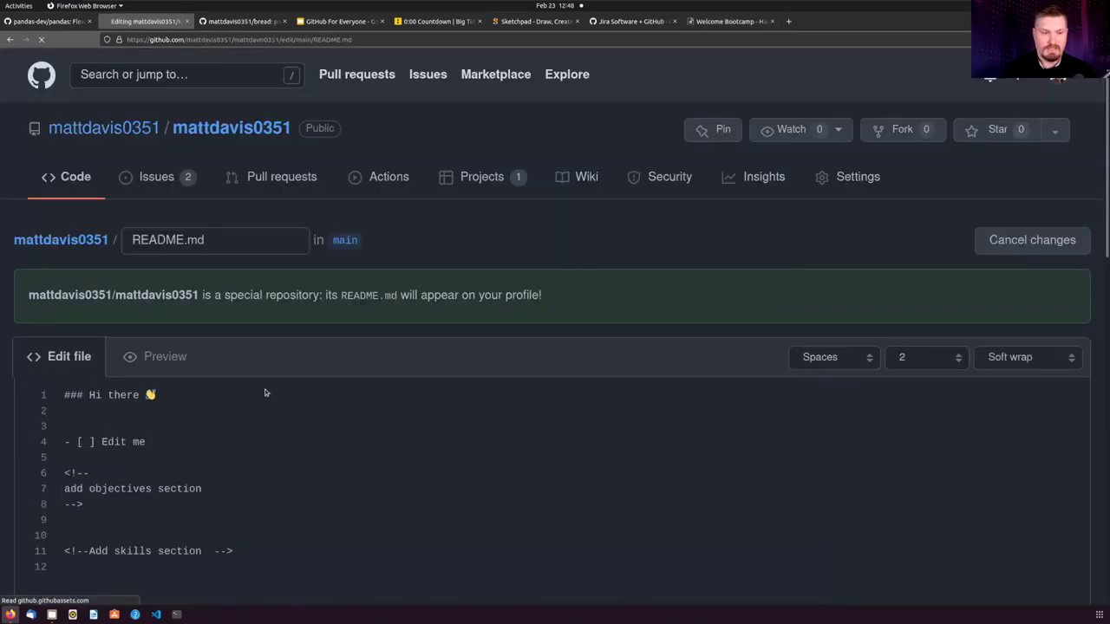
scroll(233, 306, down, 3)
key(ctrl+v)
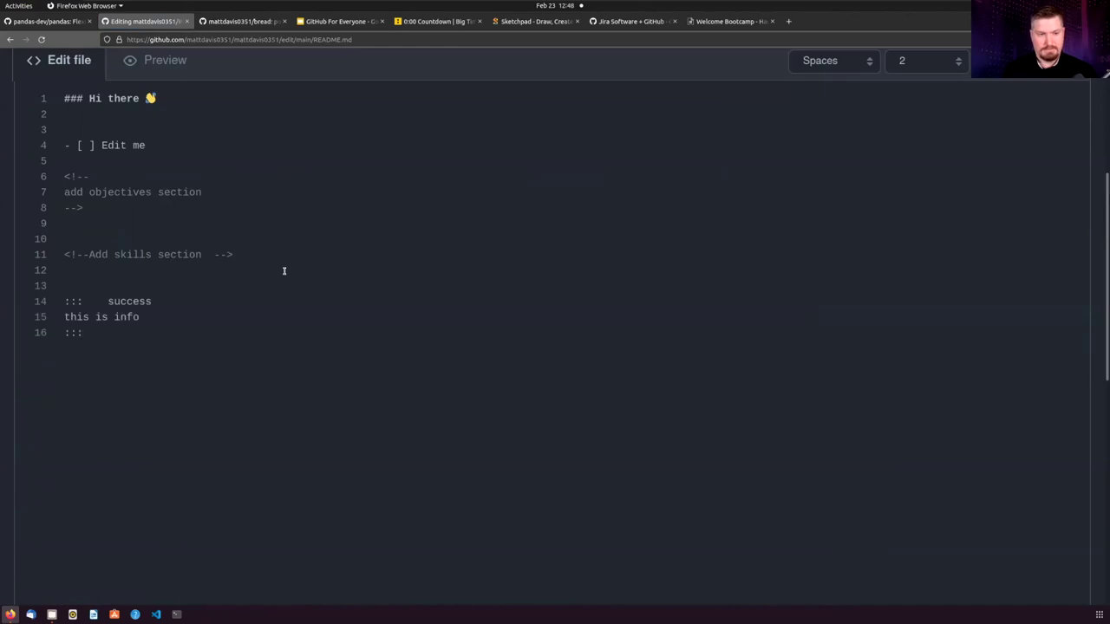
scroll(272, 260, up, 2)
click(156, 226)
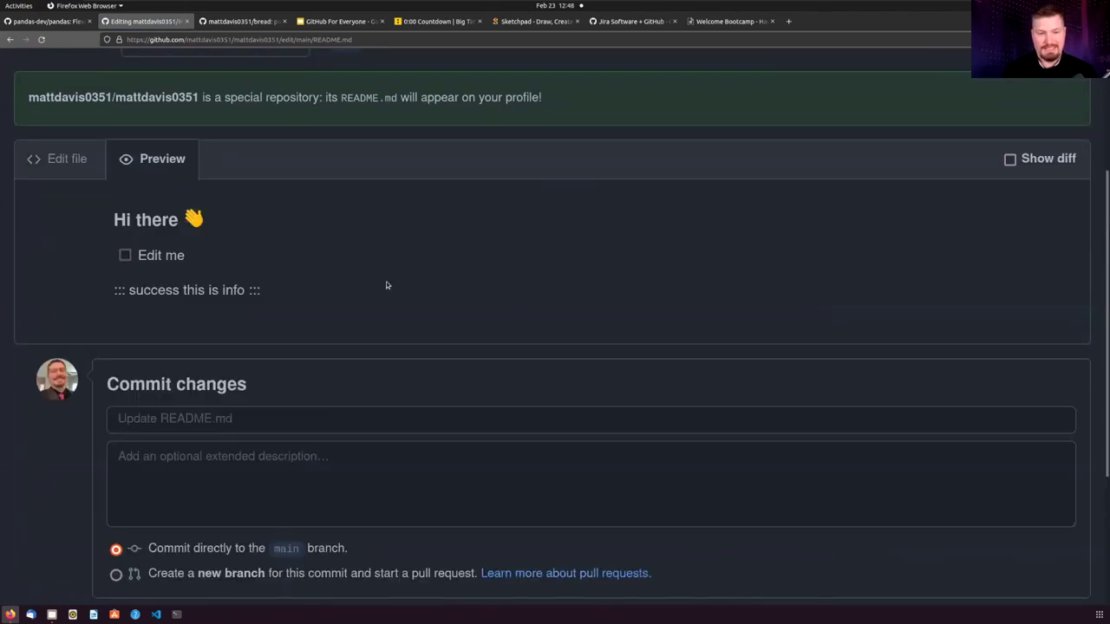
triple_click(317, 294)
click(376, 304)
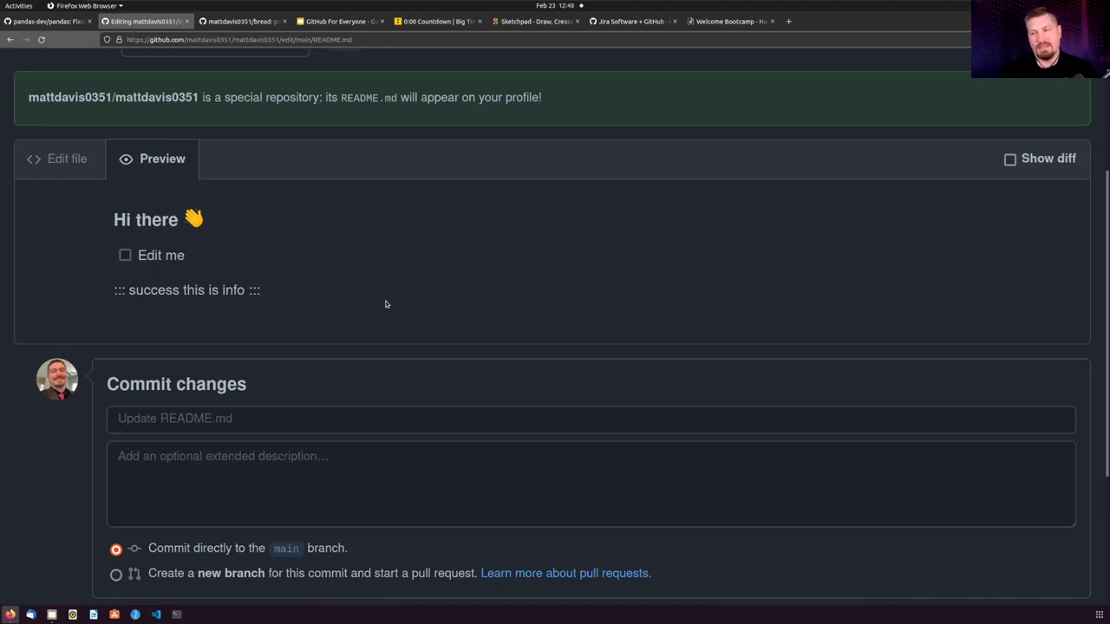
Cancel the README changes, leave without saving, and switch to the Sketchpad tab.
scroll(601, 281, up, 4)
click(989, 242)
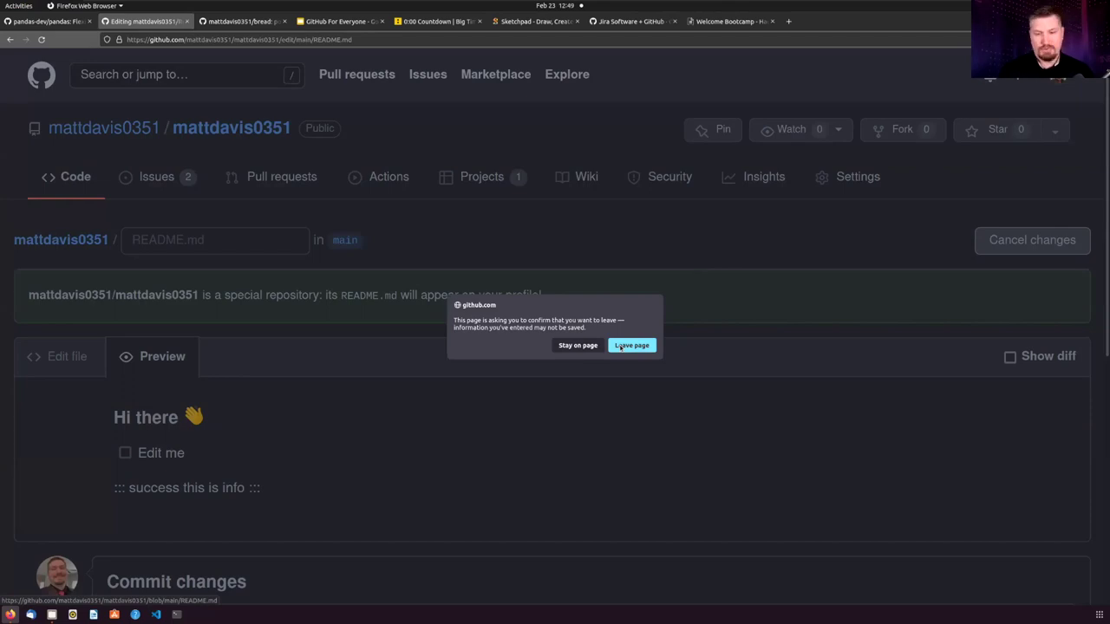
click(649, 345)
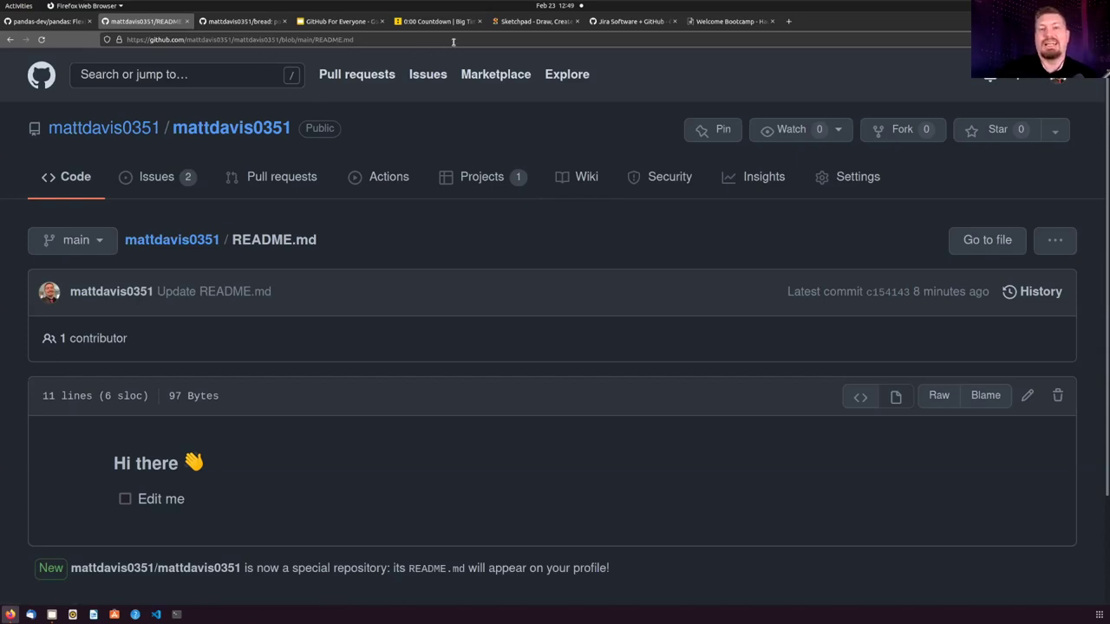
click(531, 21)
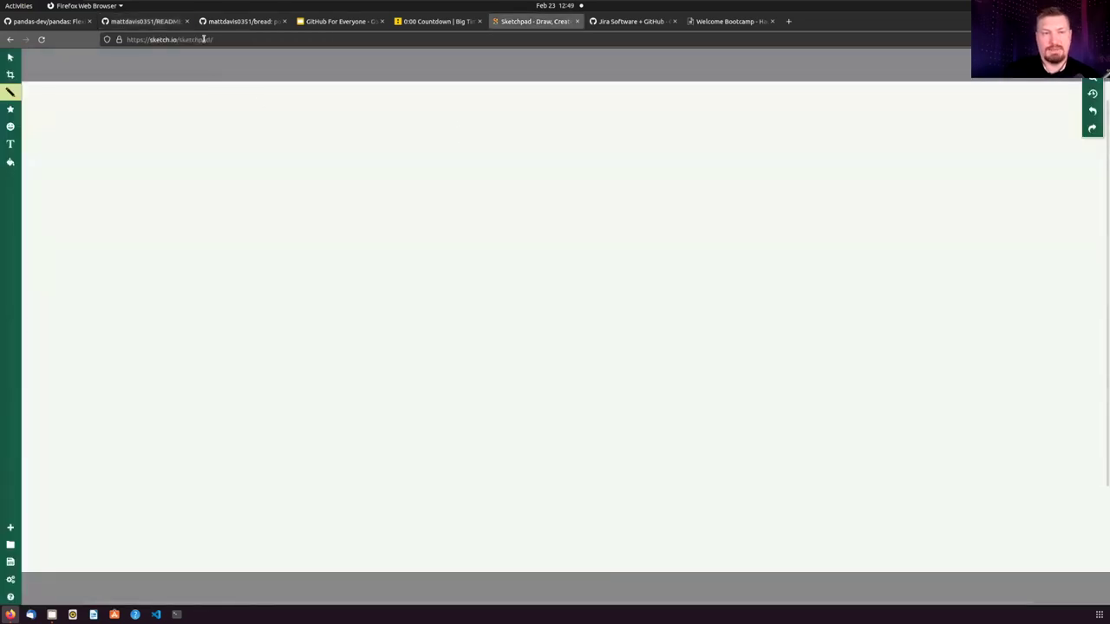
Open a new tab and search Google for 'cats'.
click(619, 22)
key(ctrl+Page_Up)
key(ctrl+Page_Up)
key(ctrl+Page_Up)
key(ctrl+Page_Up)
key(ctrl+Page_Up)
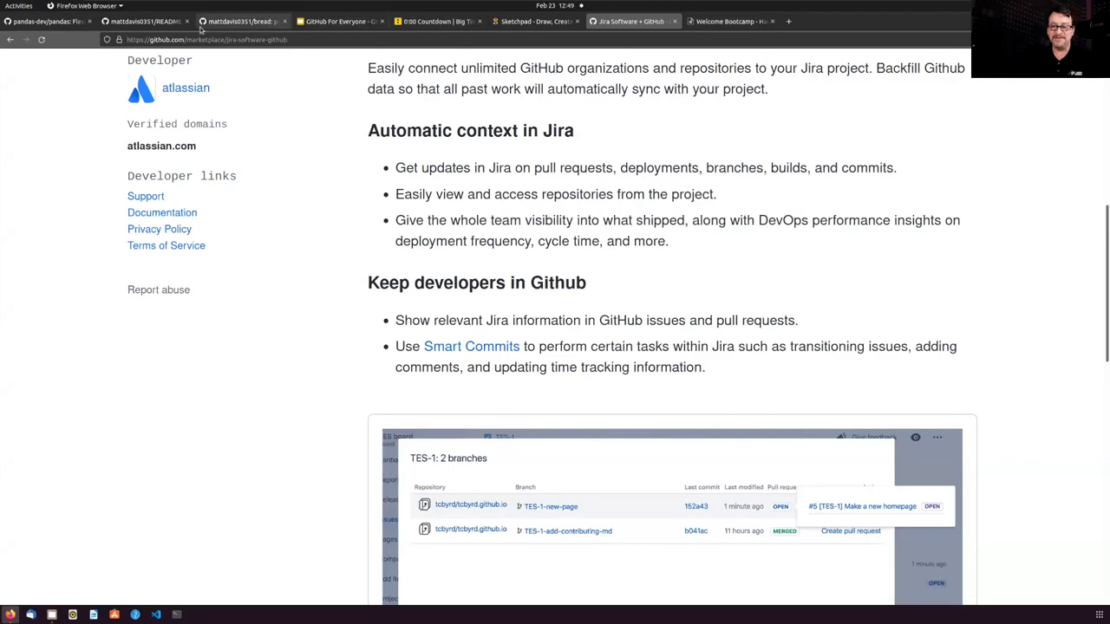
click(725, 23)
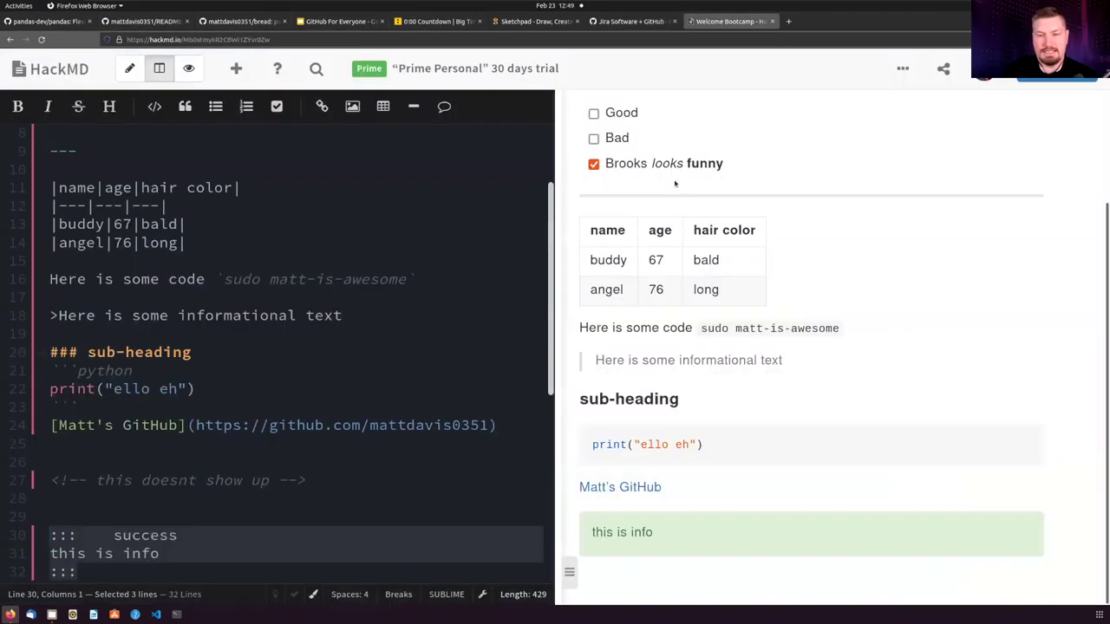
click(789, 24)
text(ca)
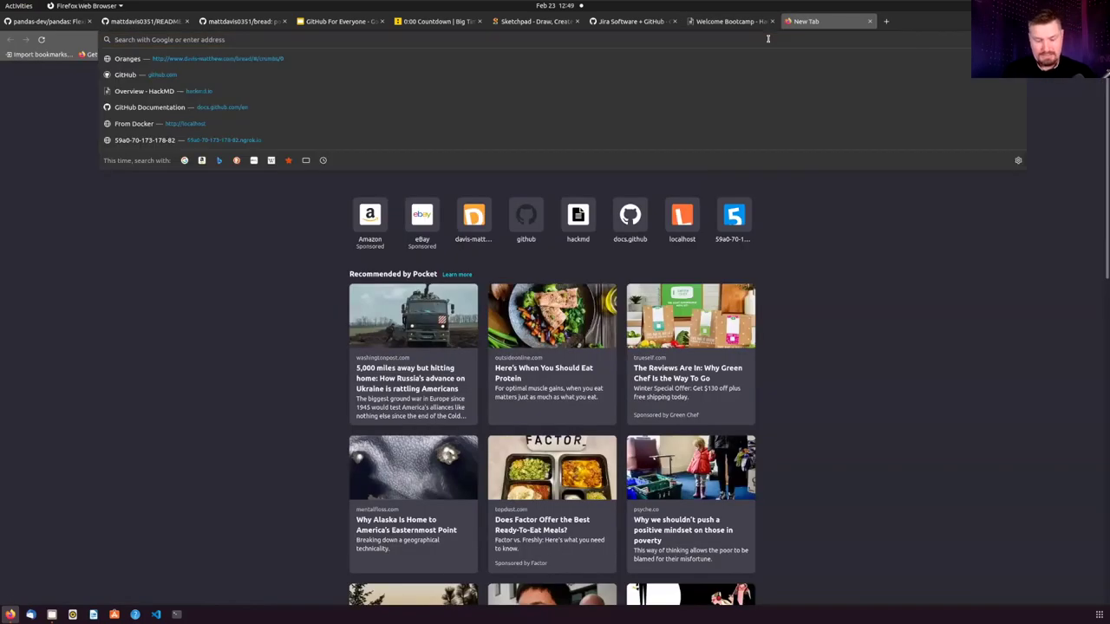
text(ts)
key(Return)
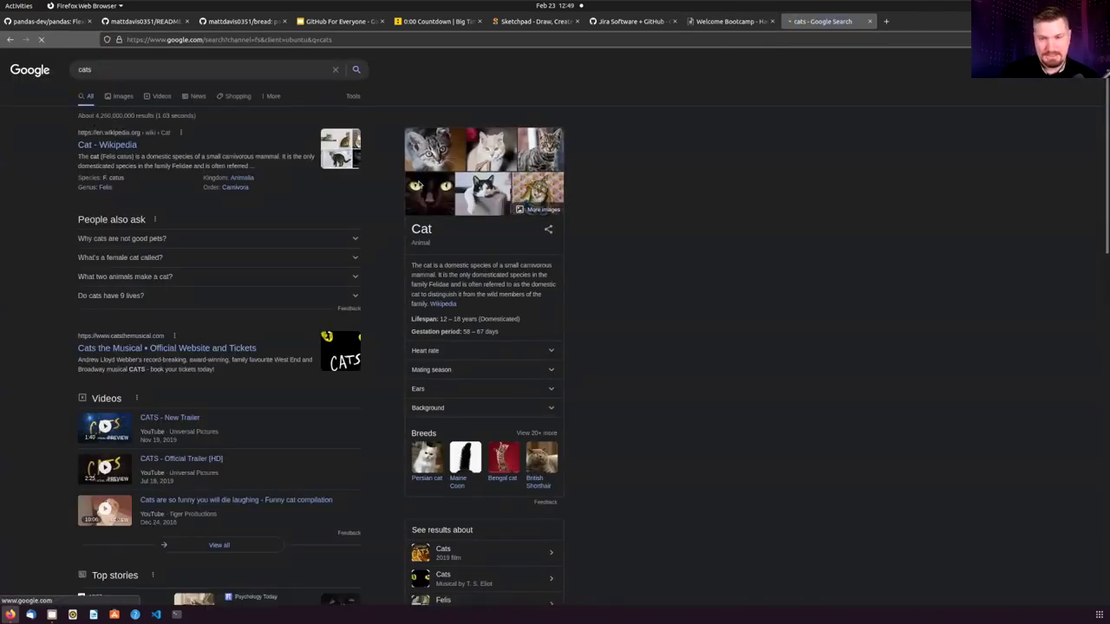
Show the image results and copy a tabby cat image's link.
click(122, 96)
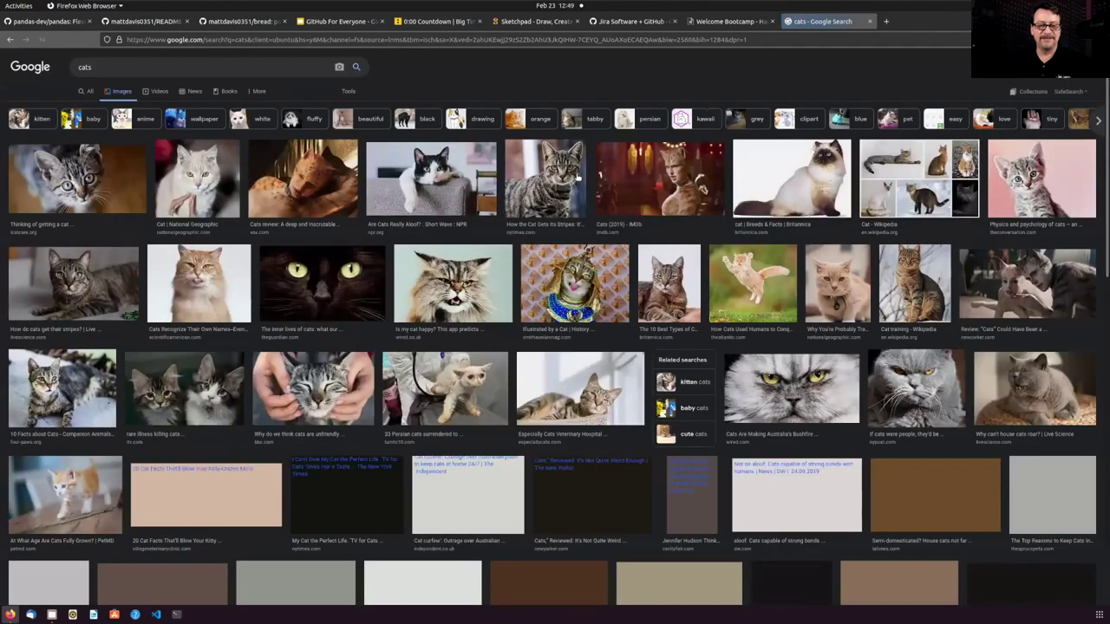
right_click(576, 177)
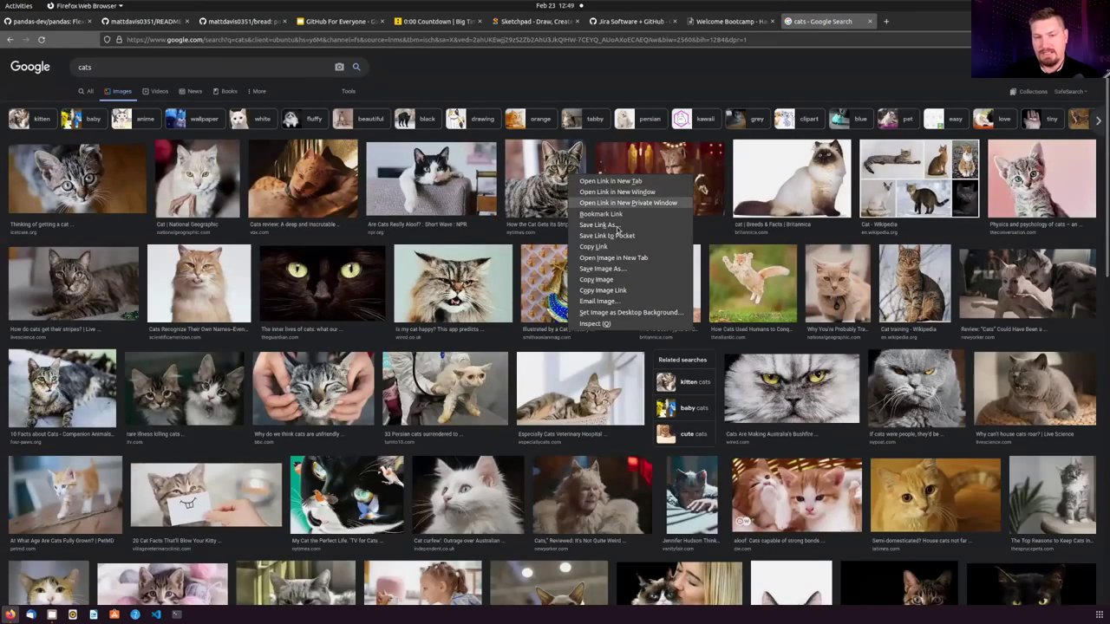
click(594, 247)
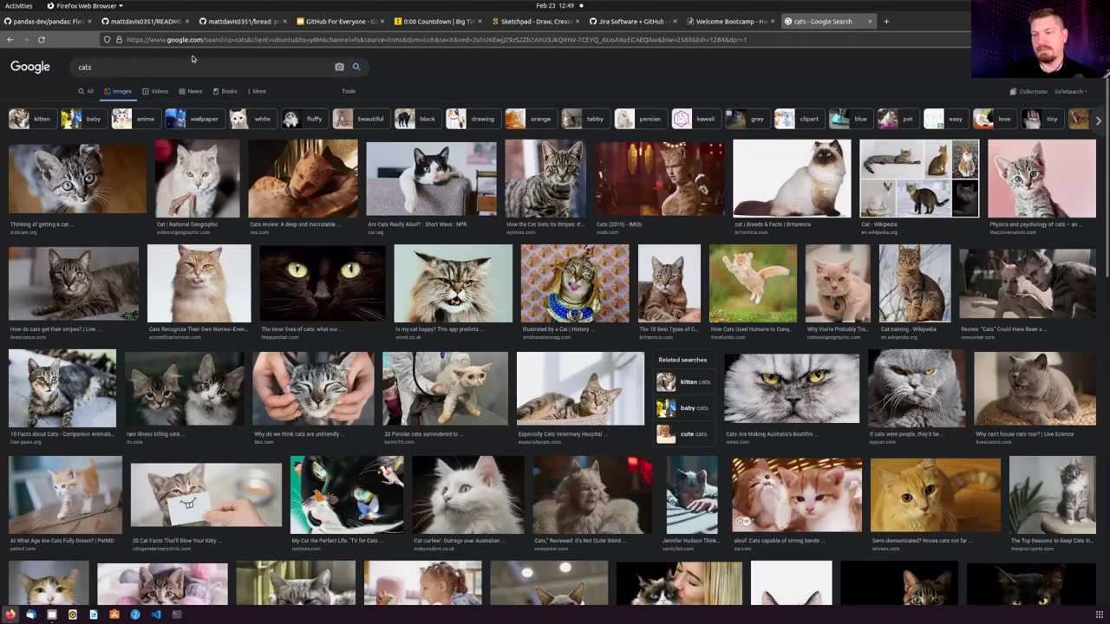
click(139, 21)
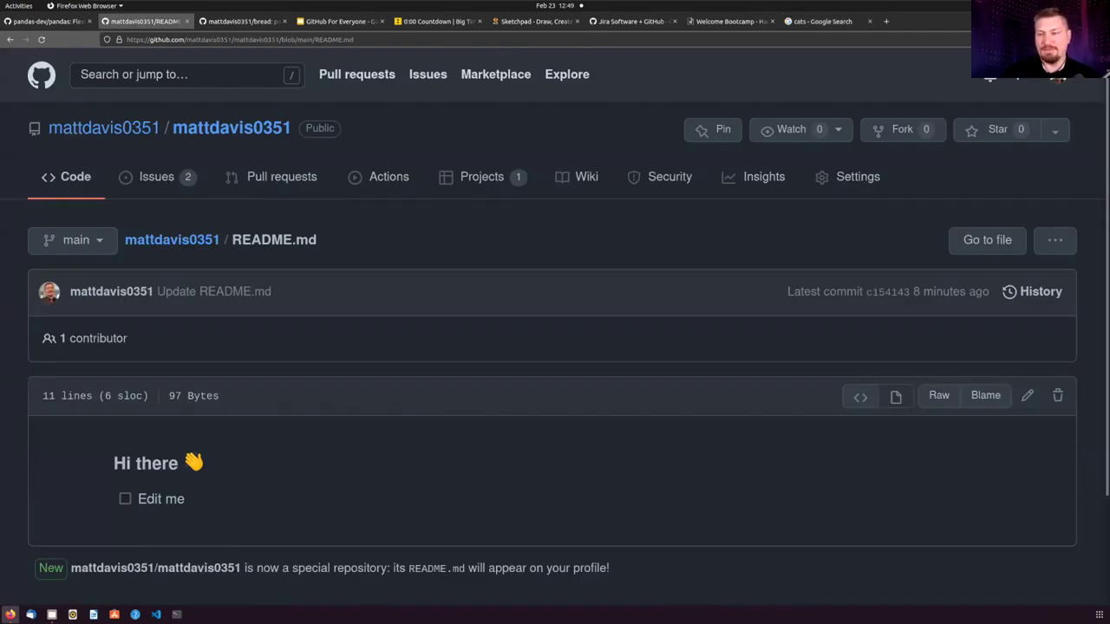
Edit README.md and paste the cat image URL onto empty line 12.
click(1026, 396)
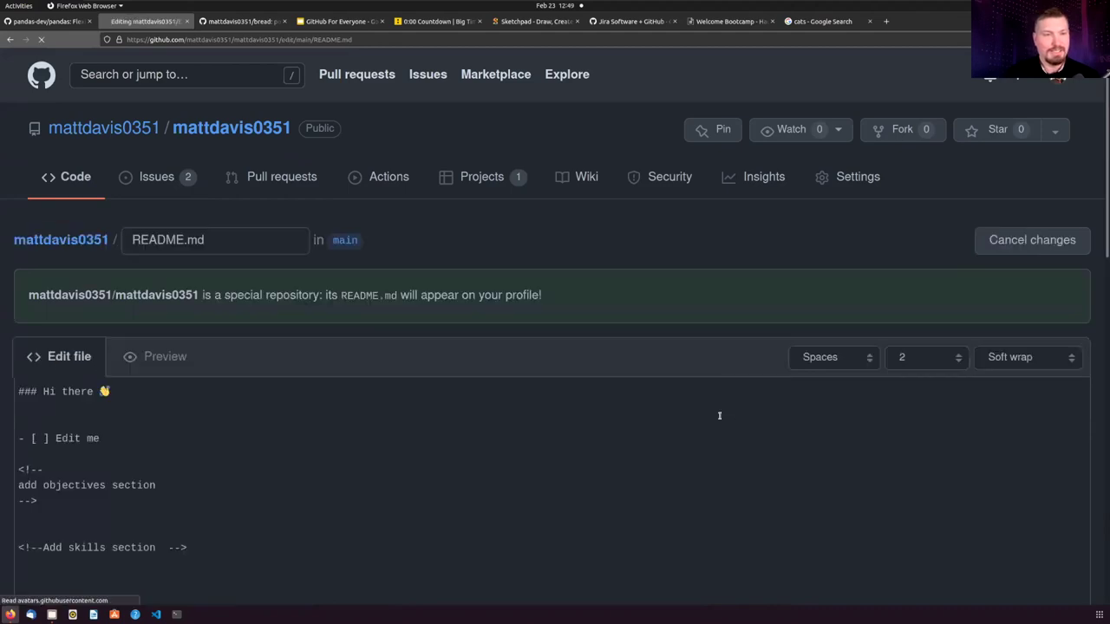
scroll(476, 436, down, 5)
click(169, 213)
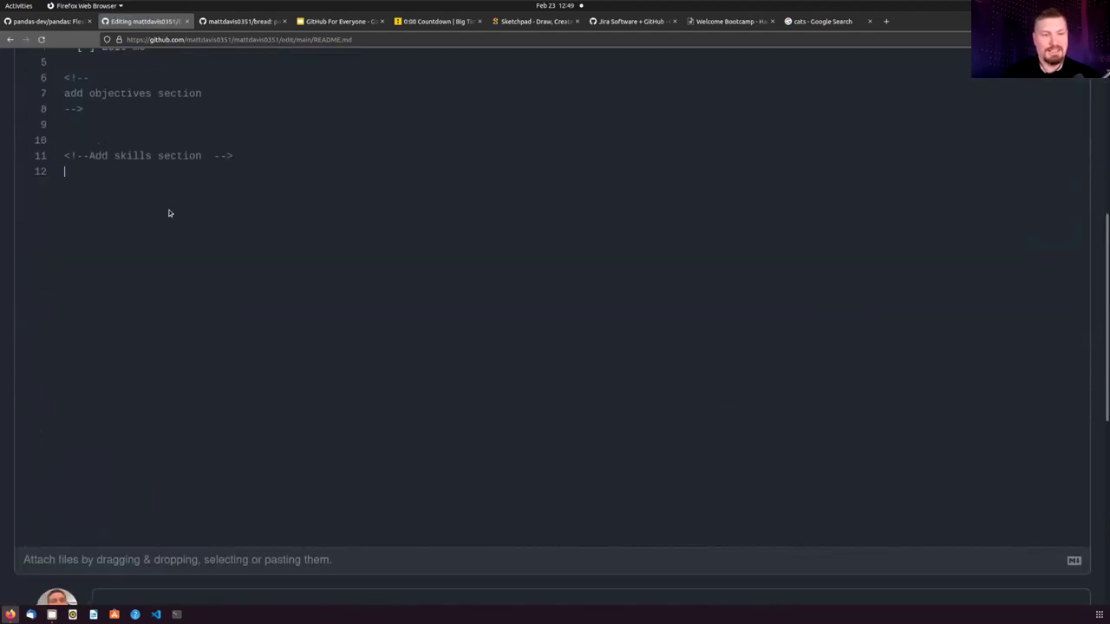
right_click(169, 214)
click(73, 173)
right_click(73, 176)
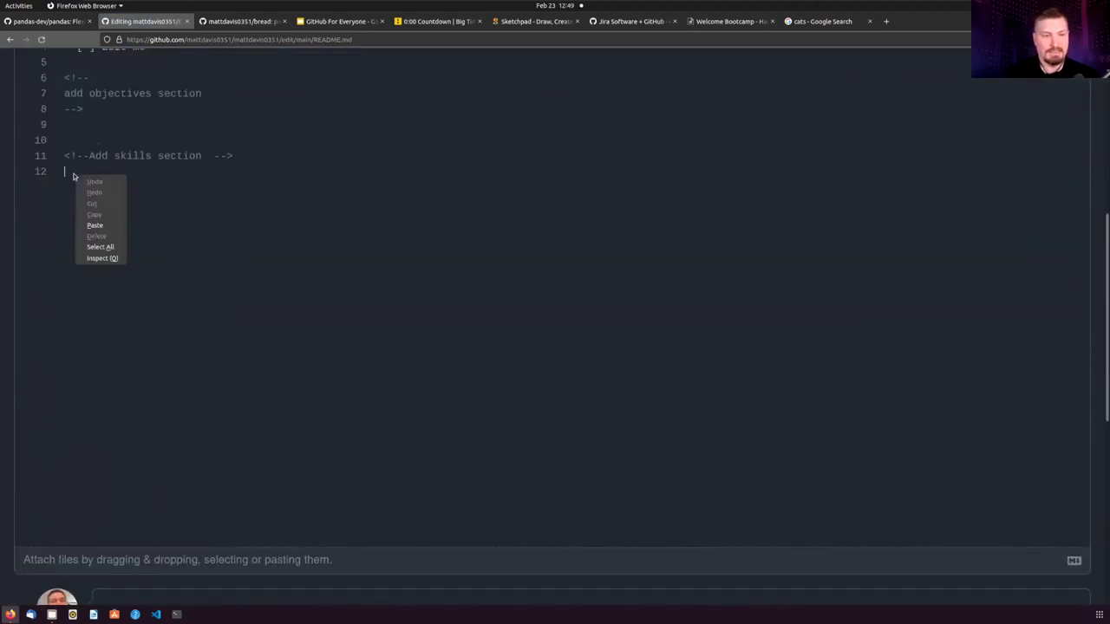
click(95, 225)
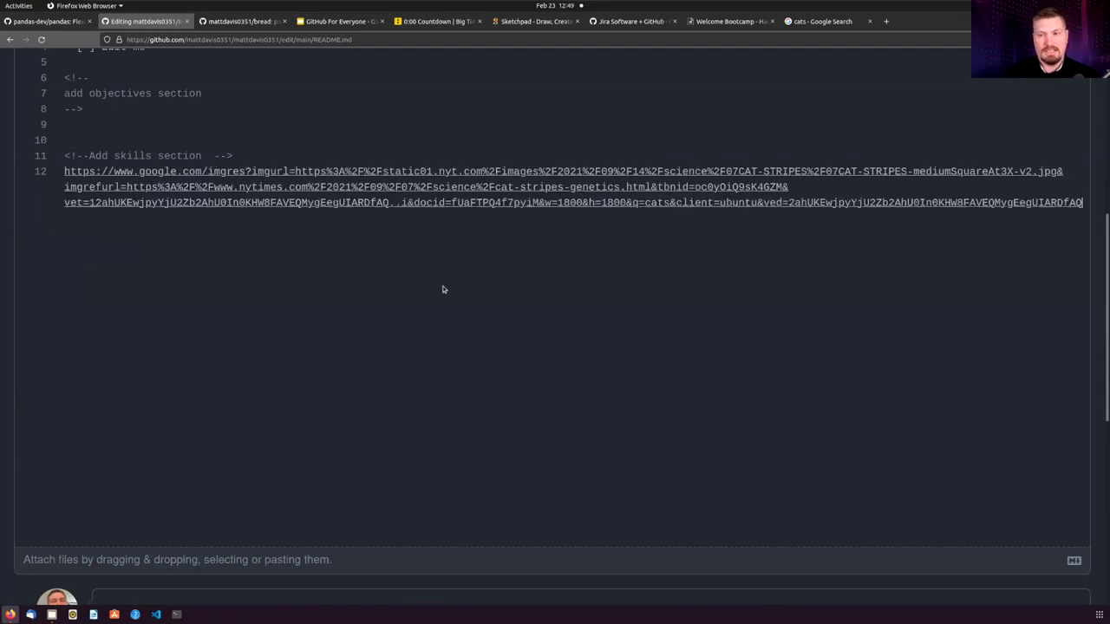
scroll(443, 289, up, 5)
scroll(279, 290, down, 1)
Preview the README with the URL, then cancel the changes and leave unsaved.
click(154, 258)
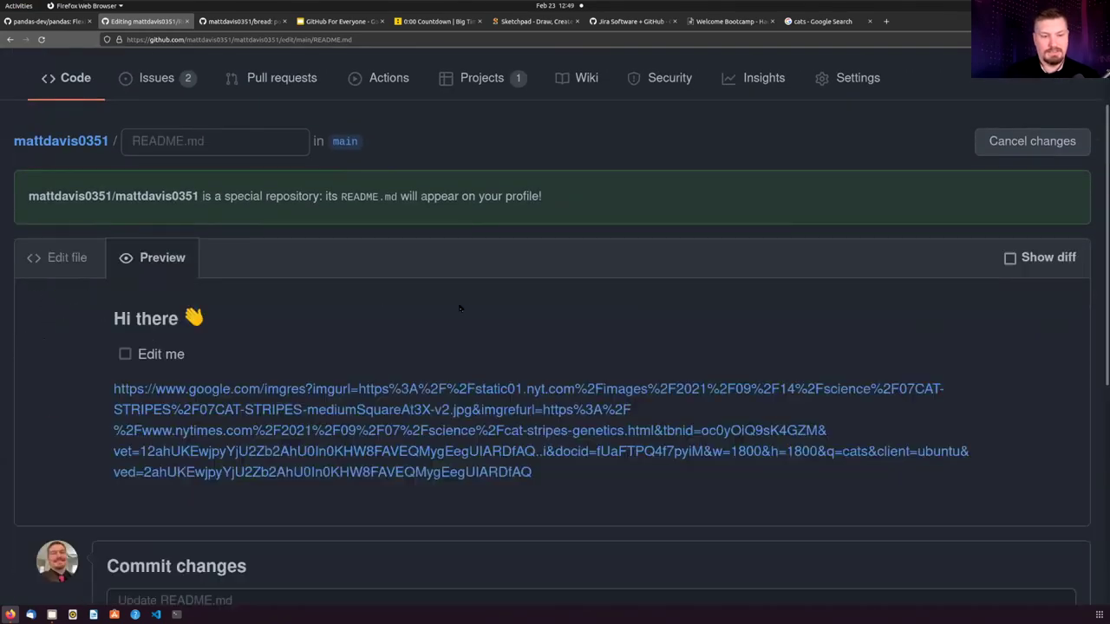
scroll(459, 308, down, 4)
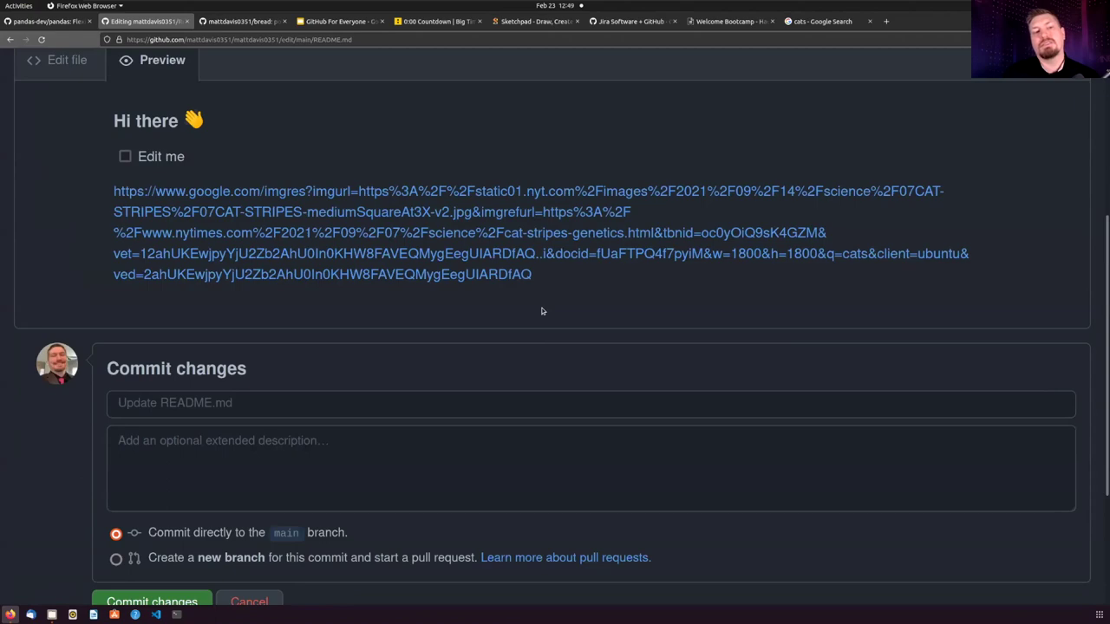
scroll(542, 311, up, 4)
click(66, 257)
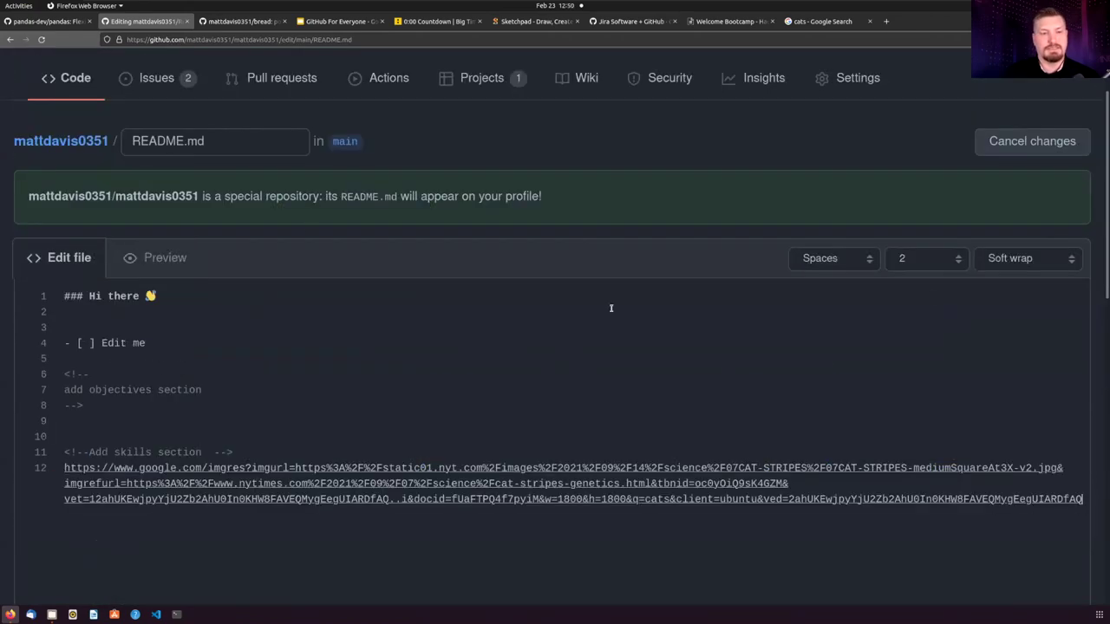
click(1032, 141)
click(632, 346)
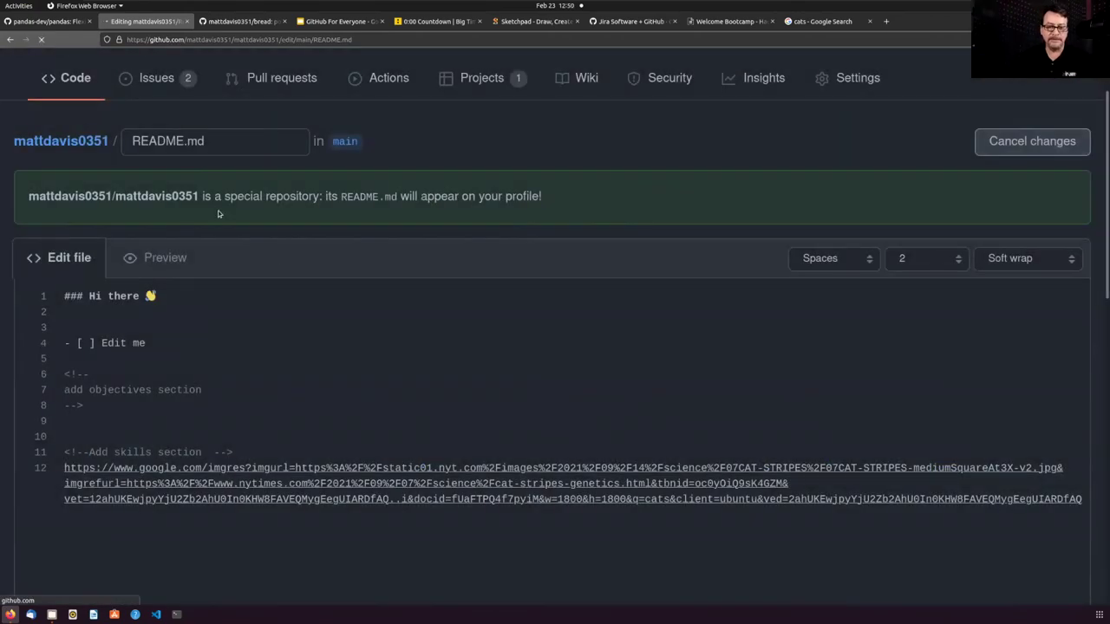
Open issue #4 from the Issues list and paste the cat image URL into a comment.
click(164, 184)
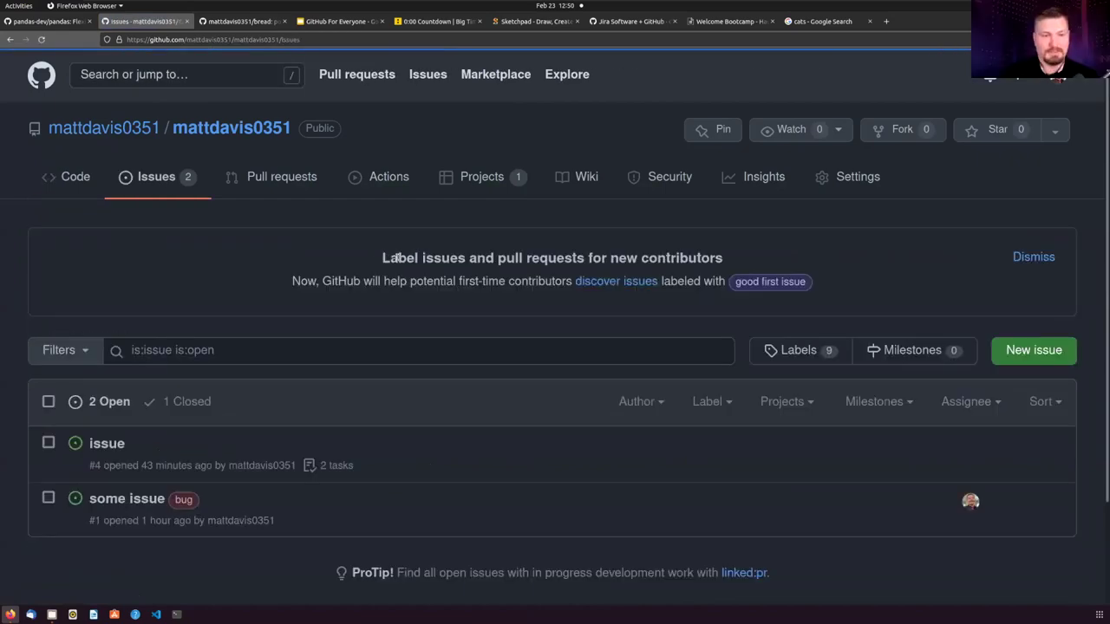
scroll(413, 351, down, 2)
click(108, 346)
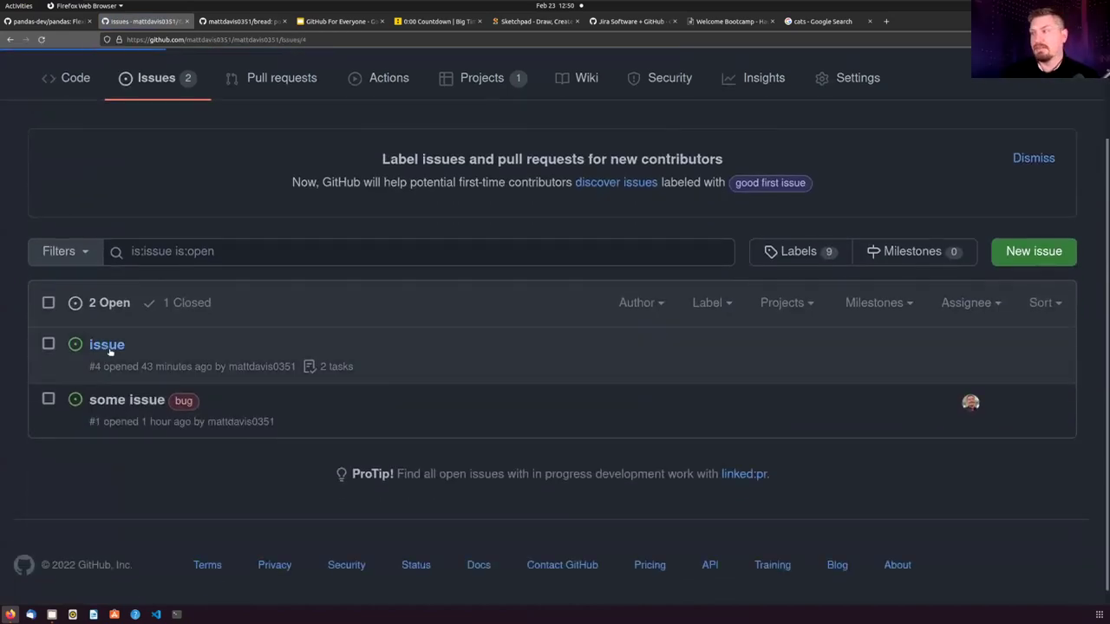
scroll(226, 390, down, 5)
click(164, 333)
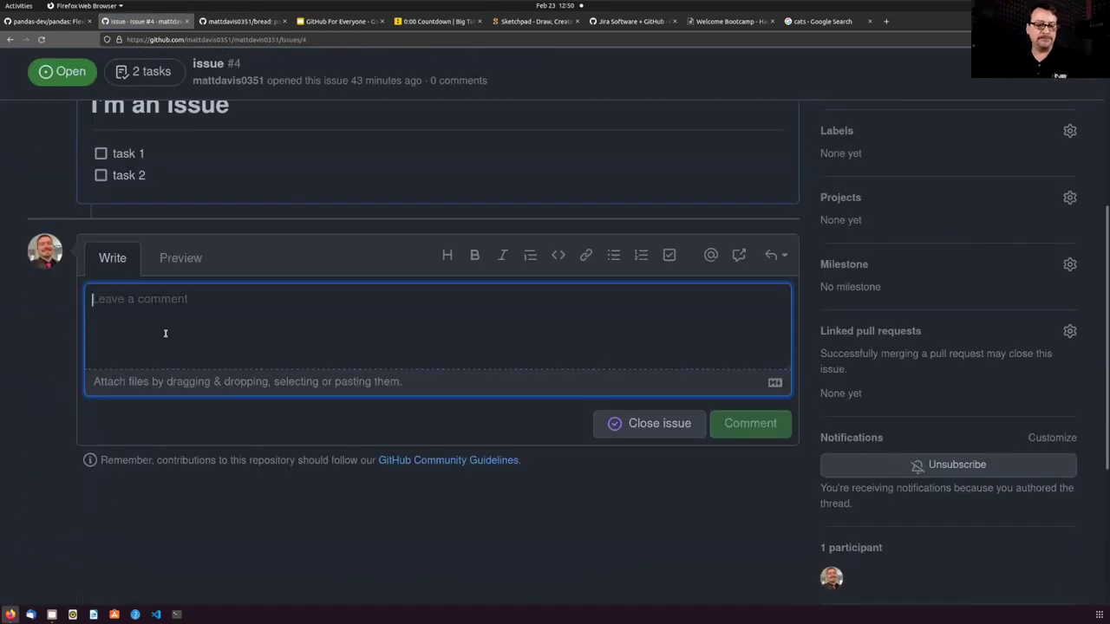
right_click(165, 333)
click(187, 385)
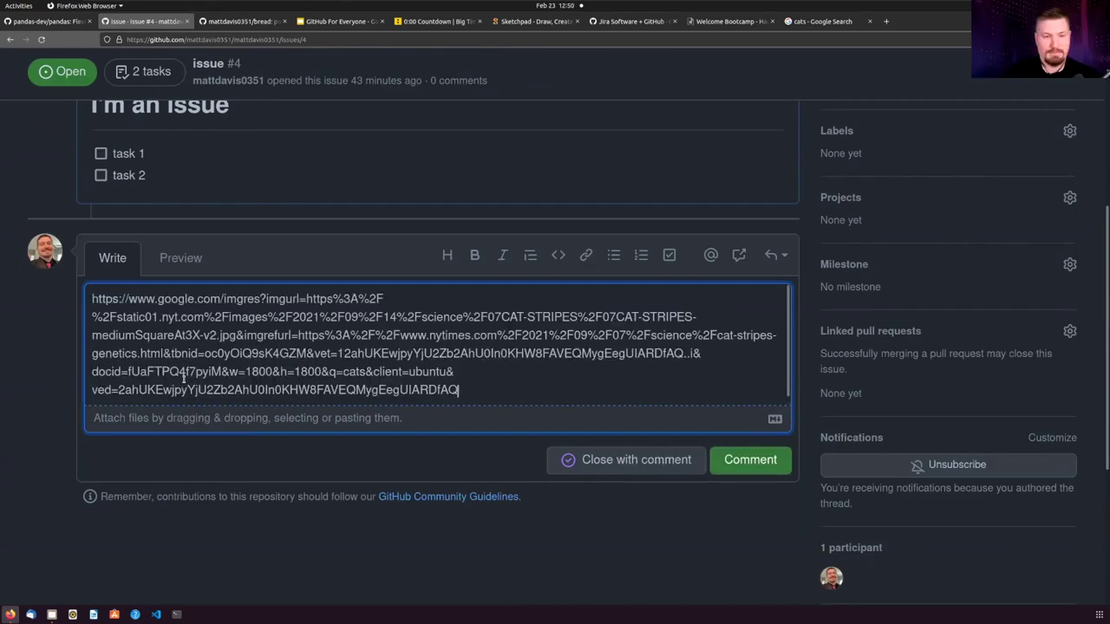
Preview the pasted comment, then select all and delete it, leaving the comment empty.
click(180, 257)
click(130, 260)
drag(486, 397, 442, 390)
key(ctrl+a)
key(BackSpace)
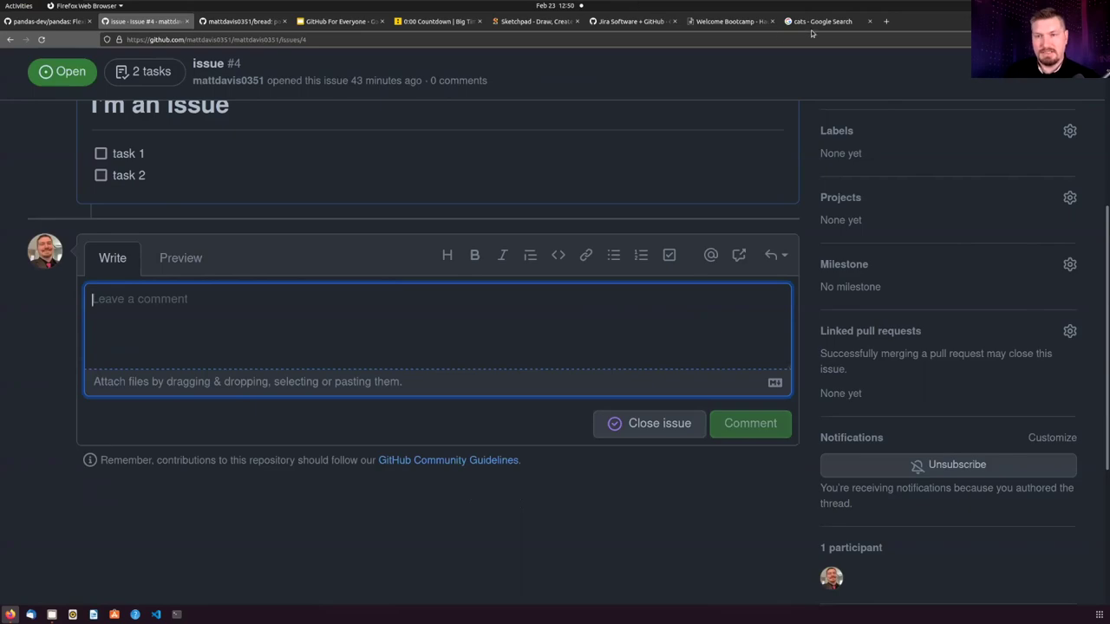
click(819, 22)
Save a cat image from the Google results as index.jpeg in Downloads.
right_click(403, 177)
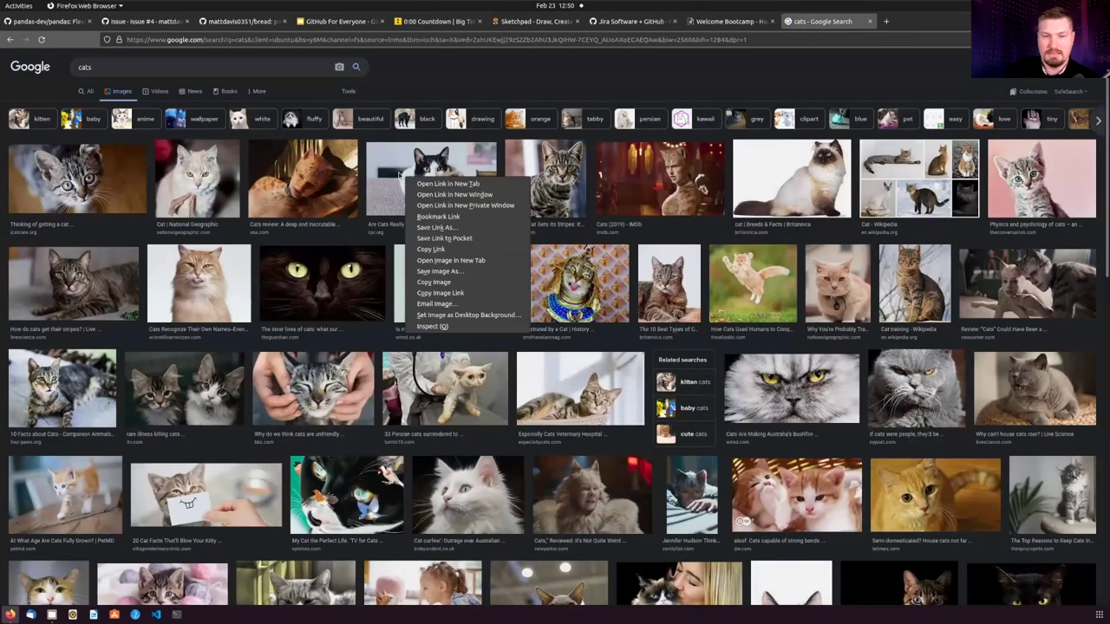
click(433, 282)
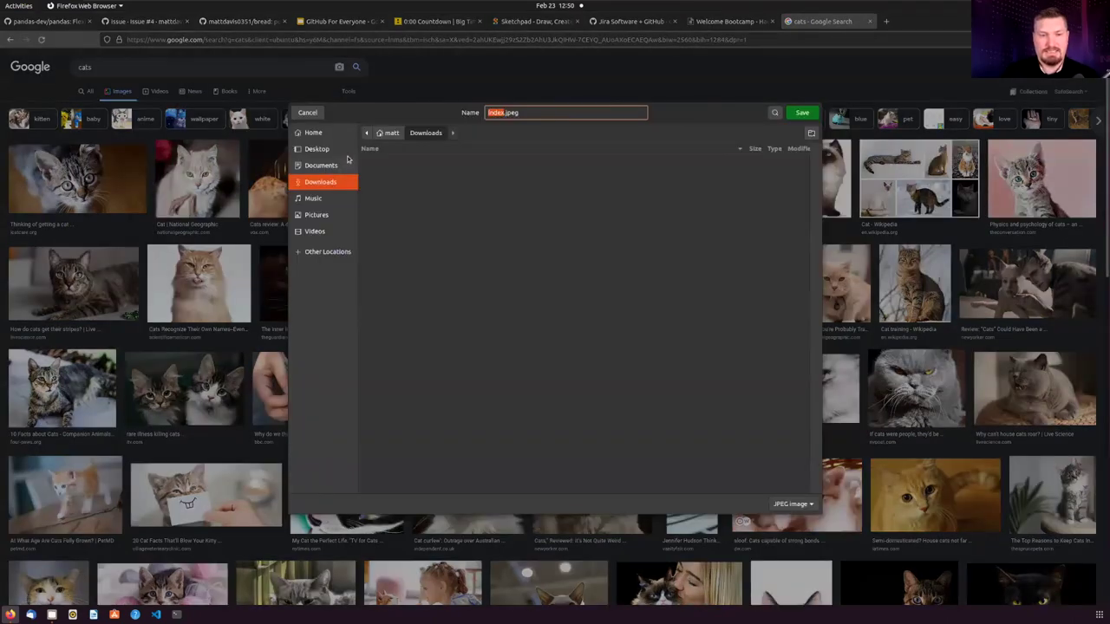
key(Return)
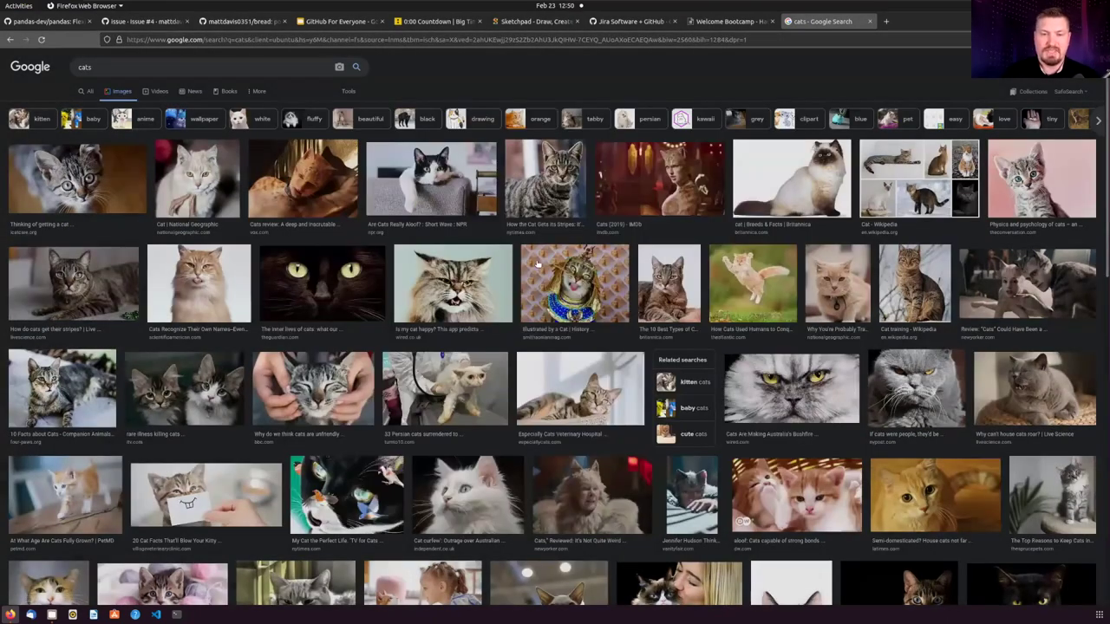
Copy index.jpeg from the Downloads folder in the file manager and return to issue #4.
click(52, 613)
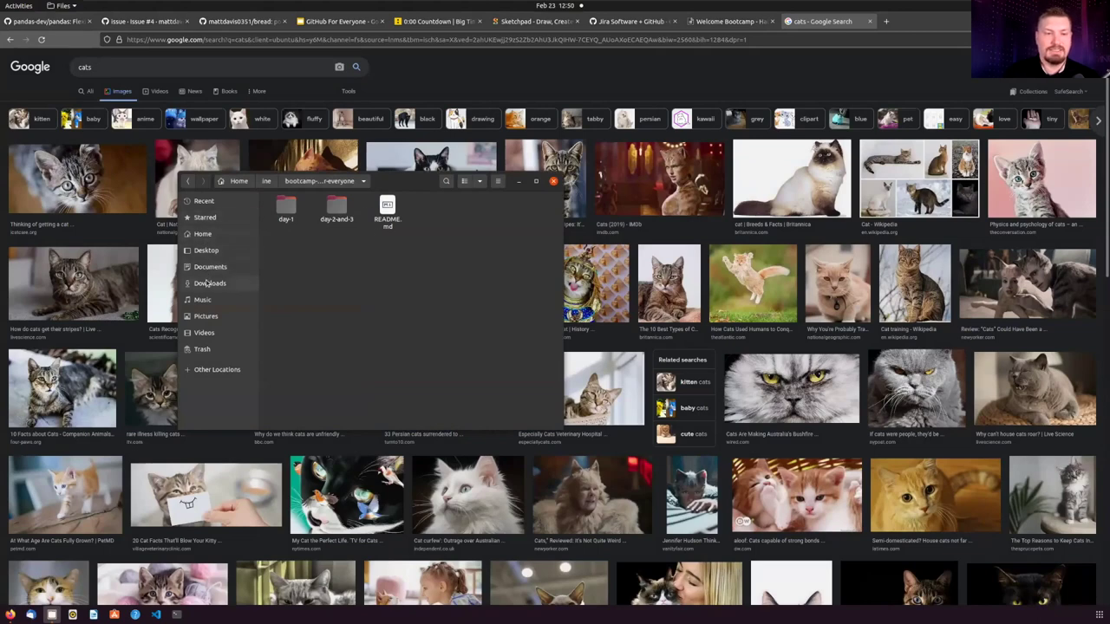
click(210, 283)
right_click(271, 215)
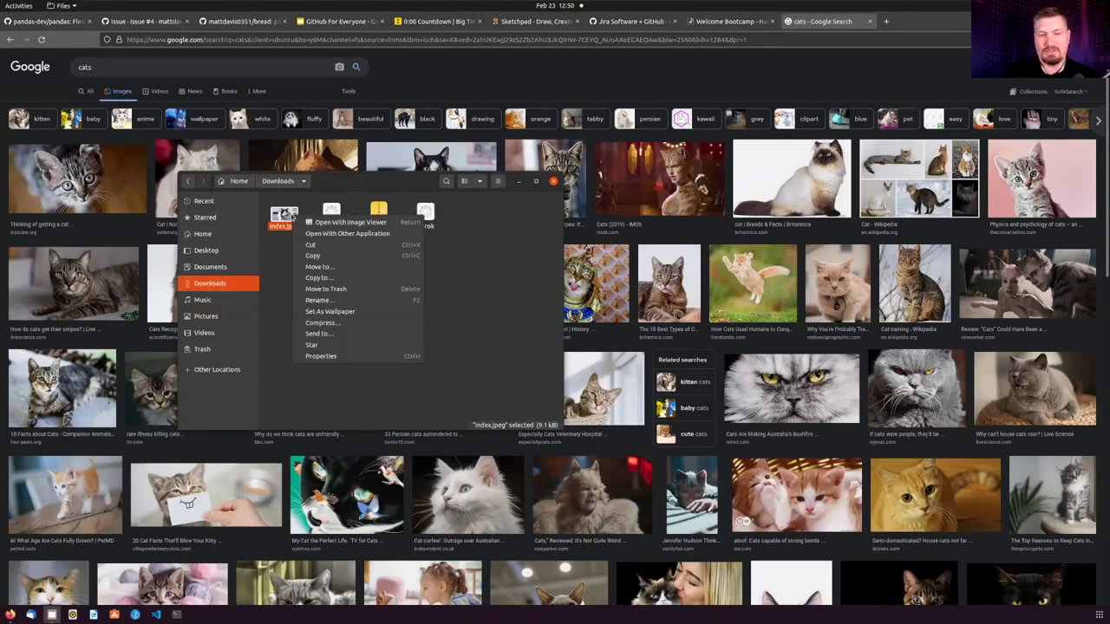
click(324, 255)
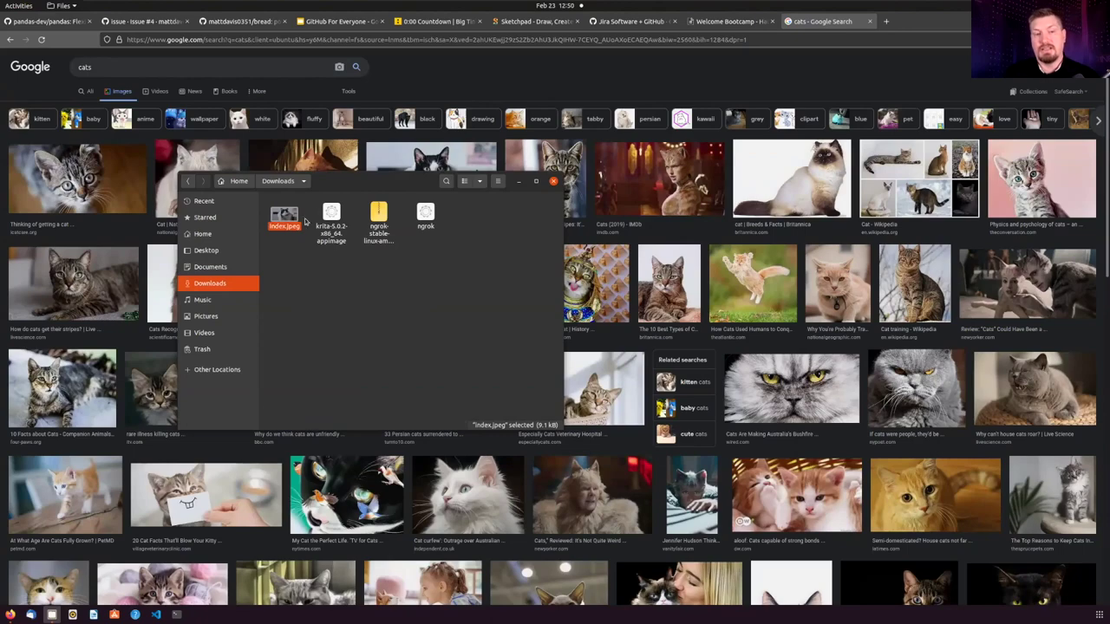
click(179, 26)
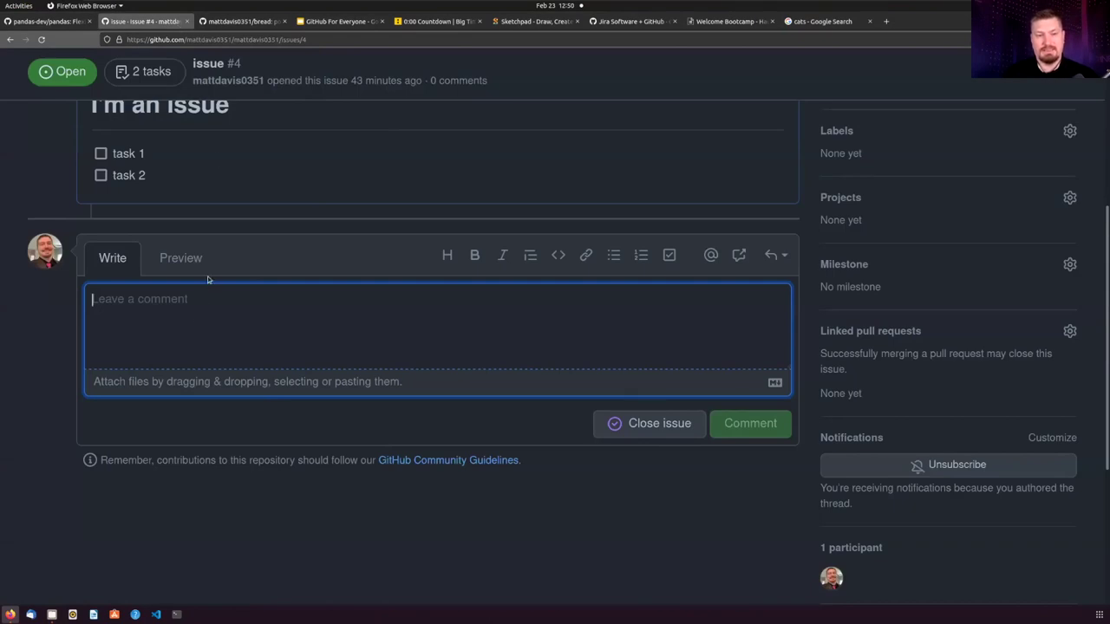
Paste the copied image file into issue #4's comment, preview it, then delete the path.
right_click(210, 309)
click(237, 358)
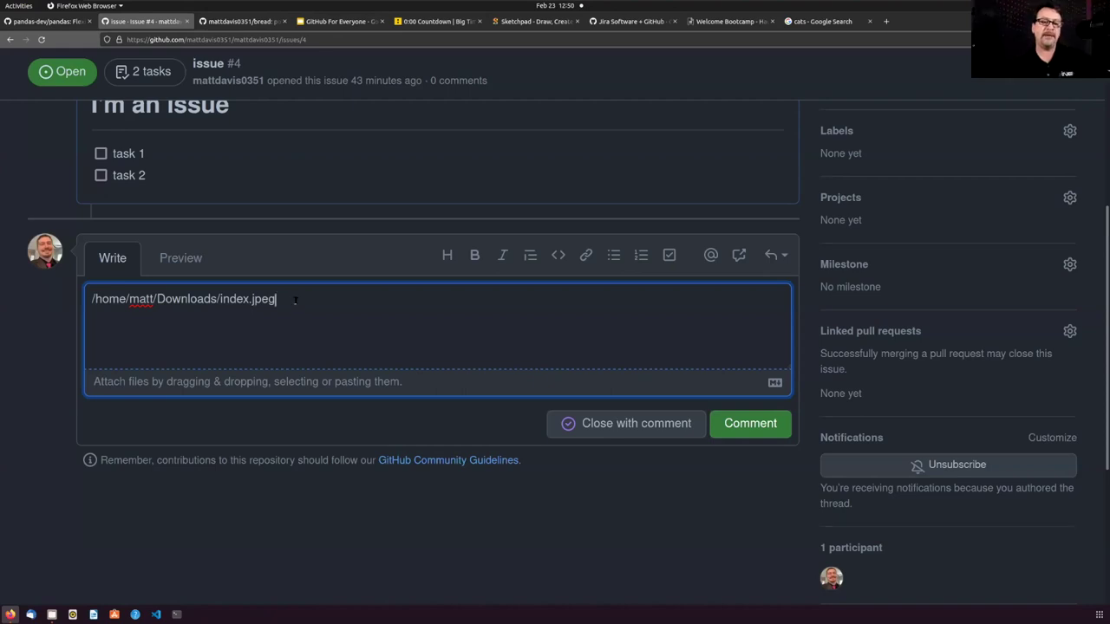
click(192, 265)
click(111, 258)
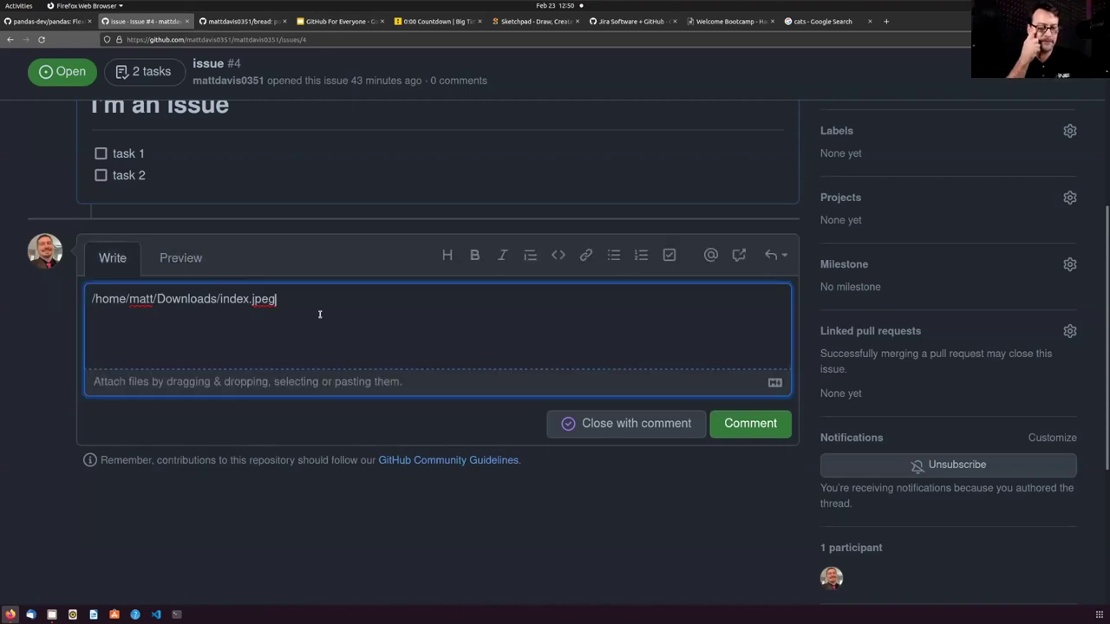
triple_click(84, 299)
key(BackSpace)
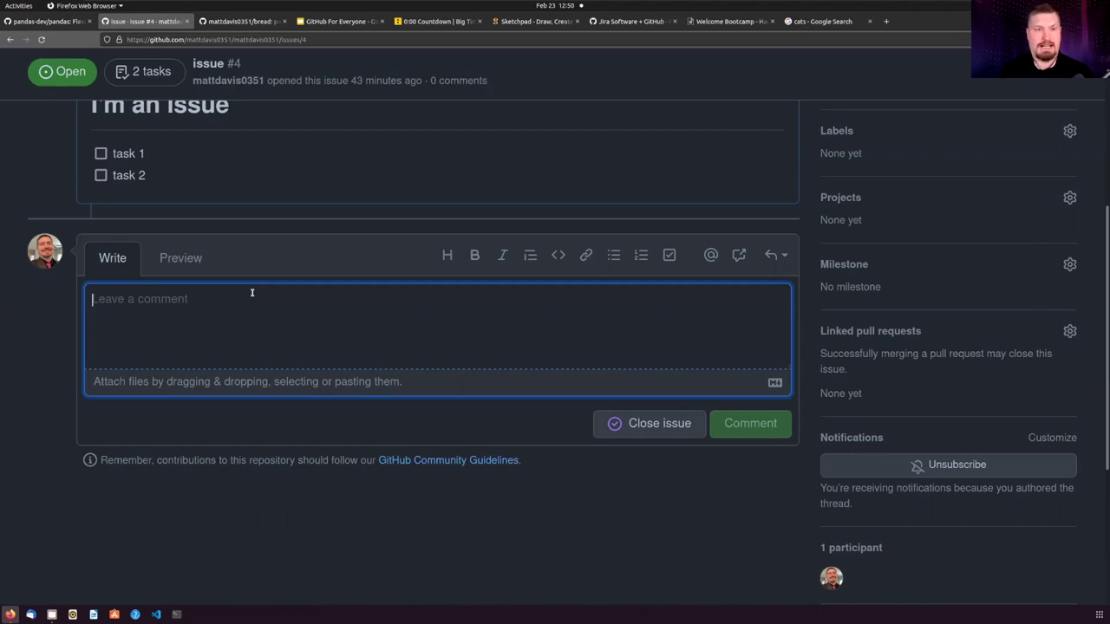
Switch to the pandas-dev/pandas repository page in the first tab.
scroll(251, 292, up, 2)
scroll(251, 292, up, 4)
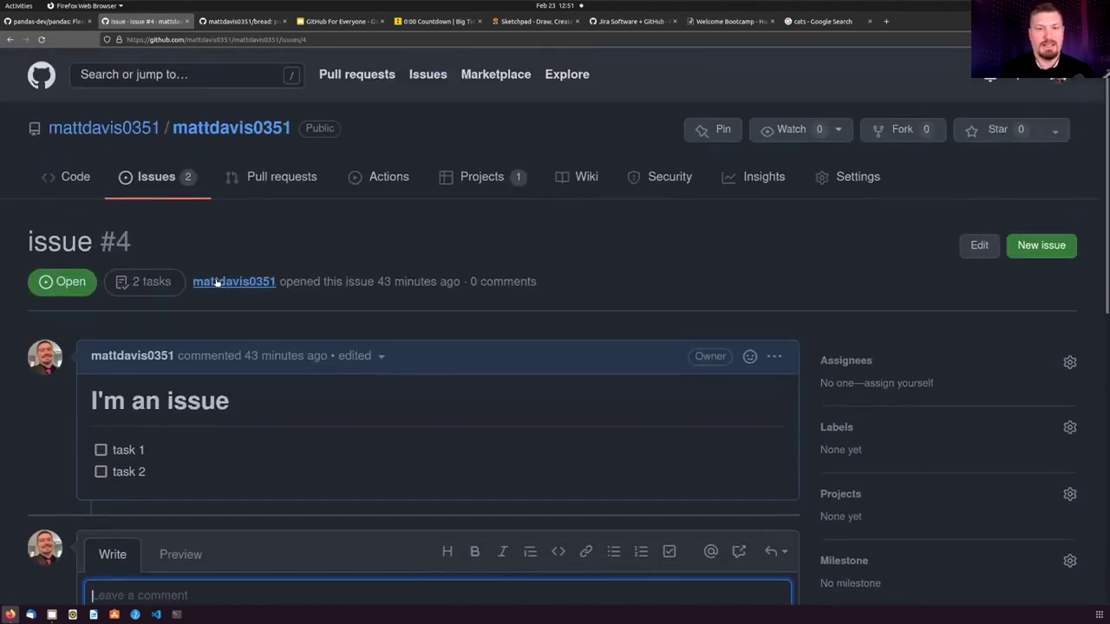
click(37, 21)
scroll(87, 147, up, 10)
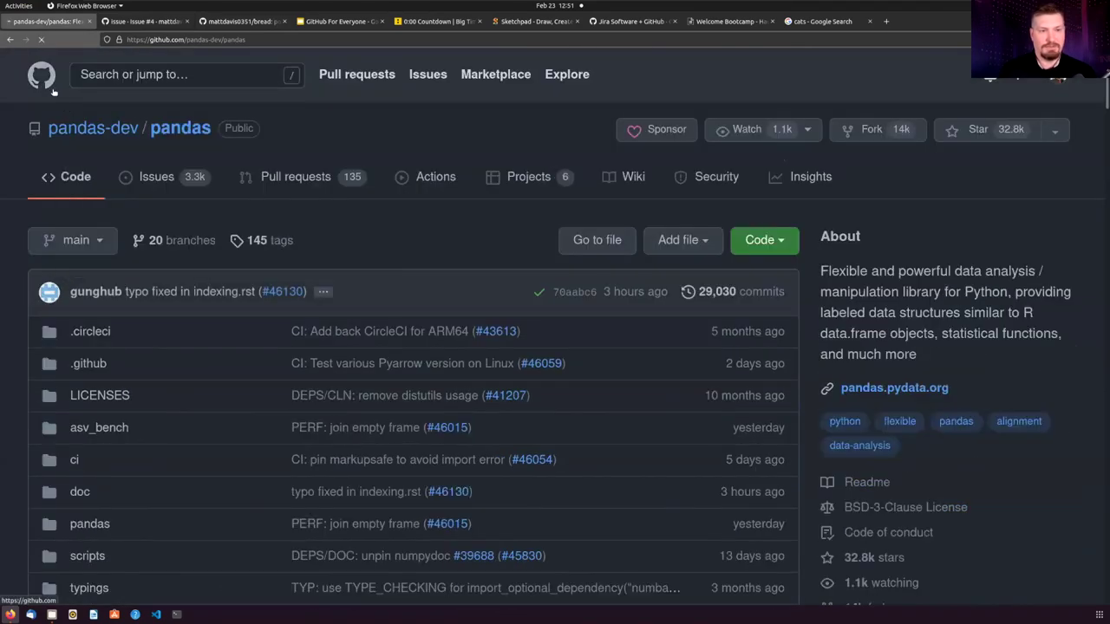
Go from the home dashboard to your organizations list via the account menu.
click(49, 84)
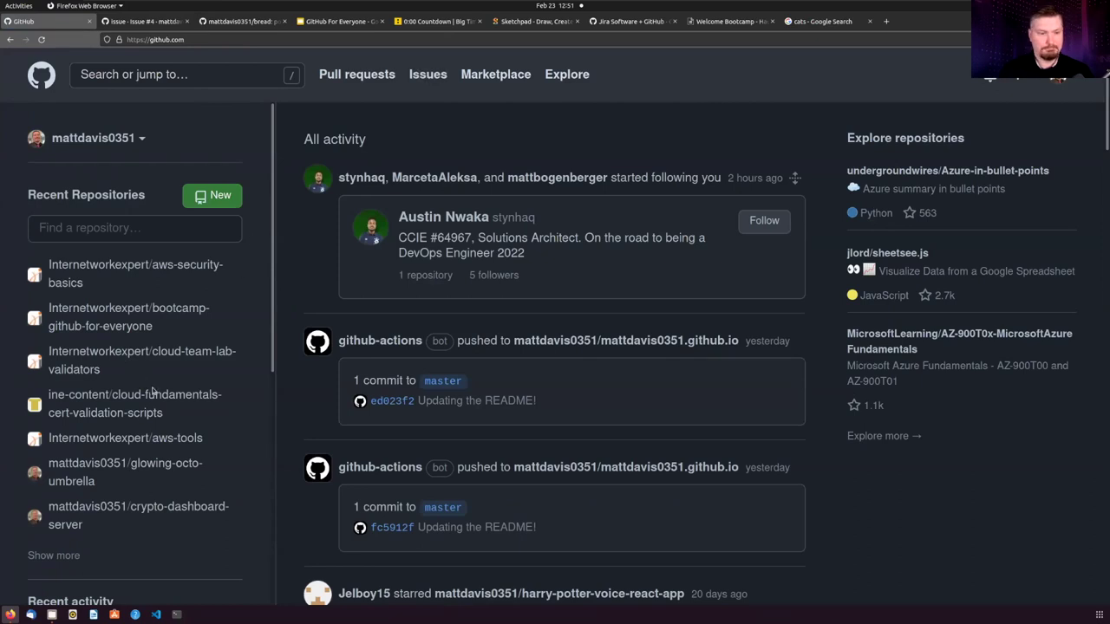
scroll(151, 392, down, 3)
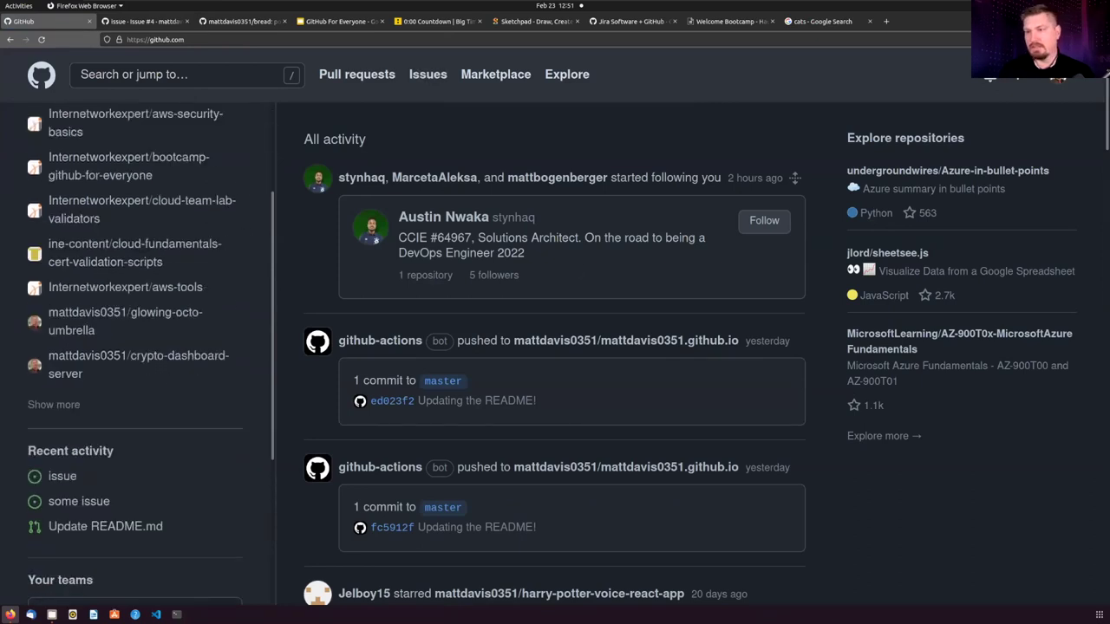
click(1058, 75)
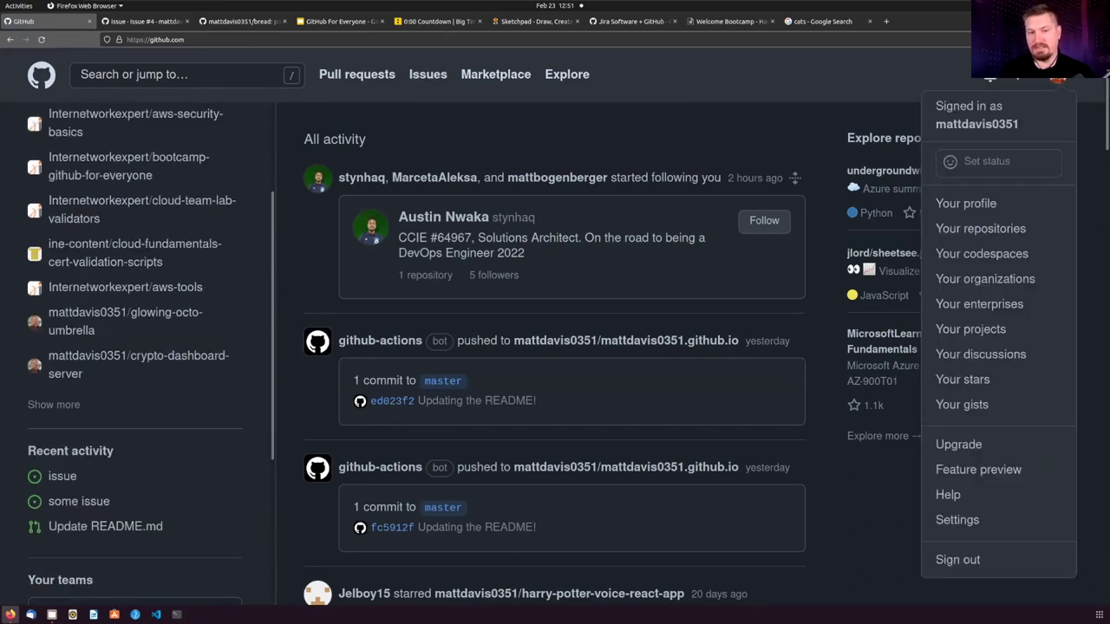
click(972, 278)
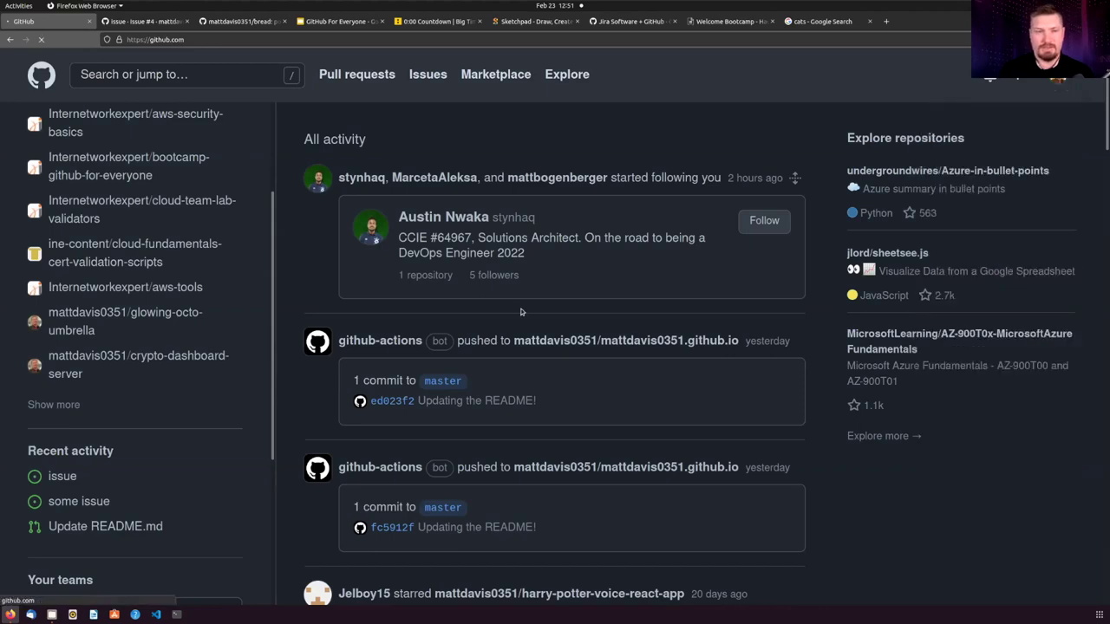
scroll(468, 277, down, 3)
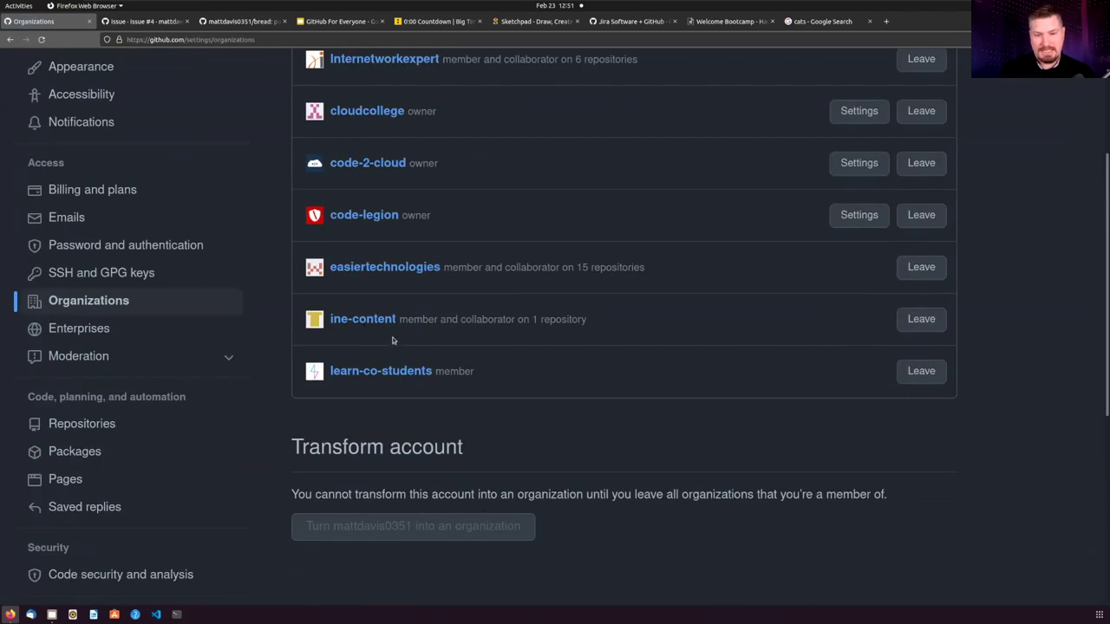
scroll(359, 234, up, 1)
scroll(359, 232, up, 3)
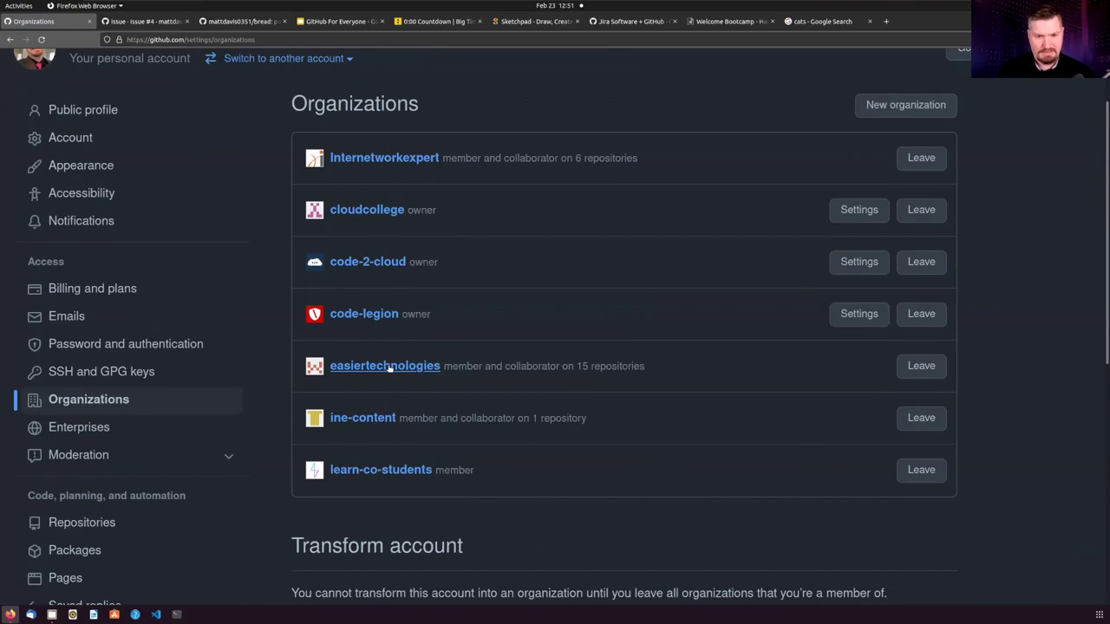
Open easiertechnologies, filter its repositories by 'pan', and open pandas-labs to its README.
click(417, 367)
scroll(186, 290, down, 2)
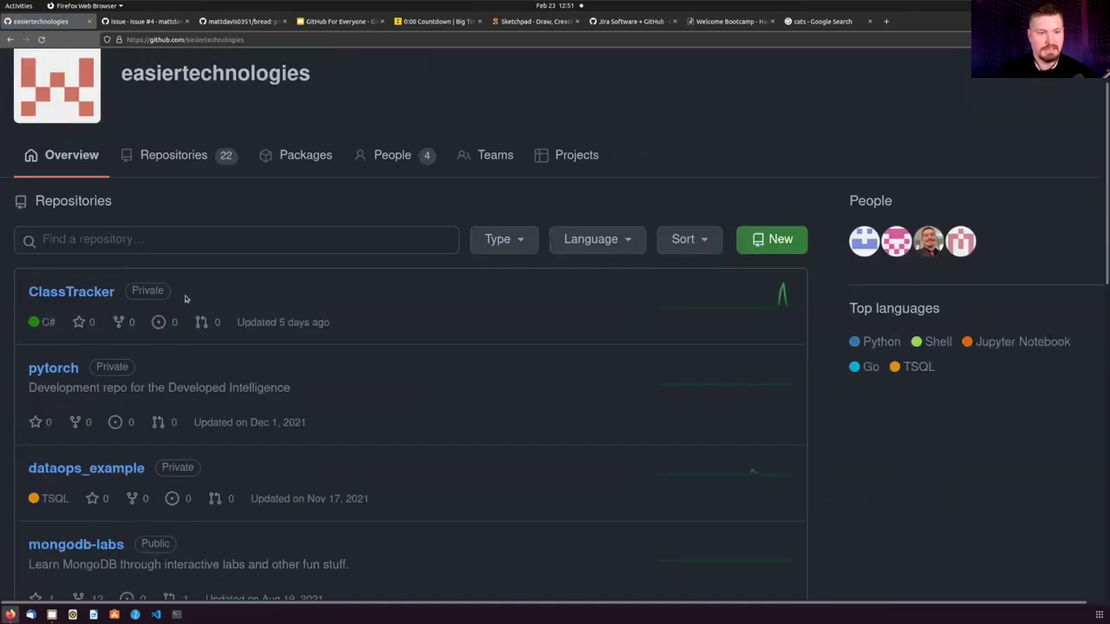
click(185, 220)
text(pan)
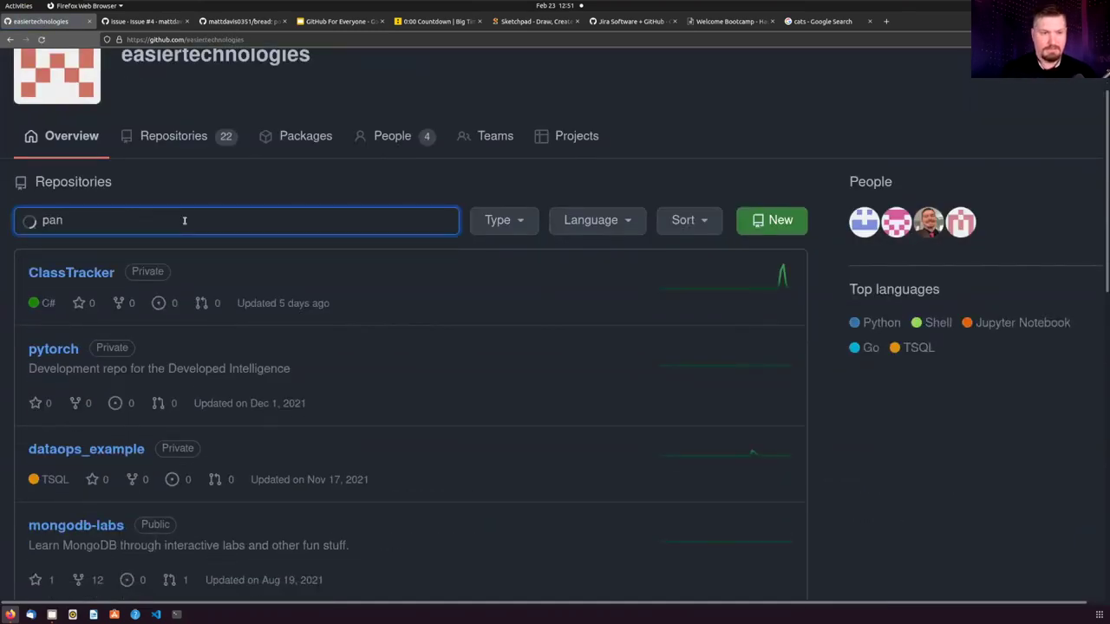
click(62, 373)
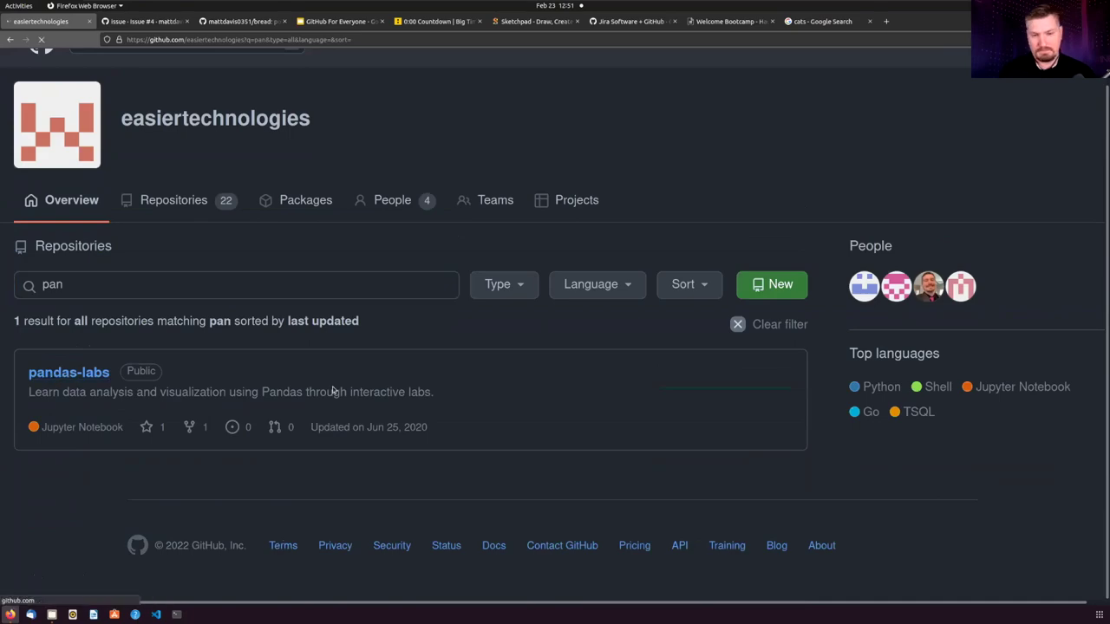
scroll(604, 314, down, 5)
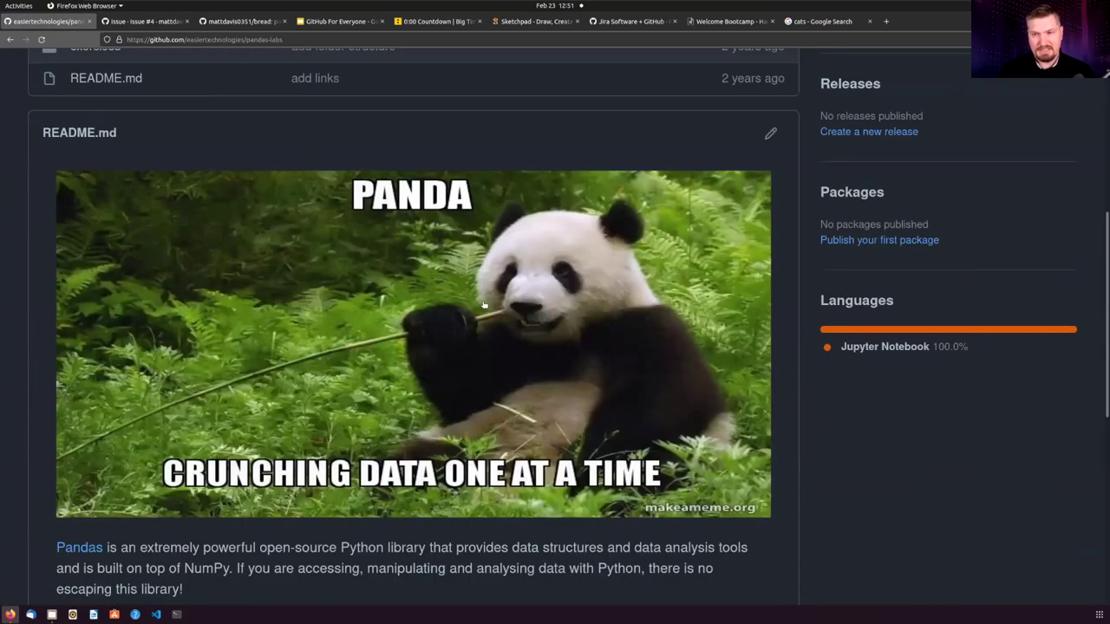
Open the pandas-labs README source and study its <p><img> block, including width and height.
click(768, 136)
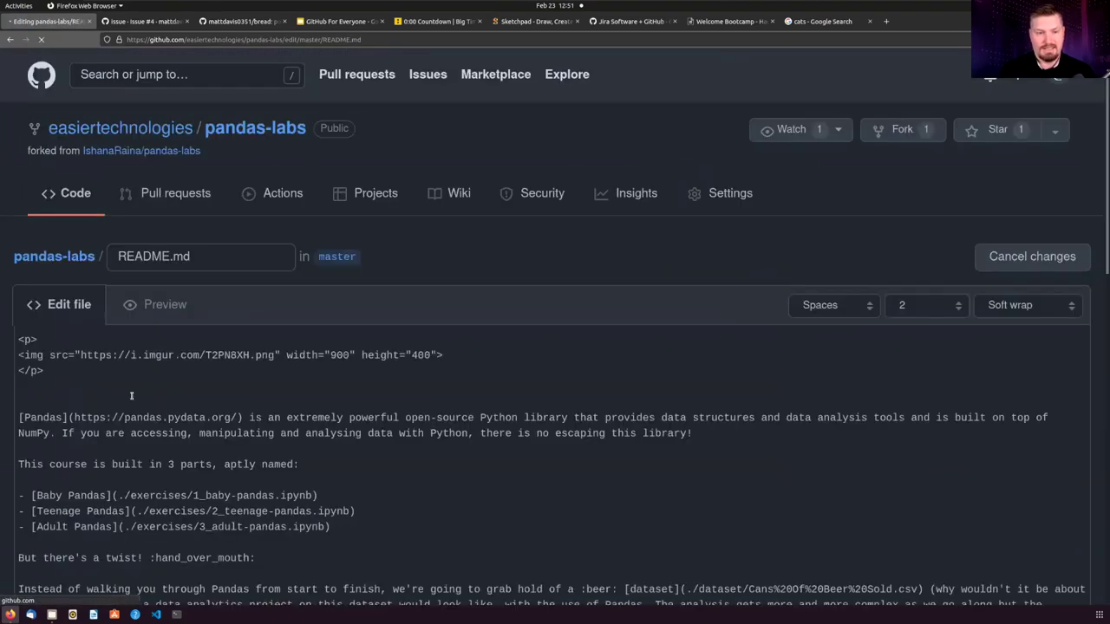
scroll(148, 389, up, 2)
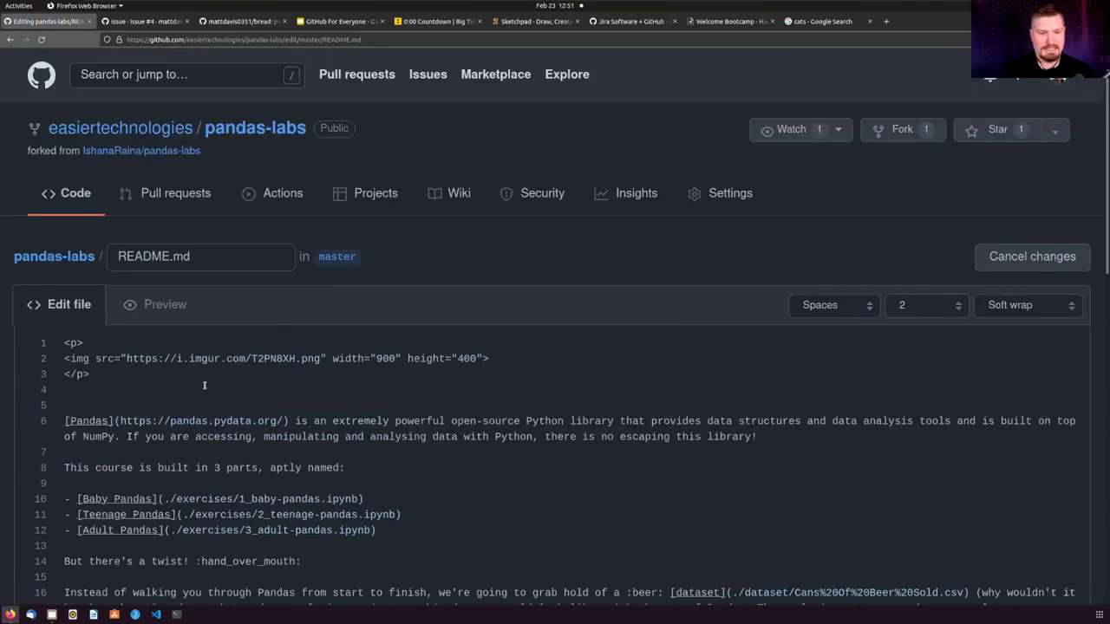
drag(130, 374, 144, 358)
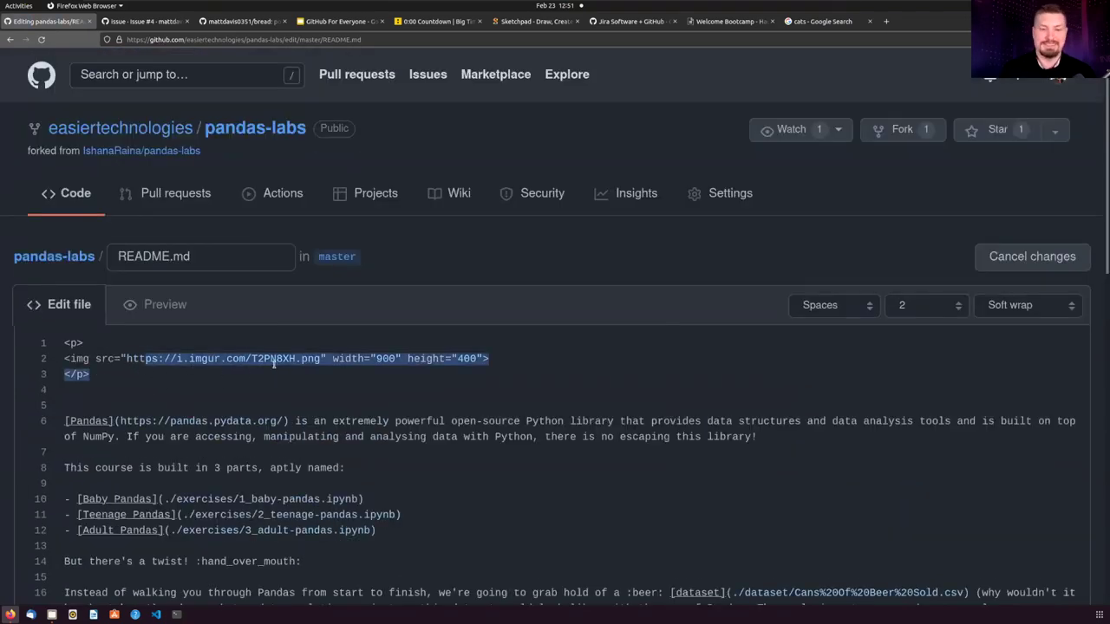
click(376, 383)
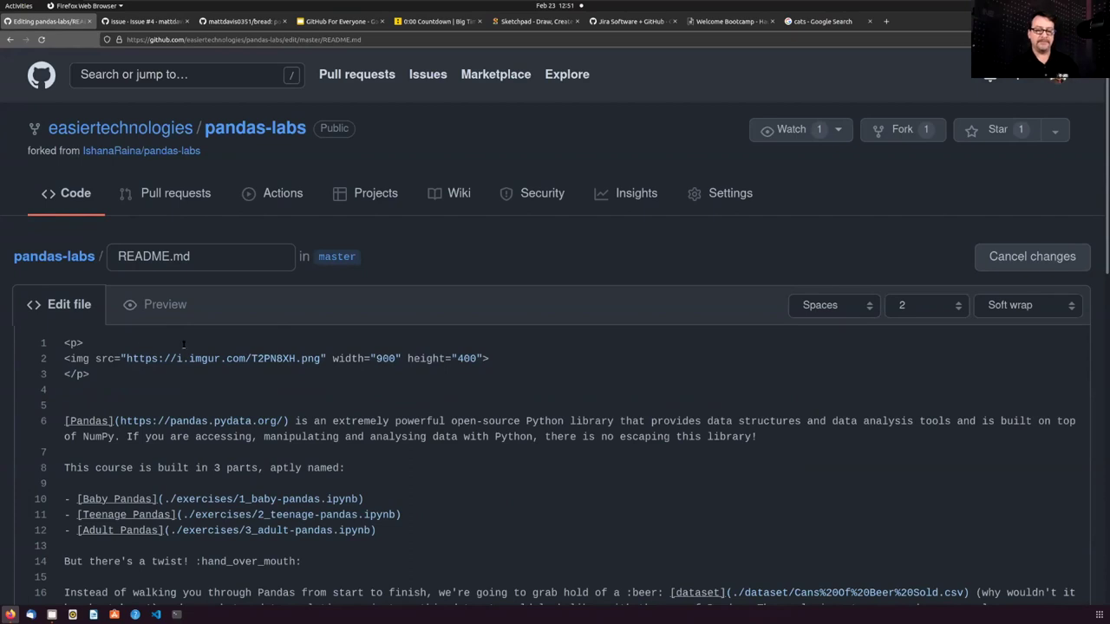
drag(124, 385, 52, 345)
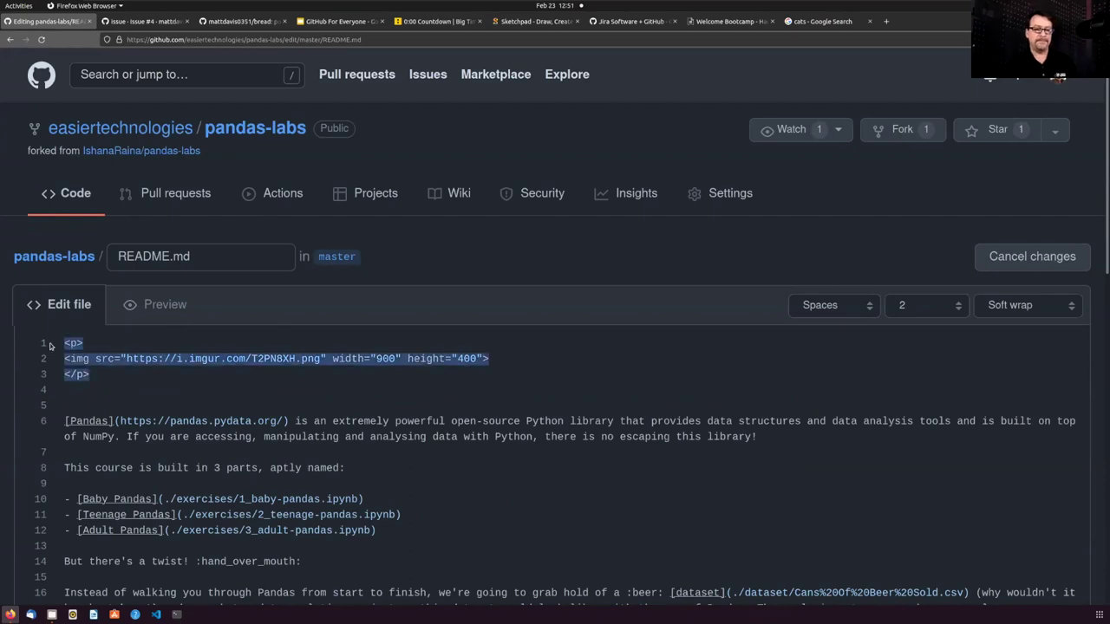
drag(132, 391, 37, 347)
click(123, 389)
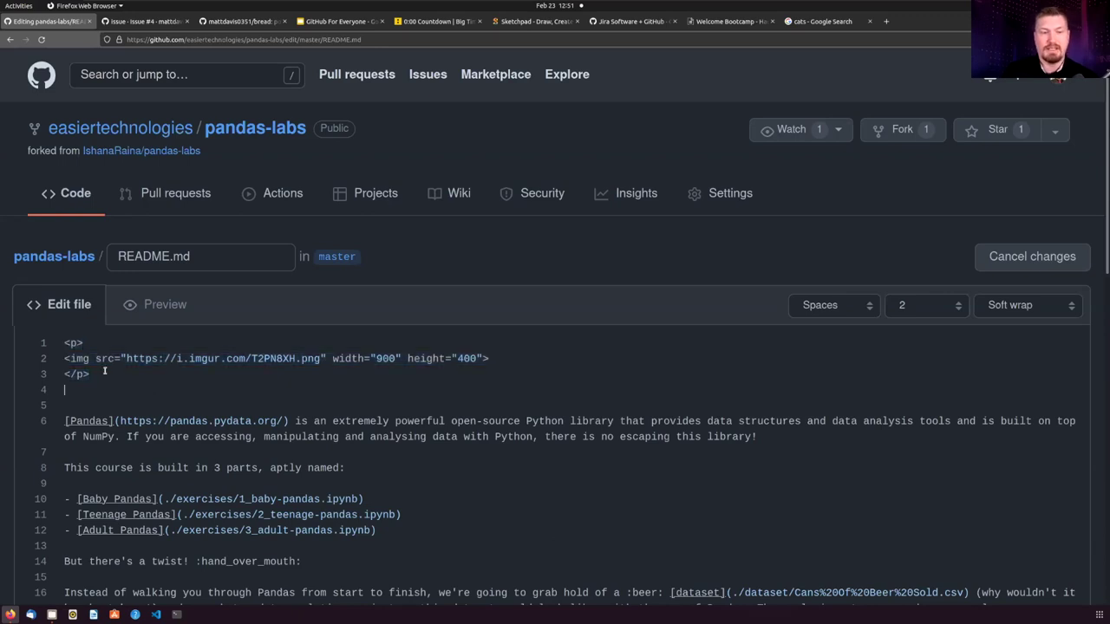
drag(491, 358, 246, 358)
click(256, 374)
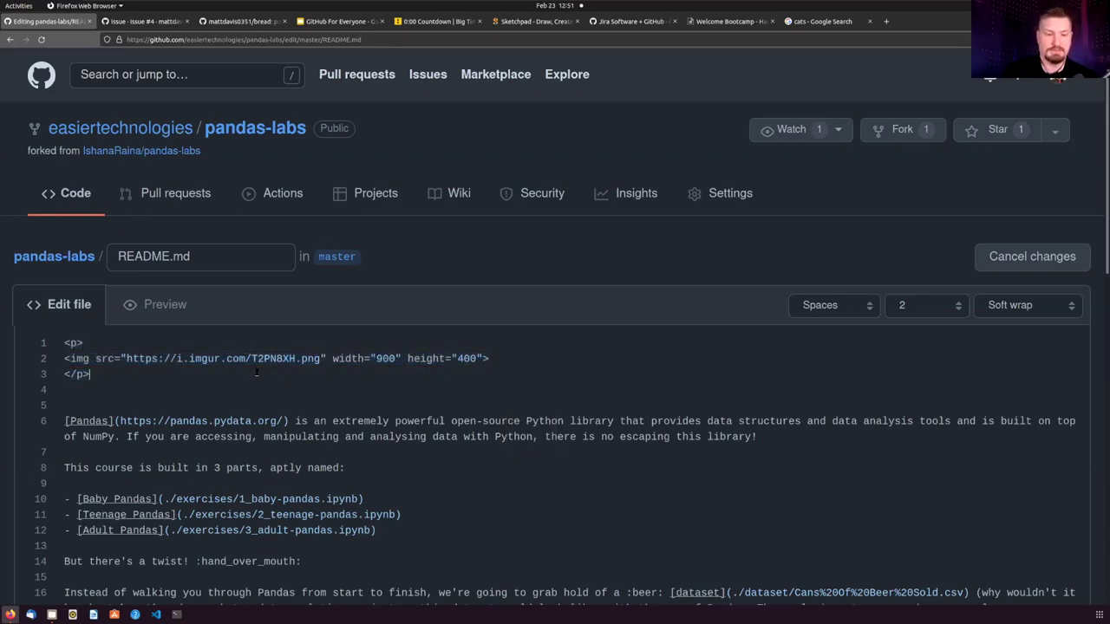
Switch to the Issue #4 tab and list the profile repository's issues.
scroll(258, 369, down, 3)
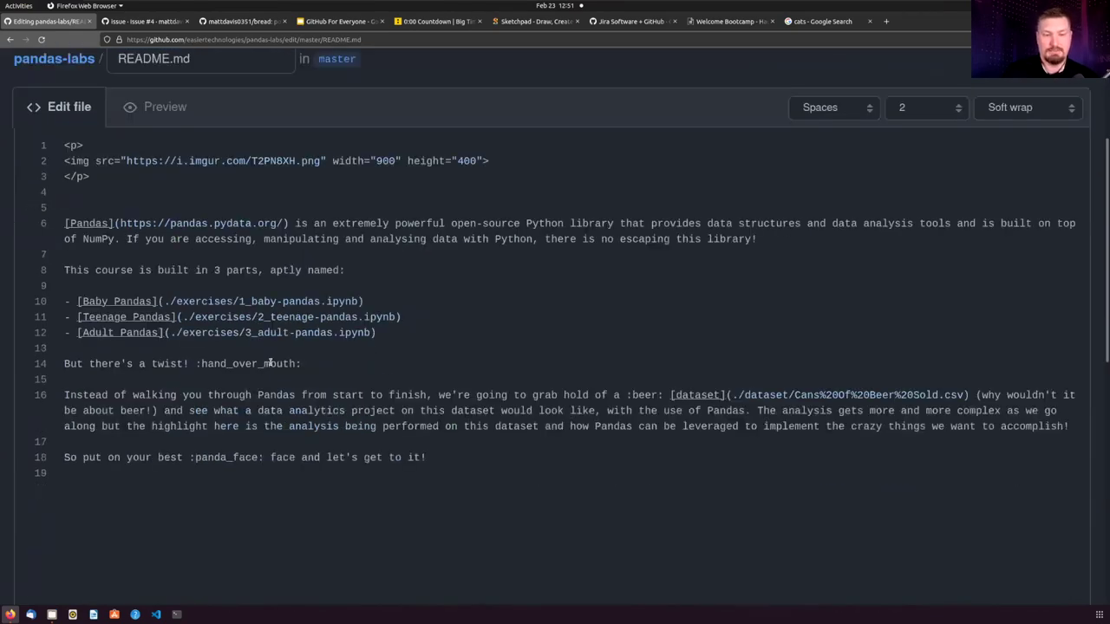
scroll(331, 348, up, 3)
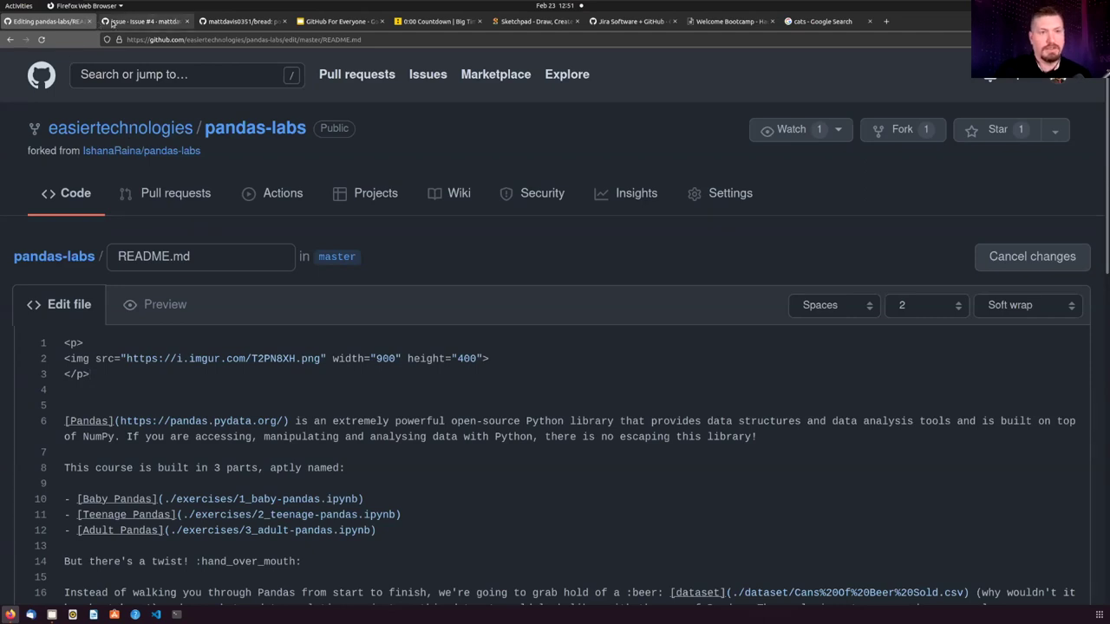
click(121, 21)
click(158, 181)
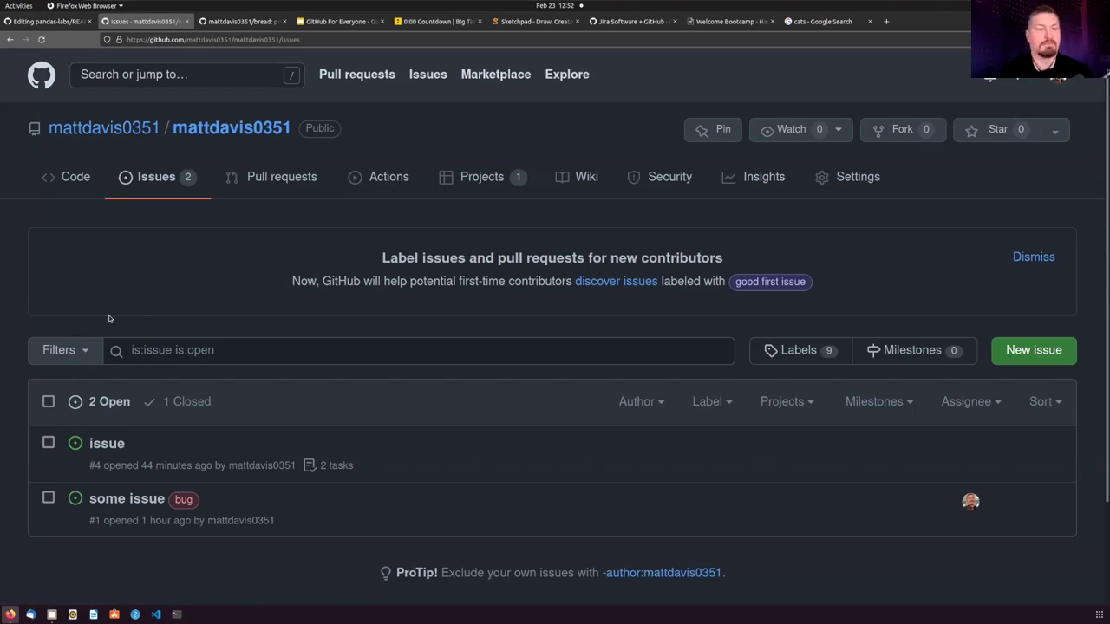
From the Code tab, read through the profile README source, then return to the repository main page.
click(78, 177)
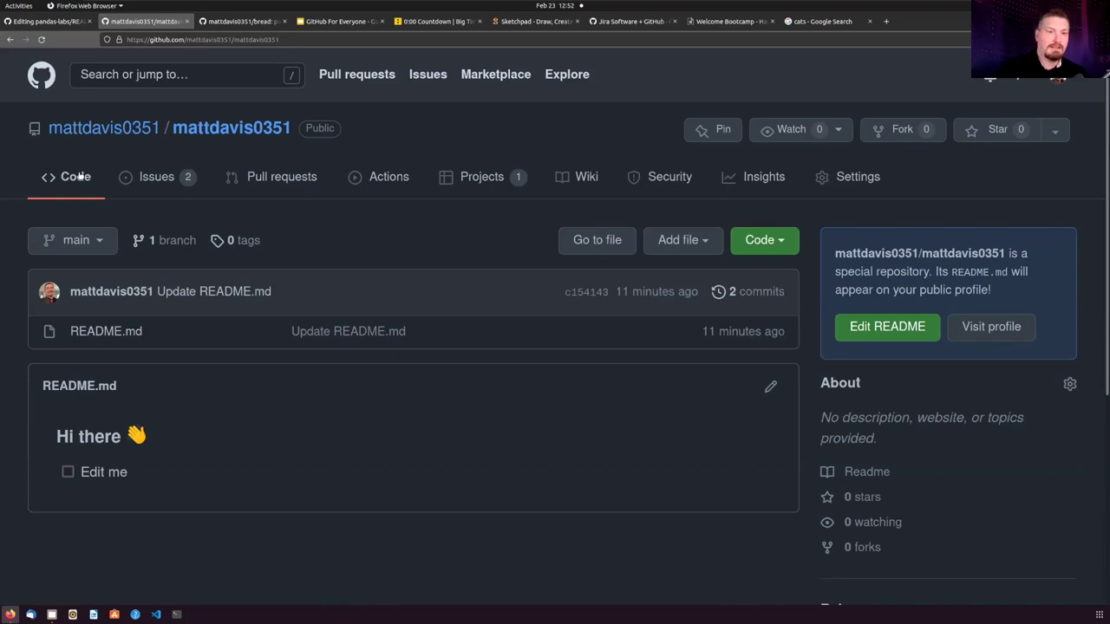
click(771, 385)
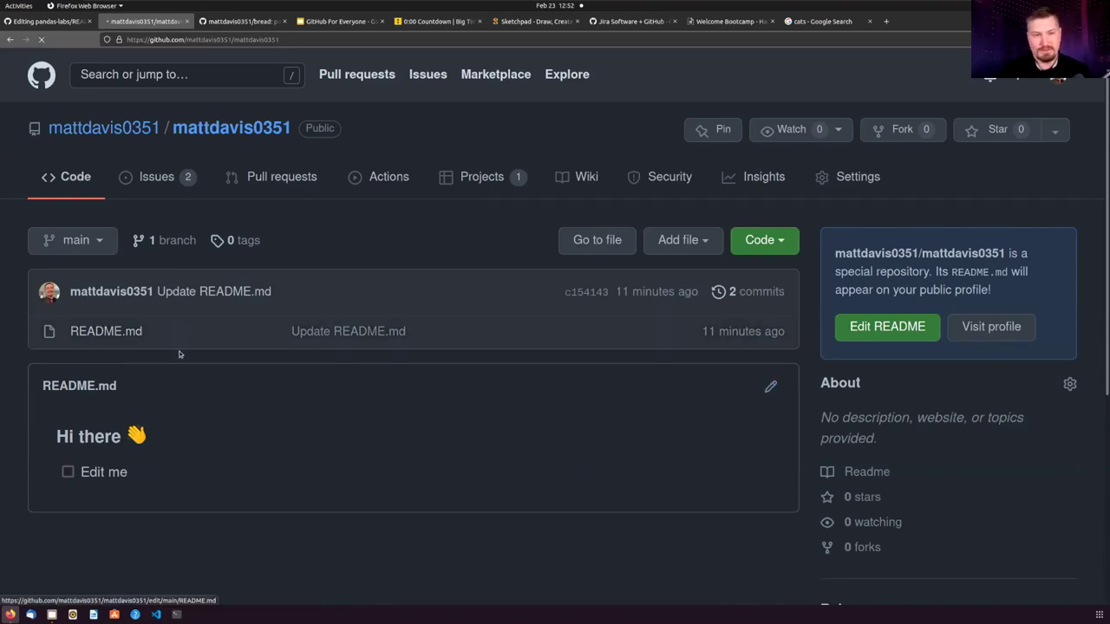
scroll(161, 444, down, 2)
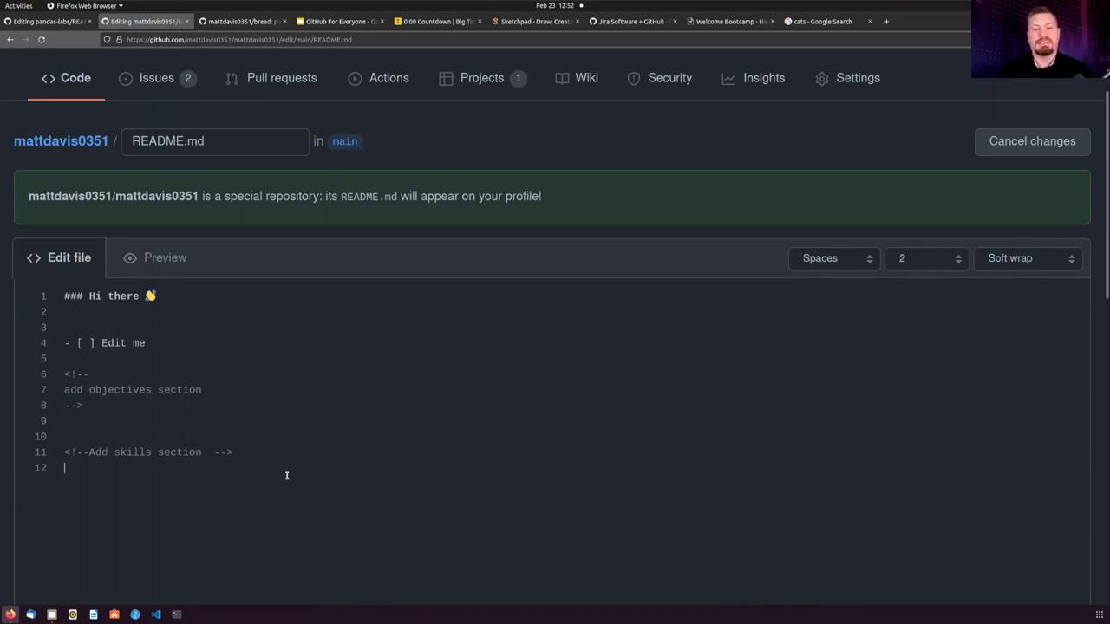
scroll(276, 484, down, 2)
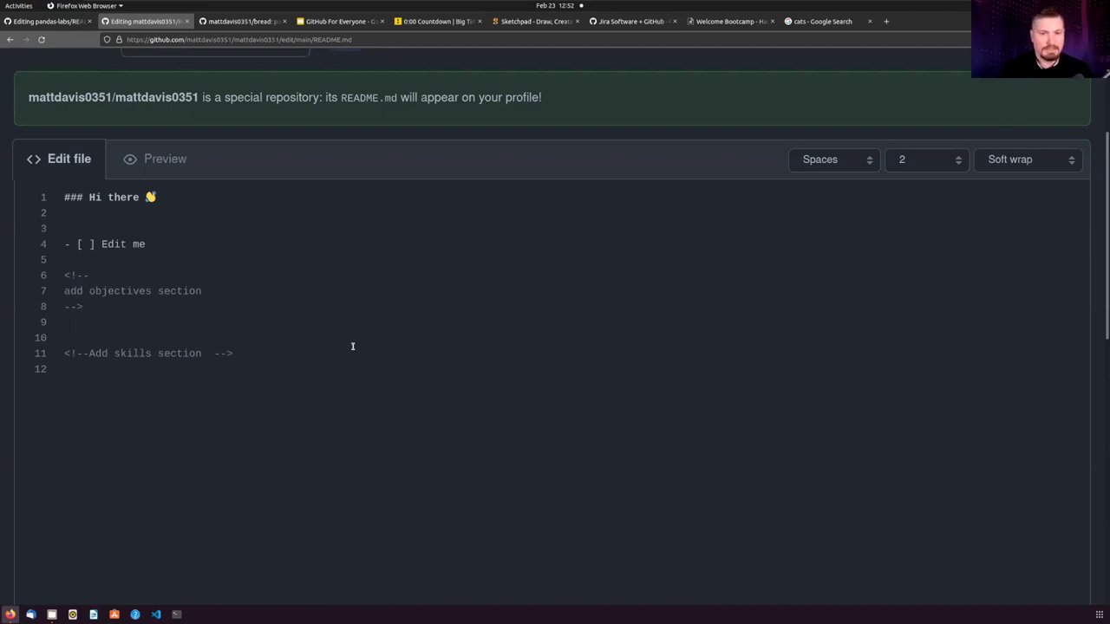
scroll(352, 346, up, 1)
scroll(339, 352, down, 6)
scroll(219, 358, up, 7)
click(87, 145)
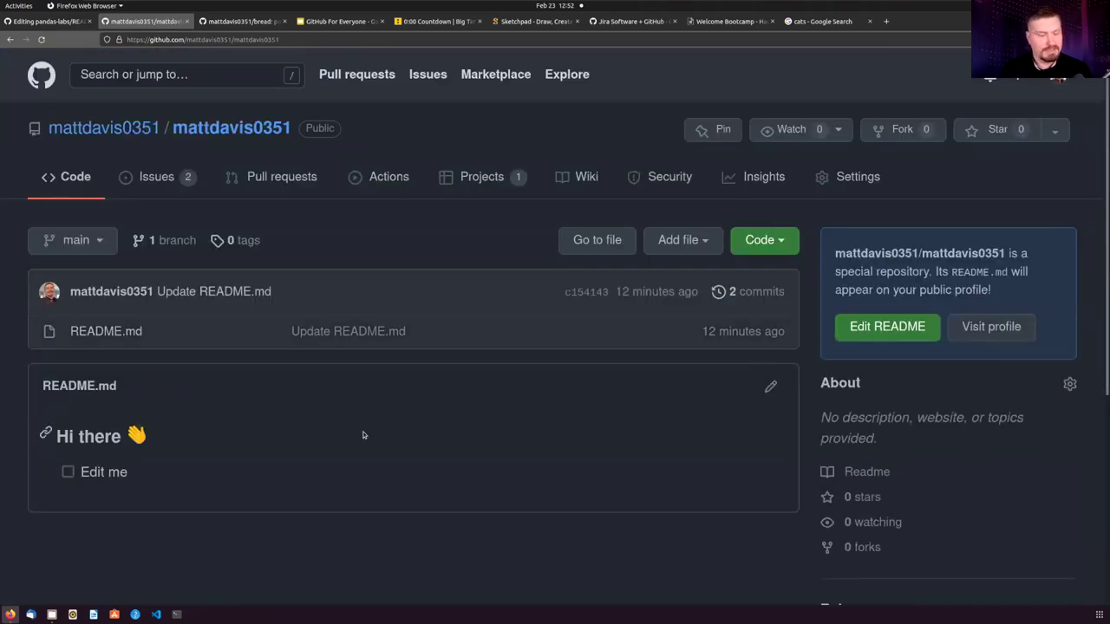
Open Your profile from the avatar menu, then flip between the profile and bread repository tabs.
click(1056, 74)
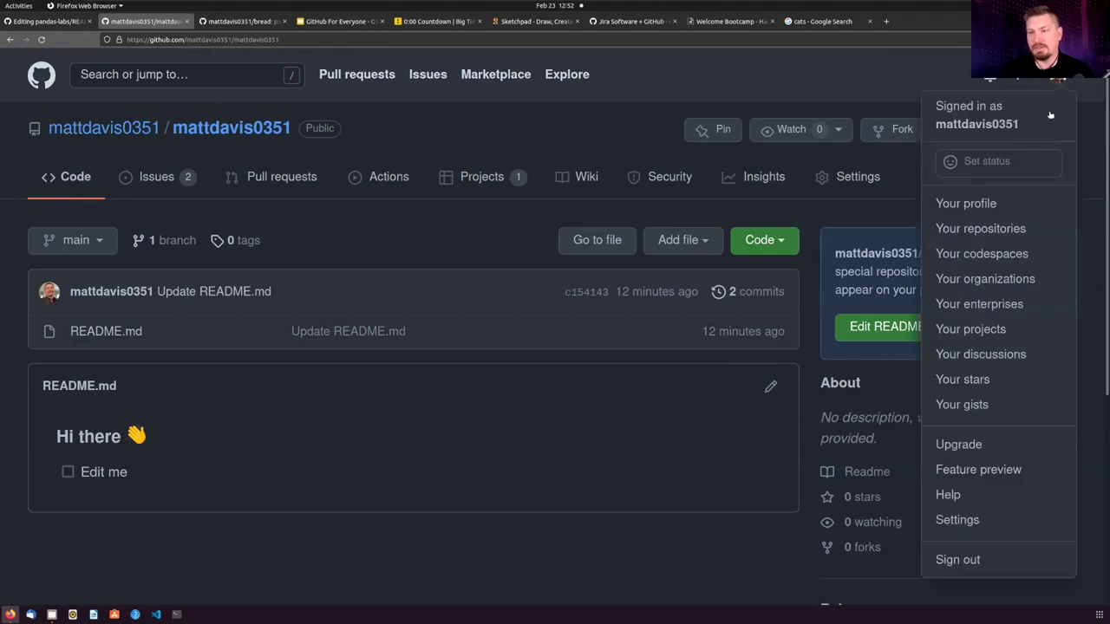
click(966, 203)
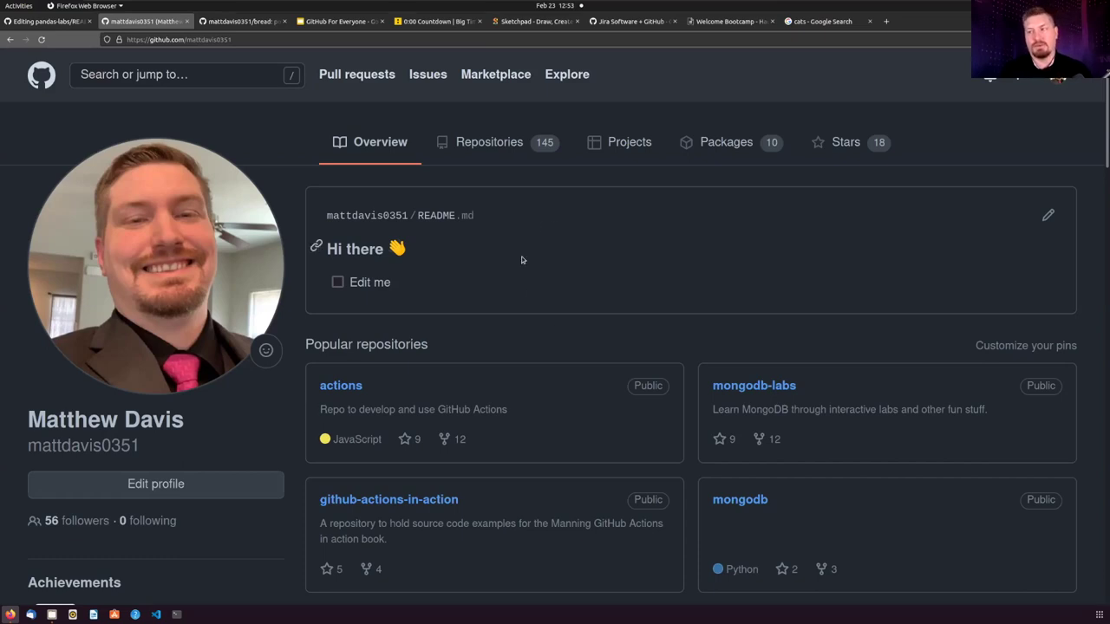
click(227, 21)
click(152, 21)
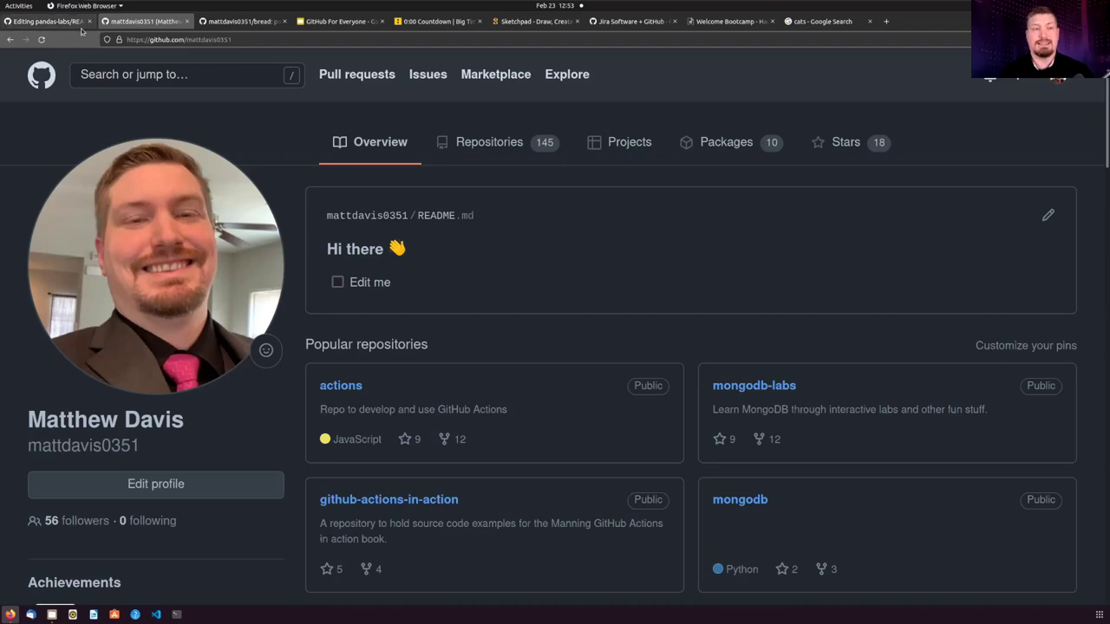
click(236, 23)
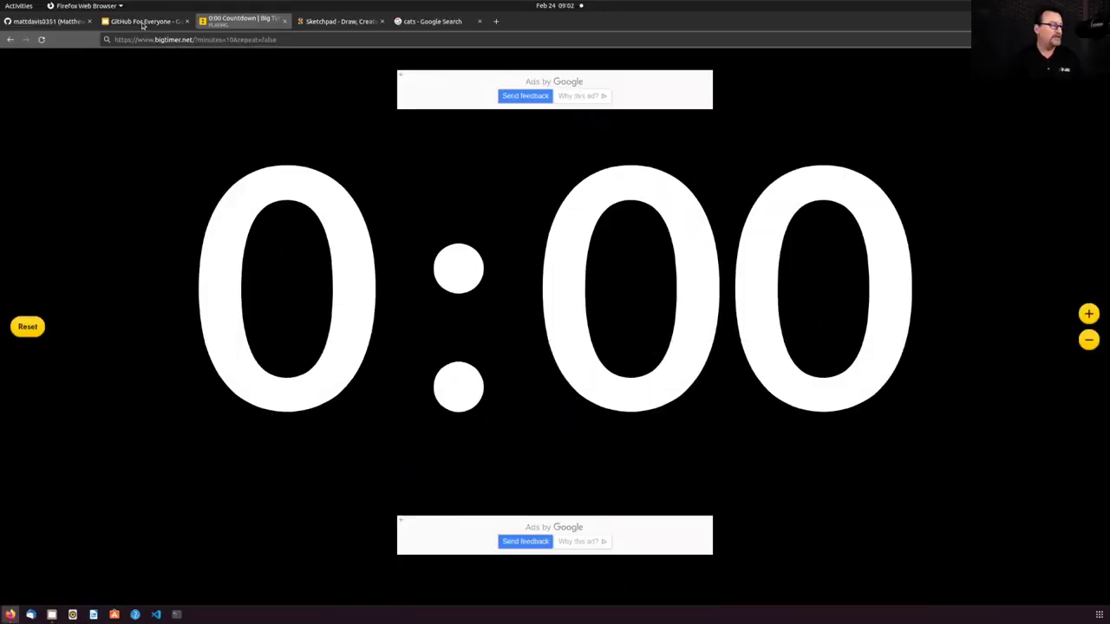
Present the GitHub For Everyone slideshow full screen via View > Present, then exit.
click(145, 21)
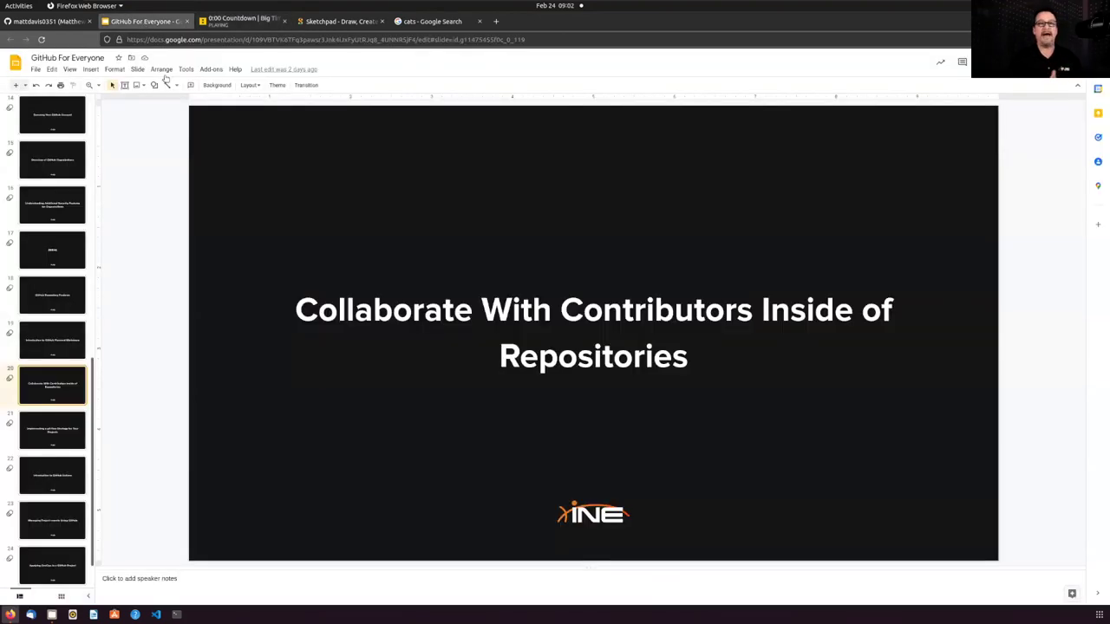
click(75, 70)
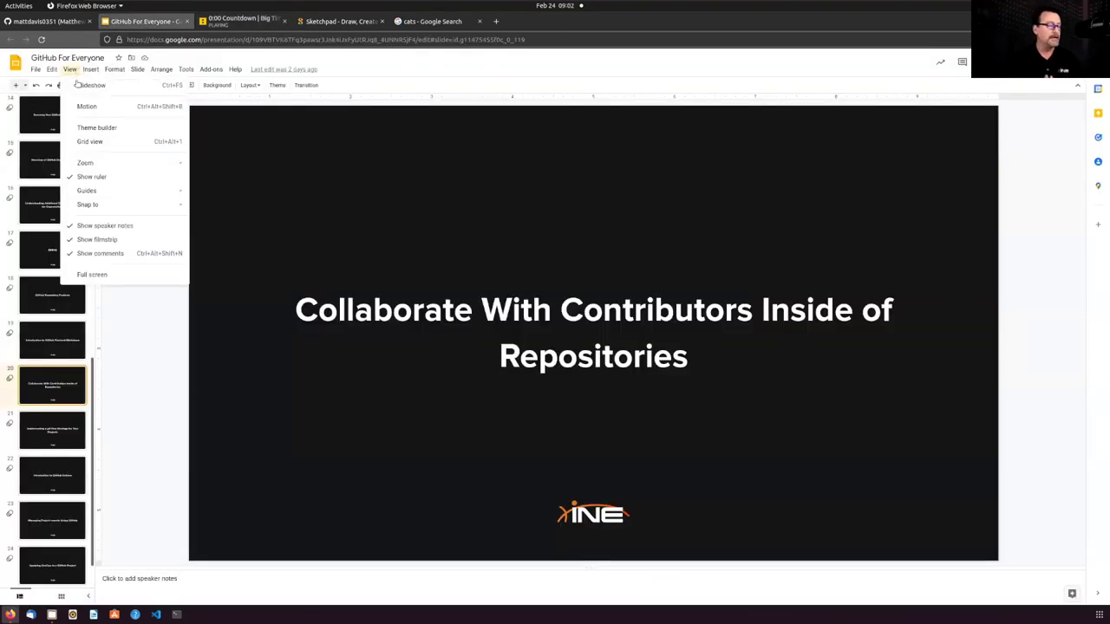
click(75, 90)
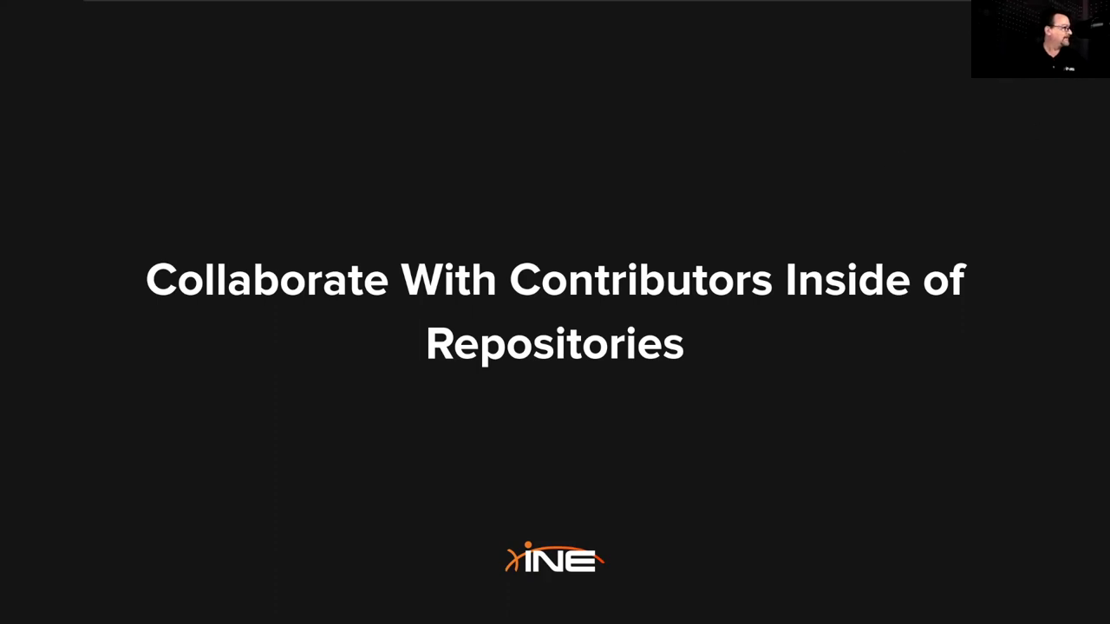
key(Escape)
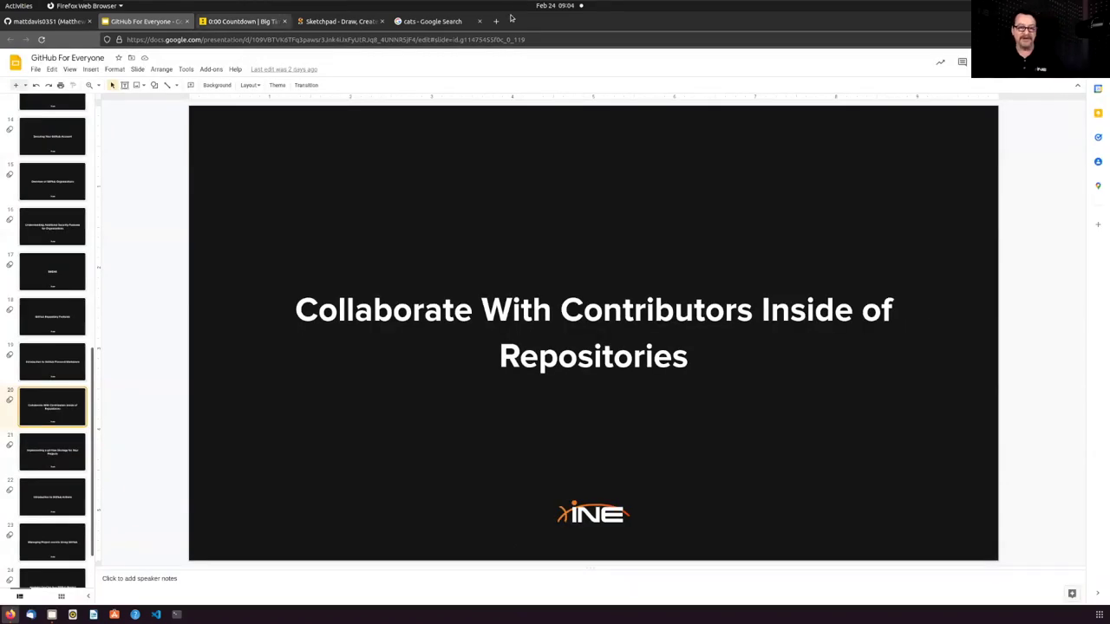
Load the copied GitHub profile address in a new browser tab.
click(496, 21)
right_click(454, 41)
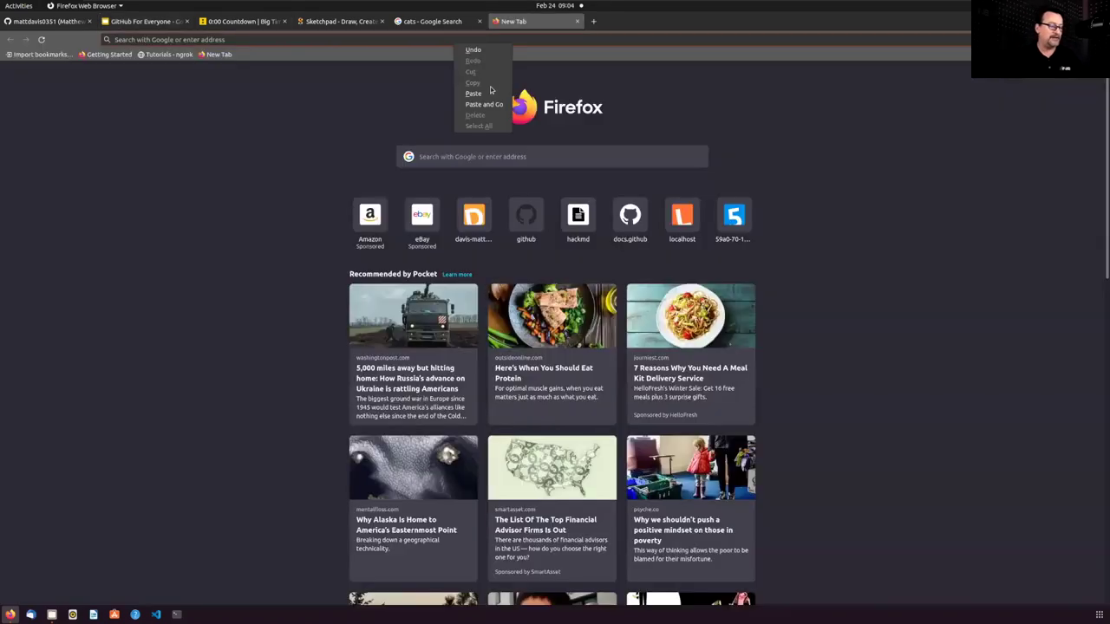
click(487, 105)
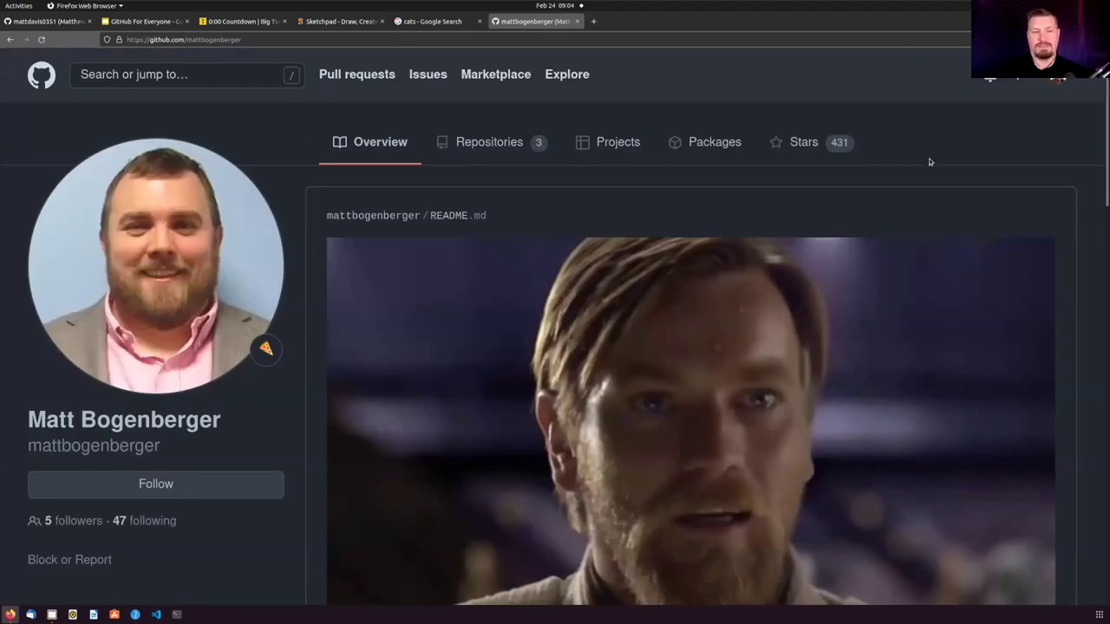
Read through the Hello there README, its resource links, and the Empire and BogeyTech repositories.
scroll(932, 159, down, 2)
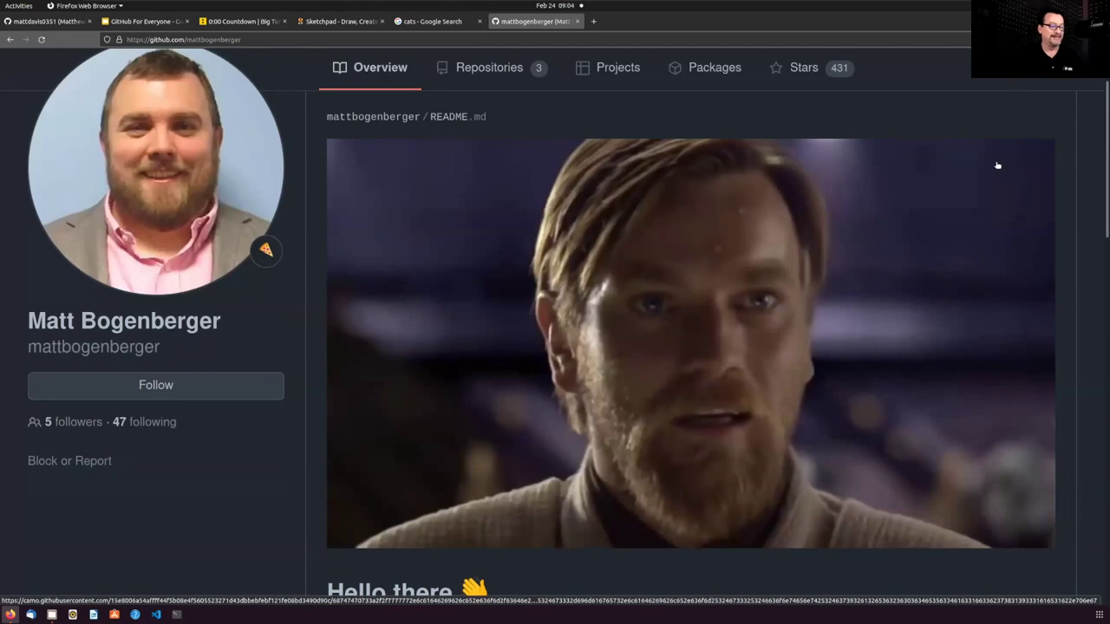
scroll(997, 165, down, 2)
scroll(996, 165, down, 4)
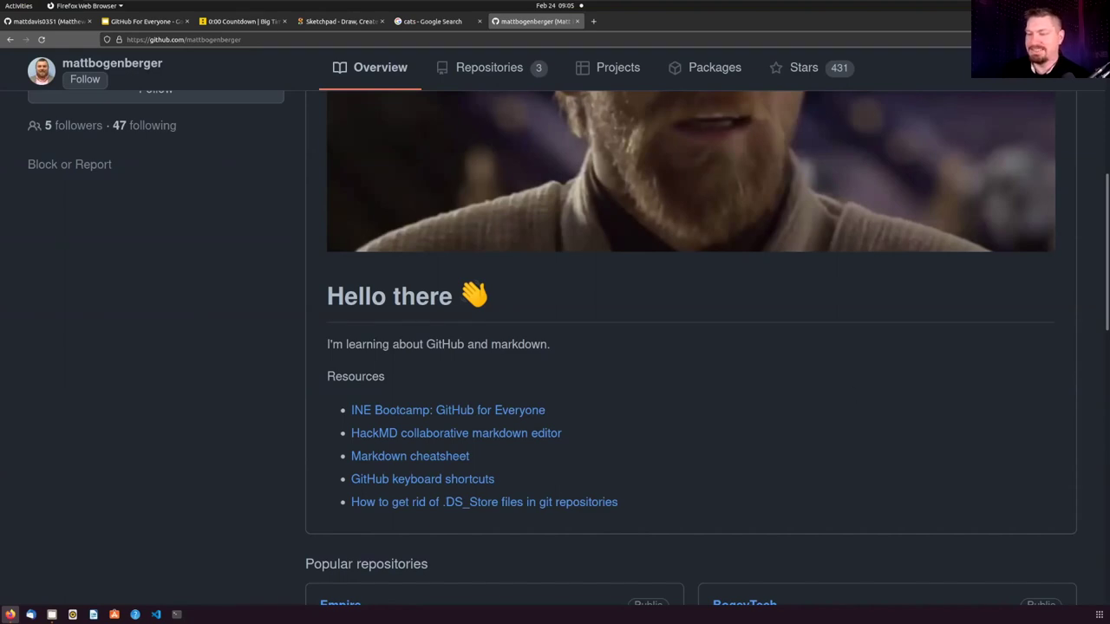
scroll(600, 342, down, 2)
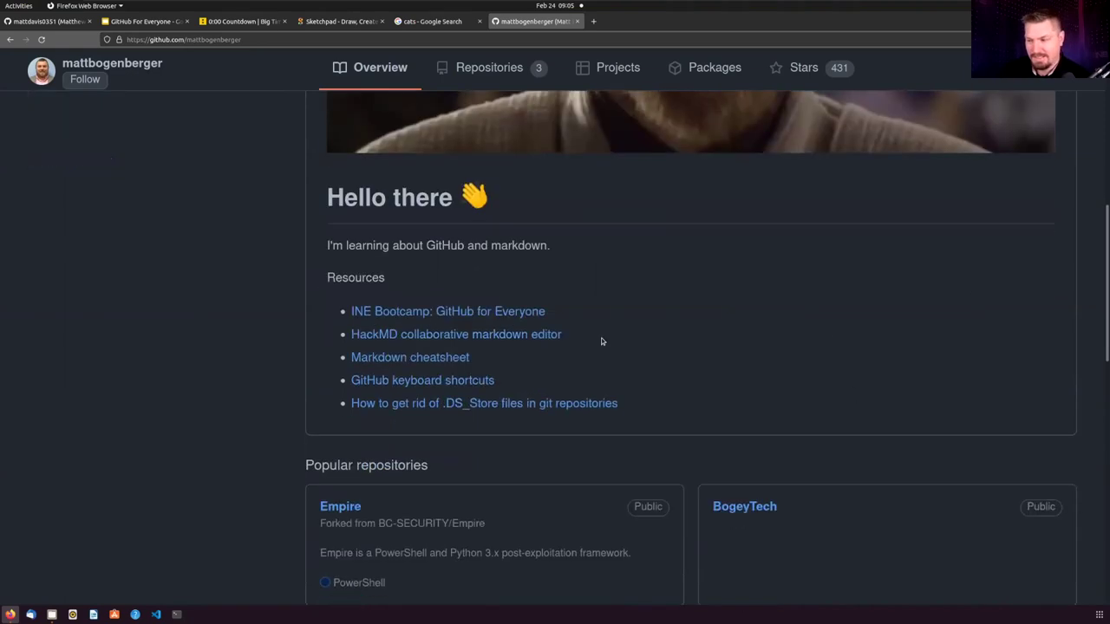
scroll(601, 346, down, 2)
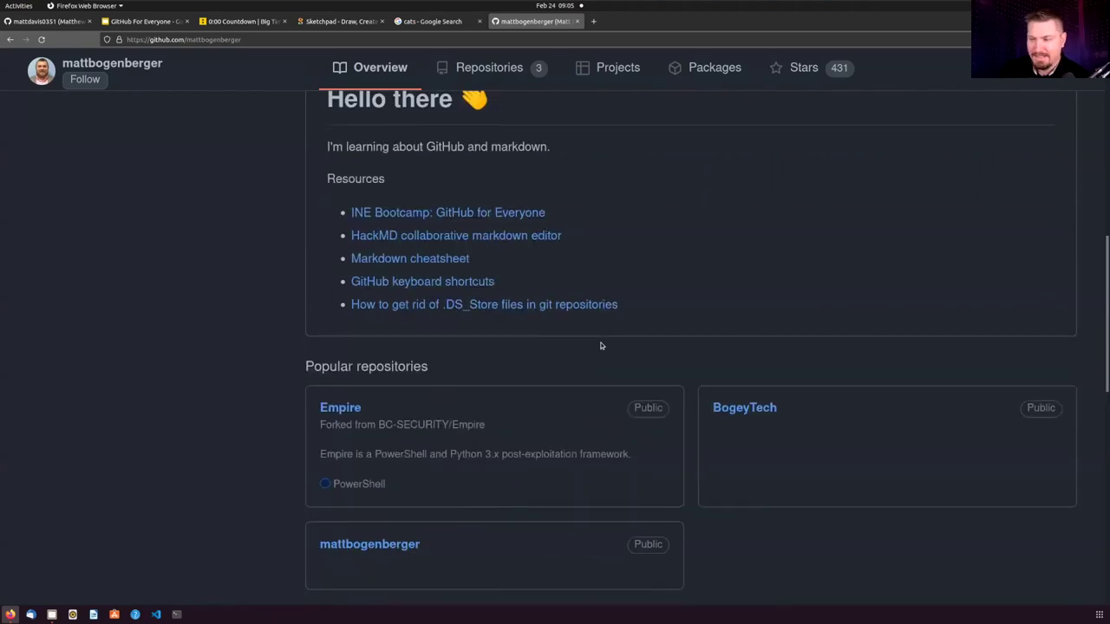
scroll(601, 346, up, 6)
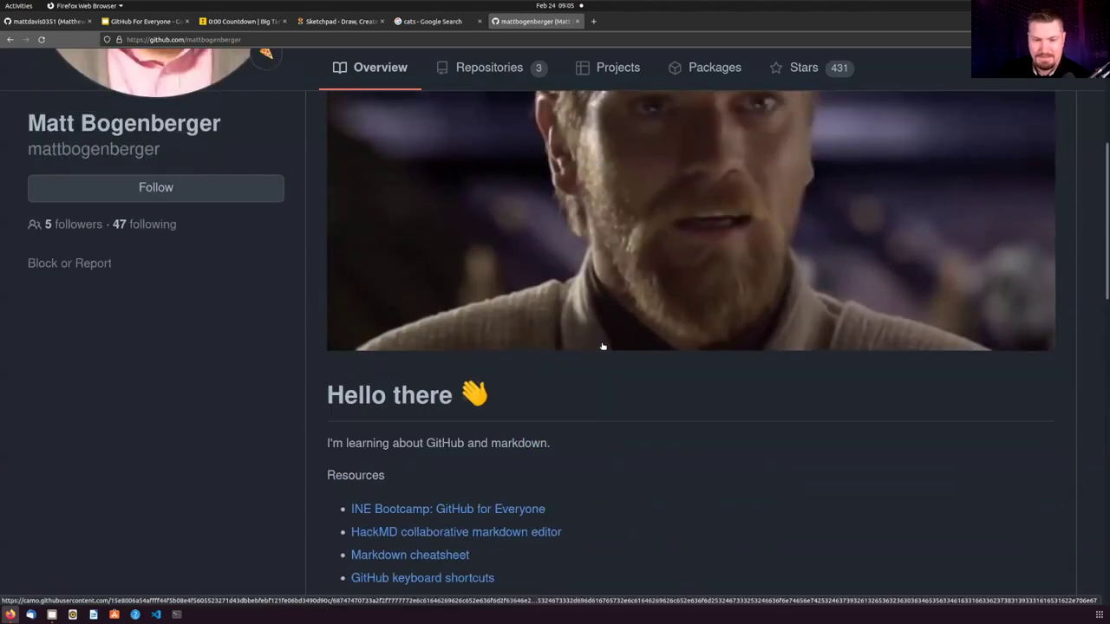
scroll(601, 347, up, 6)
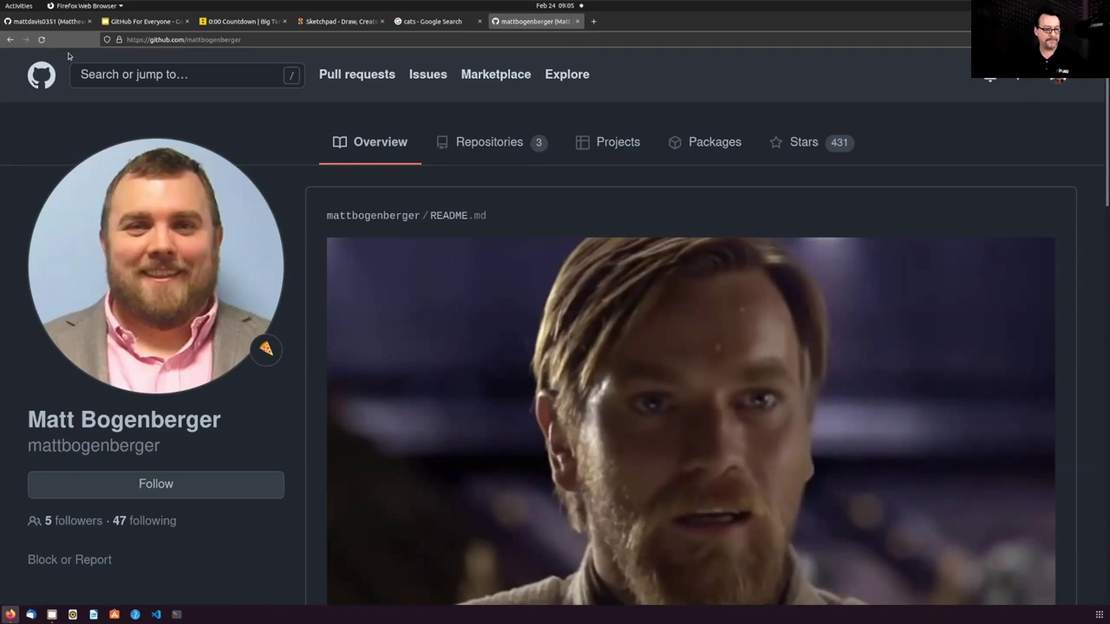
scroll(398, 249, down, 6)
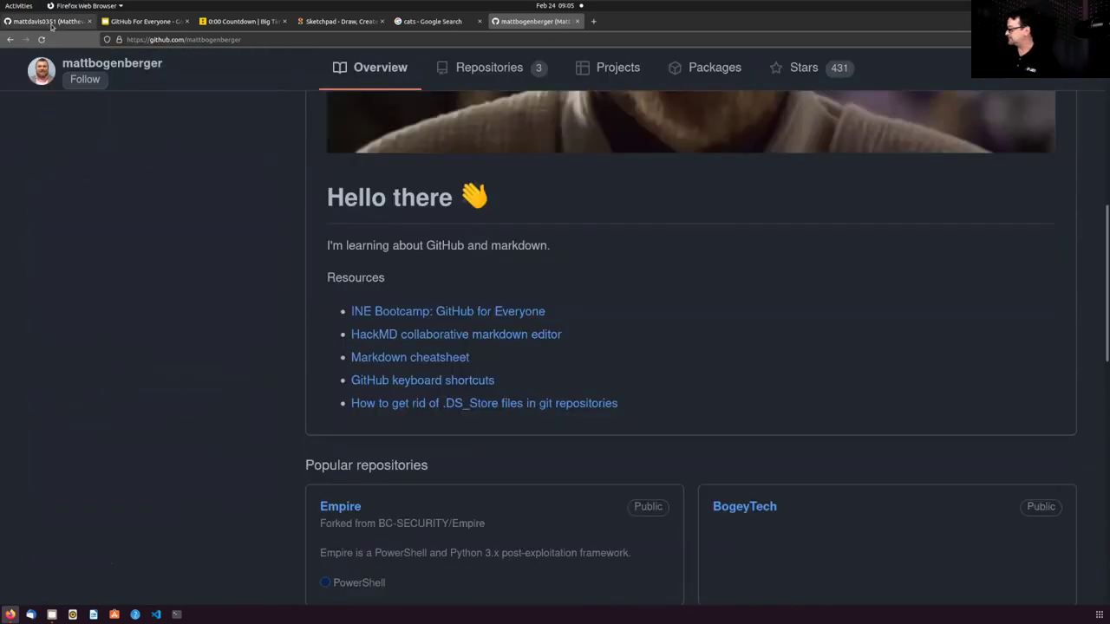
Open your profile repository from the Repositories tab, then return to the cats image results.
click(47, 21)
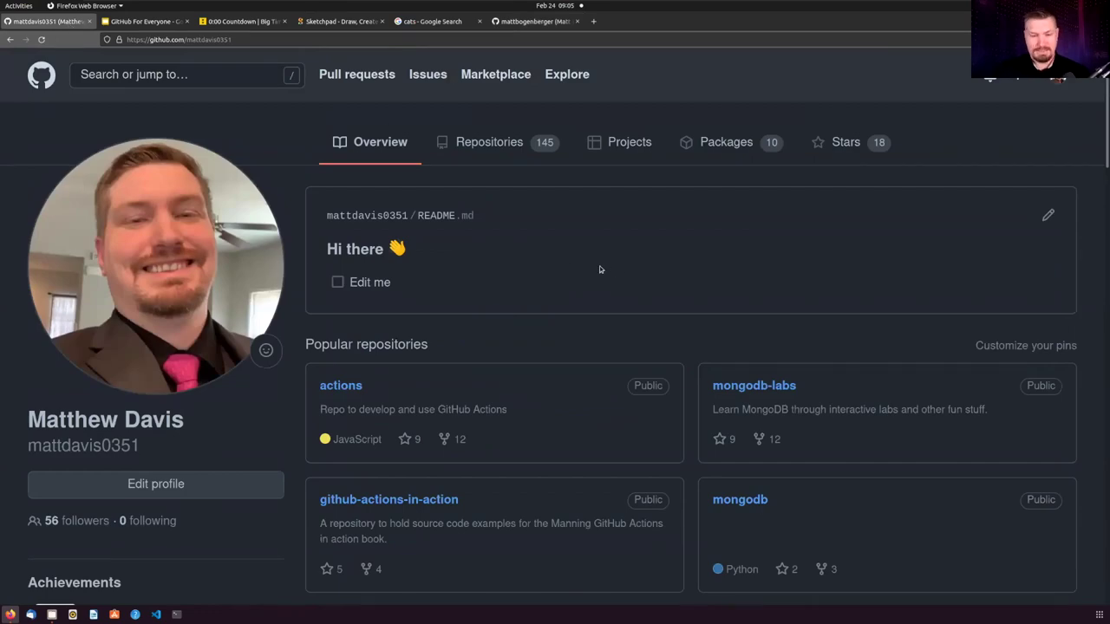
scroll(562, 283, down, 2)
scroll(525, 257, up, 2)
click(505, 146)
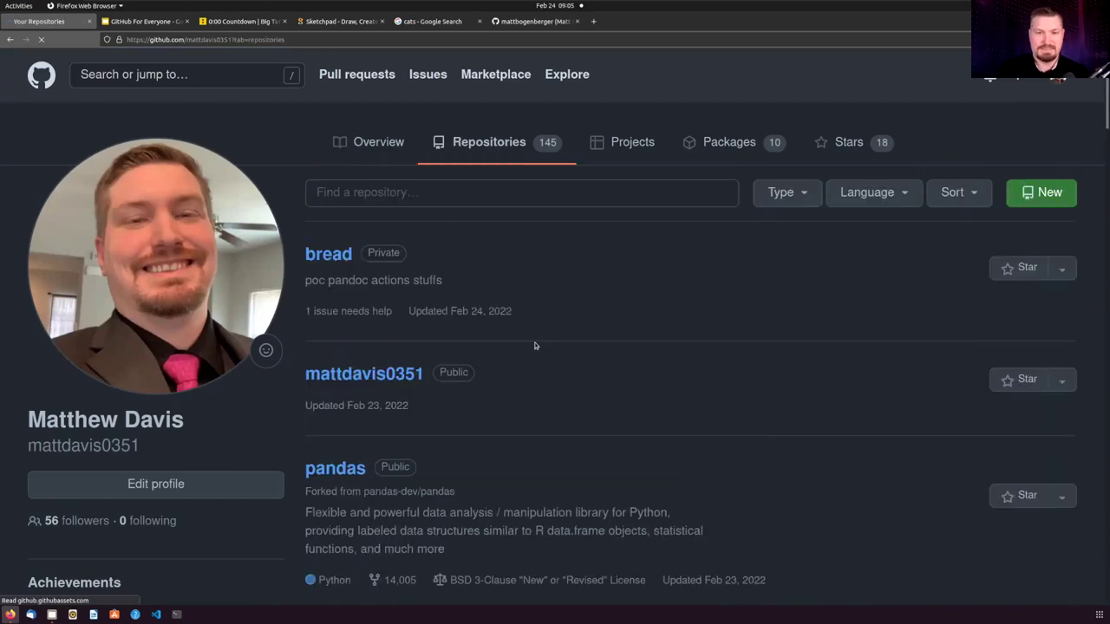
scroll(404, 295, down, 2)
click(386, 178)
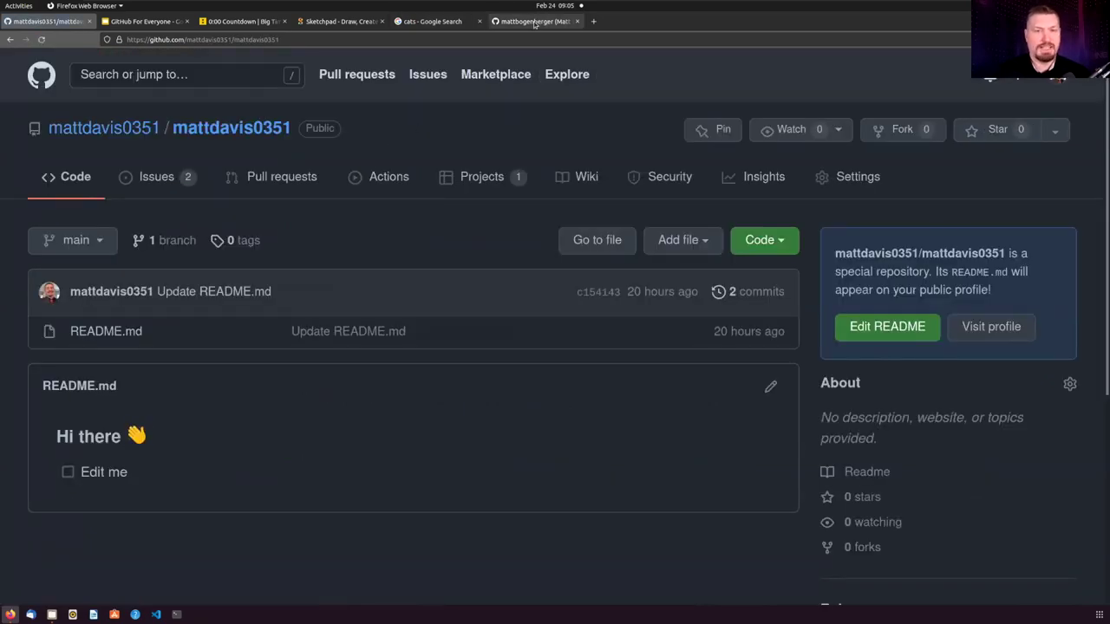
click(405, 22)
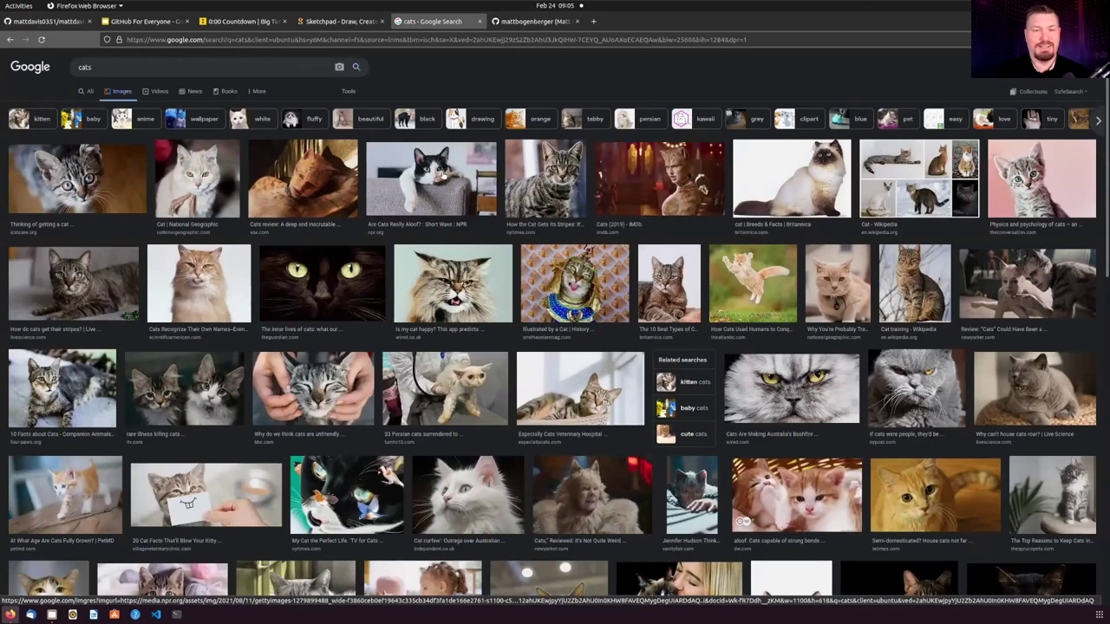
Copy the black-and-white cat photo and open the 'some issue' issue in the profile repository.
right_click(434, 177)
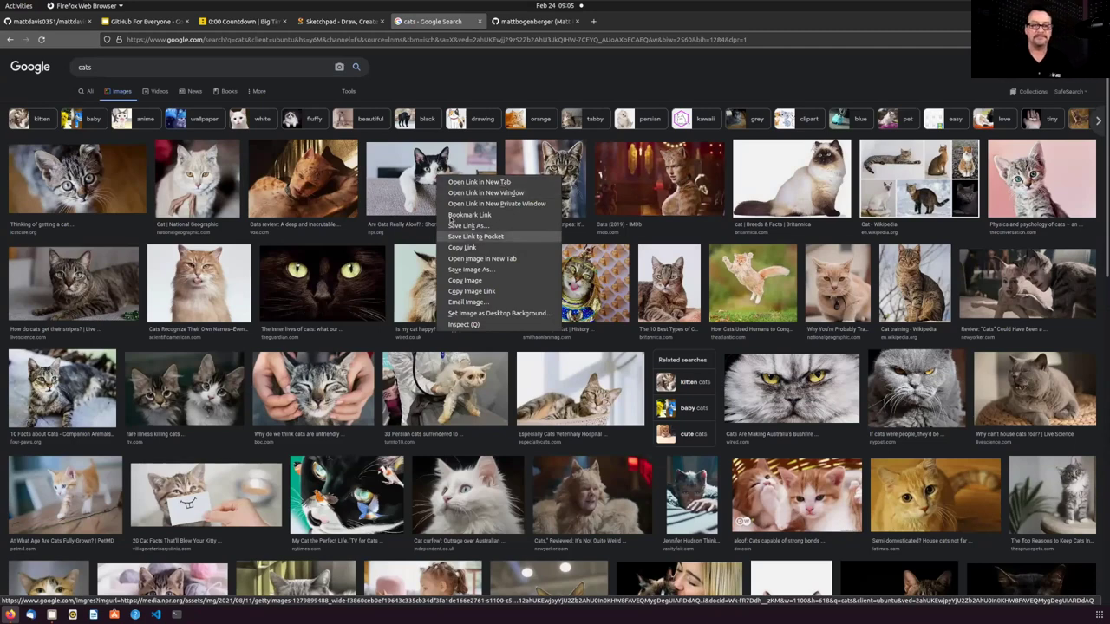
click(496, 282)
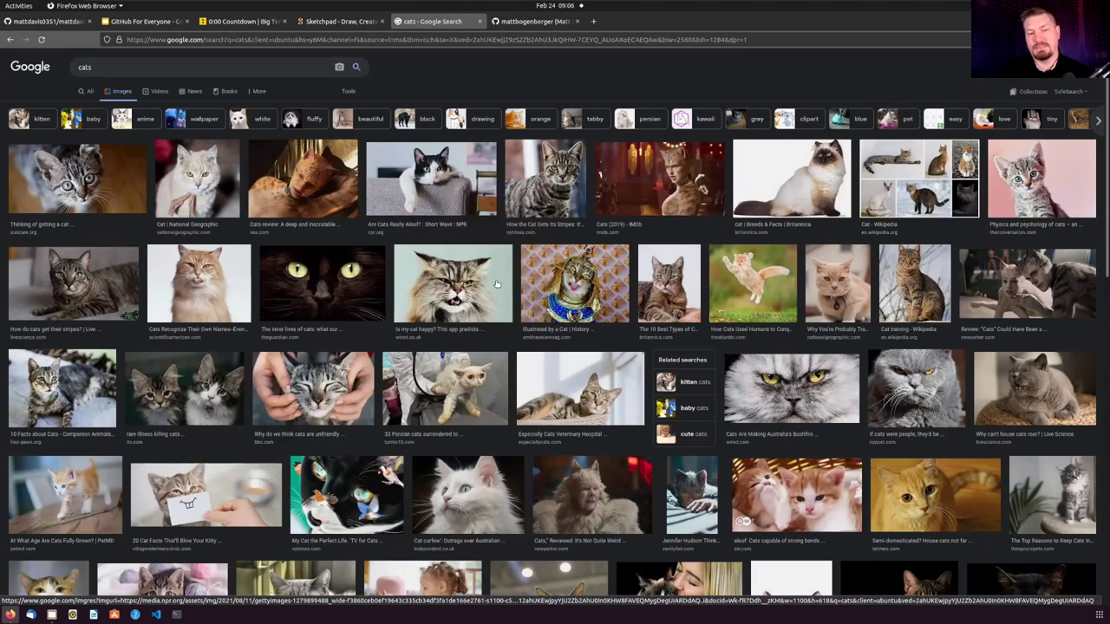
click(44, 21)
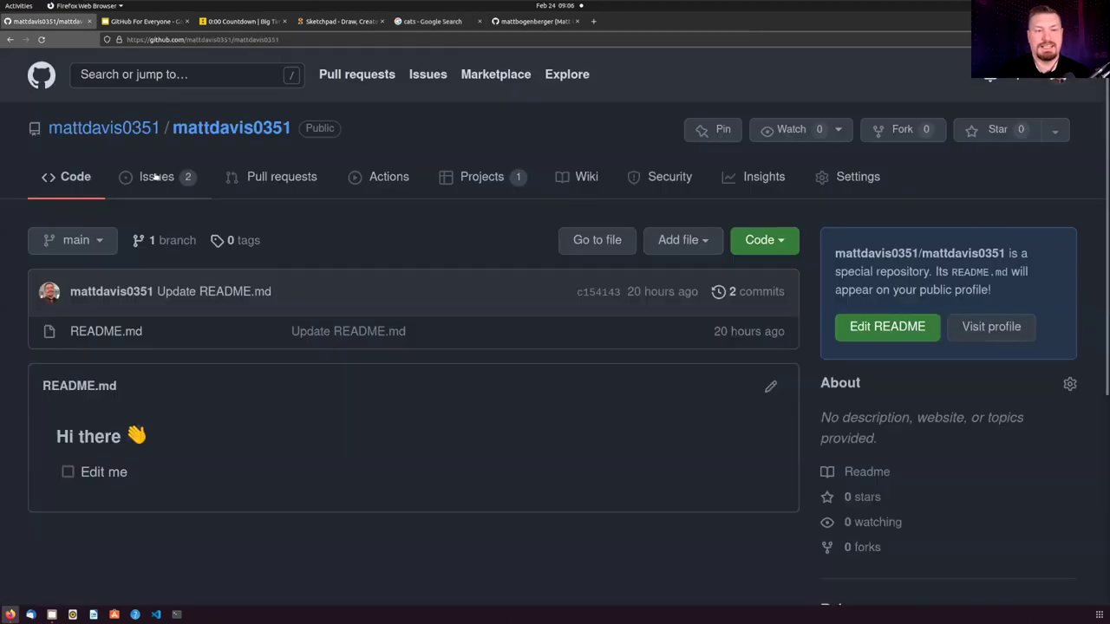
click(160, 182)
scroll(318, 277, down, 1)
scroll(318, 277, down, 2)
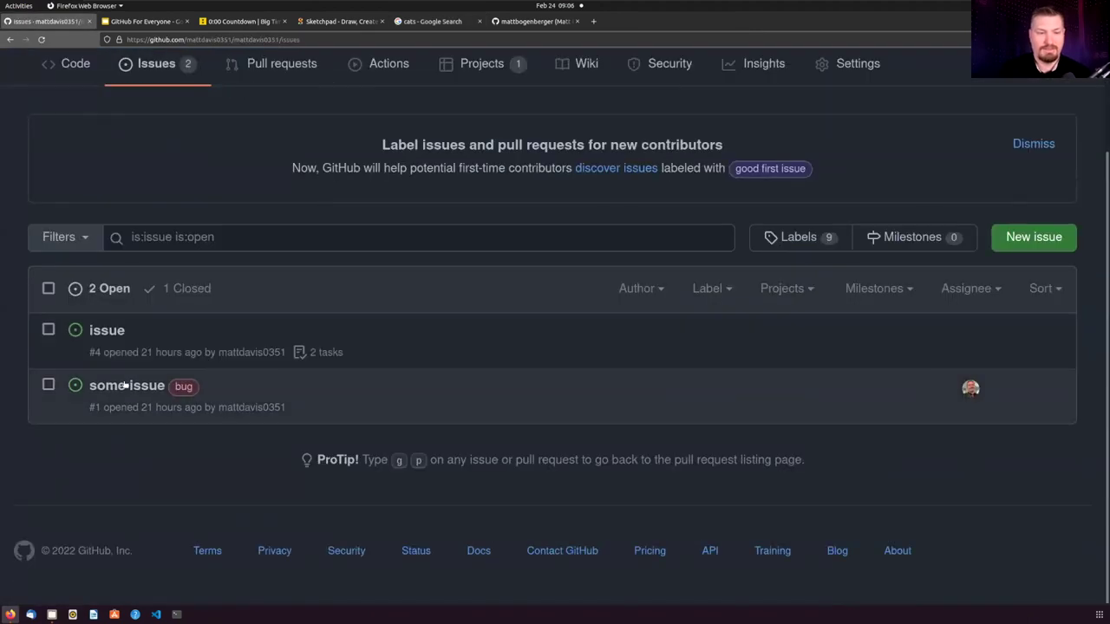
click(130, 382)
Replace the issue #1 comment with the pasted cat image, preview it, and return to the other profile.
scroll(260, 329, down, 10)
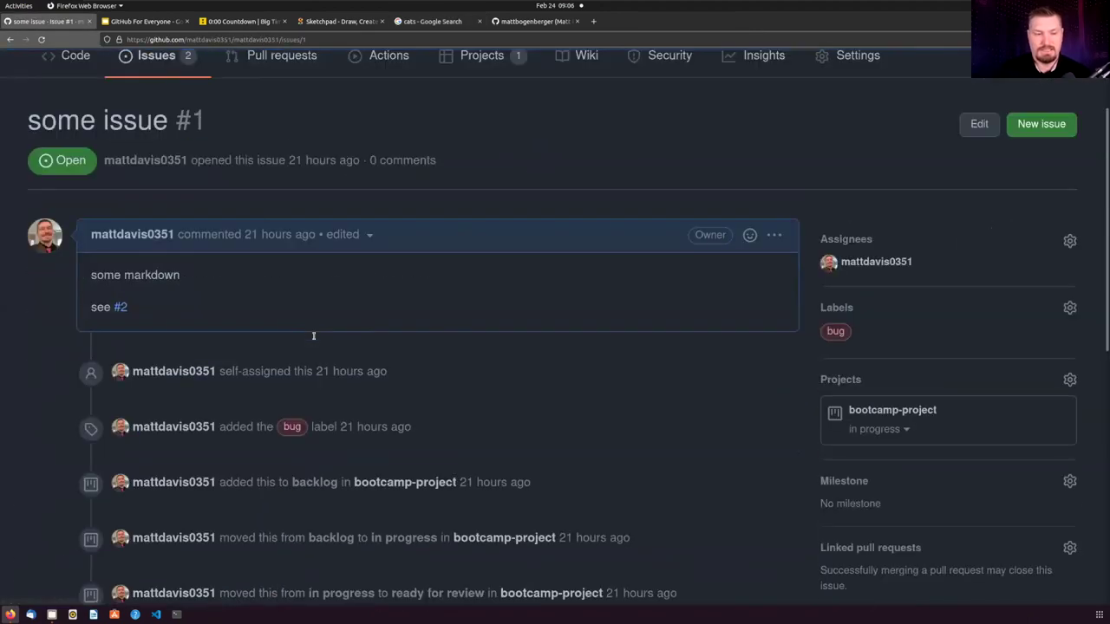
right_click(258, 375)
click(161, 366)
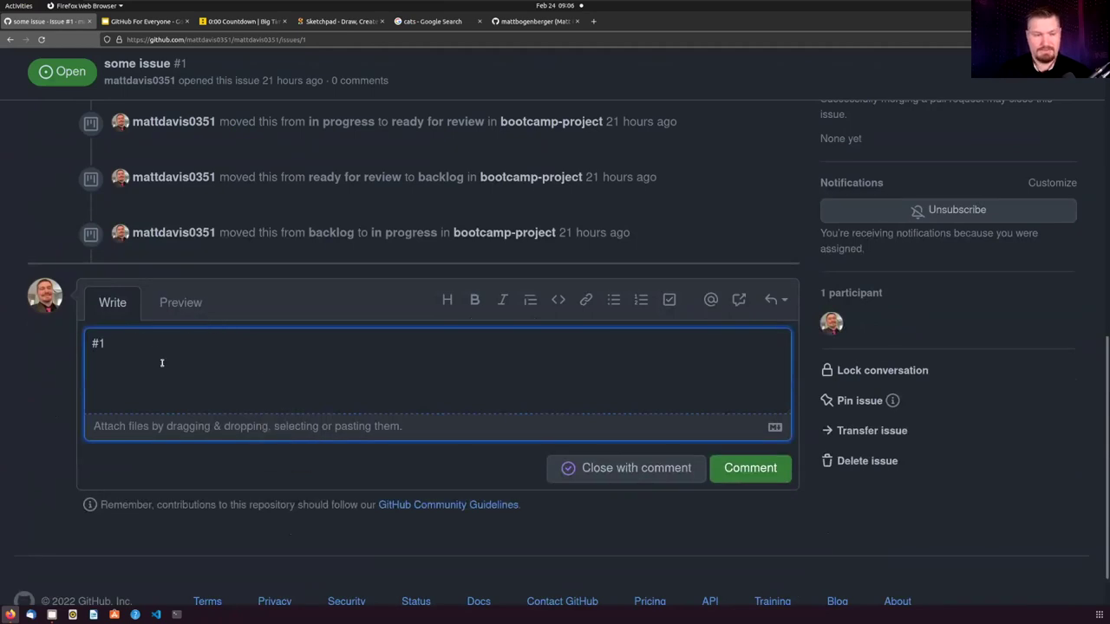
key(BackSpace)
key(BackSpace)
right_click(163, 365)
click(200, 413)
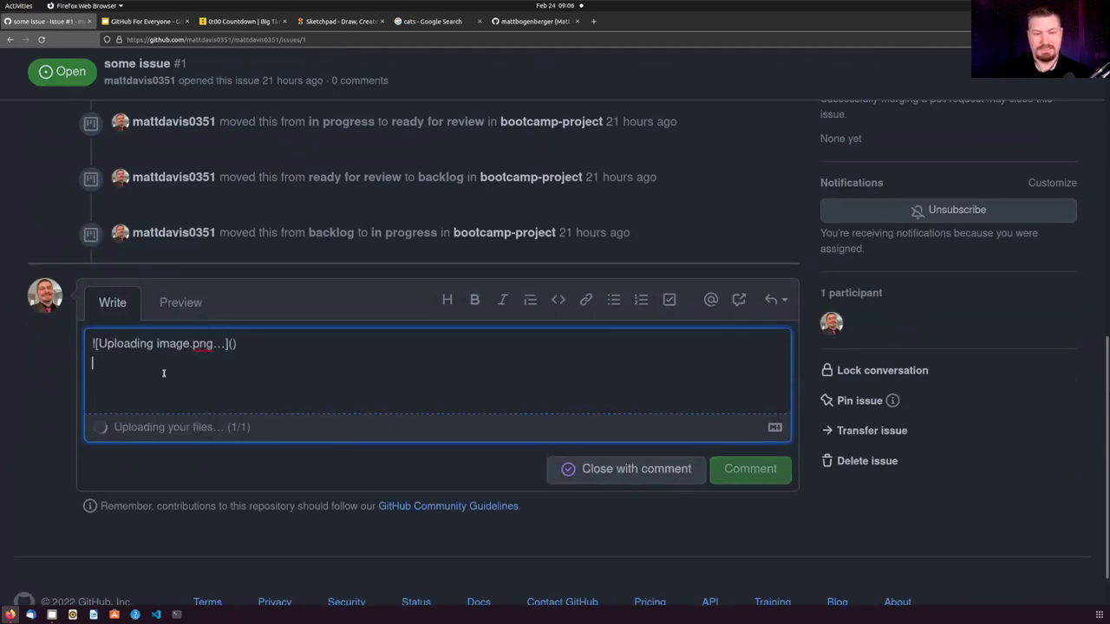
mouse_move(271, 344)
mouse_down()
mouse_move(238, 345)
mouse_move(264, 356)
mouse_up()
click(243, 373)
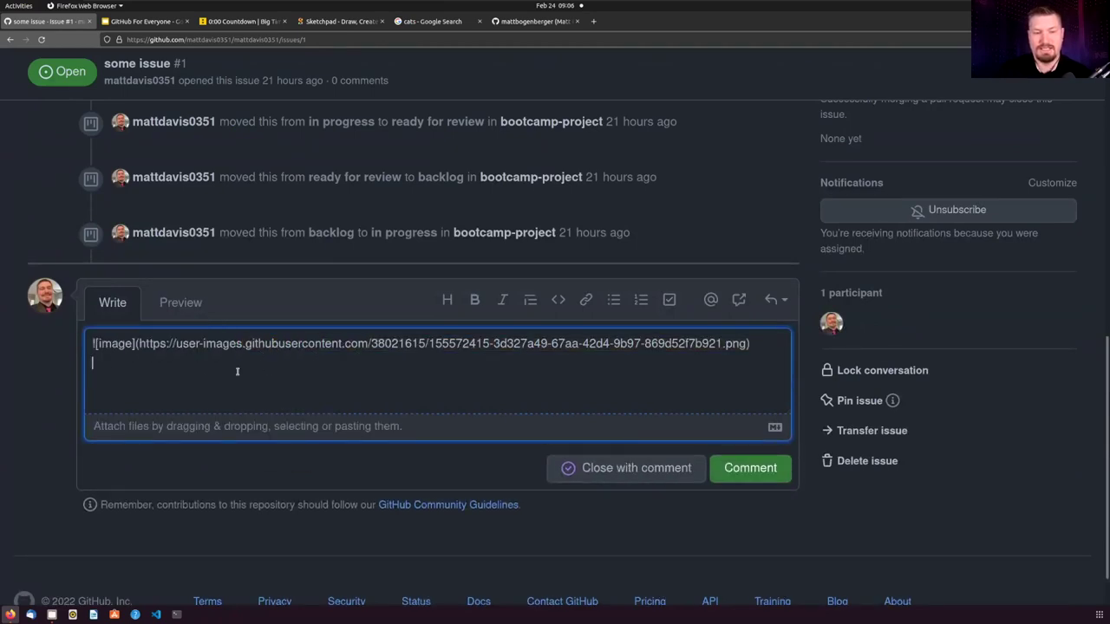
drag(175, 344, 368, 344)
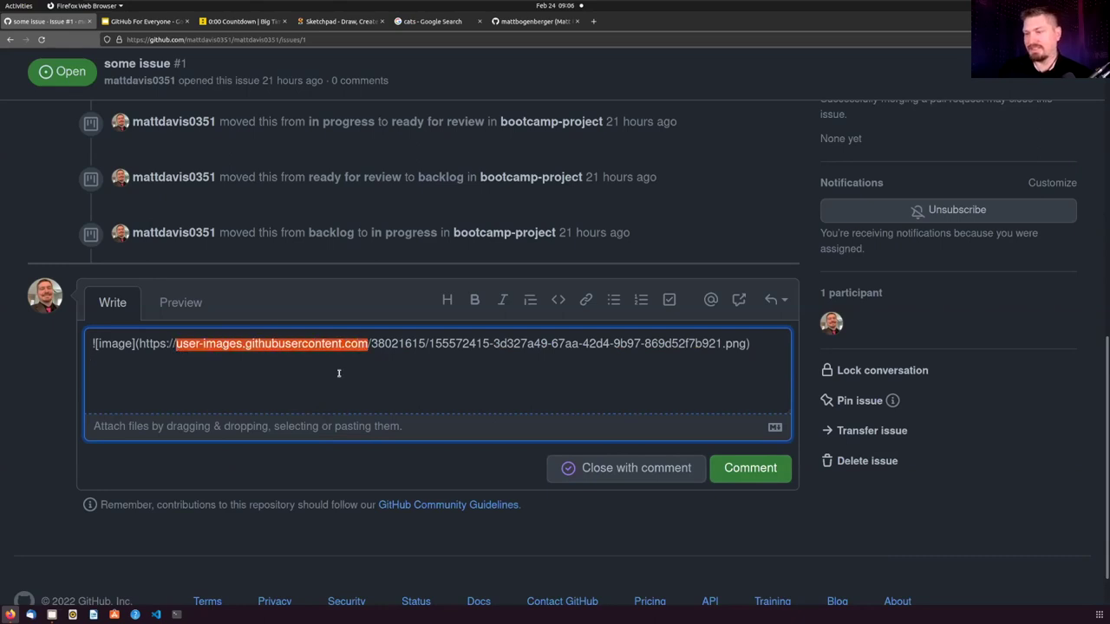
click(180, 302)
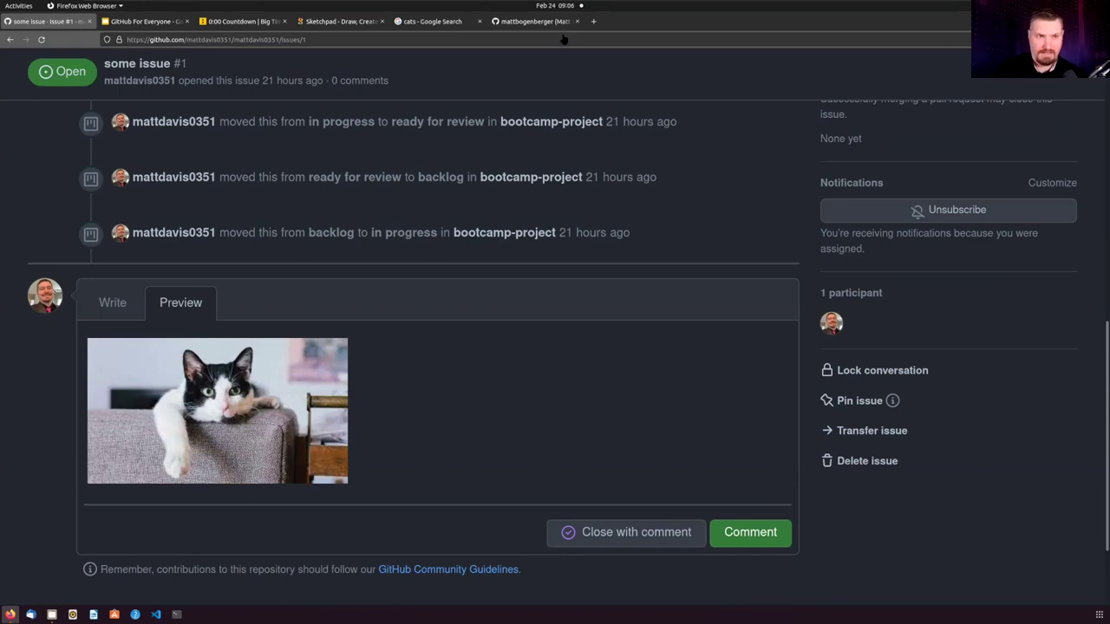
click(532, 20)
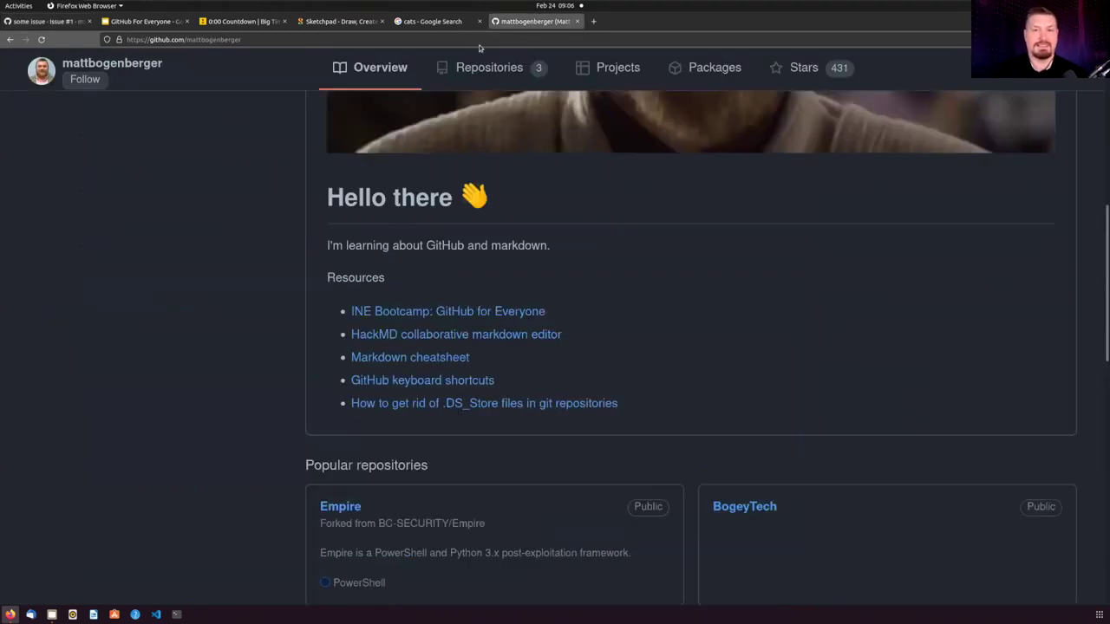
Paste another user's profile address into the address bar and load it.
click(479, 40)
right_click(478, 40)
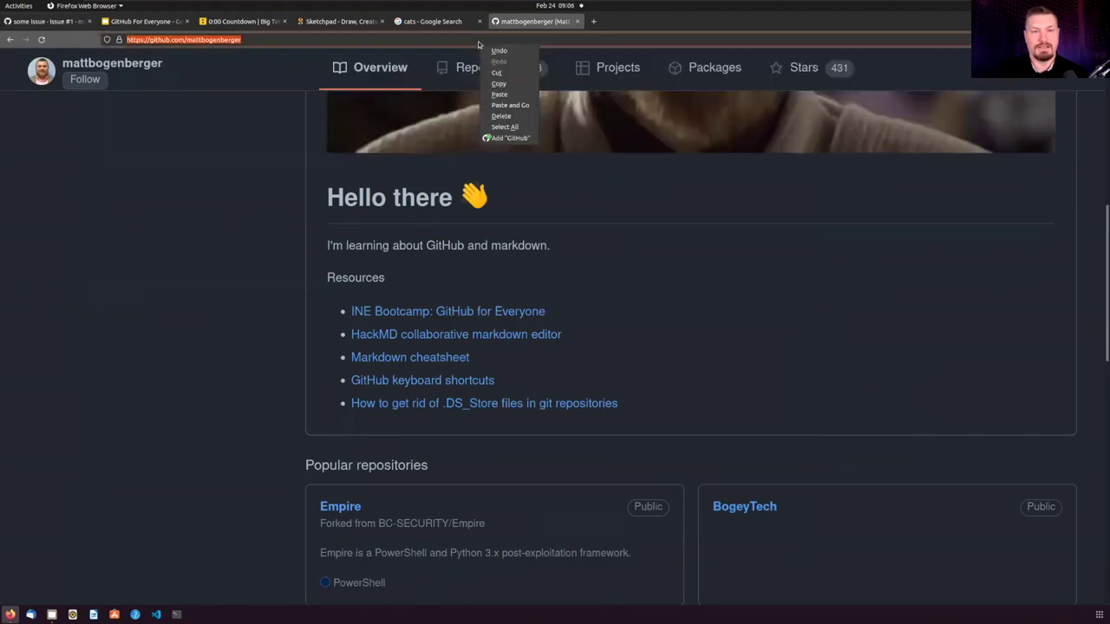
click(499, 94)
key(Return)
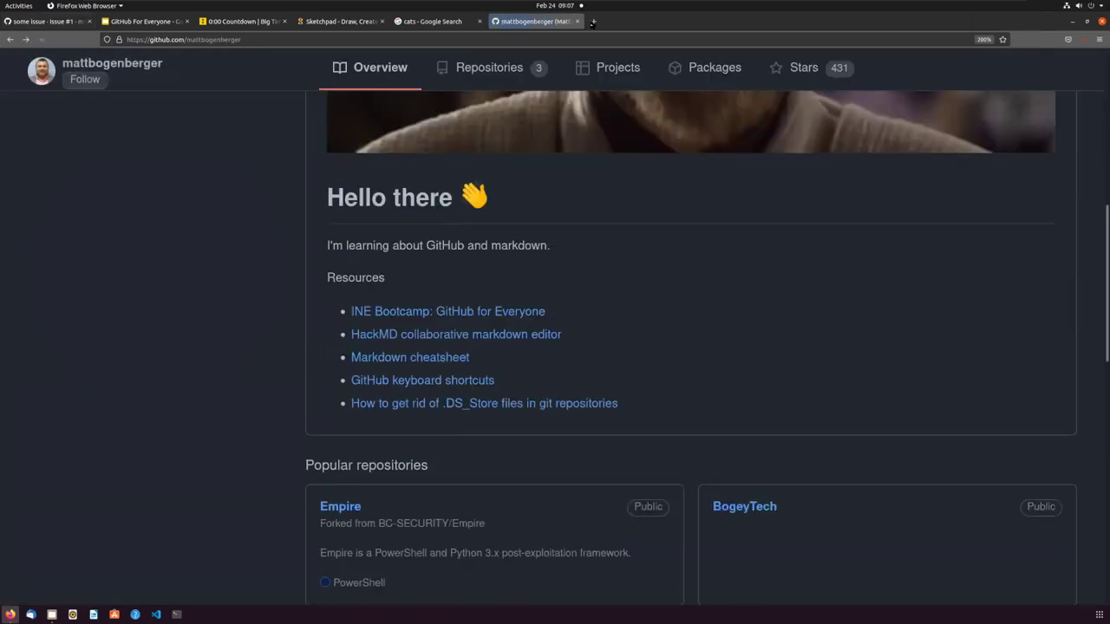
Load the second user's profile in a new tab, then return to the earlier profile.
click(594, 21)
right_click(527, 40)
click(546, 103)
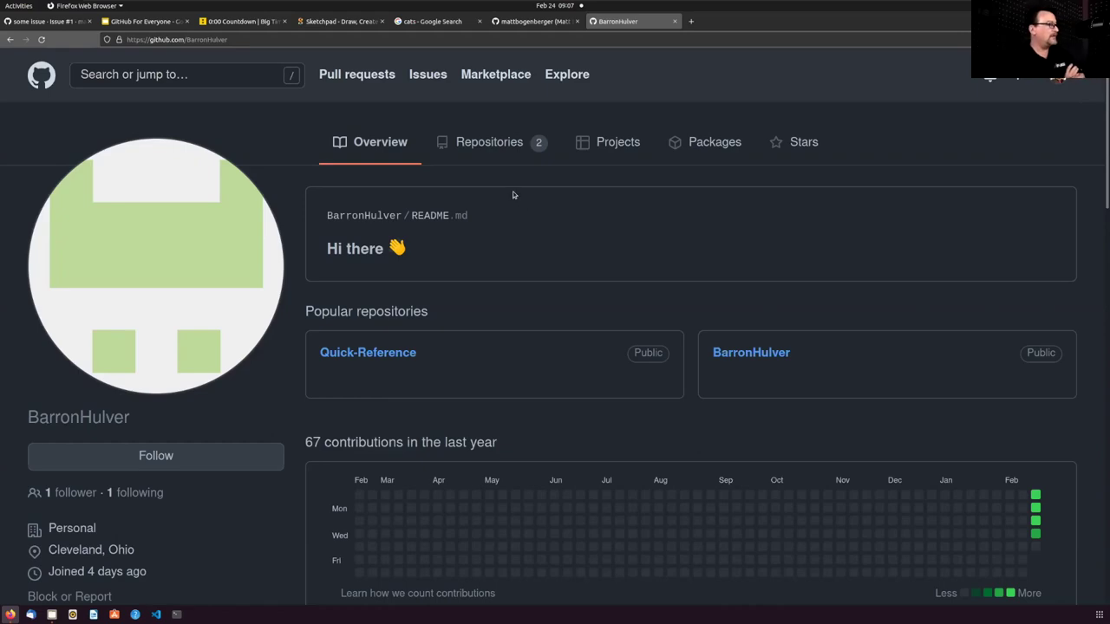
click(521, 26)
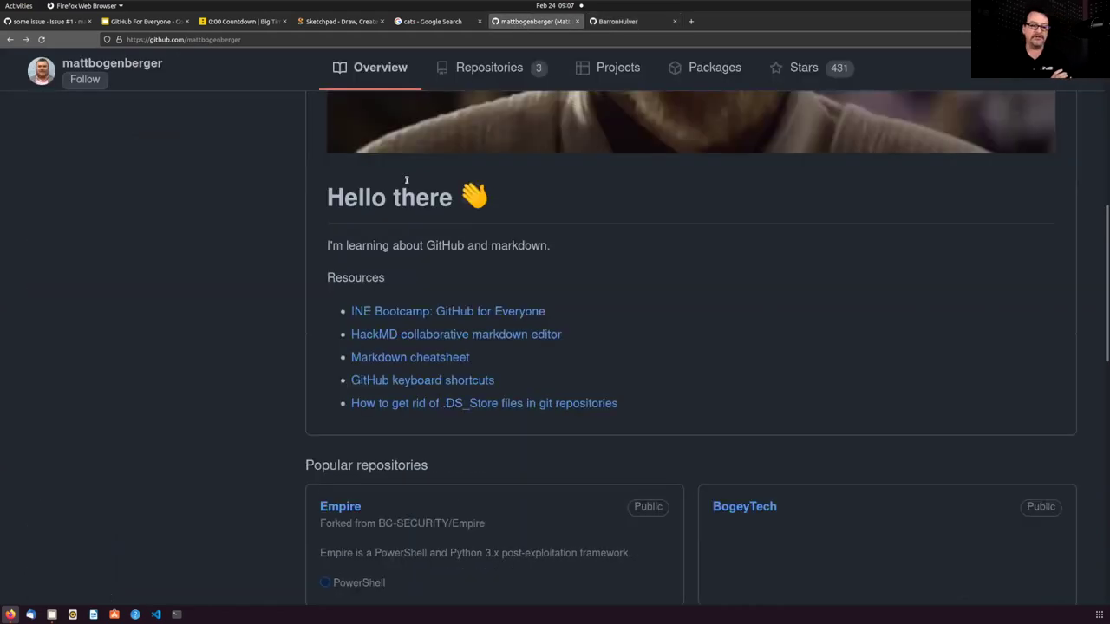
scroll(318, 194, up, 5)
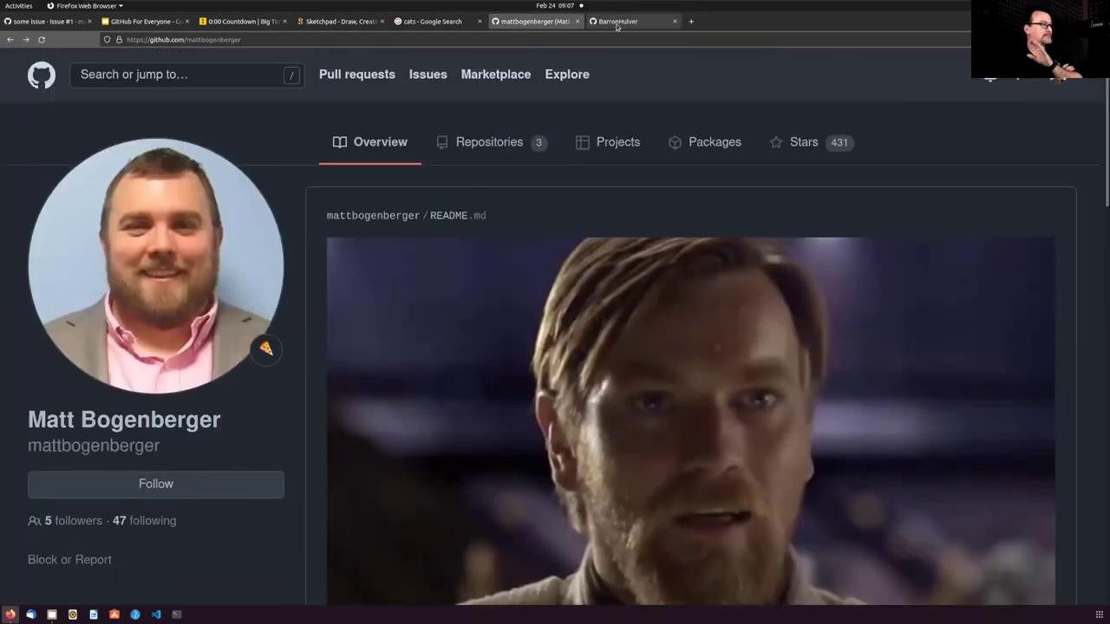
click(616, 24)
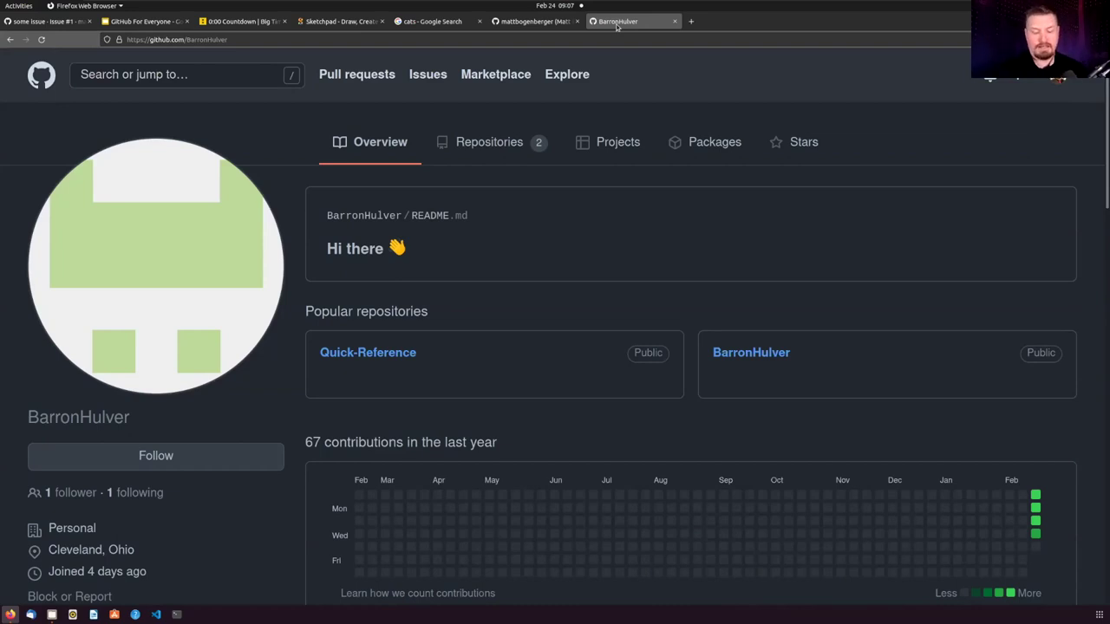
click(534, 24)
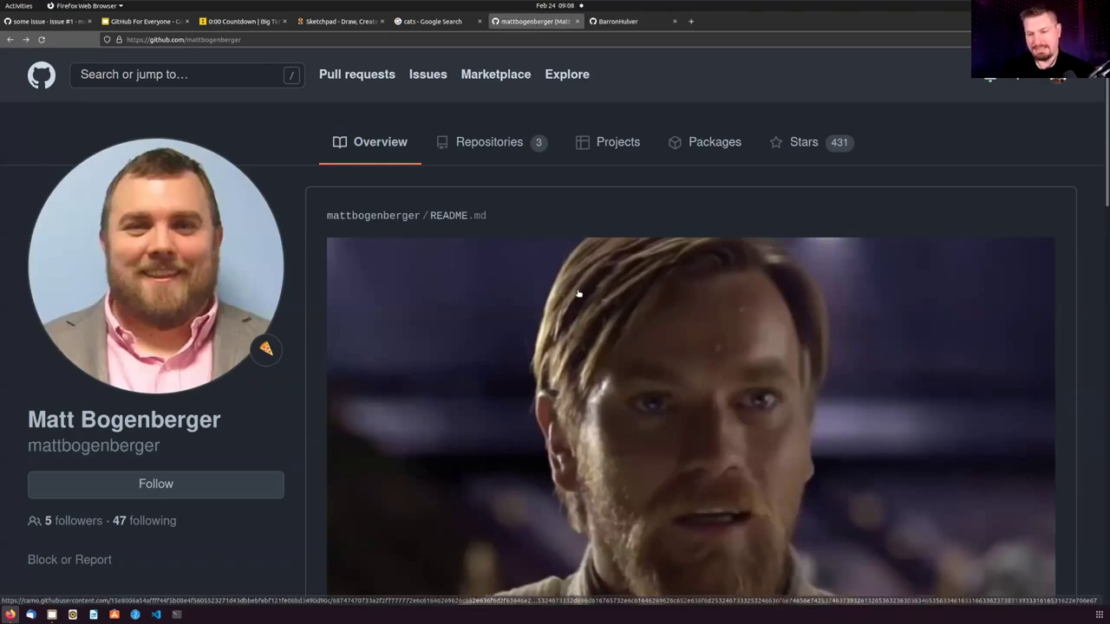
scroll(607, 303, down, 4)
scroll(620, 302, down, 8)
scroll(690, 234, up, 9)
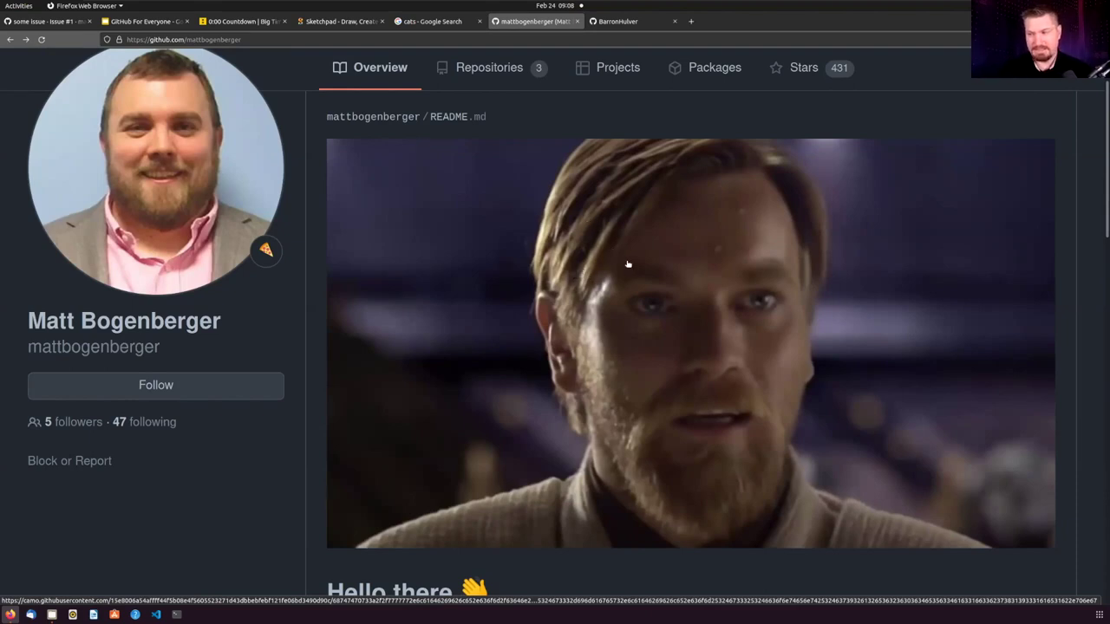
scroll(626, 260, down, 4)
scroll(607, 295, down, 1)
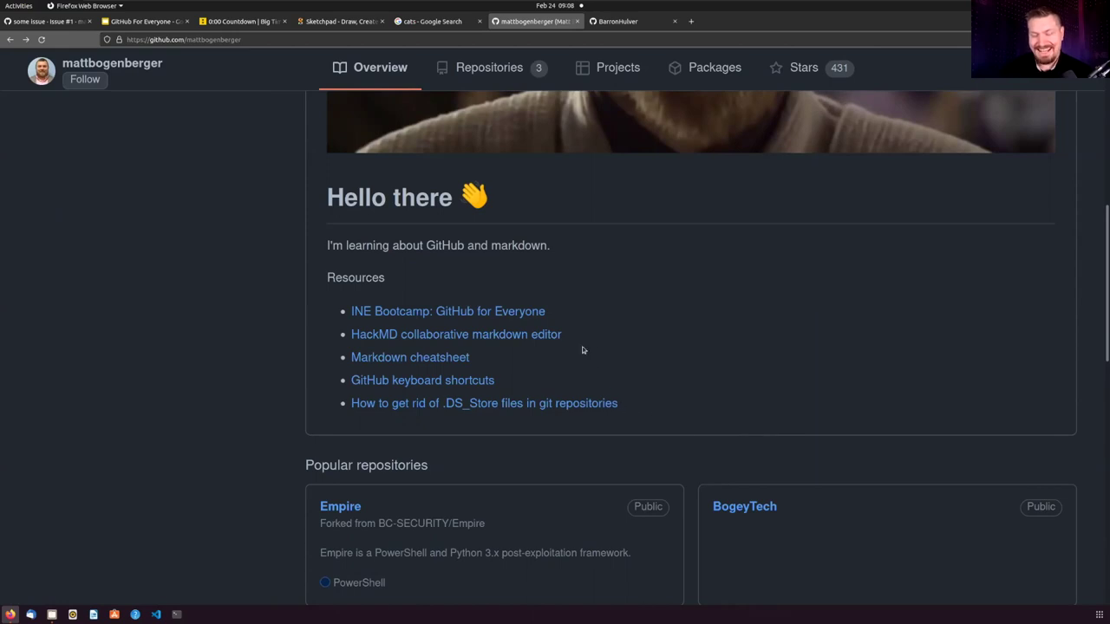
scroll(647, 351, up, 5)
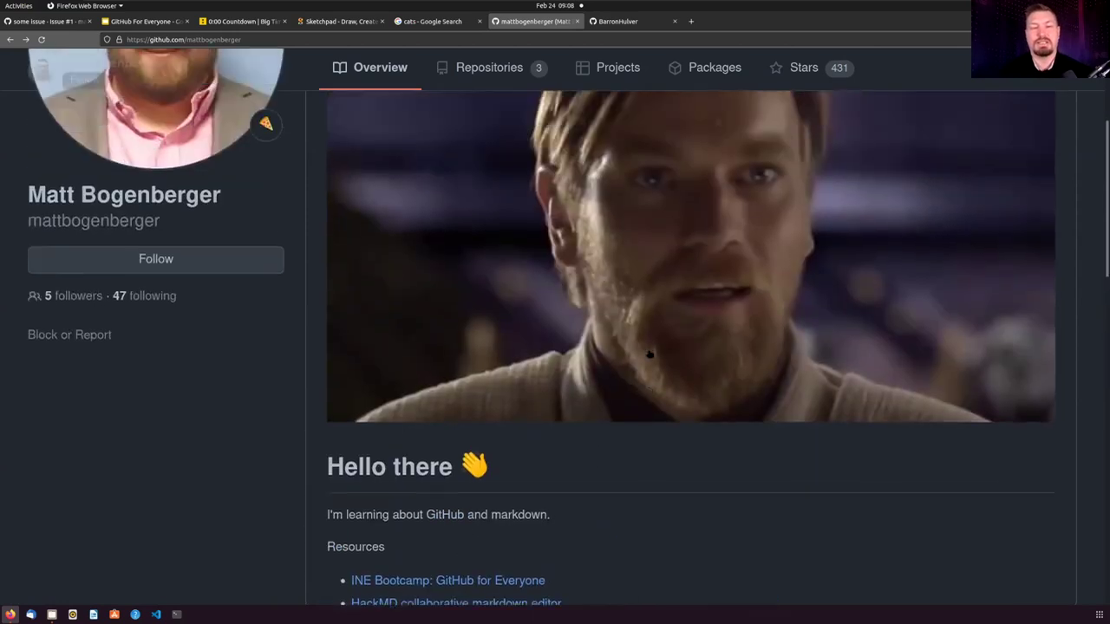
scroll(649, 354, up, 2)
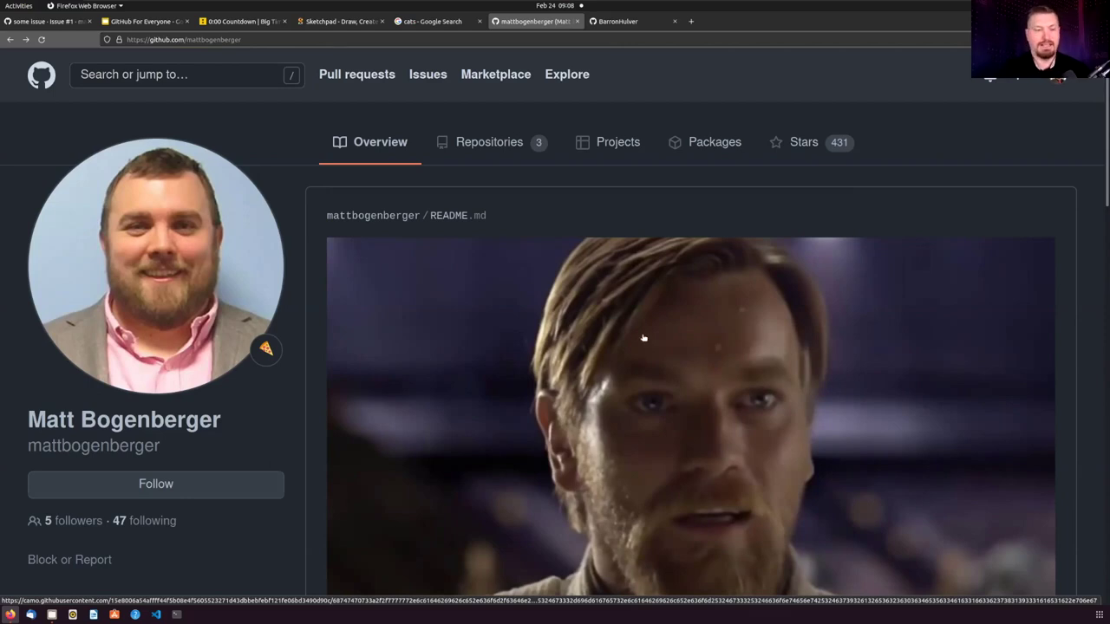
drag(203, 521, 35, 521)
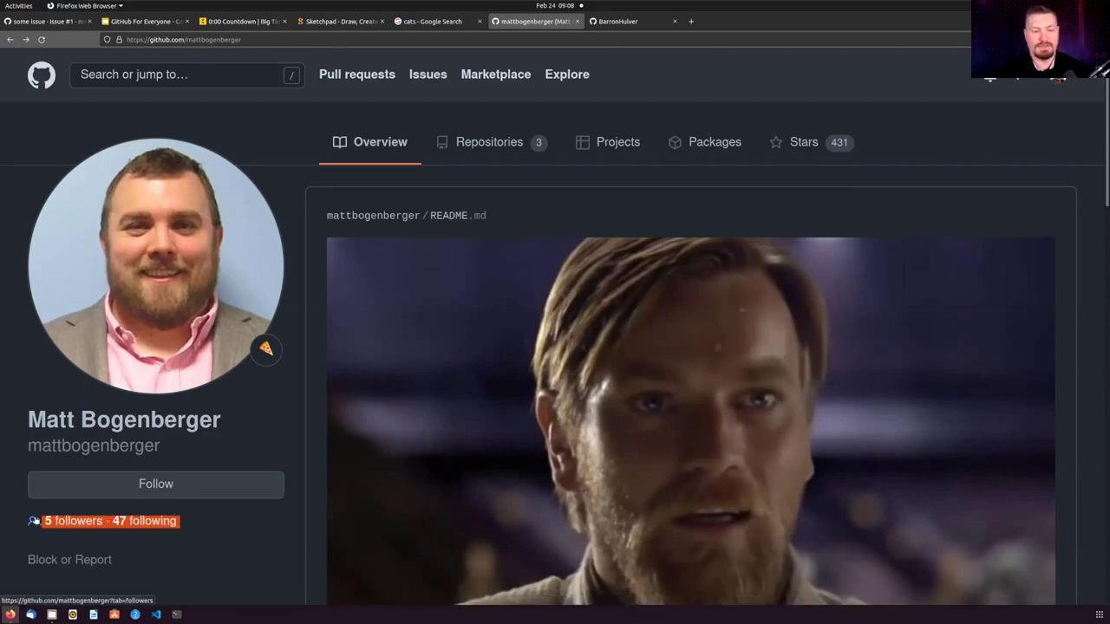
click(255, 541)
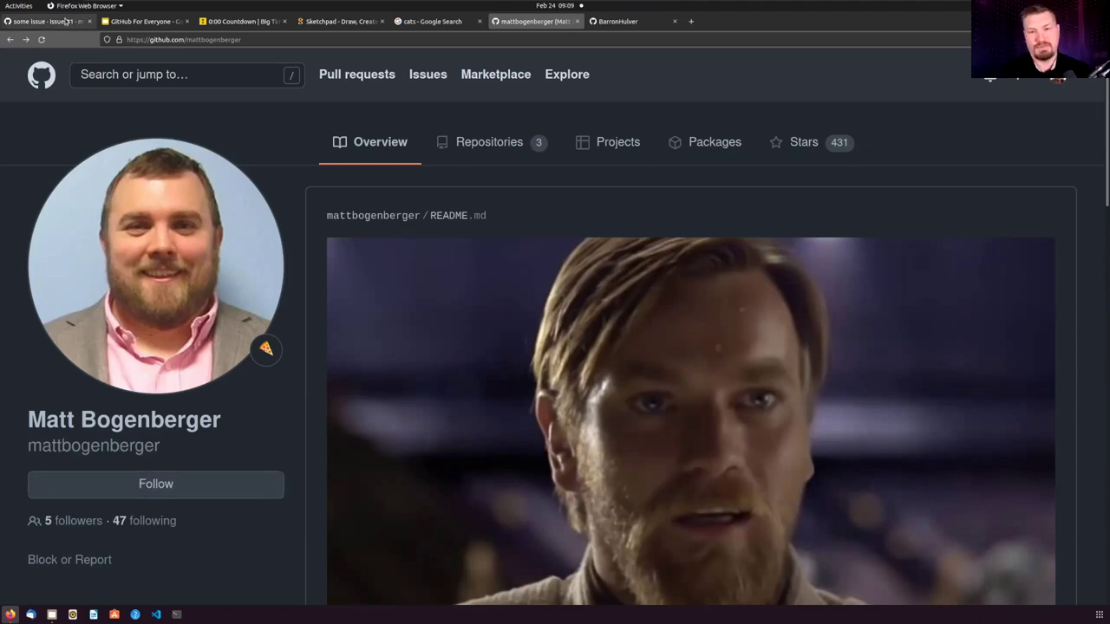
Open the home dashboard and highlight when the follow notice arrived in the feed.
click(43, 76)
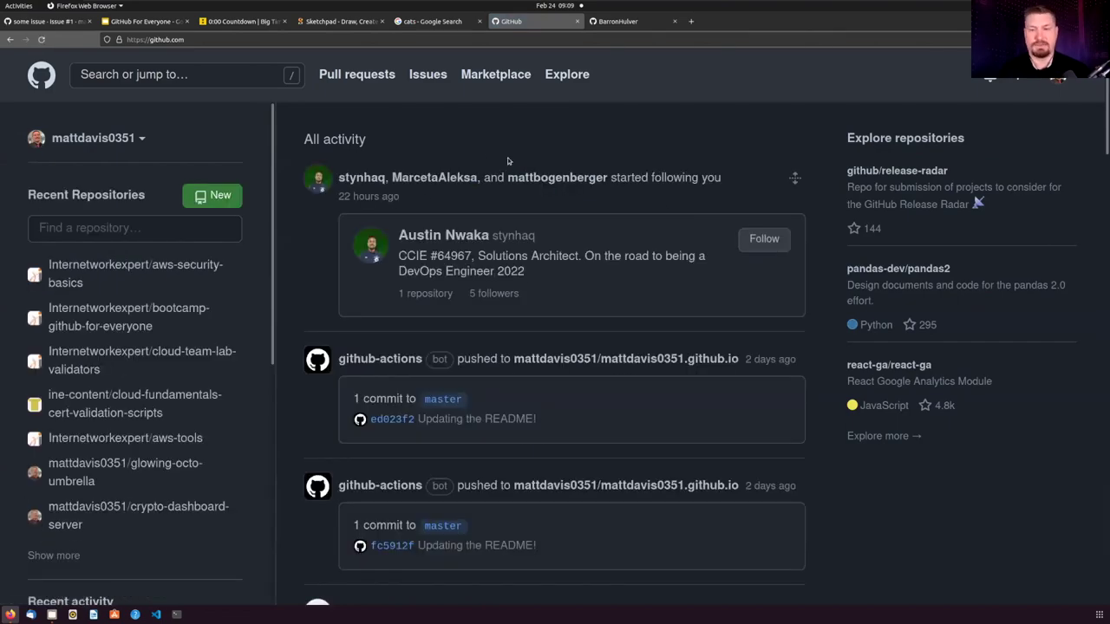
scroll(433, 199, down, 1)
scroll(452, 223, up, 1)
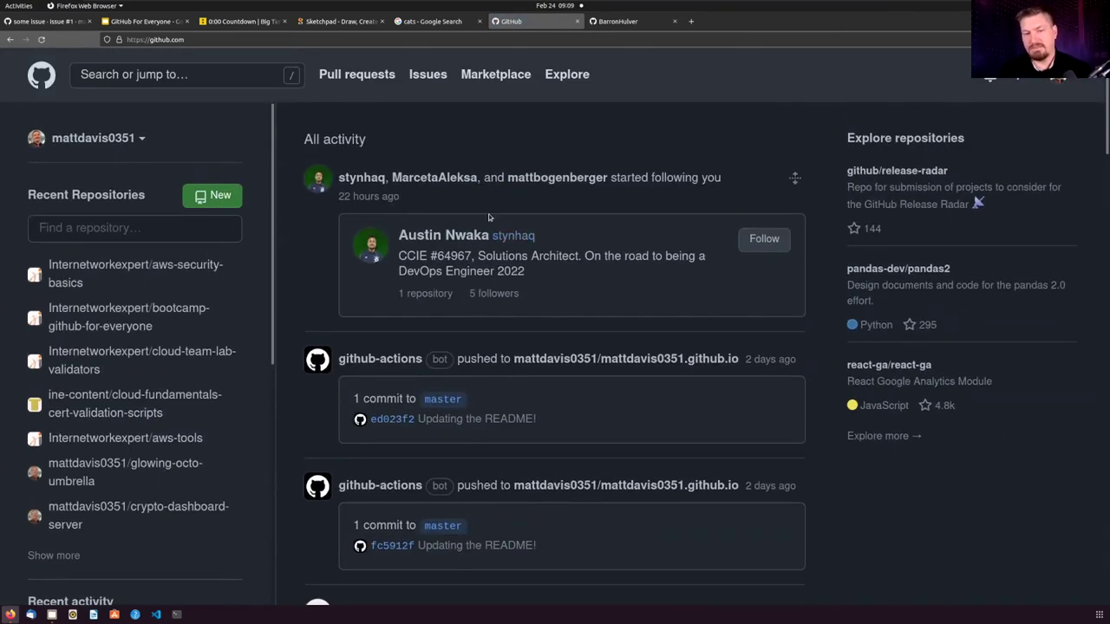
drag(682, 196, 642, 178)
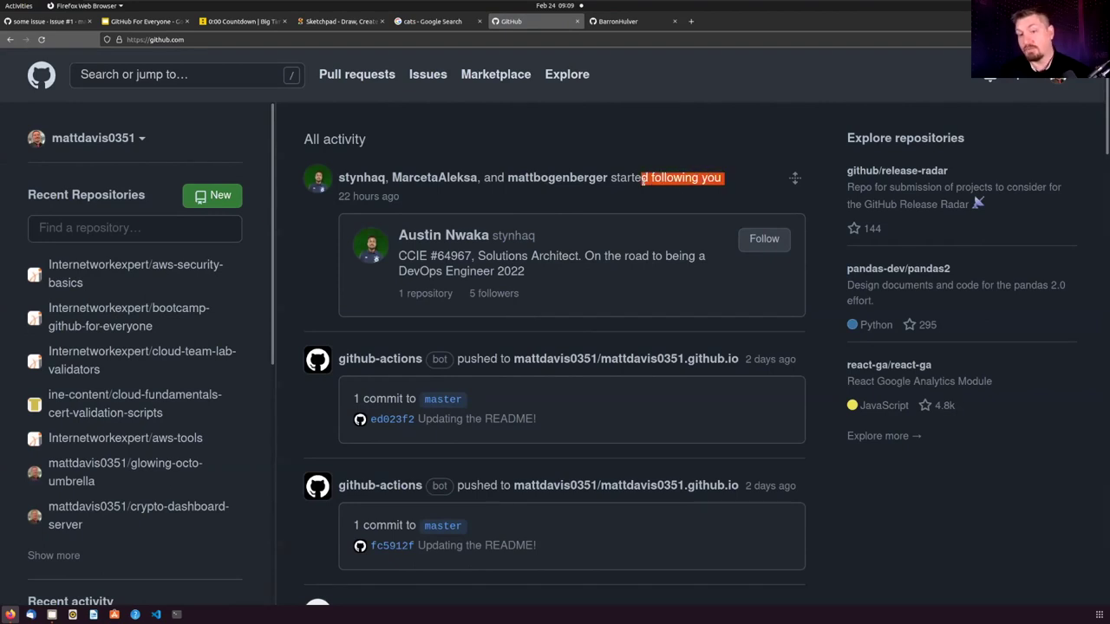
scroll(589, 276, down, 1)
scroll(586, 275, down, 1)
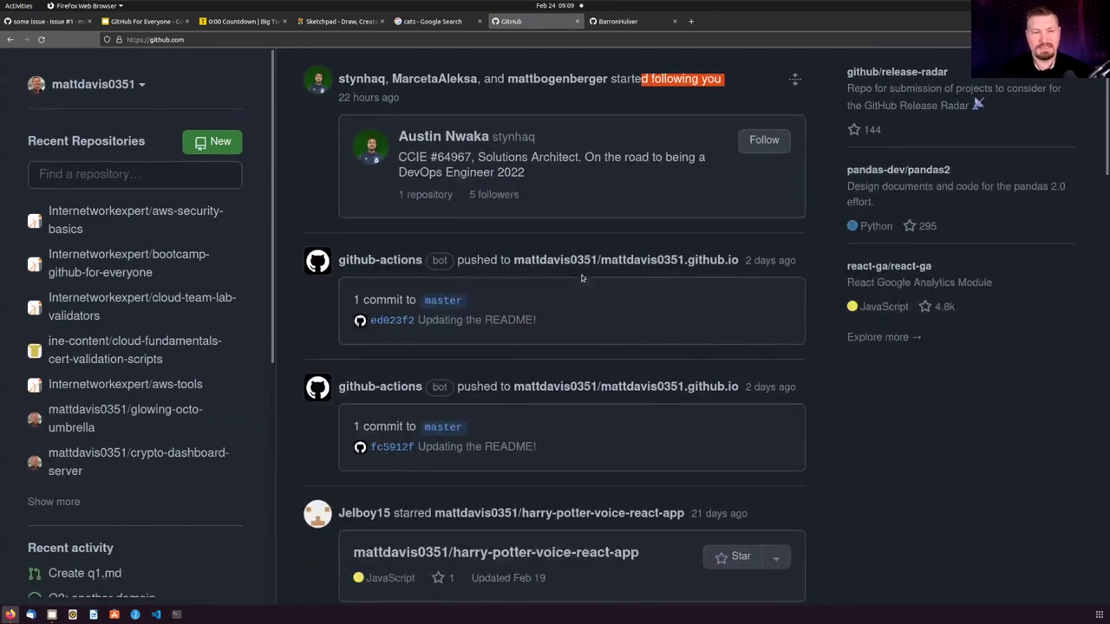
scroll(564, 269, down, 3)
scroll(568, 267, down, 3)
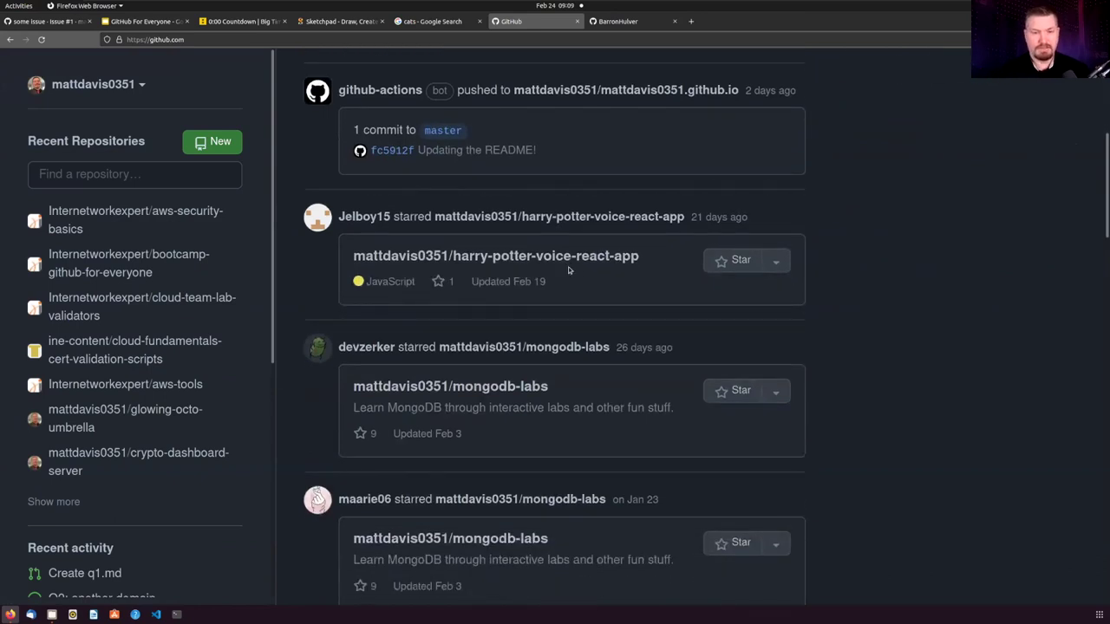
Highlight the 'starred' and 'forked' feed entries, then show the other user's Hi there profile.
drag(399, 217, 416, 217)
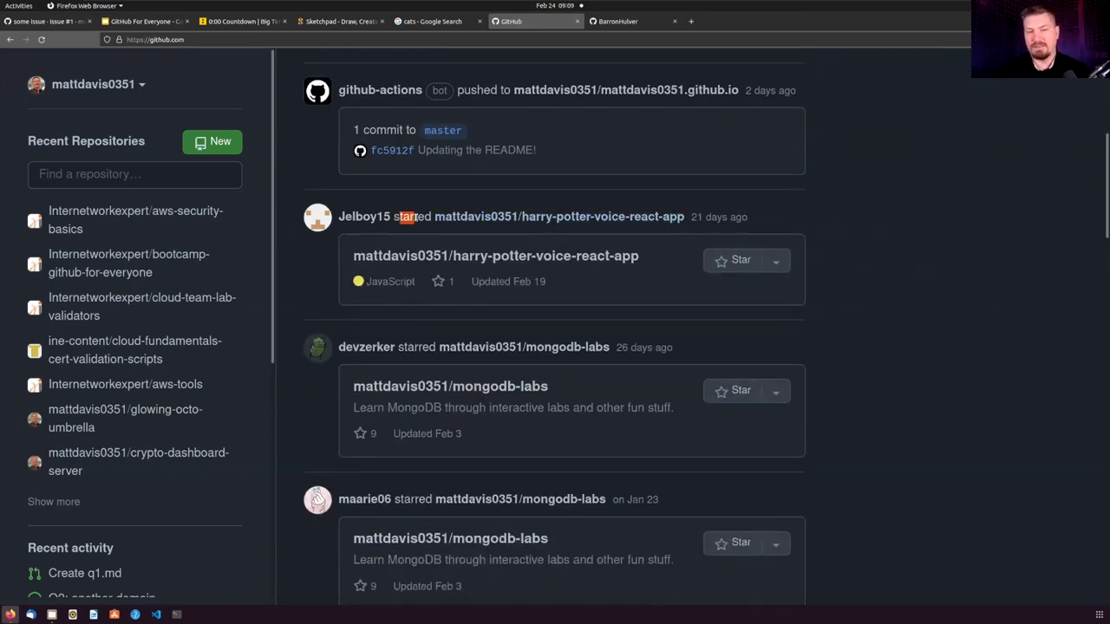
scroll(425, 191, down, 4)
scroll(440, 226, down, 2)
scroll(439, 226, down, 7)
scroll(446, 227, down, 10)
drag(384, 283, 411, 284)
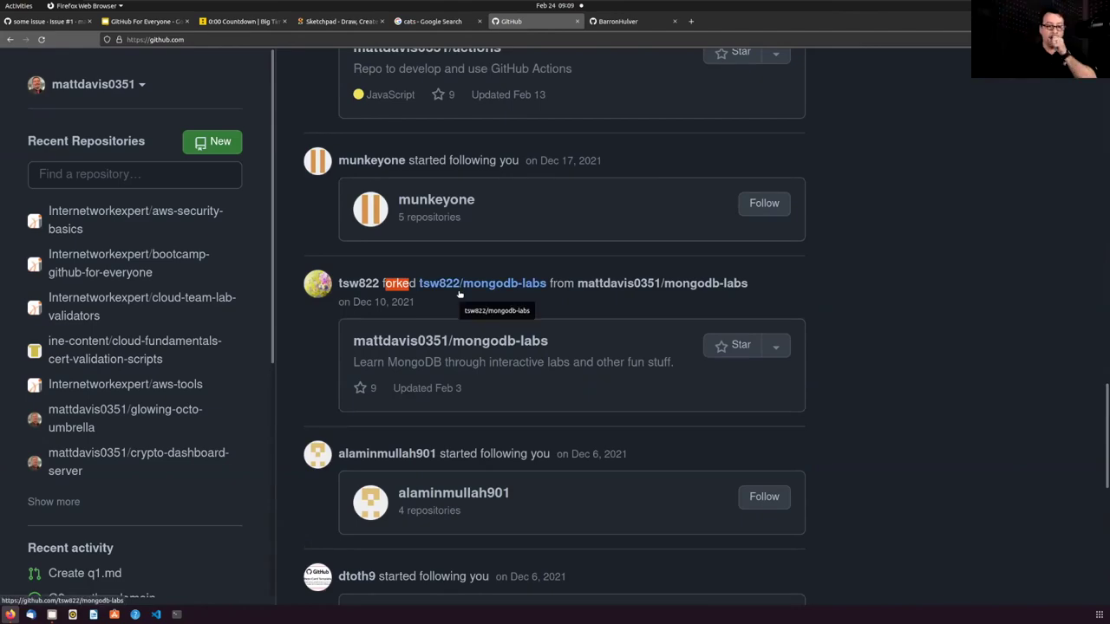
scroll(458, 293, up, 20)
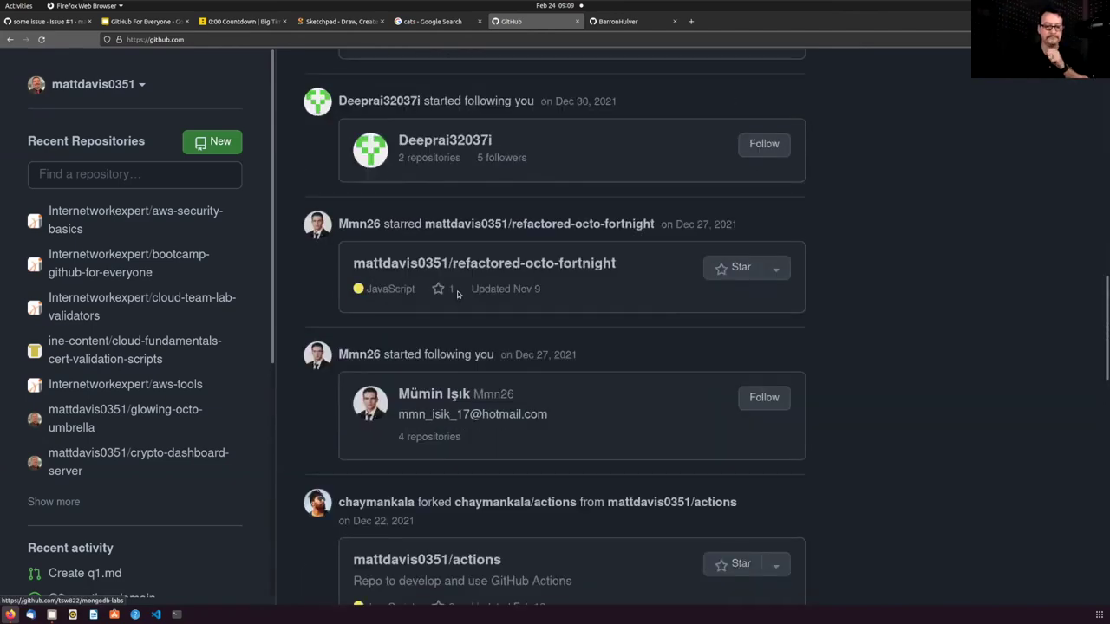
click(619, 21)
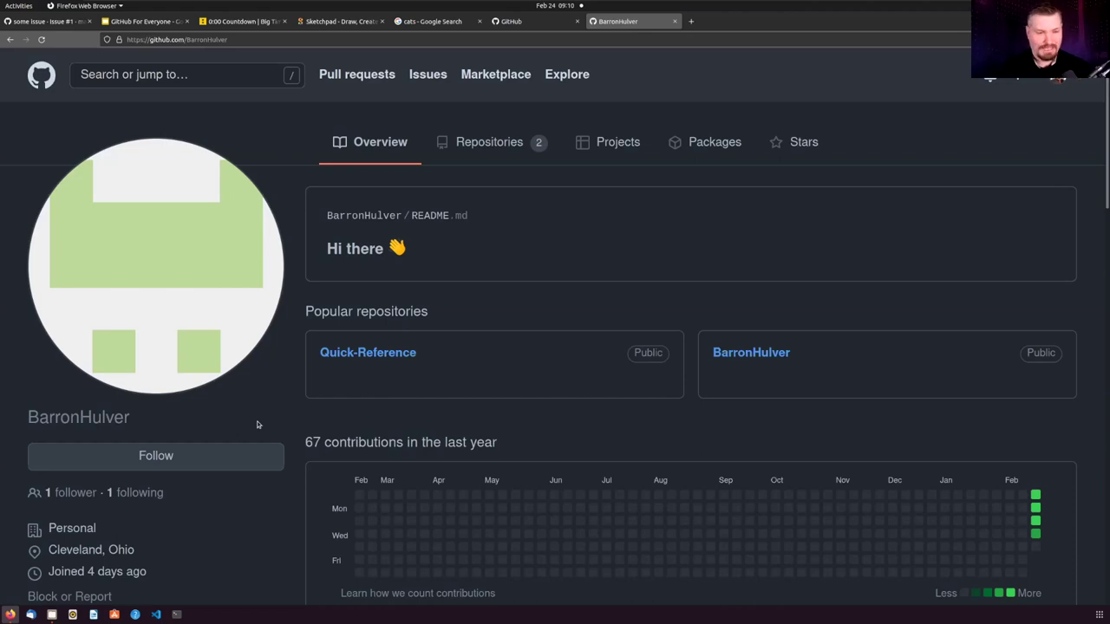
Compare the Hi there profile with the dashboard, then return to the Hello there profile.
click(520, 21)
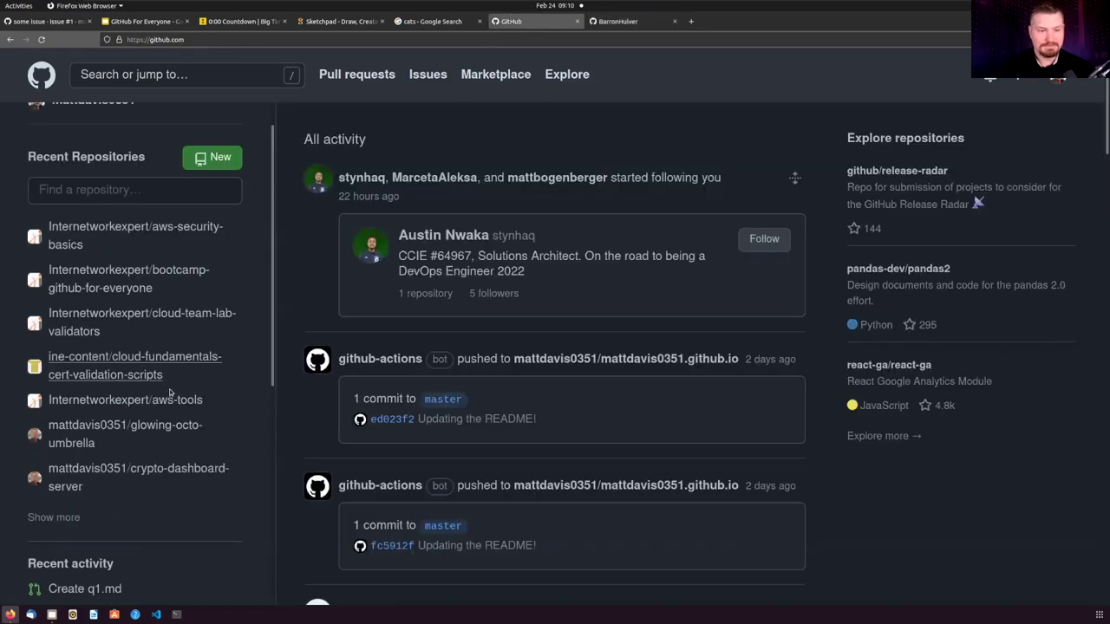
click(603, 20)
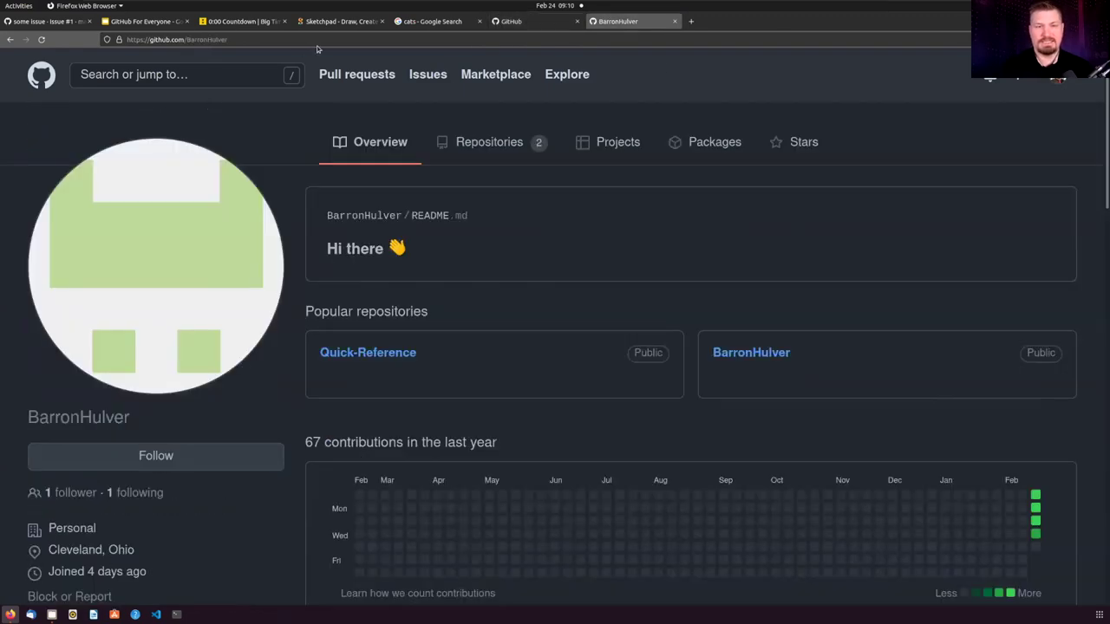
click(520, 21)
click(10, 40)
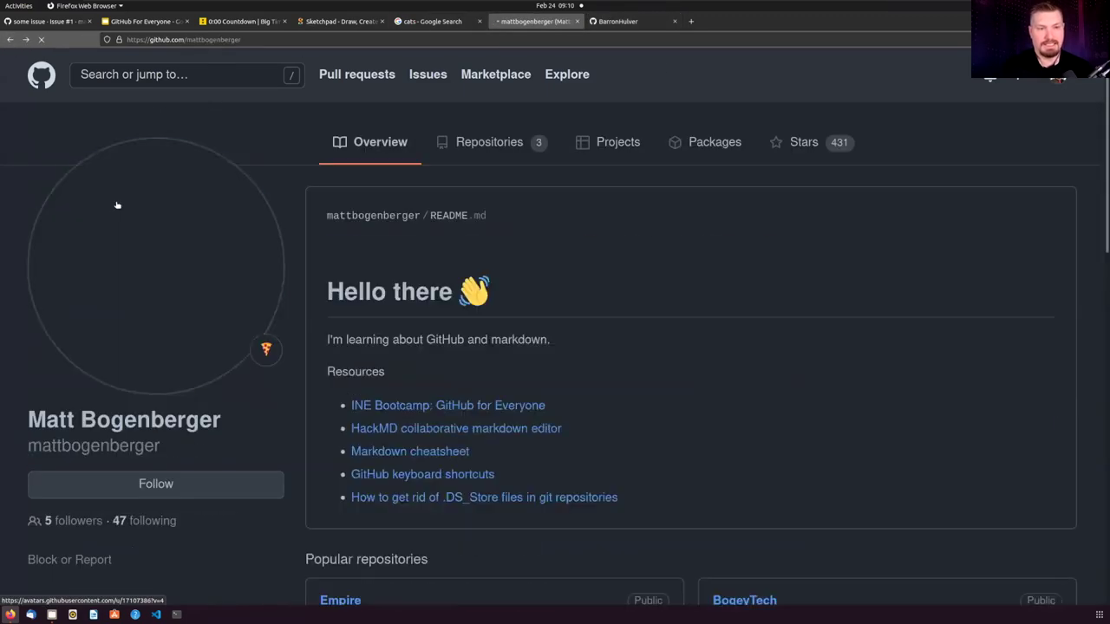
Open the Hello there user's followers list (6 followers, 48 following).
scroll(52, 416, down, 3)
click(49, 324)
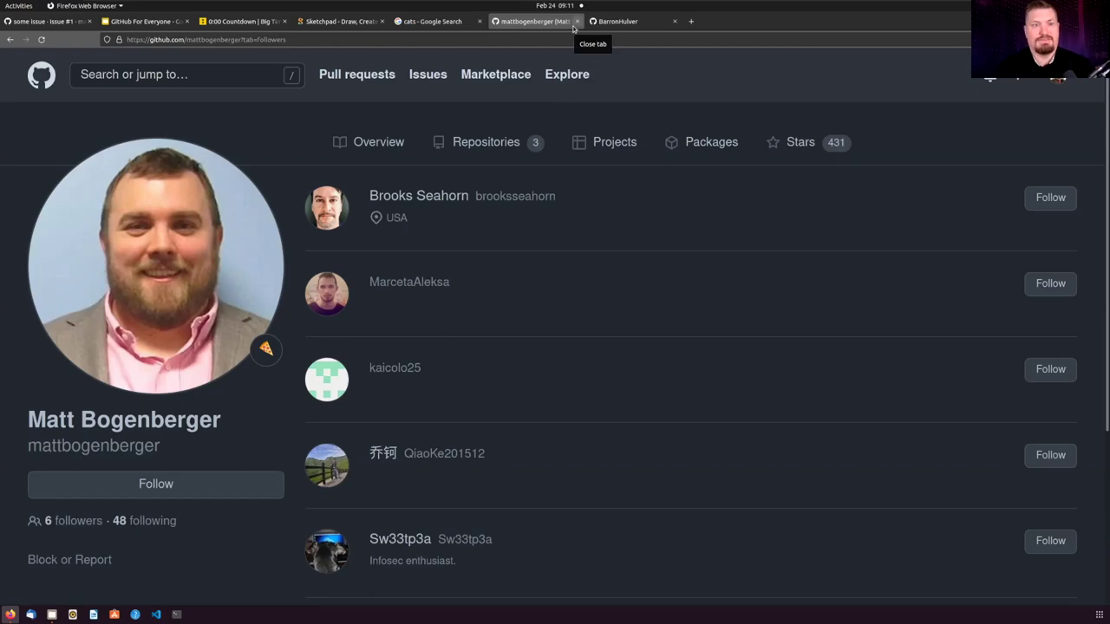
scroll(532, 295, down, 3)
scroll(201, 213, up, 3)
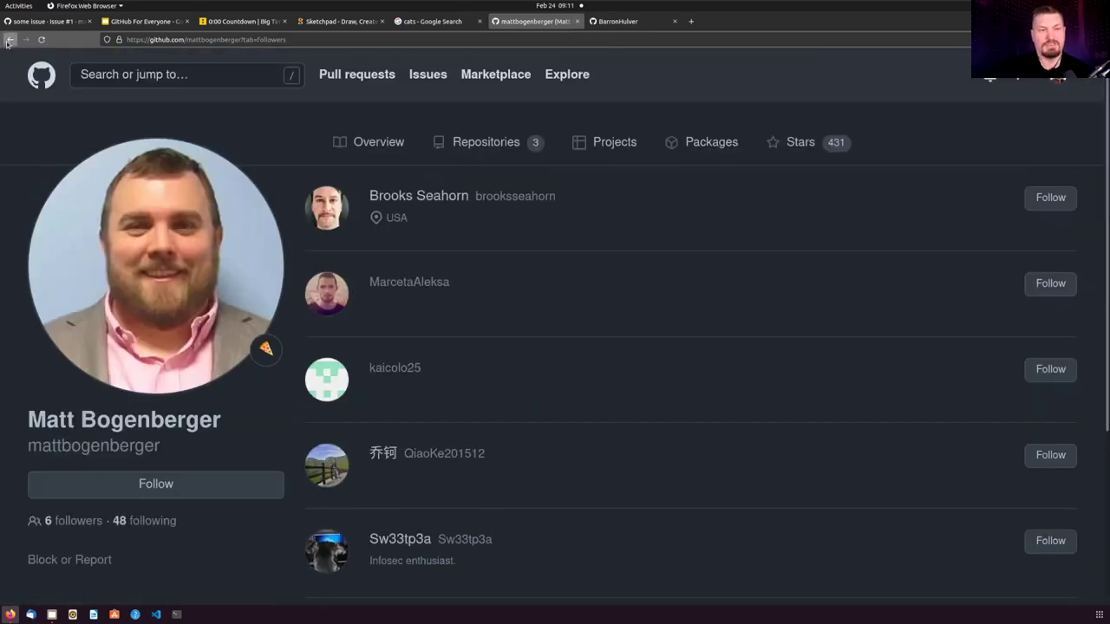
Go back to the Hello there profile overview and scroll through its README and contribution graph.
click(10, 39)
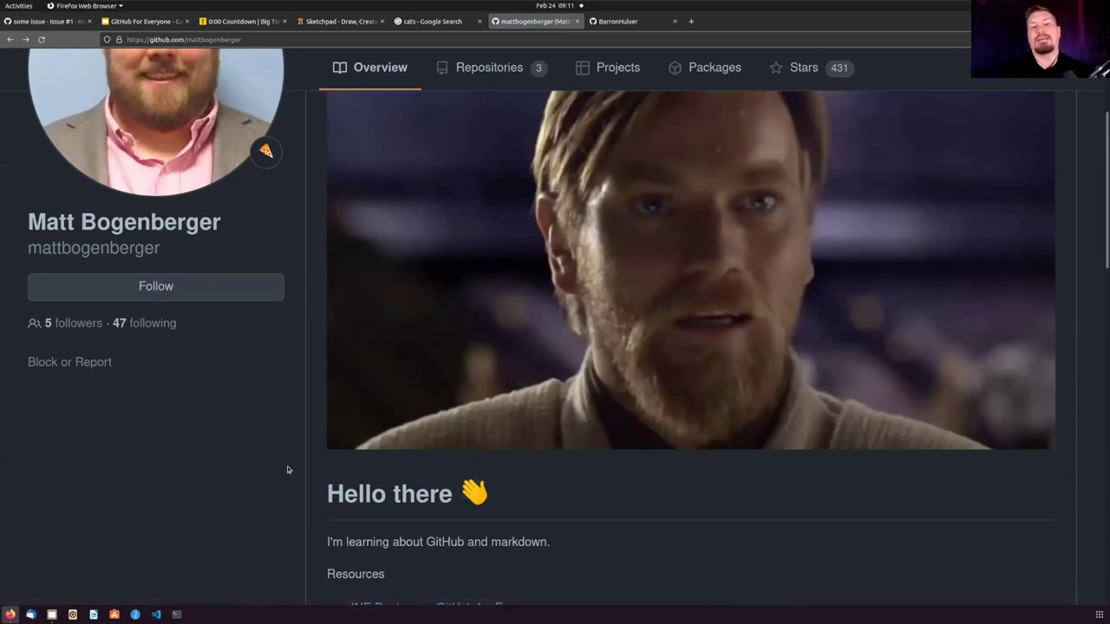
scroll(313, 451, up, 3)
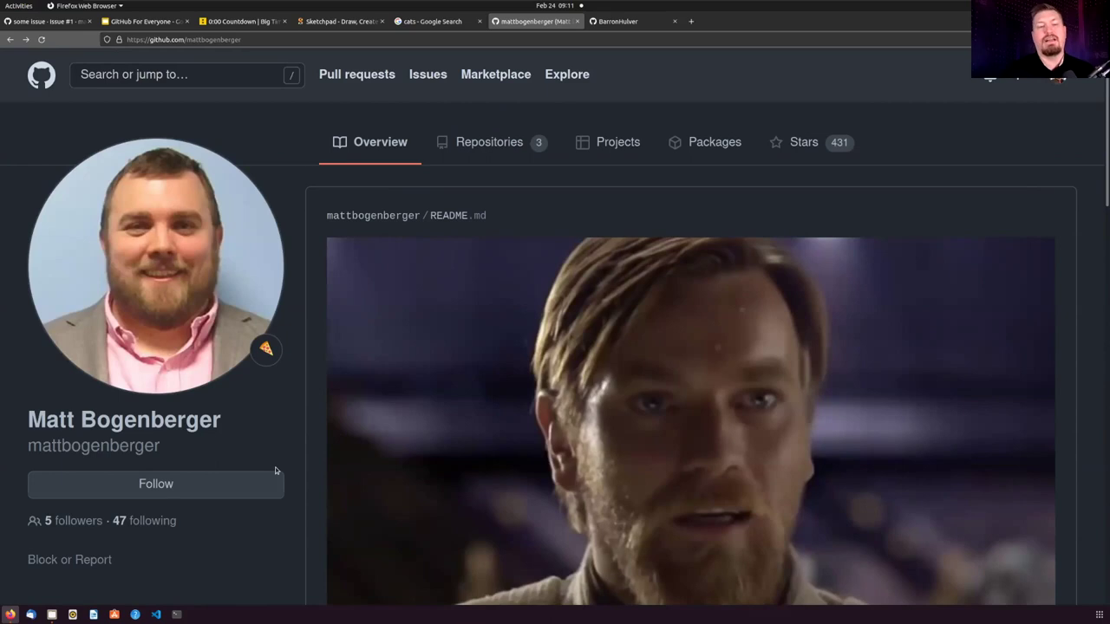
scroll(322, 482, down, 10)
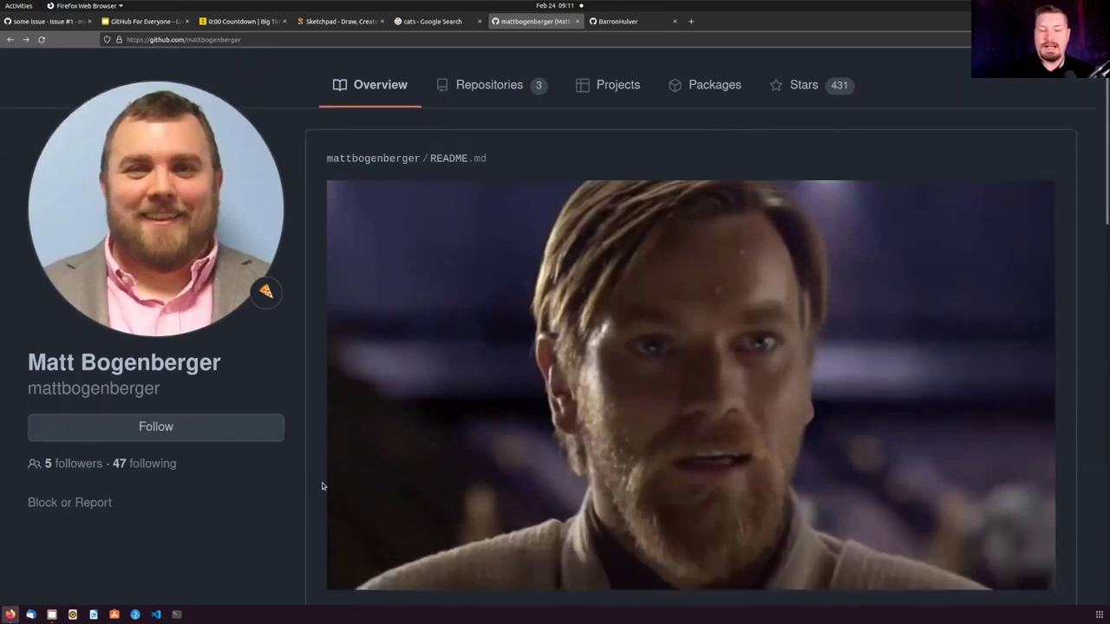
scroll(465, 365, up, 3)
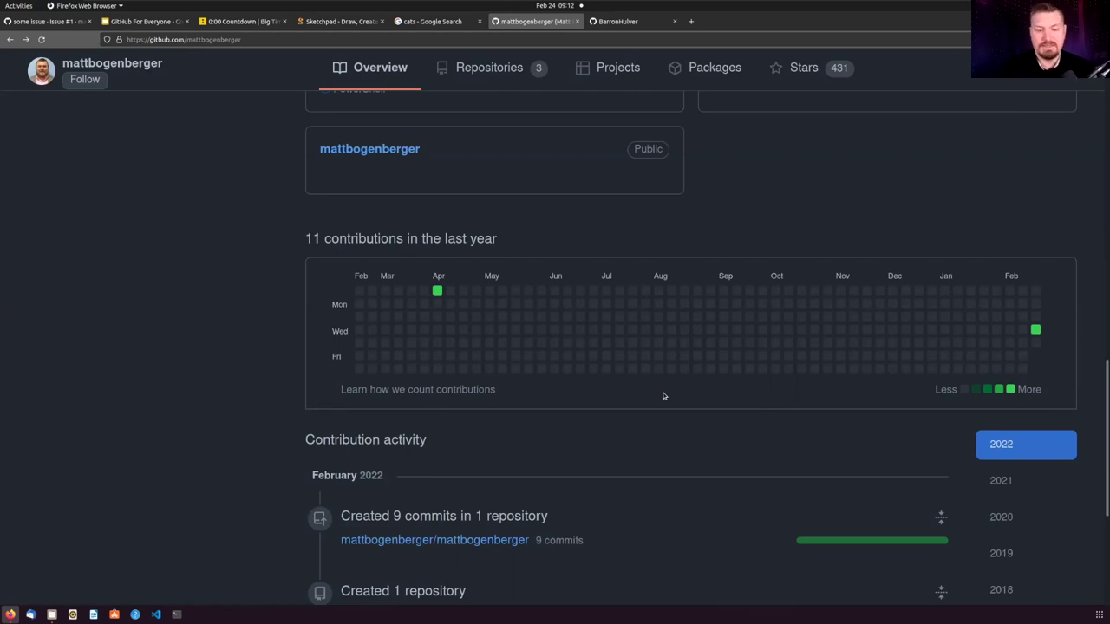
scroll(644, 398, down, 3)
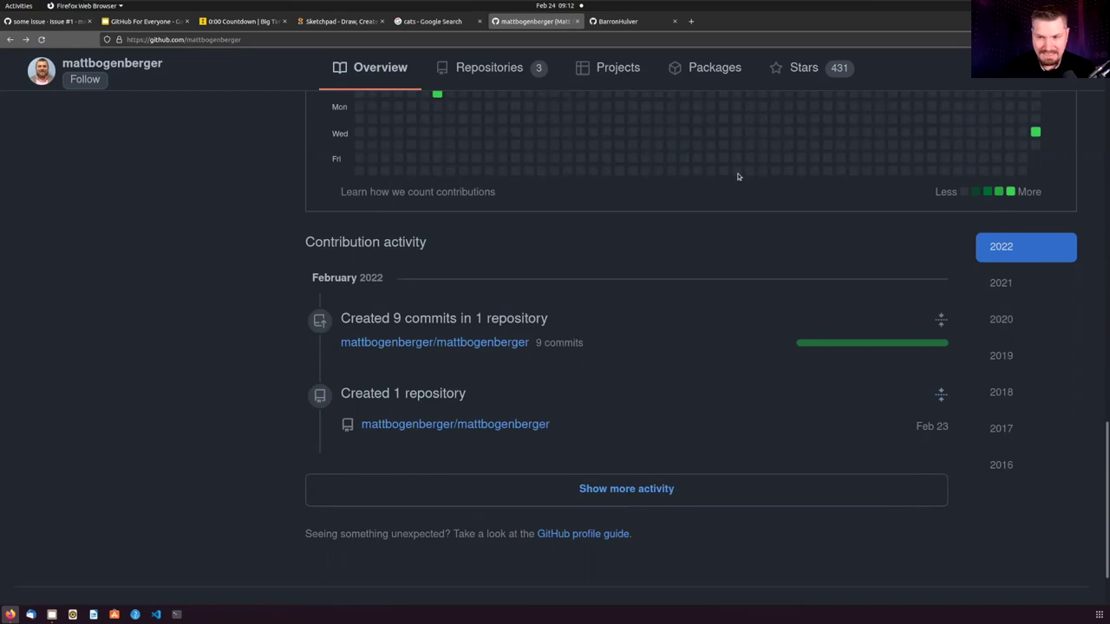
scroll(603, 398, up, 3)
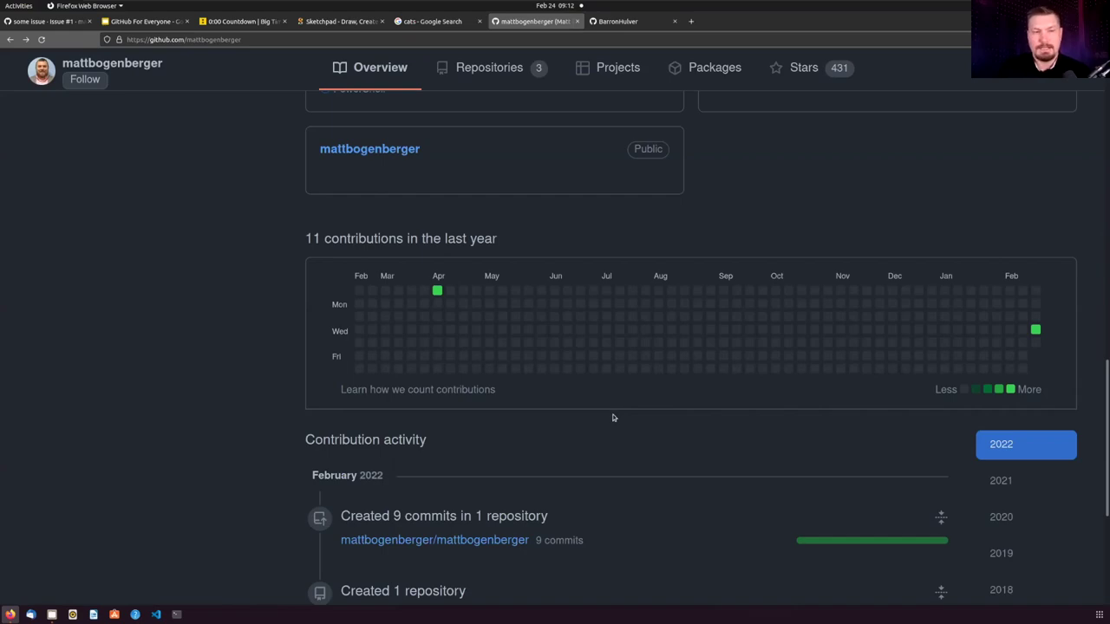
scroll(612, 418, up, 5)
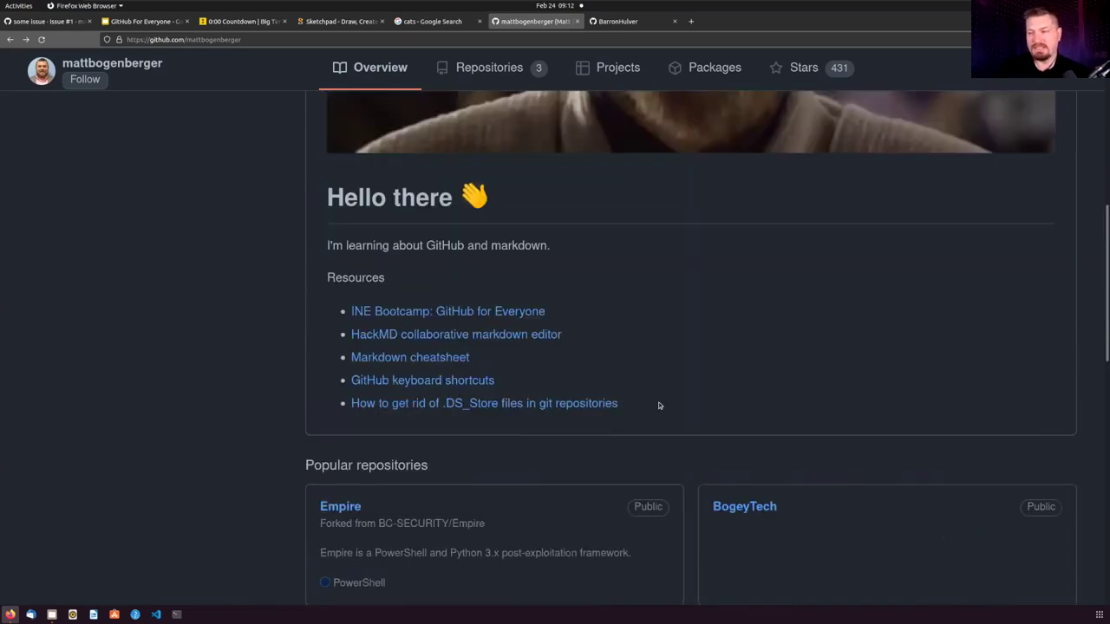
scroll(658, 405, up, 5)
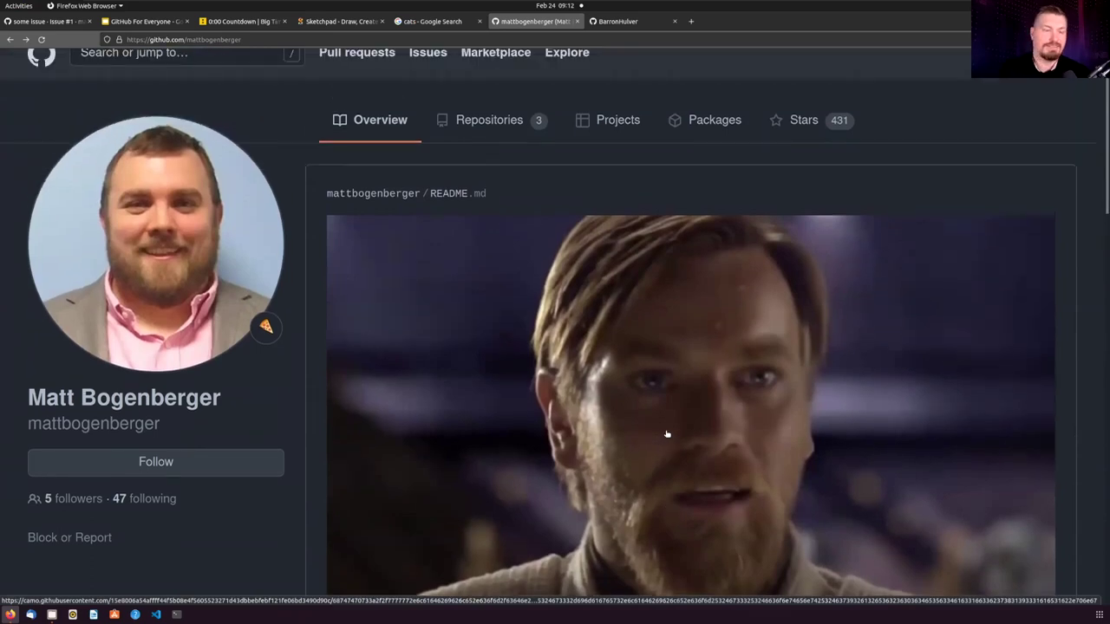
scroll(667, 434, up, 1)
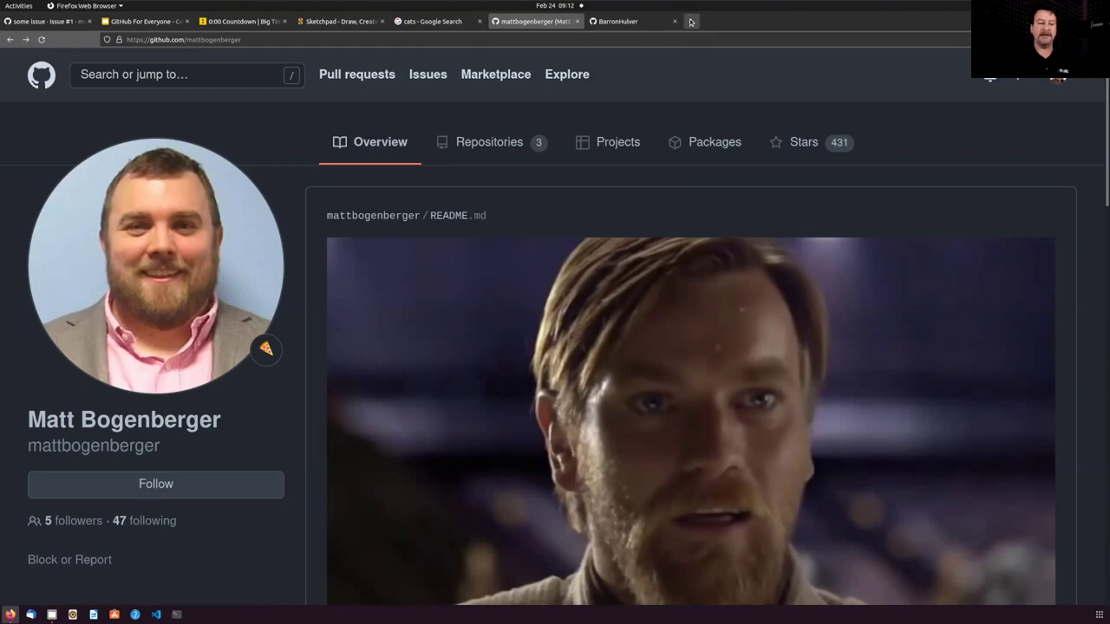
right_click(664, 43)
click(693, 102)
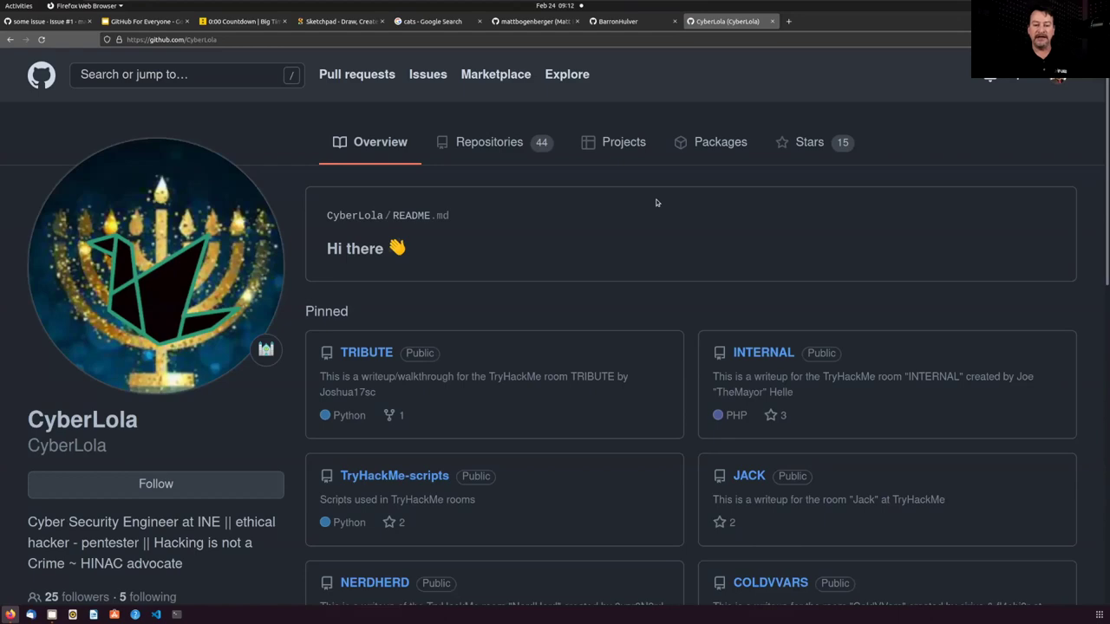
scroll(656, 203, down, 4)
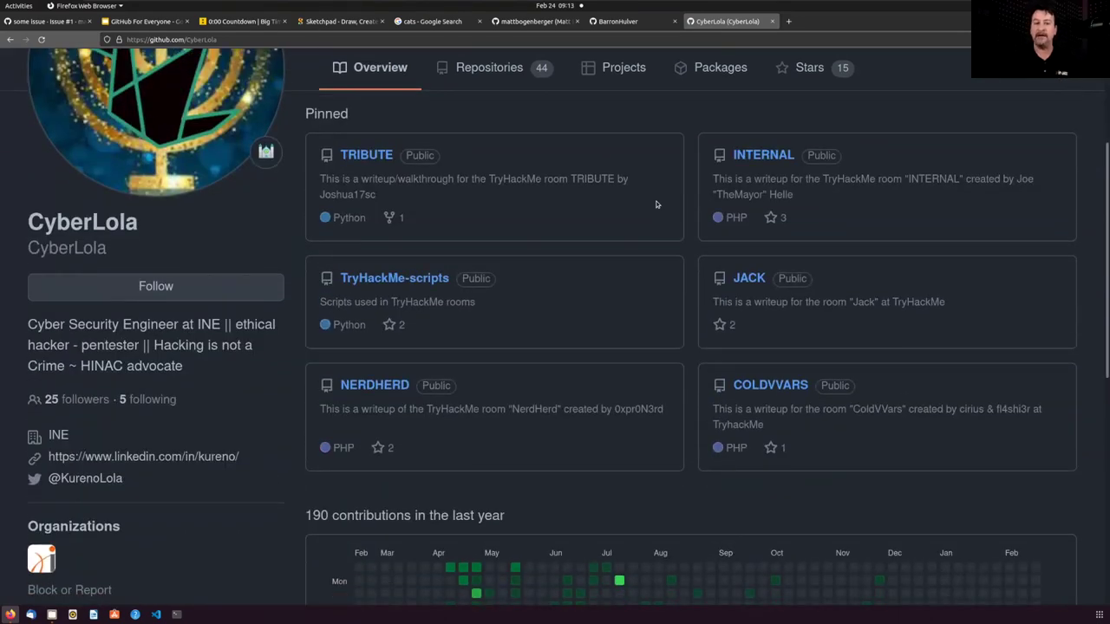
scroll(657, 203, down, 2)
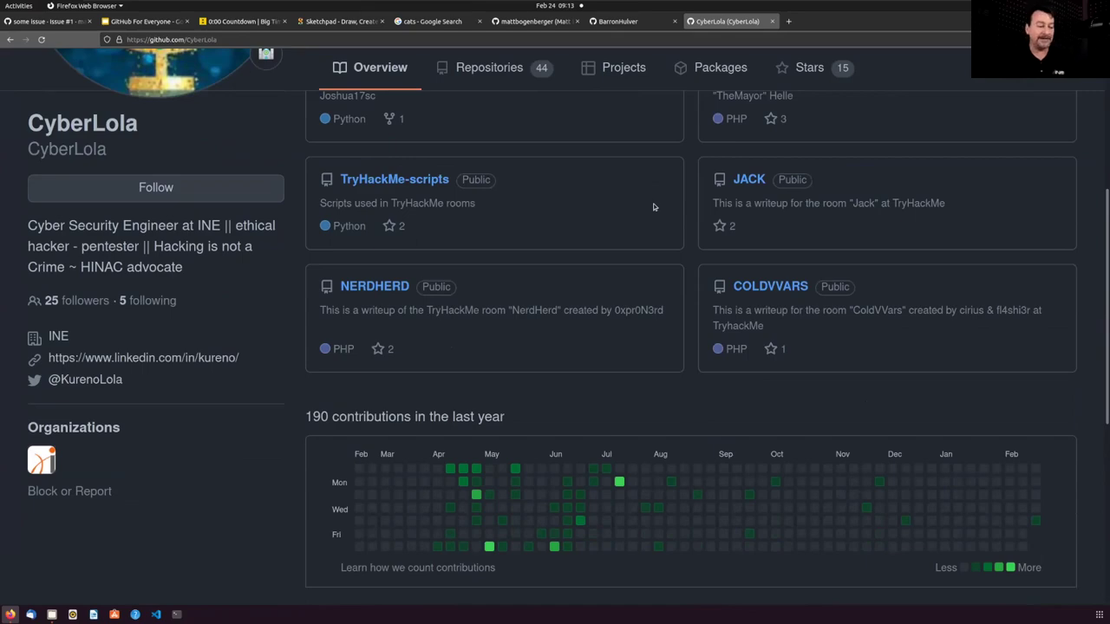
scroll(655, 206, down, 4)
scroll(653, 210, down, 1)
scroll(653, 210, up, 10)
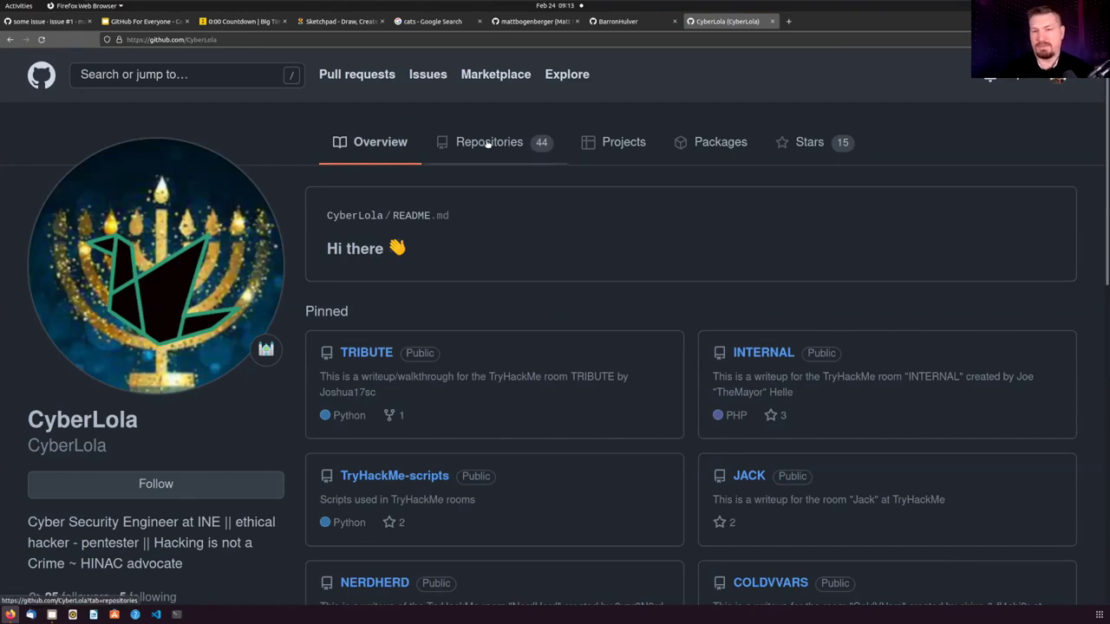
scroll(153, 400, down, 3)
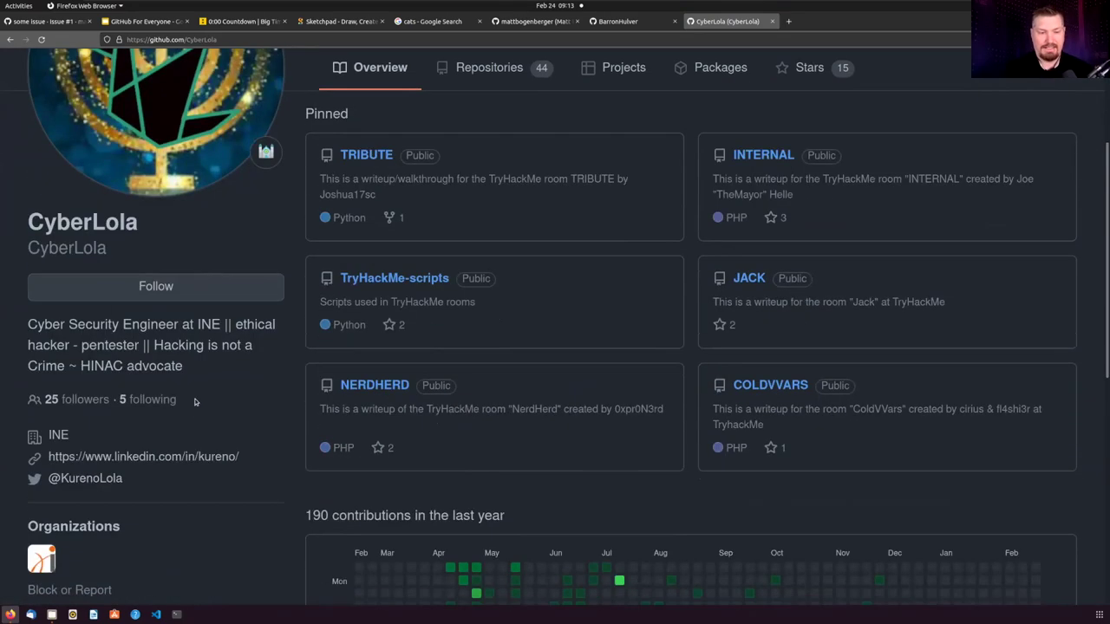
drag(179, 399, 40, 400)
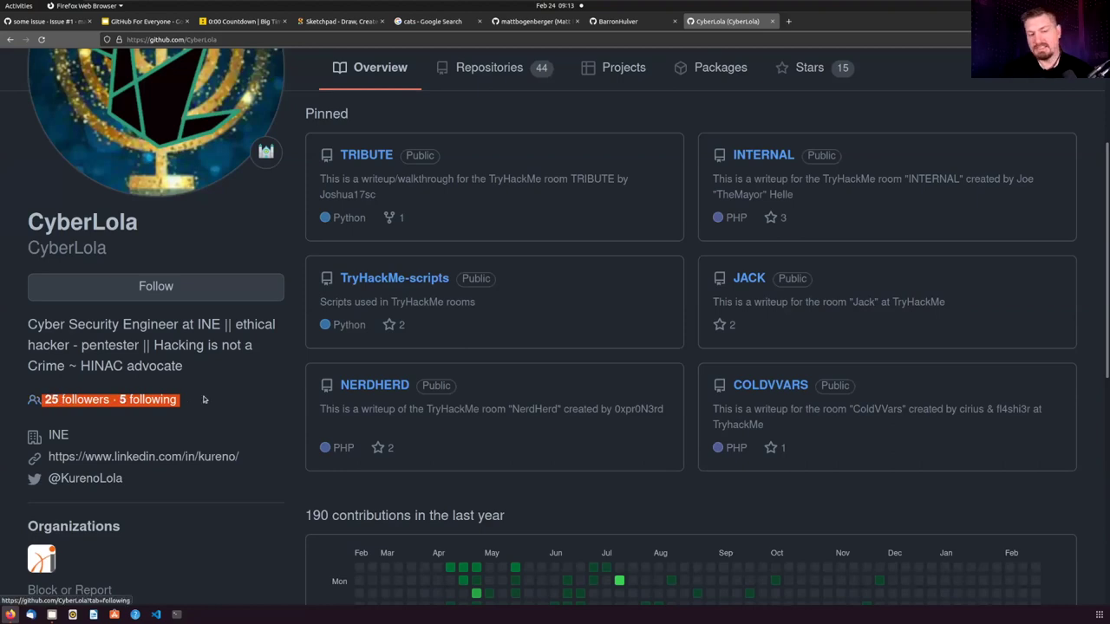
click(269, 400)
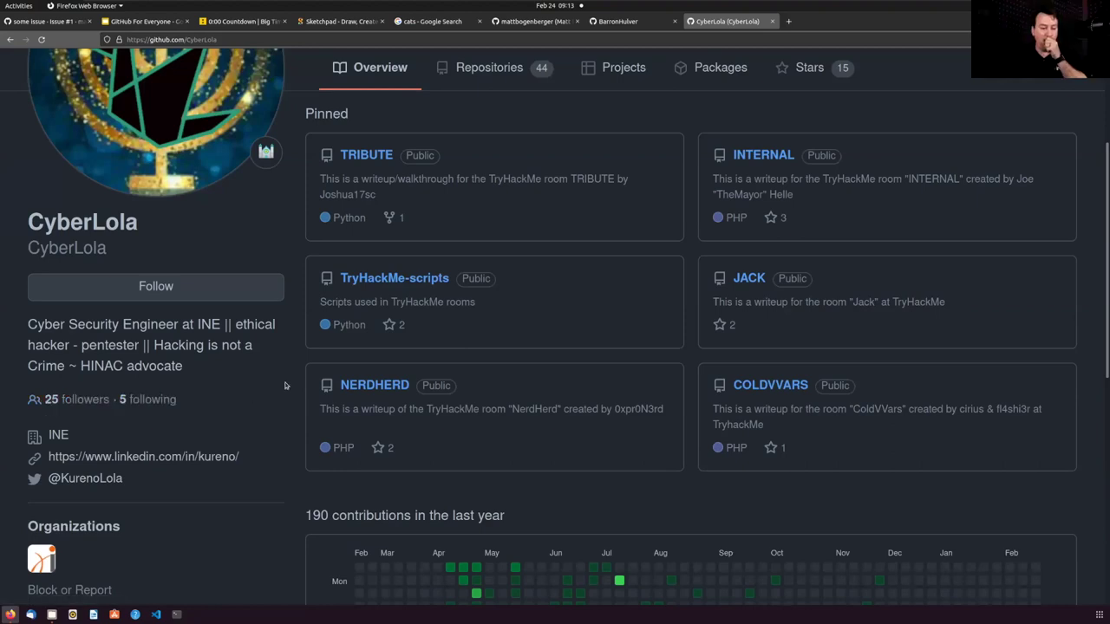
scroll(414, 375, up, 3)
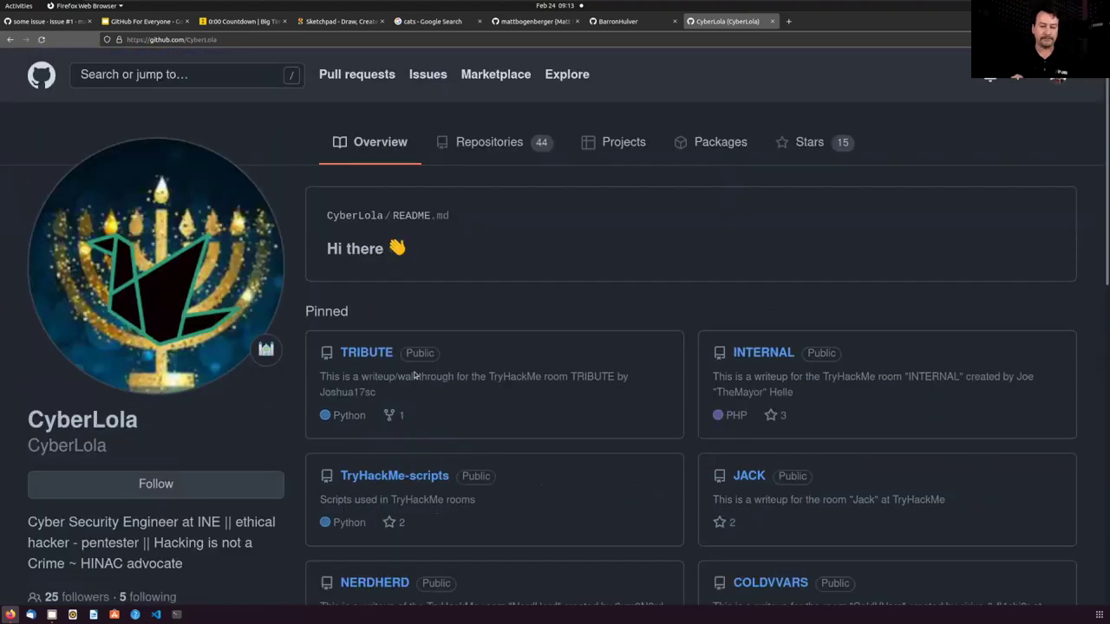
scroll(414, 374, down, 3)
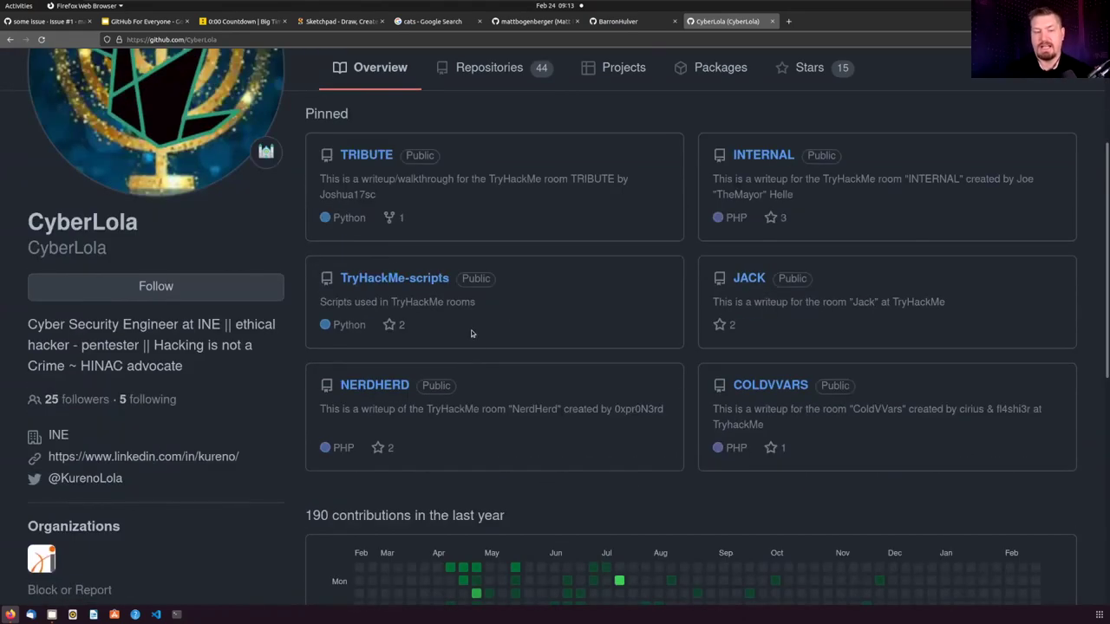
scroll(459, 309, down, 3)
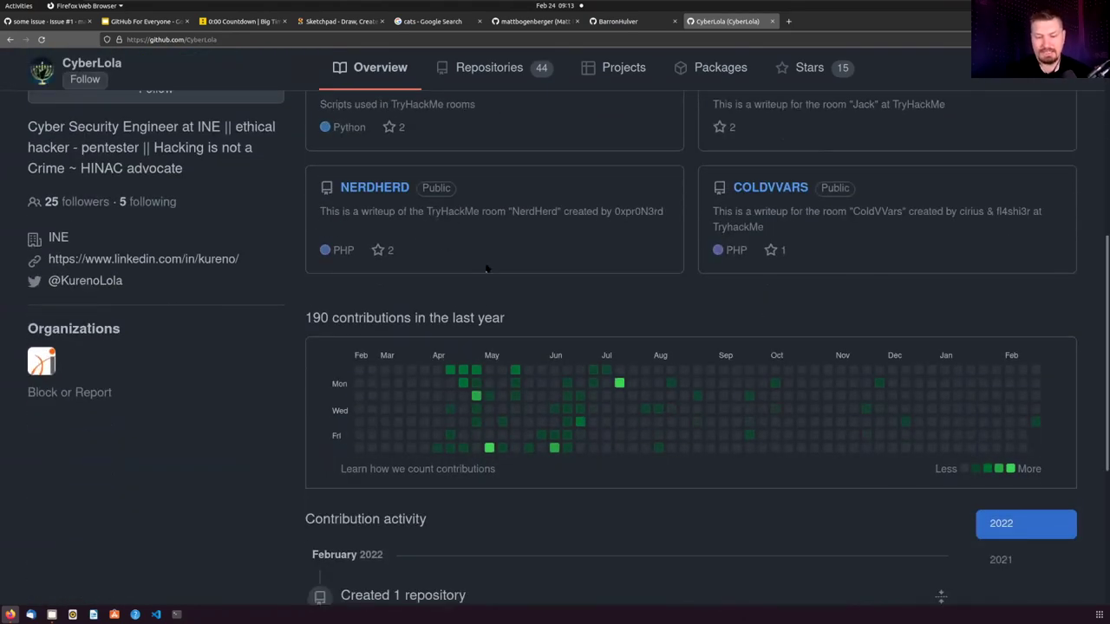
scroll(494, 329, down, 3)
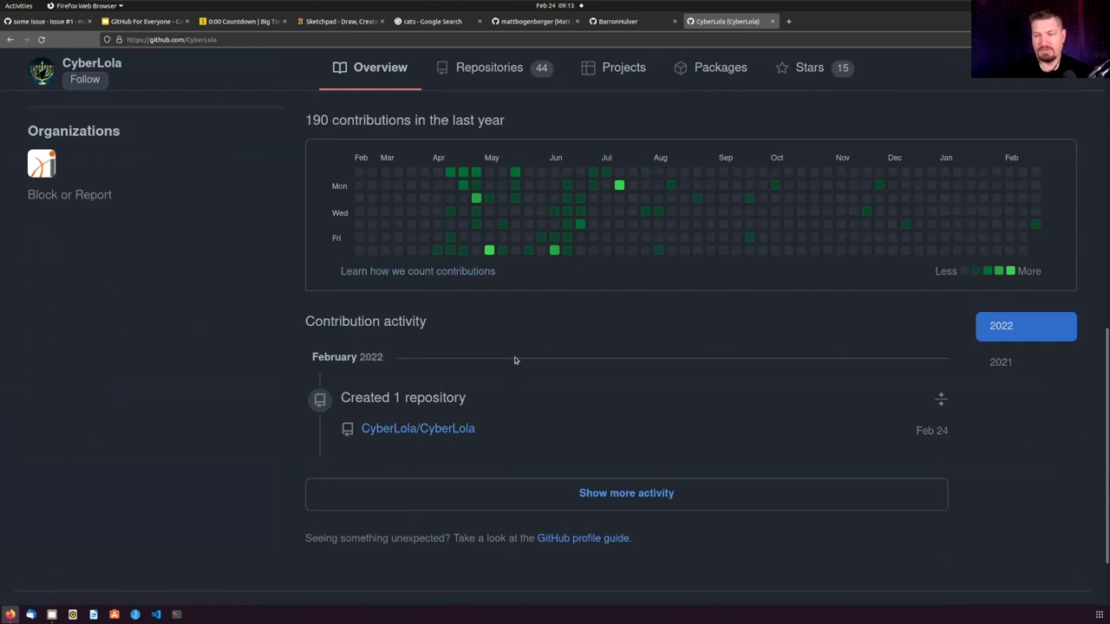
scroll(514, 361, up, 1)
scroll(514, 360, up, 5)
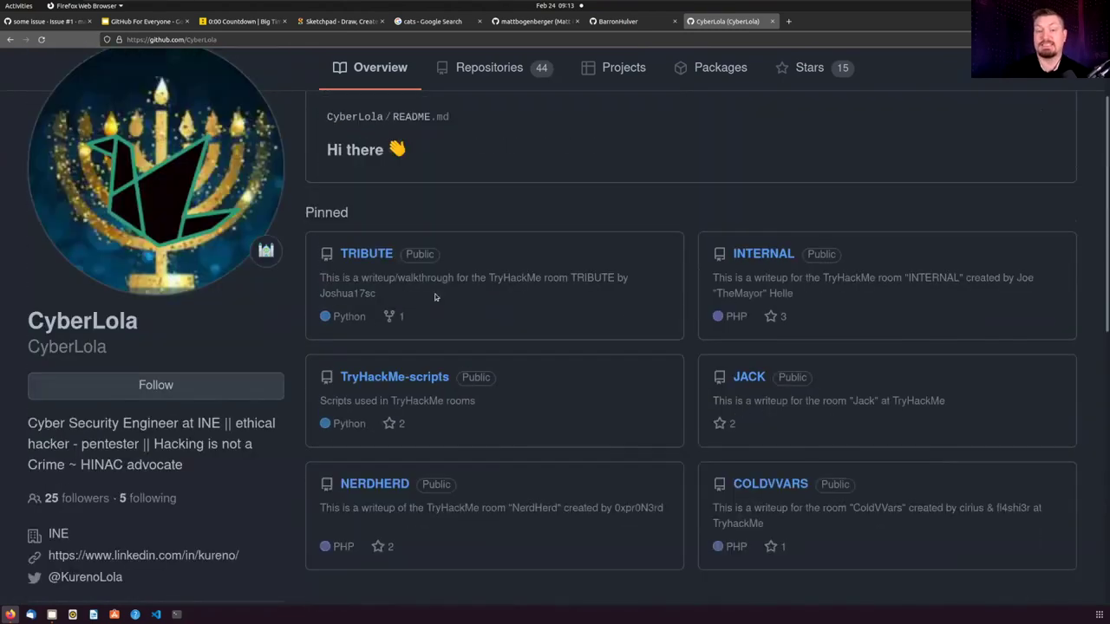
drag(489, 277, 527, 278)
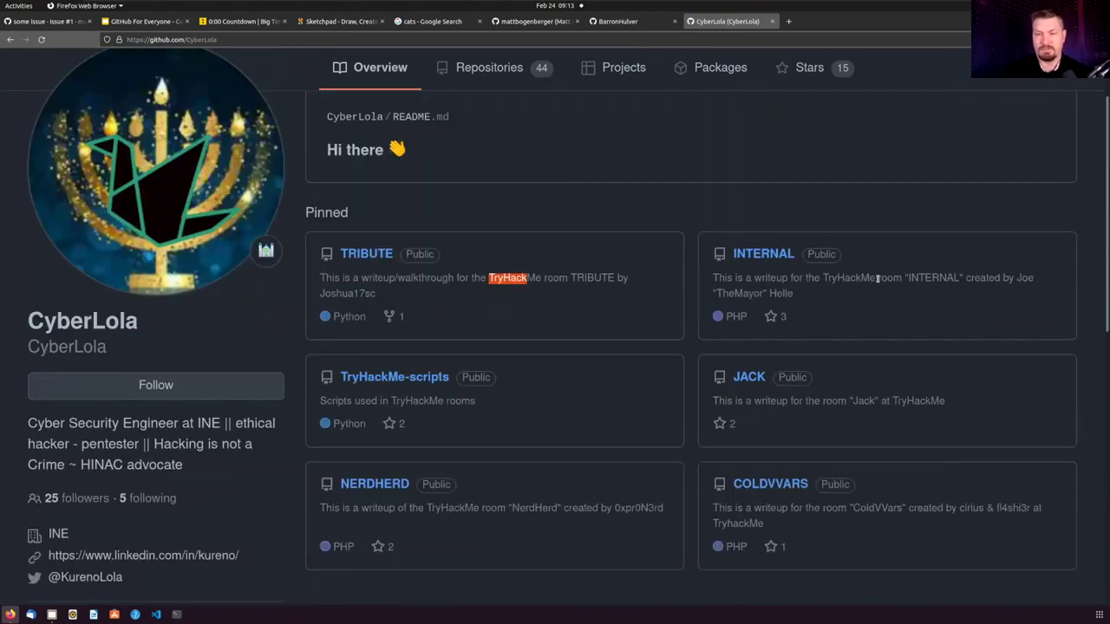
drag(823, 277, 861, 278)
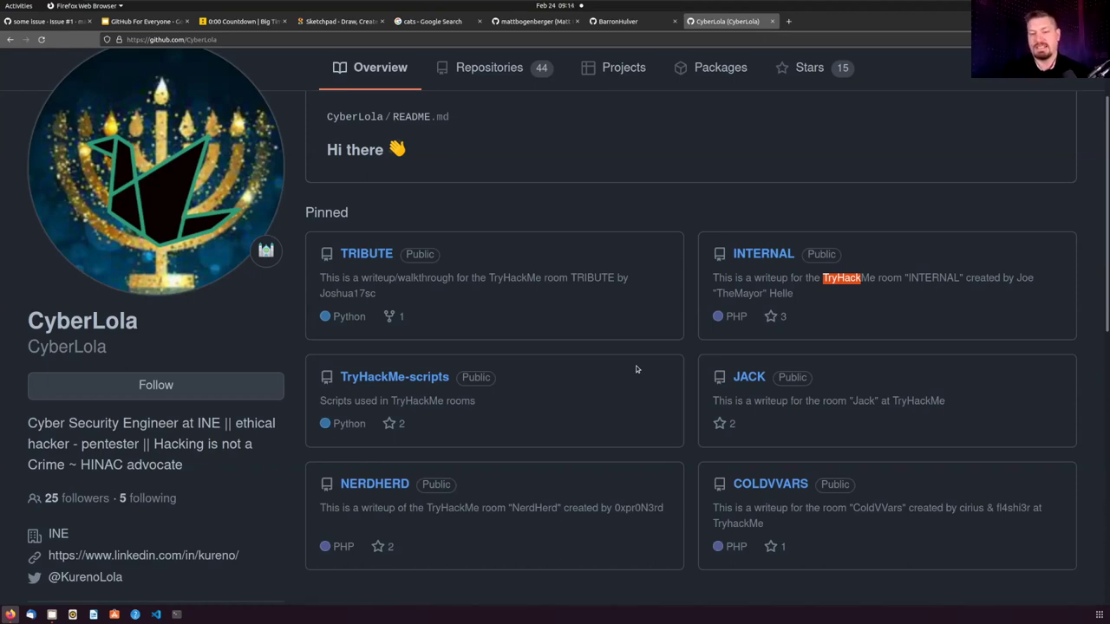
drag(719, 400, 793, 401)
drag(345, 278, 383, 278)
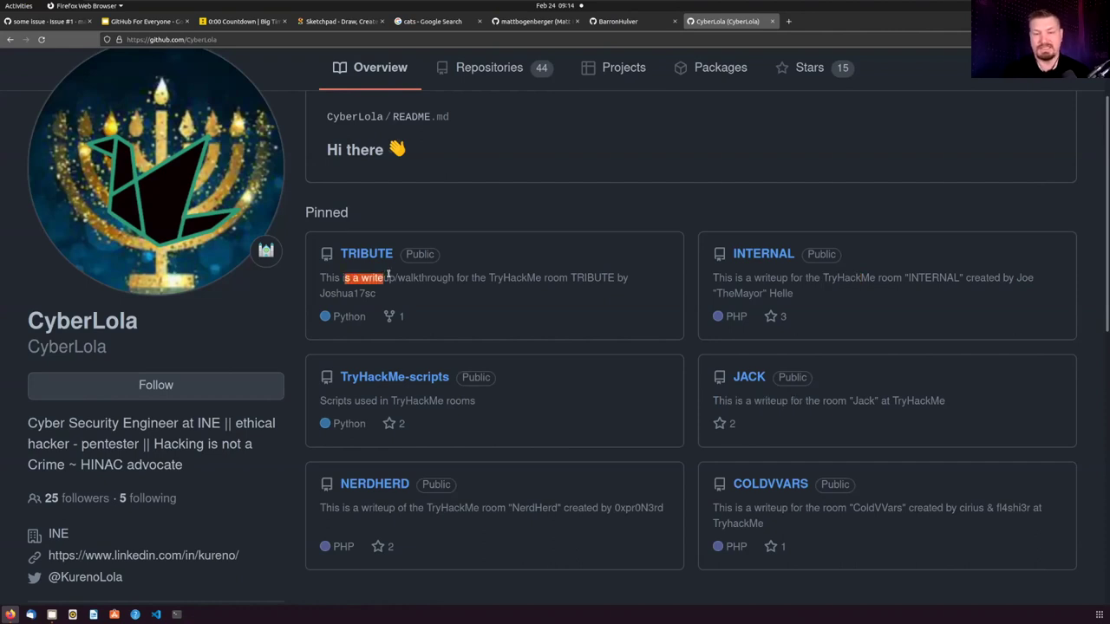
click(368, 254)
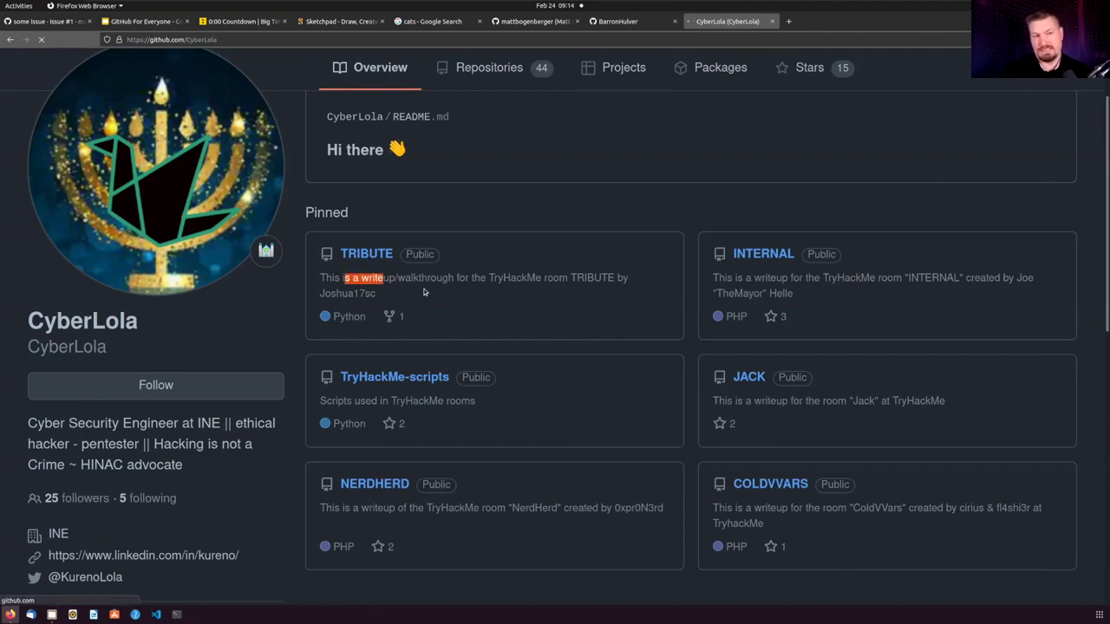
scroll(433, 379, down, 3)
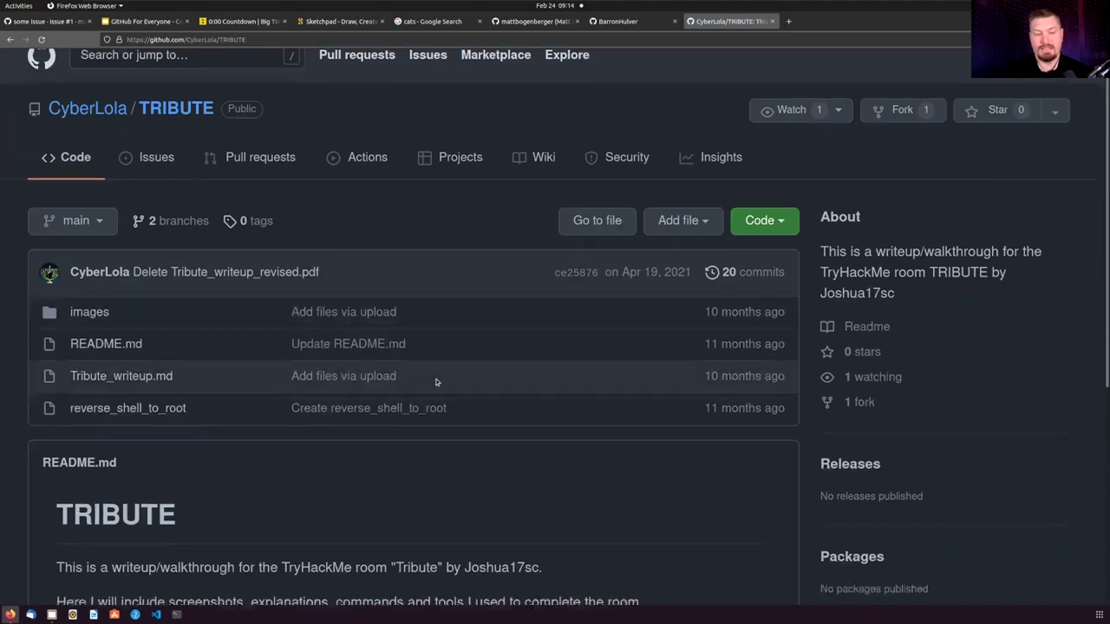
scroll(431, 377, up, 1)
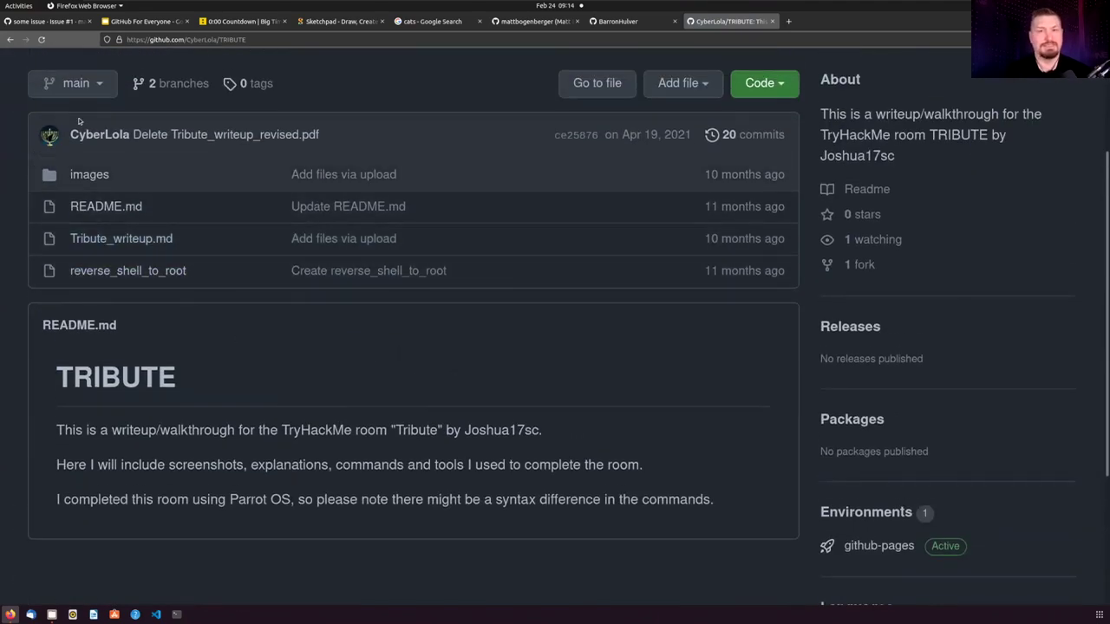
click(10, 40)
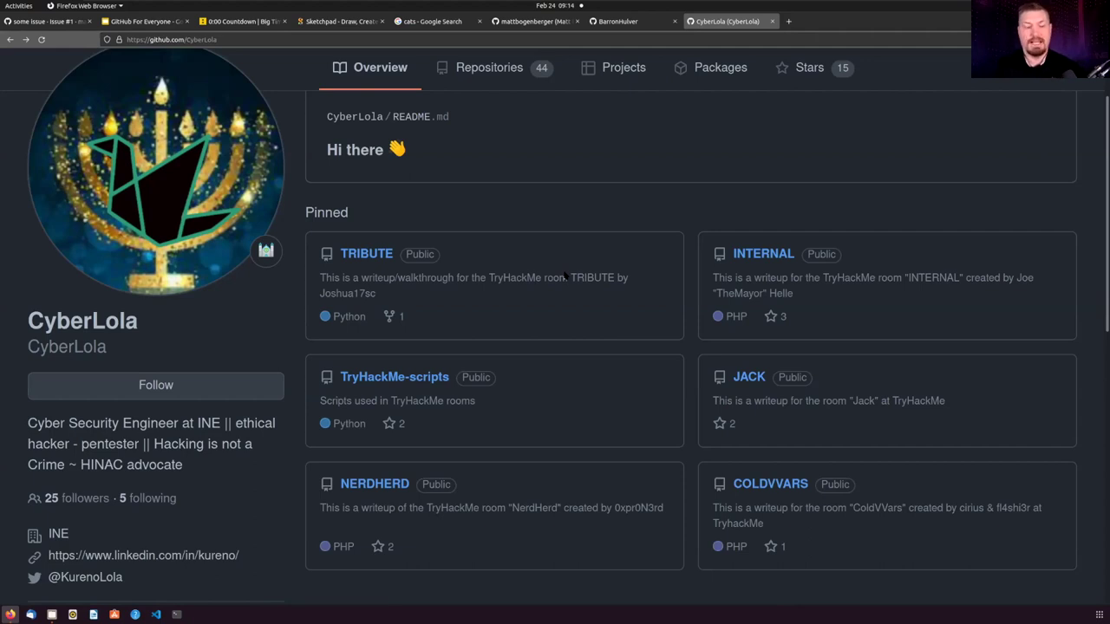
drag(35, 423, 213, 423)
scroll(242, 421, down, 2)
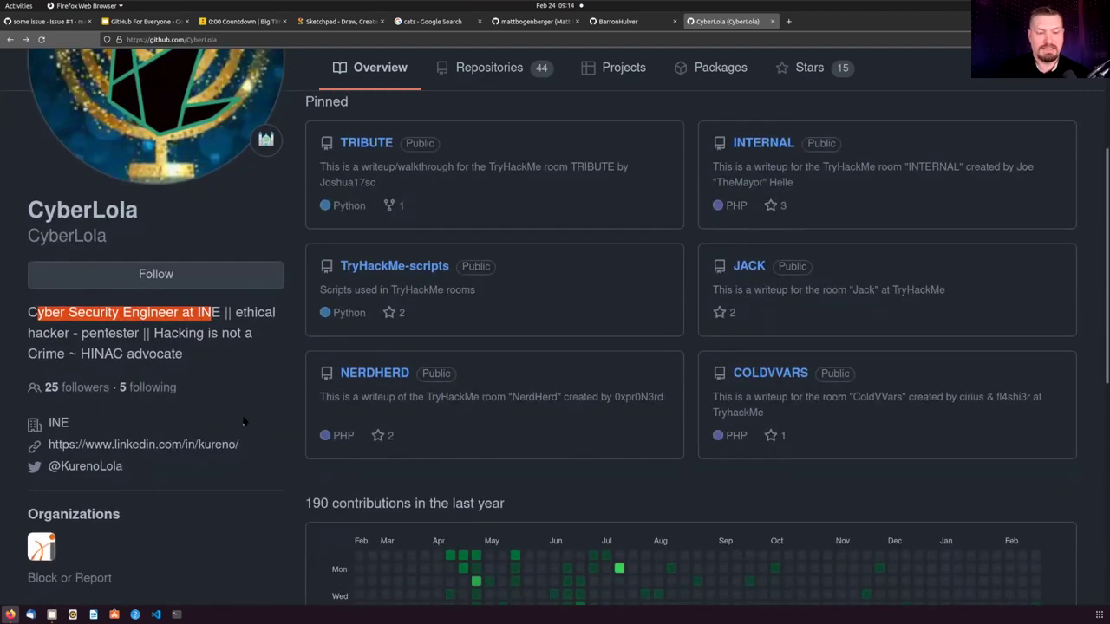
scroll(243, 421, down, 3)
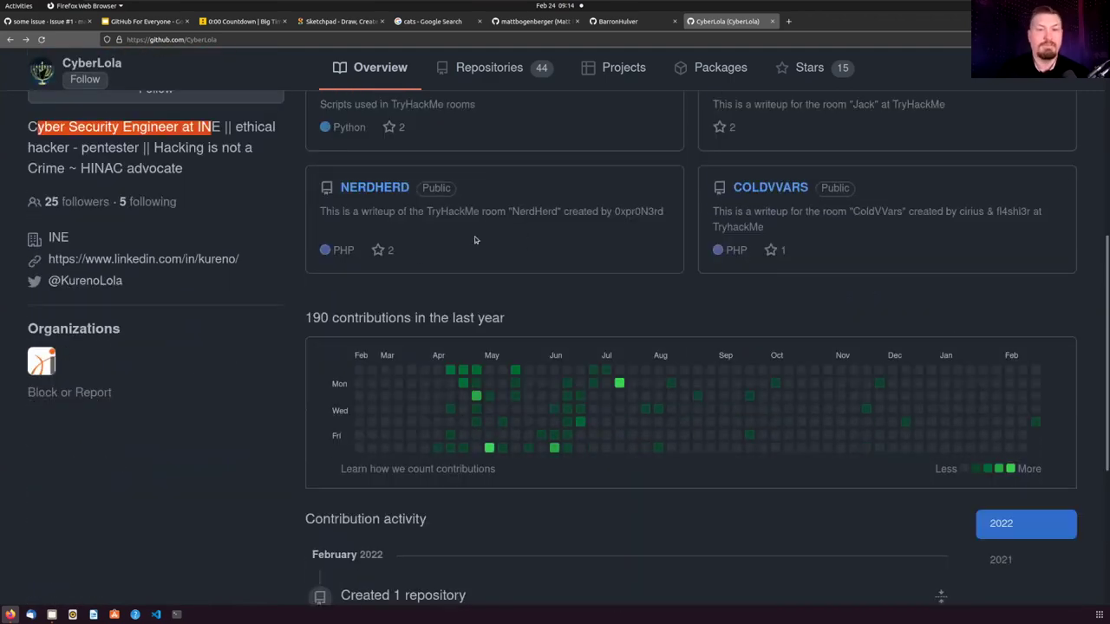
double_click(464, 213)
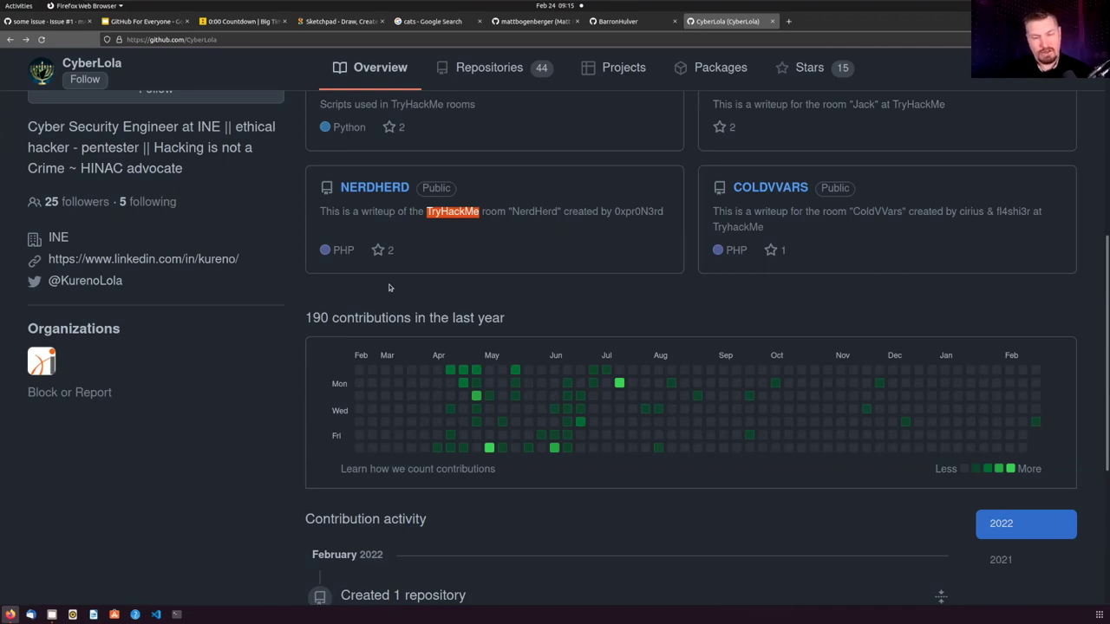
click(621, 320)
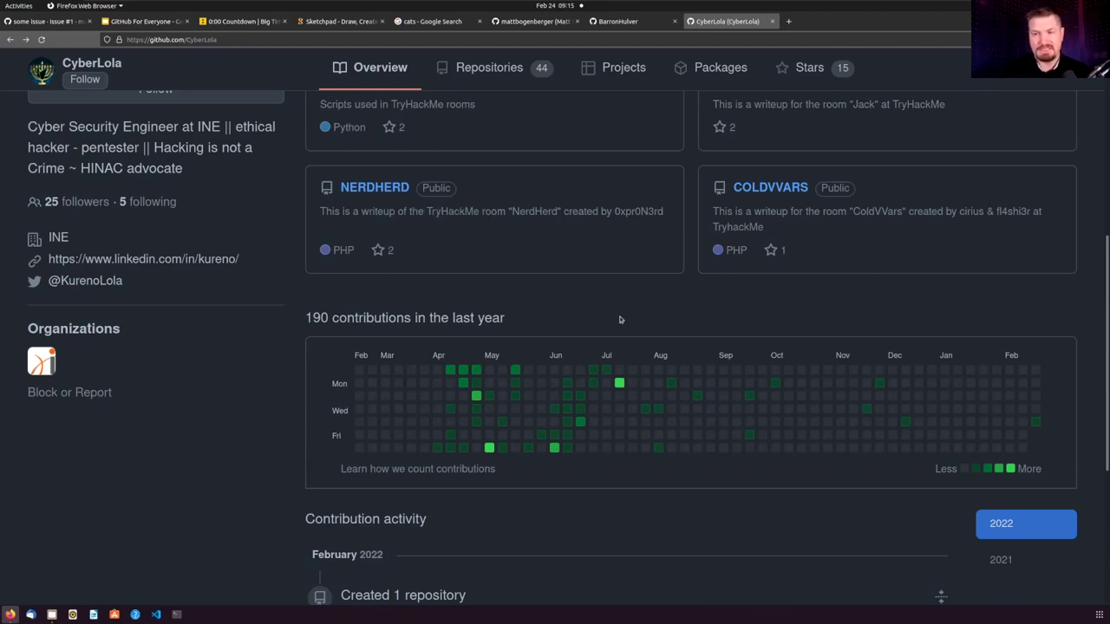
scroll(620, 320, up, 5)
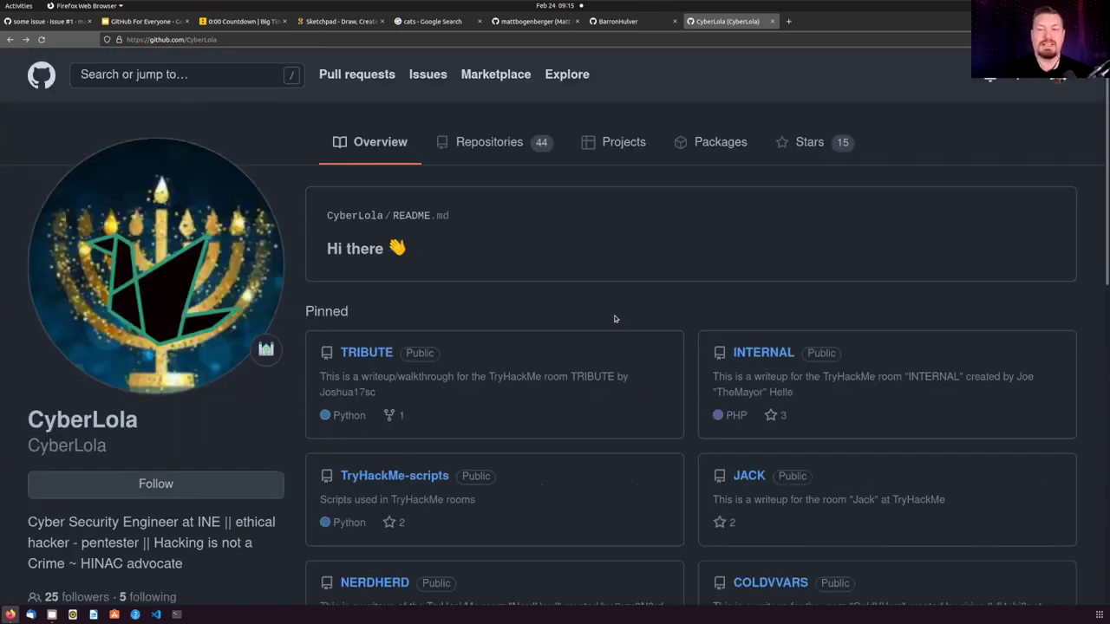
Browse the third user's 15 starred repositories, including log4jake, pentestlab and External-Pentest-Checklist.
click(807, 141)
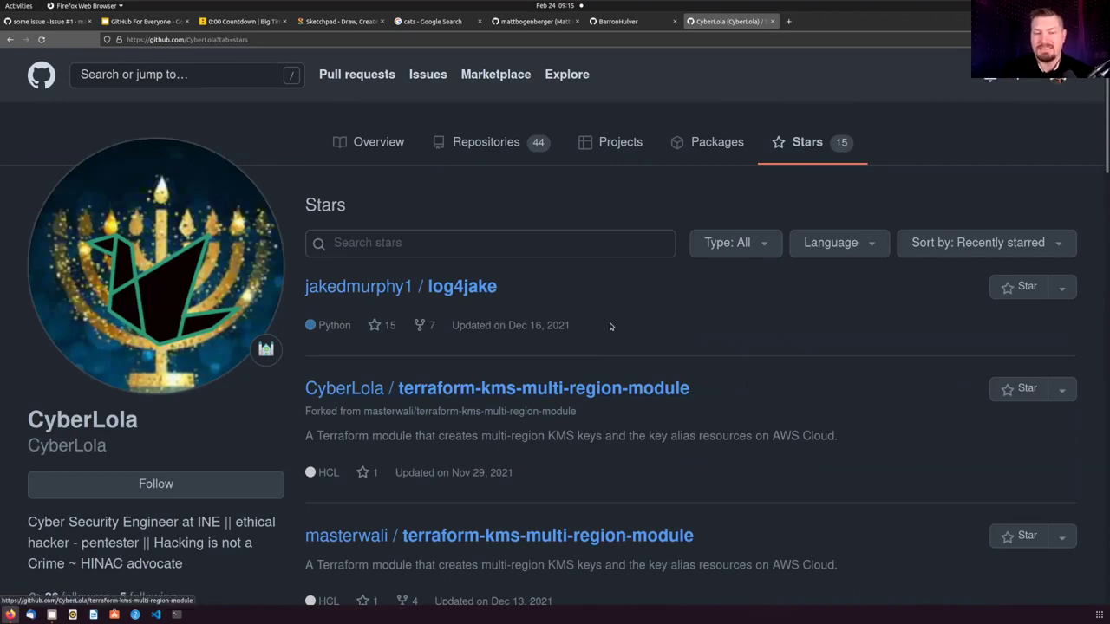
scroll(609, 325, down, 5)
scroll(609, 328, down, 8)
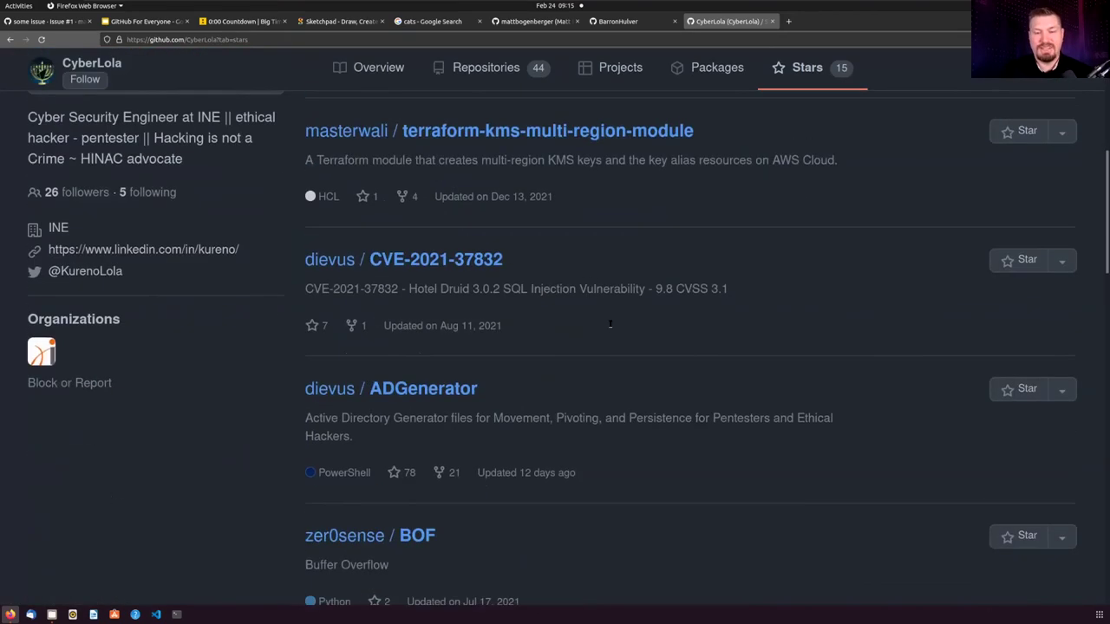
scroll(606, 330, down, 6)
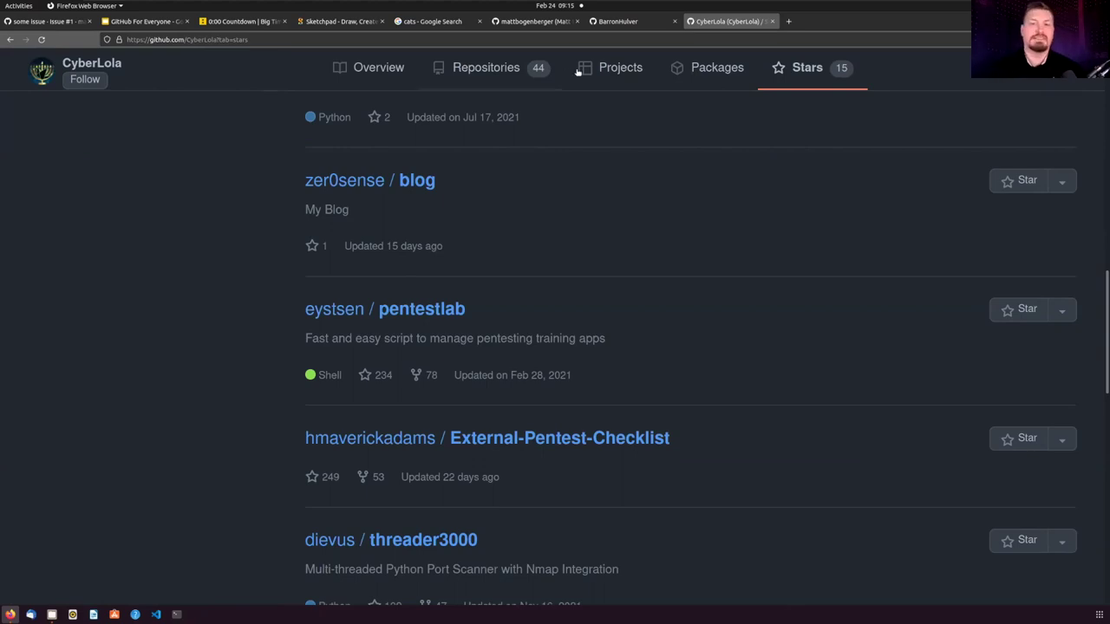
click(769, 21)
Close the example profile and cats search tabs, then open your profile repository's Hi there code page from the issue.
click(675, 21)
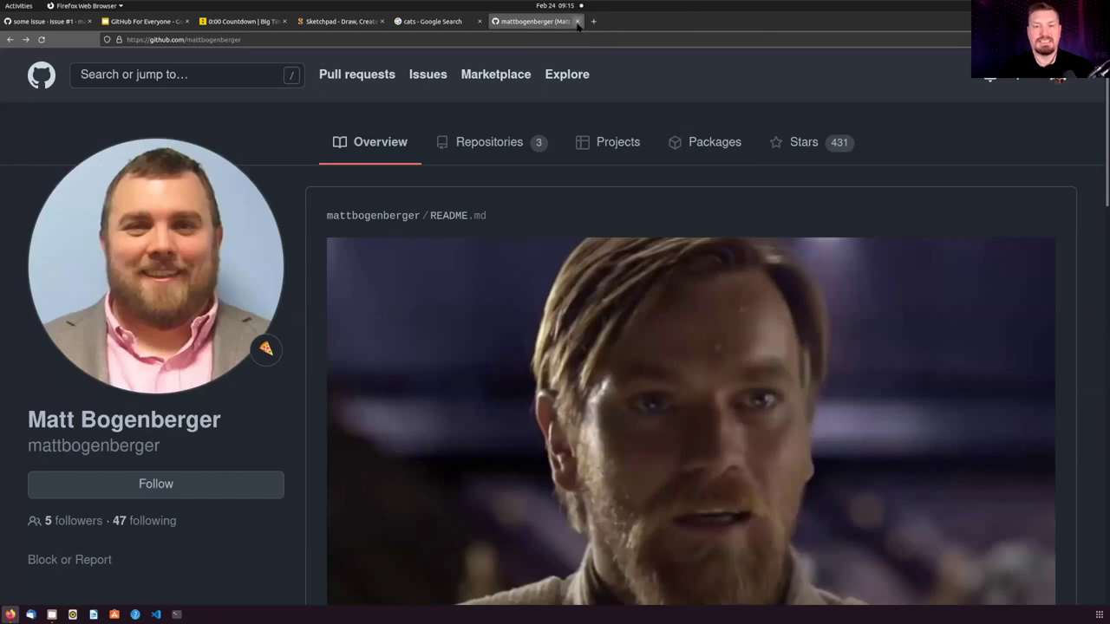
click(577, 21)
click(44, 21)
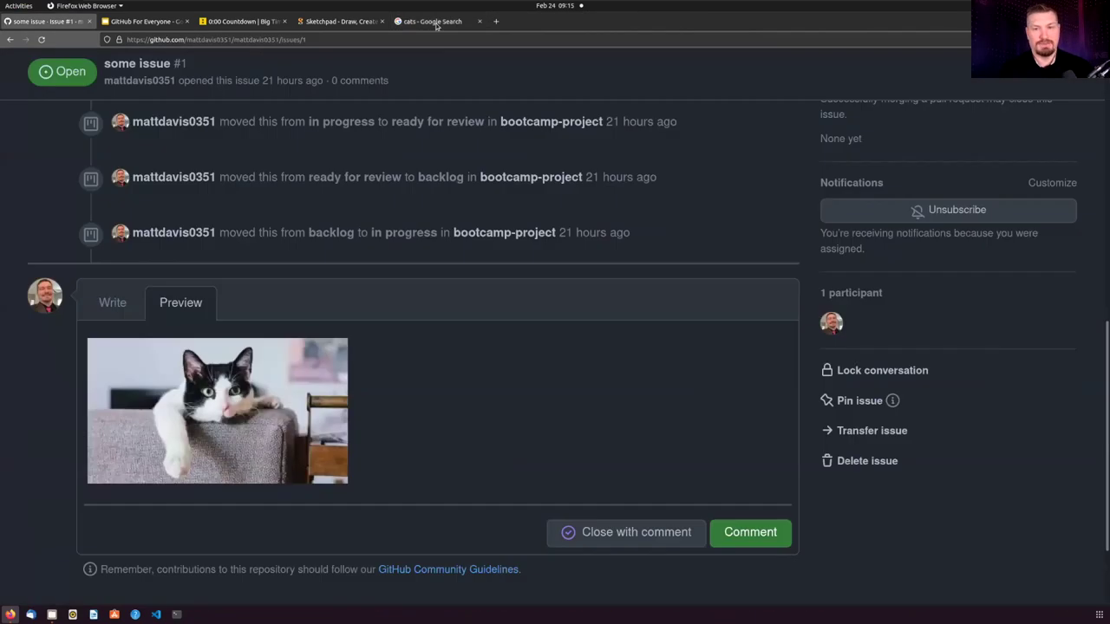
click(479, 21)
scroll(351, 184, up, 10)
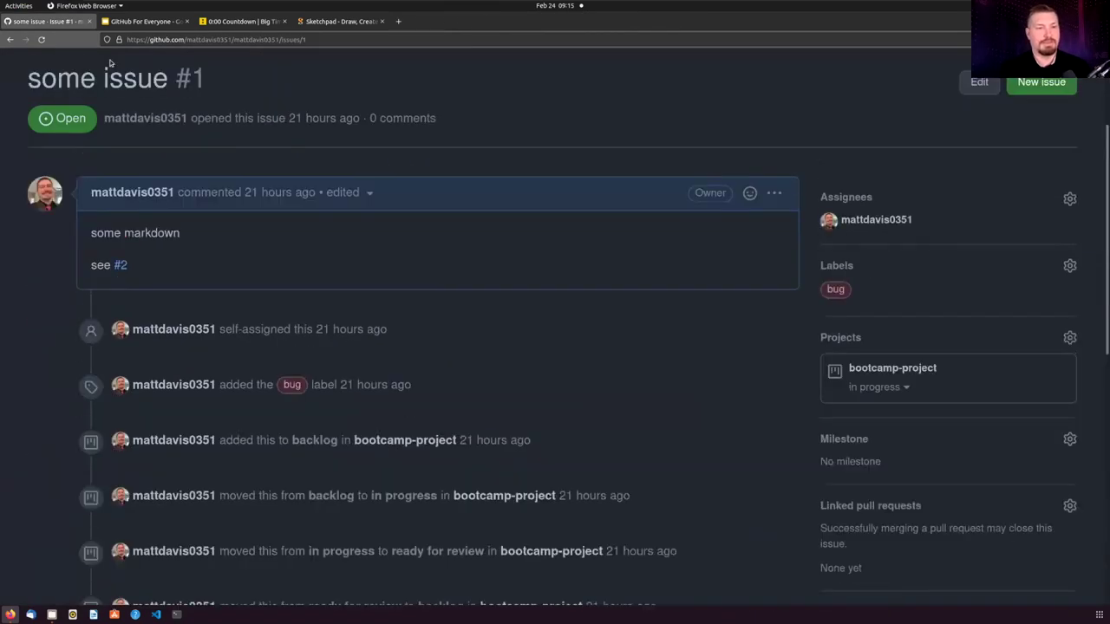
click(229, 128)
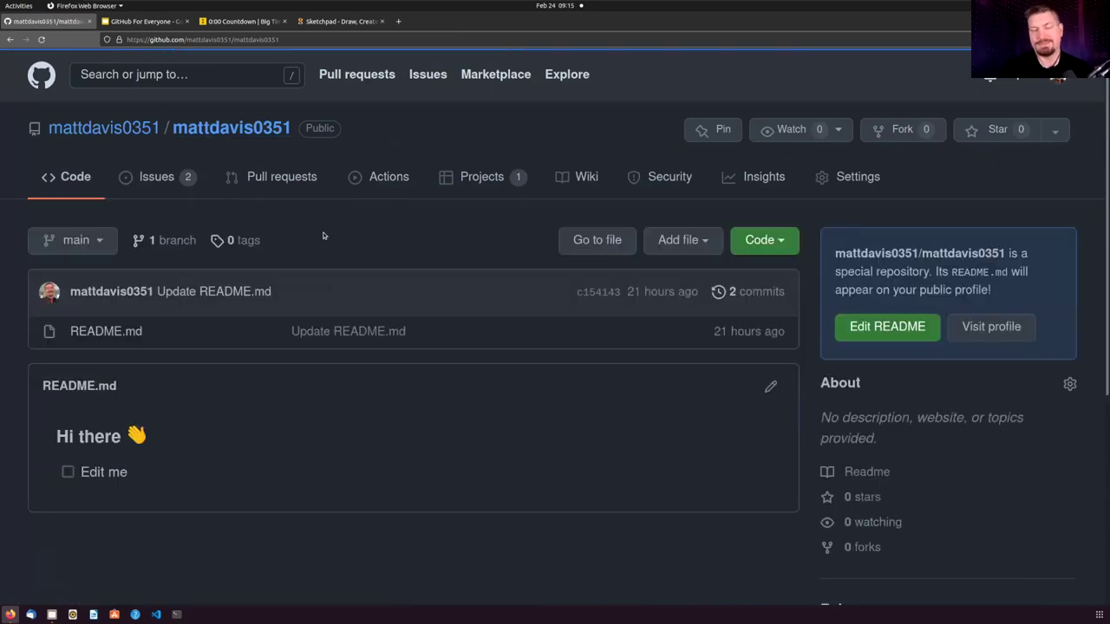
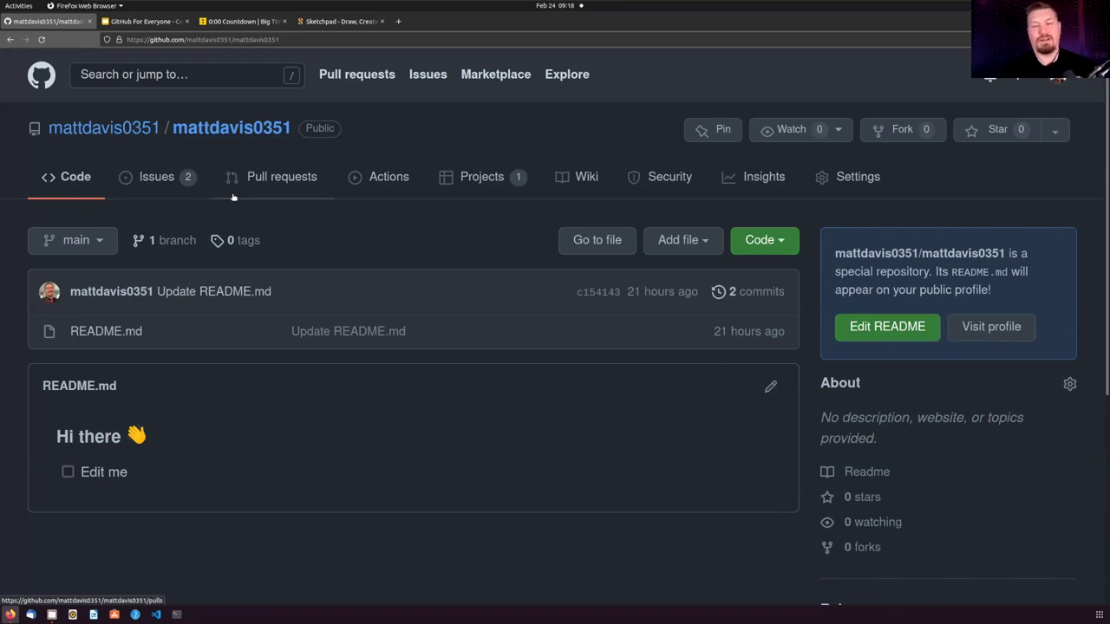
Open the owner's profile in a new tab, highlighting the profile note first.
drag(1019, 295, 845, 255)
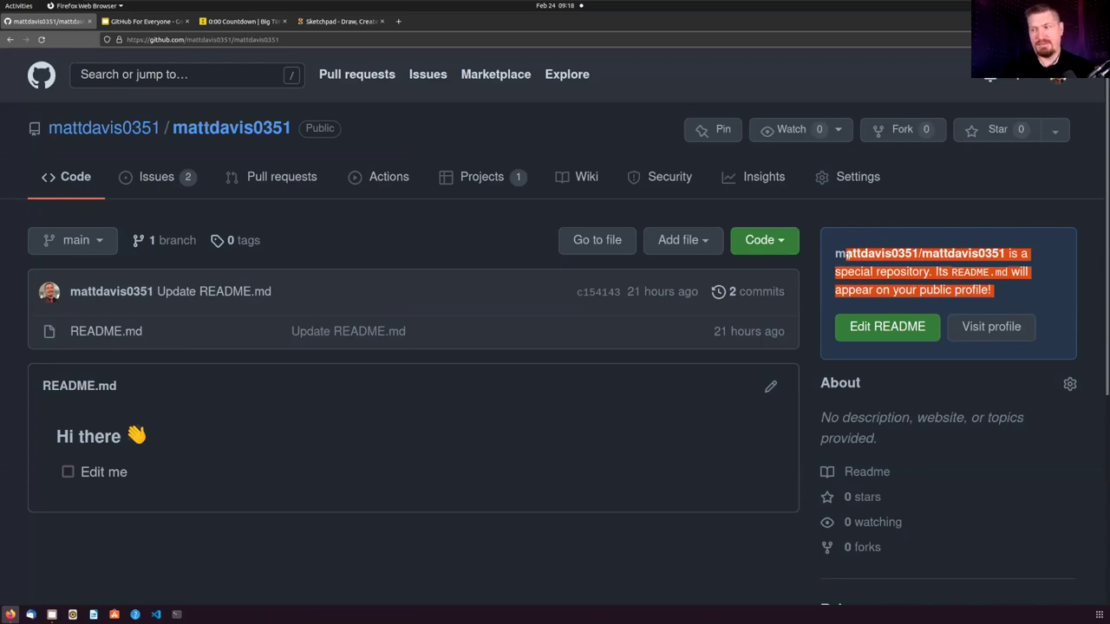
mouse_move(128, 132)
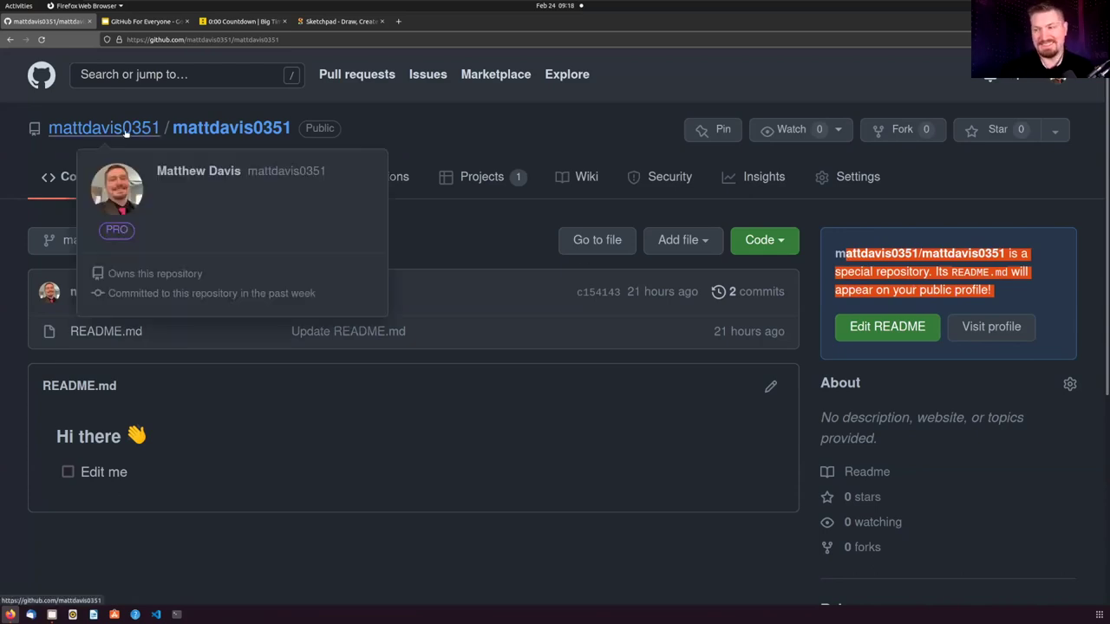
middle_click(127, 132)
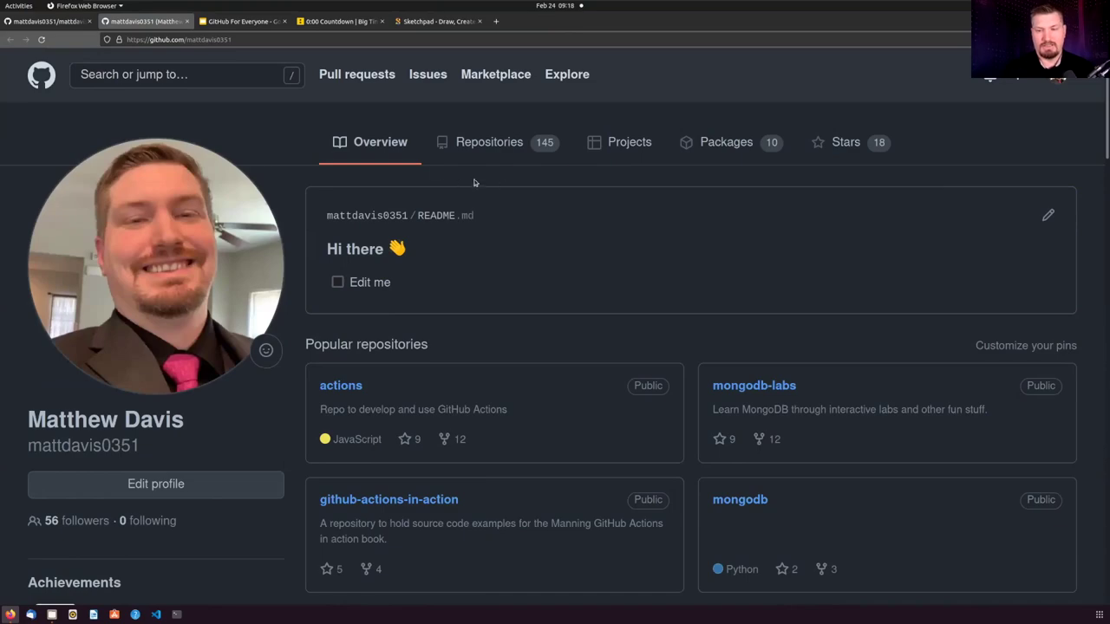
scroll(512, 208, down, 3)
scroll(533, 230, down, 2)
scroll(532, 225, up, 5)
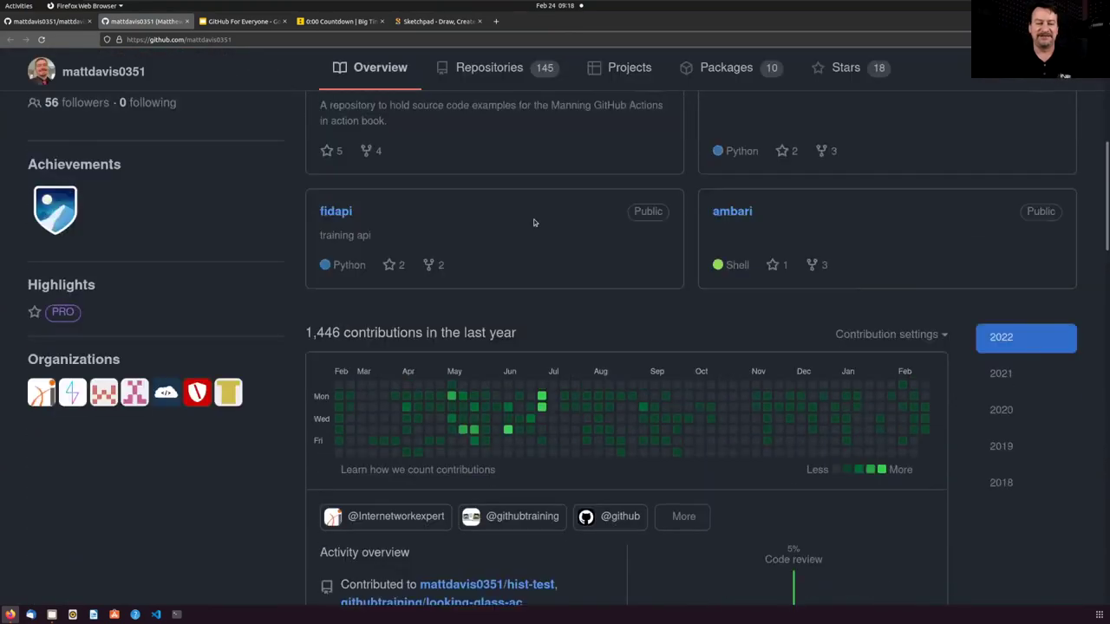
Filter the profile's repositories by 'matt' and open the portfolio website repository.
click(468, 143)
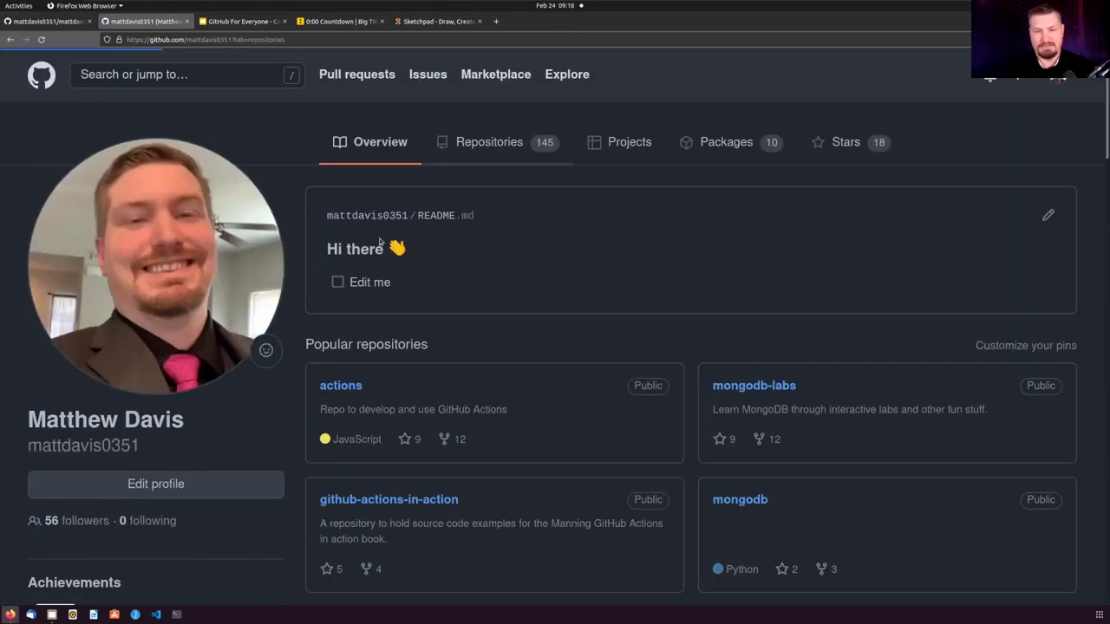
click(438, 195)
text(matt)
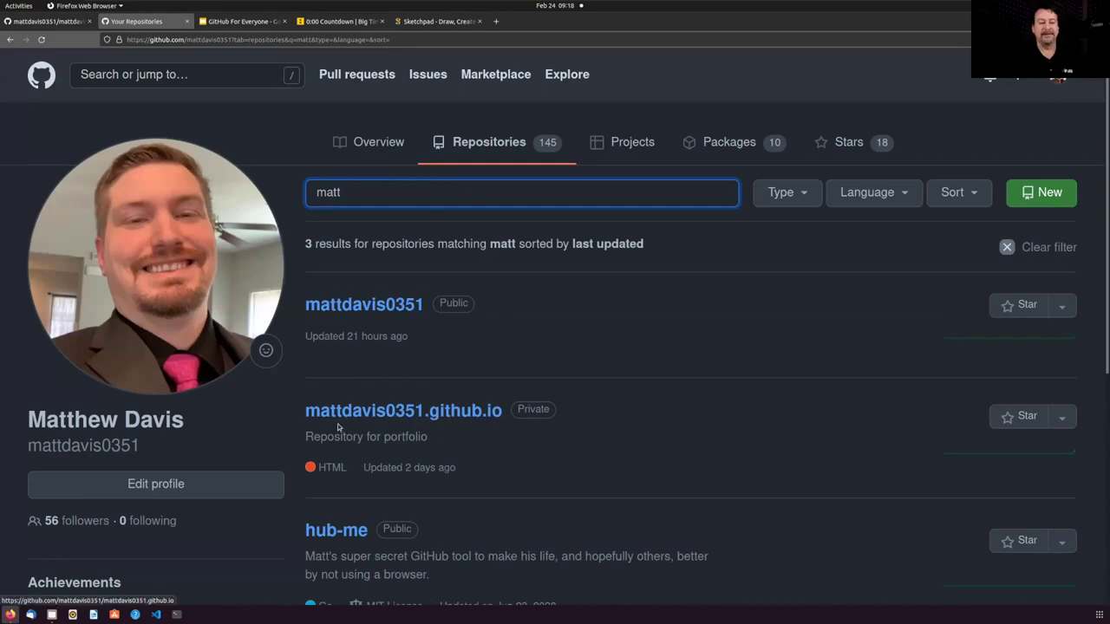
click(439, 419)
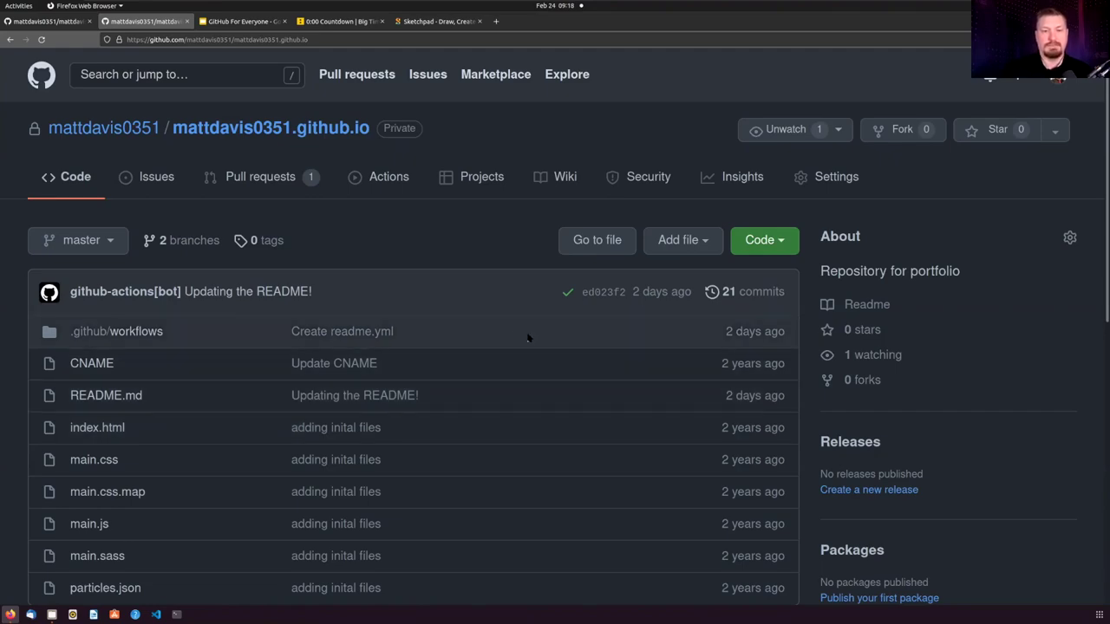
Scroll through the portfolio repository's files and README, then go to its settings.
scroll(322, 351, down, 5)
scroll(269, 216, up, 2)
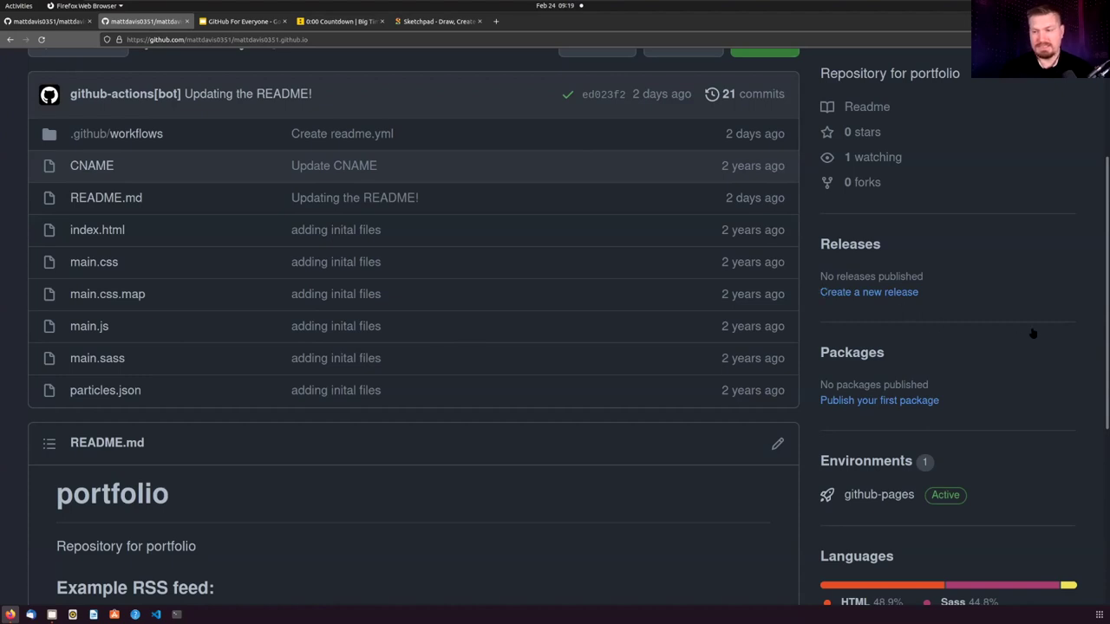
scroll(1031, 328, up, 3)
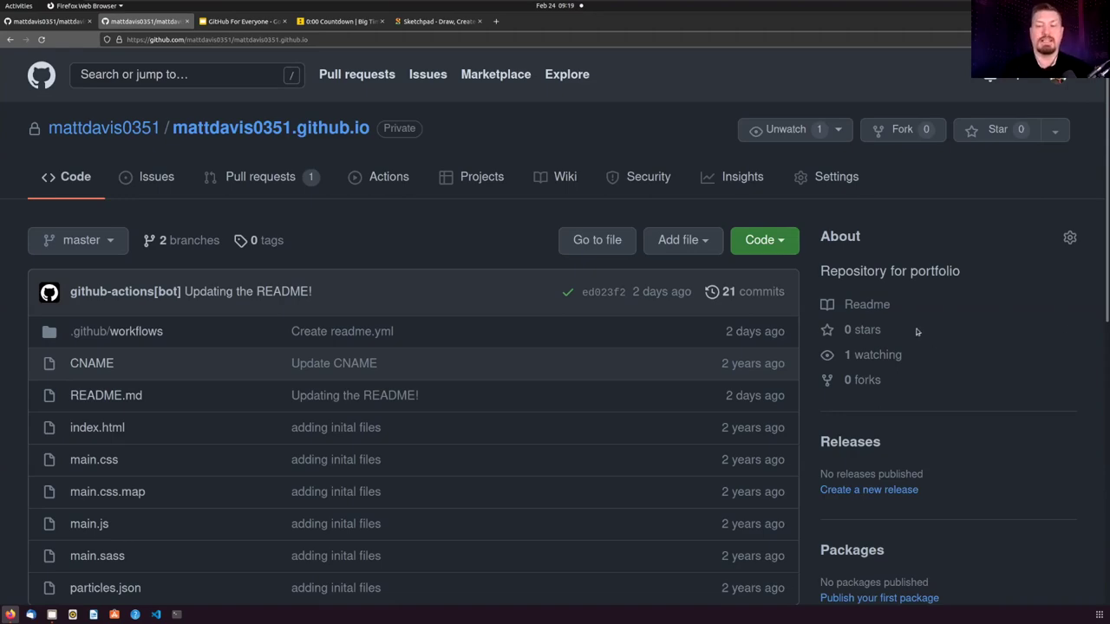
scroll(787, 260, down, 3)
scroll(497, 249, up, 3)
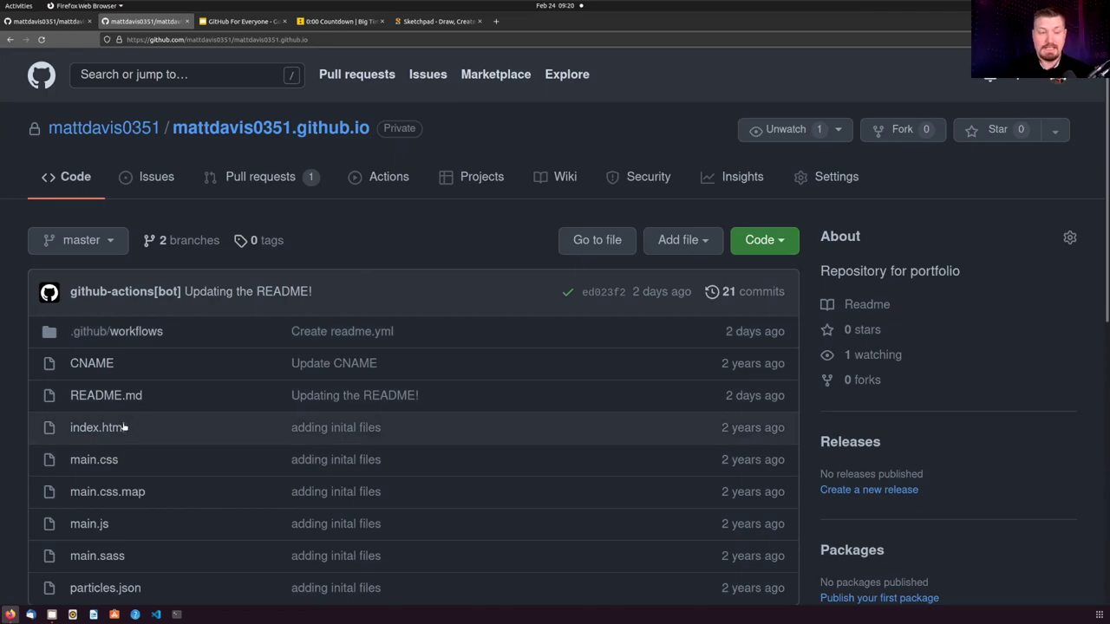
scroll(193, 457, down, 2)
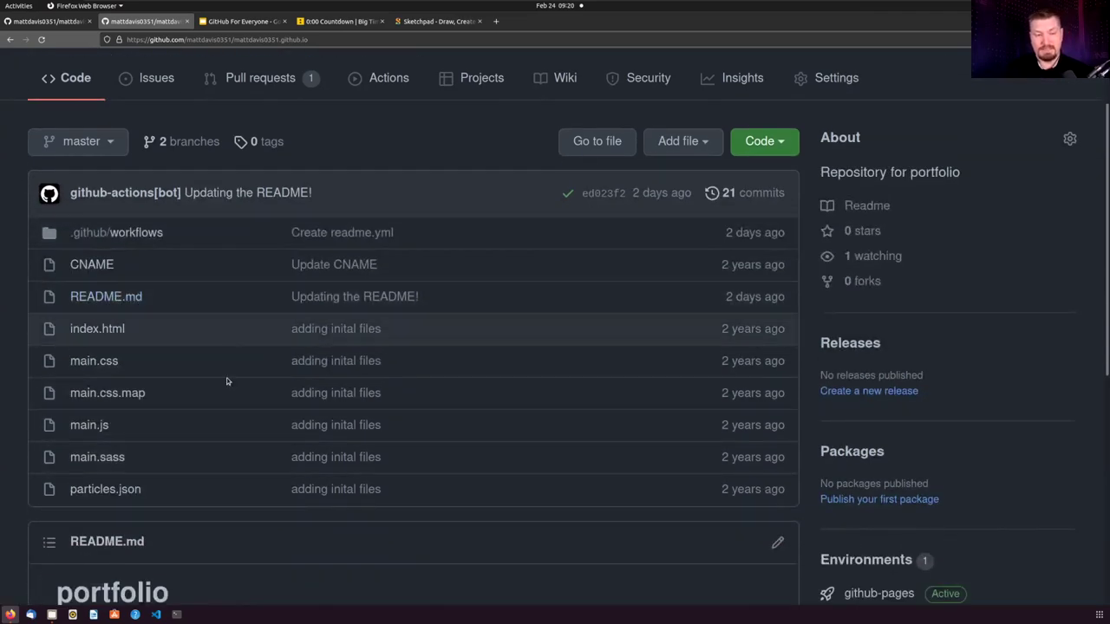
scroll(234, 373, up, 2)
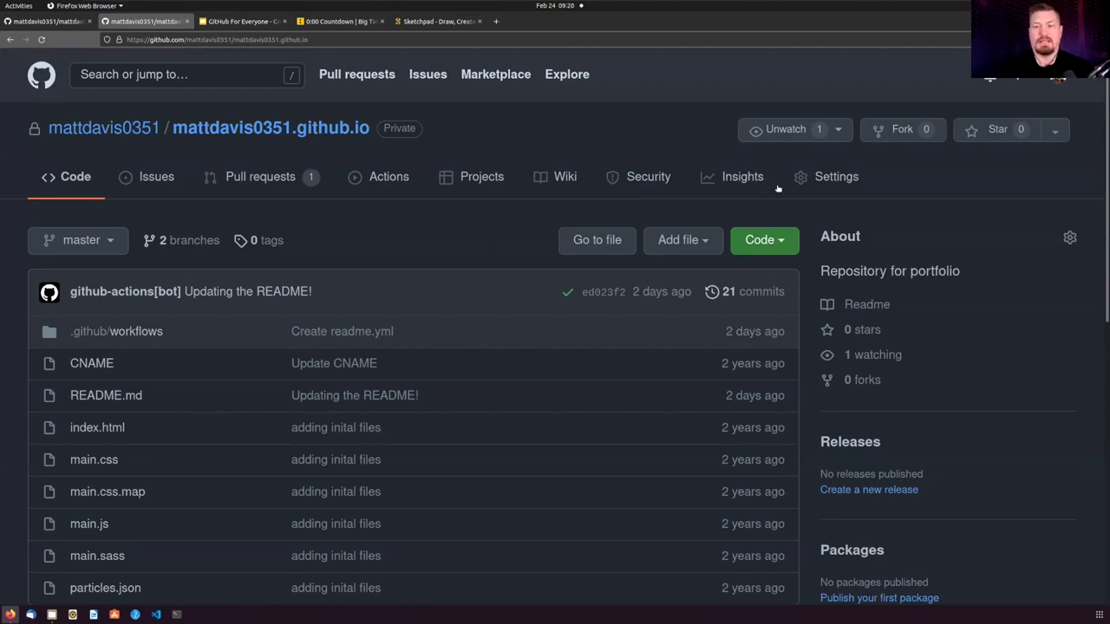
click(828, 176)
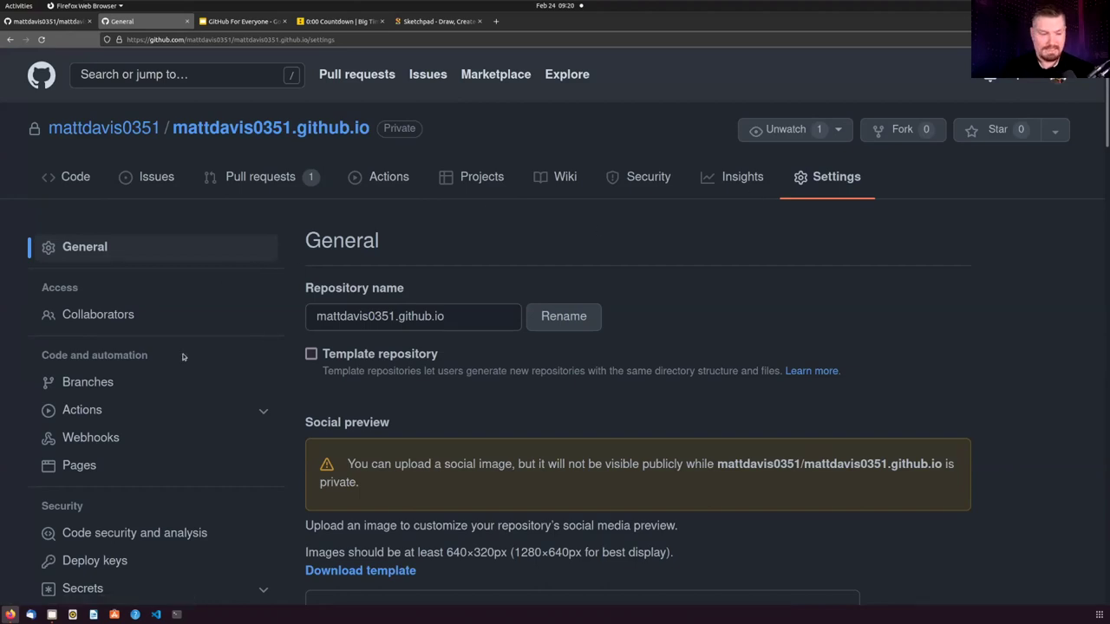
View the Pages settings and highlight the published site address, then return to the code view.
scroll(147, 362, down, 2)
click(109, 366)
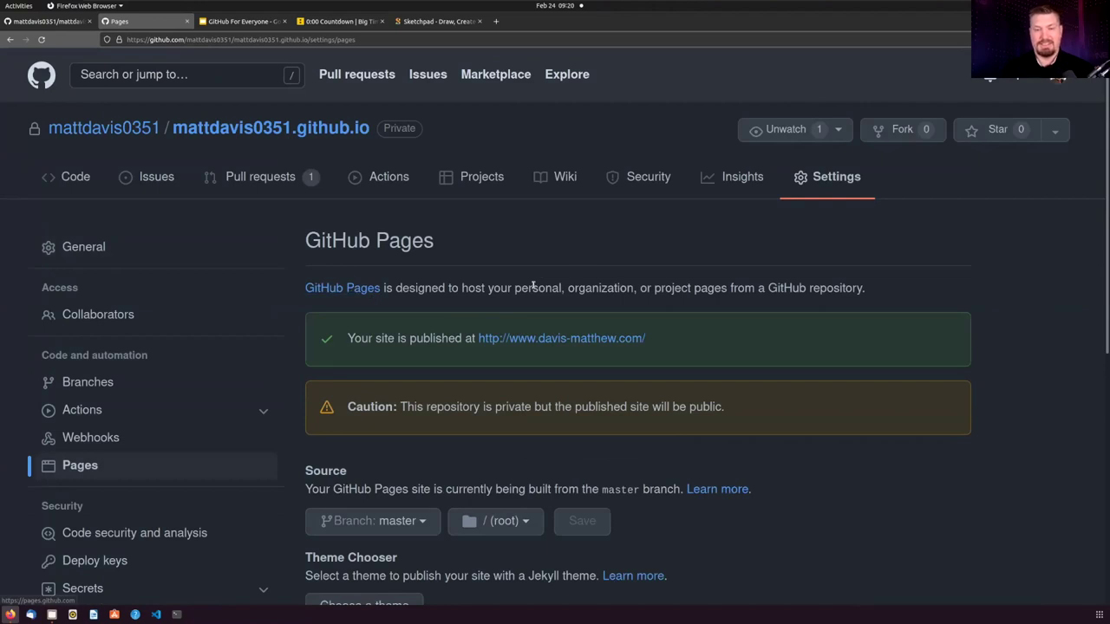
drag(511, 288, 738, 287)
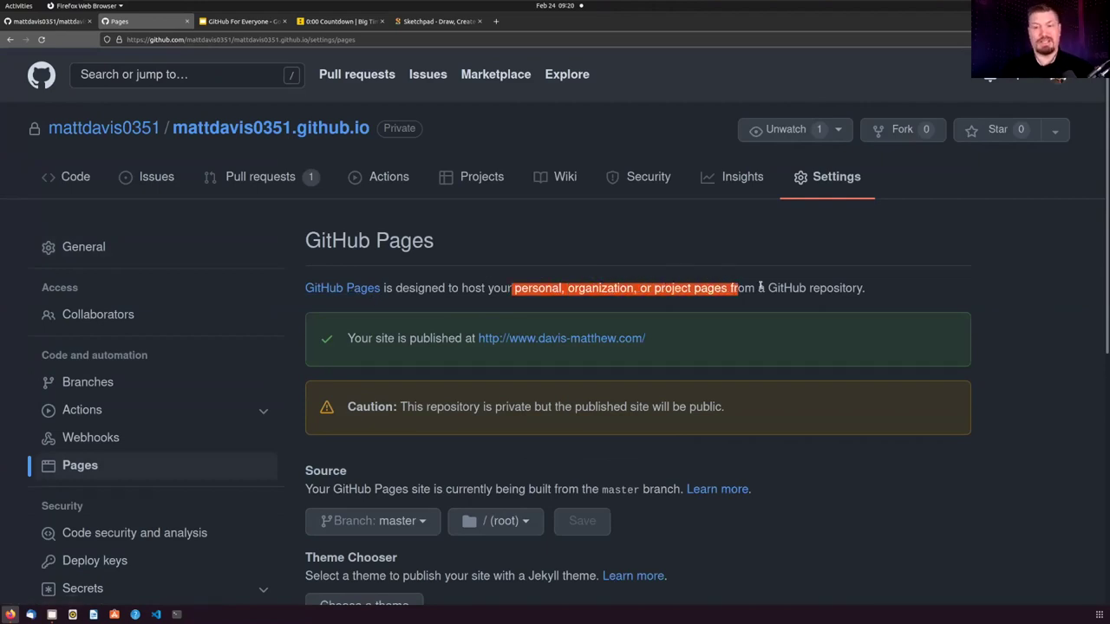
click(762, 286)
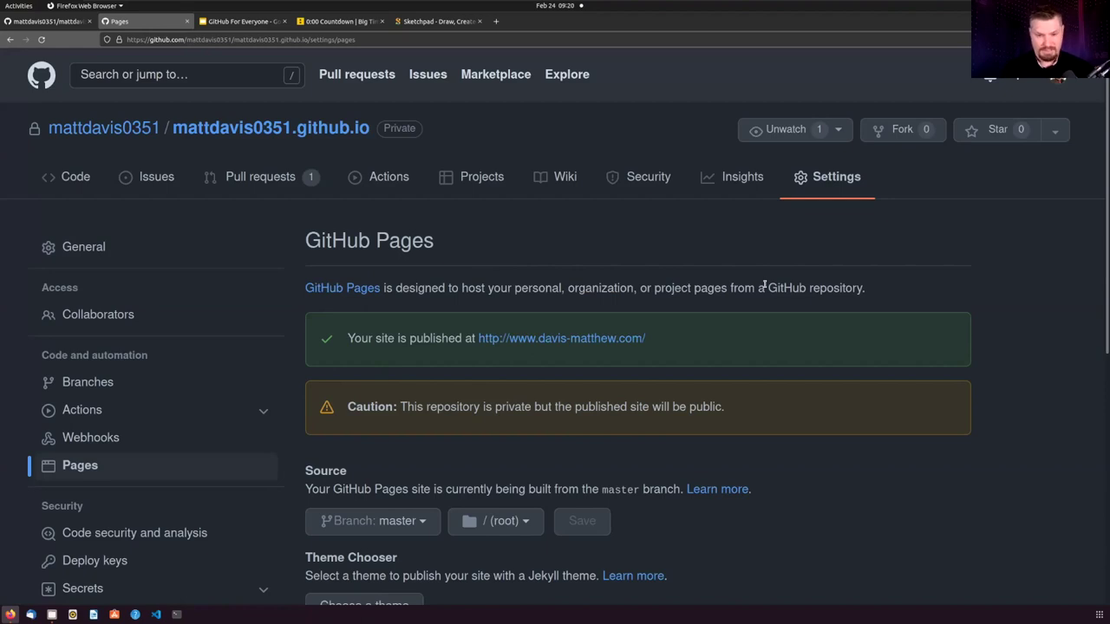
drag(647, 338, 478, 340)
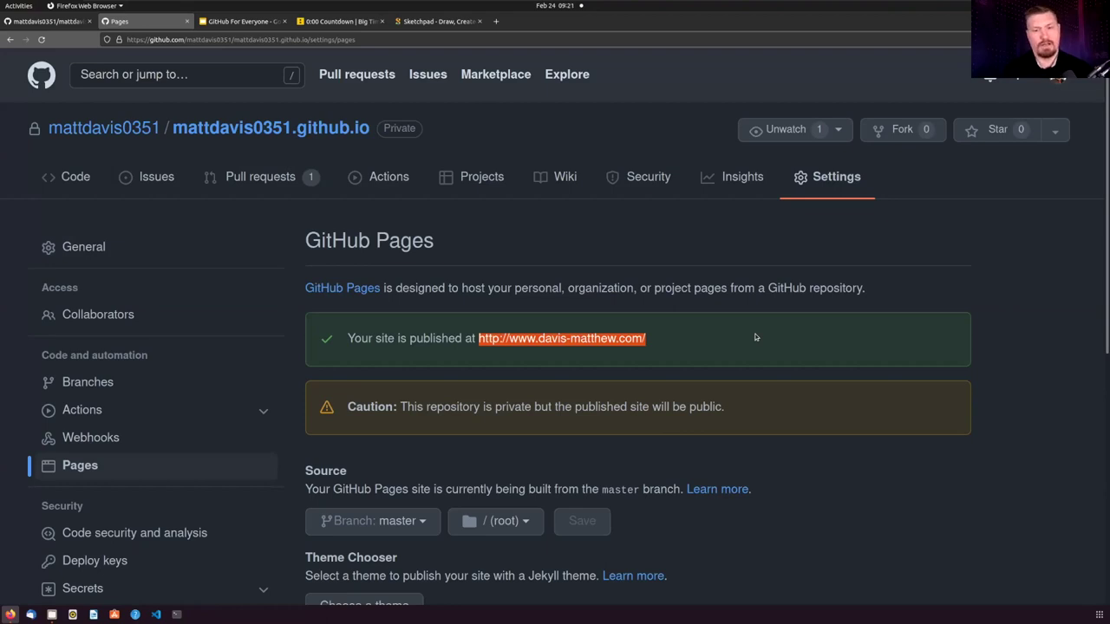
click(75, 177)
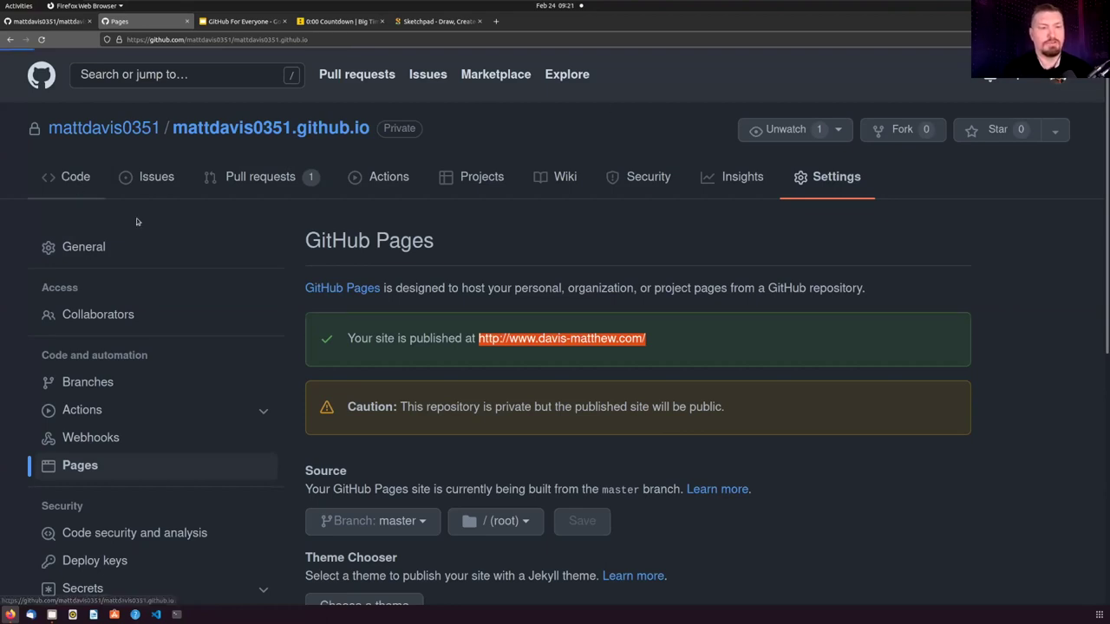
Highlight the custom domain in the CNAME file, then go back to the repository settings.
scroll(147, 286, down, 2)
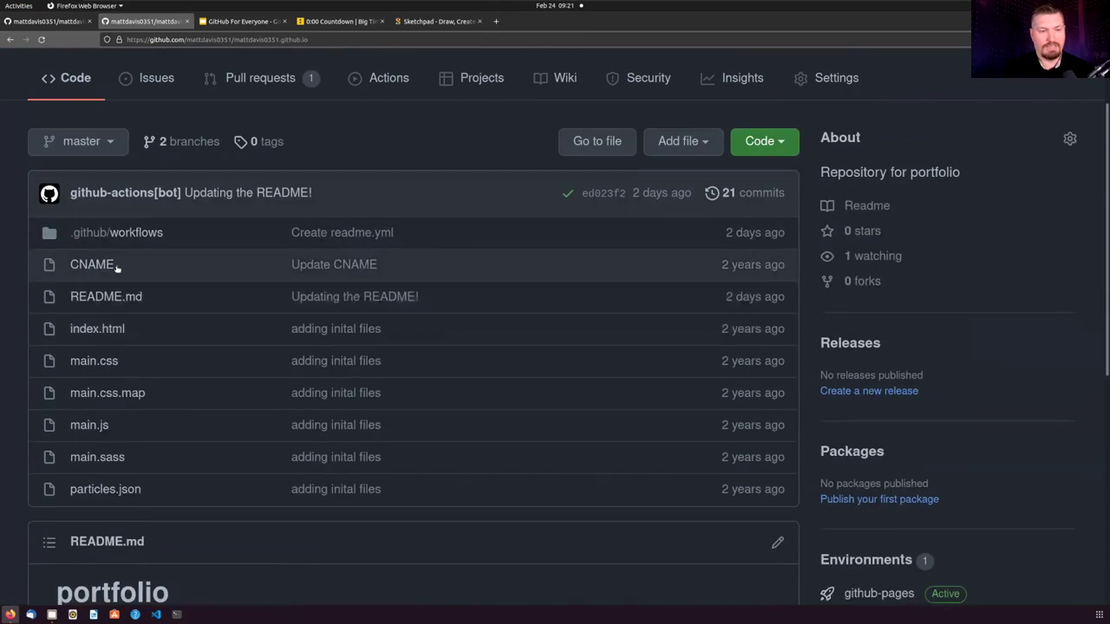
click(80, 265)
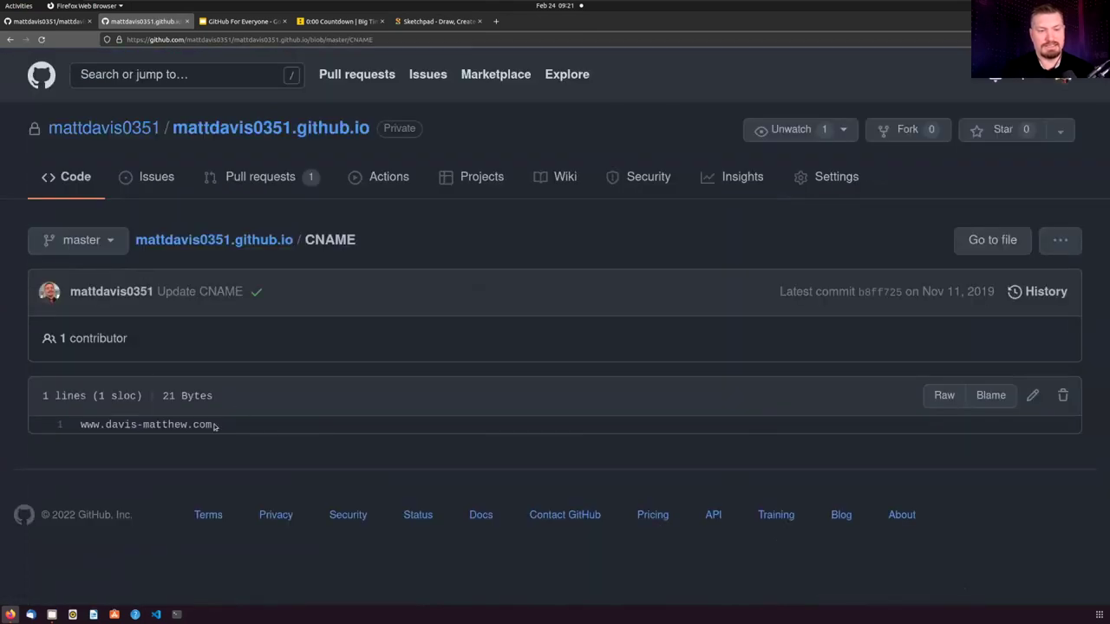
drag(215, 425, 100, 425)
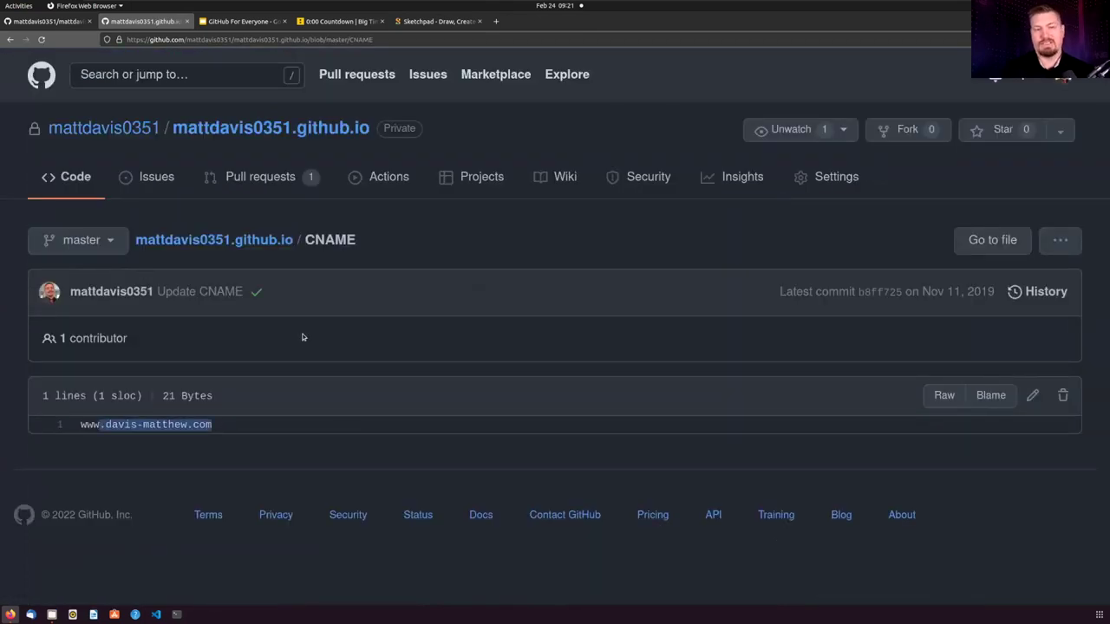
click(11, 39)
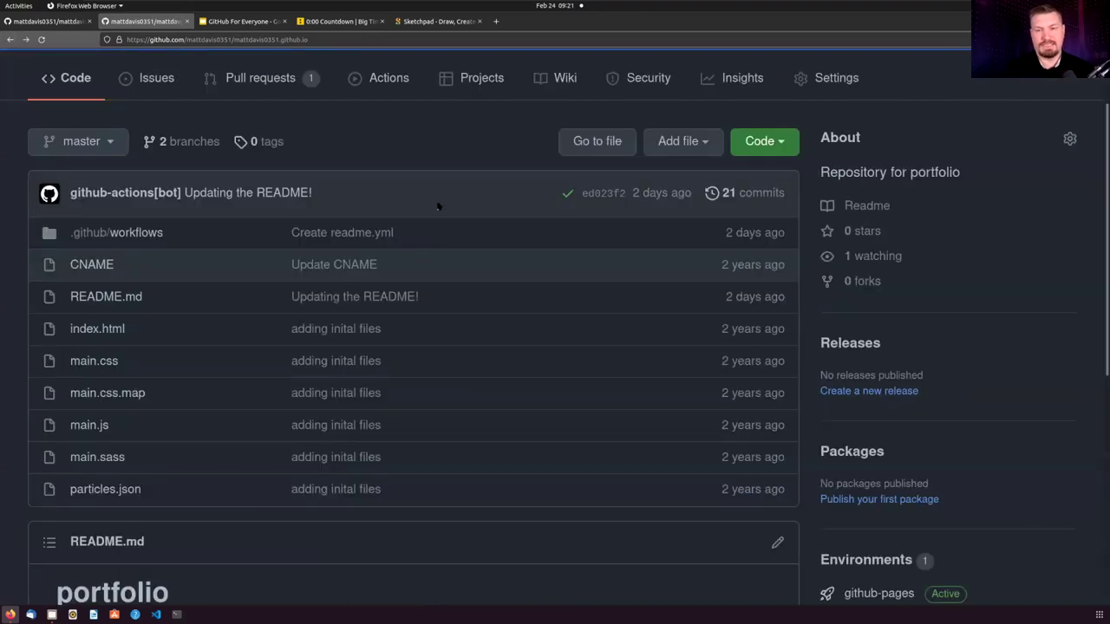
click(849, 78)
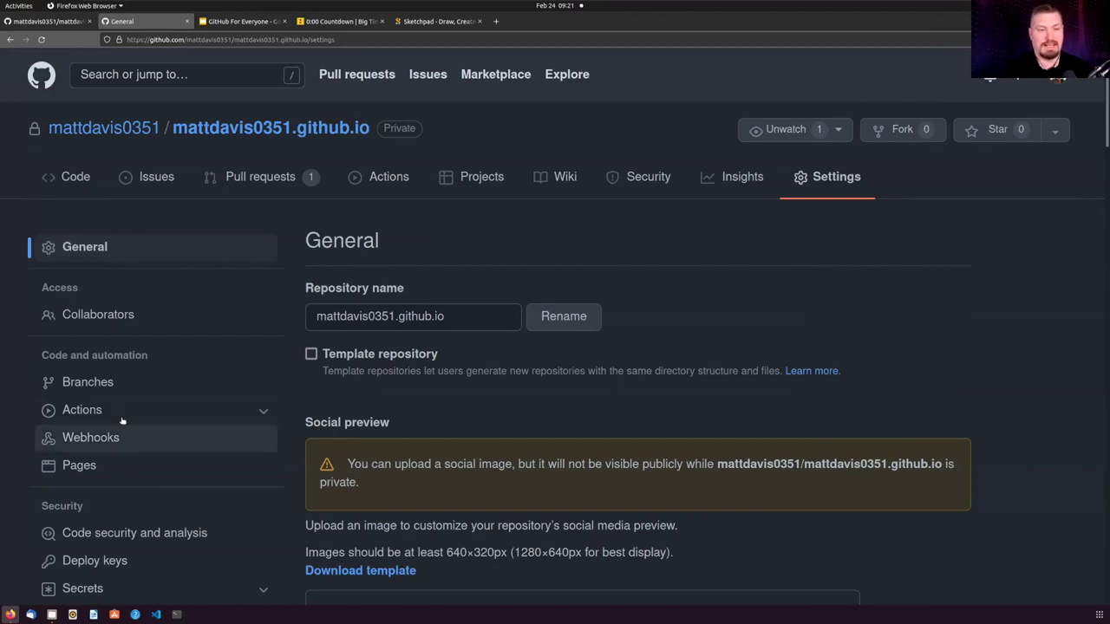
Review the Pages settings, leaving master unchanged as the publishing branch.
click(167, 466)
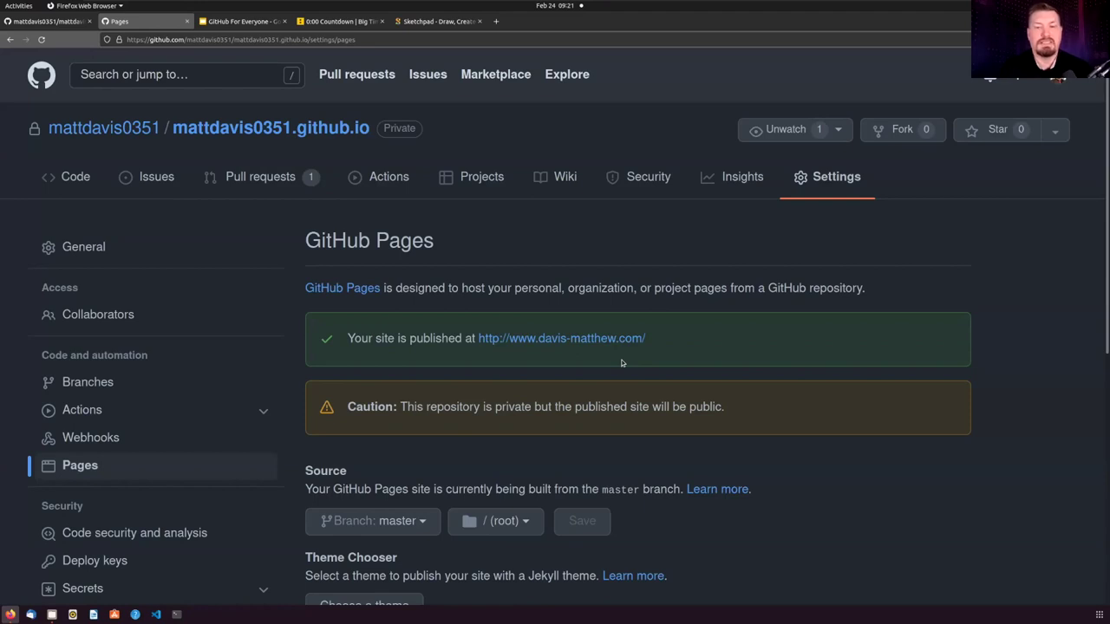
drag(488, 289, 583, 289)
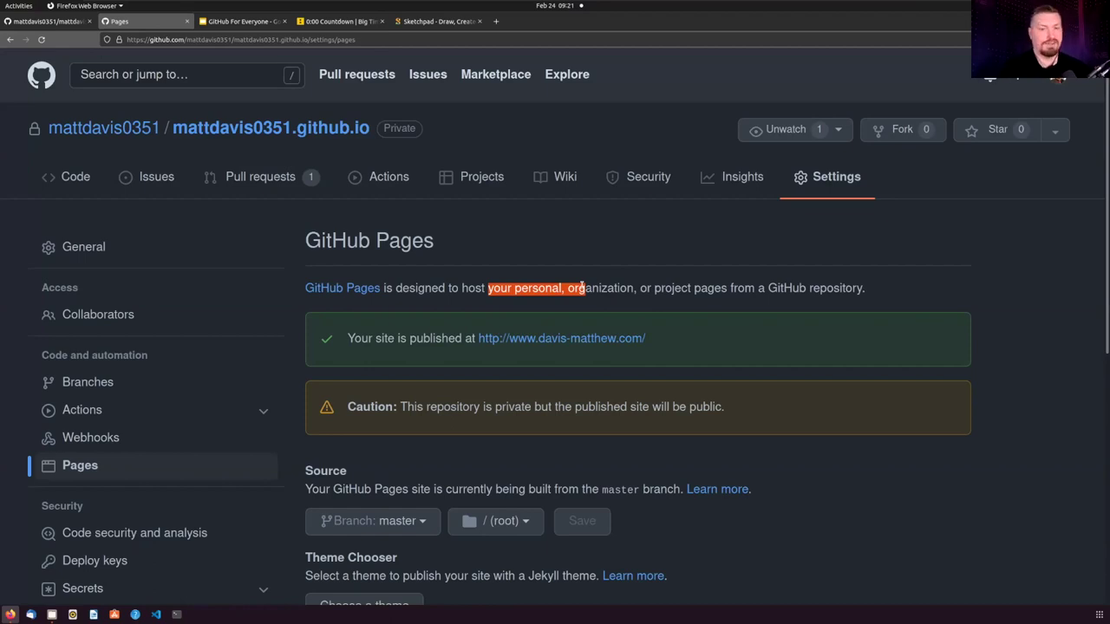
scroll(534, 305, down, 2)
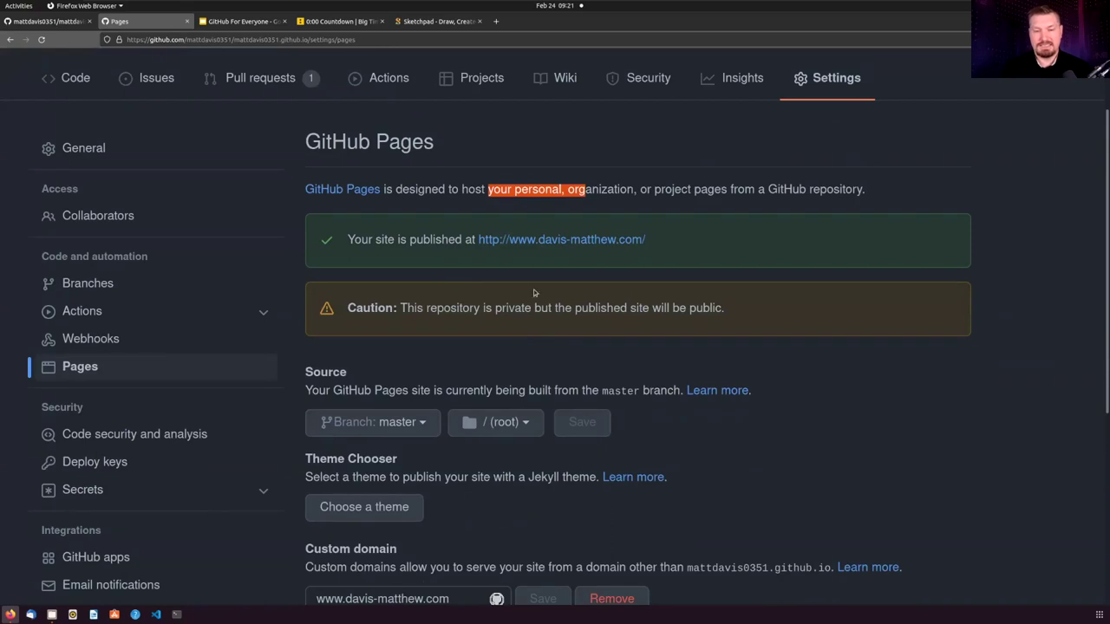
scroll(425, 325, down, 2)
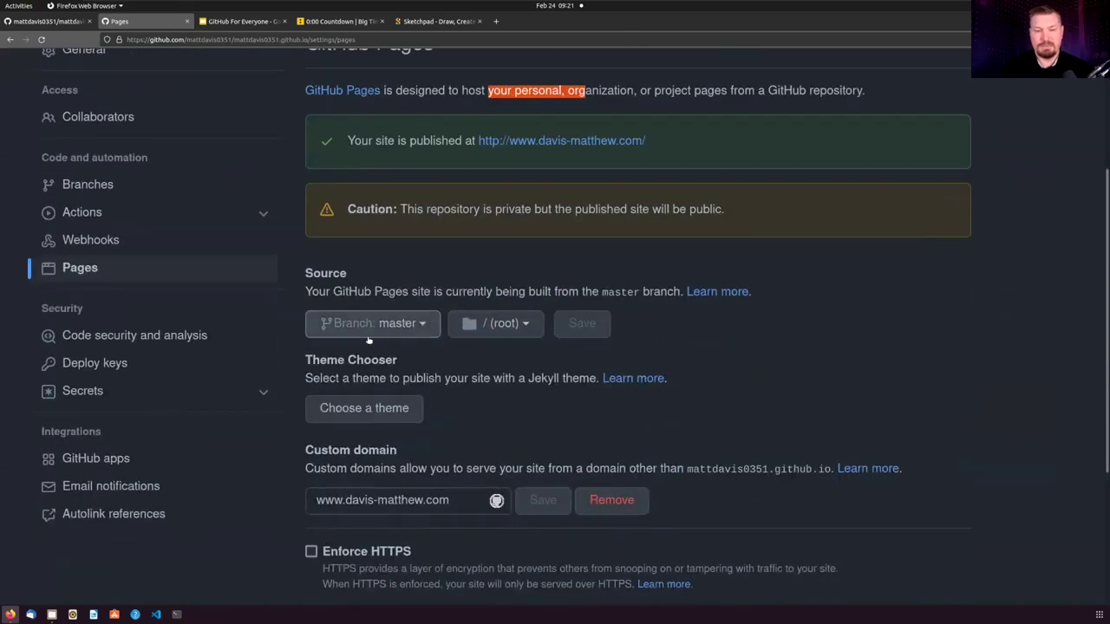
click(422, 323)
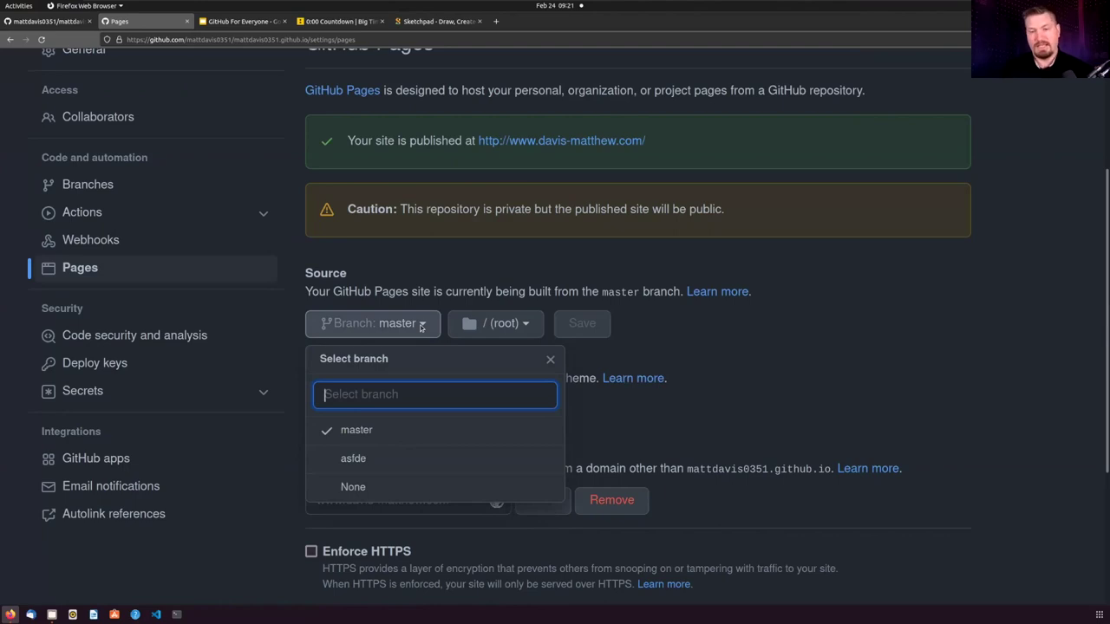
click(705, 326)
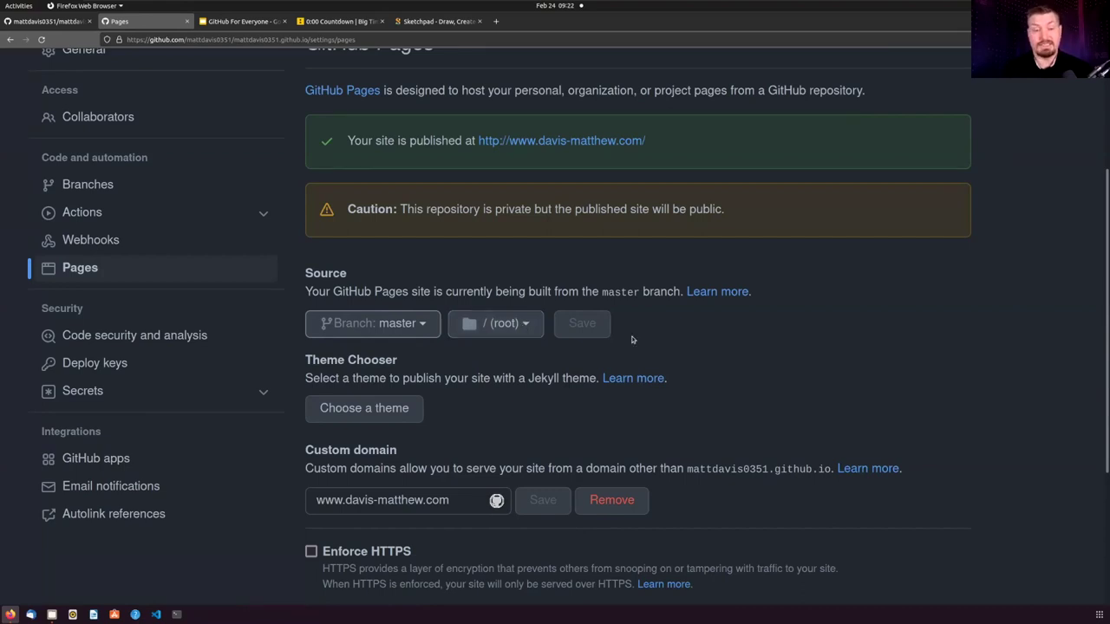
Open the published portfolio site in a new tab and switch to it.
scroll(651, 309, up, 2)
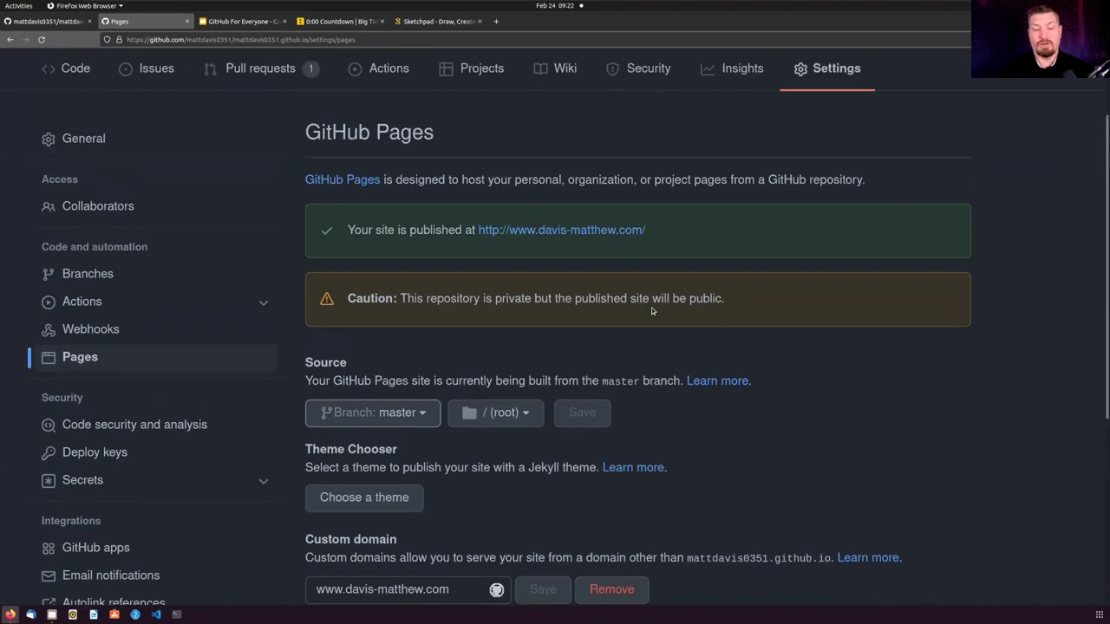
middle_click(600, 242)
click(247, 22)
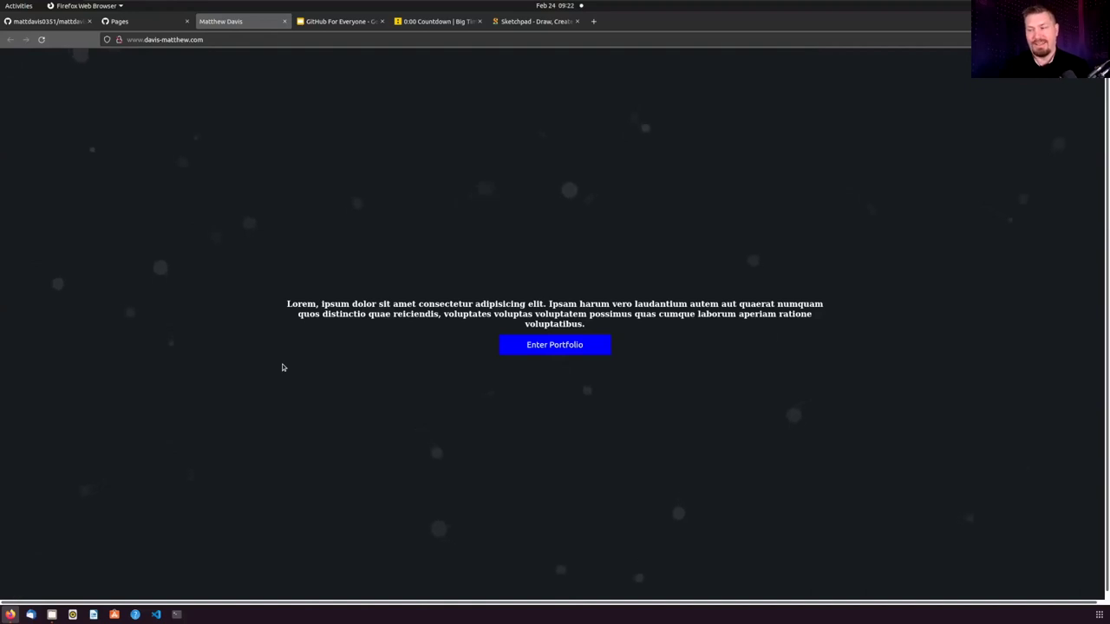
Return to the repository's Pages settings tab.
click(144, 23)
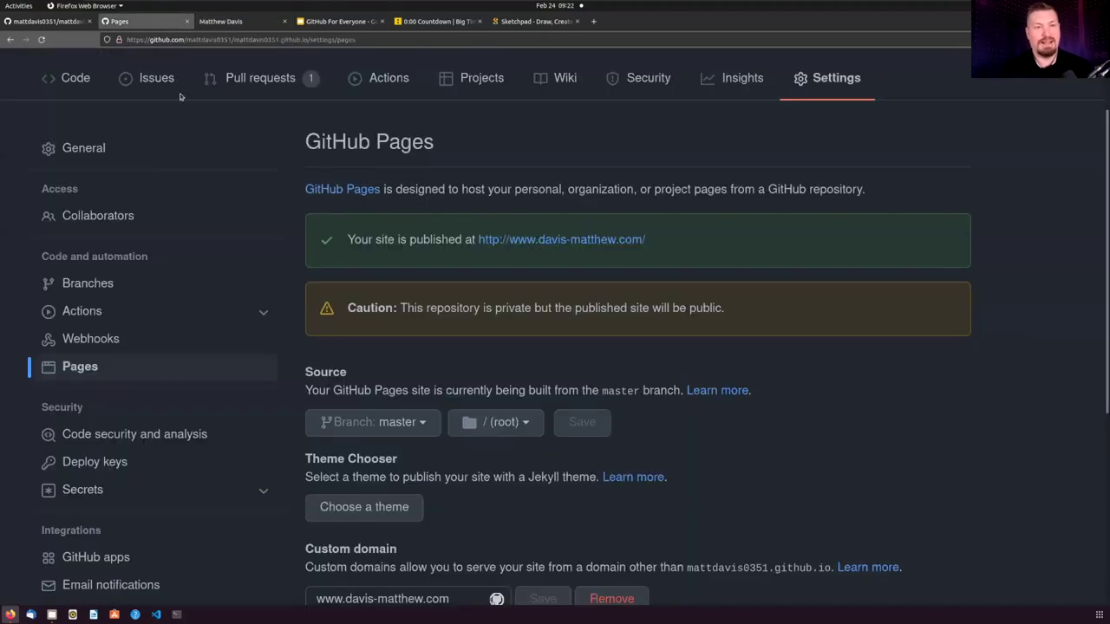
Close the portfolio site tab and return to the repository tab.
scroll(235, 169, up, 2)
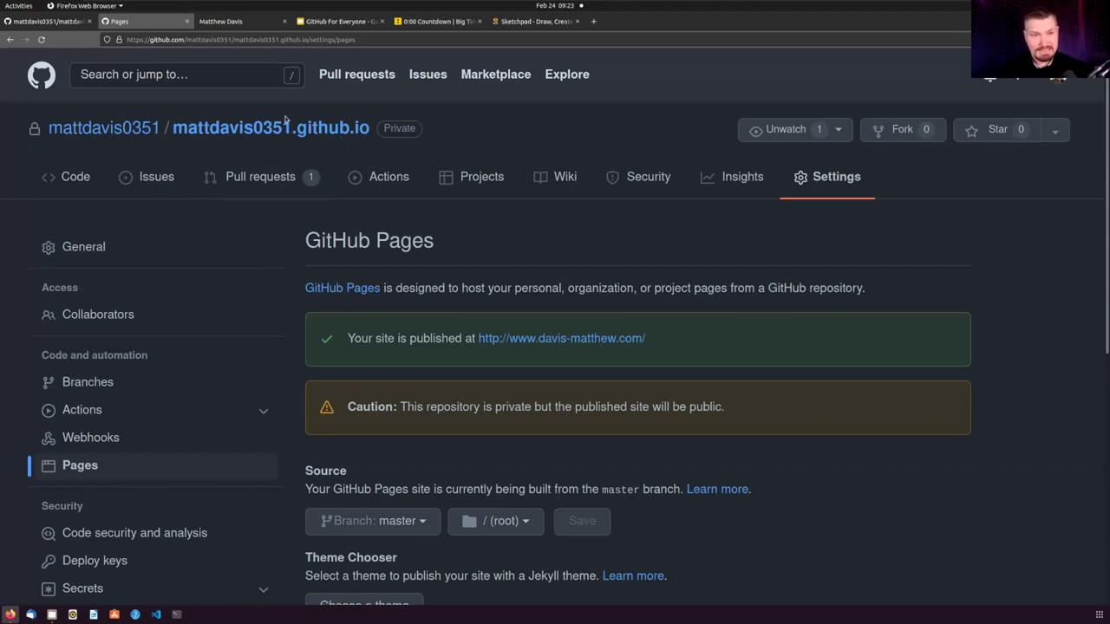
click(231, 26)
key(ctrl+w)
click(73, 25)
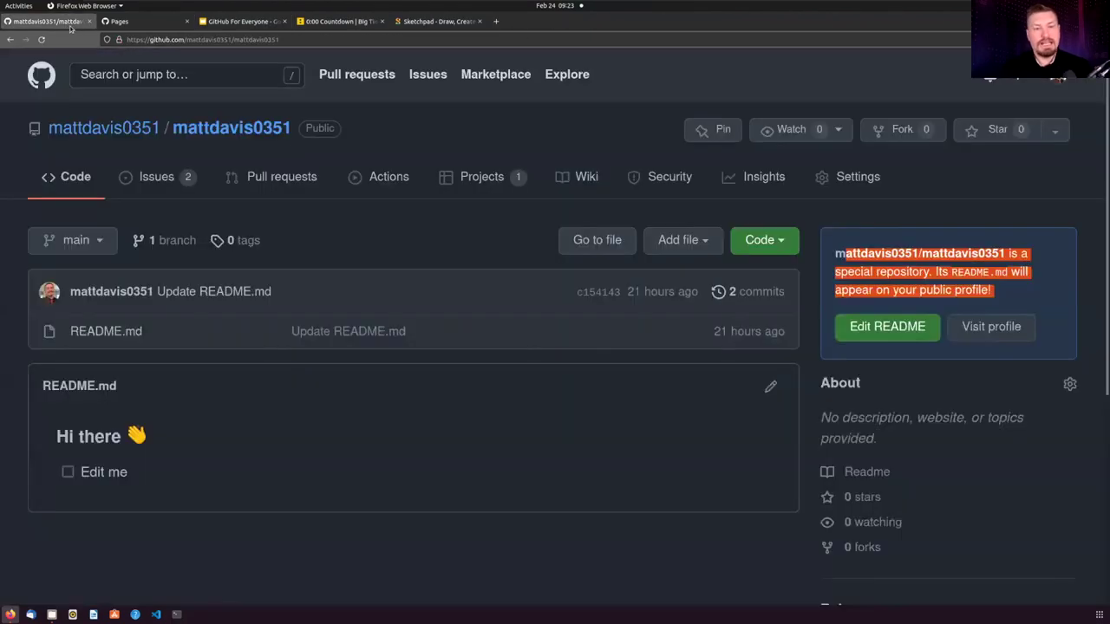
Open the owner's profile in a new tab, show its repositories, and start a new repository.
right_click(124, 133)
key(Escape)
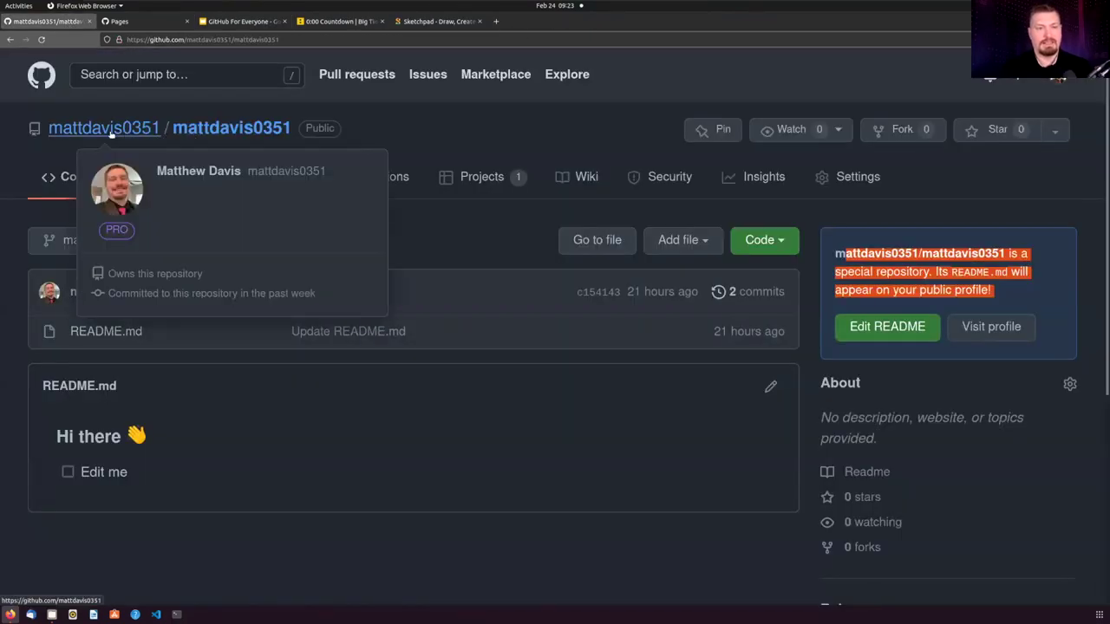
middle_click(111, 133)
key(ctrl+Tab)
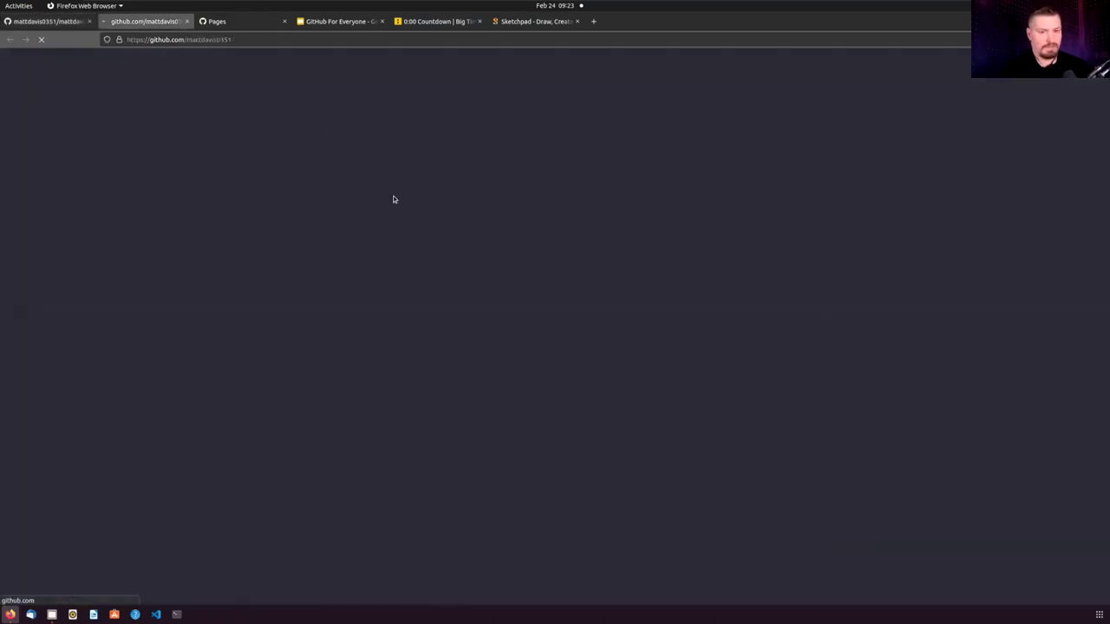
scroll(244, 344, down, 5)
scroll(465, 216, up, 5)
click(489, 152)
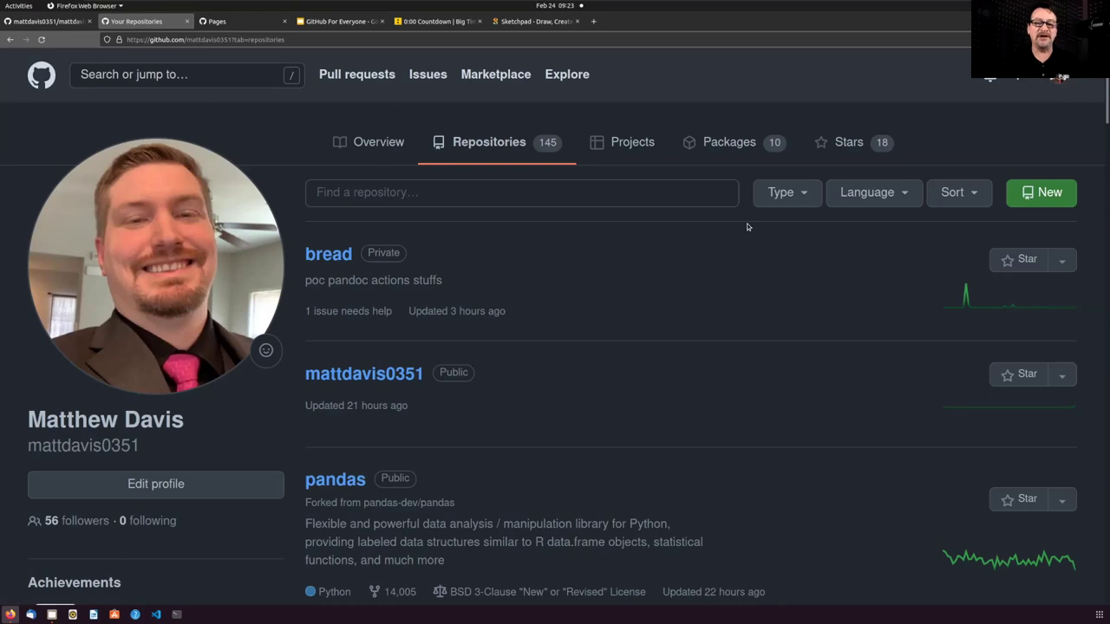
click(1011, 200)
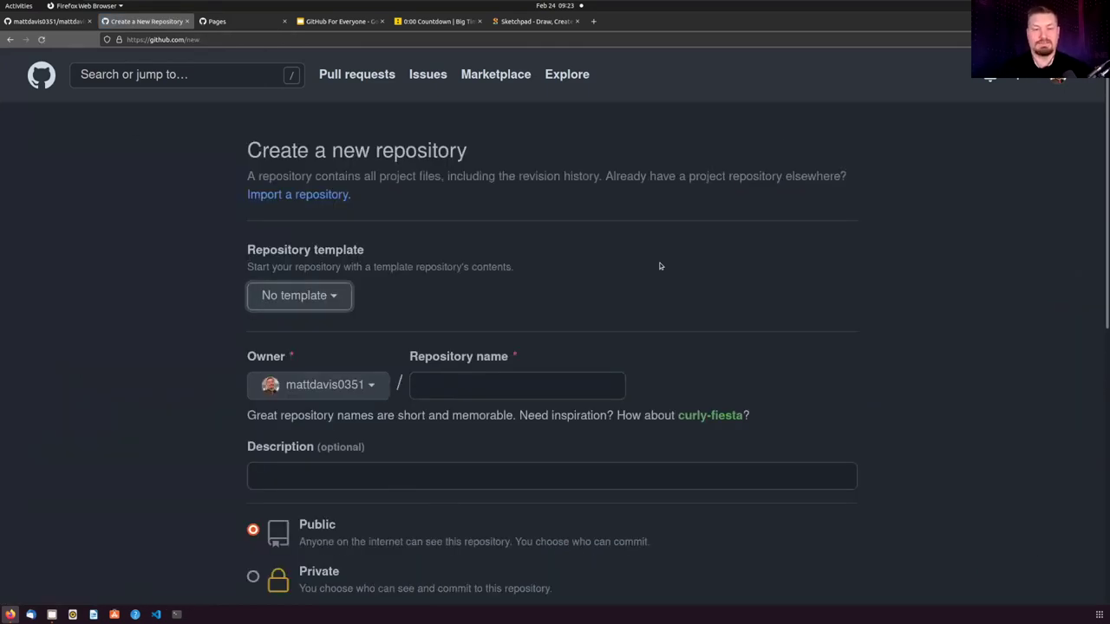
Create the suggested repository curly-fiesta with an initial README file.
click(726, 416)
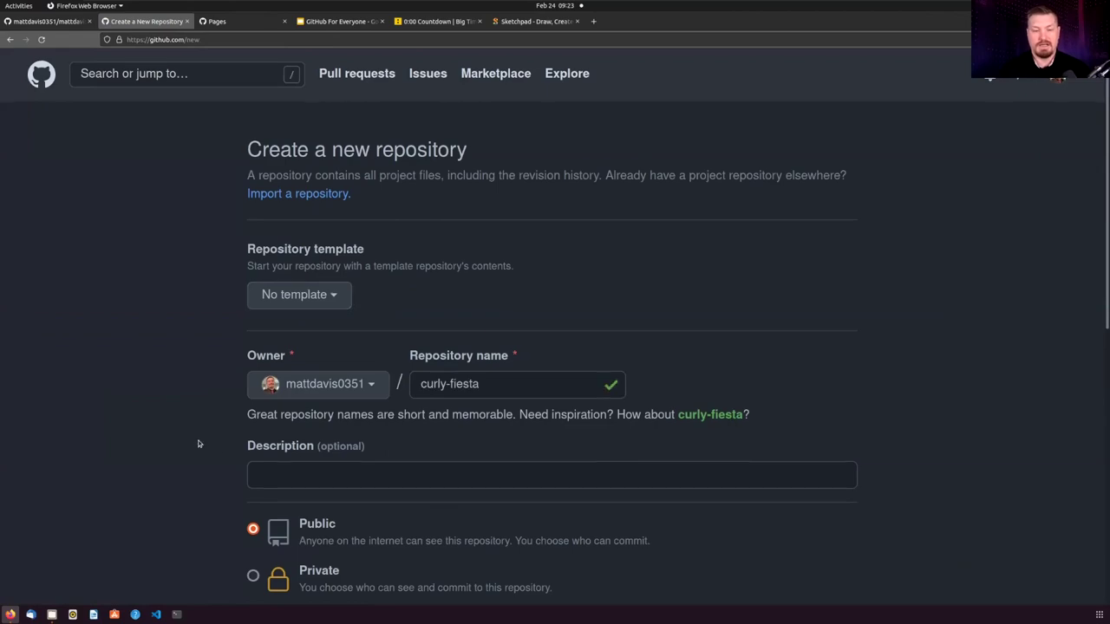
scroll(198, 444, down, 3)
click(252, 381)
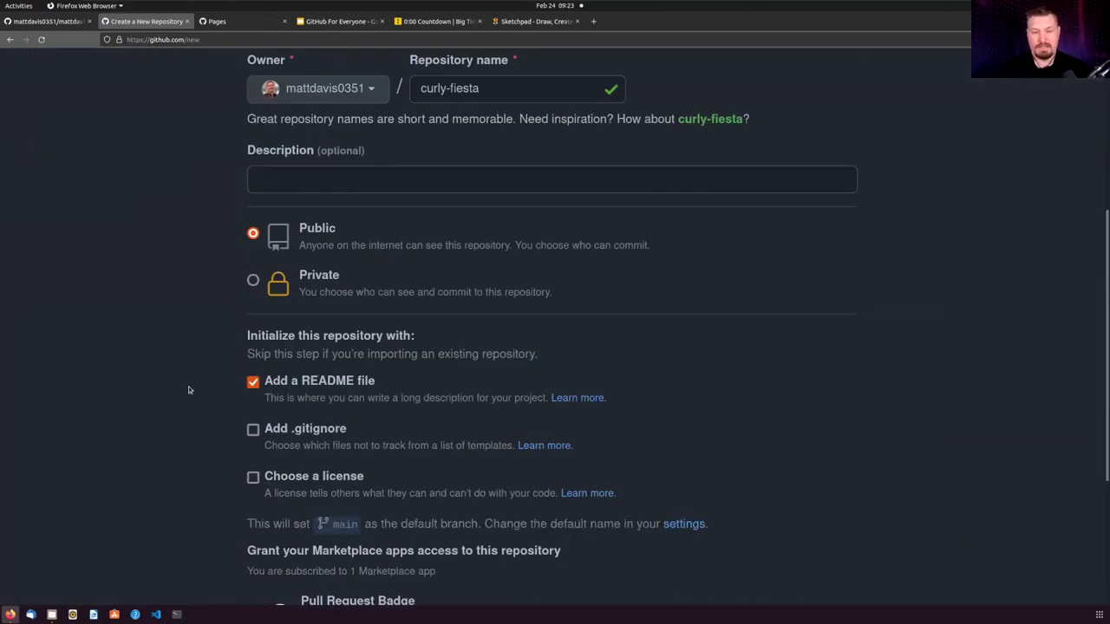
scroll(188, 389, down, 3)
scroll(261, 434, up, 5)
scroll(291, 490, down, 5)
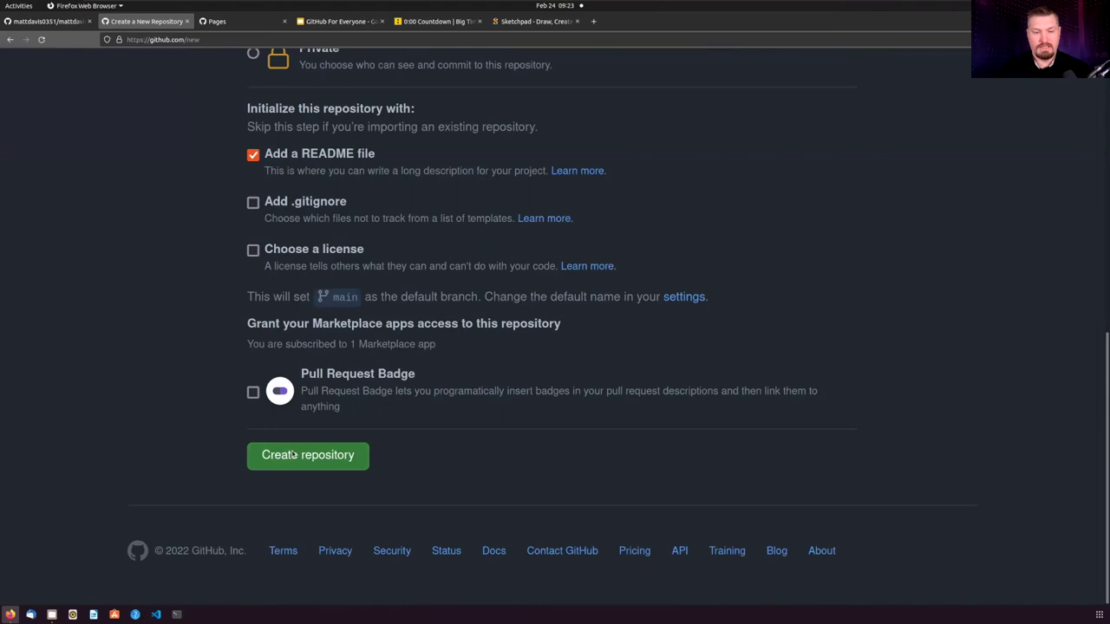
click(293, 453)
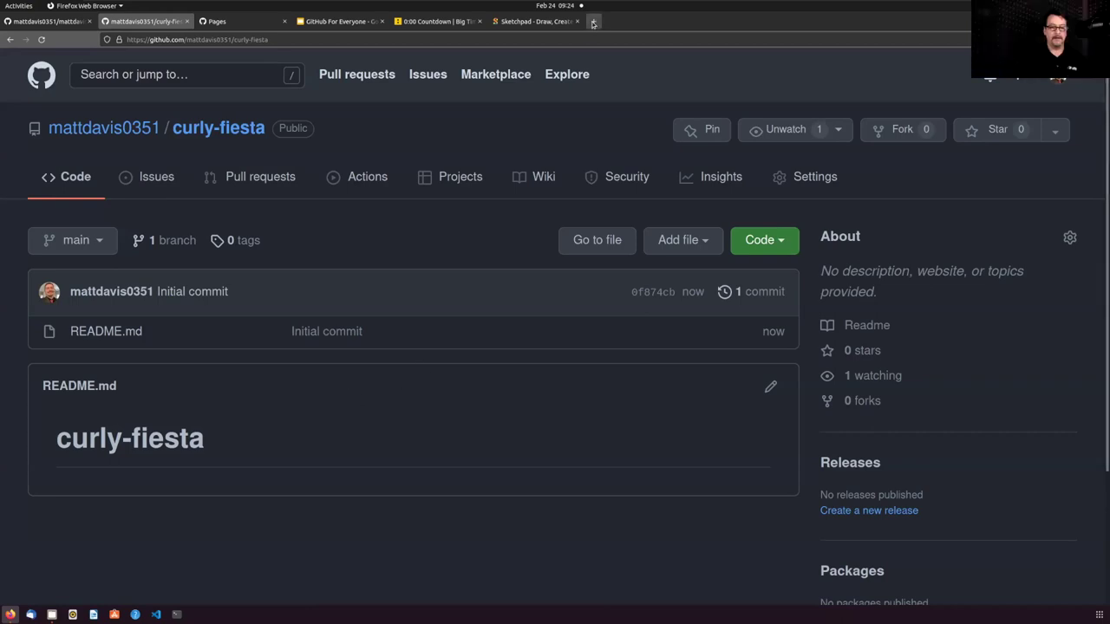
click(593, 22)
Find docsify's Quick start Manual initialization section, then go back to curly-fiesta's tab.
text(docs)
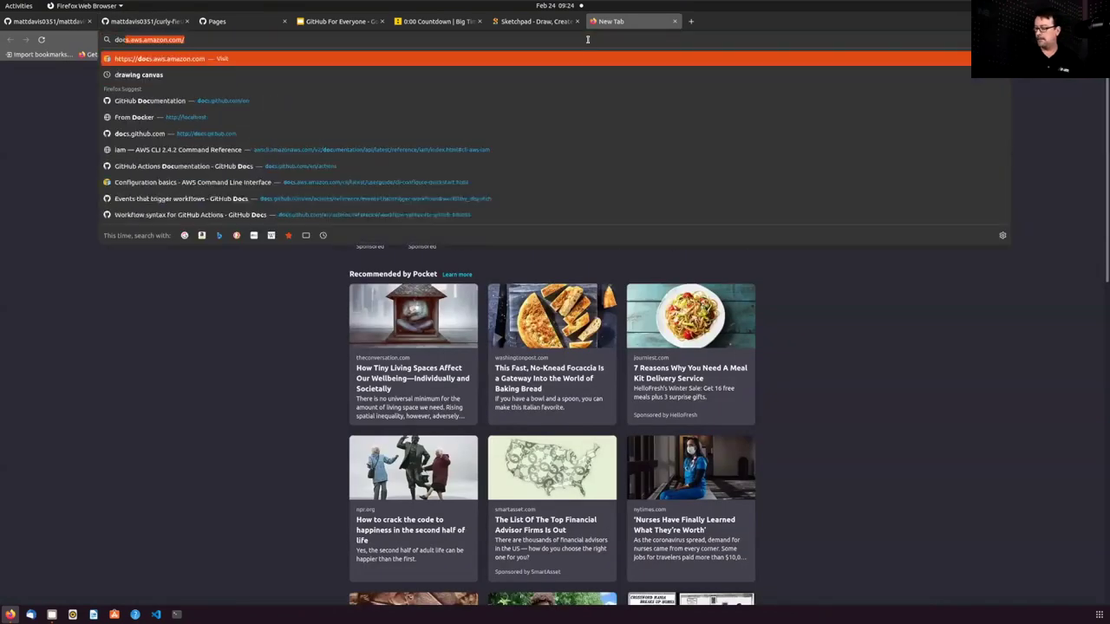
text(ify js)
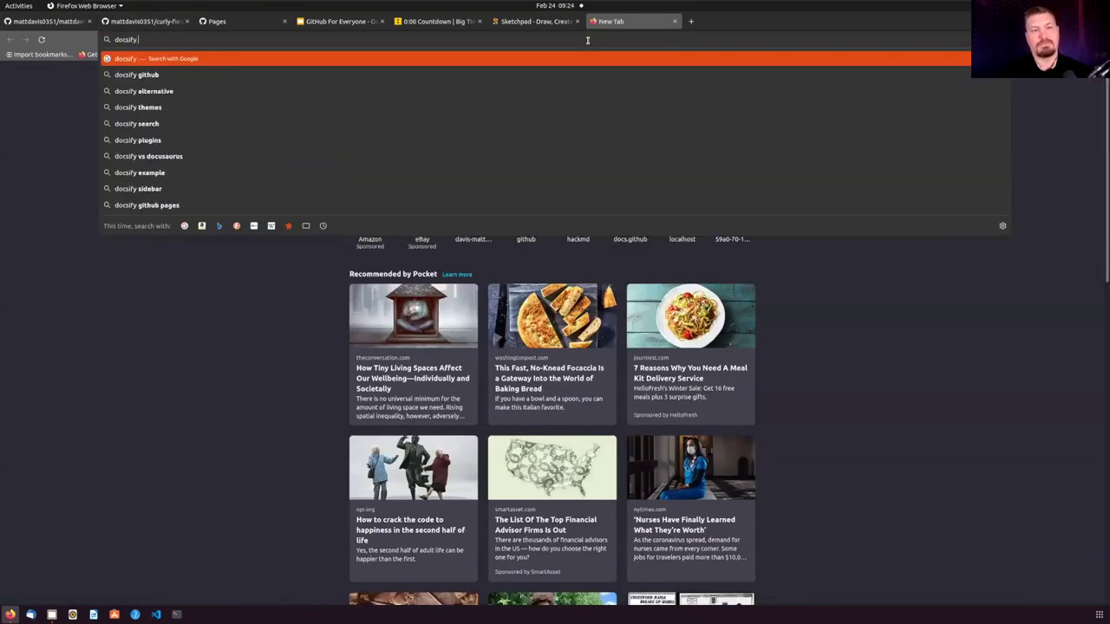
key(Return)
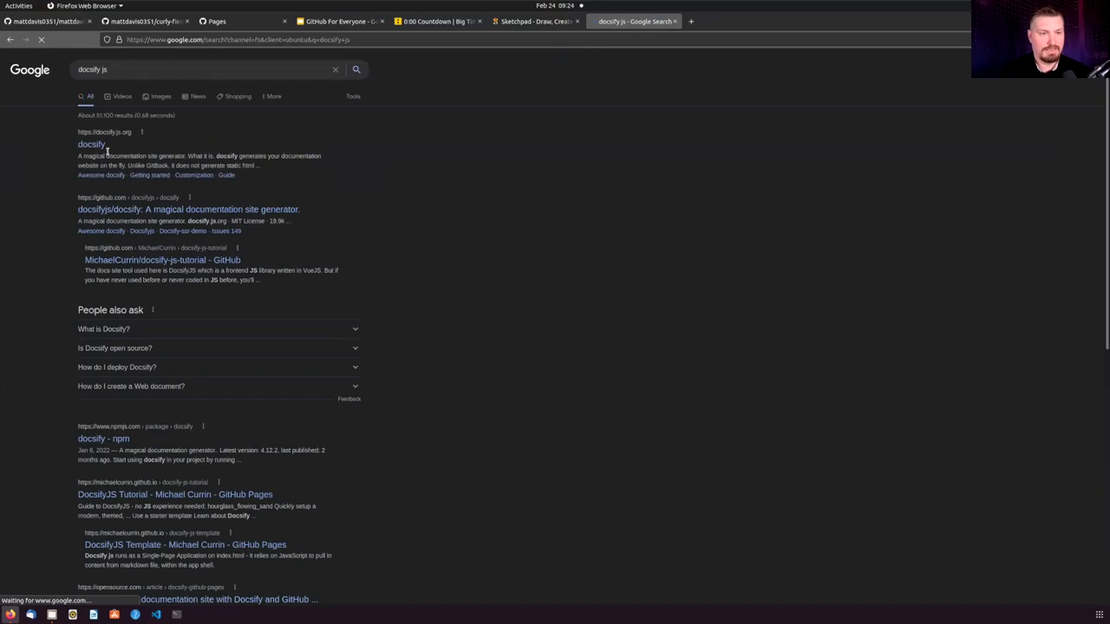
click(94, 149)
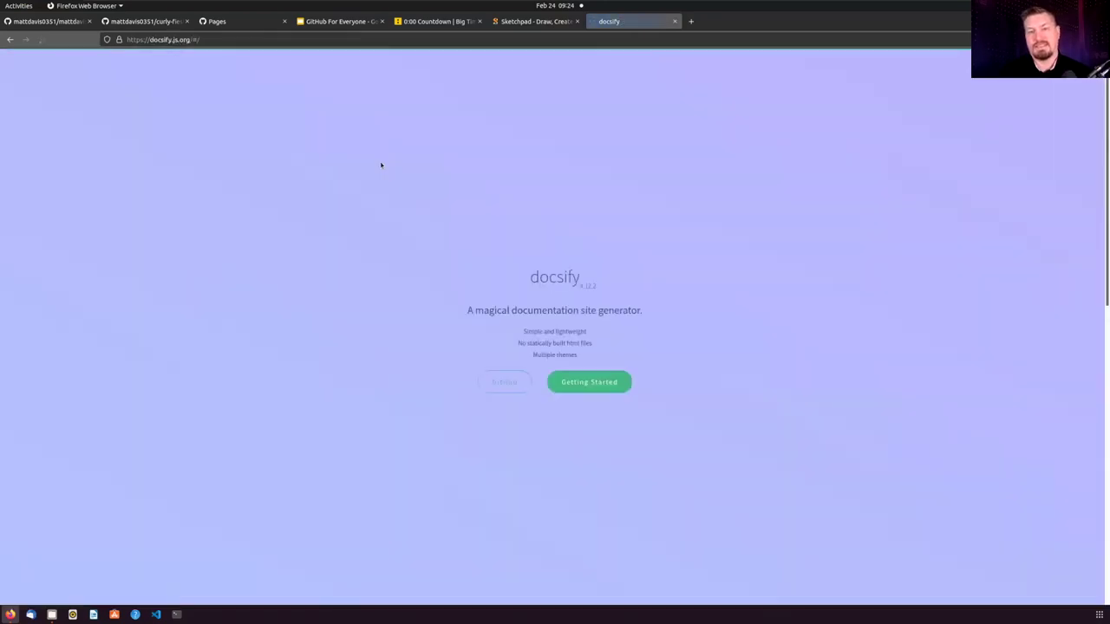
click(602, 400)
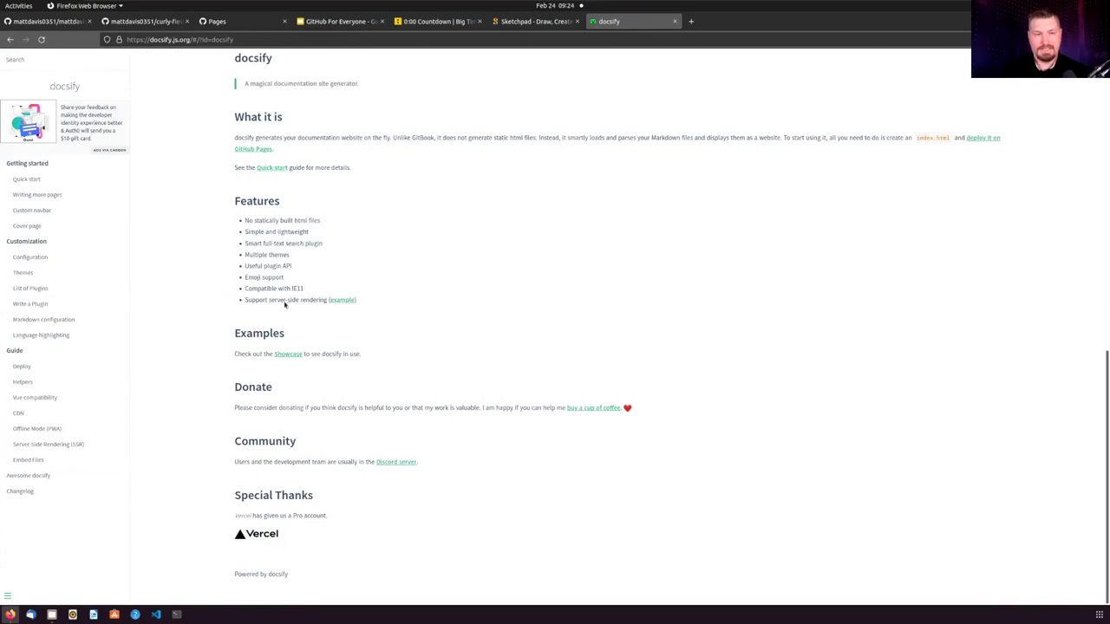
key(ctrl+plus)
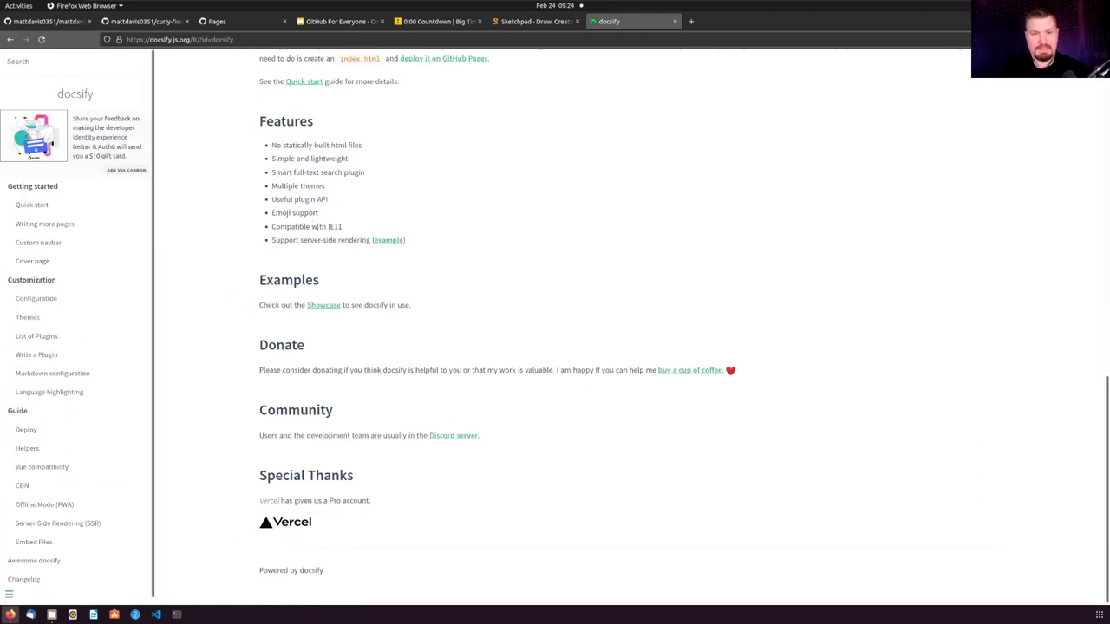
click(40, 208)
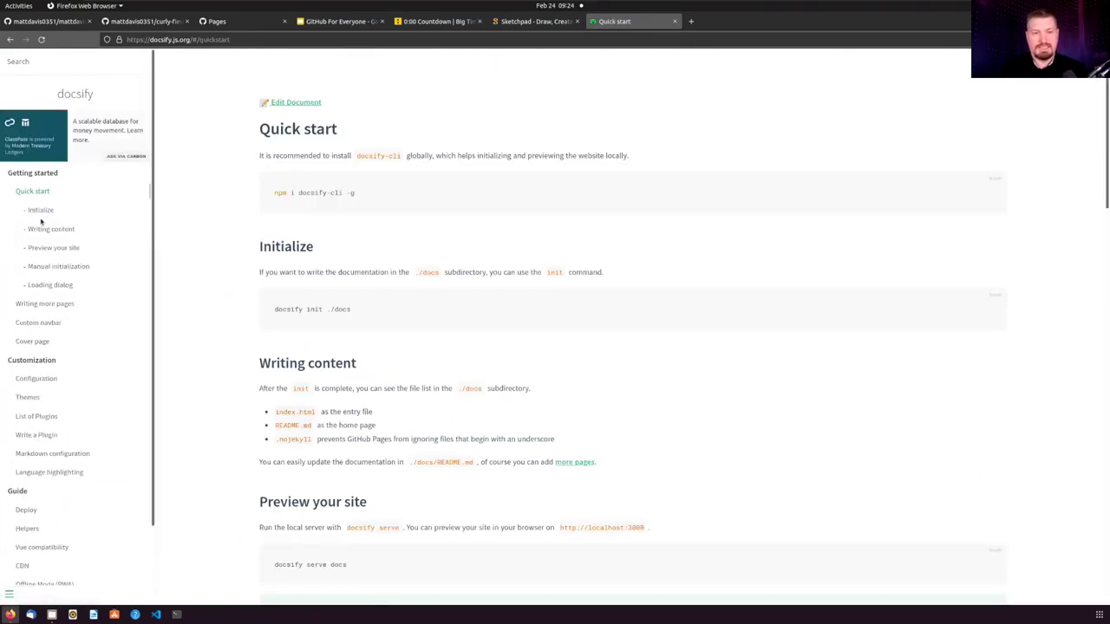
click(45, 266)
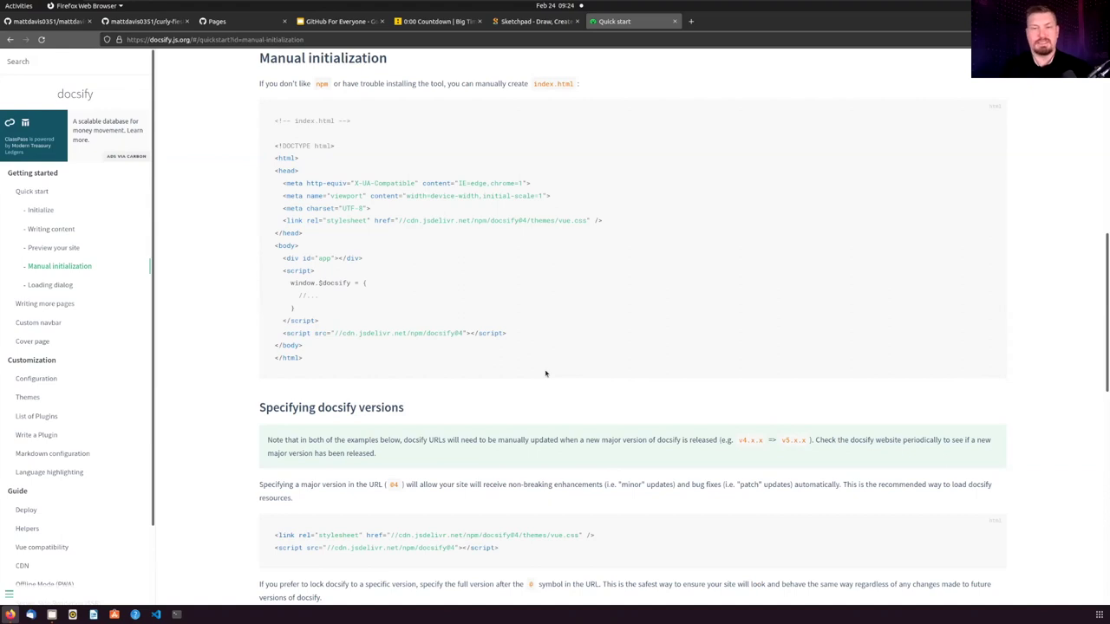
click(212, 21)
click(144, 21)
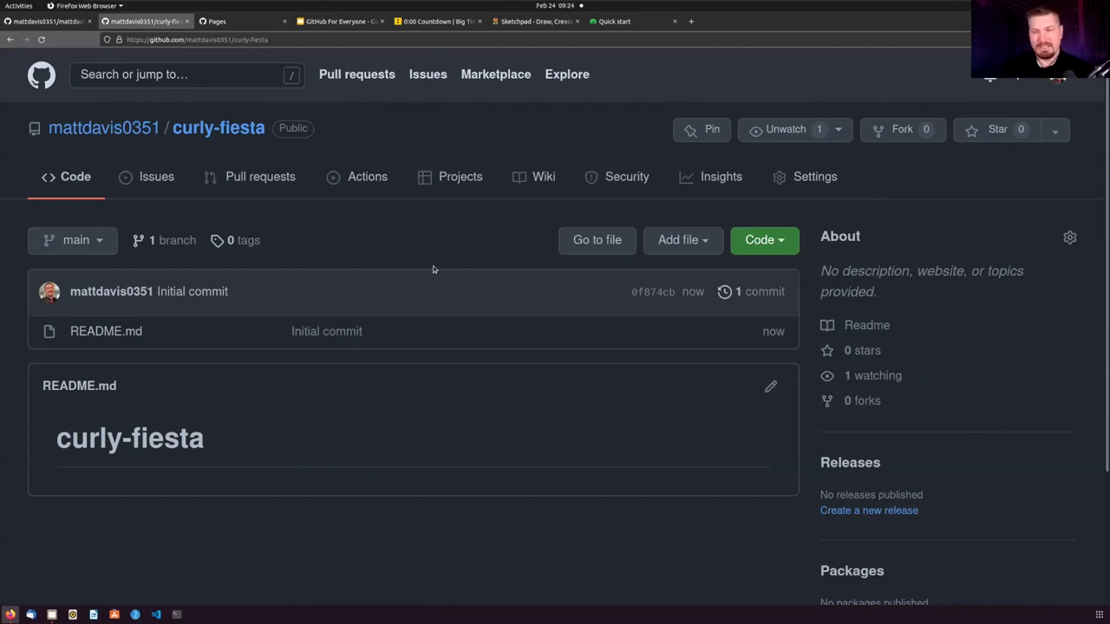
Set curly-fiesta's Pages site to publish from the main branch.
click(814, 177)
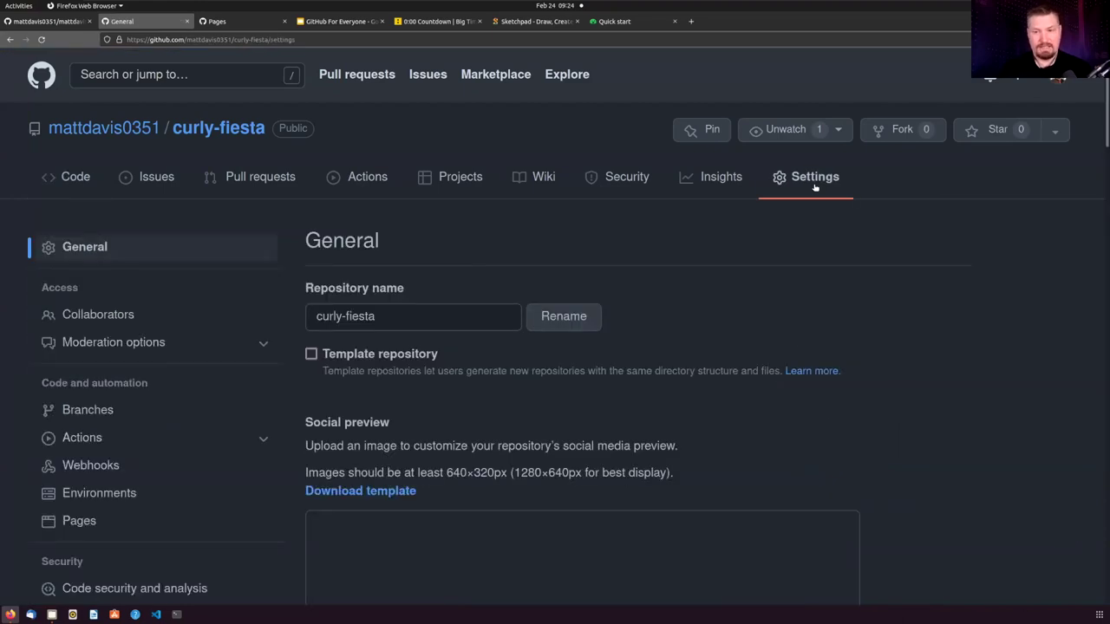
click(102, 526)
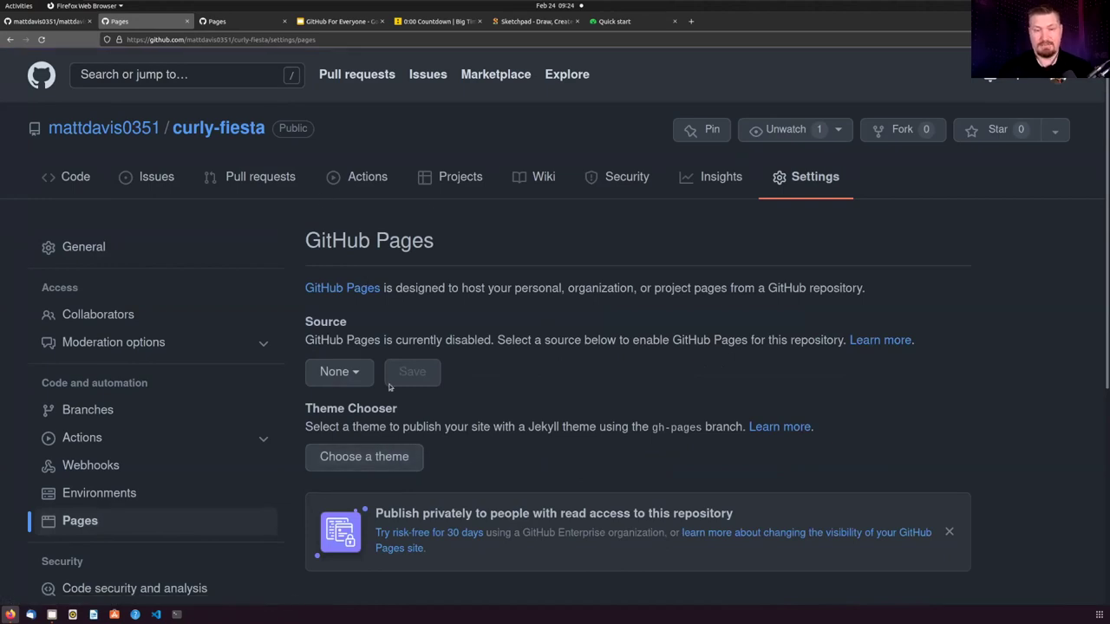
click(358, 376)
click(373, 482)
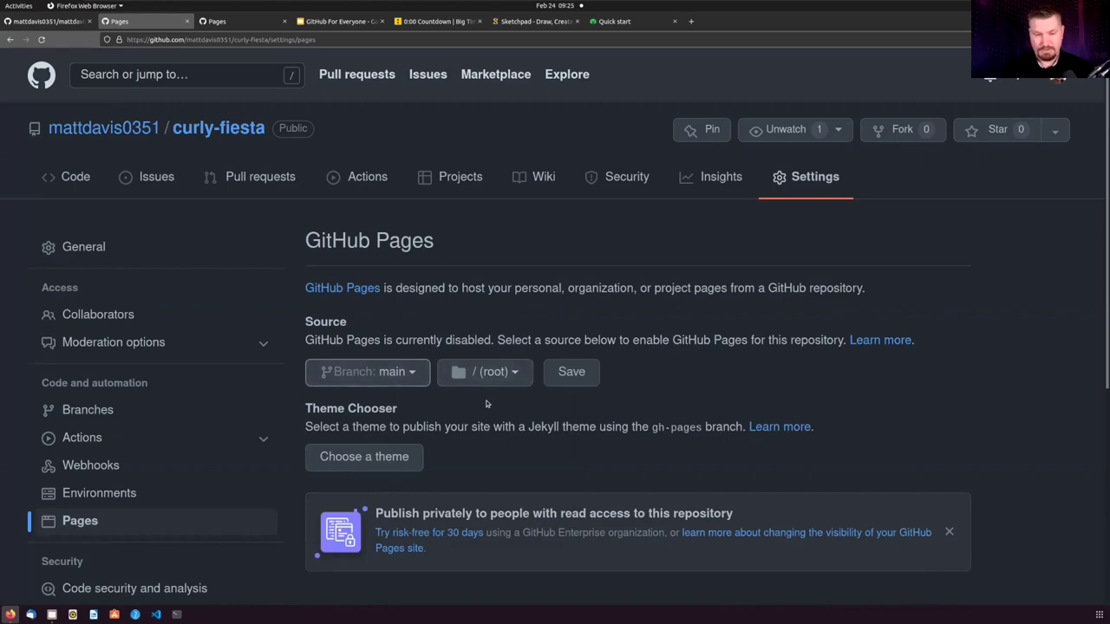
scroll(459, 330, down, 4)
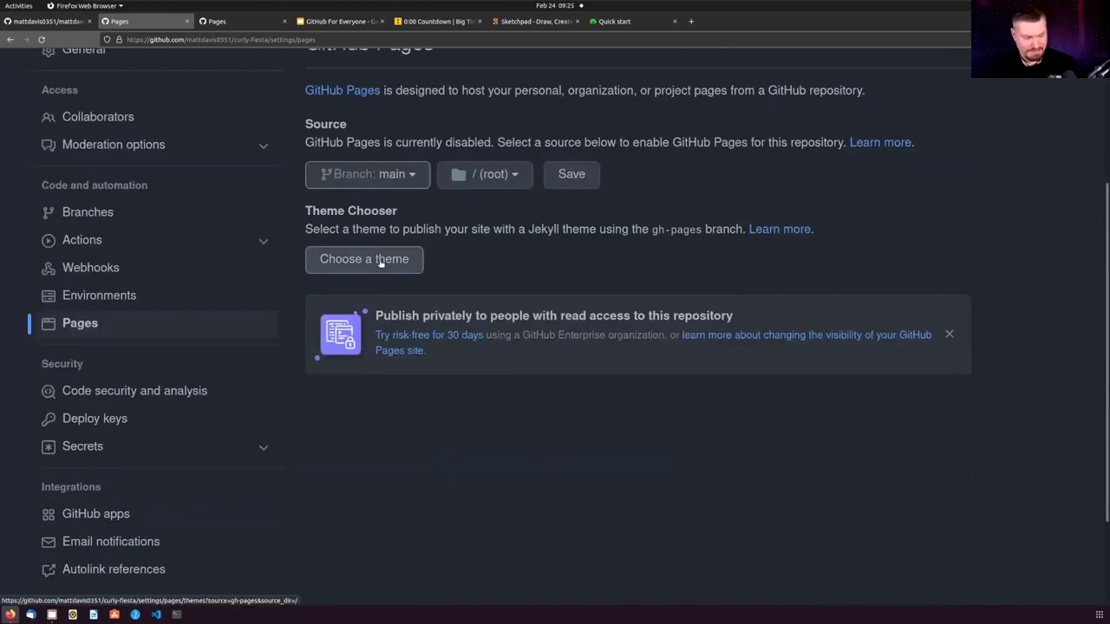
Browse the Jekyll themes, previewing Time Machine and Merlot.
click(380, 260)
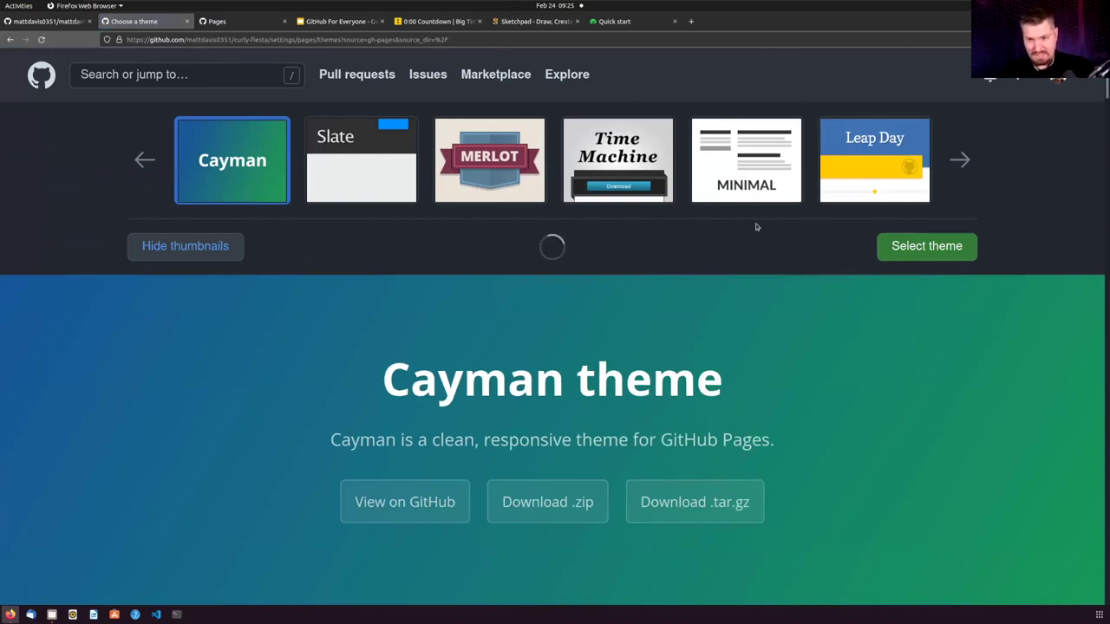
click(603, 161)
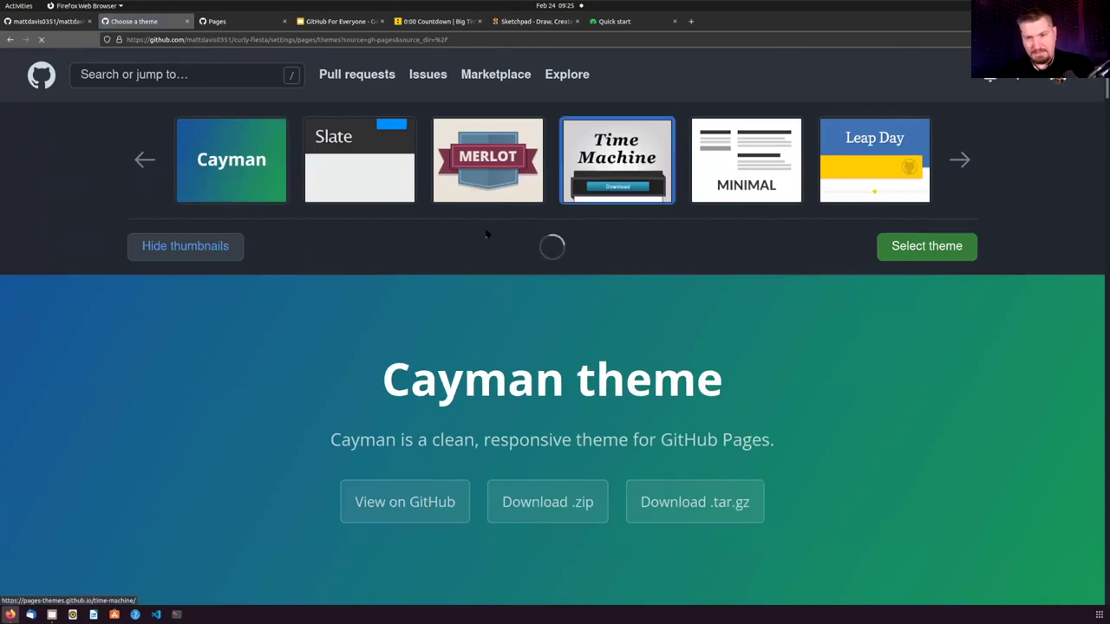
scroll(616, 368, down, 10)
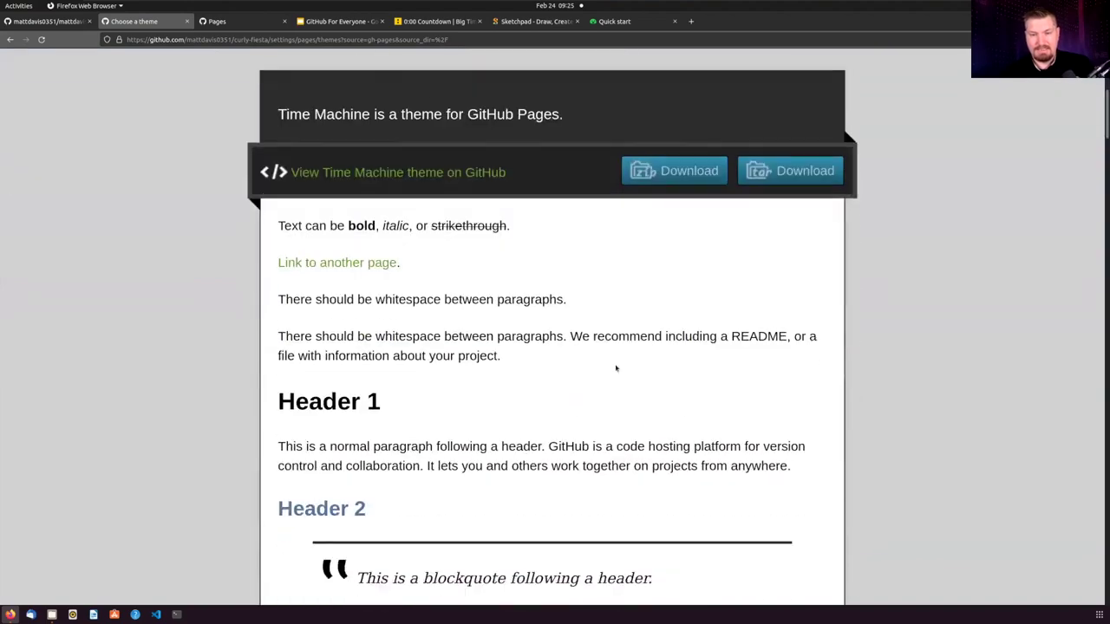
scroll(616, 367, down, 10)
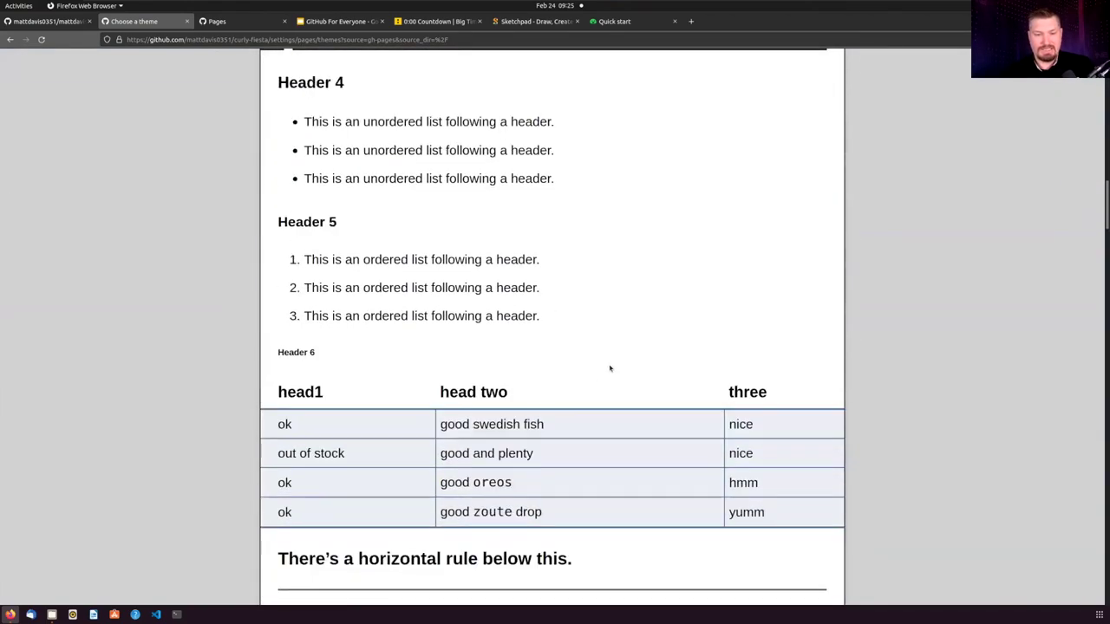
scroll(609, 368, up, 20)
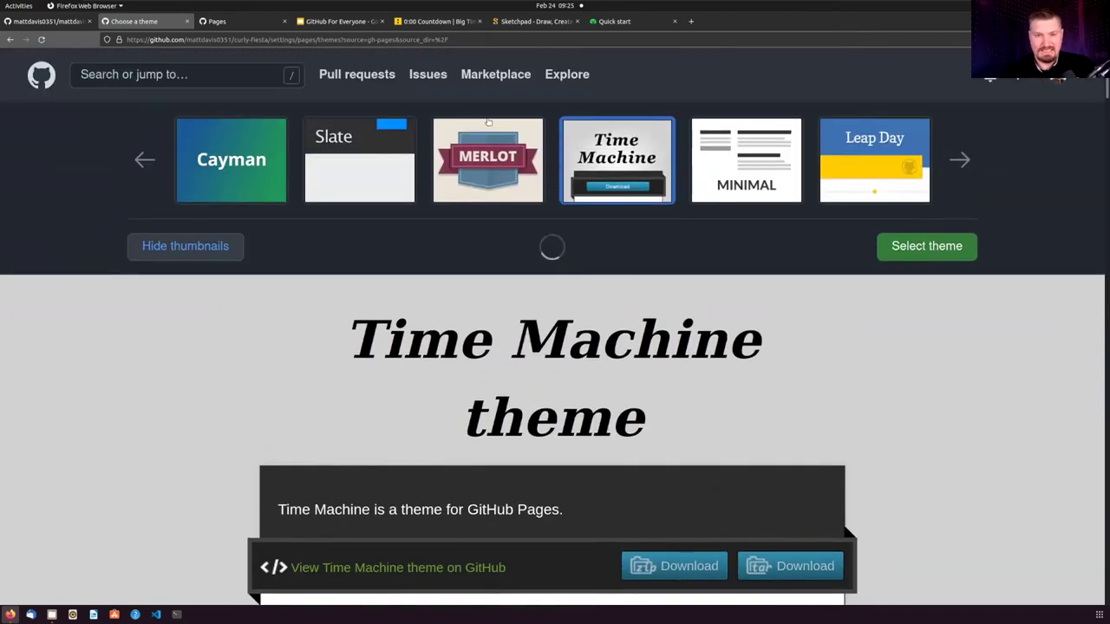
click(488, 123)
scroll(541, 310, down, 5)
scroll(541, 309, down, 2)
scroll(468, 260, up, 10)
Preview the Slate and Cayman themes, ending on Leap Day.
click(401, 196)
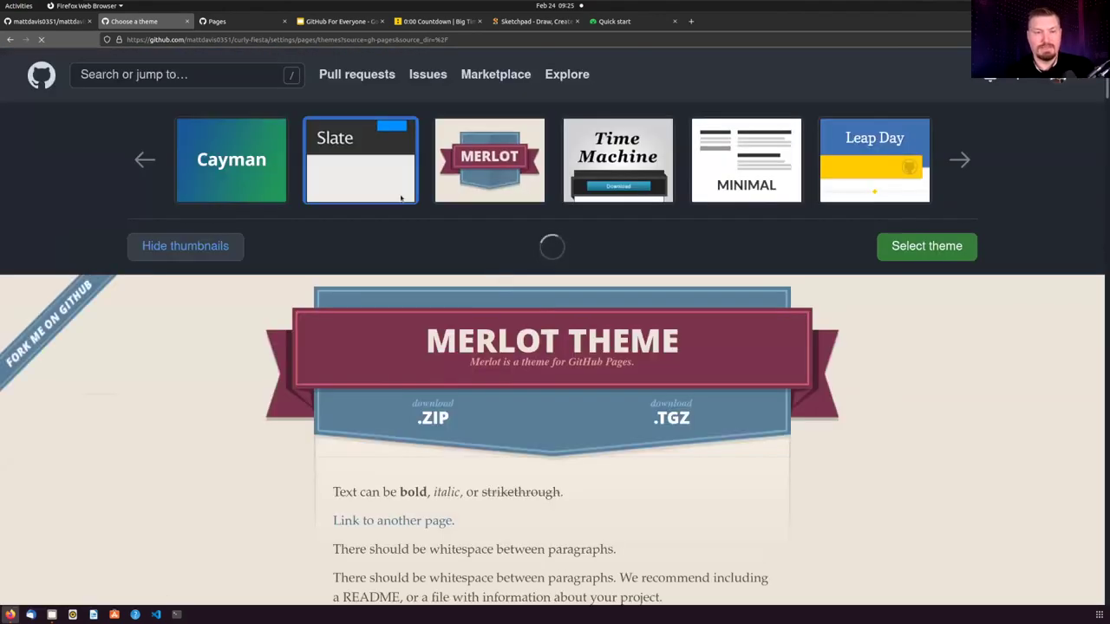
scroll(548, 351, down, 10)
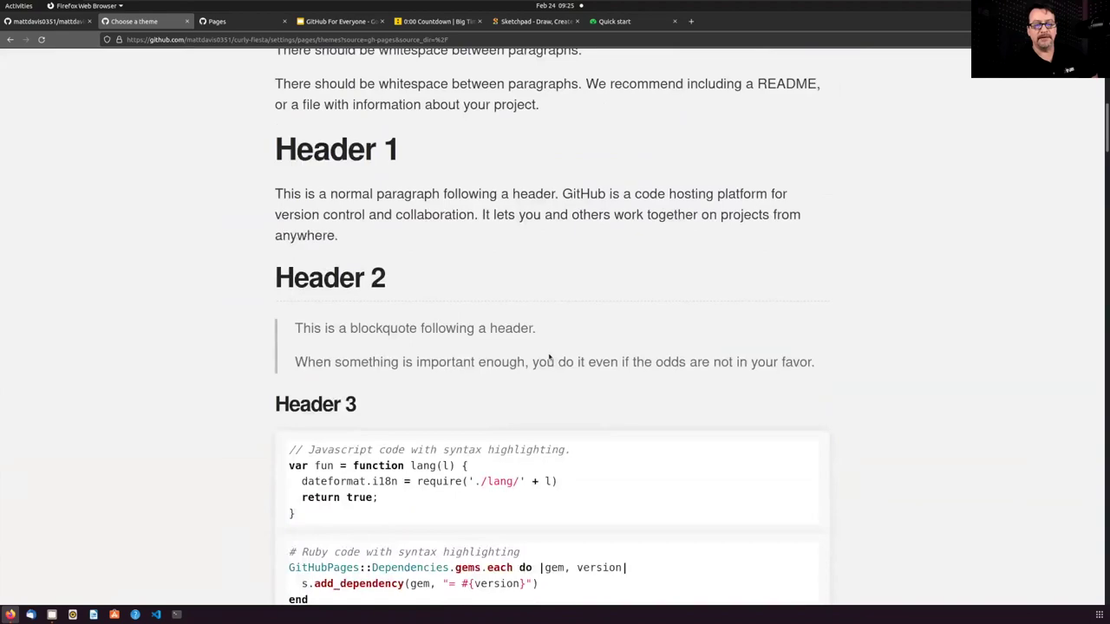
scroll(548, 351, up, 10)
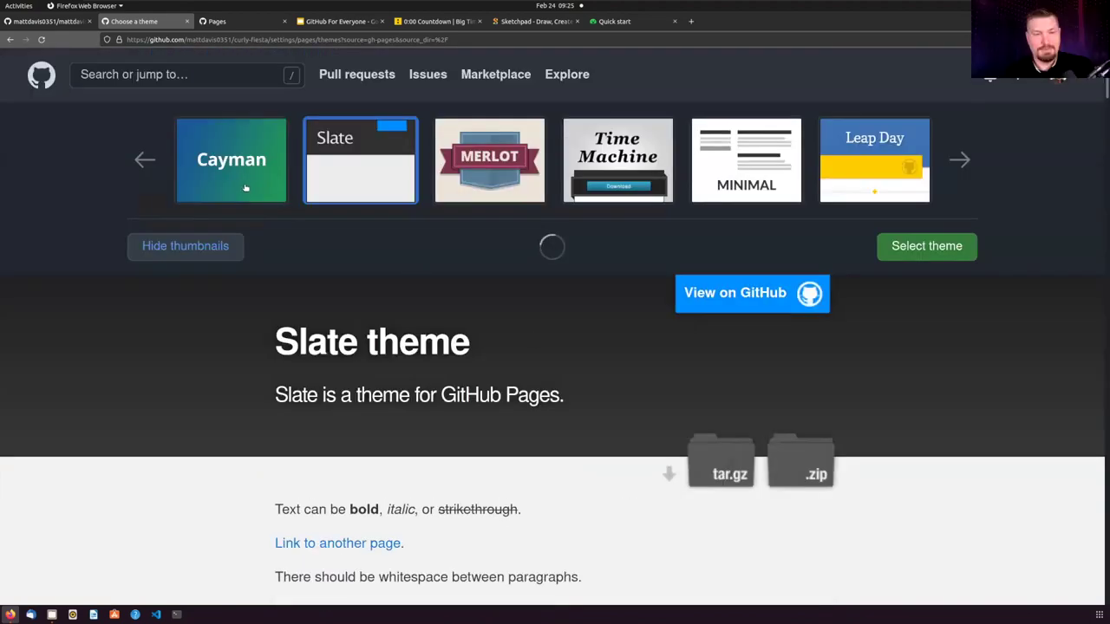
key(Left)
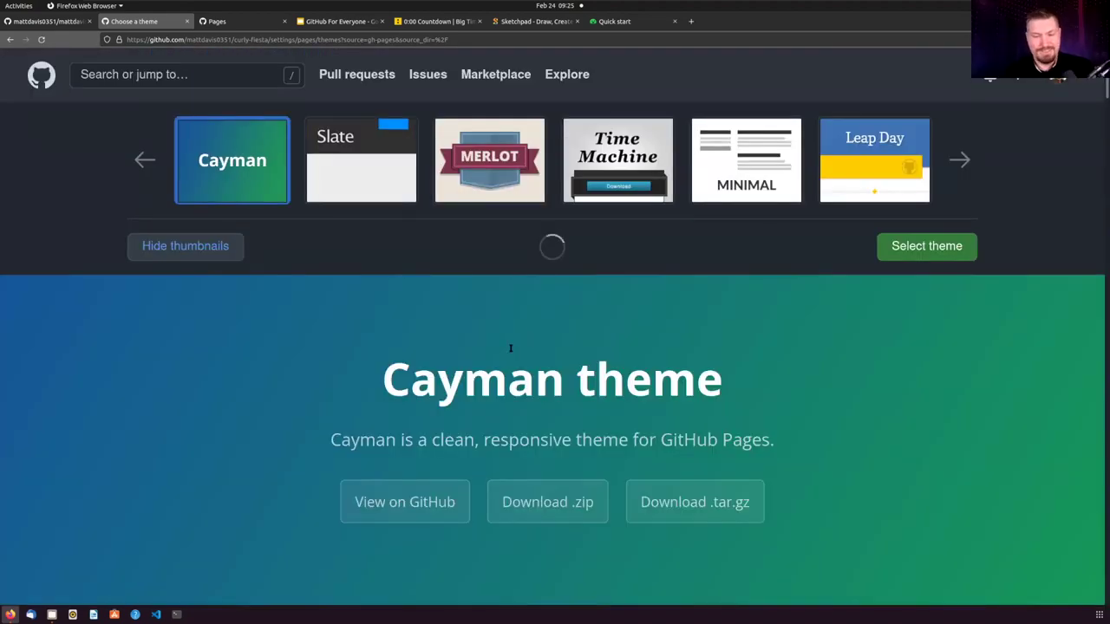
scroll(511, 349, down, 1)
scroll(511, 349, down, 8)
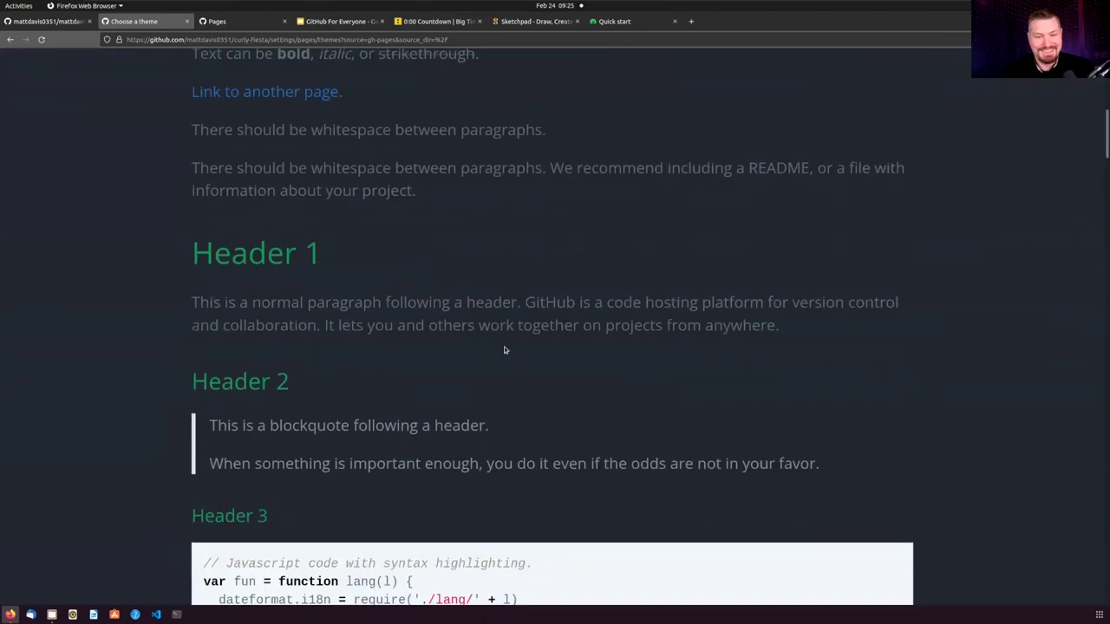
scroll(505, 346, up, 9)
key(Left)
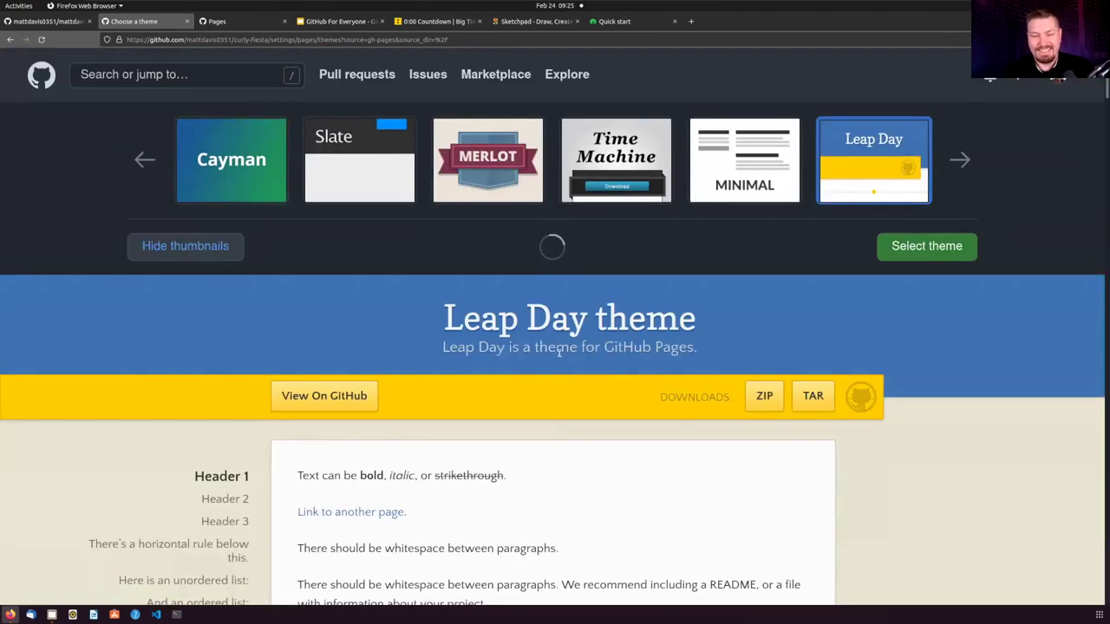
scroll(492, 468, down, 4)
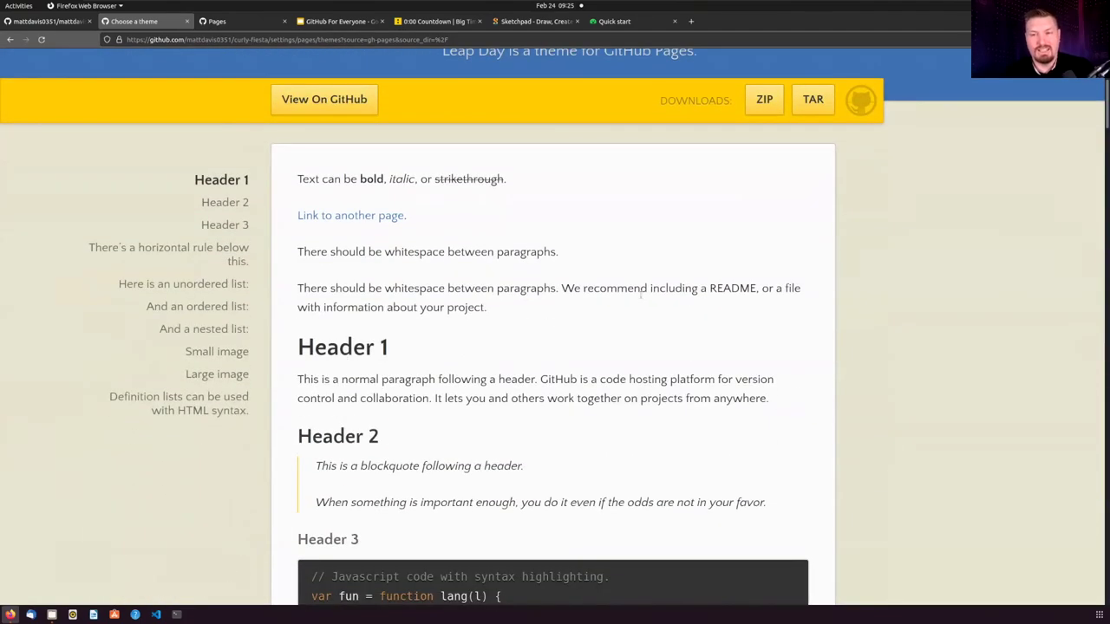
scroll(640, 295, up, 4)
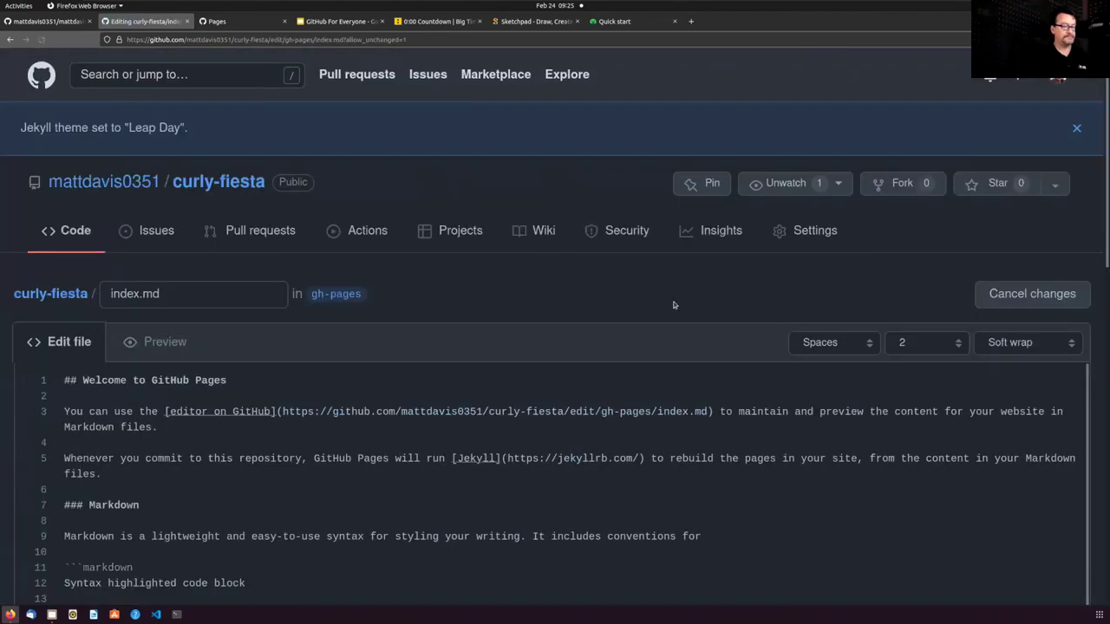
Keep the file name index.md and preview the rendered page before returning to the source.
scroll(61, 277, down, 1)
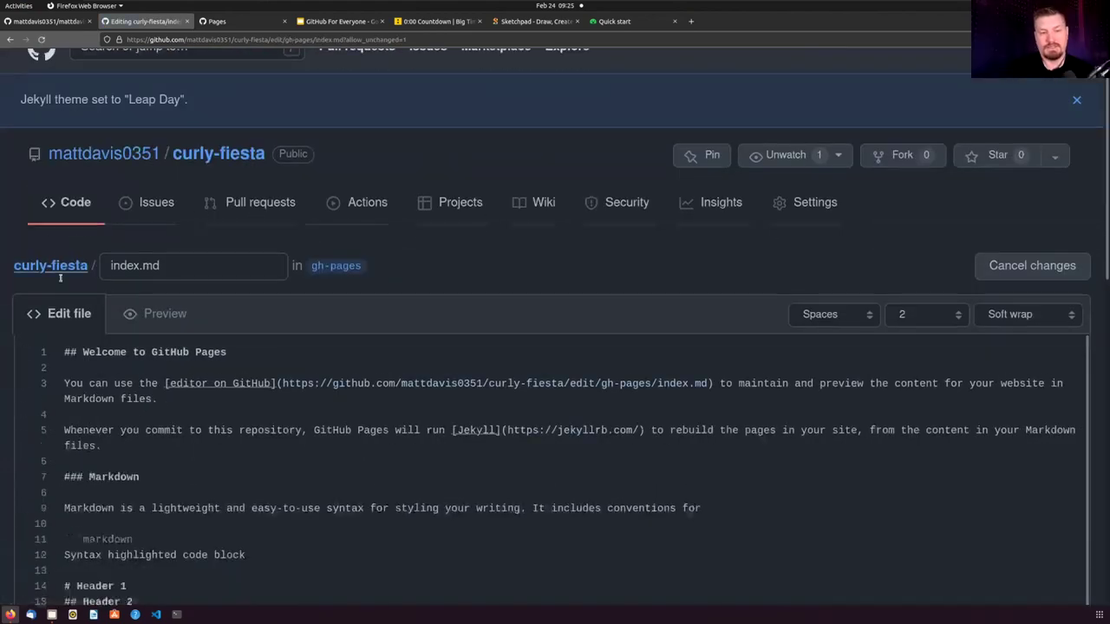
scroll(61, 278, down, 3)
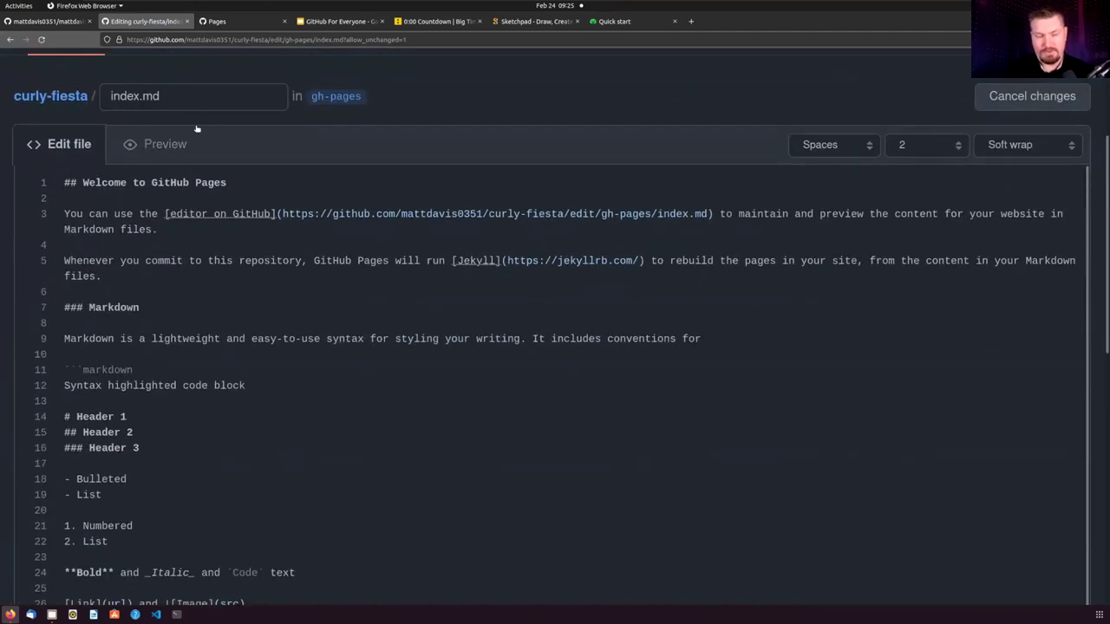
triple_click(169, 97)
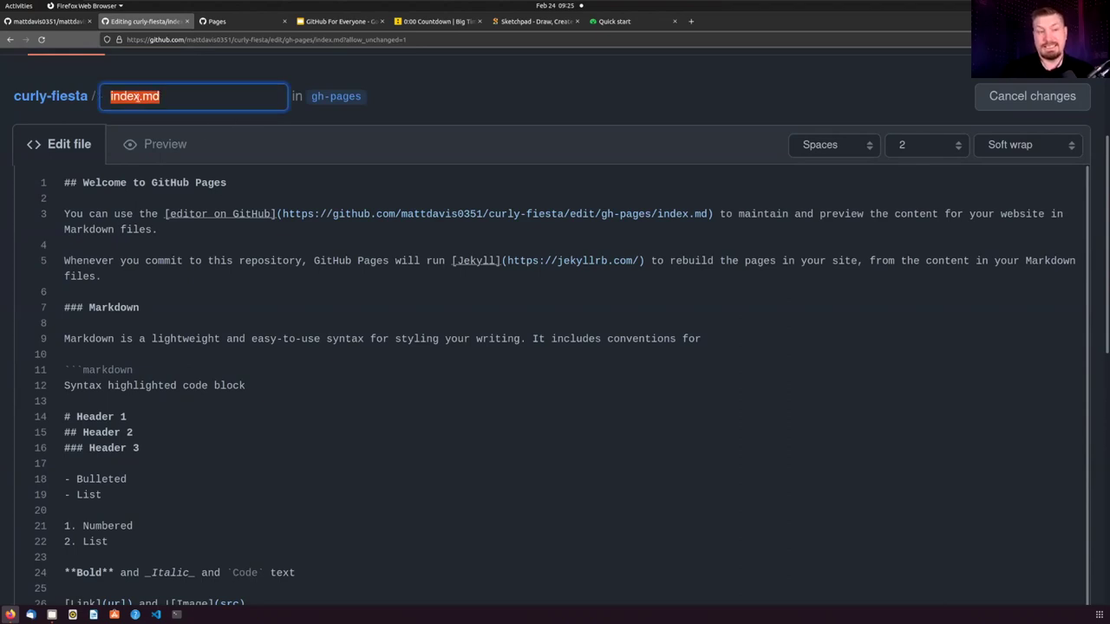
click(205, 96)
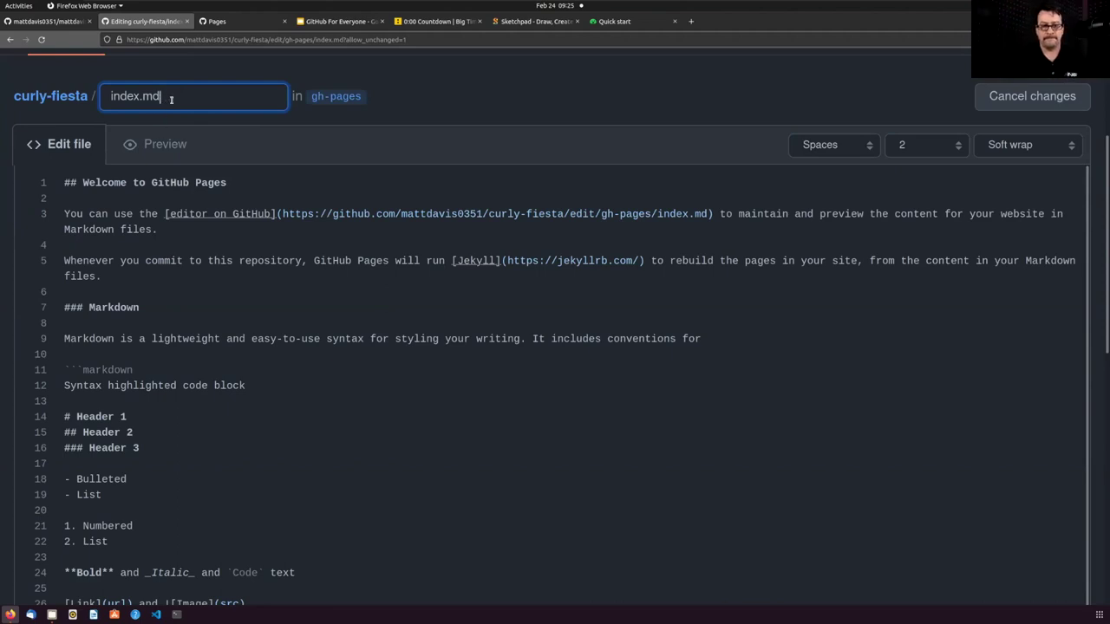
click(161, 144)
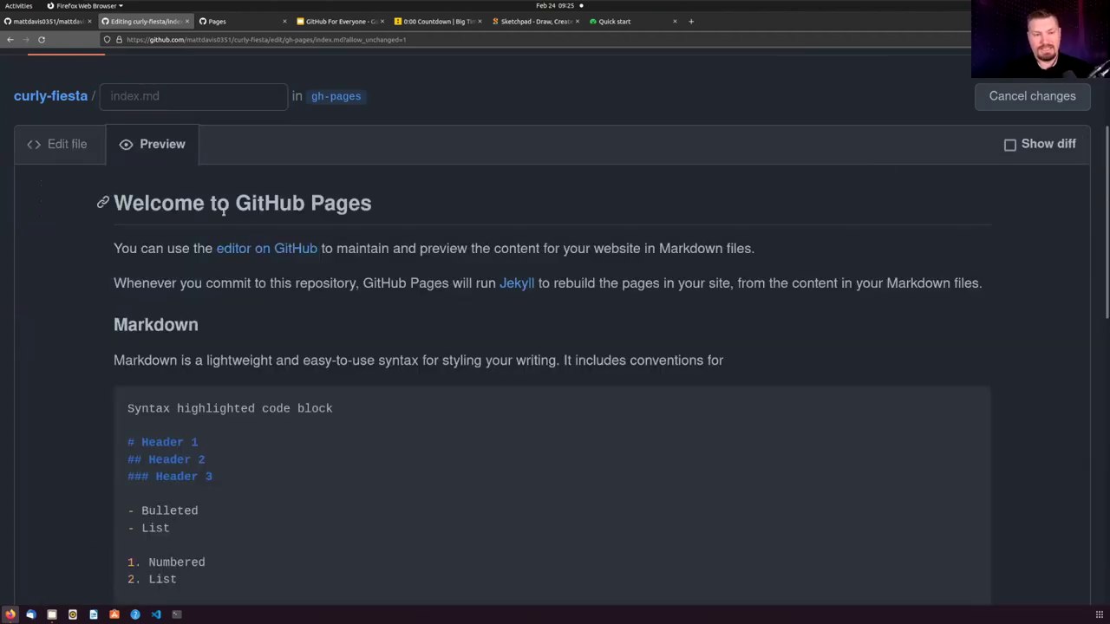
scroll(313, 263, down, 2)
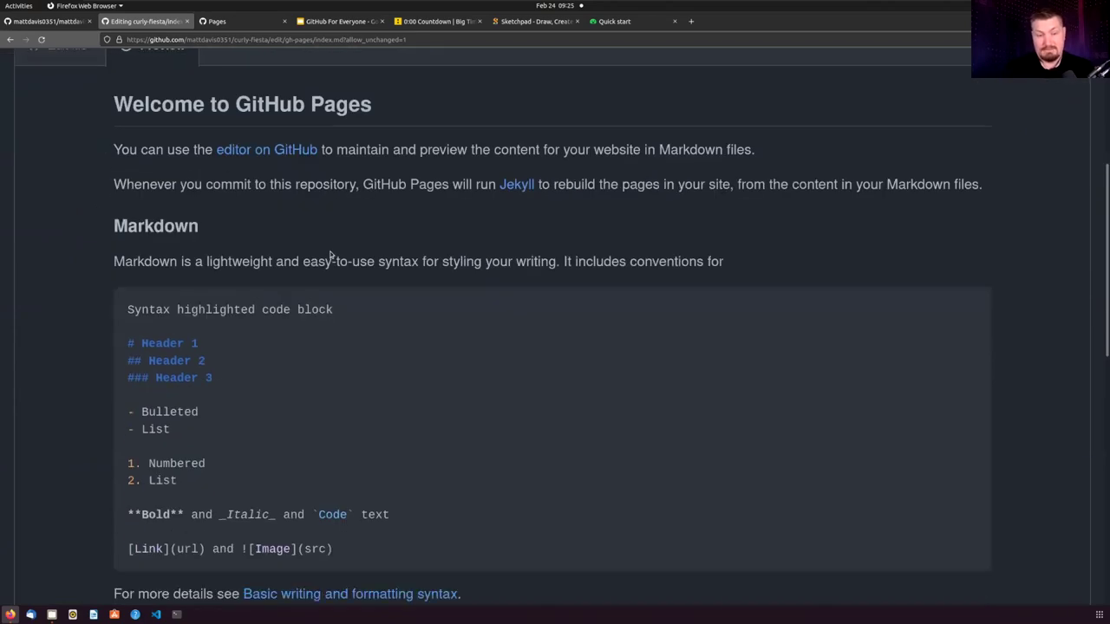
scroll(328, 251, down, 2)
scroll(326, 250, down, 2)
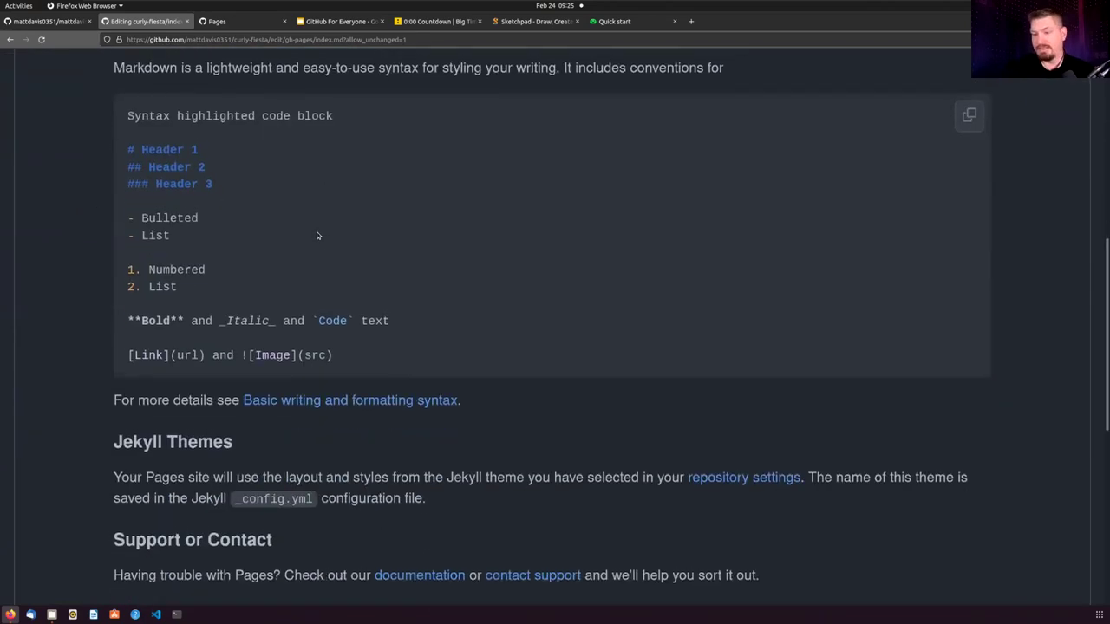
scroll(316, 232, up, 10)
click(76, 342)
Commit index.md directly to the gh-pages branch.
scroll(188, 511, down, 13)
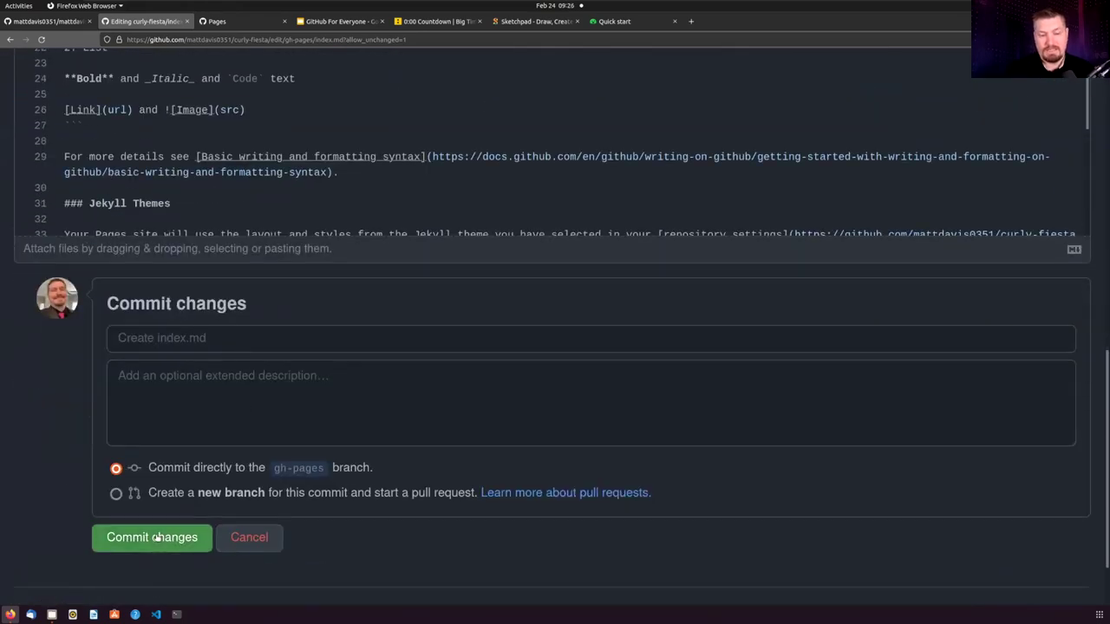
click(165, 538)
click(171, 541)
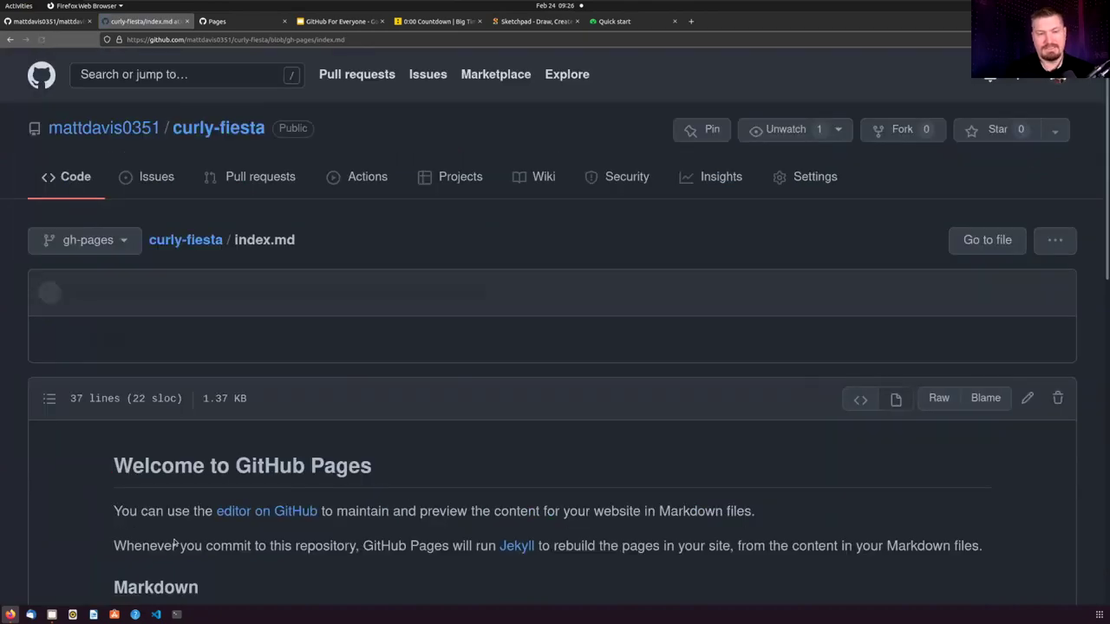
scroll(208, 304, down, 5)
scroll(208, 303, up, 5)
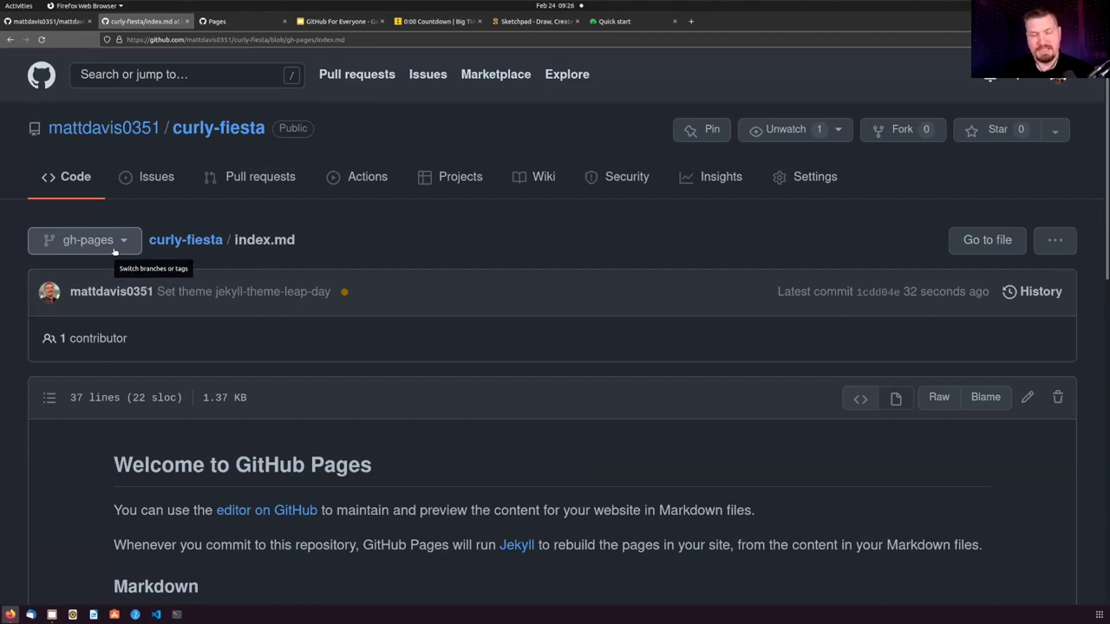
Switch to the main branch, then strip blob/main/index.md from the URL to load curly-fiesta's home page.
click(113, 249)
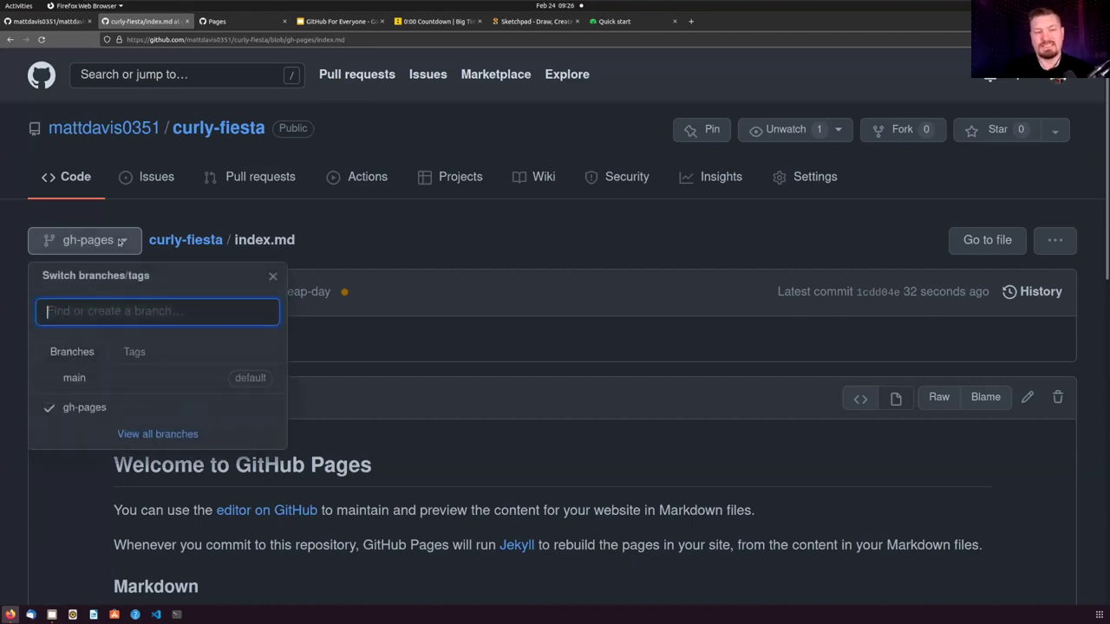
click(76, 378)
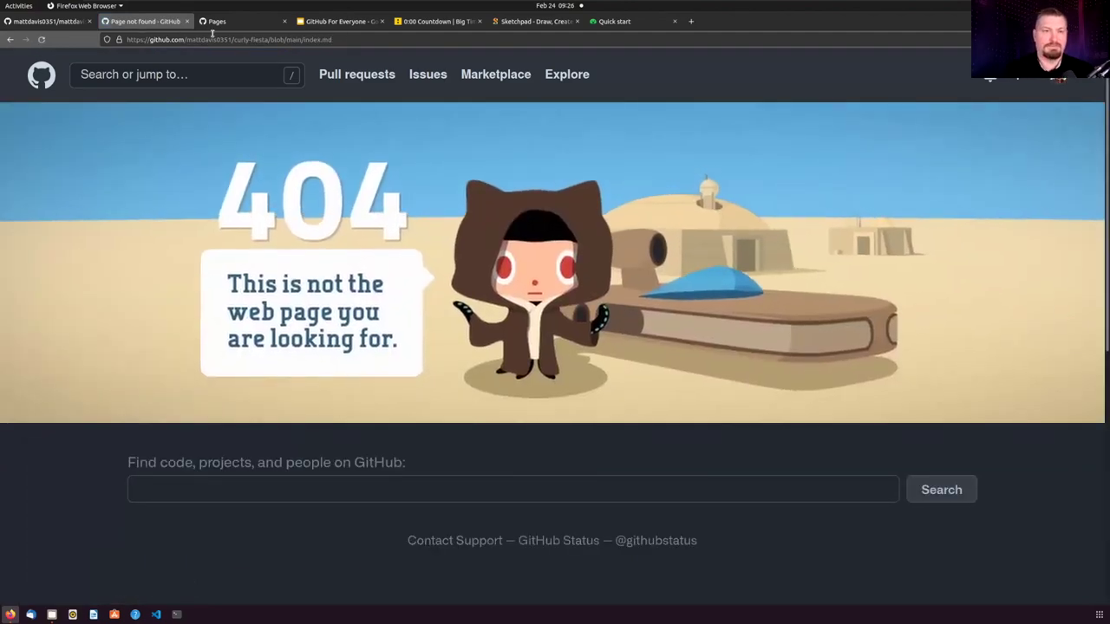
drag(271, 40, 359, 43)
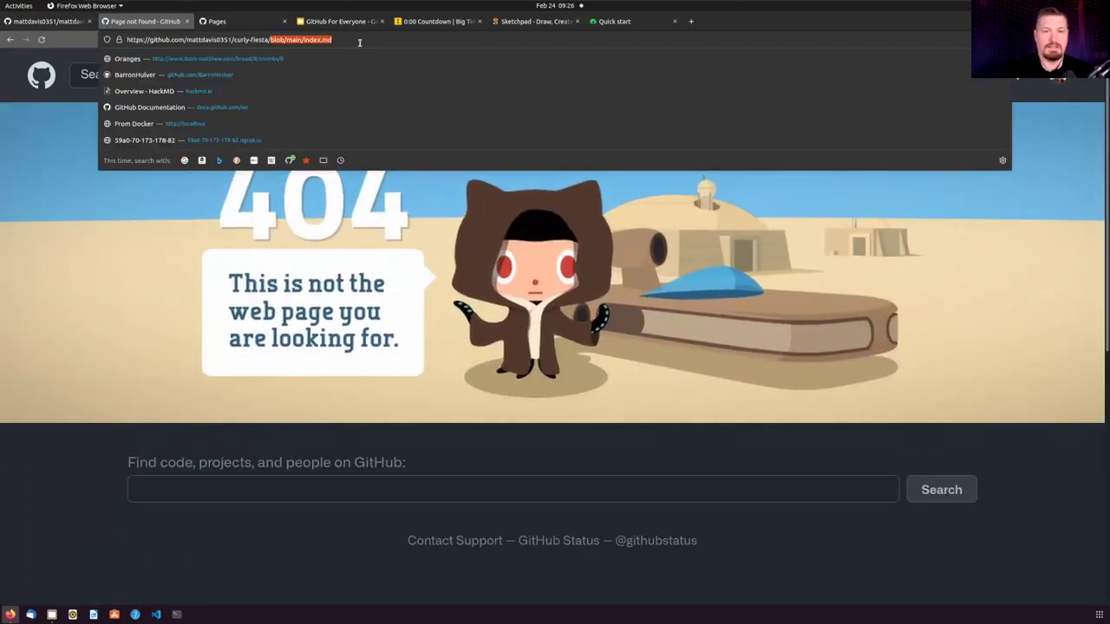
key(BackSpace)
key(Return)
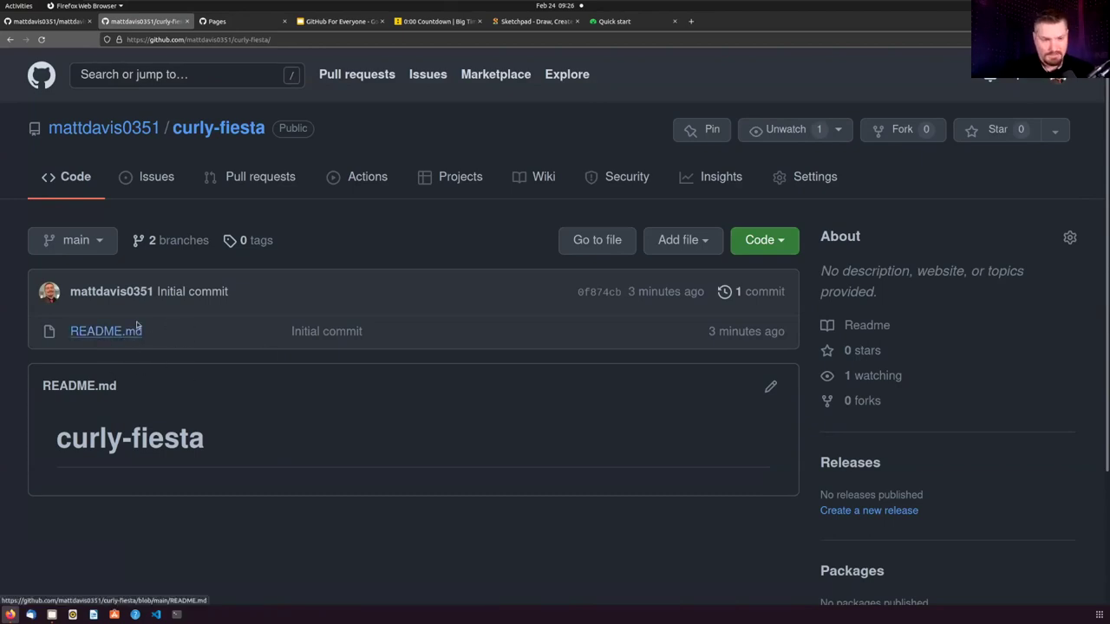
Switch the branch back to gh-pages to list _config.yml and index.md, then open Settings.
click(87, 243)
click(108, 407)
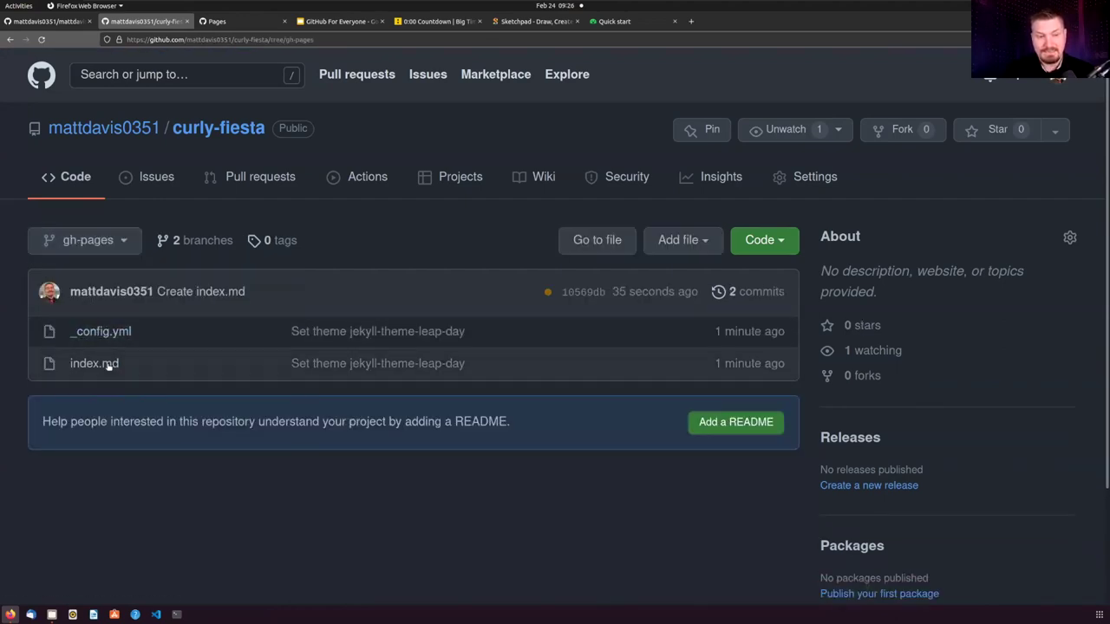
click(807, 176)
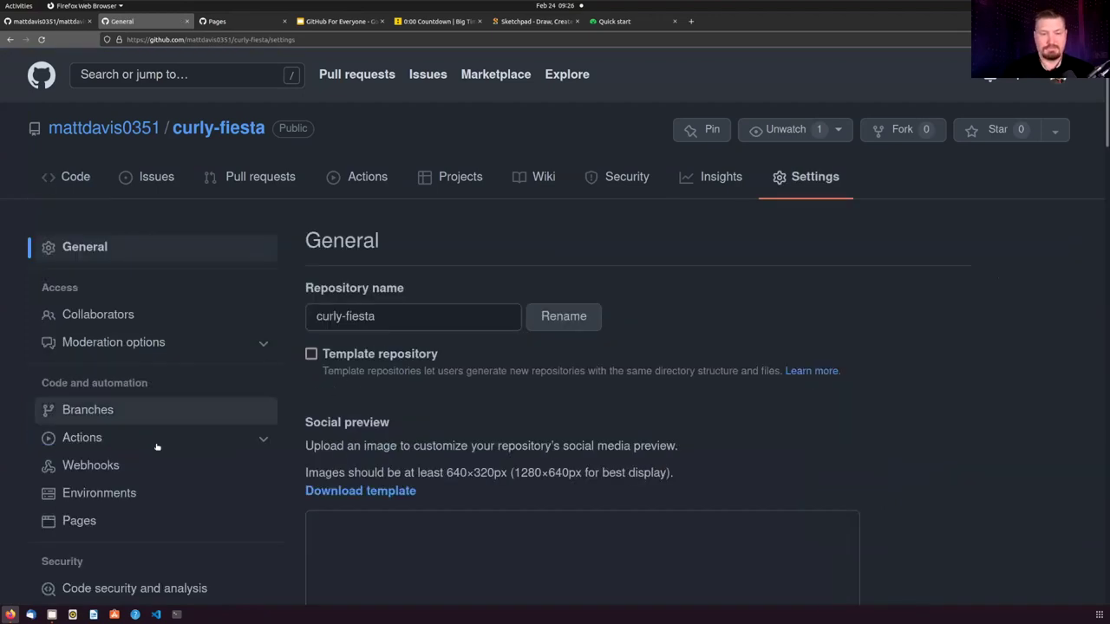
click(104, 517)
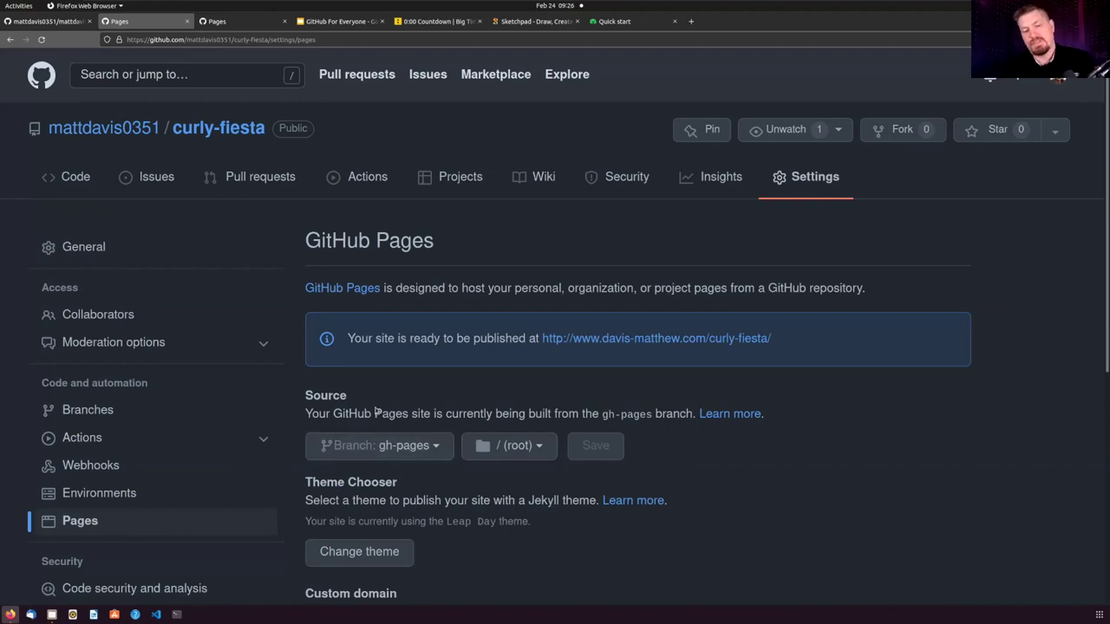
drag(349, 339, 509, 340)
click(520, 340)
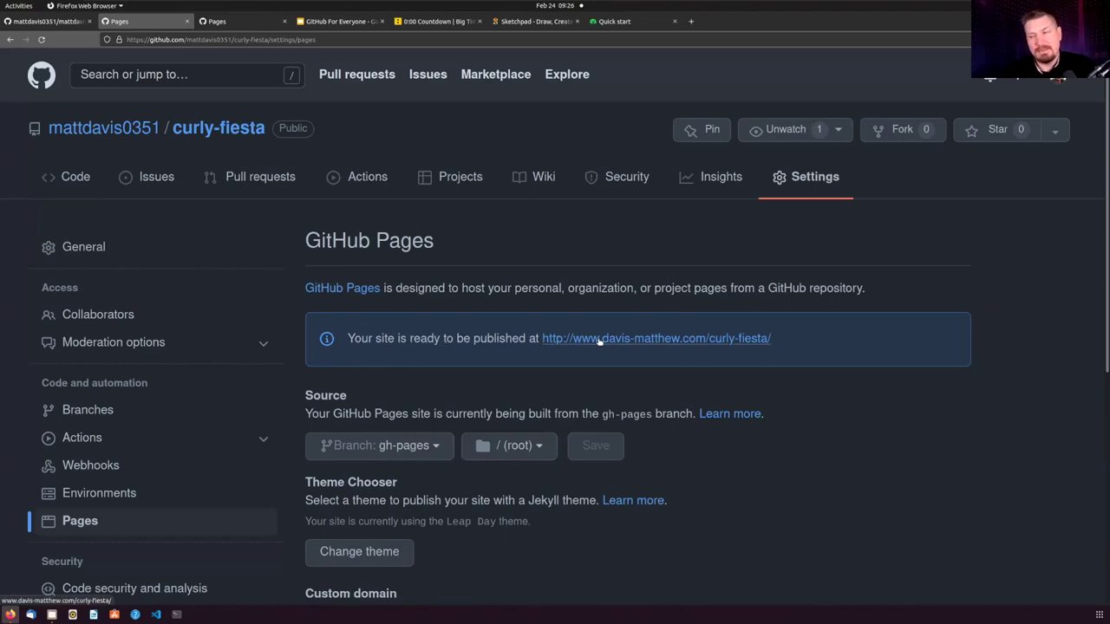
right_click(565, 345)
key(Escape)
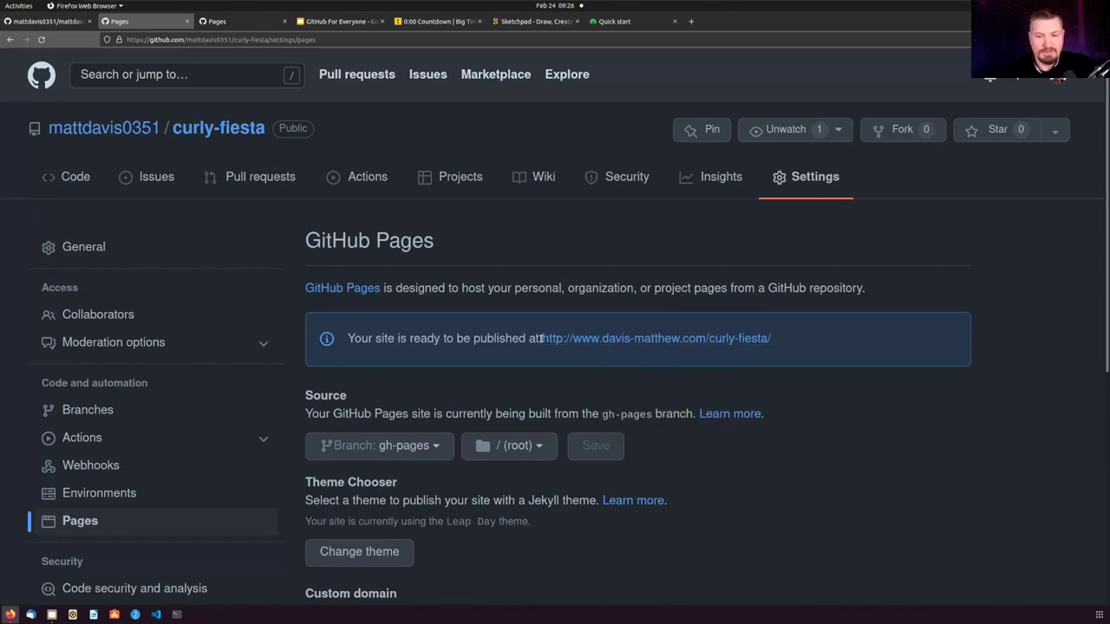
drag(544, 340, 704, 342)
click(816, 339)
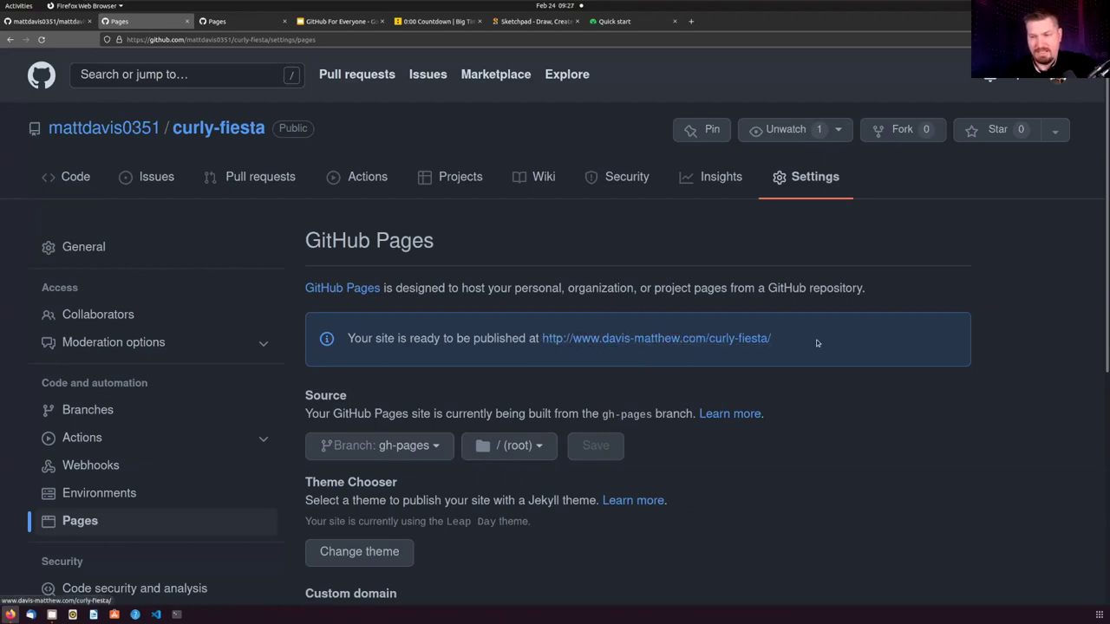
drag(783, 342, 709, 344)
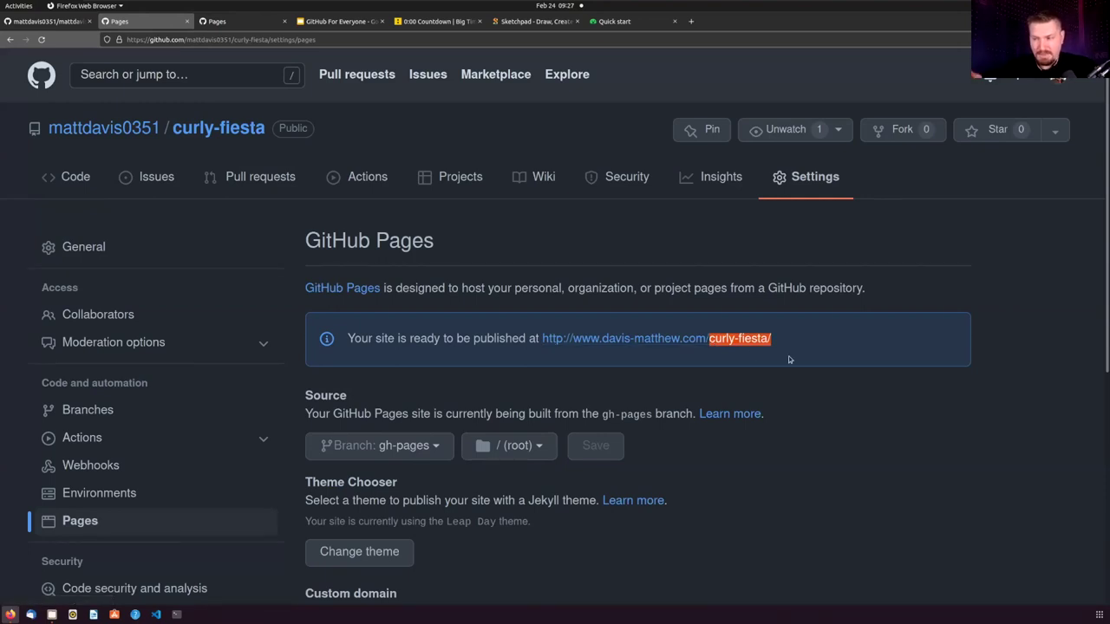
click(221, 21)
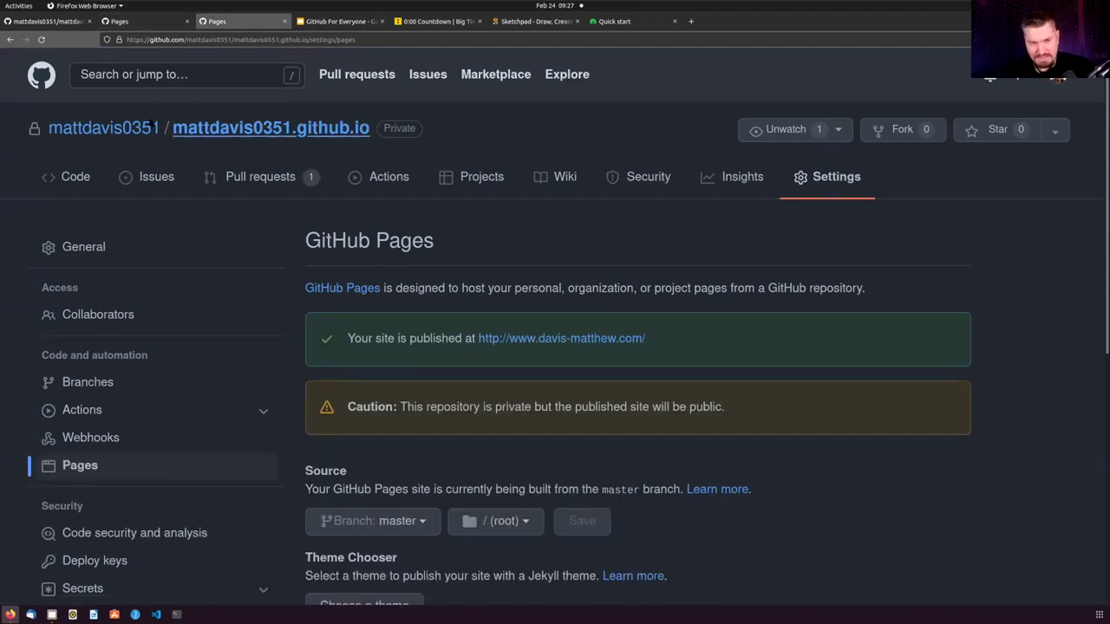
click(143, 21)
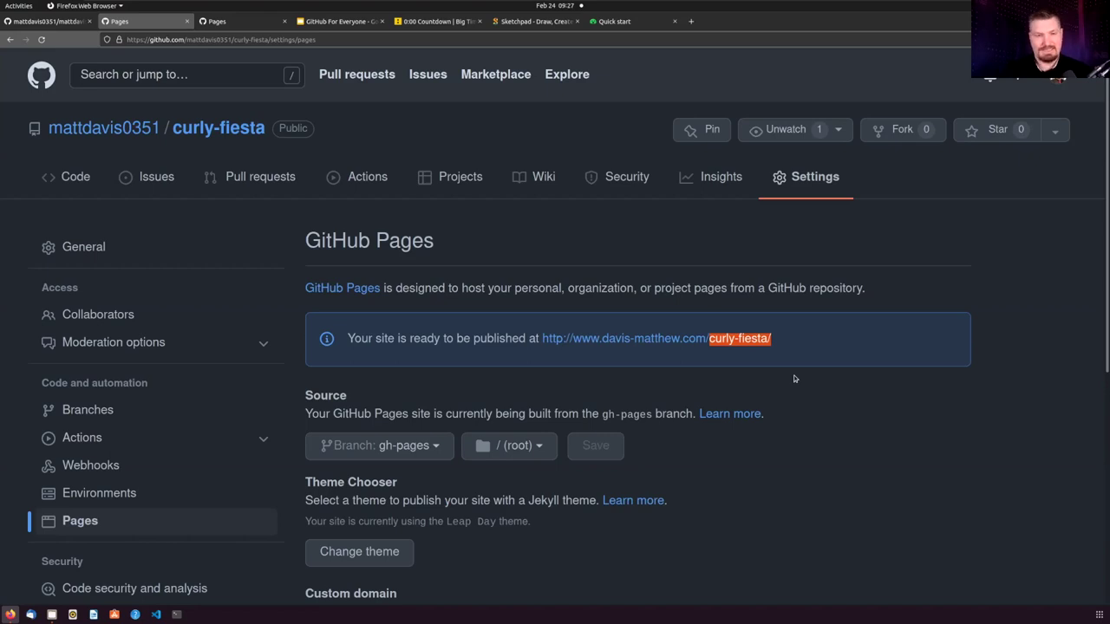
Preview the published Leap Day curly-fiesta site zoomed in, then return to Pages settings.
click(631, 342)
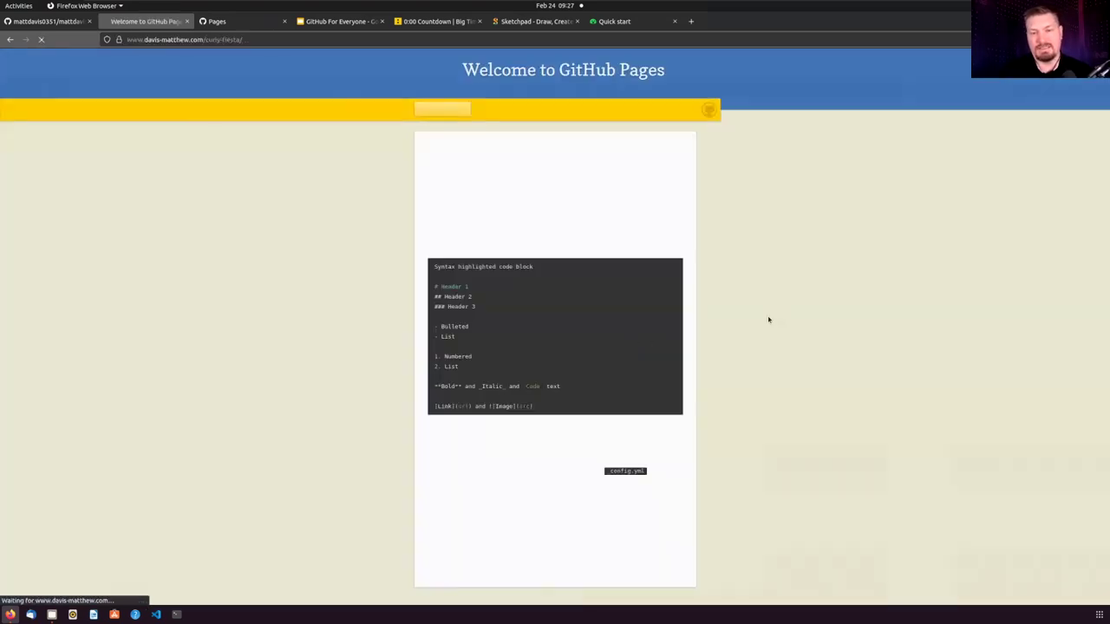
key(ctrl+plus)
key(ctrl+plus)
key(ctrl+plus)
key(ctrl+plus)
key(ctrl+plus)
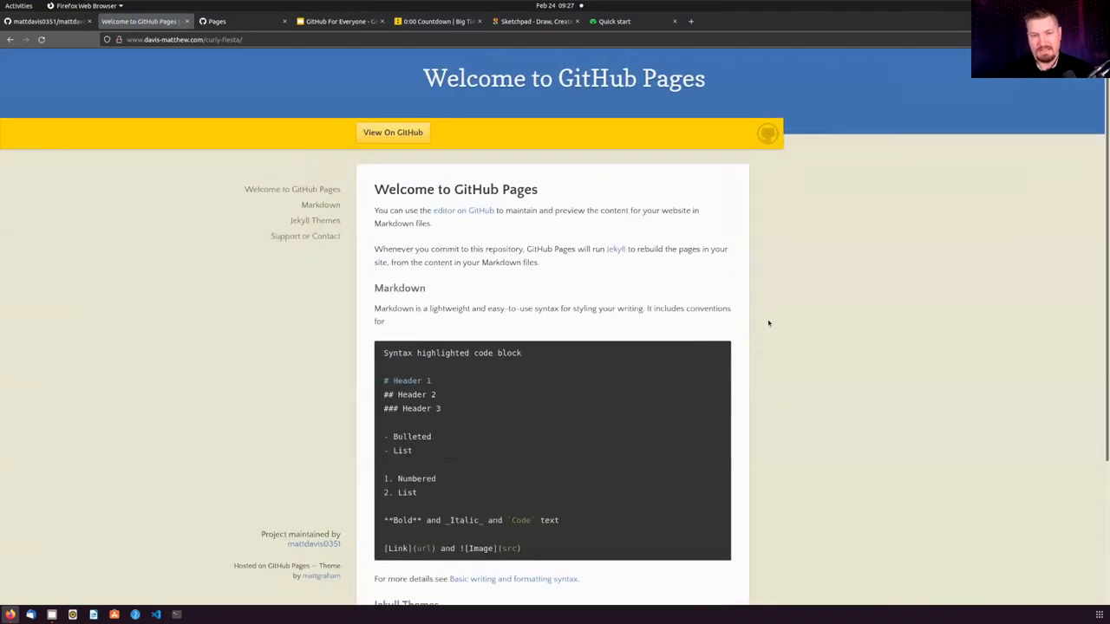
scroll(484, 289, down, 5)
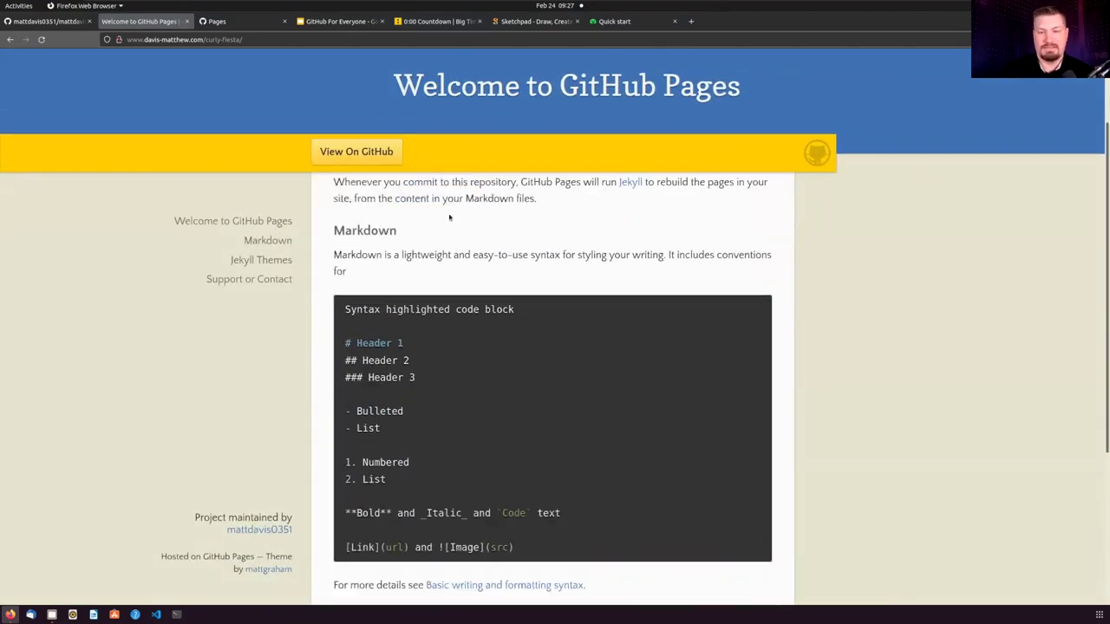
scroll(538, 272, up, 5)
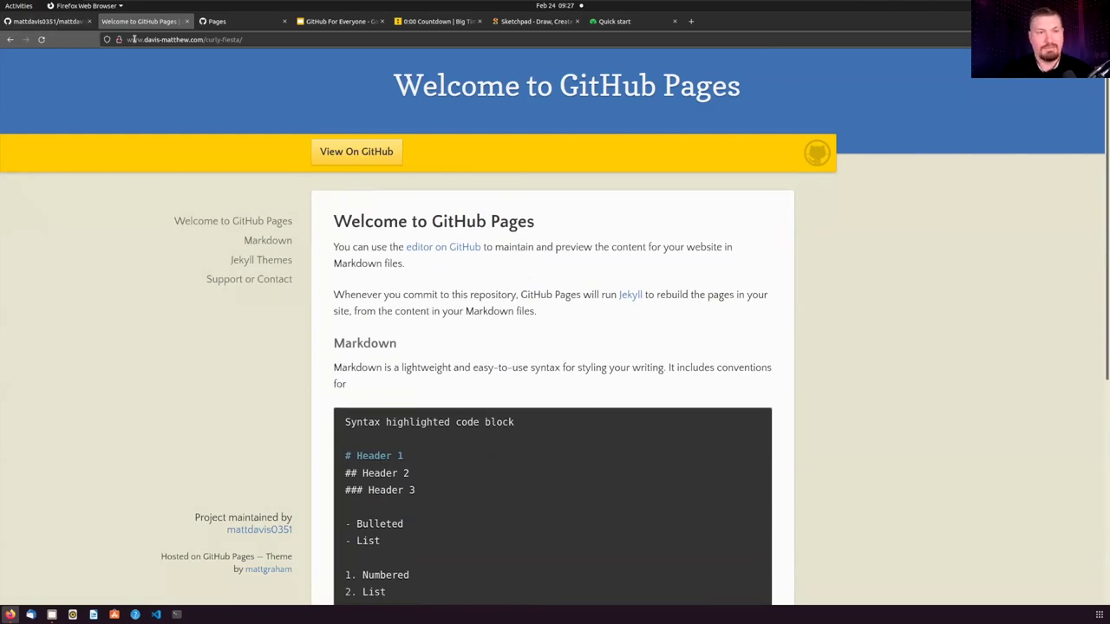
click(8, 39)
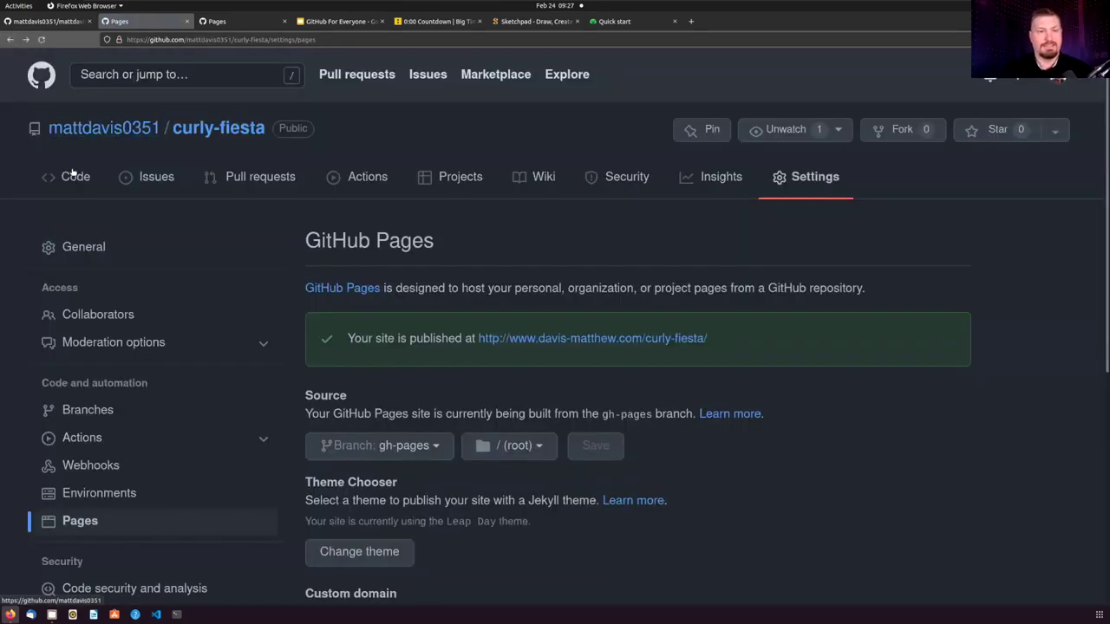
Open index.md on the repository's gh-pages branch from the Code view.
click(74, 176)
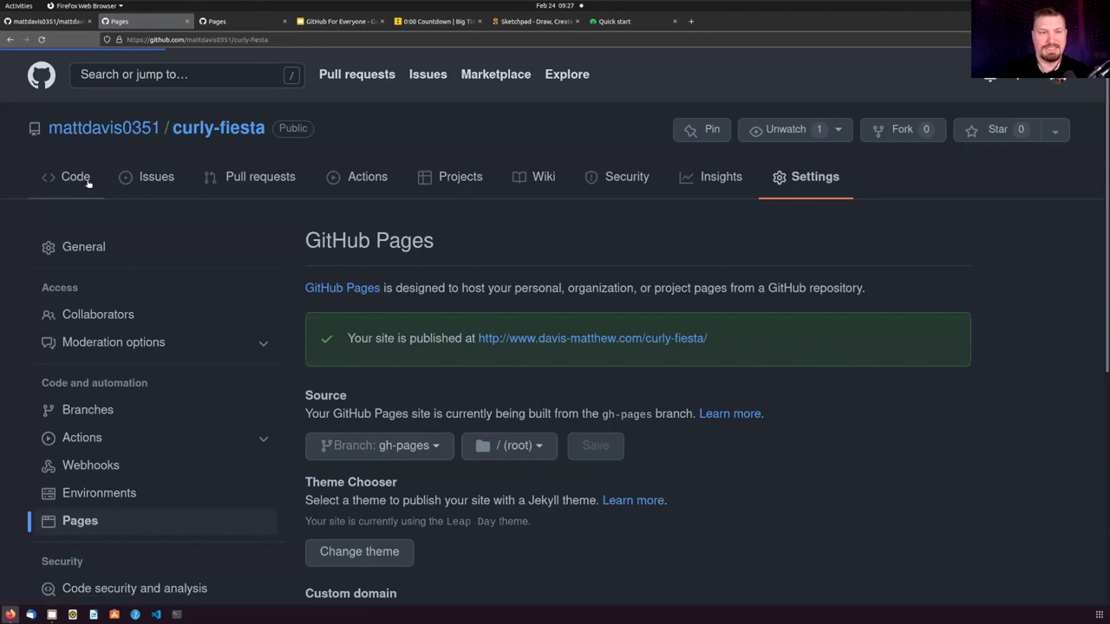
click(98, 242)
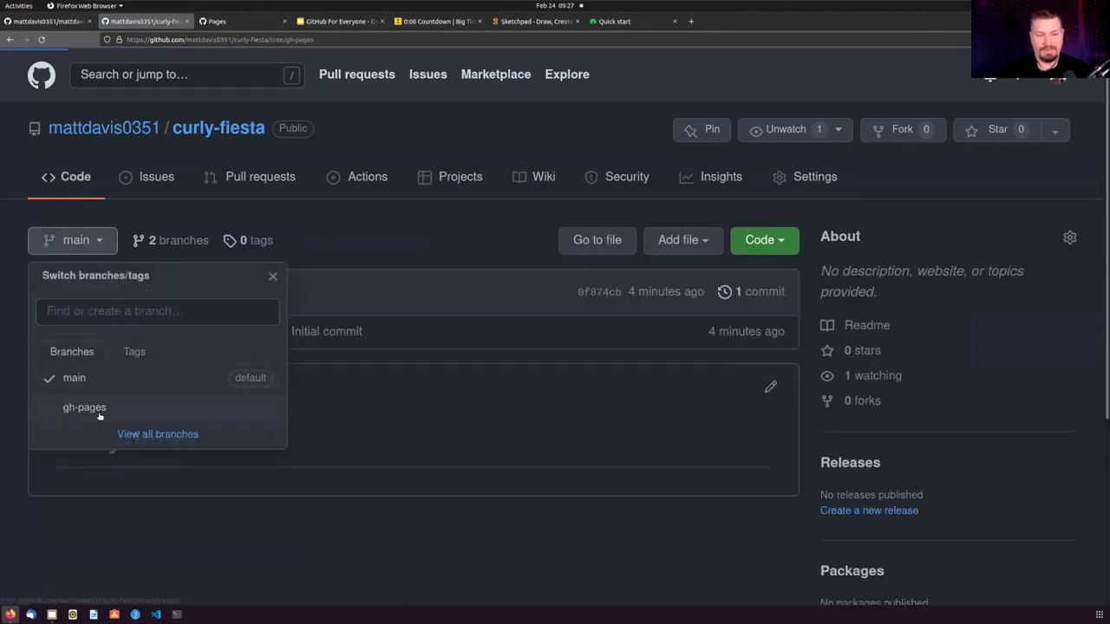
click(95, 405)
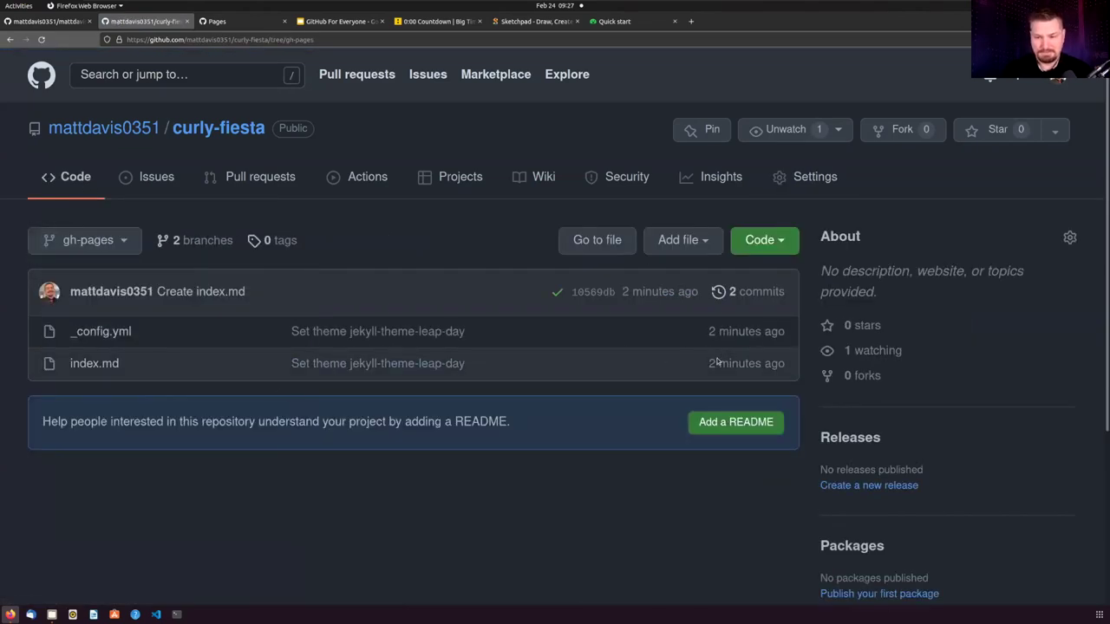
click(102, 365)
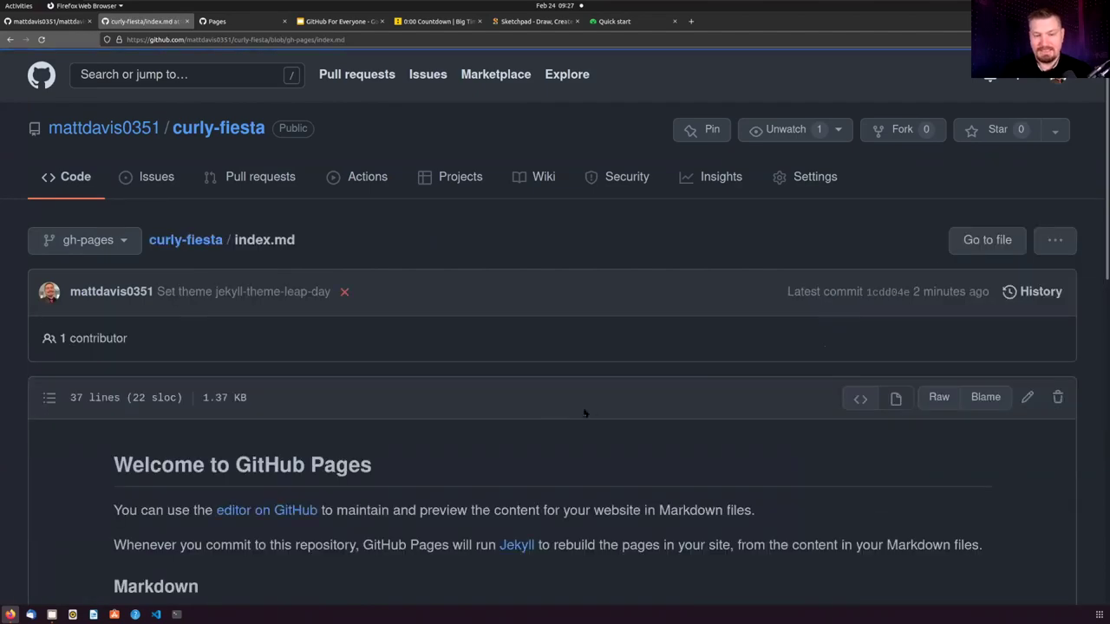
Replace 'GitHub Pages' in index.md's line 1 heading with 'GitHub For Everyone' and commit it.
scroll(575, 414, down, 3)
click(1027, 201)
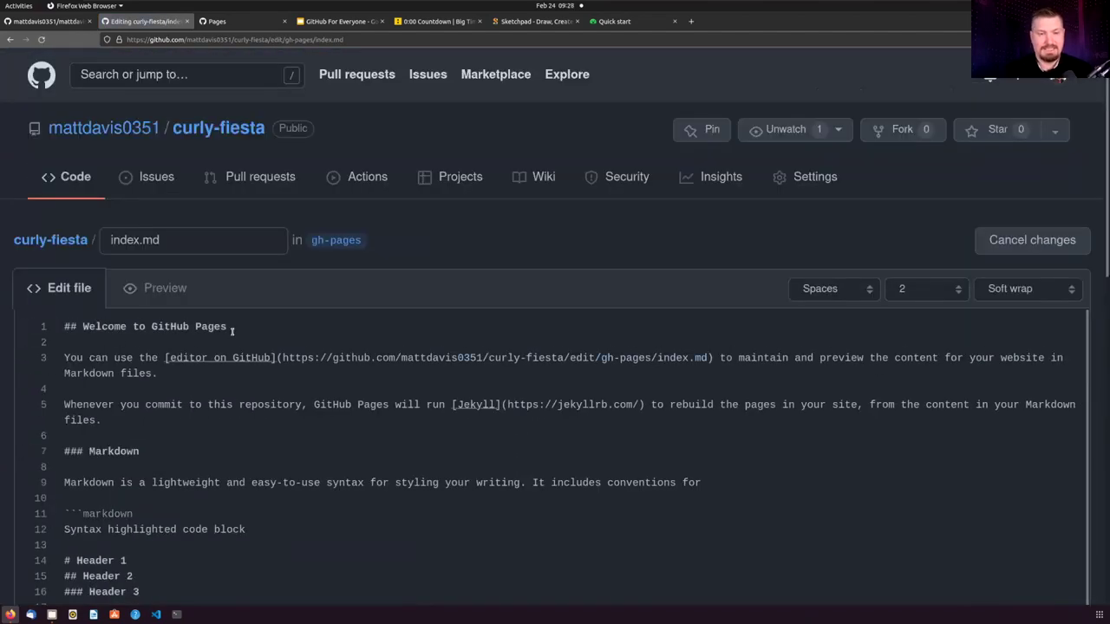
drag(232, 329, 150, 327)
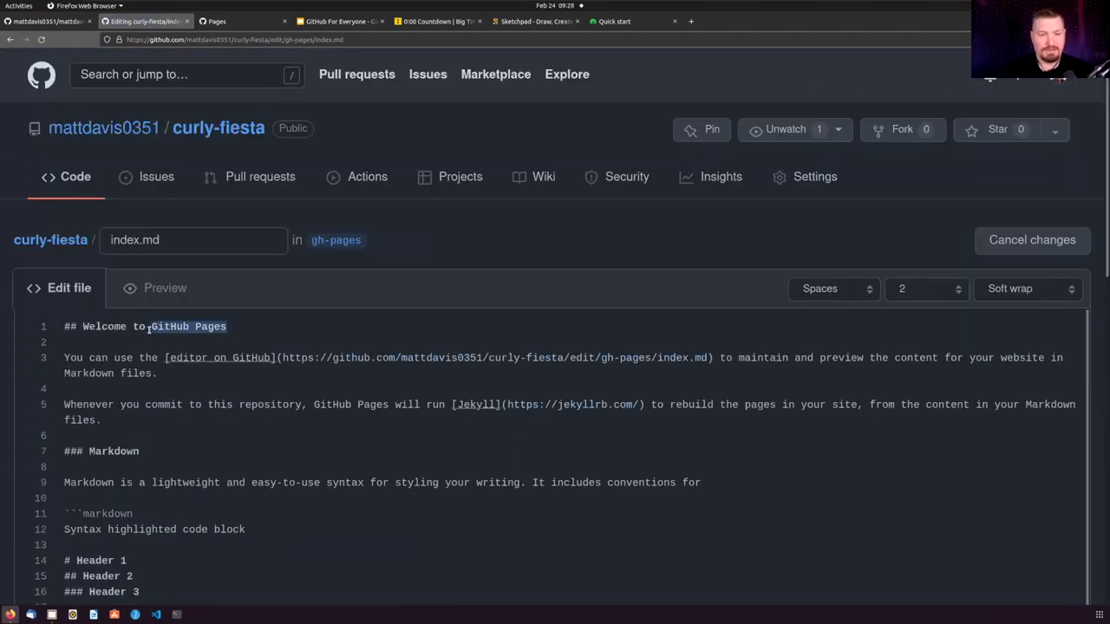
text(Git)
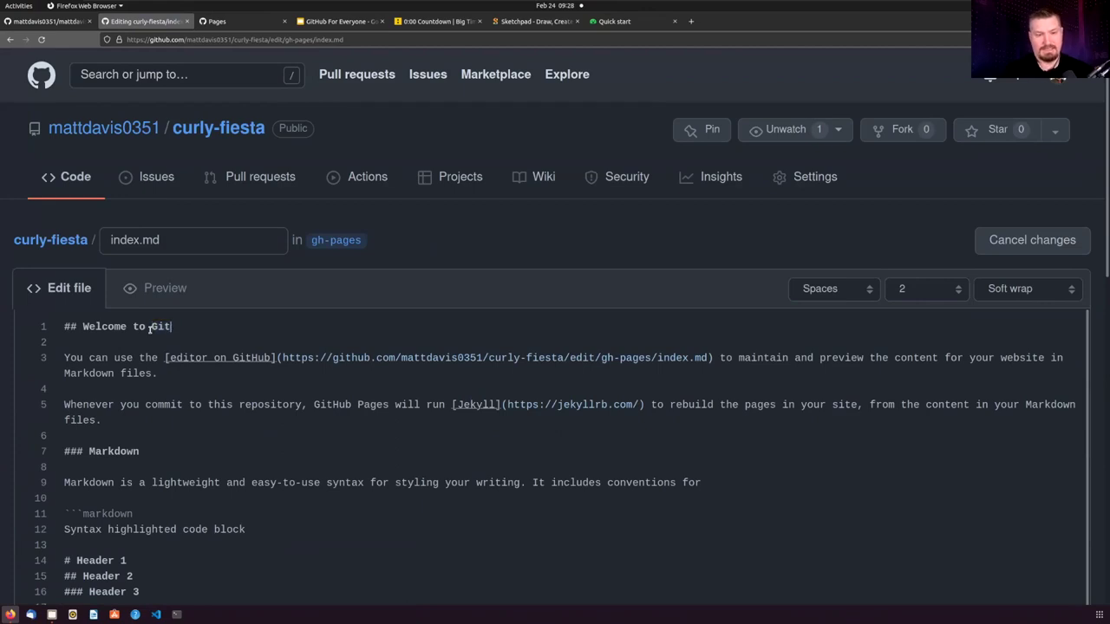
text(Hub For Everyone)
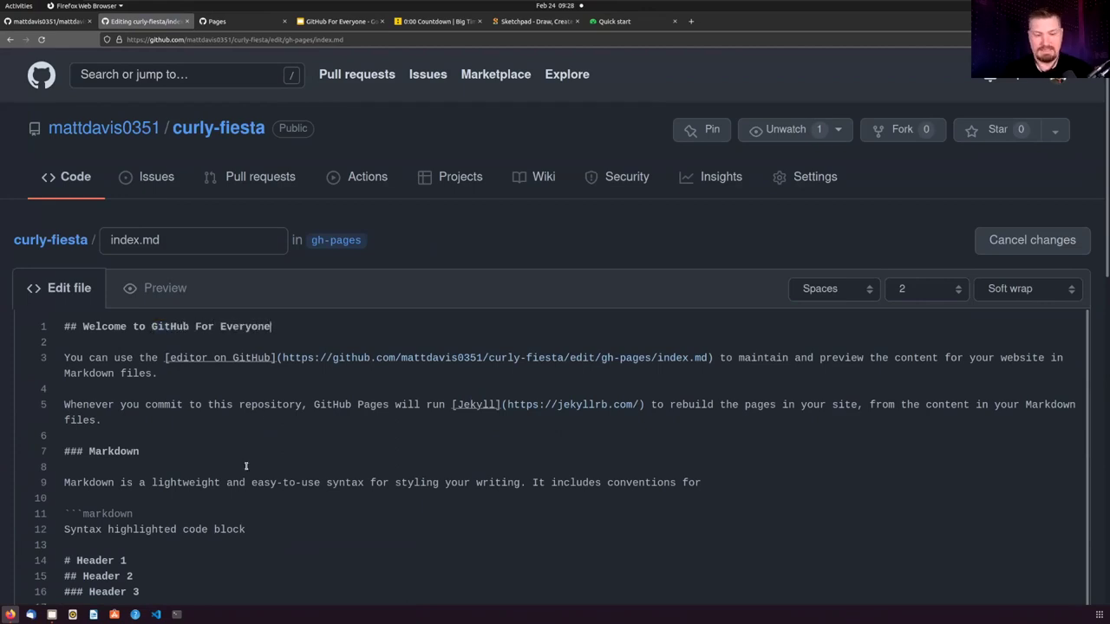
scroll(245, 467, down, 10)
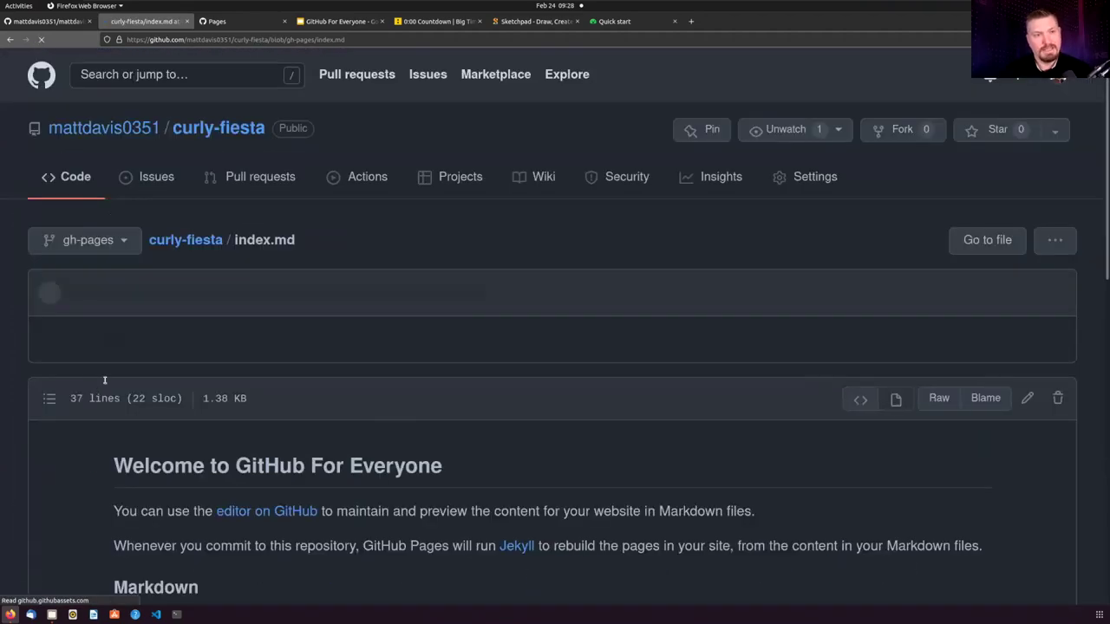
click(815, 177)
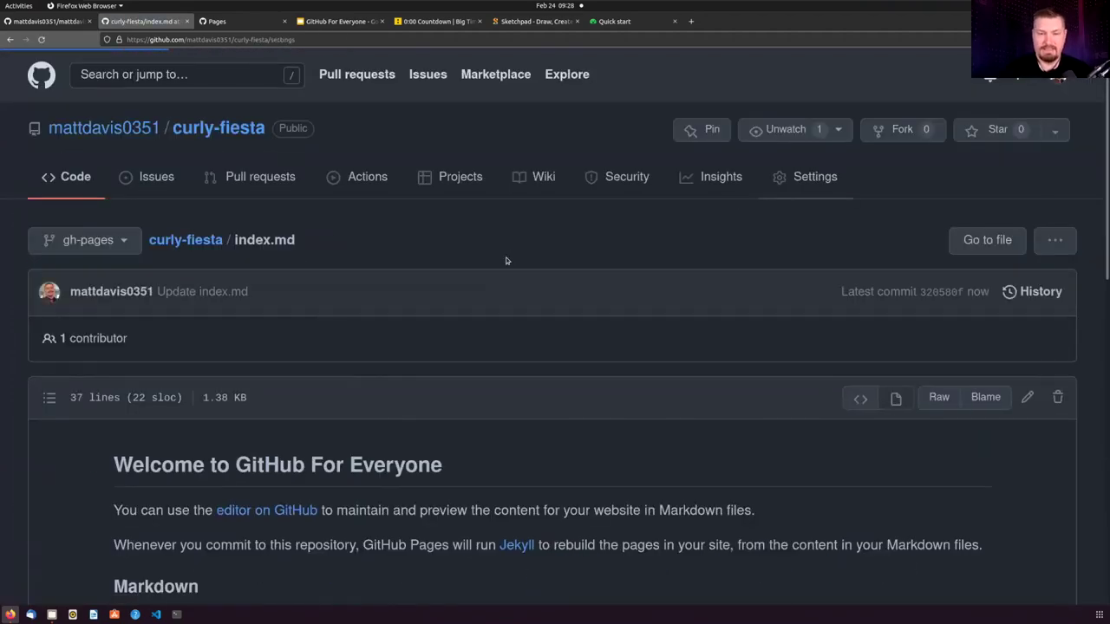
Reopen the published curly-fiesta site from the Pages settings link and reload it.
click(113, 521)
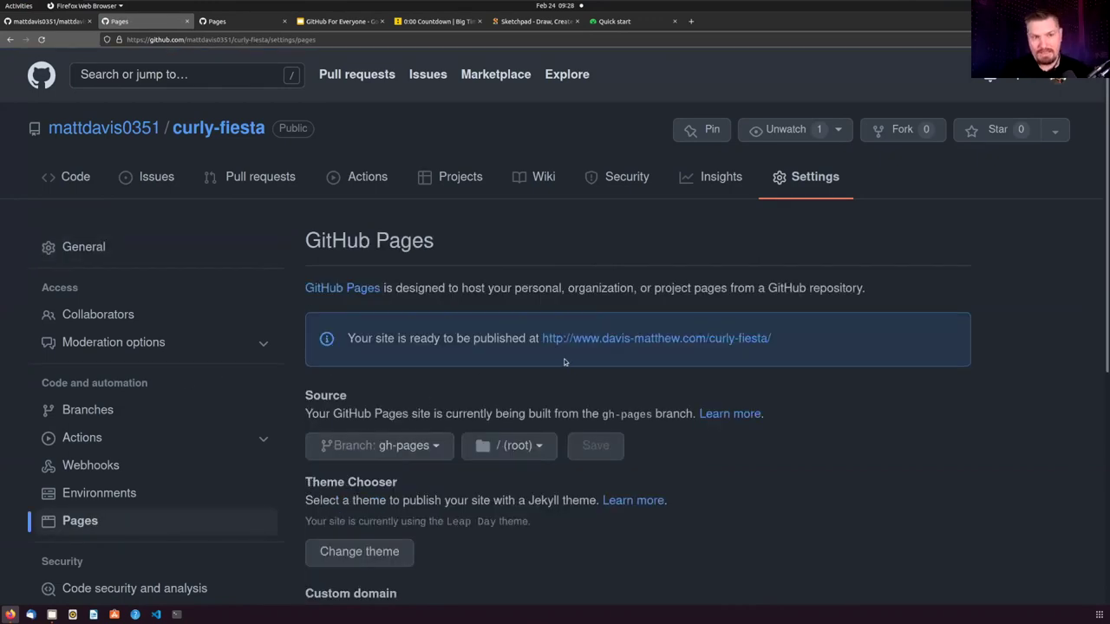
click(284, 21)
middle_click(621, 343)
click(234, 21)
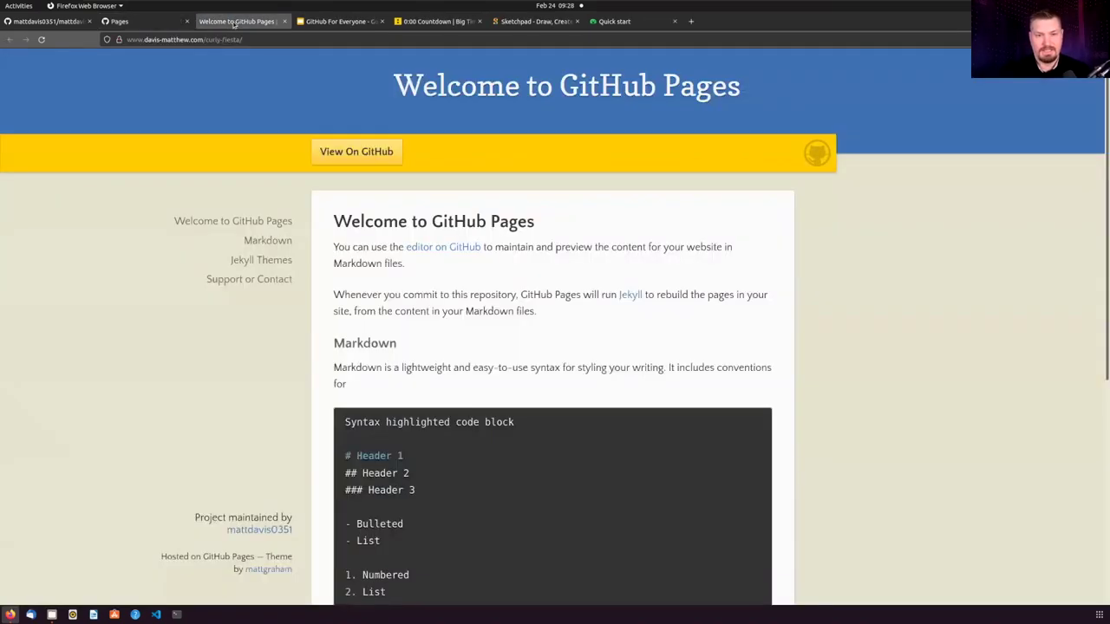
mouse_move(557, 223)
mouse_down()
mouse_move(547, 223)
mouse_move(560, 227)
mouse_up()
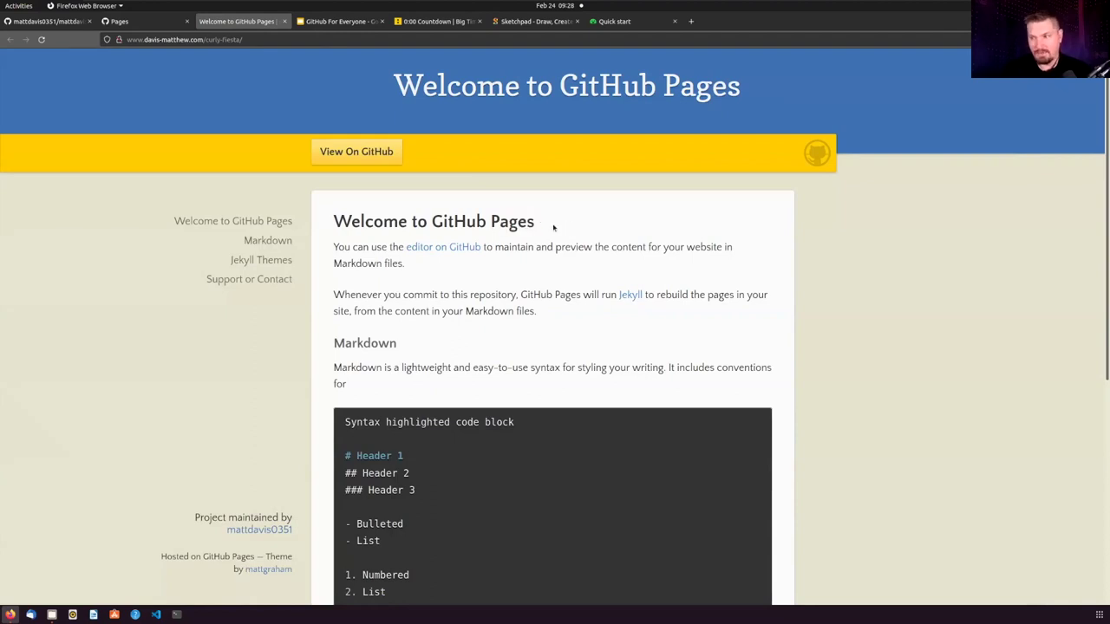
click(163, 22)
click(284, 21)
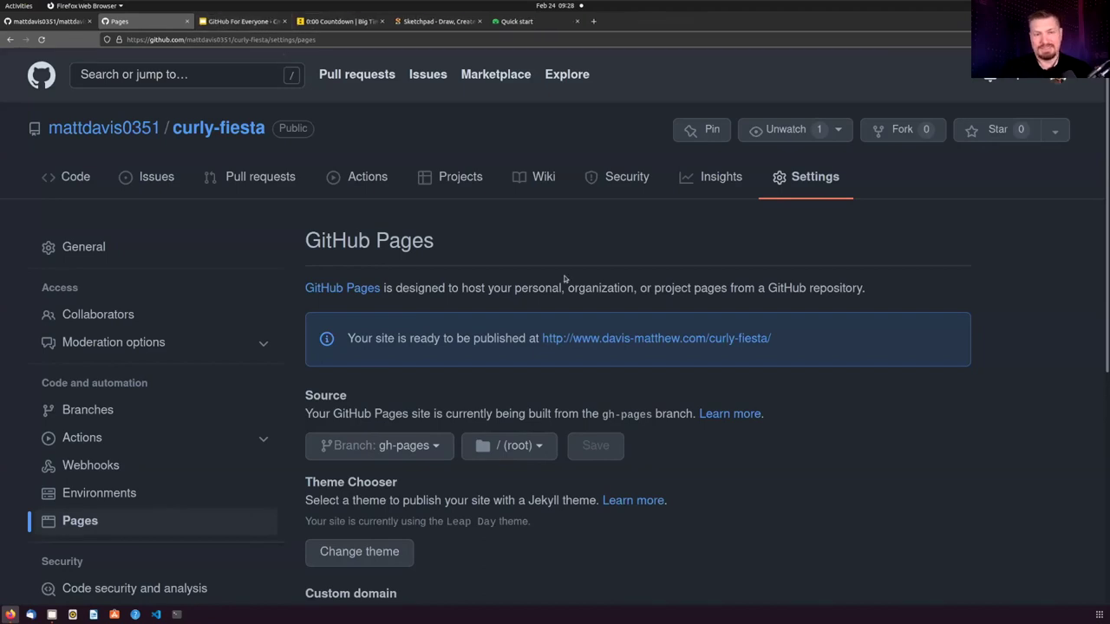
click(587, 340)
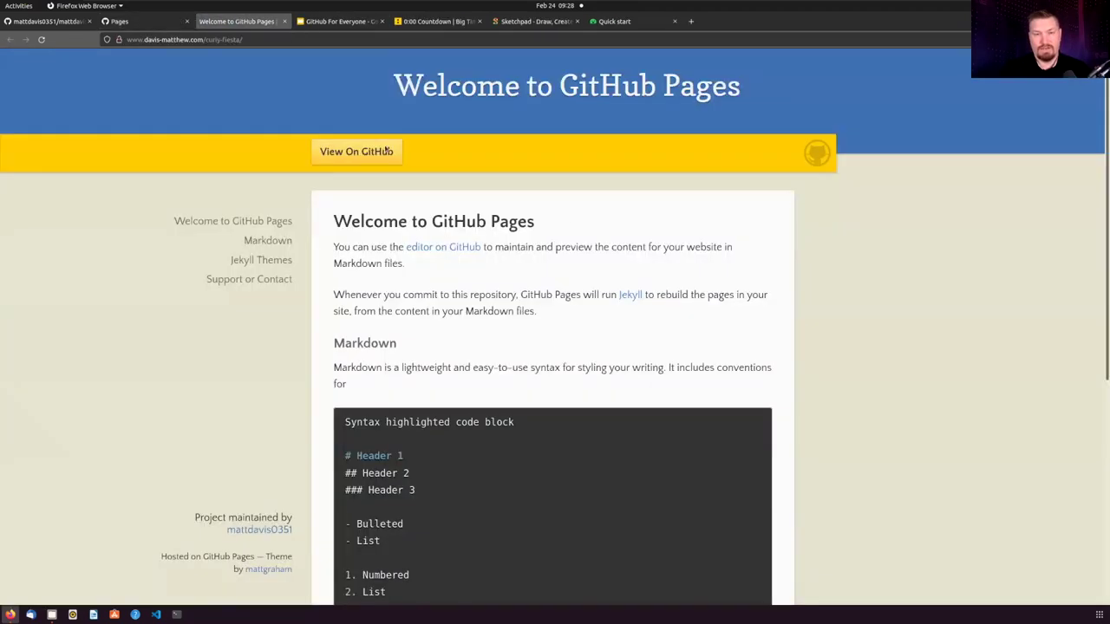
drag(555, 222, 383, 222)
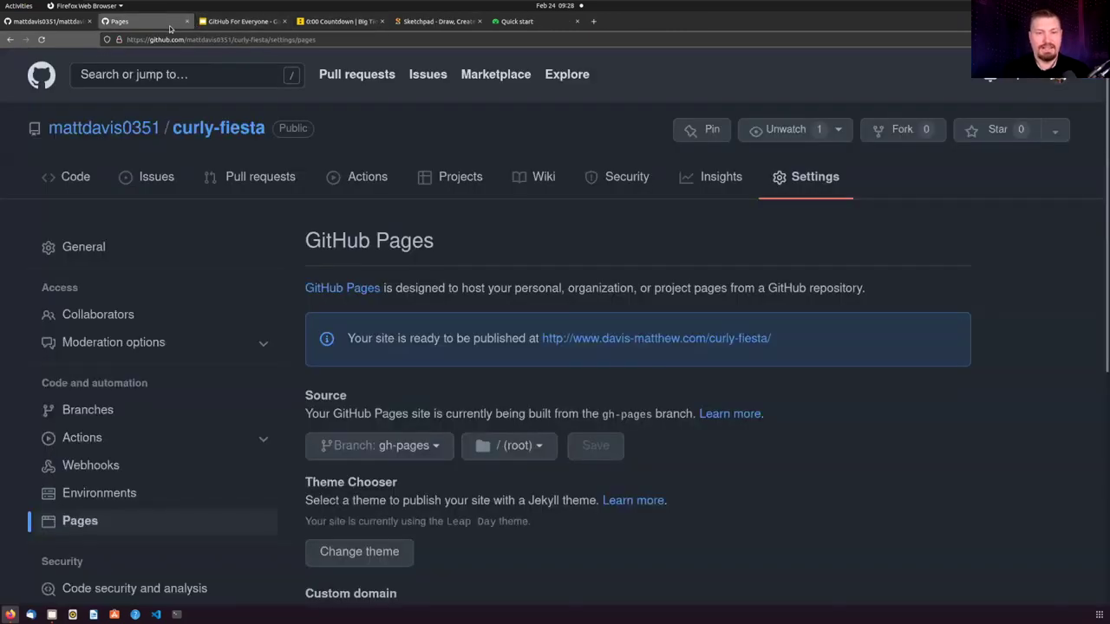
click(283, 20)
click(593, 338)
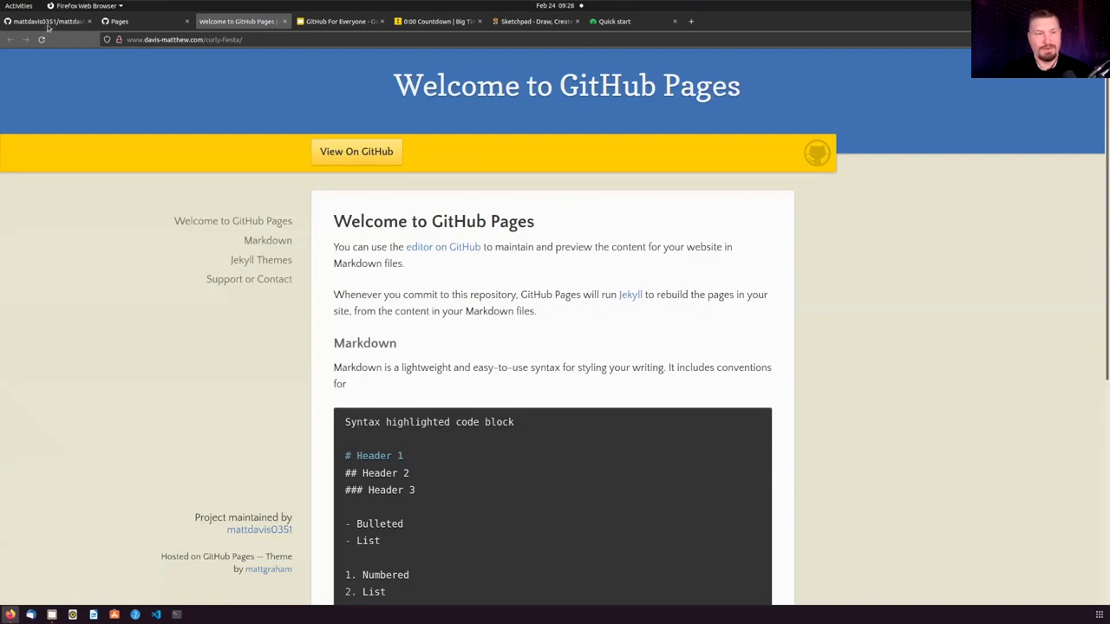
click(43, 41)
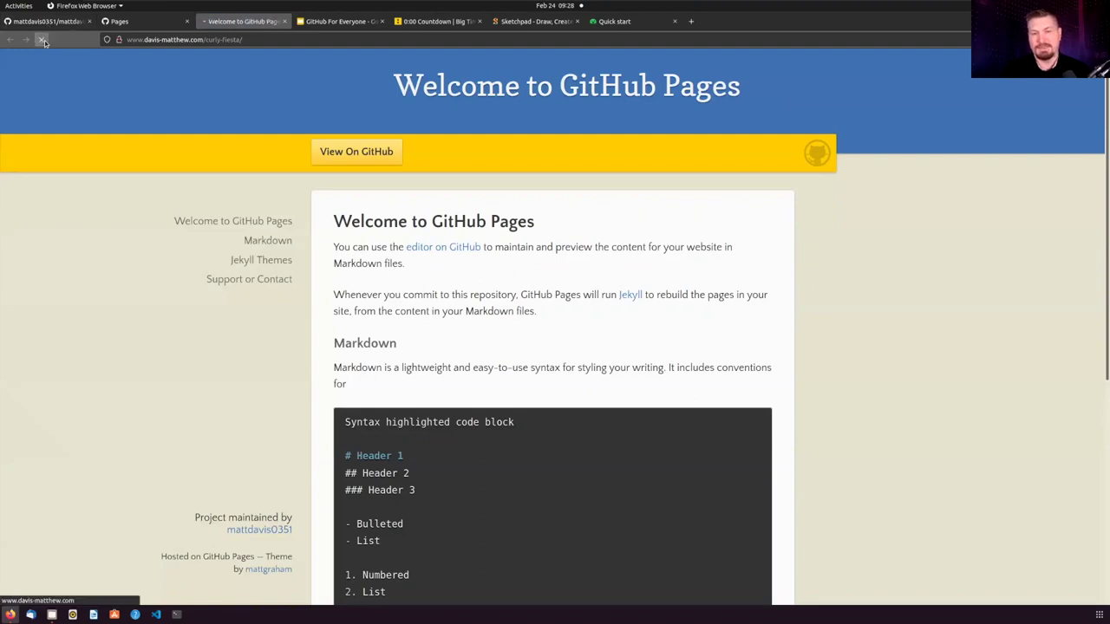
Open and close the Inspector, then reload until the heading reads 'Welcome to GitHub For Everyone'.
right_click(859, 221)
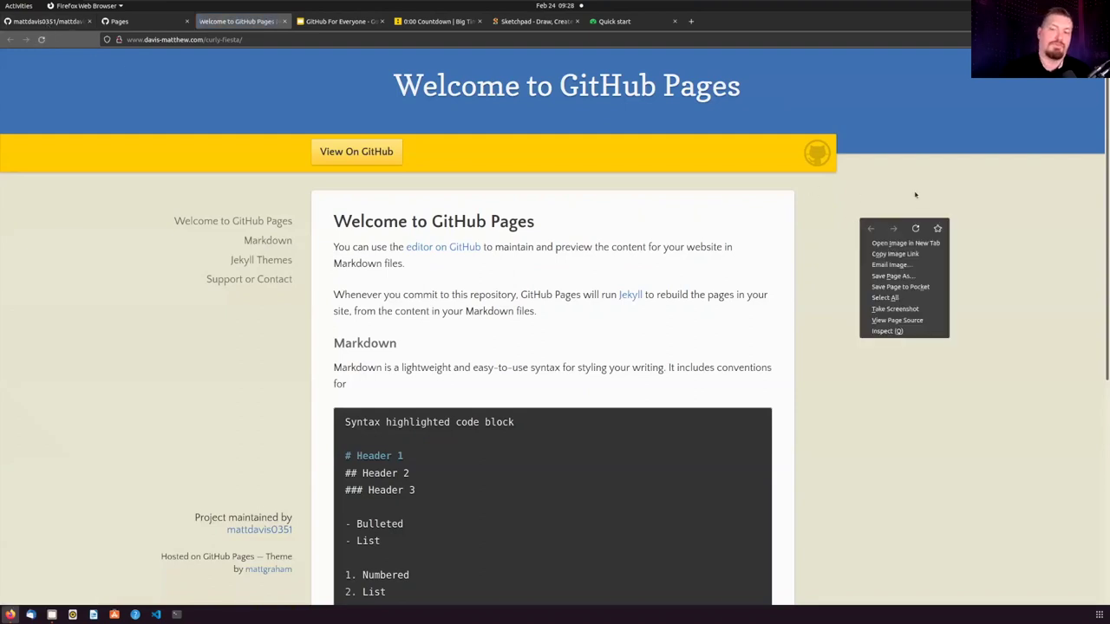
click(922, 330)
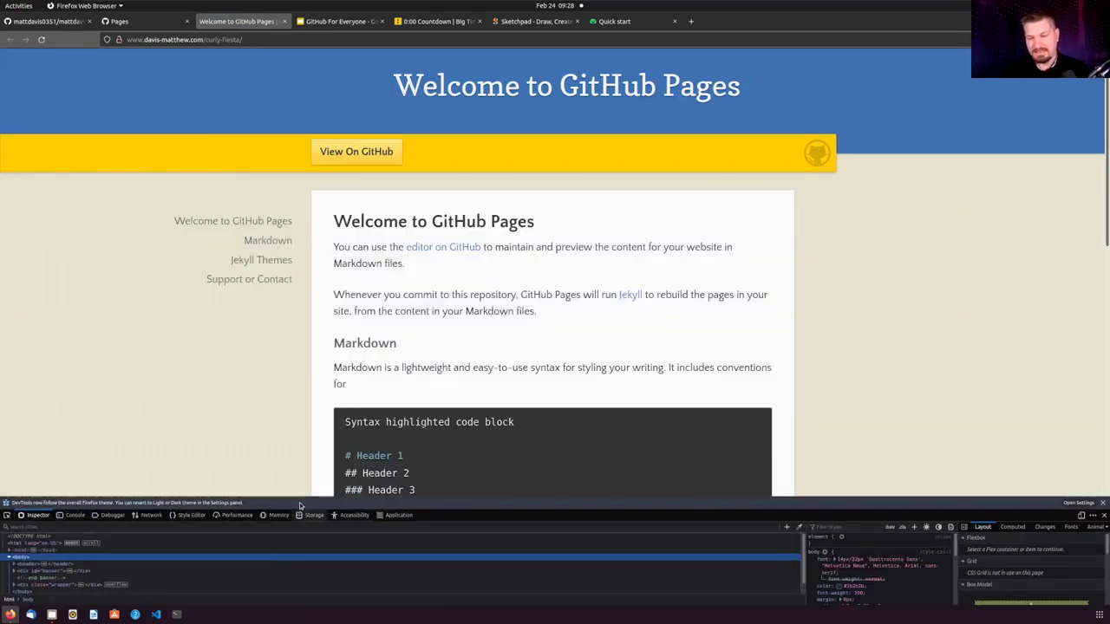
right_click(42, 40)
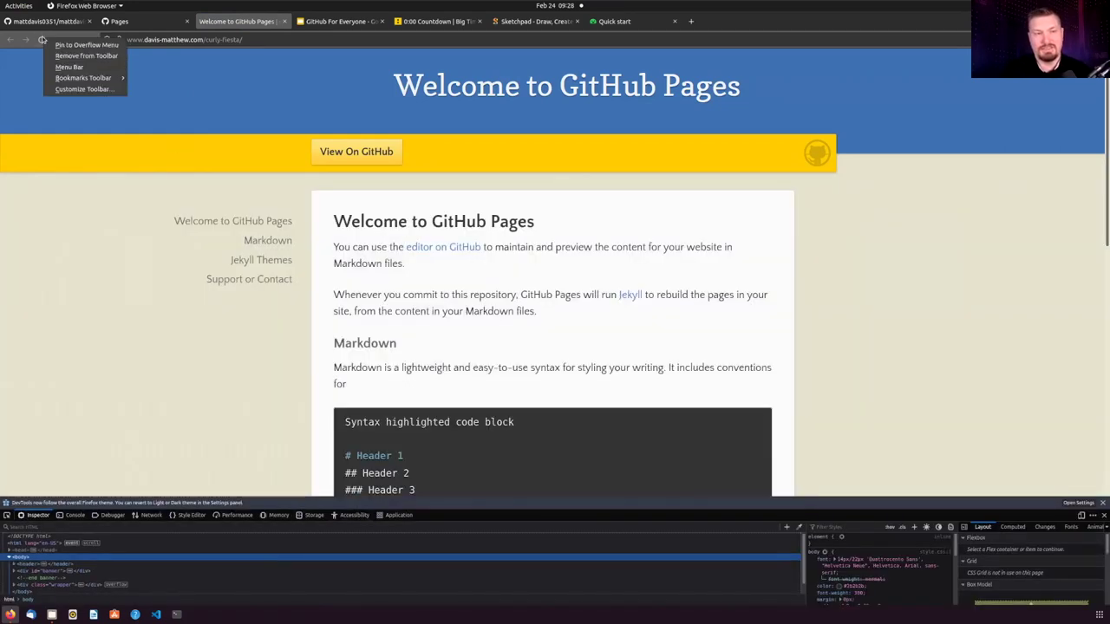
right_click(40, 42)
right_click(38, 43)
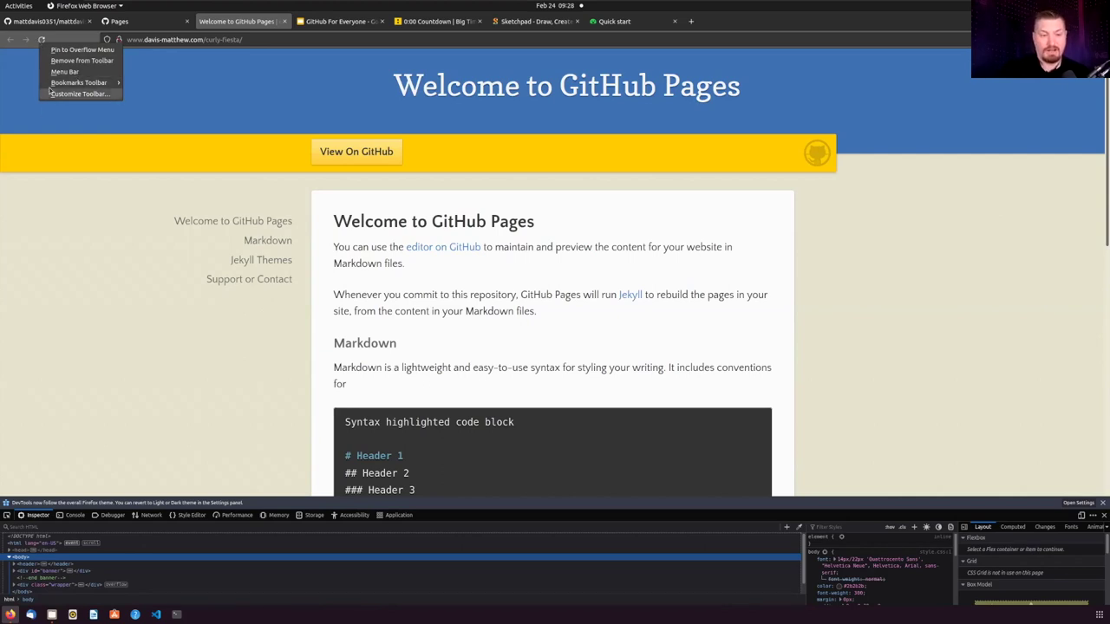
click(111, 258)
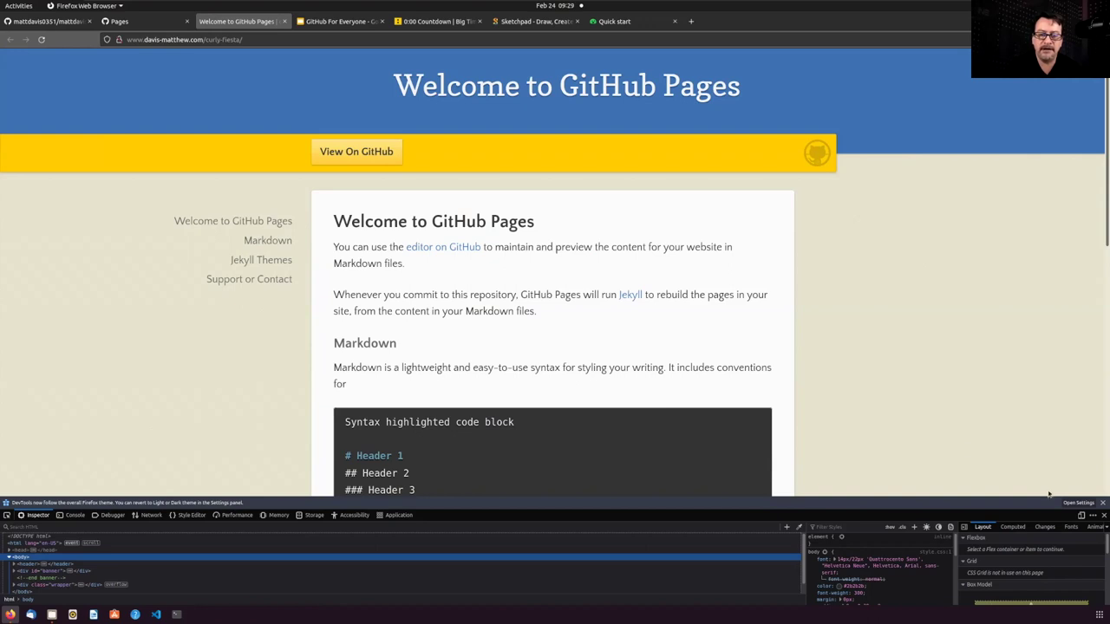
click(1102, 502)
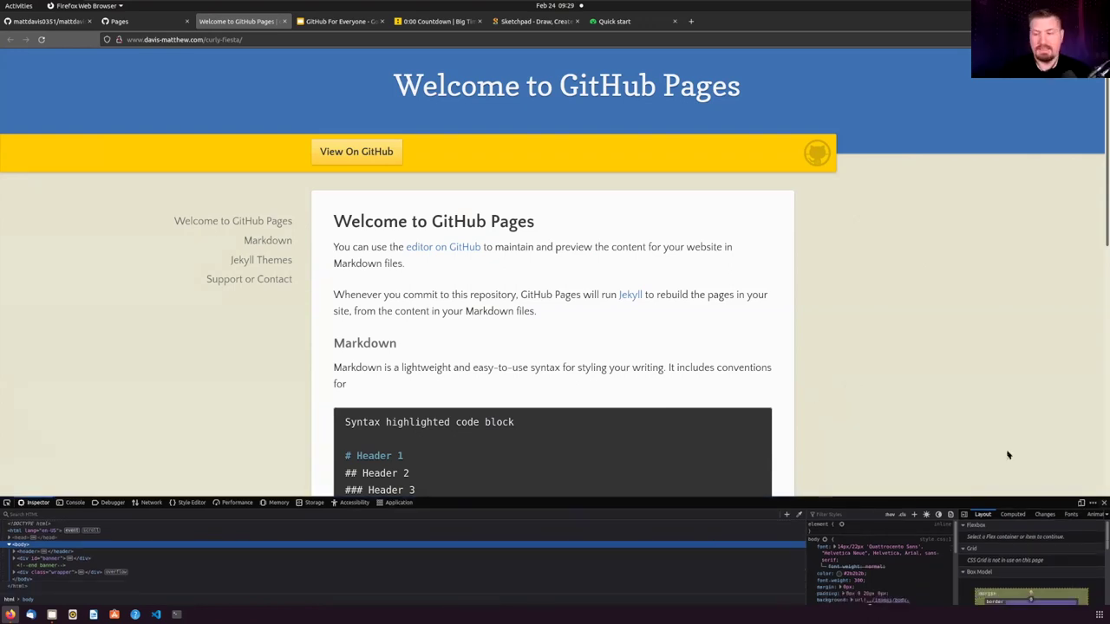
click(1104, 502)
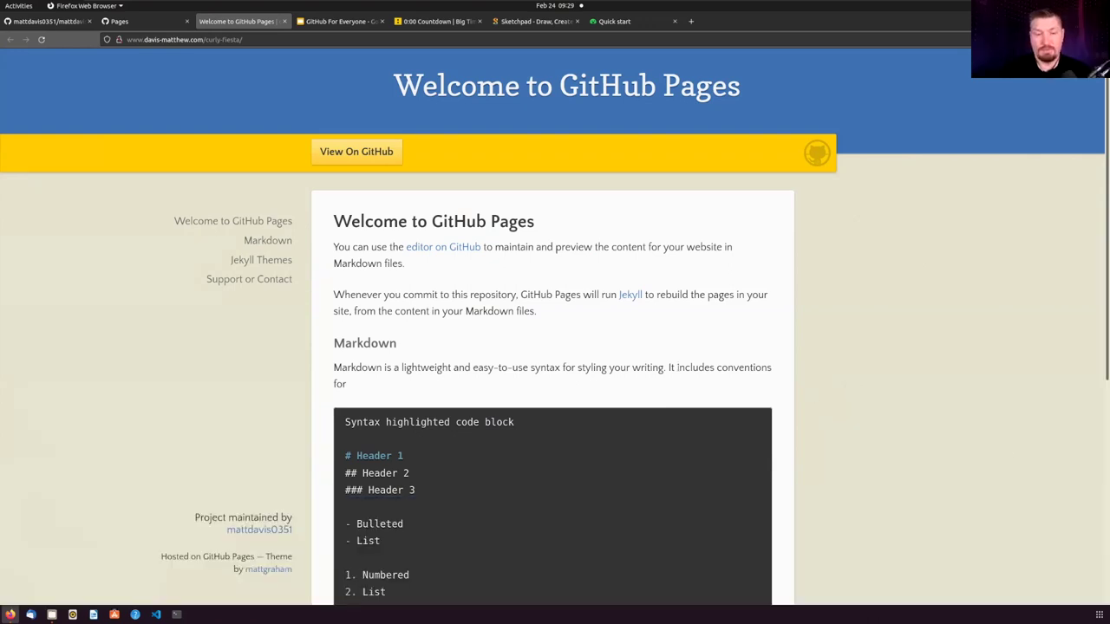
right_click(41, 40)
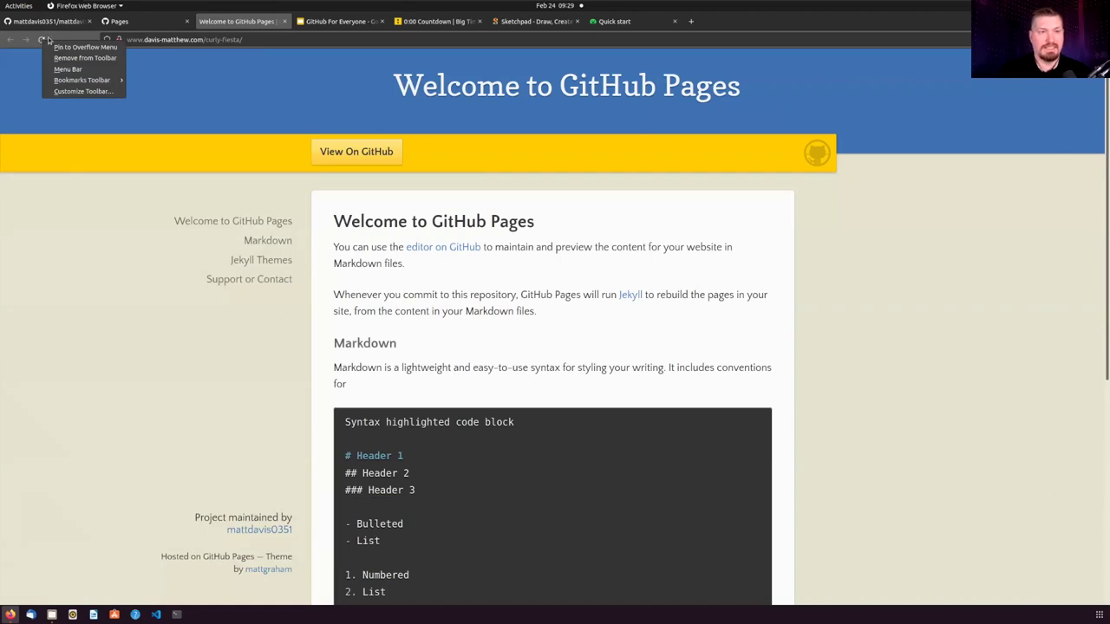
click(232, 143)
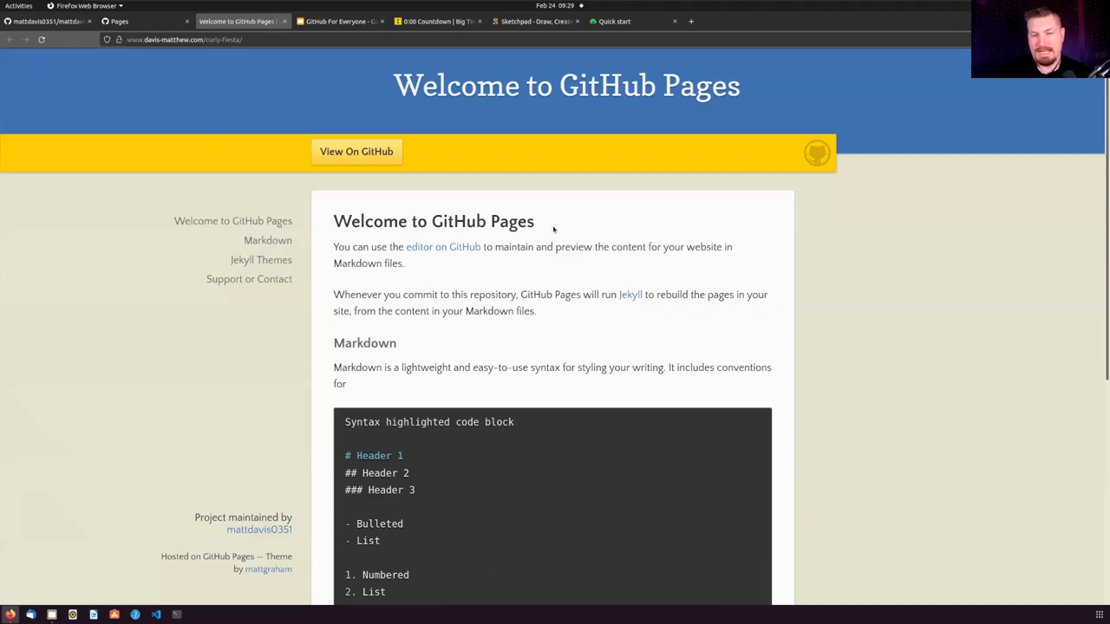
drag(555, 228, 398, 223)
click(41, 40)
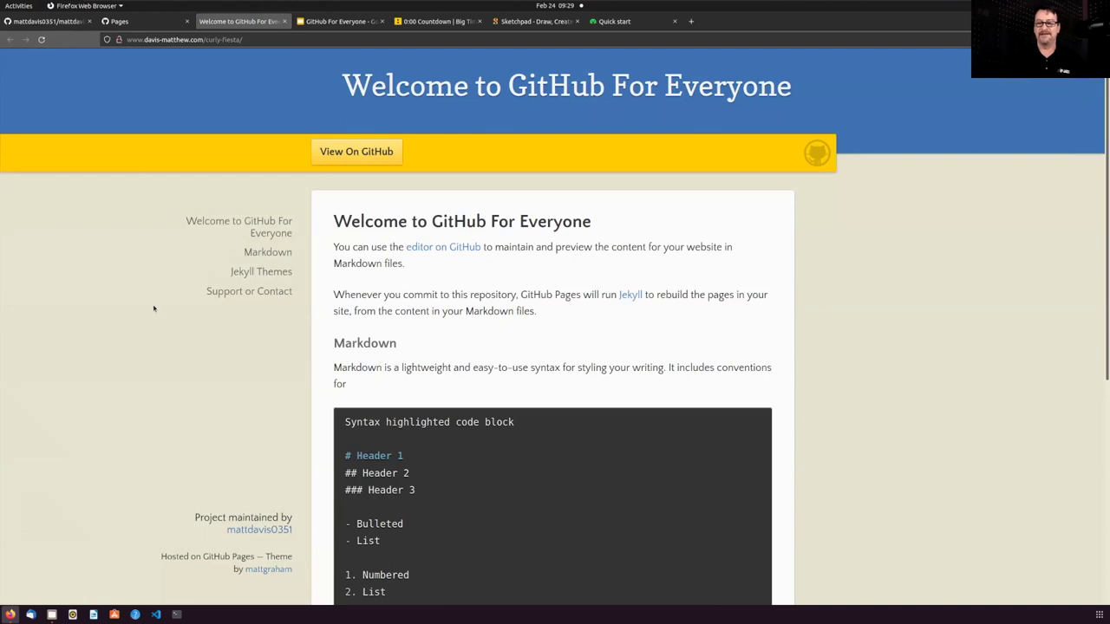
key(ctrl+r)
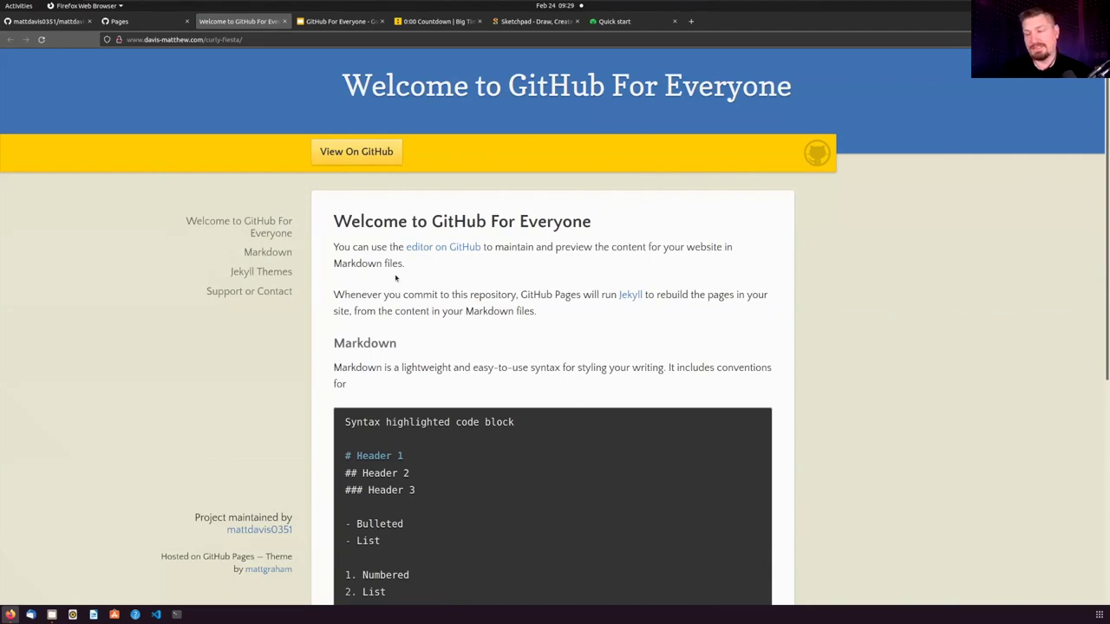
drag(604, 228, 481, 224)
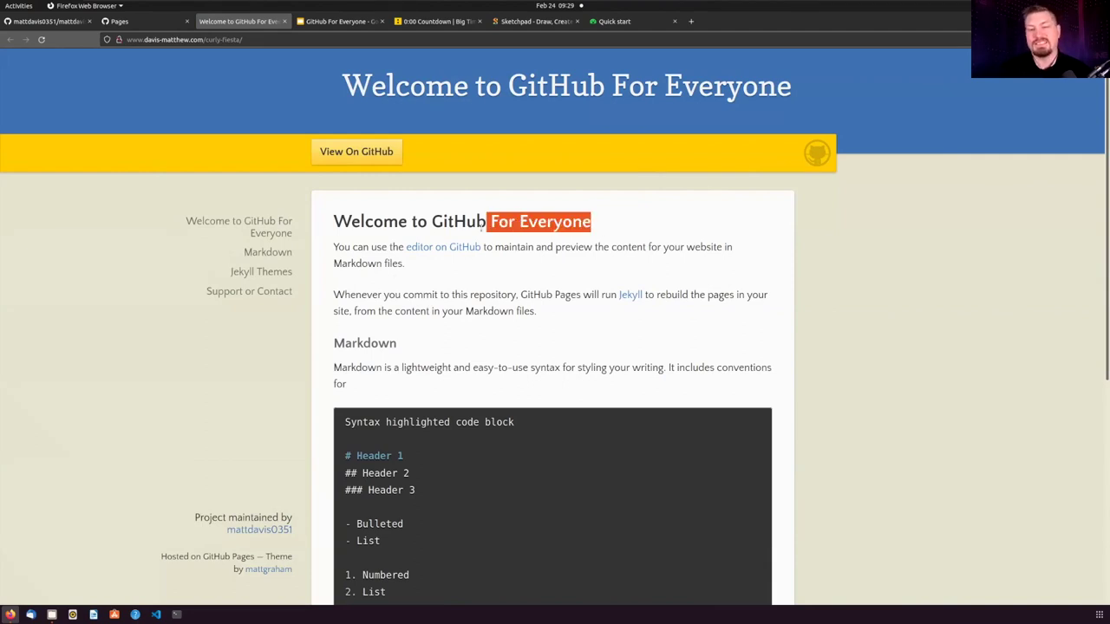
click(615, 232)
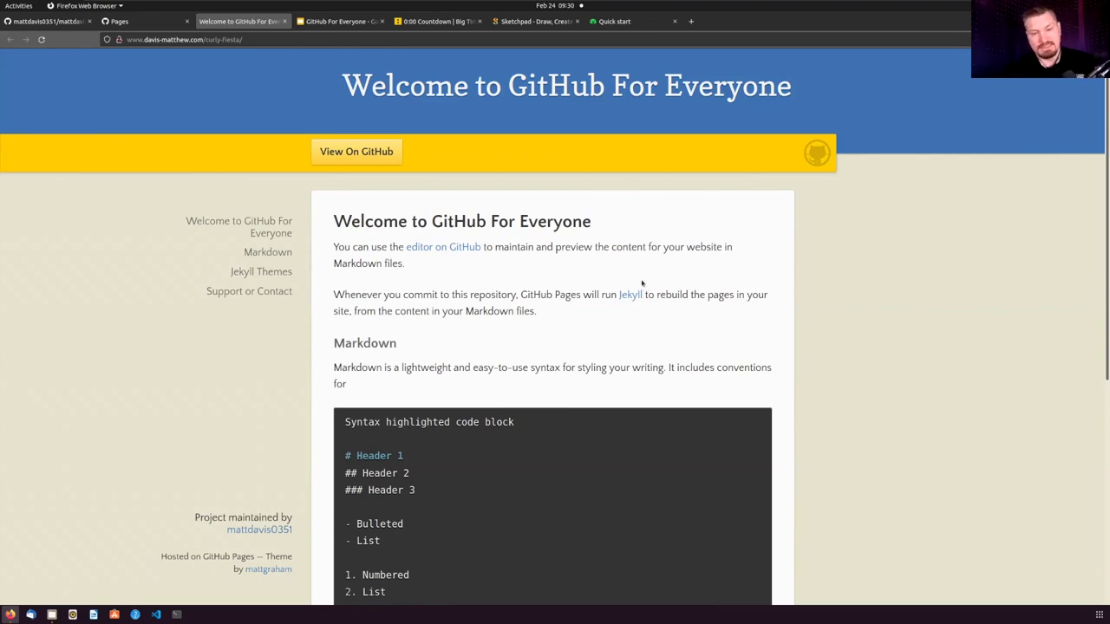
scroll(633, 286, down, 5)
scroll(585, 303, up, 5)
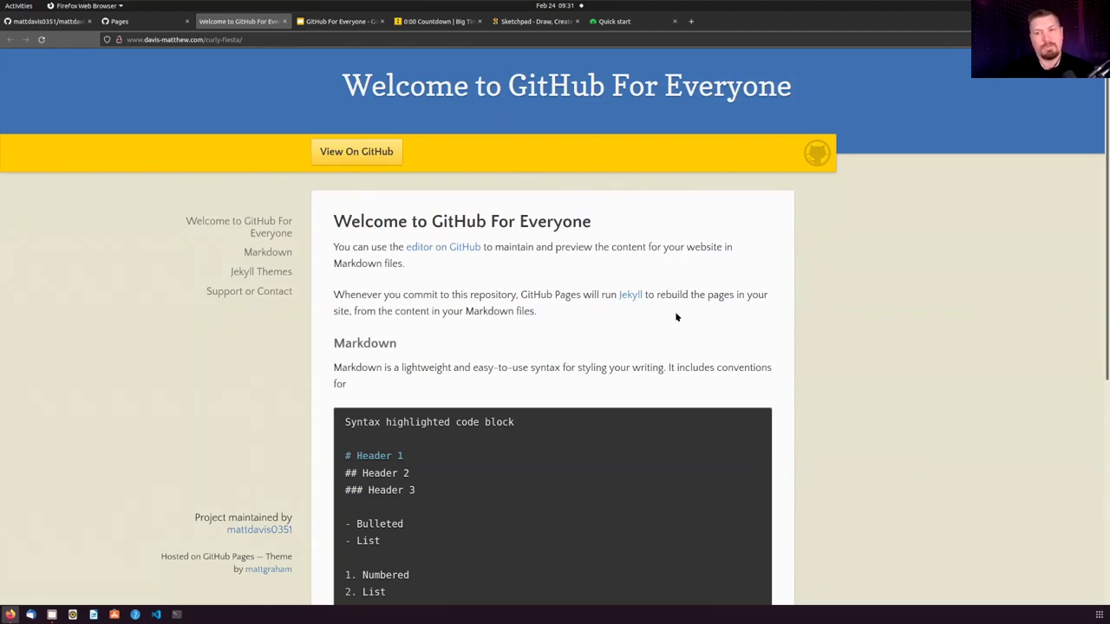
click(283, 21)
Review the published site address in curly-fiesta's Pages settings, then close that Pages settings tab.
key(ctrl+Page_Up)
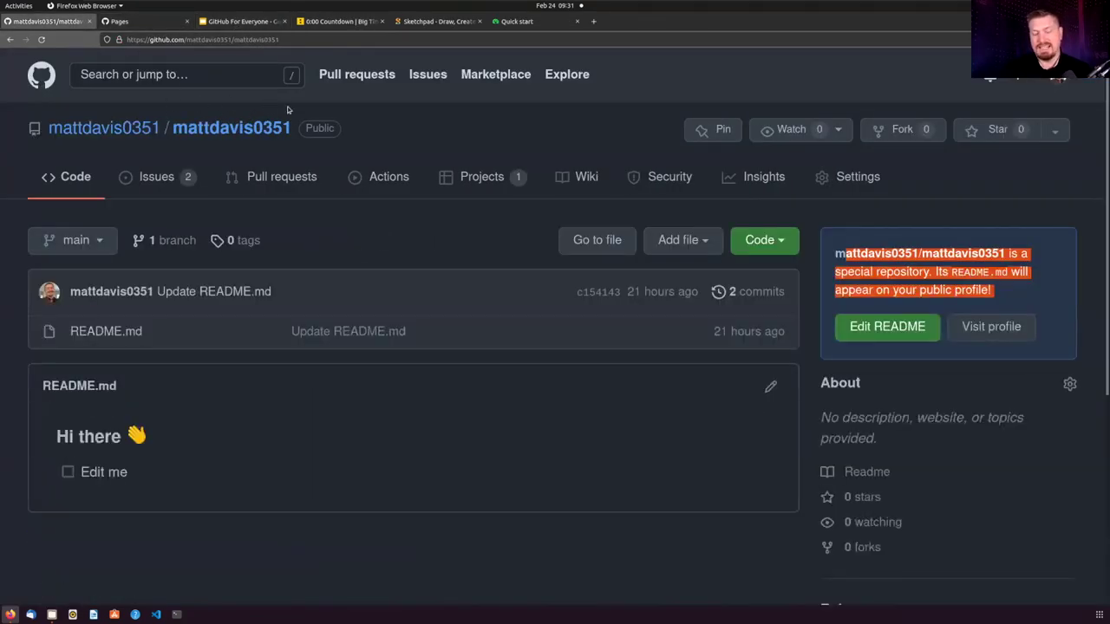
click(161, 25)
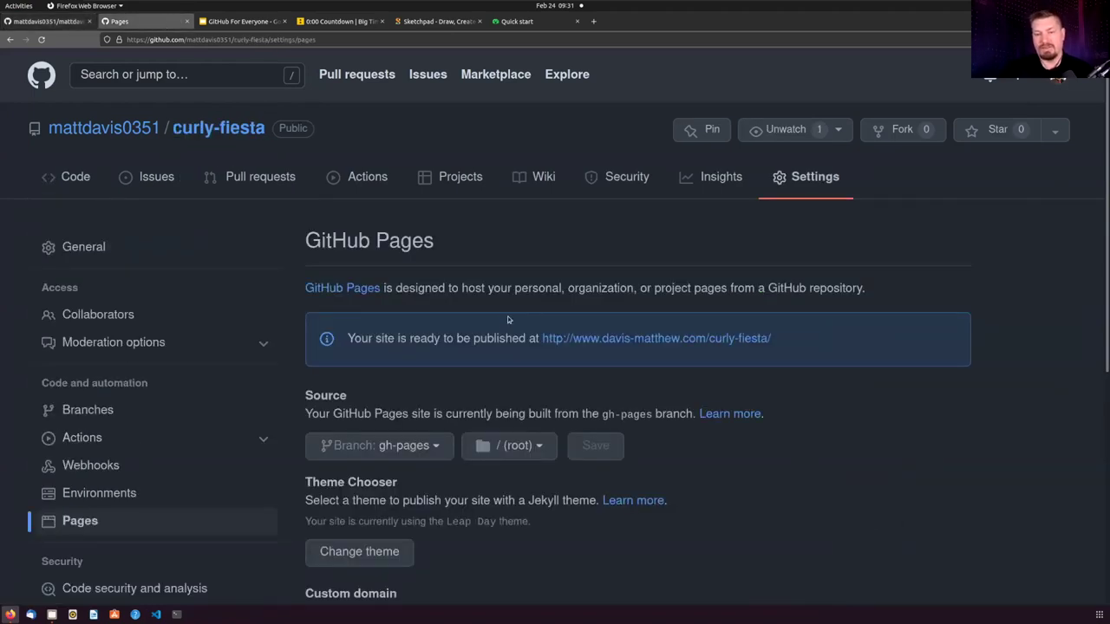
drag(770, 339, 531, 339)
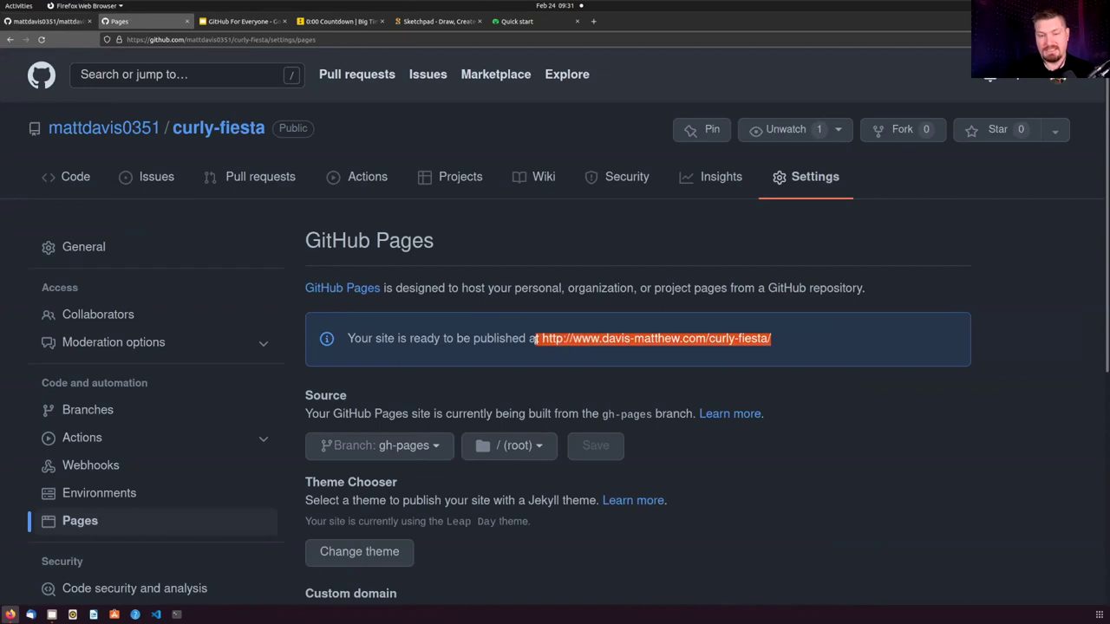
click(823, 344)
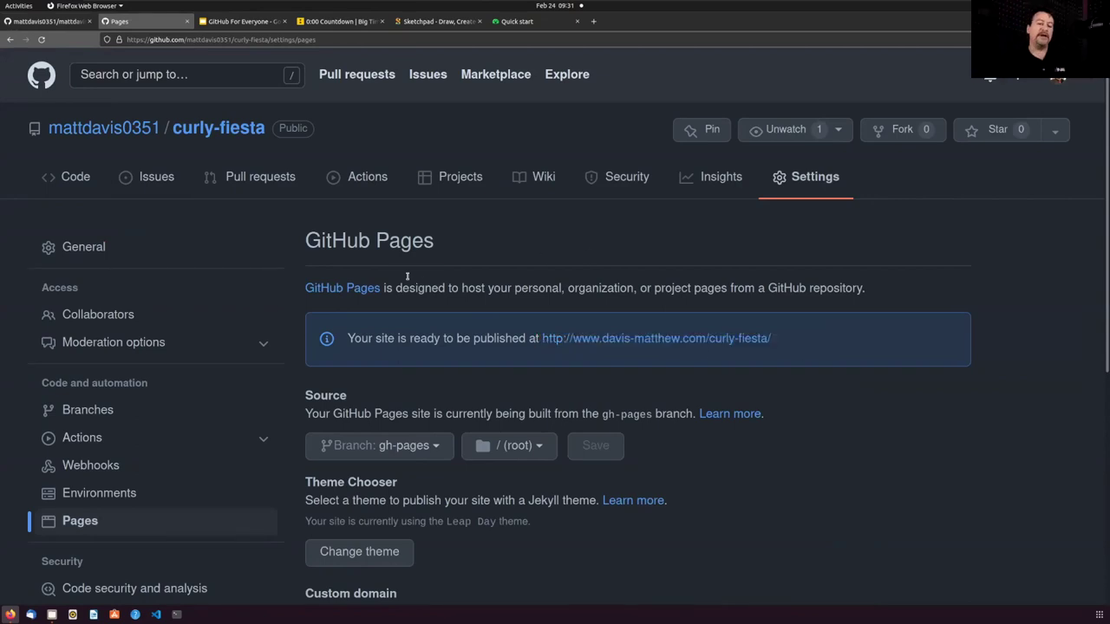
scroll(407, 279, down, 2)
scroll(403, 270, up, 2)
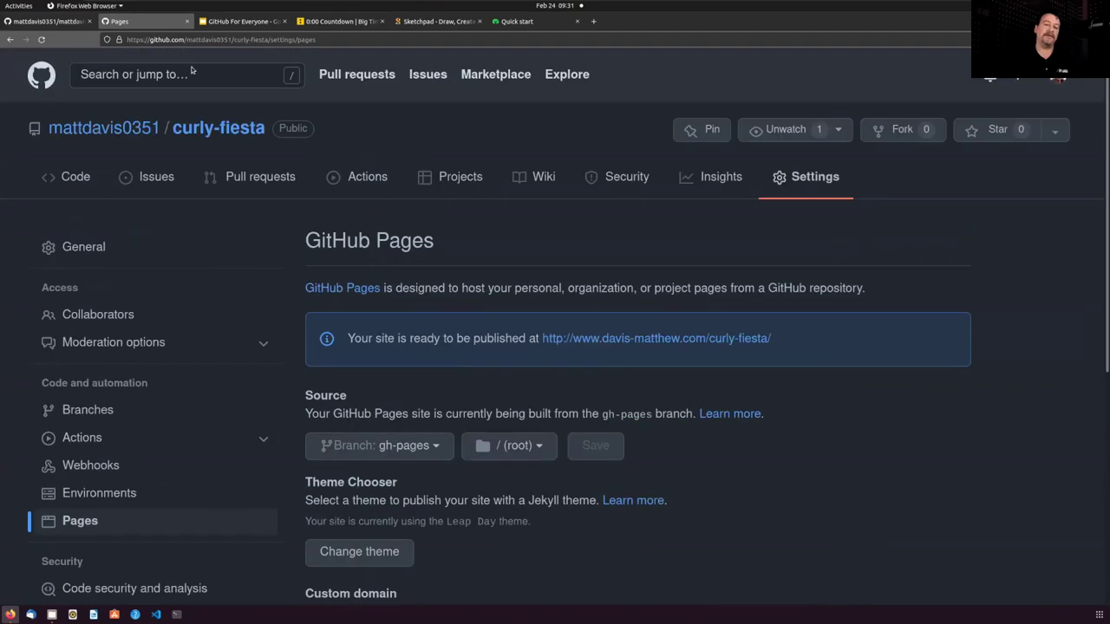
click(186, 23)
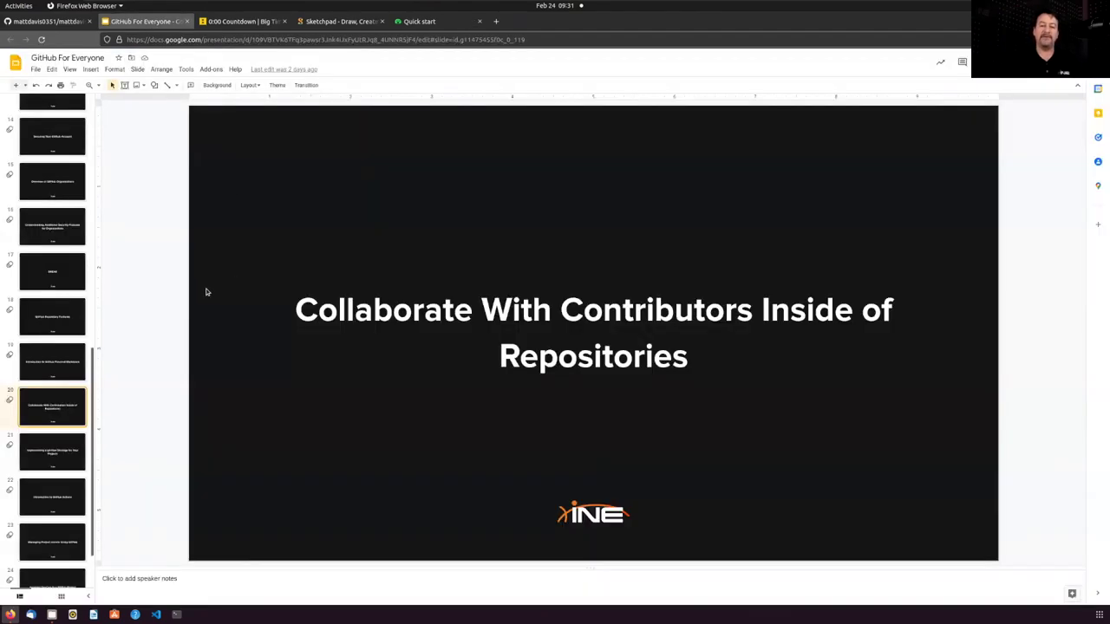
Return to the profile README repository tab and close the docsify Quick start tab.
click(48, 21)
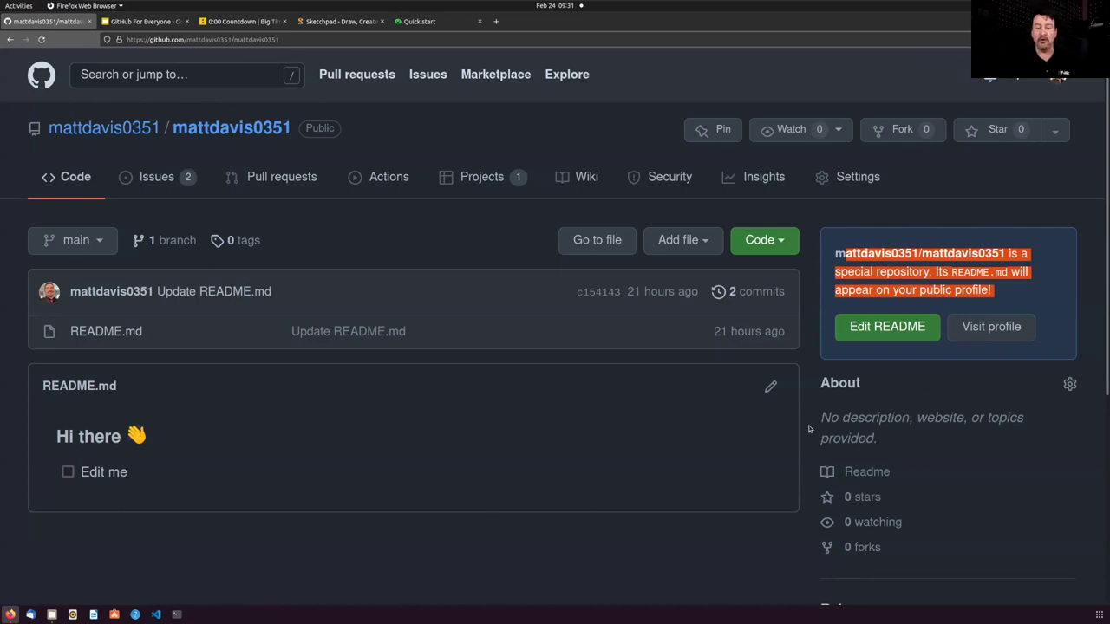
click(430, 542)
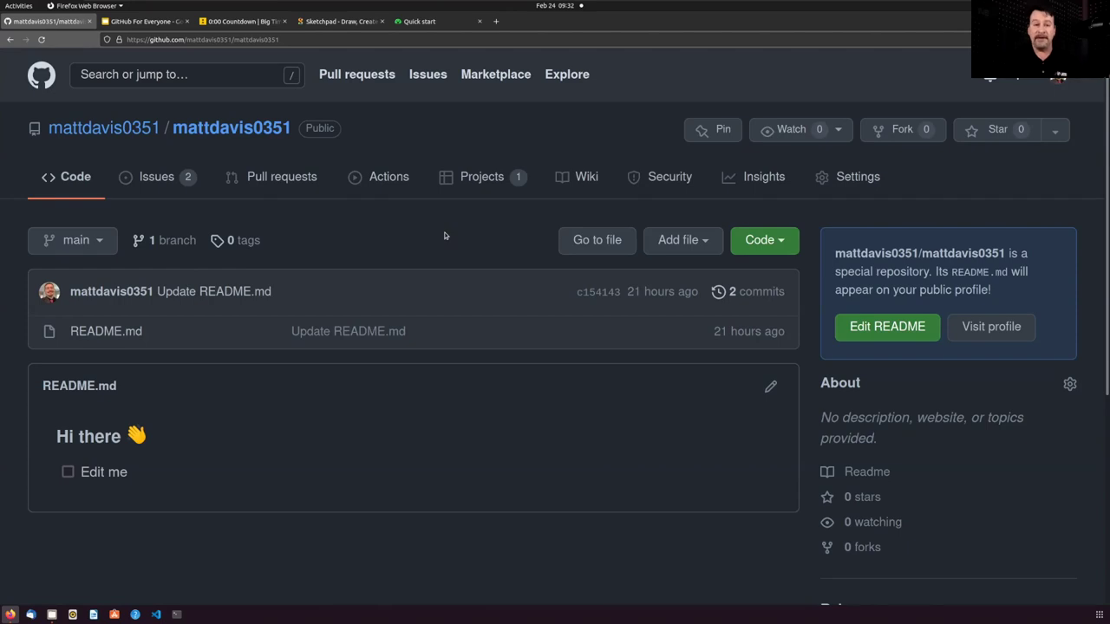
click(465, 24)
click(479, 21)
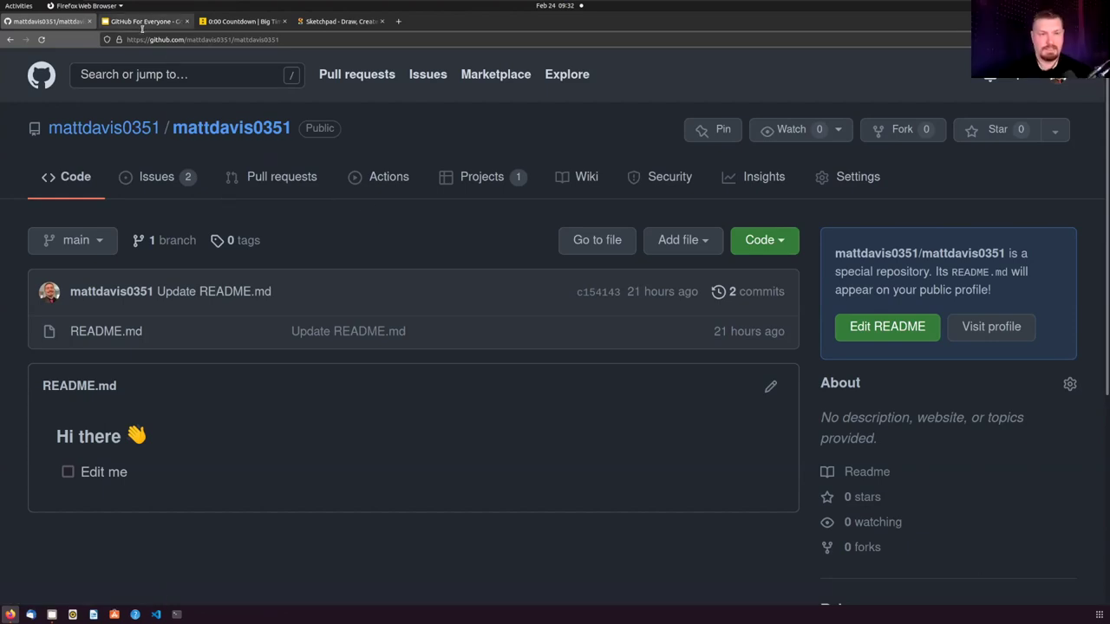
Open the owner's profile in a new tab, list all repositories, and open the private github.io repository.
middle_click(104, 128)
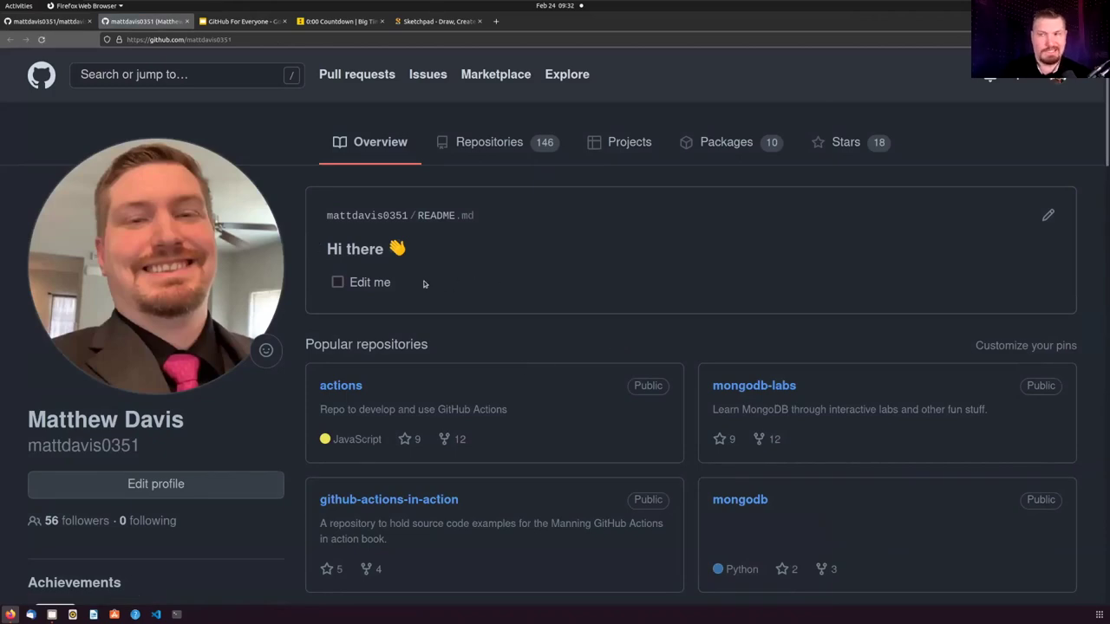
click(491, 144)
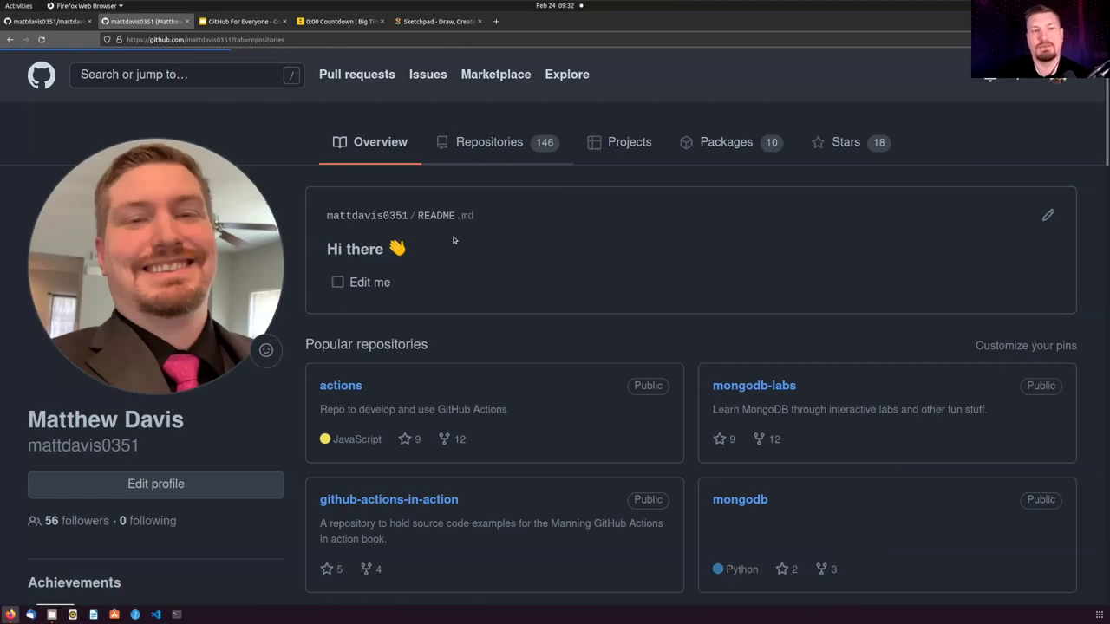
scroll(462, 234, down, 5)
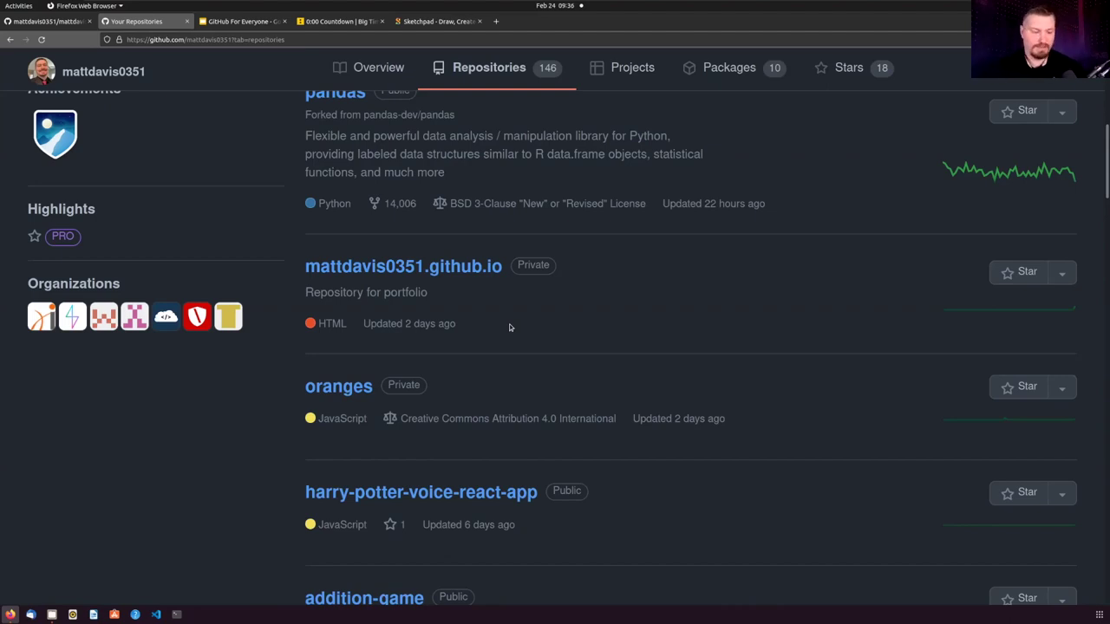
click(450, 268)
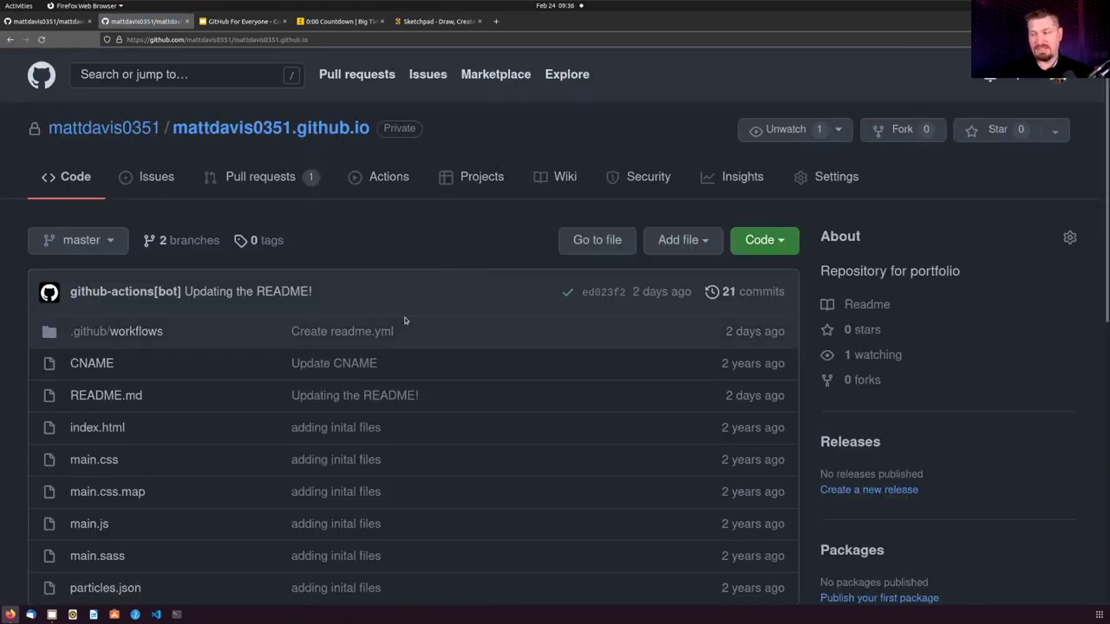
Look through the portfolio's index.html, then go back to the file list.
click(110, 428)
scroll(309, 405, down, 5)
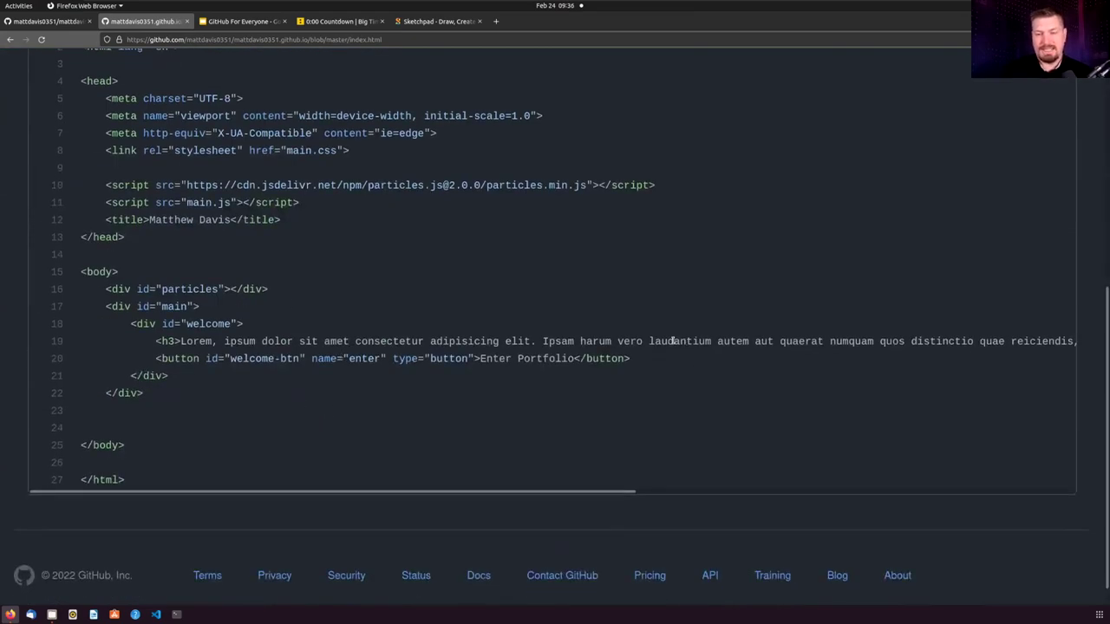
drag(687, 340, 309, 345)
click(386, 321)
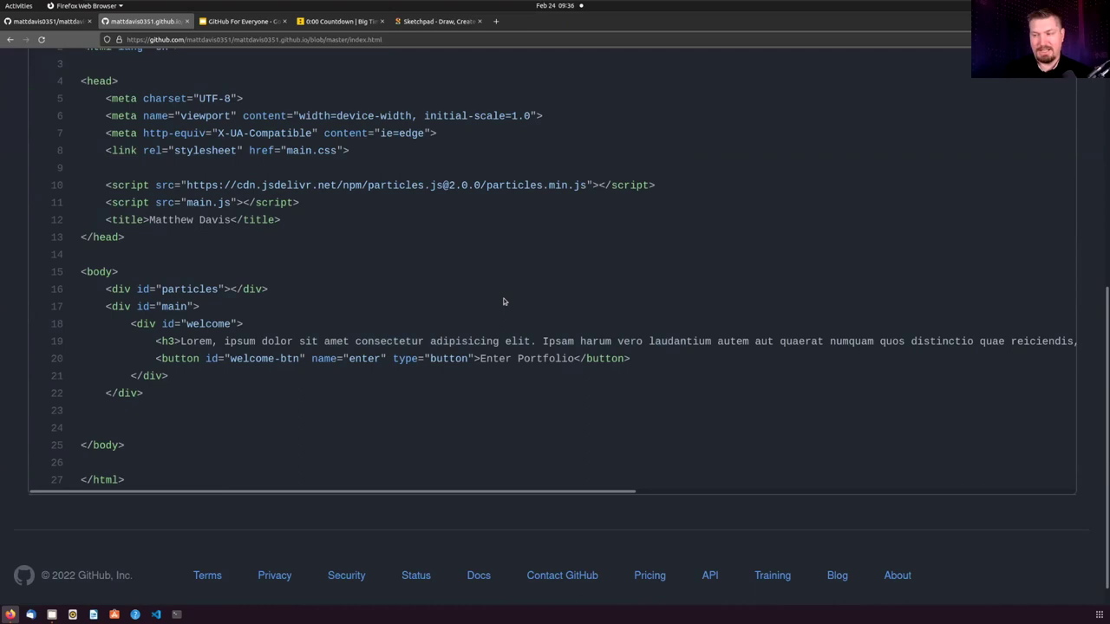
click(10, 39)
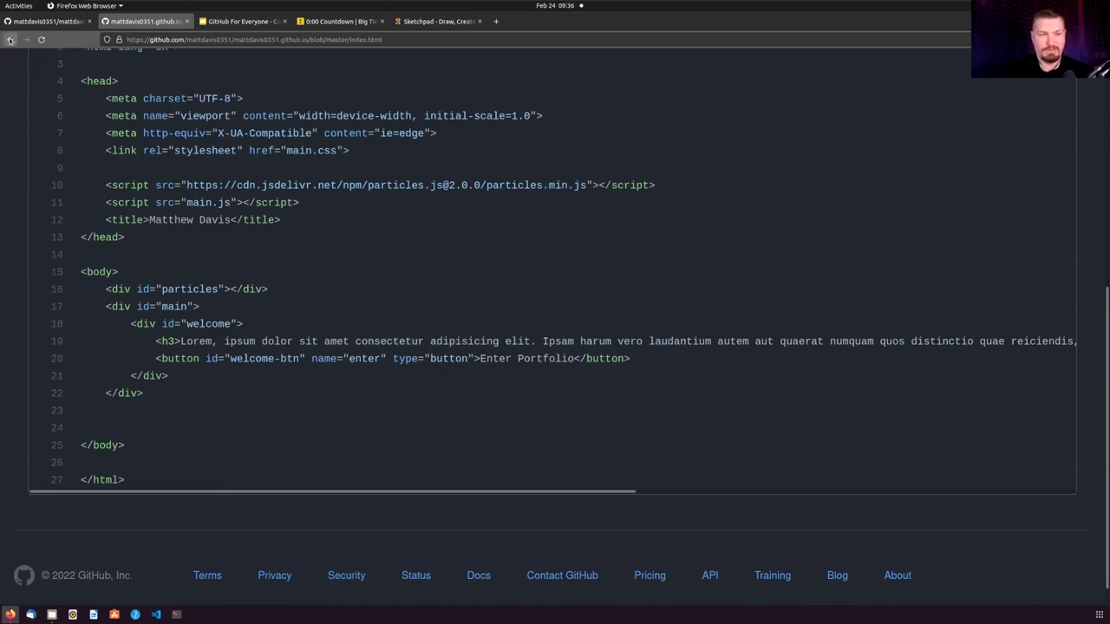
Look through main.css, then return to the top of the Private repository page.
scroll(211, 494, down, 2)
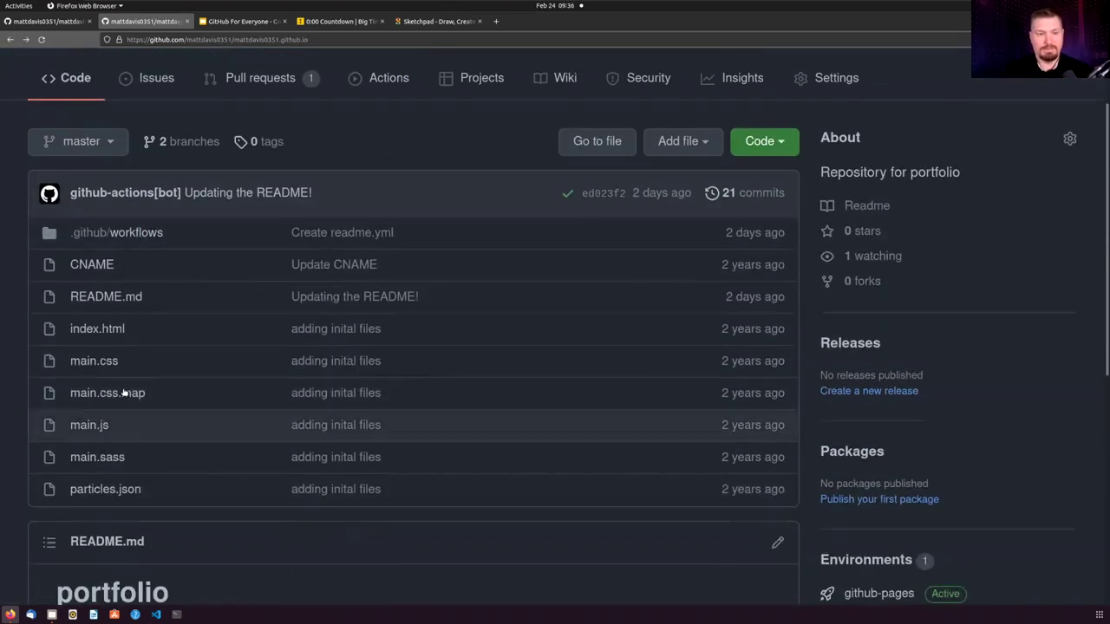
click(95, 362)
scroll(461, 356, down, 4)
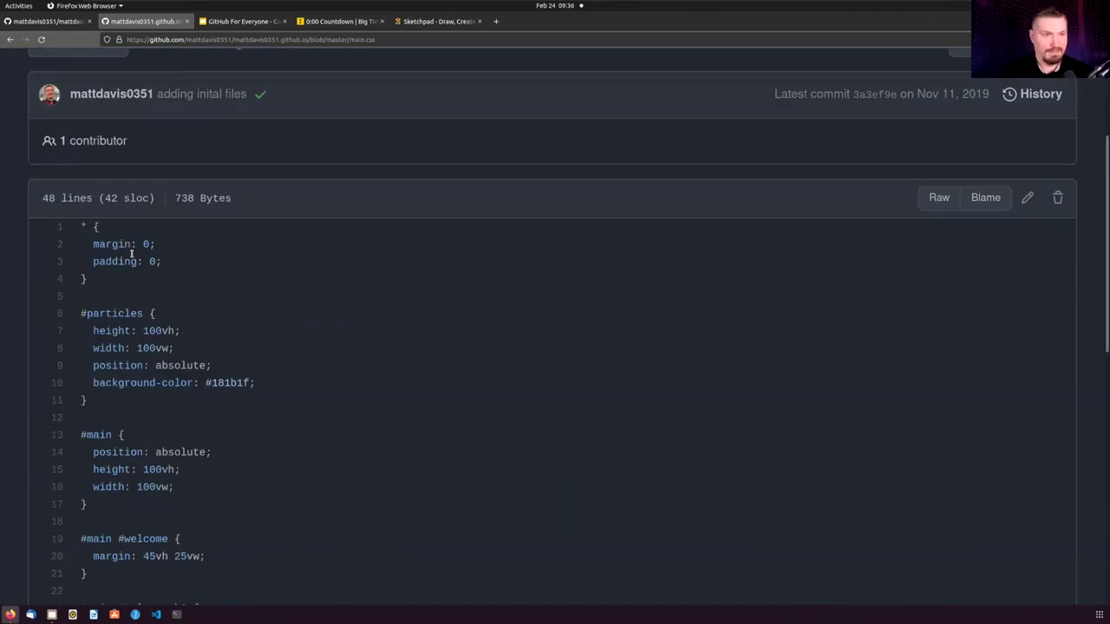
click(10, 39)
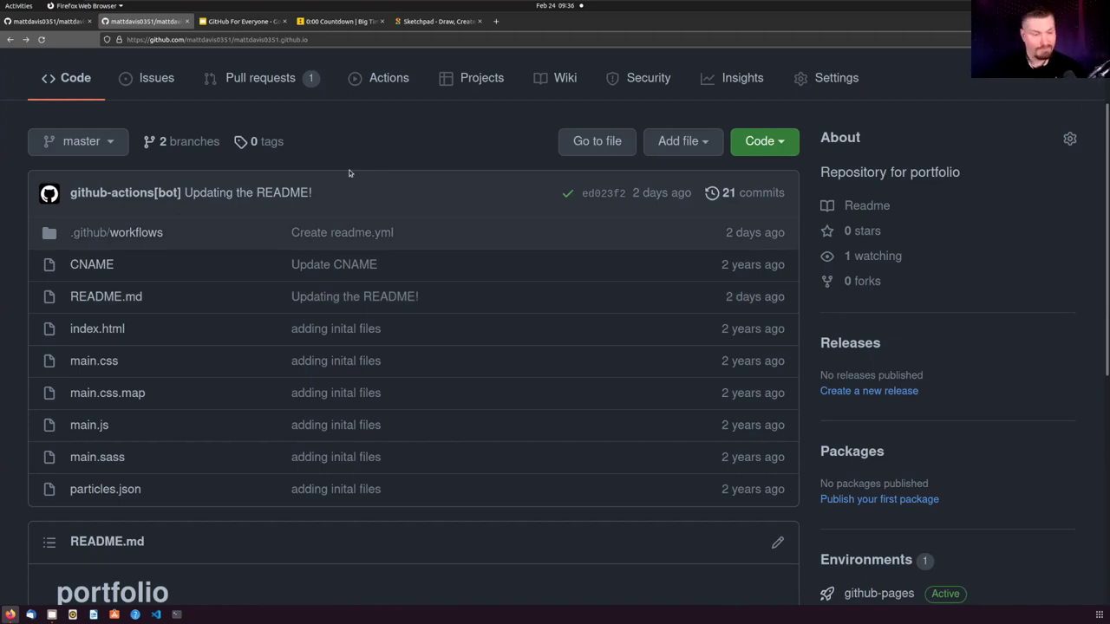
scroll(349, 174, up, 2)
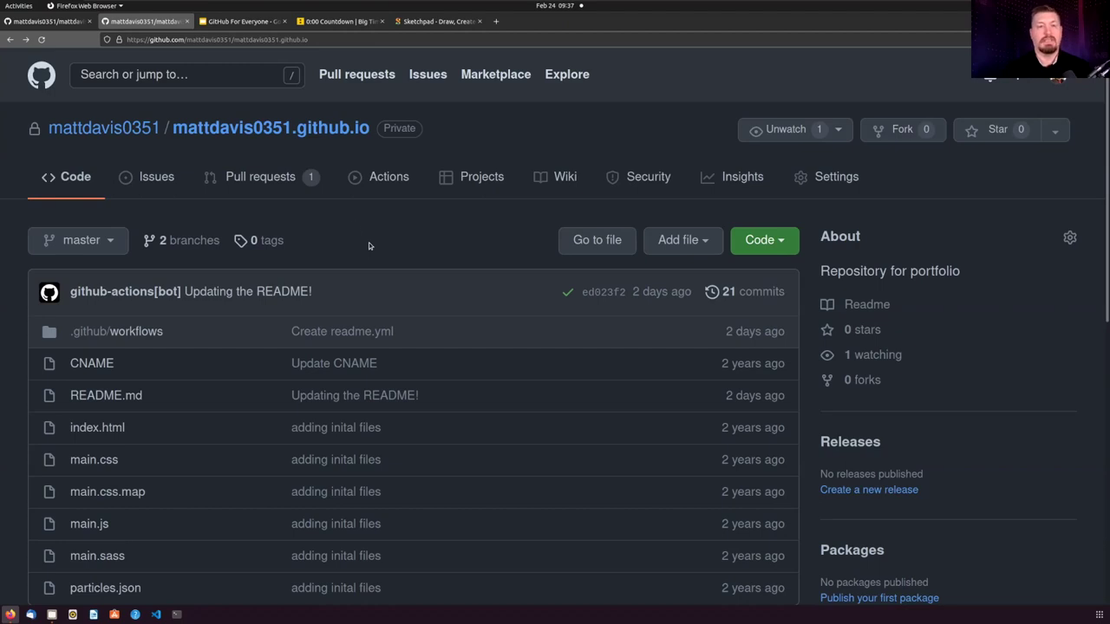
drag(384, 128, 420, 133)
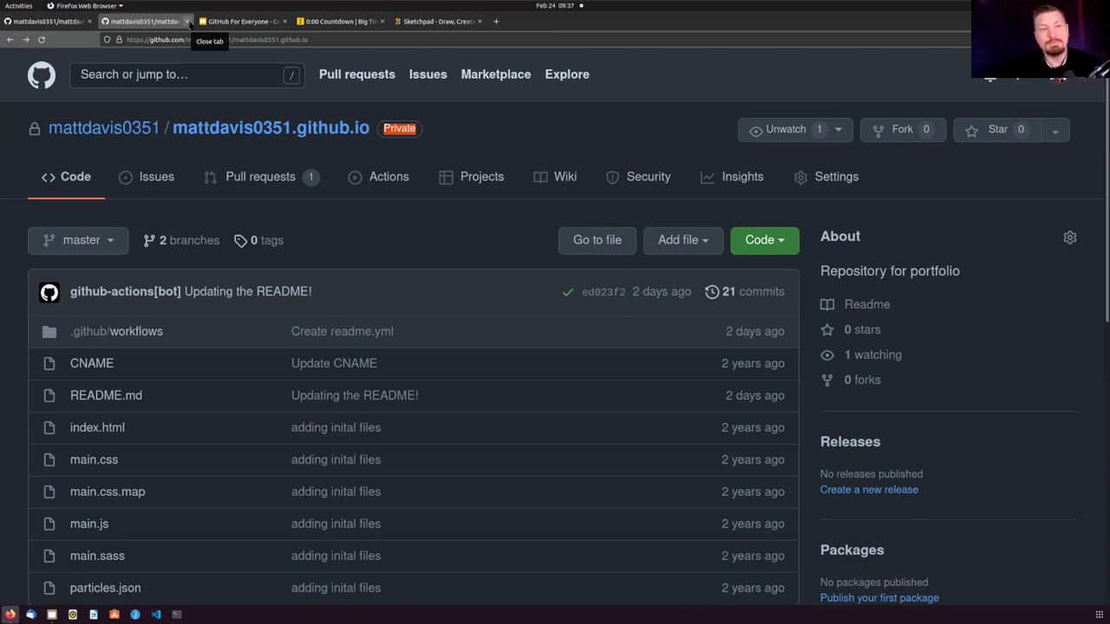
Close the portfolio repository's tab to return to the profile README repository.
click(188, 21)
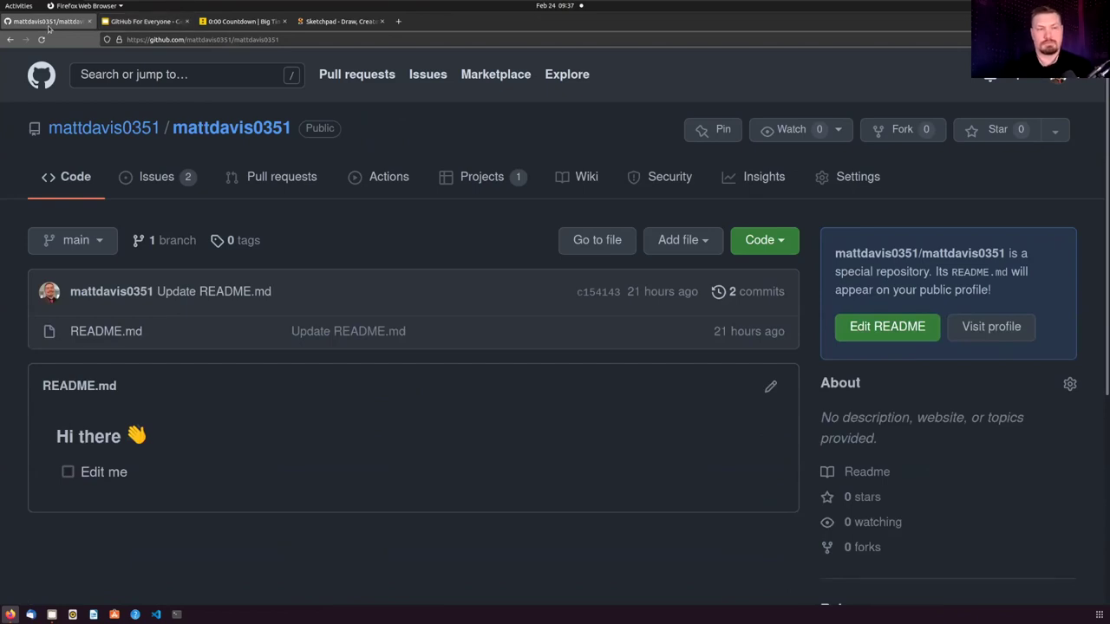
mouse_move(141, 128)
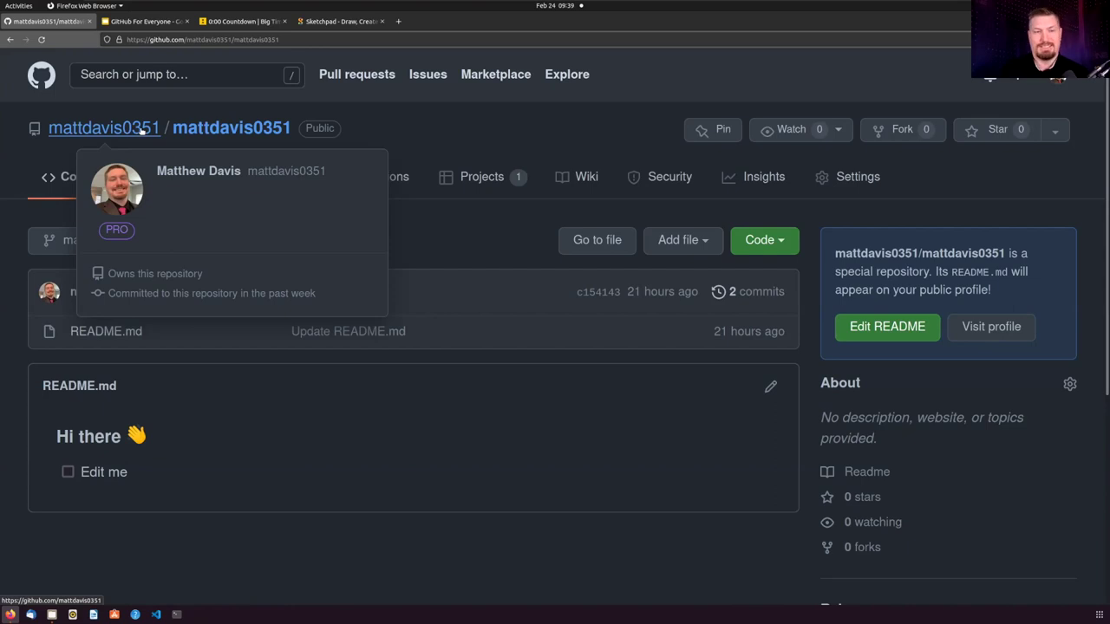
From the profile's repository list, start a new repository named github-for-everyone.
click(141, 130)
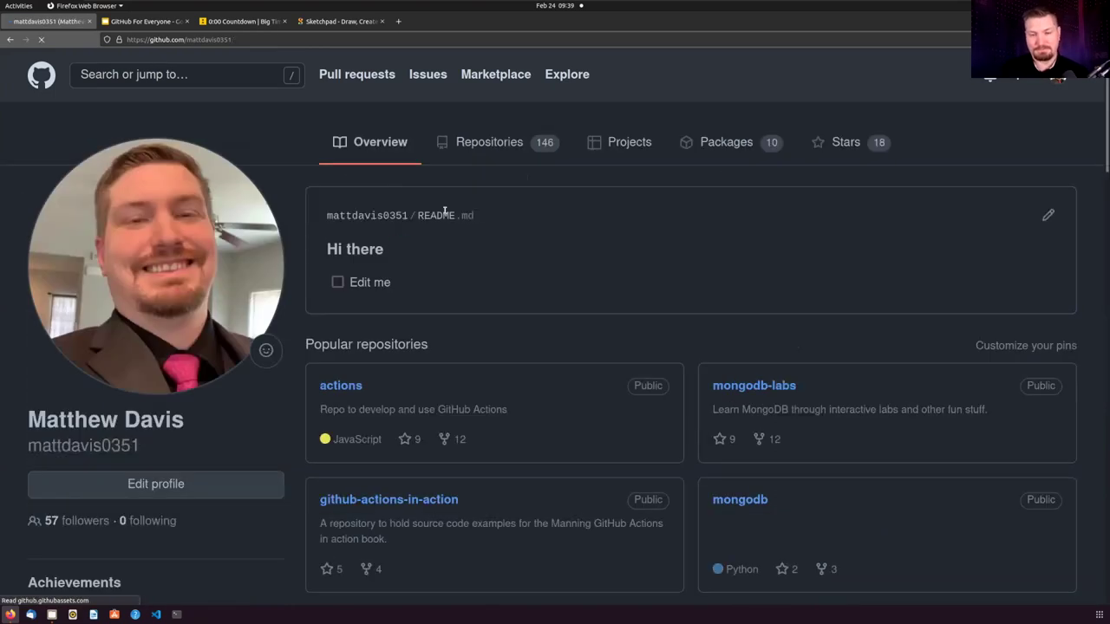
click(503, 144)
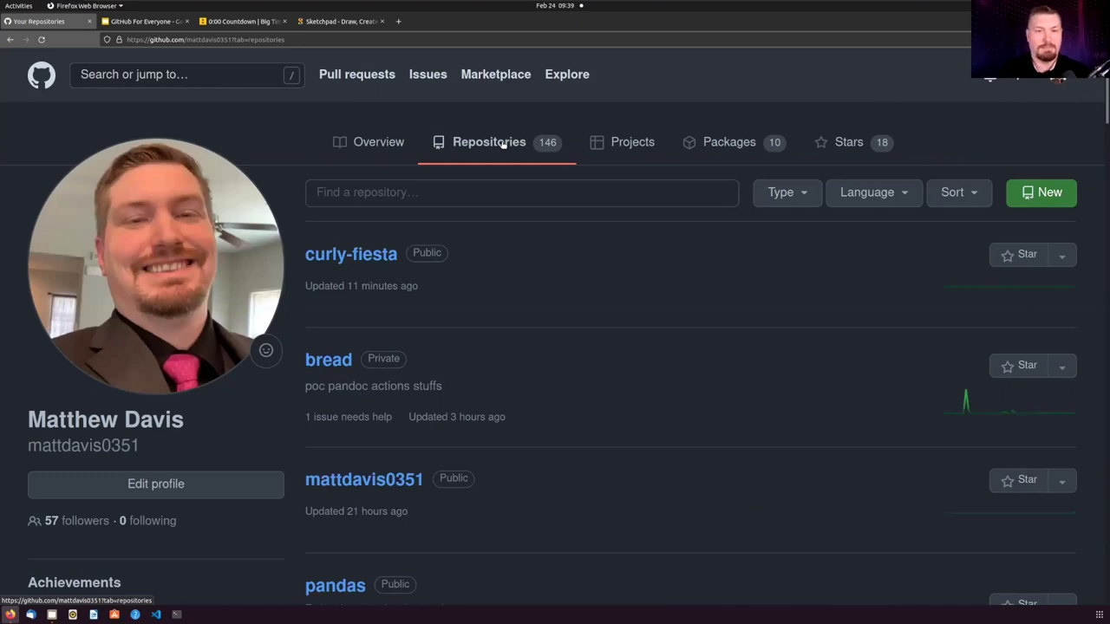
click(1068, 200)
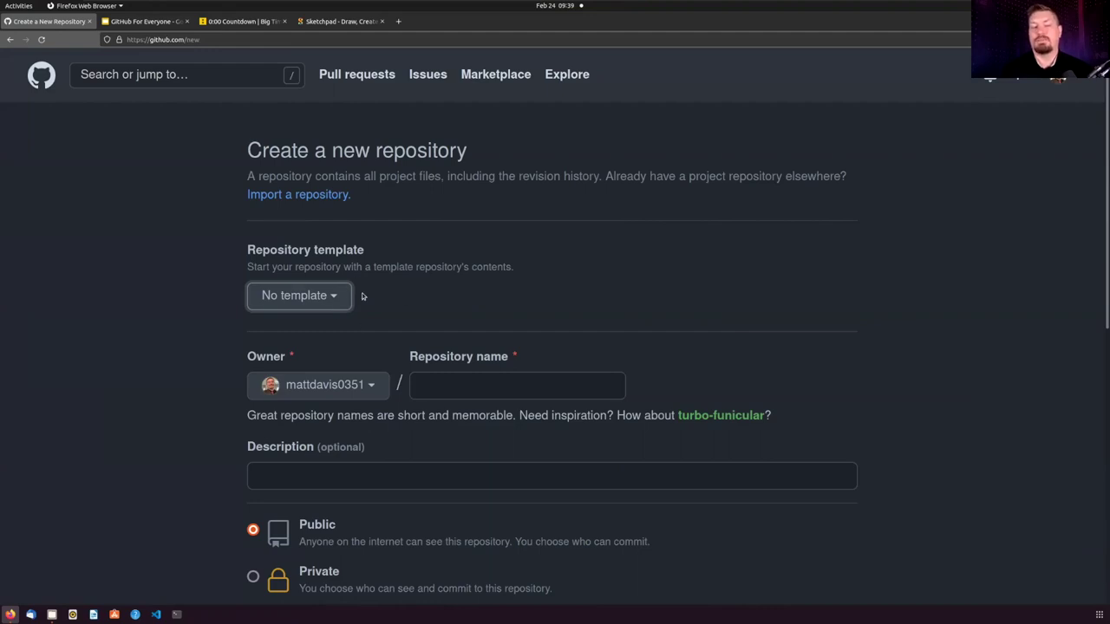
scroll(364, 296, down, 2)
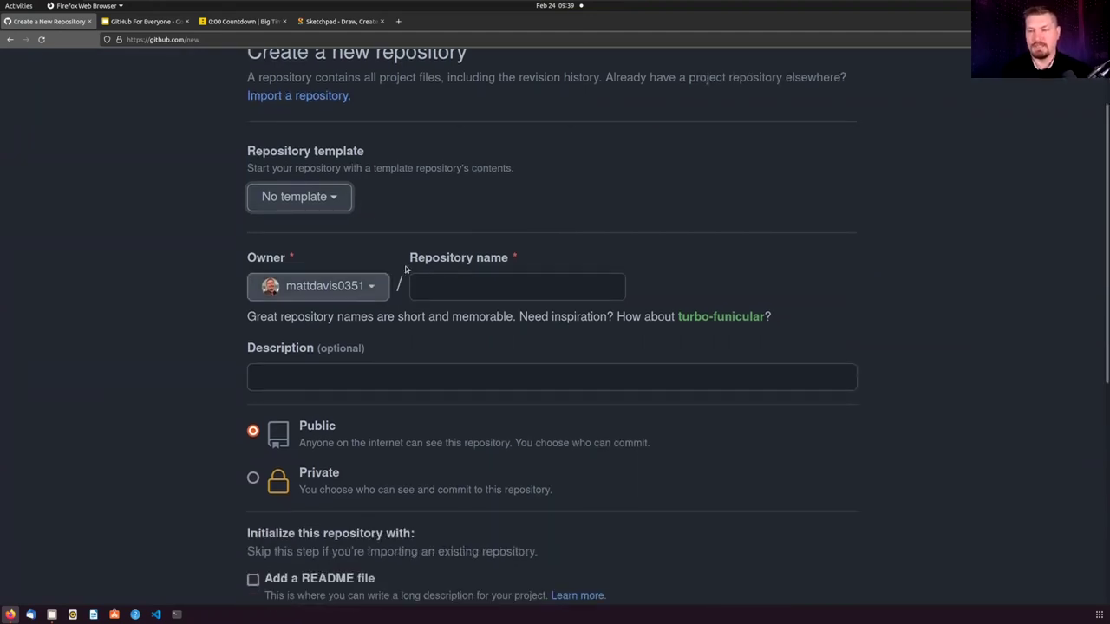
click(451, 288)
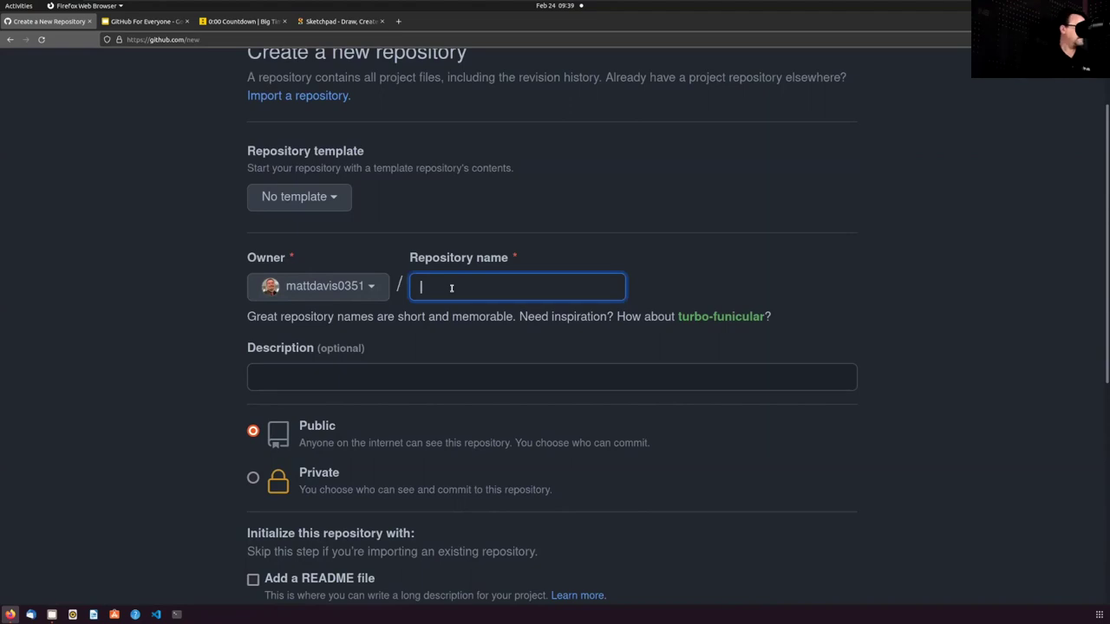
text(githu)
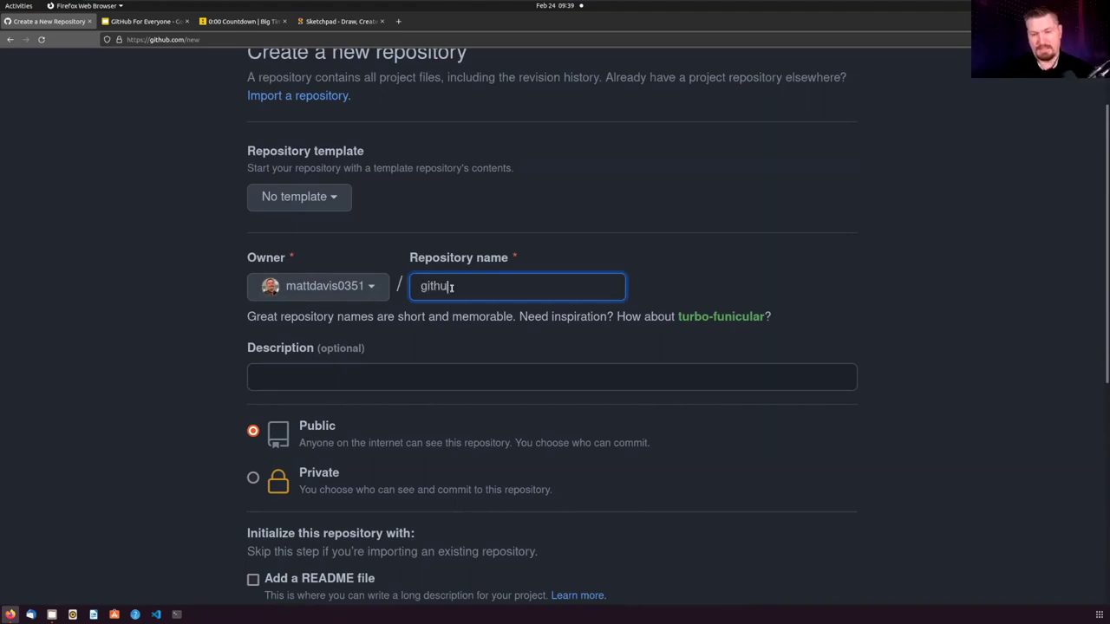
text(b-for-everyone)
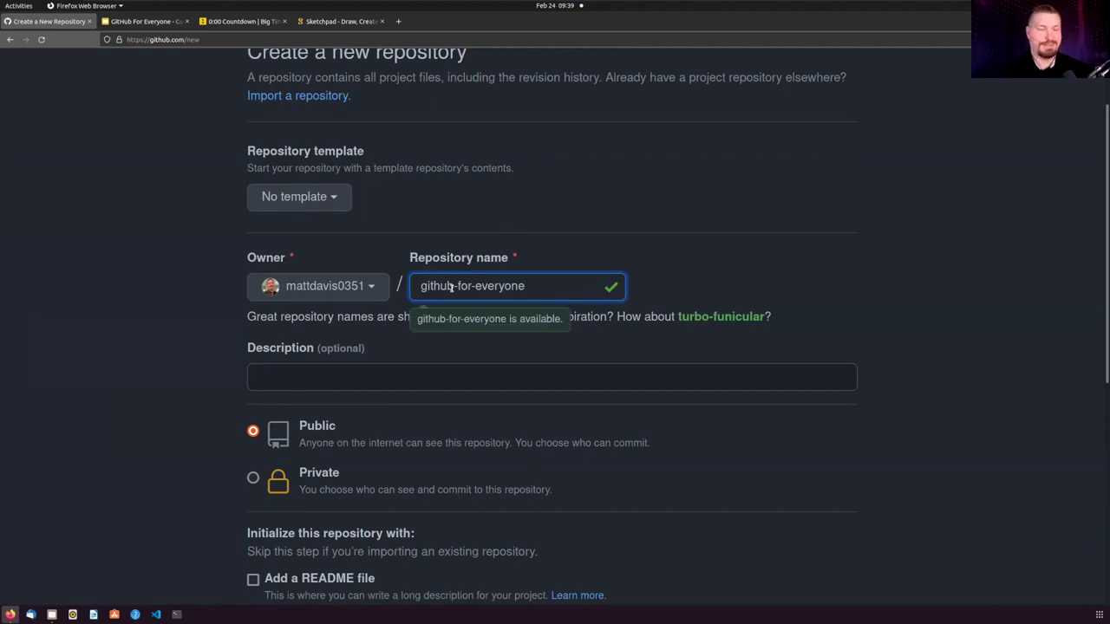
Describe it as 'Repo to hold class files and notes for attendees to take with them…'.
click(365, 373)
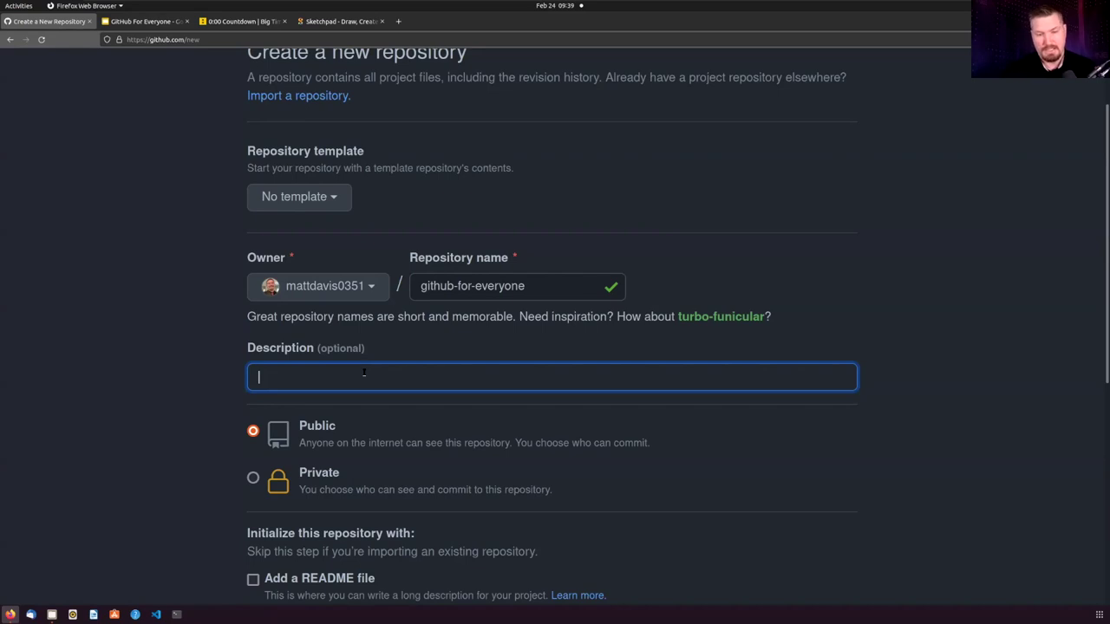
text(Reop)
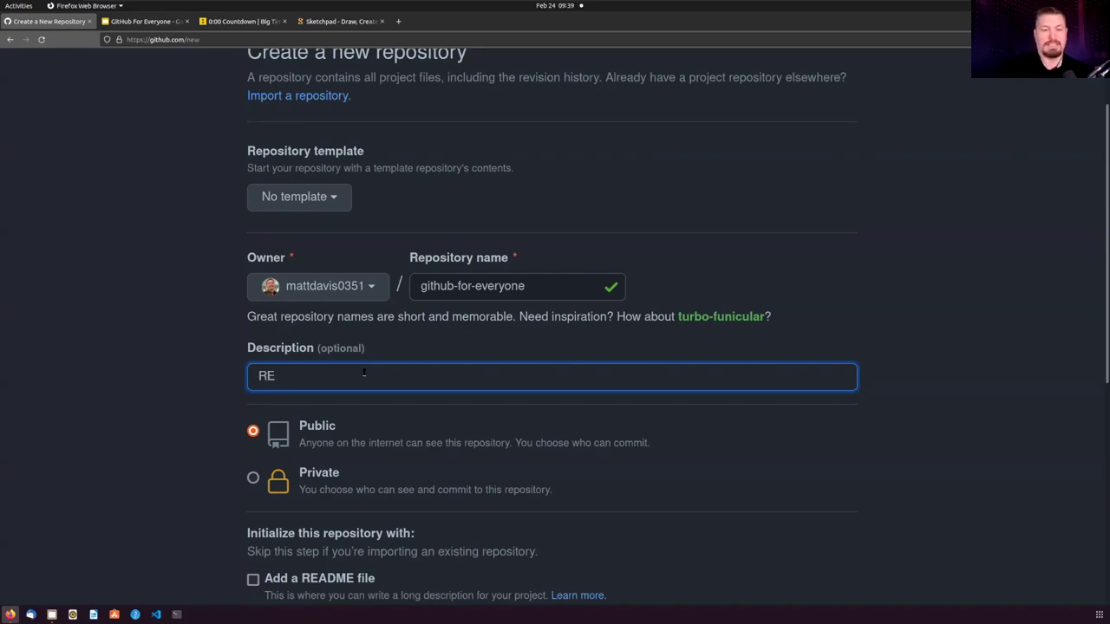
key(BackSpace)
key(BackSpace)
text(po to )
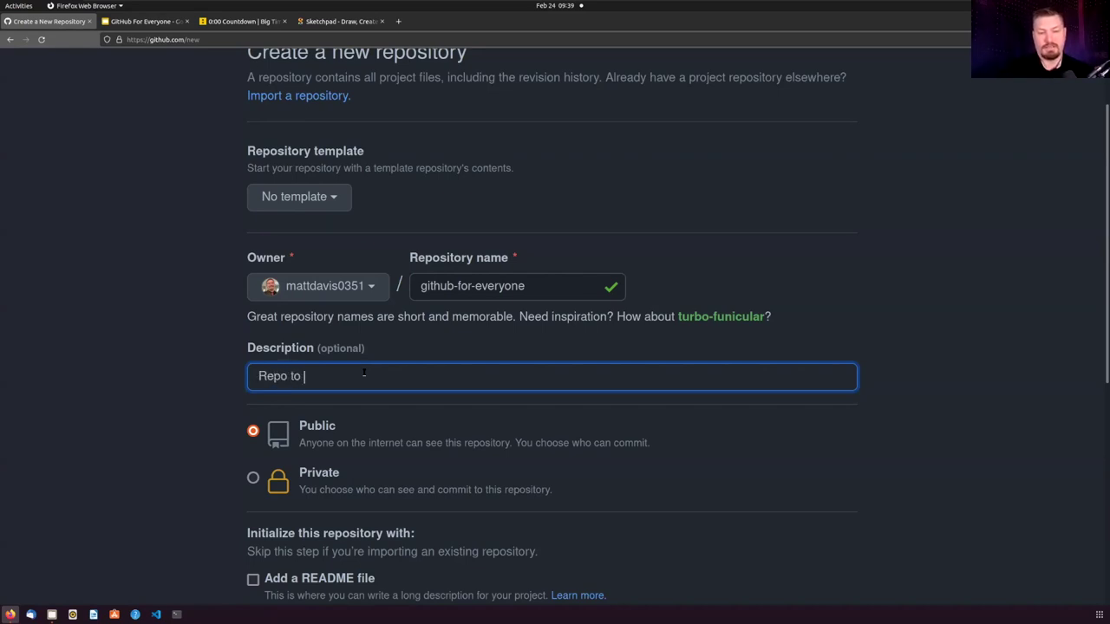
text(hold class f)
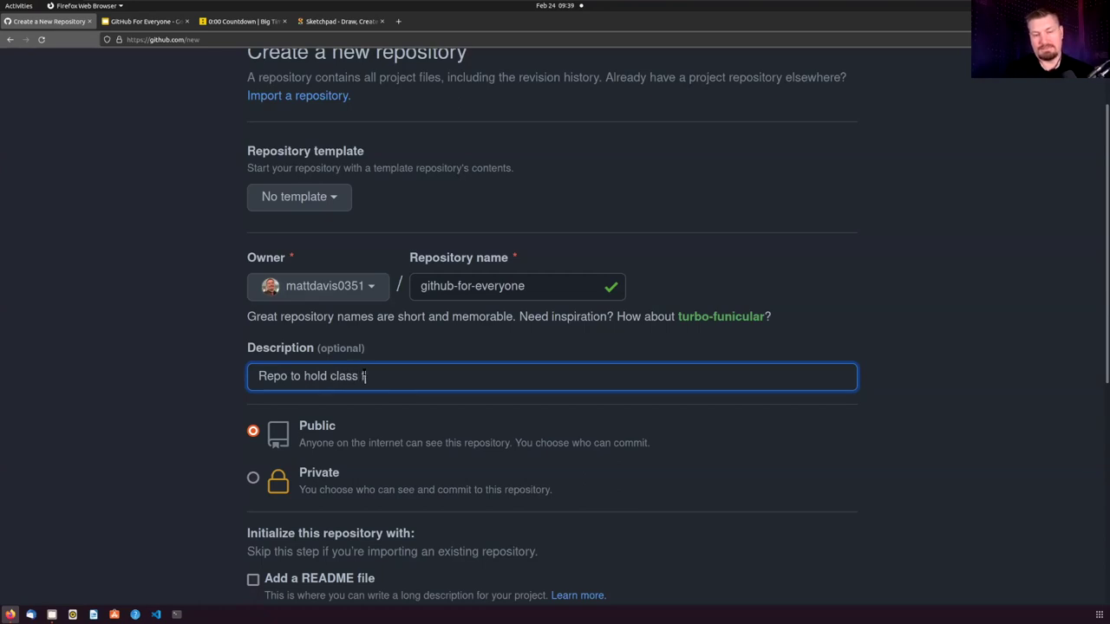
text(iles and notes for )
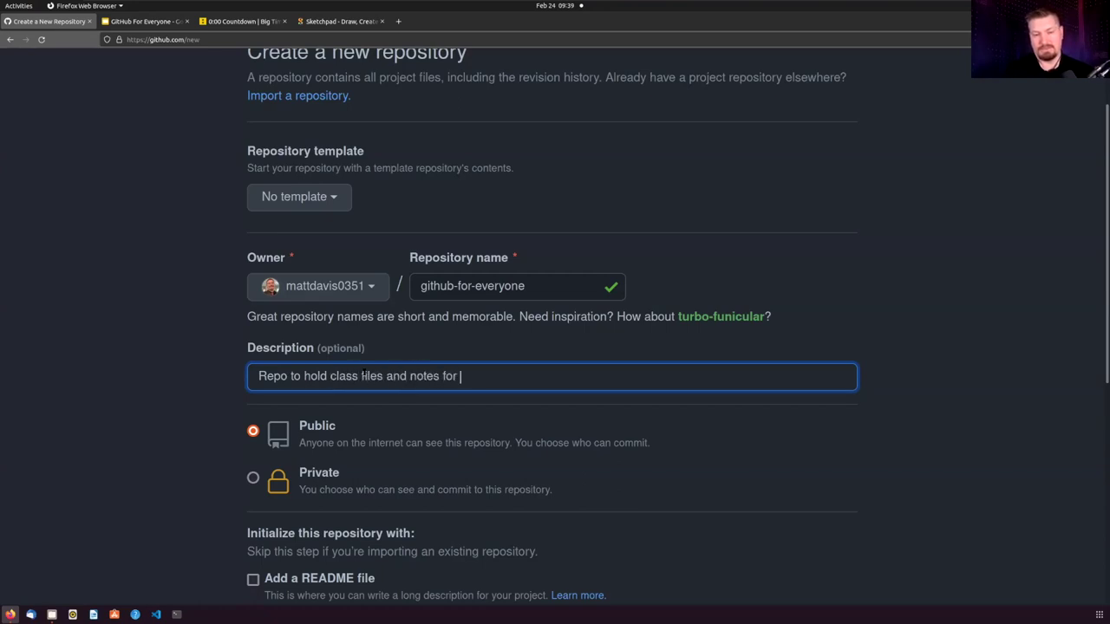
text(stuends)
key(BackSpace)
key(BackSpace)
key(BackSpace)
key(BackSpace)
key(BackSpace)
key(BackSpace)
key(BackSpace)
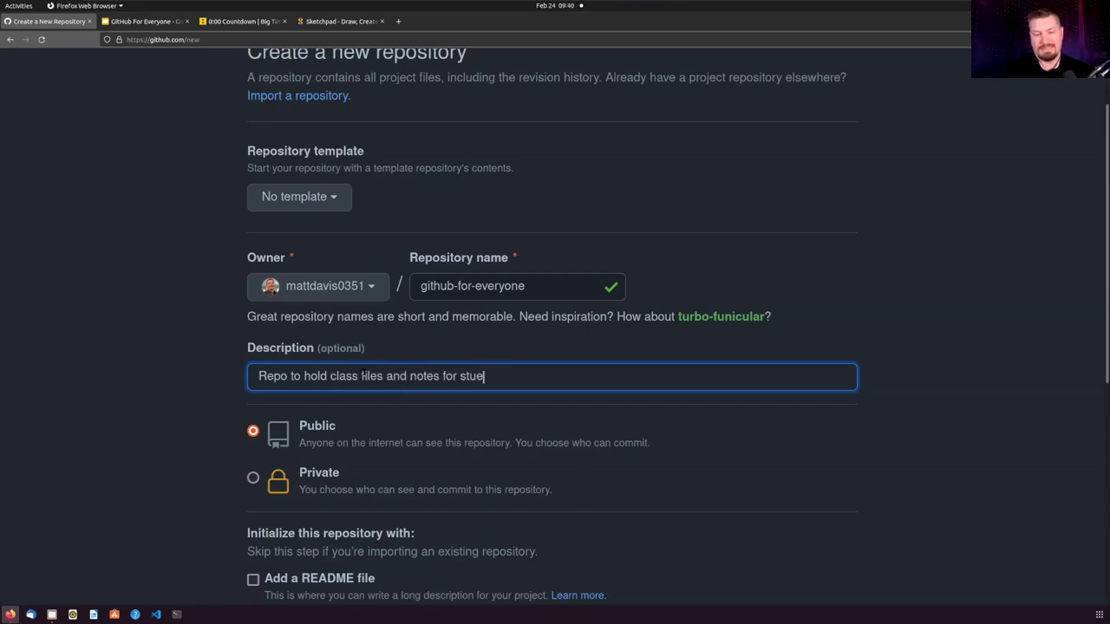
text(atend)
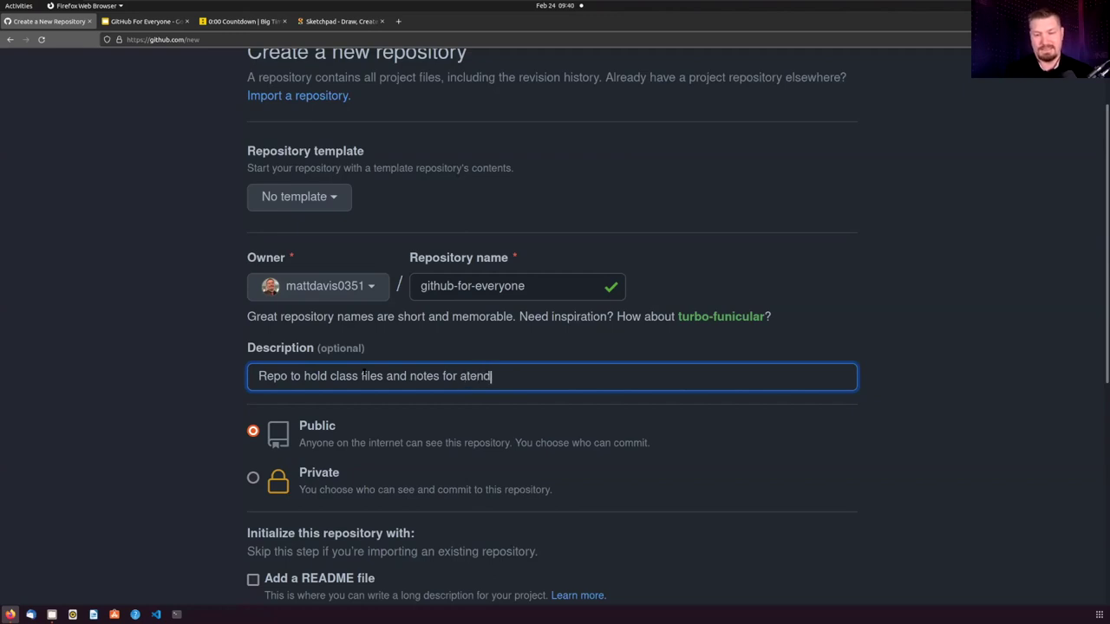
key(BackSpace)
key(BackSpace)
key(BackSpace)
text(tenee)
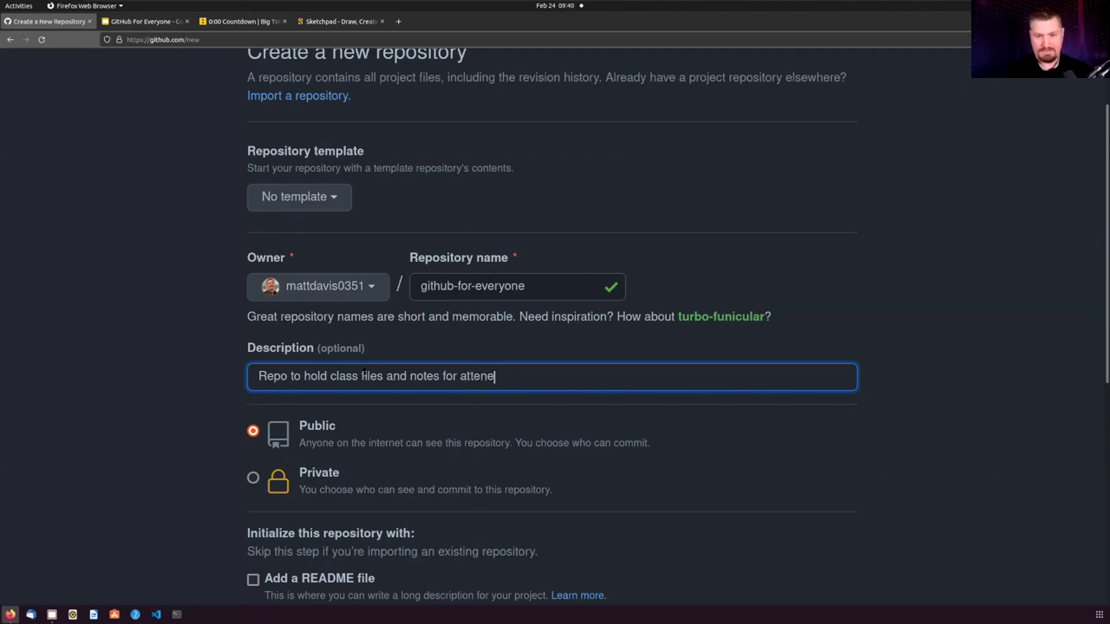
key(BackSpace)
key(BackSpace)
text(des)
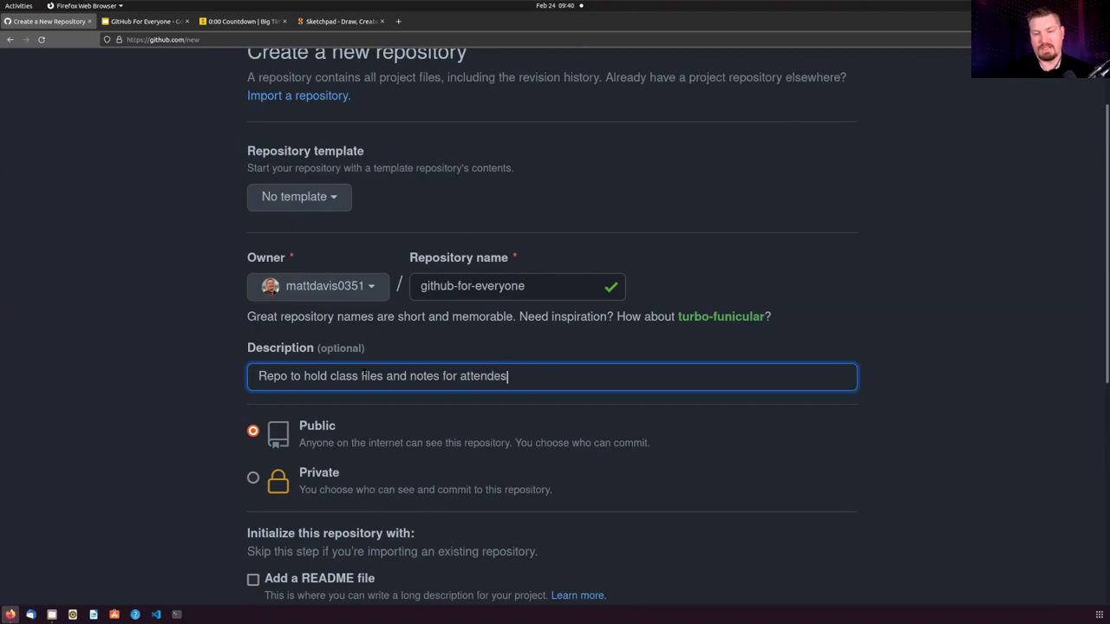
text(s to take with th)
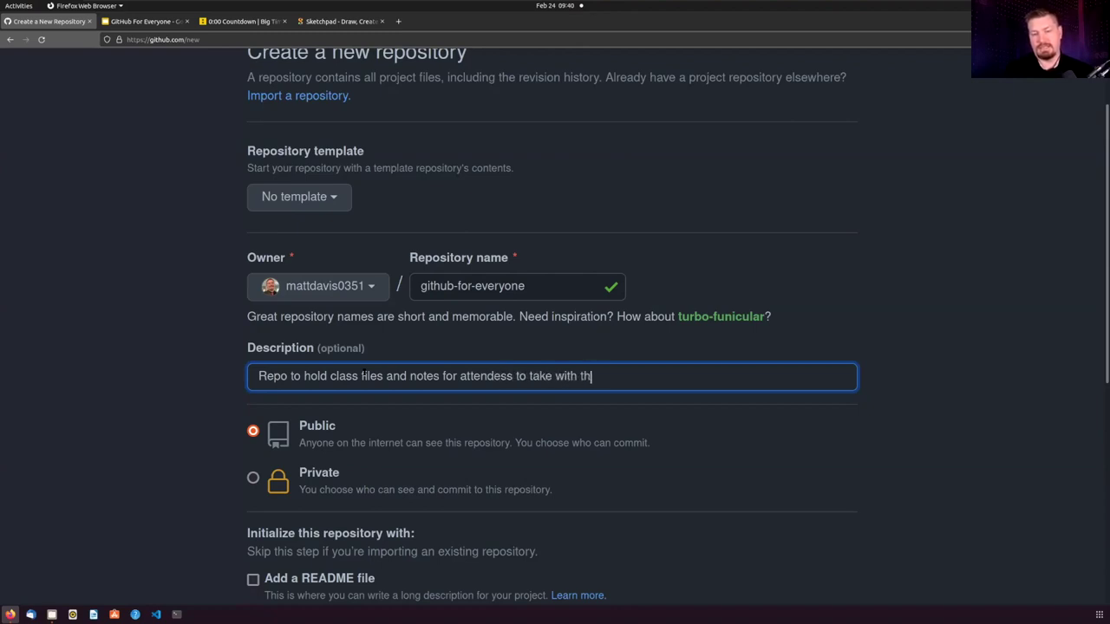
text(em after they)
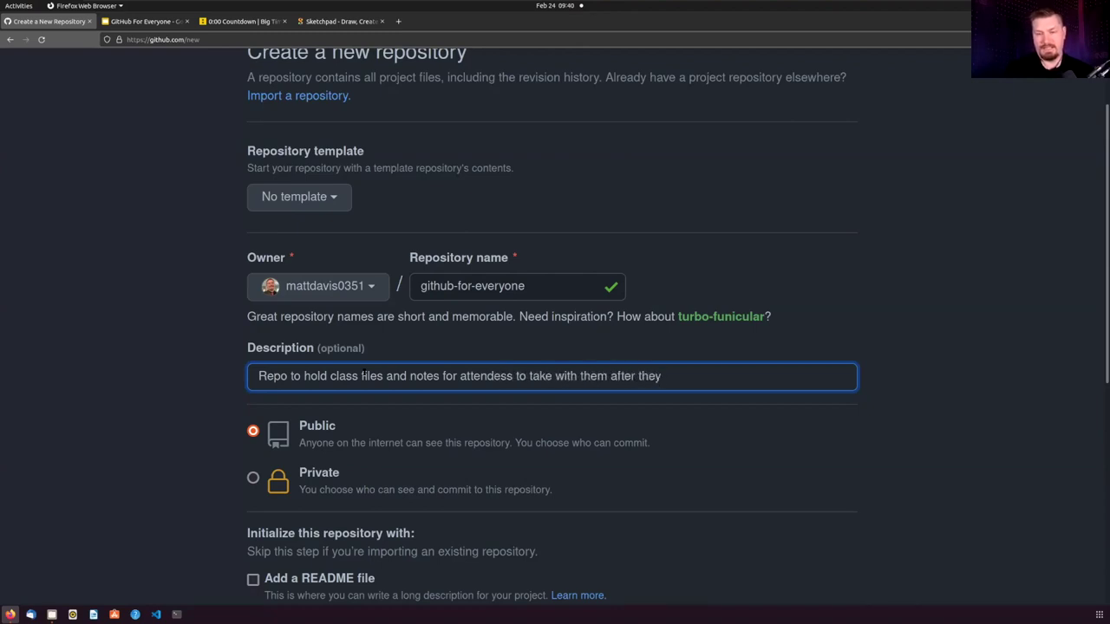
text( give me 12)
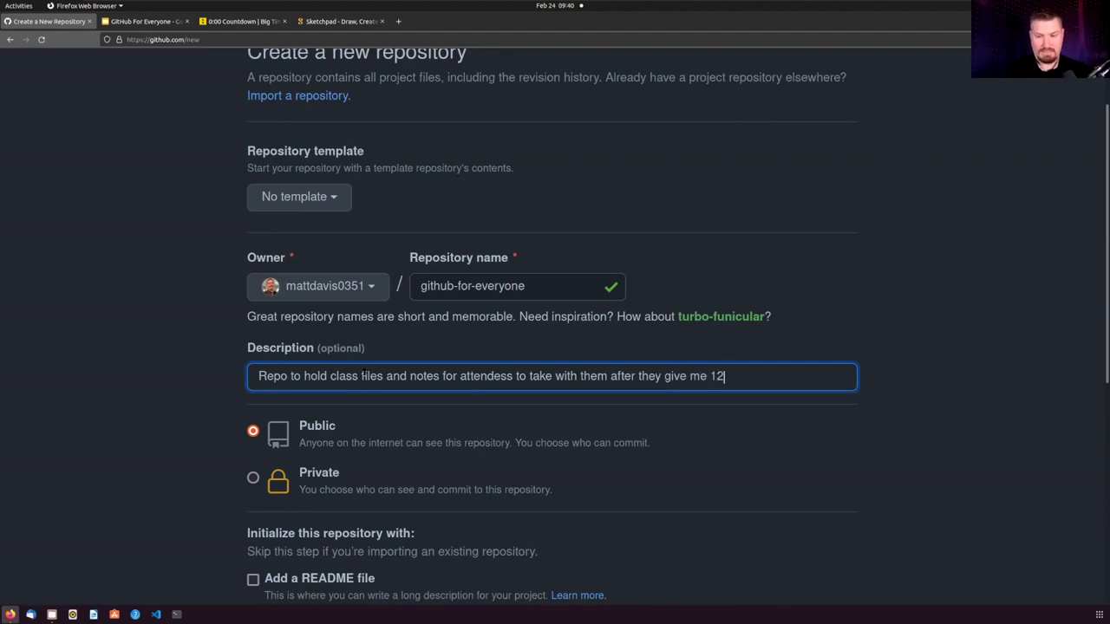
text( hours of their live)
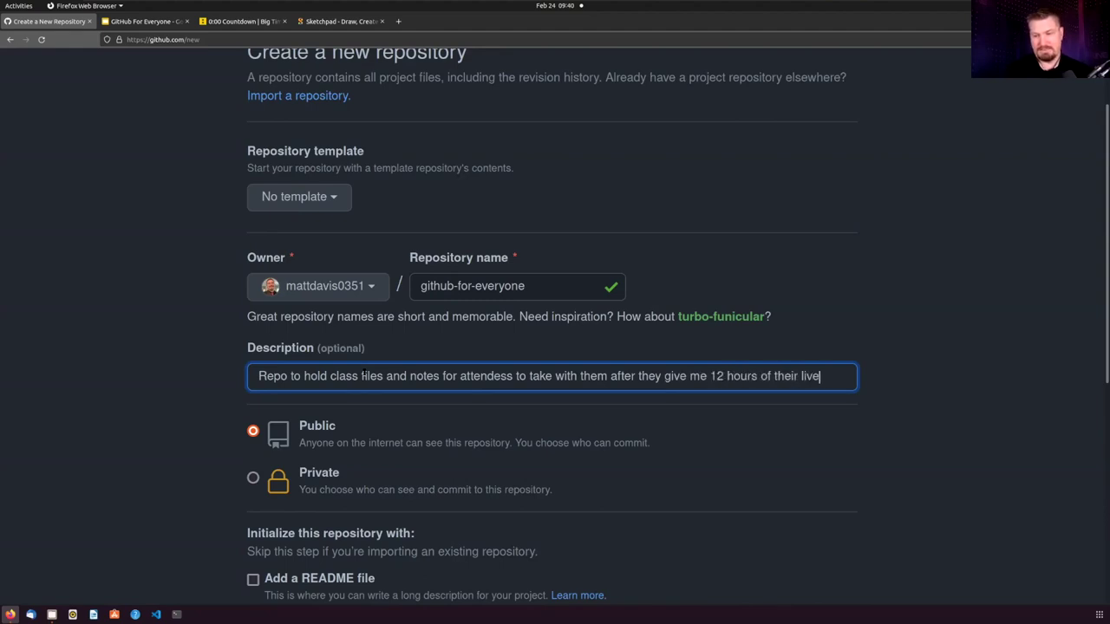
text(s!)
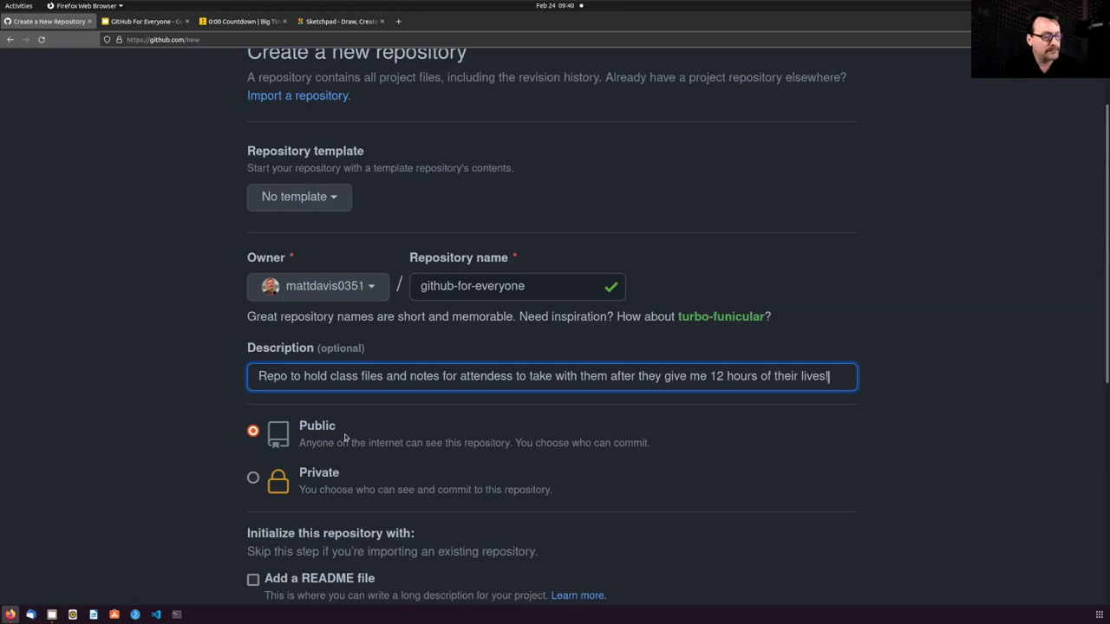
Add a README file, leave the license unselected, and create the github-for-everyone repository.
scroll(338, 416, down, 5)
click(252, 186)
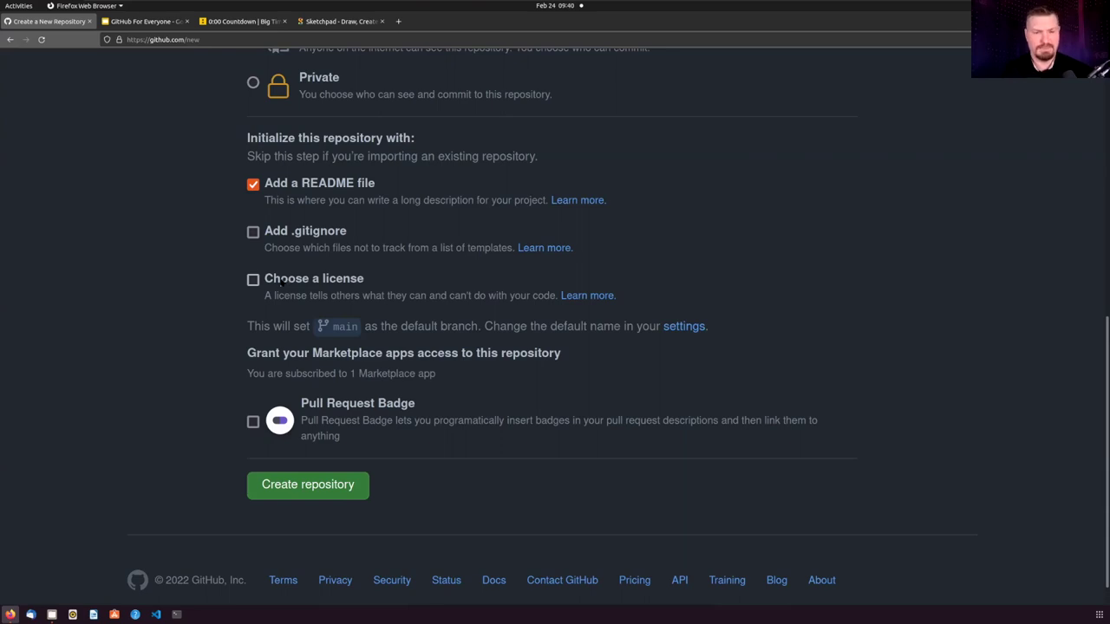
click(253, 280)
click(355, 329)
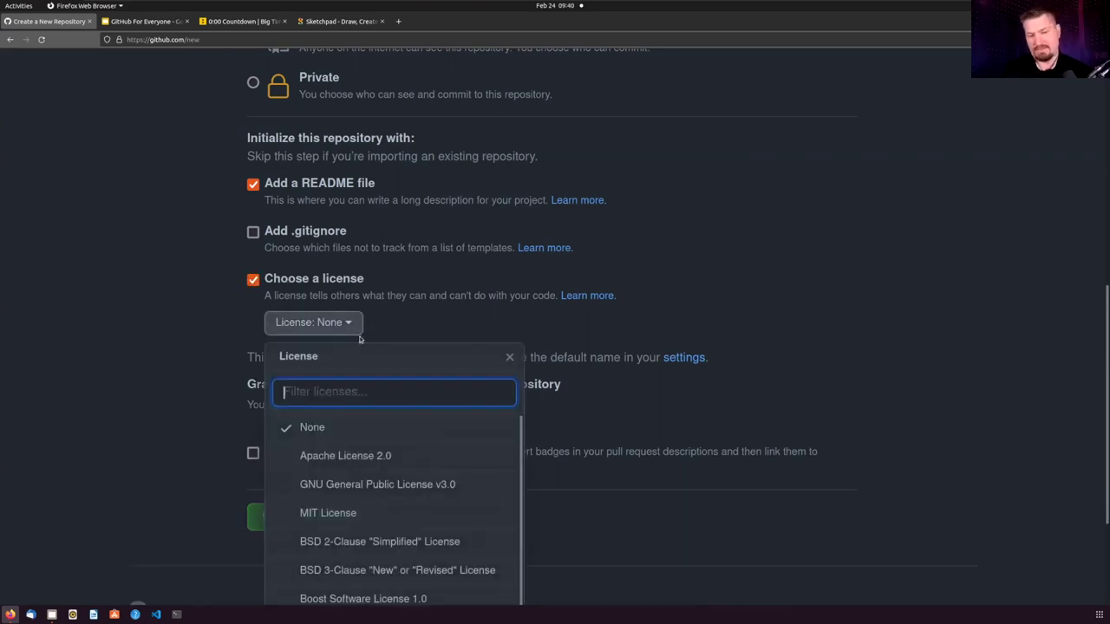
click(253, 280)
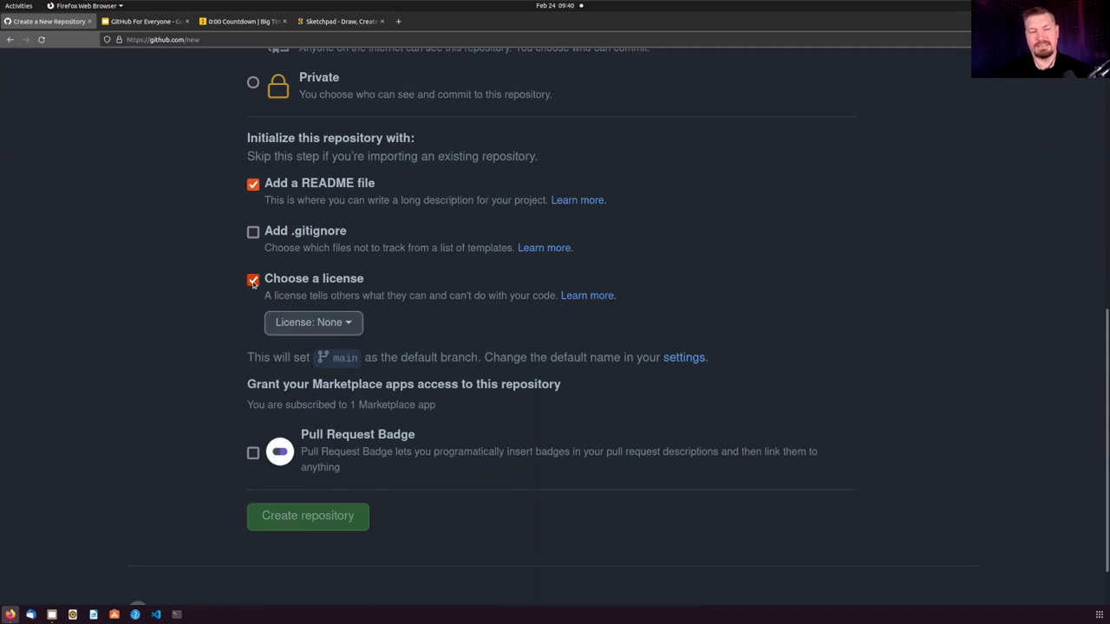
click(253, 280)
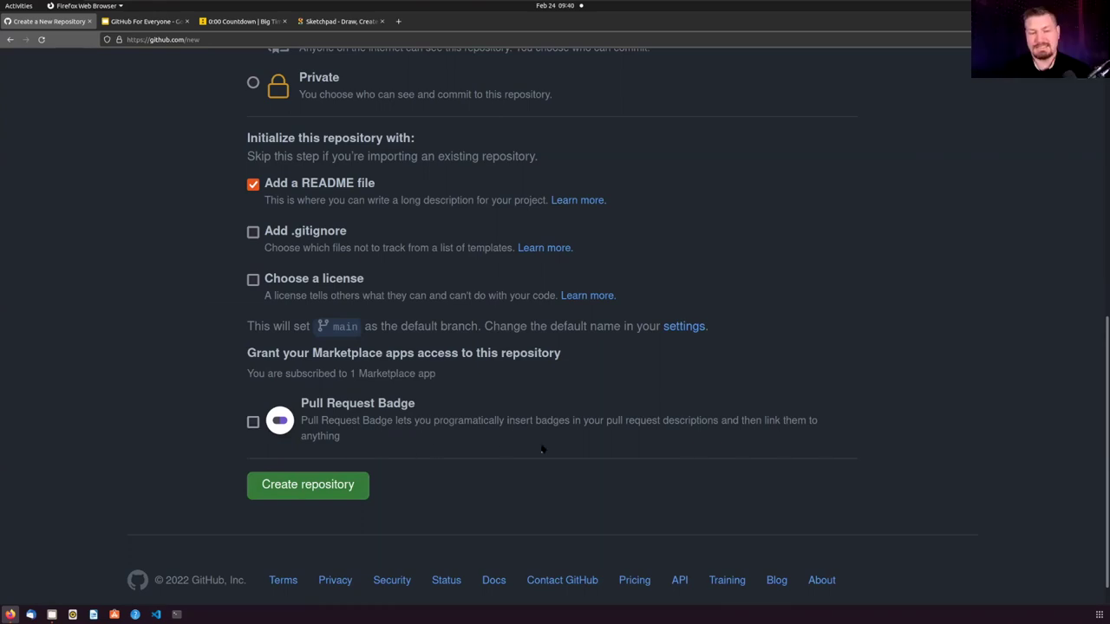
click(331, 485)
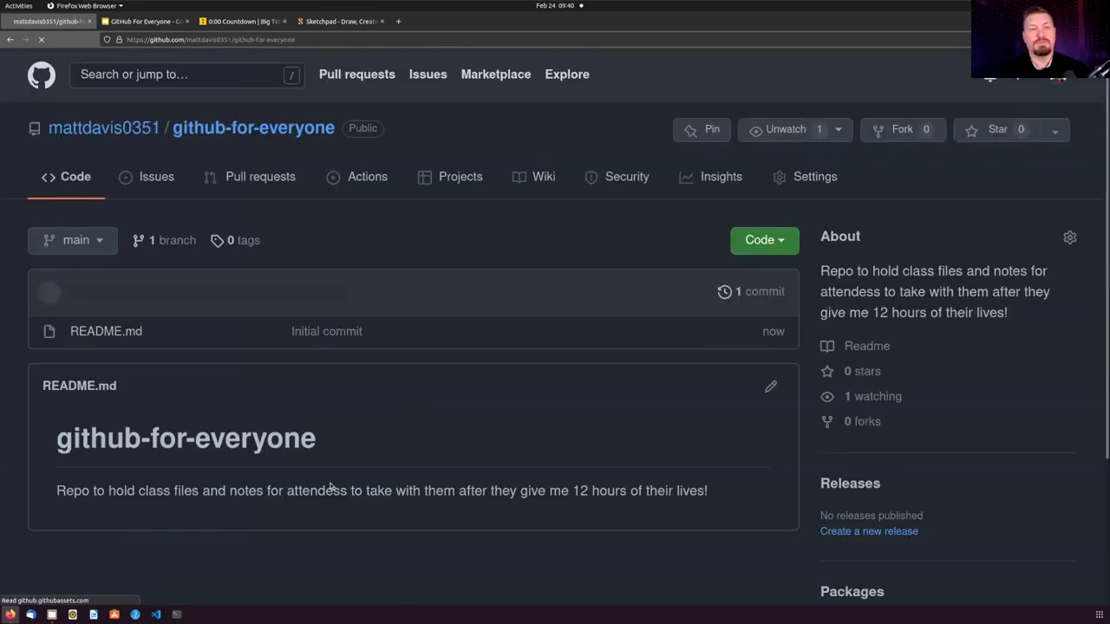
drag(733, 493, 74, 491)
click(257, 513)
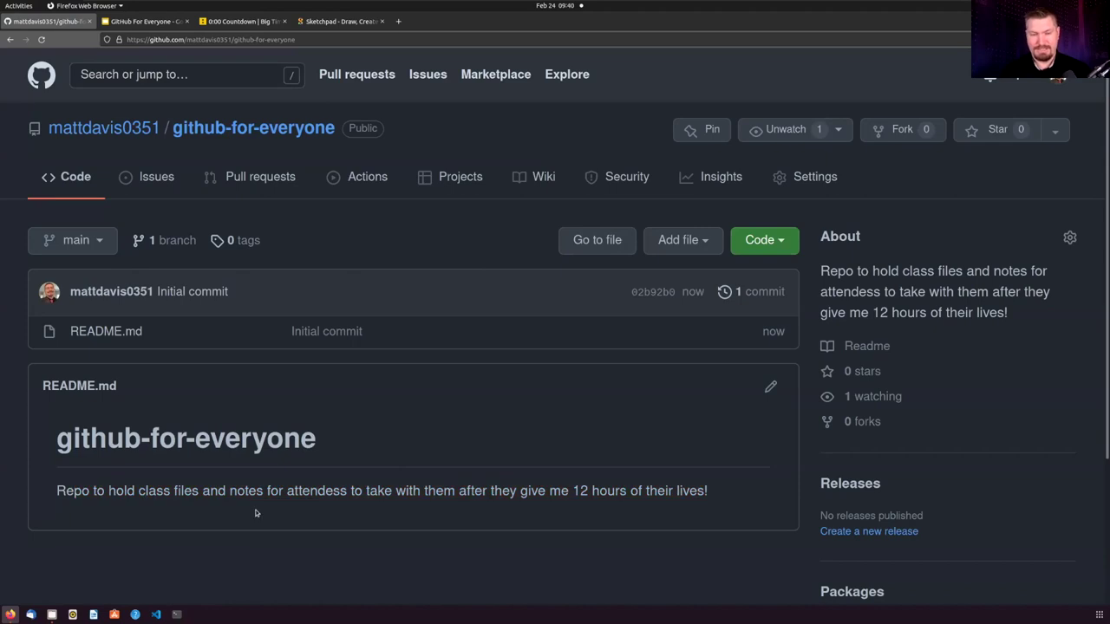
drag(938, 316, 820, 279)
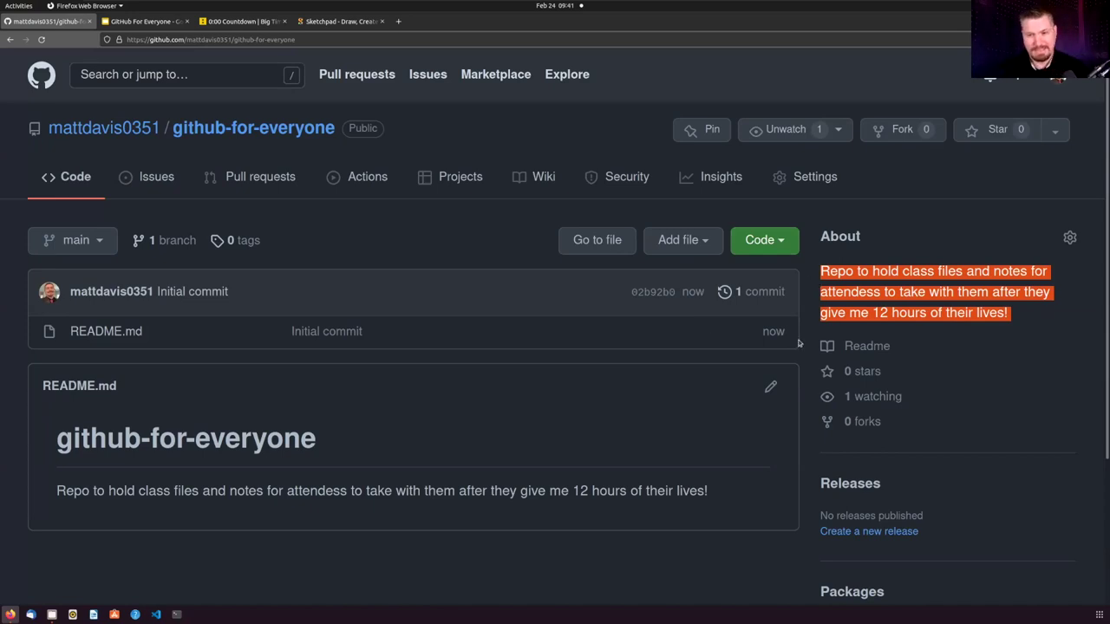
click(485, 244)
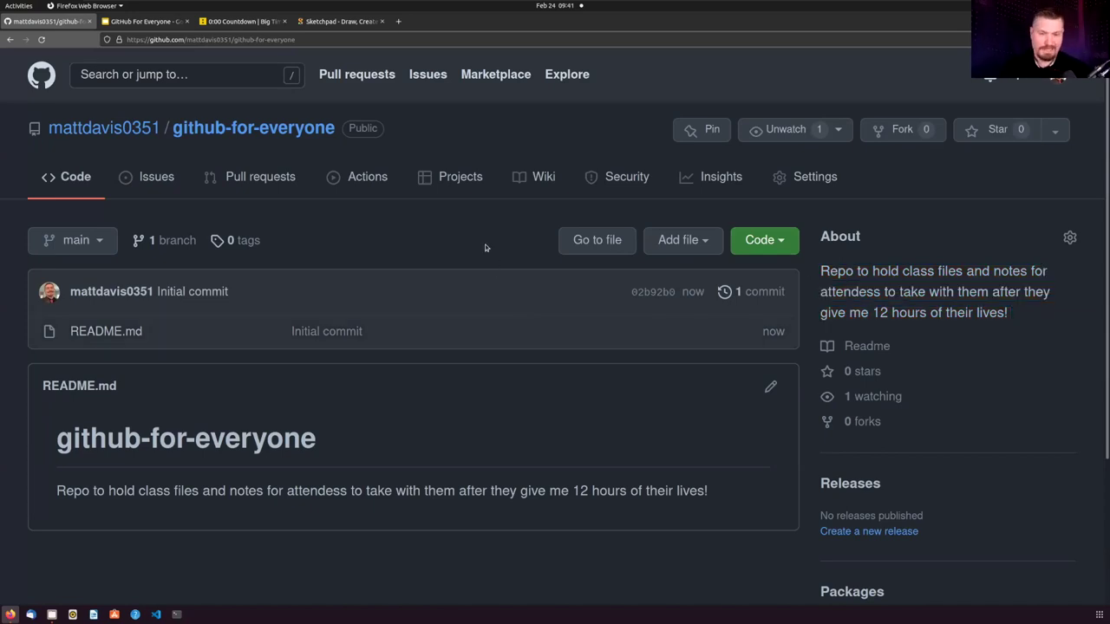
In a new tab, search the web for 'github marketplace' and open GitHub Marketplace.
click(398, 21)
text(github.com/)
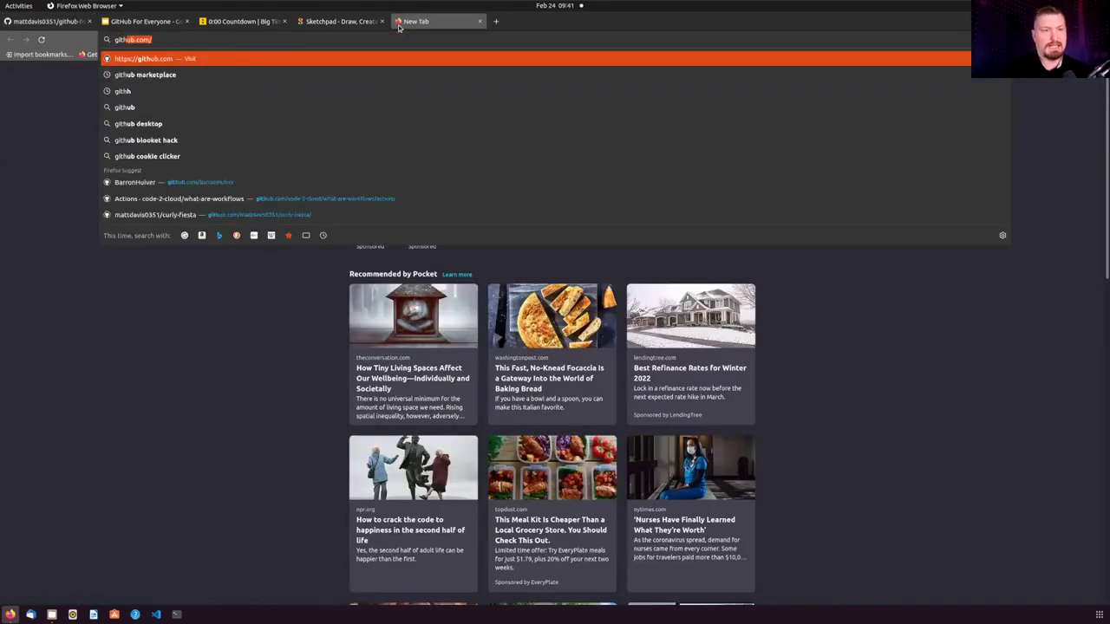
key(Down)
key(Return)
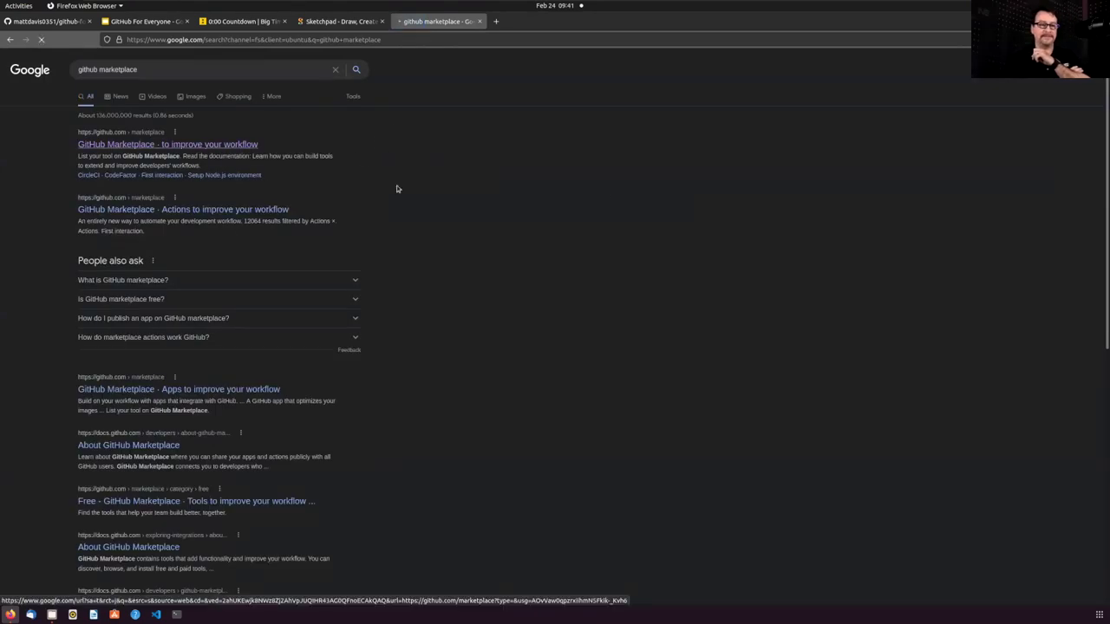
click(173, 144)
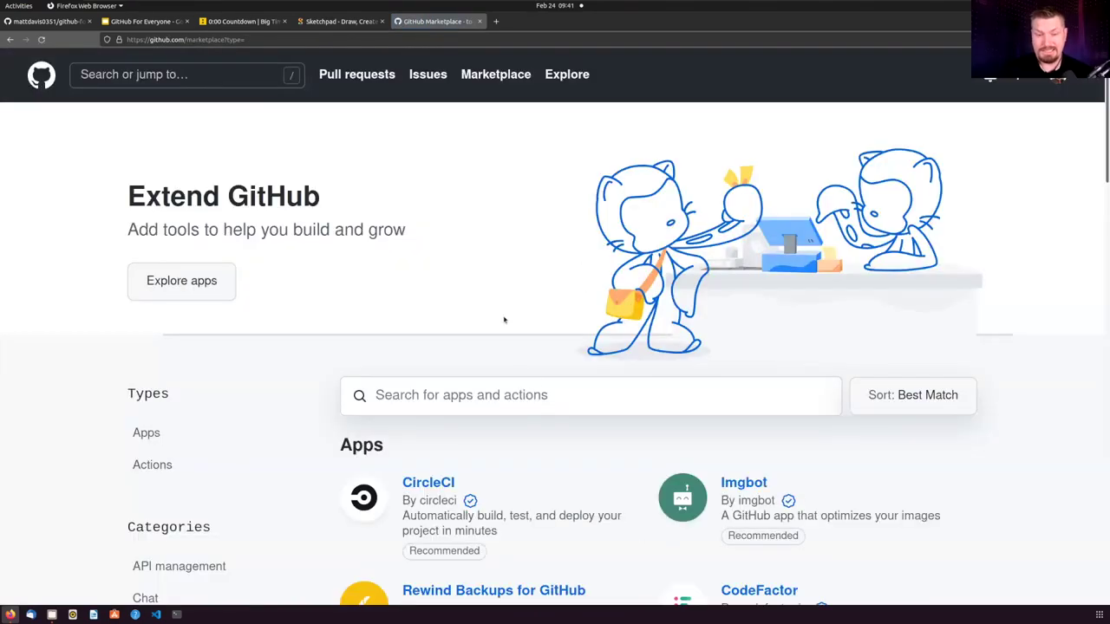
Search Marketplace for 'pull request badge' and open the Pull Request Badge app page.
scroll(503, 315, down, 3)
scroll(478, 306, up, 1)
click(477, 303)
text(pull )
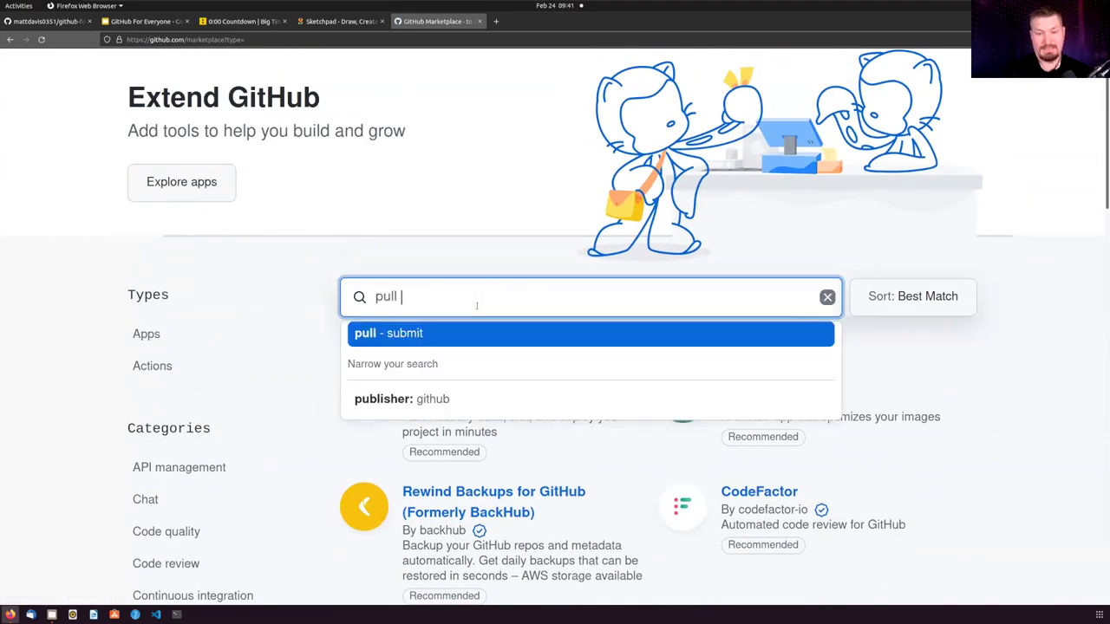
text(request badge)
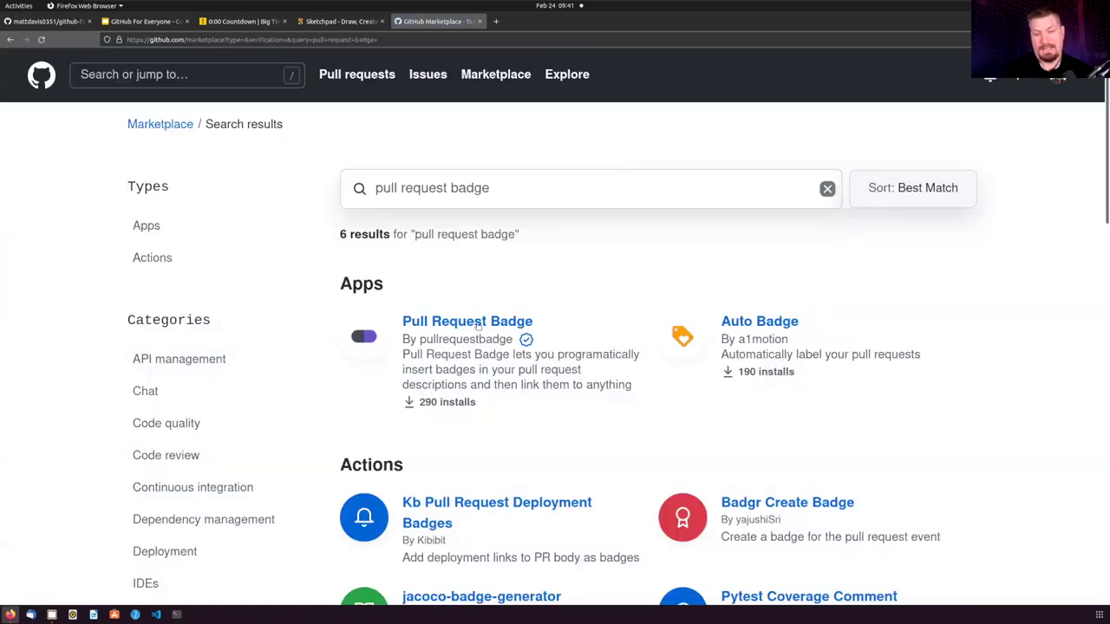
click(441, 323)
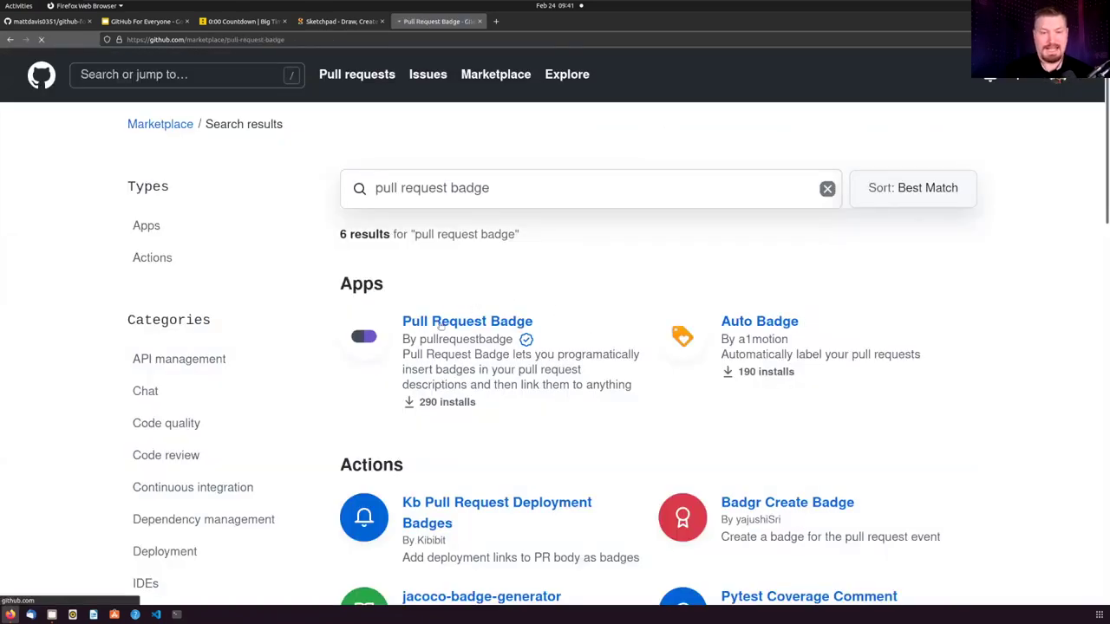
Review the Pull Request Badge page and its free pricing, then return to the repository tab.
scroll(371, 233, down, 2)
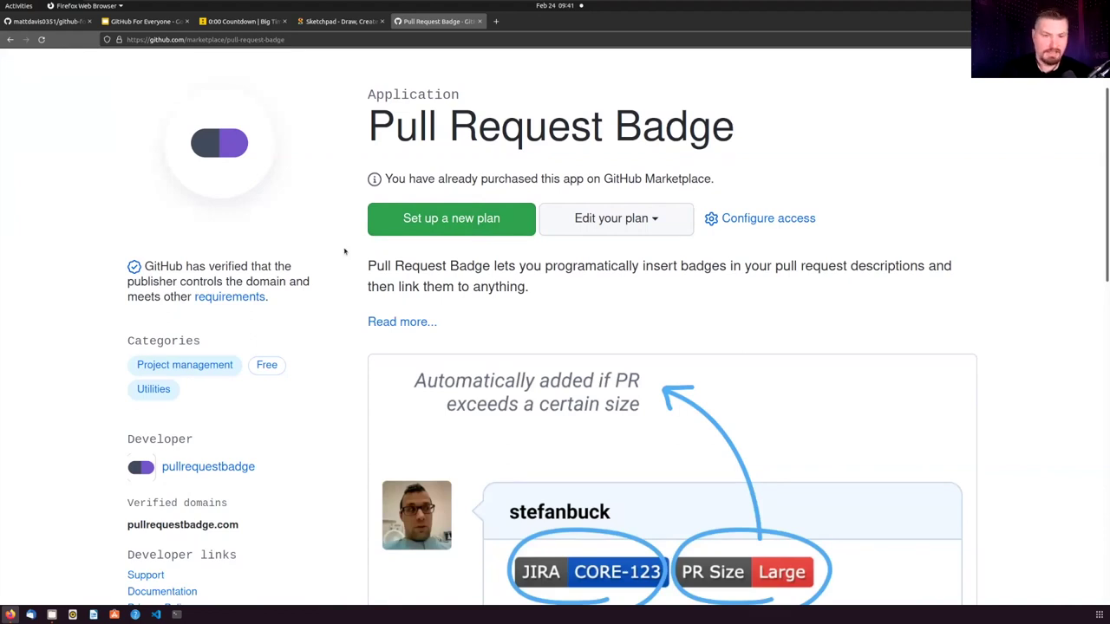
scroll(344, 251, down, 14)
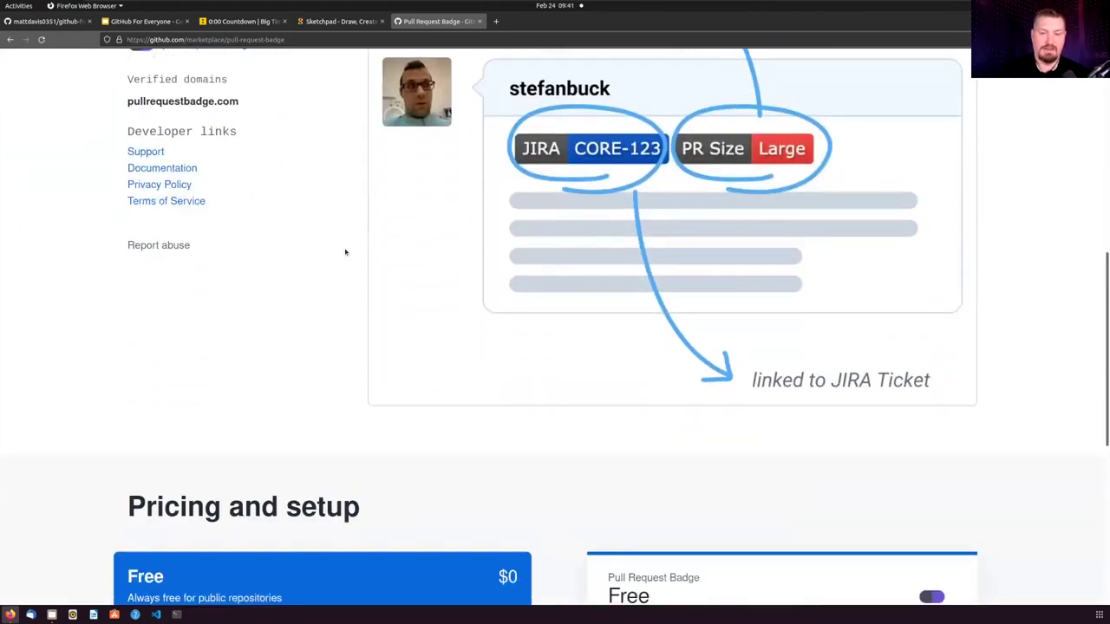
scroll(346, 255, up, 2)
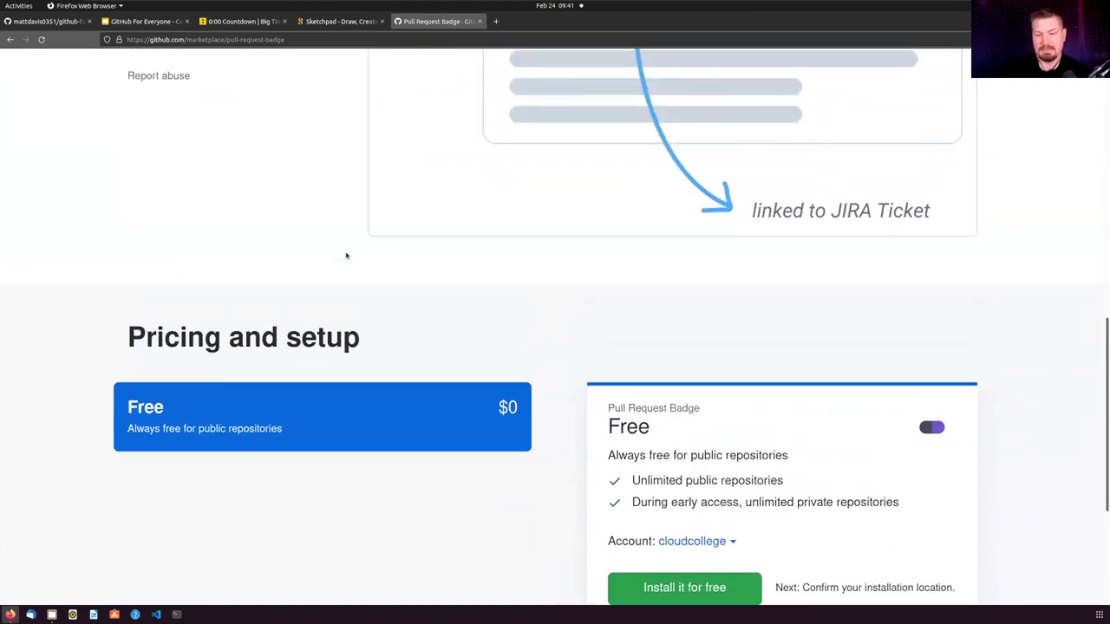
scroll(346, 253, down, 2)
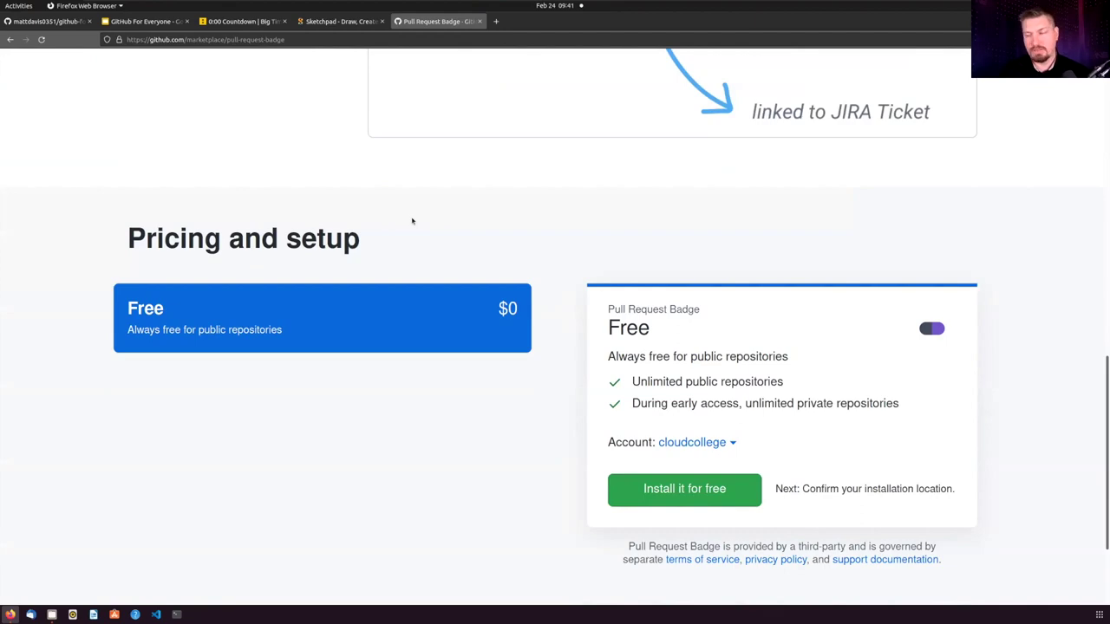
scroll(411, 221, up, 15)
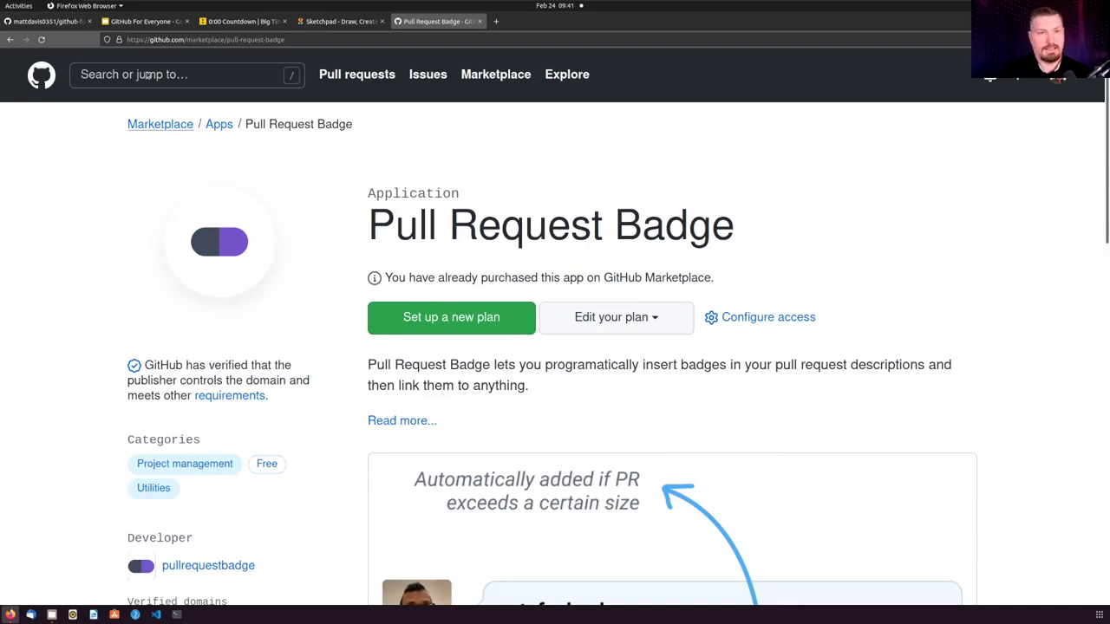
click(66, 23)
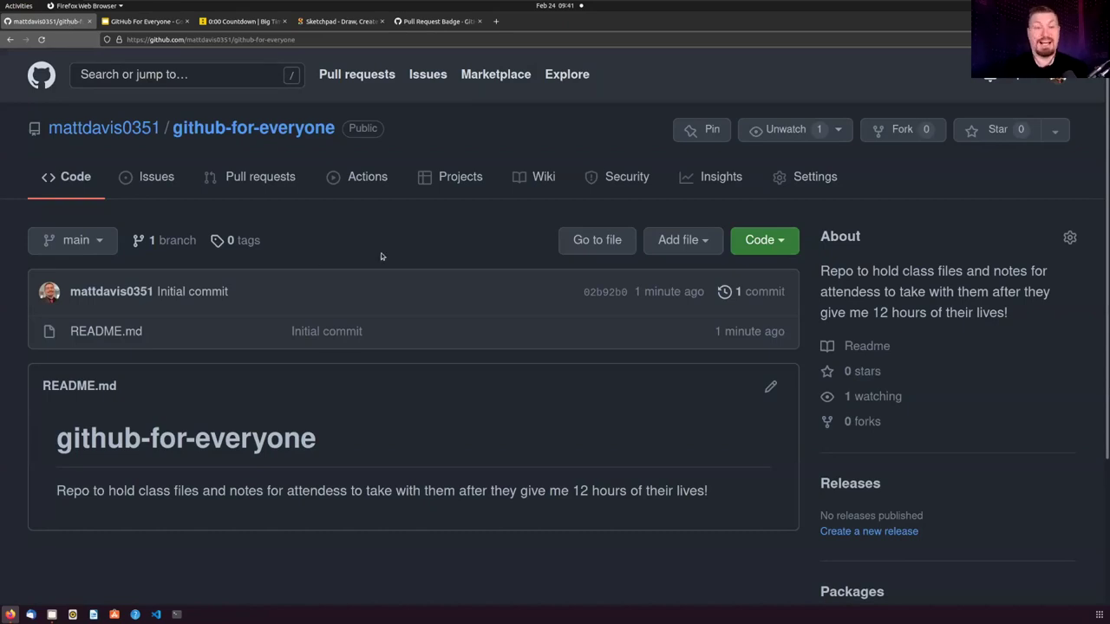
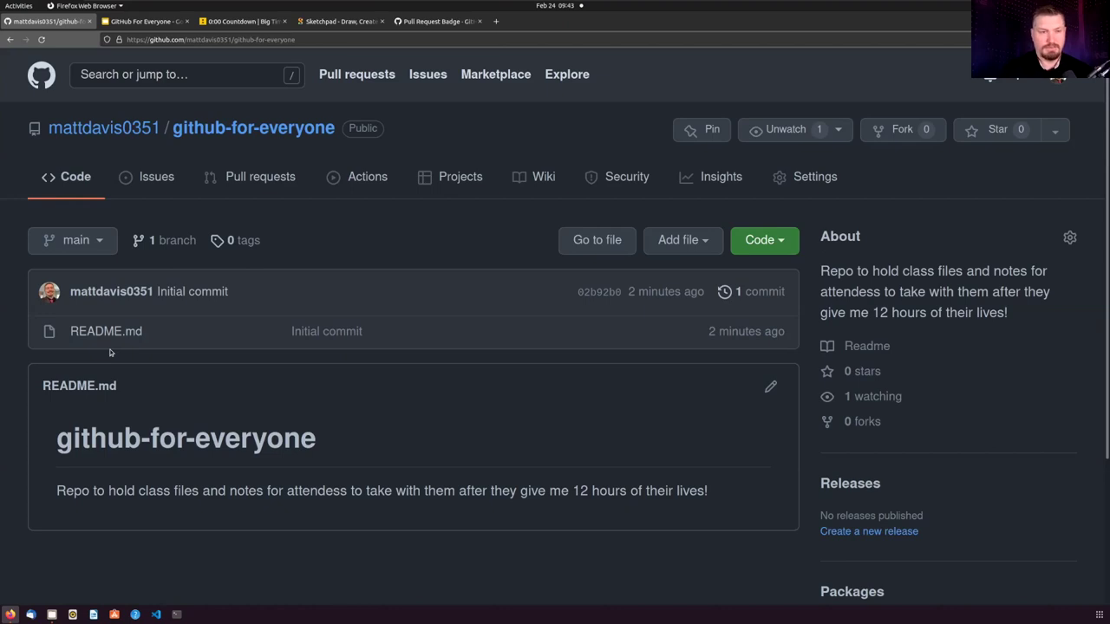
In a new GitHub home tab, search 'pand' and open the pandas-dev/pandas repository.
middle_click(69, 76)
click(126, 19)
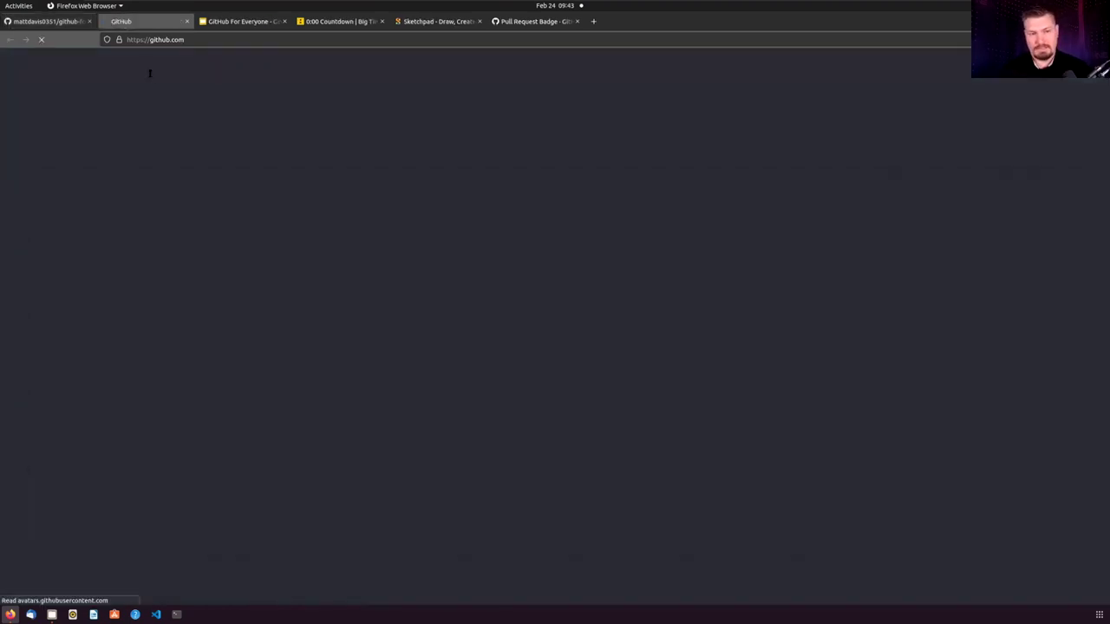
click(149, 73)
text(pand)
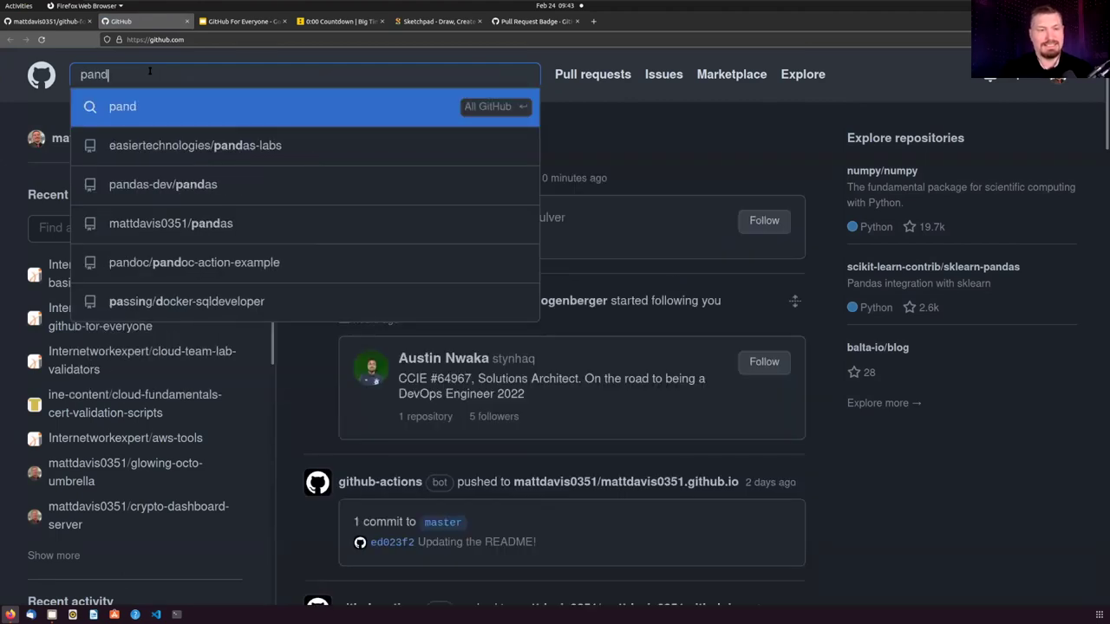
click(180, 184)
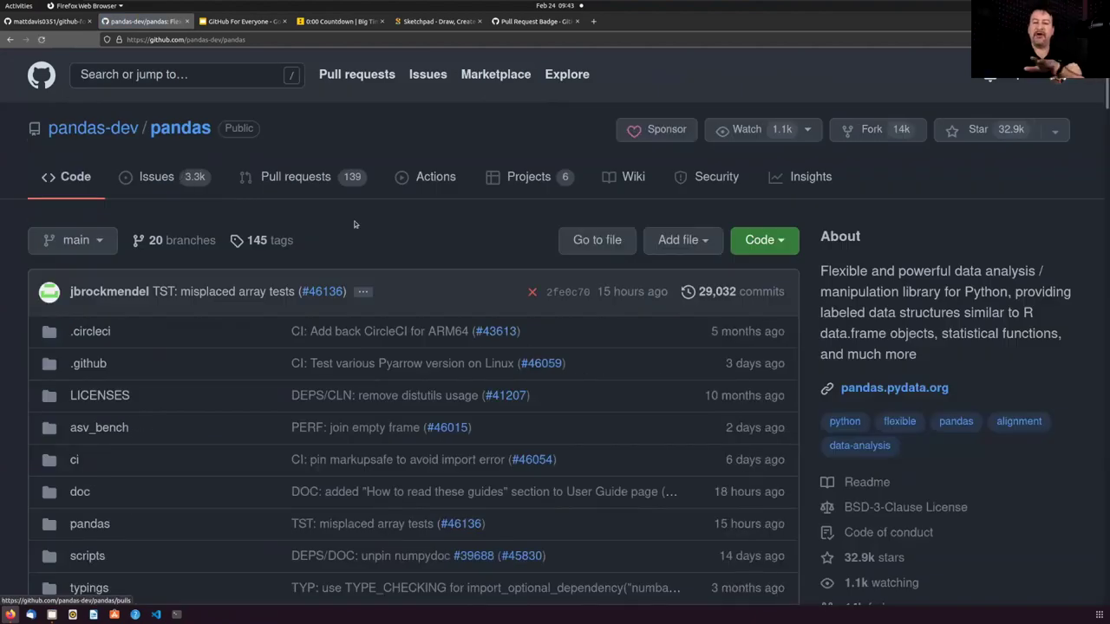
Scroll through the pandas file list past LICENSE and README.md and back up.
scroll(329, 224, down, 5)
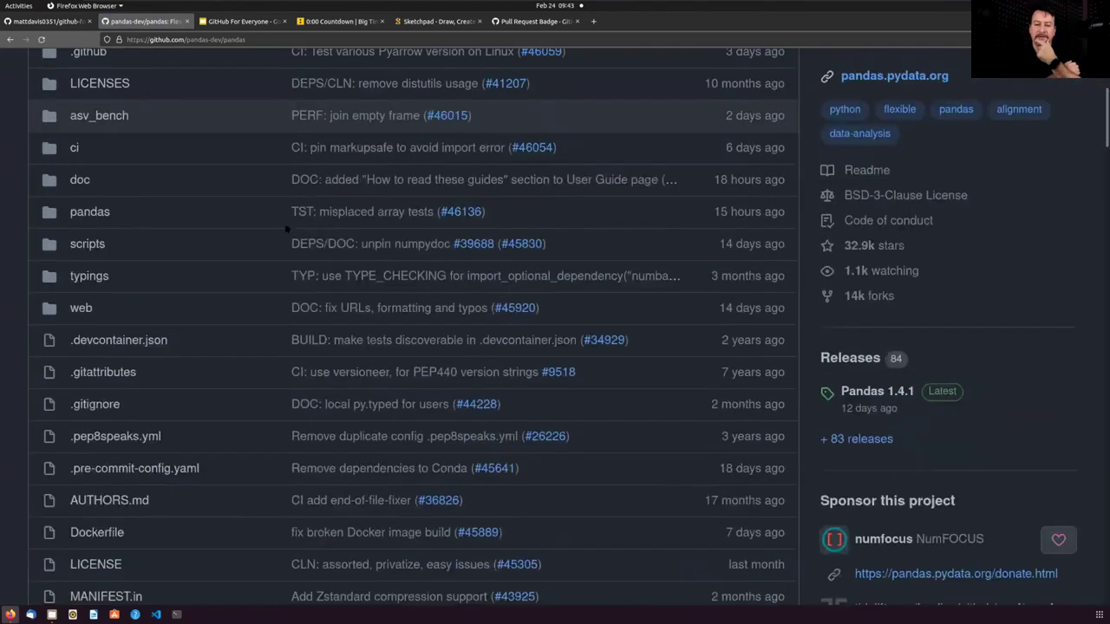
scroll(294, 229, down, 2)
scroll(272, 217, down, 2)
scroll(273, 224, down, 2)
scroll(265, 229, down, 2)
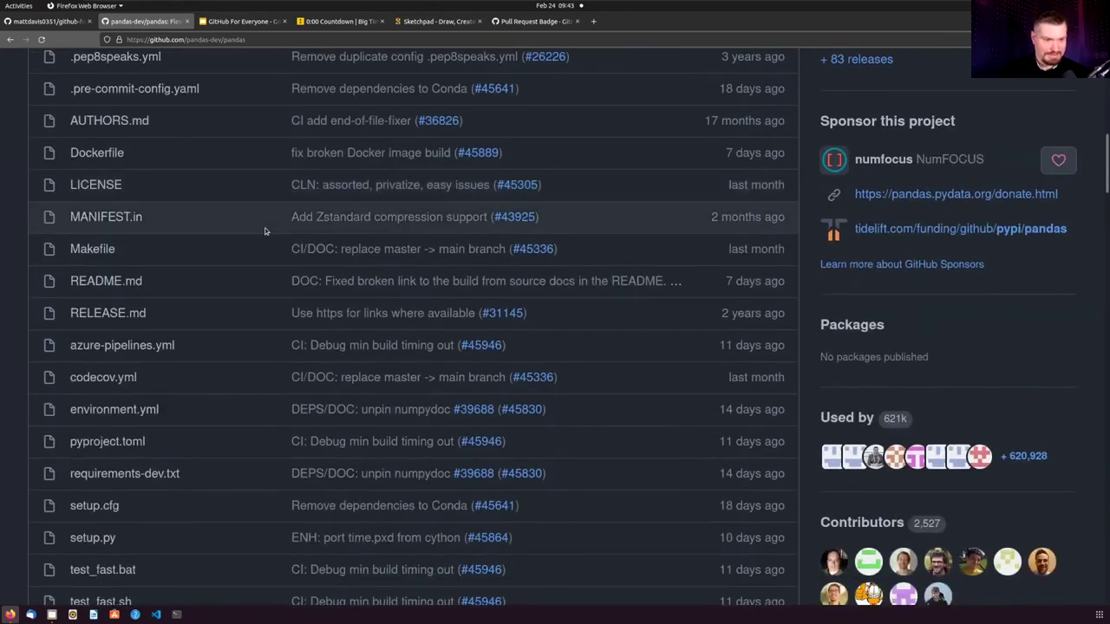
scroll(264, 227, down, 4)
scroll(264, 227, up, 2)
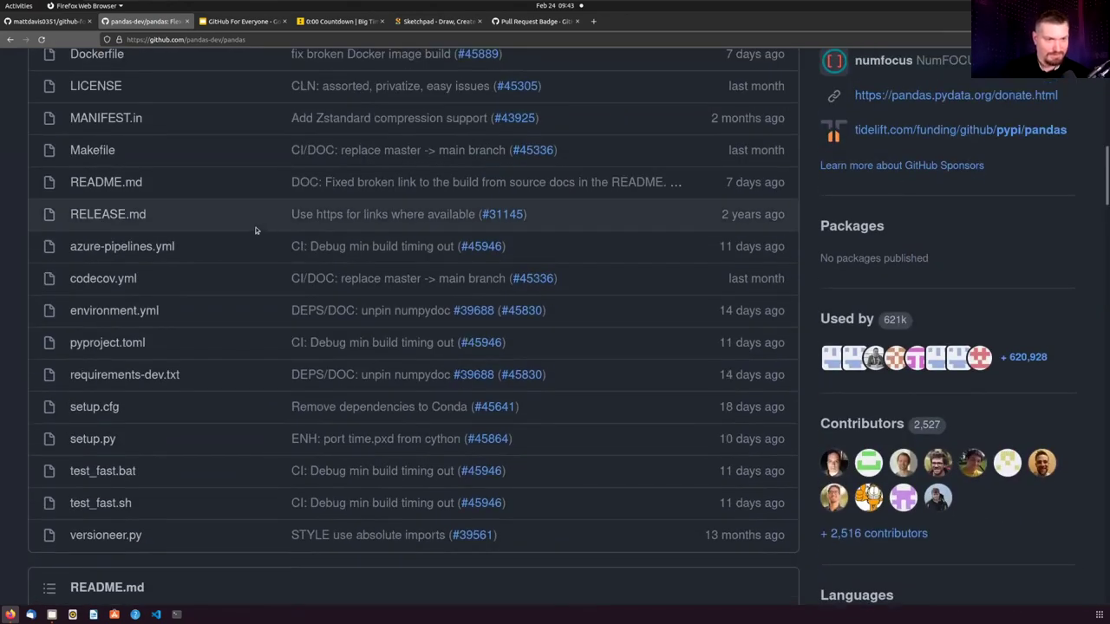
scroll(100, 184, up, 2)
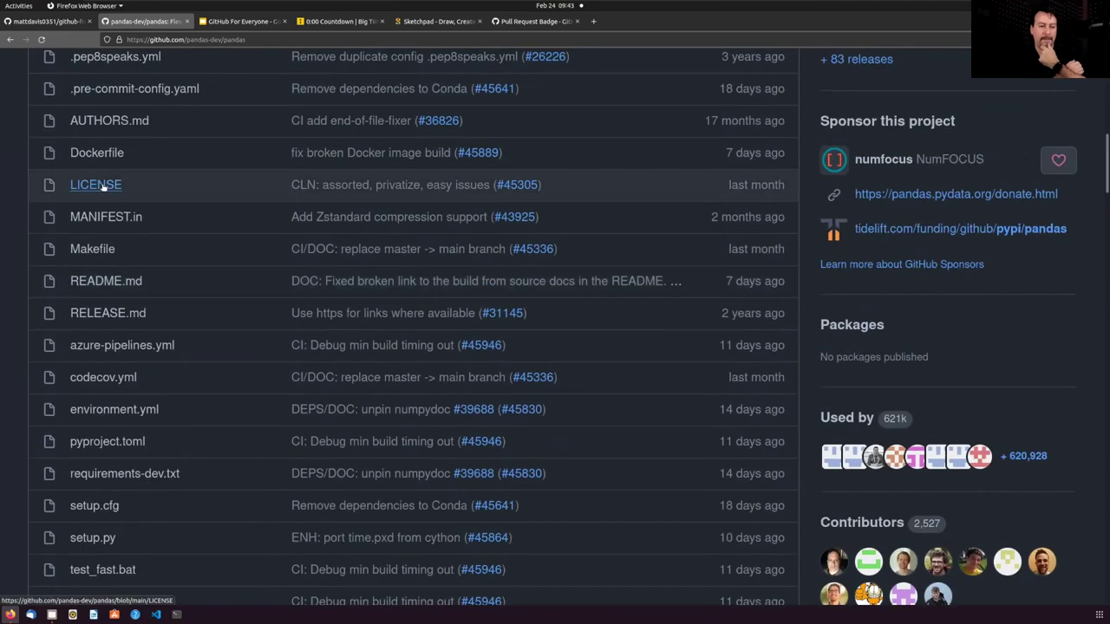
scroll(104, 200, up, 3)
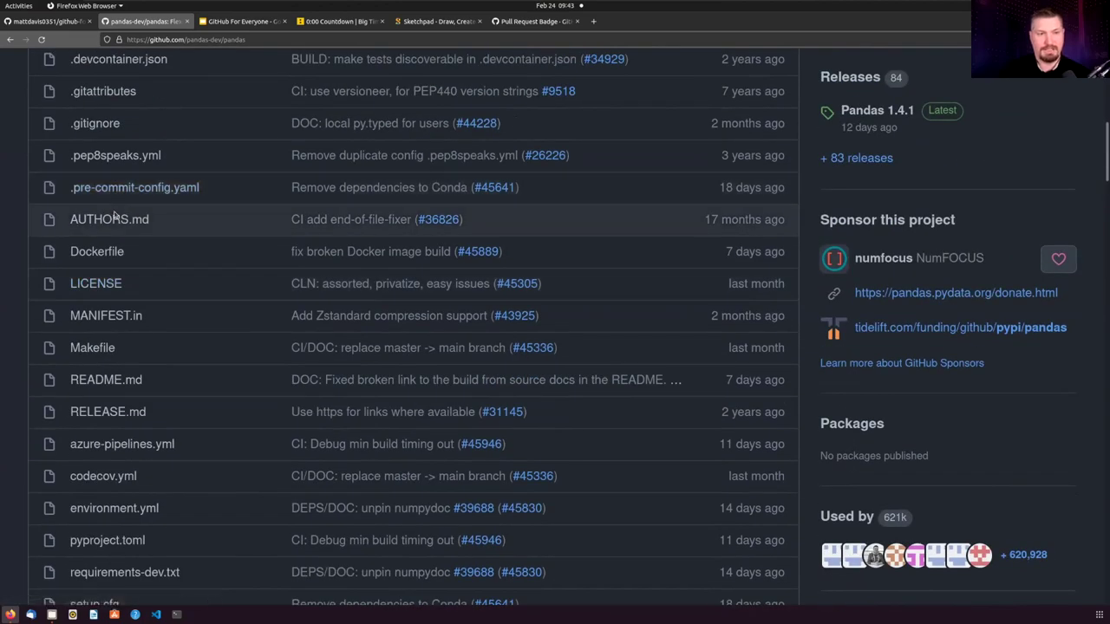
scroll(113, 217, up, 8)
Browse the pandas .github folder, peek into ISSUE_TEMPLATE, and return to .github.
click(92, 171)
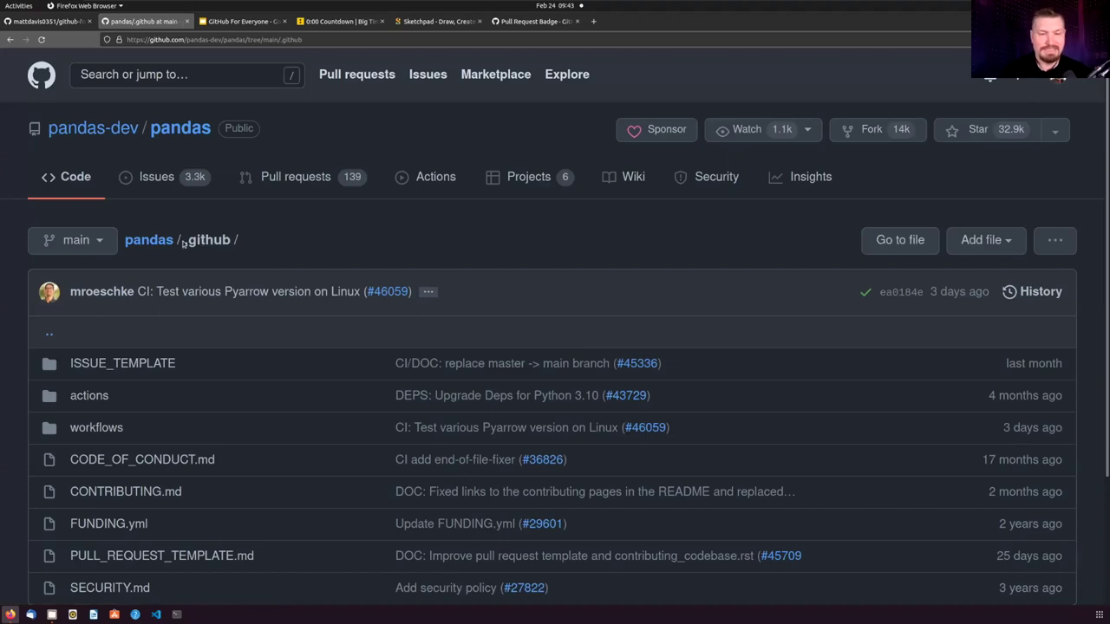
drag(184, 243, 234, 241)
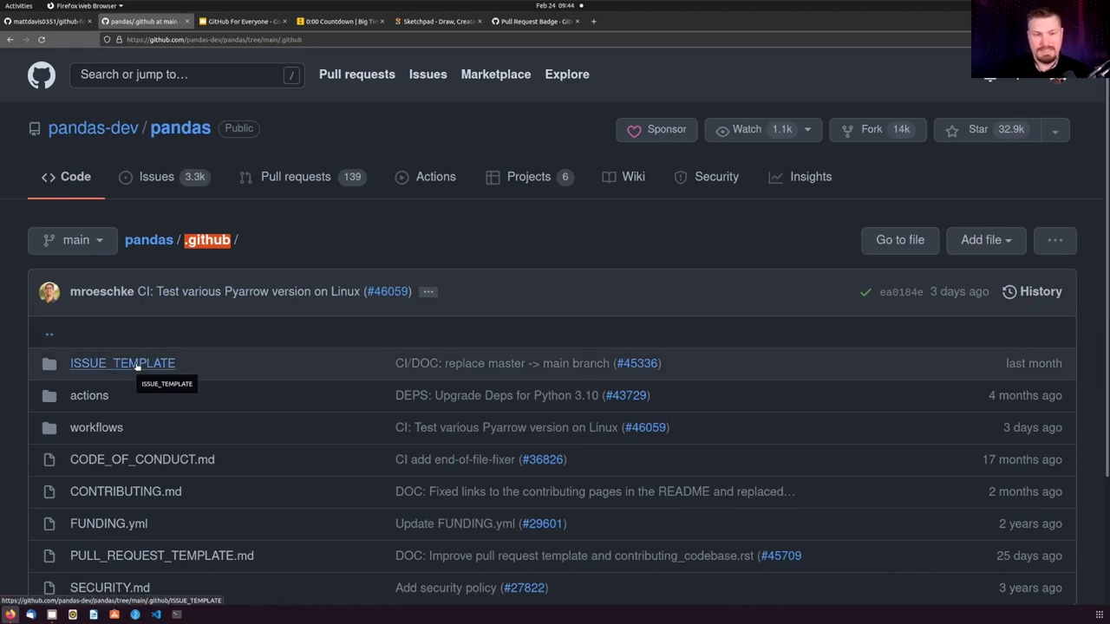
click(137, 365)
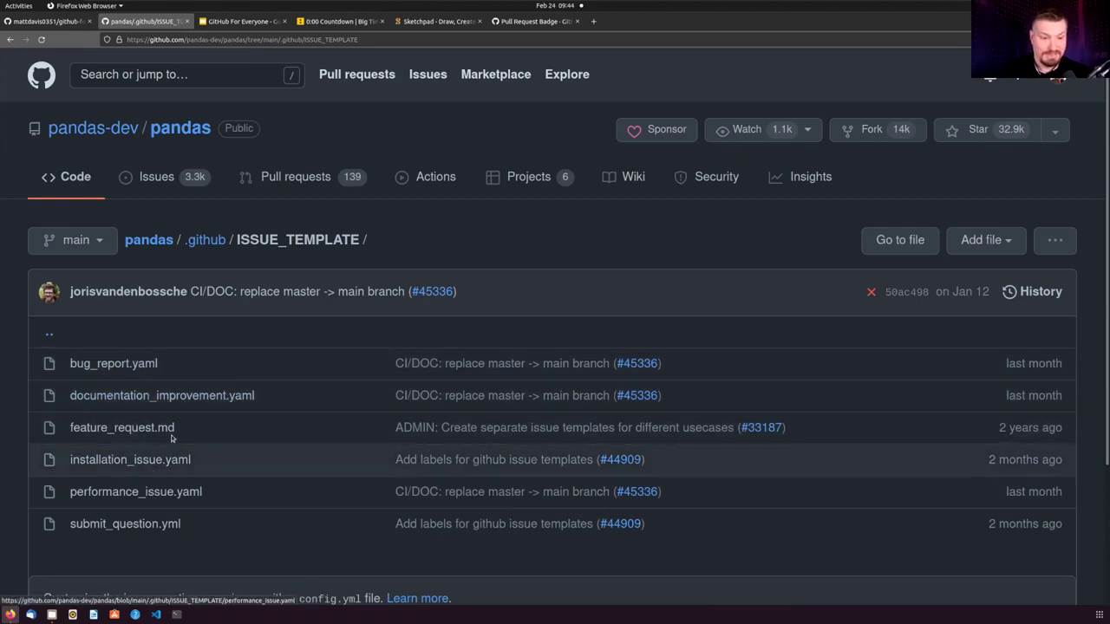
click(127, 328)
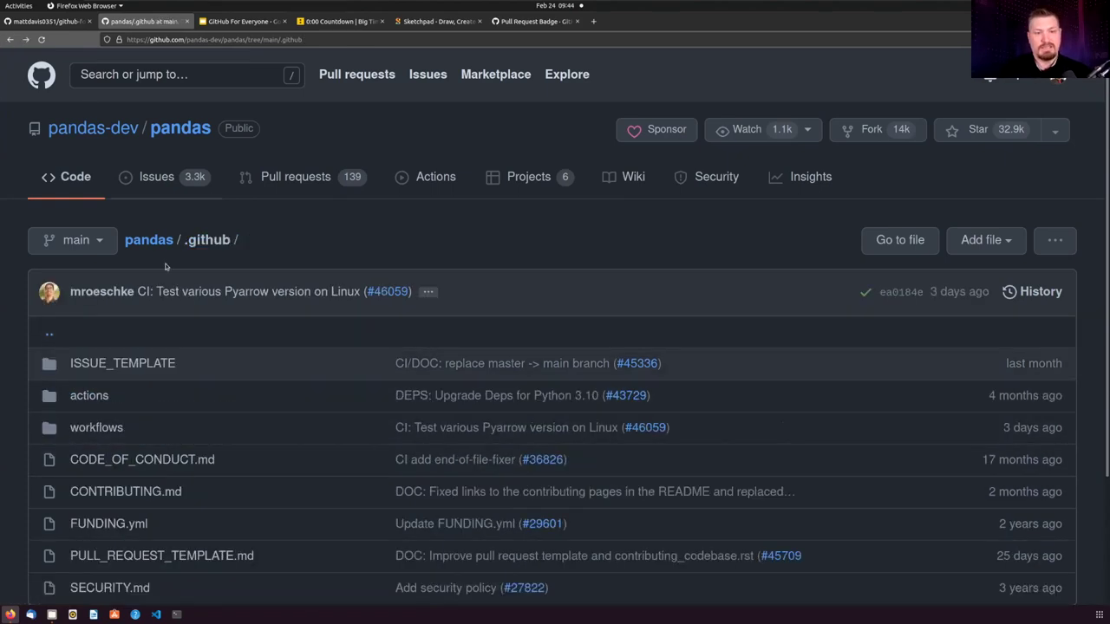
drag(184, 241, 229, 240)
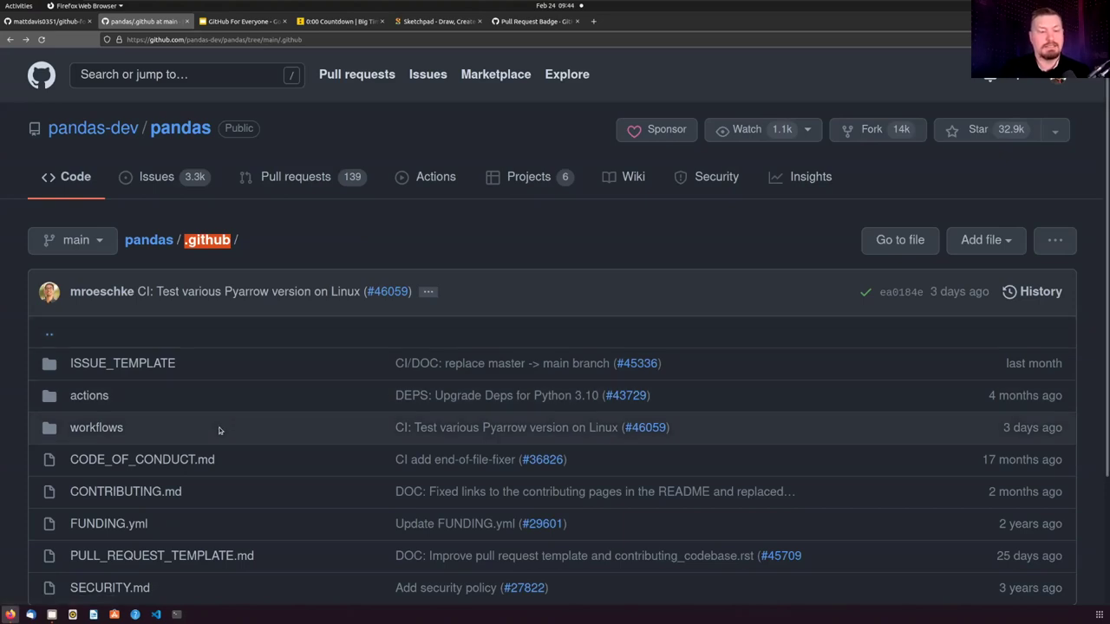
Open CONTRIBUTING.md, read its heading, and follow the 'contributing guide' link.
scroll(221, 431, down, 2)
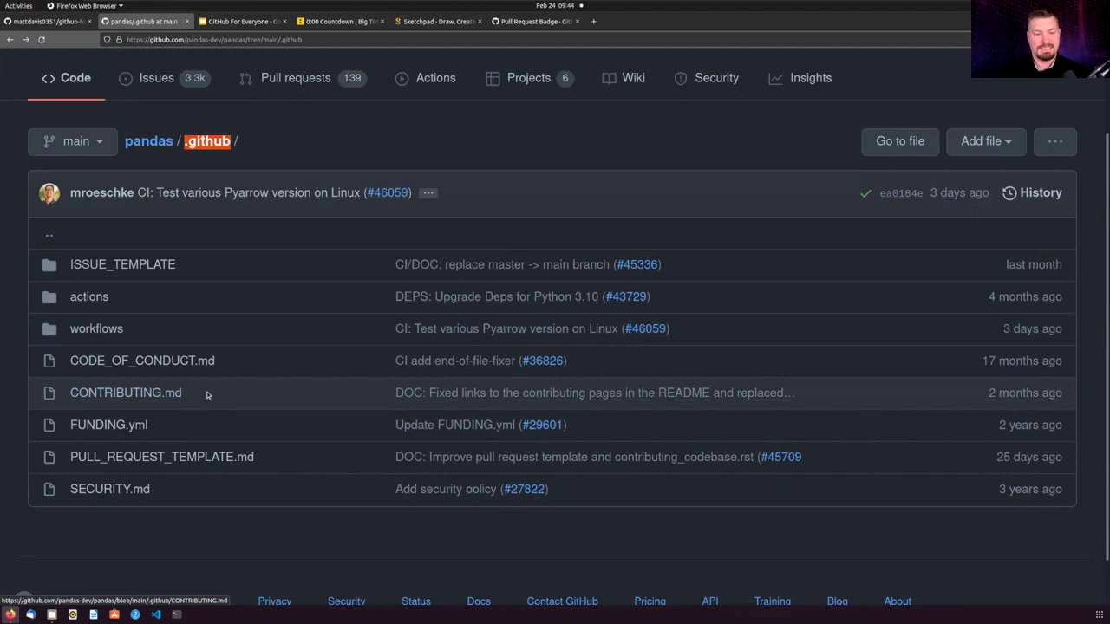
click(117, 393)
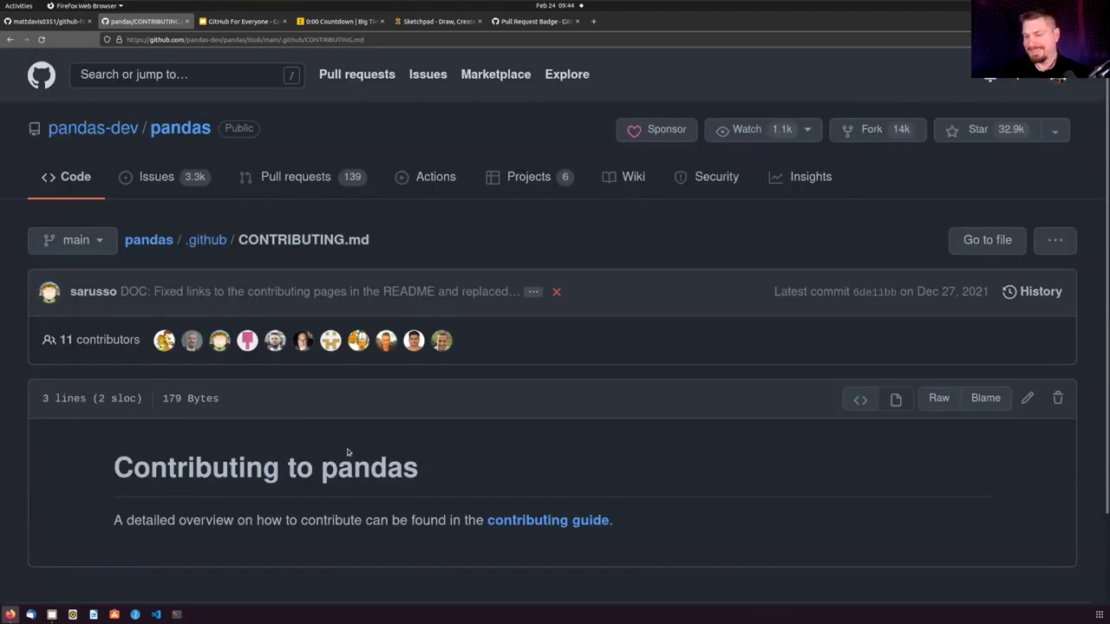
drag(132, 468, 404, 468)
drag(124, 520, 390, 520)
click(398, 527)
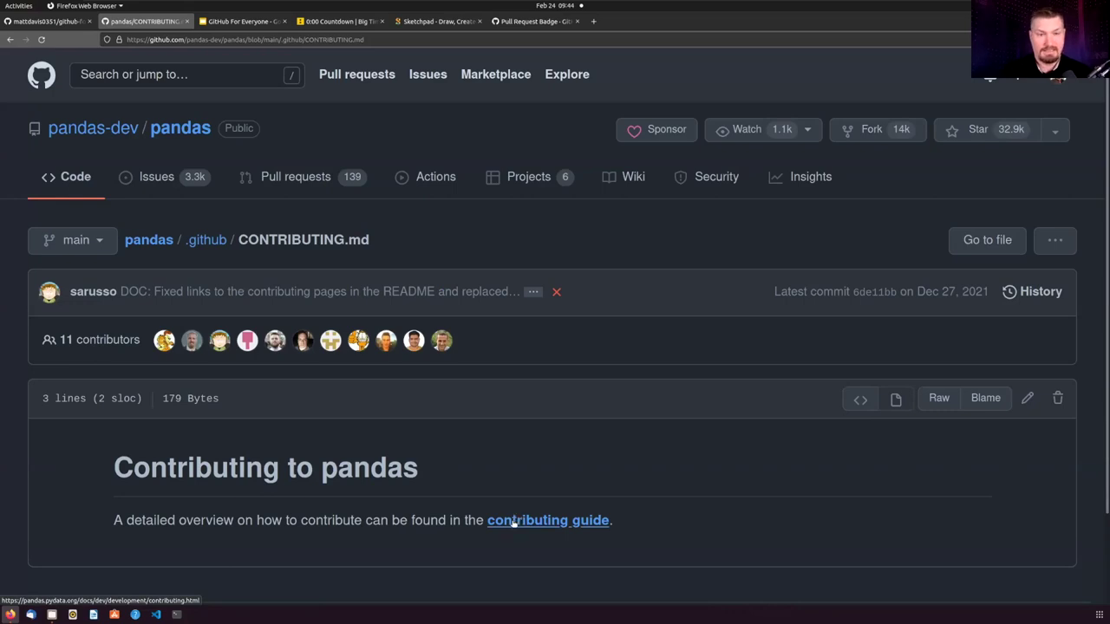
click(513, 521)
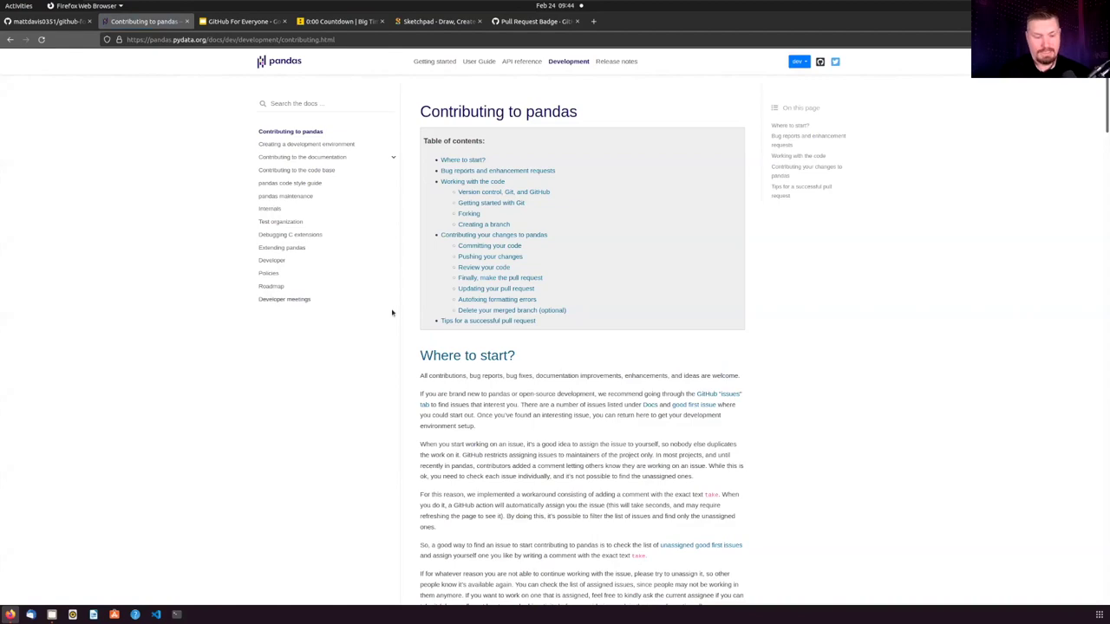
Zoom in on the guide, read to 'Bug reports and enhancement requests', then return to GitHub.
key(ctrl+plus)
key(ctrl+plus)
key(ctrl+plus)
key(ctrl+plus)
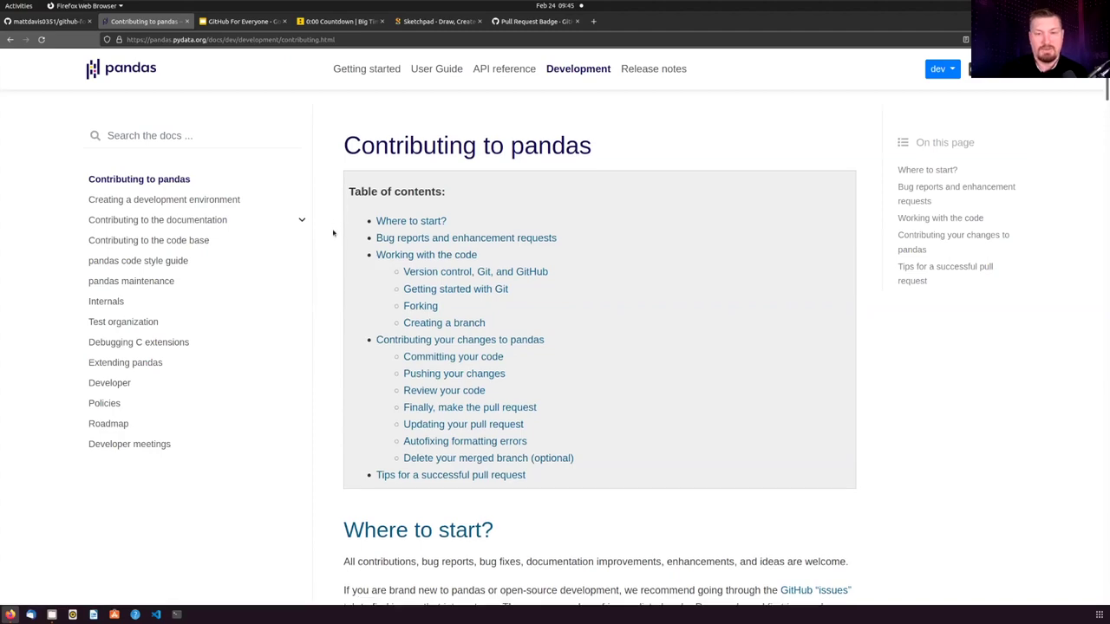
scroll(342, 236, down, 1)
scroll(331, 238, down, 5)
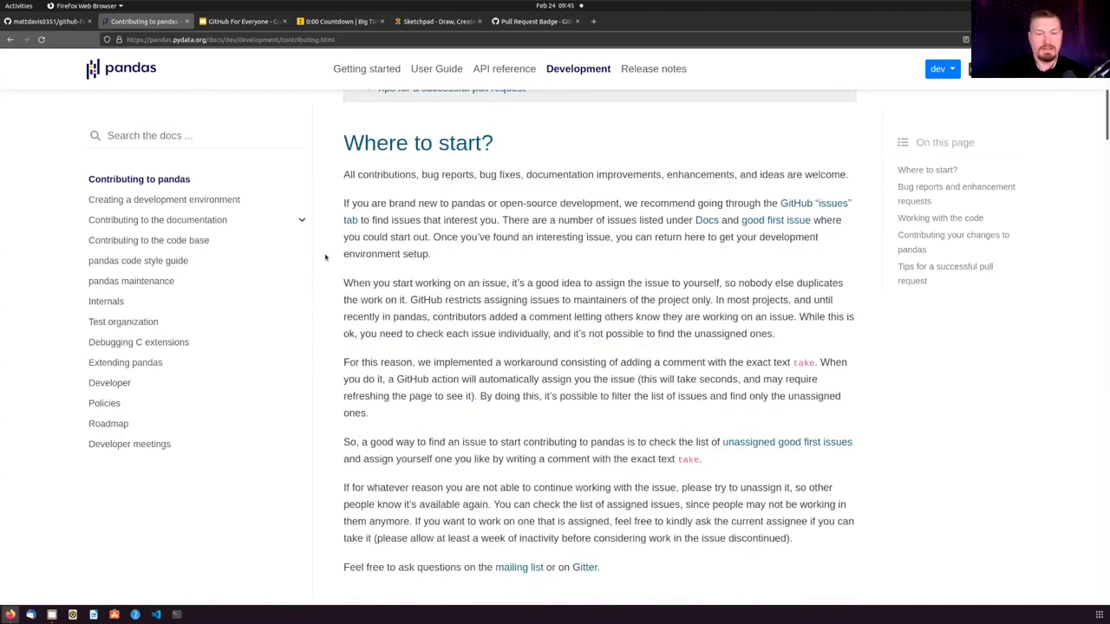
scroll(324, 257, down, 3)
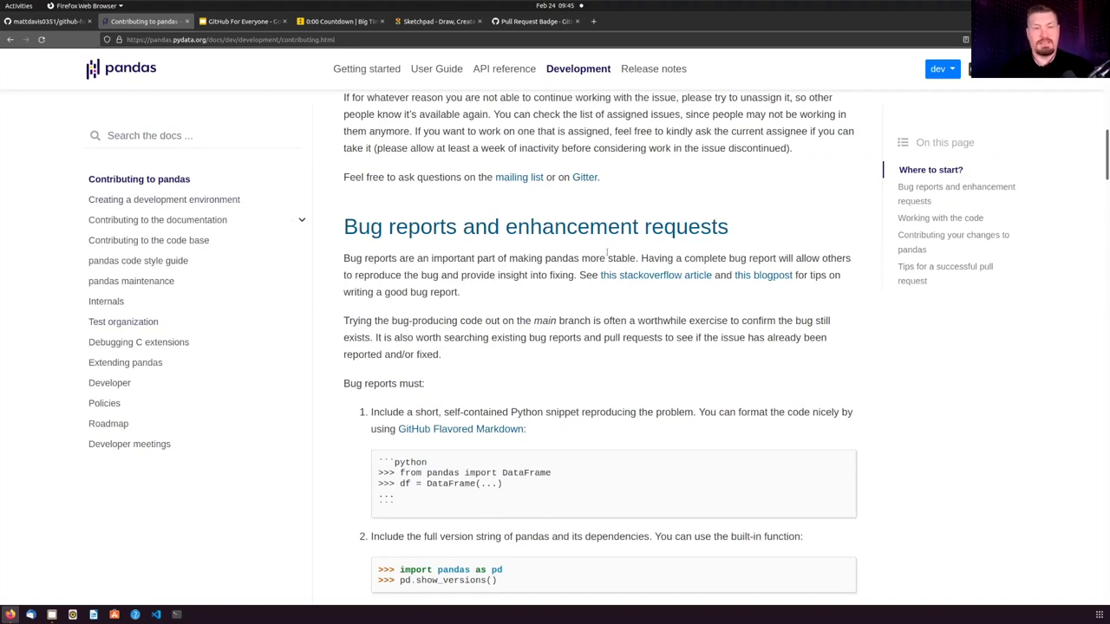
click(9, 39)
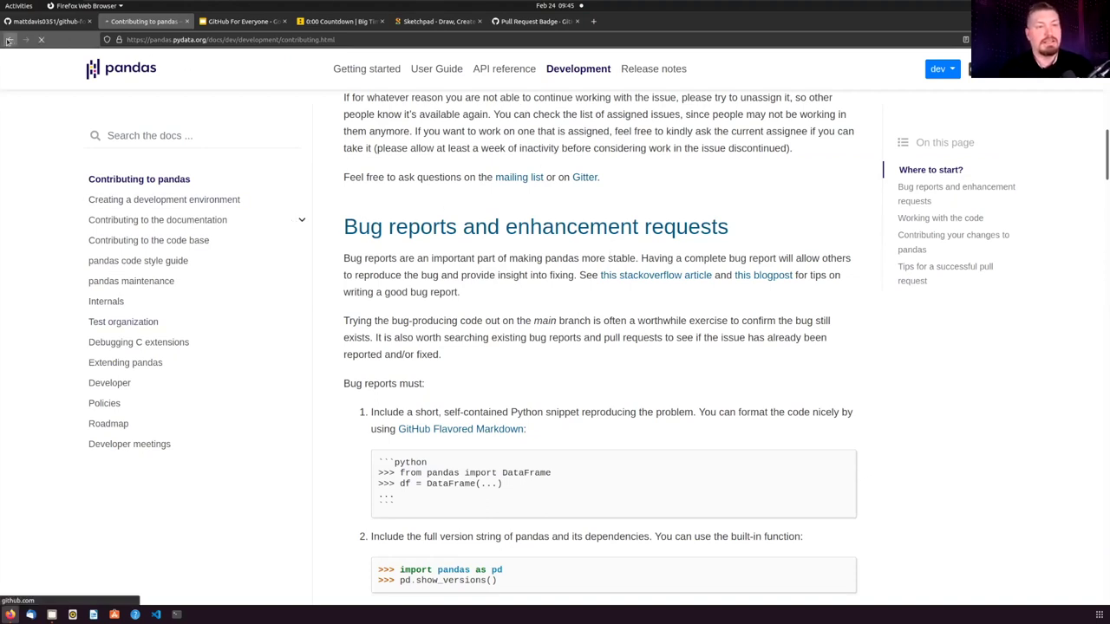
Search all of GitHub for 'vs-code' and open microsoft/vscode-extension-samples.
click(140, 76)
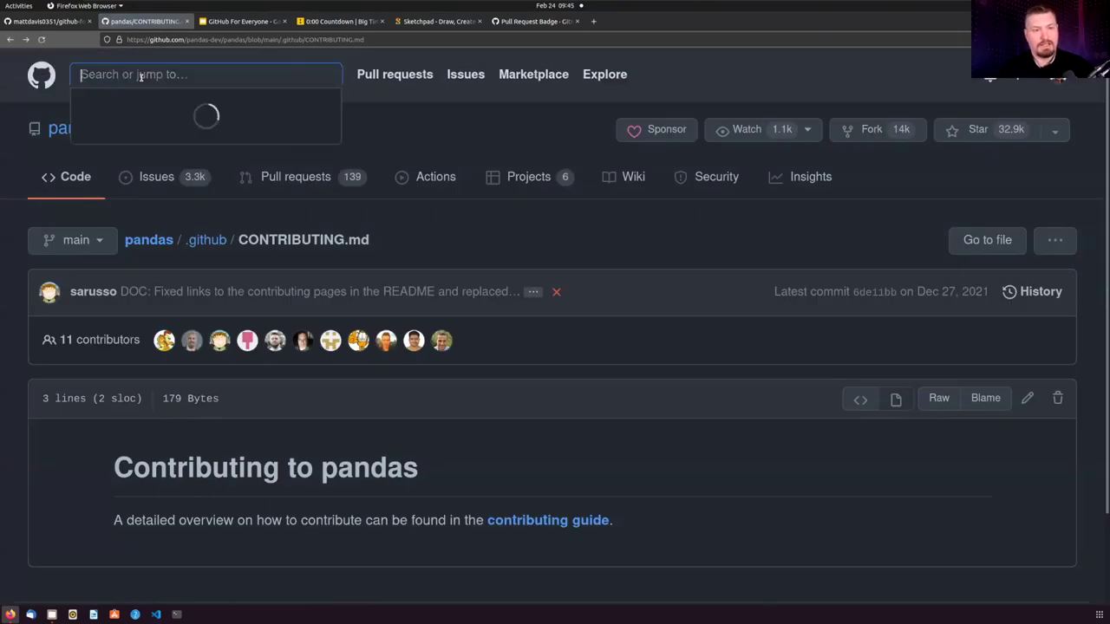
text(vs)
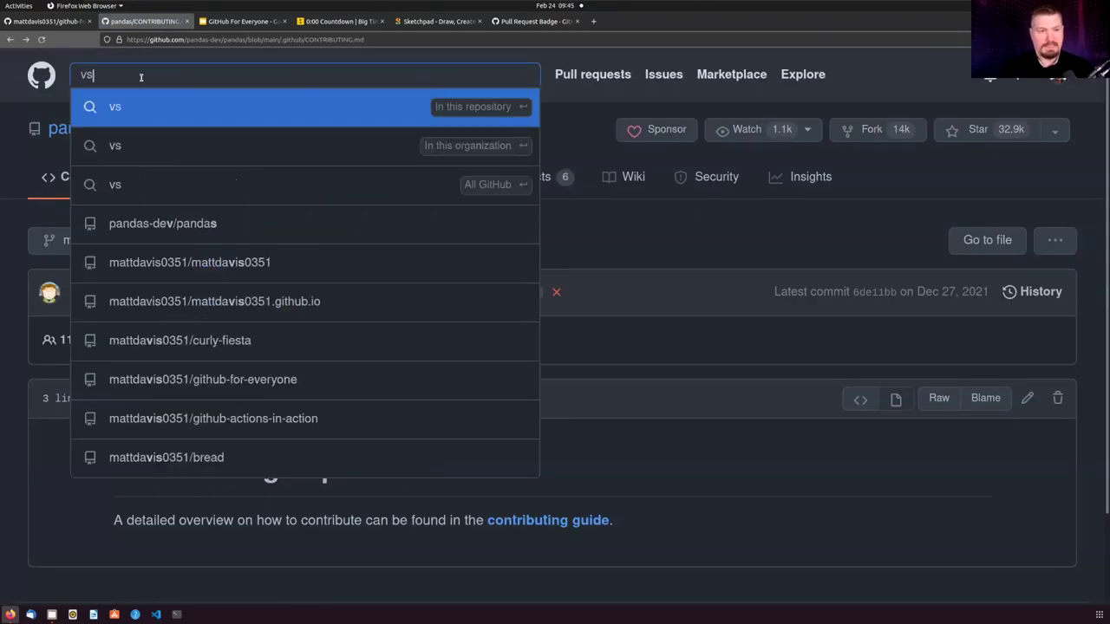
text(-code)
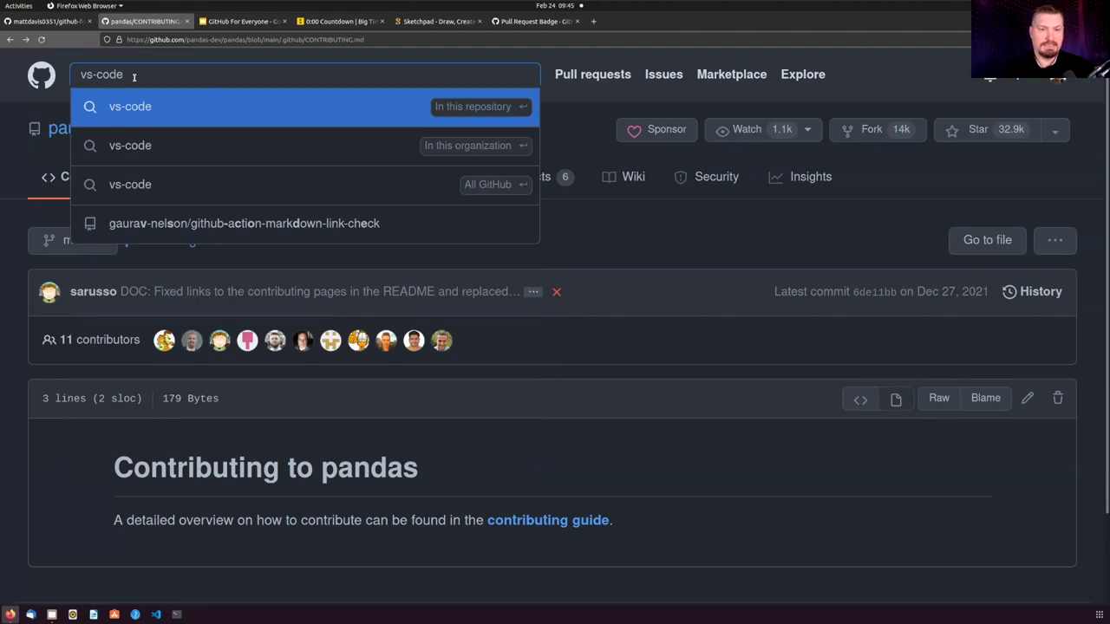
click(326, 194)
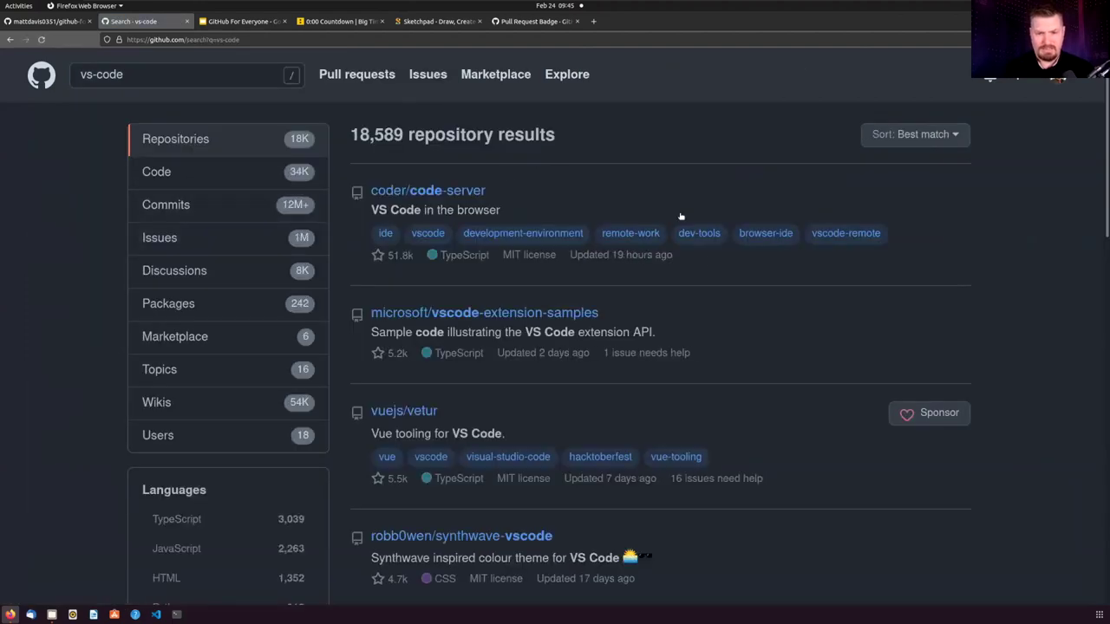
click(558, 313)
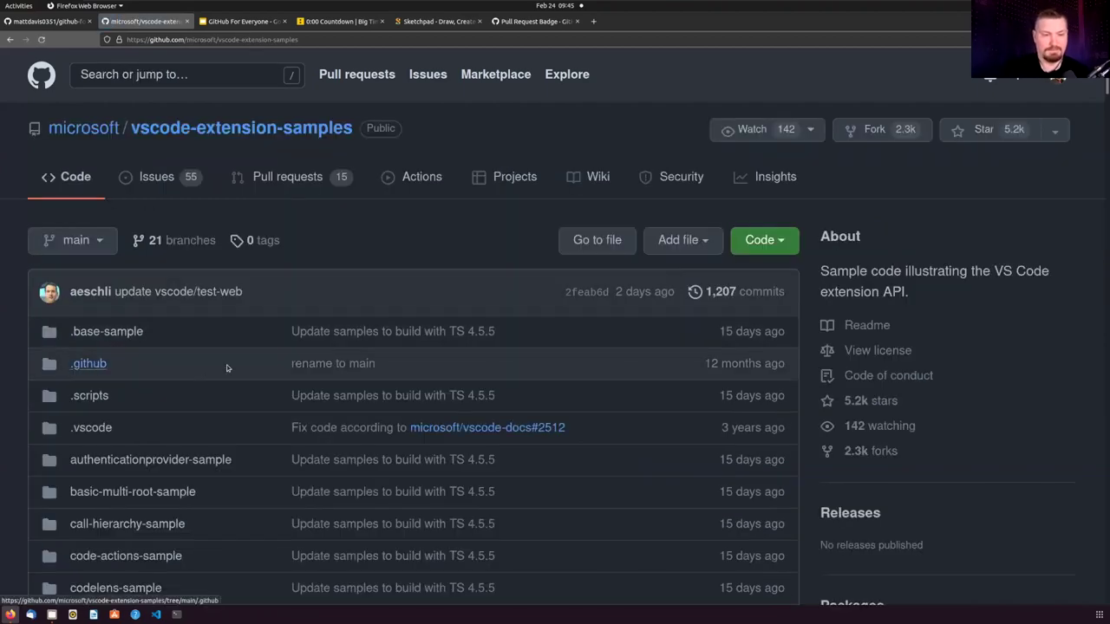
Look over the vscode-extension-samples file list and open its .github folder.
scroll(217, 360, down, 15)
scroll(232, 355, down, 12)
scroll(232, 354, up, 8)
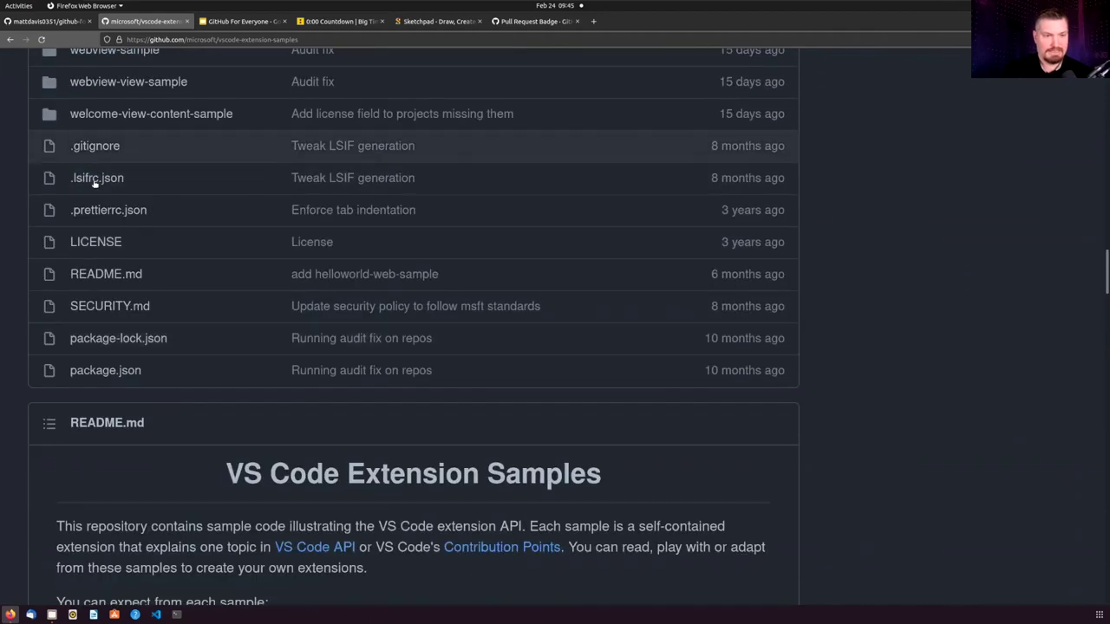
scroll(95, 349, up, 9)
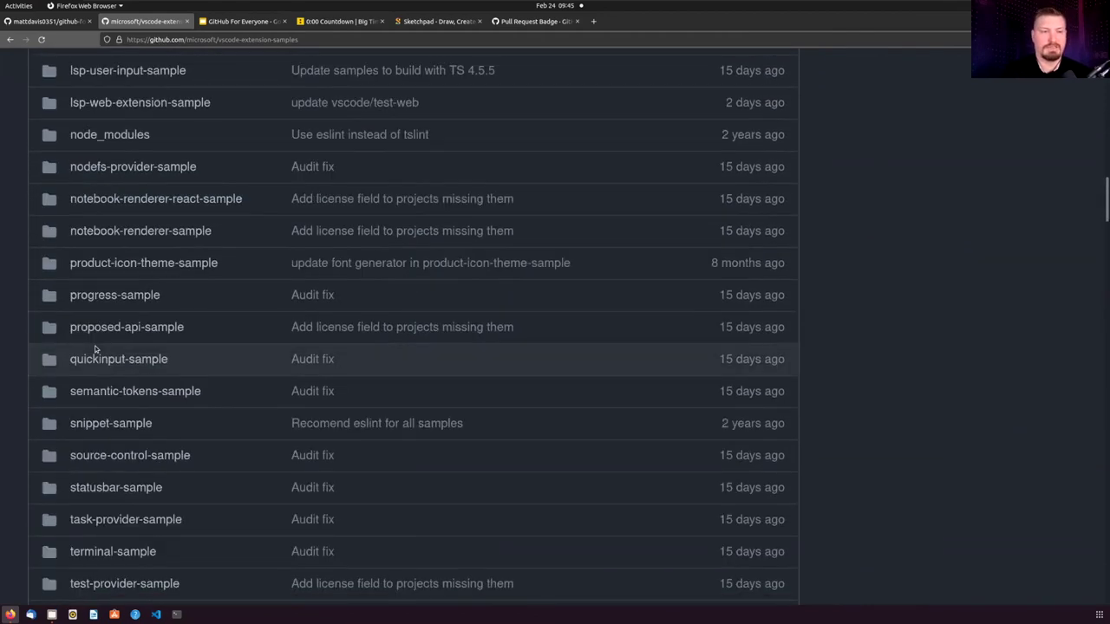
scroll(94, 345, up, 12)
click(77, 265)
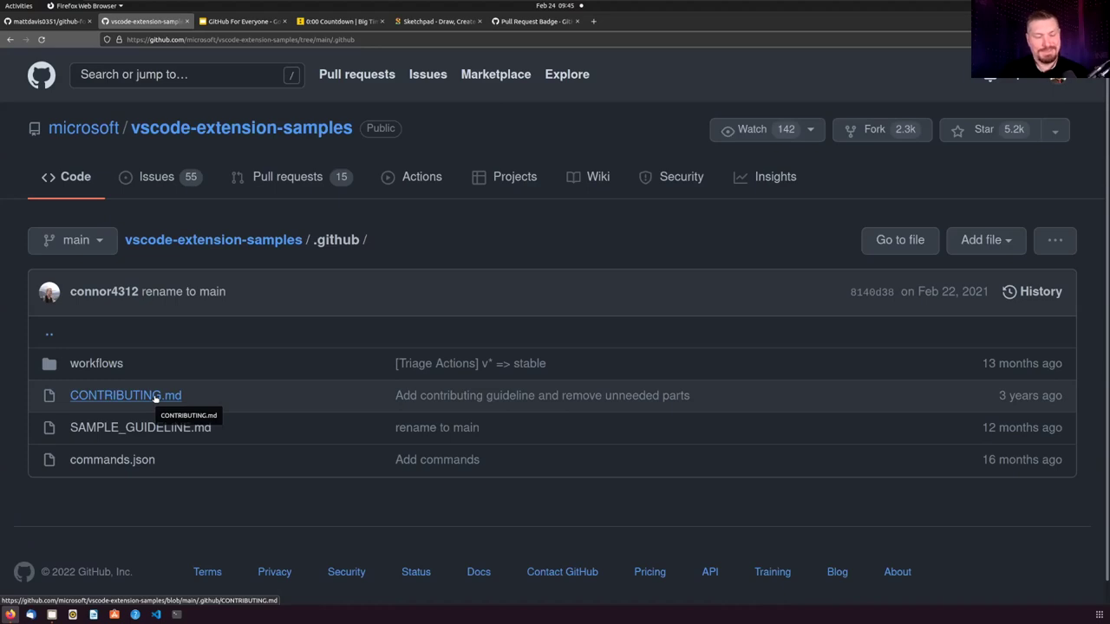
Open CONTRIBUTING.md, launch SAMPLE_GUIDELINE.md in a new tab, and return the first tab to .github.
click(156, 397)
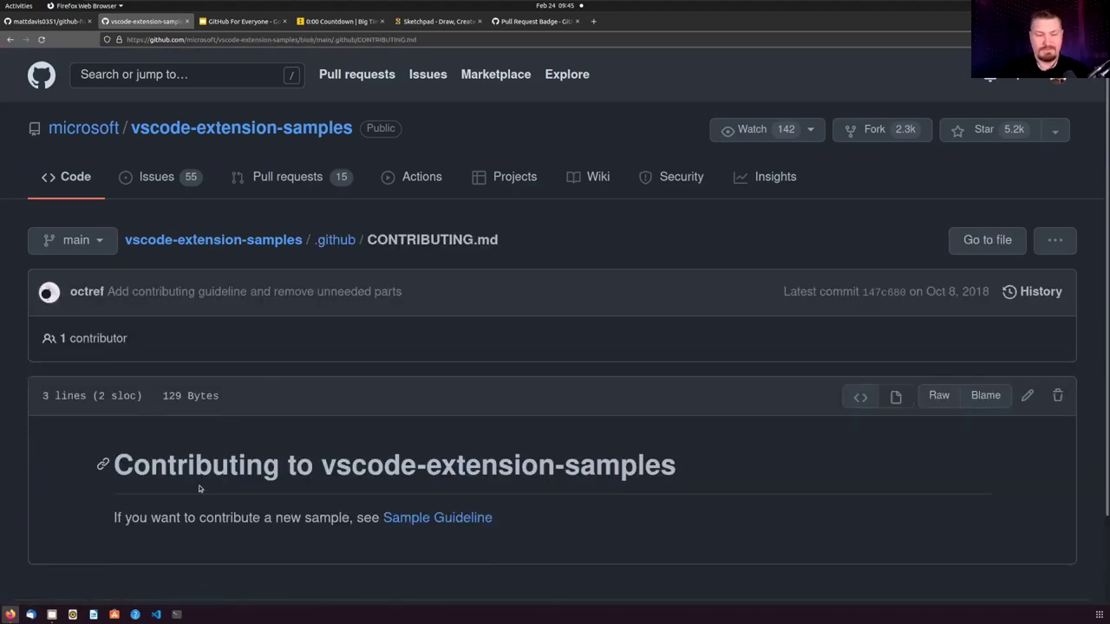
middle_click(418, 518)
click(217, 24)
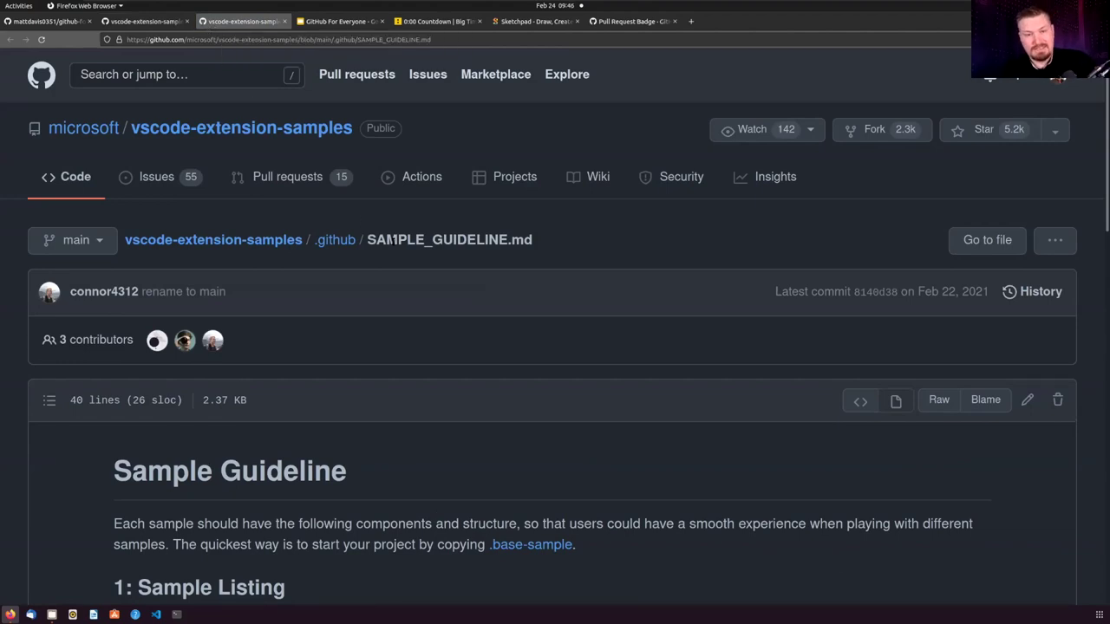
drag(536, 243, 366, 247)
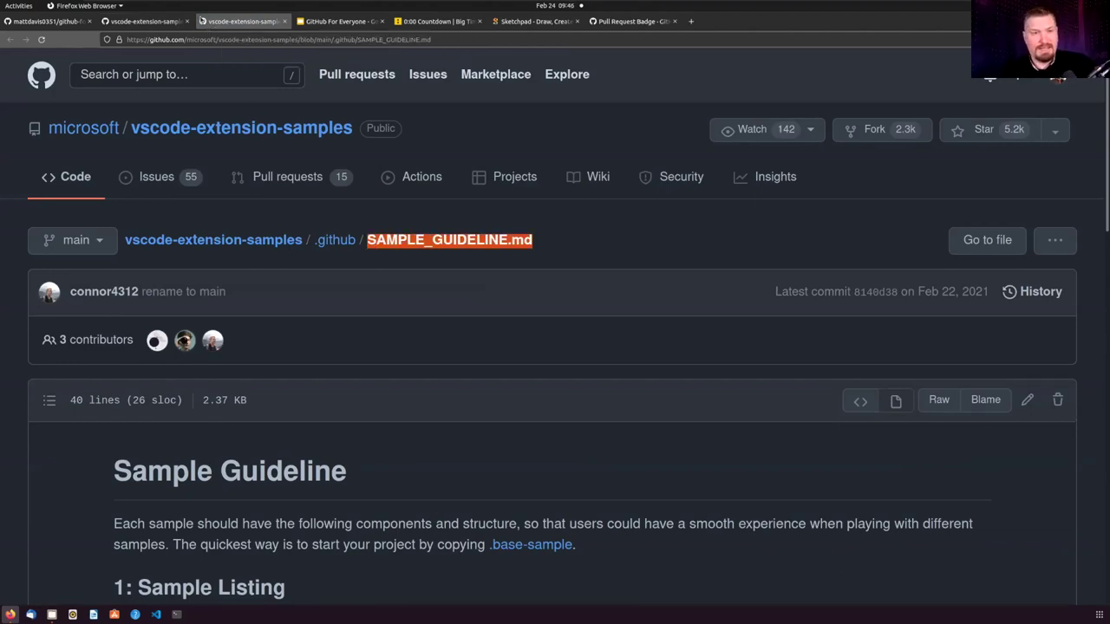
click(161, 19)
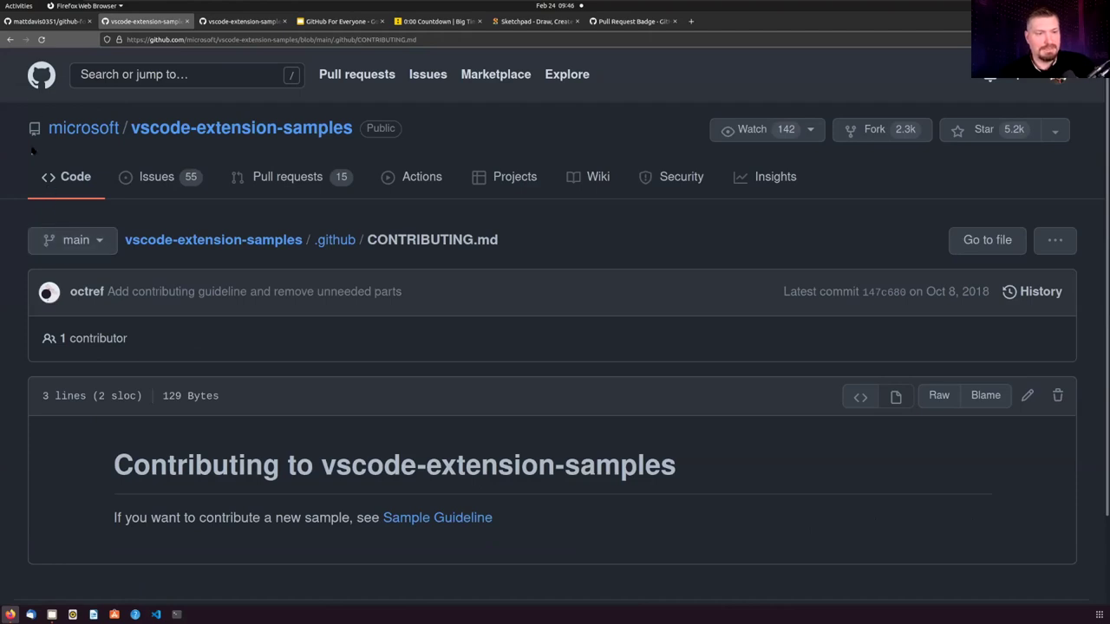
click(10, 41)
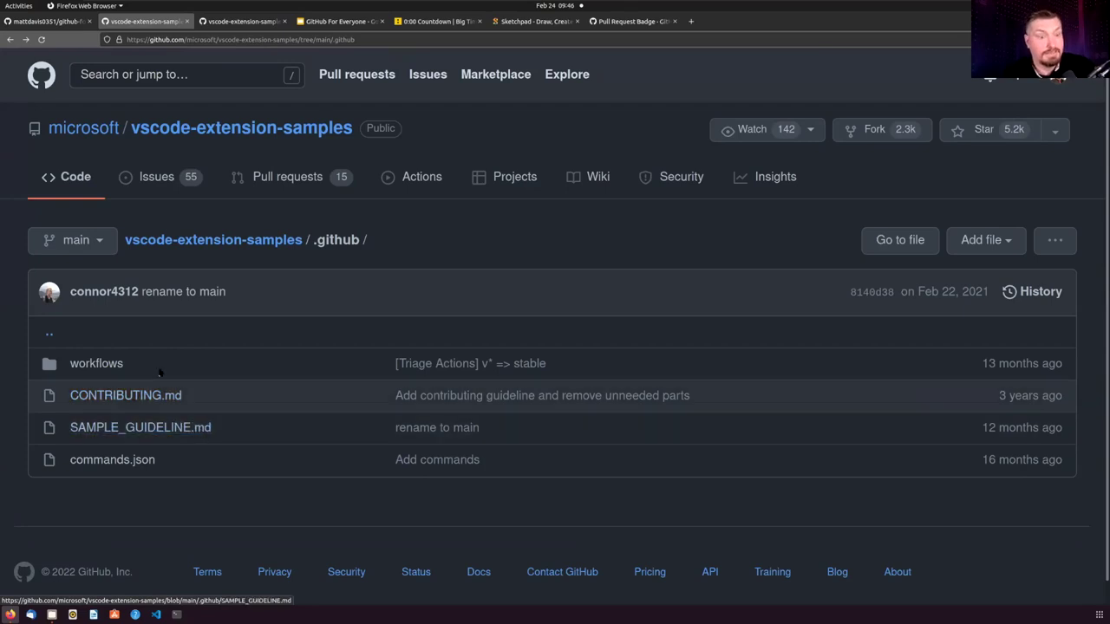
click(228, 26)
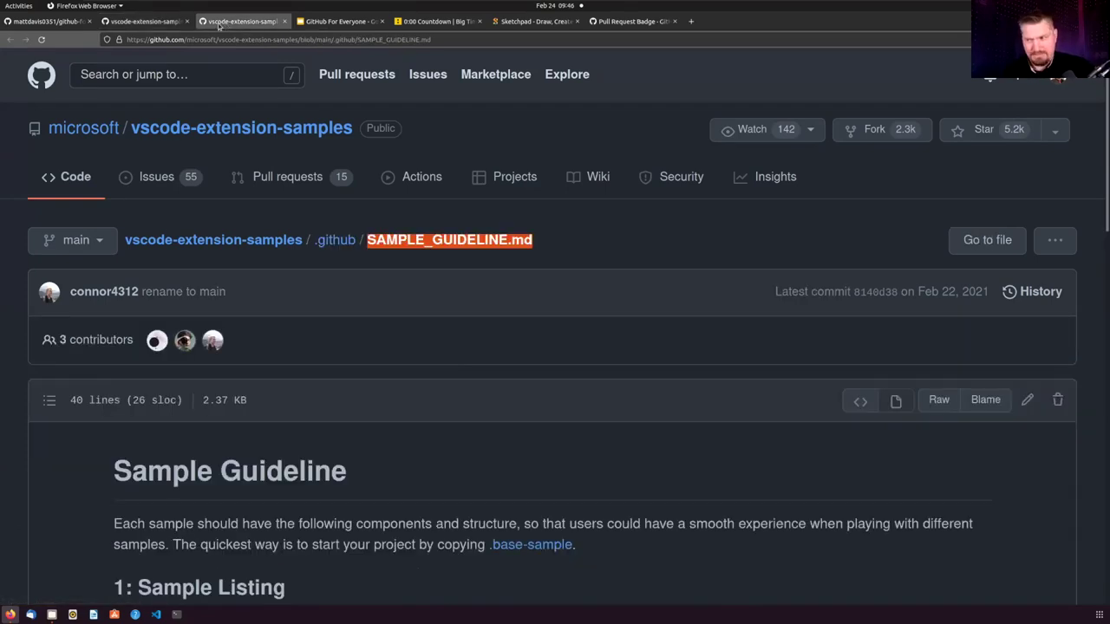
click(559, 252)
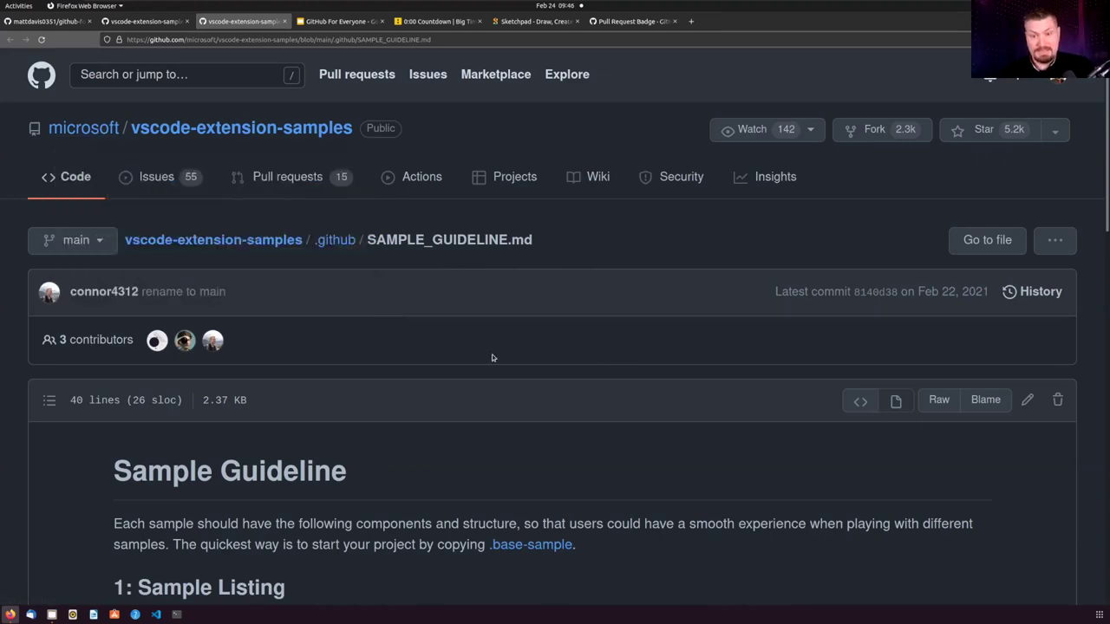
scroll(492, 358, down, 6)
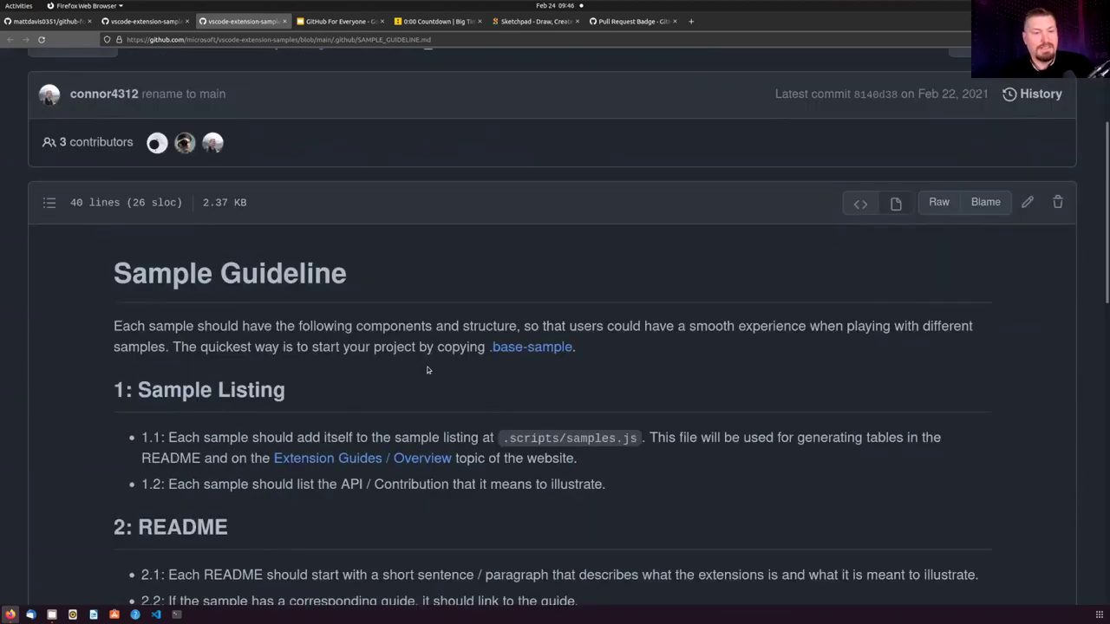
scroll(426, 369, down, 2)
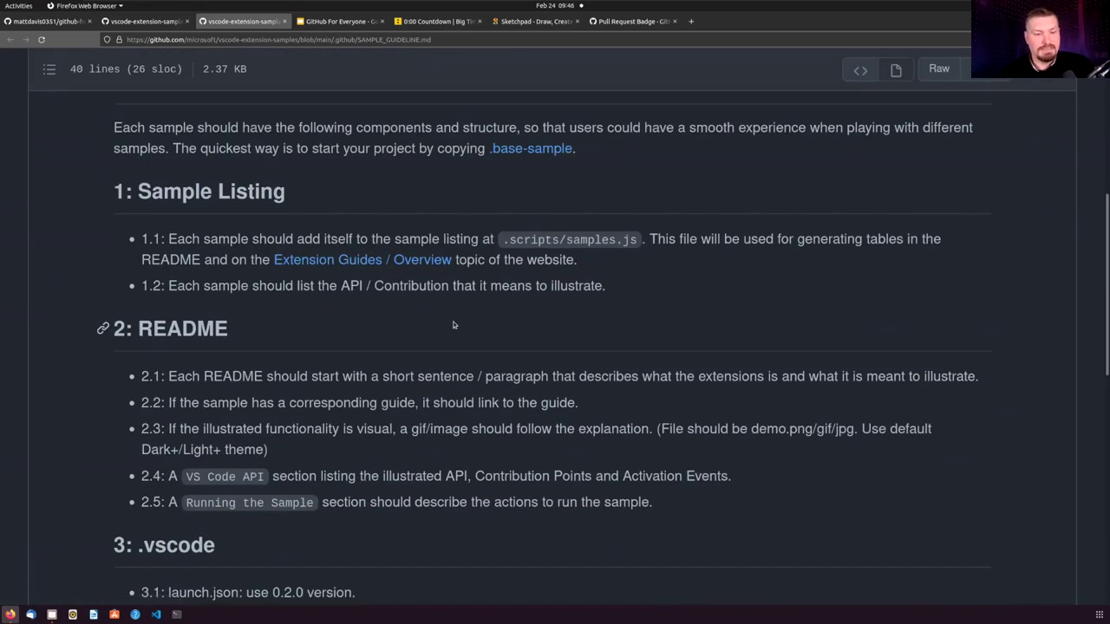
scroll(270, 303, down, 6)
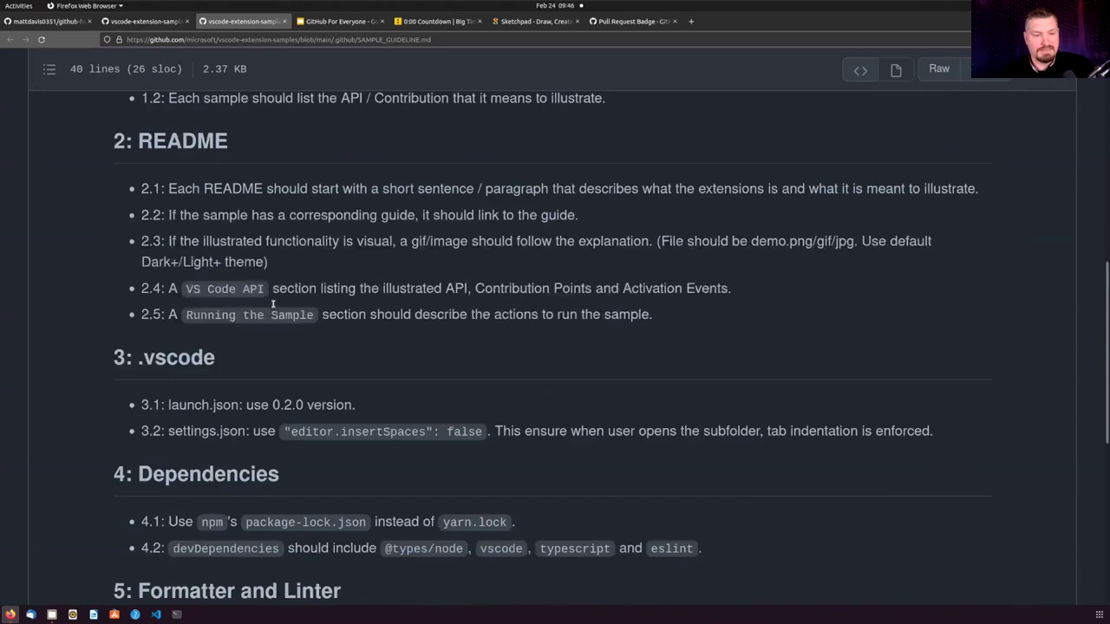
scroll(273, 307, down, 6)
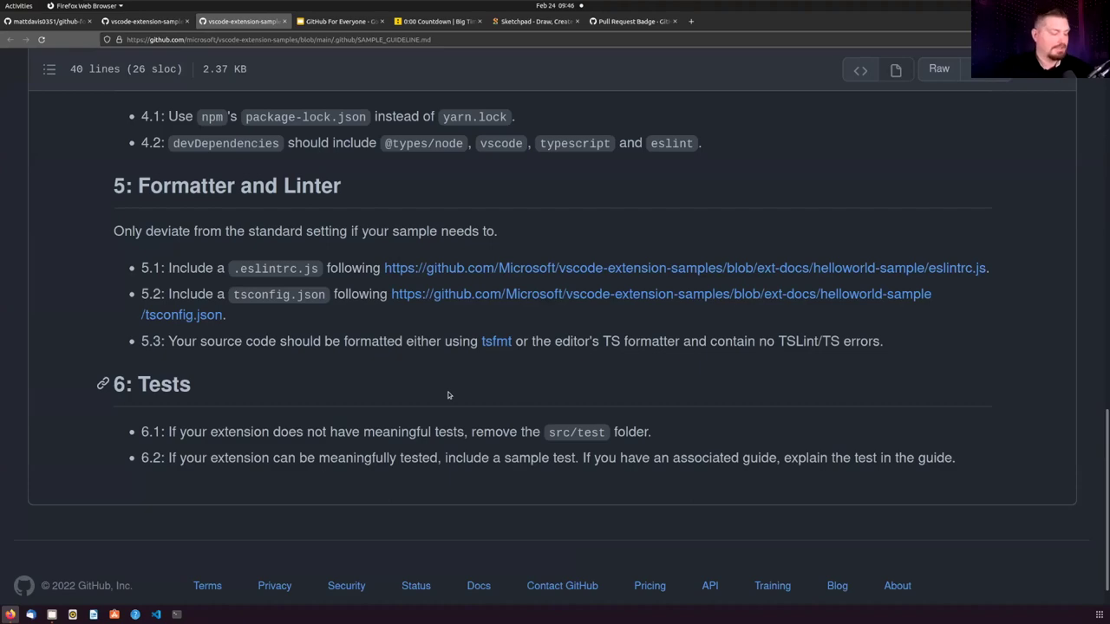
scroll(449, 395, up, 20)
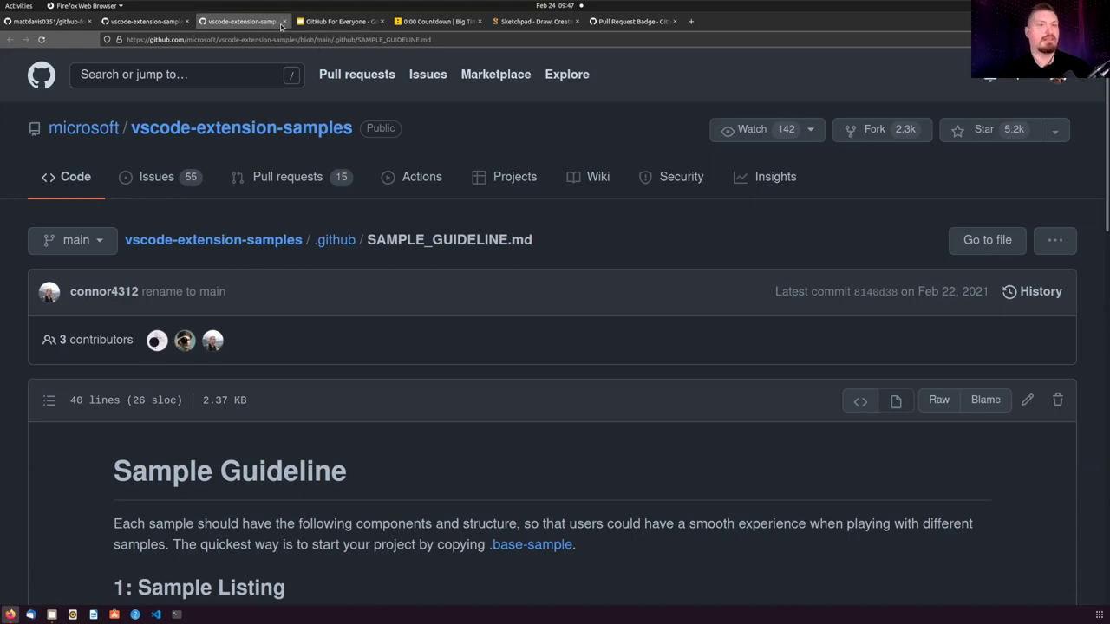
click(284, 22)
Close both vscode-extension-samples tabs and open the github-for-everyone repository settings.
click(181, 22)
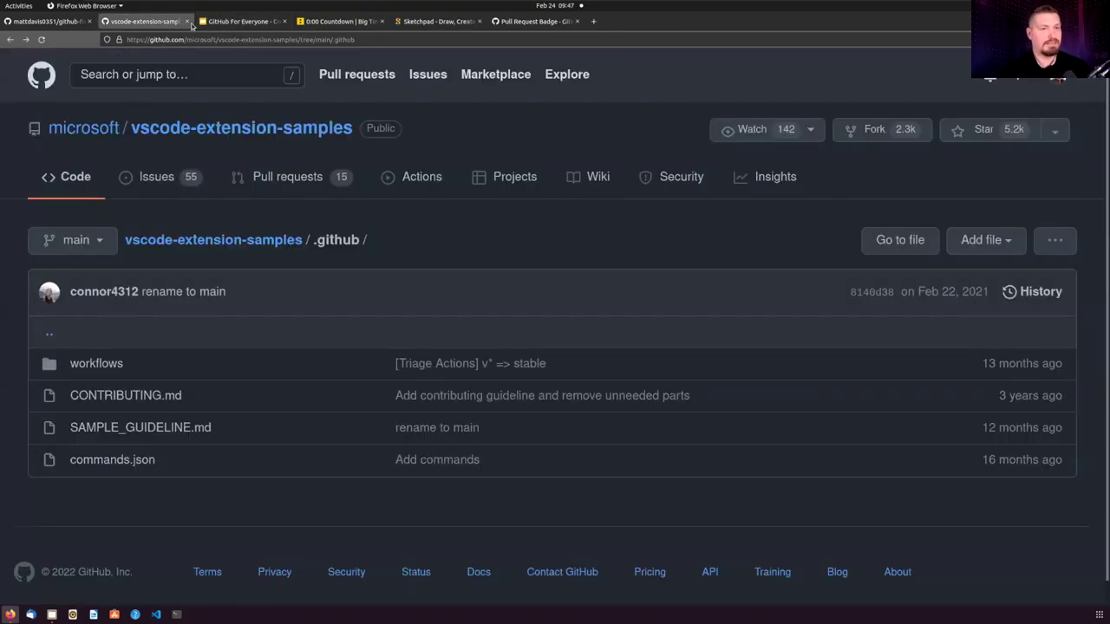
click(188, 21)
click(63, 24)
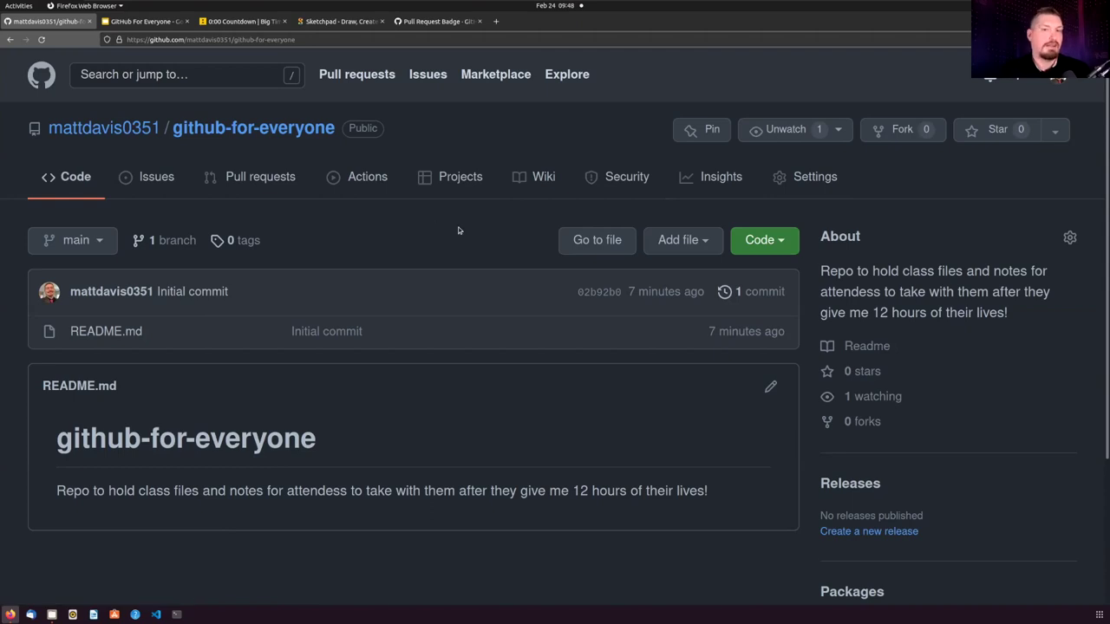
click(822, 177)
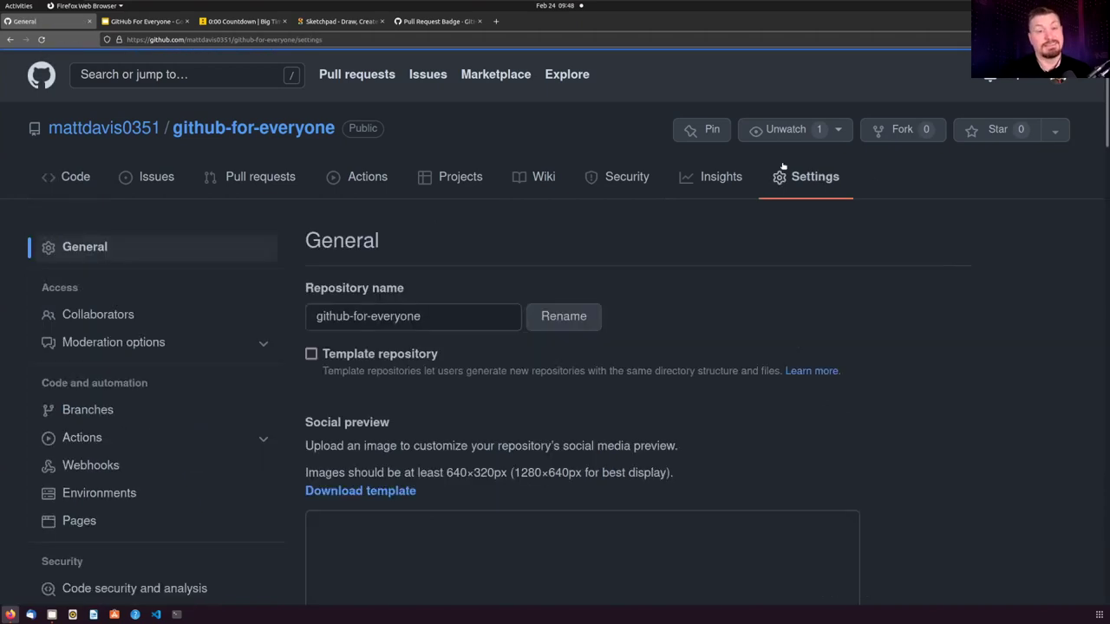
Open Collaborators settings and confirm access with the account password.
click(128, 315)
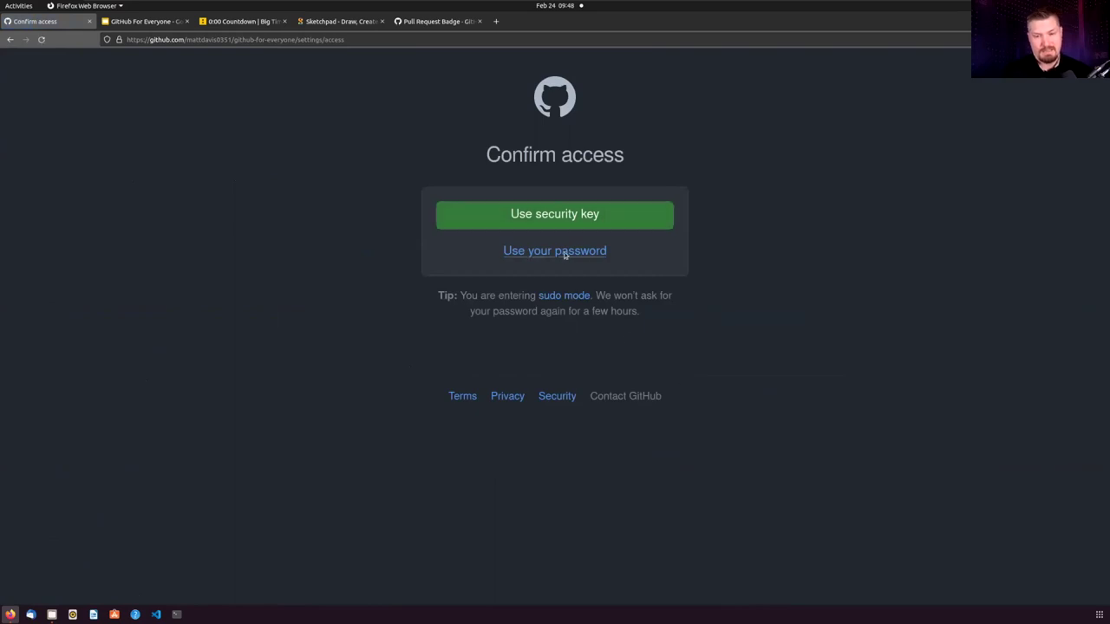
click(564, 254)
click(560, 336)
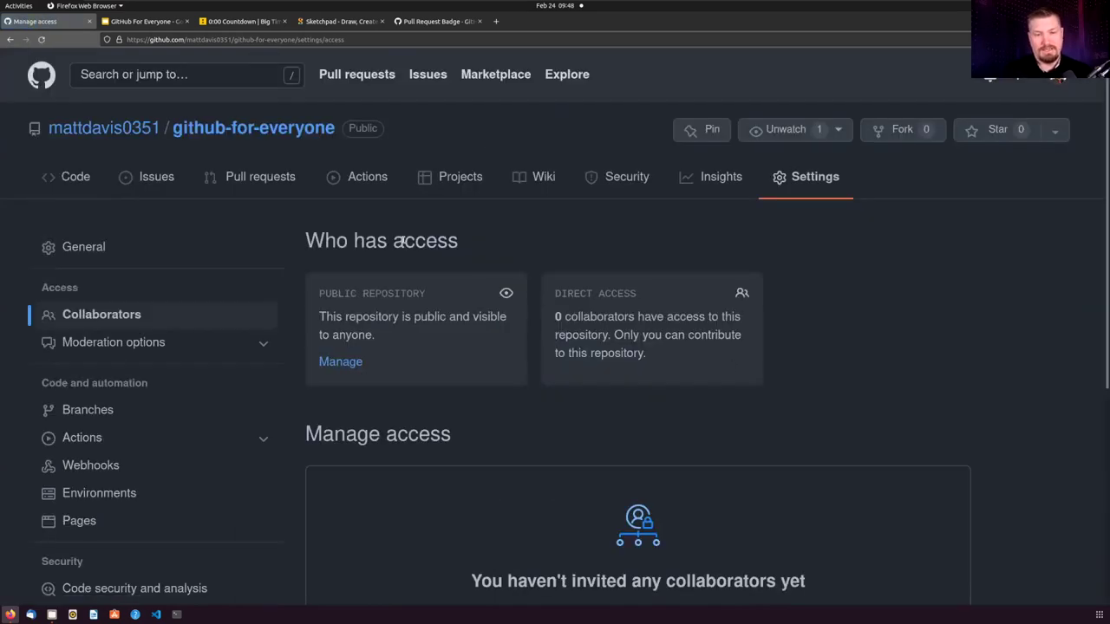
Review the access page stating a public repository with 0 collaborators.
scroll(403, 243, down, 2)
drag(554, 219, 680, 219)
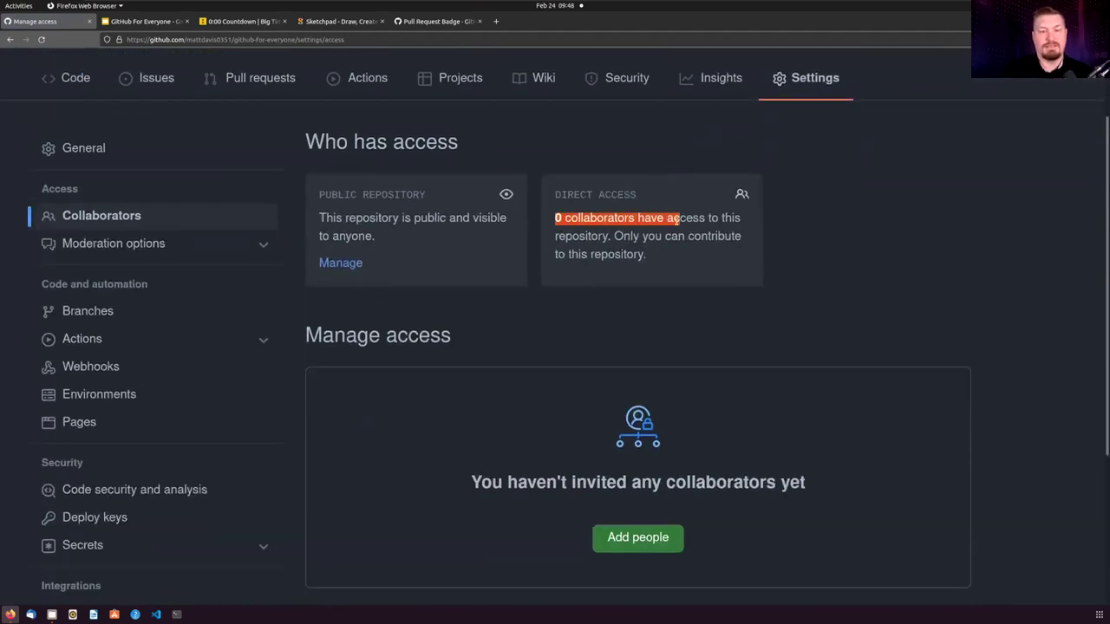
right_click(679, 222)
click(483, 234)
drag(362, 219, 462, 220)
drag(554, 218, 661, 230)
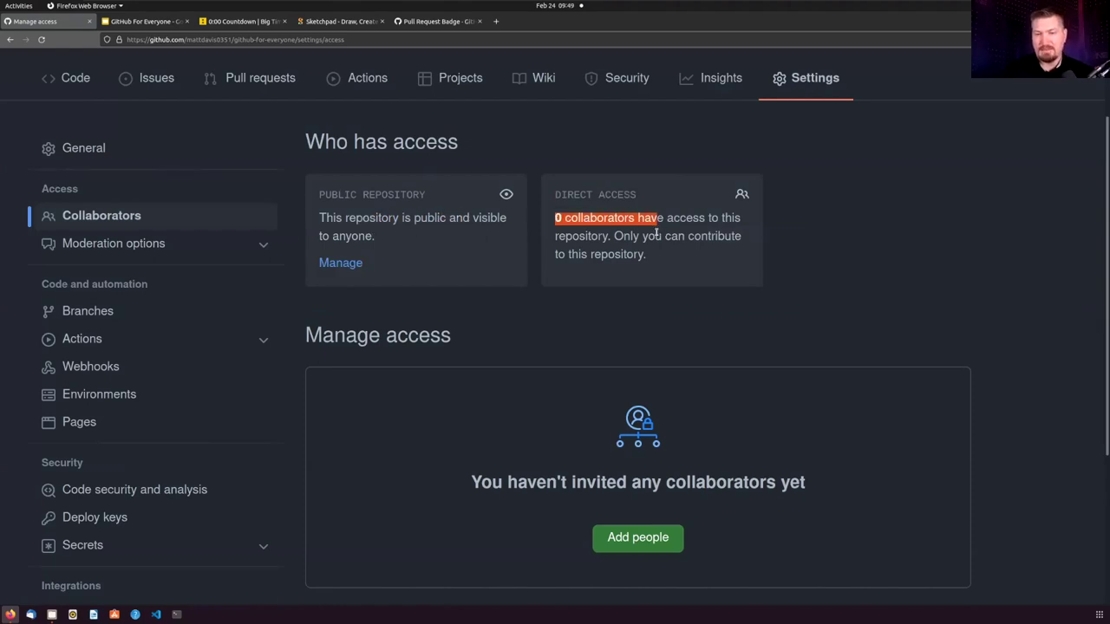
click(675, 269)
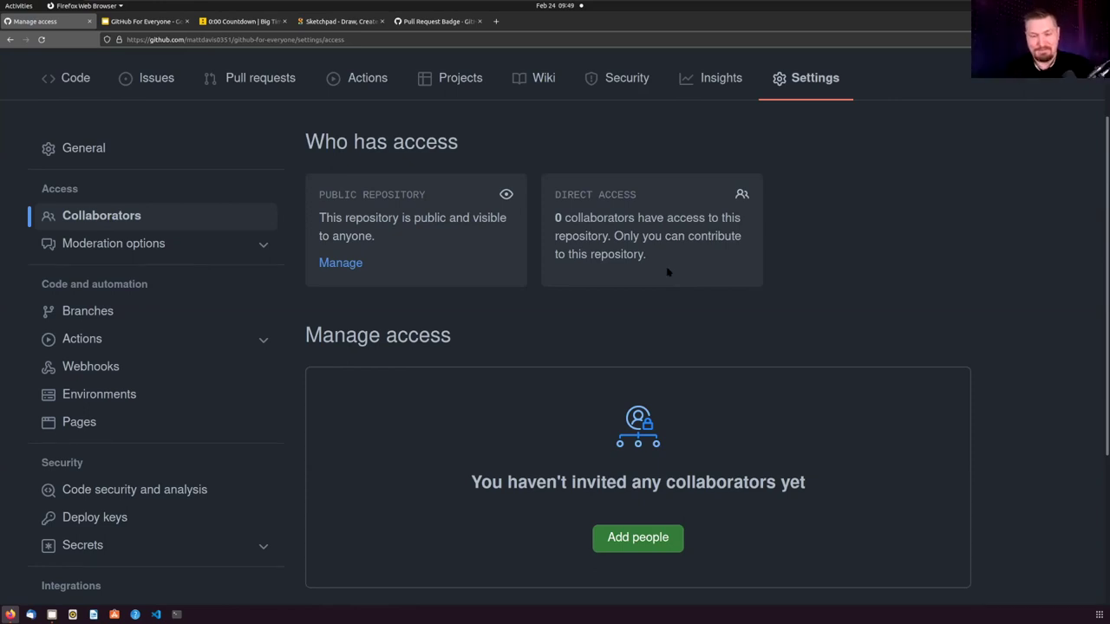
scroll(714, 396, down, 2)
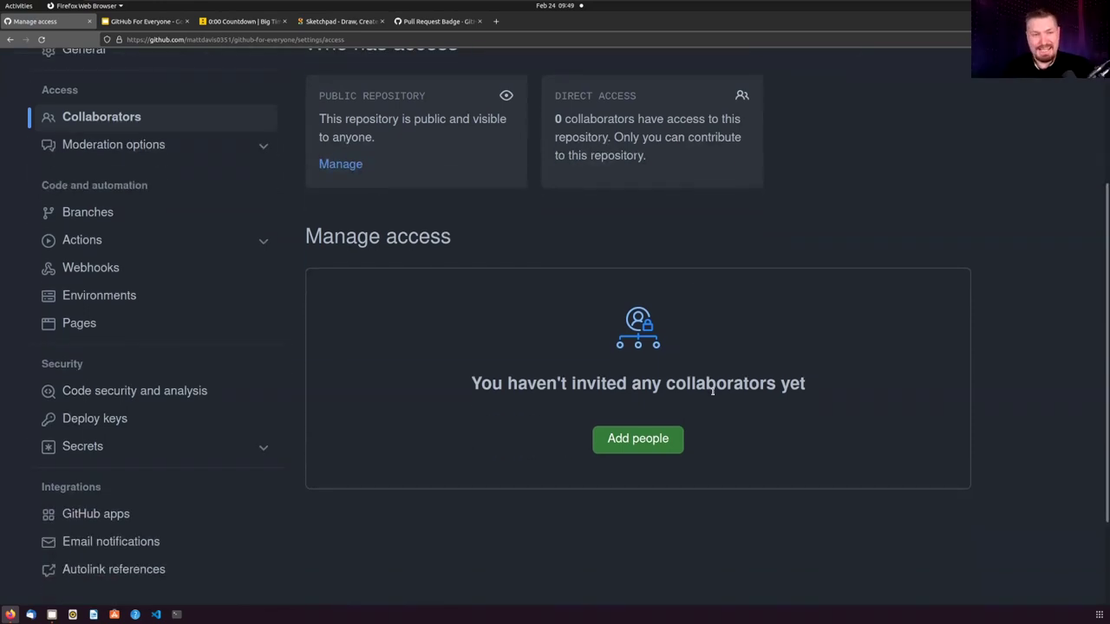
Add the collaborator by username to github-for-everyone and check the resulting pending invite.
click(645, 444)
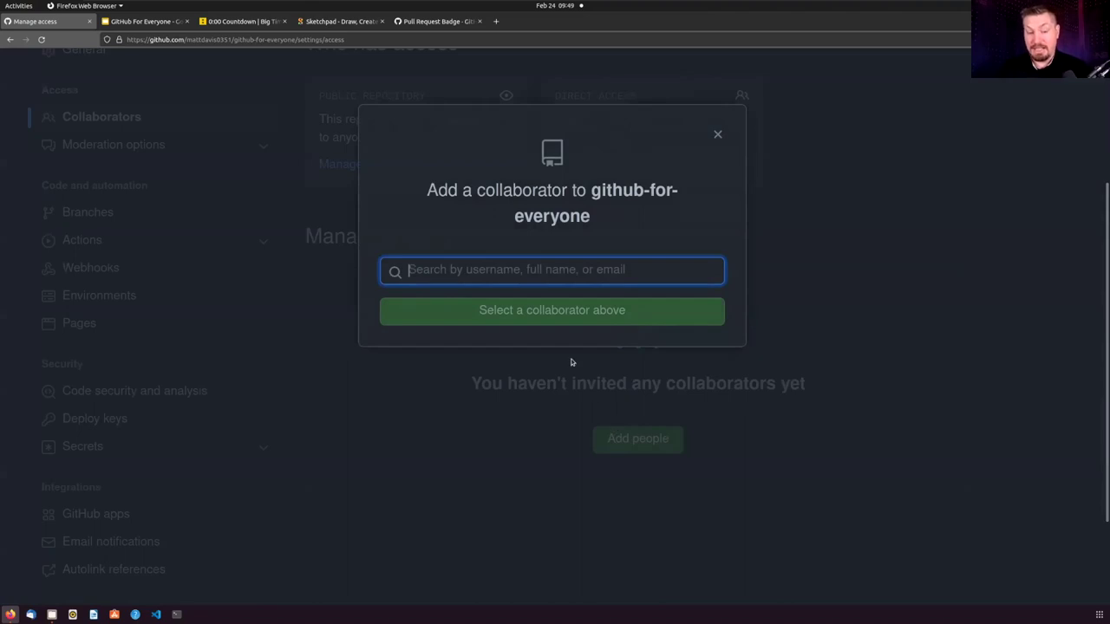
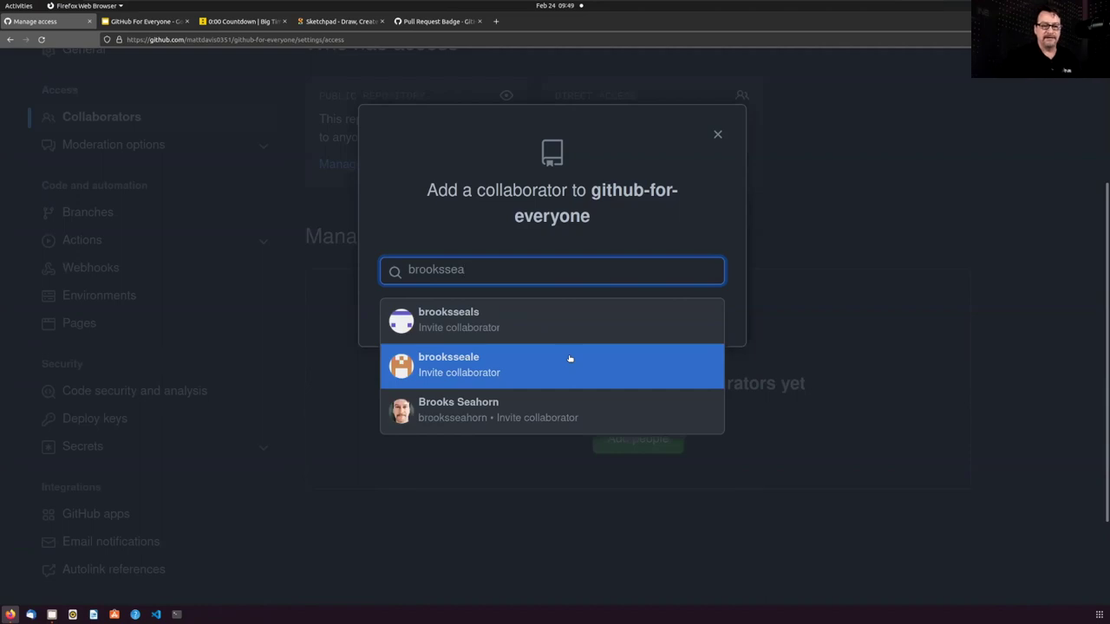
click(538, 418)
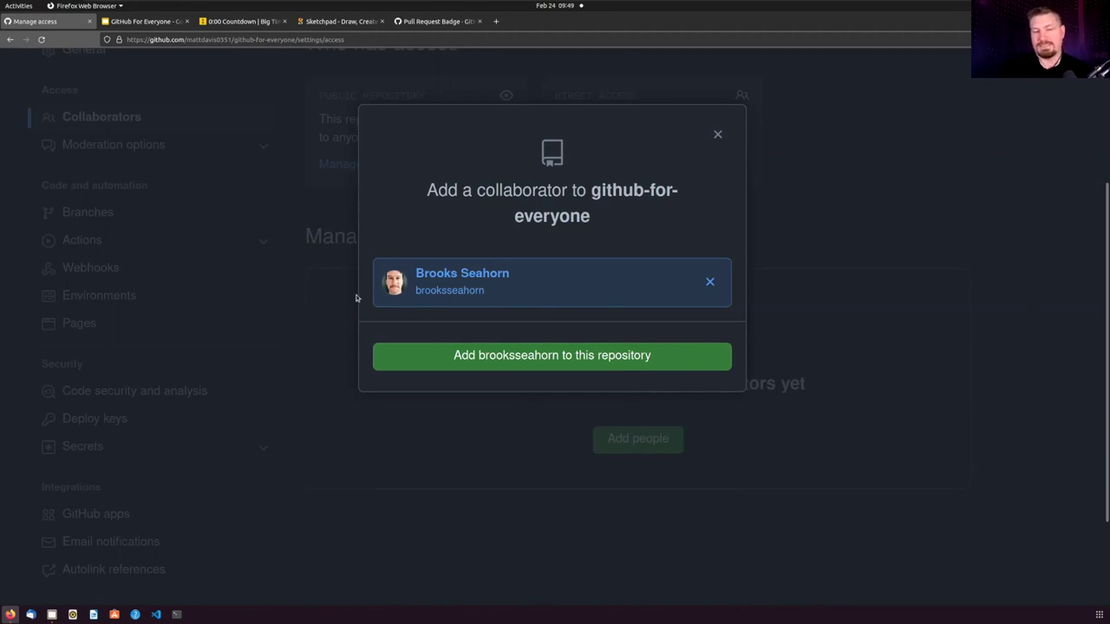
click(510, 359)
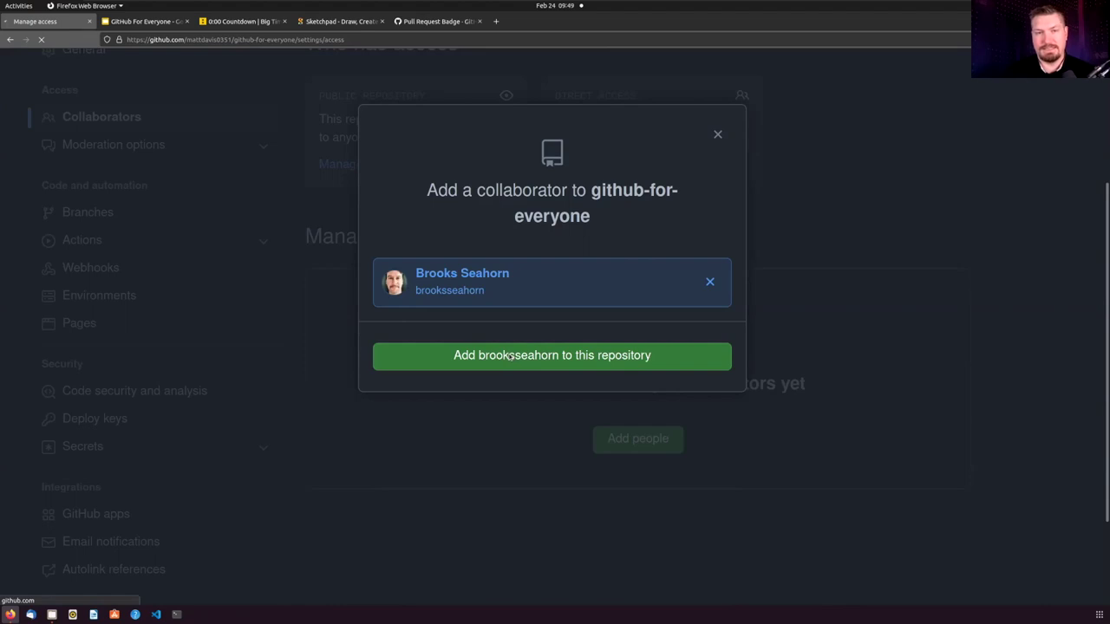
scroll(570, 306, down, 5)
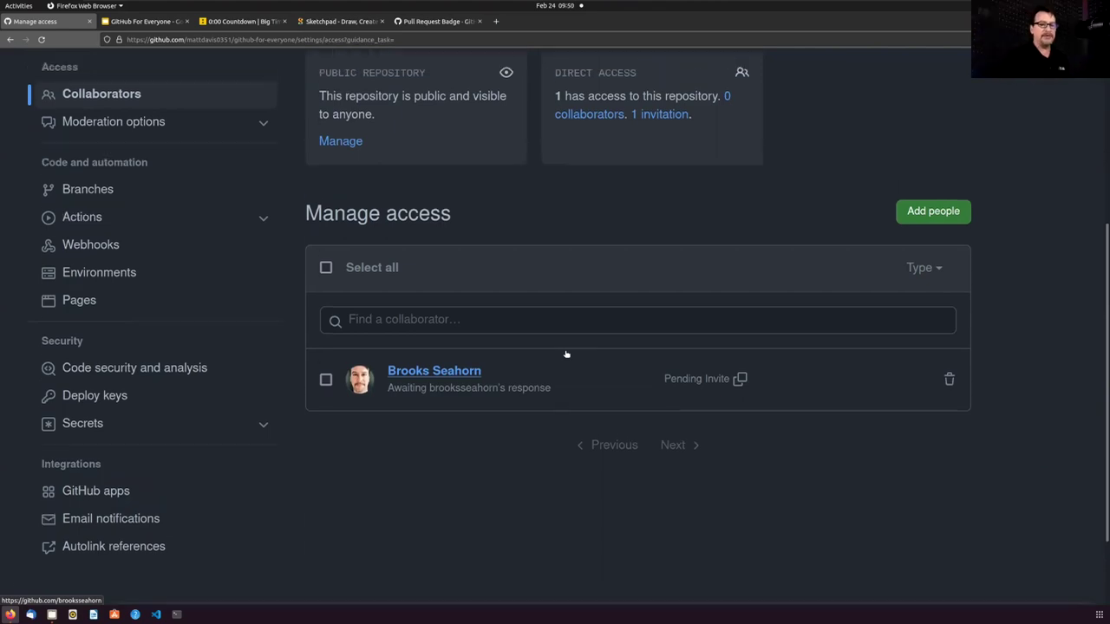
scroll(566, 354, up, 2)
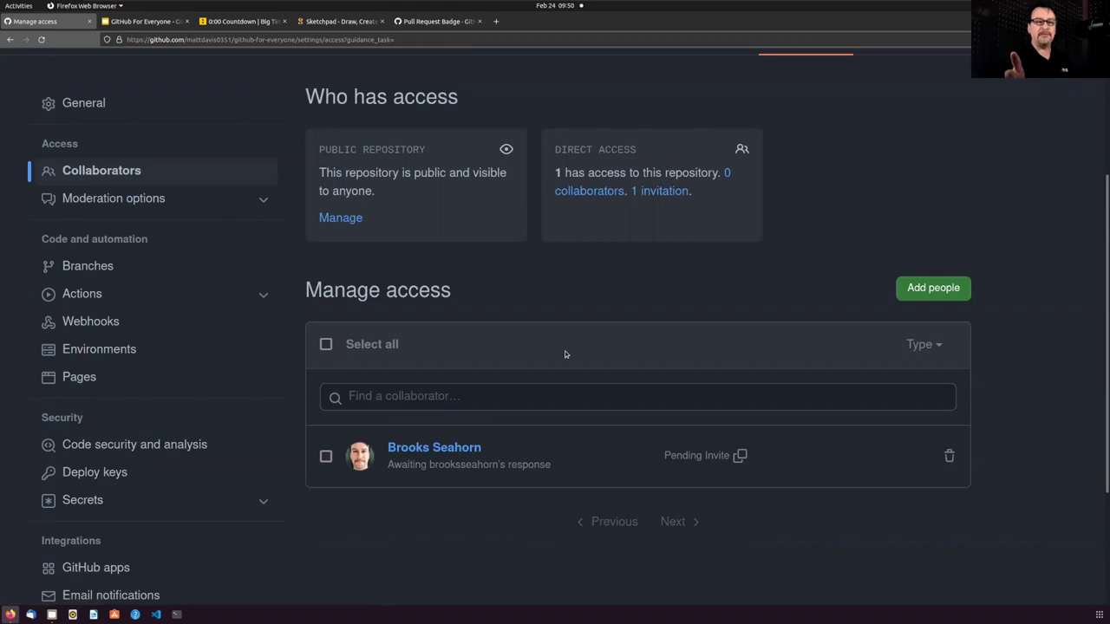
scroll(564, 350, up, 4)
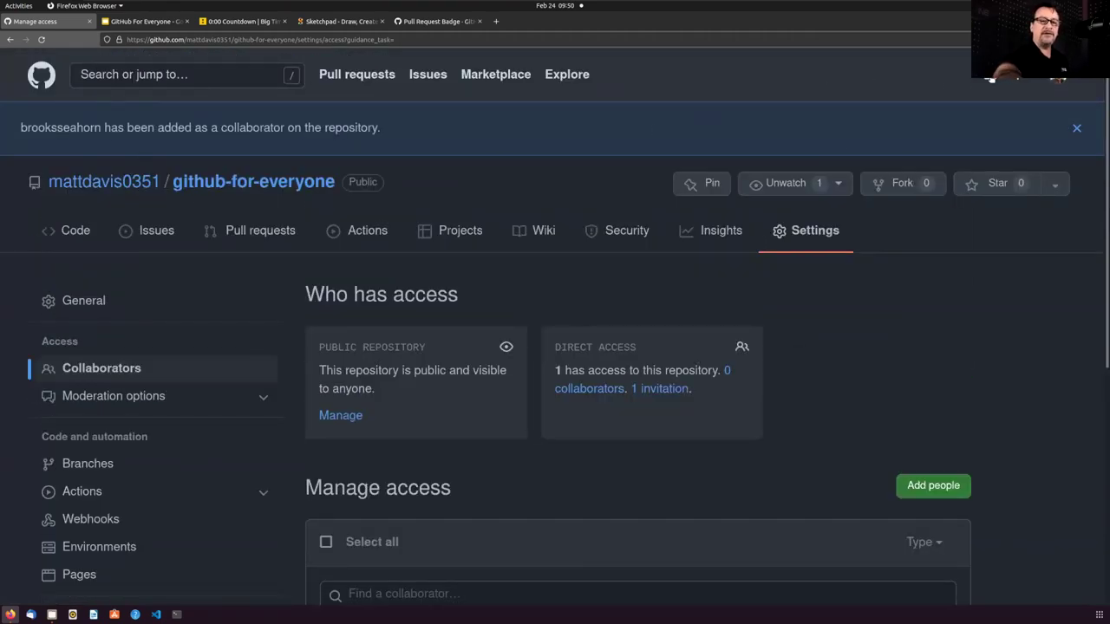
Check the notifications inbox, then go back to the access page showing 1 pending invitation.
click(990, 78)
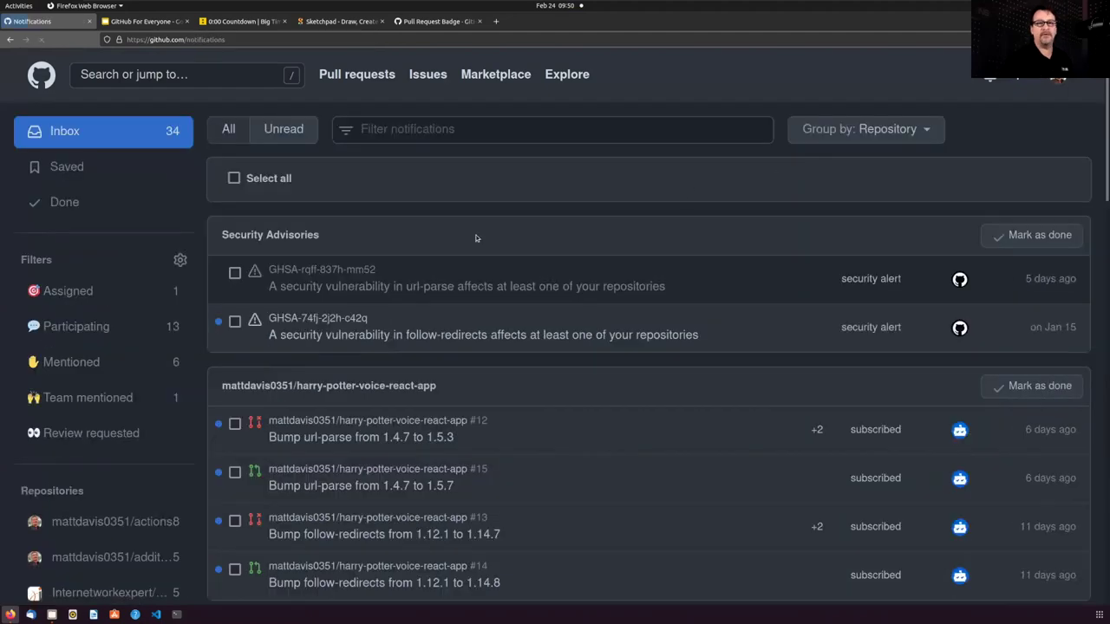
scroll(407, 469, down, 10)
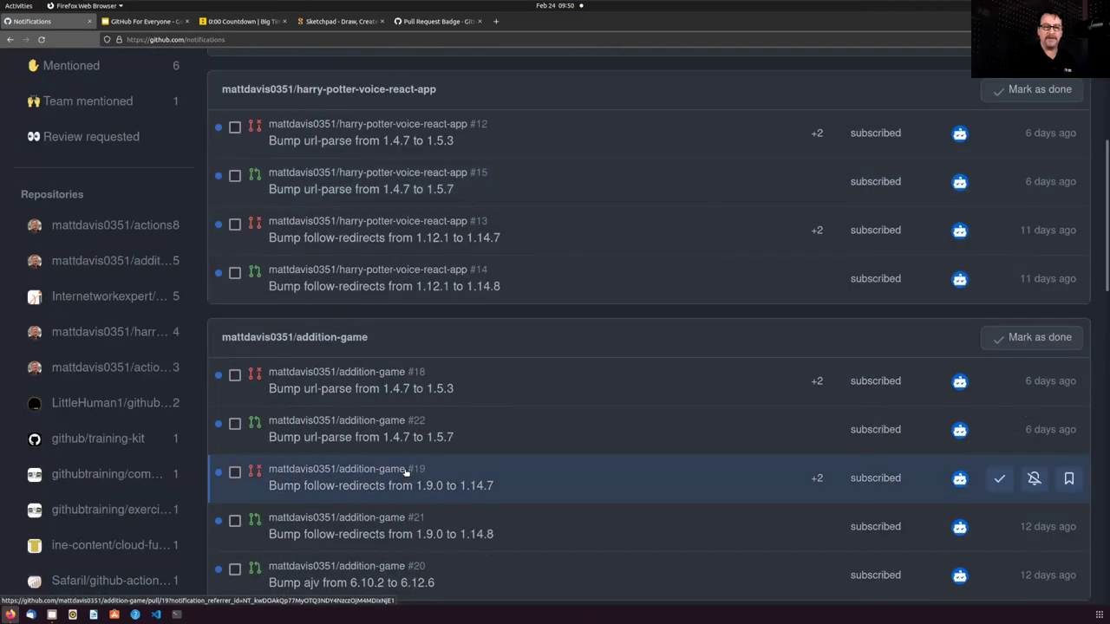
scroll(404, 471, down, 1)
scroll(404, 471, up, 10)
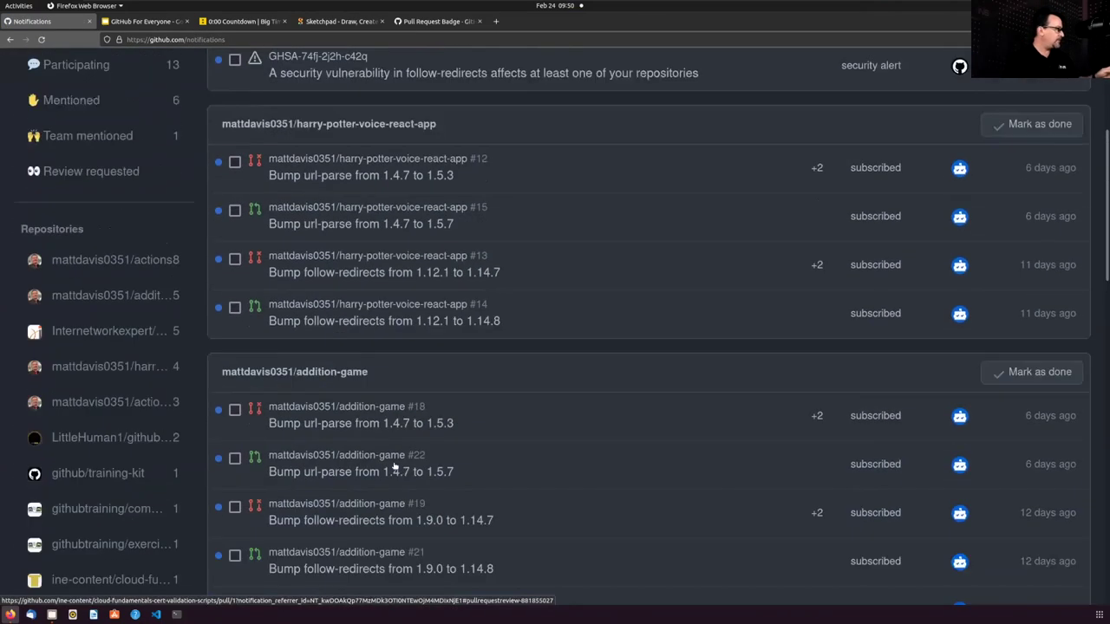
click(10, 39)
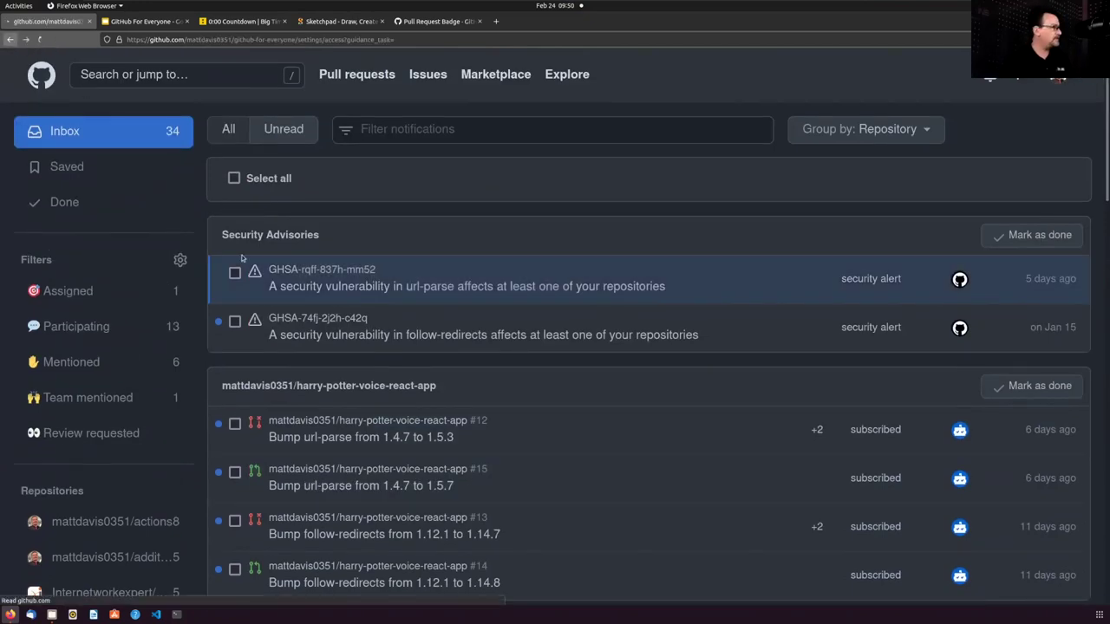
scroll(641, 321, down, 2)
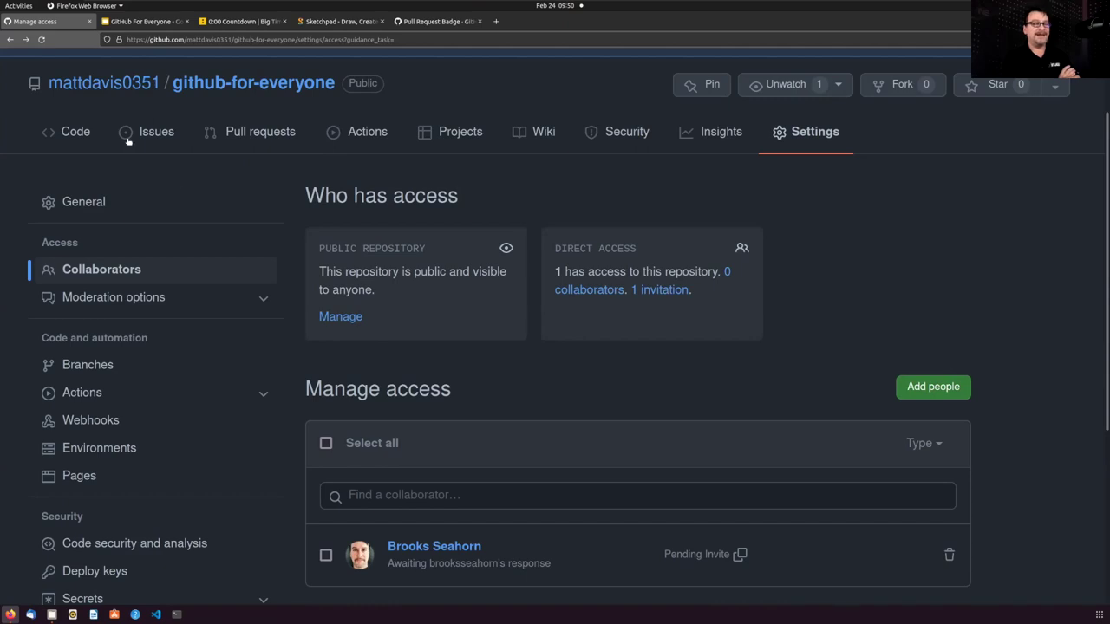
Reload the Collaborators page to see whether the invitation was accepted.
click(121, 278)
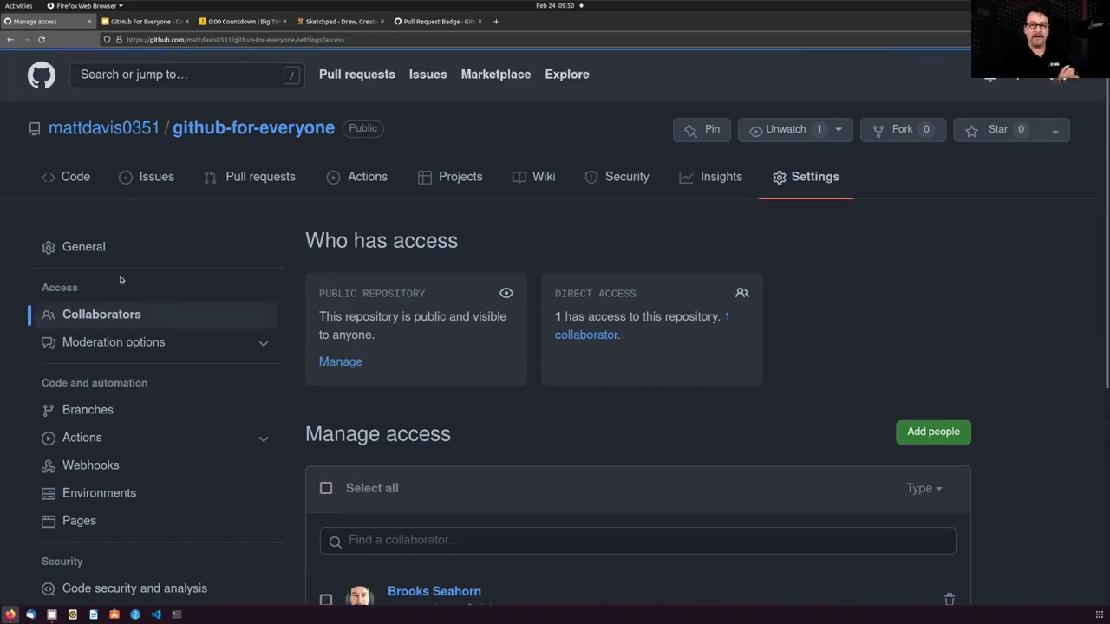
scroll(439, 316, down, 3)
scroll(495, 327, up, 3)
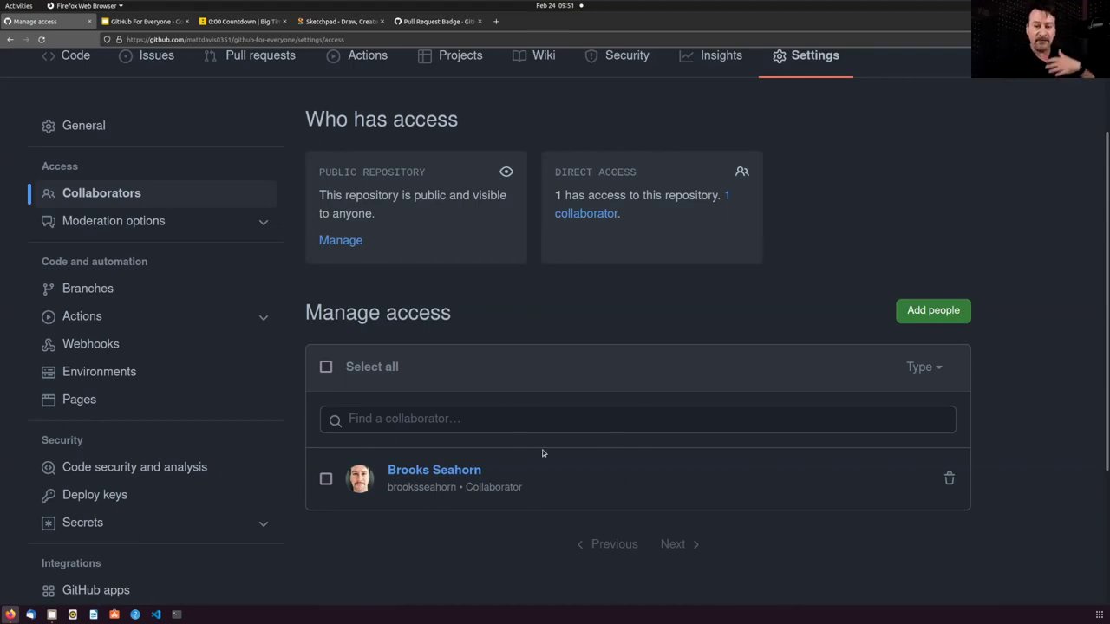
scroll(542, 450, up, 3)
Reopen Settings > Collaborators from the repo home and filter the list to the 1 collaborator.
click(243, 127)
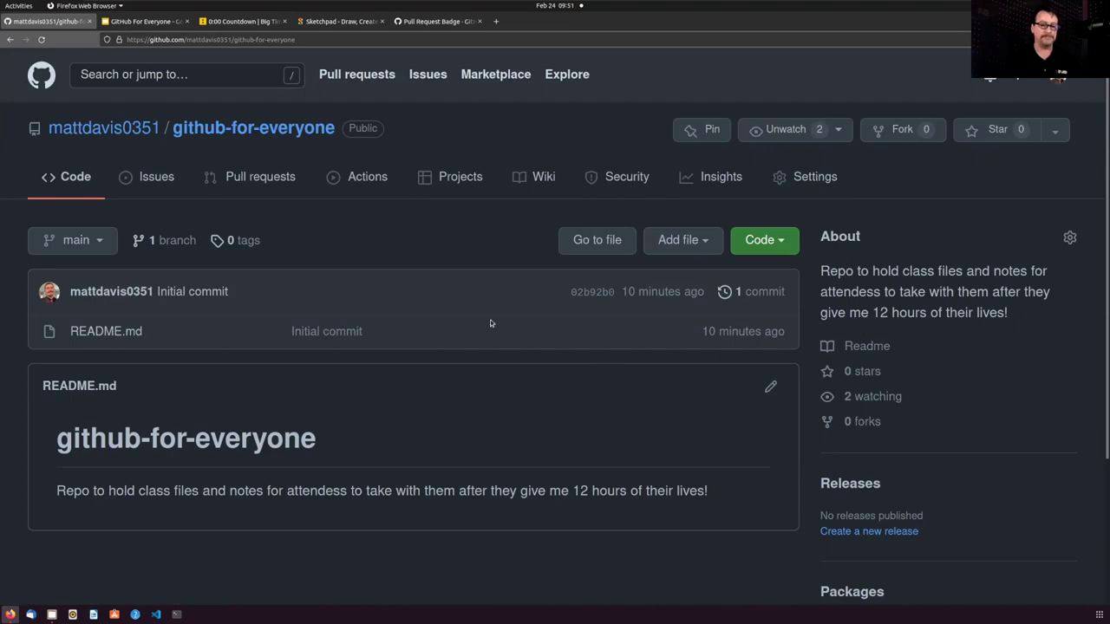
click(829, 188)
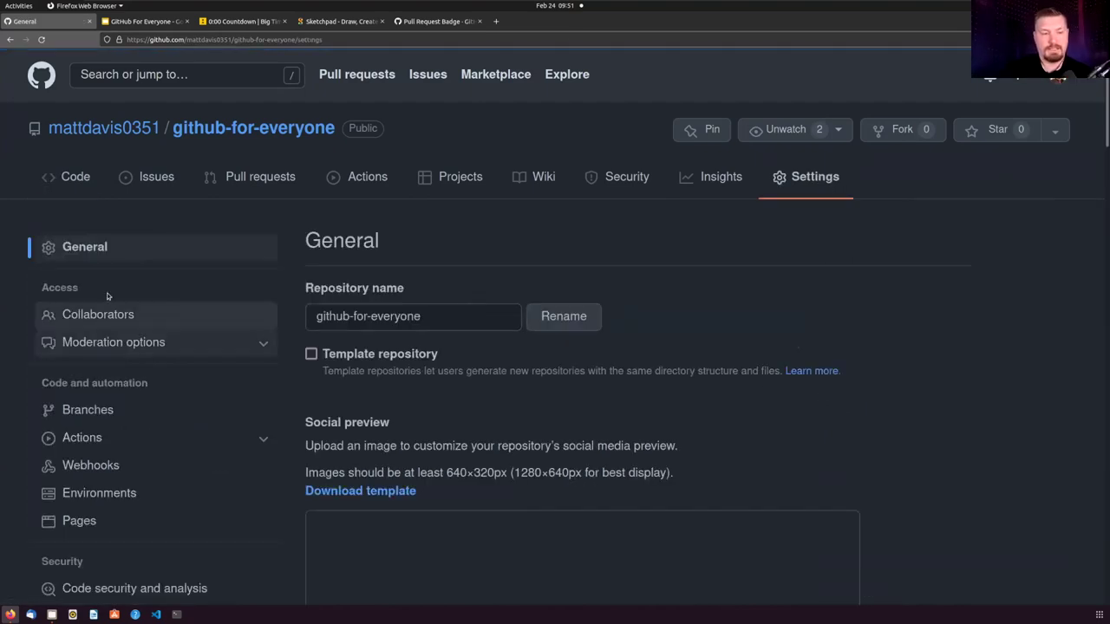
click(130, 315)
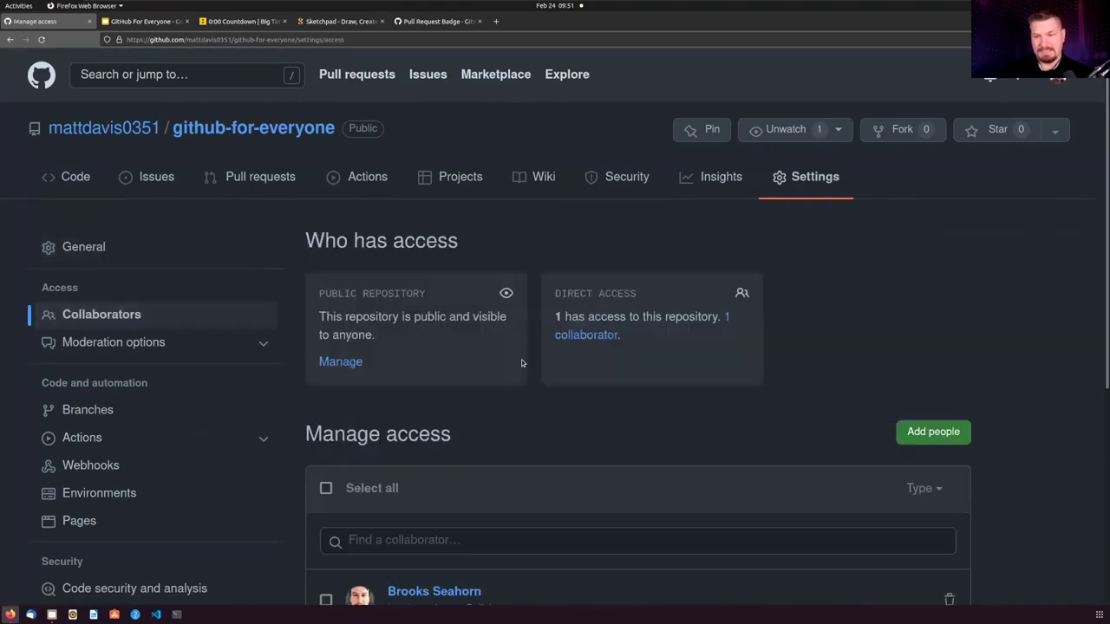
scroll(617, 431, down, 3)
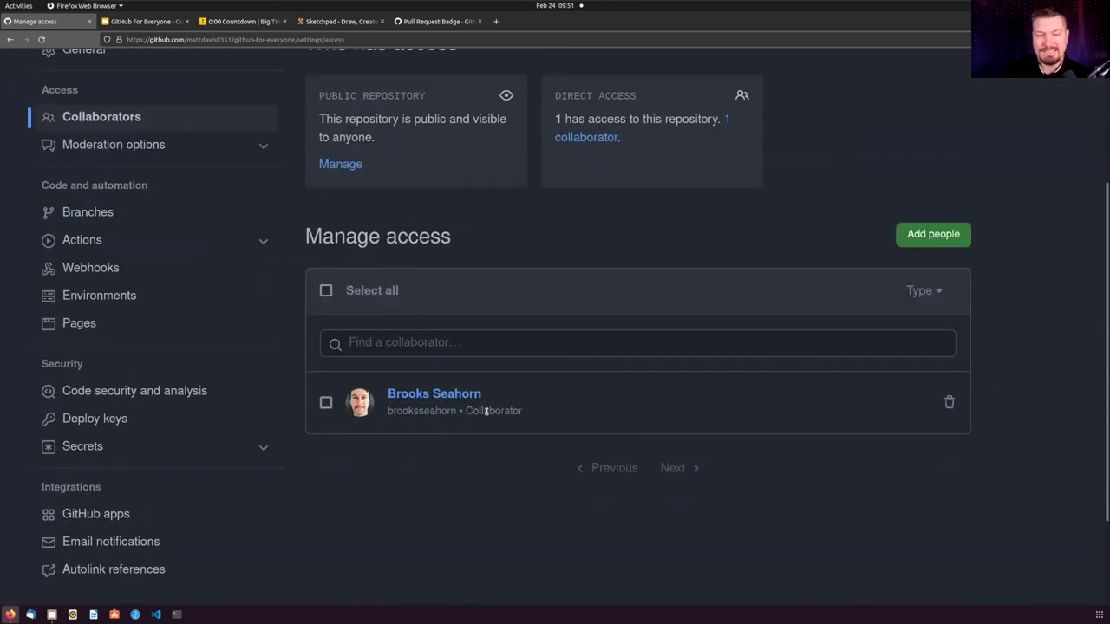
scroll(593, 384, up, 2)
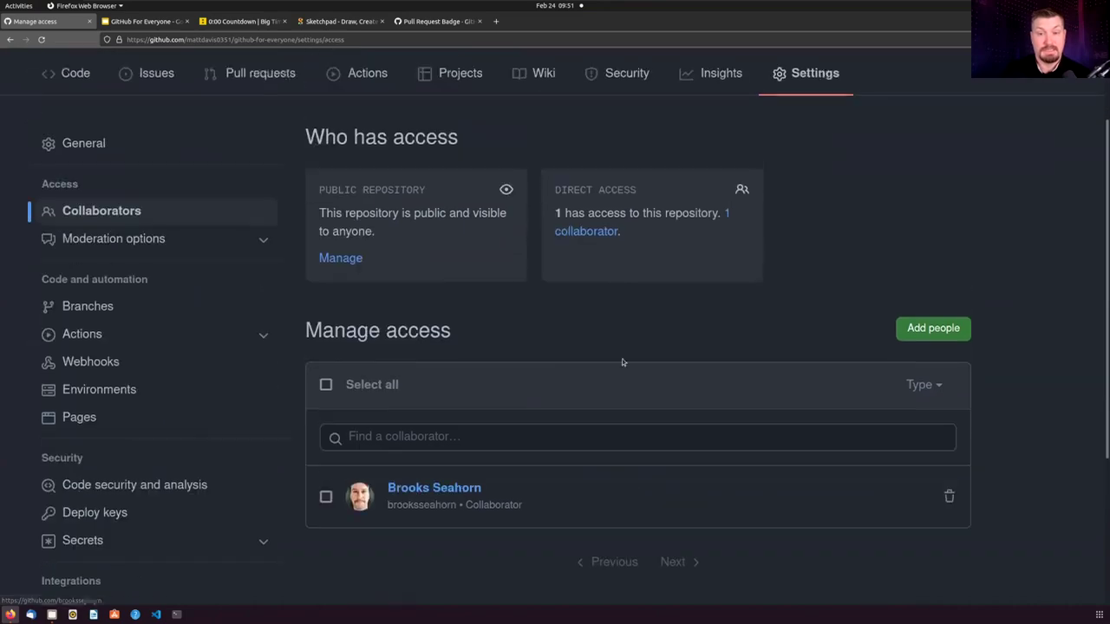
click(599, 239)
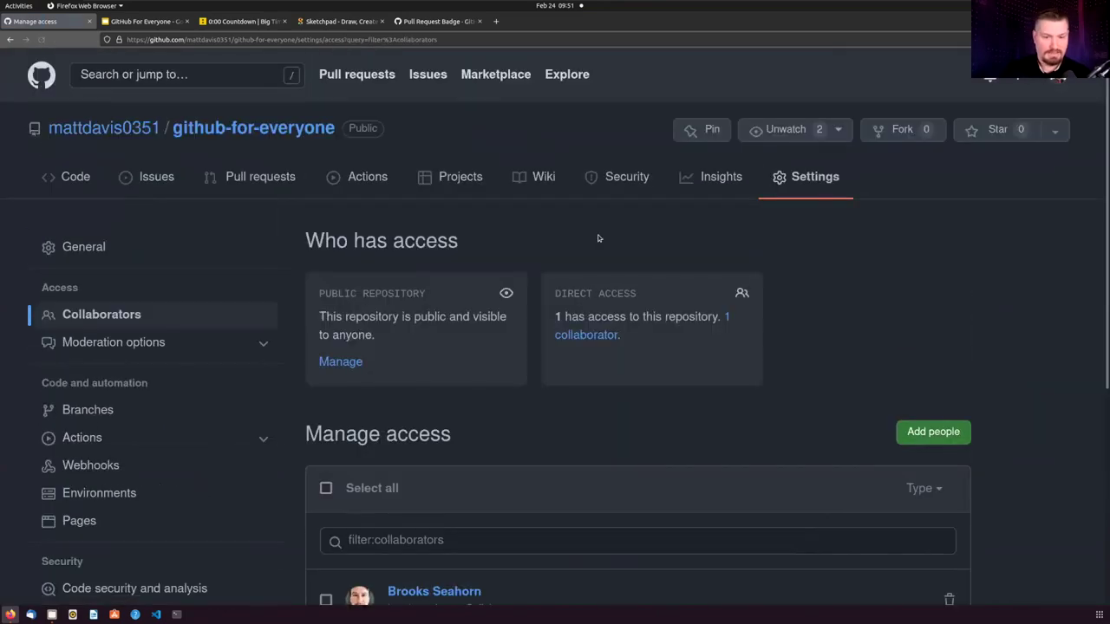
scroll(577, 250, down, 5)
scroll(577, 250, up, 4)
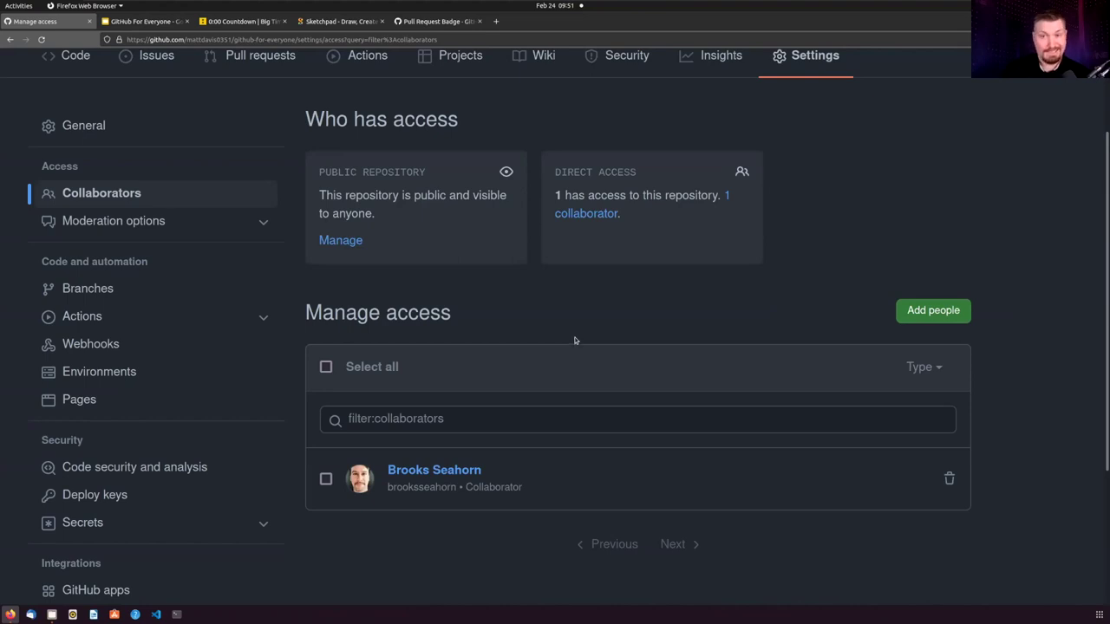
scroll(573, 339, up, 2)
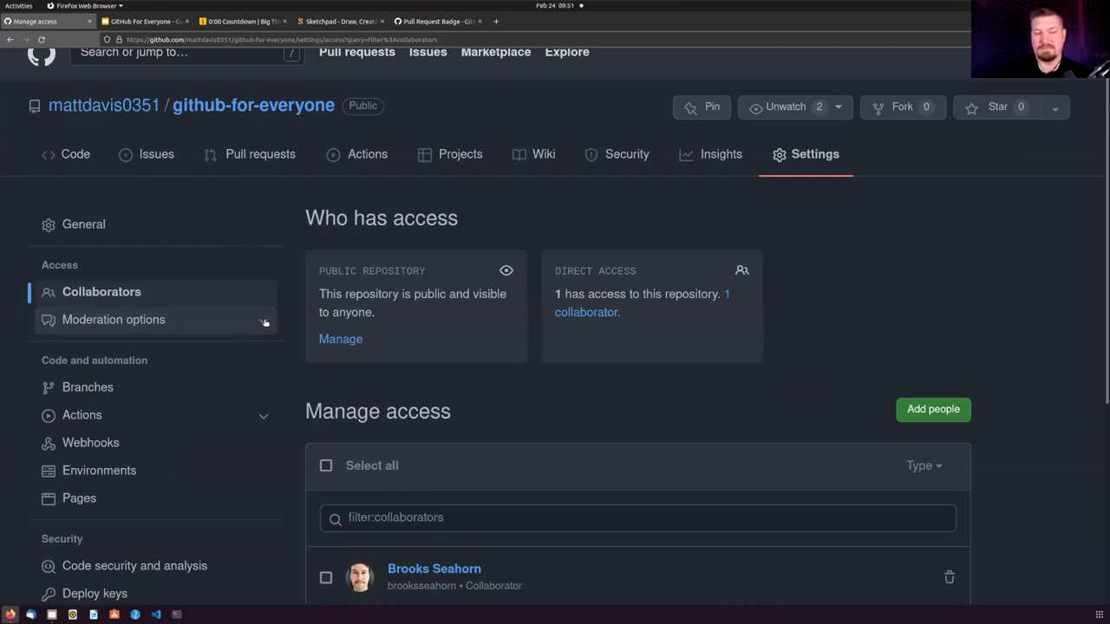
Open the Interaction limits settings and check the existing-users duration choices without enabling a limit.
click(154, 322)
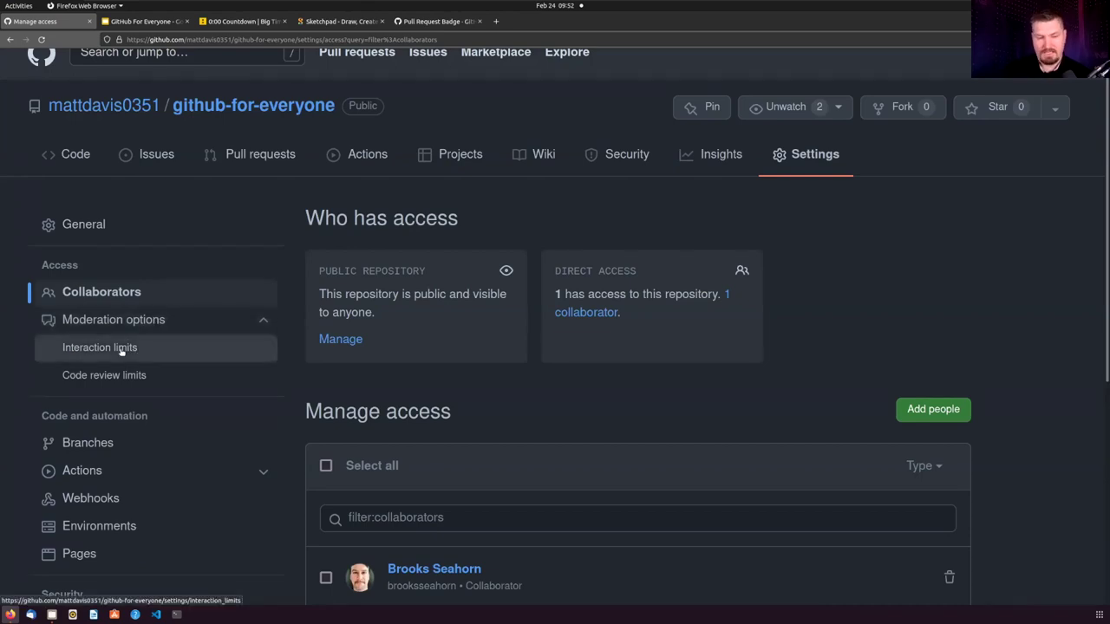
click(124, 347)
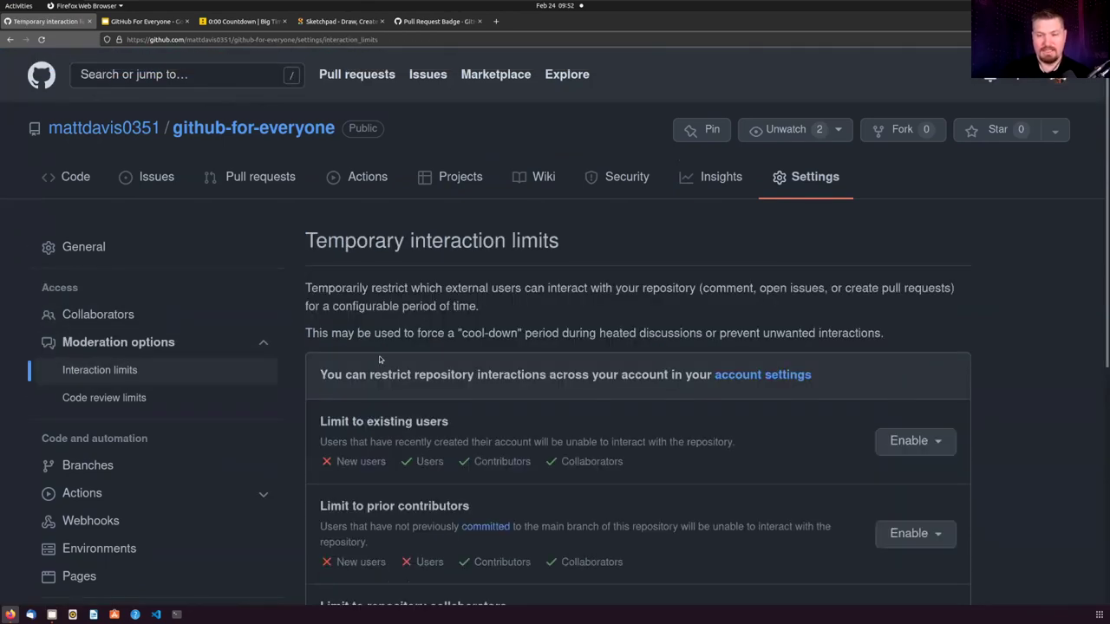
scroll(466, 353, down, 2)
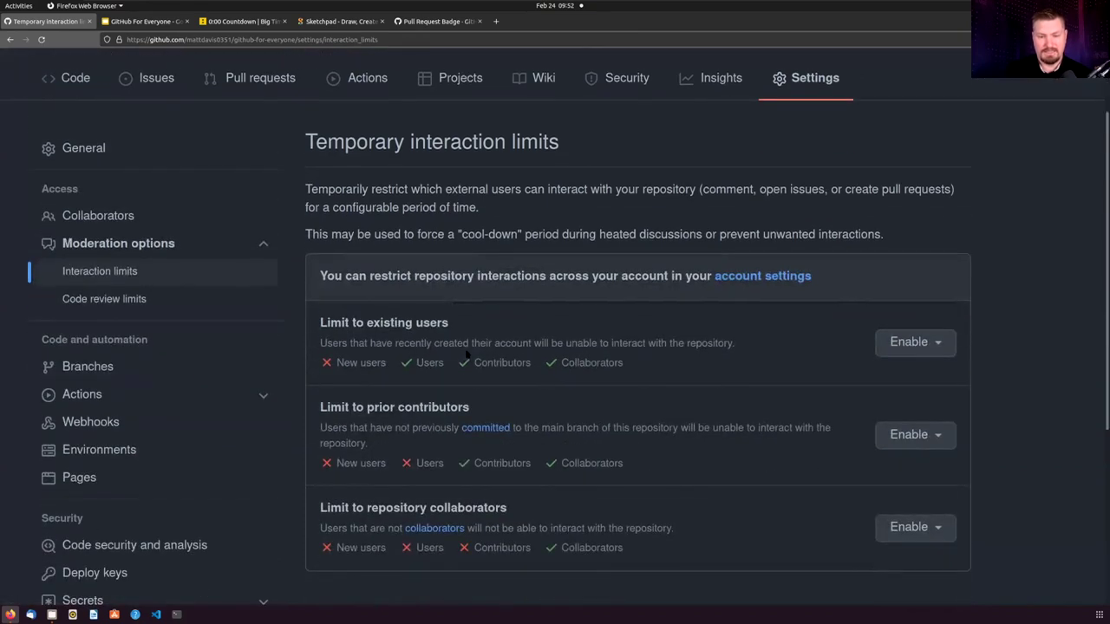
click(929, 343)
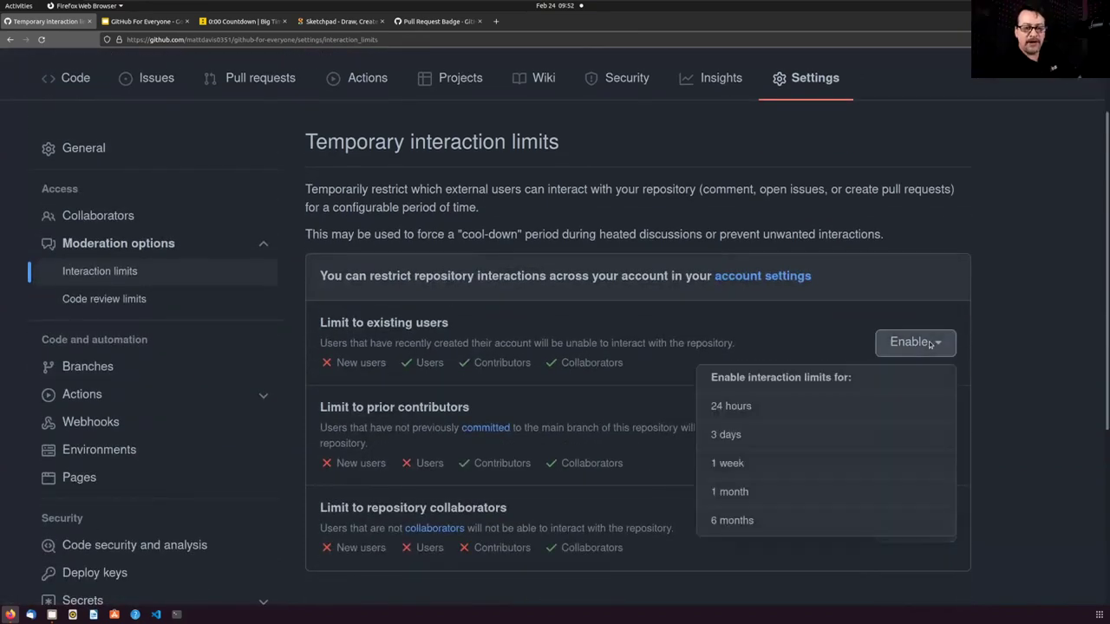
click(929, 343)
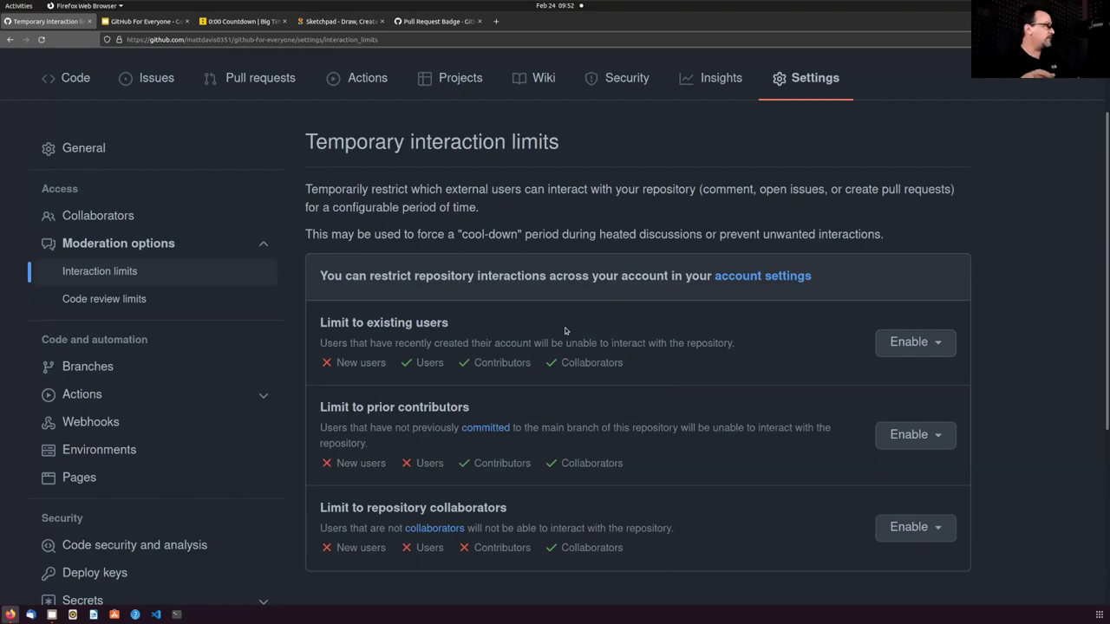
scroll(563, 330, up, 2)
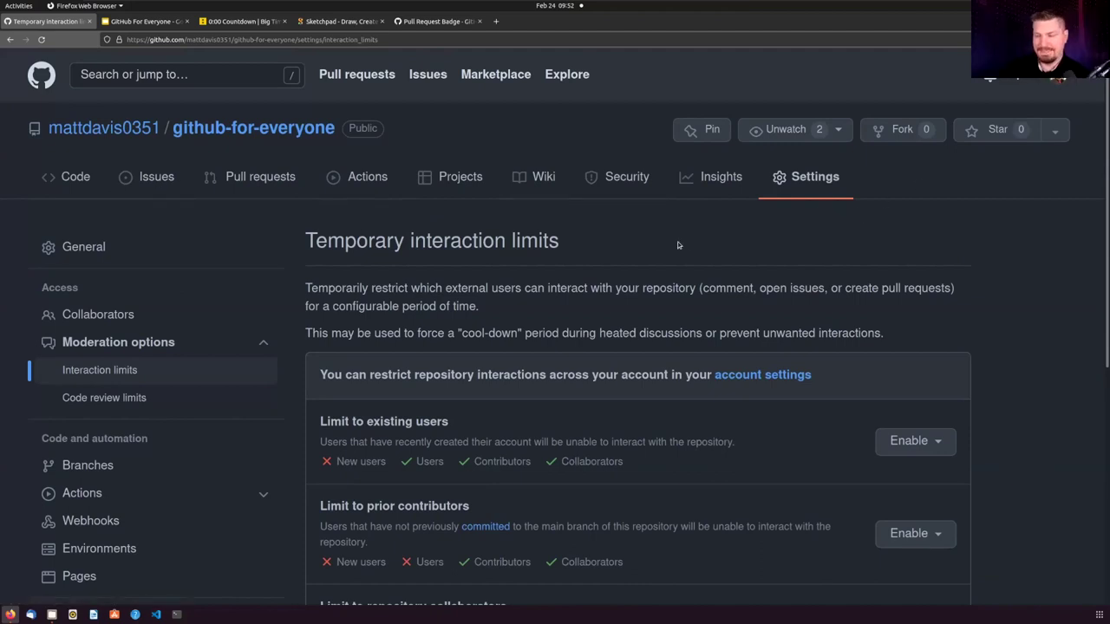
Review the 'Limit to existing users' option, then return to the Collaborators settings.
scroll(573, 264, down, 3)
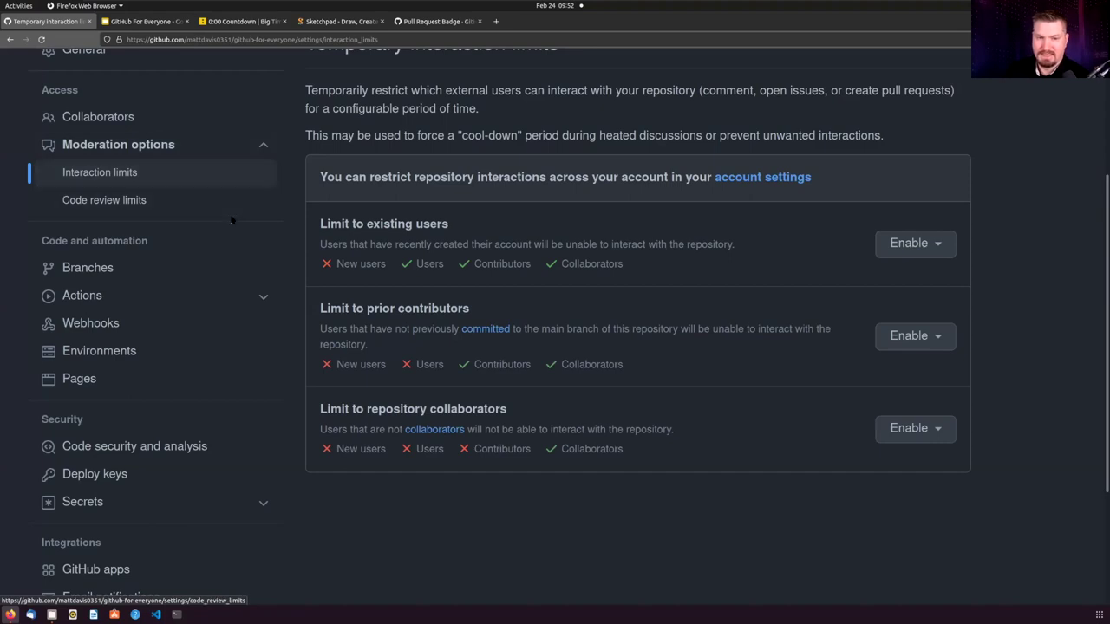
triple_click(401, 229)
click(448, 244)
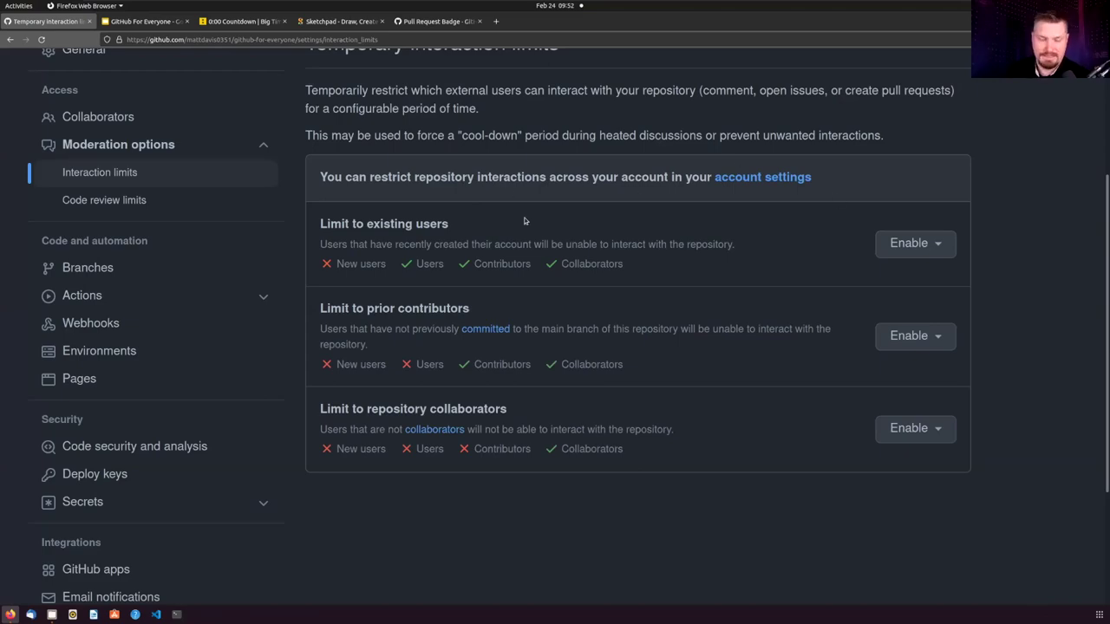
scroll(431, 265, up, 1)
scroll(433, 265, up, 3)
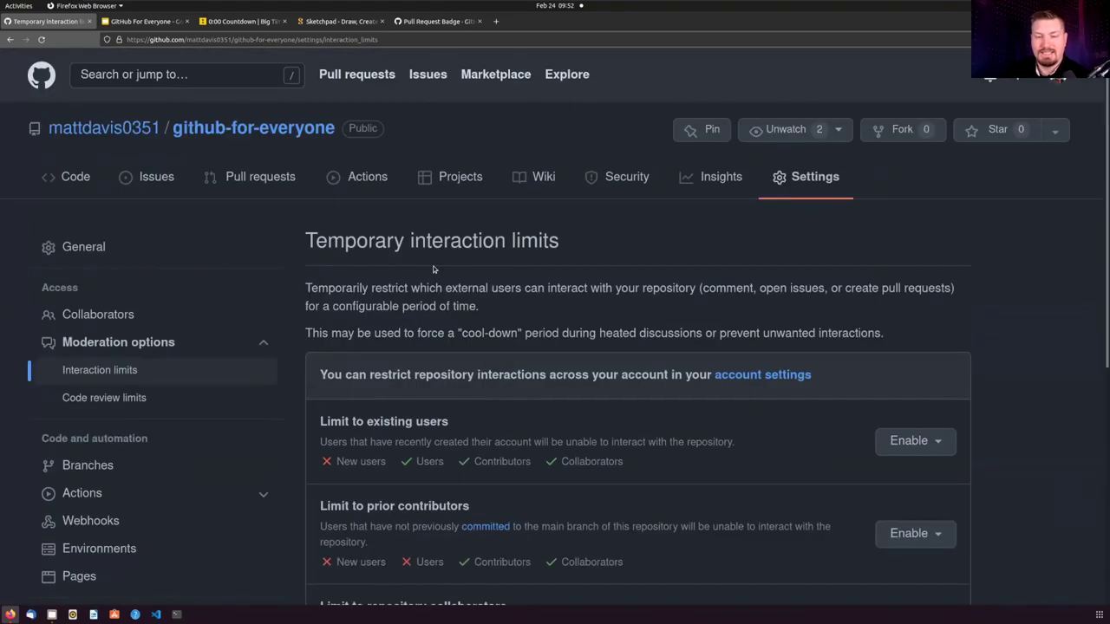
click(134, 314)
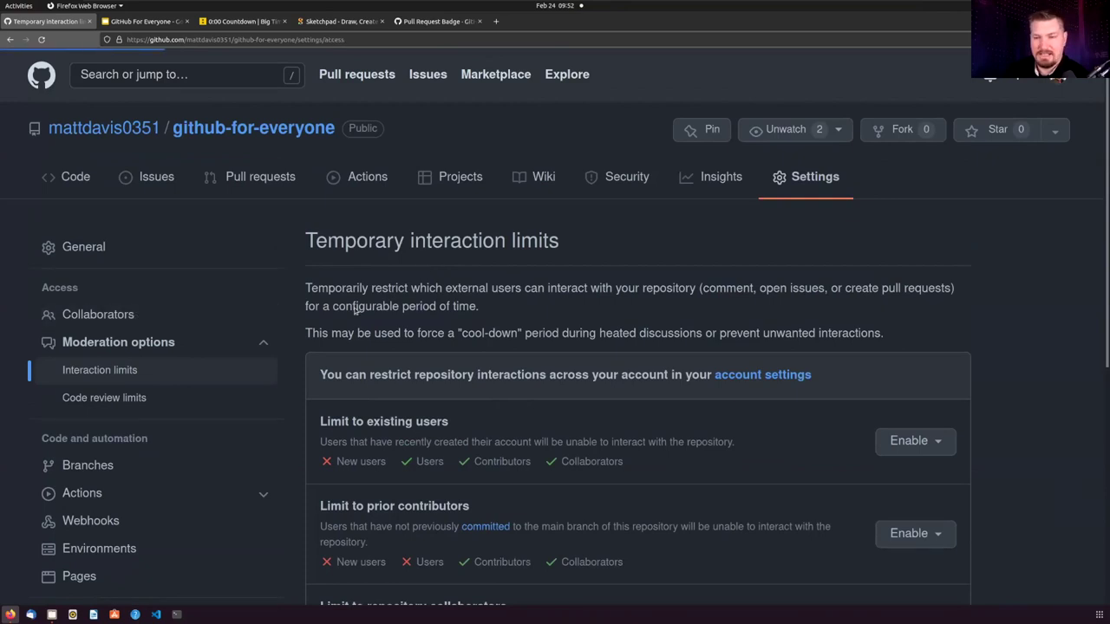
Go to the github-for-everyone repository's code page, then to its Issues tab.
scroll(507, 410, down, 2)
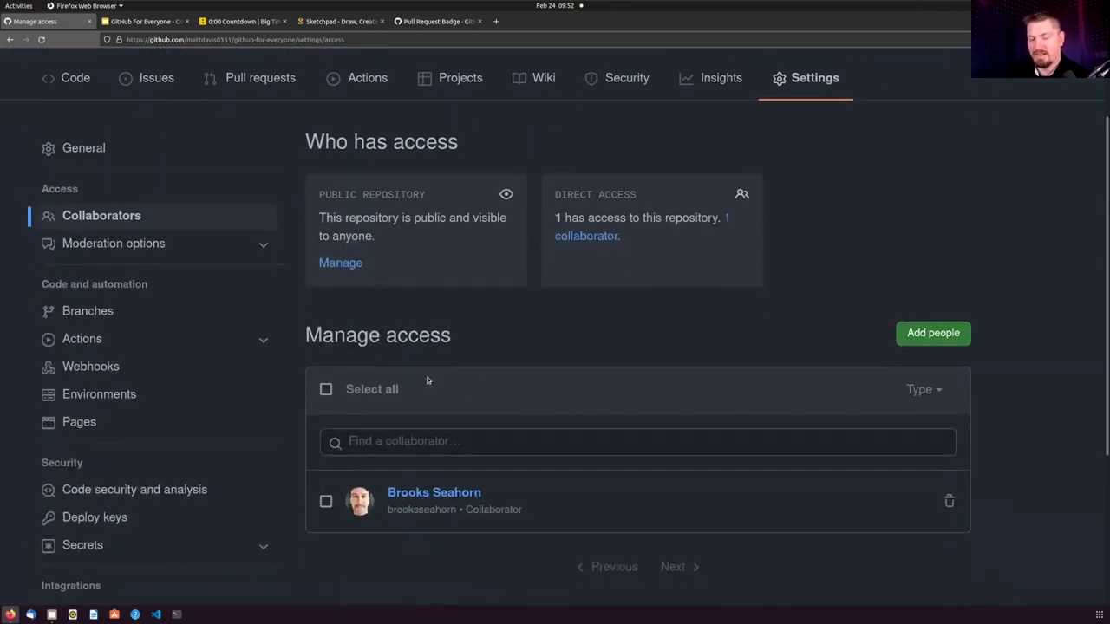
scroll(488, 374, up, 2)
click(56, 178)
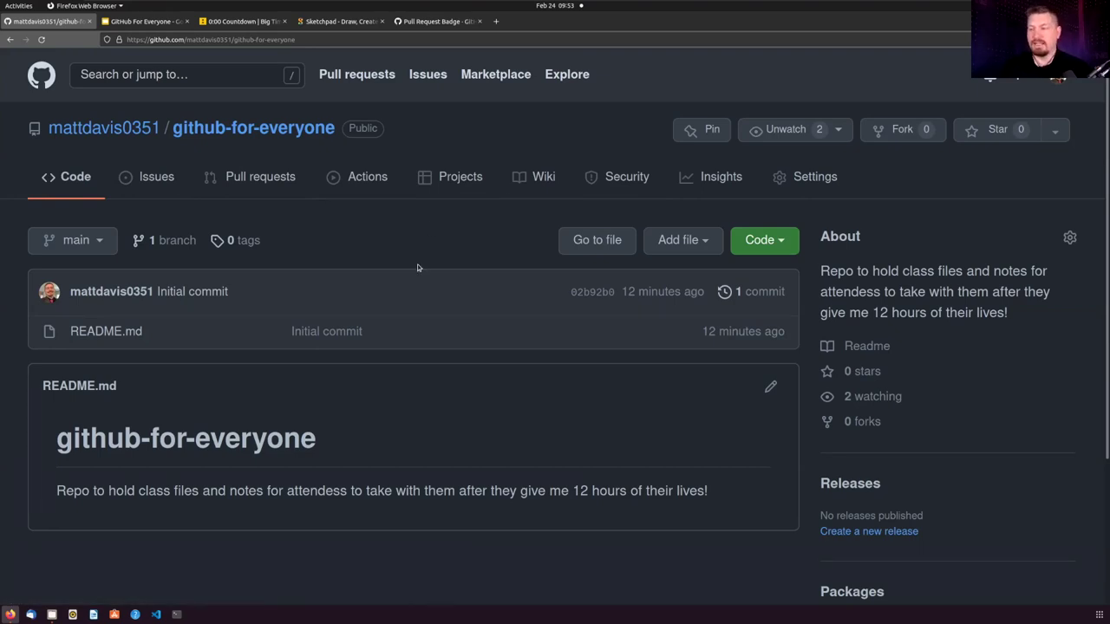
click(156, 179)
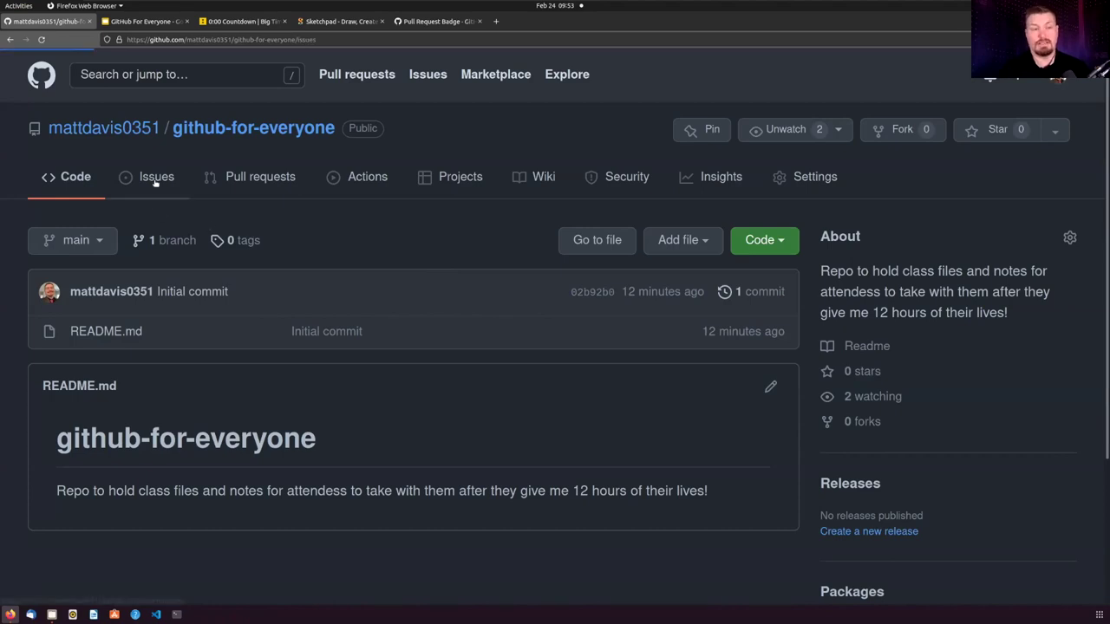
Start a new issue titled 'Plan the CONTRIBUTING.md file' with comment 'This project is going to be great 🚀'.
click(1046, 360)
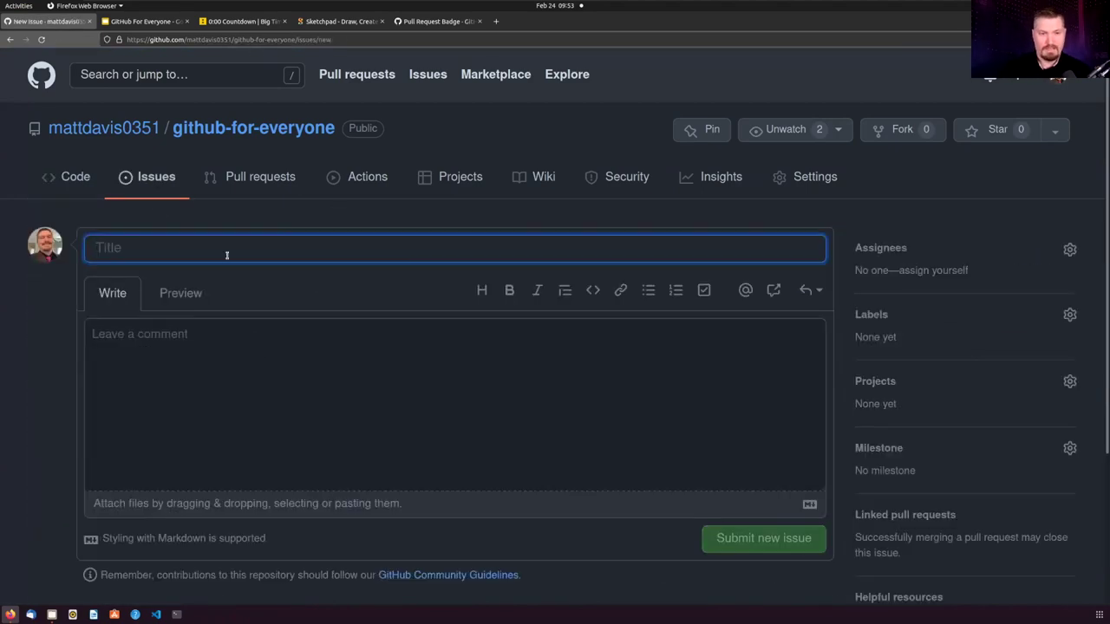
text(Plan )
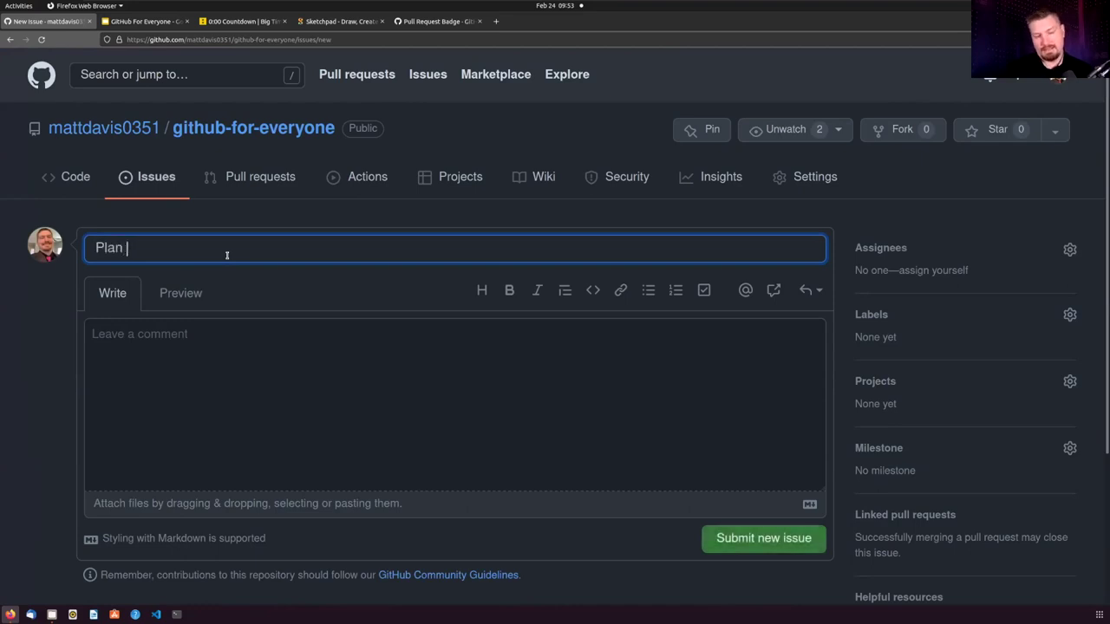
text(the)
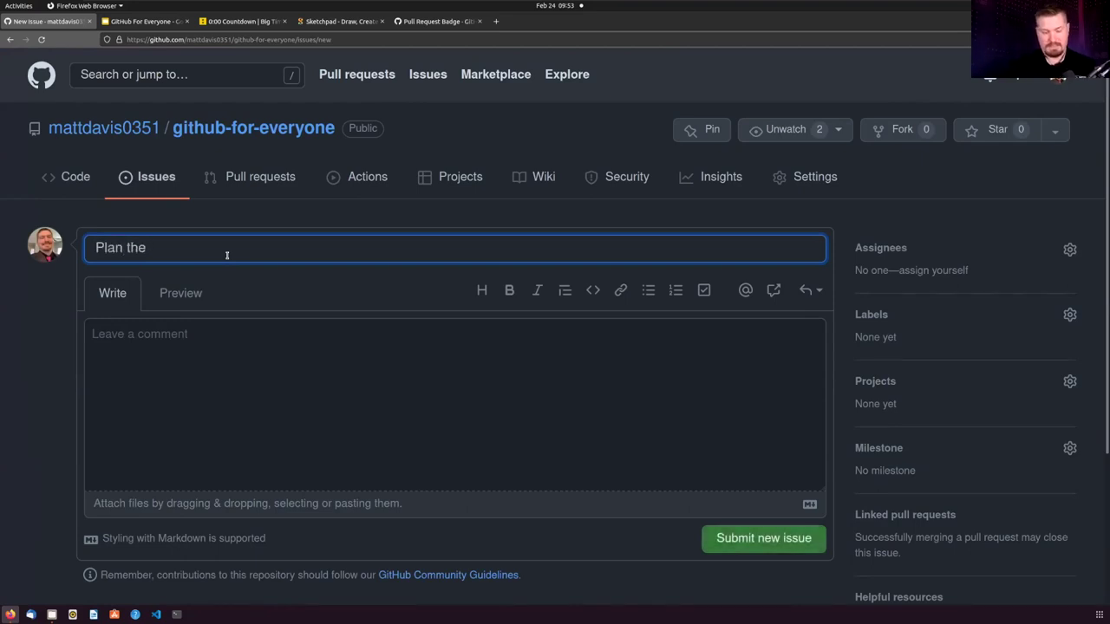
text( CONTRIBUTING)
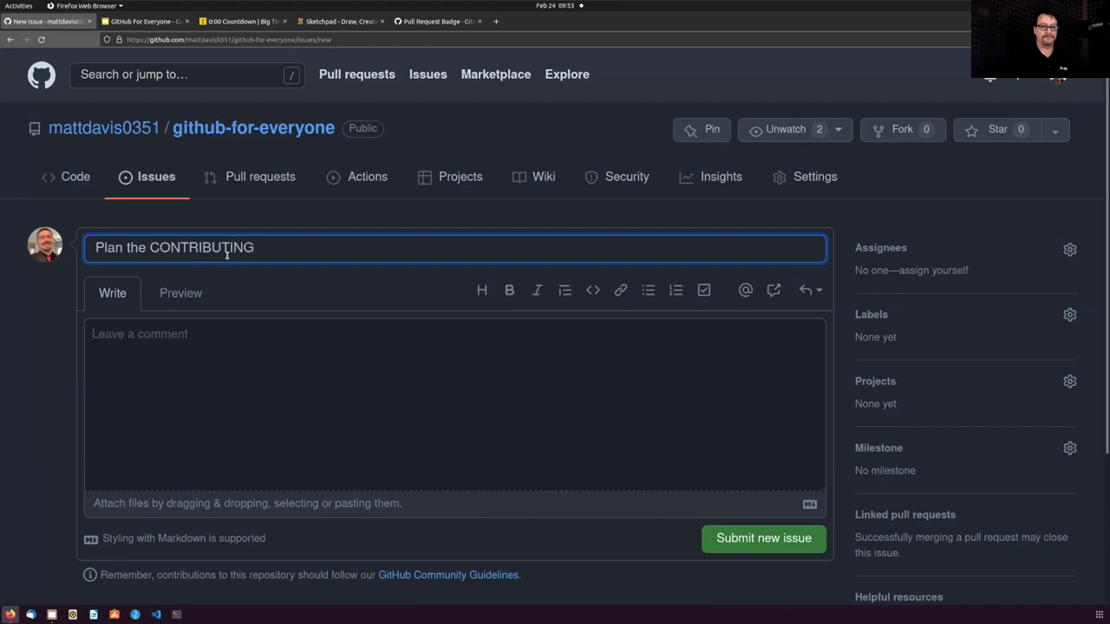
text(.md file)
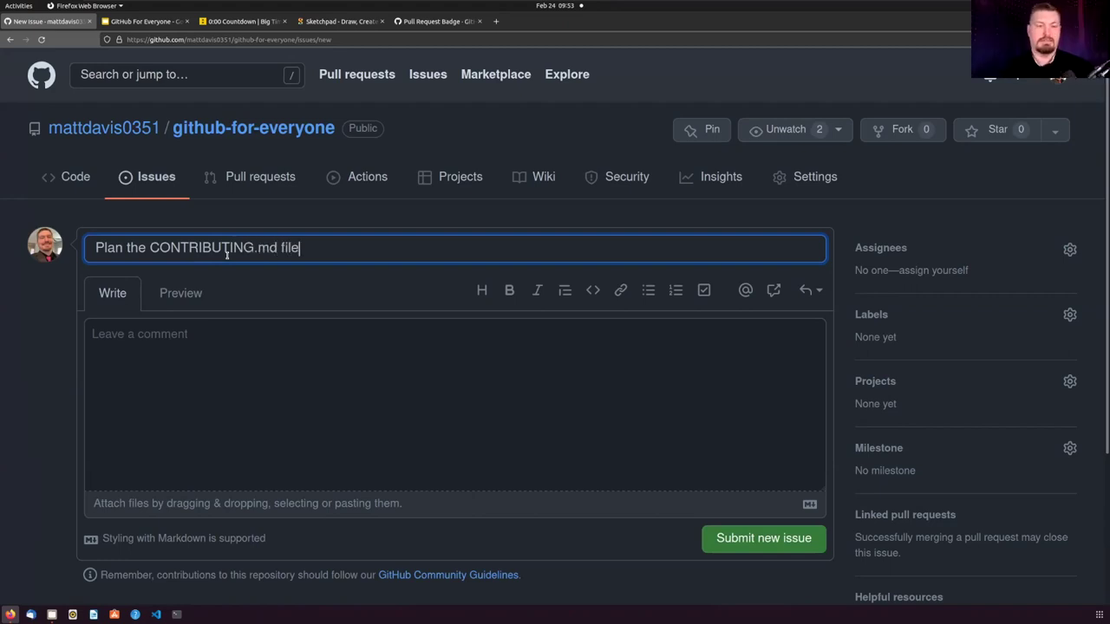
click(239, 375)
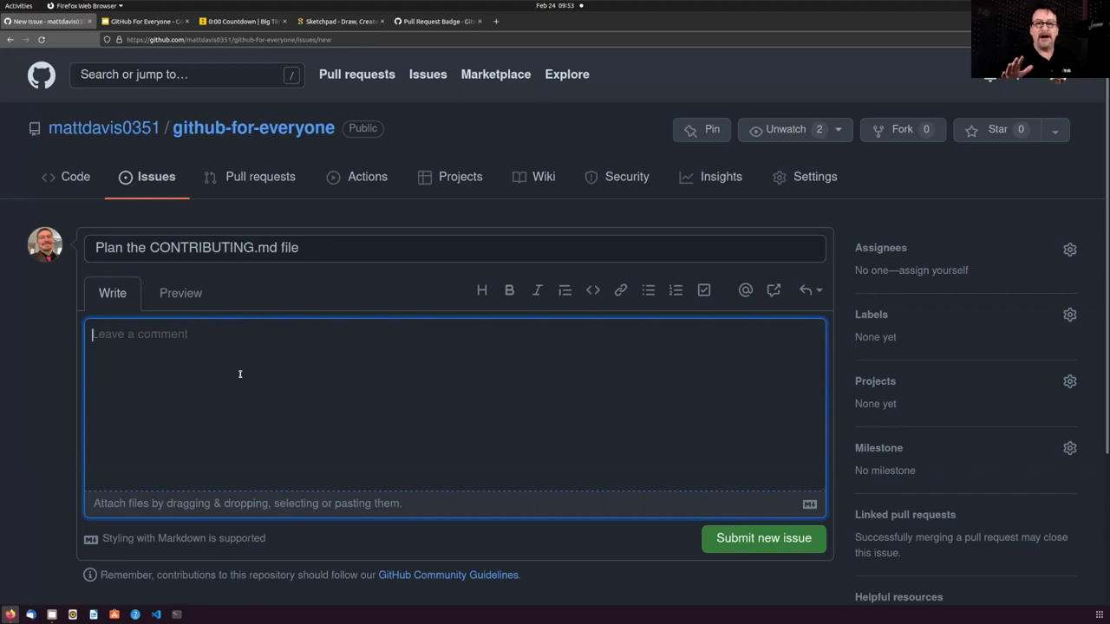
text(@)
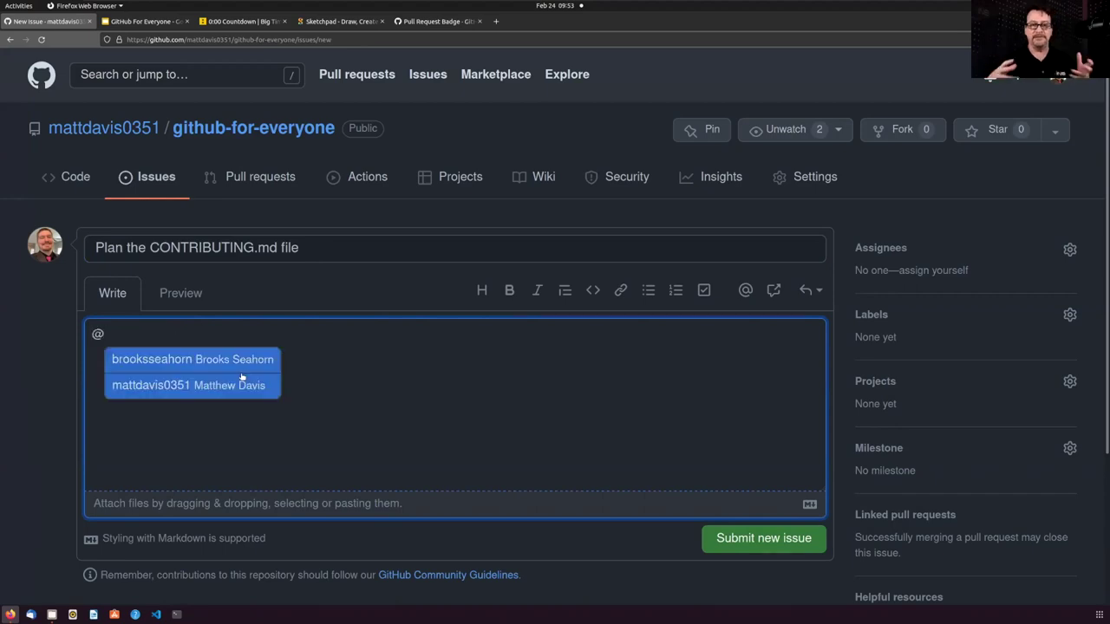
key(BackSpace)
text(This project is g)
text(ood)
key(BackSpace)
key(BackSpace)
key(BackSpace)
key(BackSpace)
key(BackSpace)
text(going to be great :)
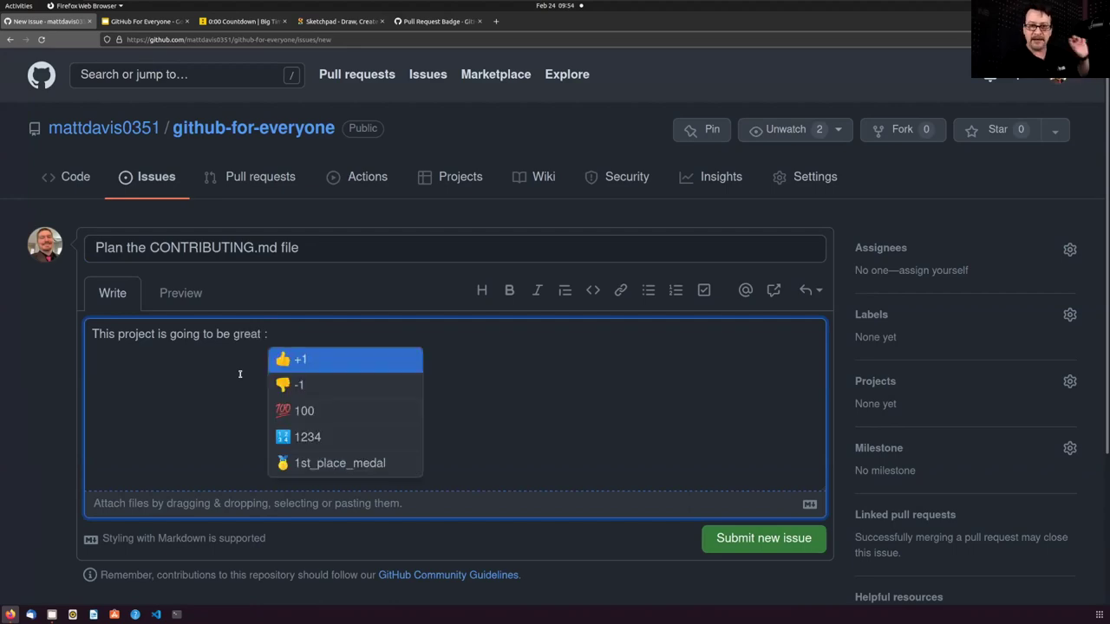
text(rock)
key(Return)
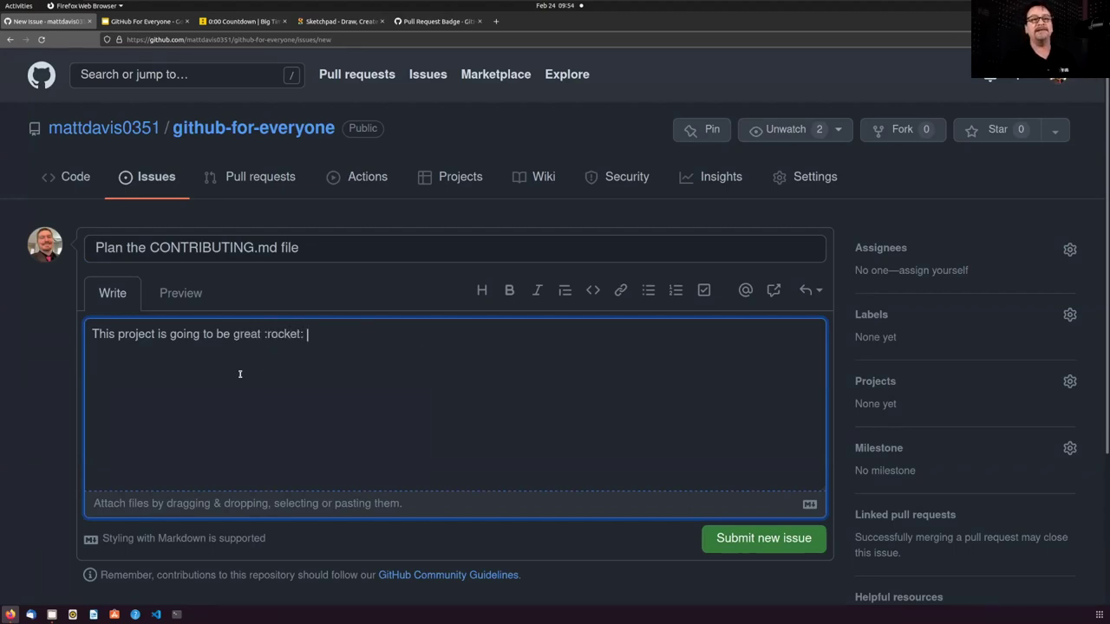
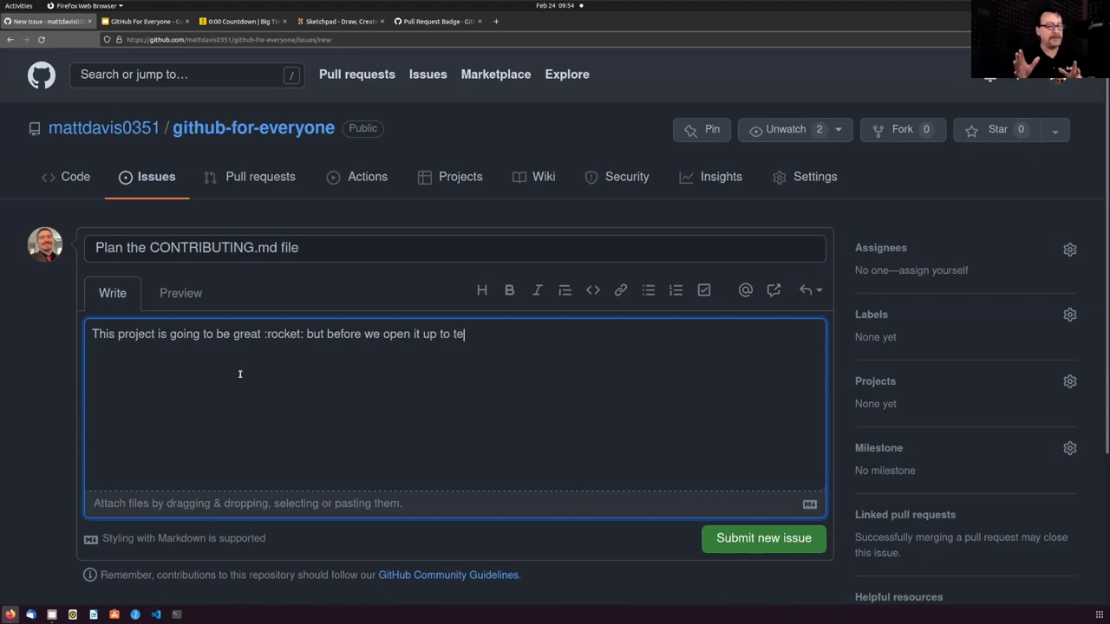
Continue the comment: 'but before we open it up to the public we need to setup some guidelines for external contributions.'.
key(BackSpace)
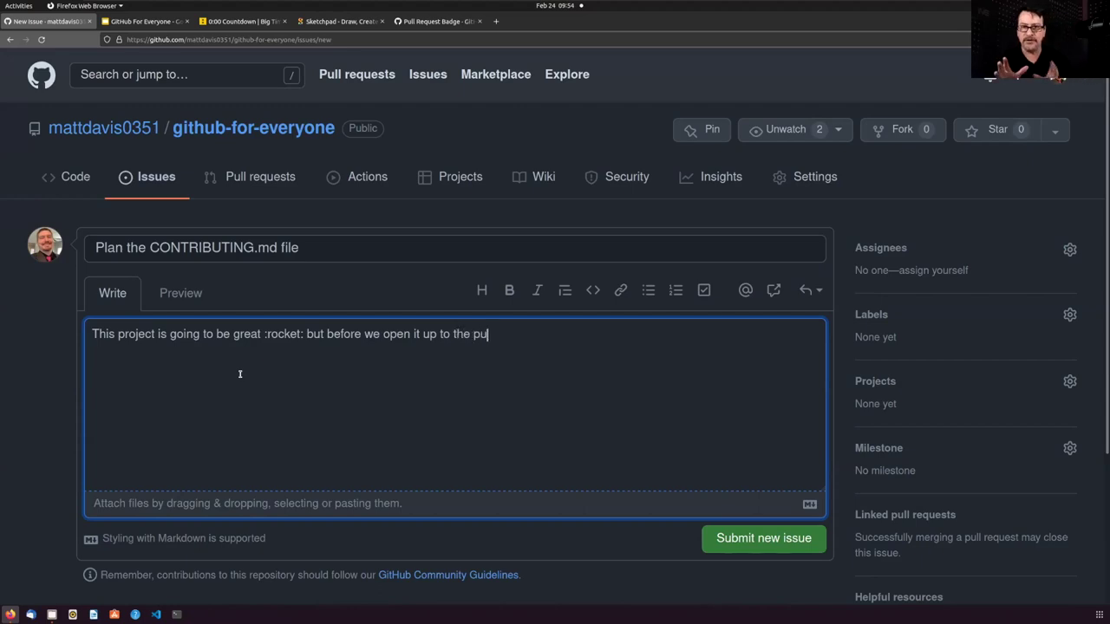
key(BackSpace)
key(BackSpace)
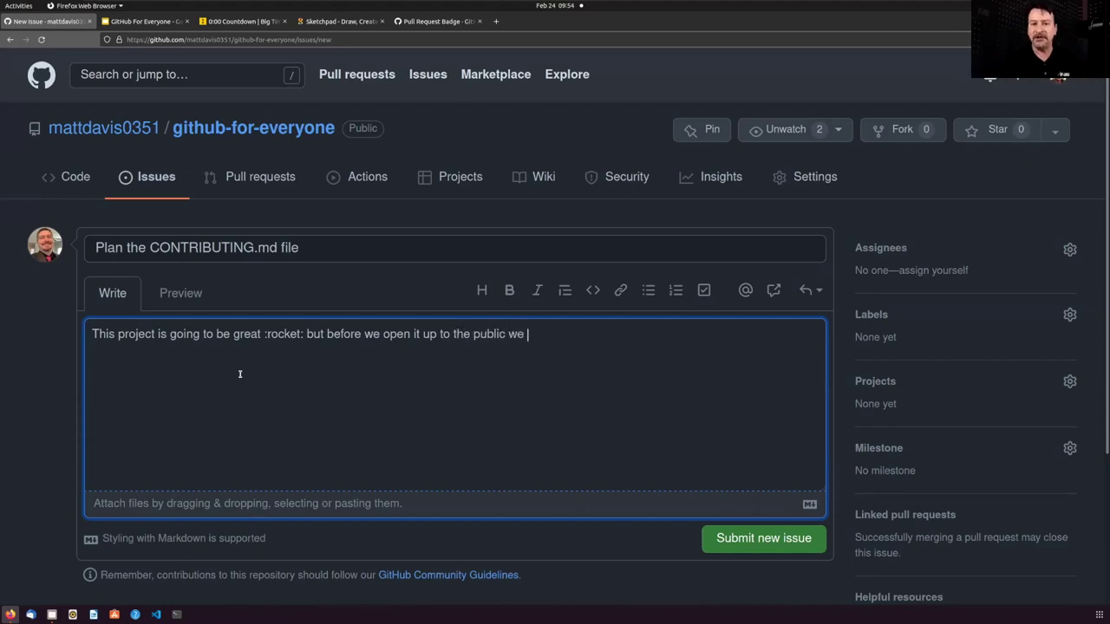
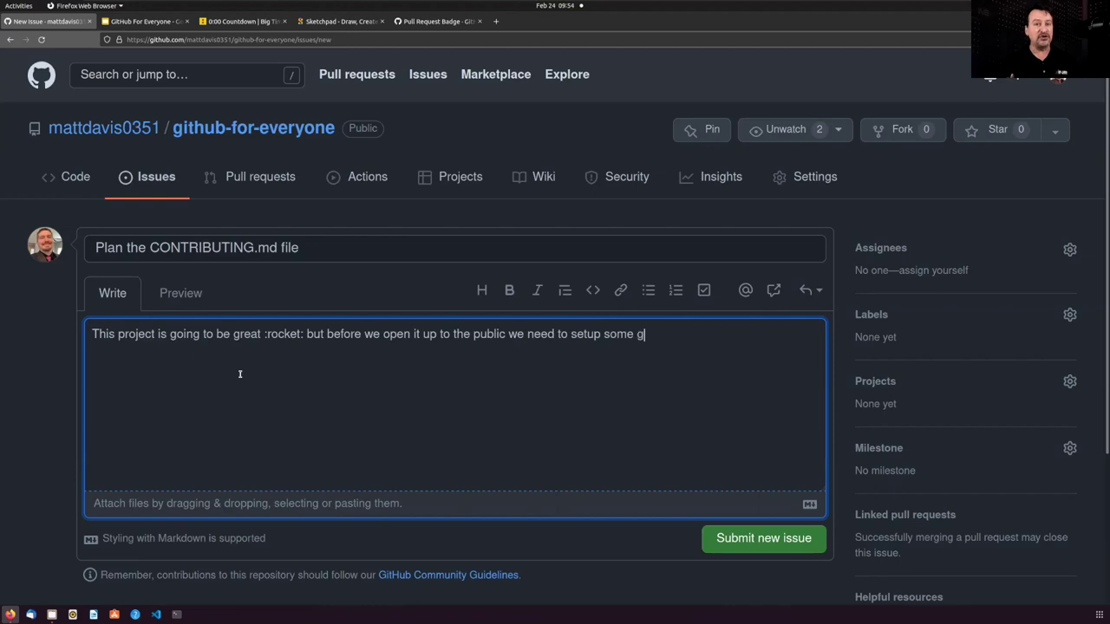
key(BackSpace)
key(BackSpace)
key(BackSpace)
key(BackSpace)
key(BackSpace)
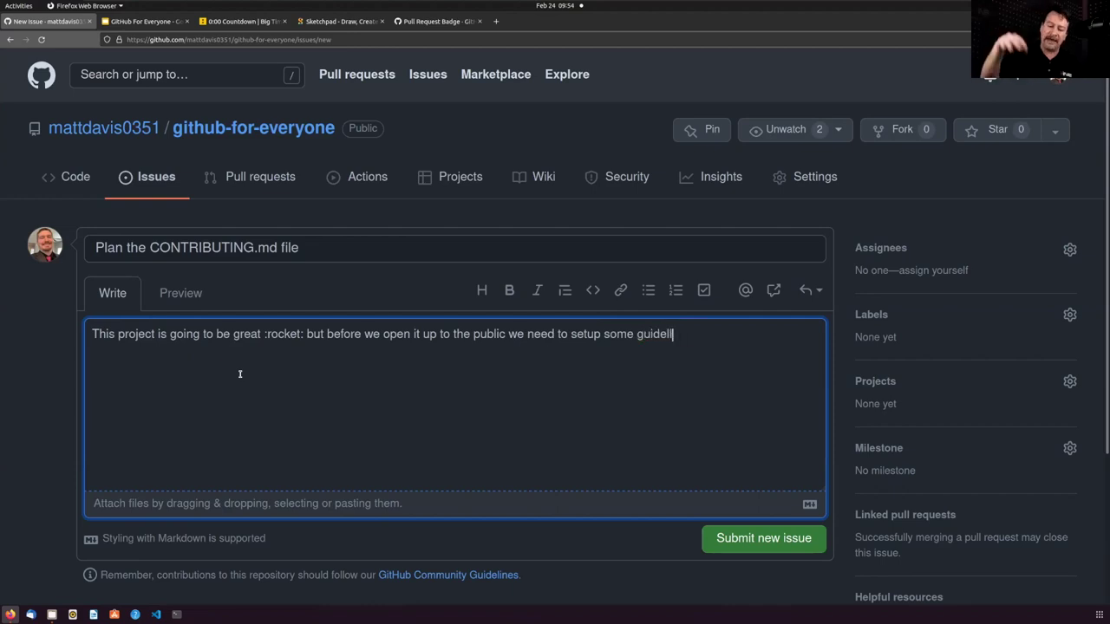
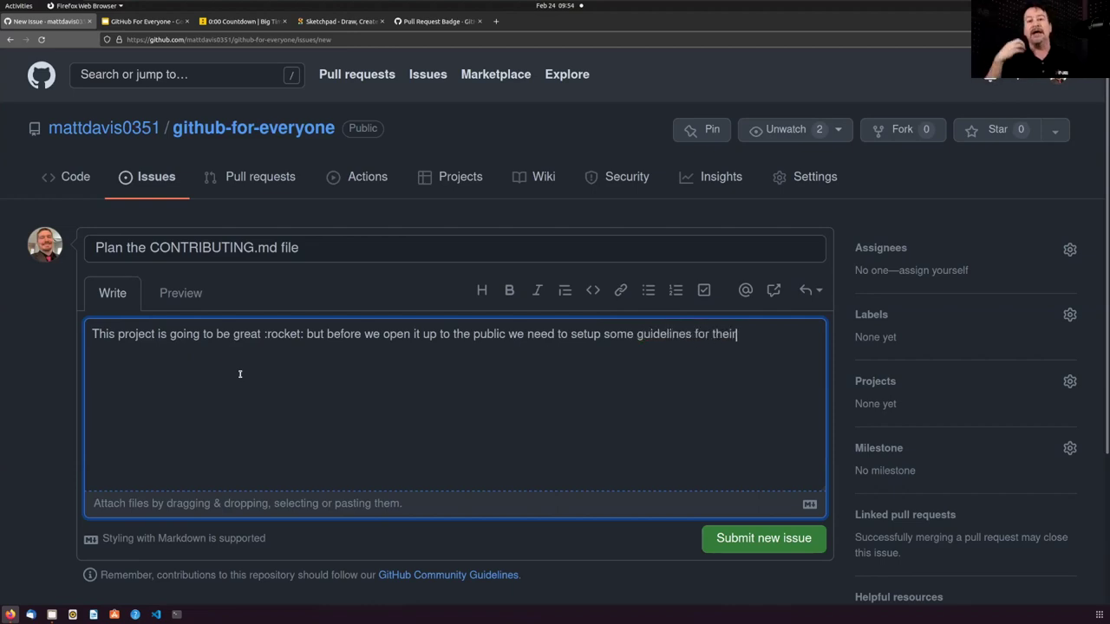
key(BackSpace)
key(BackSpace)
key(BackSpace)
key(BackSpace)
key(BackSpace)
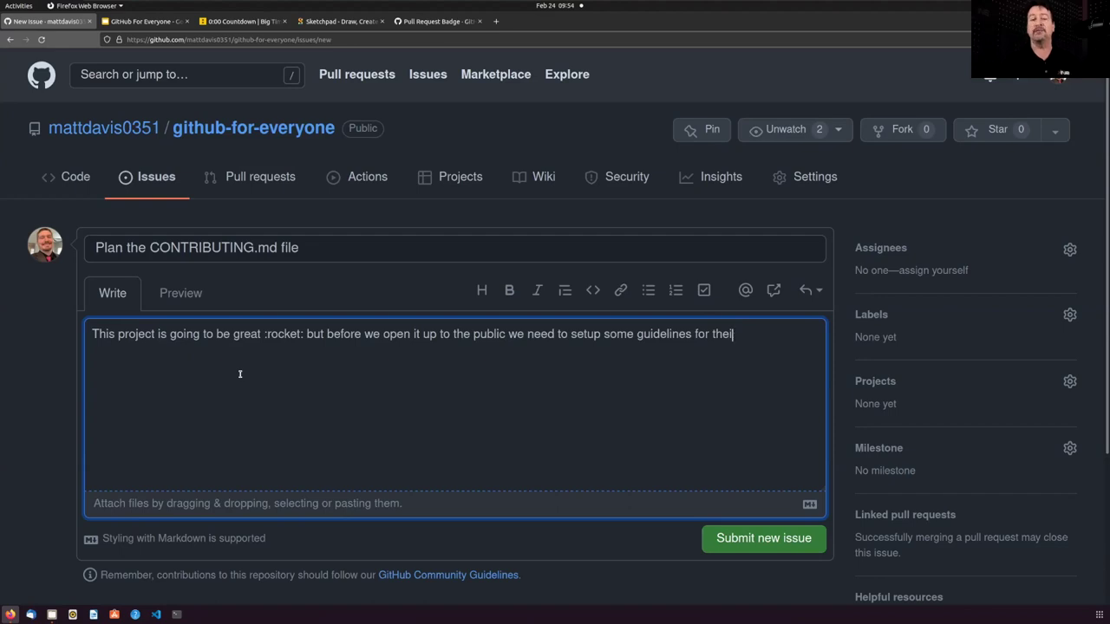
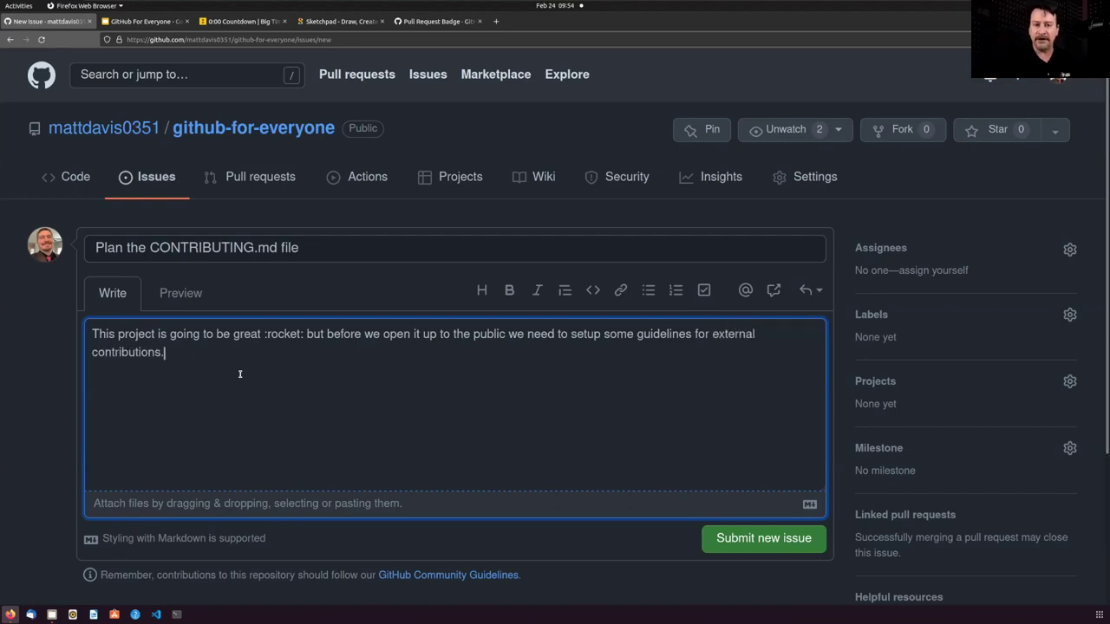
key(Return)
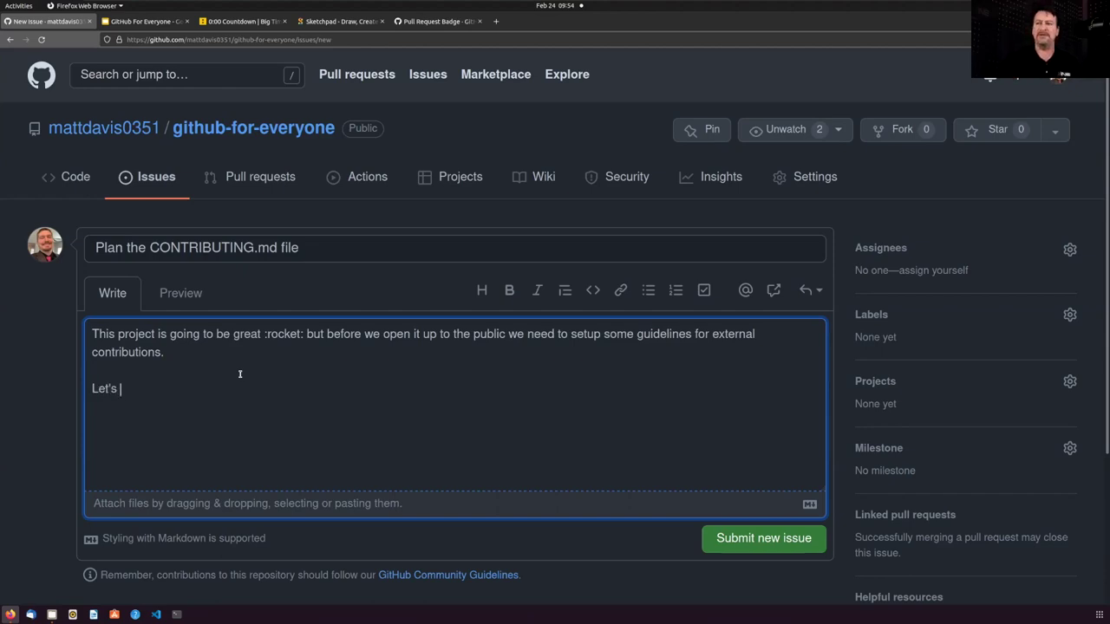
key(BackSpace)
key(BackSpace)
key(BackSpace)
key(BackSpace)
key(BackSpace)
key(BackSpace)
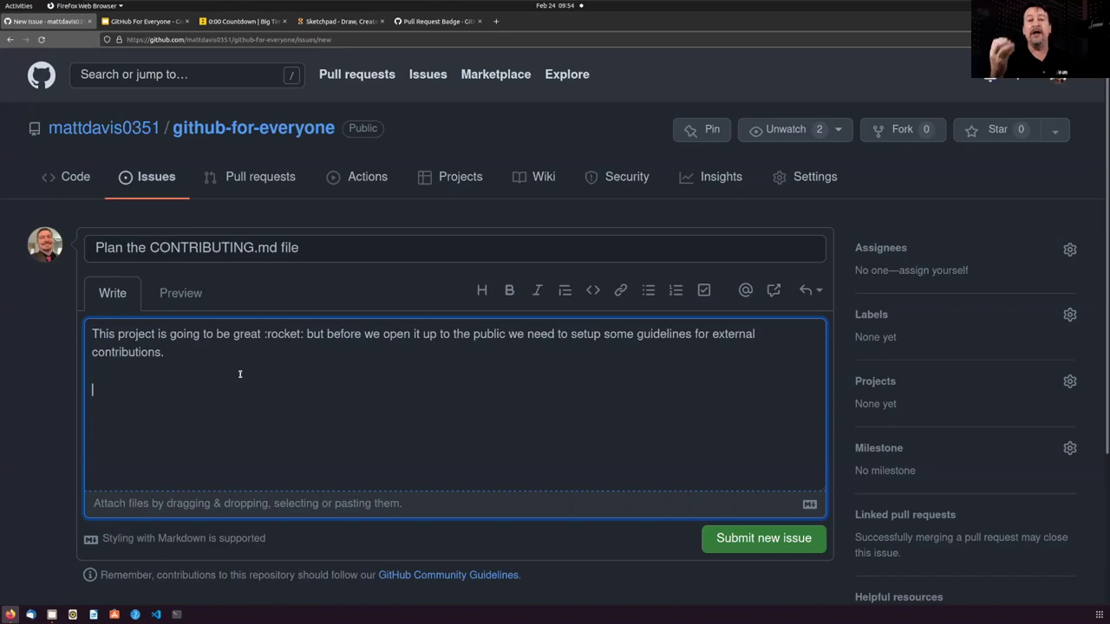
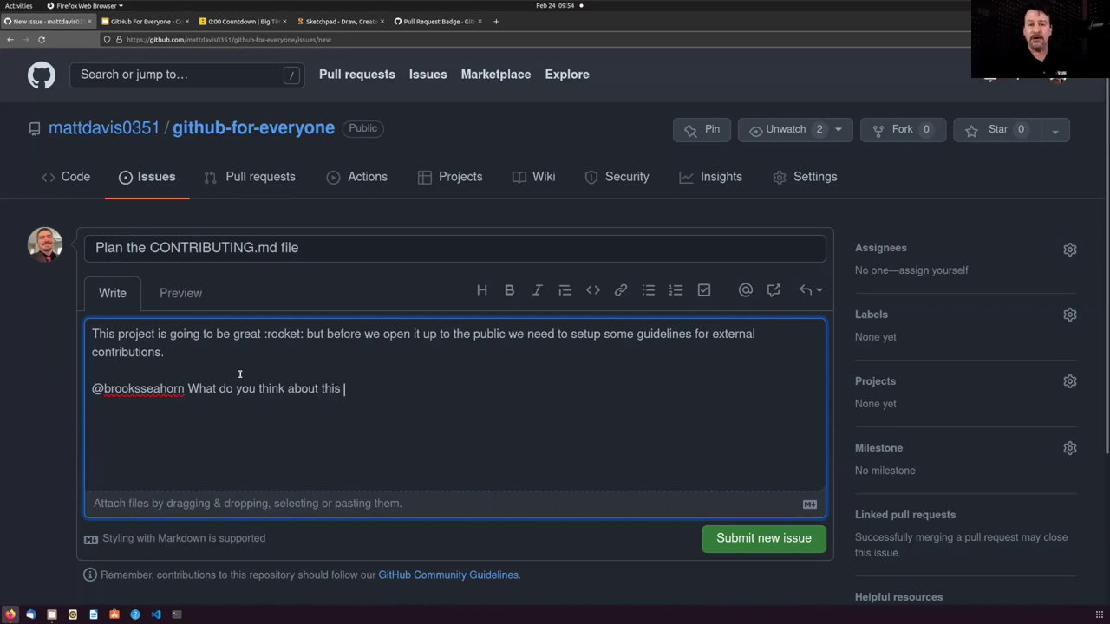
key(BackSpace)
key(BackSpace)
key(BackSpace)
key(BackSpace)
key(BackSpace)
key(BackSpace)
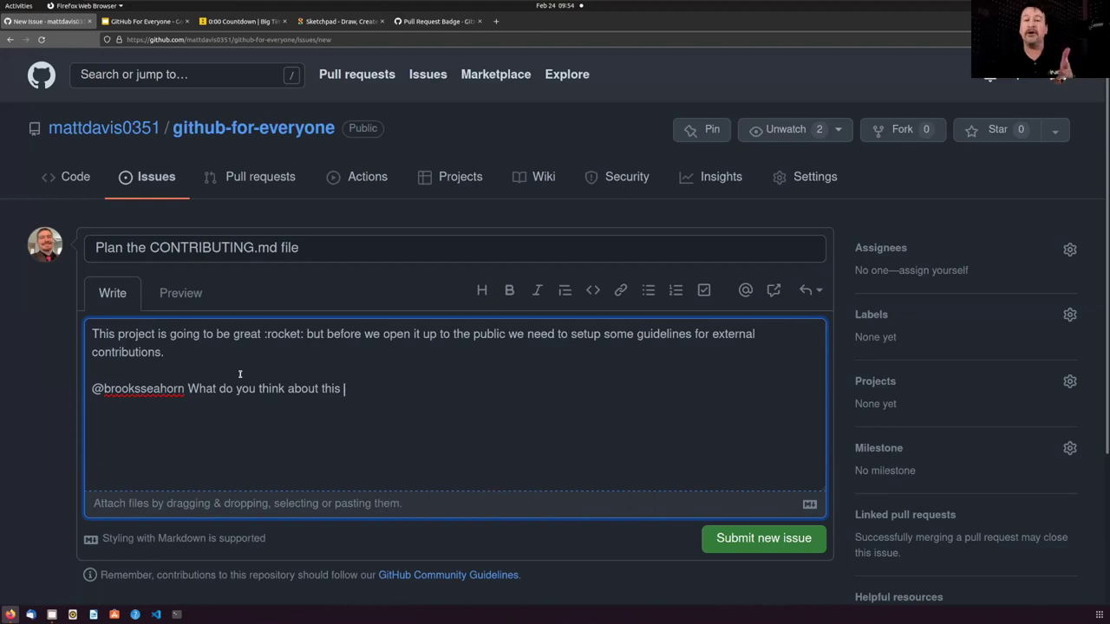
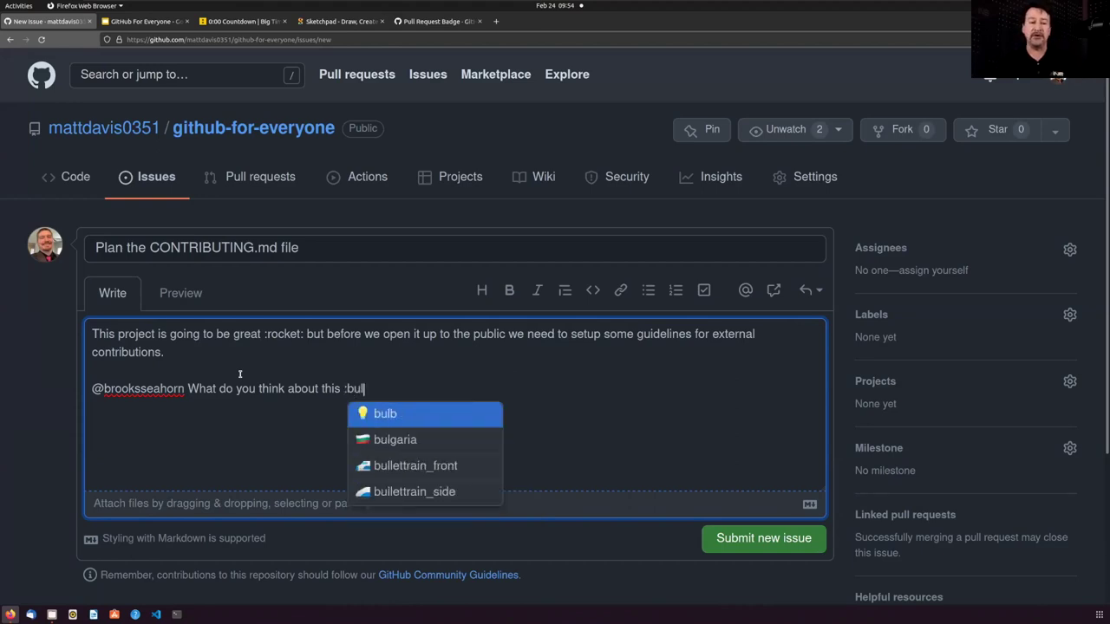
key(Return)
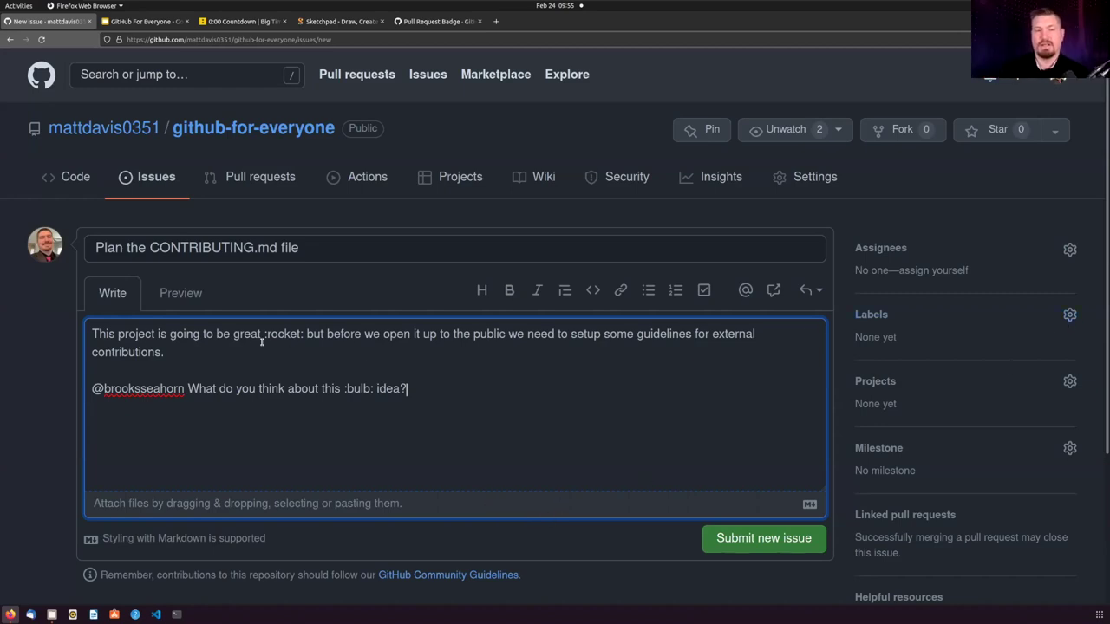
drag(332, 250, 90, 245)
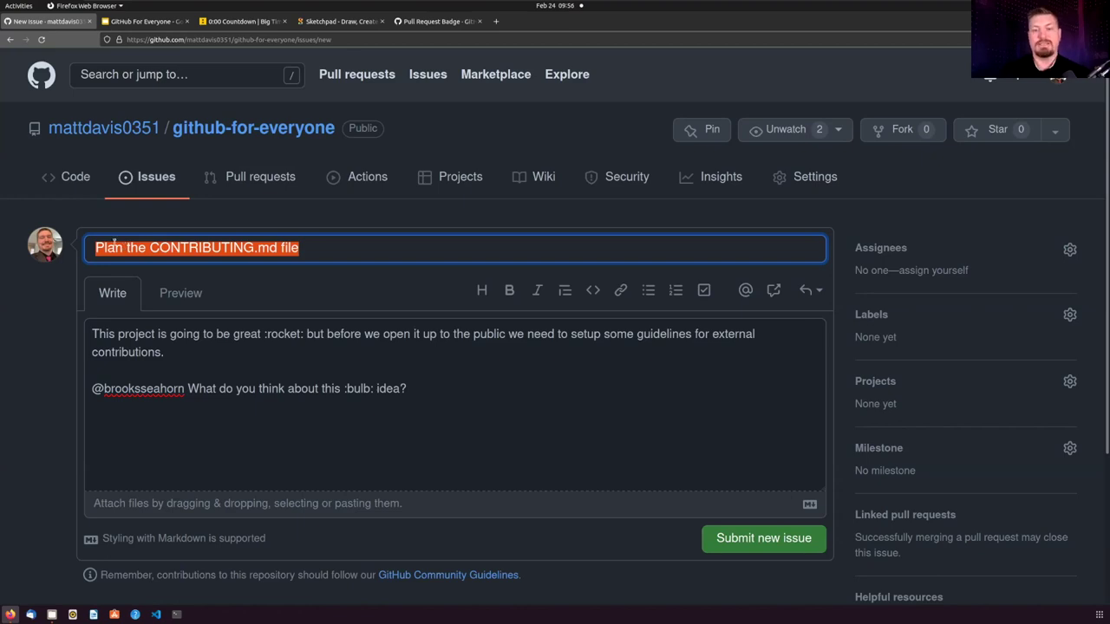
click(341, 250)
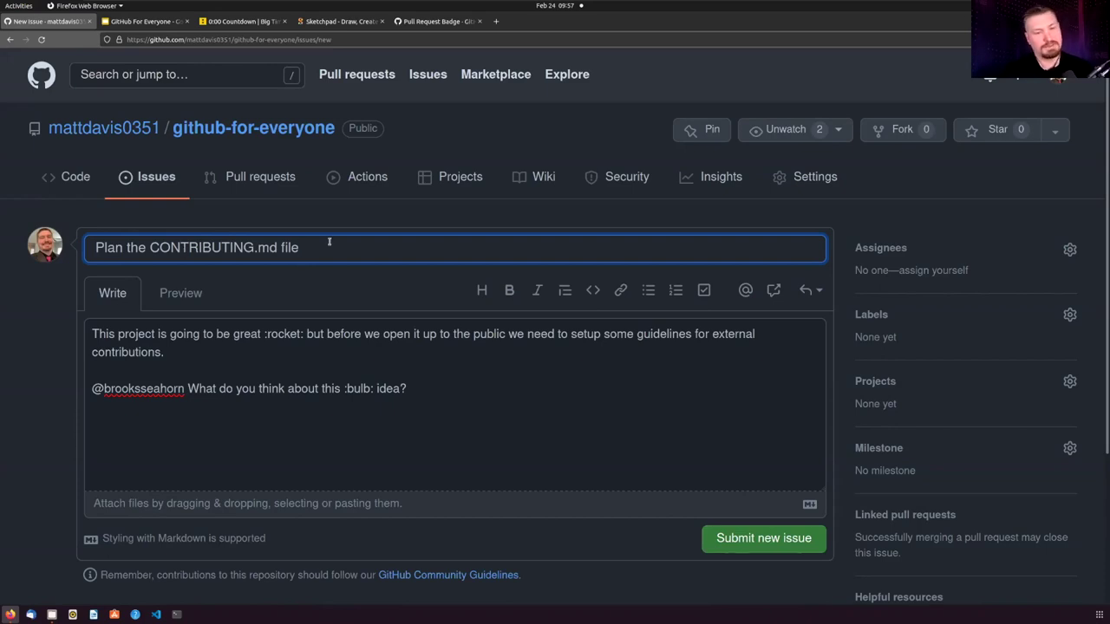
click(184, 303)
click(112, 302)
click(185, 297)
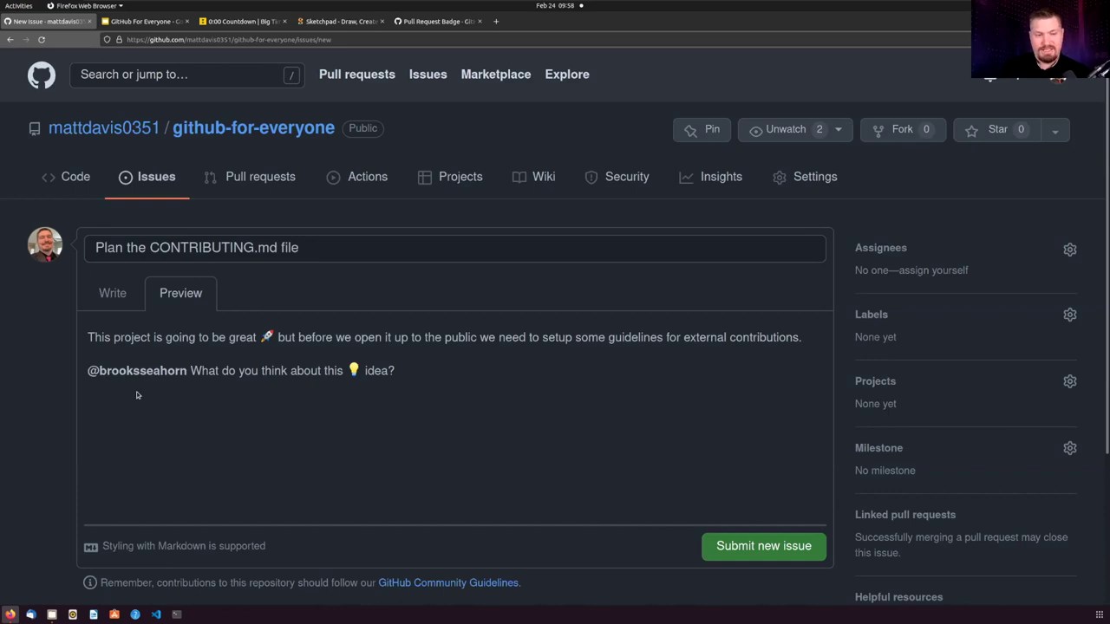
click(121, 295)
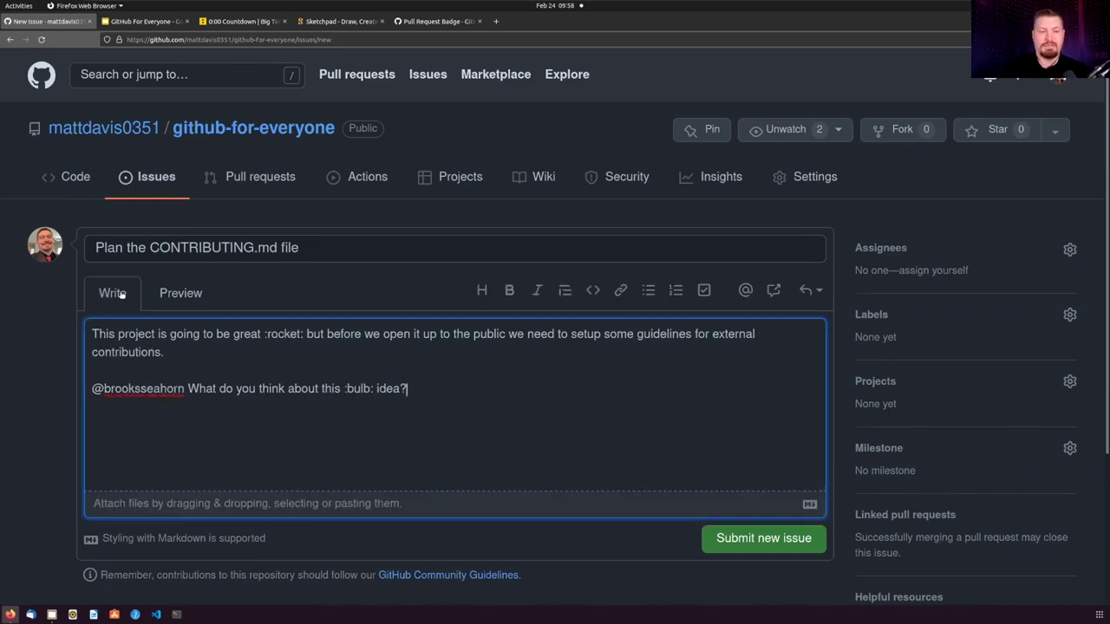
click(839, 131)
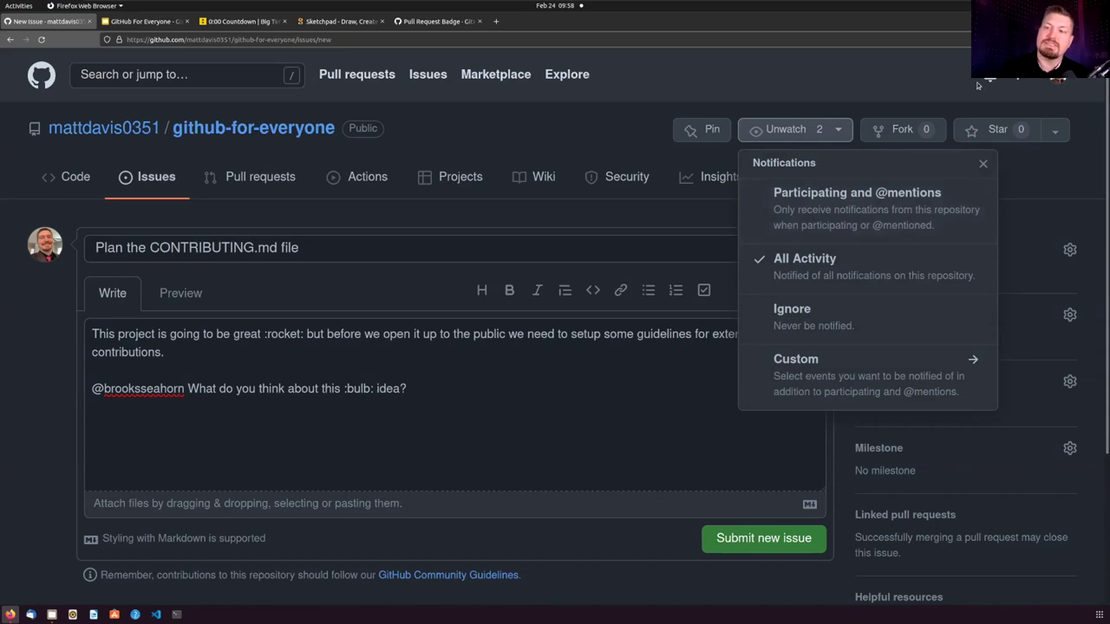
Dismiss the Unwatch notifications dropdown unchanged and return to the issue description.
key(Escape)
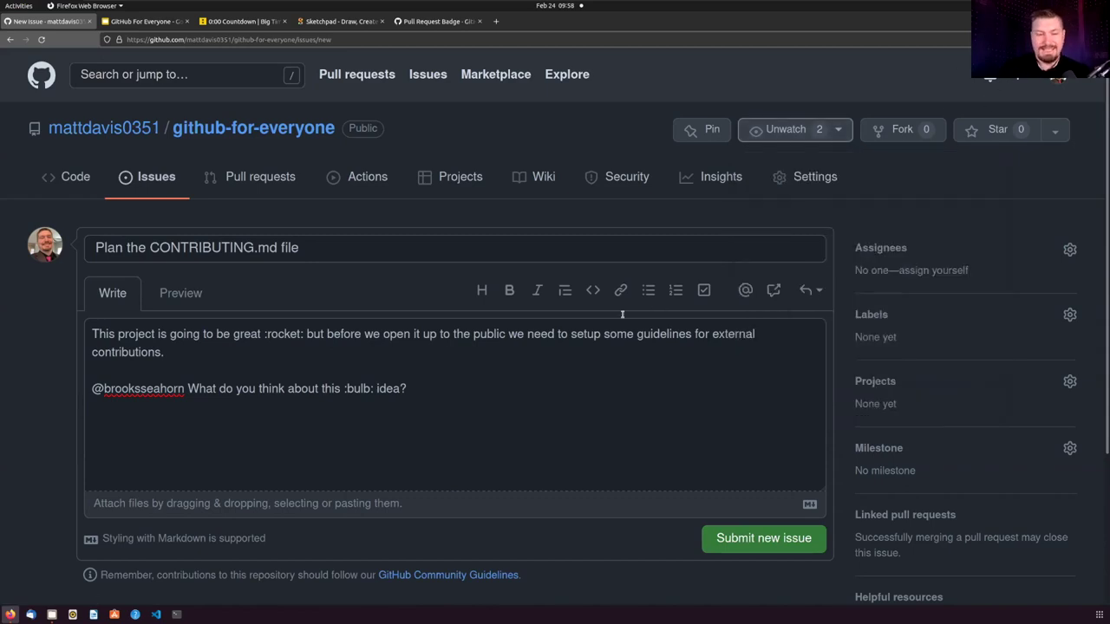
click(426, 389)
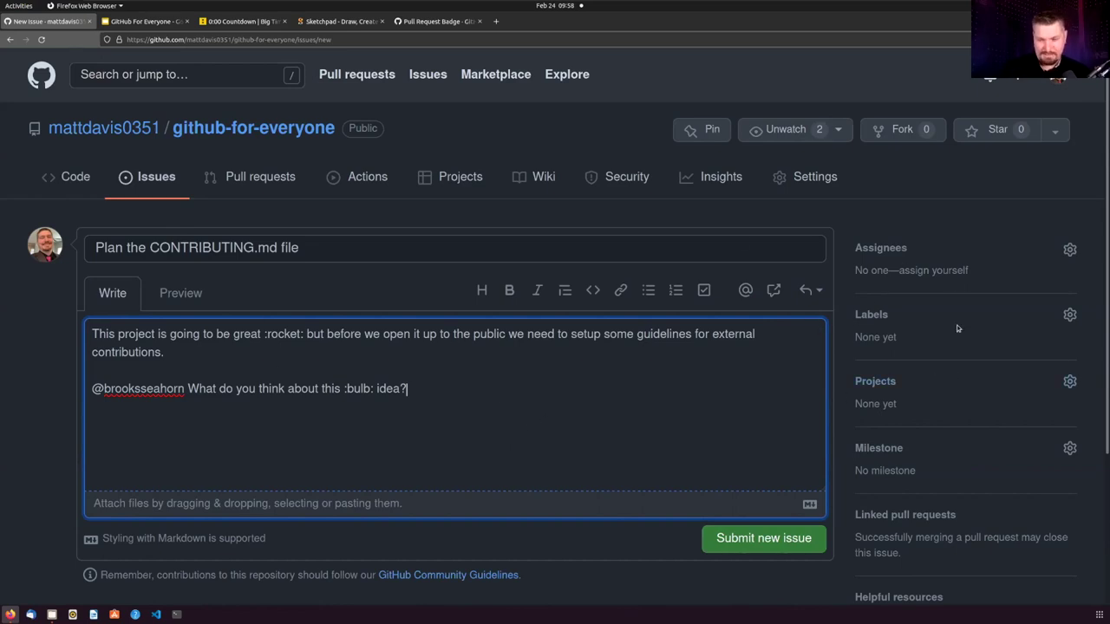
Apply the documentation label to the CONTRIBUTING.md issue draft.
click(1069, 315)
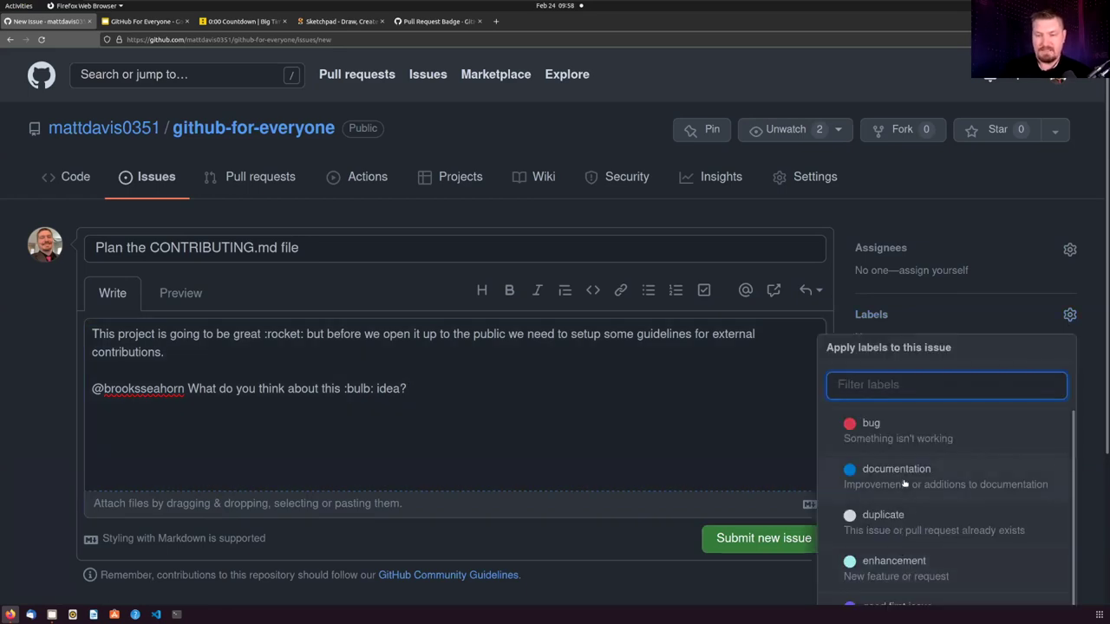
click(904, 482)
click(873, 297)
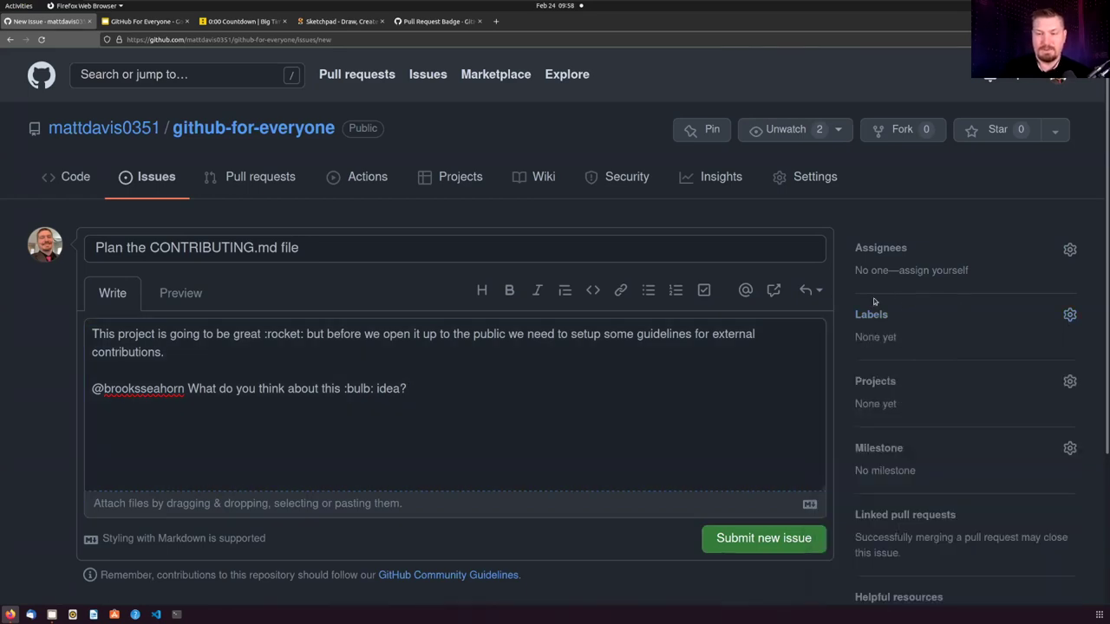
click(1070, 315)
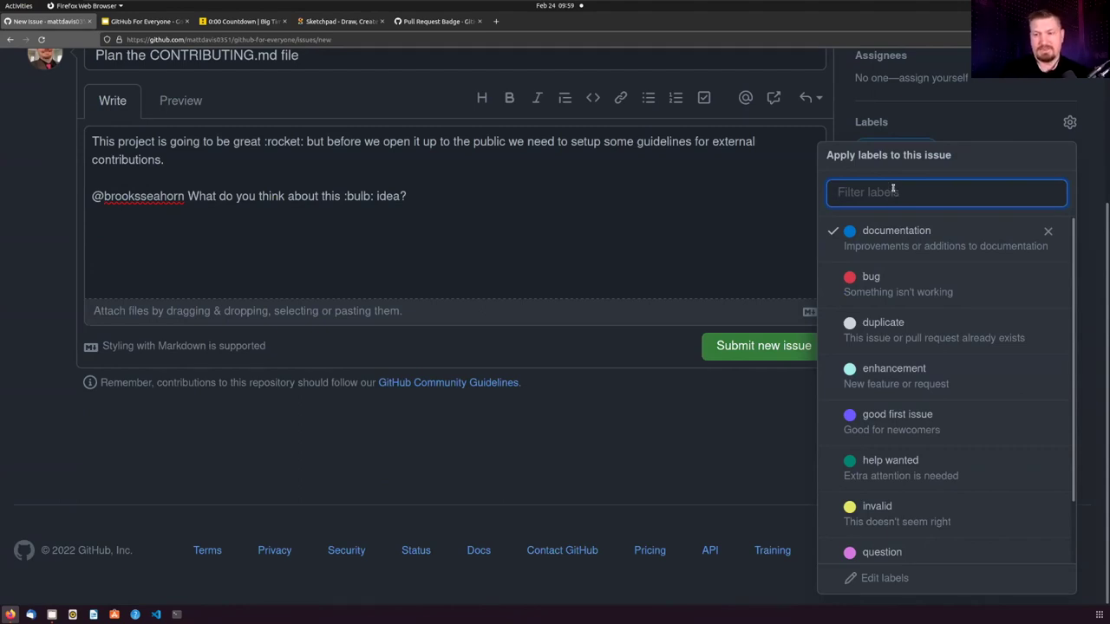
Filter the labels for 'external-contribution', which doesn't exist yet and can be created.
text(e)
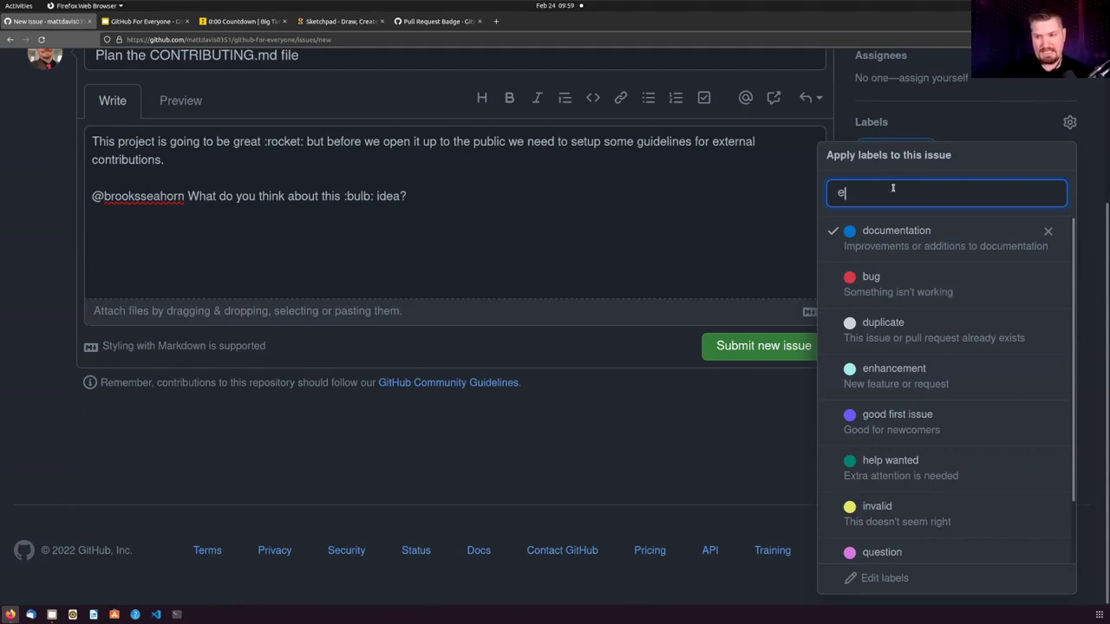
text(xternal-contrib)
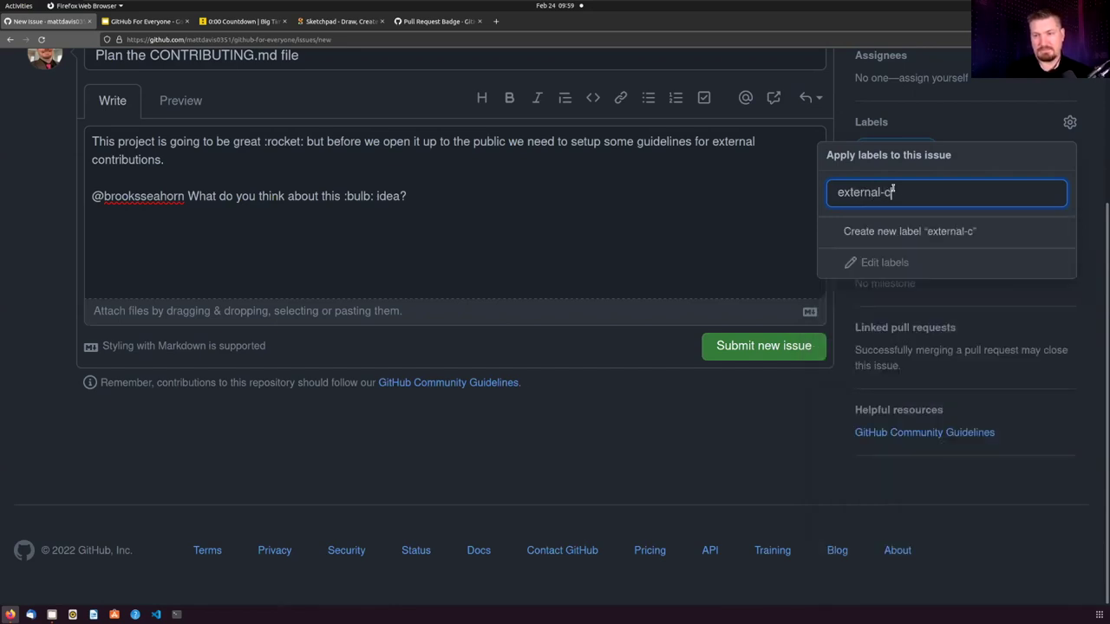
key(BackSpace)
key(BackSpace)
text(ibution)
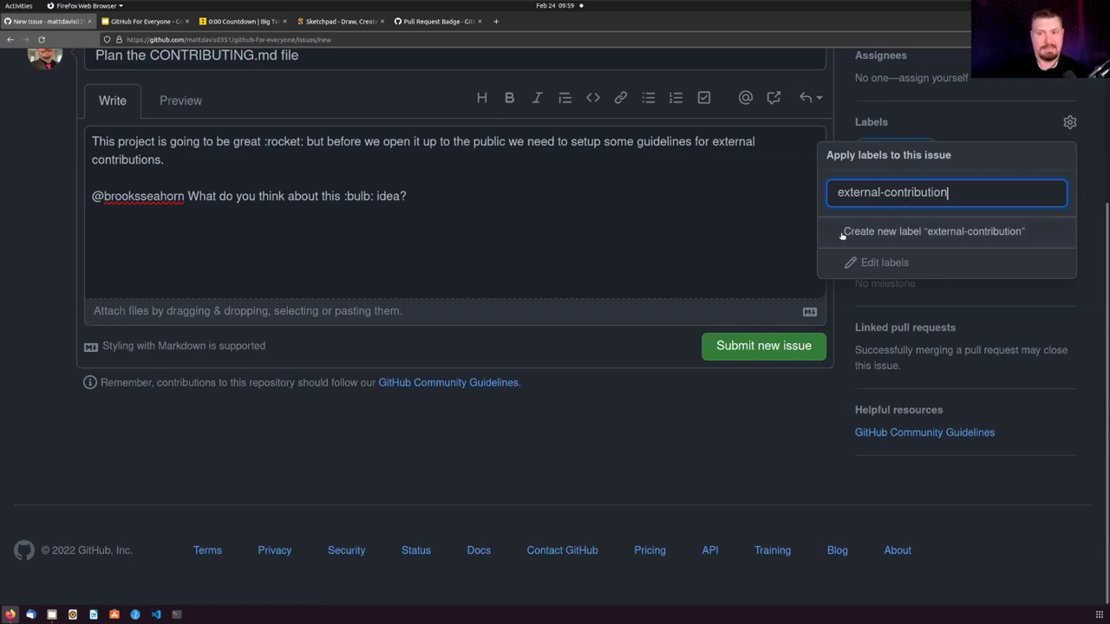
Create a dark green 'external-contribution' label and apply it alongside documentation.
click(885, 232)
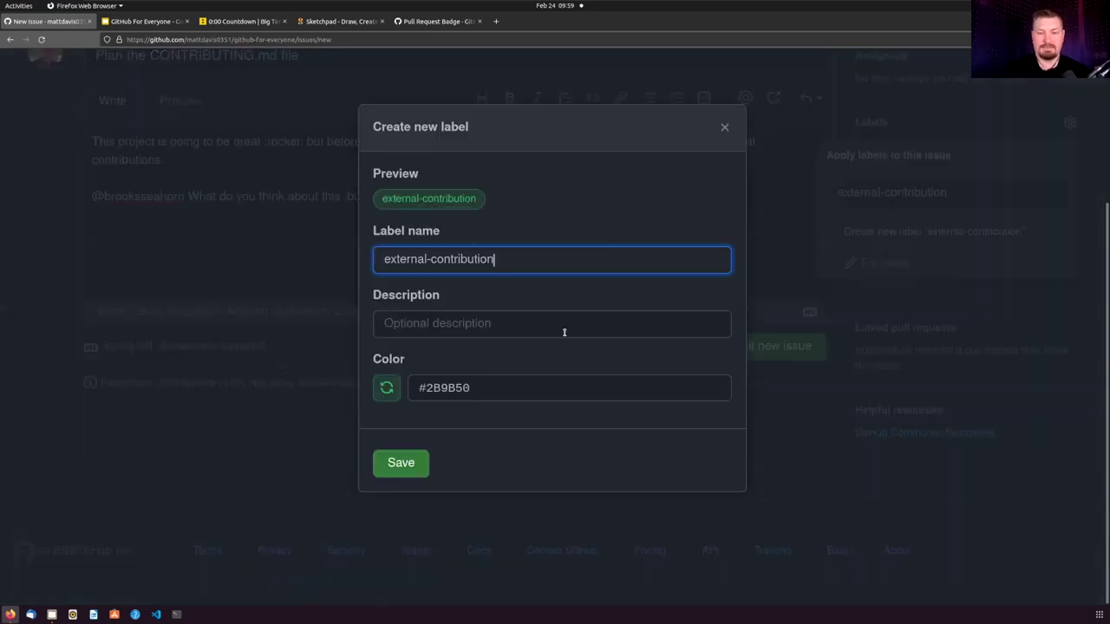
click(388, 389)
click(387, 388)
click(387, 388)
click(386, 388)
click(386, 389)
click(387, 389)
click(387, 389)
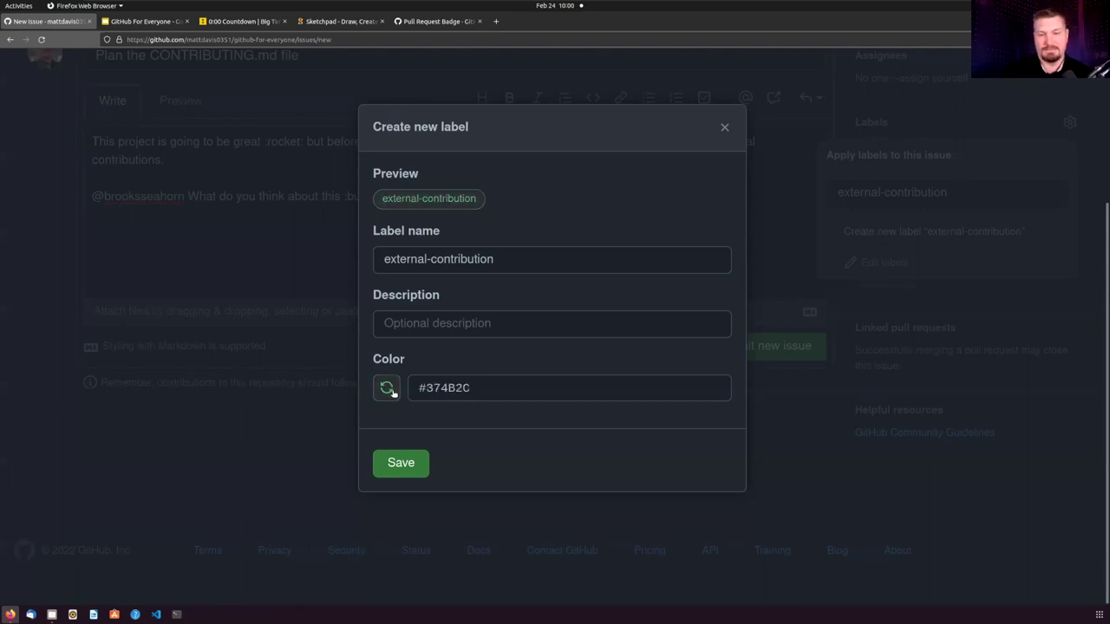
click(399, 461)
click(659, 423)
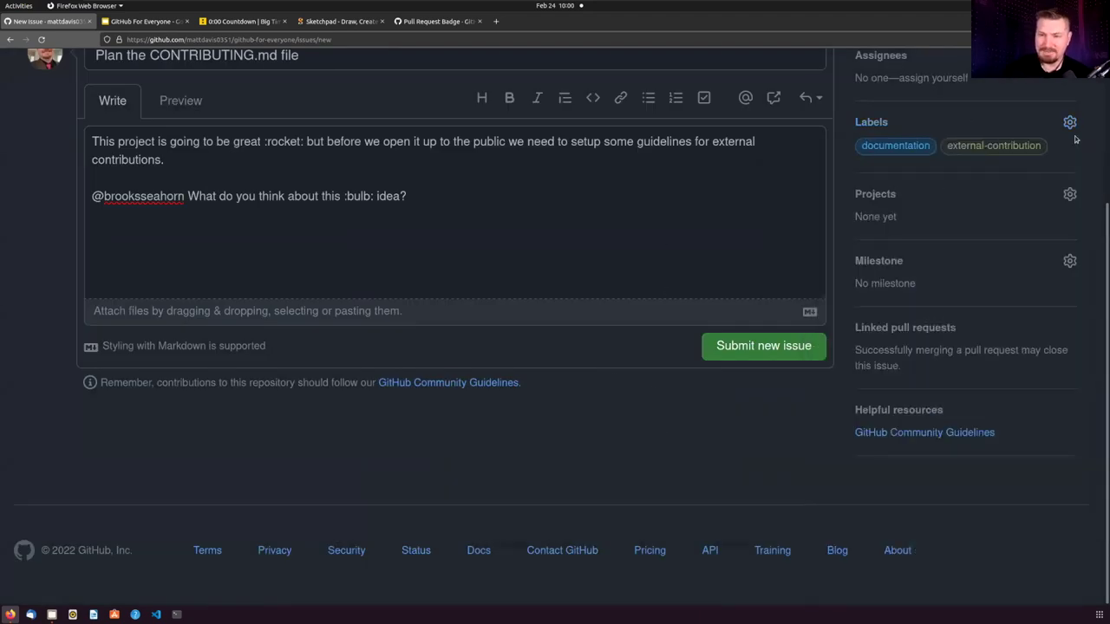
scroll(939, 229, up, 2)
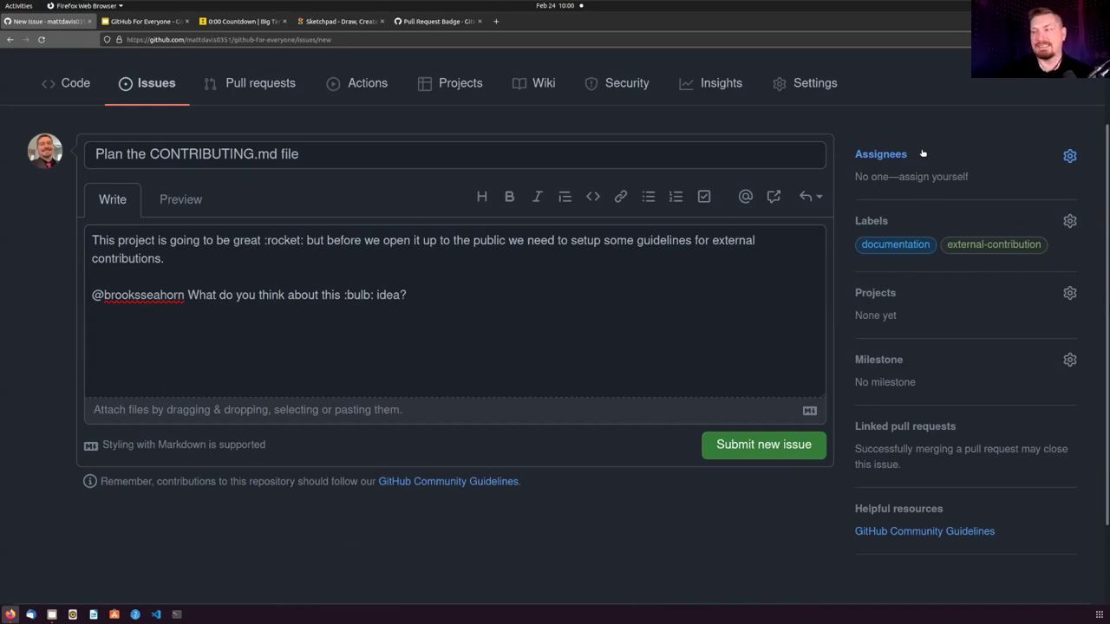
Submit the issue, confirm it in the Issues list as open issue #1, and reopen it.
click(760, 449)
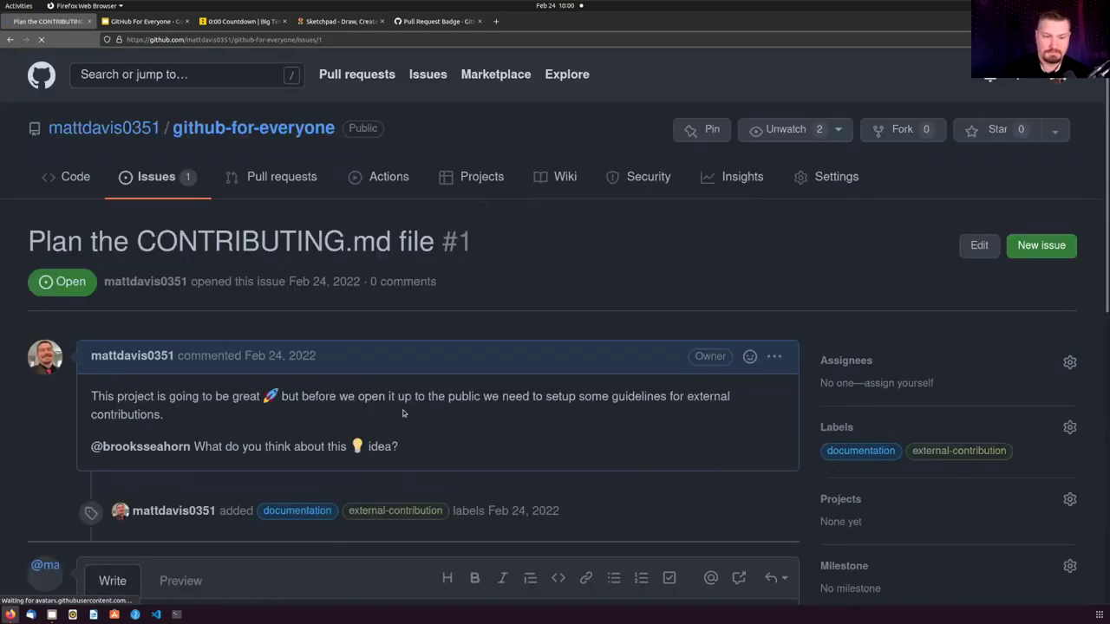
scroll(413, 352, down, 2)
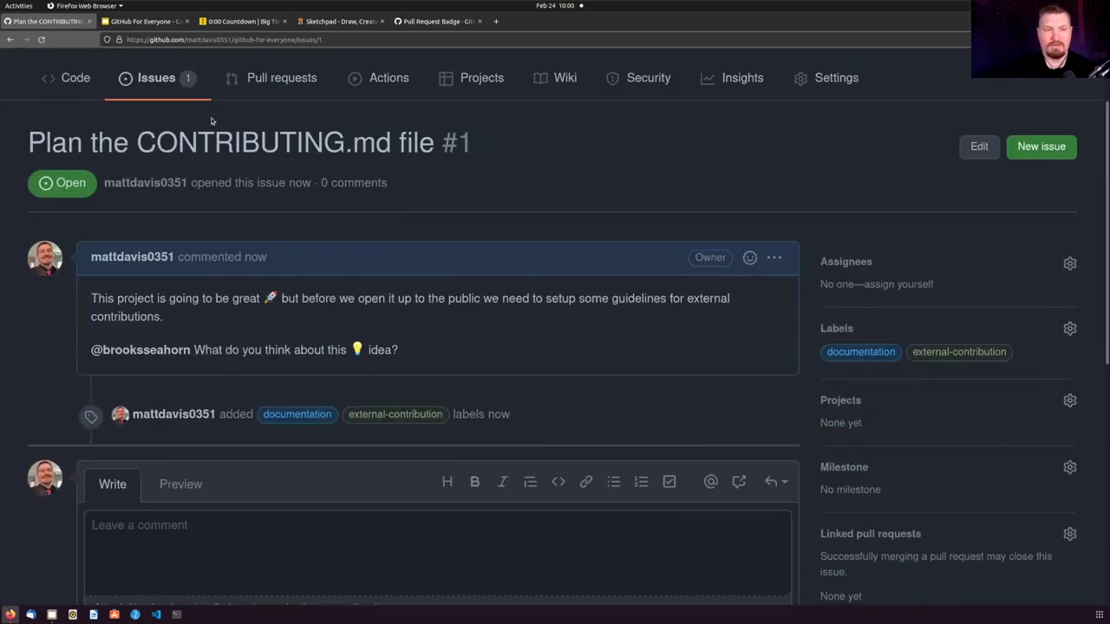
click(145, 78)
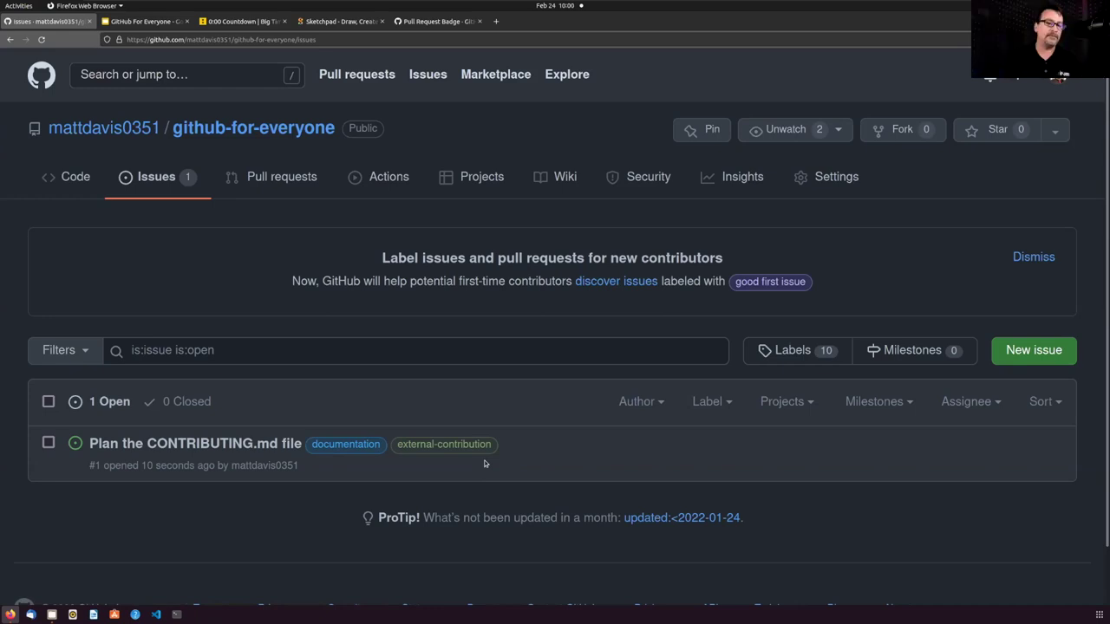
click(195, 446)
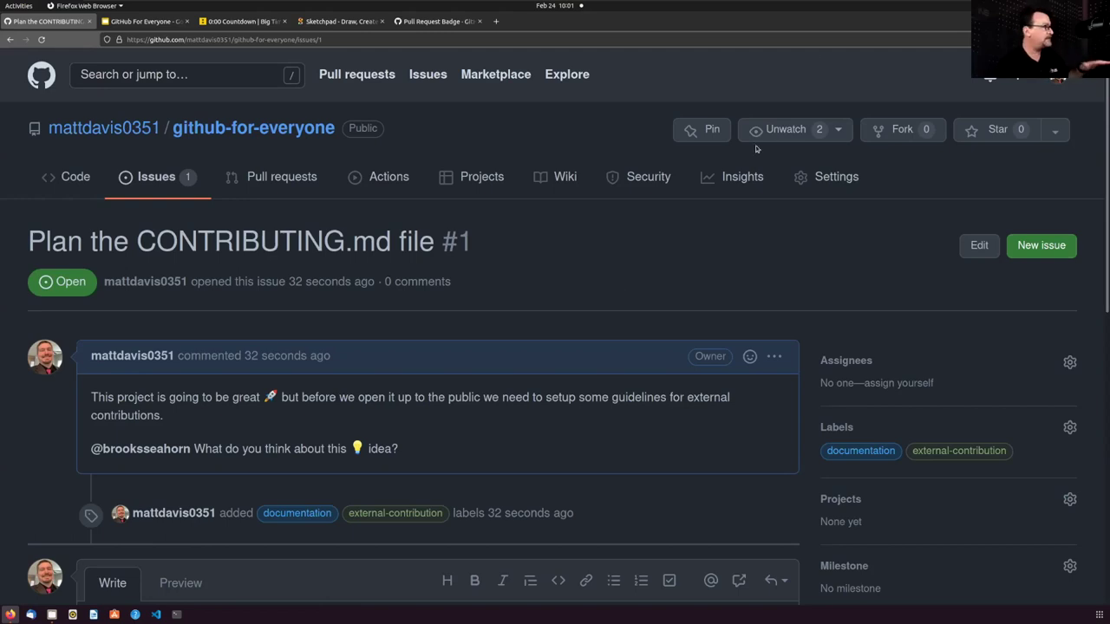
middle_click(989, 77)
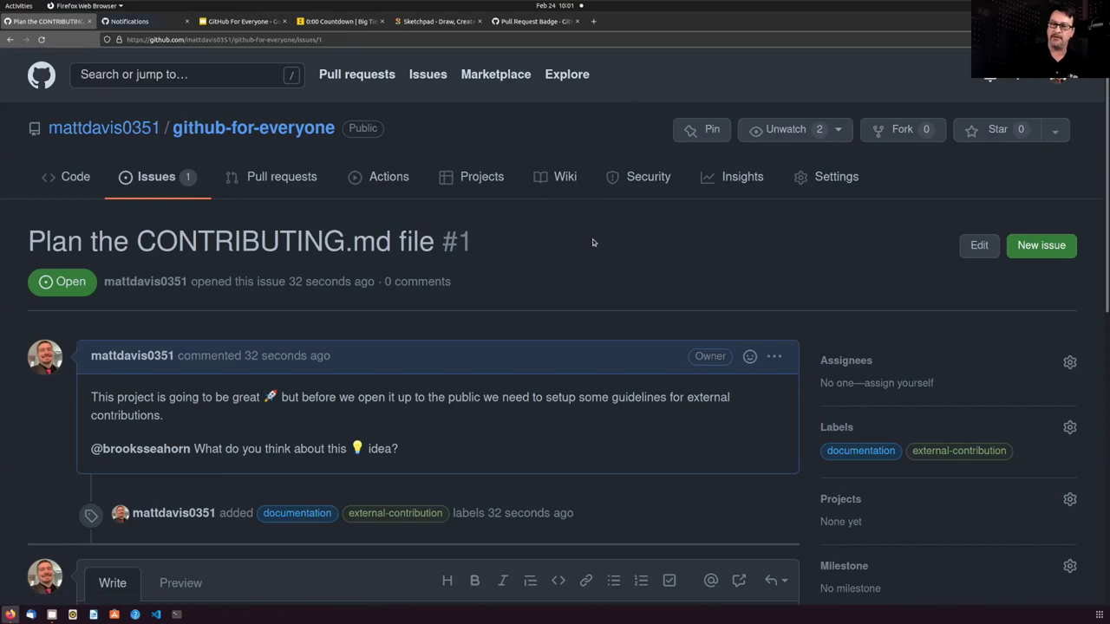
Glance over the notifications inbox tab, then return to reviewing issue #1.
click(130, 20)
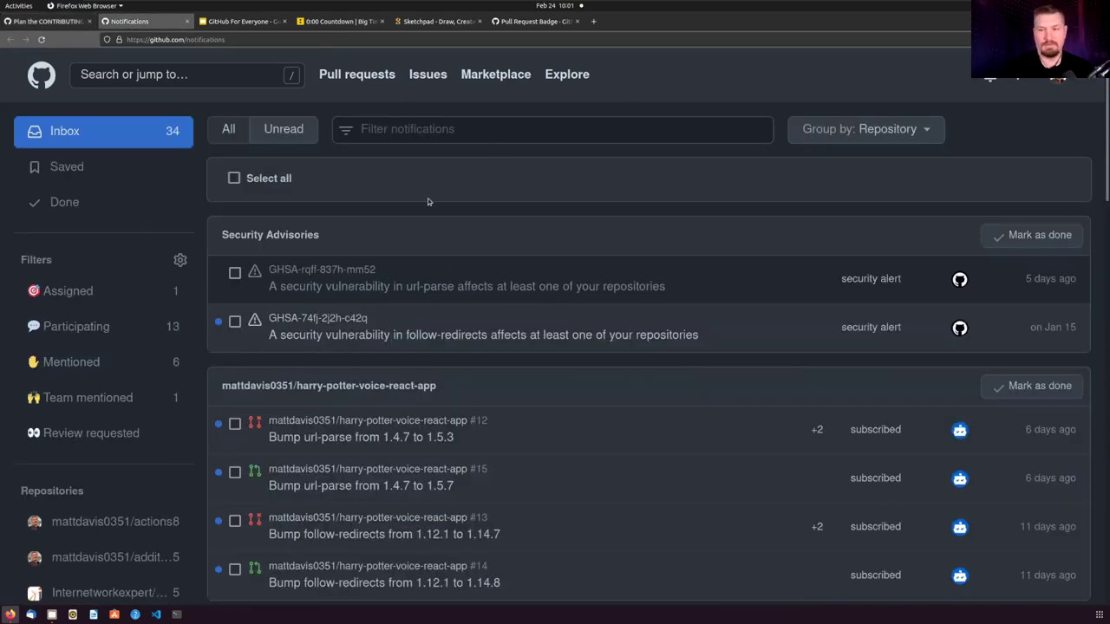
scroll(425, 213, down, 10)
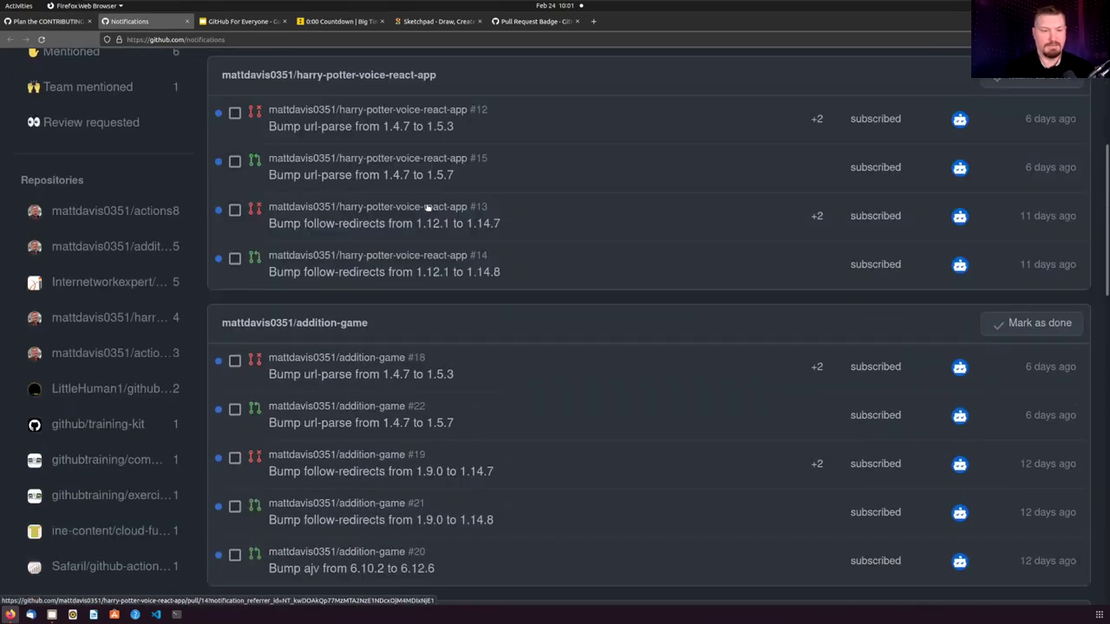
scroll(367, 163, up, 10)
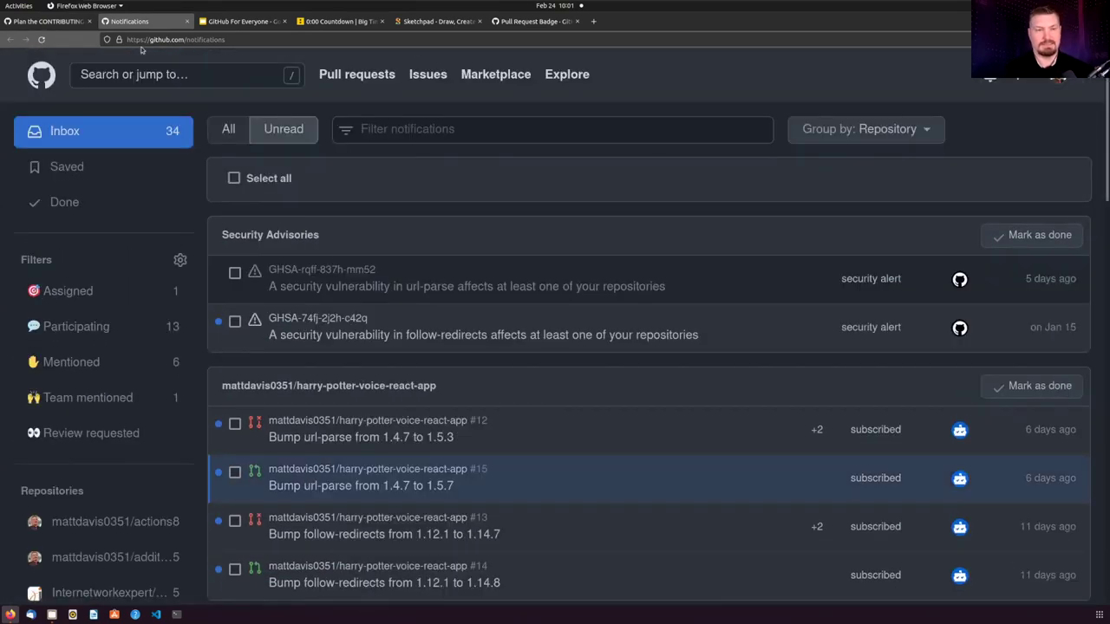
click(50, 21)
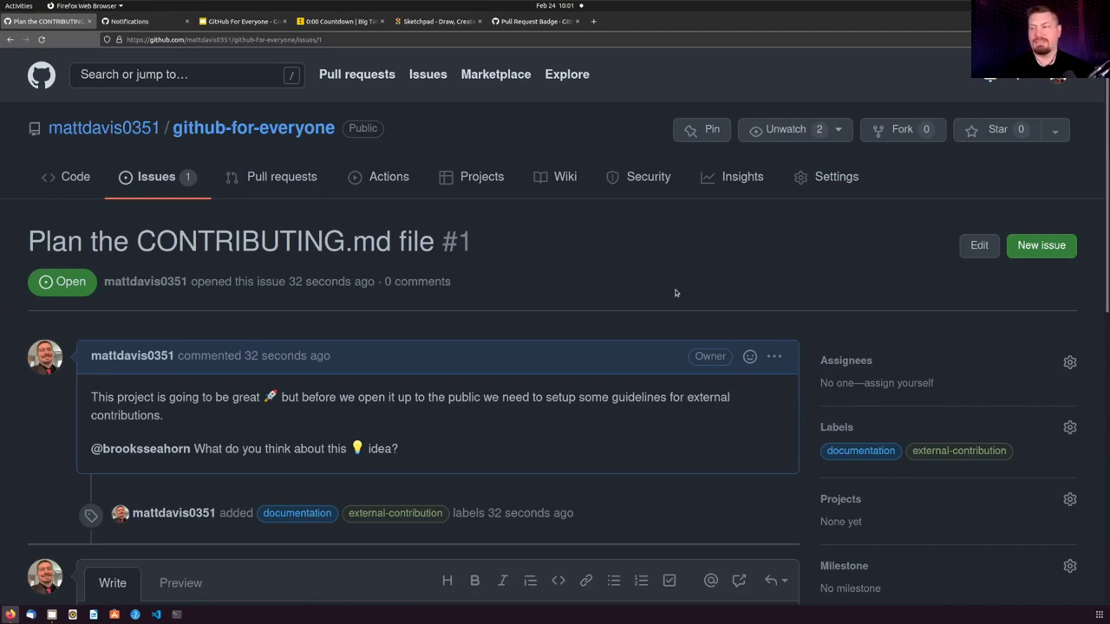
scroll(672, 297, down, 3)
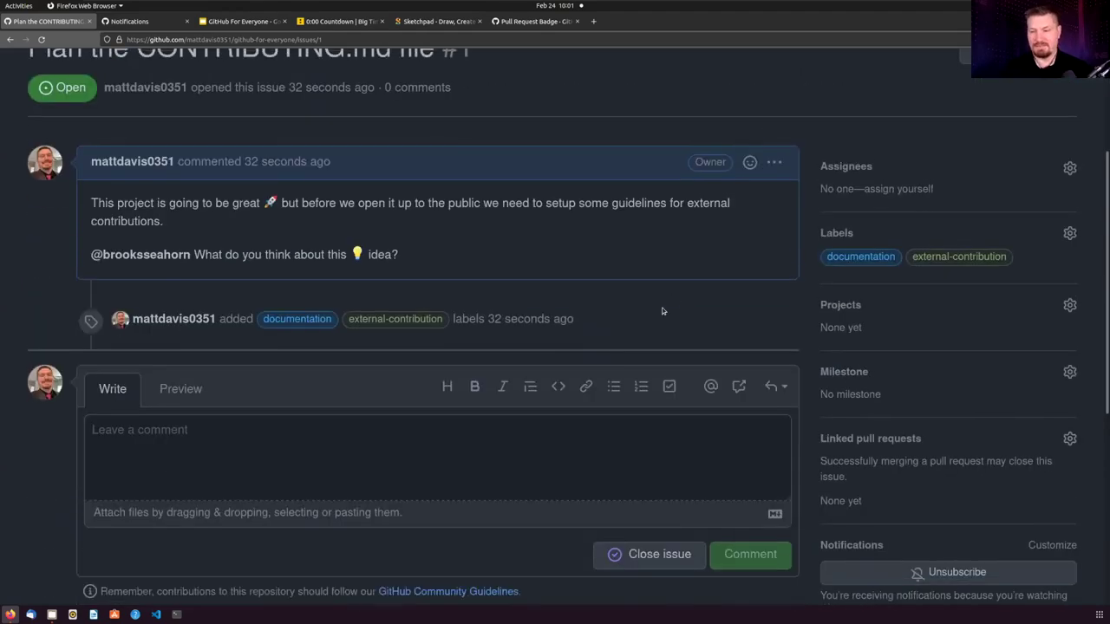
scroll(659, 309, up, 3)
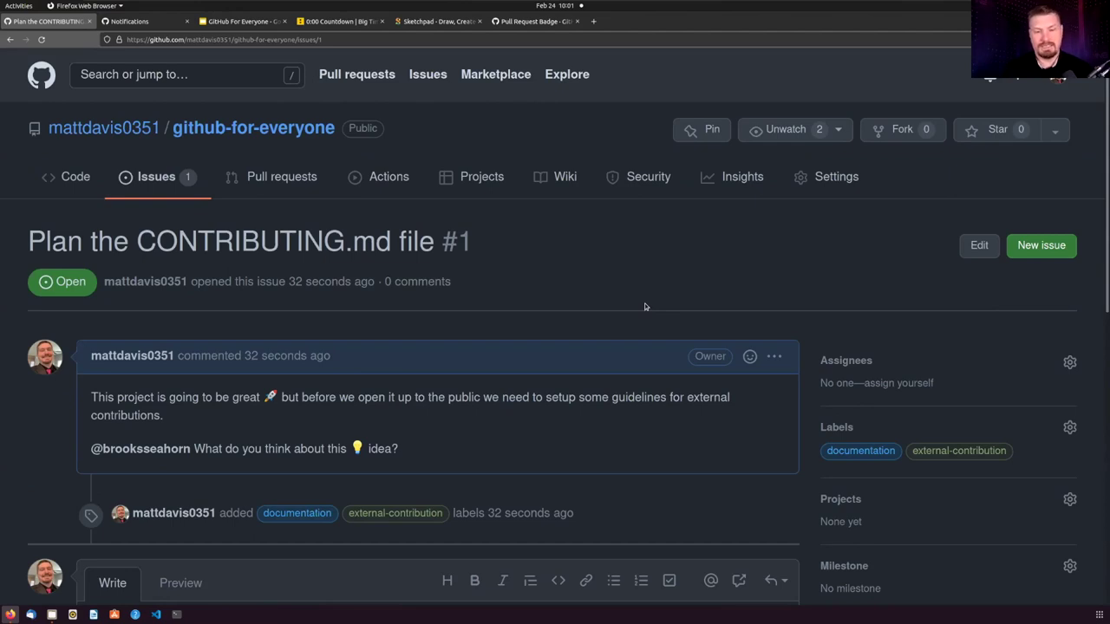
Create a new classic project board named 'Project Planning' from the repository's Projects tab.
click(490, 175)
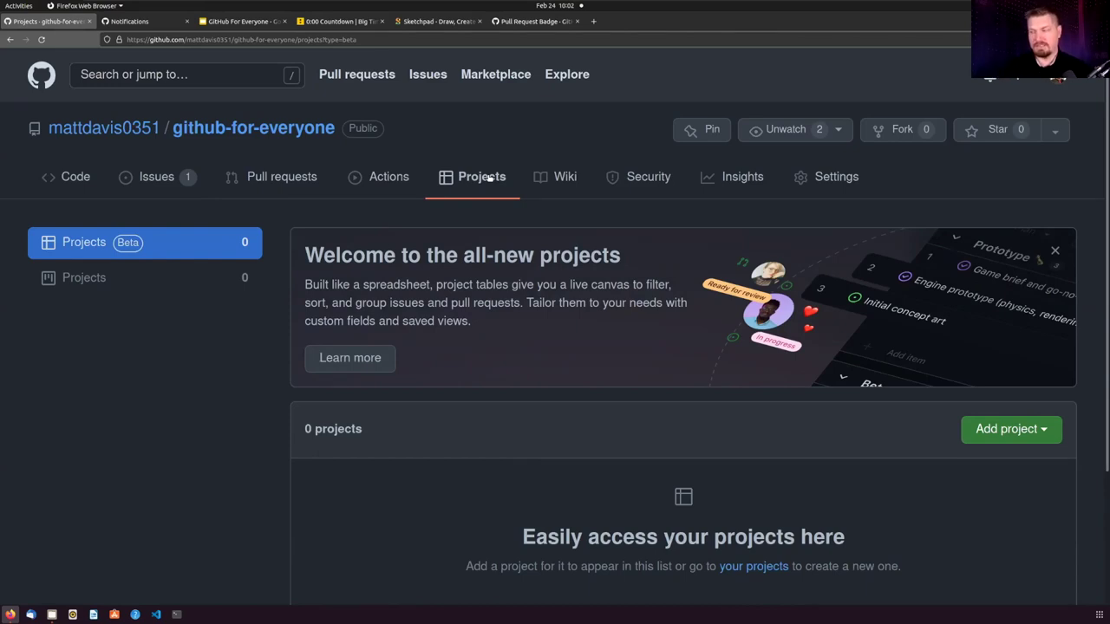
click(194, 278)
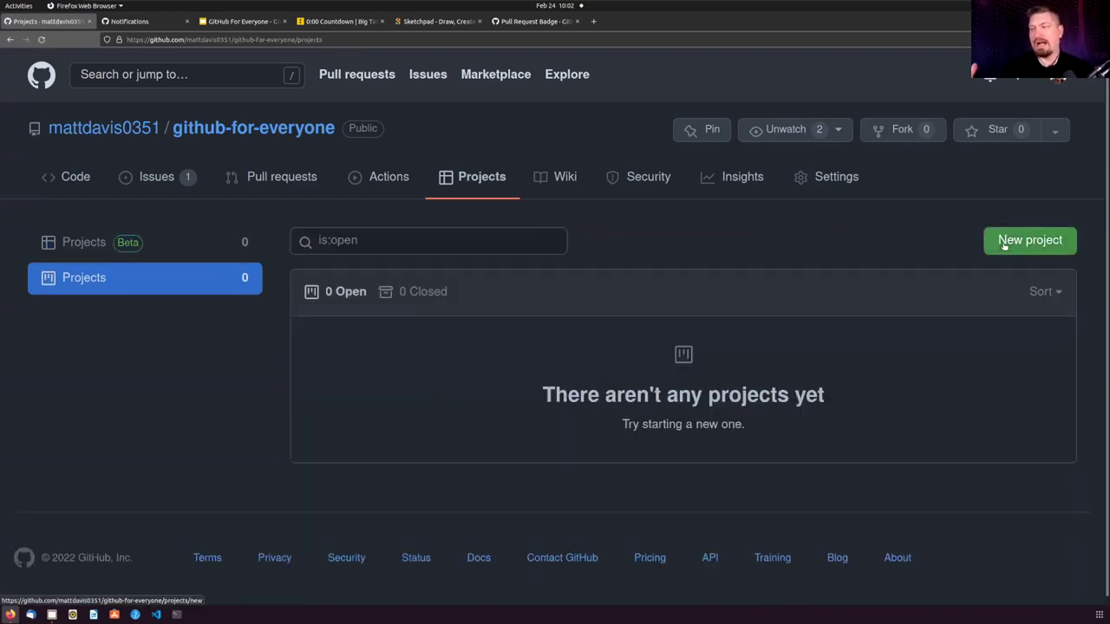
click(1004, 245)
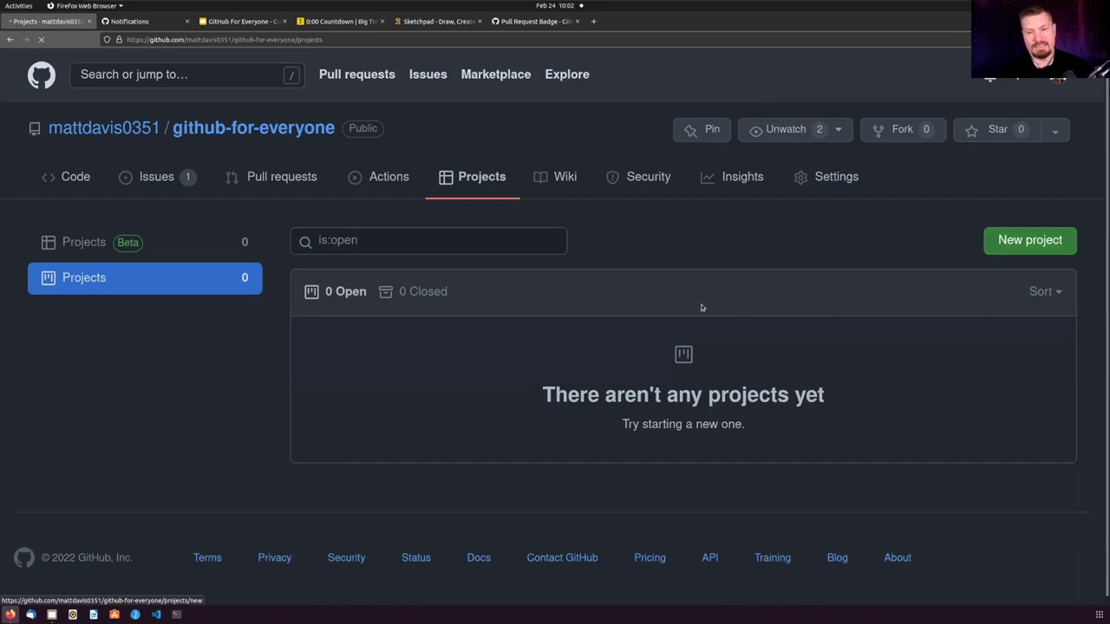
text(P)
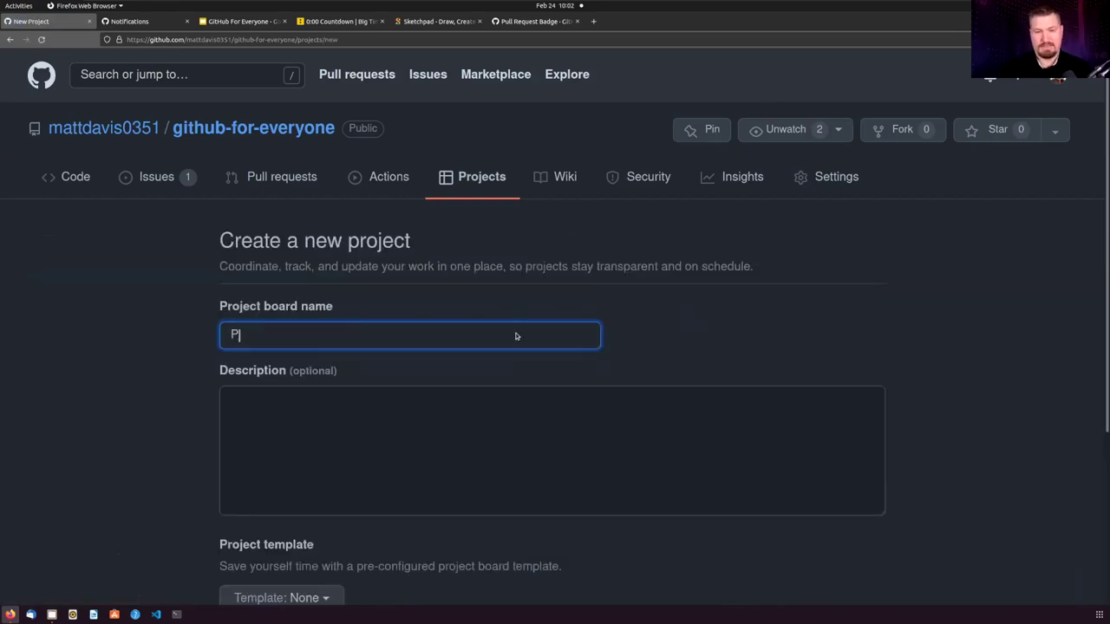
text(roject Planning)
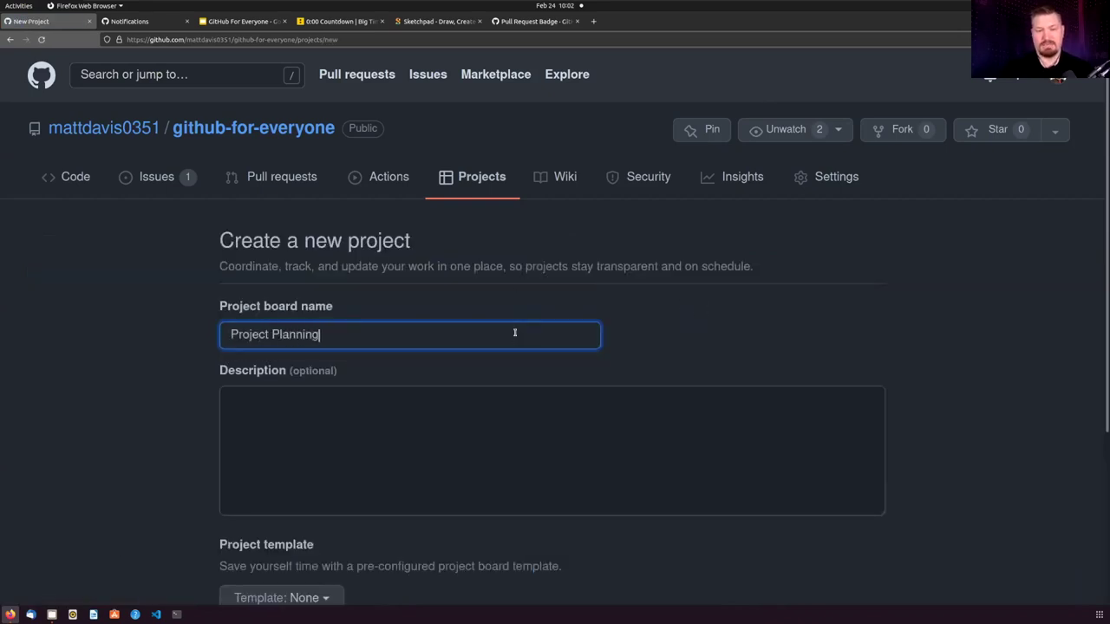
scroll(399, 457, down, 5)
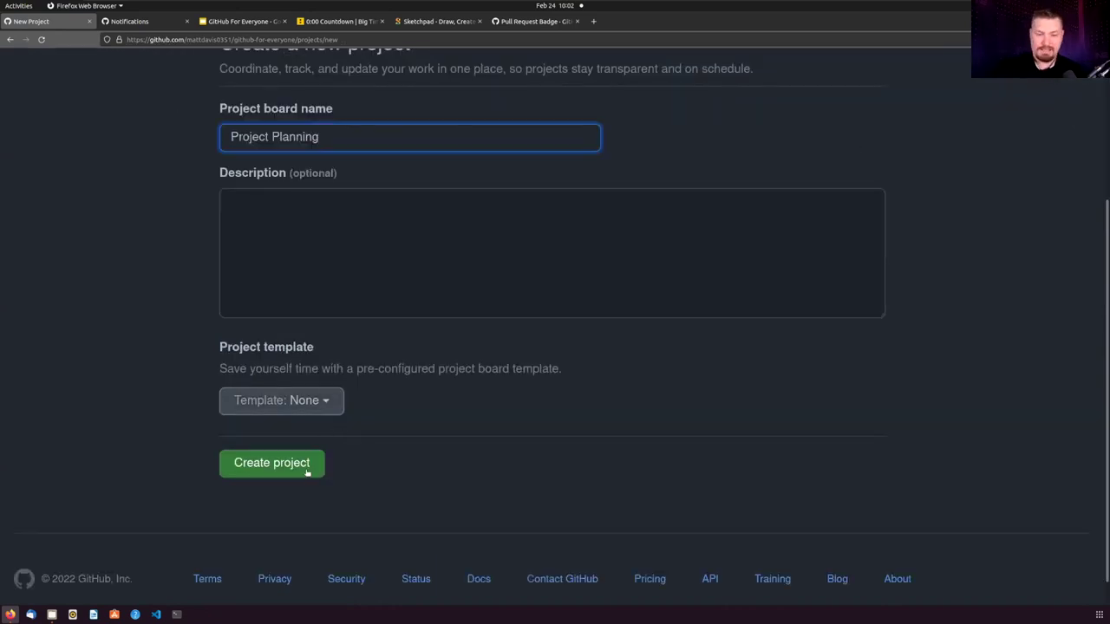
click(306, 471)
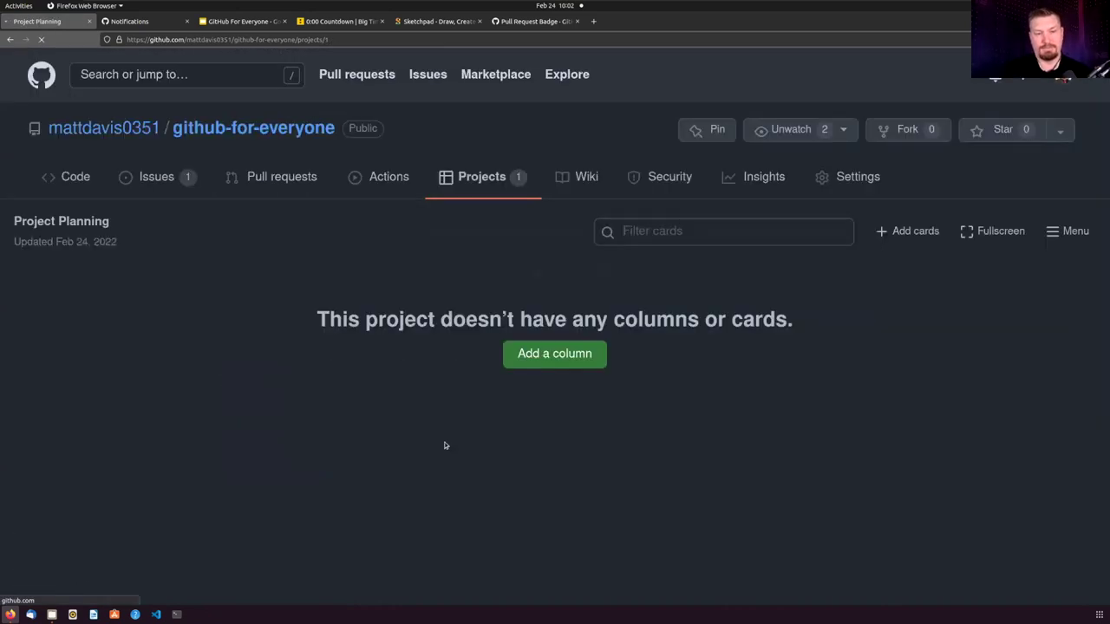
click(575, 353)
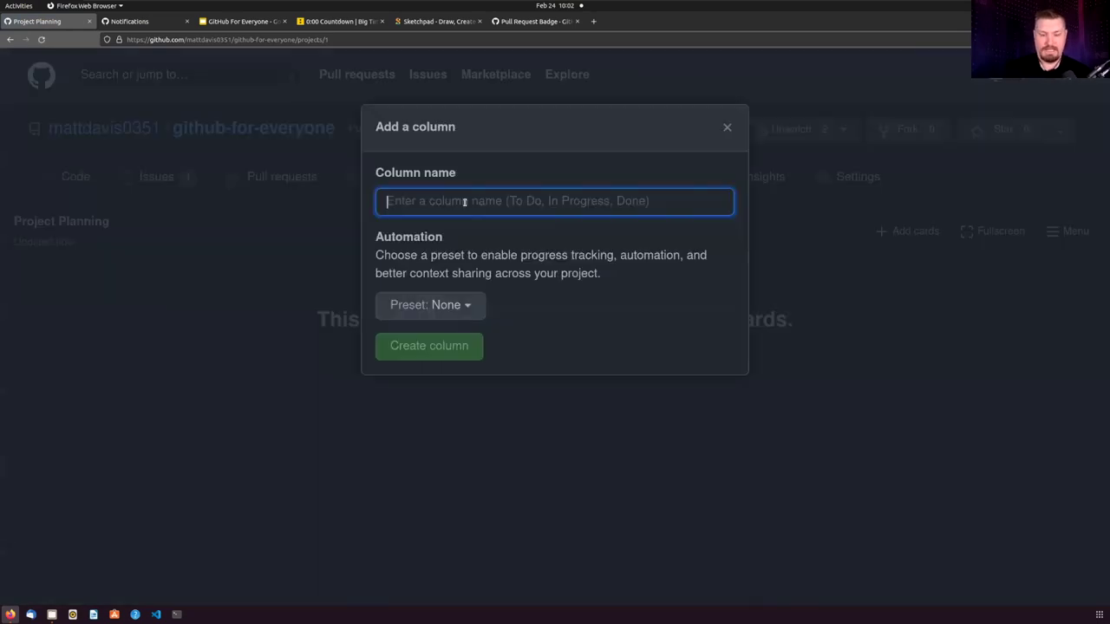
Add the columns Needs Triage, In Progress and Done to the Project Planning board.
text(Ne)
key(BackSpace)
key(BackSpace)
text(Nede)
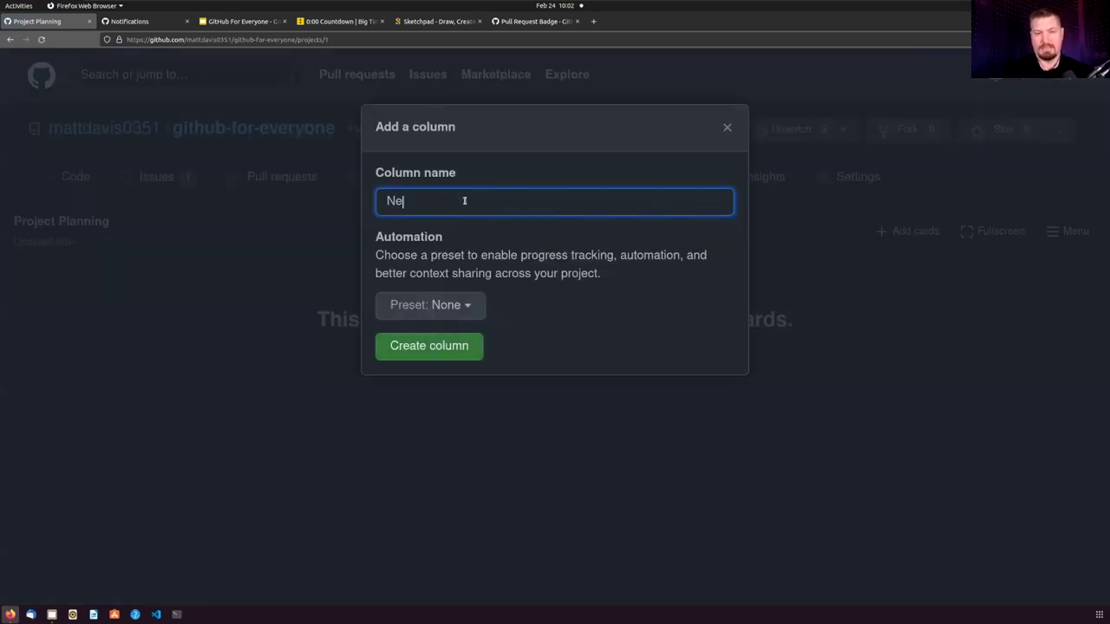
key(BackSpace)
key(BackSpace)
text(eds T)
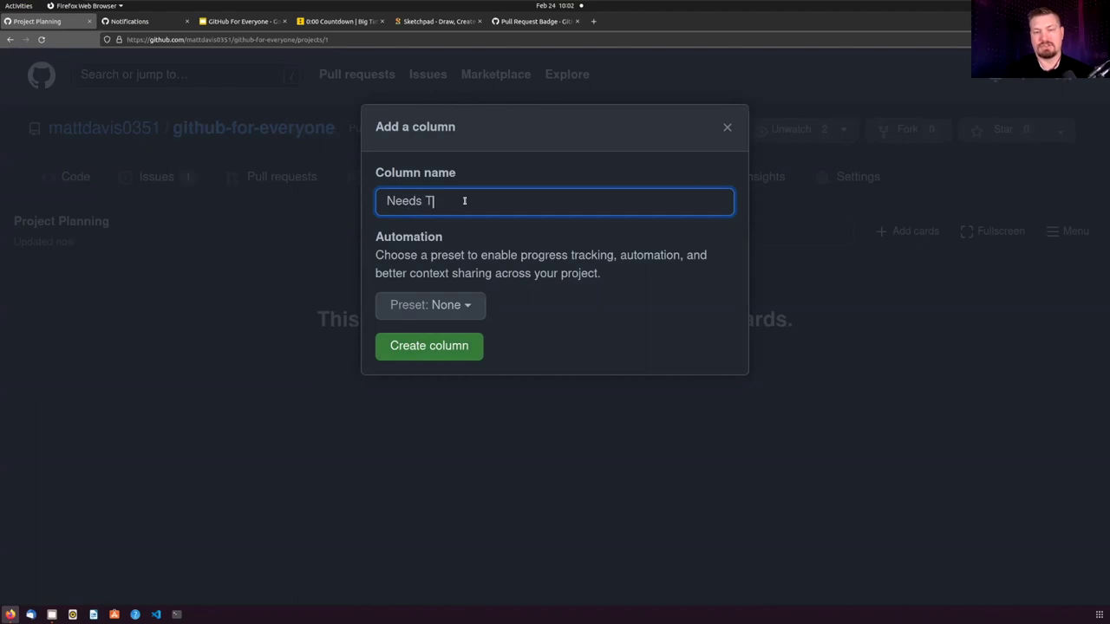
text(riage)
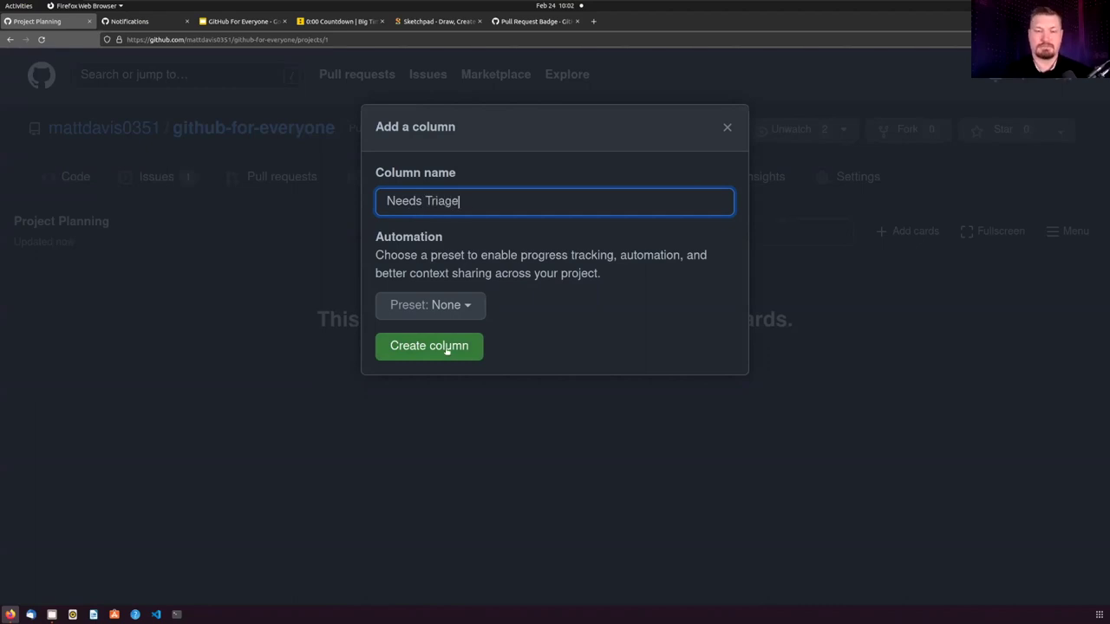
click(444, 346)
click(436, 314)
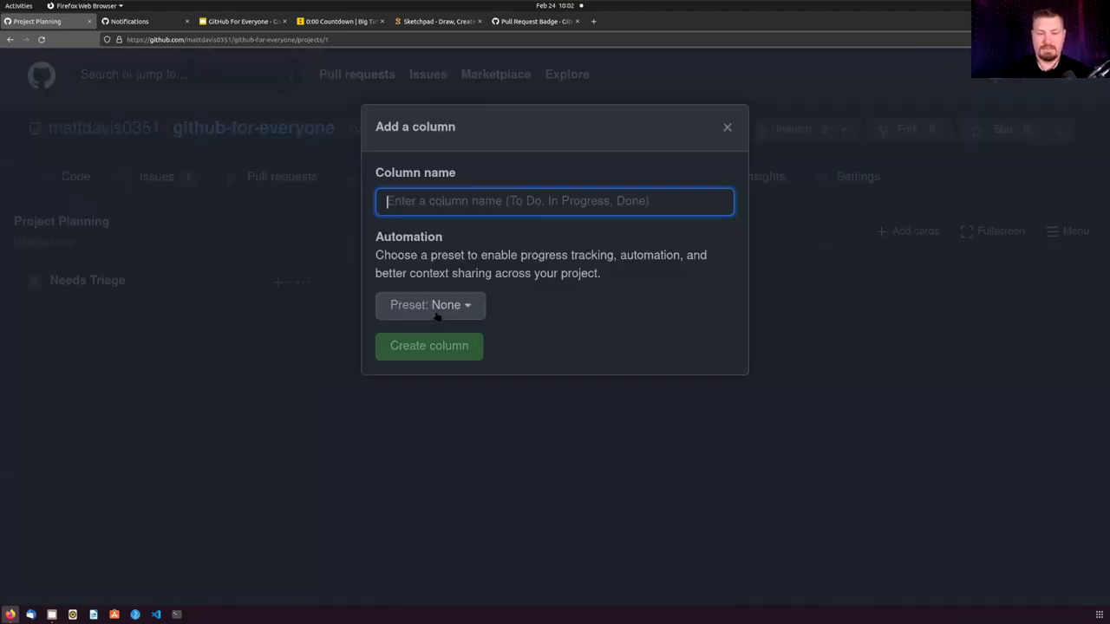
text(In Progress)
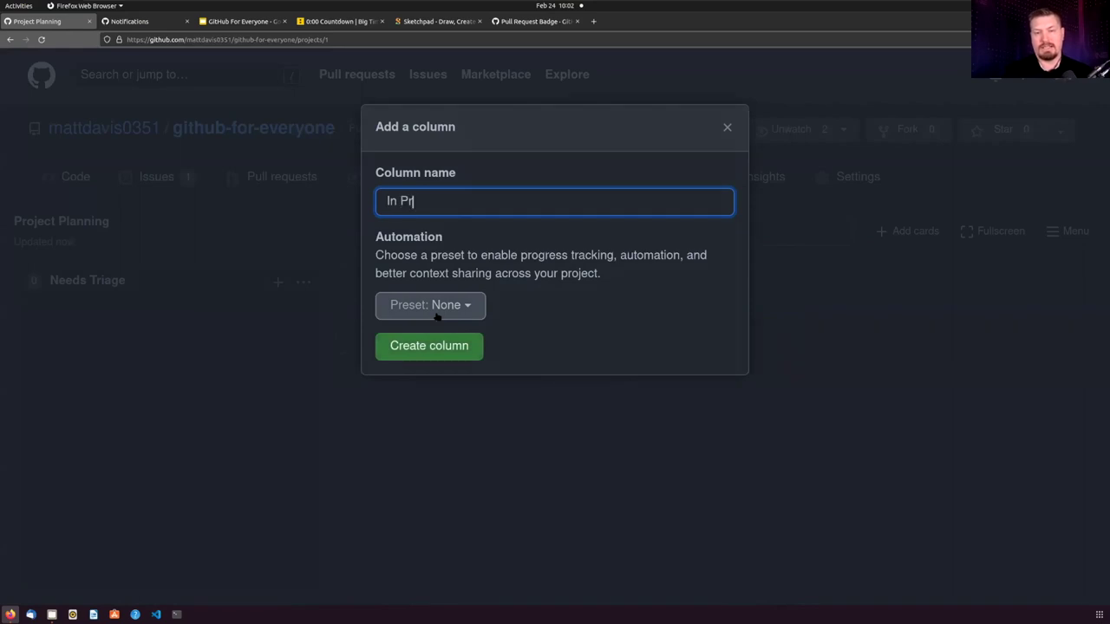
click(413, 349)
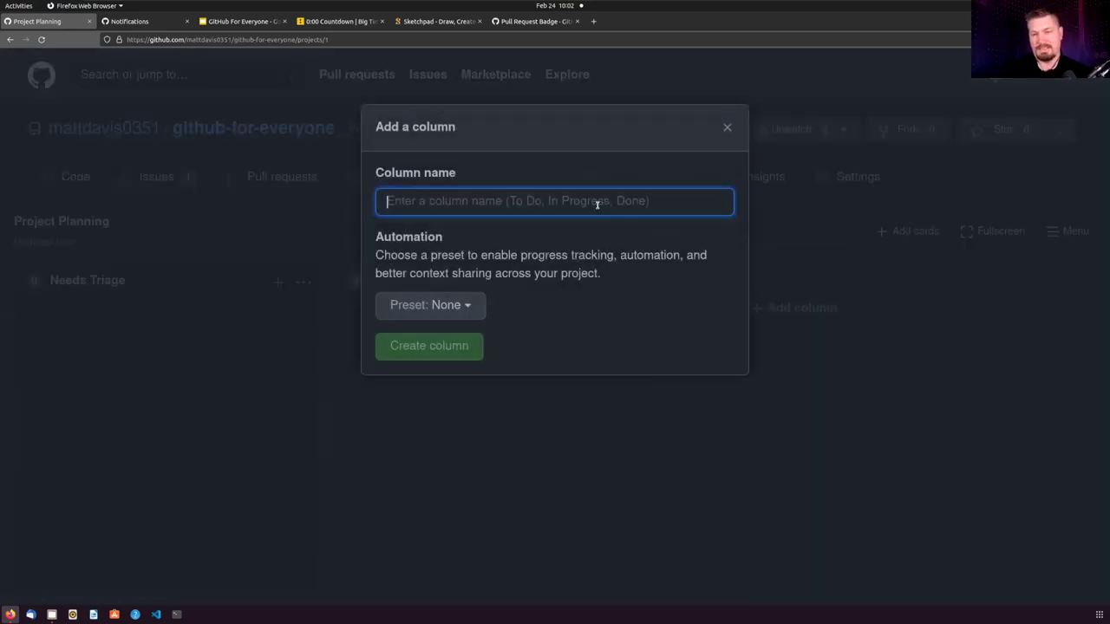
text(Done)
click(471, 354)
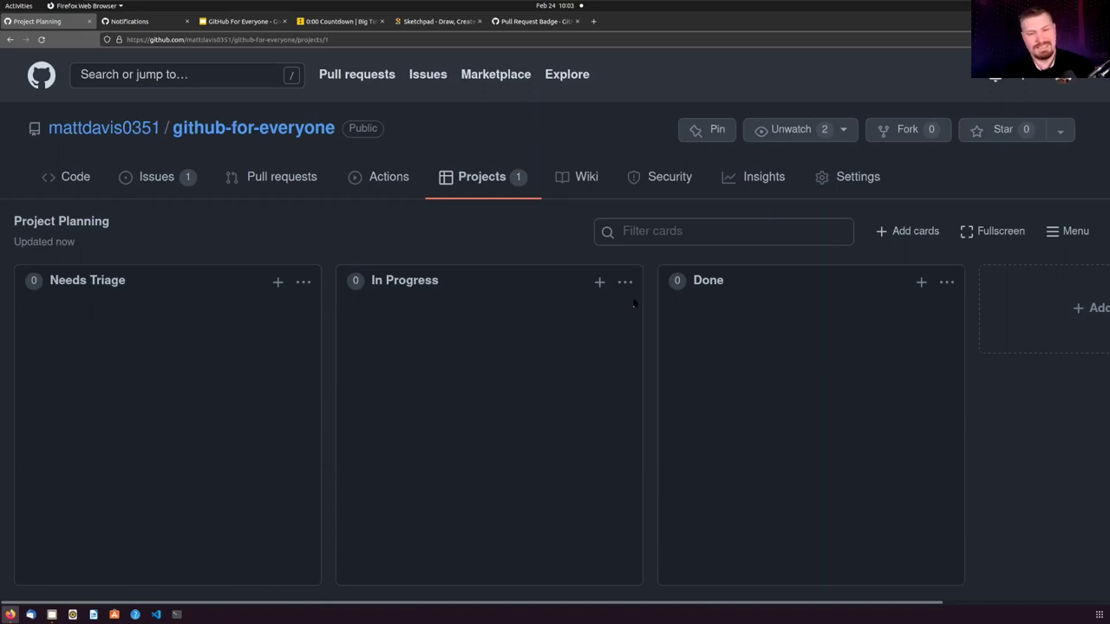
click(177, 177)
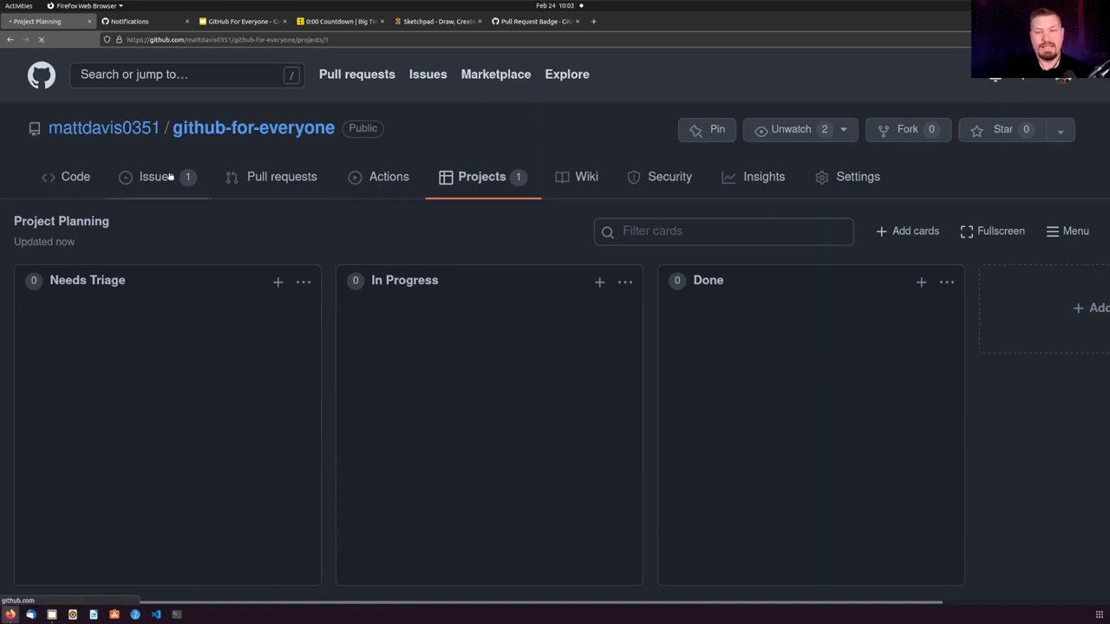
Assign the CONTRIBUTING.md issue to Project Planning and place its card in Needs Triage.
click(262, 445)
scroll(541, 351, down, 5)
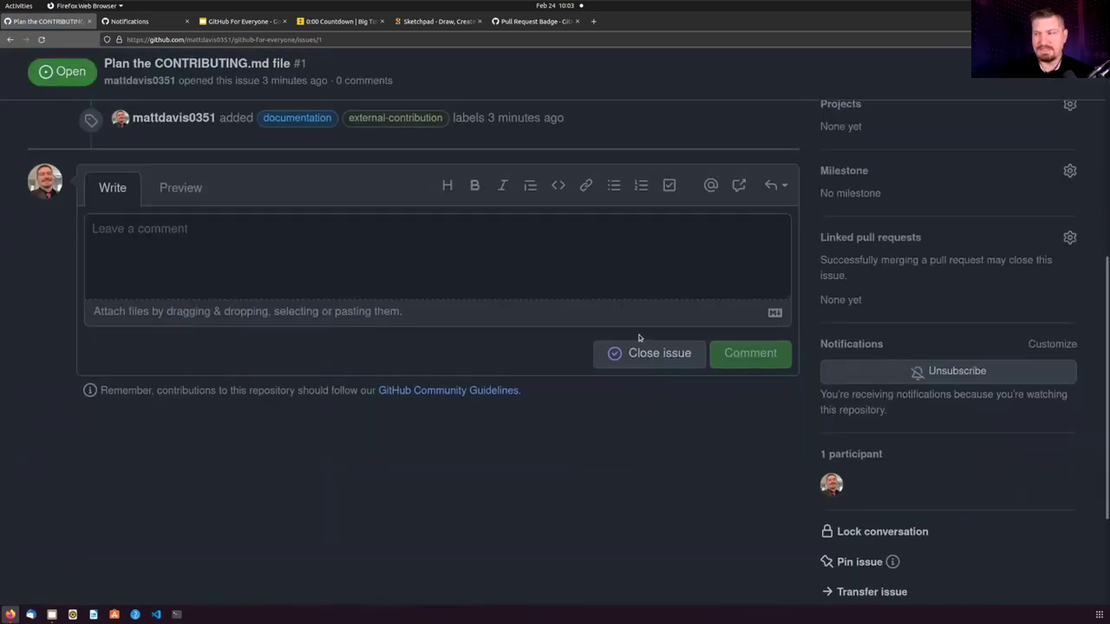
scroll(525, 321, up, 1)
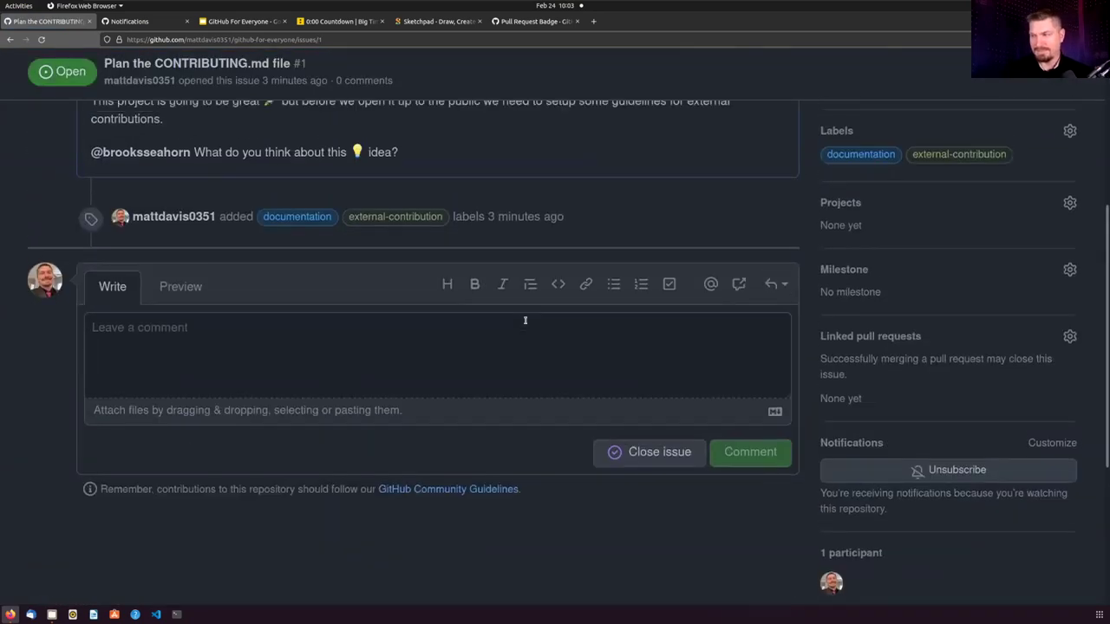
scroll(906, 298, up, 1)
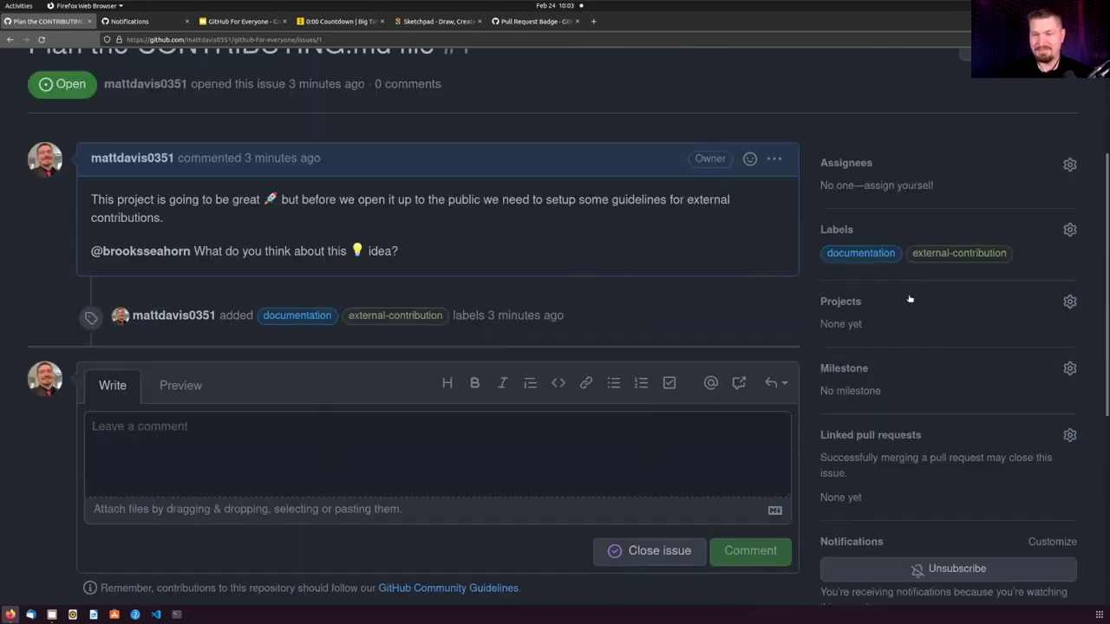
click(1070, 302)
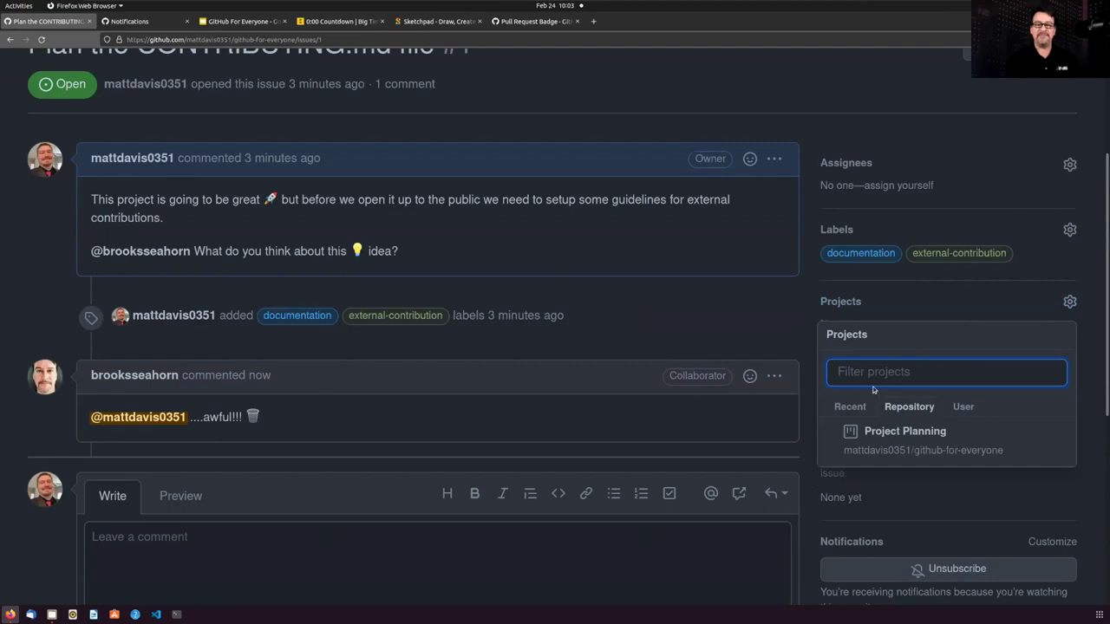
click(883, 432)
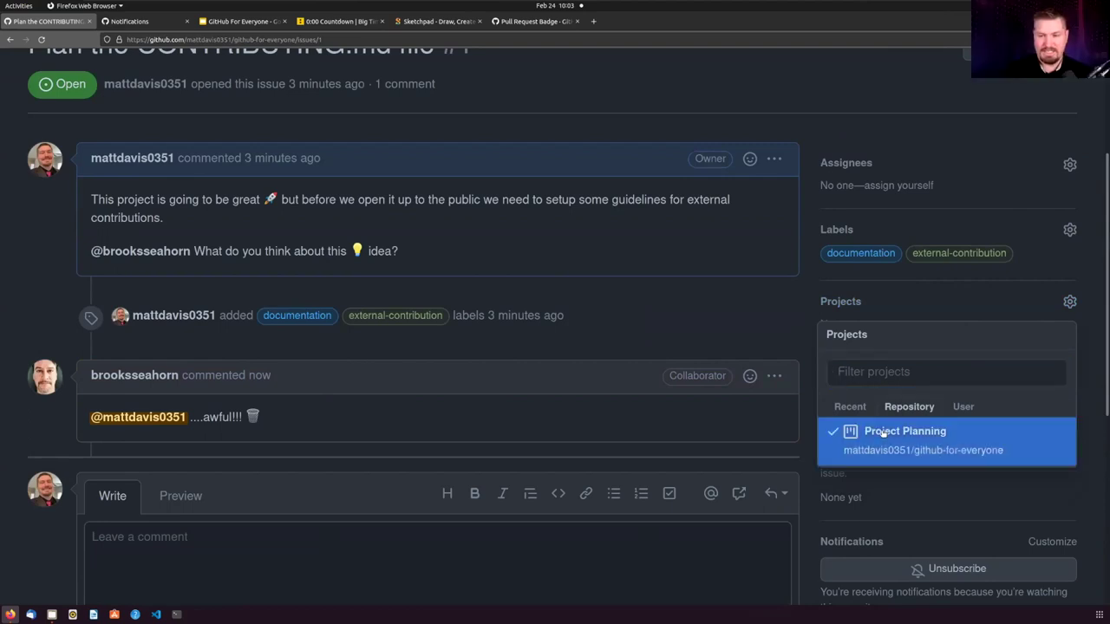
click(776, 326)
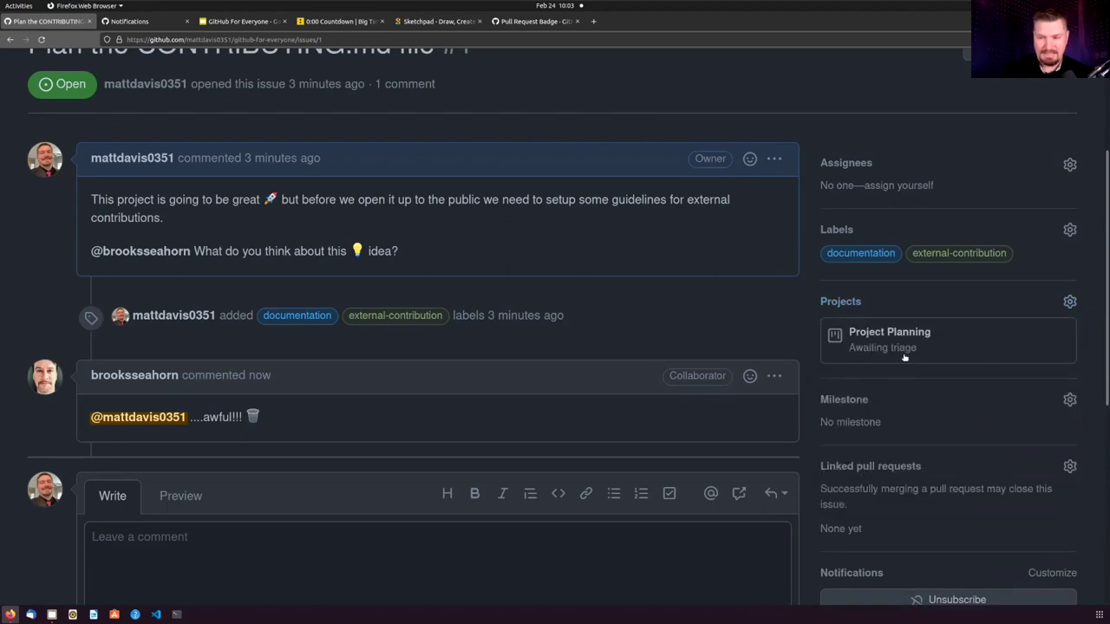
click(922, 353)
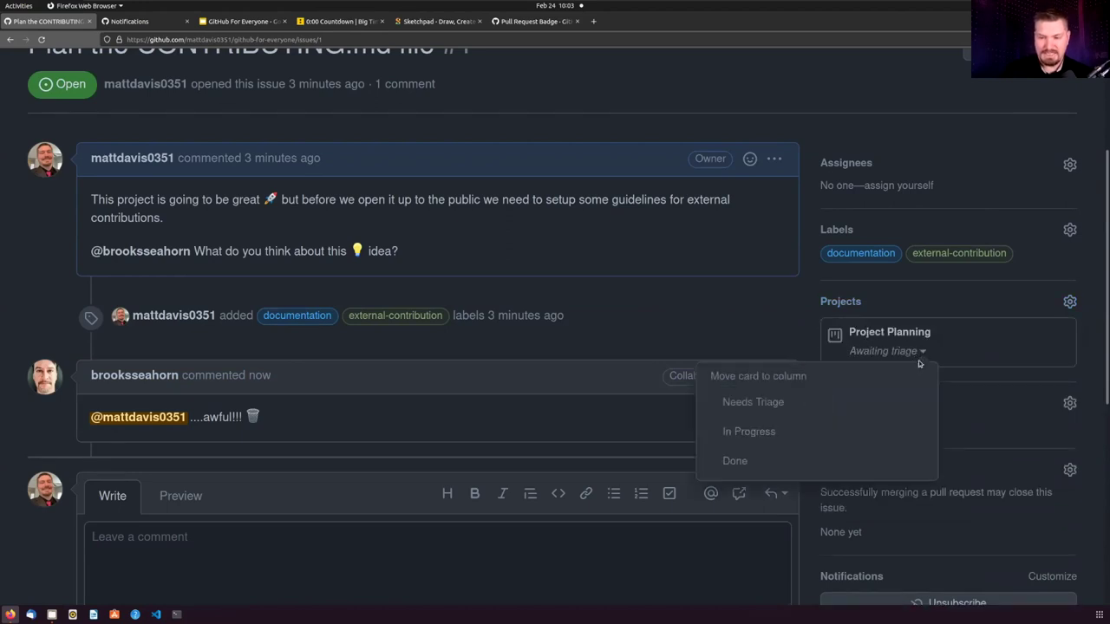
click(884, 407)
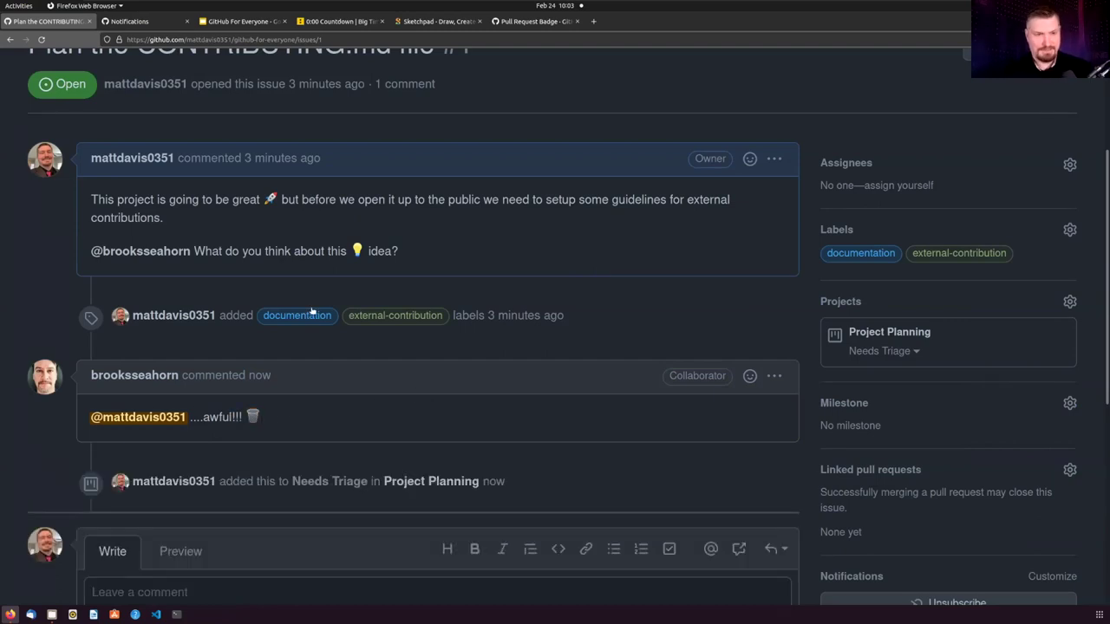
Reload the notifications inbox and open the new mention on issue #1.
click(127, 21)
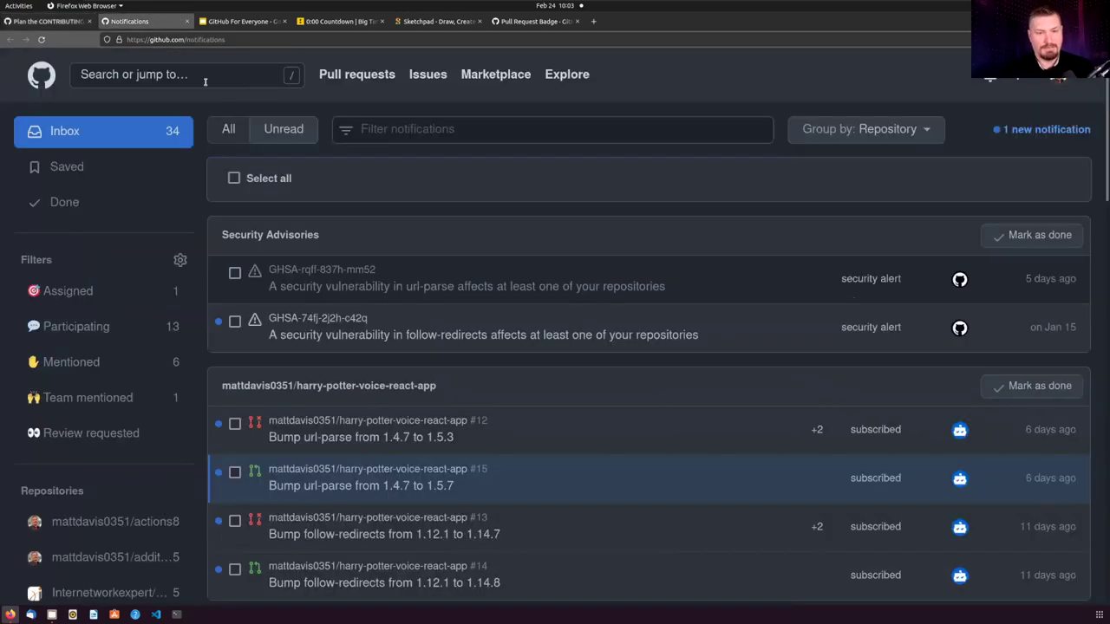
click(40, 41)
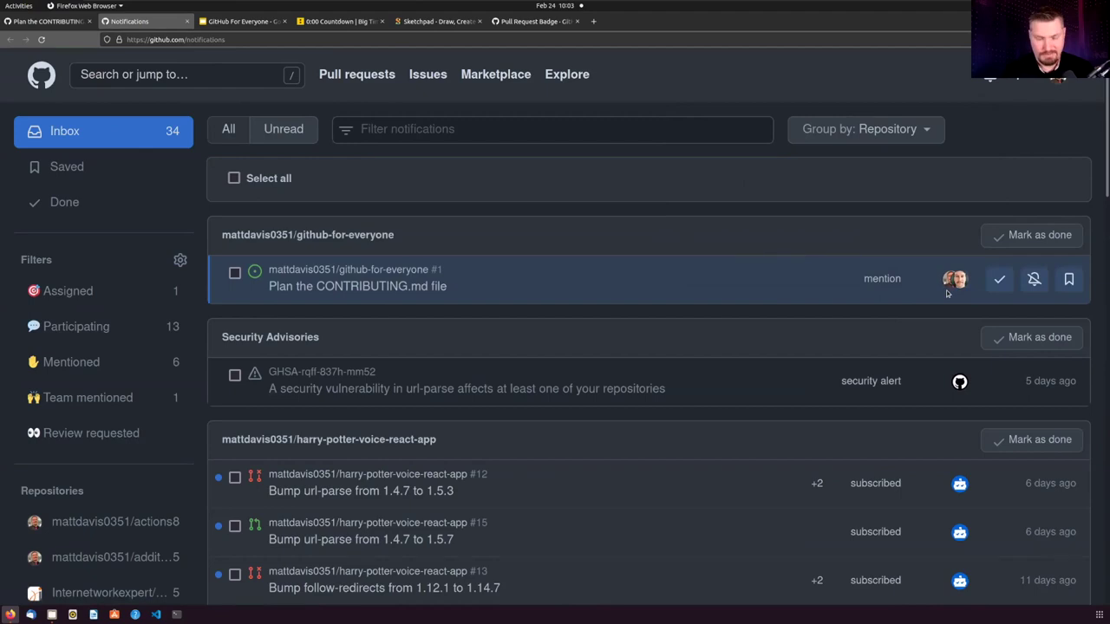
click(371, 276)
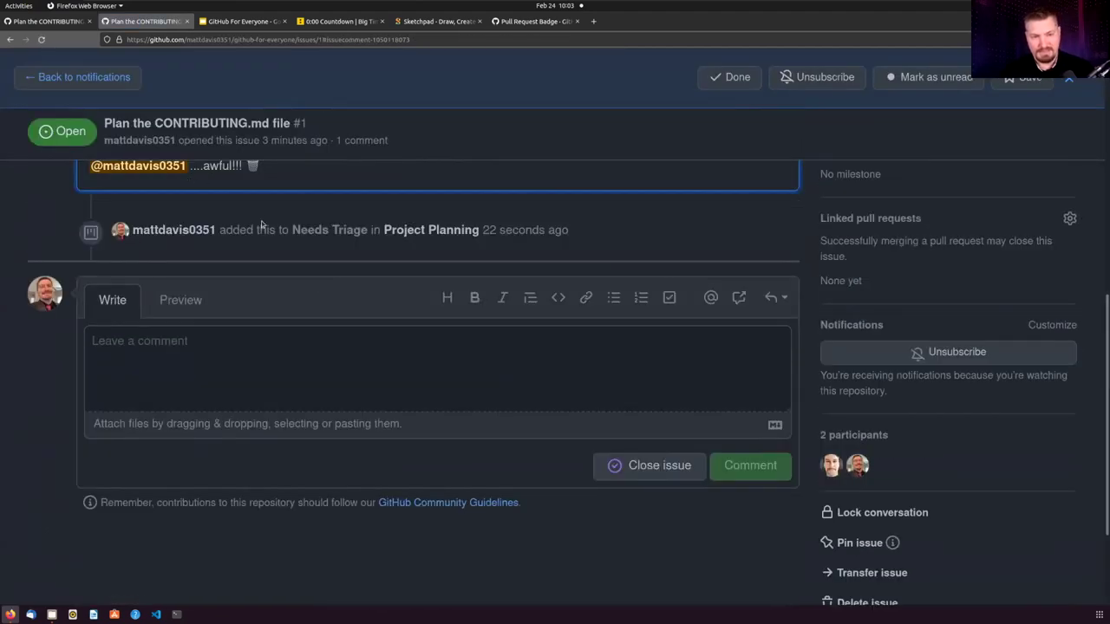
Close the duplicate issue tab and return to the original issue page.
click(189, 22)
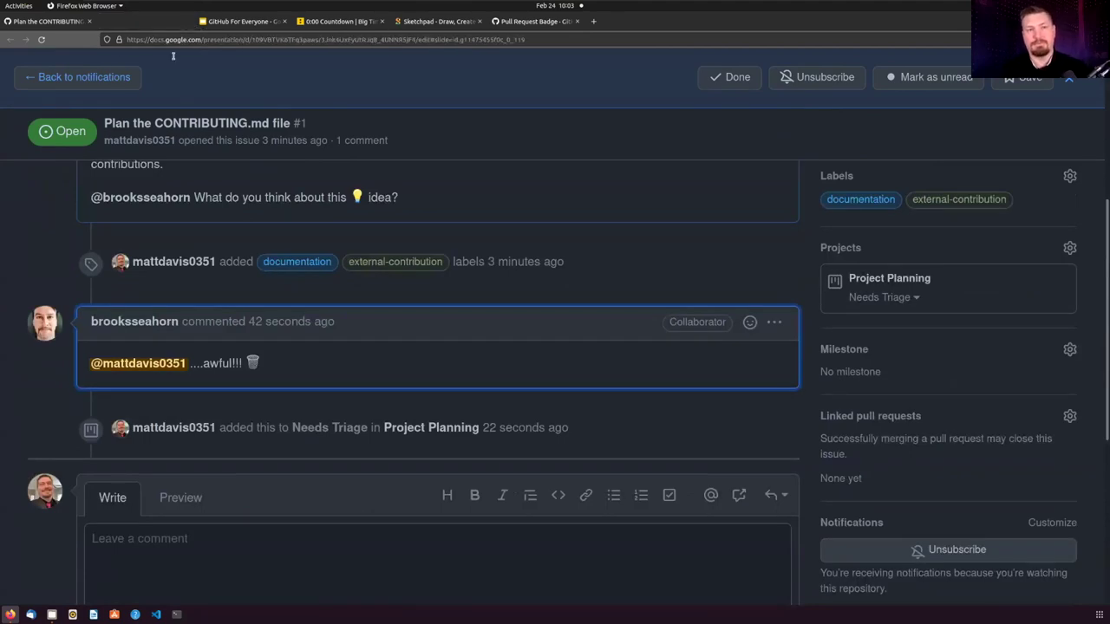
click(49, 22)
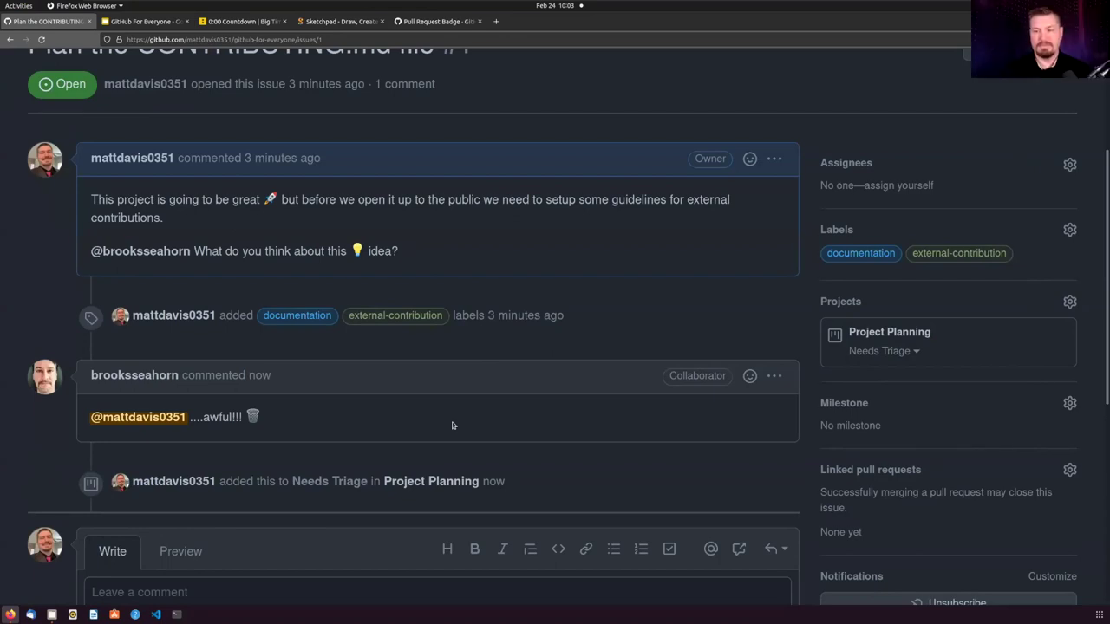
scroll(457, 481, down, 3)
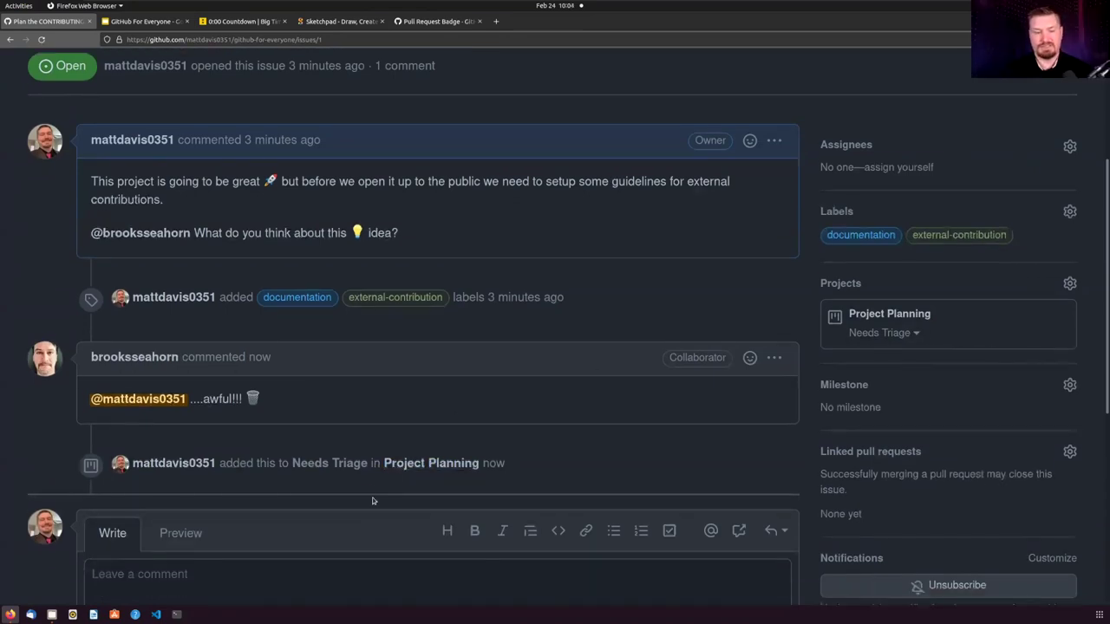
click(335, 440)
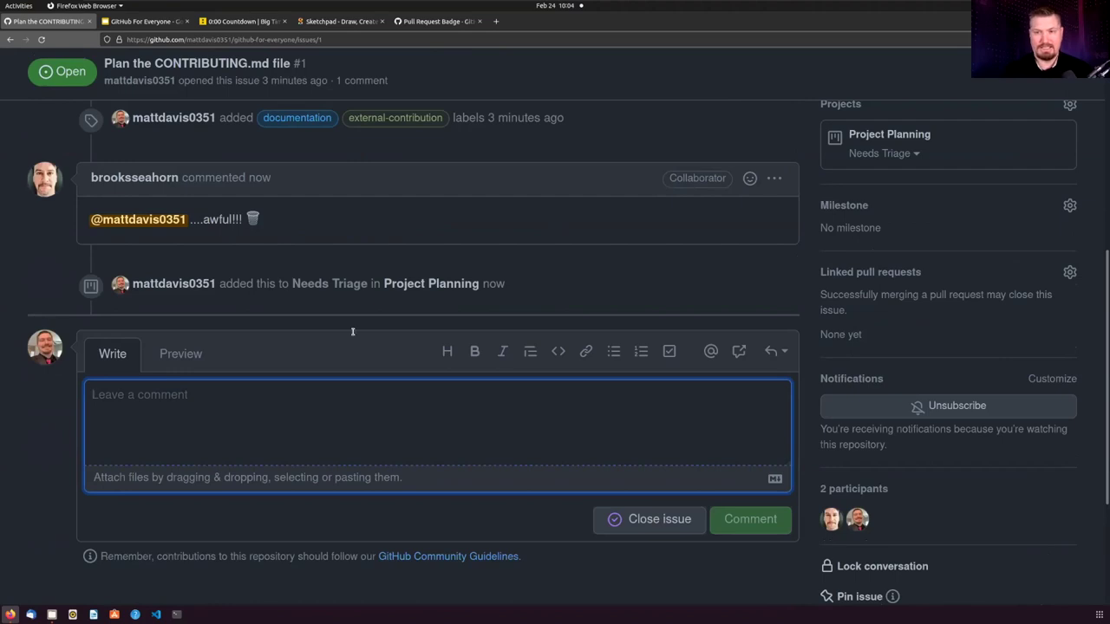
React with the Laugh emoji to the collaborator's '....awful!!!' comment.
click(773, 179)
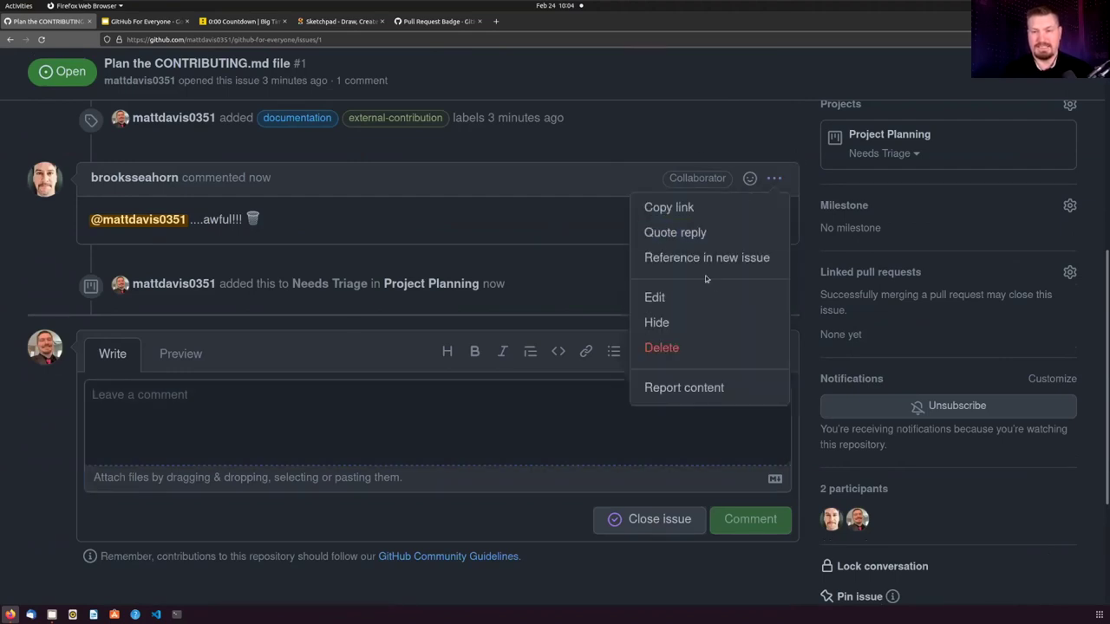
click(750, 178)
click(750, 178)
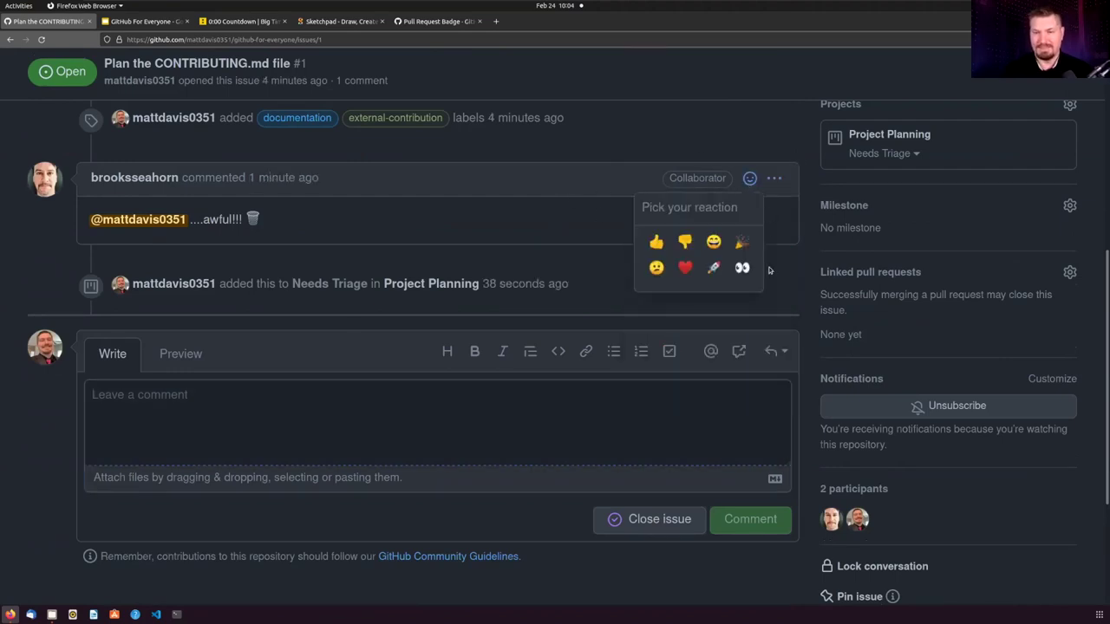
click(713, 242)
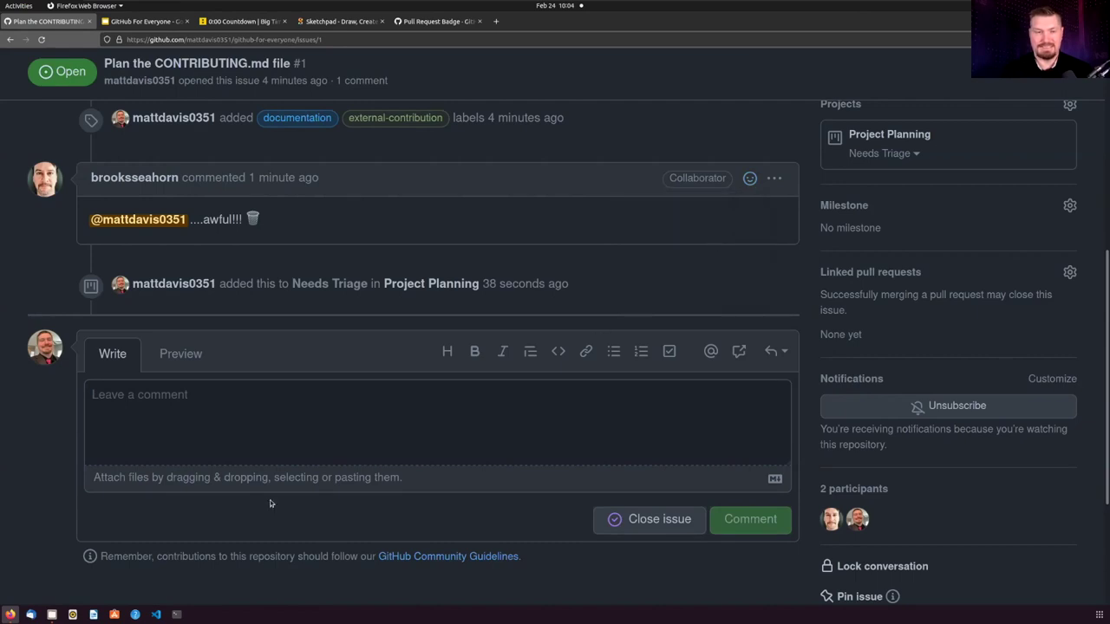
click(238, 476)
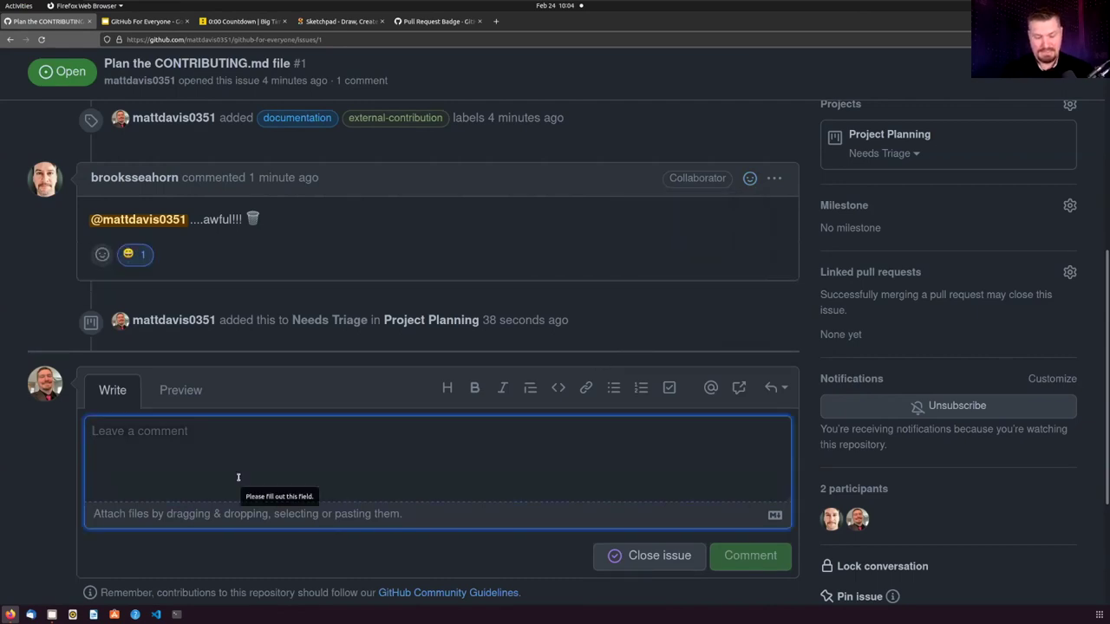
Post a reply mentioning the collaborator: 'Great, I've added this to the project board, after break let's triage it!'.
text(@broo)
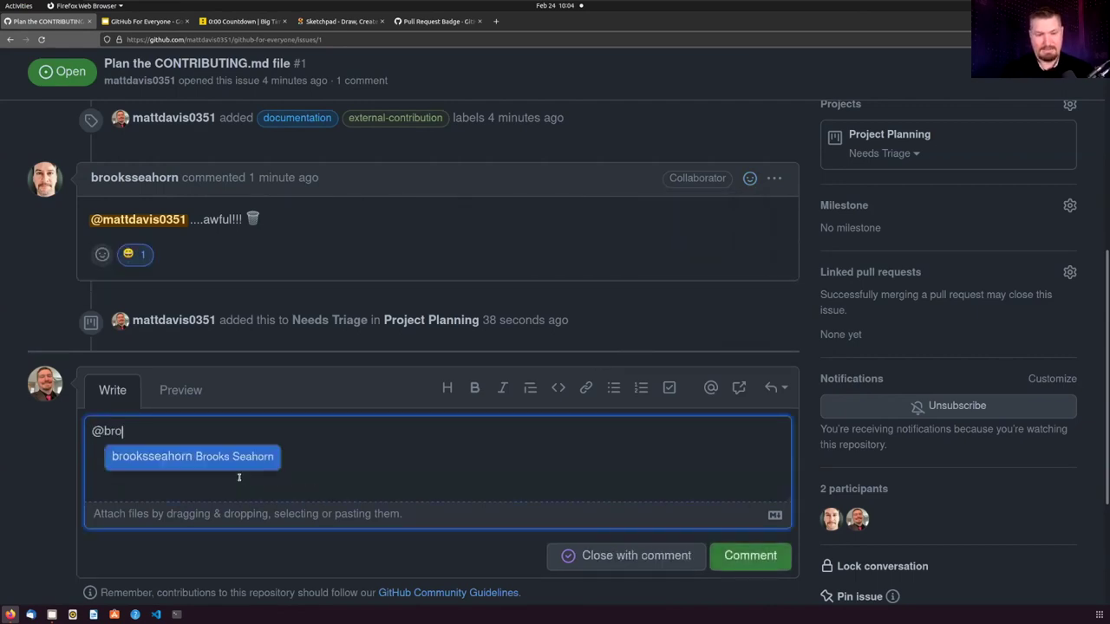
key(Return)
text(Great, I've ad)
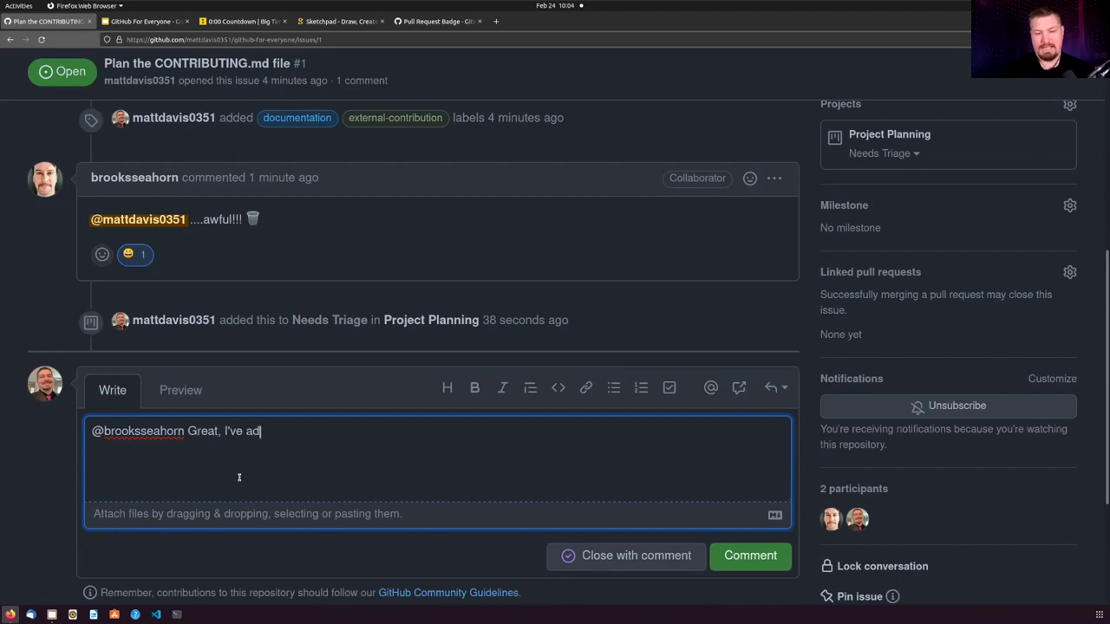
text(ded this to the )
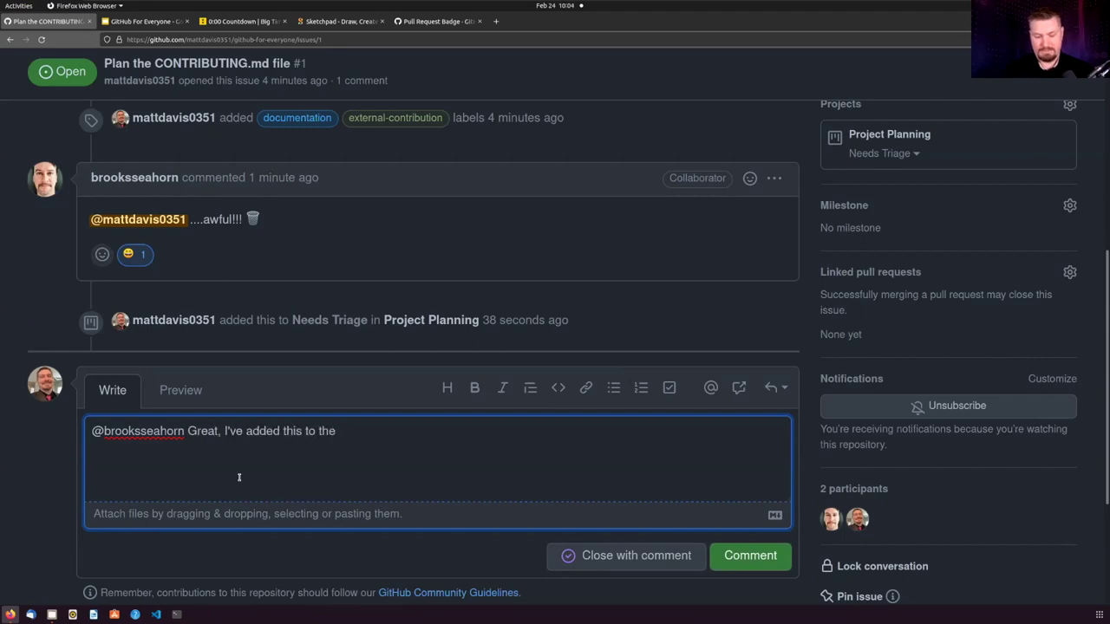
text(project board)
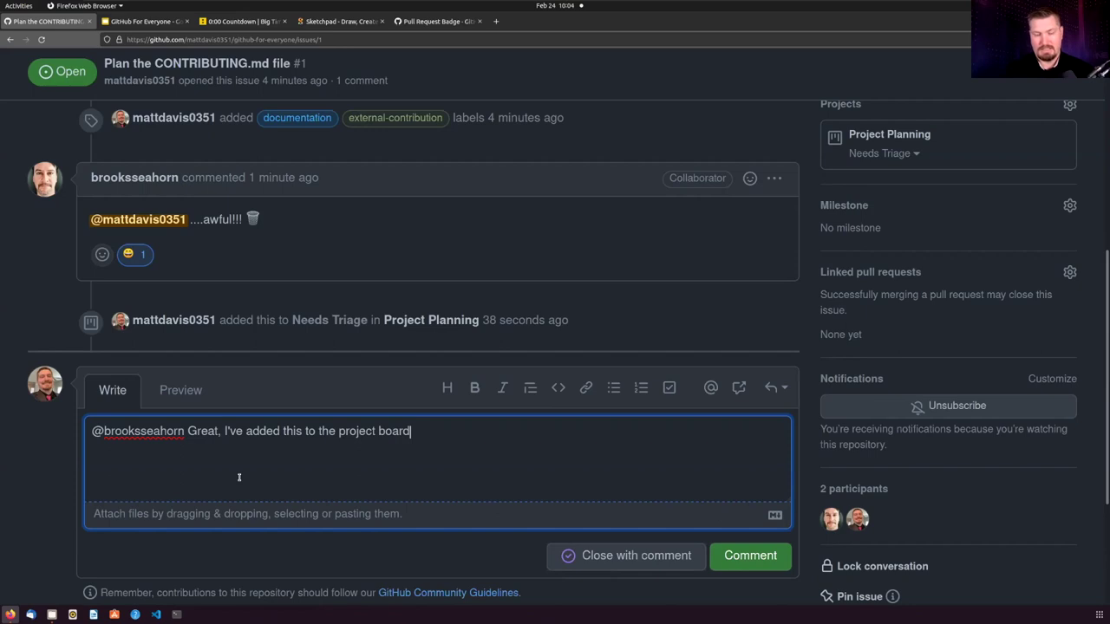
text(, after break )
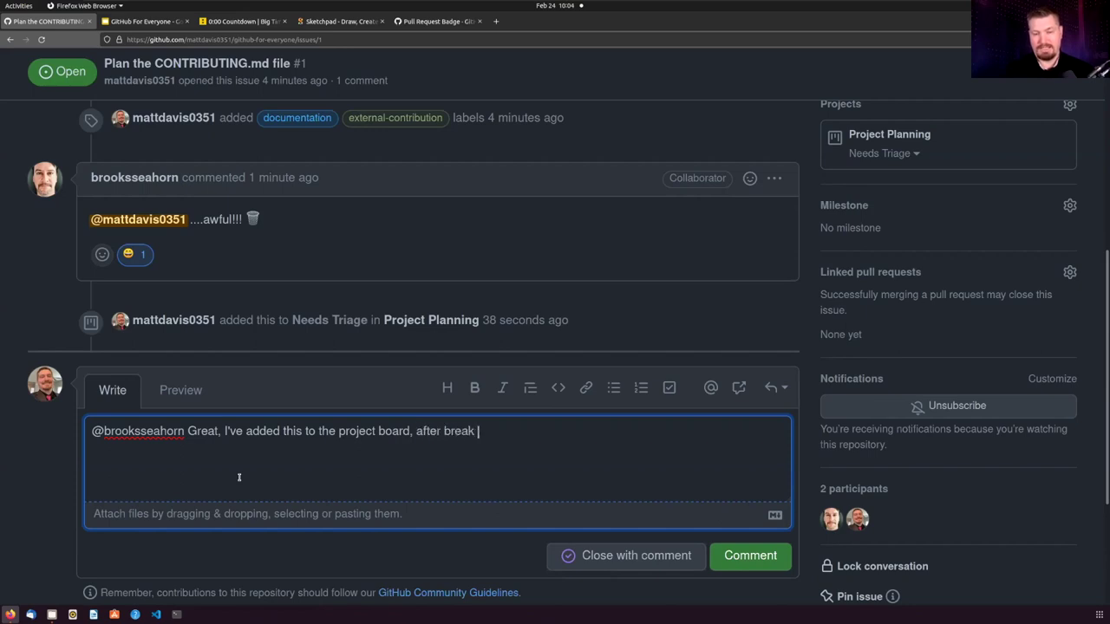
text(let's rit)
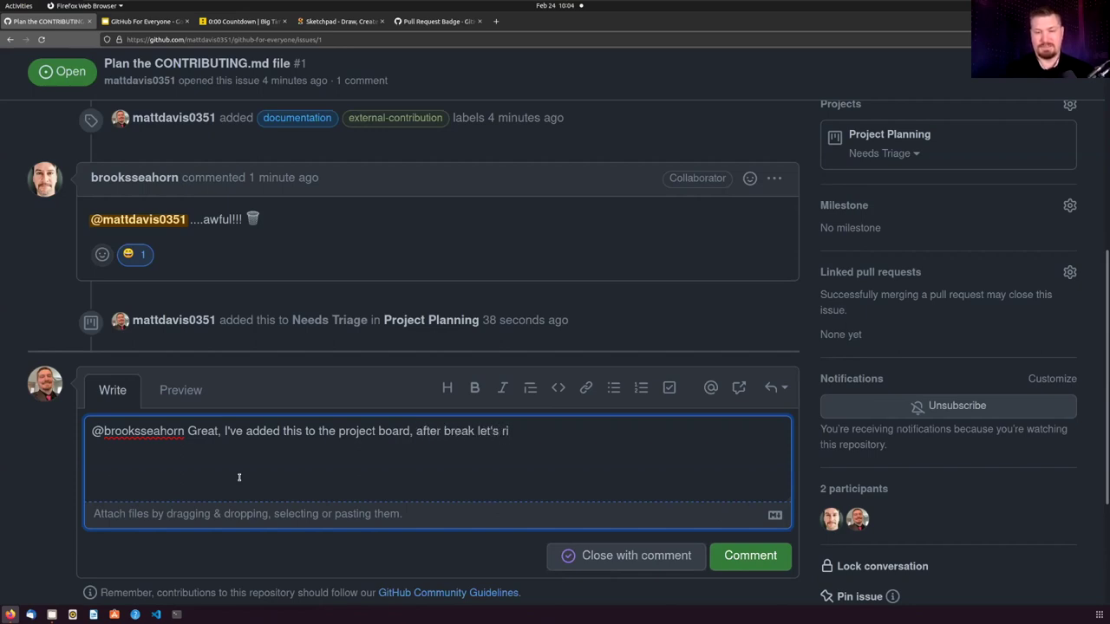
key(BackSpace)
key(BackSpace)
key(BackSpace)
text(triage it!)
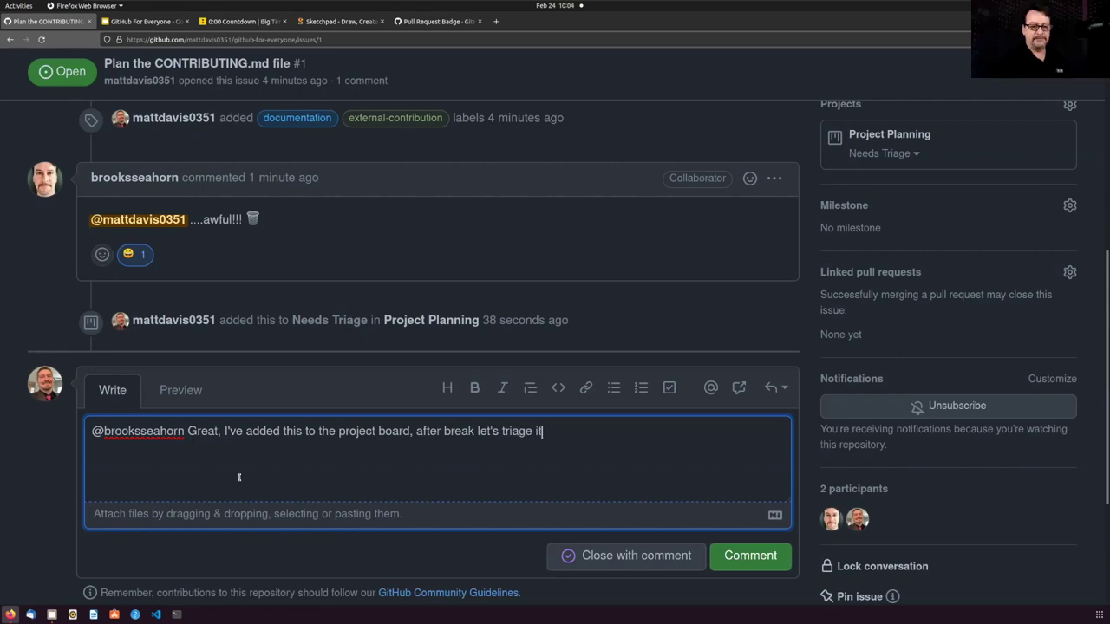
click(750, 556)
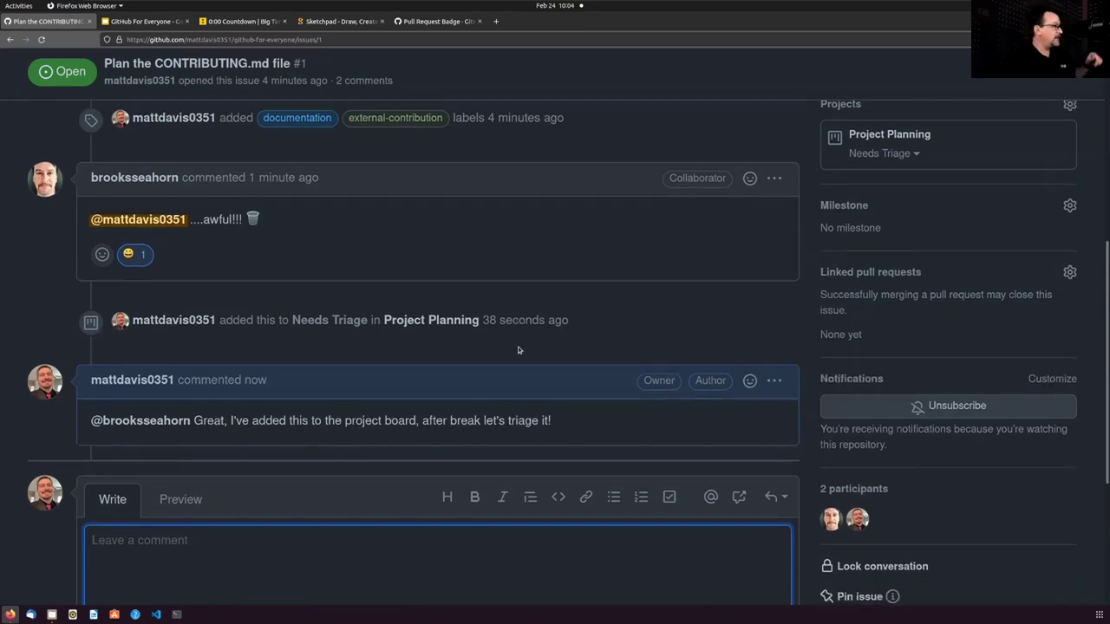
scroll(518, 349, up, 5)
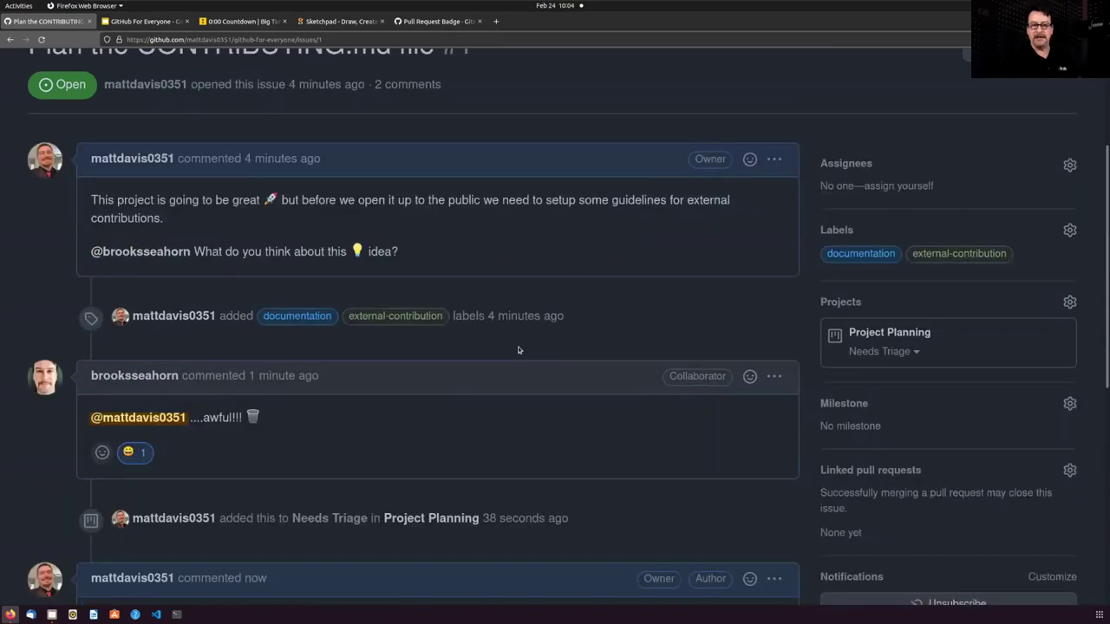
Open the Project Planning board showing the issue card, then add time to the break countdown.
click(476, 180)
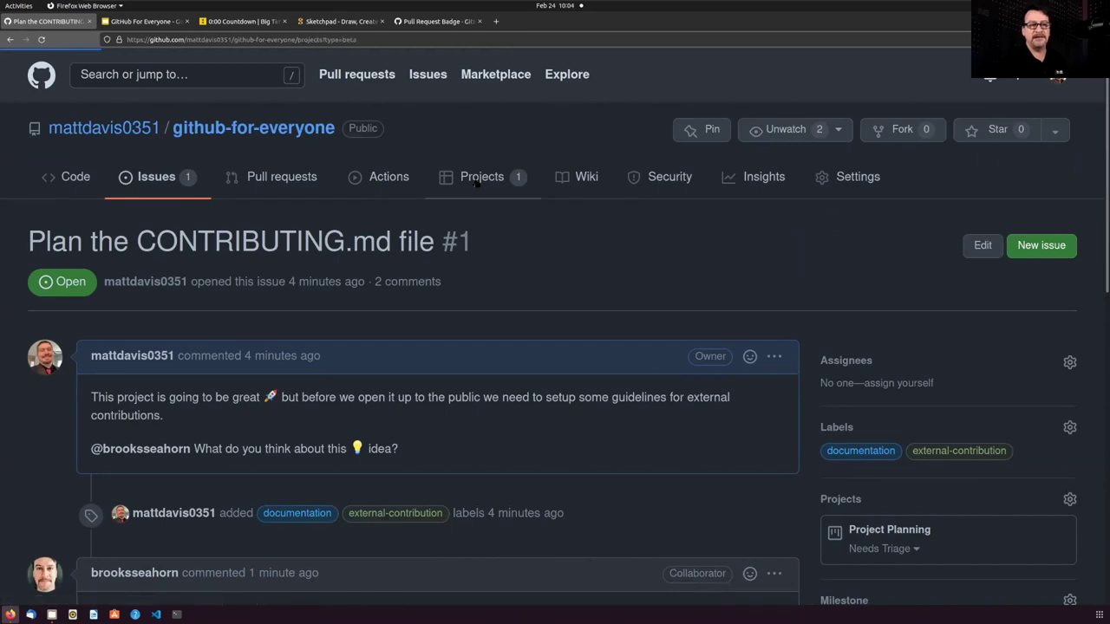
click(179, 283)
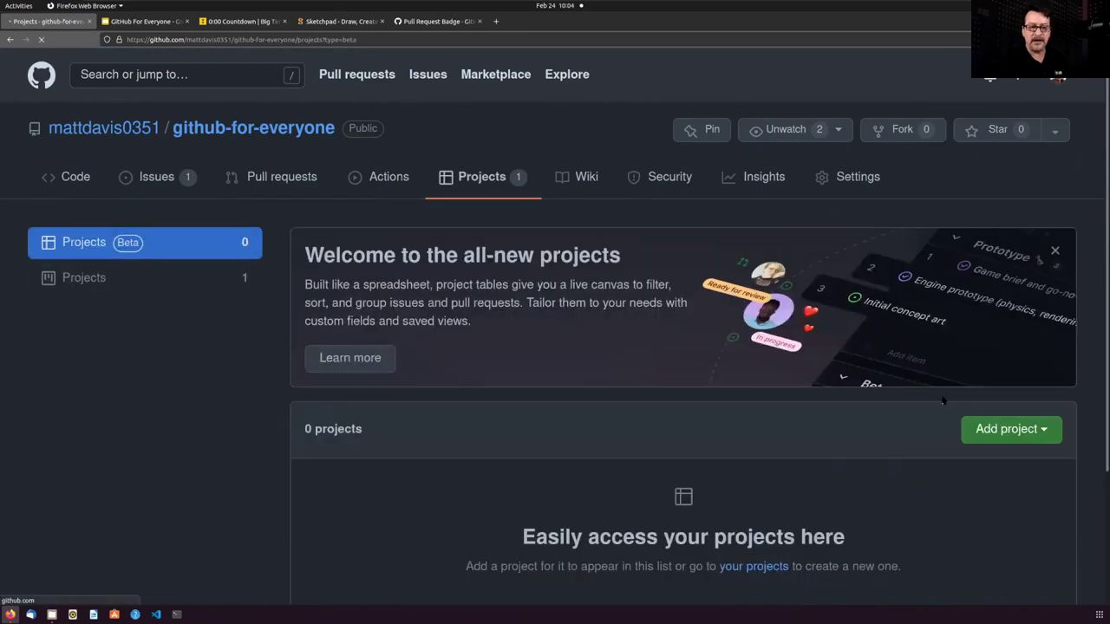
click(407, 345)
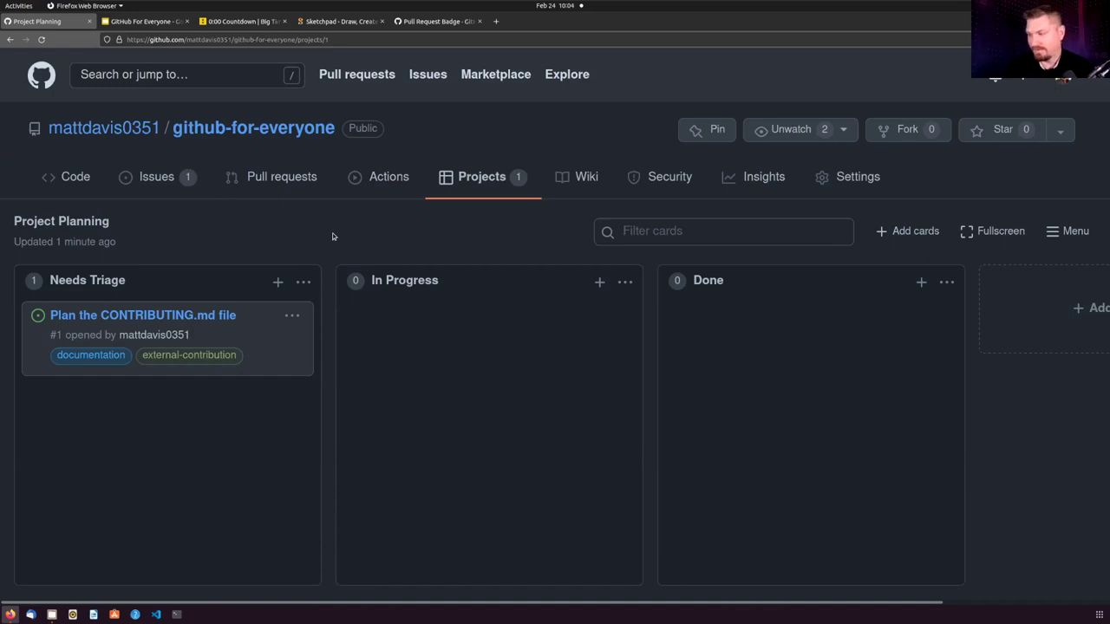
click(238, 20)
click(1088, 314)
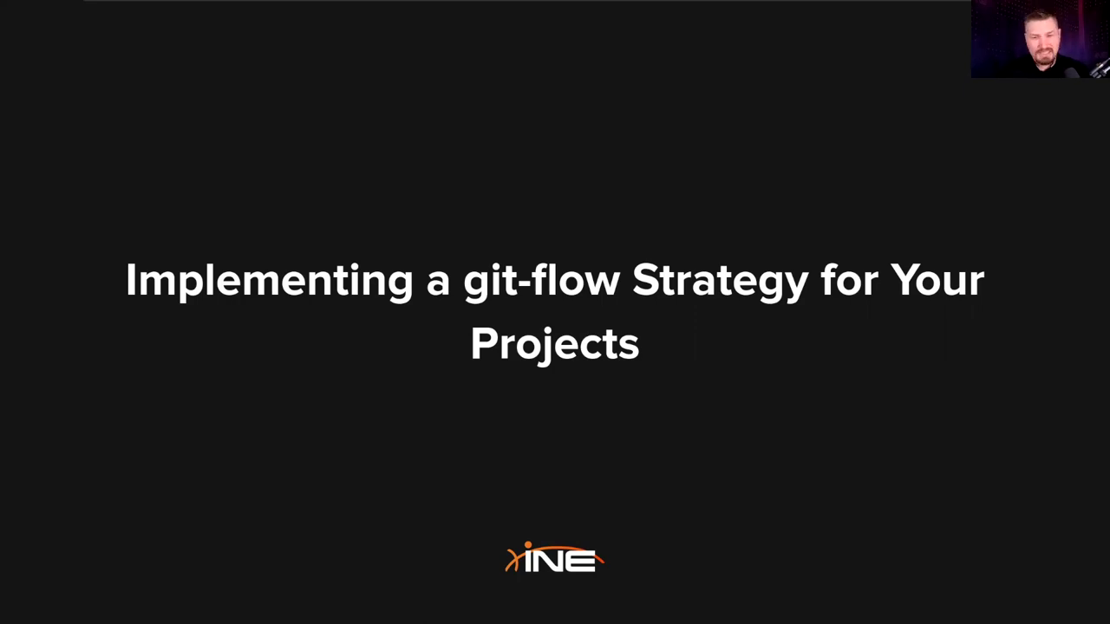
Exit the full-screen slide show and move via the GitHub repo tab to Sketchpad.
key(Escape)
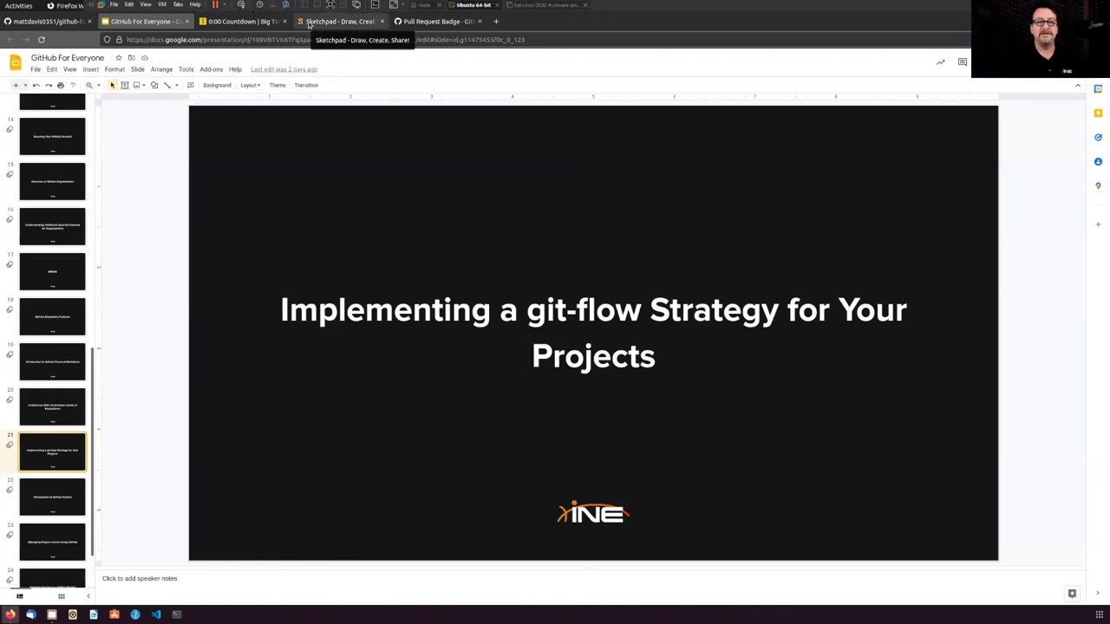
click(58, 22)
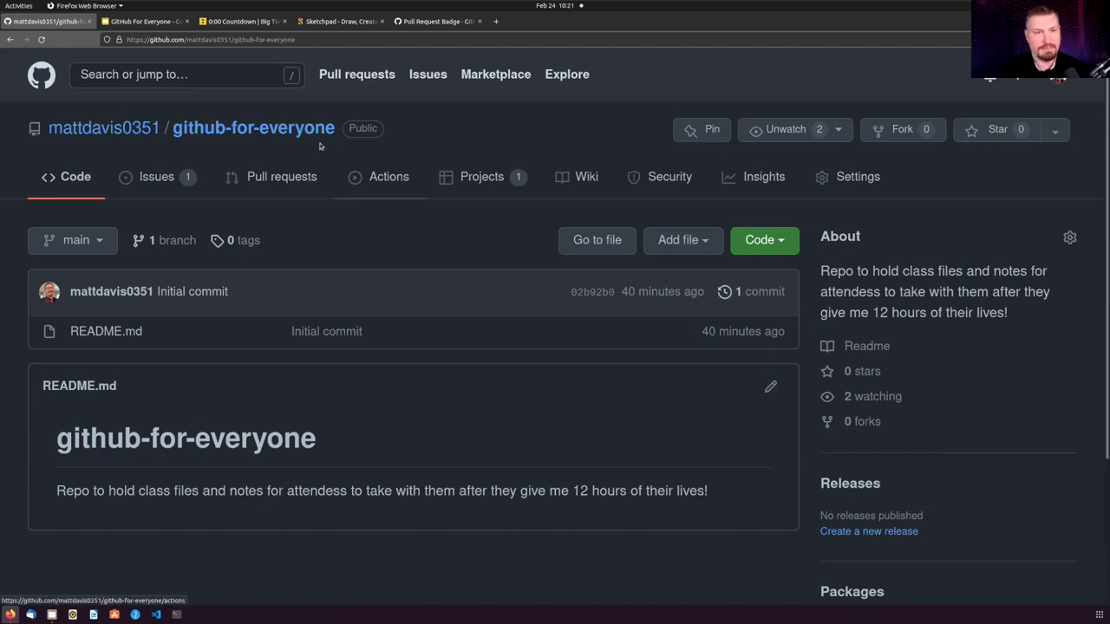
click(329, 27)
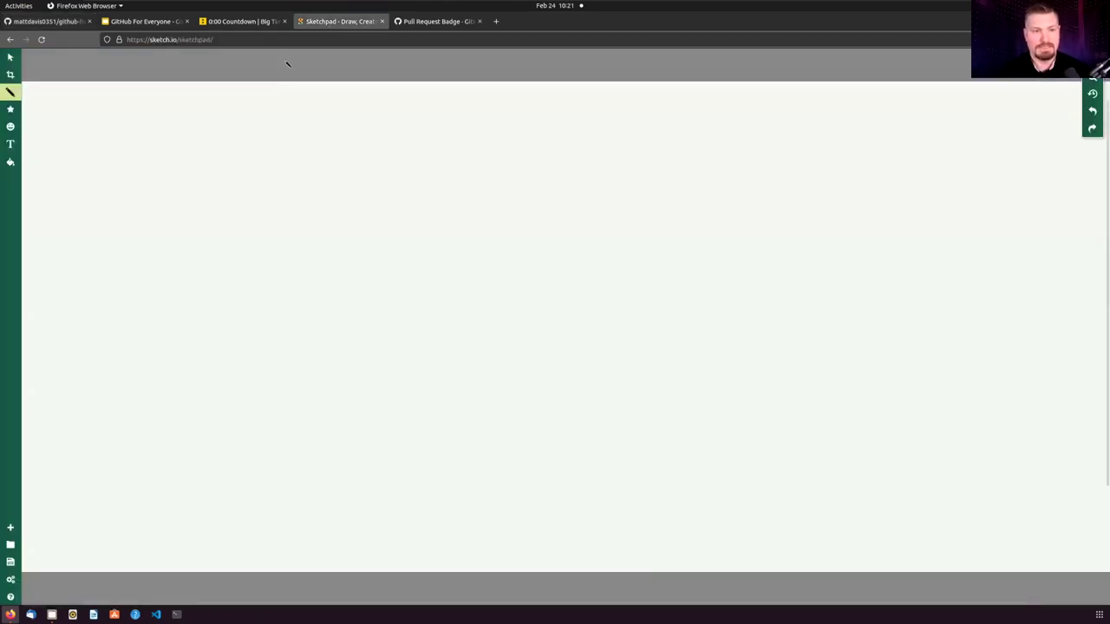
Sketch a box labelled A beside a long line labelled 'main', then return to GitHub.
click(193, 229)
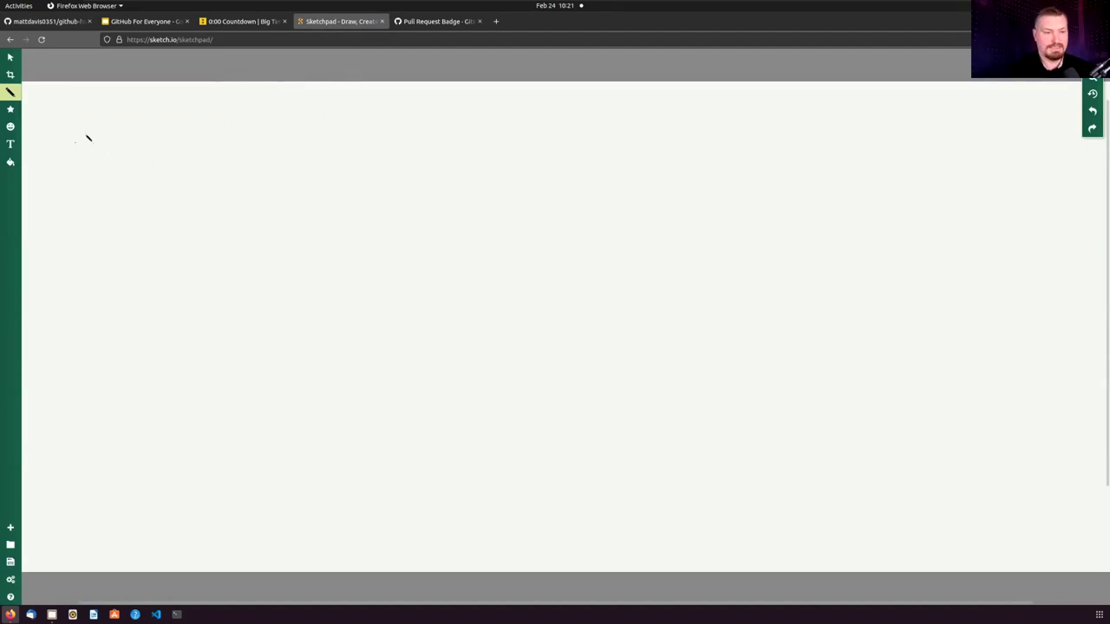
mouse_move(96, 110)
mouse_down()
mouse_move(100, 160)
mouse_move(145, 142)
mouse_move(148, 109)
mouse_move(99, 108)
mouse_move(133, 126)
mouse_up()
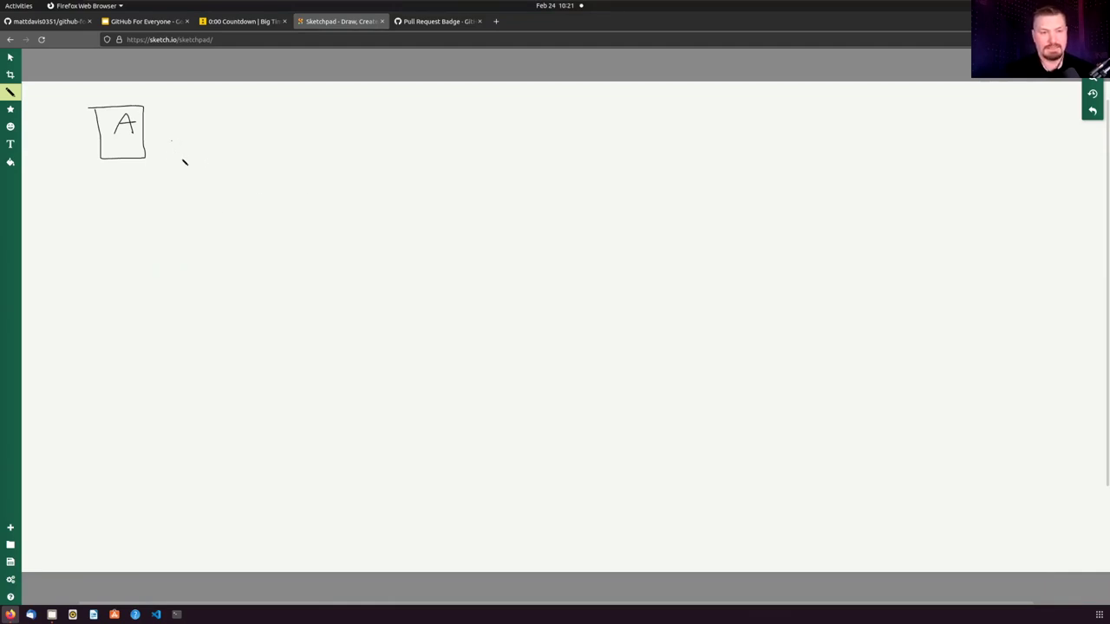
drag(172, 139, 827, 117)
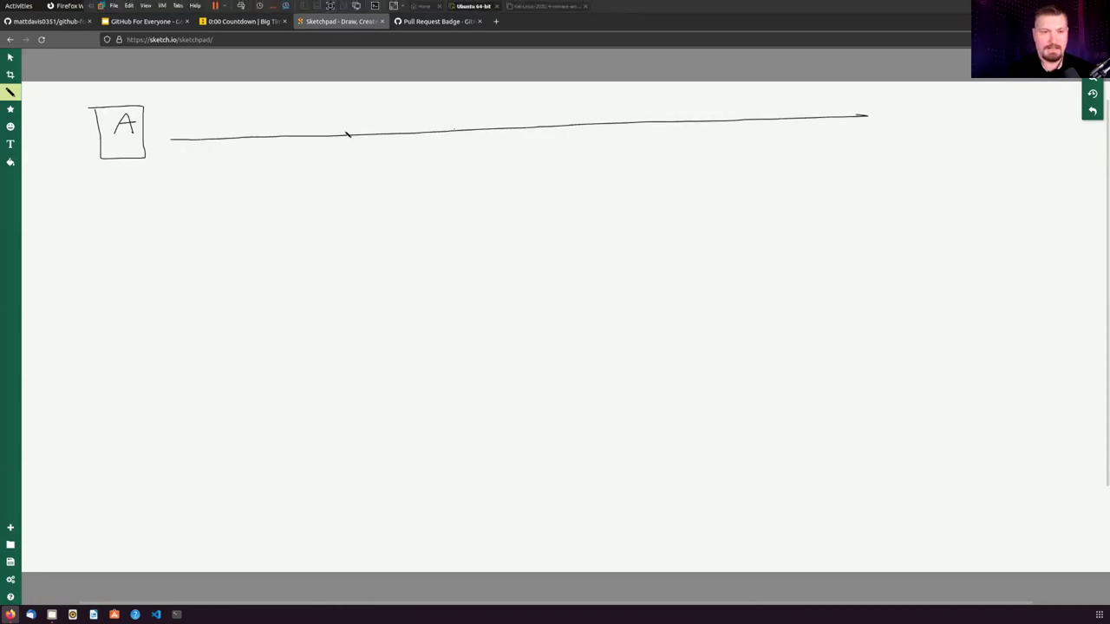
drag(316, 128, 408, 129)
click(383, 111)
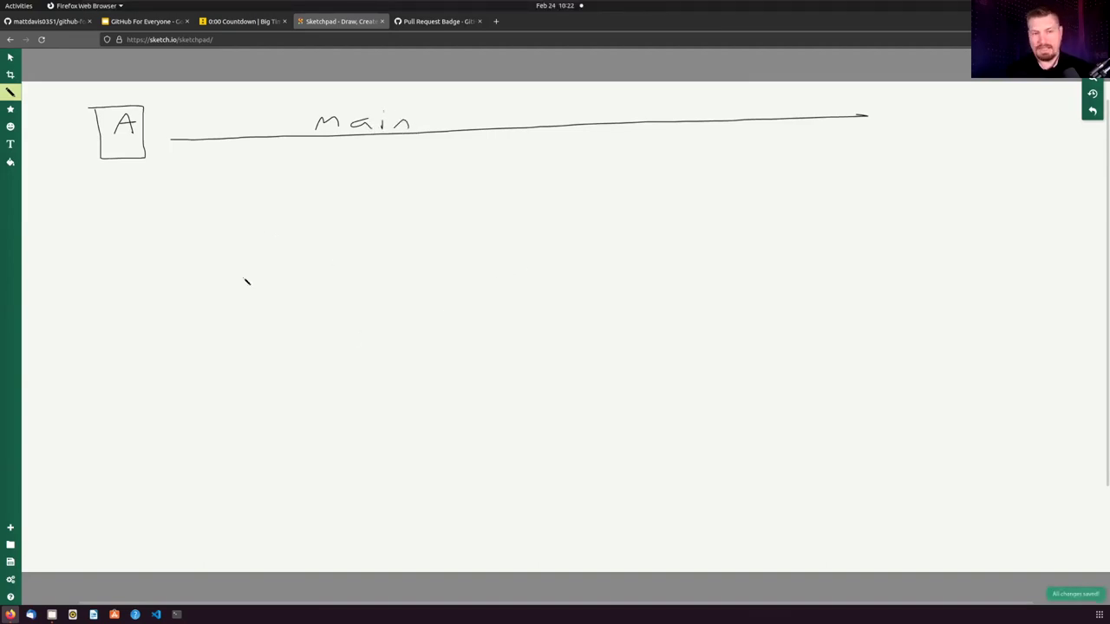
click(48, 21)
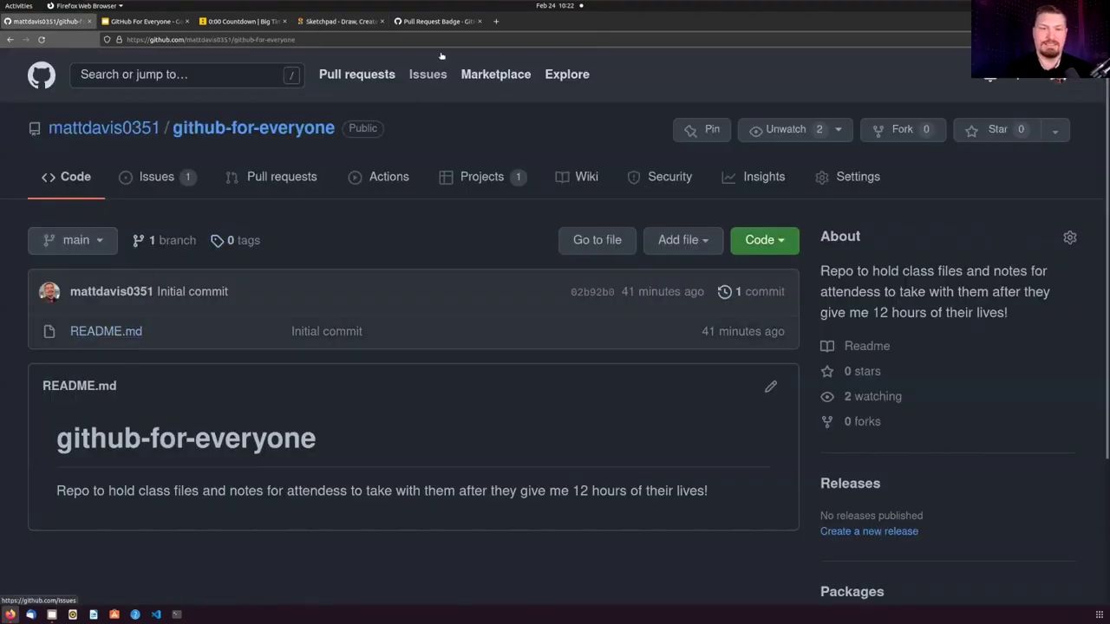
Pass through the Pull Request Badge and countdown timer tabs back to Sketchpad.
click(432, 22)
click(247, 22)
click(330, 21)
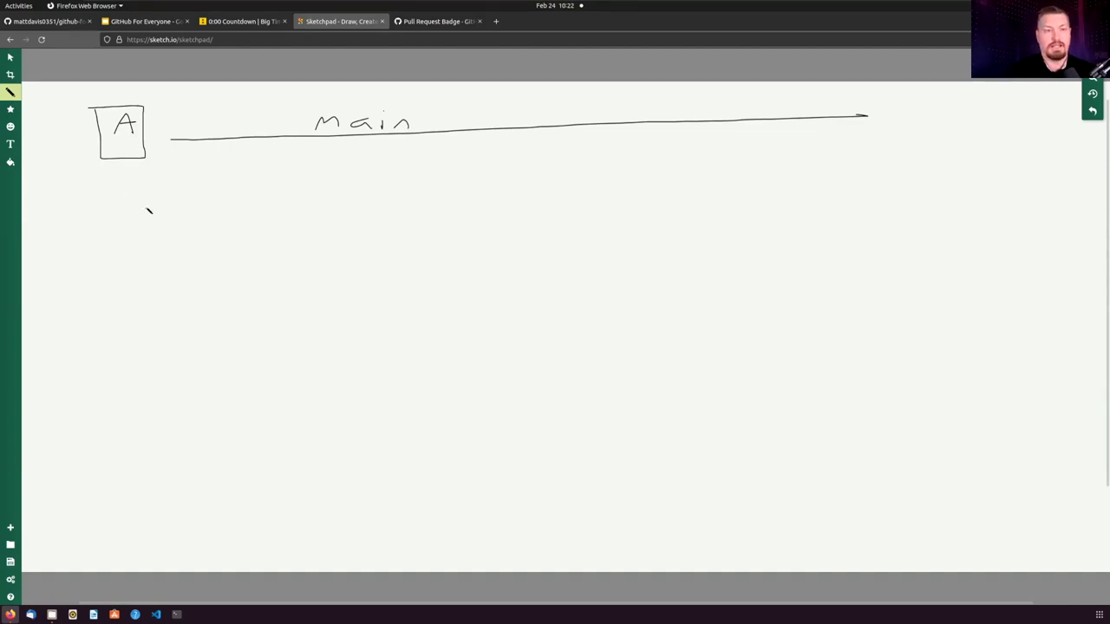
Sketch box B below A with a curved arrow to main, labelled 'com', plus a small B box on main.
mouse_move(113, 208)
mouse_down()
mouse_move(113, 196)
mouse_move(165, 225)
mouse_move(164, 188)
mouse_move(113, 181)
mouse_move(137, 205)
mouse_move(137, 194)
mouse_move(127, 215)
mouse_up()
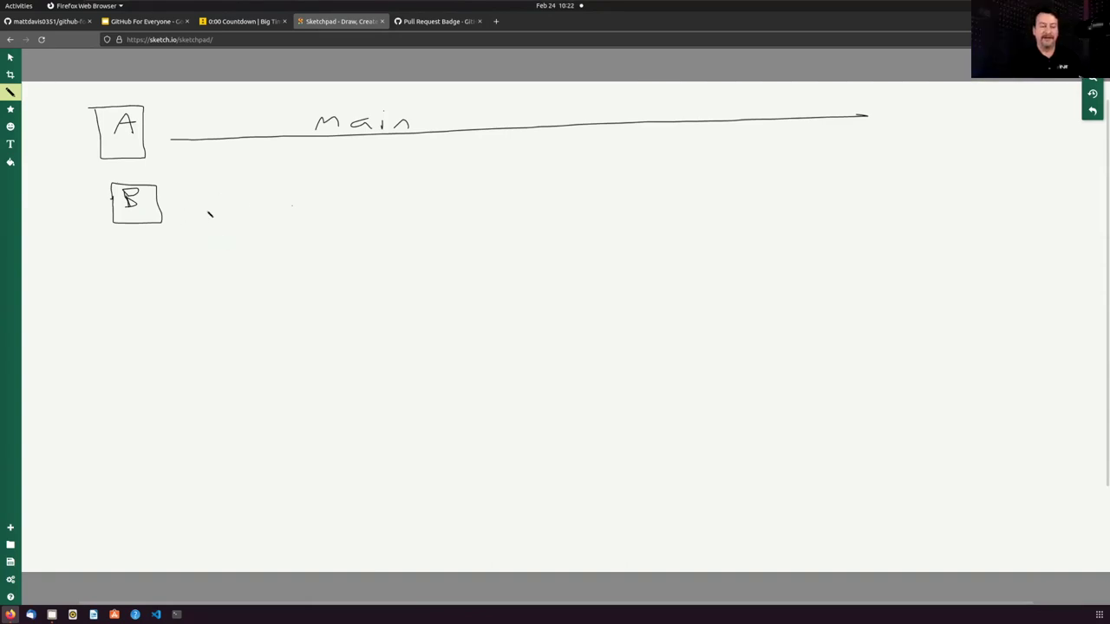
mouse_move(165, 203)
mouse_down()
mouse_move(198, 170)
mouse_move(208, 137)
mouse_move(212, 147)
mouse_up()
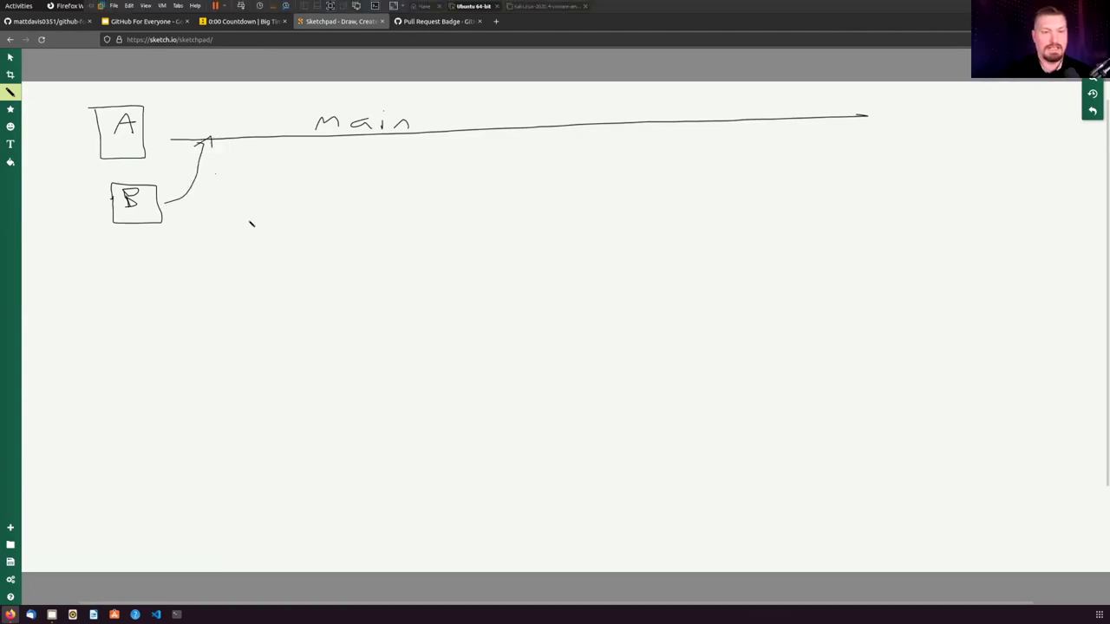
drag(194, 202, 194, 213)
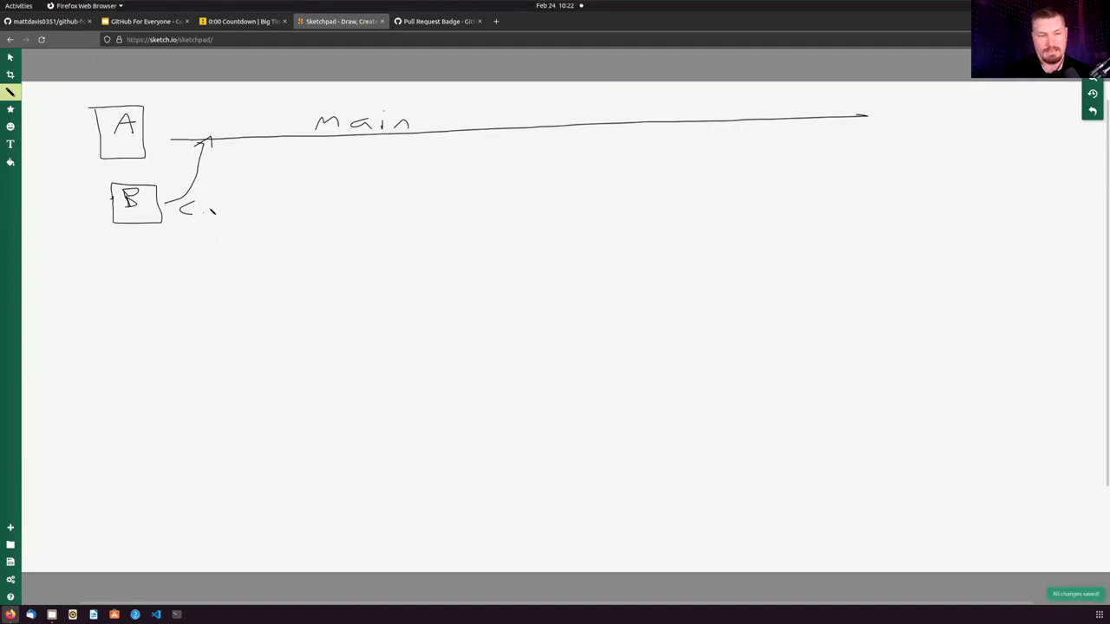
drag(212, 208, 235, 212)
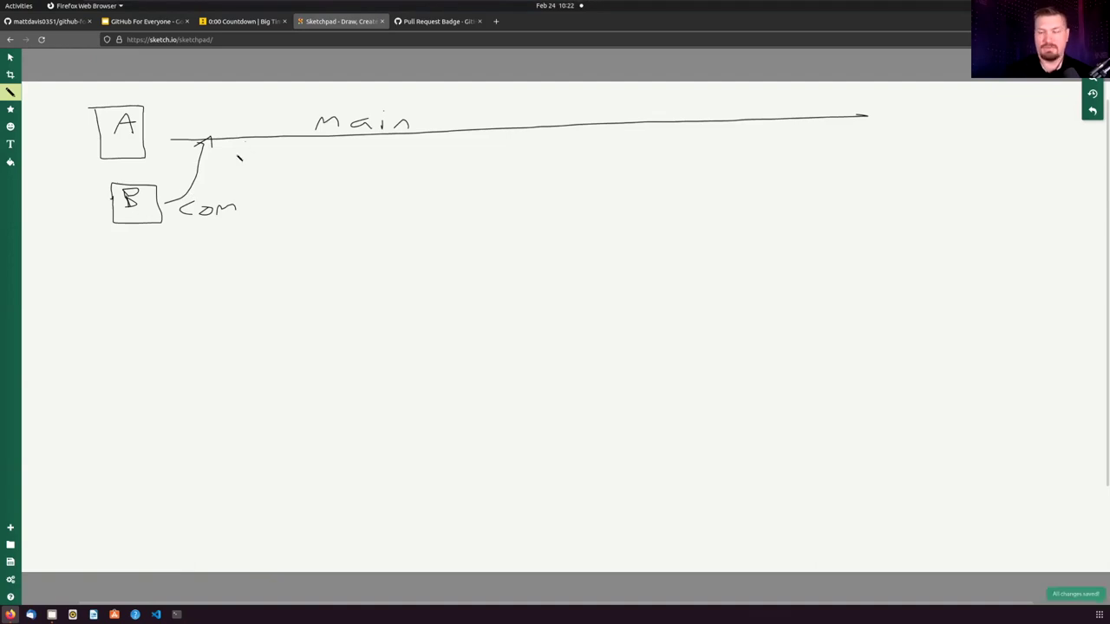
mouse_move(199, 101)
mouse_down()
mouse_move(211, 127)
mouse_move(224, 102)
mouse_move(196, 102)
mouse_move(211, 119)
mouse_up()
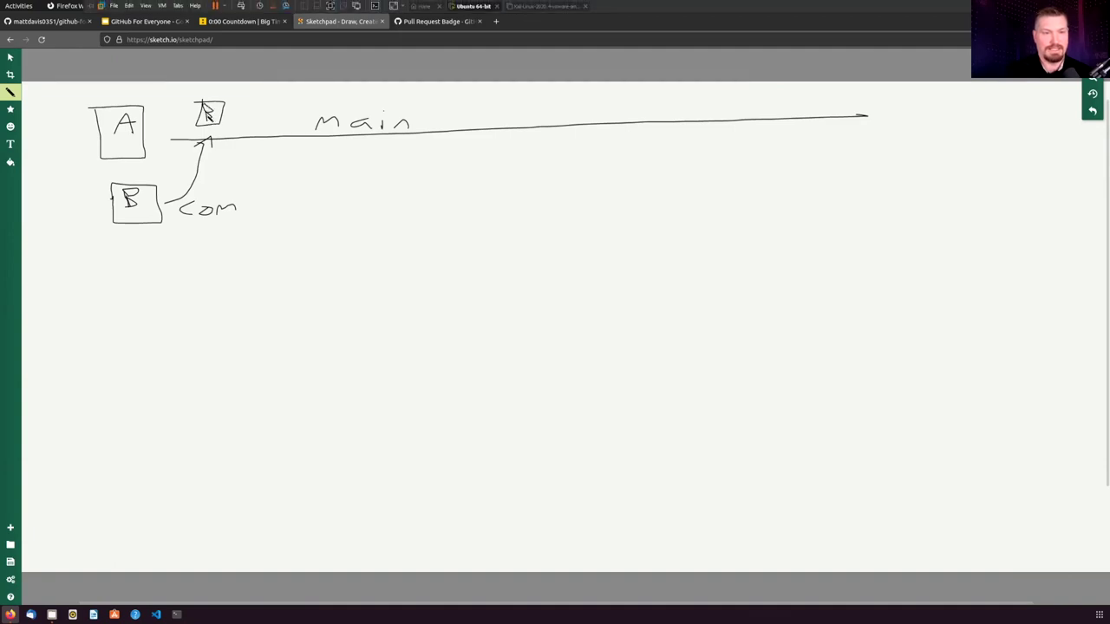
drag(208, 118, 209, 130)
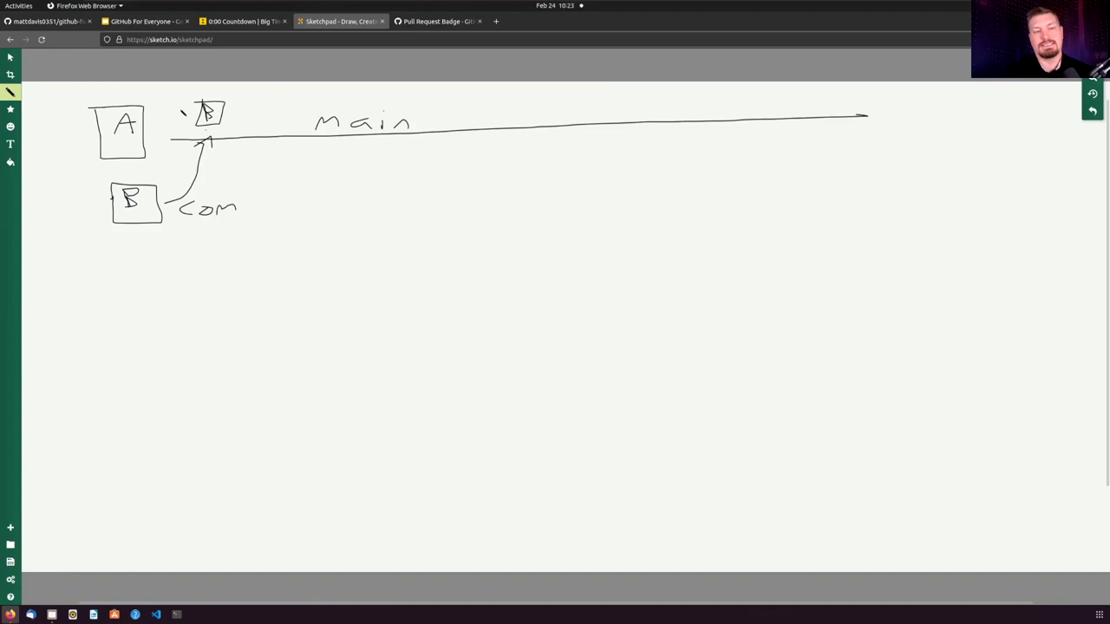
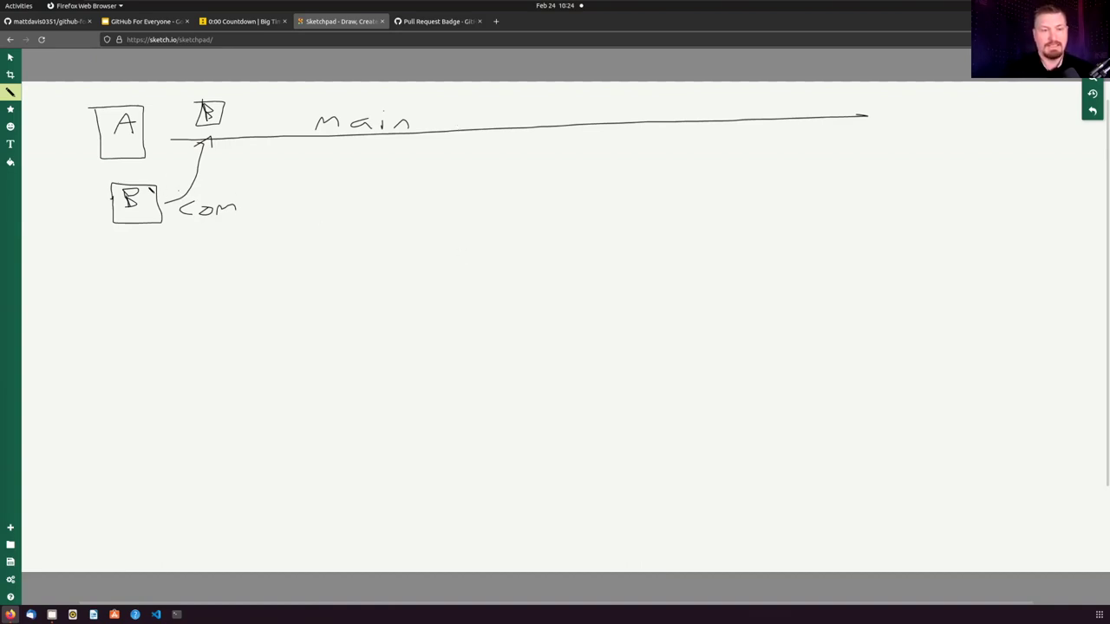
Cross out the old branch diagram with zig-zag strokes over the main line and the A and B boxes.
drag(471, 92, 180, 209)
drag(141, 125, 248, 134)
drag(394, 158, 479, 172)
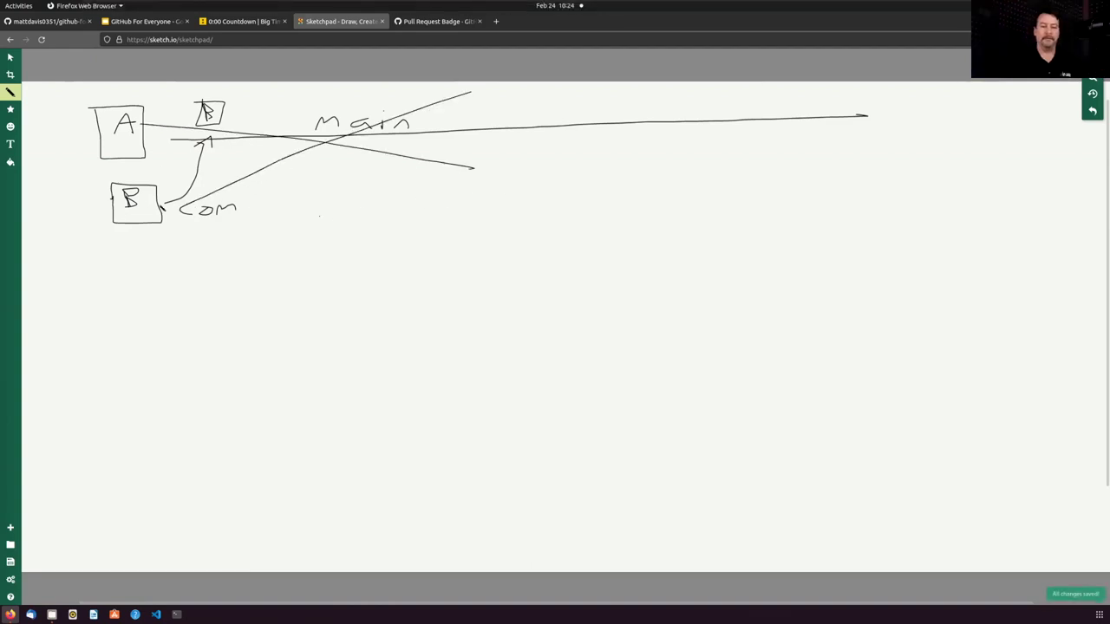
mouse_move(121, 161)
mouse_down()
mouse_move(203, 126)
mouse_move(301, 108)
mouse_move(520, 142)
mouse_move(676, 109)
mouse_up()
mouse_move(745, 109)
mouse_down()
mouse_move(780, 117)
mouse_move(923, 91)
mouse_up()
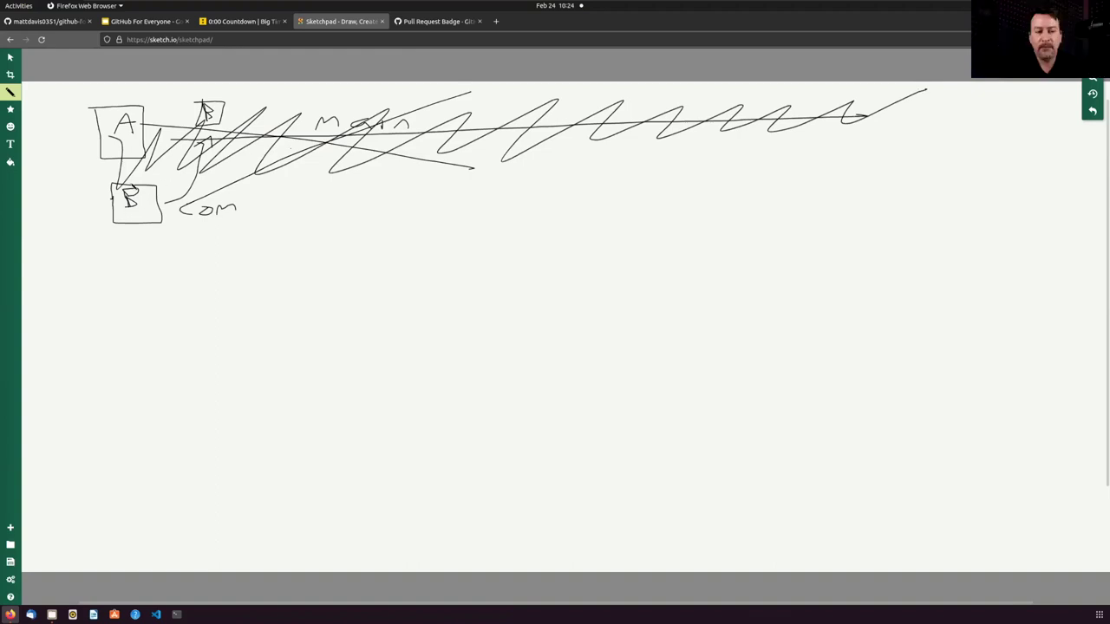
mouse_move(187, 131)
mouse_down()
mouse_move(208, 102)
mouse_move(147, 169)
mouse_move(365, 152)
mouse_up()
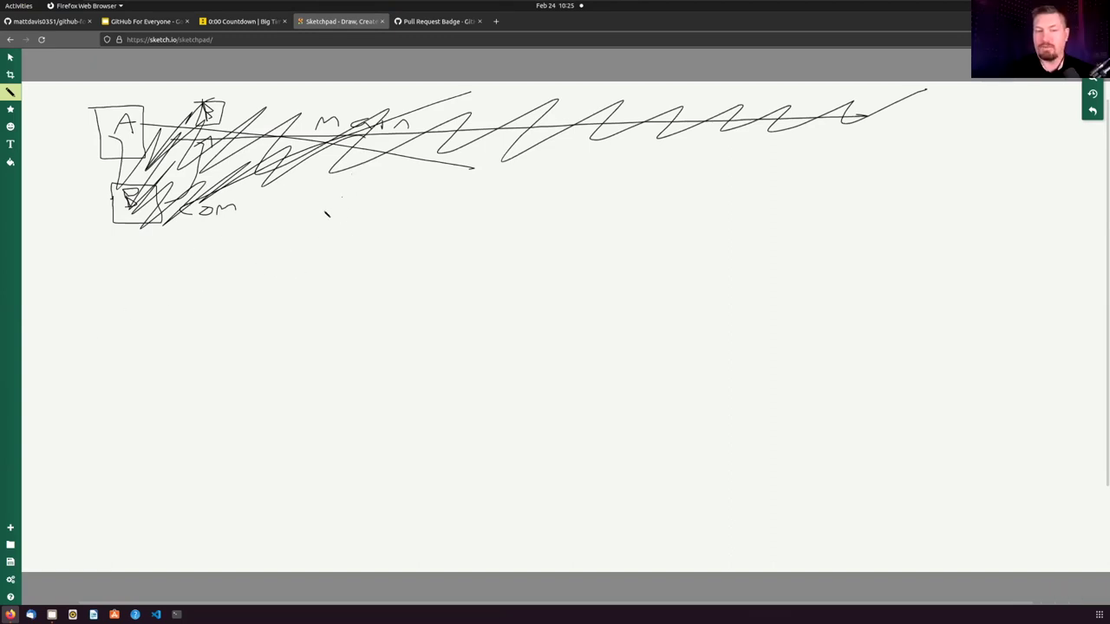
Handwrite 'Main —> Default' below the crossed-out diagram.
mouse_move(318, 219)
mouse_down()
mouse_move(503, 211)
mouse_move(546, 193)
mouse_move(535, 209)
mouse_move(593, 200)
mouse_up()
drag(610, 196, 679, 204)
drag(666, 192, 690, 186)
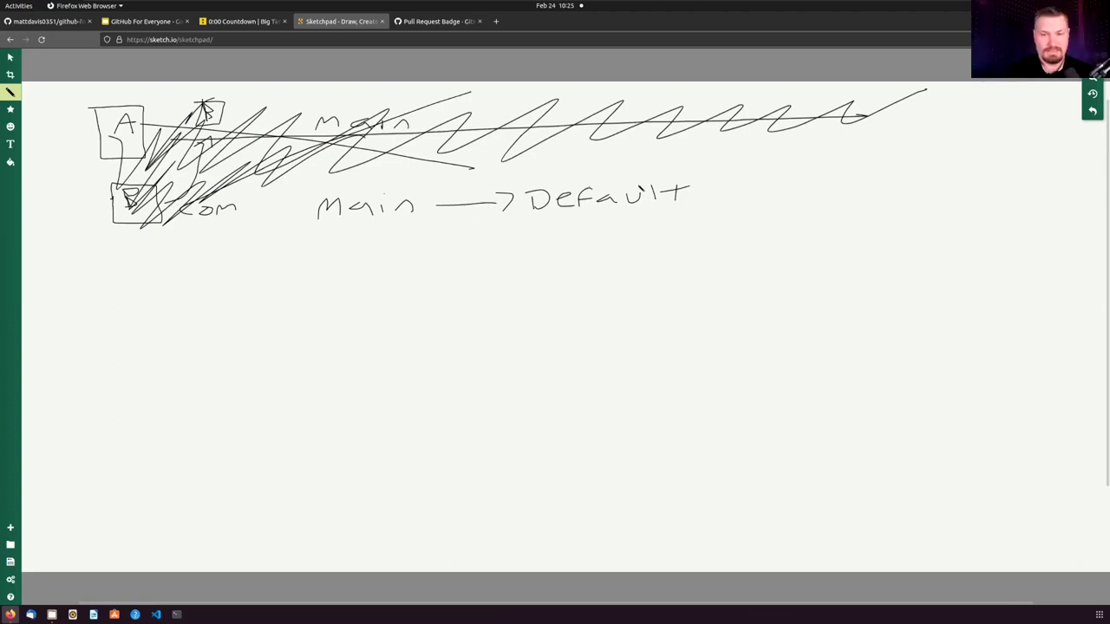
Box 'Default' and draw arrows from it to handwritten 'cats' and 'Trunk'.
mouse_move(702, 172)
mouse_down()
mouse_move(541, 176)
mouse_move(521, 221)
mouse_move(646, 222)
mouse_move(705, 184)
mouse_up()
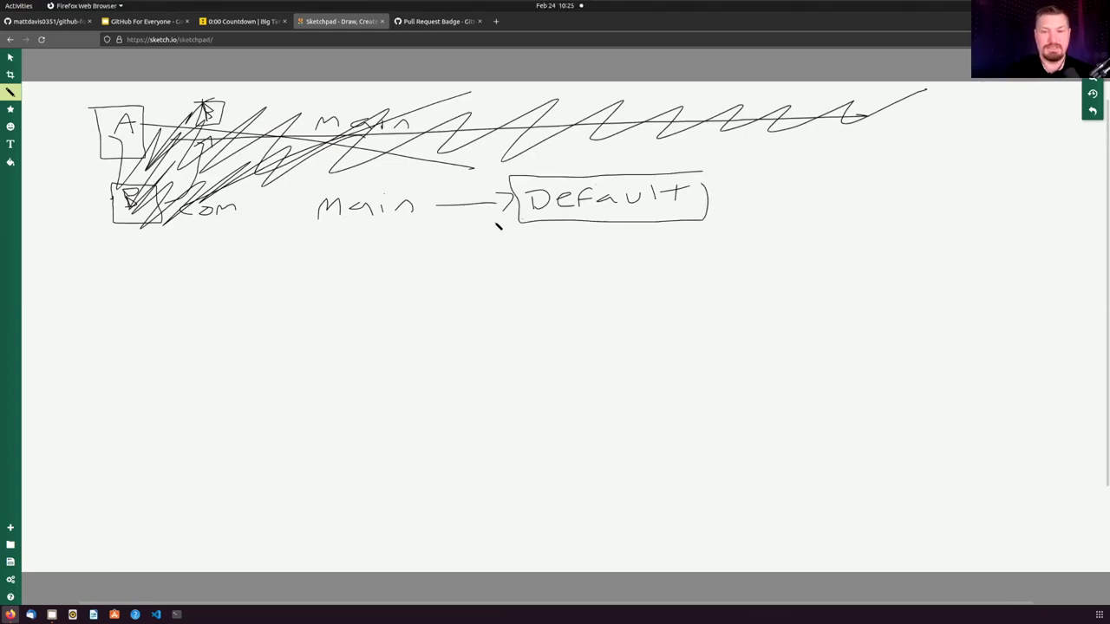
mouse_move(505, 221)
mouse_down()
mouse_move(446, 256)
mouse_move(461, 254)
mouse_up()
mouse_move(351, 248)
mouse_down()
mouse_move(354, 260)
mouse_move(391, 260)
mouse_move(406, 246)
mouse_move(416, 258)
mouse_up()
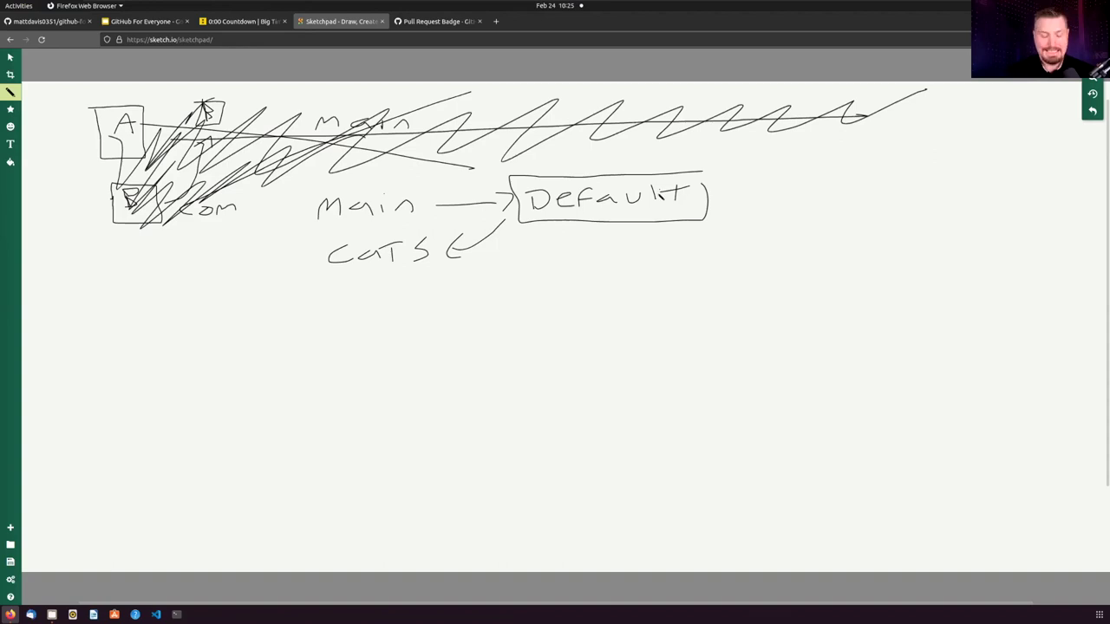
mouse_move(531, 223)
mouse_down()
mouse_move(529, 256)
mouse_move(545, 272)
mouse_move(552, 258)
mouse_up()
mouse_move(493, 292)
mouse_down()
mouse_move(494, 308)
mouse_move(505, 290)
mouse_up()
mouse_move(509, 297)
mouse_down()
mouse_move(510, 308)
mouse_move(520, 294)
mouse_move(541, 300)
mouse_up()
drag(549, 300, 600, 300)
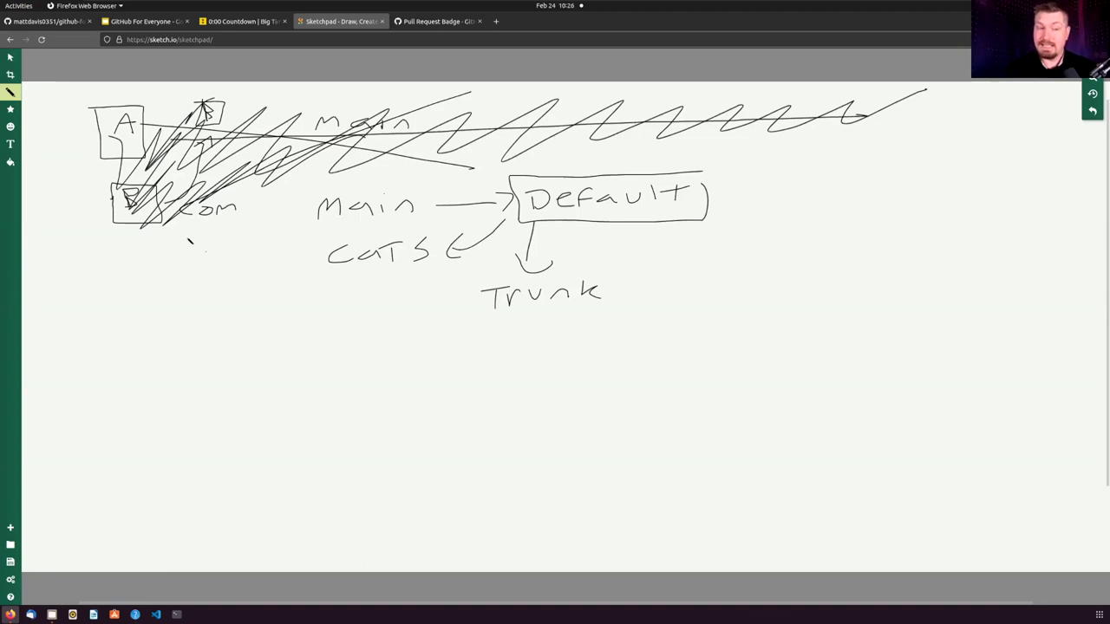
Circle Default and Trunk, scribble out the lower drawing, and bring up the New canvas dialog.
drag(229, 217, 270, 253)
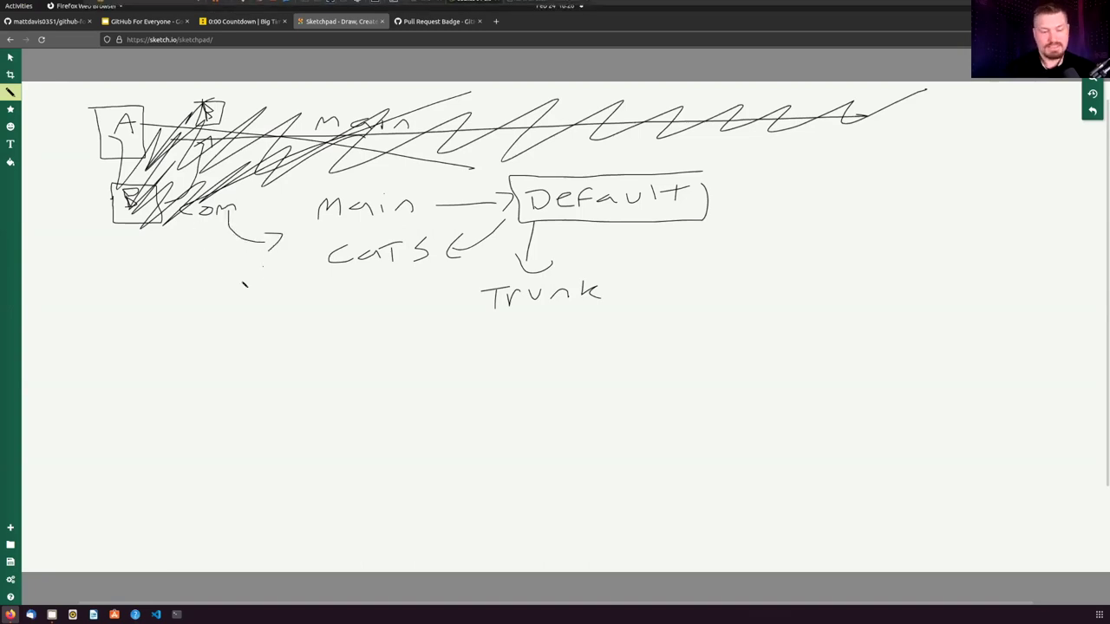
mouse_move(652, 165)
mouse_down()
mouse_move(544, 168)
mouse_move(693, 220)
mouse_move(595, 179)
mouse_up()
mouse_move(626, 241)
mouse_down()
mouse_move(473, 286)
mouse_move(622, 279)
mouse_up()
mouse_move(442, 197)
mouse_down()
mouse_move(322, 232)
mouse_move(427, 224)
mouse_move(454, 241)
mouse_move(433, 246)
mouse_up()
mouse_move(296, 250)
mouse_down()
mouse_move(451, 170)
mouse_move(761, 222)
mouse_move(586, 321)
mouse_up()
mouse_move(380, 329)
mouse_down()
mouse_move(407, 260)
mouse_move(173, 251)
mouse_move(102, 278)
mouse_up()
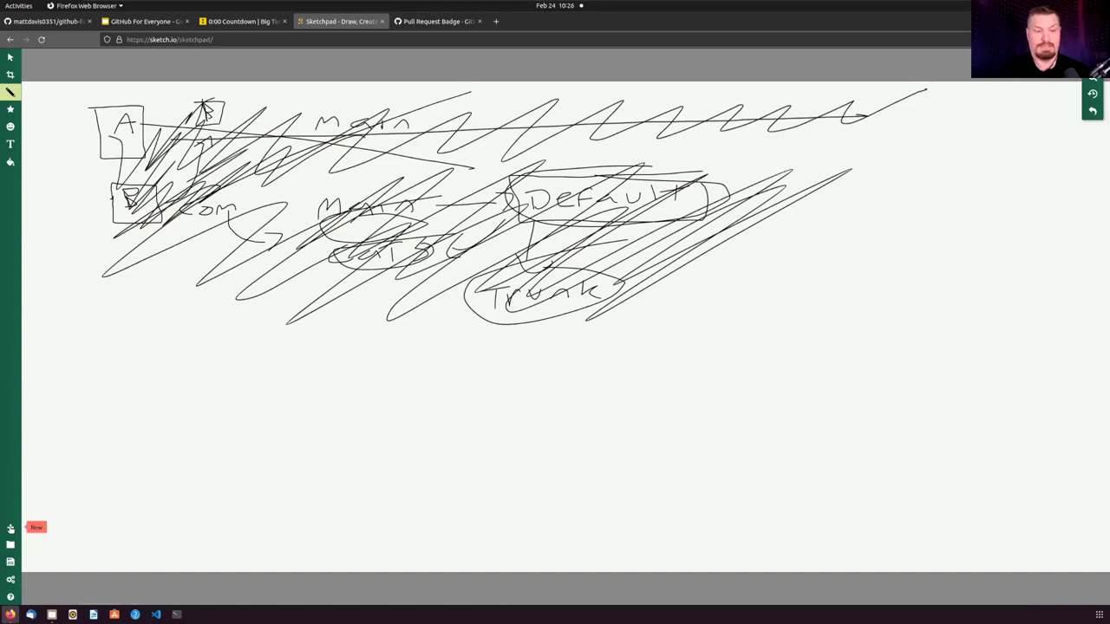
click(10, 529)
Create a new blank canvas using the plain white Color template.
click(55, 169)
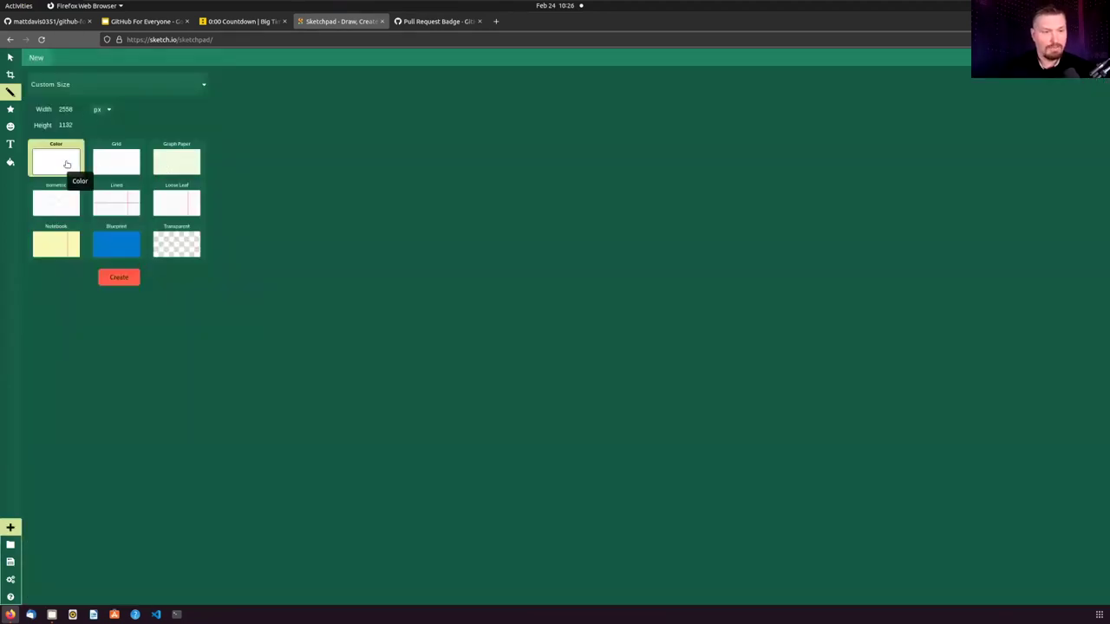
click(67, 163)
click(128, 277)
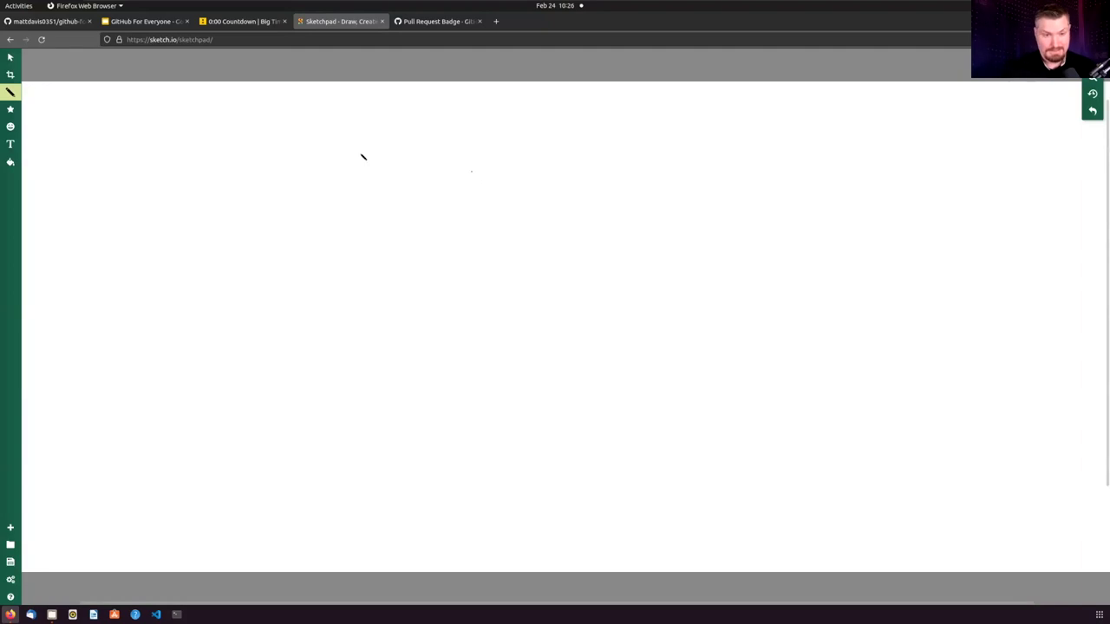
Draw a long horizontal line and label it 'Main' near its left end.
click(138, 202)
drag(185, 201, 1050, 178)
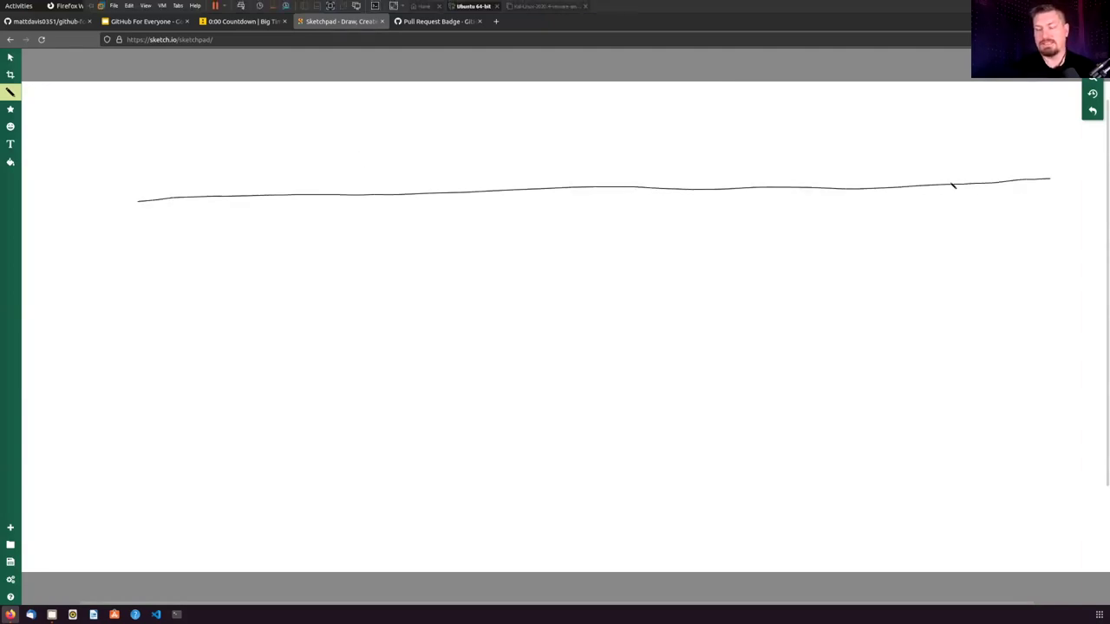
drag(203, 190, 295, 187)
click(266, 173)
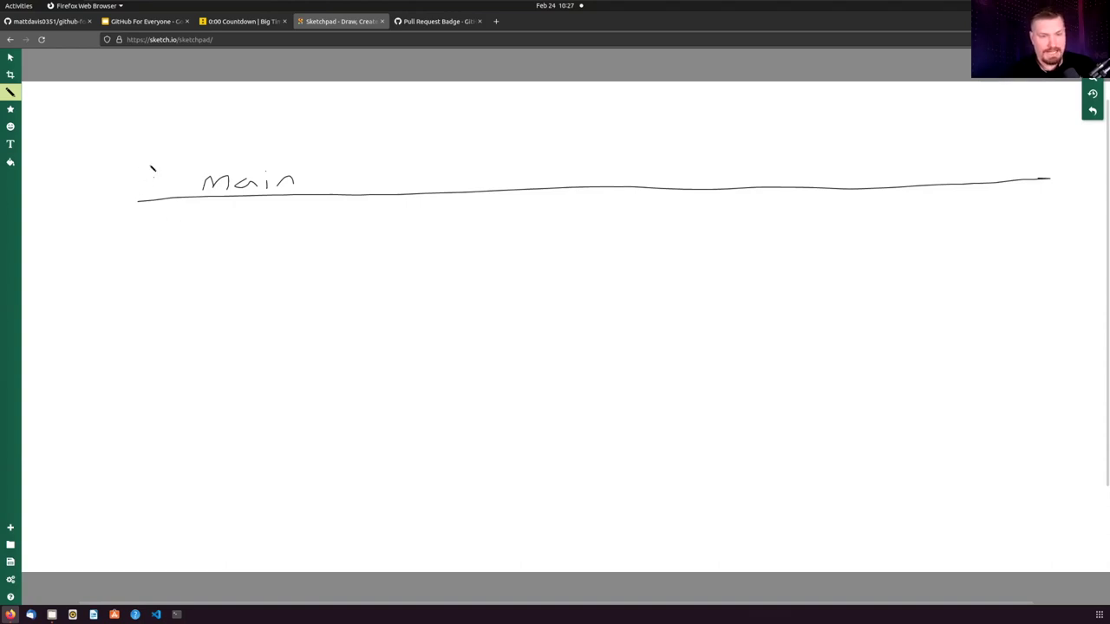
Handwrite 'Branch protection' at the top left and underline 'protection'.
mouse_move(37, 104)
mouse_down()
mouse_move(49, 127)
mouse_move(91, 106)
mouse_move(117, 118)
mouse_up()
mouse_move(123, 117)
mouse_down()
mouse_move(150, 106)
mouse_move(189, 113)
mouse_up()
drag(71, 149, 74, 173)
drag(87, 160, 152, 130)
mouse_move(172, 121)
mouse_down()
mouse_move(169, 135)
mouse_move(182, 126)
mouse_up()
drag(199, 126, 231, 114)
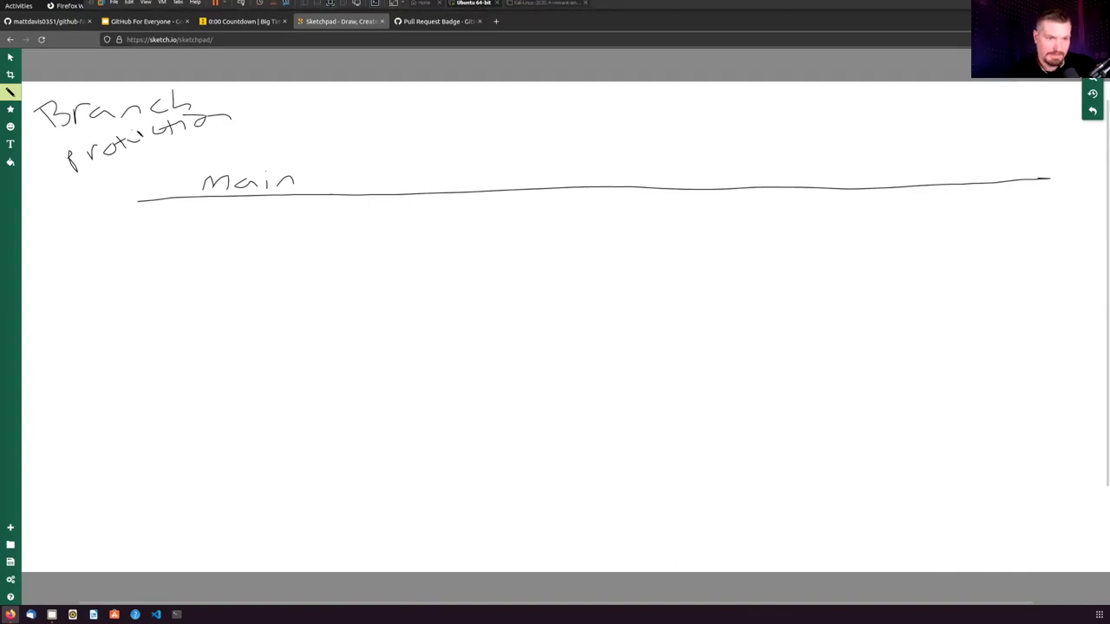
mouse_move(143, 134)
mouse_down()
mouse_move(132, 143)
mouse_move(155, 134)
mouse_up()
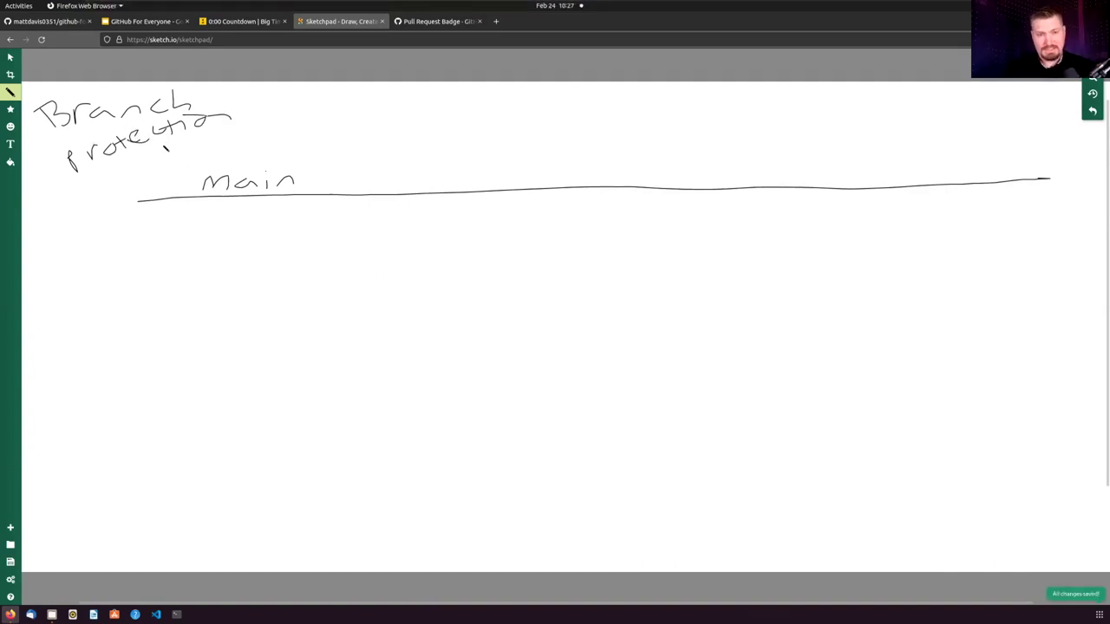
drag(134, 174, 217, 139)
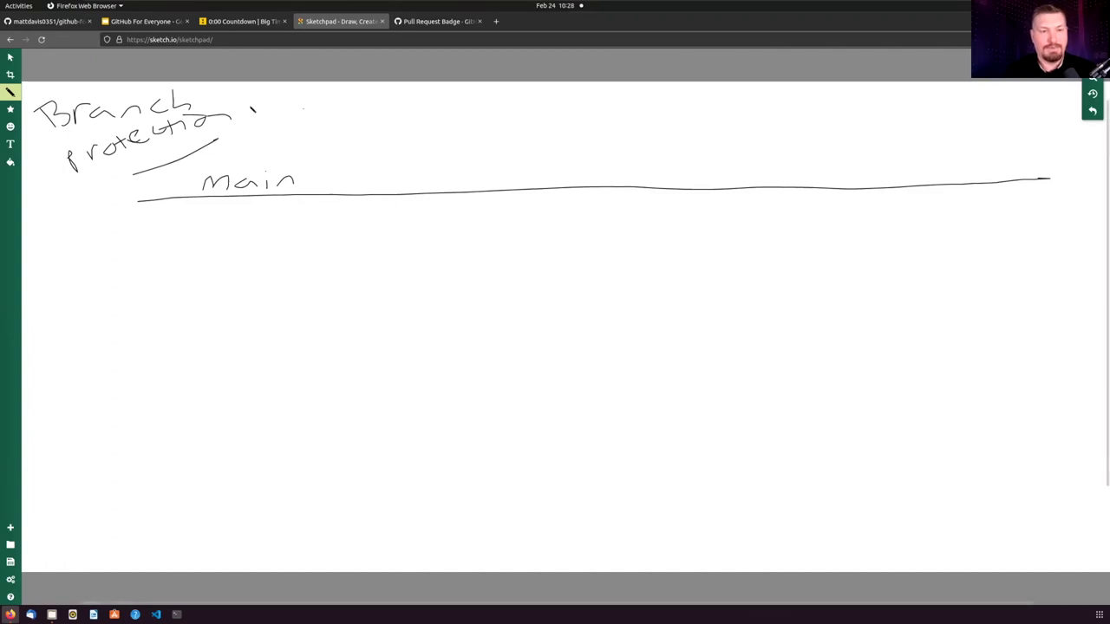
Add an arrow to 'Ent org', mark 'protection', and bring up the New canvas dialog.
mouse_move(249, 99)
mouse_down()
mouse_move(294, 109)
mouse_move(323, 106)
mouse_move(321, 97)
mouse_move(360, 111)
mouse_move(369, 94)
mouse_up()
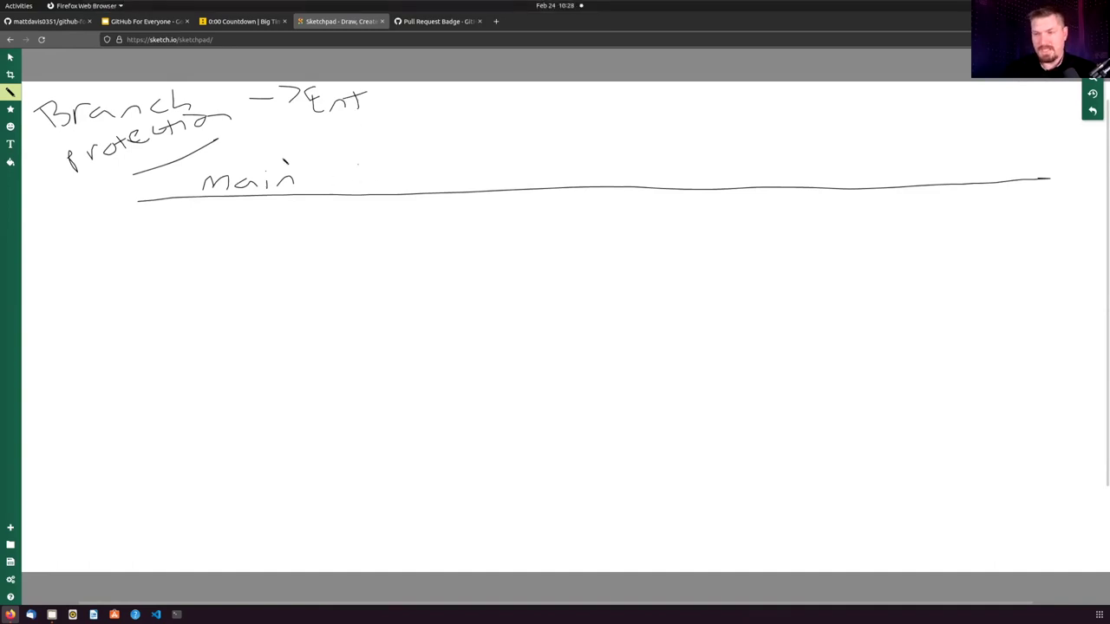
drag(323, 121, 321, 122)
drag(337, 124, 359, 139)
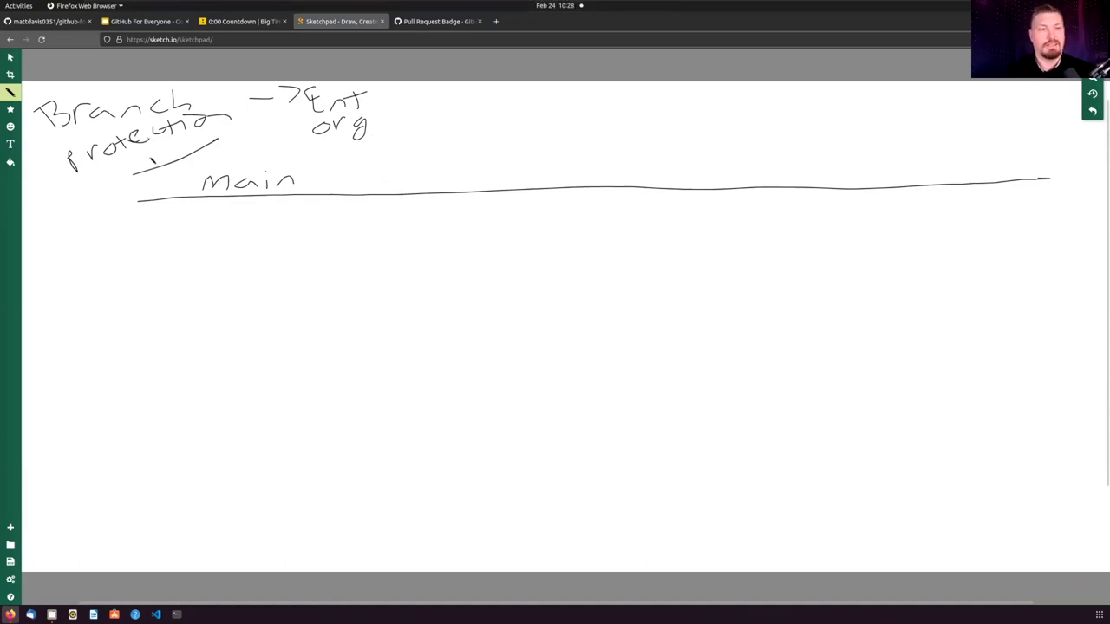
mouse_move(159, 151)
mouse_down()
mouse_move(130, 165)
mouse_move(158, 156)
mouse_up()
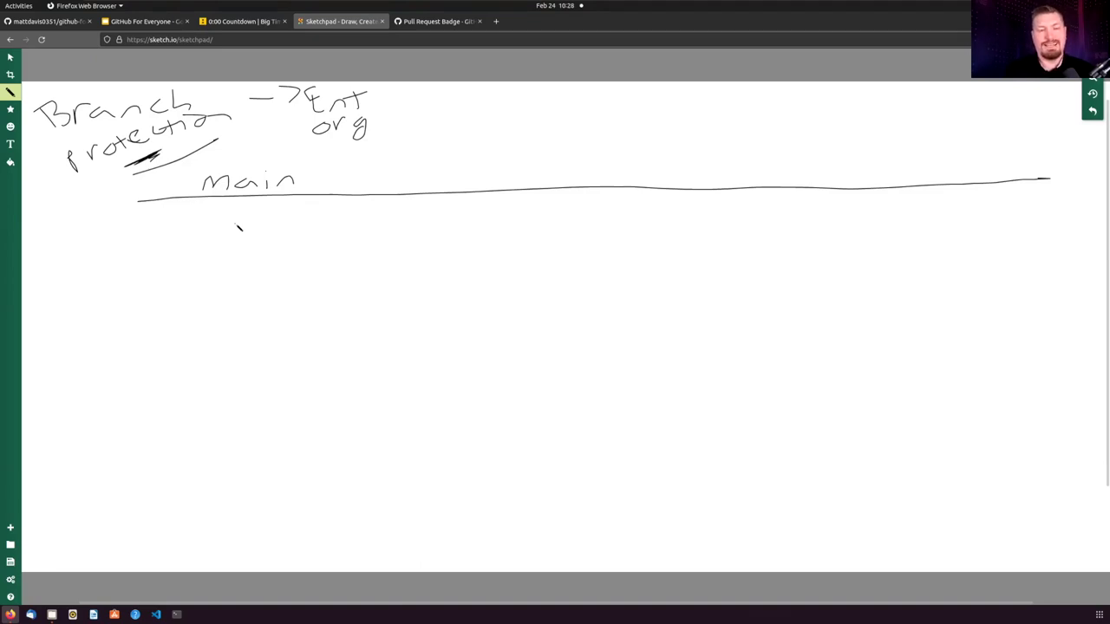
drag(43, 189, 62, 163)
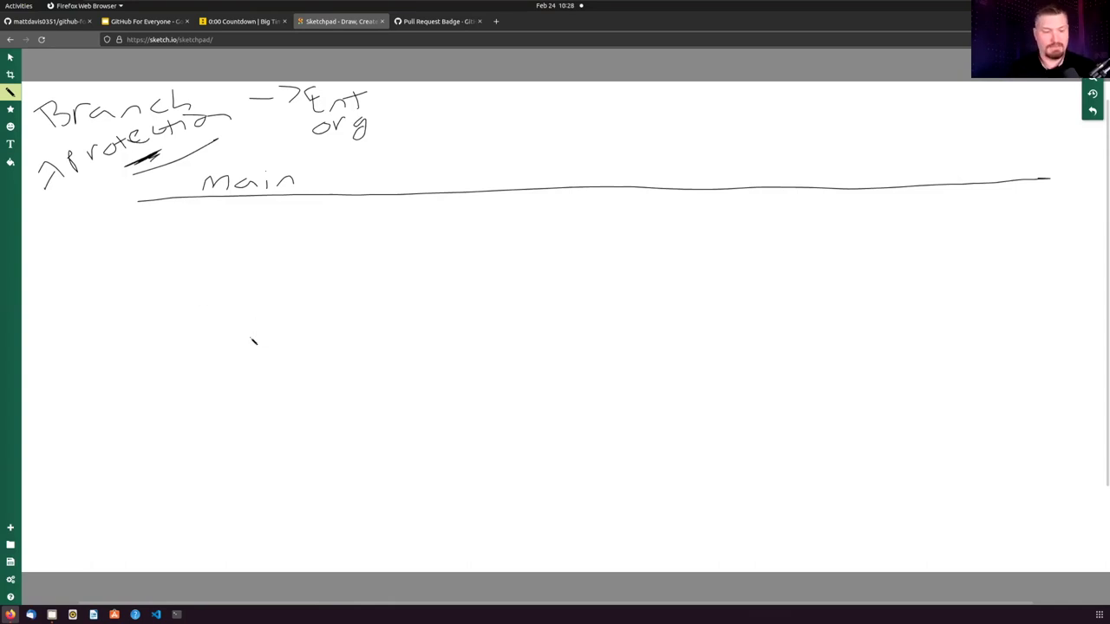
click(10, 527)
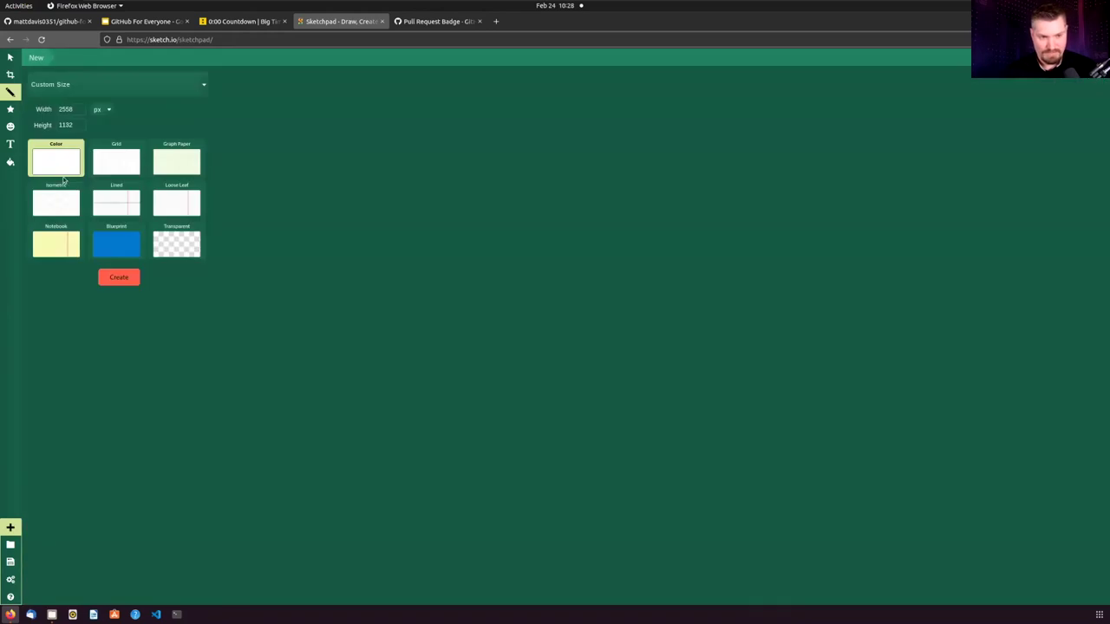
Create a new blank canvas with a long line labelled M and an X at its start.
click(114, 282)
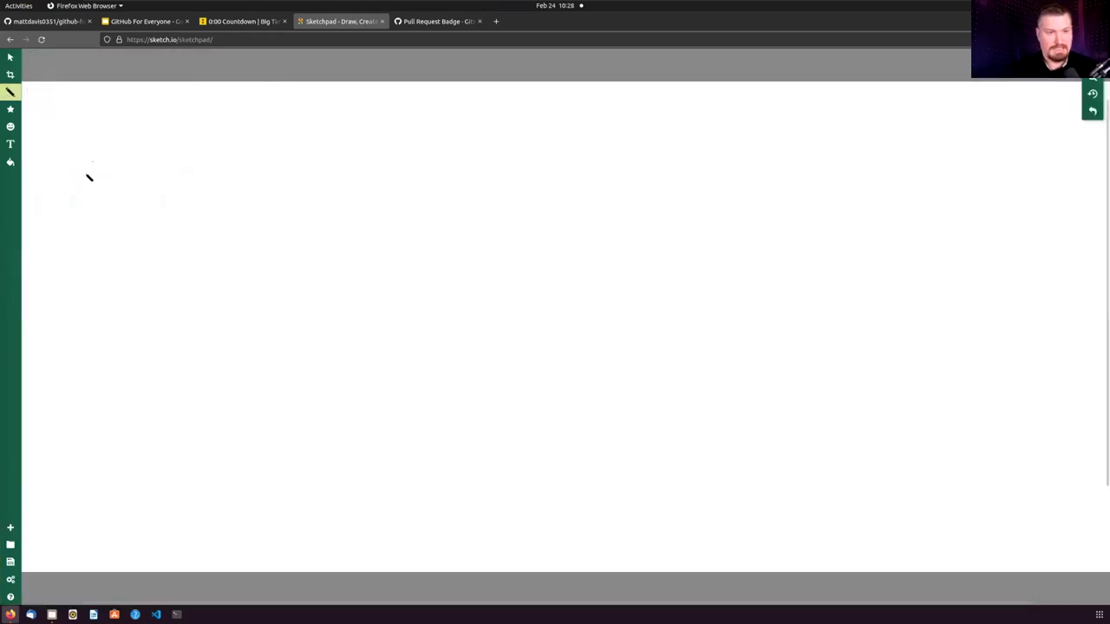
mouse_move(88, 182)
mouse_down()
mouse_move(97, 171)
mouse_move(111, 181)
mouse_move(511, 184)
mouse_move(936, 174)
mouse_up()
mouse_move(131, 175)
mouse_down()
mouse_move(144, 169)
mouse_move(144, 181)
mouse_up()
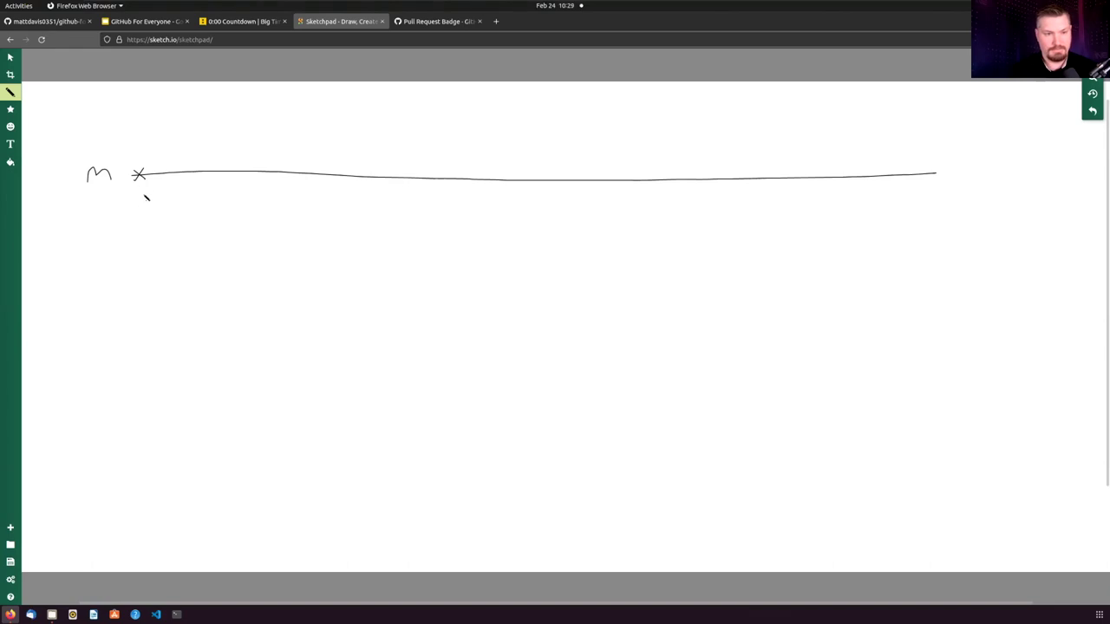
Draw a parallel line labelled D and an arrow dropping from the X on M to D.
drag(139, 234, 962, 229)
drag(92, 225, 92, 238)
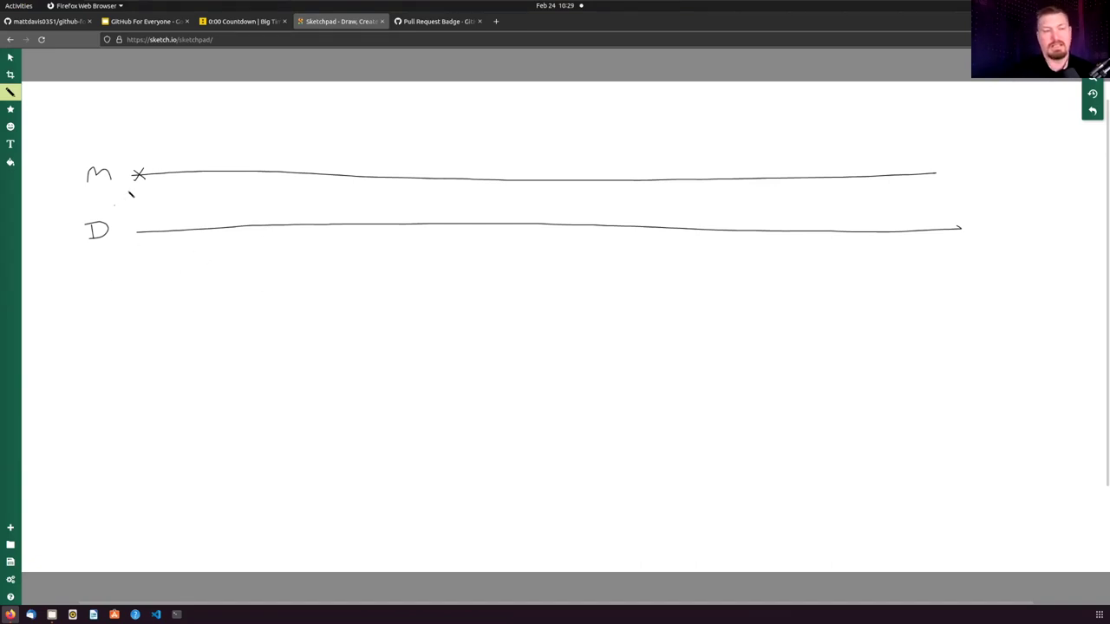
drag(144, 184, 141, 225)
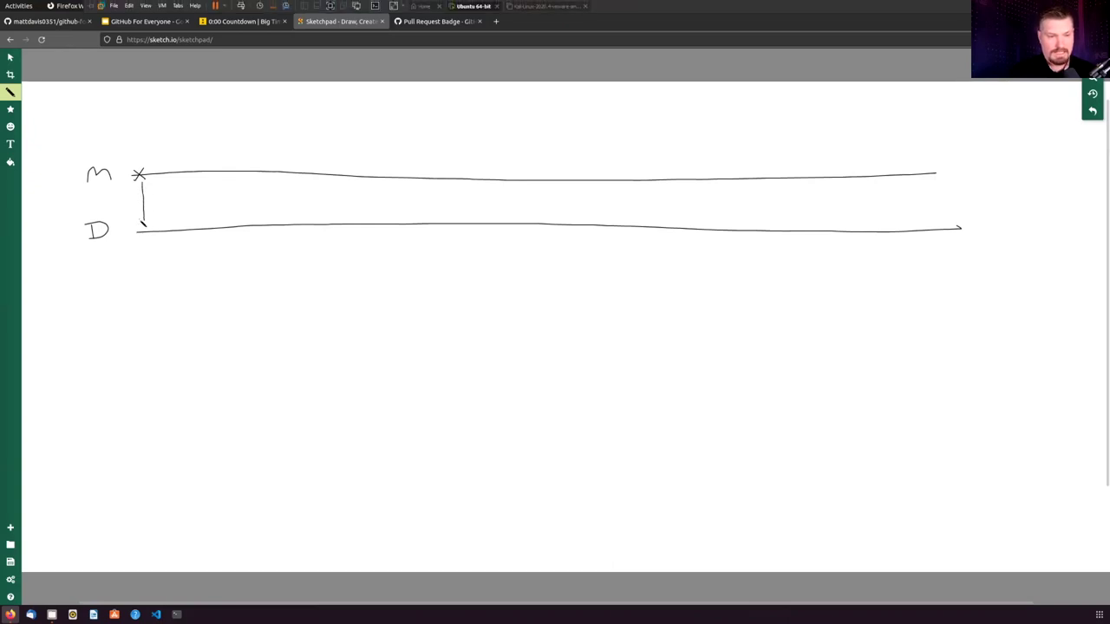
drag(137, 215, 143, 224)
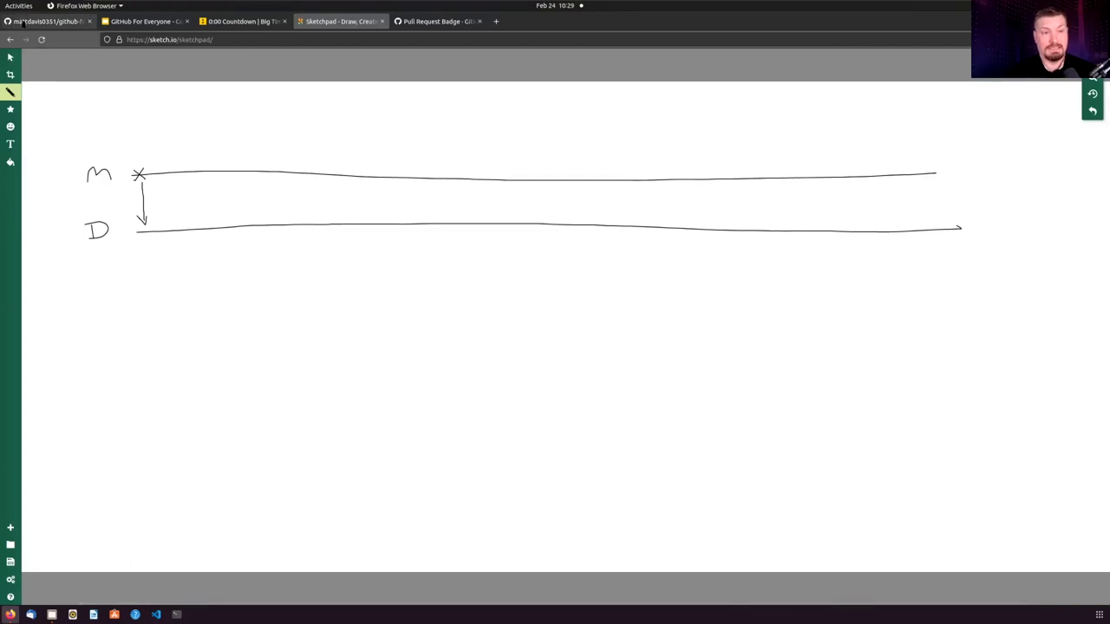
Check the github-for-everyone branches overview, noting main is the Default branch.
click(23, 23)
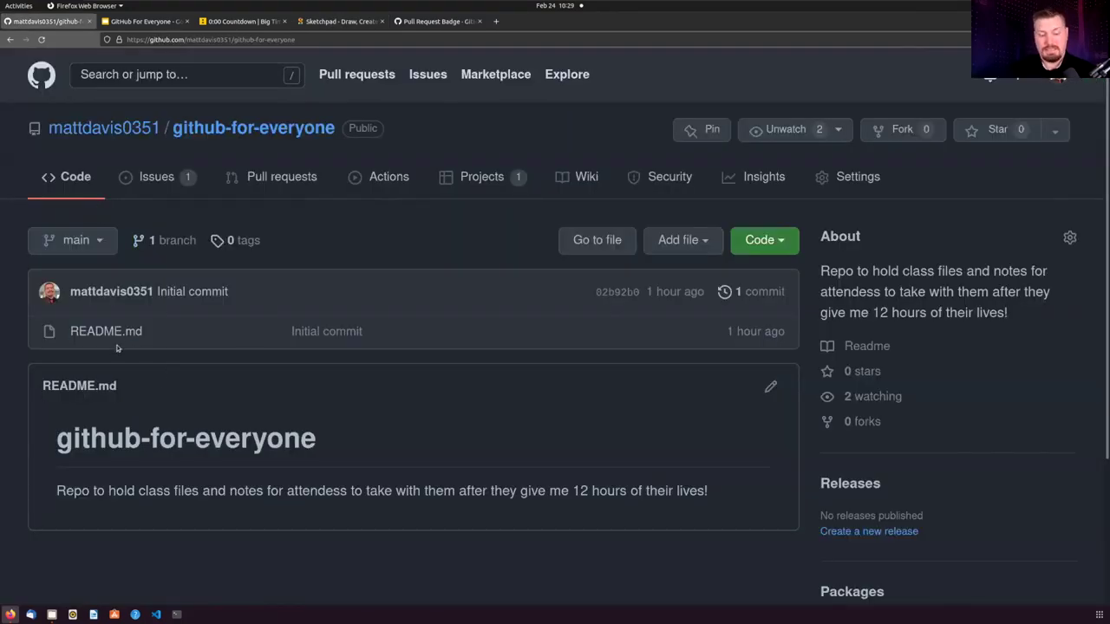
click(92, 246)
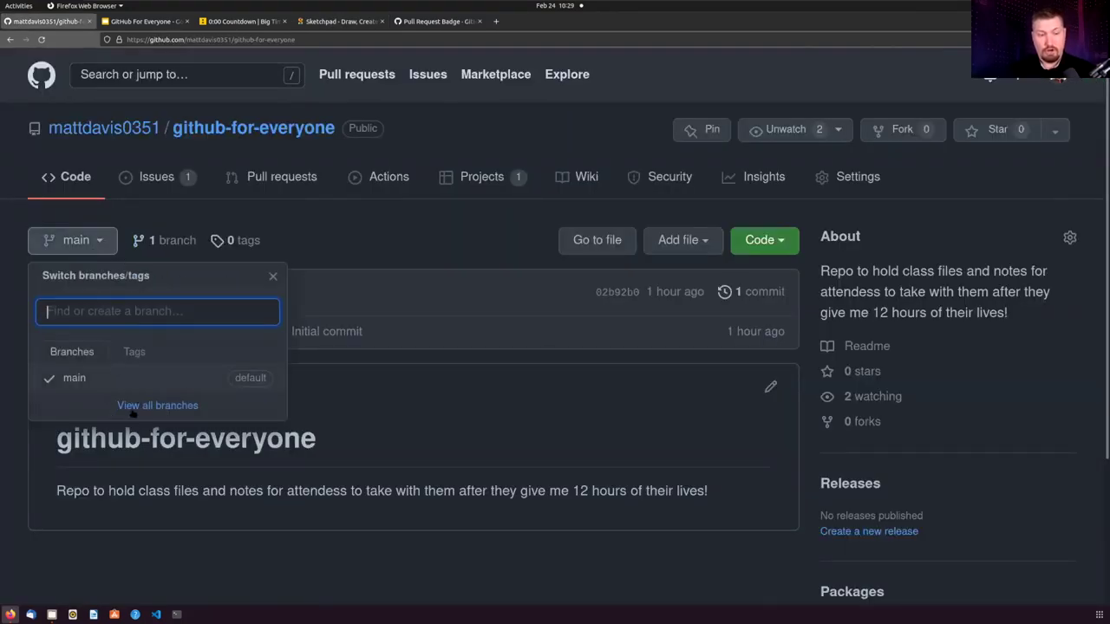
click(152, 246)
click(170, 242)
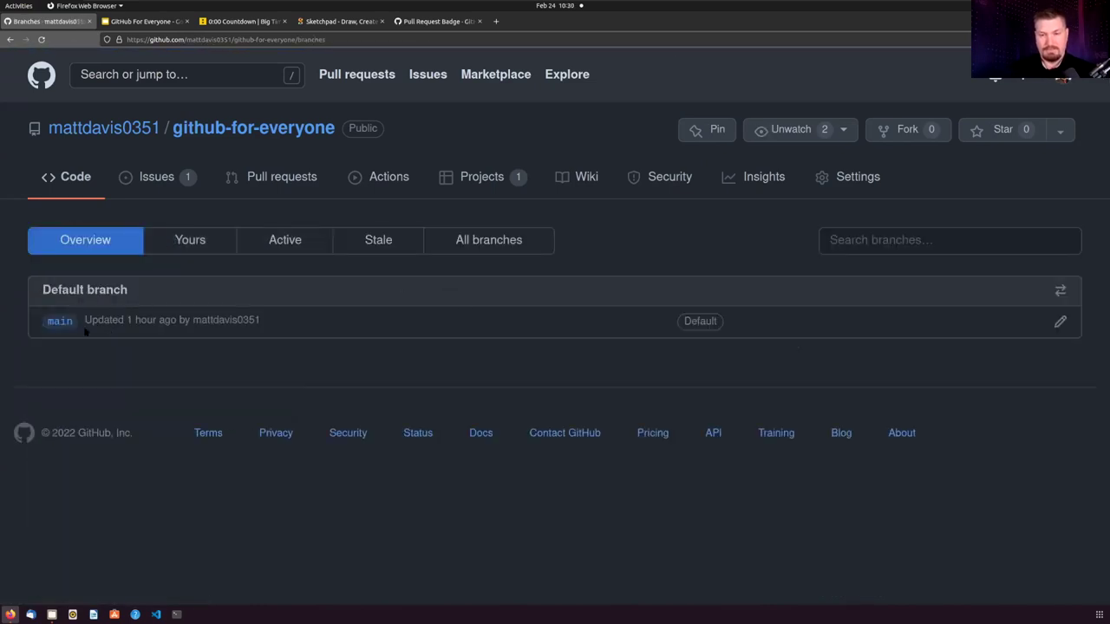
drag(683, 321, 716, 322)
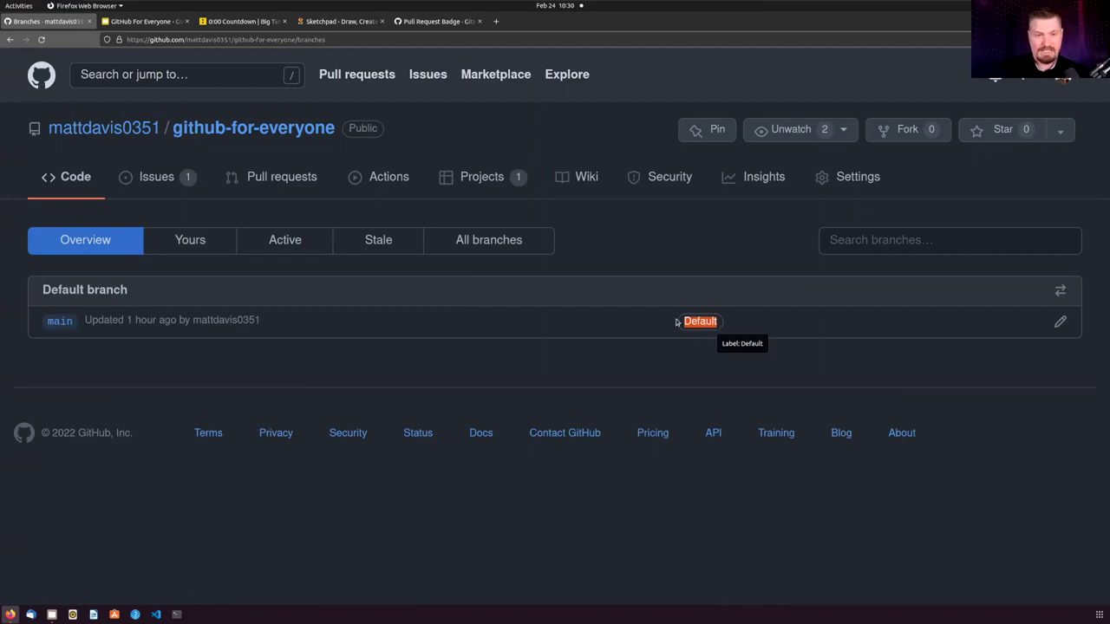
click(73, 189)
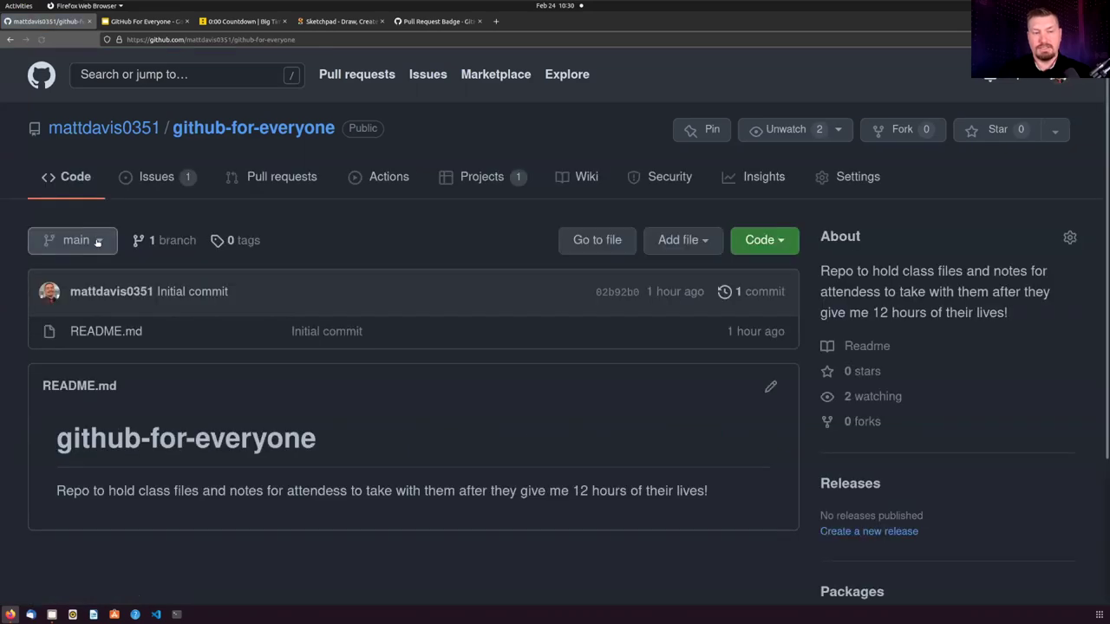
Create a dev branch from main, switch between main and dev, then show the git-flow slide.
click(98, 243)
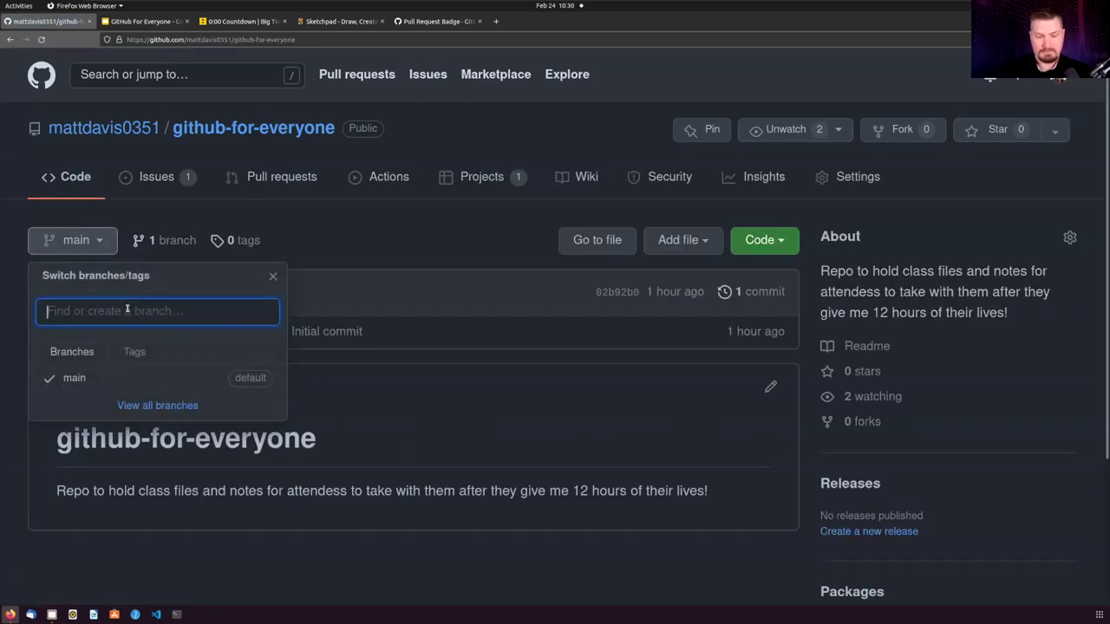
text(dev)
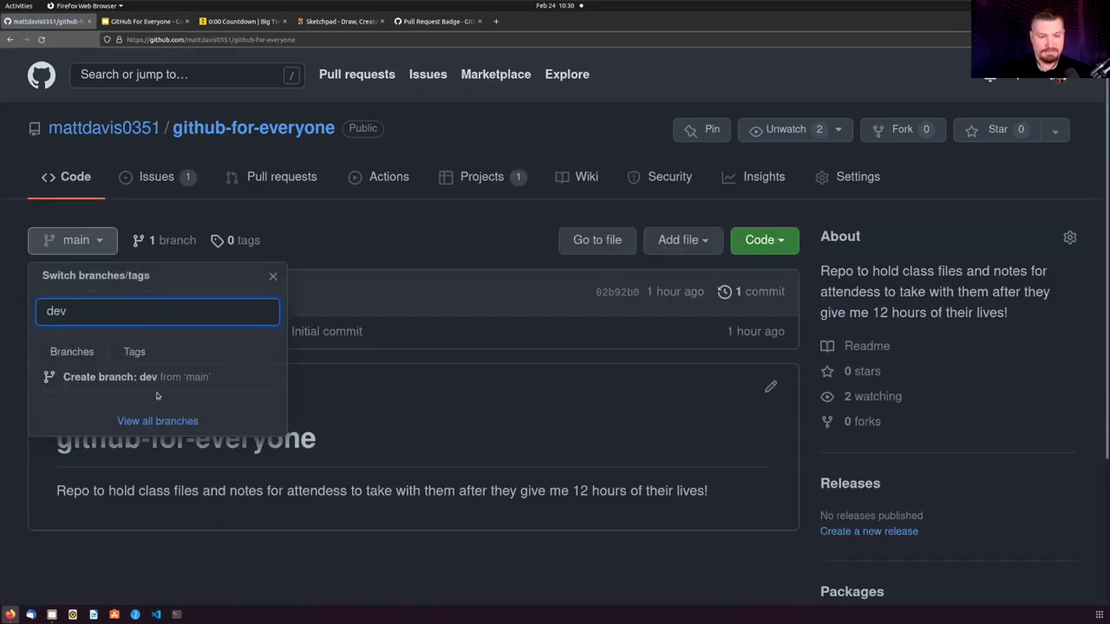
click(156, 380)
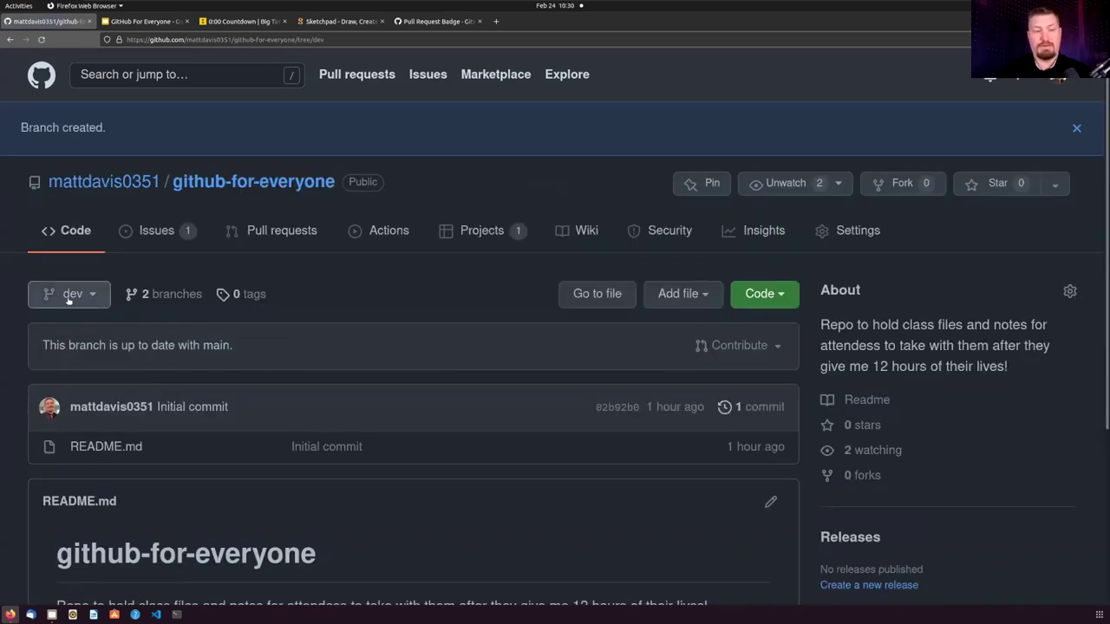
scroll(187, 443, down, 2)
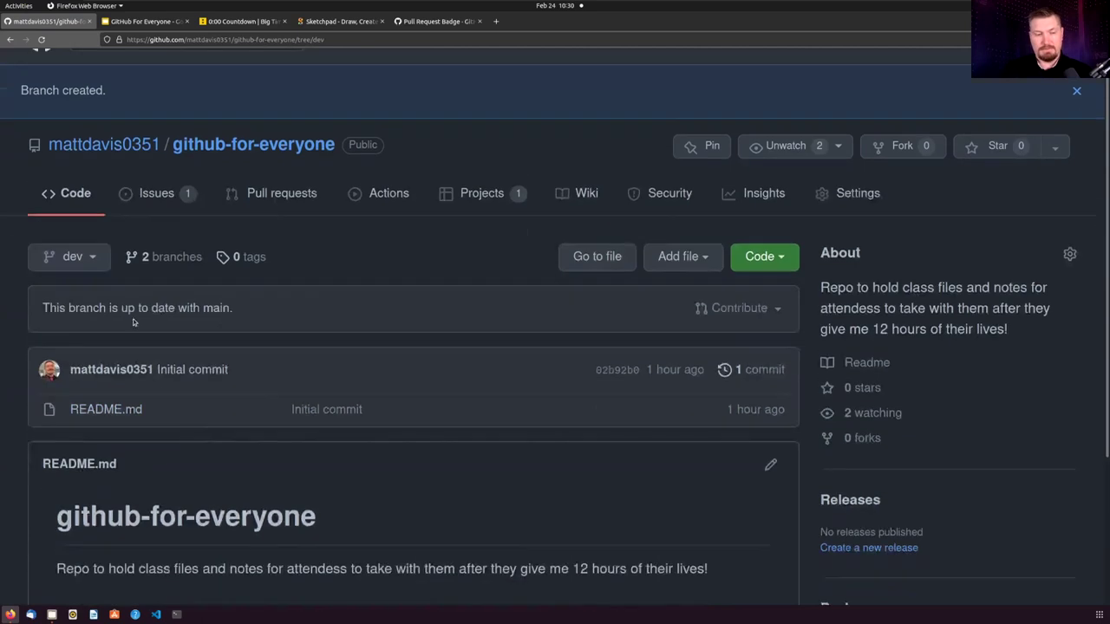
click(73, 196)
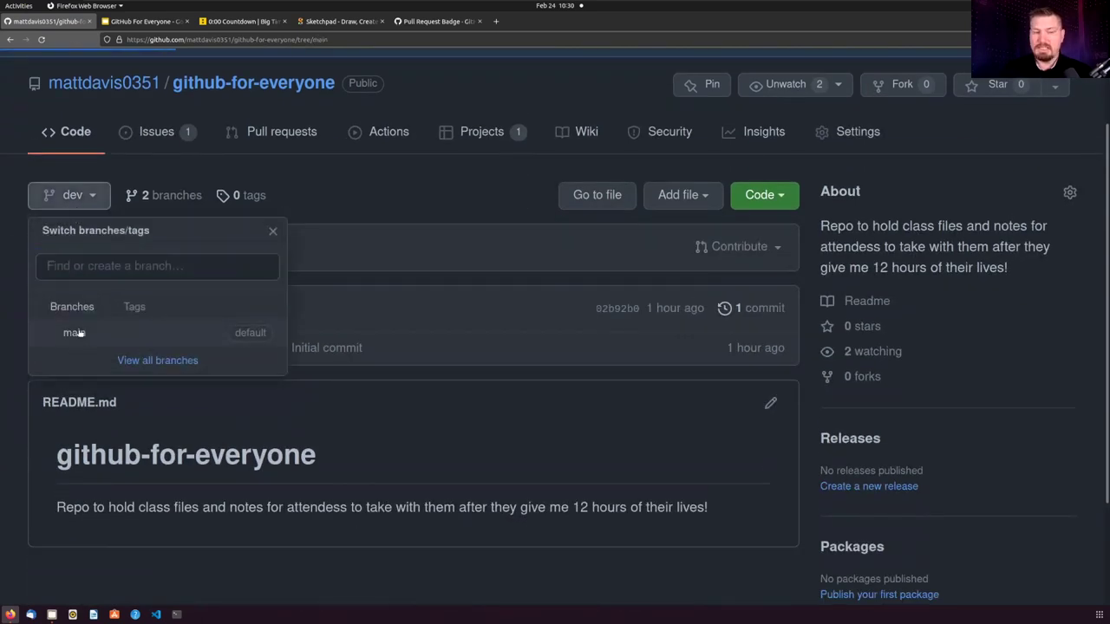
click(78, 334)
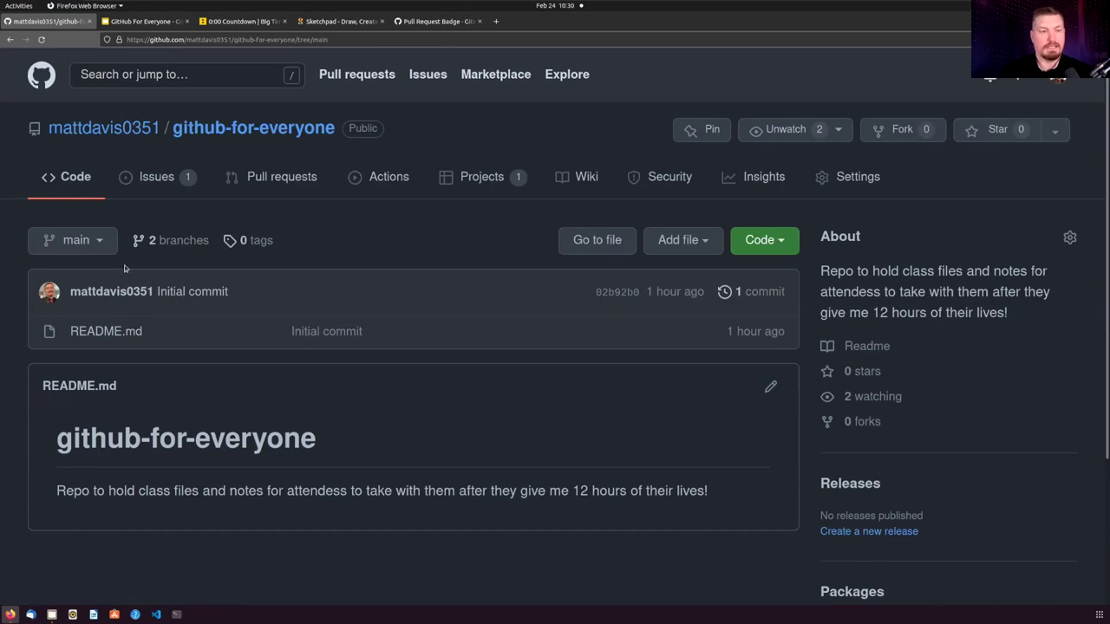
click(88, 246)
click(74, 409)
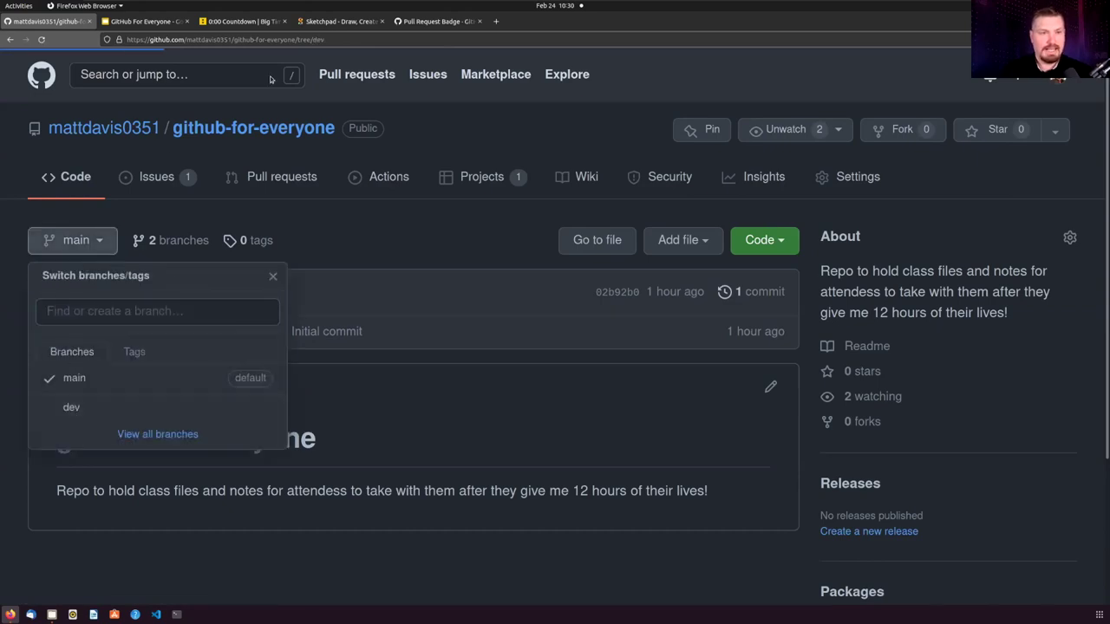
click(279, 26)
click(143, 22)
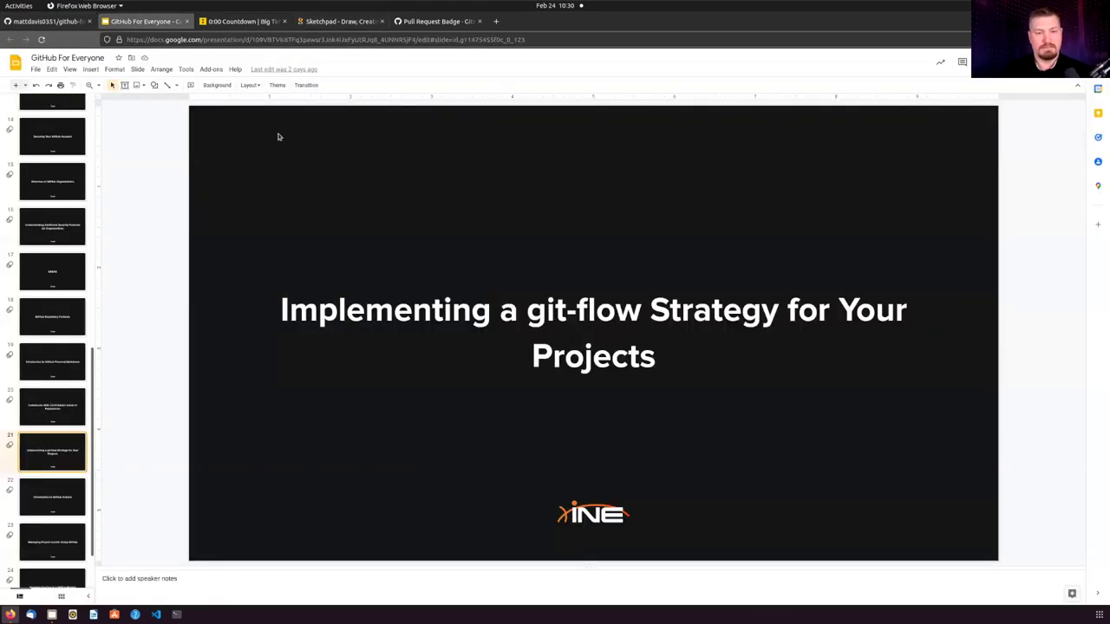
Annotate the M-to-D arrow, add an F line below D, and sketch a small box above it.
click(329, 22)
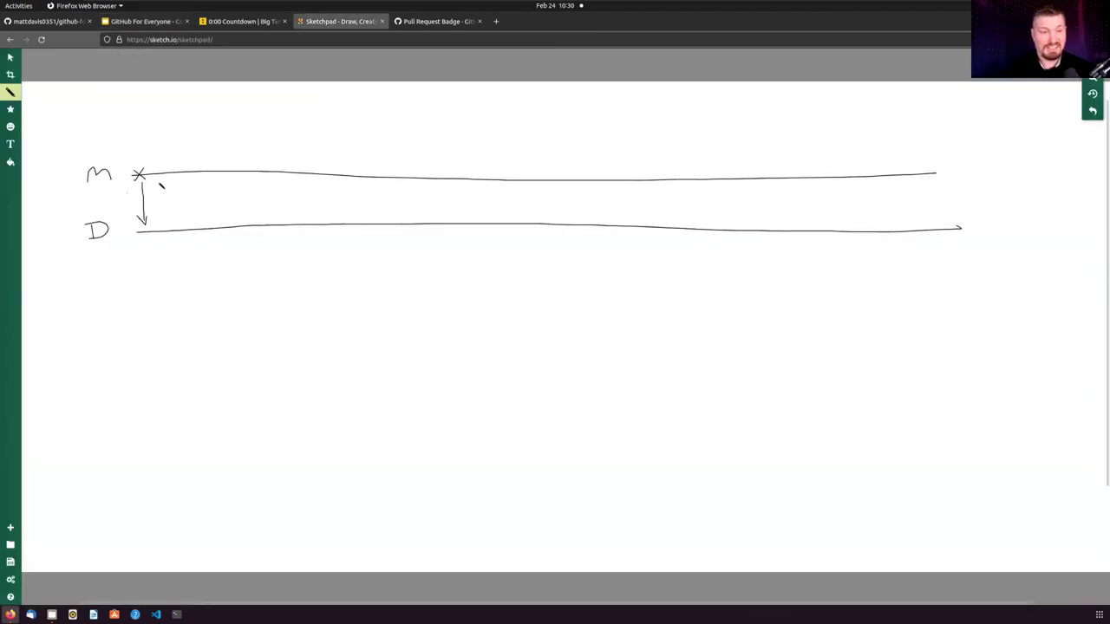
drag(152, 195, 173, 194)
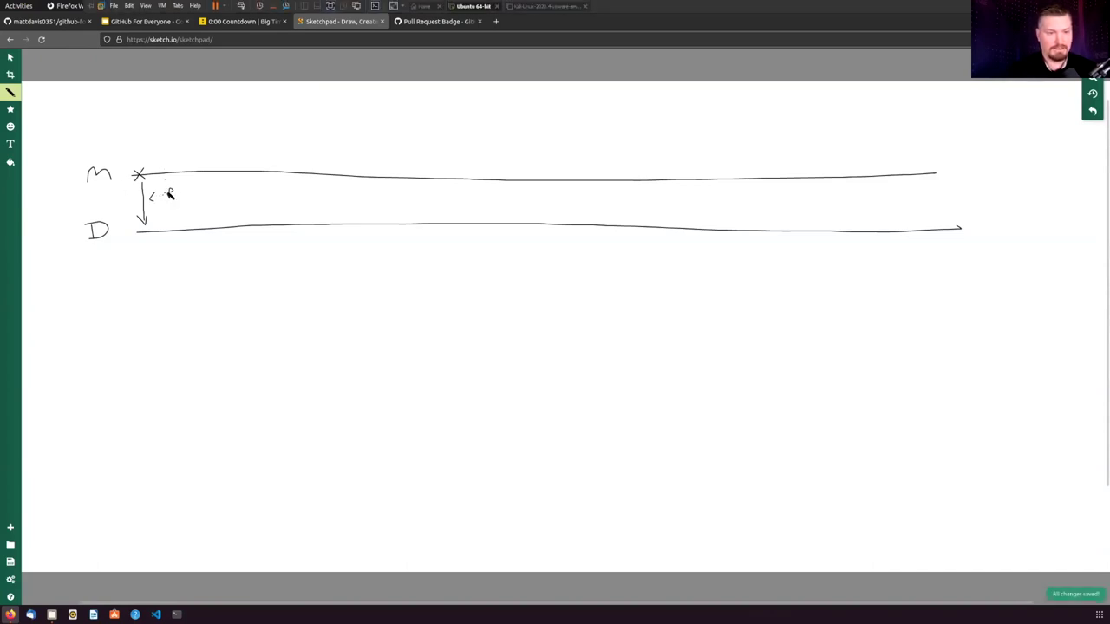
mouse_move(162, 196)
mouse_down()
mouse_move(183, 198)
mouse_move(173, 220)
mouse_up()
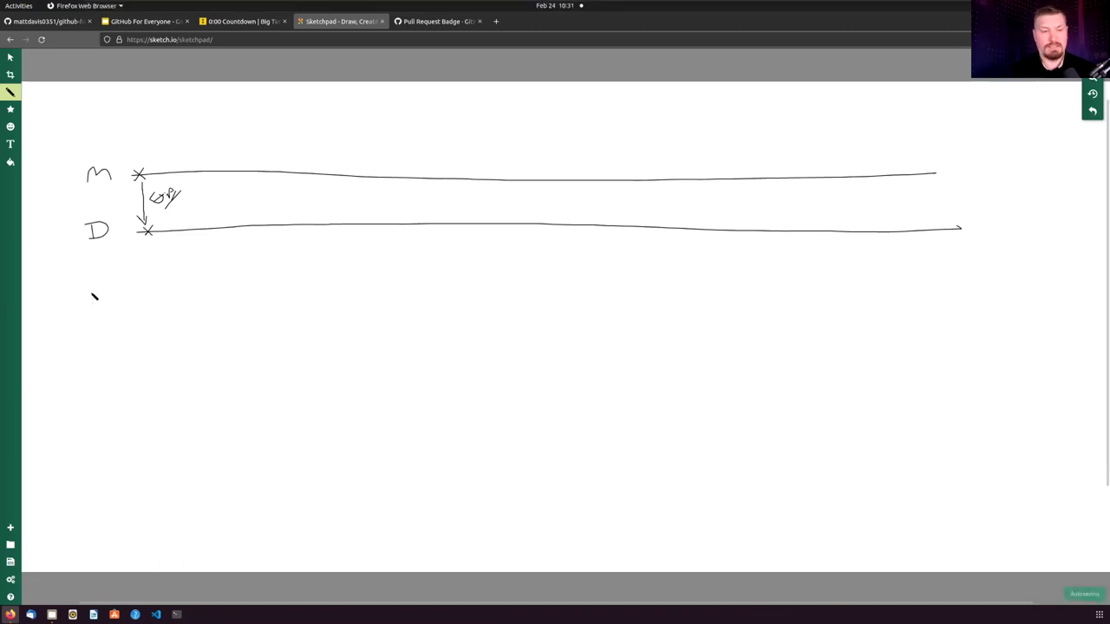
mouse_move(91, 282)
mouse_down()
mouse_move(108, 273)
mouse_move(103, 285)
mouse_up()
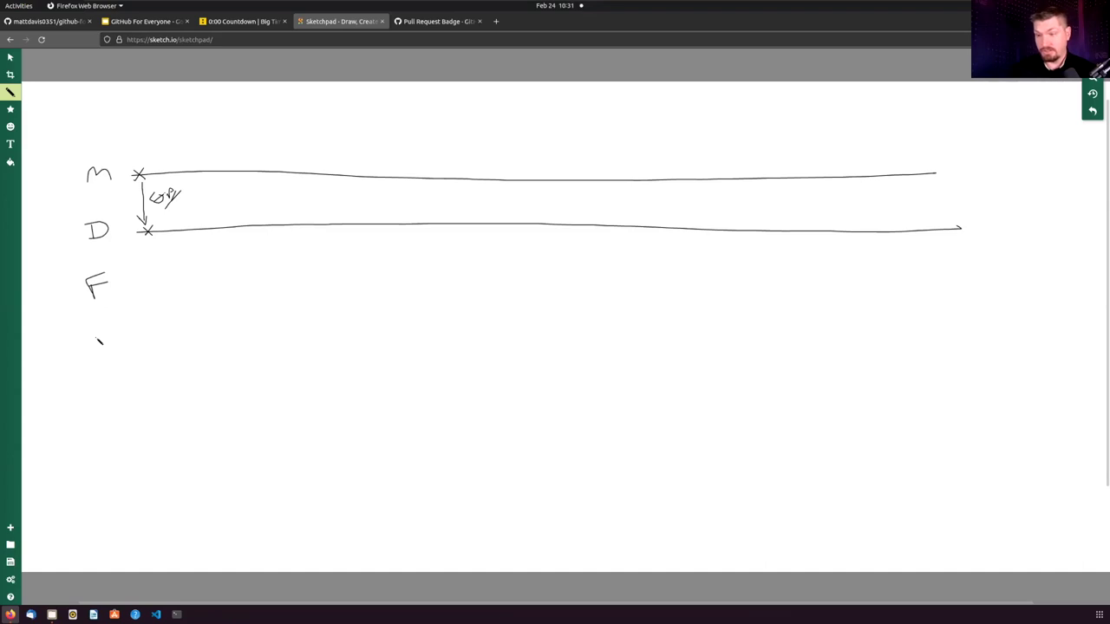
drag(162, 278, 980, 285)
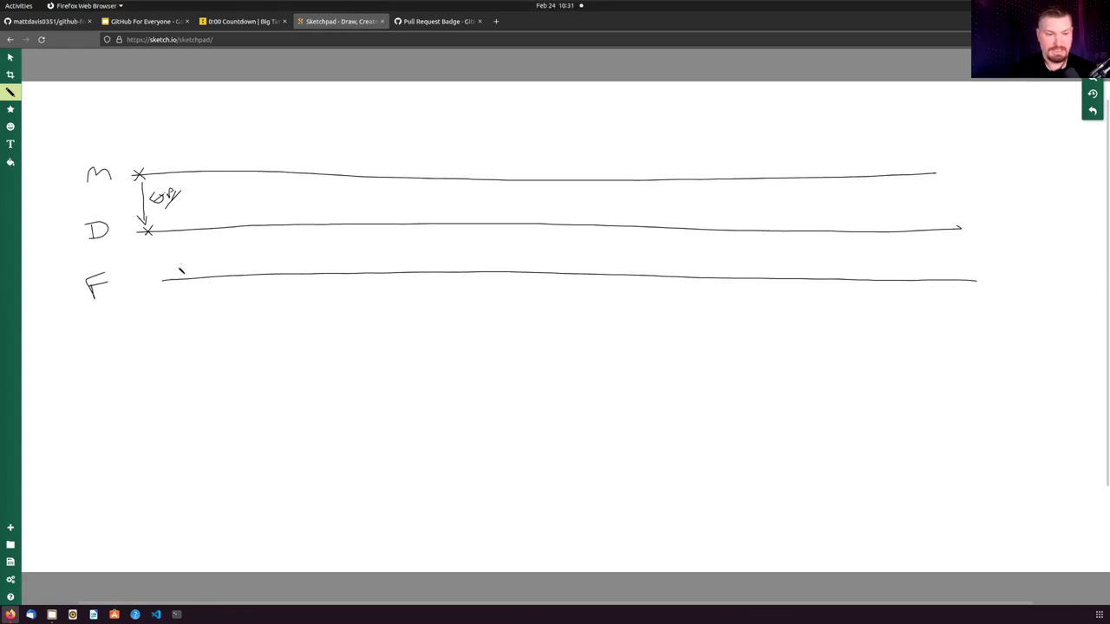
mouse_move(185, 253)
mouse_down()
mouse_move(184, 270)
mouse_move(210, 271)
mouse_move(210, 253)
mouse_move(183, 252)
mouse_move(200, 266)
mouse_move(149, 231)
mouse_move(186, 257)
mouse_up()
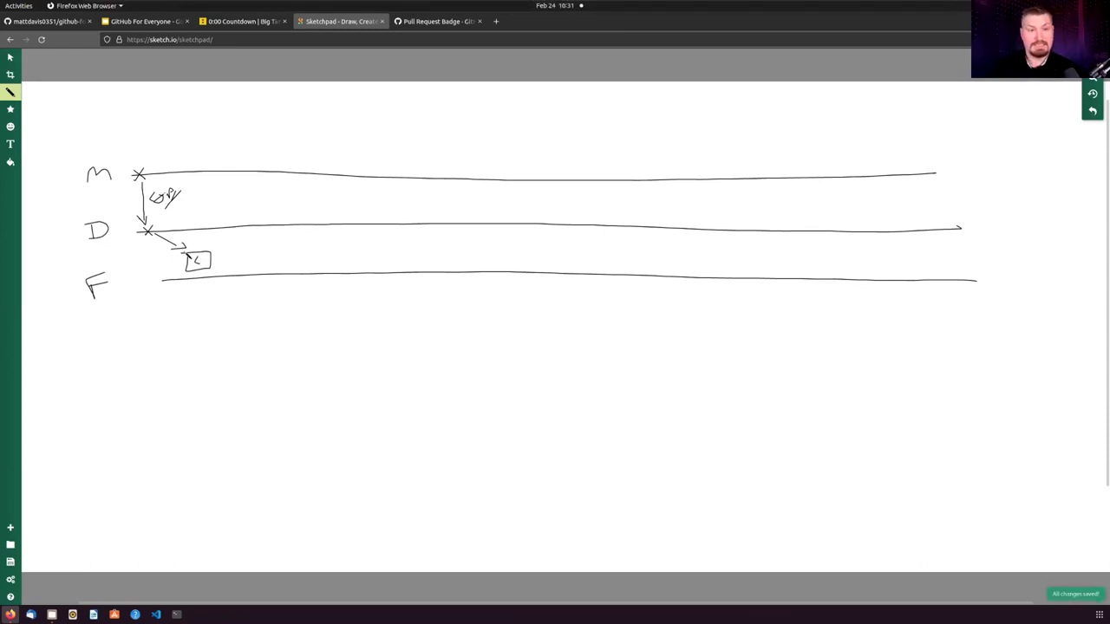
Switch to main and enter 'contrib-md-file' as a new branch name, then clear it.
click(55, 23)
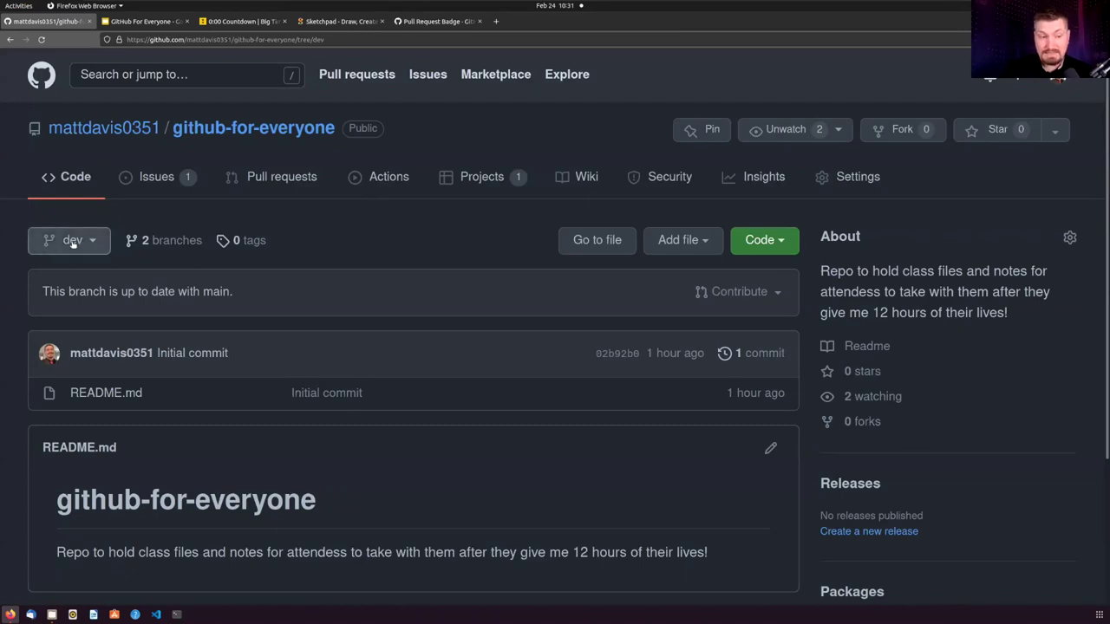
click(73, 243)
click(76, 378)
click(94, 242)
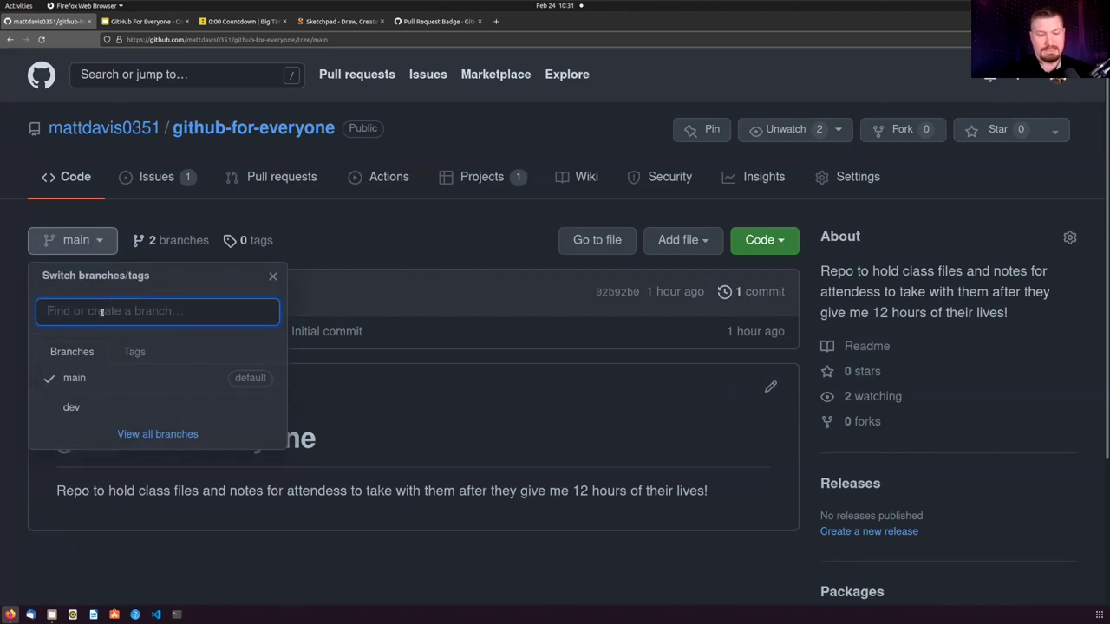
text(contrib-m)
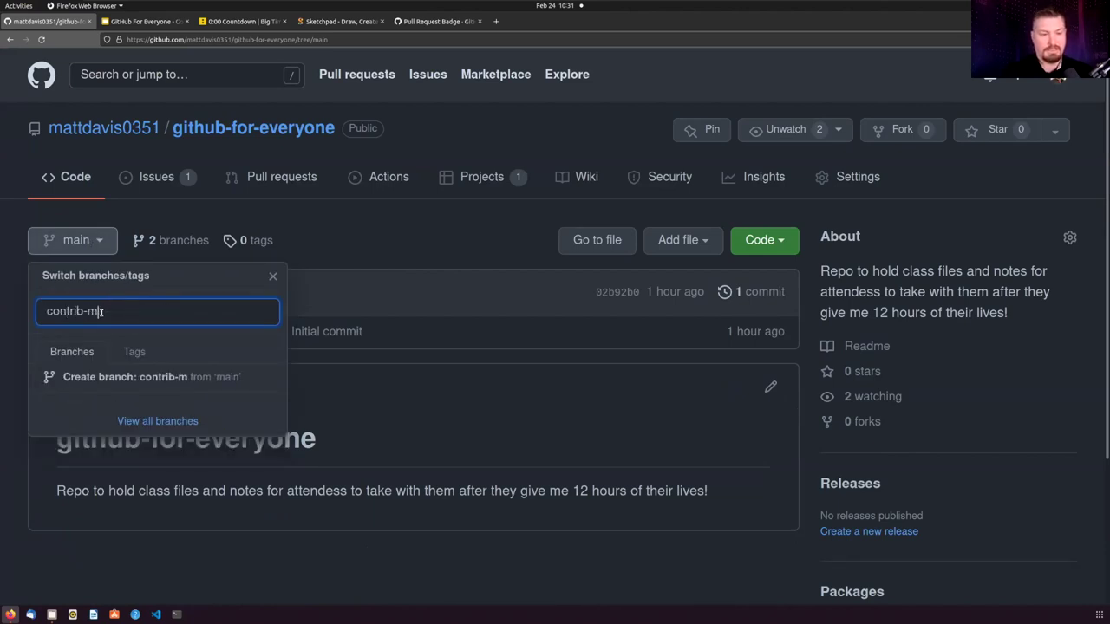
text(d-file)
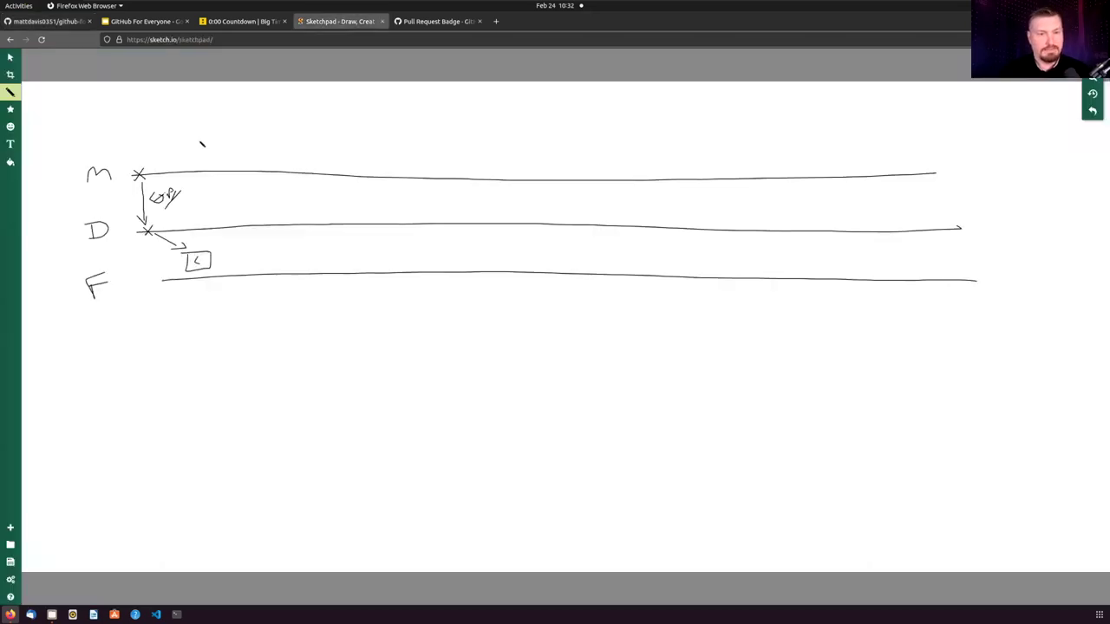
click(338, 20)
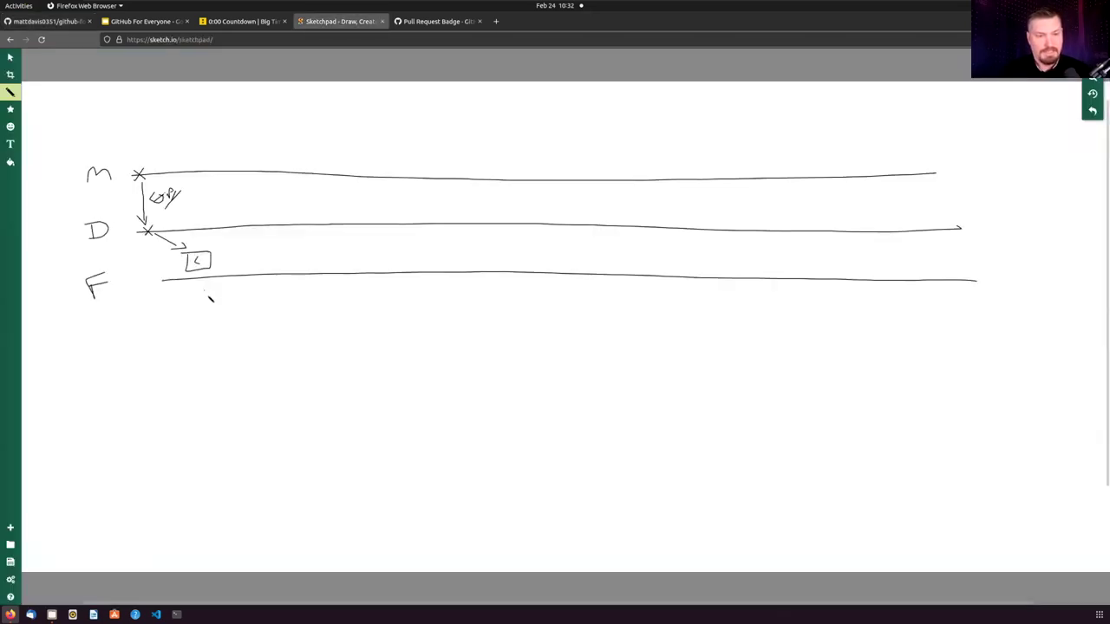
click(48, 21)
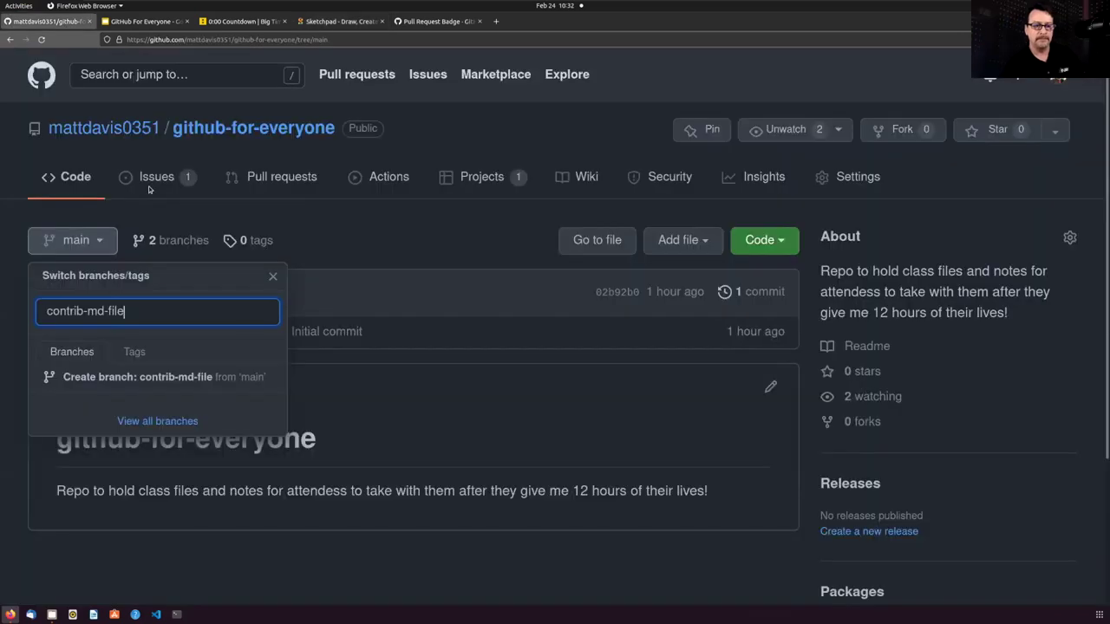
drag(125, 310, 36, 311)
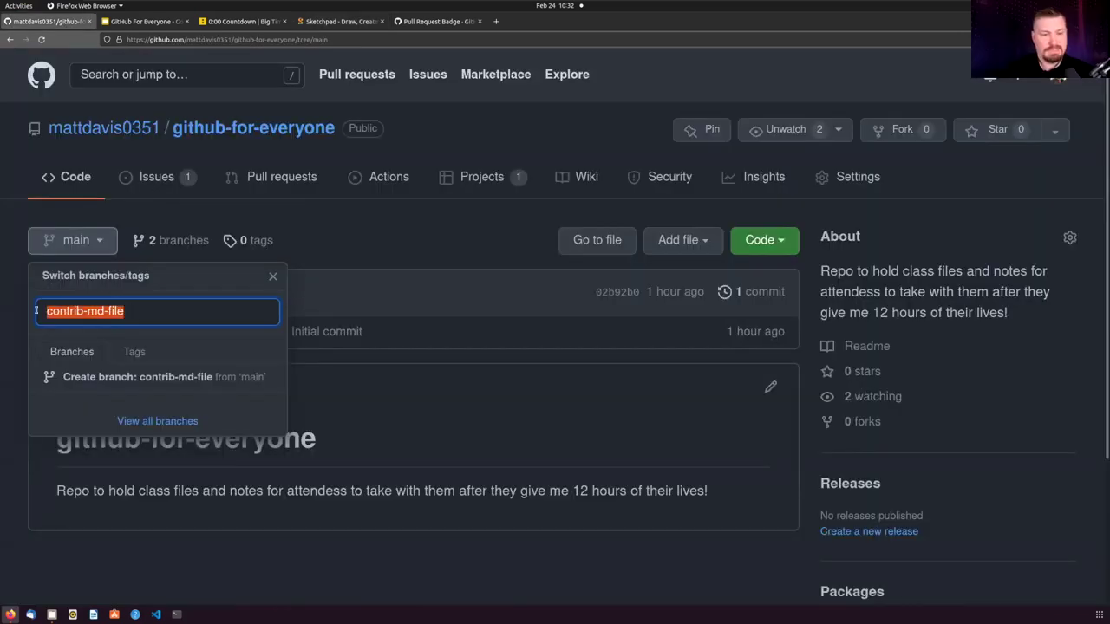
key(BackSpace)
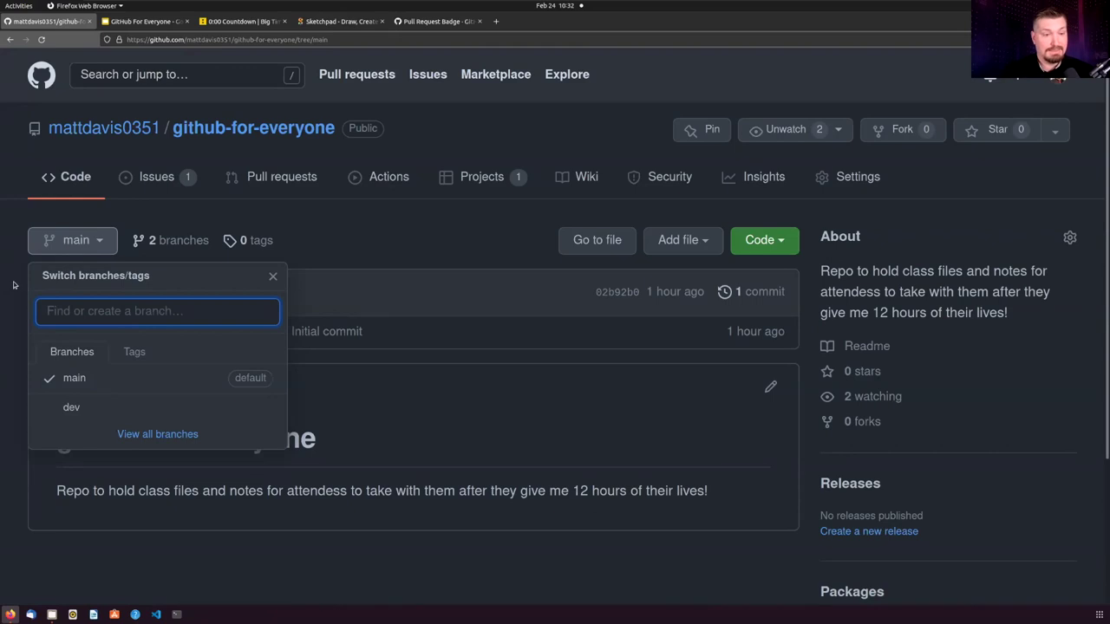
Switch to dev and create the contrib-md-file branch from it.
click(69, 410)
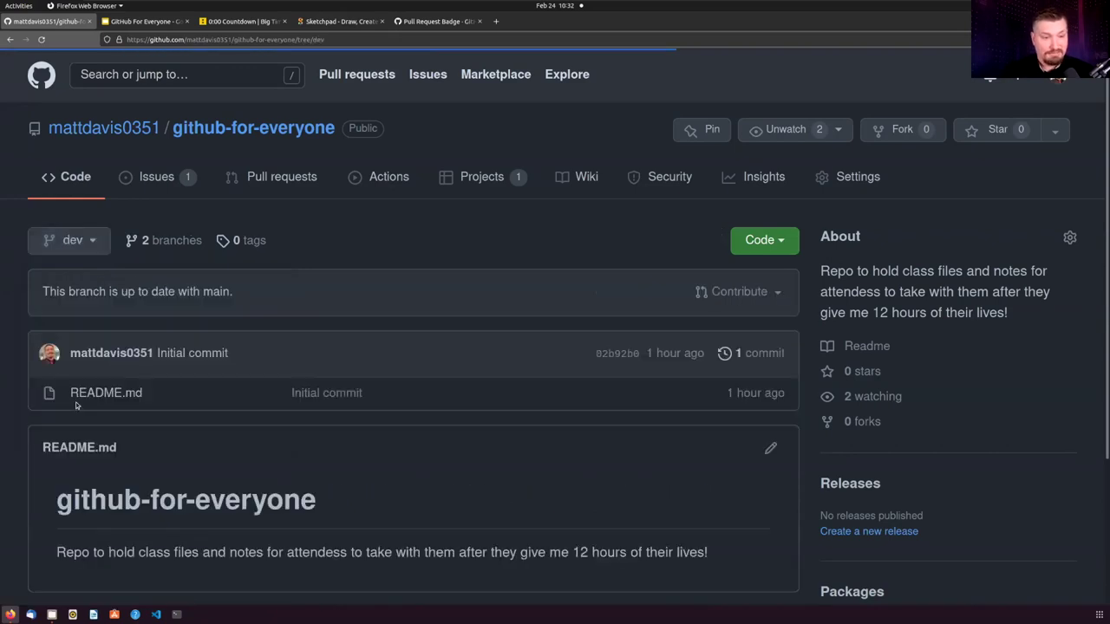
click(89, 241)
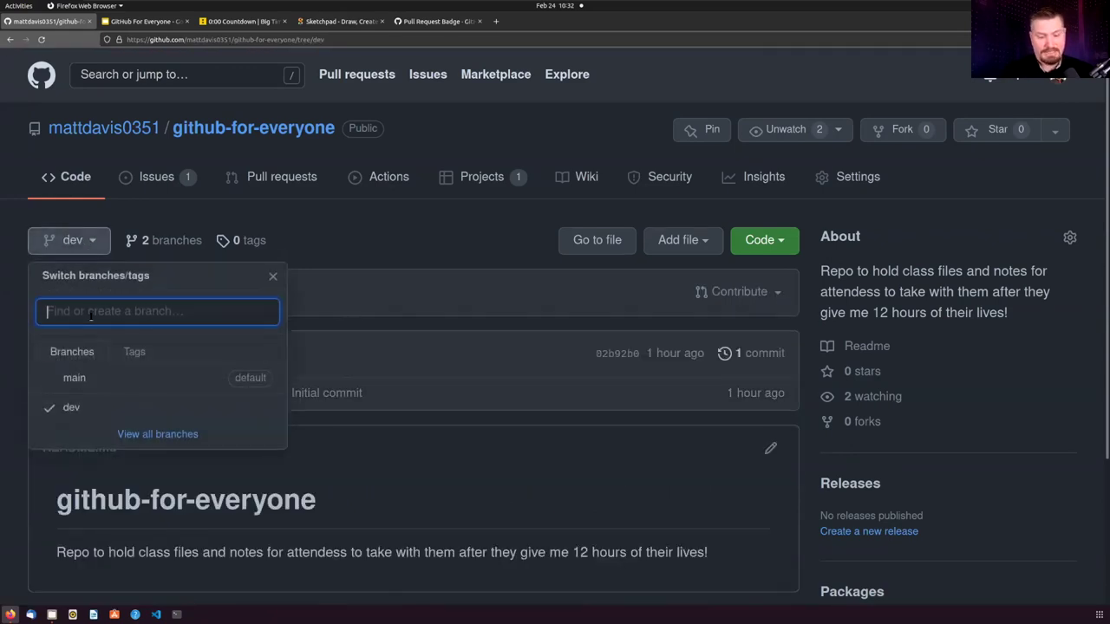
text(contrib-md-)
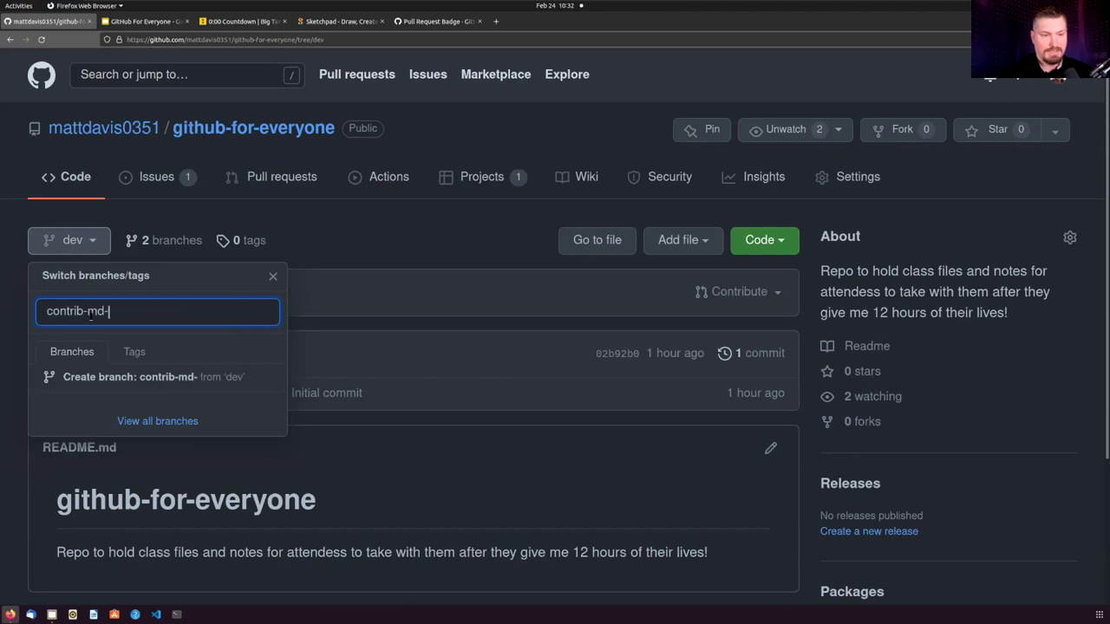
text(file)
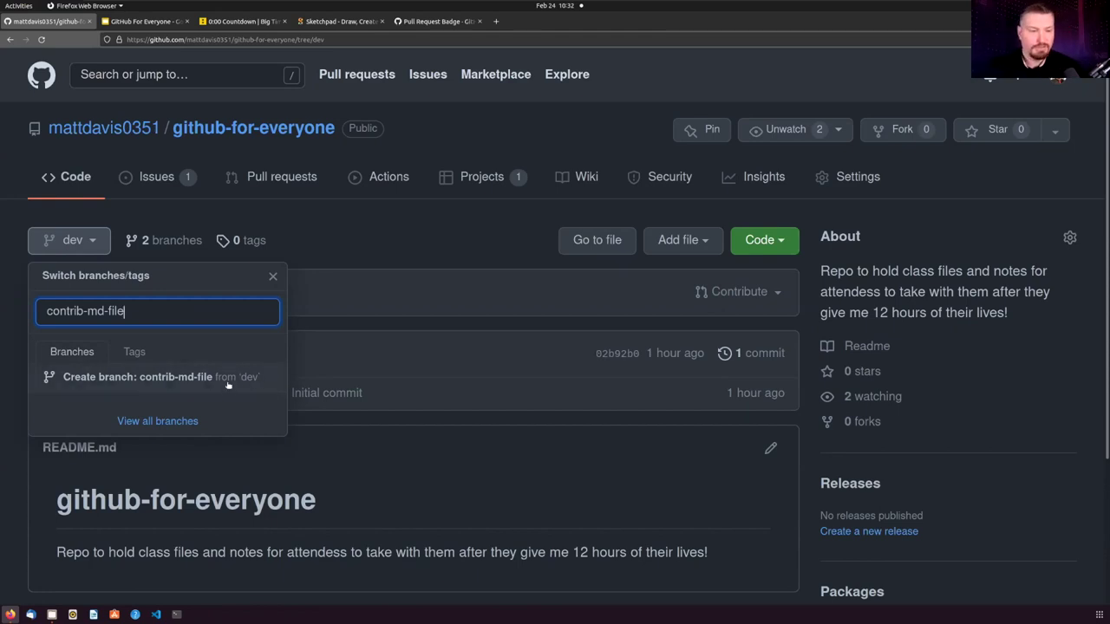
click(93, 382)
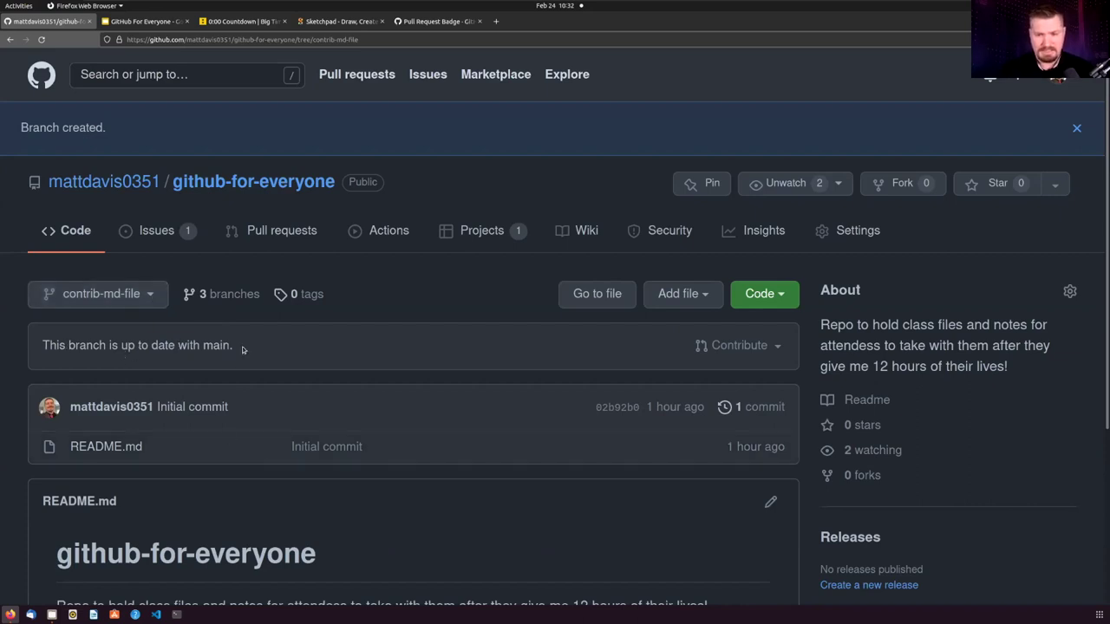
click(774, 346)
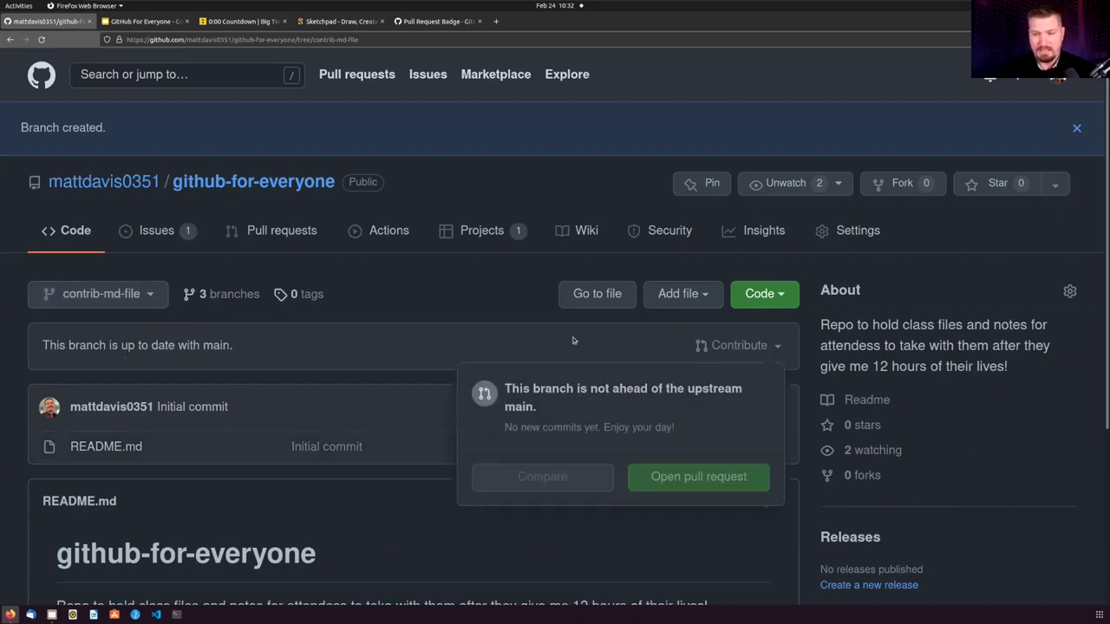
click(144, 302)
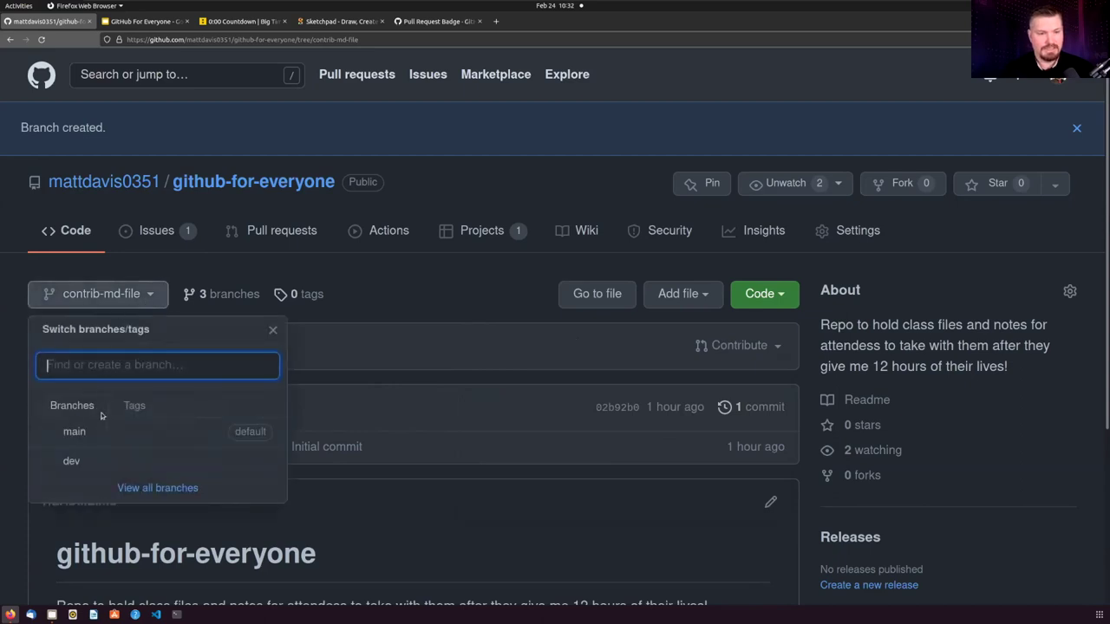
click(97, 460)
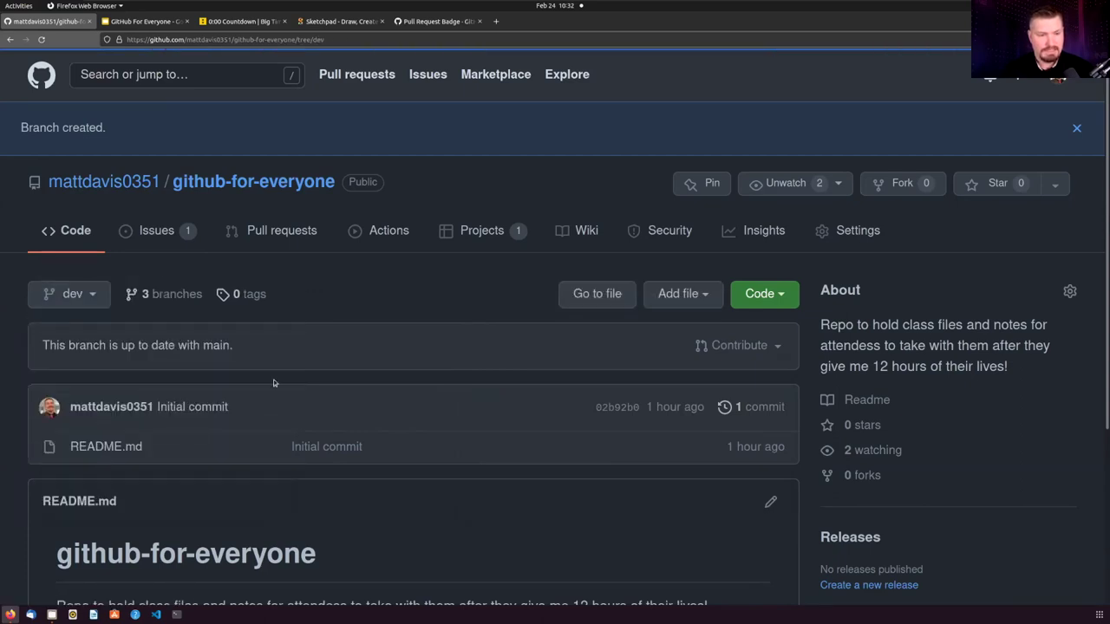
click(79, 300)
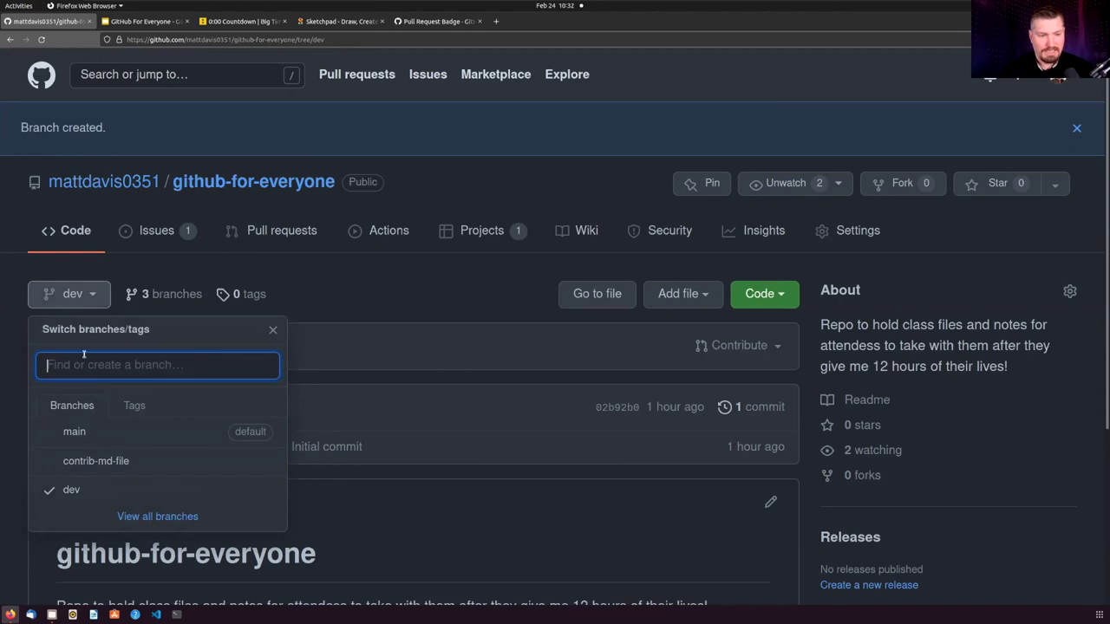
click(104, 461)
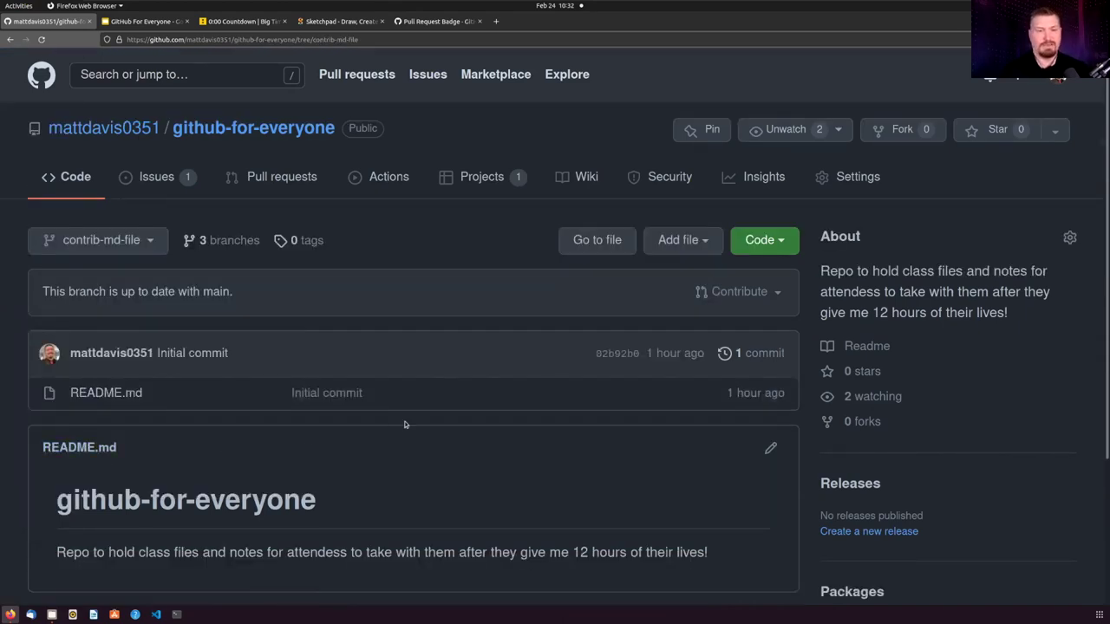
click(191, 242)
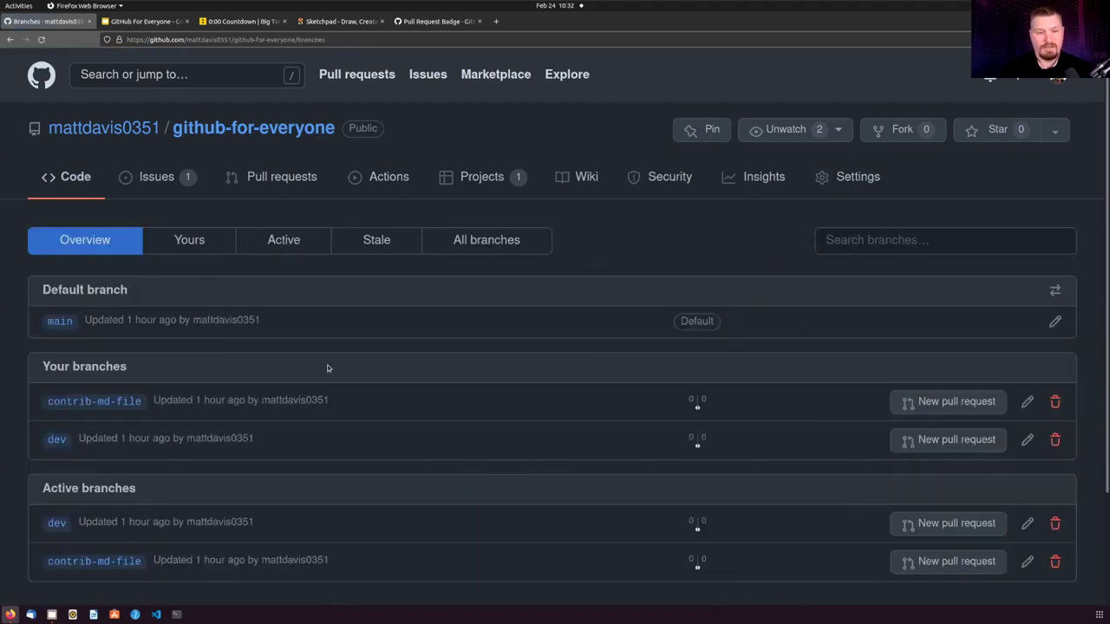
scroll(327, 368, down, 2)
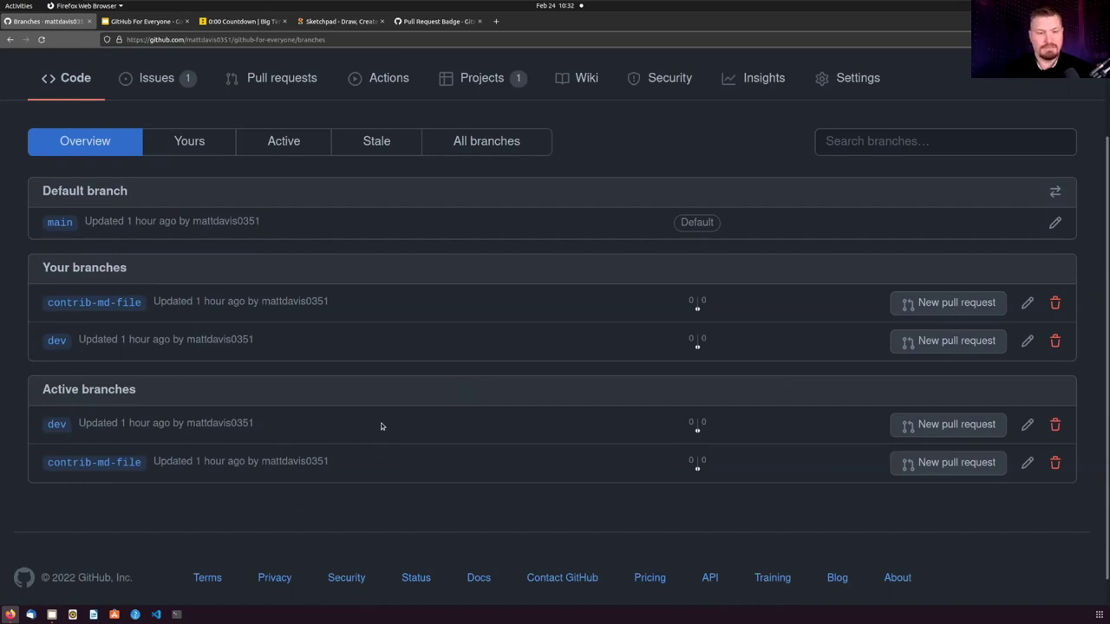
click(119, 468)
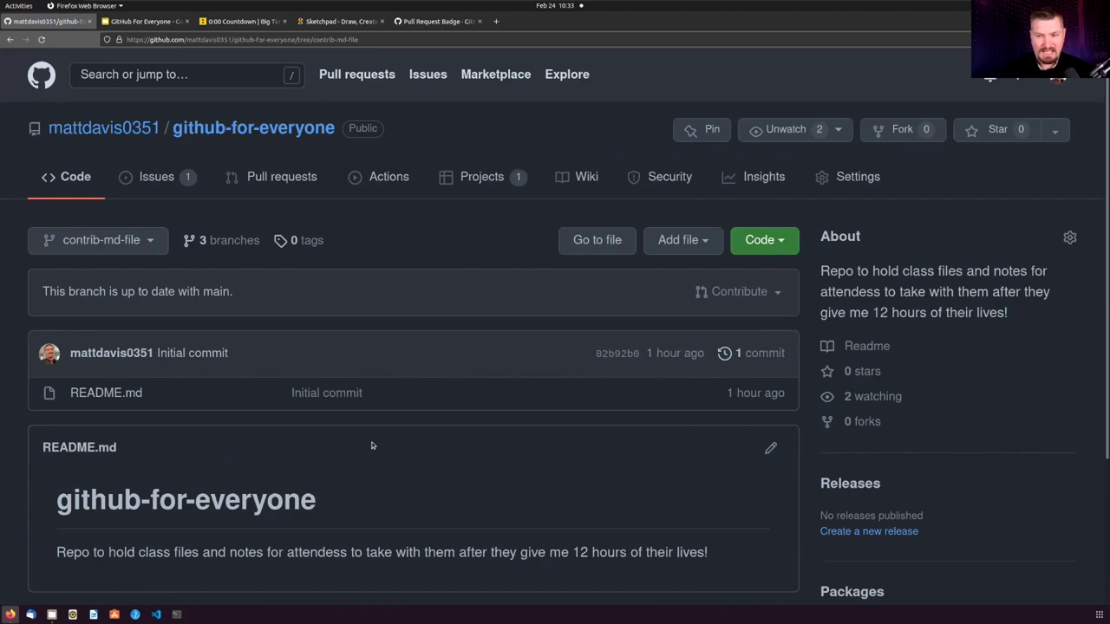
scroll(371, 446, down, 2)
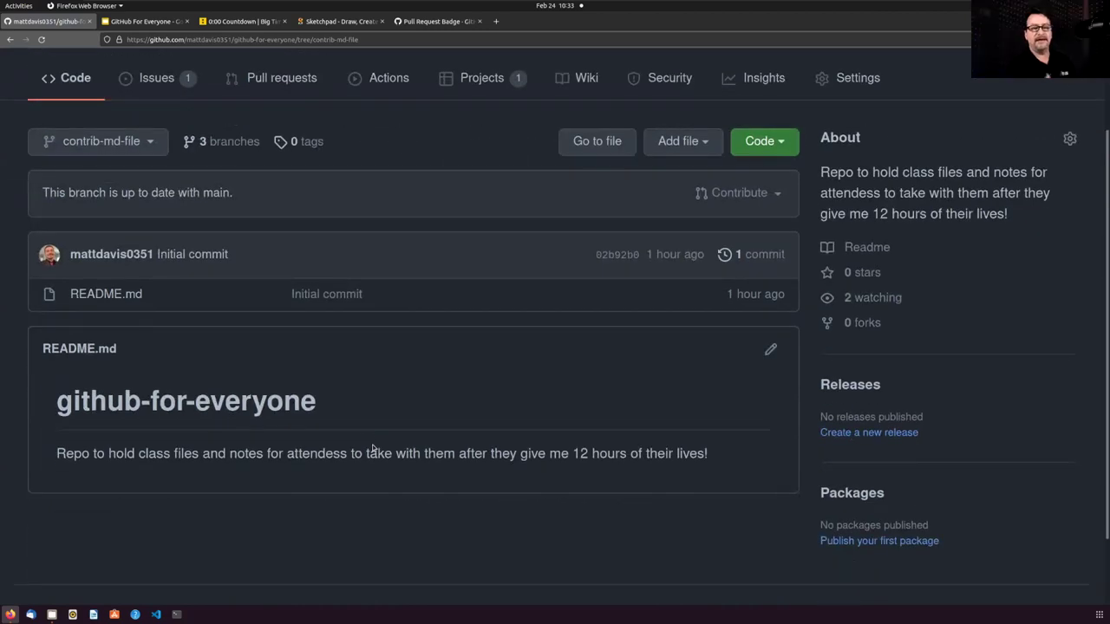
scroll(372, 448, up, 2)
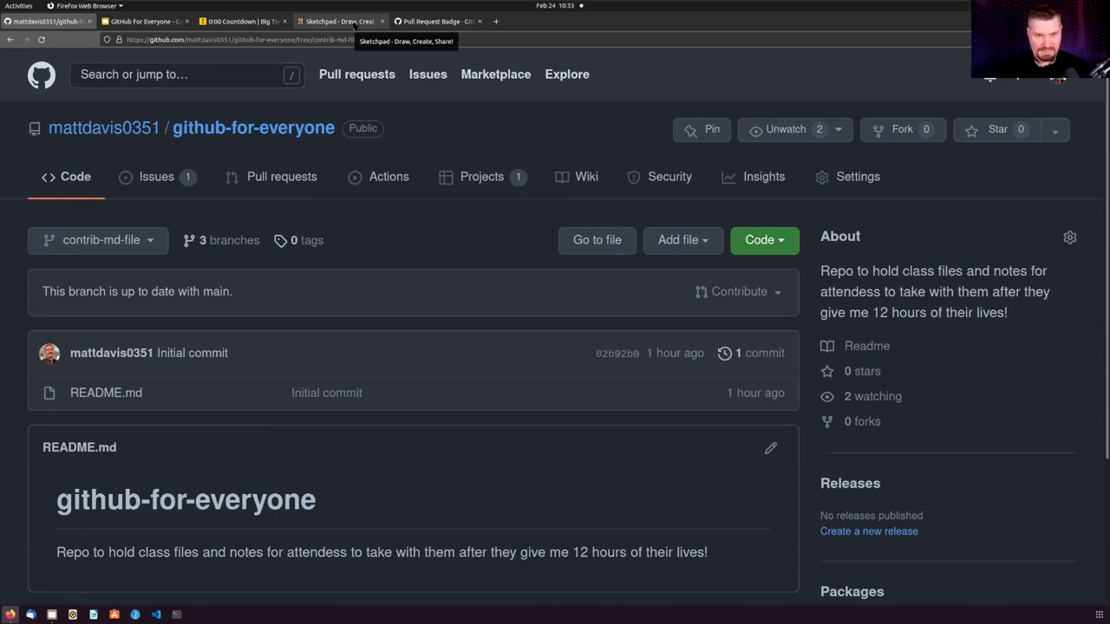
Draw an arrow back at the boxed letter and a PR-labelled arrow rising from F to D.
click(354, 23)
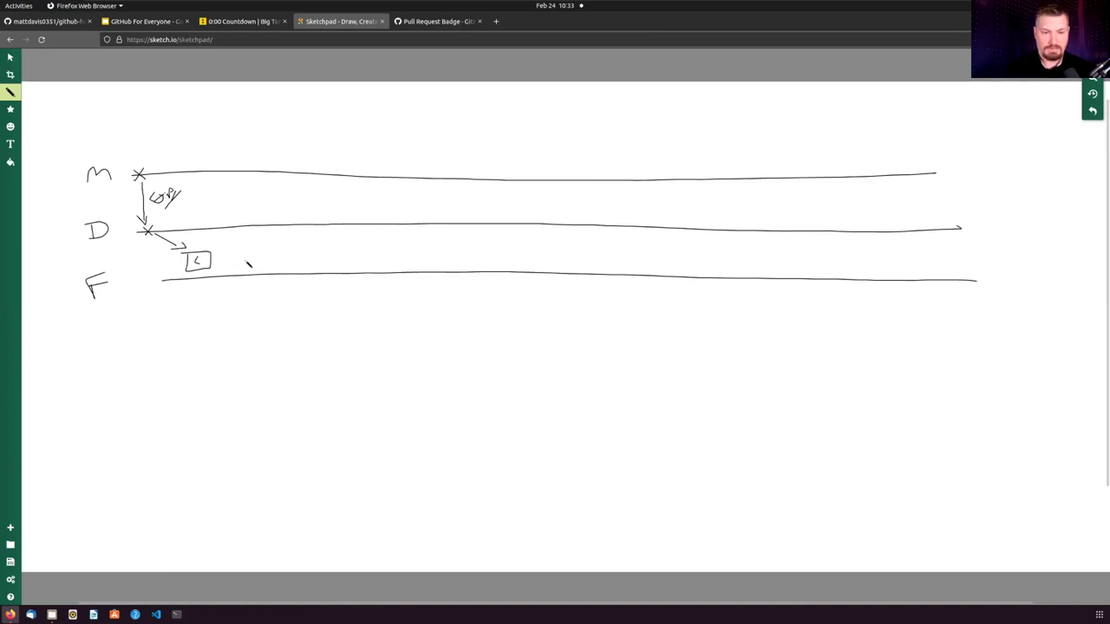
drag(245, 255, 226, 259)
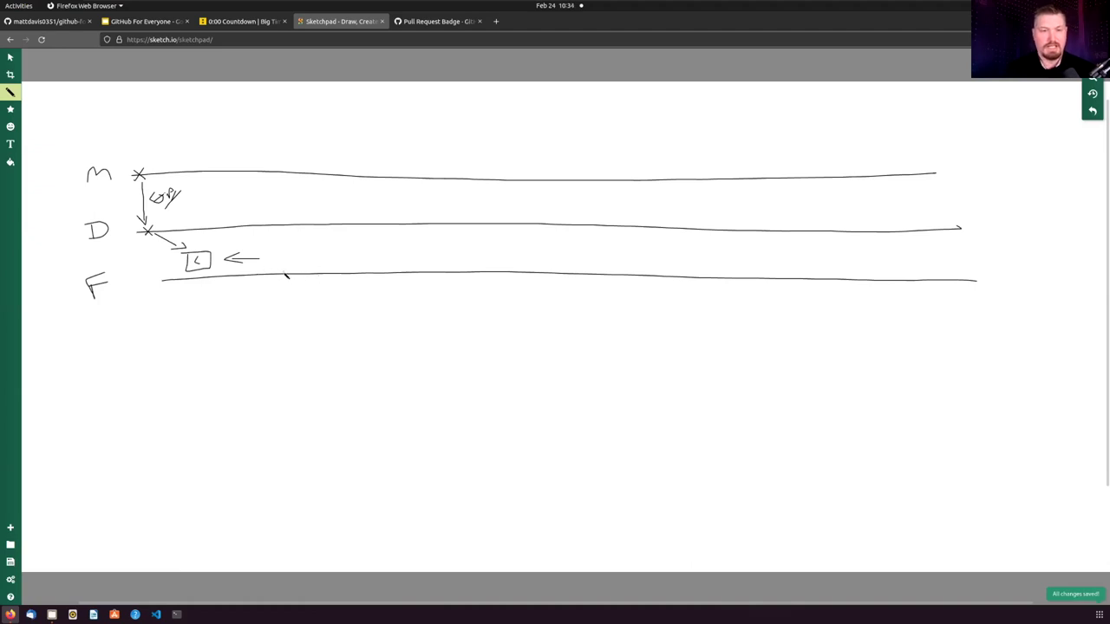
mouse_move(297, 276)
mouse_down()
mouse_move(319, 227)
mouse_move(325, 253)
mouse_up()
mouse_move(338, 259)
mouse_down()
mouse_move(344, 248)
mouse_move(353, 261)
mouse_up()
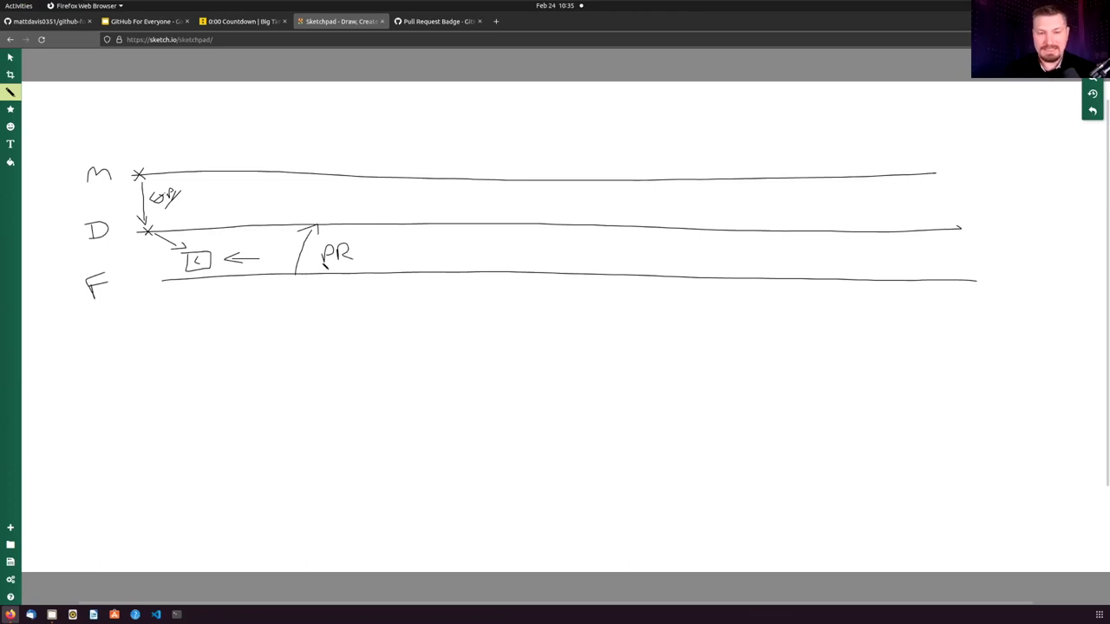
Circle both ends of the PR arrow and enclose the PR label in an oval.
mouse_move(304, 268)
mouse_down()
mouse_move(300, 285)
mouse_move(310, 270)
mouse_up()
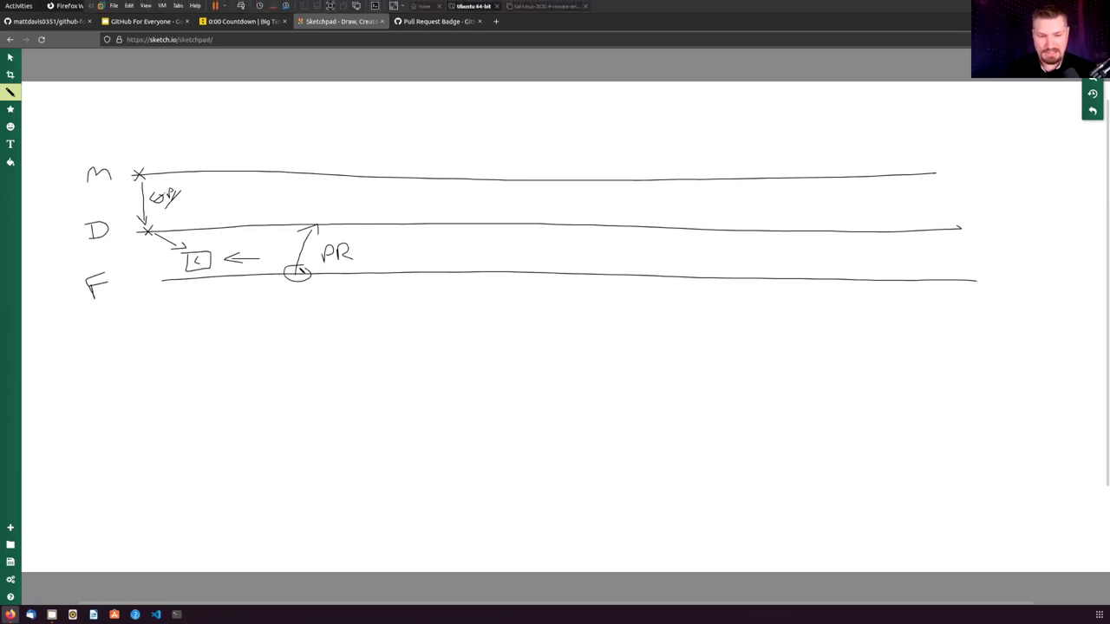
drag(333, 223, 331, 222)
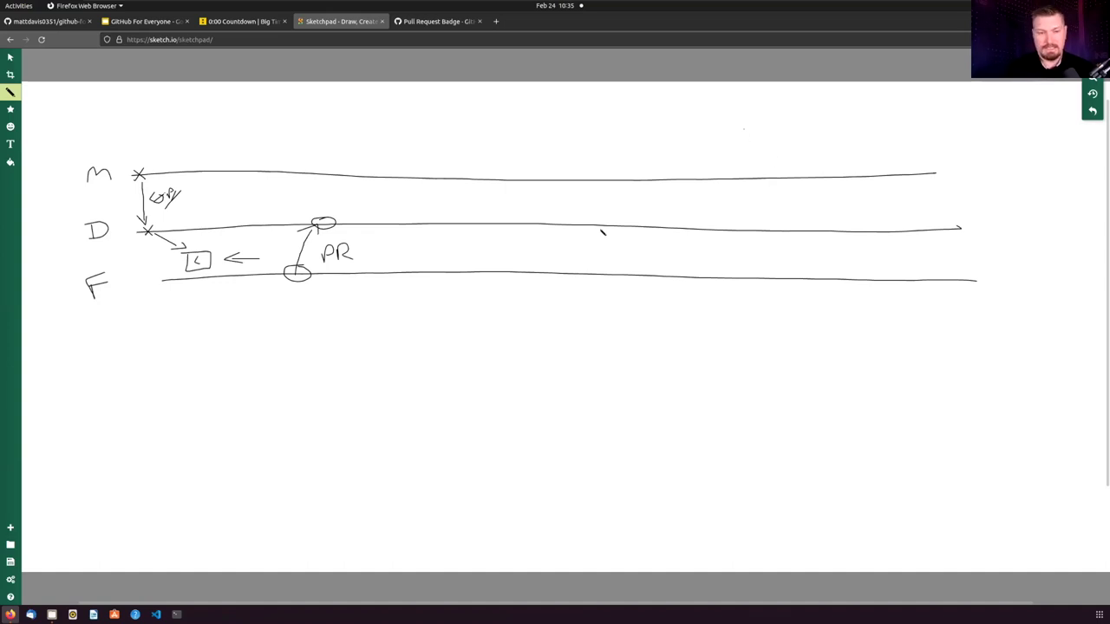
mouse_move(380, 254)
mouse_down()
mouse_move(359, 255)
mouse_move(369, 258)
mouse_up()
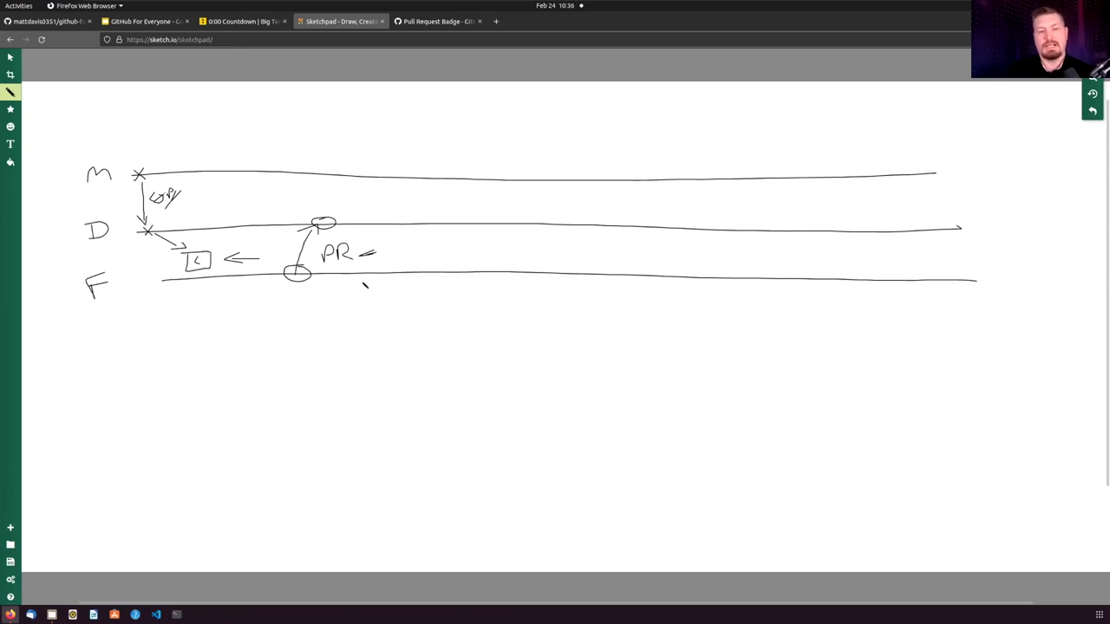
mouse_move(380, 244)
mouse_down()
mouse_move(314, 253)
mouse_move(373, 267)
mouse_up()
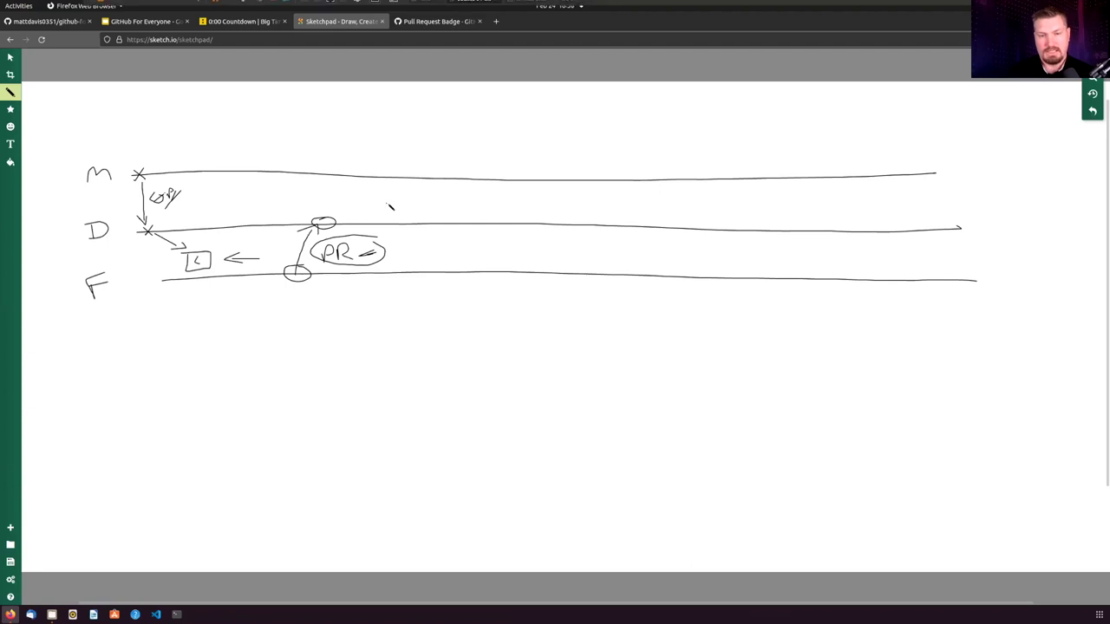
Draw a new line labelled R above D and begin an arrow from D up to R.
drag(405, 208, 893, 204)
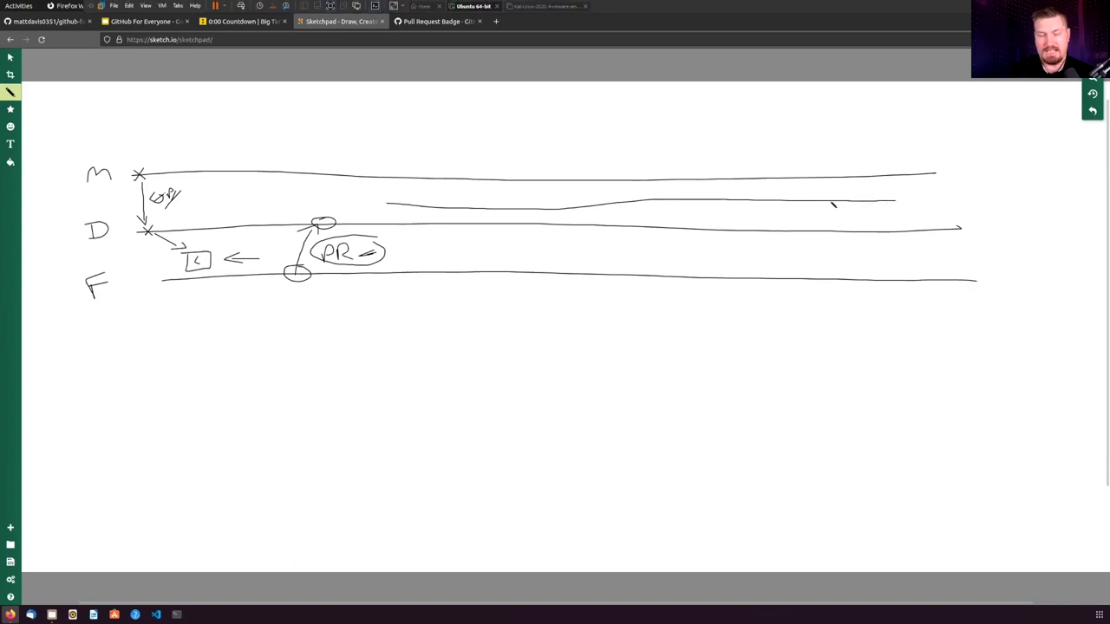
drag(364, 193, 377, 205)
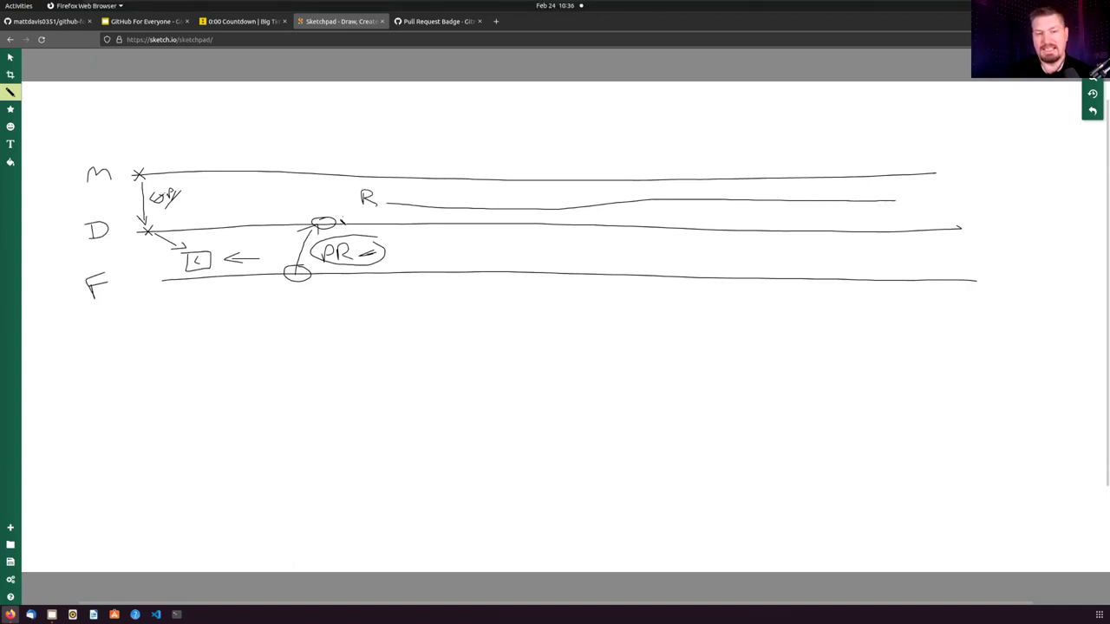
drag(327, 222, 332, 226)
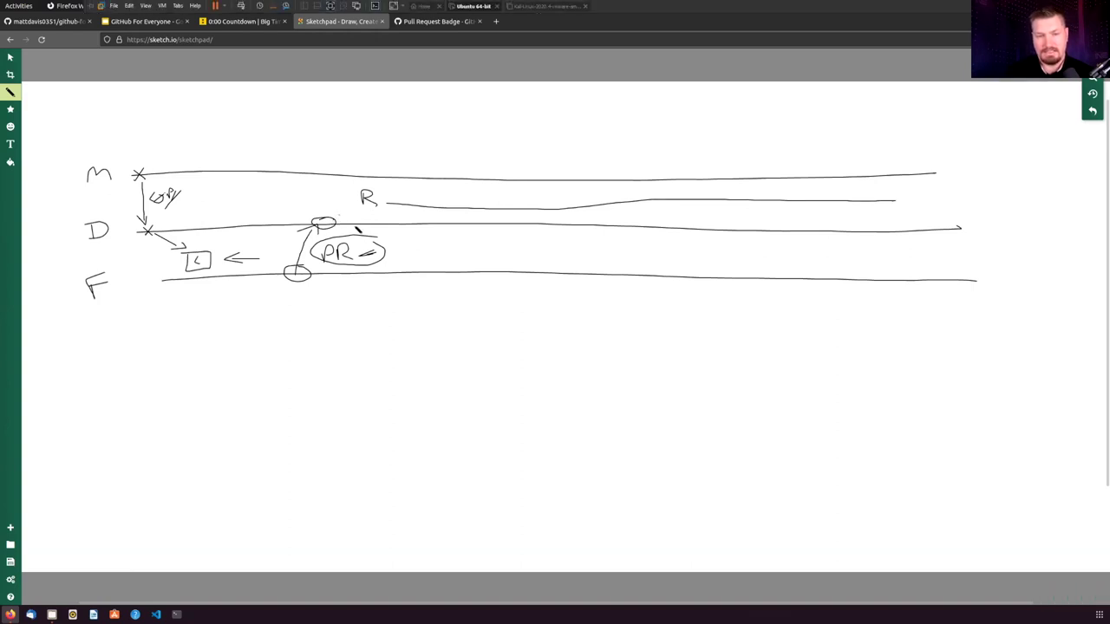
drag(341, 222, 336, 217)
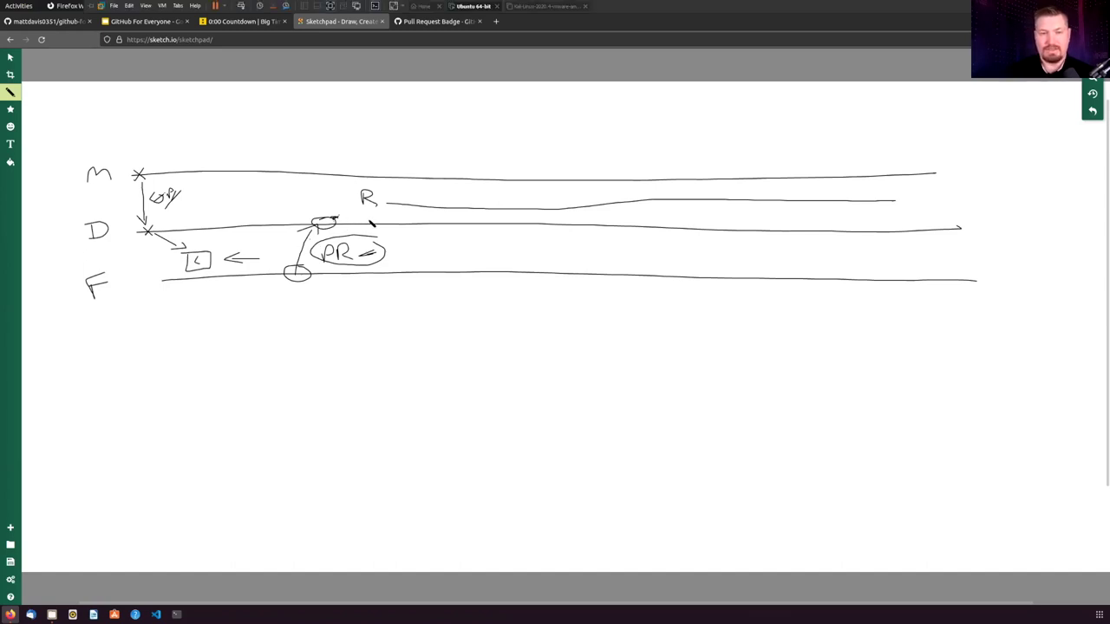
drag(367, 221, 393, 214)
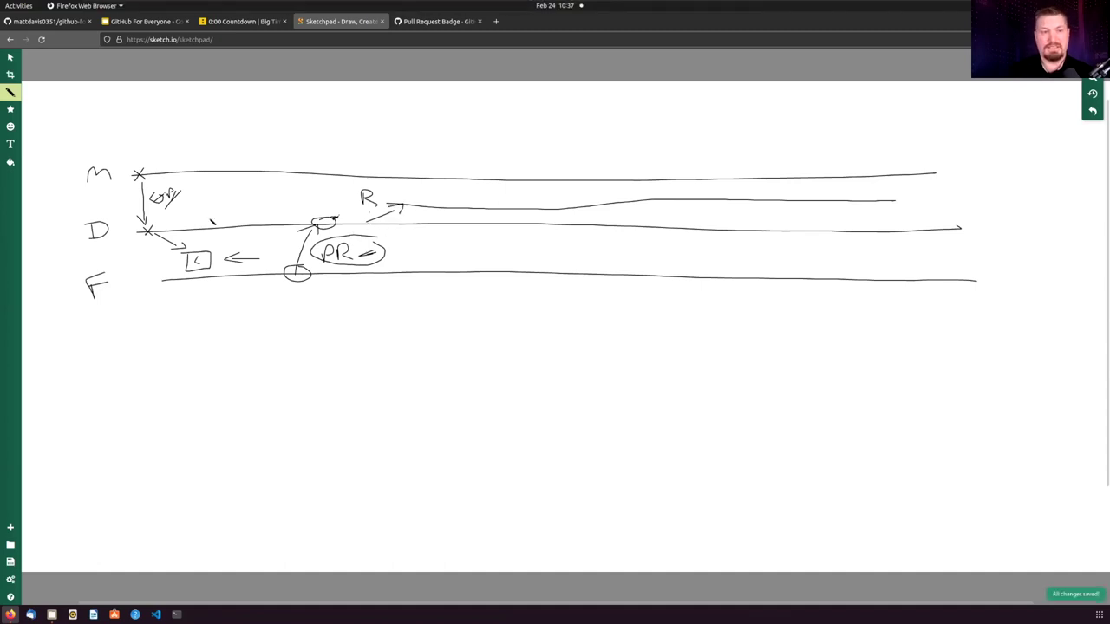
mouse_move(160, 158)
mouse_down()
mouse_move(147, 179)
mouse_move(167, 169)
mouse_up()
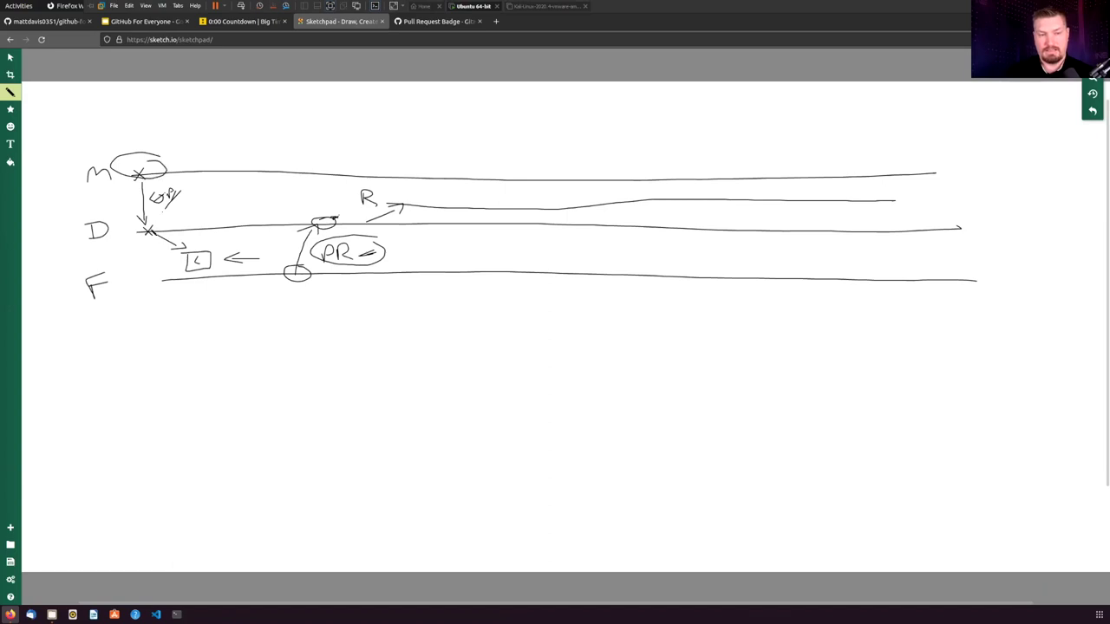
mouse_move(312, 262)
mouse_down()
mouse_move(322, 286)
mouse_move(319, 267)
mouse_up()
mouse_move(345, 220)
mouse_down()
mouse_move(305, 226)
mouse_move(338, 240)
mouse_up()
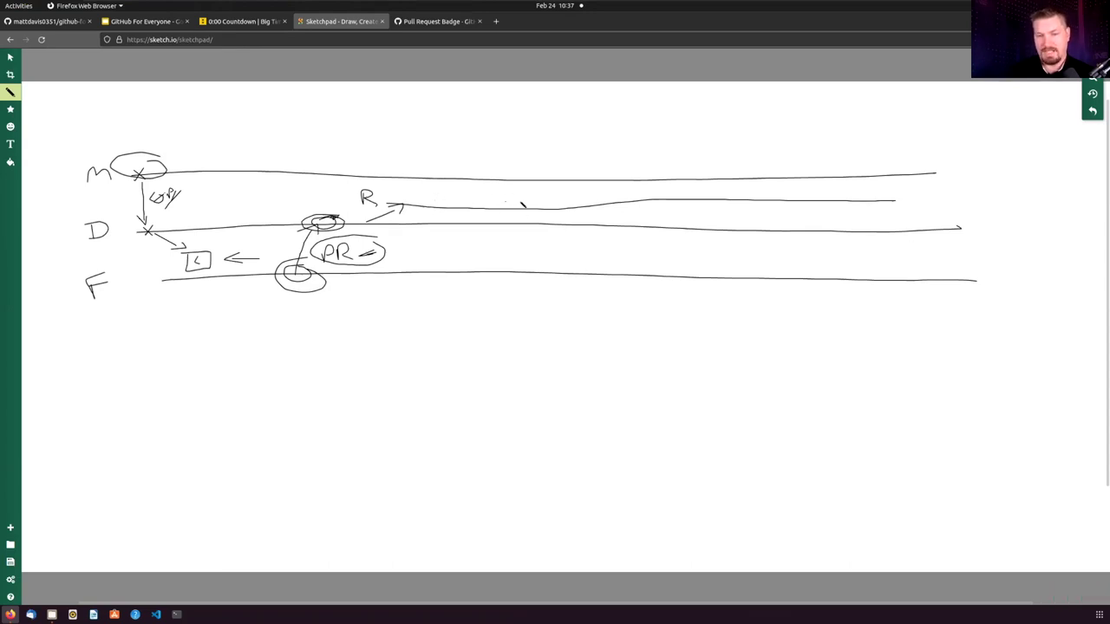
mouse_move(490, 191)
mouse_down()
mouse_move(483, 202)
mouse_move(495, 201)
mouse_up()
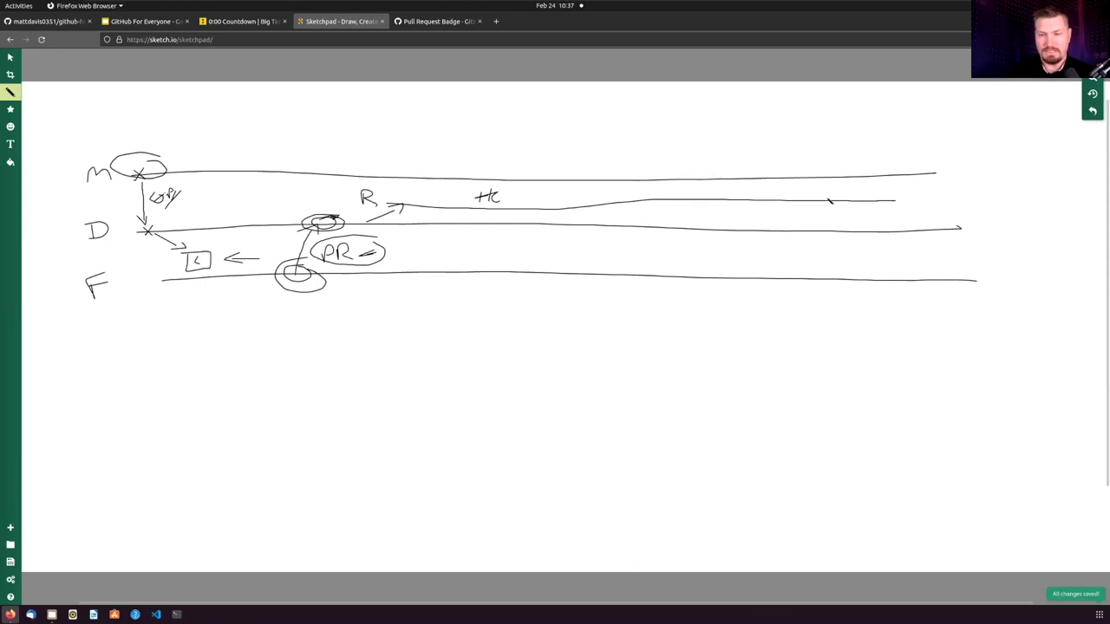
mouse_move(655, 200)
mouse_down()
mouse_move(668, 220)
mouse_move(670, 184)
mouse_move(701, 185)
mouse_up()
mouse_move(705, 172)
mouse_down()
mouse_move(722, 181)
mouse_move(702, 230)
mouse_move(725, 233)
mouse_up()
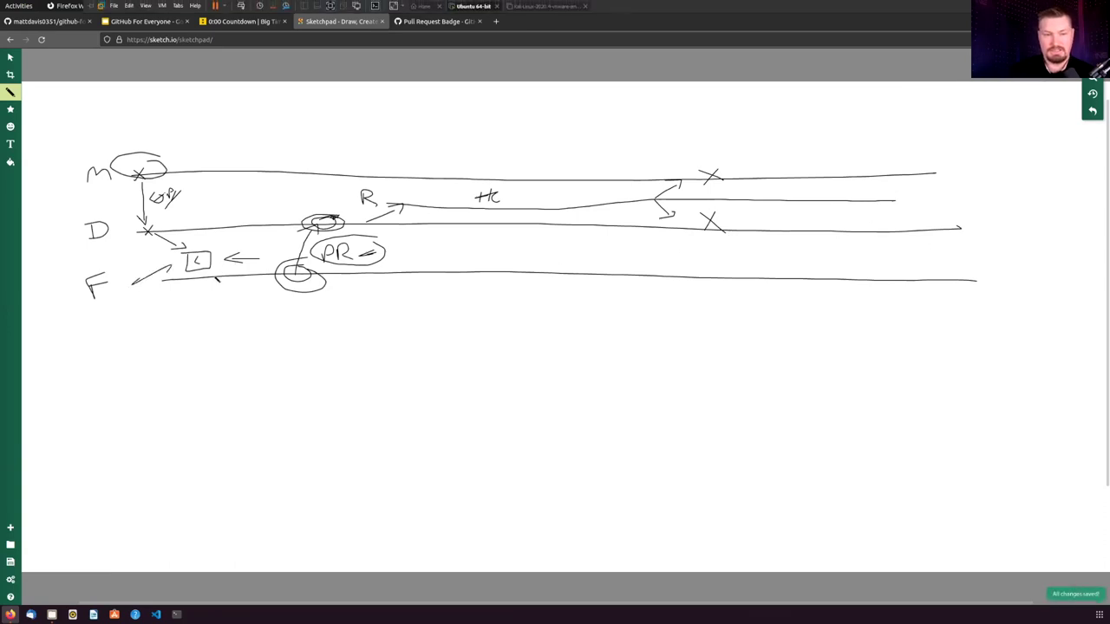
drag(135, 283, 507, 283)
drag(696, 279, 1065, 290)
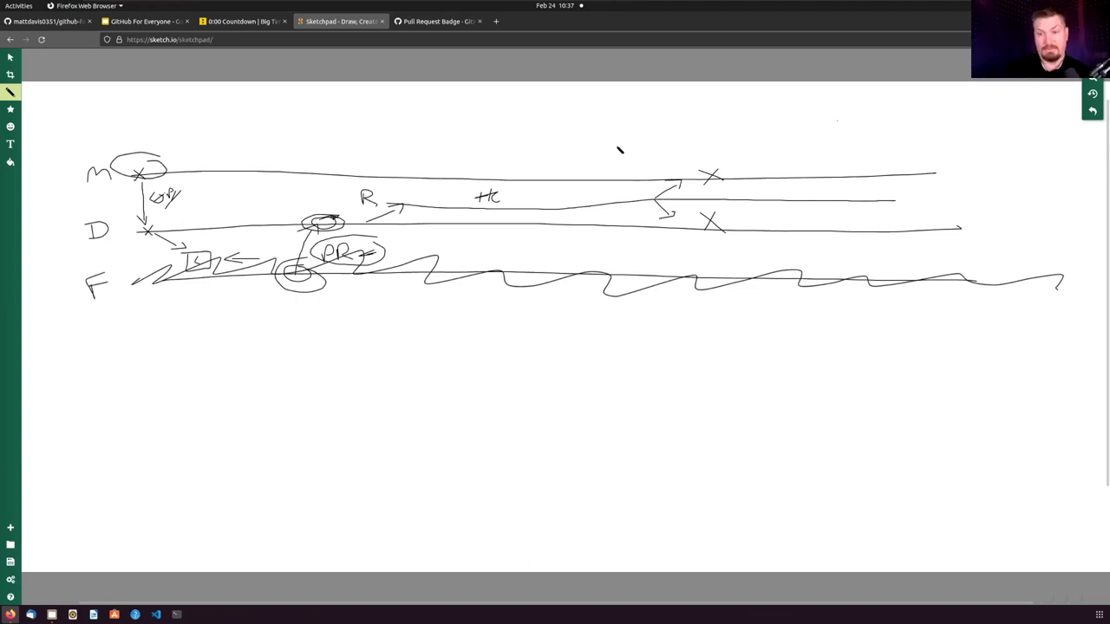
drag(683, 198, 911, 198)
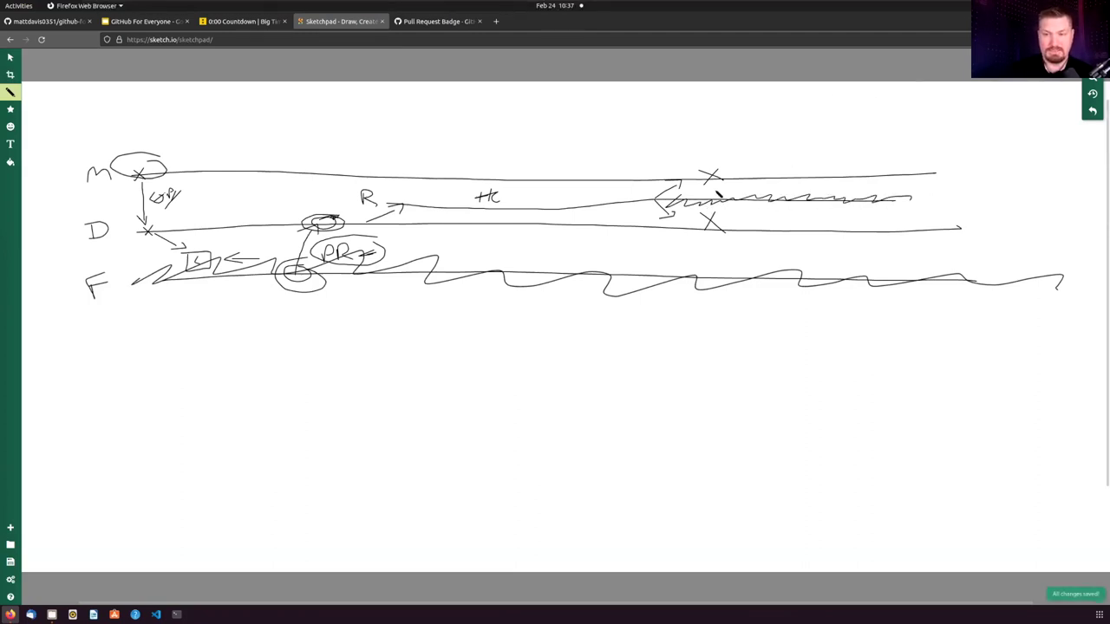
mouse_move(737, 180)
mouse_down()
mouse_move(759, 223)
mouse_move(869, 248)
mouse_move(969, 207)
mouse_move(1010, 205)
mouse_move(991, 187)
mouse_move(1028, 165)
mouse_up()
mouse_move(994, 208)
mouse_down()
mouse_move(1026, 237)
mouse_move(1010, 199)
mouse_up()
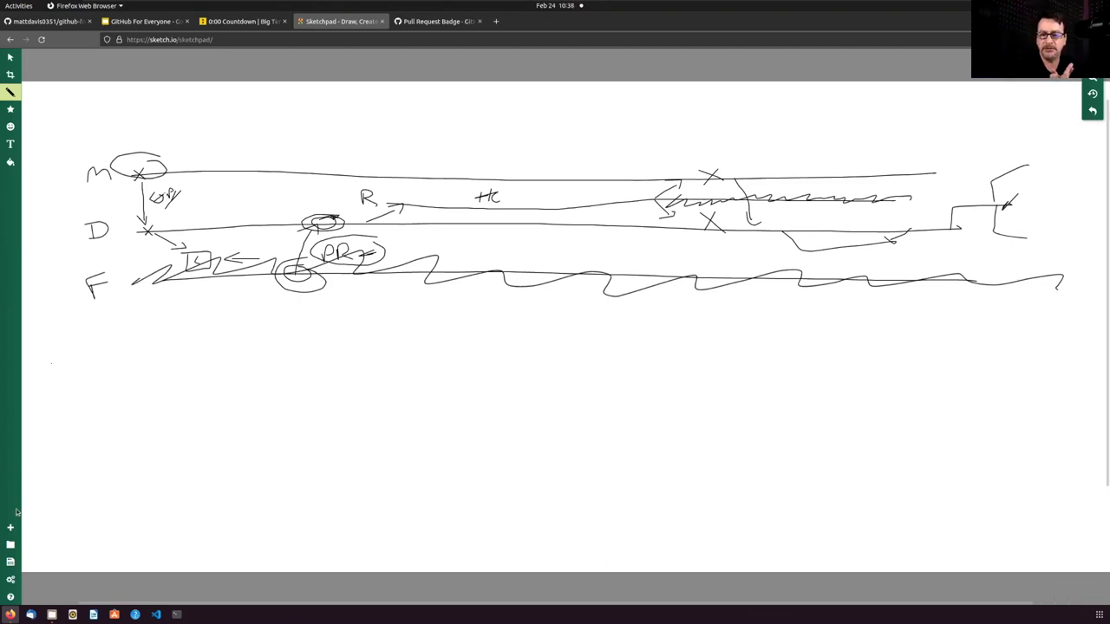
Create a new blank canvas and handwrite M, D and F down the left side.
click(11, 528)
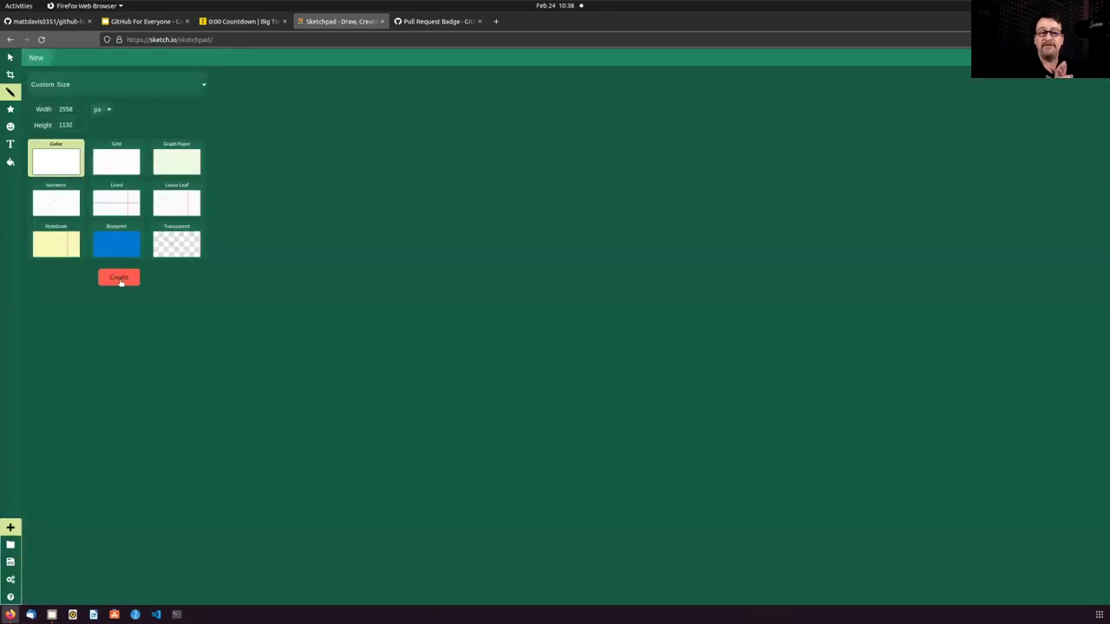
click(119, 276)
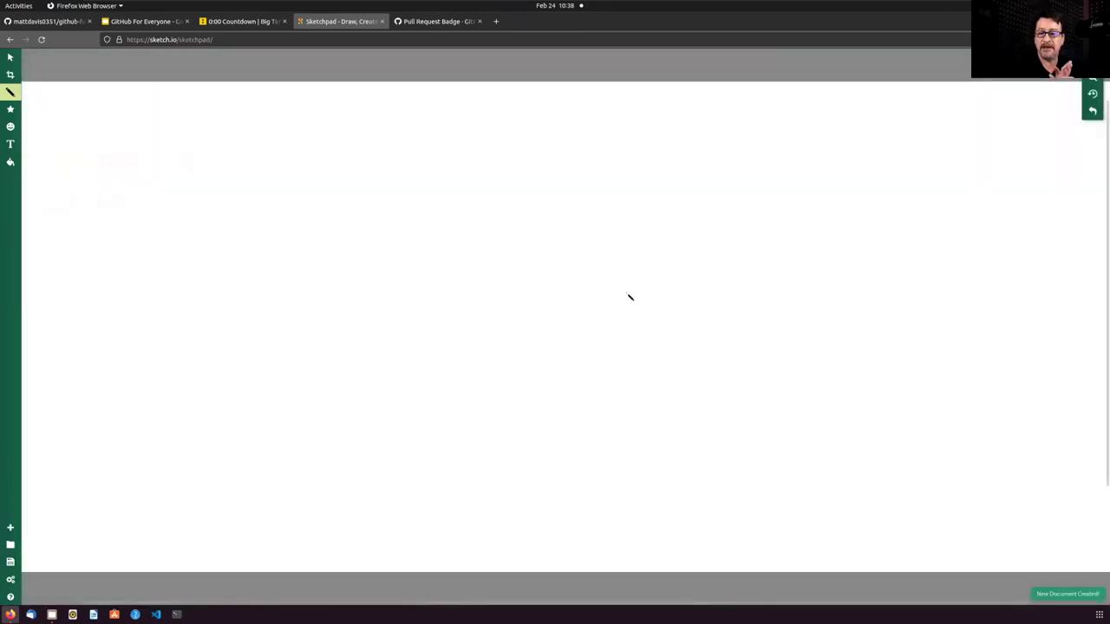
drag(107, 164, 139, 145)
mouse_move(109, 222)
mouse_down()
mouse_move(109, 246)
mouse_move(122, 248)
mouse_up()
mouse_move(118, 301)
mouse_down()
mouse_move(112, 334)
mouse_move(132, 319)
mouse_up()
Draw long horizontal lines after M, D and F, and start a letter under the F line.
drag(182, 159, 286, 162)
drag(418, 162, 915, 150)
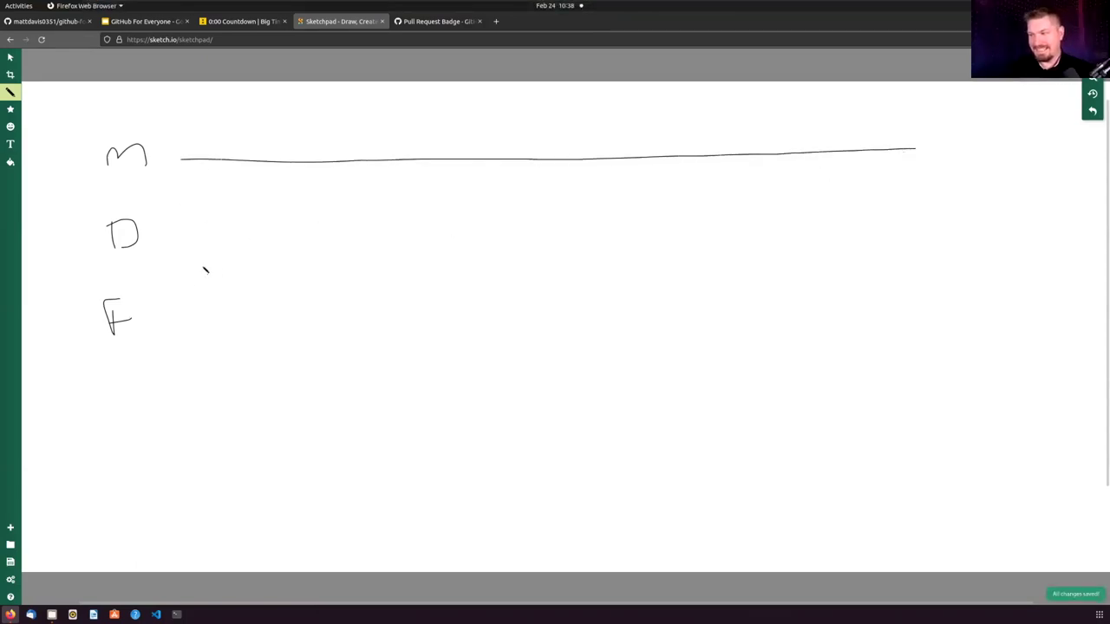
drag(189, 243, 388, 232)
drag(511, 239, 935, 244)
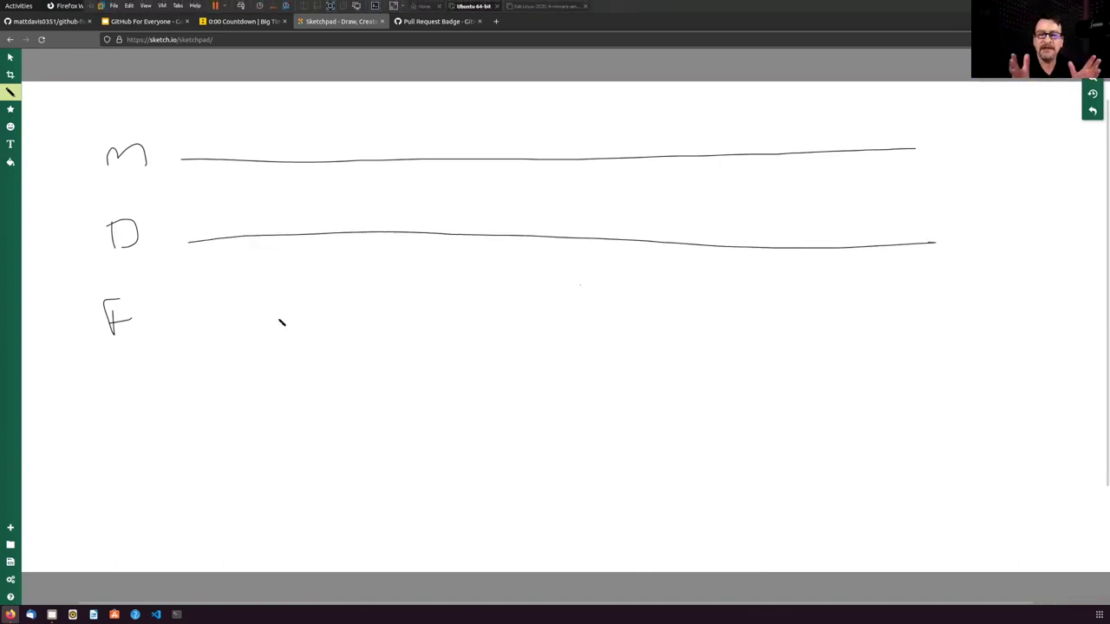
mouse_move(208, 330)
mouse_down()
mouse_move(607, 310)
mouse_move(855, 312)
mouse_move(969, 327)
mouse_up()
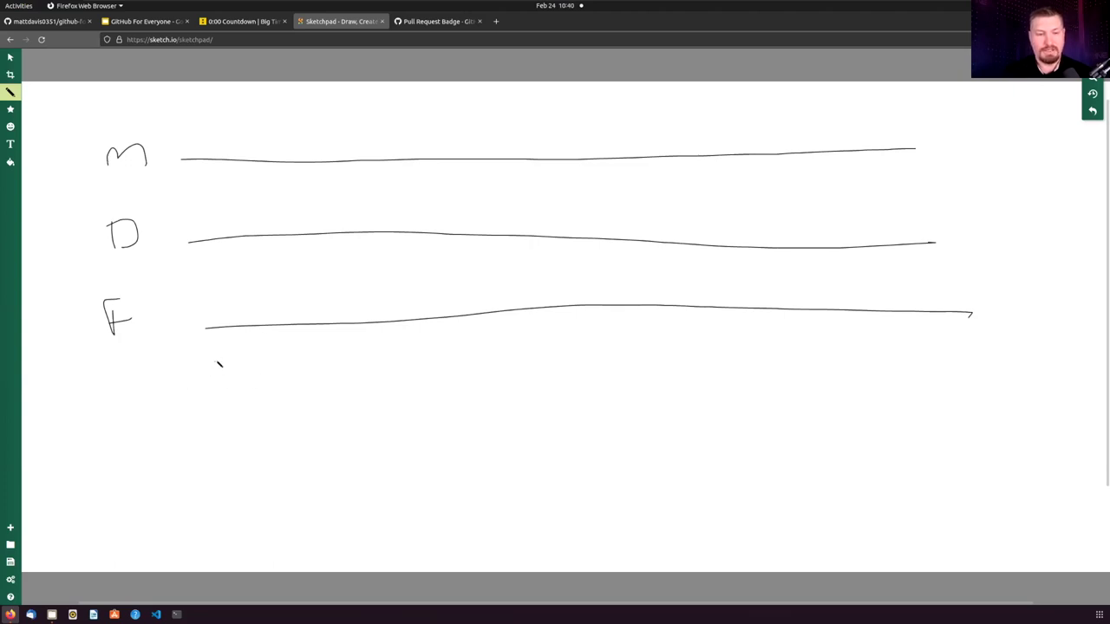
mouse_move(223, 362)
mouse_down()
mouse_move(211, 367)
mouse_move(230, 385)
mouse_up()
Write T and S below the C under the F line, then circle all three letters.
drag(219, 386, 216, 435)
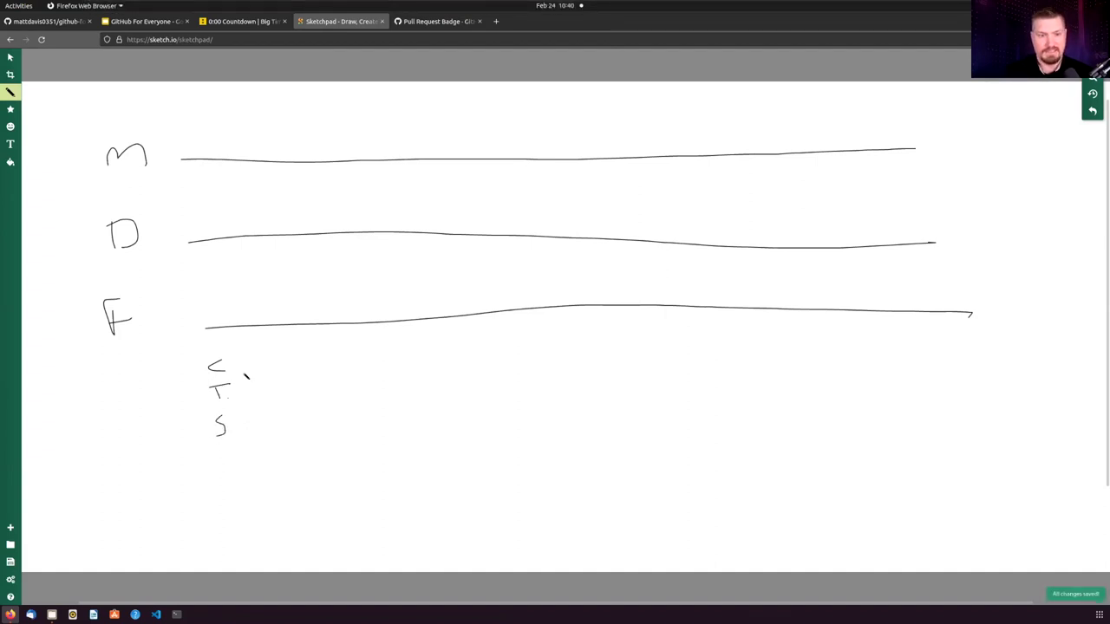
mouse_move(244, 335)
mouse_down()
mouse_move(286, 414)
mouse_move(229, 360)
mouse_up()
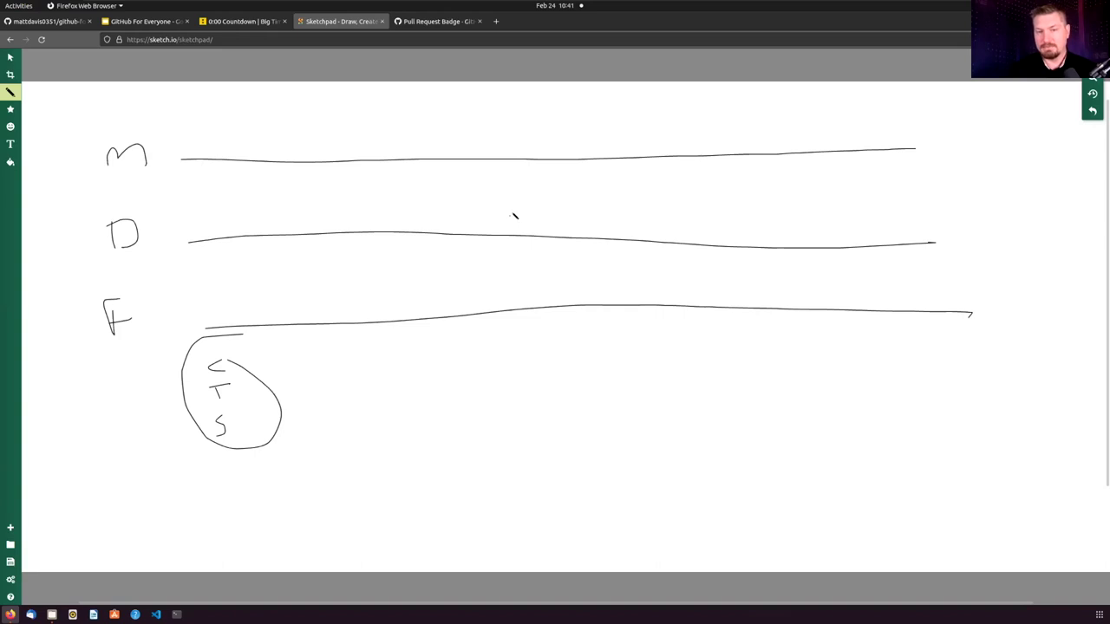
Draw a new line labelled R between the M and D lines, then X out the M.
drag(527, 195, 845, 176)
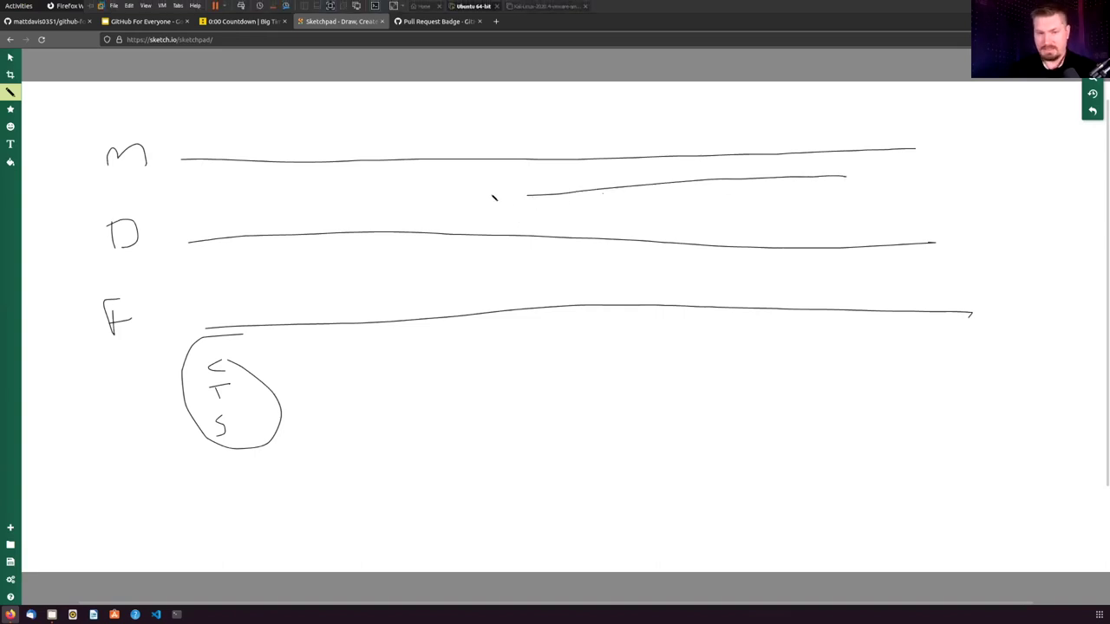
drag(486, 206, 511, 200)
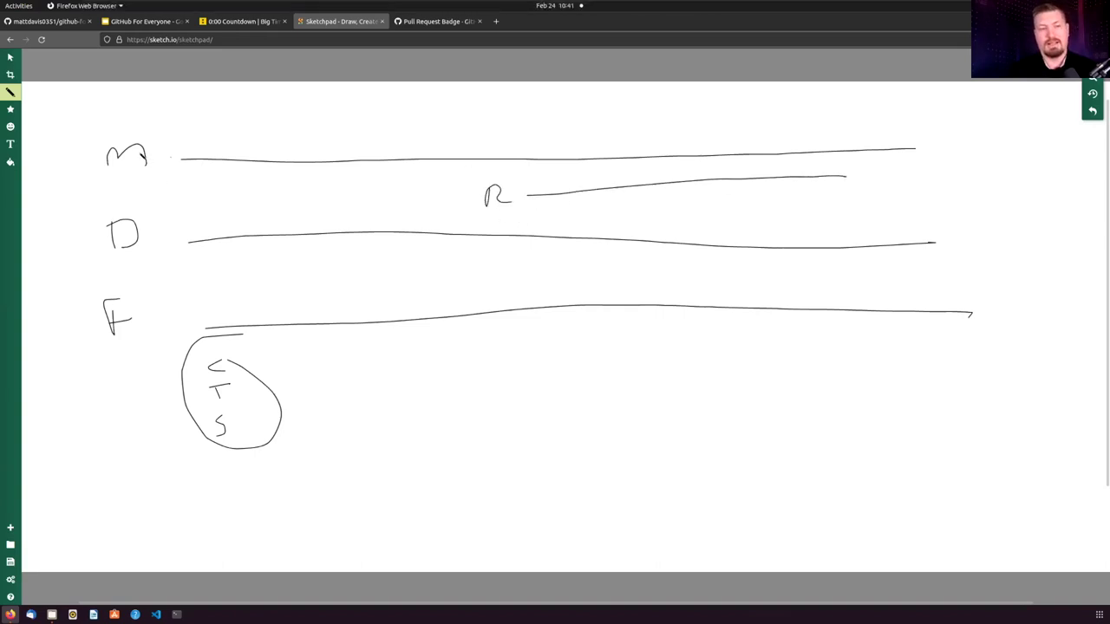
drag(73, 182, 157, 136)
drag(87, 137, 172, 178)
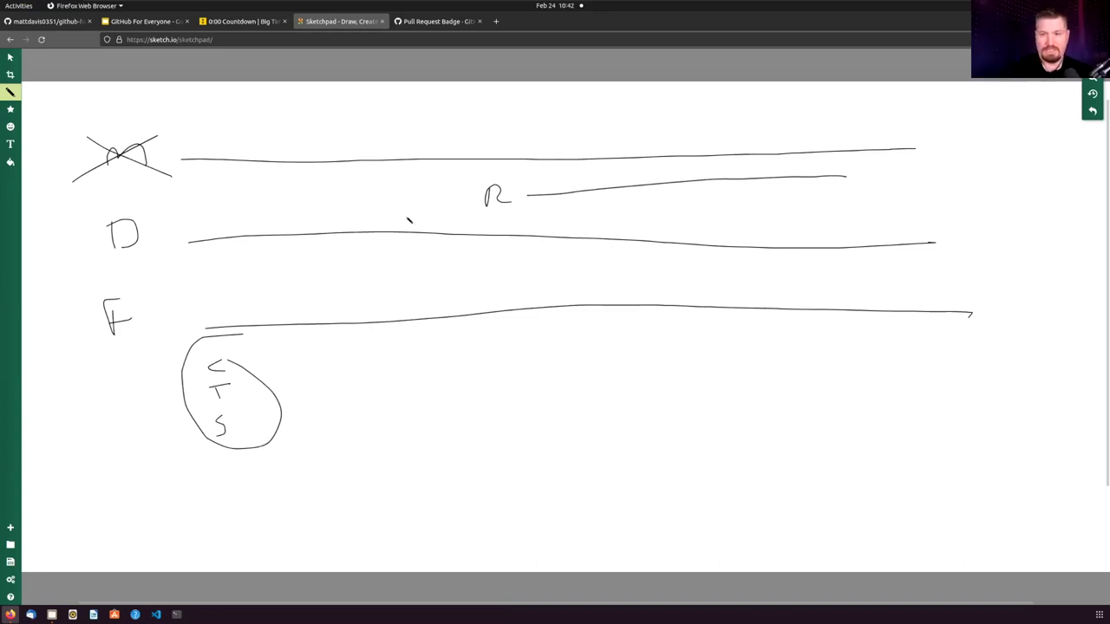
Handwrite Deploy at the end of the R line.
drag(854, 174, 854, 198)
mouse_move(853, 173)
mouse_down()
mouse_move(855, 197)
mouse_move(912, 179)
mouse_move(938, 192)
mouse_move(974, 179)
mouse_move(961, 196)
mouse_up()
drag(901, 175, 904, 199)
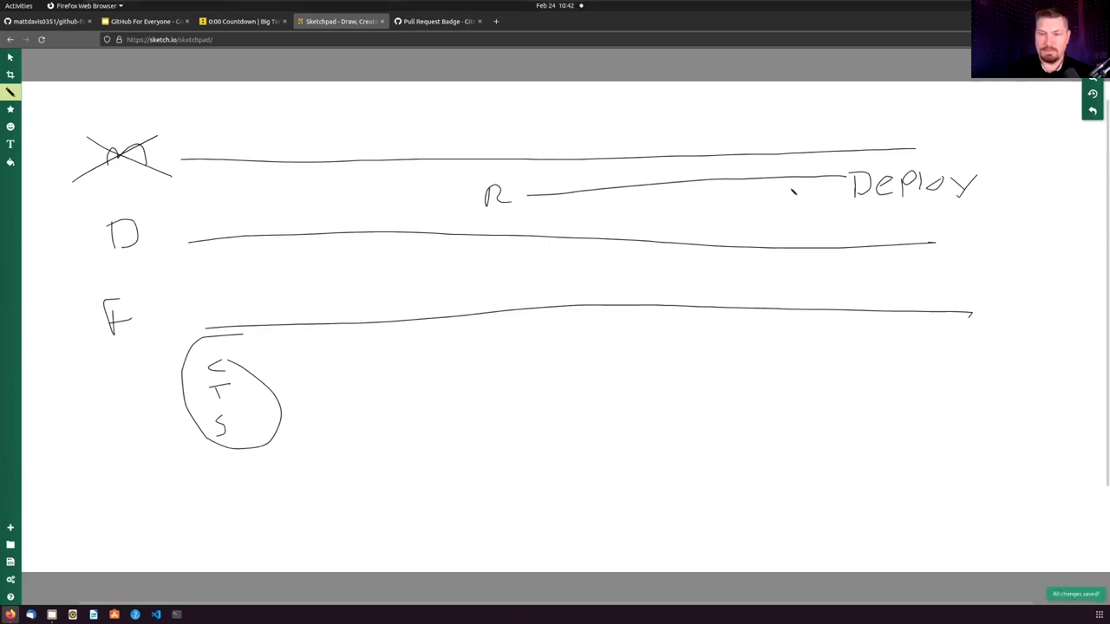
Write Stable above the M line's end, circle it, and return to GitHub.
mouse_move(783, 123)
mouse_down()
mouse_move(763, 147)
mouse_move(874, 144)
mouse_move(867, 128)
mouse_move(884, 137)
mouse_up()
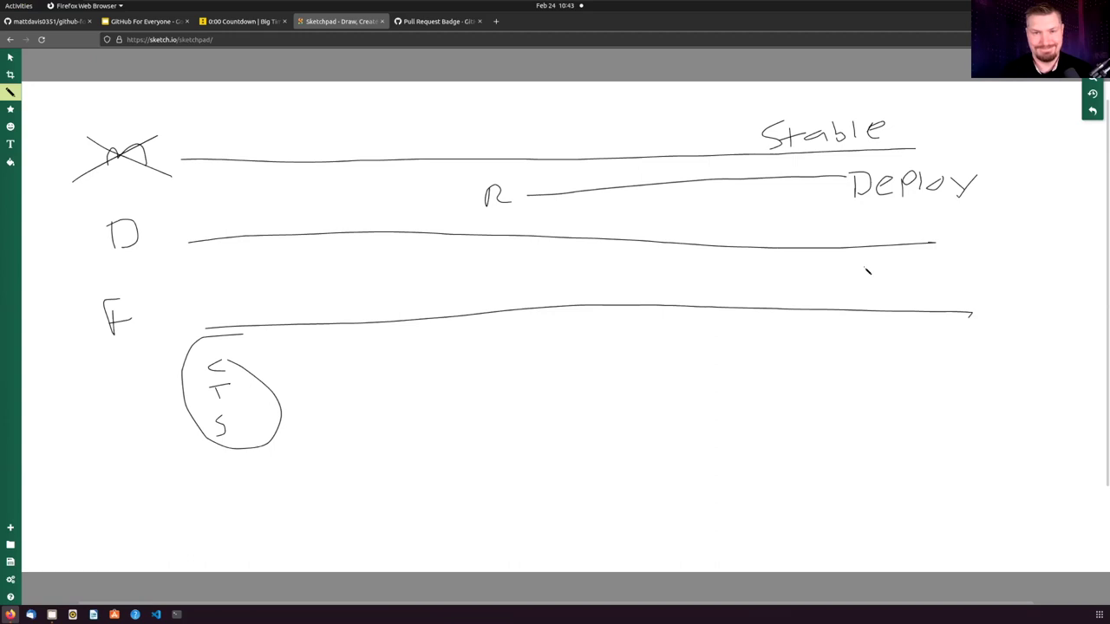
mouse_move(862, 102)
mouse_down()
mouse_move(738, 108)
mouse_move(897, 162)
mouse_move(907, 114)
mouse_up()
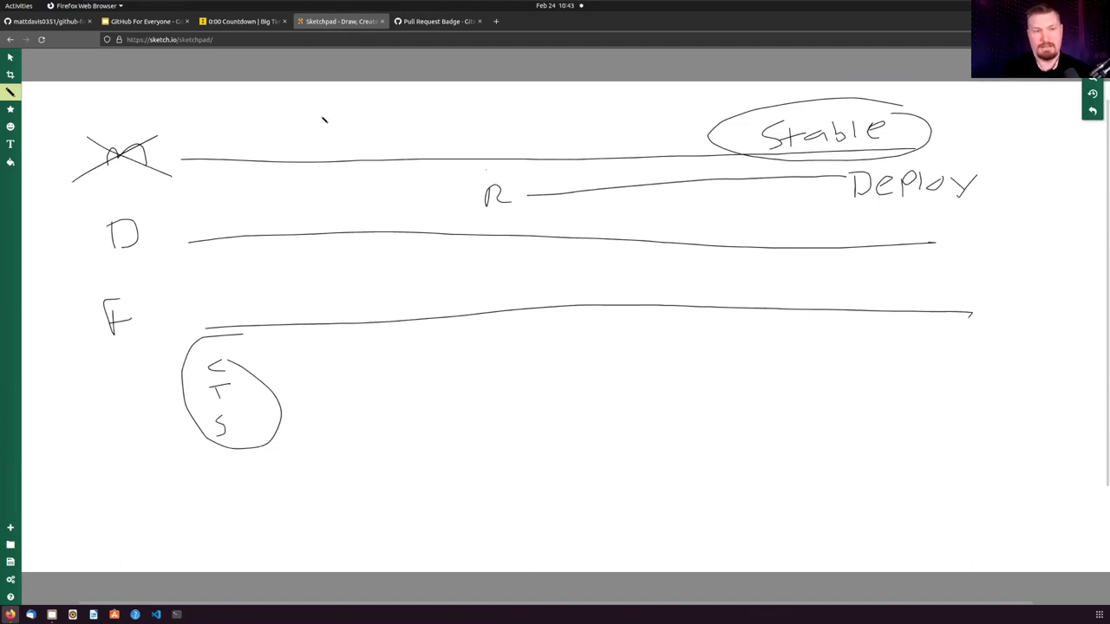
click(60, 22)
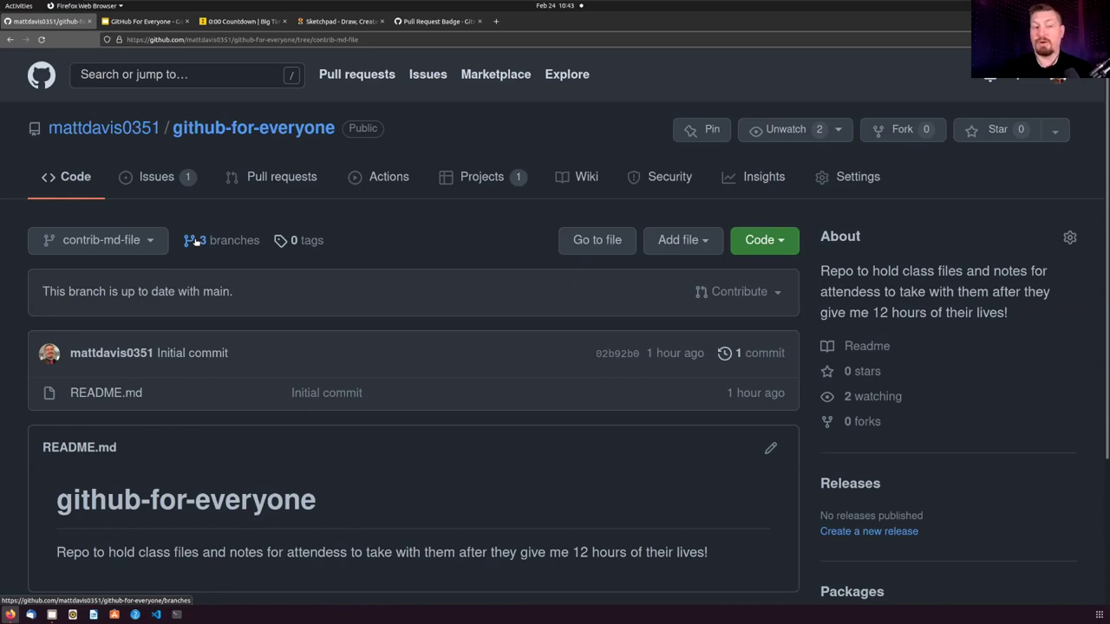
Delete the contrib-md-file and dev branches from the Branches page.
click(196, 241)
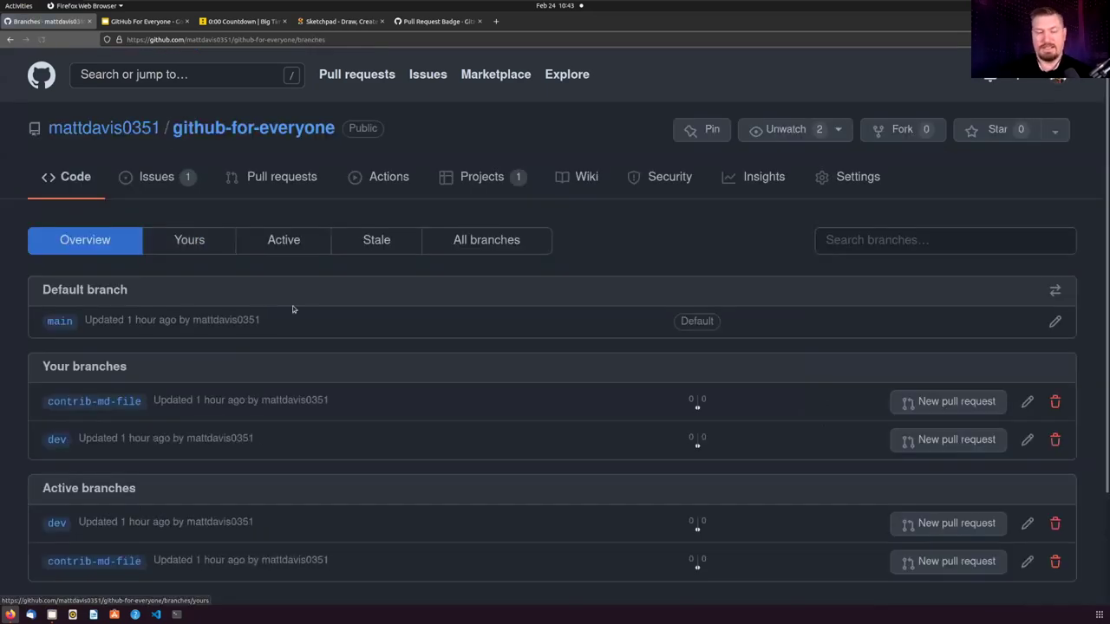
click(78, 189)
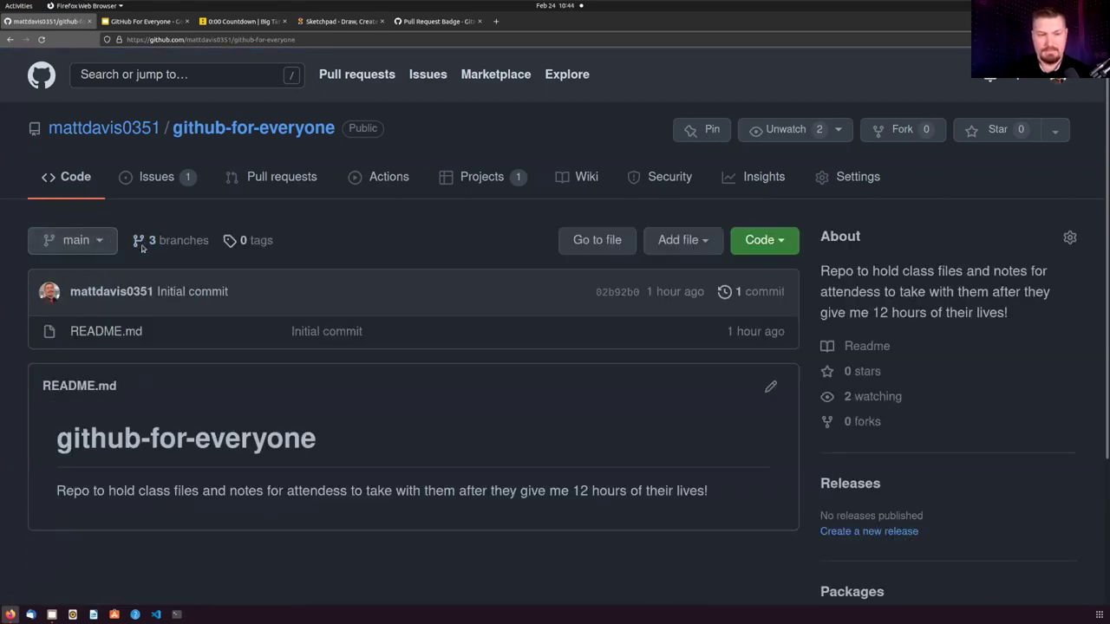
click(147, 245)
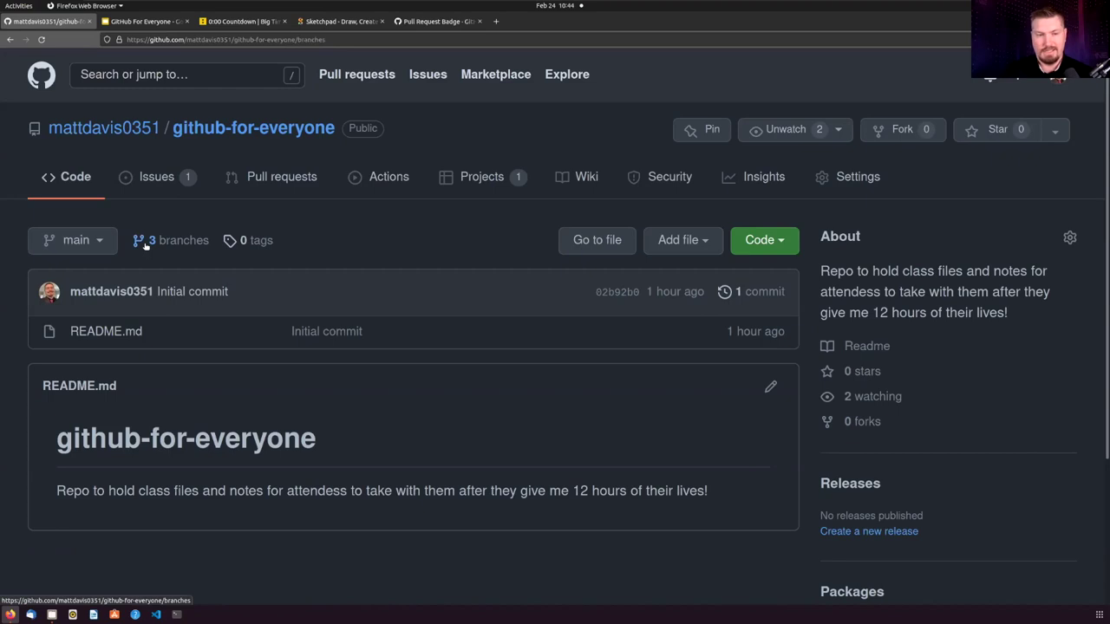
scroll(391, 367, down, 3)
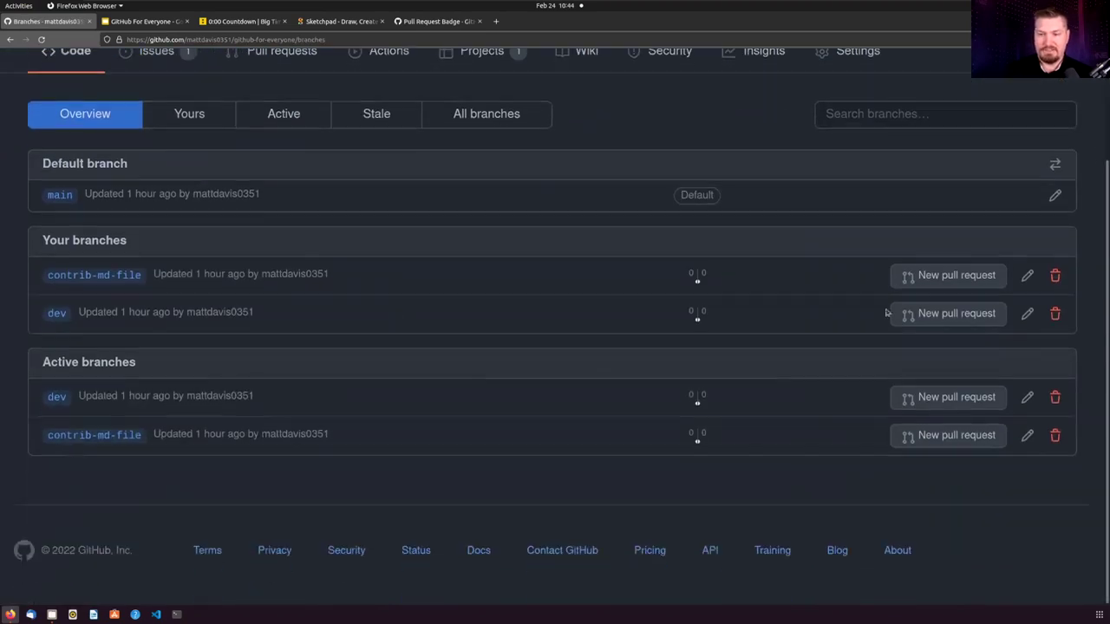
click(1055, 275)
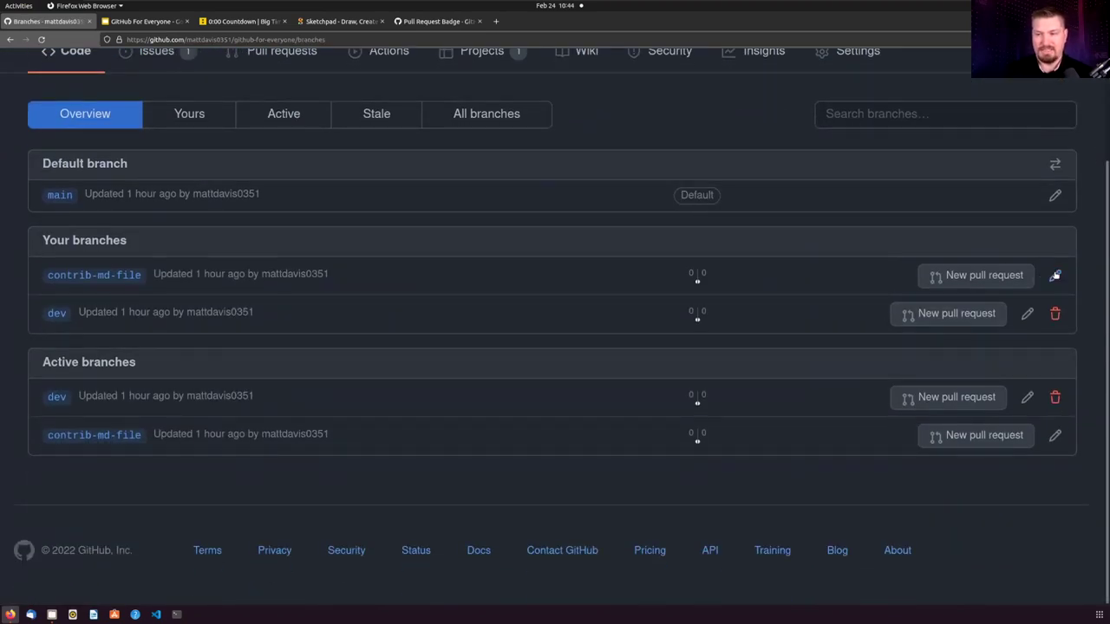
click(1055, 314)
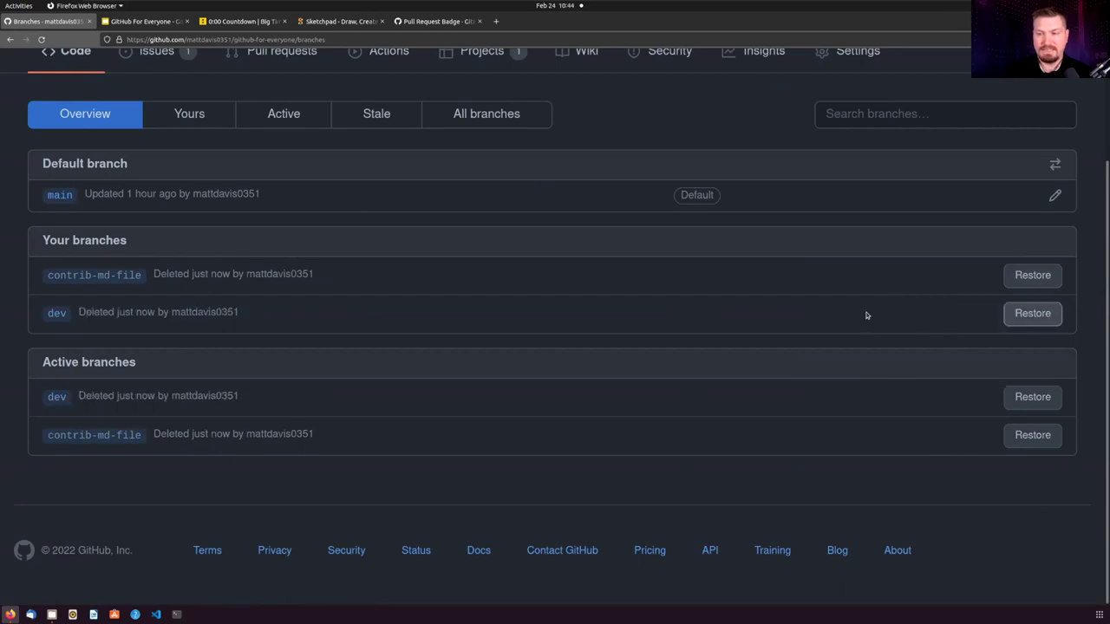
scroll(295, 254, up, 2)
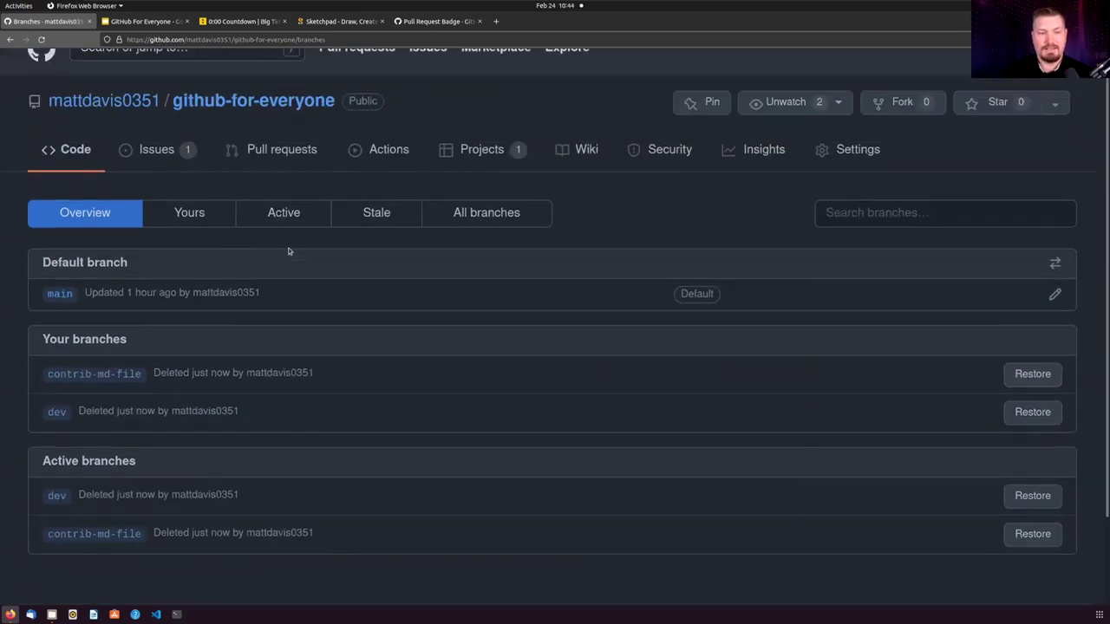
click(77, 156)
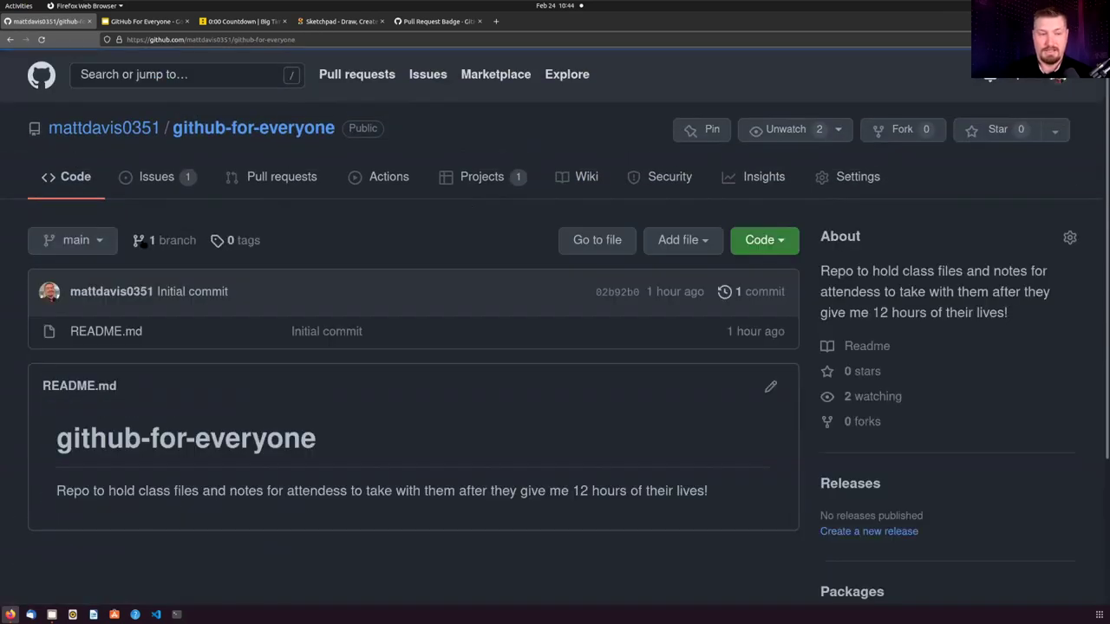
Confirm under All branches that only main remains, then switch back to Sketchpad.
click(153, 242)
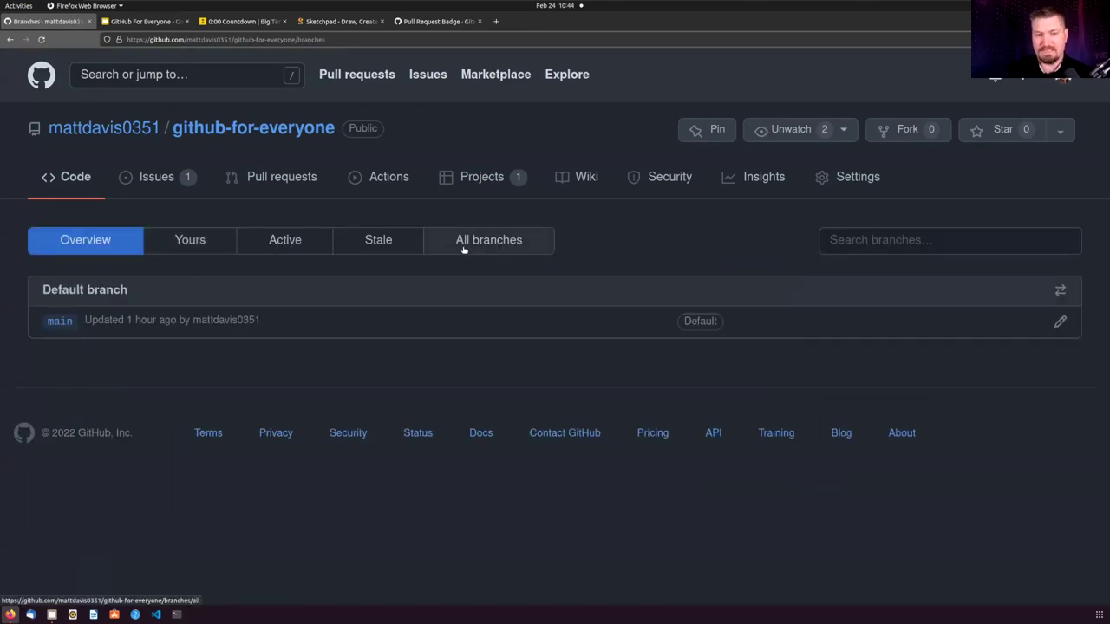
click(515, 247)
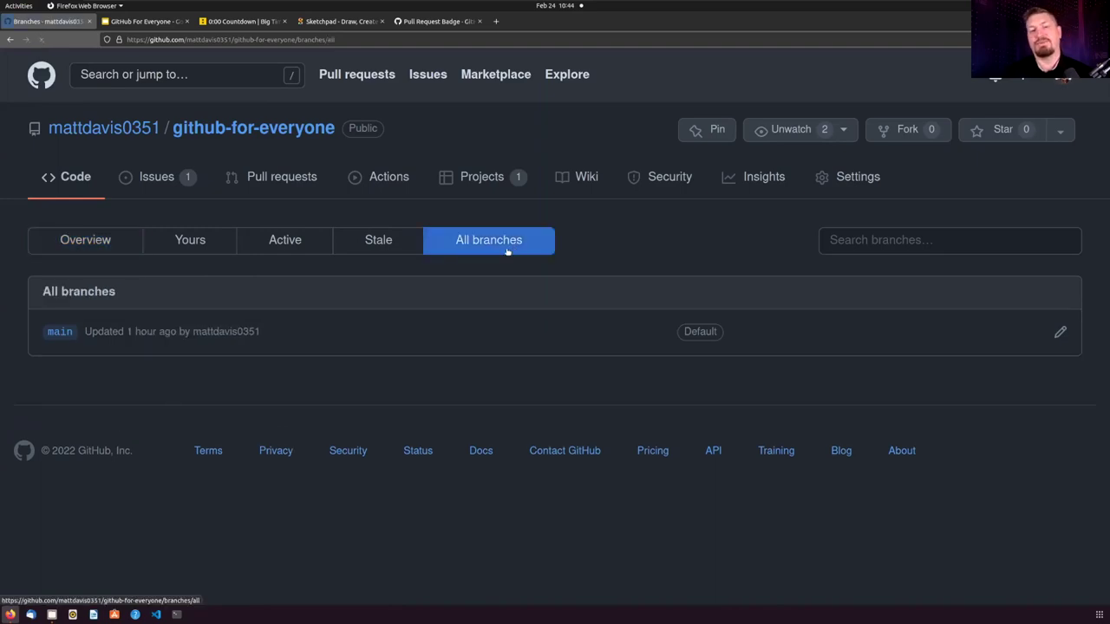
click(391, 246)
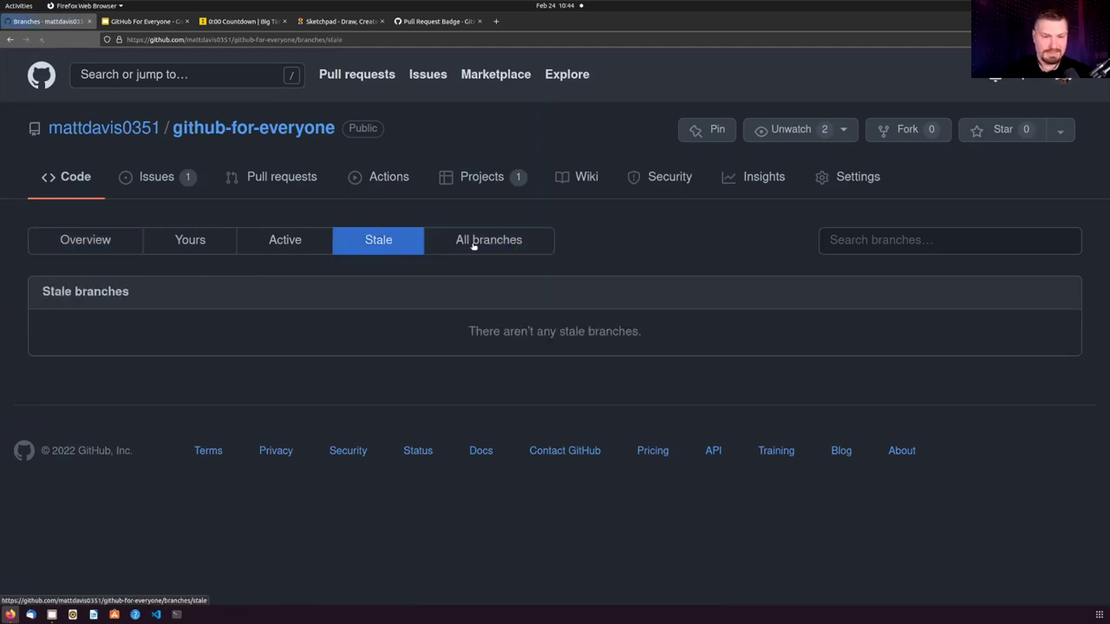
click(459, 241)
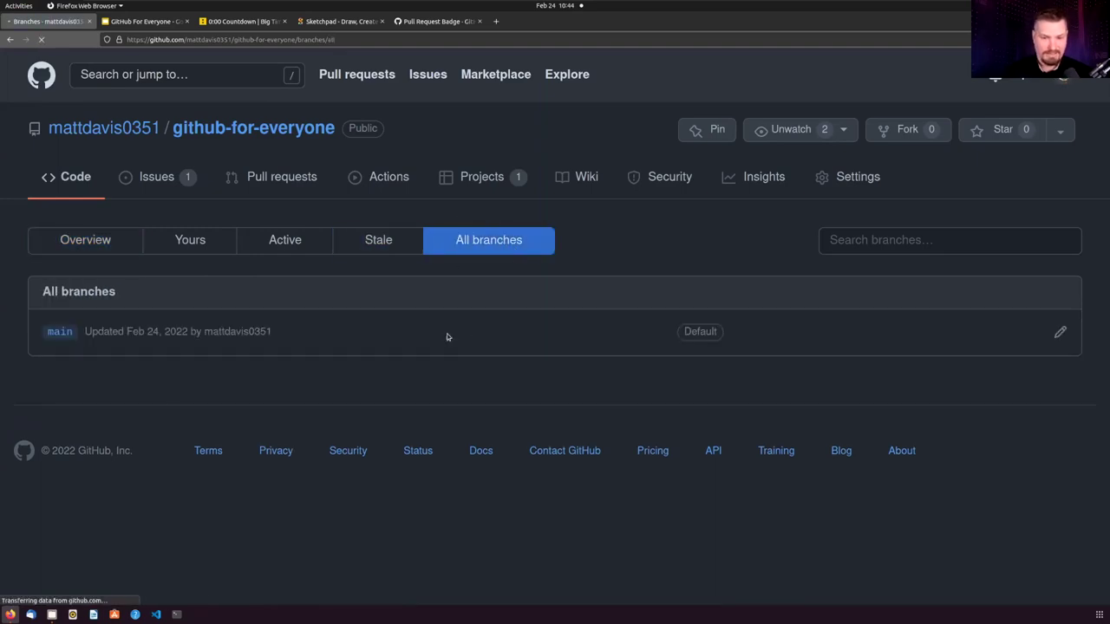
click(62, 176)
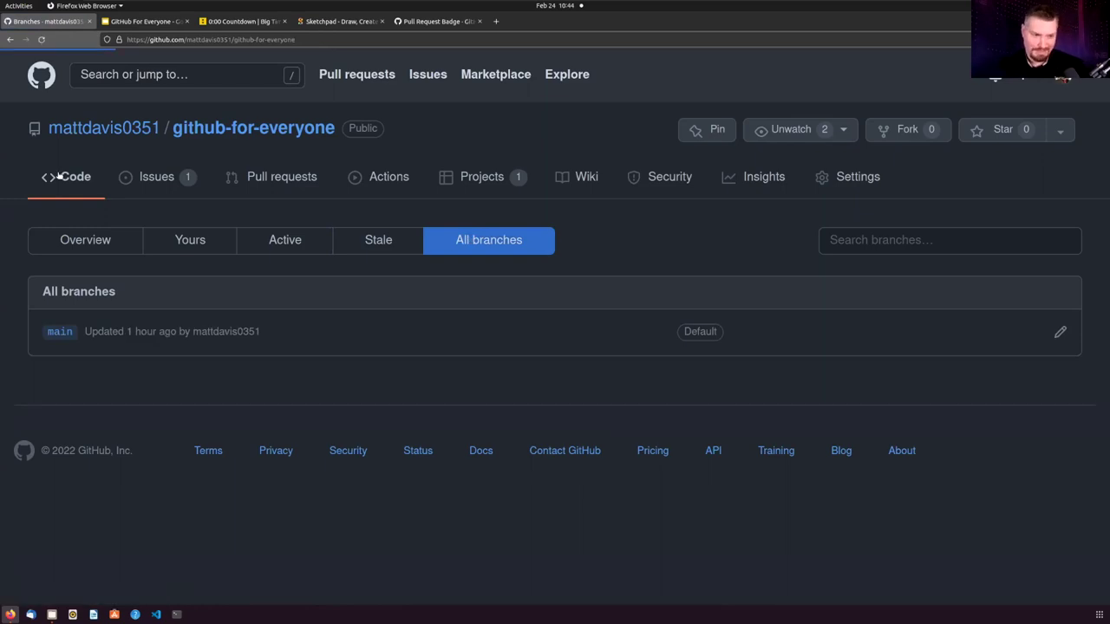
click(247, 21)
click(339, 22)
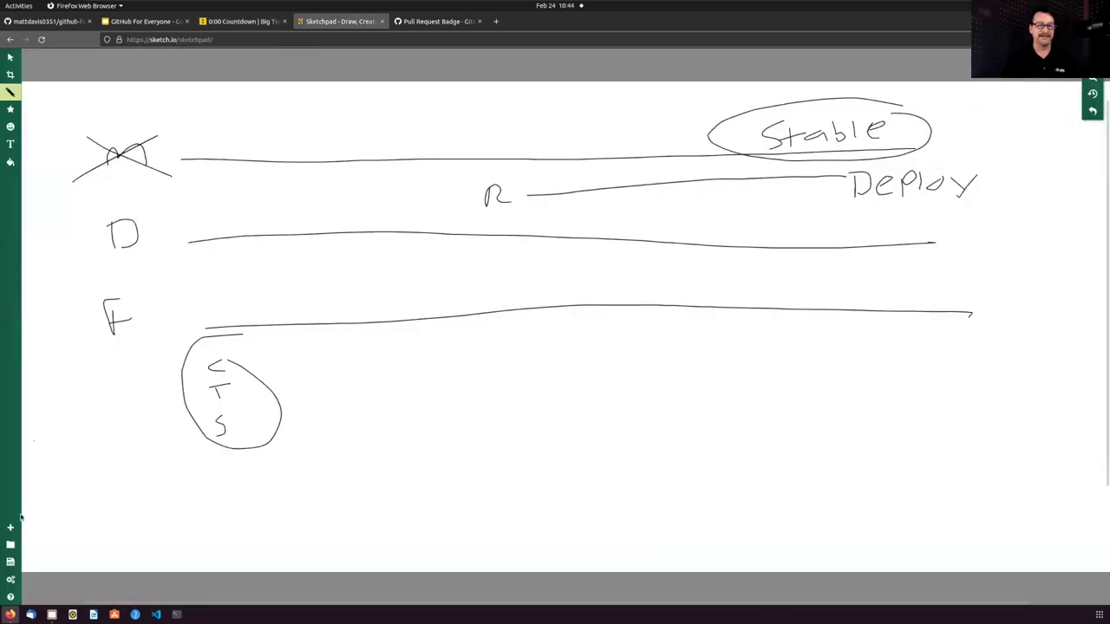
On a blank canvas, sketch two long branch lines with an L-shaped offshoot, then start another canvas.
click(11, 528)
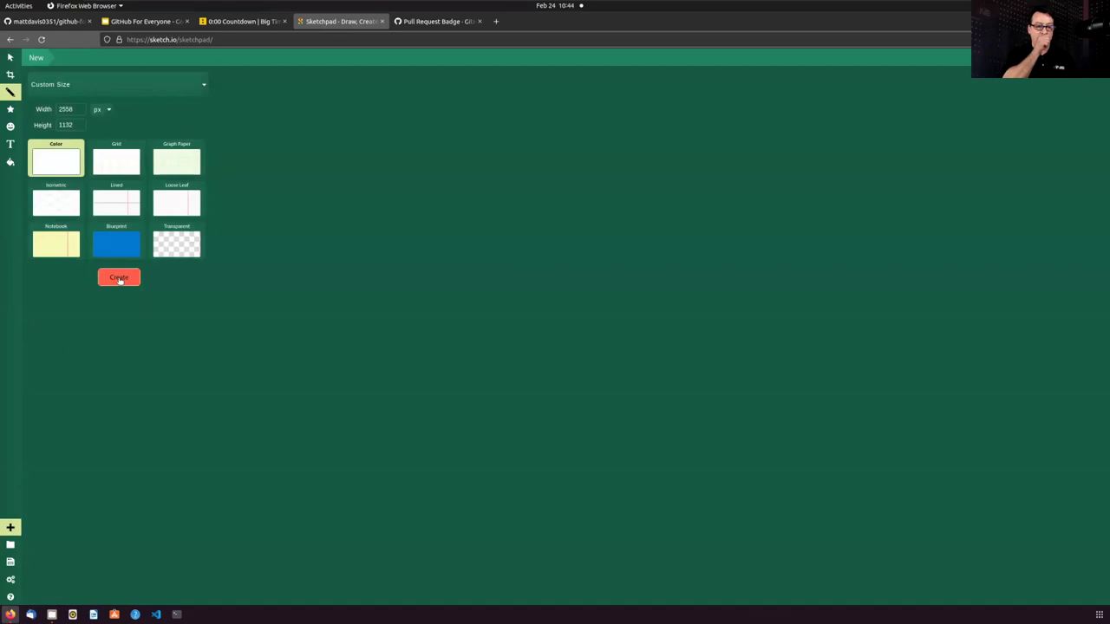
click(117, 278)
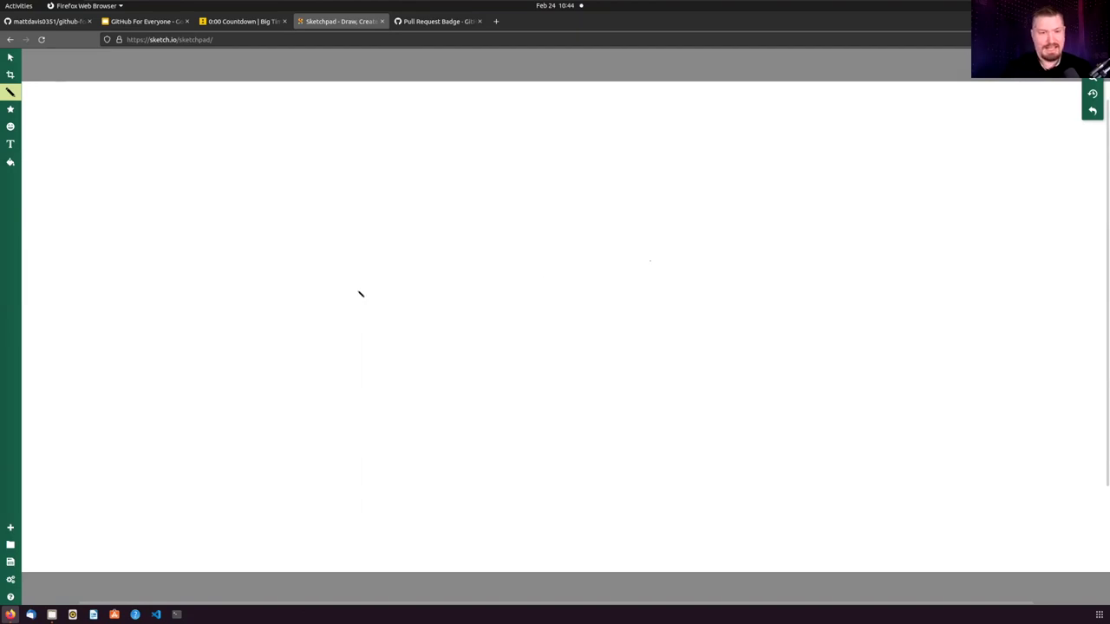
drag(134, 159, 693, 147)
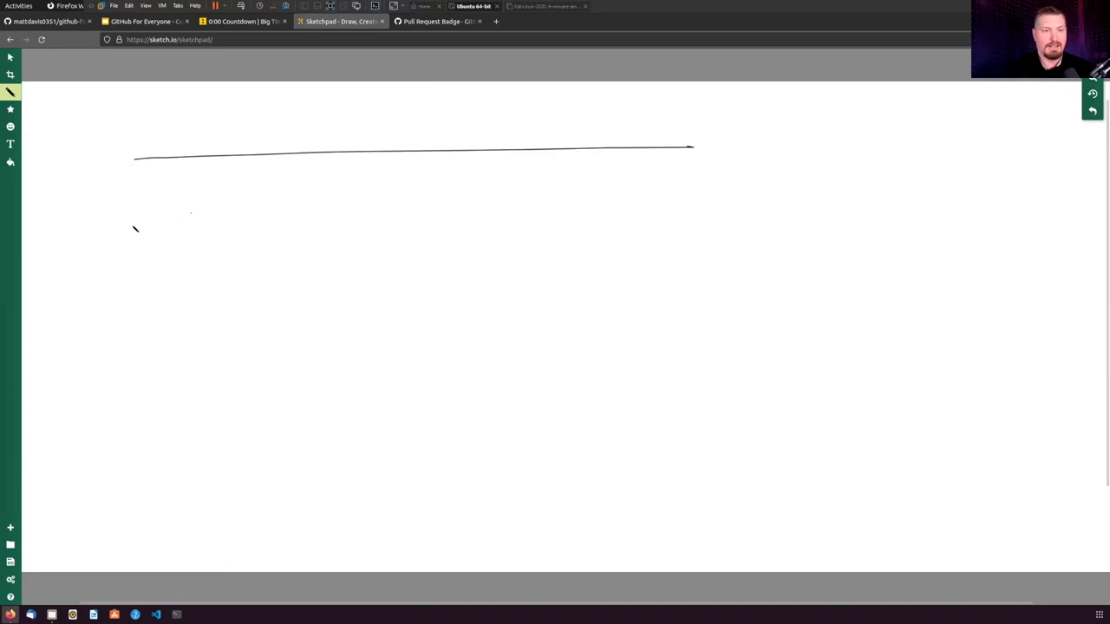
drag(323, 231, 704, 223)
mouse_move(196, 234)
mouse_down()
mouse_move(194, 266)
mouse_move(253, 283)
mouse_up()
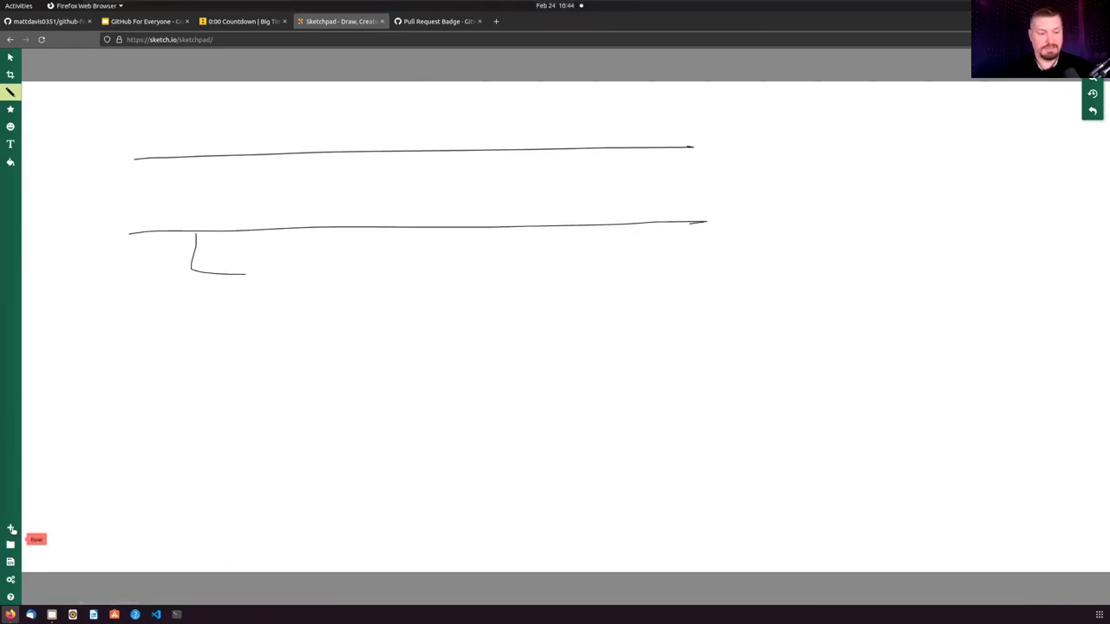
click(10, 527)
click(128, 278)
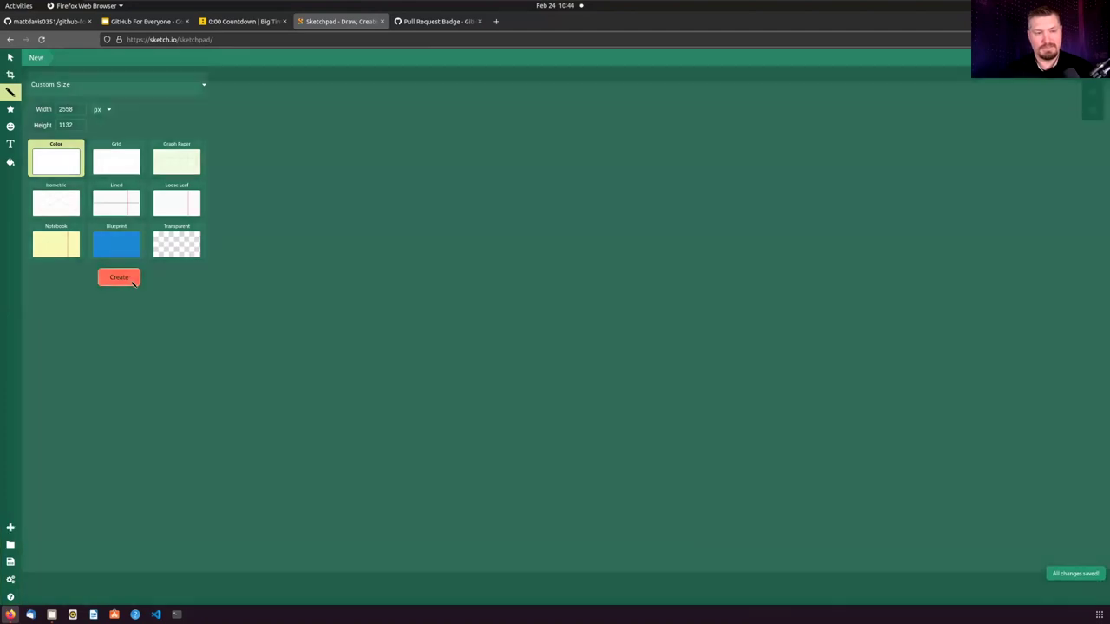
Write the DEV heading and draw the m and D lines with their labels.
mouse_move(87, 90)
mouse_down()
mouse_move(88, 110)
mouse_move(123, 110)
mouse_move(122, 98)
mouse_up()
drag(137, 88, 159, 91)
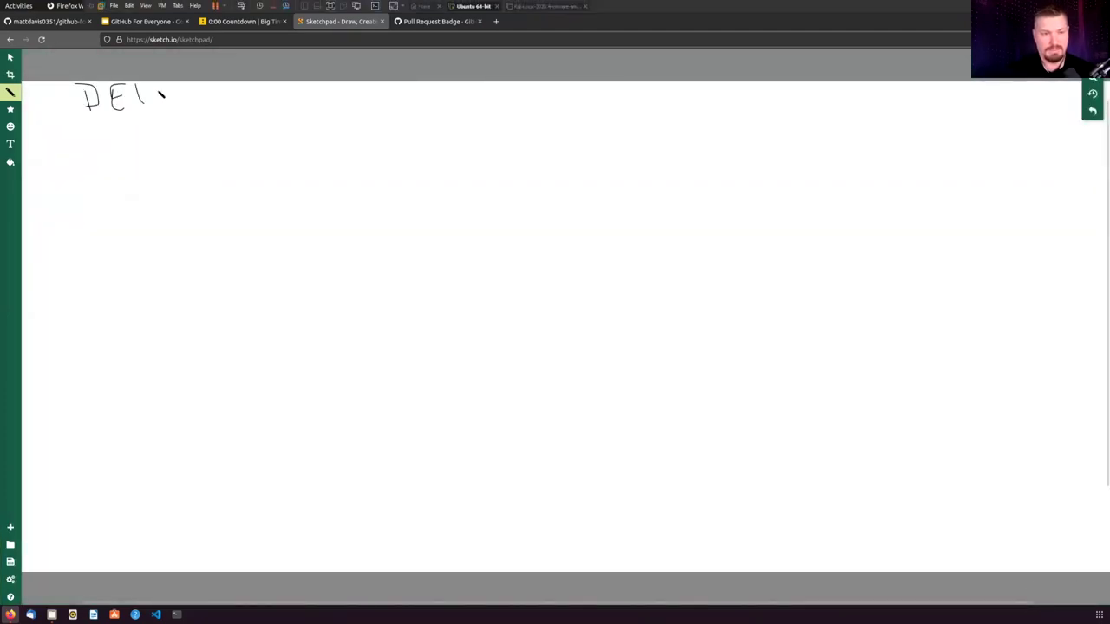
drag(133, 158, 198, 157)
drag(305, 162, 590, 157)
mouse_move(83, 164)
mouse_down()
mouse_move(101, 153)
mouse_move(132, 176)
mouse_move(325, 185)
mouse_move(641, 181)
mouse_up()
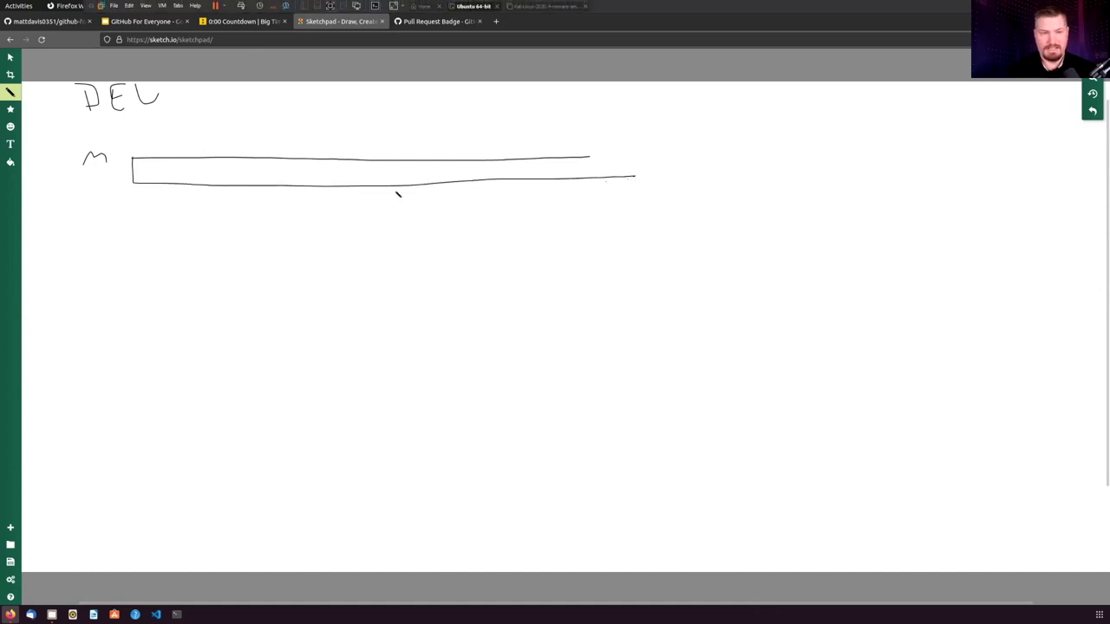
mouse_move(112, 193)
mouse_down()
mouse_move(112, 179)
mouse_move(113, 193)
mouse_up()
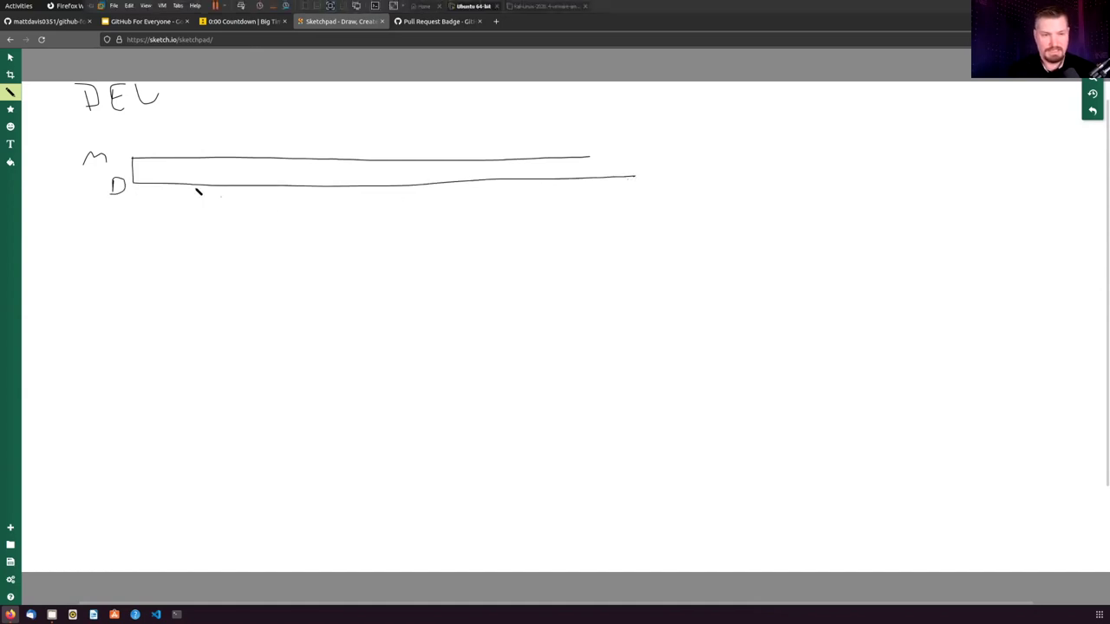
Draw feature branches dipping off D and labelled release branches rising at the right, bracketed.
mouse_move(191, 185)
mouse_down()
mouse_move(190, 223)
mouse_move(277, 230)
mouse_move(345, 188)
mouse_up()
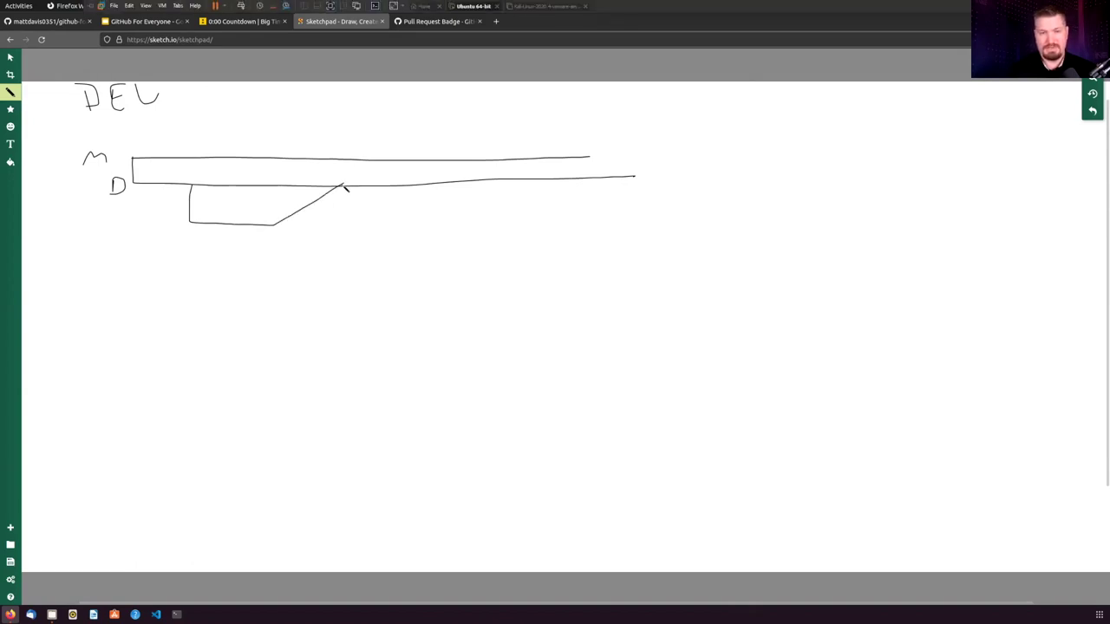
mouse_move(418, 185)
mouse_down()
mouse_move(481, 217)
mouse_move(519, 214)
mouse_move(549, 178)
mouse_move(668, 217)
mouse_move(726, 211)
mouse_move(750, 173)
mouse_up()
drag(637, 177, 917, 172)
mouse_move(826, 163)
mouse_down()
mouse_move(841, 145)
mouse_move(941, 144)
mouse_up()
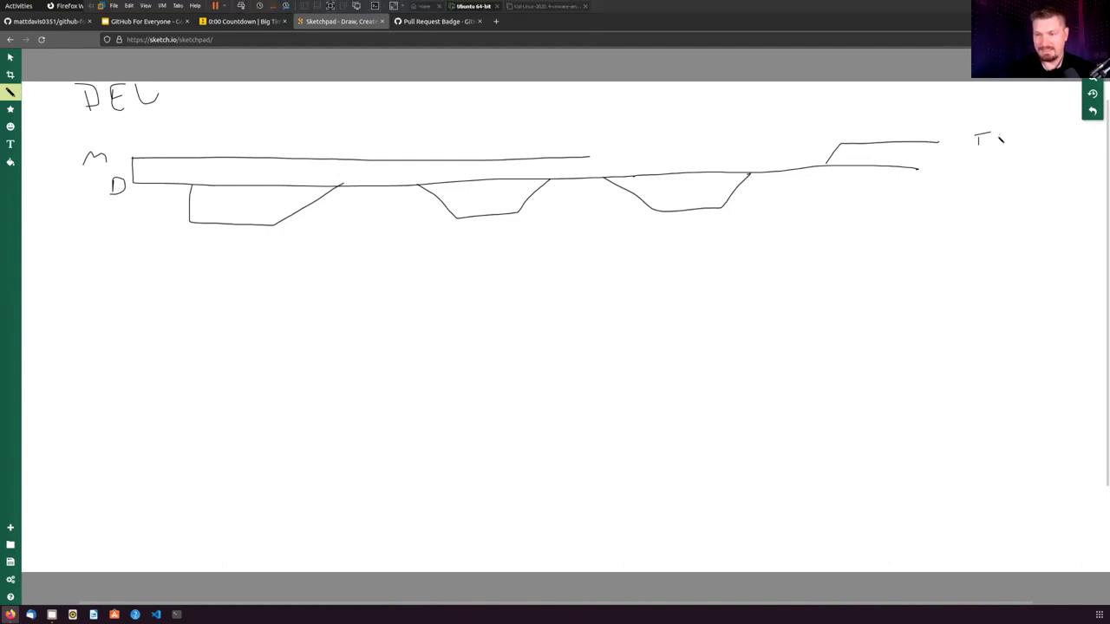
mouse_move(1007, 129)
mouse_down()
mouse_move(1006, 145)
mouse_move(1010, 134)
mouse_up()
drag(1024, 125, 1013, 147)
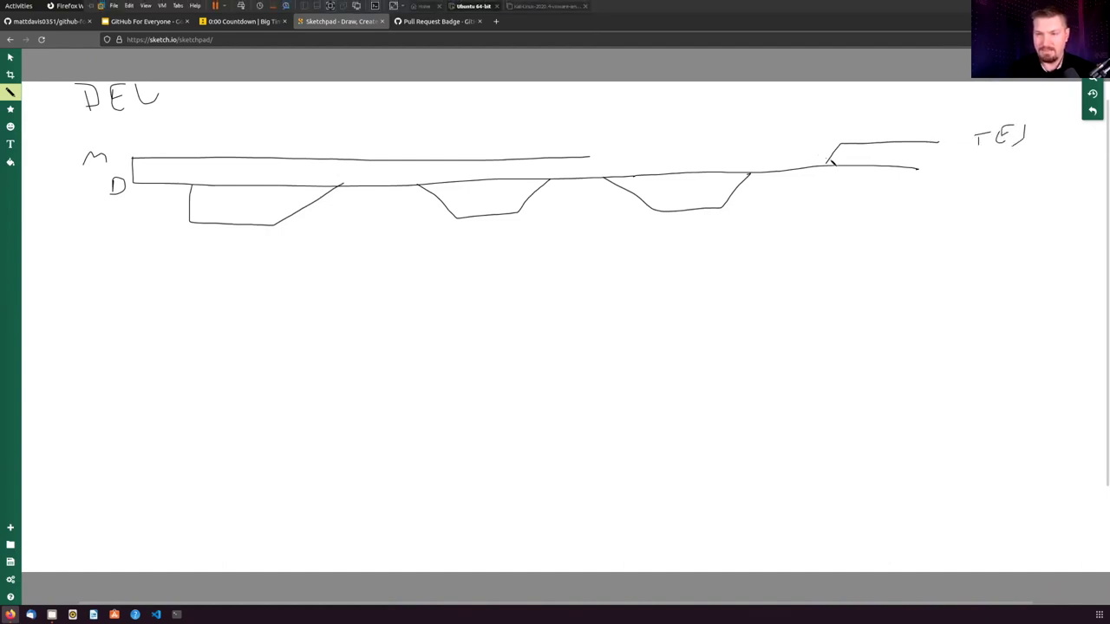
mouse_move(826, 163)
mouse_down()
mouse_move(892, 122)
mouse_move(971, 97)
mouse_up()
drag(971, 97, 1041, 91)
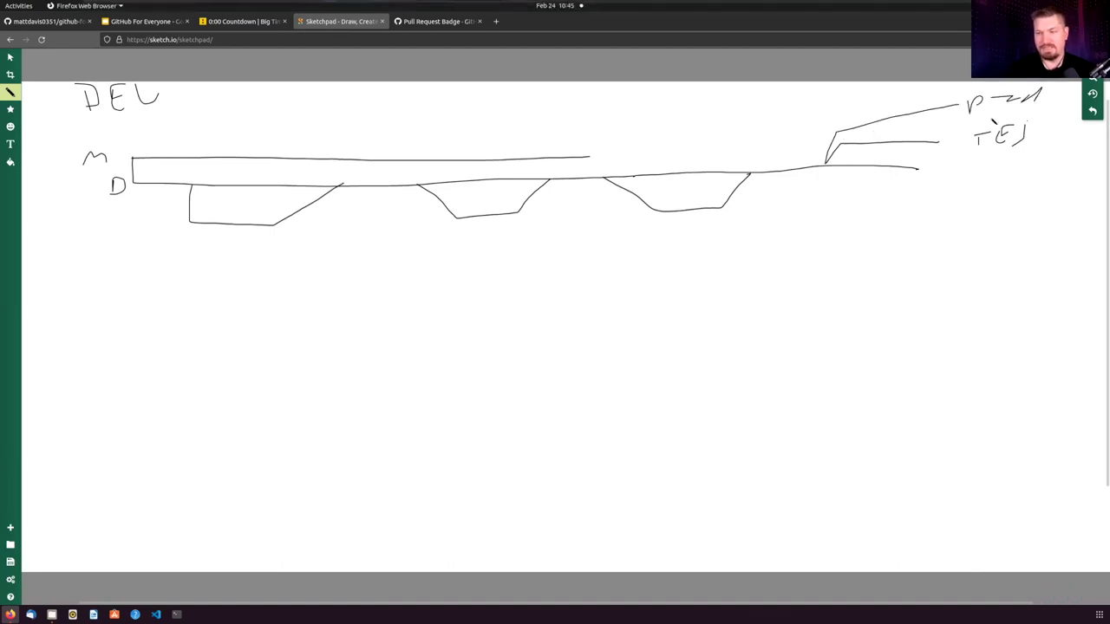
drag(888, 94, 923, 169)
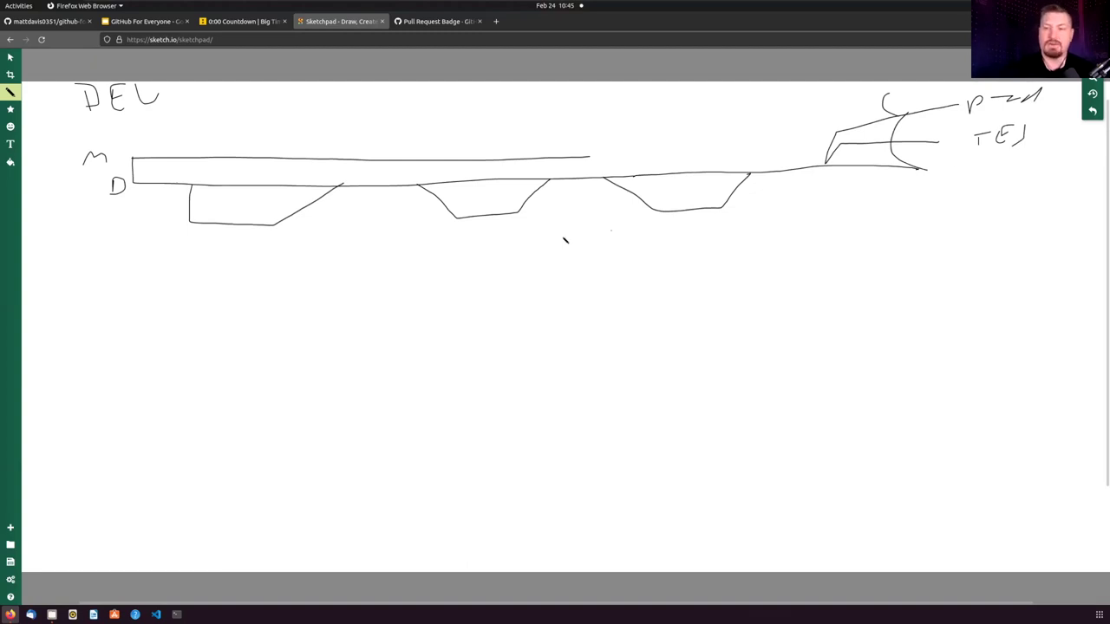
Circle the D and m labels, add a lower right branch, and start a fresh canvas.
drag(143, 185, 128, 200)
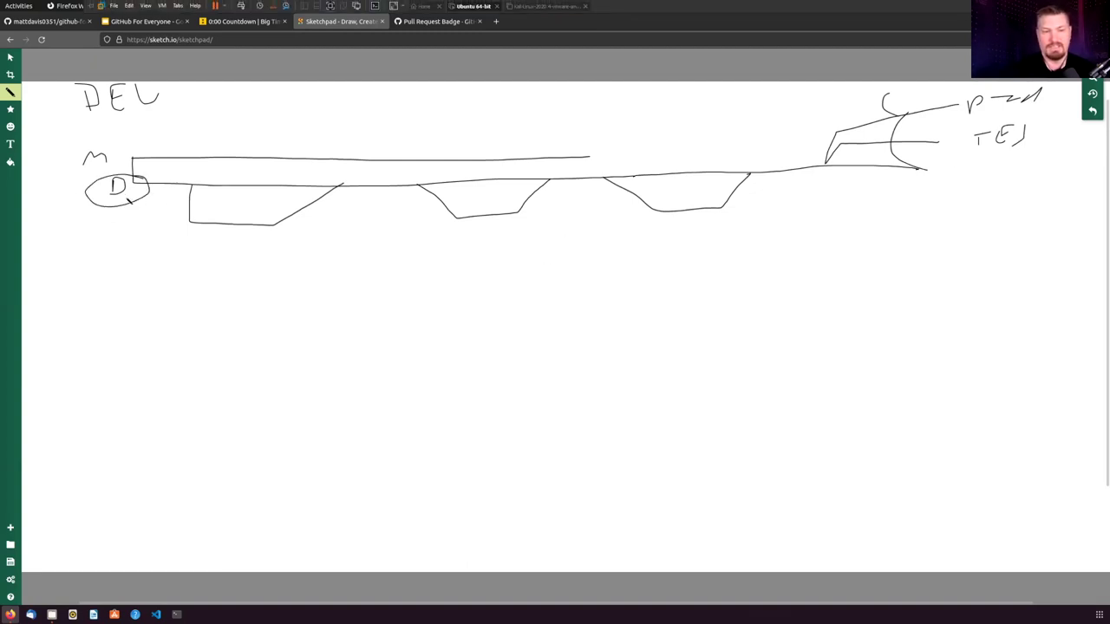
drag(1006, 120, 1010, 128)
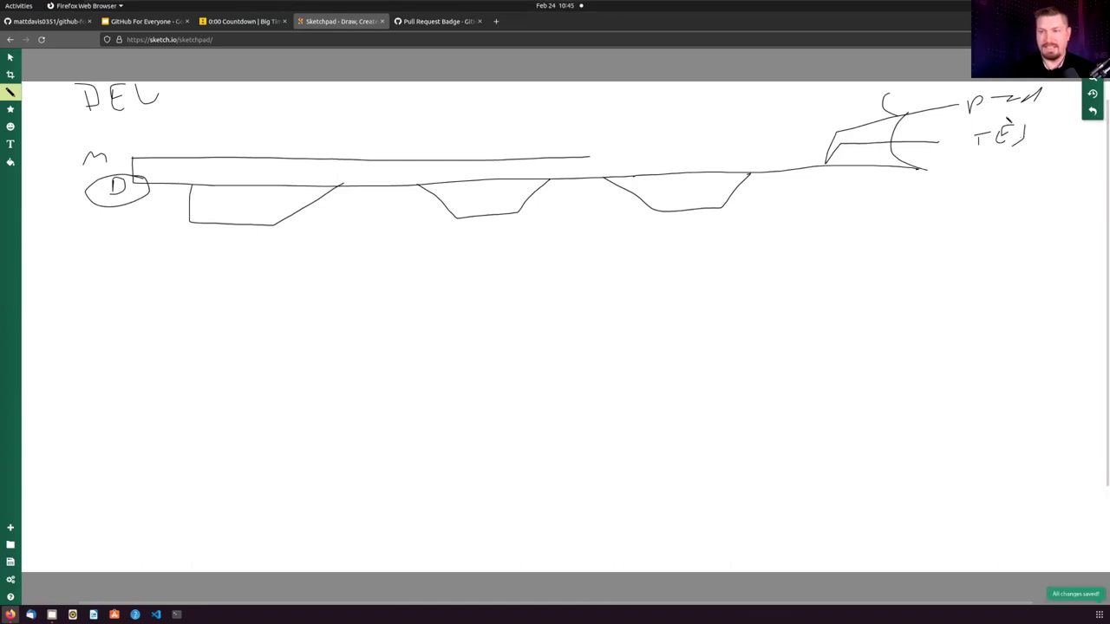
mouse_move(820, 171)
mouse_down()
mouse_move(820, 217)
mouse_move(885, 220)
mouse_move(1023, 172)
mouse_up()
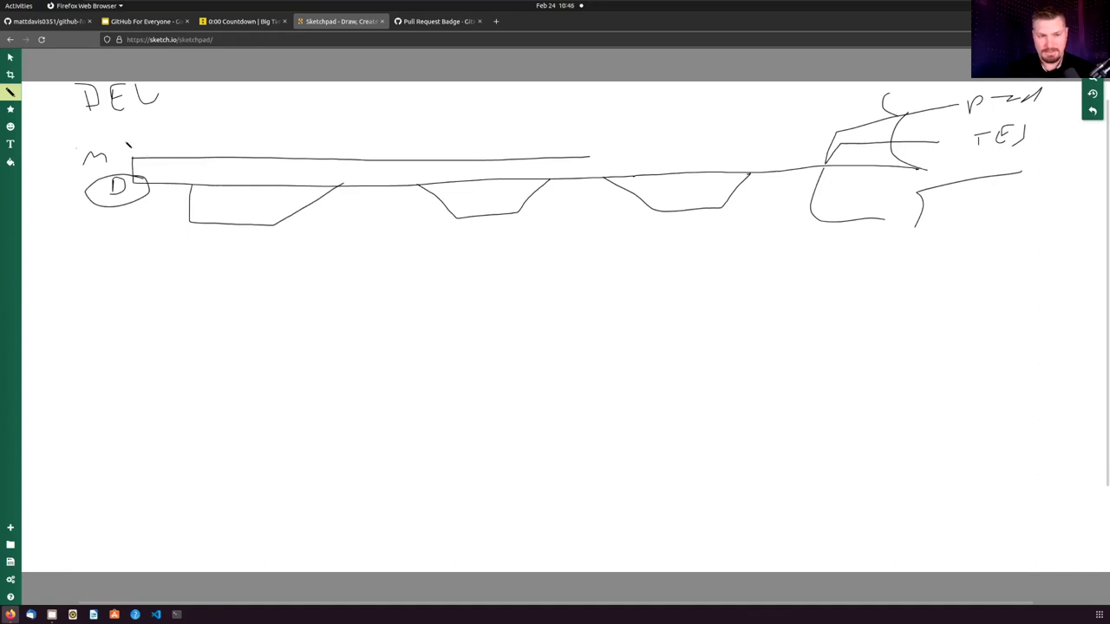
mouse_move(125, 138)
mouse_down()
mouse_move(135, 144)
mouse_move(83, 151)
mouse_up()
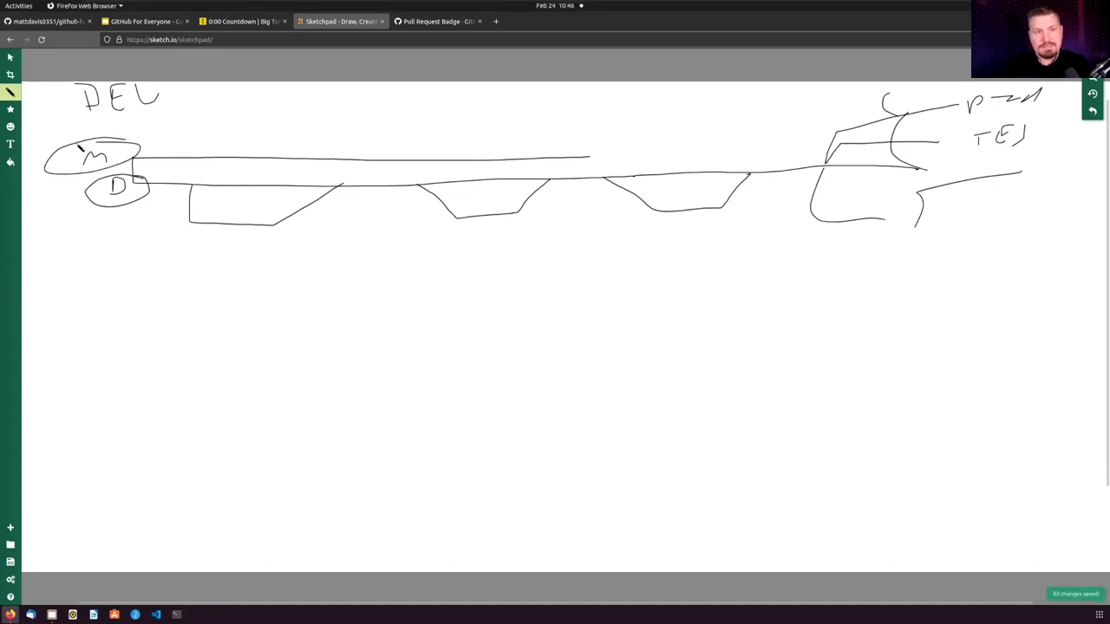
click(10, 527)
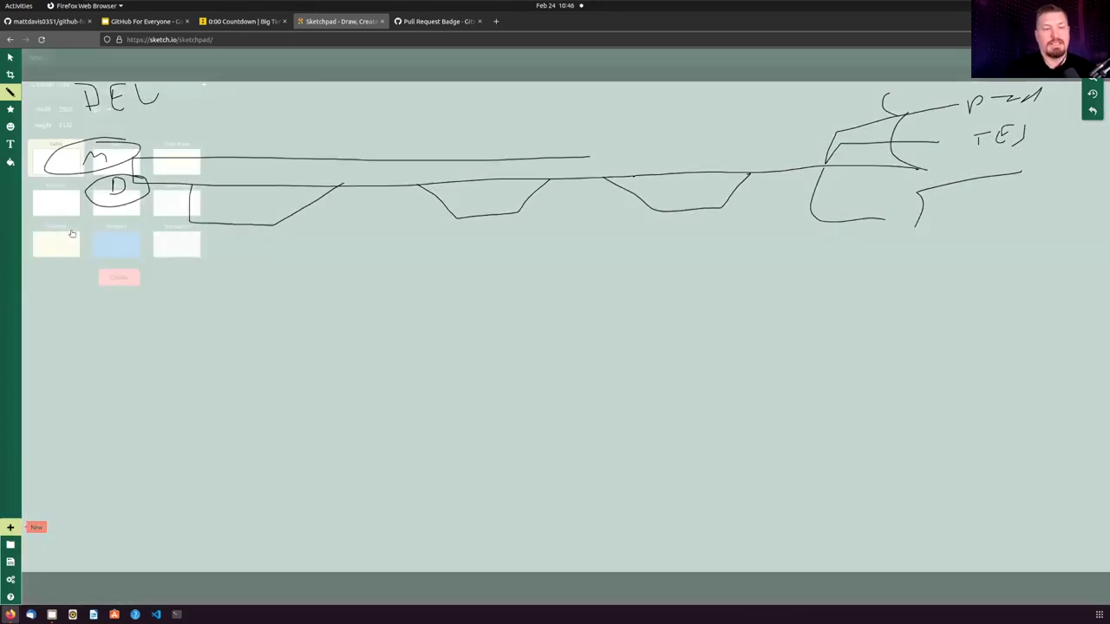
On a new canvas, write the NON - DEV heading and draw the m line marked Stable.
click(106, 278)
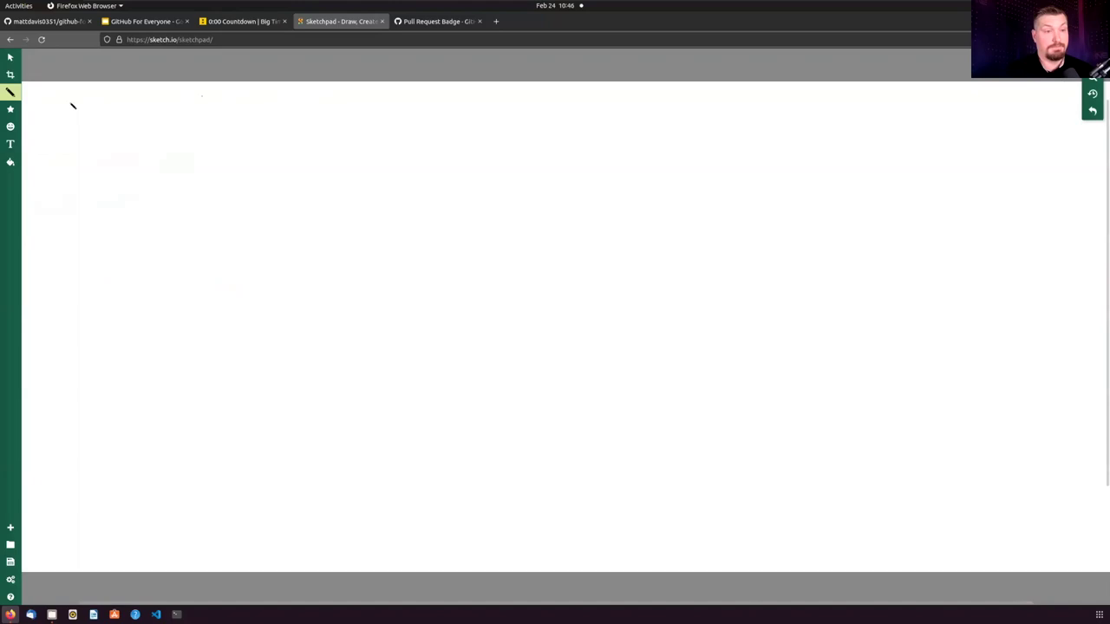
mouse_move(57, 116)
mouse_down()
mouse_move(92, 96)
mouse_move(242, 119)
mouse_move(287, 117)
mouse_move(284, 102)
mouse_up()
drag(263, 91, 328, 93)
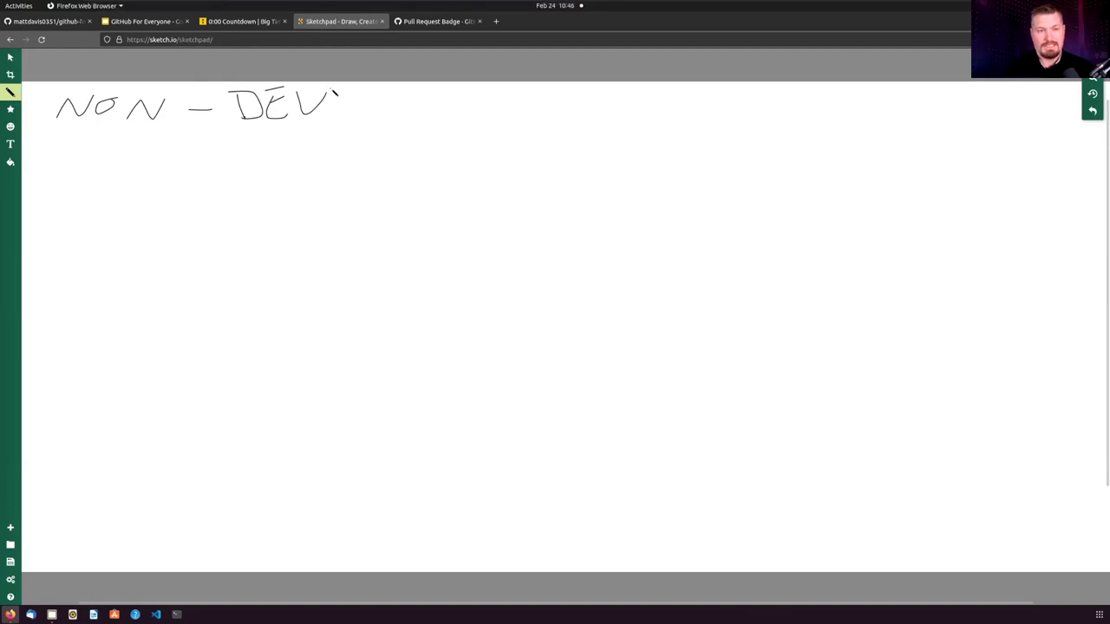
mouse_move(144, 216)
mouse_down()
mouse_move(150, 195)
mouse_move(185, 215)
mouse_move(907, 176)
mouse_up()
mouse_move(478, 152)
mouse_down()
mouse_move(505, 172)
mouse_move(484, 182)
mouse_move(585, 182)
mouse_up()
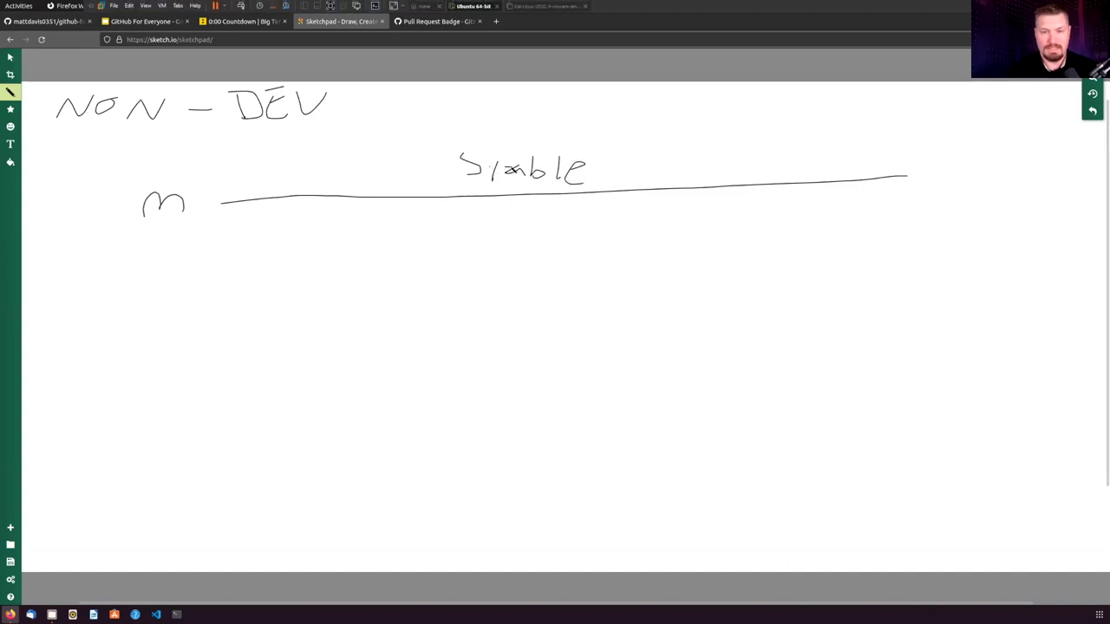
mouse_move(487, 166)
mouse_down()
mouse_move(518, 169)
mouse_move(462, 163)
mouse_up()
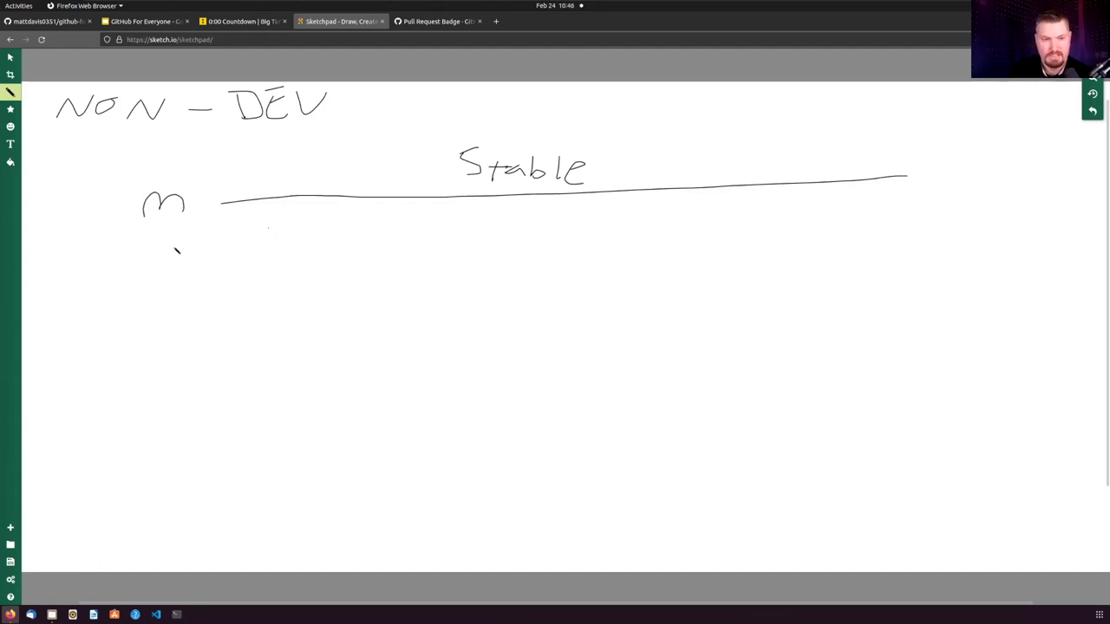
Add the F branch down from Stable with a boxed commit c and a PR arrow back.
mouse_move(155, 260)
mouse_down()
mouse_move(155, 288)
mouse_move(176, 256)
mouse_move(181, 276)
mouse_up()
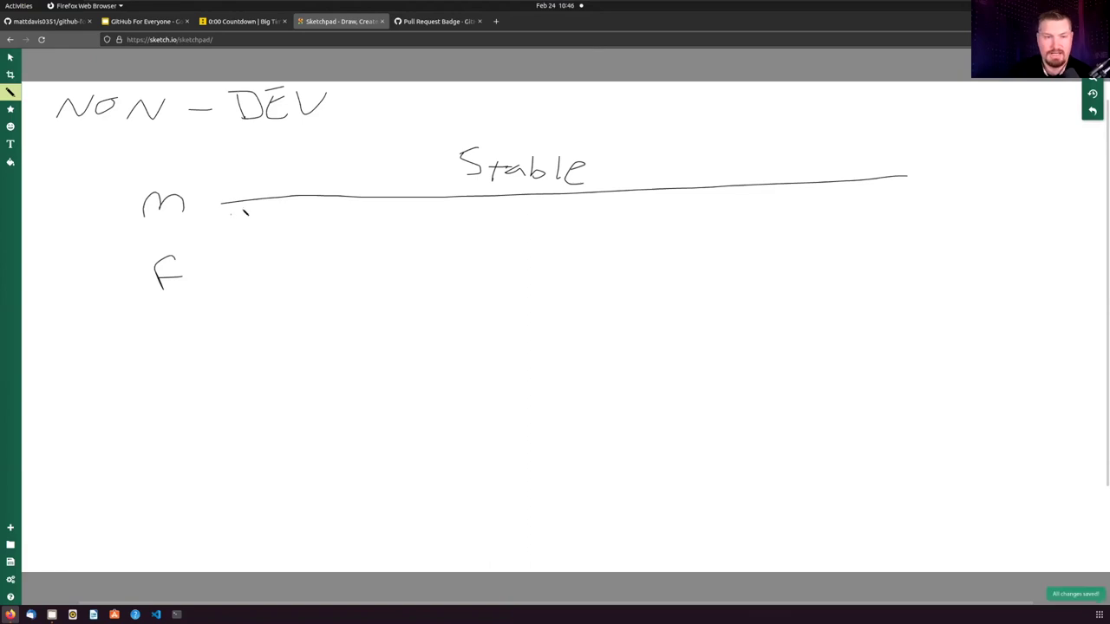
mouse_move(250, 201)
mouse_down()
mouse_move(286, 281)
mouse_move(401, 284)
mouse_move(414, 308)
mouse_move(461, 304)
mouse_move(421, 262)
mouse_move(396, 259)
mouse_up()
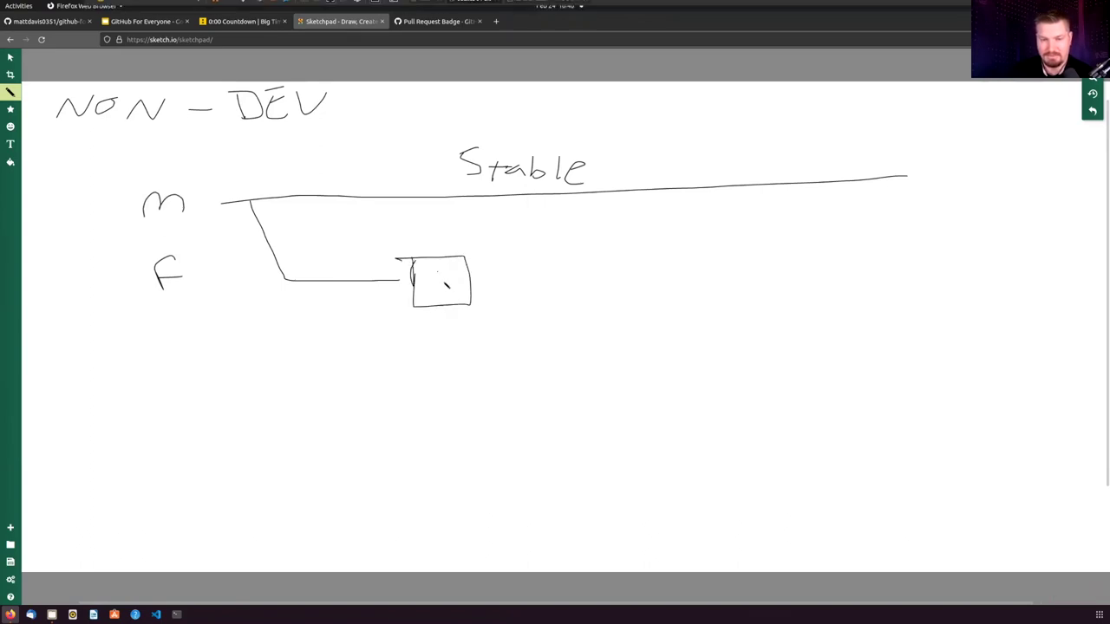
mouse_move(446, 279)
mouse_down()
mouse_move(455, 293)
mouse_move(658, 264)
mouse_move(661, 206)
mouse_move(676, 214)
mouse_move(650, 252)
mouse_move(666, 241)
mouse_up()
mouse_move(674, 236)
mouse_down()
mouse_move(674, 253)
mouse_move(696, 249)
mouse_up()
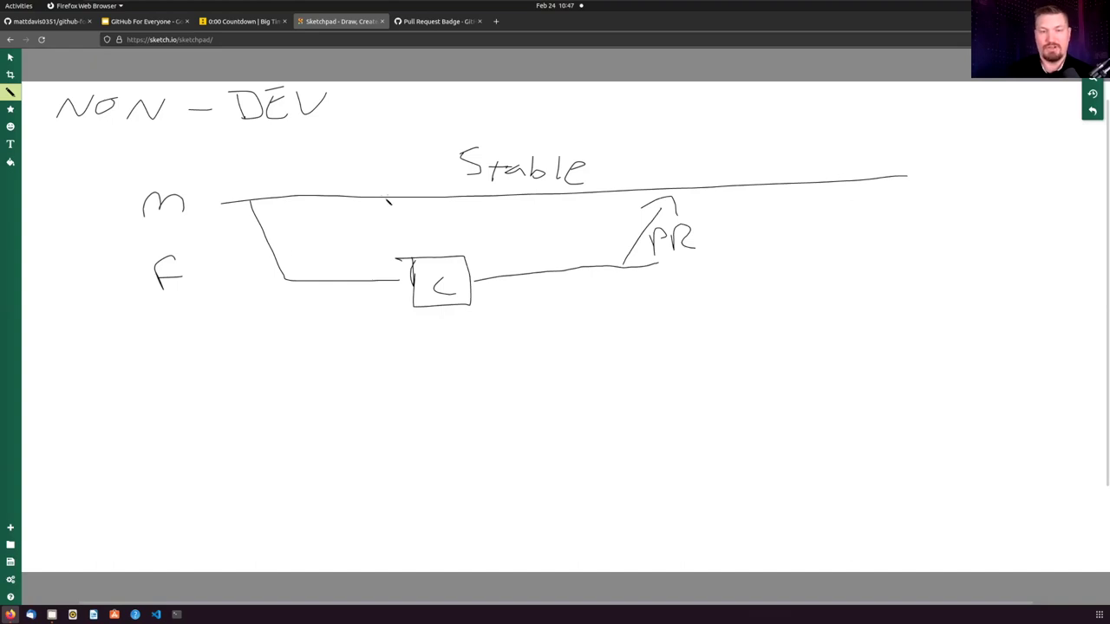
Cross out m, circle PR, and mark the merge point with an X-to-Pass arc and check.
mouse_move(196, 179)
mouse_down()
mouse_move(141, 217)
mouse_move(178, 200)
mouse_move(208, 204)
mouse_up()
mouse_move(732, 223)
mouse_down()
mouse_move(659, 211)
mouse_move(731, 222)
mouse_up()
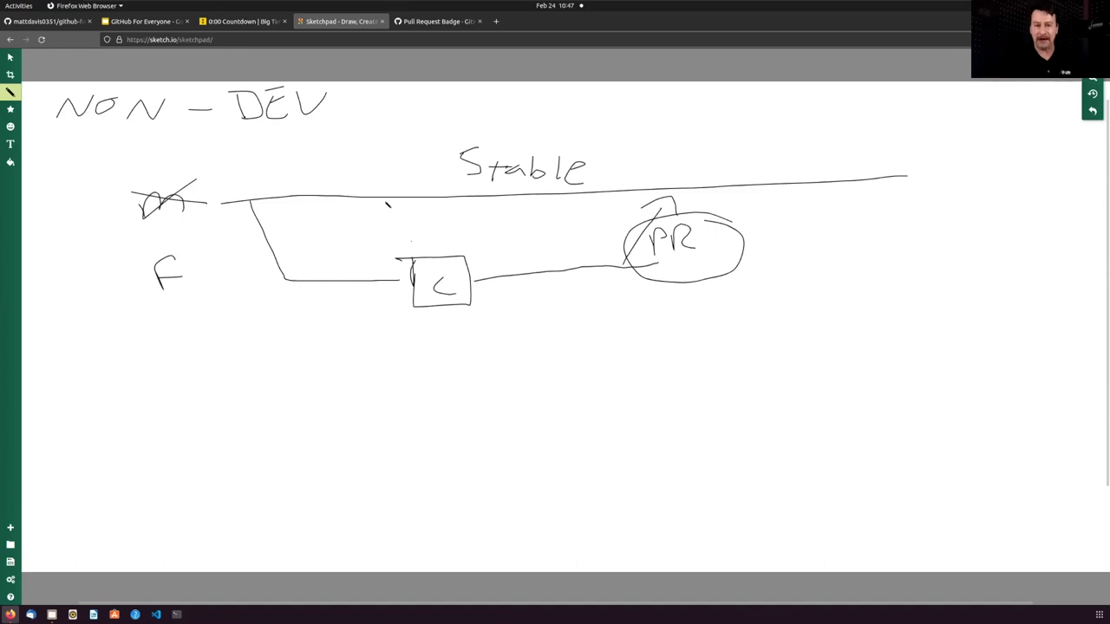
mouse_move(257, 185)
mouse_down()
mouse_move(246, 208)
mouse_move(276, 210)
mouse_up()
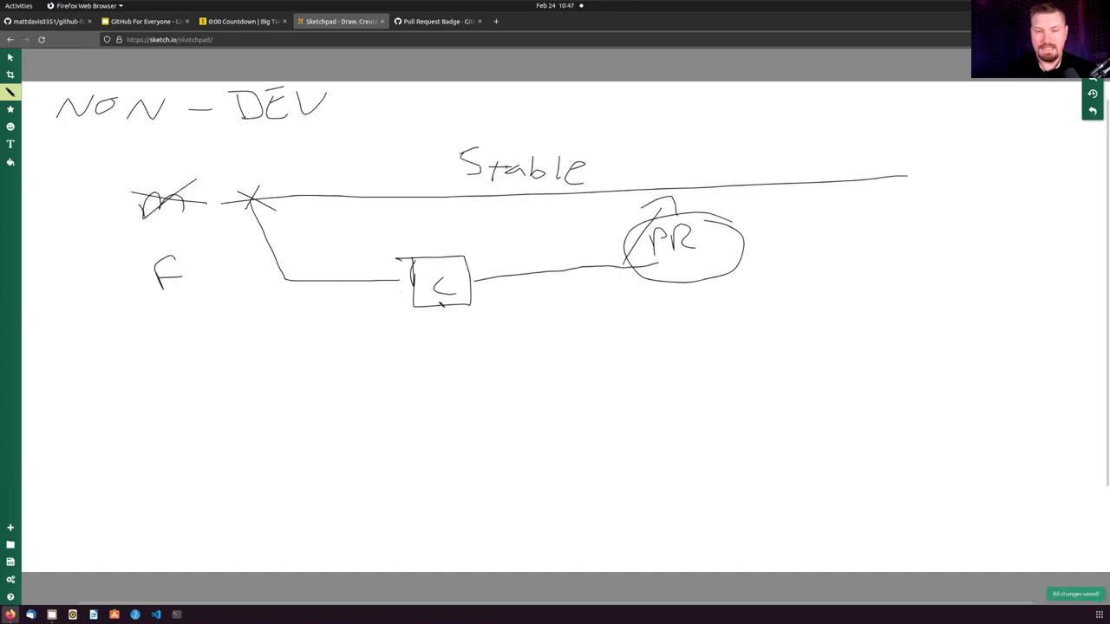
mouse_move(694, 175)
mouse_down()
mouse_move(707, 178)
mouse_move(691, 174)
mouse_up()
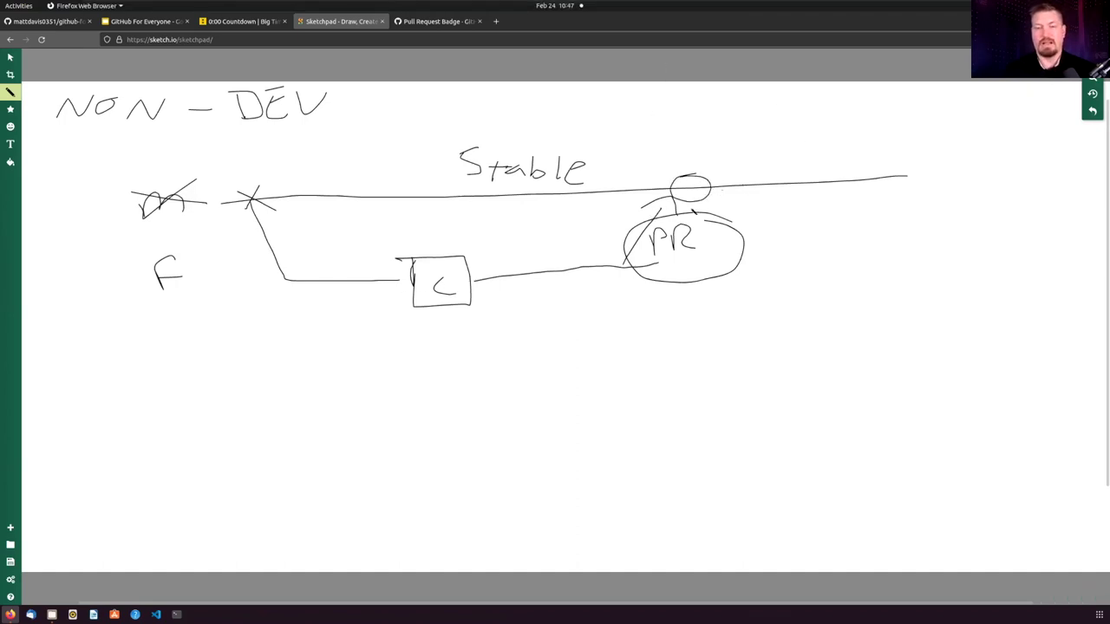
mouse_move(706, 142)
mouse_down()
mouse_move(706, 163)
mouse_move(712, 152)
mouse_move(758, 154)
mouse_up()
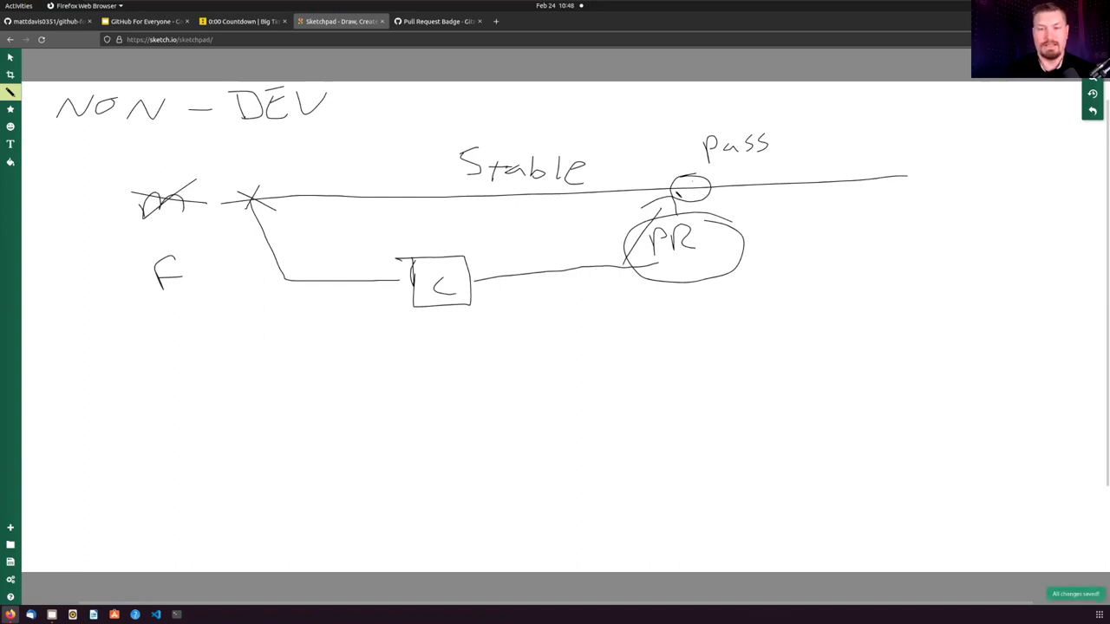
mouse_move(269, 192)
mouse_down()
mouse_move(275, 173)
mouse_move(373, 130)
mouse_move(598, 91)
mouse_move(710, 122)
mouse_up()
mouse_move(759, 156)
mouse_down()
mouse_move(756, 179)
mouse_move(786, 158)
mouse_up()
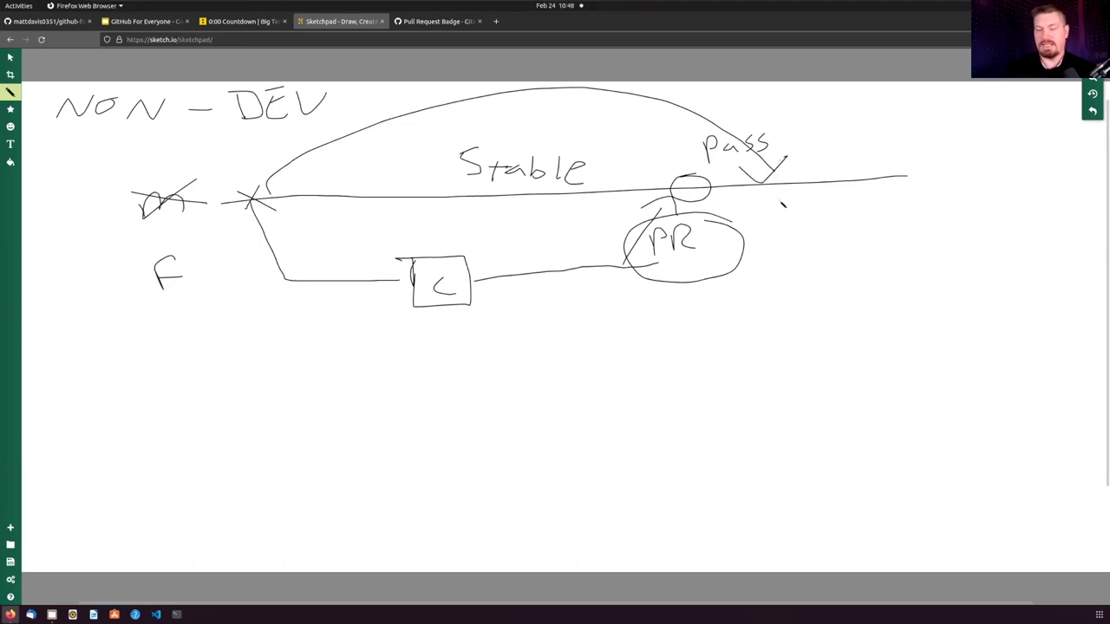
Loop rings around the small commit circle near Pass and arc and underline Stable.
mouse_move(661, 195)
mouse_down()
mouse_move(737, 184)
mouse_move(704, 206)
mouse_up()
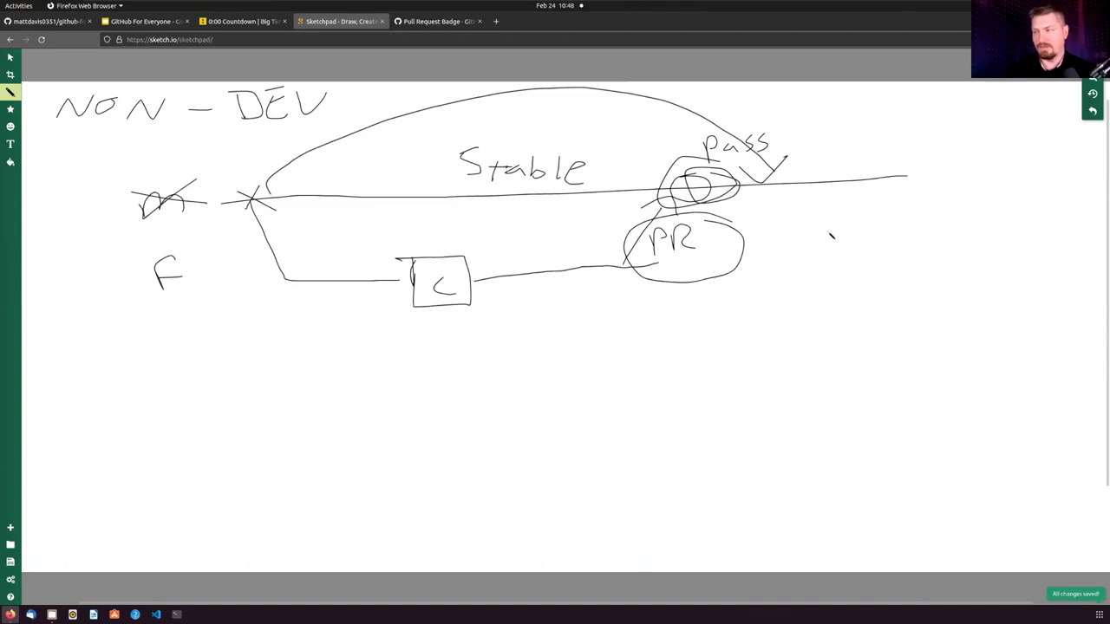
drag(397, 188, 659, 147)
drag(450, 208, 572, 203)
drag(378, 182, 533, 131)
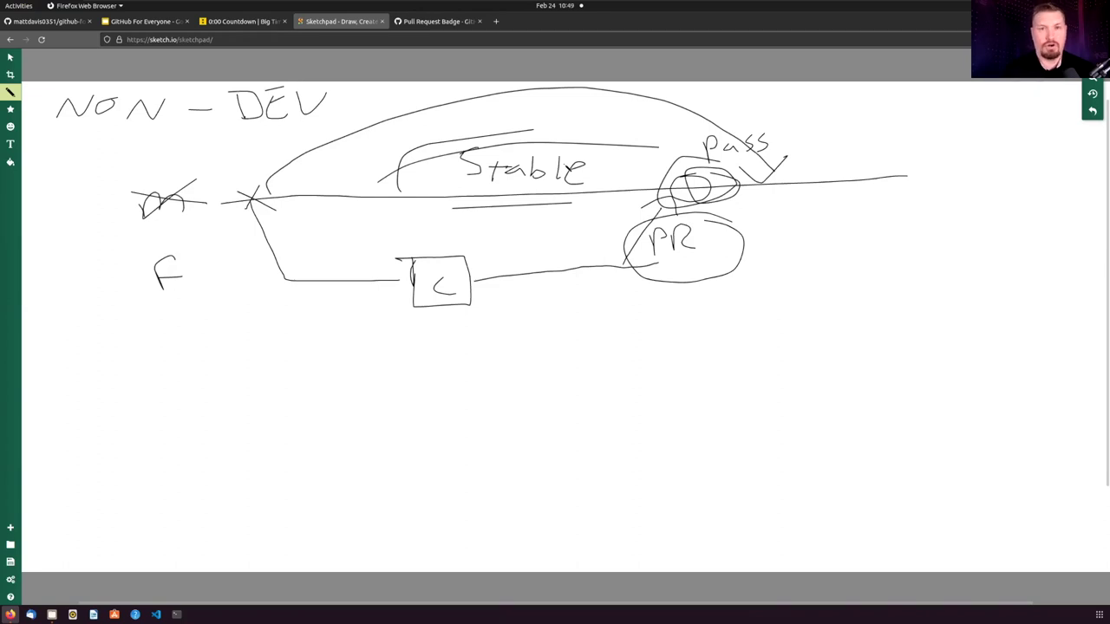
Switch to the github-for-everyone repository page, now on main with just 1 branch.
click(47, 21)
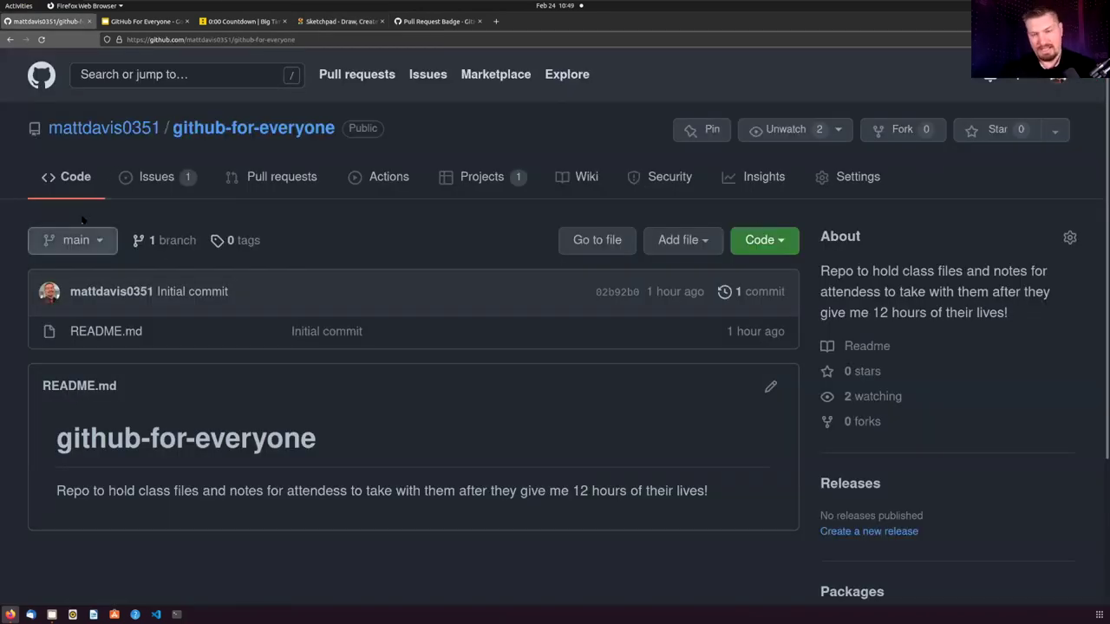
Open the repository's Settings > Branches page and highlight the status-check rule description.
click(876, 187)
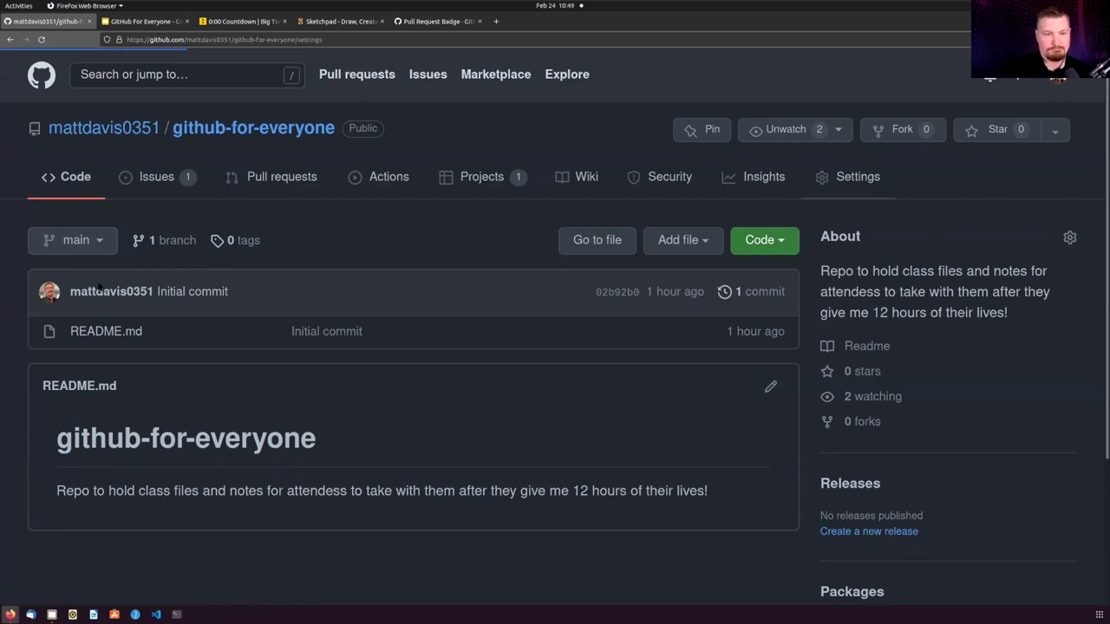
click(128, 312)
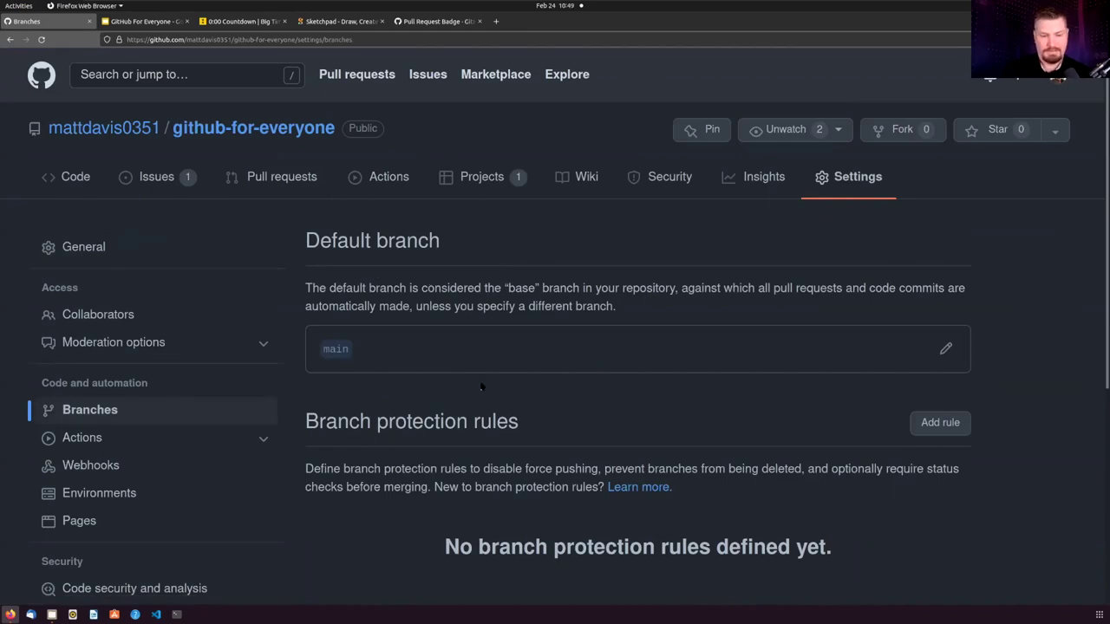
scroll(467, 374, down, 1)
scroll(466, 373, down, 3)
drag(305, 272, 774, 274)
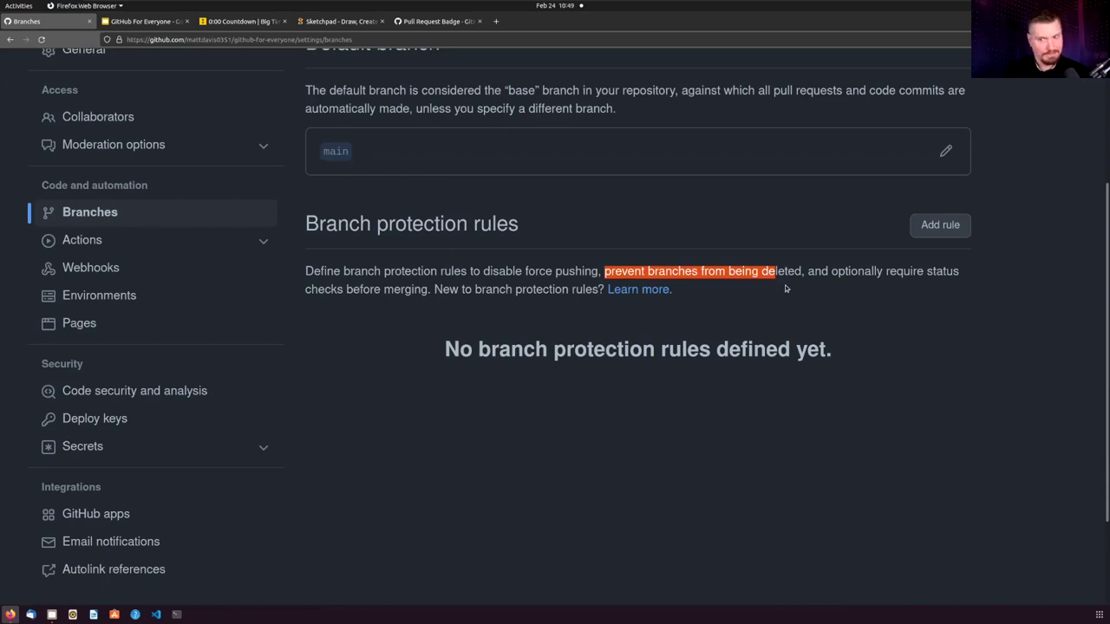
click(900, 281)
drag(876, 274, 431, 292)
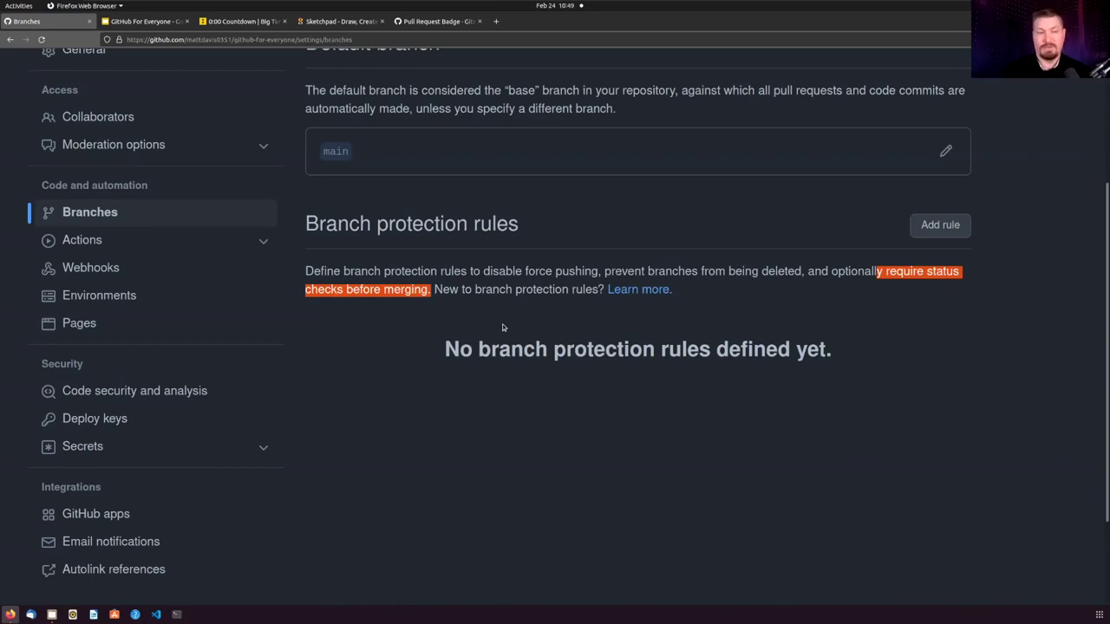
Return to the Sketchpad drawing and draw a circle right of the PR ellipse.
click(253, 25)
click(305, 26)
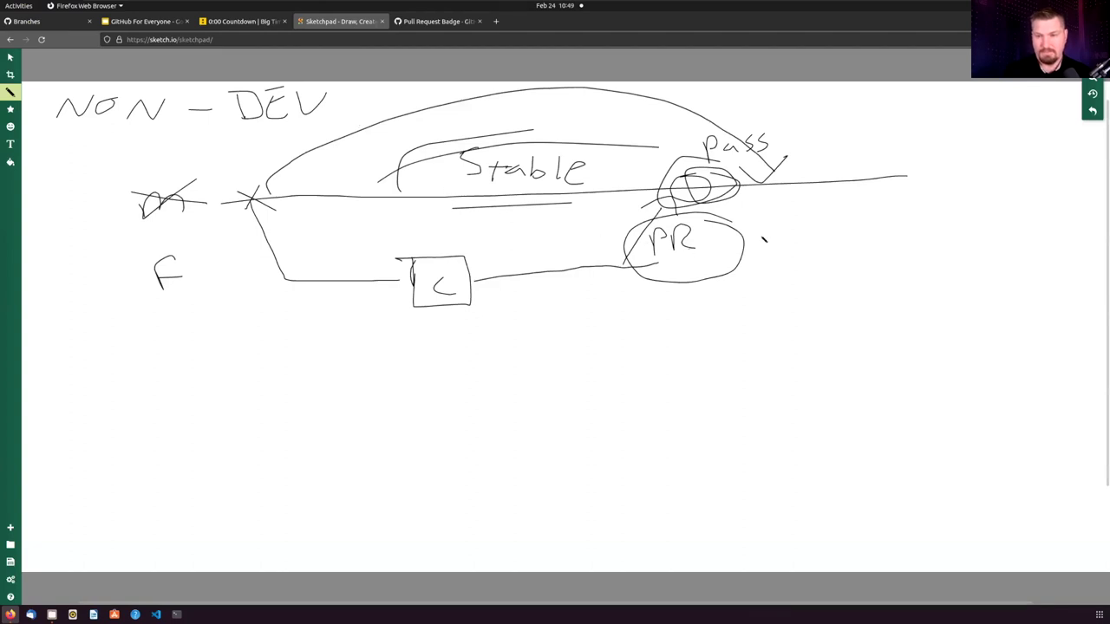
mouse_move(749, 235)
mouse_down()
mouse_move(733, 256)
mouse_move(737, 236)
mouse_move(709, 245)
mouse_move(728, 257)
mouse_up()
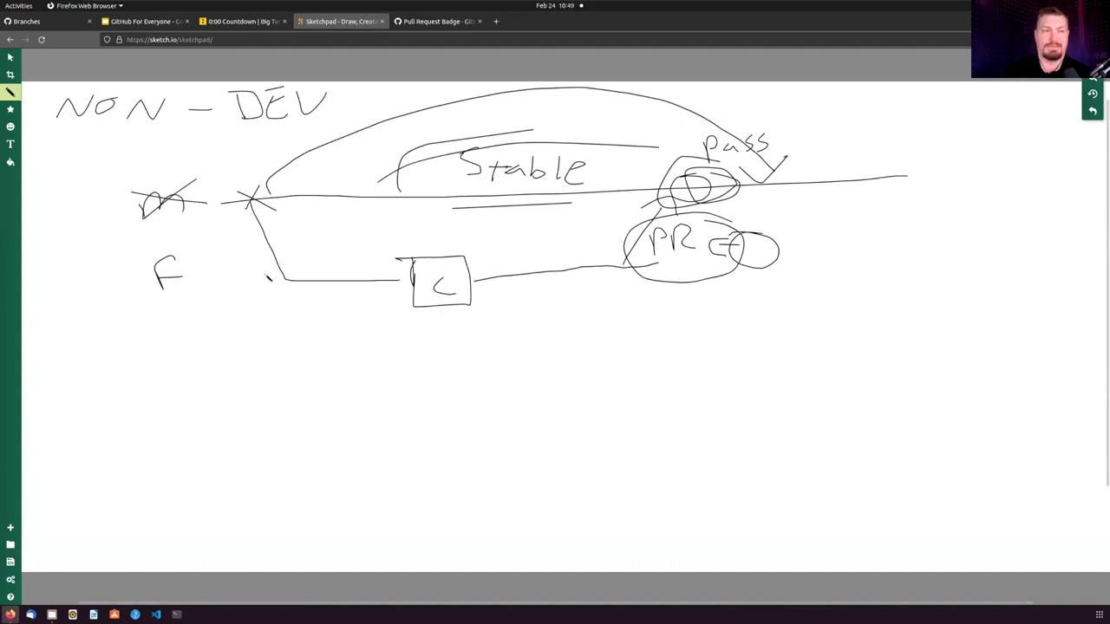
Switch back to the GitHub branch settings page.
click(52, 22)
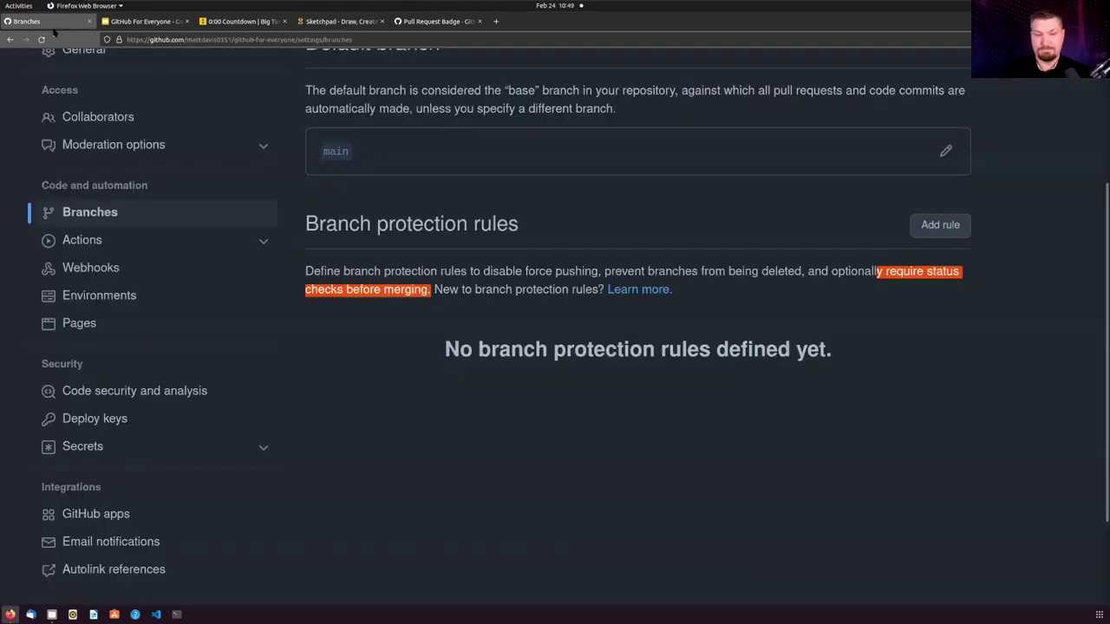
Start a new branch protection rule with 'main' as the branch name pattern.
click(919, 225)
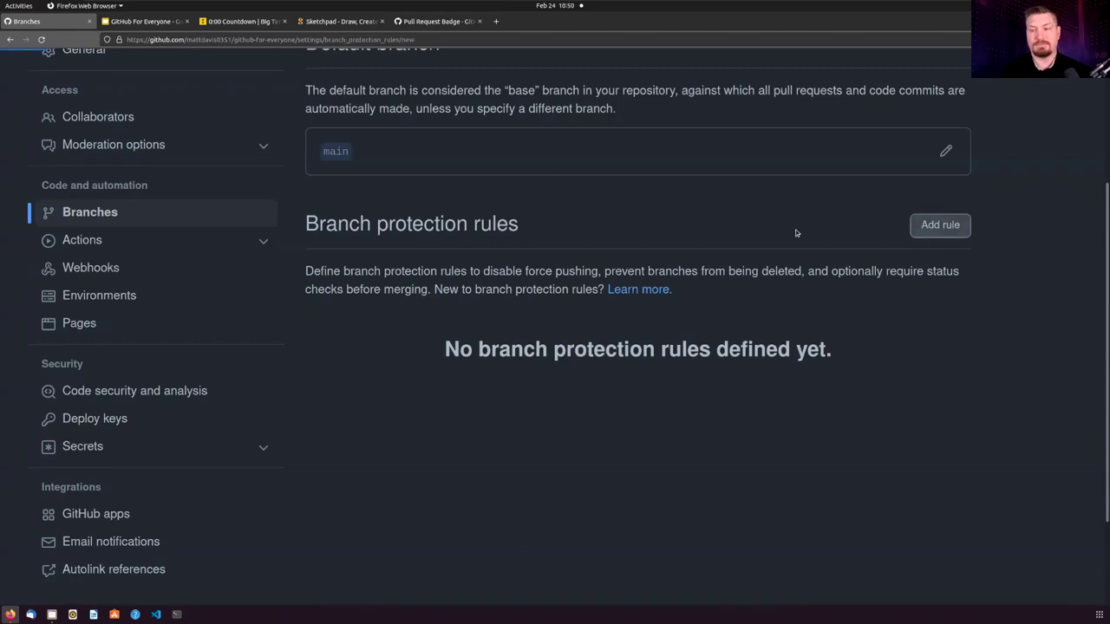
click(401, 369)
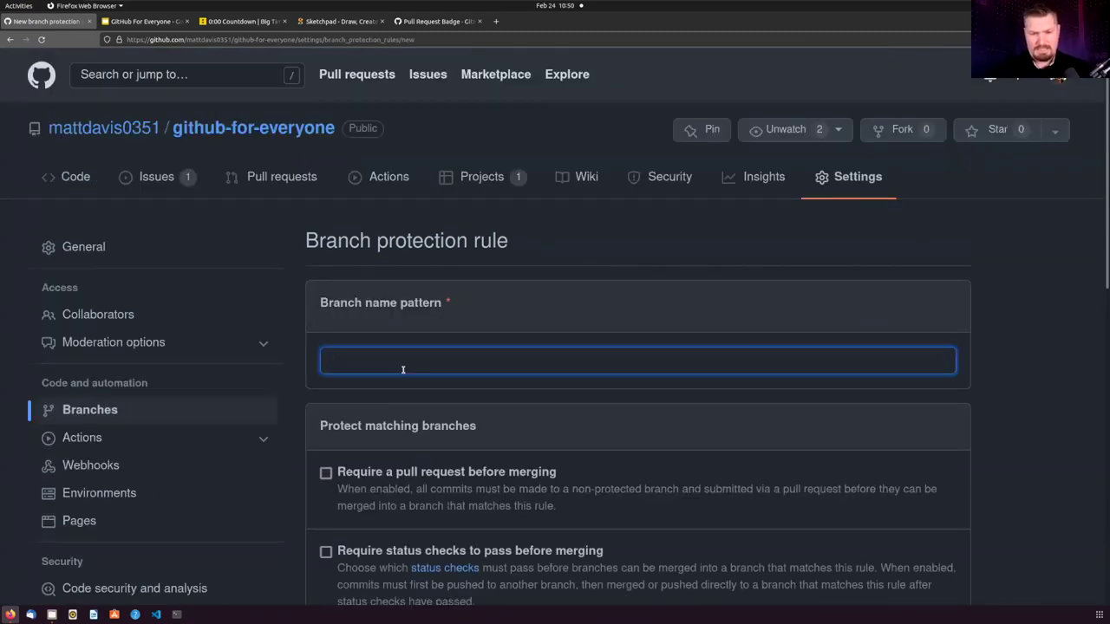
text(main)
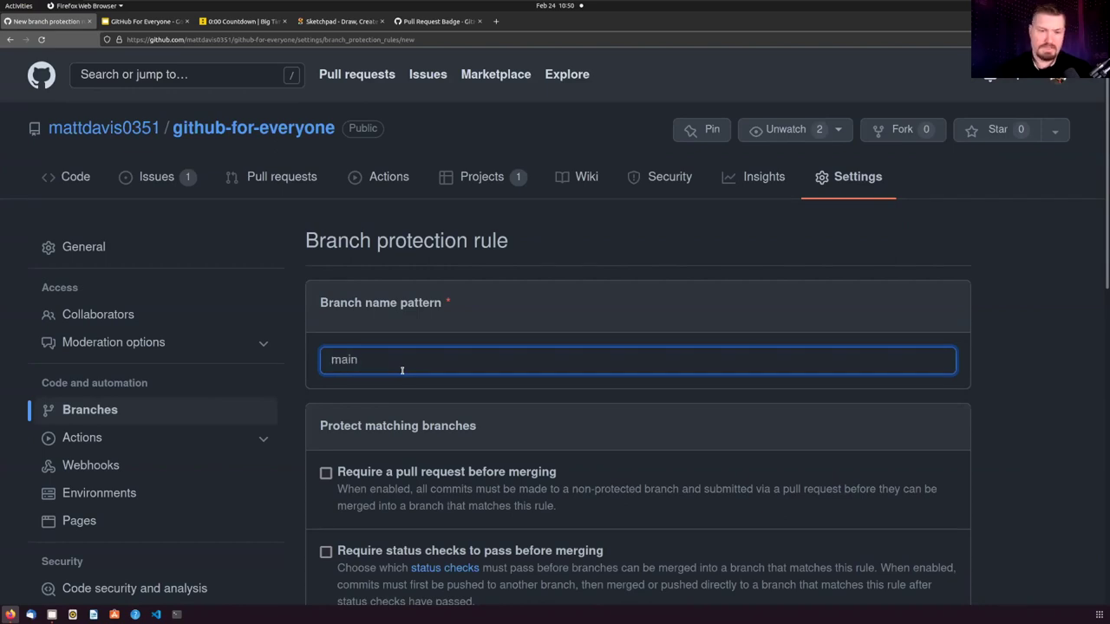
scroll(437, 362, down, 5)
drag(371, 164, 324, 163)
click(421, 218)
Require a pull request before merging with approvals turned off, and create the rule.
scroll(440, 217, down, 2)
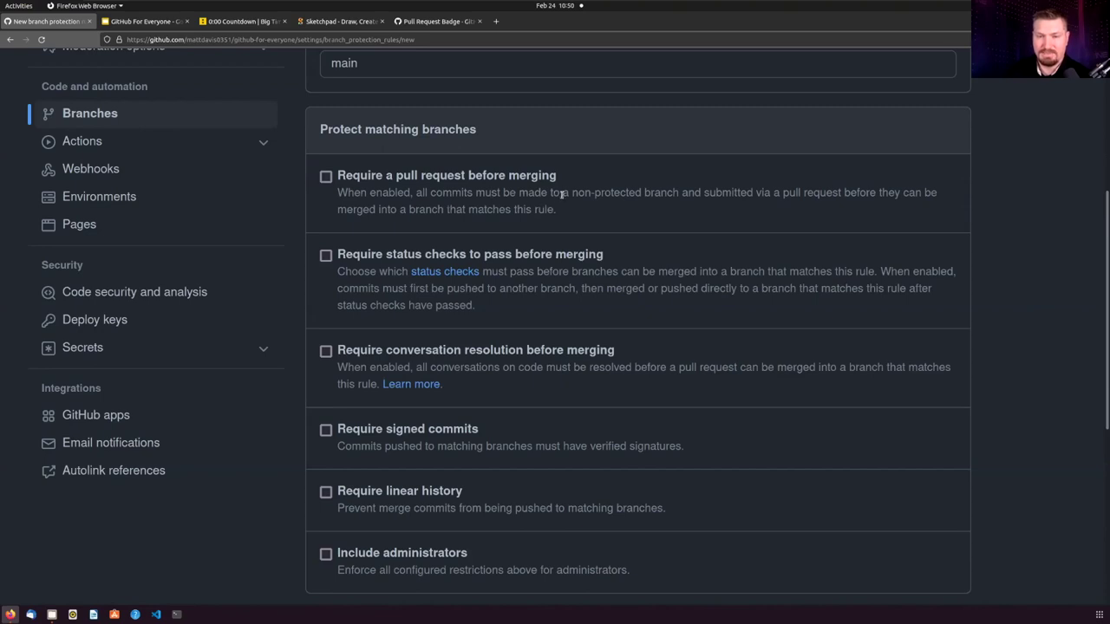
drag(572, 192, 863, 197)
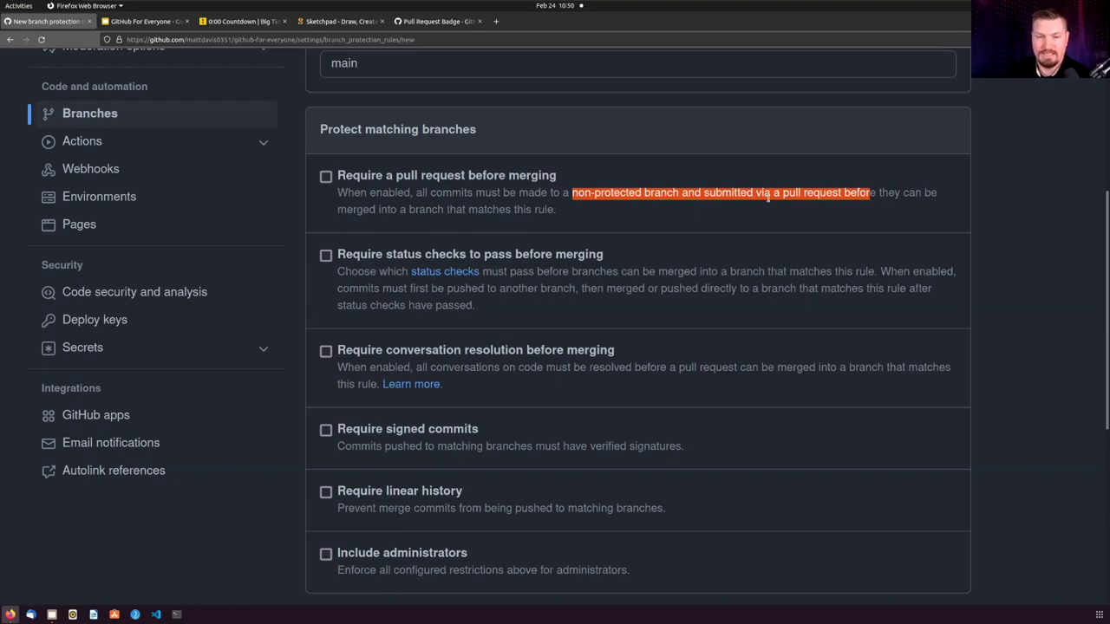
drag(347, 213, 416, 212)
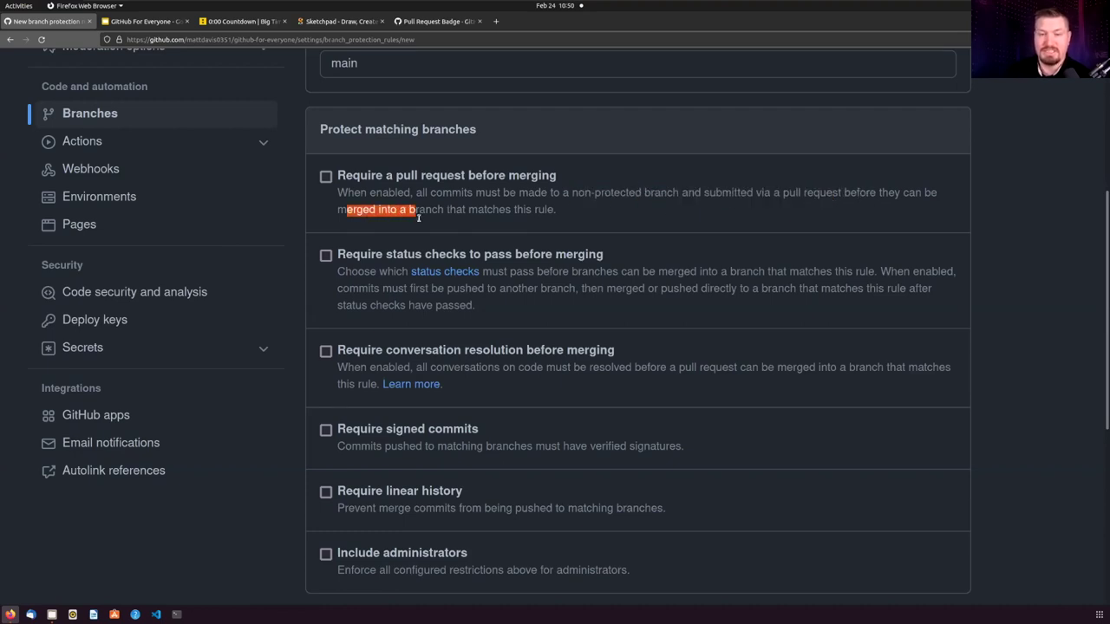
click(326, 176)
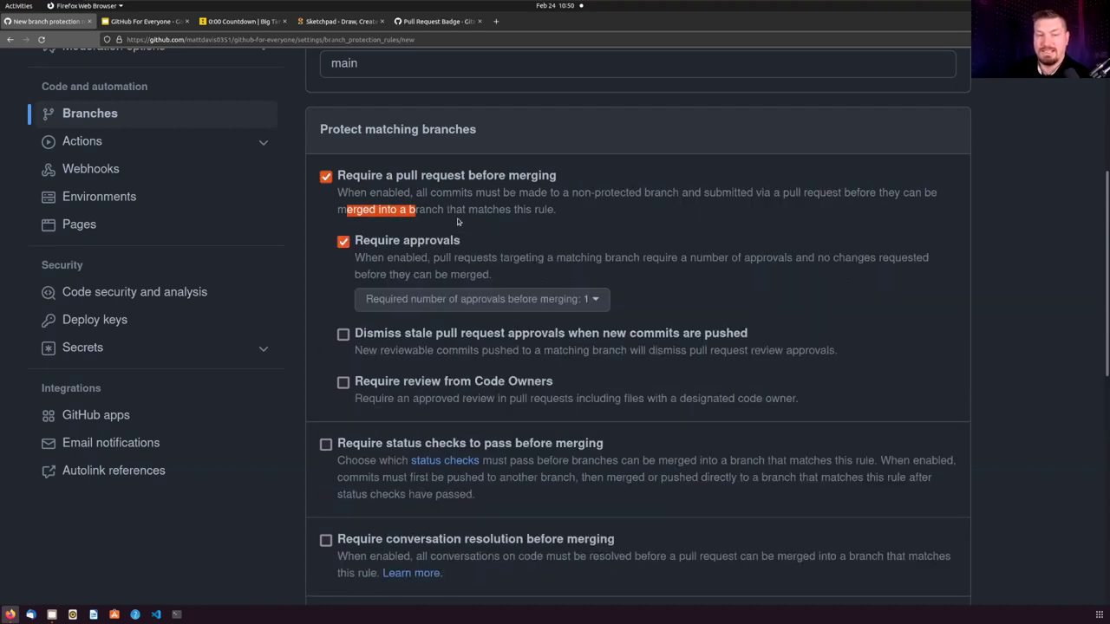
click(457, 217)
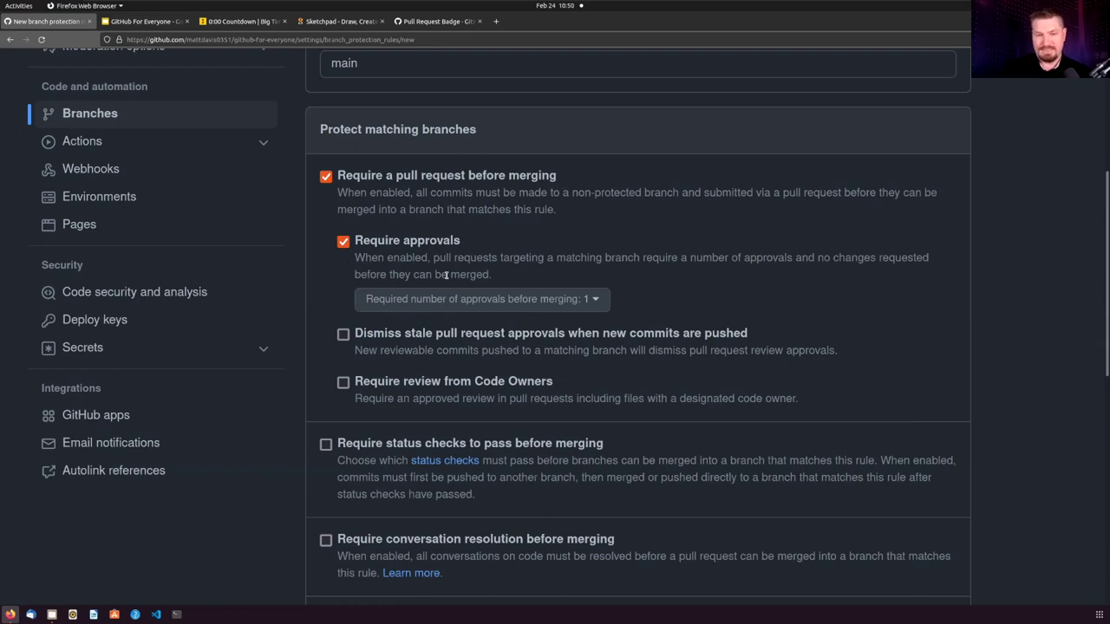
click(343, 242)
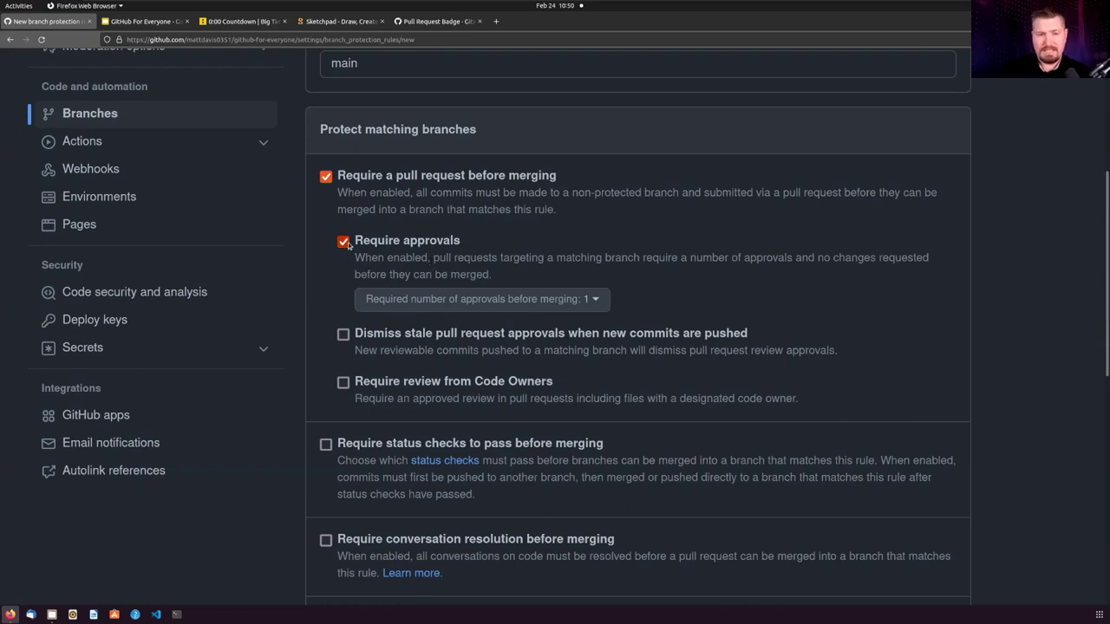
drag(553, 211, 415, 179)
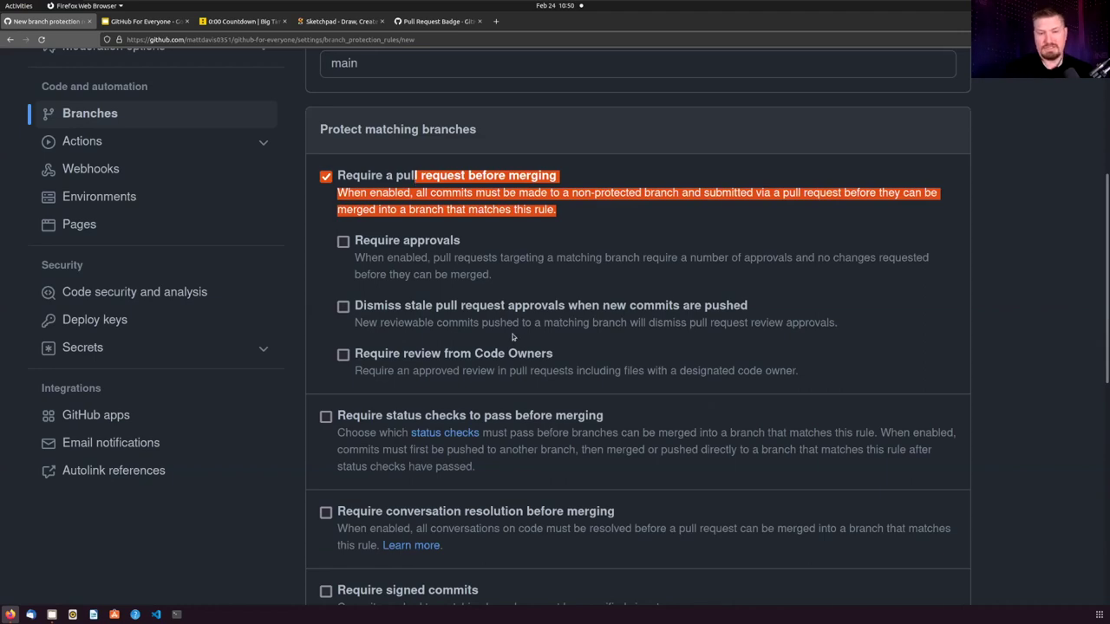
click(569, 255)
scroll(568, 258, down, 1)
scroll(568, 256, down, 5)
click(357, 490)
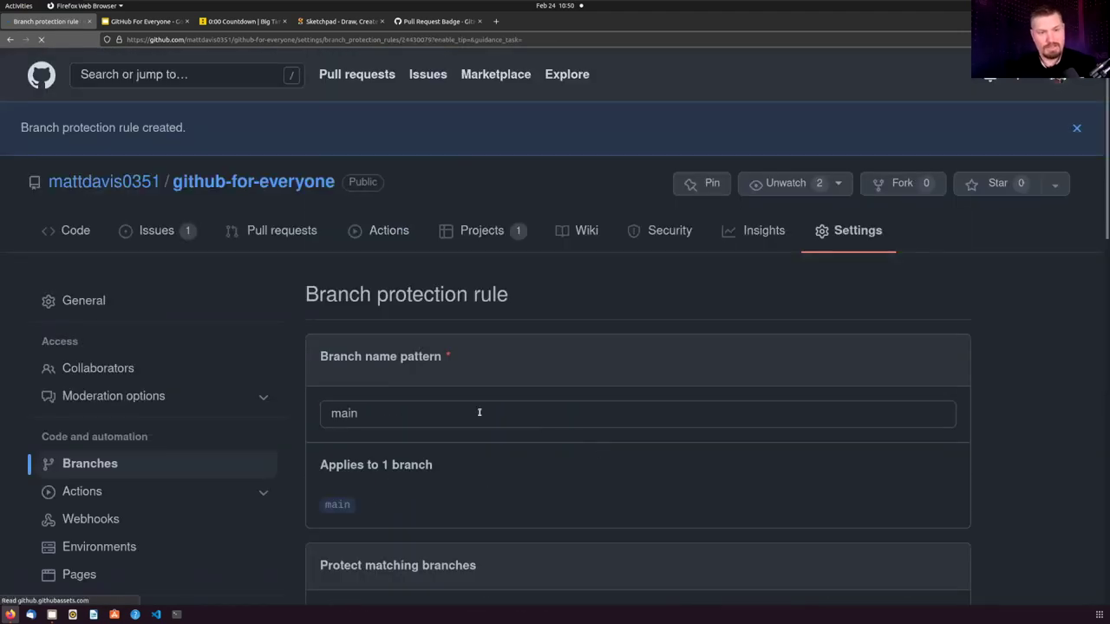
Append 'asdfsadf' to README.md and commit it directly to main.
click(69, 231)
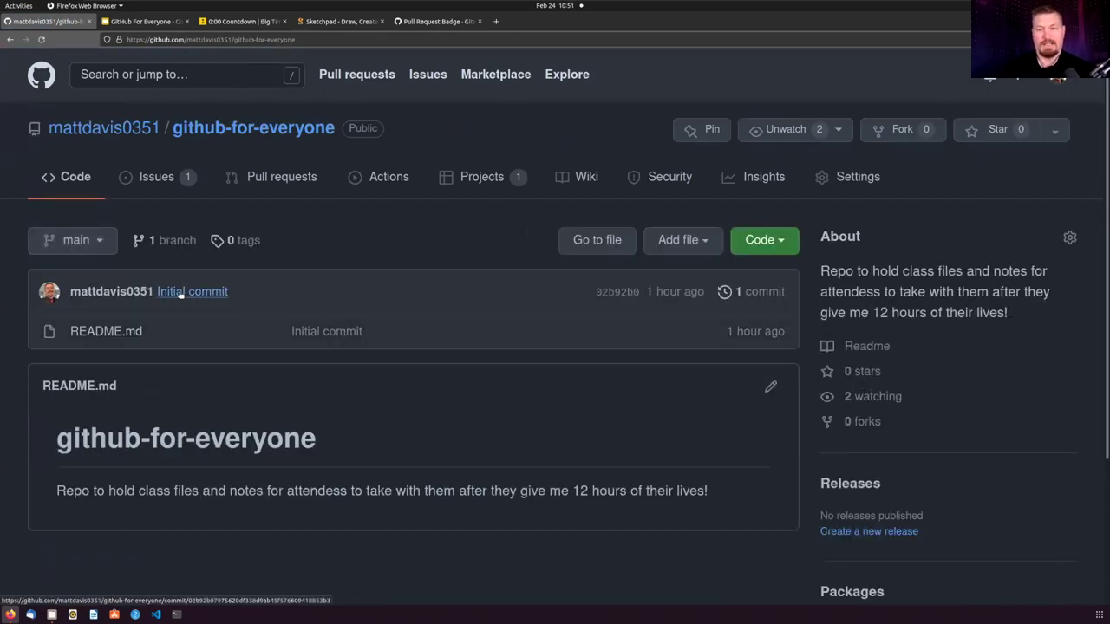
click(769, 386)
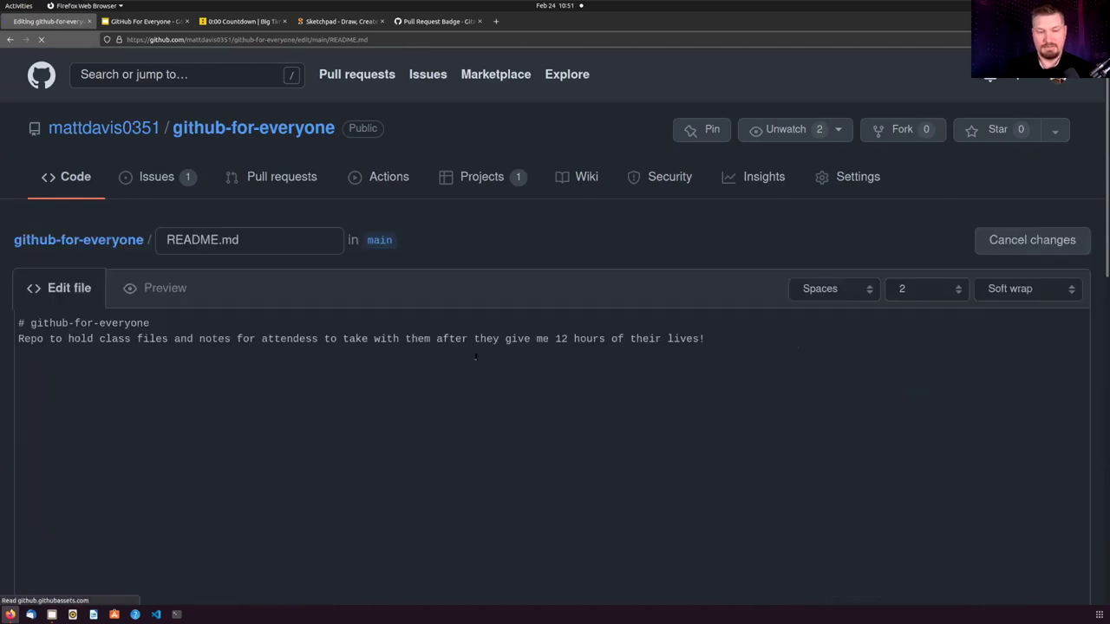
text(asdfsadf)
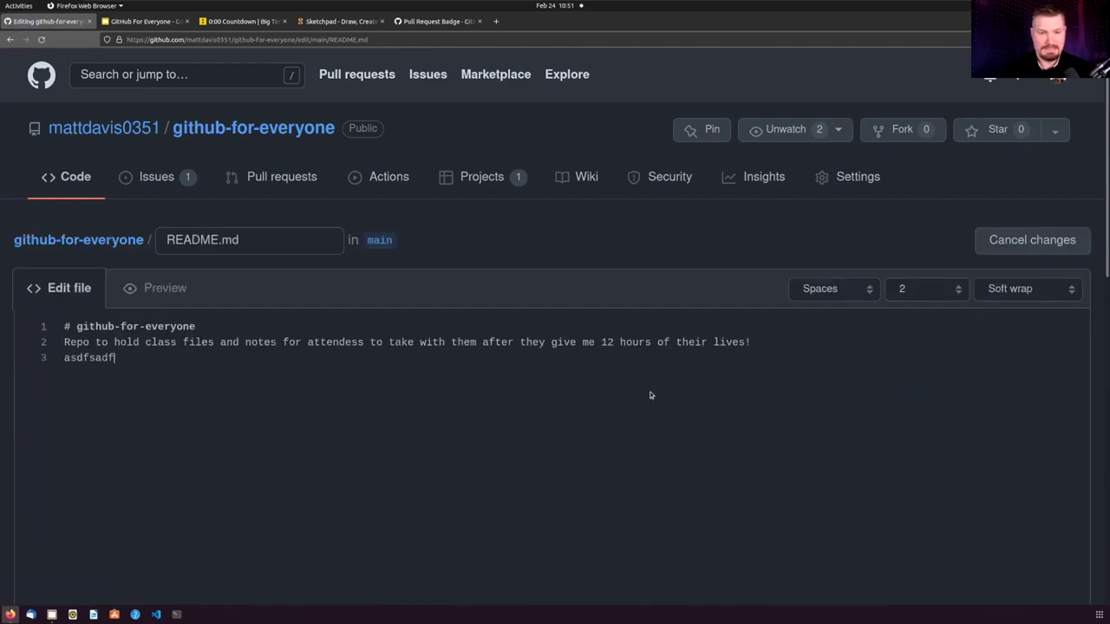
scroll(330, 424, down, 10)
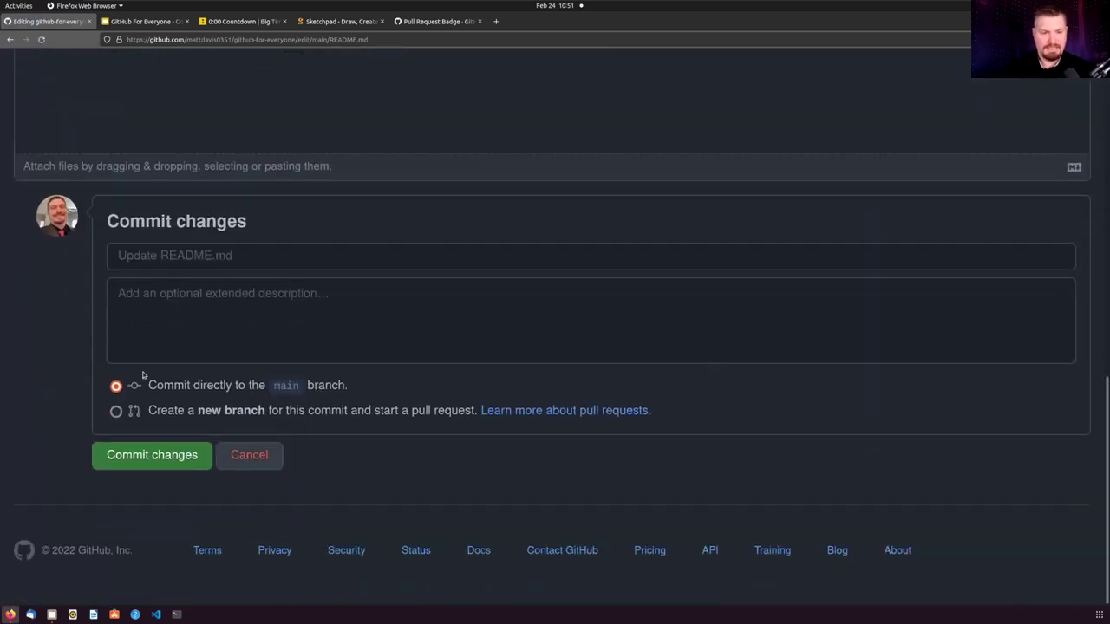
click(144, 456)
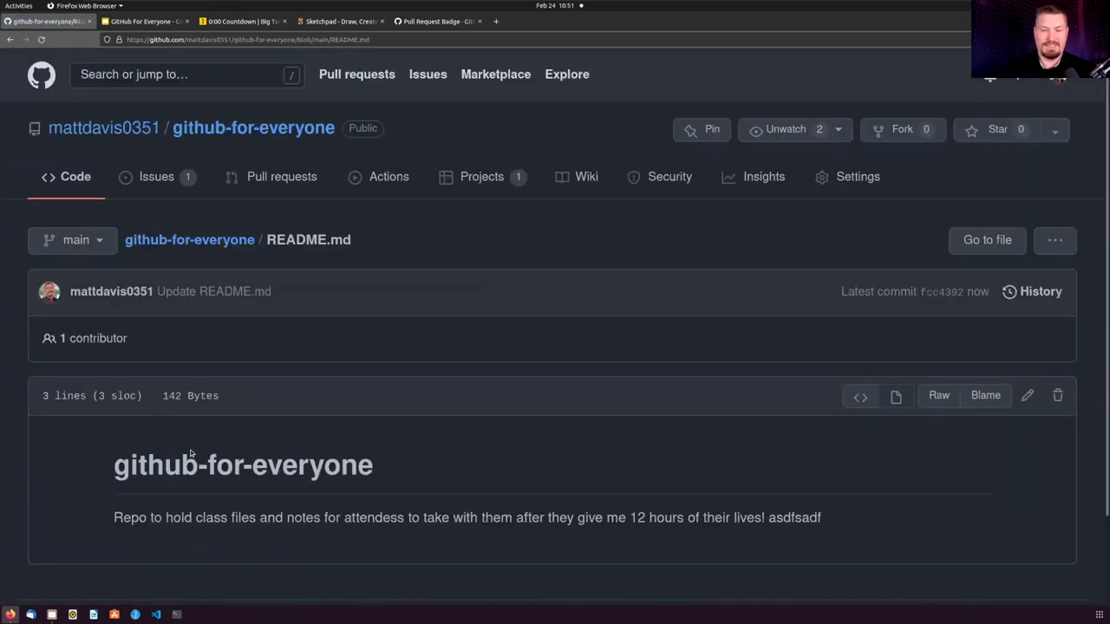
click(827, 178)
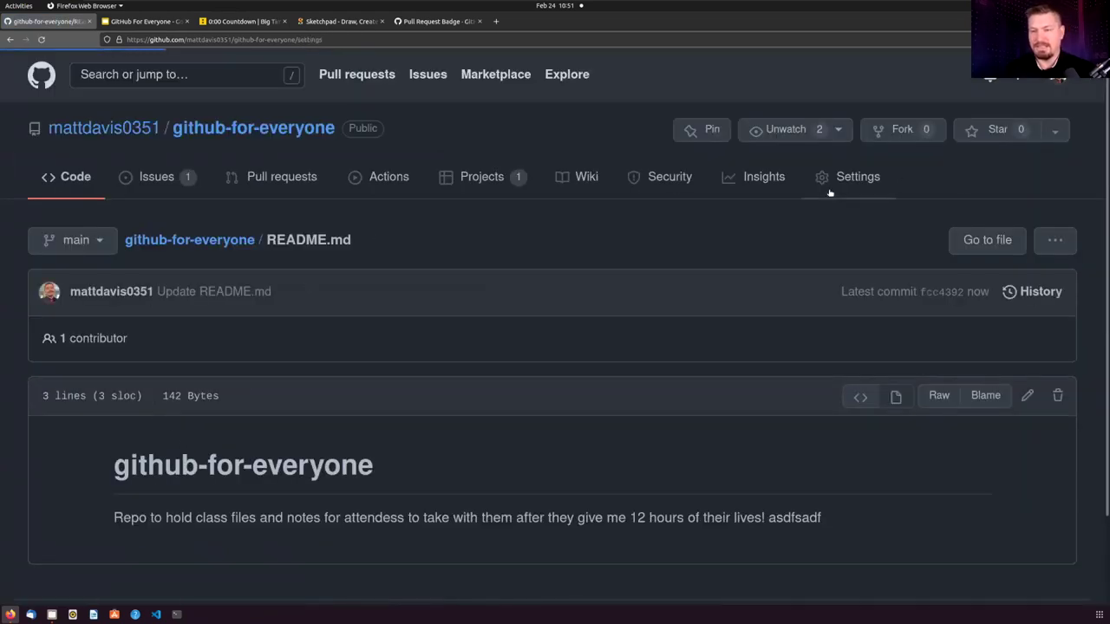
Open the main branch protection rule for editing and scroll through its options.
click(144, 411)
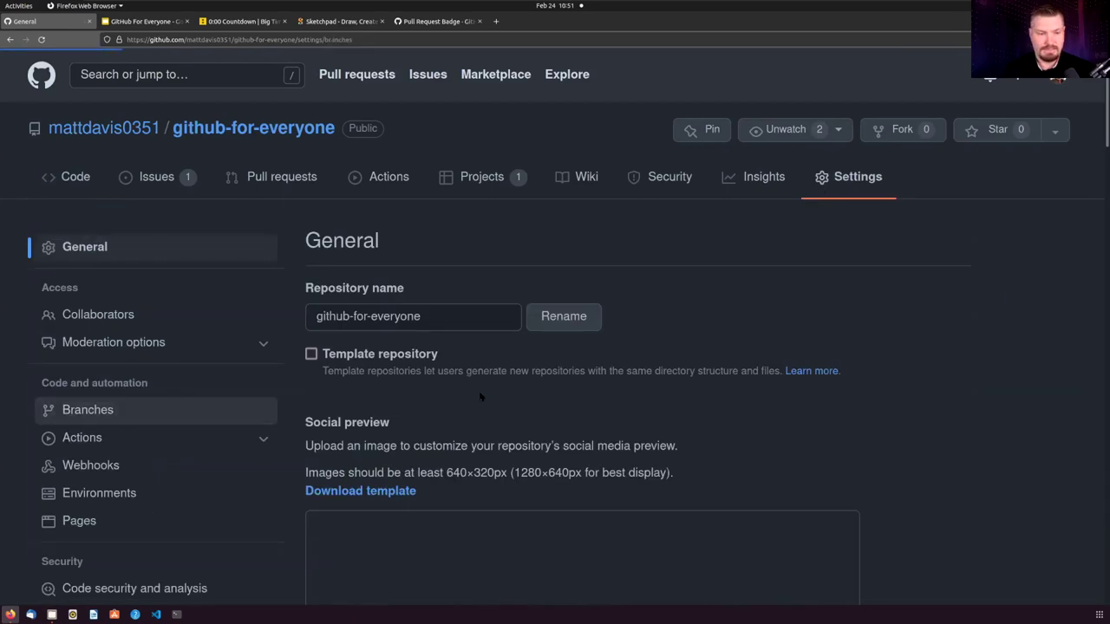
scroll(481, 399, down, 2)
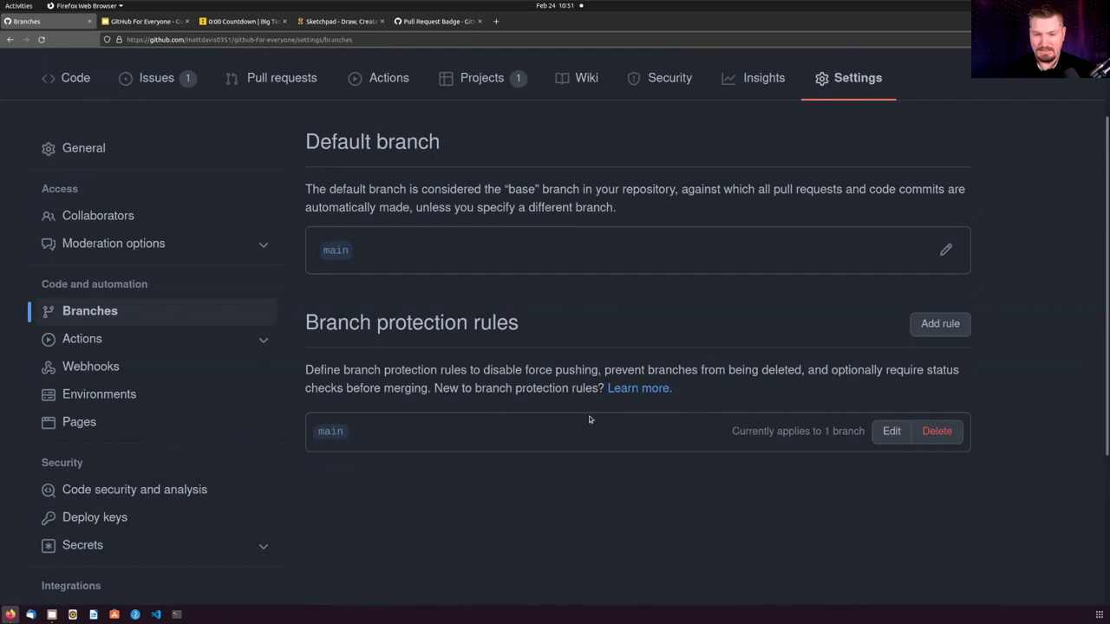
click(890, 433)
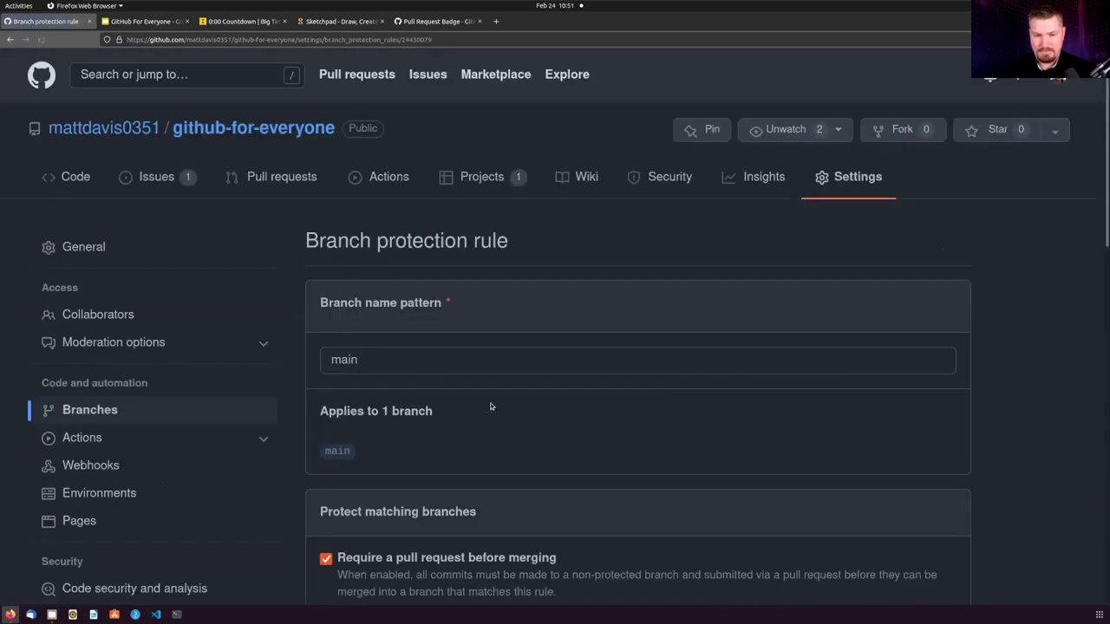
scroll(489, 406, down, 2)
scroll(490, 407, down, 2)
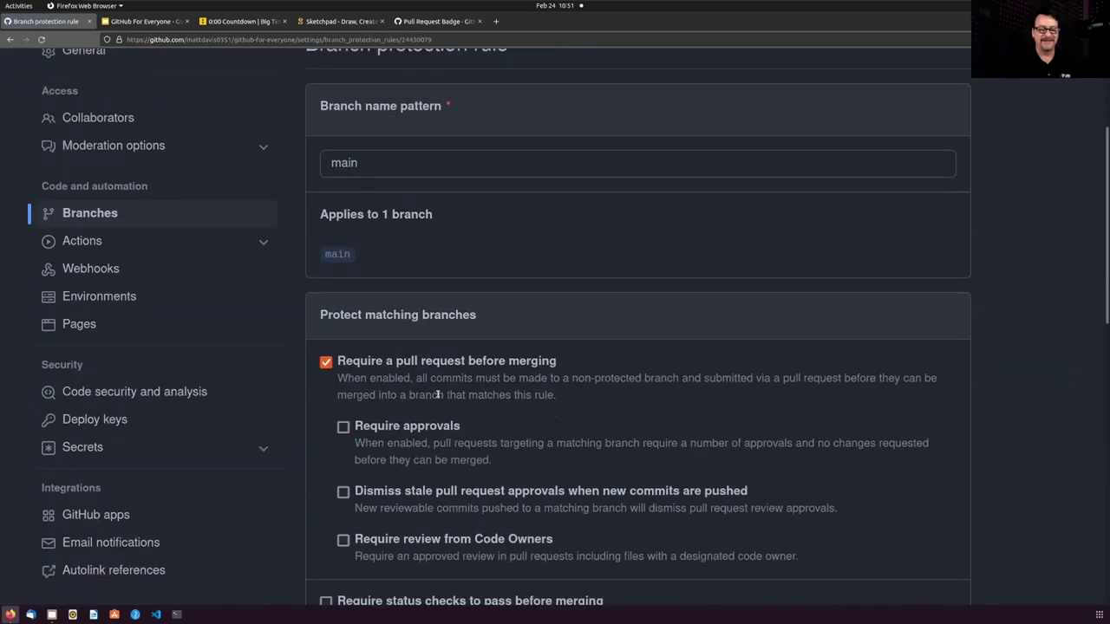
scroll(445, 379, down, 5)
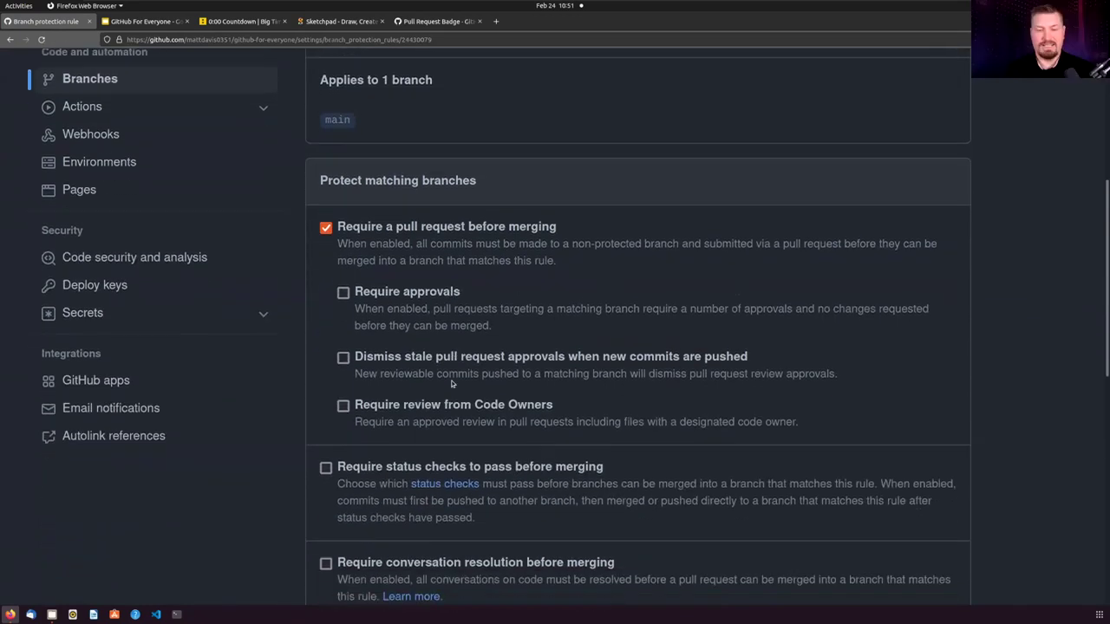
scroll(449, 385, down, 1)
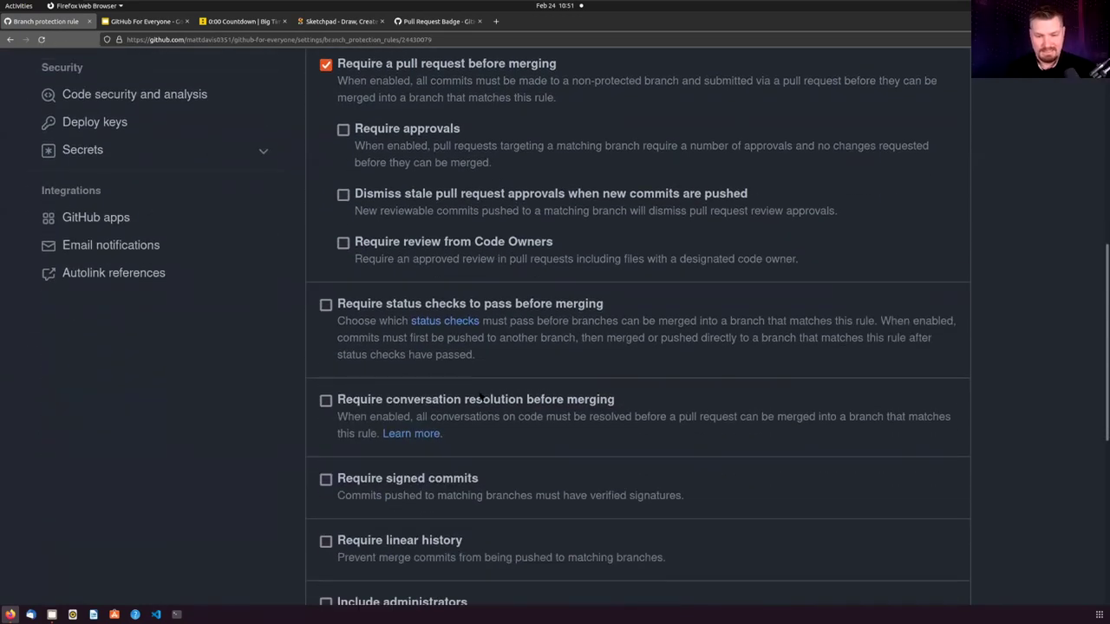
scroll(443, 395, down, 2)
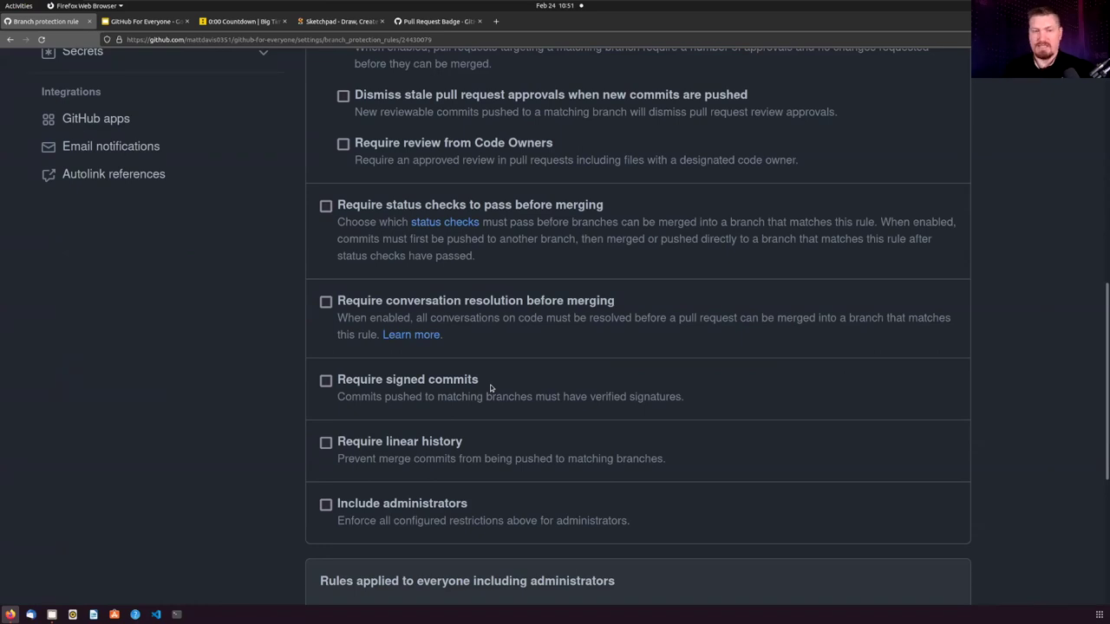
scroll(491, 384, up, 2)
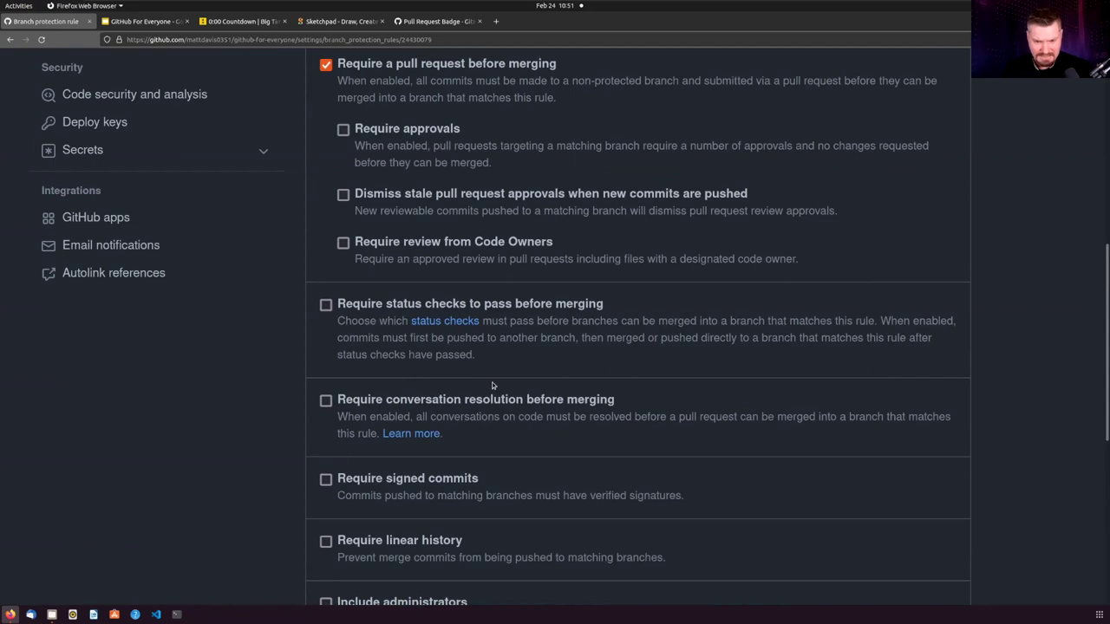
scroll(492, 385, up, 2)
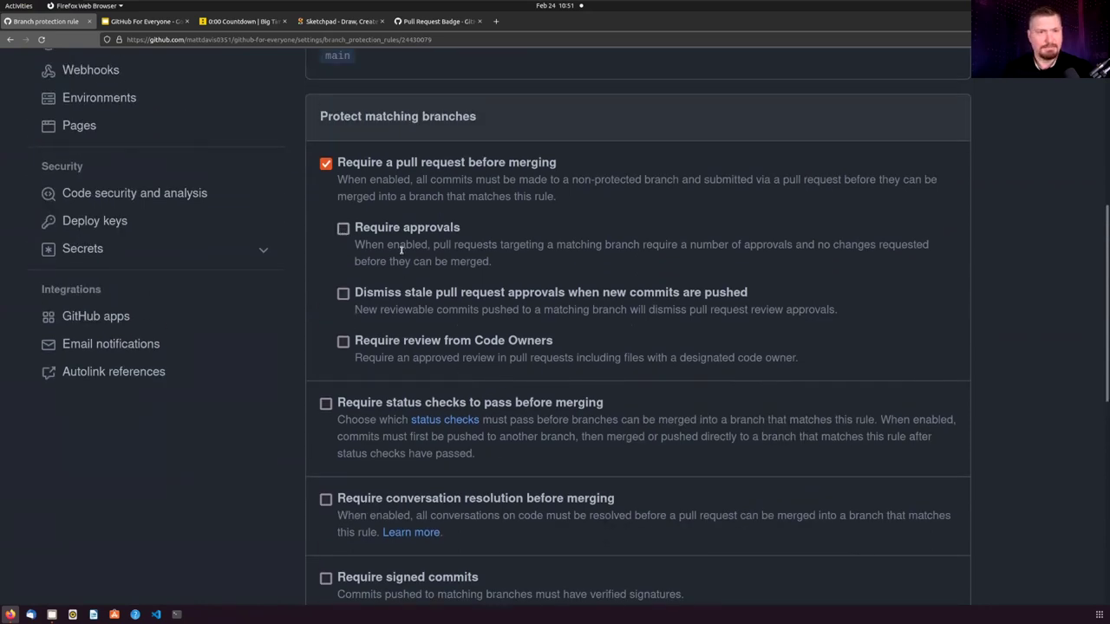
scroll(401, 250, up, 4)
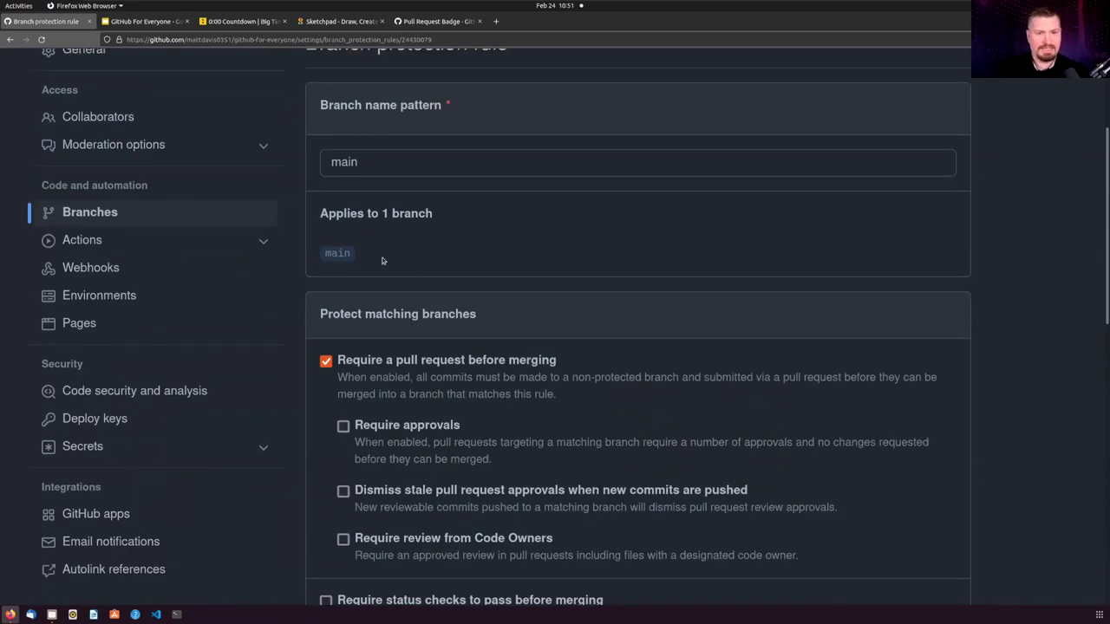
scroll(388, 303, up, 2)
scroll(389, 303, down, 2)
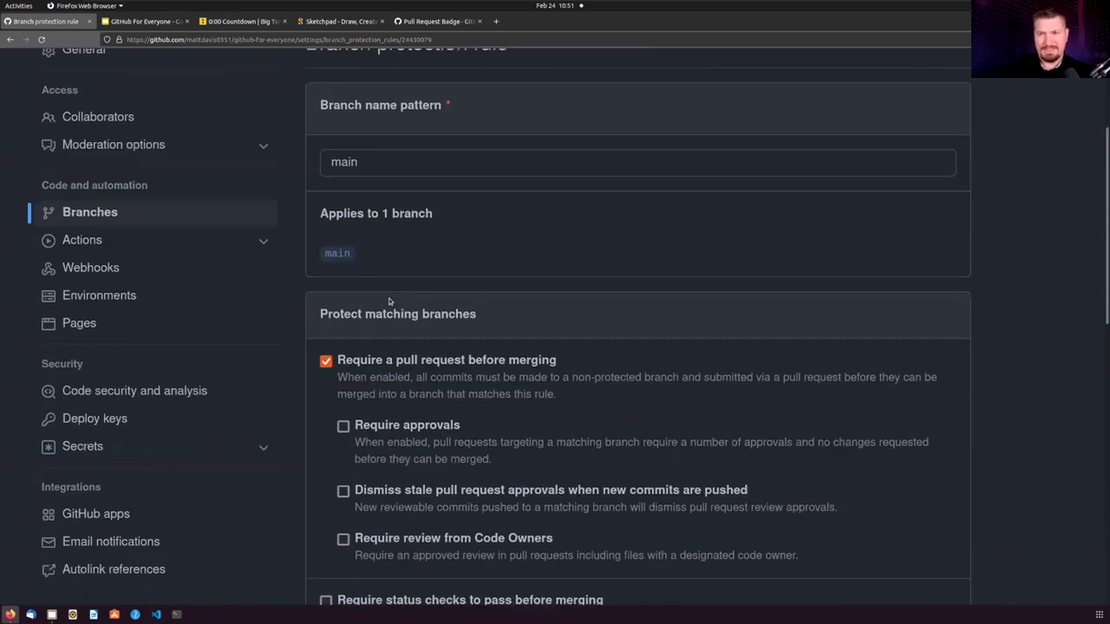
scroll(394, 296, down, 2)
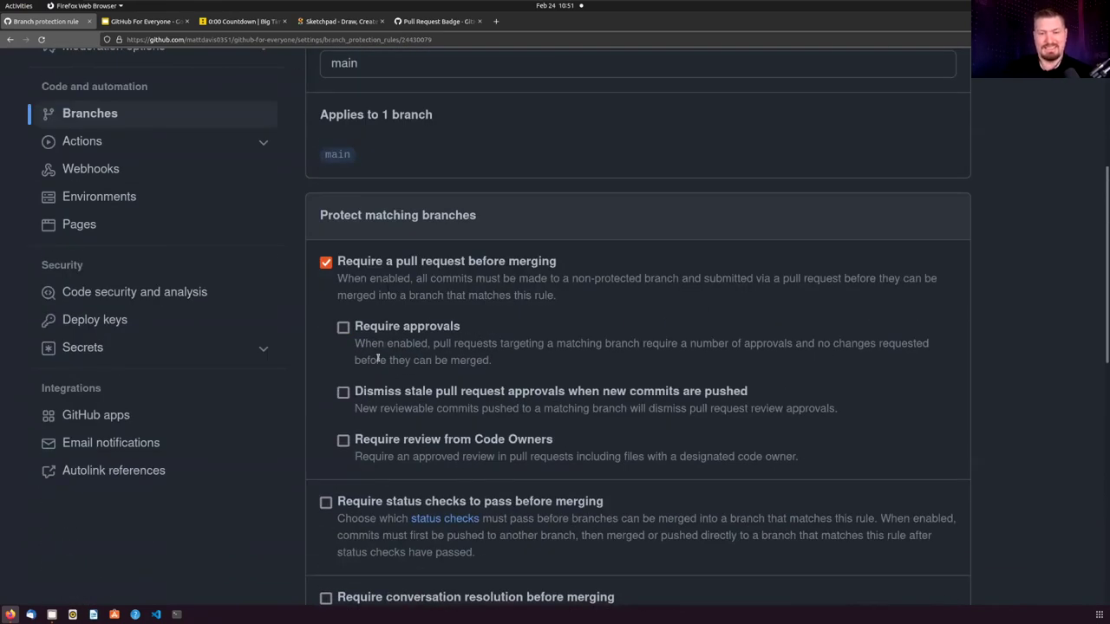
scroll(351, 434, down, 4)
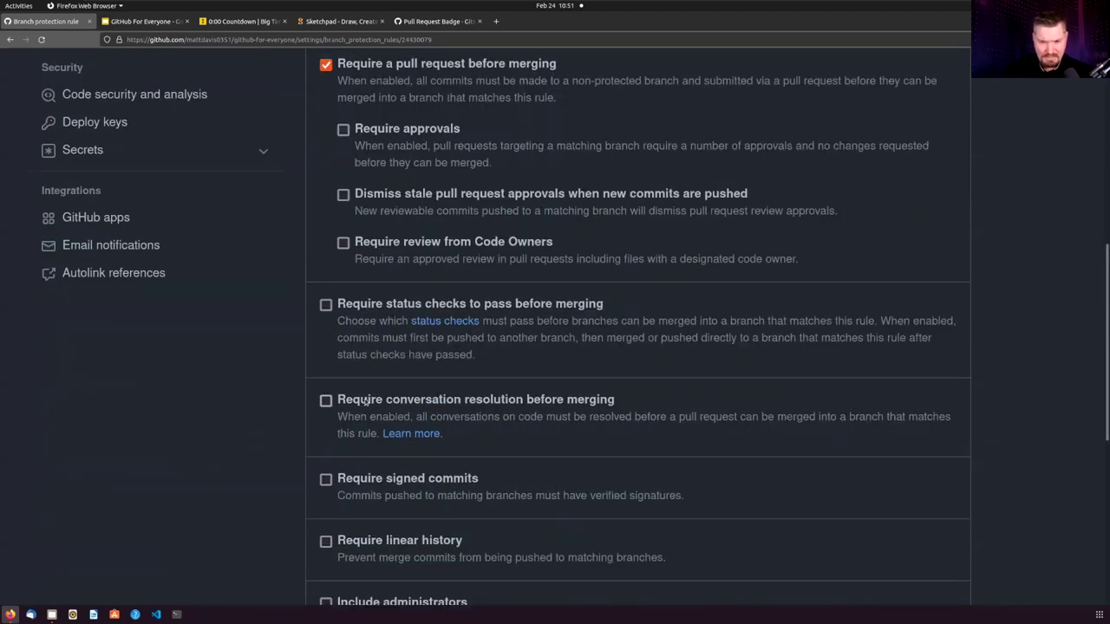
scroll(365, 402, down, 2)
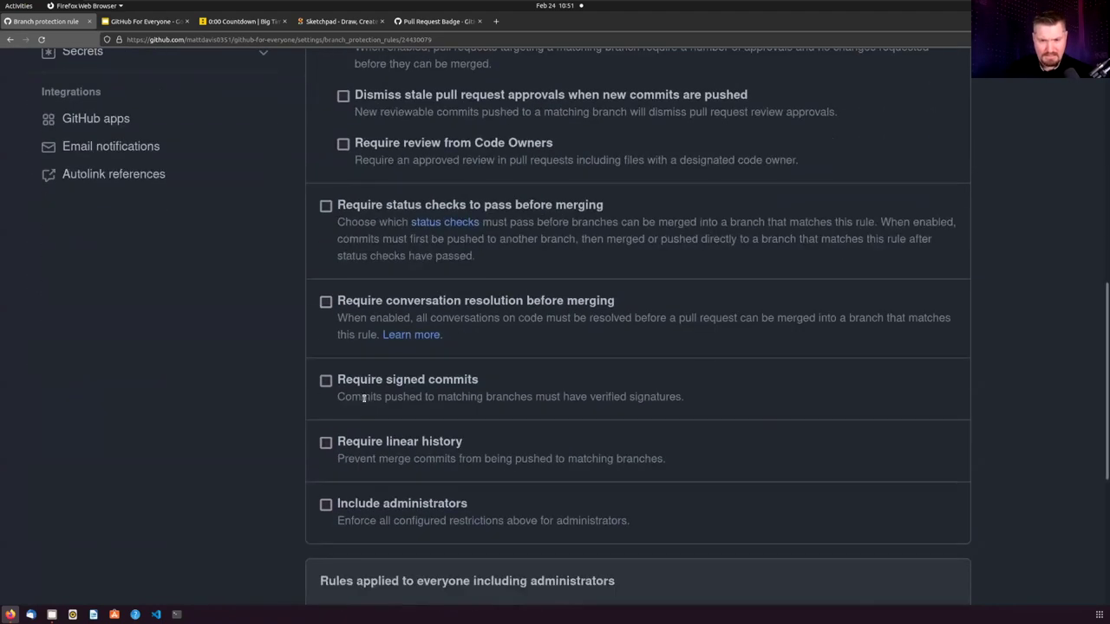
Highlight the conversation resolution requirement, then return to the repository's code overview.
triple_click(555, 300)
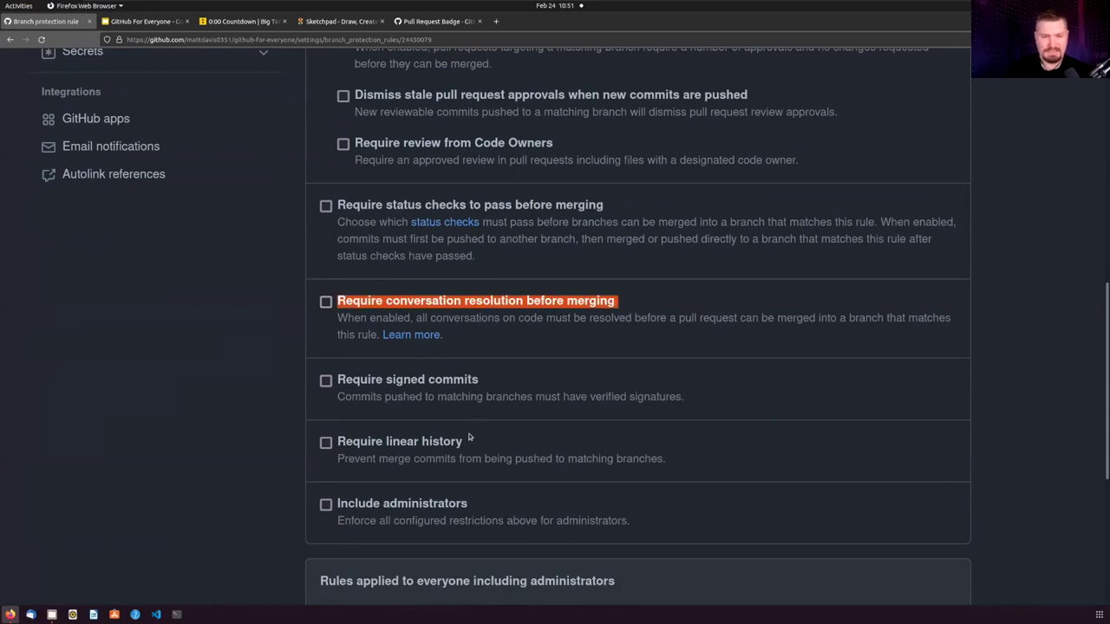
scroll(474, 430, down, 4)
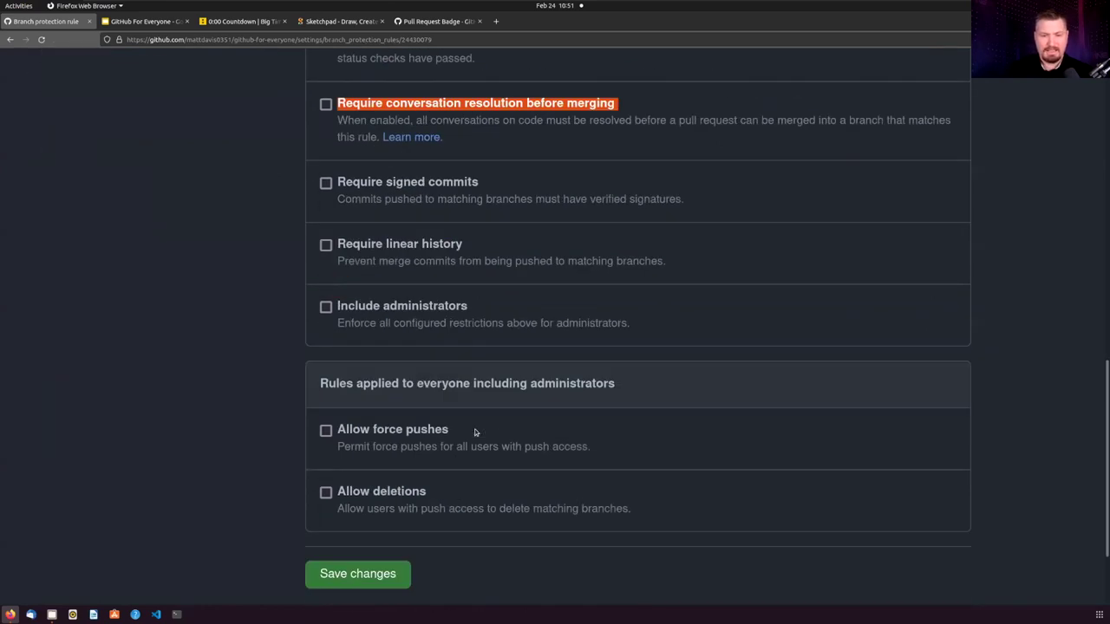
click(469, 408)
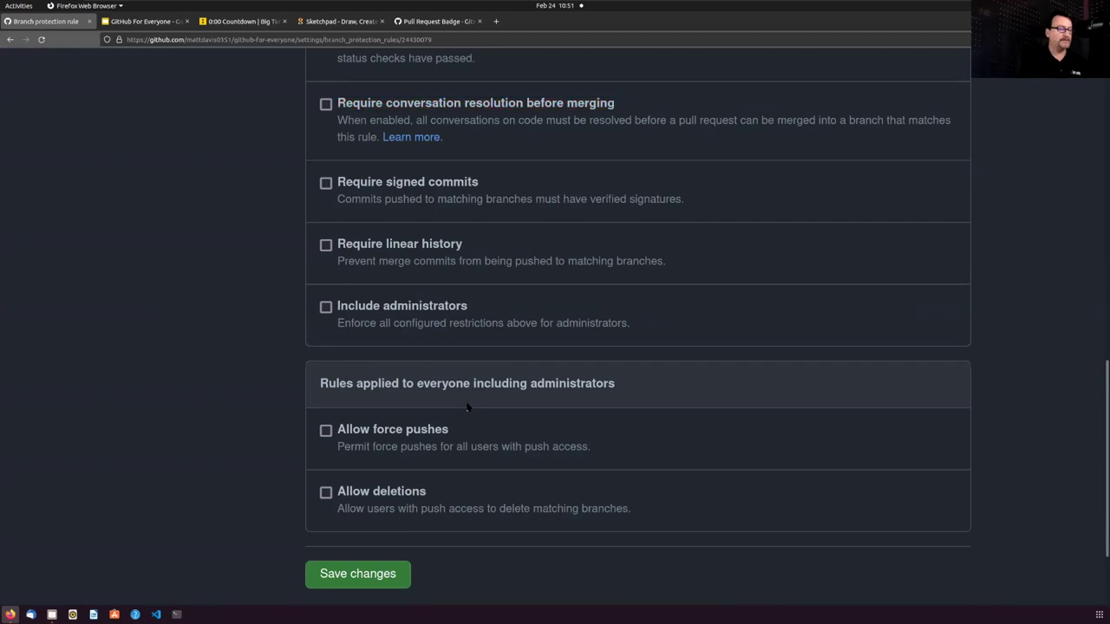
scroll(466, 406, down, 2)
scroll(464, 405, up, 20)
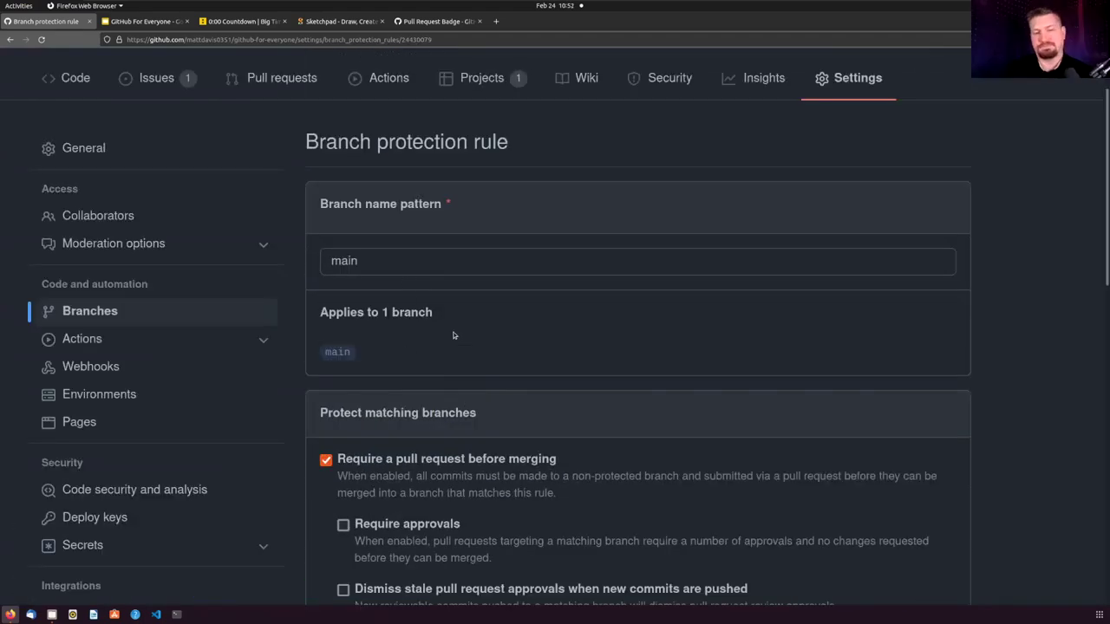
click(82, 91)
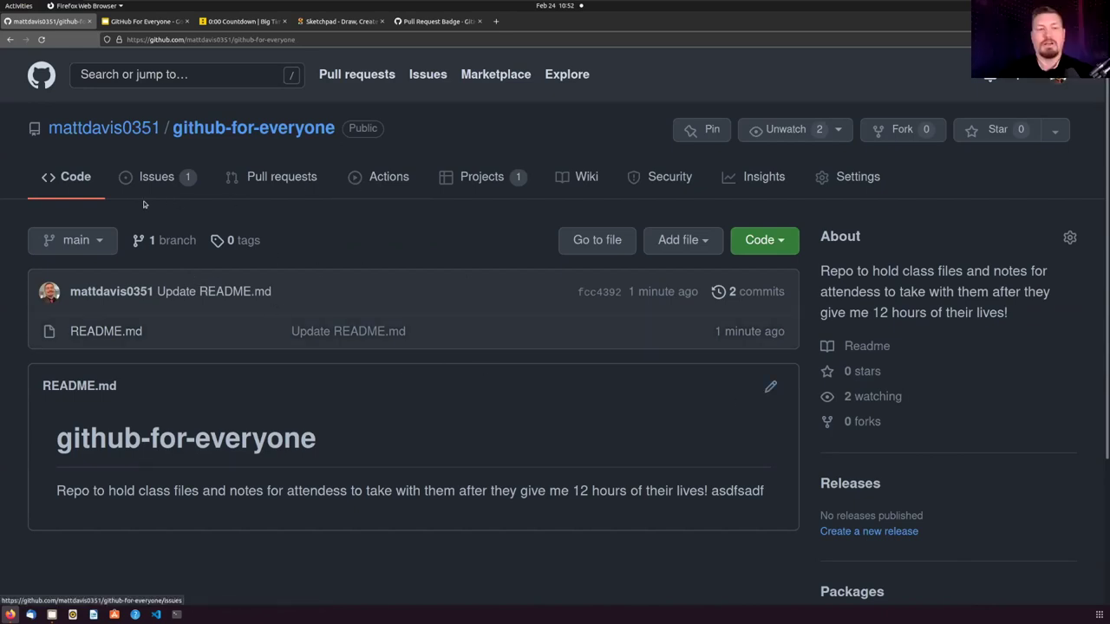
Delete the trailing 'asdfsadf' from the README and propose it on a new patch-1 branch.
click(770, 387)
drag(171, 352, 53, 353)
key(BackSpace)
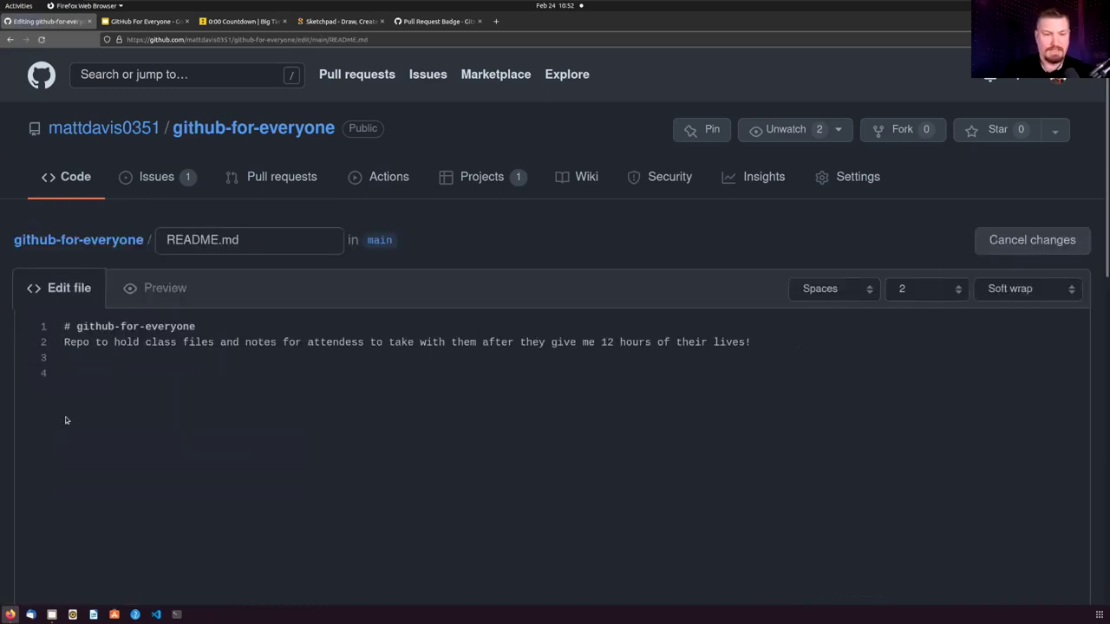
scroll(54, 412, down, 10)
click(116, 411)
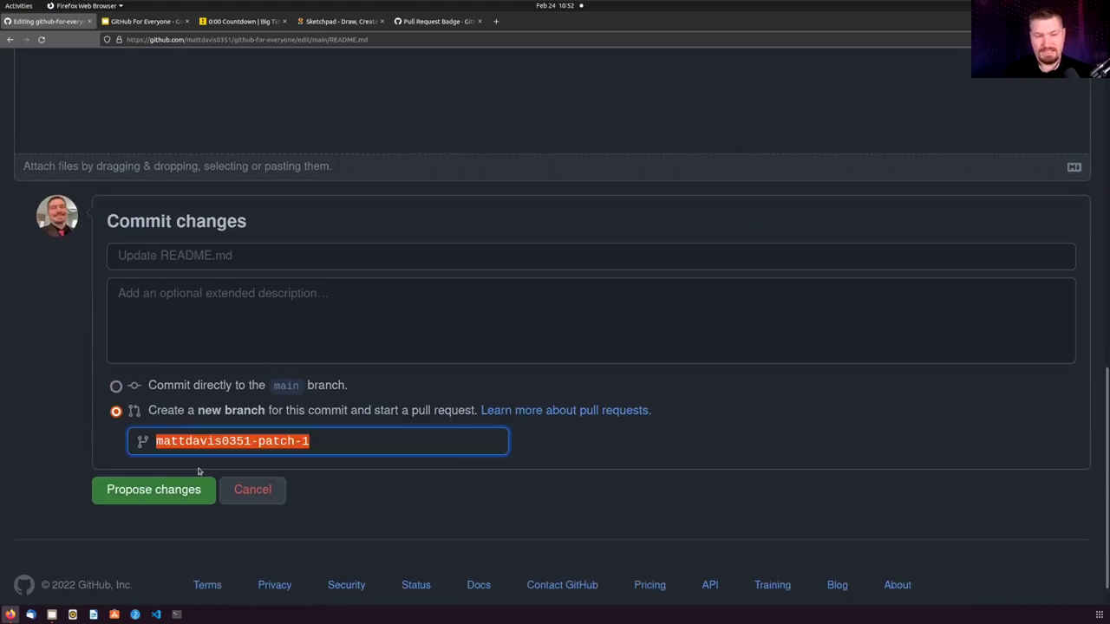
click(173, 490)
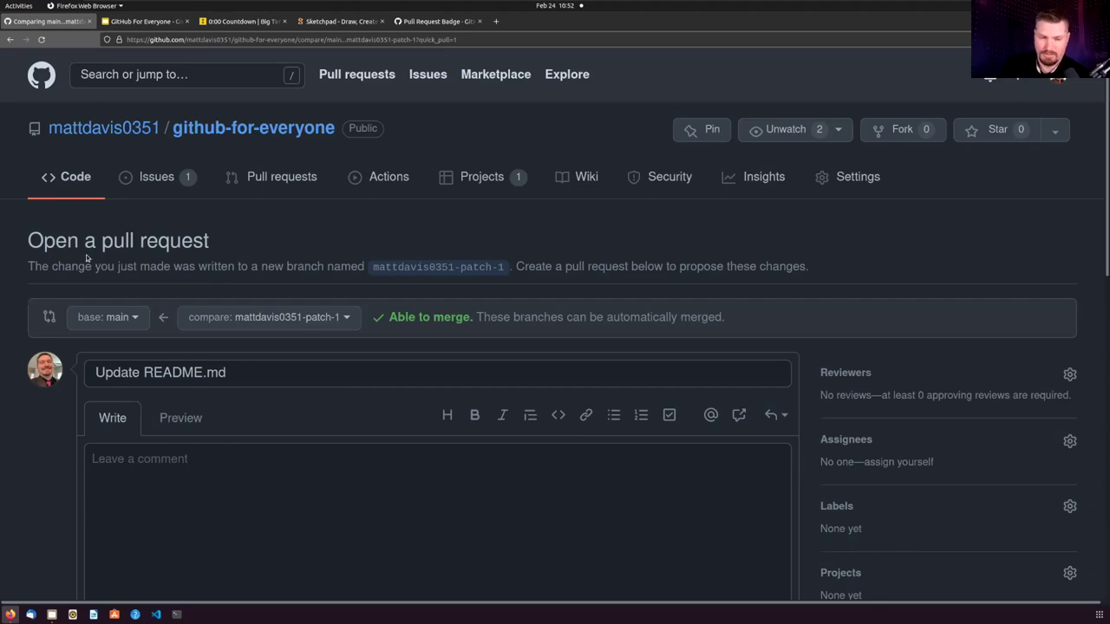
Check the compare-branch list and circle the F on the Sketchpad canvas.
click(343, 321)
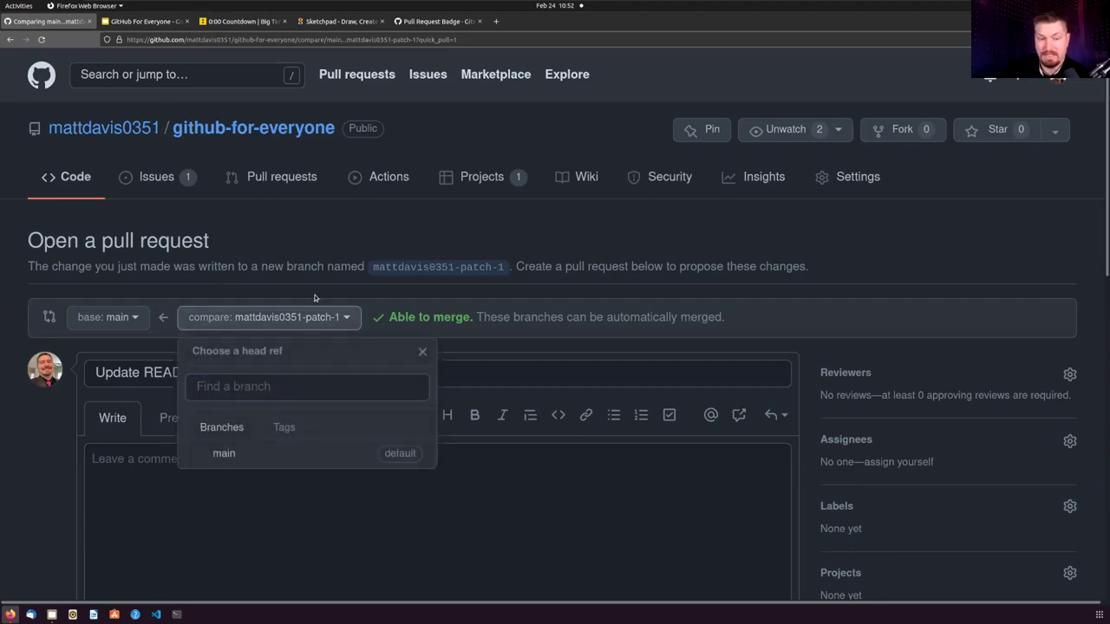
click(286, 317)
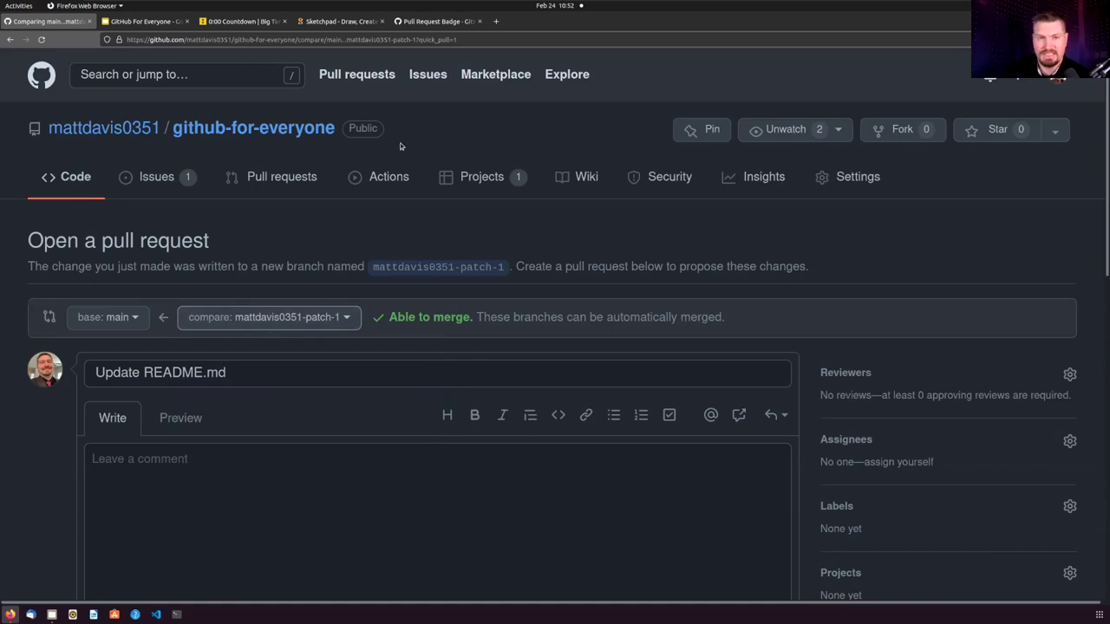
click(338, 21)
mouse_move(198, 254)
mouse_down()
mouse_move(235, 344)
mouse_move(200, 254)
mouse_up()
click(76, 23)
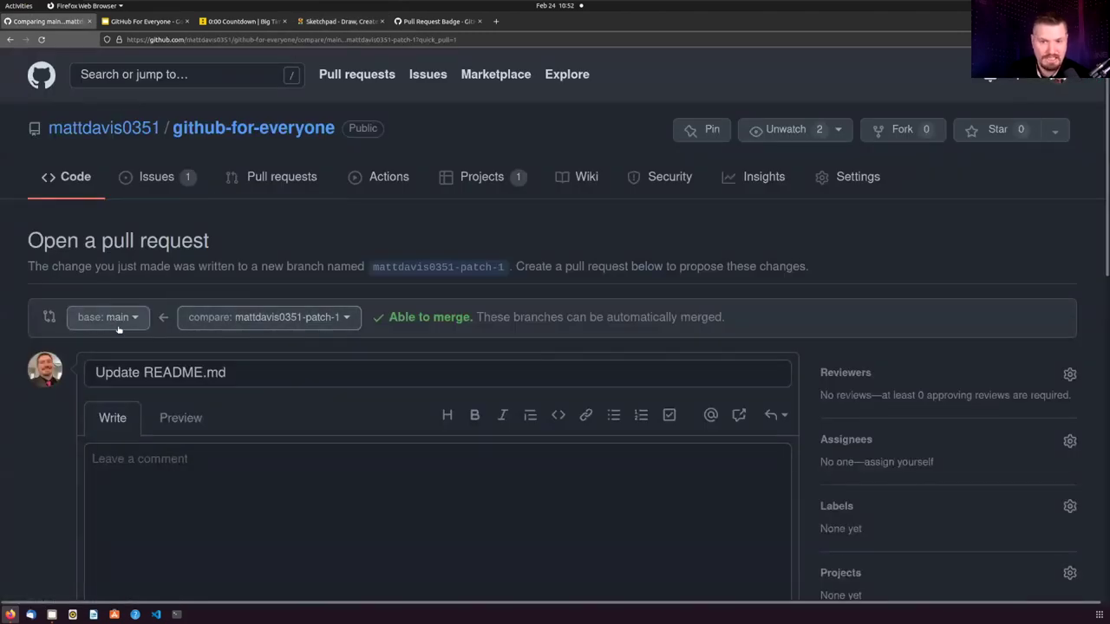
Add the comment 'kjhjk' and create pull request #2 merging patch-1 into main.
scroll(248, 404, down, 5)
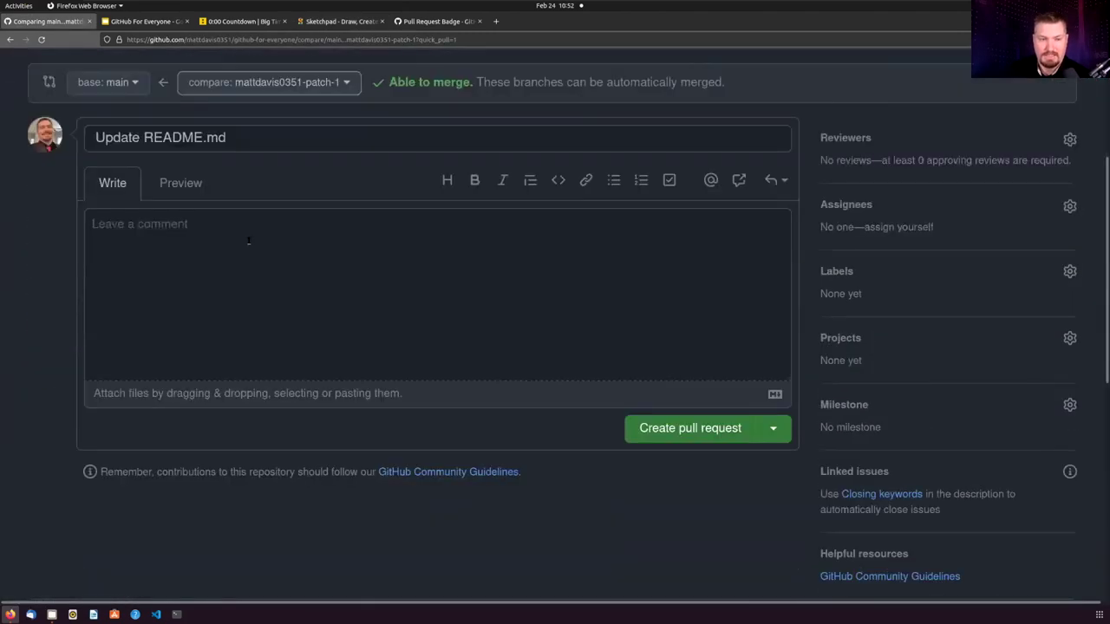
click(246, 221)
text(kjhjk)
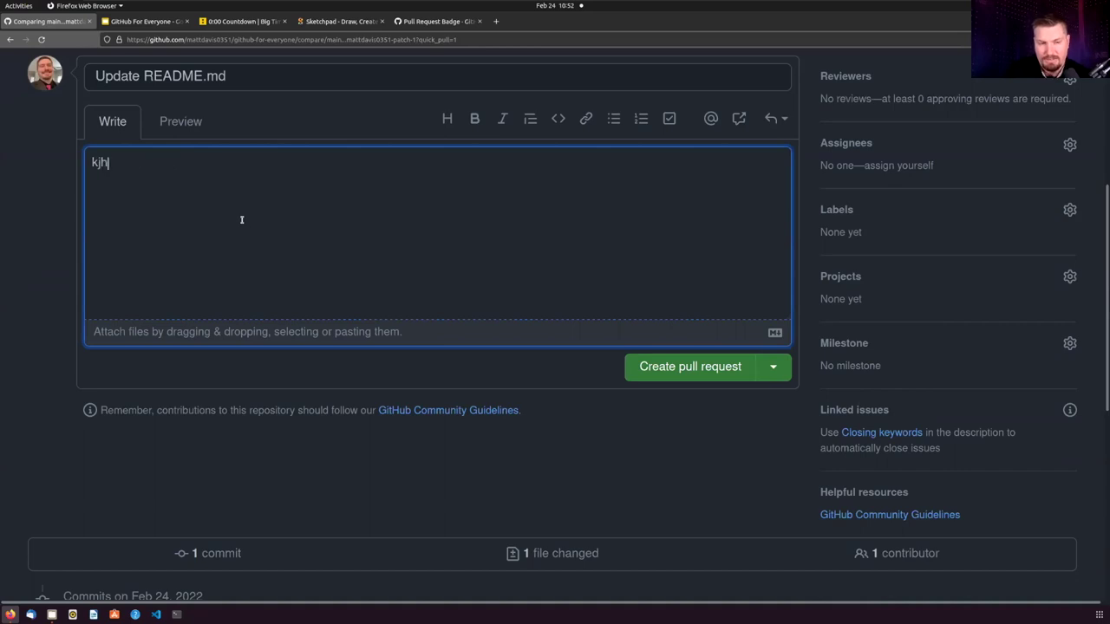
click(643, 367)
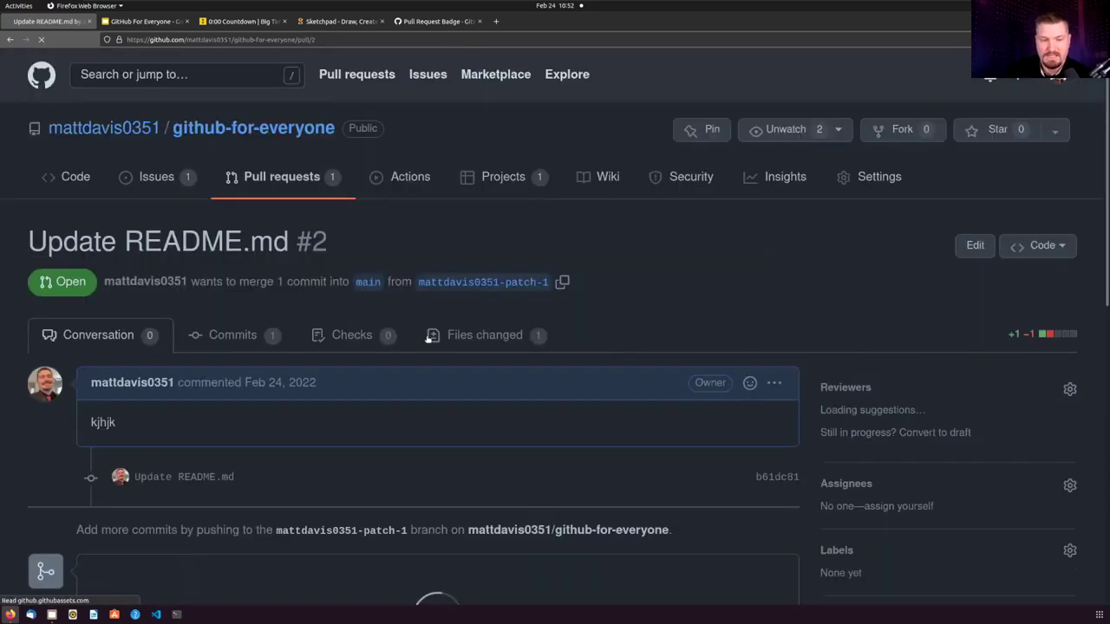
scroll(390, 365, down, 4)
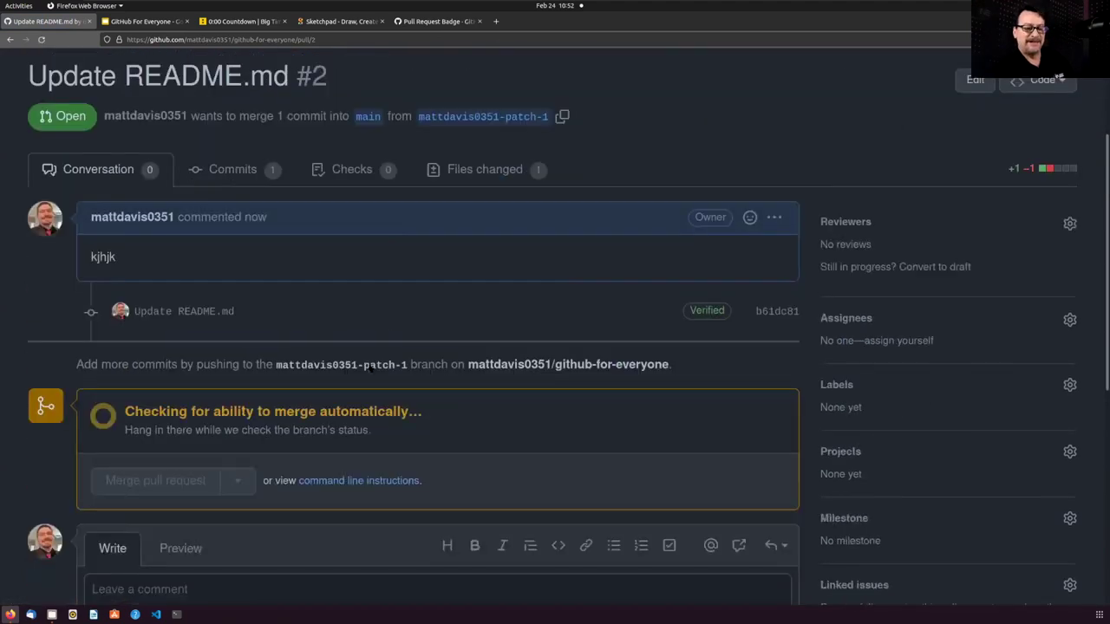
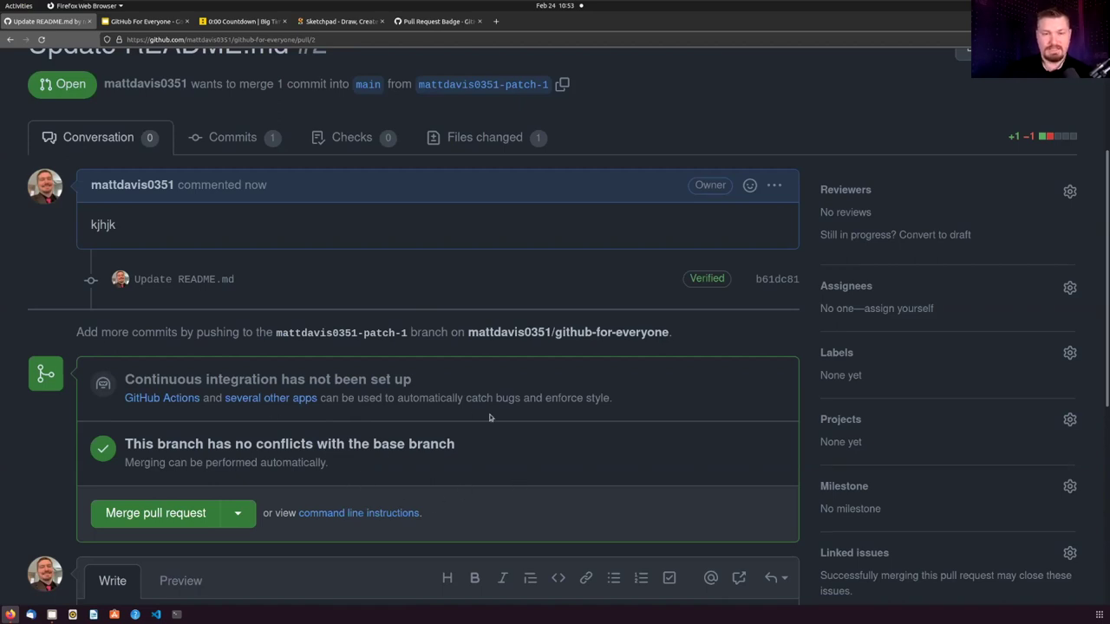
Merge pull request #2 into main and delete its merged patch branch.
click(172, 515)
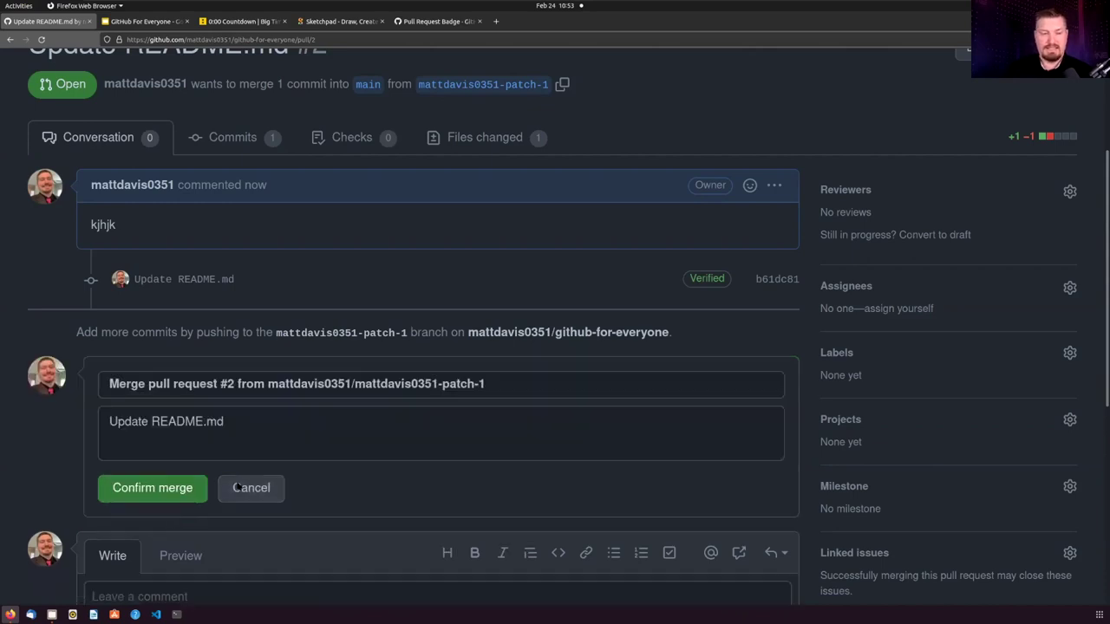
click(190, 489)
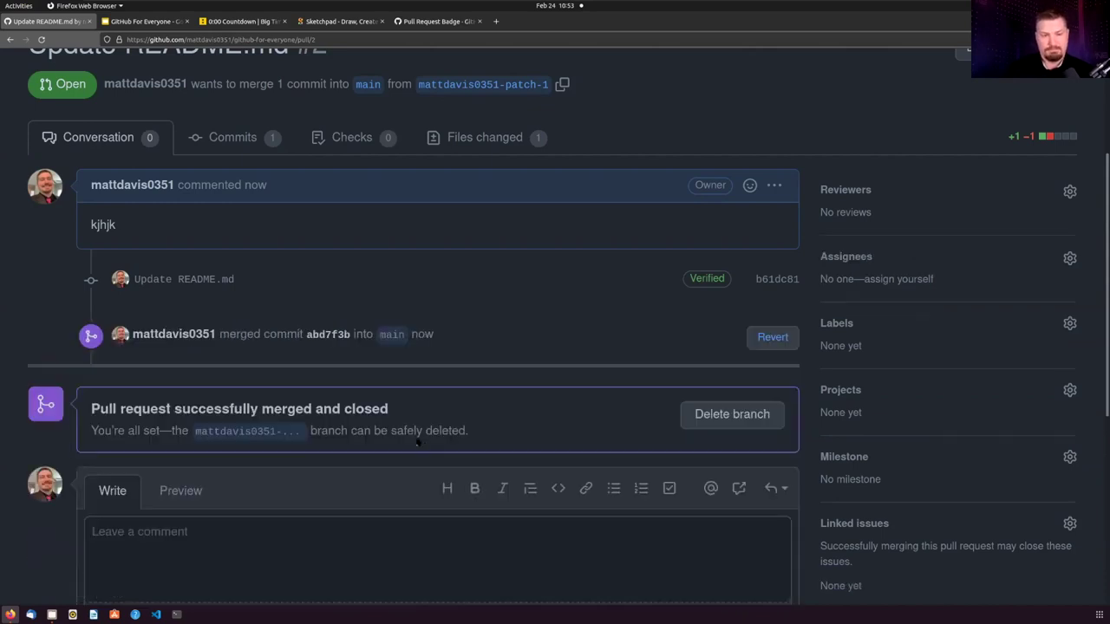
click(724, 414)
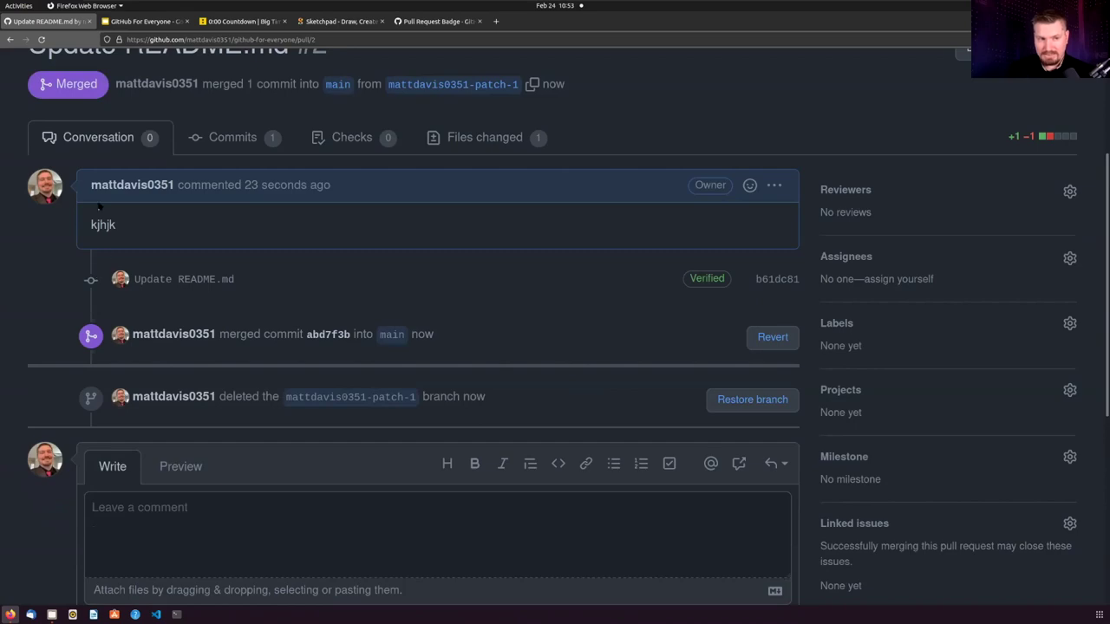
scroll(130, 340, up, 5)
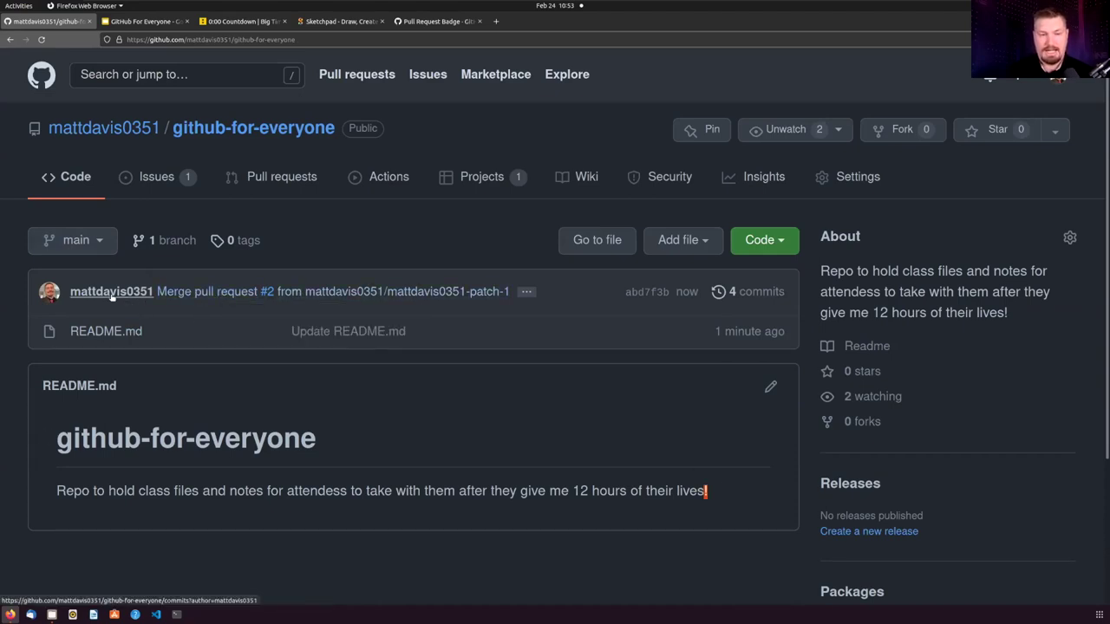
click(268, 295)
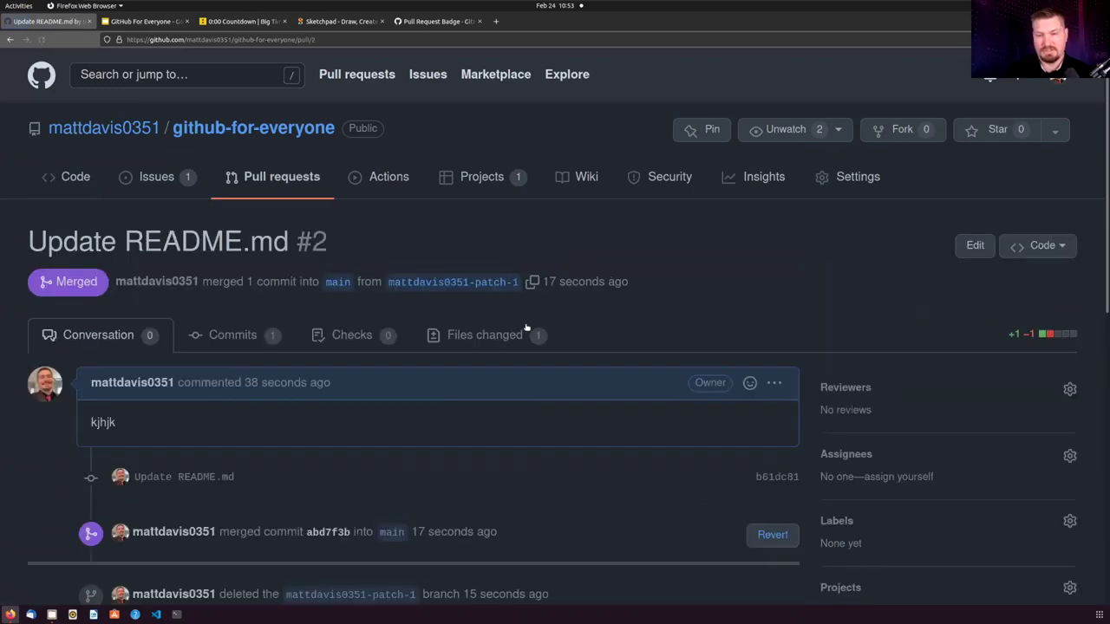
Inspect the diff of merge commit abd7f3b, then go to the github-for-everyone repository settings.
key(alt+Left)
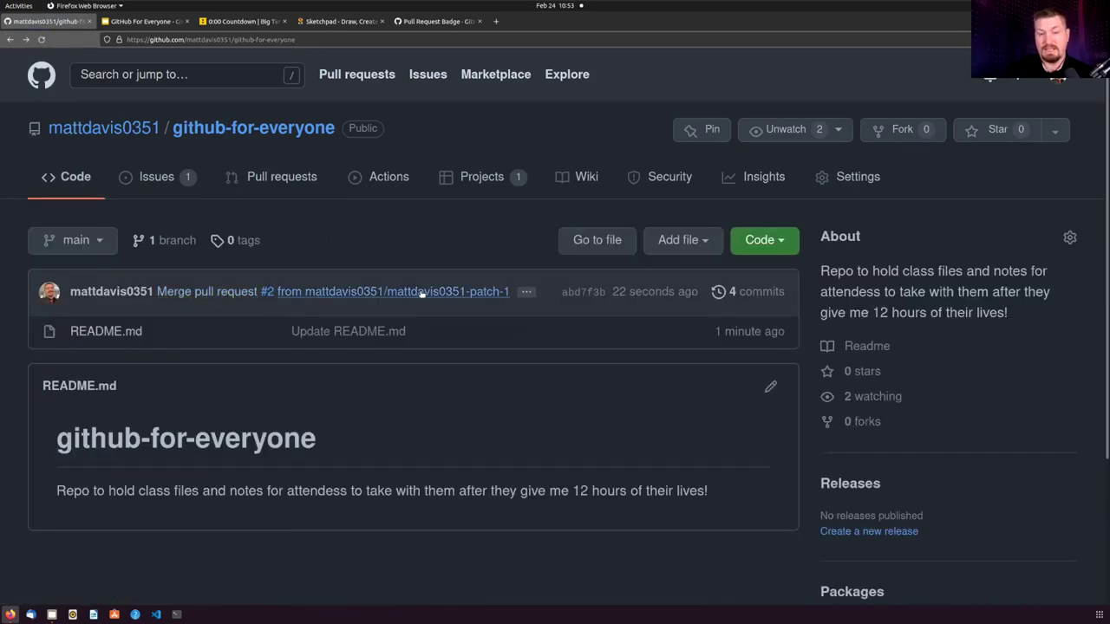
click(576, 292)
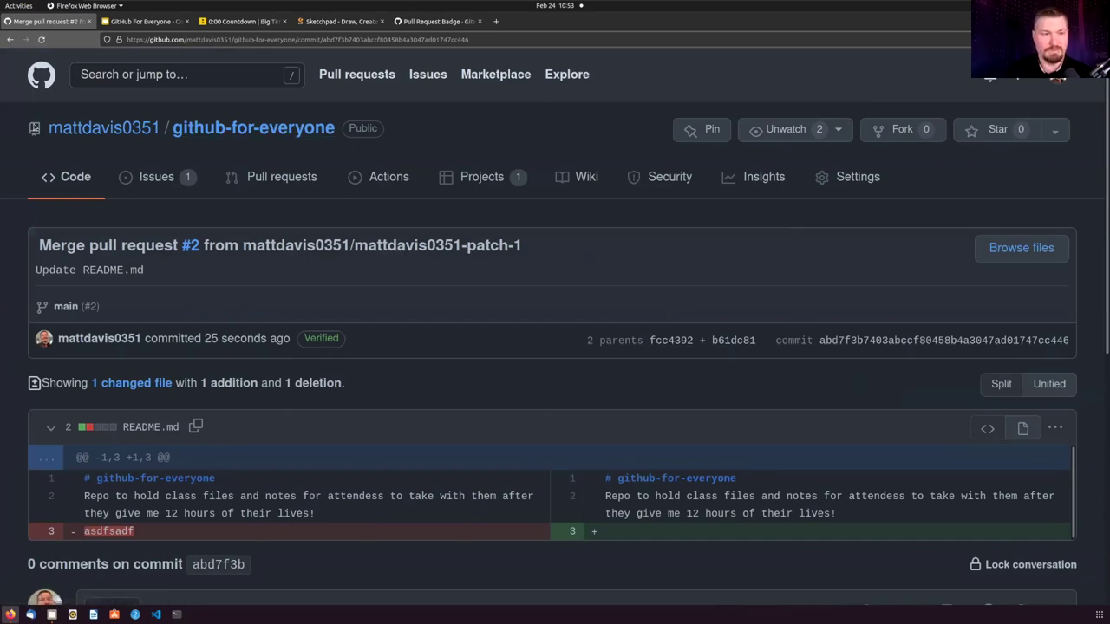
click(65, 174)
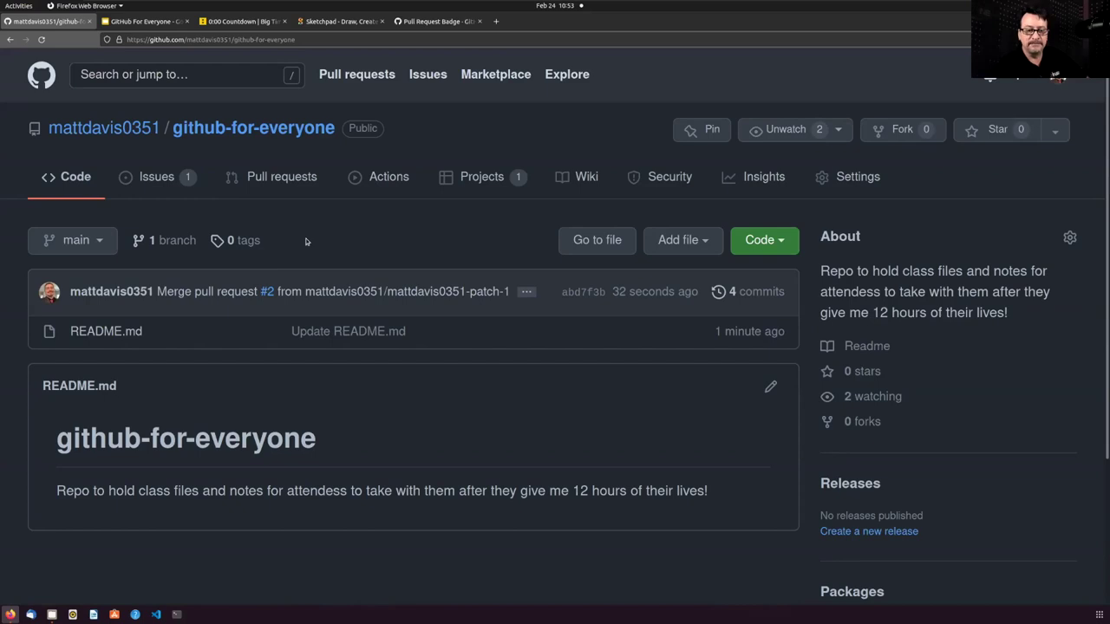
click(97, 249)
click(97, 249)
click(844, 193)
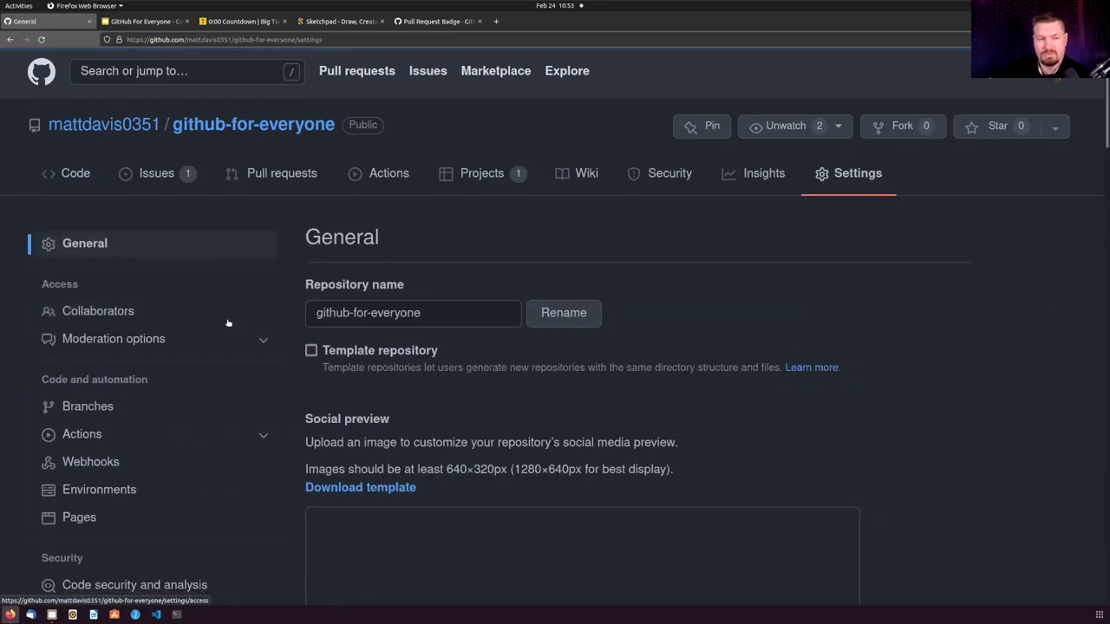
Open the Branches settings and edit the main branch protection rule.
scroll(164, 213, down, 4)
scroll(172, 218, up, 2)
scroll(171, 219, up, 2)
click(191, 311)
scroll(496, 322, down, 2)
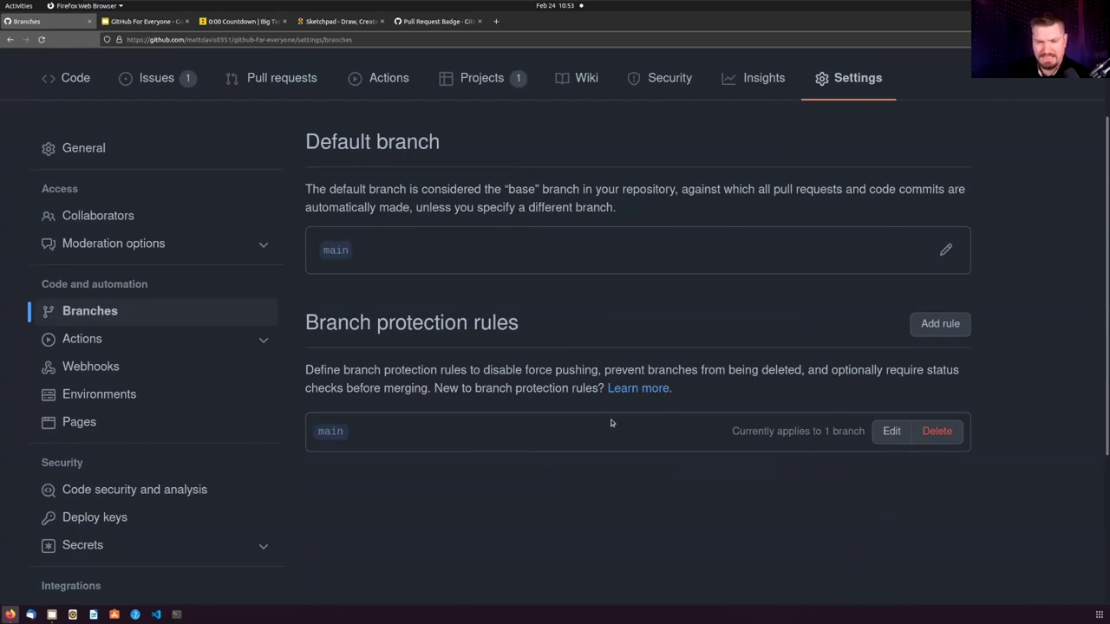
click(880, 432)
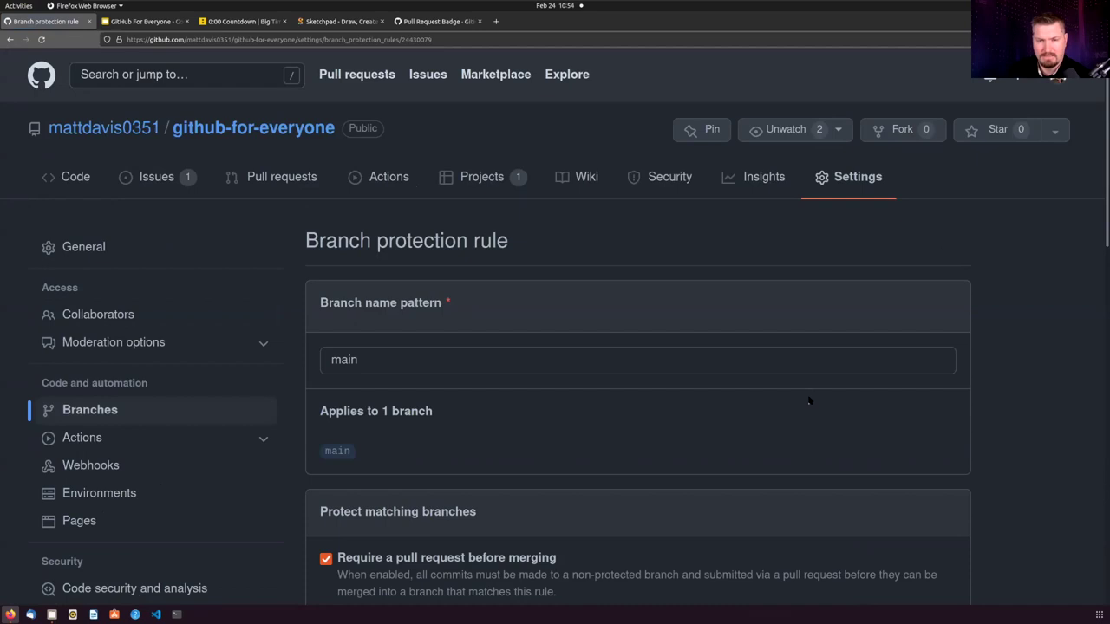
click(9, 39)
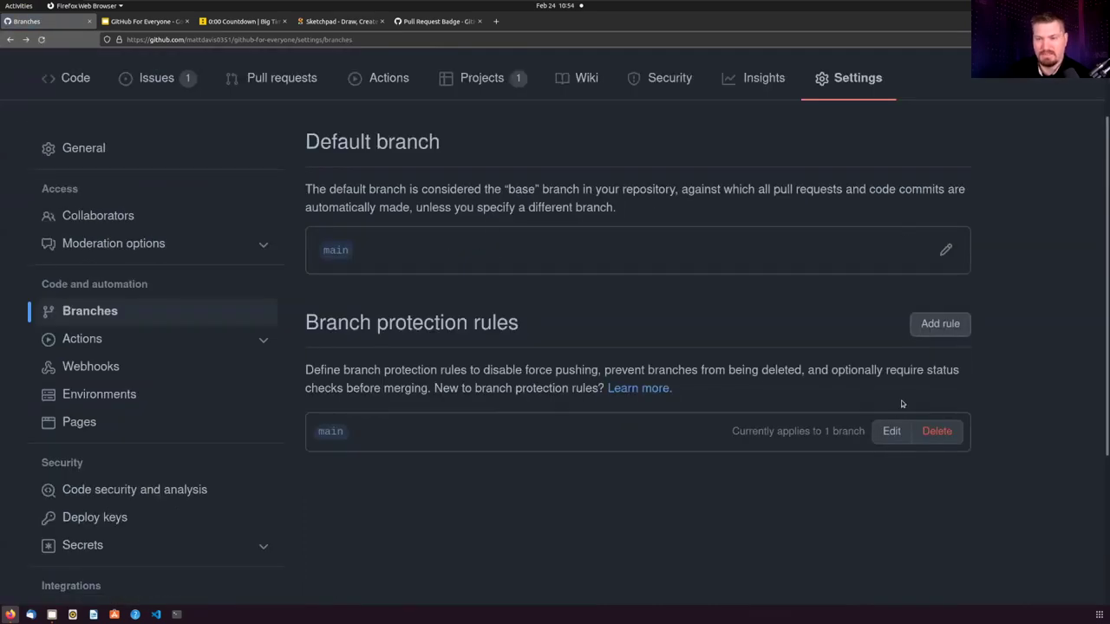
click(891, 431)
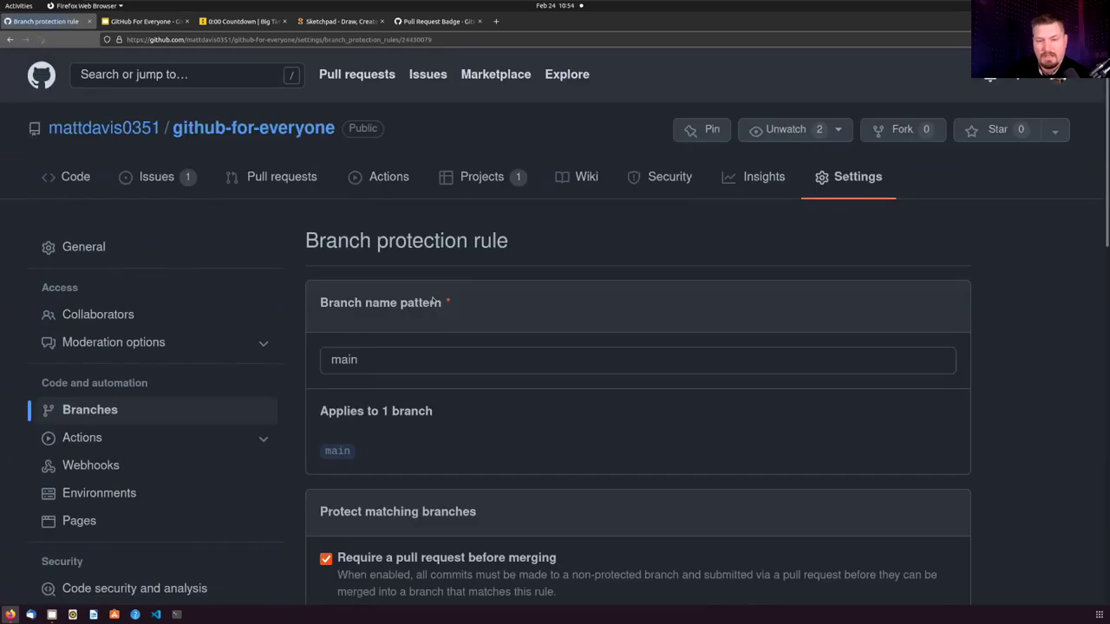
Require 1 approving review before merging into main and save the rule.
scroll(433, 302, down, 5)
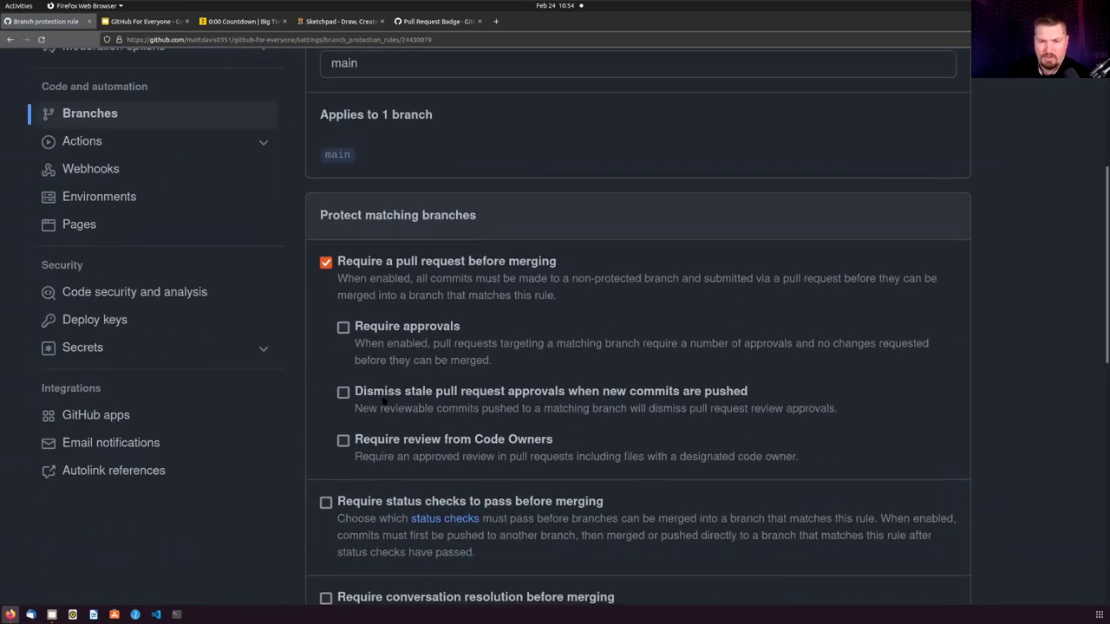
click(343, 327)
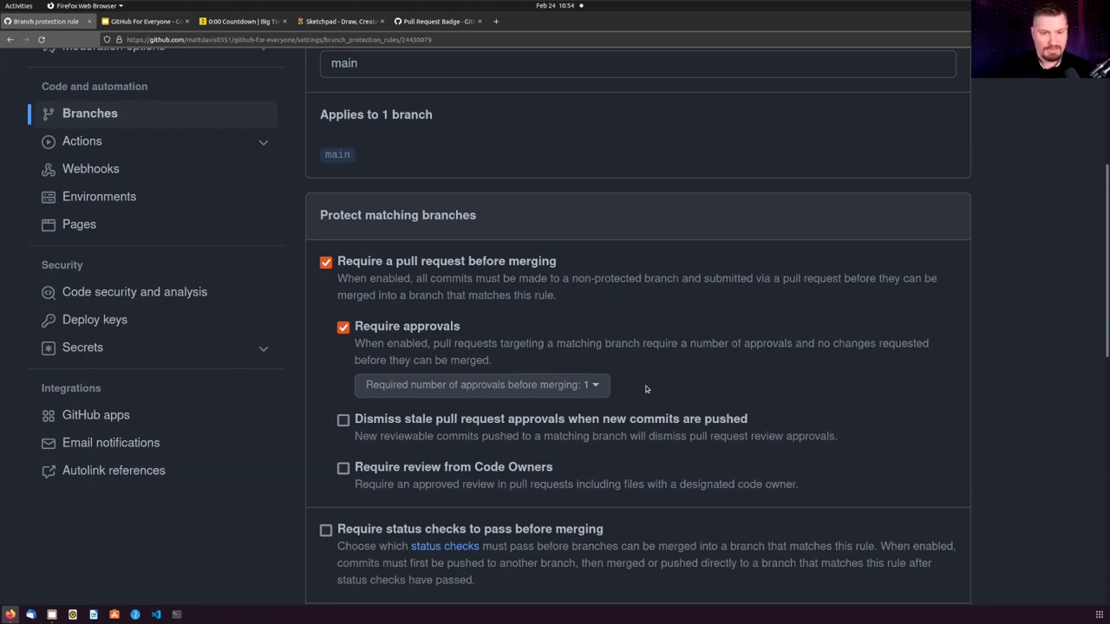
scroll(646, 389, down, 2)
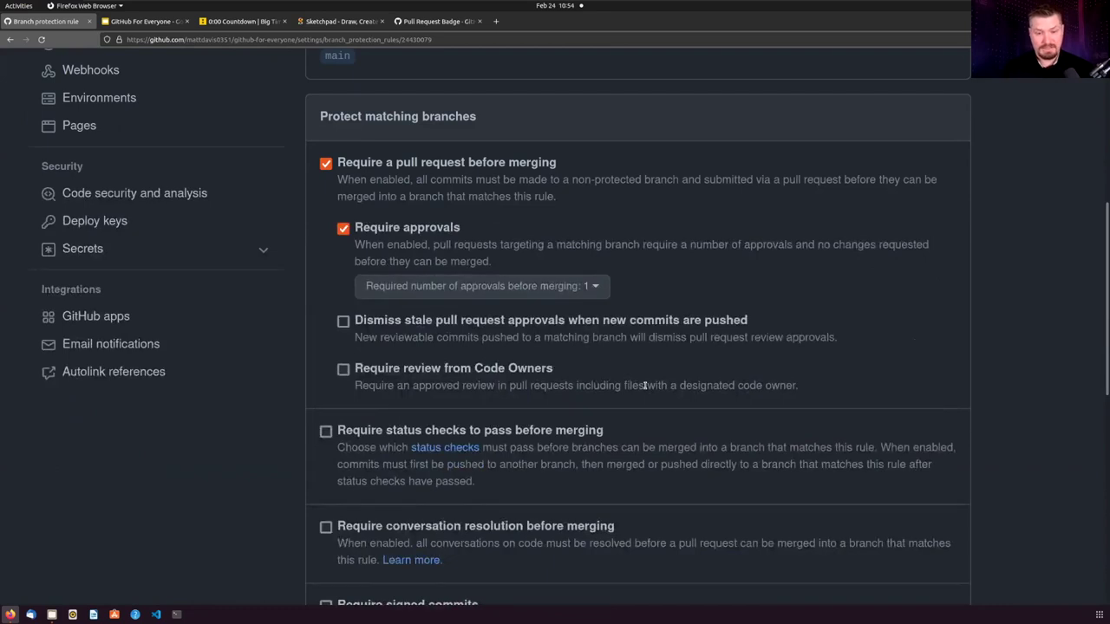
click(602, 289)
click(693, 285)
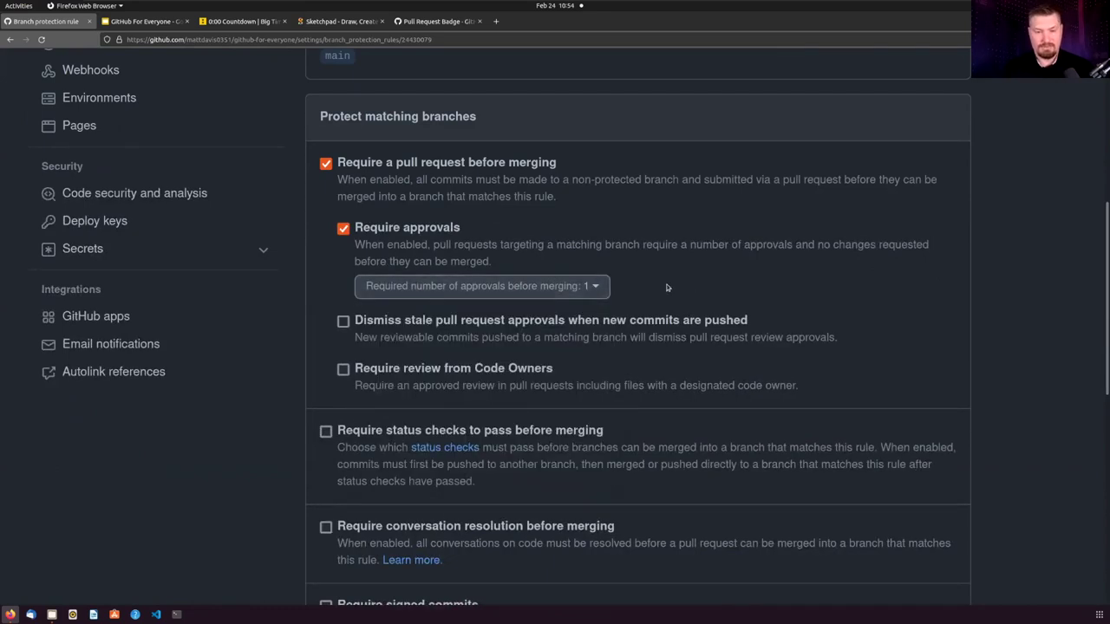
scroll(601, 377, down, 2)
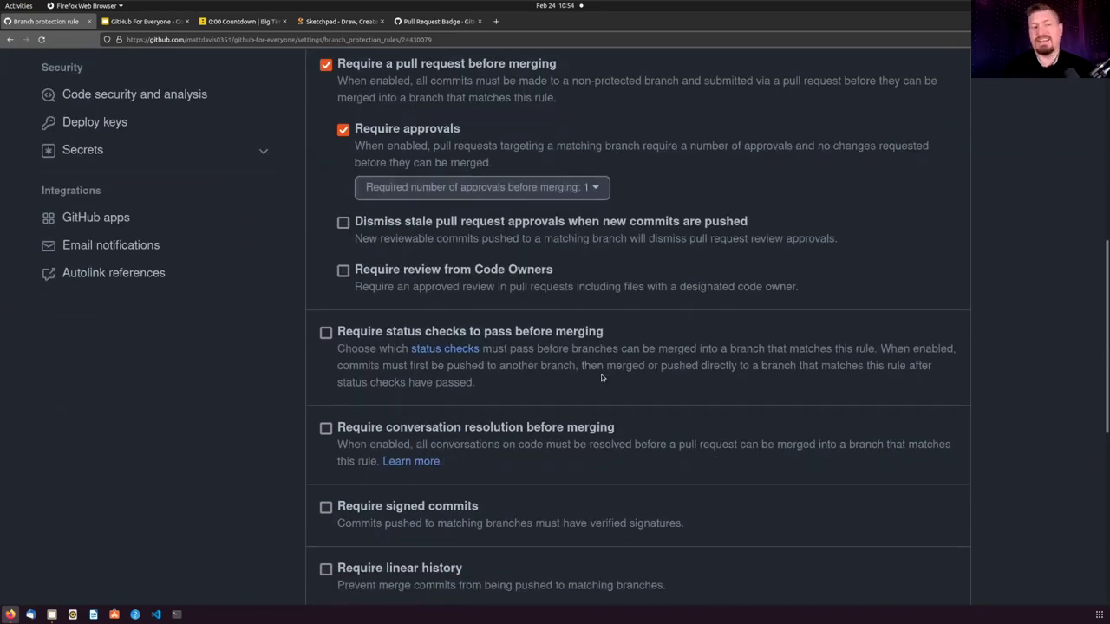
scroll(601, 374, down, 6)
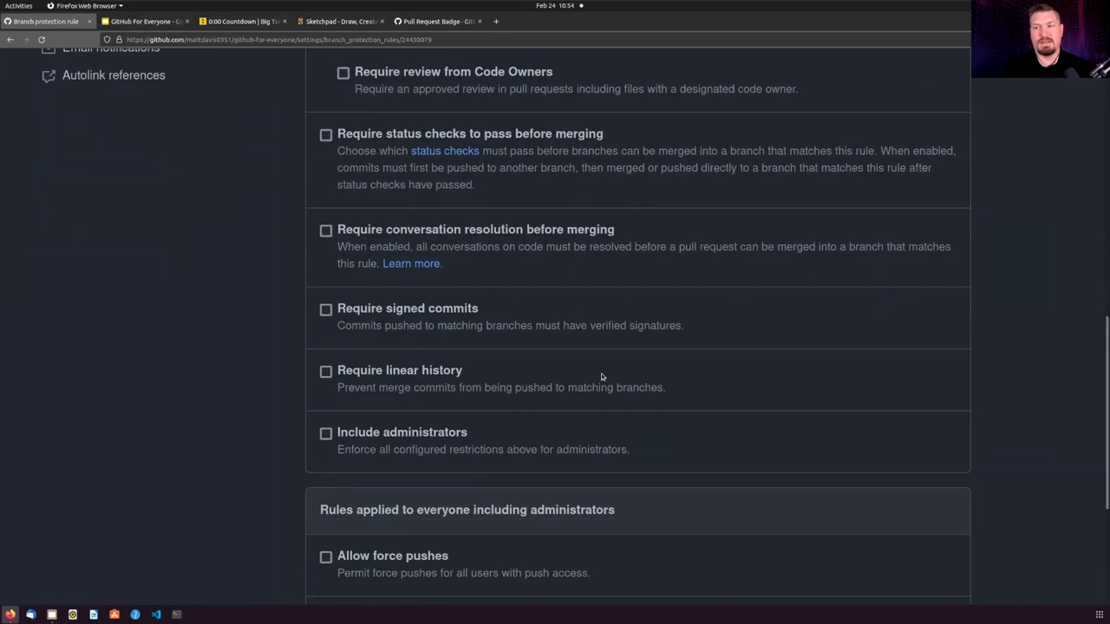
scroll(601, 379, down, 1)
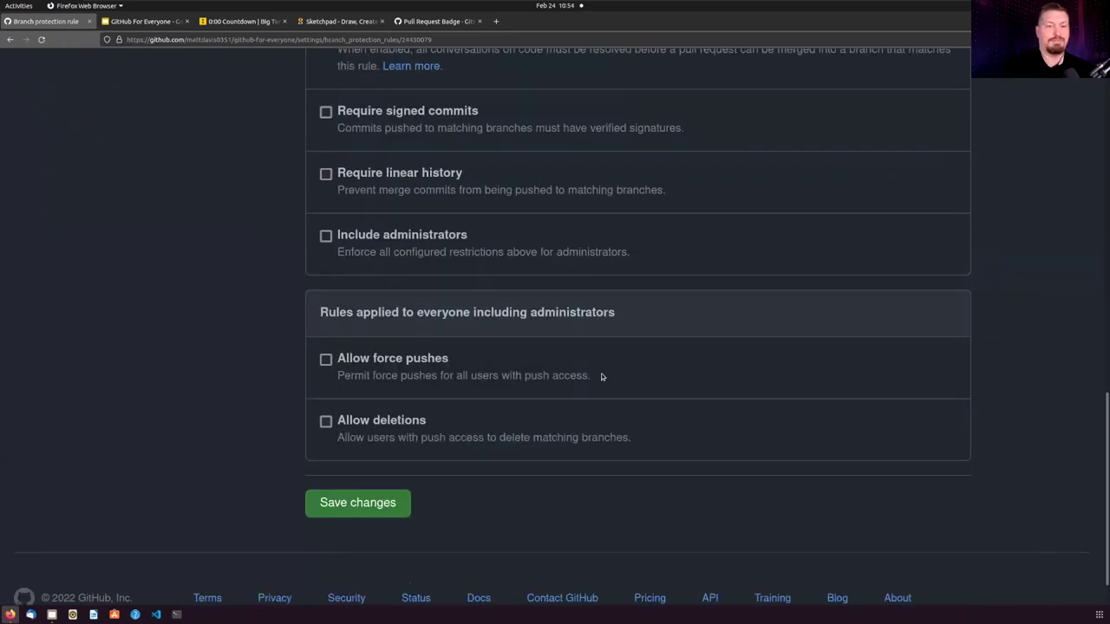
click(378, 504)
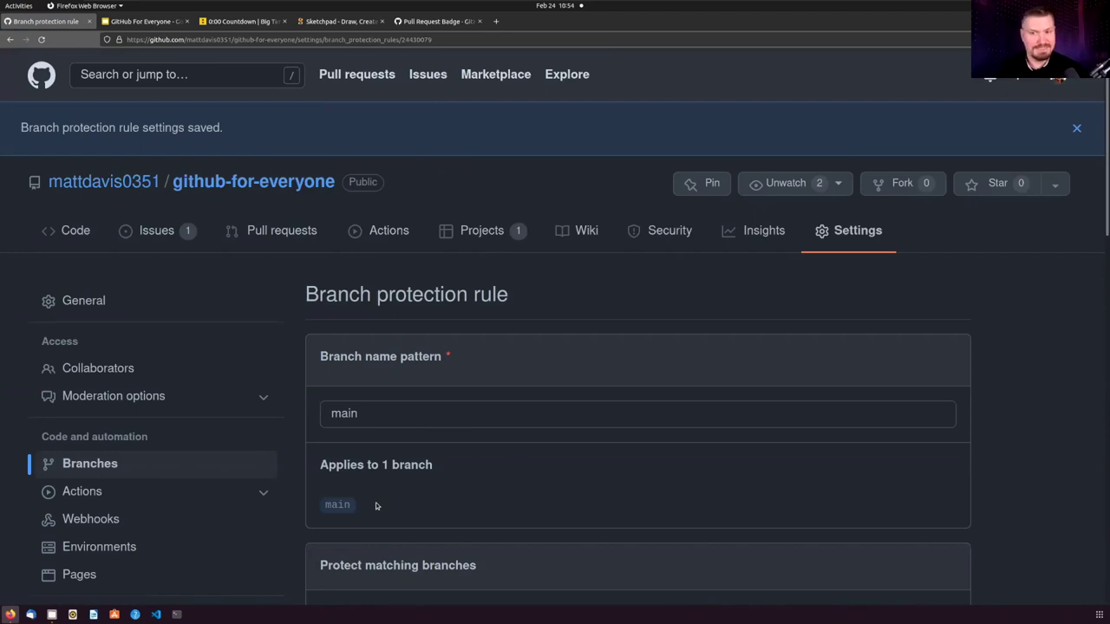
Edit README.md, adding a new line reading 'asdf'.
click(84, 240)
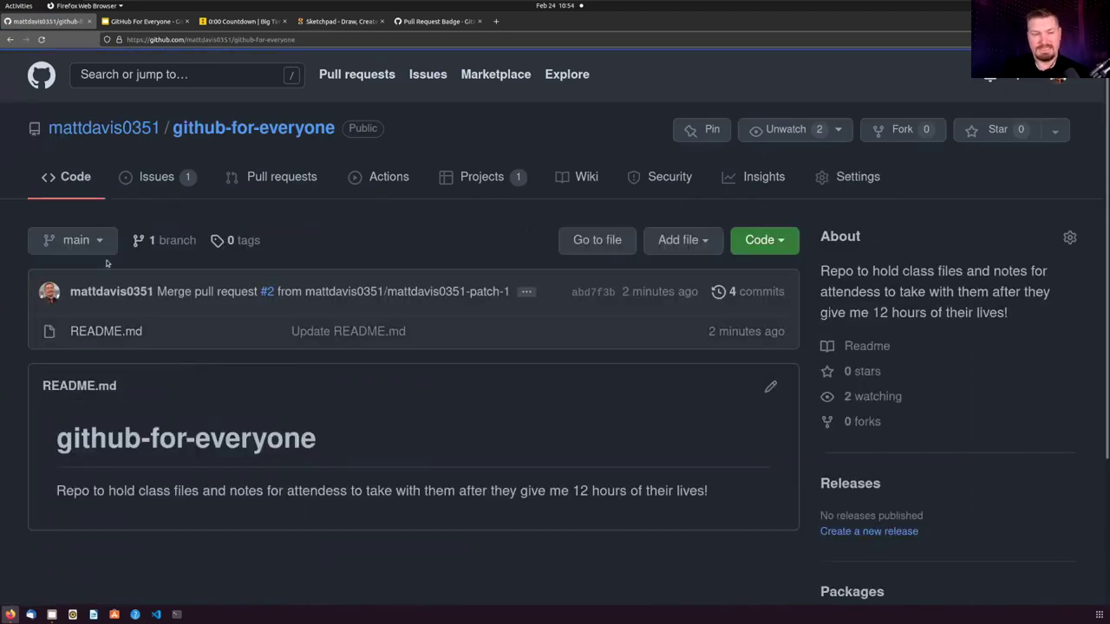
click(84, 243)
click(84, 242)
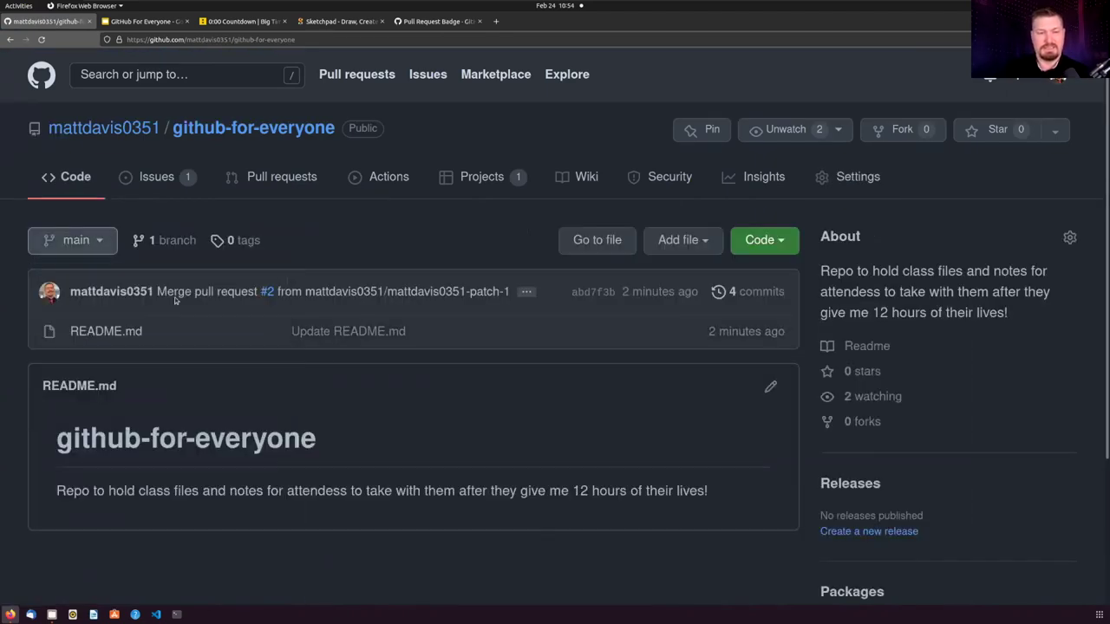
click(770, 386)
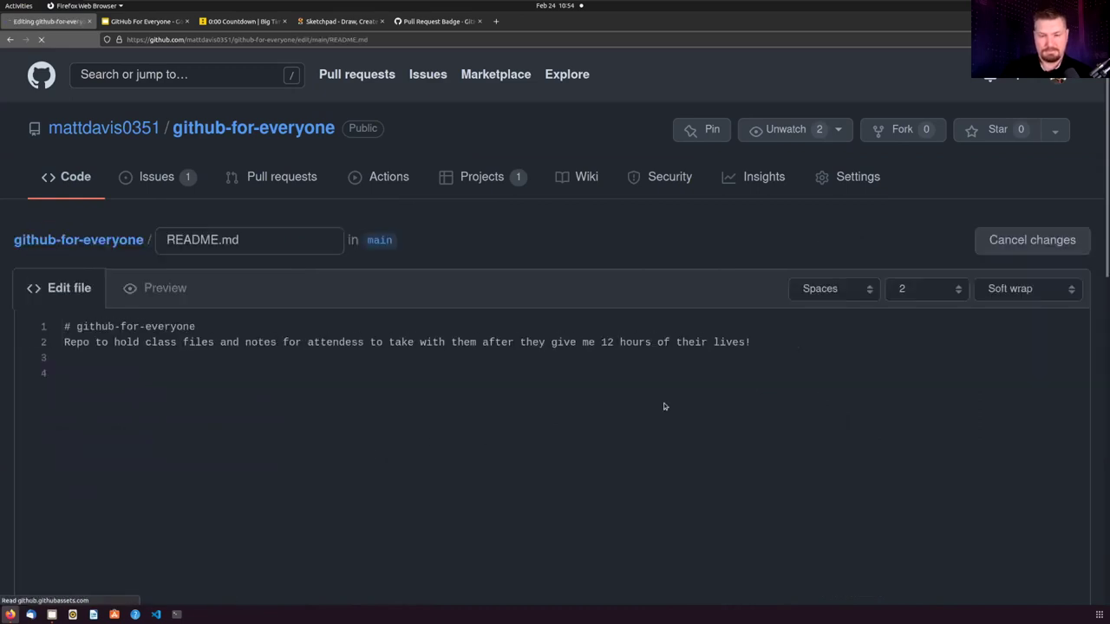
text(/df)
click(762, 384)
text(asdf)
Propose the README change on a new branch and open its pull request.
scroll(282, 461, down, 10)
click(115, 439)
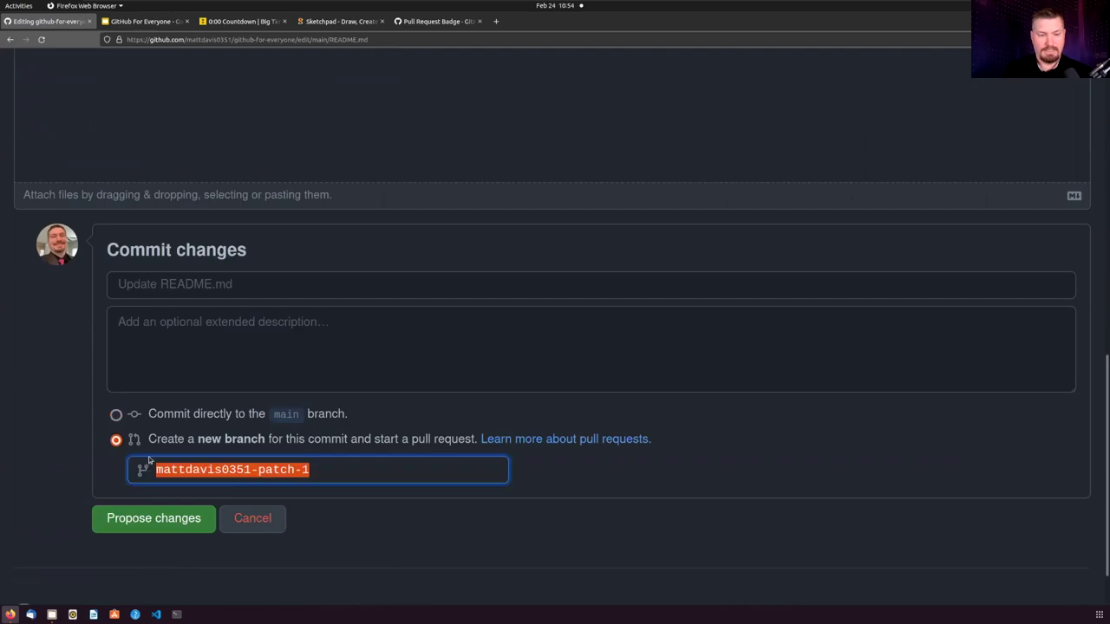
click(161, 518)
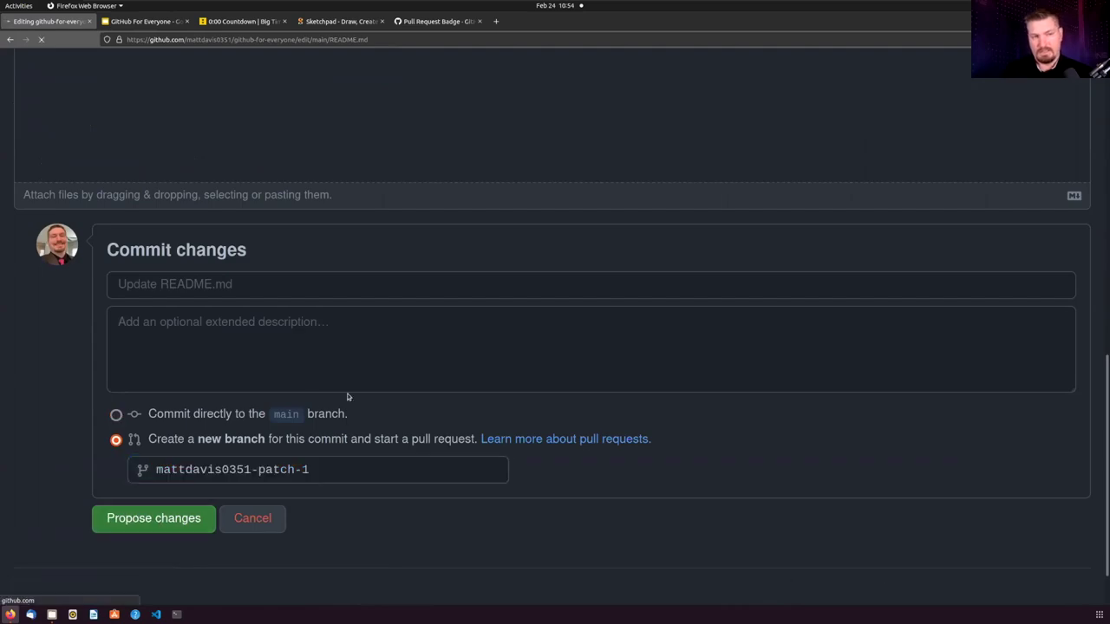
scroll(341, 447, down, 5)
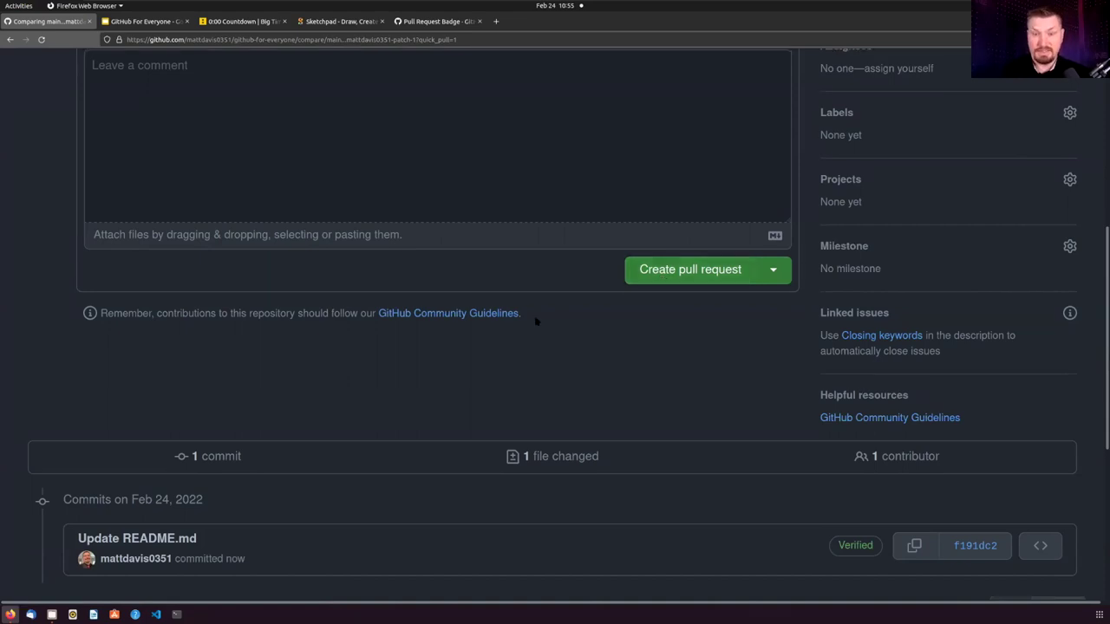
scroll(536, 321, up, 3)
click(684, 478)
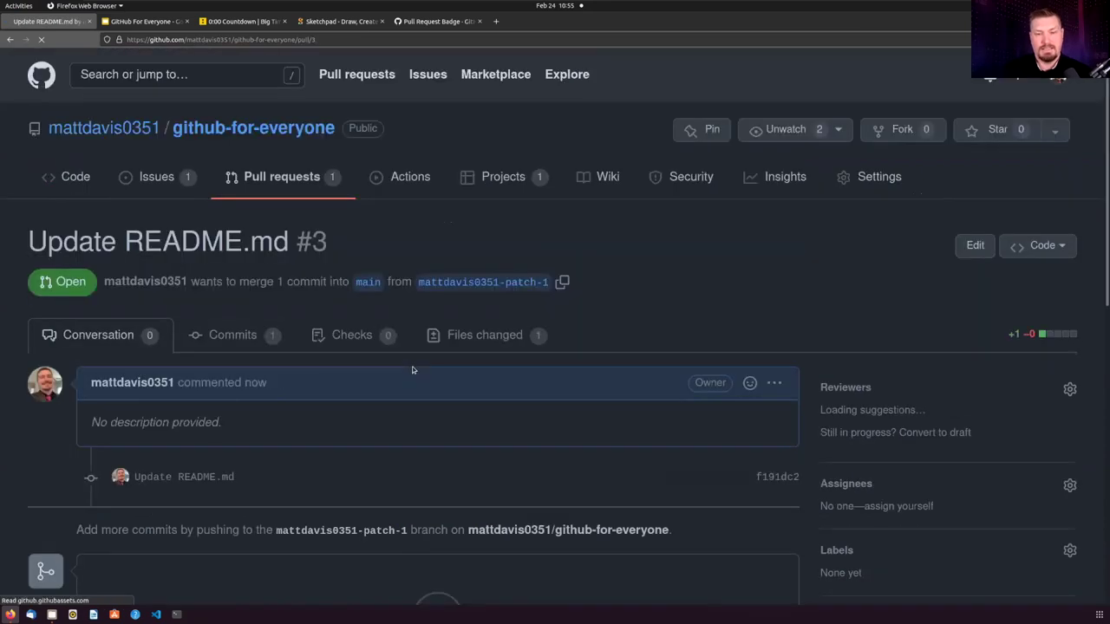
scroll(421, 363, down, 2)
scroll(425, 362, down, 2)
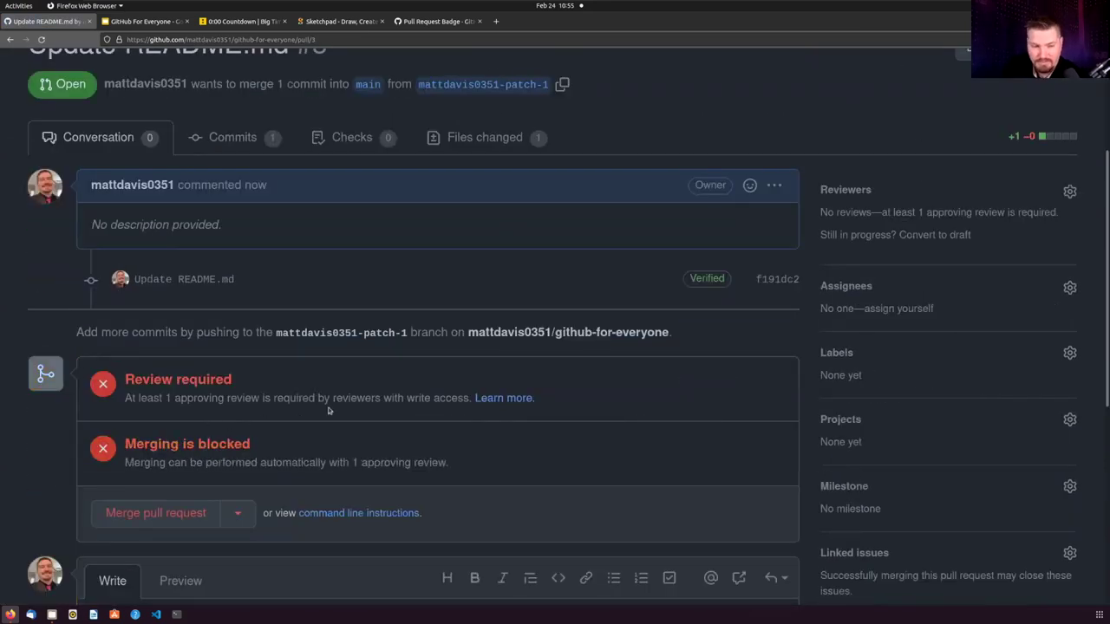
drag(134, 400, 316, 395)
click(339, 396)
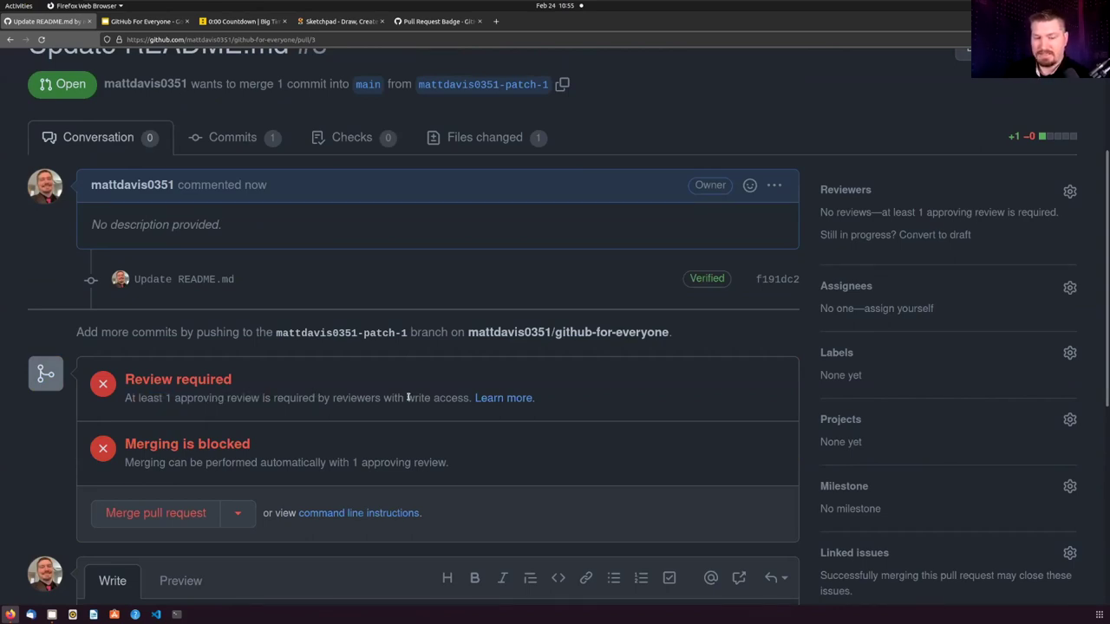
drag(474, 398, 406, 398)
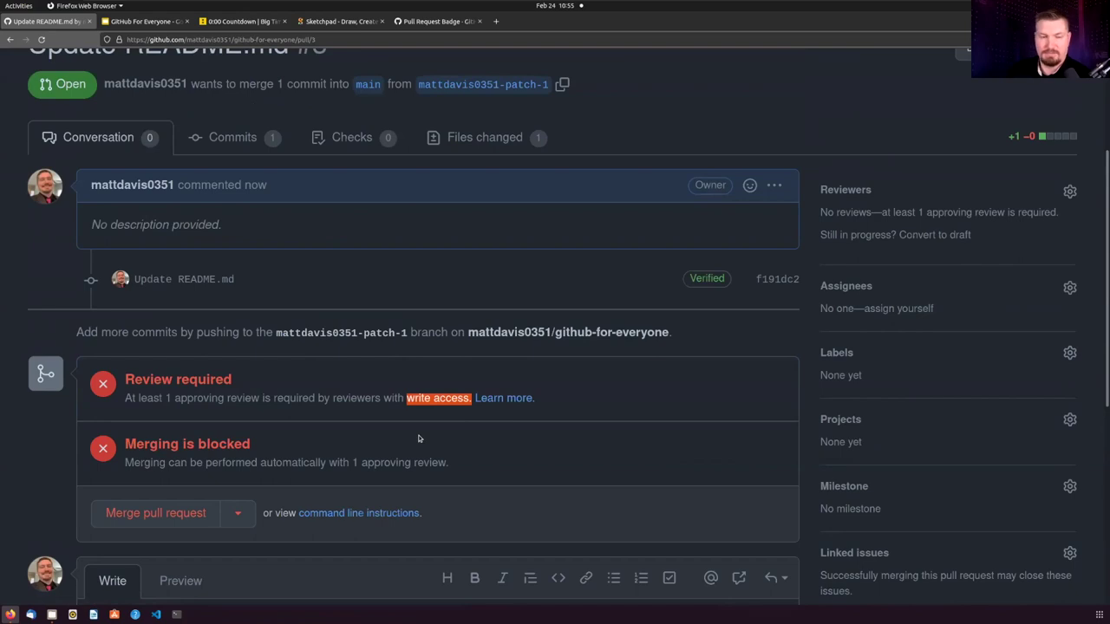
click(404, 433)
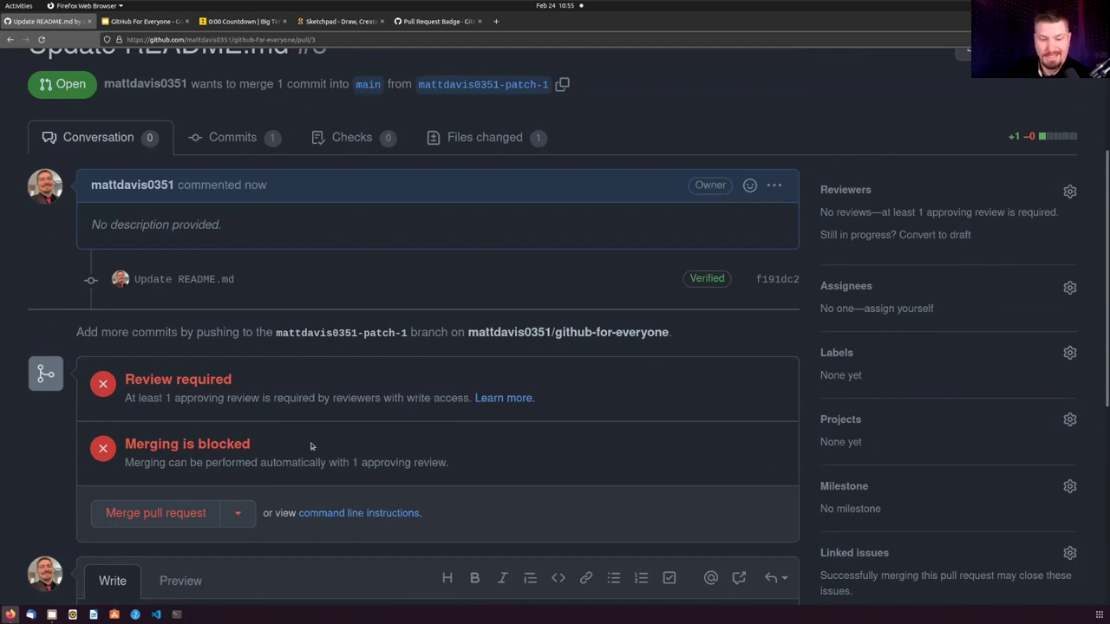
scroll(295, 425, down, 2)
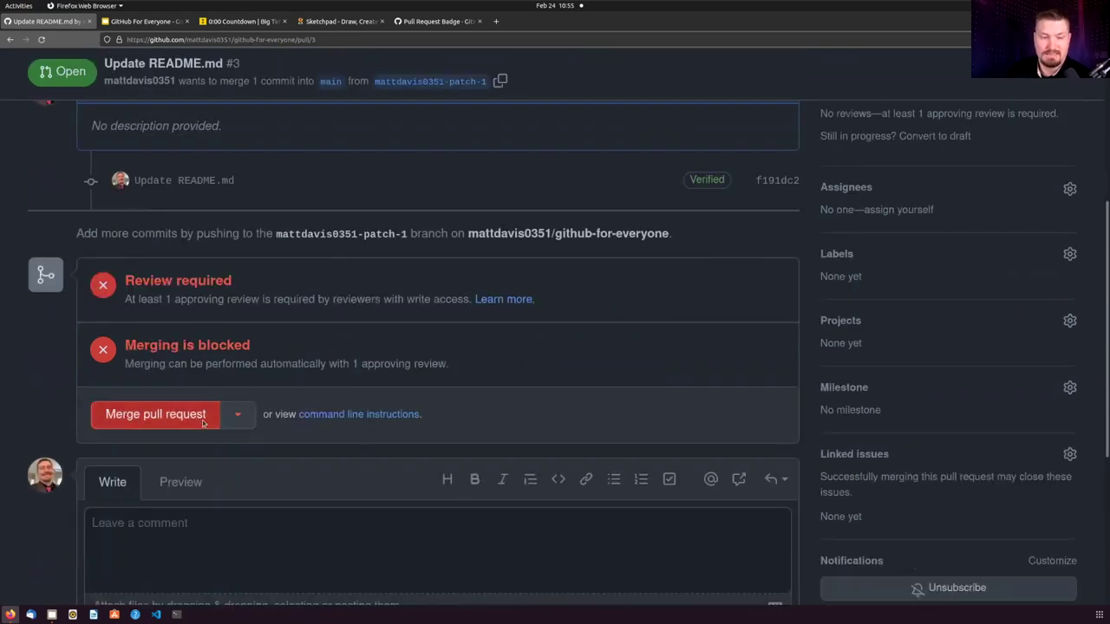
click(155, 414)
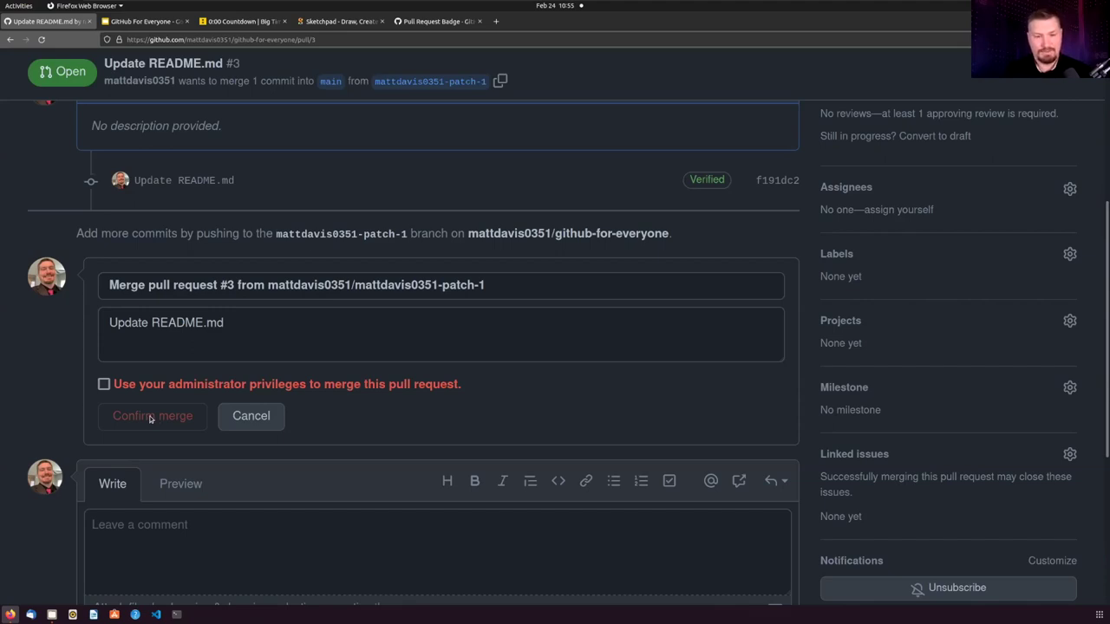
click(250, 416)
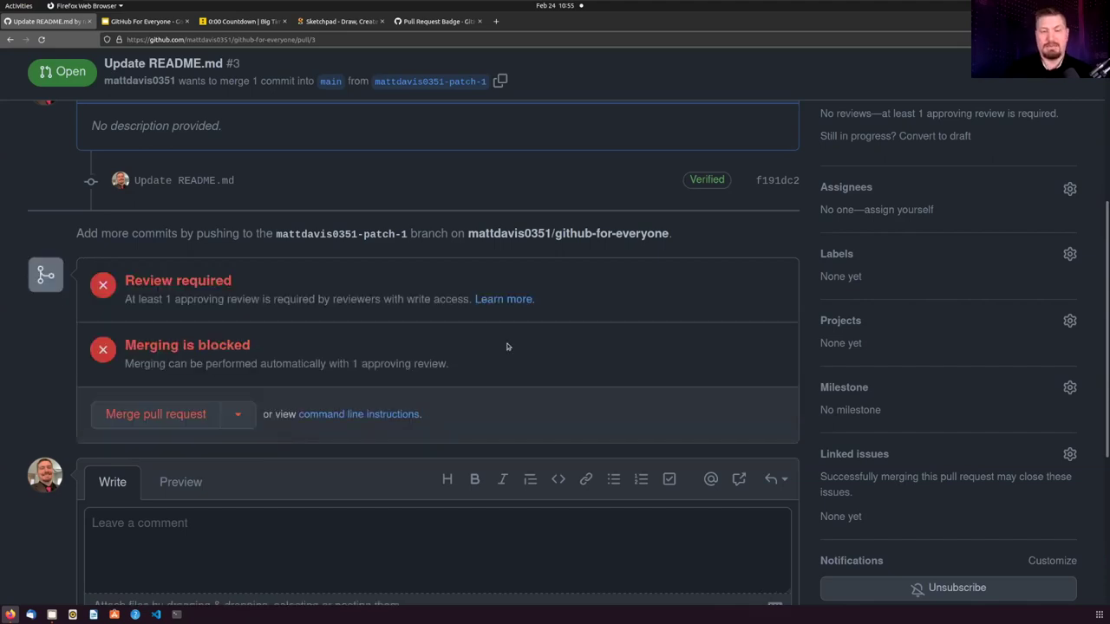
scroll(620, 399, up, 2)
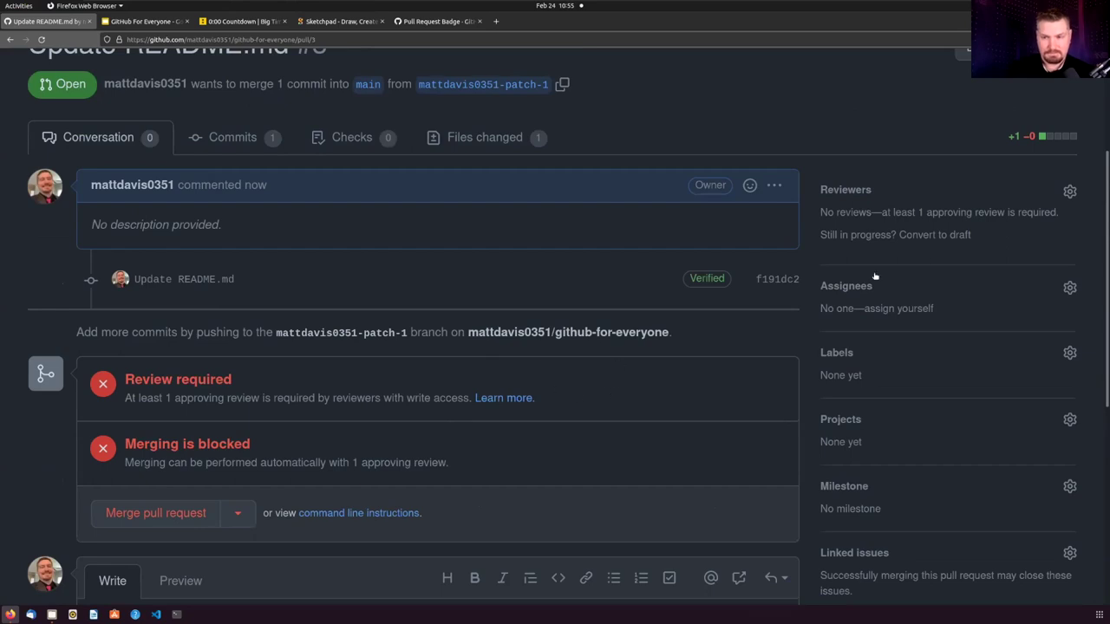
Request a review of the pull request from the suggested collaborator.
click(1068, 194)
click(884, 299)
click(592, 285)
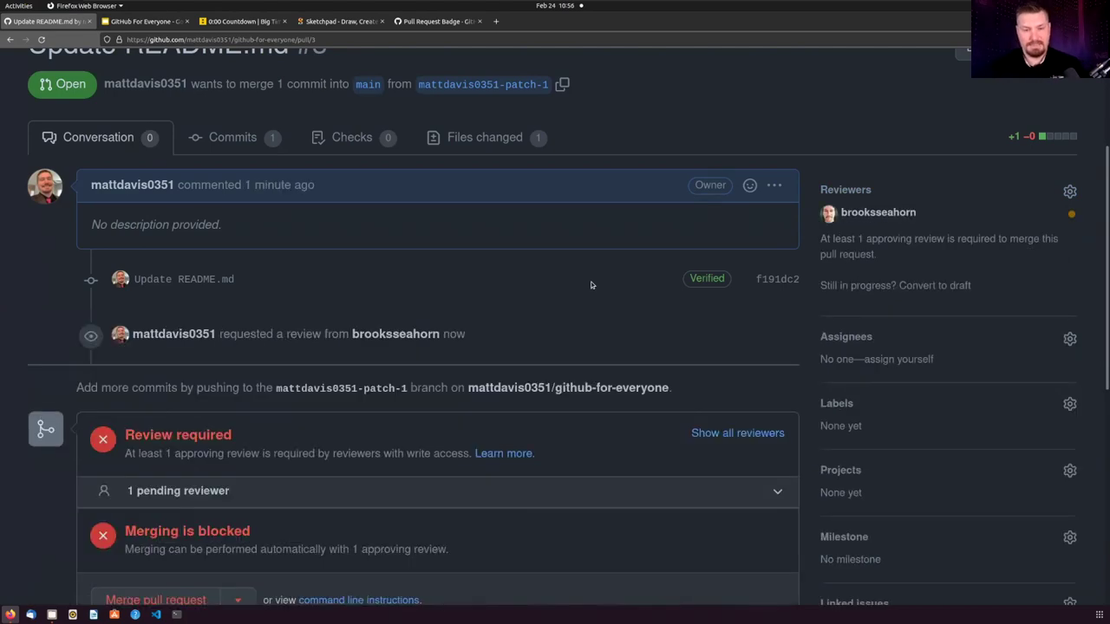
Check the pending reviewer entry, then view the pull request's changed files.
scroll(170, 395, down, 2)
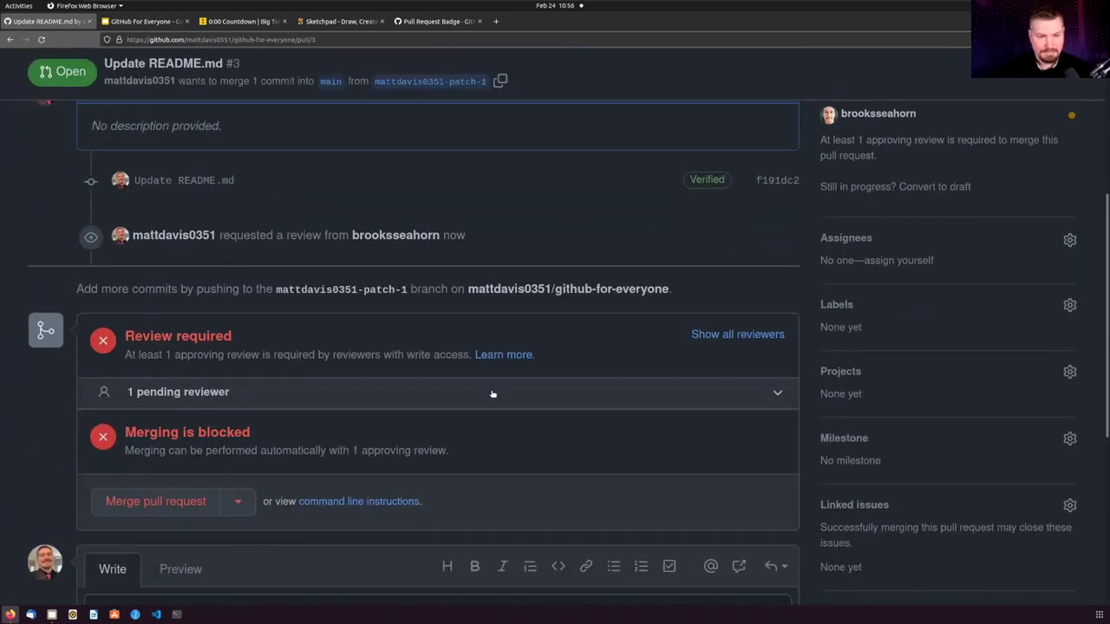
click(778, 392)
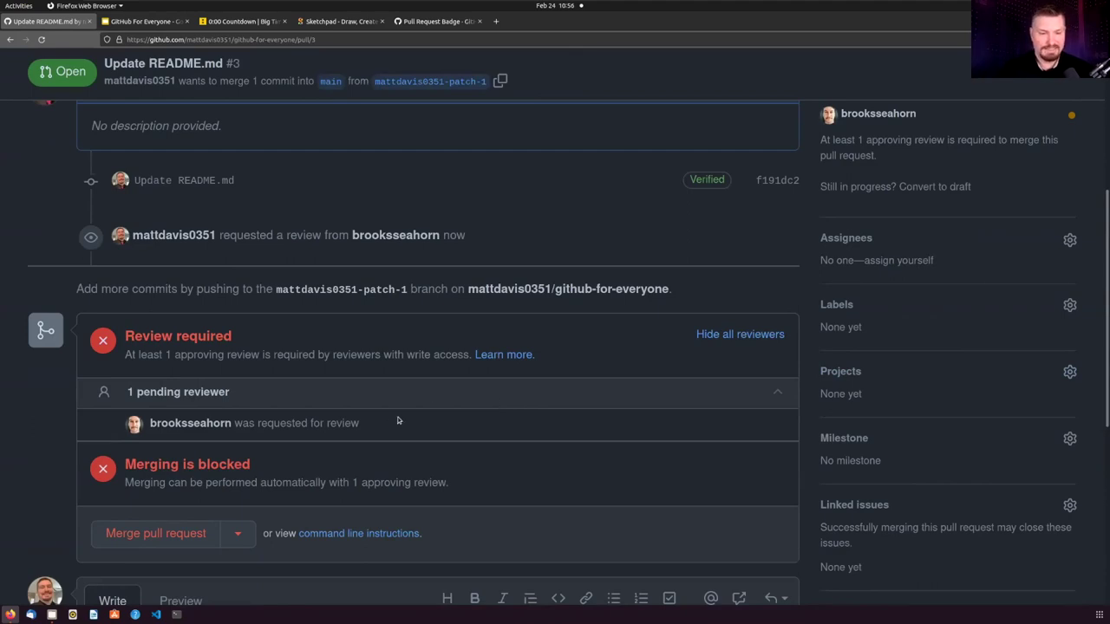
drag(362, 424, 146, 424)
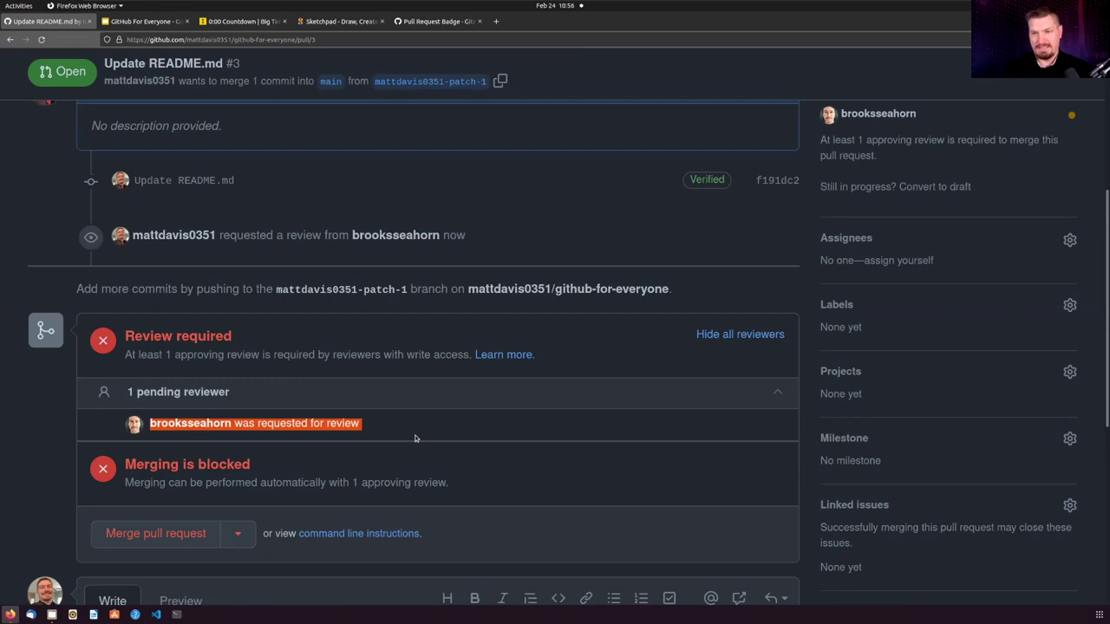
click(454, 428)
scroll(540, 434, up, 4)
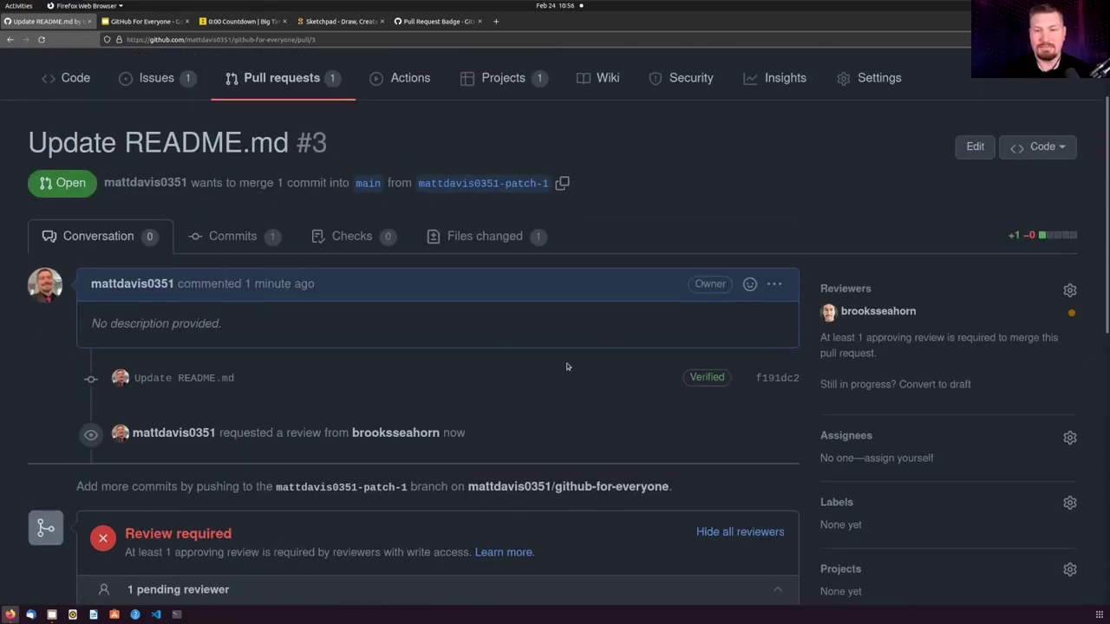
click(471, 240)
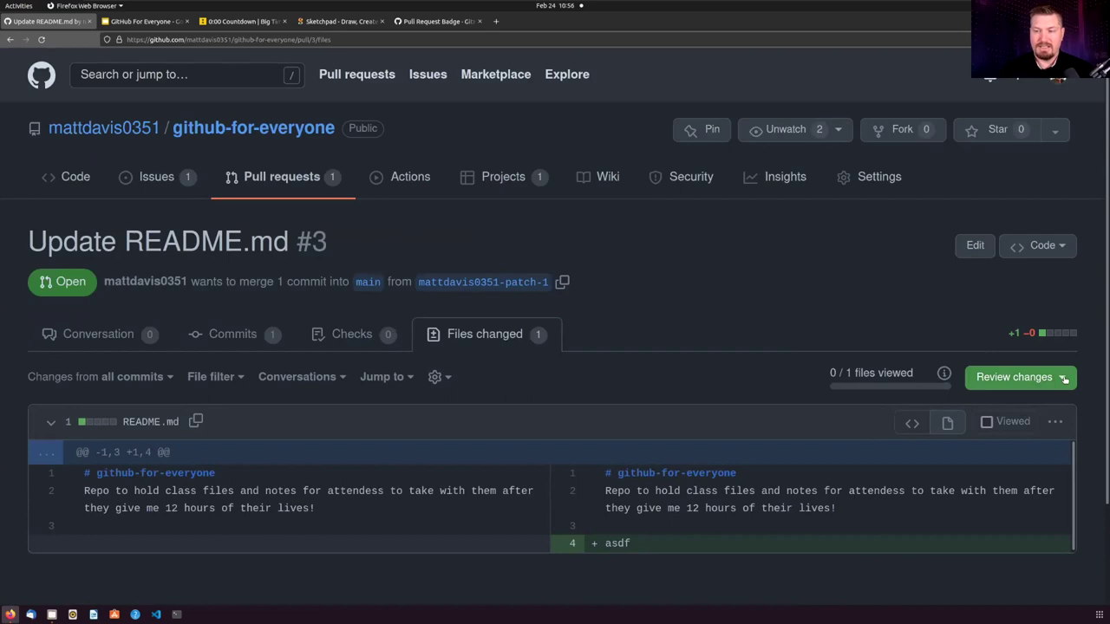
click(1027, 377)
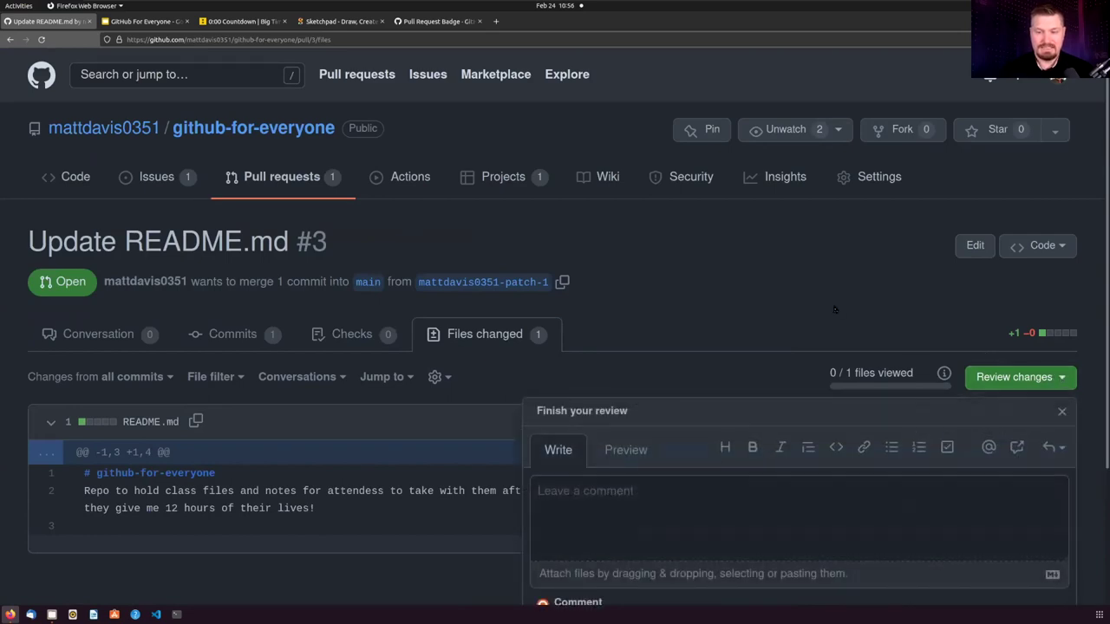
scroll(819, 305, down, 2)
scroll(815, 303, down, 2)
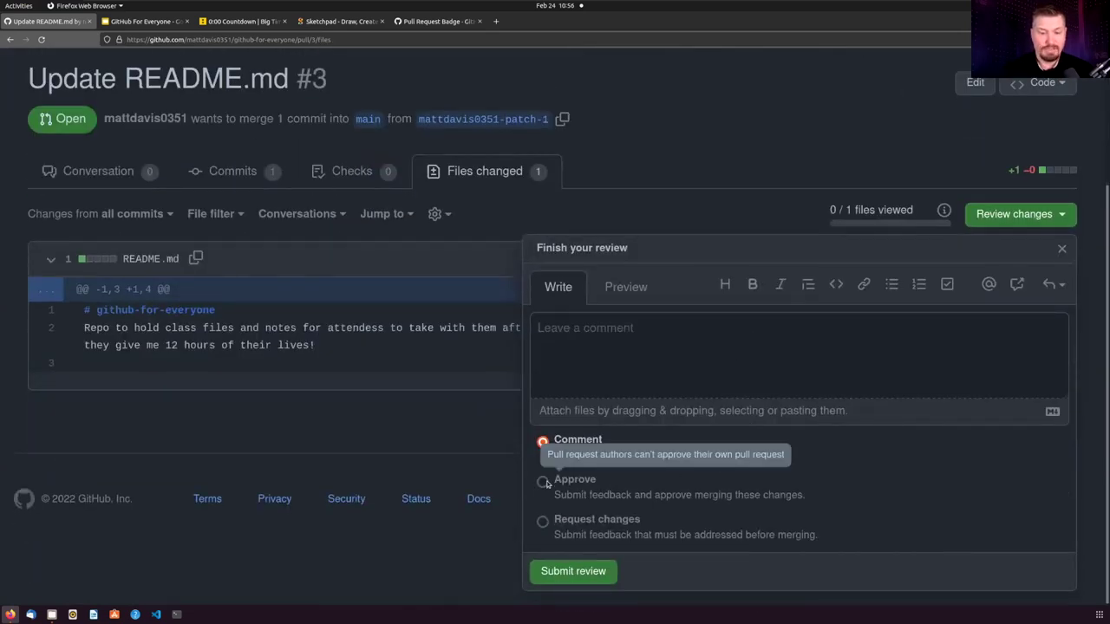
click(673, 162)
click(67, 223)
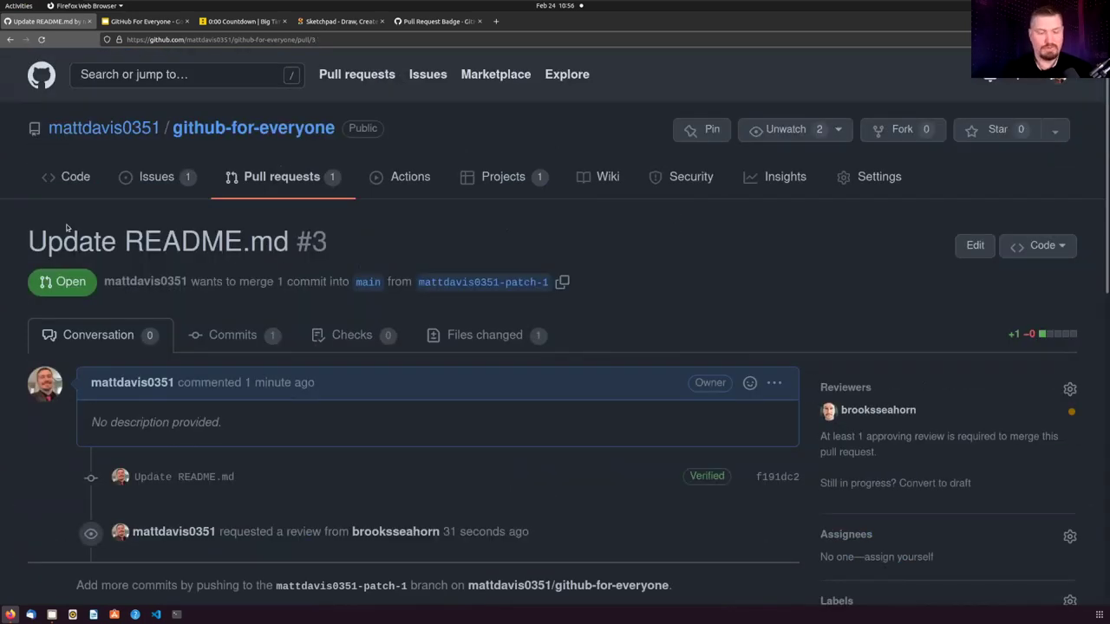
scroll(431, 512, down, 5)
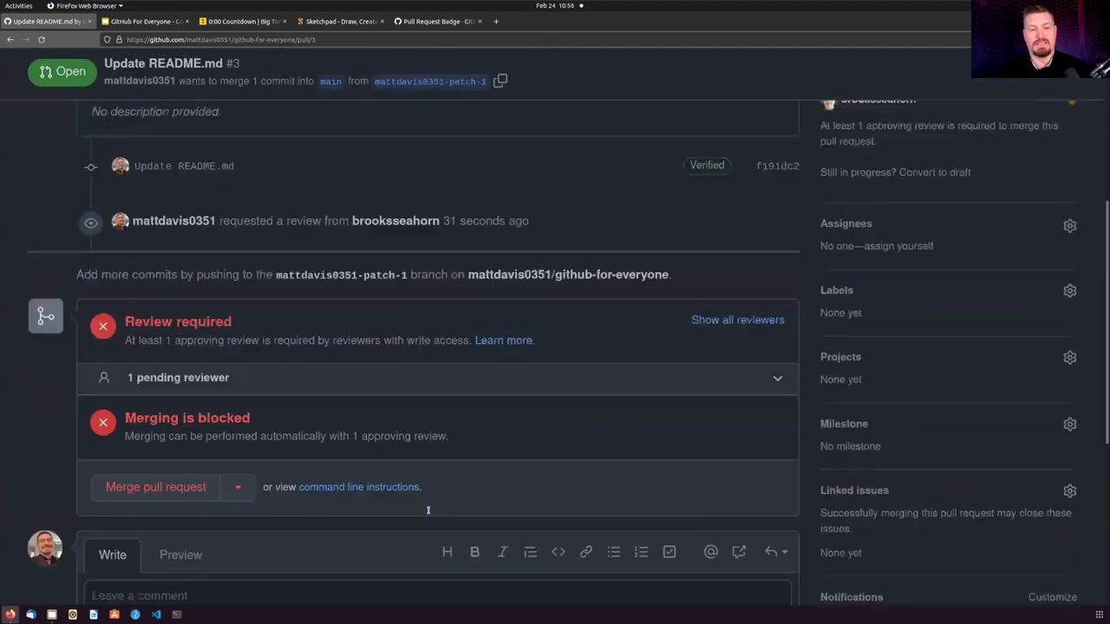
scroll(429, 514, down, 4)
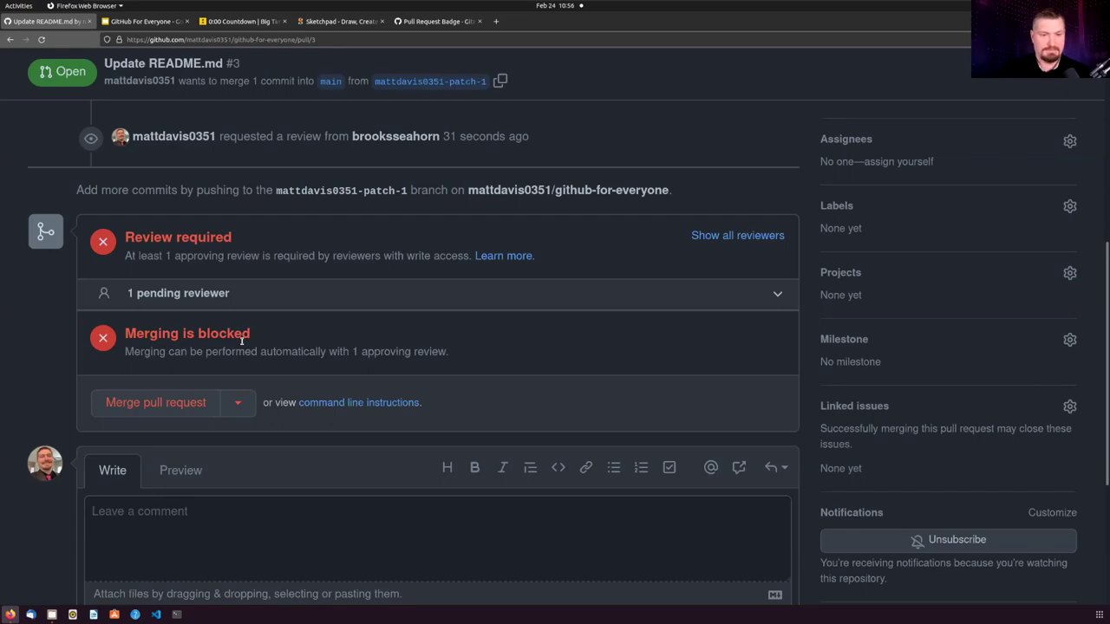
scroll(243, 340, up, 3)
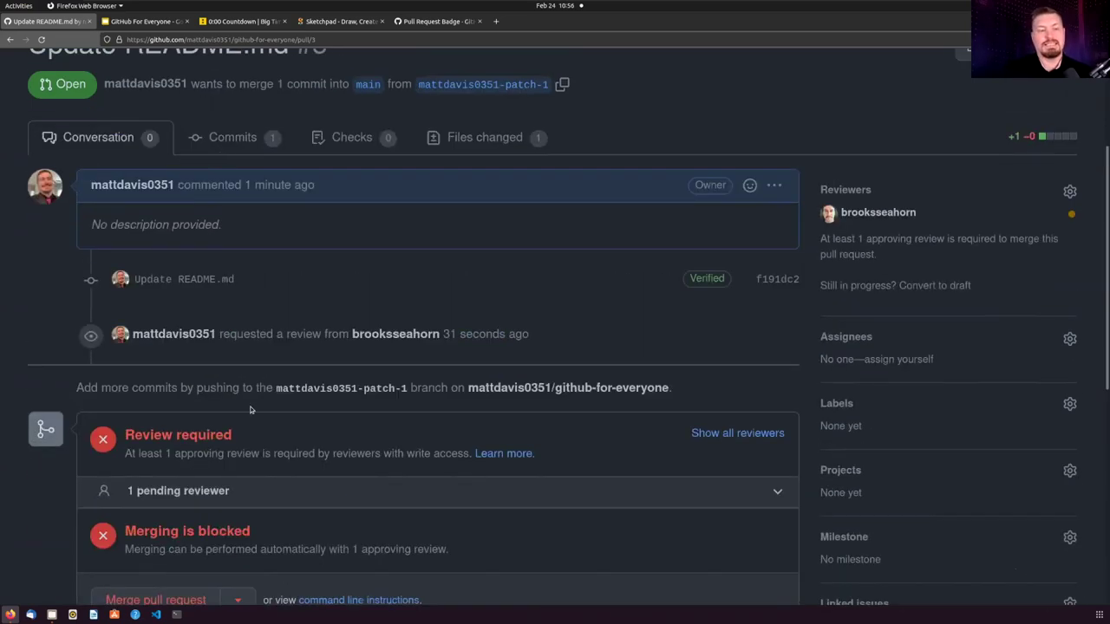
scroll(385, 384, down, 1)
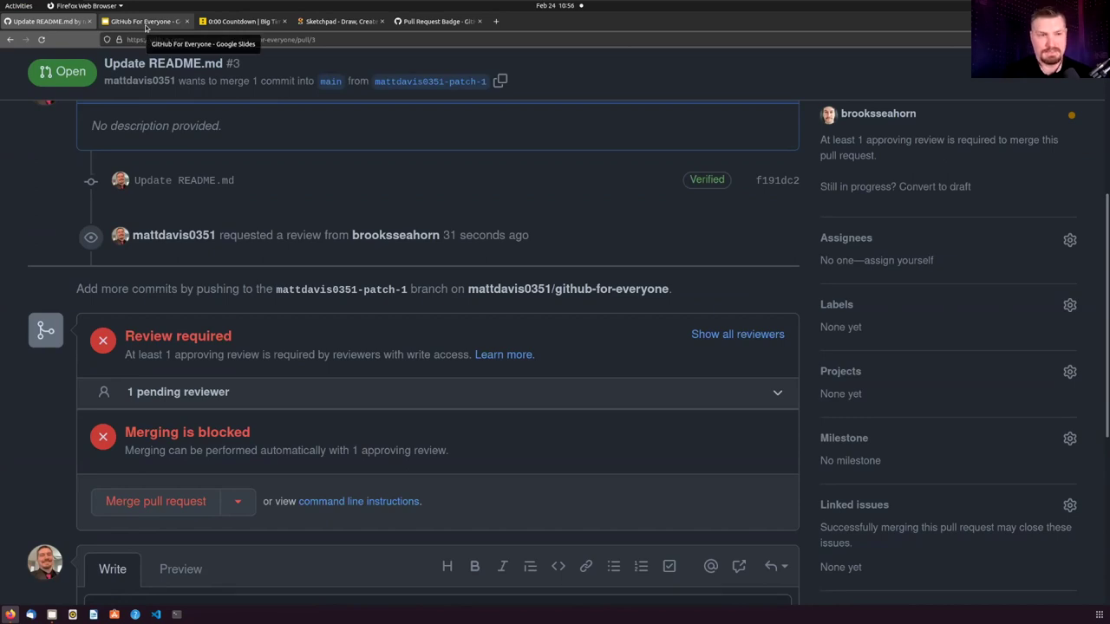
click(310, 25)
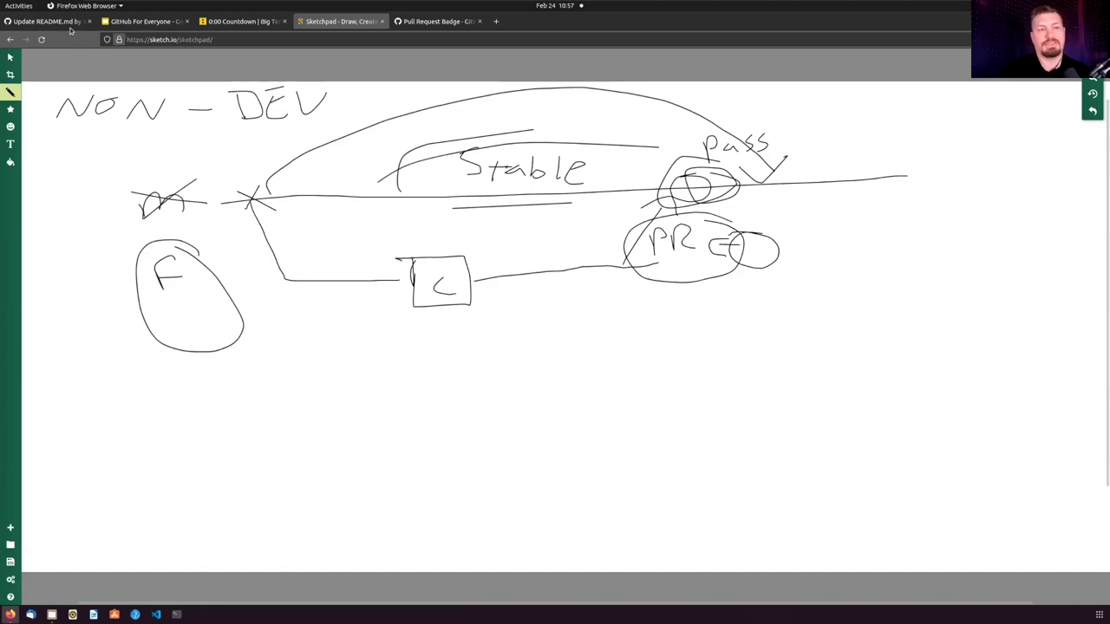
key(alt+1)
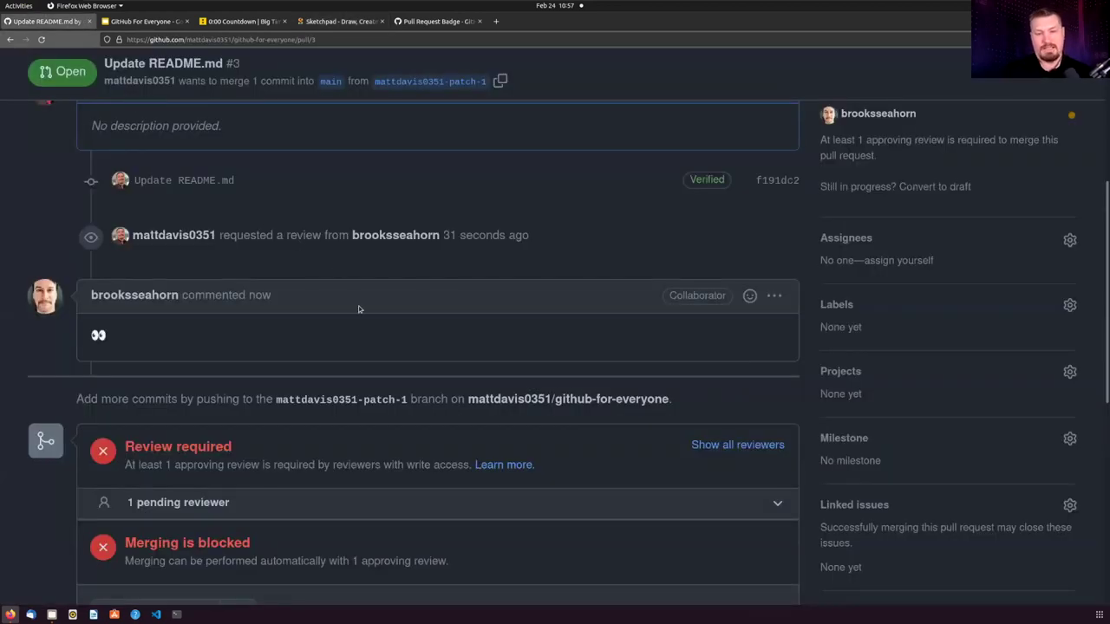
scroll(371, 312, down, 2)
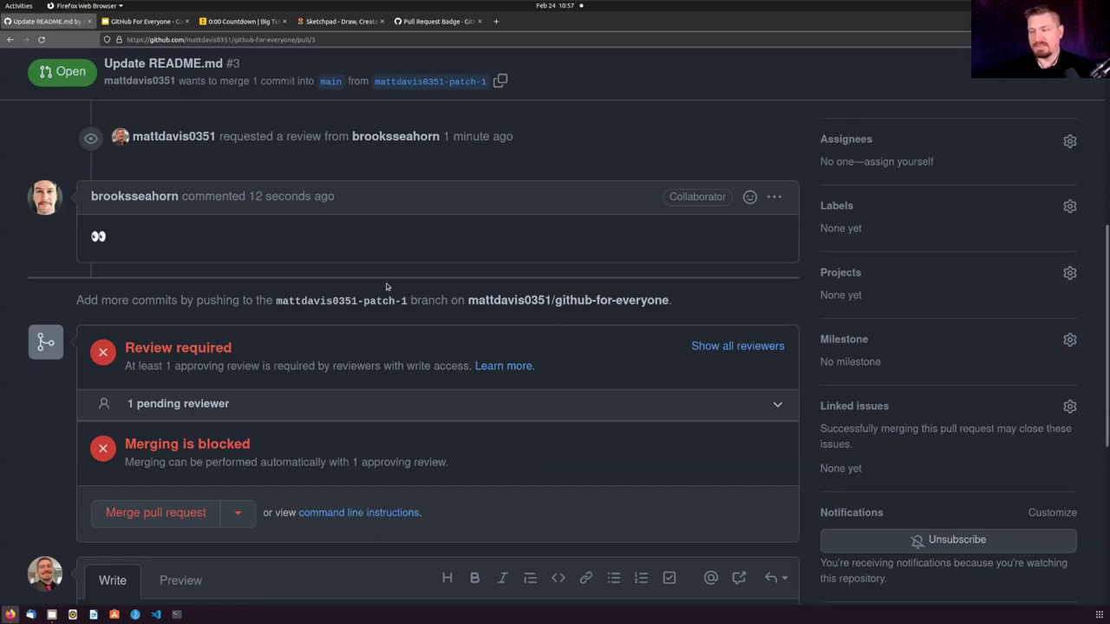
click(761, 406)
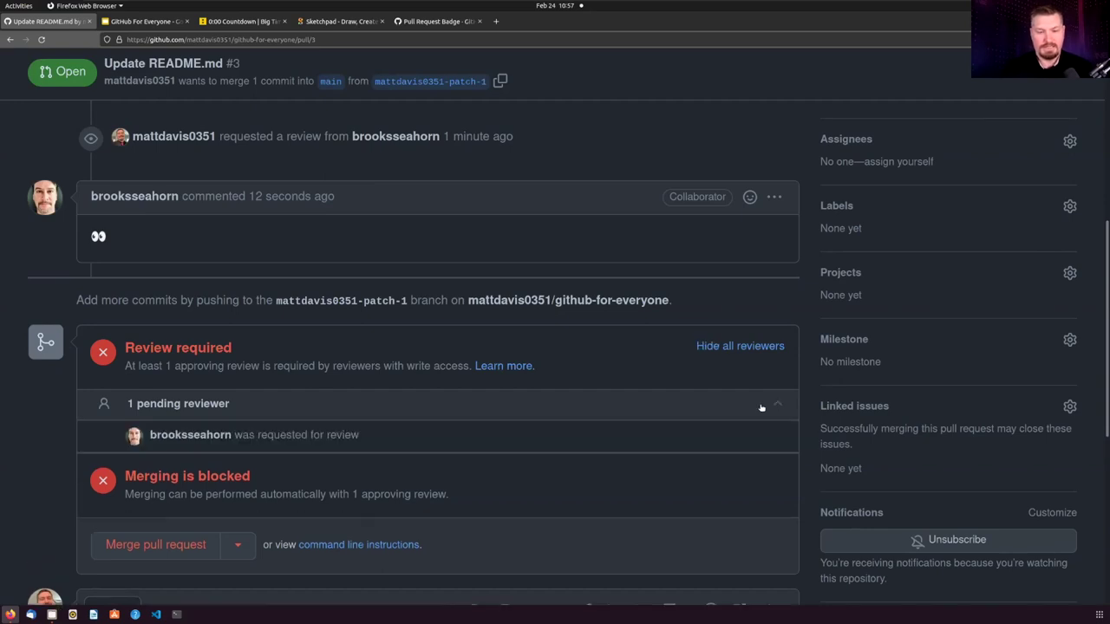
click(762, 405)
scroll(762, 364, up, 5)
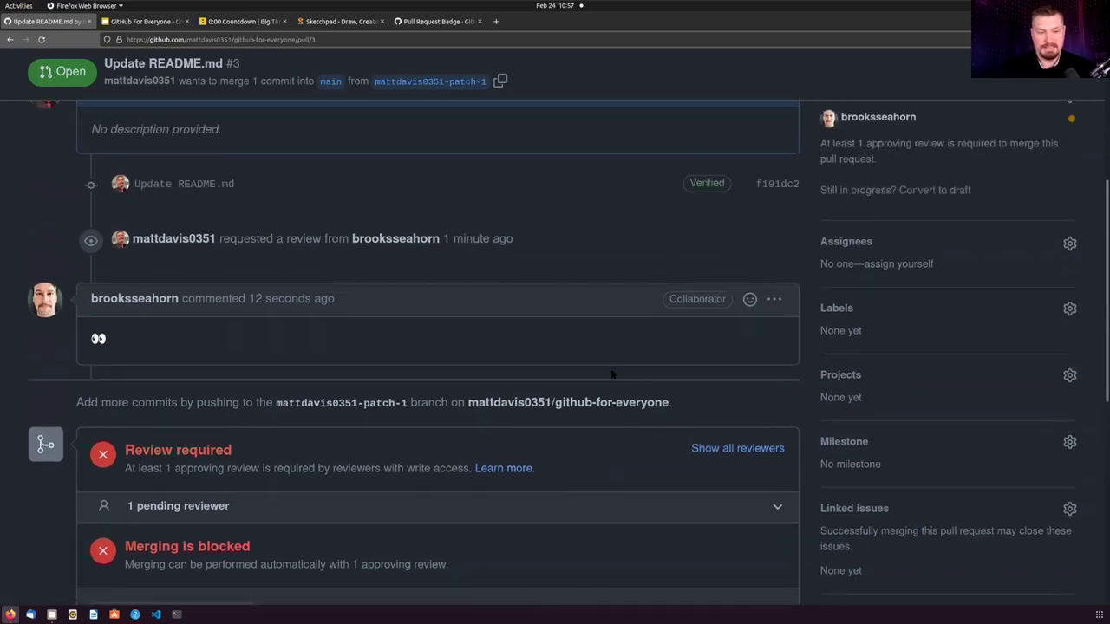
scroll(503, 280, up, 1)
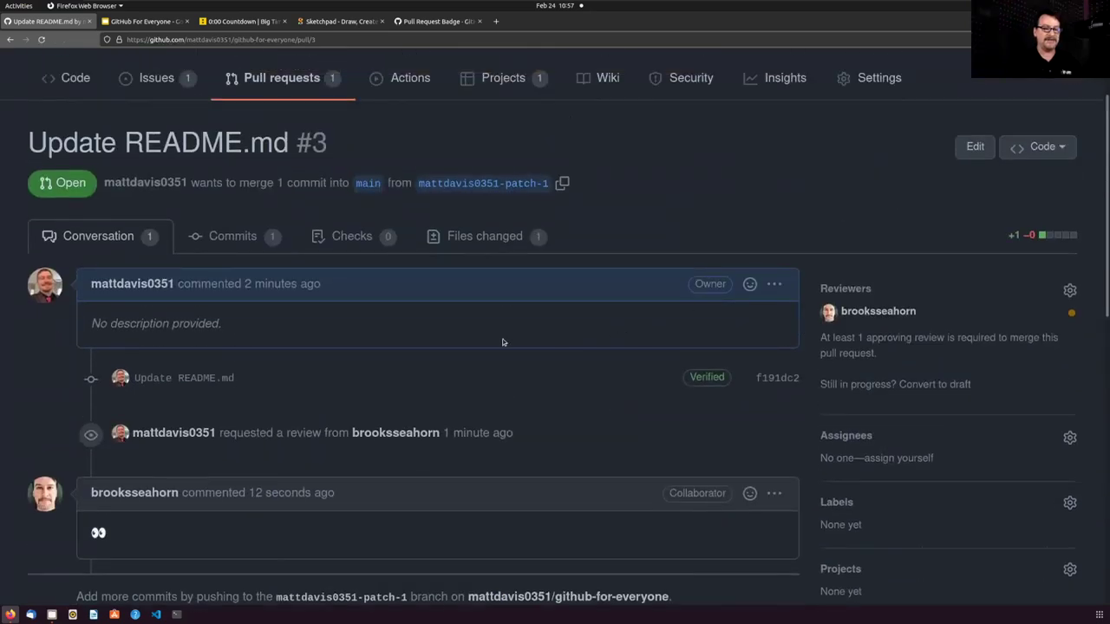
scroll(151, 210, down, 5)
scroll(149, 240, up, 4)
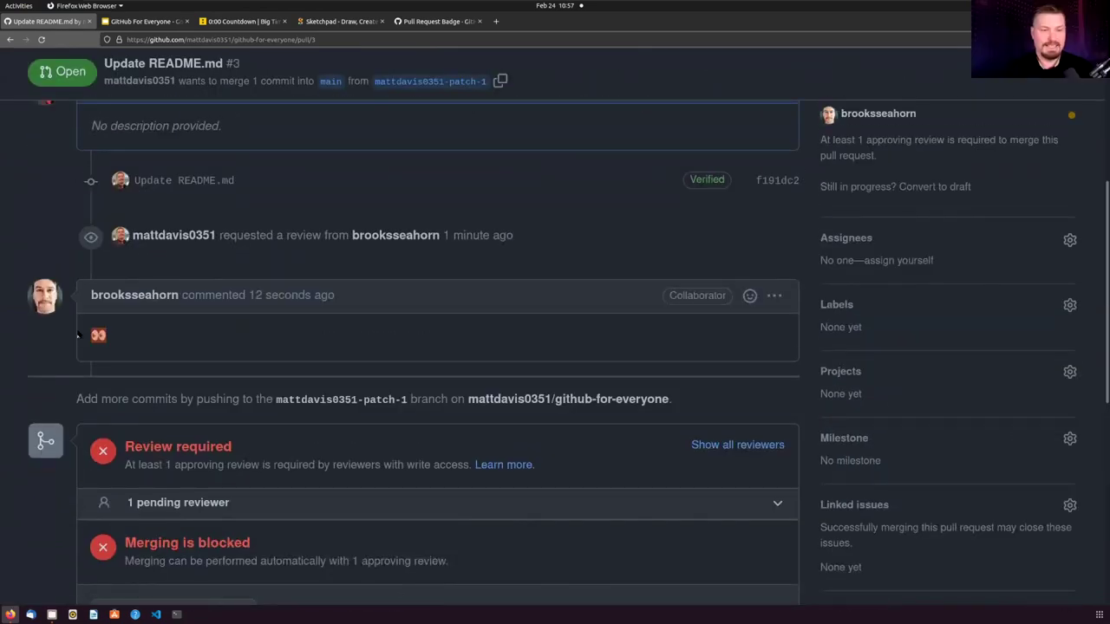
scroll(562, 313, up, 3)
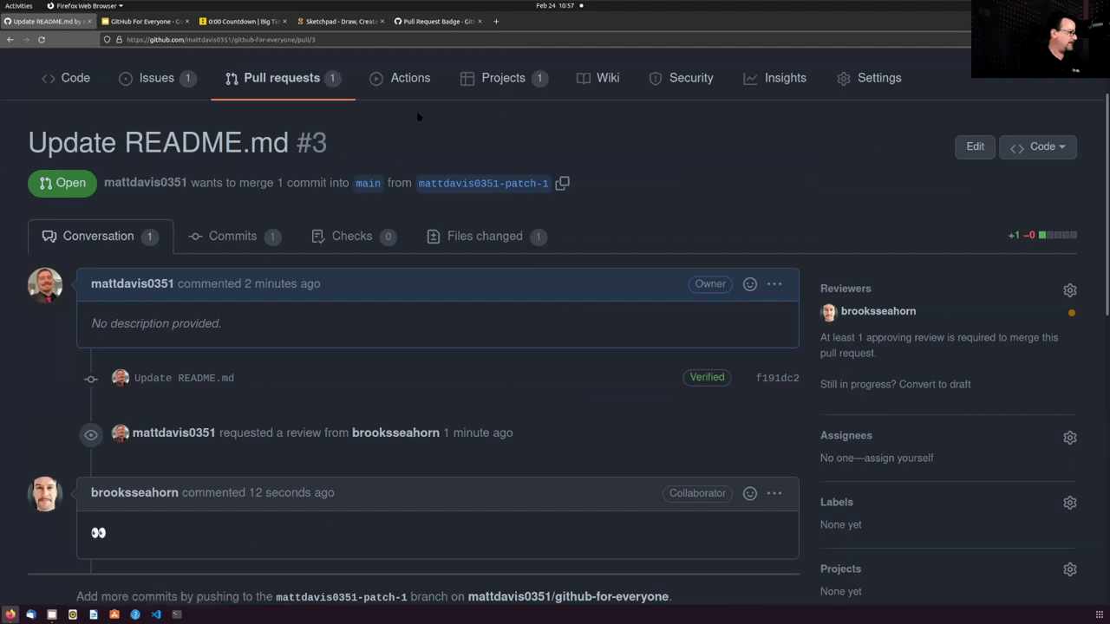
click(879, 77)
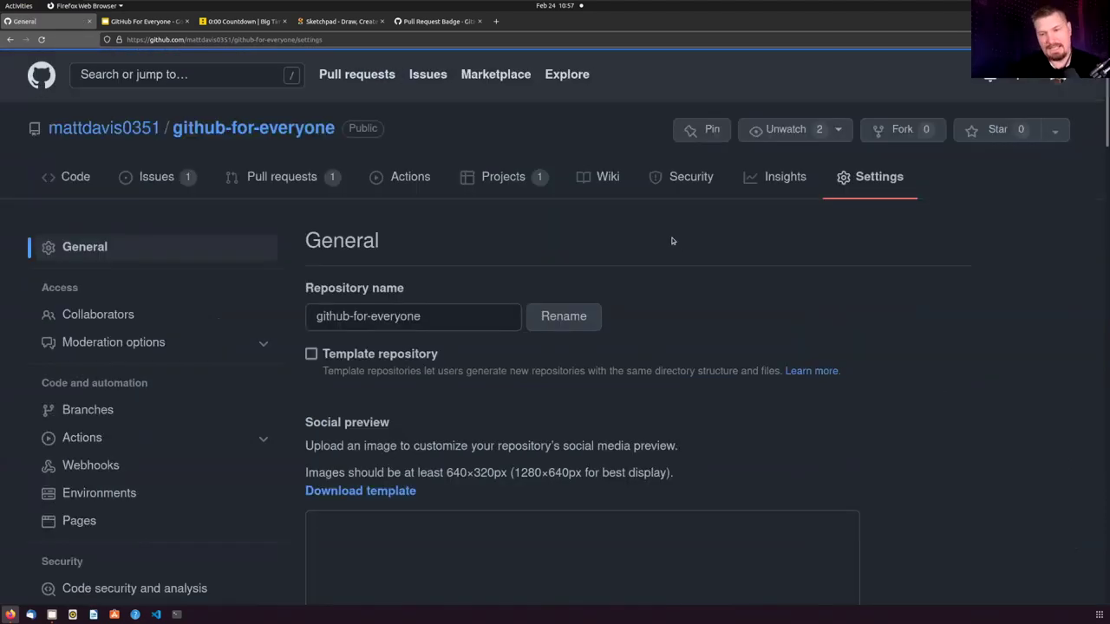
Open the main branch protection rule from the Branches settings for editing.
click(179, 411)
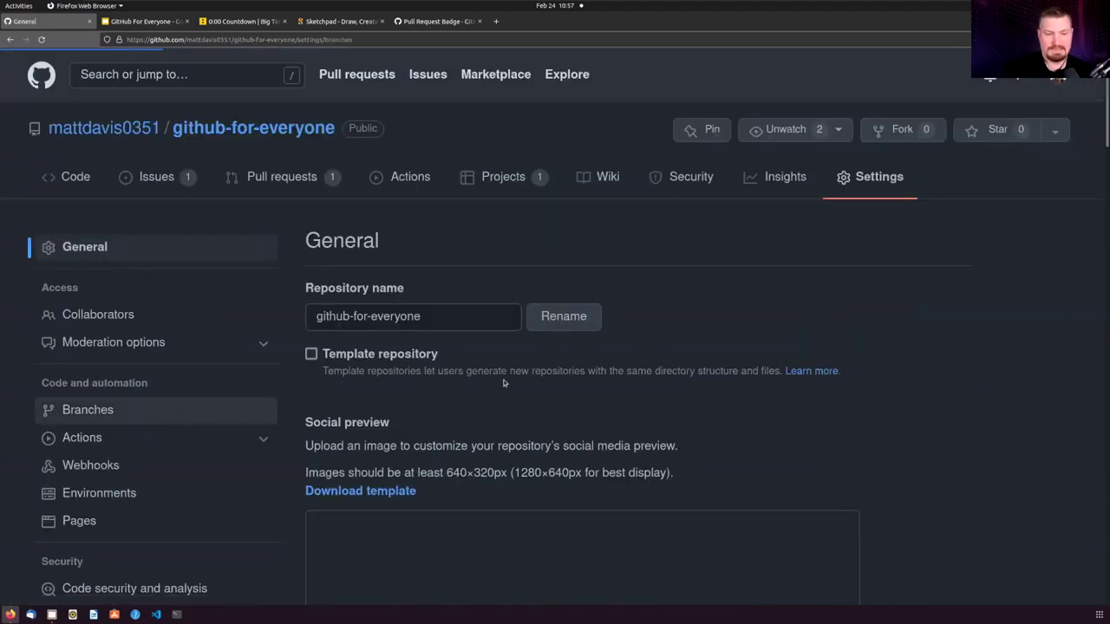
scroll(523, 369, down, 4)
click(891, 332)
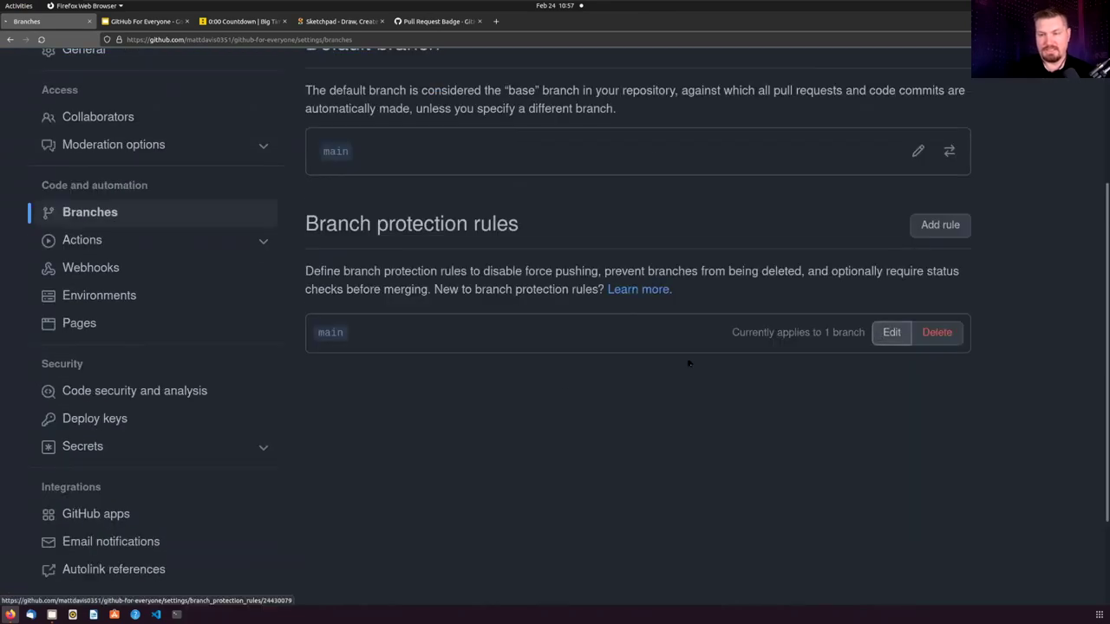
scroll(497, 359, down, 10)
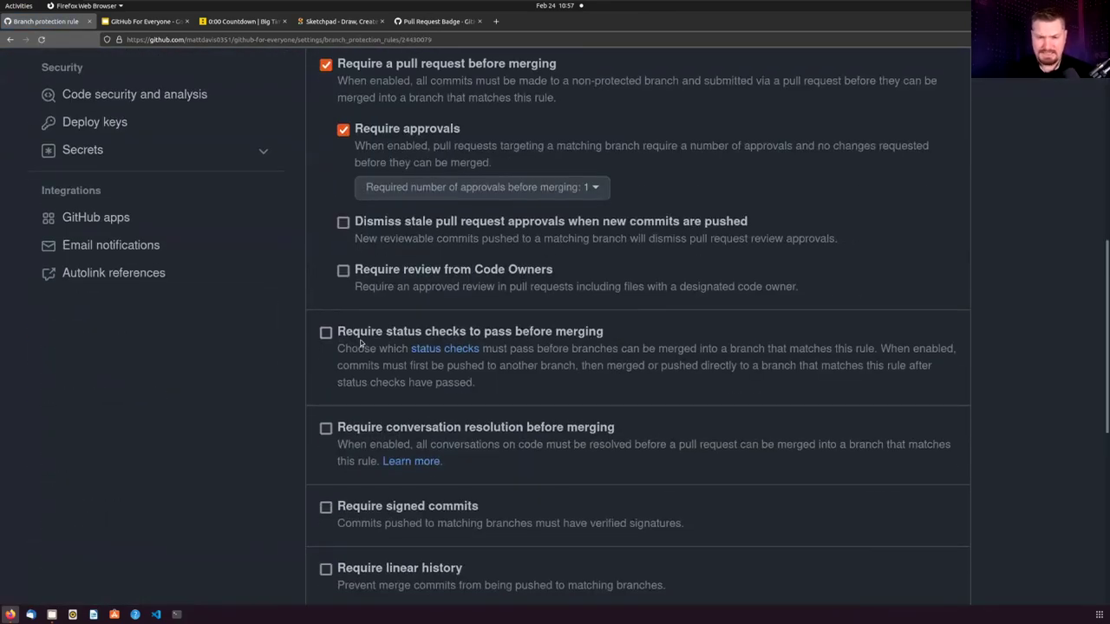
scroll(381, 338, down, 2)
Toggle Require review from Code Owners on and back off, leaving it unrequired.
drag(606, 242, 345, 230)
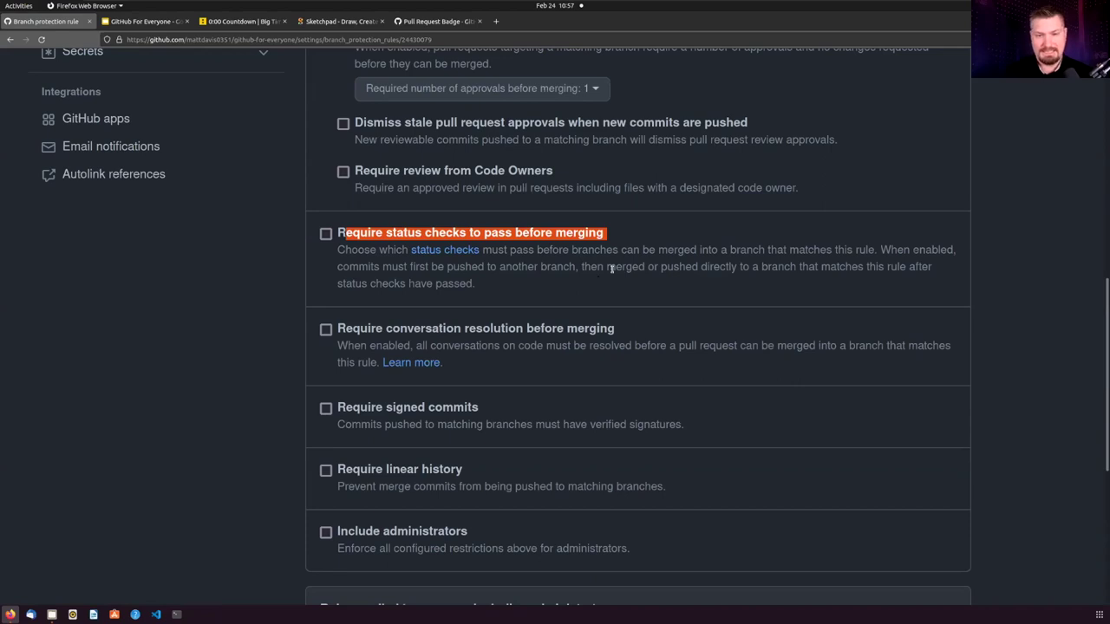
drag(556, 174, 355, 169)
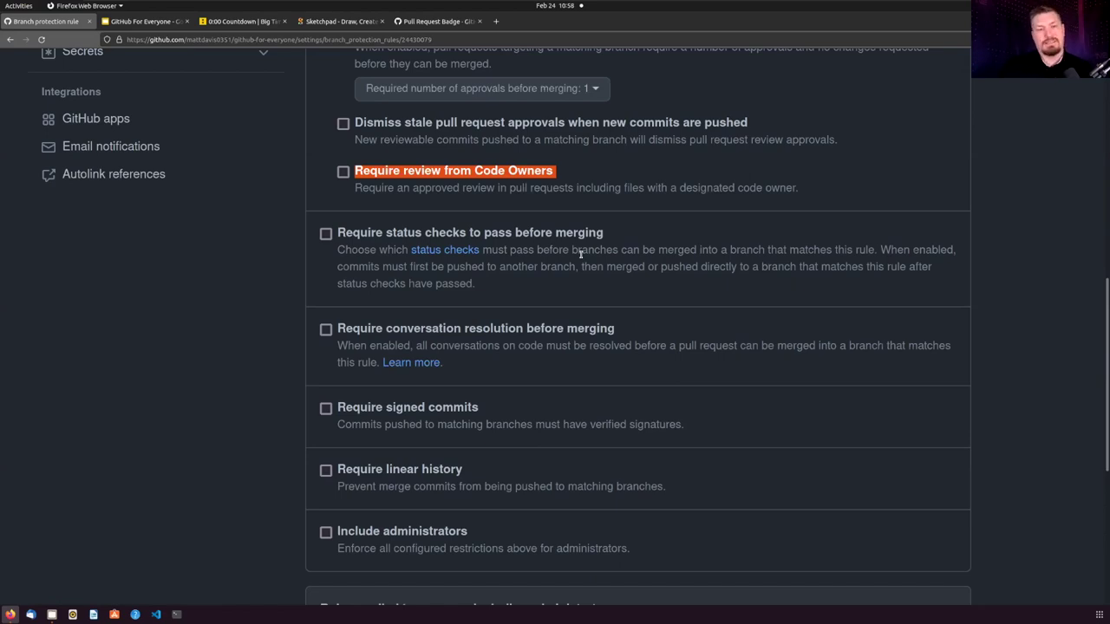
click(501, 170)
double_click(477, 172)
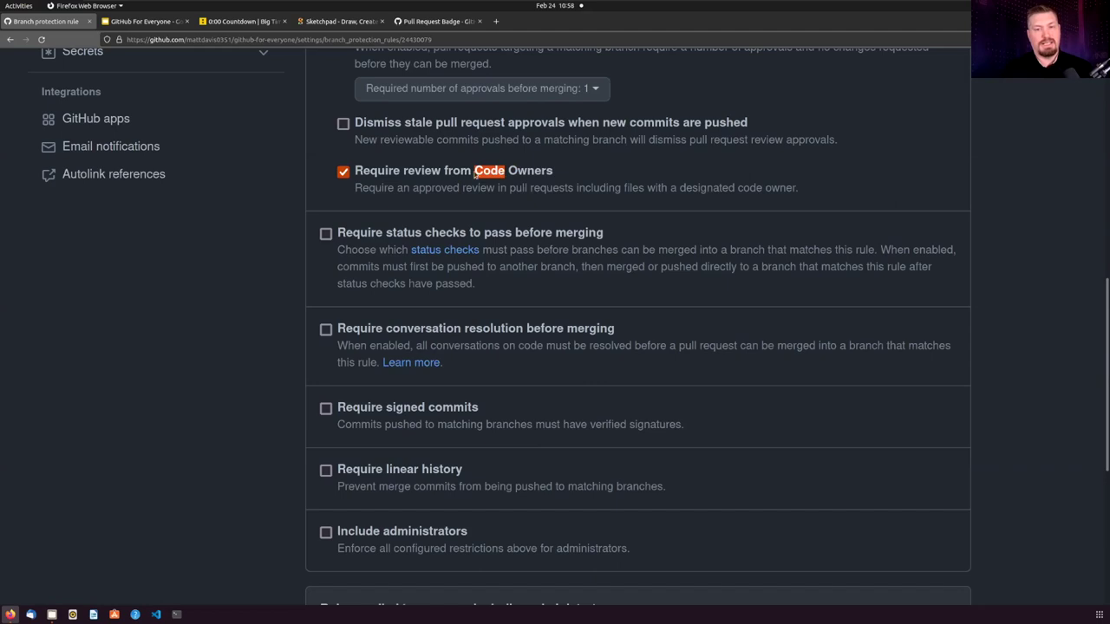
click(343, 172)
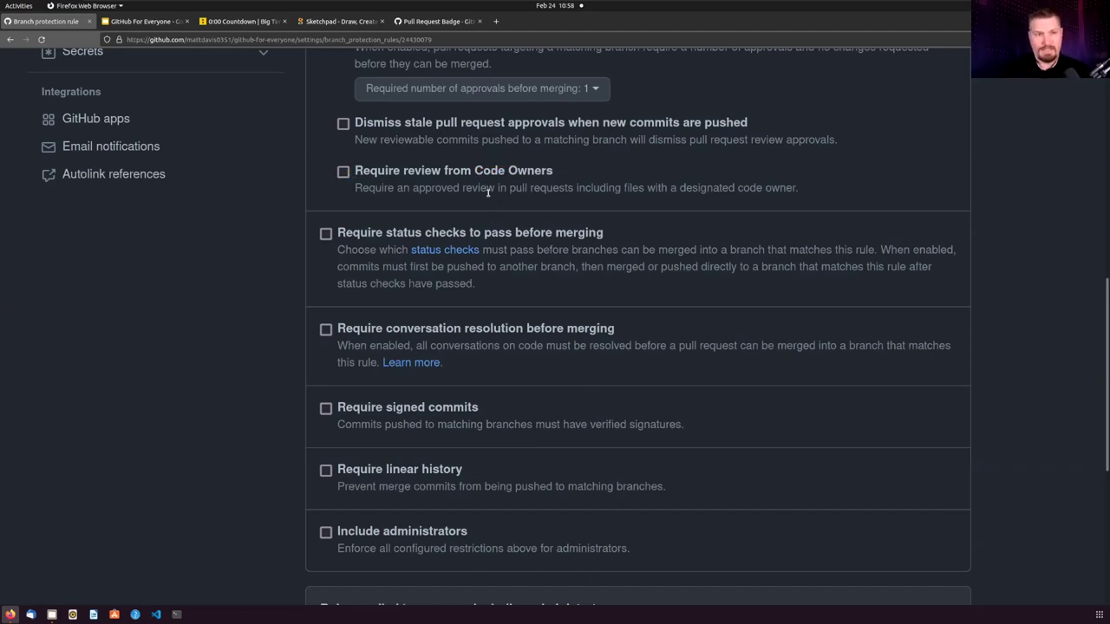
scroll(489, 192, up, 7)
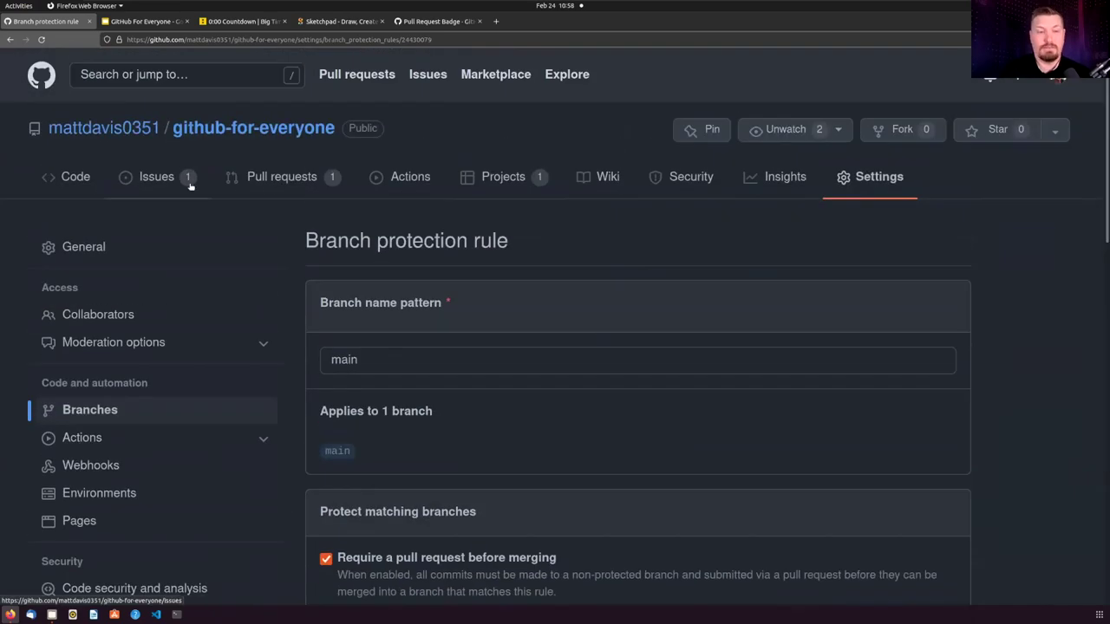
click(279, 178)
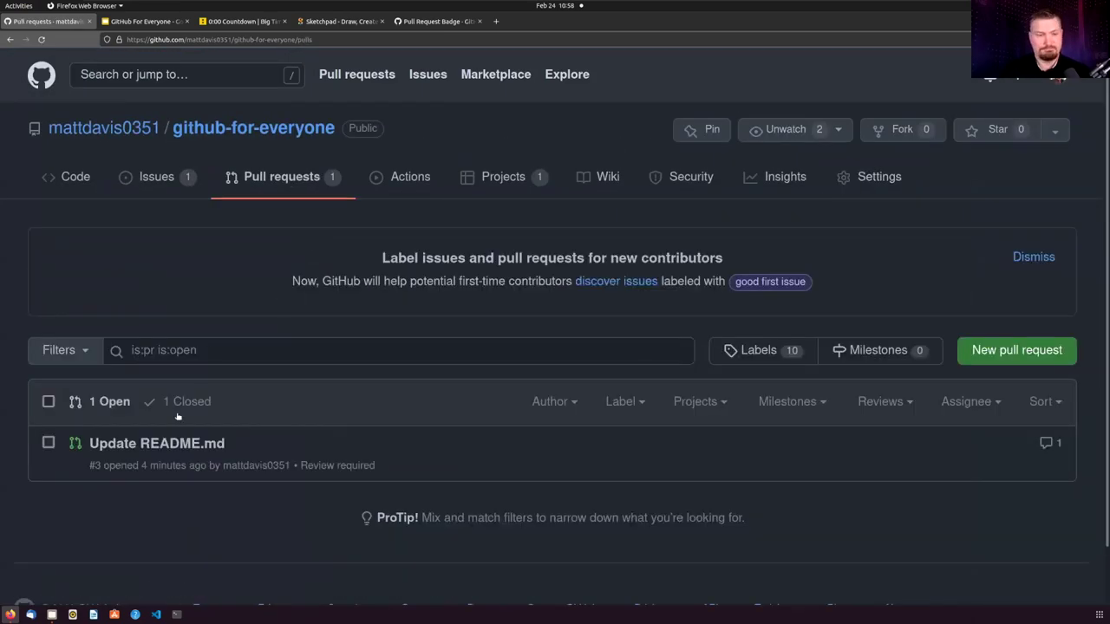
Open pull request #3 'Update README.md', view its changed files and begin a review.
click(167, 443)
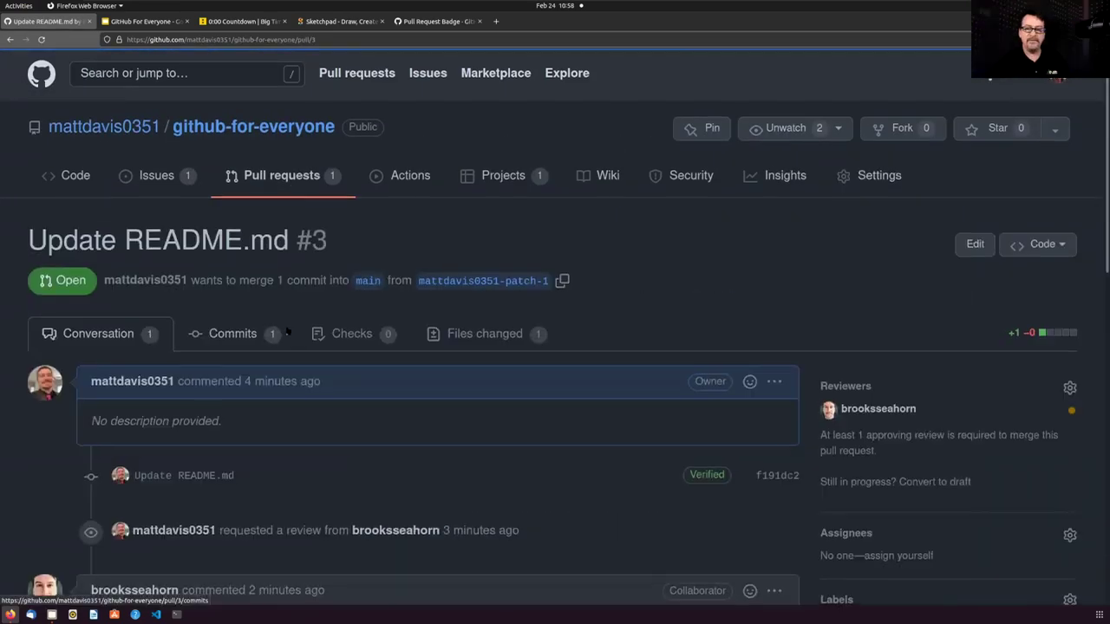
scroll(288, 332, down, 3)
scroll(286, 330, down, 2)
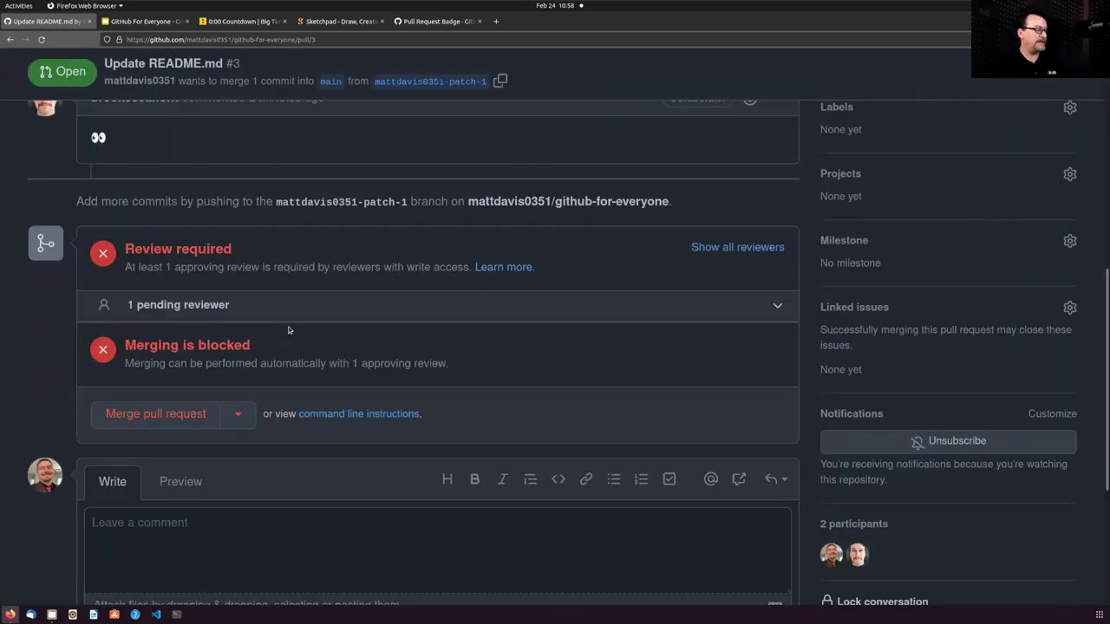
scroll(289, 330, up, 5)
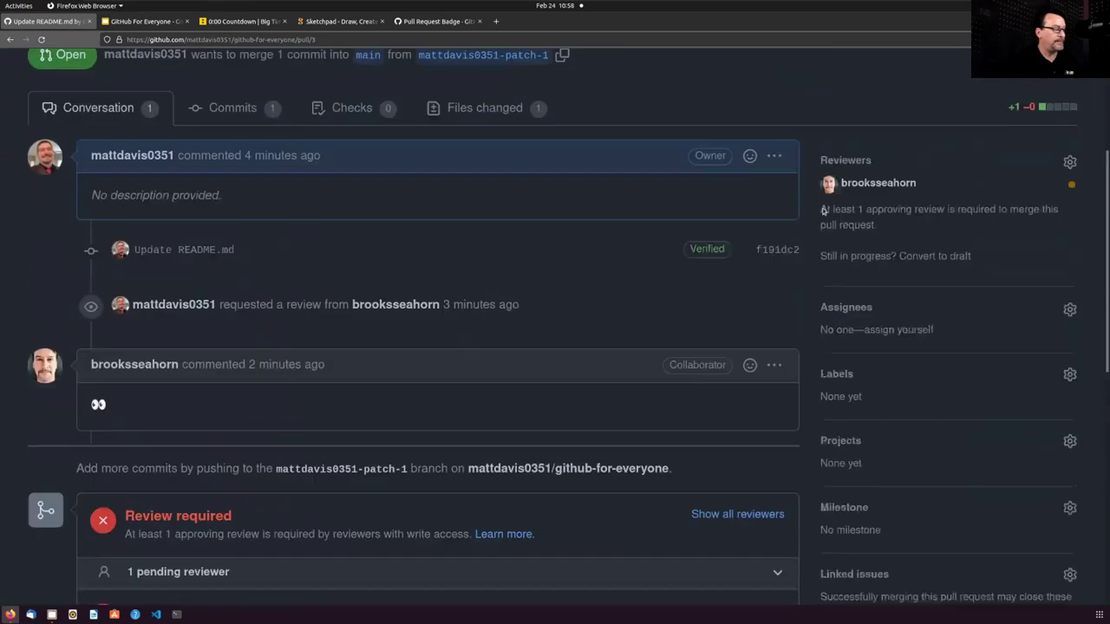
scroll(534, 268, up, 2)
click(484, 334)
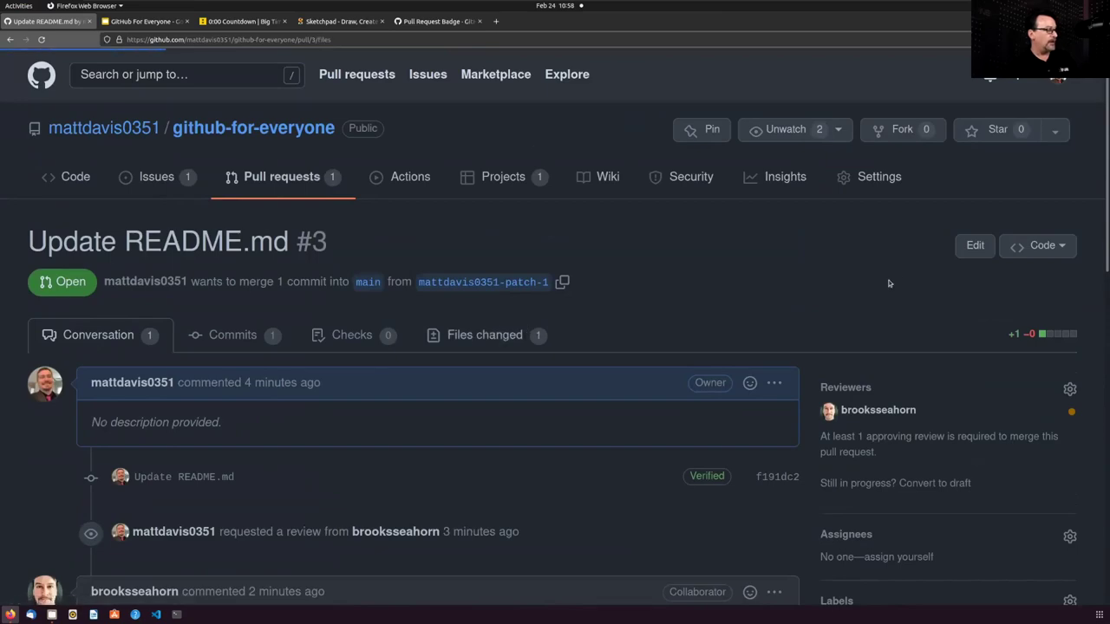
click(1032, 374)
scroll(806, 260, down, 2)
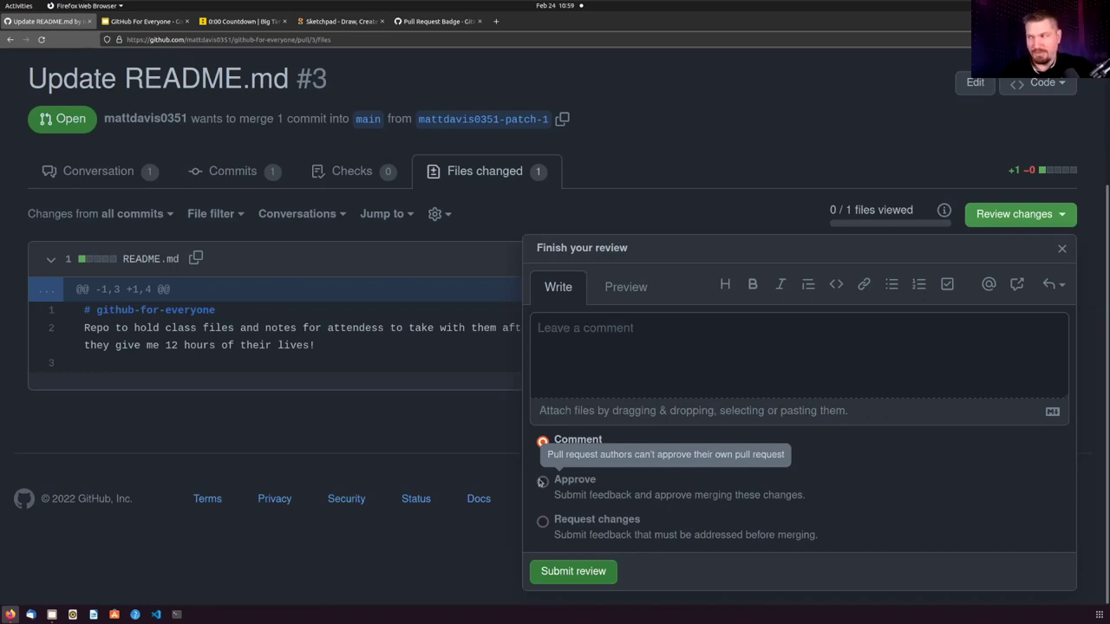
Close the review form and check which reviewer approved pull request #3.
click(113, 185)
click(101, 224)
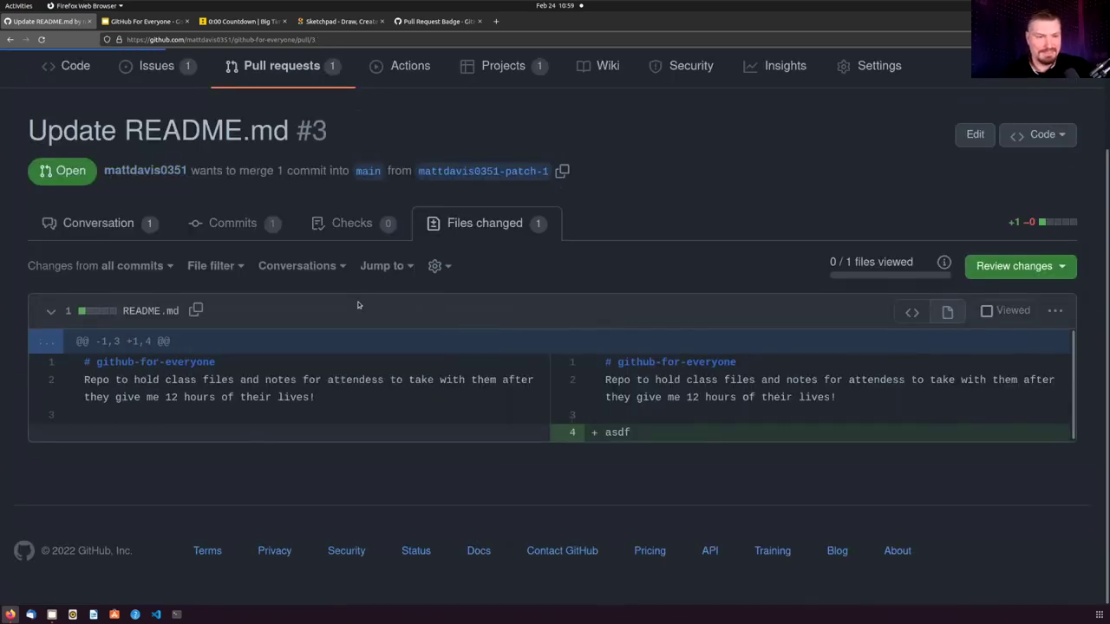
scroll(376, 339, down, 5)
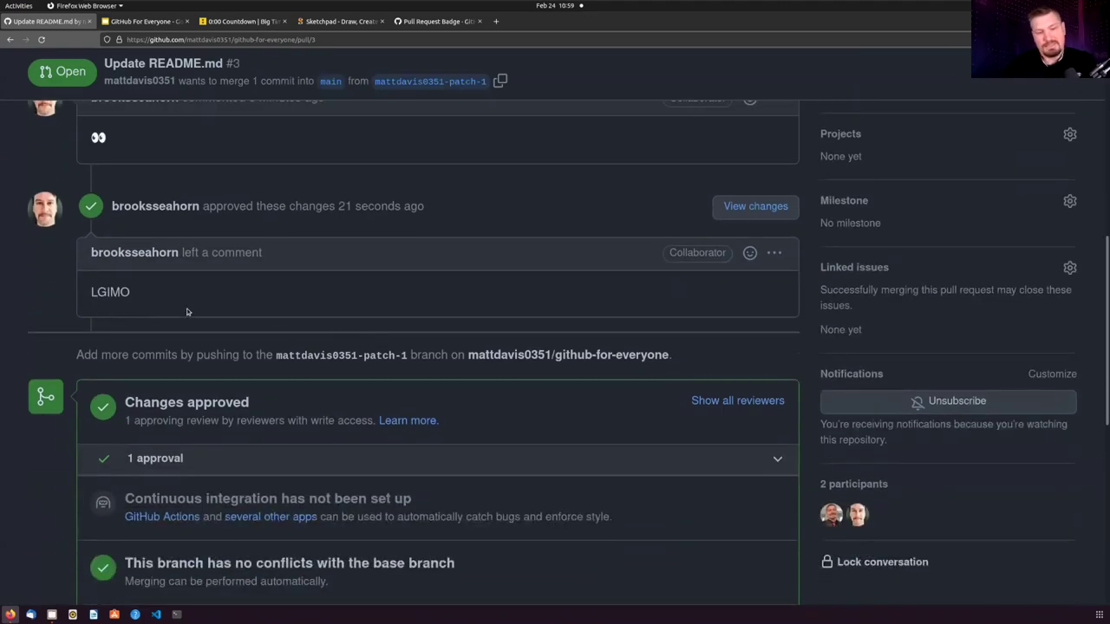
scroll(334, 343, down, 3)
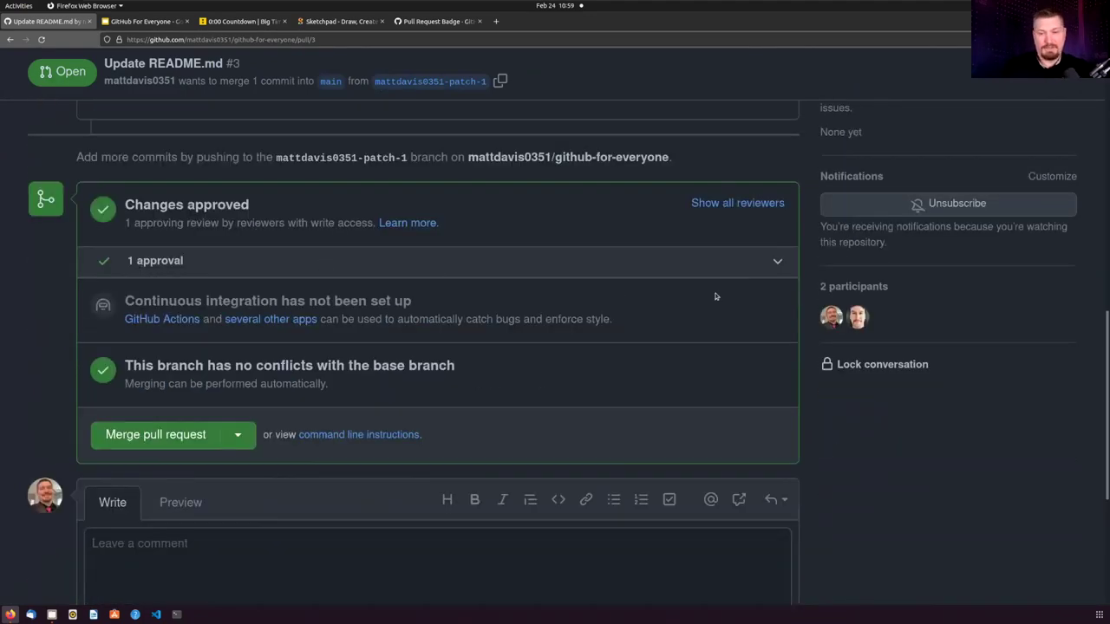
click(781, 261)
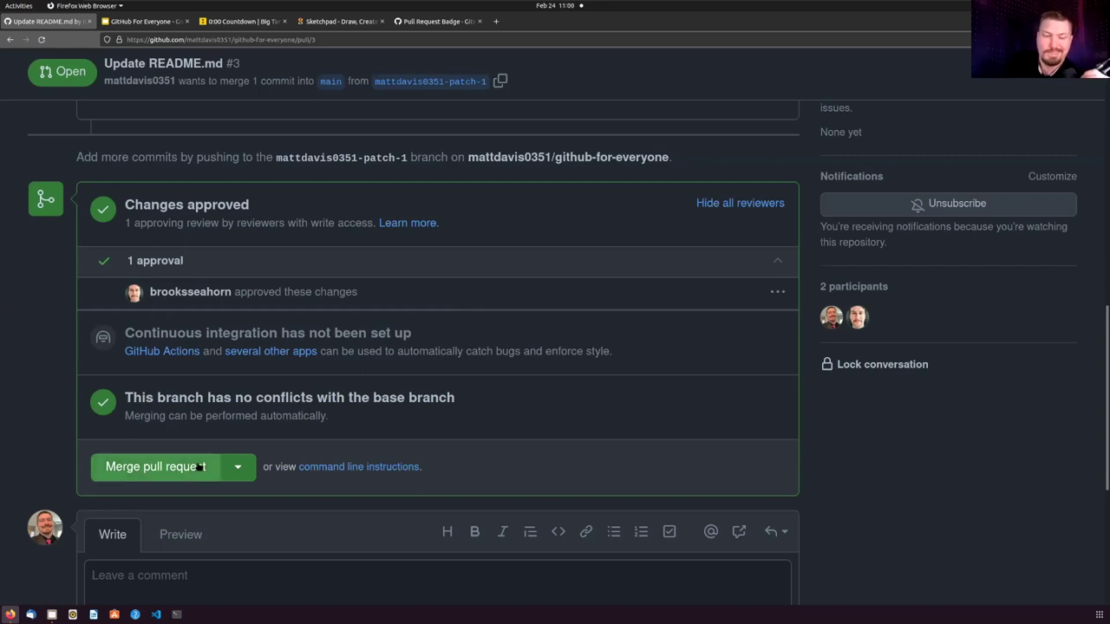
Merge pull request #3 into main and confirm the merge.
click(199, 466)
click(168, 324)
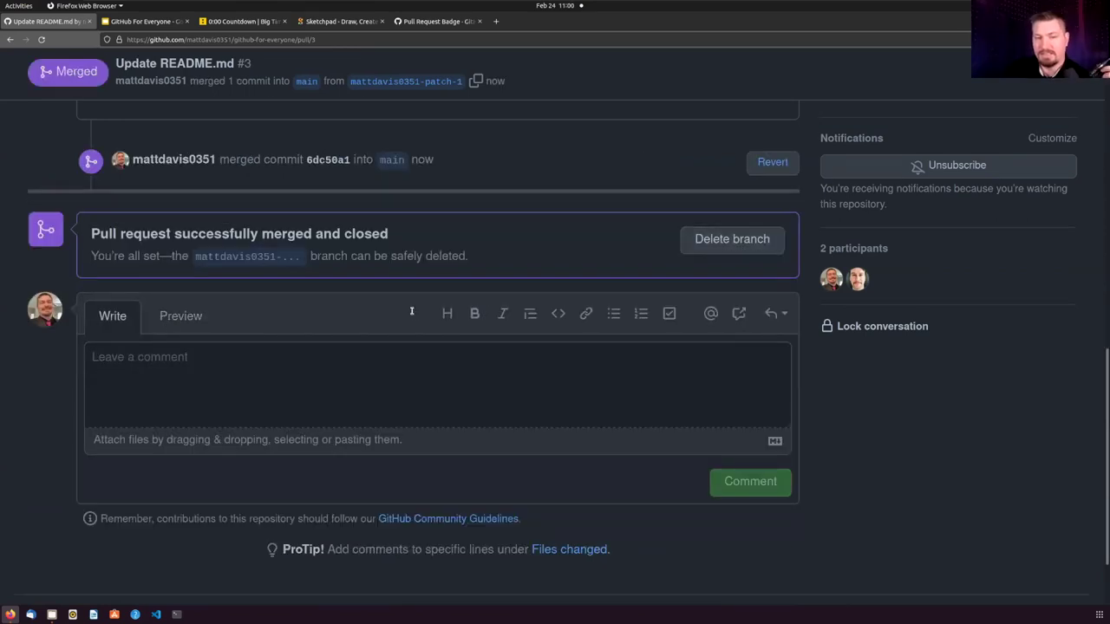
scroll(412, 312, down, 2)
scroll(411, 312, up, 15)
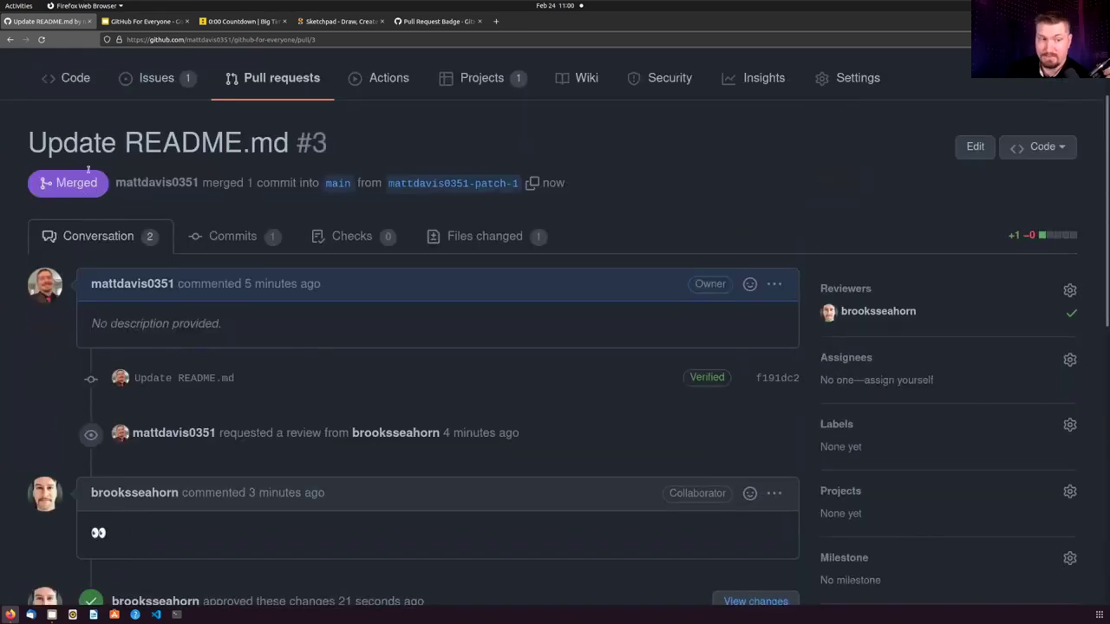
click(55, 80)
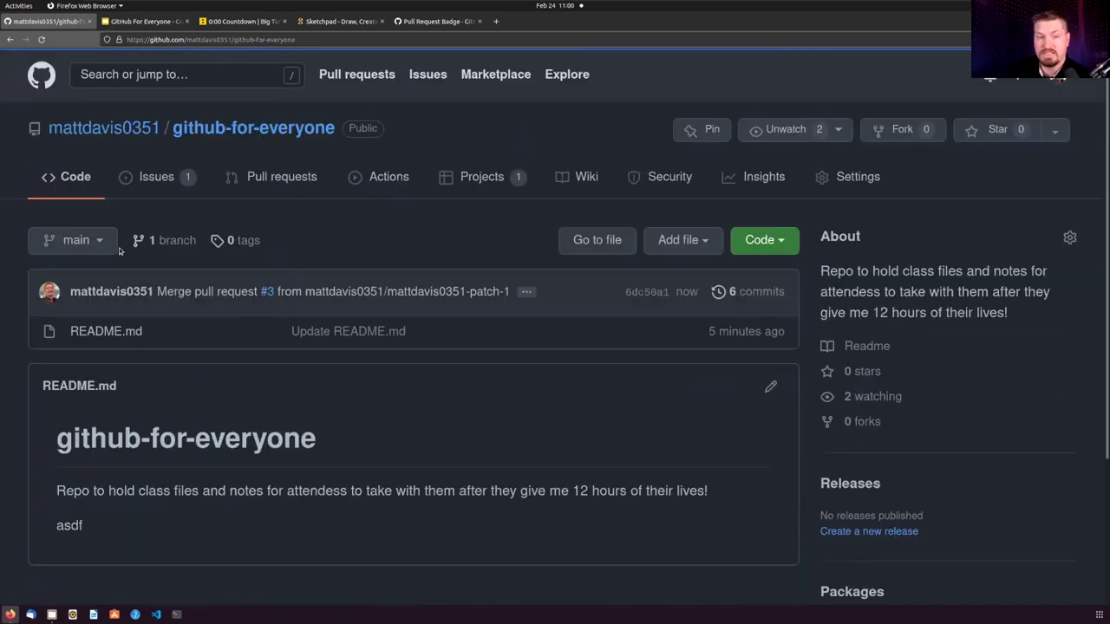
Highlight the merged 'asdf' line in the README, then open the repository's Projects page.
drag(95, 529, 52, 526)
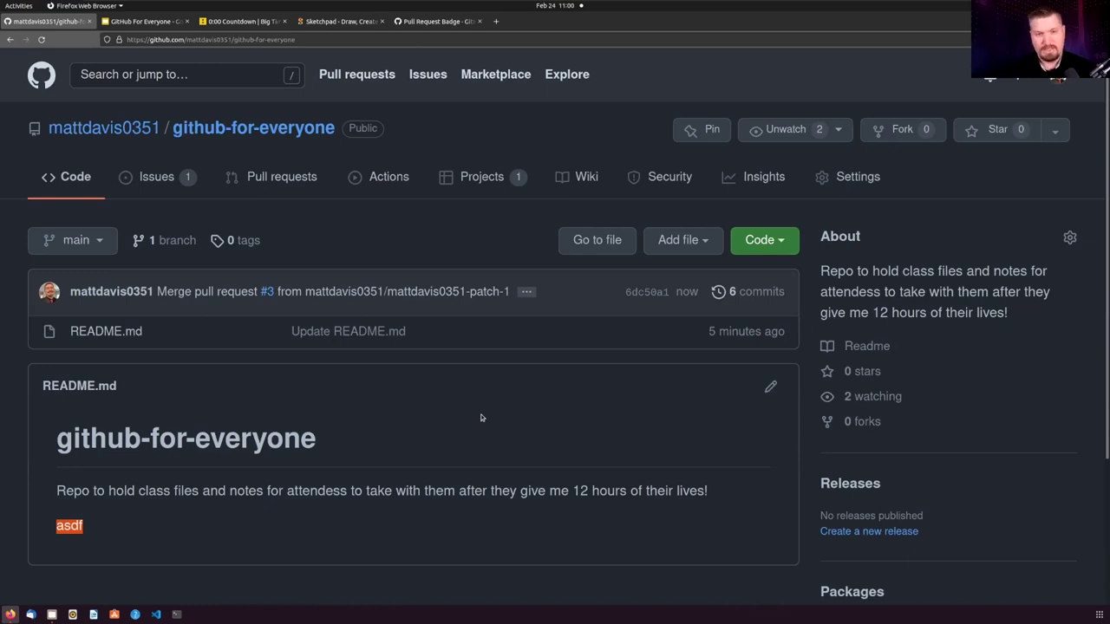
click(469, 177)
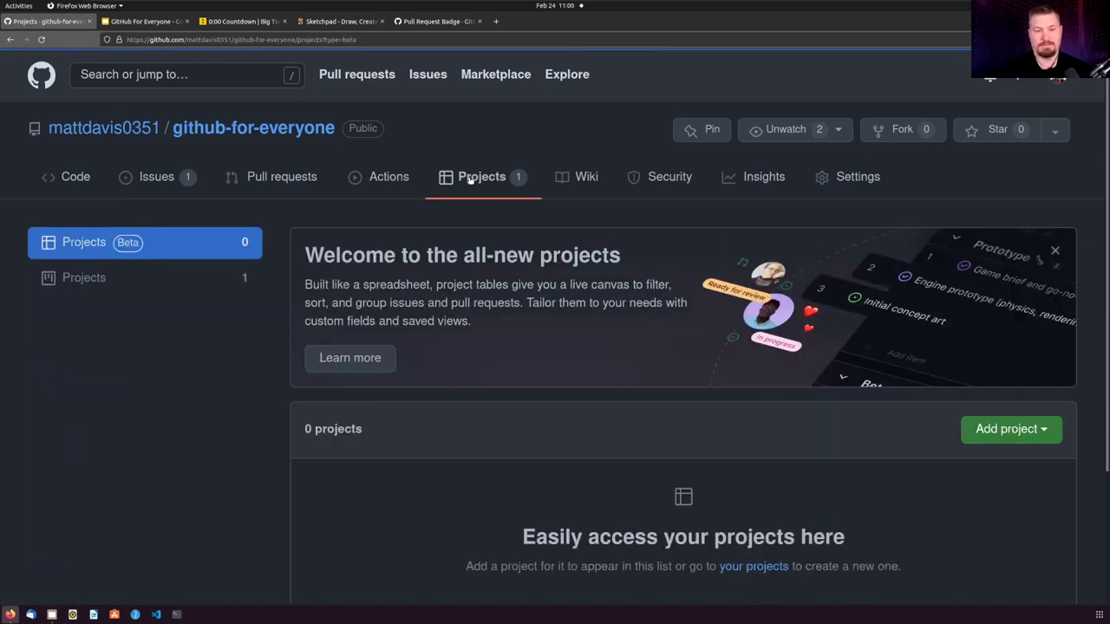
click(94, 283)
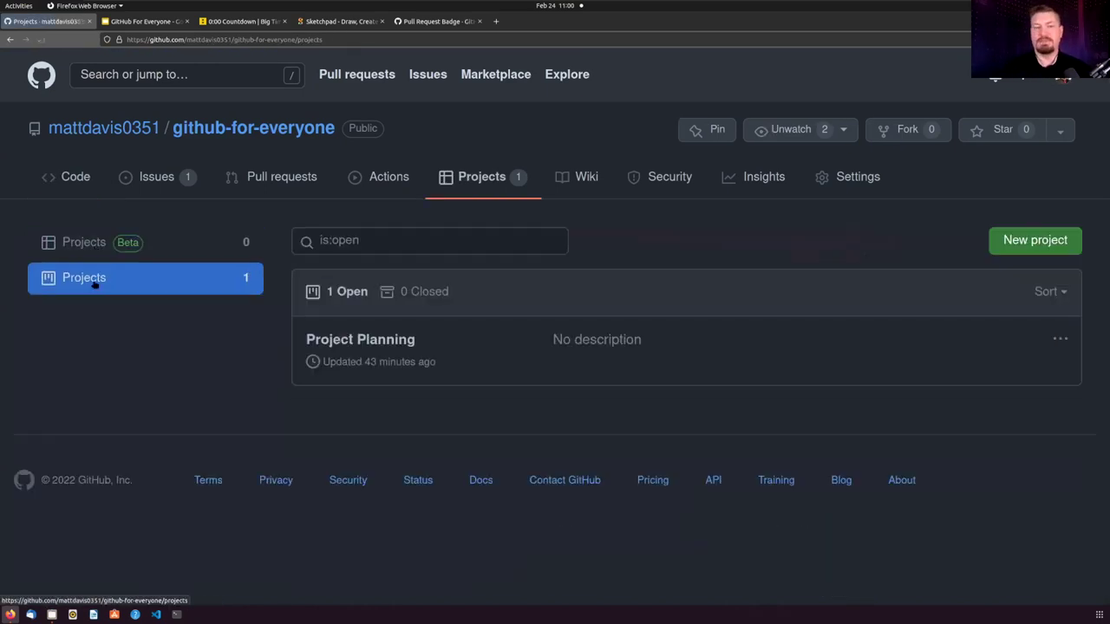
click(408, 340)
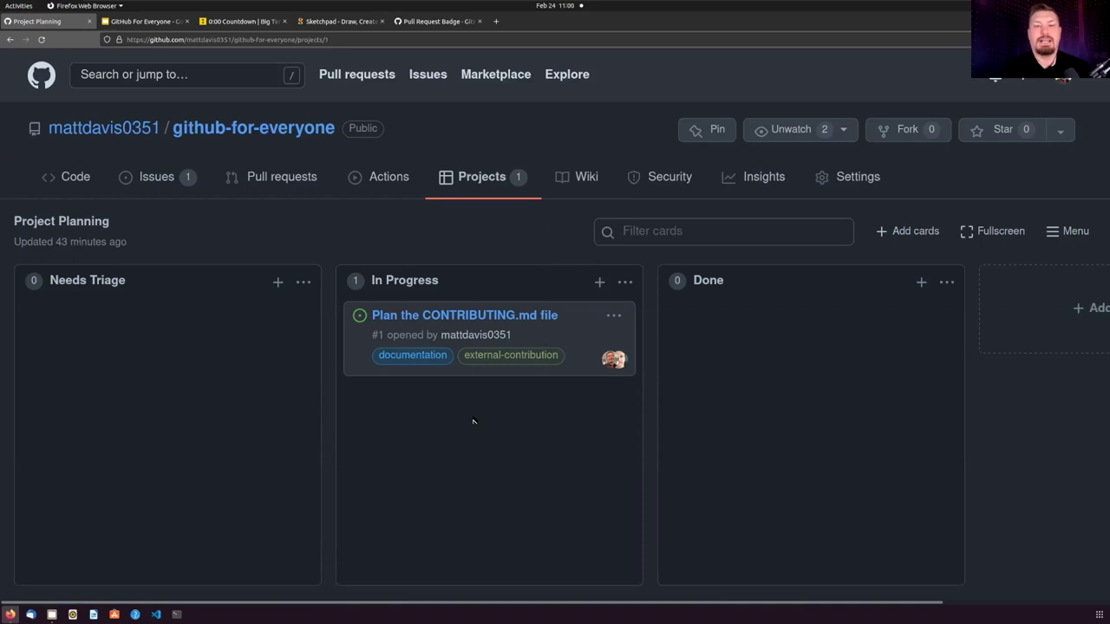
click(339, 21)
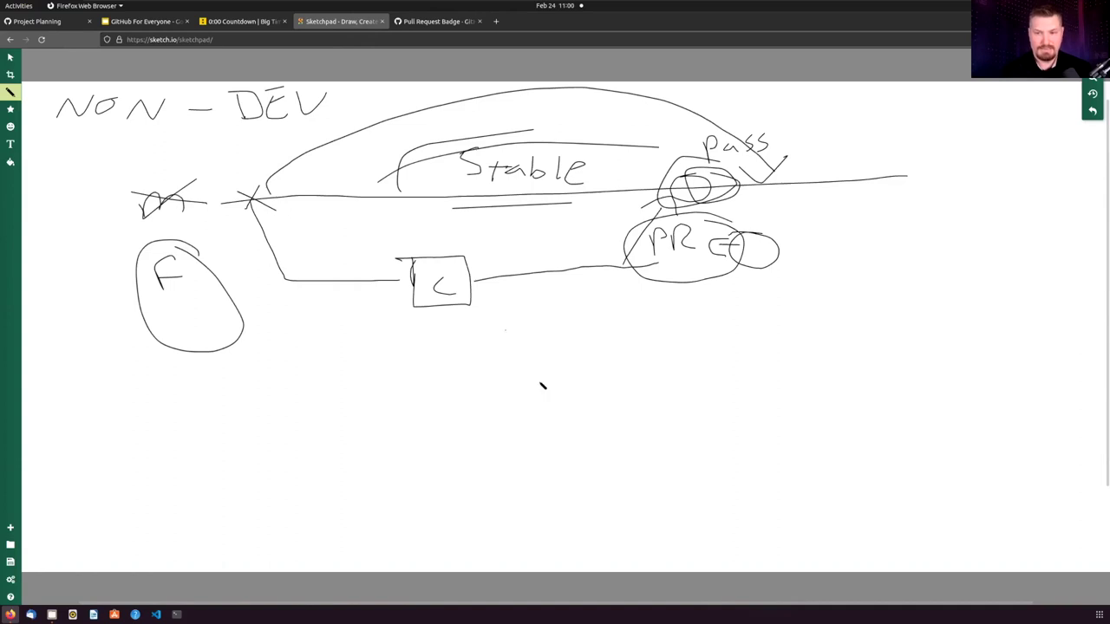
click(125, 20)
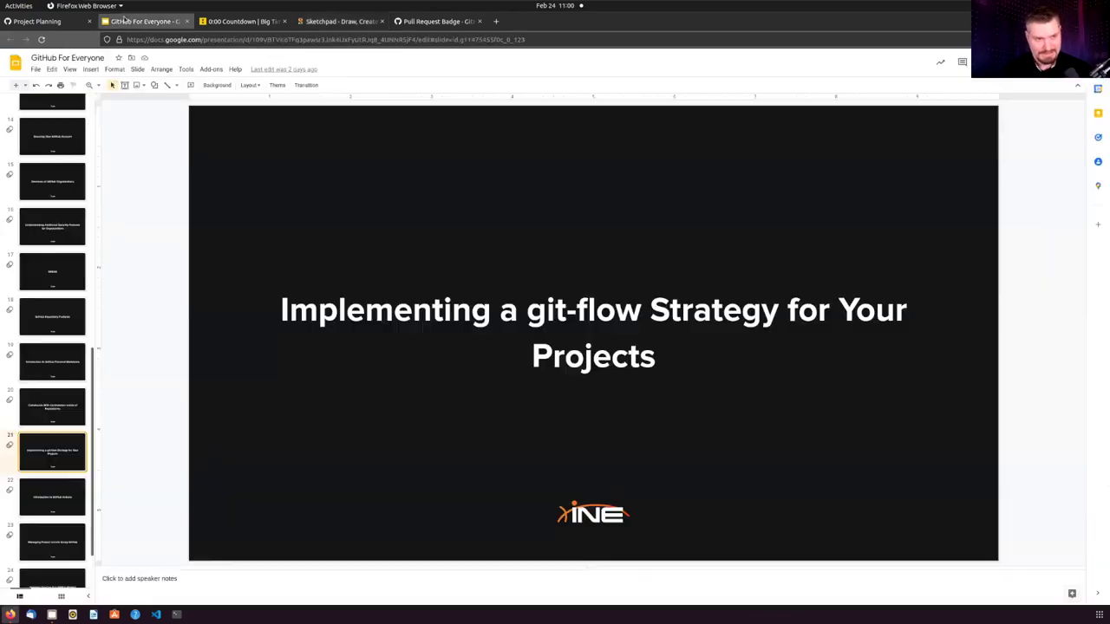
click(39, 21)
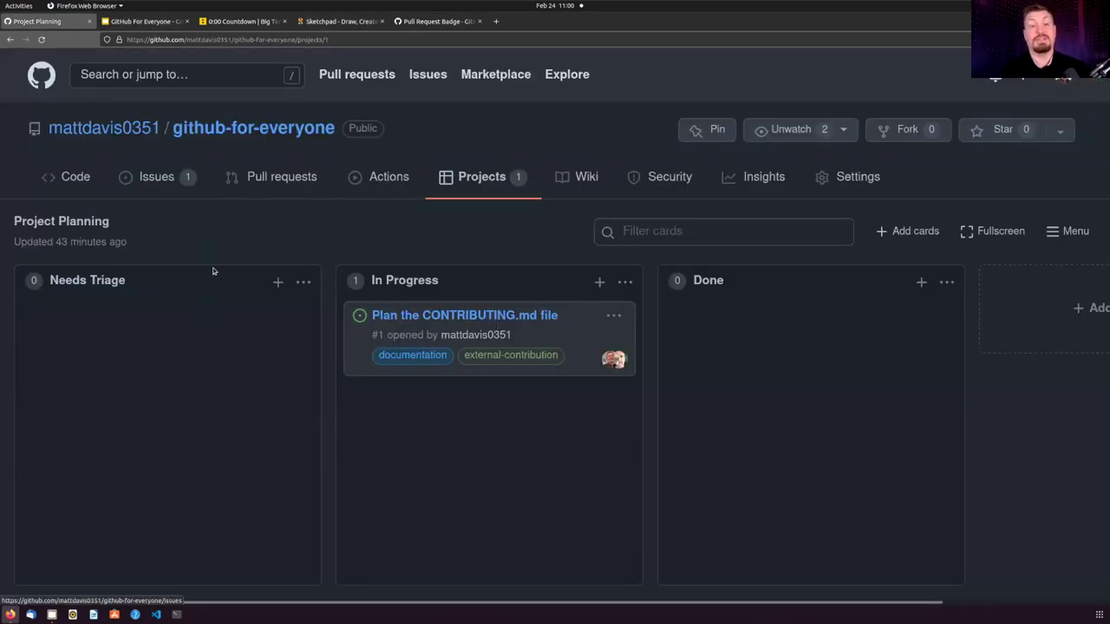
click(90, 185)
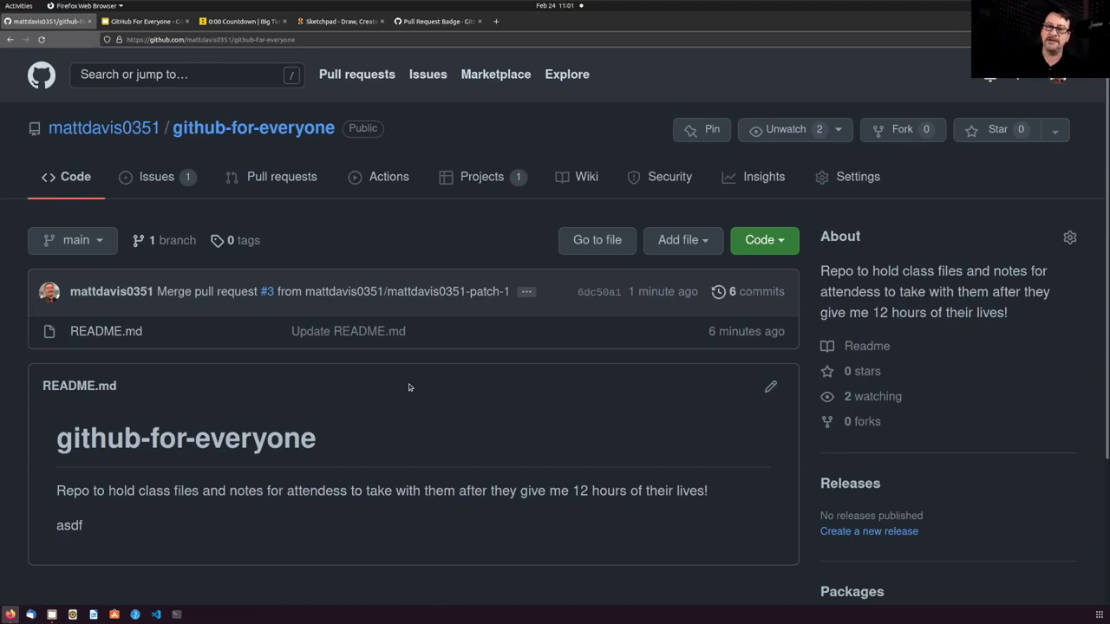
click(495, 23)
Search the web for 'github cli' and open the GitHub CLI site from the results.
text(github cli)
key(Return)
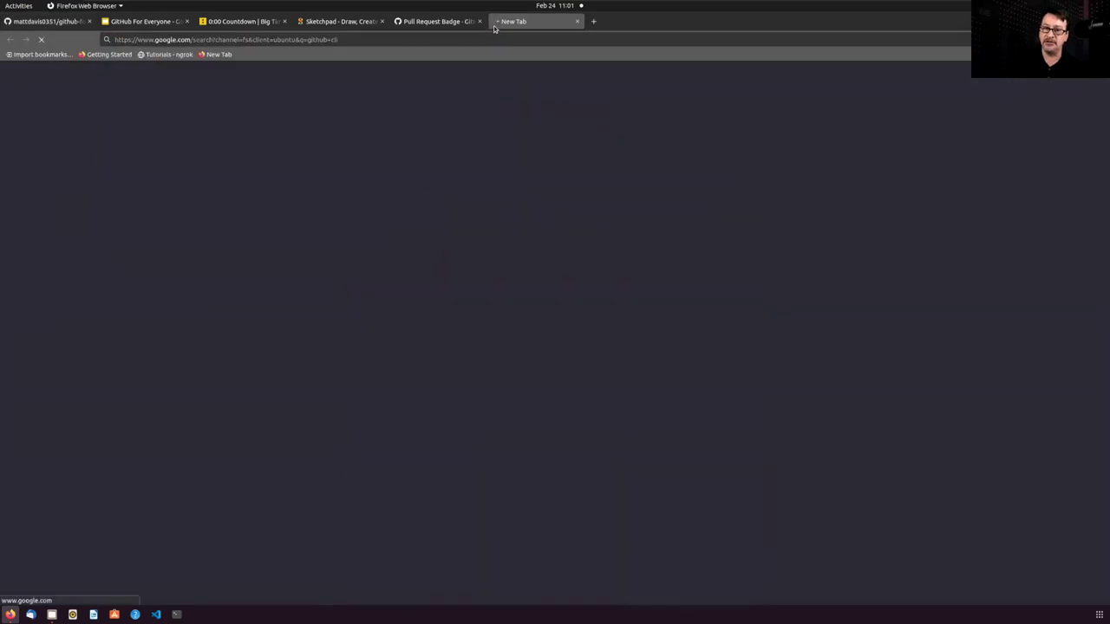
key(Tab)
key(Return)
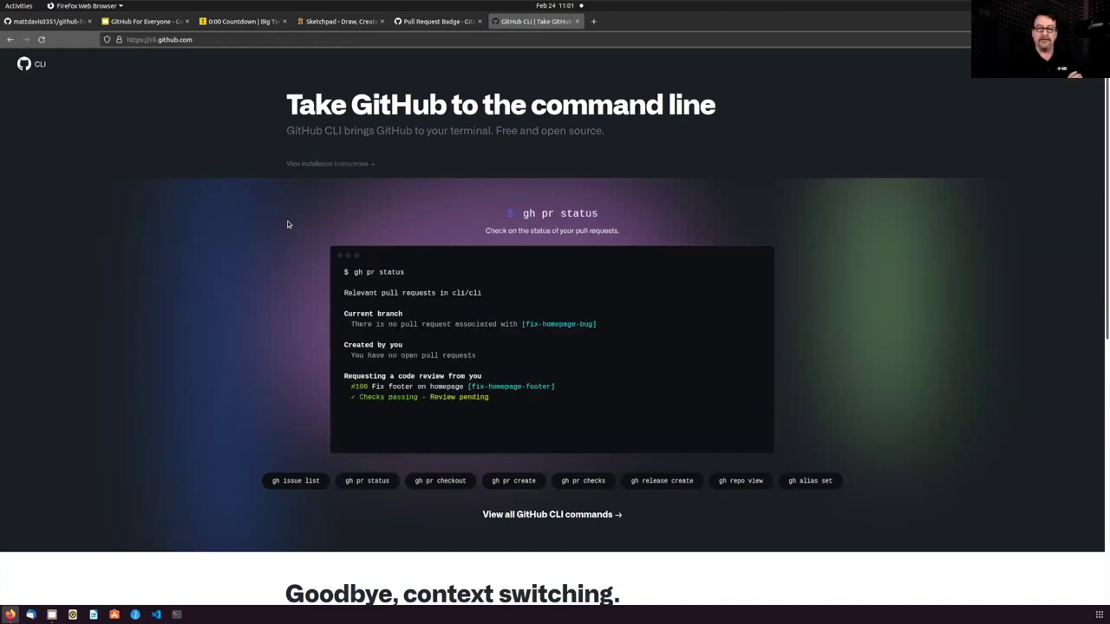
click(593, 22)
Search for 'git flow', scroll the results and read the enlarged GitFlow article.
text(git flow)
key(Return)
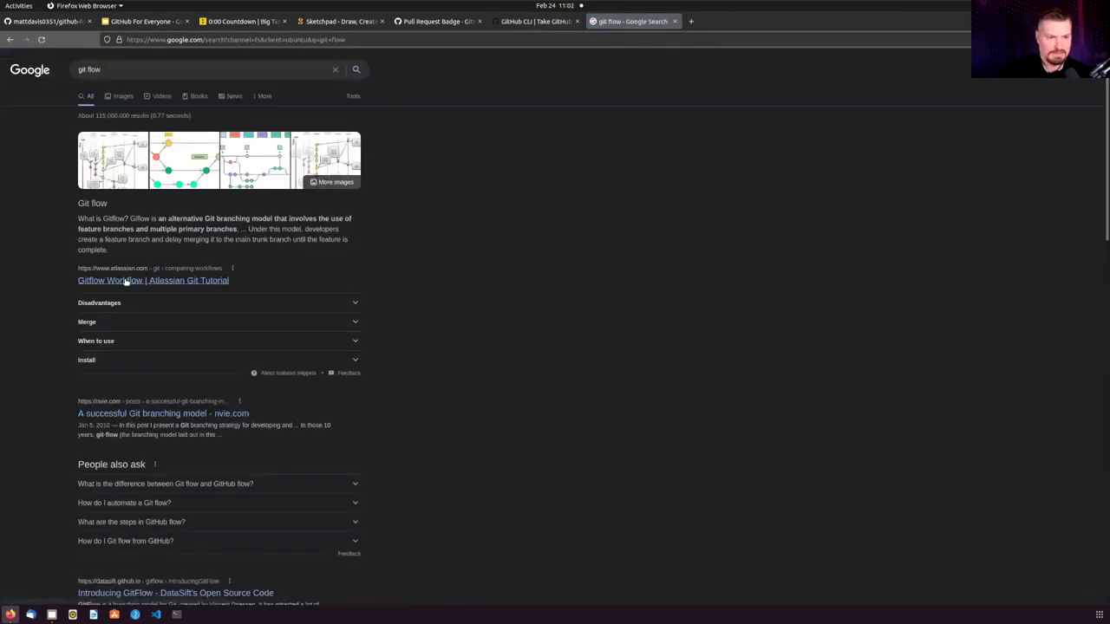
scroll(126, 282, down, 2)
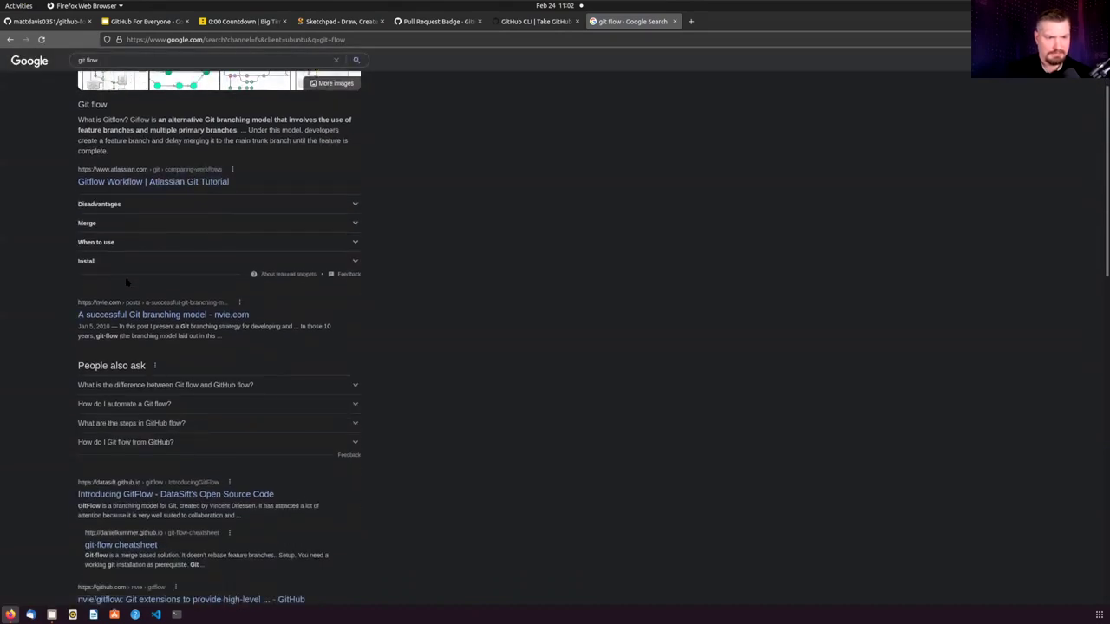
scroll(126, 282, down, 4)
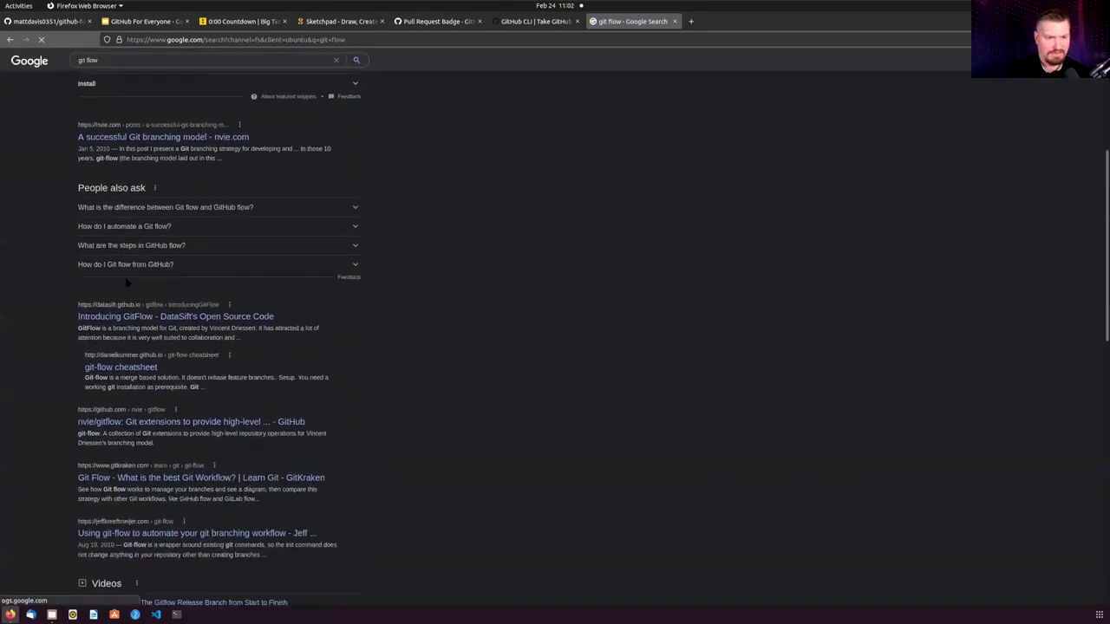
scroll(126, 282, down, 2)
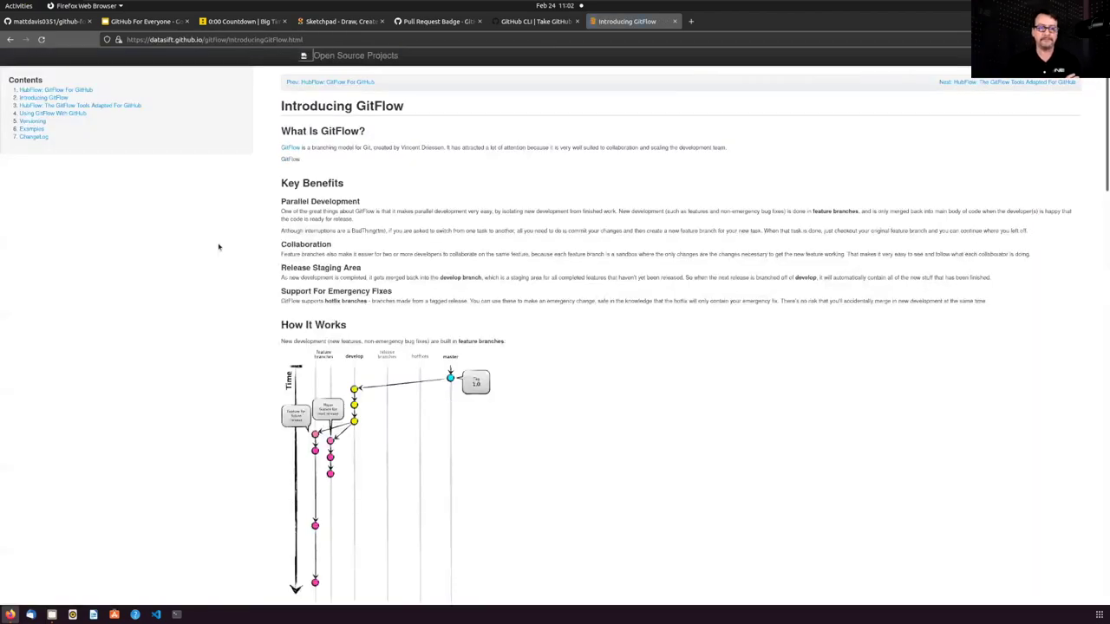
key(ctrl+plus)
key(ctrl+plus)
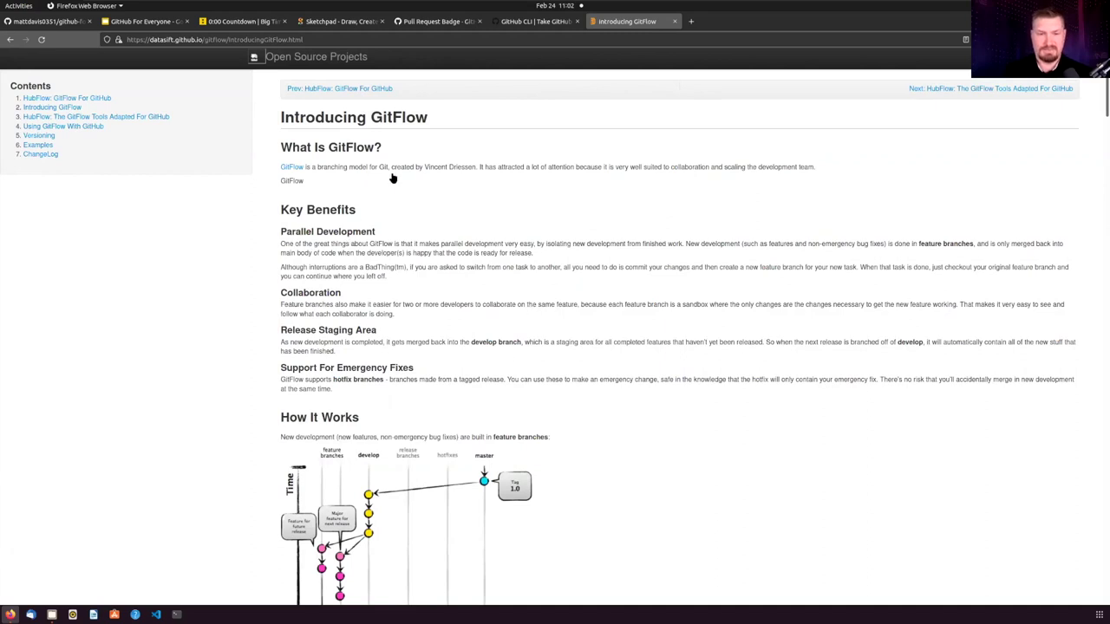
click(293, 167)
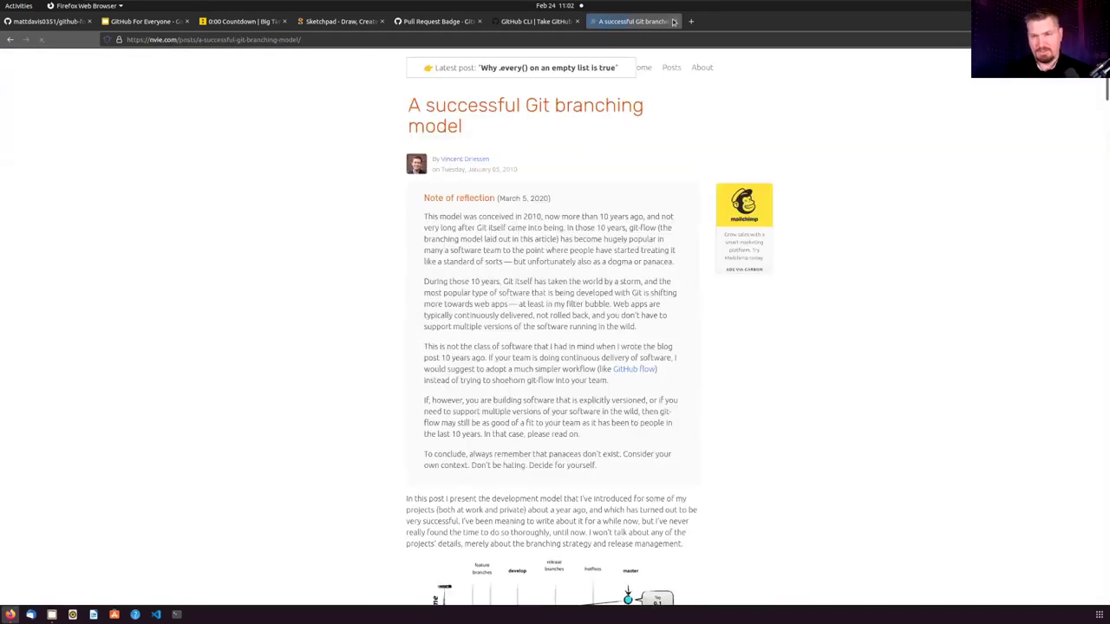
Close the Git branching model and GitHub CLI tabs, returning to github-for-everyone.
click(674, 21)
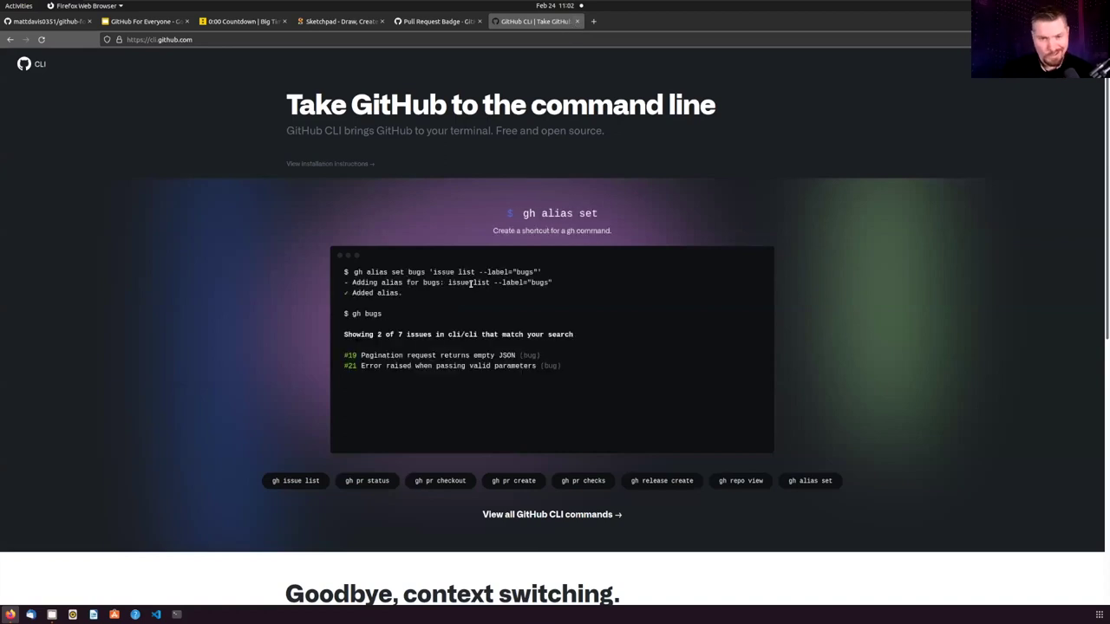
click(576, 21)
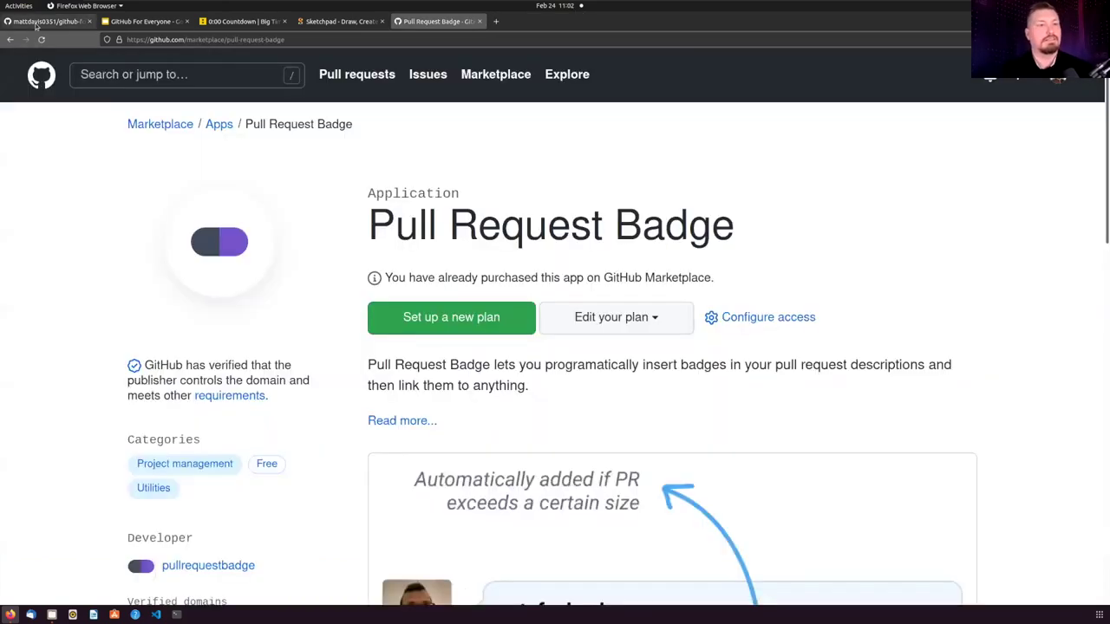
click(44, 21)
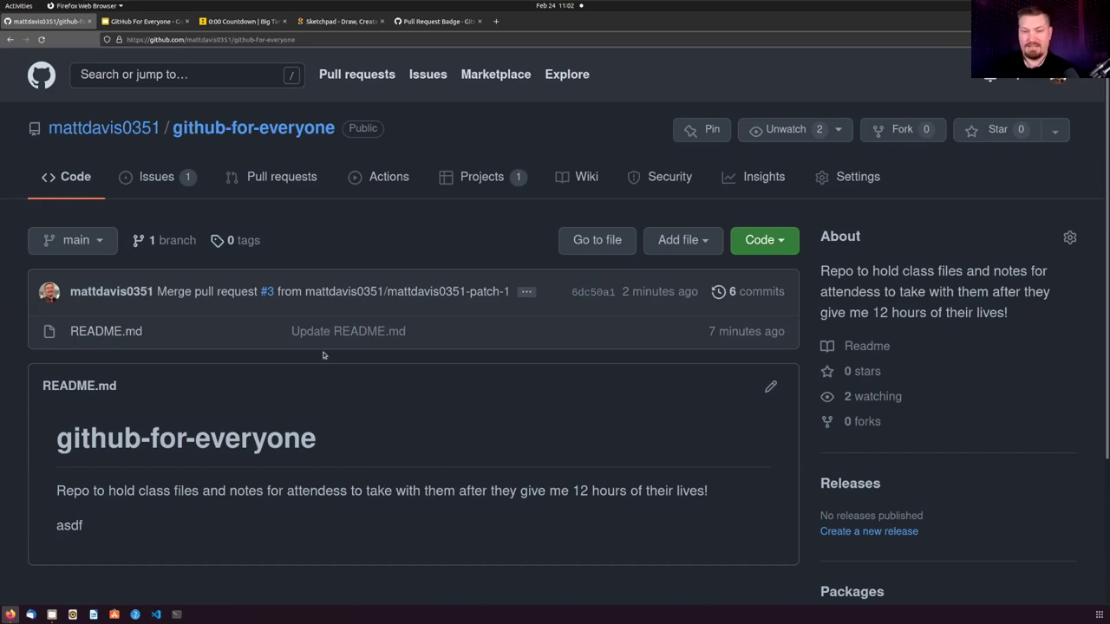
Create a new file .github/CONTRIBUTING.md headed '# Guide for Contributions' and preview it.
click(684, 243)
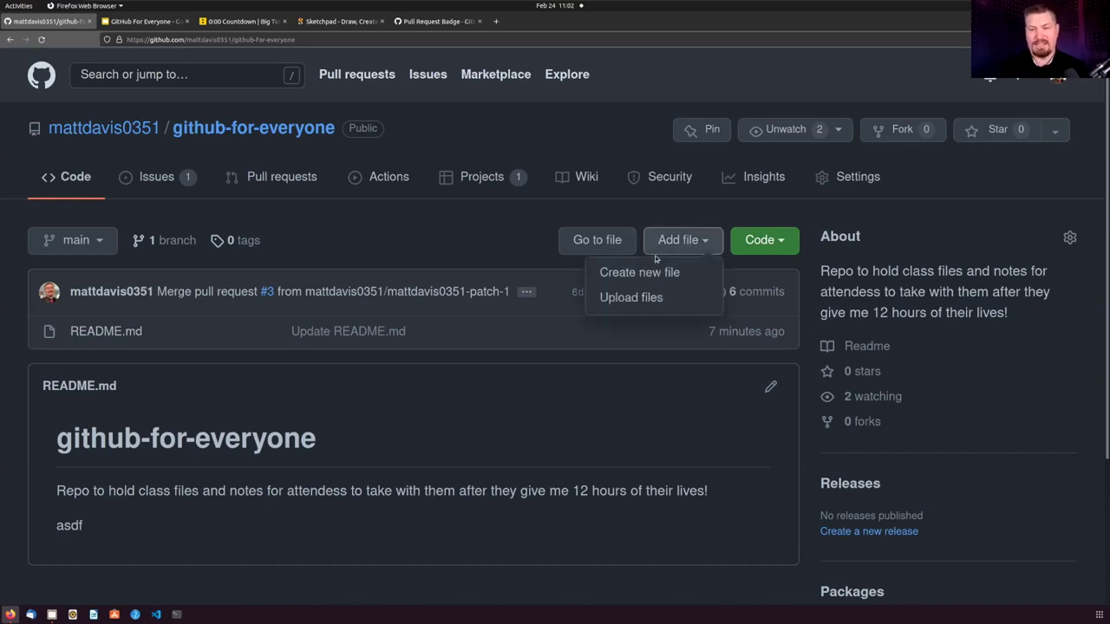
click(614, 273)
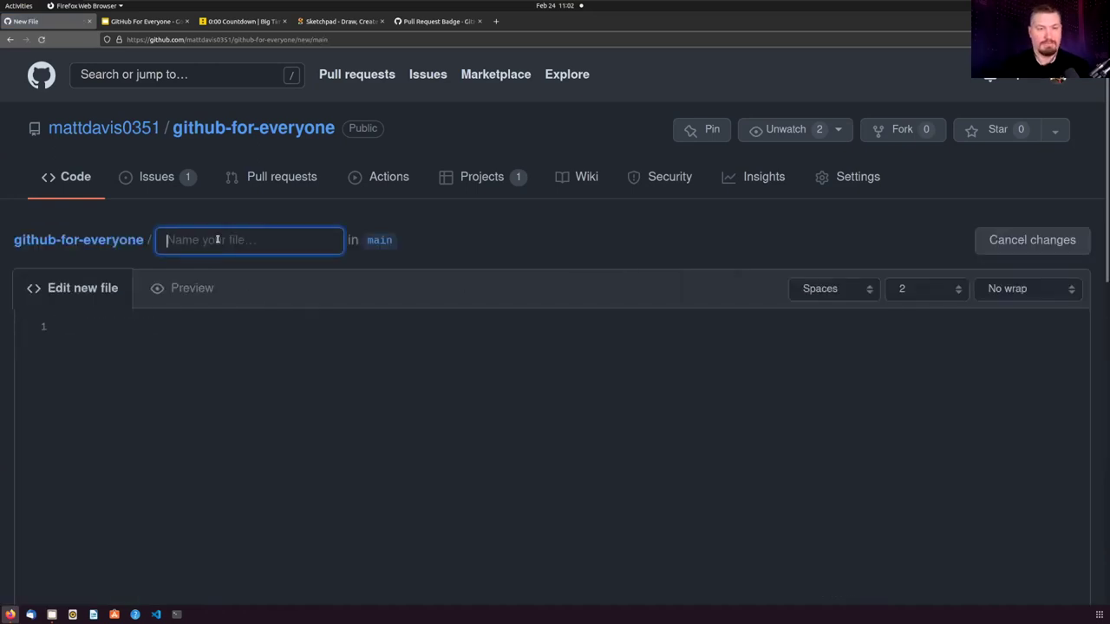
text(.github)
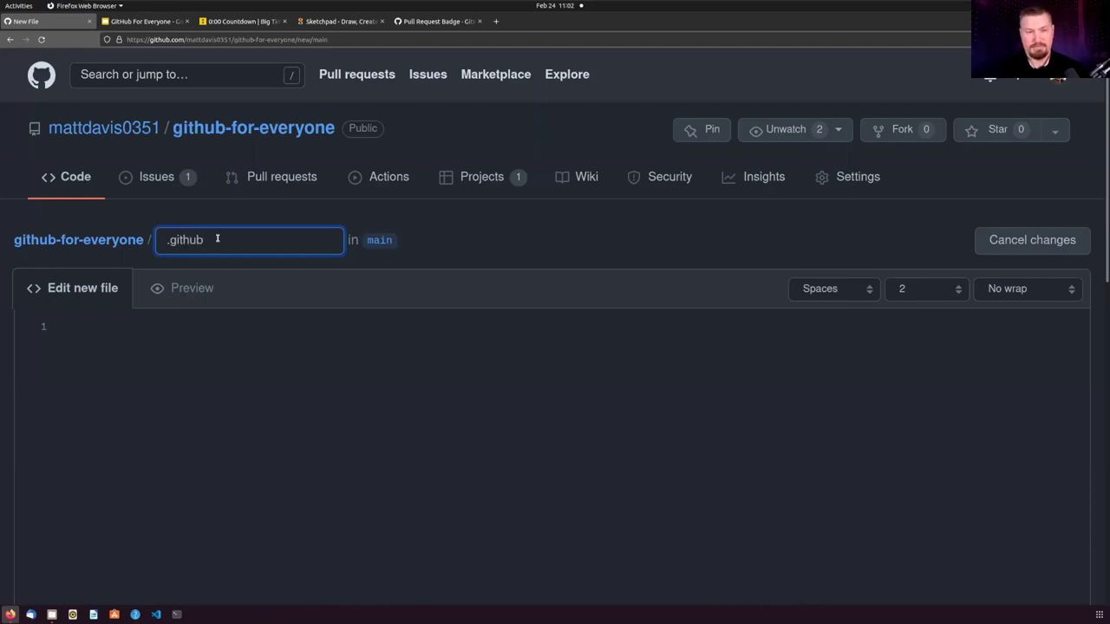
text(/CONT)
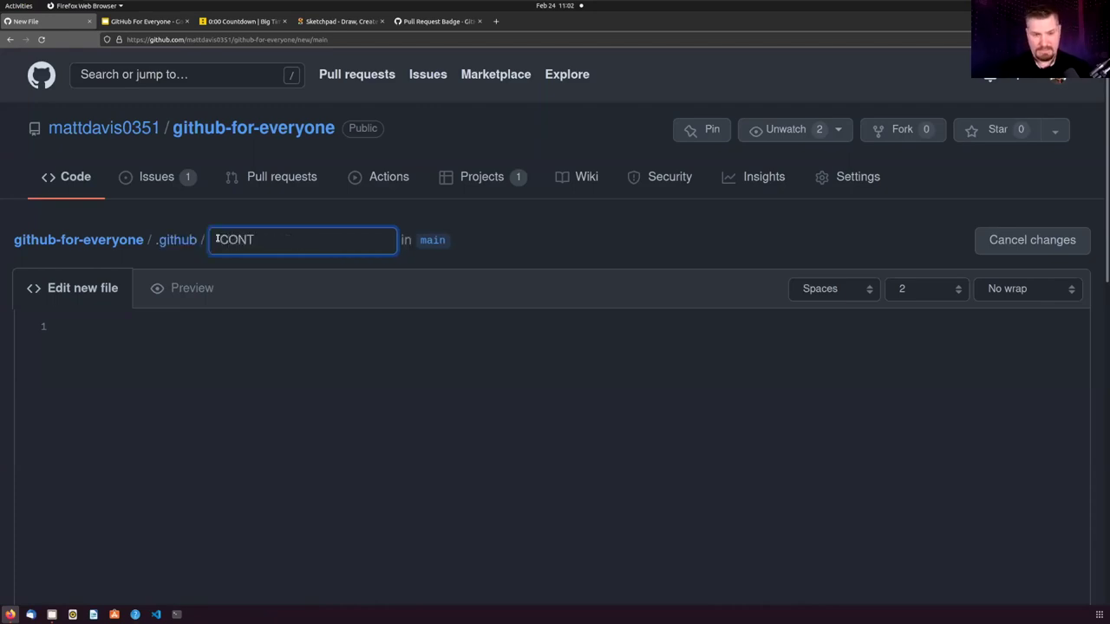
text(RIBUTING.md)
click(247, 405)
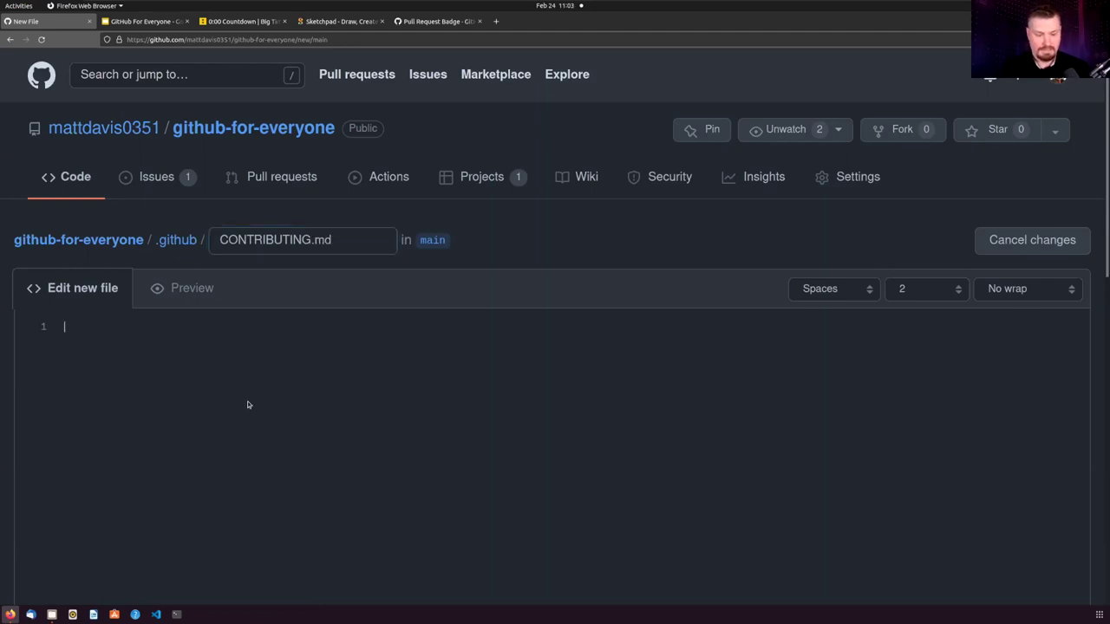
text(# Guide for Cotn)
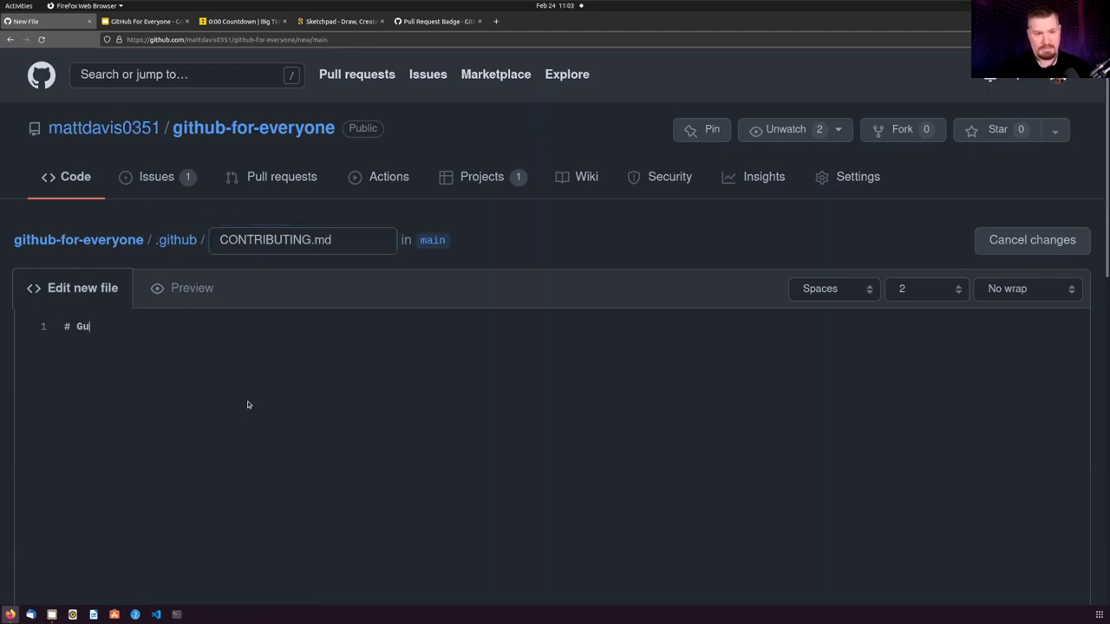
key(BackSpace)
key(BackSpace)
text(ntributions)
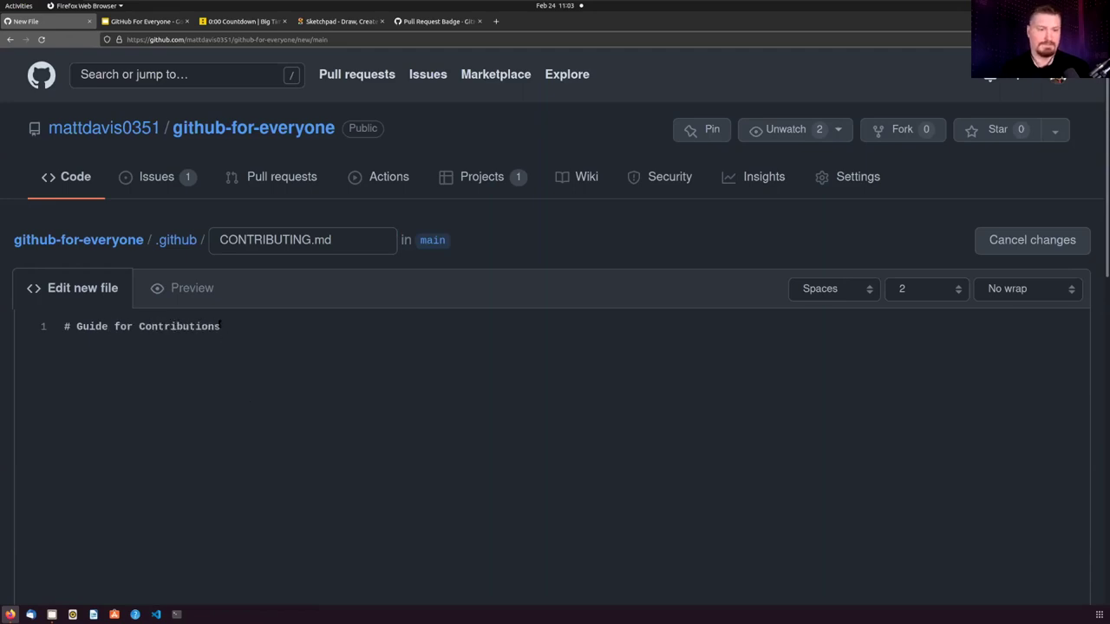
click(199, 294)
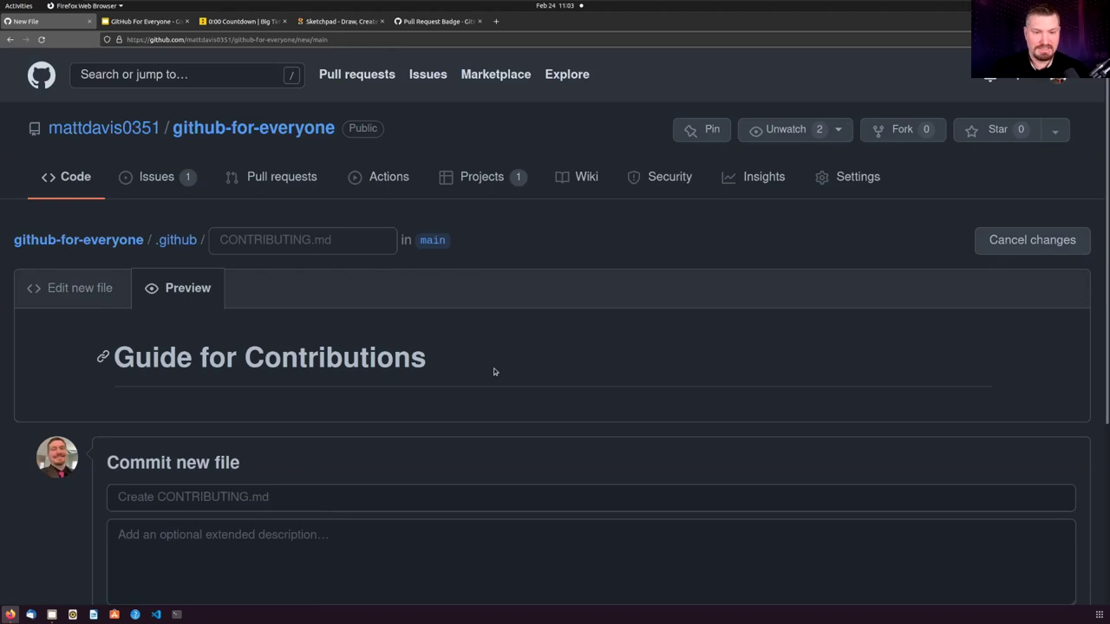
double_click(333, 367)
click(73, 289)
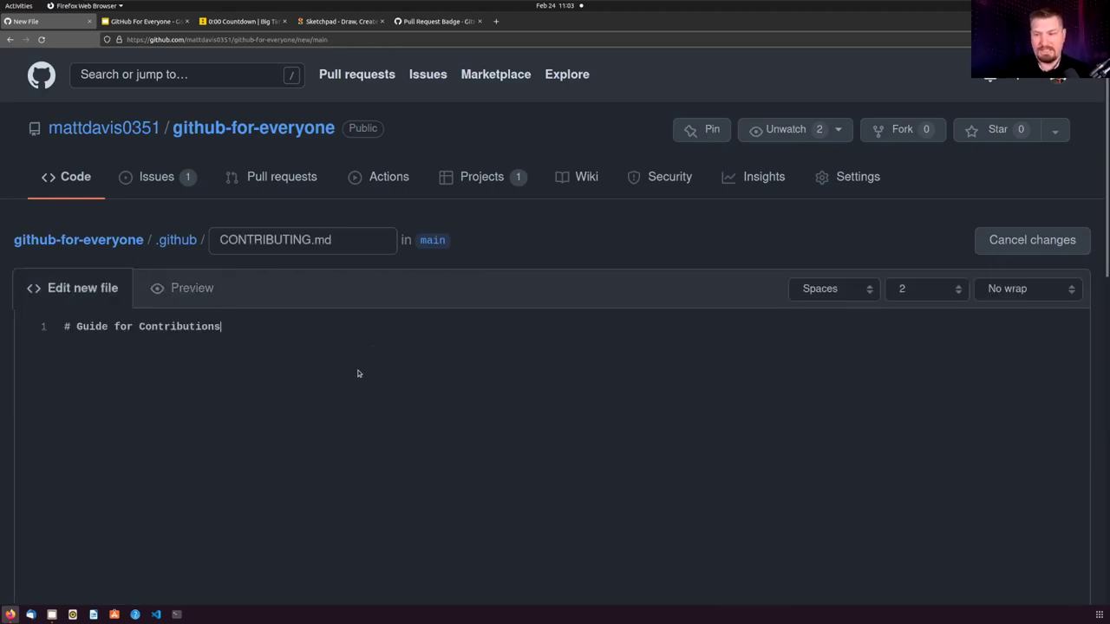
Commit the file to a new branch named add-contrib-md and propose it.
scroll(351, 426, down, 10)
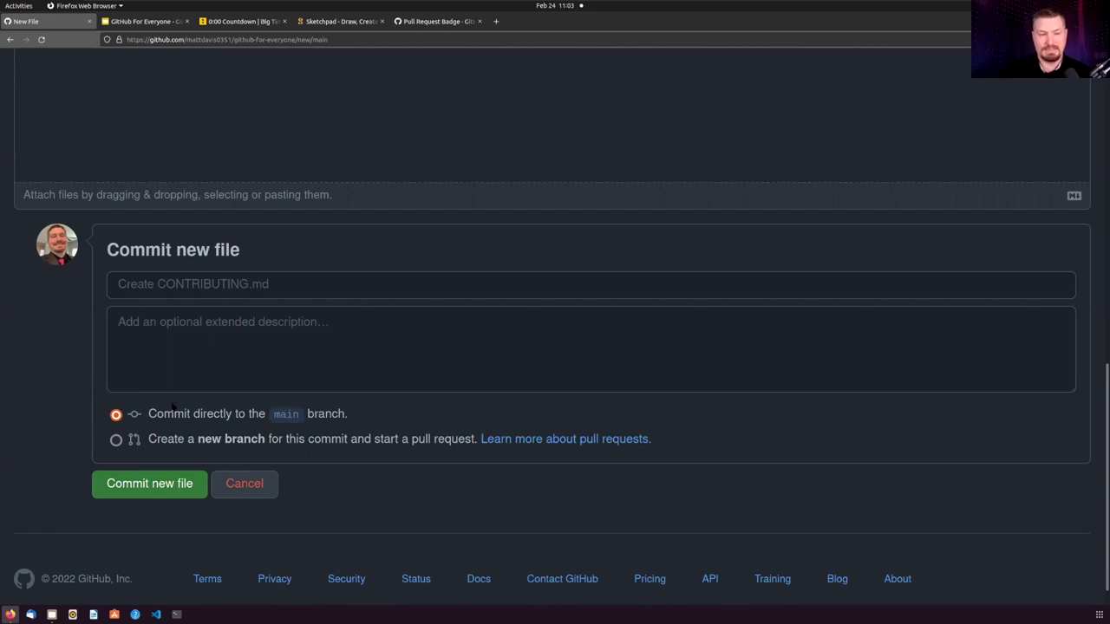
click(115, 439)
triple_click(322, 473)
text(add-contrib)
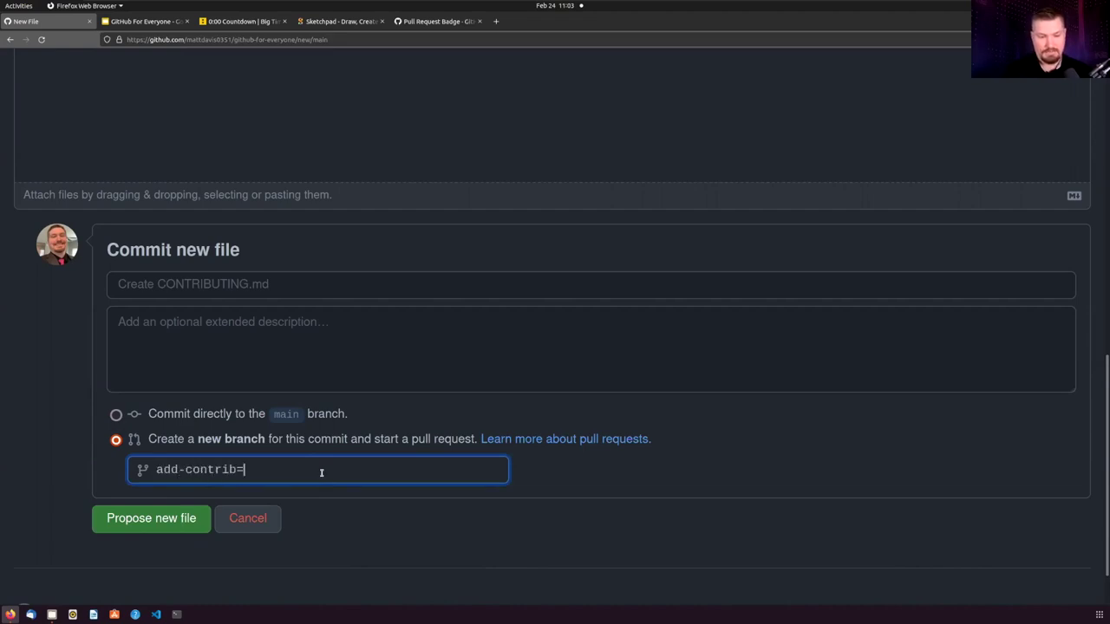
text(-md)
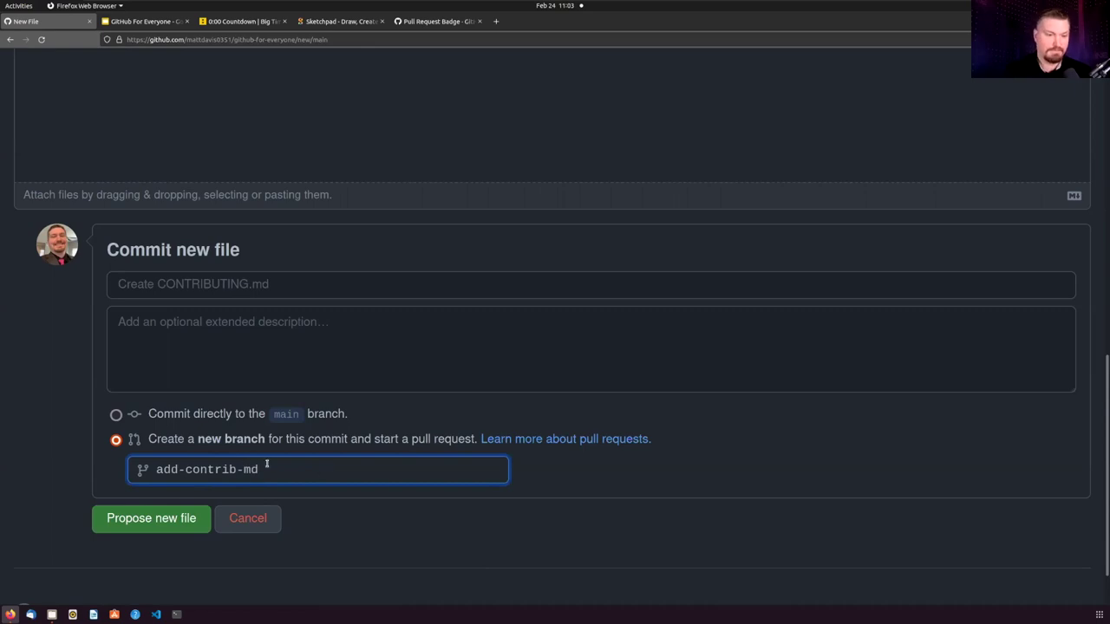
click(131, 518)
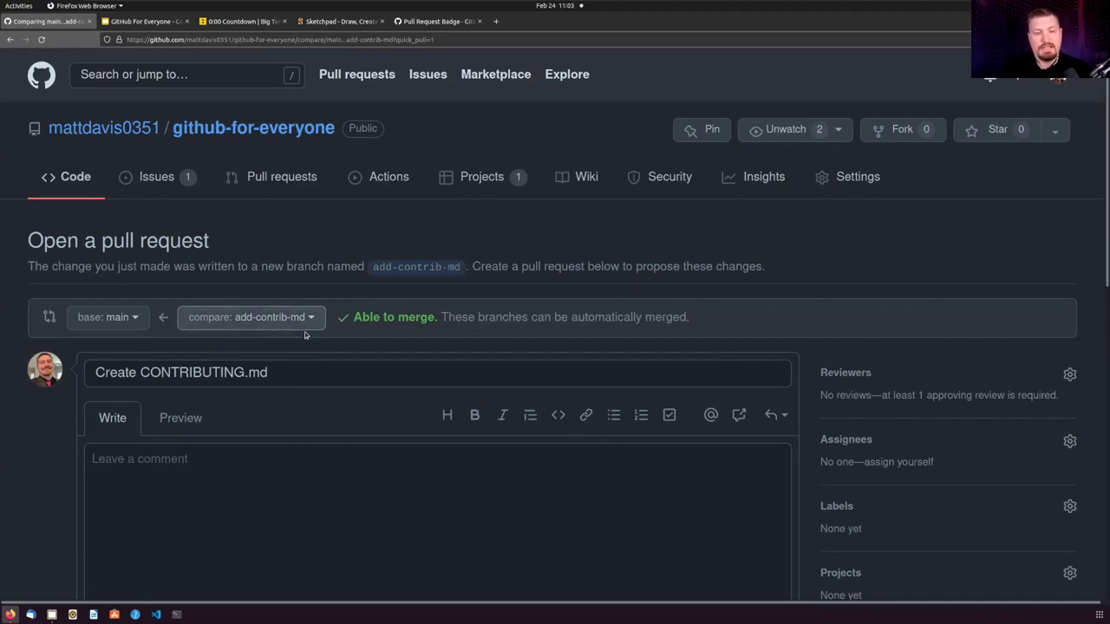
Title the pull request 'Add CONTRIBUTING.md to the project'.
drag(279, 372, 86, 375)
text(This PR)
key(BackSpace)
key(BackSpace)
key(BackSpace)
key(BackSpace)
key(BackSpace)
key(BackSpace)
key(BackSpace)
text(Add cont)
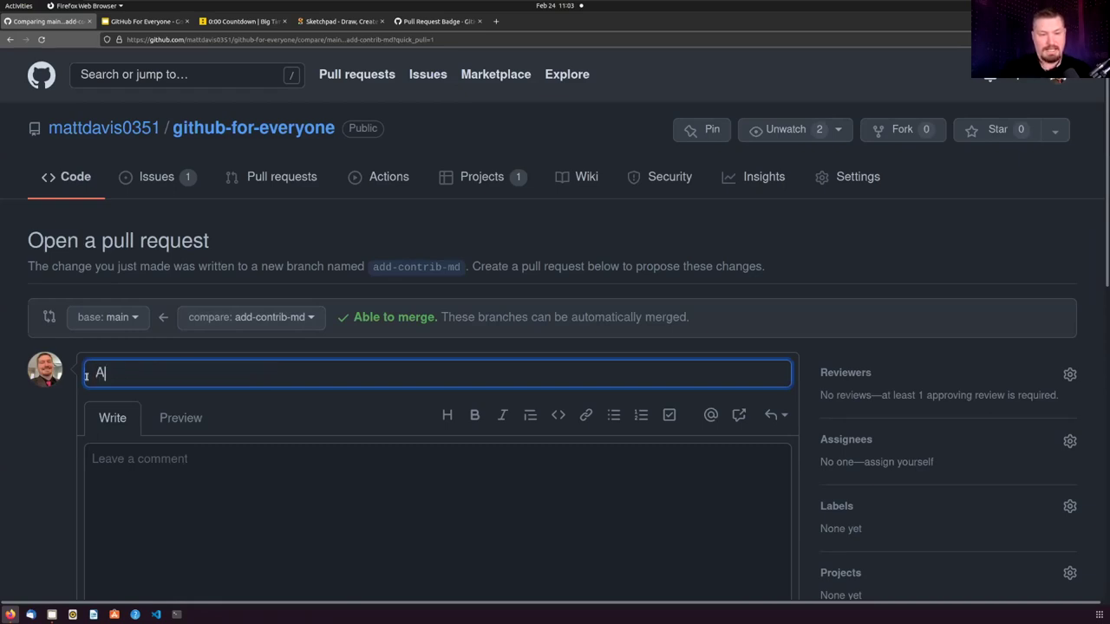
key(BackSpace)
key(BackSpace)
key(BackSpace)
key(BackSpace)
text(CONTRIBUTING)
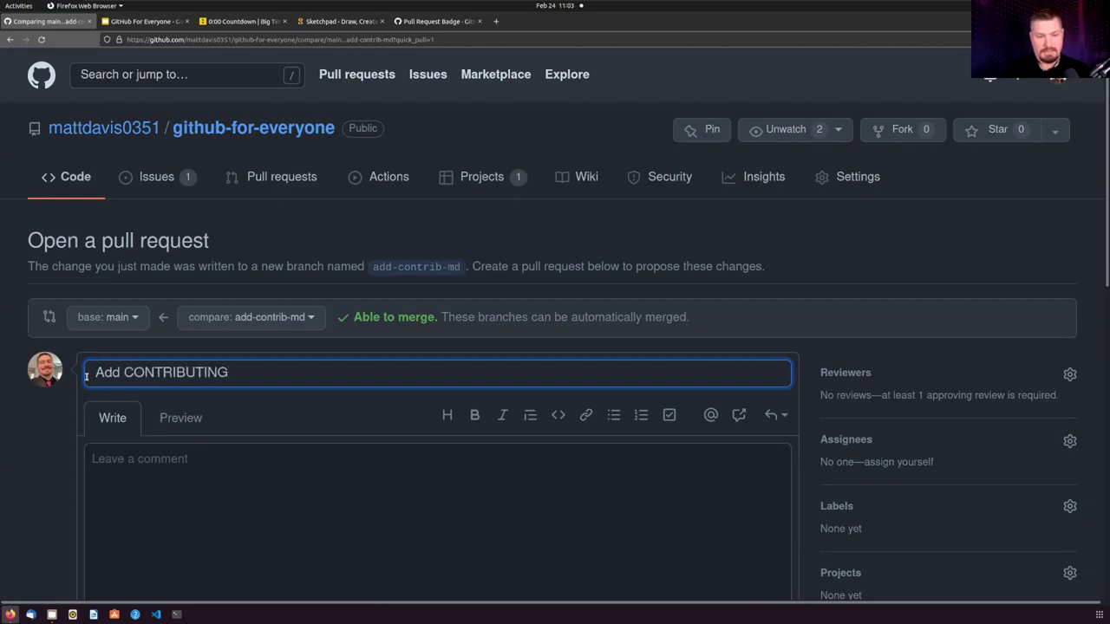
text(.md to the project)
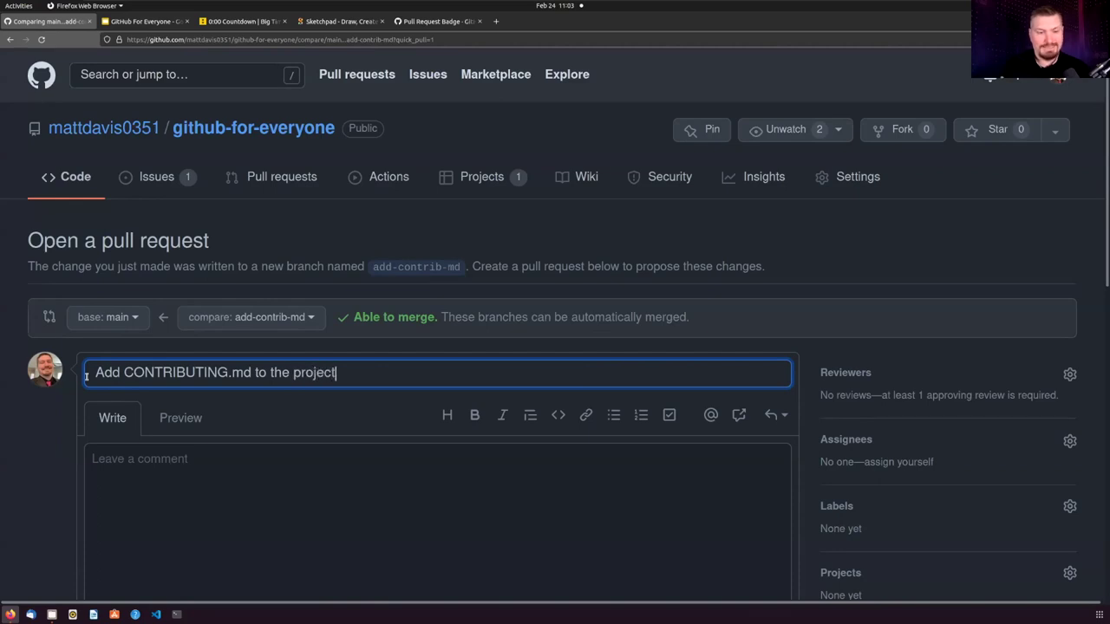
Describe it as 'This PR creates and adds a `.github/CONTRIBUTING.md` file to the repo.' and create it.
click(150, 500)
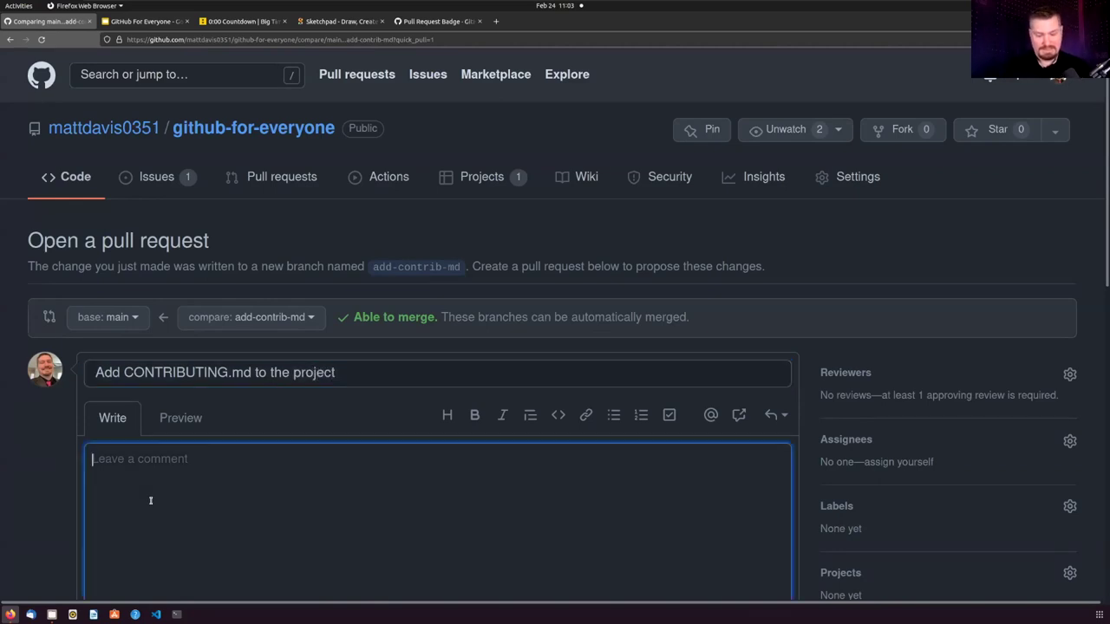
text(We)
key(BackSpace)
key(BackSpace)
text(T)
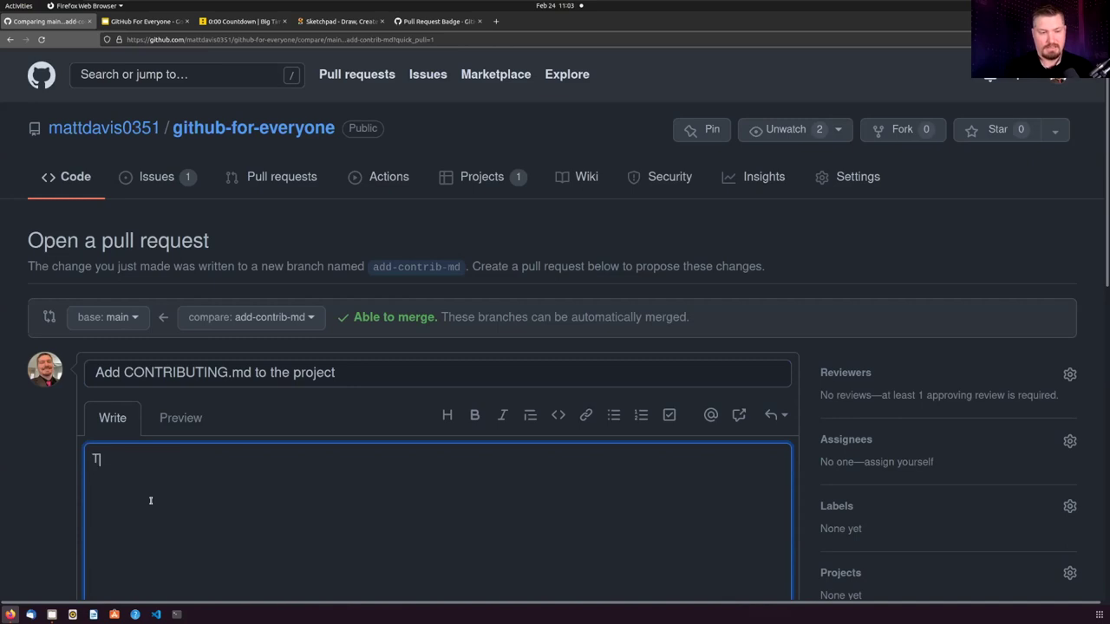
text(his PR creates and add)
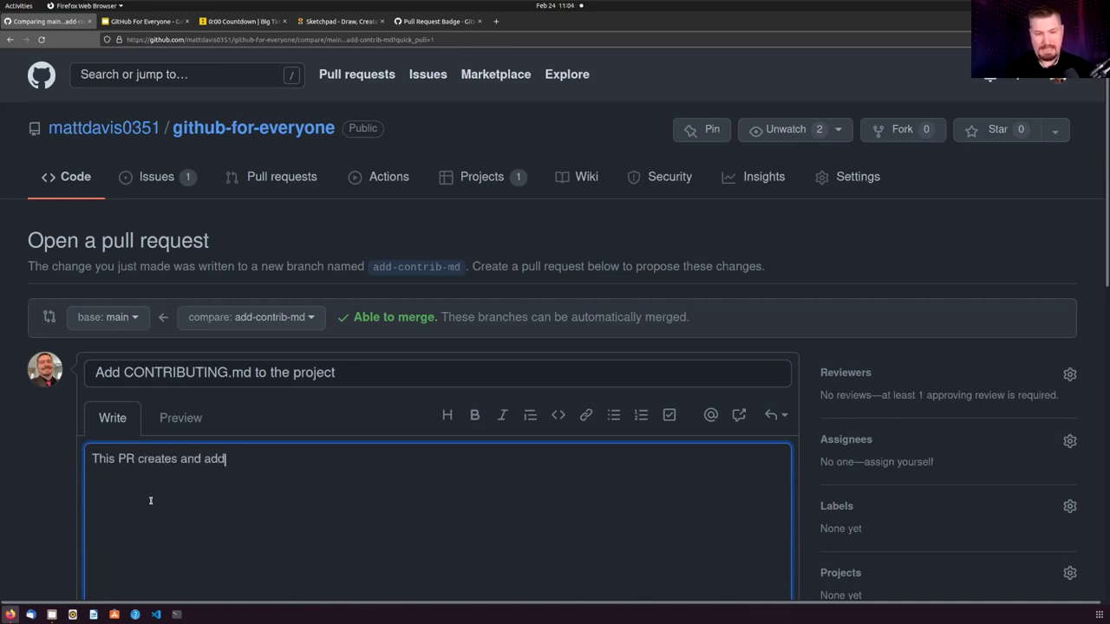
text(s a `.githubj)
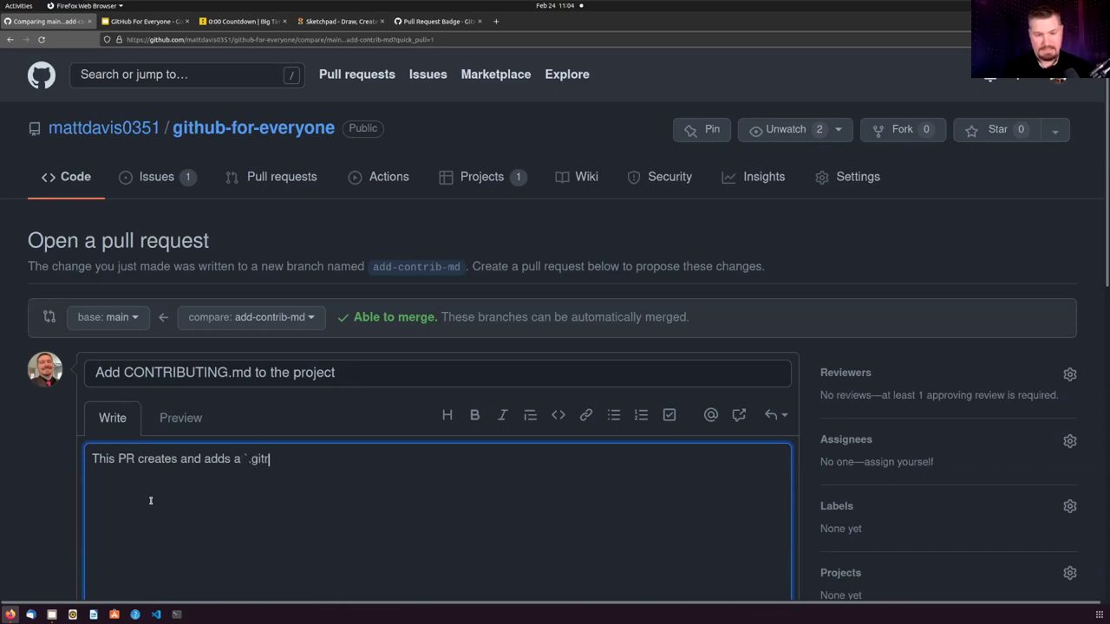
key(BackSpace)
key(BackSpace)
key(BackSpace)
key(BackSpace)
text(hg)
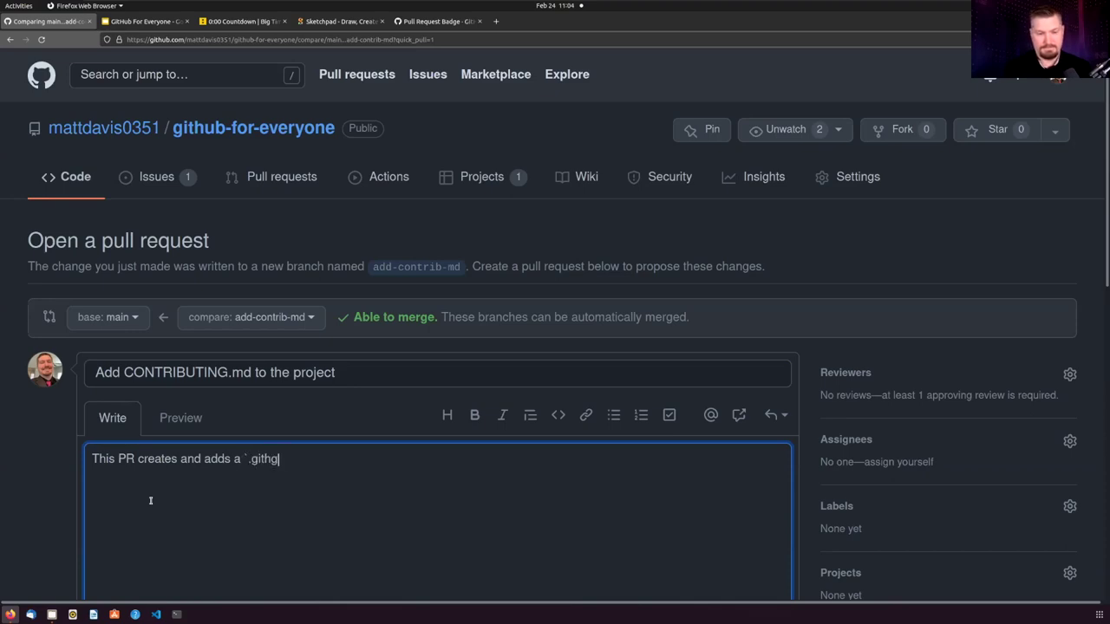
text(u/c)
key(BackSpace)
key(BackSpace)
text(/CONTRIBUTING.md` file t)
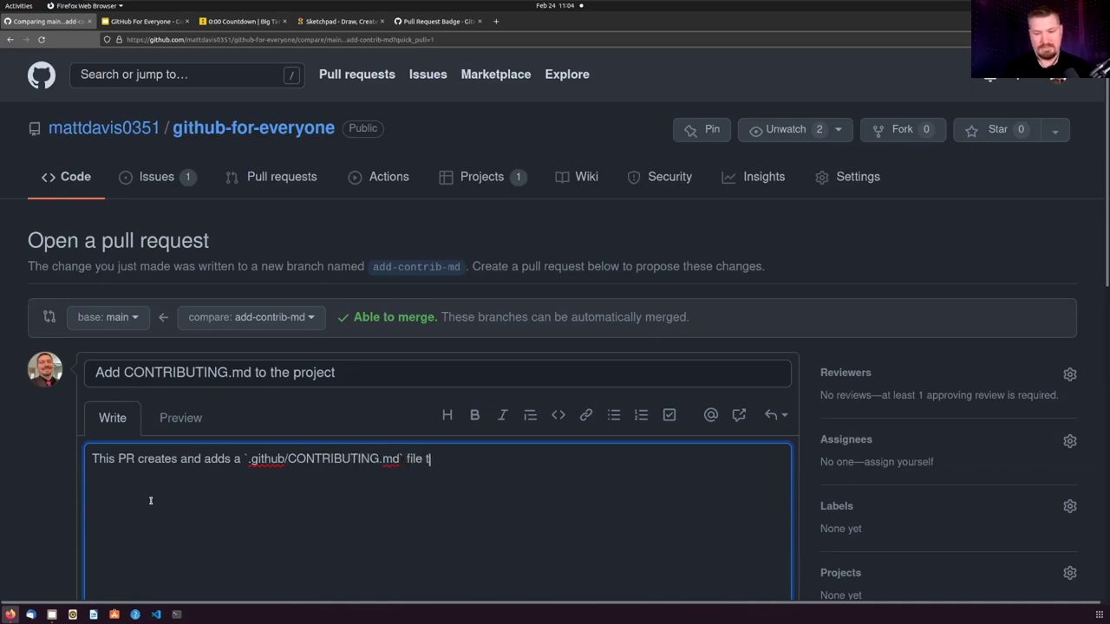
text(o the repo.)
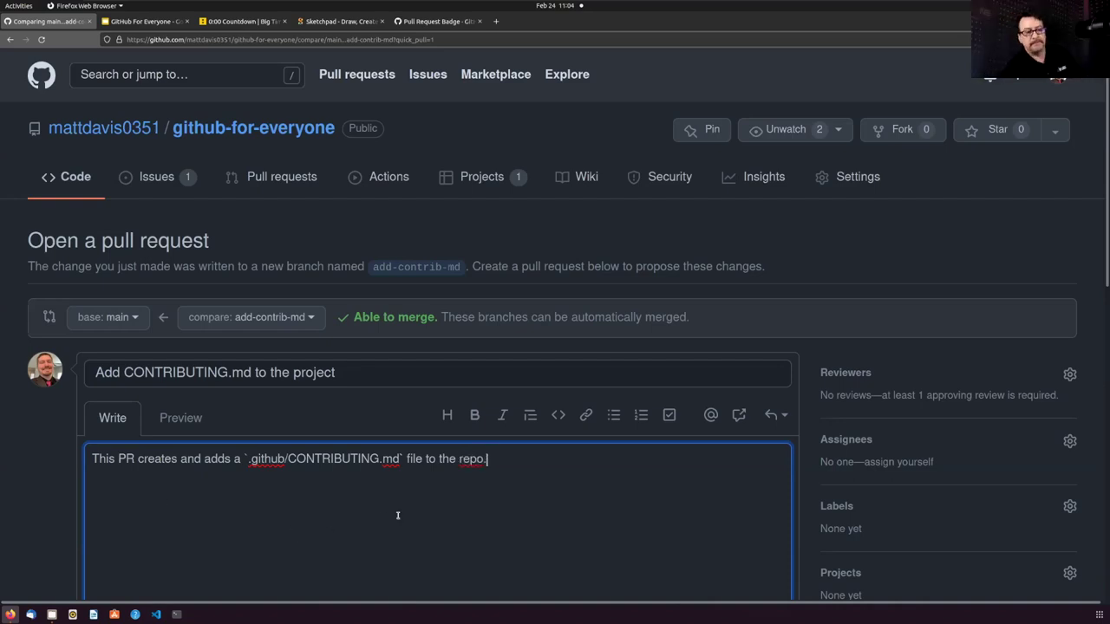
scroll(433, 500, down, 4)
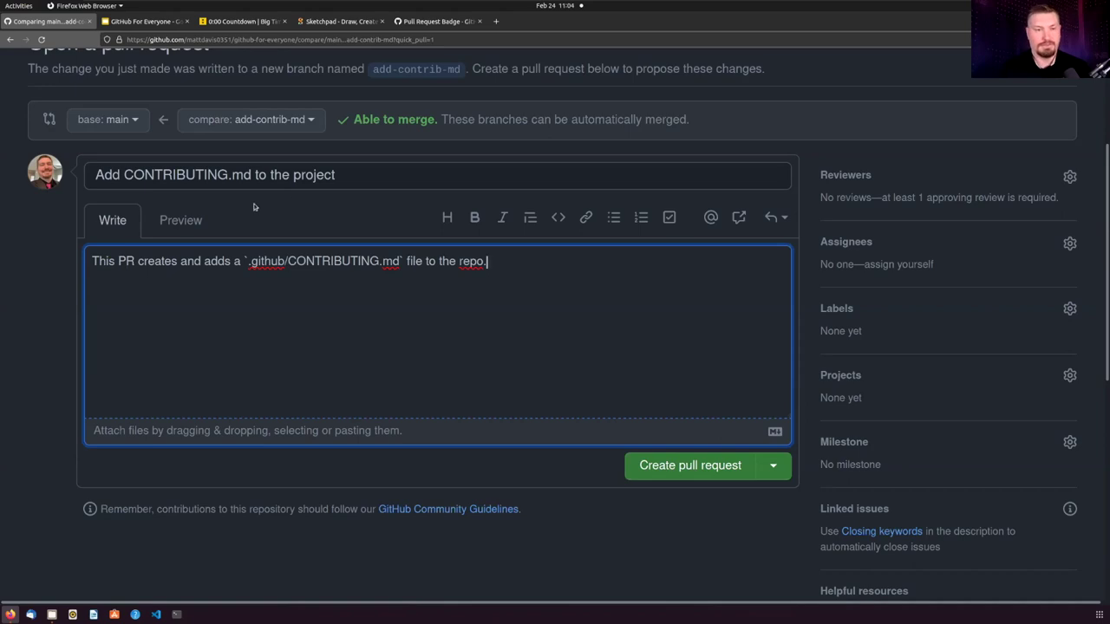
click(713, 464)
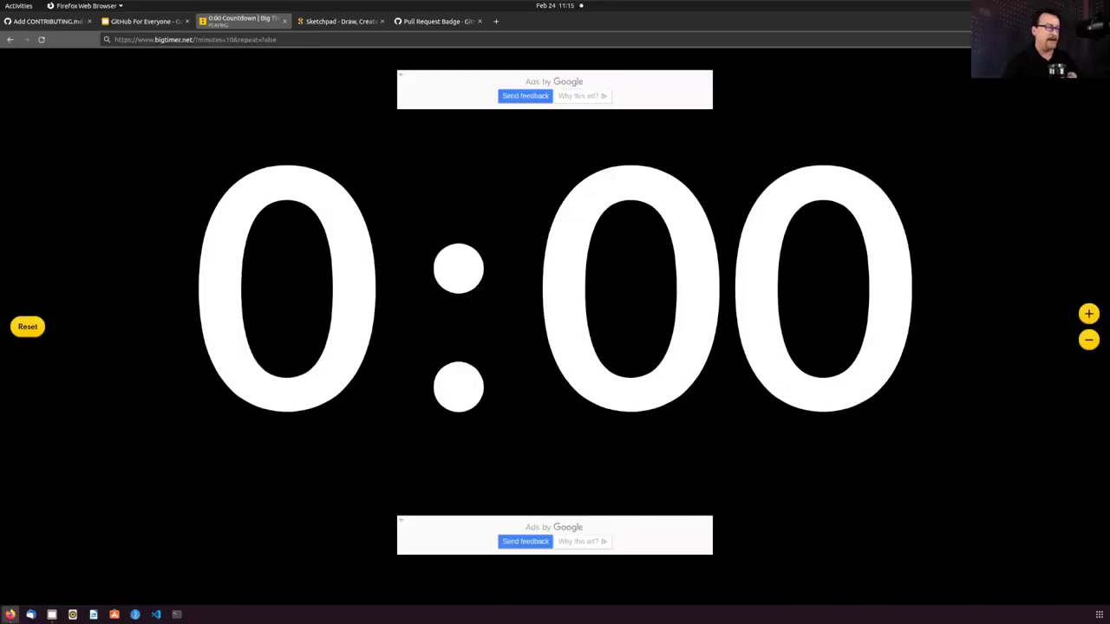
Go back to pull request #4 and head to the repository's Projects.
click(74, 21)
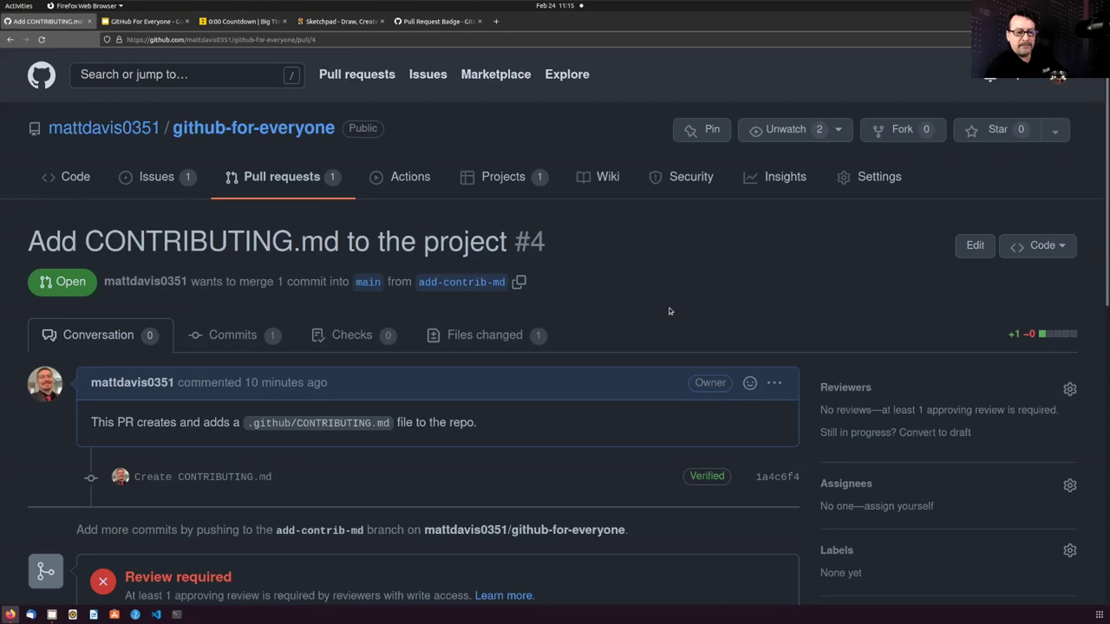
click(505, 183)
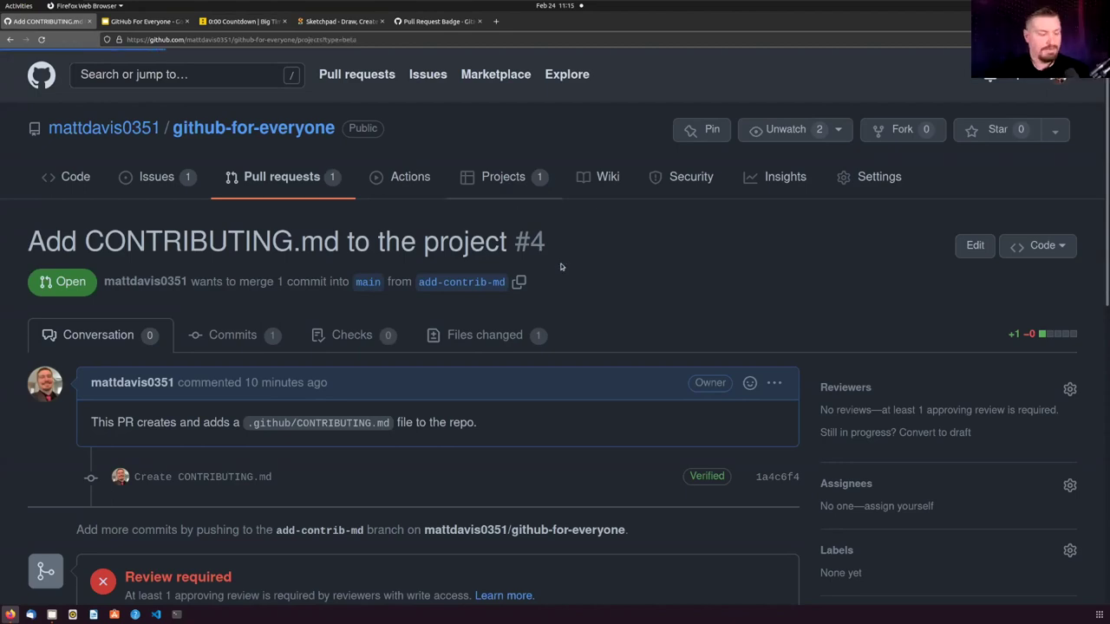
click(179, 279)
click(312, 339)
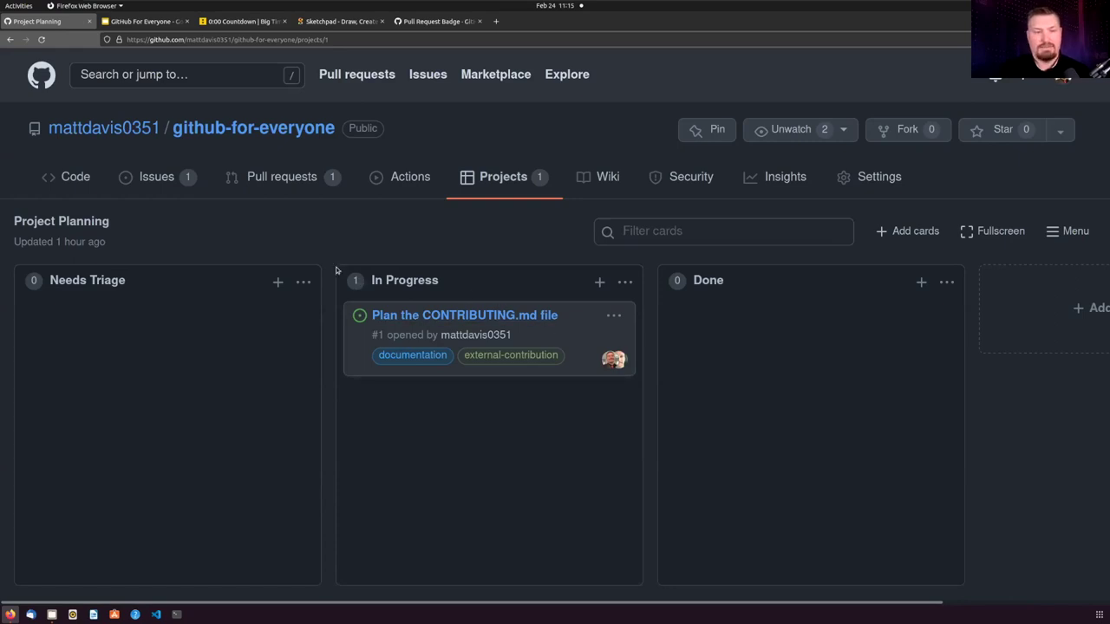
click(85, 178)
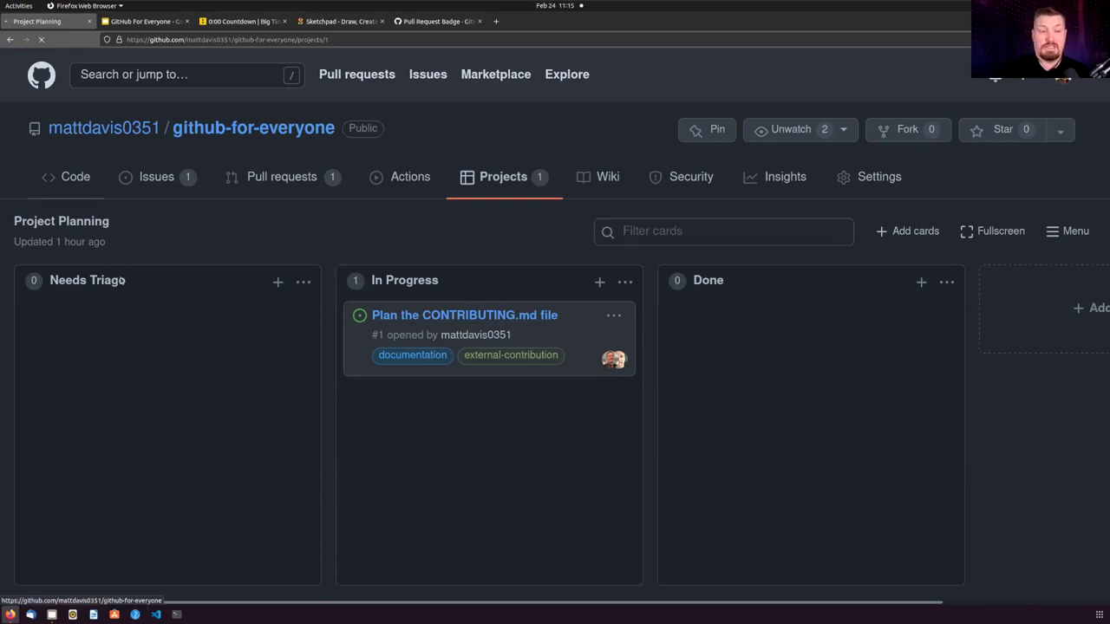
click(73, 240)
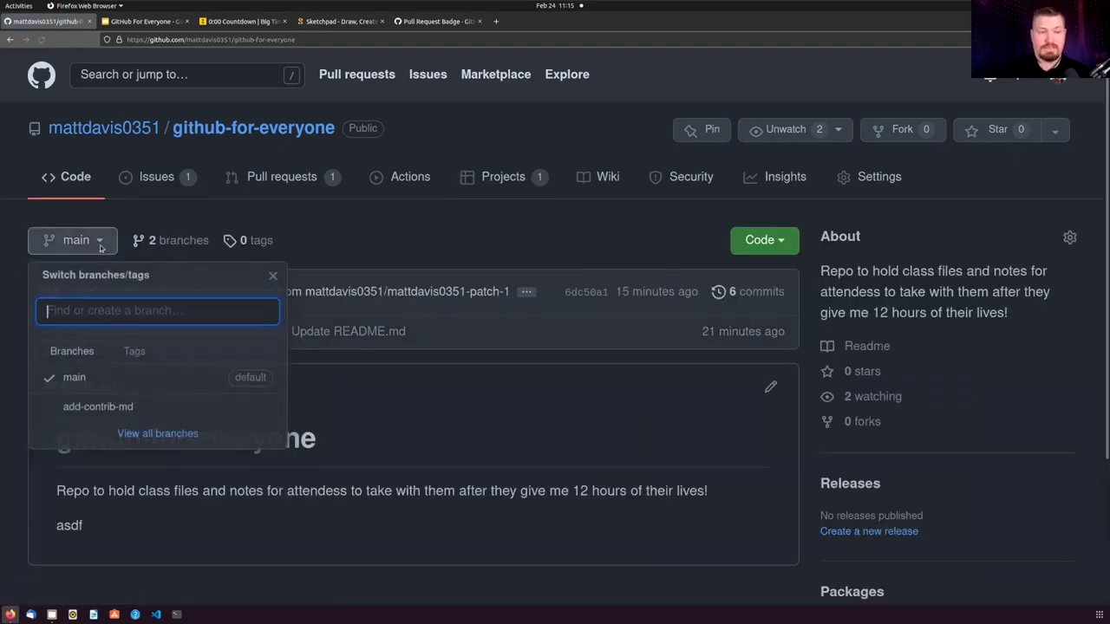
click(136, 409)
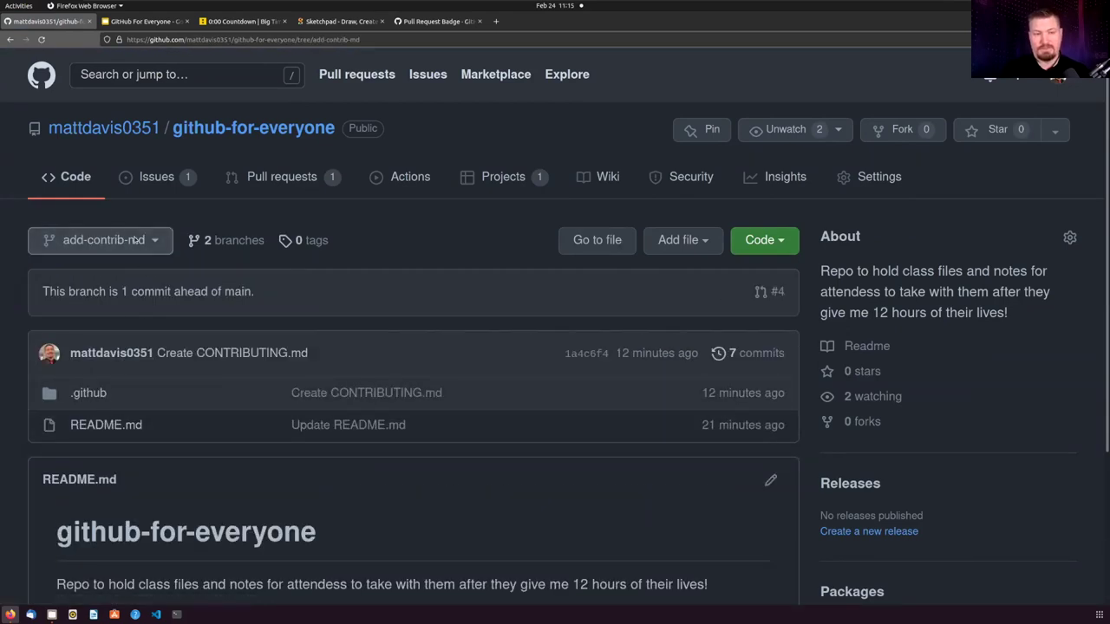
click(100, 240)
click(75, 378)
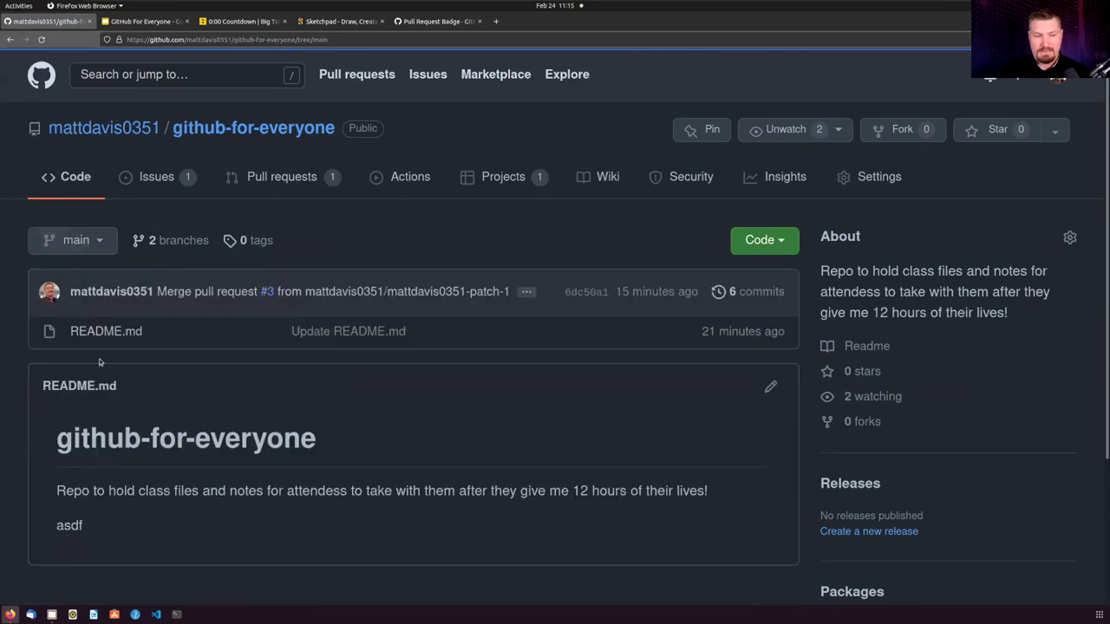
click(102, 242)
click(115, 405)
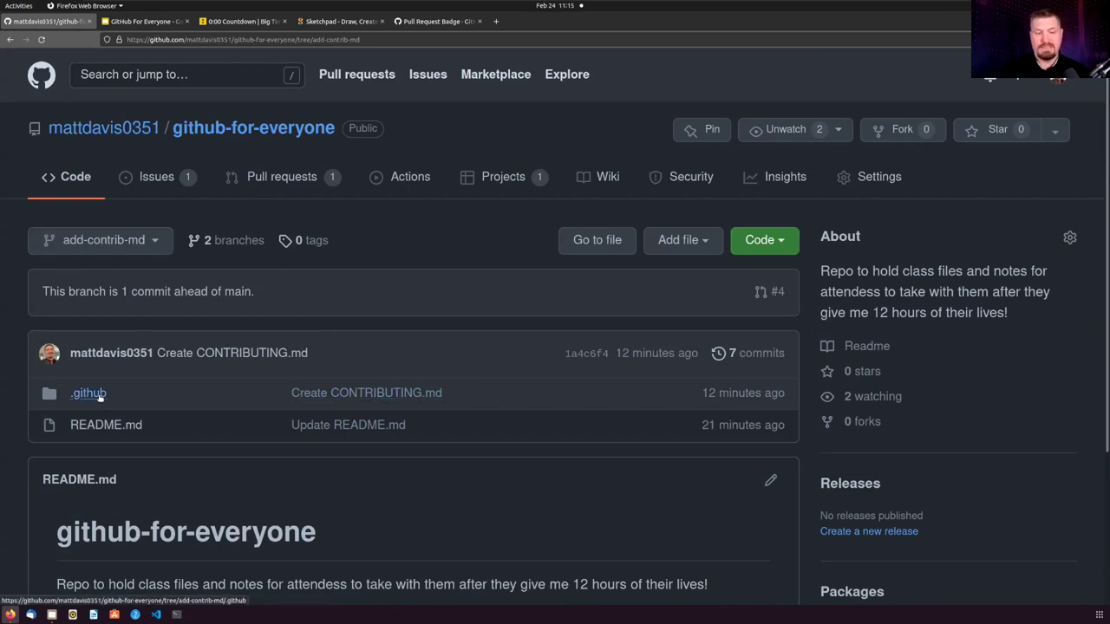
click(282, 178)
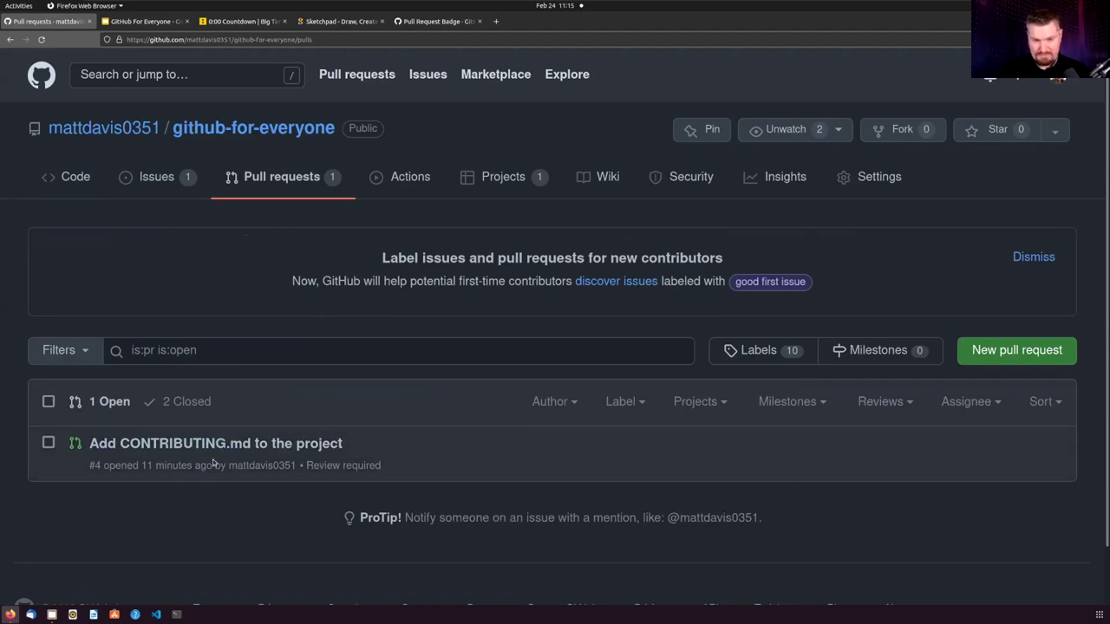
click(294, 443)
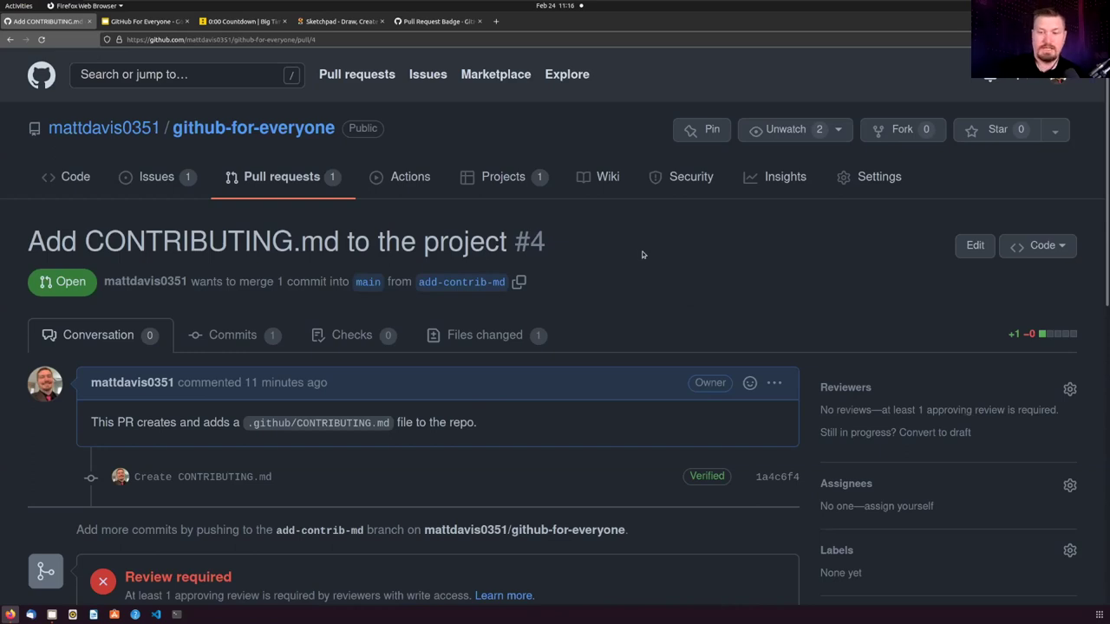
scroll(642, 253, down, 5)
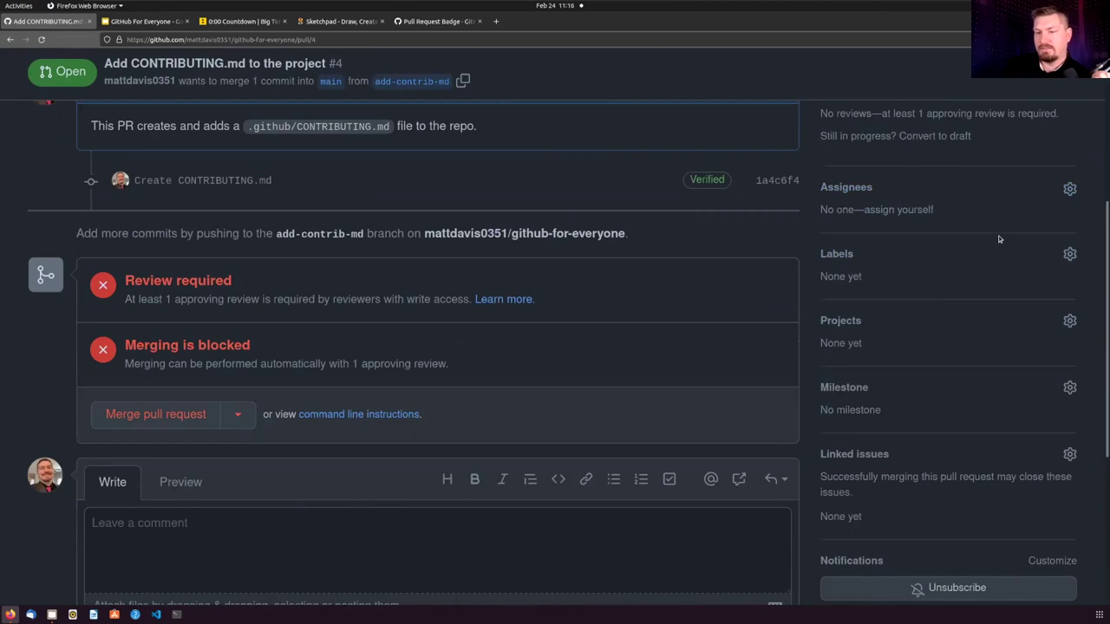
scroll(1040, 243, up, 2)
click(1067, 288)
click(903, 422)
click(903, 457)
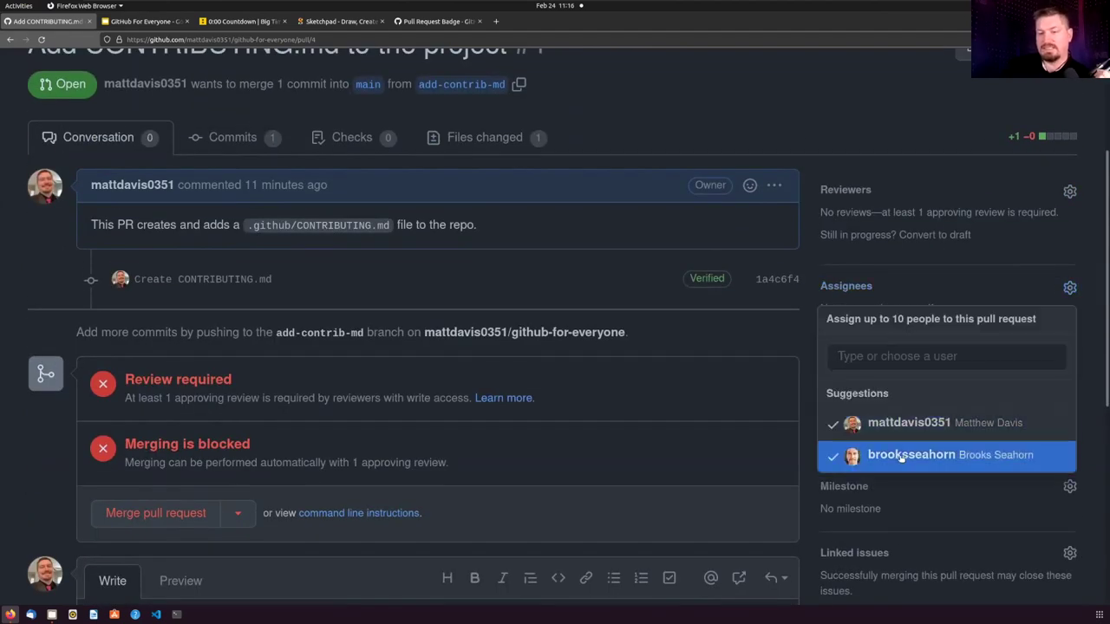
click(806, 328)
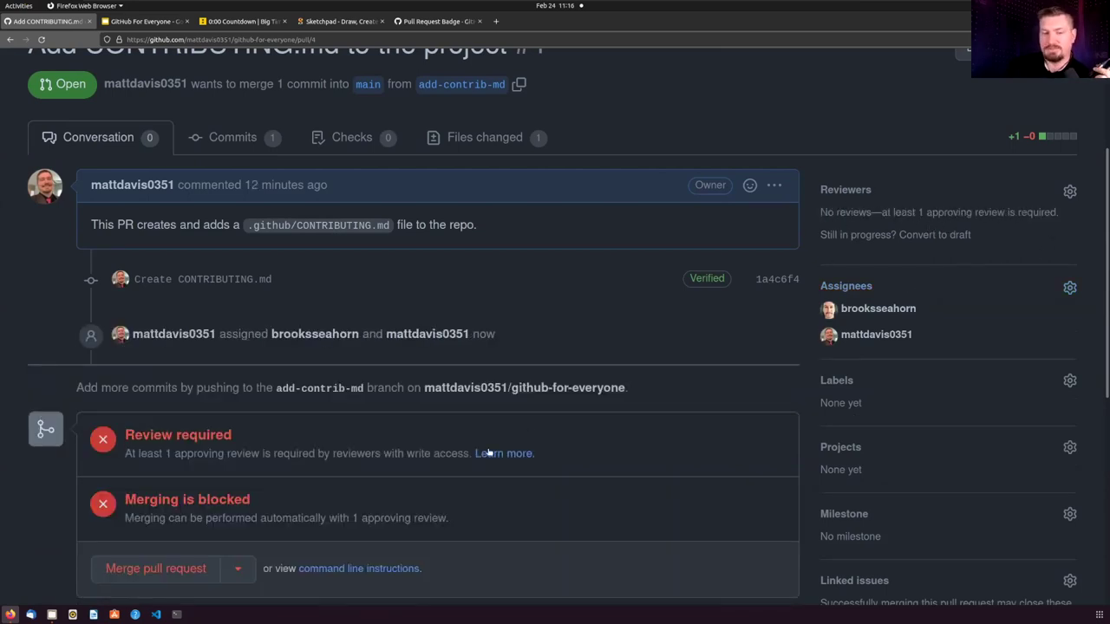
scroll(592, 373, down, 2)
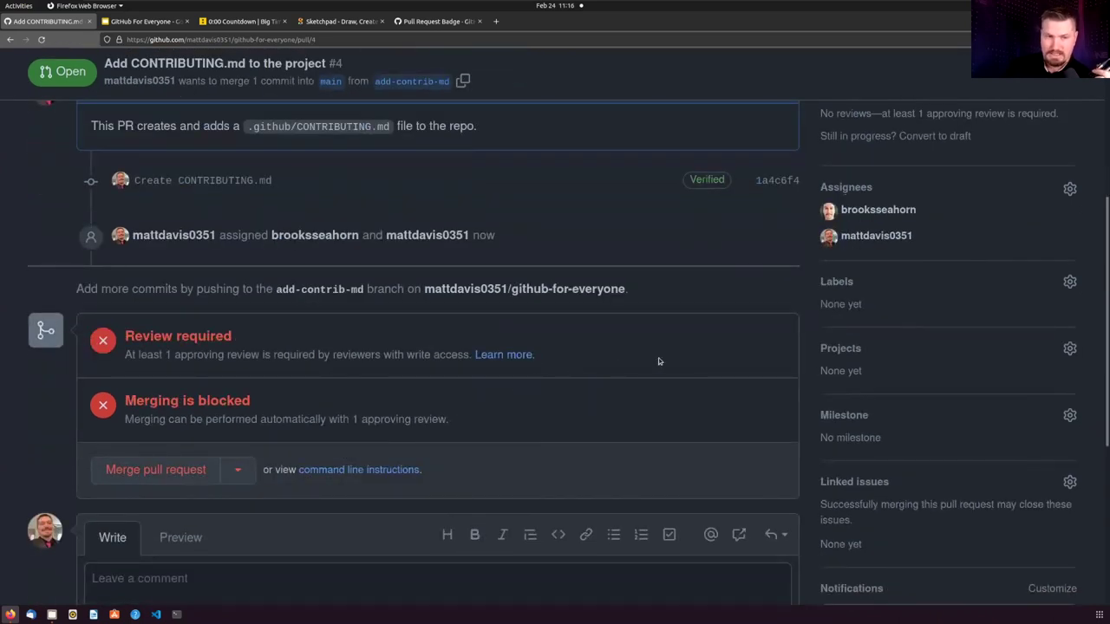
scroll(657, 361, up, 2)
scroll(559, 257, up, 2)
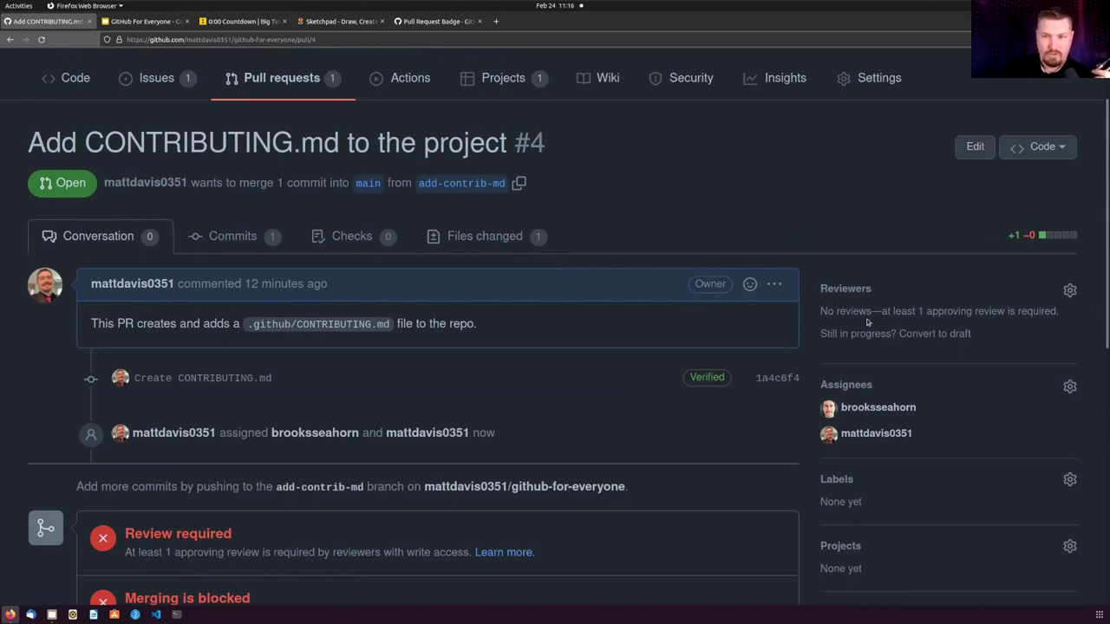
scroll(872, 330, down, 1)
scroll(874, 332, down, 5)
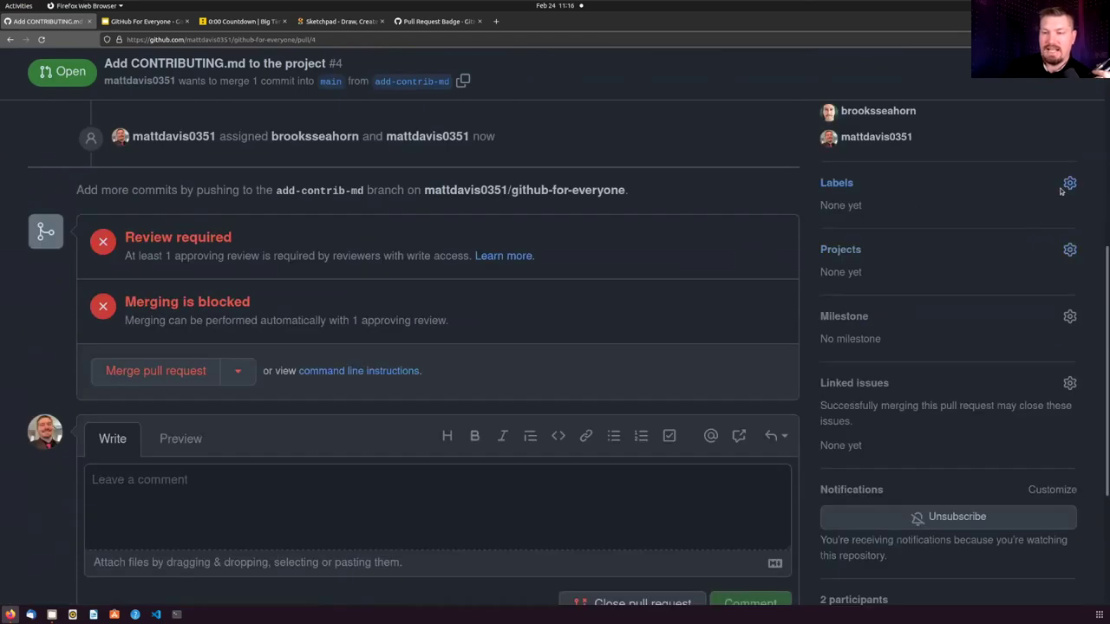
click(1067, 184)
scroll(884, 408, down, 1)
click(886, 410)
click(803, 267)
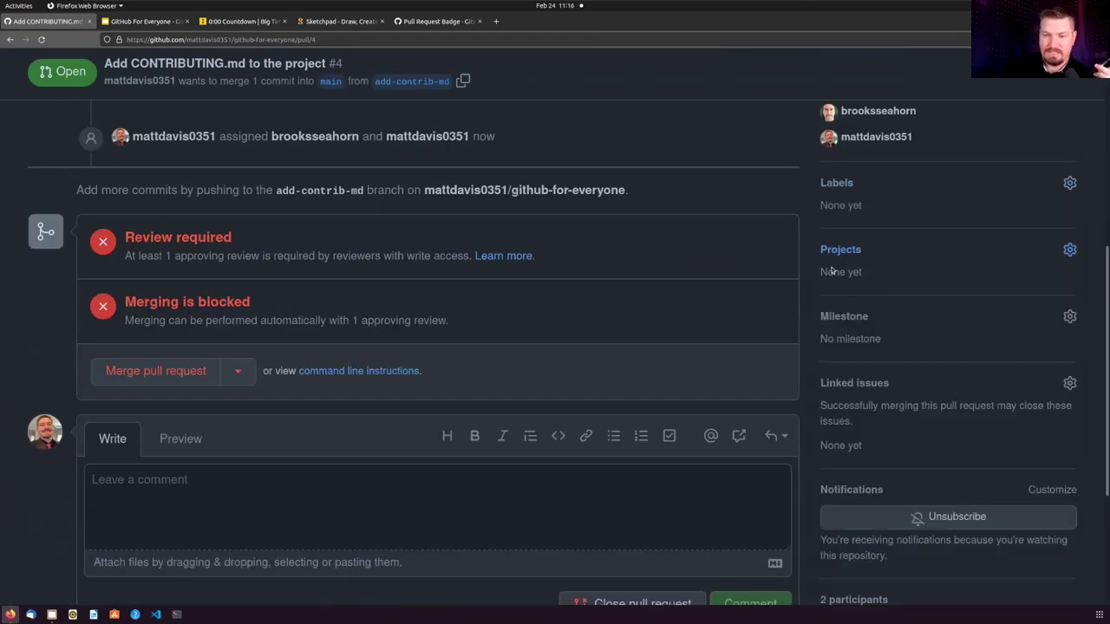
click(1068, 254)
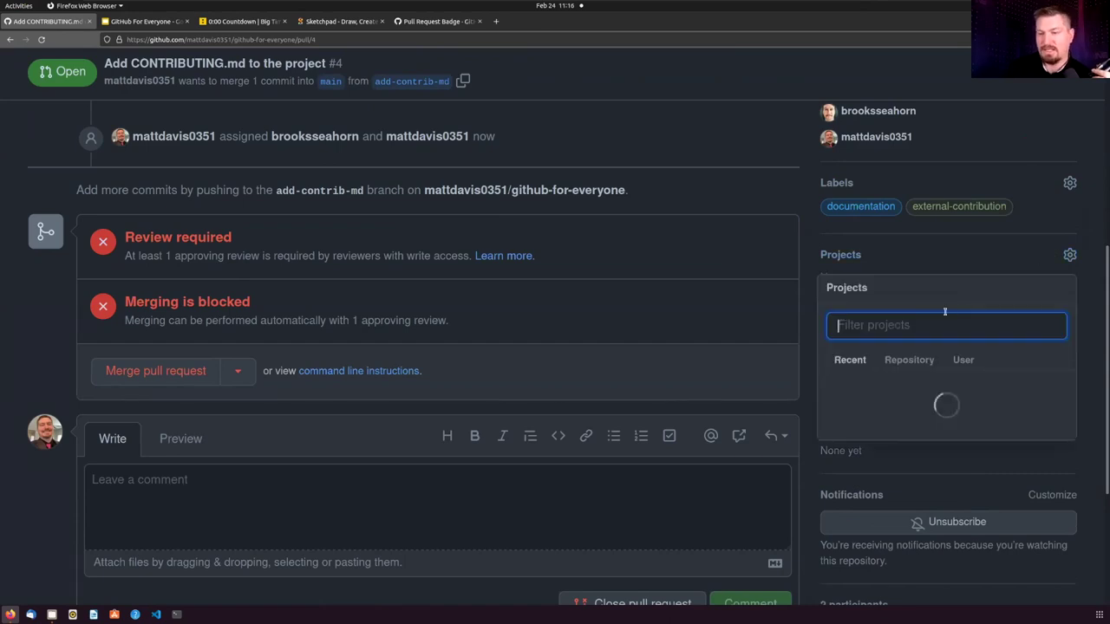
click(798, 246)
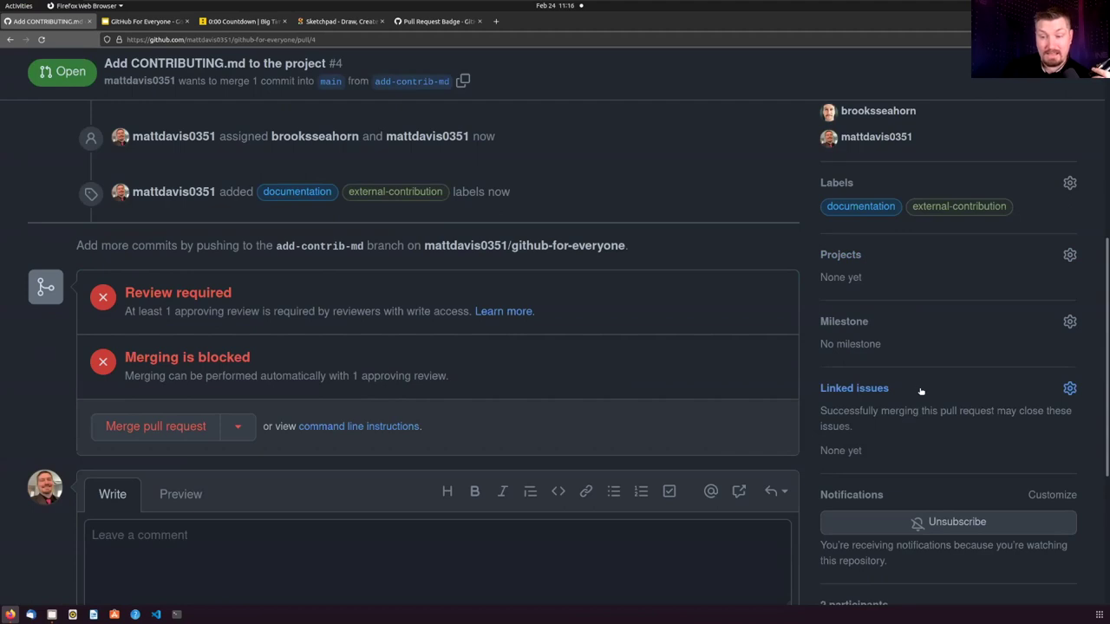
click(1070, 390)
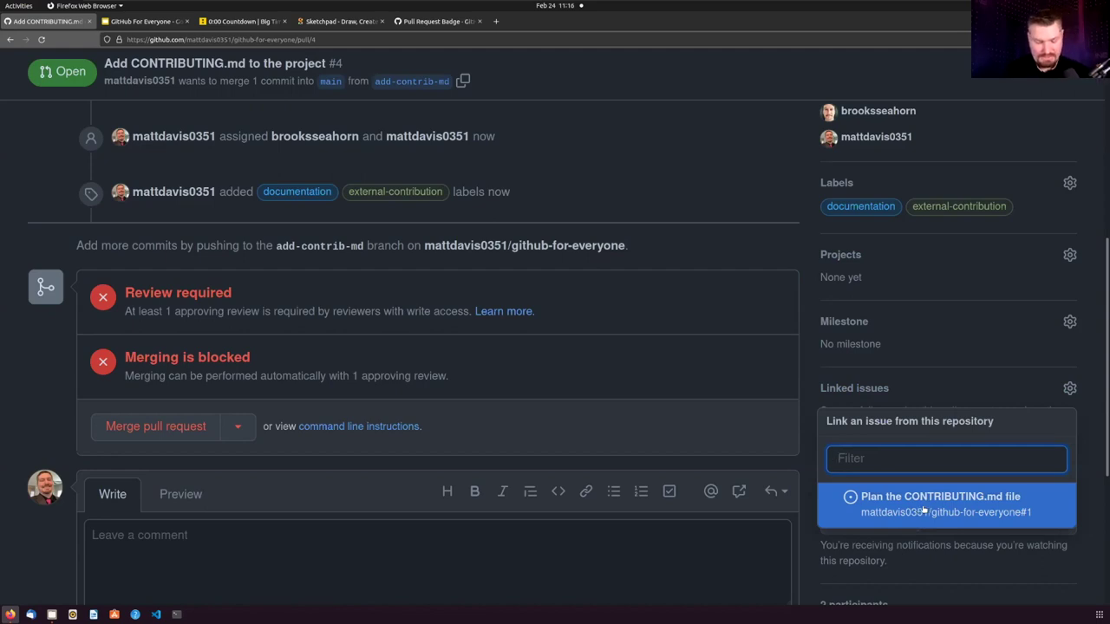
text(#1)
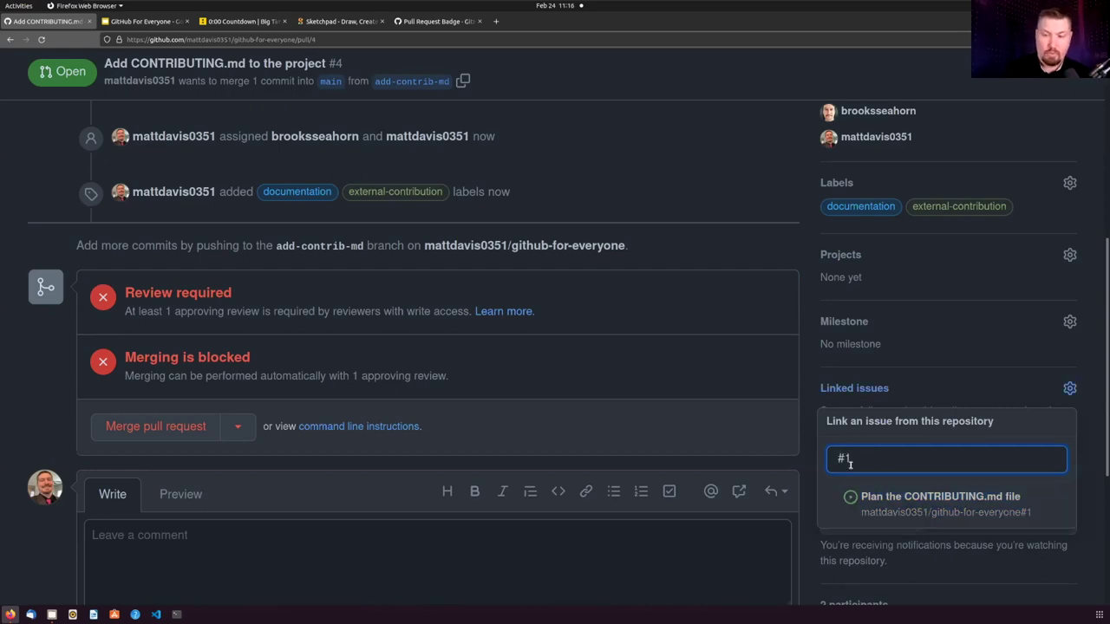
key(BackSpace)
key(BackSpace)
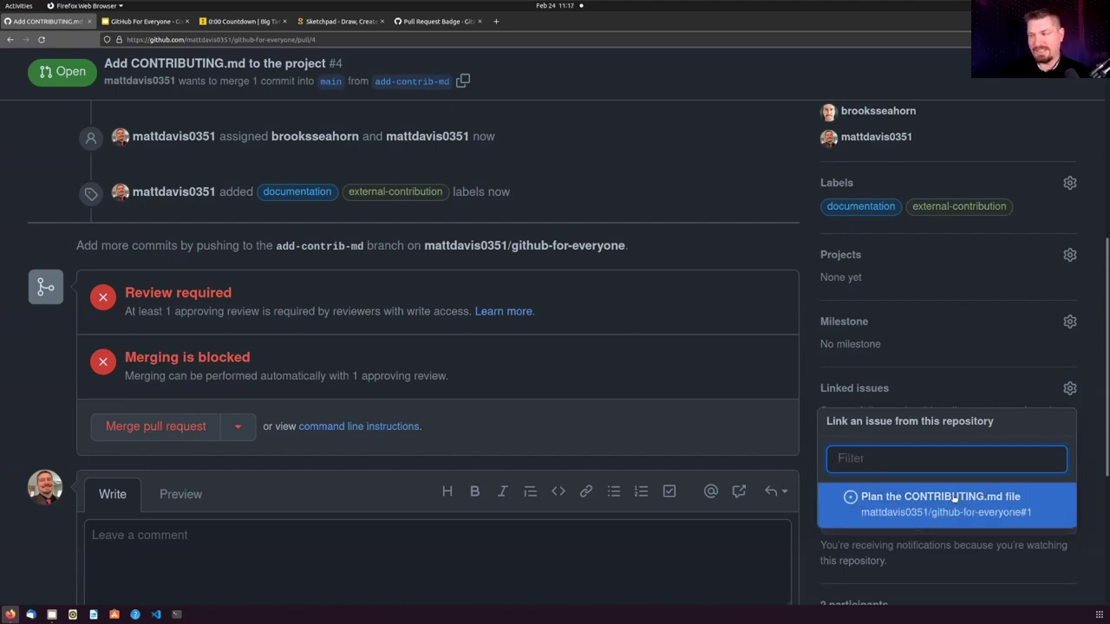
click(953, 499)
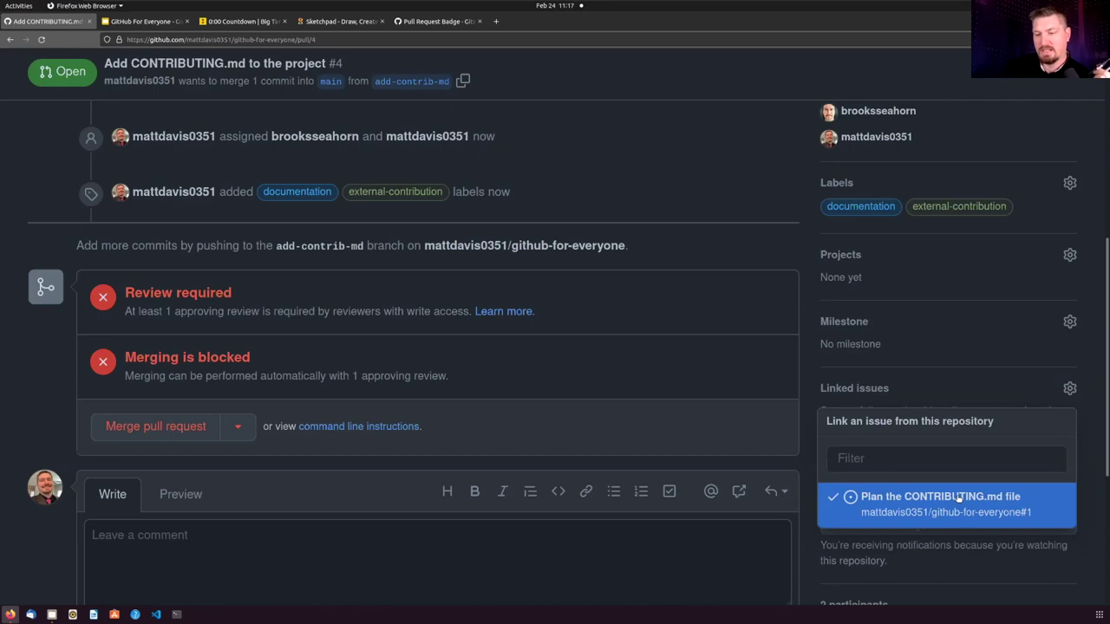
click(806, 391)
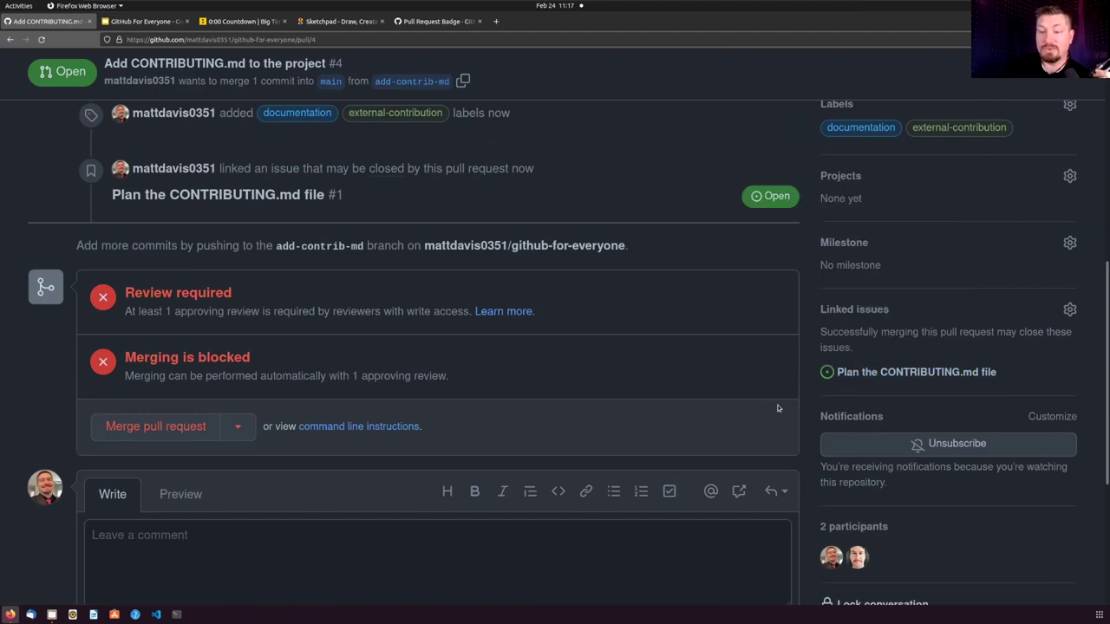
scroll(778, 405, up, 2)
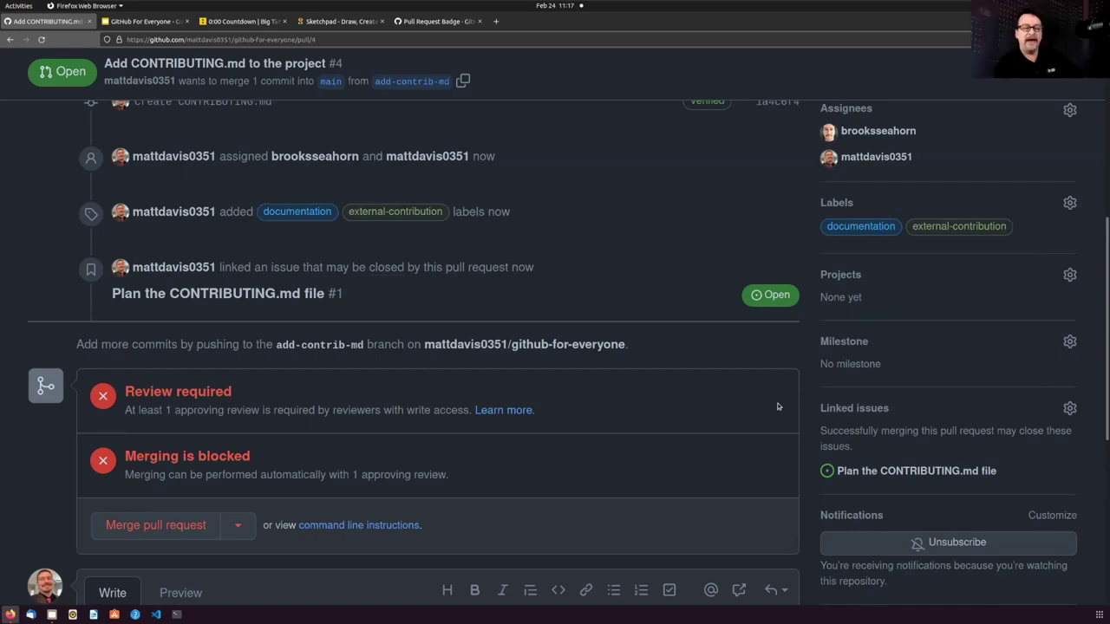
scroll(777, 406, up, 6)
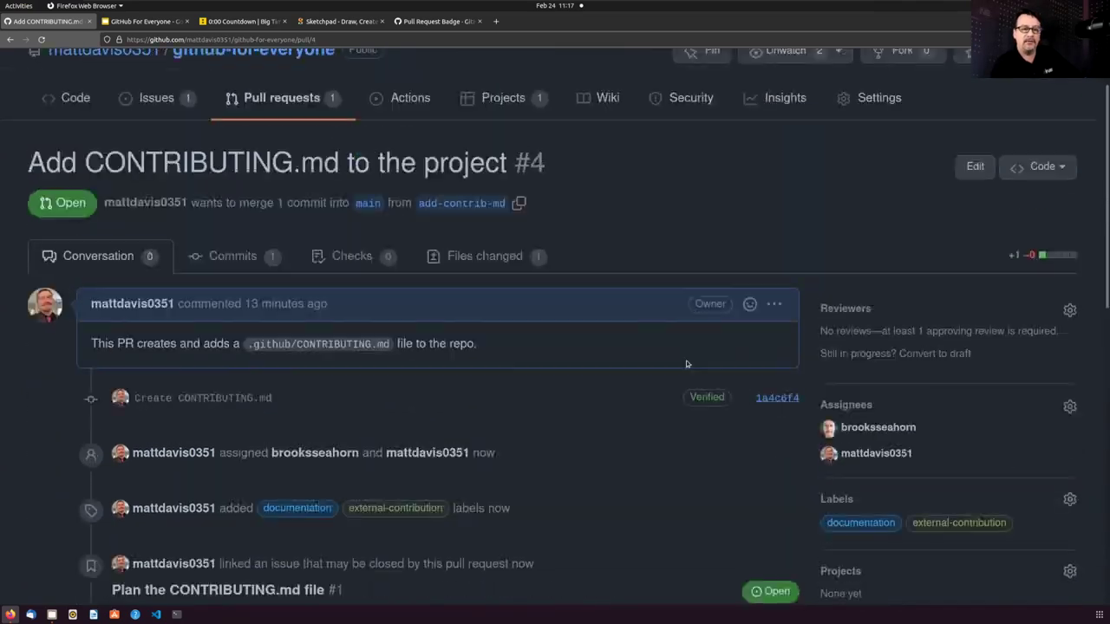
scroll(566, 356, up, 2)
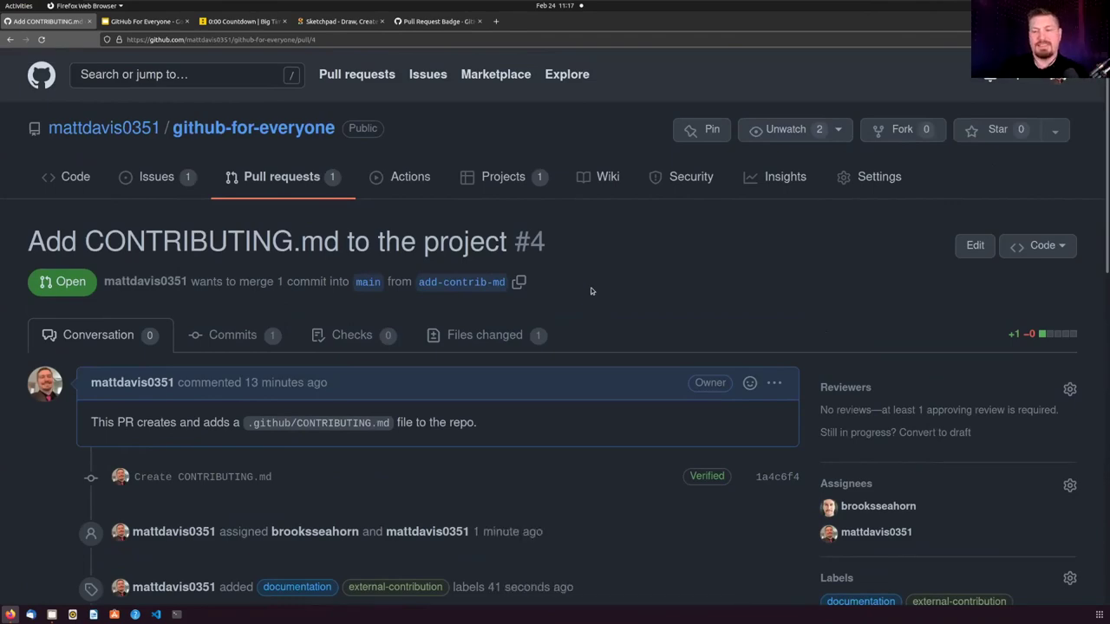
scroll(590, 291, down, 5)
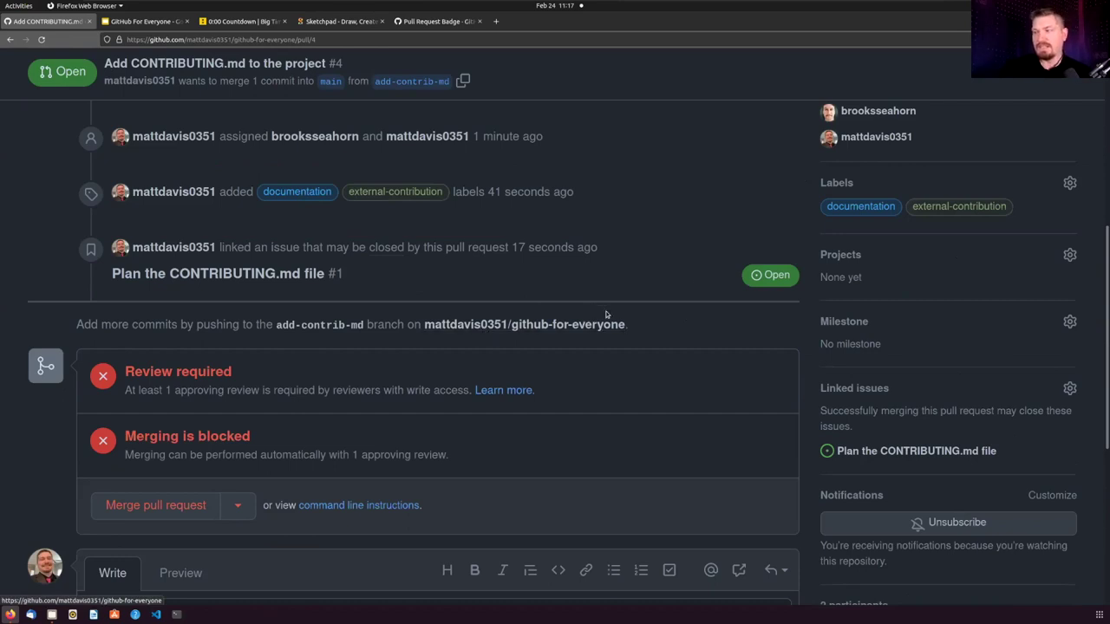
scroll(649, 265, up, 3)
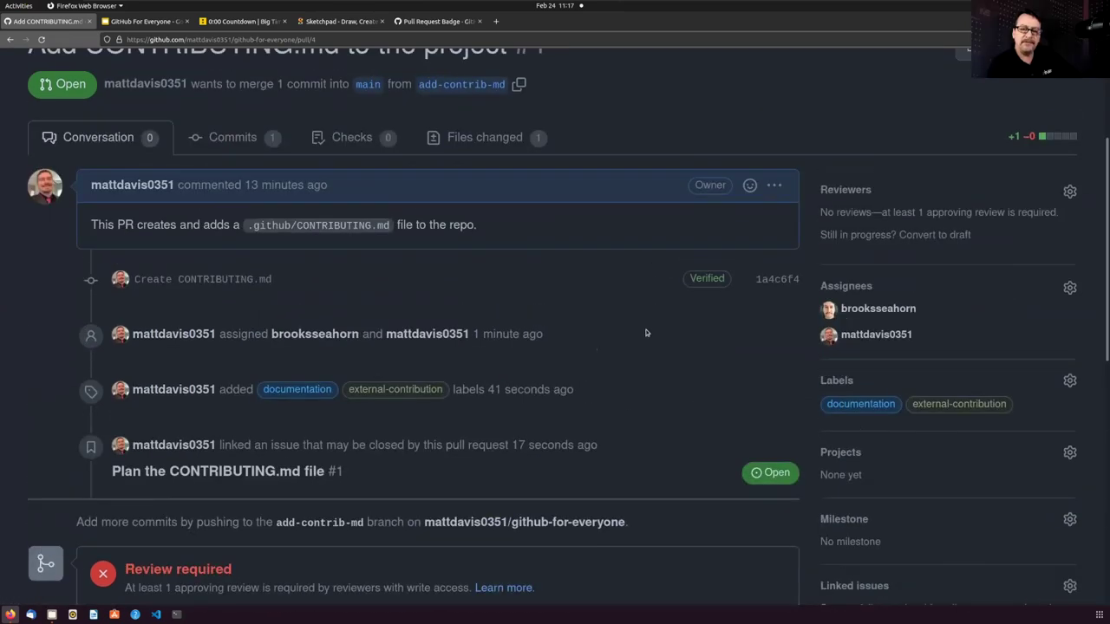
scroll(645, 332, down, 2)
scroll(645, 332, up, 3)
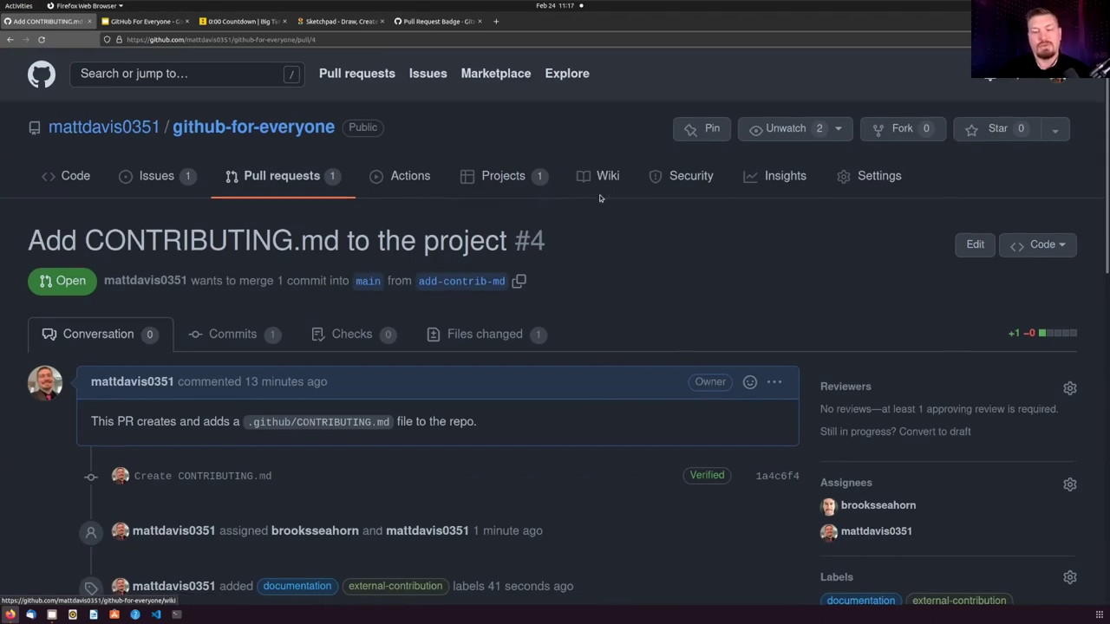
scroll(819, 433, down, 4)
scroll(508, 181, up, 5)
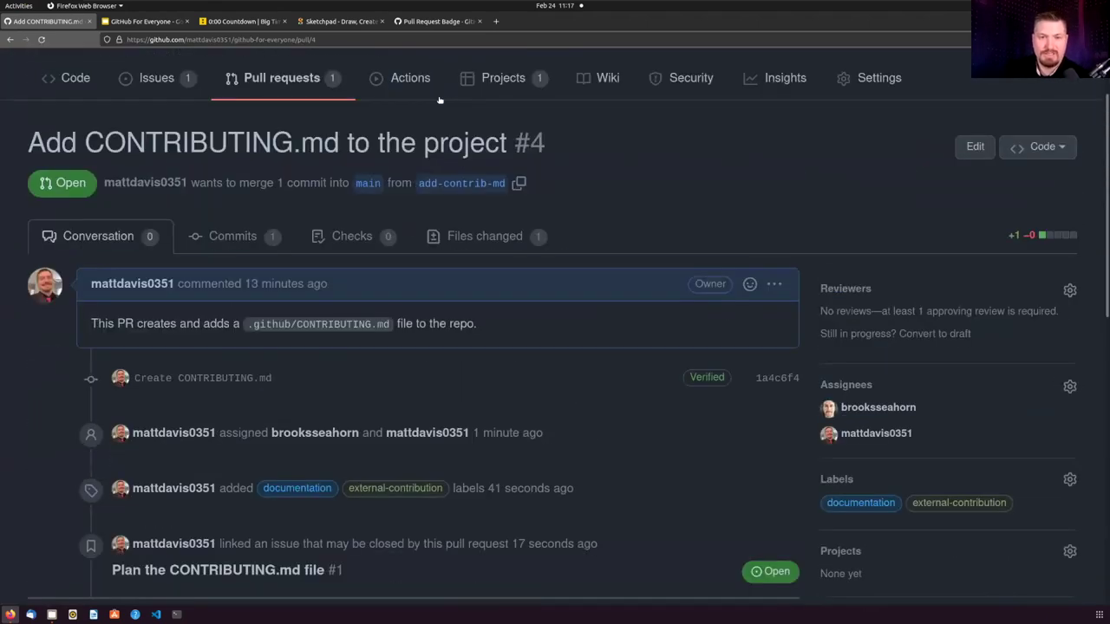
Open the classic Project Planning board and toggle the card's linked pull request list.
click(504, 179)
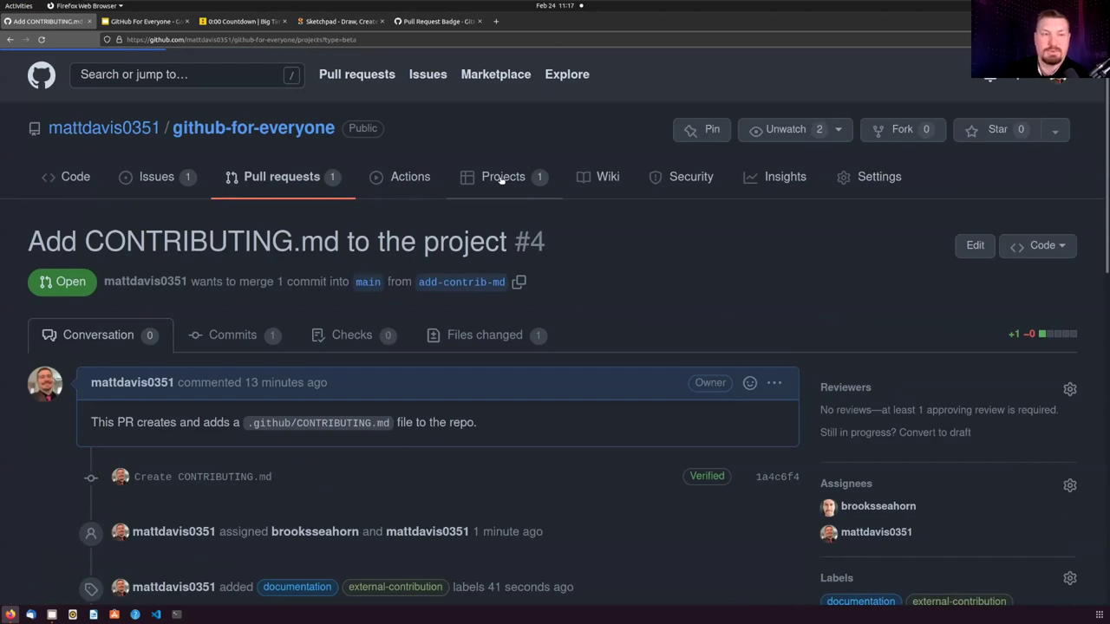
click(74, 278)
click(345, 341)
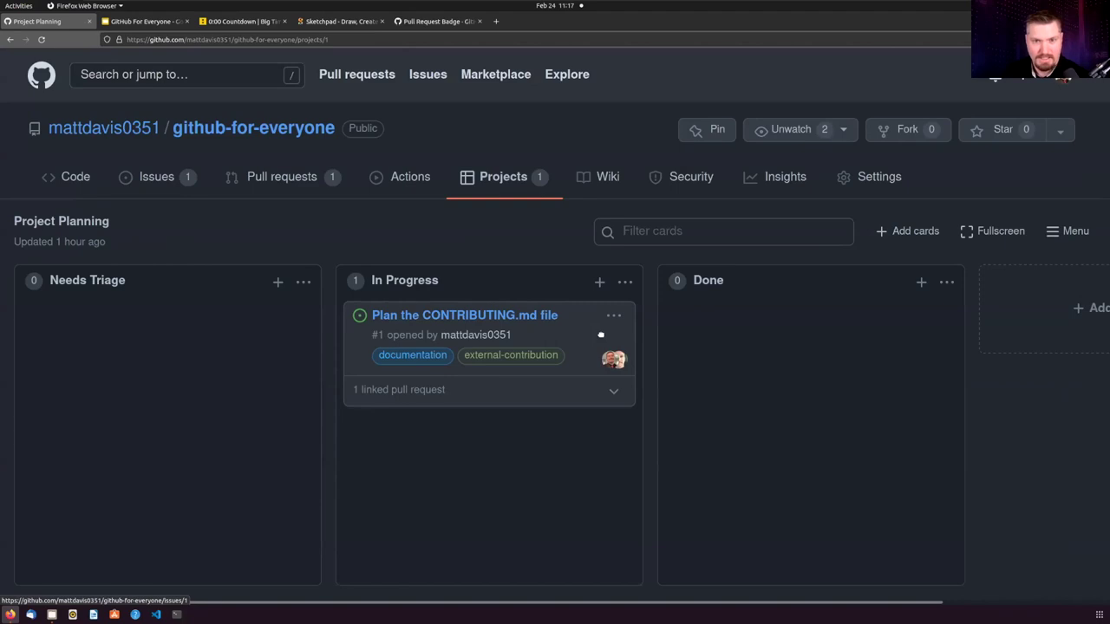
click(614, 393)
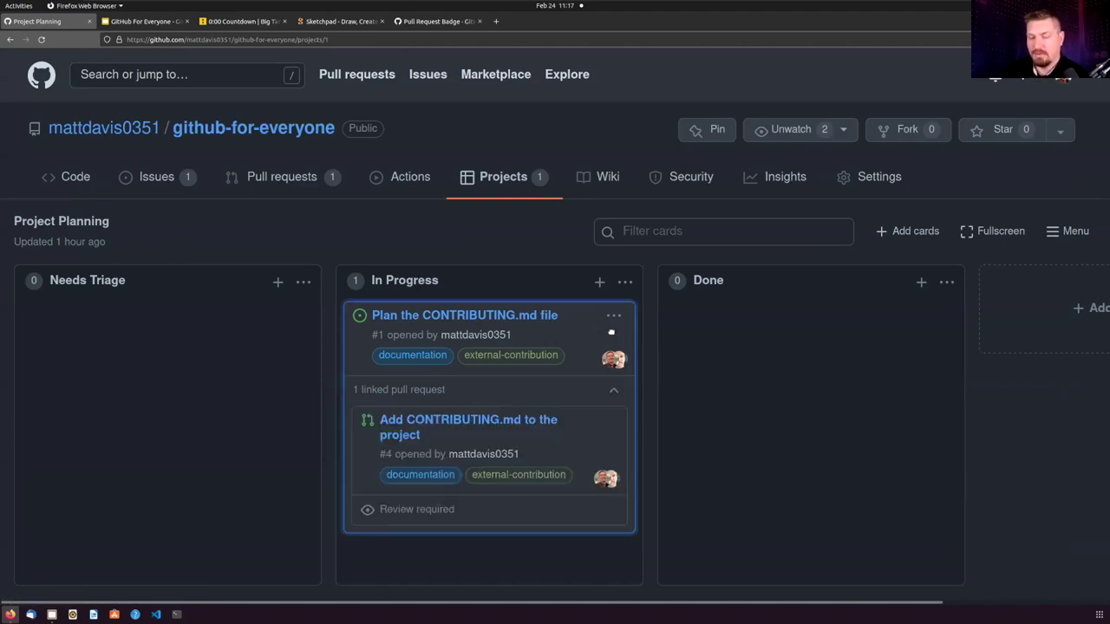
click(614, 394)
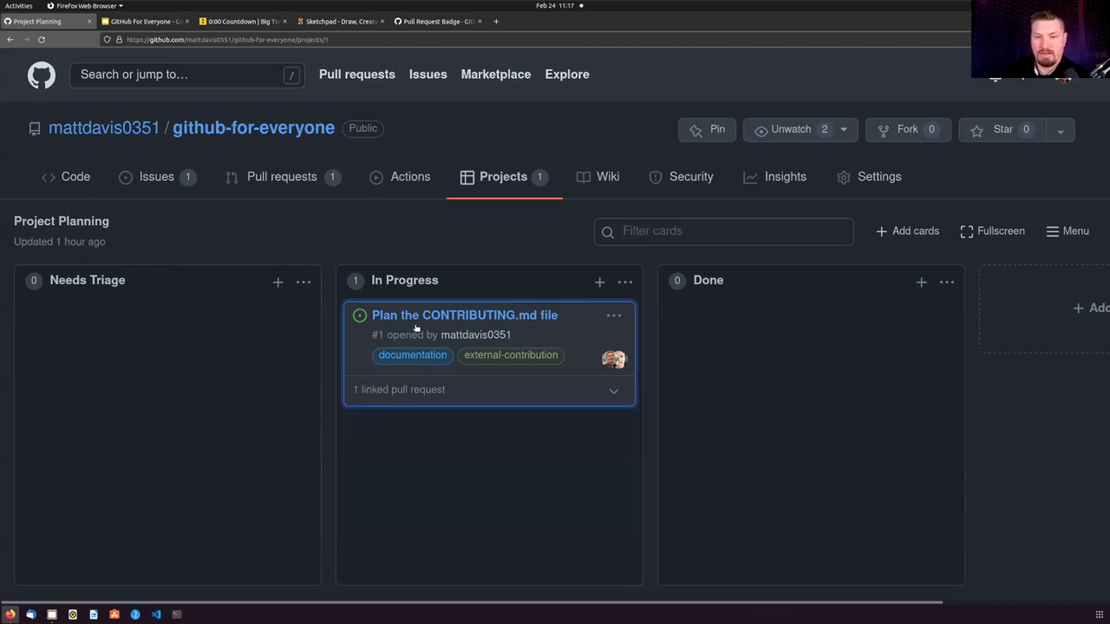
Review the 'Plan the CONTRIBUTING.md file' issue details panel, then close it.
click(498, 317)
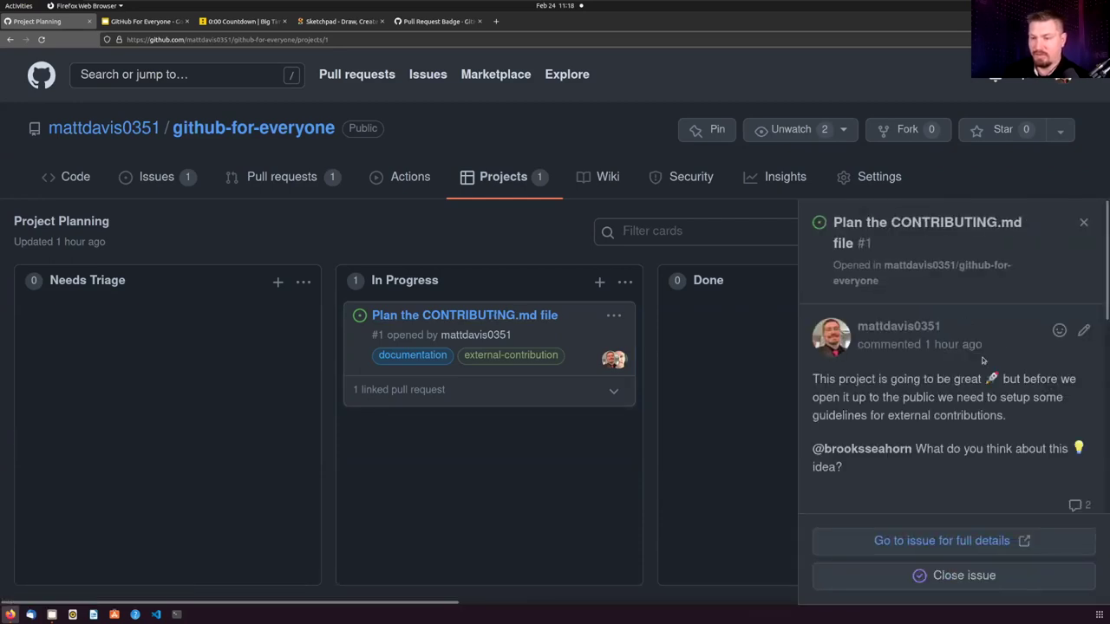
scroll(980, 370, down, 3)
scroll(980, 370, down, 2)
scroll(986, 327, up, 6)
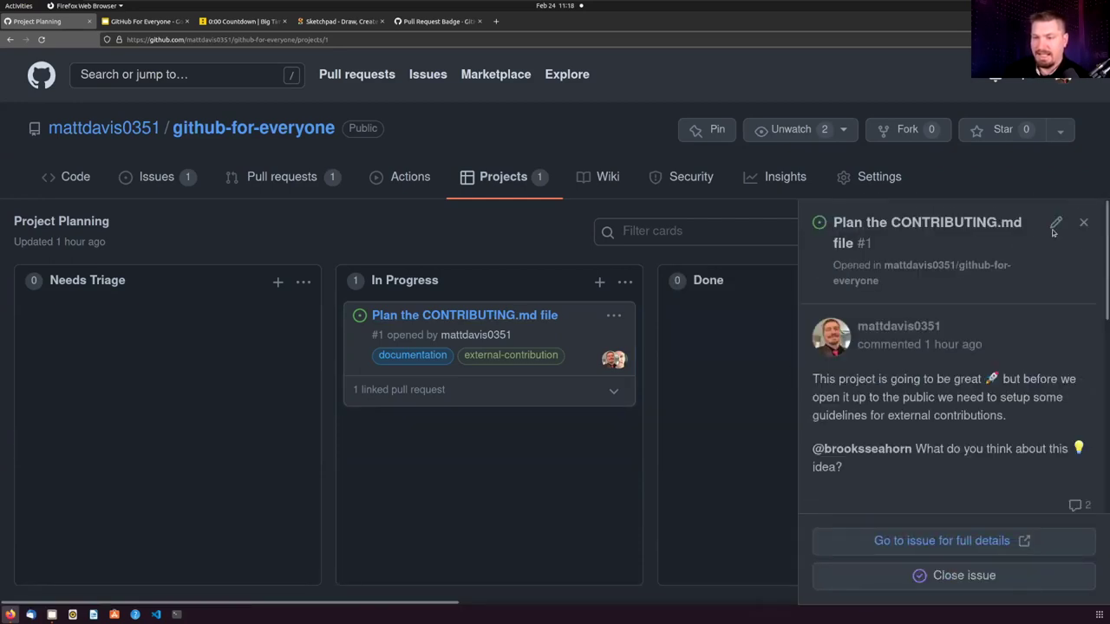
click(1083, 223)
Review linked pull request #4's details panel, then go to the Pull requests list.
click(613, 390)
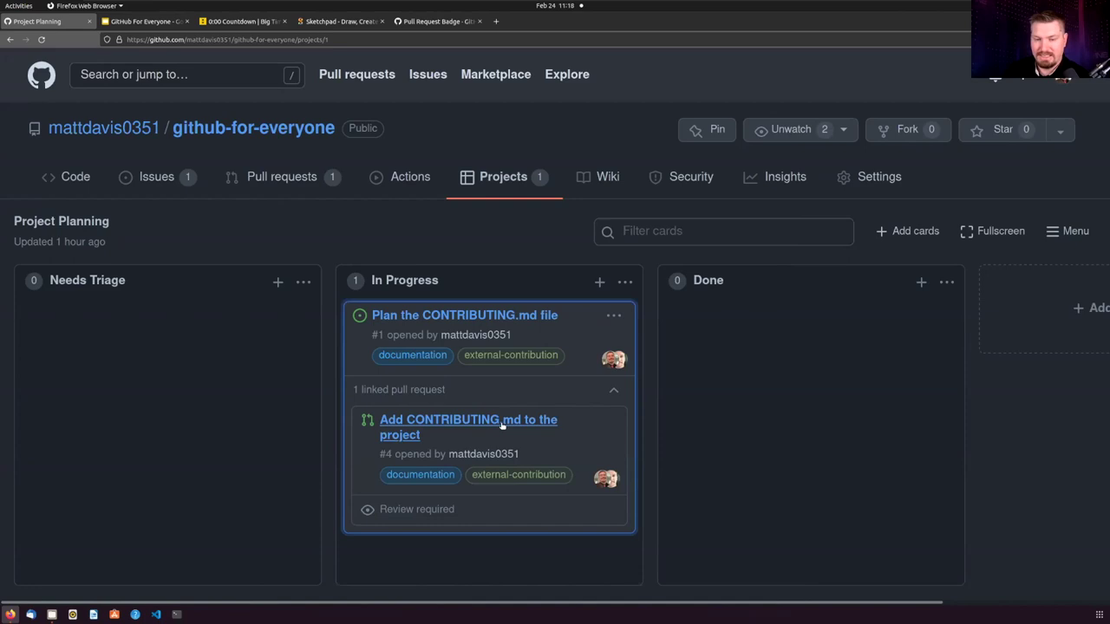
click(507, 421)
scroll(993, 376, down, 4)
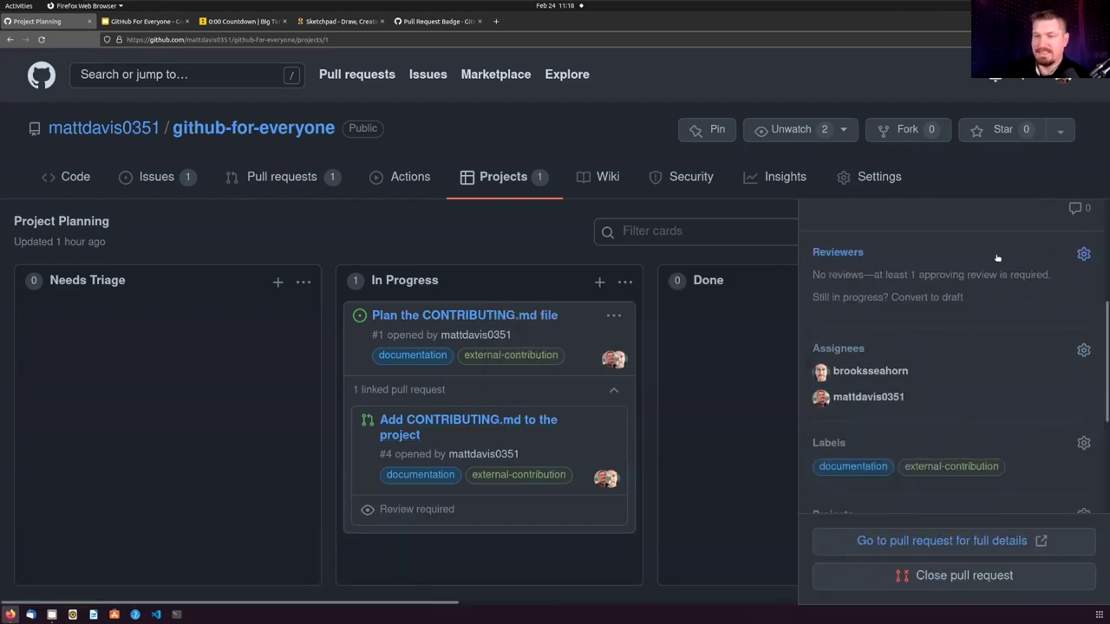
scroll(997, 257, up, 4)
click(1084, 223)
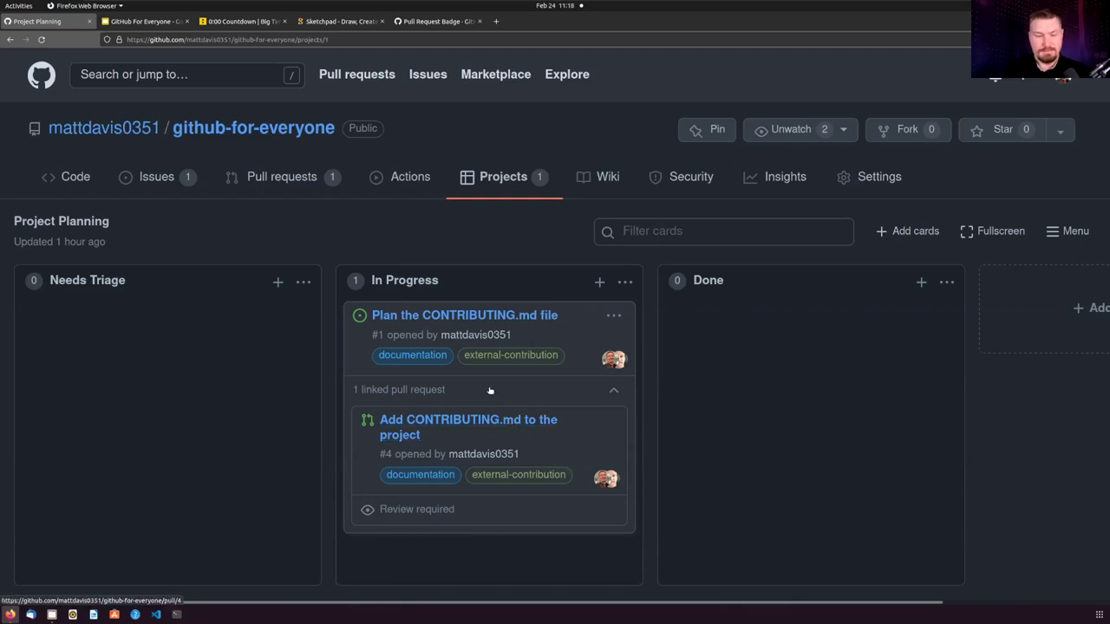
click(282, 177)
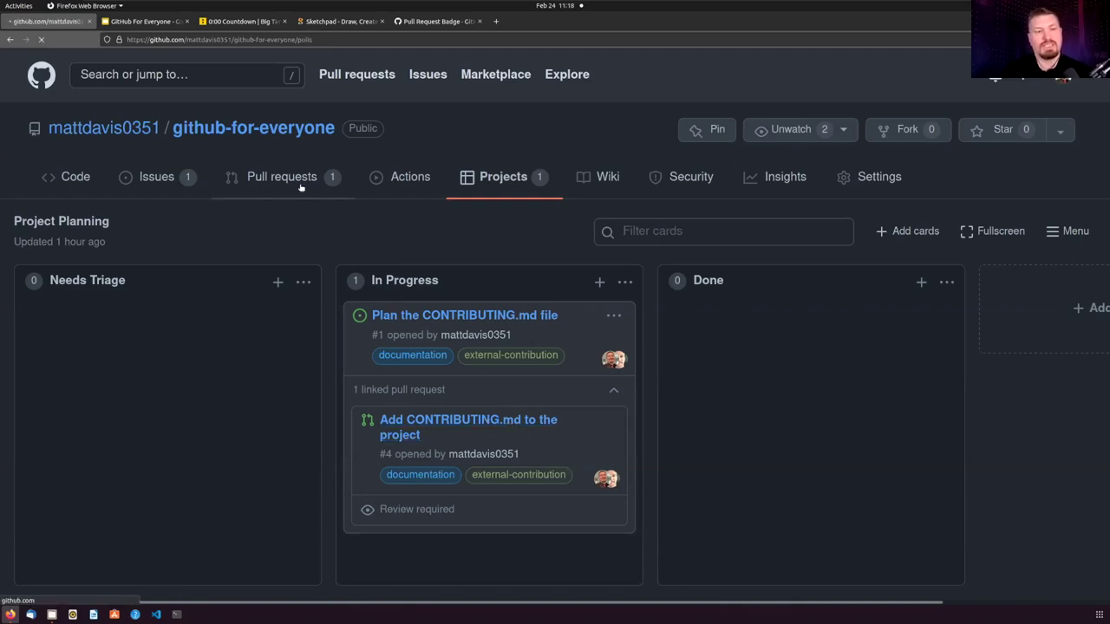
Open the 'Add CONTRIBUTING.md to the project' pull request and view its Files changed.
click(173, 443)
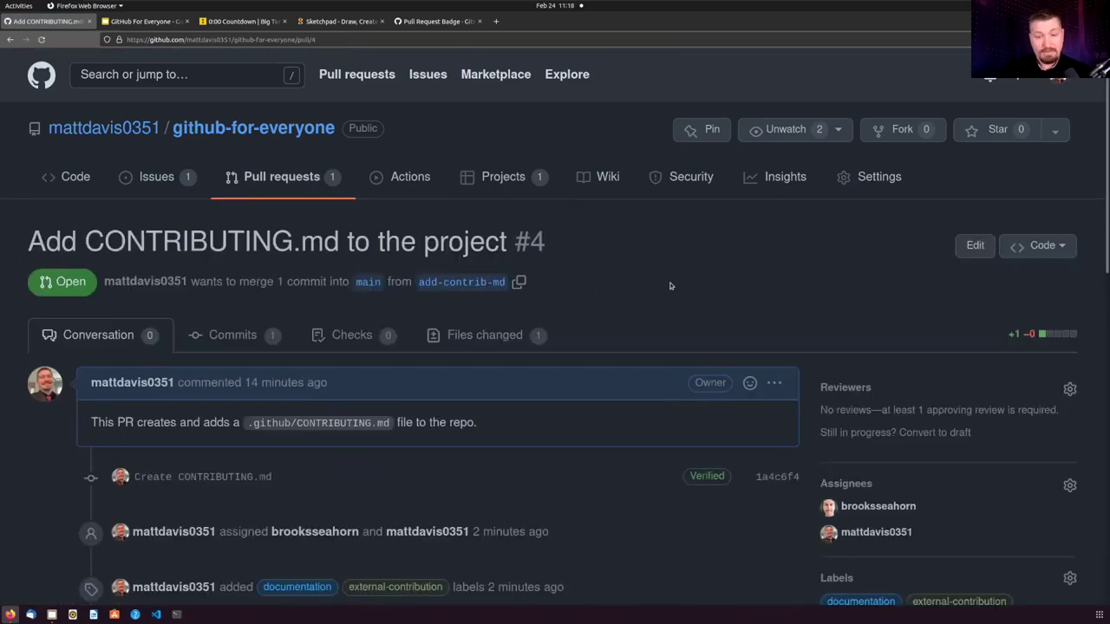
scroll(669, 286, down, 3)
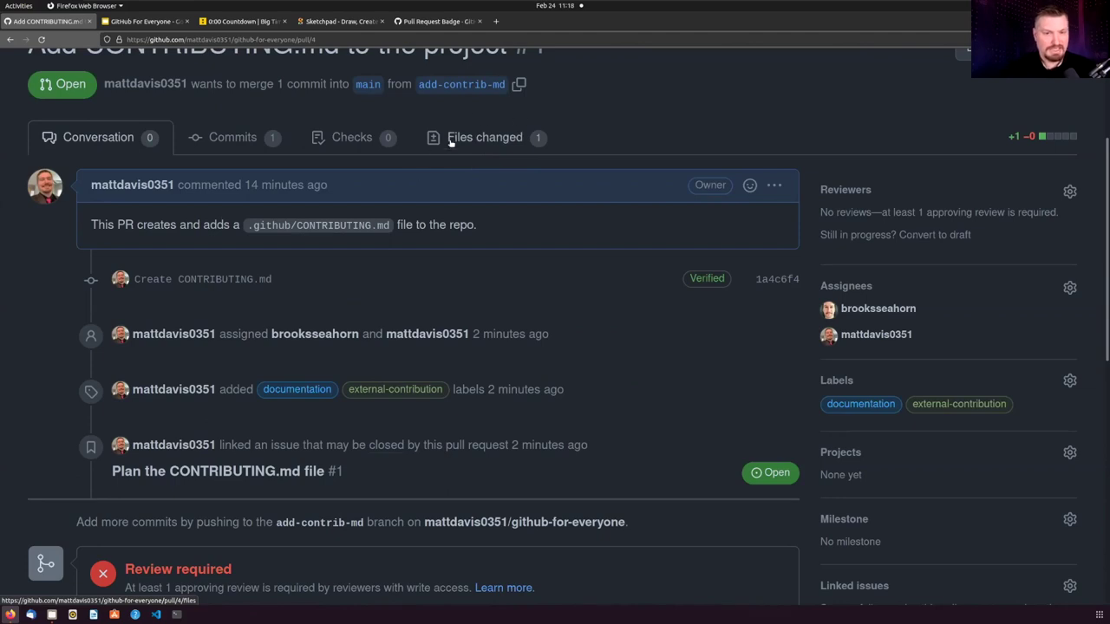
click(478, 140)
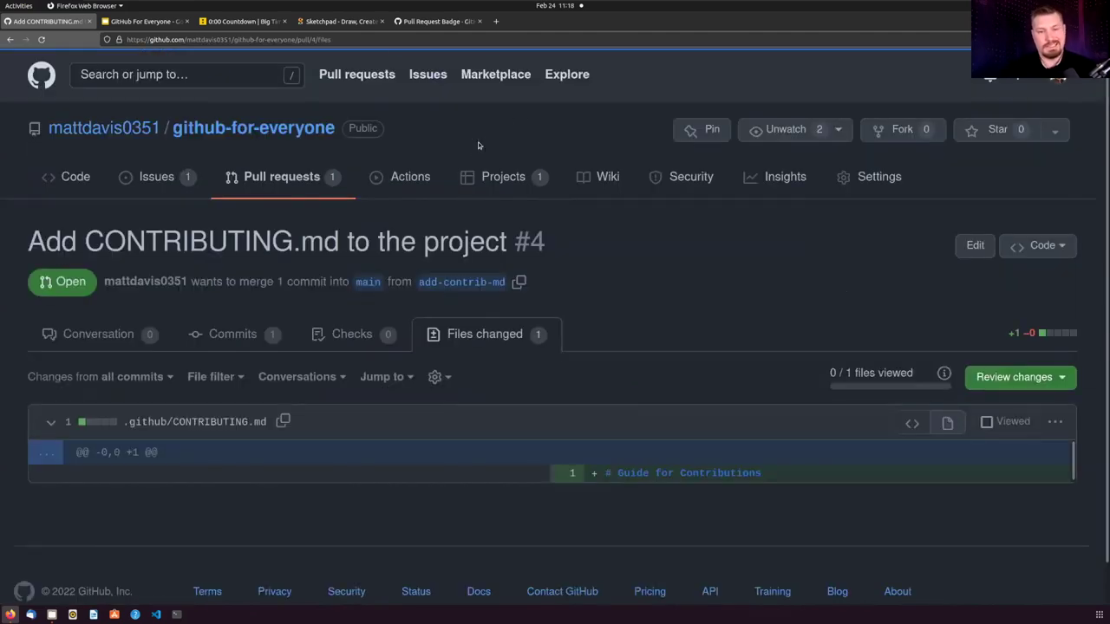
scroll(589, 258, down, 1)
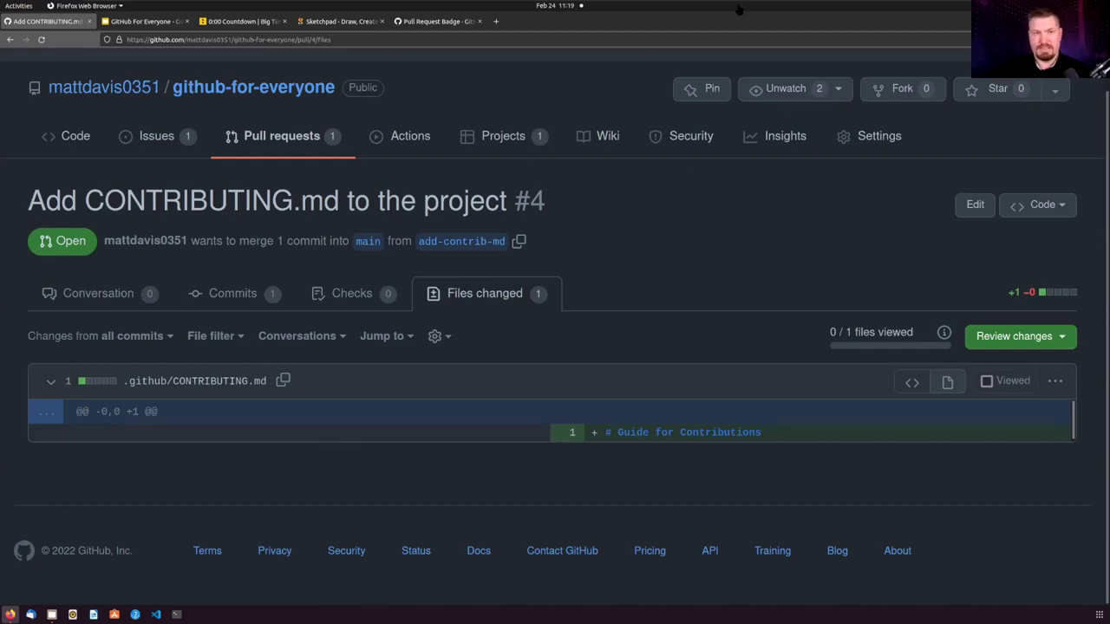
click(496, 22)
right_click(489, 39)
click(517, 103)
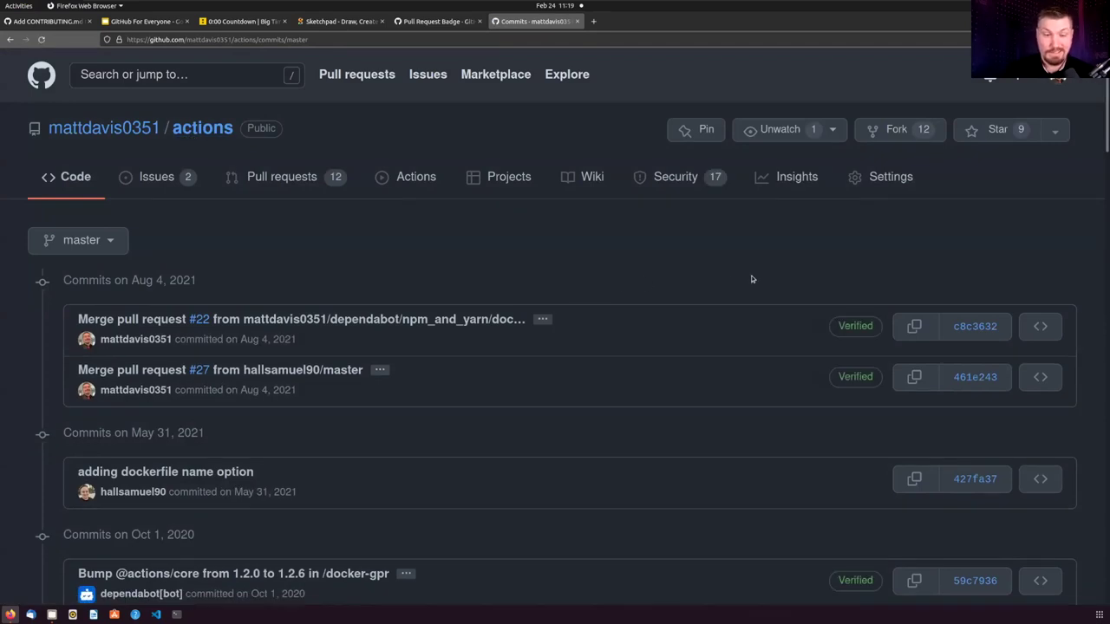
click(974, 326)
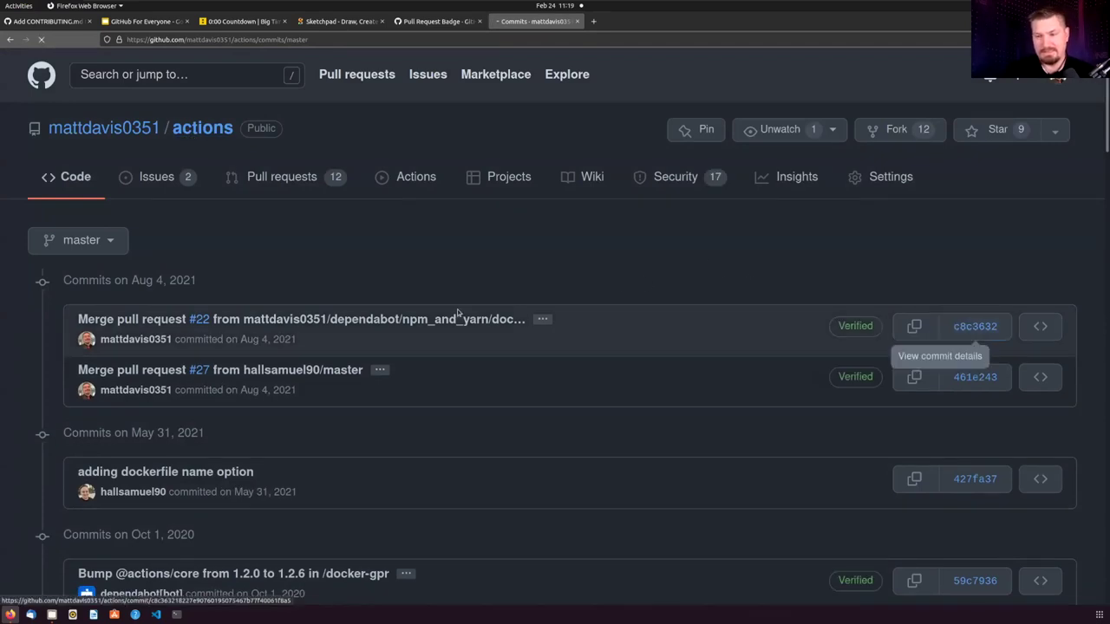
scroll(511, 272, down, 5)
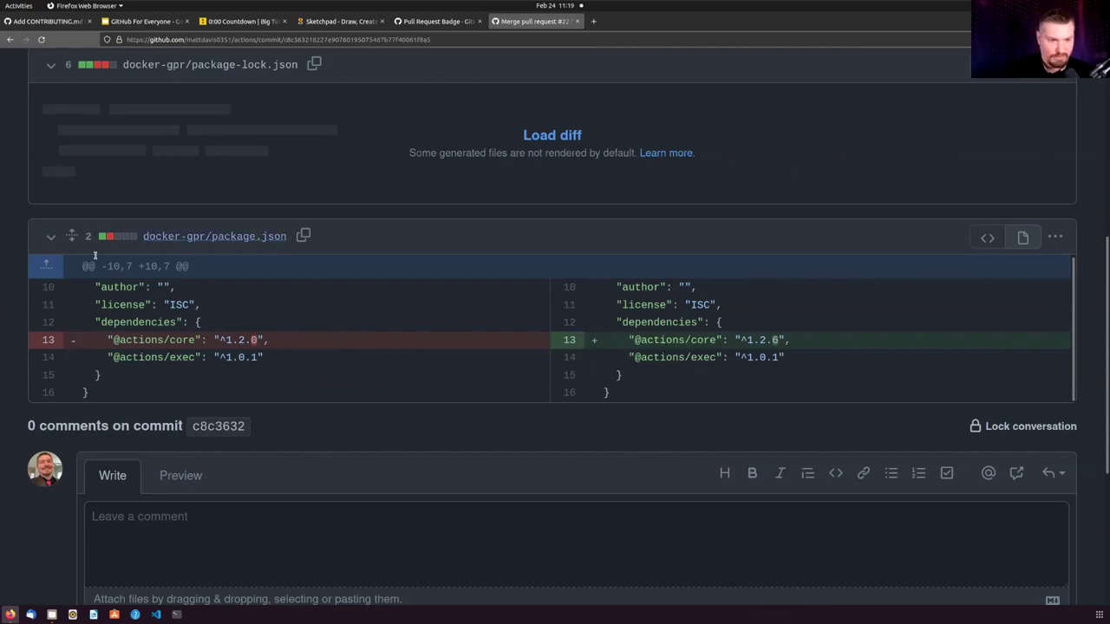
drag(115, 340, 261, 340)
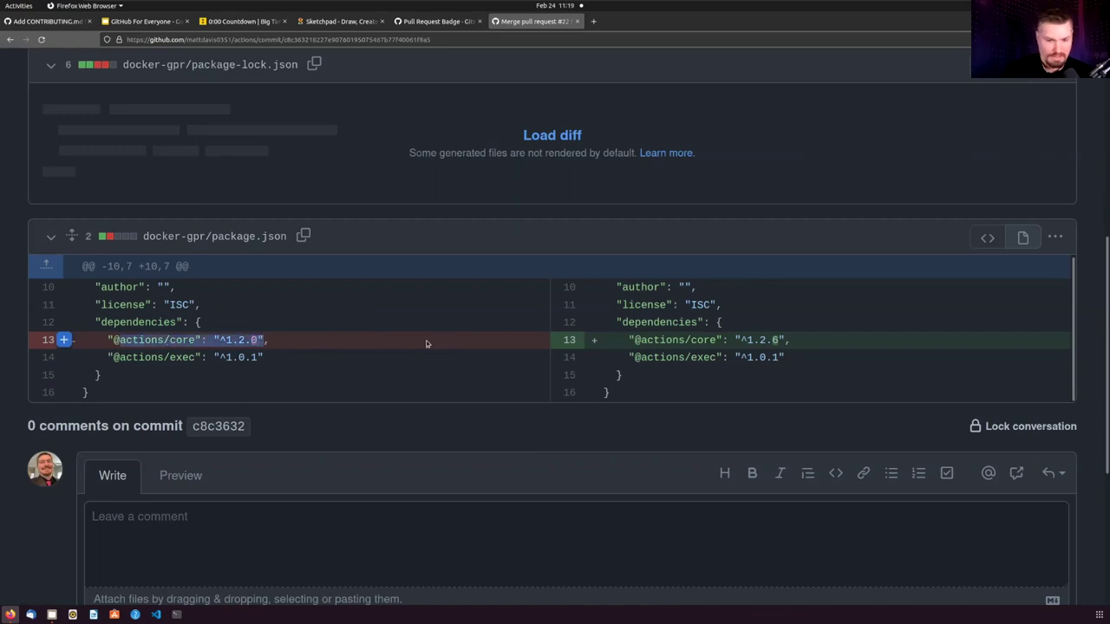
drag(629, 339, 786, 340)
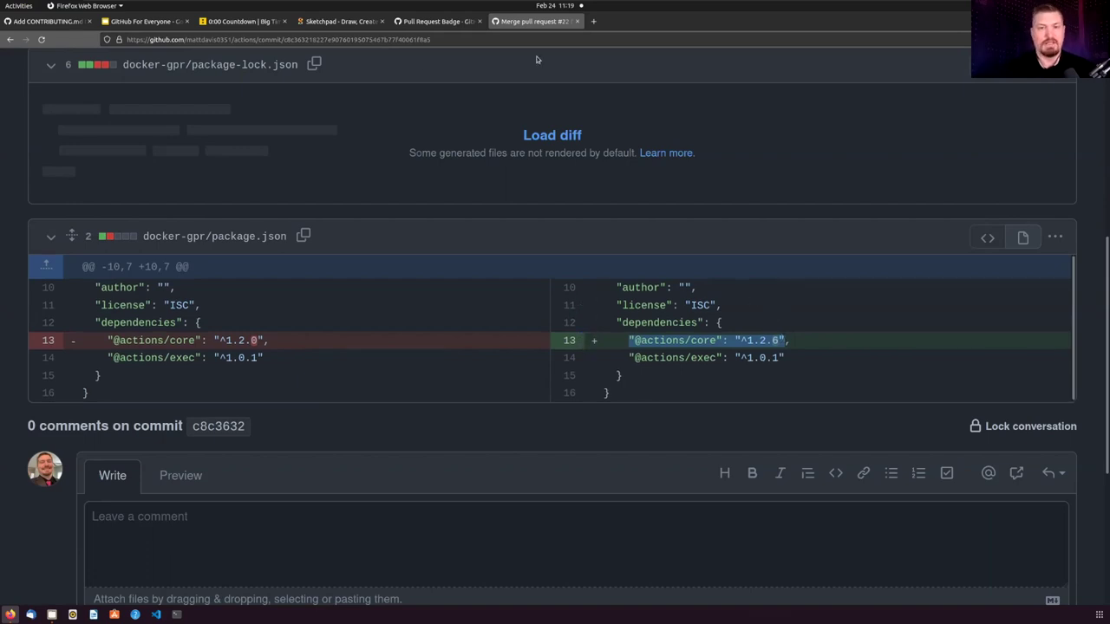
click(10, 41)
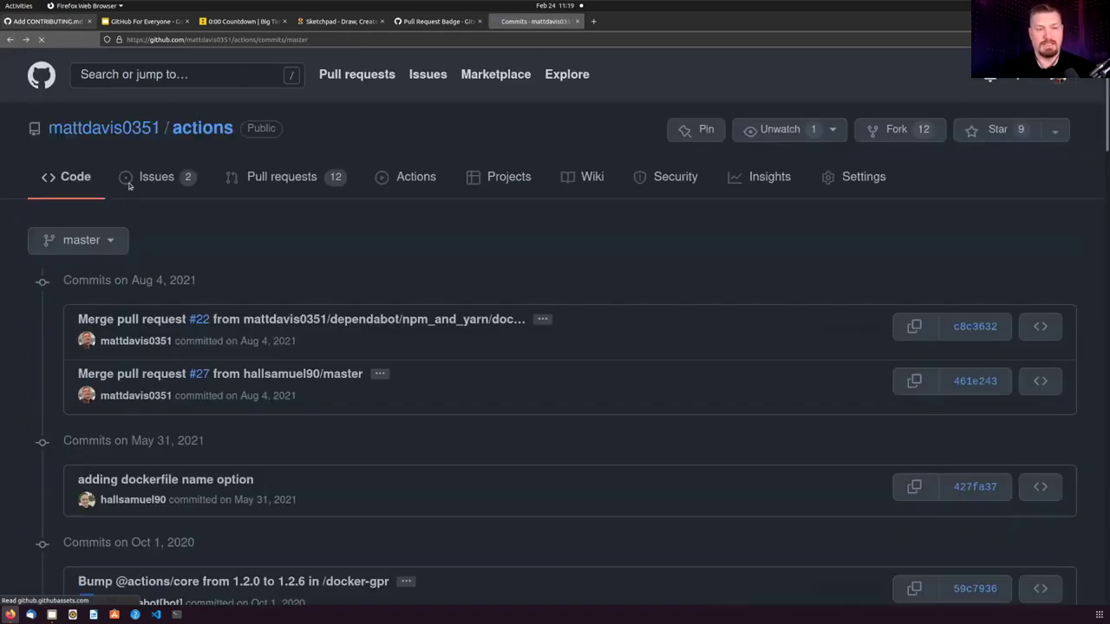
scroll(351, 346, down, 5)
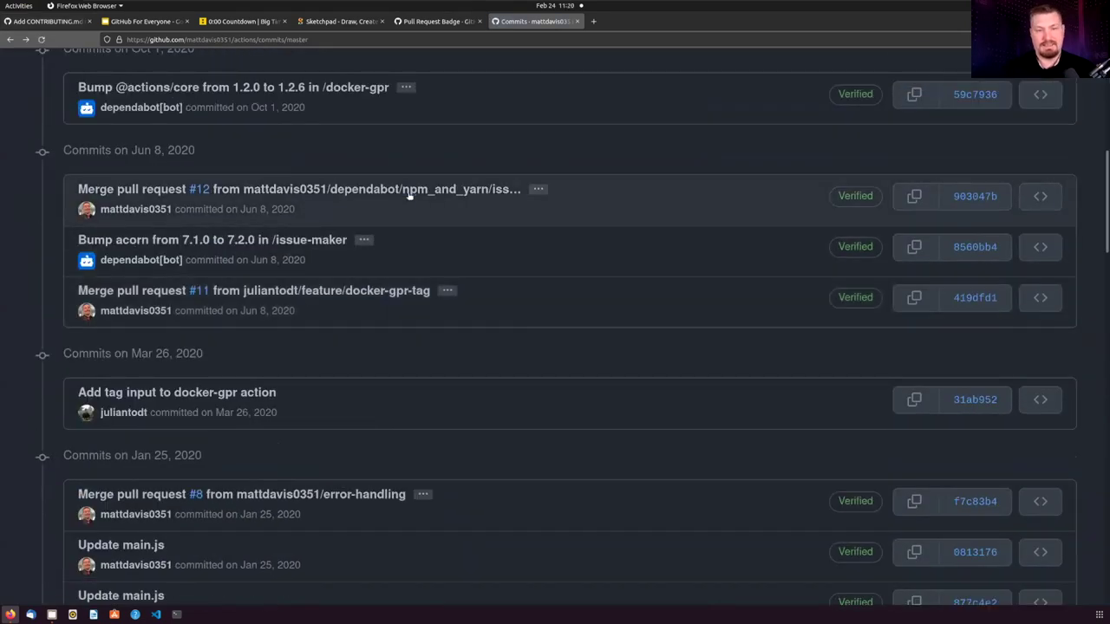
click(989, 198)
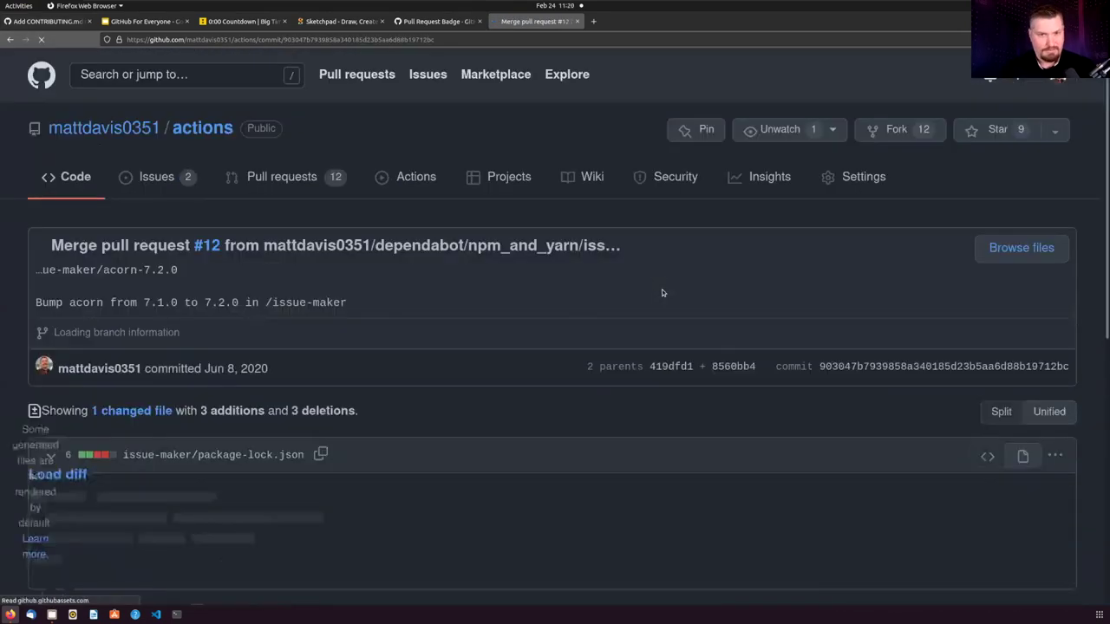
scroll(556, 301, down, 6)
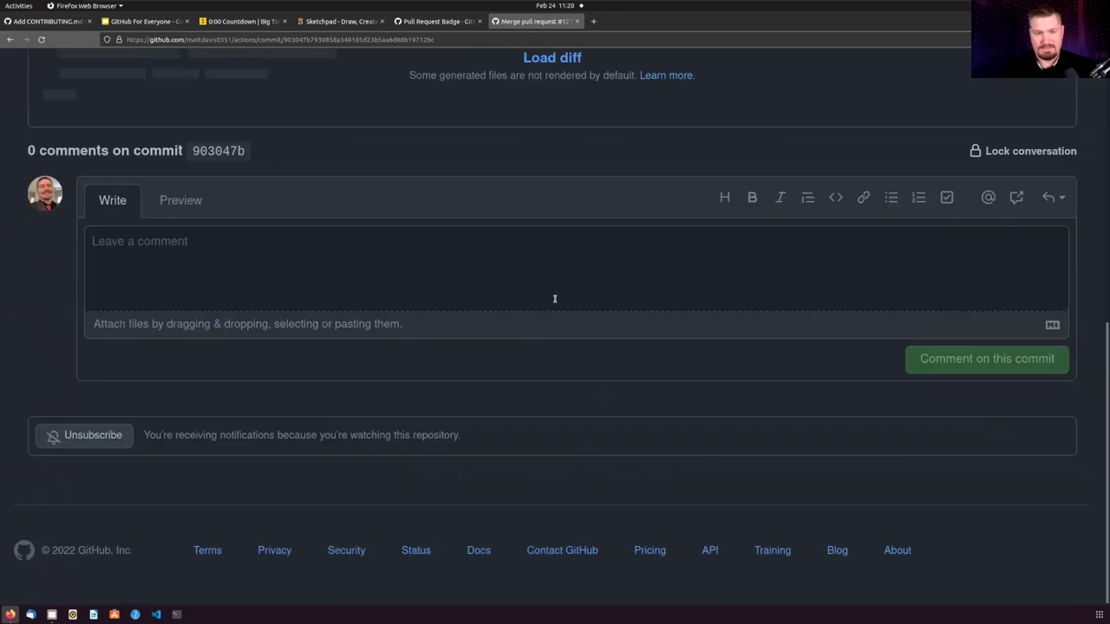
scroll(556, 299, up, 3)
click(10, 39)
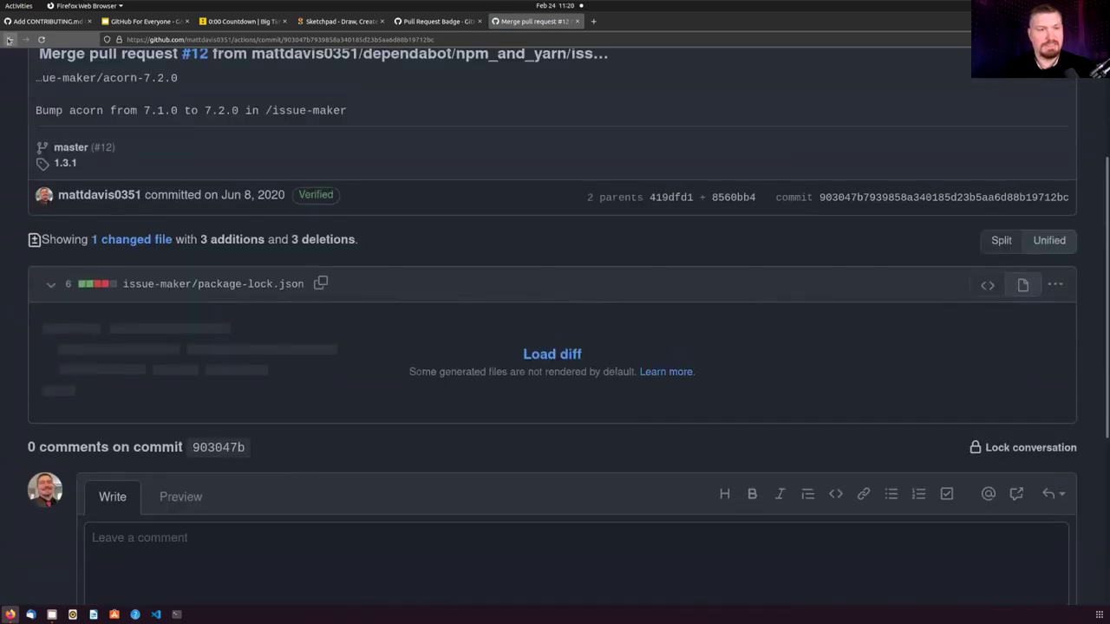
scroll(720, 270, up, 5)
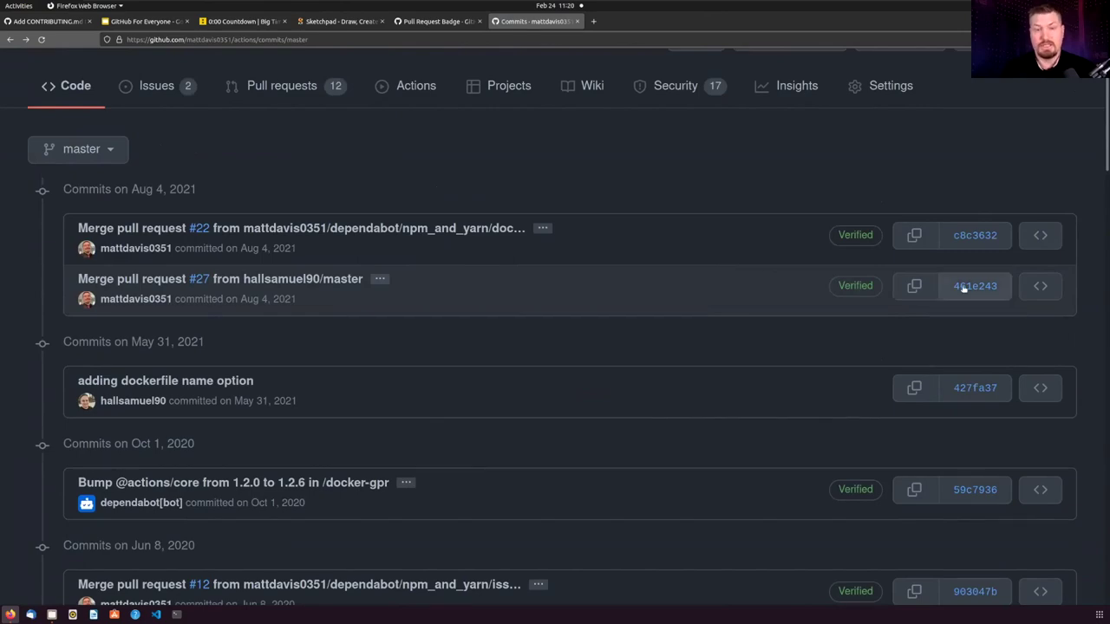
click(969, 285)
scroll(529, 348, down, 5)
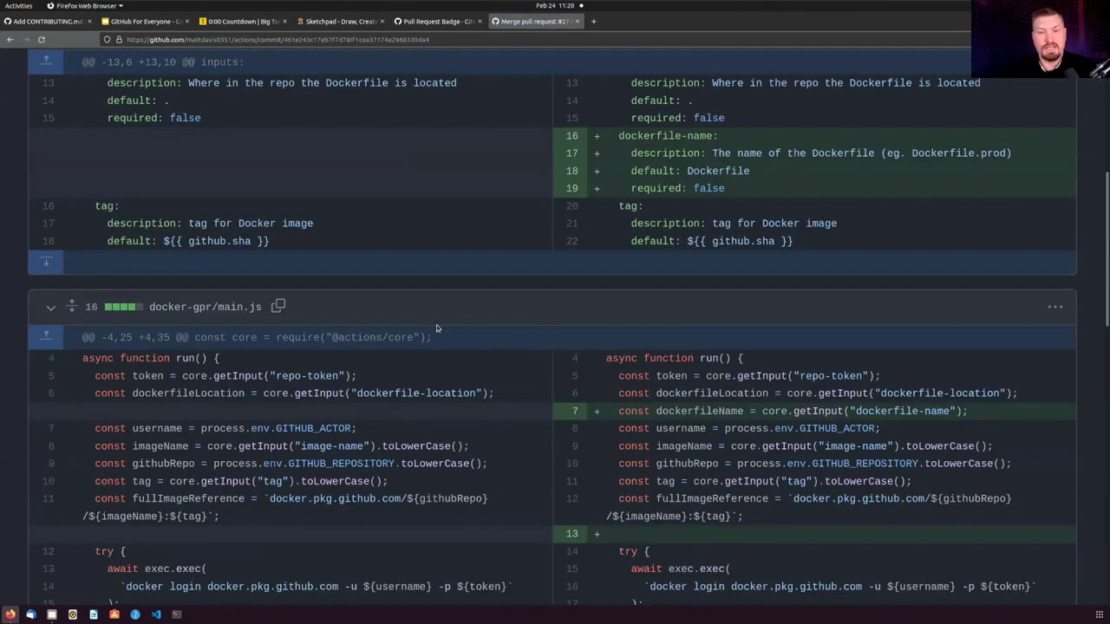
scroll(436, 324, up, 1)
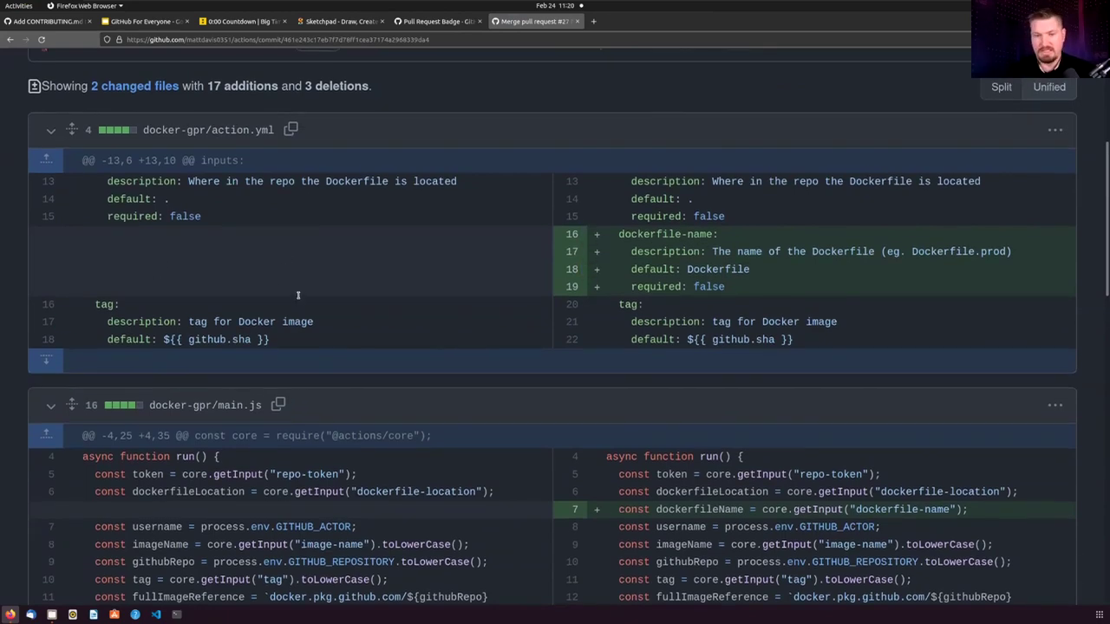
scroll(574, 233, down, 5)
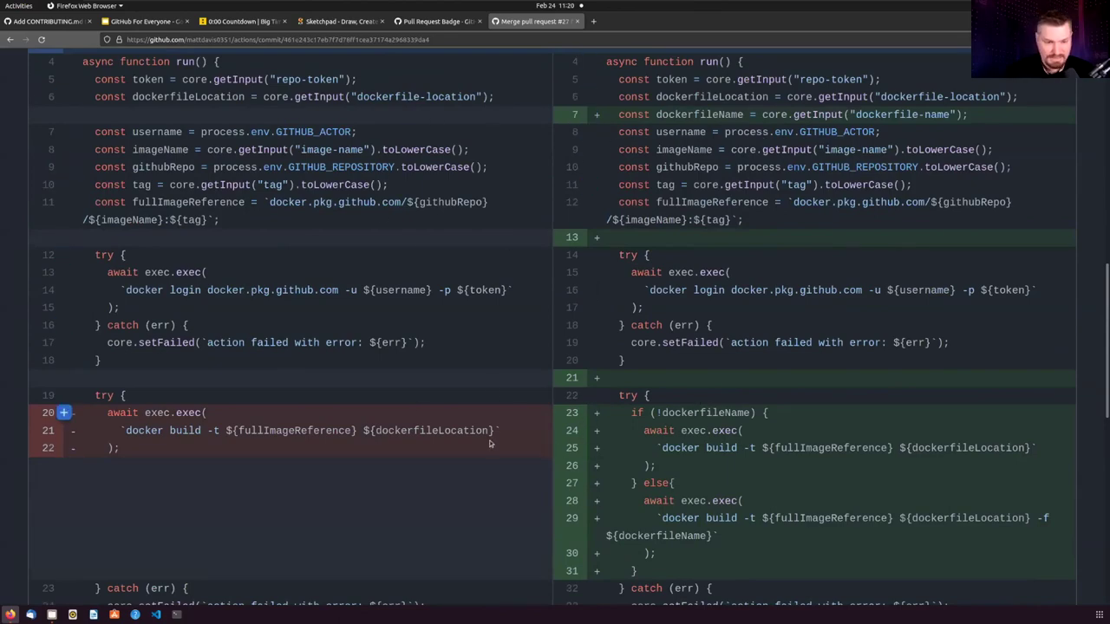
scroll(473, 416, down, 4)
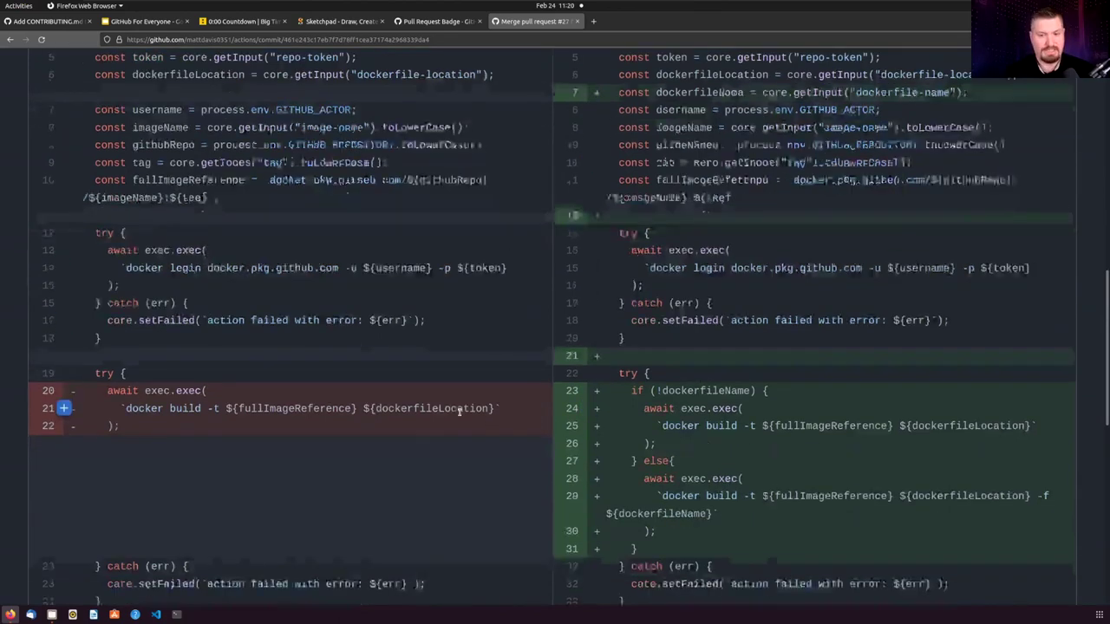
scroll(452, 417, up, 1)
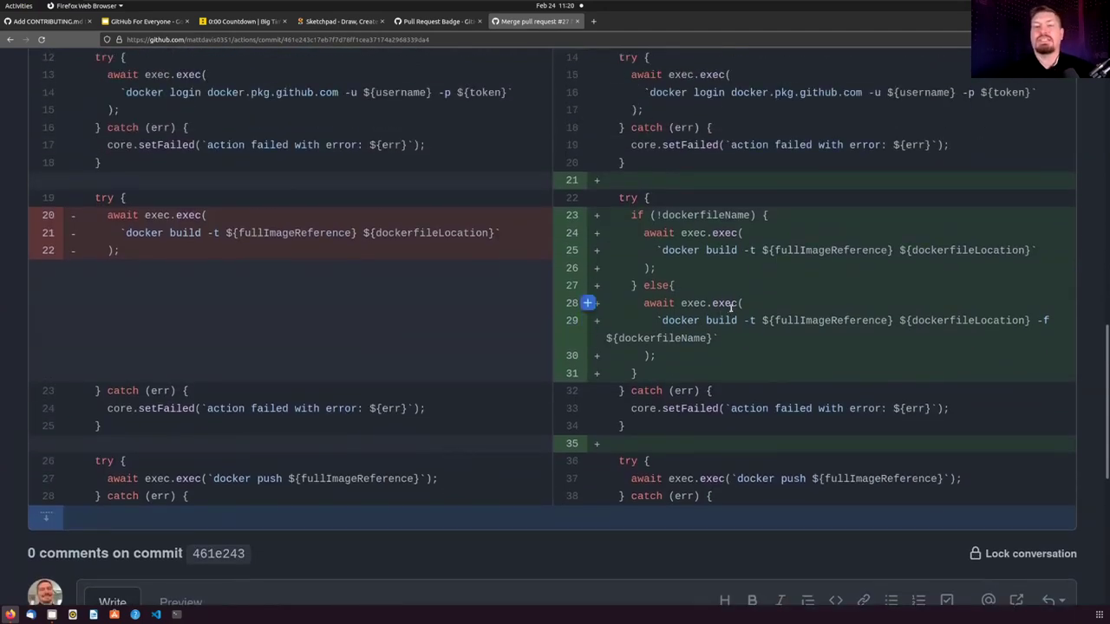
scroll(733, 307, up, 5)
scroll(733, 308, up, 5)
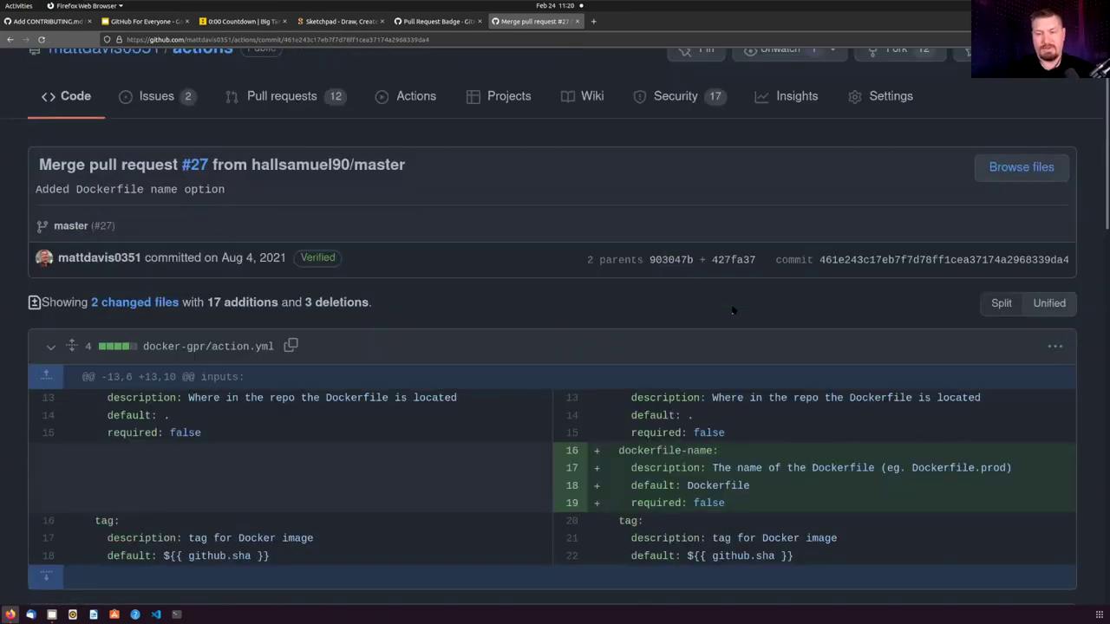
scroll(733, 310, up, 1)
drag(778, 342, 798, 356)
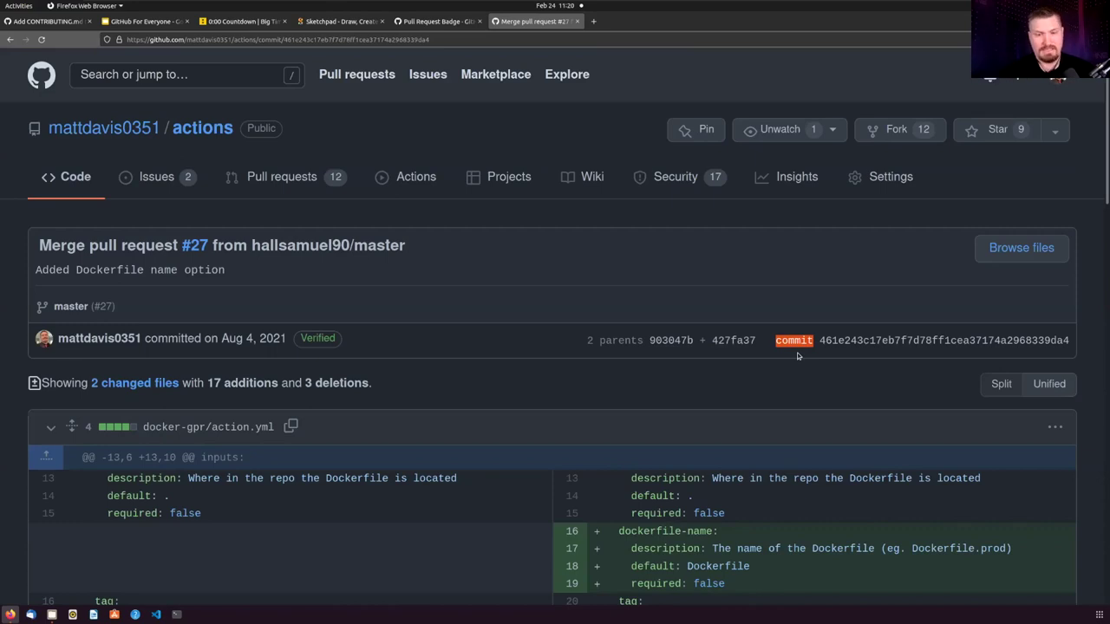
click(78, 26)
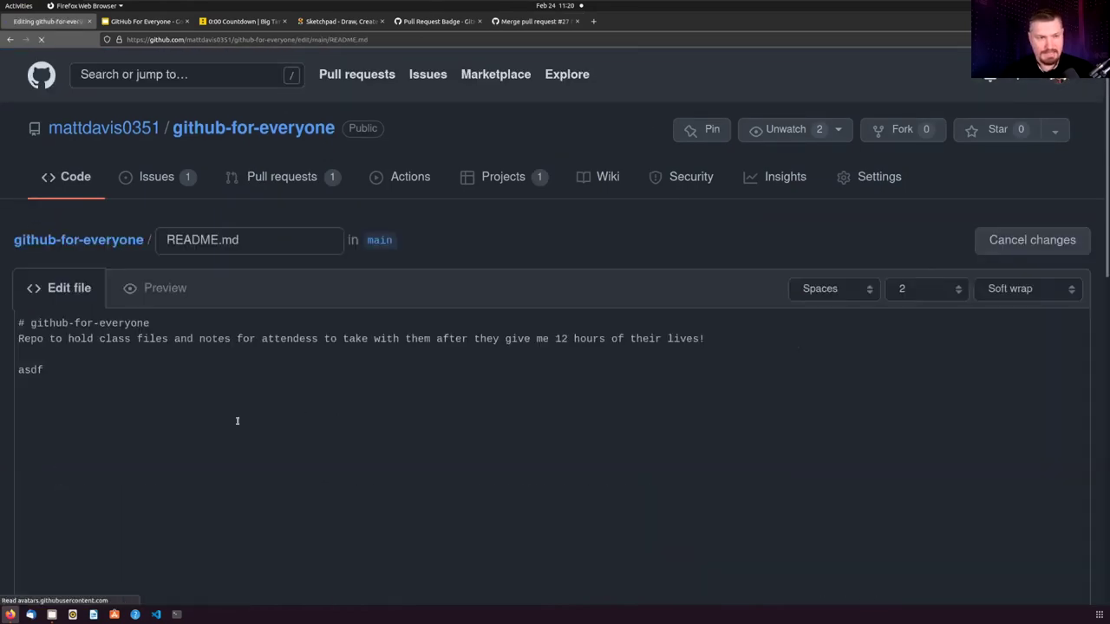
scroll(228, 420, down, 10)
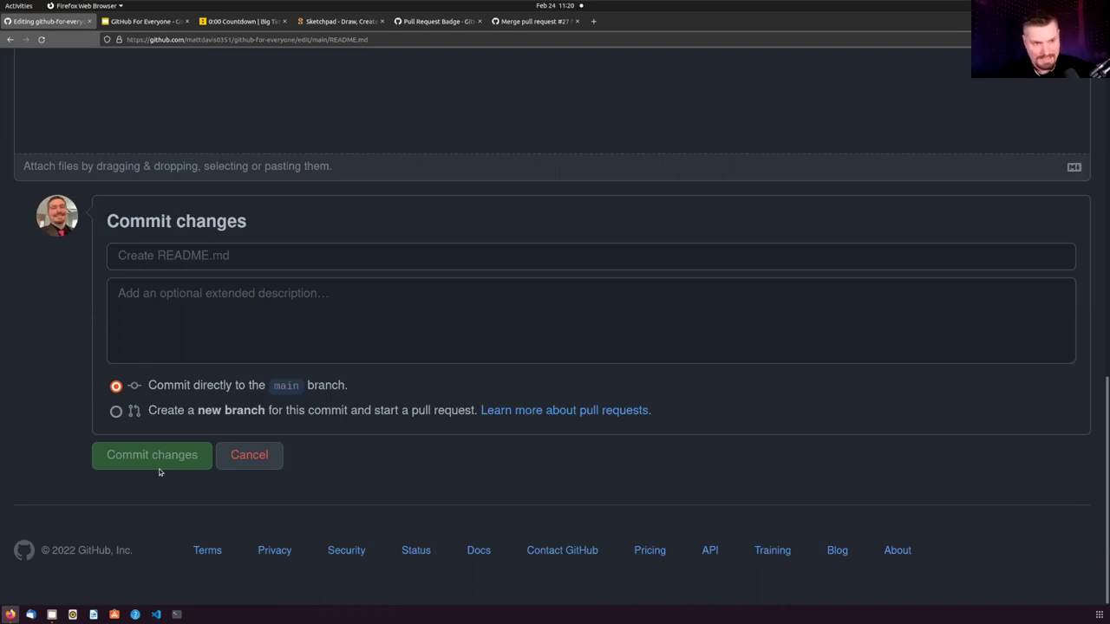
scroll(159, 468, up, 5)
click(522, 22)
scroll(569, 410, down, 4)
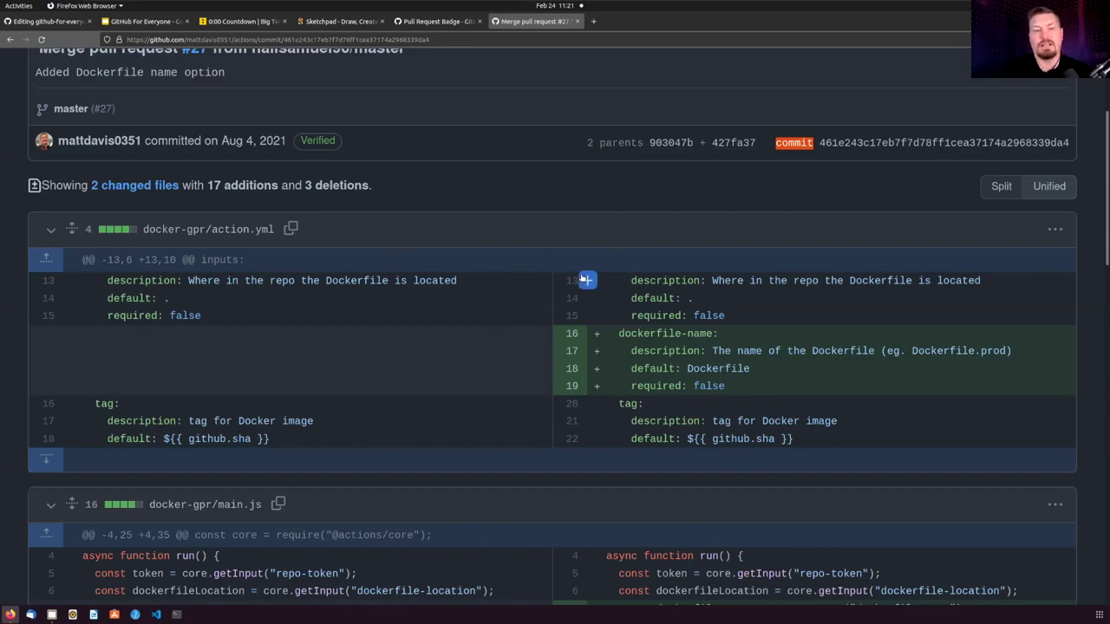
Open commit 903047b from the actions history and review its merge pull request #12 title.
scroll(607, 286, up, 3)
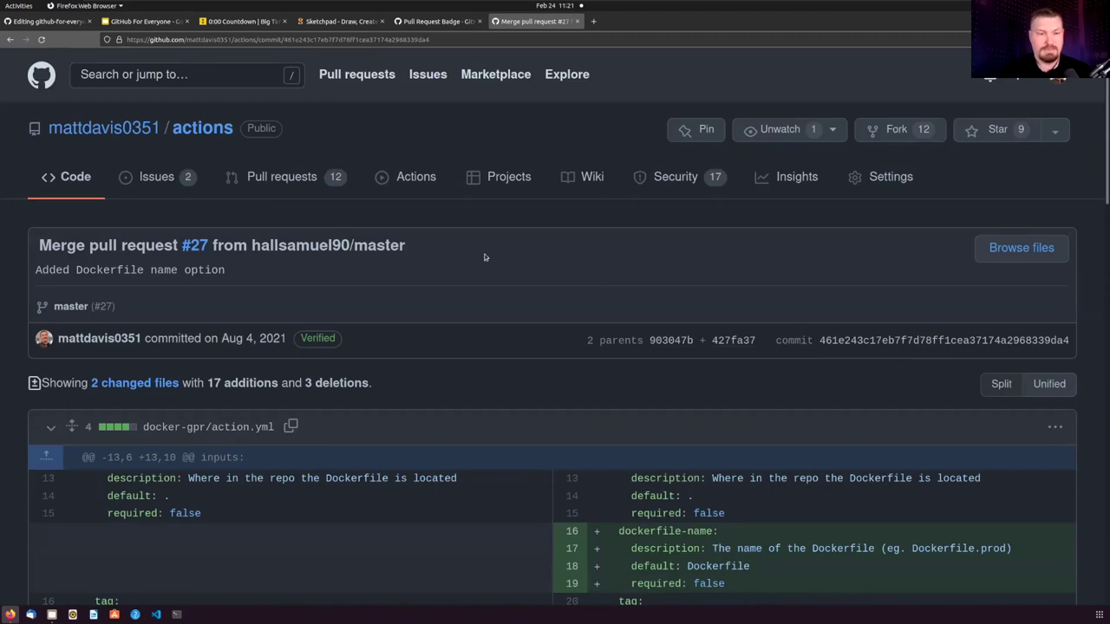
click(9, 39)
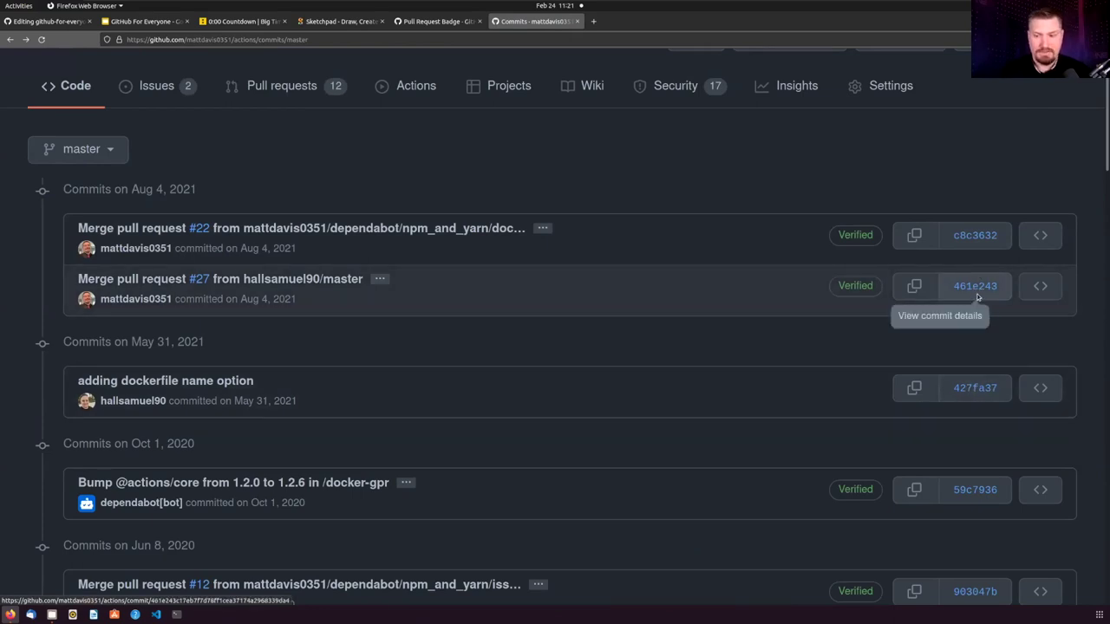
scroll(978, 293, down, 3)
click(969, 394)
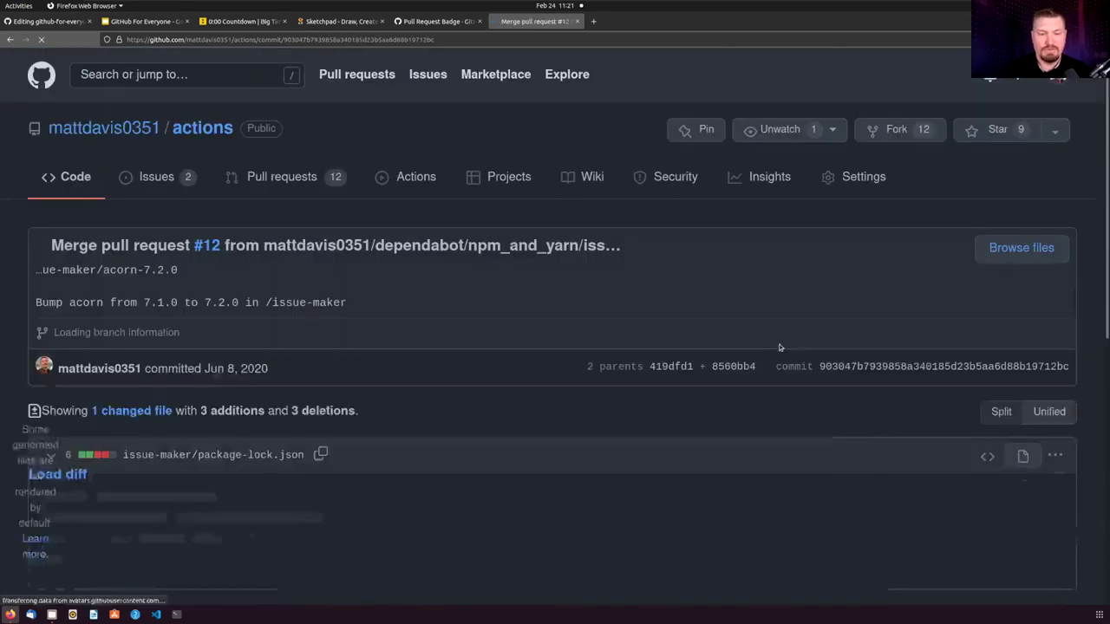
scroll(724, 336, down, 3)
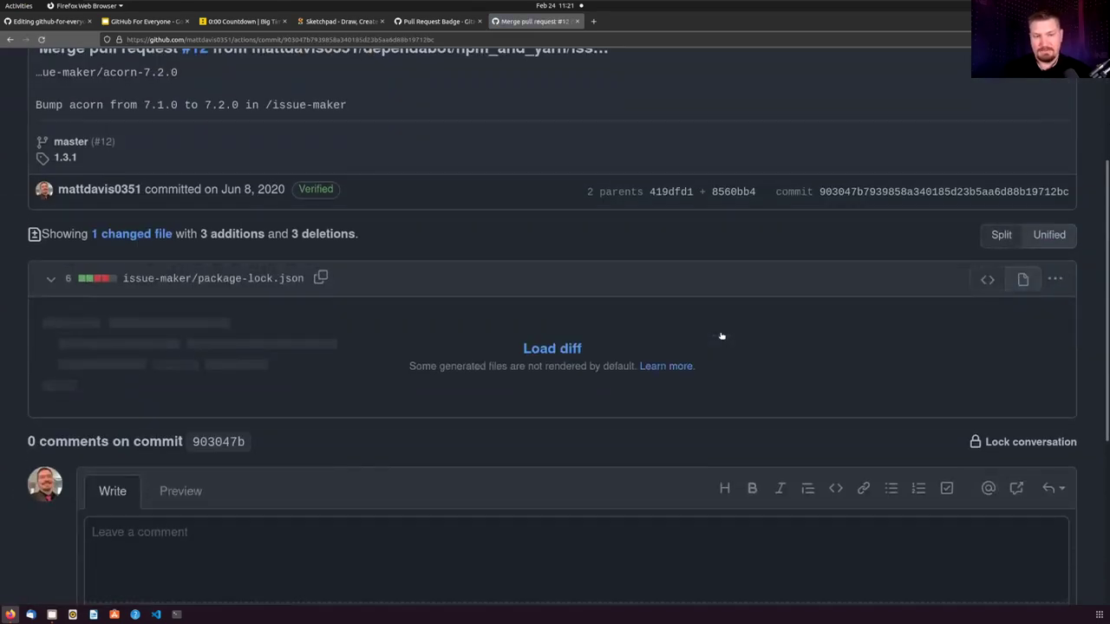
scroll(721, 336, up, 3)
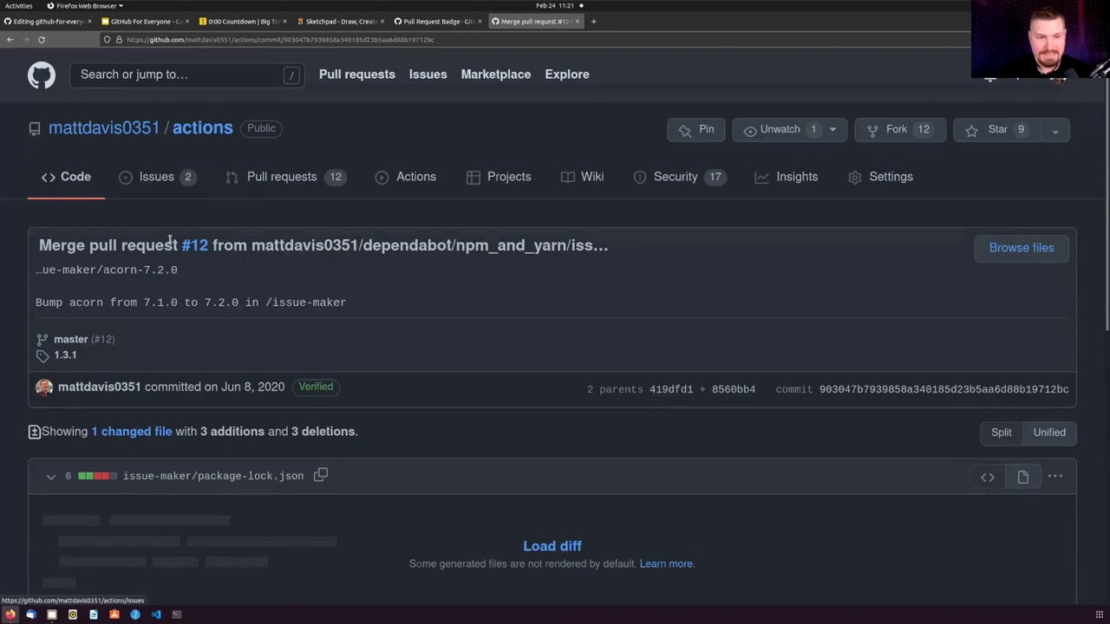
drag(623, 248, 75, 258)
click(75, 259)
Go back to the commit list, then return to the README editing page.
click(10, 39)
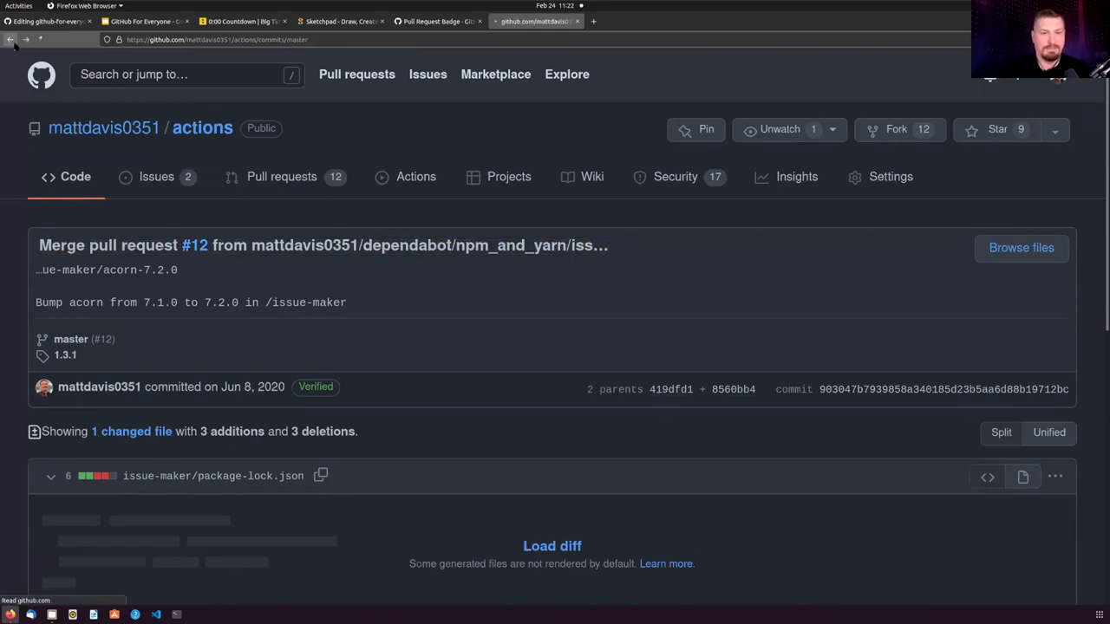
click(25, 16)
scroll(297, 301, down, 4)
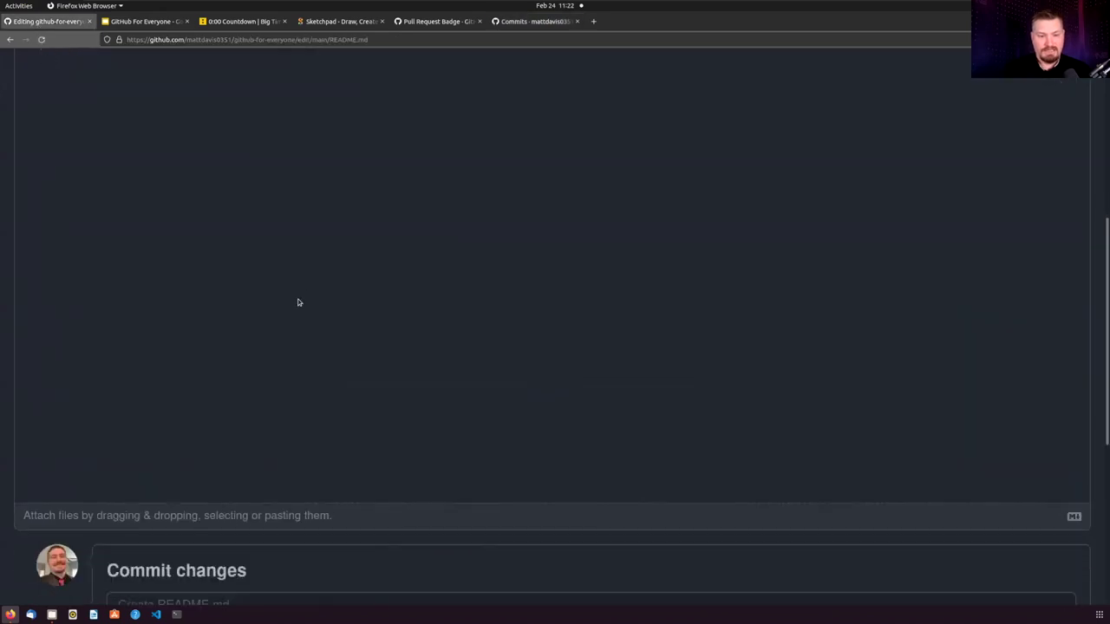
Focus the README commit title field, then return to the actions commit history tab.
click(176, 356)
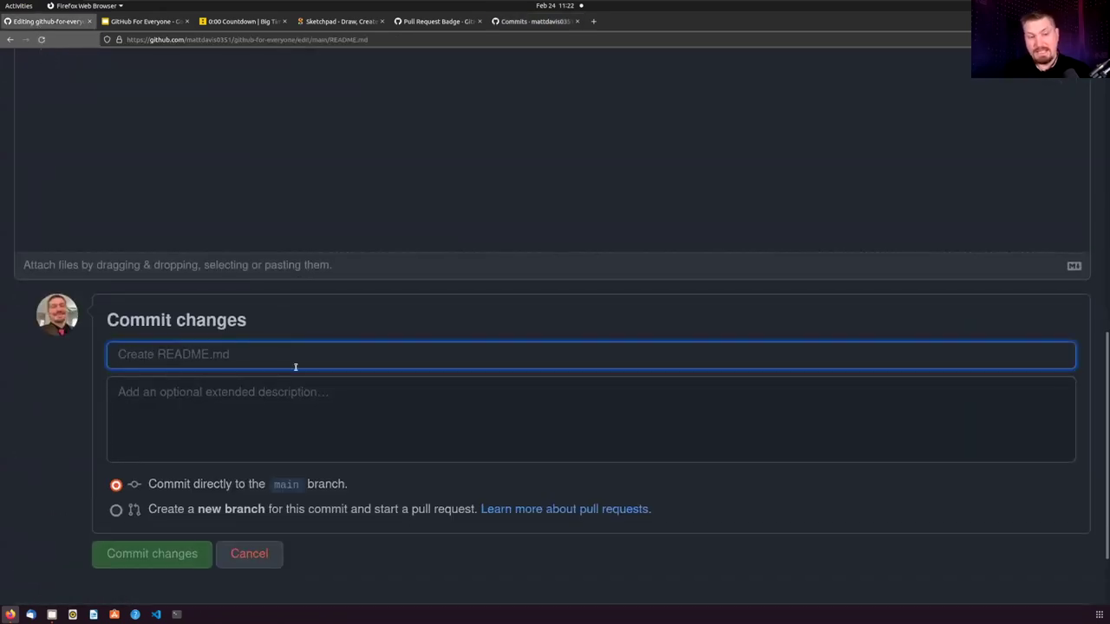
scroll(249, 359, up, 5)
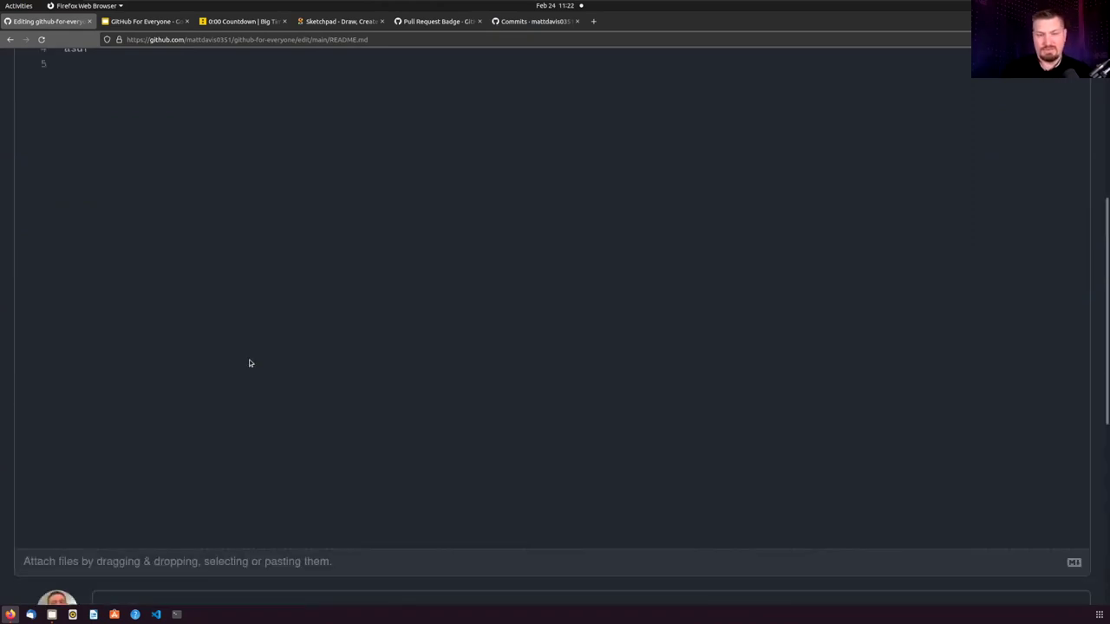
scroll(167, 414, down, 8)
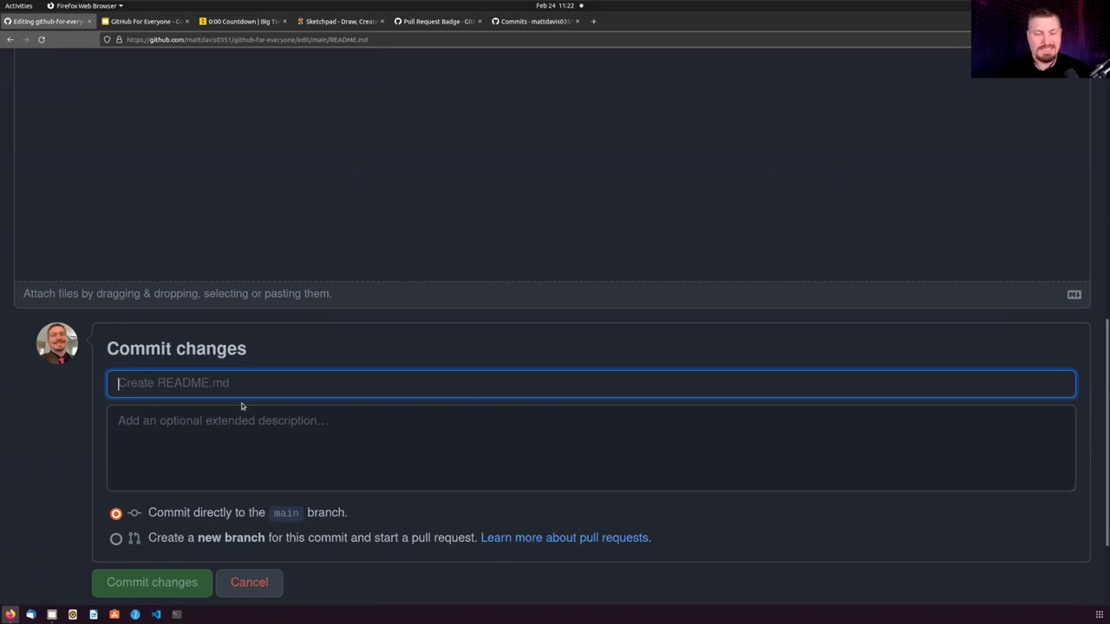
click(513, 26)
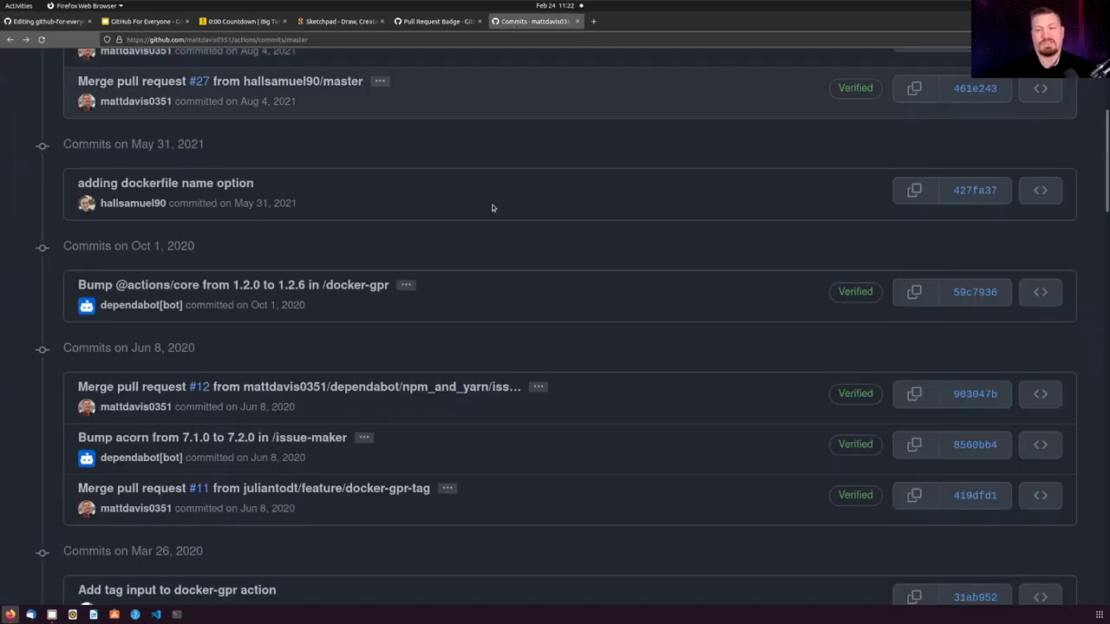
From the actions Code page, open the full history of 107 commits.
scroll(479, 229, up, 5)
click(56, 180)
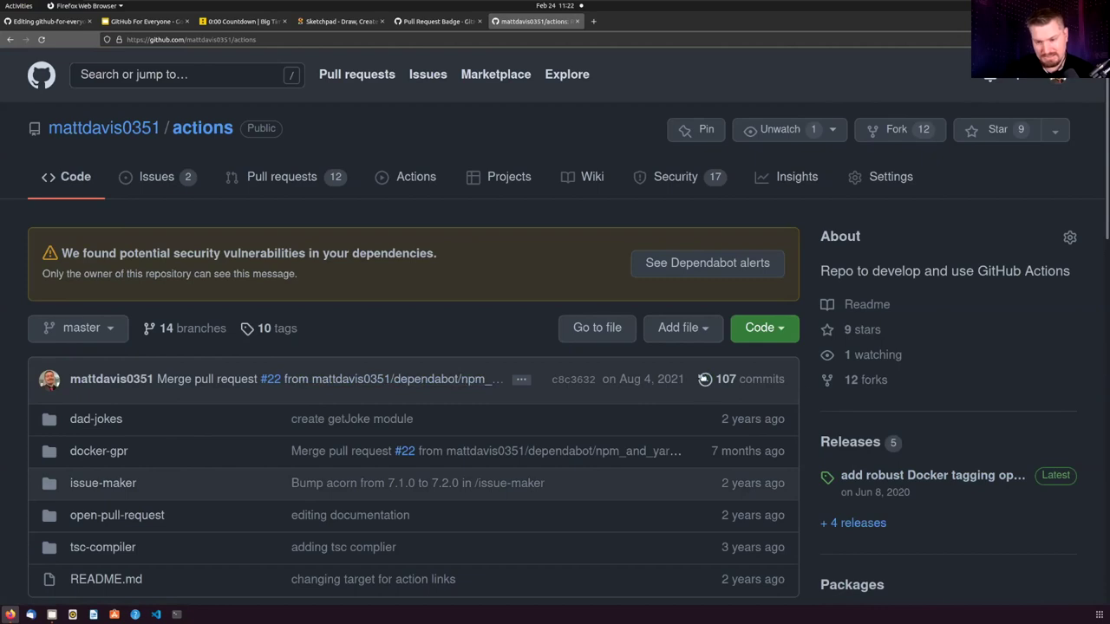
click(768, 335)
click(770, 334)
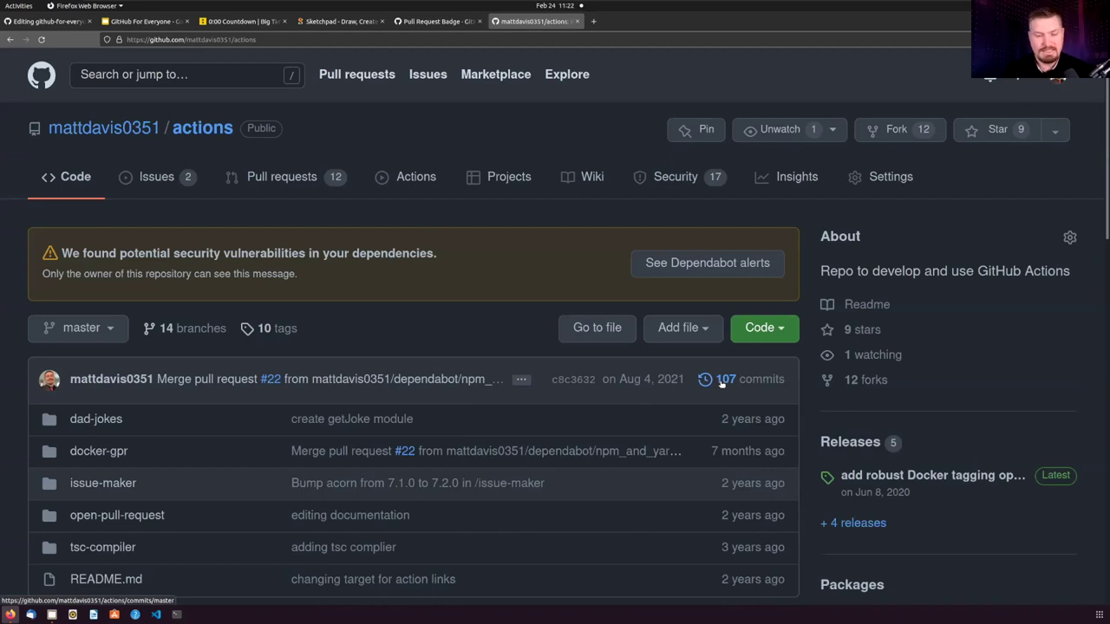
click(719, 382)
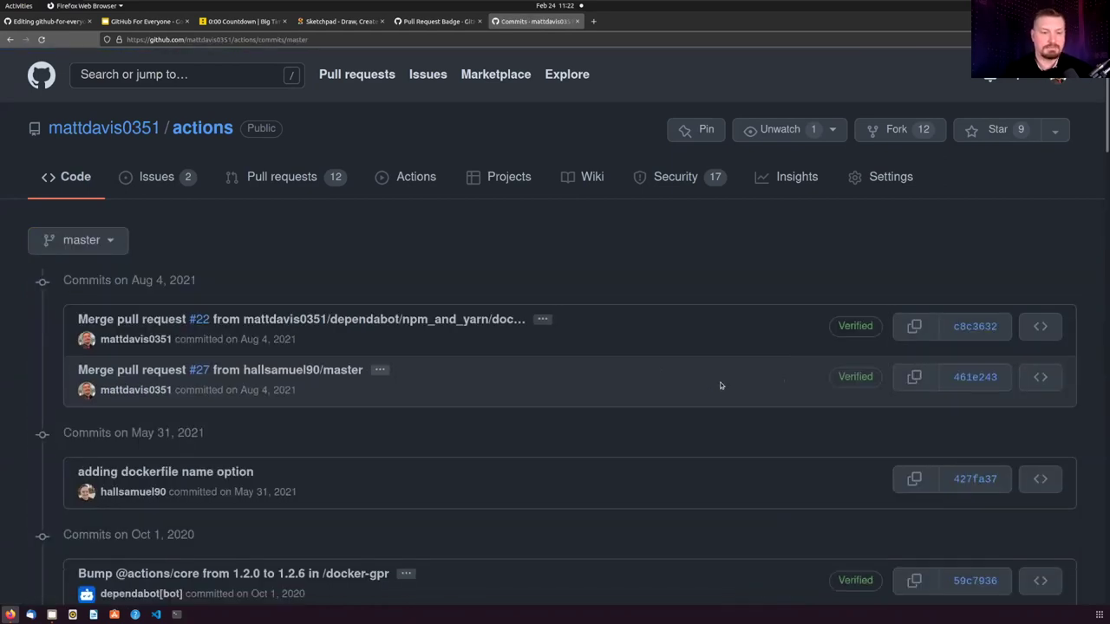
Highlight the #22 and 'adding dockerfile name option' titles, then open commit 427fa37.
scroll(689, 377, down, 2)
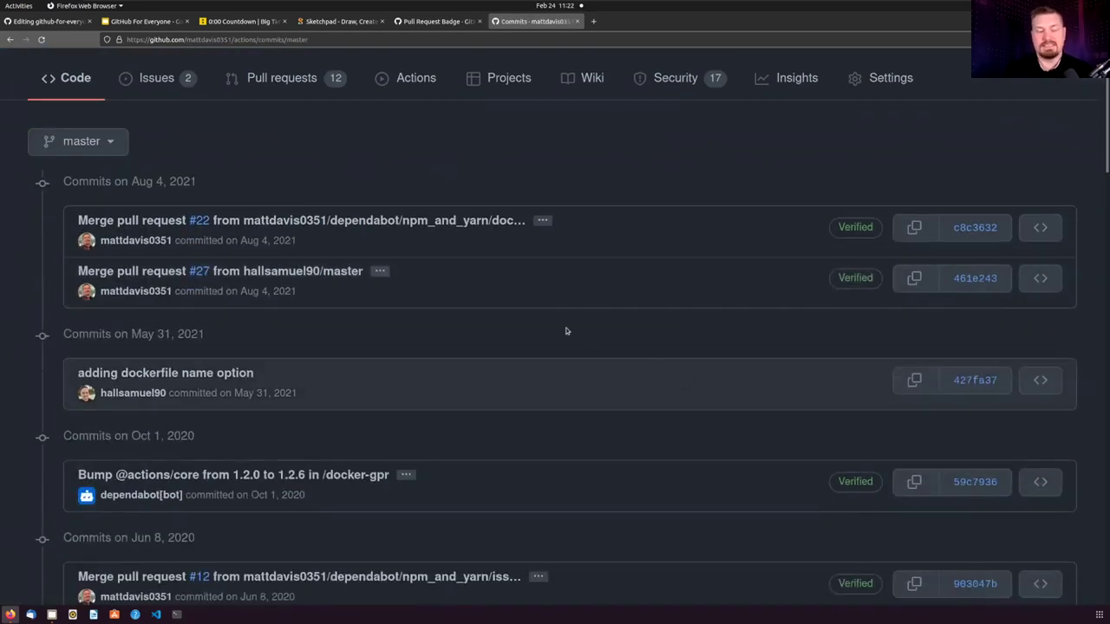
drag(69, 223, 523, 227)
click(530, 329)
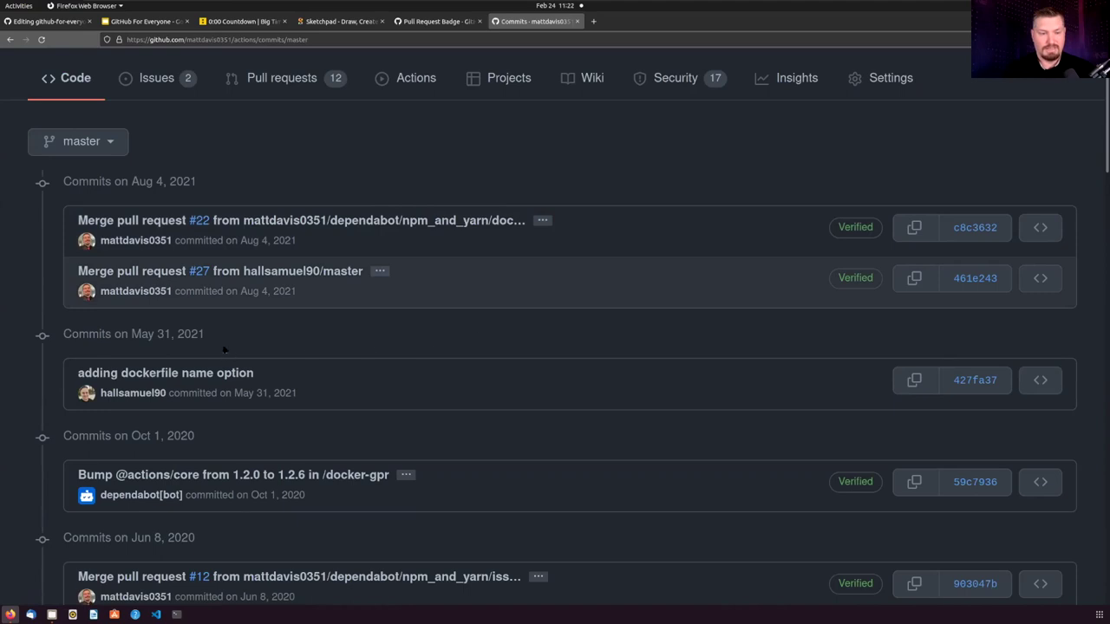
drag(69, 379, 268, 379)
click(344, 368)
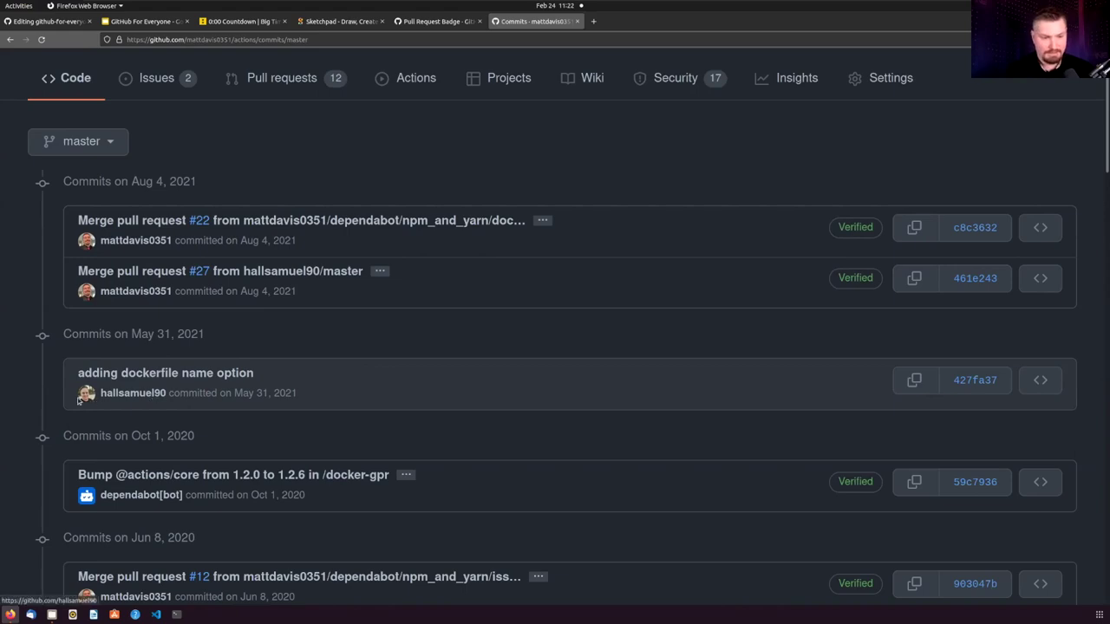
click(967, 380)
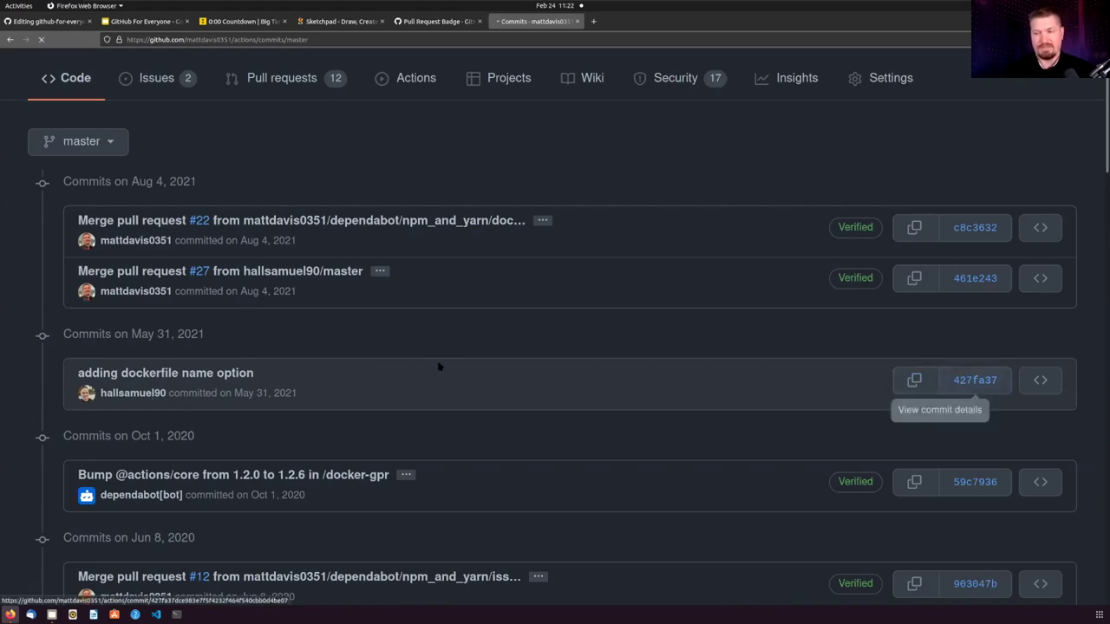
Look over the 'adding dockerfile name option' diff, then go back to the actions master commit list.
scroll(400, 368, down, 14)
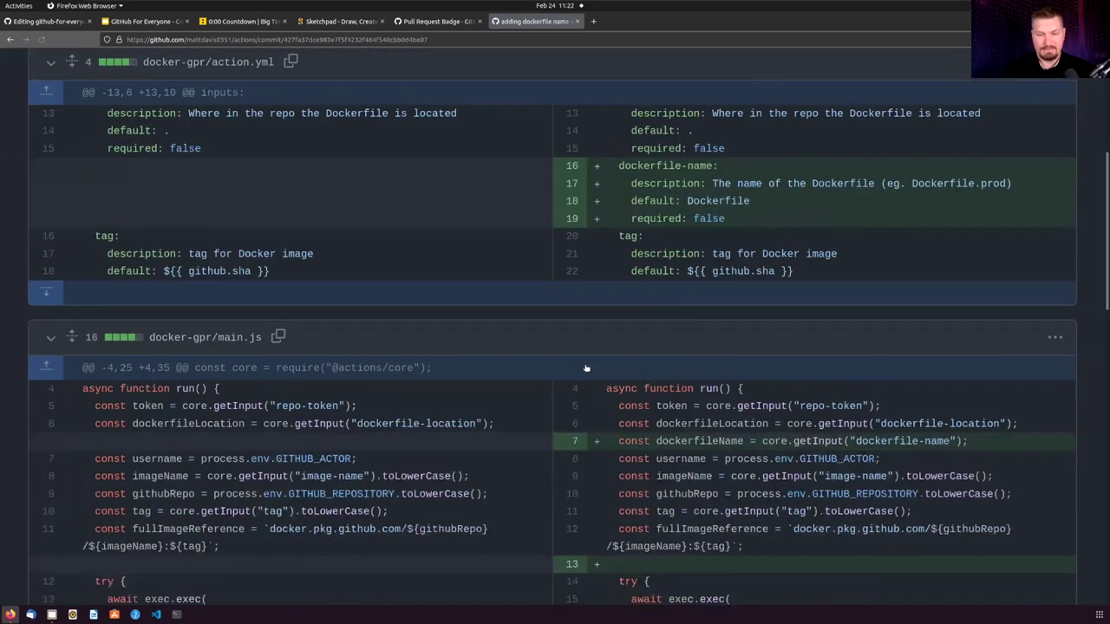
scroll(526, 346, down, 4)
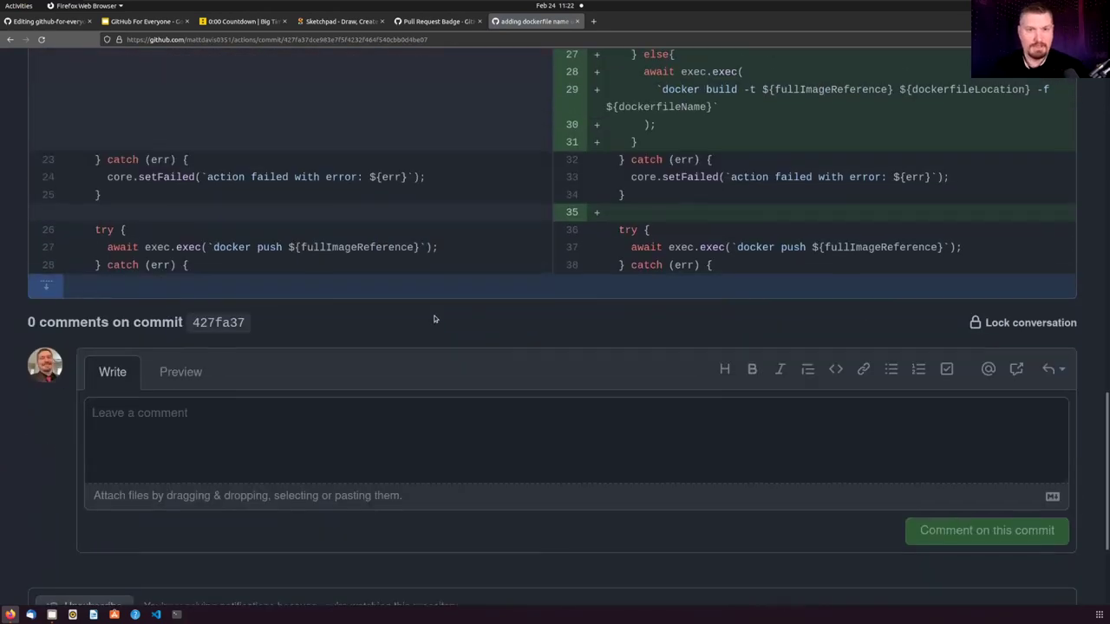
scroll(434, 319, up, 18)
scroll(408, 295, up, 3)
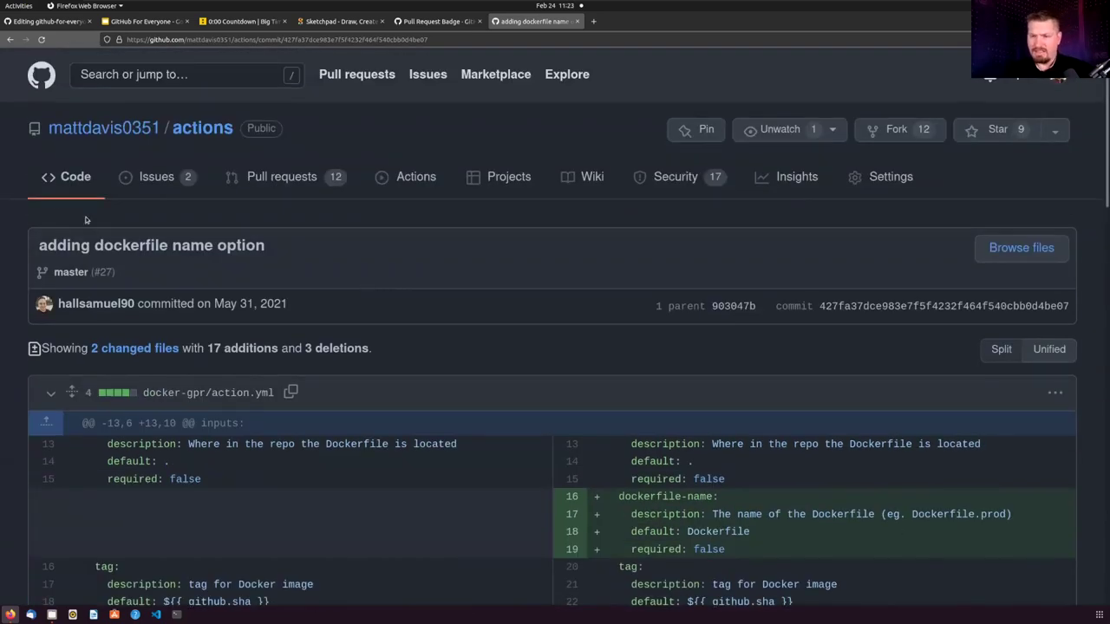
click(10, 40)
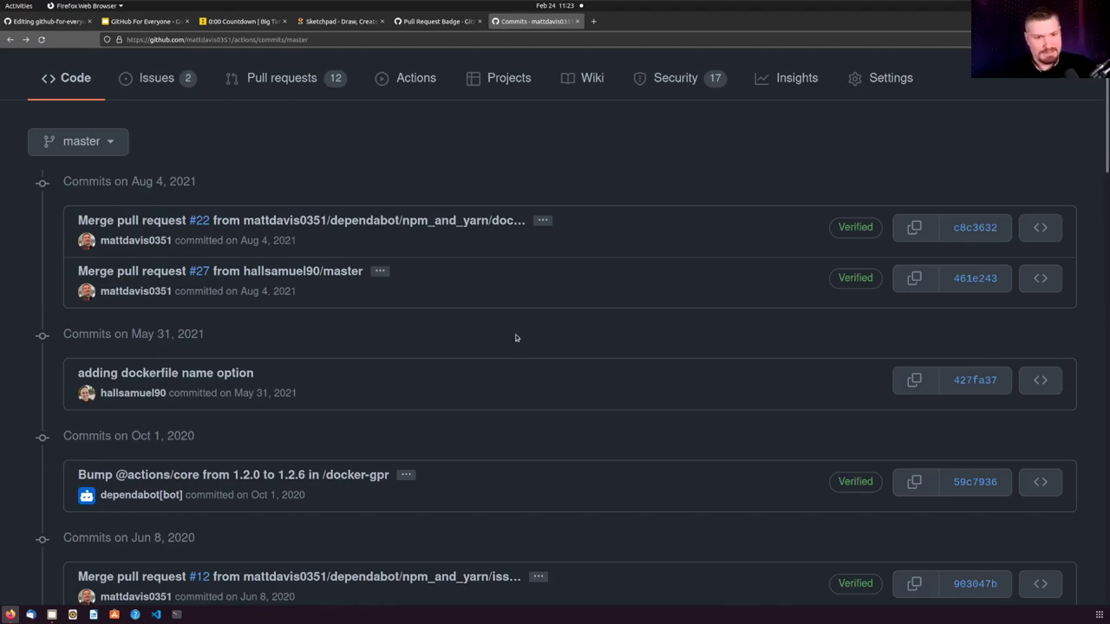
scroll(518, 334, down, 3)
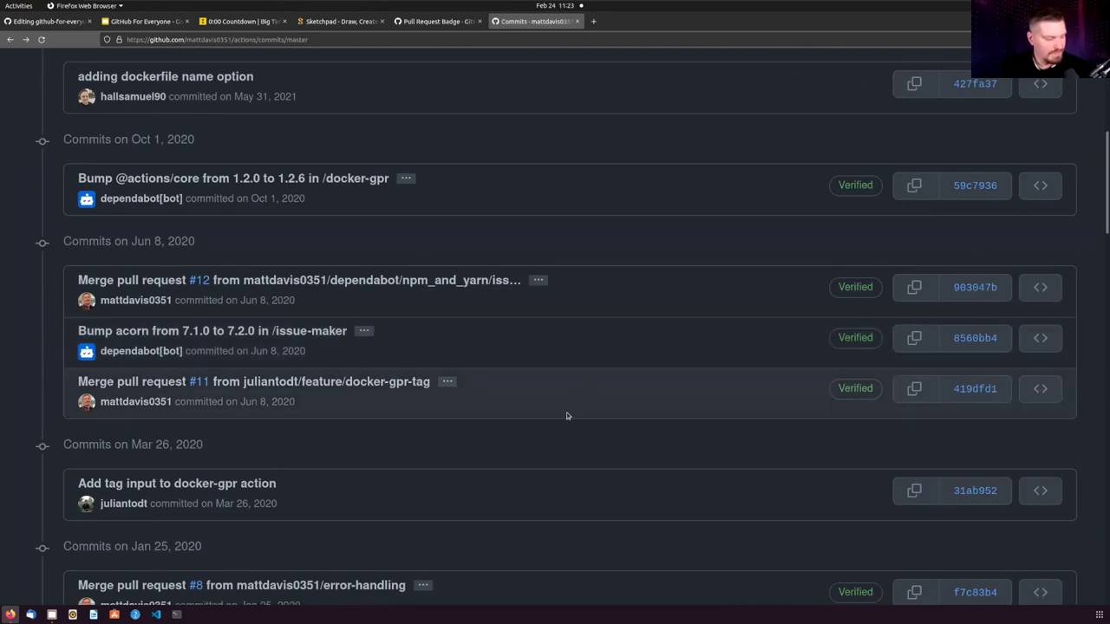
scroll(509, 458, down, 1)
scroll(516, 451, down, 2)
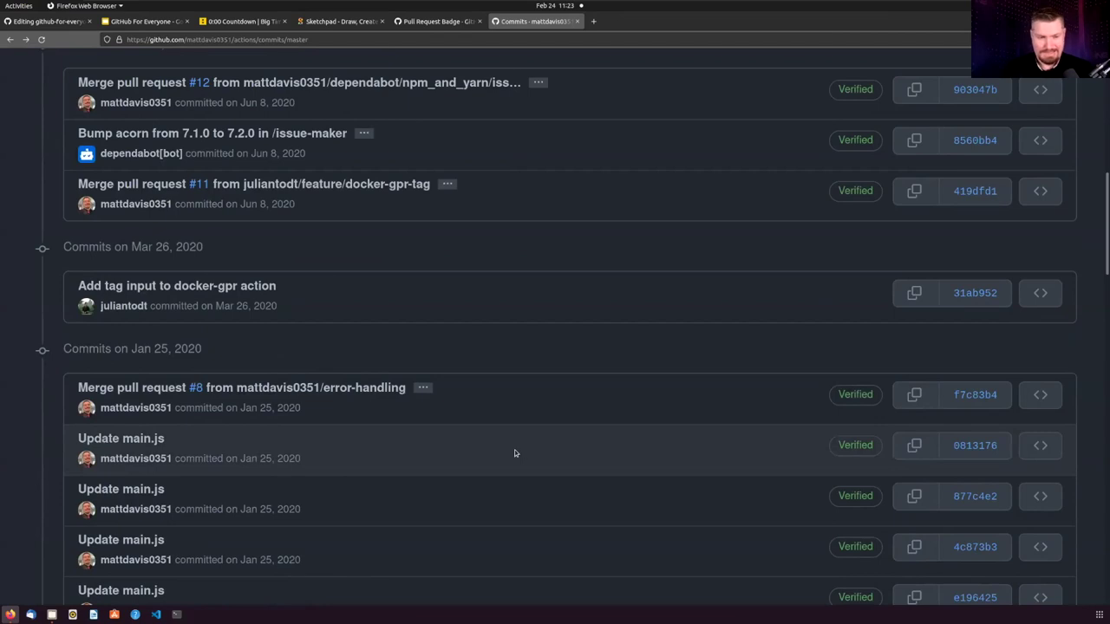
scroll(507, 450, down, 2)
scroll(501, 453, down, 1)
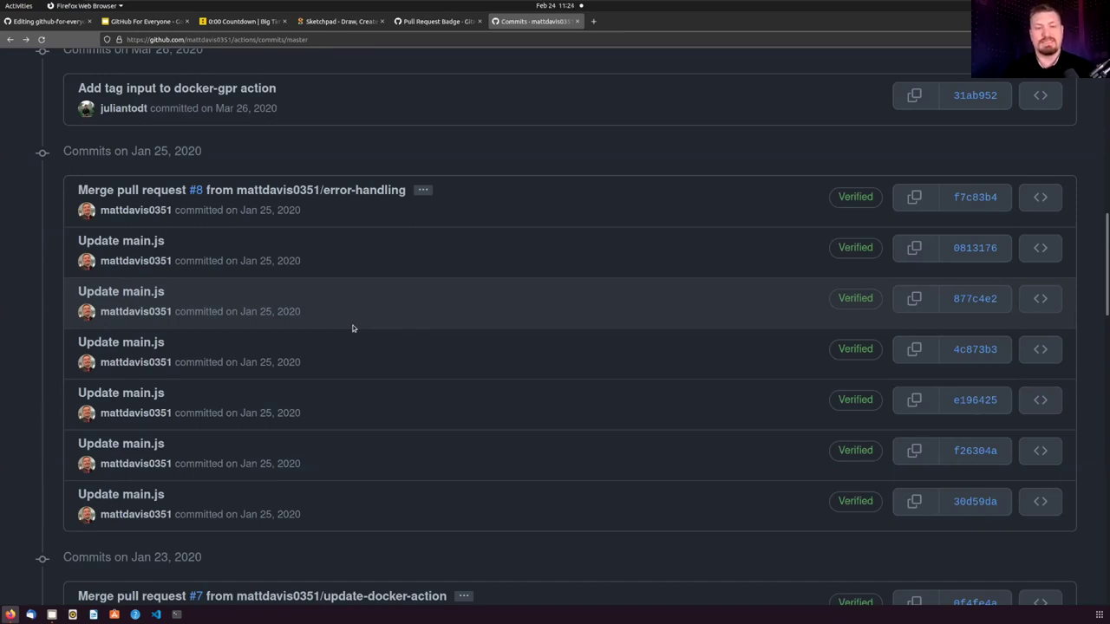
triple_click(128, 243)
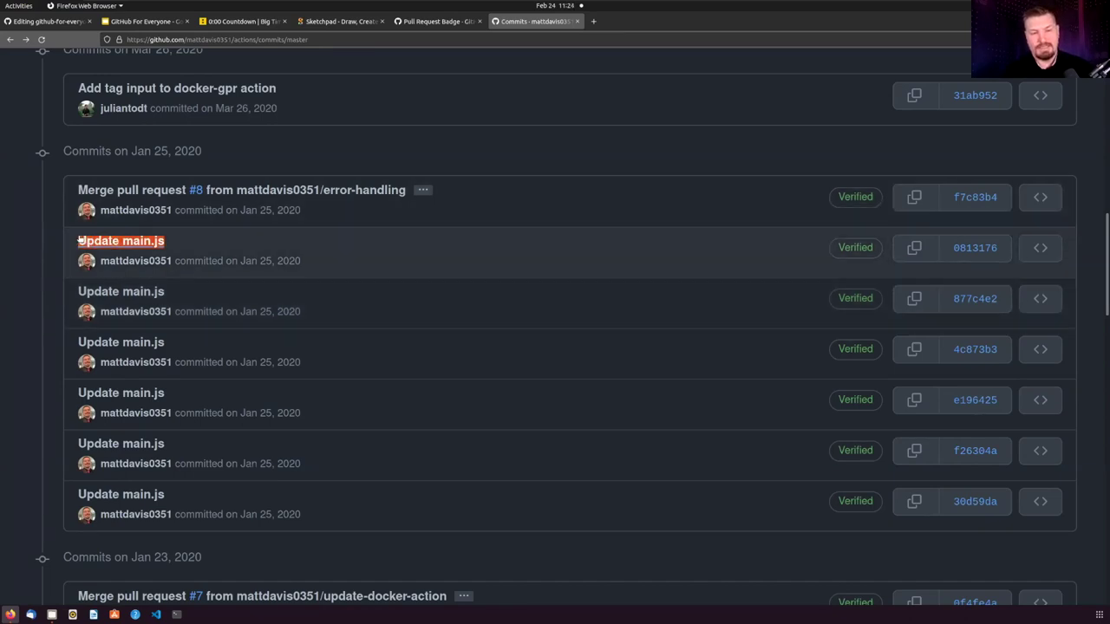
click(264, 248)
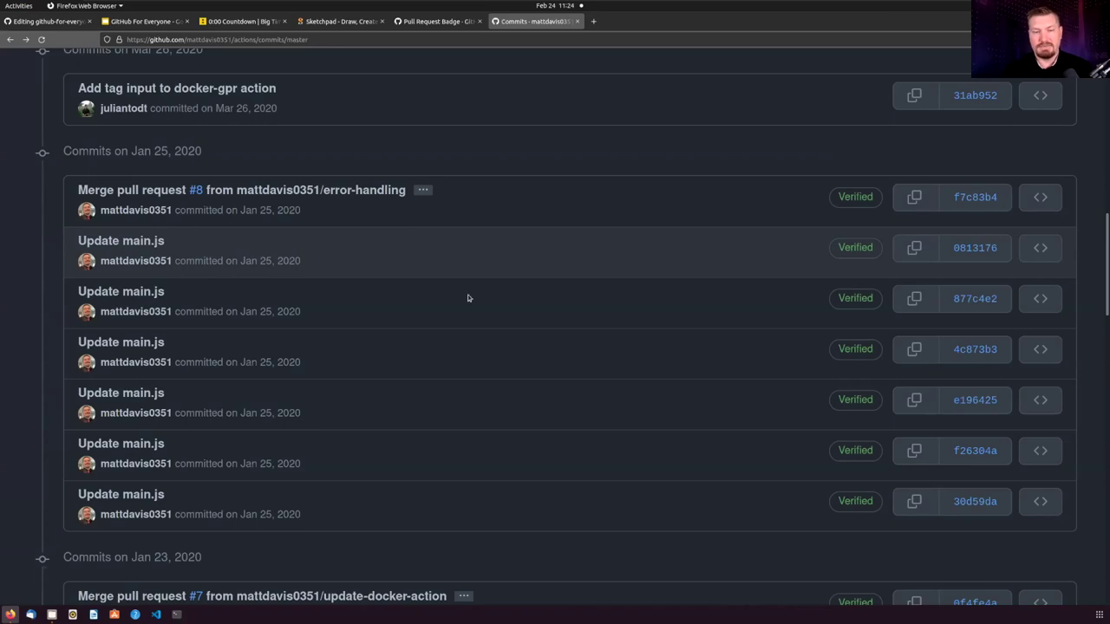
click(964, 299)
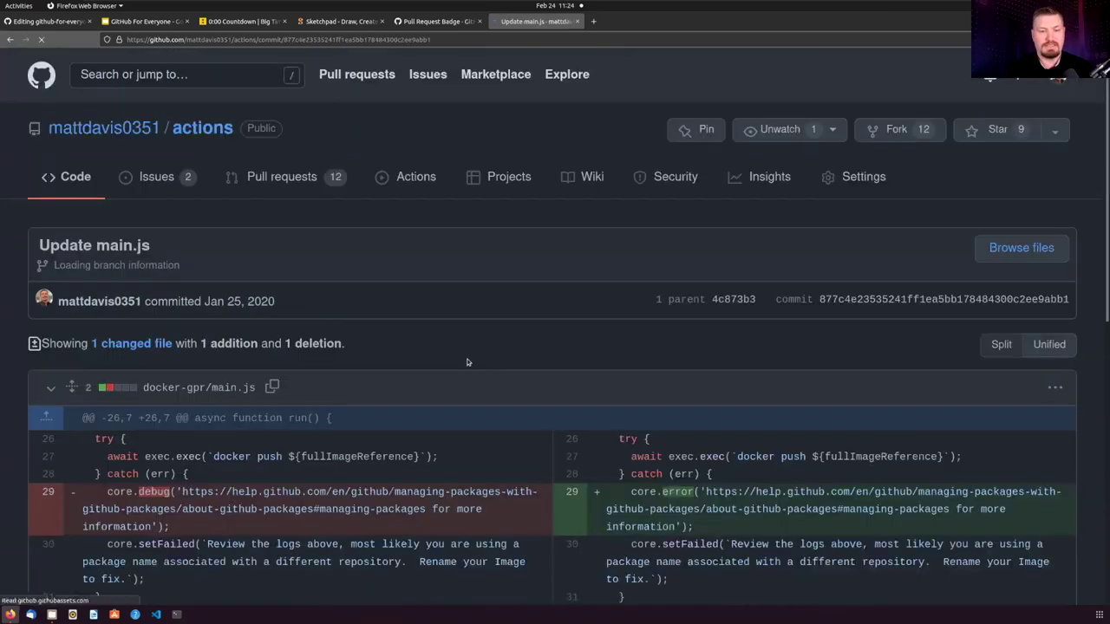
scroll(454, 355, down, 5)
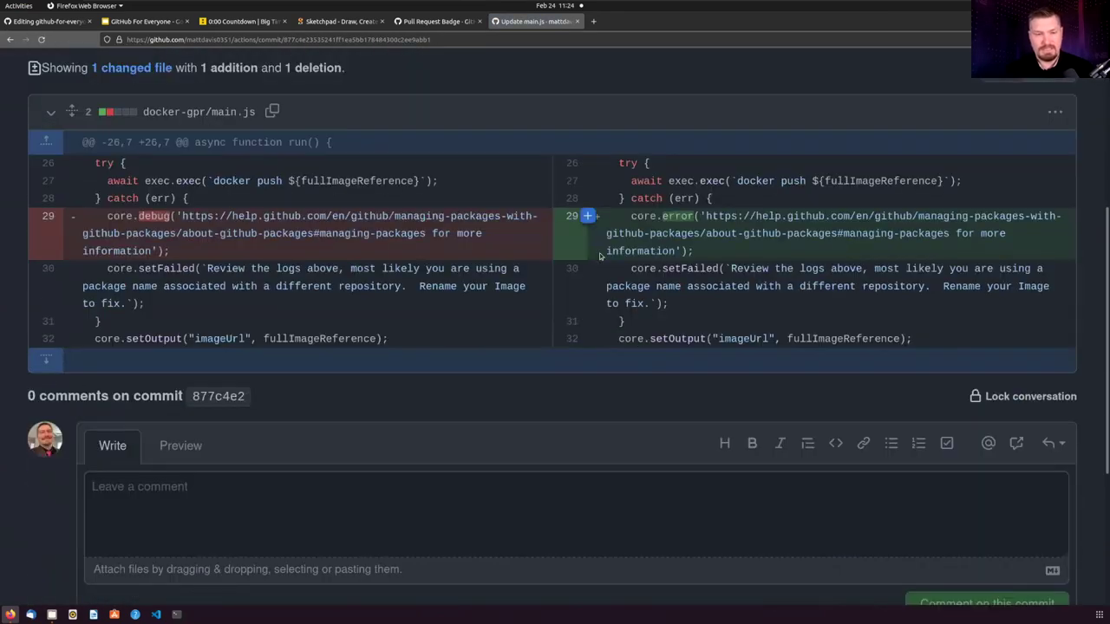
click(9, 40)
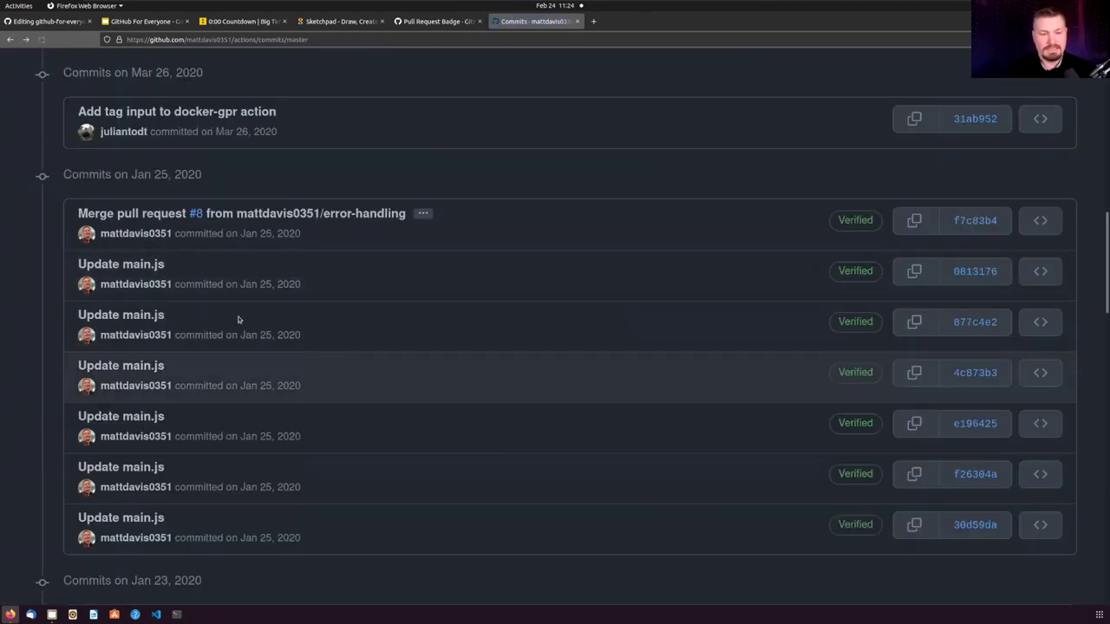
scroll(239, 319, down, 2)
click(945, 378)
scroll(439, 332, down, 3)
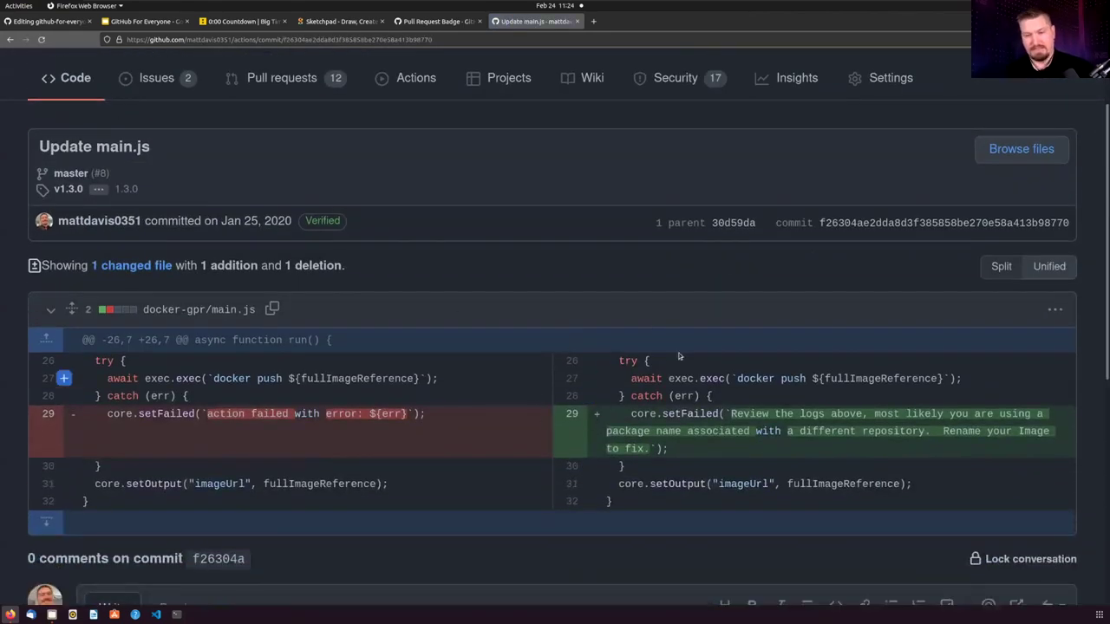
key(alt+Left)
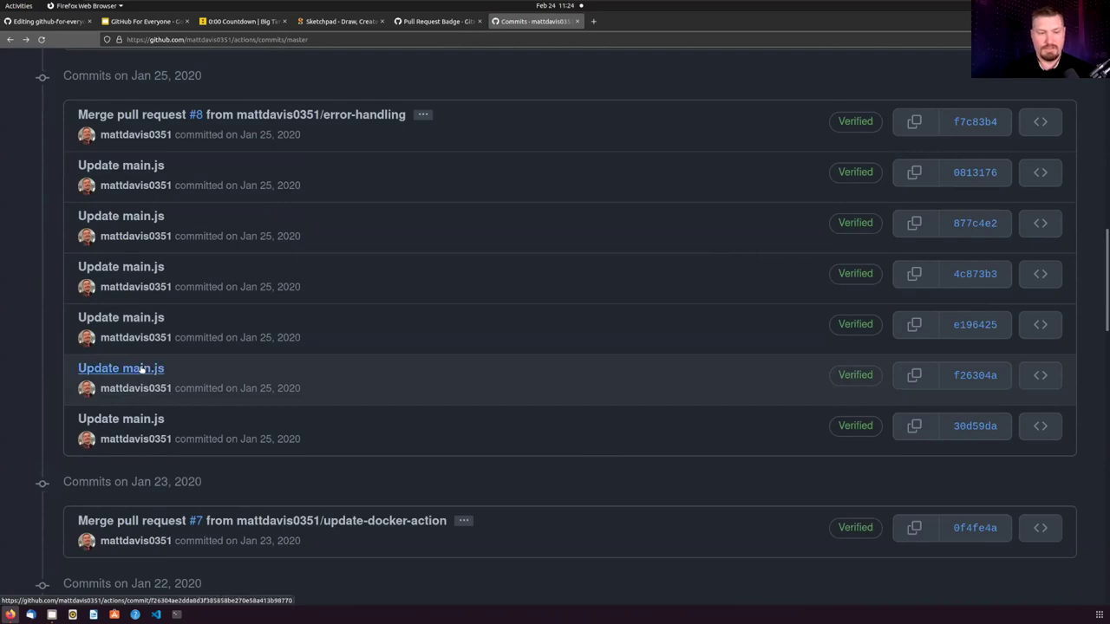
click(141, 369)
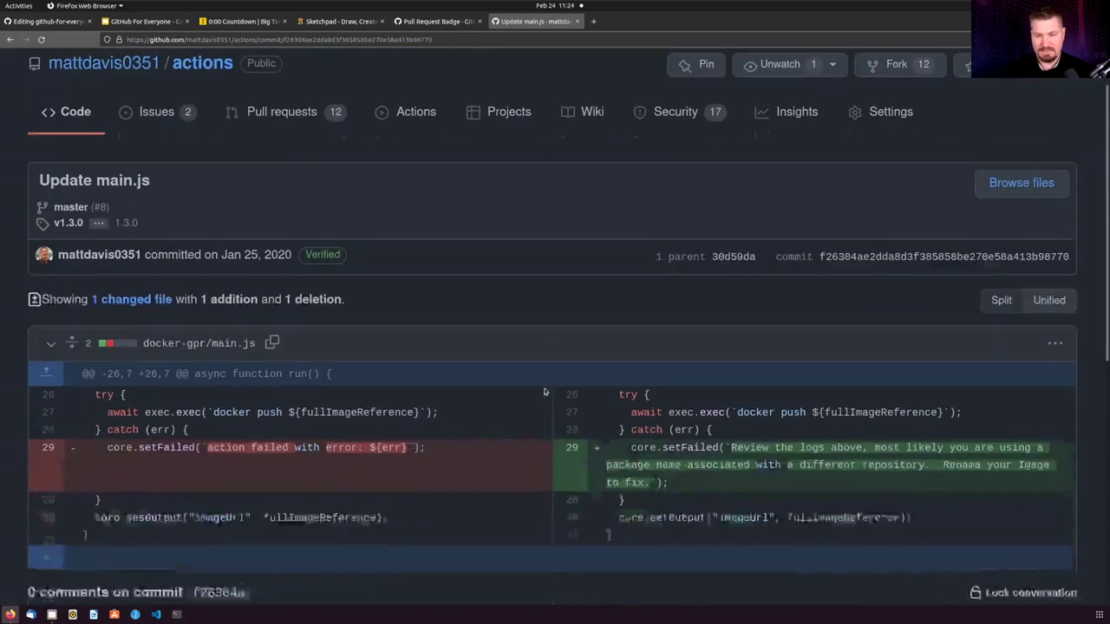
scroll(545, 390, down, 1)
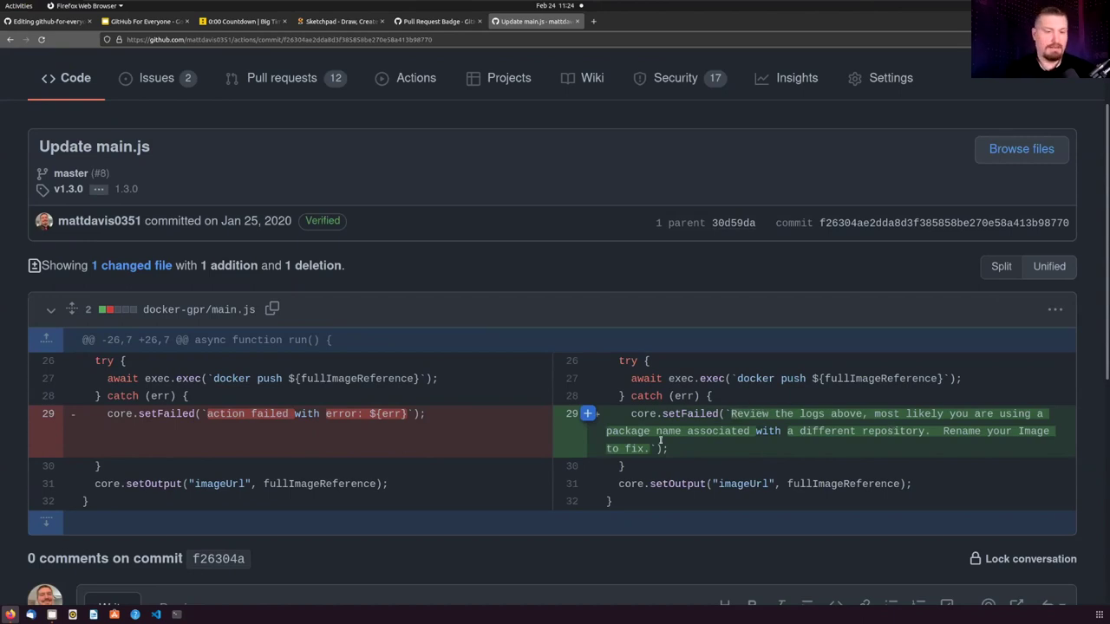
drag(381, 415, 409, 415)
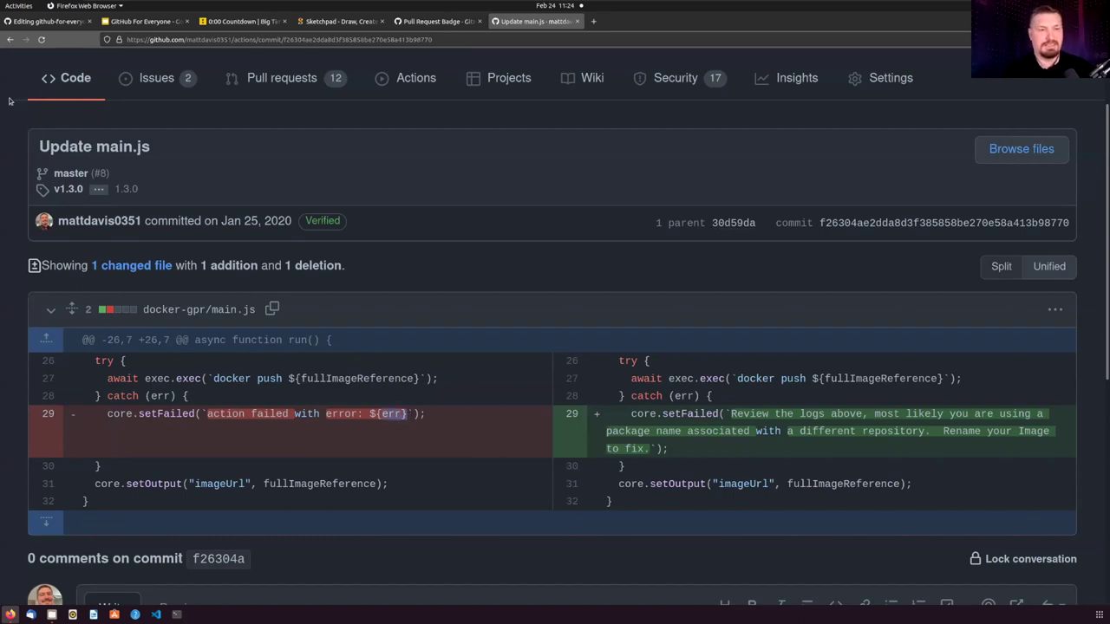
click(10, 40)
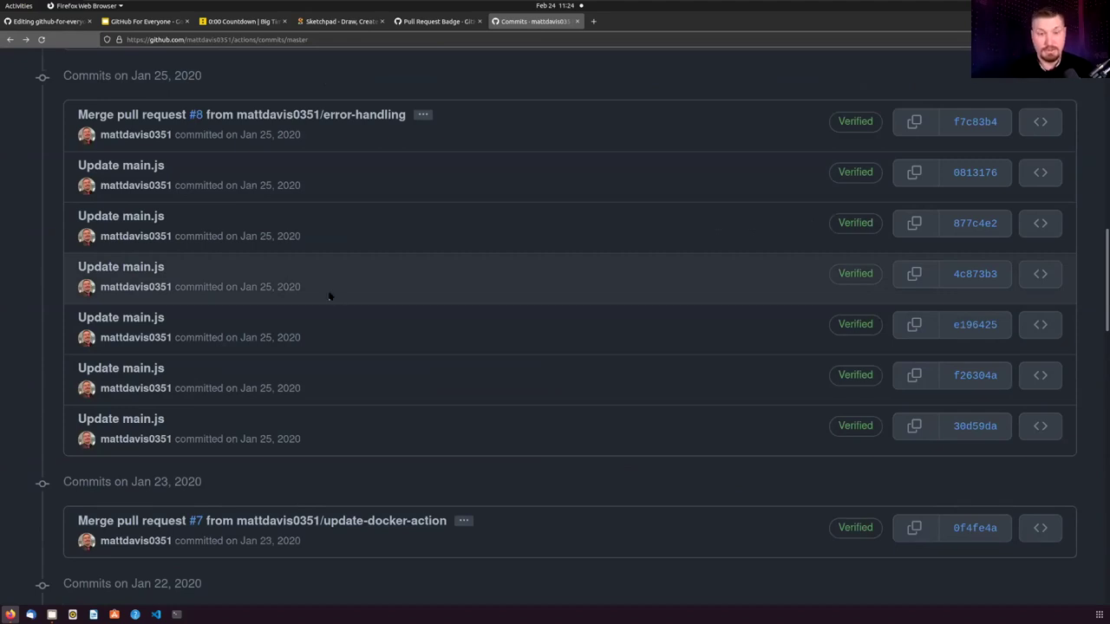
drag(300, 287, 256, 286)
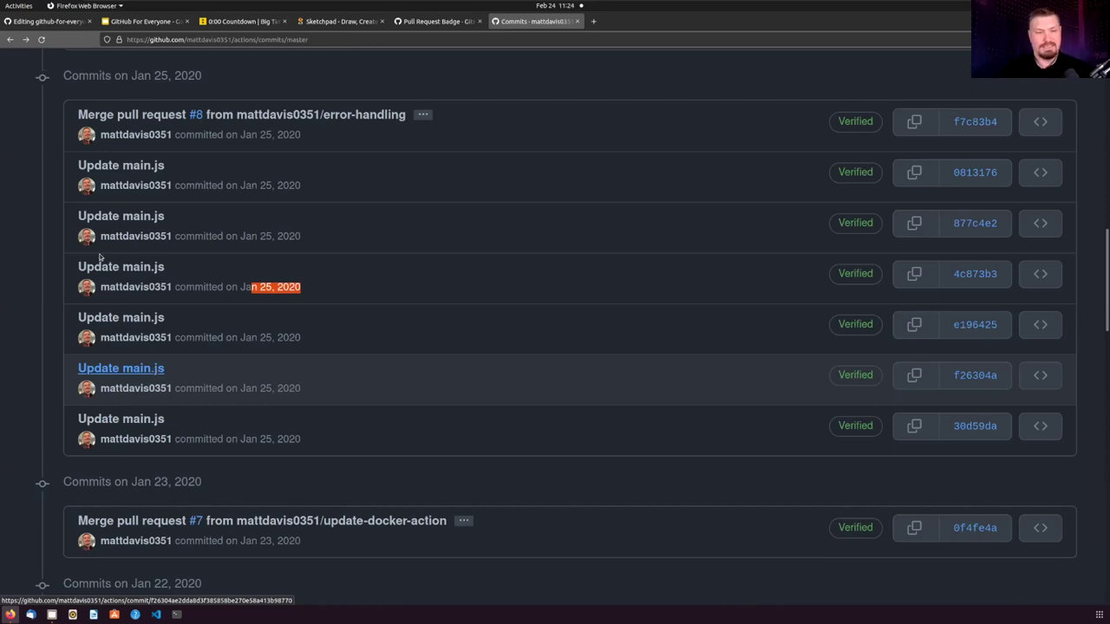
scroll(104, 243, up, 6)
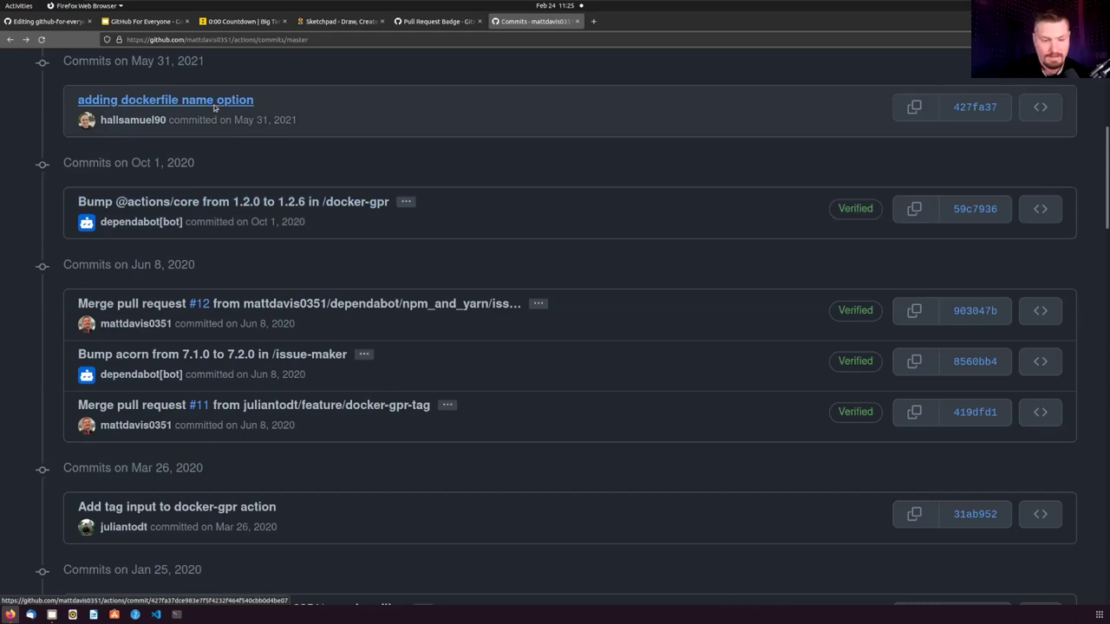
scroll(215, 106, down, 5)
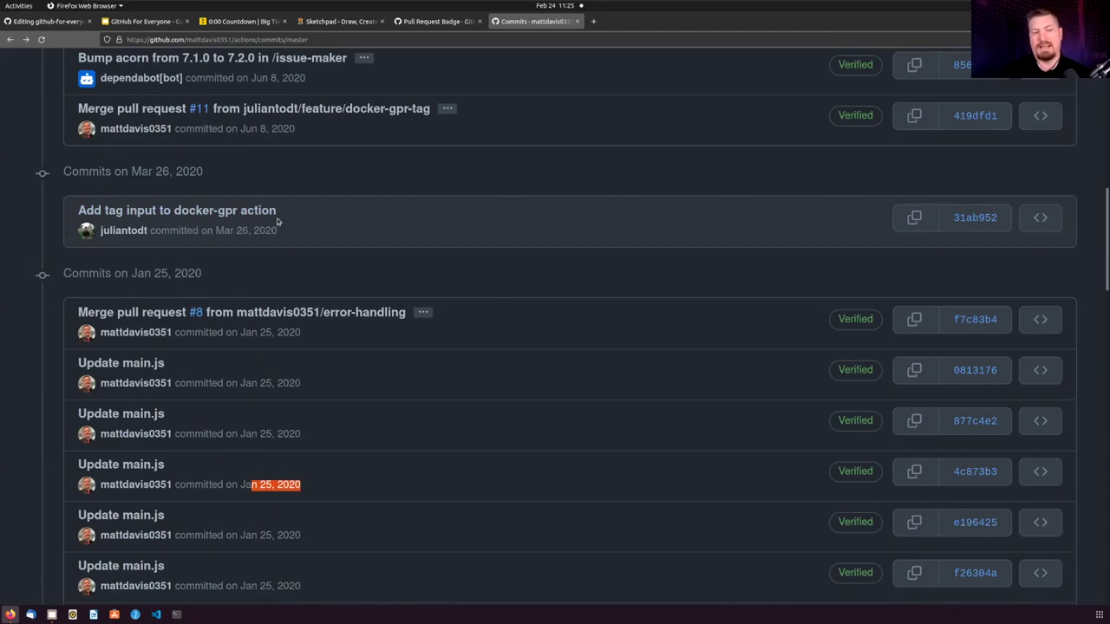
click(966, 221)
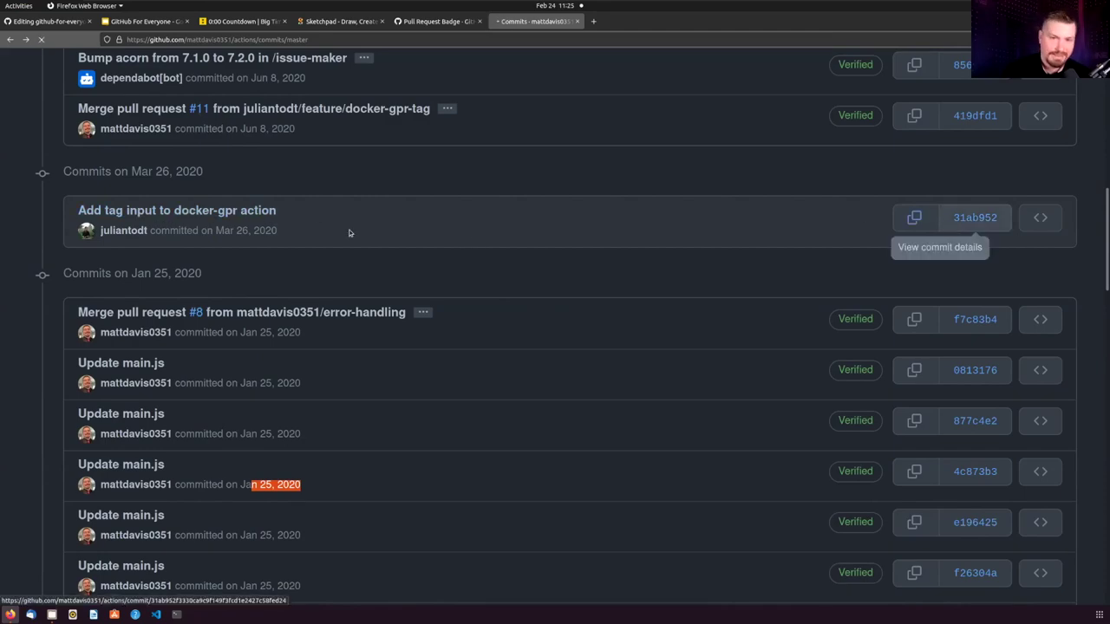
Review commit 31ab952's diff adding a tag input to docker-gpr (3 files, +9/−3).
scroll(351, 260, down, 5)
scroll(331, 274, down, 1)
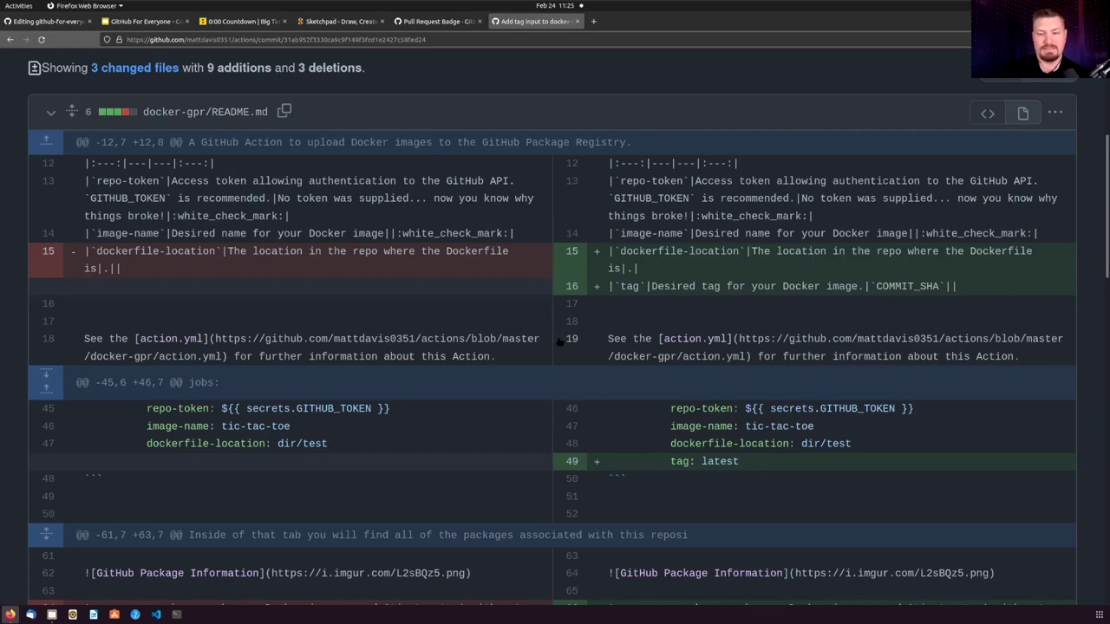
scroll(505, 341, down, 5)
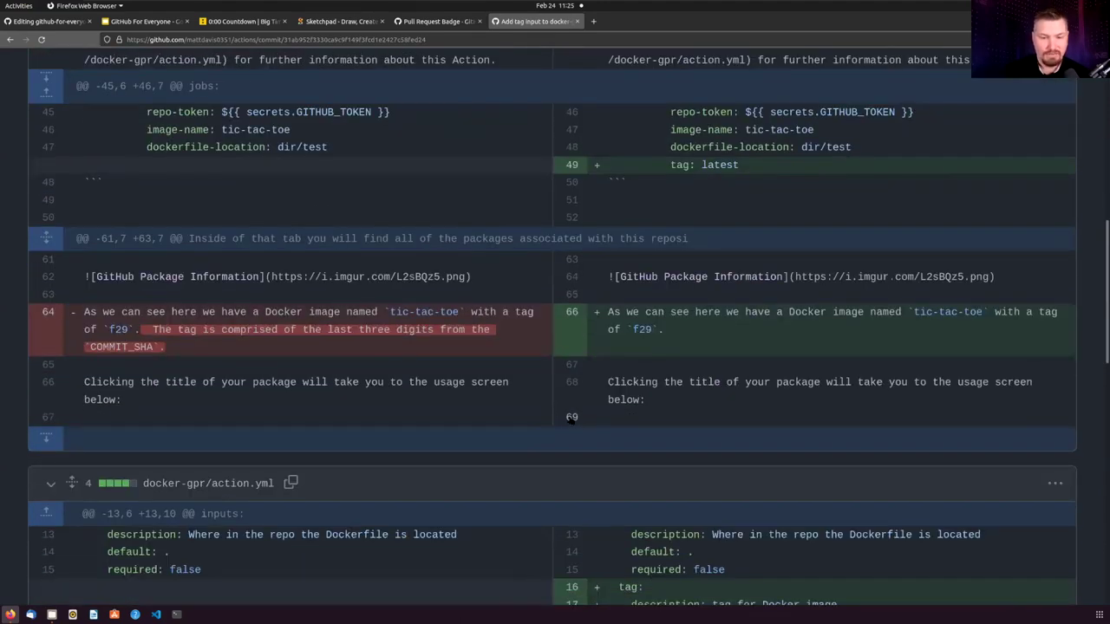
scroll(571, 417, up, 5)
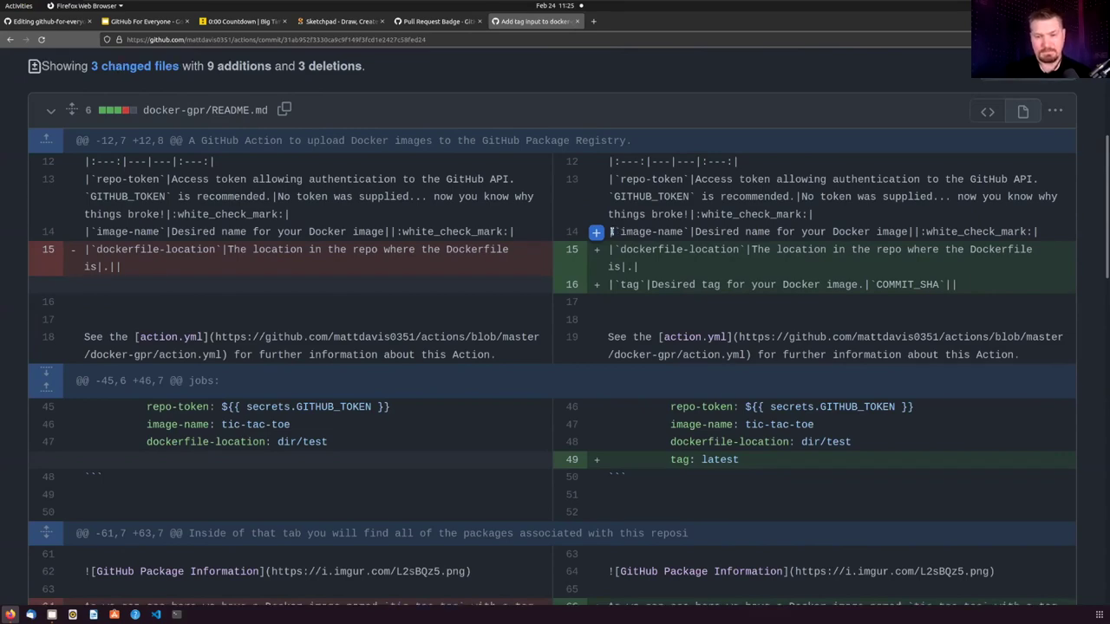
scroll(518, 244, down, 7)
scroll(517, 244, down, 4)
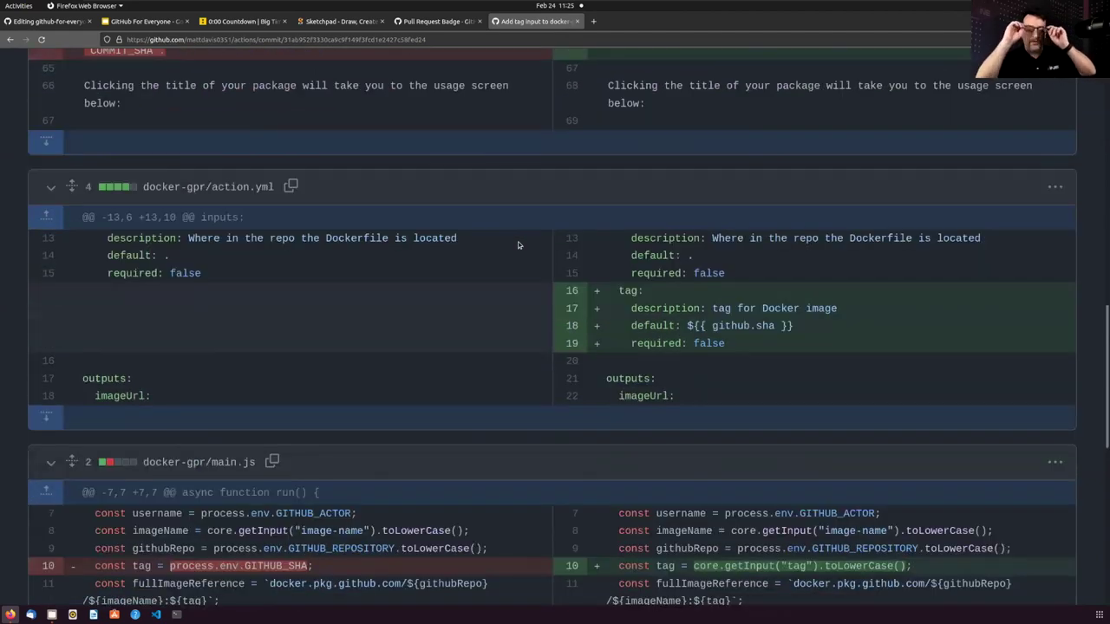
scroll(518, 245, down, 4)
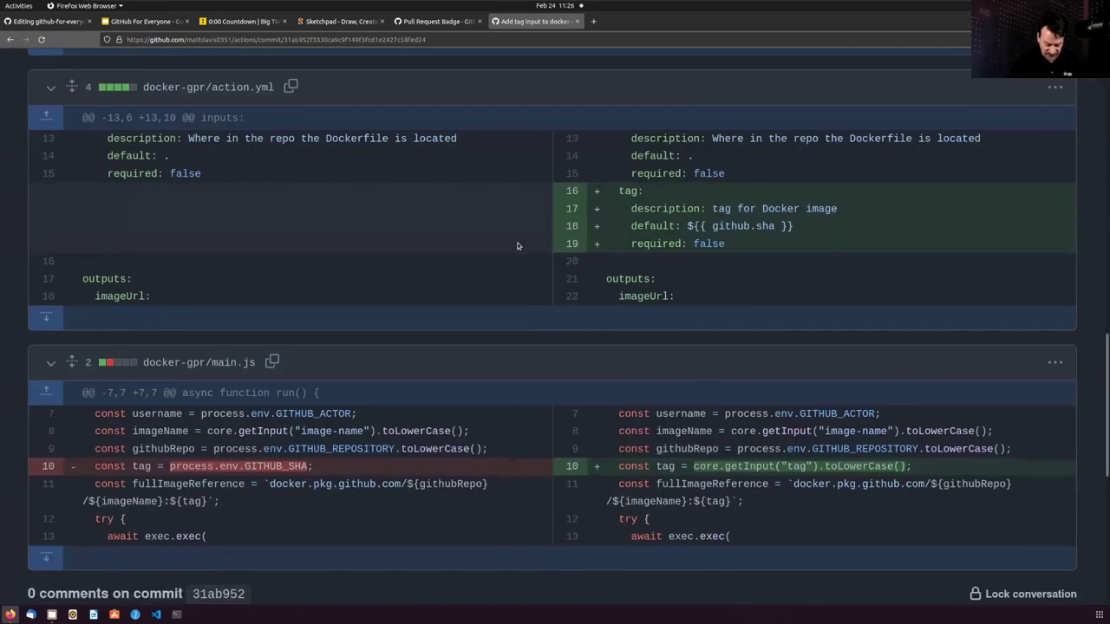
scroll(517, 246, up, 18)
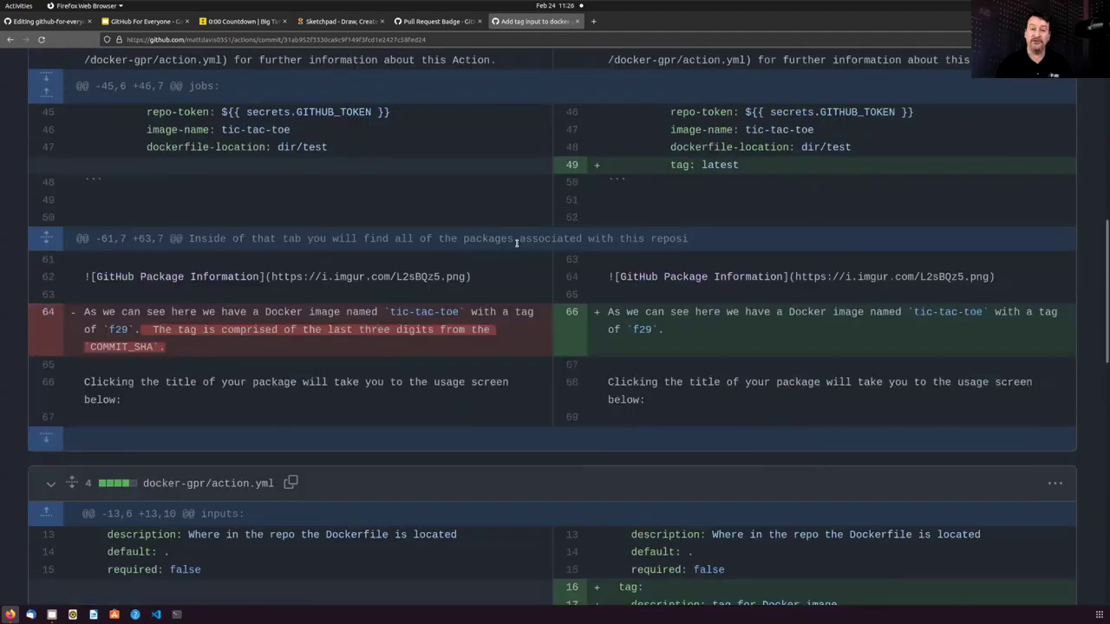
scroll(517, 248, up, 2)
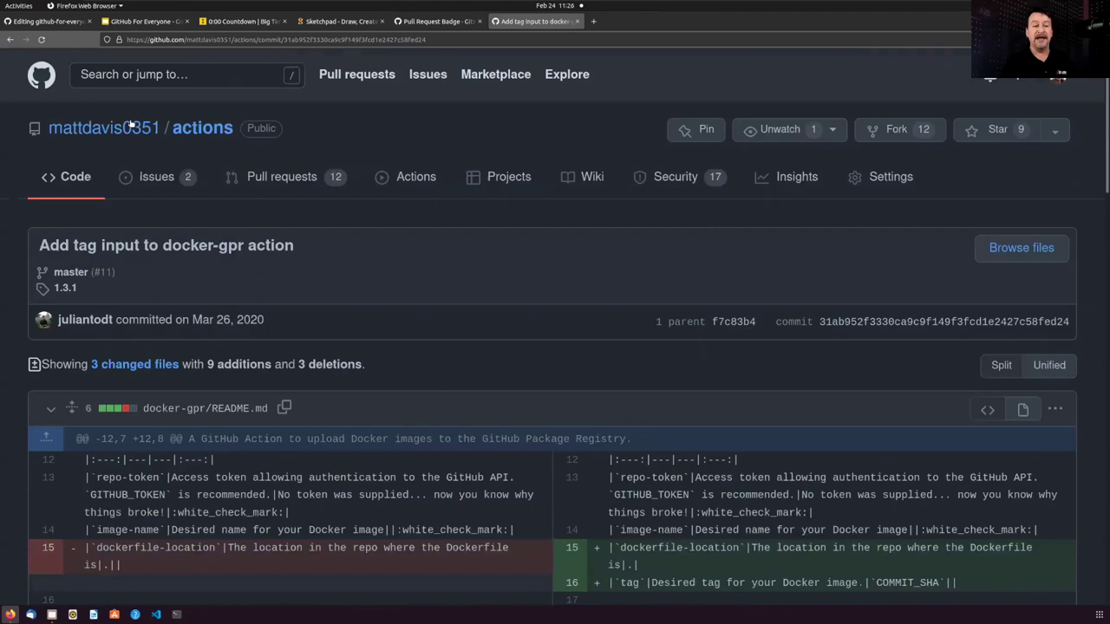
scroll(132, 124, up, 4)
Search GitHub for 'pand' and open the pandas-dev/pandas repository from the suggestions.
click(143, 80)
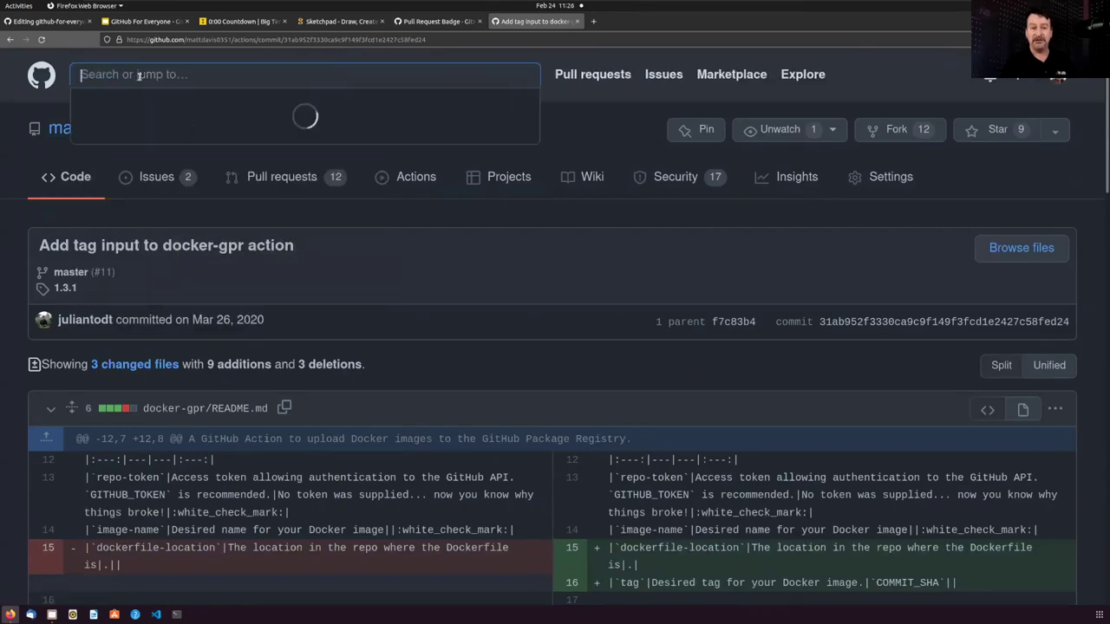
text(pand)
click(325, 228)
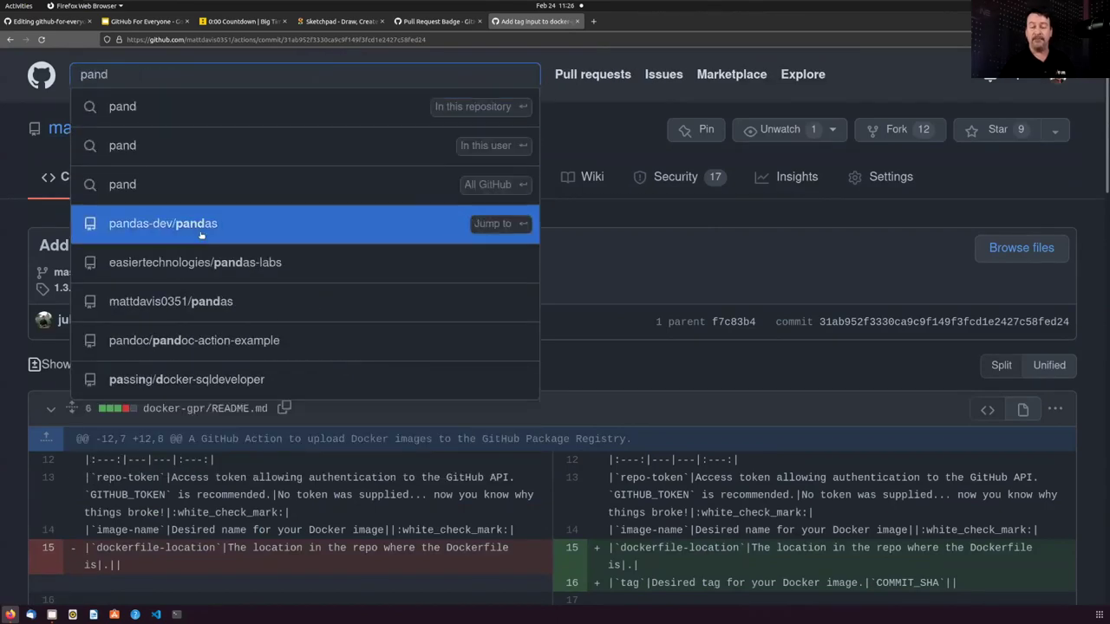
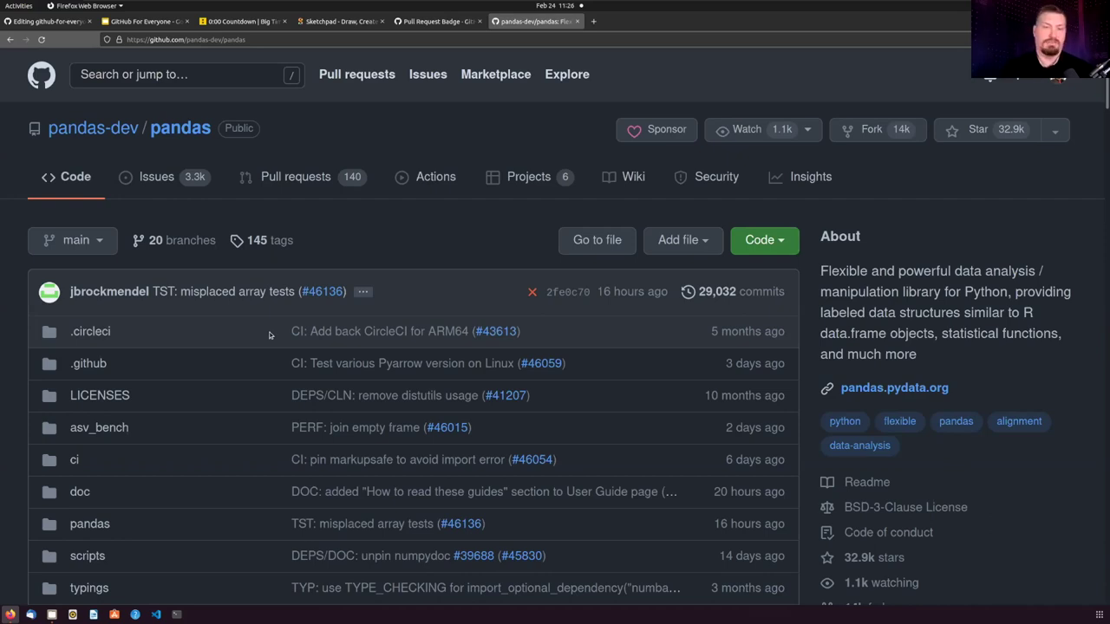
Open pull request #4, which adds CONTRIBUTING.md, in the github-for-everyone repository.
key(ctrl+Tab)
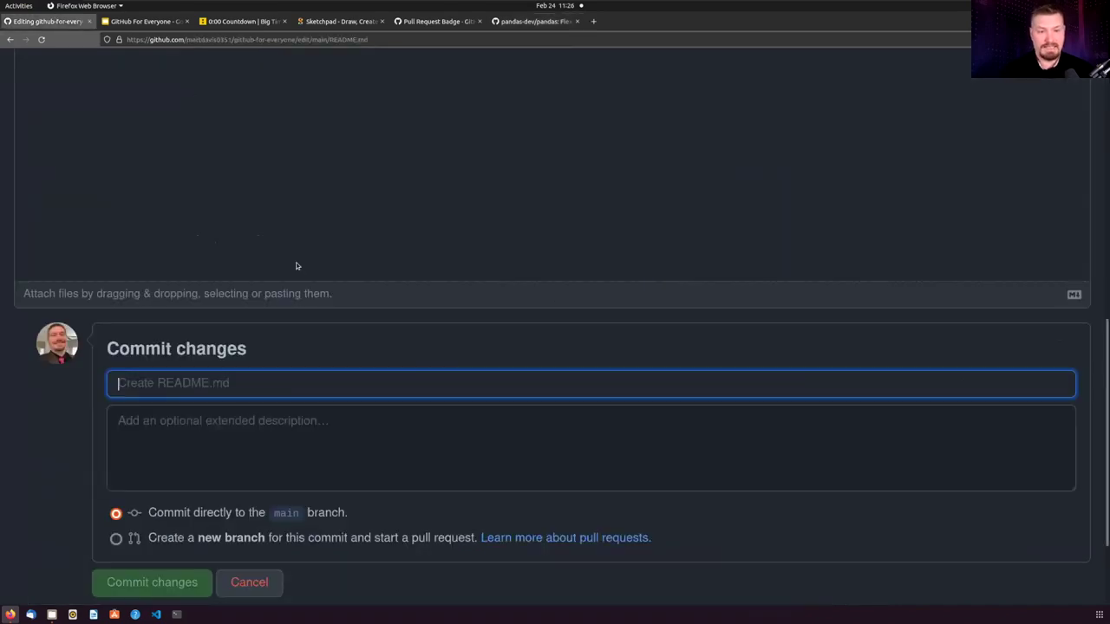
scroll(312, 302, up, 10)
click(292, 180)
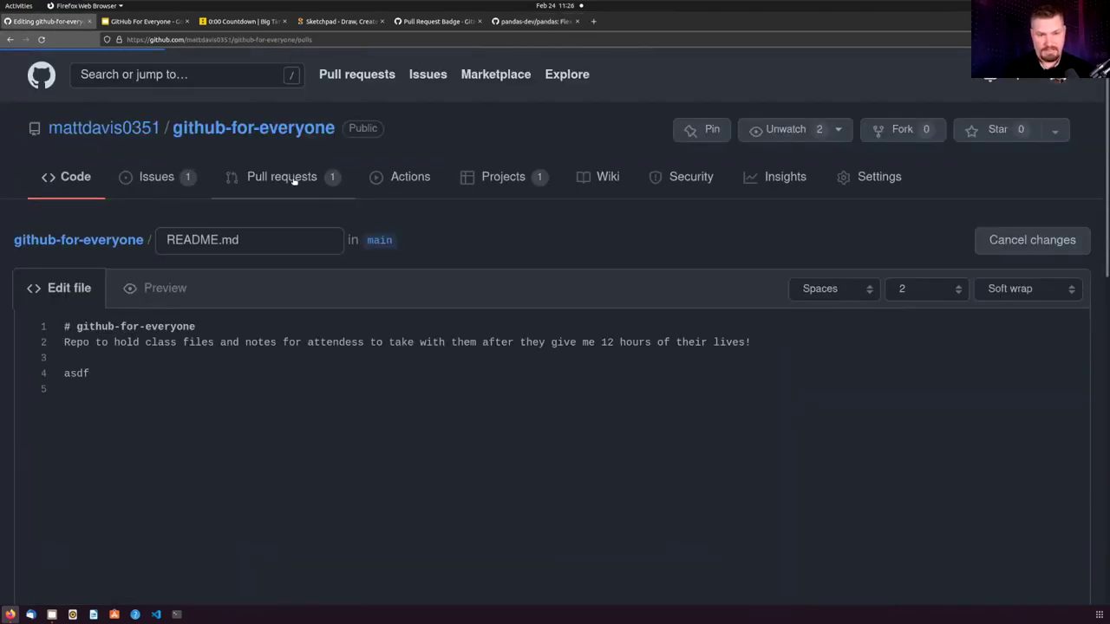
scroll(292, 182, down, 1)
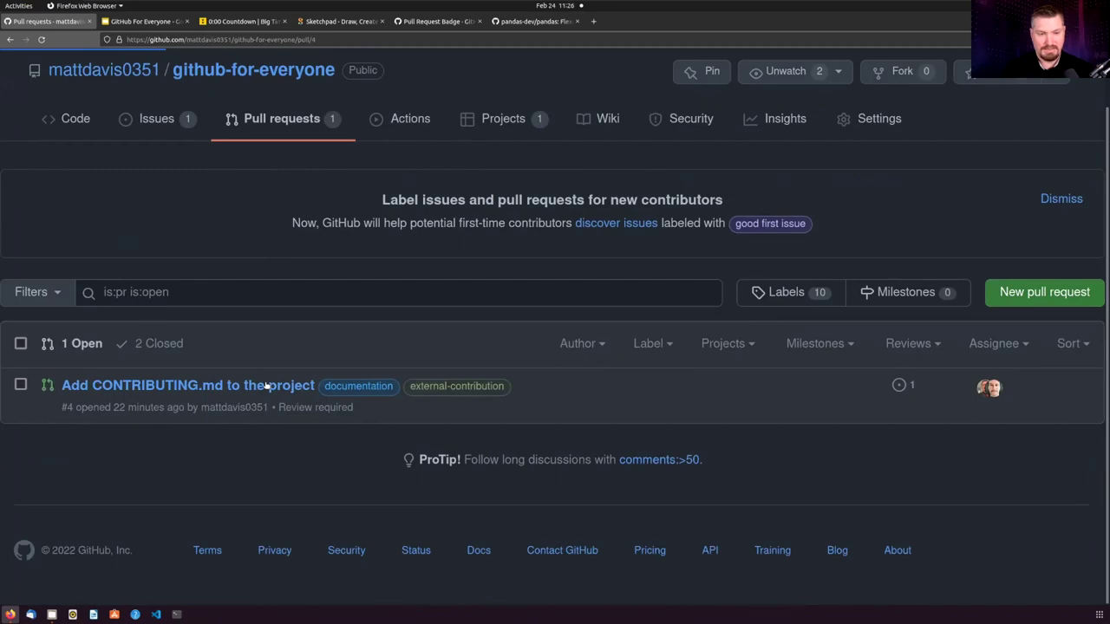
click(265, 387)
Read PR #4's description, then list the pandas-dev/pandas open pull requests.
scroll(256, 356, down, 1)
scroll(254, 356, down, 4)
scroll(154, 230, up, 5)
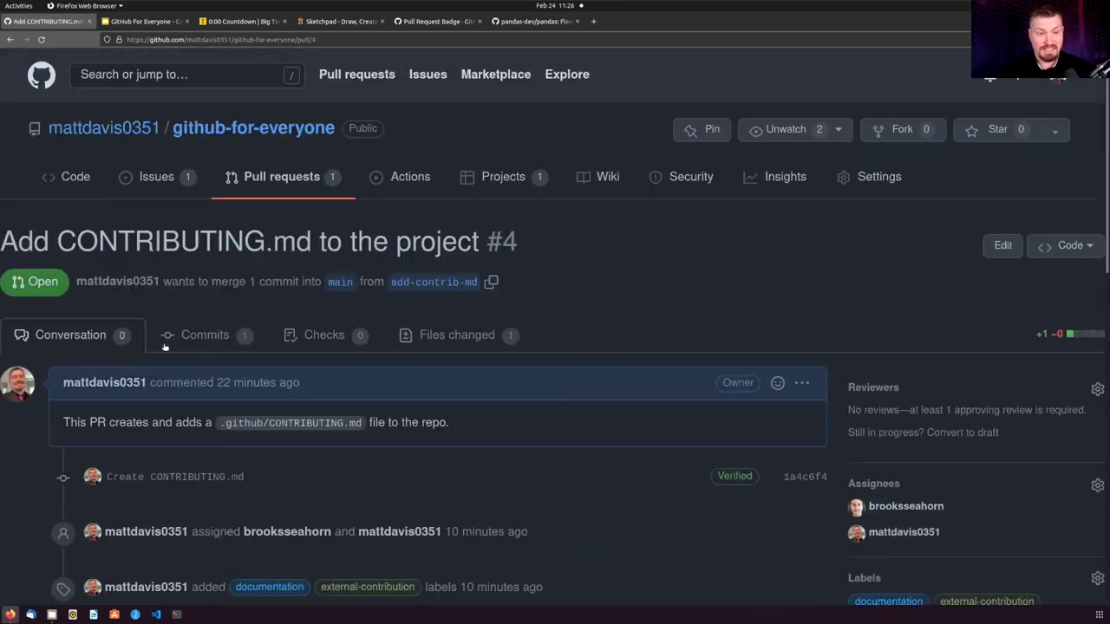
drag(63, 423, 483, 420)
click(483, 422)
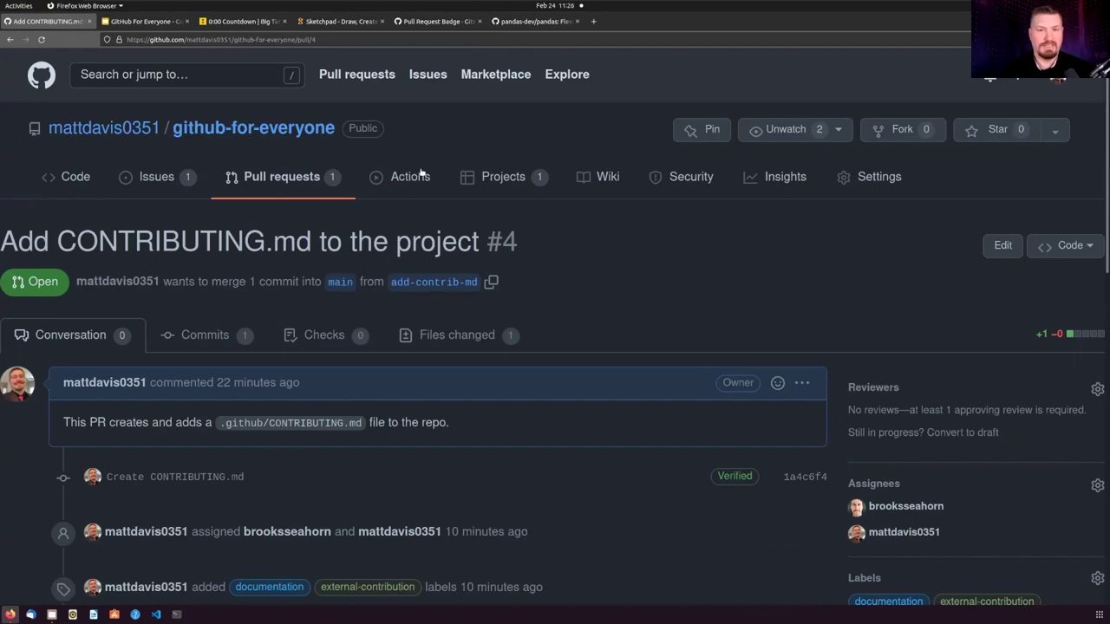
click(535, 24)
click(296, 176)
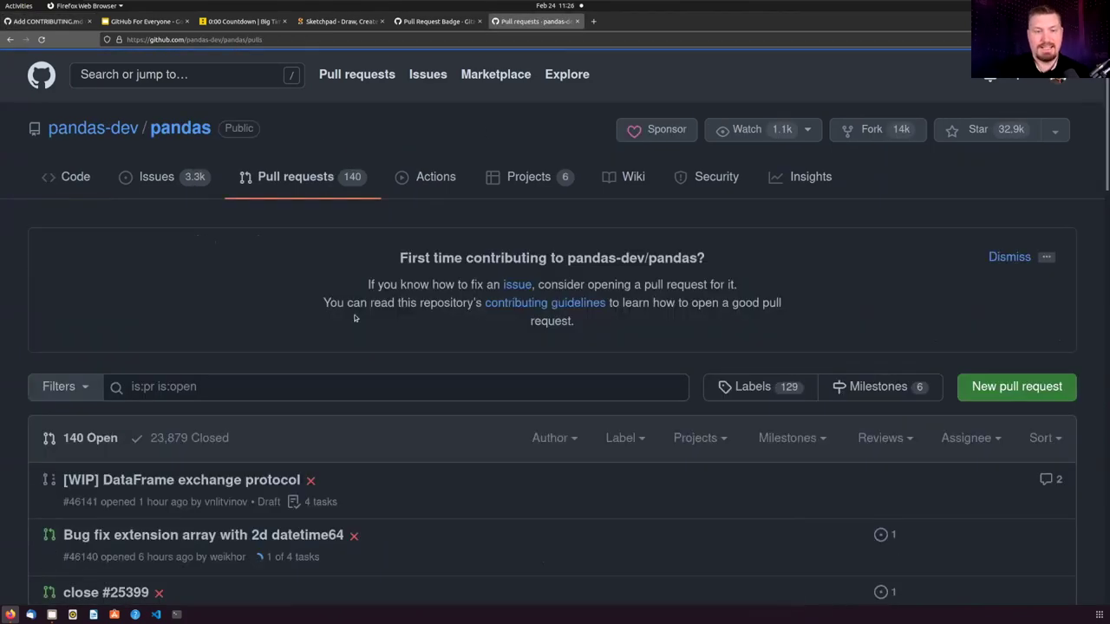
scroll(280, 319, down, 5)
click(177, 260)
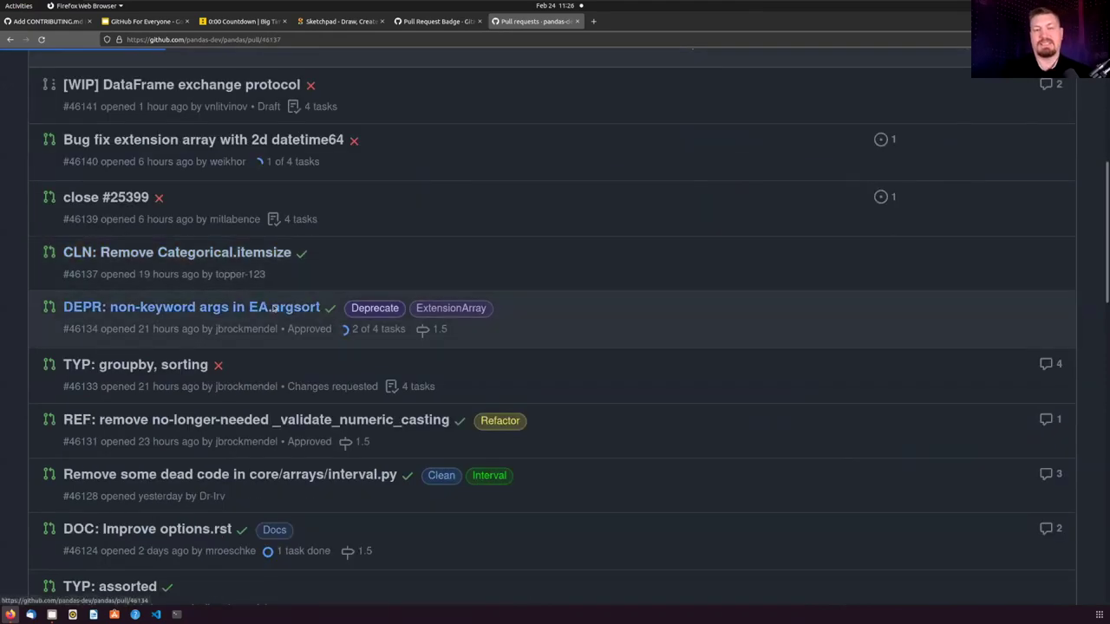
scroll(491, 311, down, 3)
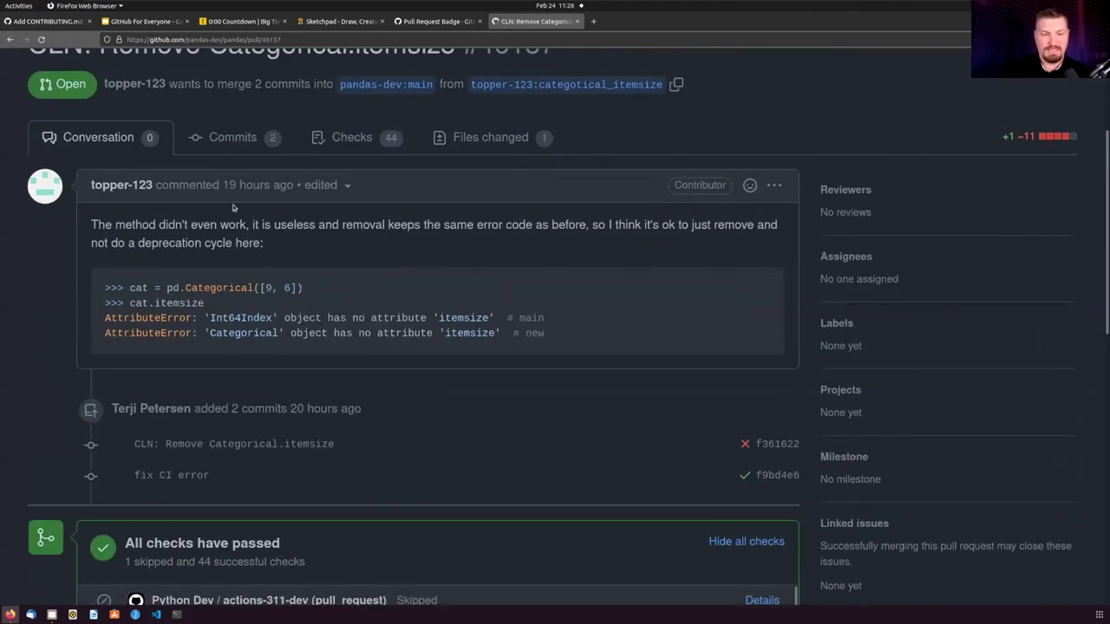
drag(88, 228, 622, 258)
click(622, 258)
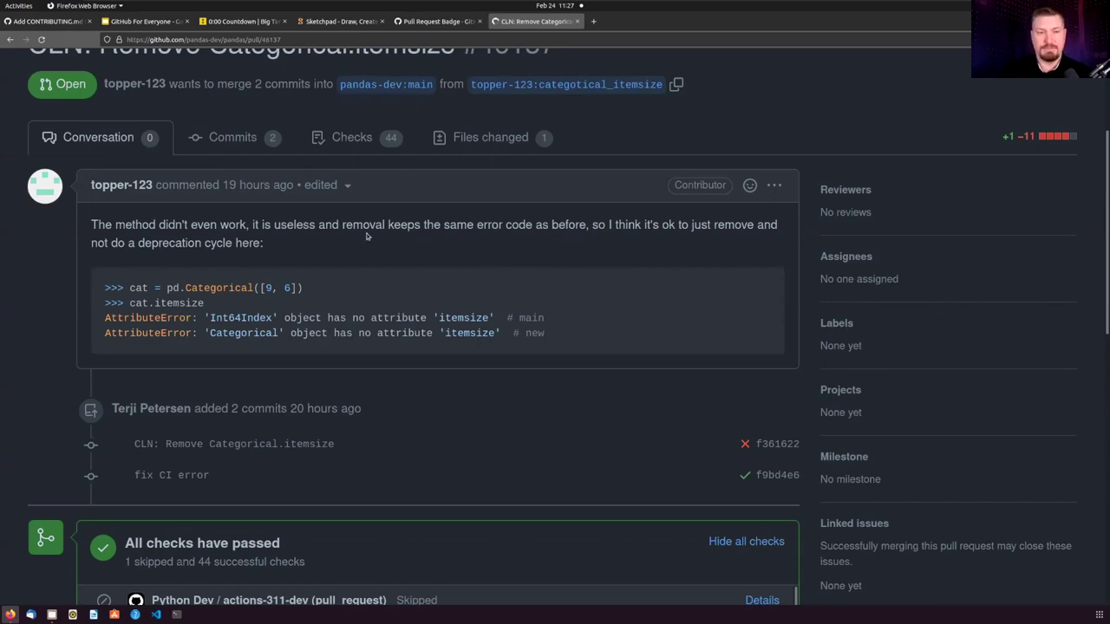
scroll(367, 234, up, 2)
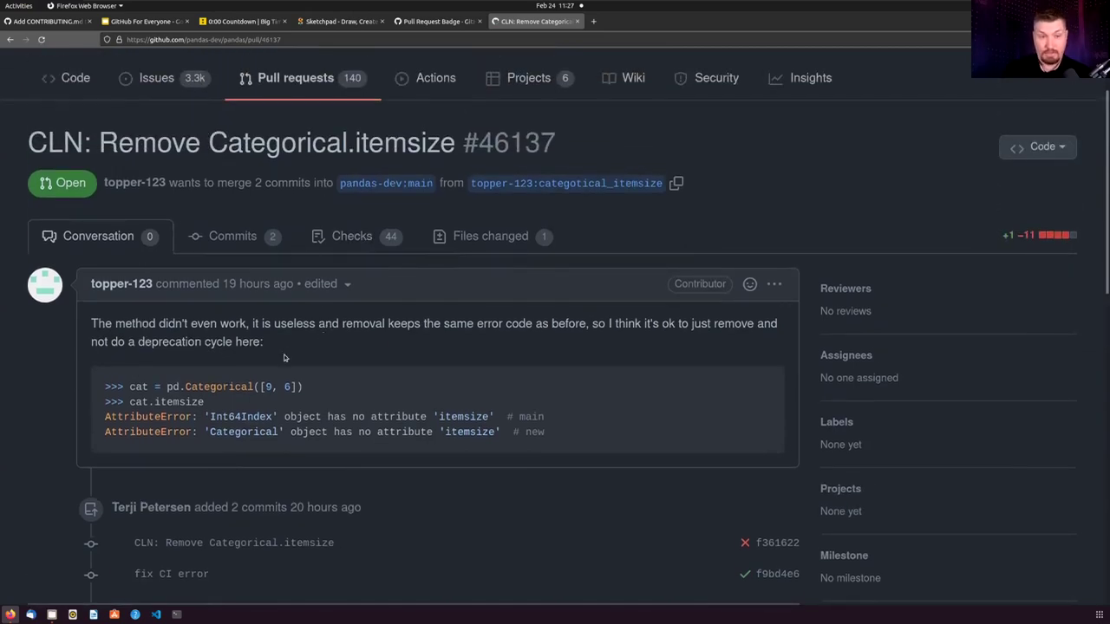
scroll(319, 349, down, 2)
scroll(319, 349, down, 2)
click(9, 39)
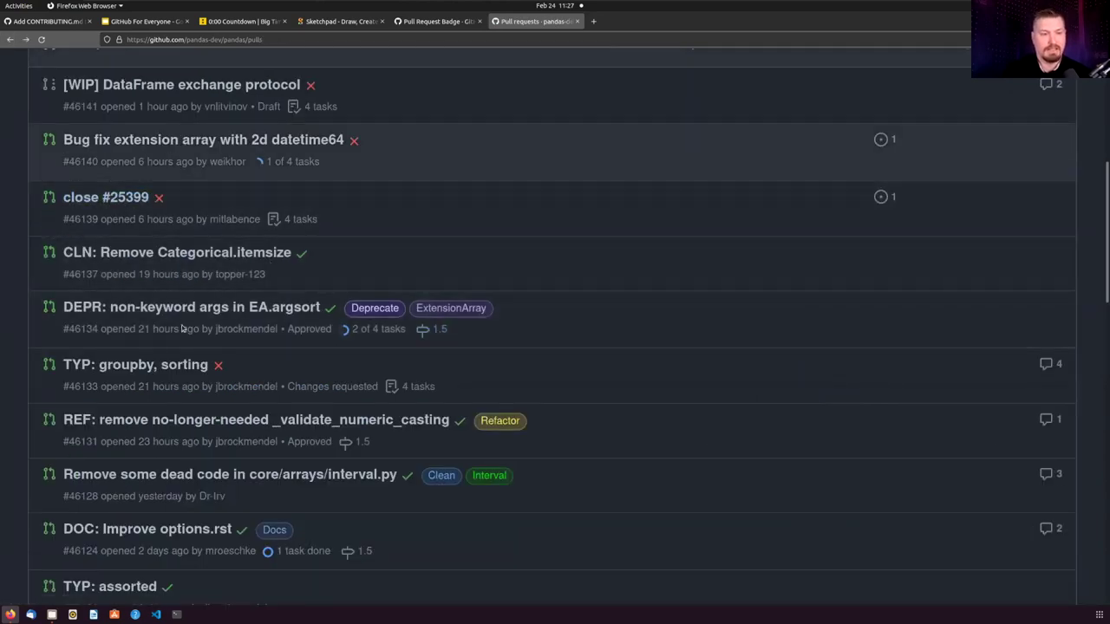
click(179, 419)
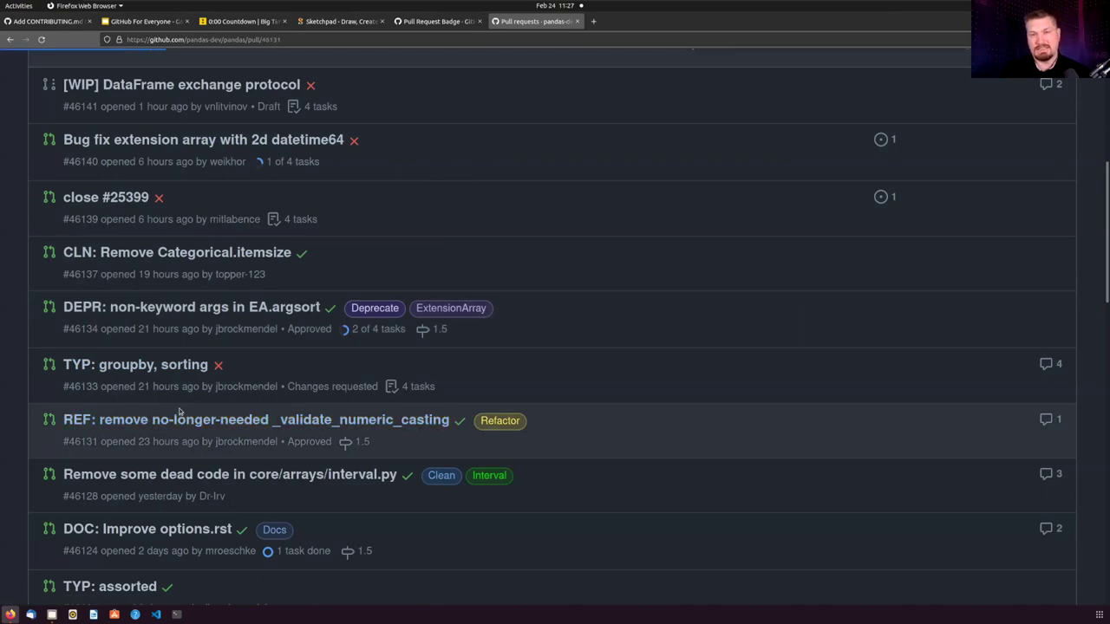
Review PR #46131's passing checks and approval, then move on to its changed files.
scroll(208, 392, down, 3)
scroll(217, 387, down, 5)
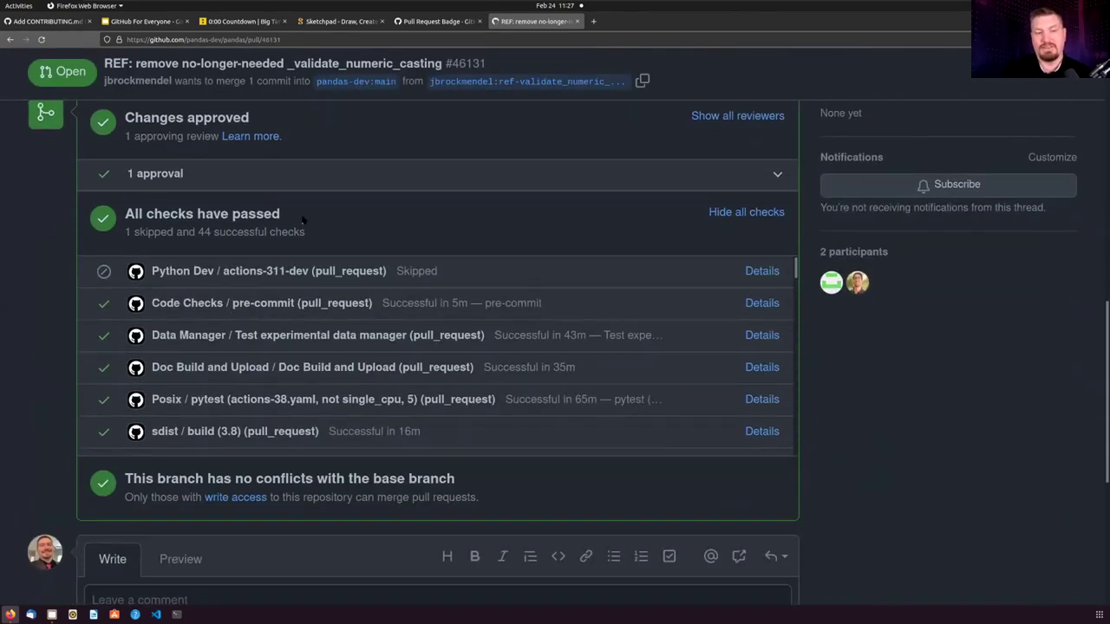
drag(309, 216, 123, 216)
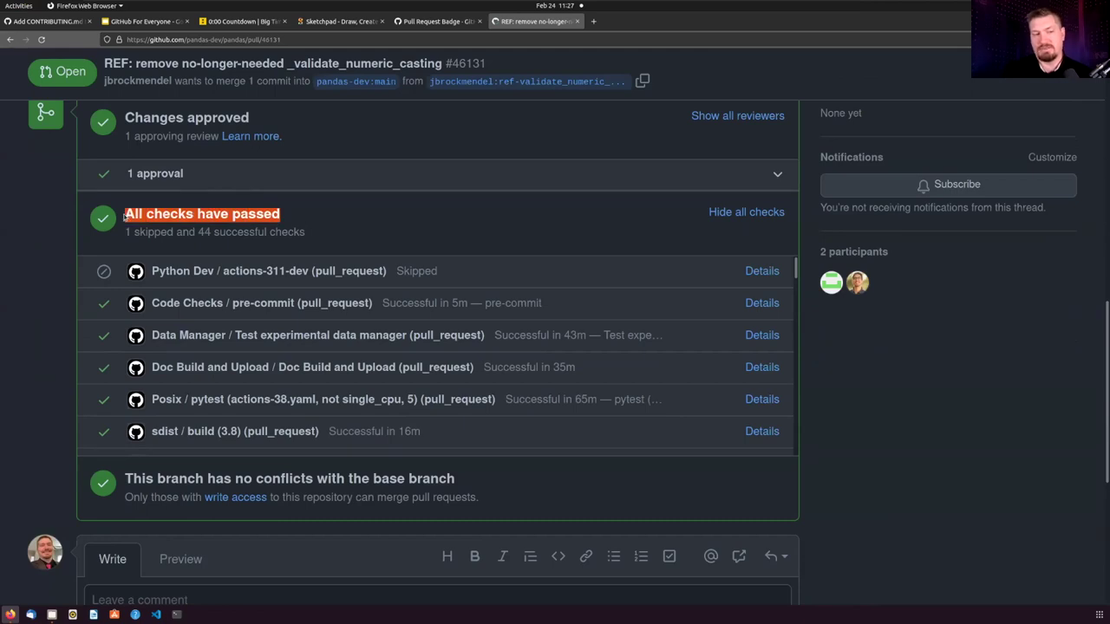
click(327, 216)
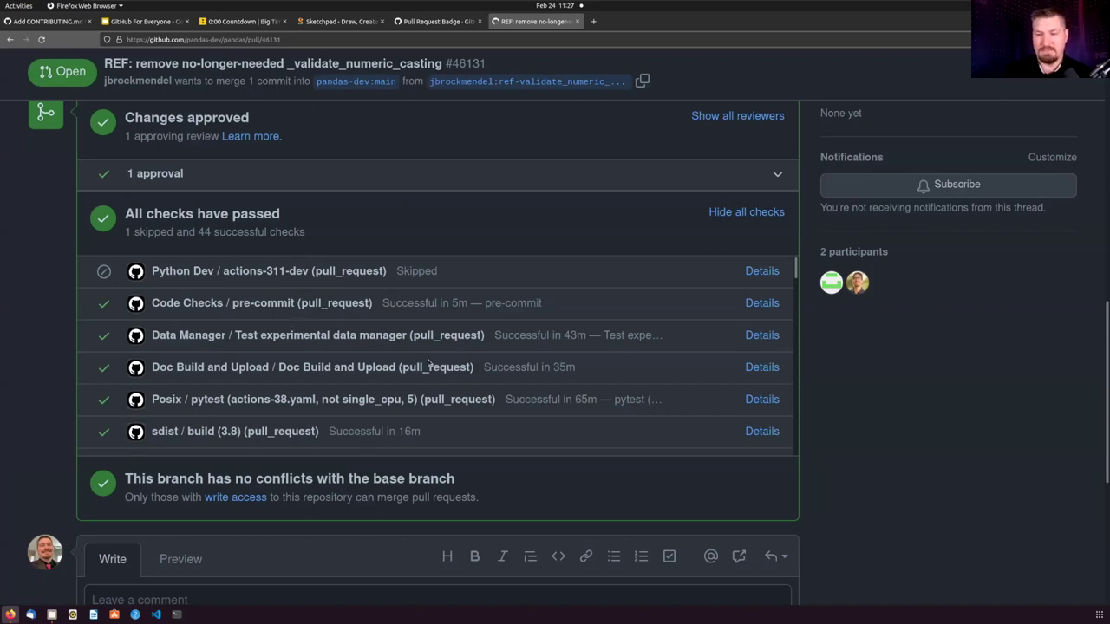
scroll(427, 362, down, 15)
scroll(431, 361, down, 15)
scroll(431, 361, up, 20)
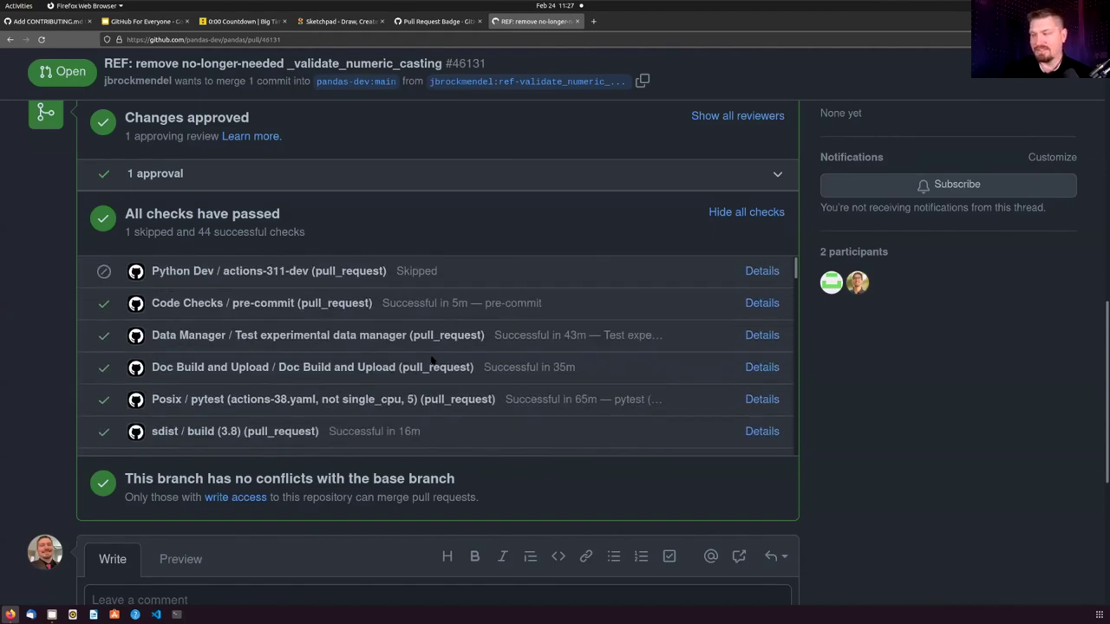
scroll(430, 362, down, 5)
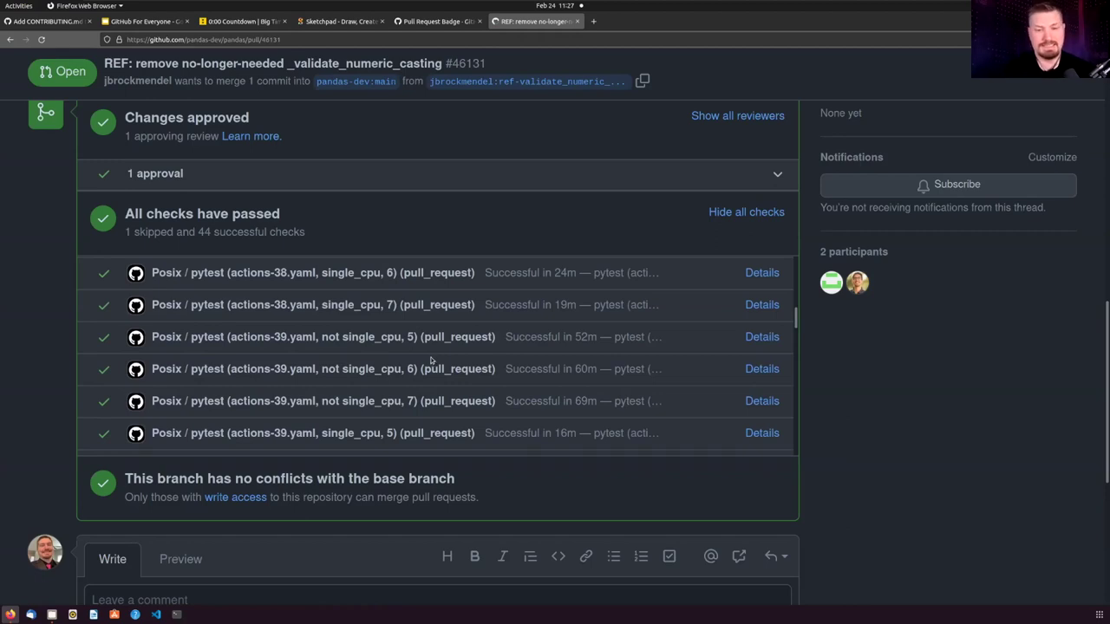
scroll(431, 362, down, 5)
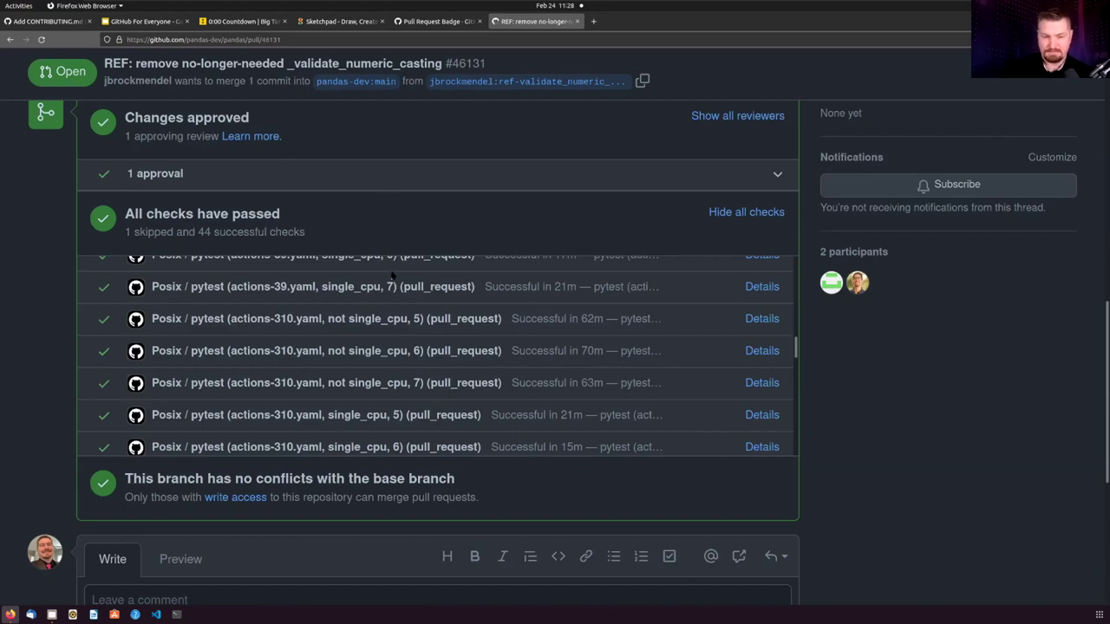
scroll(392, 272, up, 10)
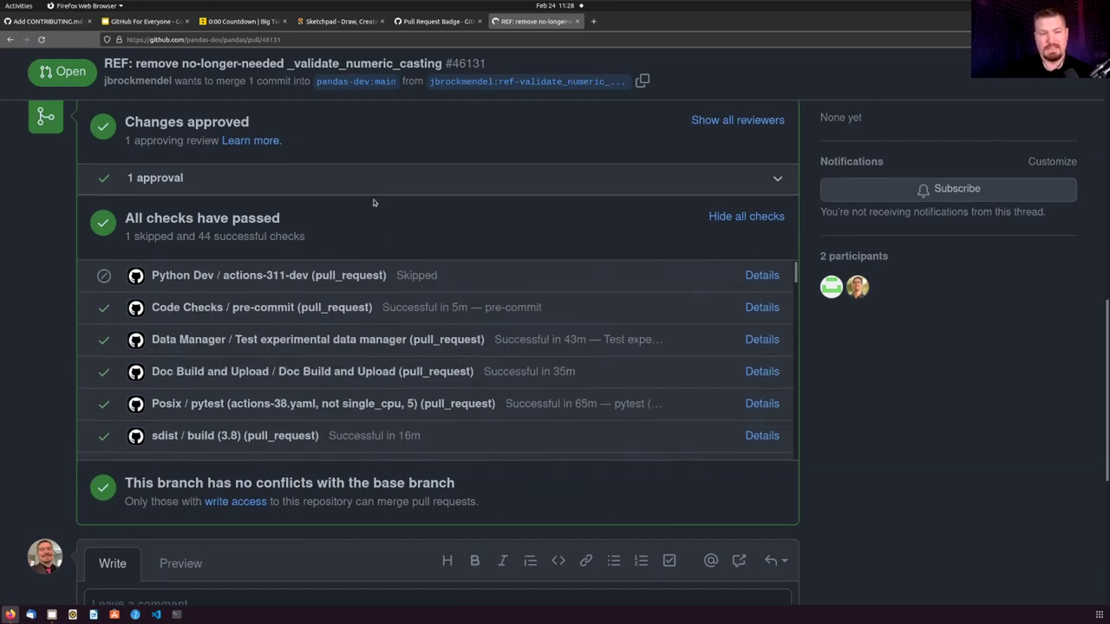
scroll(374, 203, up, 10)
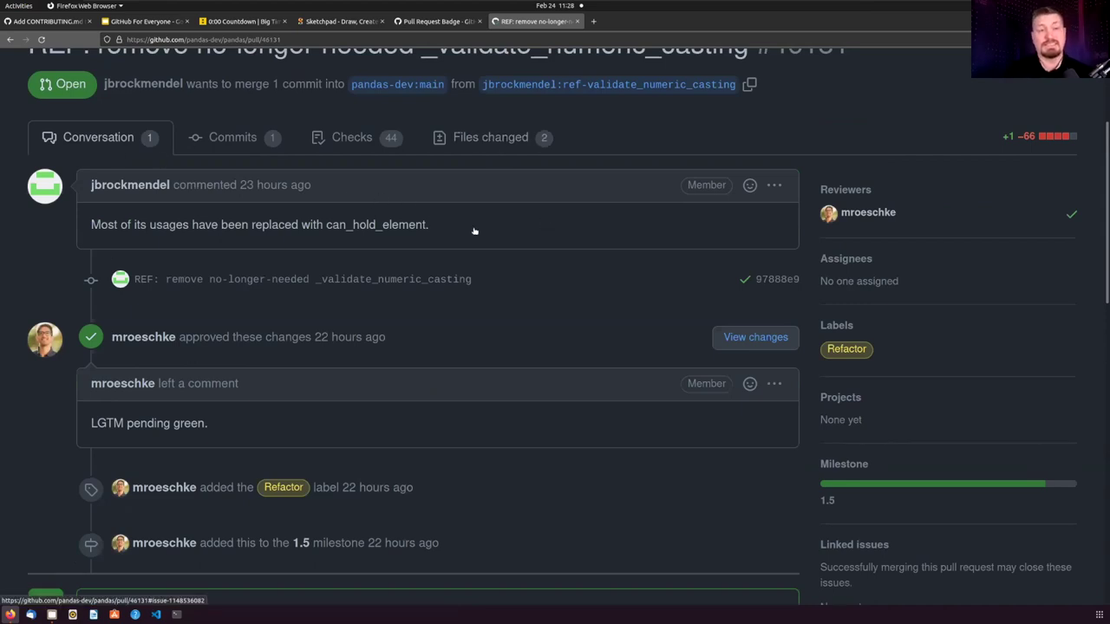
scroll(470, 231, up, 3)
click(506, 337)
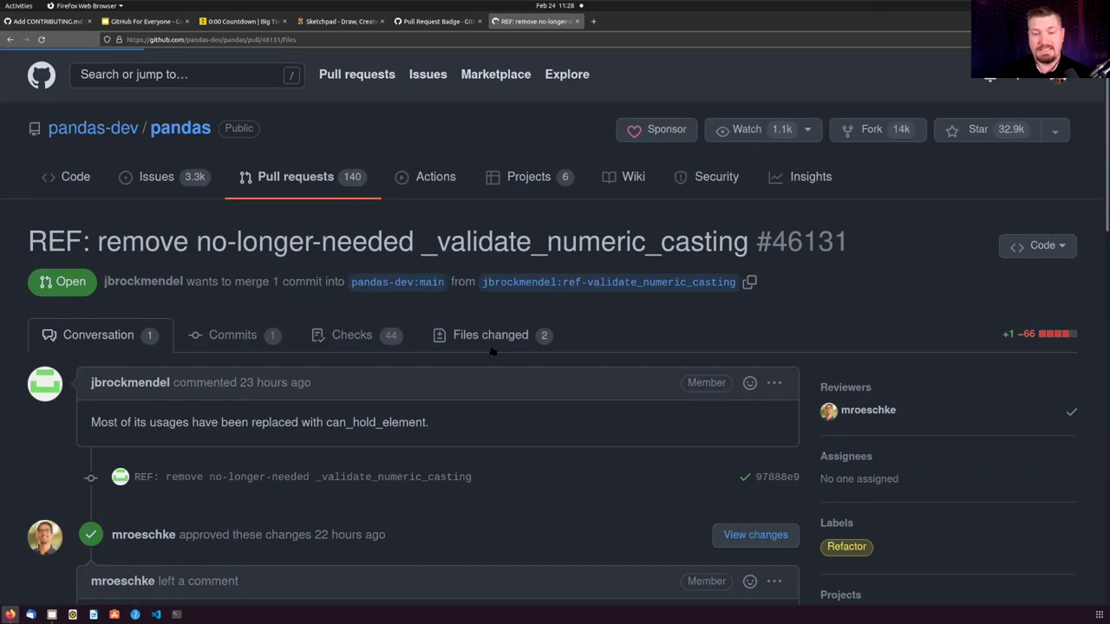
View the complete putmask.py file from its diff options menu.
scroll(463, 347, down, 5)
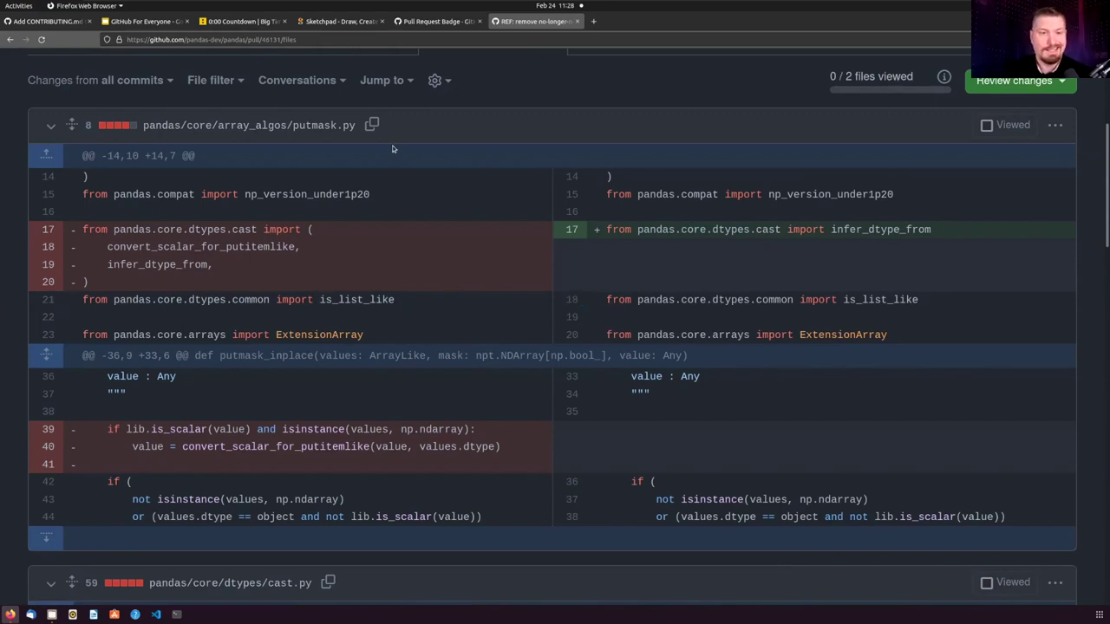
click(1053, 127)
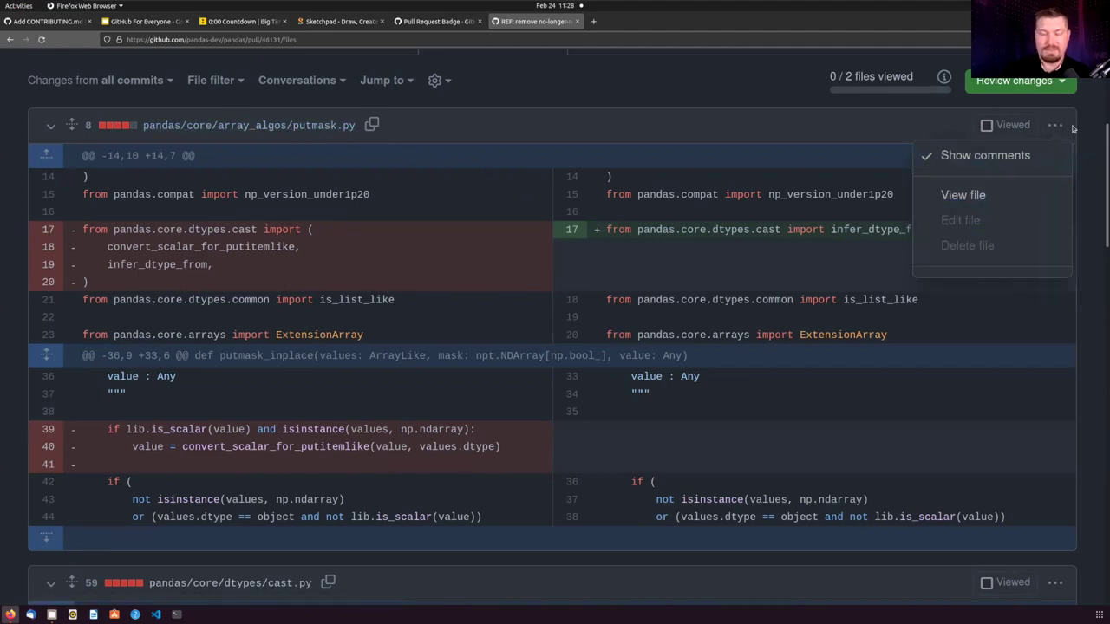
right_click(977, 199)
key(Escape)
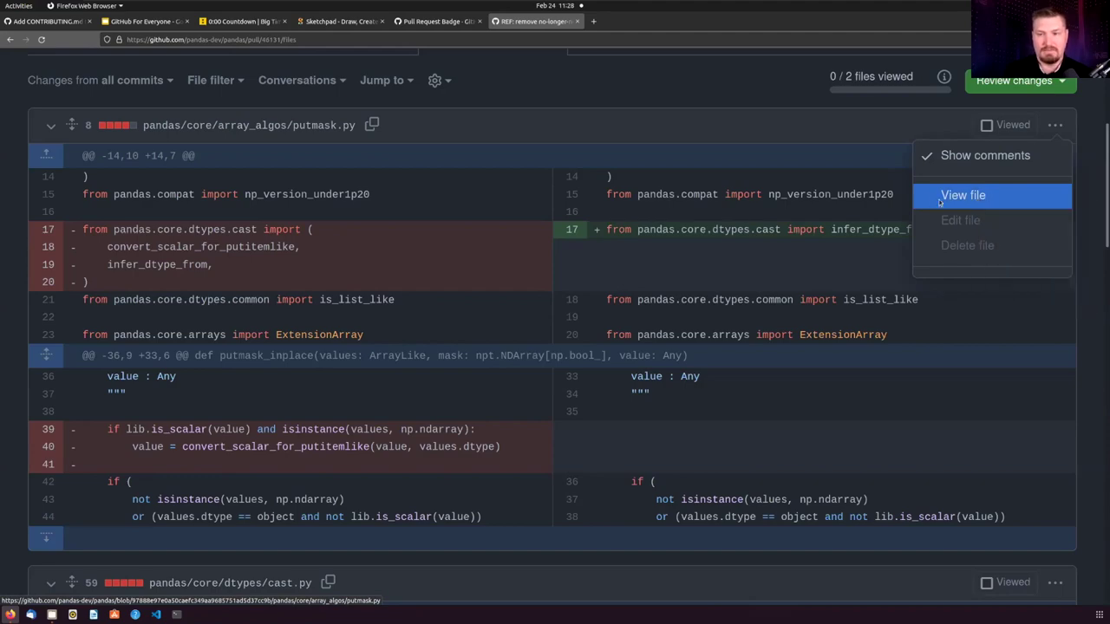
click(938, 201)
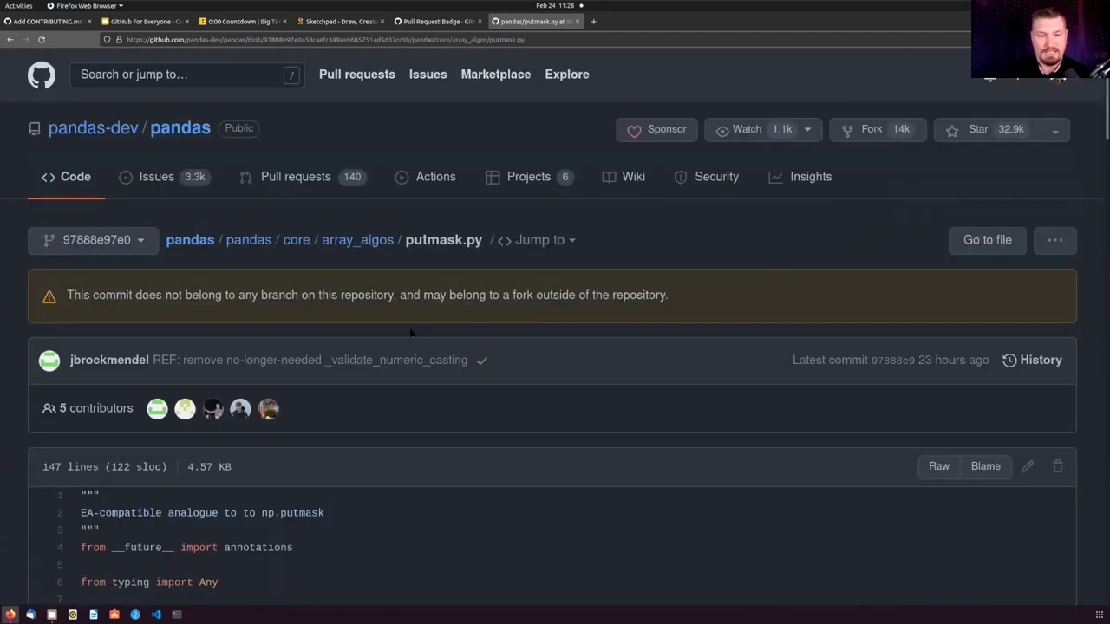
Scroll through putmask.py and go back to the PR #46131 diff.
scroll(410, 330, down, 10)
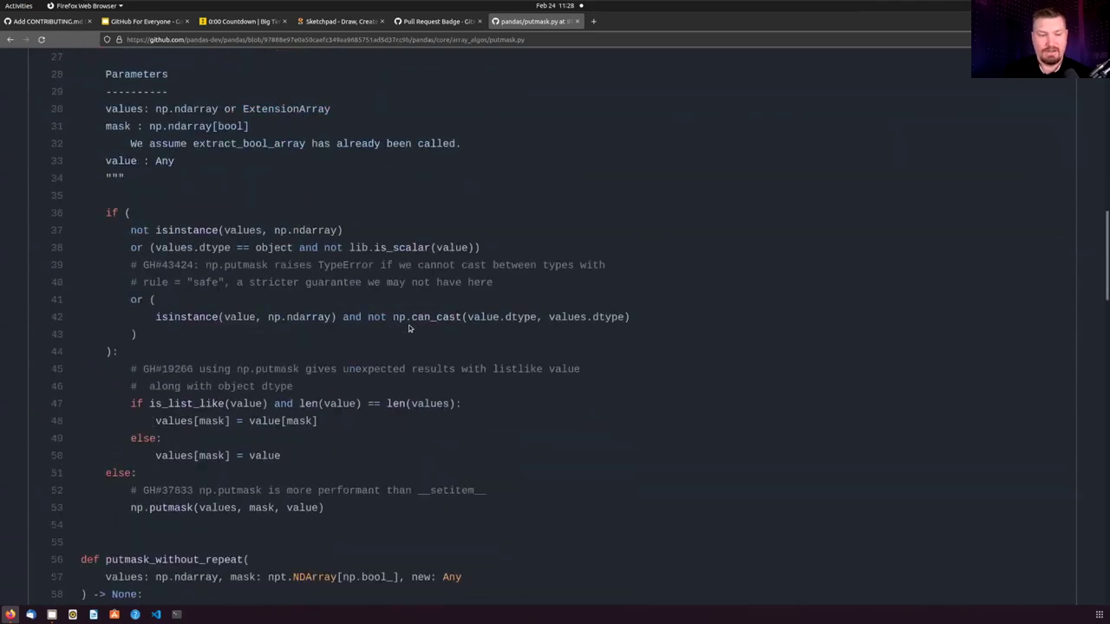
scroll(408, 324, down, 12)
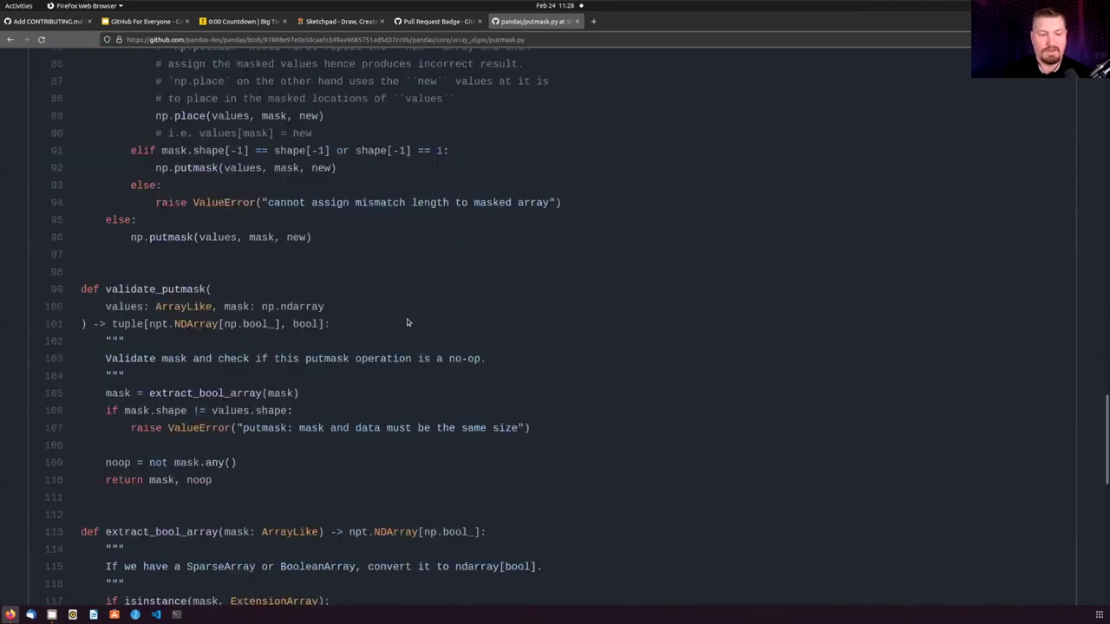
scroll(407, 323, down, 8)
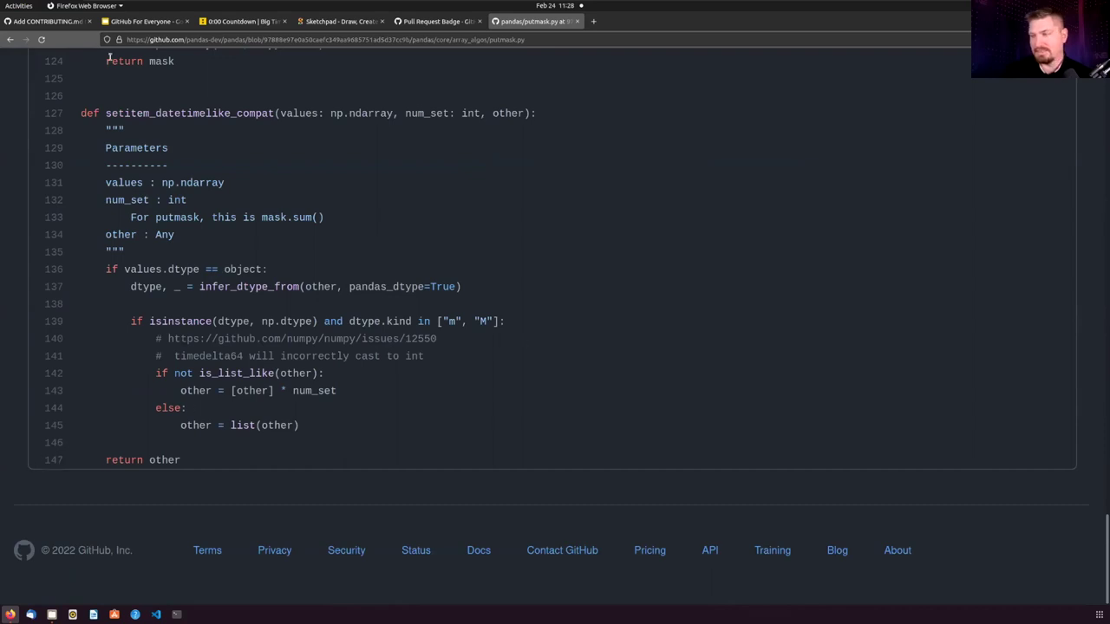
click(9, 39)
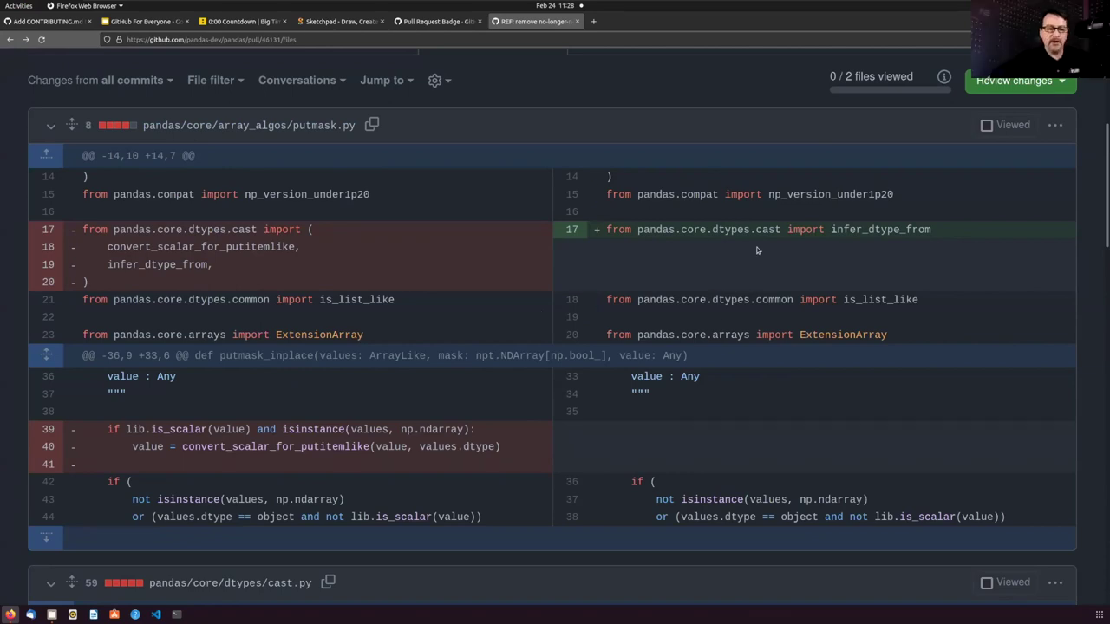
scroll(496, 223, up, 3)
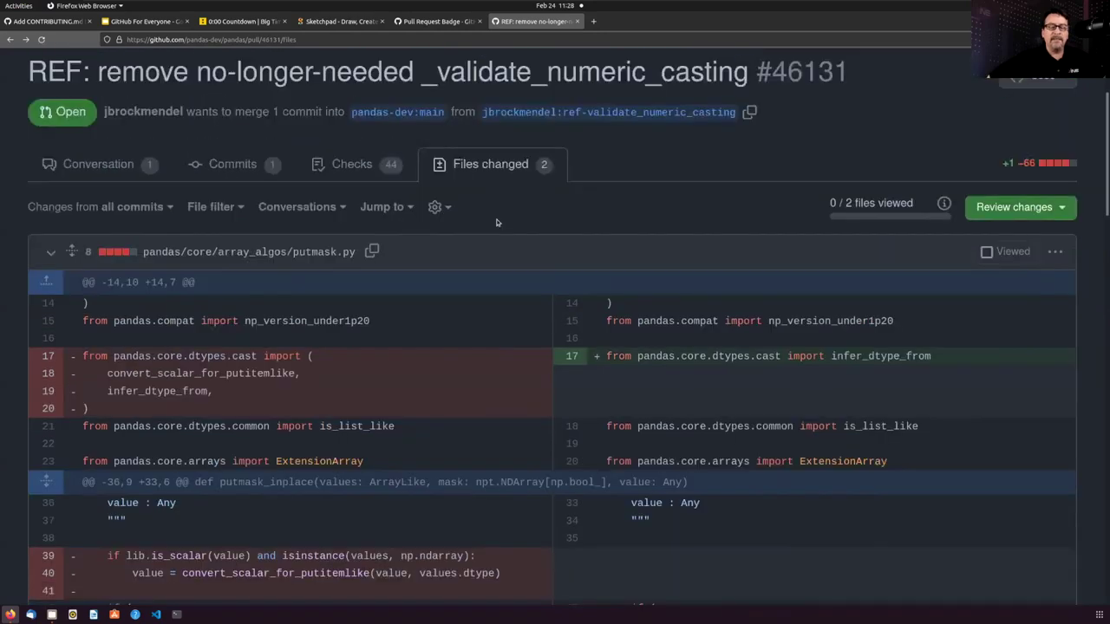
scroll(497, 223, up, 4)
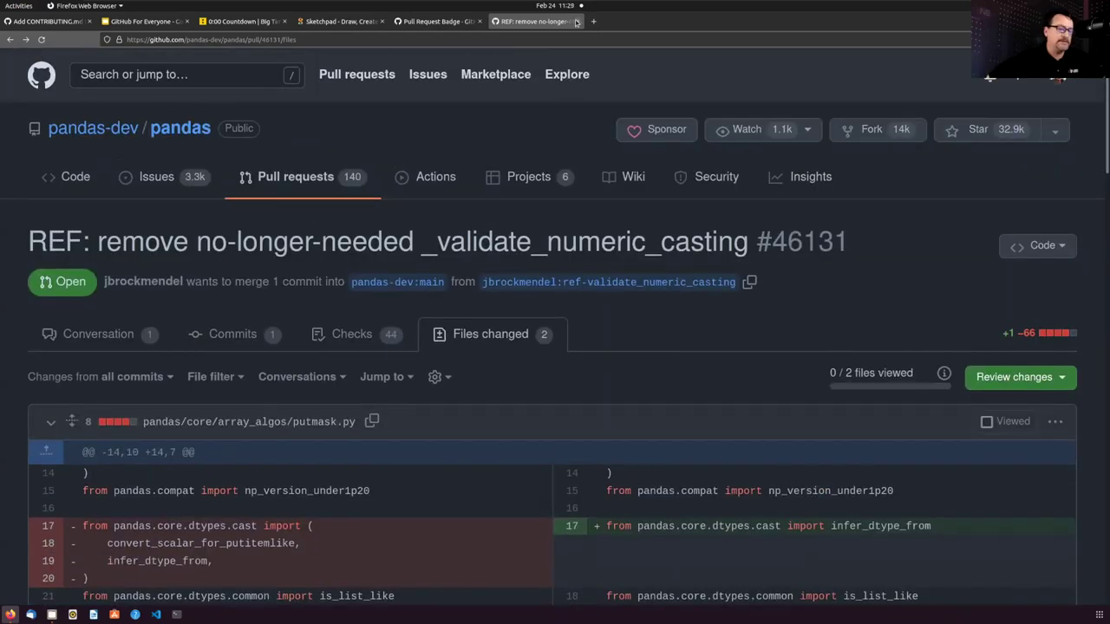
Close the extra PR tabs and open pandas-dev/pandas in a new tab by searching 'pan'.
click(577, 22)
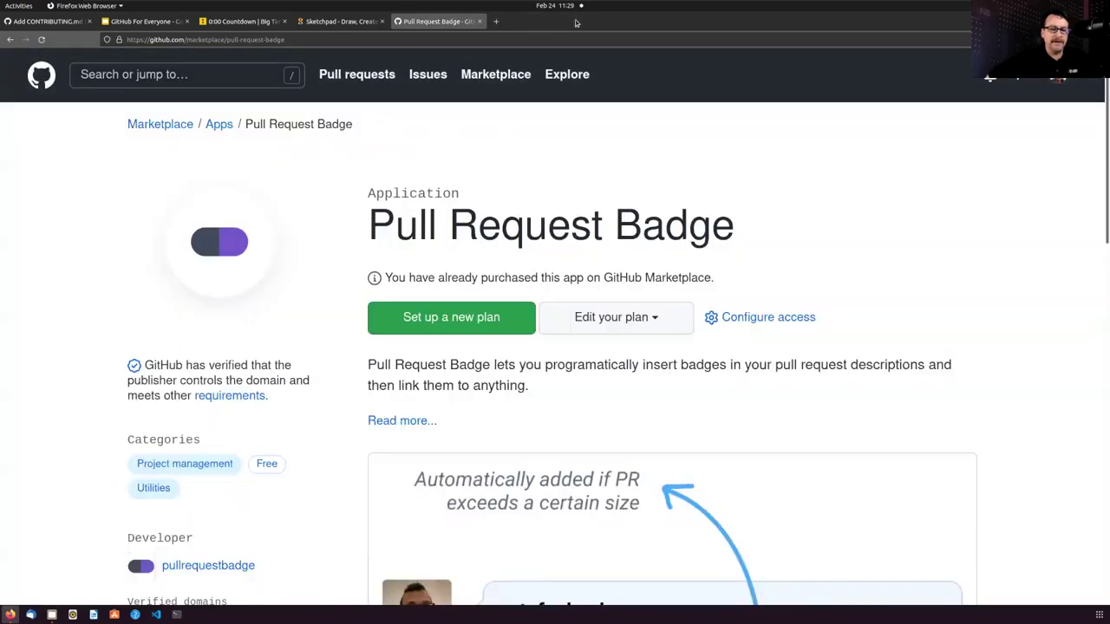
click(478, 20)
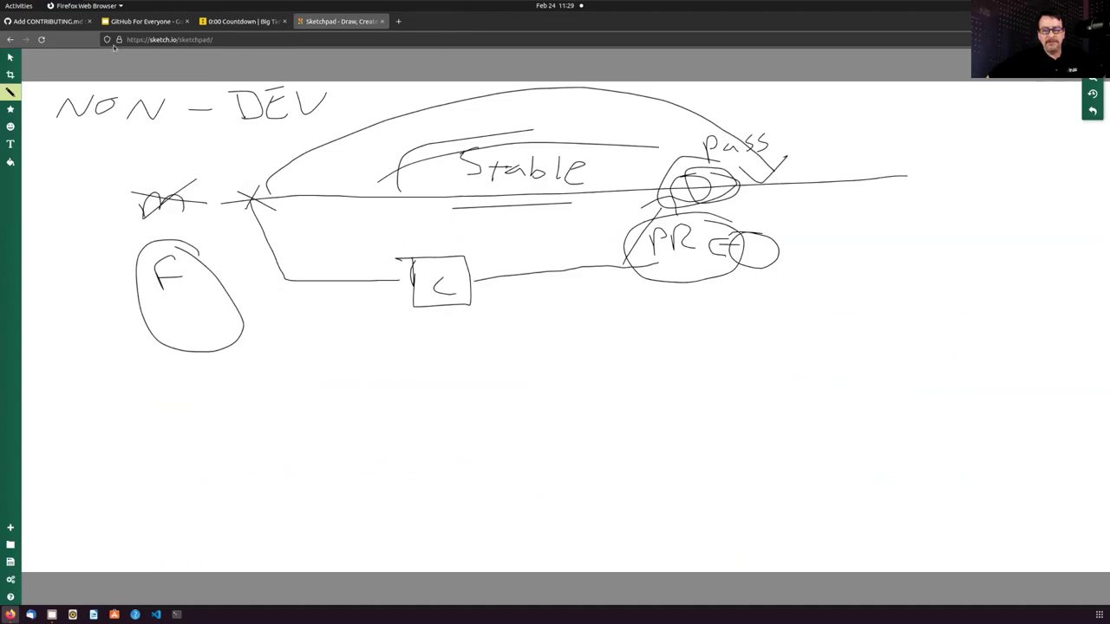
click(63, 23)
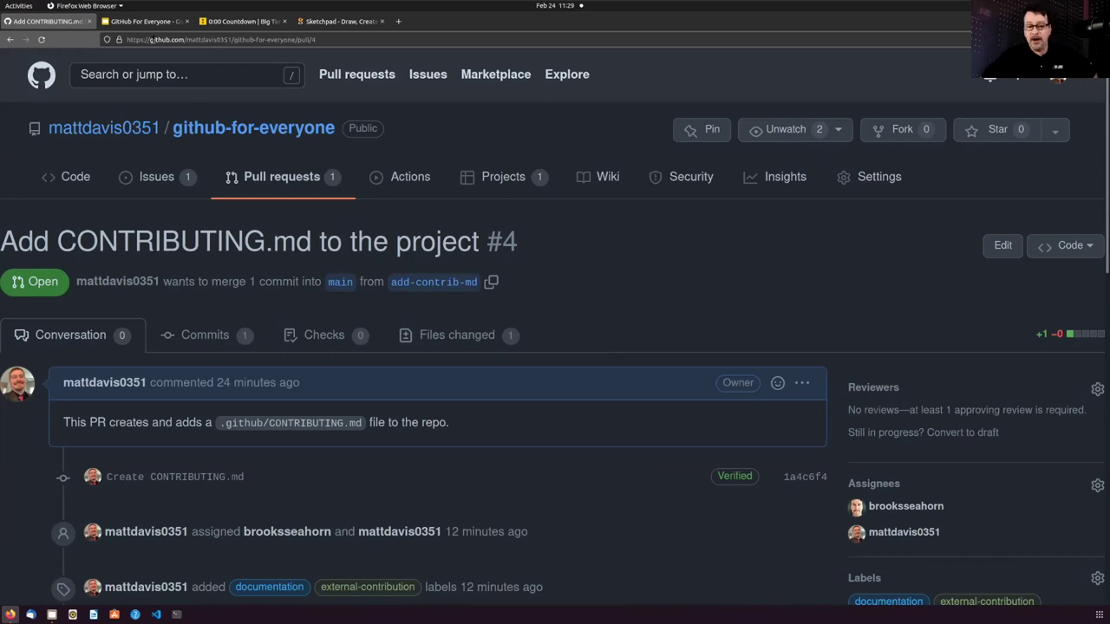
middle_click(40, 75)
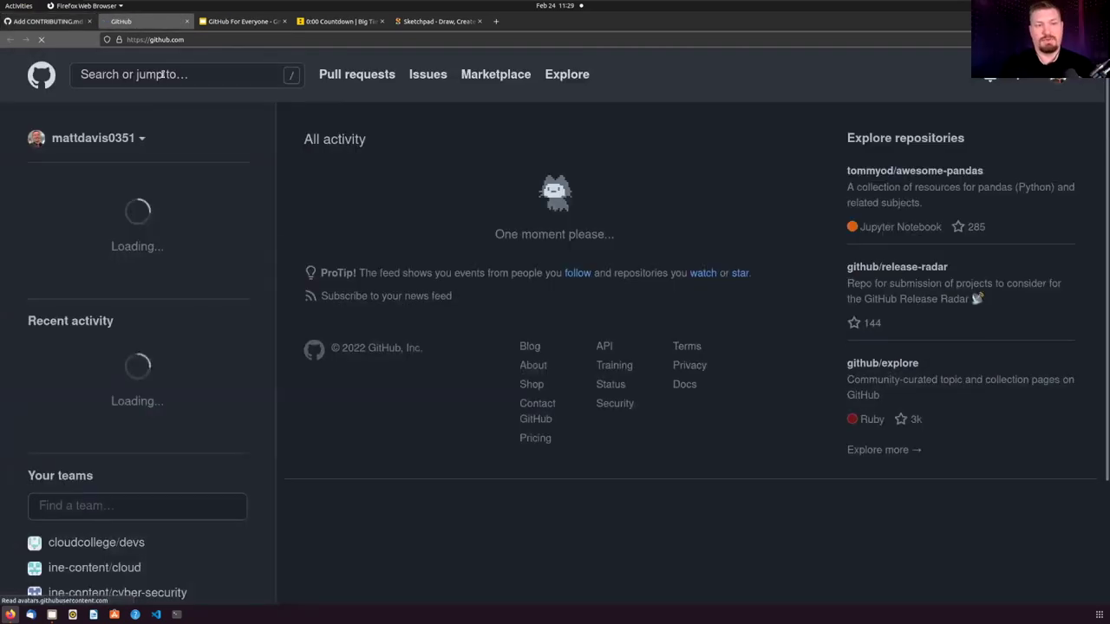
click(161, 74)
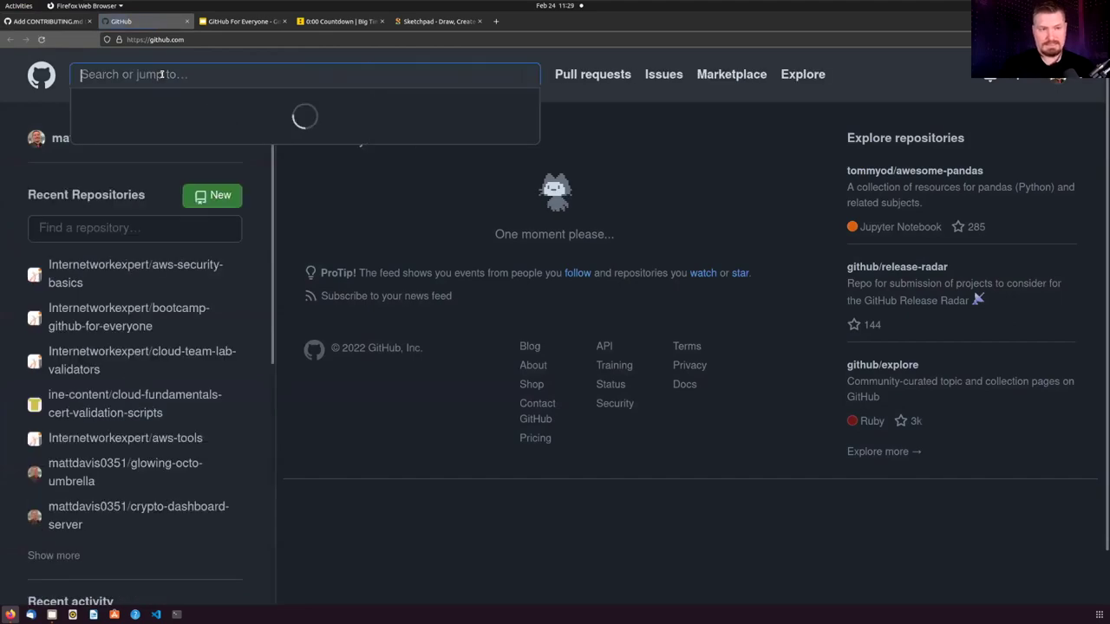
text(pan)
click(211, 142)
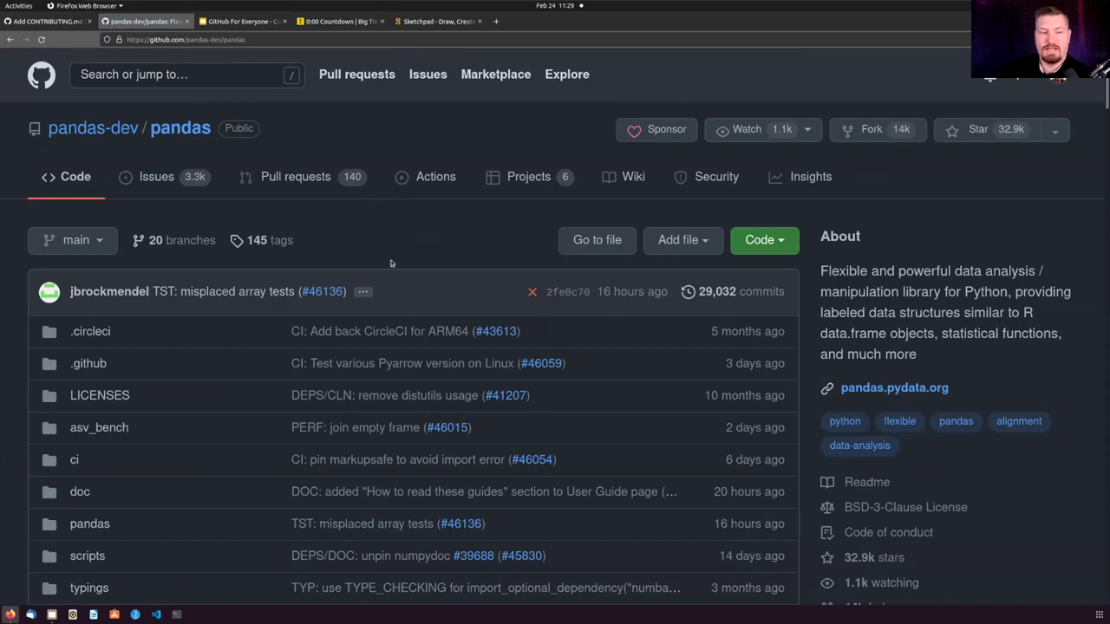
scroll(357, 353, down, 2)
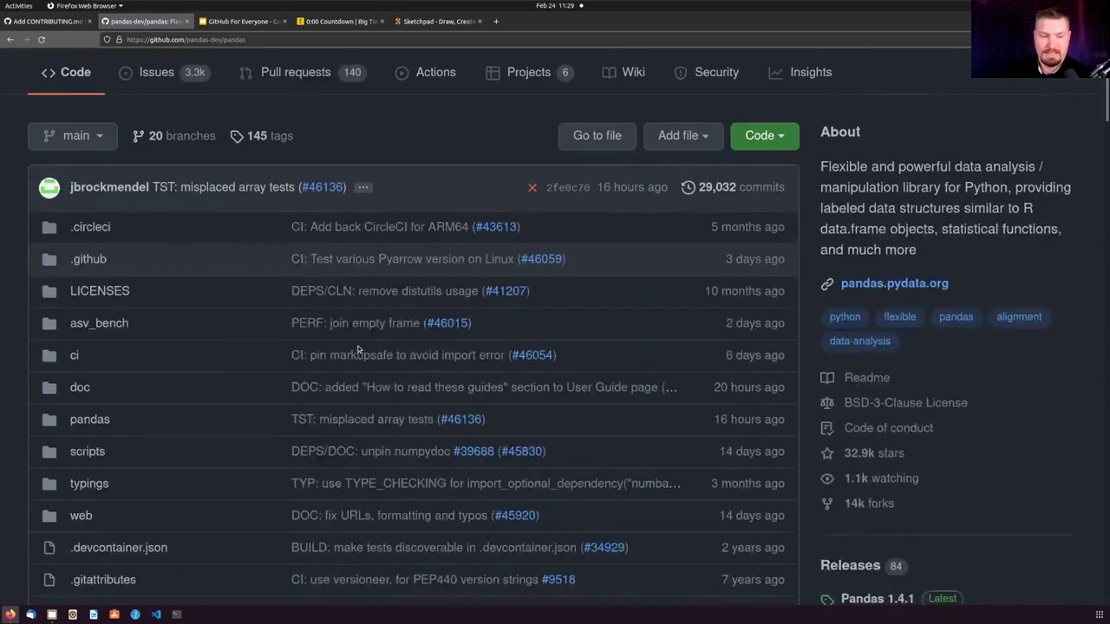
scroll(357, 350, down, 4)
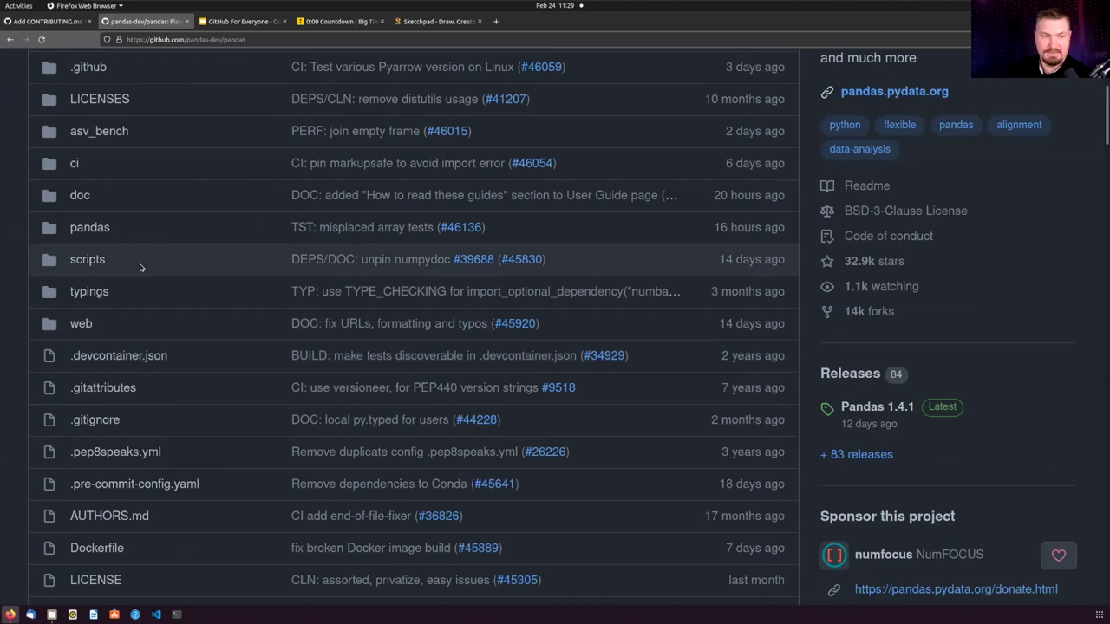
scroll(140, 264, up, 2)
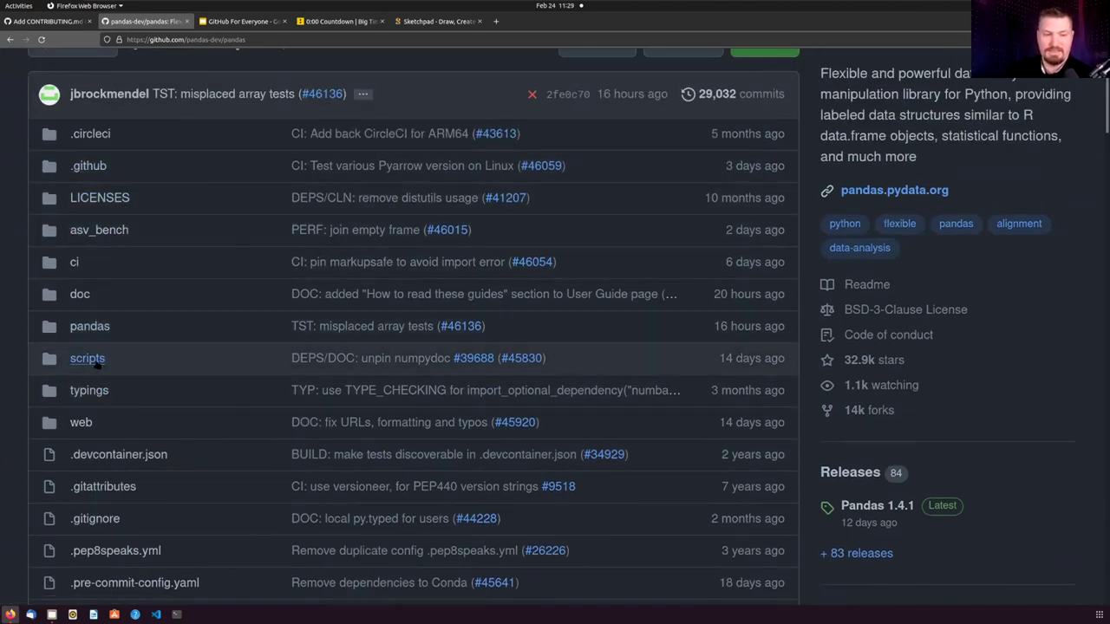
Browse into pandas/_testing/_hypothesis.py, then back out to the repository root.
click(89, 326)
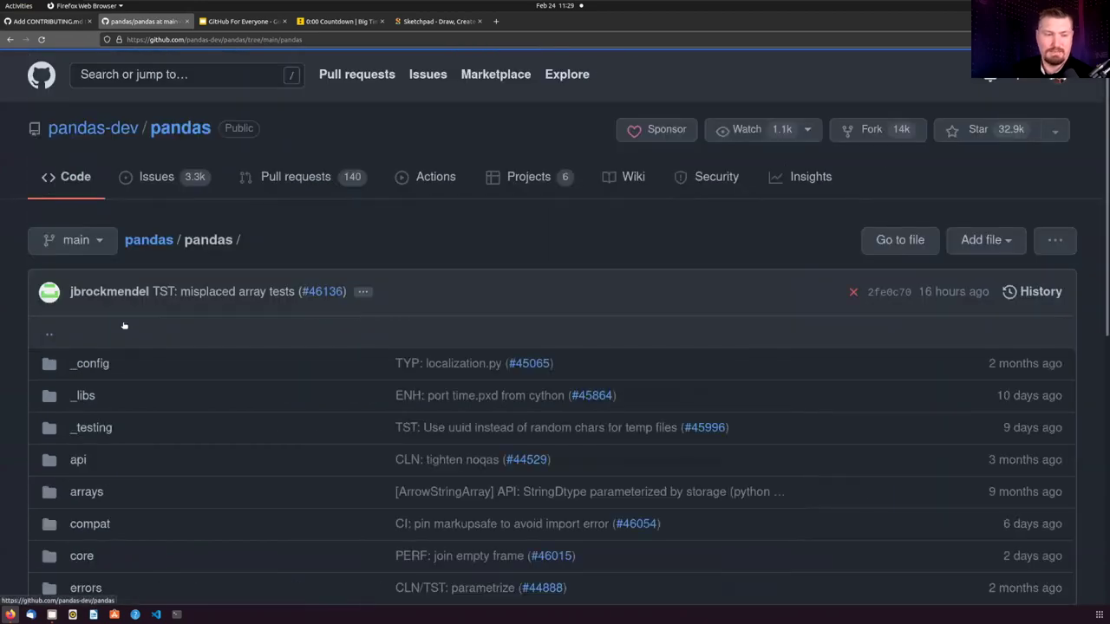
scroll(108, 326, down, 2)
click(99, 326)
scroll(179, 352, down, 3)
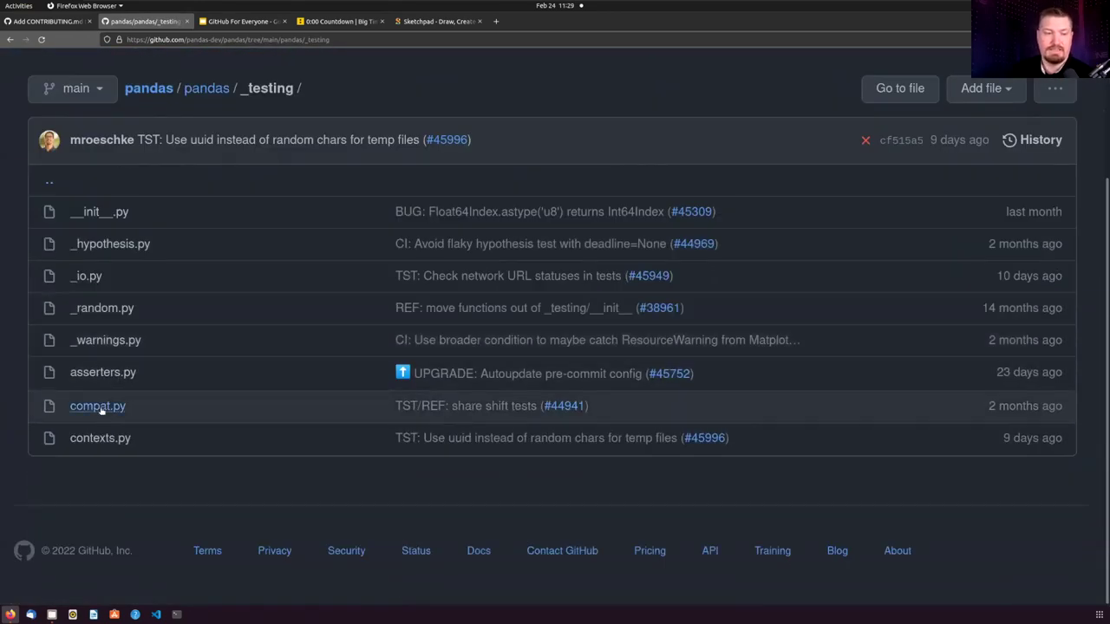
click(128, 248)
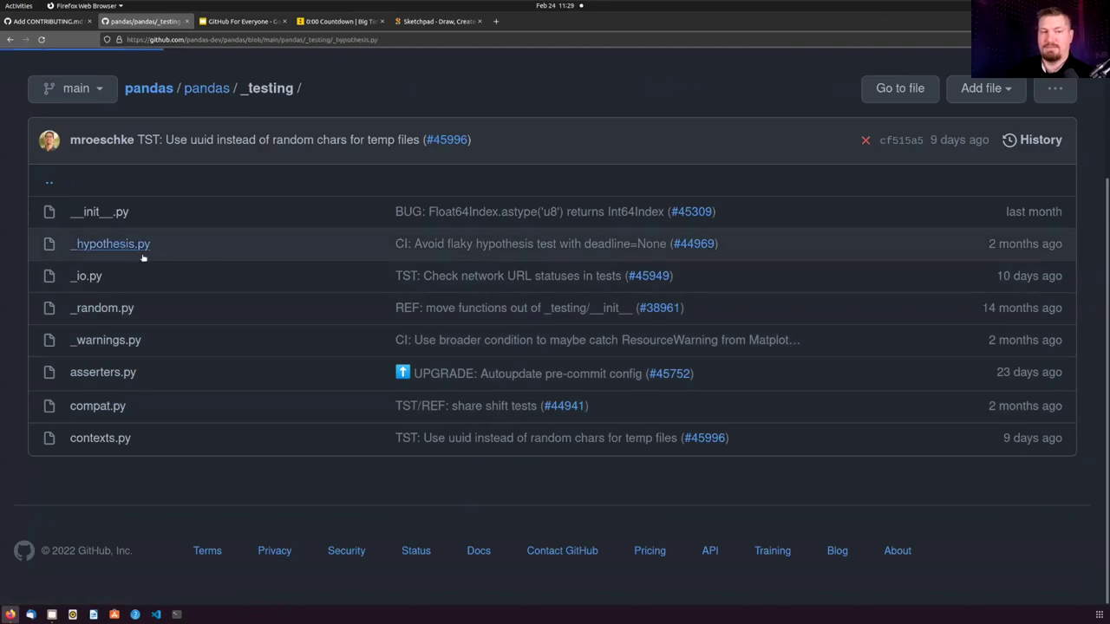
scroll(330, 331, down, 5)
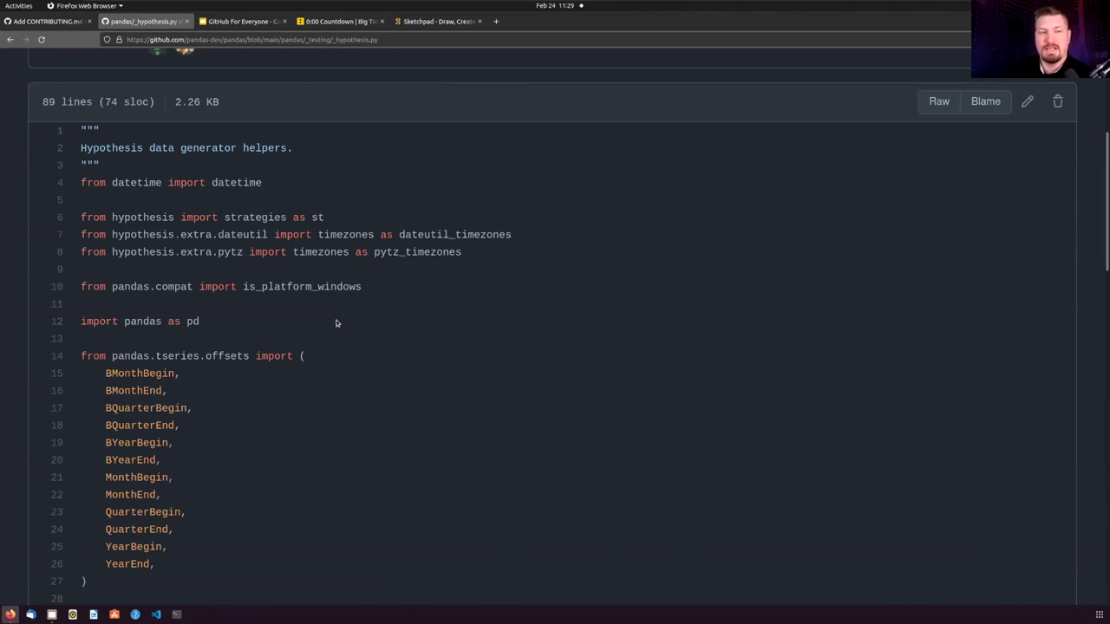
click(10, 39)
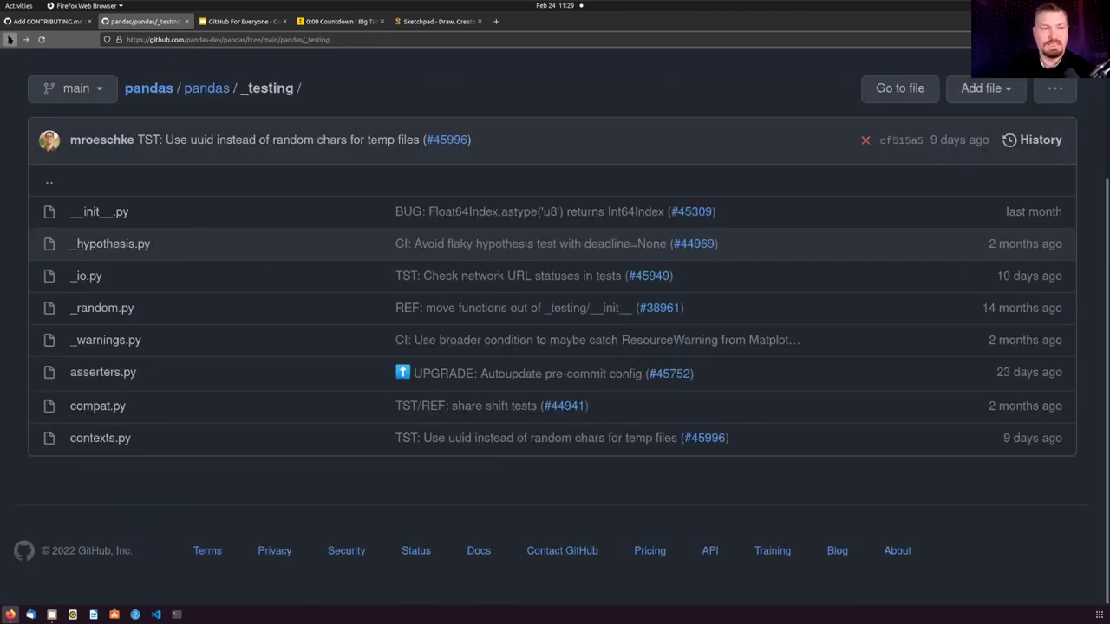
click(10, 39)
click(10, 39)
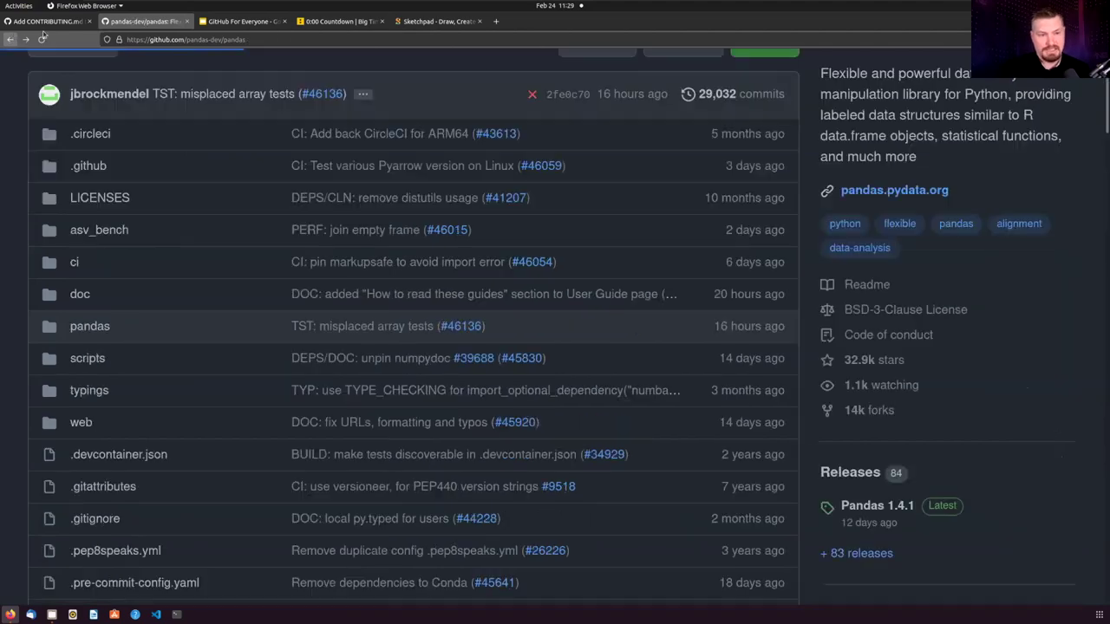
Open the .github/workflows folder and its code-checks.yml file.
click(105, 162)
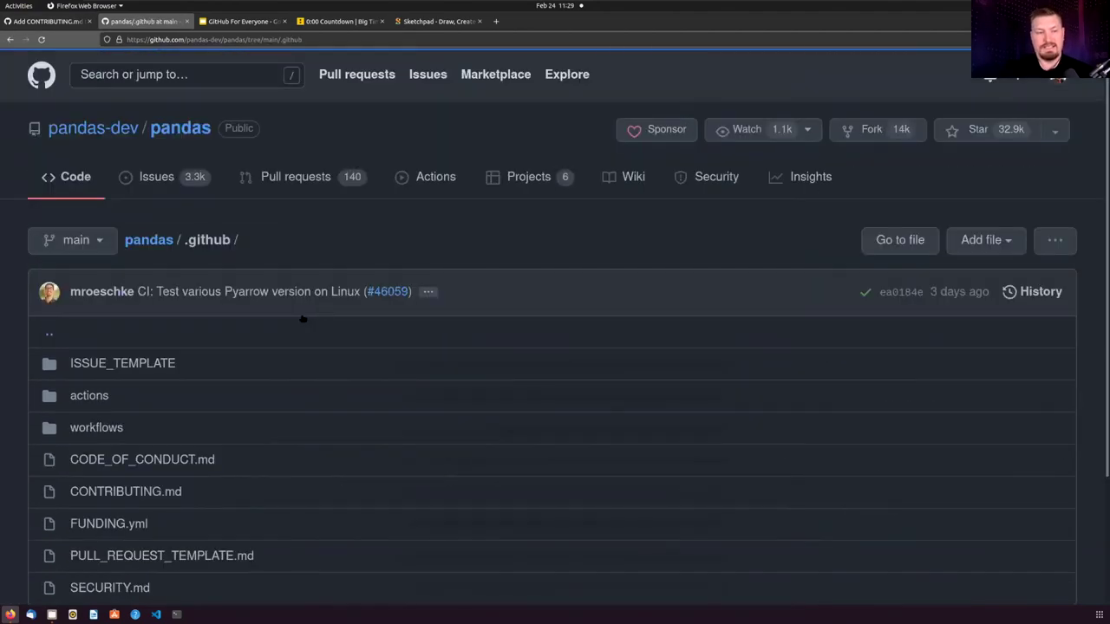
scroll(299, 306, down, 3)
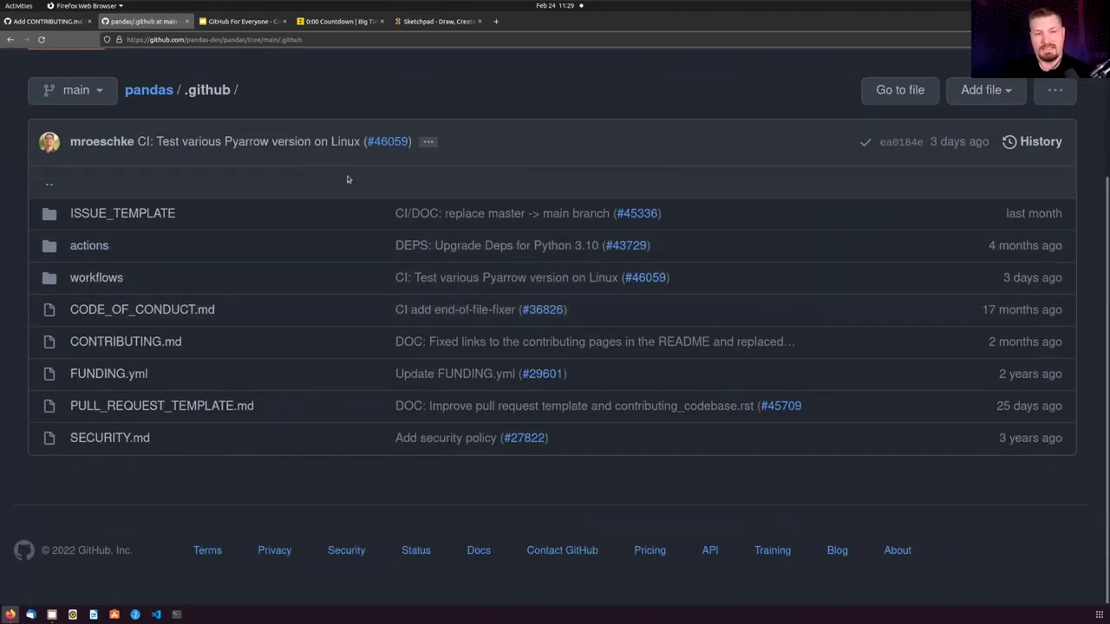
click(103, 278)
scroll(239, 323, down, 3)
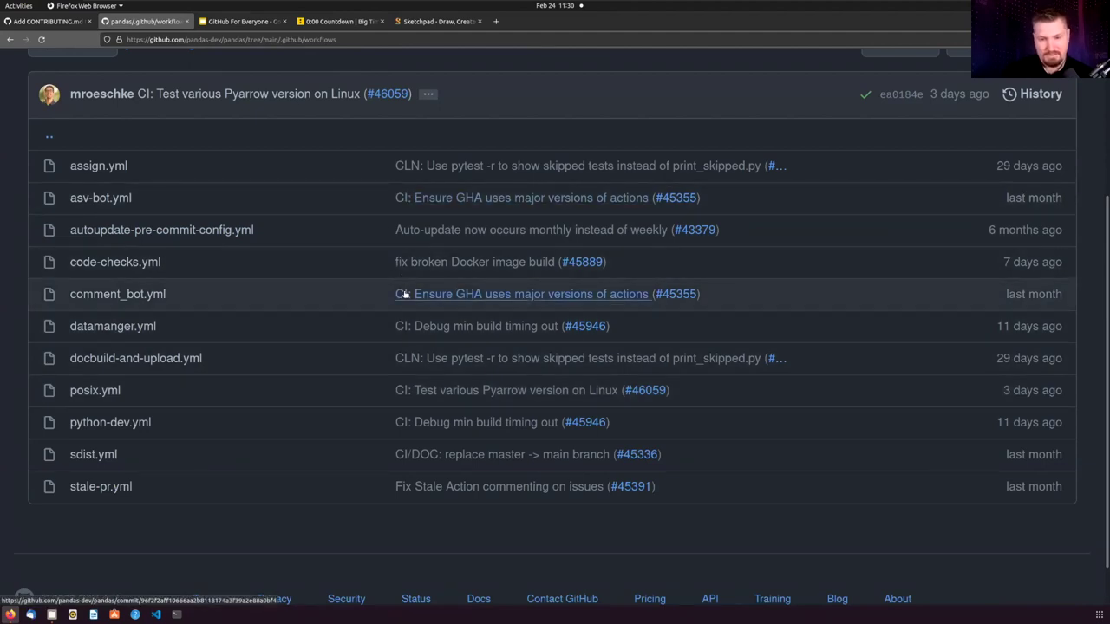
mouse_move(405, 295)
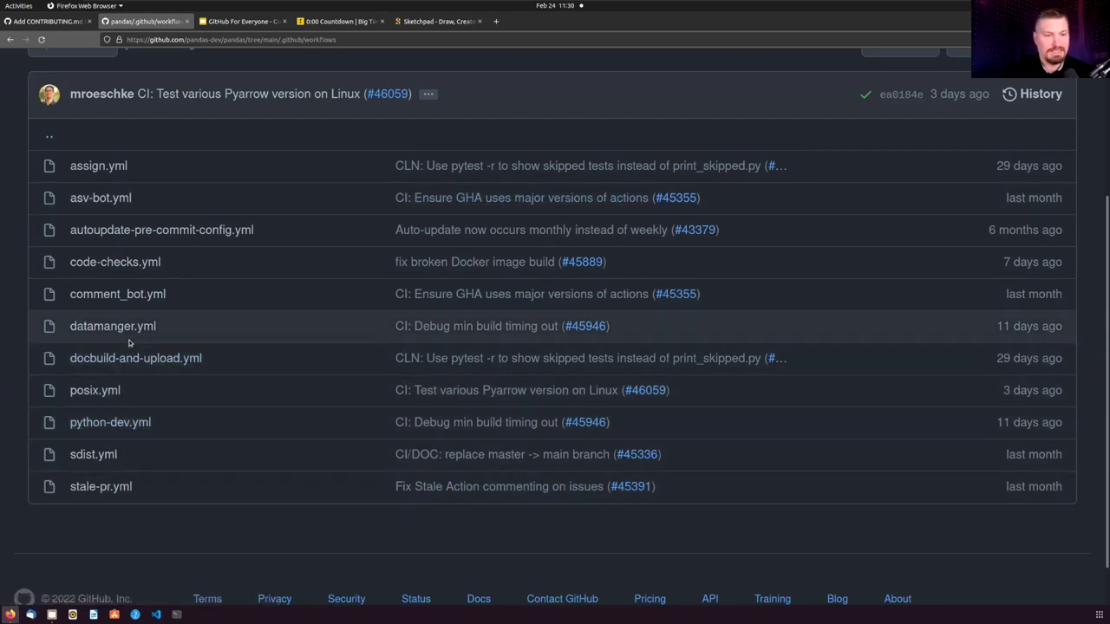
click(134, 265)
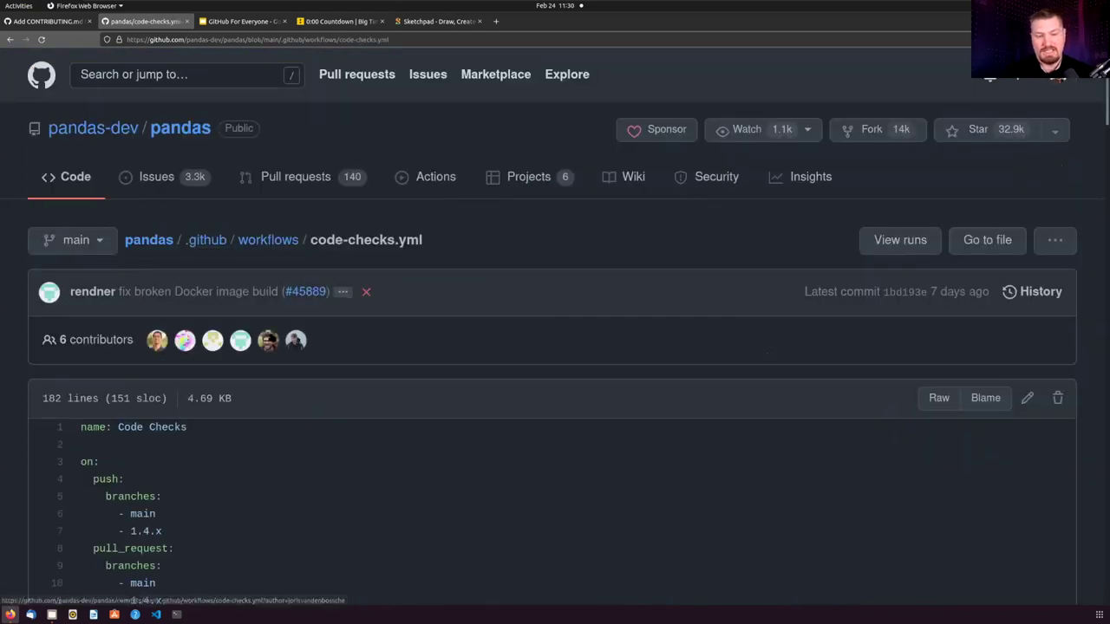
Read code-checks.yml down to the final build_docker_dev_environment job, then scroll back up.
scroll(278, 341, down, 5)
scroll(280, 340, down, 3)
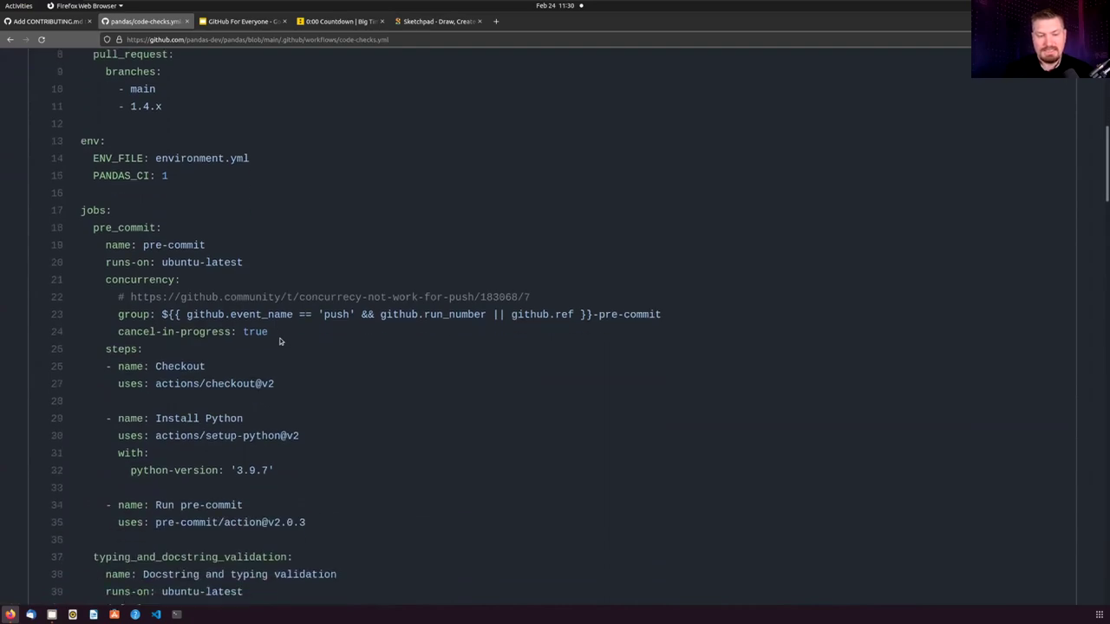
scroll(317, 323, down, 11)
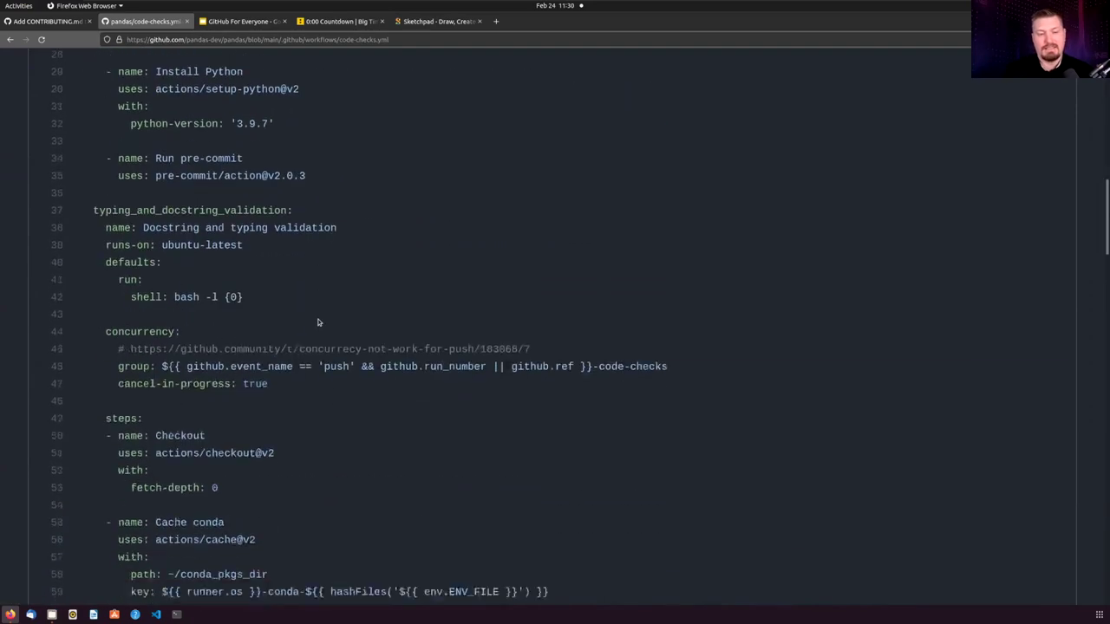
scroll(317, 322, down, 6)
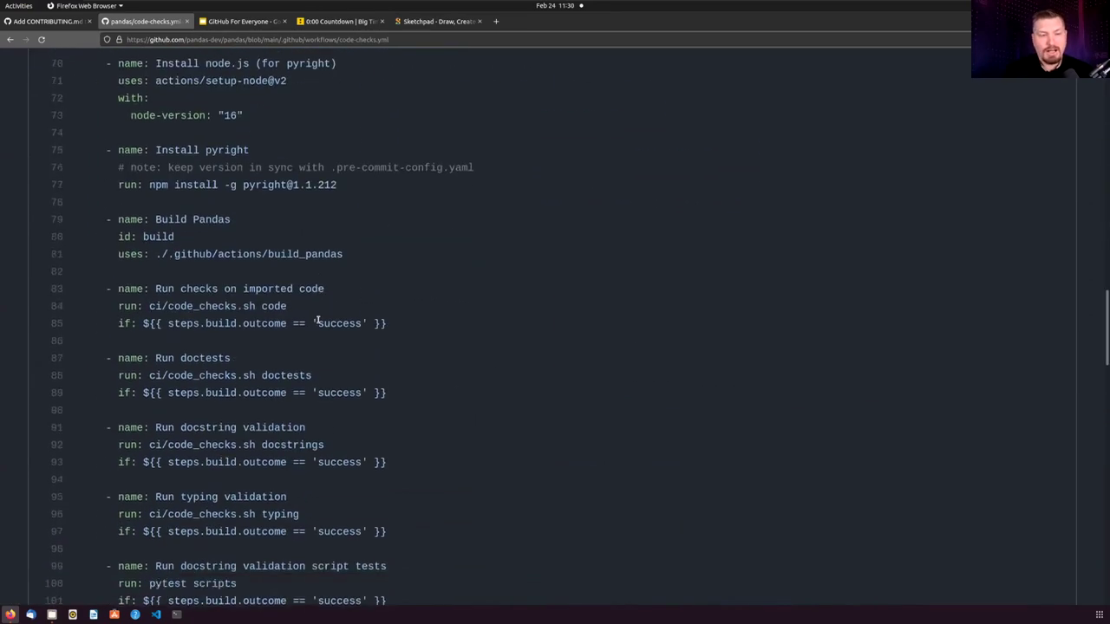
scroll(316, 324, down, 6)
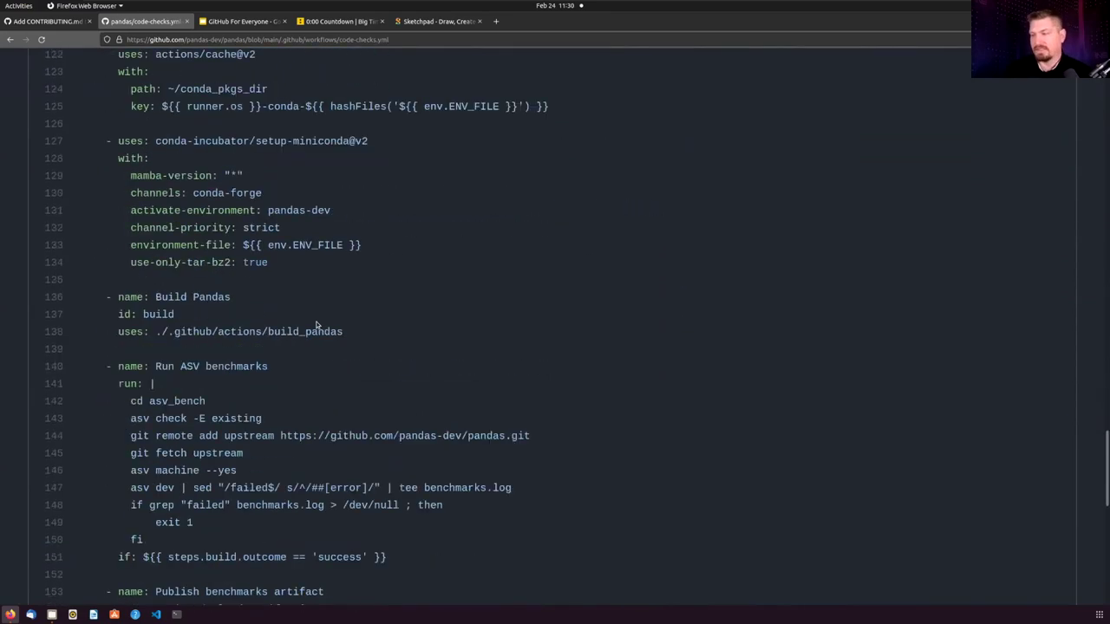
scroll(317, 325, down, 5)
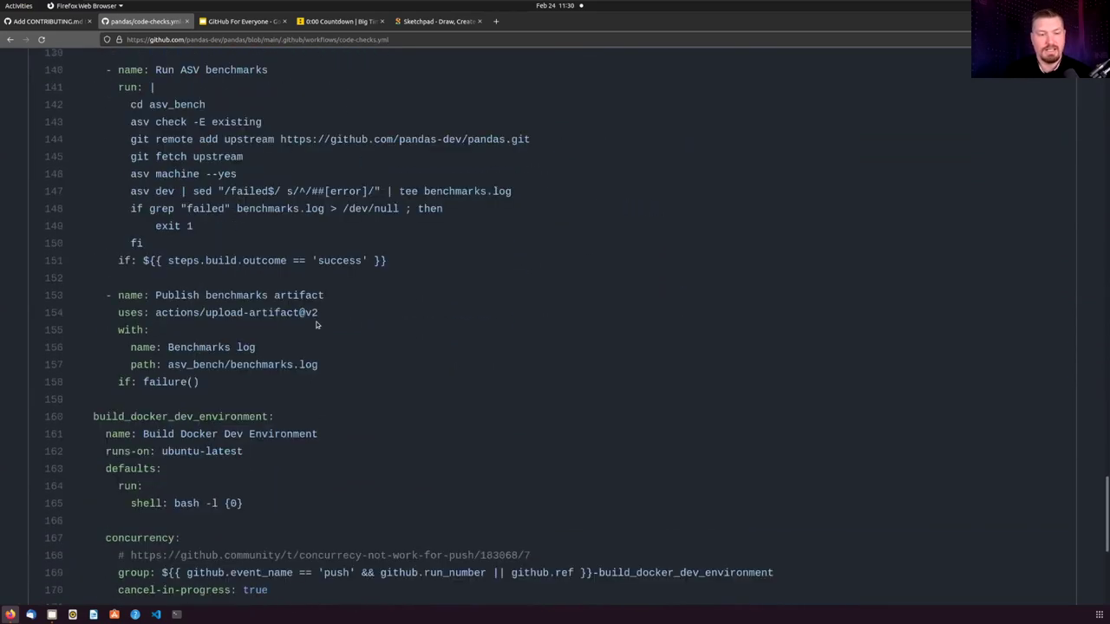
scroll(316, 324, down, 3)
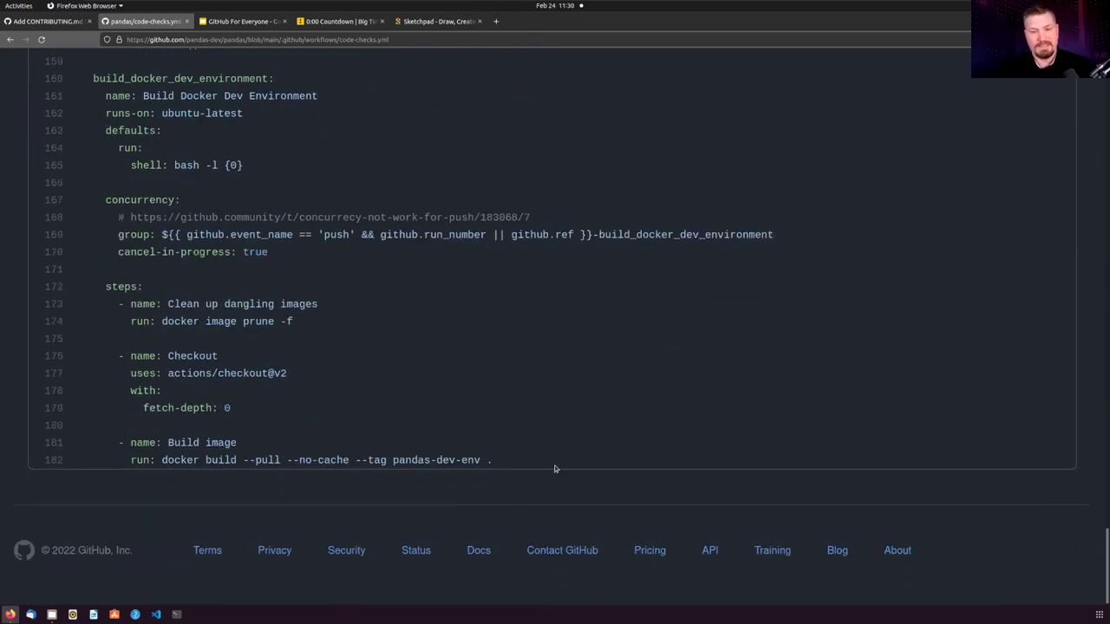
drag(555, 469, 144, 112)
scroll(335, 302, up, 5)
scroll(334, 302, up, 20)
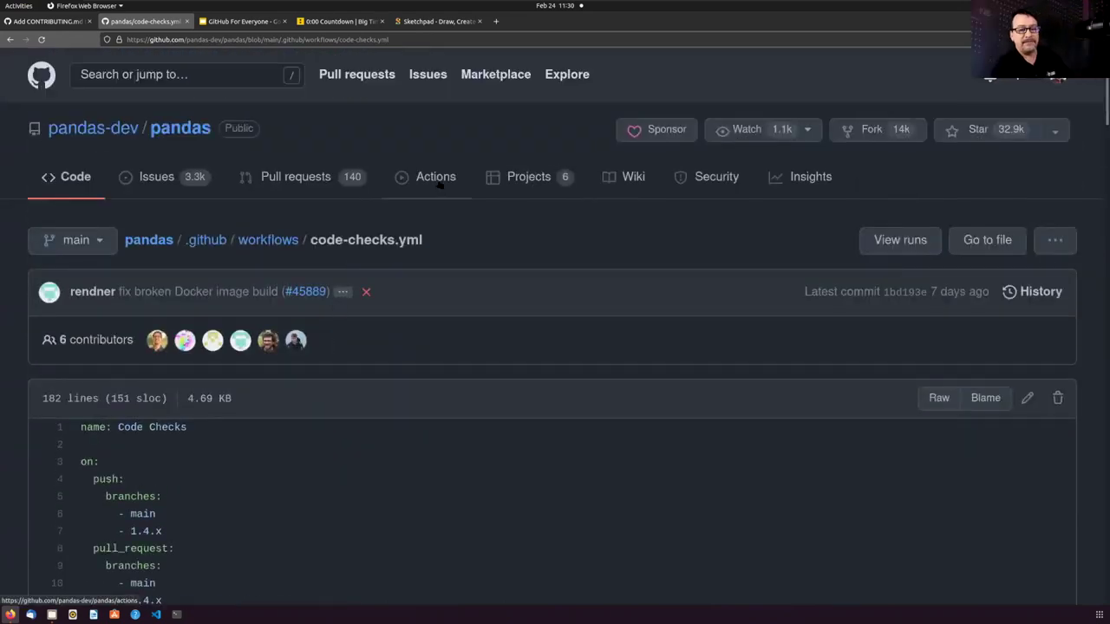
Open the Docstring and typing validation job log of successful Code Checks run #2953.
click(440, 182)
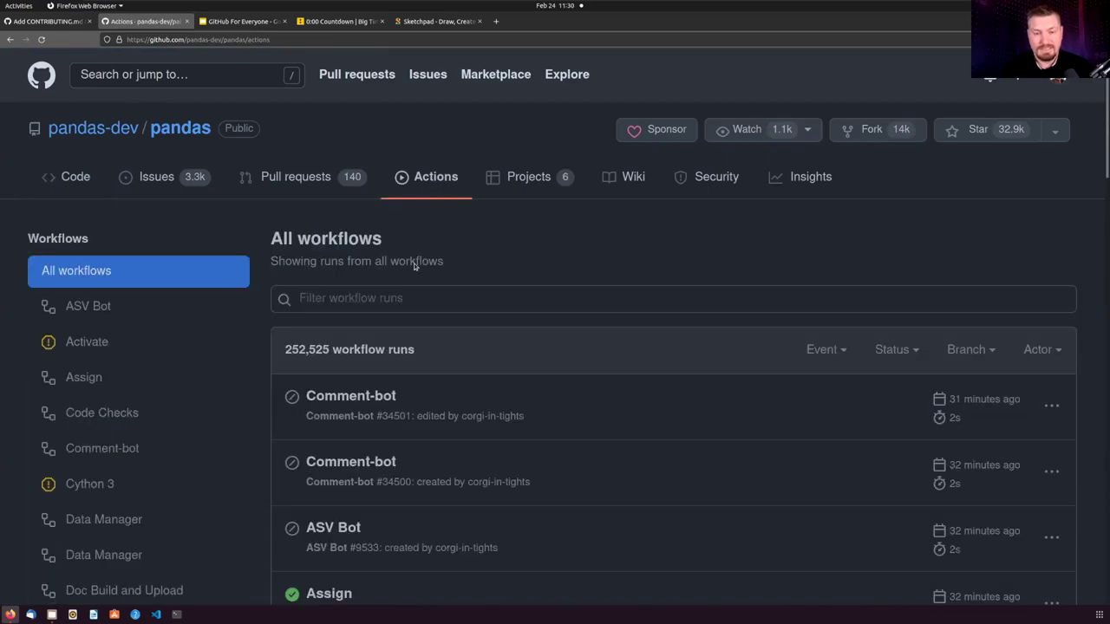
scroll(414, 265, down, 3)
click(123, 230)
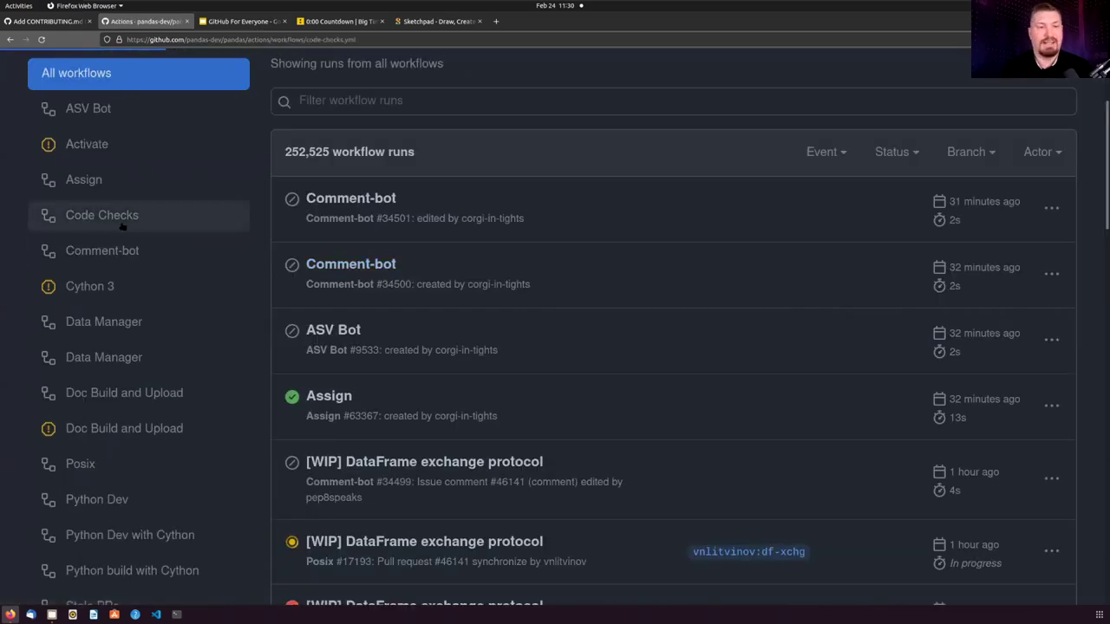
scroll(392, 330, down, 3)
scroll(392, 329, down, 2)
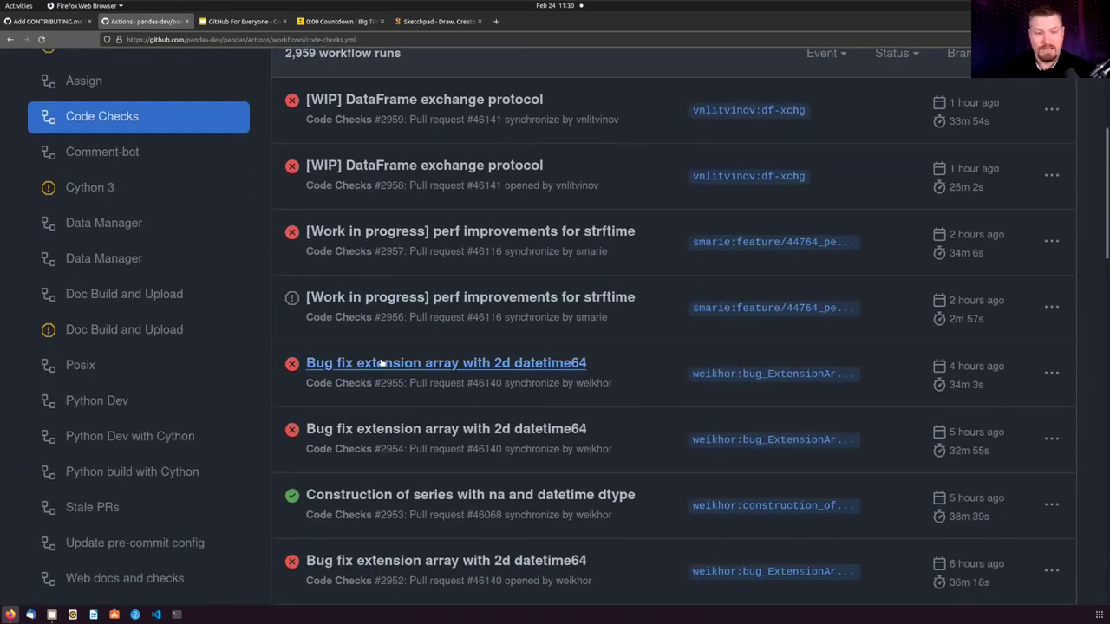
click(404, 494)
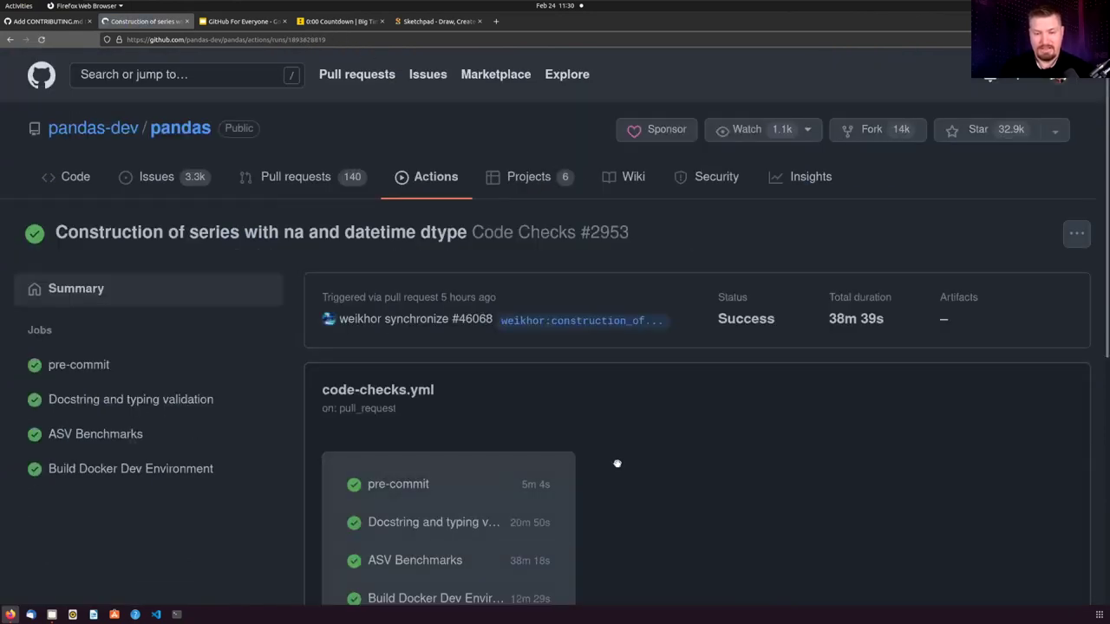
click(425, 511)
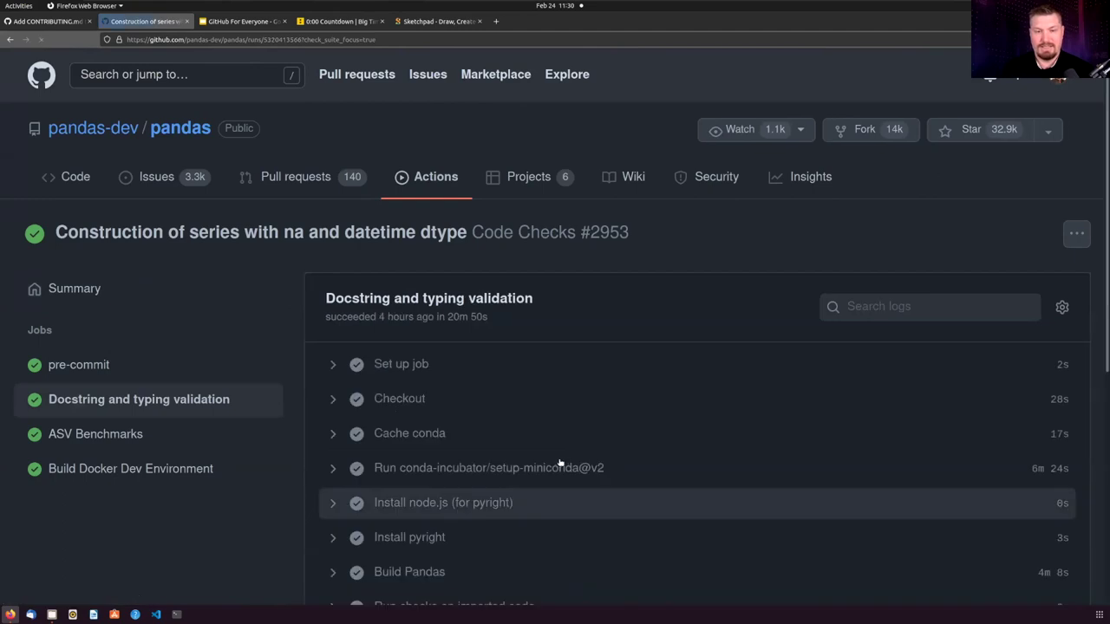
scroll(564, 465, down, 5)
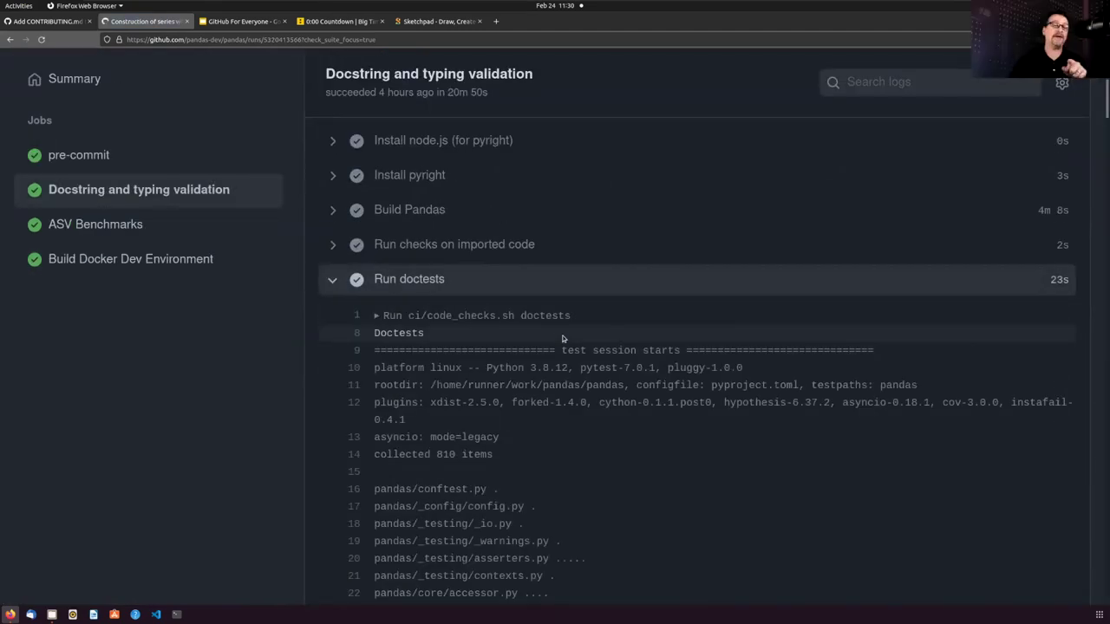
Close the extra tab and view the full CONTRIBUTING.md from PR #4's changed files.
click(187, 22)
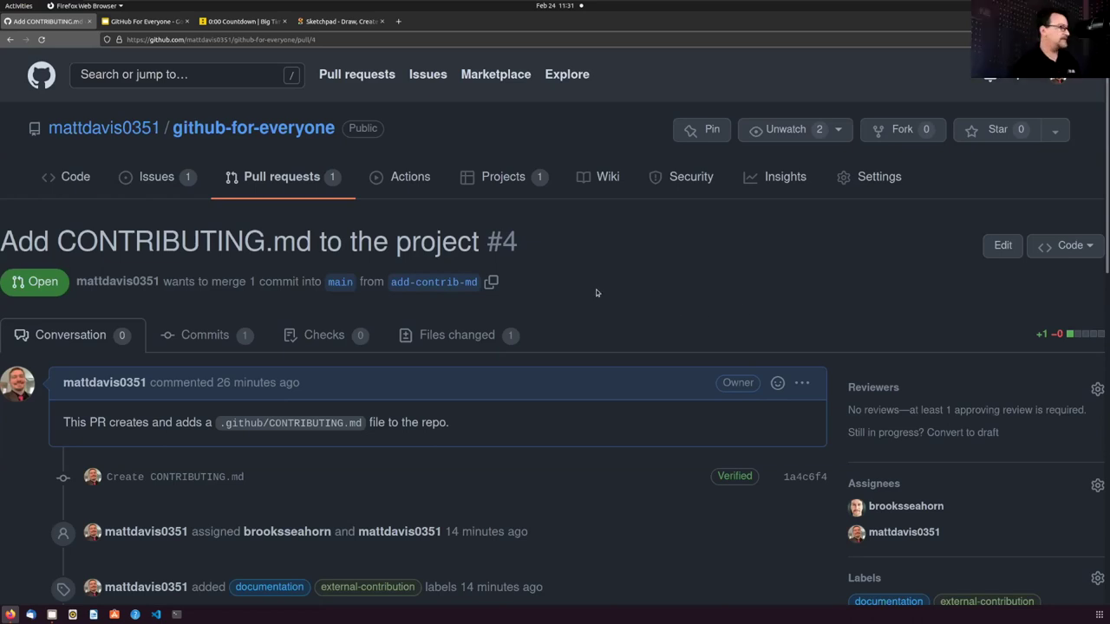
click(461, 338)
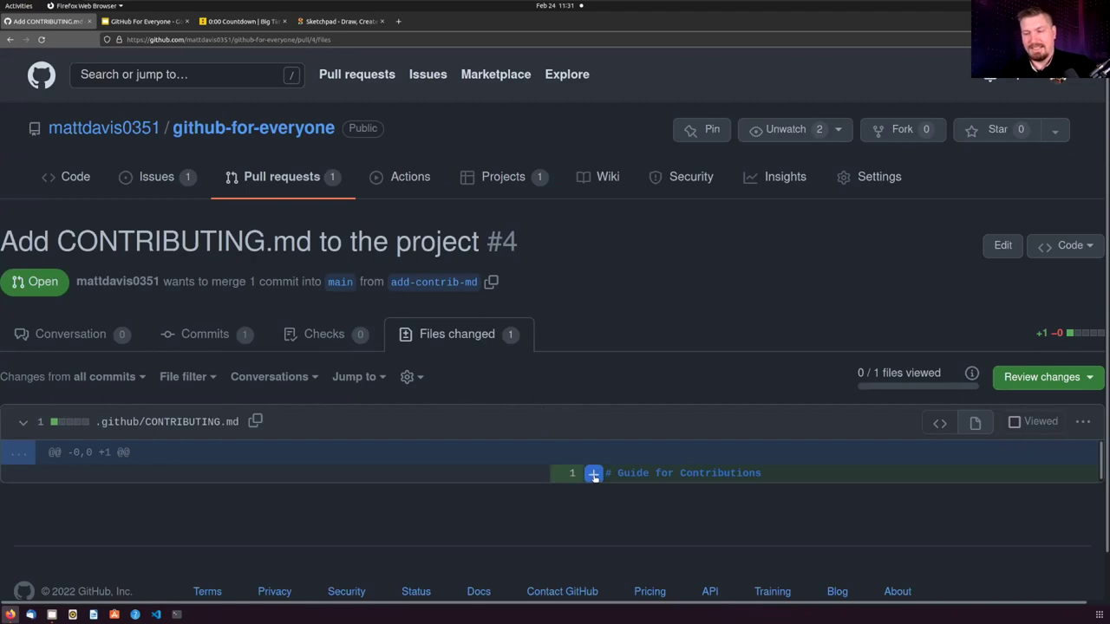
click(1082, 422)
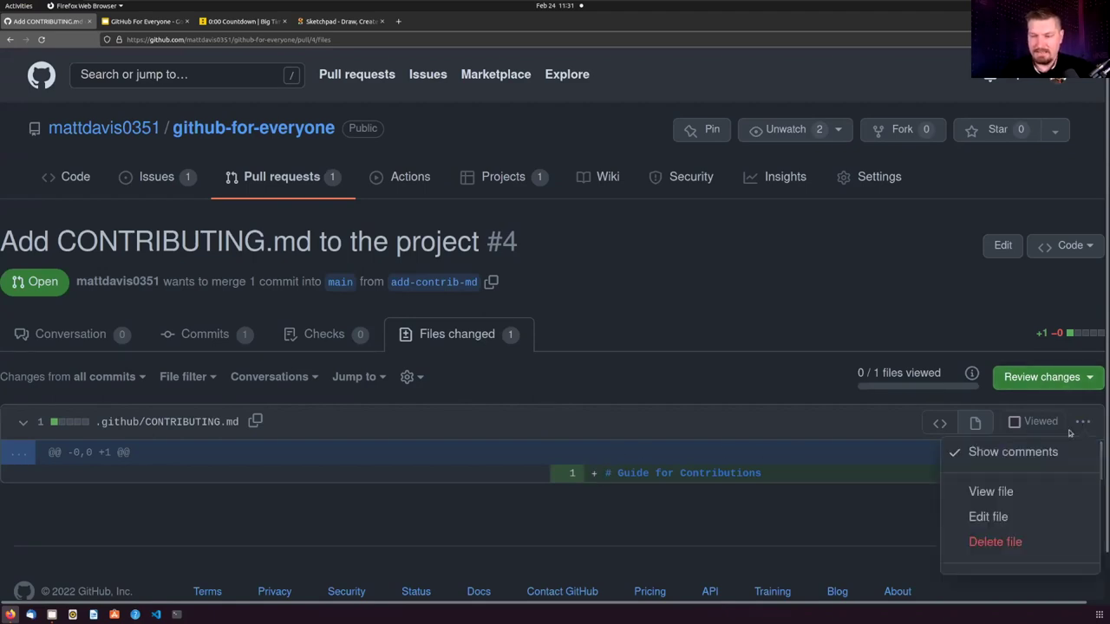
click(1003, 491)
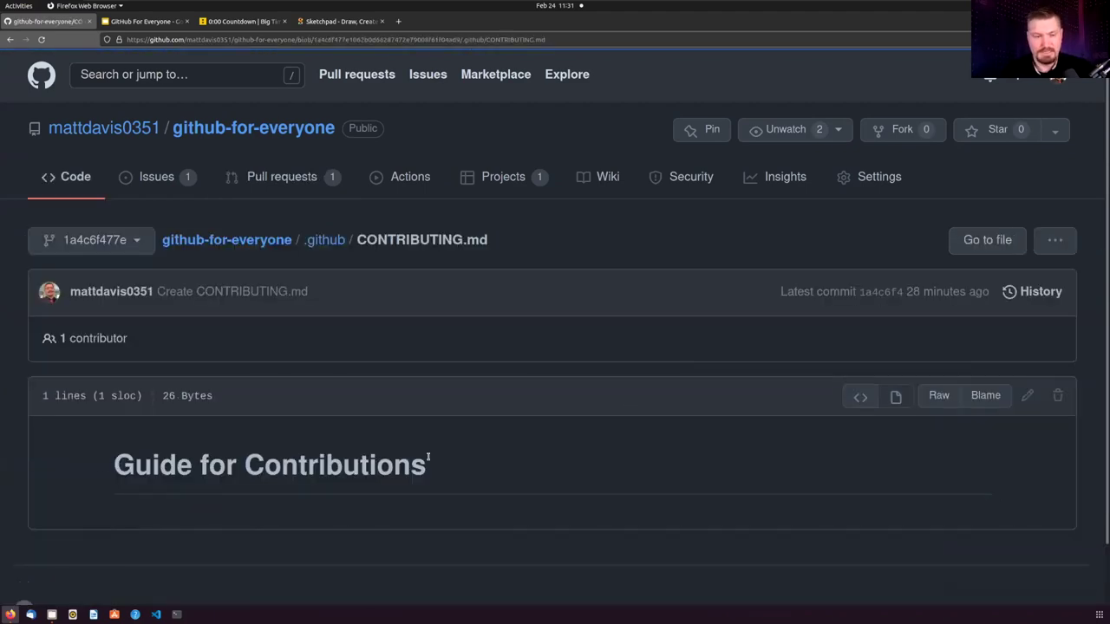
Switch the CONTRIBUTING.md view to the add-contrib-md branch.
click(1028, 396)
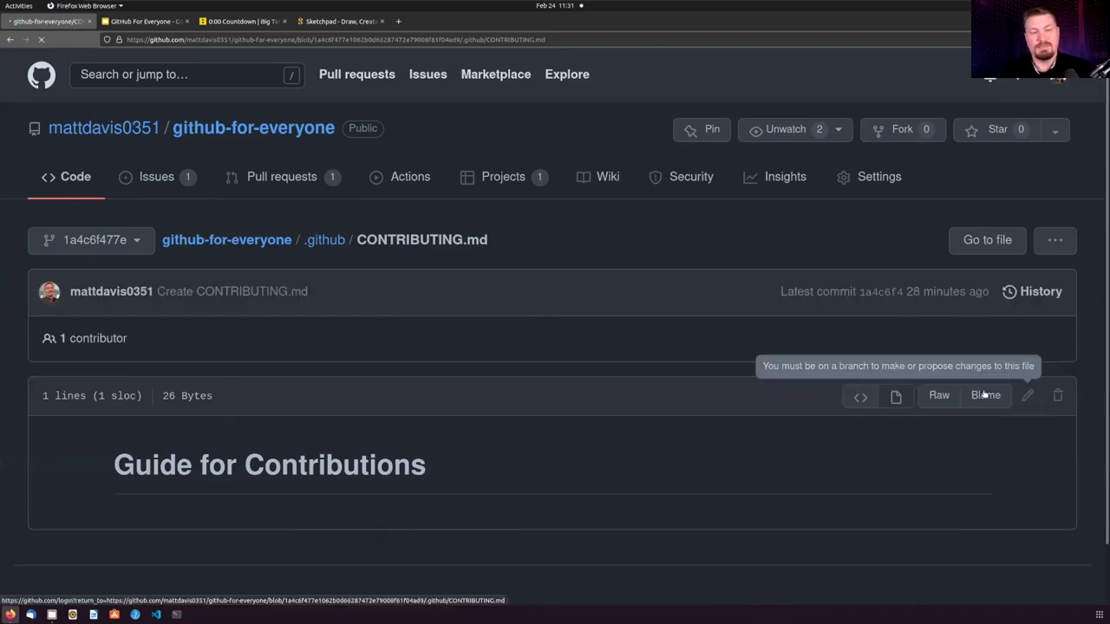
click(91, 240)
click(99, 407)
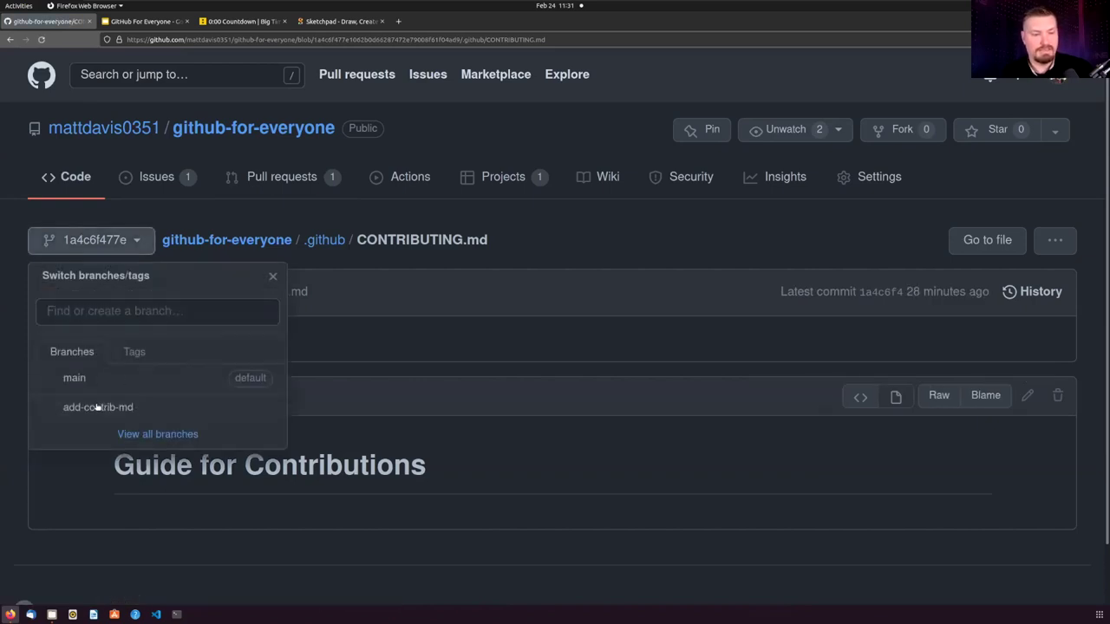
click(1026, 395)
scroll(241, 358, down, 2)
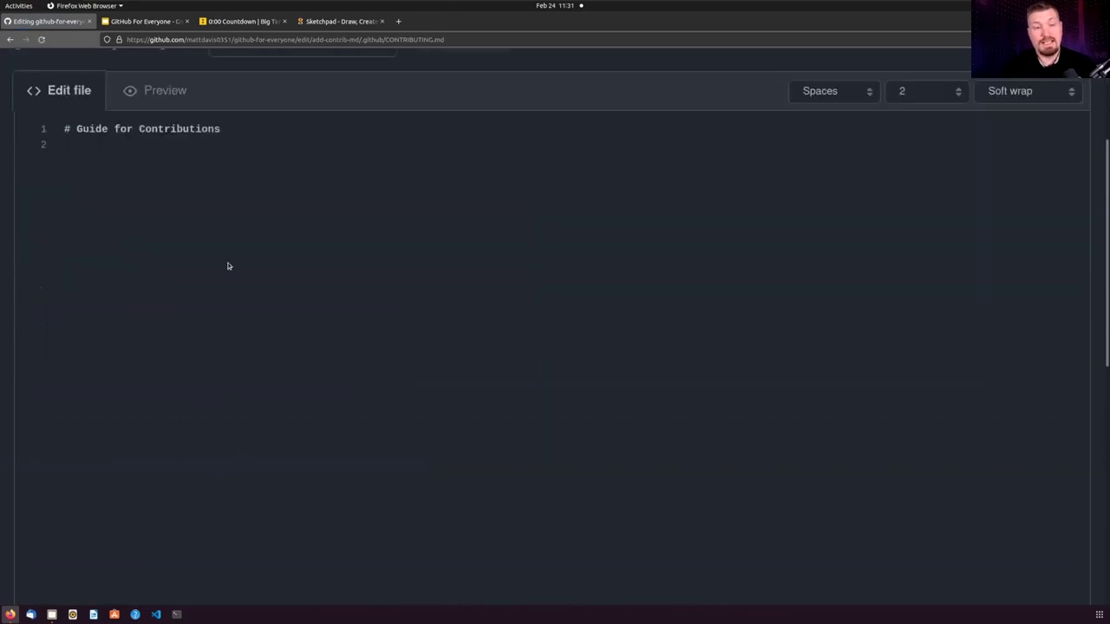
key(Return)
key(Return)
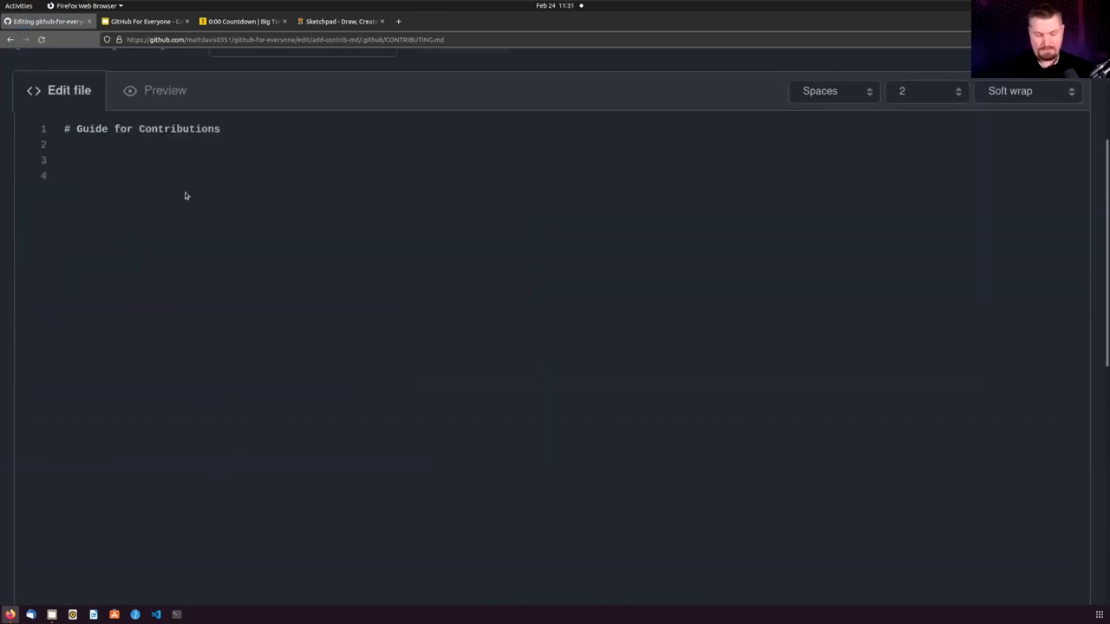
text(To contibueute please visit this [l)
key(BackSpace)
key(BackSpace)
text([link])
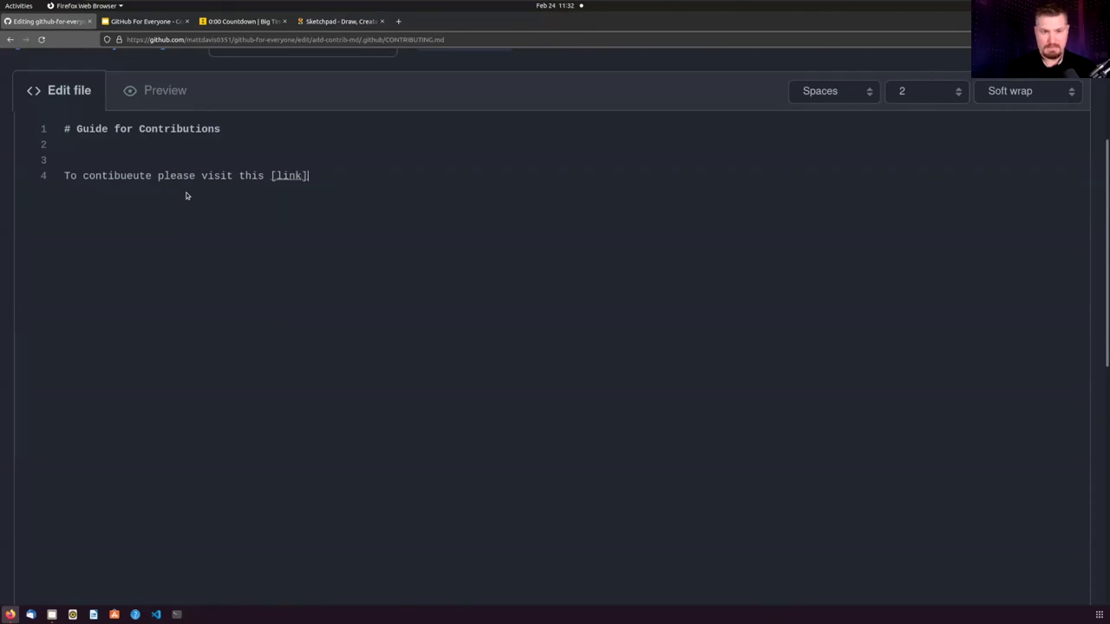
text(()https://)
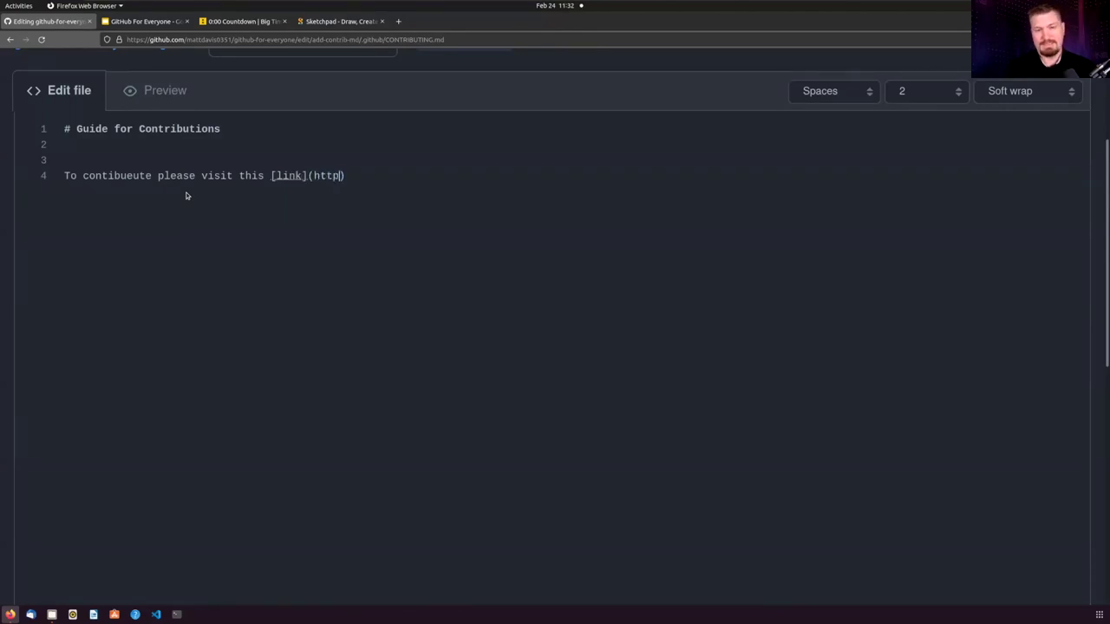
text(nowhere.com)
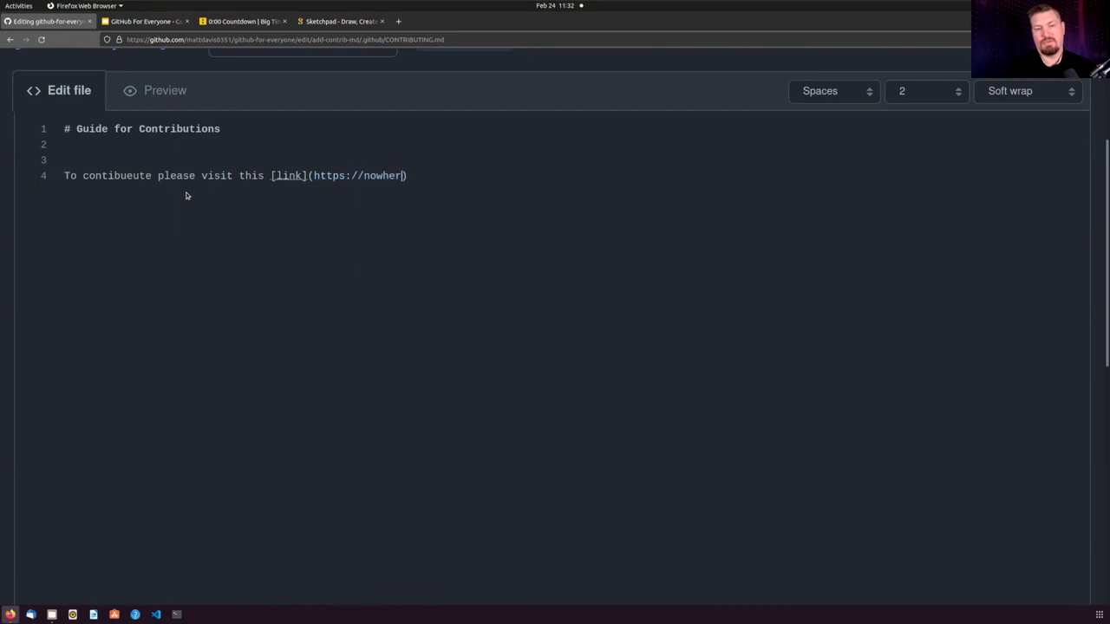
key(BackSpace)
key(BackSpace)
key(BackSpace)
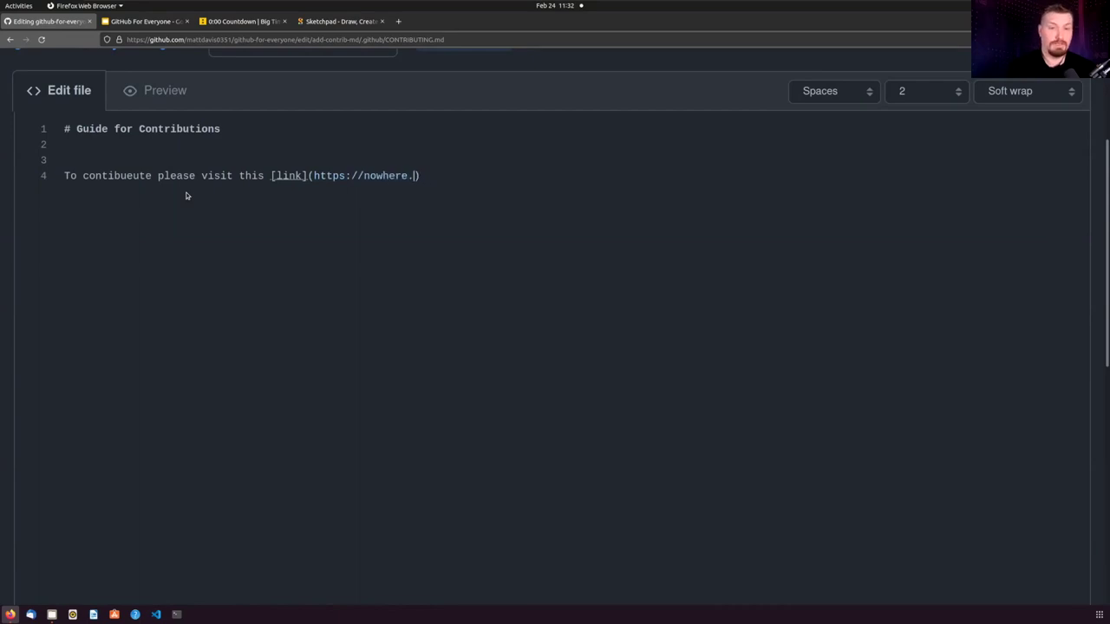
text(xyz)
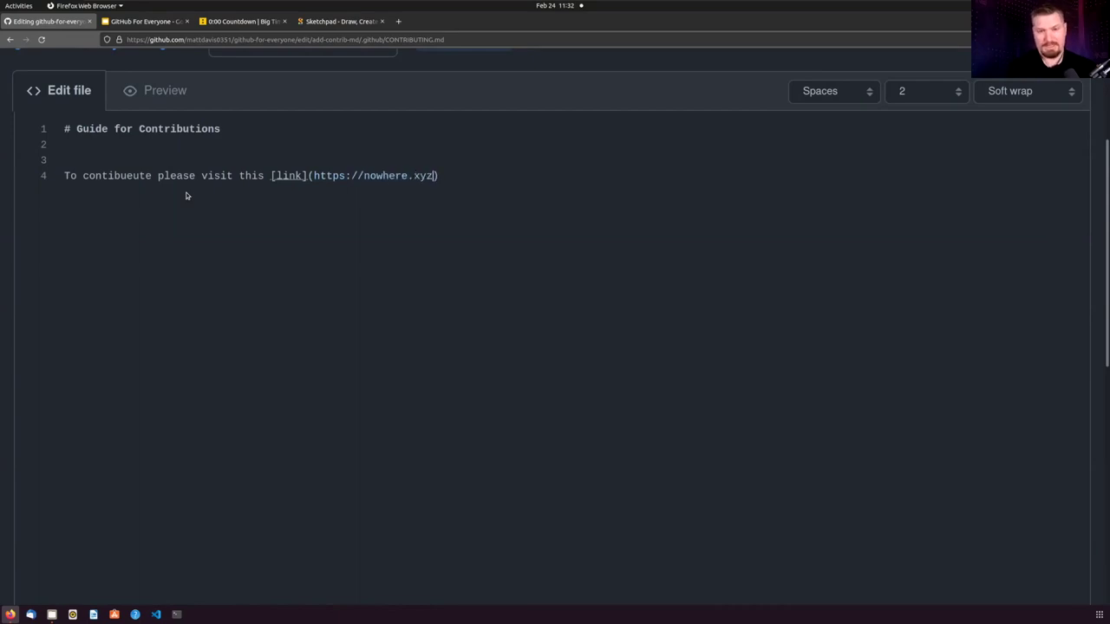
scroll(164, 310, down, 5)
scroll(161, 309, down, 3)
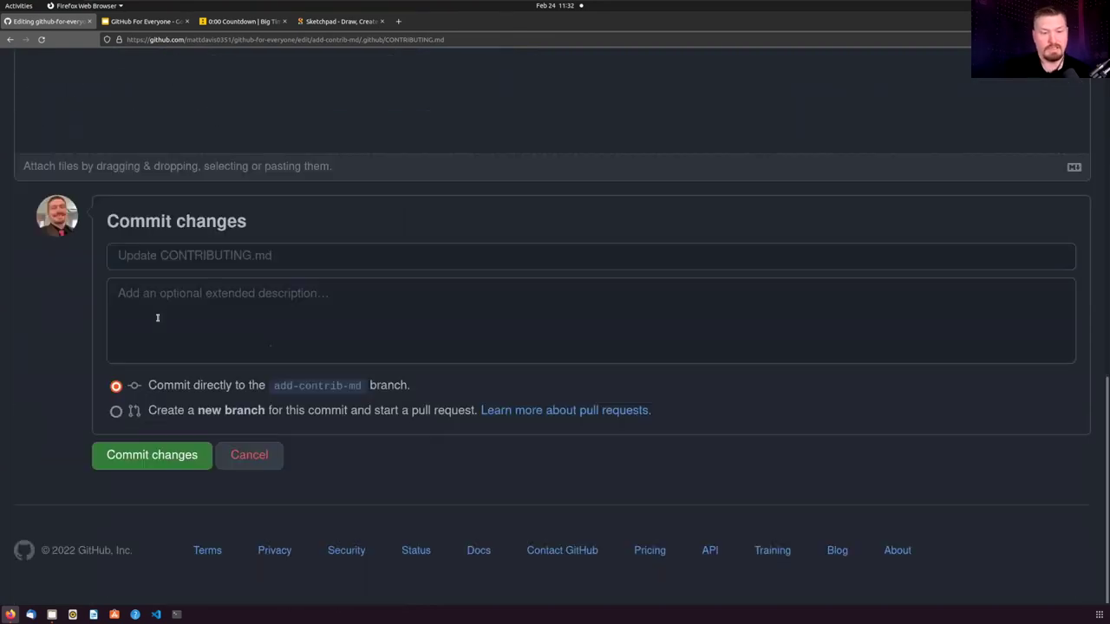
Write the commit summary 'Added link to actual contribution site'.
click(314, 252)
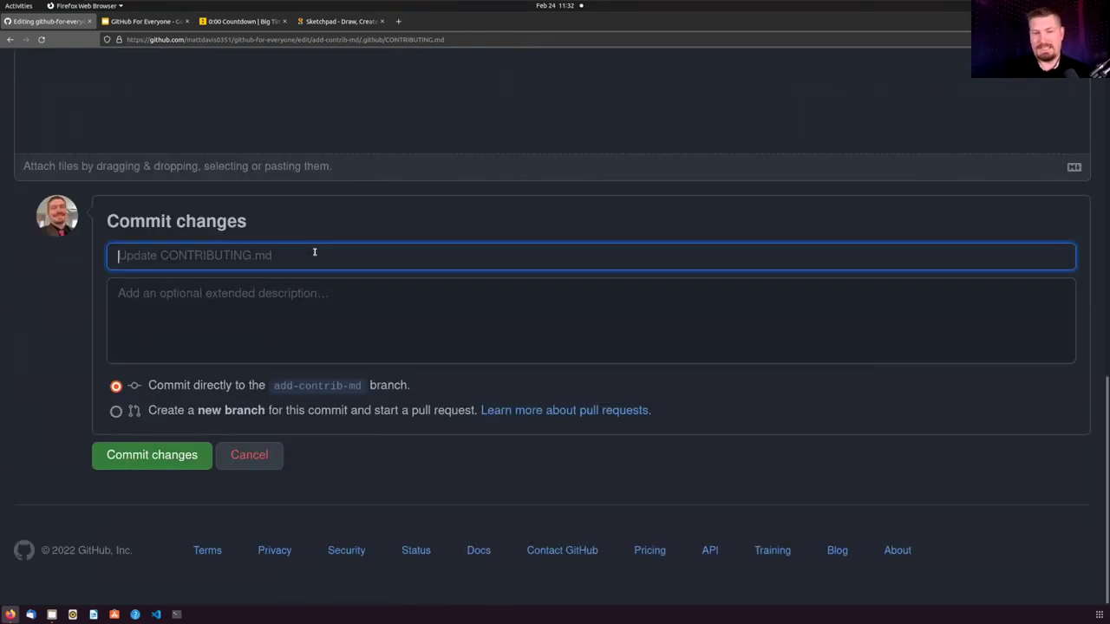
text(Added link to actual contribution site)
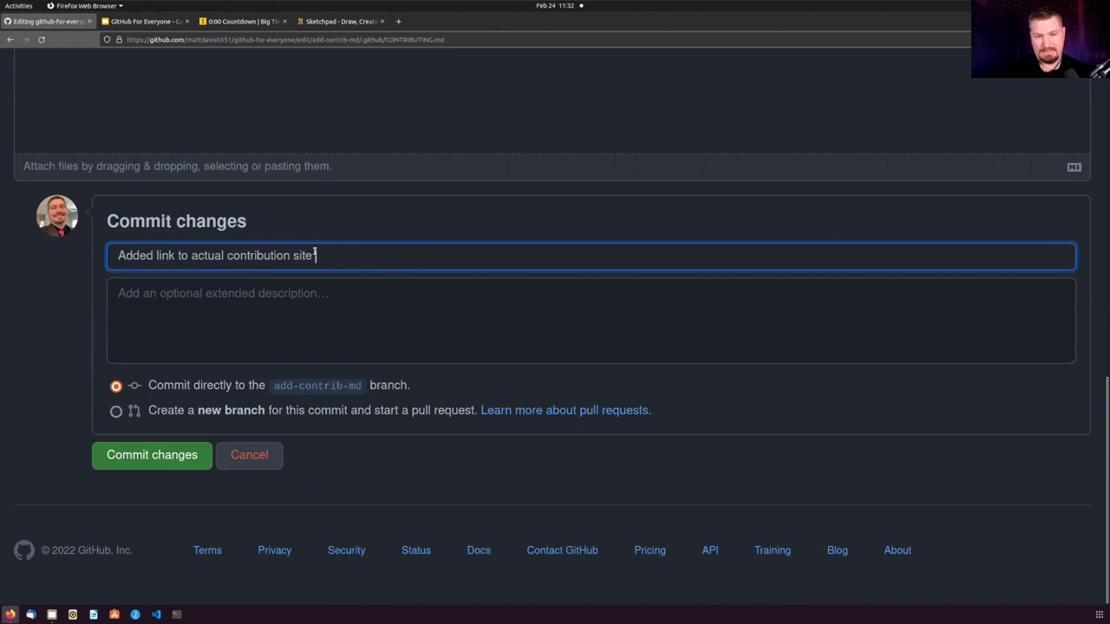
text( in the contir)
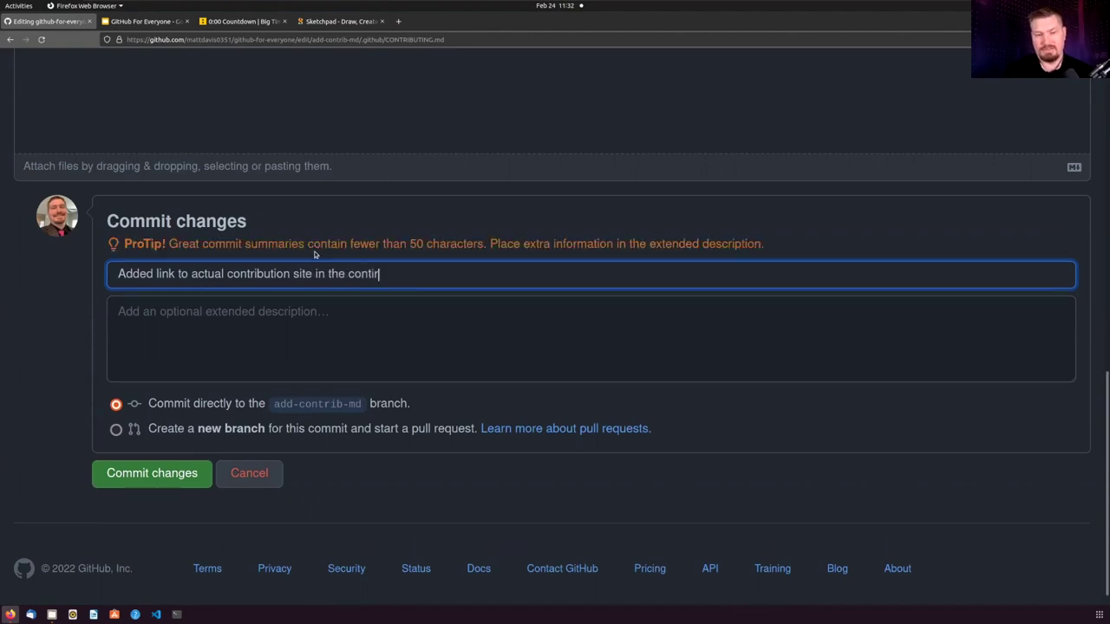
text(buting.md)
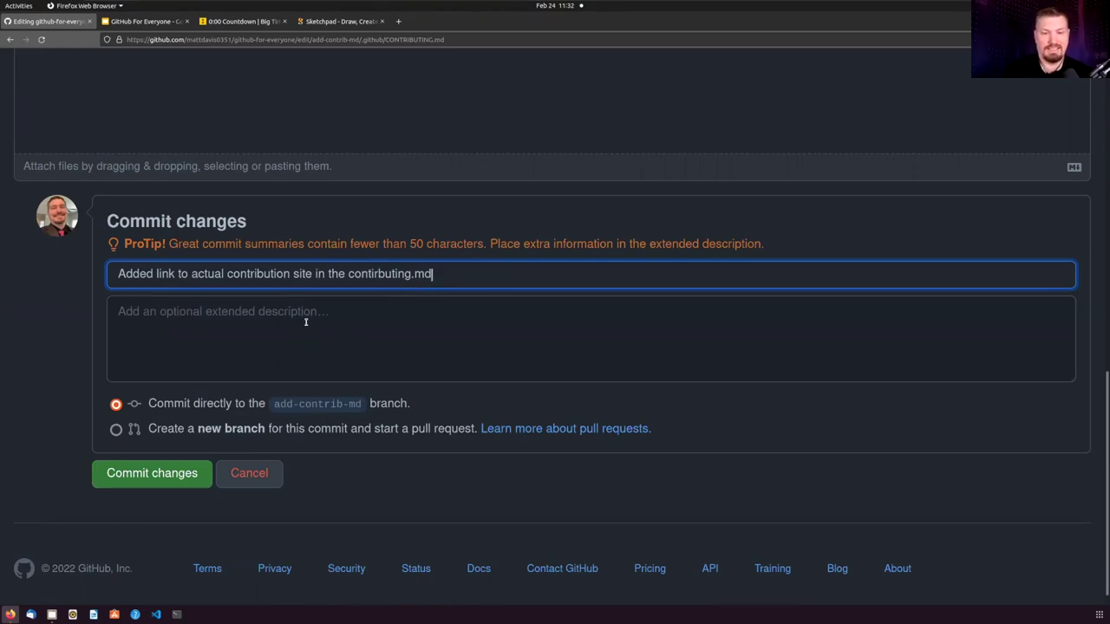
click(226, 347)
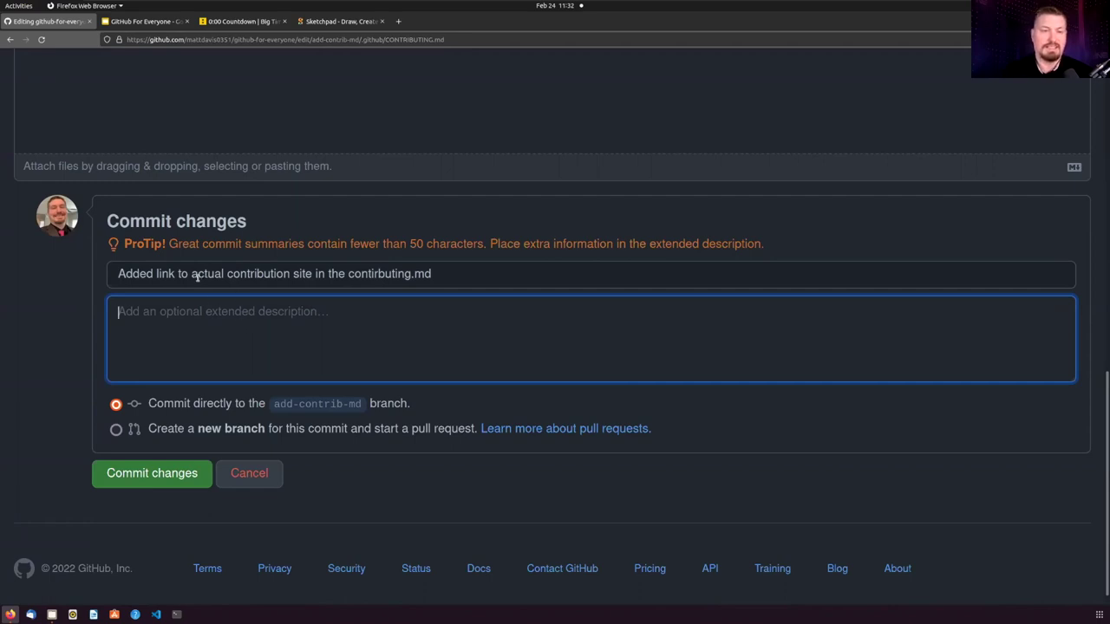
drag(431, 276, 317, 274)
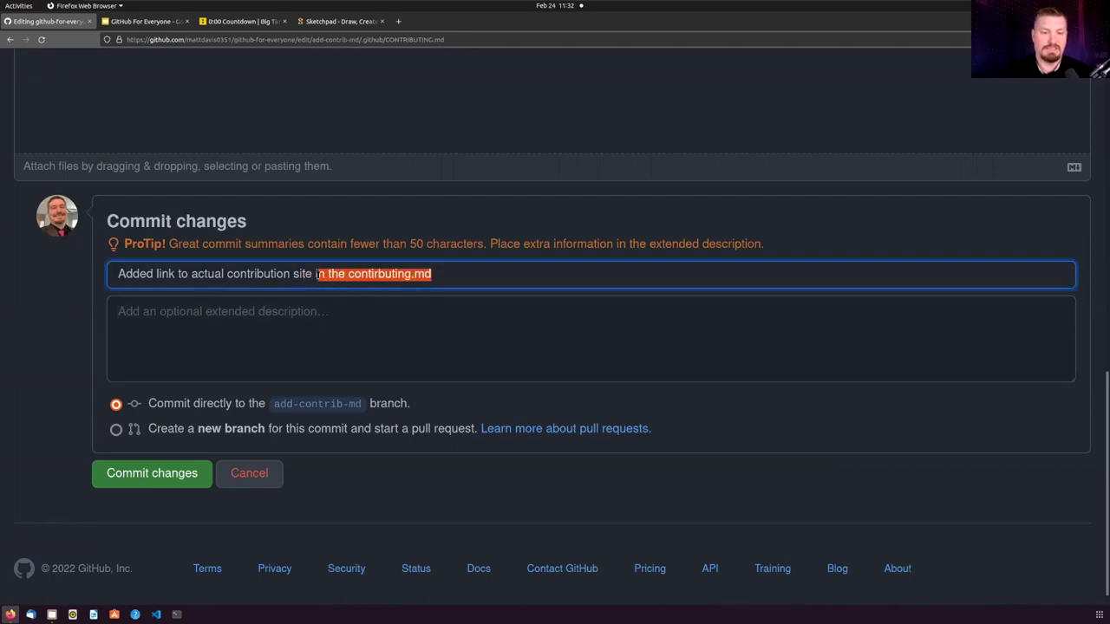
key(BackSpace)
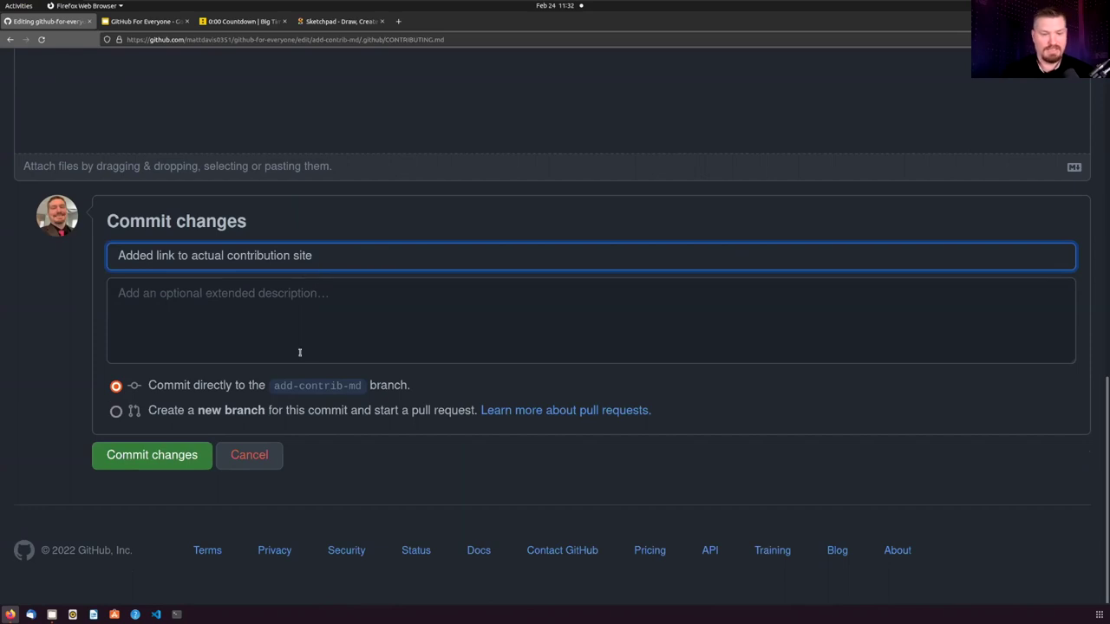
Commit the CONTRIBUTING.md change directly to the add-contrib-md branch.
drag(277, 387, 362, 387)
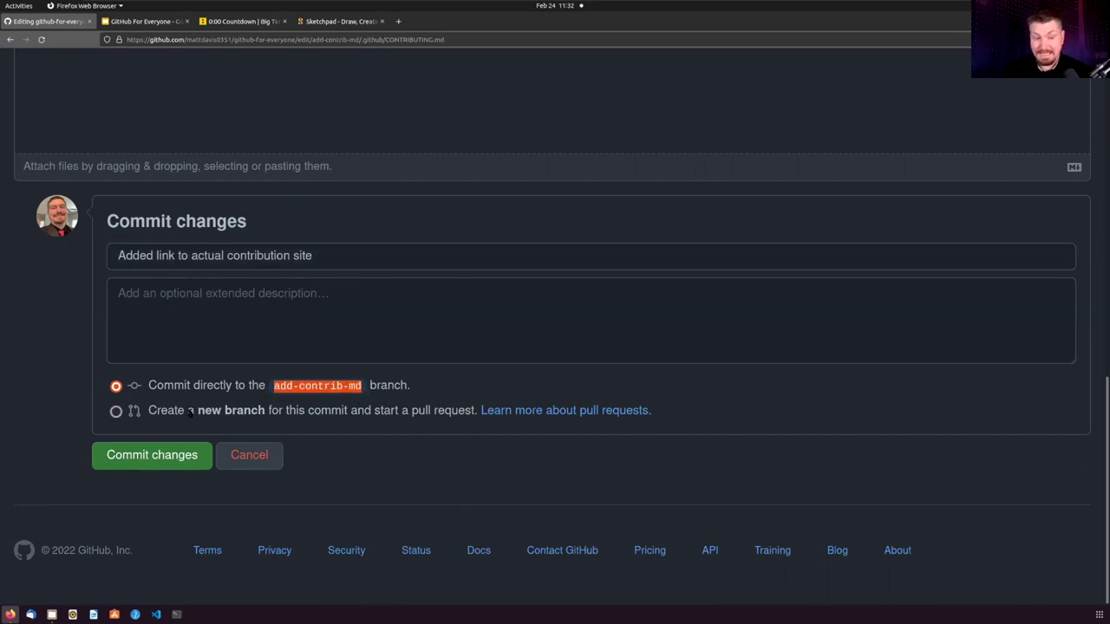
drag(201, 410, 265, 411)
click(310, 420)
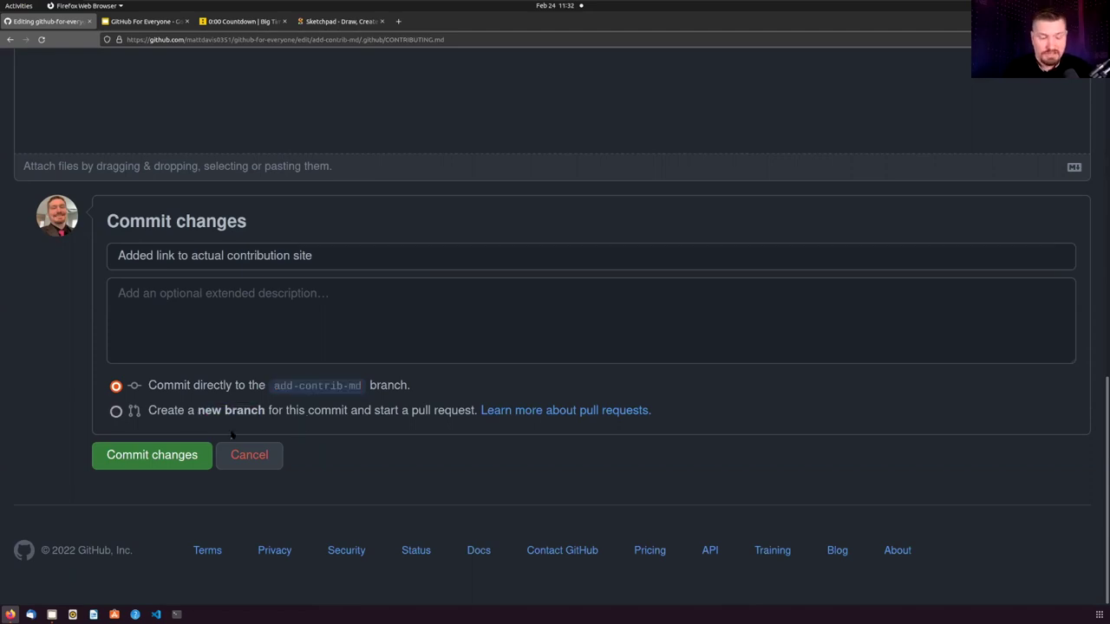
click(192, 457)
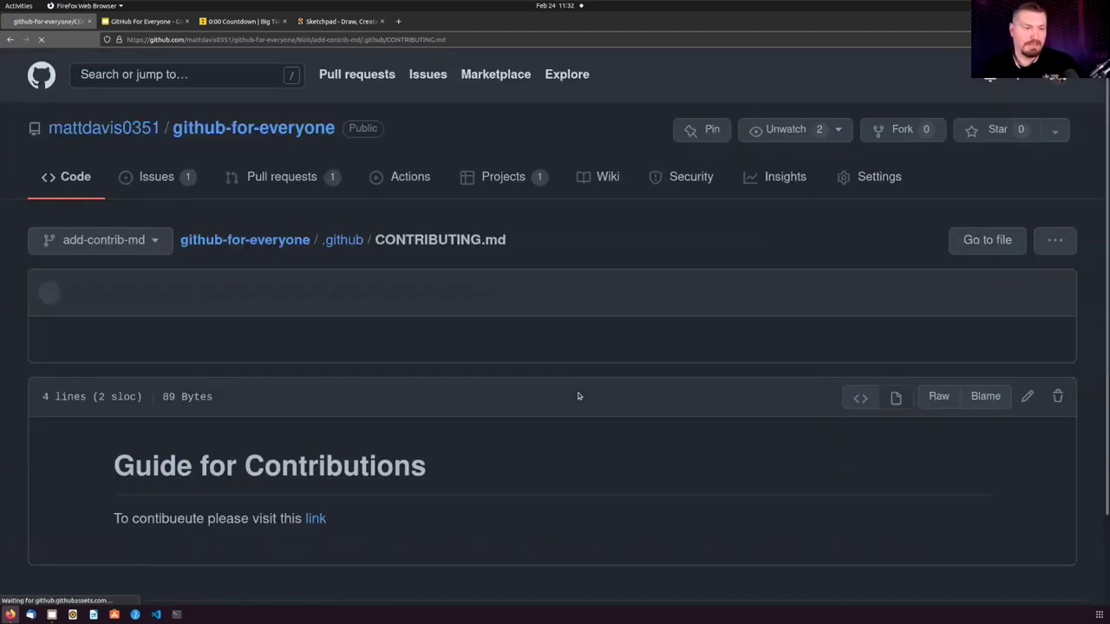
Open pull request #4 and check its linked issue #1 and new commit.
click(305, 183)
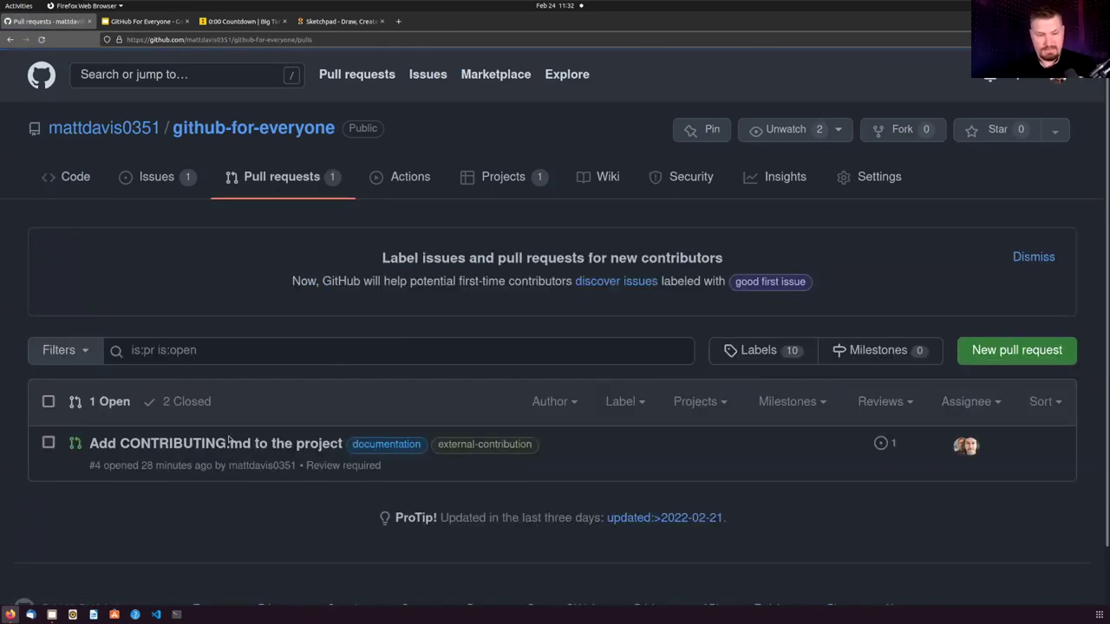
click(223, 440)
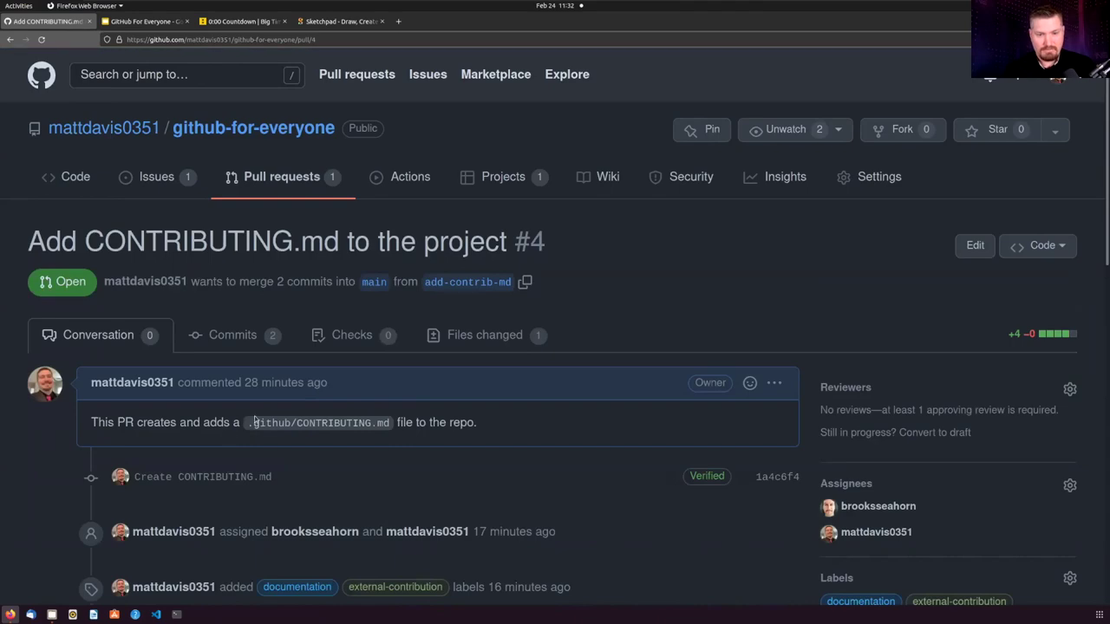
scroll(255, 422, down, 6)
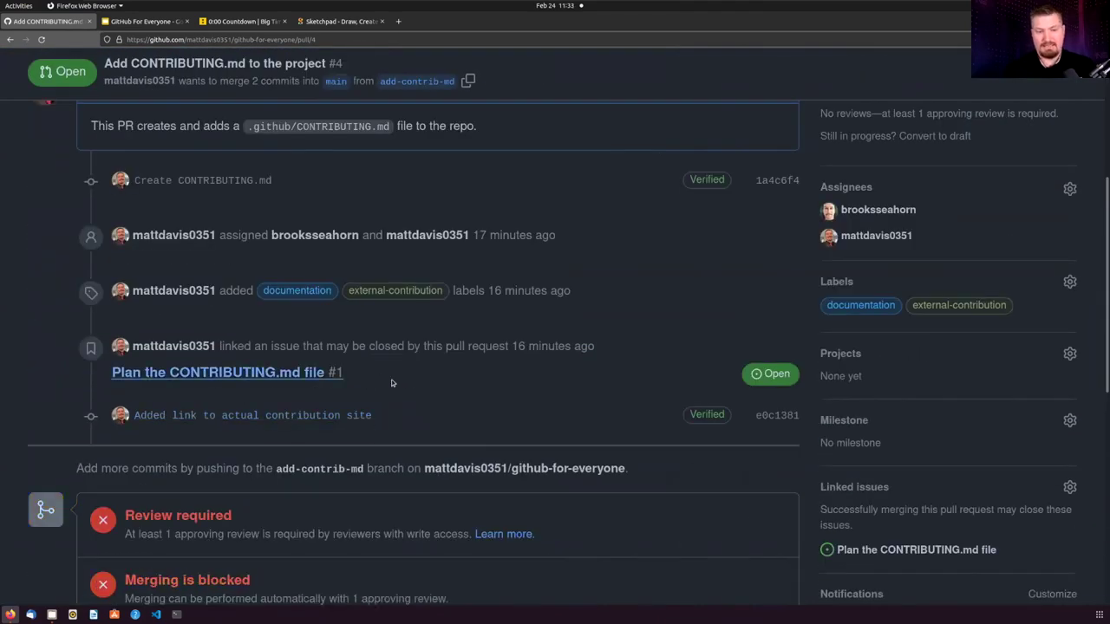
triple_click(246, 380)
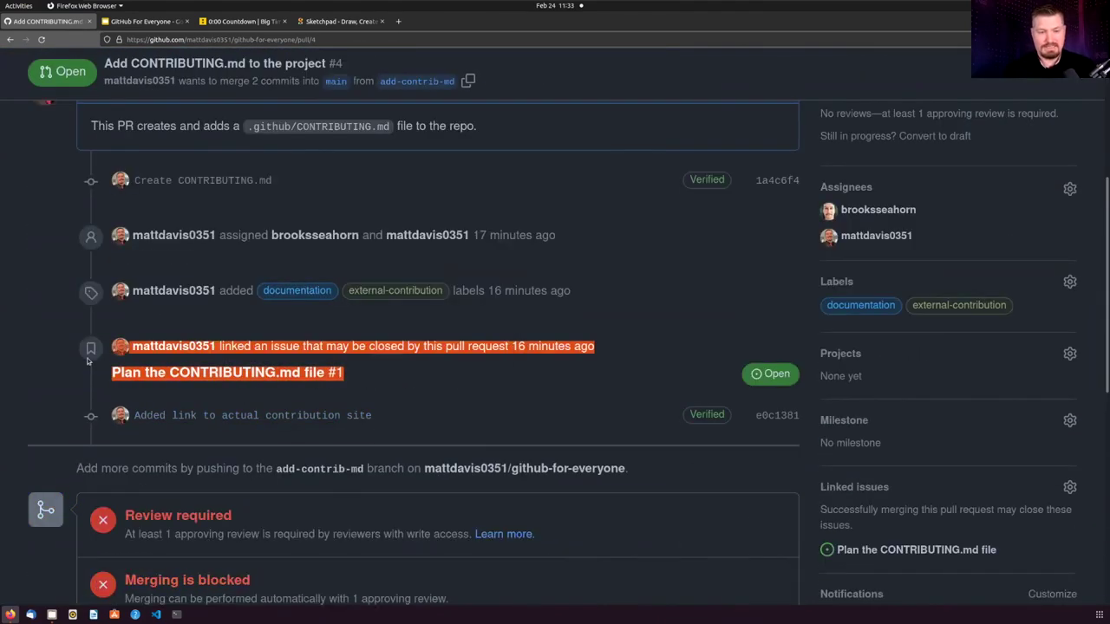
drag(442, 430, 123, 418)
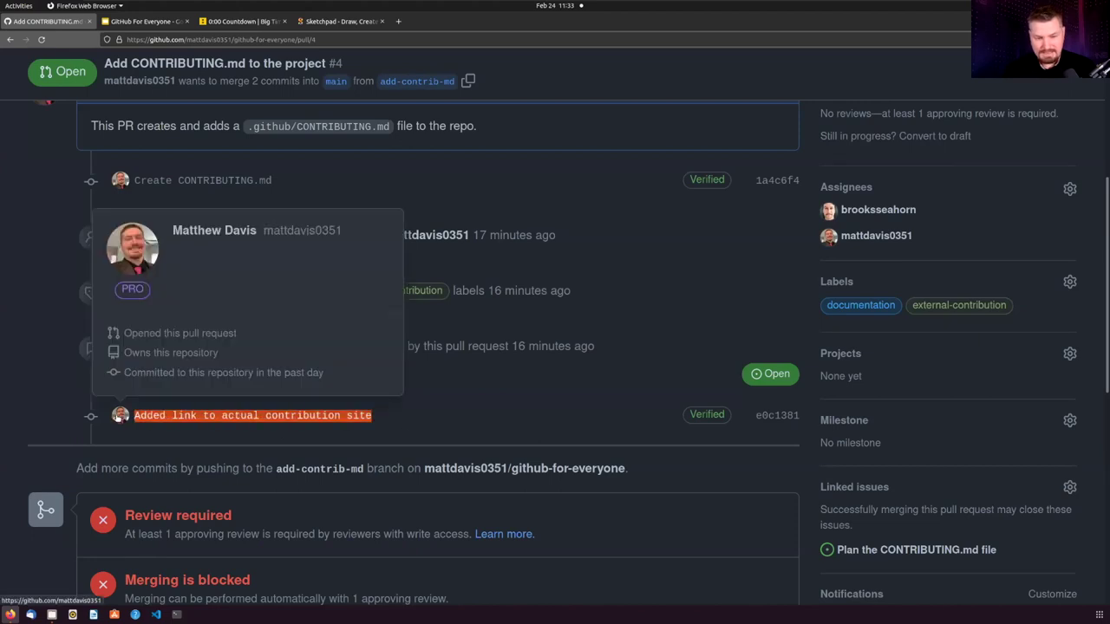
click(462, 405)
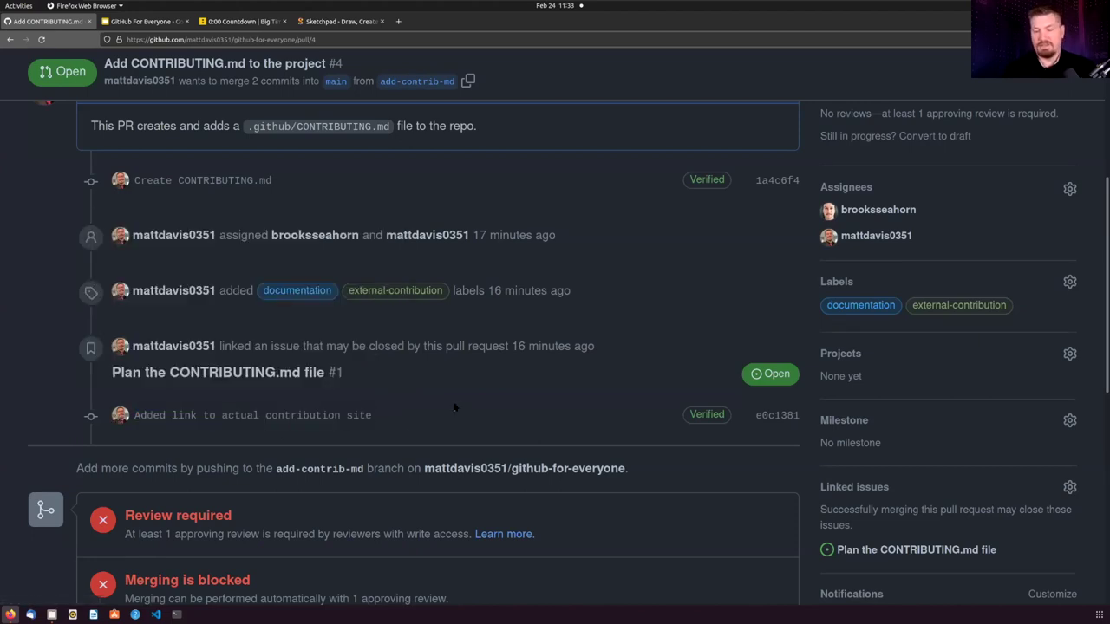
Inspect commit e0c1381, then return to the PR #4 conversation.
click(768, 427)
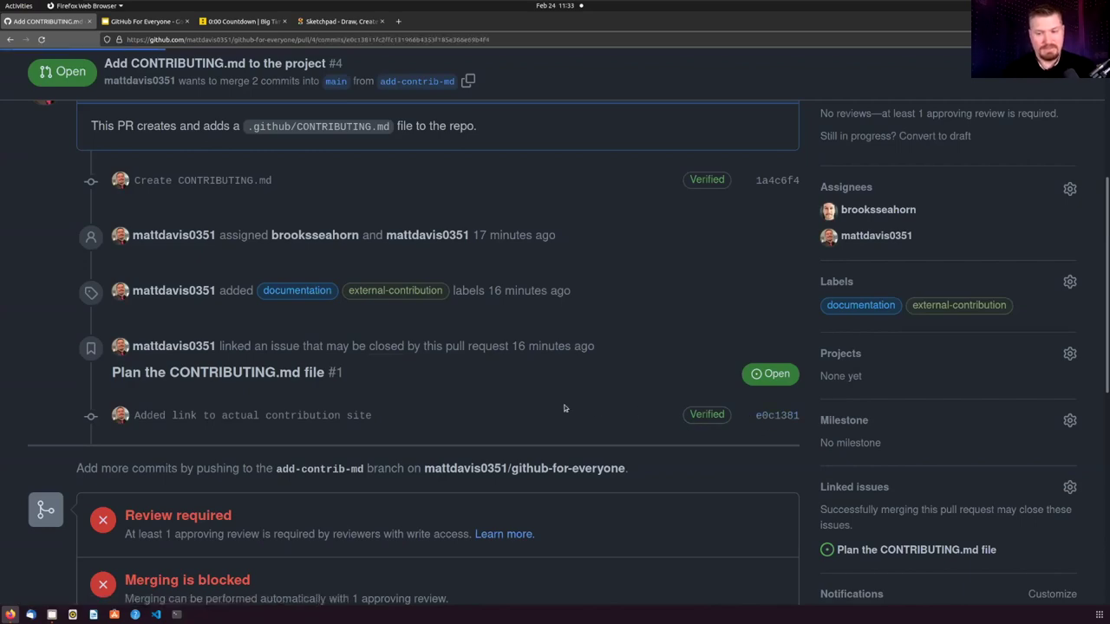
scroll(518, 375, down, 3)
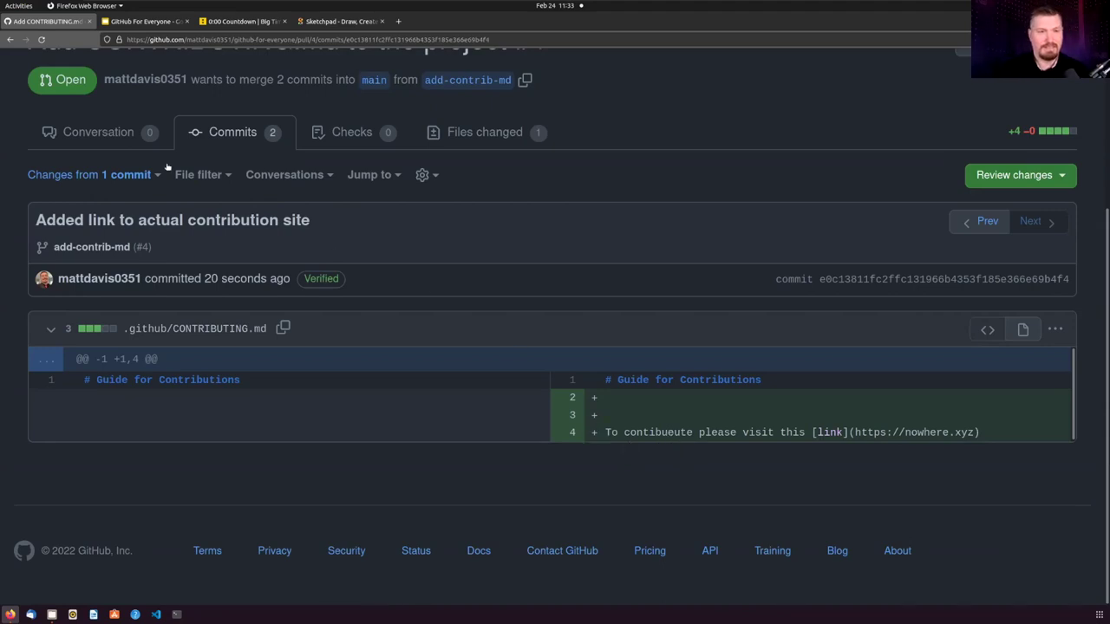
click(95, 139)
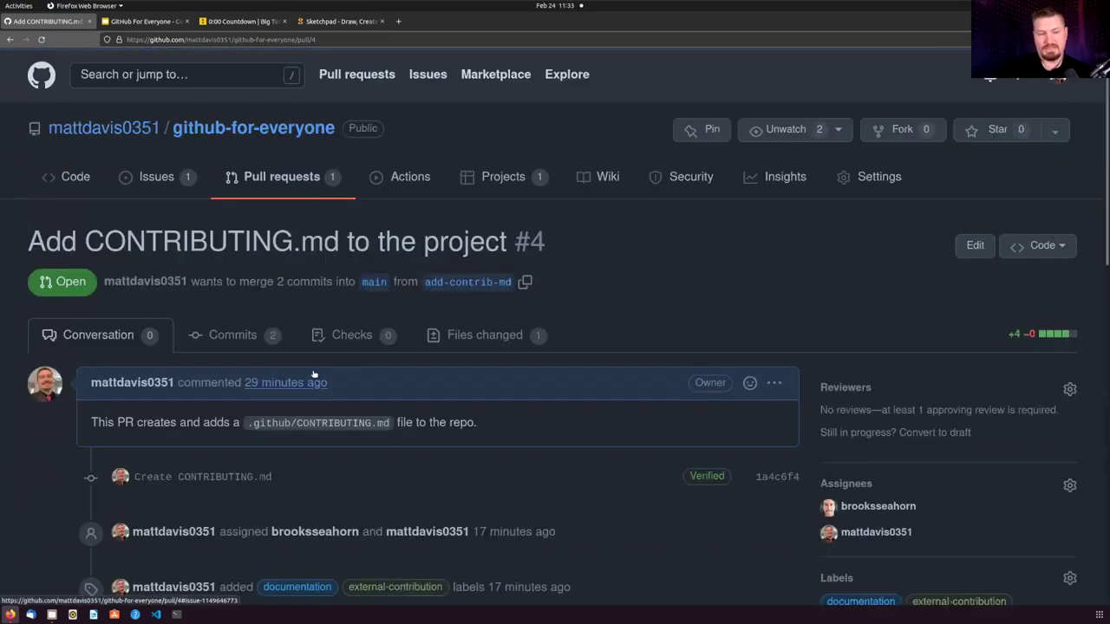
scroll(272, 486, down, 10)
Comment on PR #4, mentioning the reviewer: 'I added what I think is the proper line, can you take a look?'.
click(272, 485)
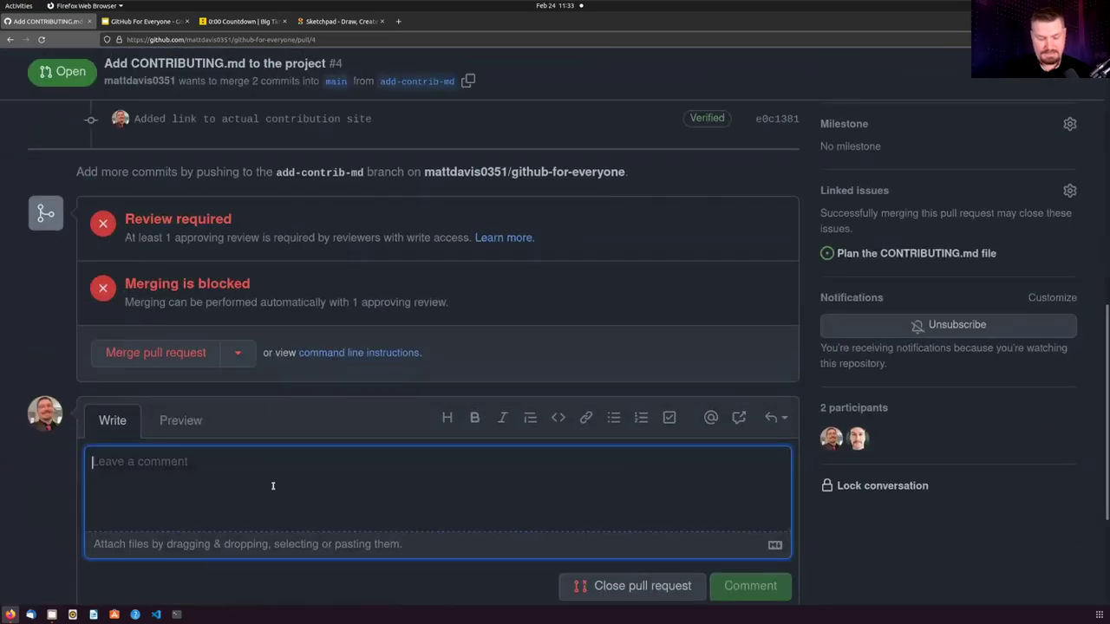
text(@b)
key(Return)
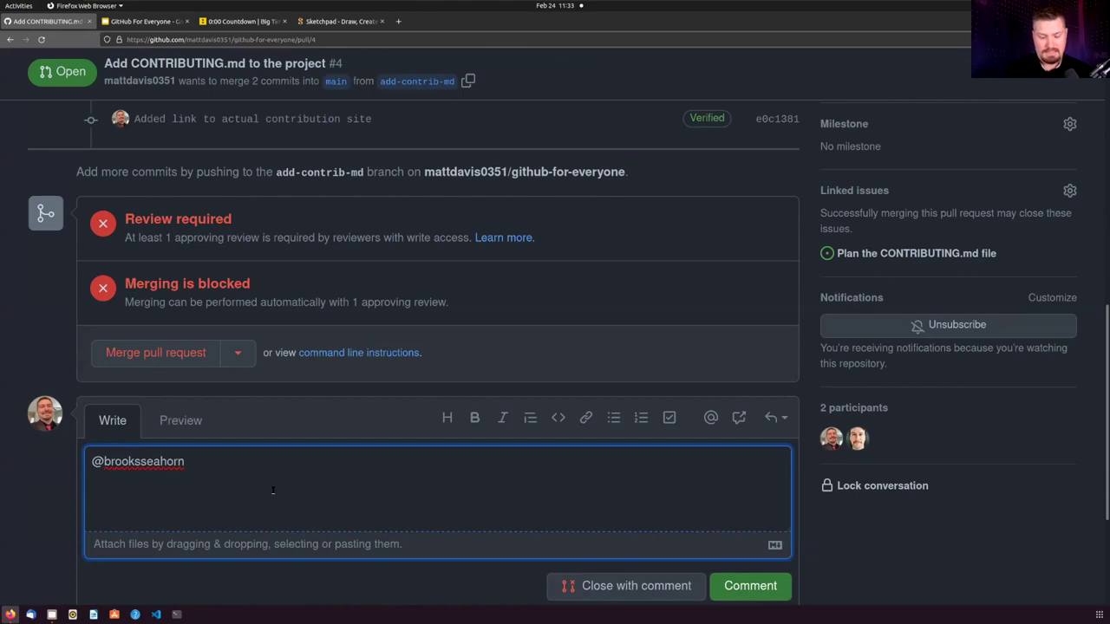
text(I added wh)
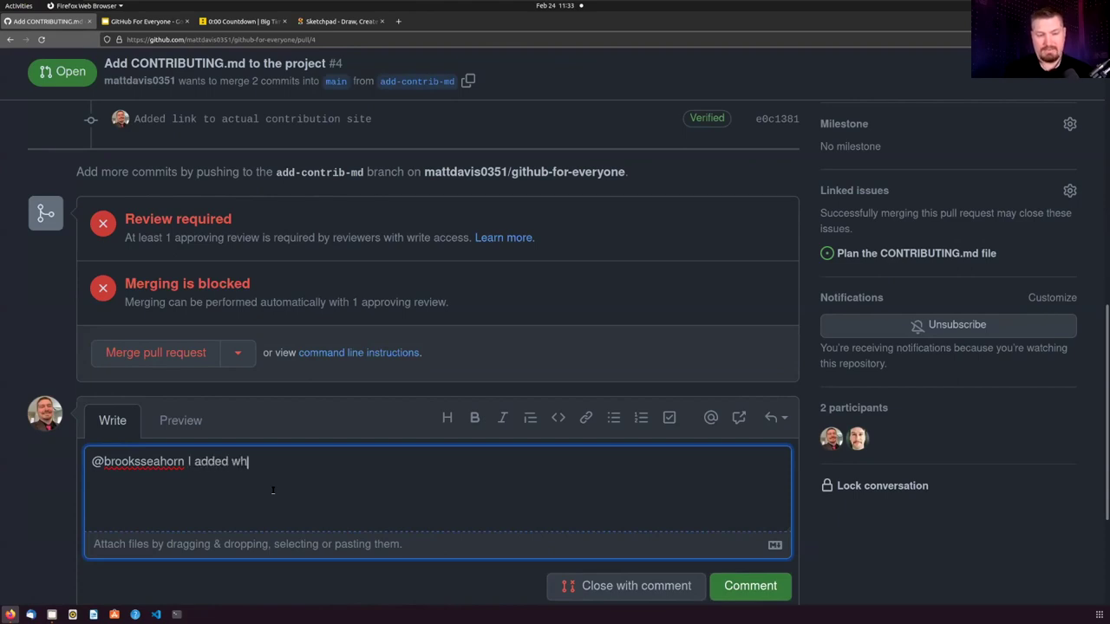
text(at I think is t)
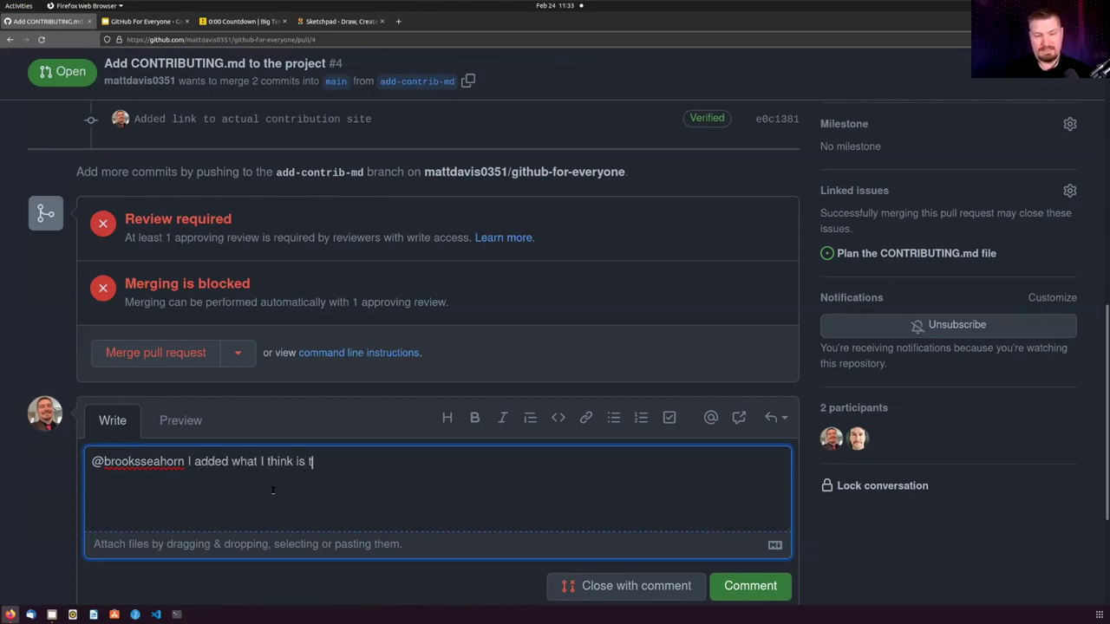
text(he proper line, )
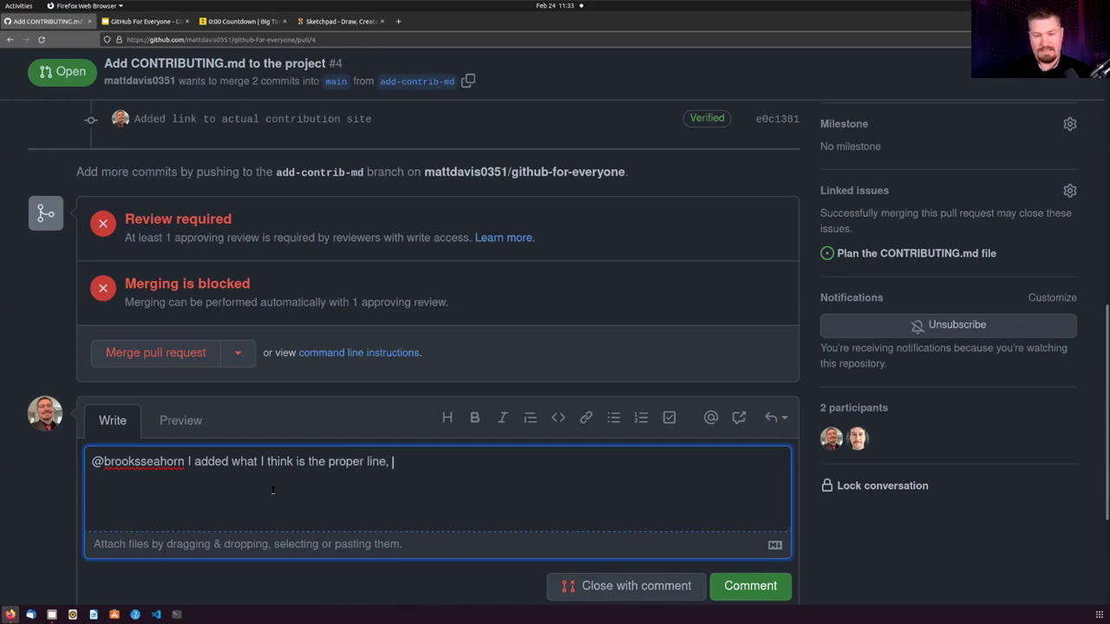
text(can you take a l)
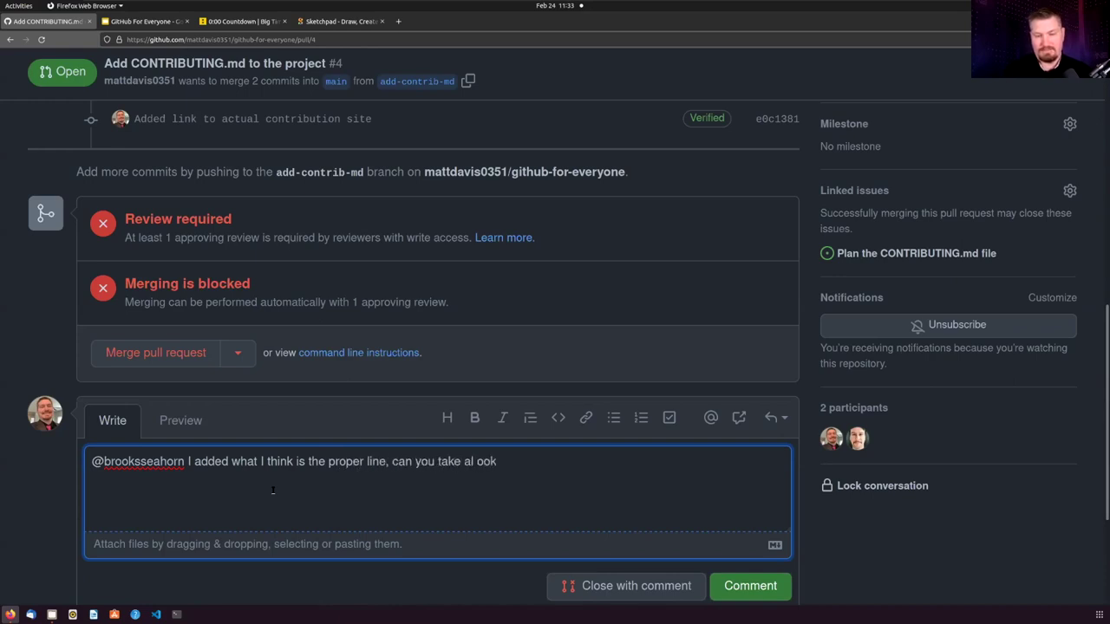
text(ook?)
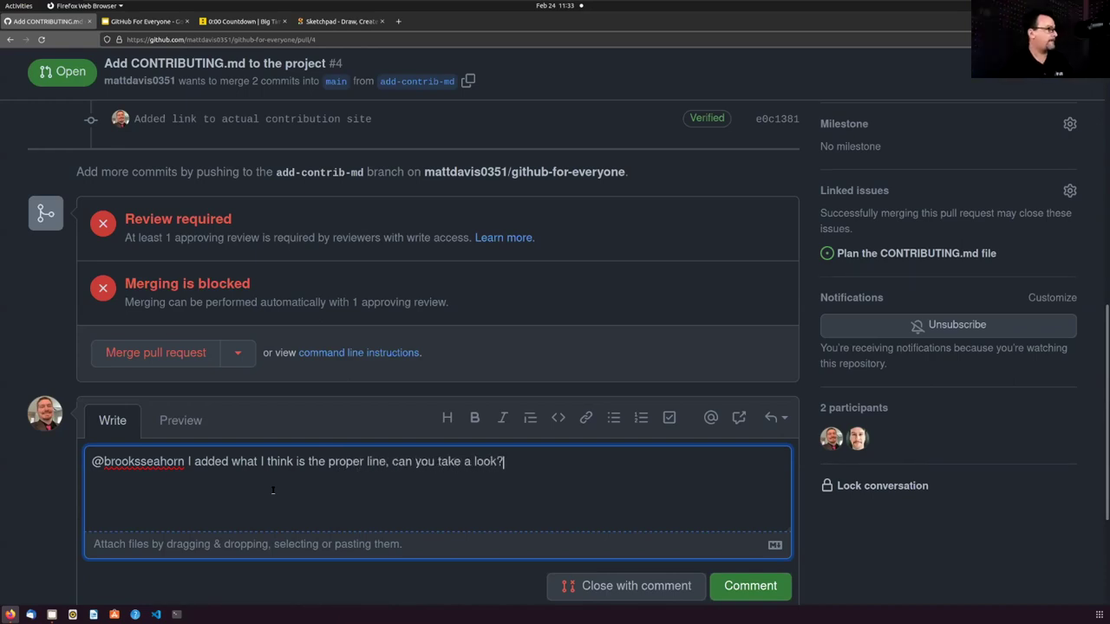
click(733, 583)
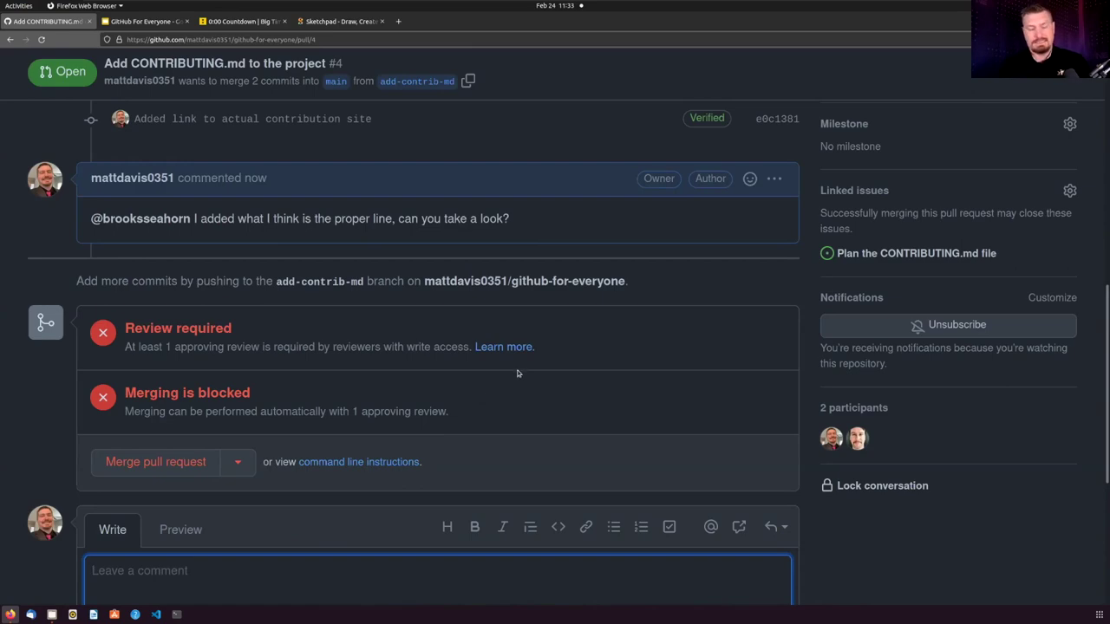
scroll(520, 367, up, 10)
click(451, 338)
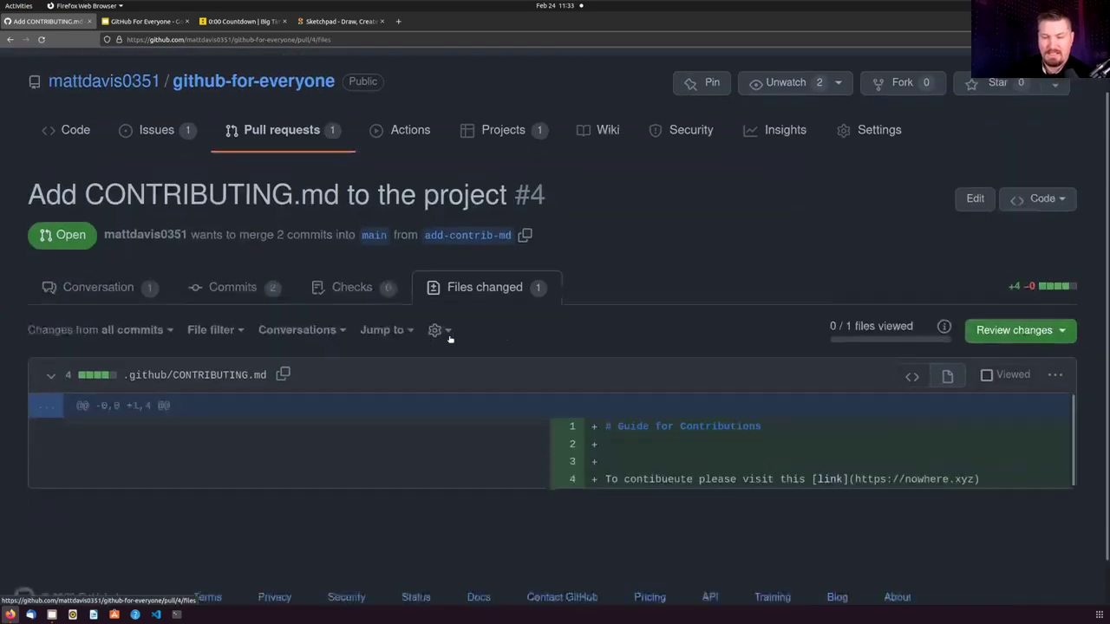
scroll(680, 444, down, 2)
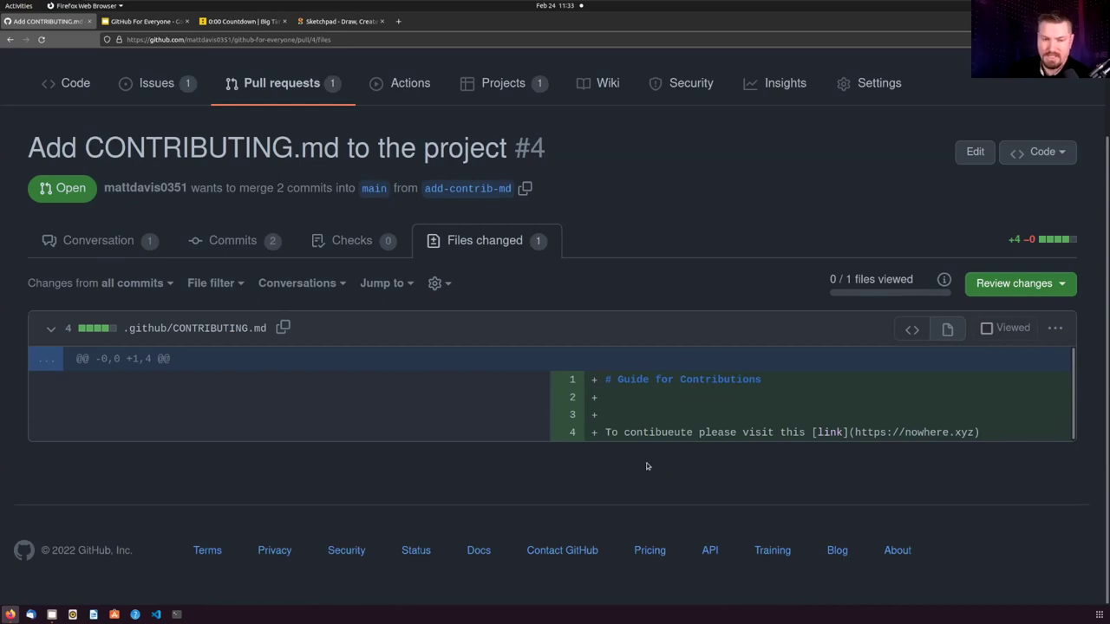
mouse_move(594, 435)
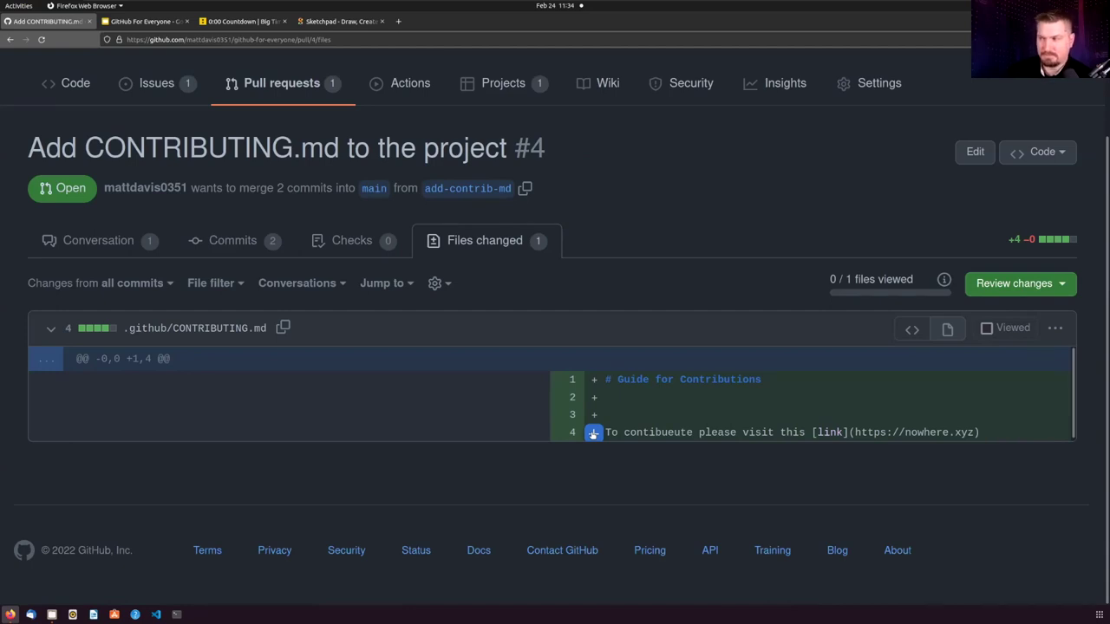
click(98, 241)
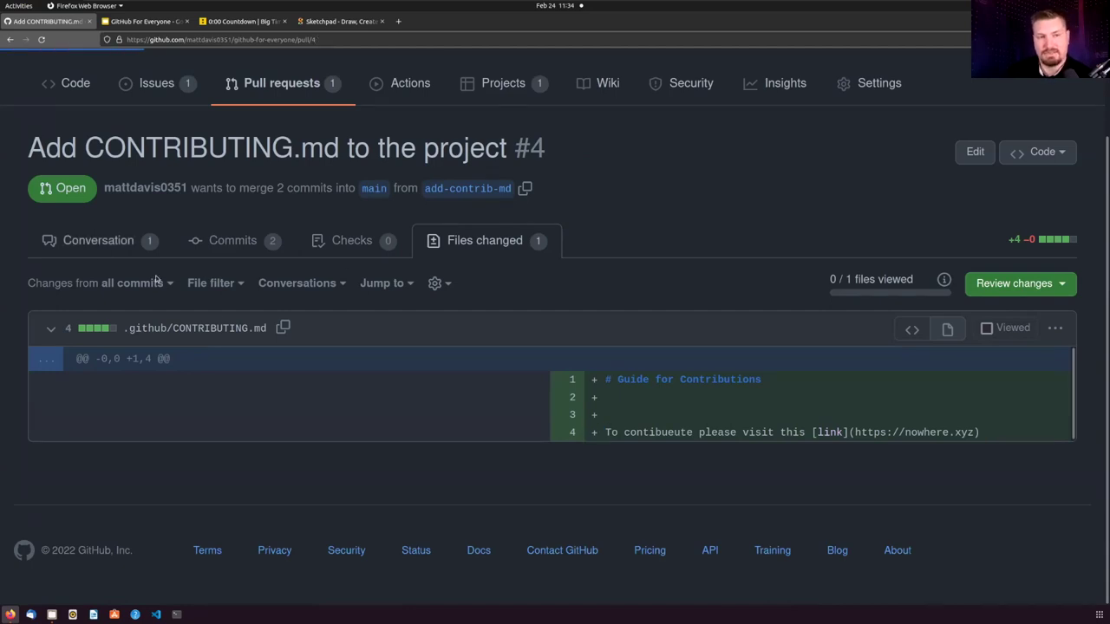
scroll(403, 462, down, 10)
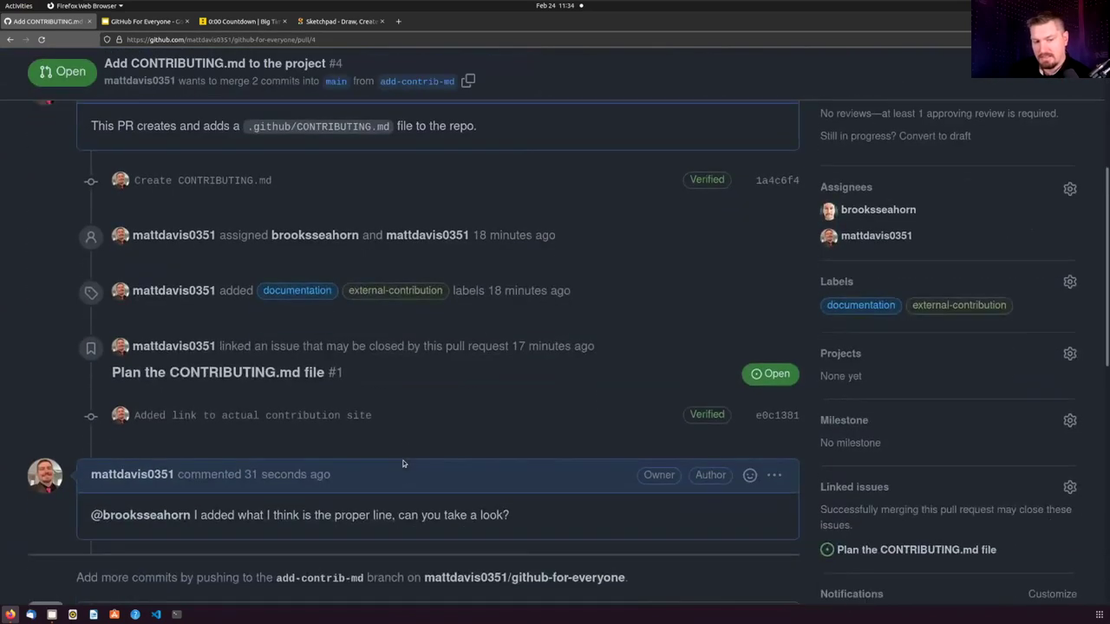
Find the reviewer's 'Bad grammar yo!' comment on CONTRIBUTING.md line 4 and open an empty reply.
scroll(403, 463, up, 3)
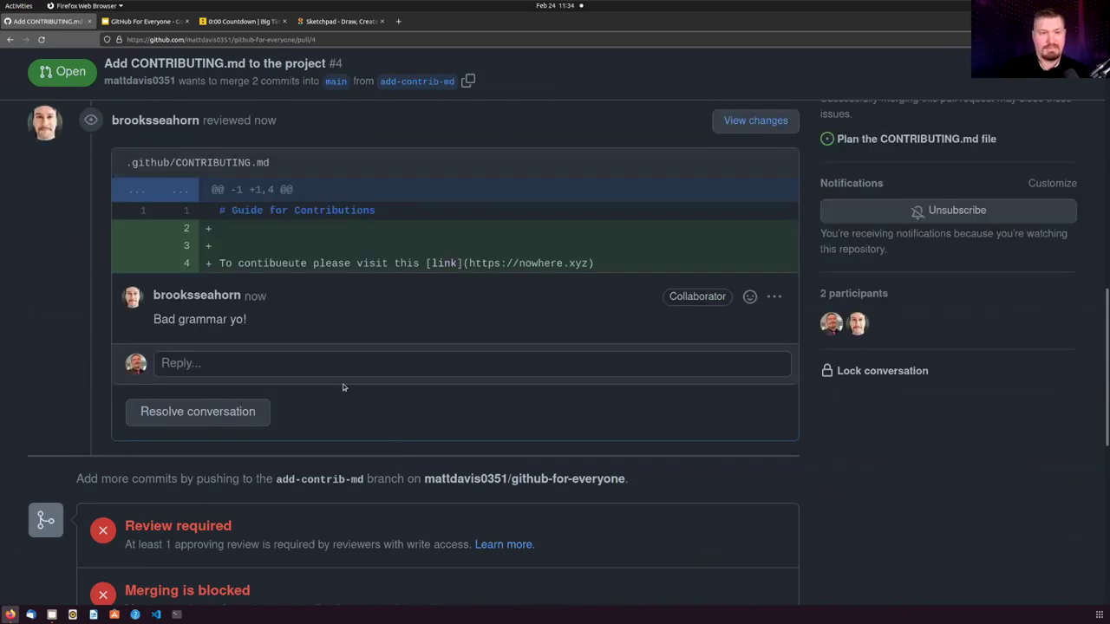
scroll(342, 383, up, 3)
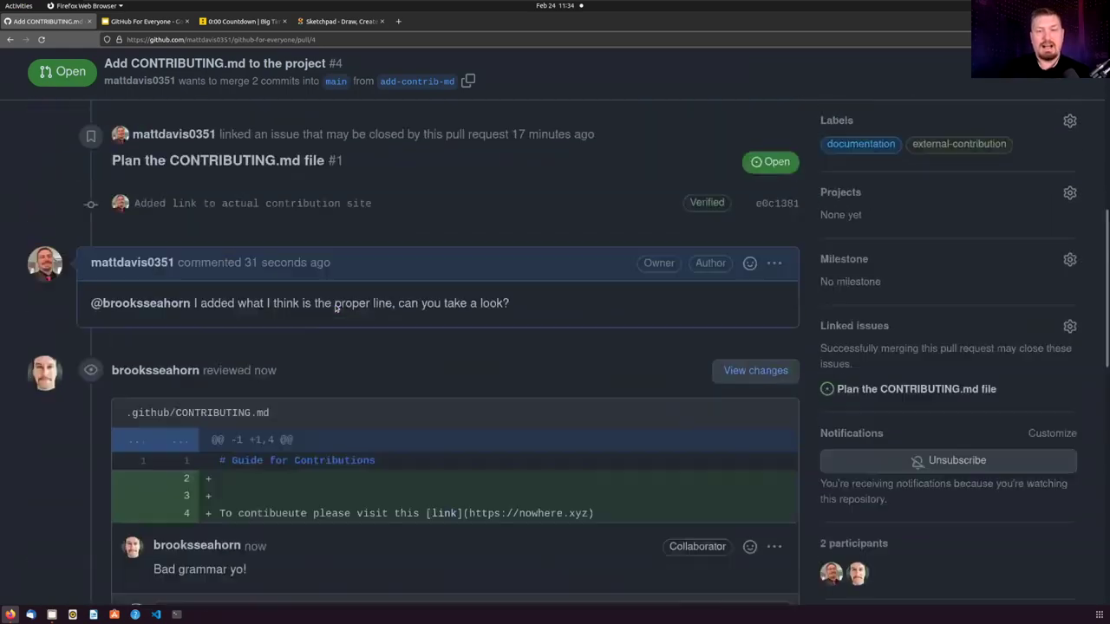
scroll(336, 308, up, 3)
scroll(468, 278, down, 2)
scroll(388, 347, down, 3)
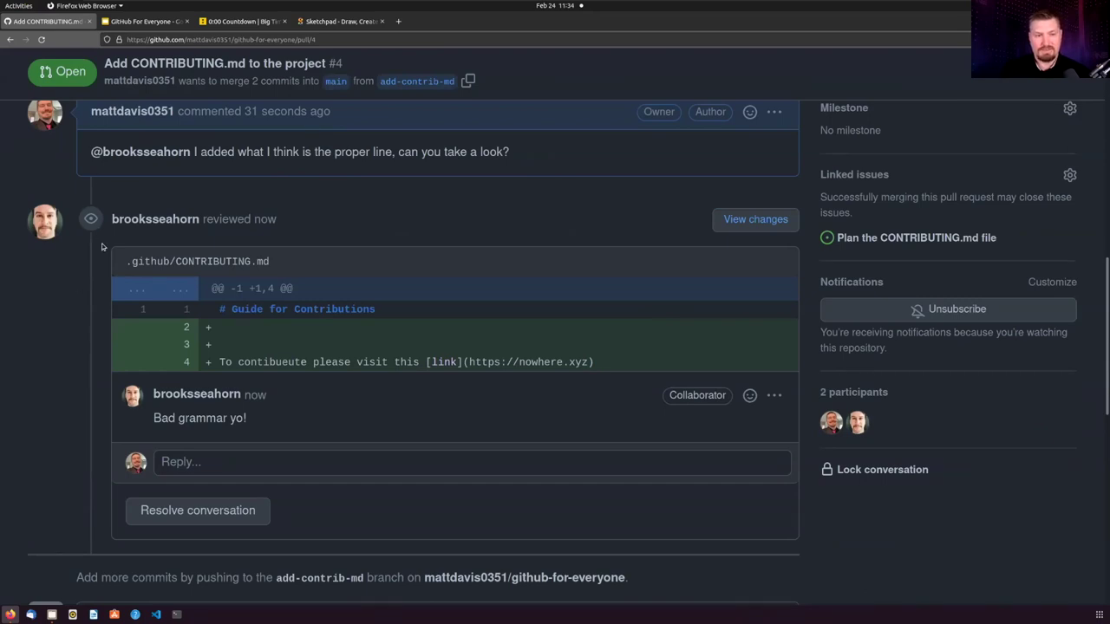
scroll(234, 271, up, 2)
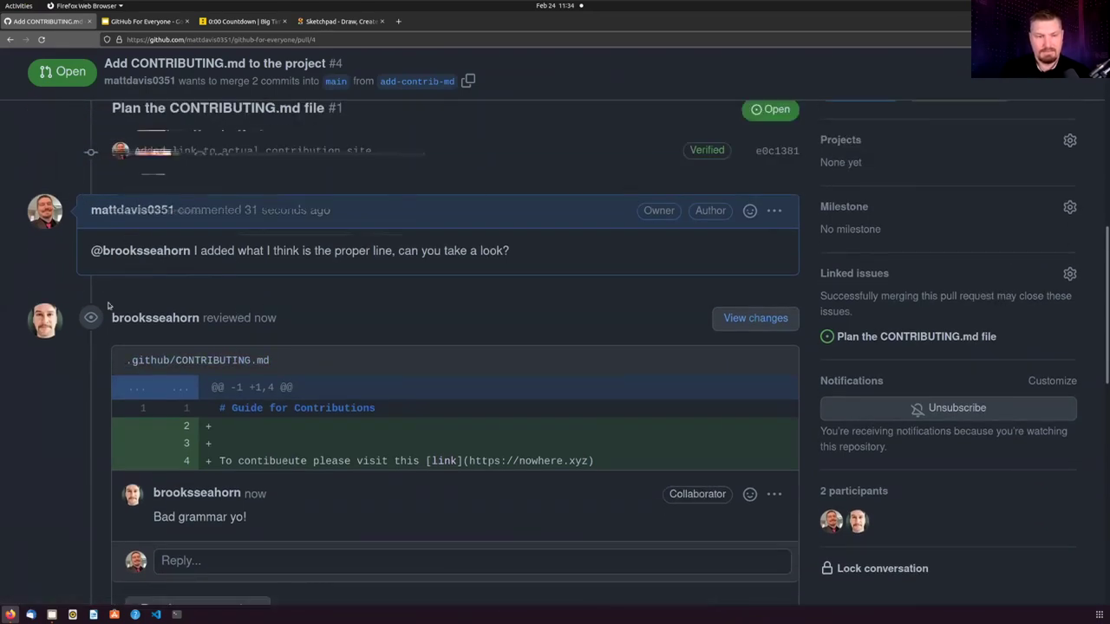
scroll(279, 346, down, 2)
drag(249, 422, 153, 419)
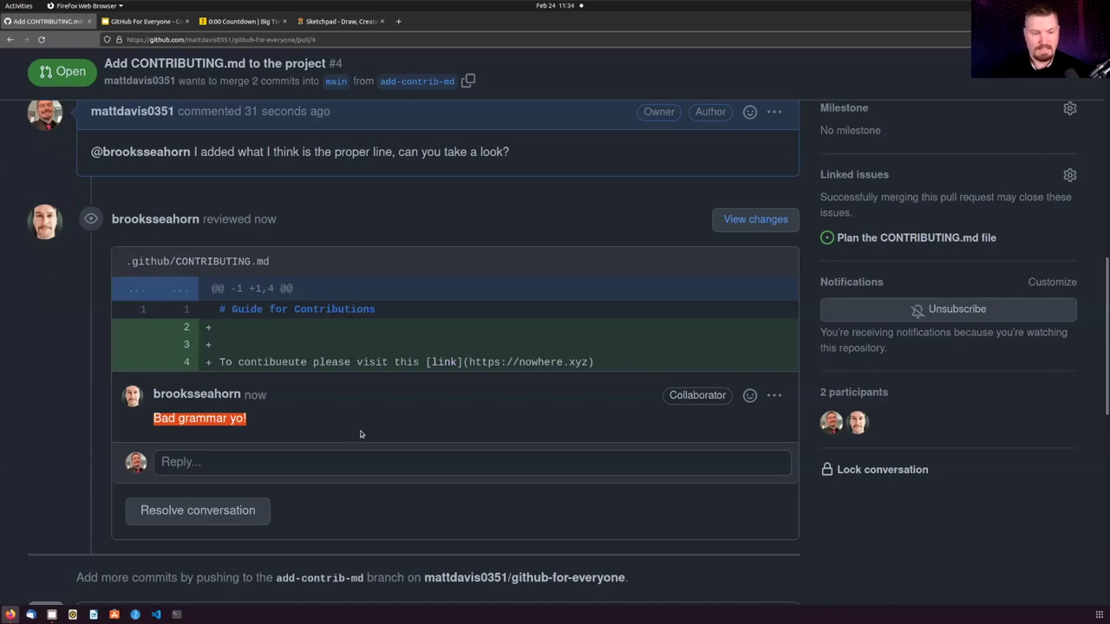
click(333, 462)
scroll(315, 416, down, 2)
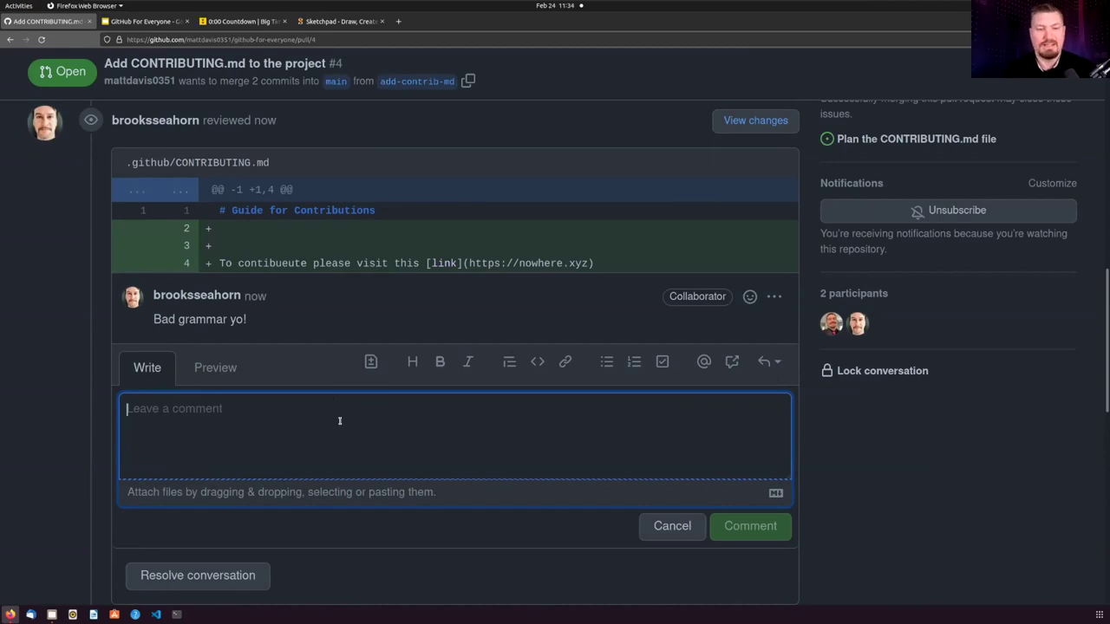
Post a suggested change on line 4 correcting 'contibueute' to 'contribute'.
click(674, 525)
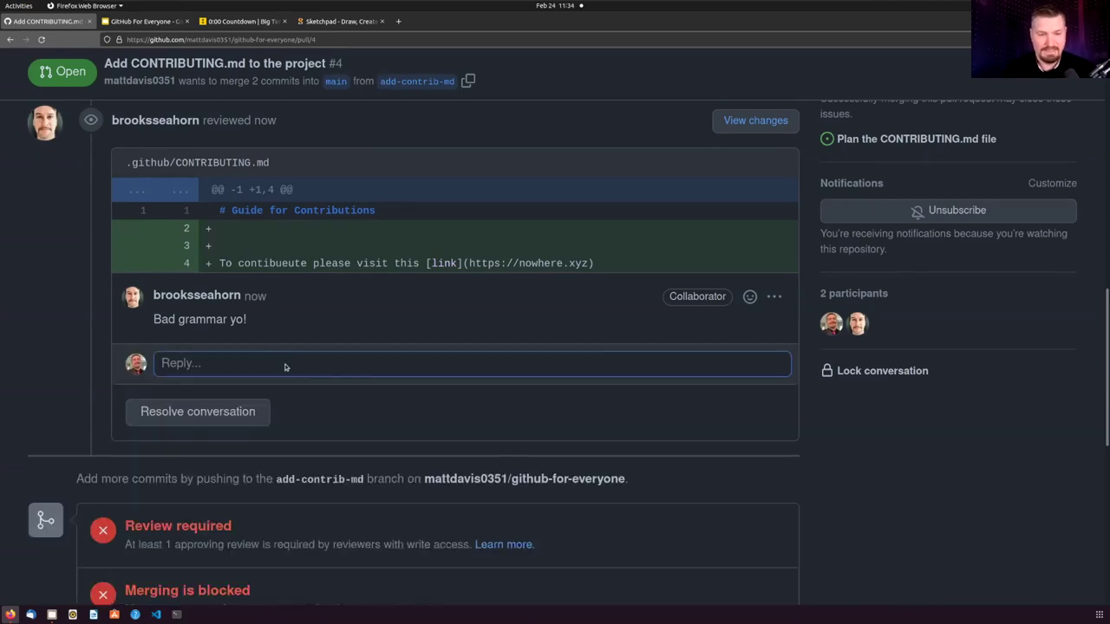
click(285, 366)
click(373, 362)
click(672, 525)
click(643, 341)
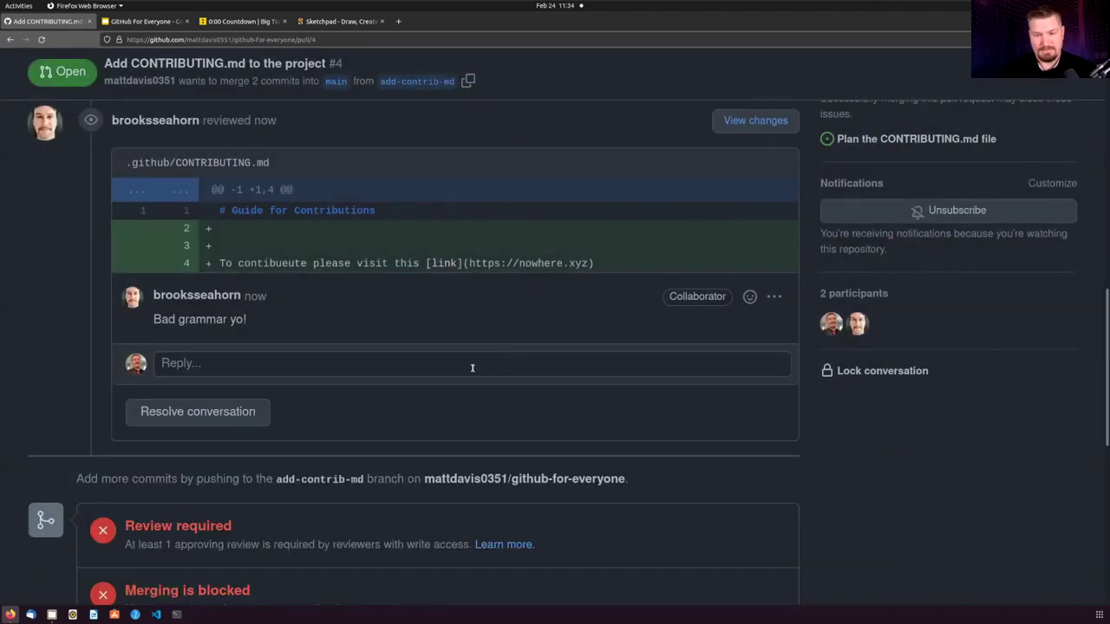
click(260, 371)
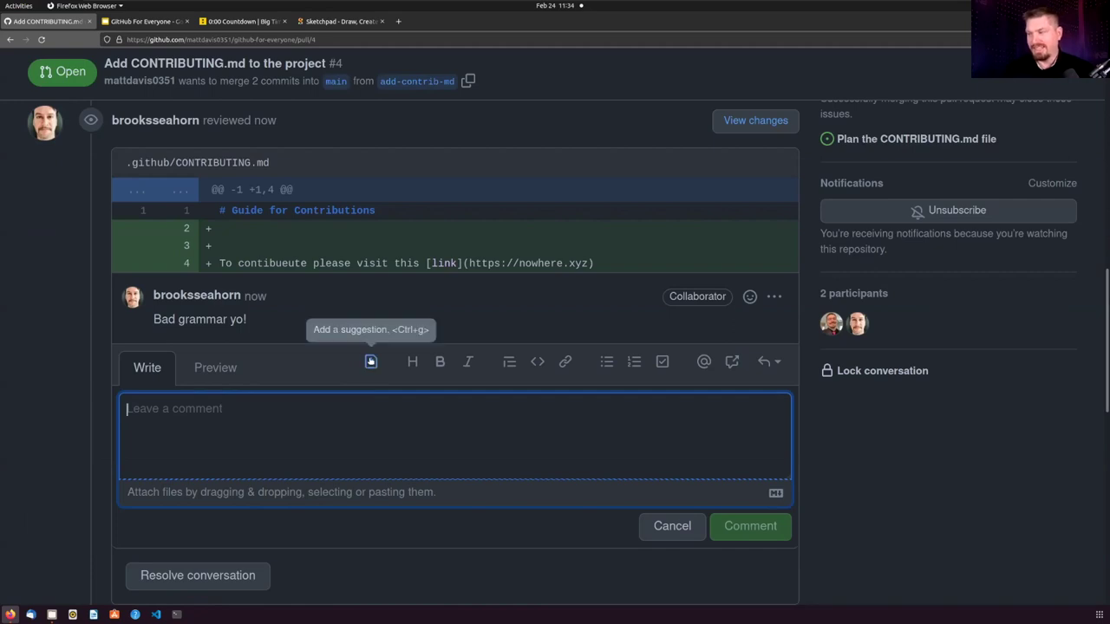
click(371, 365)
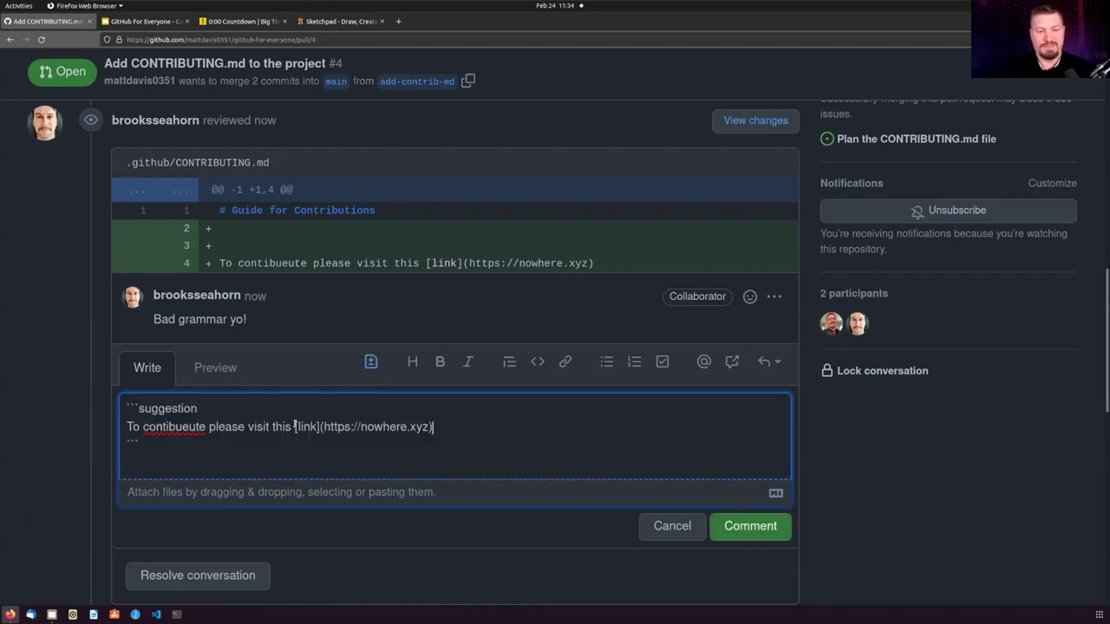
double_click(182, 429)
right_click(185, 431)
click(196, 437)
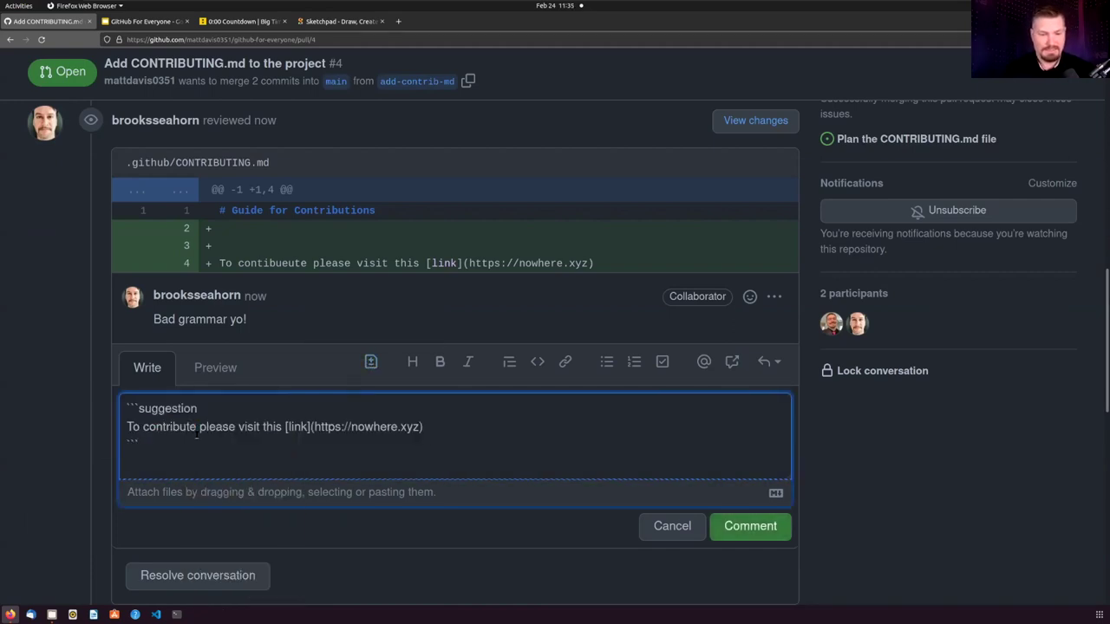
click(726, 525)
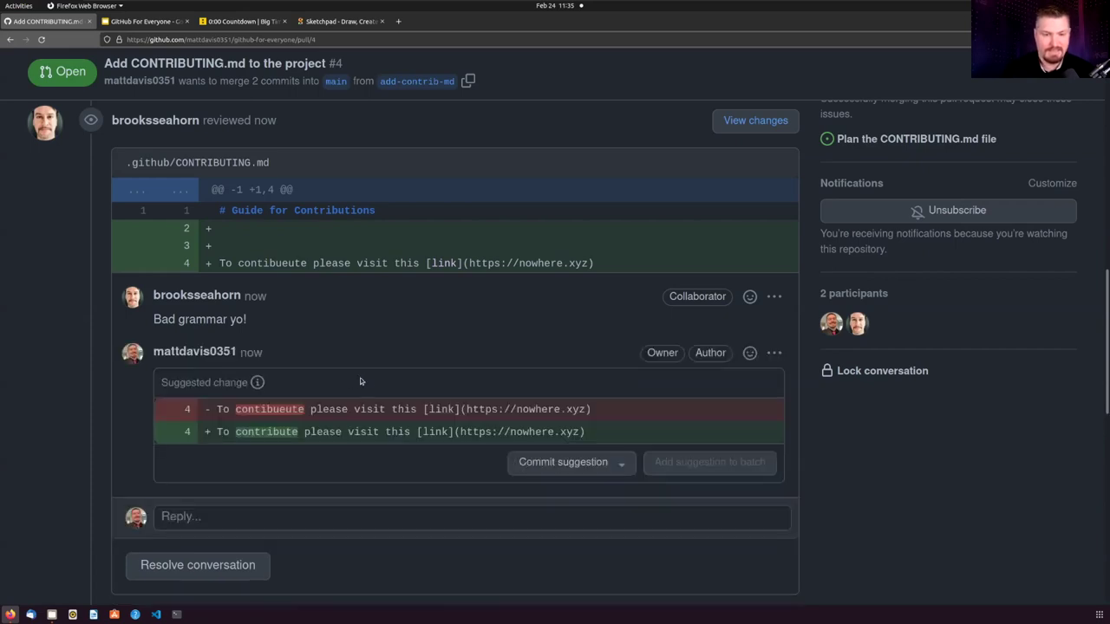
Reply mentioning the reviewer: 'hey, is the above better? if it is, go ahead and commit those changes'.
scroll(349, 375, down, 2)
click(623, 368)
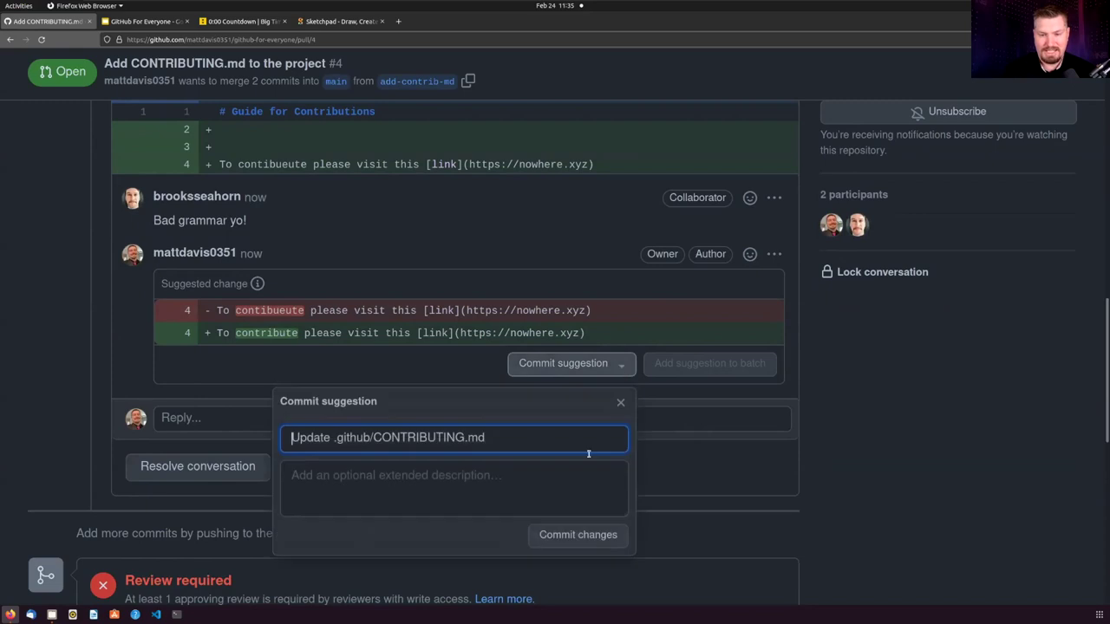
click(622, 369)
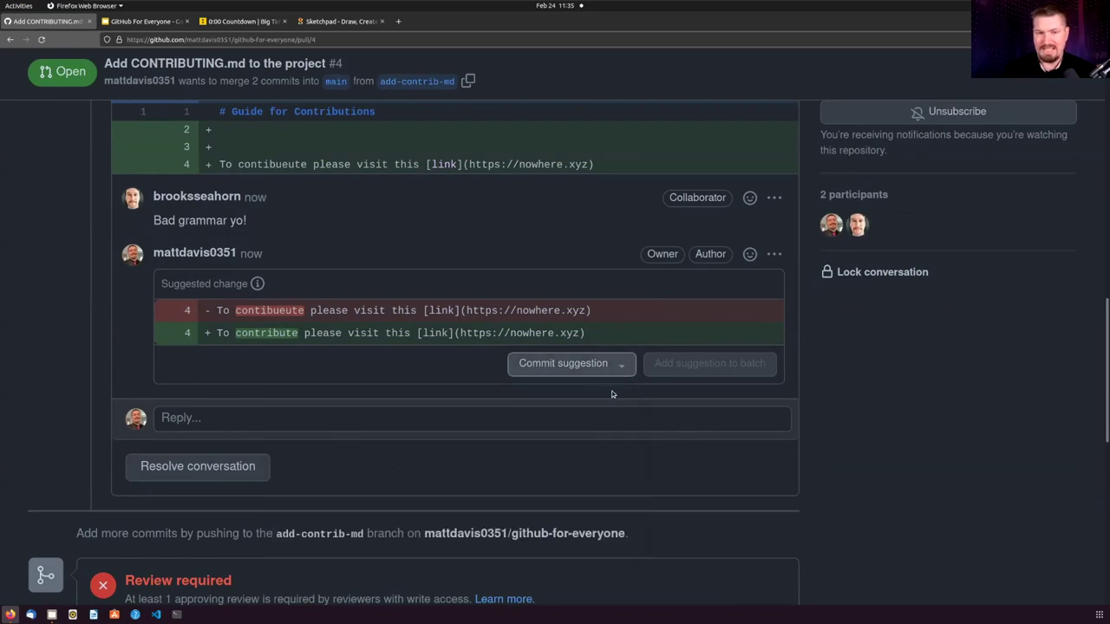
click(279, 417)
text(@b)
key(Return)
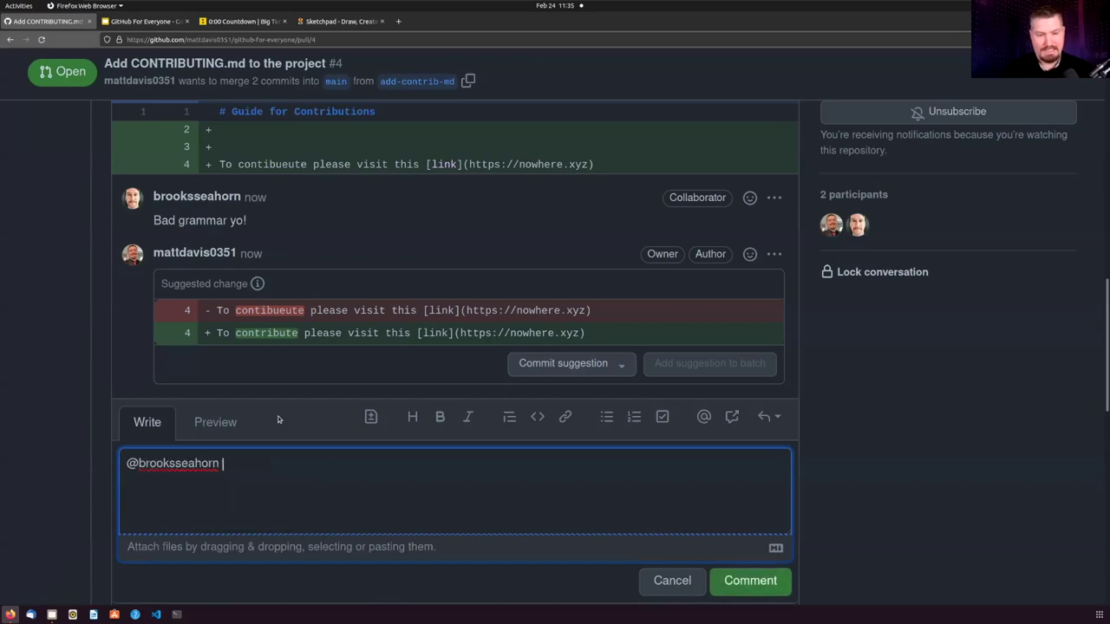
text(hey, is the above better?  if it is, go ahead and commit those changes)
click(721, 579)
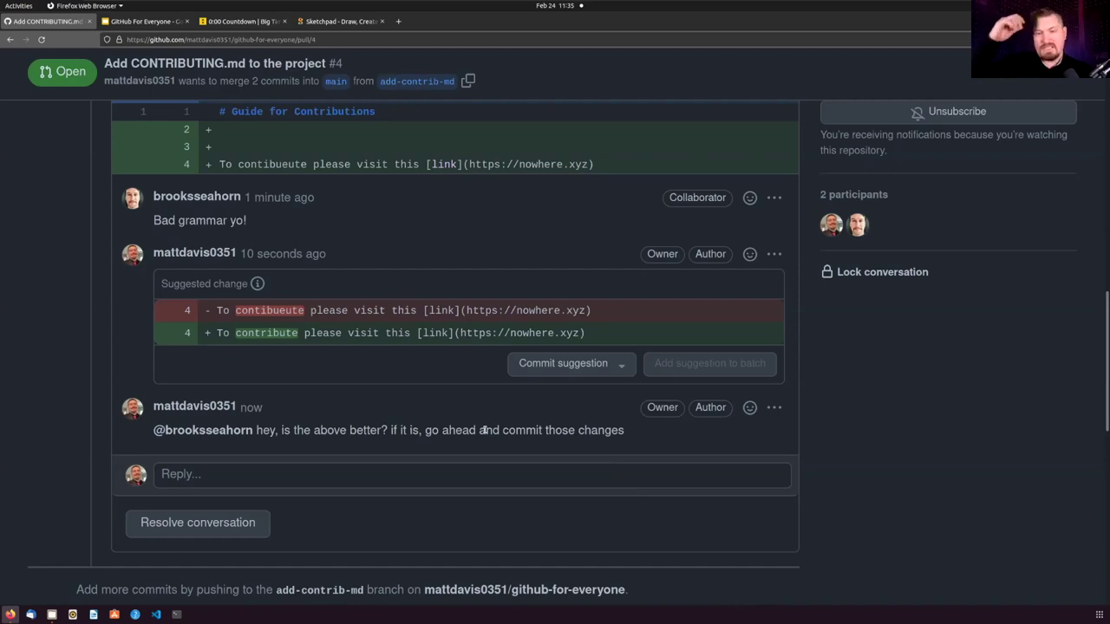
click(626, 368)
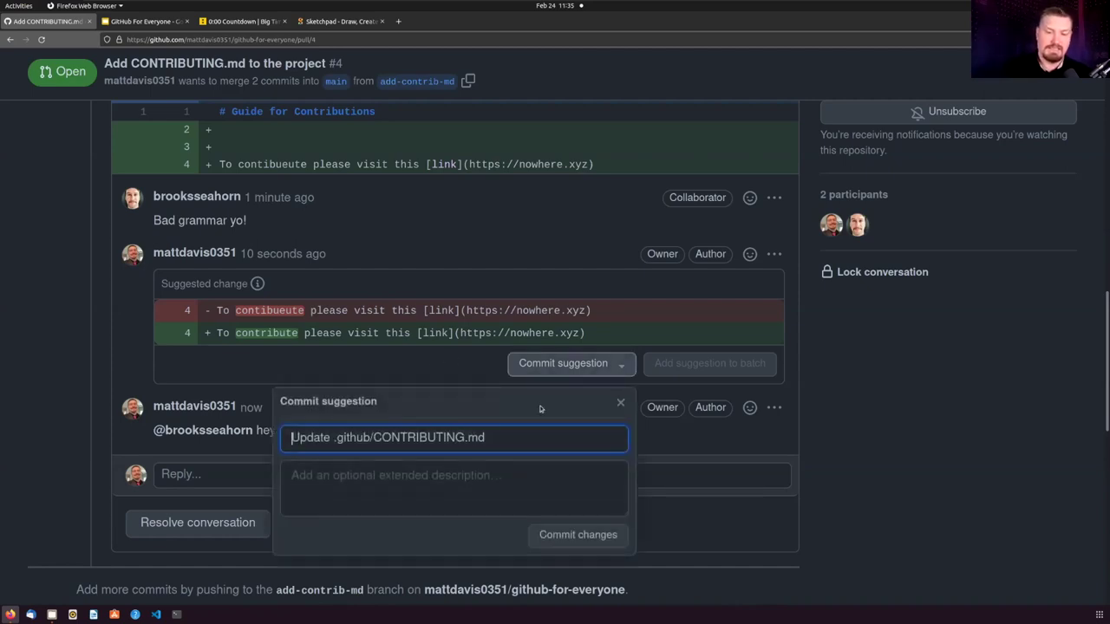
click(417, 365)
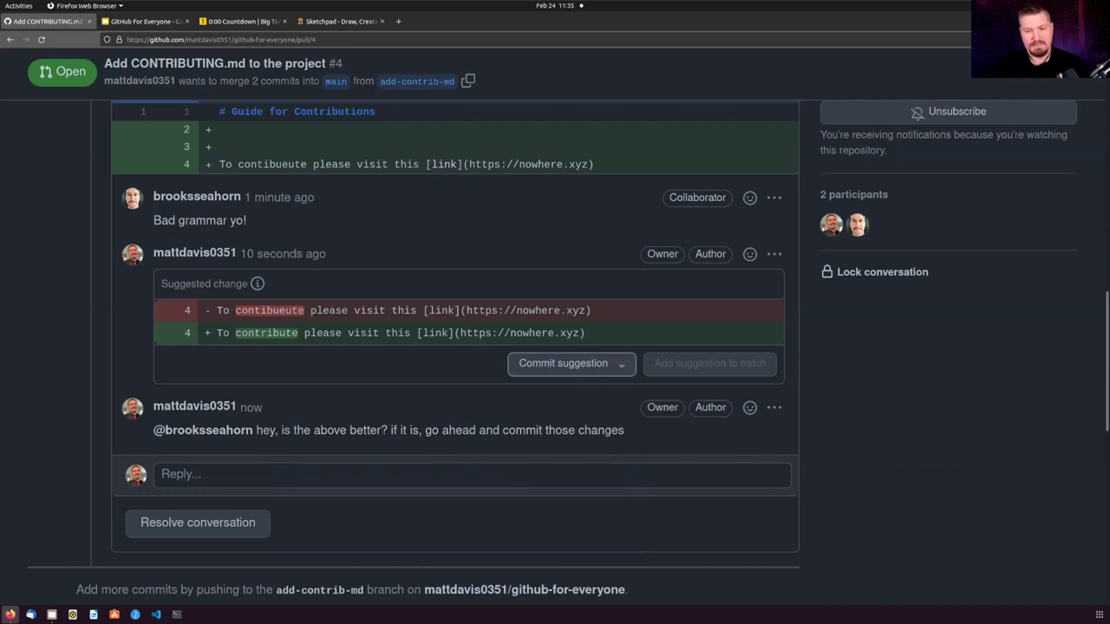
click(617, 370)
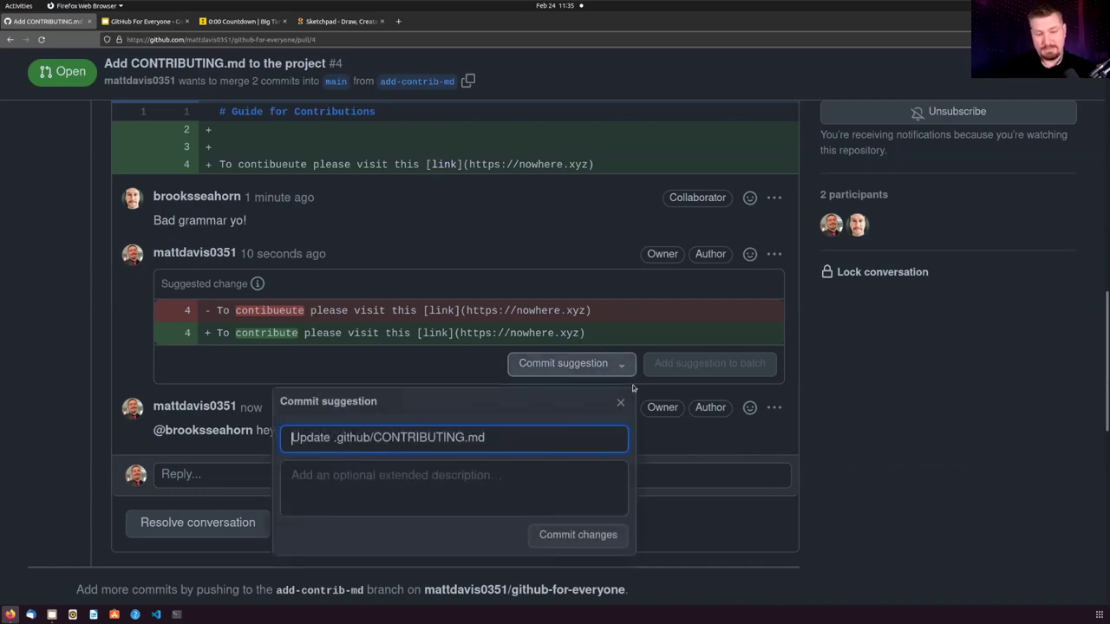
drag(485, 438, 291, 437)
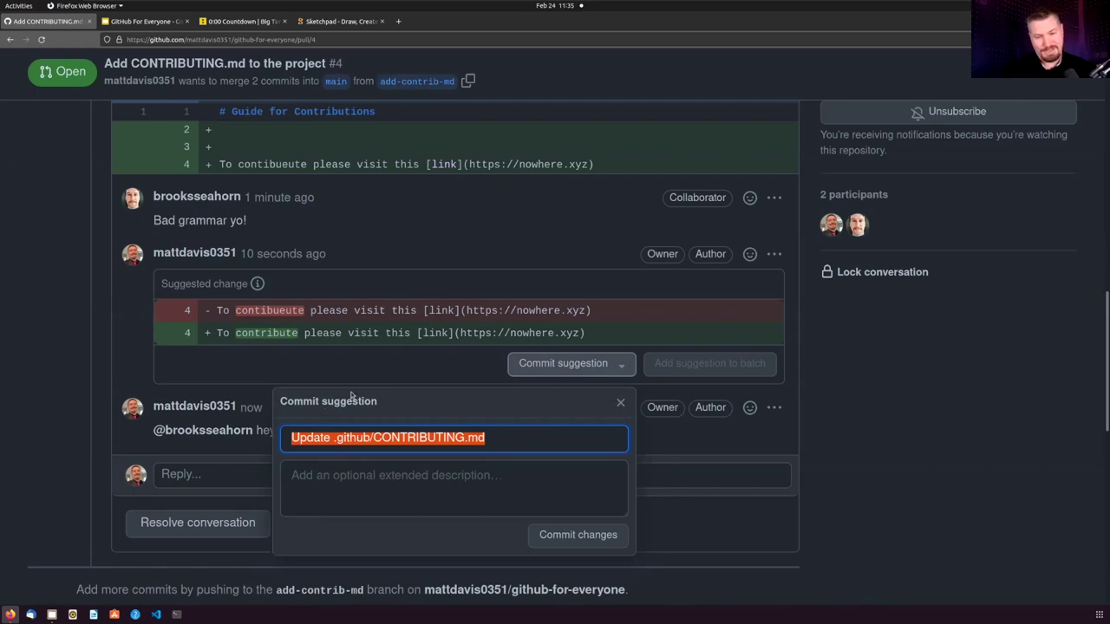
click(394, 372)
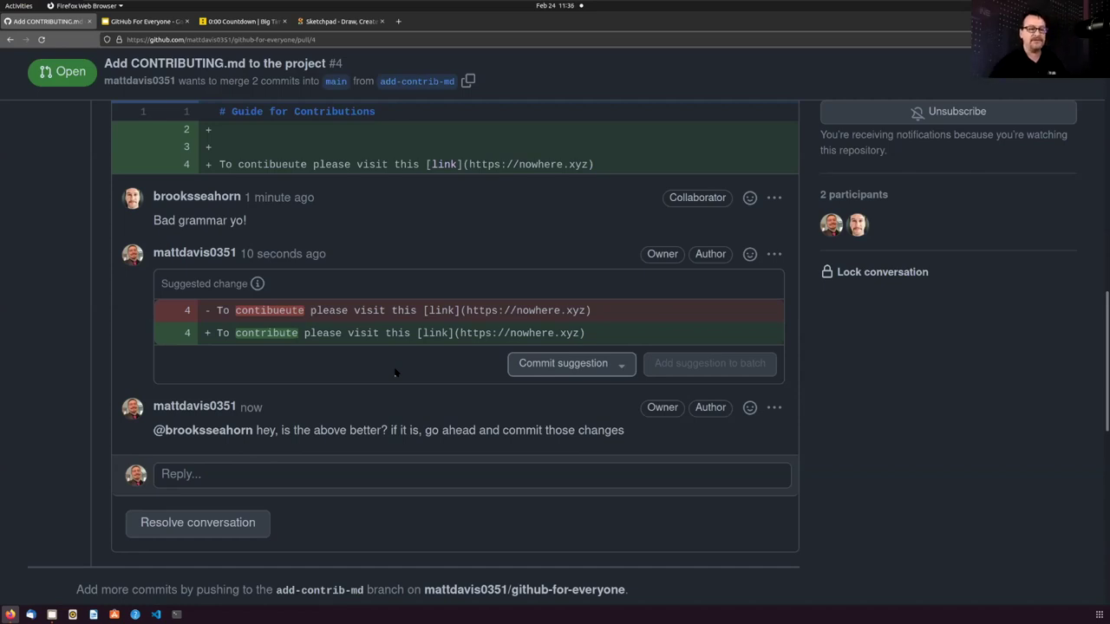
scroll(393, 372, up, 2)
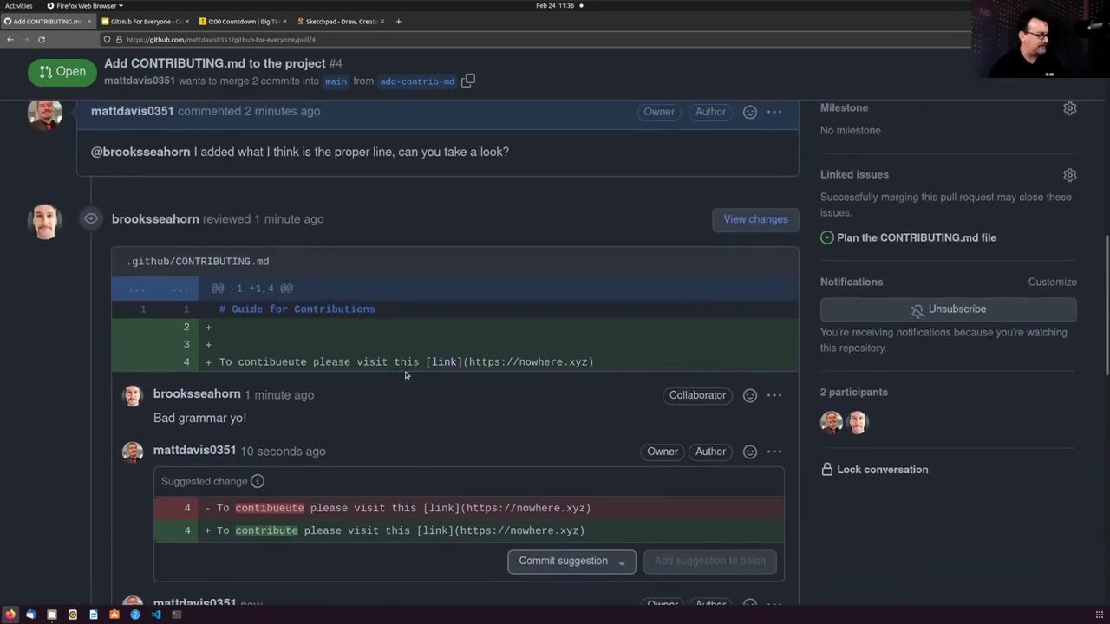
scroll(408, 374, up, 1)
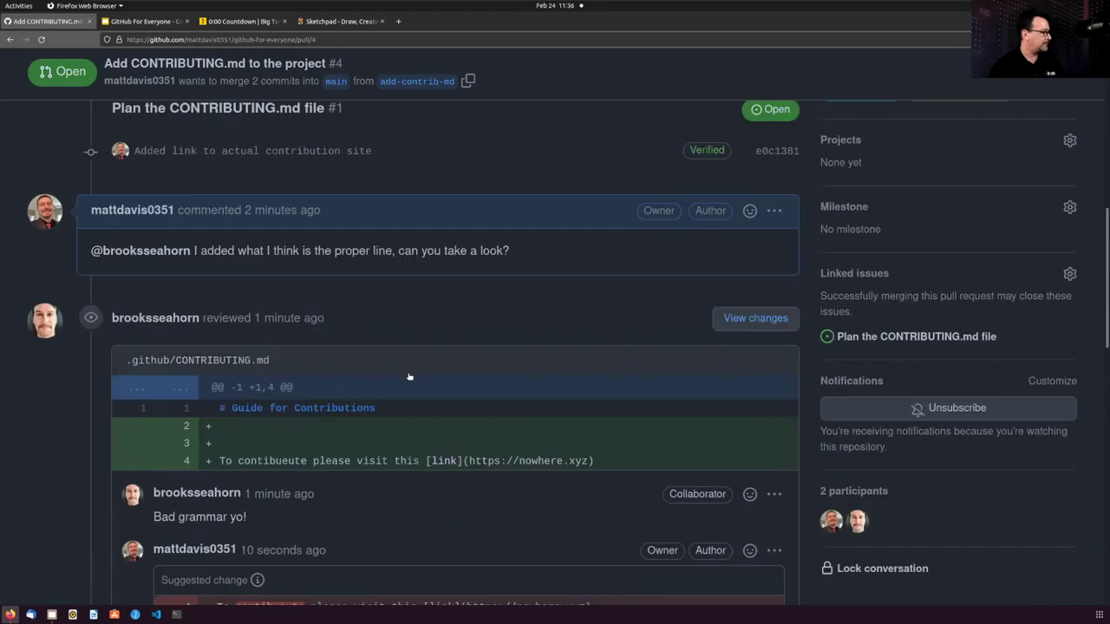
scroll(409, 377, up, 1)
scroll(409, 377, up, 1)
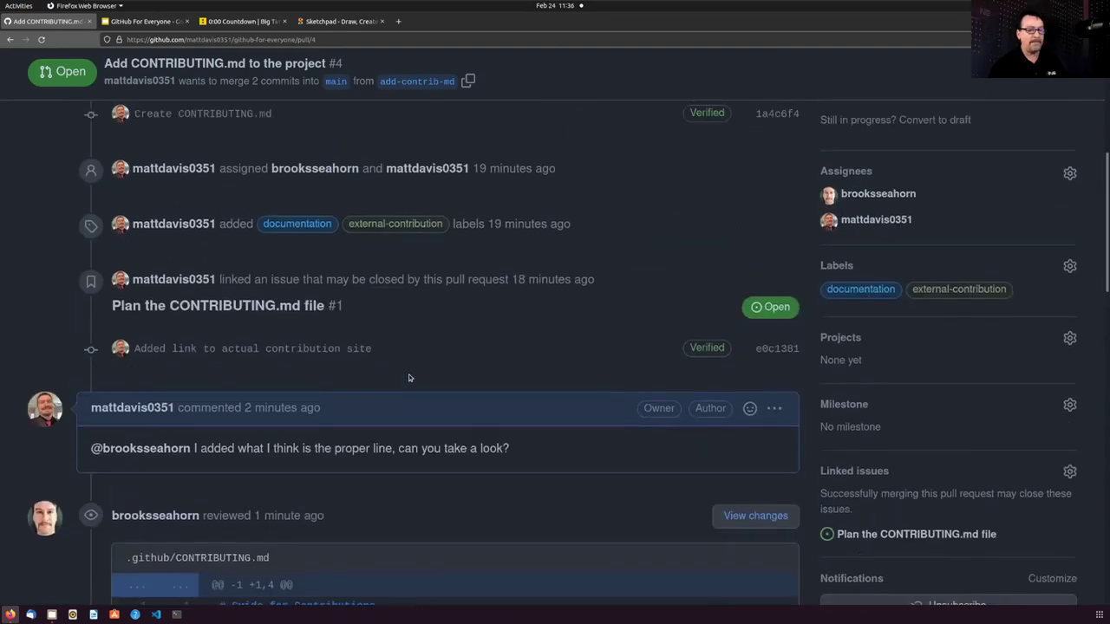
scroll(408, 374, down, 2)
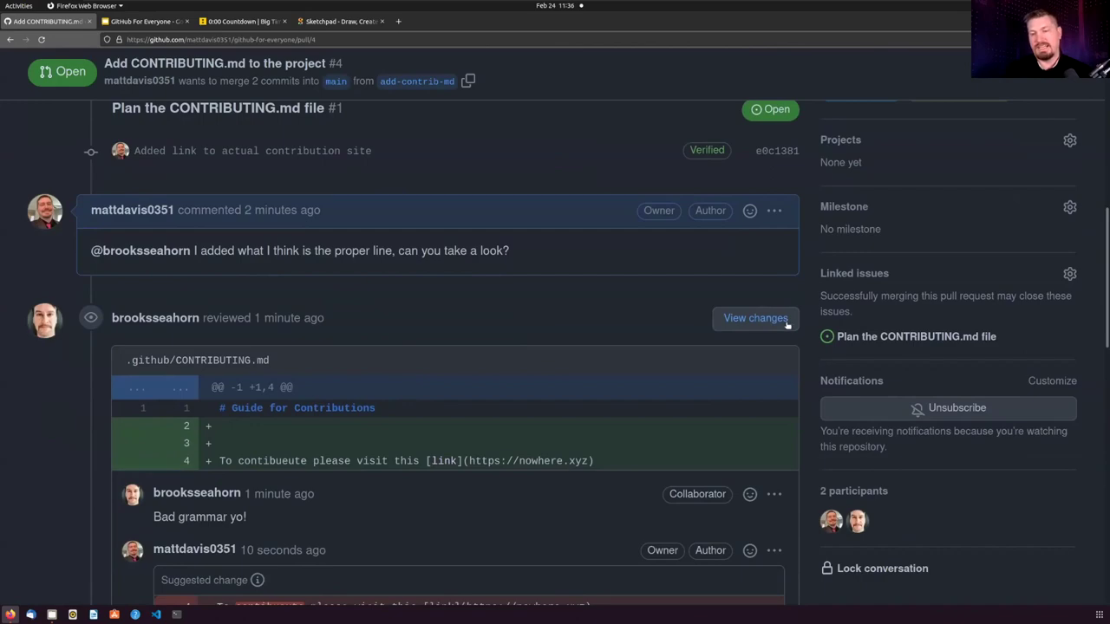
click(755, 319)
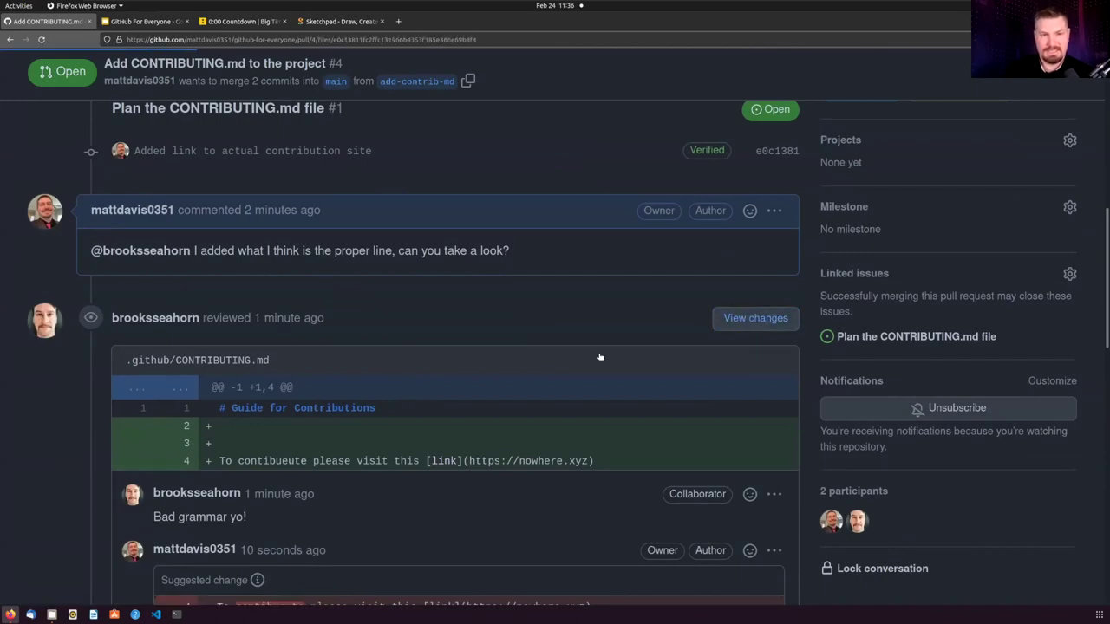
scroll(651, 332, down, 3)
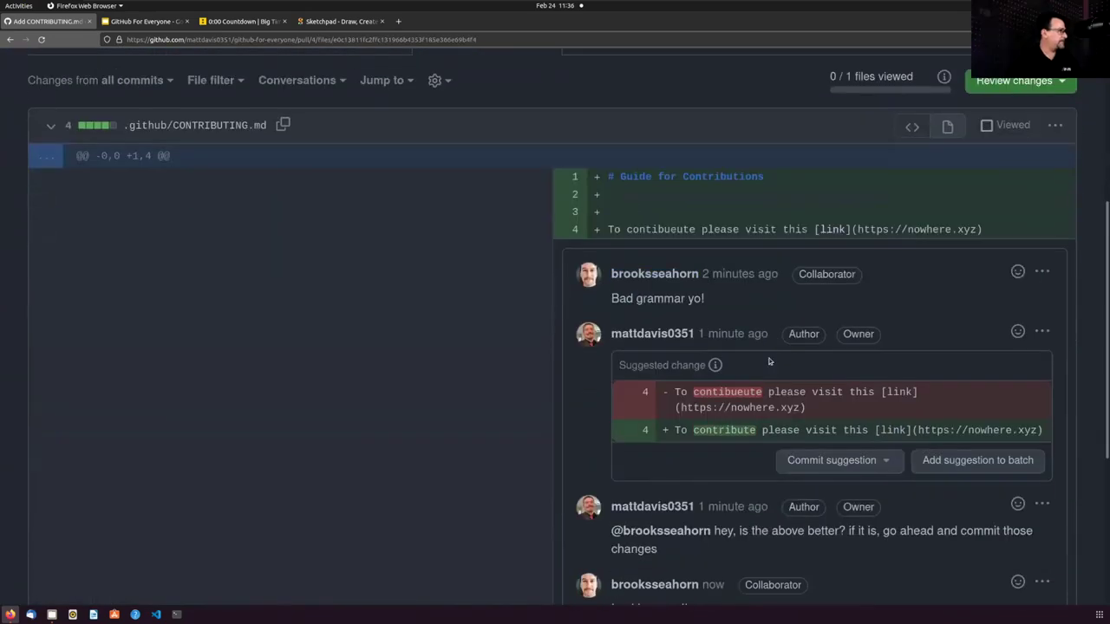
scroll(717, 277, down, 1)
scroll(717, 278, down, 3)
scroll(707, 286, up, 4)
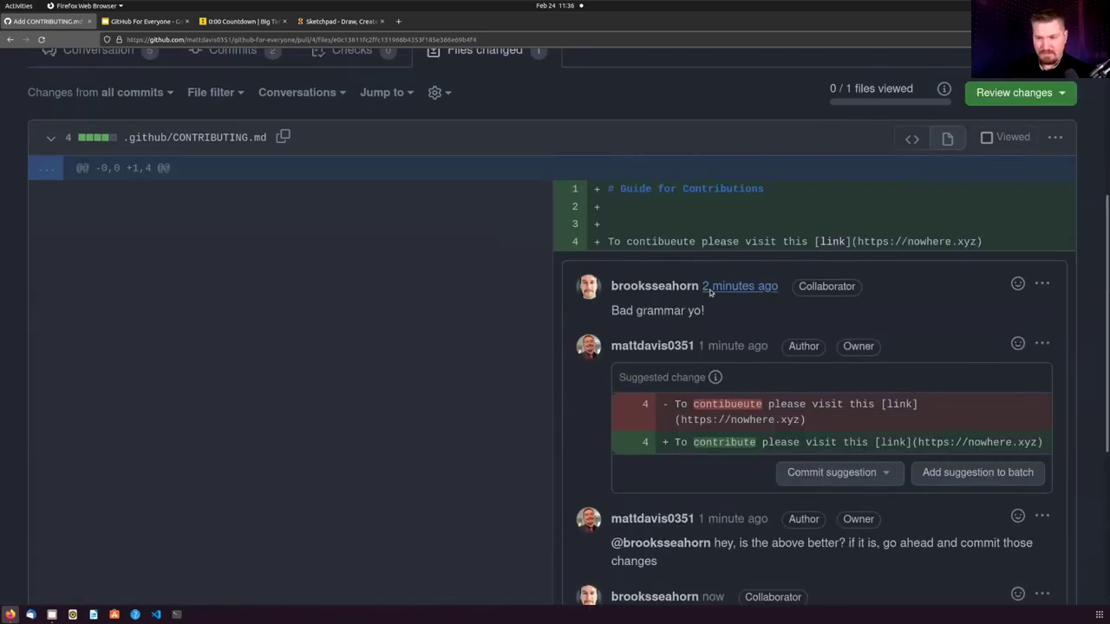
scroll(709, 293, down, 1)
scroll(217, 165, up, 2)
click(86, 150)
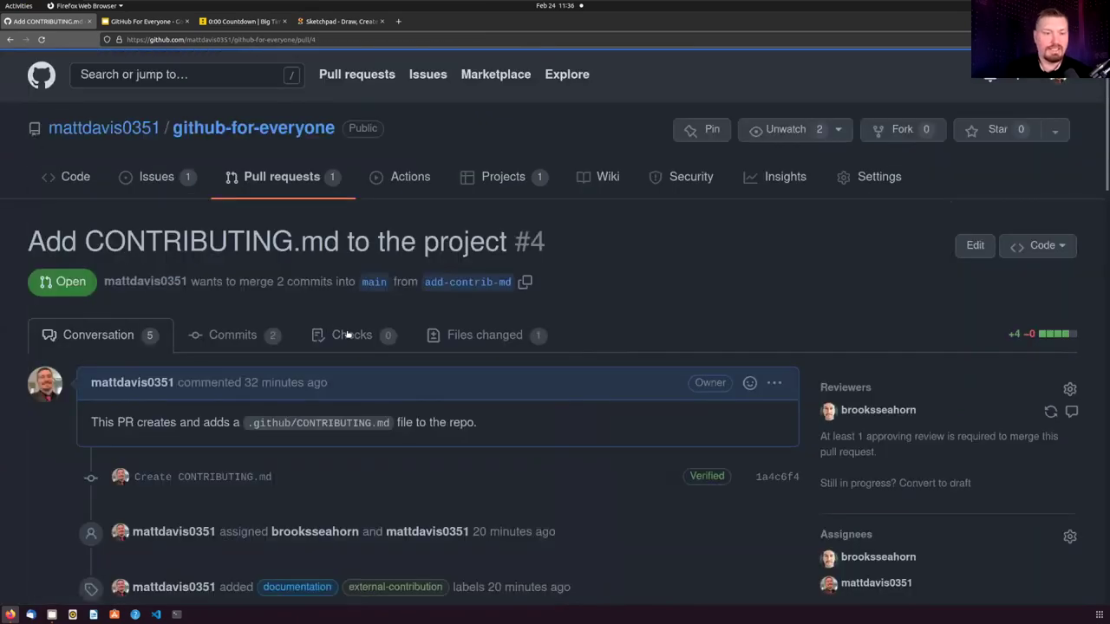
scroll(349, 343, down, 10)
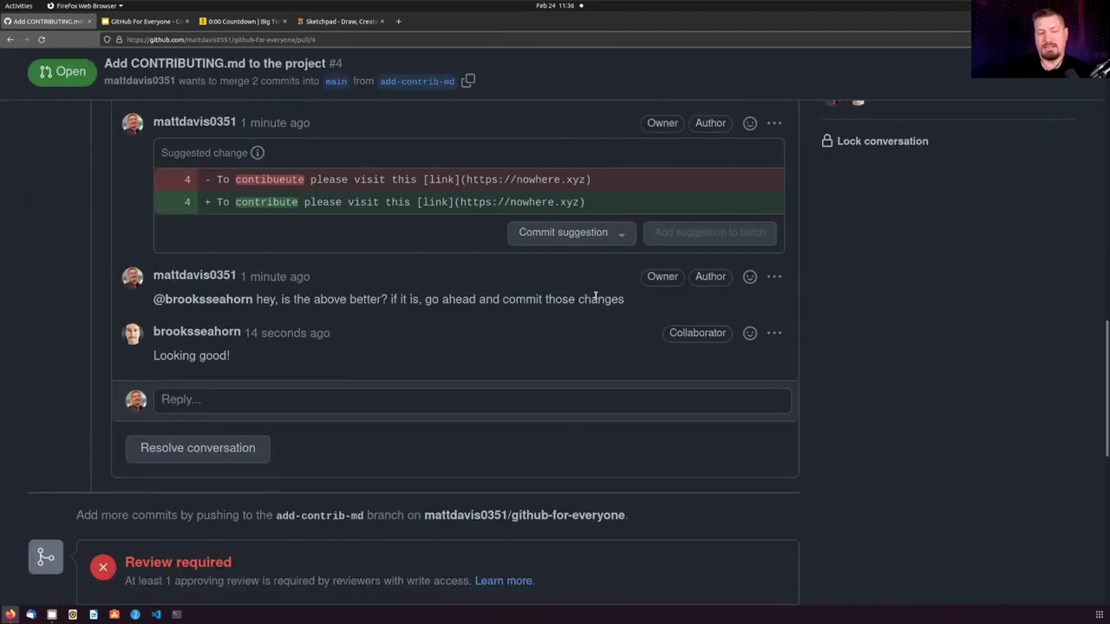
Commit the line-4 spelling suggestion as 'fix typo on line 4' and expand the resolved thread.
click(615, 235)
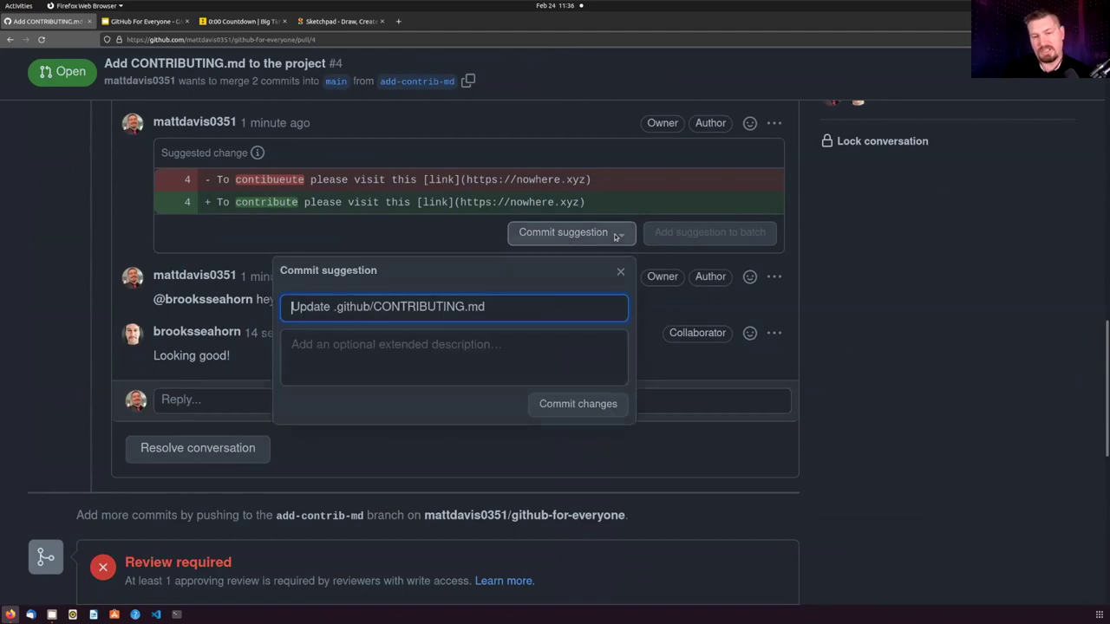
drag(487, 307, 286, 295)
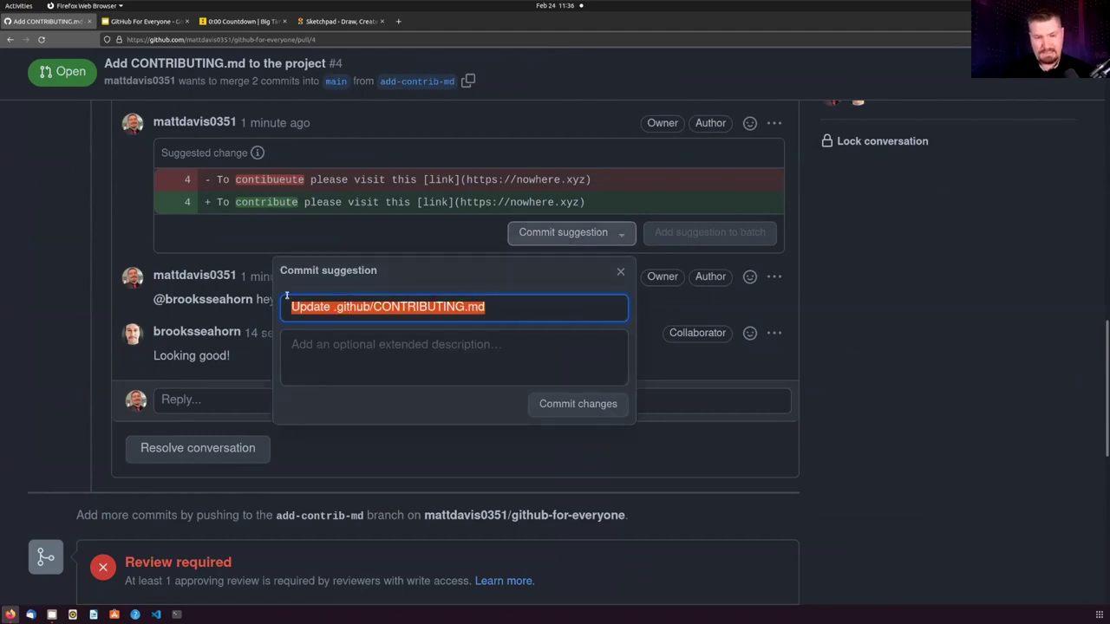
text(fix typo)
key(BackSpace)
key(BackSpace)
key(BackSpace)
key(BackSpace)
text(typo in)
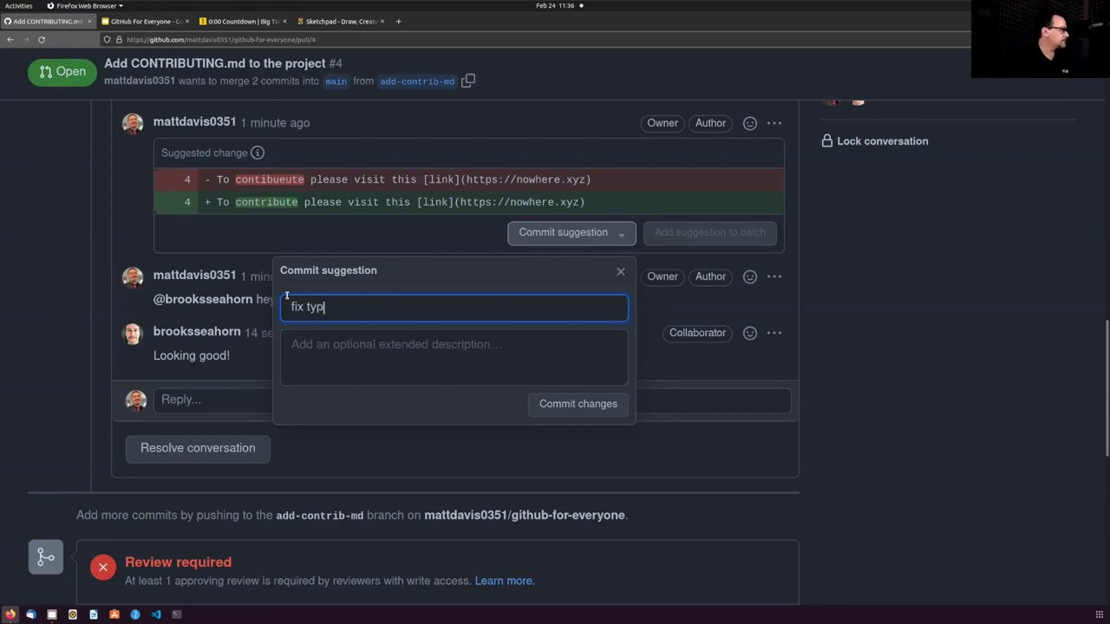
key(BackSpace)
key(BackSpace)
text(on line 4)
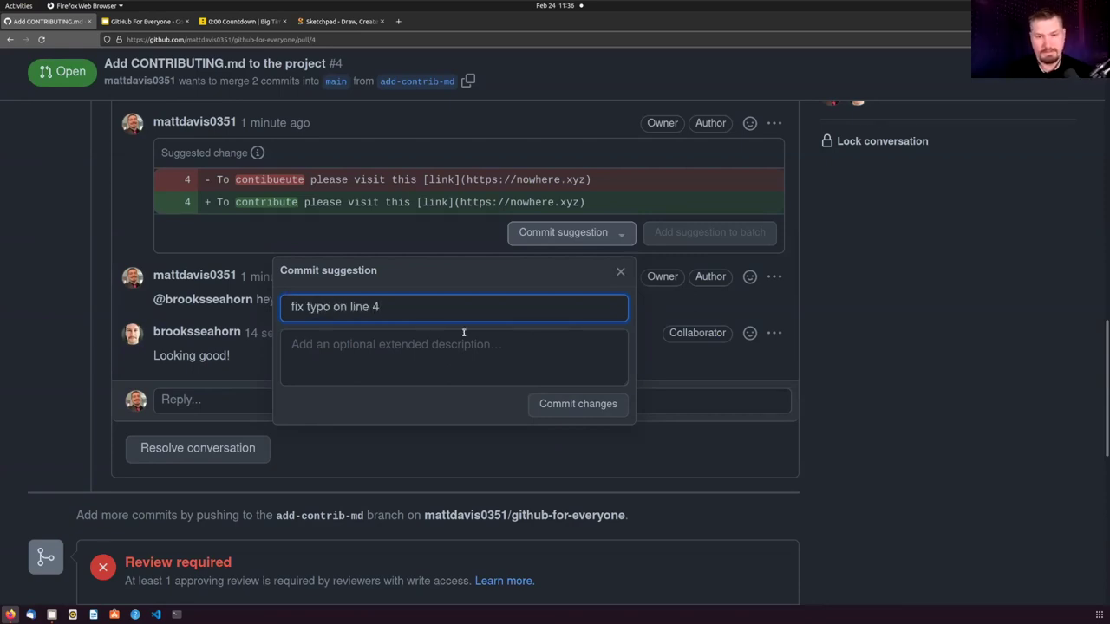
click(579, 406)
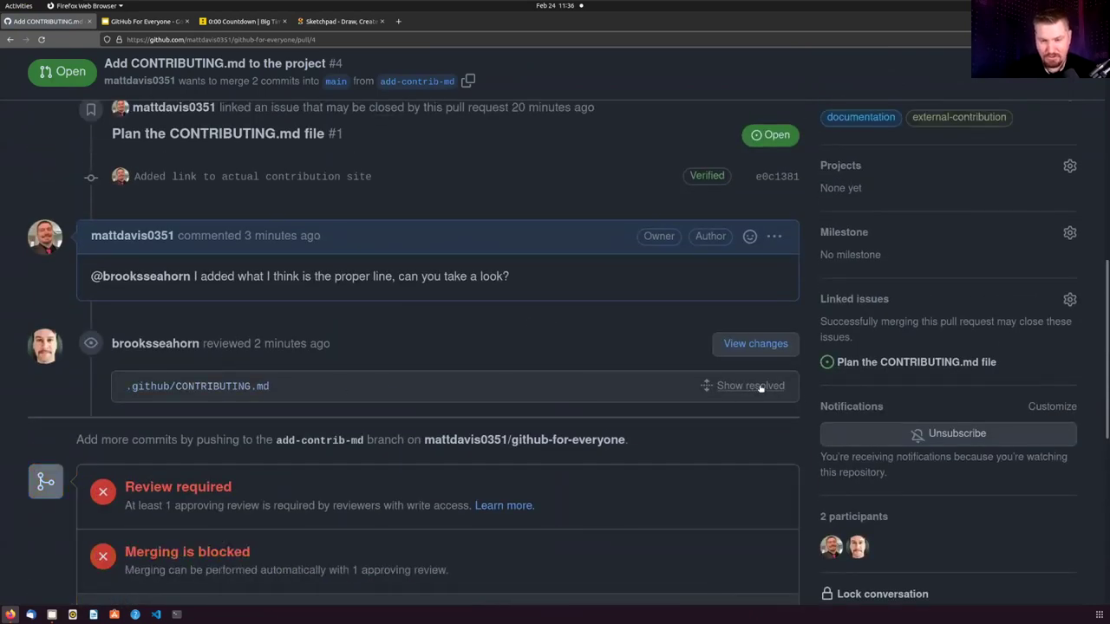
click(733, 389)
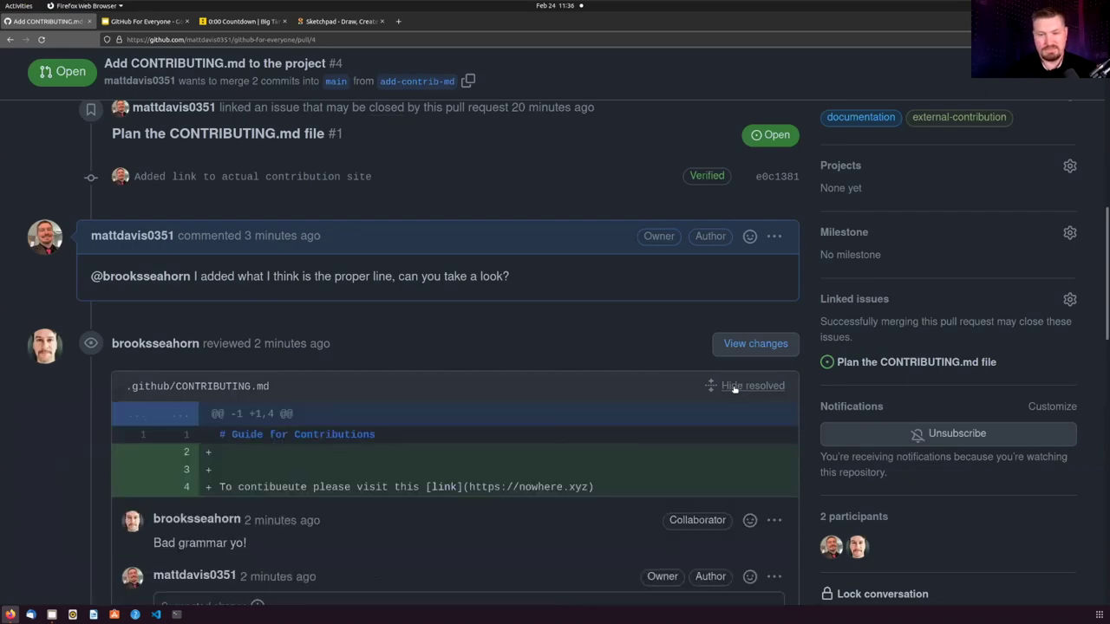
scroll(555, 347, down, 5)
scroll(559, 347, down, 3)
scroll(563, 346, up, 3)
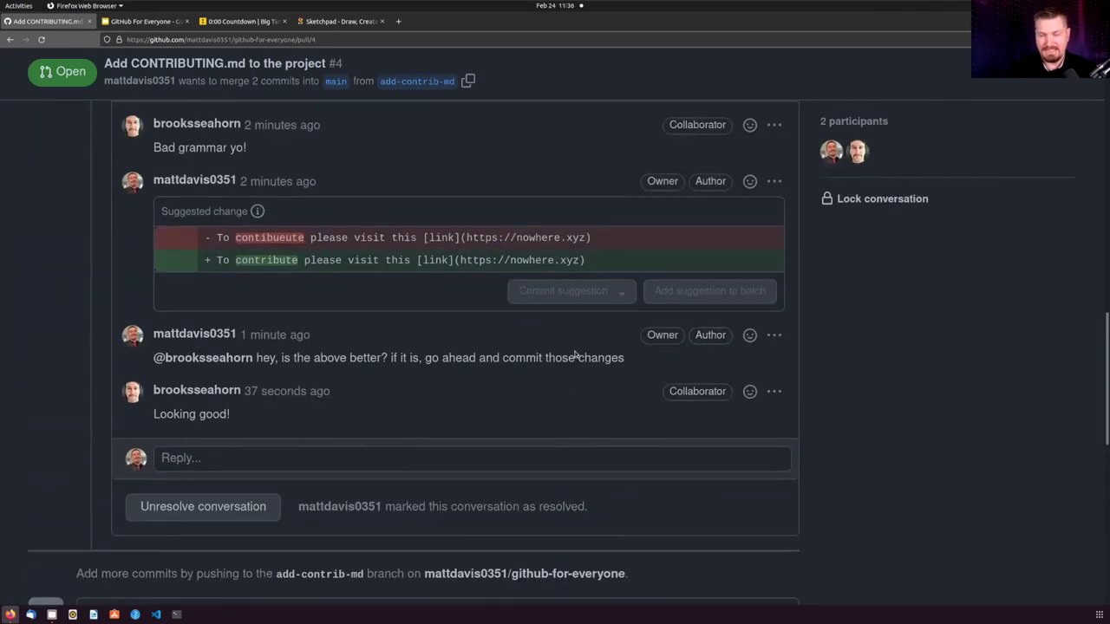
scroll(575, 354, up, 6)
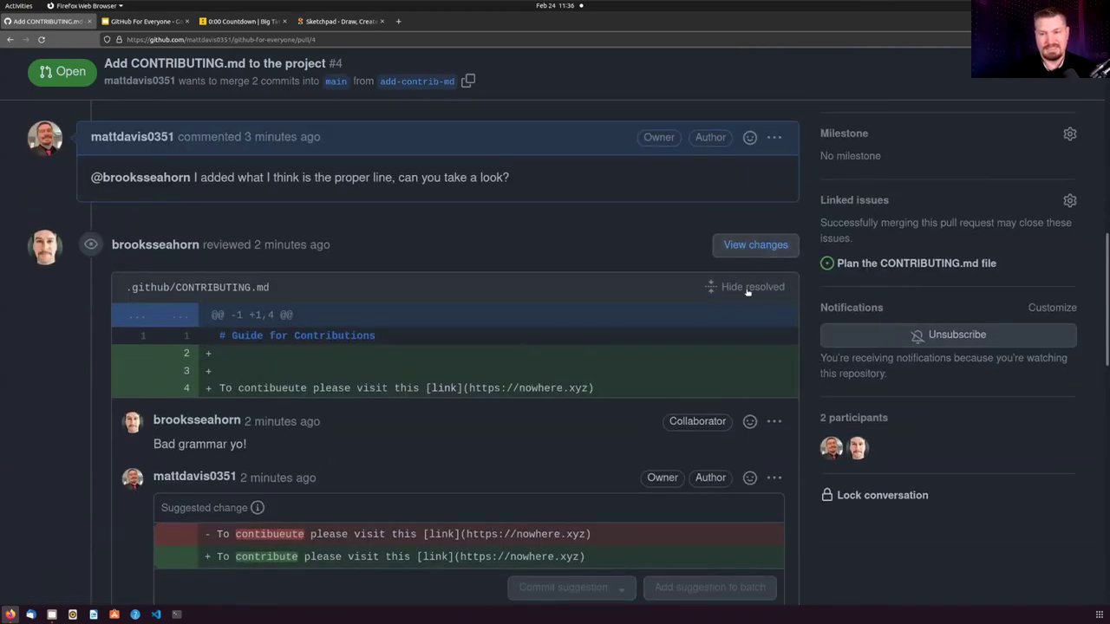
click(747, 289)
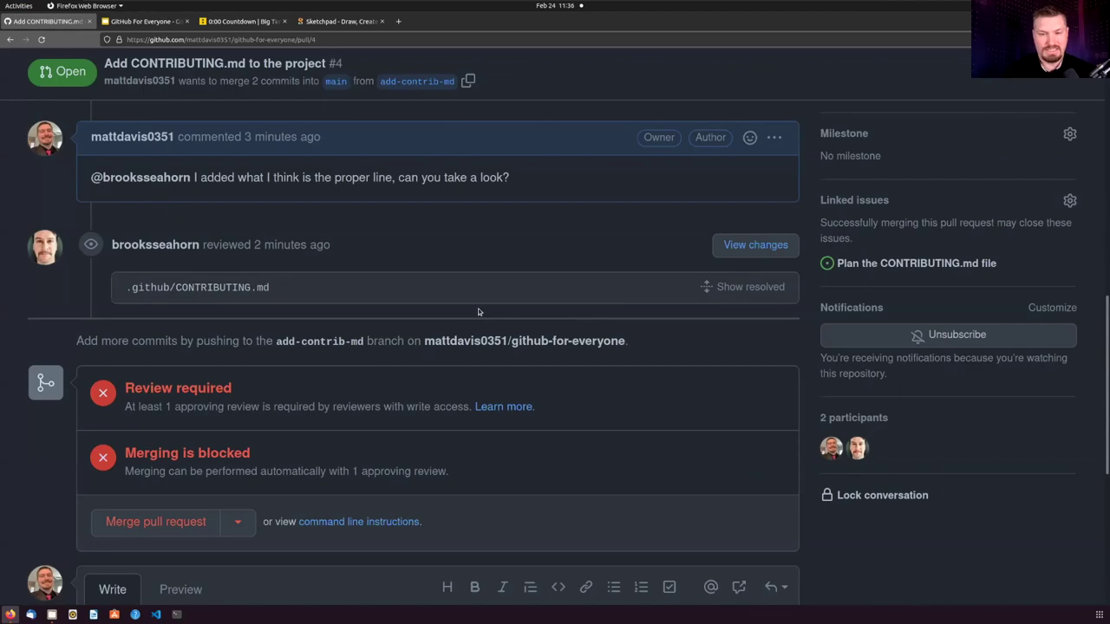
scroll(477, 312, up, 2)
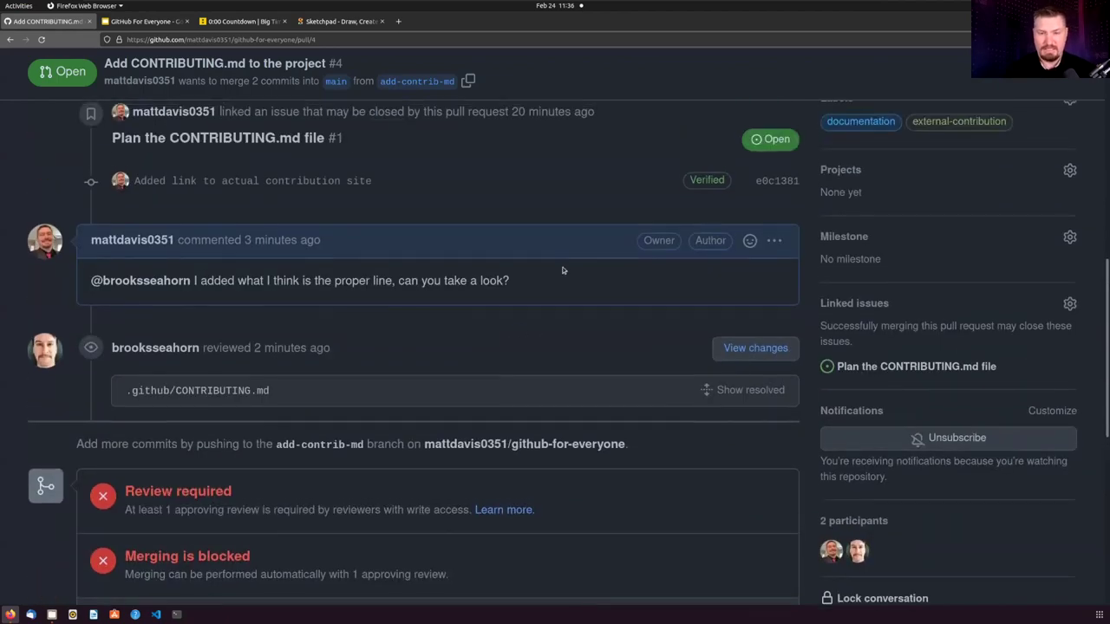
scroll(572, 286, up, 10)
click(512, 297)
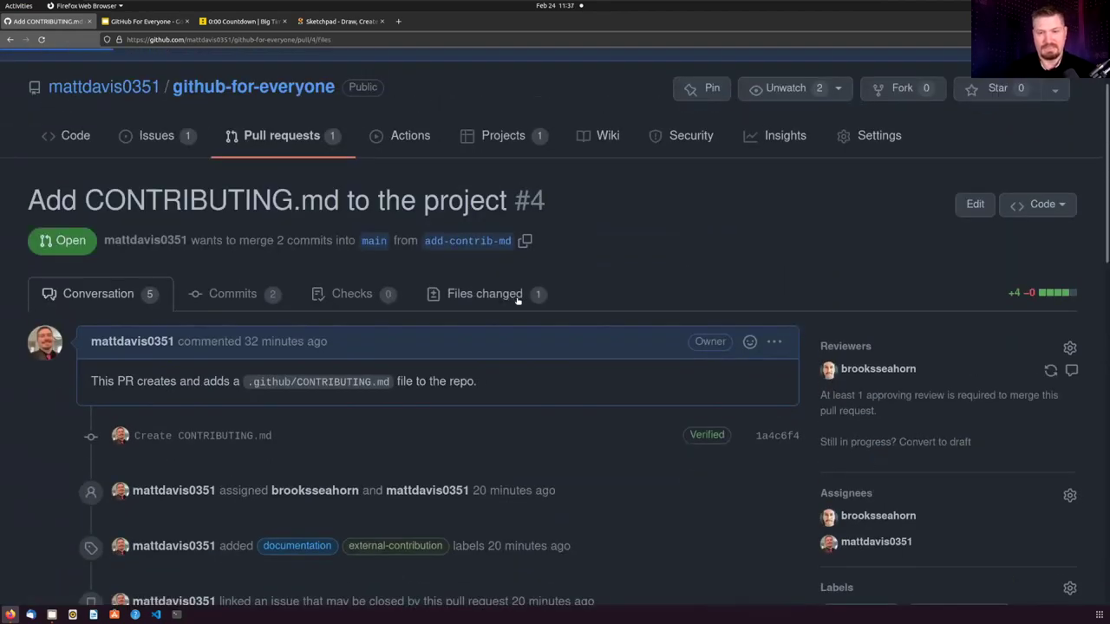
scroll(616, 318, down, 3)
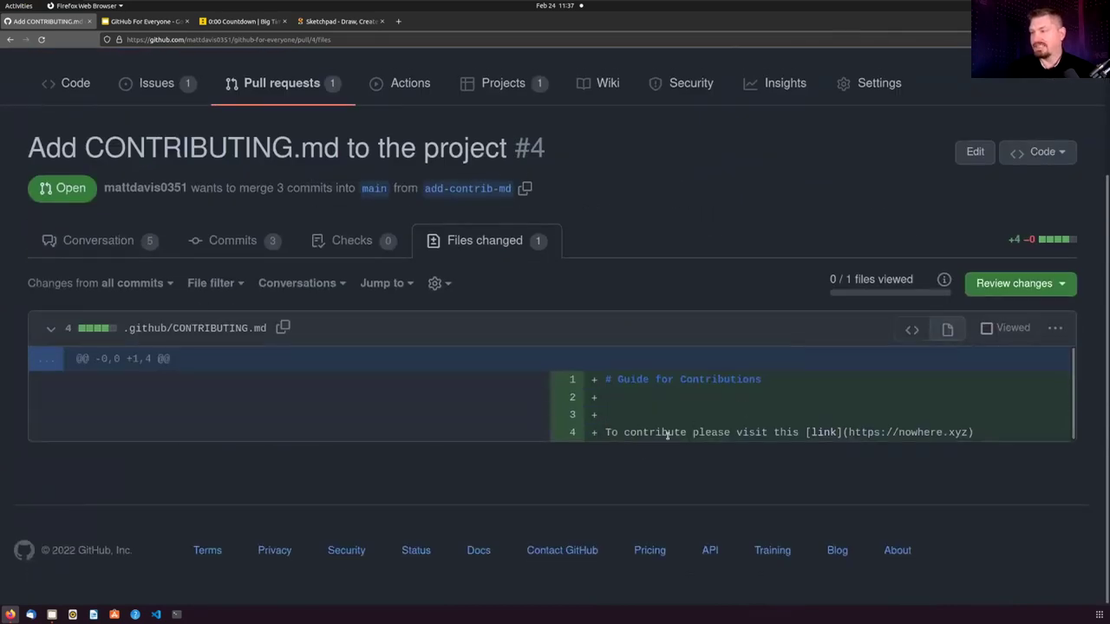
click(82, 244)
scroll(395, 355, down, 10)
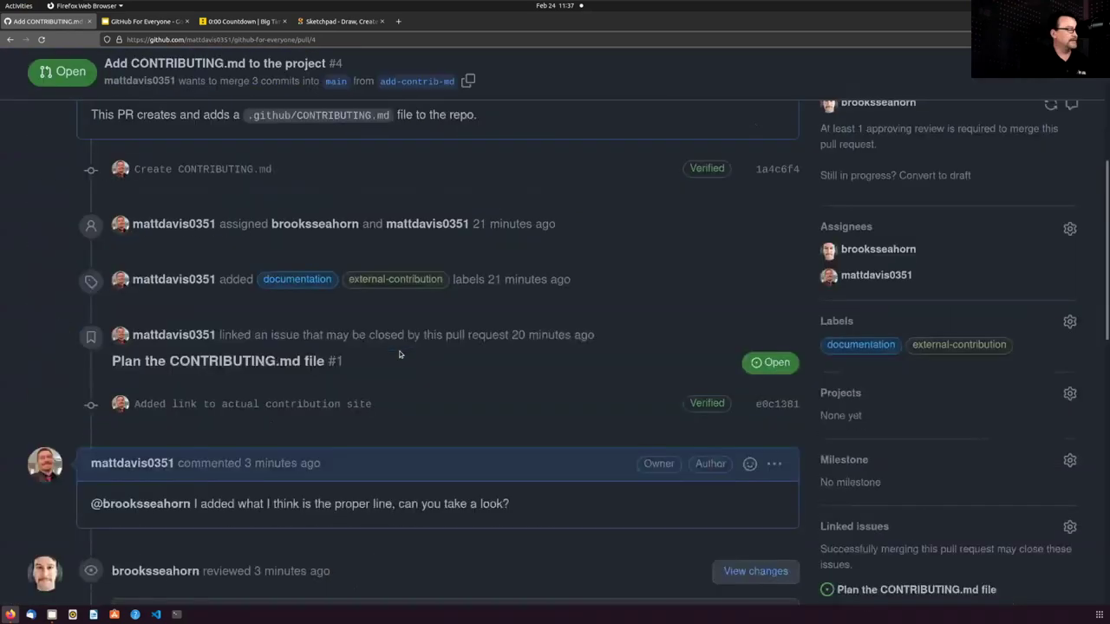
scroll(386, 357, down, 5)
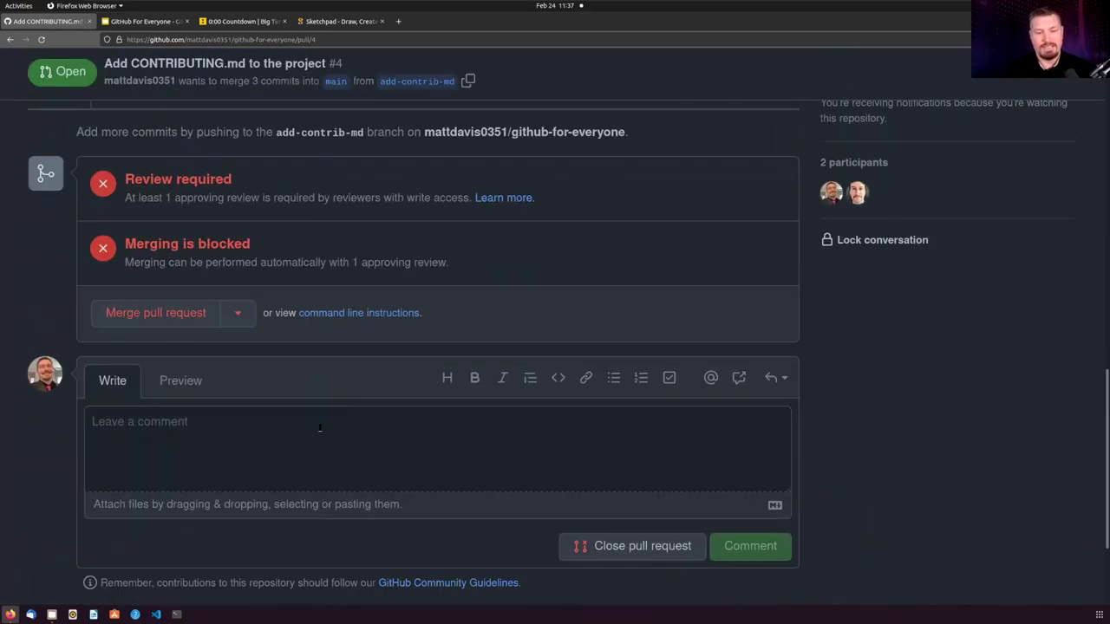
Draft a comment telling the mentioned collaborator the manager wants them to add real contribution steps.
click(319, 426)
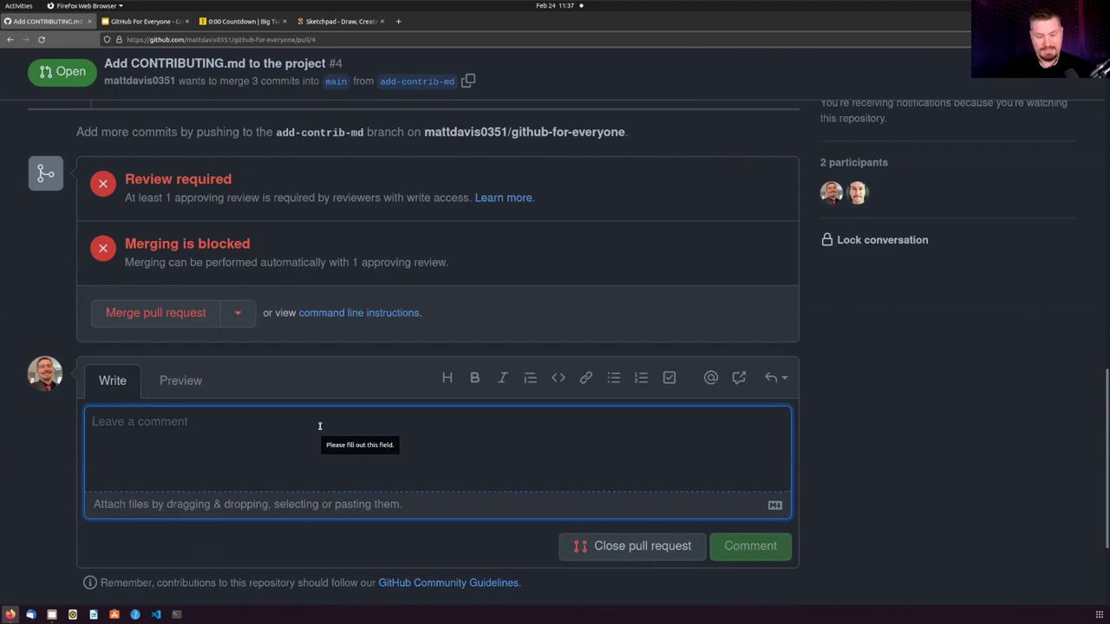
text(2)
key(BackSpace)
text(@)
key(BackSpace)
text(hey @br)
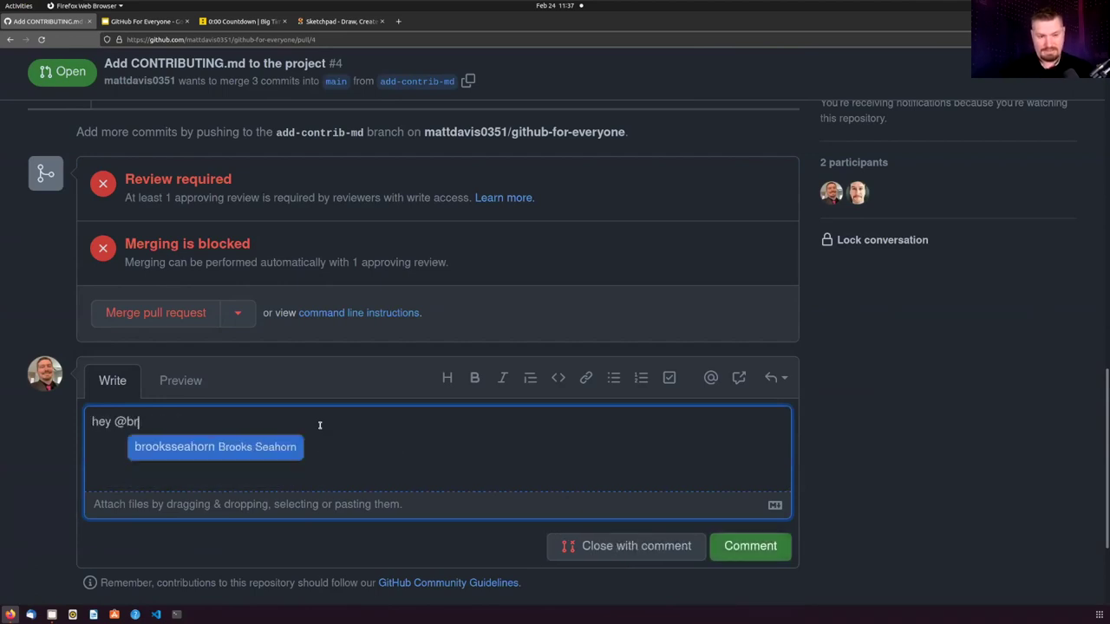
key(Return)
text(, turns out)
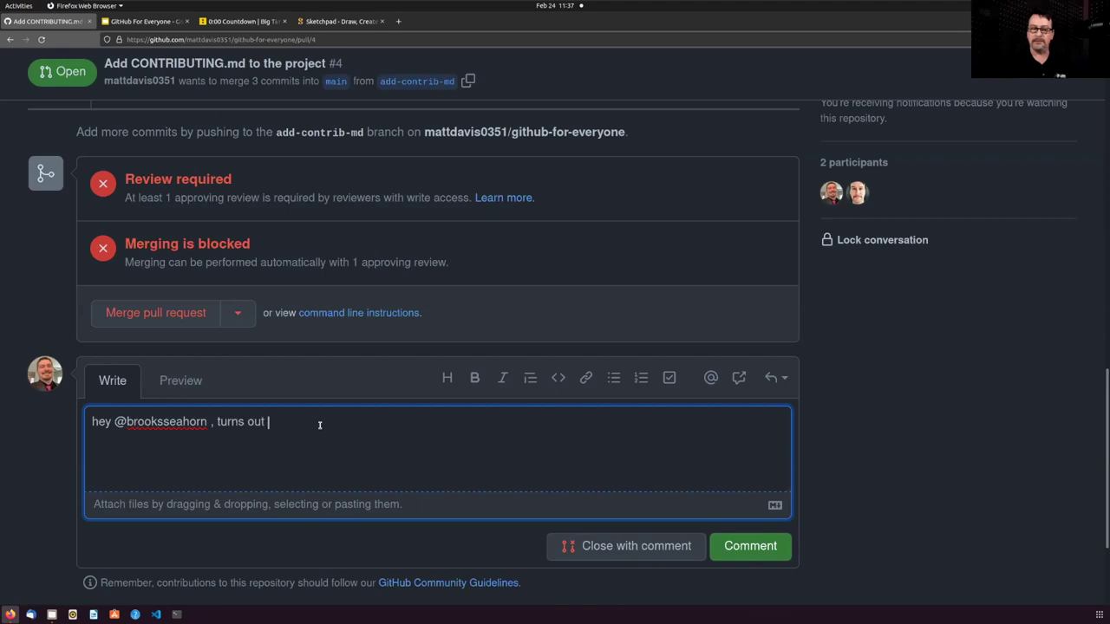
text(our manager.... (w)
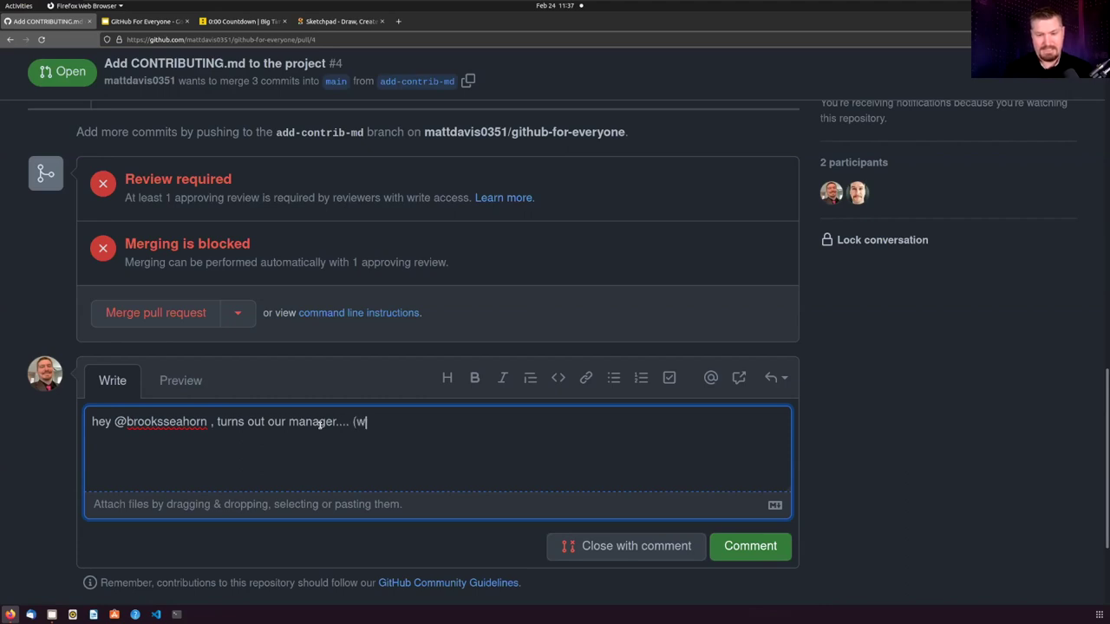
key(BackSpace)
text(he who has no name...))
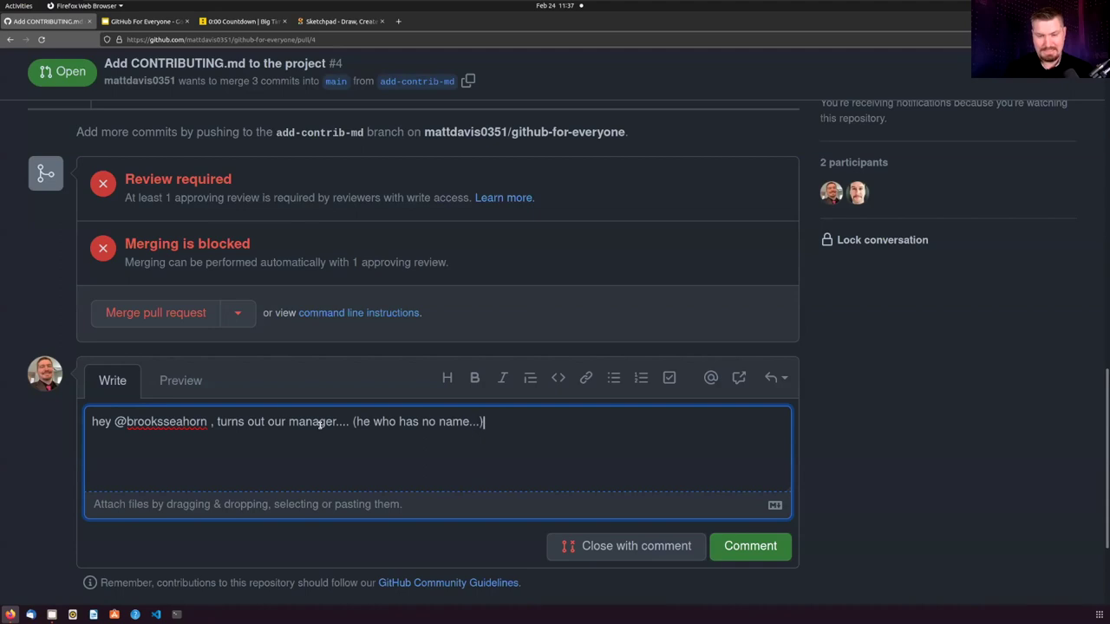
text( decided that)
text( you shou)
key(BackSpace)
key(BackSpace)
key(BackSpace)
key(BackSpace)
key(BackSpace)
key(BackSpace)
key(BackSpace)
key(BackSpace)
text(**you)
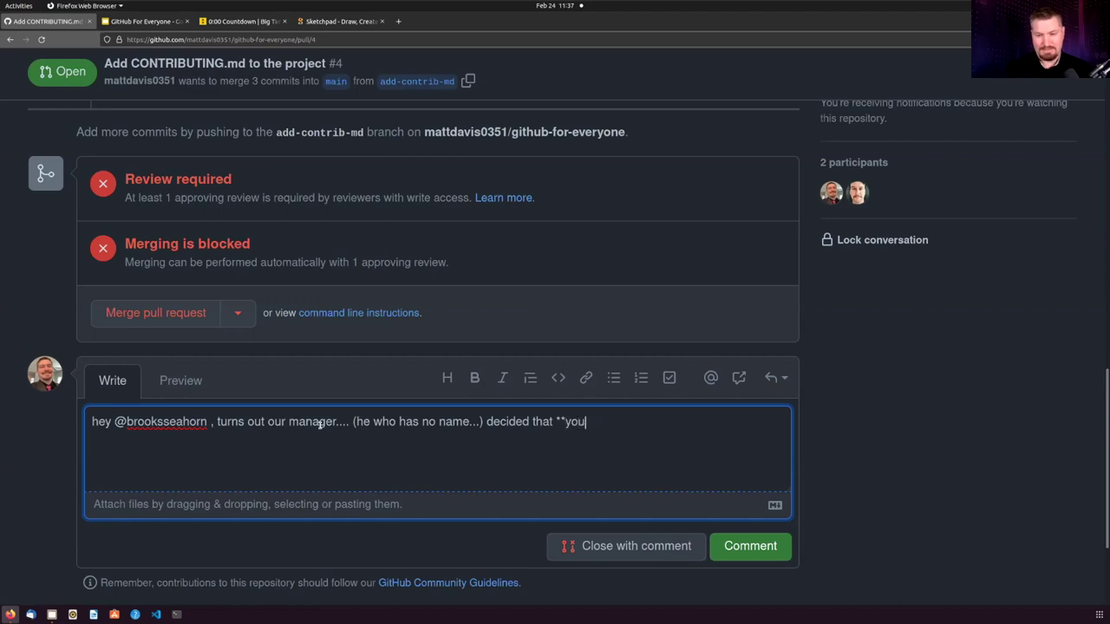
text(** specifi)
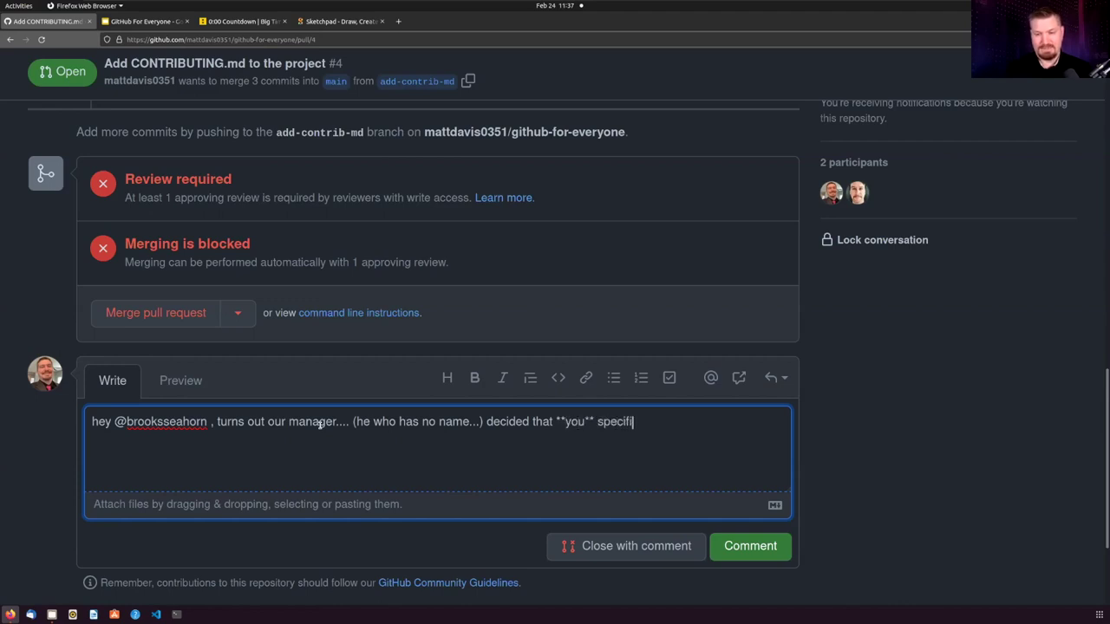
text(cally shgould)
key(BackSpace)
key(BackSpace)
key(BackSpace)
key(BackSpace)
key(BackSpace)
text(ould add)
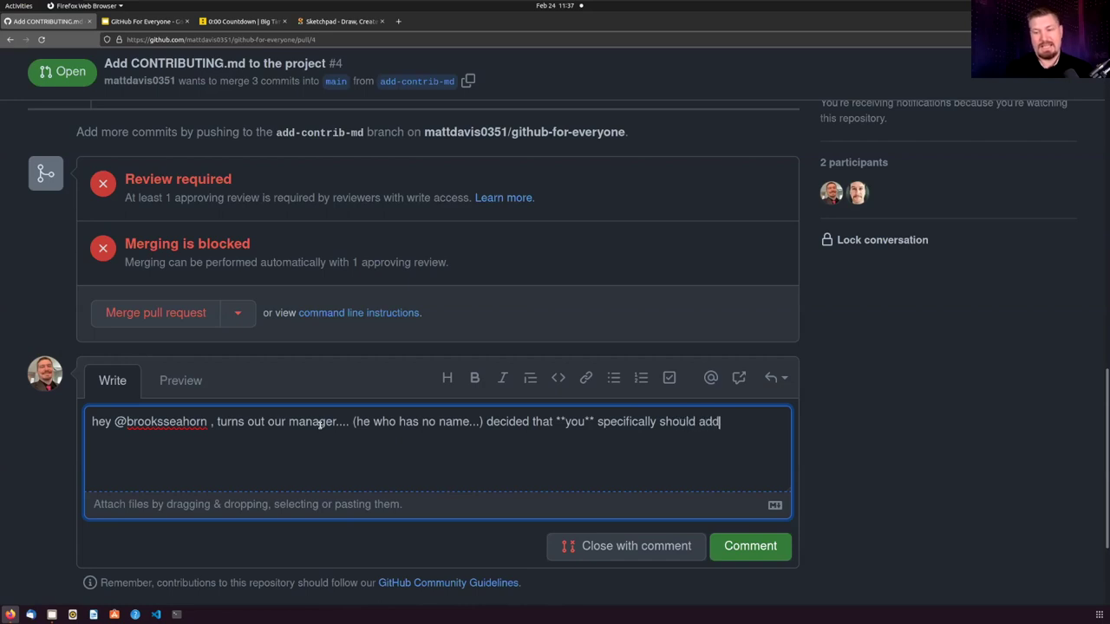
text( out some real )
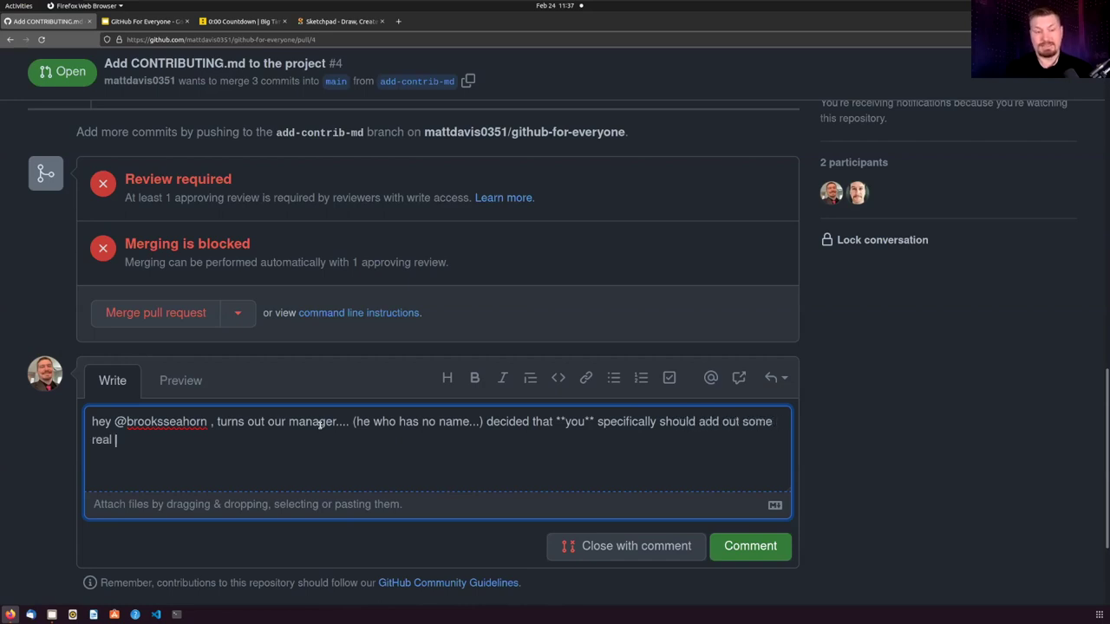
text(step to contr)
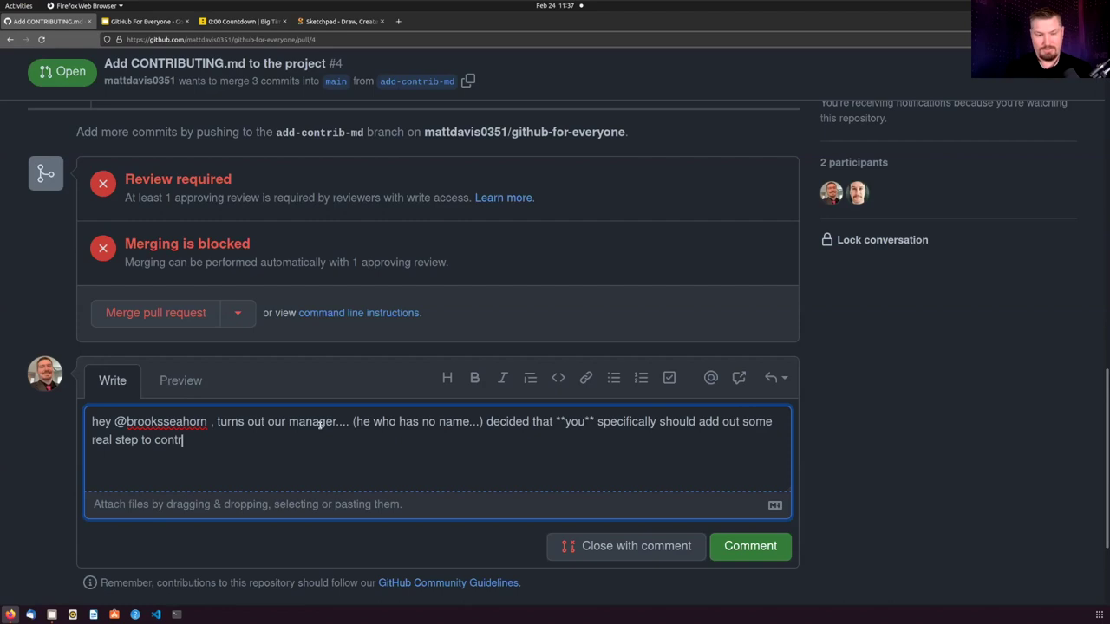
text(ibute.)
Add the line 'Can you make that happen by friday feb 900' and post the comment.
key(Return)
key(Return)
text(Can you make that )
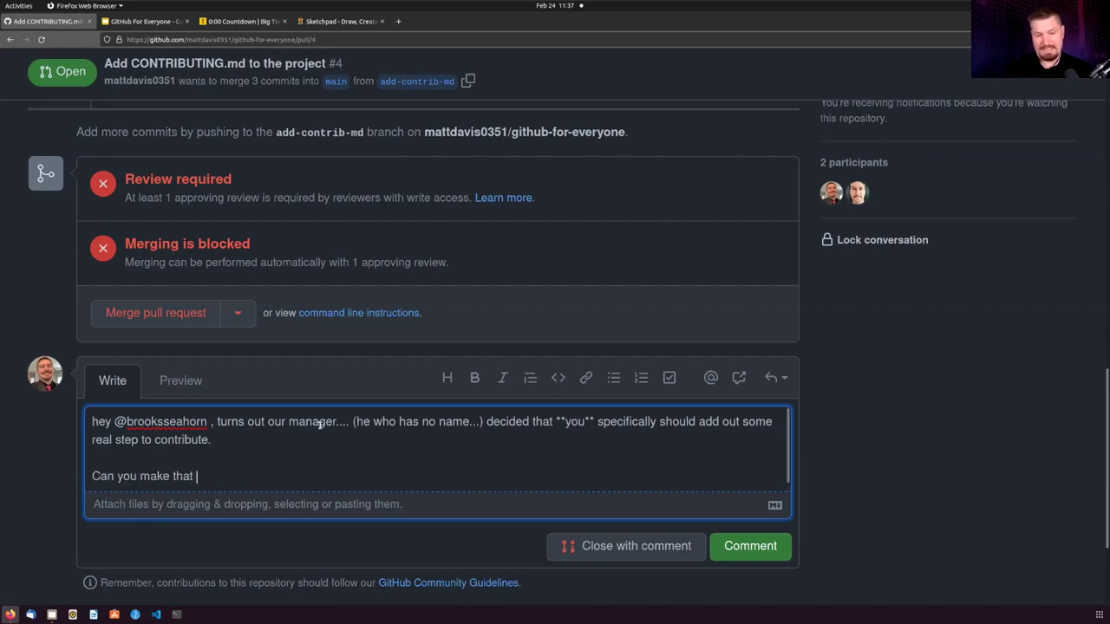
text(happen t)
key(BackSpace)
text(by )
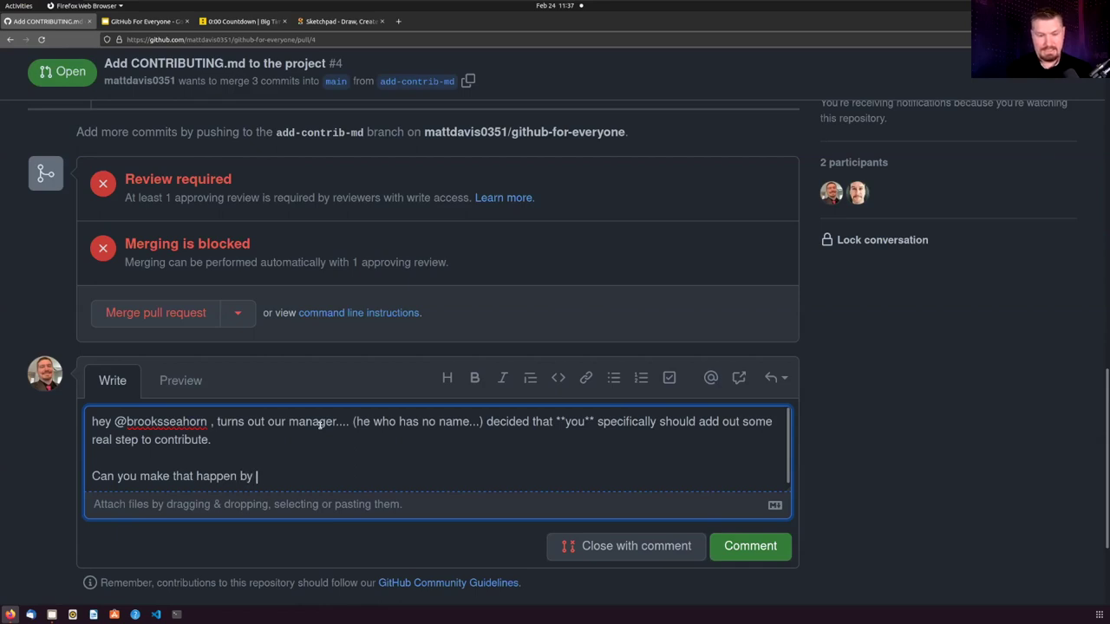
text(friday )
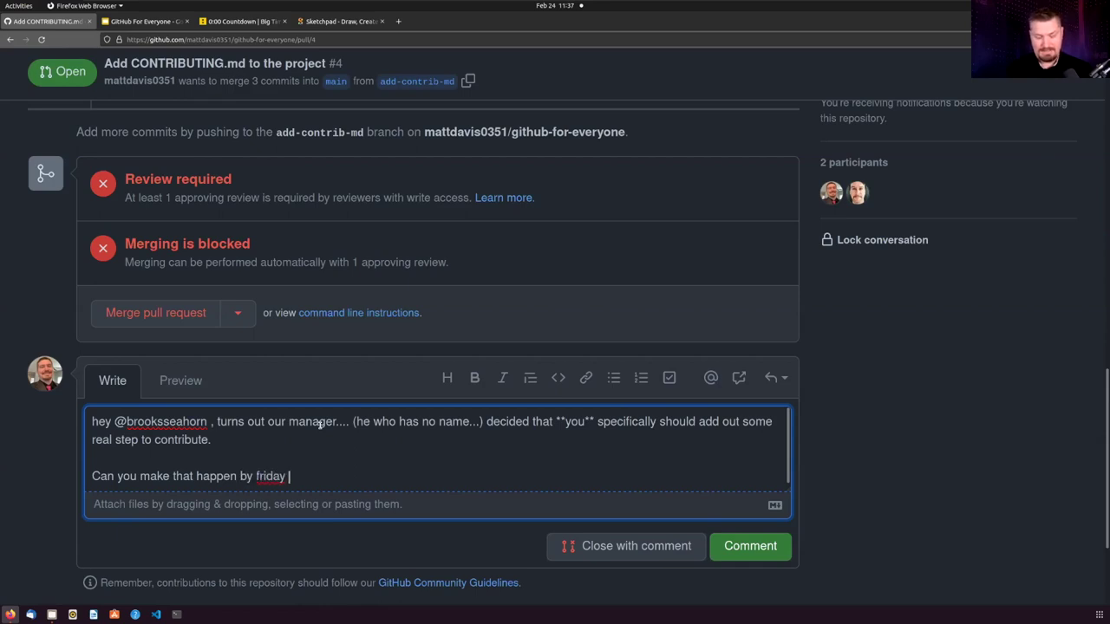
text(feb 900)
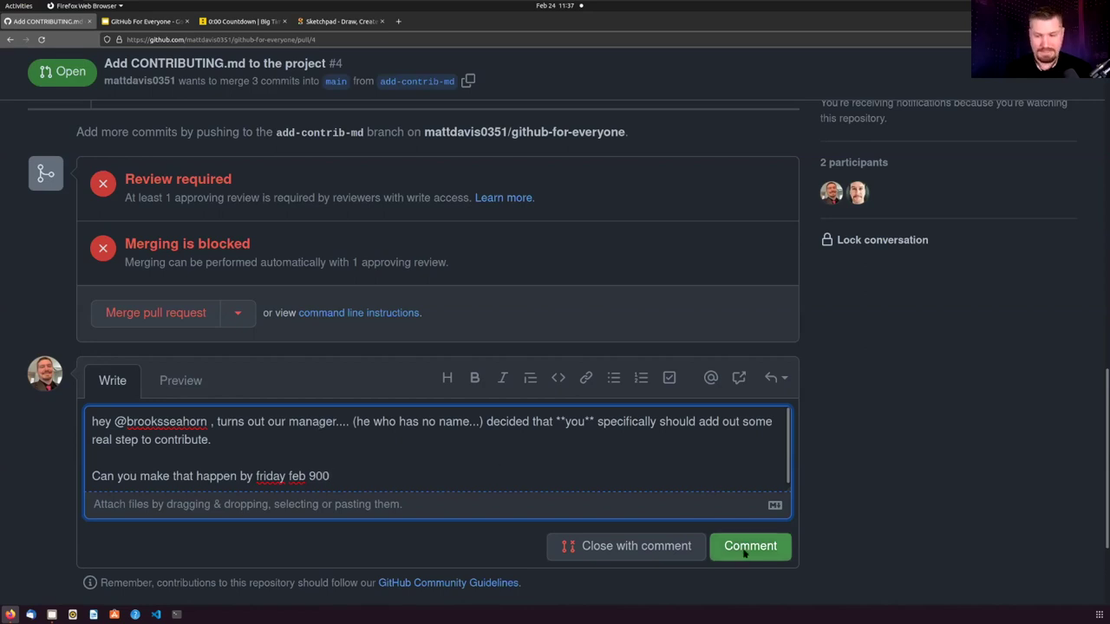
click(742, 546)
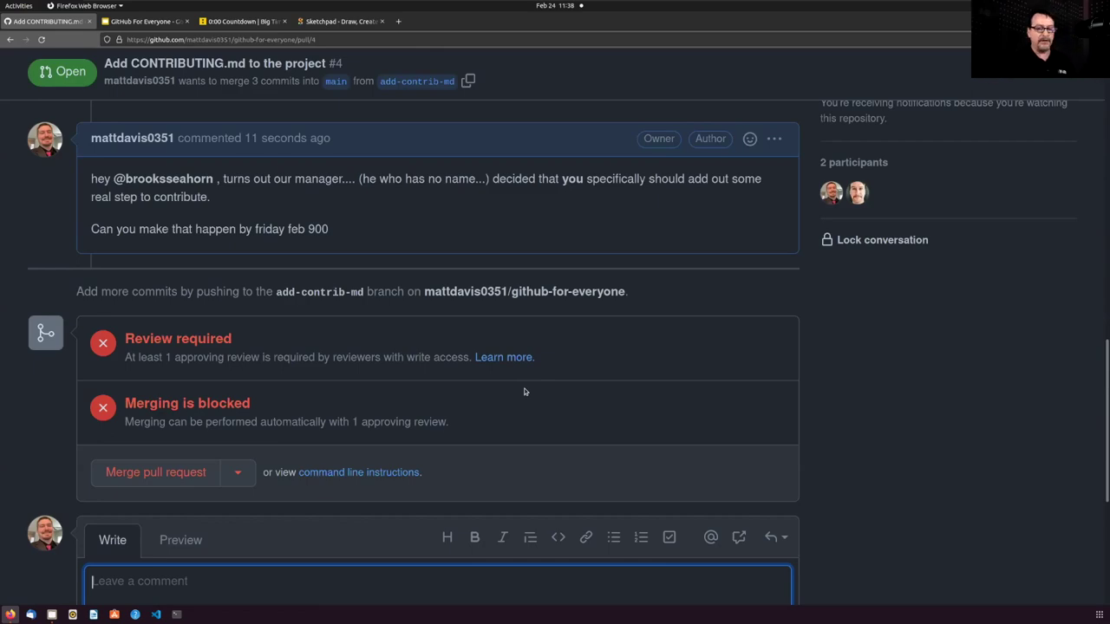
scroll(449, 297, up, 5)
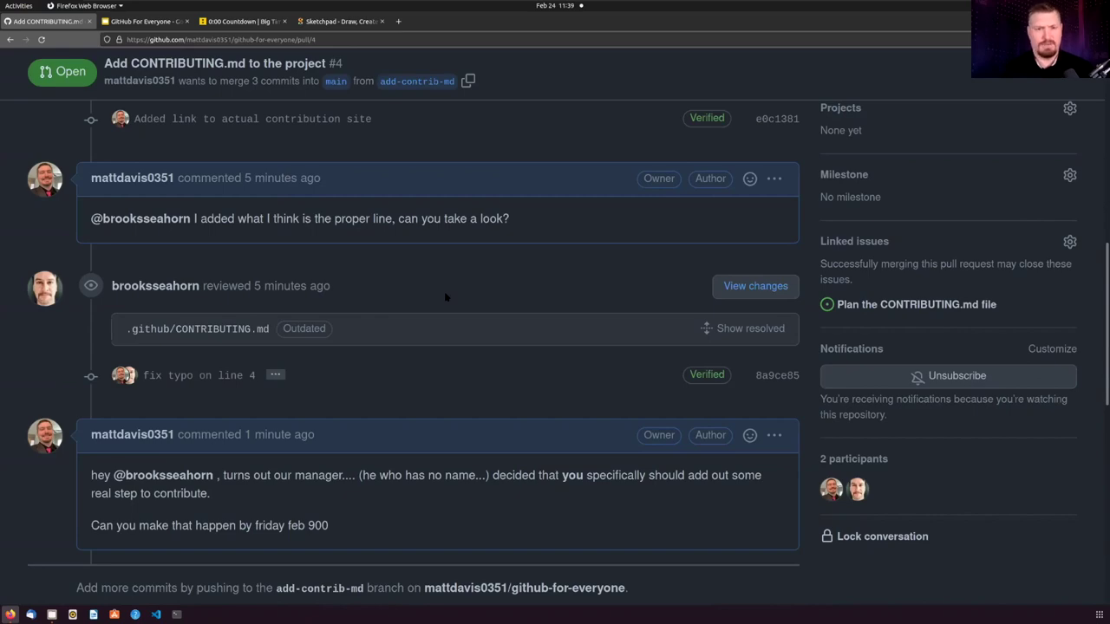
scroll(443, 291, up, 10)
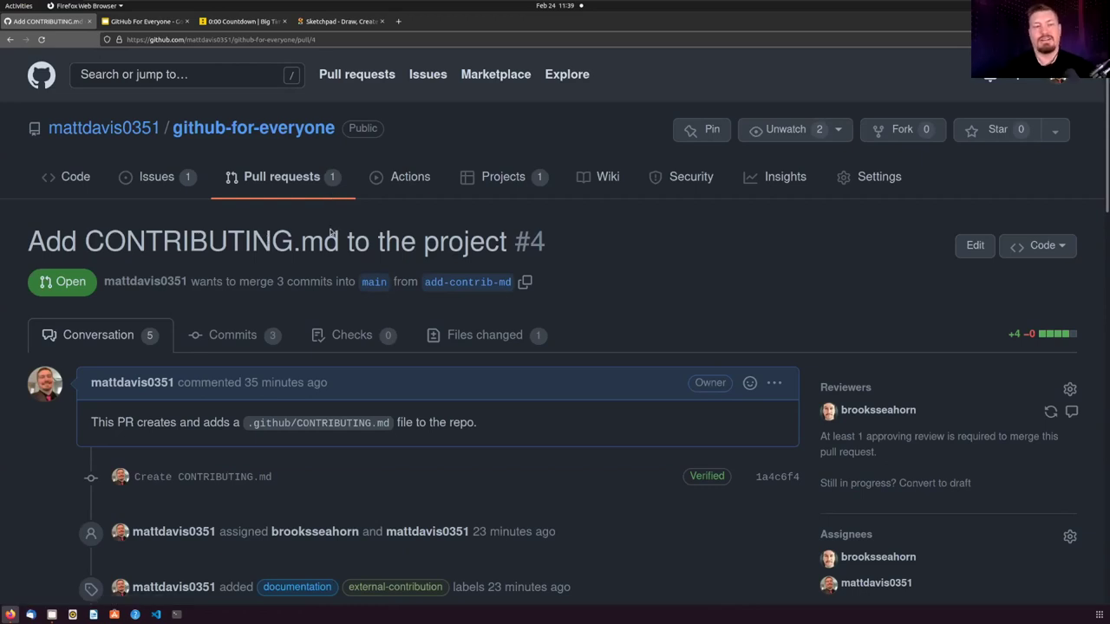
Check the github-for-everyone collaborators list under Settings, then return to the Code page.
click(252, 130)
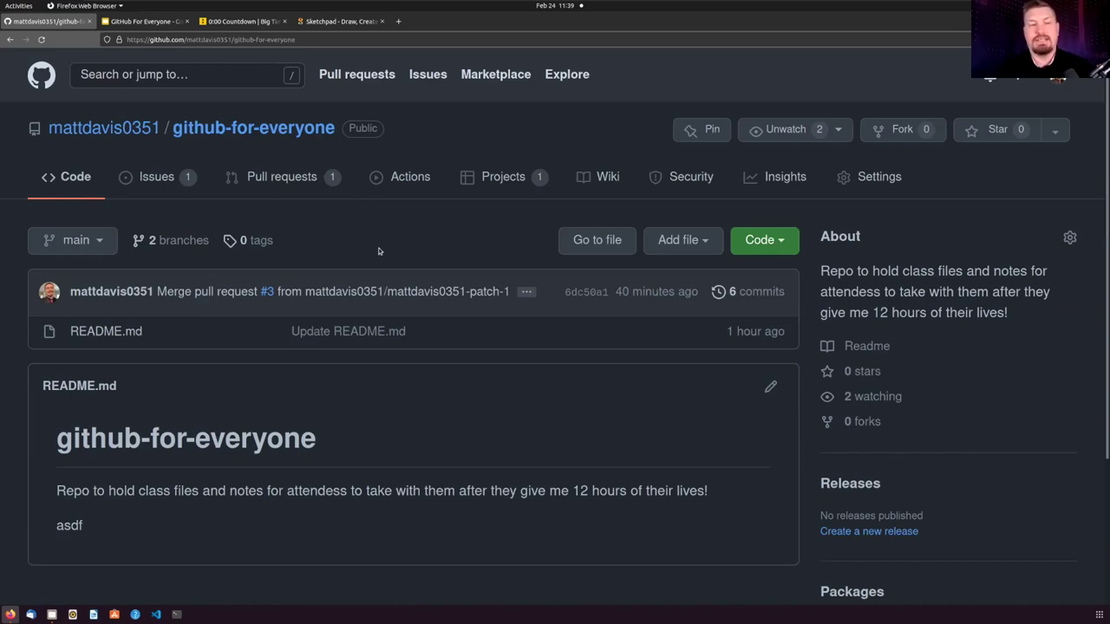
click(866, 177)
click(121, 314)
scroll(498, 386, down, 5)
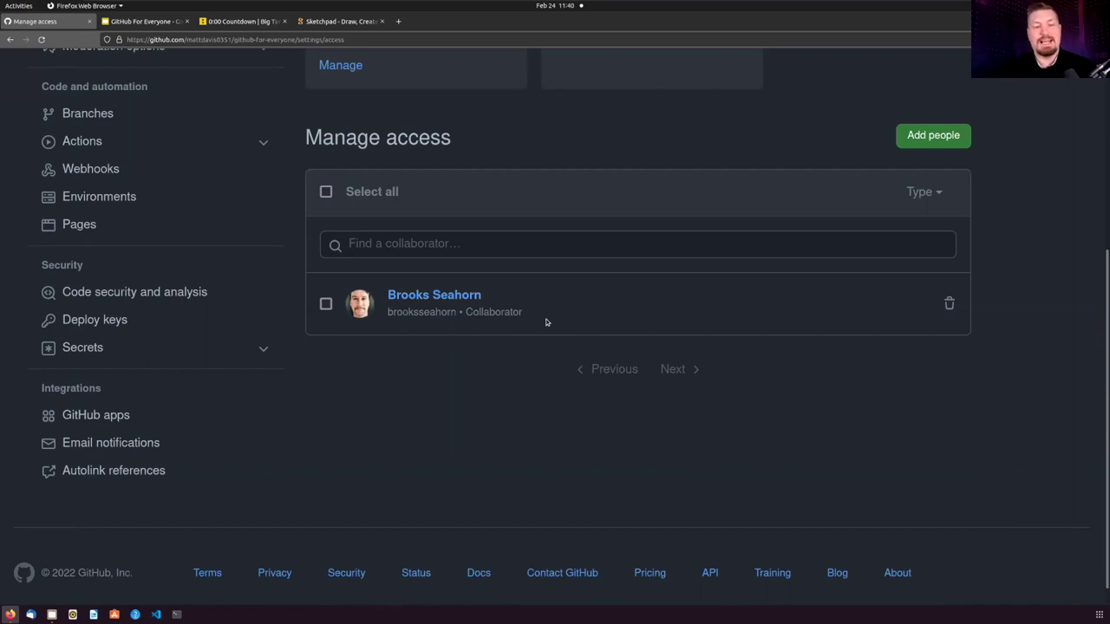
scroll(545, 318, up, 5)
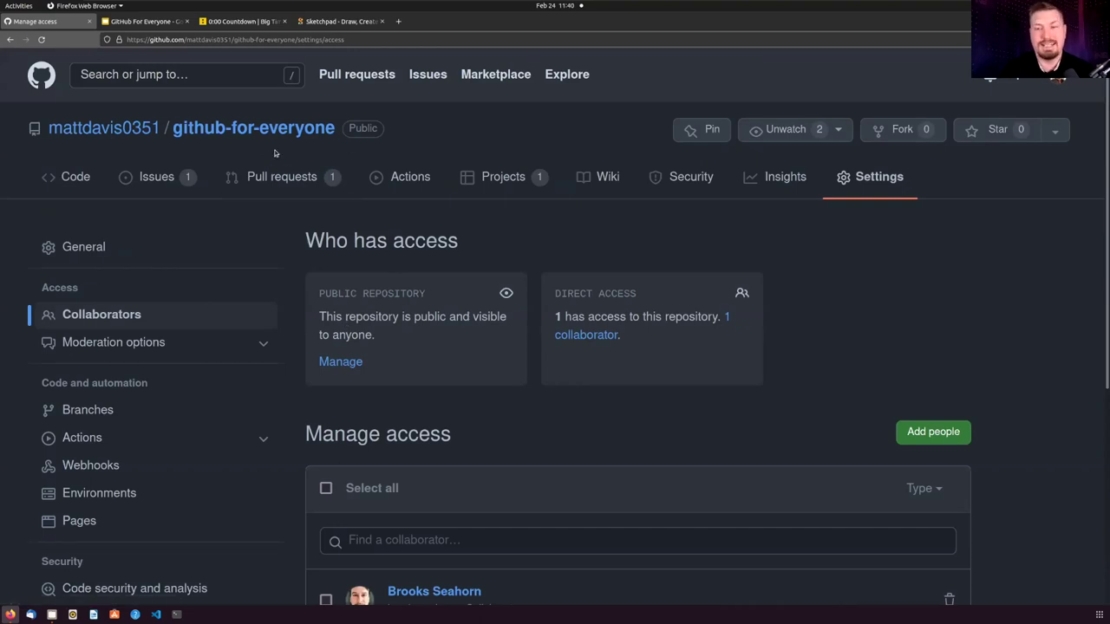
click(64, 191)
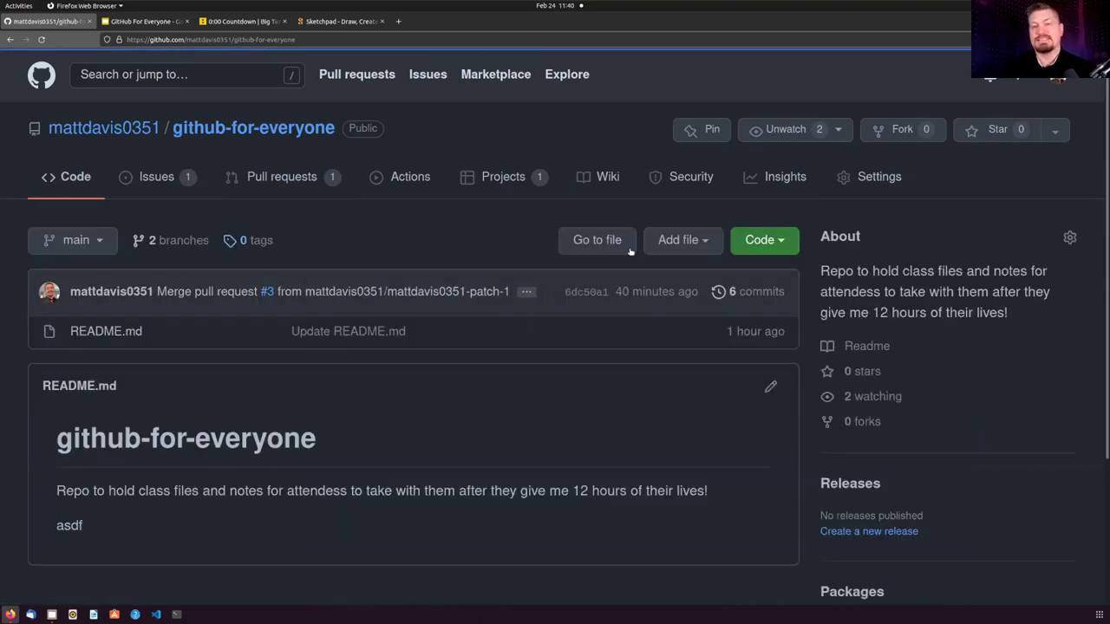
click(771, 243)
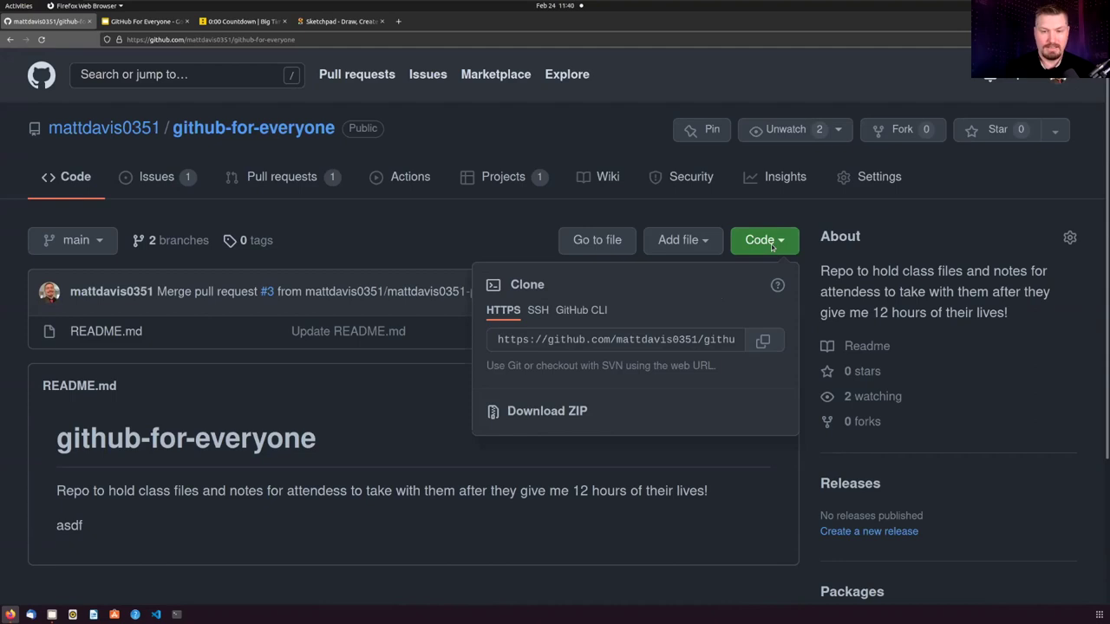
Copy the github-for-everyone HTTPS clone URL and switch to the terminal.
double_click(527, 286)
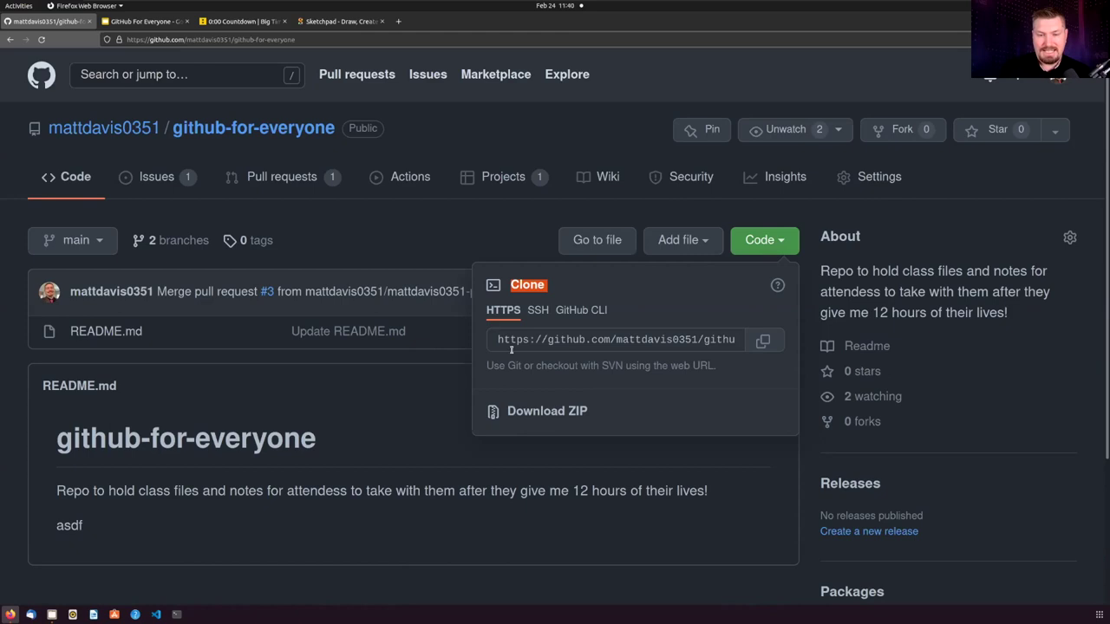
click(719, 340)
click(668, 340)
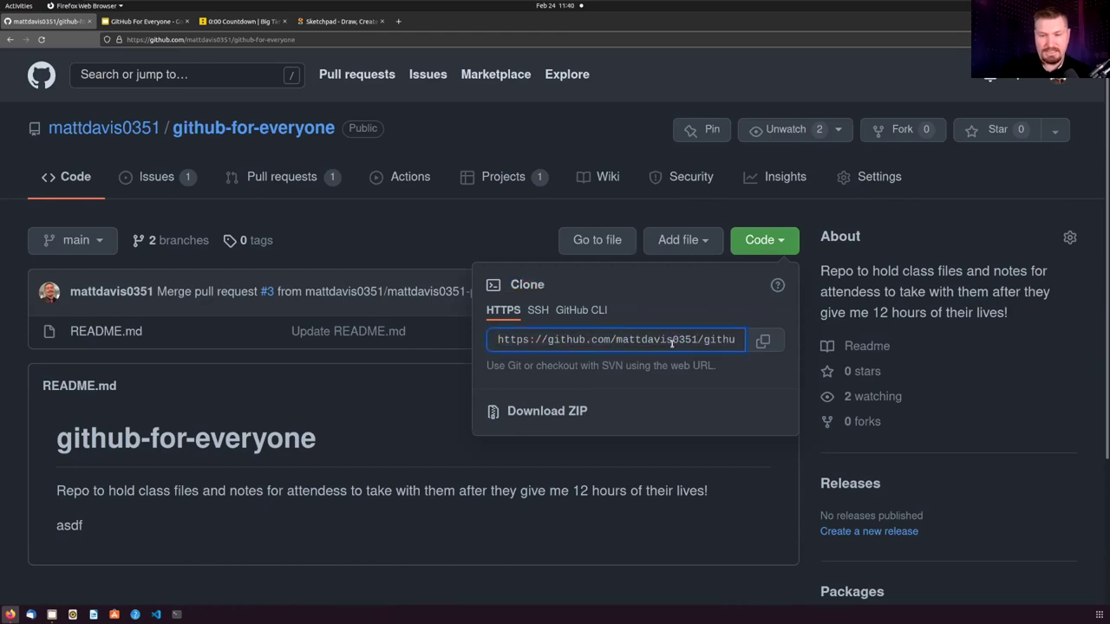
click(763, 341)
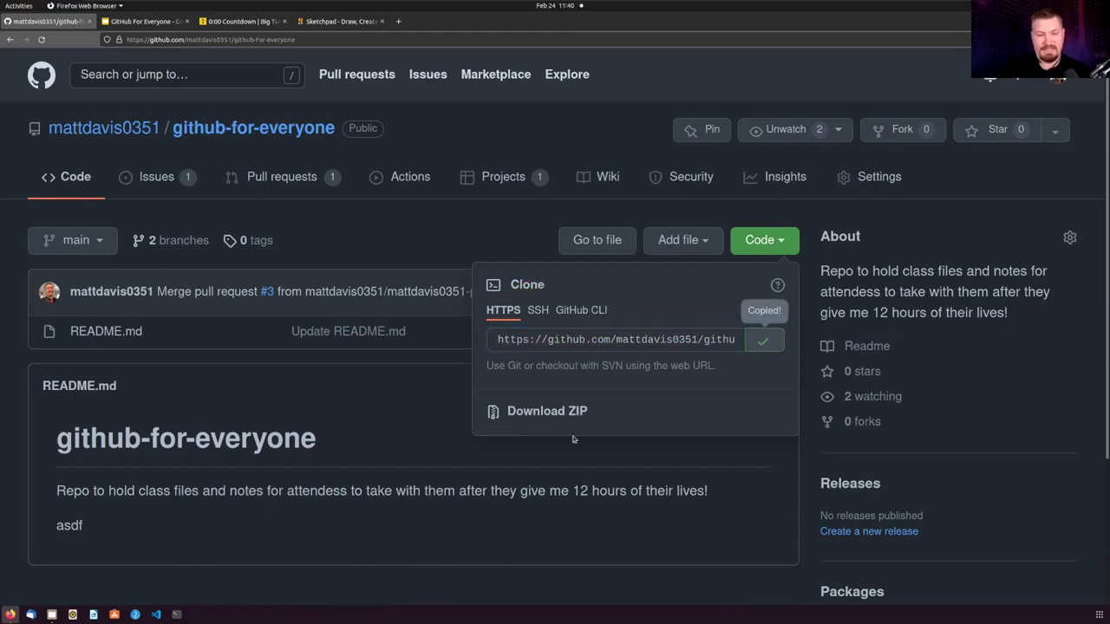
click(176, 614)
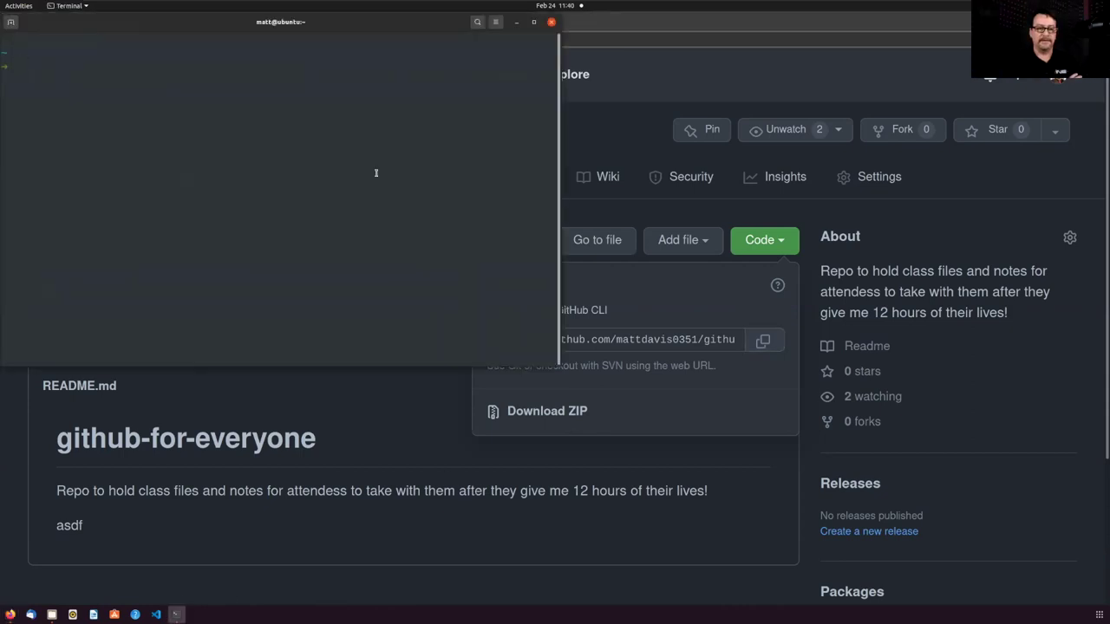
Clone the repository with git clone and the pasted HTTPS URL.
text(git clone)
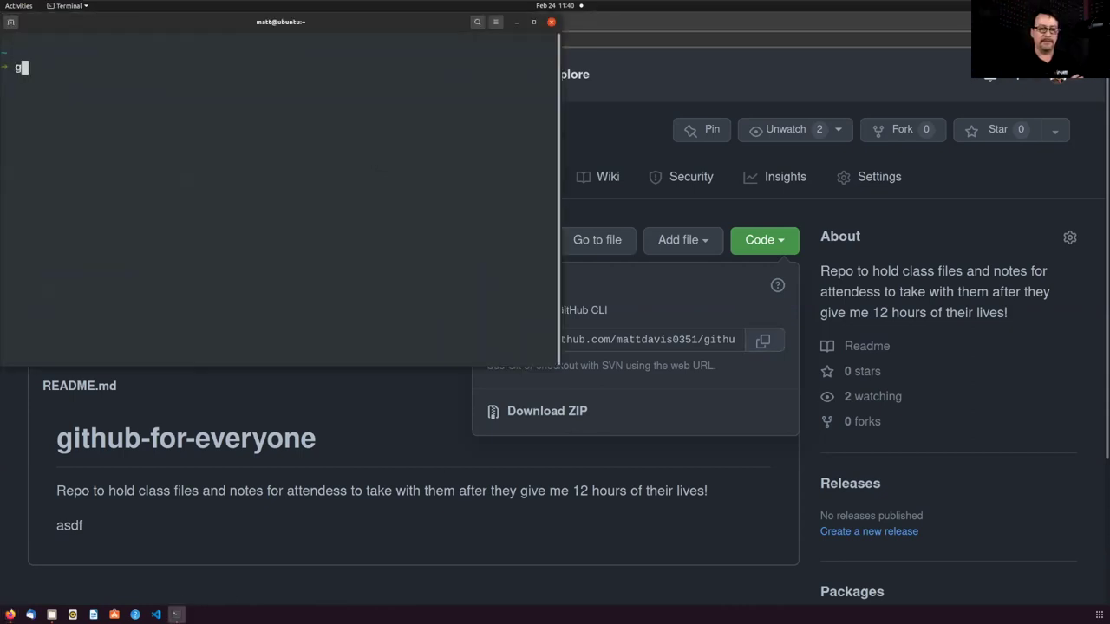
right_click(230, 142)
click(269, 168)
key(Return)
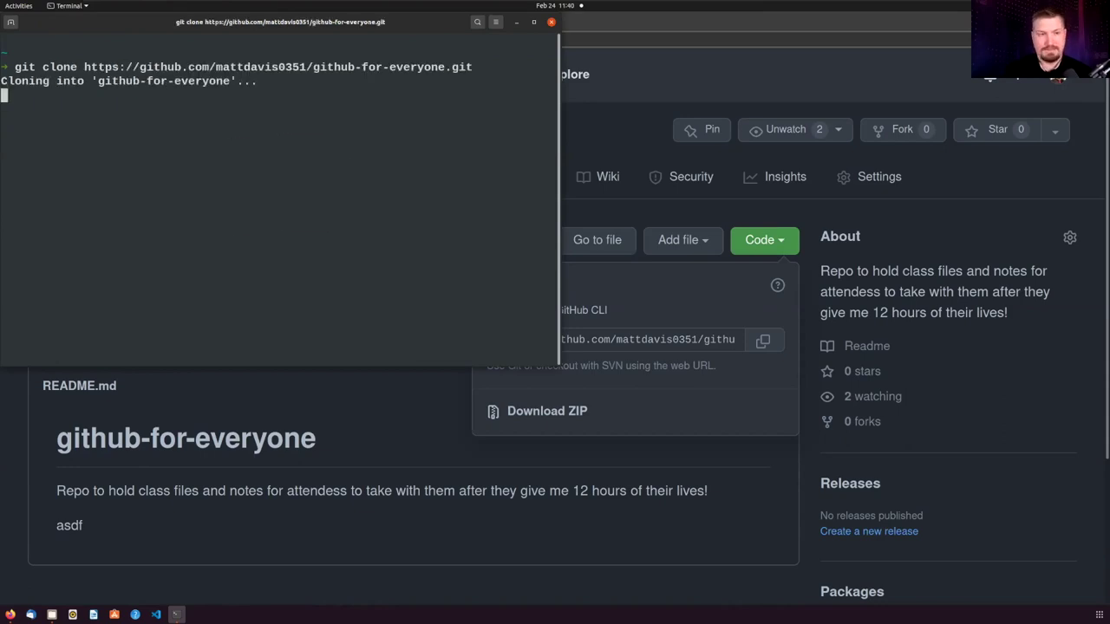
Change into the github-for-everyone folder and open it in VS Code with 'code .'.
text(cd github-)
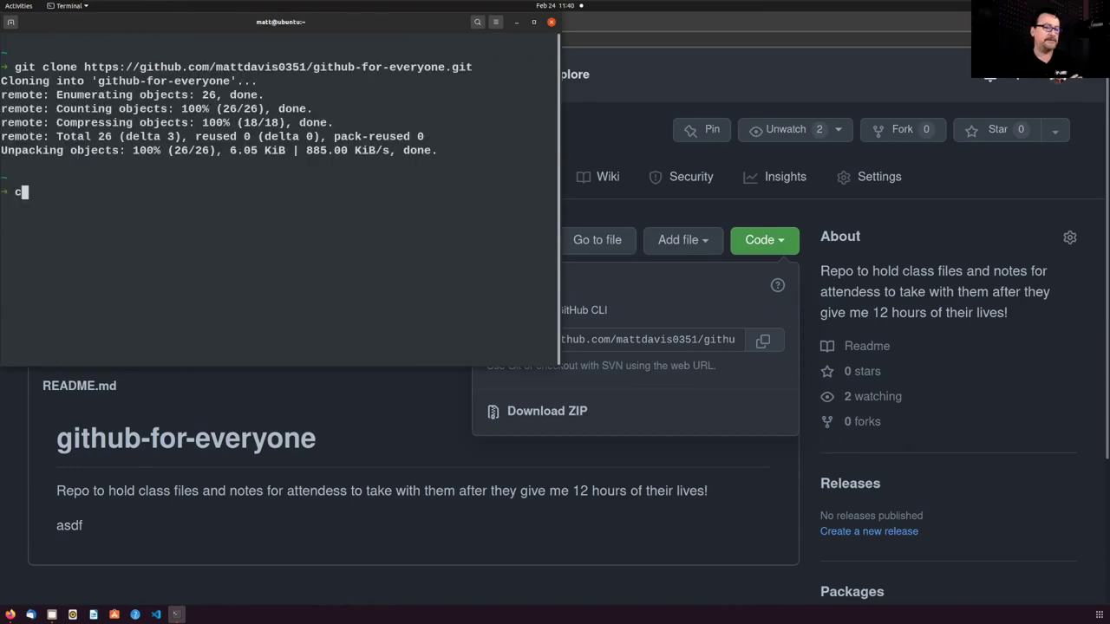
key(Tab)
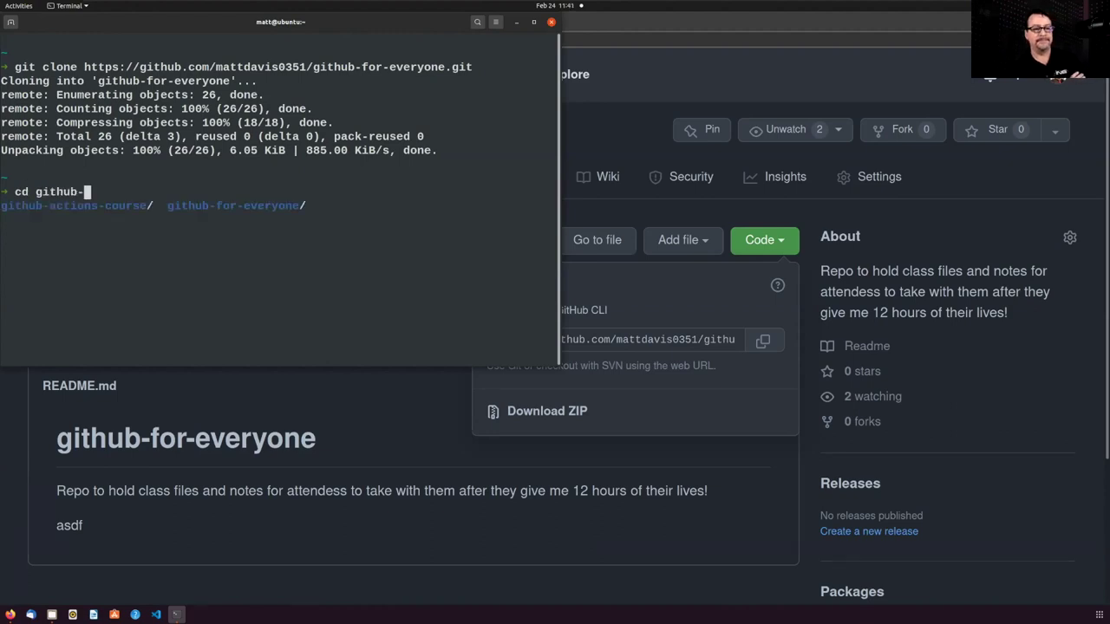
text(f)
key(Tab)
key(Return)
key(Return)
text(code .)
key(Return)
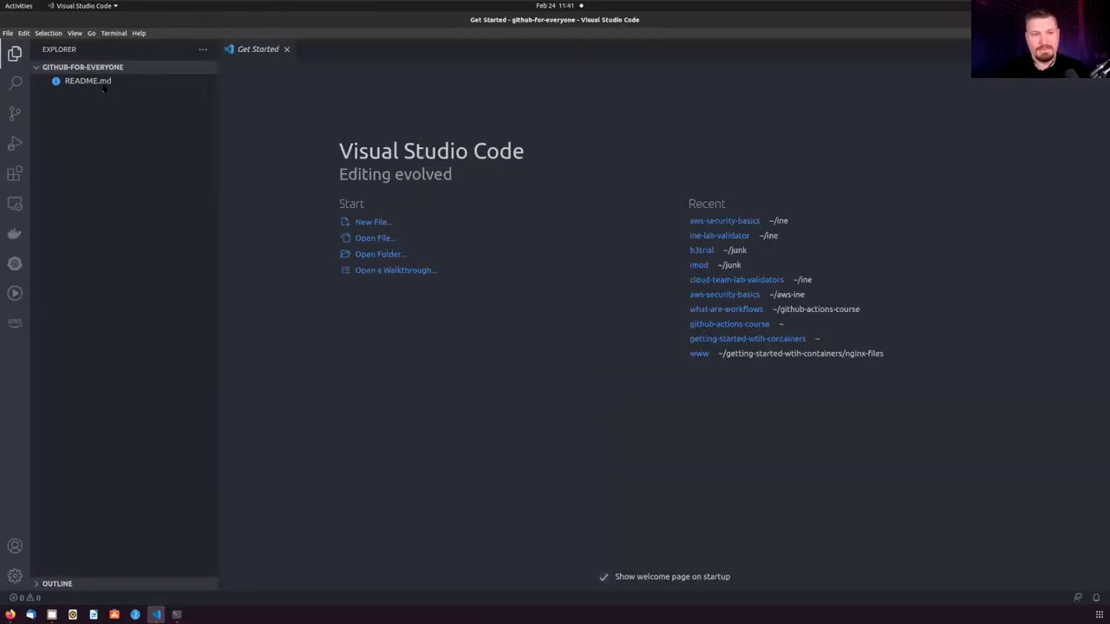
In a VS Code terminal, run git checkout add-contrib-md.
click(103, 84)
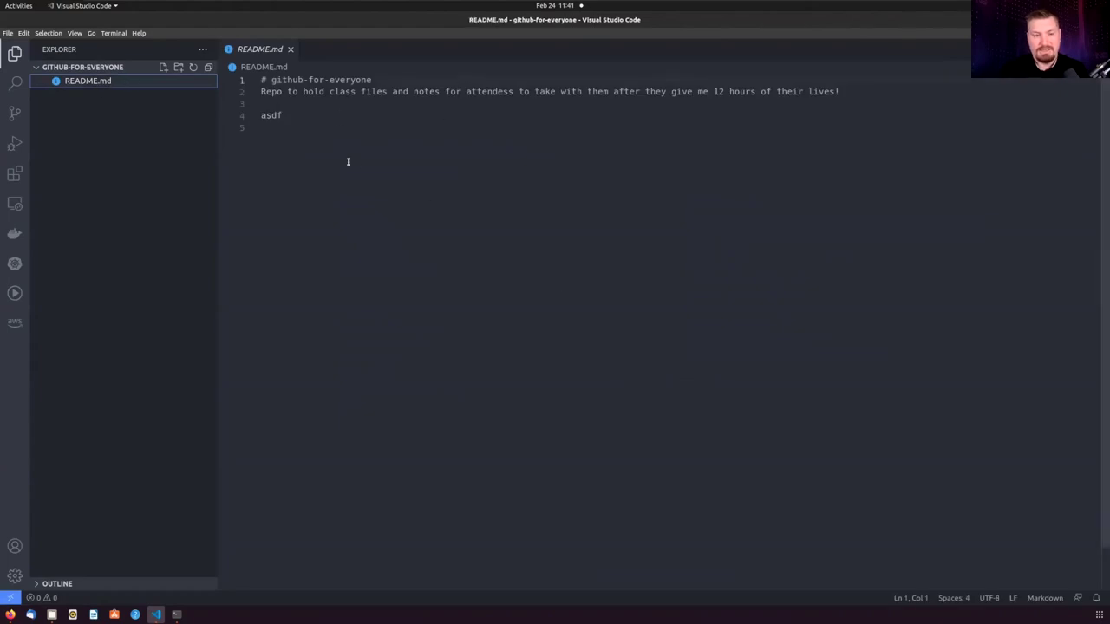
click(130, 33)
click(132, 45)
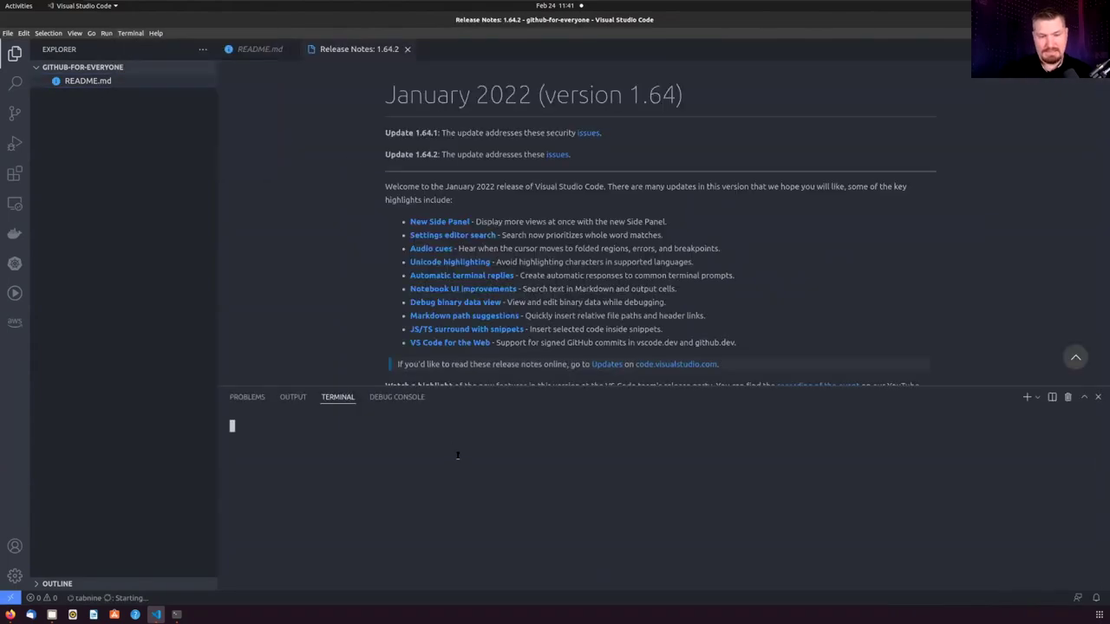
click(407, 49)
text(git)
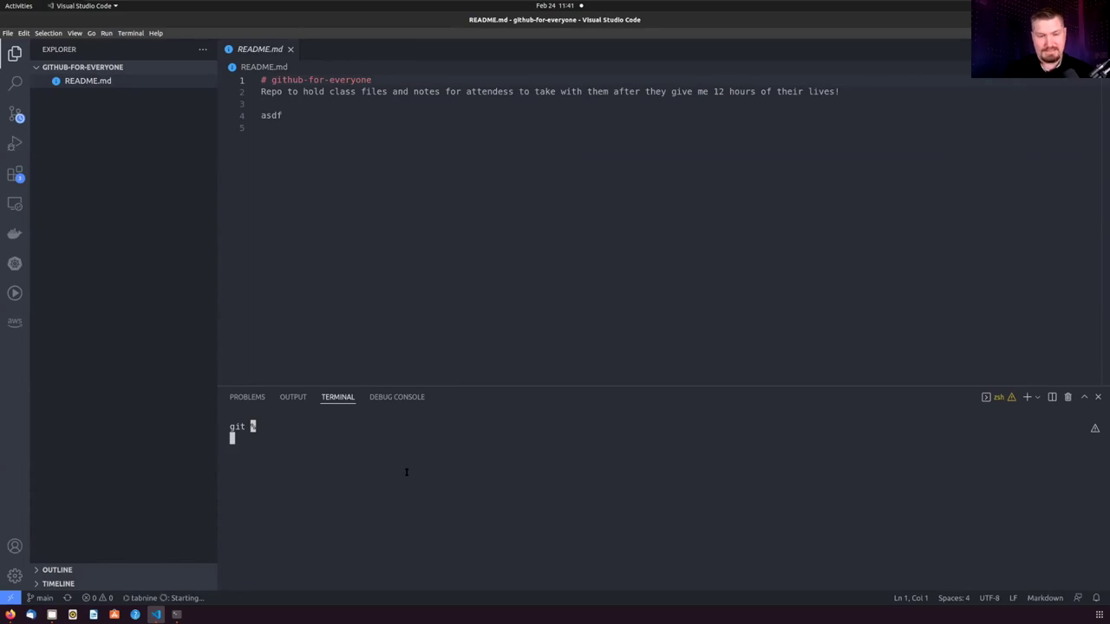
text(git checkout)
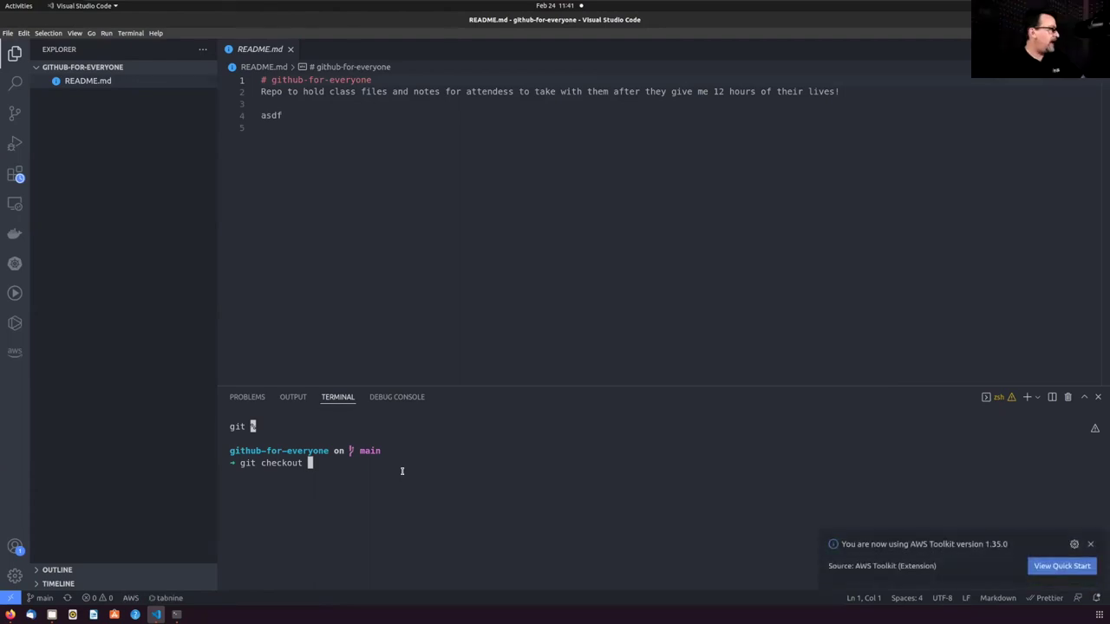
text(add-)
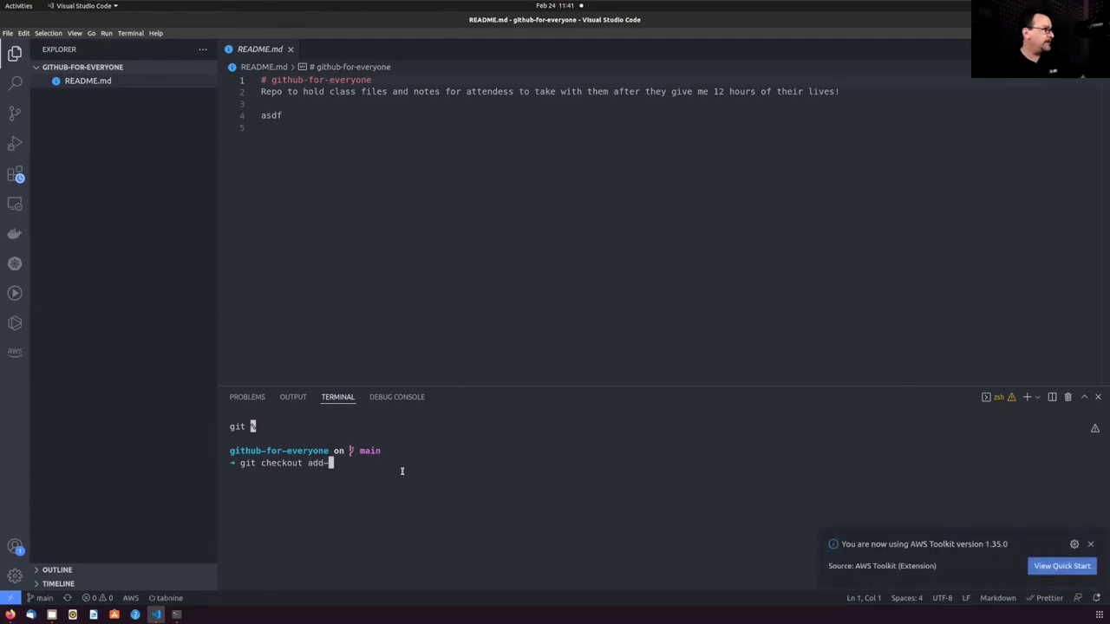
text(contrib-md)
key(Return)
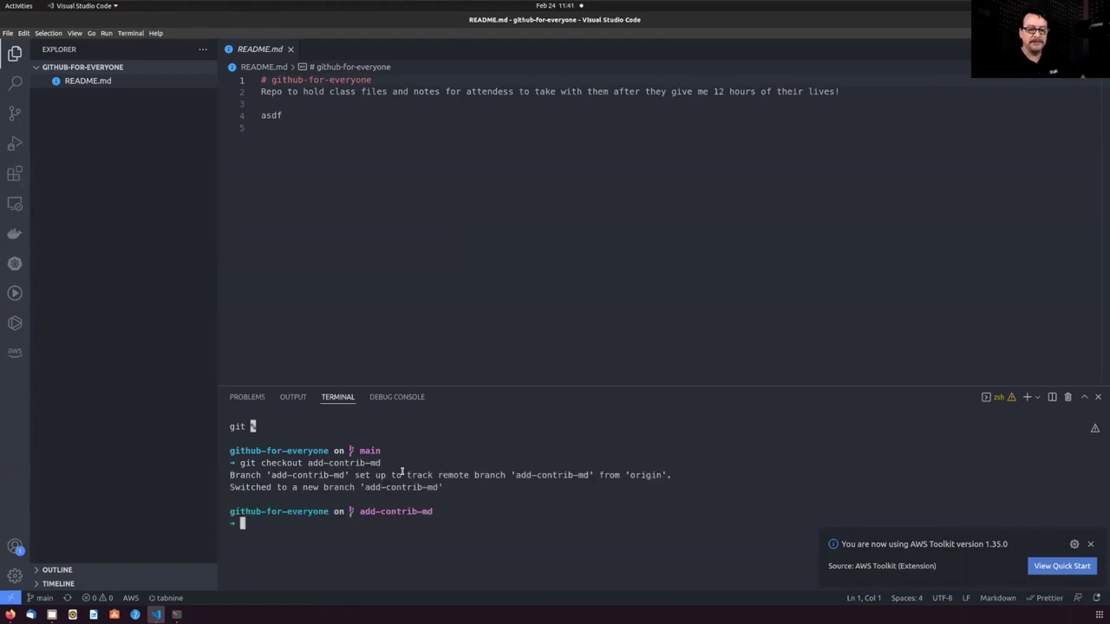
Open .github/CONTRIBUTING.md in the editor, then go back to the browser.
click(45, 82)
click(98, 97)
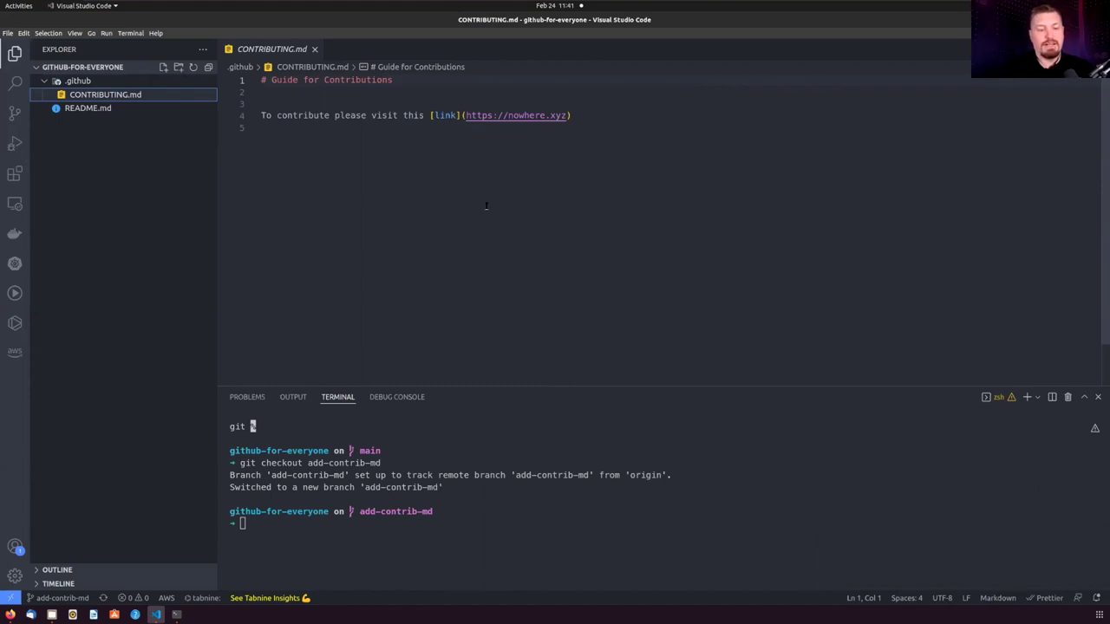
click(9, 615)
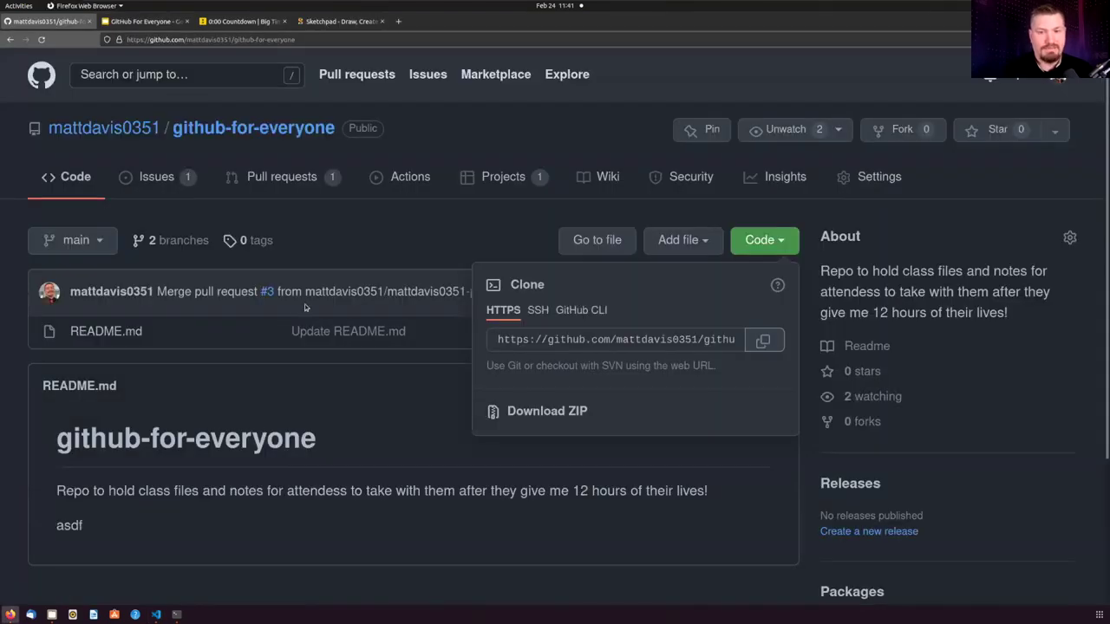
click(408, 215)
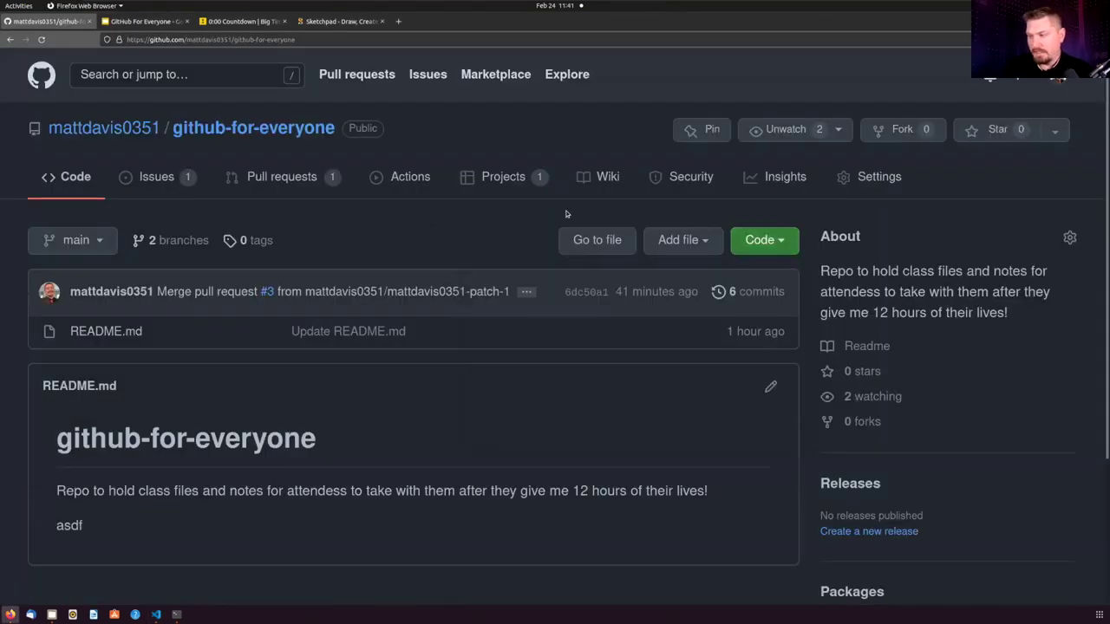
click(777, 242)
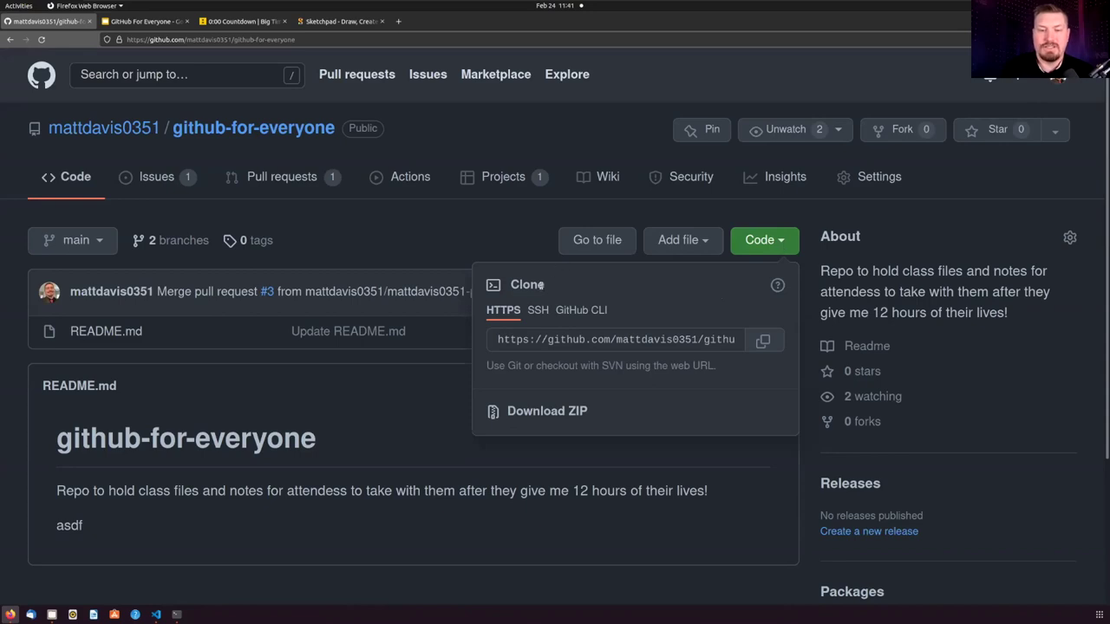
click(447, 227)
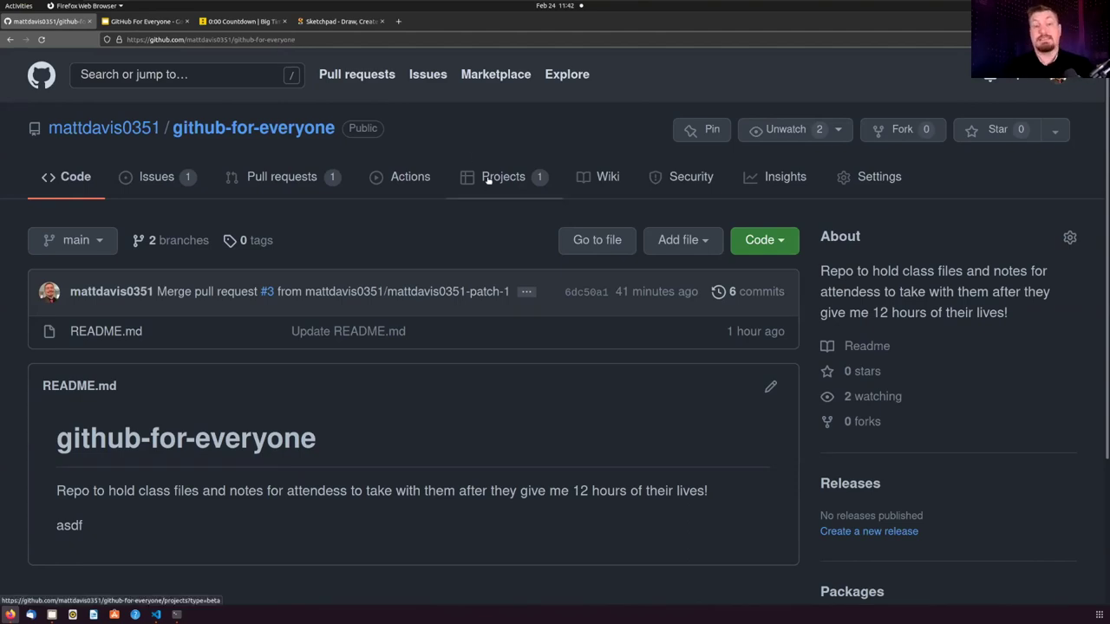
click(793, 246)
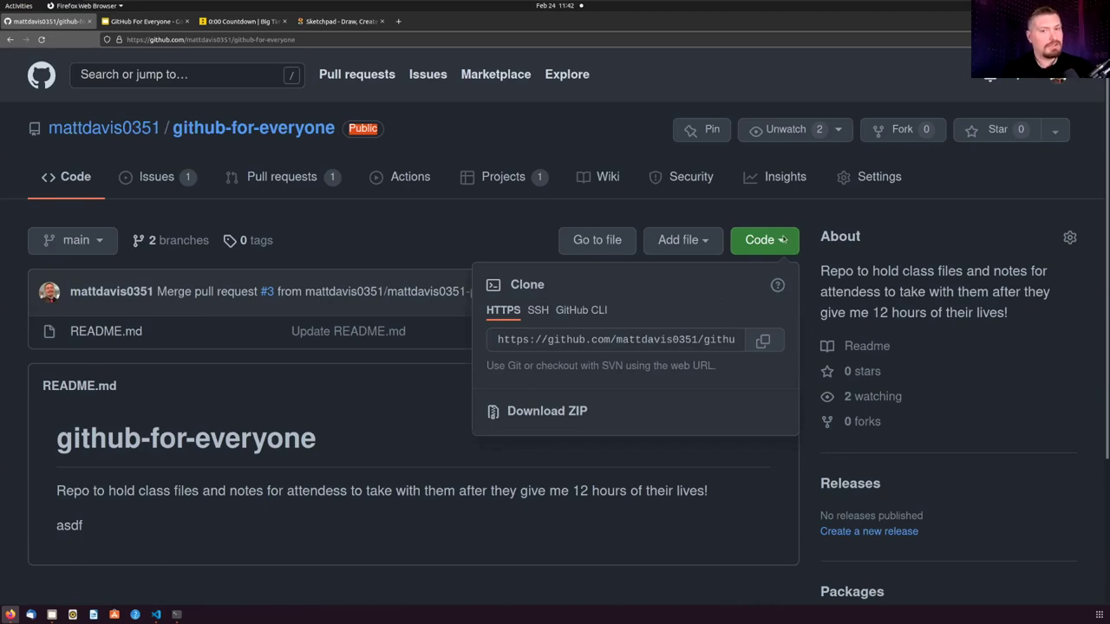
click(555, 146)
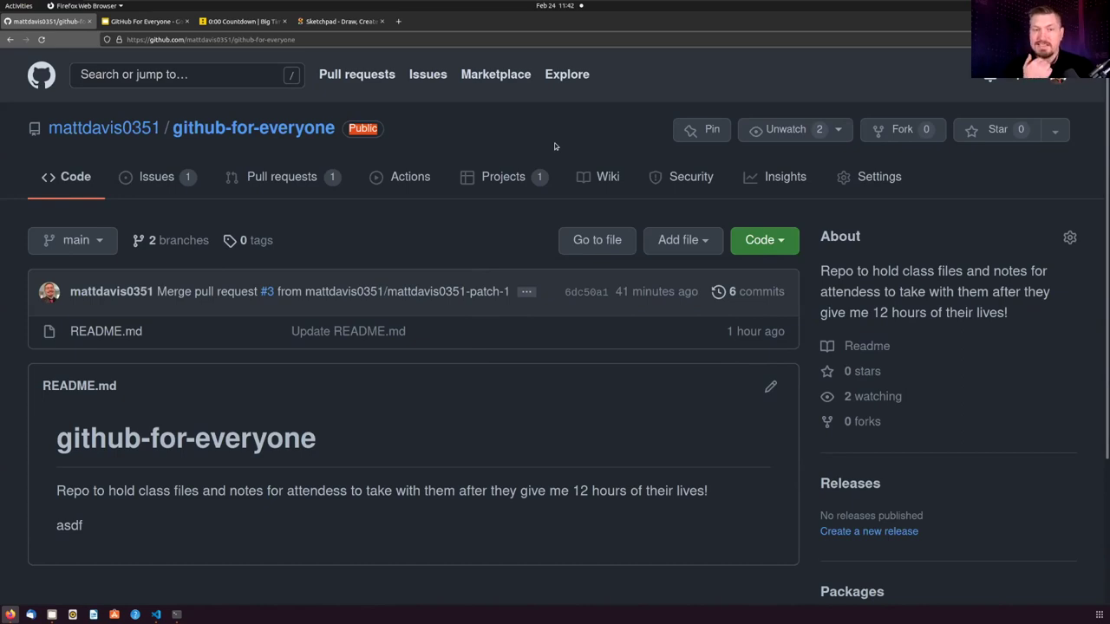
middle_click(32, 77)
click(139, 21)
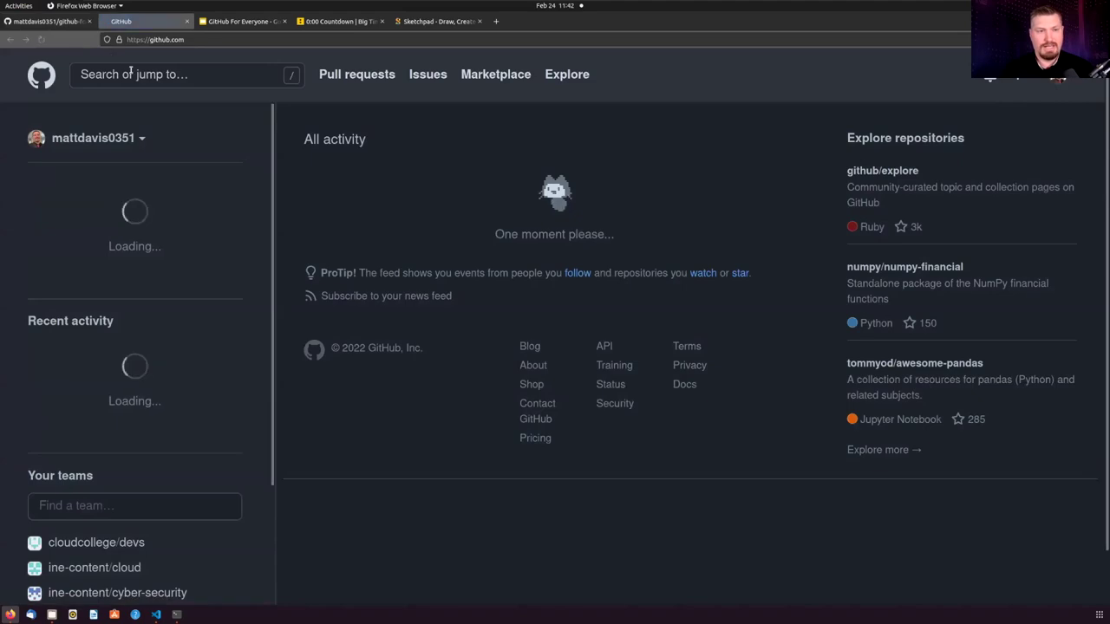
Search 'pan', view pandas-dev/pandas clone options, then return to the github-for-everyone tab.
click(131, 72)
text(pan)
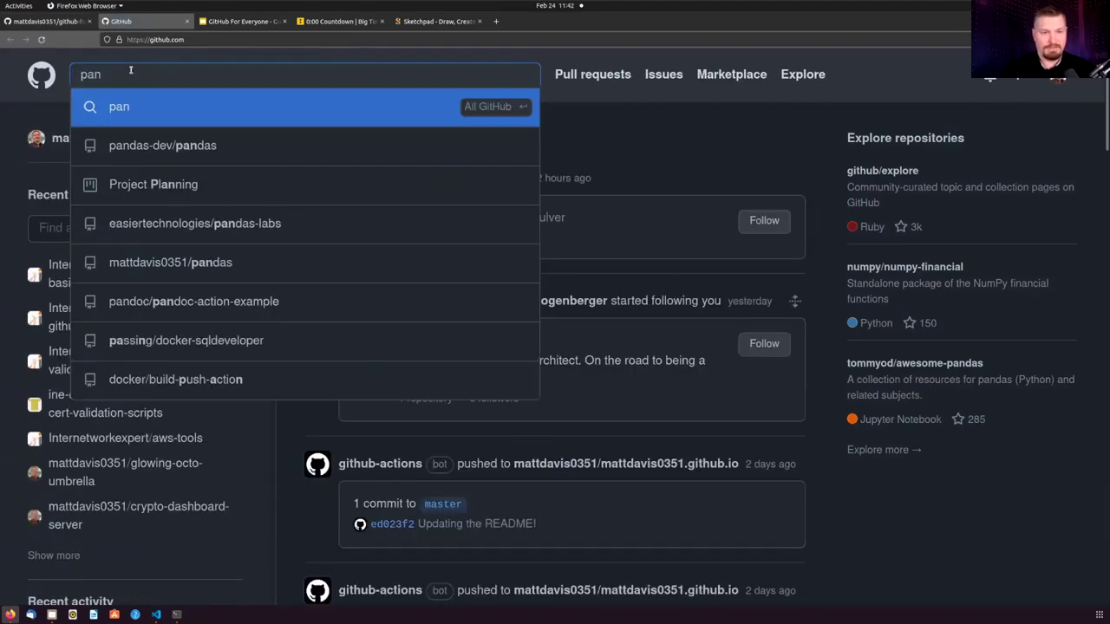
click(224, 149)
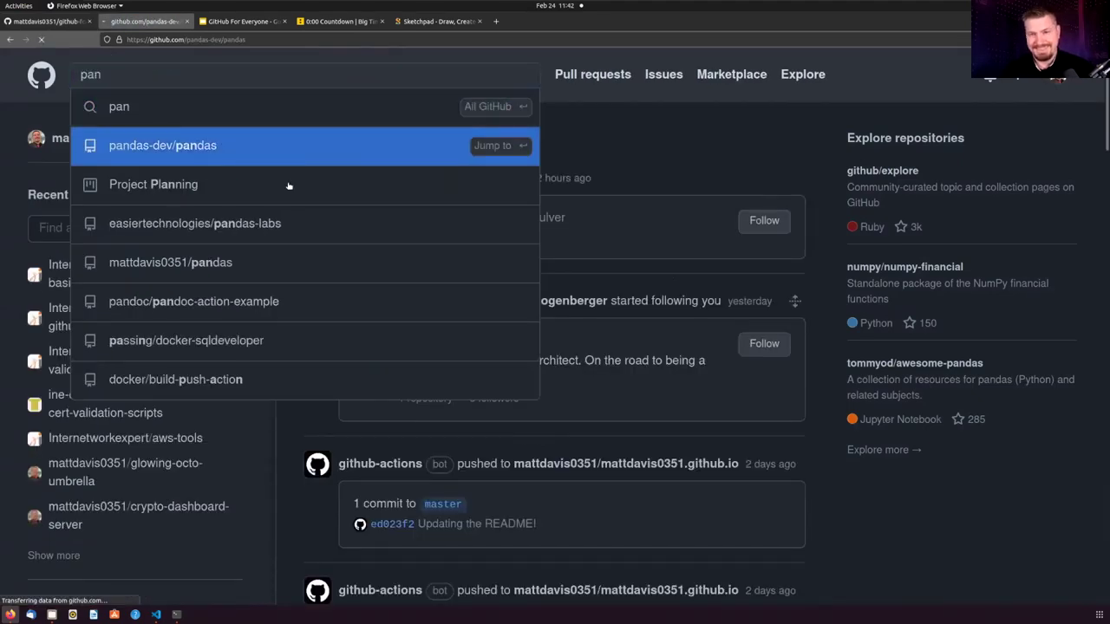
click(794, 241)
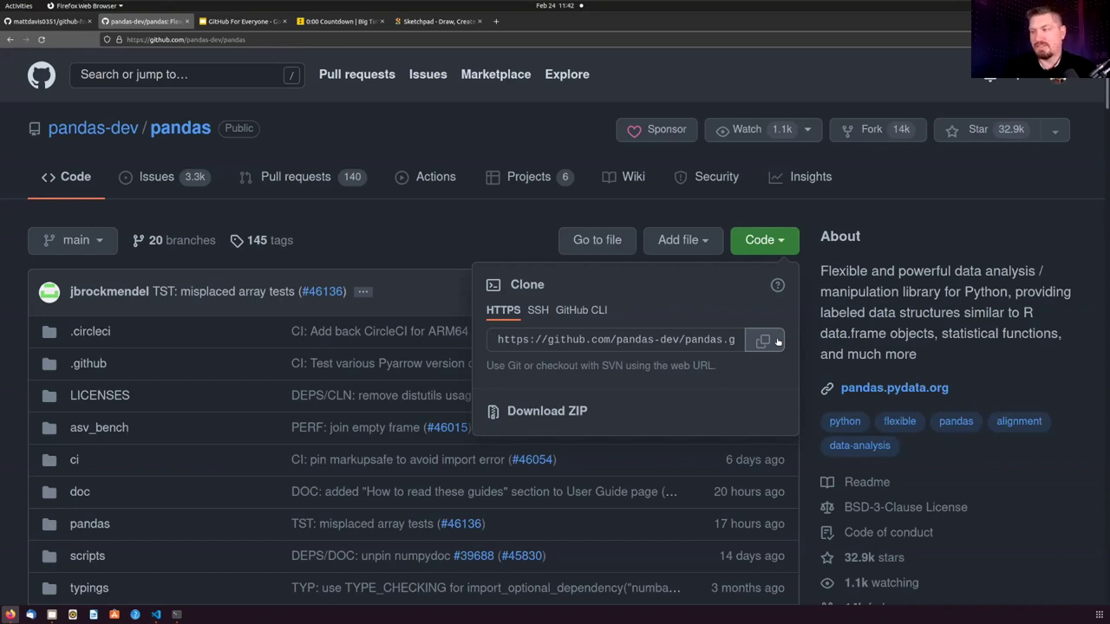
click(511, 136)
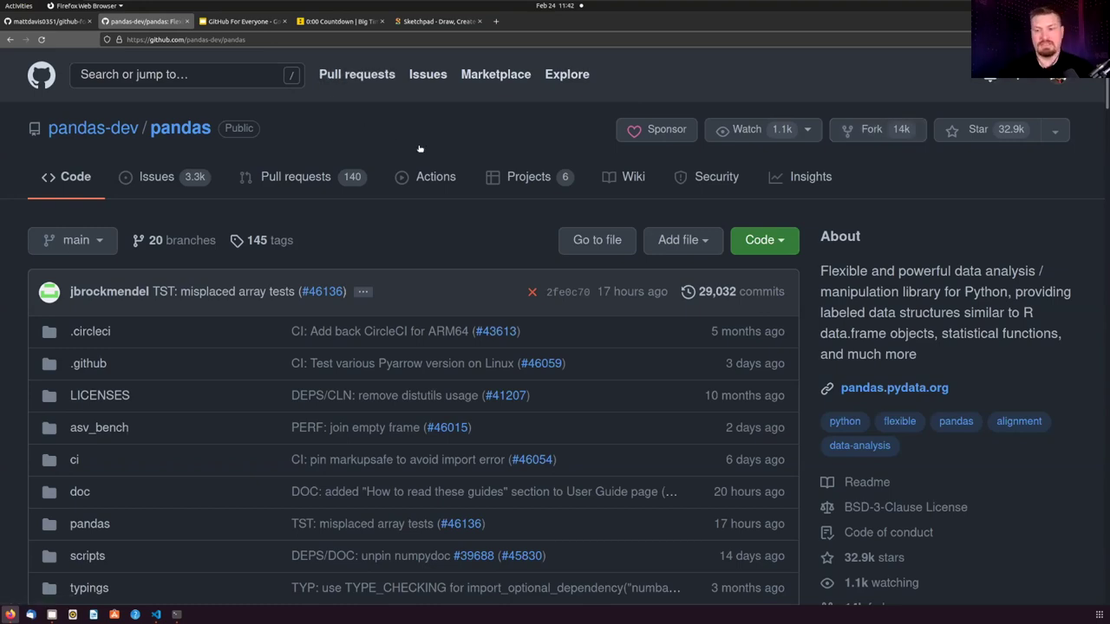
click(774, 245)
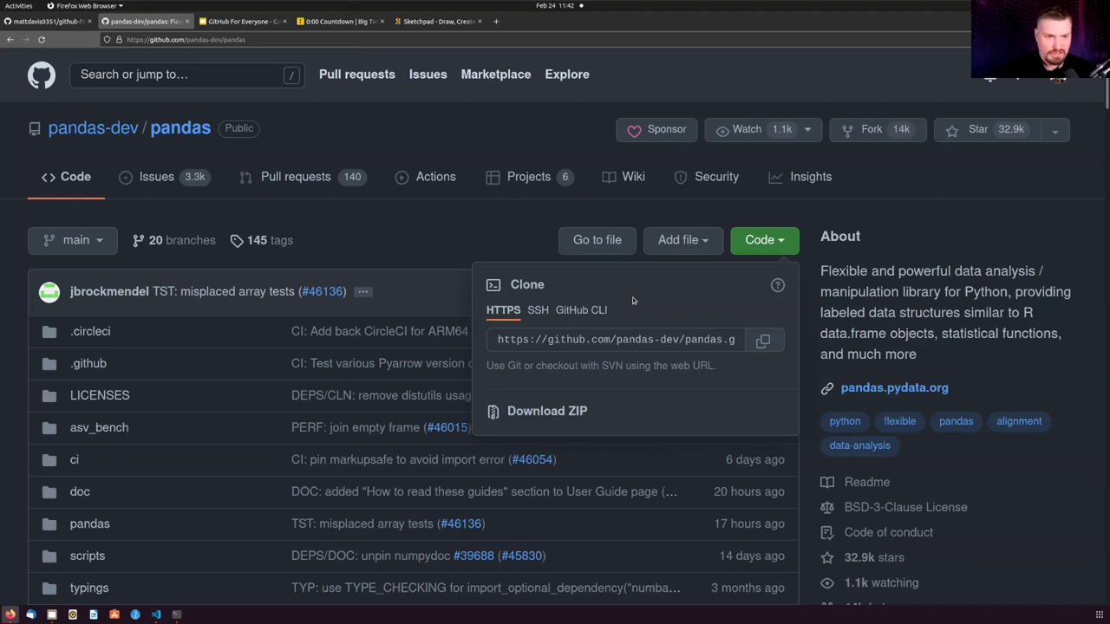
click(463, 136)
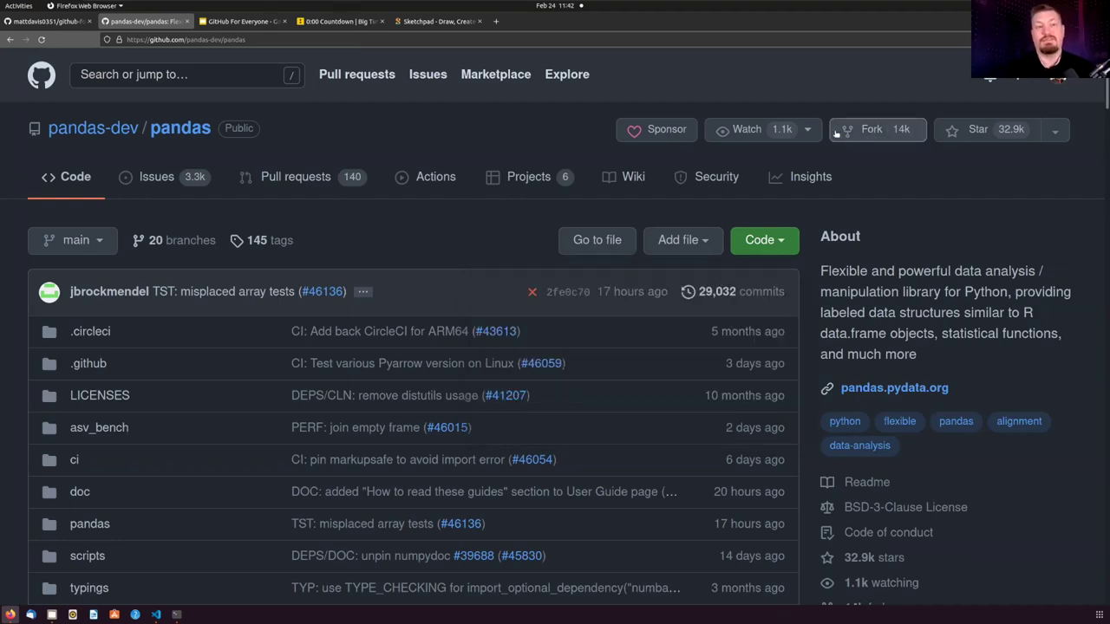
click(52, 21)
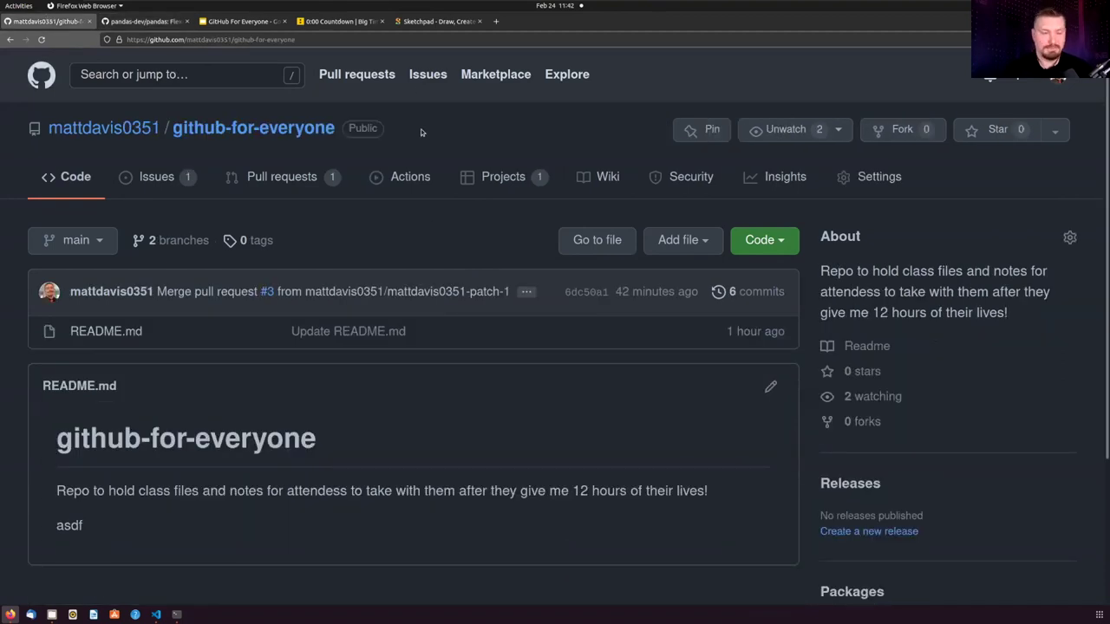
mouse_move(102, 128)
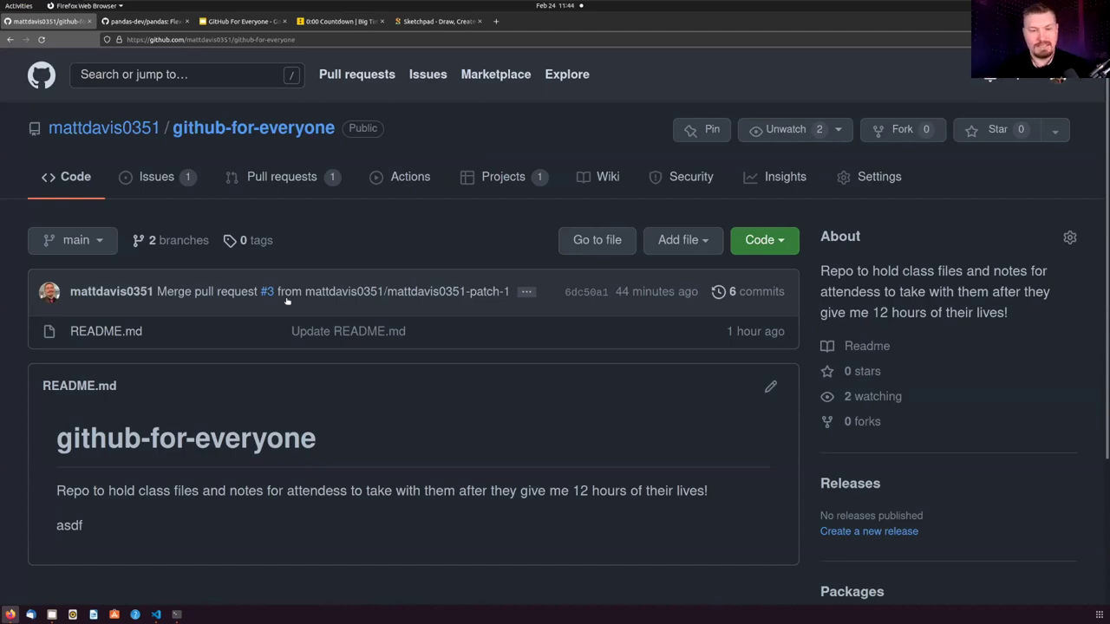
Open pull request #4, review its four-commit conversation, and view the 'Update CONTRIBUTING.md with helpful information.' commit.
click(286, 182)
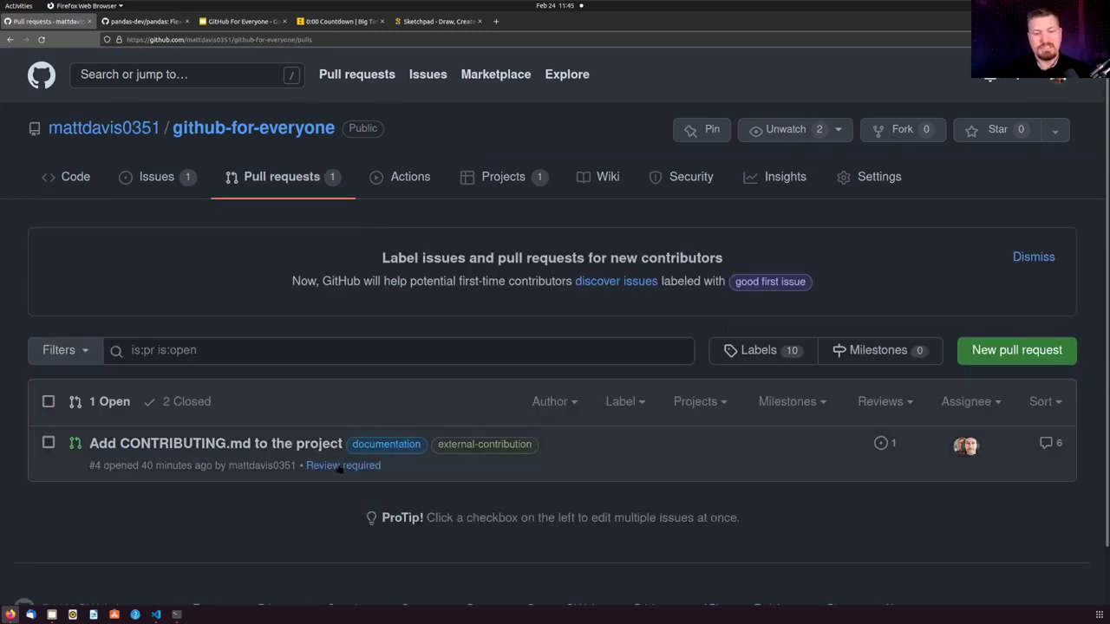
click(165, 443)
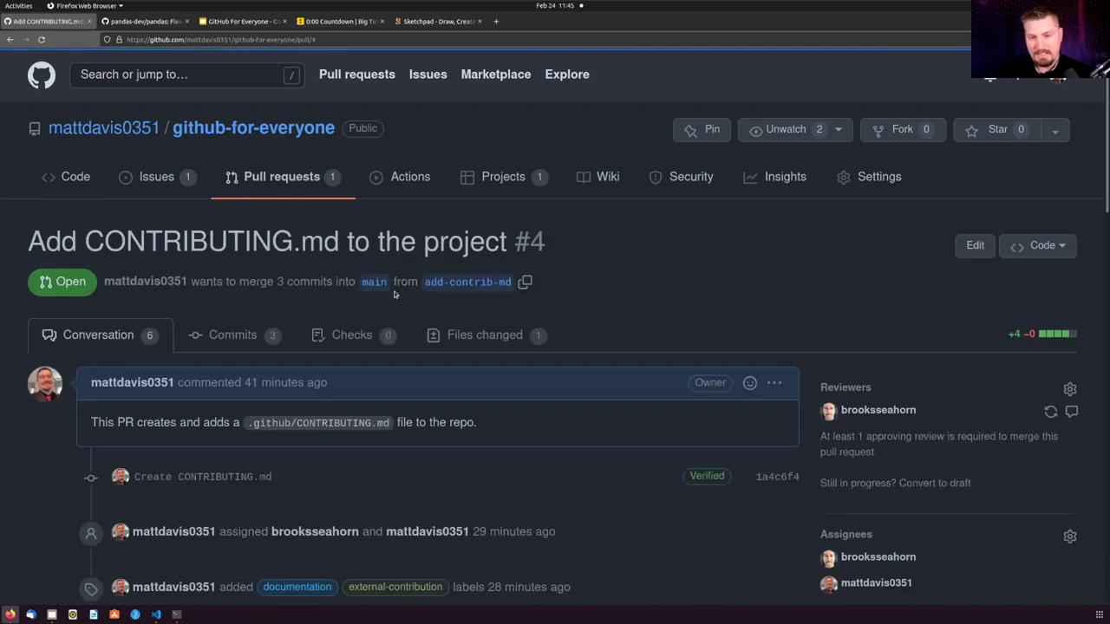
scroll(664, 298, down, 8)
scroll(632, 307, down, 5)
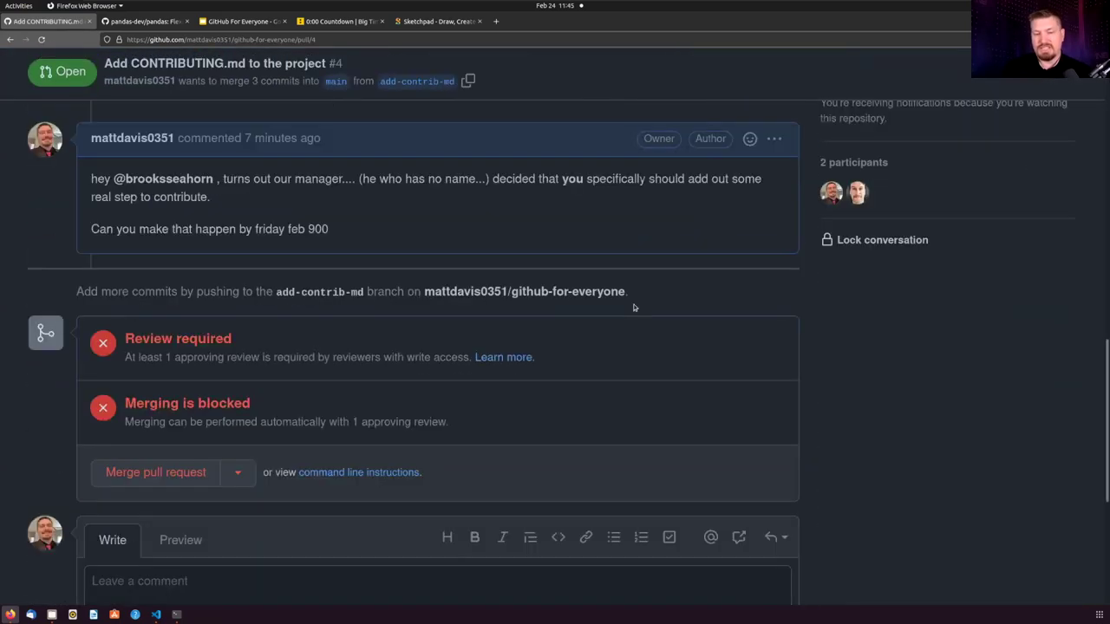
scroll(633, 307, up, 10)
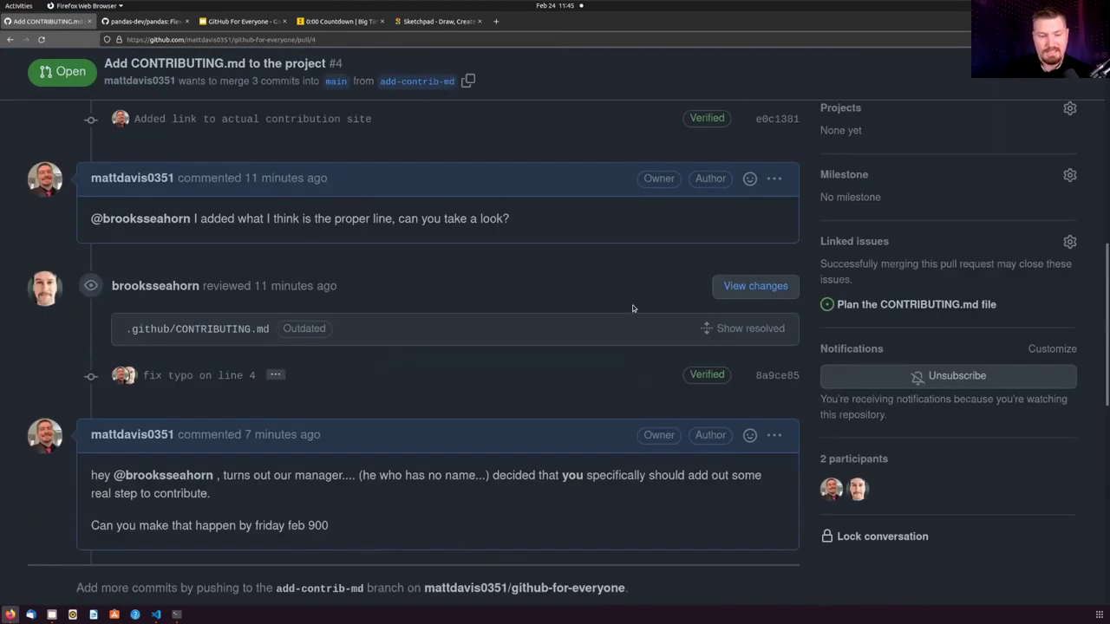
scroll(632, 308, up, 4)
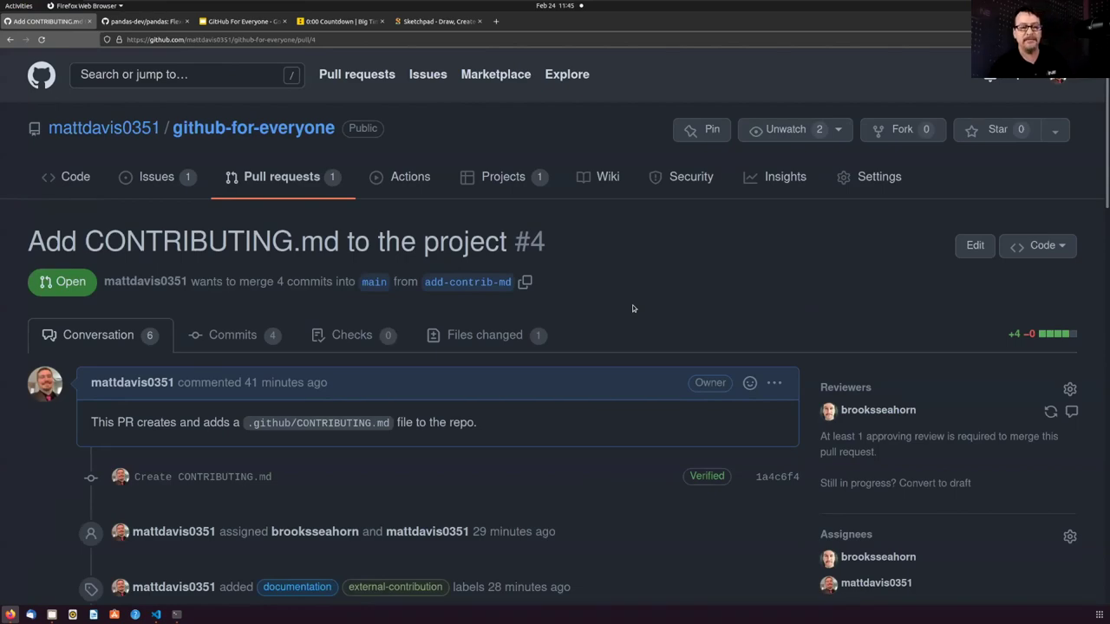
scroll(631, 309, down, 15)
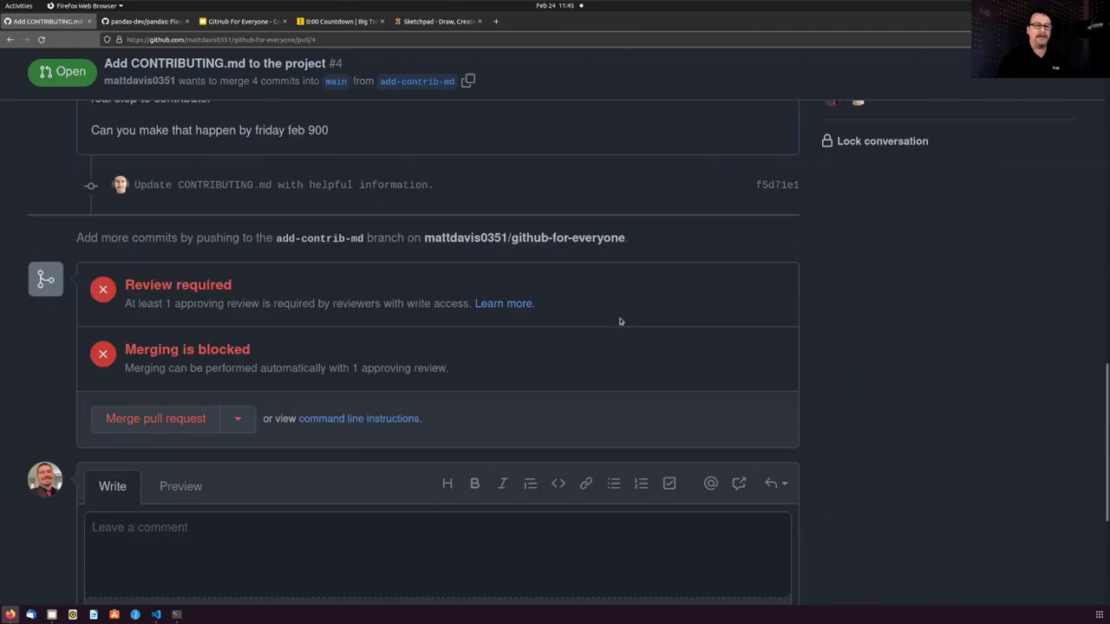
scroll(619, 321, up, 1)
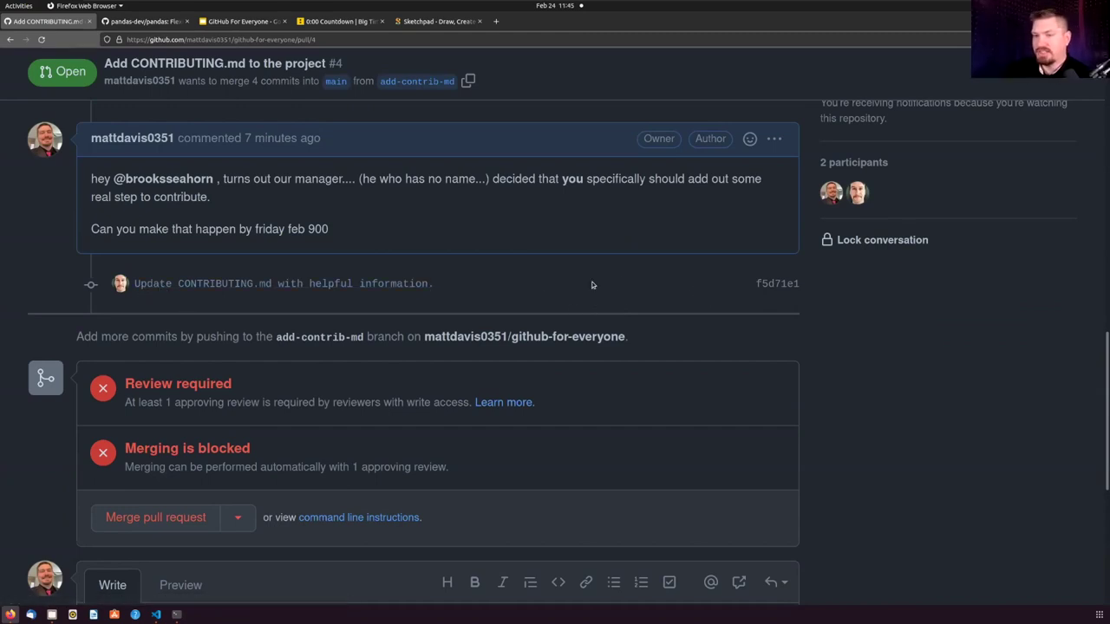
click(409, 286)
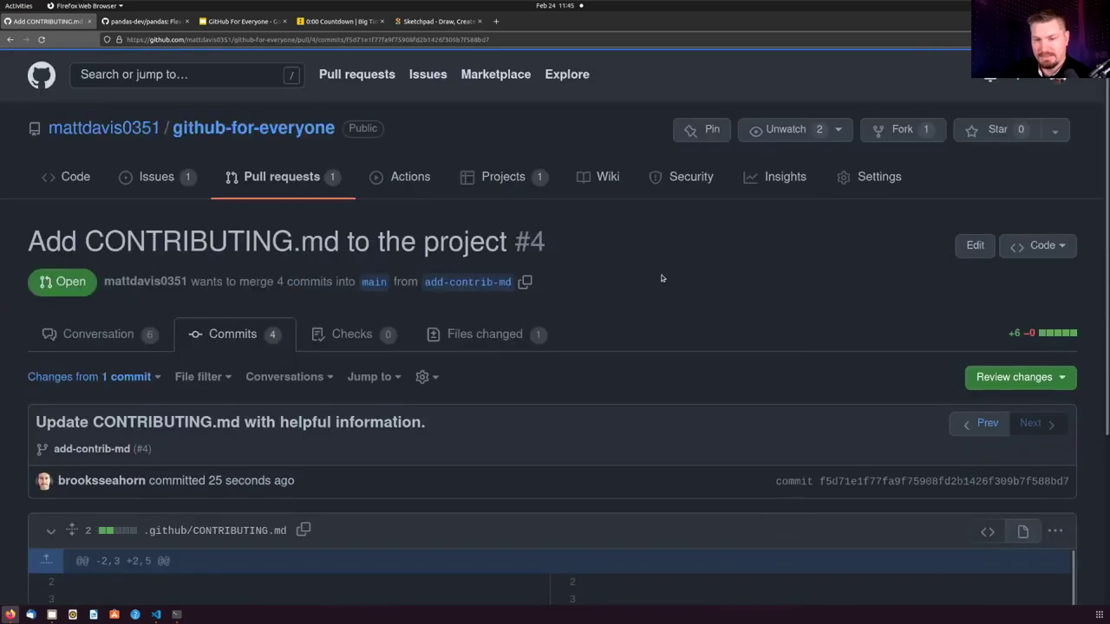
Add the single comment 'yes you are' on CONTRIBUTING.md's added 'I'm helpful.' line.
scroll(663, 285, down, 3)
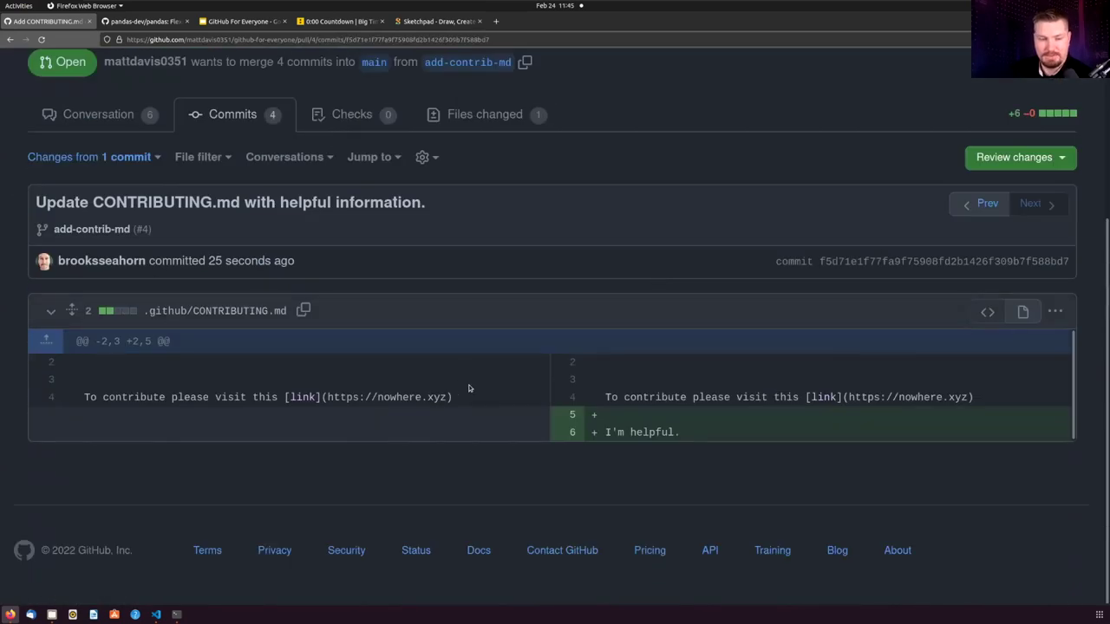
mouse_move(466, 401)
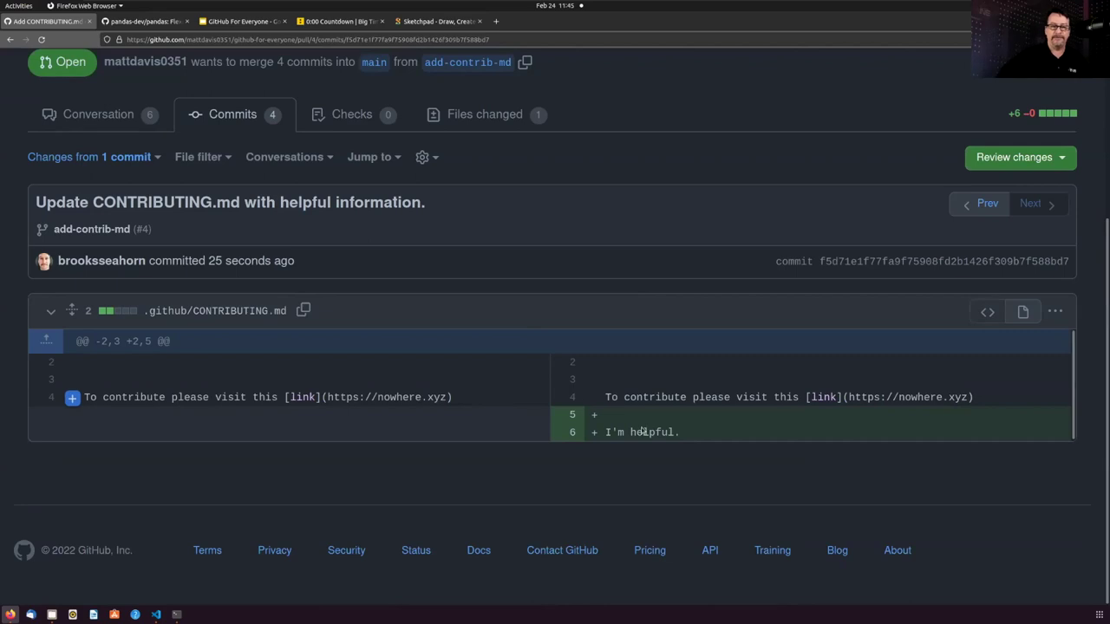
mouse_move(710, 415)
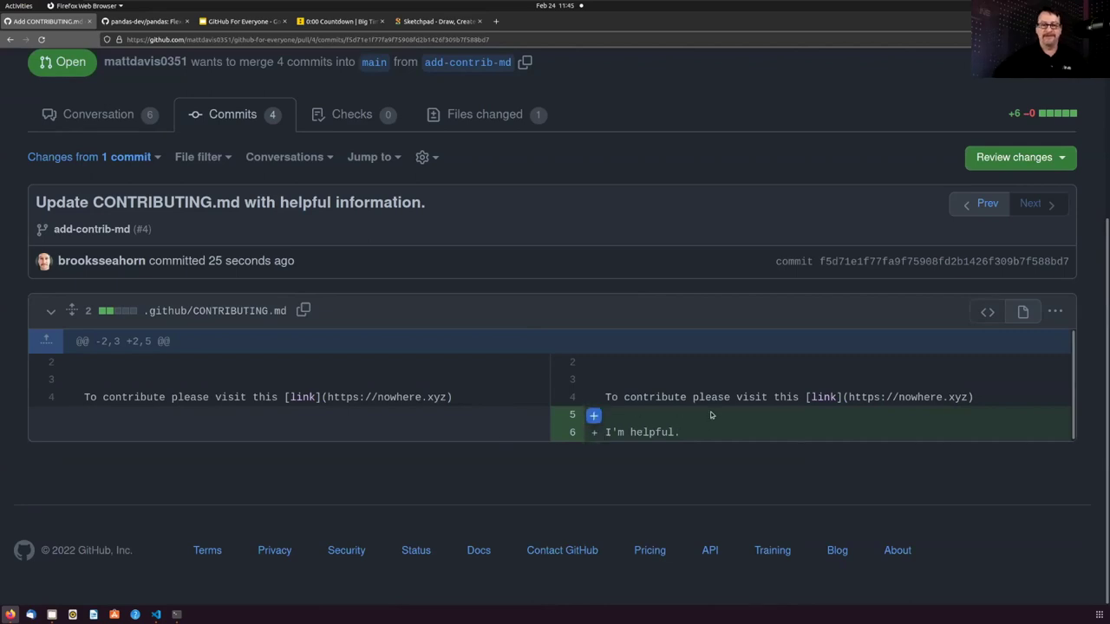
click(595, 433)
scroll(711, 403, down, 3)
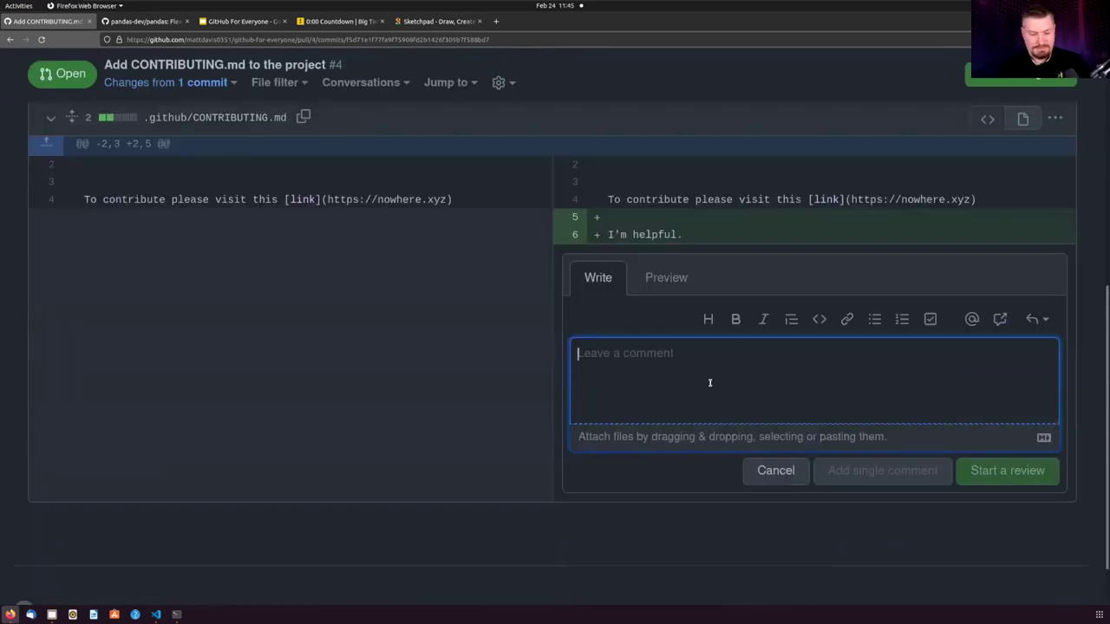
text(yes you are)
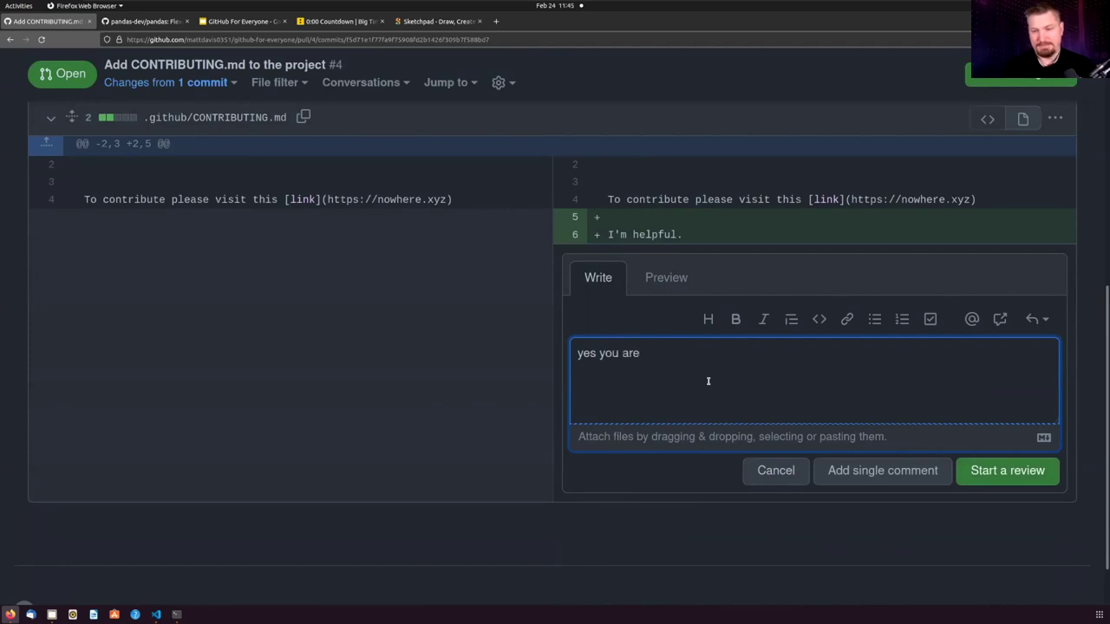
click(929, 471)
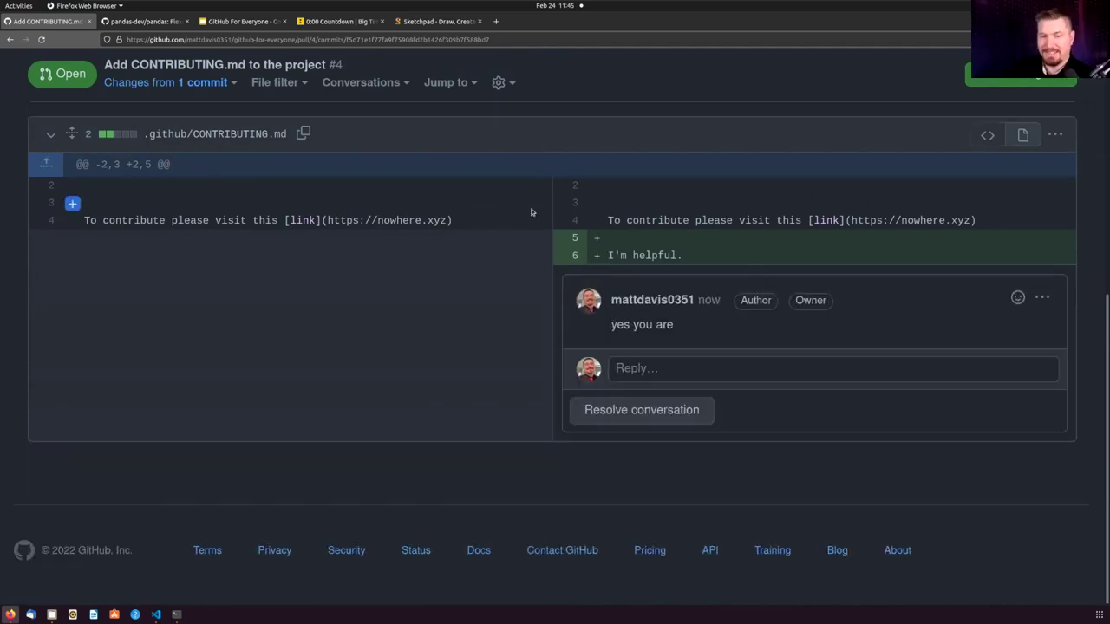
Resolve that comment thread and go back to pull request #4's conversation.
click(641, 413)
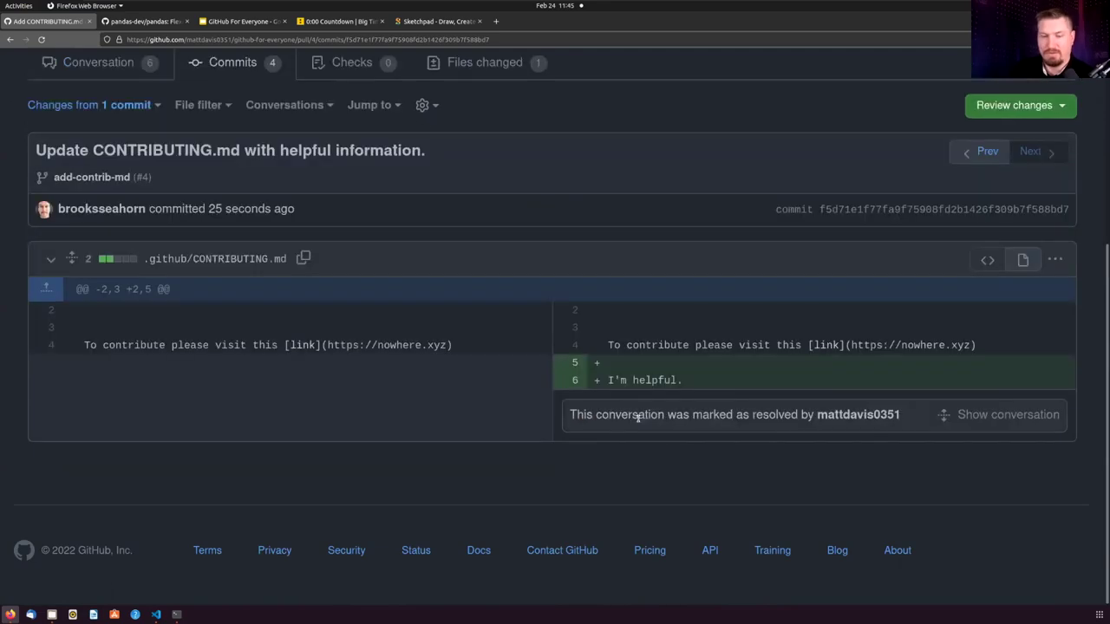
scroll(640, 293, up, 5)
click(107, 334)
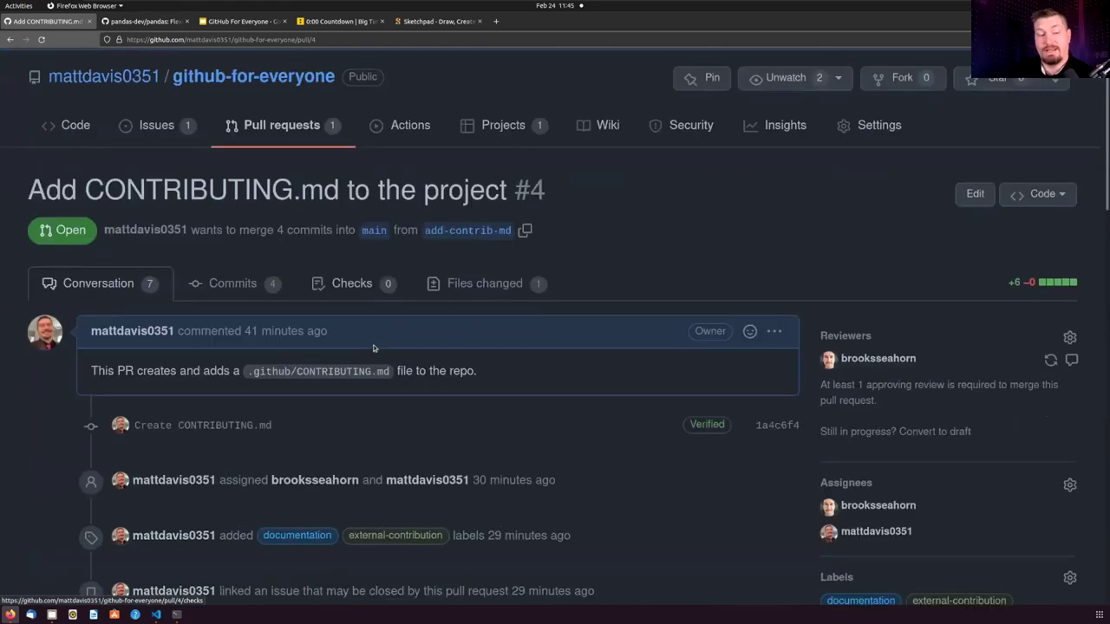
scroll(378, 348, down, 10)
click(751, 386)
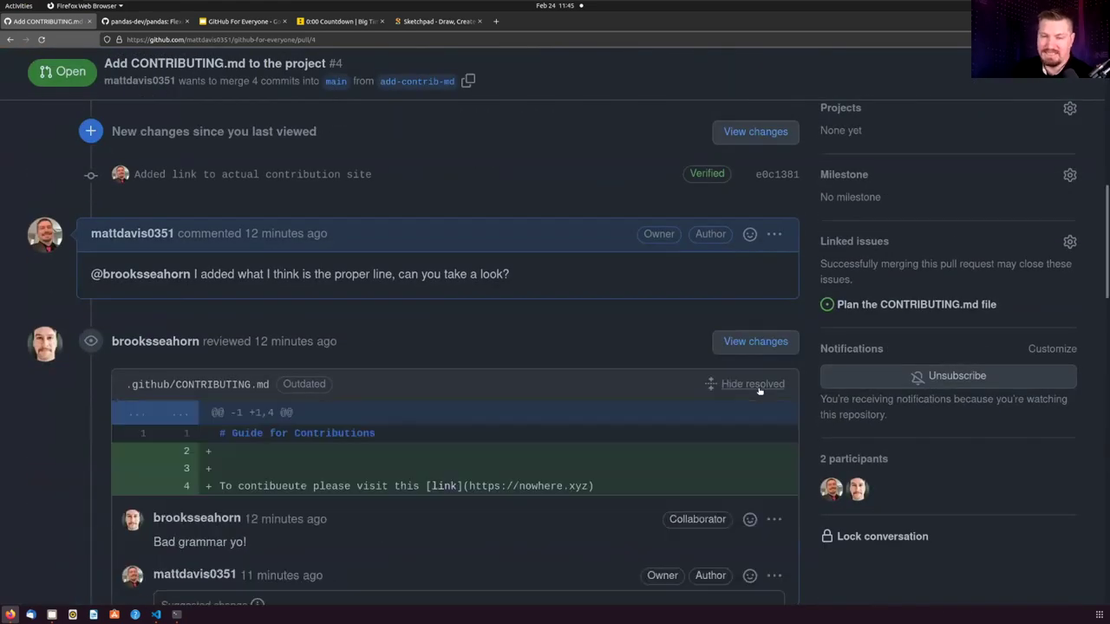
click(751, 384)
scroll(540, 367, down, 3)
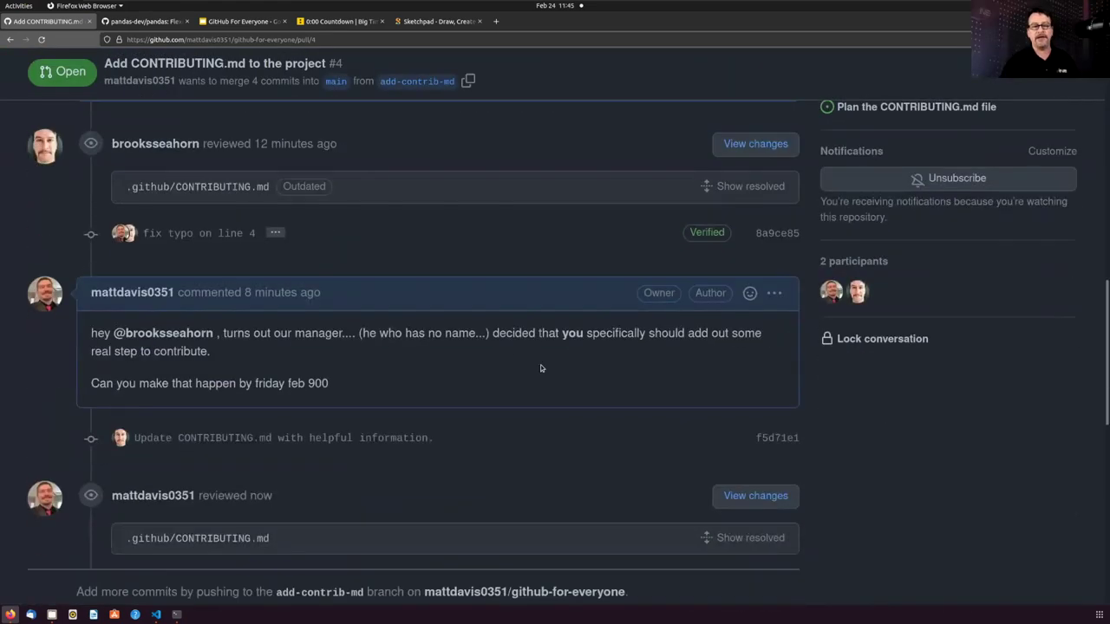
scroll(508, 359, down, 2)
click(738, 339)
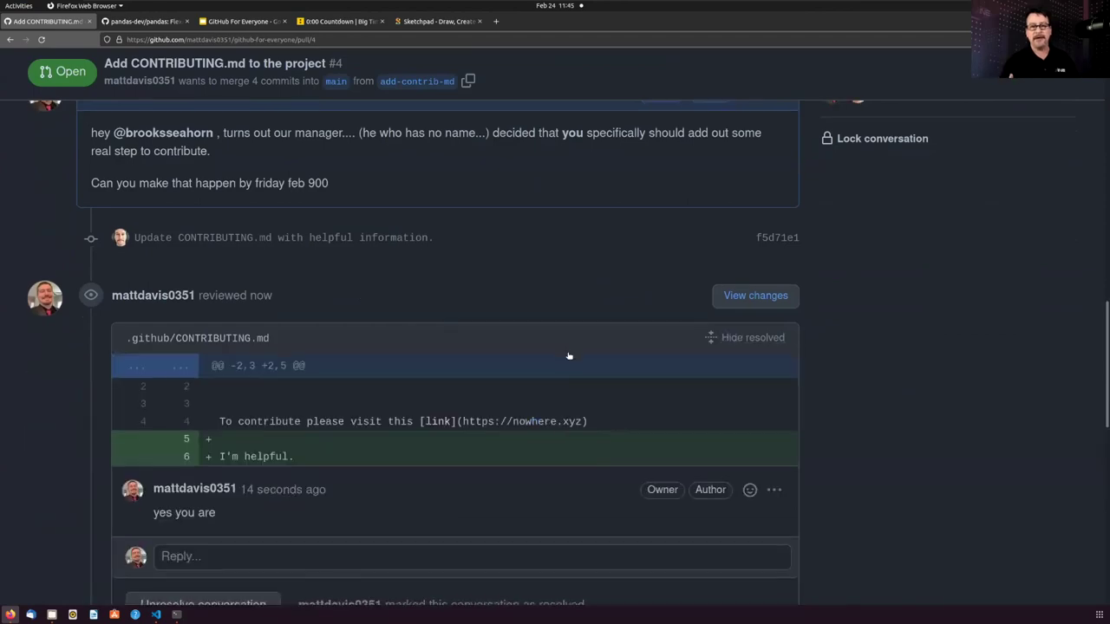
scroll(569, 354, down, 2)
click(737, 142)
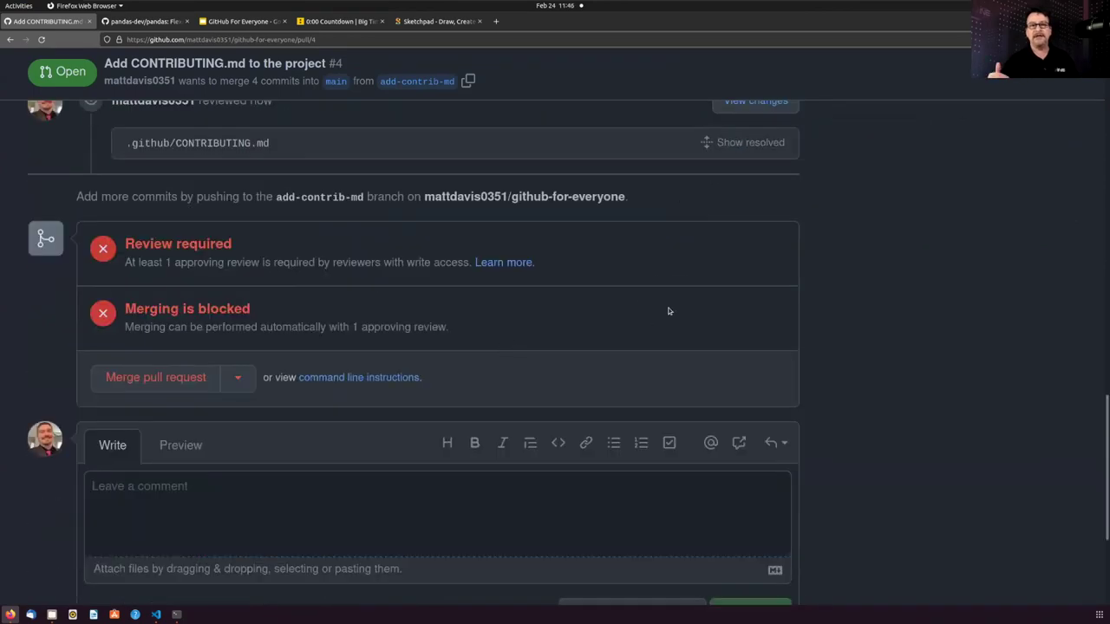
scroll(664, 309, up, 3)
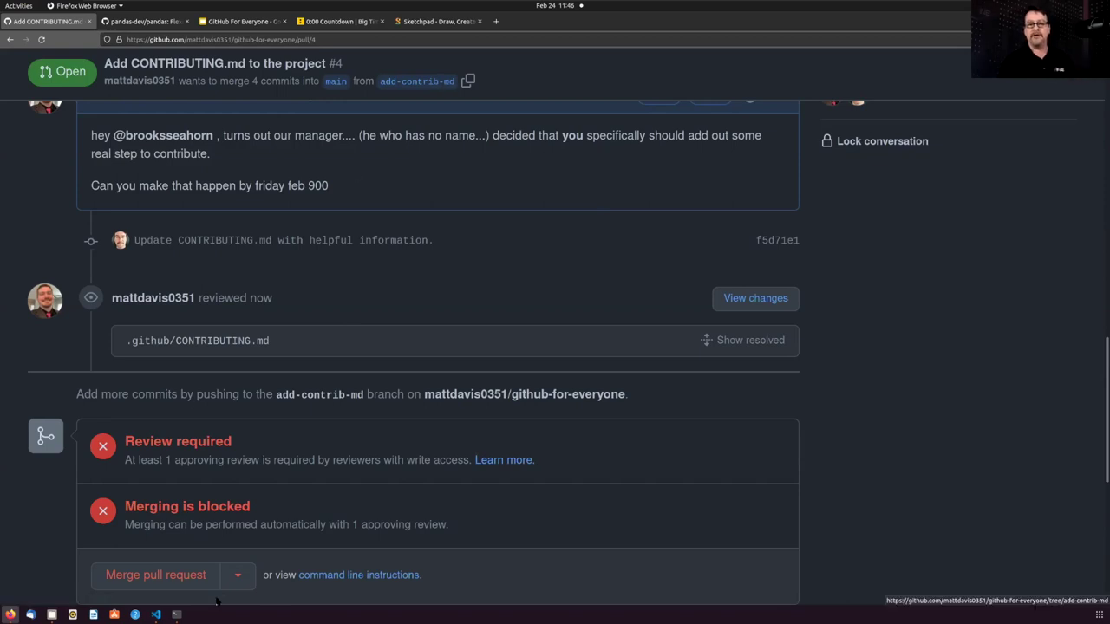
click(176, 614)
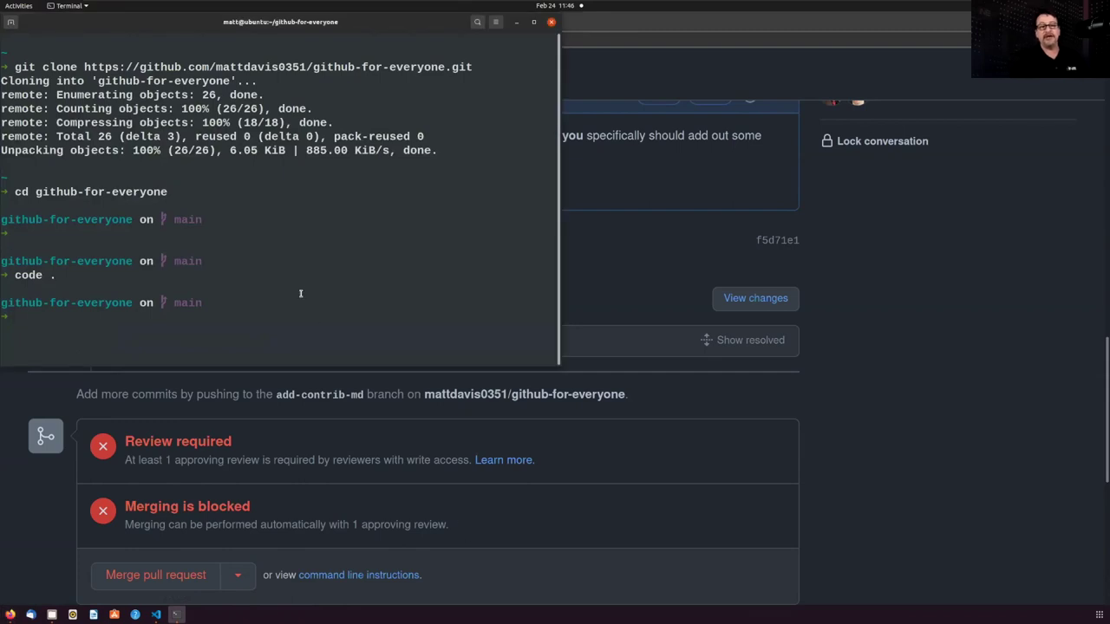
Run git branch --list in the terminal to list the local branches.
text(git bran)
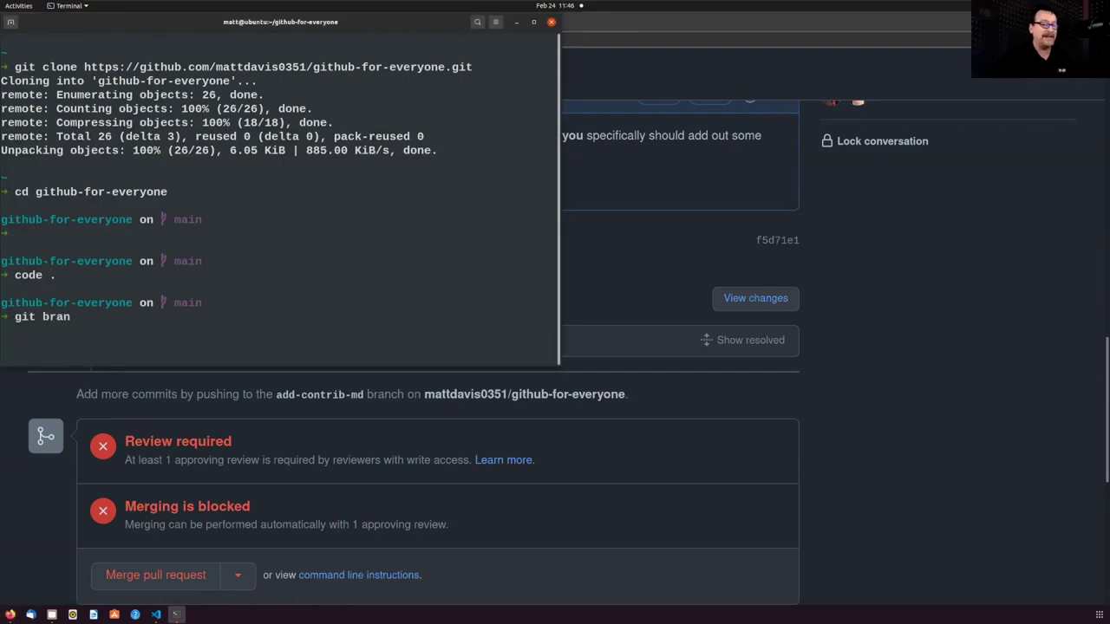
text(ch --list)
key(Return)
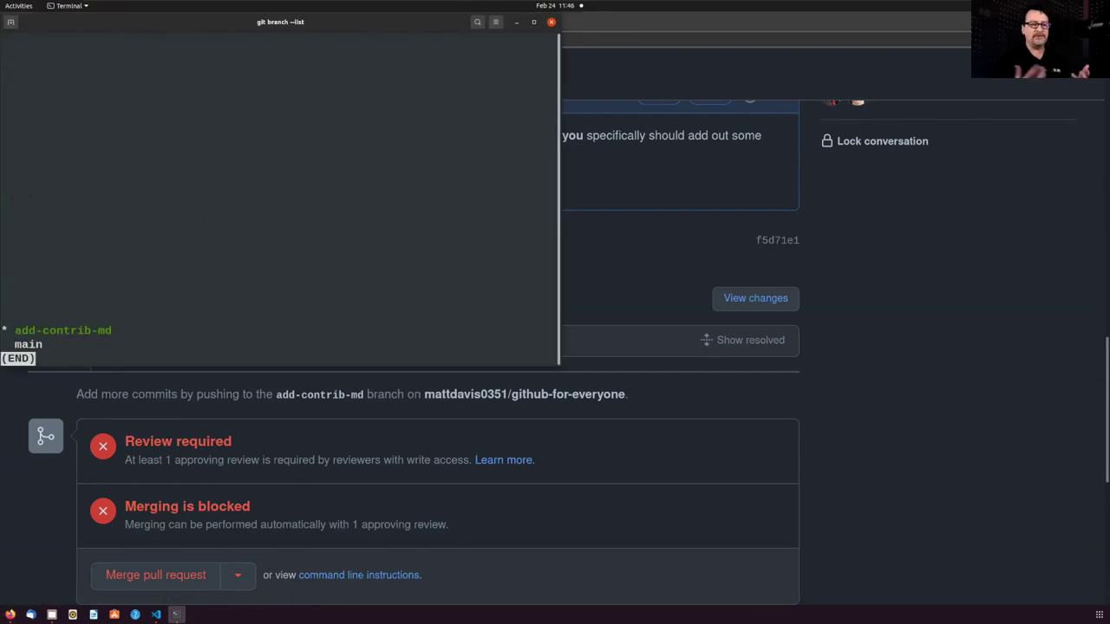
drag(57, 347, 181, 314)
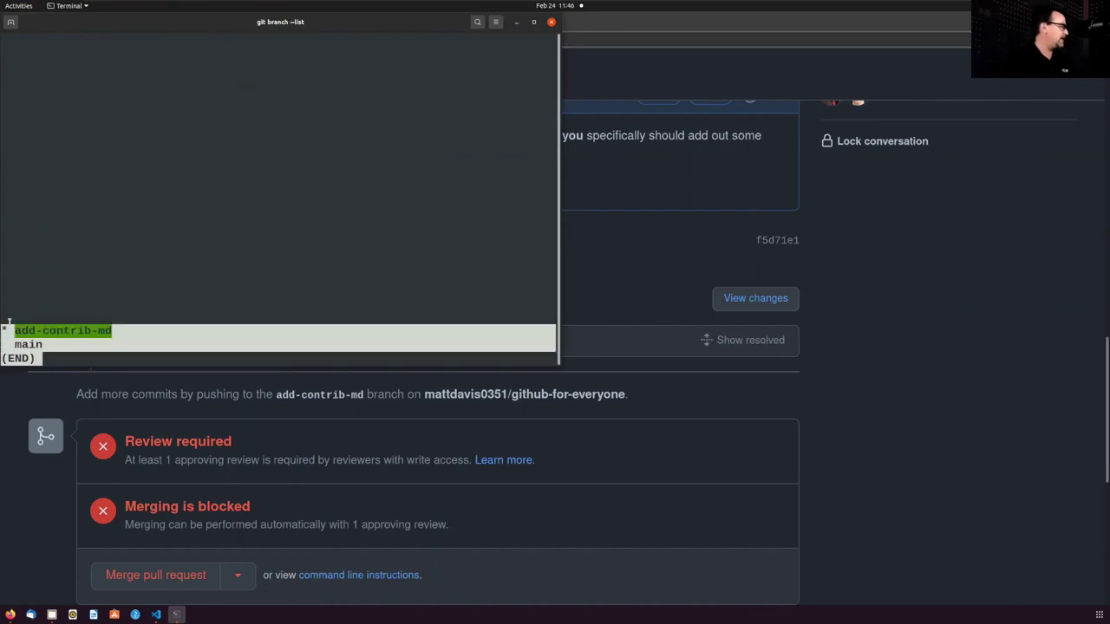
click(222, 319)
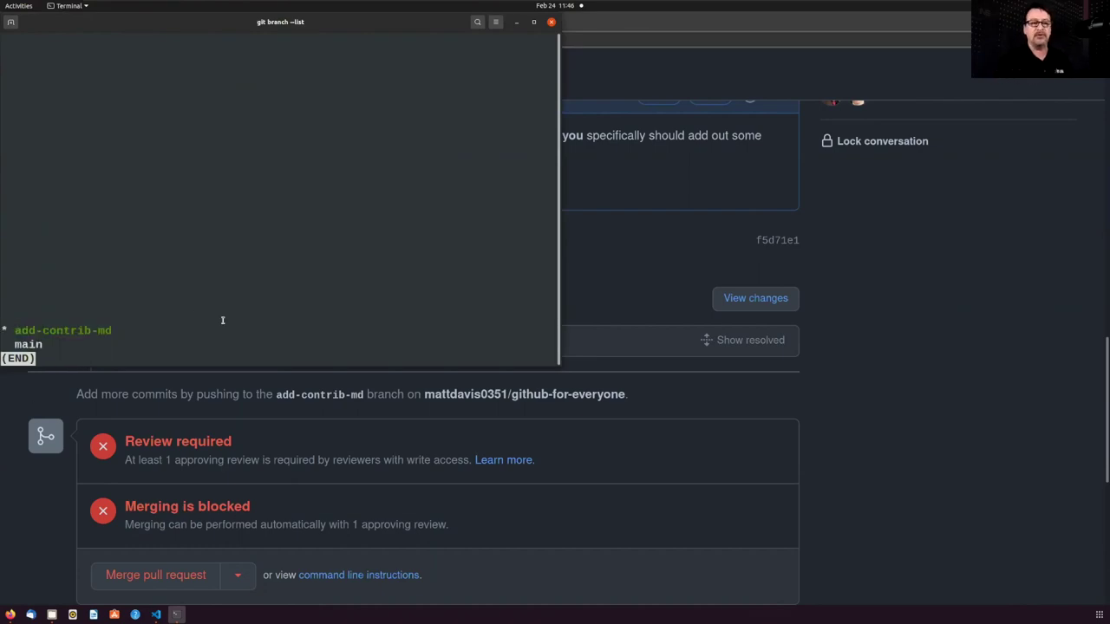
text(qw)
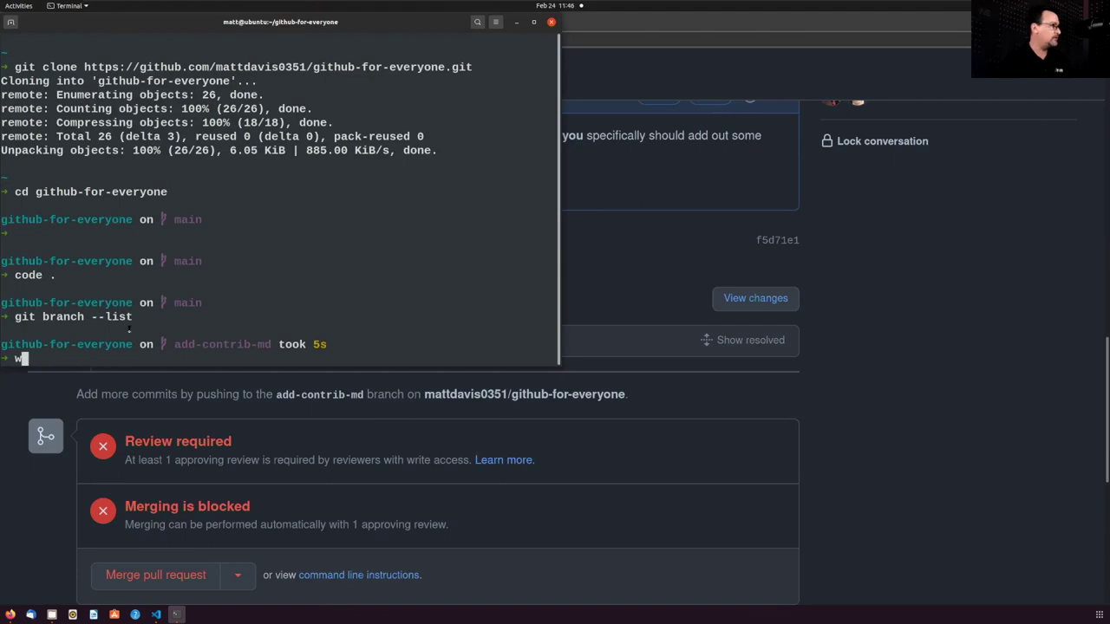
key(BackSpace)
Re-run git branch --list to confirm add-contrib-md is checked out, then quit the pager.
mouse_move(131, 330)
mouse_down()
mouse_move(115, 317)
mouse_move(21, 317)
mouse_up()
right_click(20, 318)
click(35, 330)
click(149, 319)
drag(149, 319, 14, 317)
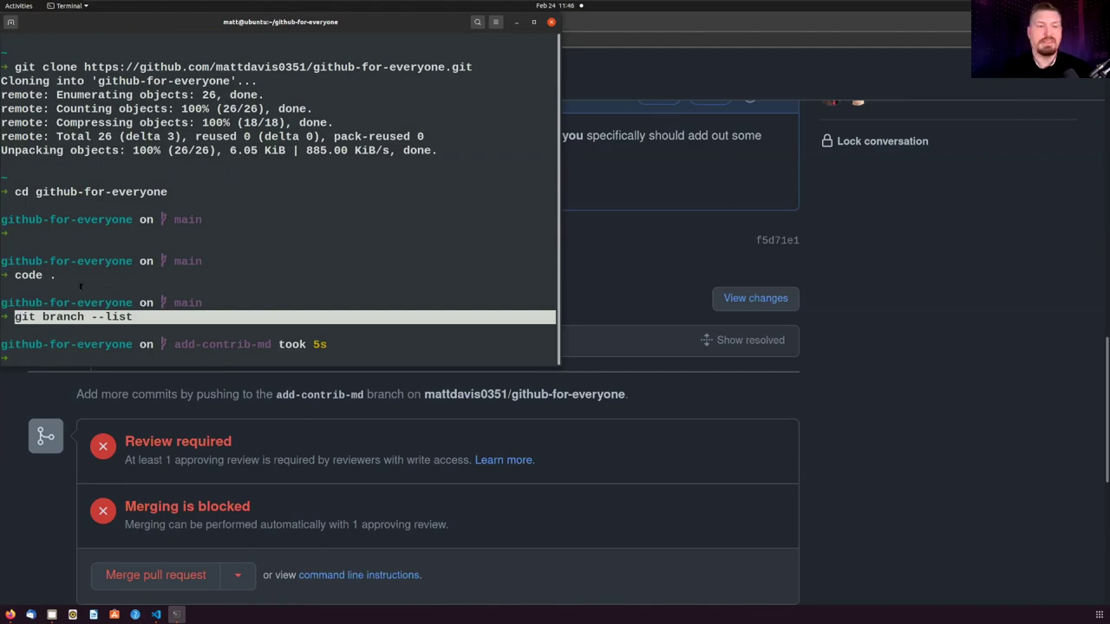
key(ctrl+shift+v)
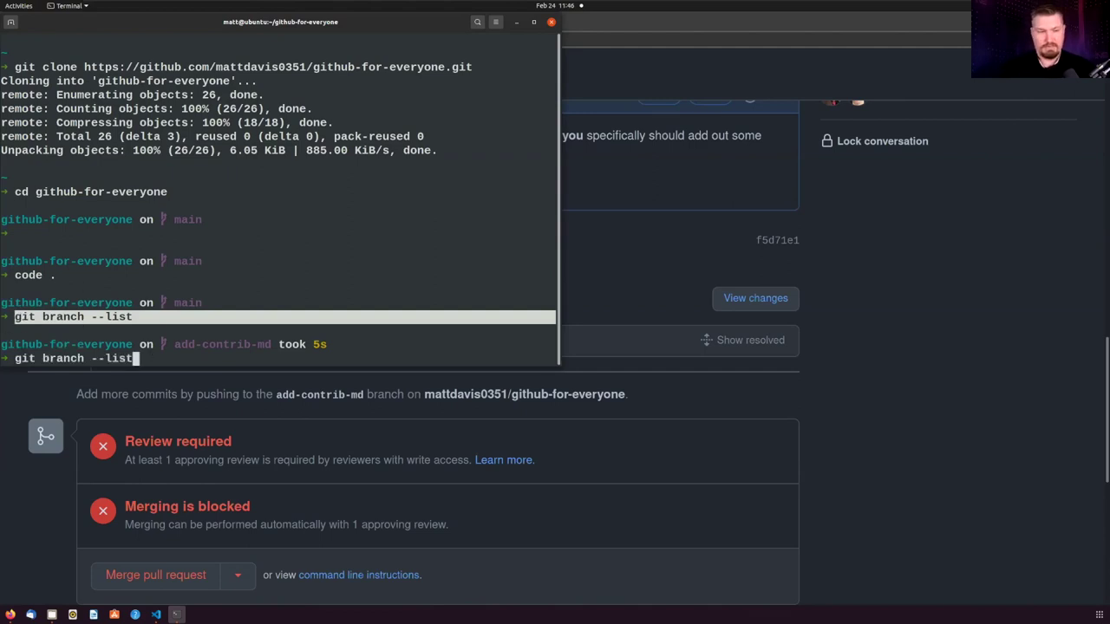
key(Return)
drag(39, 357, 20, 326)
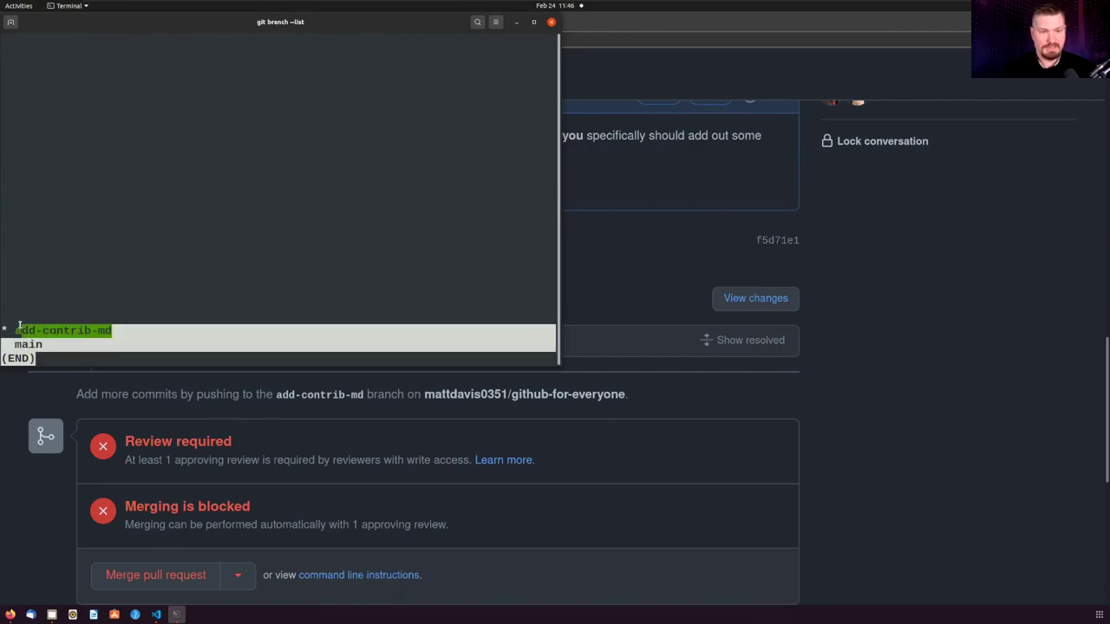
click(17, 330)
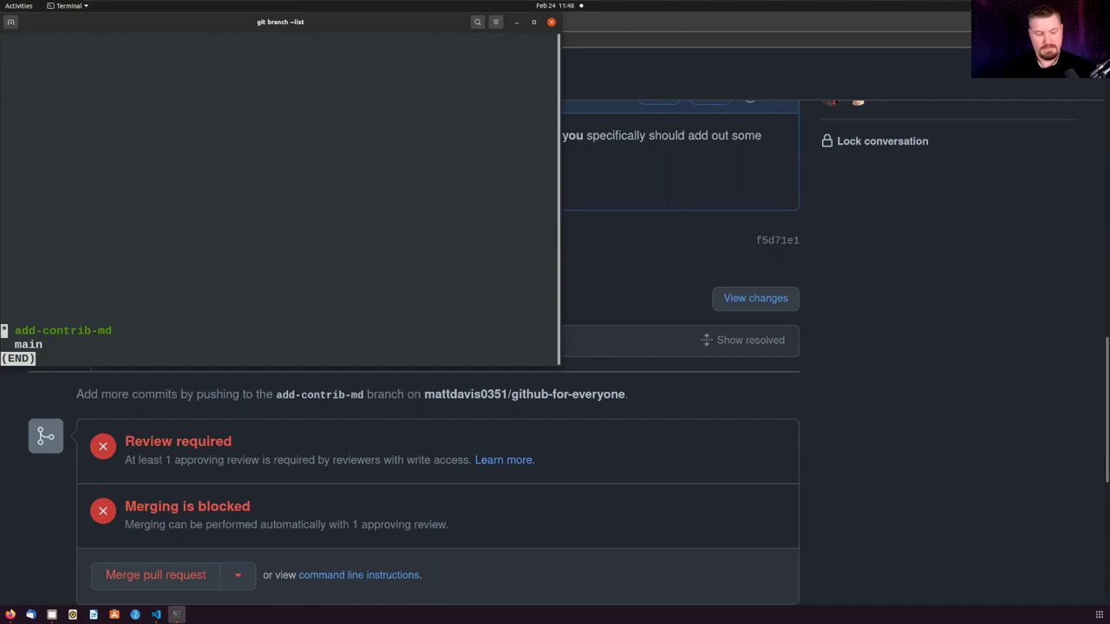
key(q)
Switch back to pull request #4 in Firefox and scroll to its top.
click(832, 520)
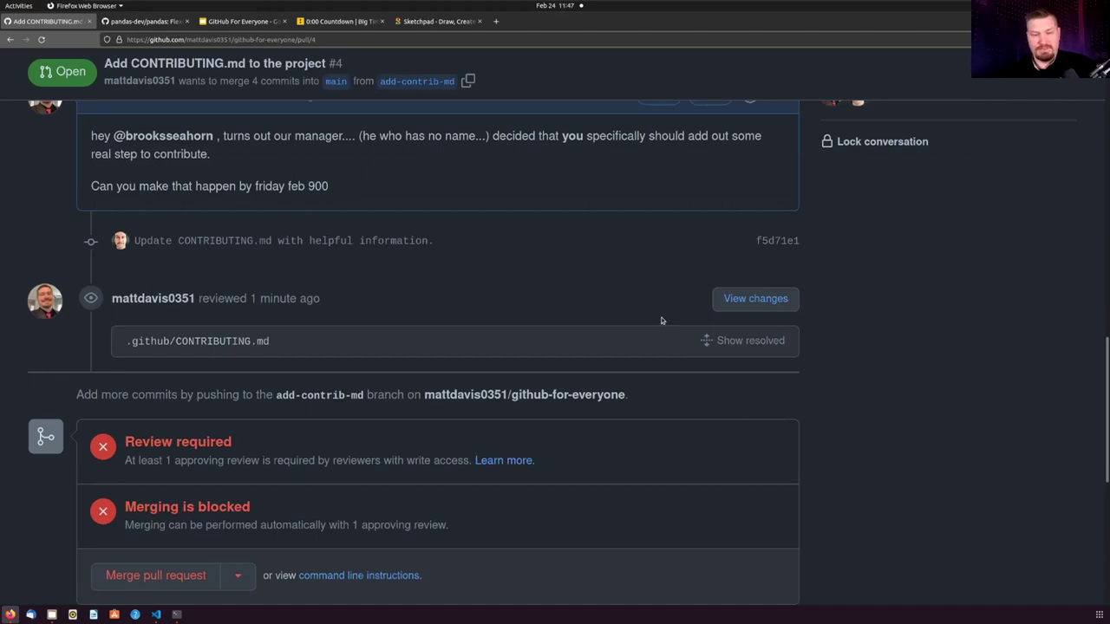
scroll(661, 319, up, 2)
scroll(661, 320, up, 10)
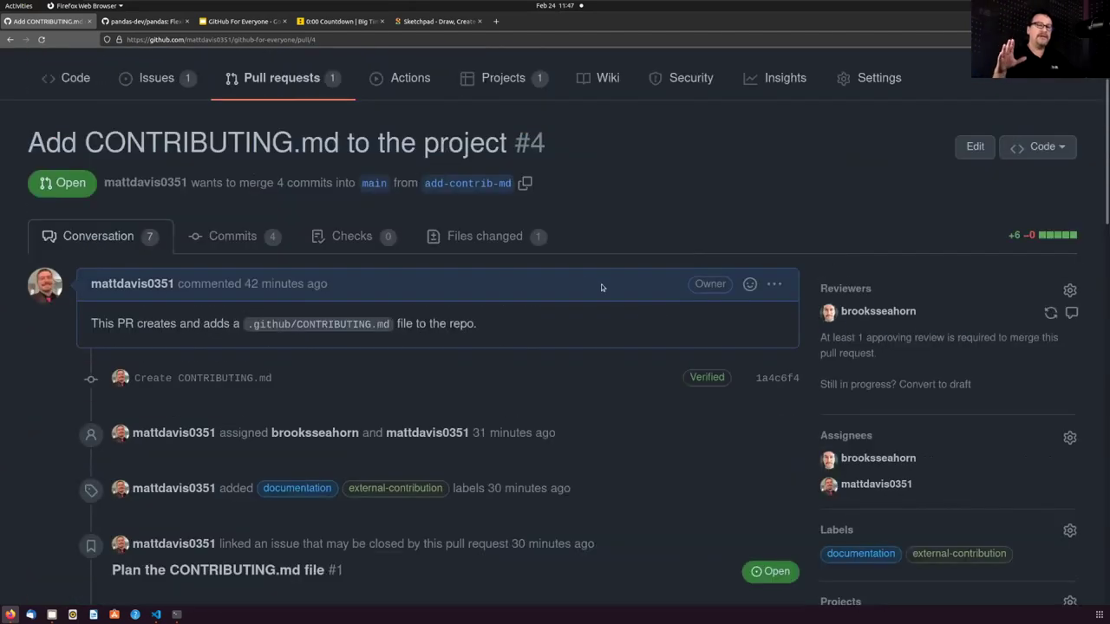
click(496, 248)
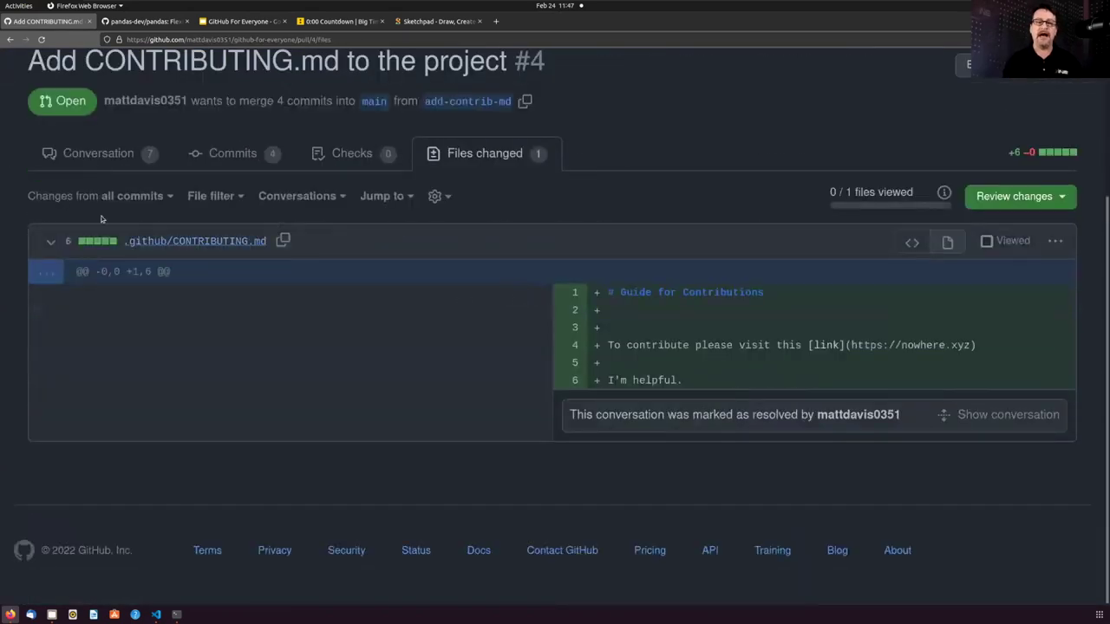
click(119, 165)
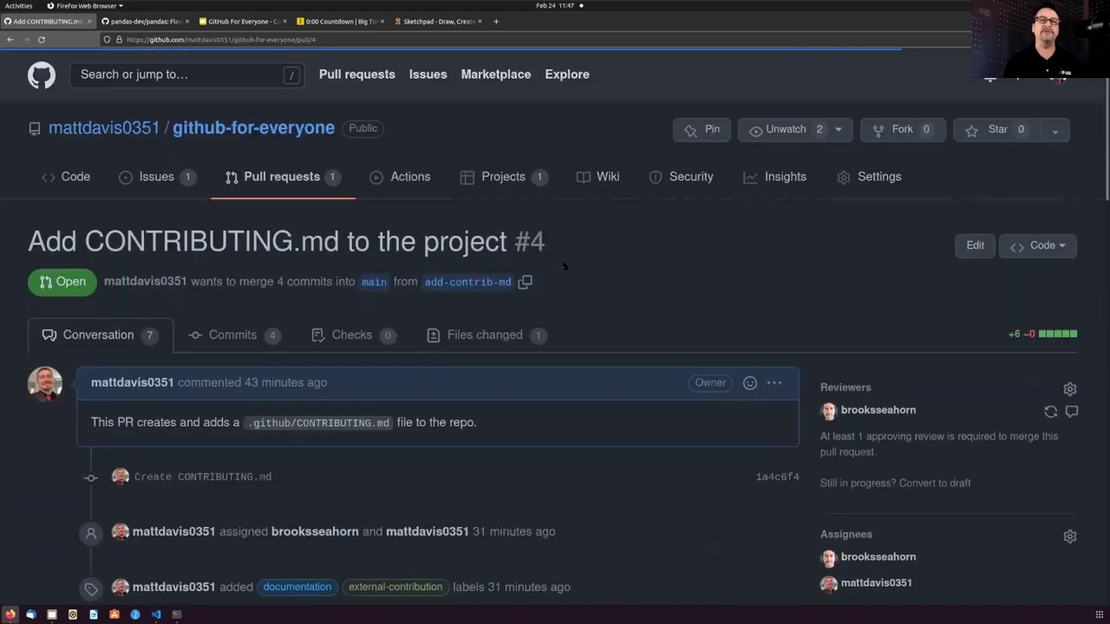
scroll(617, 306, down, 5)
scroll(614, 300, down, 10)
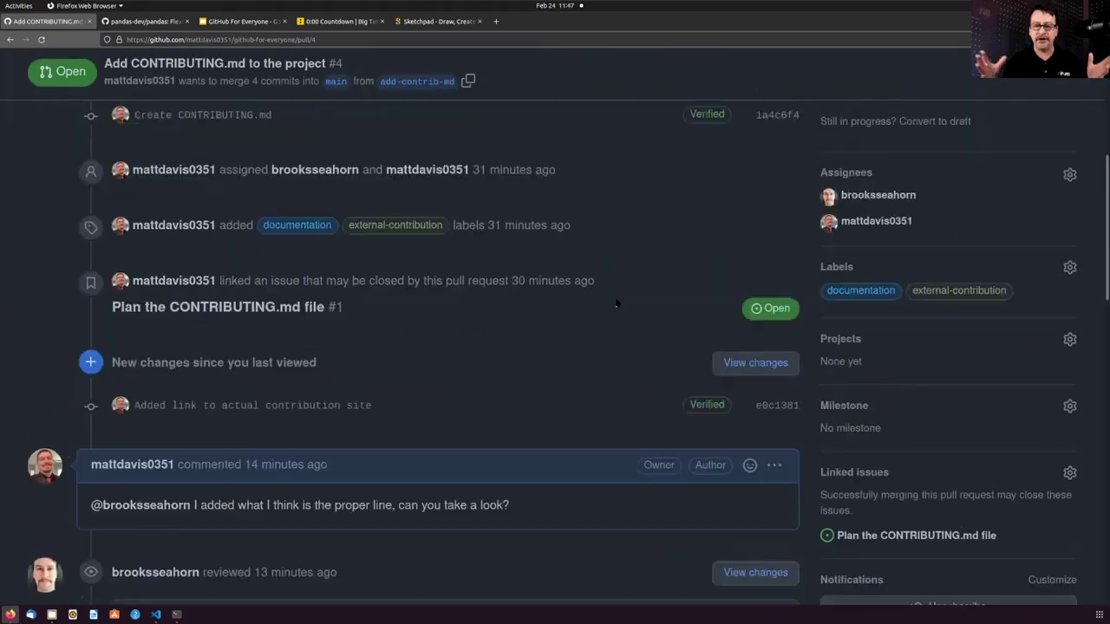
scroll(612, 304, down, 2)
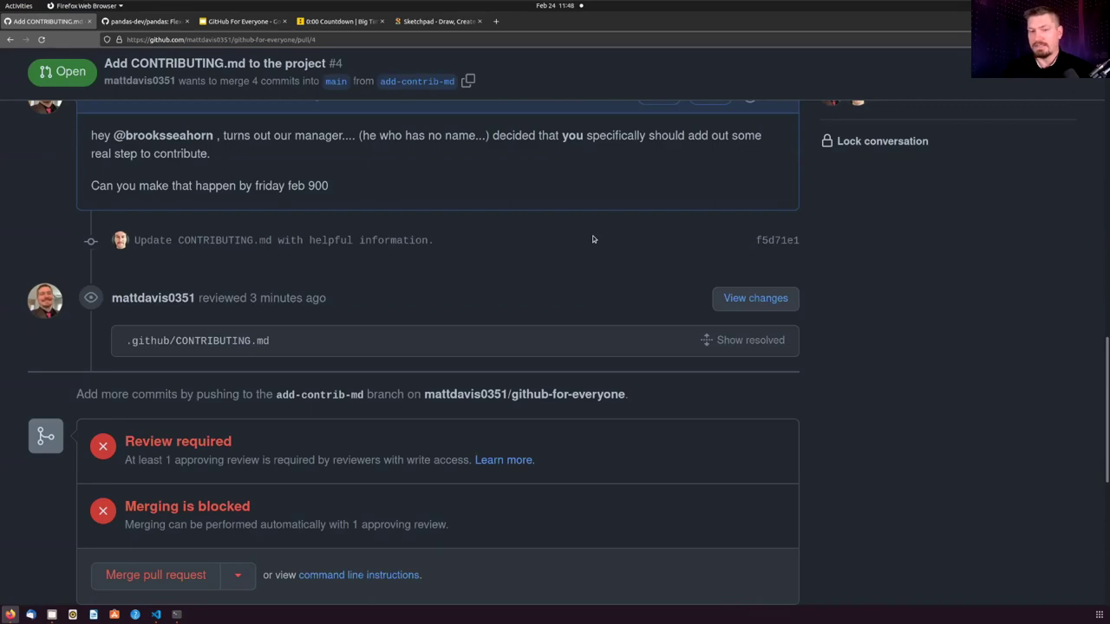
scroll(592, 238, up, 15)
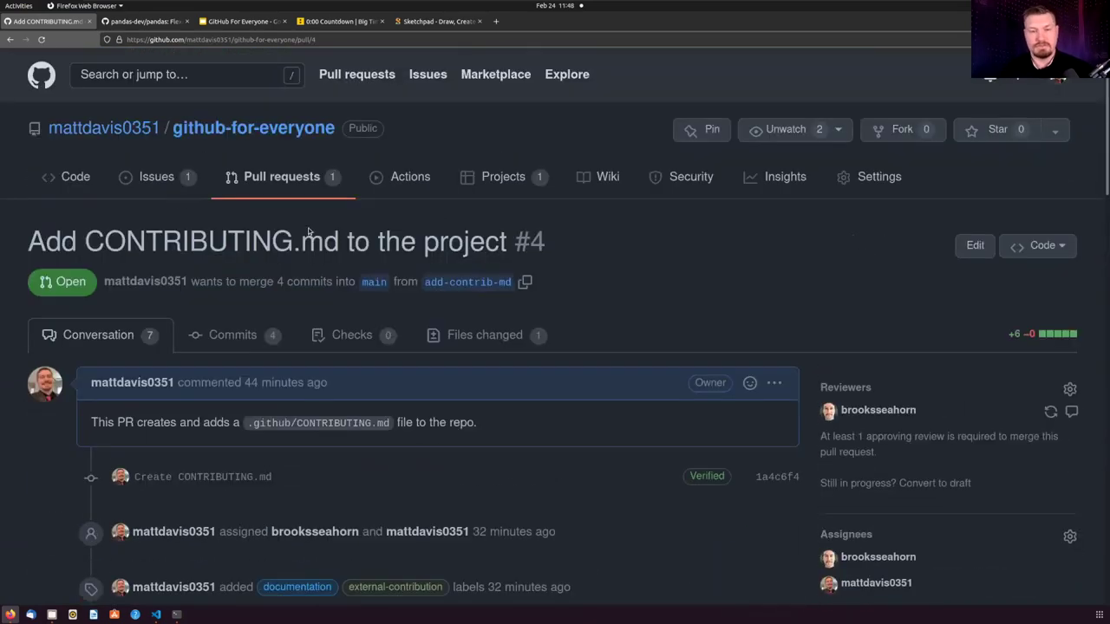
Reload pull request #4 and check its new approving review.
key(ctrl+r)
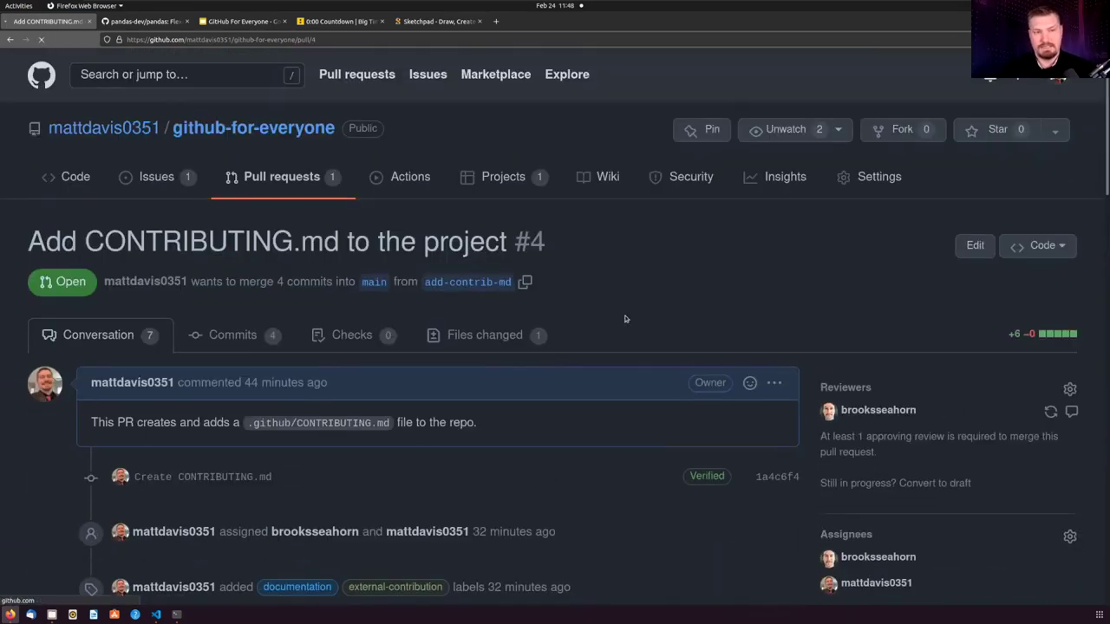
scroll(624, 319, down, 15)
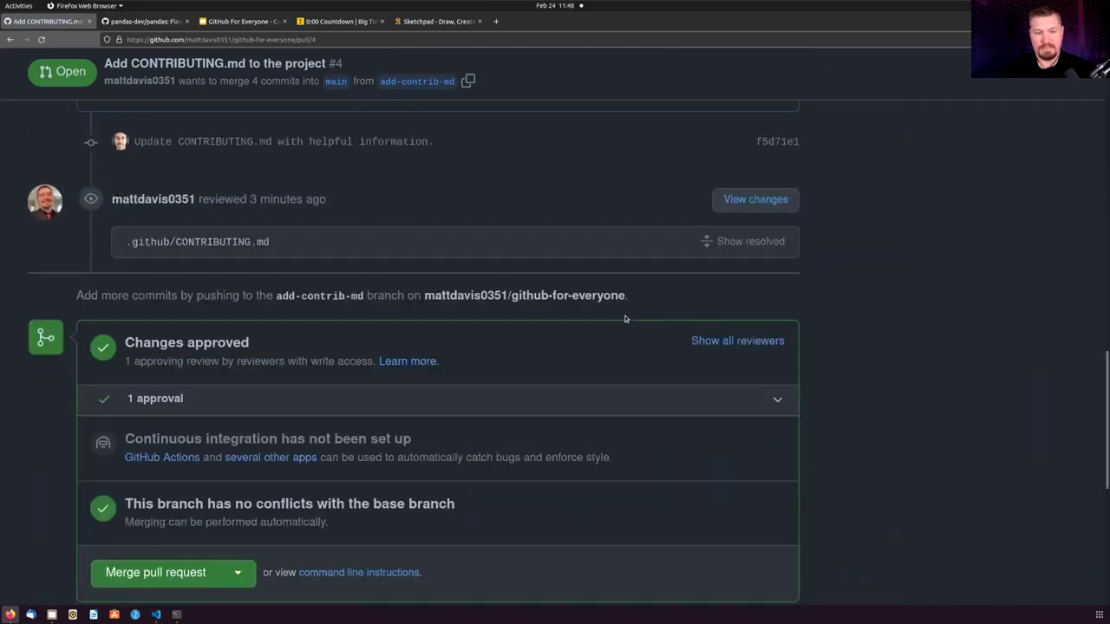
scroll(624, 319, down, 3)
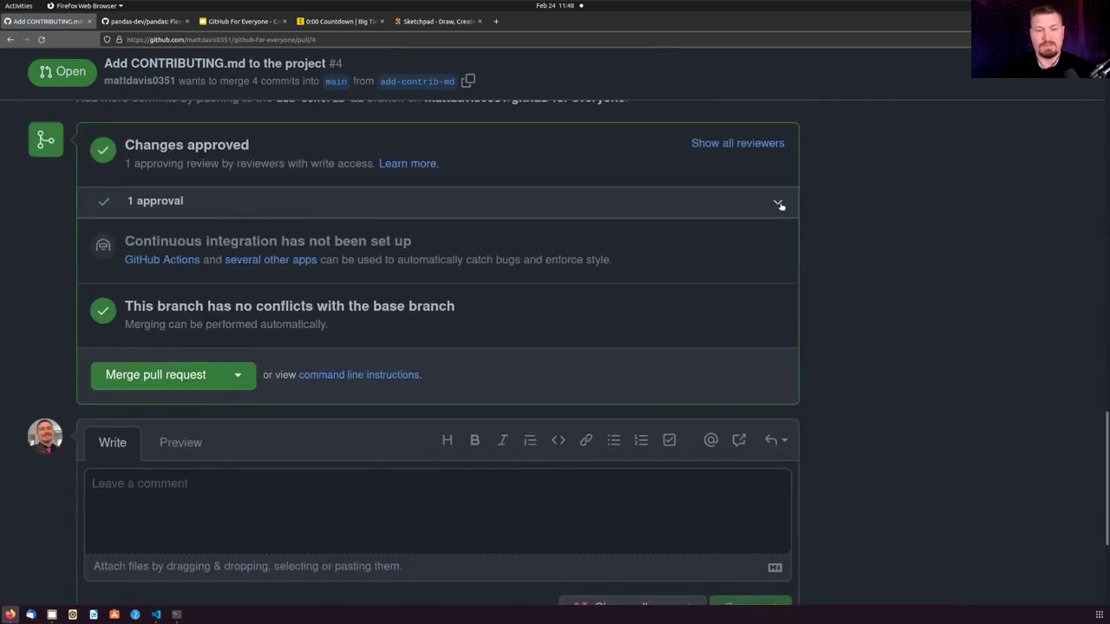
click(778, 205)
click(778, 206)
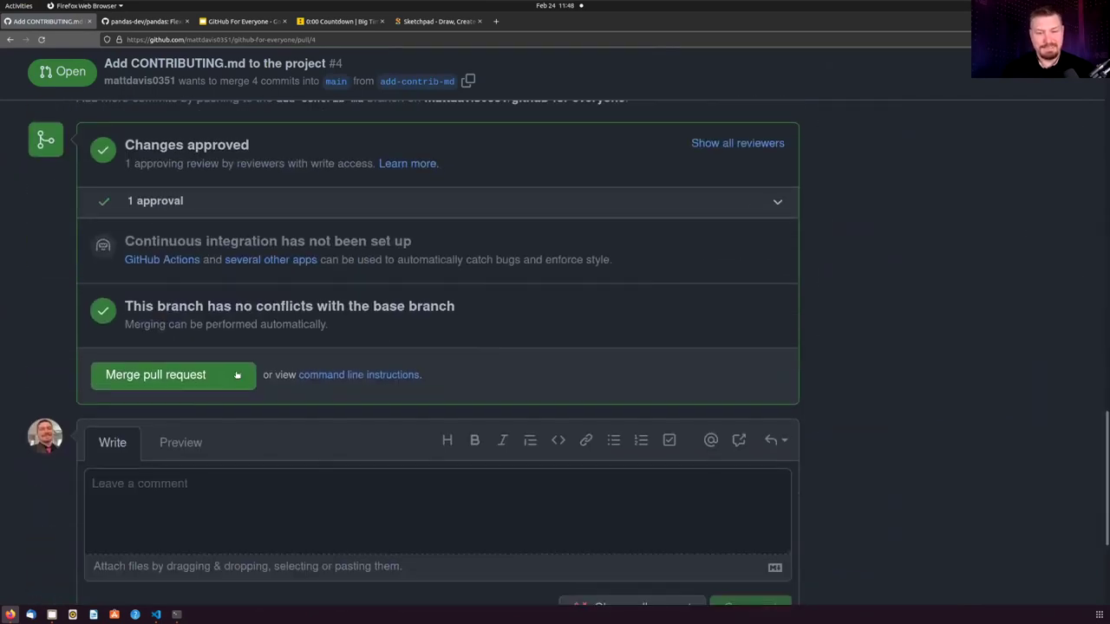
Merge pull request #4 into main and delete the add-contrib-md branch.
click(169, 378)
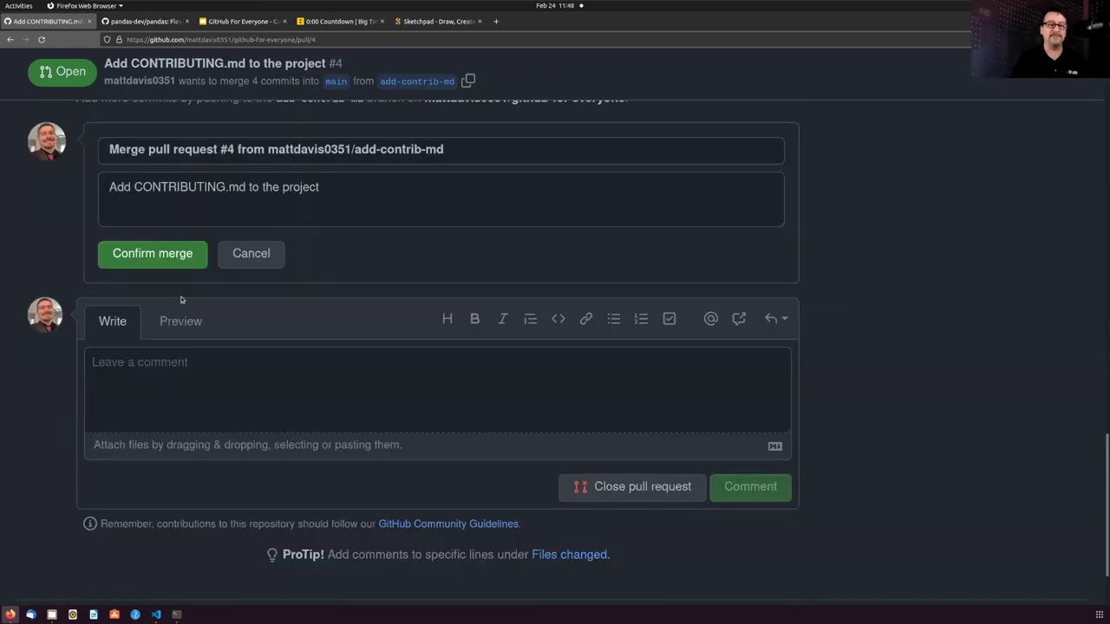
click(274, 260)
click(237, 376)
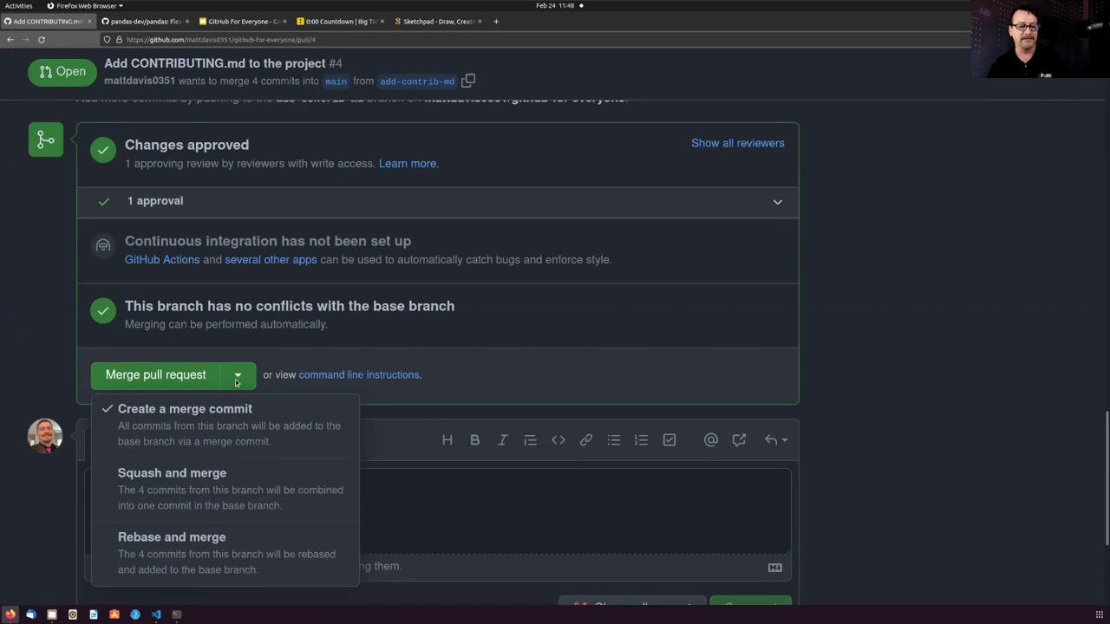
scroll(309, 370, down, 5)
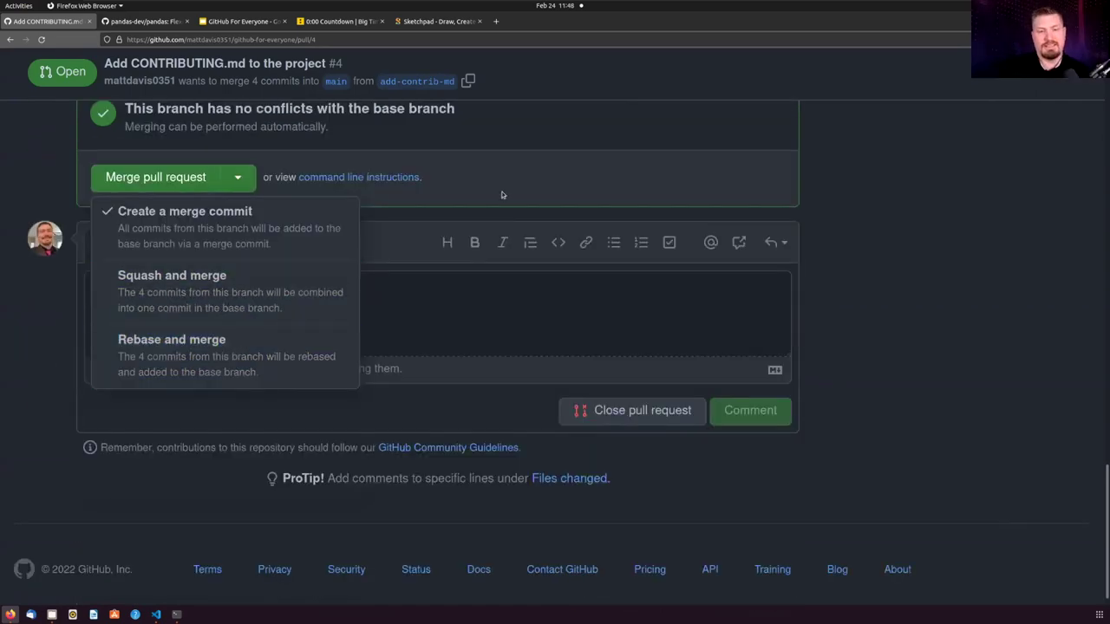
click(502, 194)
scroll(255, 217, up, 5)
click(159, 377)
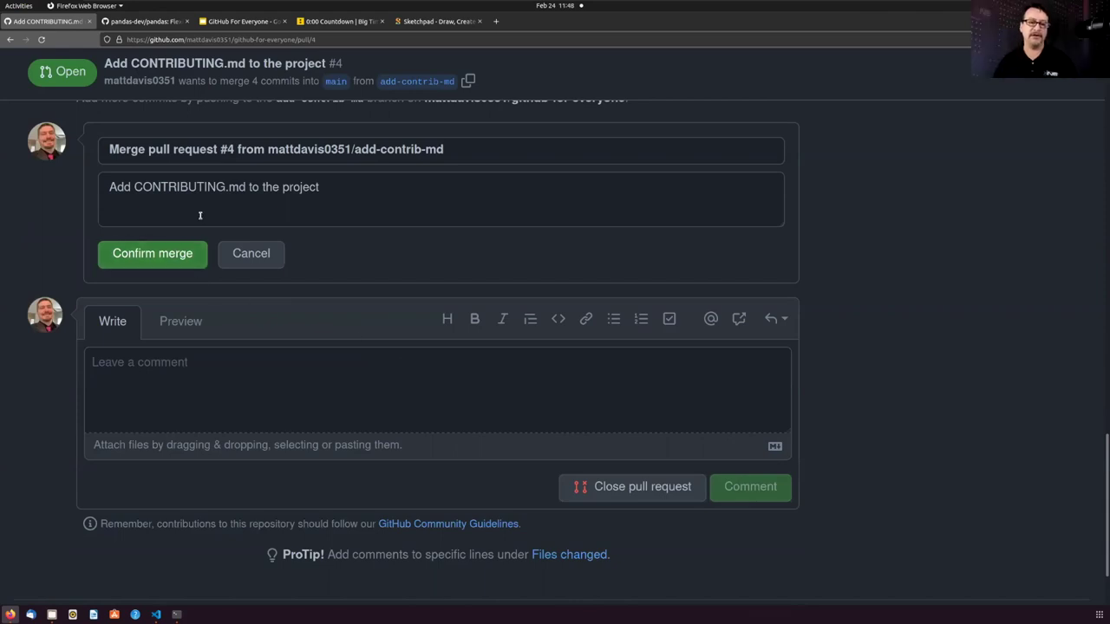
click(469, 150)
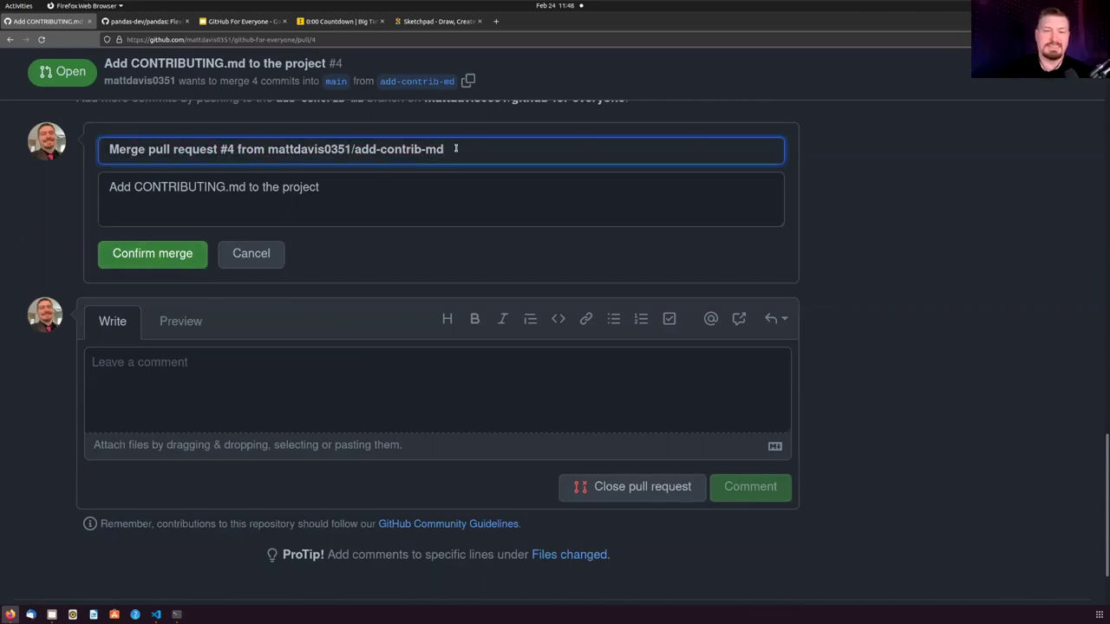
drag(456, 148, 130, 140)
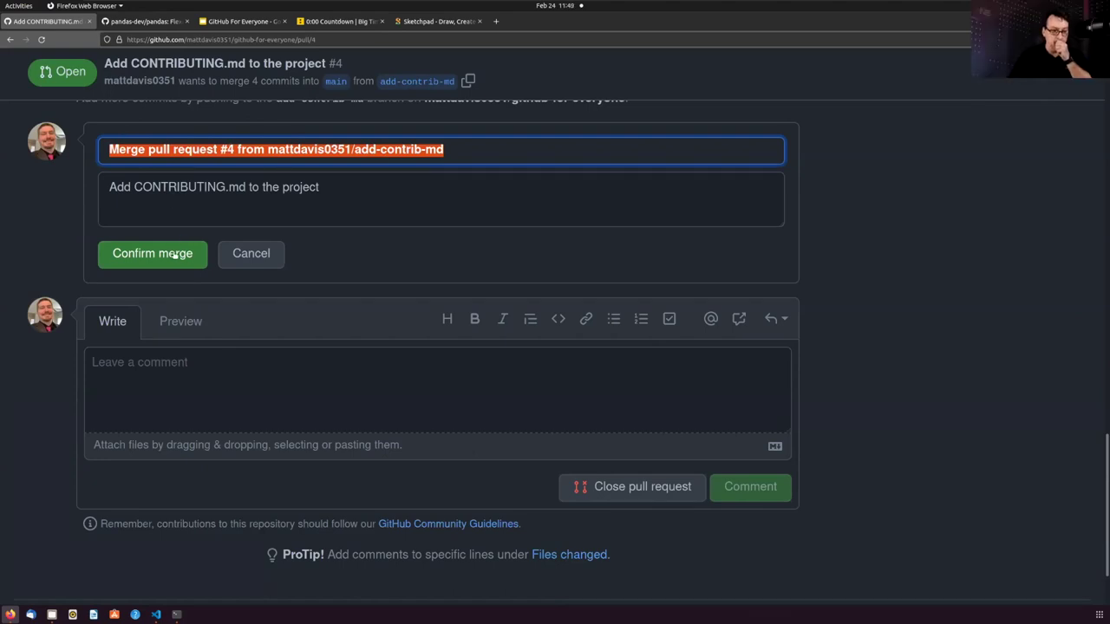
click(179, 250)
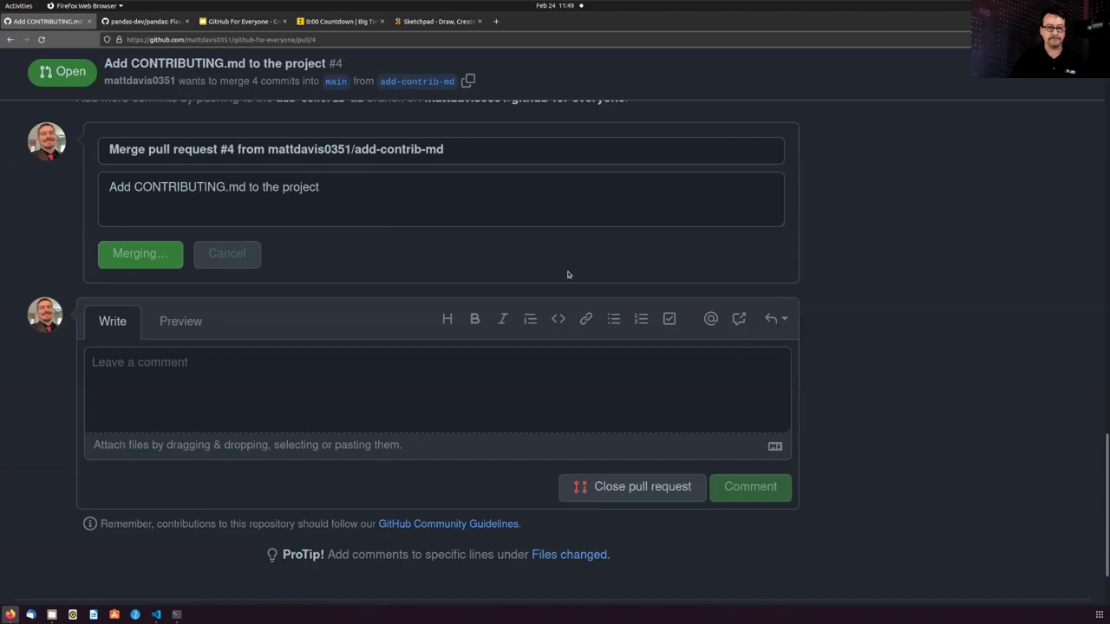
click(737, 188)
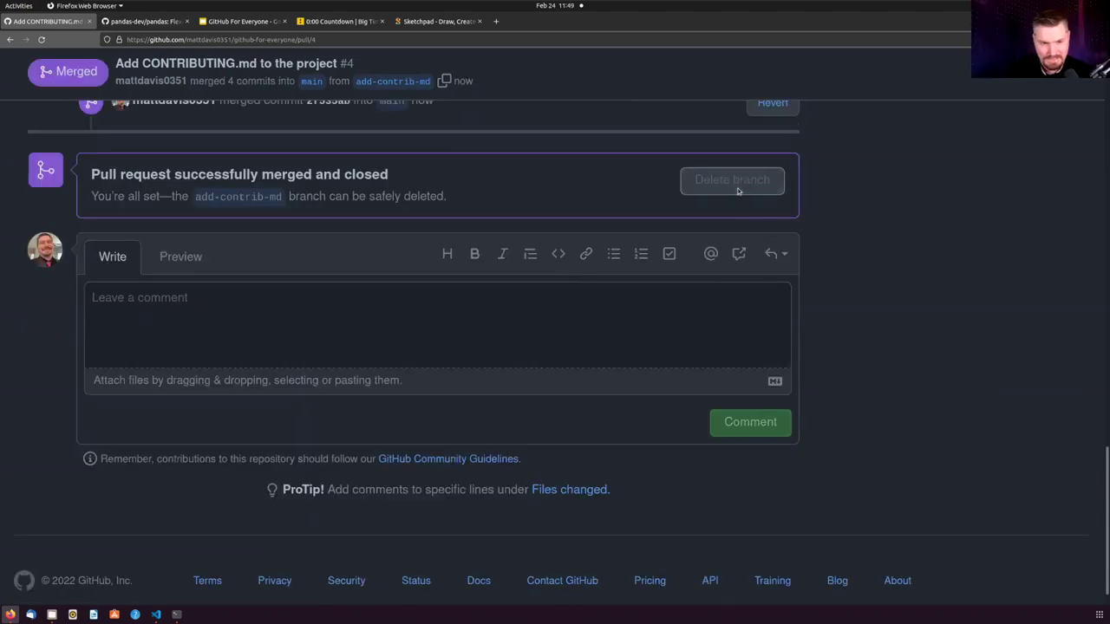
Confirm issue #1 is listed as closed, then show the classic Projects list with Project Planning.
scroll(452, 250, up, 15)
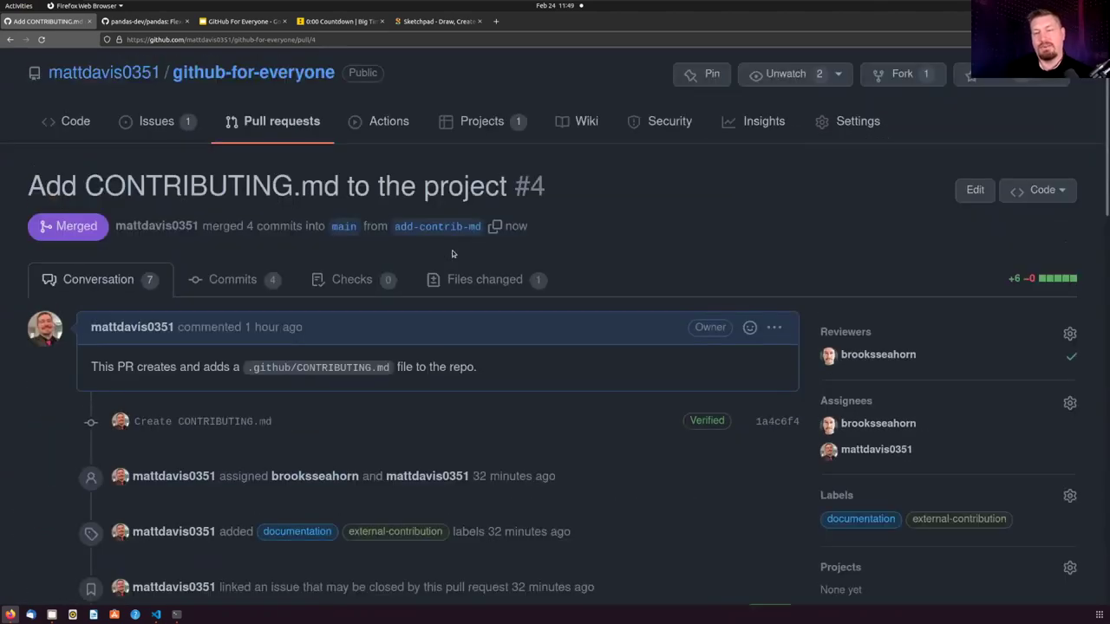
scroll(452, 249, up, 1)
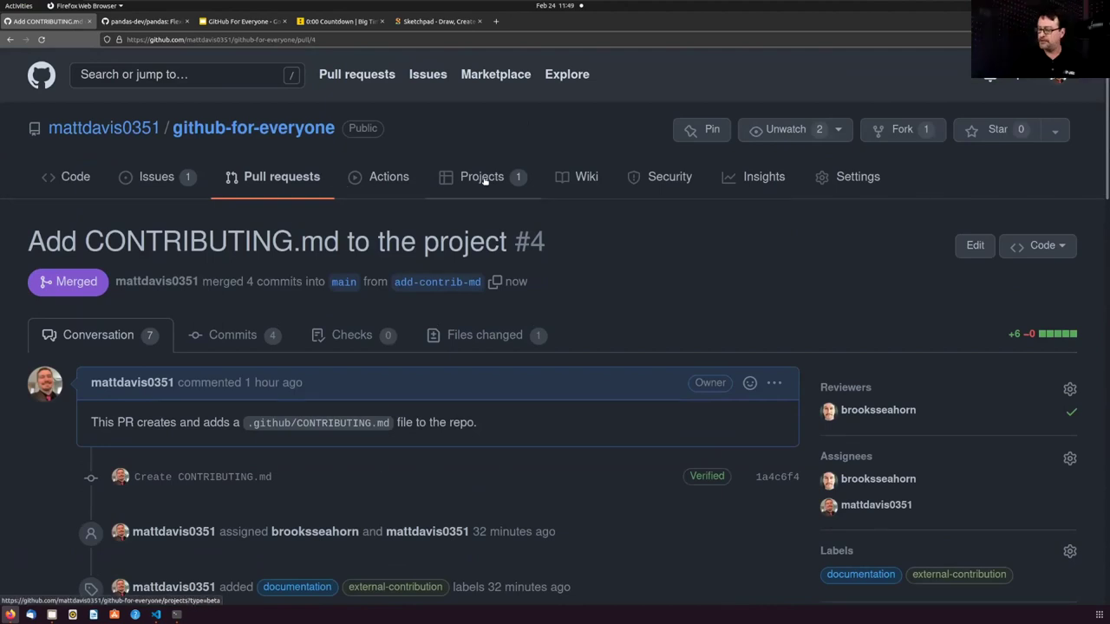
click(484, 178)
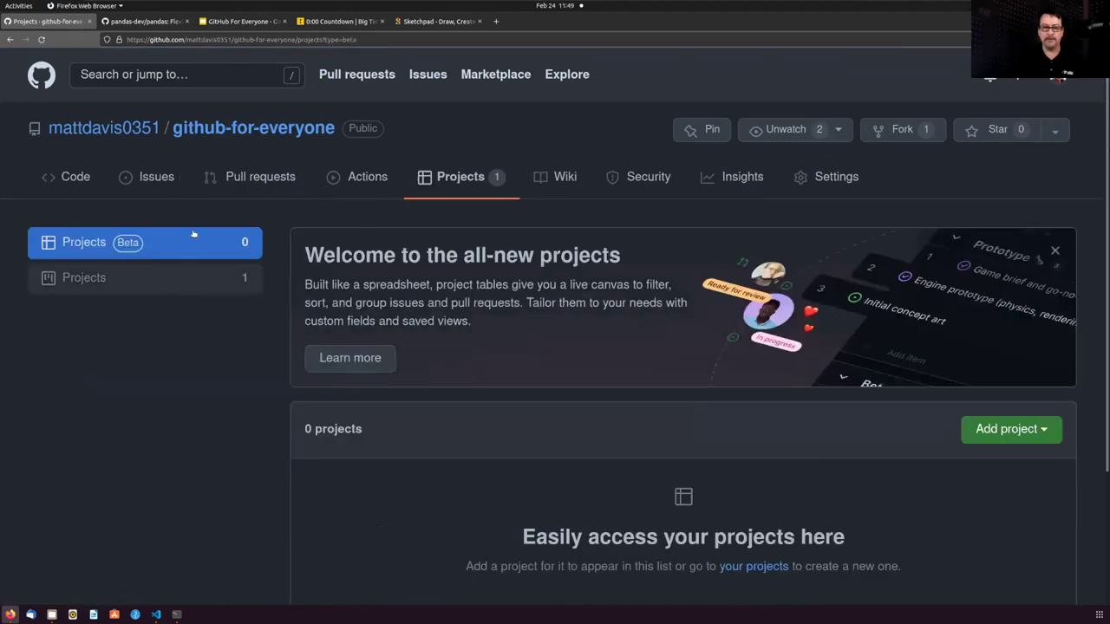
click(166, 185)
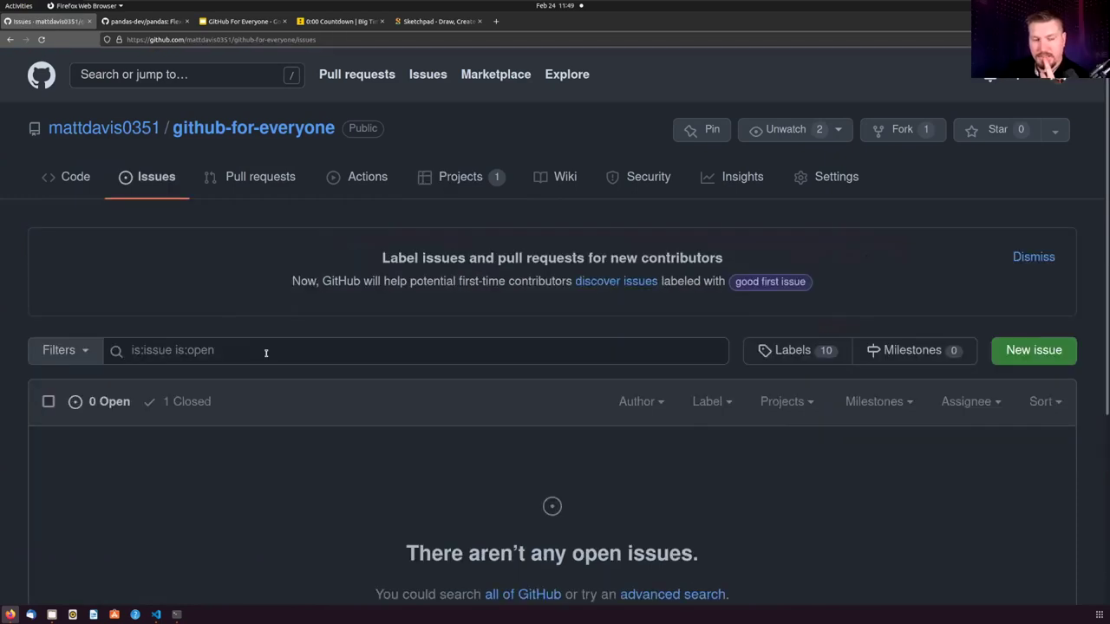
scroll(267, 352, down, 5)
click(192, 208)
scroll(136, 387, down, 2)
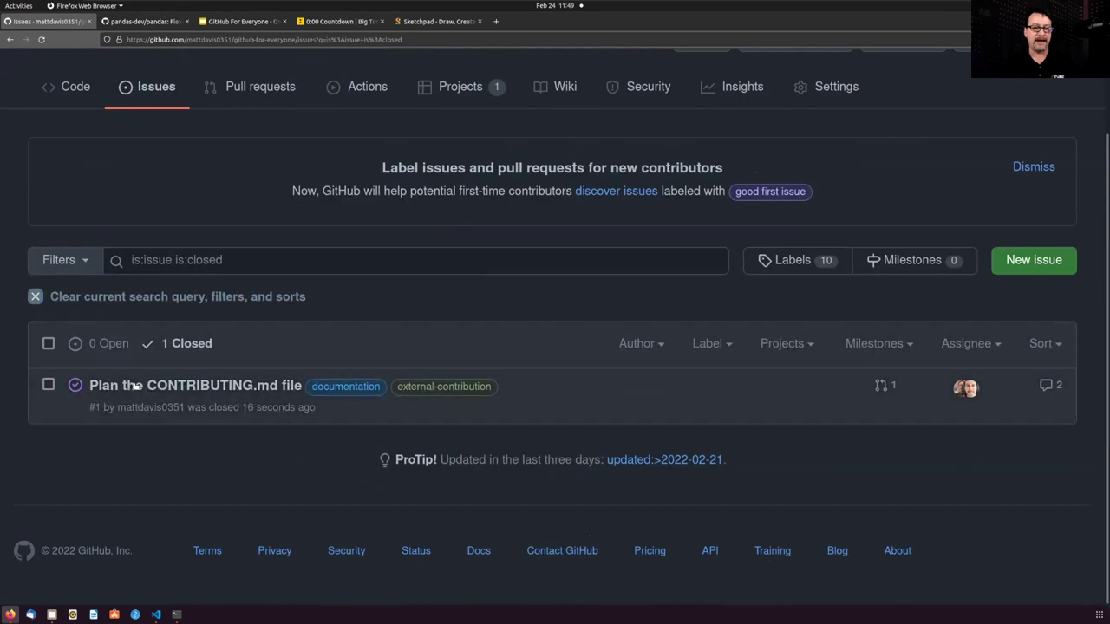
scroll(320, 234, up, 2)
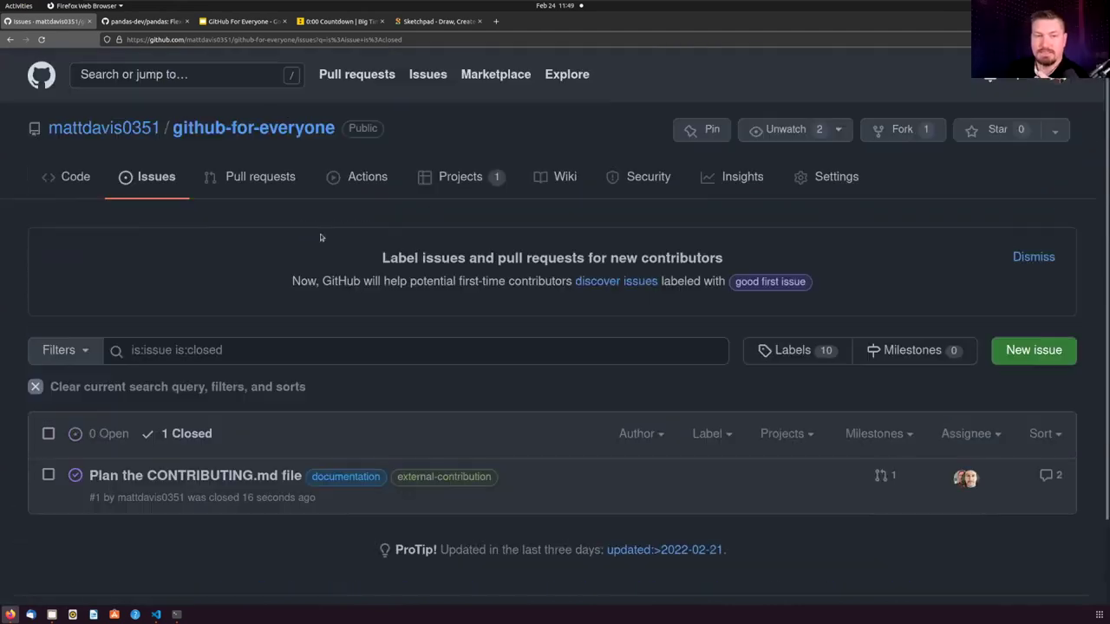
click(460, 176)
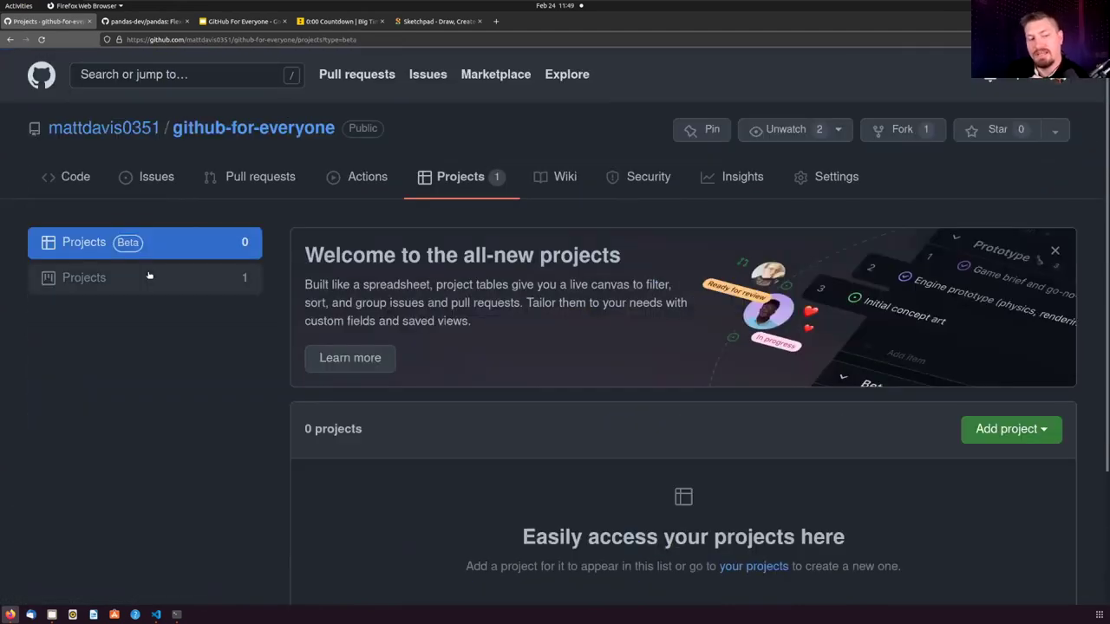
click(149, 276)
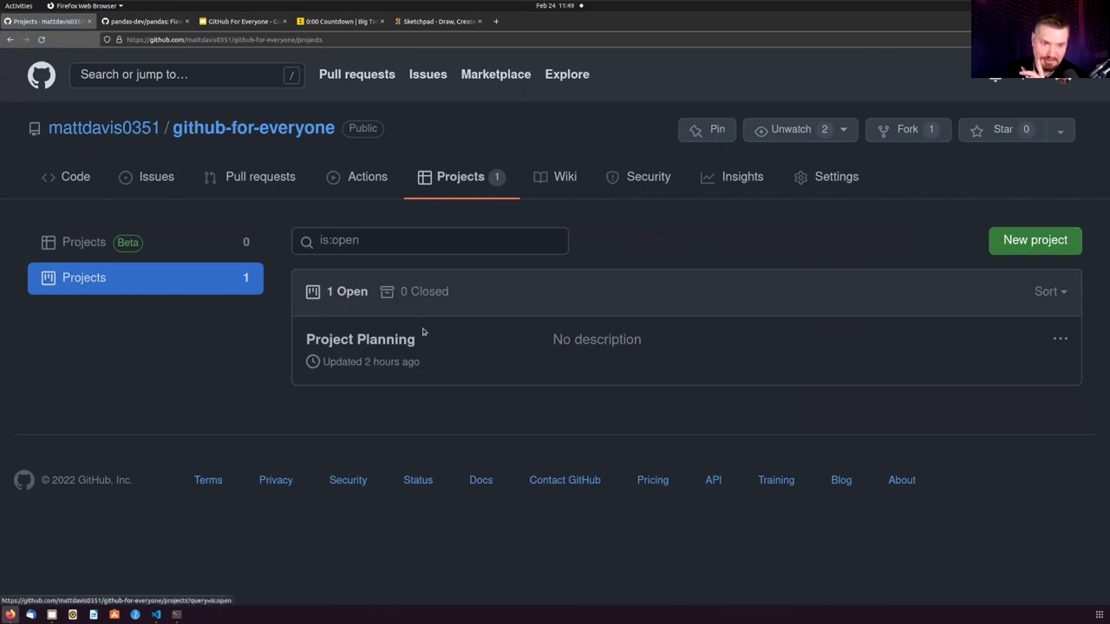
On the Project Planning board, drag the 'Plan the CONTRIBUTING.md file' card from In Progress to Done.
click(407, 339)
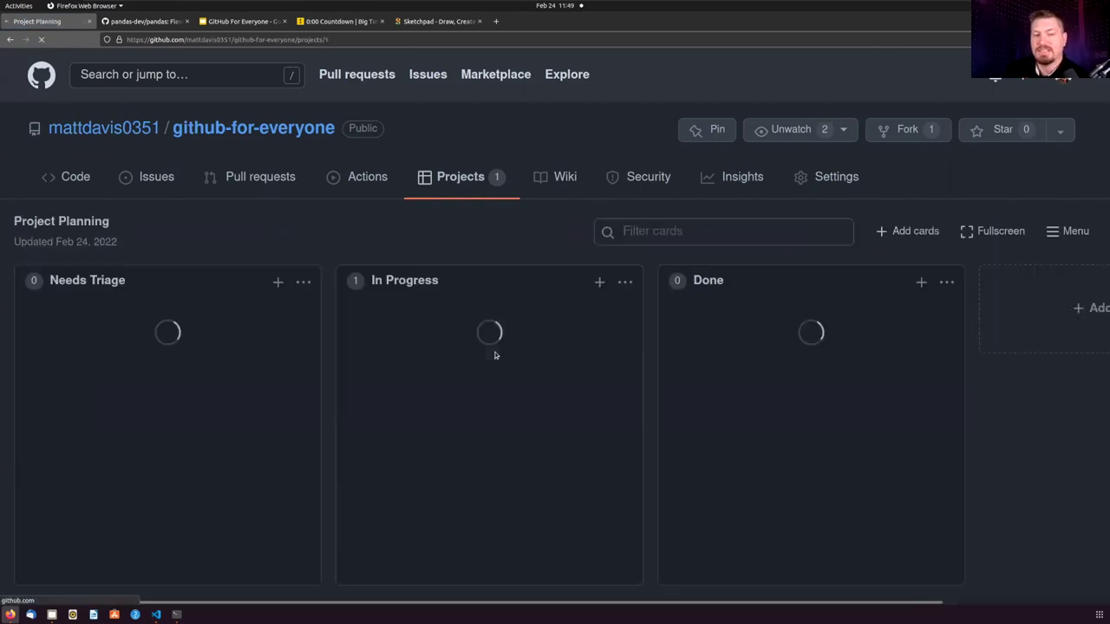
drag(710, 347, 873, 336)
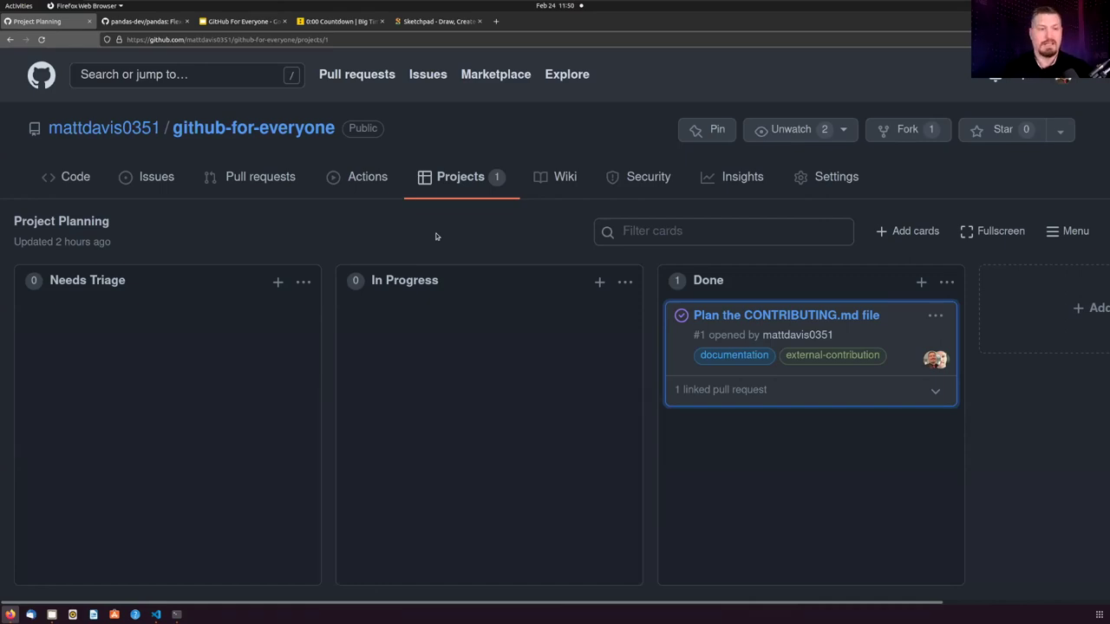
click(74, 177)
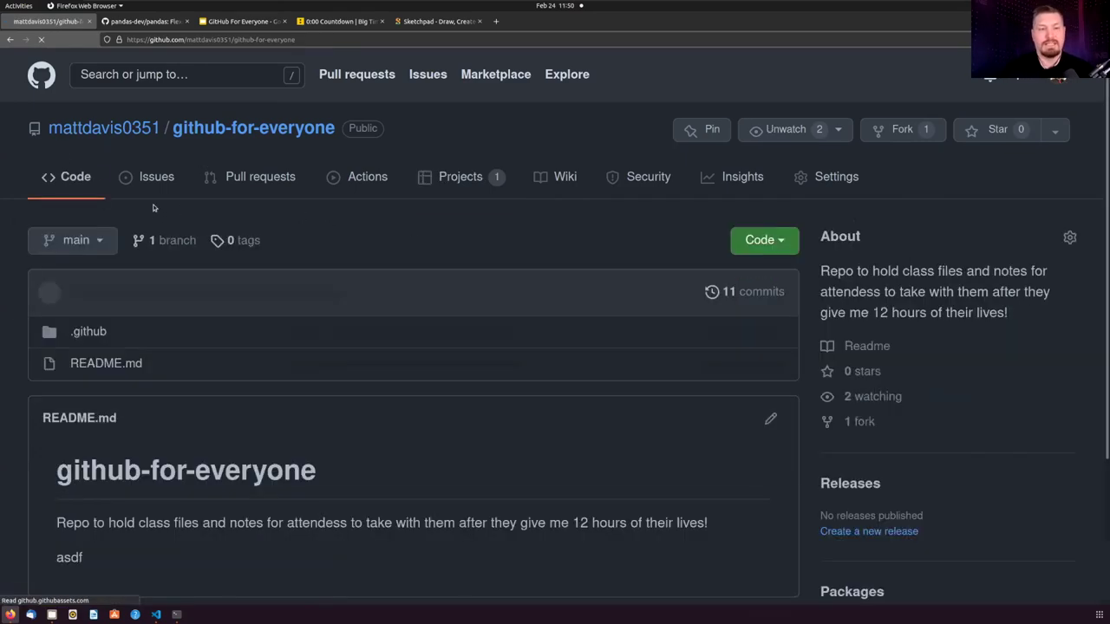
Check in All branches that only main remains.
click(162, 240)
click(458, 239)
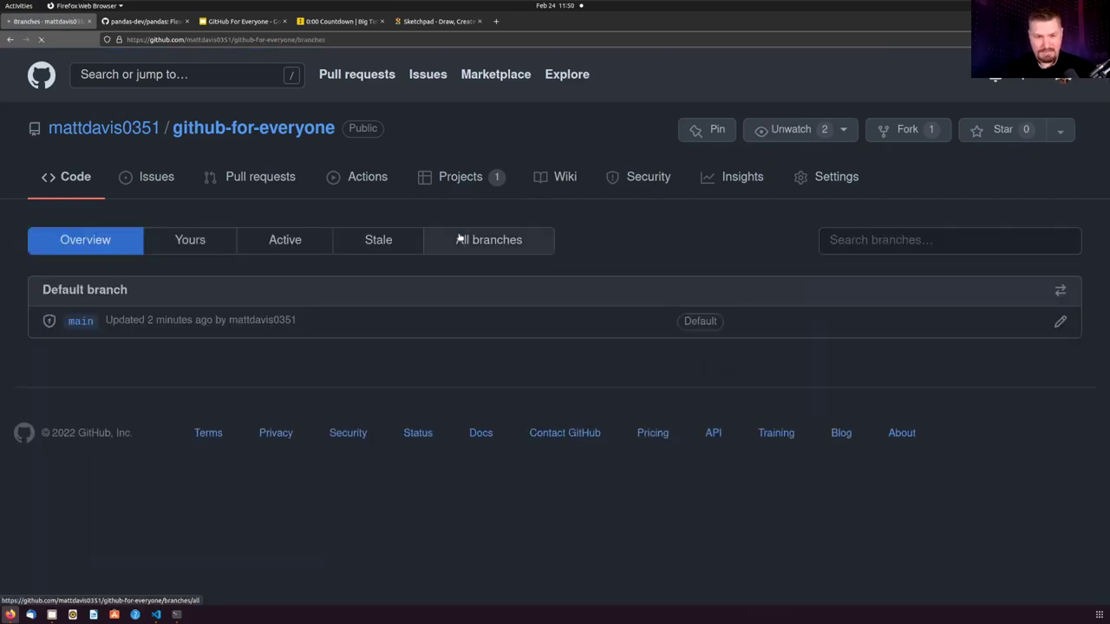
click(71, 180)
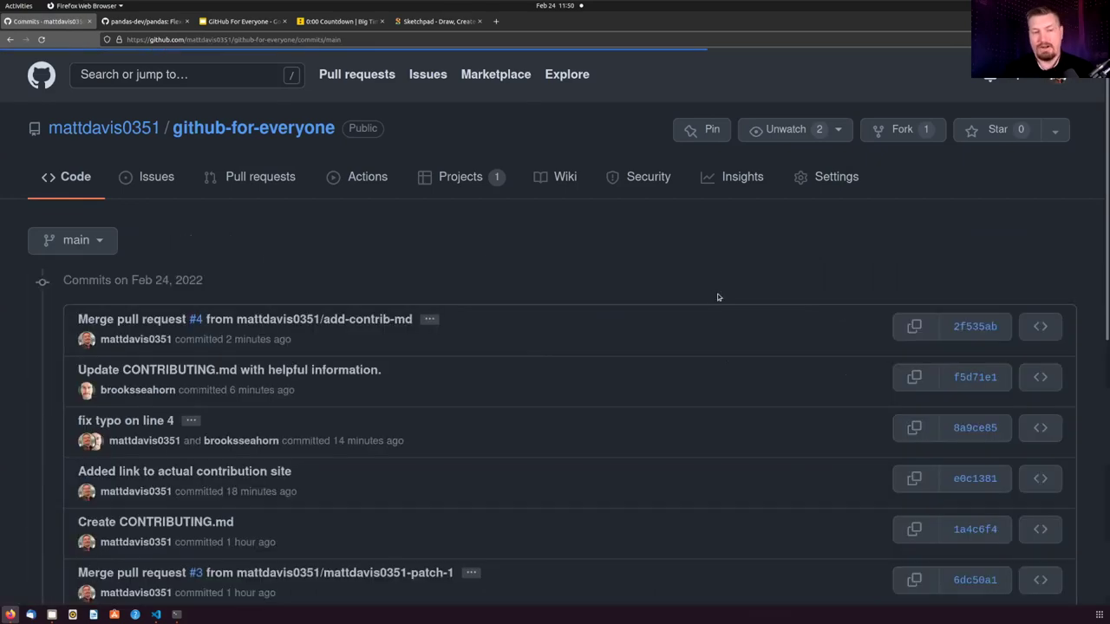
Review the pull request #4 merge commit's CONTRIBUTING.md changes, then return to the code page.
scroll(386, 392, down, 5)
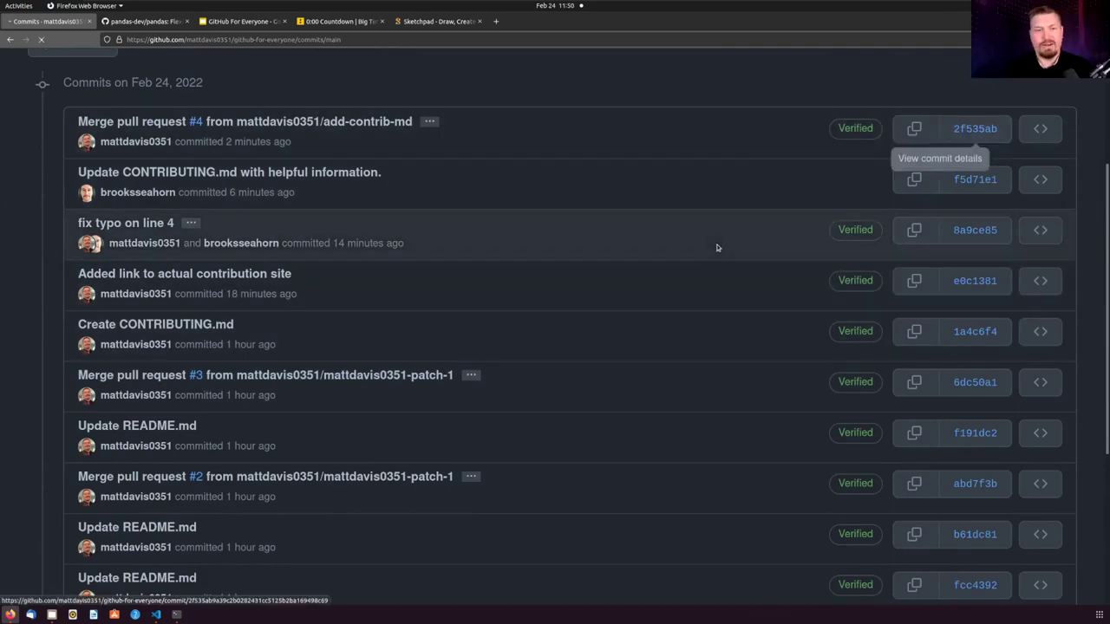
click(973, 129)
scroll(679, 287, down, 5)
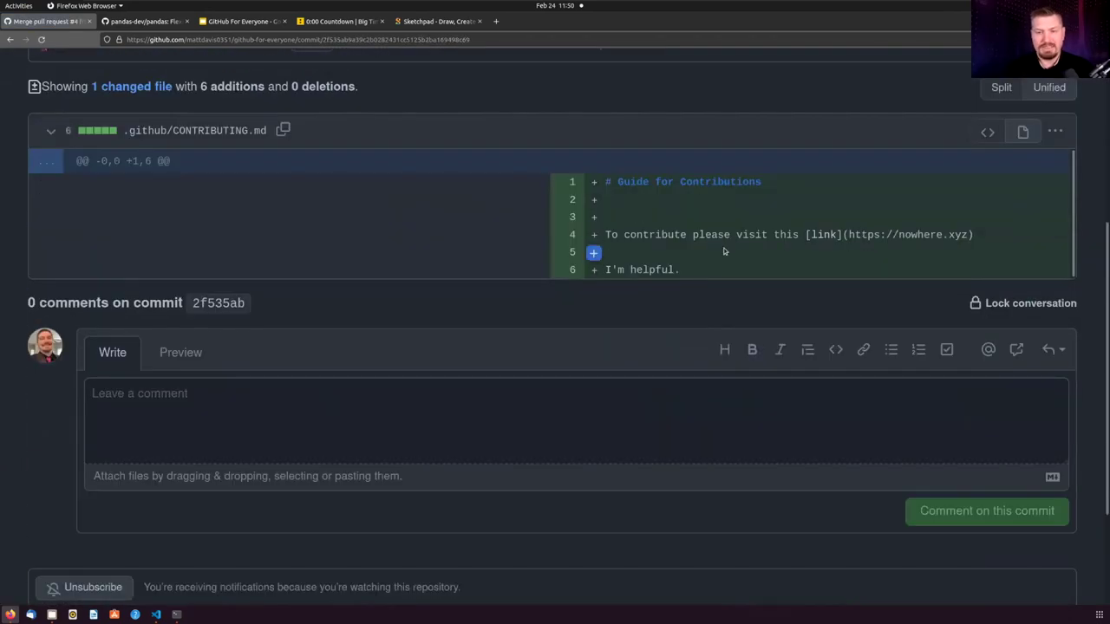
scroll(458, 255, up, 4)
click(66, 172)
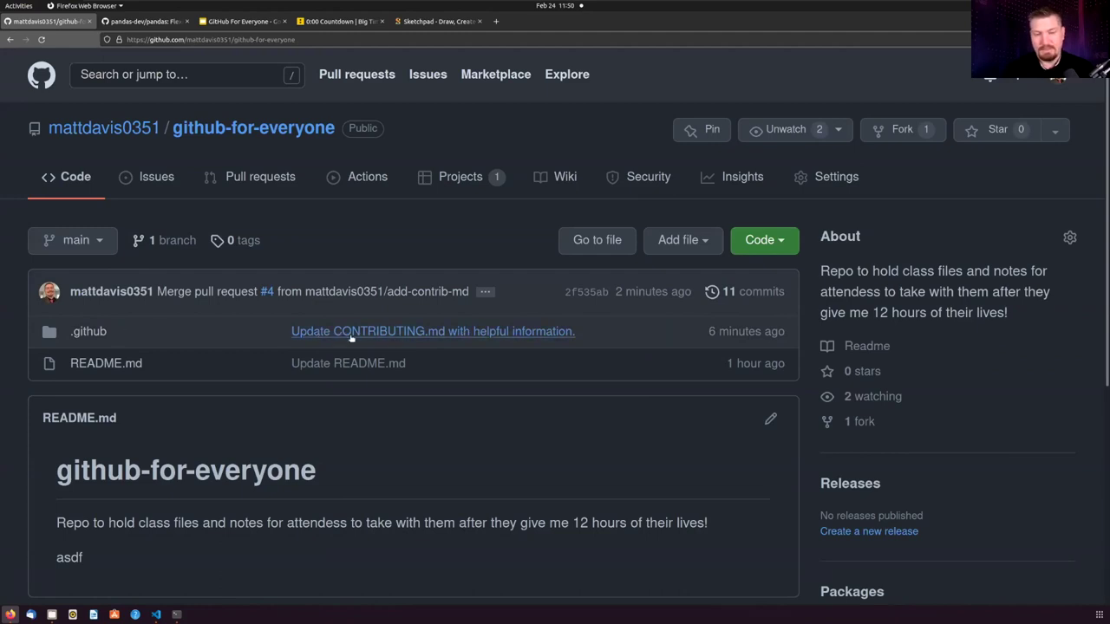
click(111, 244)
click(122, 240)
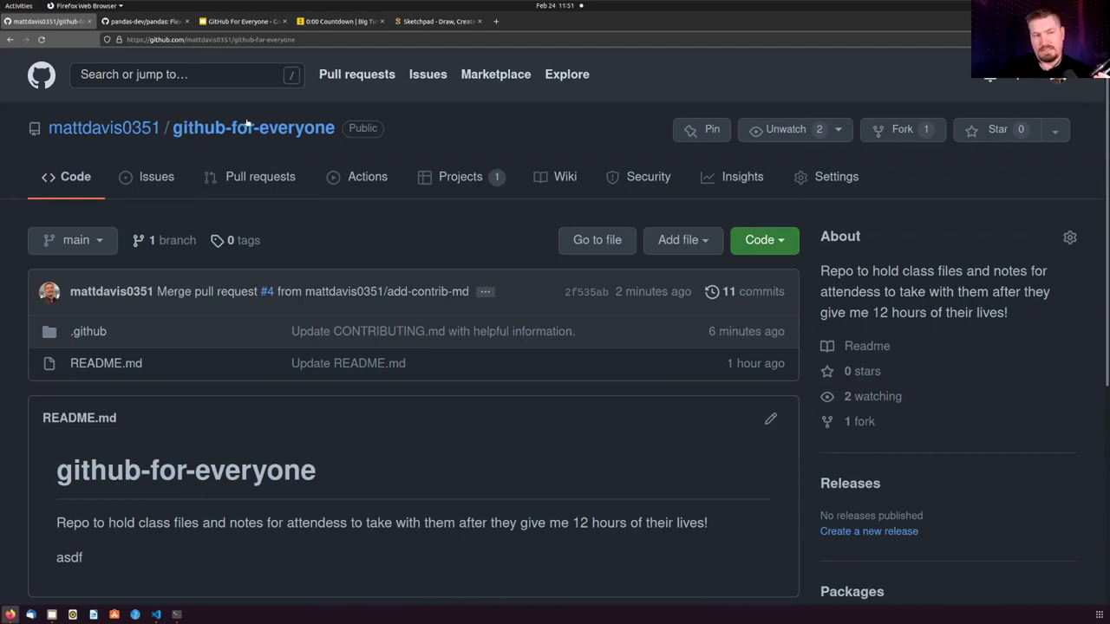
Open the account's Repositories list from the profile in a new tab.
middle_click(125, 127)
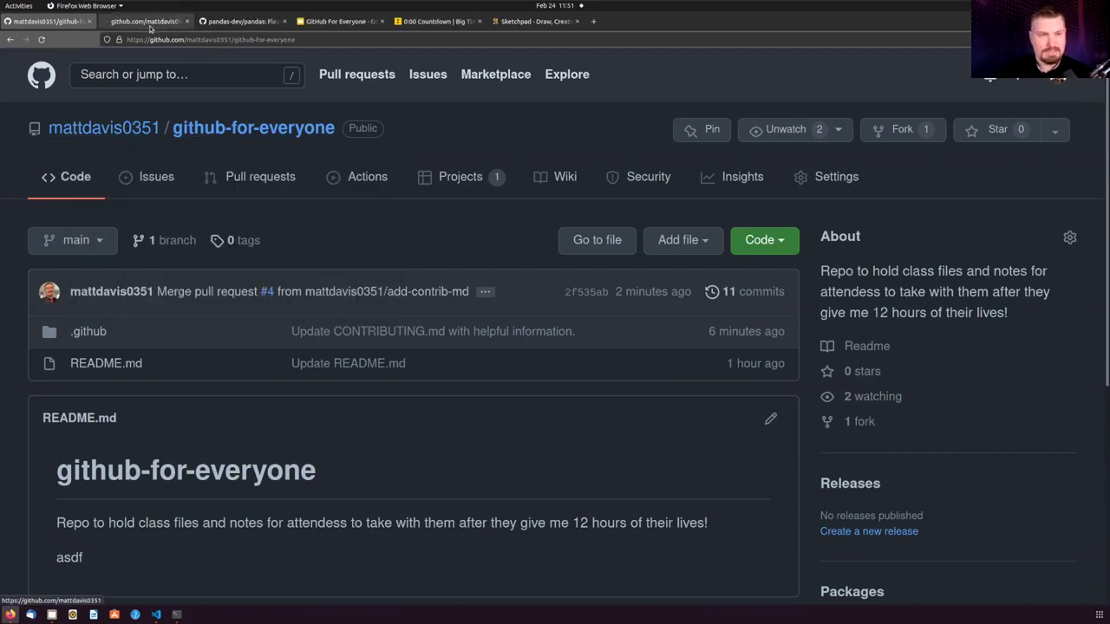
click(151, 23)
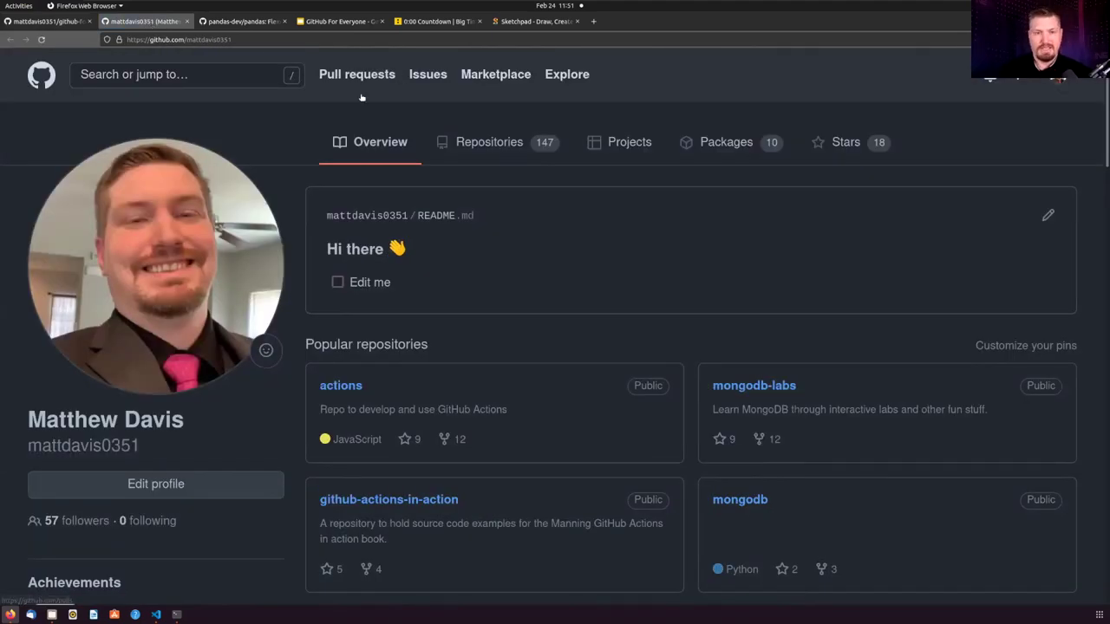
scroll(300, 320, down, 3)
scroll(300, 319, up, 3)
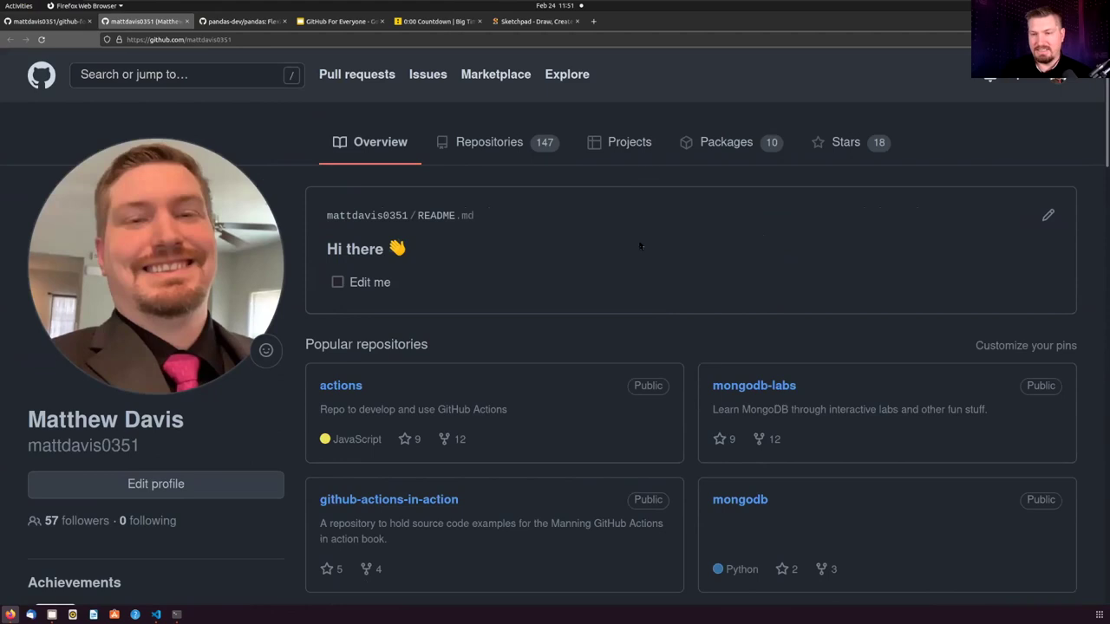
click(471, 143)
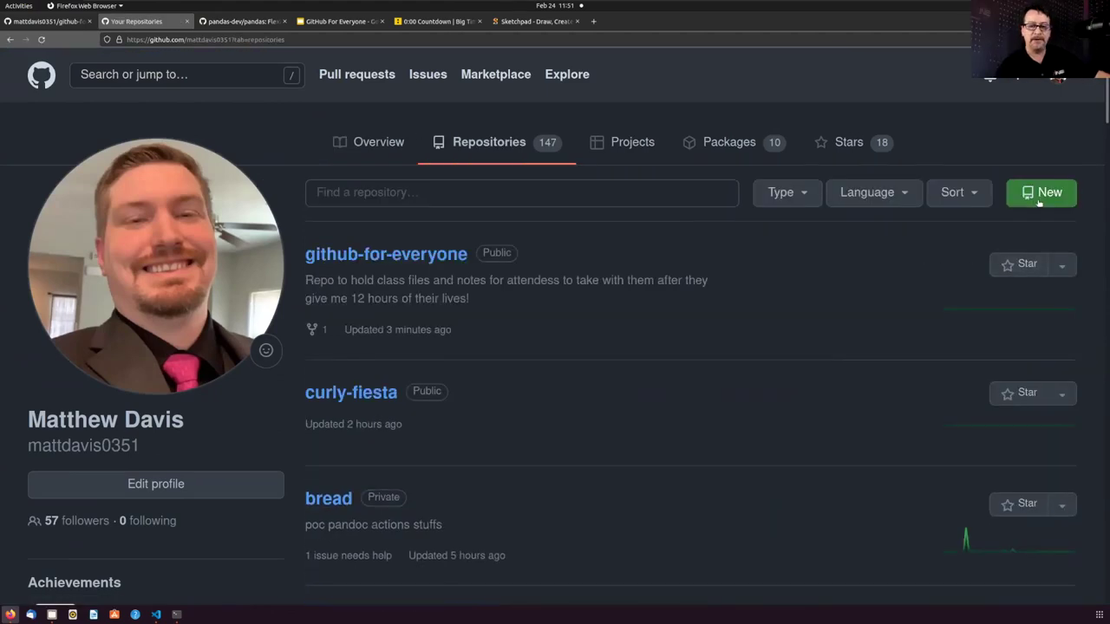
Create the public repository effective-waffle with a README file.
click(1033, 196)
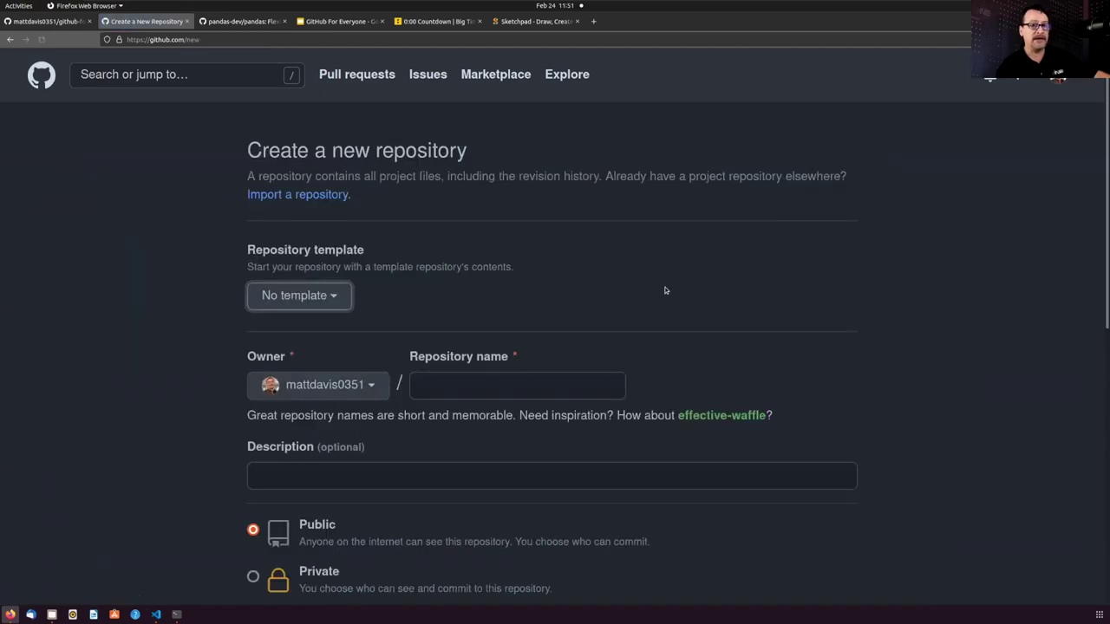
click(712, 417)
scroll(414, 444, down, 5)
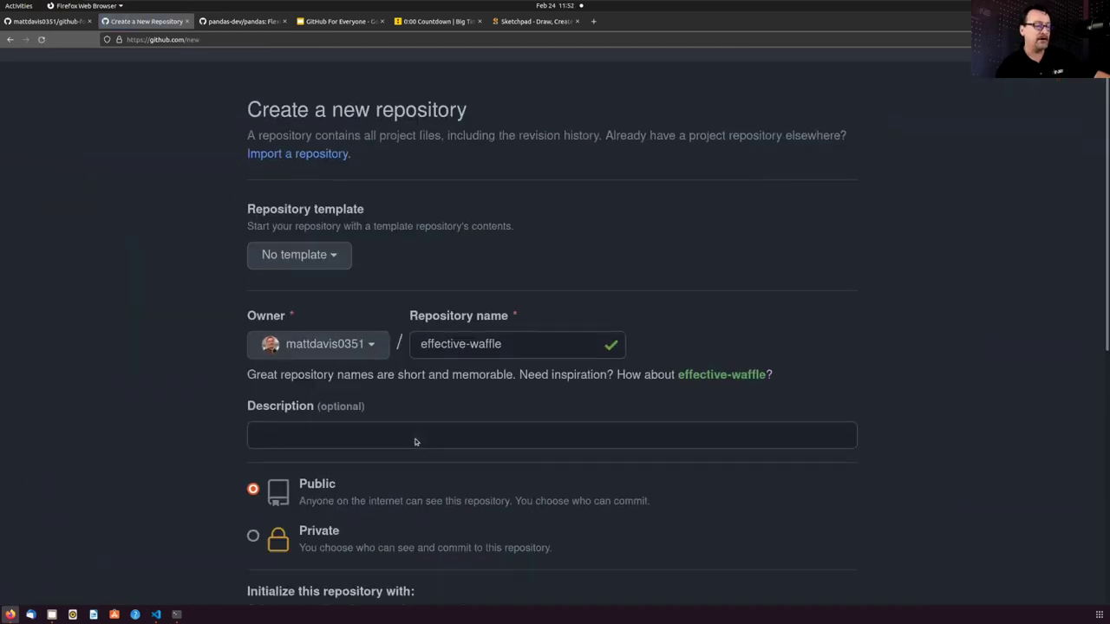
click(252, 282)
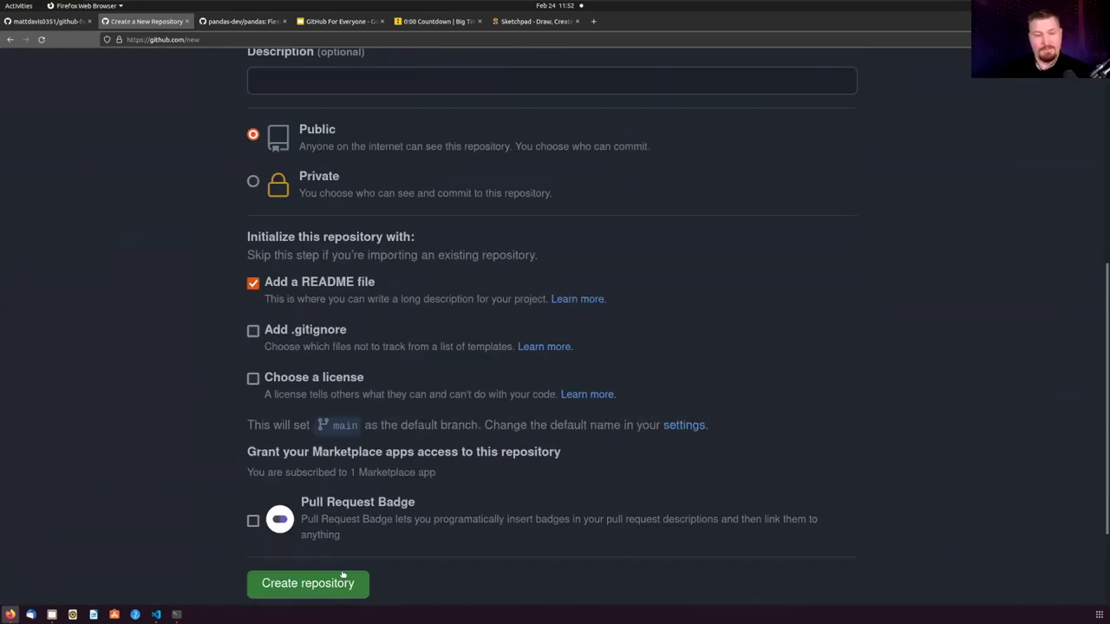
click(345, 581)
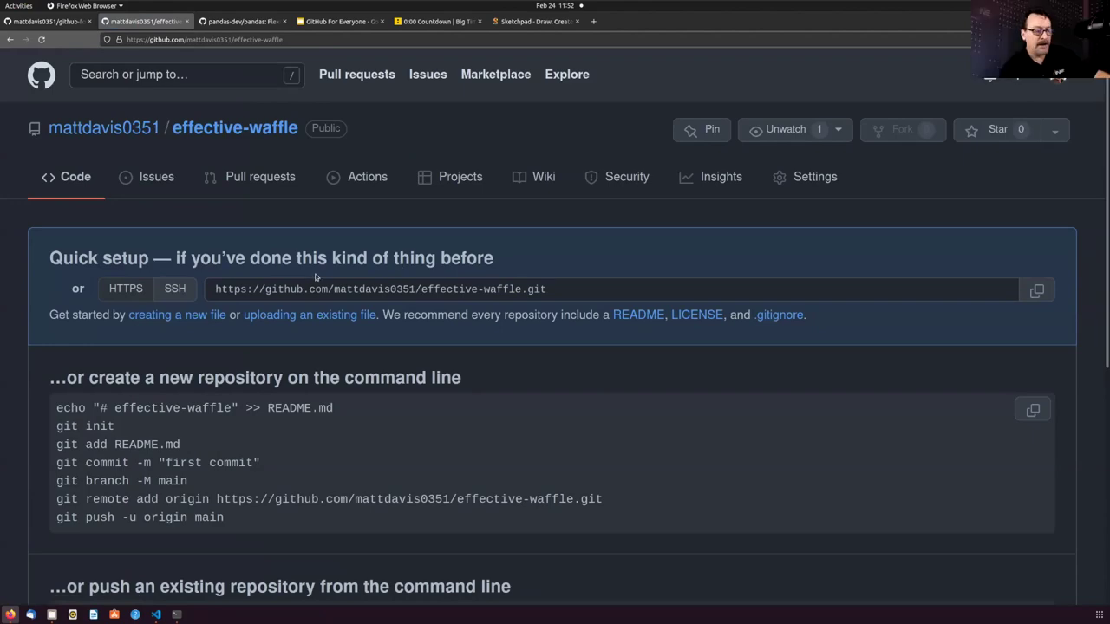
Reload the effective-waffle page showing README.md and its Initial commit, glancing at clone options and URL.
scroll(314, 273, down, 2)
scroll(316, 273, down, 2)
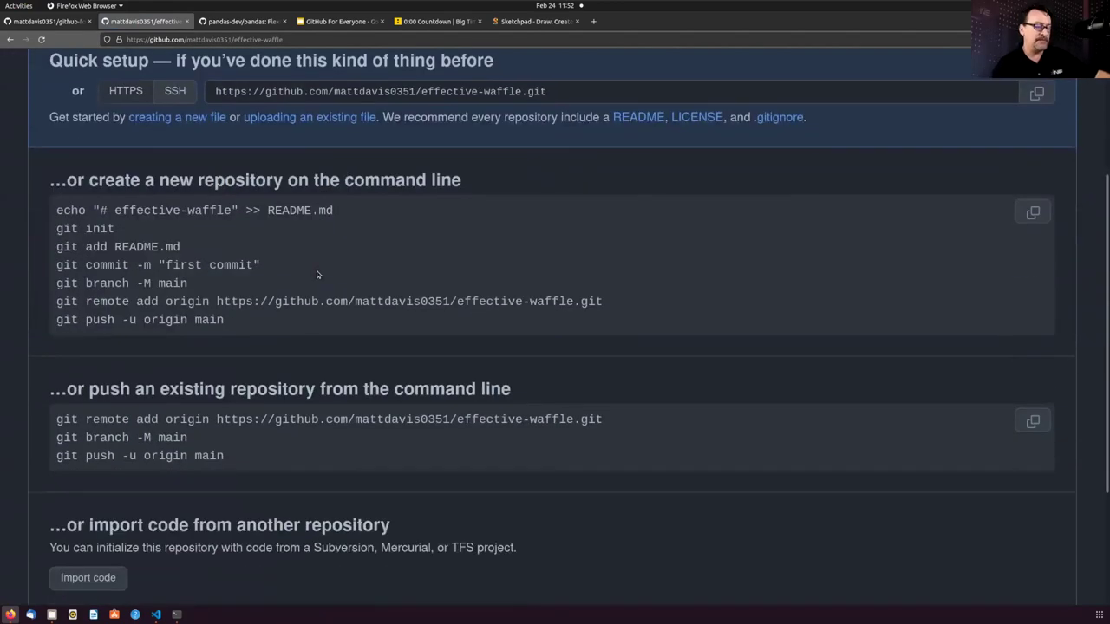
scroll(316, 270, up, 4)
click(241, 130)
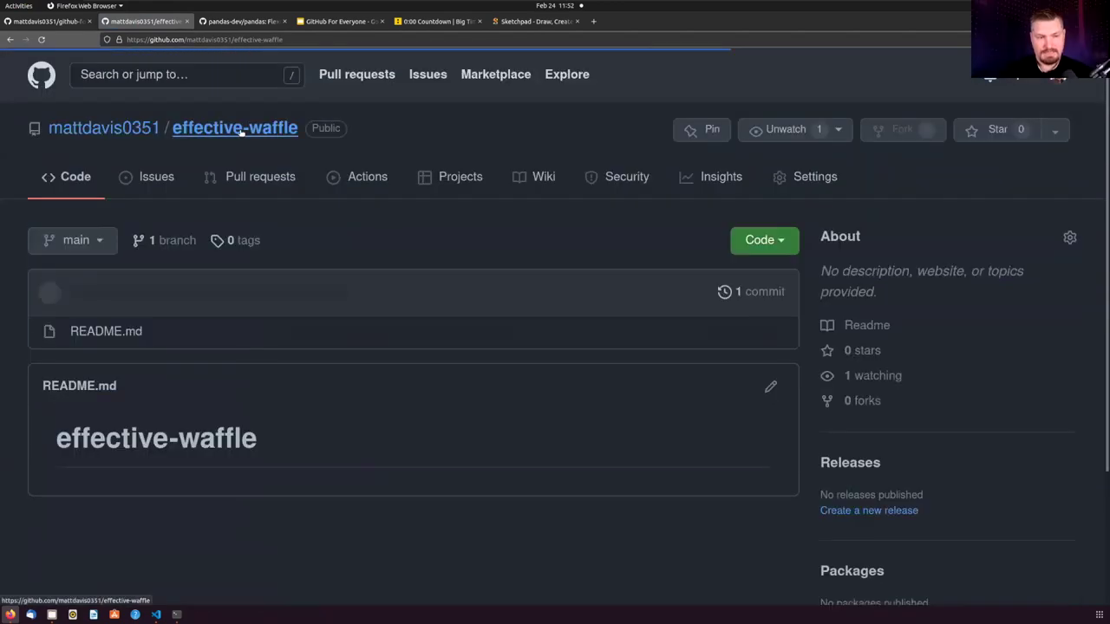
click(780, 241)
click(780, 242)
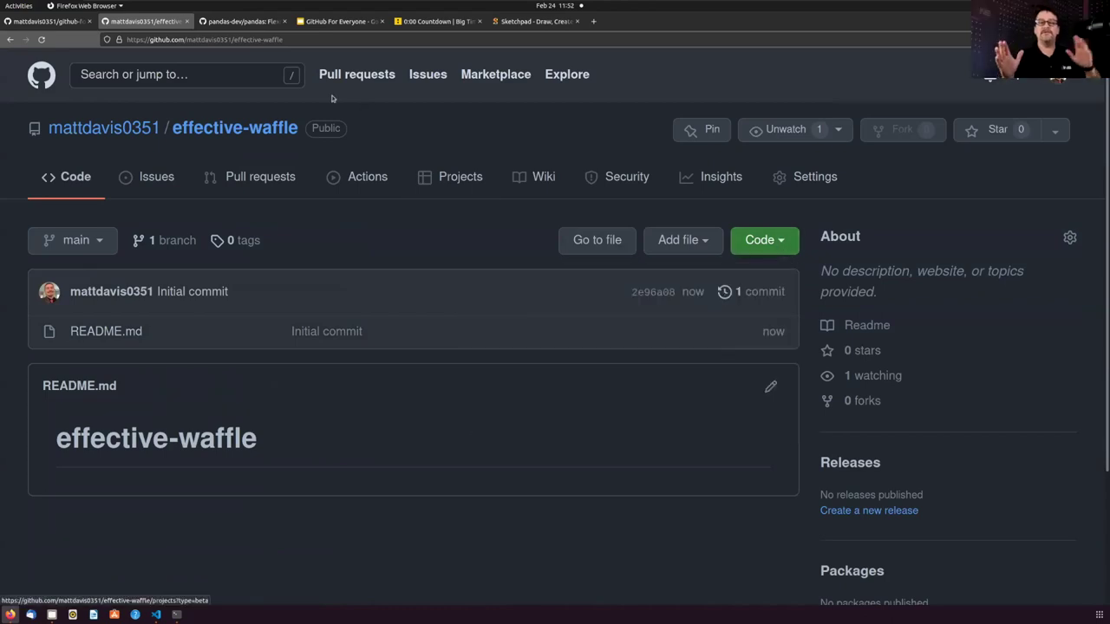
click(287, 41)
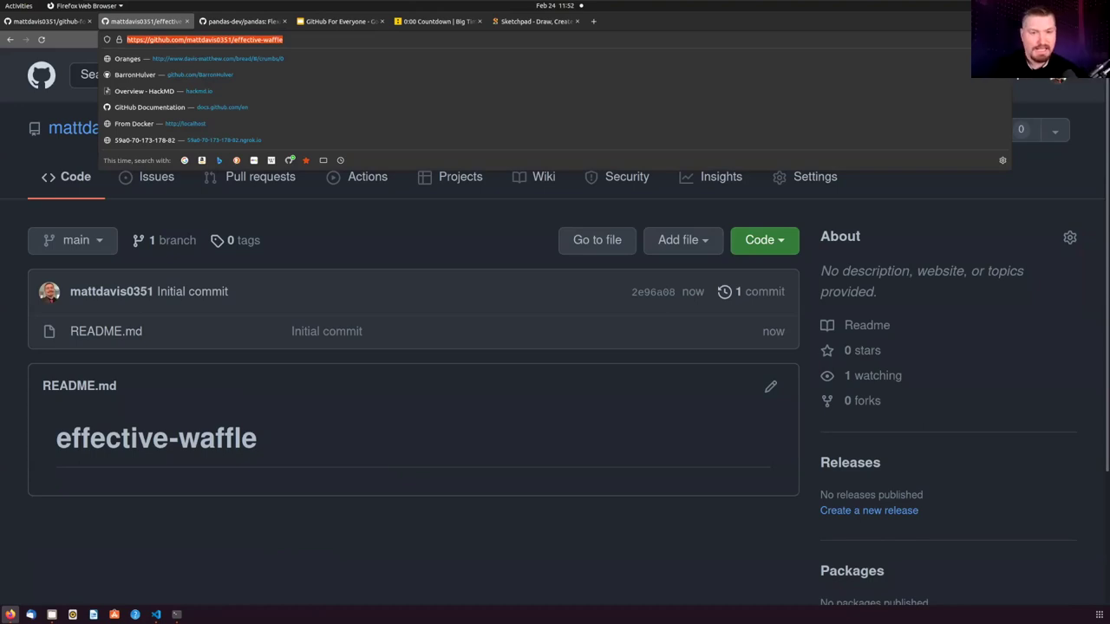
click(450, 254)
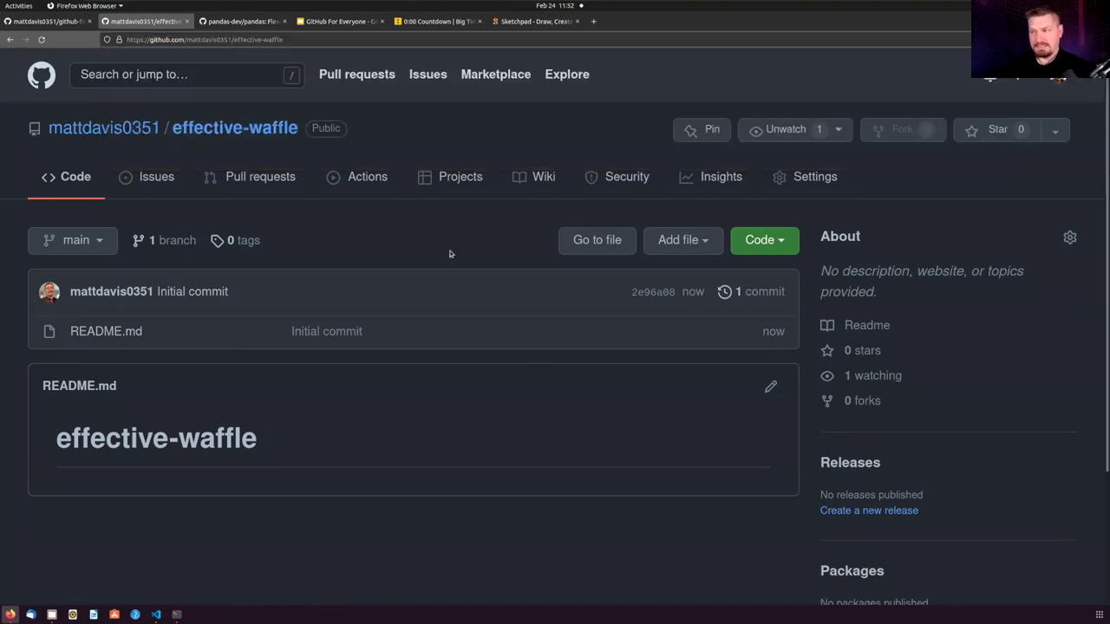
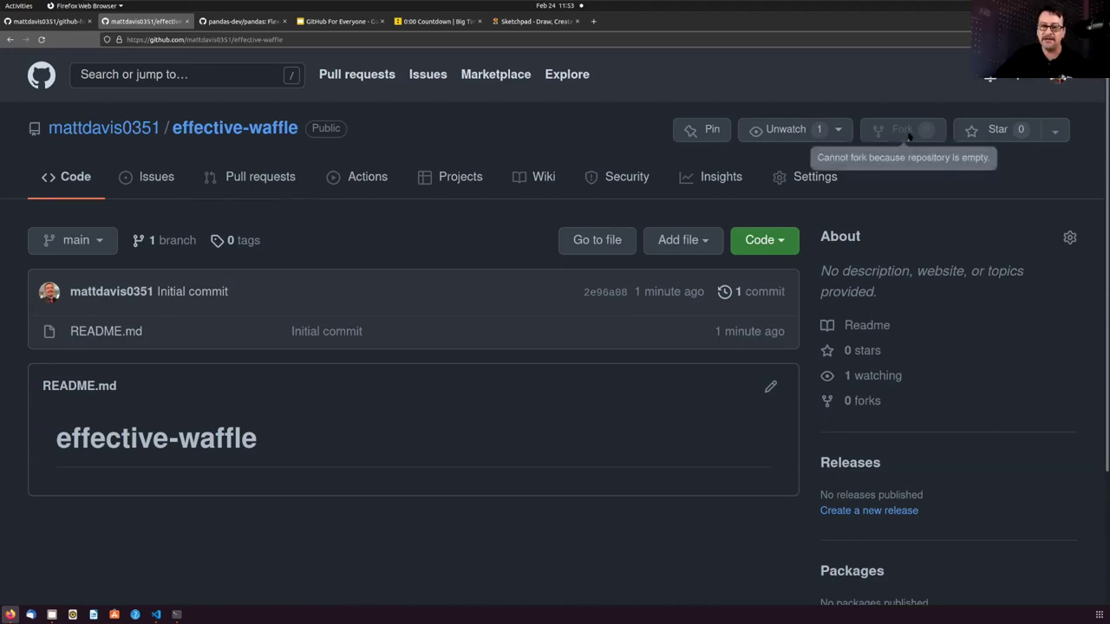
Add 'not empty anymore' below the effective-waffle README heading and commit the edit.
click(769, 387)
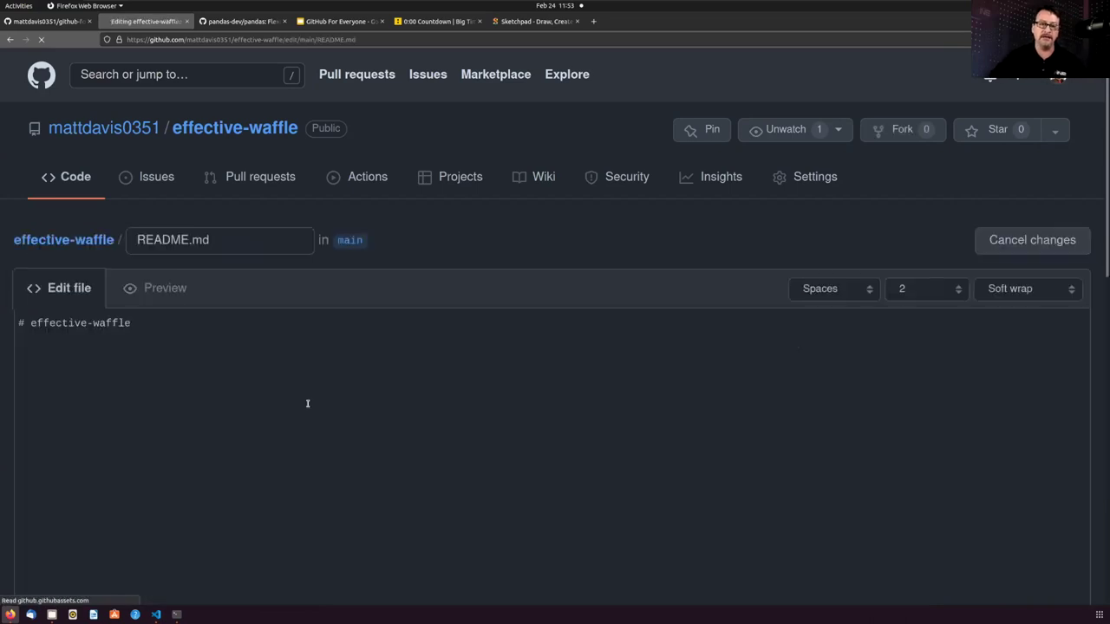
key(Return)
key(Return)
text(not empyt)
key(BackSpace)
key(BackSpace)
text(ty anymore)
scroll(208, 421, down, 10)
click(152, 454)
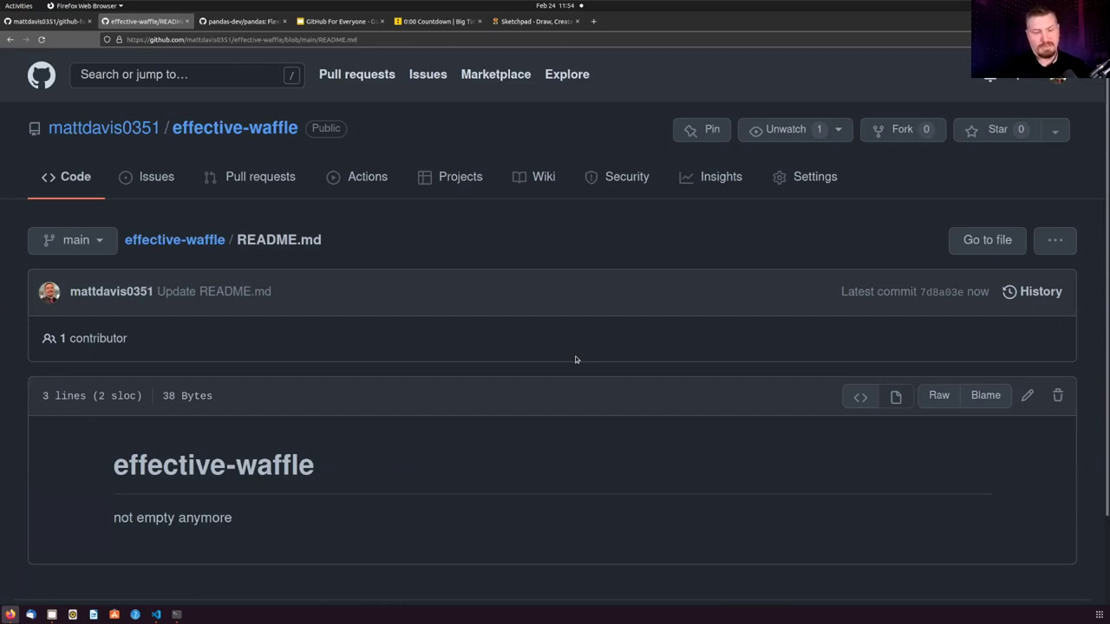
Focus VS Code's integrated terminal, enlarge the interface, and collapse the file sidebar.
click(176, 613)
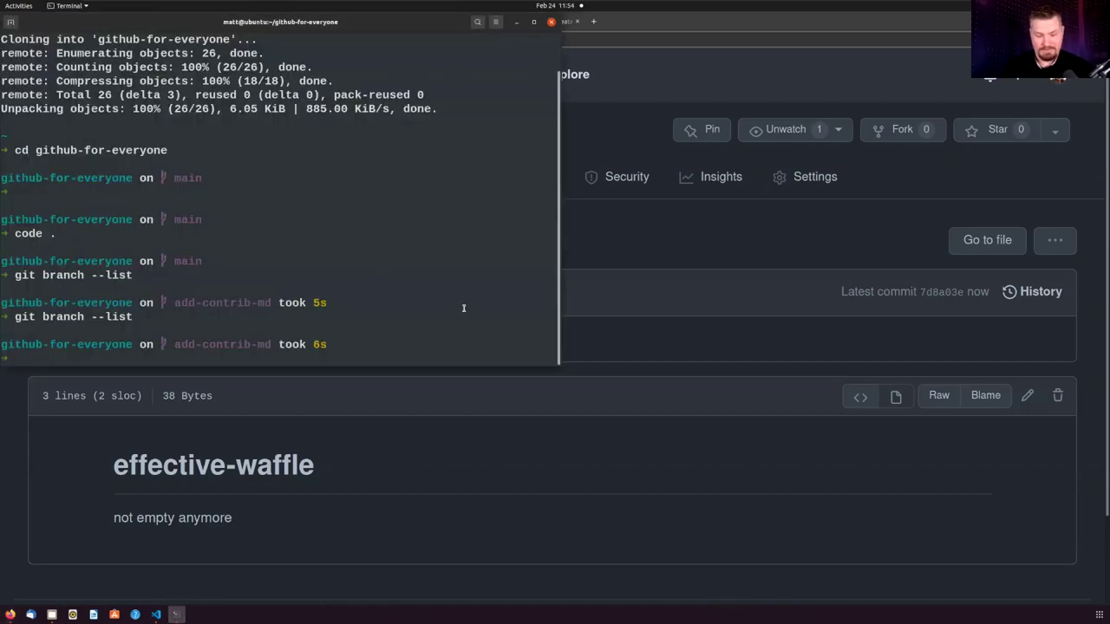
click(156, 614)
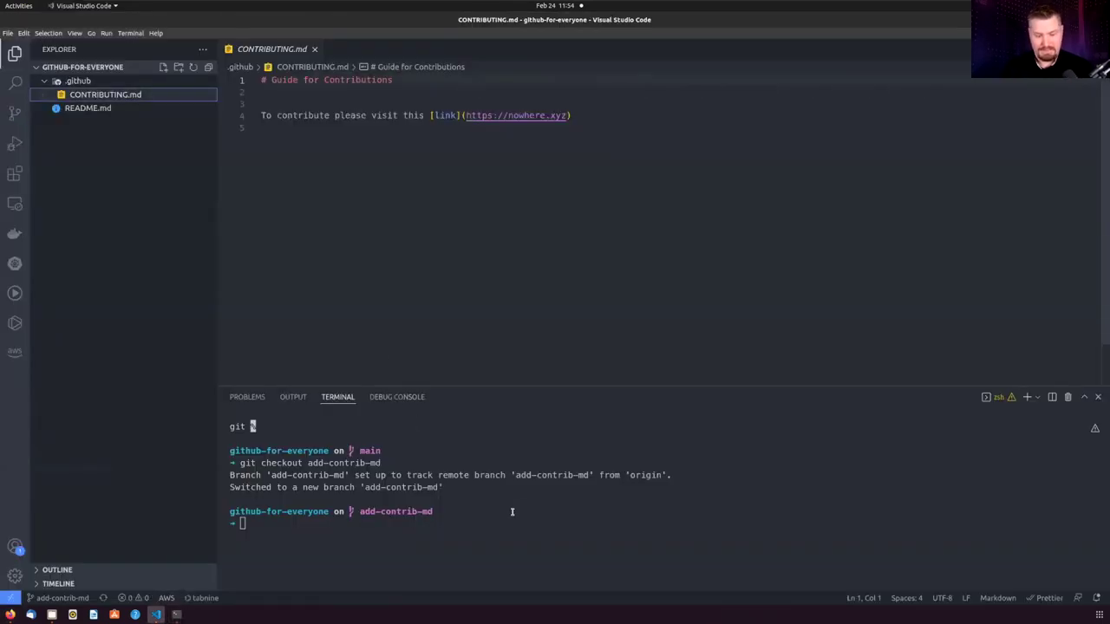
click(511, 512)
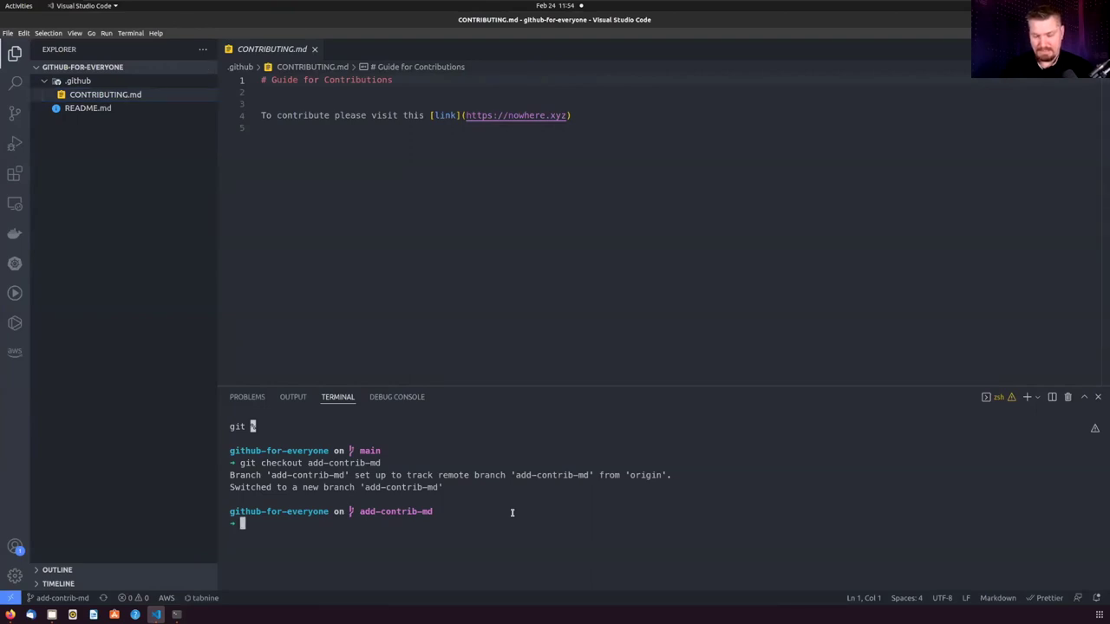
key(ctrl+equal)
key(ctrl+equal)
key(ctrl+equal)
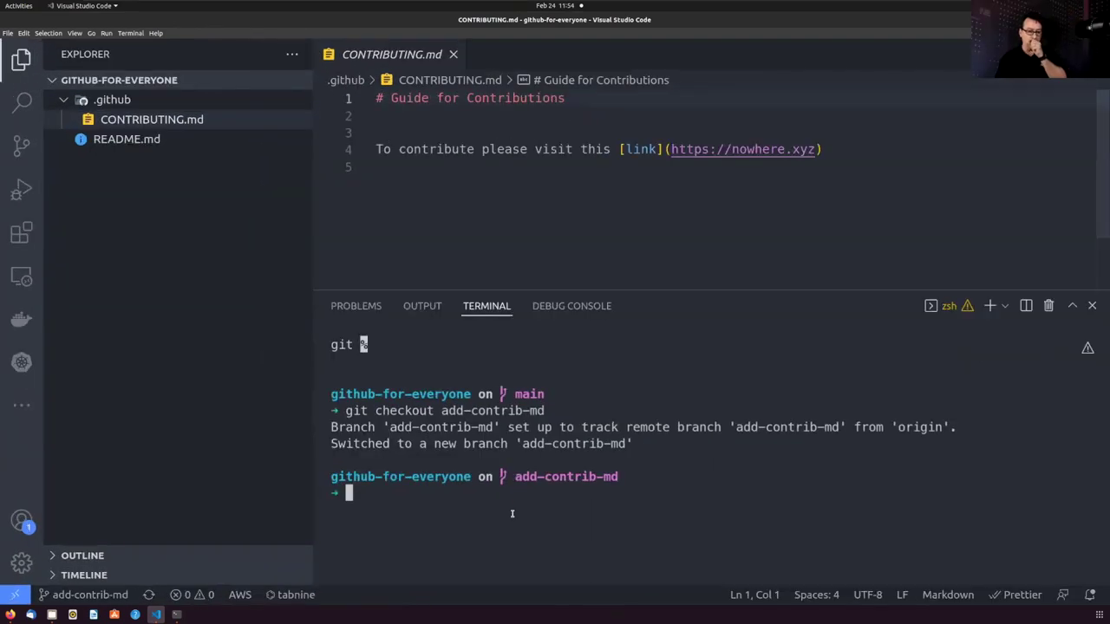
drag(375, 254, 104, 260)
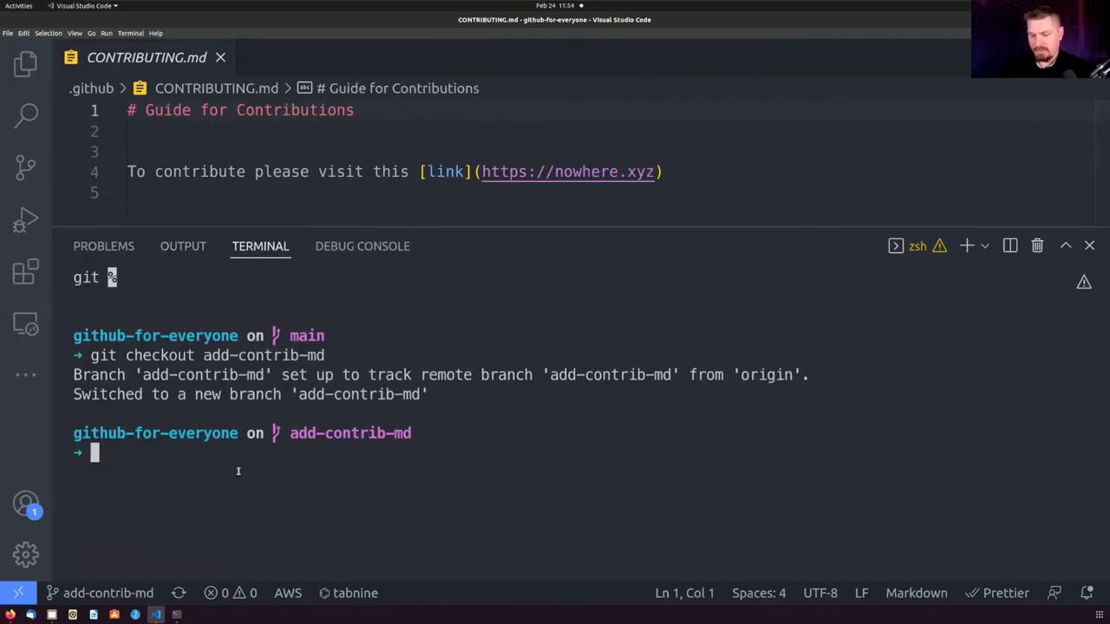
Check out the main branch with git checkout main, then clear the terminal.
text(git checkout mai)
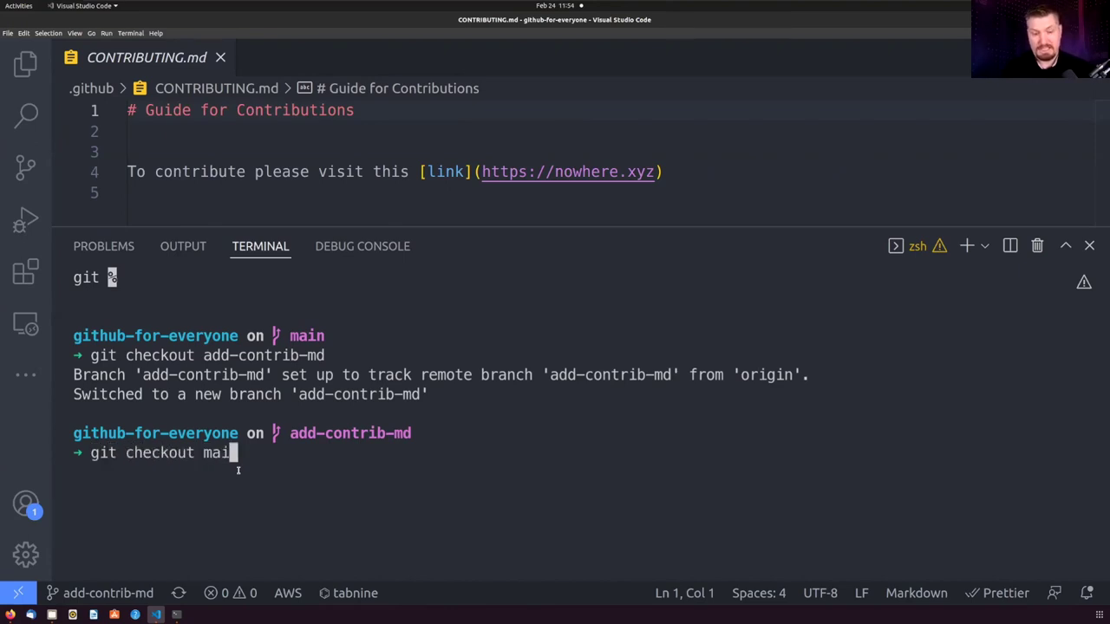
text(n)
key(Return)
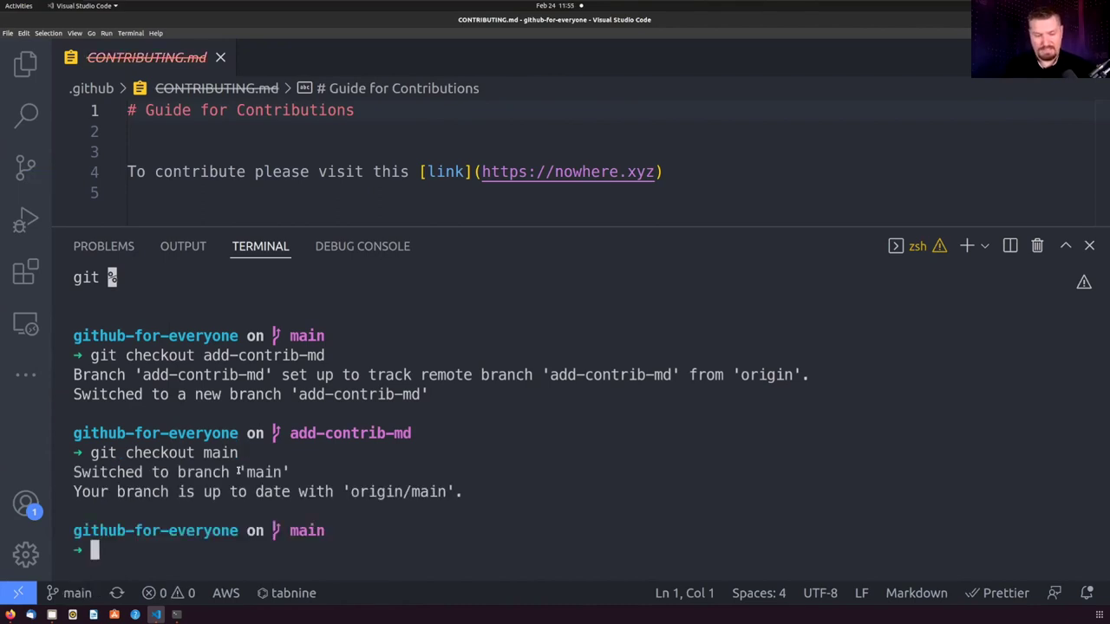
text(clear)
key(Return)
Create and switch to the branch 'look-at-how-fast-i-am' with git checkout -b.
text(git checkout -b )
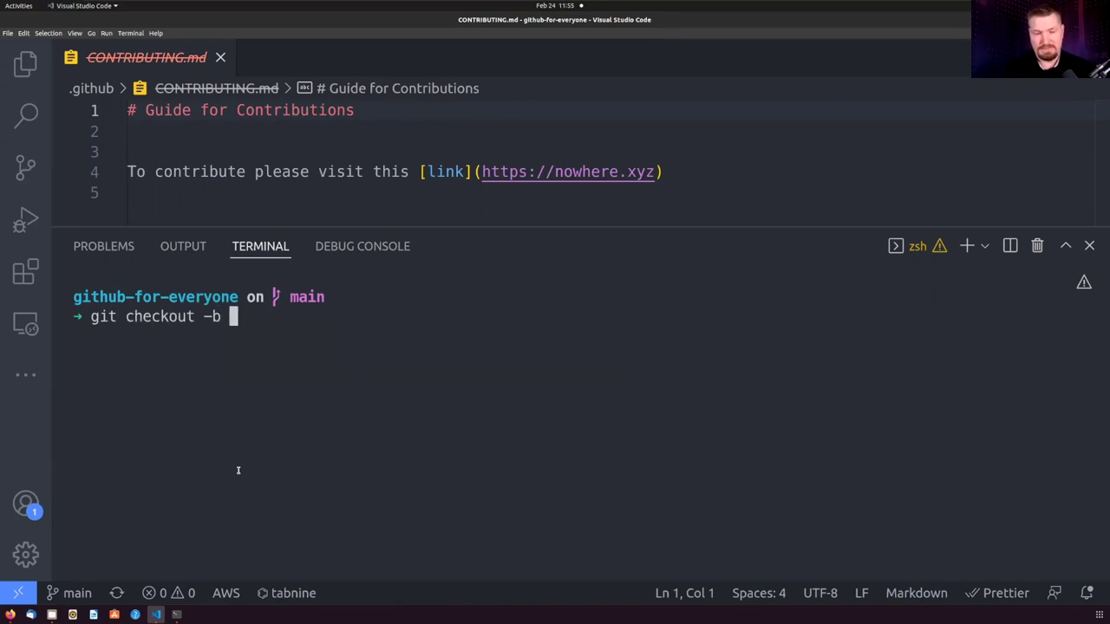
text(')
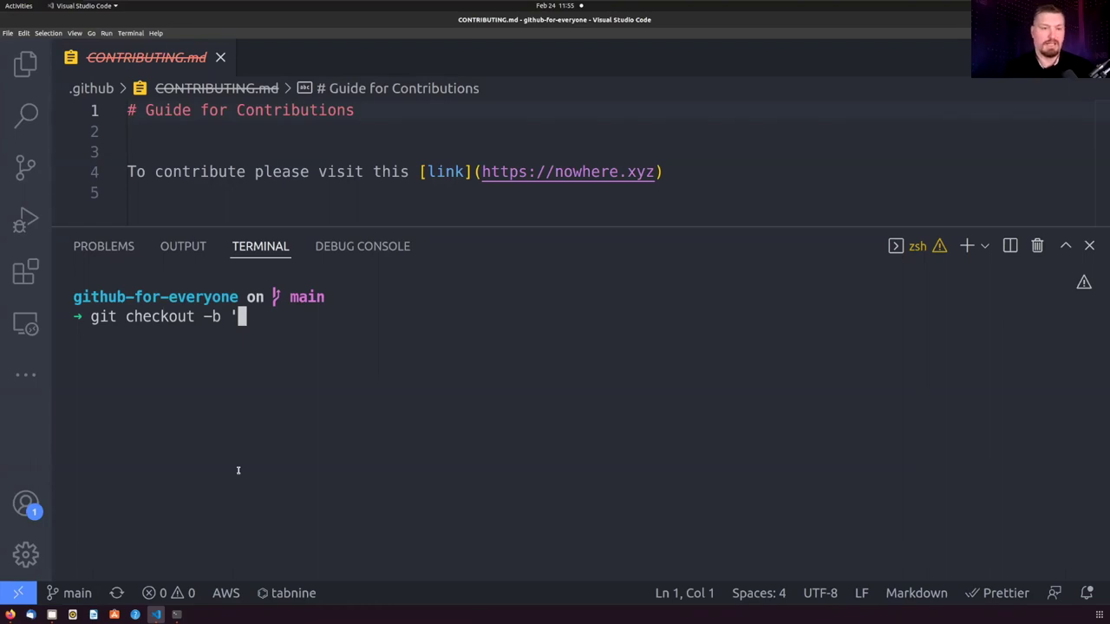
text(loo)
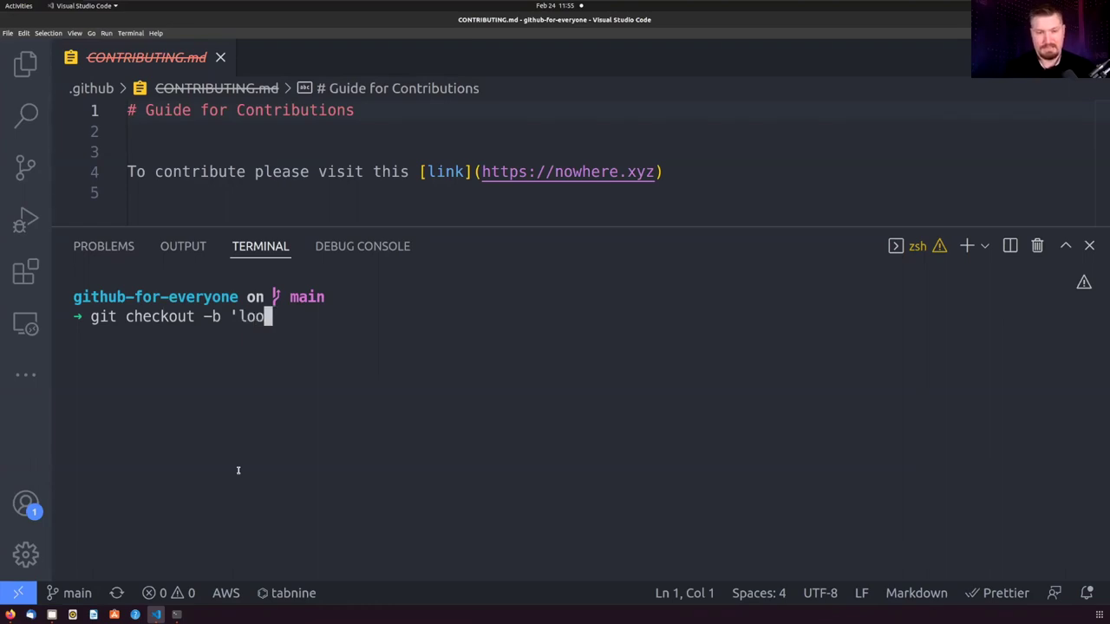
text(k-at-how-)
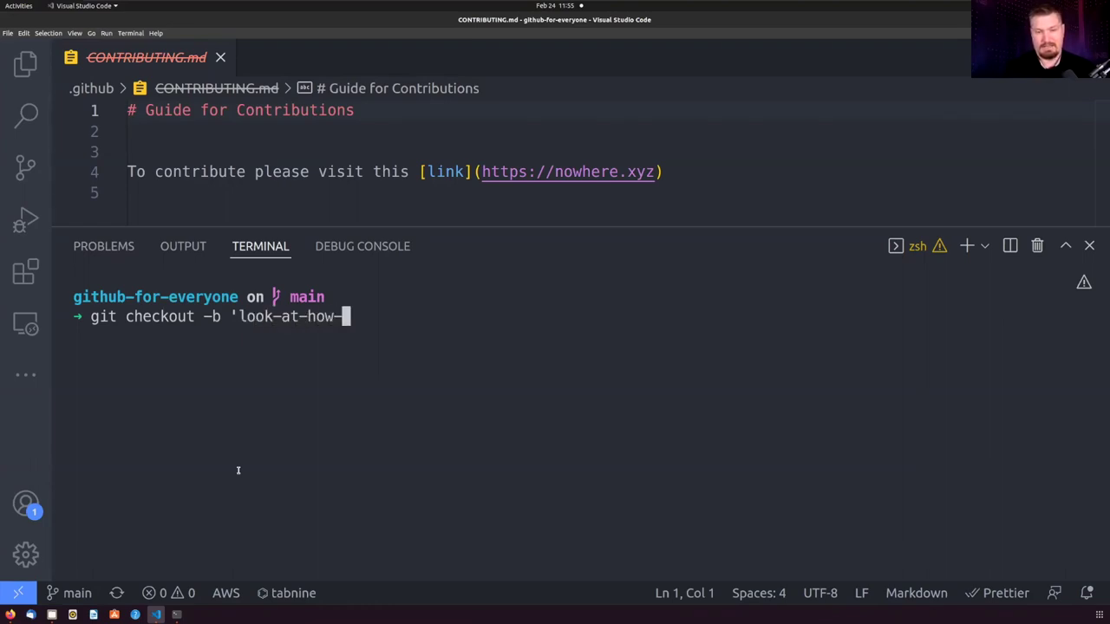
text(fast-i-am')
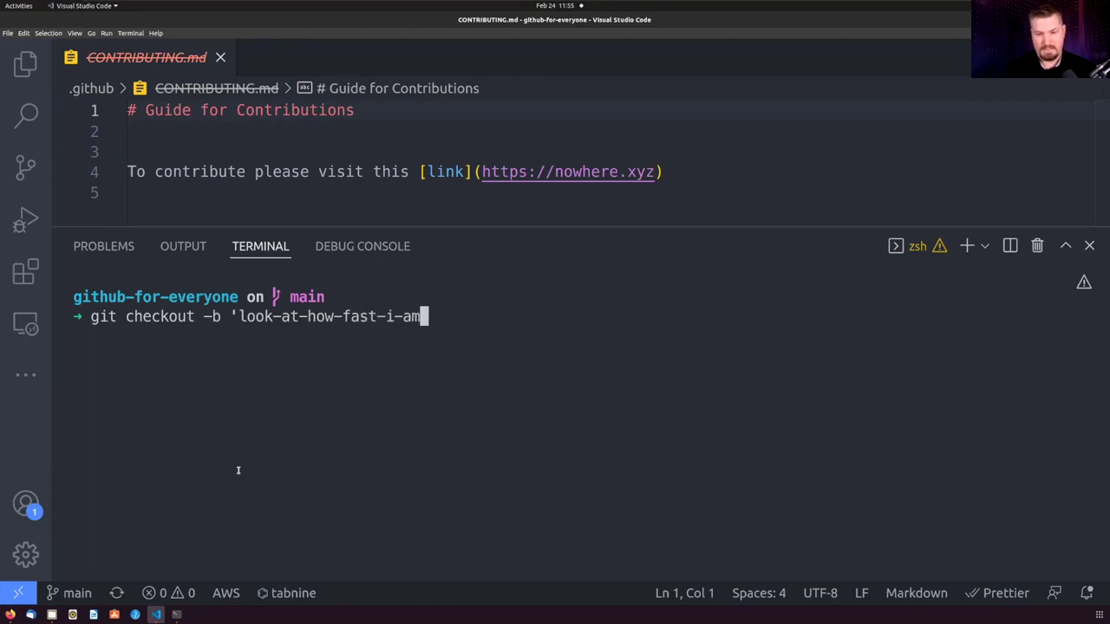
key(Return)
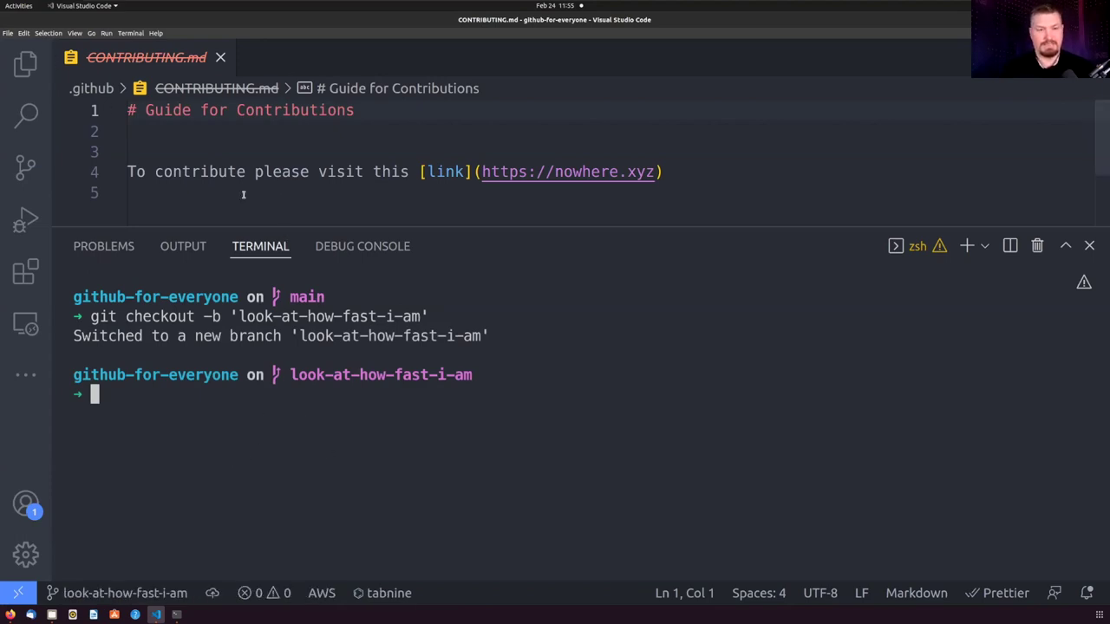
click(25, 63)
Append the junk line 'asdfsadfsadfd' to the end of README.md and save it.
click(147, 113)
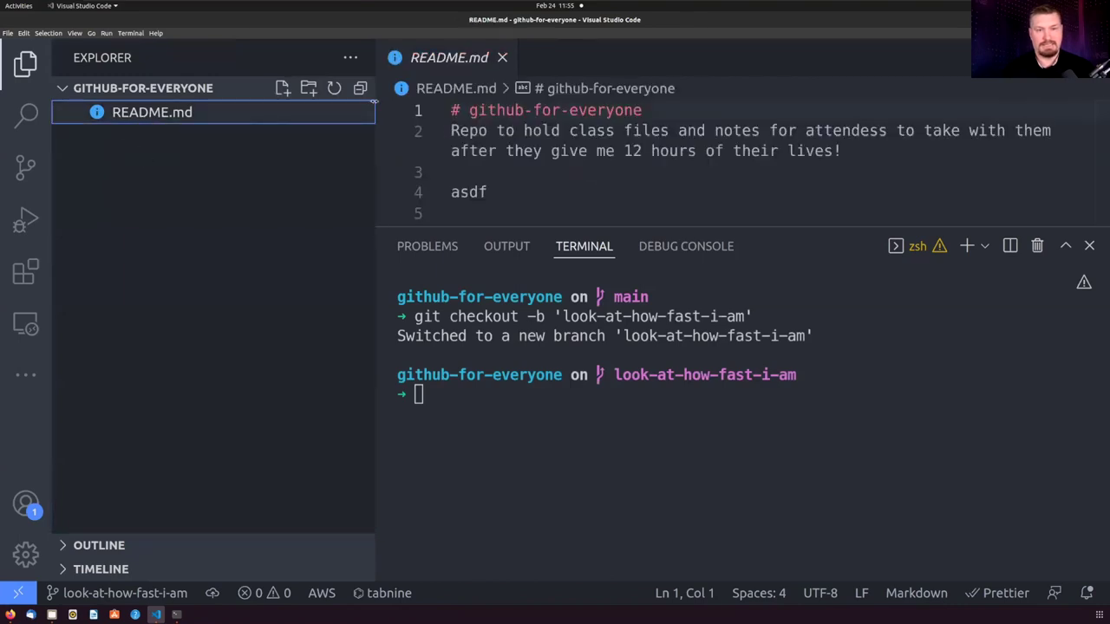
click(27, 64)
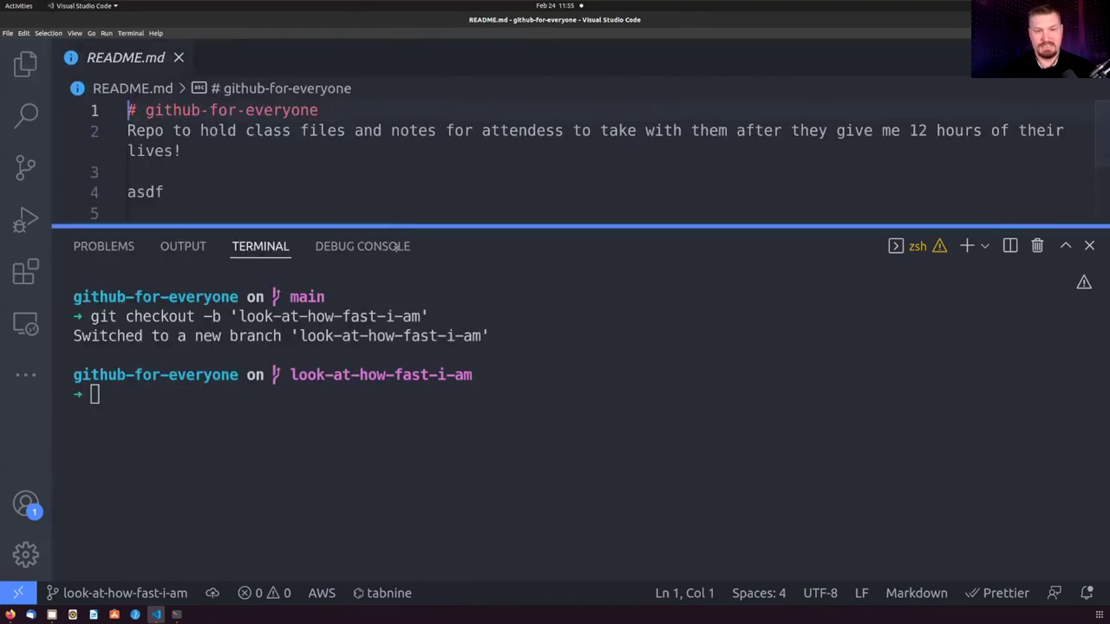
drag(346, 228, 347, 375)
click(286, 247)
key(Return)
text(asdfsadfsadfd)
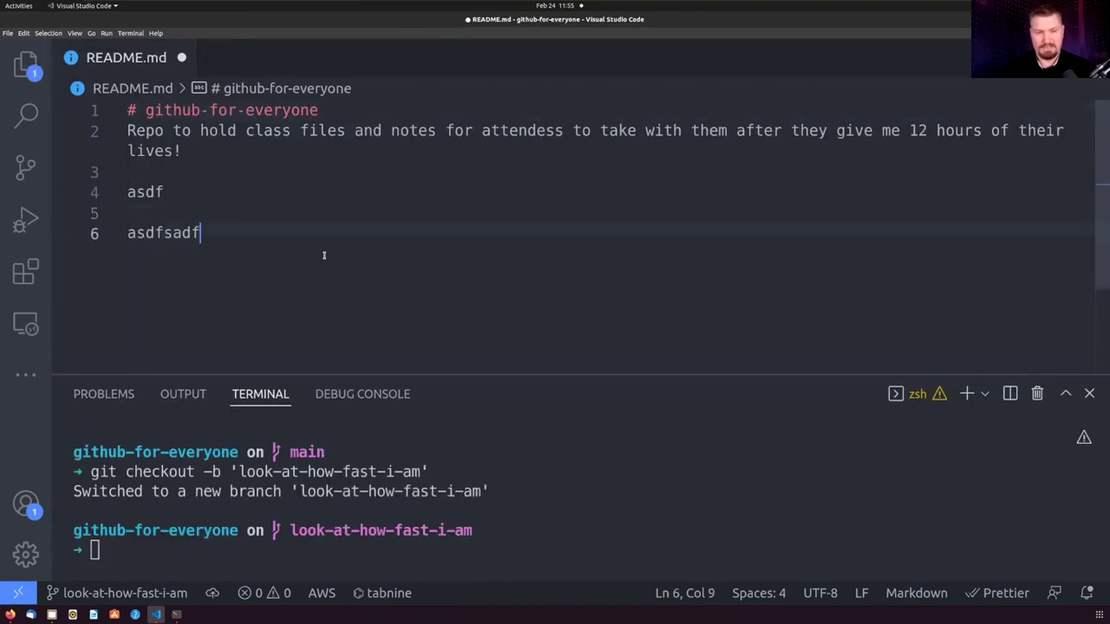
click(272, 549)
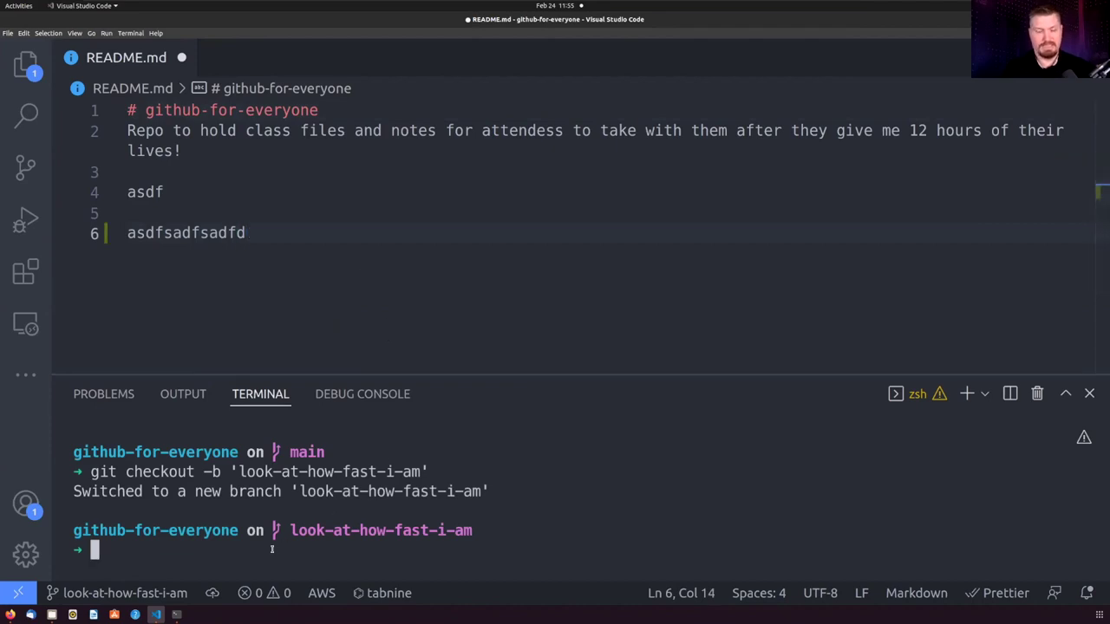
click(301, 276)
key(ctrl+s)
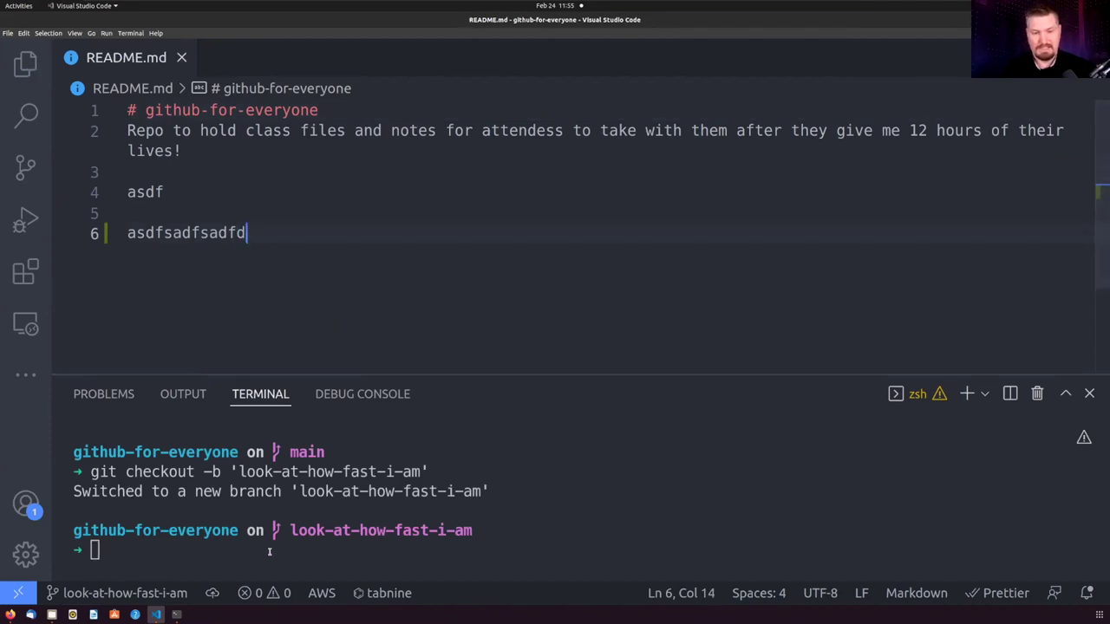
Stage README.md and enter git commit -m "added jumbled mess to readme".
click(269, 551)
drag(357, 374, 364, 219)
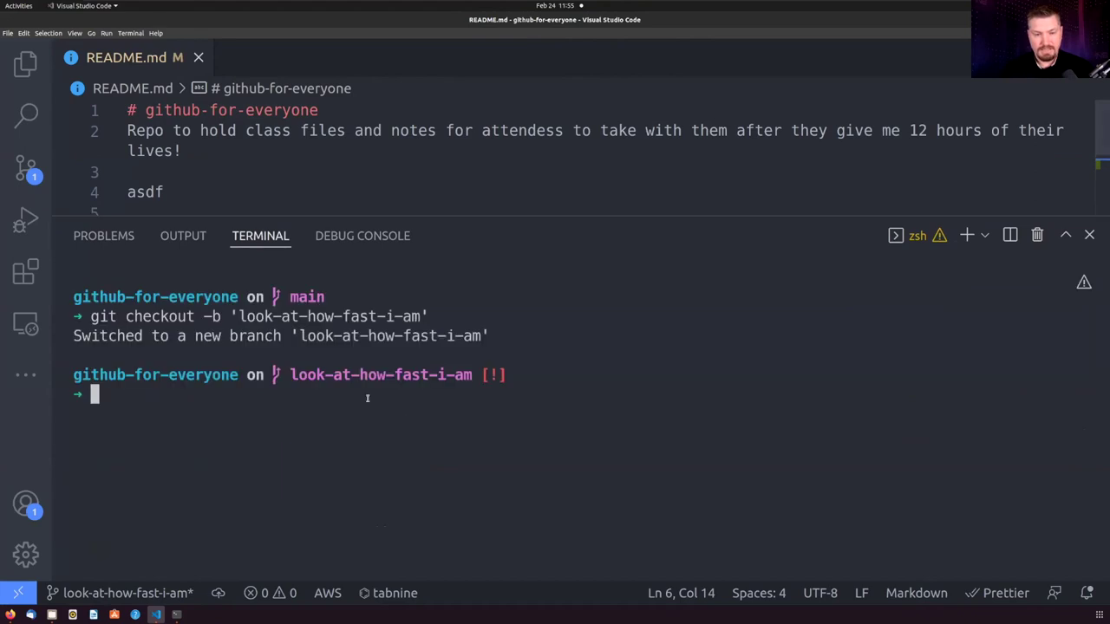
text(git )
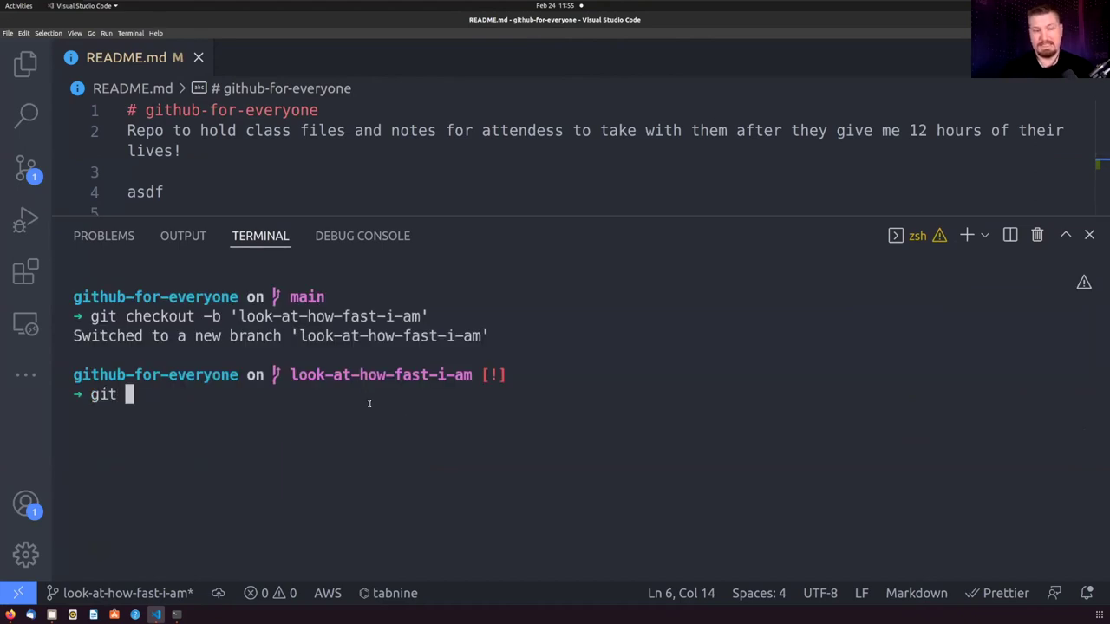
text(add RE)
key(Tab)
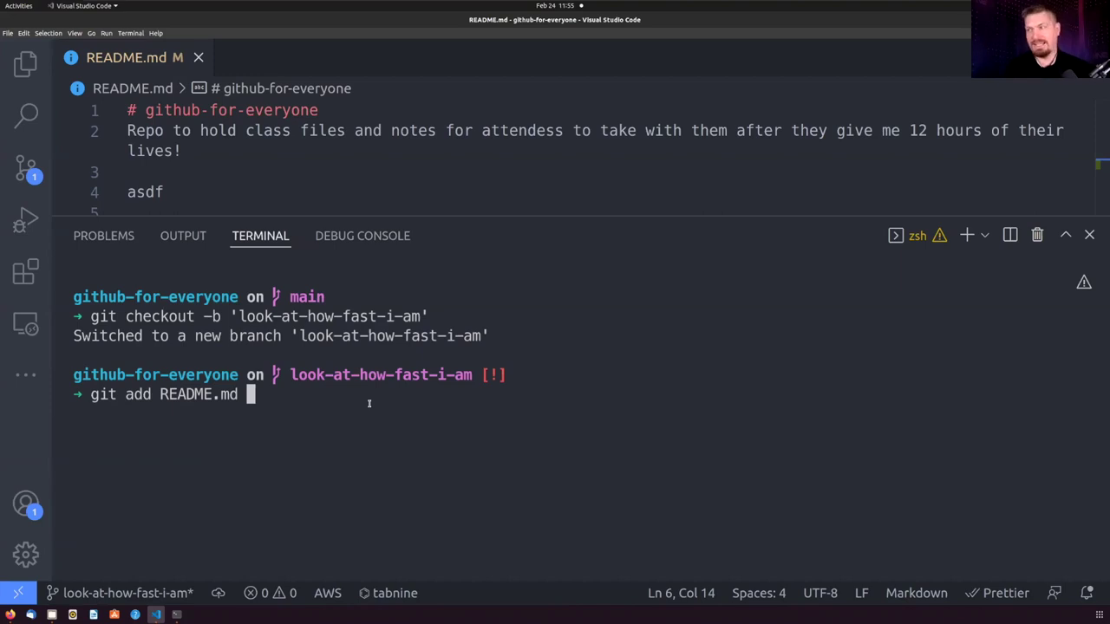
key(Return)
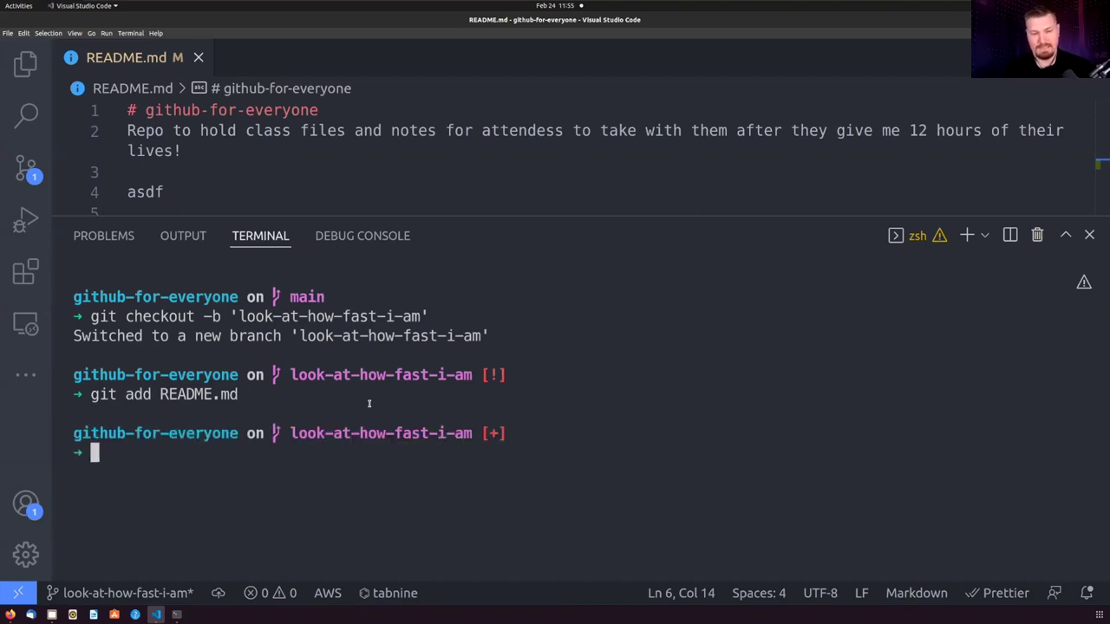
text(git commit -)
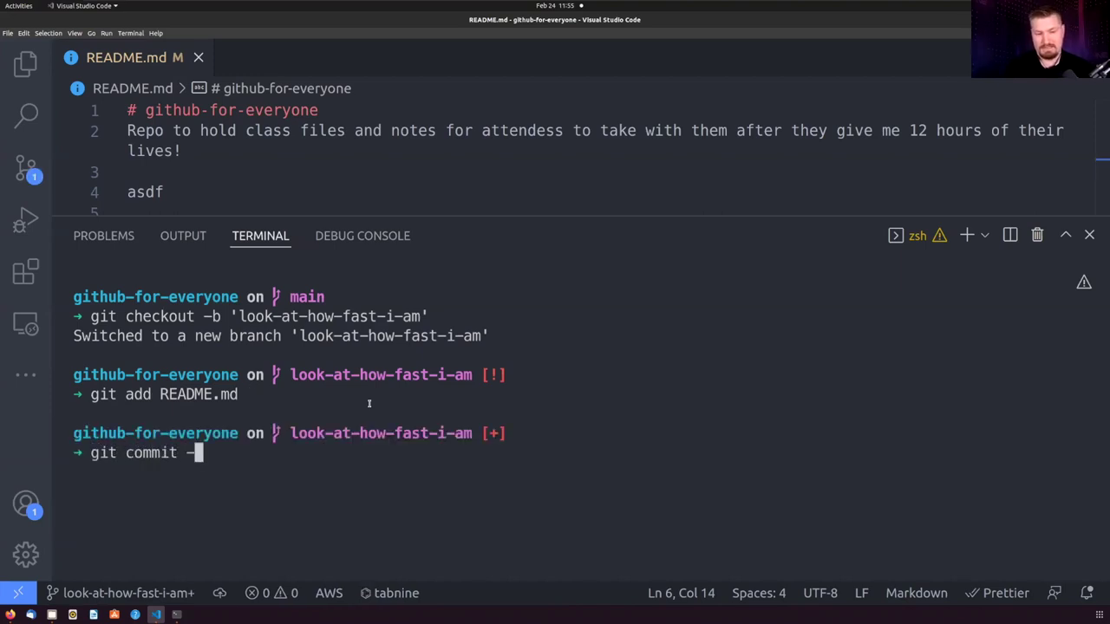
text(m "ad)
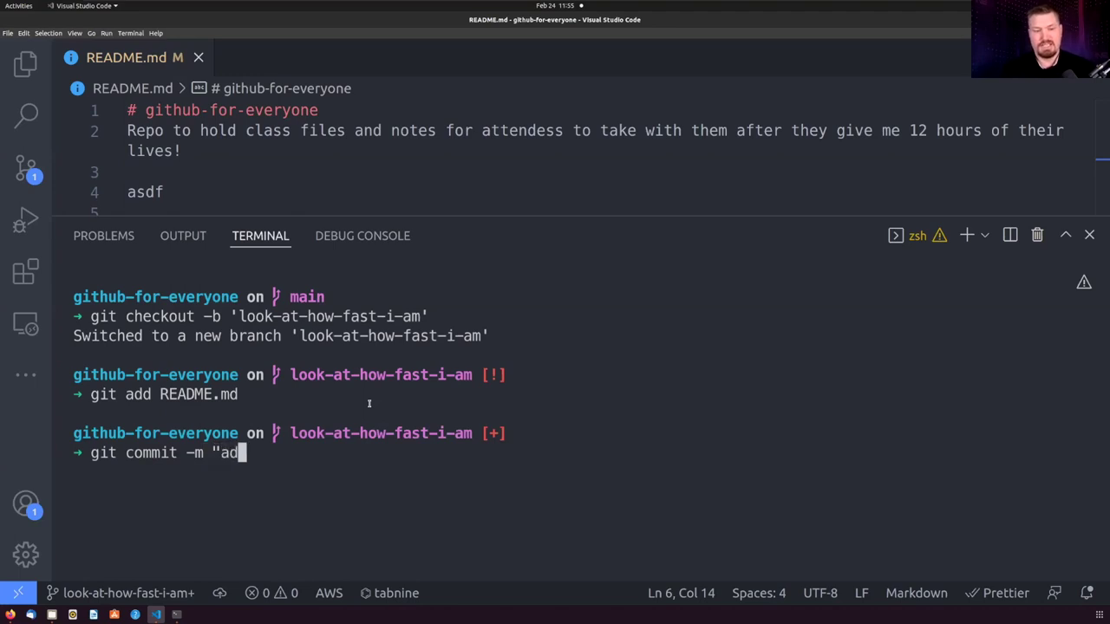
text(ded ju)
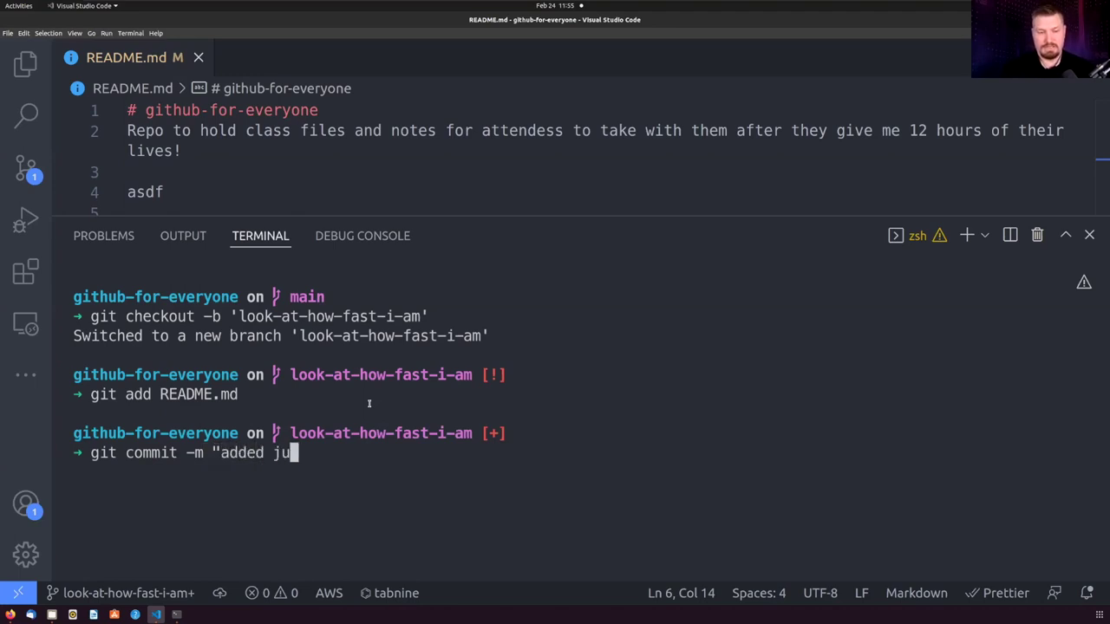
text(mbled mess to readme")
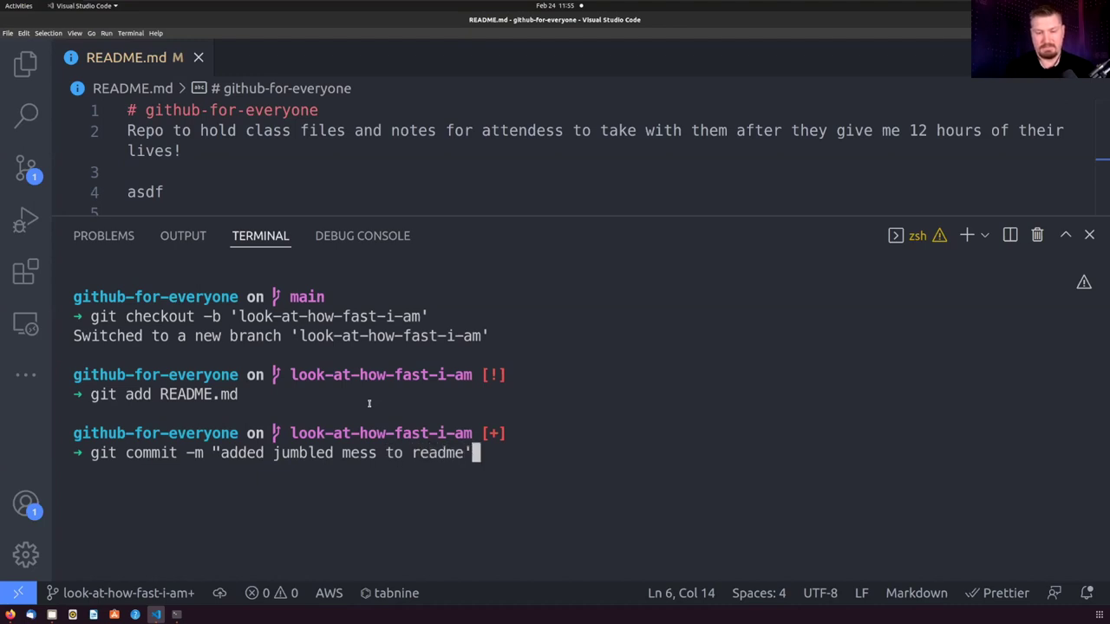
key(Return)
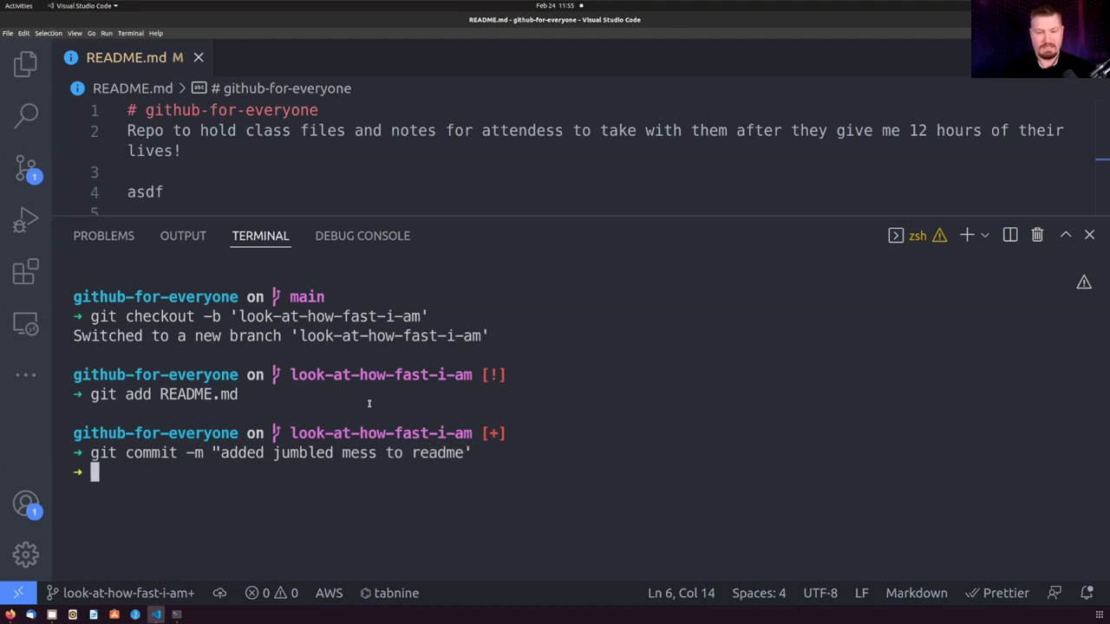
key(Return)
key(Return)
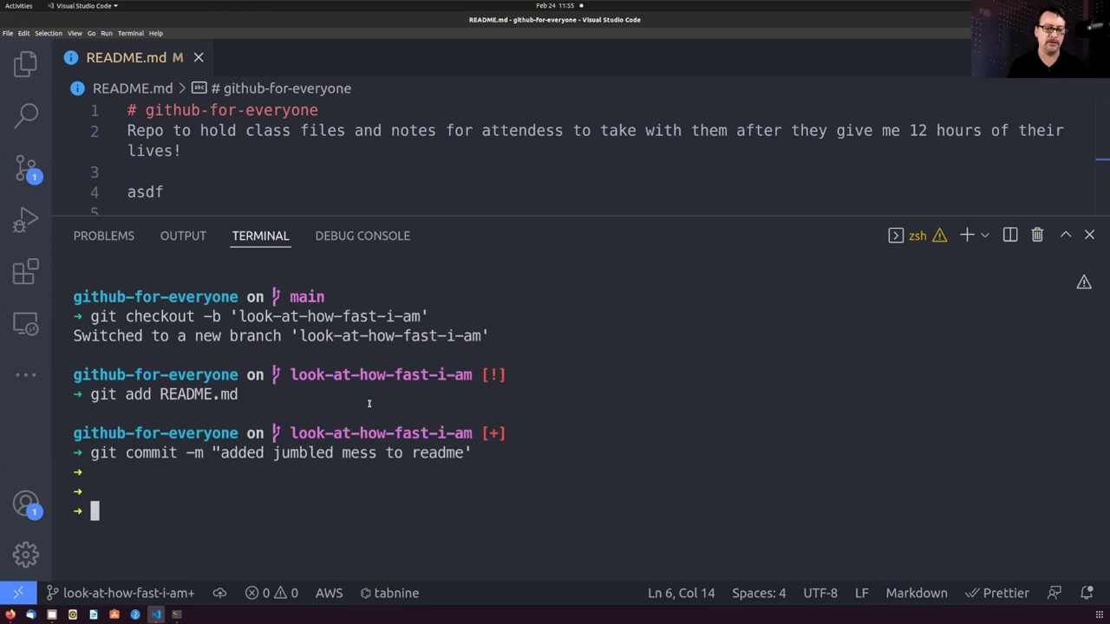
Cancel the unfinished commit, fix its closing quote, and rerun it successfully.
key(ctrl+c)
key(Up)
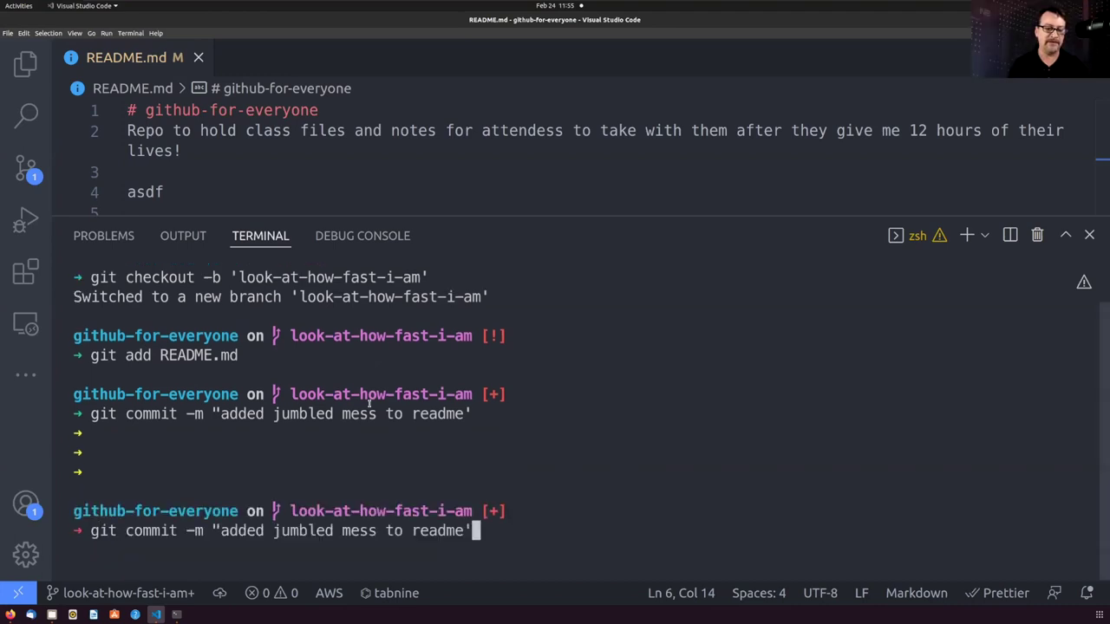
key(BackSpace)
key(Left)
key(Left)
key(Left)
key(Left)
key(Left)
key(Left)
key(Left)
key(Left)
key(Left)
key(Right)
key(Right)
key(Right)
key(Right)
key(Right)
key(Right)
text(")
key(Return)
Push the branch, then copy and run the suggested git push --set-upstream command.
text(git push)
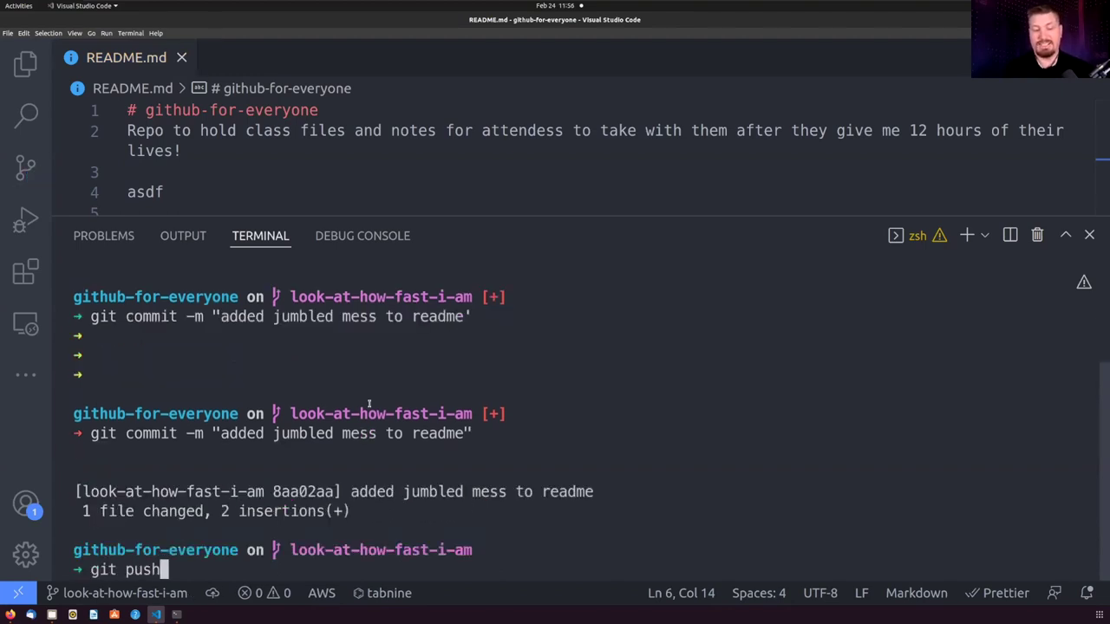
key(Return)
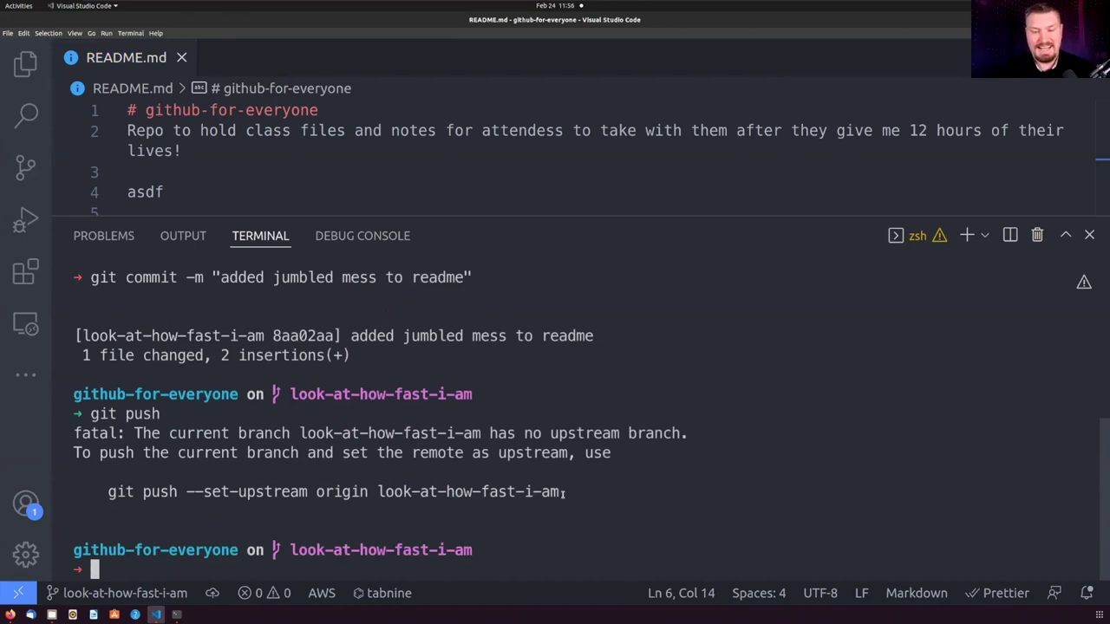
drag(561, 492, 111, 492)
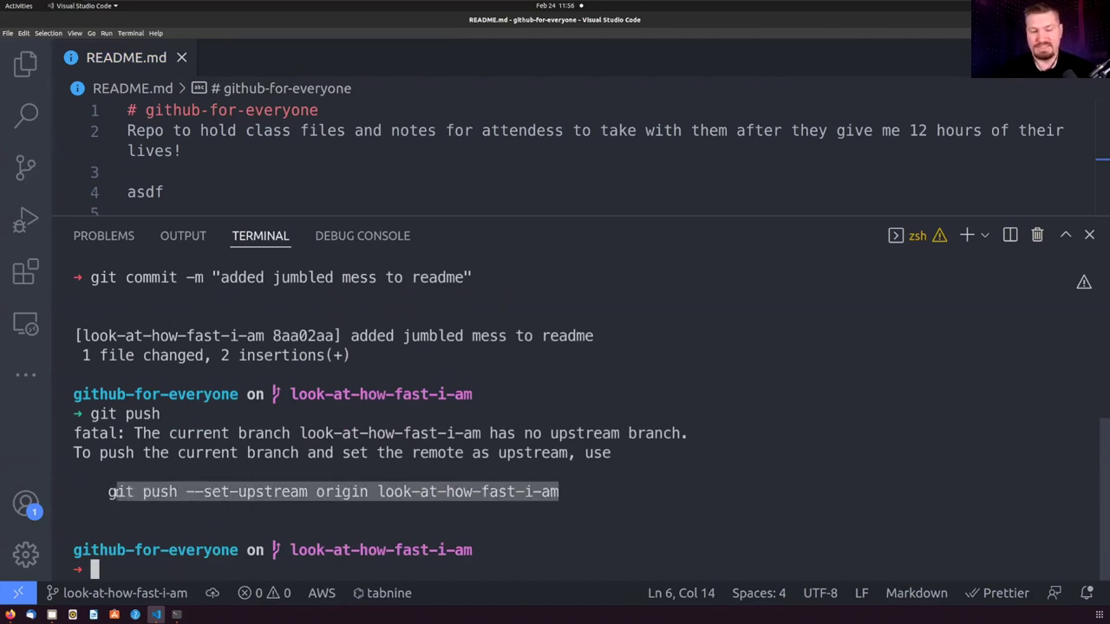
right_click(110, 494)
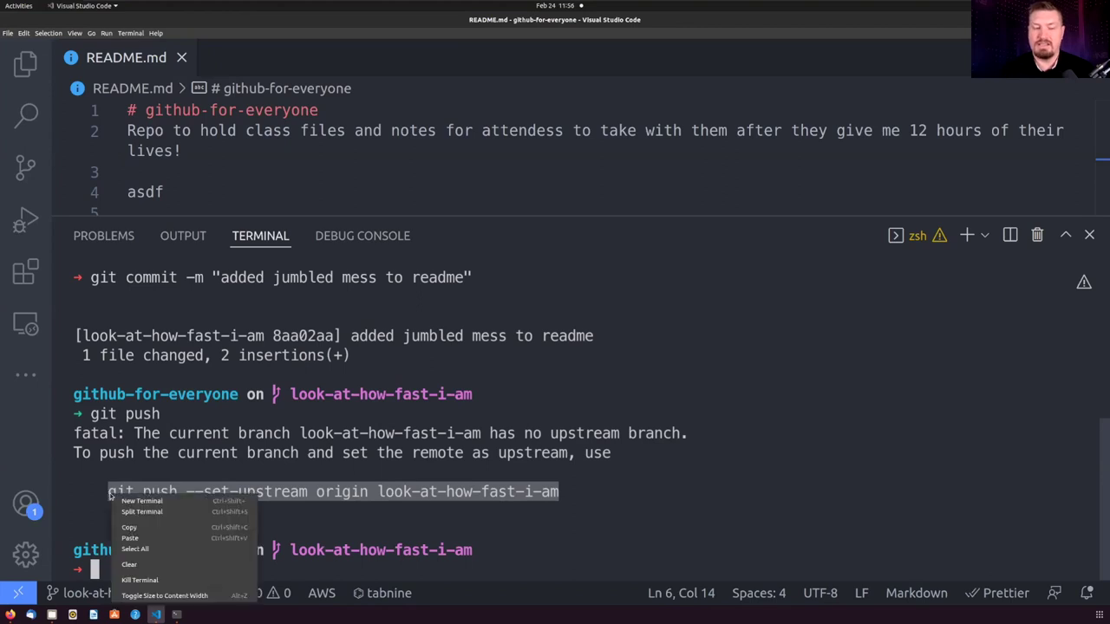
click(139, 527)
click(194, 571)
right_click(195, 571)
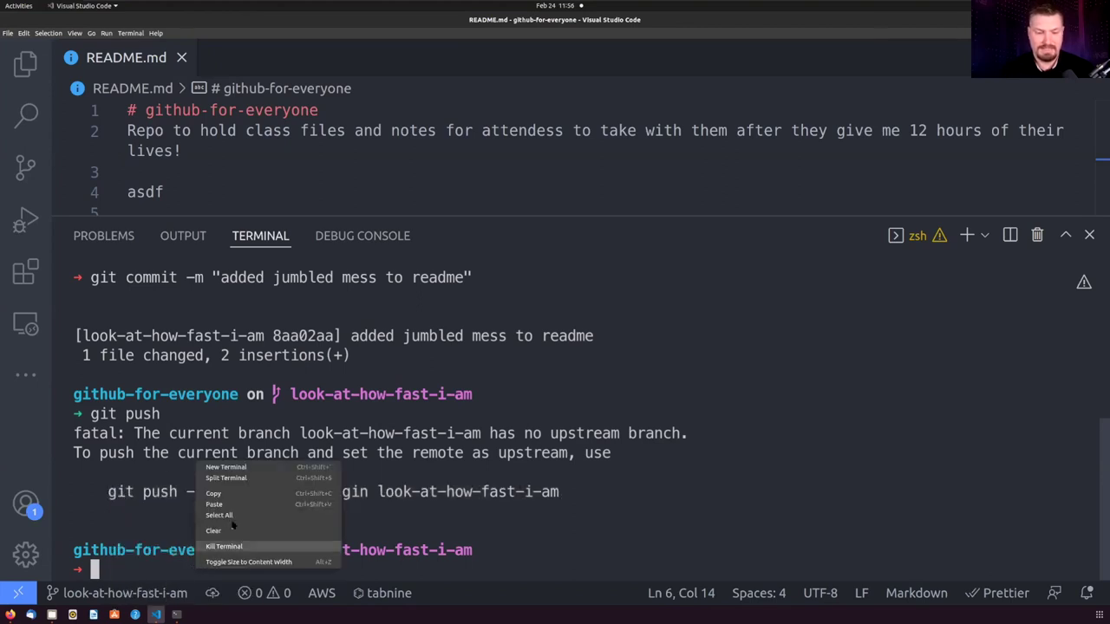
click(227, 506)
key(Return)
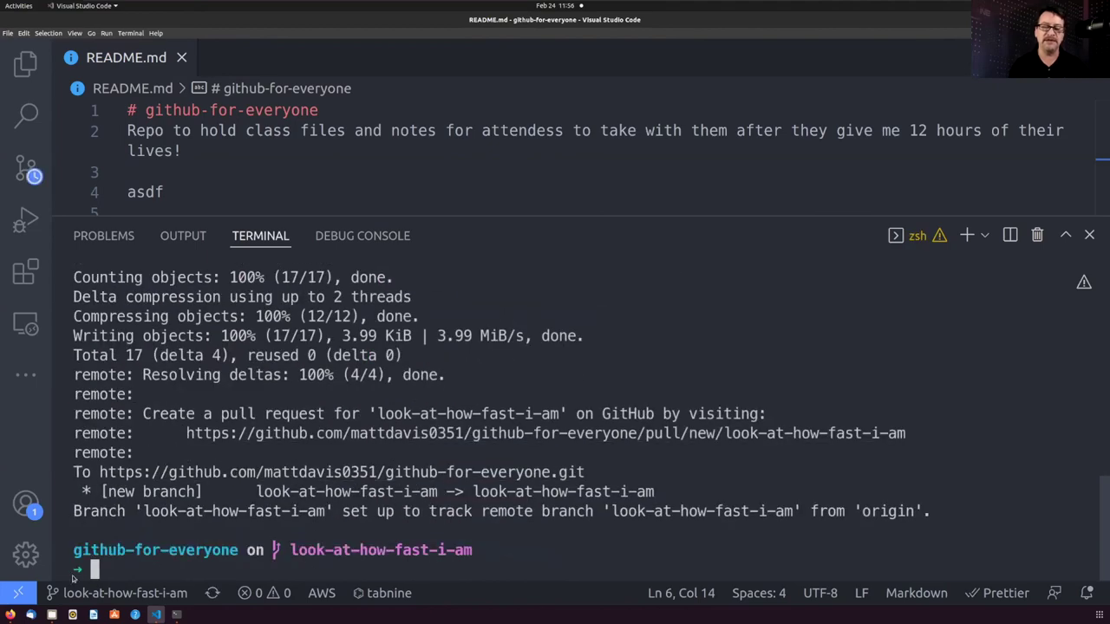
Reload github-for-everyone's Code tab in Firefox and start Compare & pull request for look-at-how-fast-i-am.
click(10, 613)
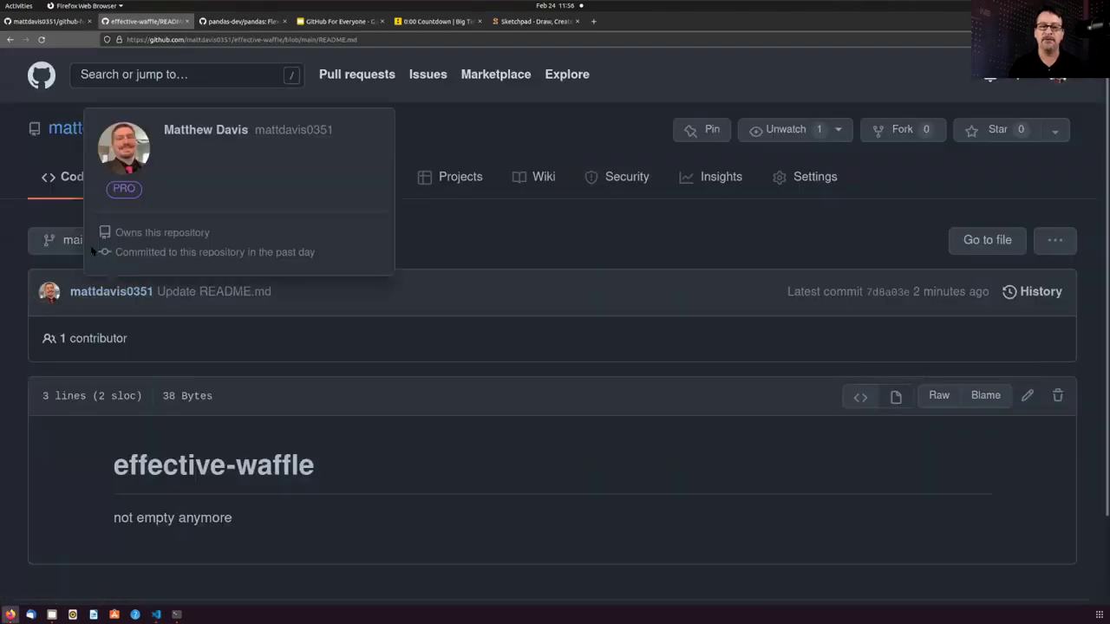
click(44, 21)
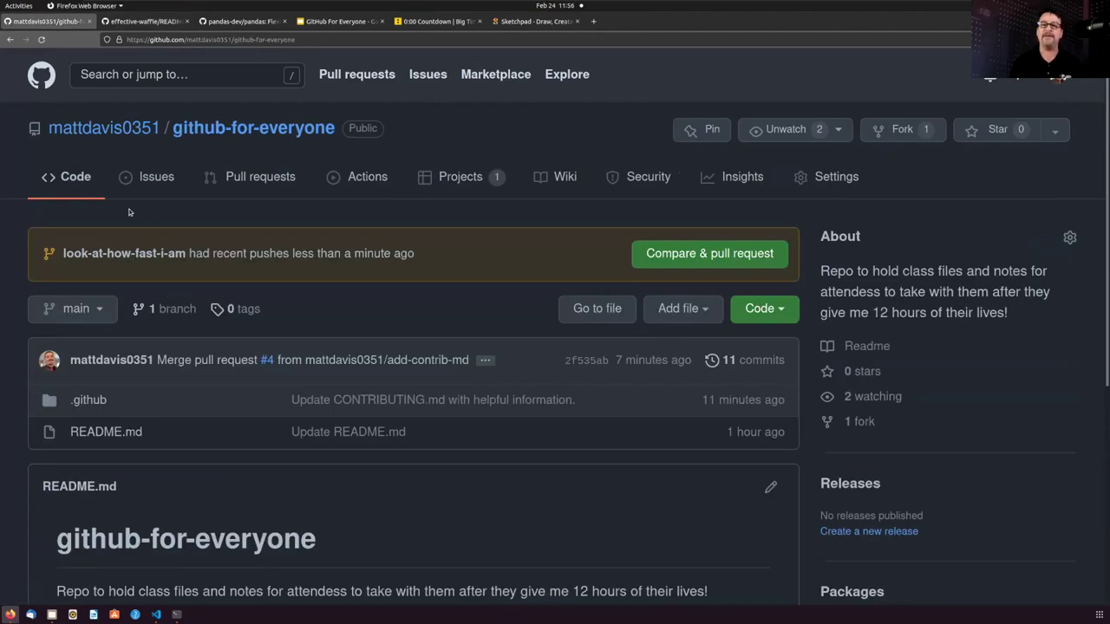
click(78, 178)
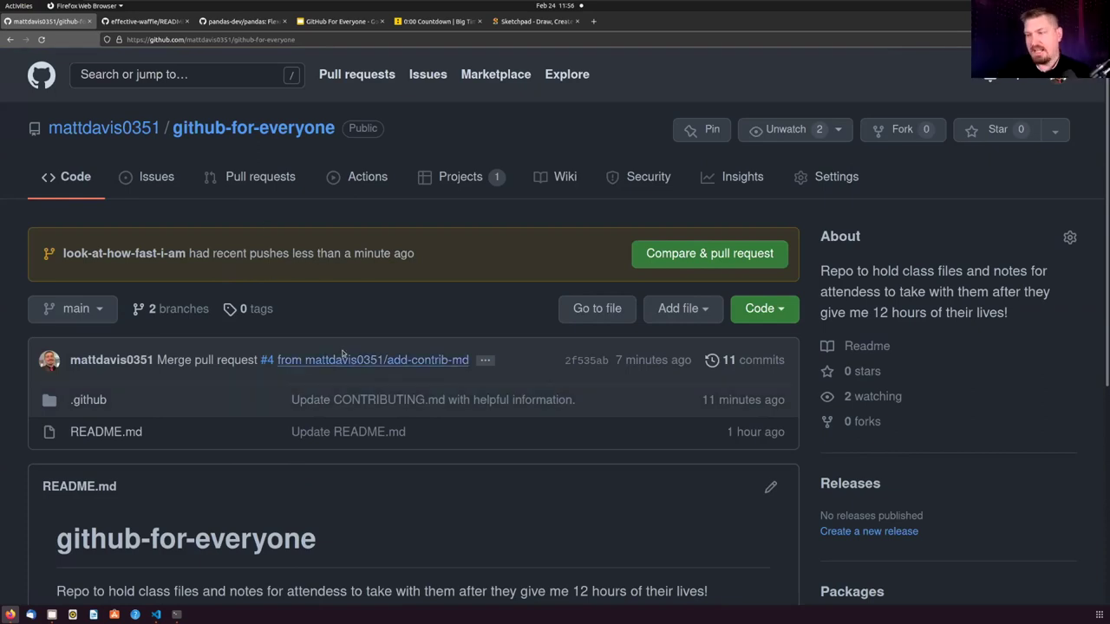
scroll(390, 345, down, 2)
scroll(390, 333, up, 2)
click(78, 309)
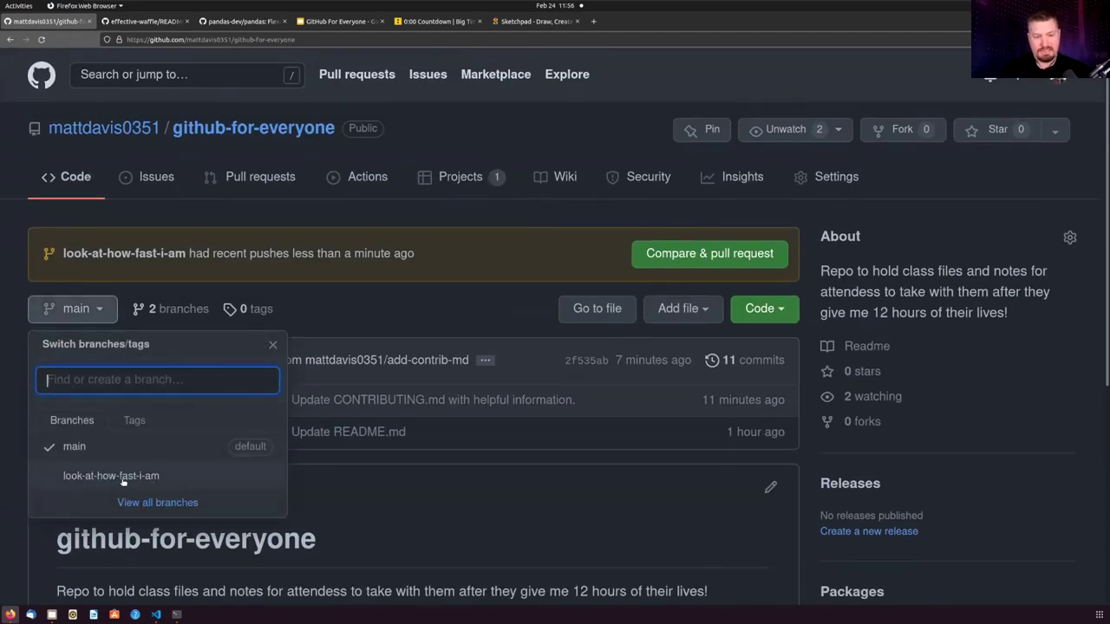
key(Escape)
click(733, 269)
scroll(546, 314, down, 6)
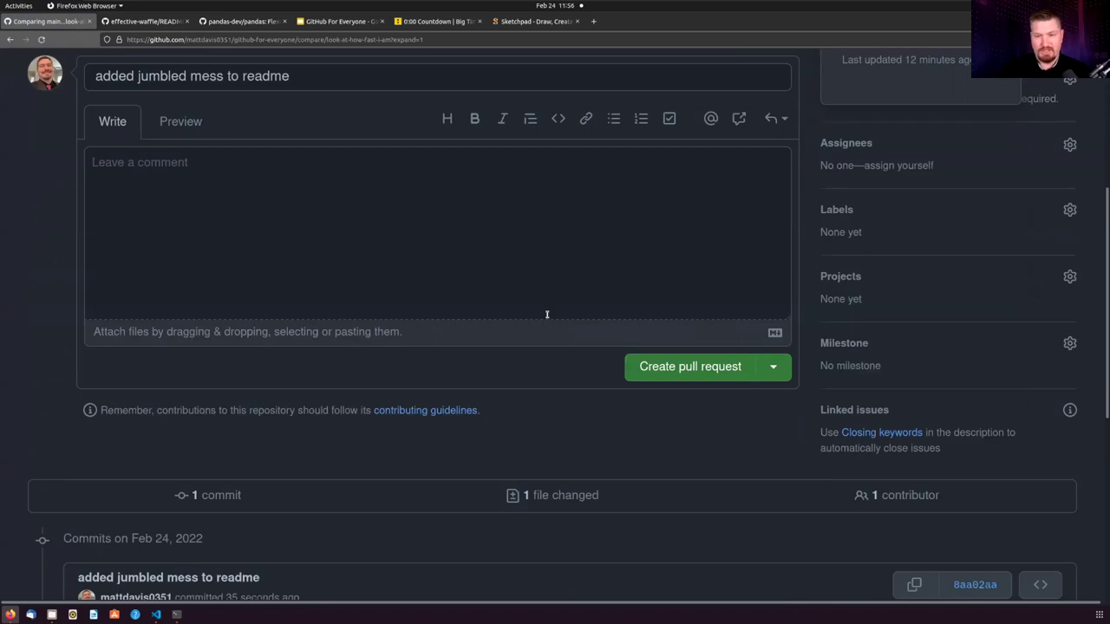
scroll(546, 314, up, 4)
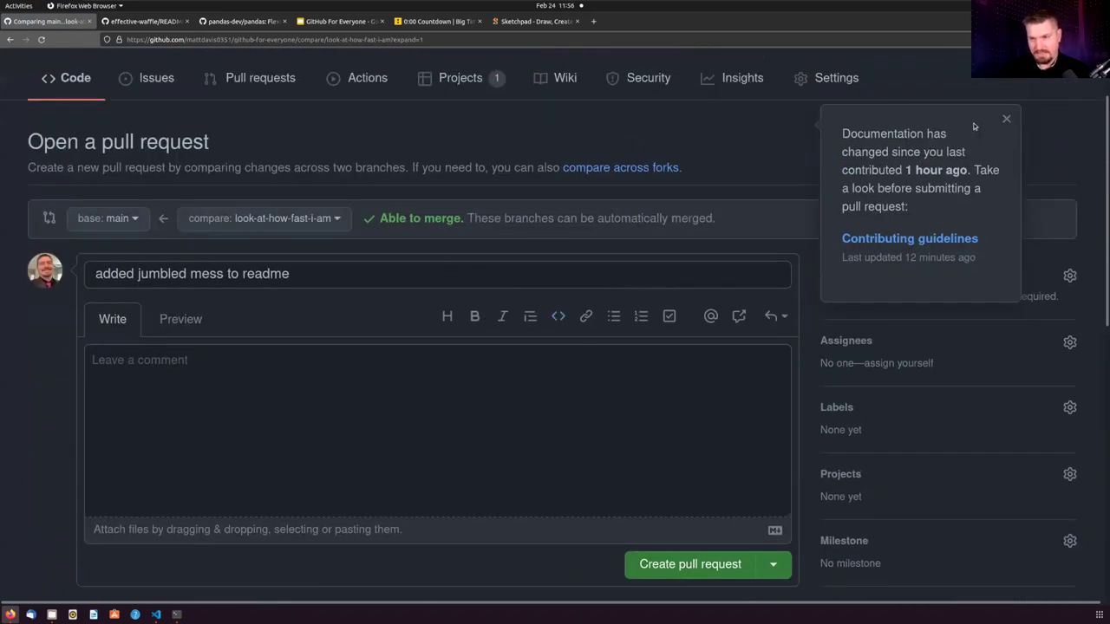
Delete look-at-how-fast-i-am from the branches overview, leaving only main.
click(1005, 119)
scroll(102, 195, up, 2)
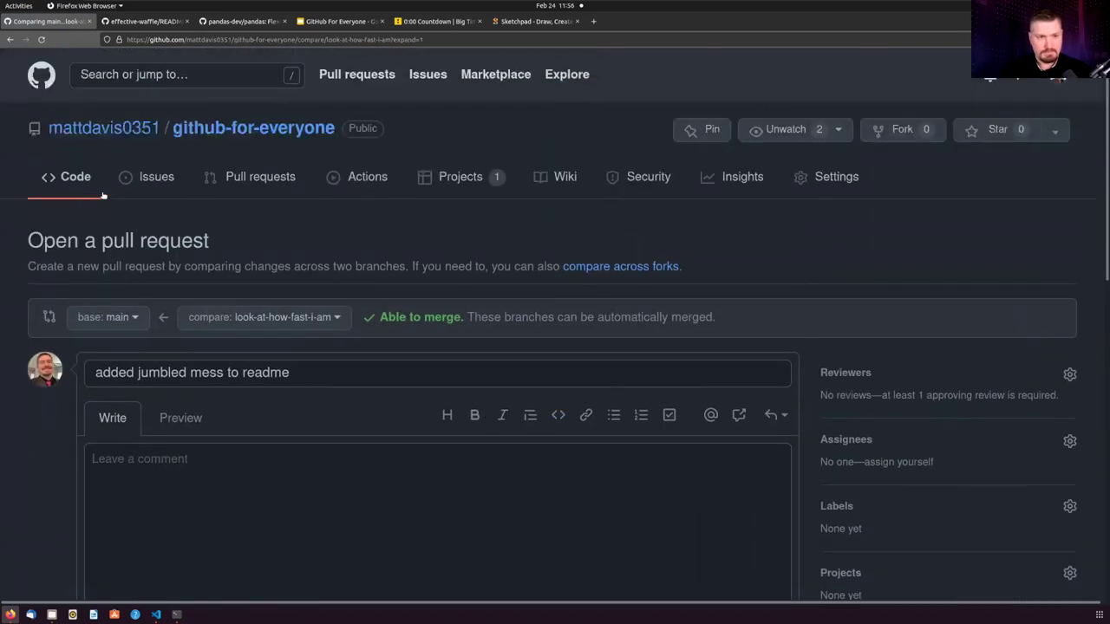
click(70, 189)
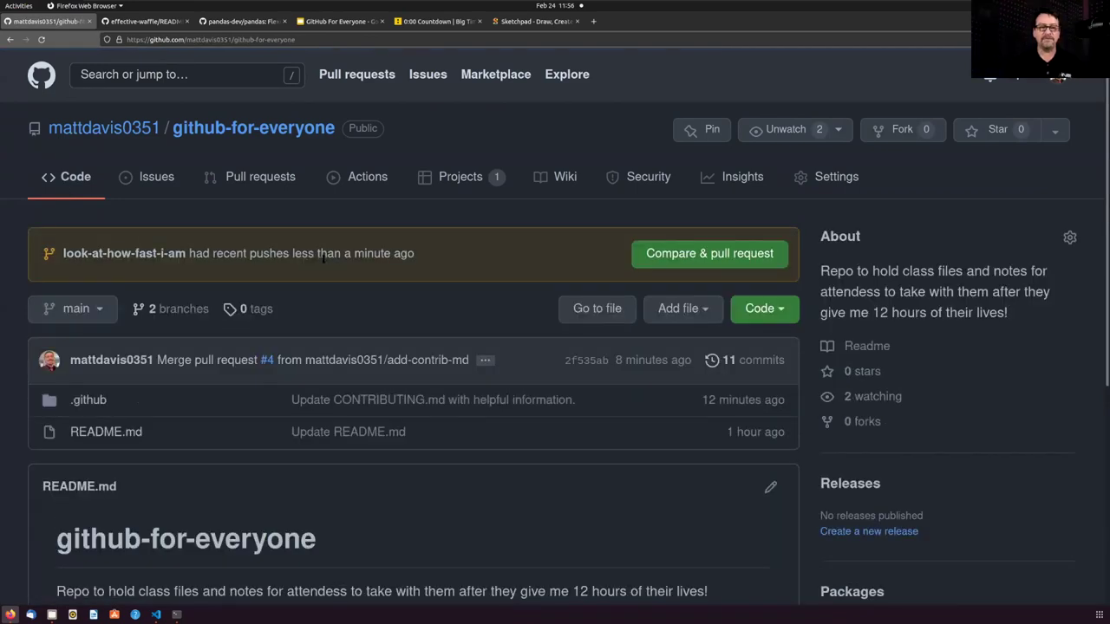
click(110, 317)
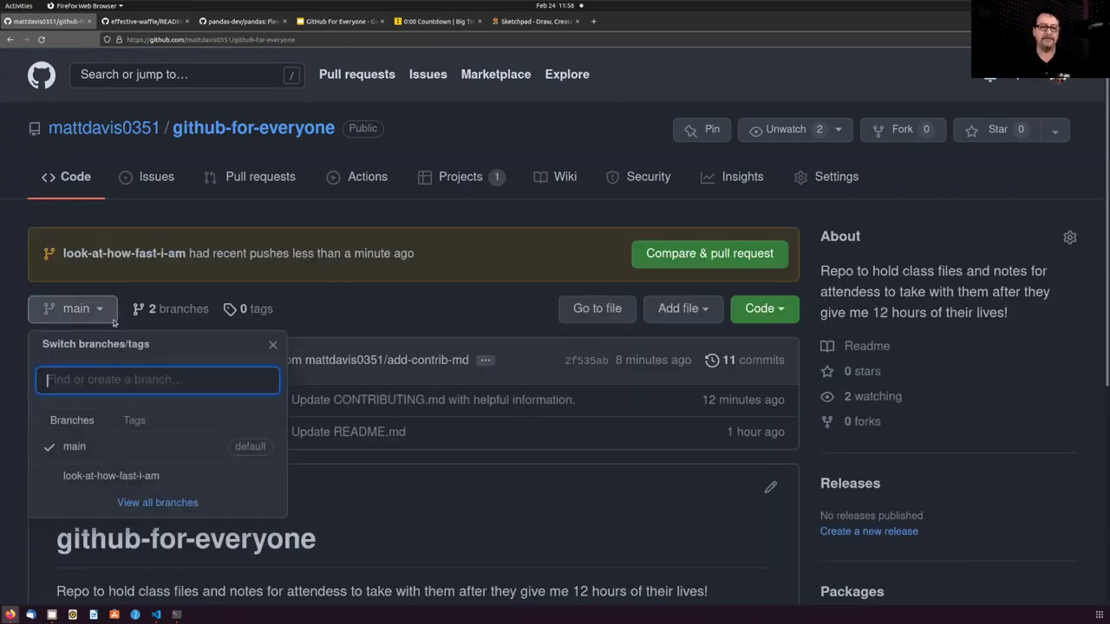
click(164, 307)
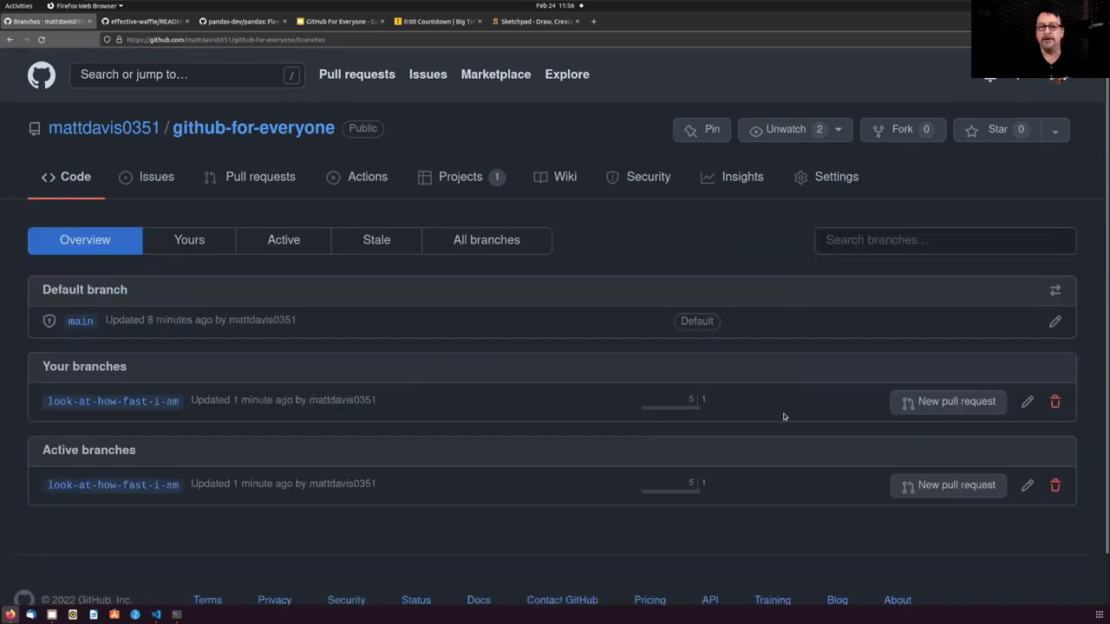
click(1054, 401)
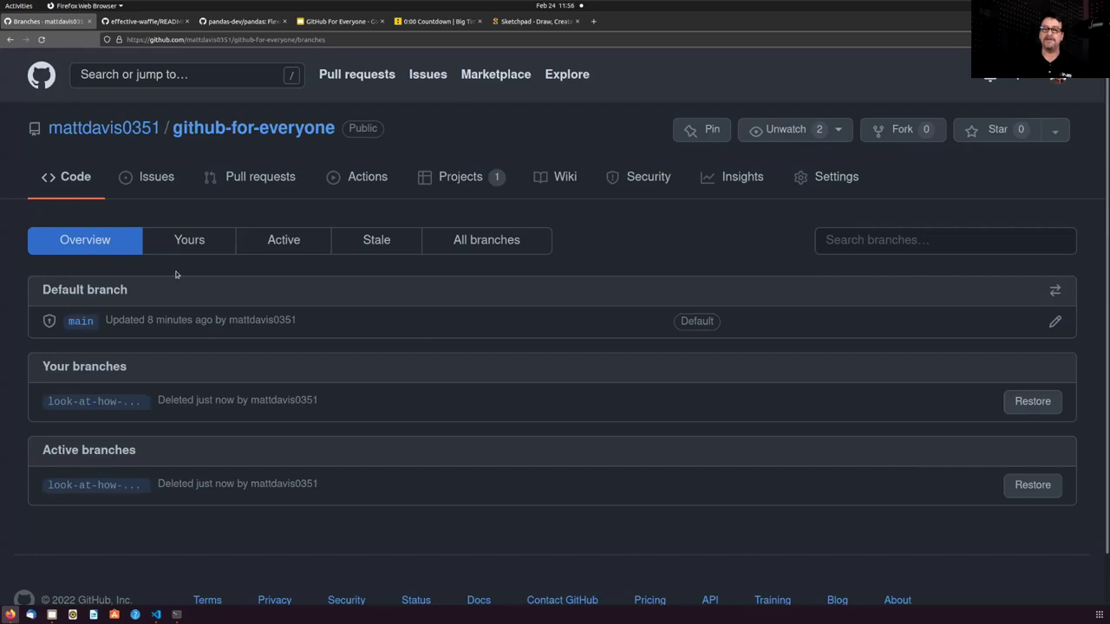
click(80, 178)
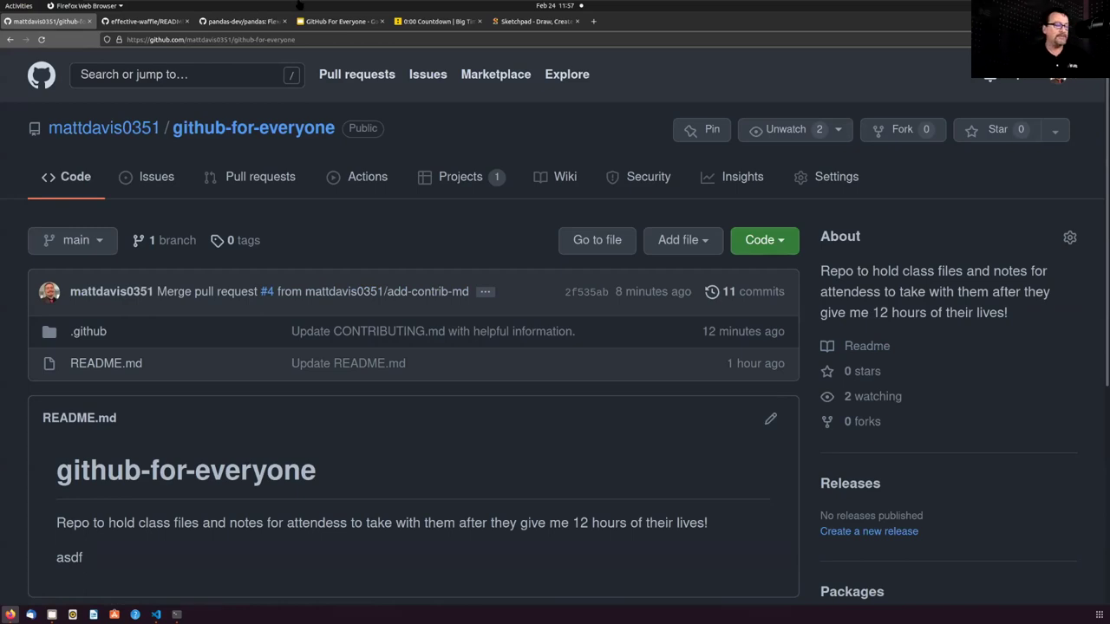
Paste the repoformatt address into a new tab and copy its HTTPS clone URL.
click(593, 21)
right_click(582, 40)
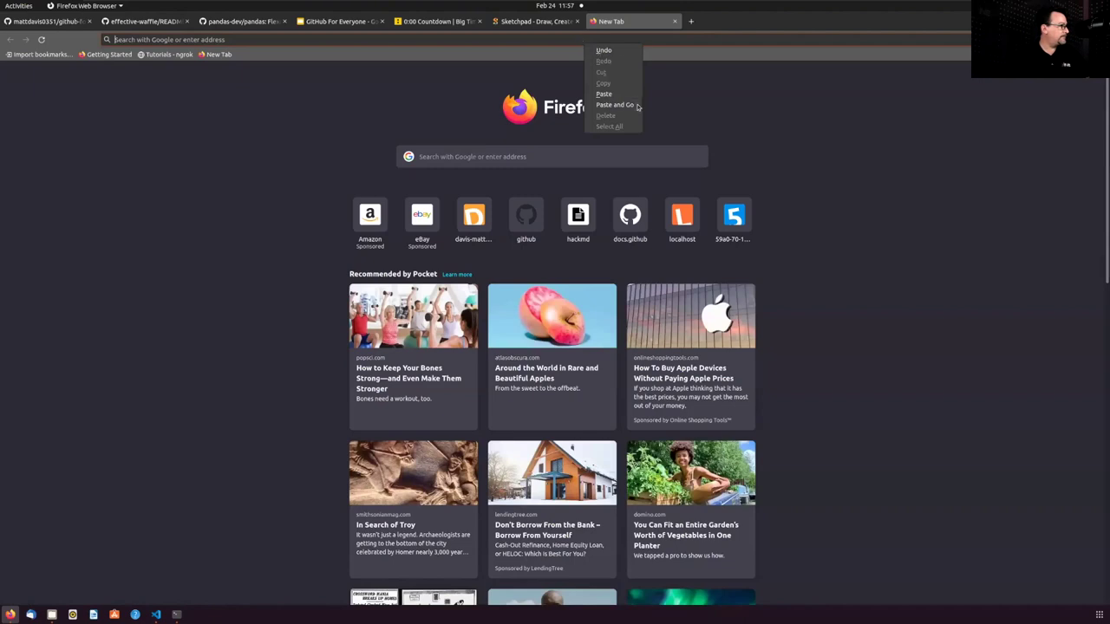
click(628, 109)
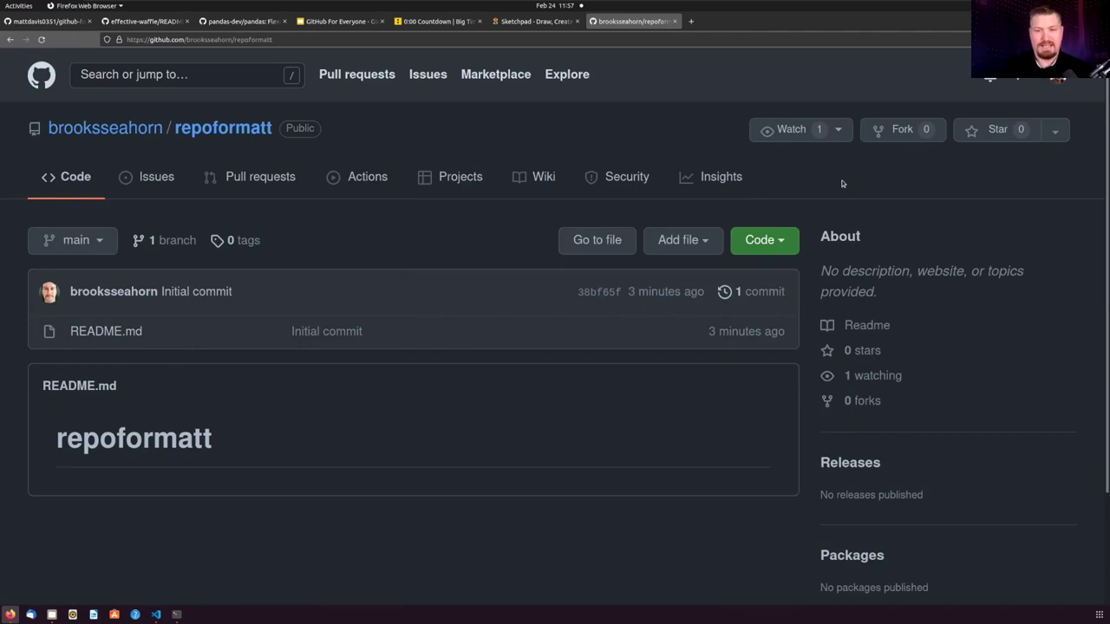
click(763, 240)
click(763, 340)
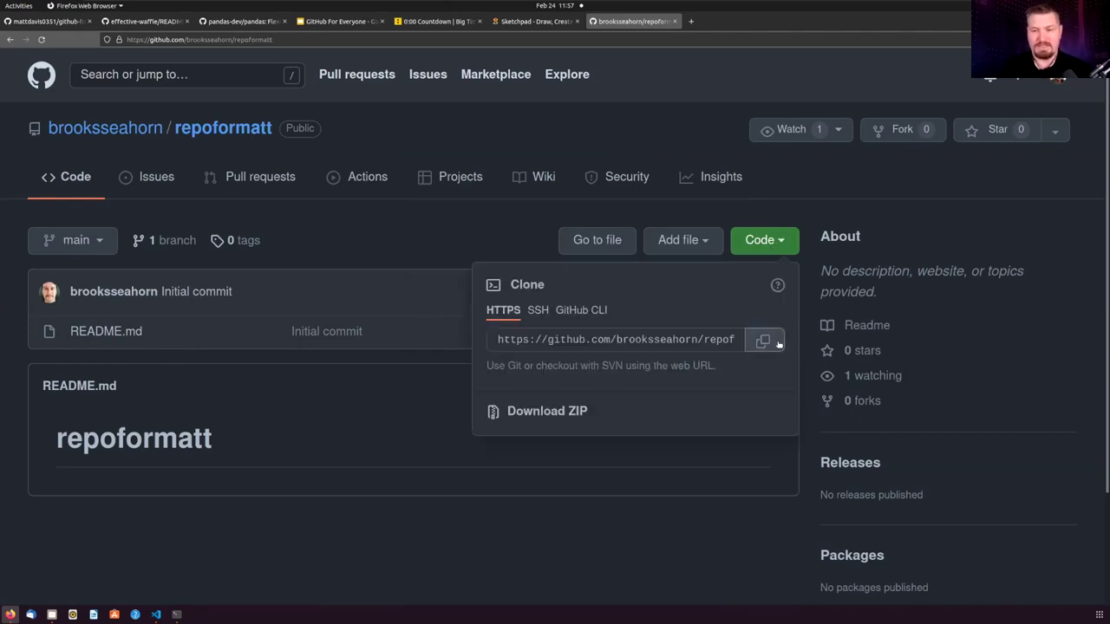
click(157, 613)
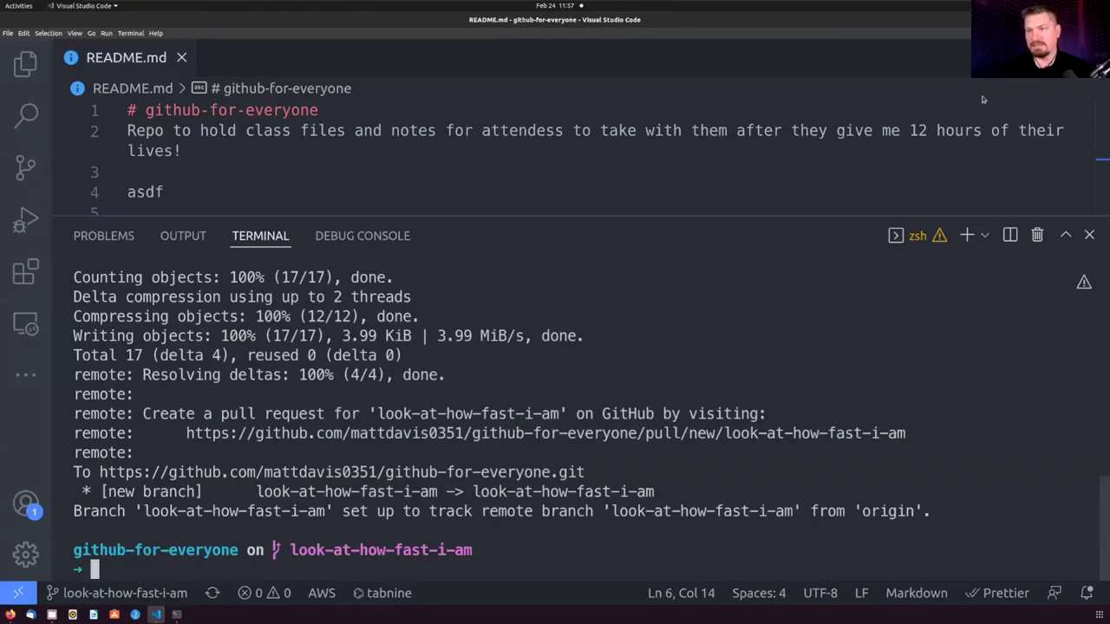
In the standalone terminal, go up to the home folder and git clone the pasted repoformatt URL.
click(157, 613)
click(176, 613)
text(cd ..)
key(Return)
text(git clone)
right_click(358, 309)
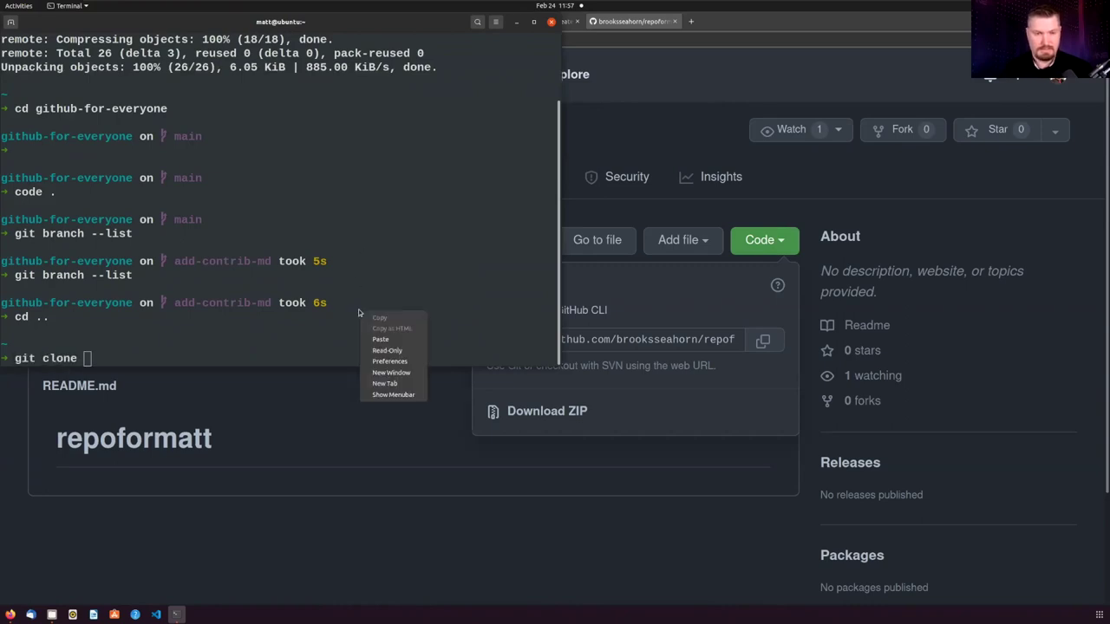
click(386, 335)
key(Return)
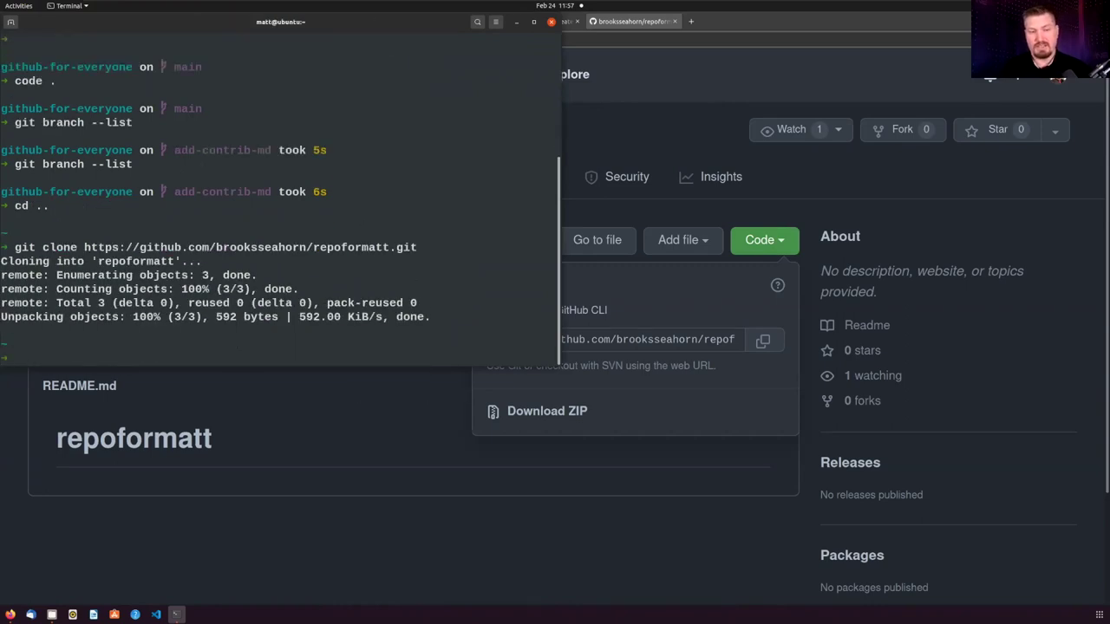
Enter the repoformatt folder and open it in VS Code with code.
text(code)
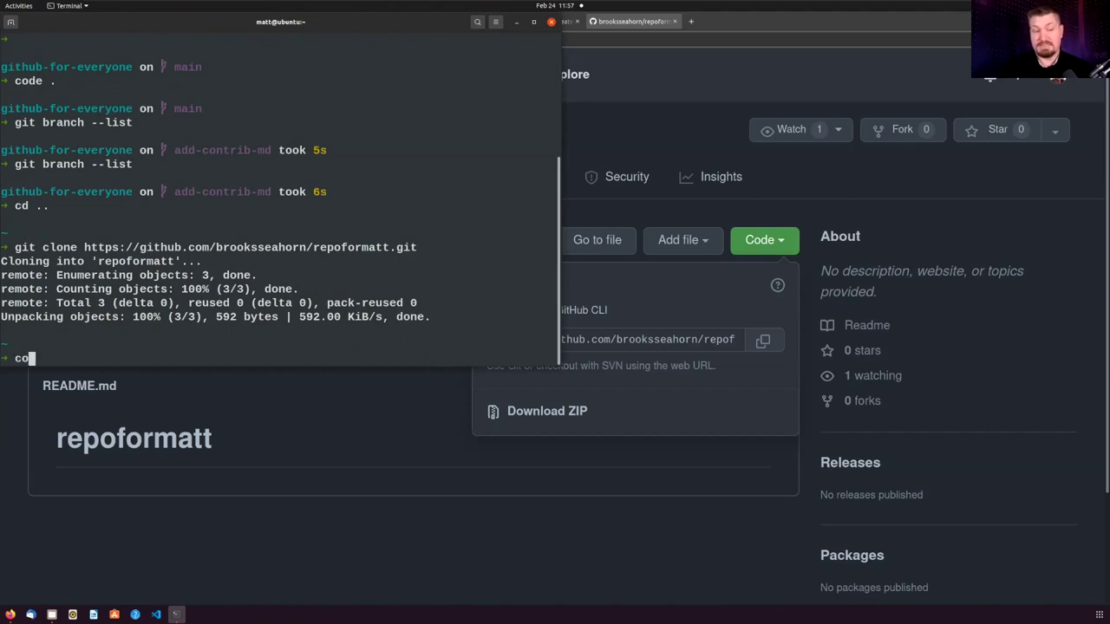
key(BackSpace)
key(BackSpace)
key(BackSpace)
key(BackSpace)
text(cd re)
key(Tab)
key(Return)
text(code .)
key(Return)
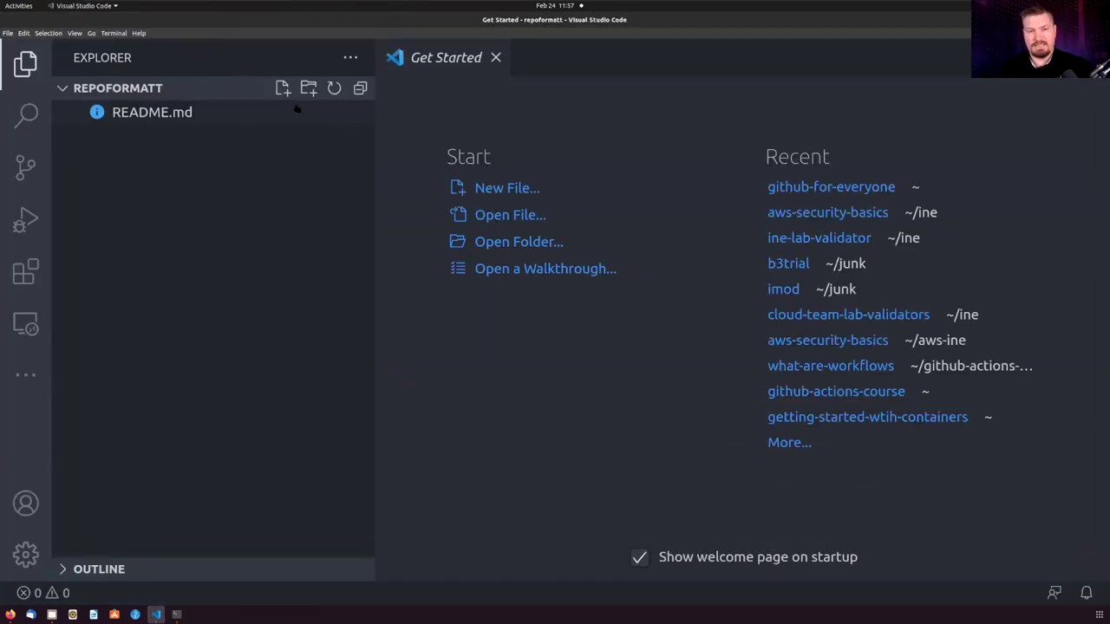
Add 'asdfsa' on line 3 of README.md and save it, with a new integrated terminal open.
click(495, 57)
click(305, 112)
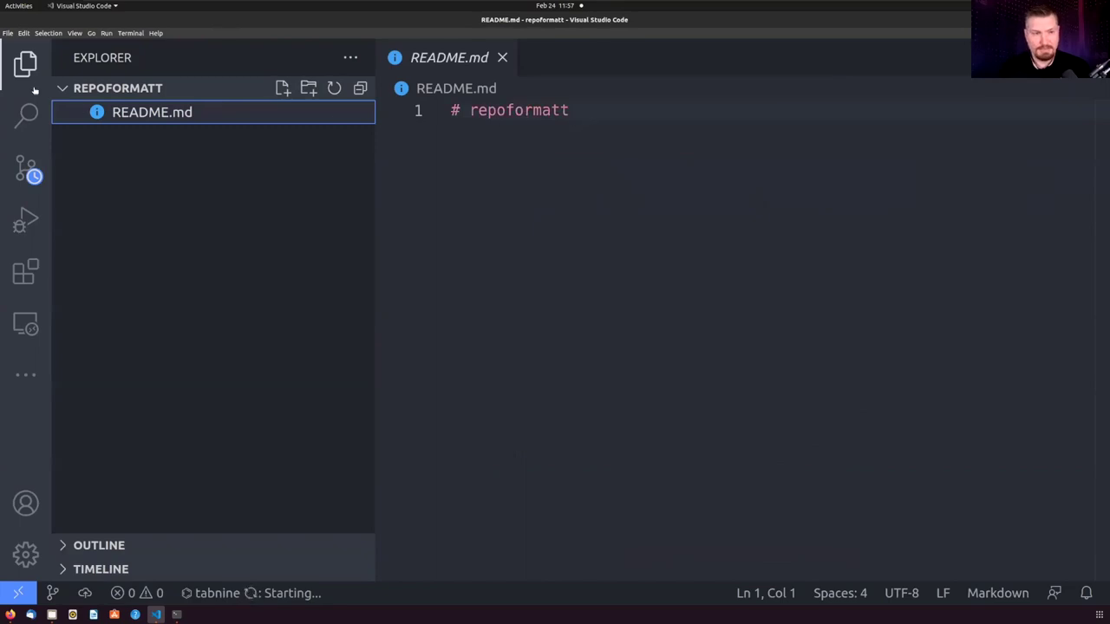
key(ctrl+b)
click(275, 116)
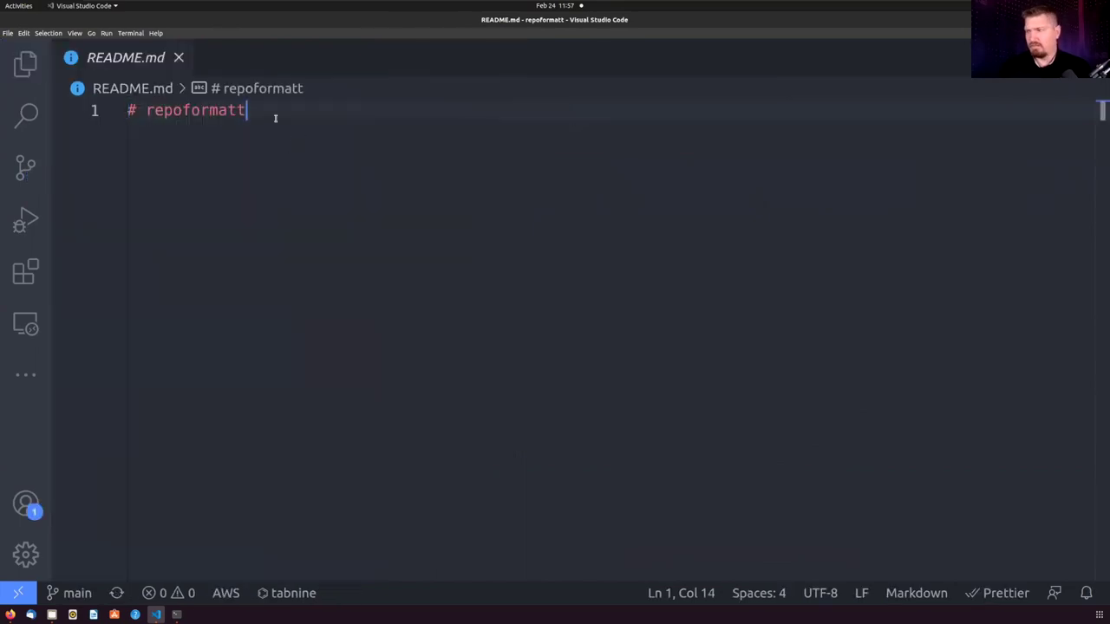
key(alt+t)
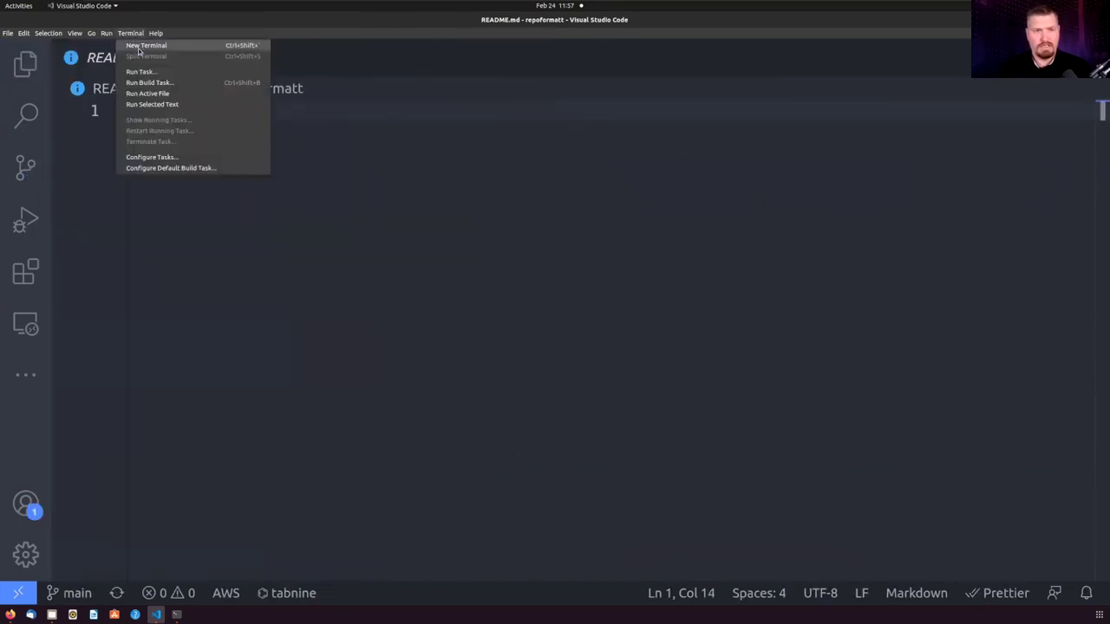
key(Return)
key(Return)
key(Return)
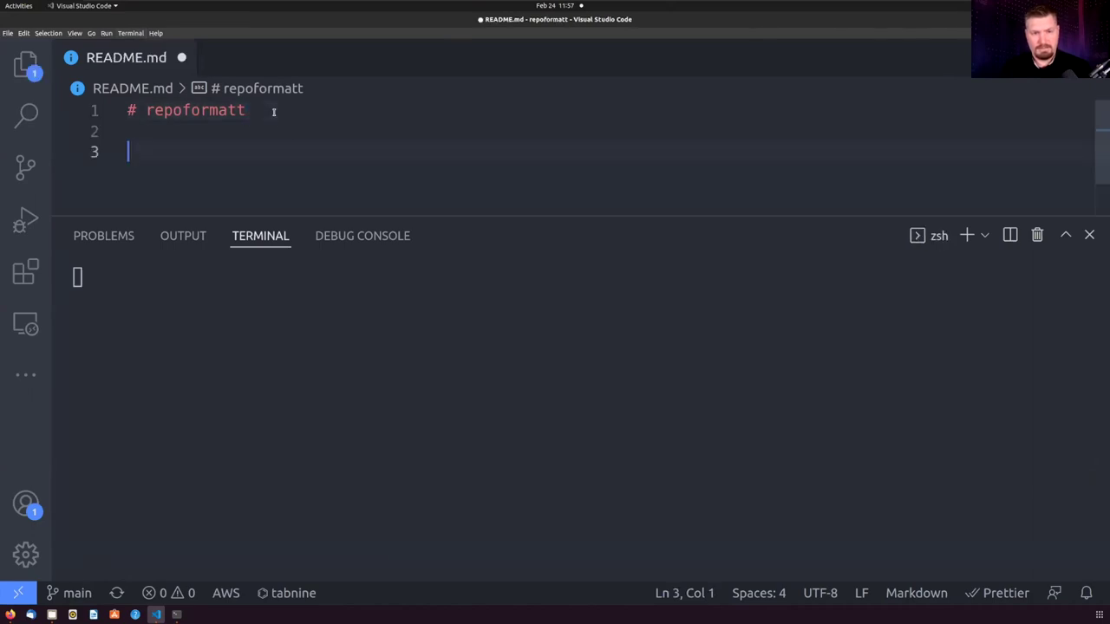
key(shift+Up)
key(shift+Up)
click(257, 147)
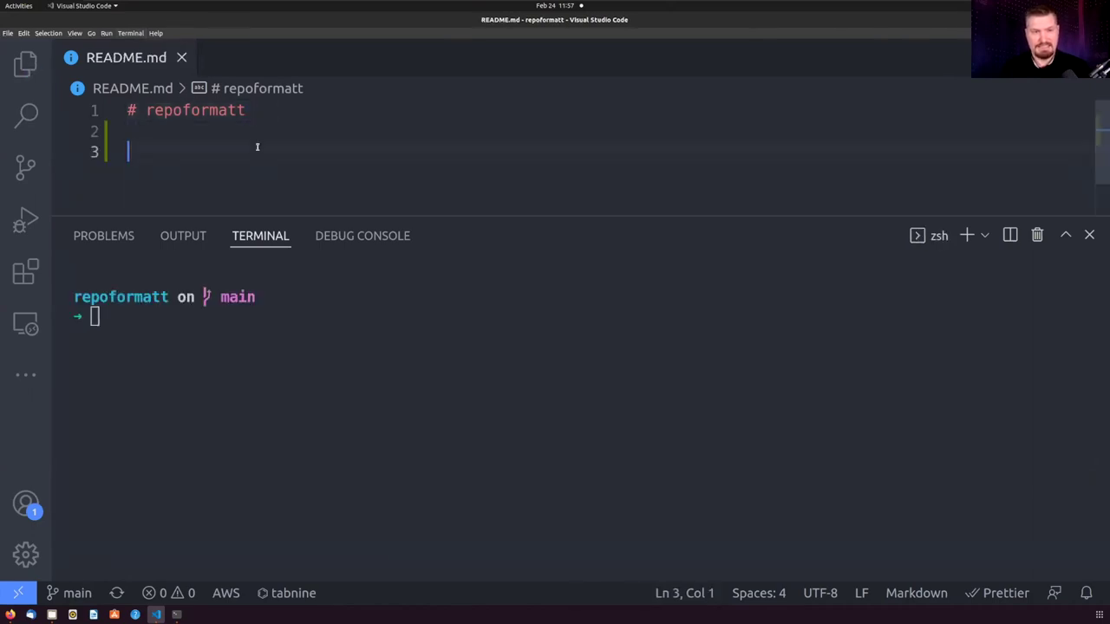
text(asdfsa)
key(ctrl+s)
Run git add ., git commit -m 'bad', and git push, which fails with a 403 error.
click(376, 377)
text(git add .)
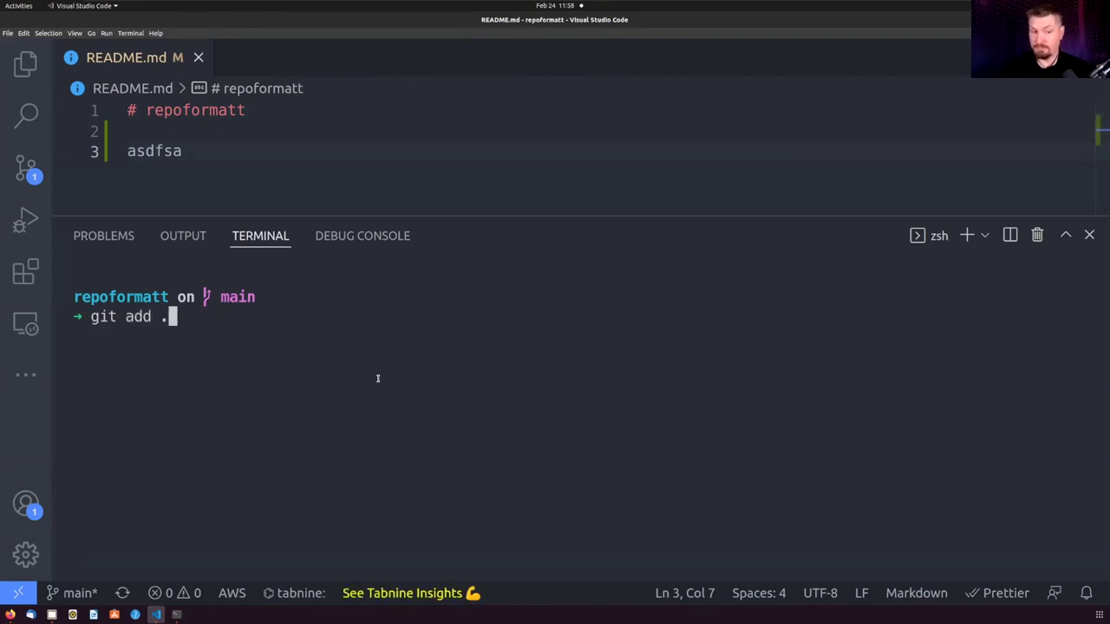
key(Return)
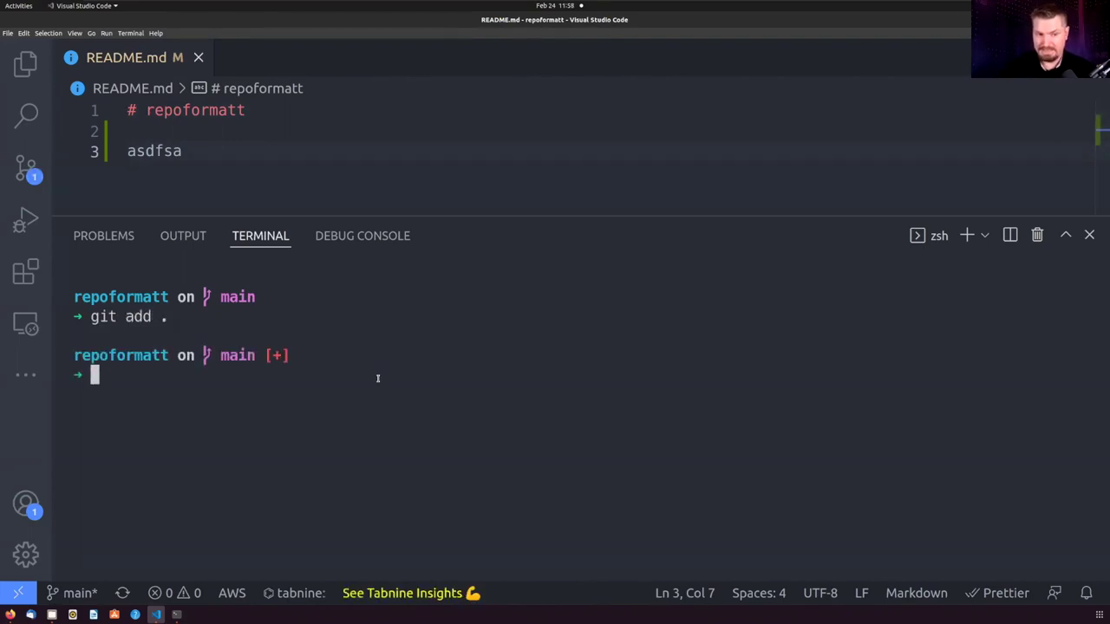
text(git comm)
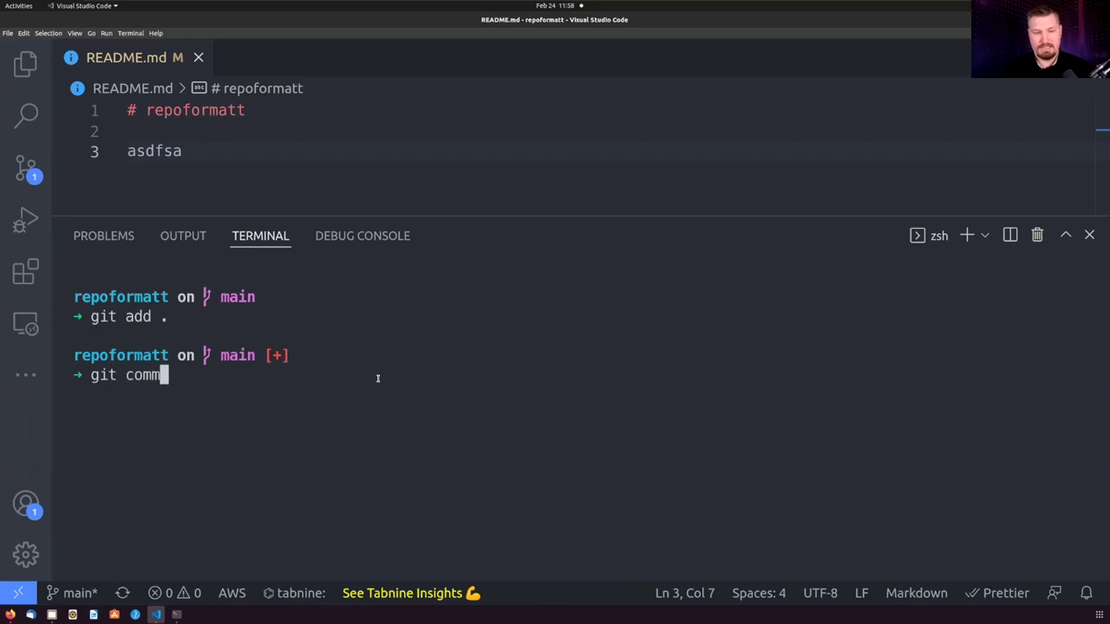
text(it -m 'bad')
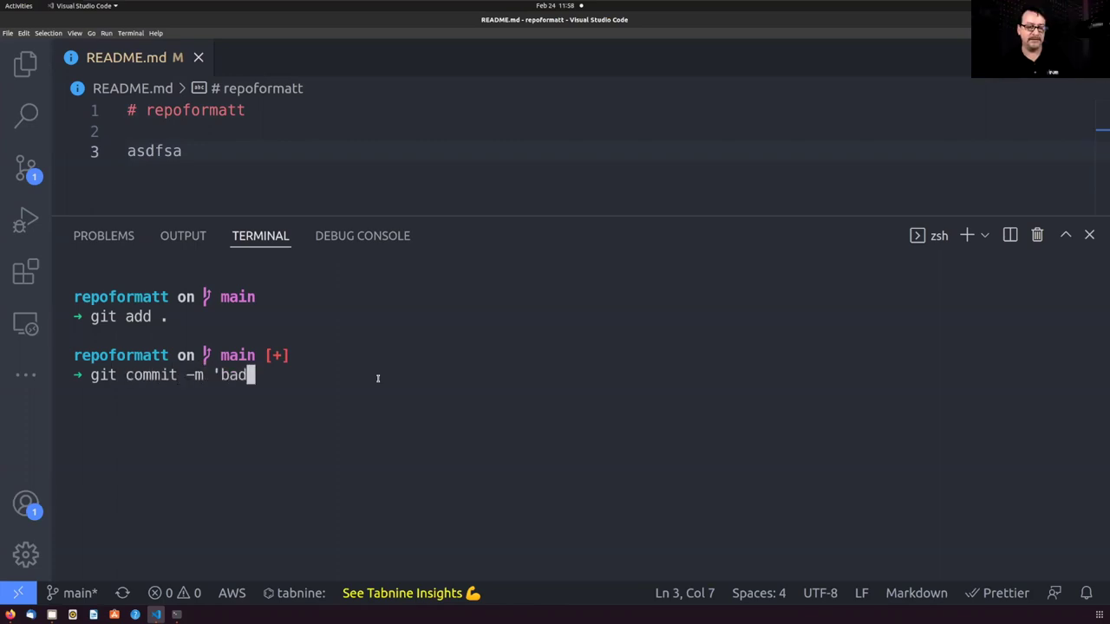
key(Return)
text(git push)
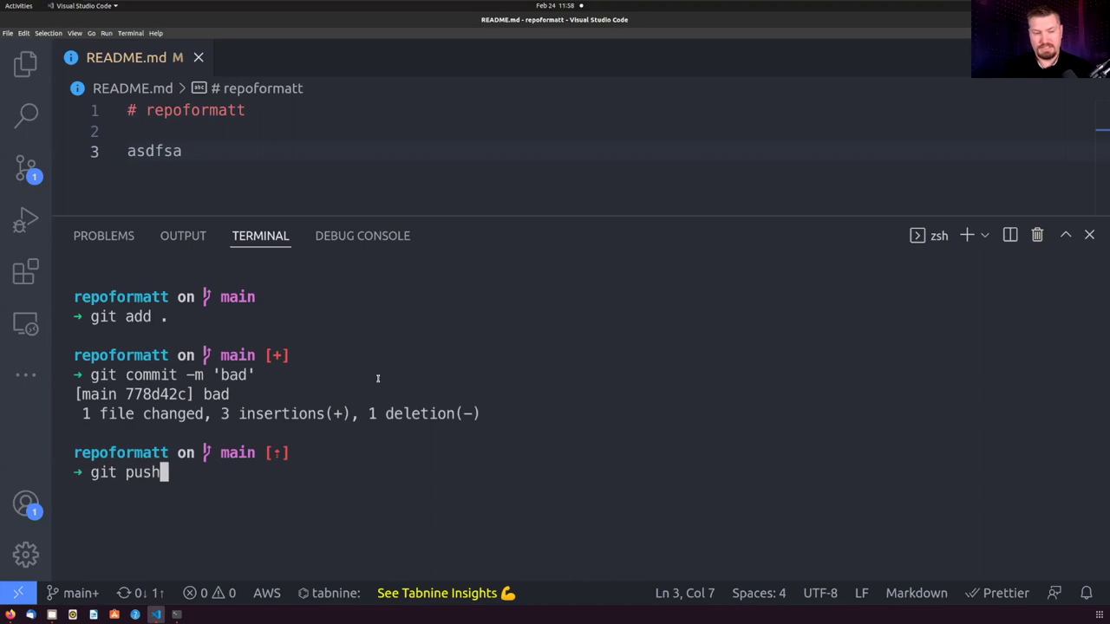
key(Return)
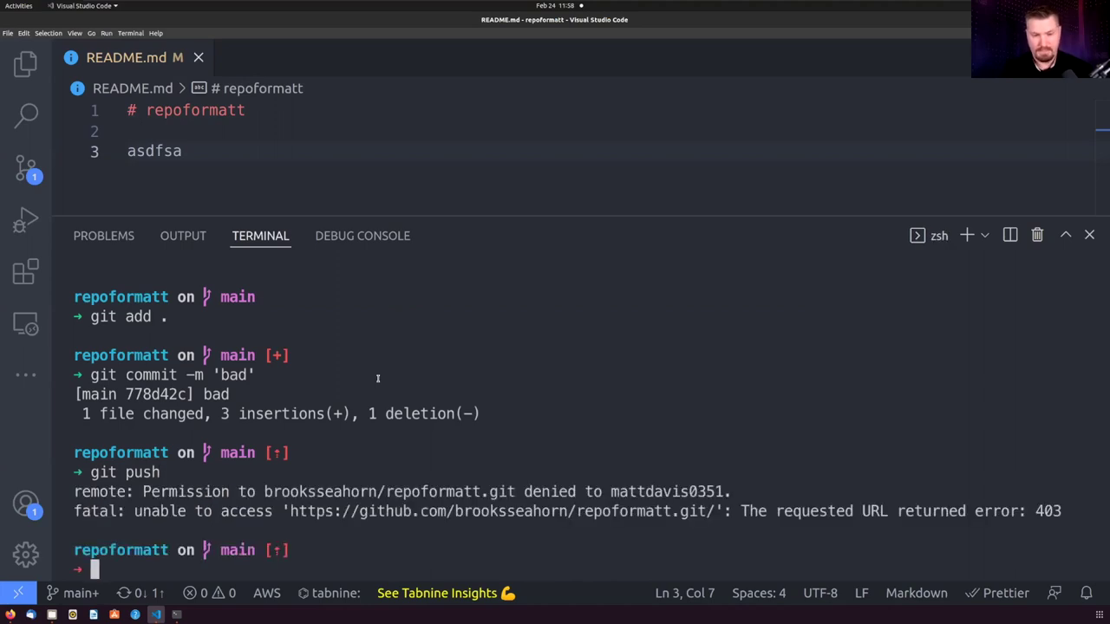
drag(142, 491, 732, 493)
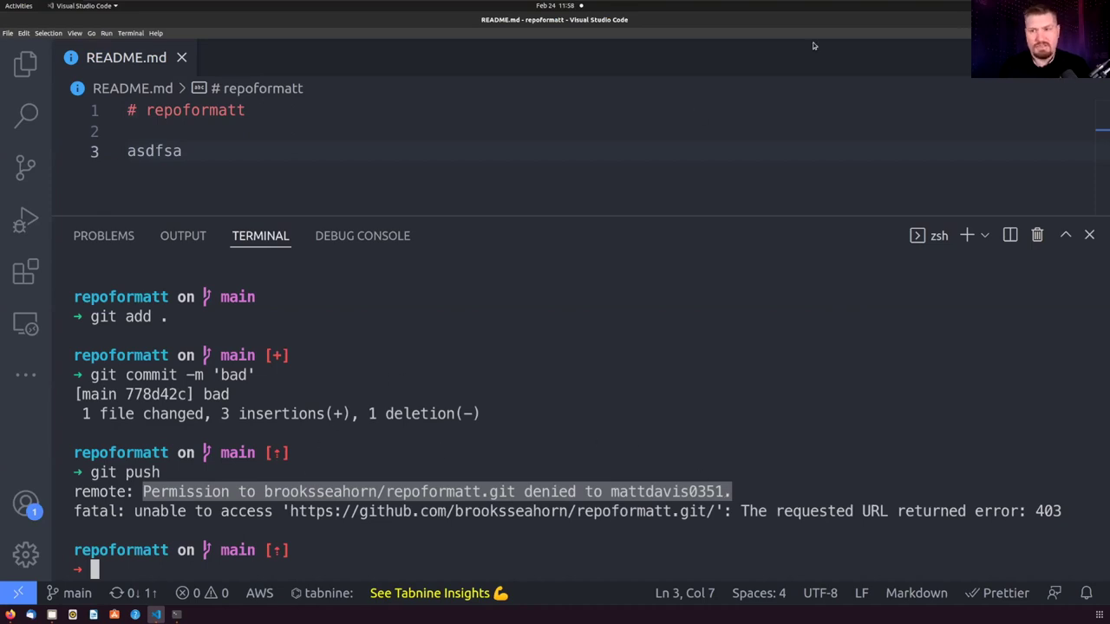
Remove the local repoformatt folder with rm -rf, then bring GitHub's repoformatt page forward.
key(alt+Tab)
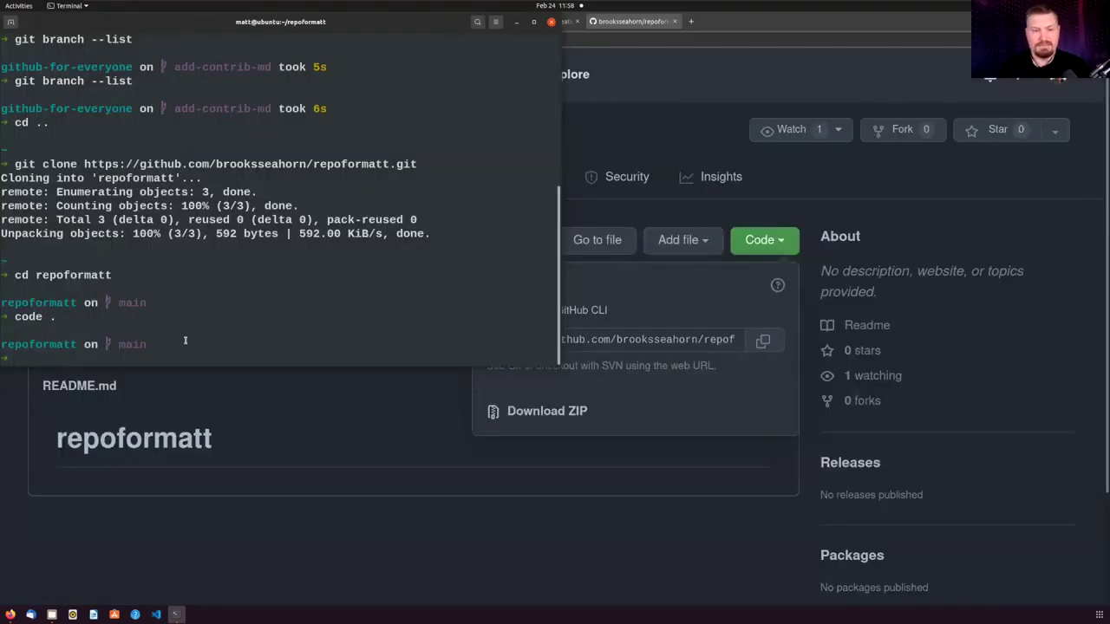
text(cd ..)
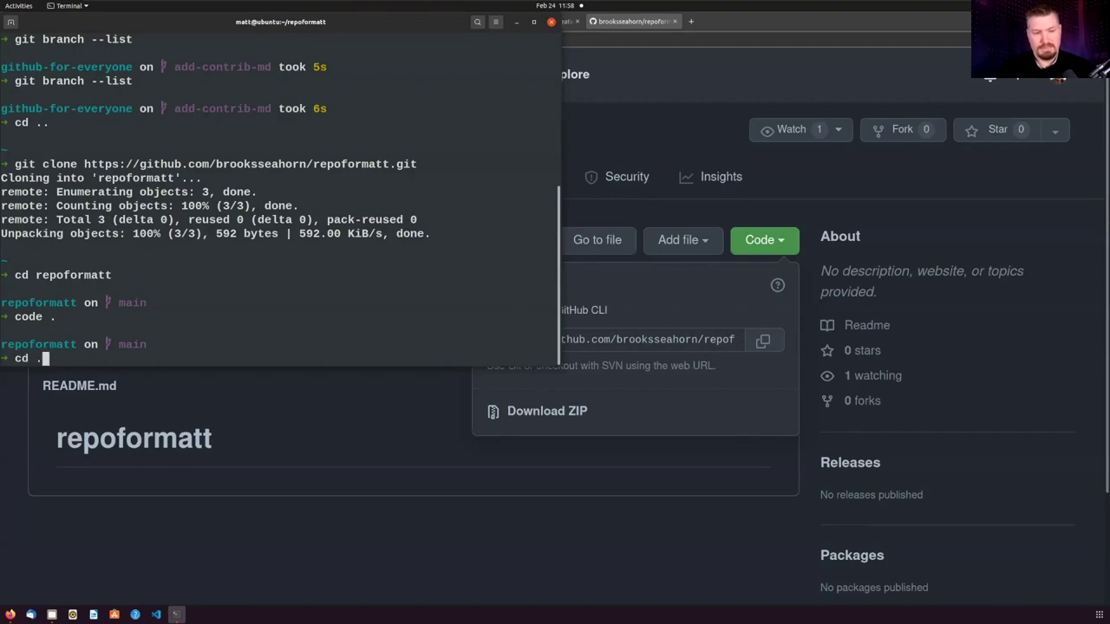
key(Return)
text(rm -rf b)
key(Tab)
key(Return)
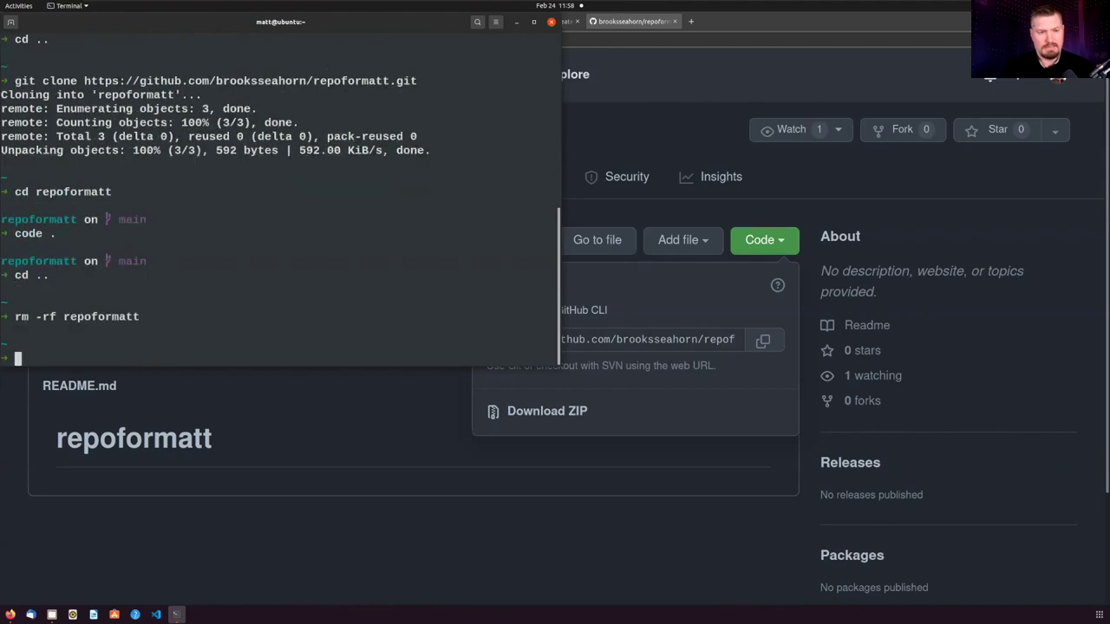
click(376, 396)
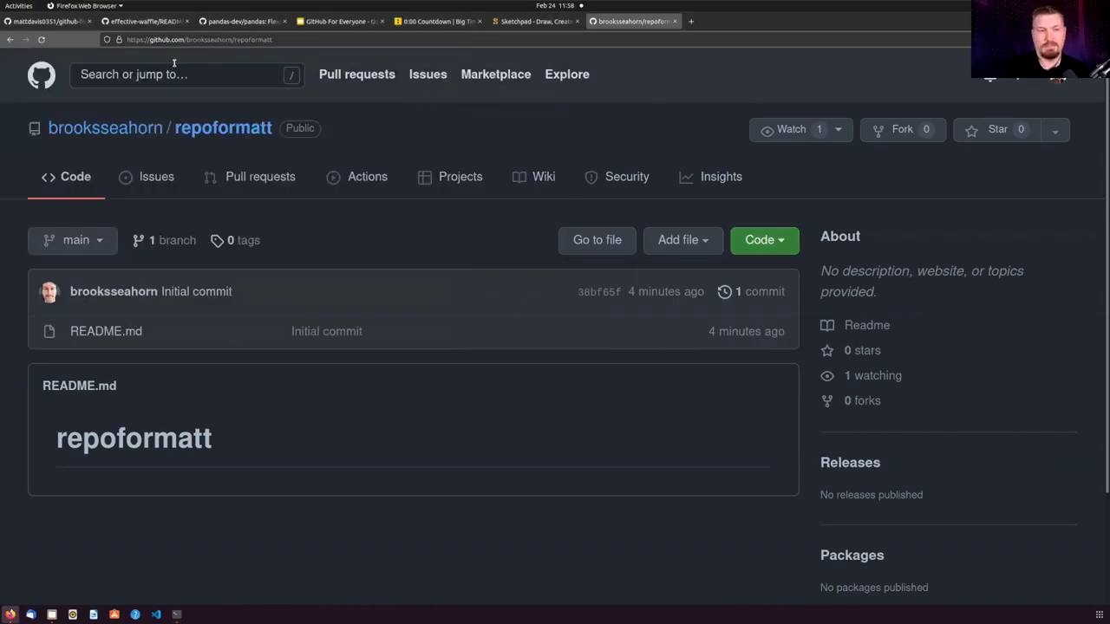
Fork repoformatt into your personal account.
key(super)
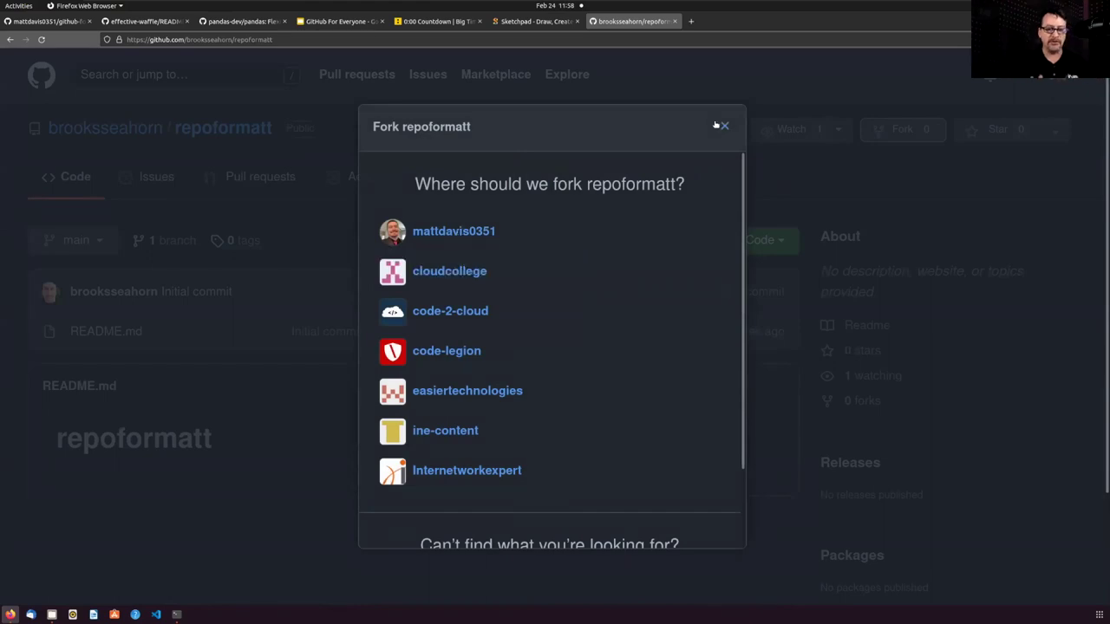
click(723, 125)
click(903, 133)
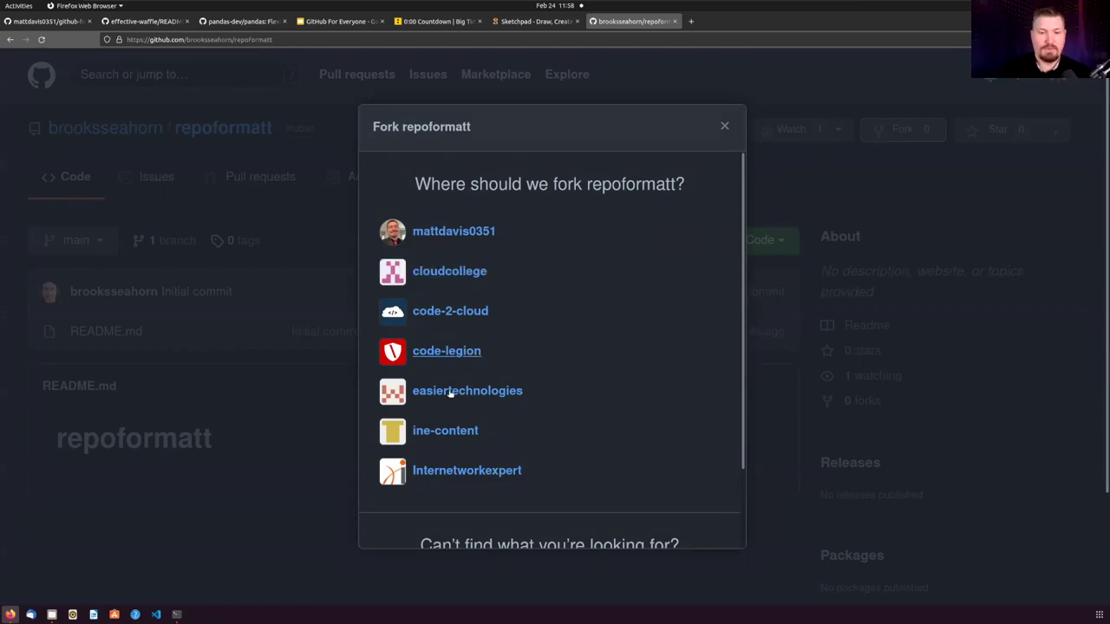
click(443, 232)
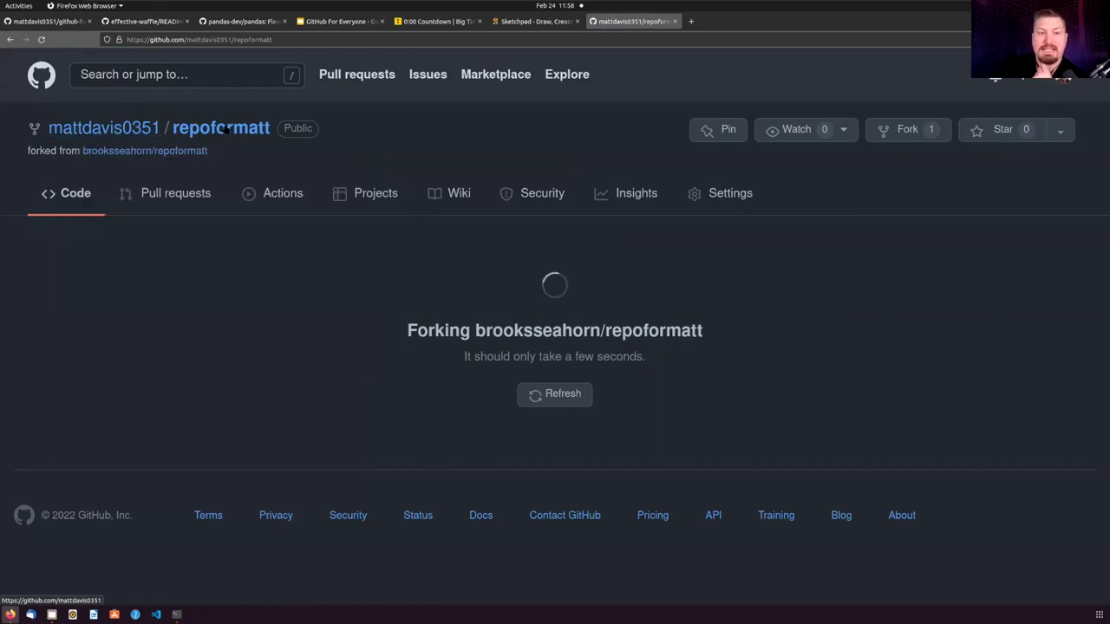
On the fork, highlight its source repository and upstream branch, then copy the HTTPS clone URL.
drag(210, 151, 241, 153)
click(236, 154)
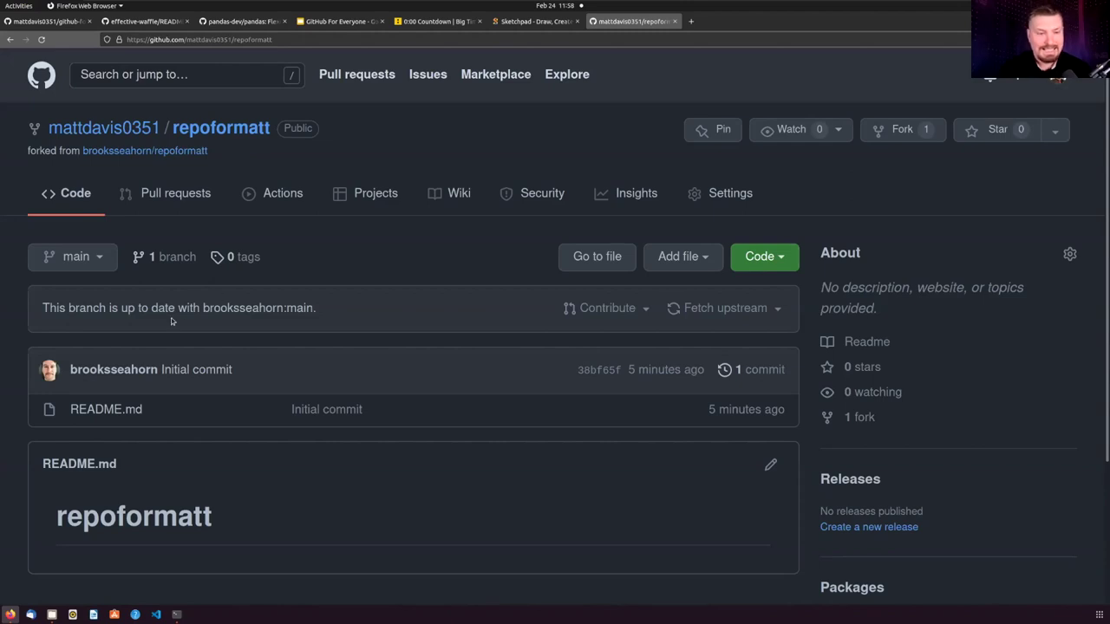
drag(200, 308, 324, 310)
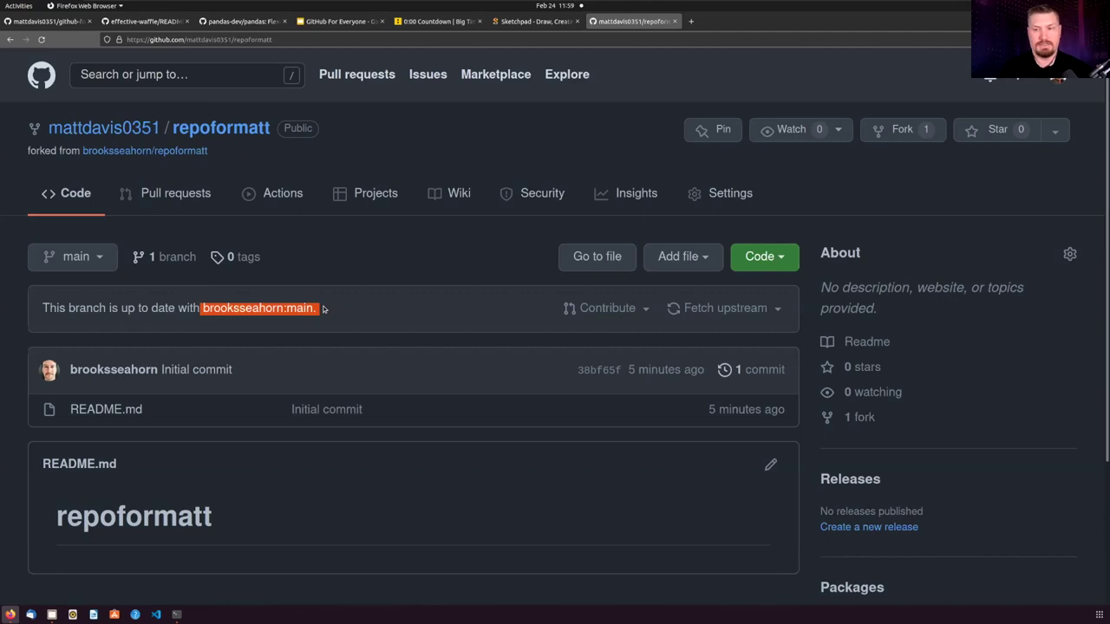
click(766, 260)
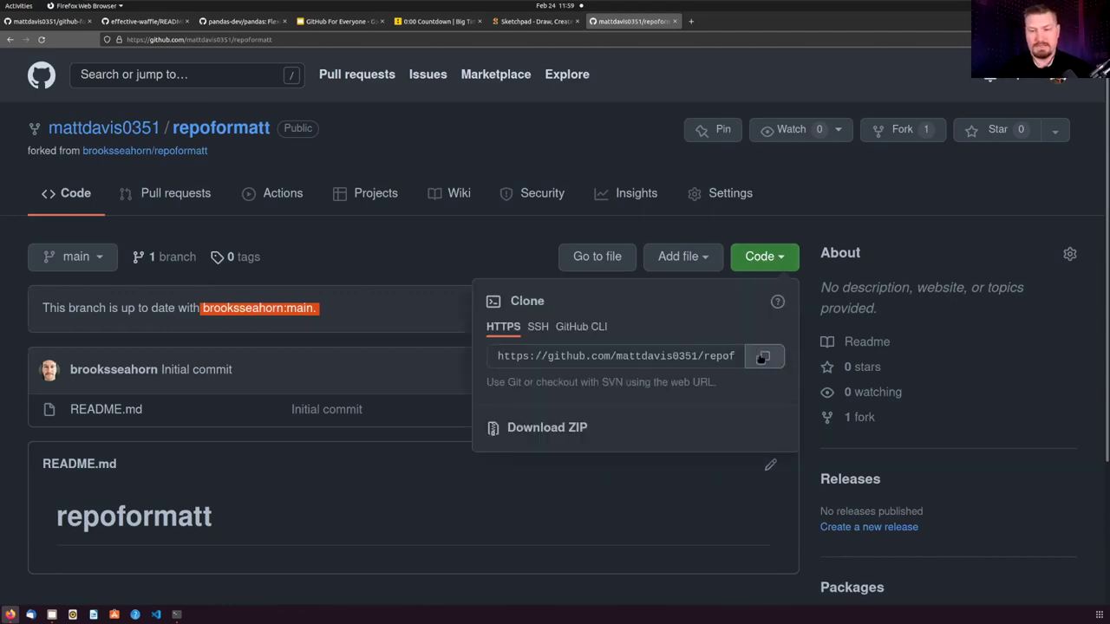
click(762, 356)
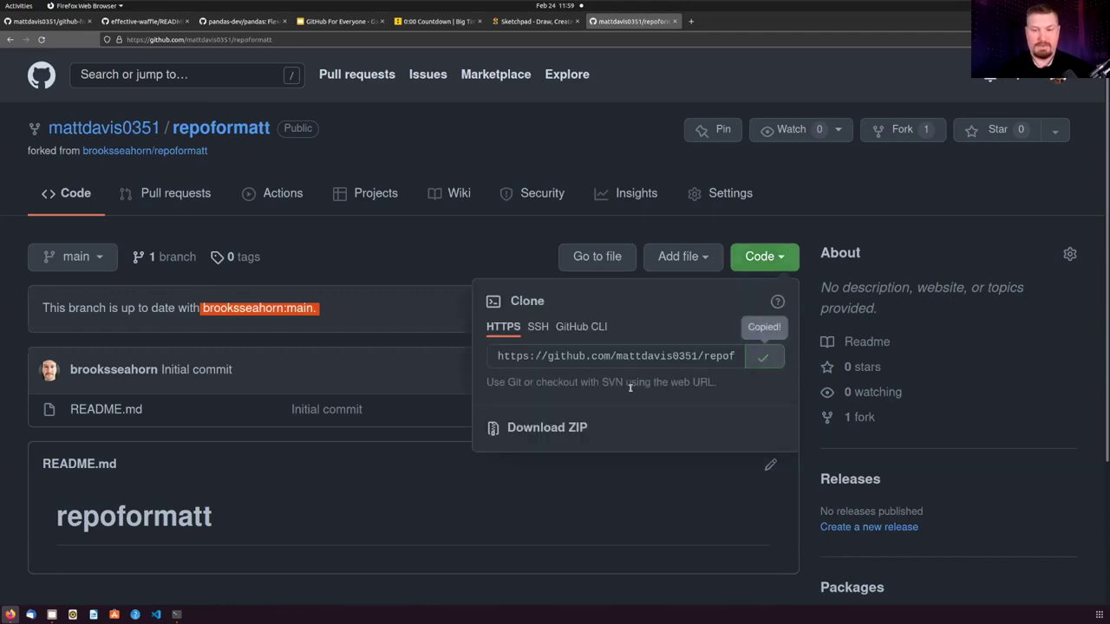
click(177, 614)
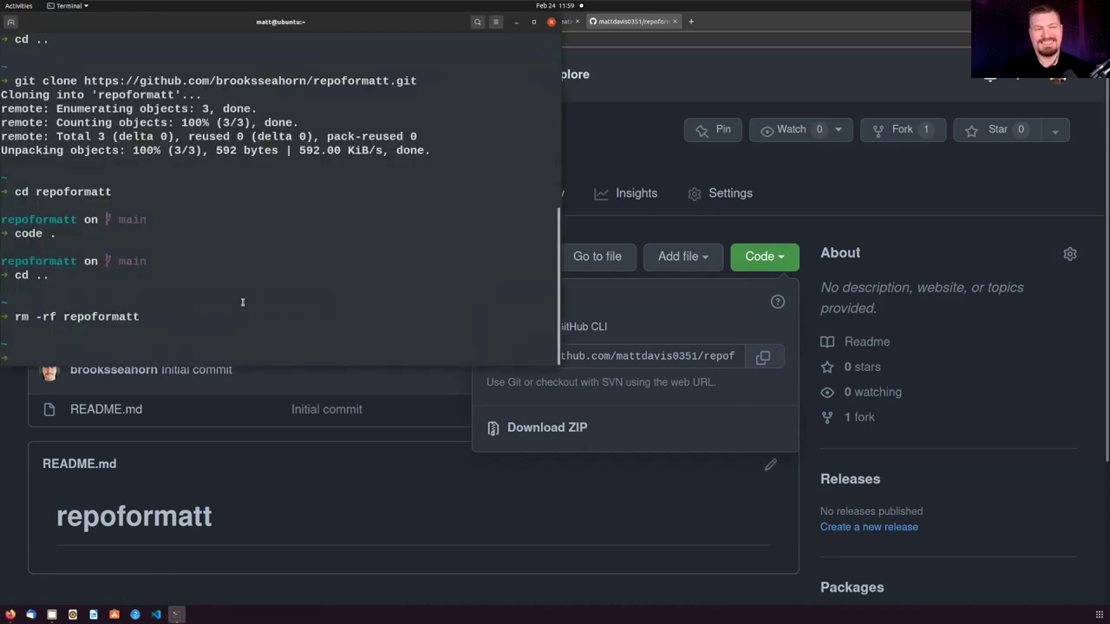
Clone the fork by running git clone with the pasted HTTPS URL.
text(git clone)
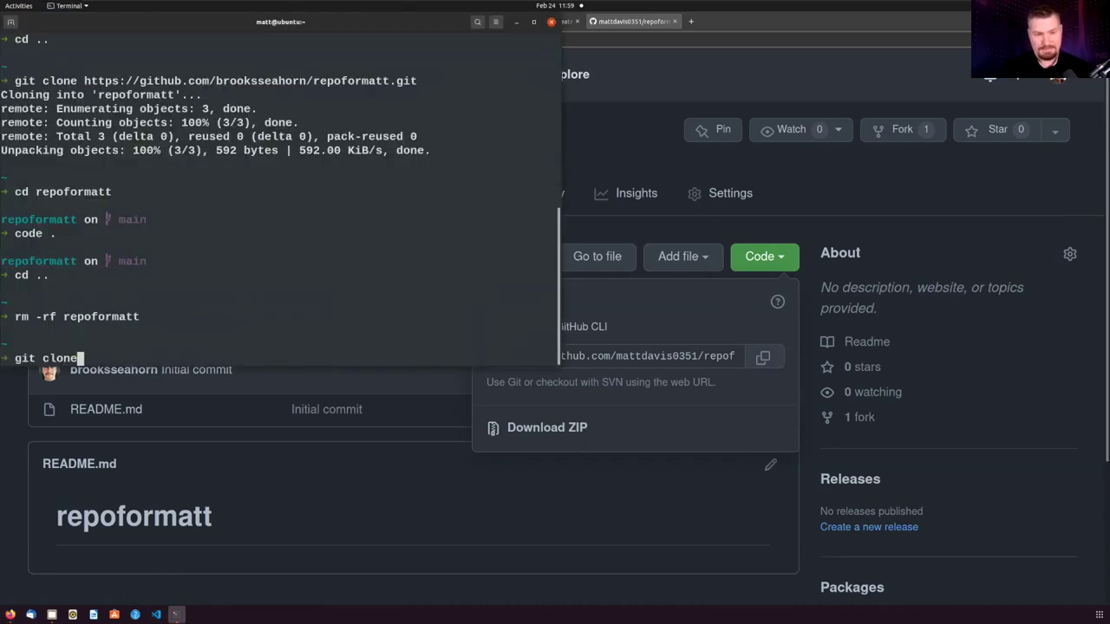
right_click(225, 323)
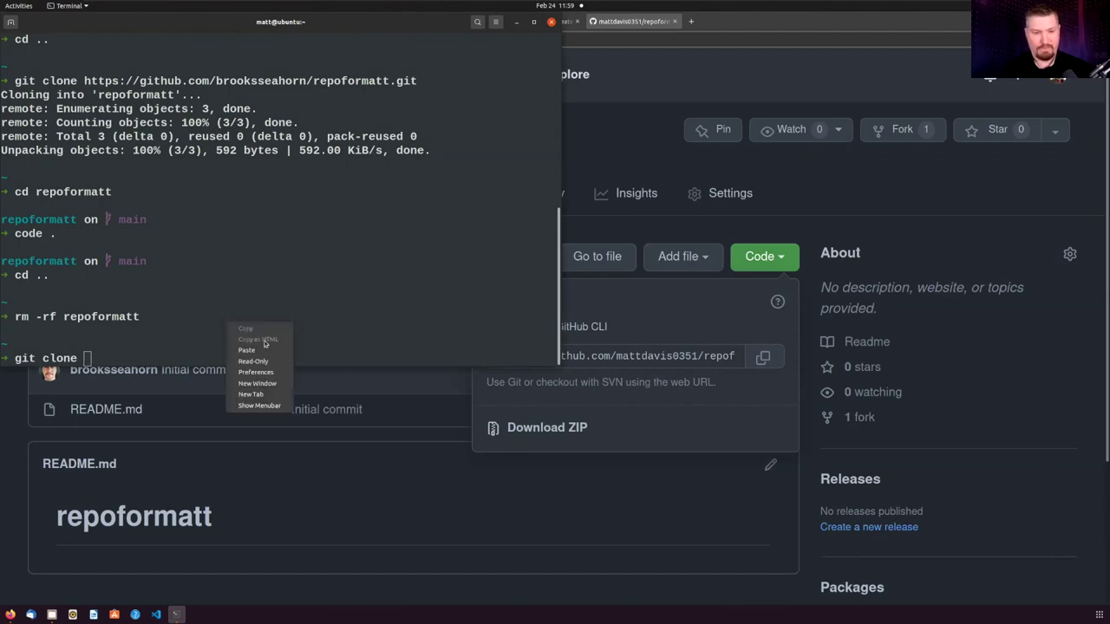
click(264, 346)
key(Return)
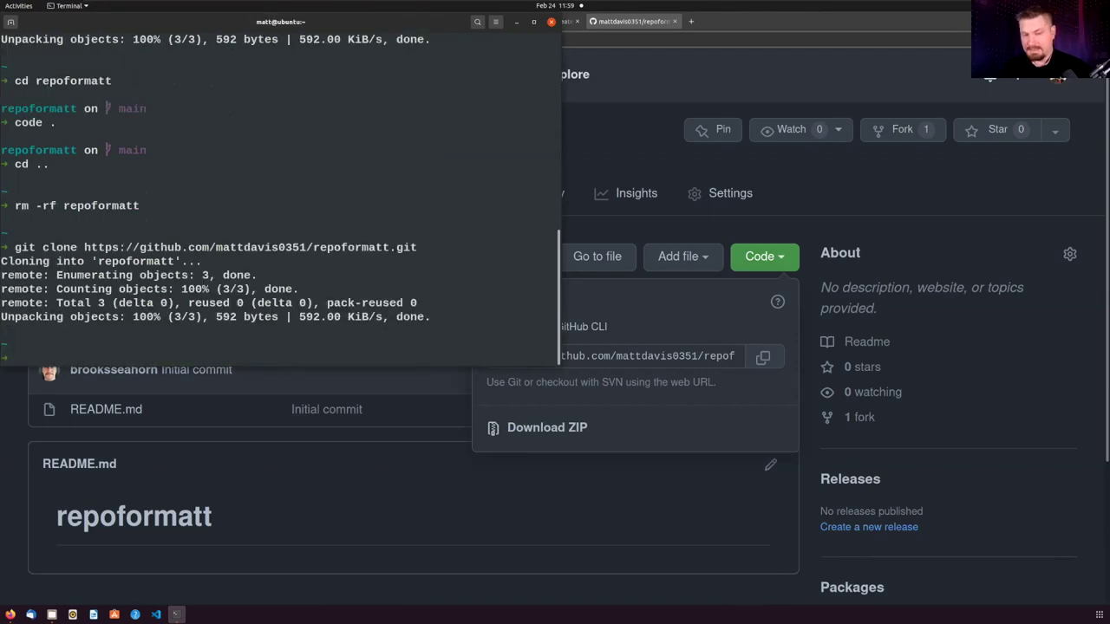
Enter the repoformatt folder and open it in VS Code with 'code .'.
text(cd r)
key(Tab)
key(Return)
text(code .)
key(Return)
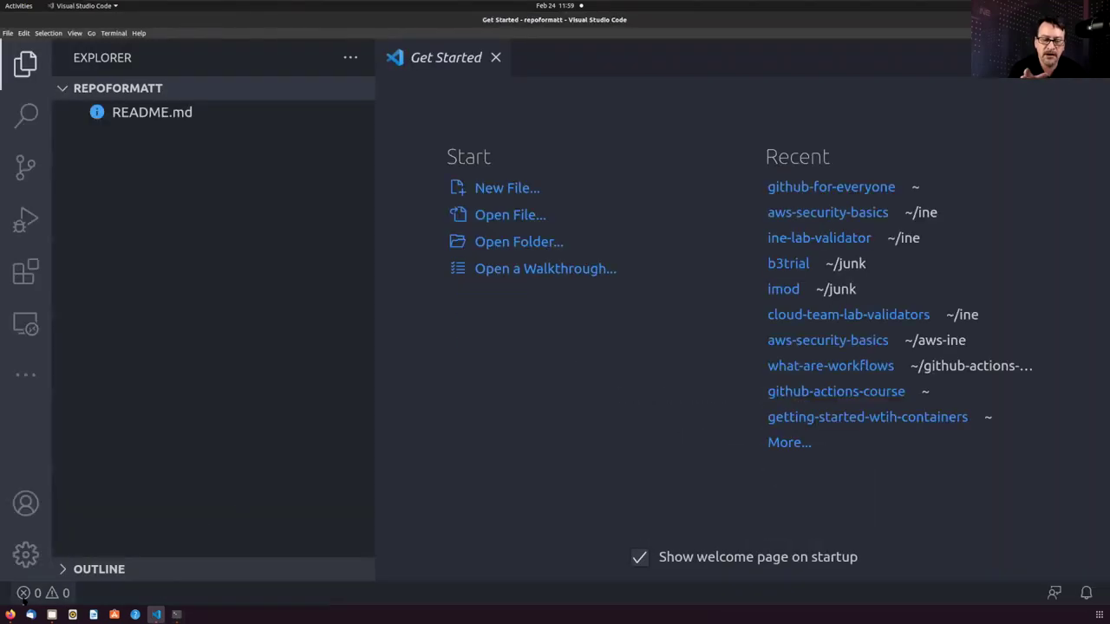
Close the fork page's clone options, then dismiss VS Code's welcome page and open README.md.
click(10, 613)
click(399, 246)
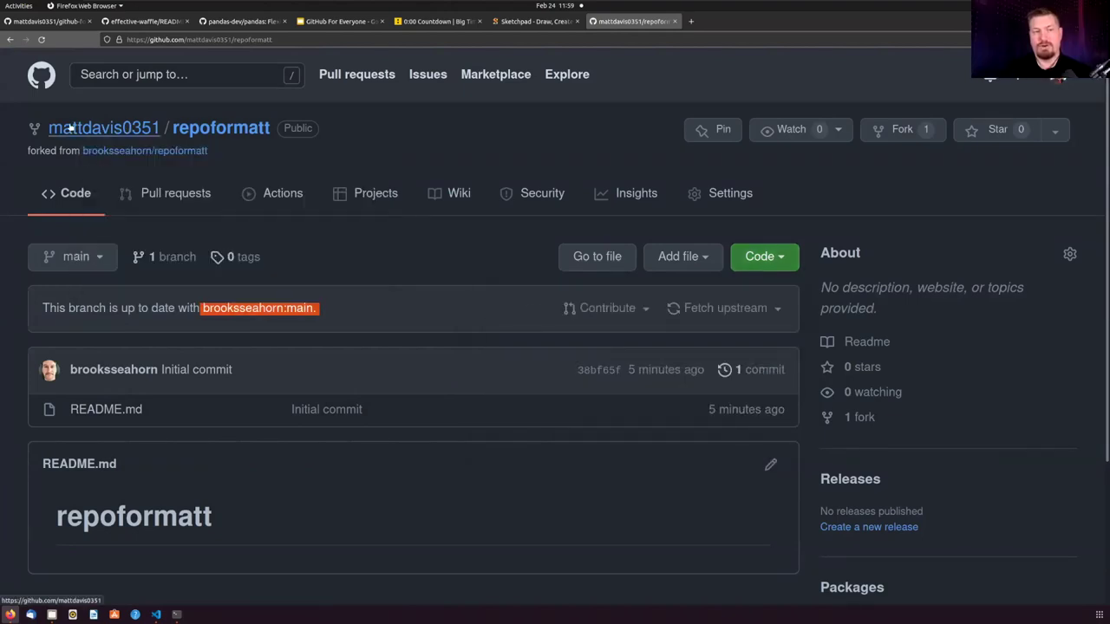
click(176, 613)
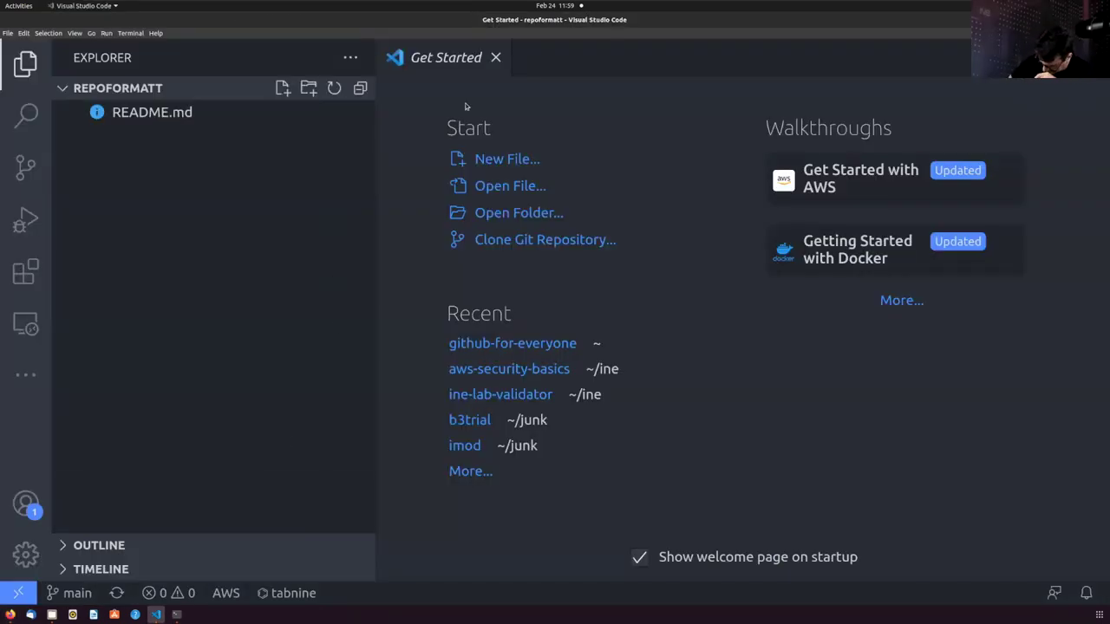
click(495, 57)
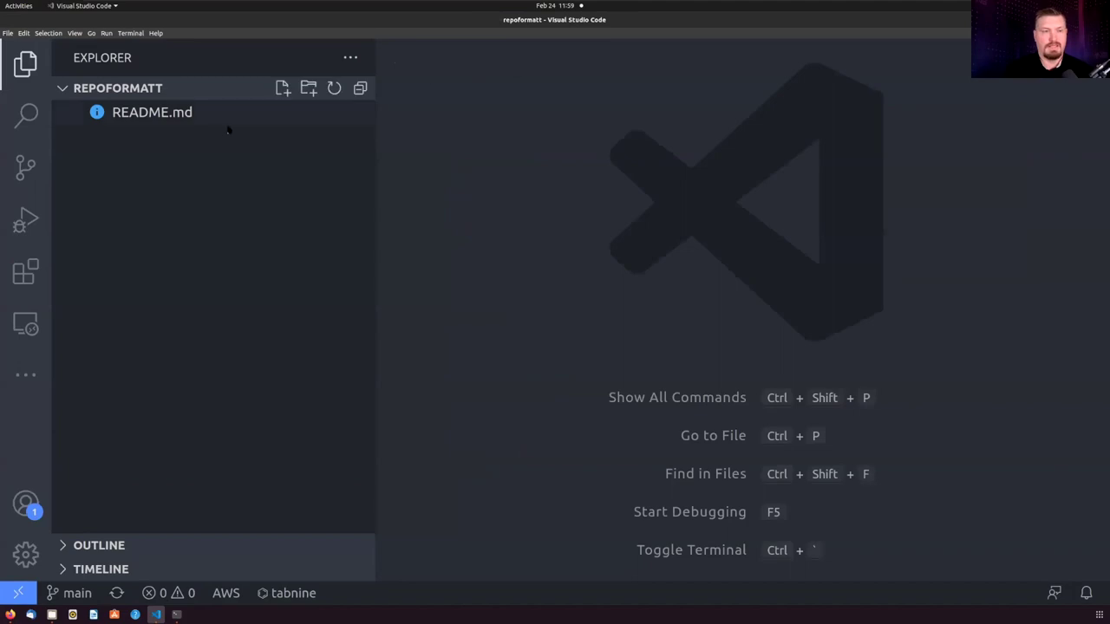
click(206, 112)
Add the line 'sfda' below the README.md heading and save the file.
click(607, 112)
key(Return)
key(Return)
key(Return)
text(sfda)
key(ctrl+s)
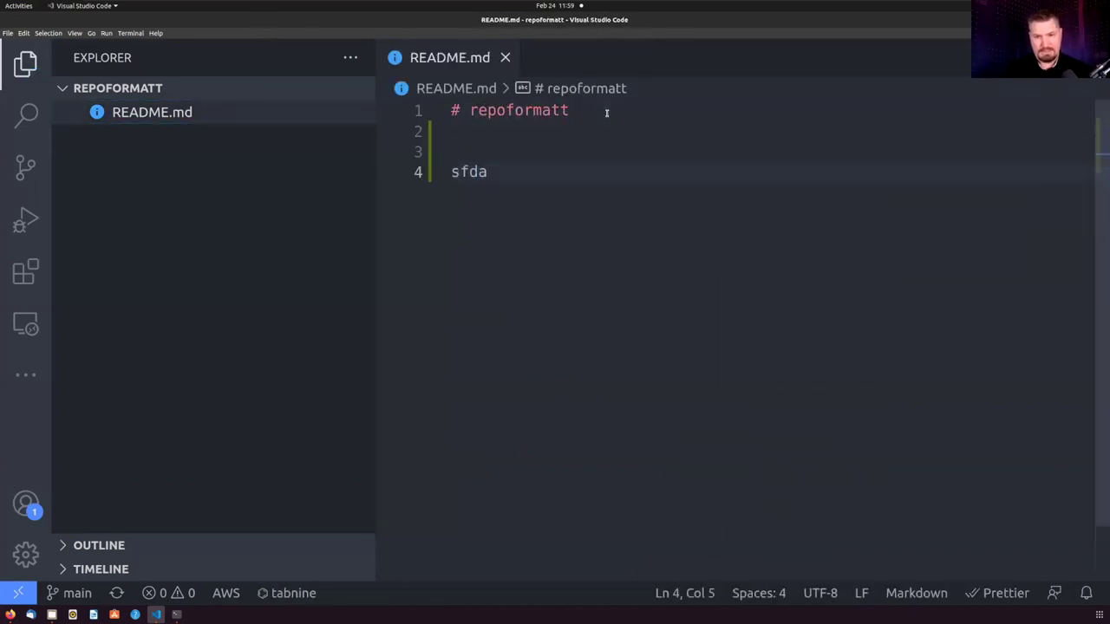
click(26, 62)
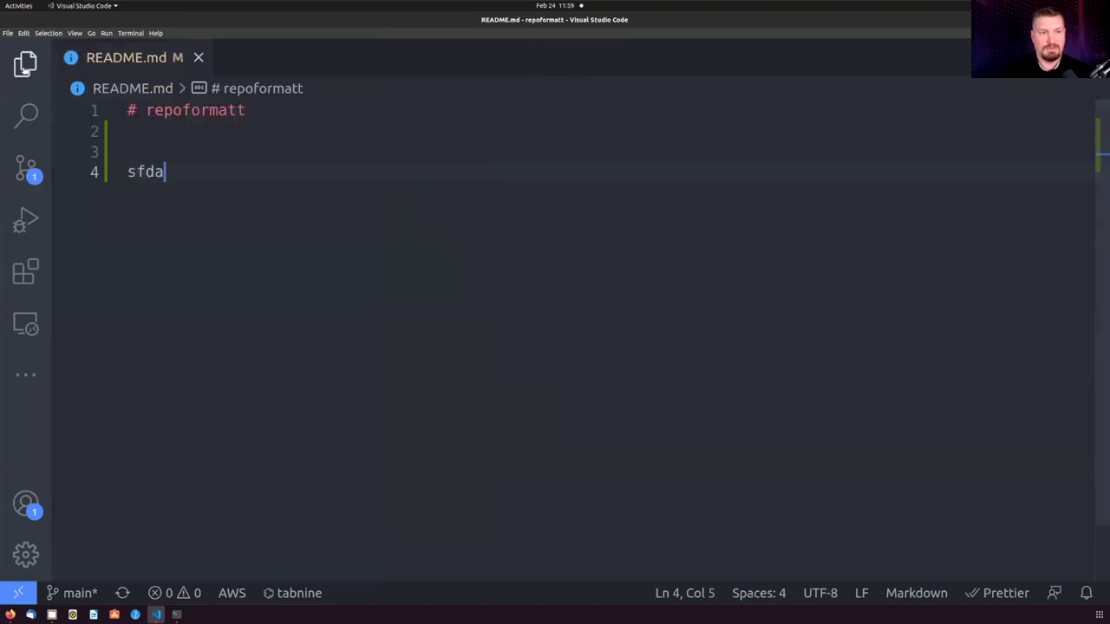
In a new integrated terminal, stage all changes and commit them with message 'a'.
click(128, 35)
click(138, 42)
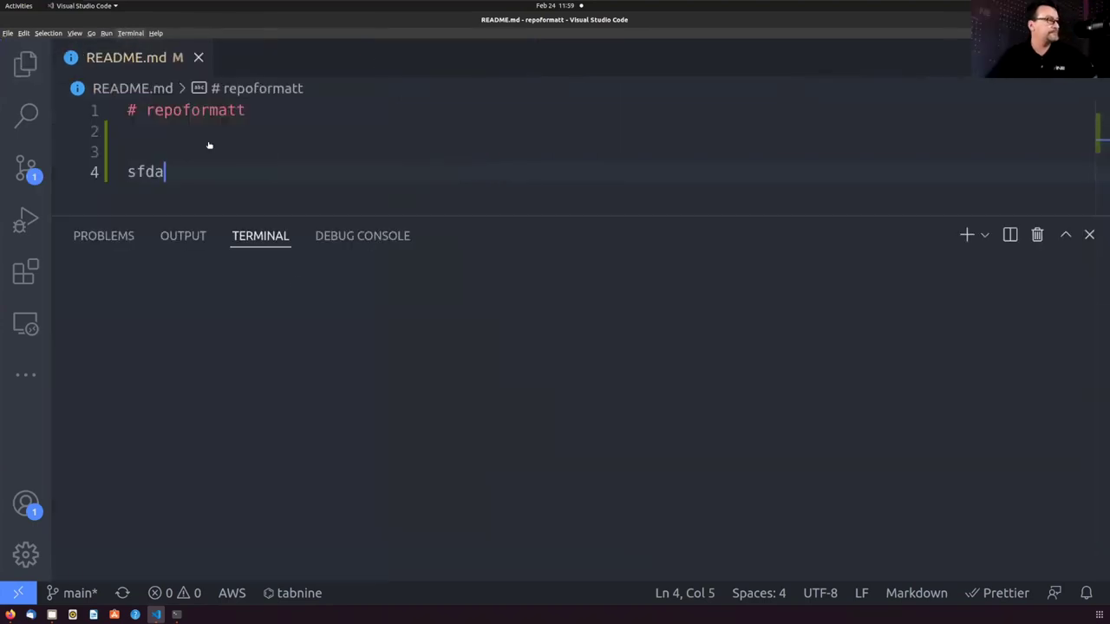
text(git add .)
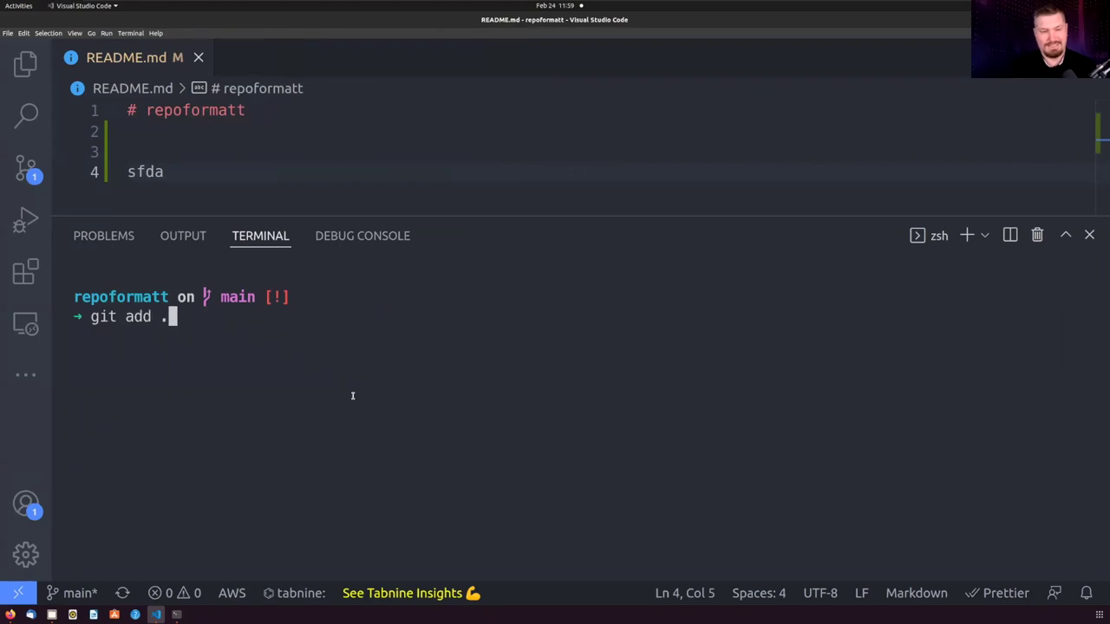
key(Return)
text(git c)
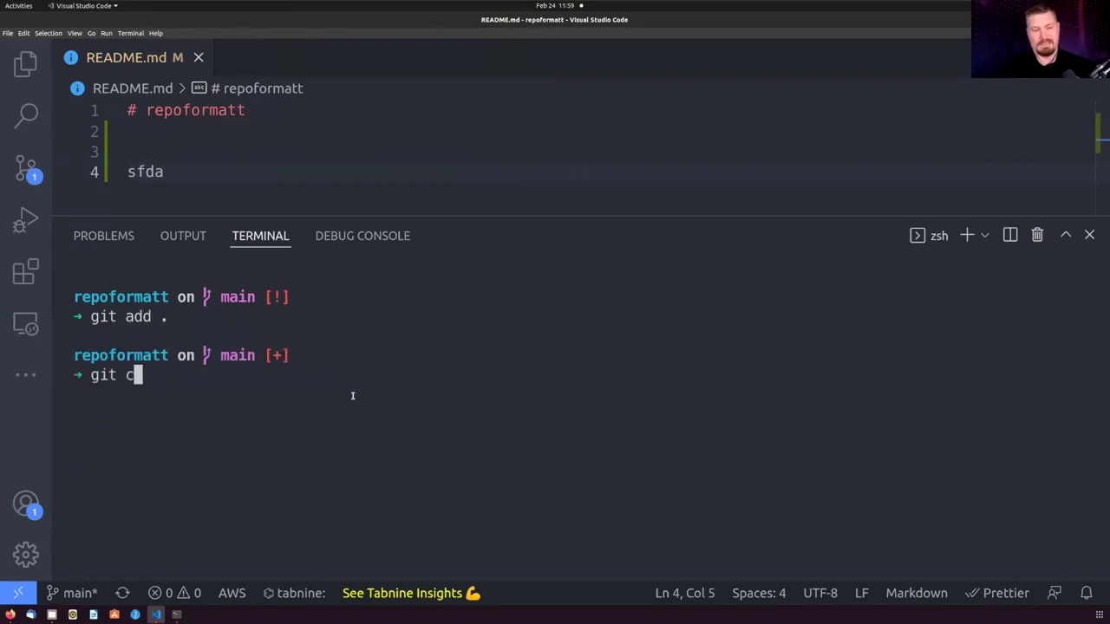
text(ommit -m '')
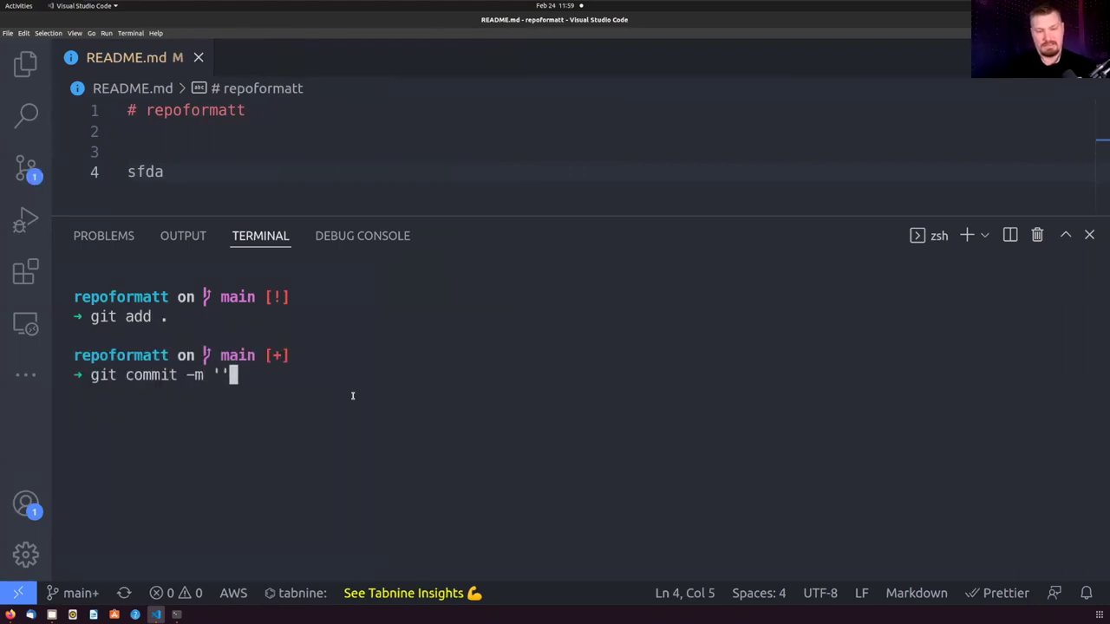
key(Return)
key(Up)
key(Left)
text(a)
key(Return)
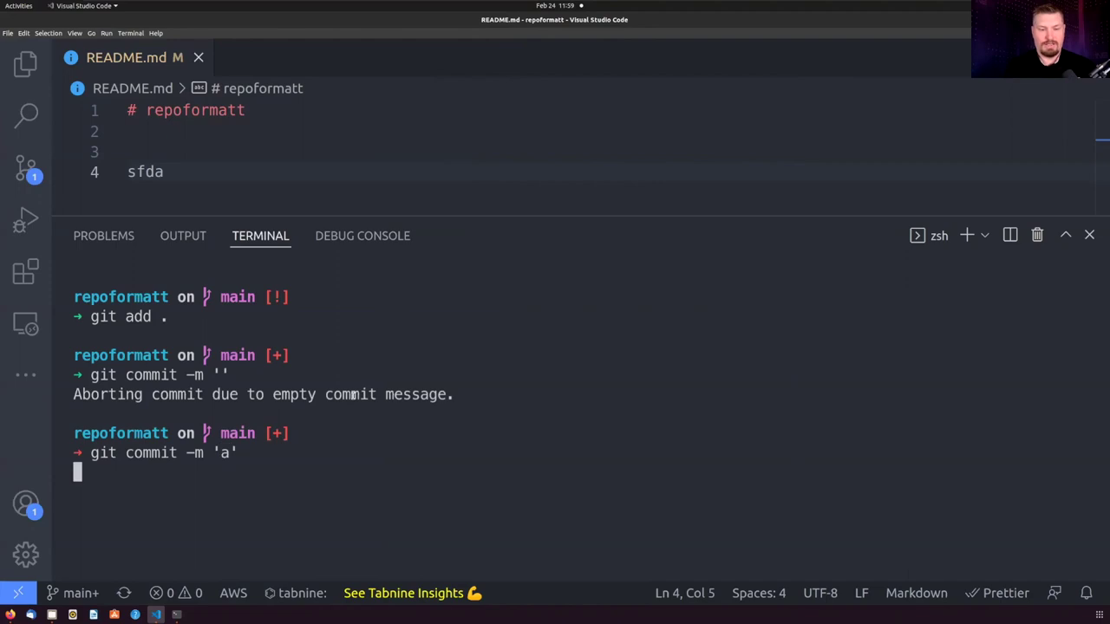
Push the commit to GitHub with git push and check the repository path in the output.
text(git push)
key(Return)
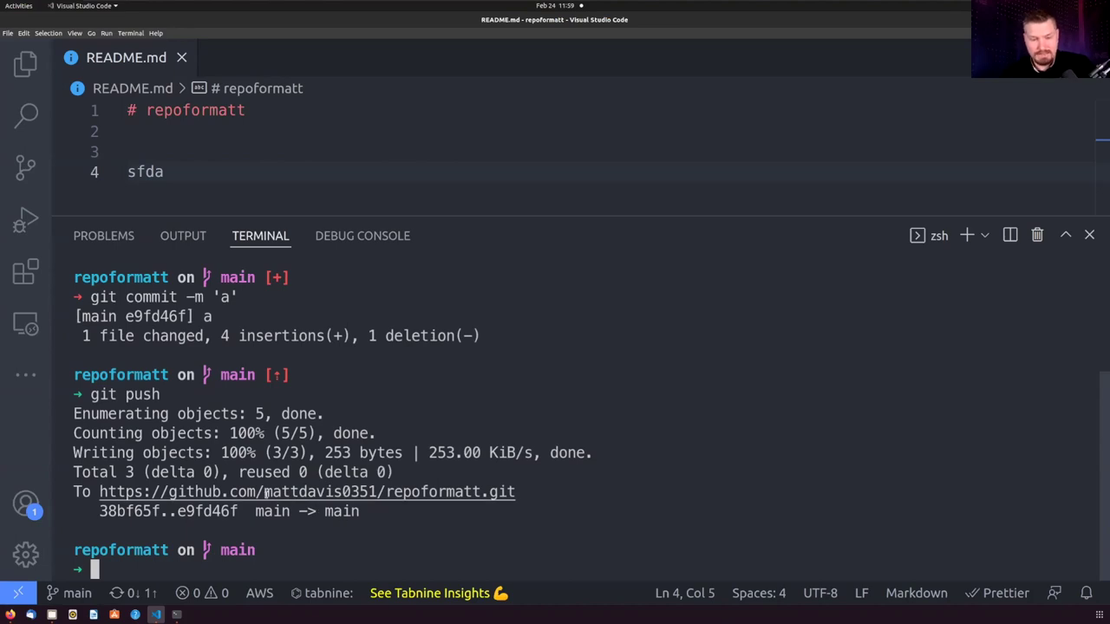
drag(263, 491, 541, 489)
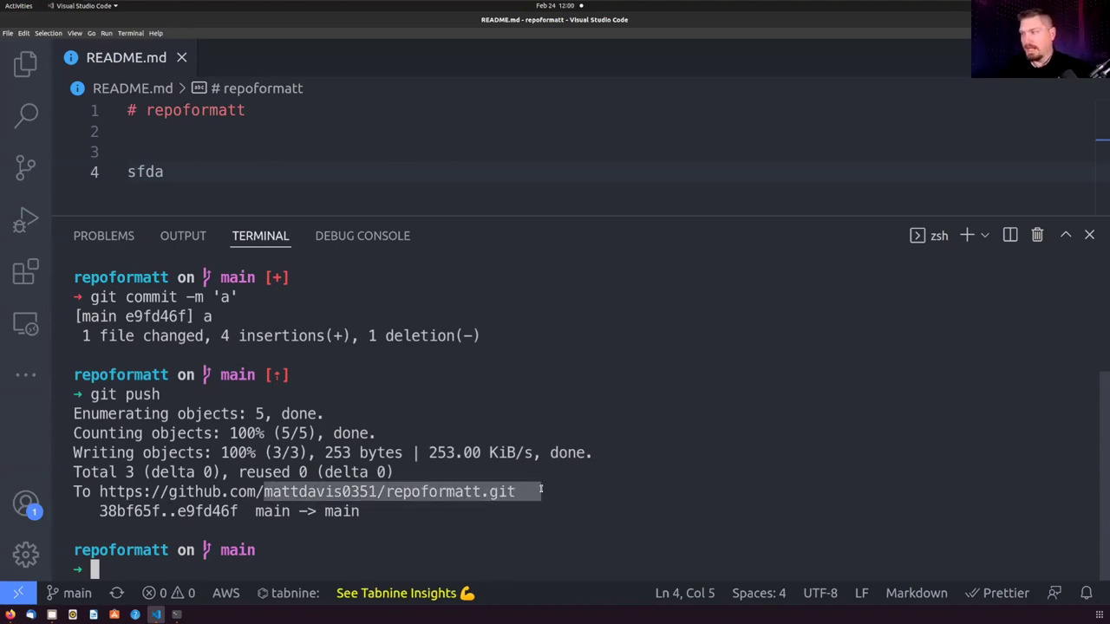
click(11, 613)
Reload the fork's page and check the new 'sfda' README line and the branch status versus upstream.
click(411, 475)
click(41, 39)
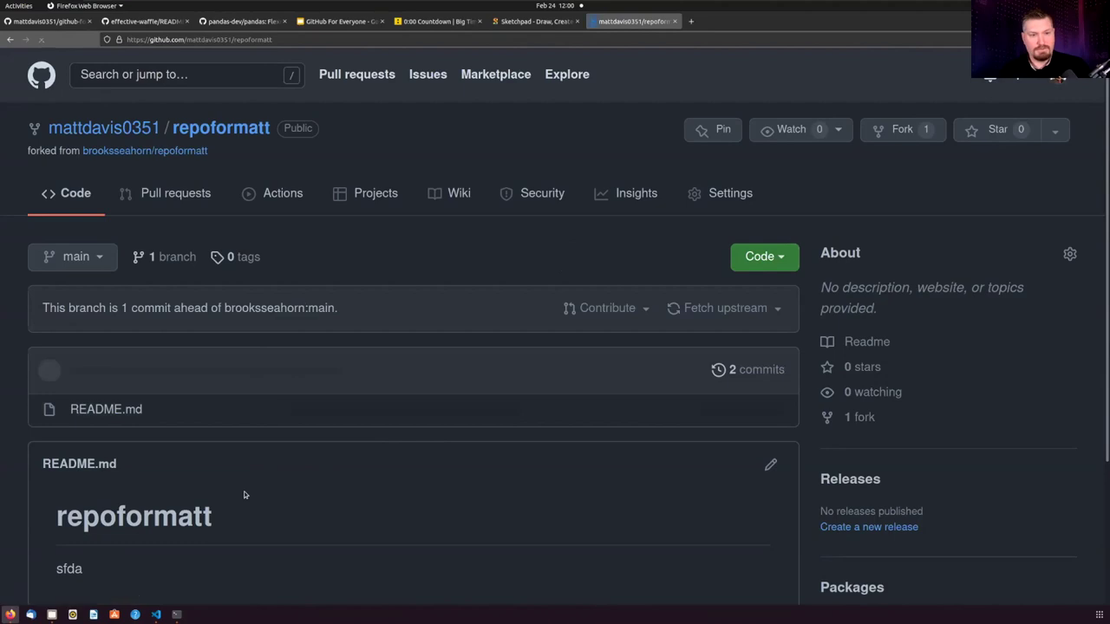
scroll(103, 371, down, 3)
double_click(51, 392)
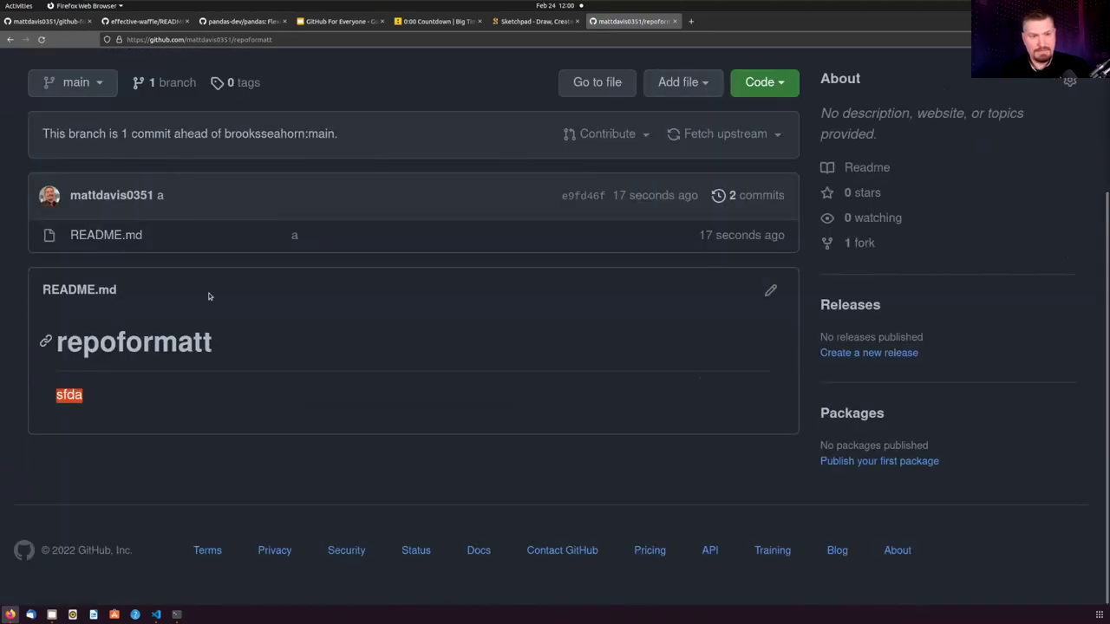
scroll(98, 209, up, 2)
scroll(240, 314, up, 2)
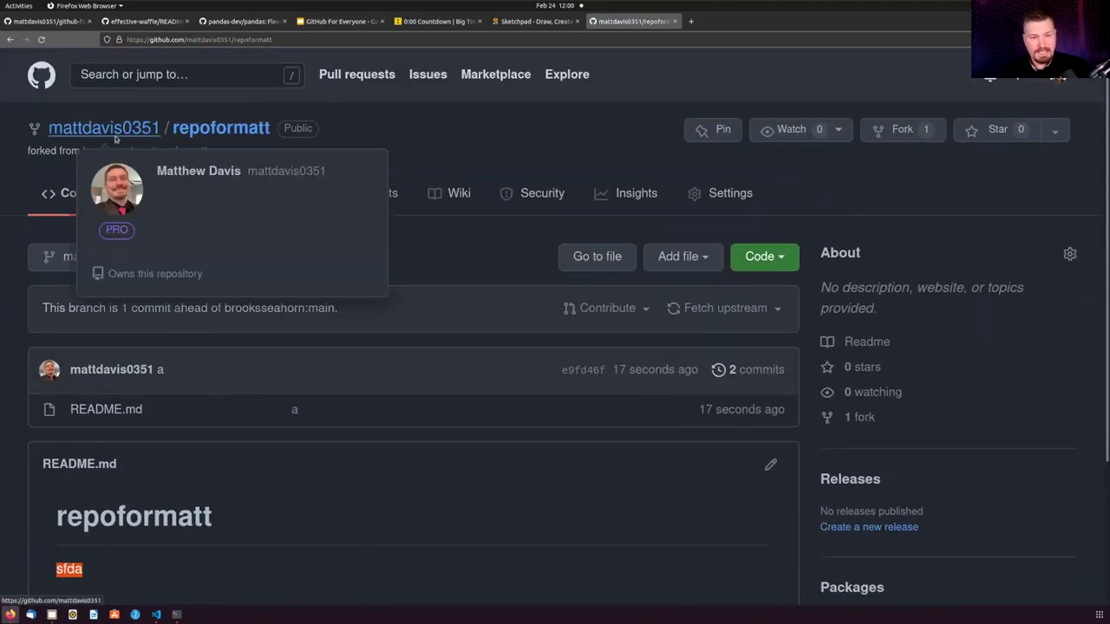
drag(47, 310, 203, 312)
drag(404, 314, 257, 309)
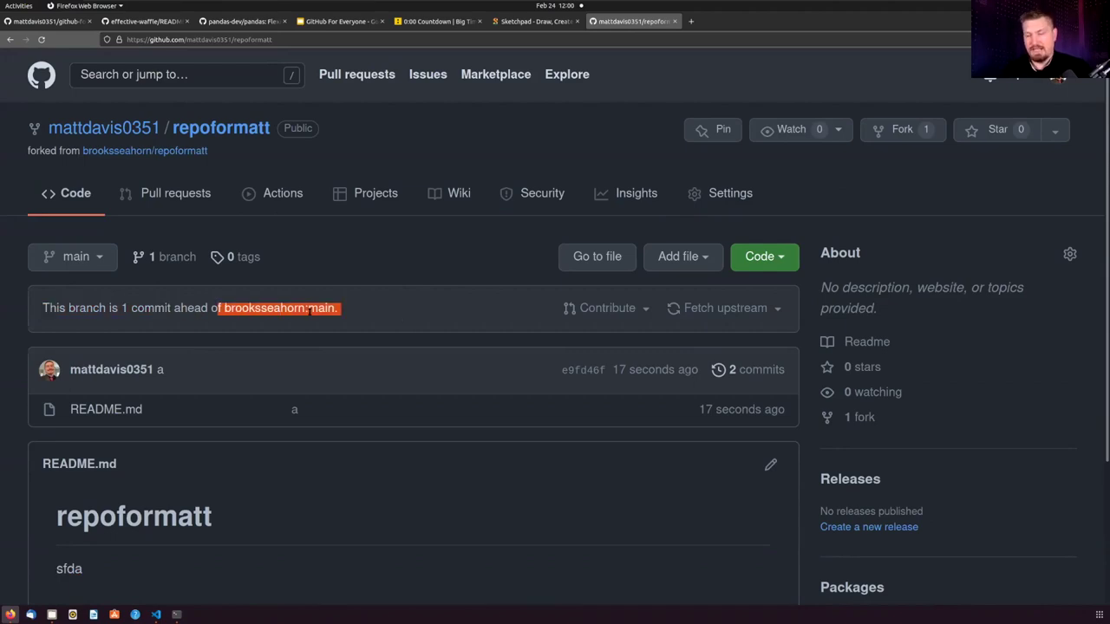
Start a new pull request from the Pull requests page and view the branches to compare.
click(178, 196)
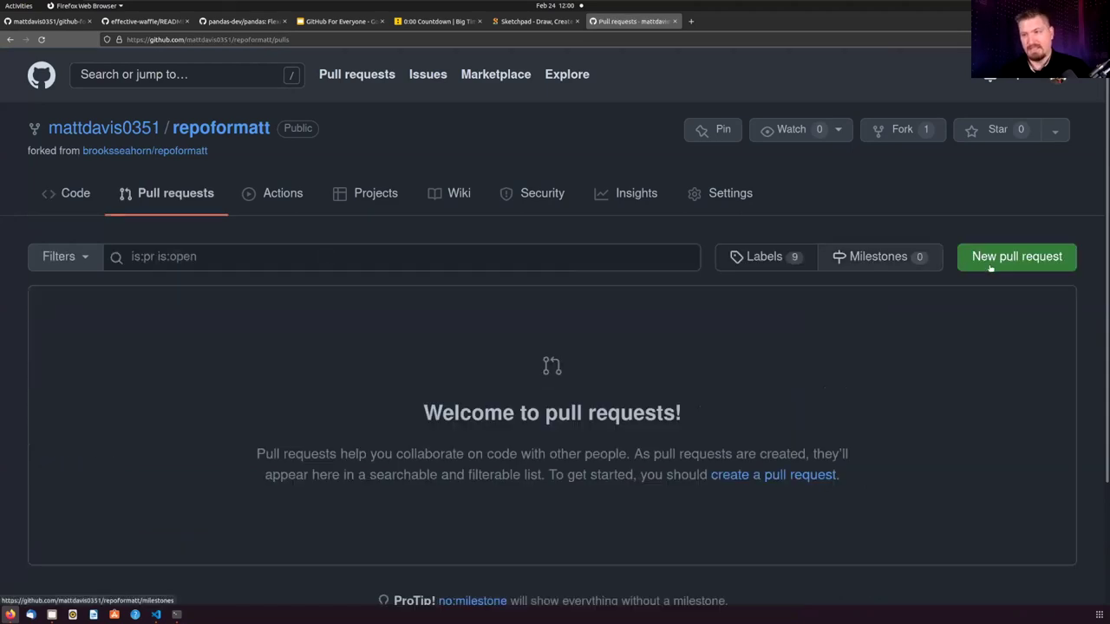
click(1019, 265)
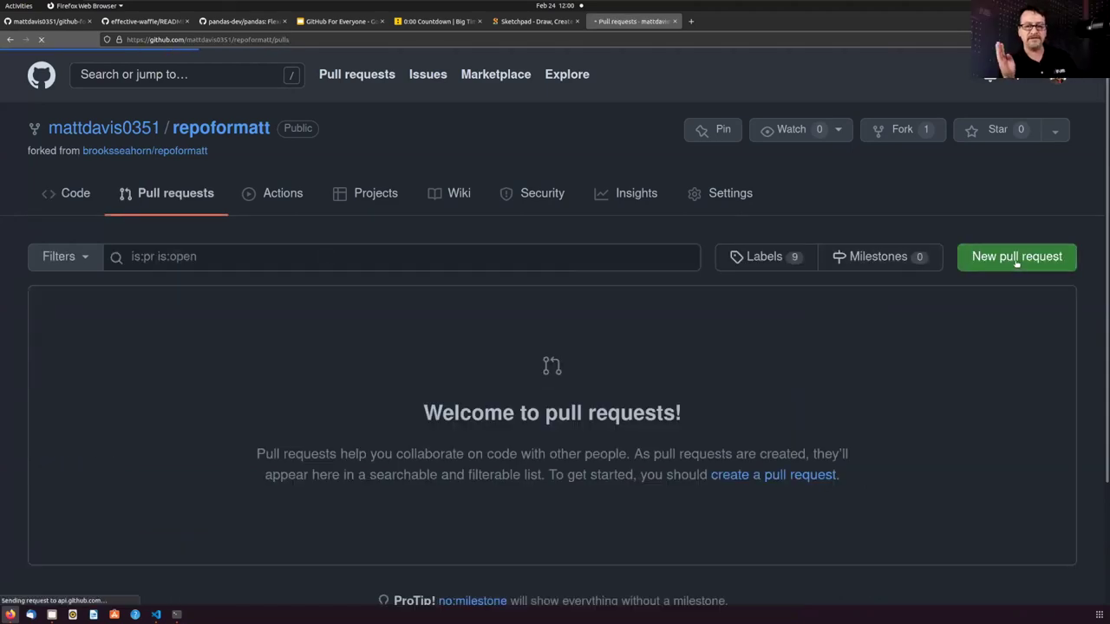
scroll(441, 283, down, 2)
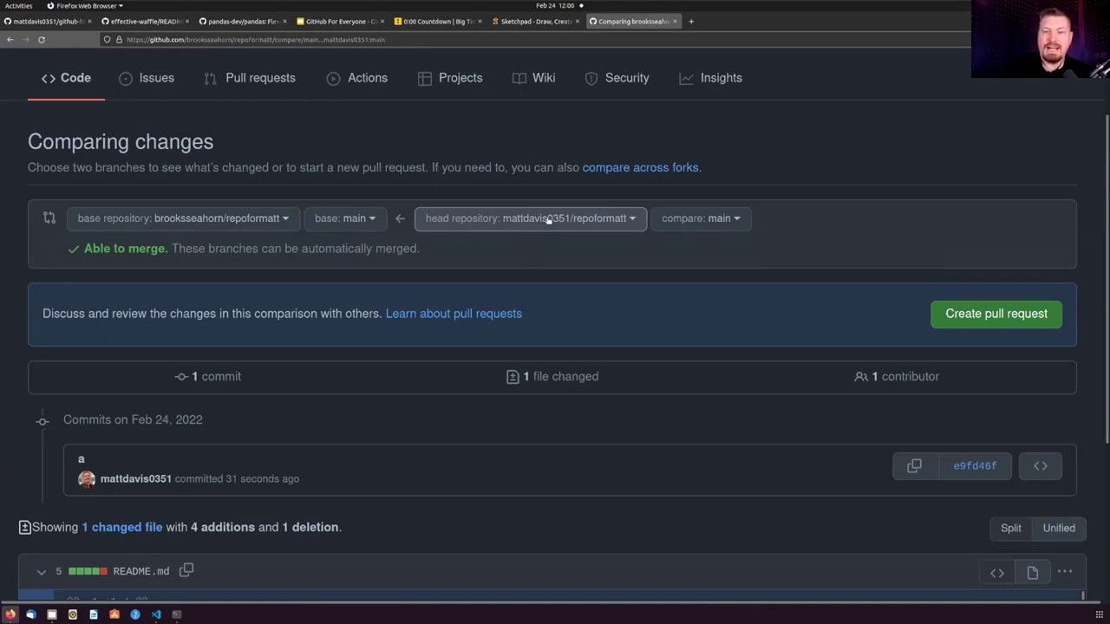
click(735, 221)
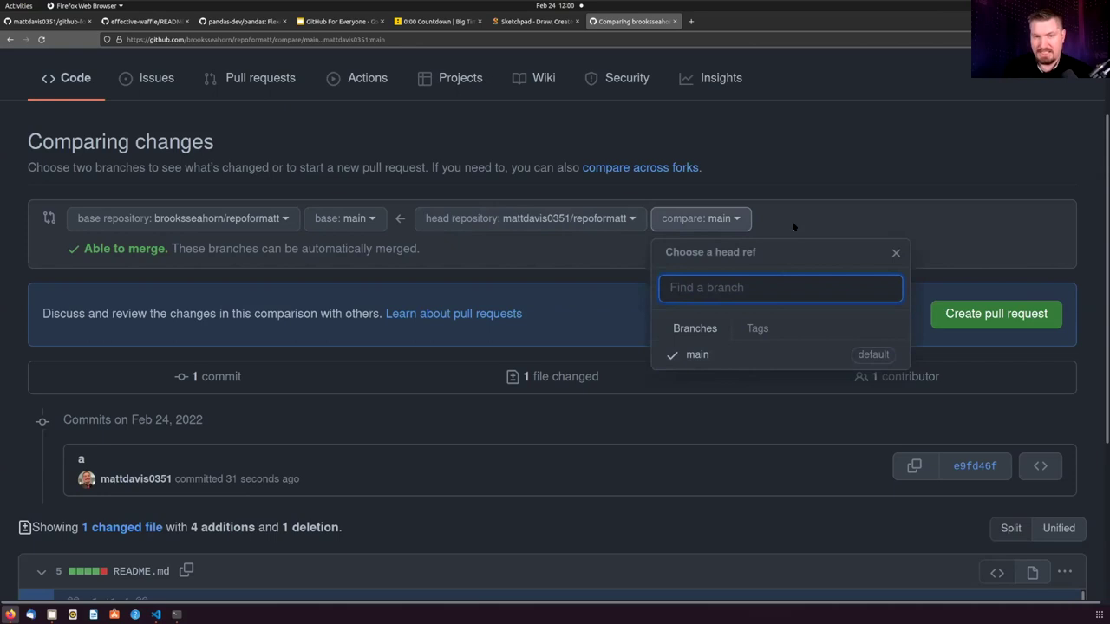
Try the fork as base repository, switch back to upstream repoformatt, then submit pull request 'a'.
key(Escape)
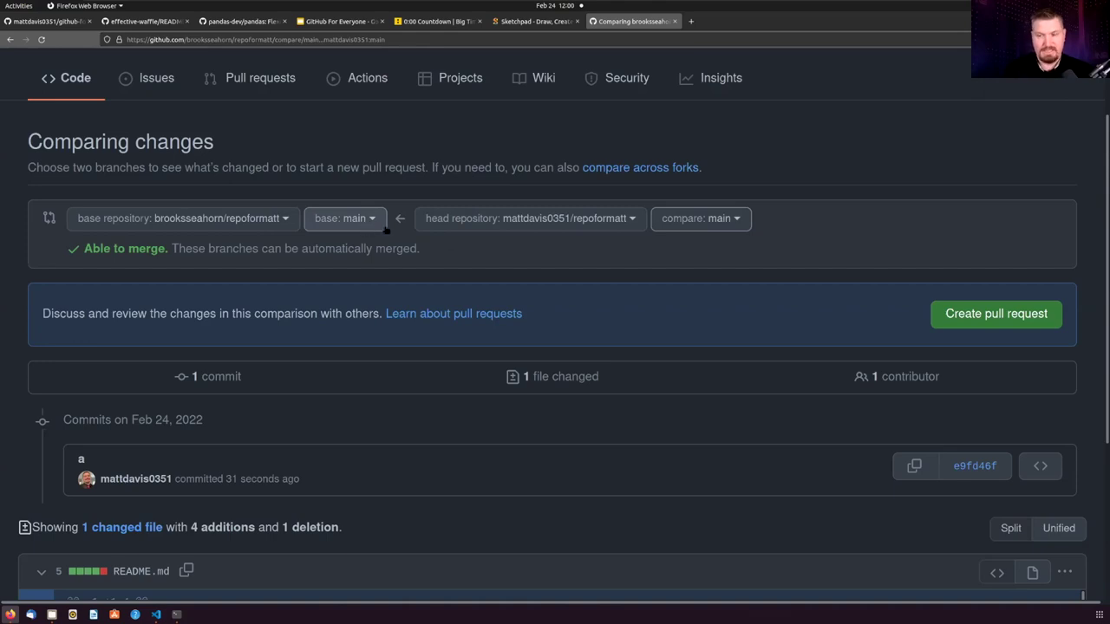
click(988, 315)
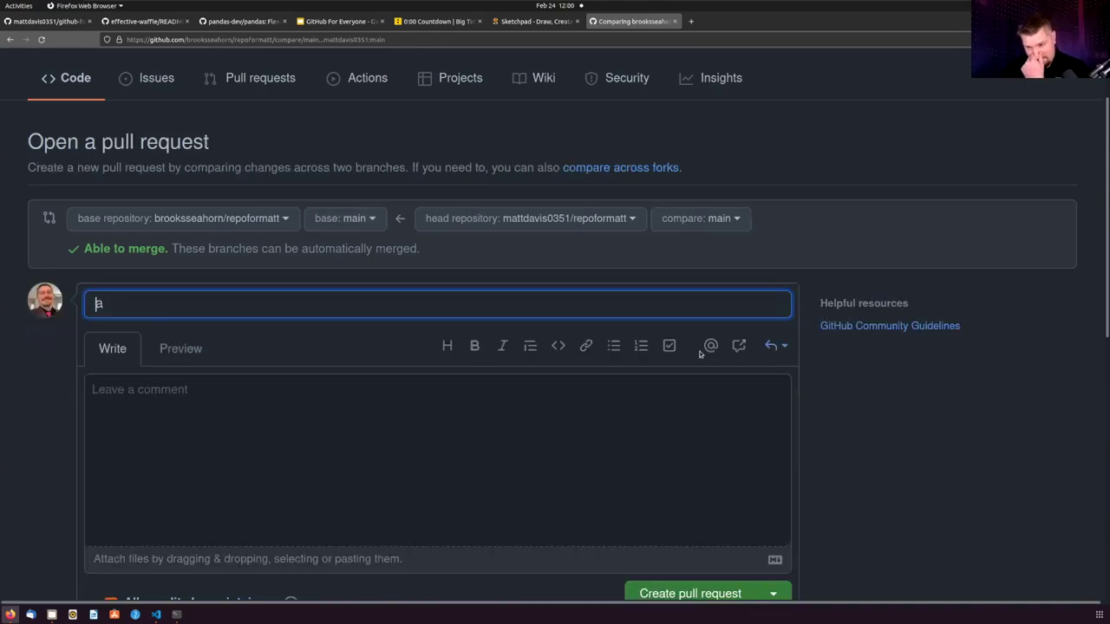
click(287, 220)
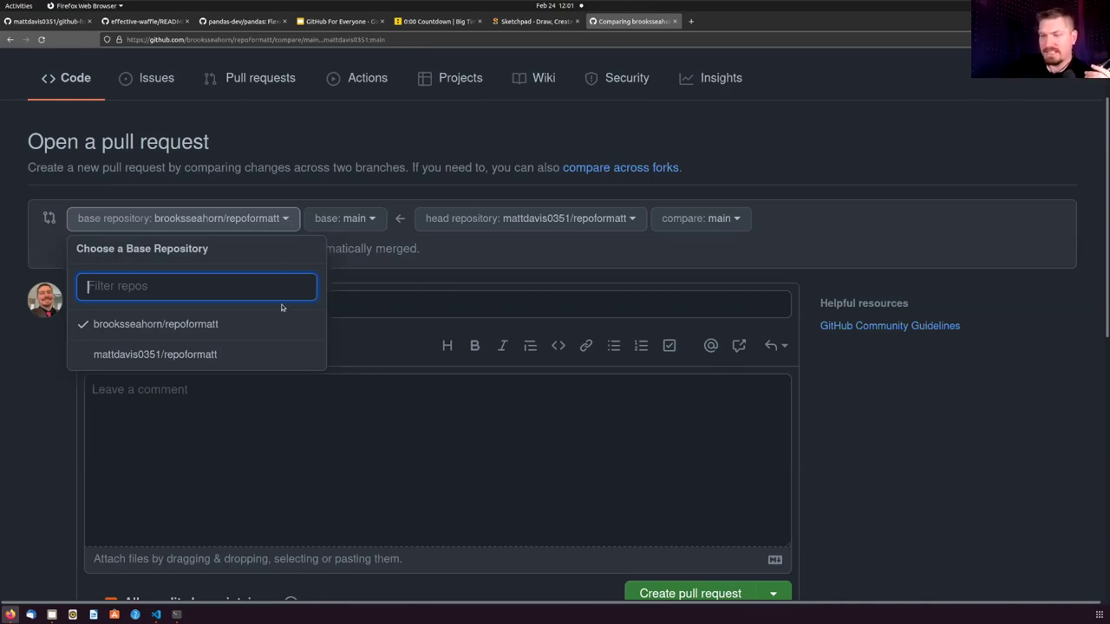
click(188, 355)
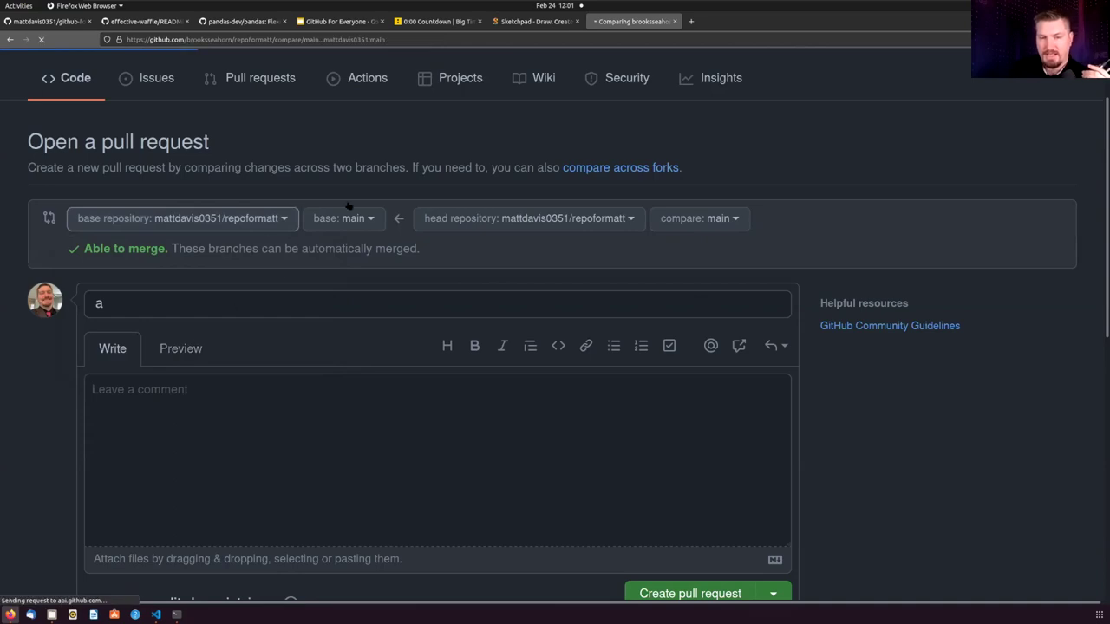
scroll(436, 314, down, 2)
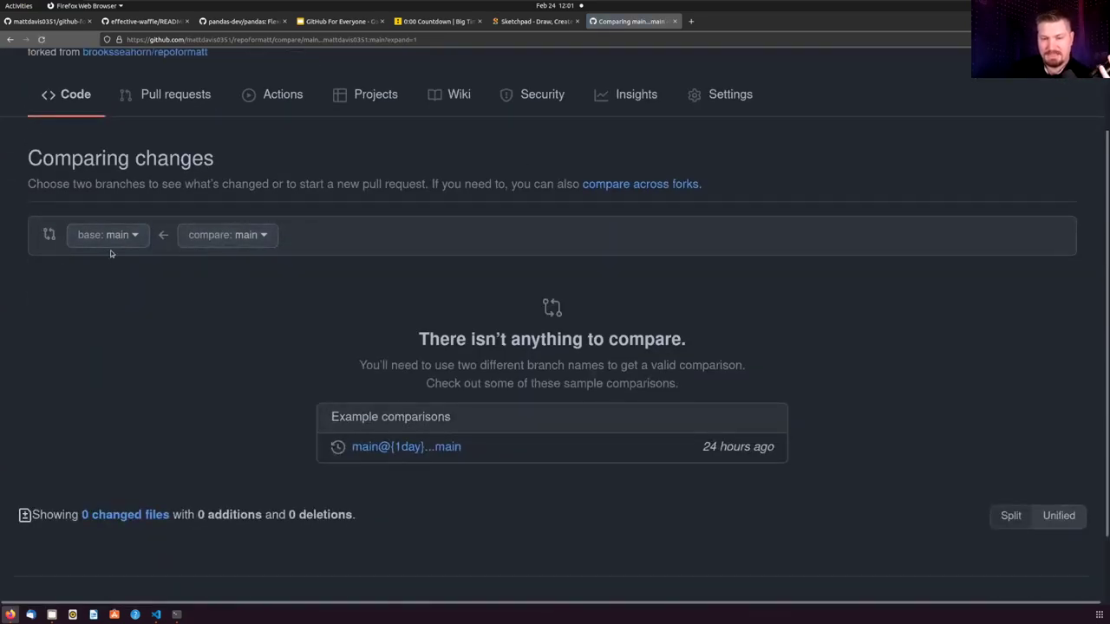
click(117, 243)
click(640, 183)
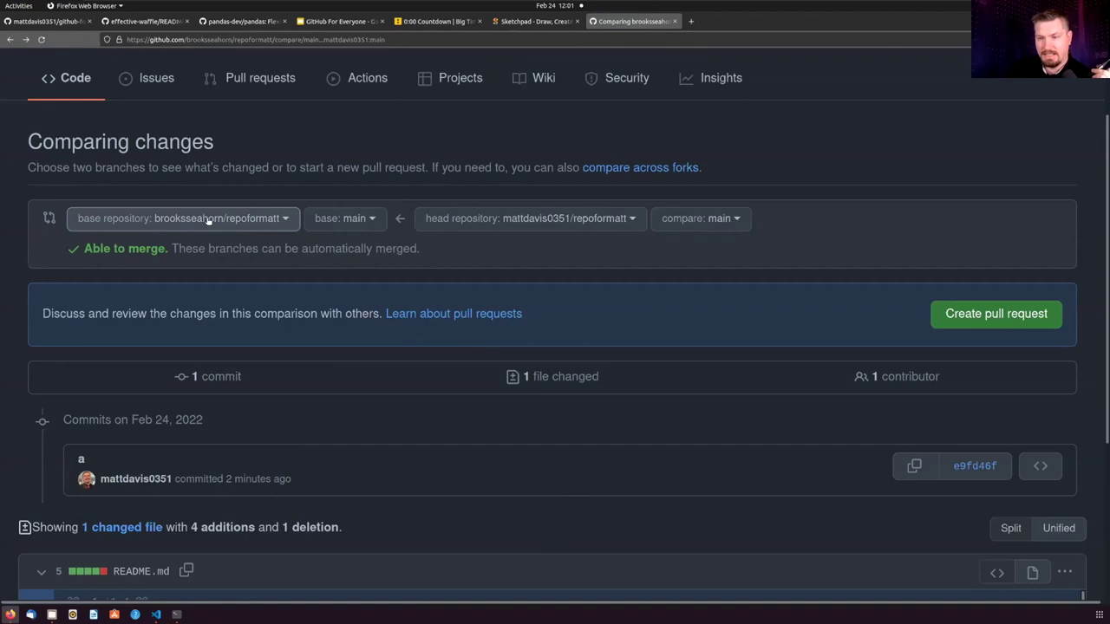
click(1010, 320)
click(641, 592)
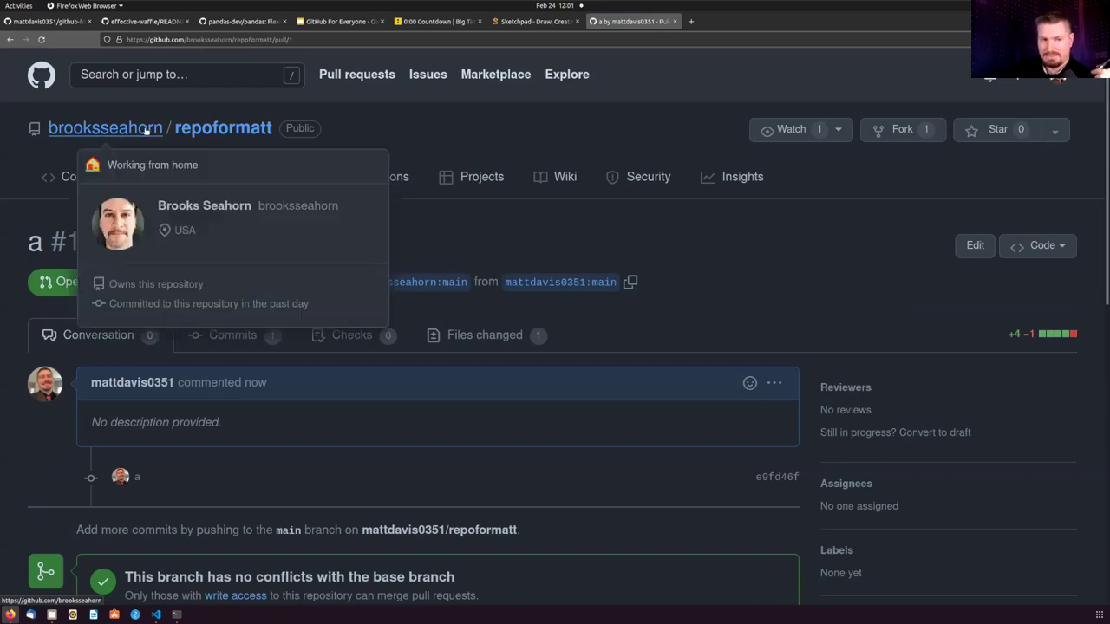
Open pull request 'a' from the upstream Pull requests list, then switch to the effective-waffle README tab.
click(63, 179)
click(258, 176)
click(66, 333)
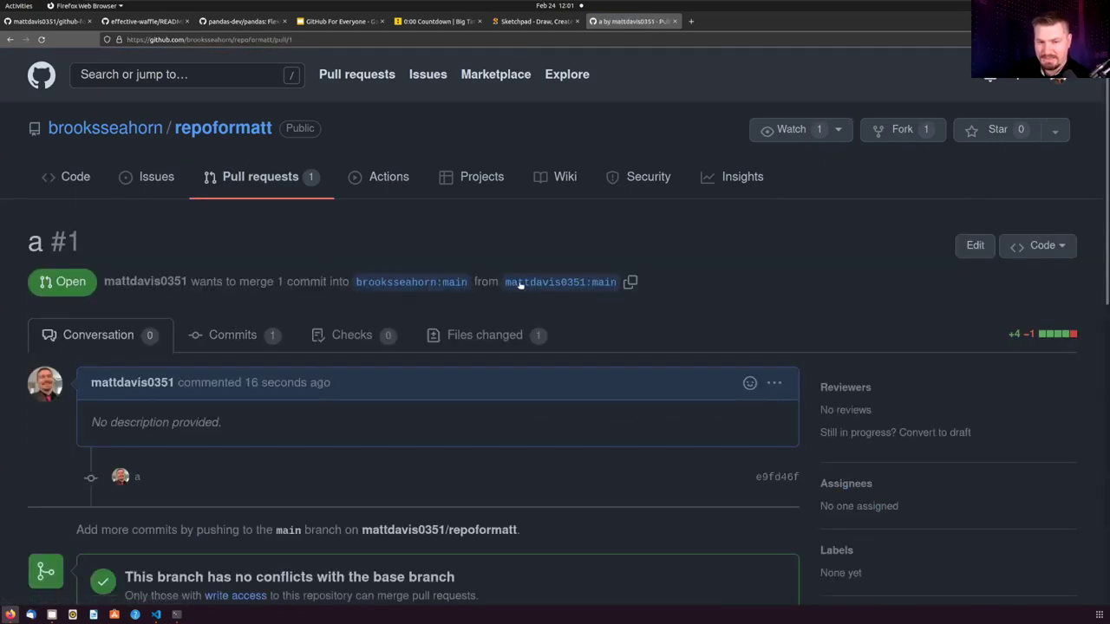
right_click(687, 288)
click(541, 269)
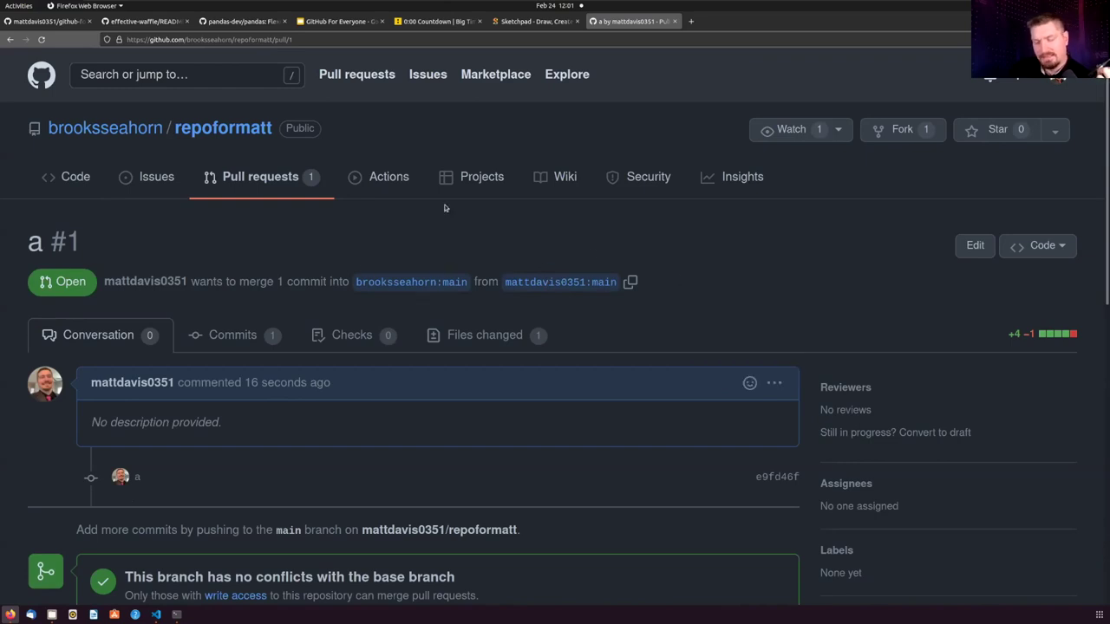
click(134, 22)
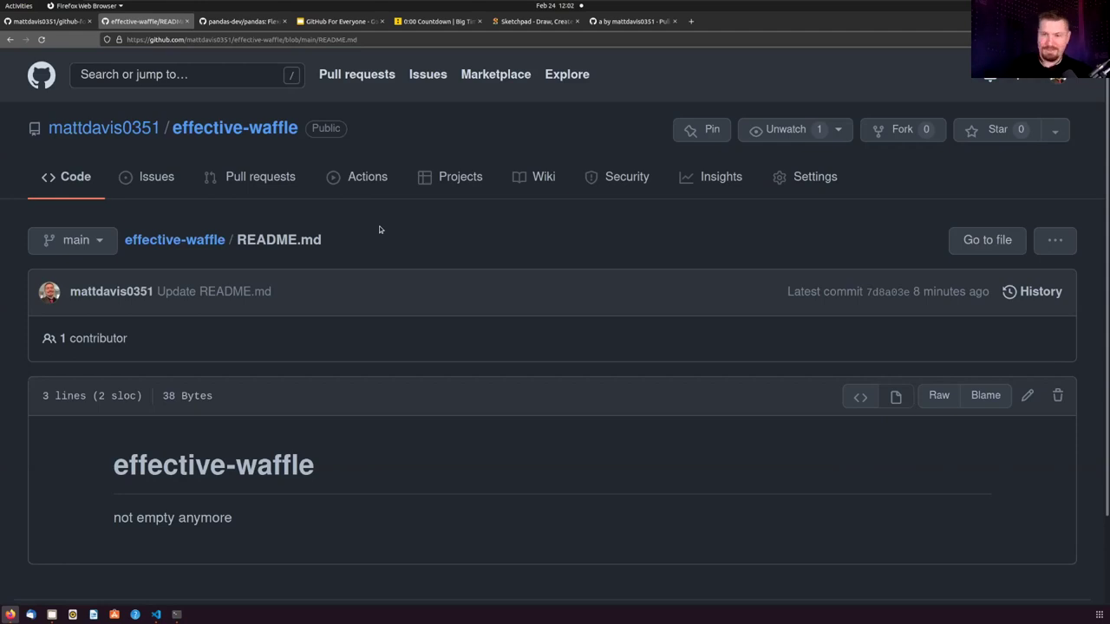
Delete the stray 'asdf' line from the github-for-everyone README in the web editor and commit it.
click(53, 20)
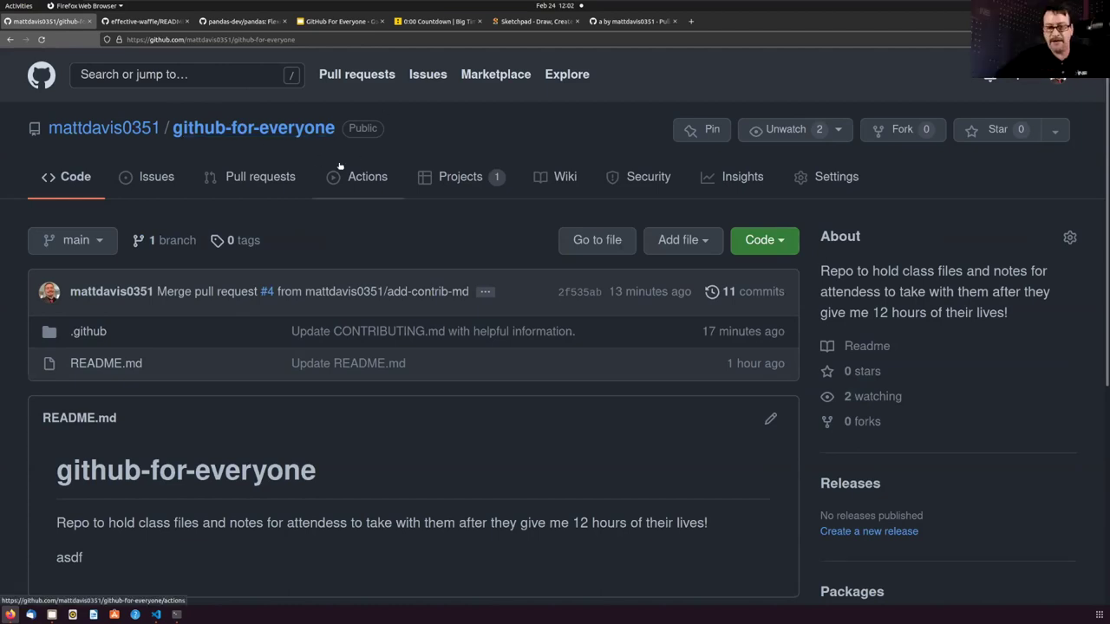
scroll(385, 208, down, 3)
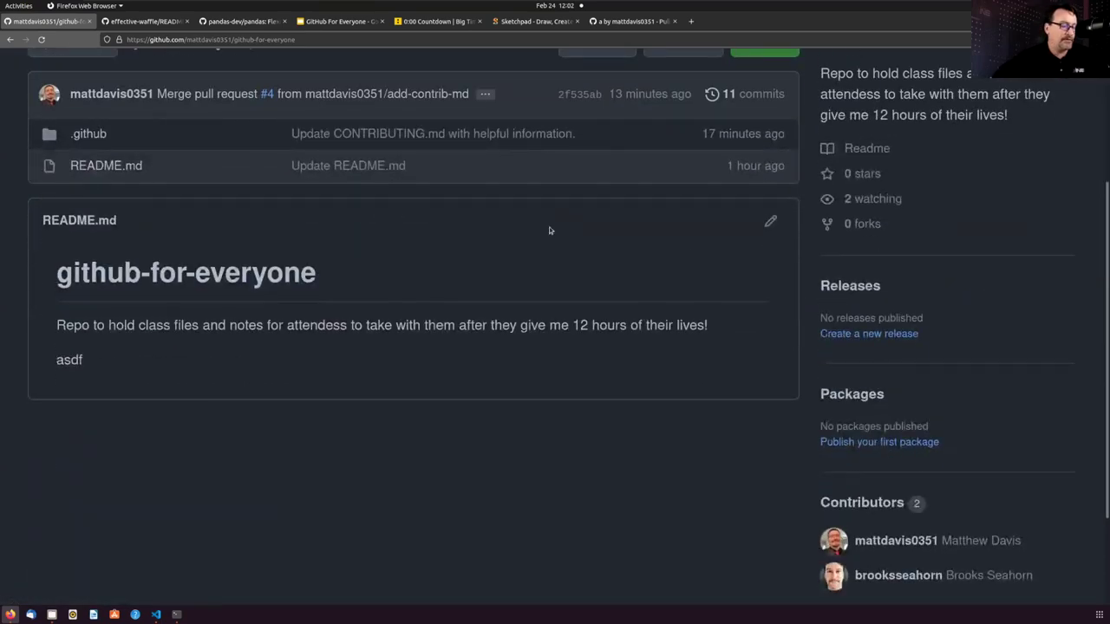
click(770, 222)
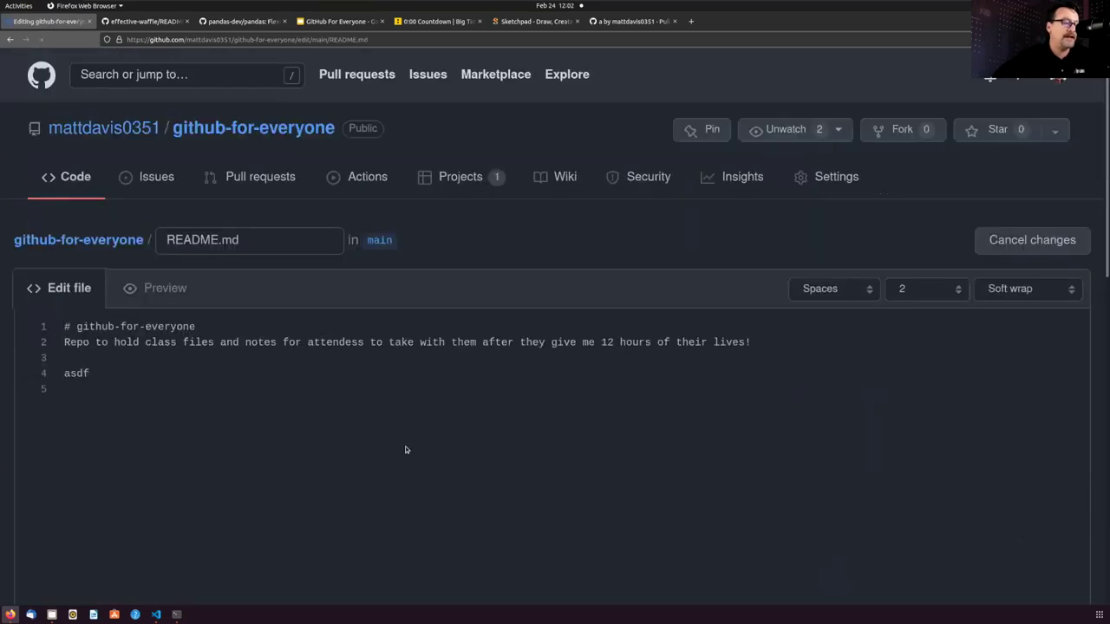
scroll(404, 446, down, 3)
drag(39, 181, 53, 189)
key(BackSpace)
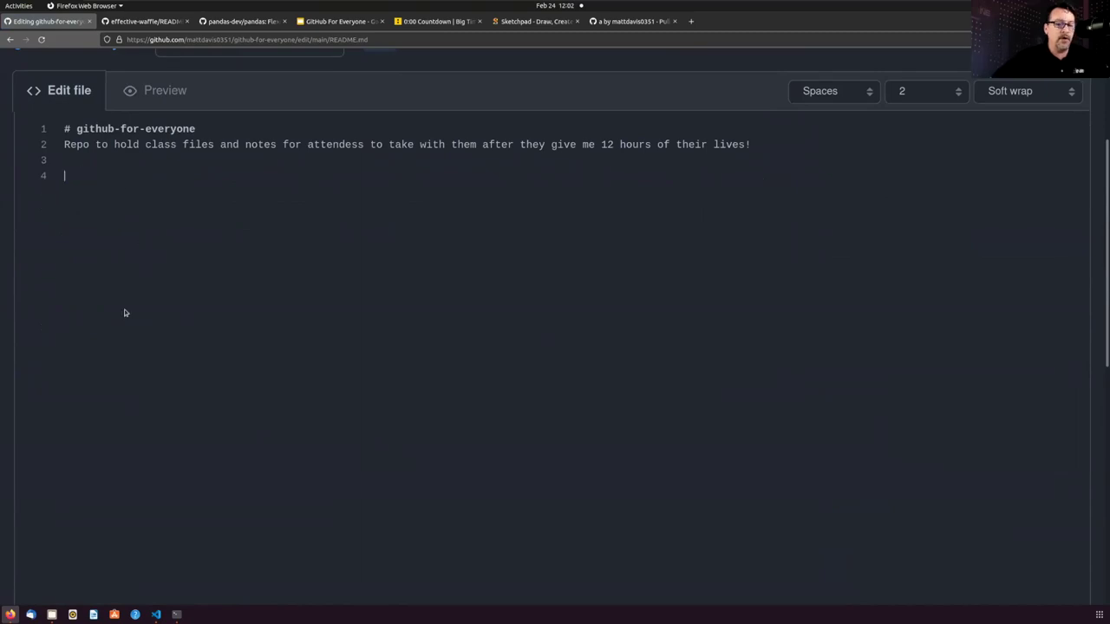
scroll(124, 312, down, 10)
click(152, 483)
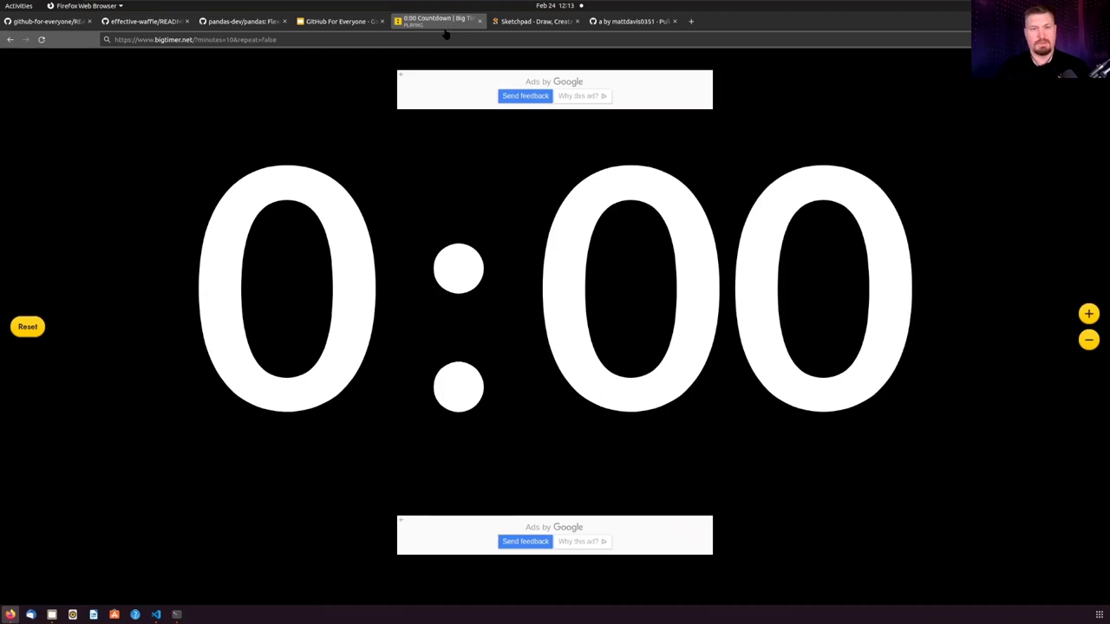
Reload effective-waffle to reveal its new issue, pull request and fork, then switch to github-for-everyone.
click(243, 22)
click(160, 23)
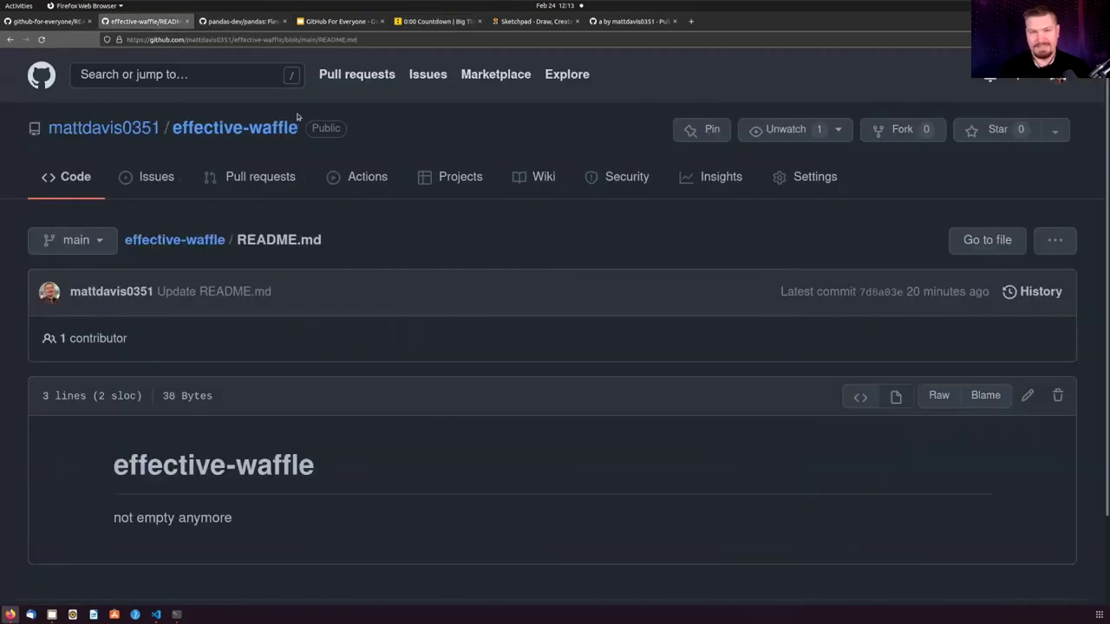
click(42, 38)
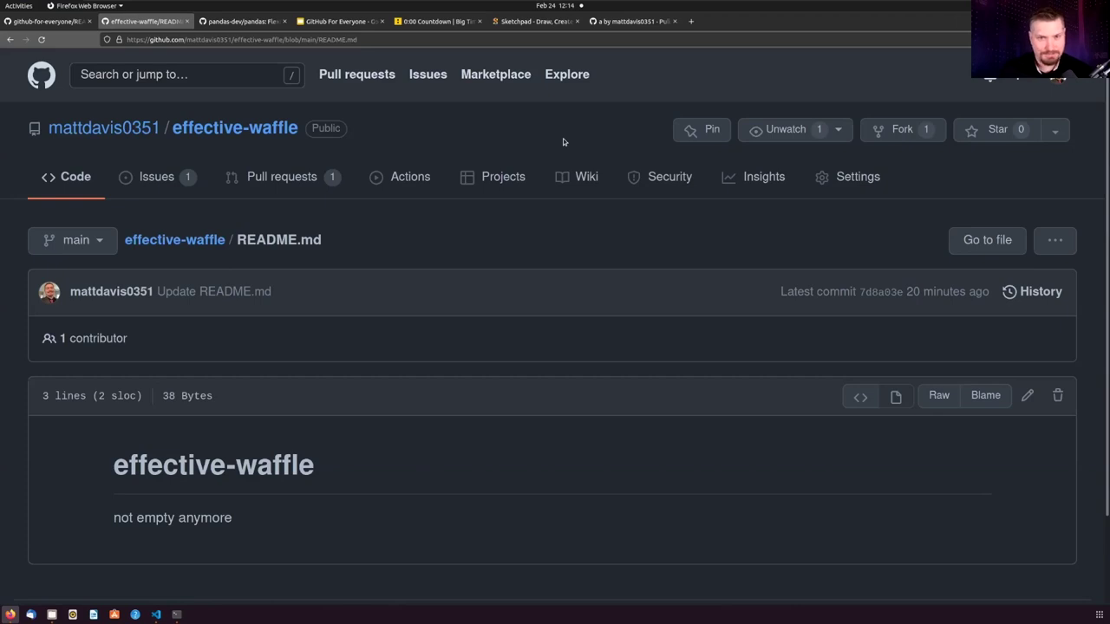
click(48, 21)
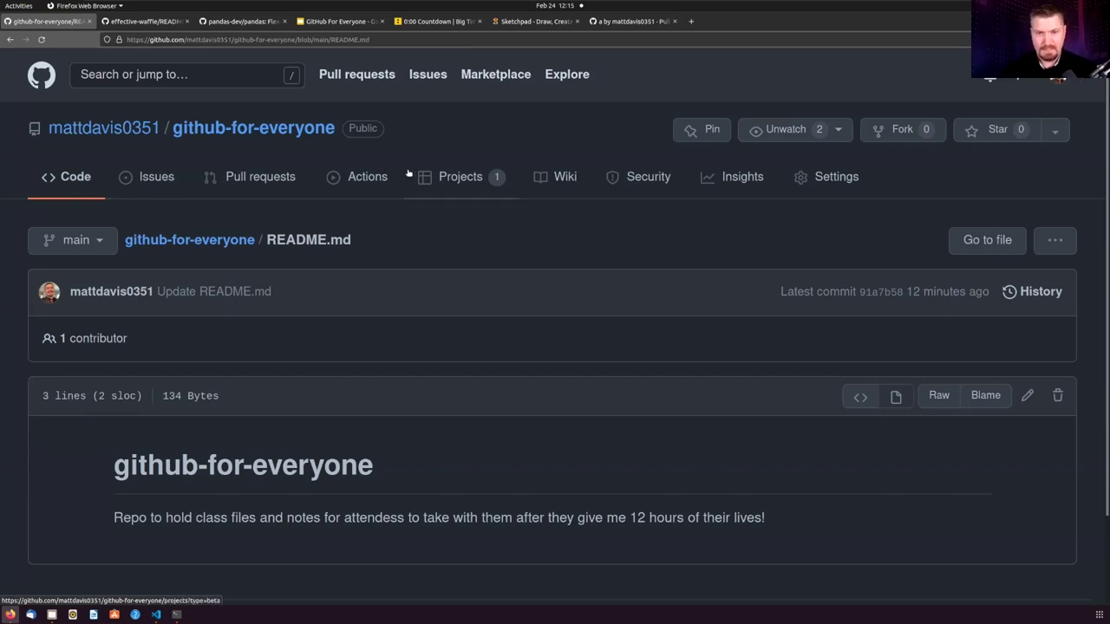
Open Settings > Actions > General and highlight the 'Allow local actions only' permission option.
click(841, 177)
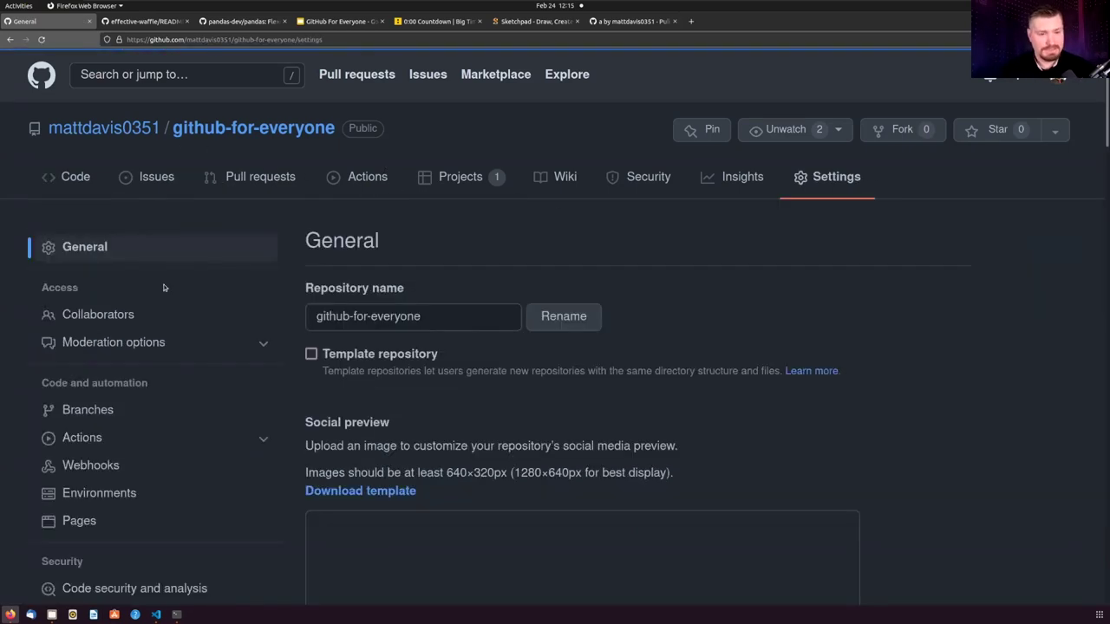
scroll(173, 294, down, 5)
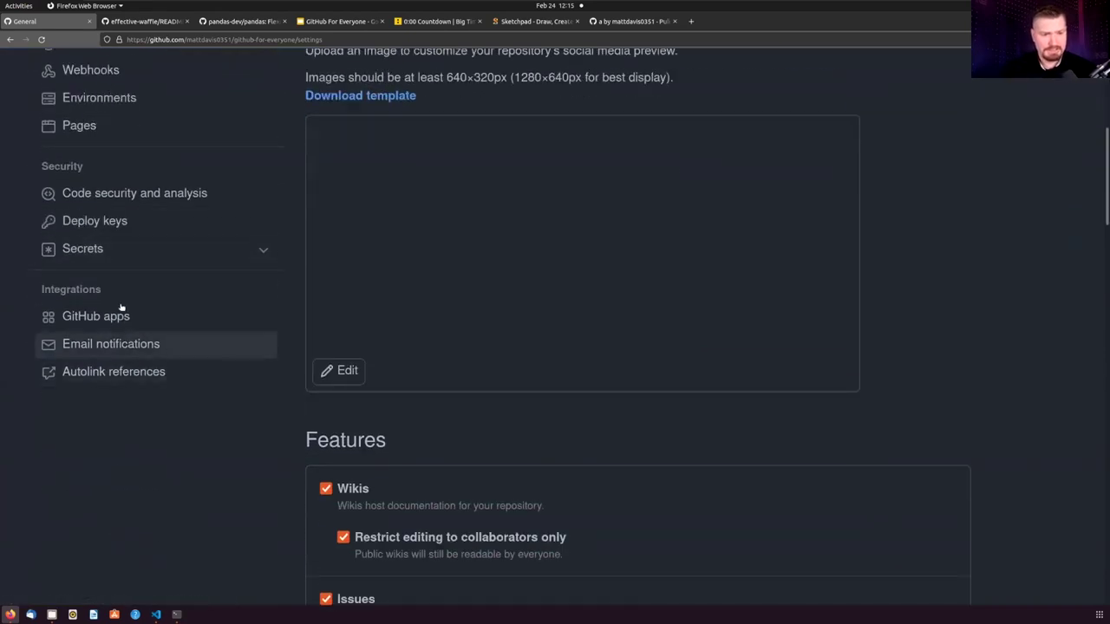
scroll(148, 337, up, 2)
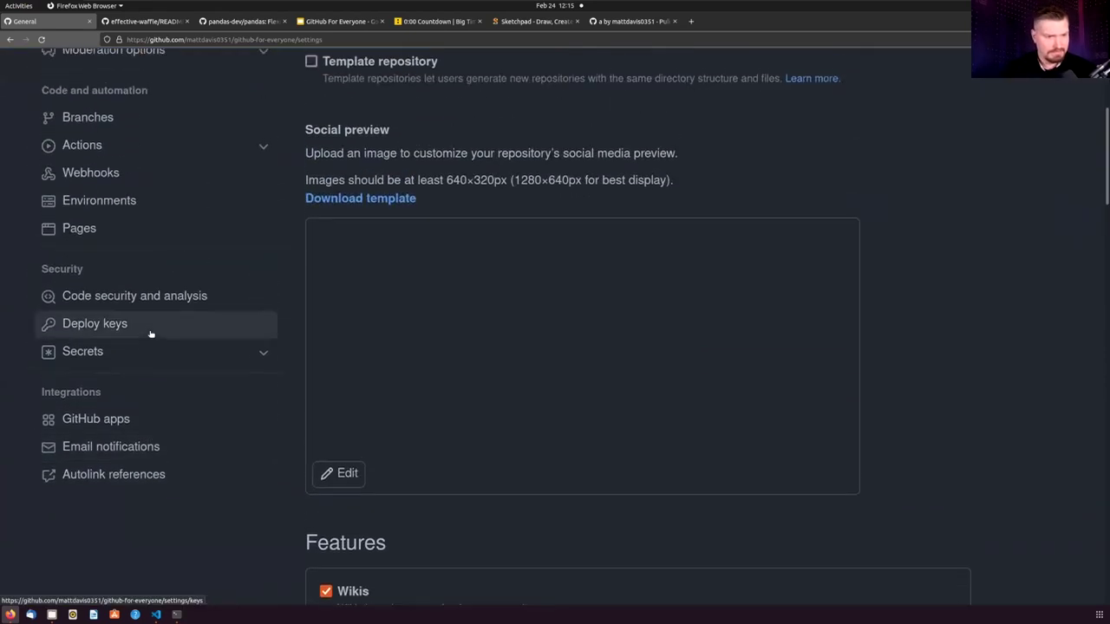
click(99, 245)
click(103, 274)
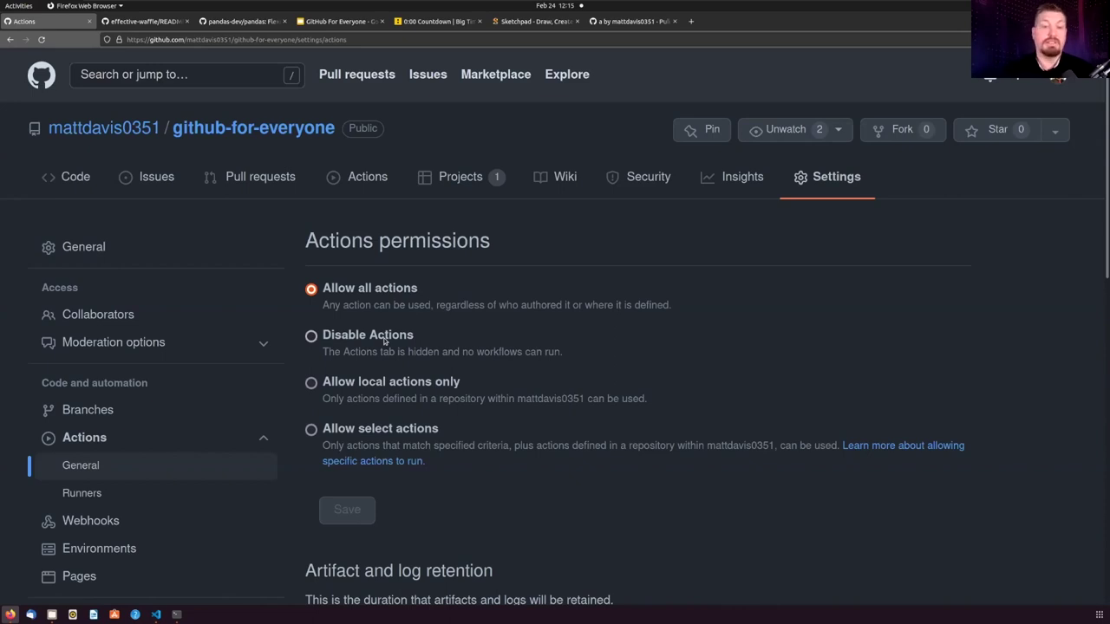
drag(468, 382, 322, 381)
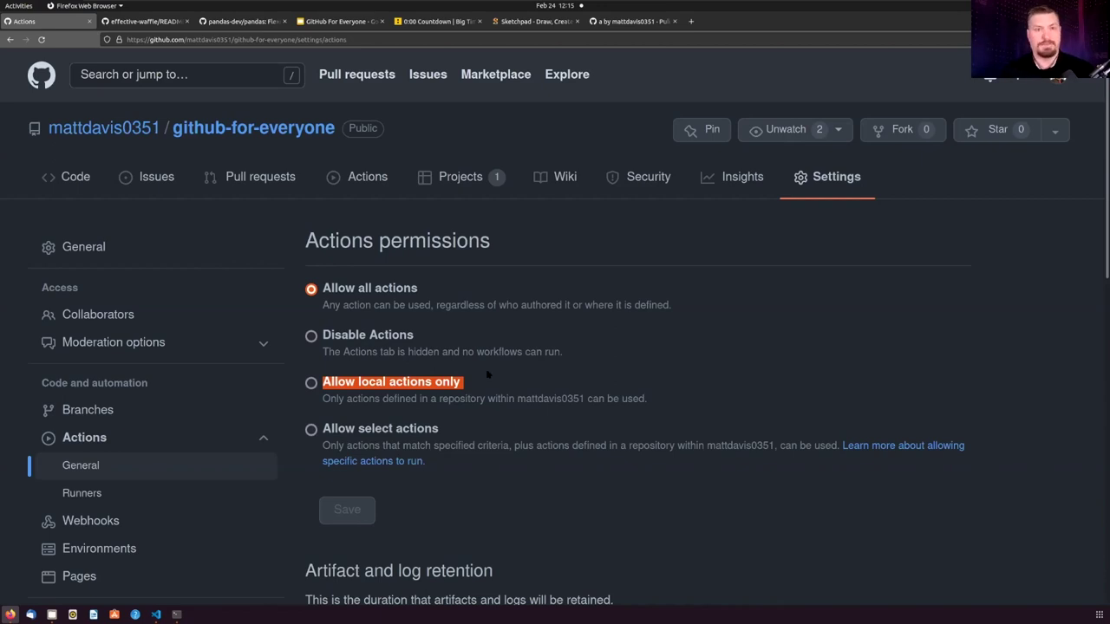
click(84, 182)
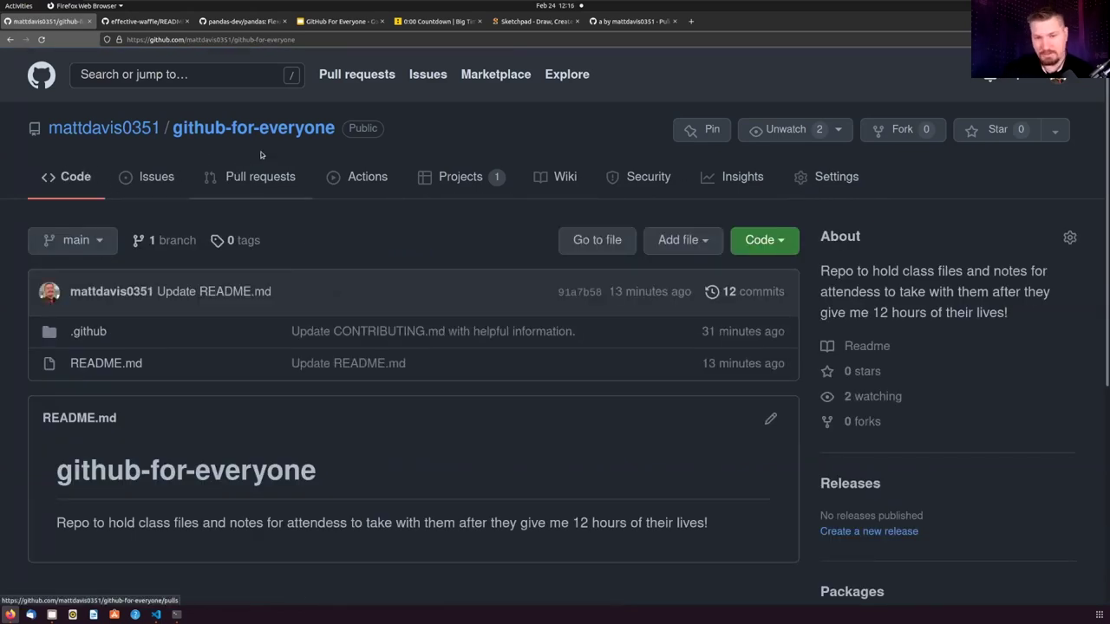
Open the Actions tab, browse the suggested workflows, and choose the Simple workflow template.
click(364, 184)
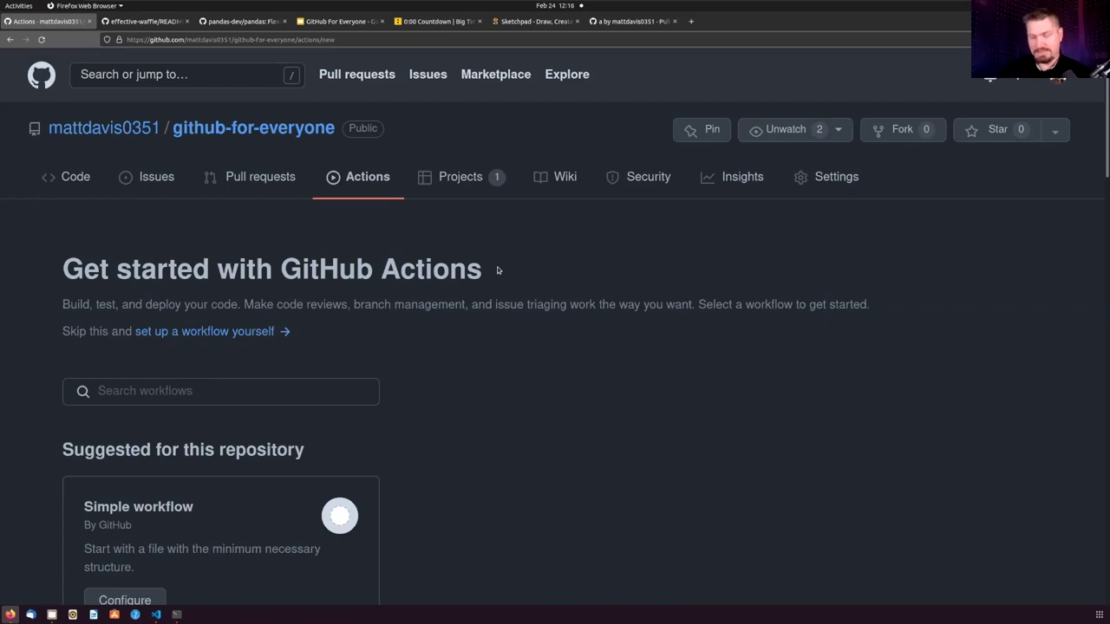
scroll(482, 254, down, 3)
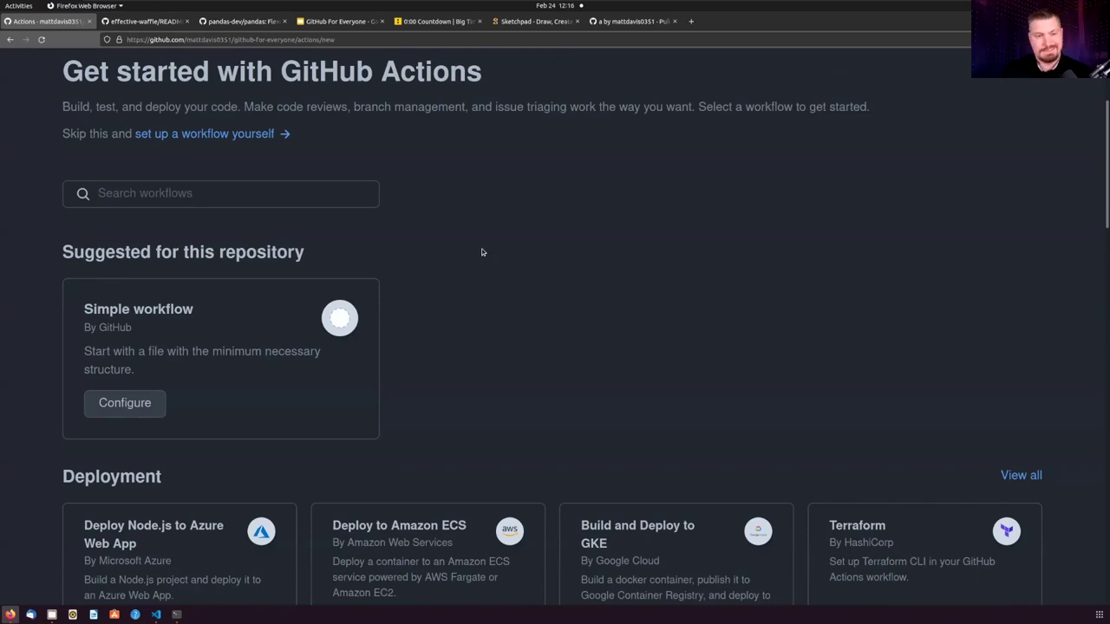
scroll(483, 251, up, 2)
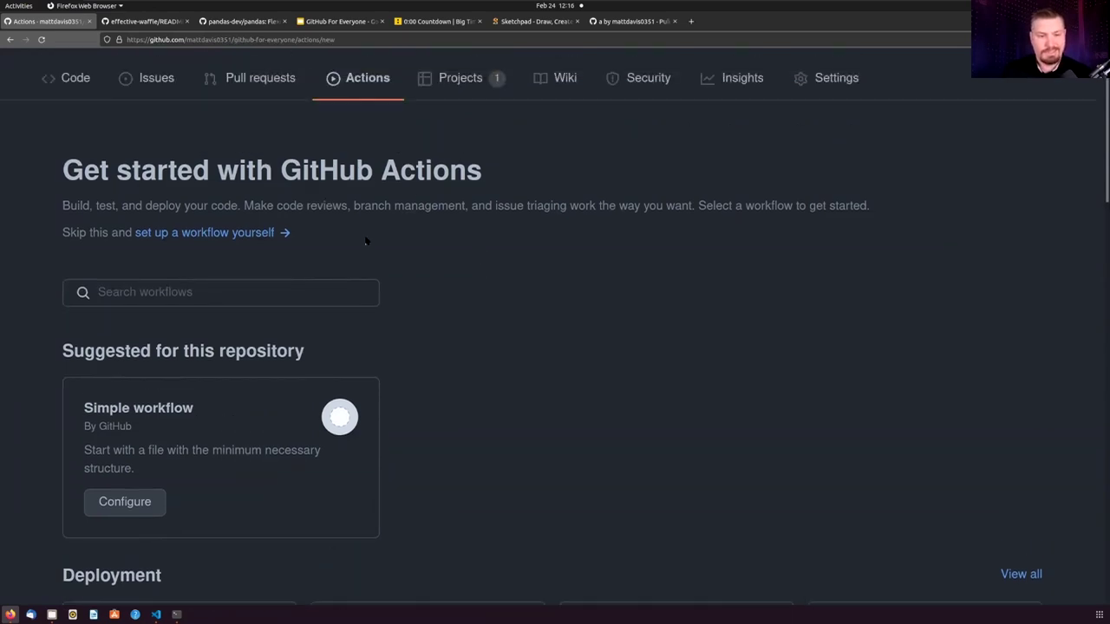
scroll(408, 291, down, 2)
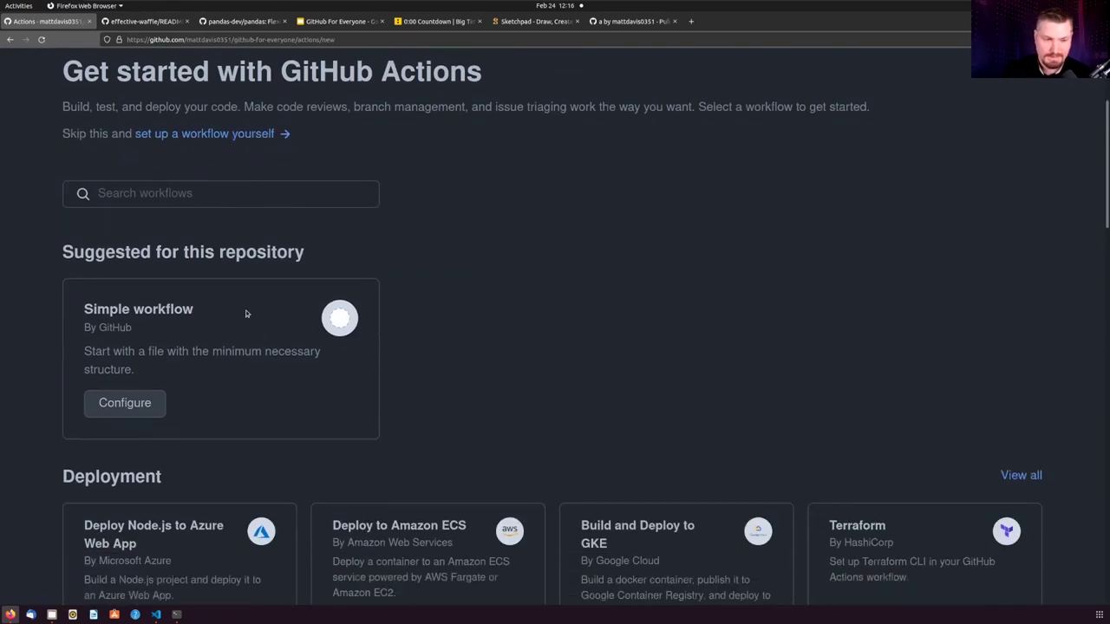
click(150, 404)
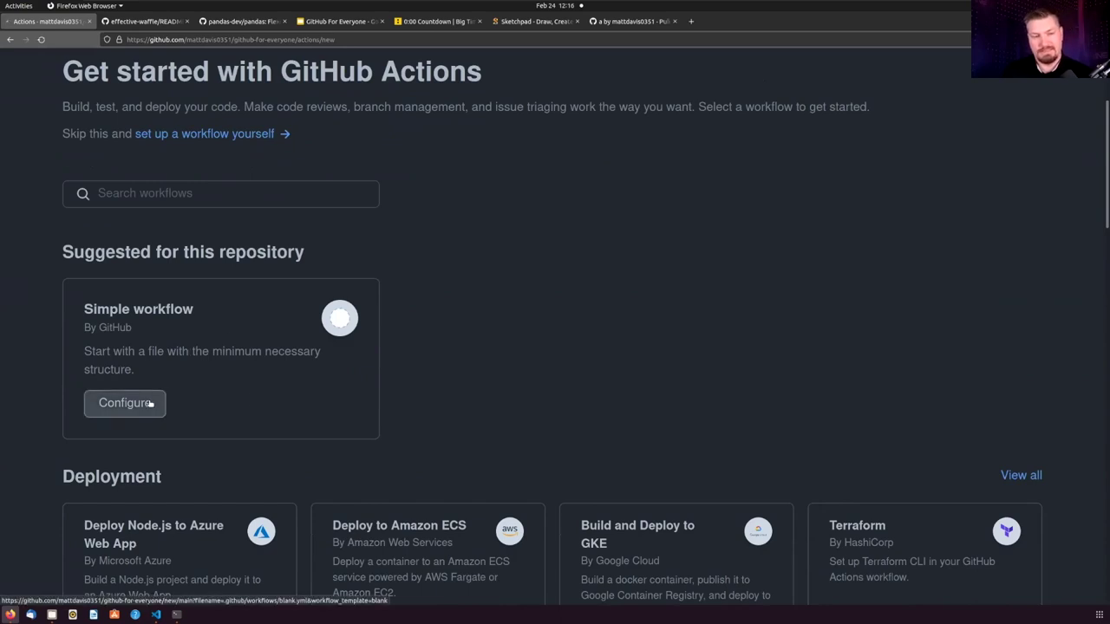
Scroll through the blank.yml draft's triggers, jobs and steps, then abandon the draft.
scroll(362, 368, down, 4)
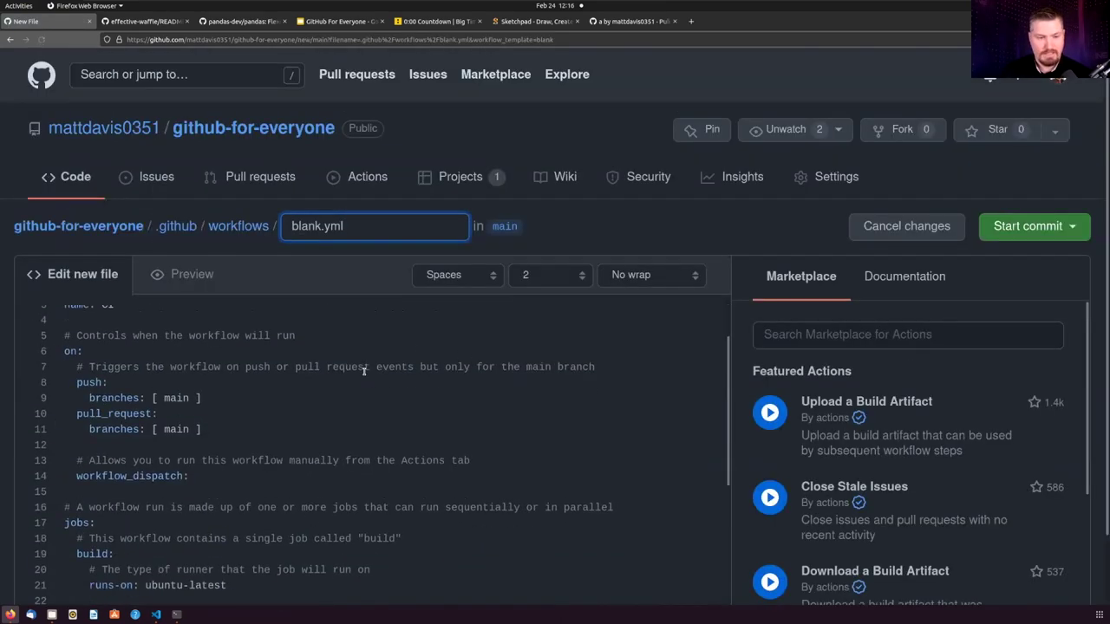
scroll(361, 371, down, 5)
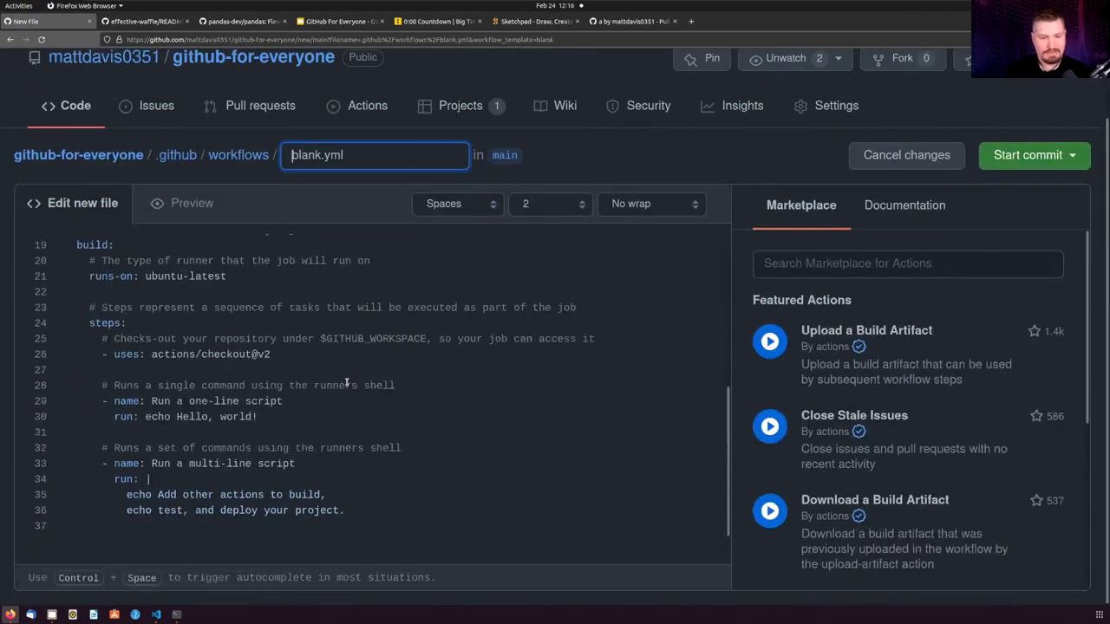
scroll(347, 382, up, 5)
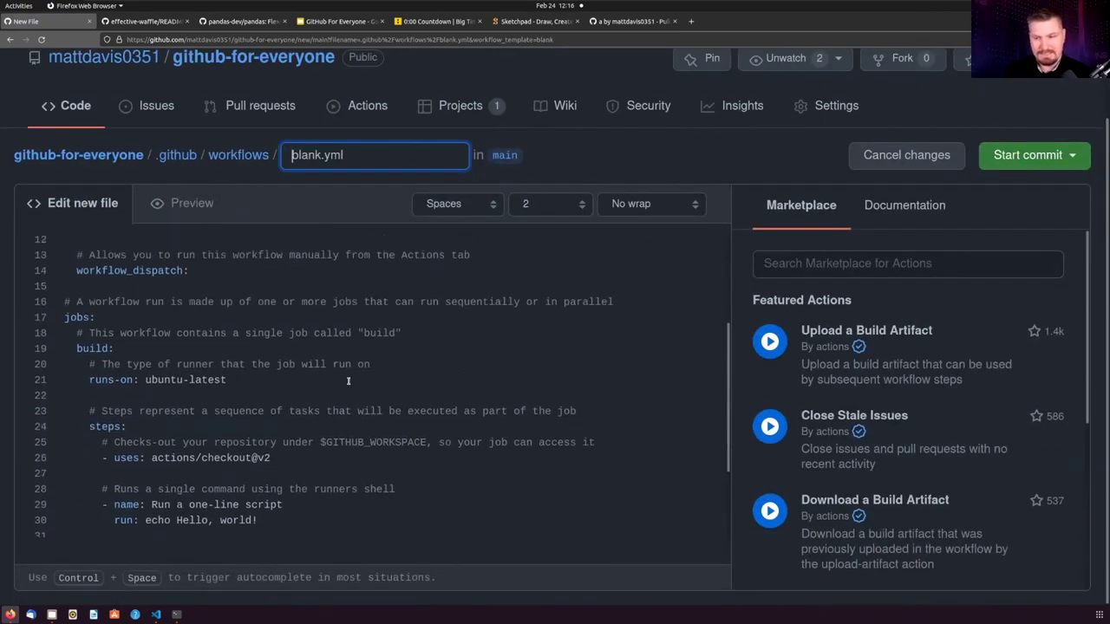
scroll(789, 348, down, 3)
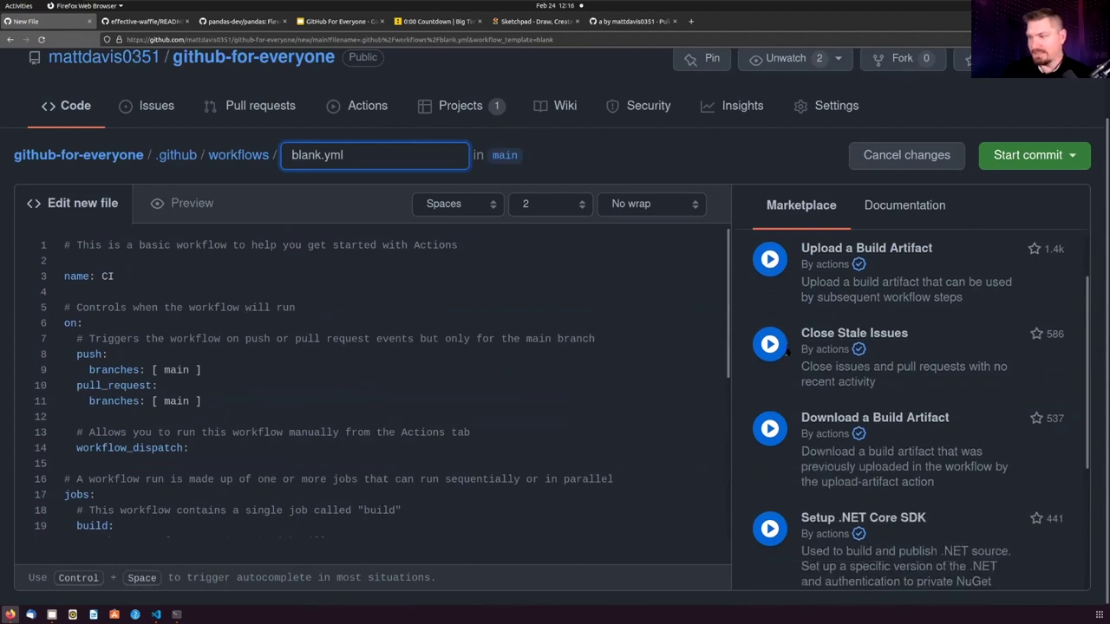
scroll(677, 346, down, 3)
click(80, 107)
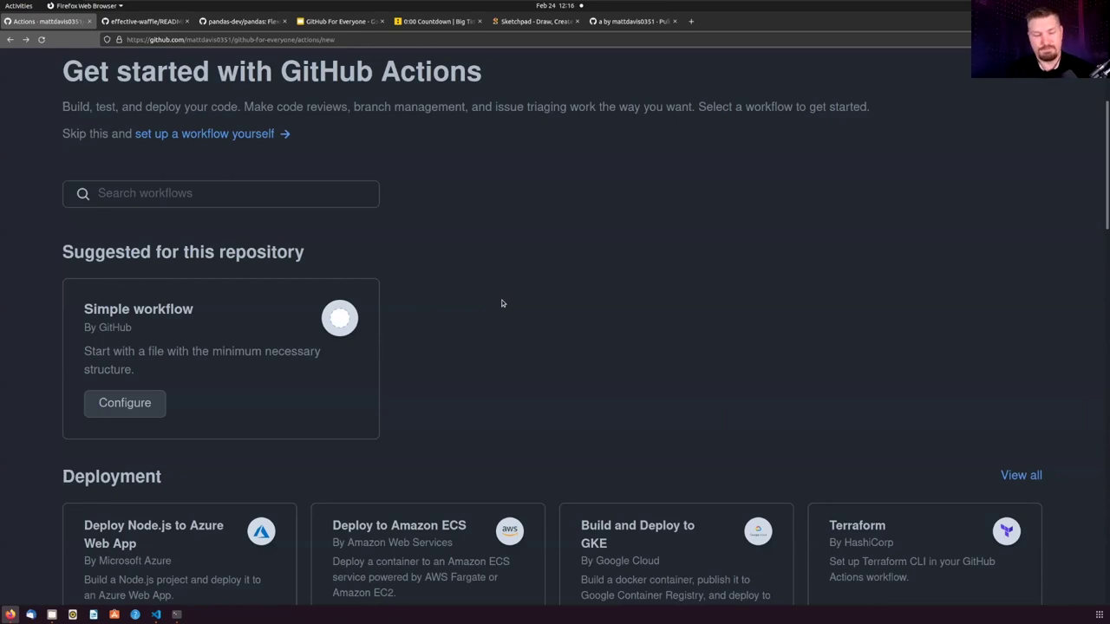
Scroll the Get started page's deployment templates, such as Amazon ECS, GKE and Terraform.
scroll(495, 300, down, 2)
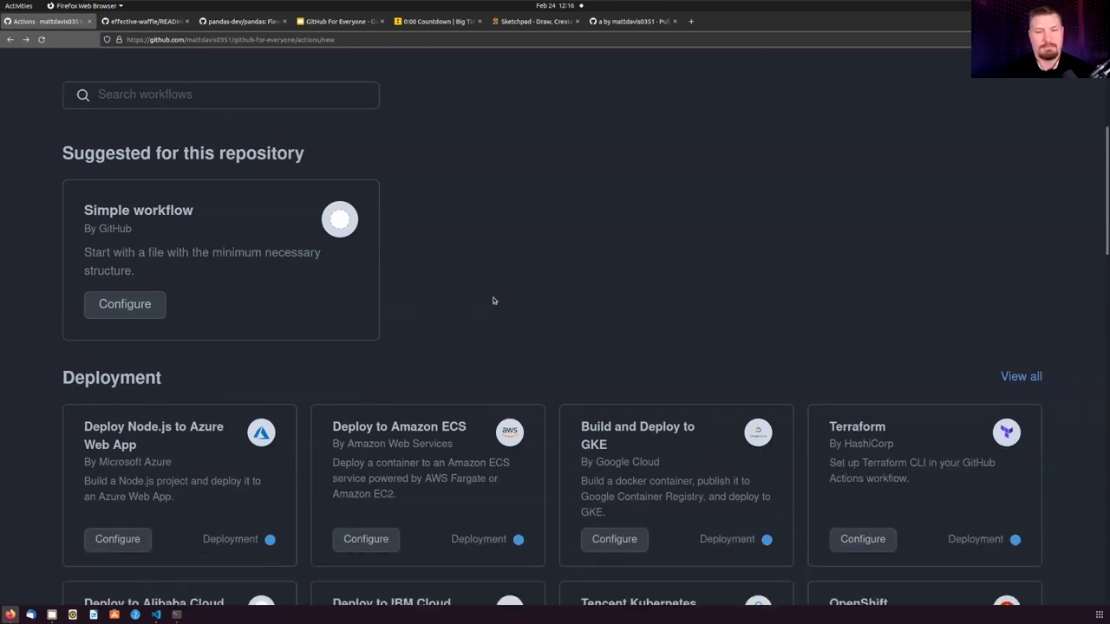
scroll(494, 301, up, 4)
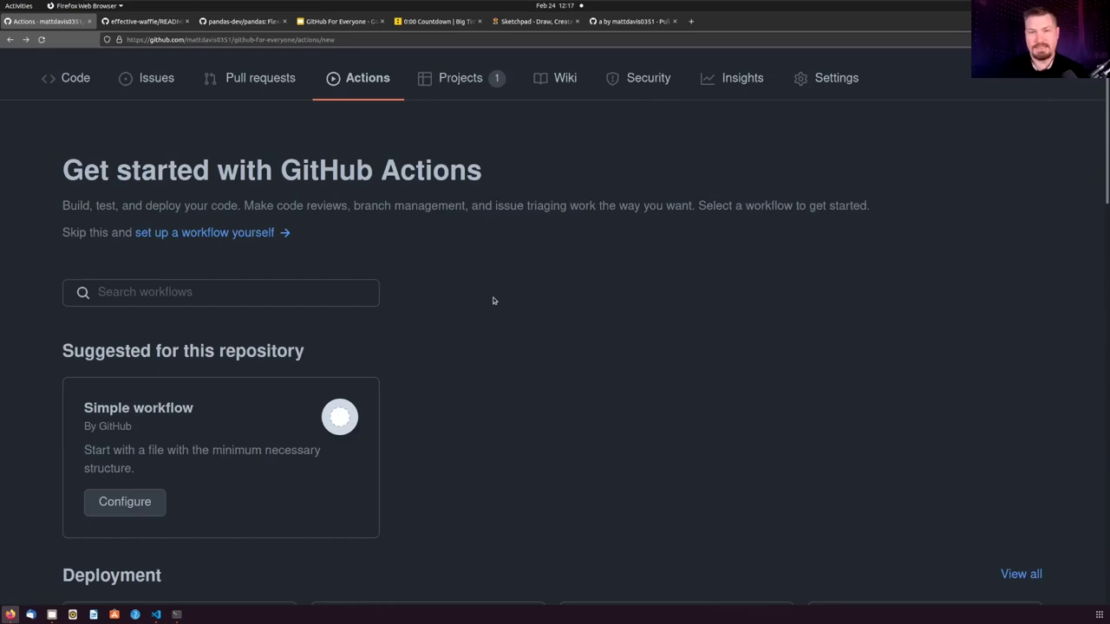
scroll(505, 291, down, 5)
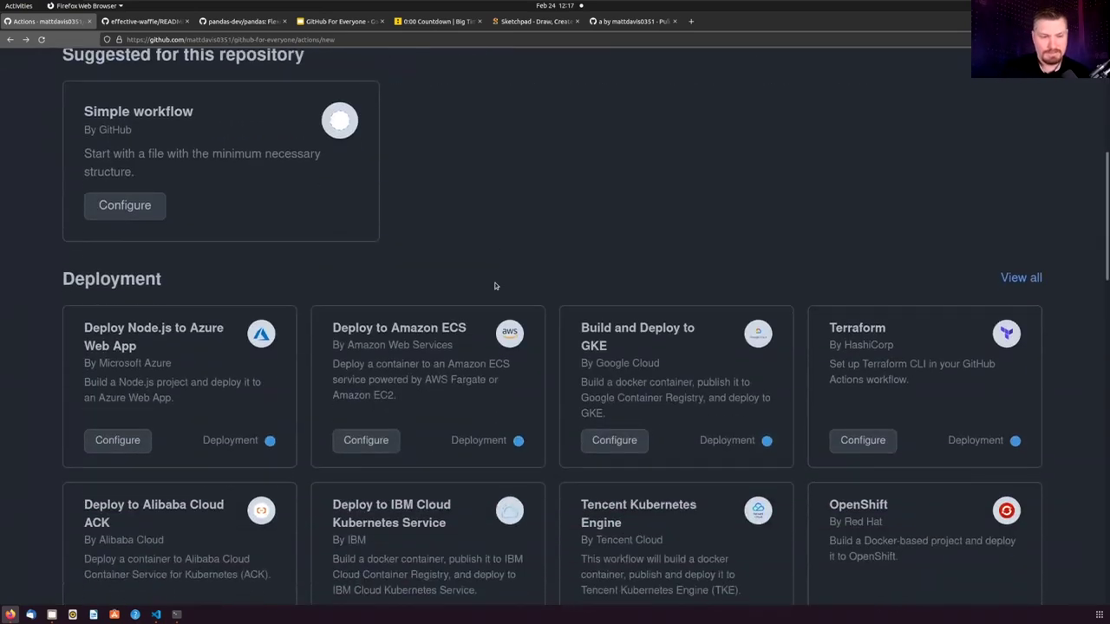
scroll(467, 267, down, 1)
drag(60, 83, 258, 84)
click(257, 84)
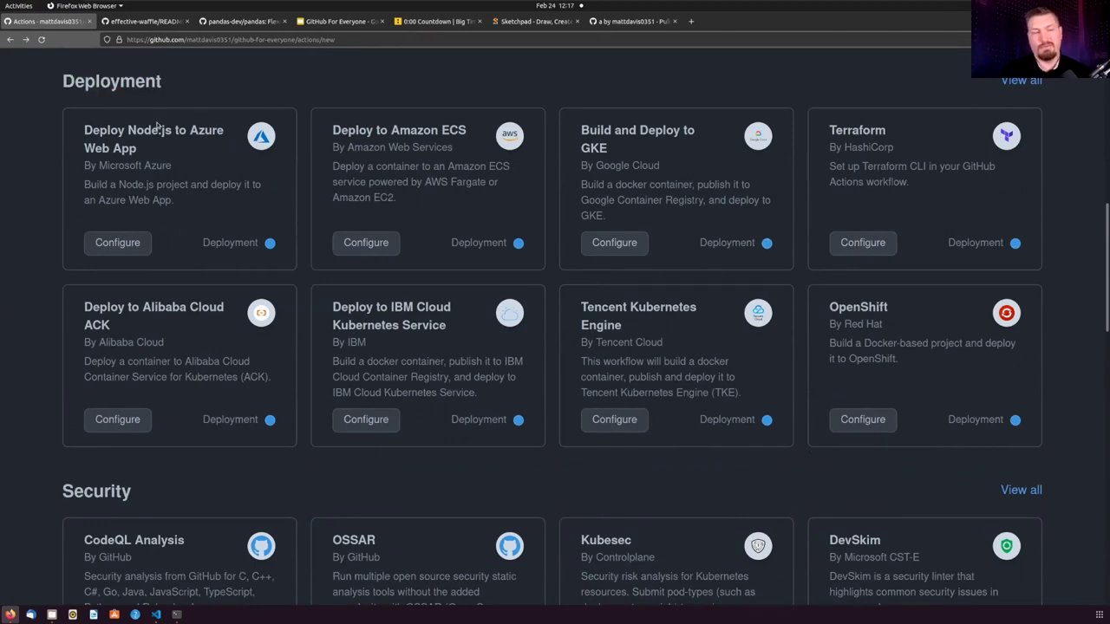
drag(86, 130, 139, 149)
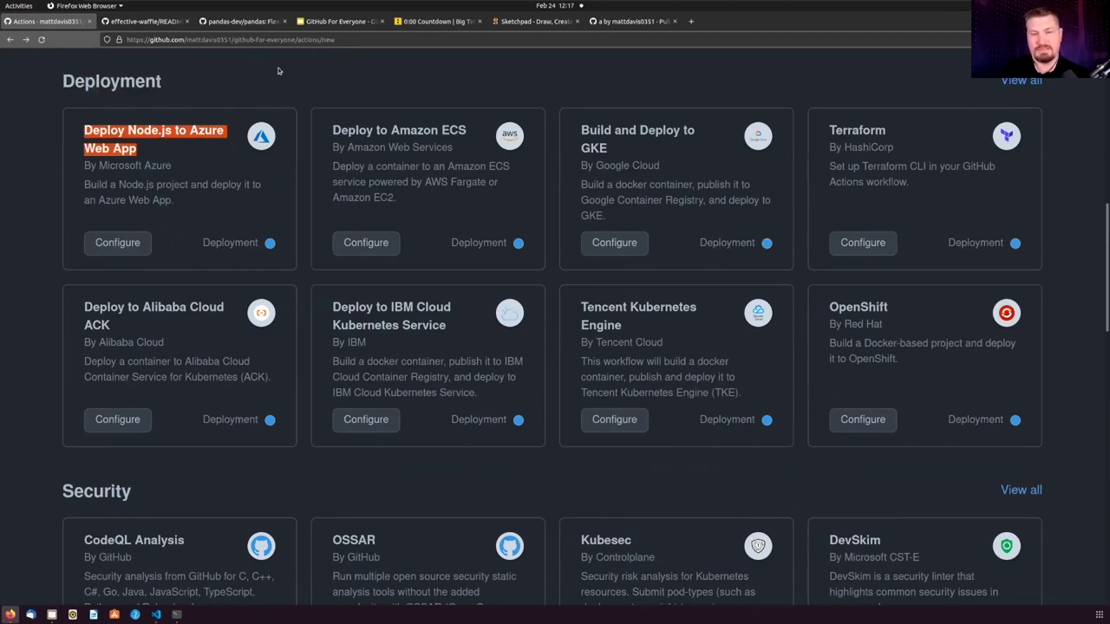
drag(333, 130, 467, 131)
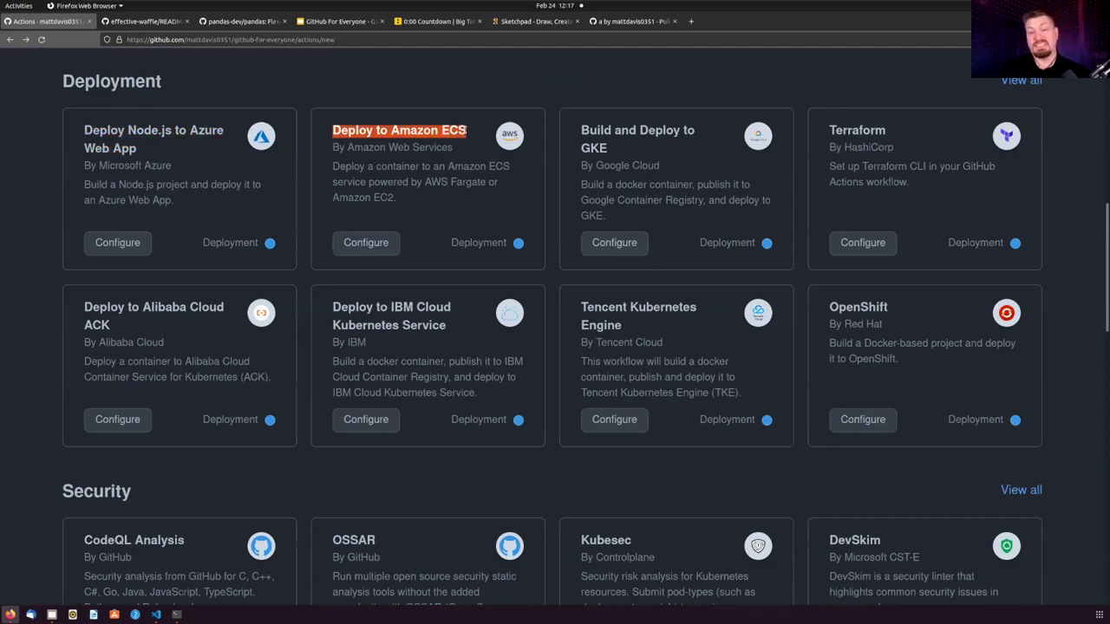
drag(590, 130, 633, 154)
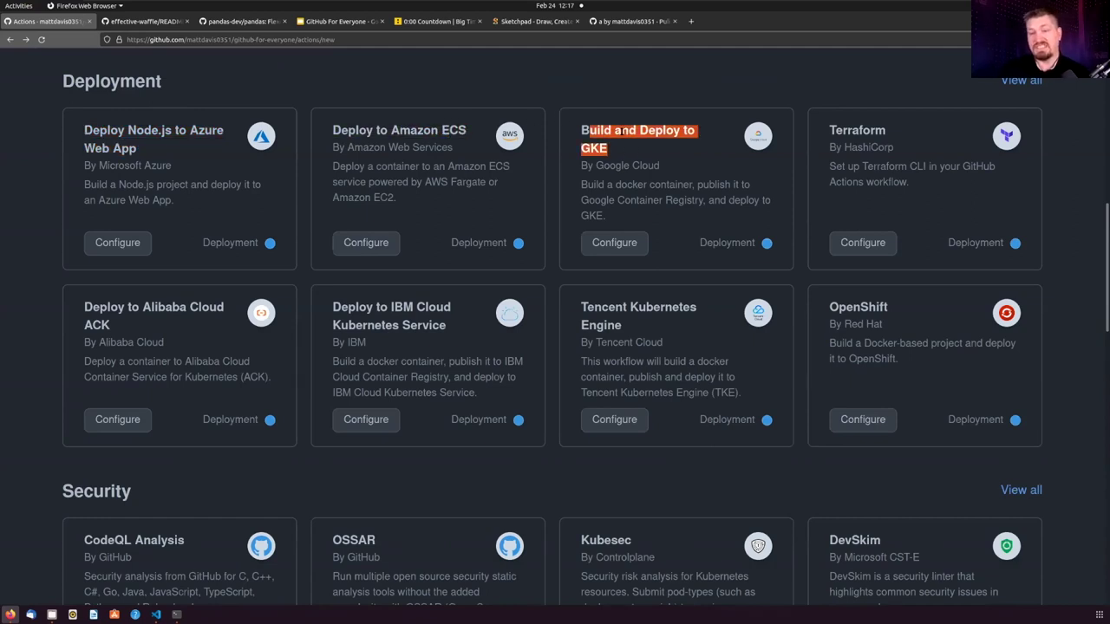
click(858, 306)
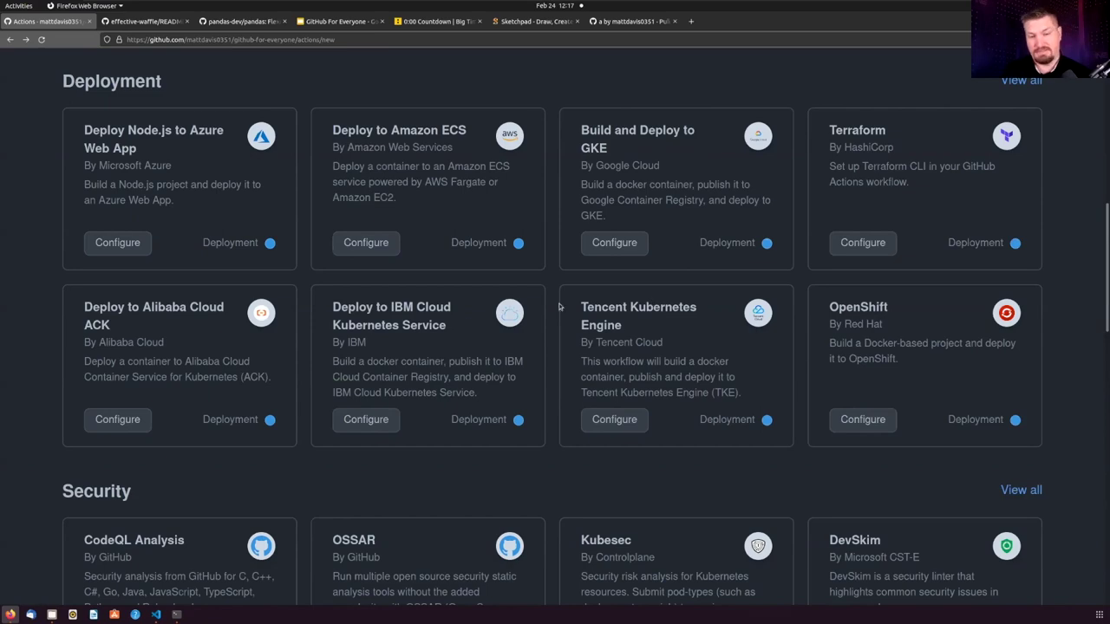
scroll(405, 251, down, 1)
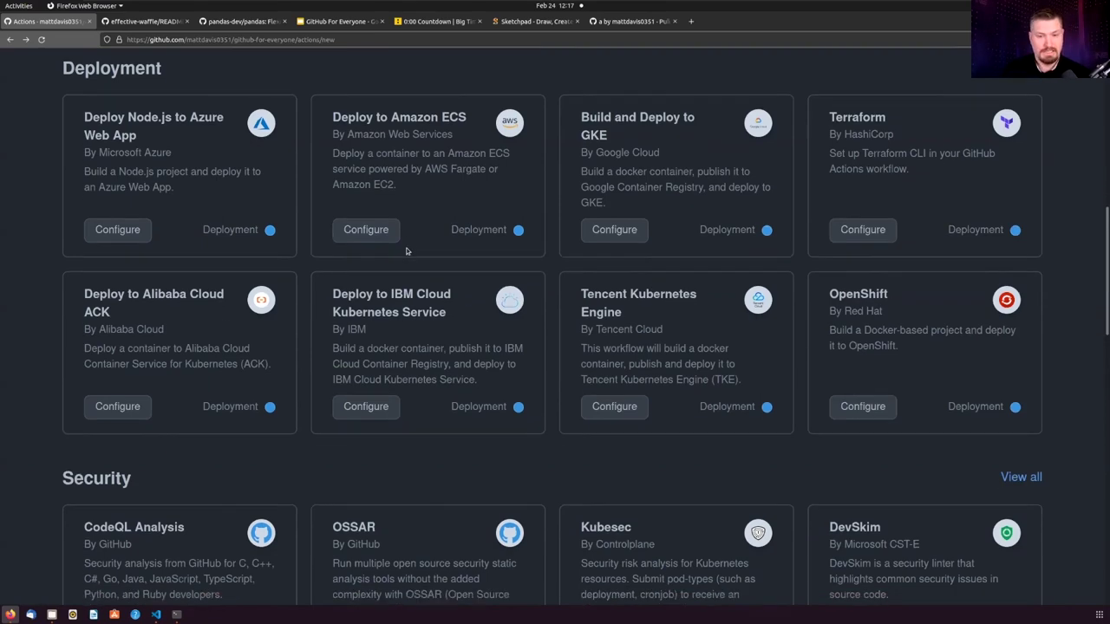
scroll(405, 250, down, 5)
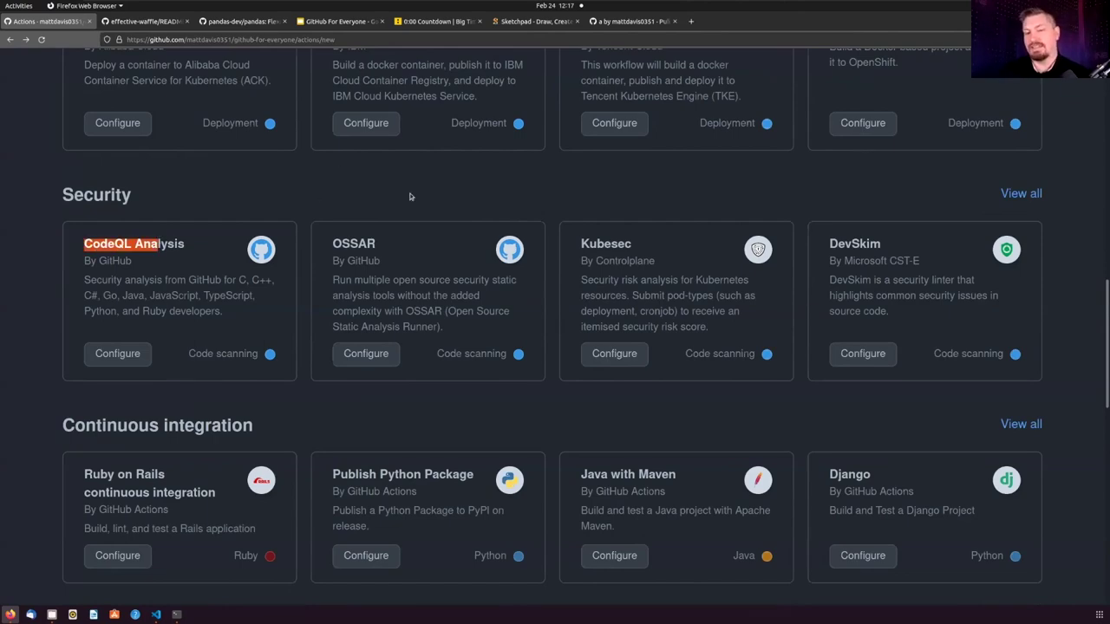
scroll(408, 193, down, 4)
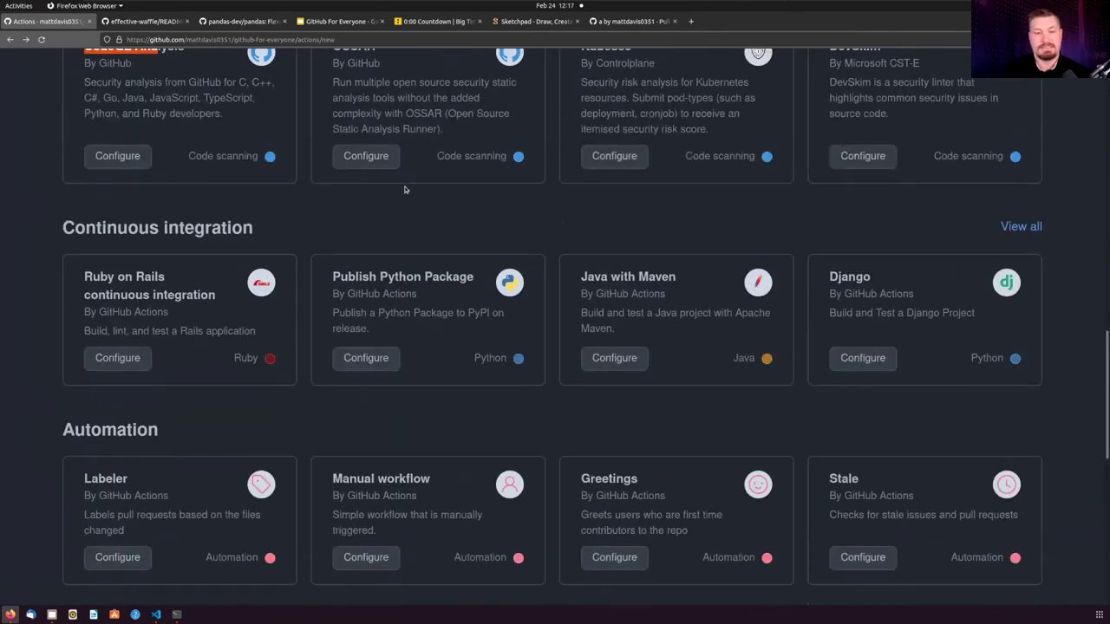
scroll(401, 181, down, 2)
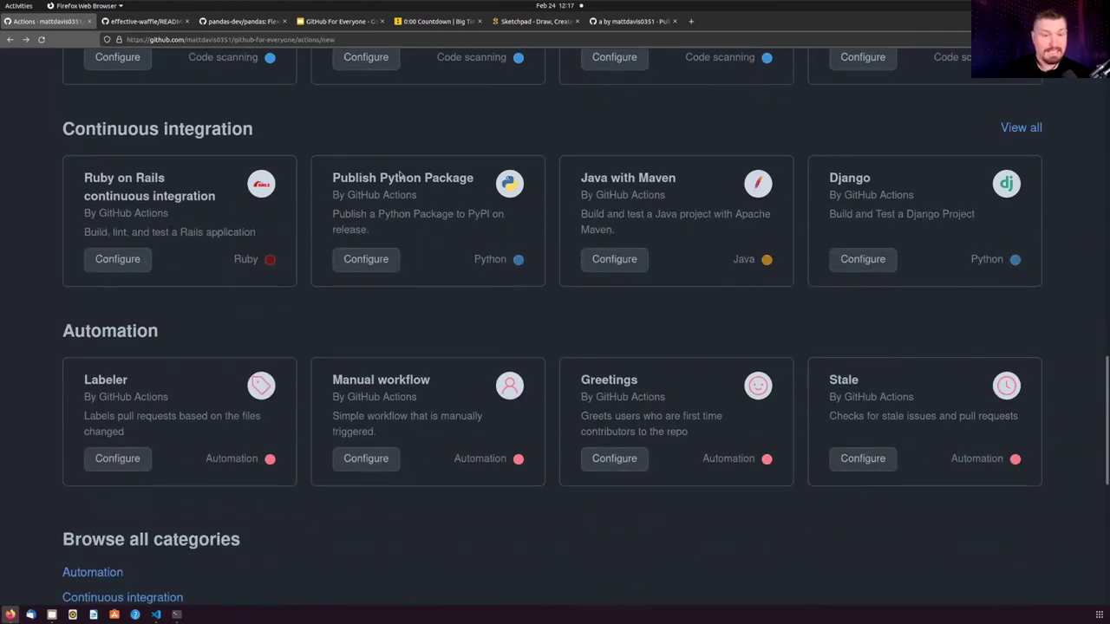
drag(347, 177, 452, 178)
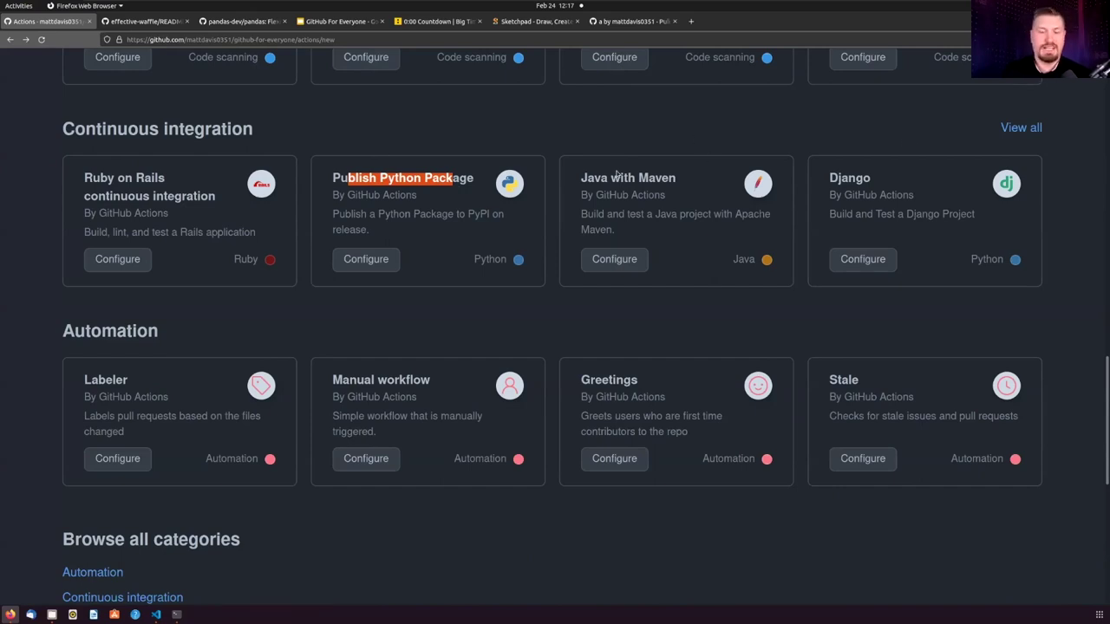
scroll(314, 323, down, 2)
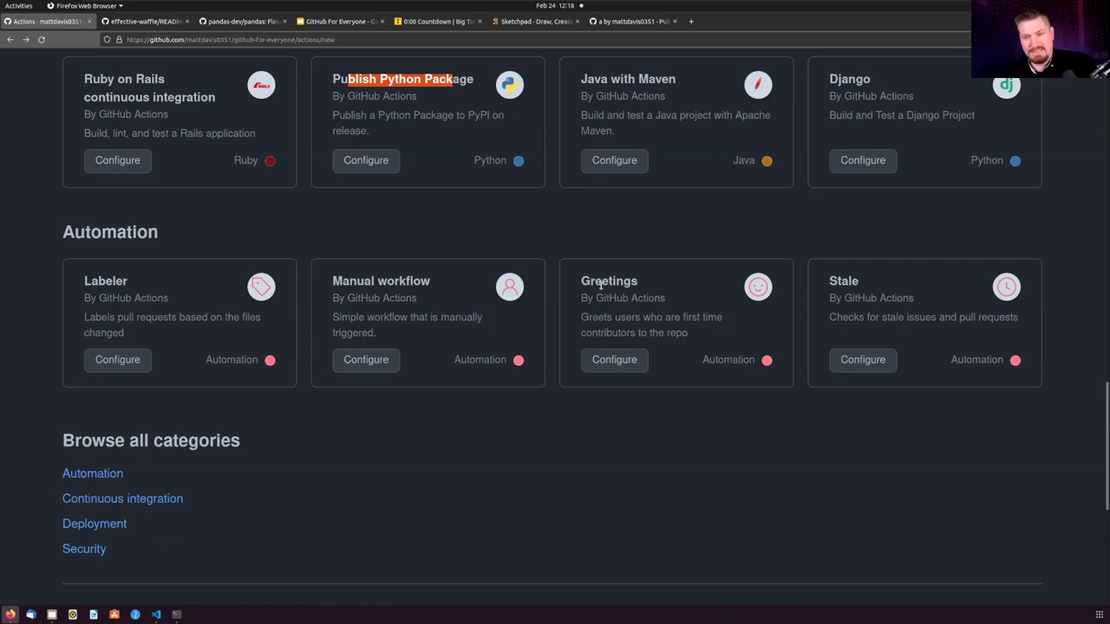
drag(574, 286, 709, 335)
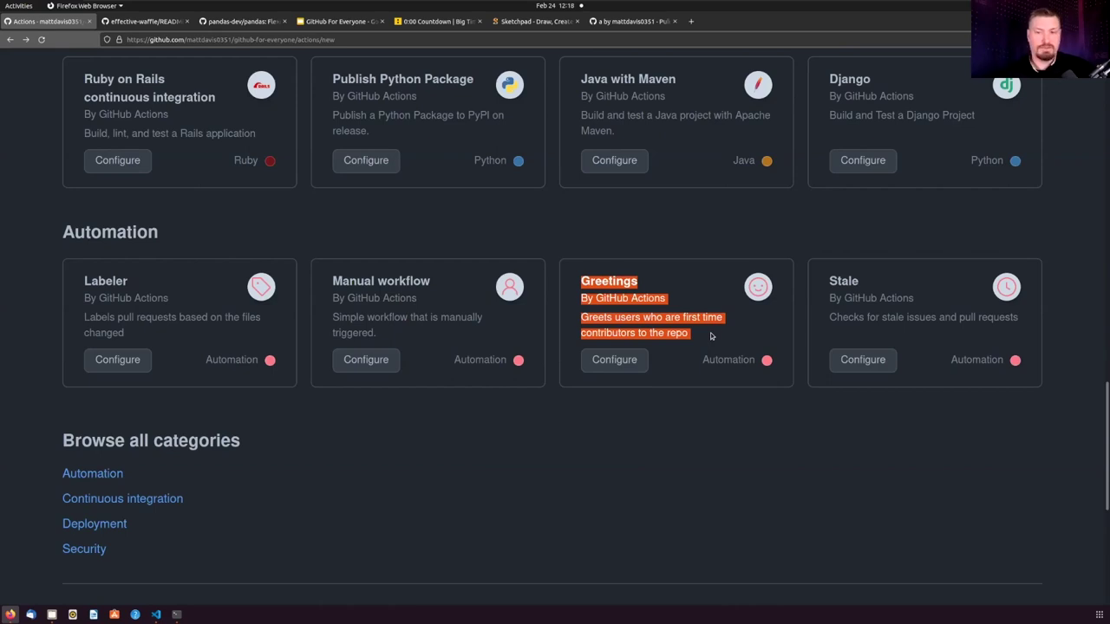
drag(835, 283, 1014, 325)
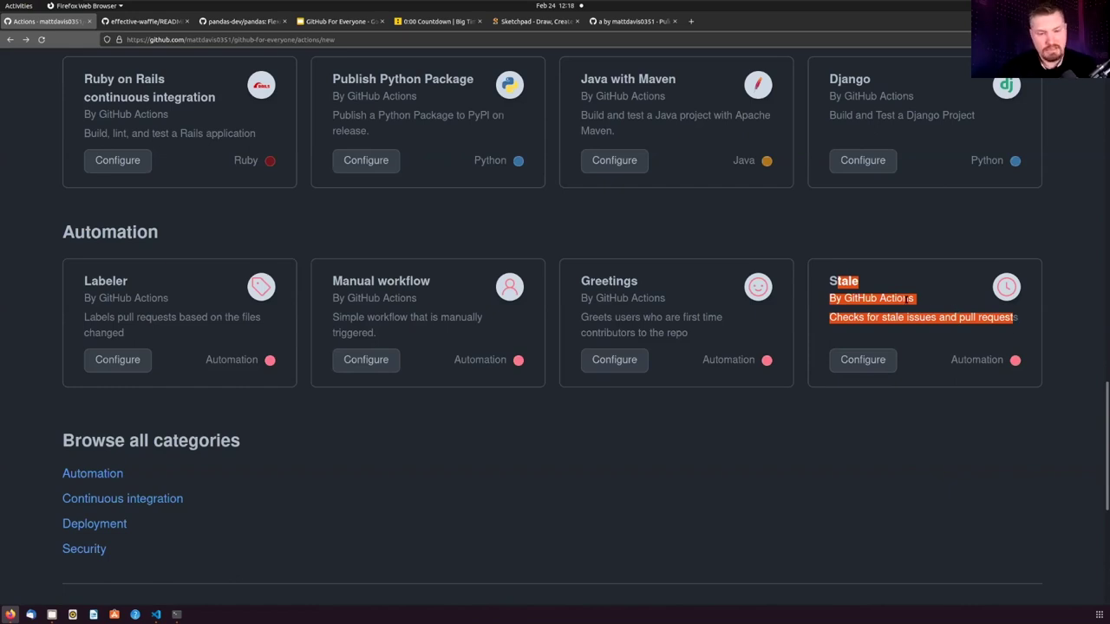
scroll(457, 212, up, 15)
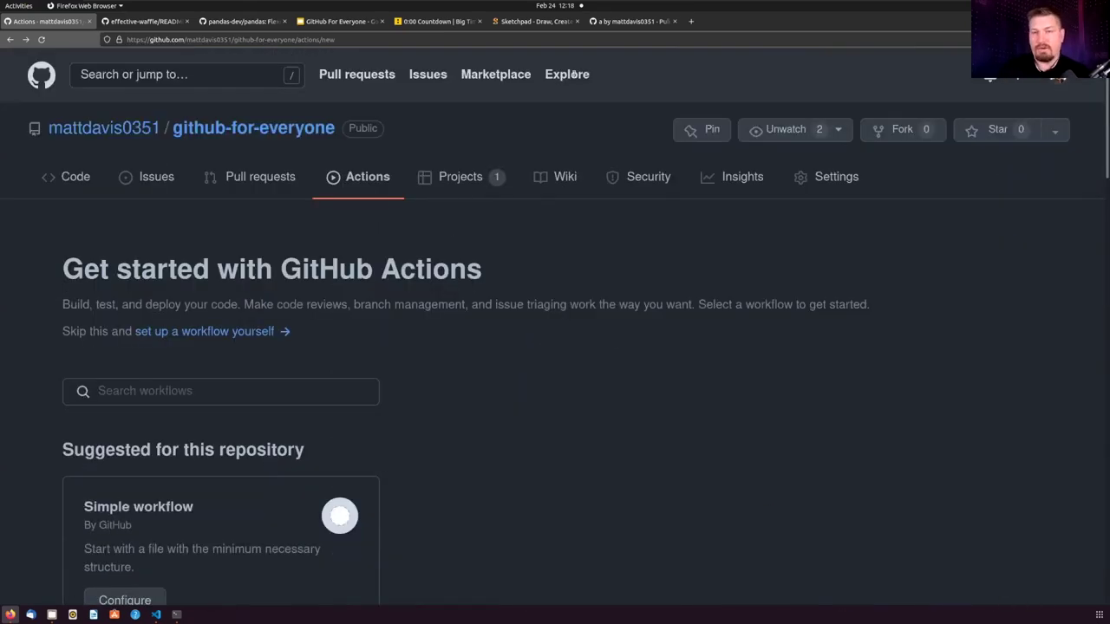
In a new tab, go to the GitHub Marketplace Actions listing via the 'github marketplace' suggestion.
click(693, 23)
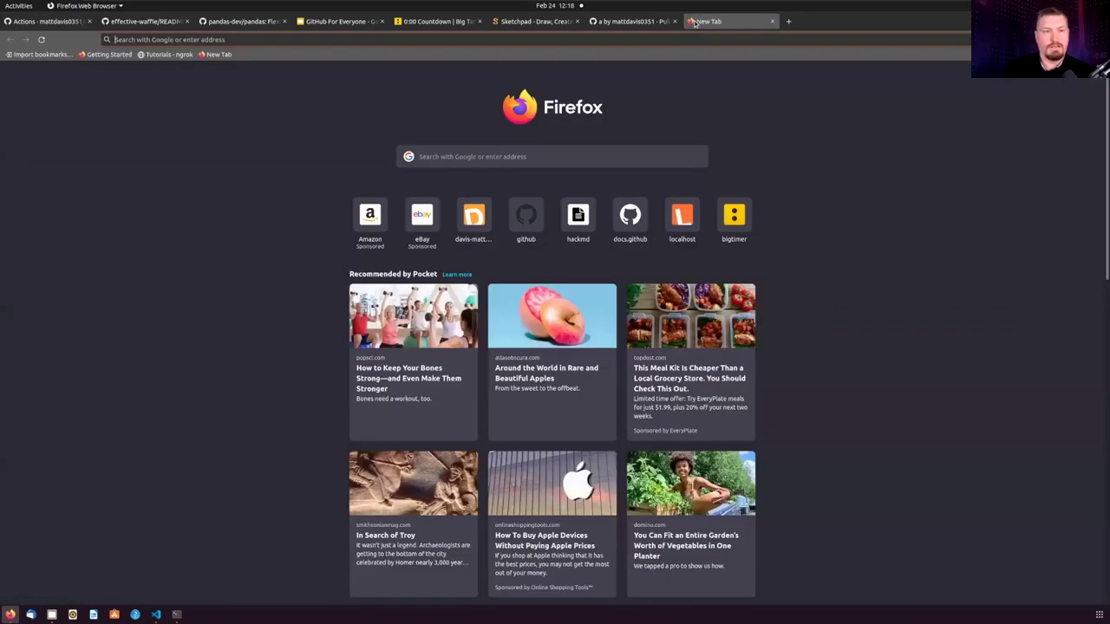
text(github.com/)
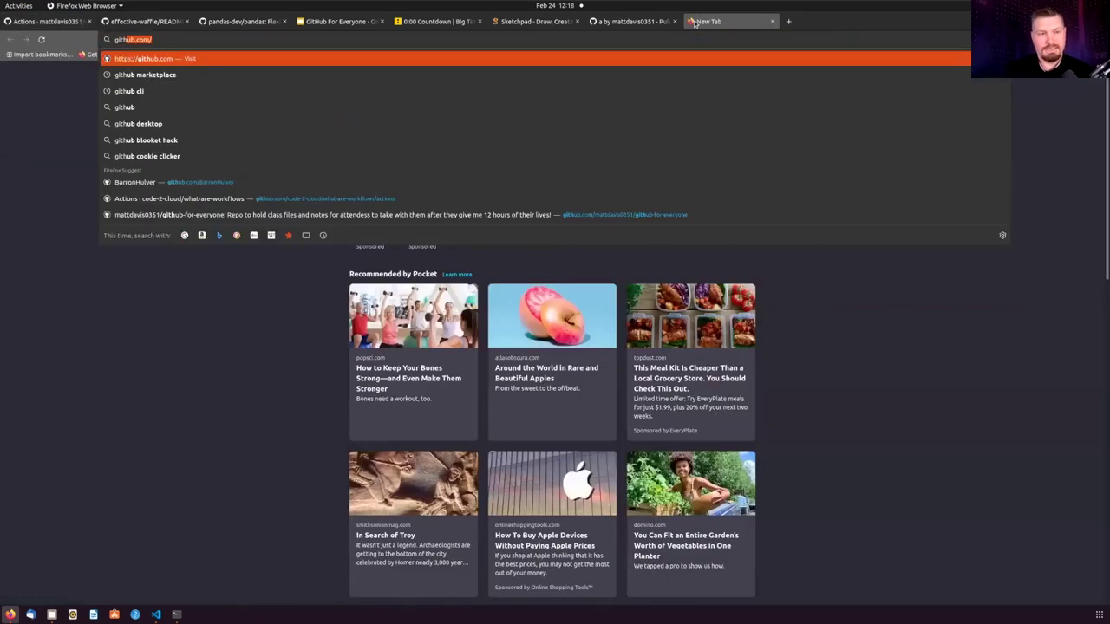
key(Down)
key(Return)
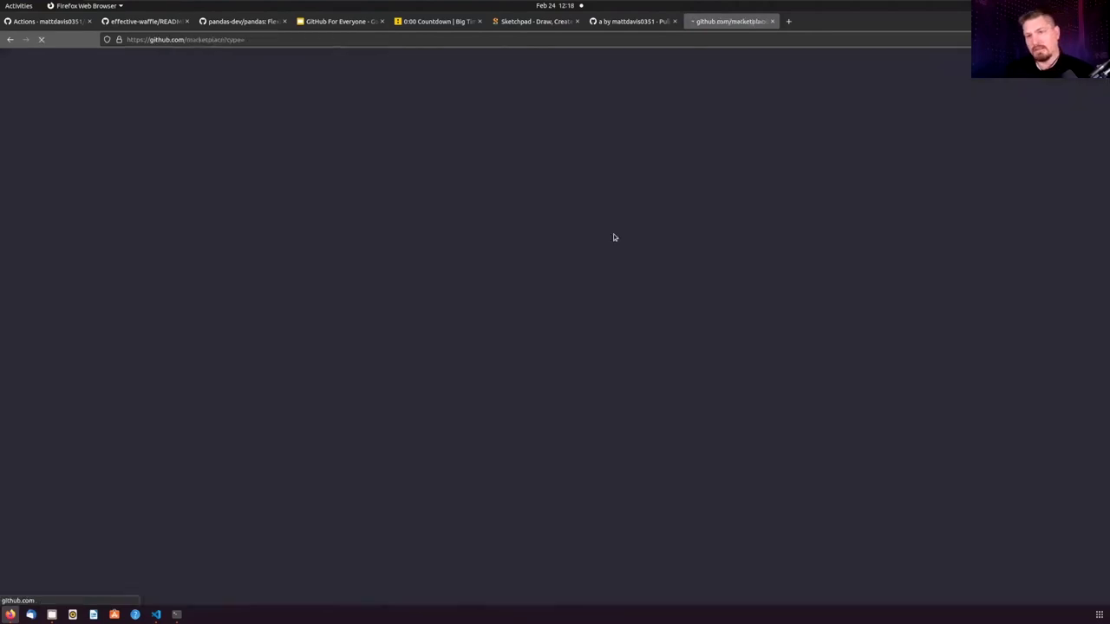
scroll(487, 353, down, 2)
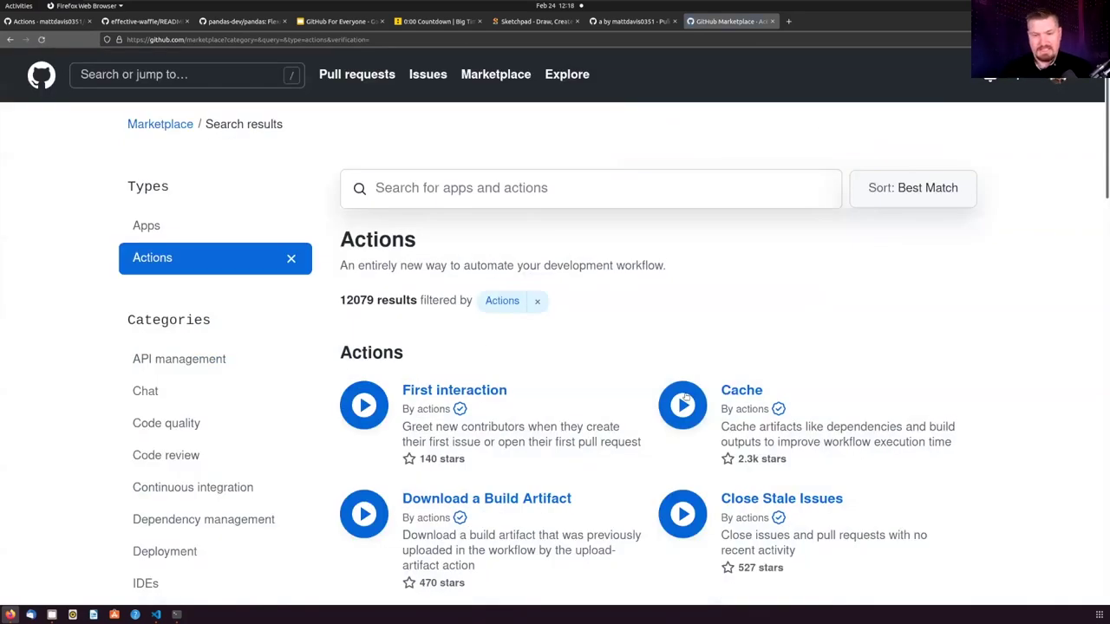
Browse down the Marketplace Actions listing and its category sidebar.
scroll(606, 403, down, 4)
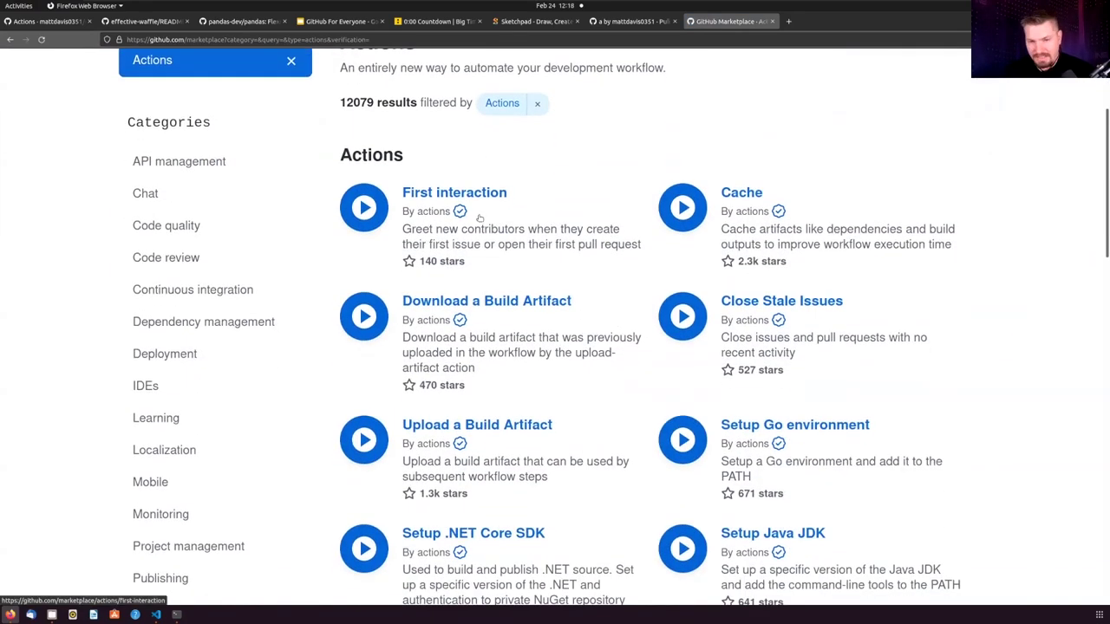
mouse_move(461, 217)
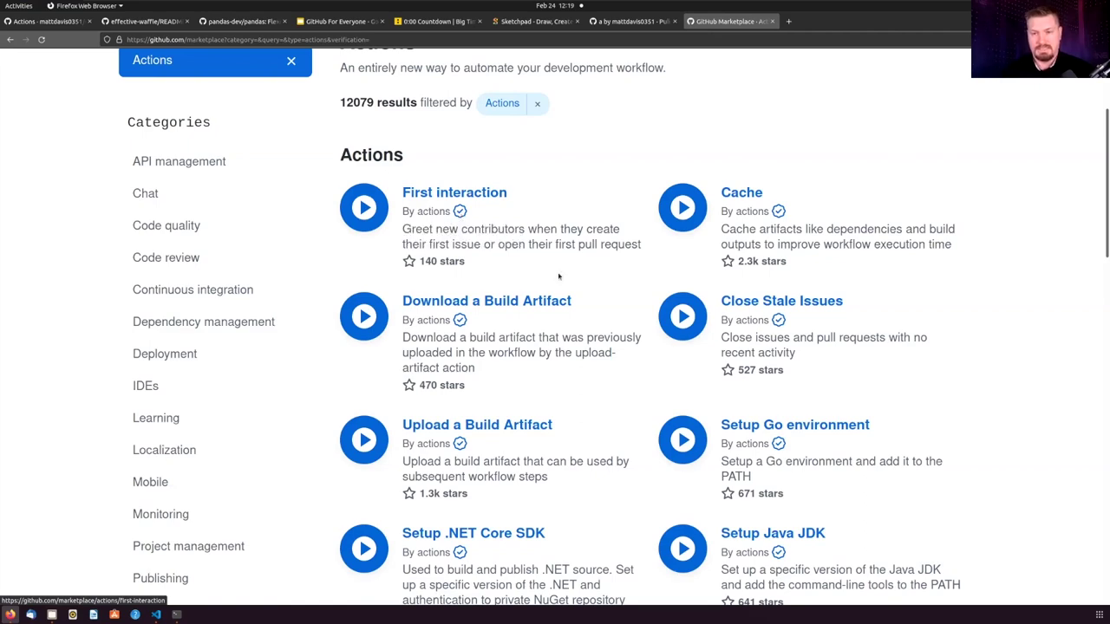
scroll(558, 276, up, 2)
scroll(607, 174, down, 4)
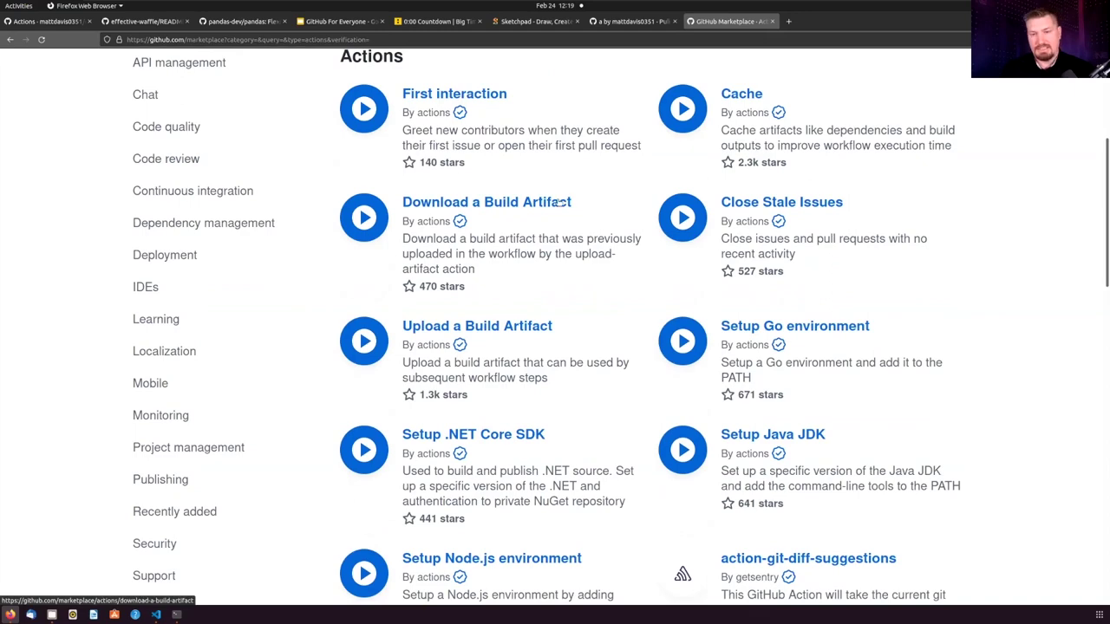
scroll(579, 292, down, 3)
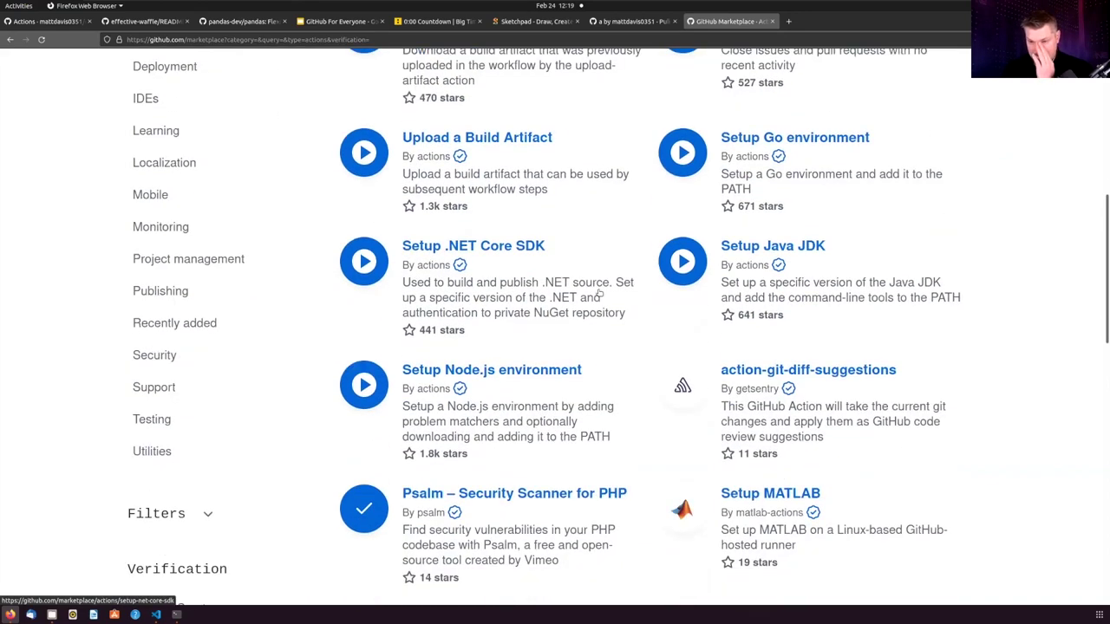
scroll(598, 295, down, 2)
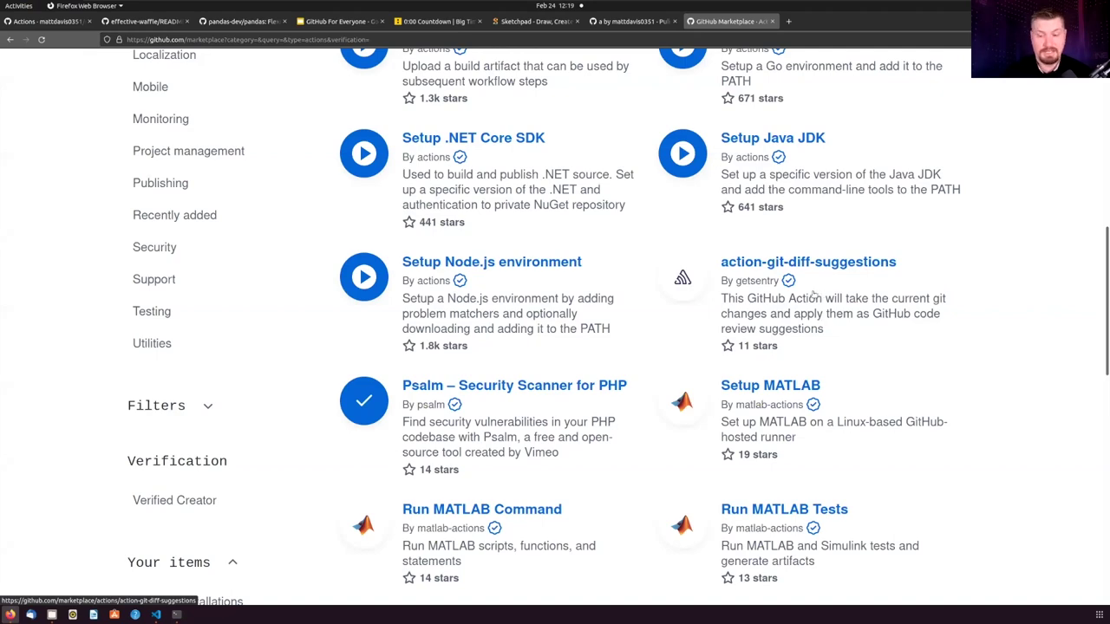
scroll(676, 299, down, 3)
scroll(634, 306, down, 4)
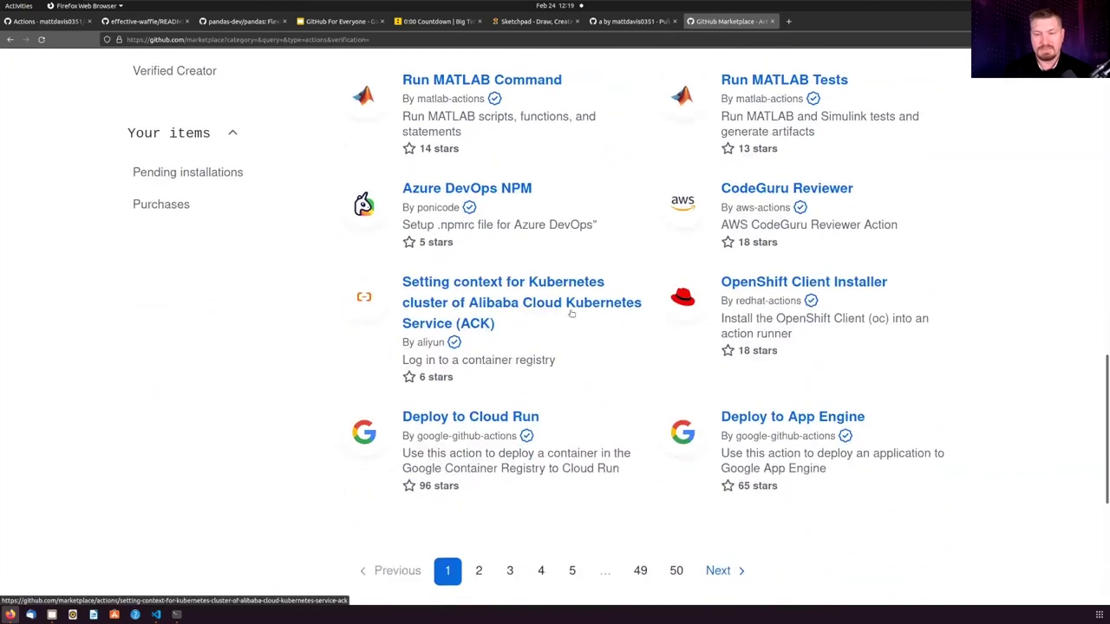
scroll(569, 310, down, 1)
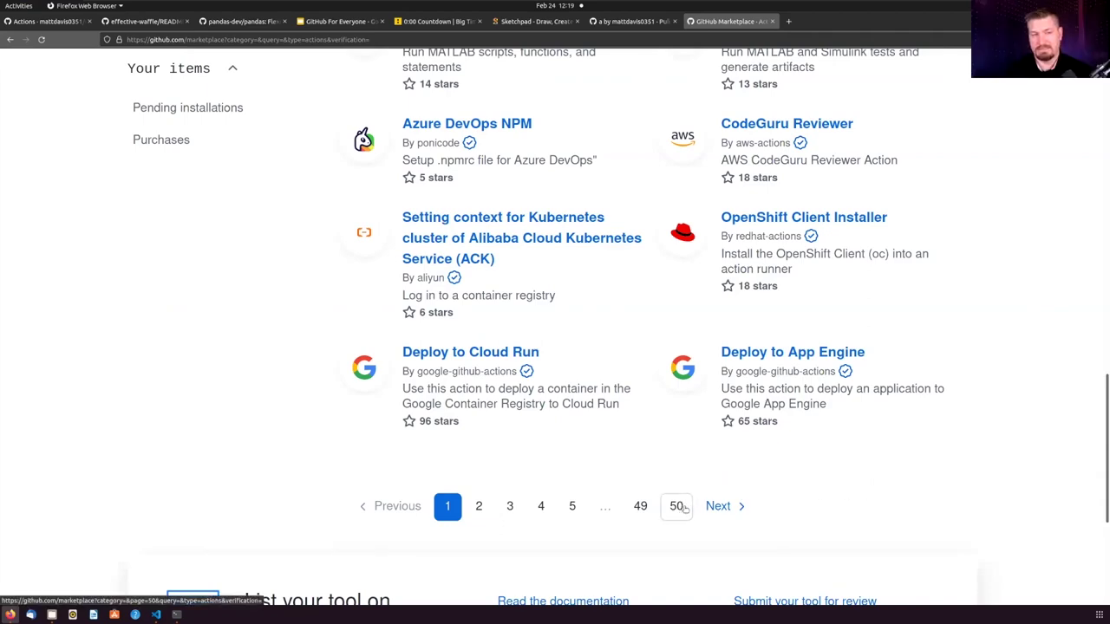
scroll(680, 508, up, 10)
scroll(676, 487, up, 5)
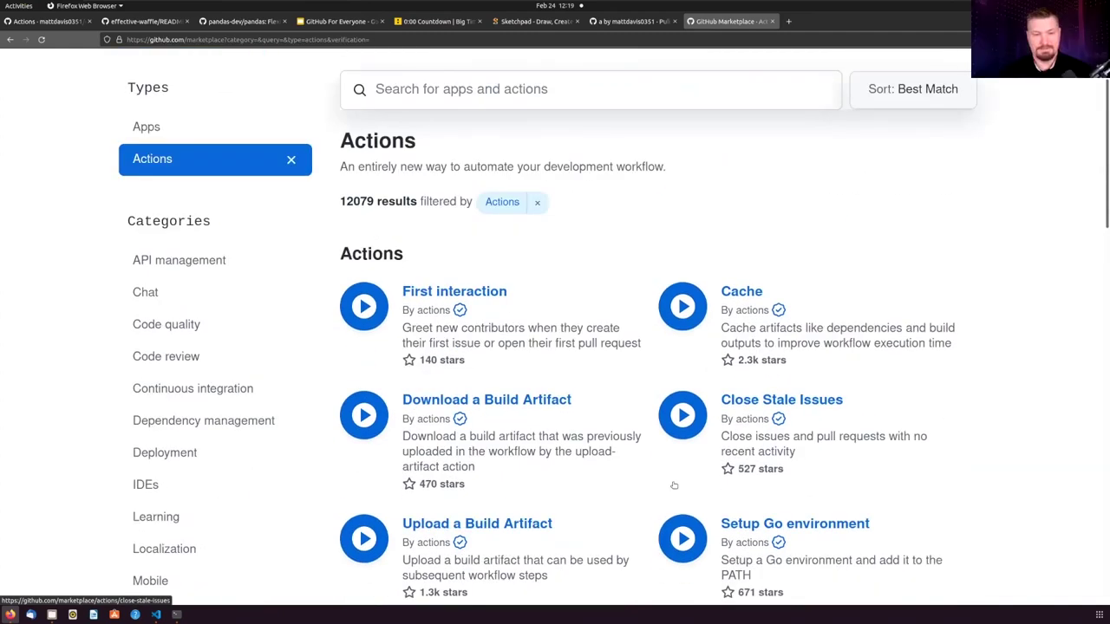
scroll(173, 371, down, 1)
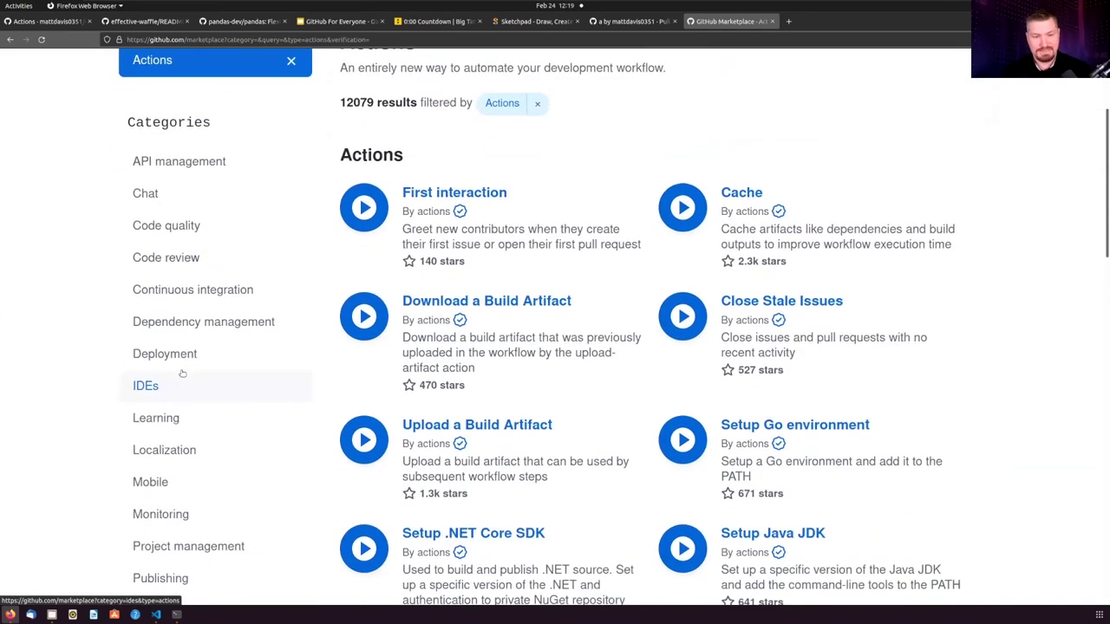
scroll(182, 373, down, 2)
Filter the Marketplace actions to the Learning category and browse the results.
click(157, 220)
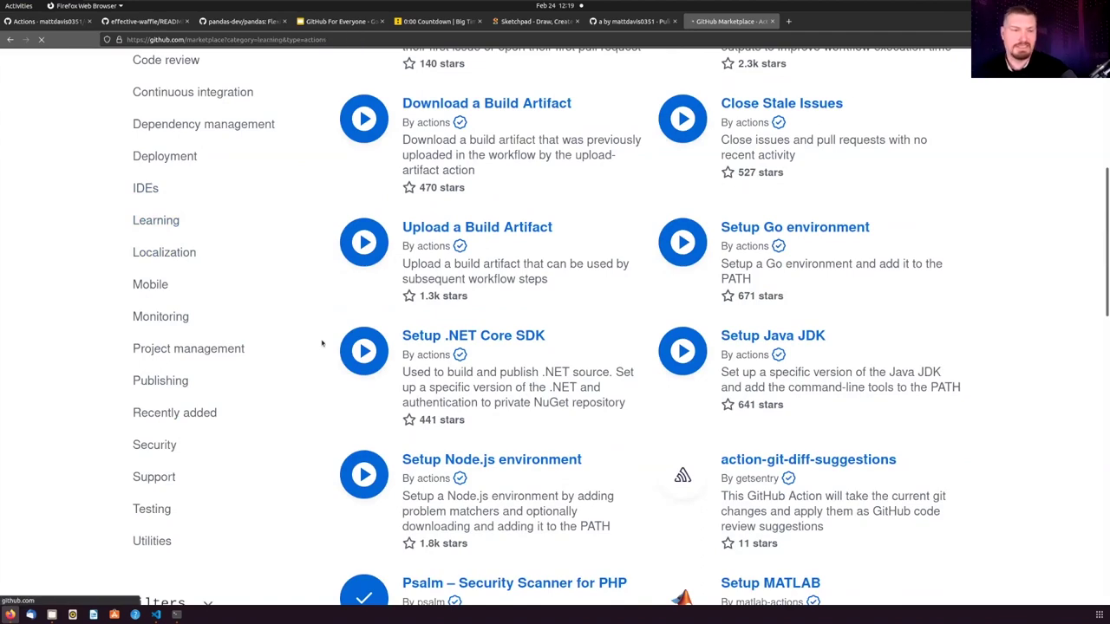
scroll(544, 364, down, 3)
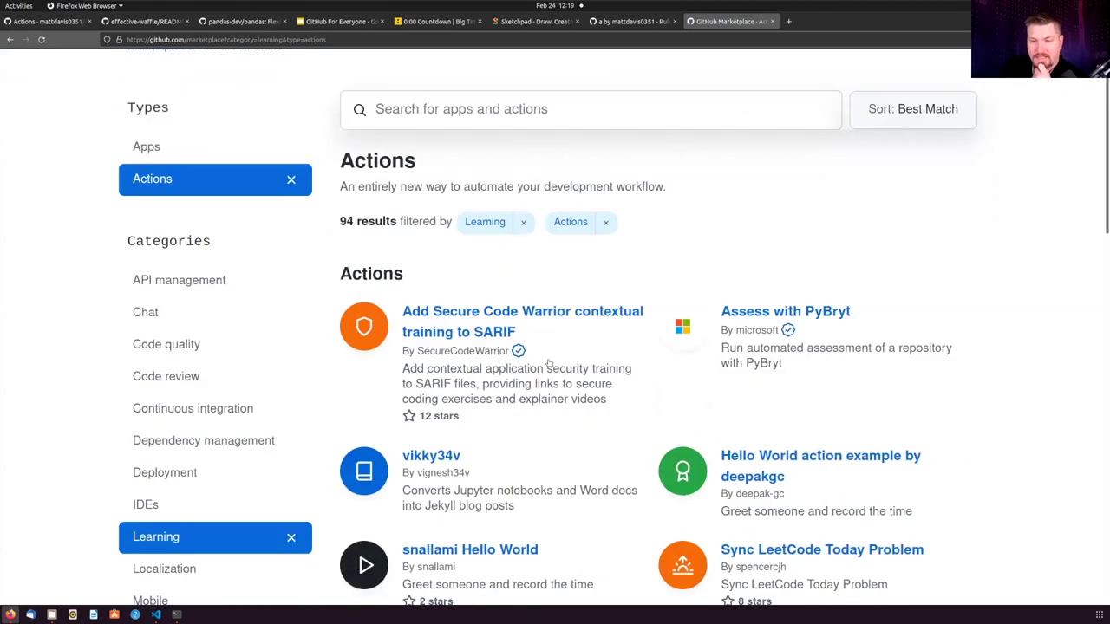
scroll(544, 360, down, 2)
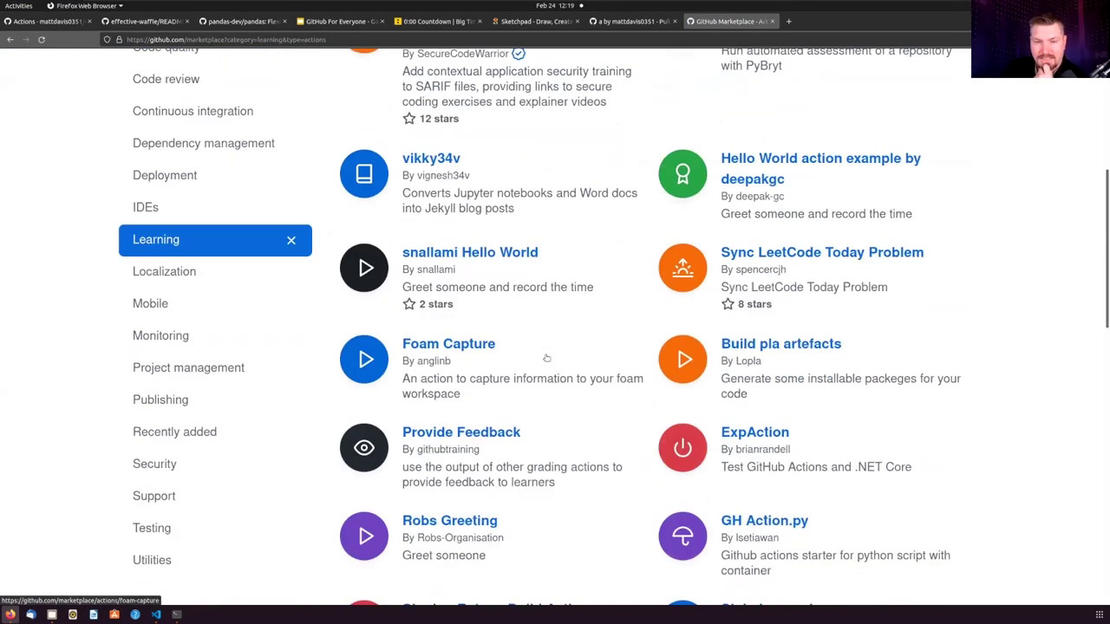
drag(569, 240, 479, 243)
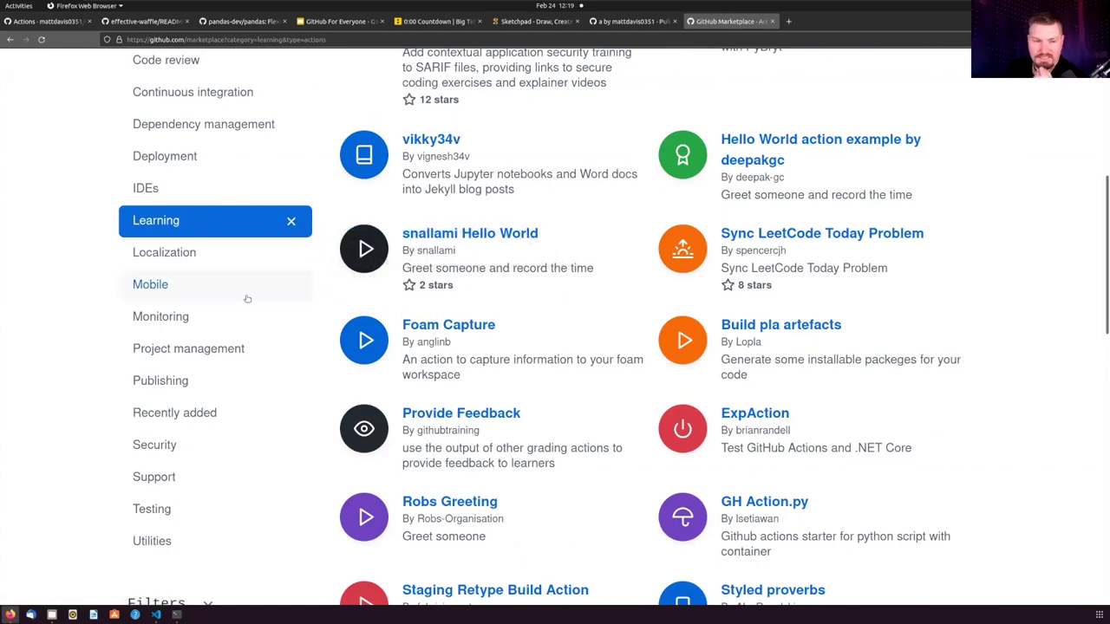
scroll(221, 277, up, 2)
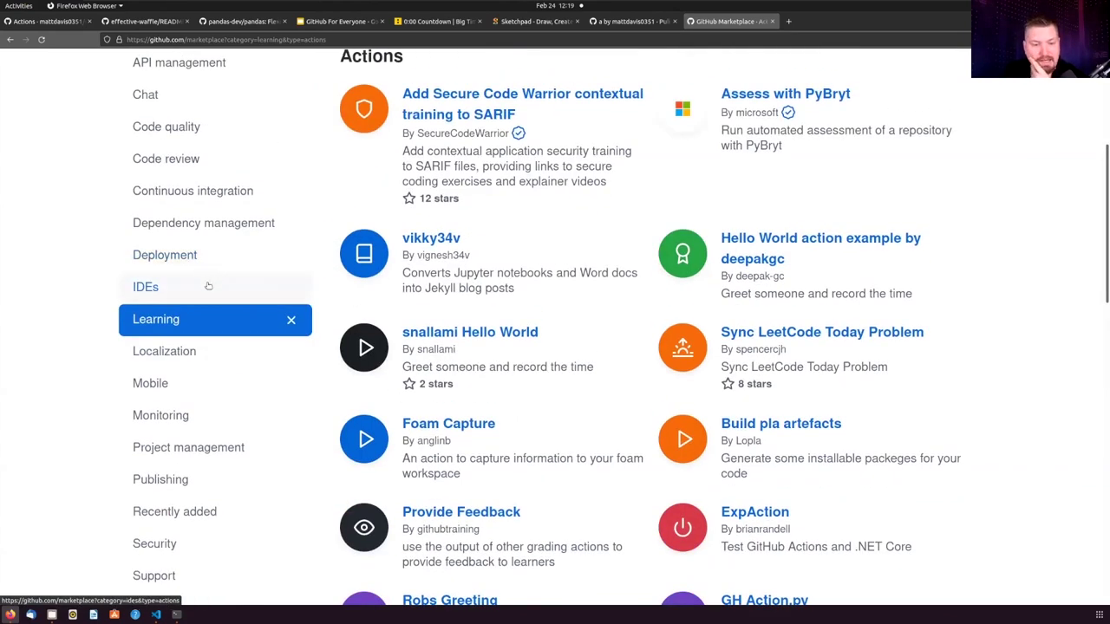
scroll(208, 282, down, 2)
Filter to the Localization category, scroll the results, then return to the Sketchpad tab.
click(186, 252)
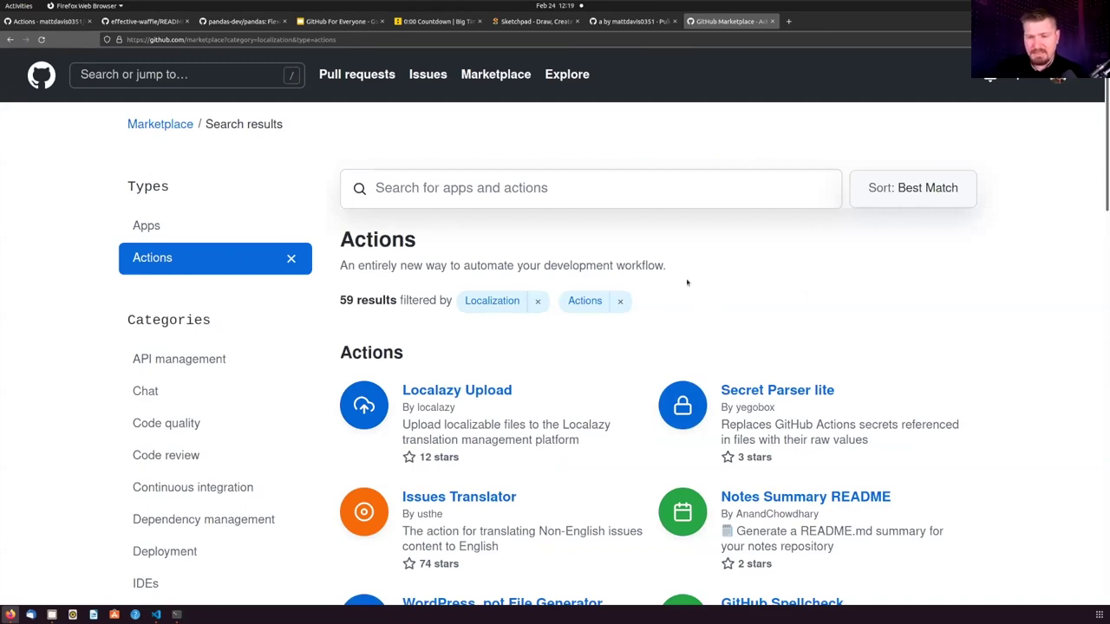
scroll(687, 282, down, 2)
scroll(642, 286, down, 2)
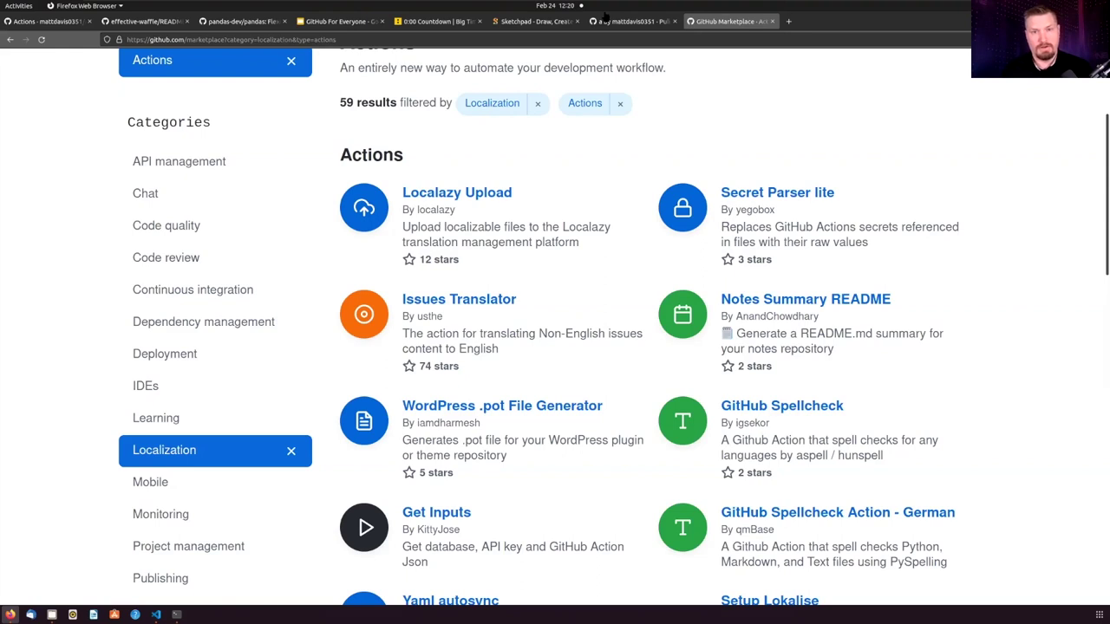
click(544, 19)
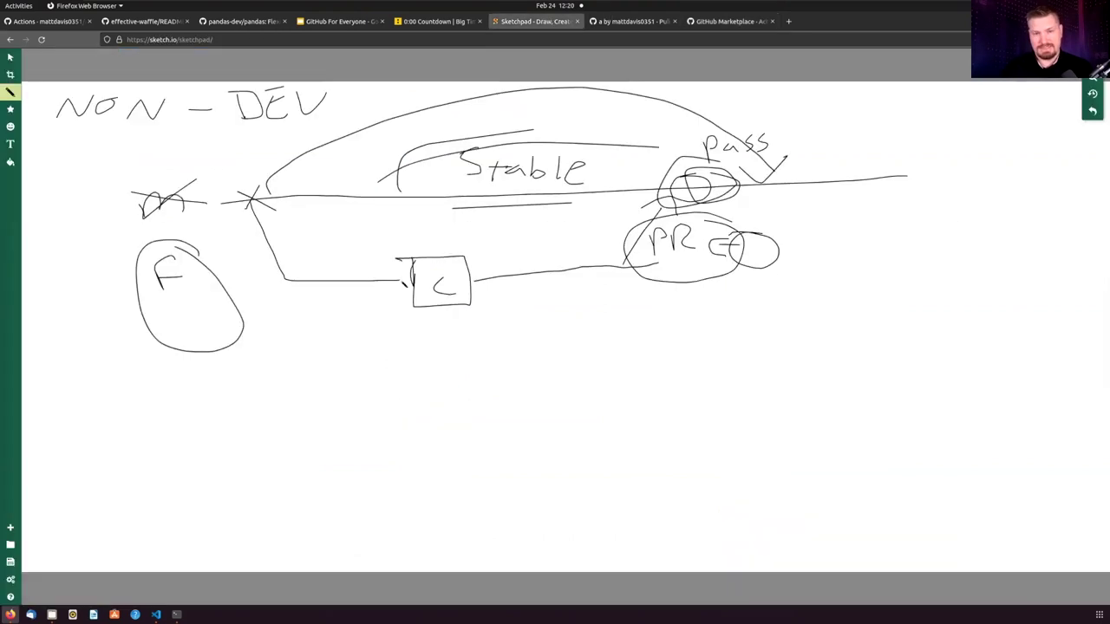
On a new blank canvas, handwrite 'Actions' with a lowercase 'actions' beneath it.
click(11, 526)
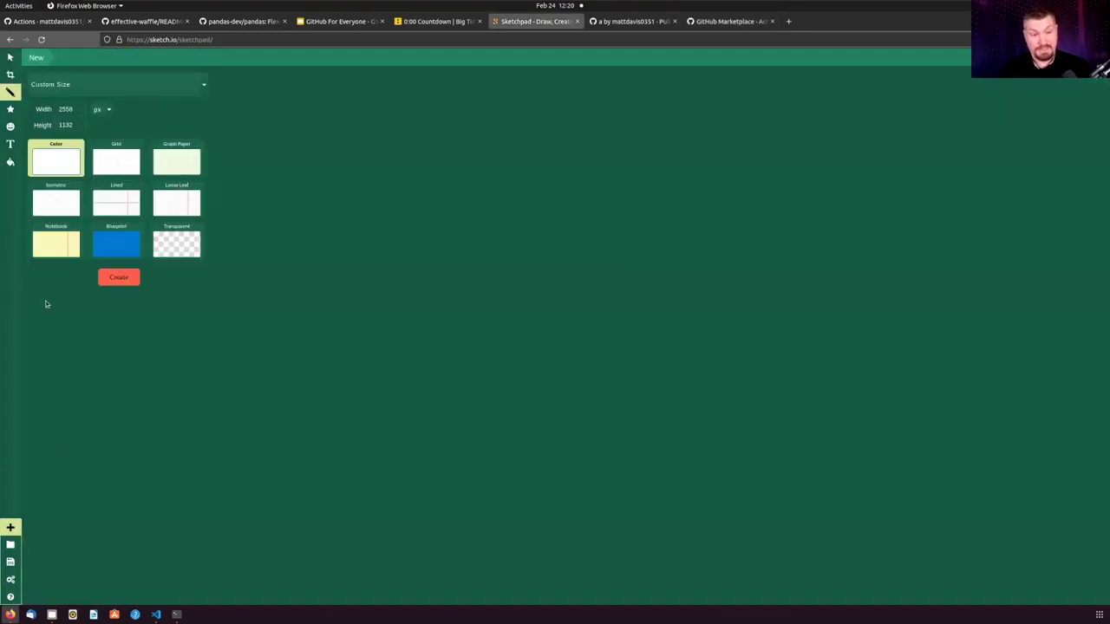
click(119, 277)
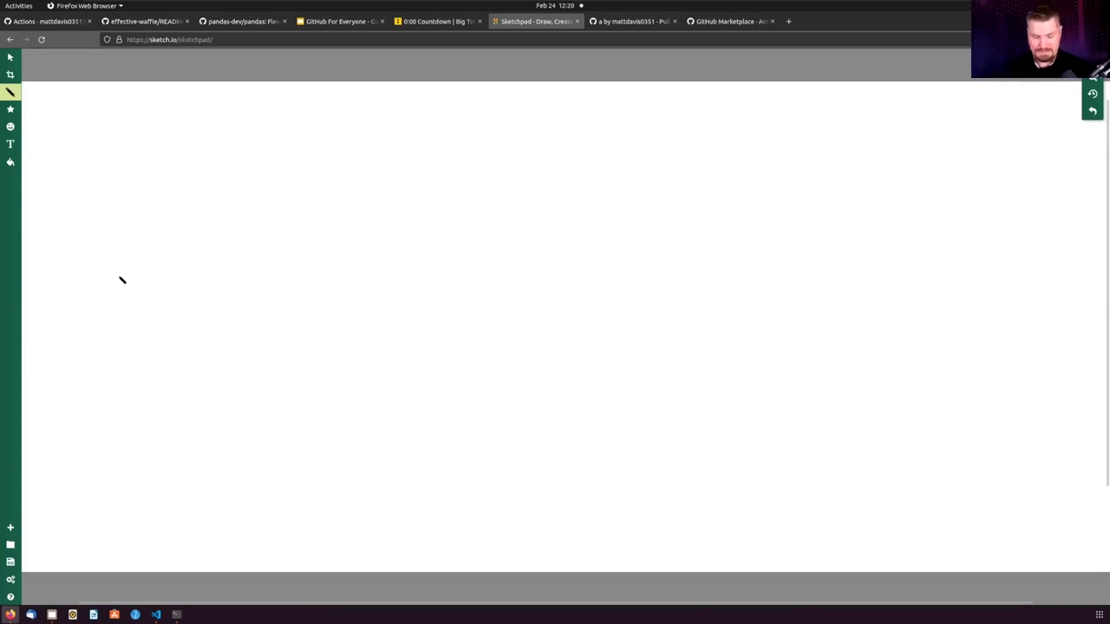
mouse_move(130, 141)
mouse_down()
mouse_move(157, 119)
mouse_move(163, 140)
mouse_move(160, 123)
mouse_move(211, 131)
mouse_move(228, 121)
mouse_up()
click(239, 106)
mouse_move(234, 118)
mouse_down()
mouse_move(234, 131)
mouse_move(259, 121)
mouse_move(320, 124)
mouse_move(317, 134)
mouse_up()
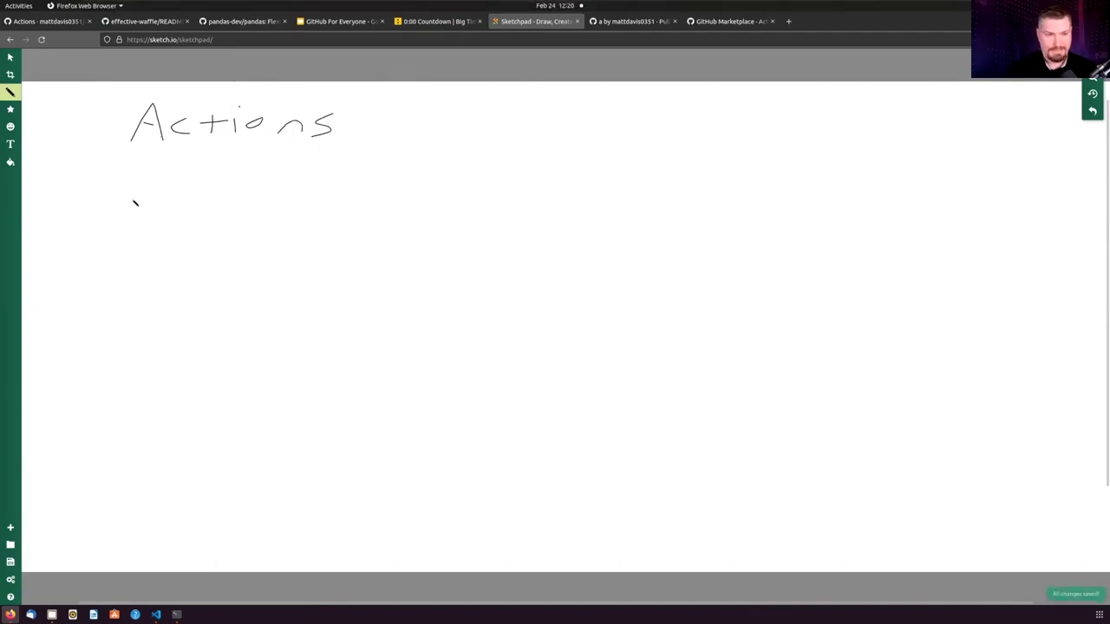
mouse_move(151, 175)
mouse_down()
mouse_move(169, 190)
mouse_move(245, 180)
mouse_up()
mouse_move(247, 173)
mouse_down()
mouse_move(253, 186)
mouse_move(315, 195)
mouse_move(301, 191)
mouse_up()
click(248, 165)
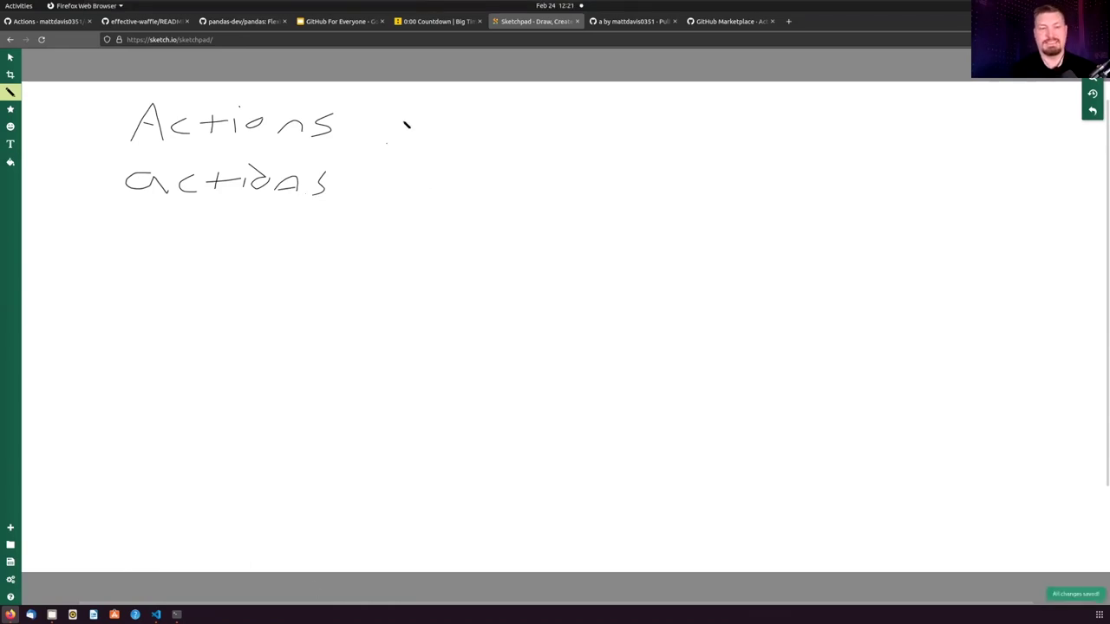
Add arrows labelled F and UW at the two words, then switch to GitHub's Actions page.
mouse_move(422, 114)
mouse_down()
mouse_move(468, 99)
mouse_move(431, 123)
mouse_move(479, 109)
mouse_up()
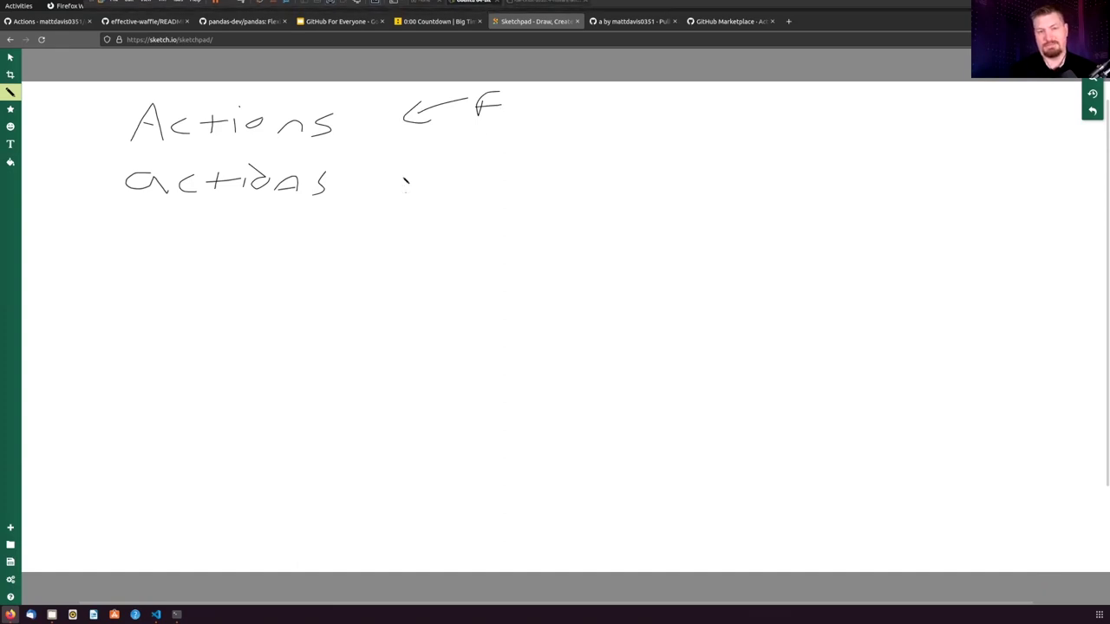
mouse_move(452, 172)
mouse_down()
mouse_move(397, 178)
mouse_move(403, 188)
mouse_up()
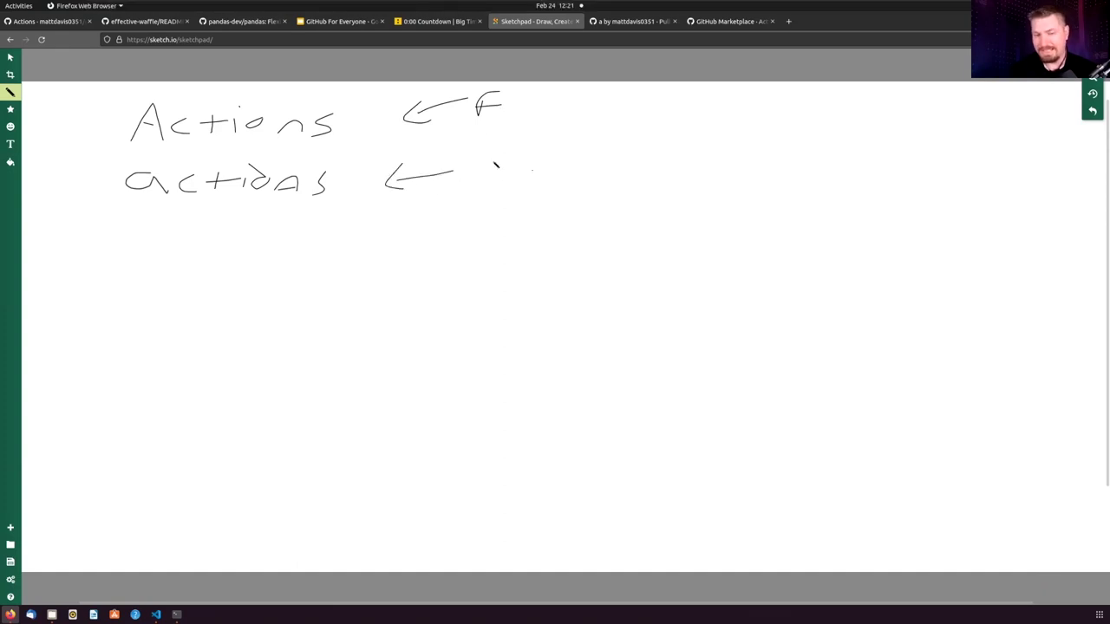
mouse_move(475, 159)
mouse_down()
mouse_move(548, 172)
mouse_move(572, 158)
mouse_up()
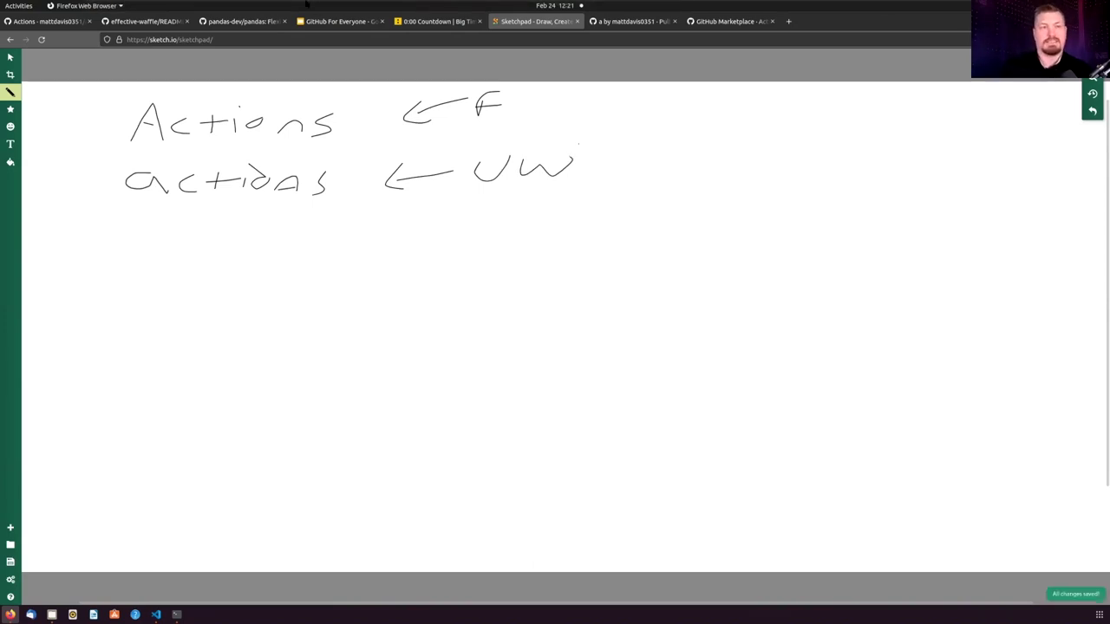
click(48, 21)
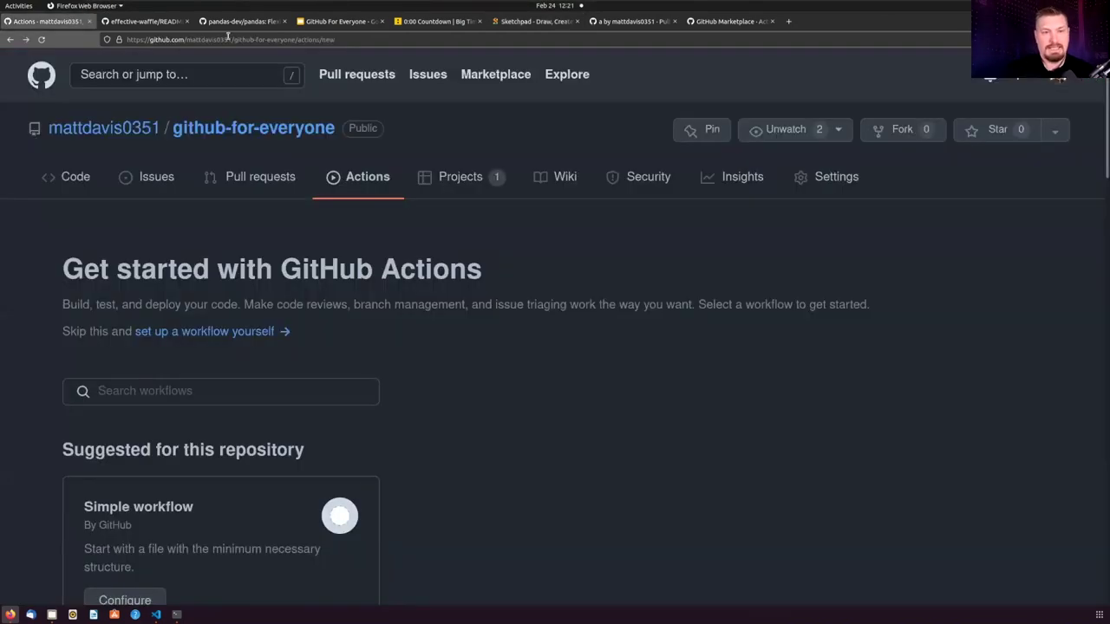
Reload the repository's Actions page, view the Marketplace tab, and return to Sketchpad.
click(368, 189)
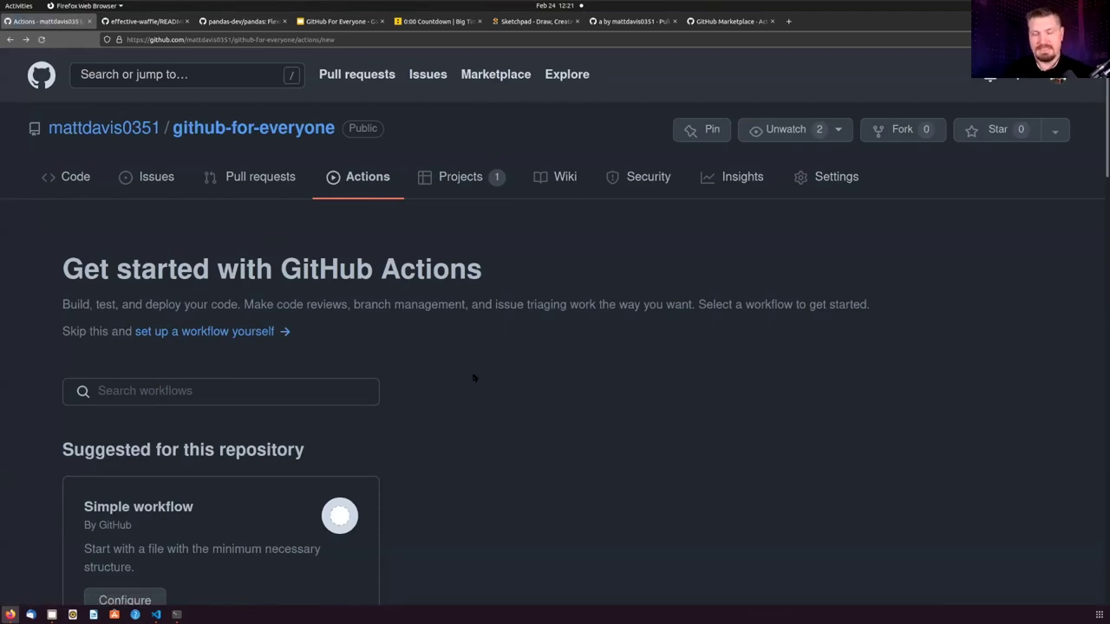
click(728, 21)
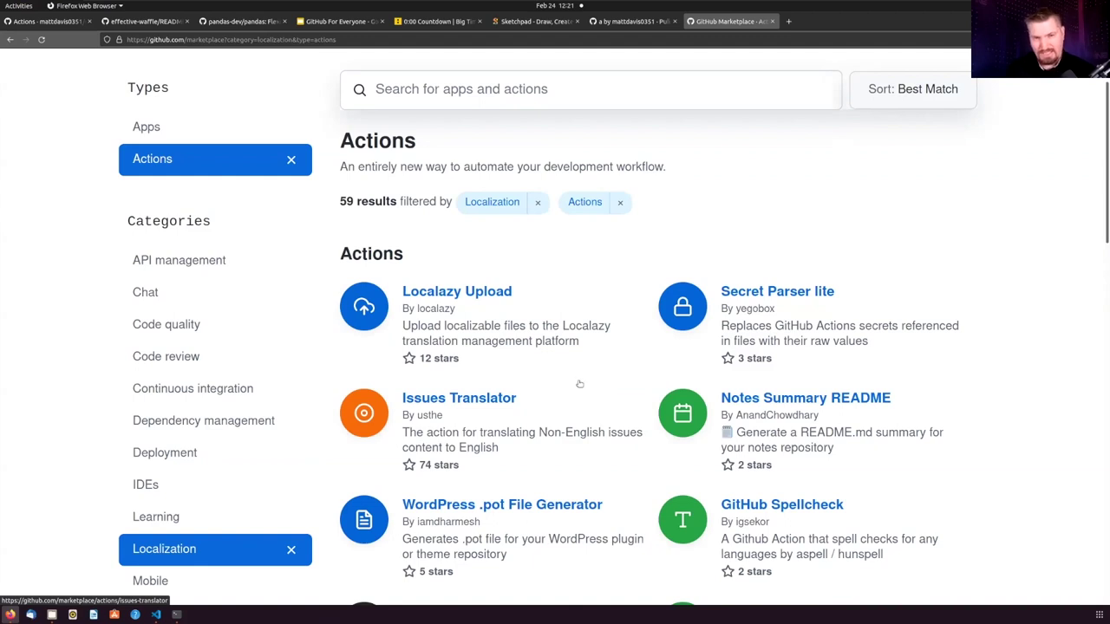
click(520, 21)
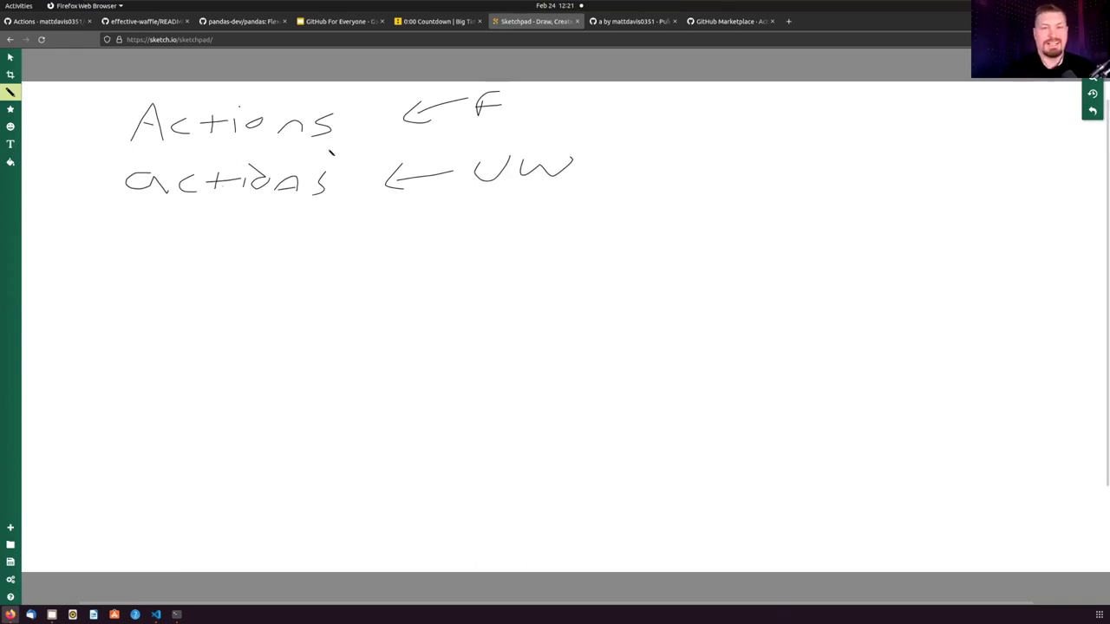
Draw a long arrow back toward F and label it 'GH Act'.
mouse_move(751, 101)
mouse_down()
mouse_move(572, 109)
mouse_move(600, 121)
mouse_up()
mouse_move(799, 102)
mouse_down()
mouse_move(791, 114)
mouse_move(822, 124)
mouse_move(841, 107)
mouse_up()
mouse_move(880, 116)
mouse_down()
mouse_move(902, 100)
mouse_move(911, 107)
mouse_up()
mouse_move(935, 104)
mouse_down()
mouse_move(933, 121)
mouse_move(947, 120)
mouse_up()
drag(940, 107, 964, 106)
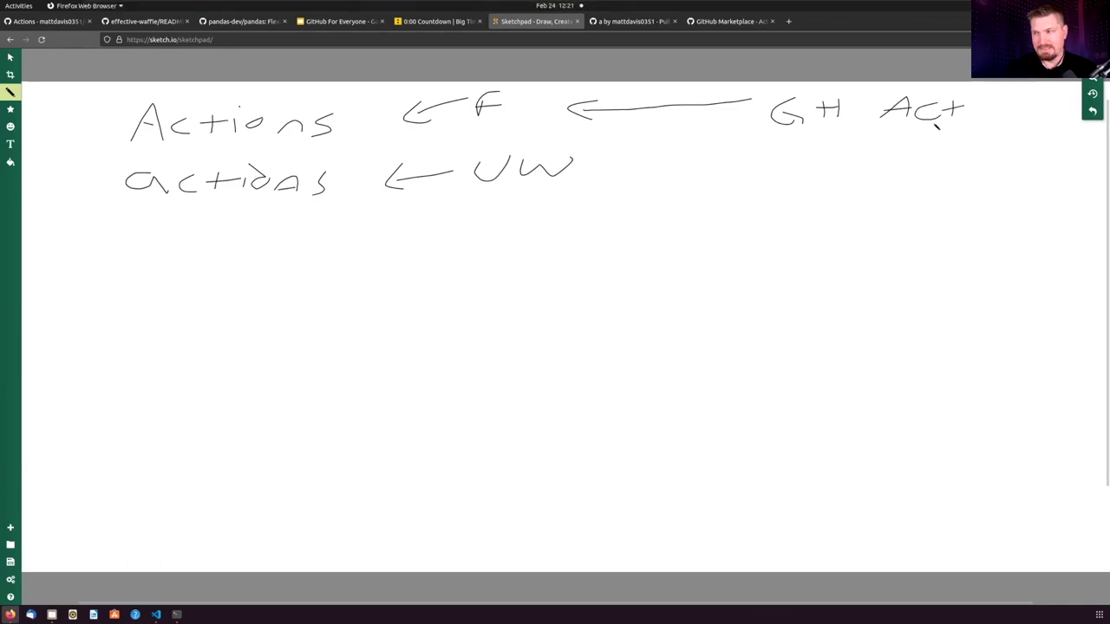
Draw an arrow back toward UW labelled 'actions', then create a fresh blank canvas.
mouse_move(733, 175)
mouse_down()
mouse_move(639, 181)
mouse_move(669, 186)
mouse_up()
drag(768, 171, 820, 180)
drag(805, 175, 893, 170)
drag(915, 158, 902, 179)
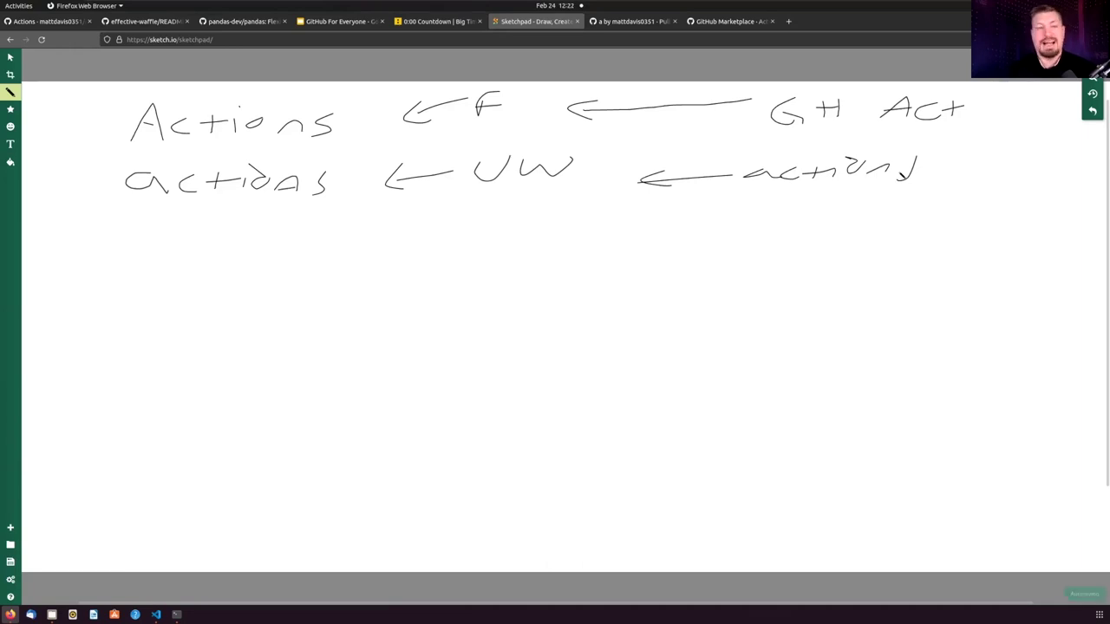
click(12, 529)
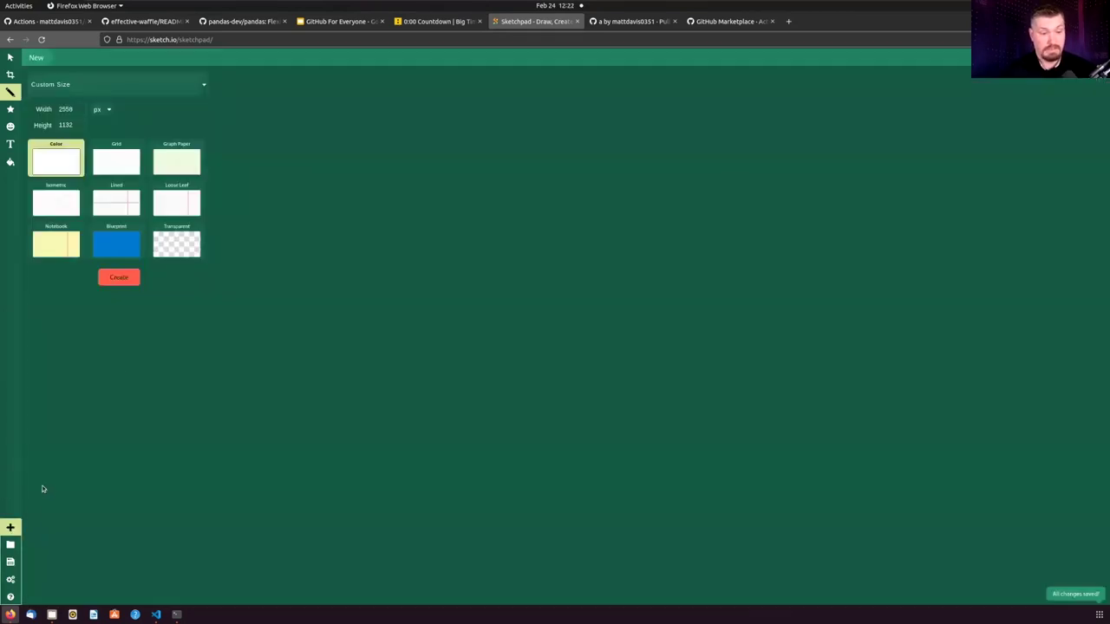
click(116, 277)
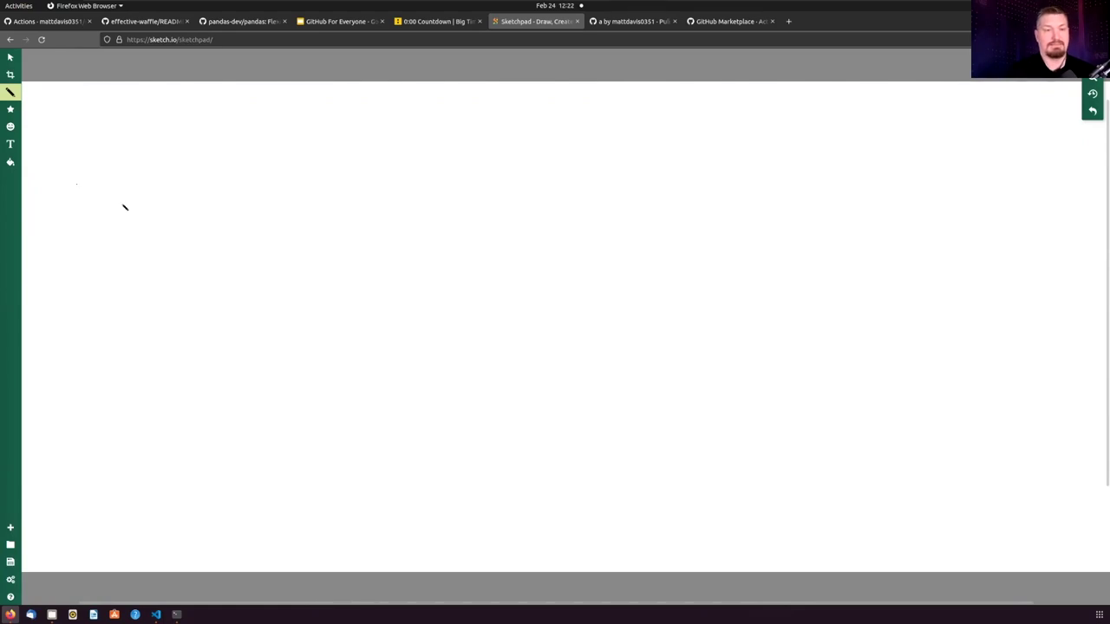
Handwrite 'workflows' and 'workflow files' on two lines and loop an oval around both.
mouse_move(135, 143)
mouse_down()
mouse_move(160, 152)
mouse_move(223, 139)
mouse_move(235, 160)
mouse_move(366, 145)
mouse_move(387, 159)
mouse_move(355, 153)
mouse_move(375, 137)
mouse_move(382, 146)
mouse_up()
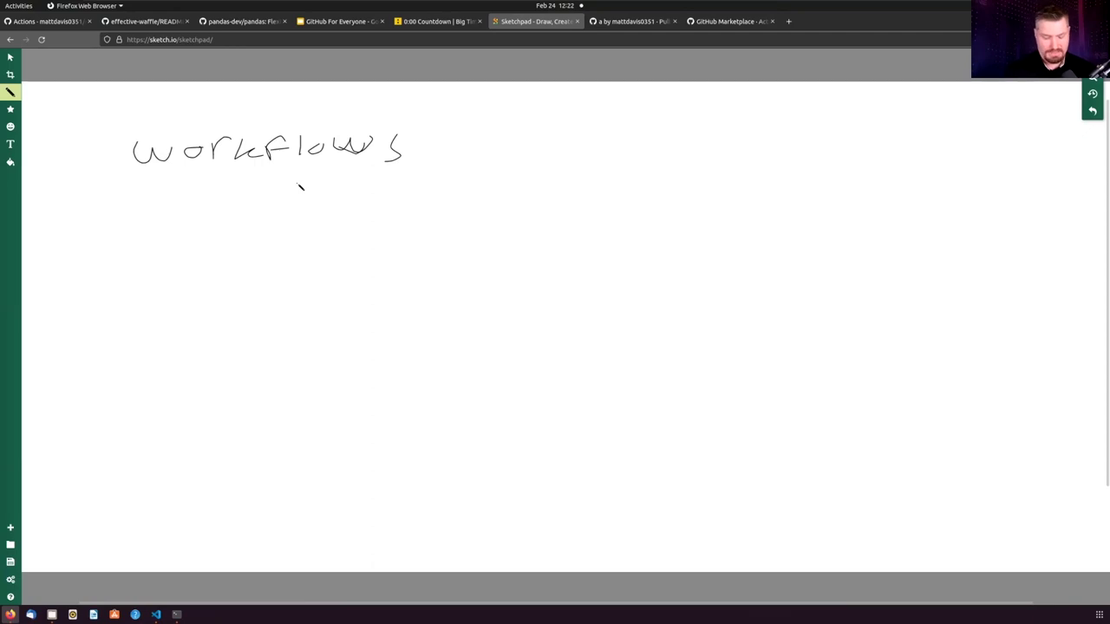
mouse_move(134, 202)
mouse_down()
mouse_move(217, 193)
mouse_move(224, 219)
mouse_move(250, 216)
mouse_up()
mouse_move(262, 196)
mouse_down()
mouse_move(256, 219)
mouse_move(277, 192)
mouse_move(292, 219)
mouse_up()
drag(301, 201, 355, 199)
drag(436, 193, 409, 215)
mouse_move(411, 206)
mouse_down()
mouse_move(449, 213)
mouse_move(475, 184)
mouse_move(474, 208)
mouse_move(520, 210)
mouse_up()
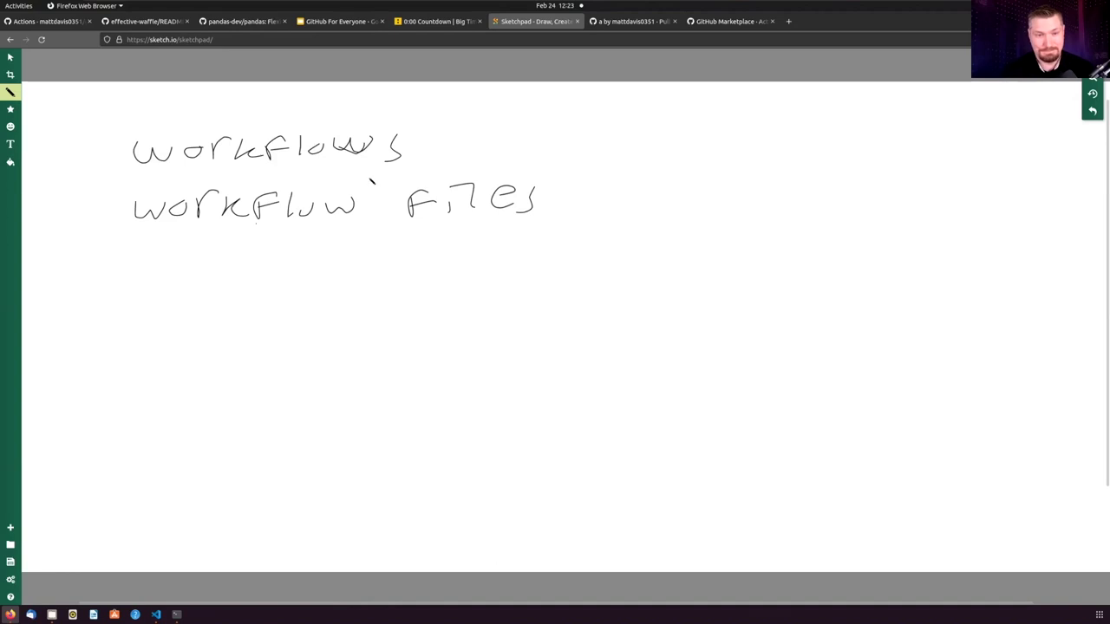
mouse_move(672, 108)
mouse_down()
mouse_move(149, 87)
mouse_move(318, 268)
mouse_move(630, 189)
mouse_move(593, 150)
mouse_up()
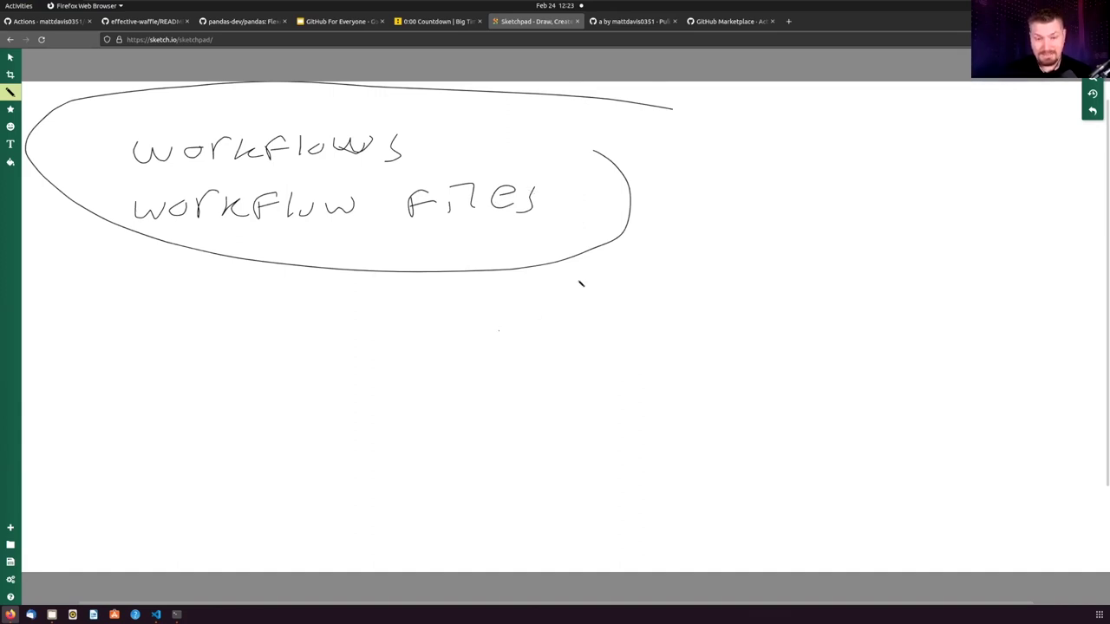
Draw an arrow from the oval to a circled '.github/workflows' label, then start a blank canvas.
mouse_move(552, 234)
mouse_down()
mouse_move(669, 307)
mouse_move(691, 287)
mouse_up()
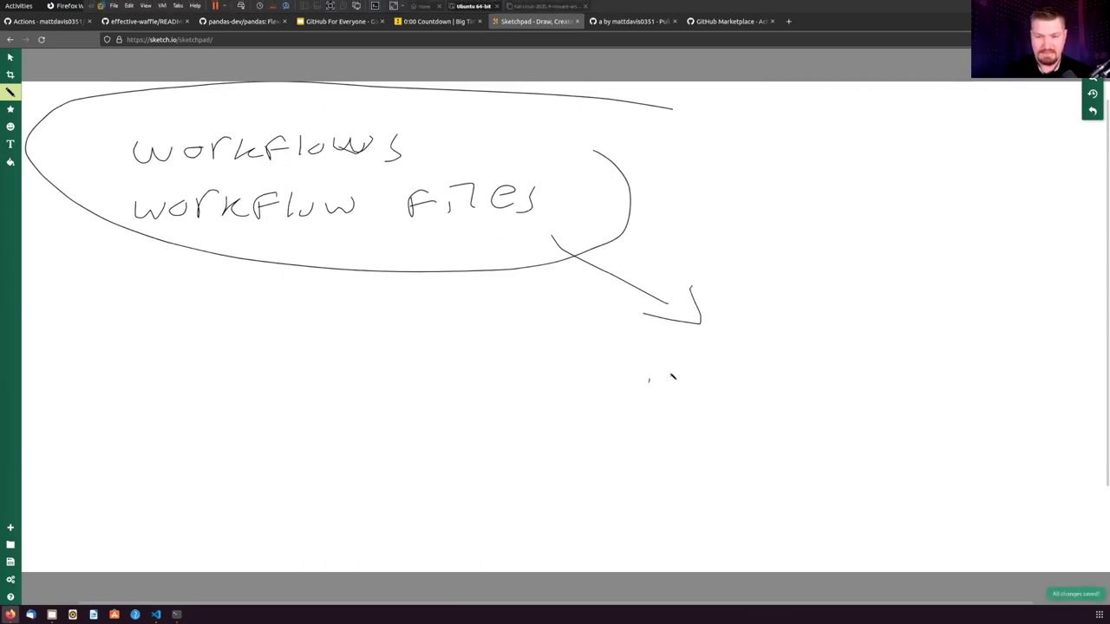
mouse_move(682, 356)
mouse_down()
mouse_move(661, 392)
mouse_move(736, 362)
mouse_up()
drag(739, 352, 760, 380)
mouse_move(769, 372)
mouse_down()
mouse_move(807, 379)
mouse_move(888, 327)
mouse_up()
mouse_move(872, 370)
mouse_down()
mouse_move(947, 361)
mouse_move(994, 380)
mouse_move(1068, 352)
mouse_move(1063, 372)
mouse_up()
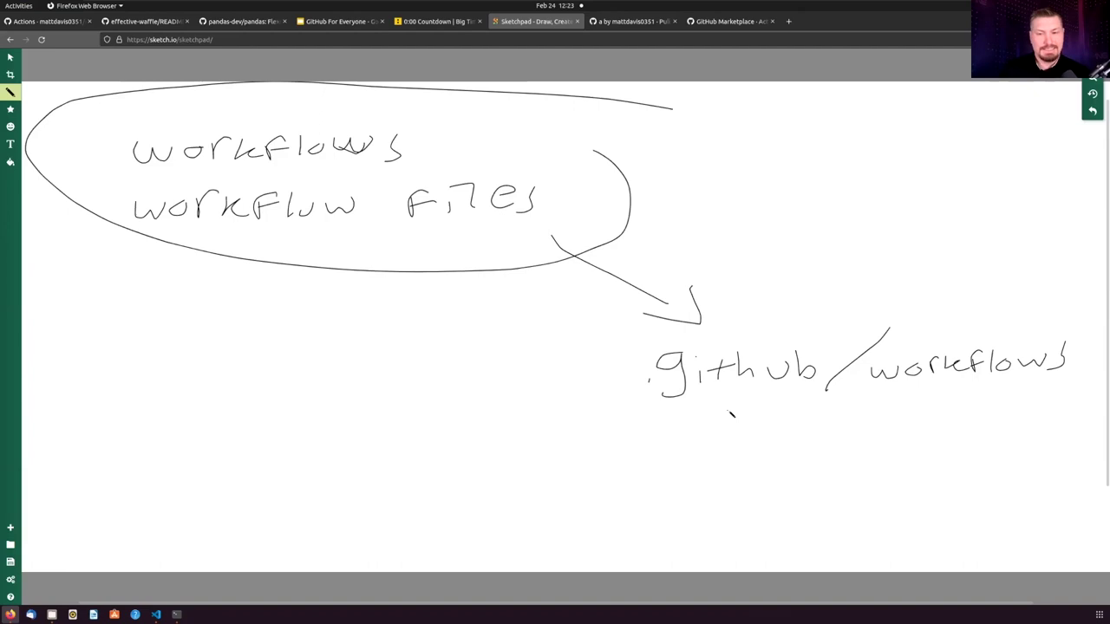
mouse_move(1056, 327)
mouse_down()
mouse_move(679, 328)
mouse_move(659, 446)
mouse_move(957, 466)
mouse_move(1059, 423)
mouse_move(1046, 333)
mouse_up()
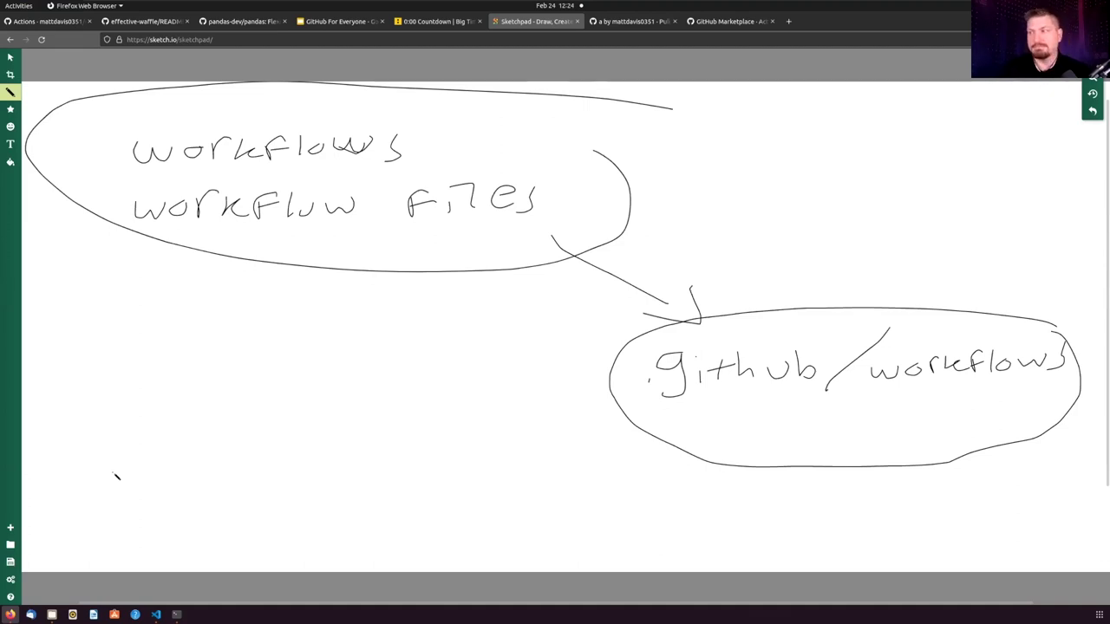
click(10, 527)
click(116, 276)
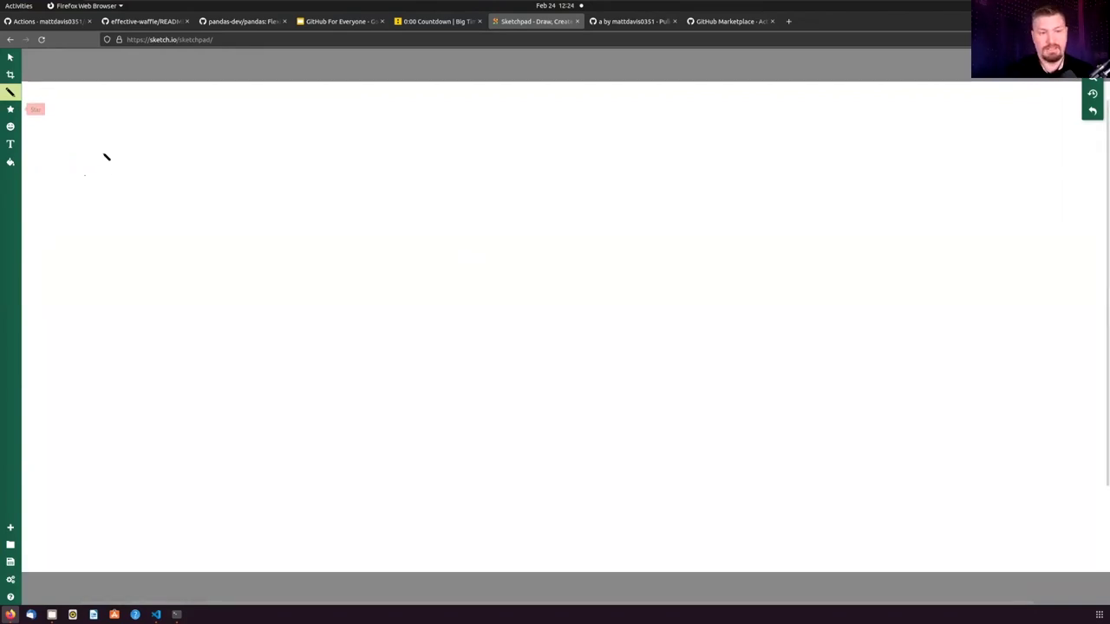
Handwrite 'Trigger' with a down arrow to the list Push, watch, PR.
mouse_move(103, 145)
mouse_down()
mouse_move(103, 165)
mouse_move(123, 144)
mouse_move(130, 160)
mouse_move(165, 167)
mouse_move(204, 142)
mouse_up()
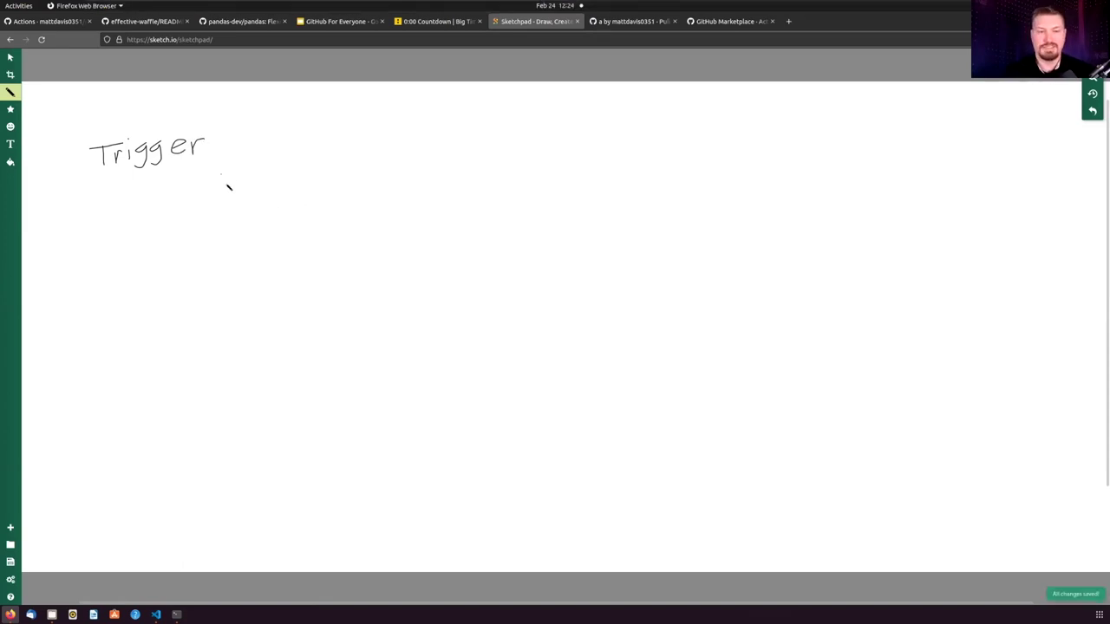
mouse_move(149, 184)
mouse_down()
mouse_move(144, 236)
mouse_move(153, 229)
mouse_up()
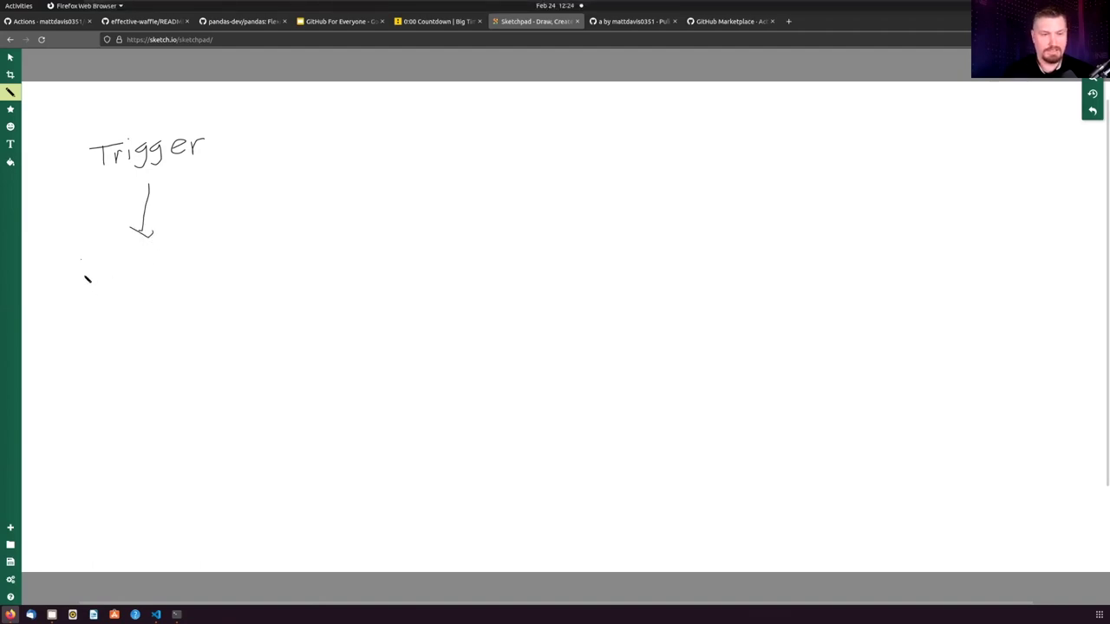
mouse_move(84, 286)
mouse_down()
mouse_move(119, 264)
mouse_move(123, 275)
mouse_move(156, 275)
mouse_up()
drag(74, 309, 153, 317)
drag(161, 289, 173, 319)
mouse_move(86, 343)
mouse_down()
mouse_move(85, 360)
mouse_move(93, 349)
mouse_move(138, 349)
mouse_up()
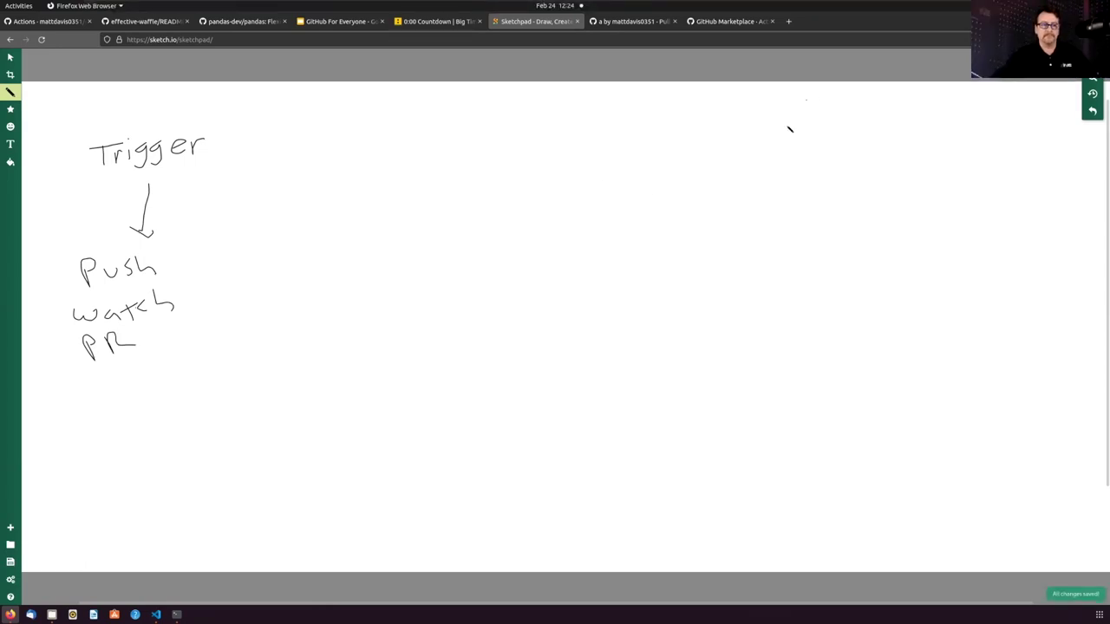
Search 'events that trigger workflows' in a new tab and open the enlarged GitHub Docs result.
click(790, 22)
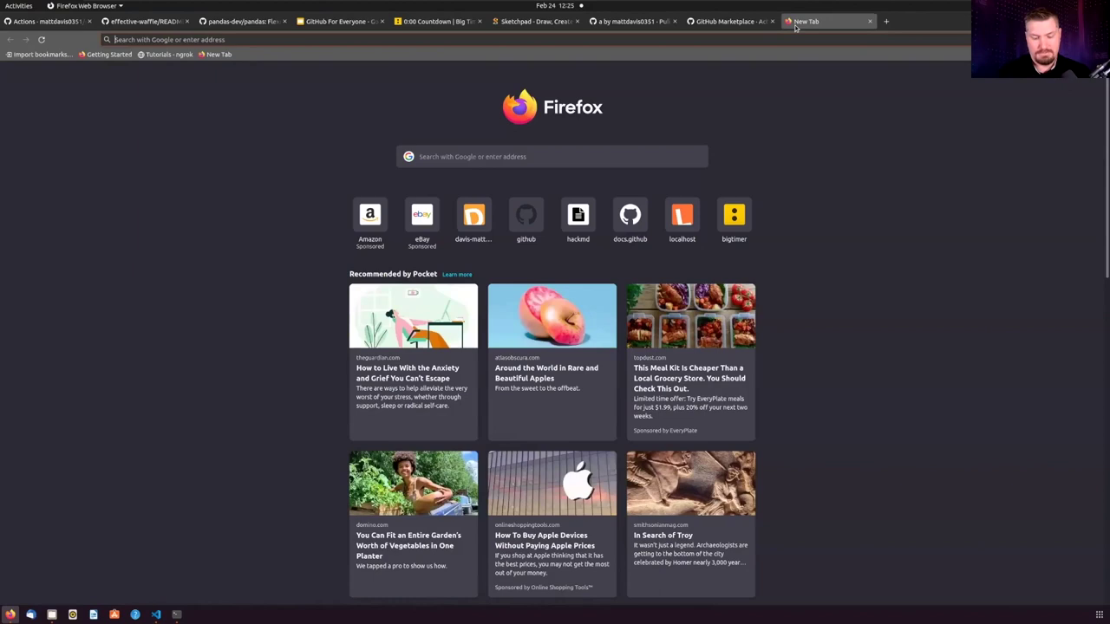
text(events t)
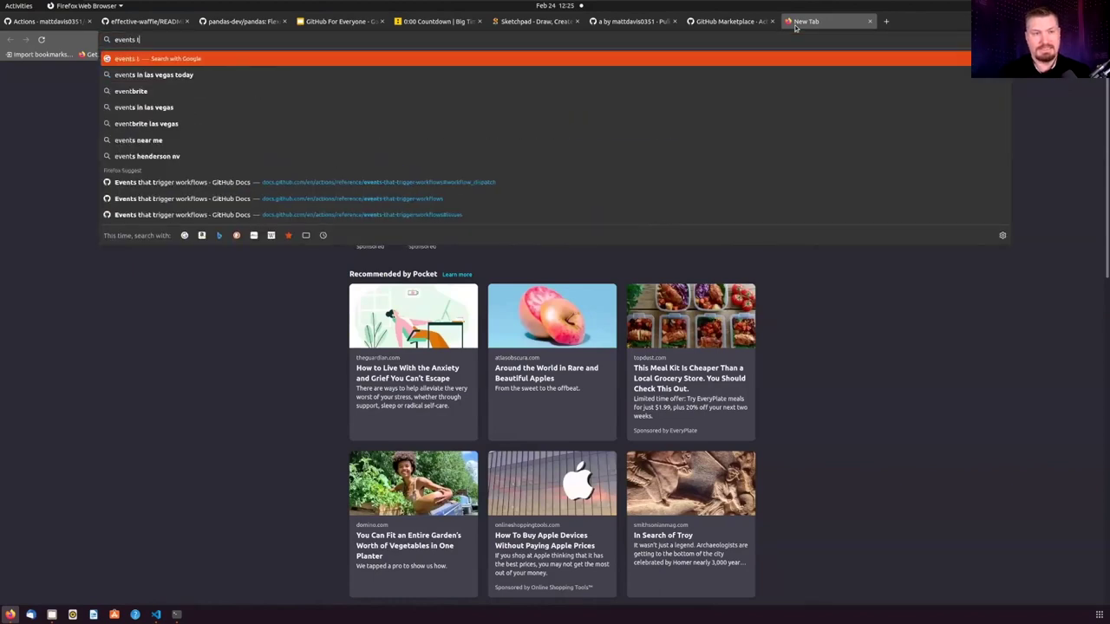
text(hat trigger)
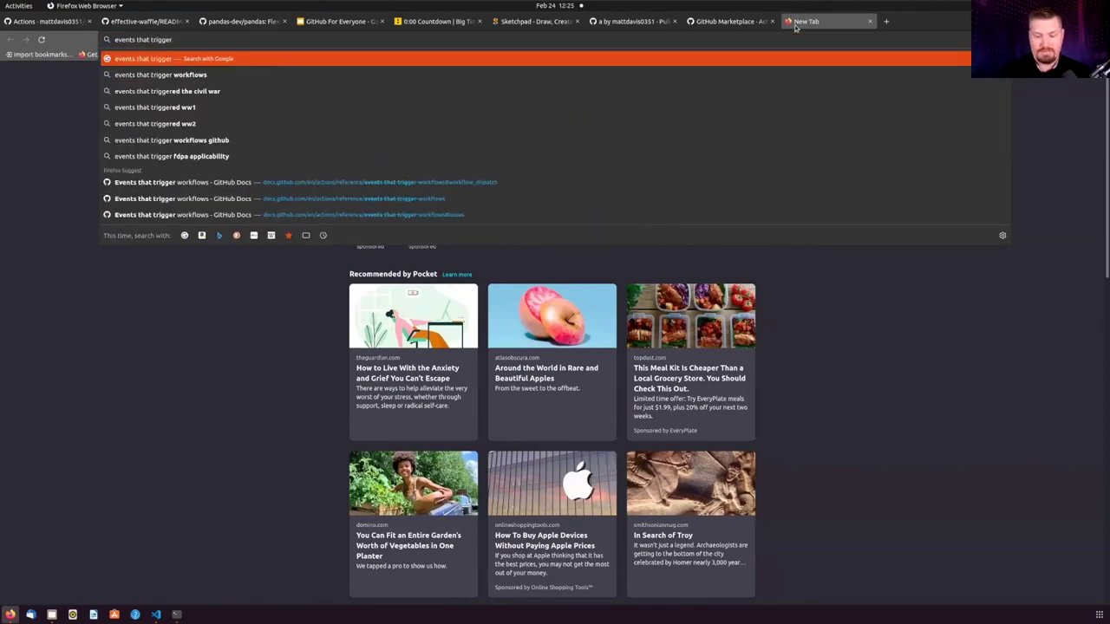
text( workflows)
key(Return)
click(110, 145)
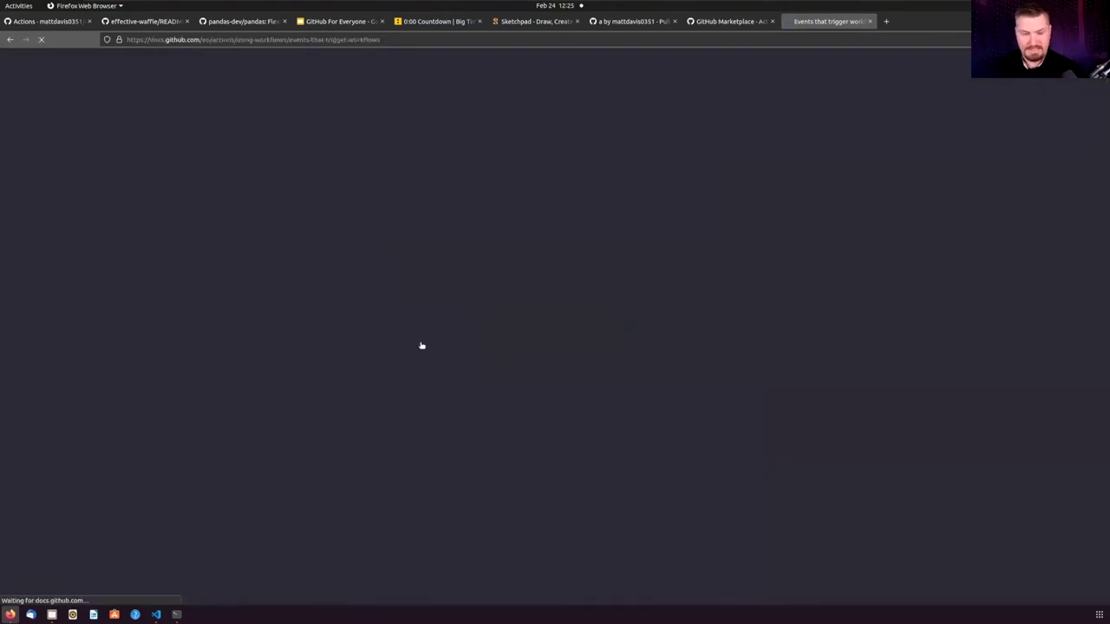
key(ctrl+plus)
key(ctrl+plus)
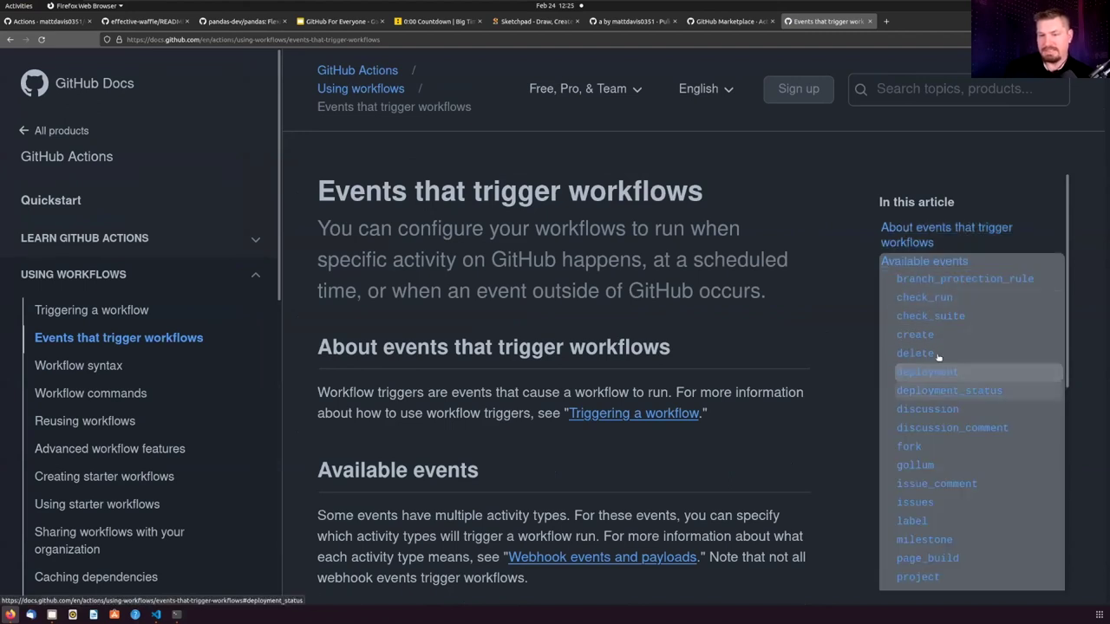
Scroll through the Available events list, then go back to the GitHub For Everyone slides.
scroll(945, 353, down, 3)
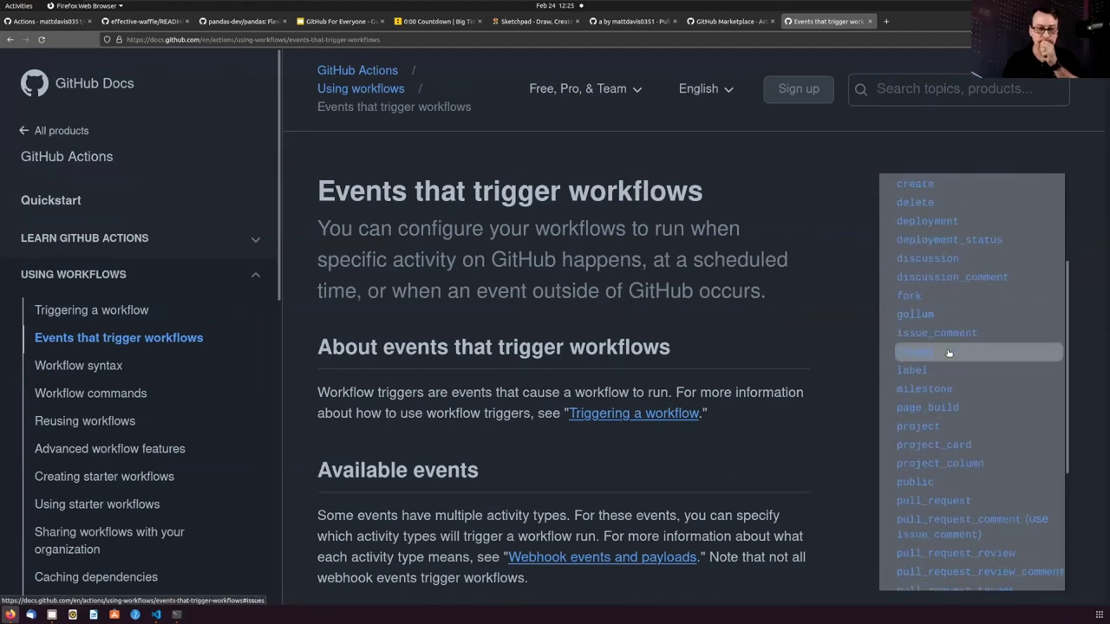
scroll(948, 353, down, 5)
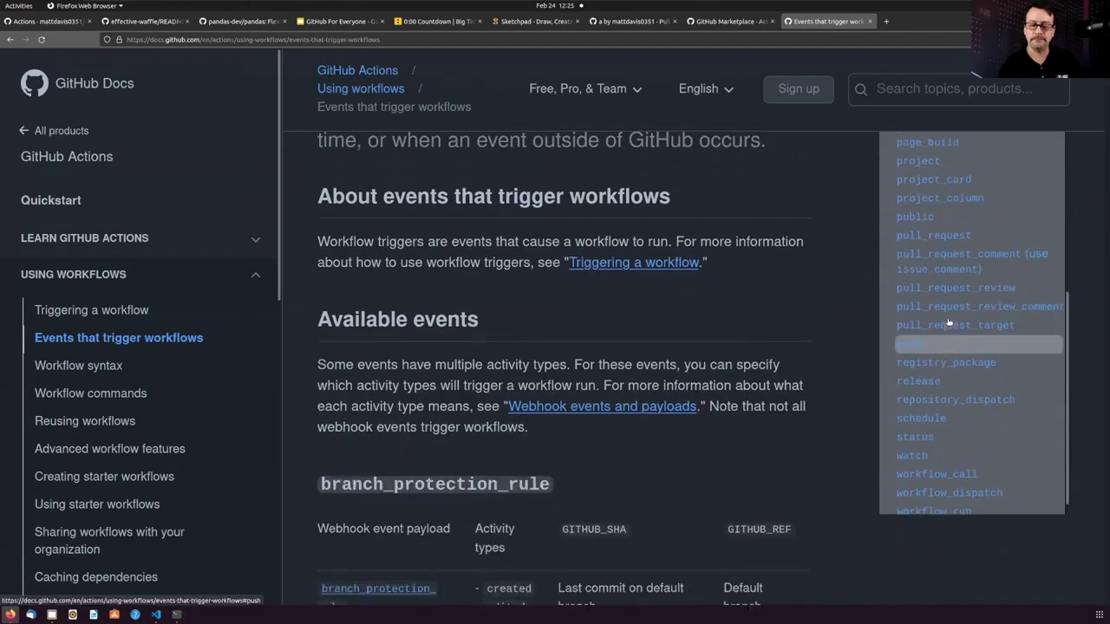
scroll(949, 322, up, 8)
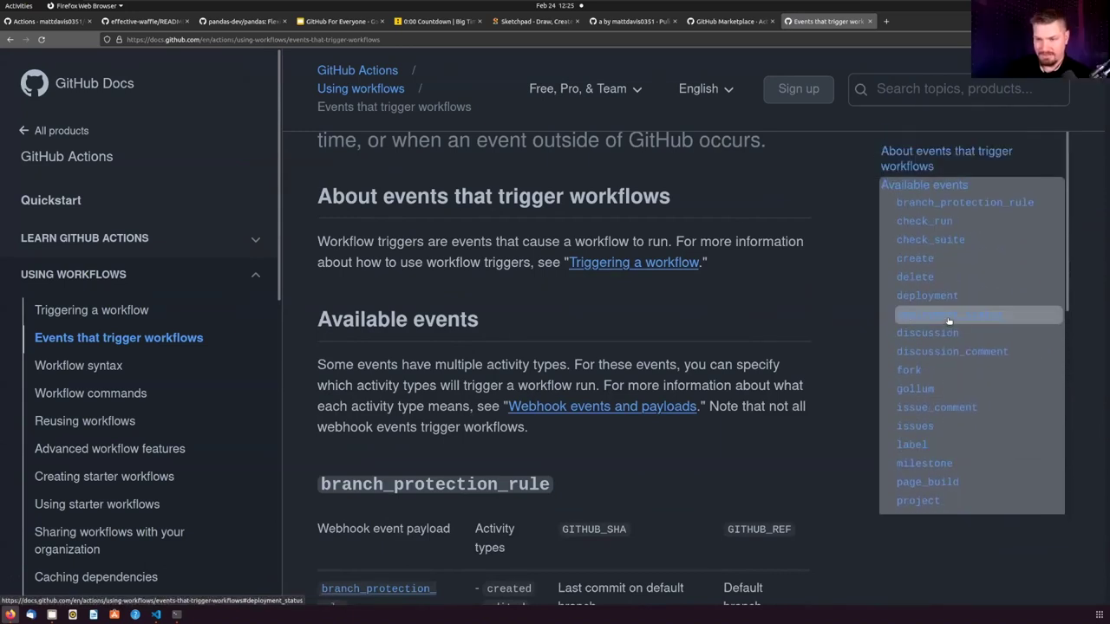
scroll(949, 321, up, 3)
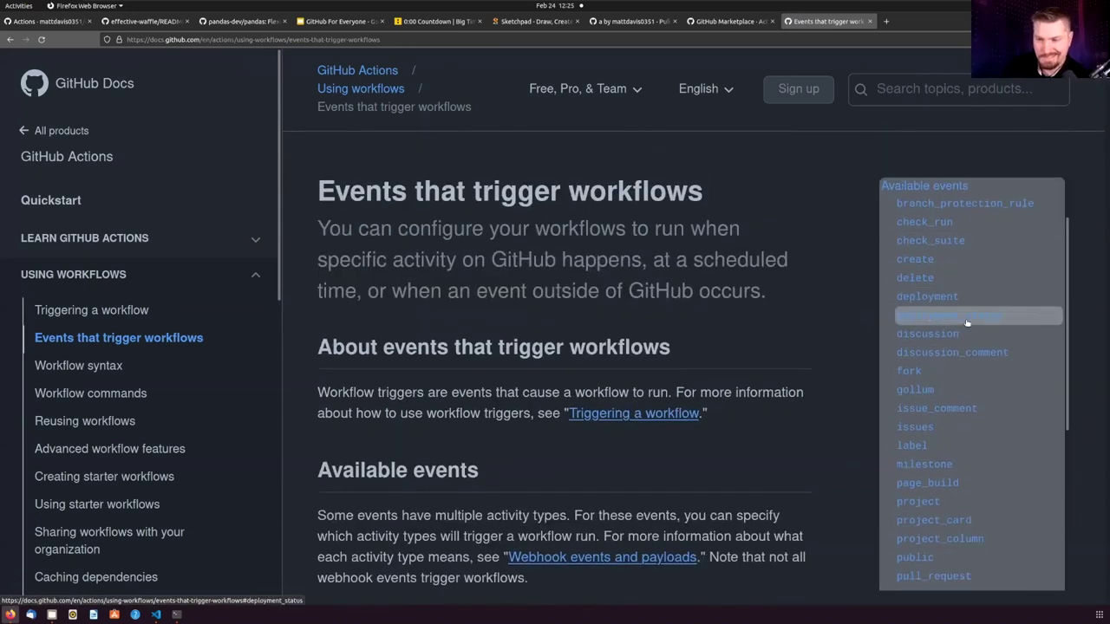
scroll(964, 320, down, 8)
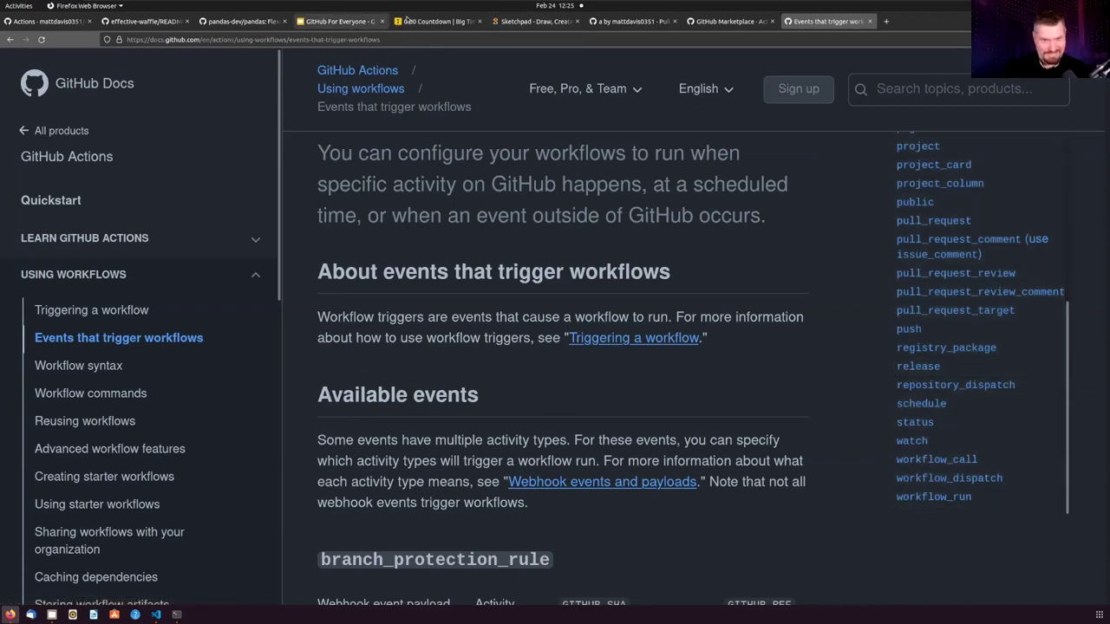
click(346, 23)
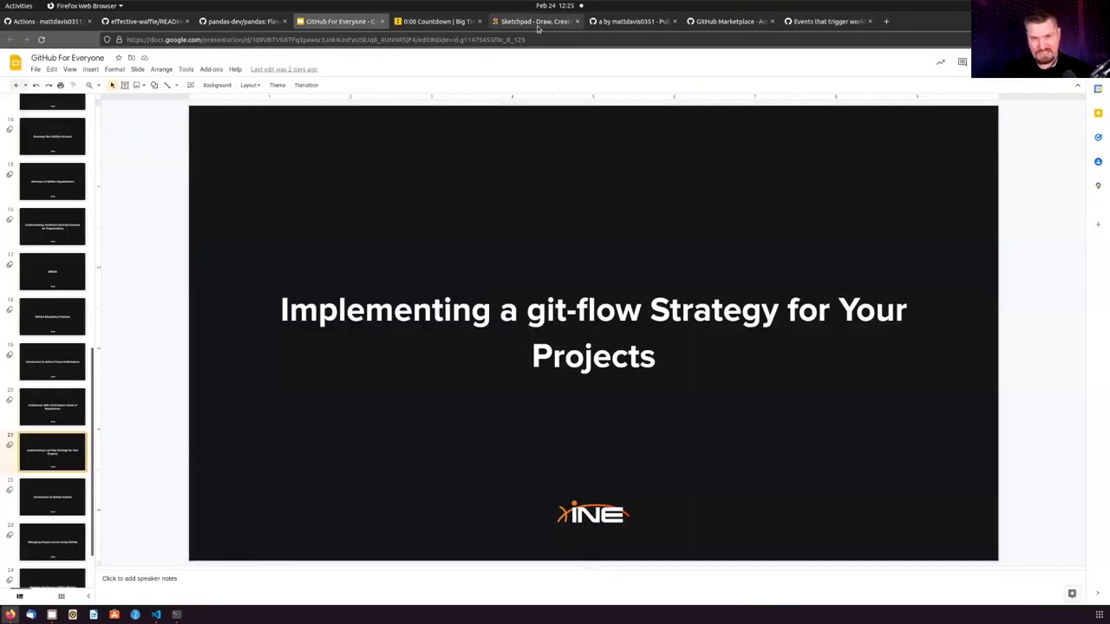
click(535, 24)
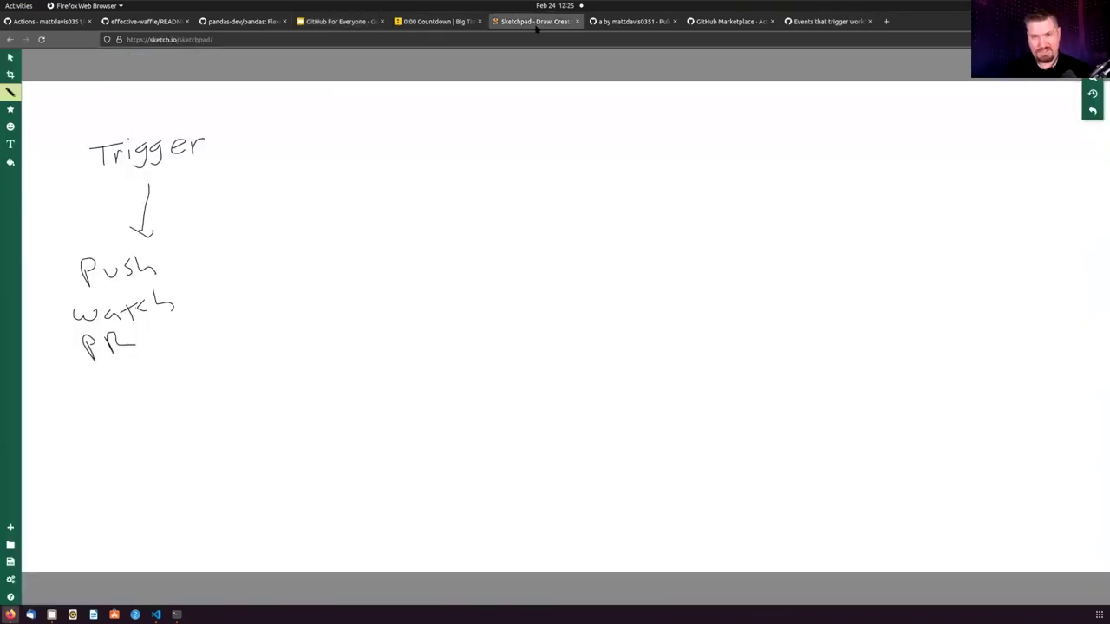
click(337, 23)
Present slide 22, Introduction to GitHub Actions, full screen, then exit the slideshow.
click(73, 499)
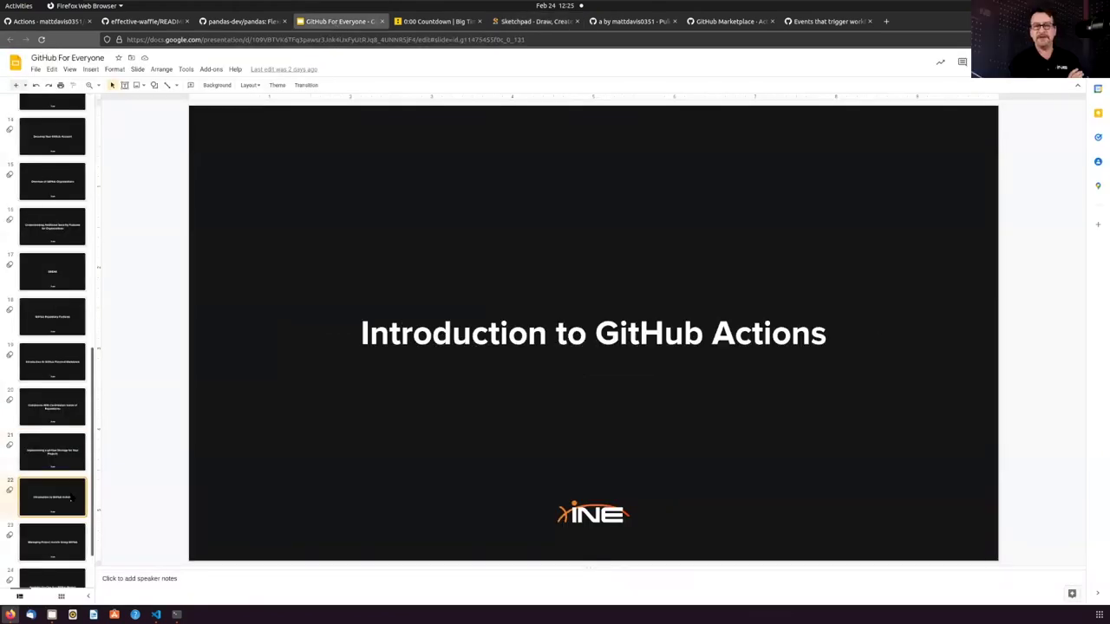
click(90, 70)
mouse_move(100, 89)
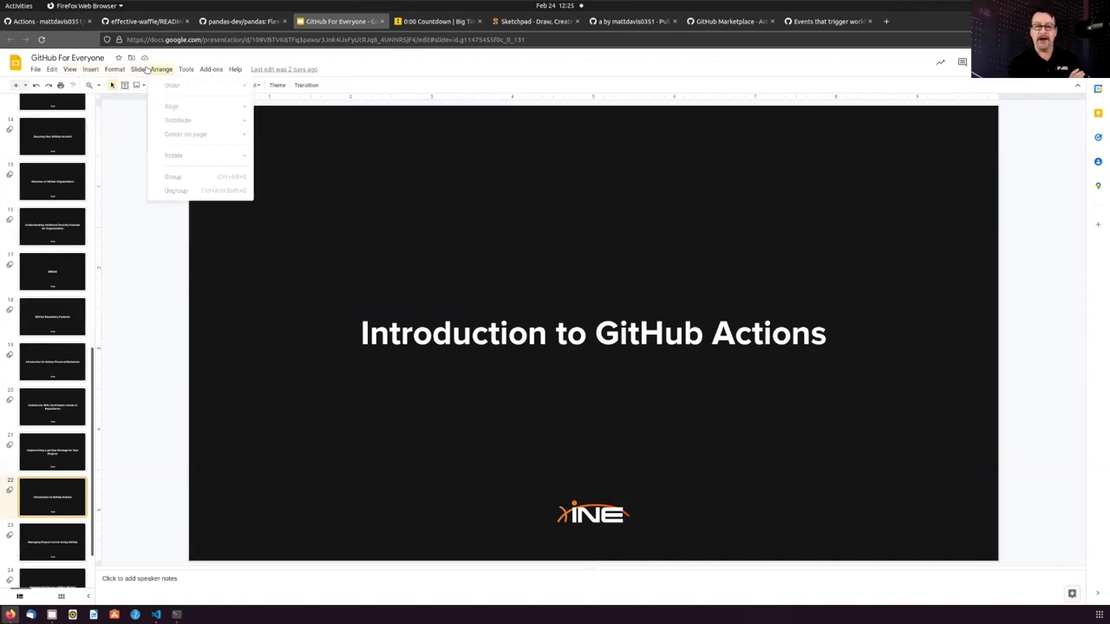
key(ctrl+F5)
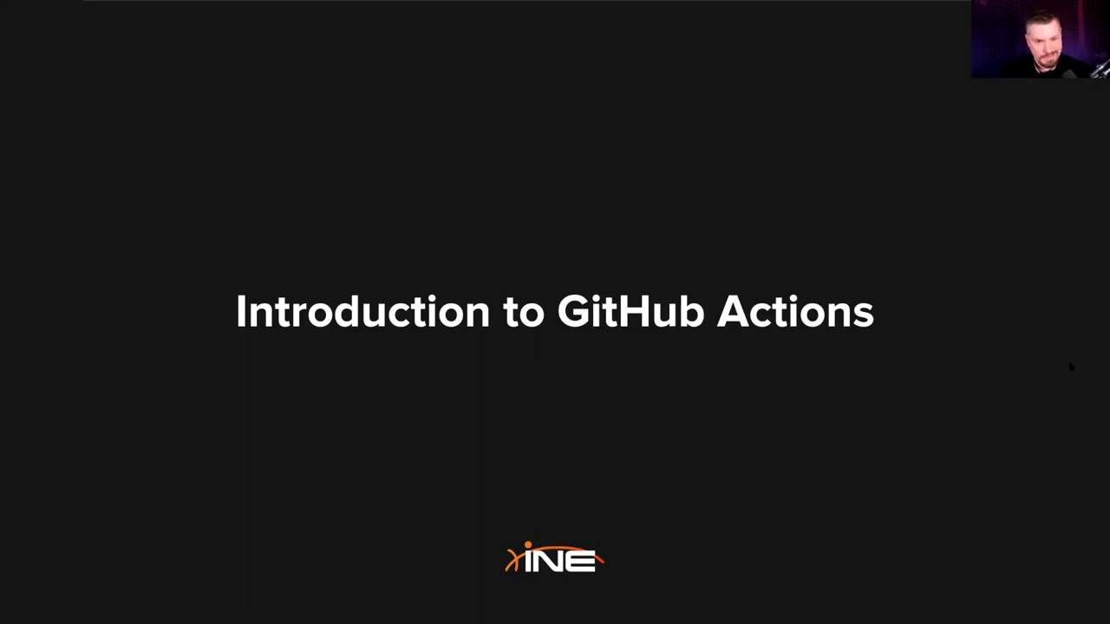
key(Escape)
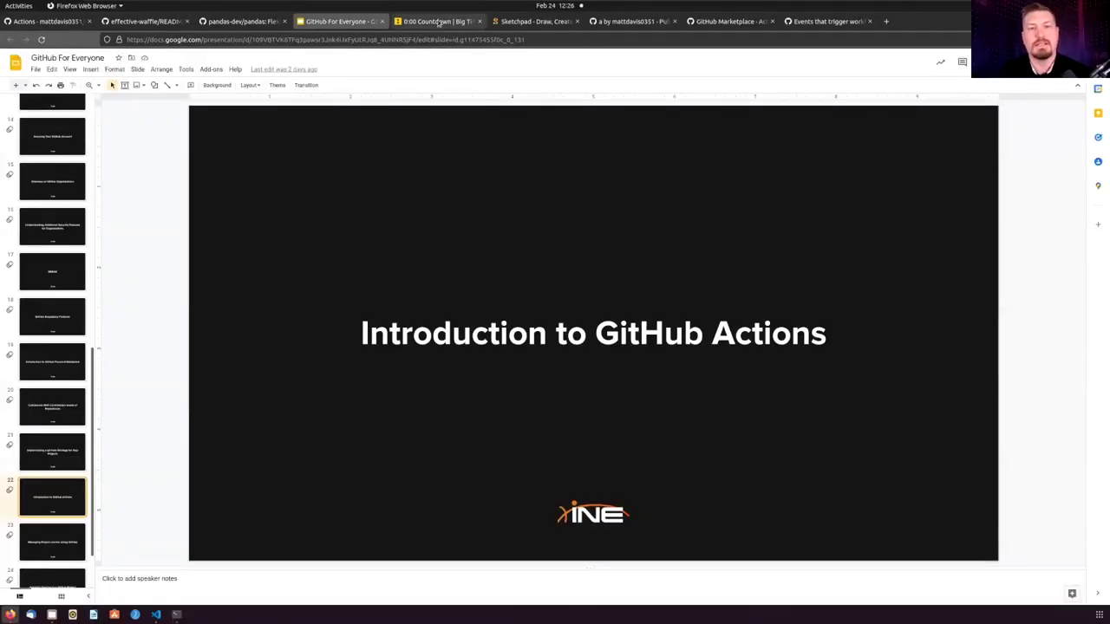
click(513, 24)
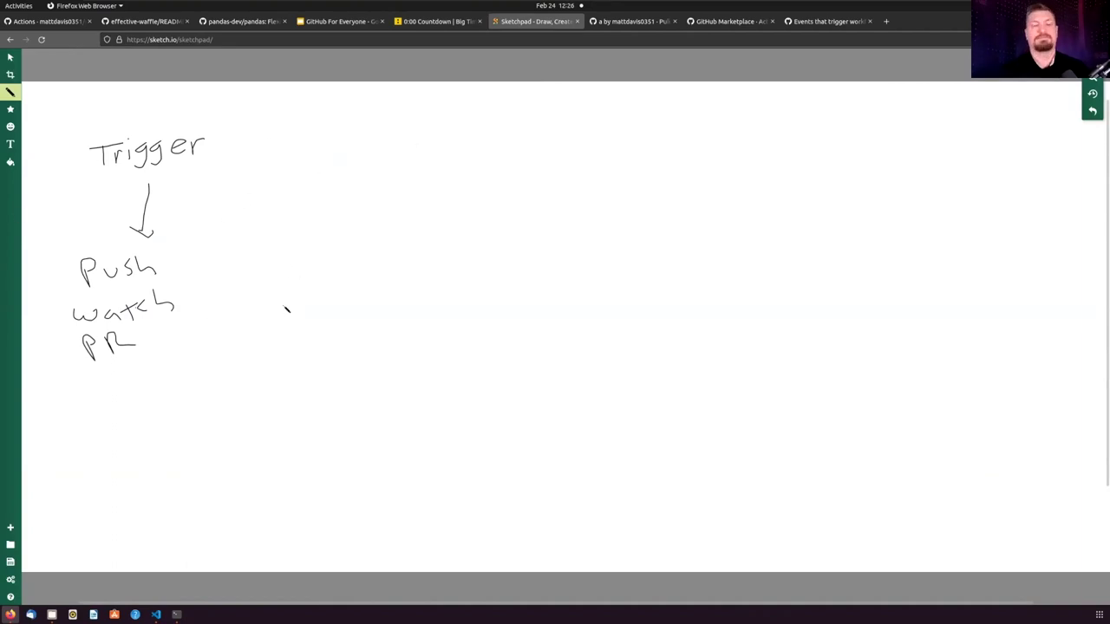
Draw an arrow from Trigger to a handwritten 'workflow file' label.
mouse_move(222, 161)
mouse_down()
mouse_move(429, 154)
mouse_move(460, 136)
mouse_move(443, 133)
mouse_move(482, 149)
mouse_move(501, 136)
mouse_move(556, 151)
mouse_move(624, 137)
mouse_up()
click(619, 142)
mouse_move(641, 130)
mouse_down()
mouse_move(664, 126)
mouse_move(673, 144)
mouse_up()
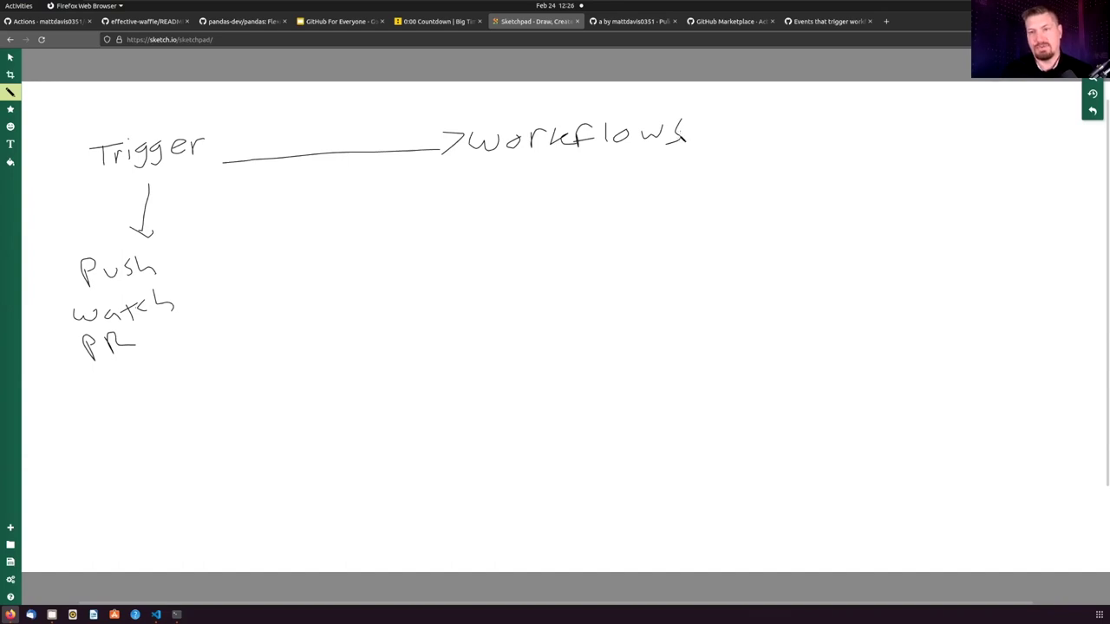
mouse_move(676, 122)
mouse_down()
mouse_move(704, 140)
mouse_move(711, 127)
mouse_move(716, 149)
mouse_move(742, 145)
mouse_up()
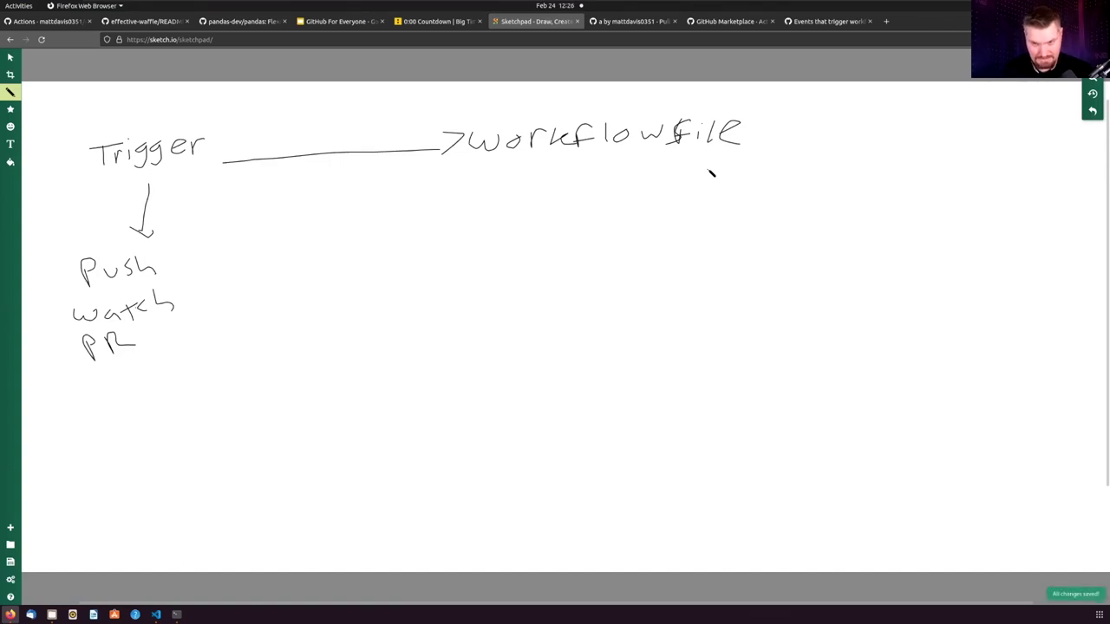
Arrow down from workflow file to a VM box inside a larger box labelled AZURE.
mouse_move(585, 158)
mouse_down()
mouse_move(583, 220)
mouse_move(605, 206)
mouse_up()
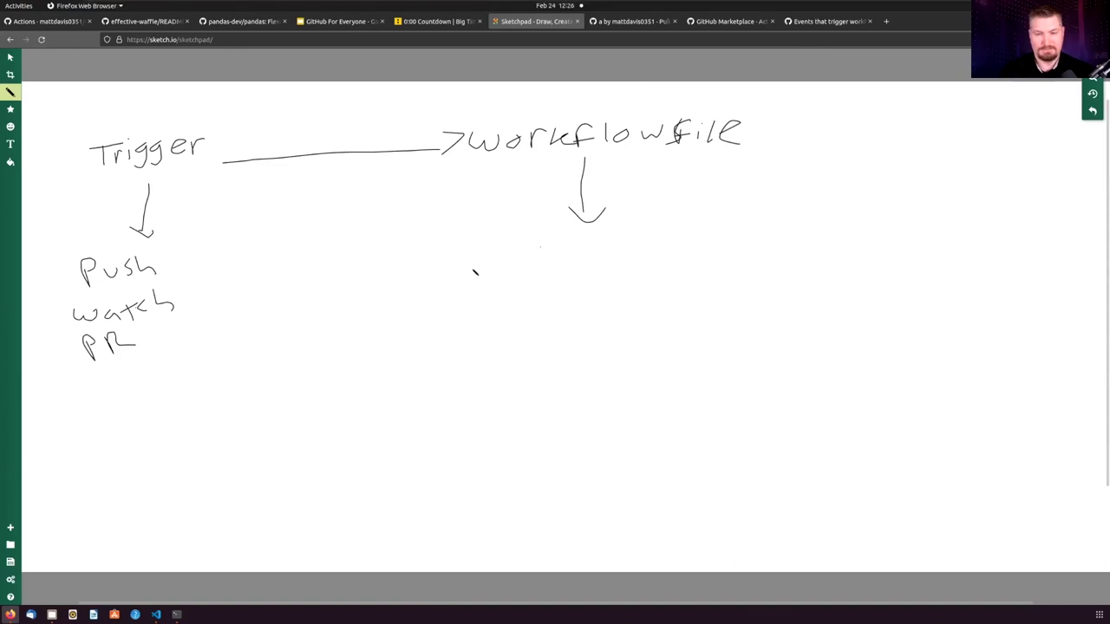
drag(511, 256, 490, 349)
mouse_move(639, 347)
mouse_down()
mouse_move(632, 262)
mouse_move(488, 260)
mouse_move(517, 317)
mouse_move(560, 299)
mouse_move(570, 307)
mouse_up()
mouse_move(709, 234)
mouse_down()
mouse_move(454, 251)
mouse_move(468, 379)
mouse_move(726, 379)
mouse_move(705, 232)
mouse_up()
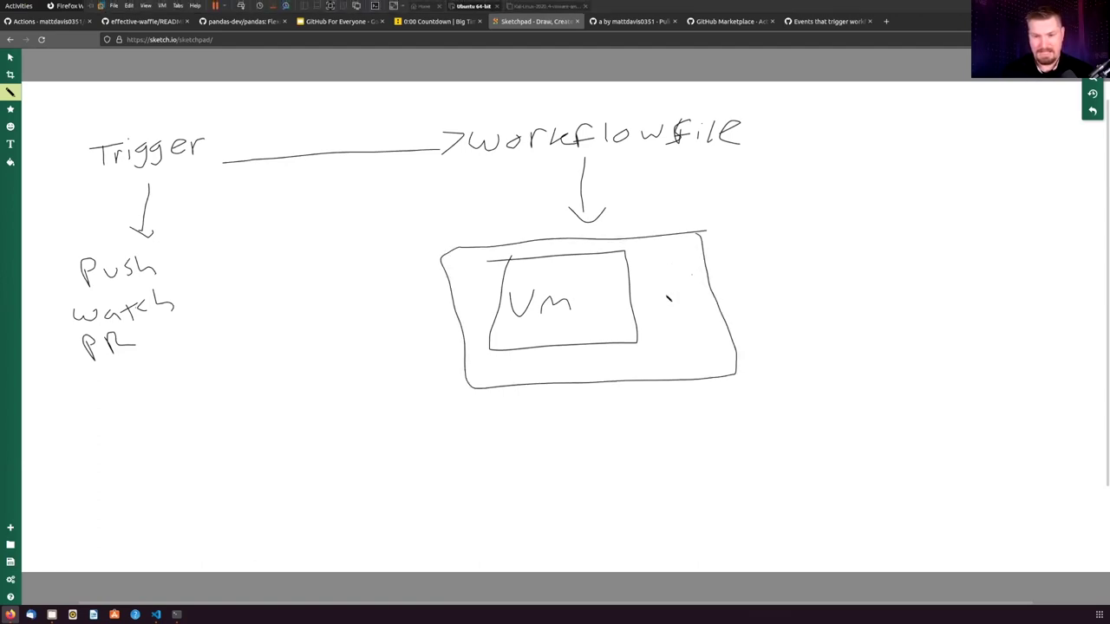
drag(663, 284, 683, 280)
mouse_move(666, 275)
mouse_down()
mouse_move(681, 273)
mouse_move(685, 374)
mouse_move(690, 363)
mouse_up()
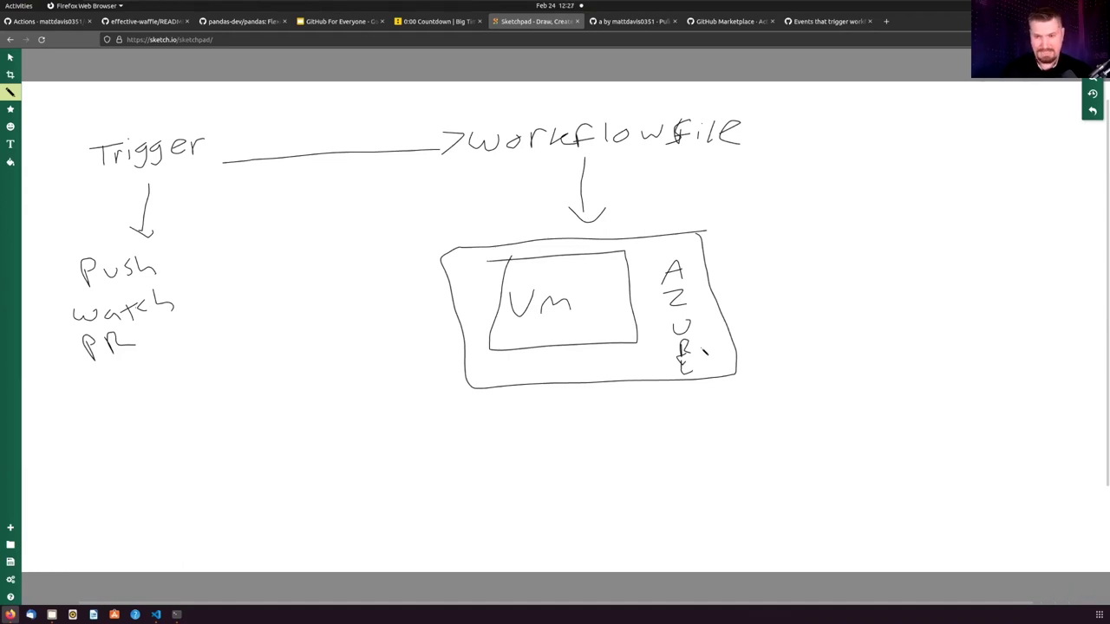
List Linux, win and mac with dashes beside the AZURE box.
drag(733, 245, 815, 243)
click(818, 223)
mouse_move(821, 242)
mouse_down()
mouse_move(846, 244)
mouse_move(865, 225)
mouse_move(894, 238)
mouse_up()
drag(894, 222, 875, 240)
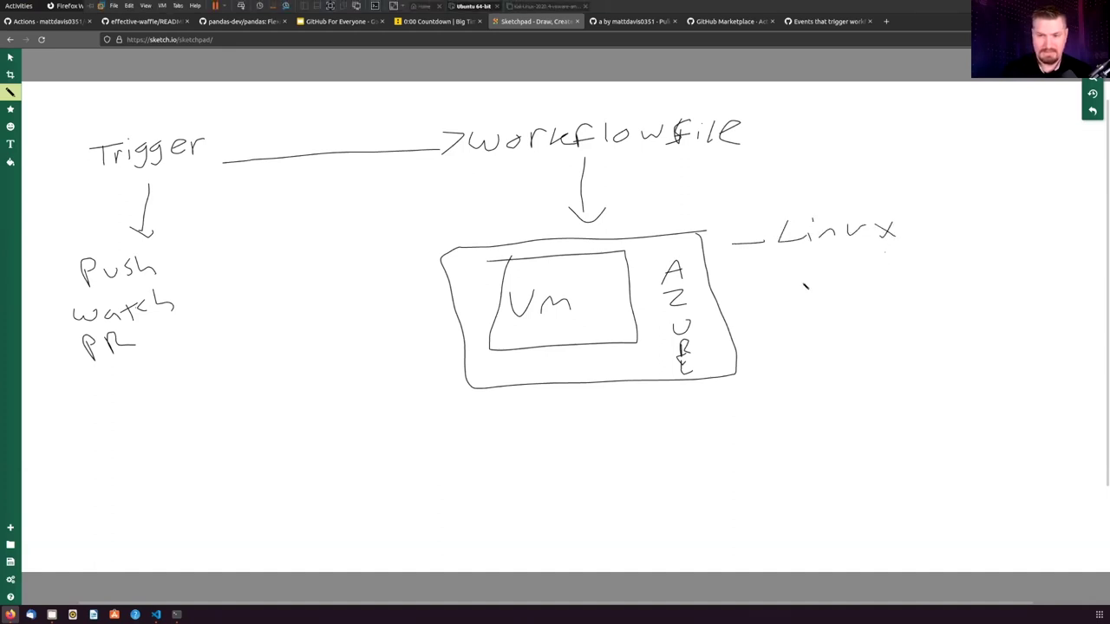
drag(732, 277, 857, 270)
click(821, 257)
drag(740, 319, 869, 318)
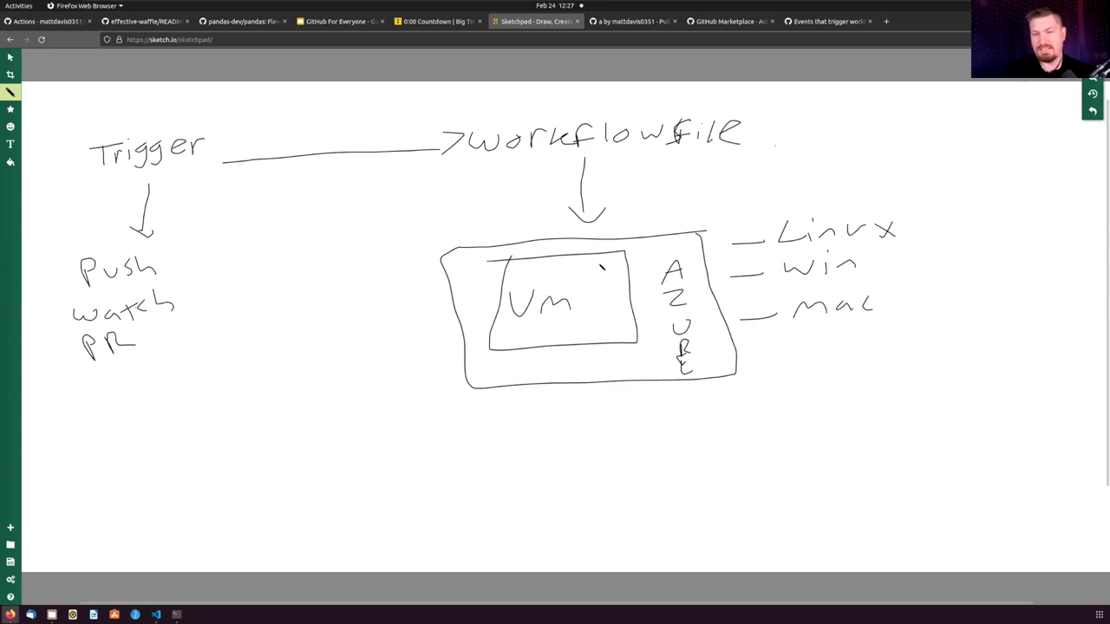
Draw arrows from the VM up to workflow file and down to 'Steps'.
mouse_move(562, 267)
mouse_down()
mouse_move(536, 182)
mouse_move(548, 183)
mouse_up()
mouse_move(567, 268)
mouse_down()
mouse_move(459, 338)
mouse_move(477, 435)
mouse_up()
mouse_move(462, 418)
mouse_down()
mouse_move(495, 418)
mouse_move(460, 475)
mouse_up()
mouse_move(487, 451)
mouse_down()
mouse_move(486, 473)
mouse_move(511, 456)
mouse_move(517, 468)
mouse_up()
mouse_move(522, 457)
mouse_down()
mouse_move(529, 464)
mouse_move(544, 437)
mouse_move(548, 456)
mouse_up()
drag(474, 461, 504, 460)
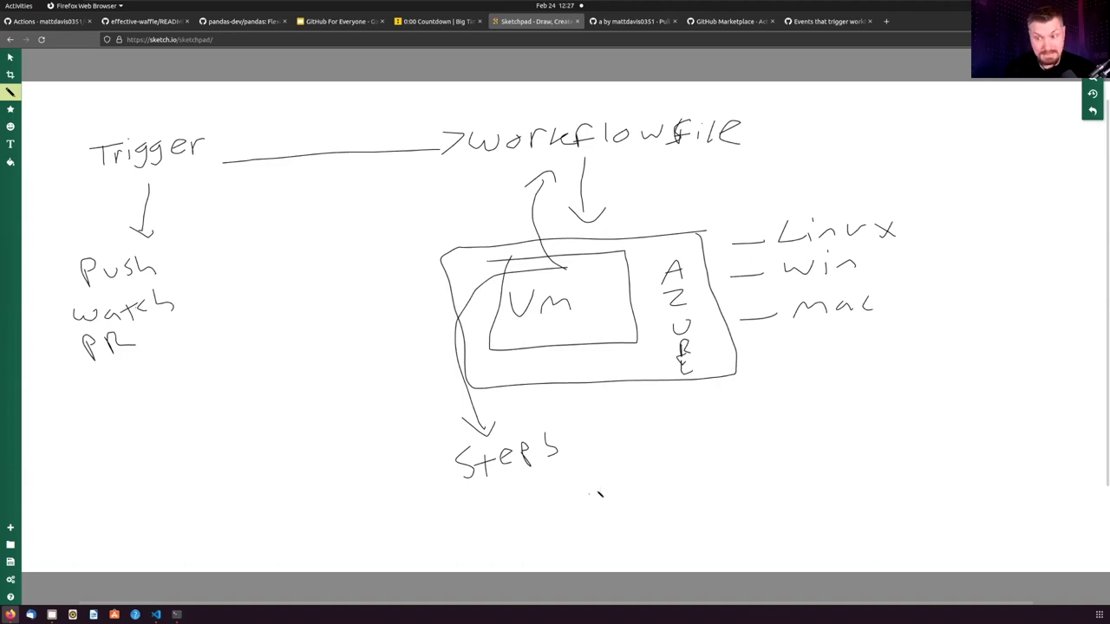
Write STEPS below mac with a dashed 'Runs' entry under it.
drag(751, 409, 735, 425)
drag(762, 405, 784, 403)
mouse_move(773, 405)
mouse_down()
mouse_move(771, 423)
mouse_move(831, 408)
mouse_move(848, 414)
mouse_up()
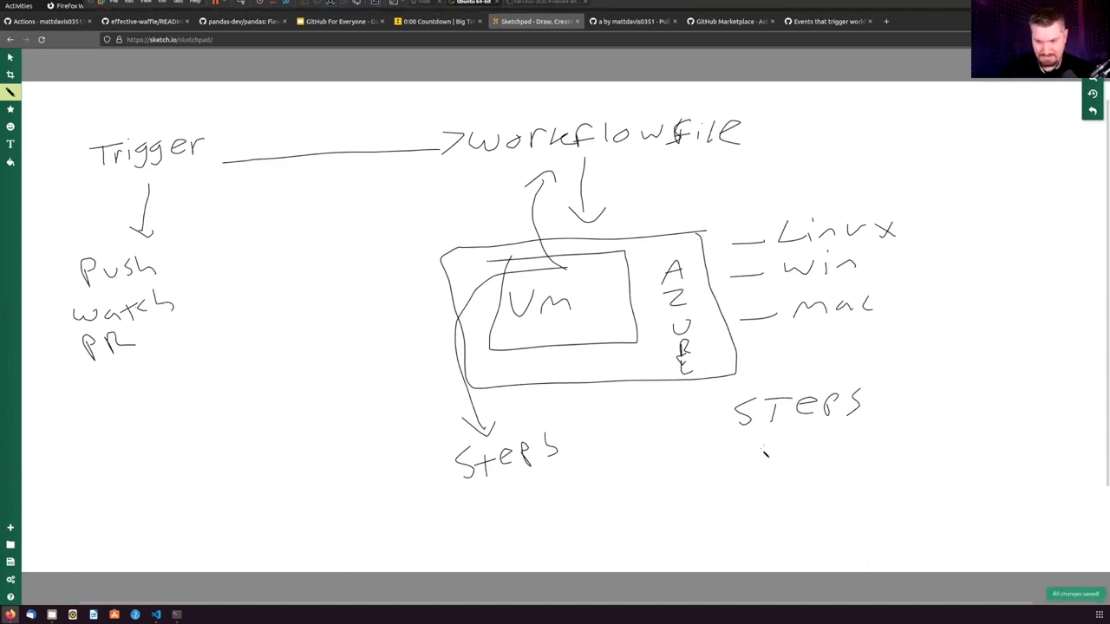
drag(750, 444, 763, 444)
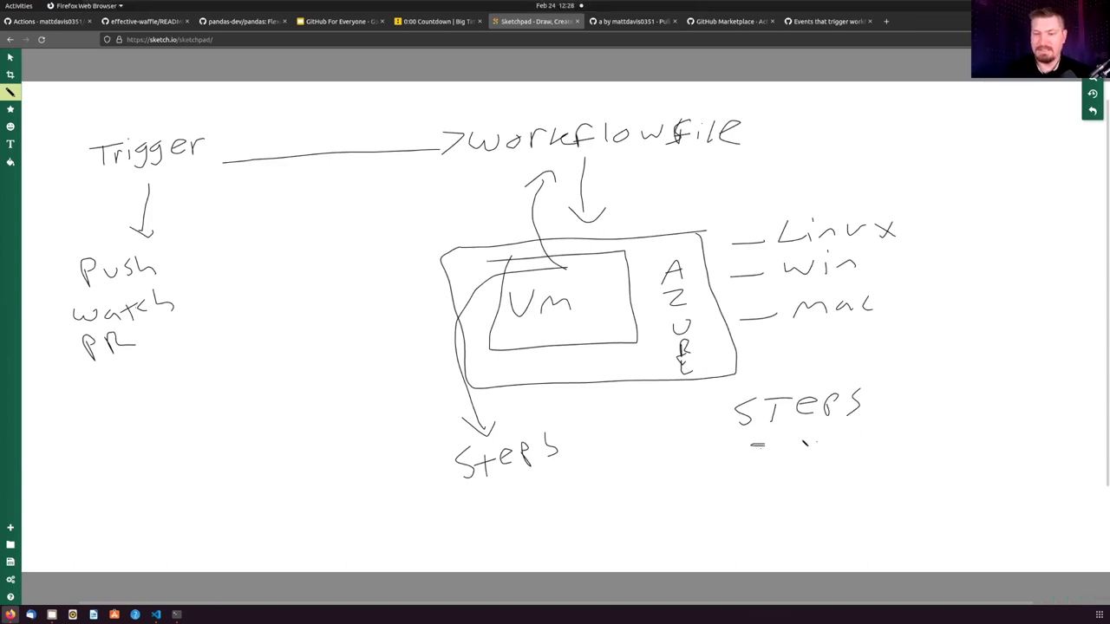
mouse_move(795, 437)
mouse_down()
mouse_move(796, 449)
mouse_move(810, 438)
mouse_move(818, 448)
mouse_move(881, 445)
mouse_up()
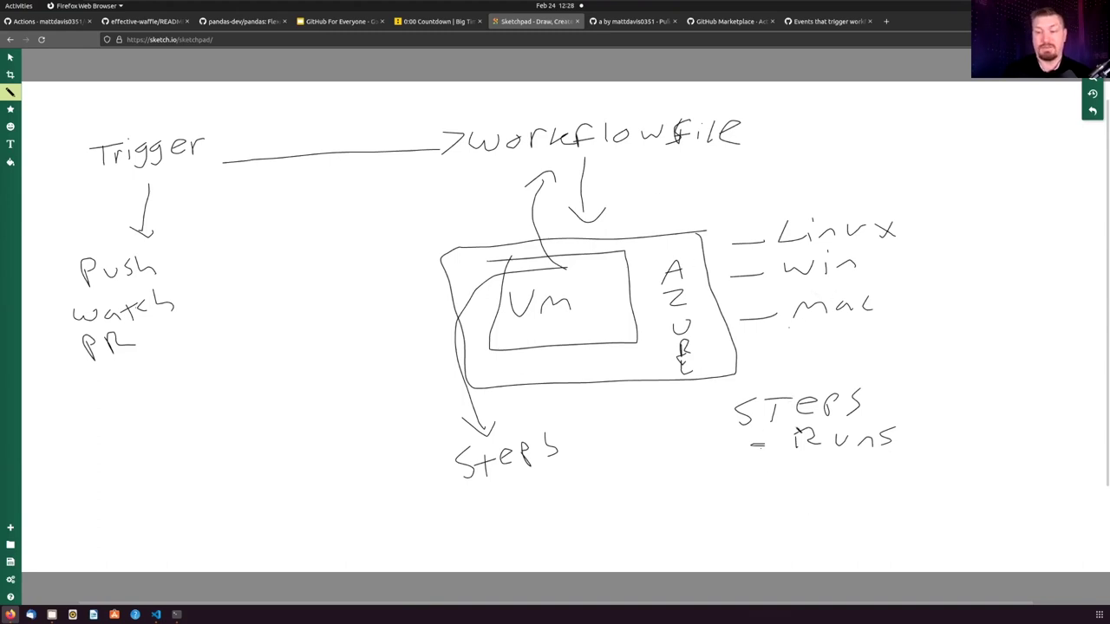
Draw an arrow down from Runs to handwritten 'Terminal' with 'Bash' beneath.
mouse_move(860, 457)
mouse_down()
mouse_move(860, 486)
mouse_move(872, 477)
mouse_up()
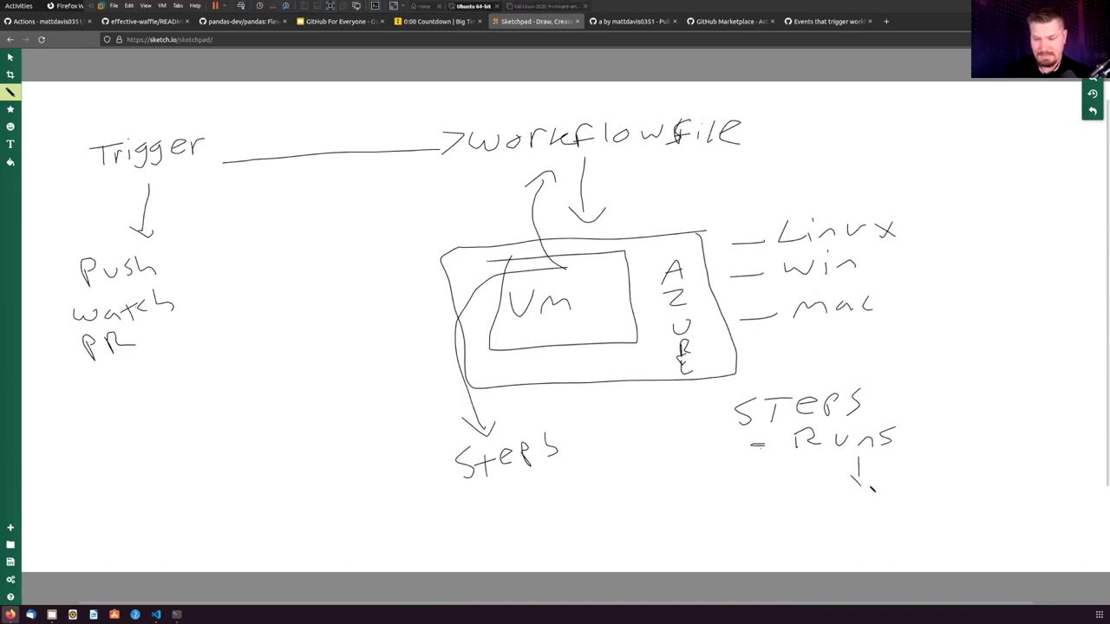
mouse_move(837, 509)
mouse_down()
mouse_move(847, 490)
mouse_move(957, 508)
mouse_up()
drag(979, 498, 990, 506)
drag(1002, 487, 1004, 511)
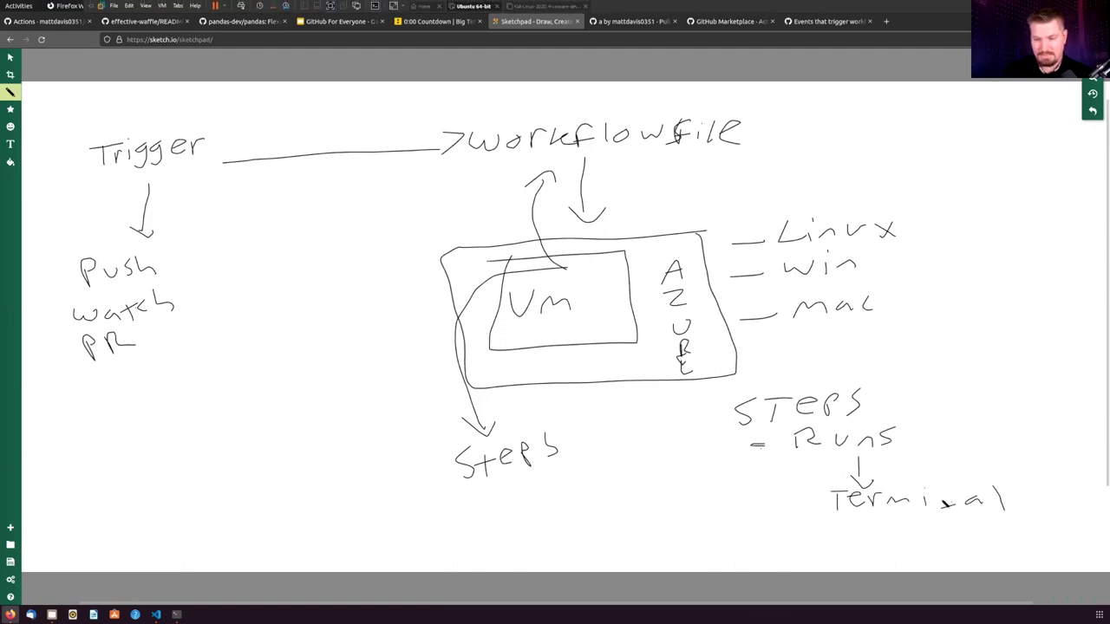
mouse_move(854, 513)
mouse_down()
mouse_move(853, 538)
mouse_move(869, 524)
mouse_move(858, 539)
mouse_move(941, 532)
mouse_up()
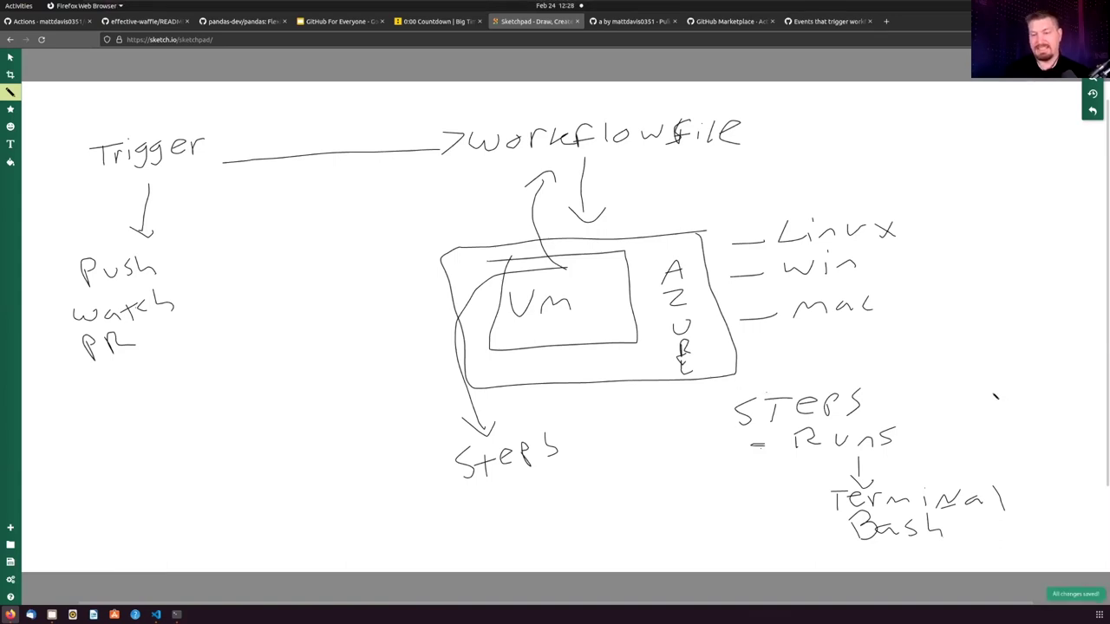
click(176, 614)
Run echo 'hello world' in the repoformatt terminal and select the printed output.
text(e)
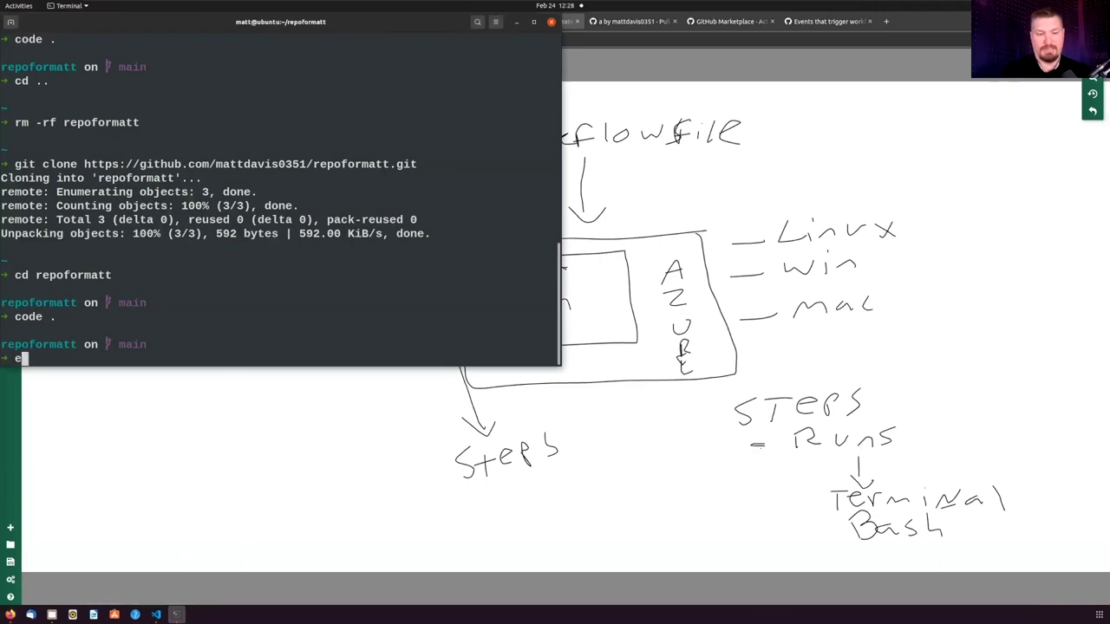
text(cho 'hello )
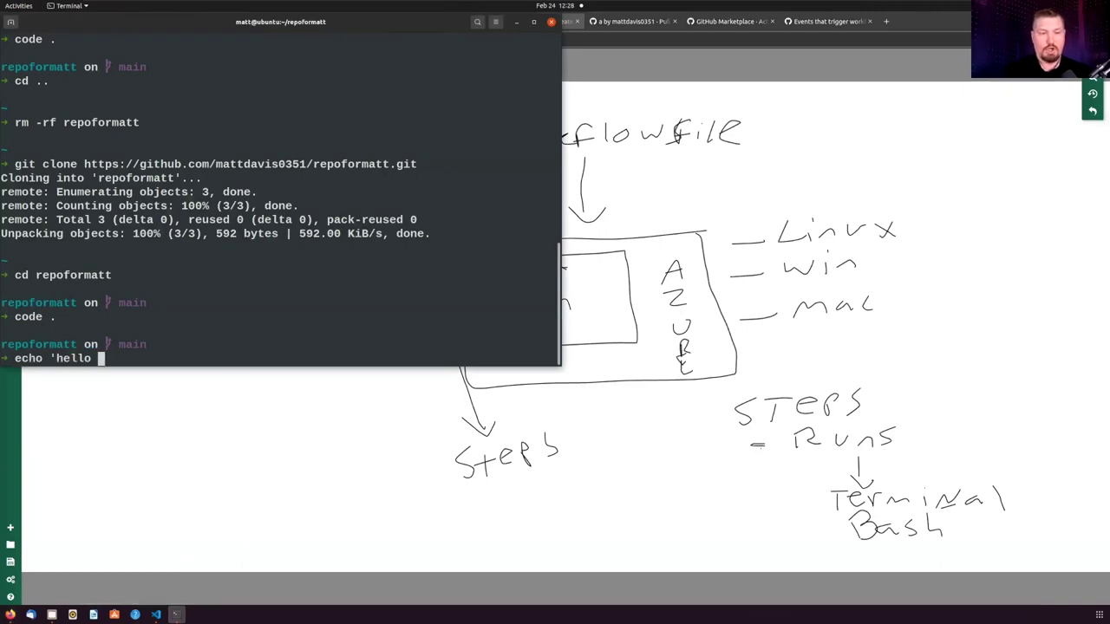
text(workd)
key(Return)
text(')
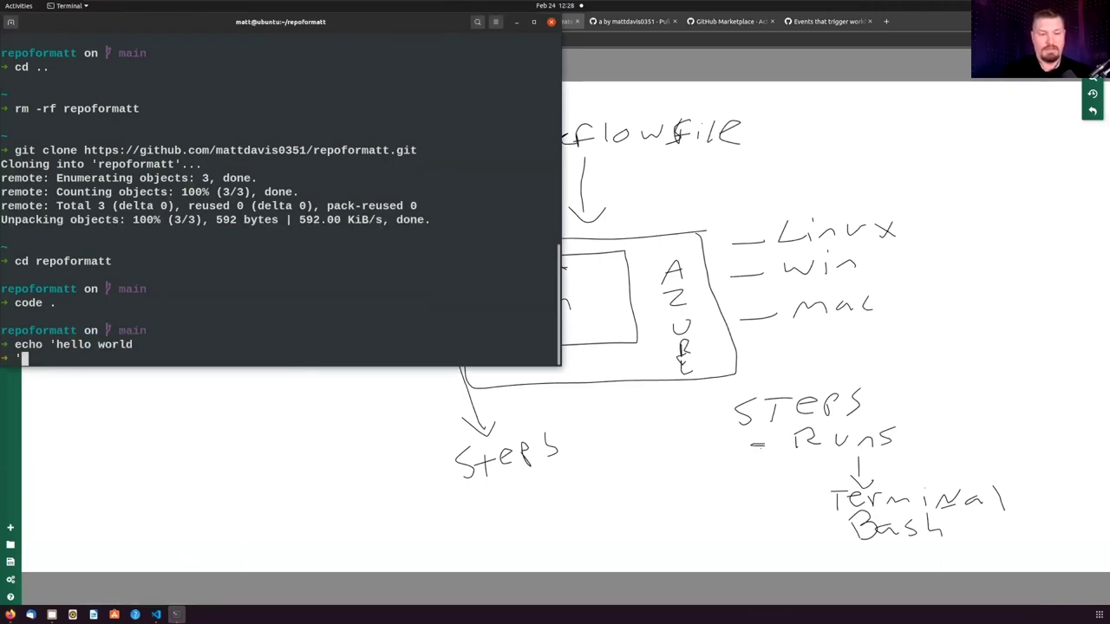
key(Return)
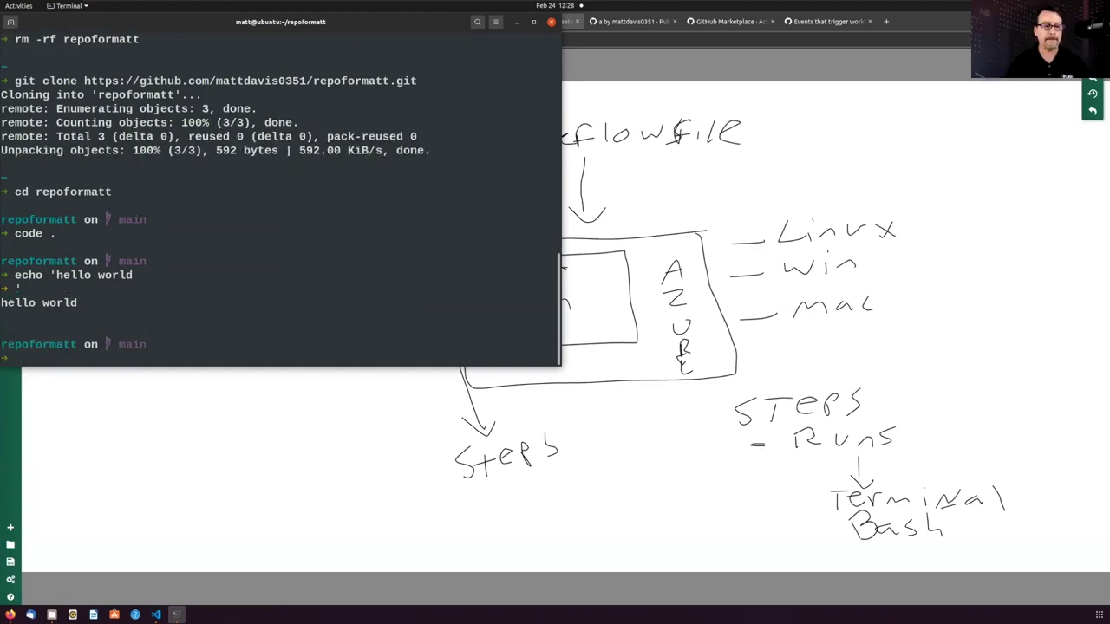
triple_click(70, 303)
triple_click(275, 319)
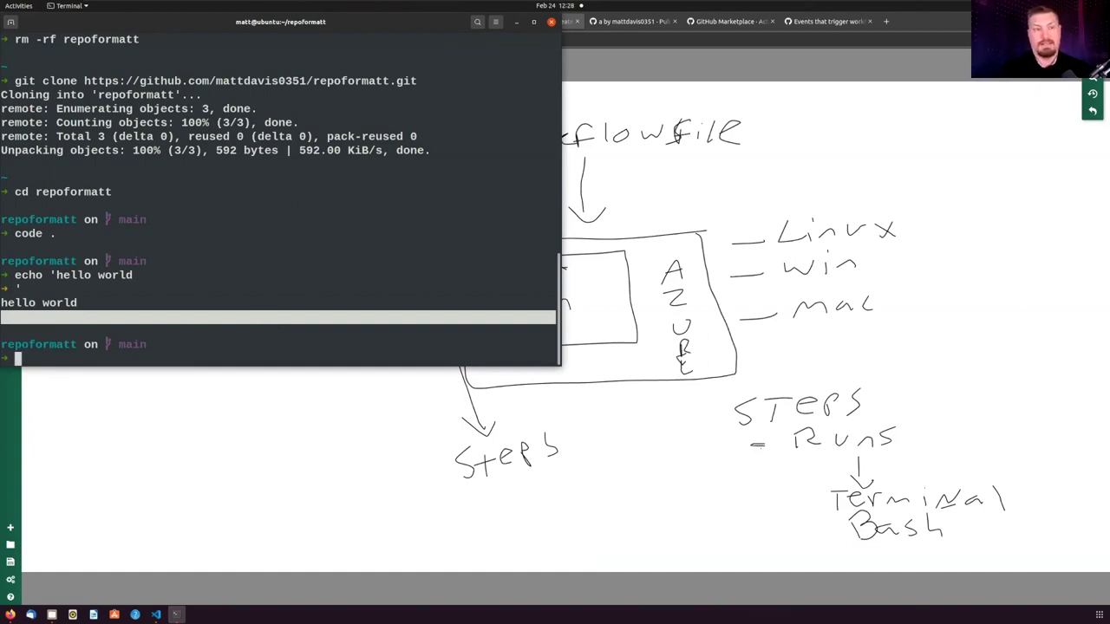
Type 'npm install' and 'git commit' as example commands, then clear them from the prompt.
text(npm install)
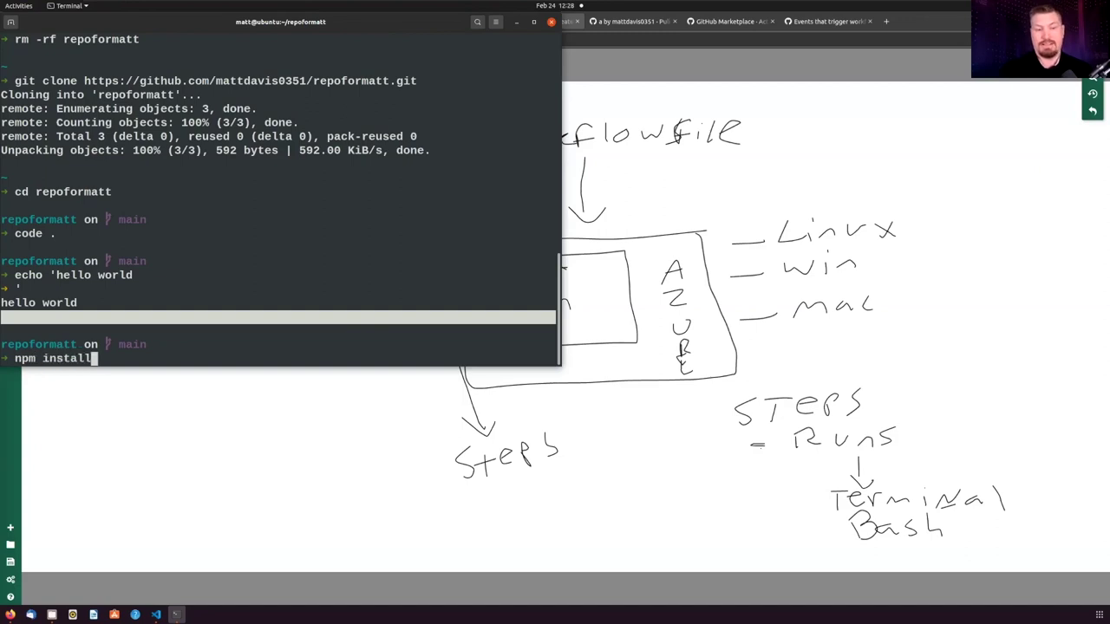
key(BackSpace)
key(BackSpace)
key(BackSpace)
key(BackSpace)
key(BackSpace)
key(BackSpace)
key(BackSpace)
key(BackSpace)
key(BackSpace)
key(BackSpace)
key(BackSpace)
text(git commit)
key(BackSpace)
key(BackSpace)
key(BackSpace)
key(BackSpace)
key(BackSpace)
key(BackSpace)
key(BackSpace)
key(BackSpace)
key(BackSpace)
key(BackSpace)
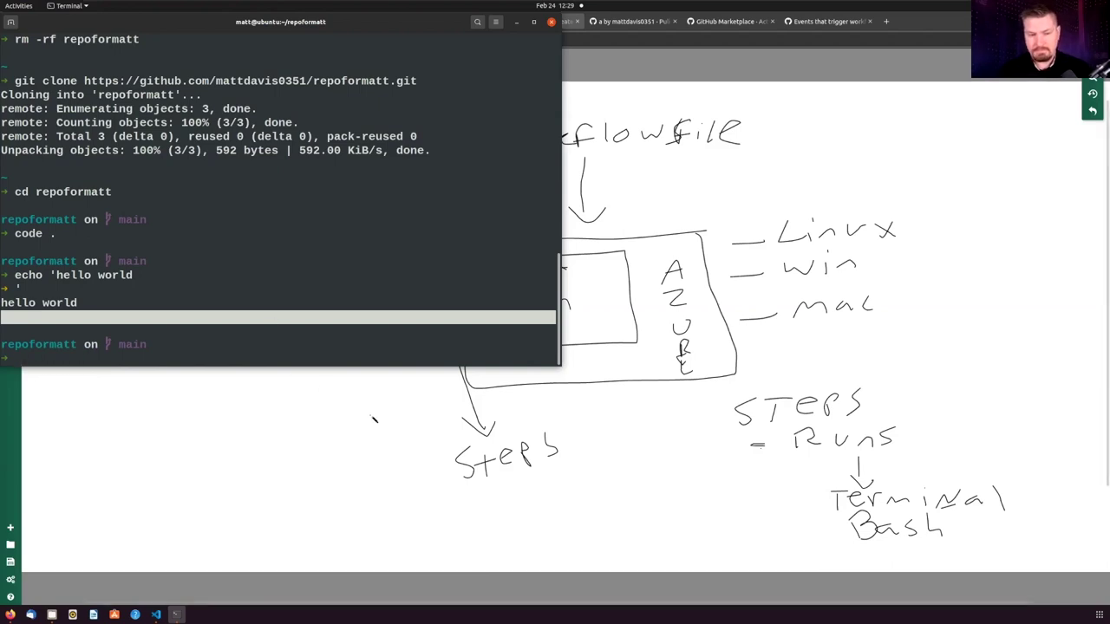
click(373, 419)
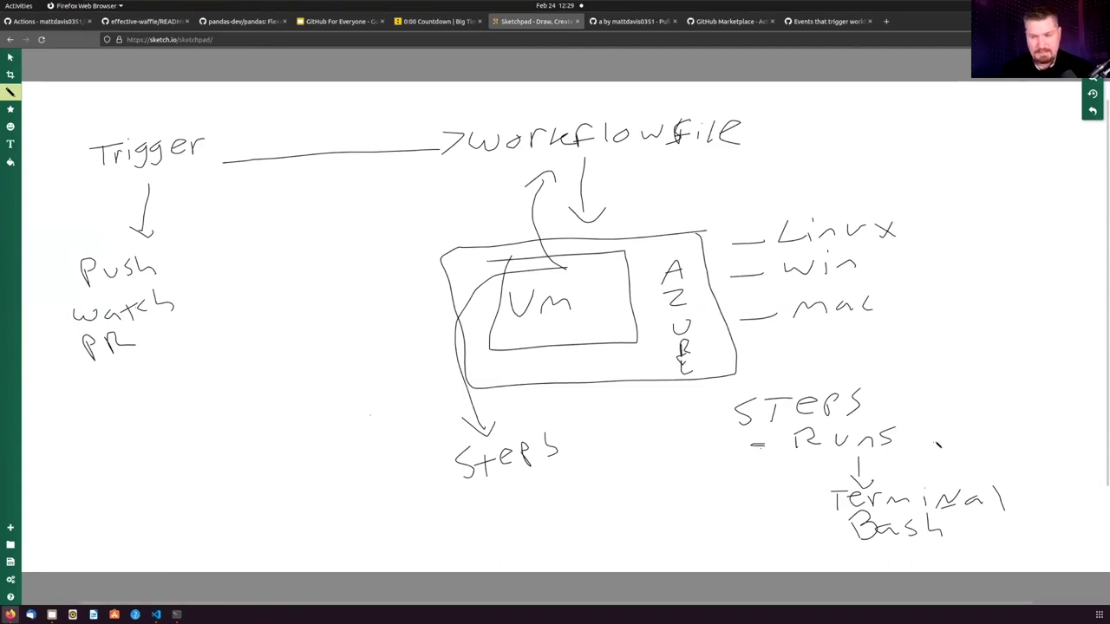
Mark an X beside STEPS and outline the Runs and Terminal Bash notes.
mouse_move(968, 394)
mouse_down()
mouse_move(924, 425)
mouse_move(970, 428)
mouse_up()
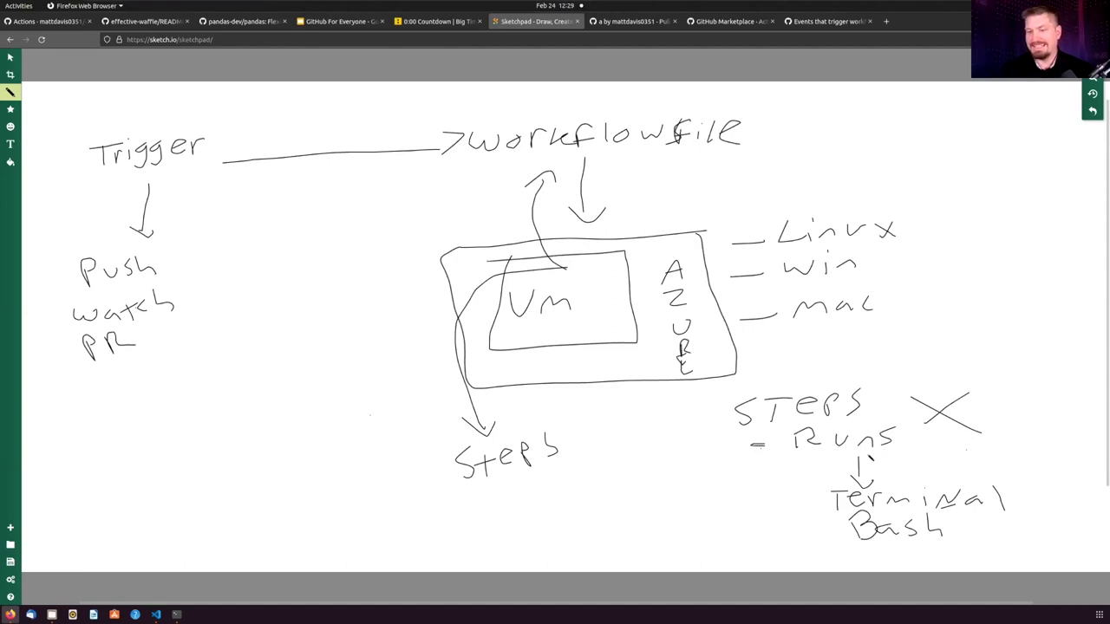
mouse_move(951, 424)
mouse_down()
mouse_move(726, 418)
mouse_move(733, 520)
mouse_move(990, 543)
mouse_move(1016, 446)
mouse_move(915, 428)
mouse_up()
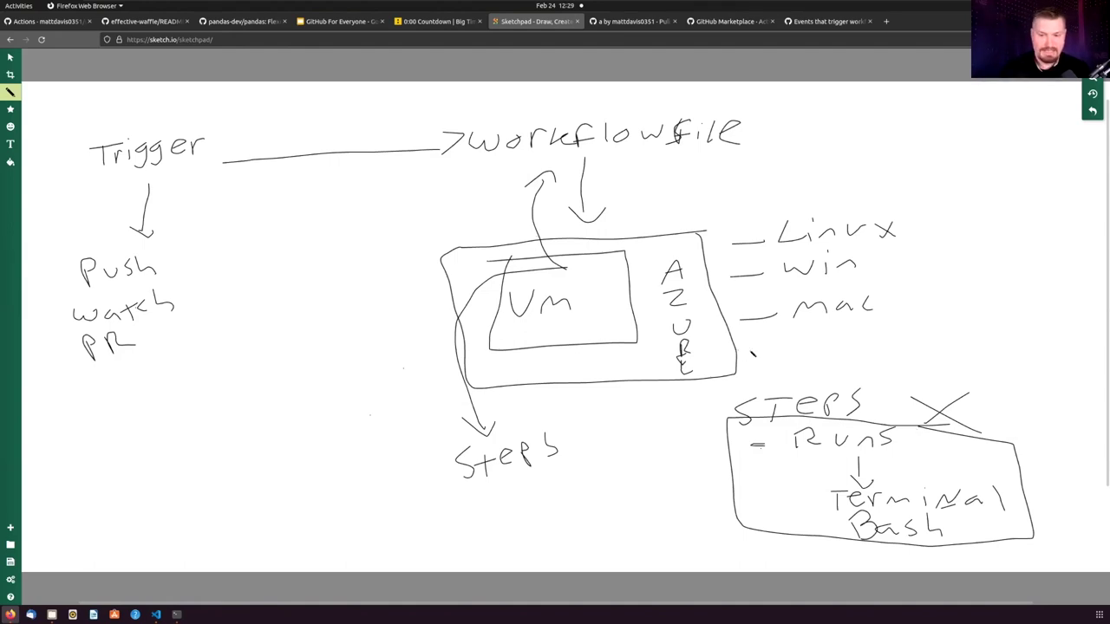
mouse_move(919, 428)
mouse_down()
mouse_move(780, 466)
mouse_move(919, 426)
mouse_up()
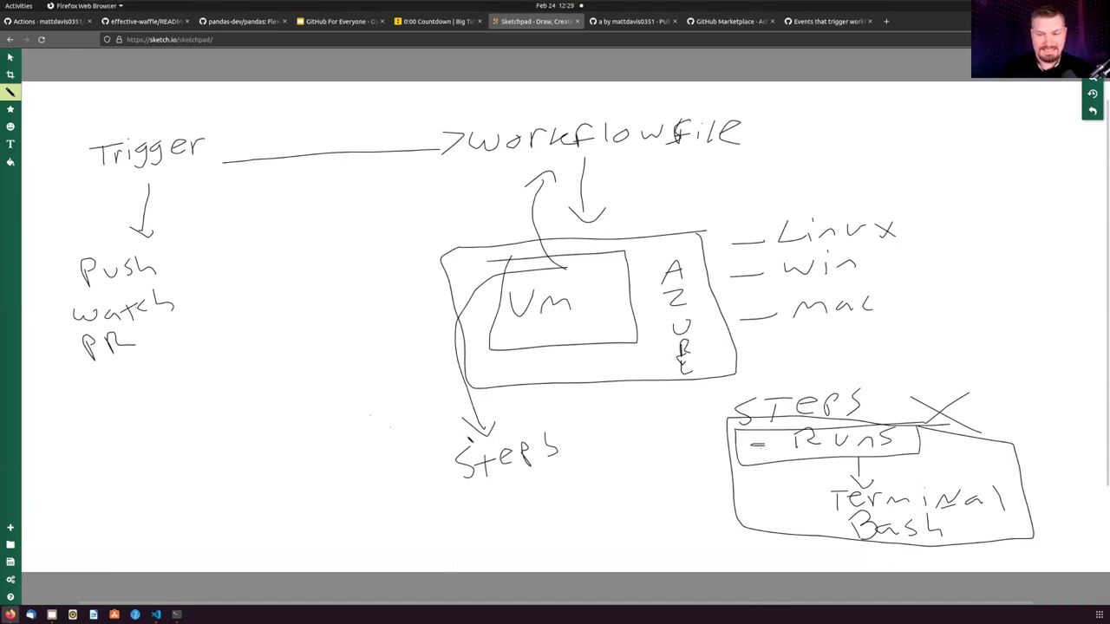
Arrow left from Steps to 'Uses: action', box action and loop the Steps–Runs group.
drag(452, 476, 375, 482)
drag(392, 465, 397, 490)
drag(246, 458, 253, 468)
mouse_move(274, 451)
mouse_down()
mouse_move(275, 469)
mouse_move(286, 458)
mouse_up()
mouse_move(295, 457)
mouse_down()
mouse_move(296, 468)
mouse_move(317, 449)
mouse_move(349, 450)
mouse_up()
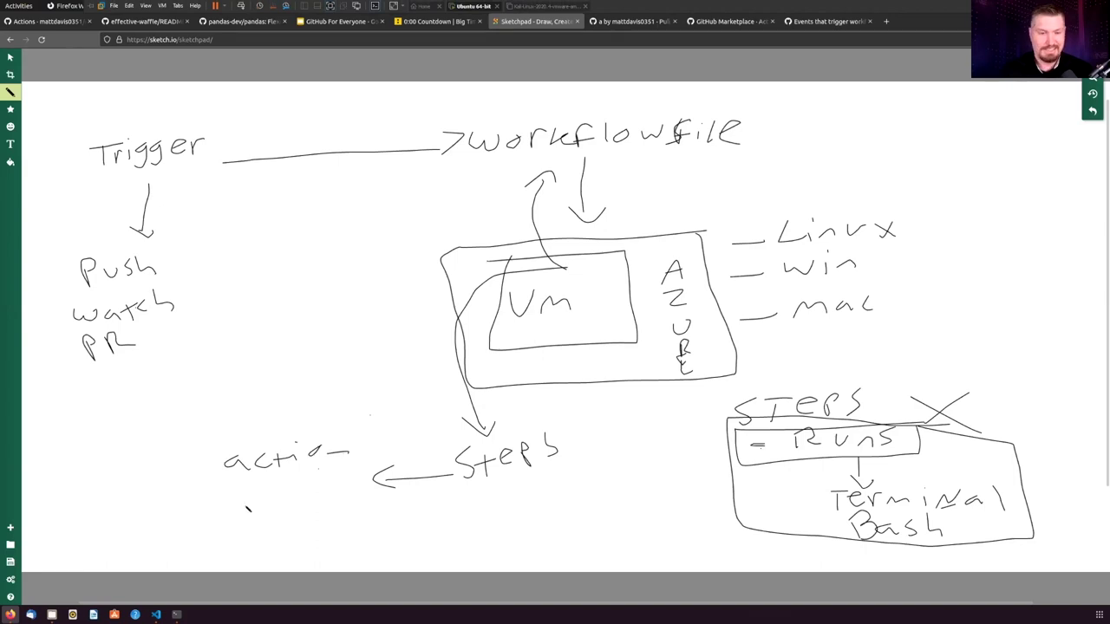
mouse_move(109, 454)
mouse_down()
mouse_move(118, 469)
mouse_move(127, 453)
mouse_move(141, 469)
mouse_move(170, 469)
mouse_move(140, 456)
mouse_move(152, 470)
mouse_up()
drag(146, 463, 131, 482)
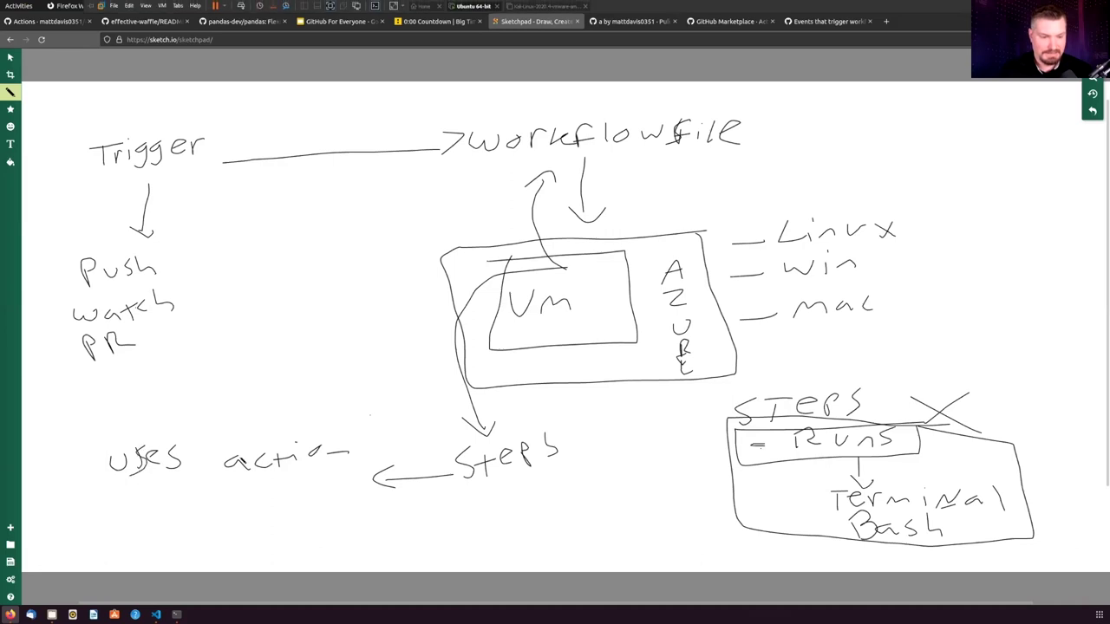
click(193, 453)
click(194, 462)
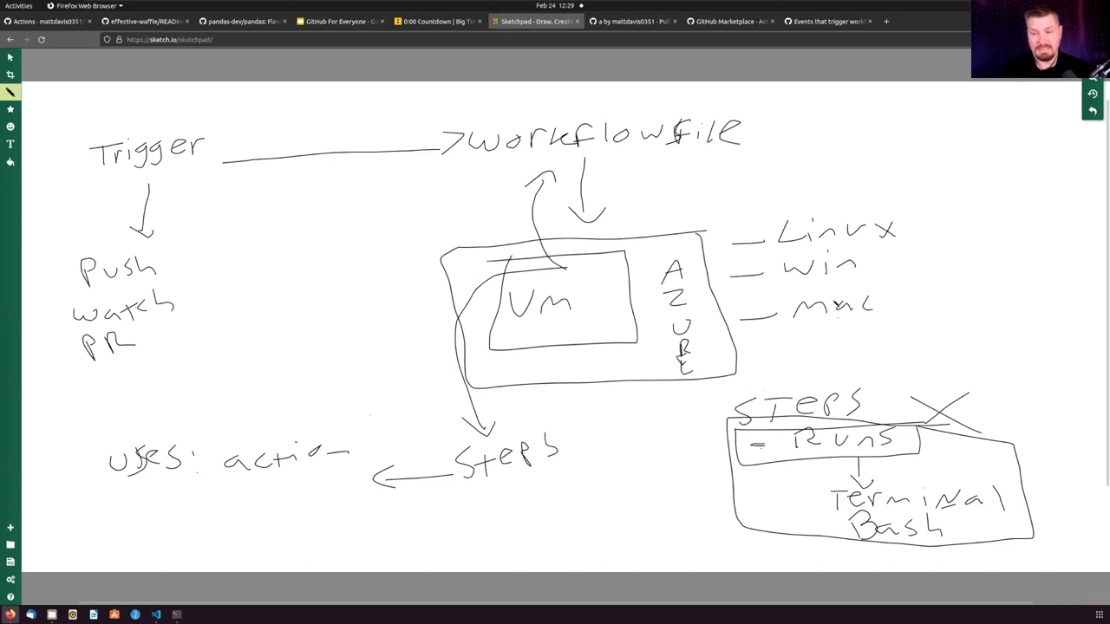
mouse_move(1026, 438)
mouse_down()
mouse_move(793, 425)
mouse_move(783, 523)
mouse_move(1033, 512)
mouse_move(1021, 476)
mouse_up()
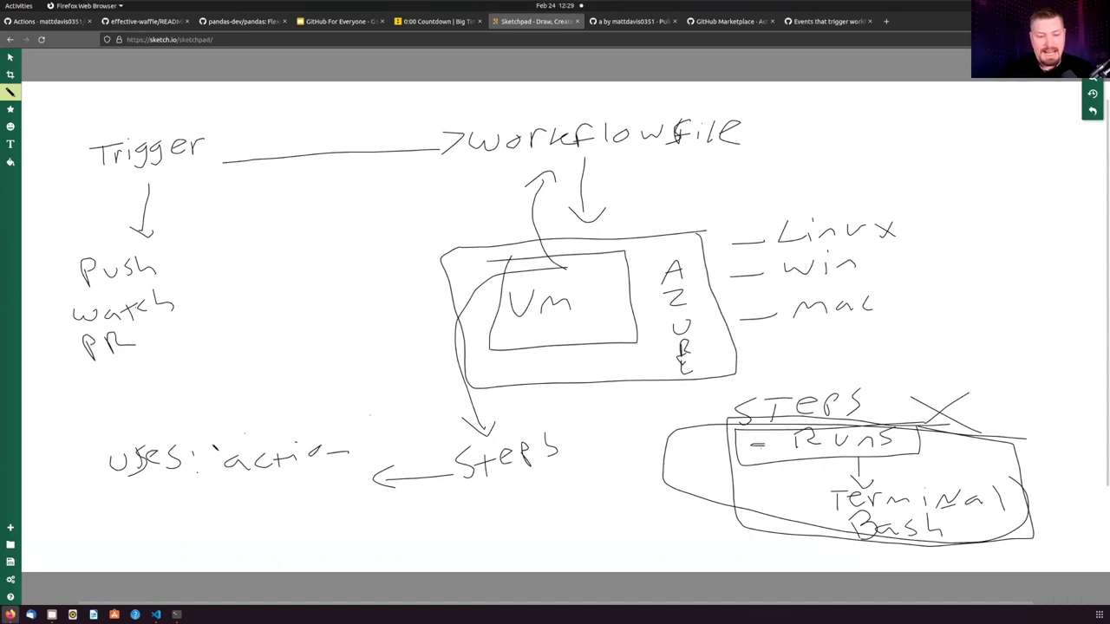
mouse_move(222, 436)
mouse_down()
mouse_move(321, 520)
mouse_move(355, 433)
mouse_move(223, 435)
mouse_up()
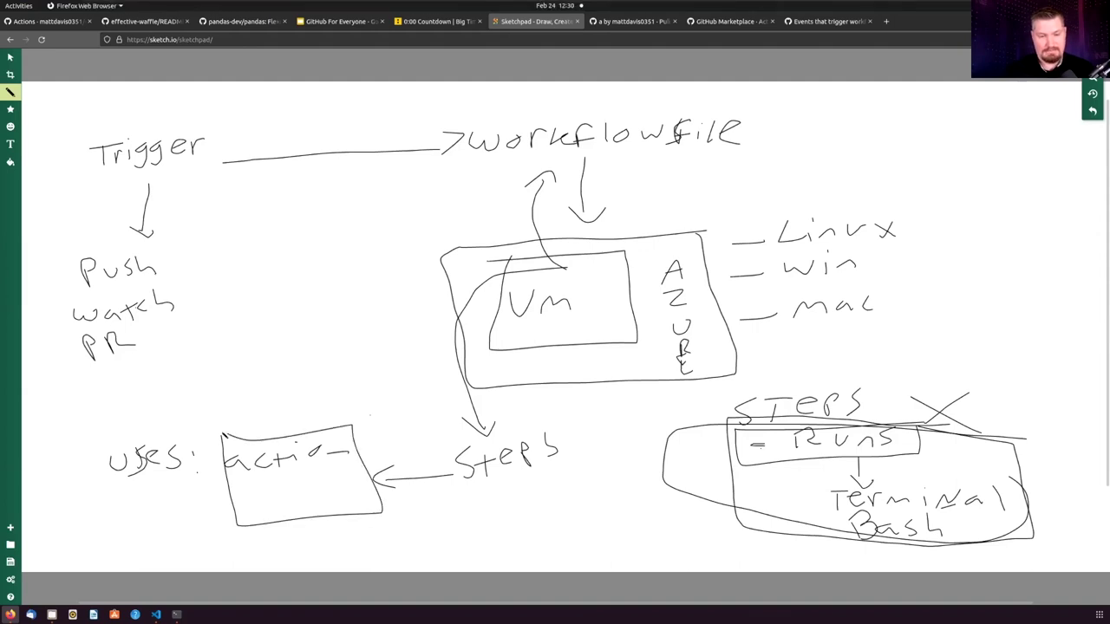
Start a new blank canvas and draw a large box titled Action.
click(11, 527)
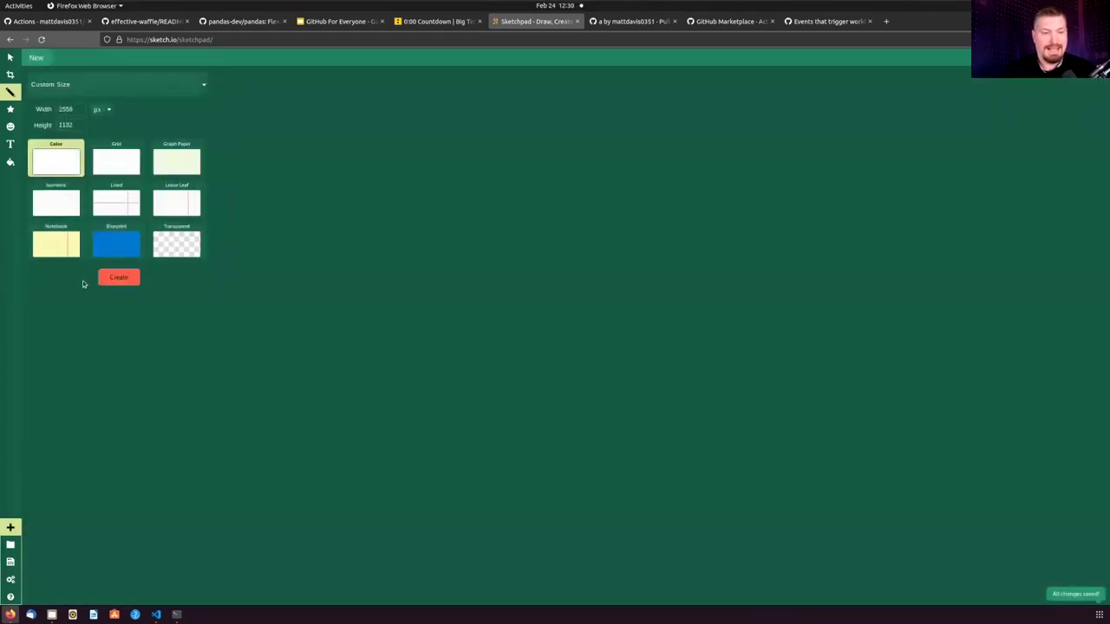
click(119, 278)
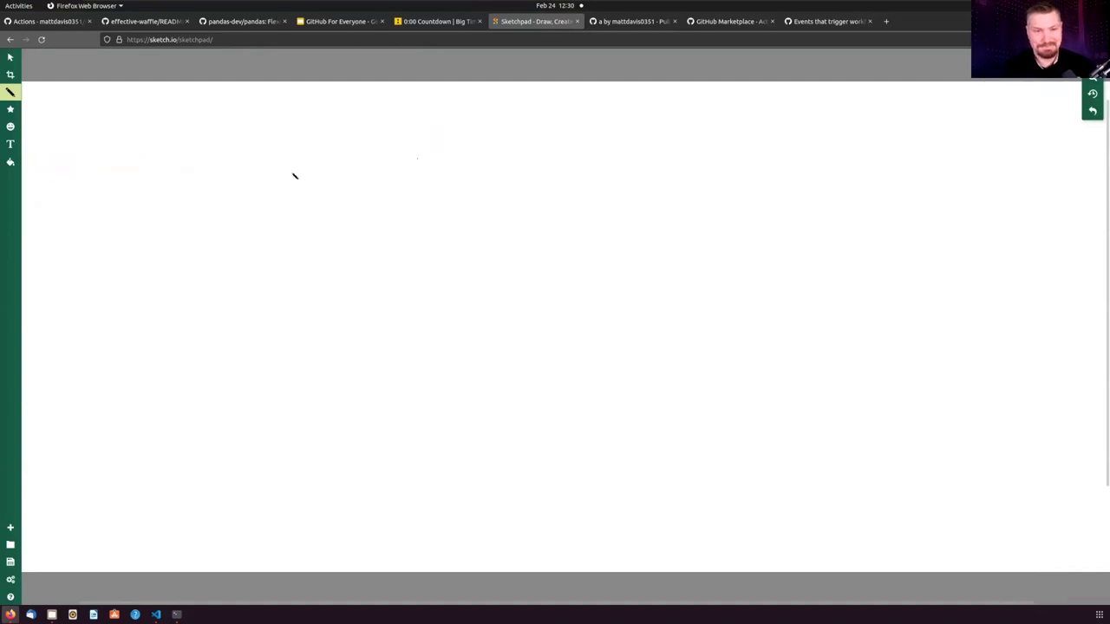
mouse_move(242, 124)
mouse_down()
mouse_move(245, 483)
mouse_move(872, 480)
mouse_move(825, 172)
mouse_move(639, 144)
mouse_move(322, 141)
mouse_move(250, 121)
mouse_move(334, 110)
mouse_move(339, 132)
mouse_move(331, 121)
mouse_move(382, 132)
mouse_up()
drag(370, 120, 400, 118)
mouse_move(405, 116)
mouse_down()
mouse_move(407, 132)
mouse_move(422, 119)
mouse_move(467, 132)
mouse_up()
click(404, 107)
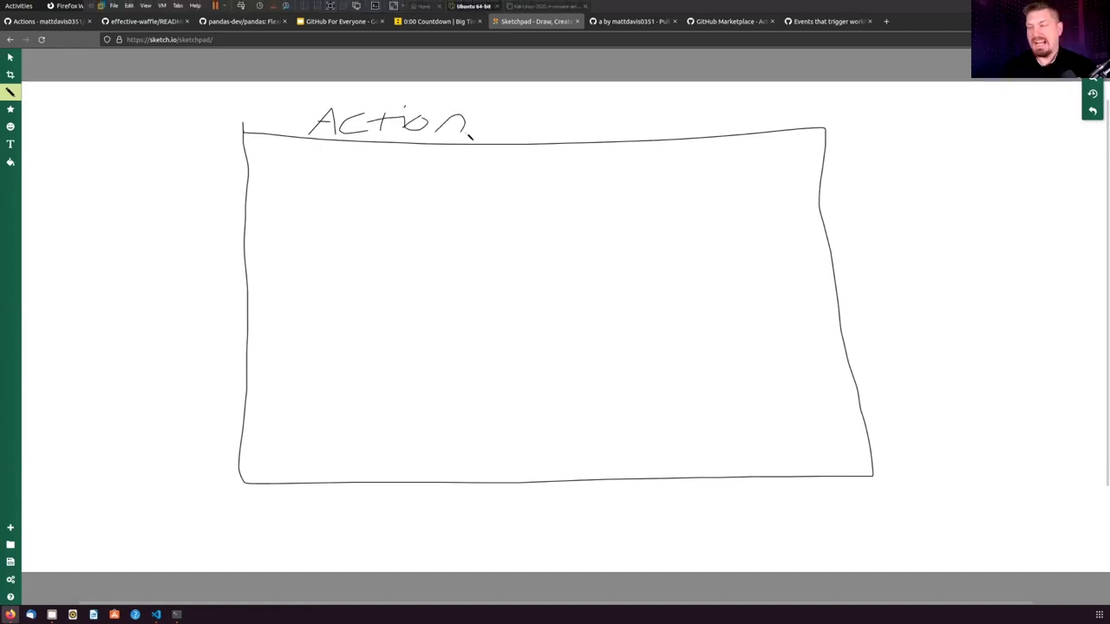
Write Yml and Source code inside the Action box.
mouse_move(295, 168)
mouse_down()
mouse_move(293, 185)
mouse_move(363, 179)
mouse_up()
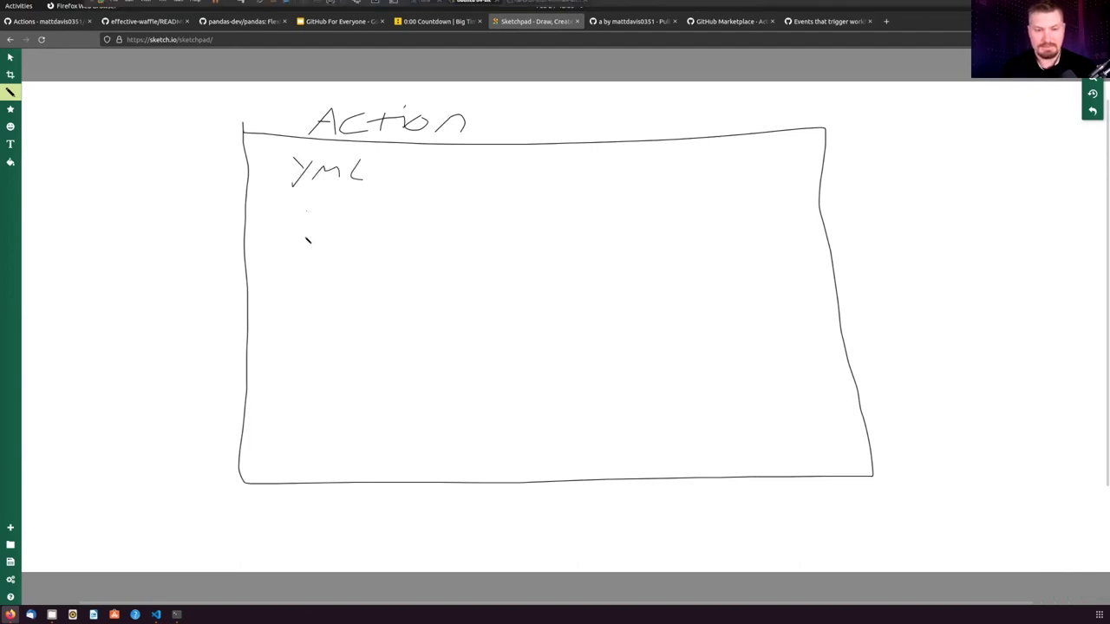
mouse_move(306, 212)
mouse_down()
mouse_move(291, 235)
mouse_move(375, 222)
mouse_up()
mouse_move(399, 218)
mouse_down()
mouse_move(401, 234)
mouse_move(429, 232)
mouse_up()
mouse_move(499, 211)
mouse_down()
mouse_move(498, 230)
mouse_move(525, 219)
mouse_move(558, 230)
mouse_move(588, 223)
mouse_up()
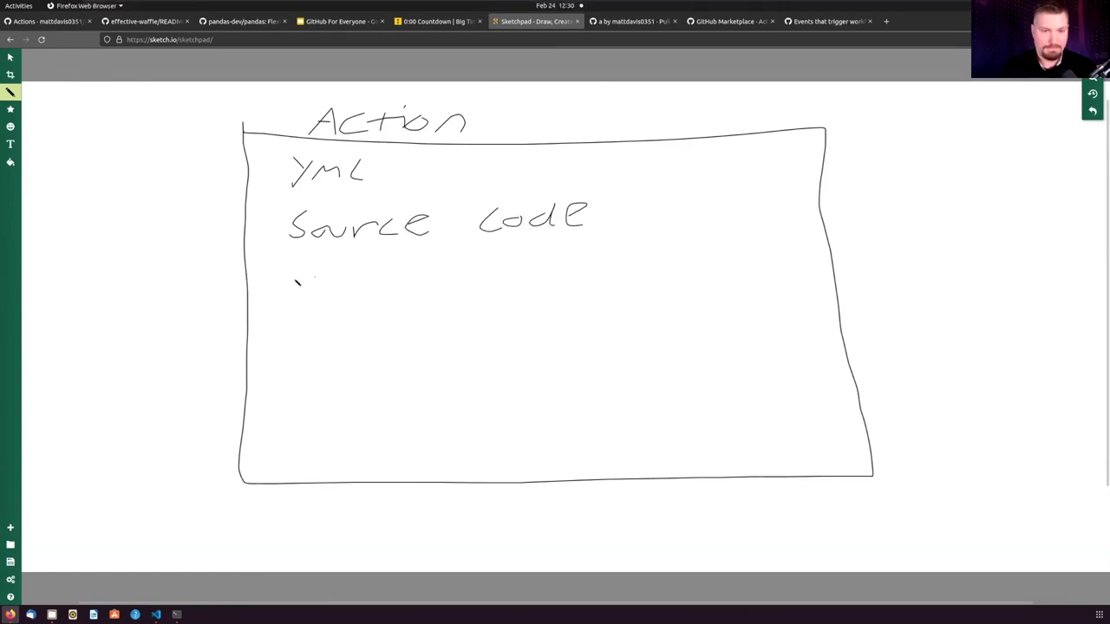
Add 'Dockerfile ???' below, then divide off a lower section labelled Repo.
mouse_move(296, 272)
mouse_down()
mouse_move(297, 297)
mouse_move(332, 279)
mouse_move(364, 293)
mouse_up()
mouse_move(373, 273)
mouse_down()
mouse_move(374, 296)
mouse_move(392, 296)
mouse_up()
drag(401, 284, 440, 286)
mouse_move(467, 267)
mouse_down()
mouse_move(454, 286)
mouse_move(470, 275)
mouse_move(494, 286)
mouse_up()
click(491, 267)
drag(509, 278, 586, 276)
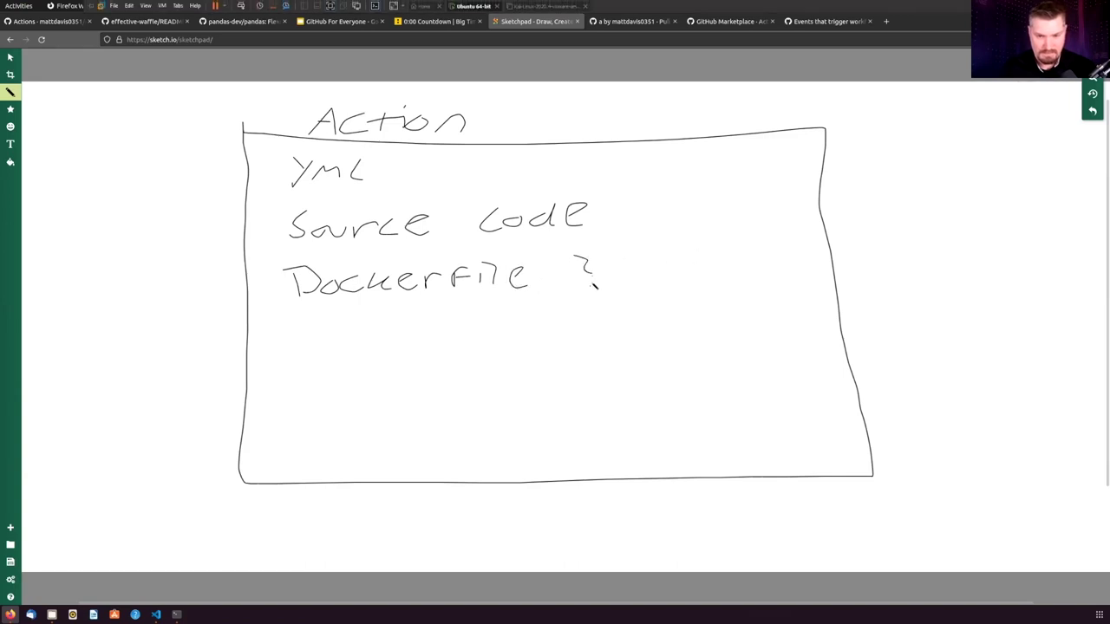
click(664, 251)
mouse_move(600, 259)
mouse_down()
mouse_move(608, 278)
mouse_move(631, 272)
mouse_up()
click(624, 290)
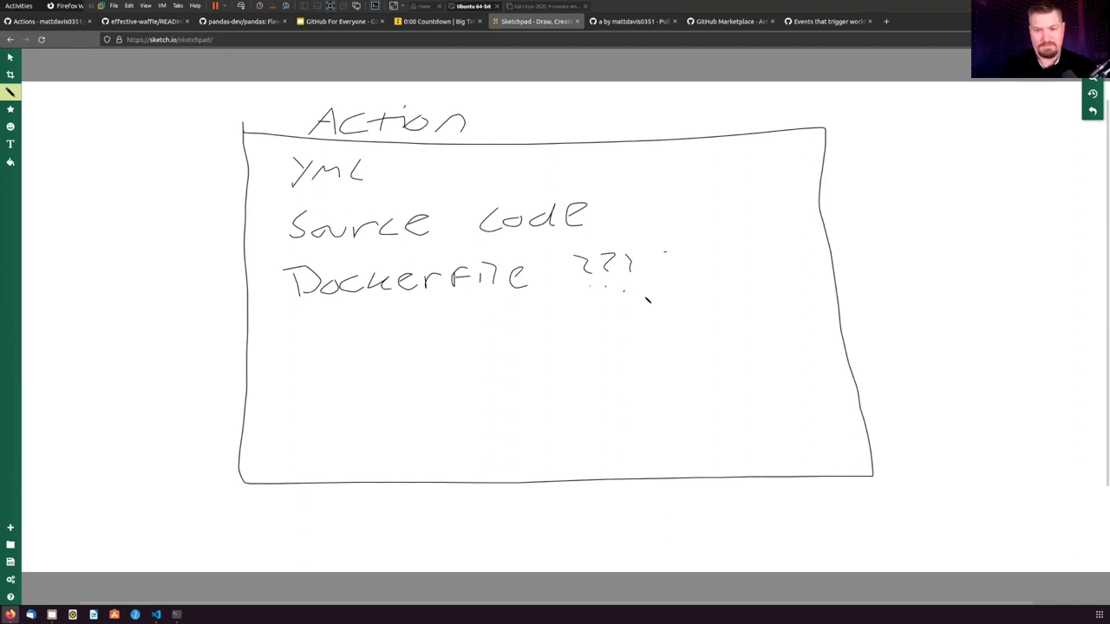
drag(253, 392, 851, 375)
mouse_move(287, 404)
mouse_down()
mouse_move(286, 442)
mouse_move(369, 406)
mouse_up()
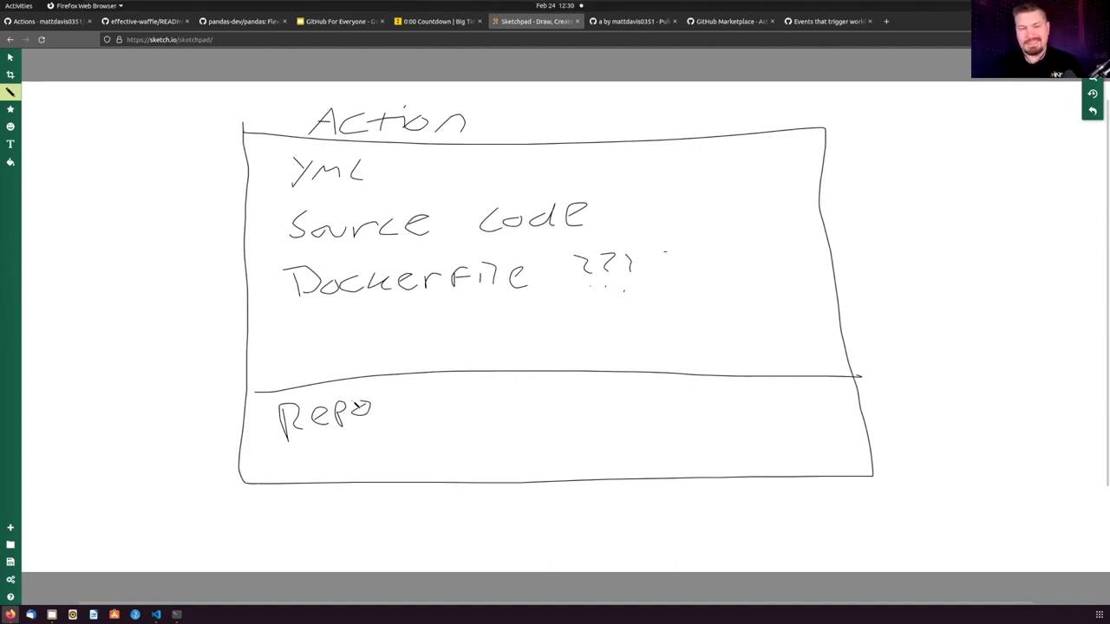
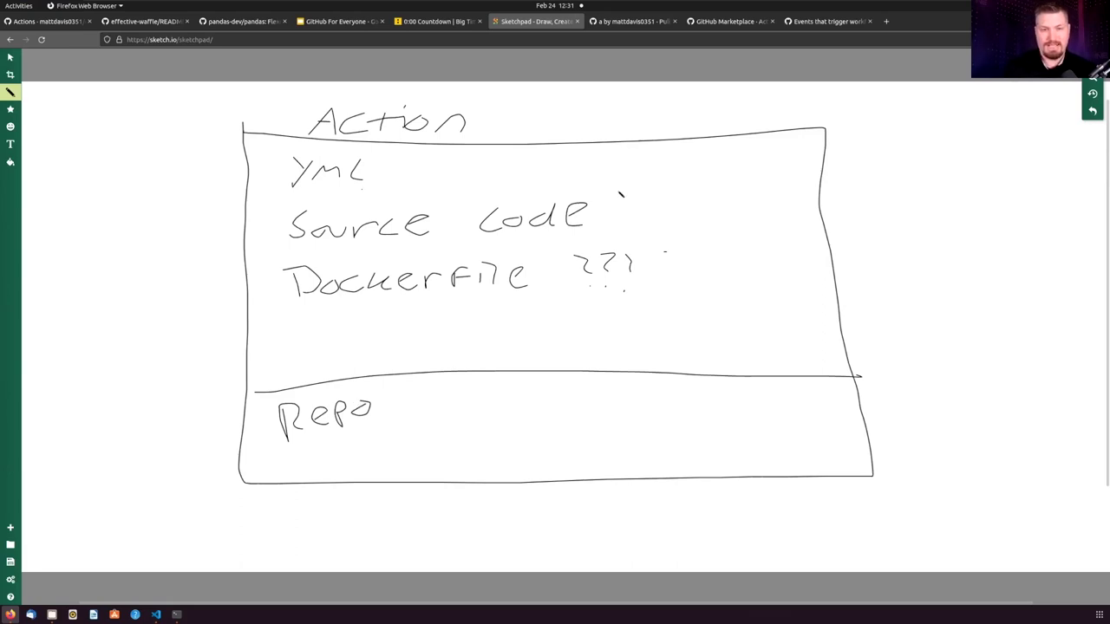
Pen-draw arrows to Source code and Yml, write 'inputs', and box the Dockerfile line.
mouse_move(684, 204)
mouse_down()
mouse_move(627, 216)
mouse_move(648, 223)
mouse_up()
drag(531, 174, 438, 183)
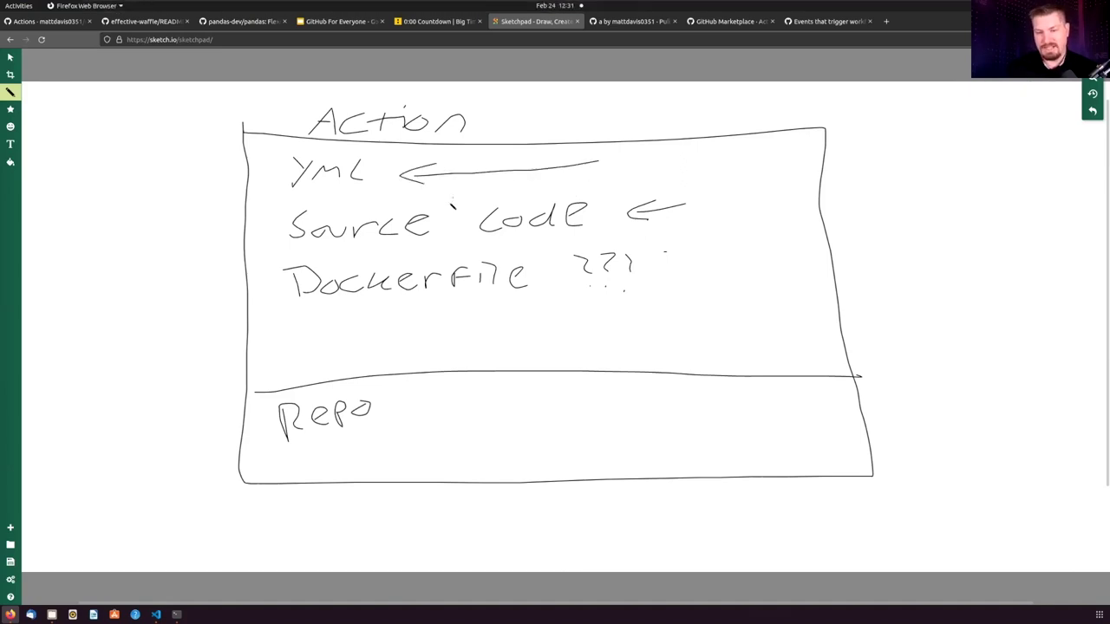
mouse_move(648, 156)
mouse_down()
mouse_move(649, 165)
mouse_move(670, 154)
mouse_move(678, 166)
mouse_move(752, 163)
mouse_up()
click(655, 145)
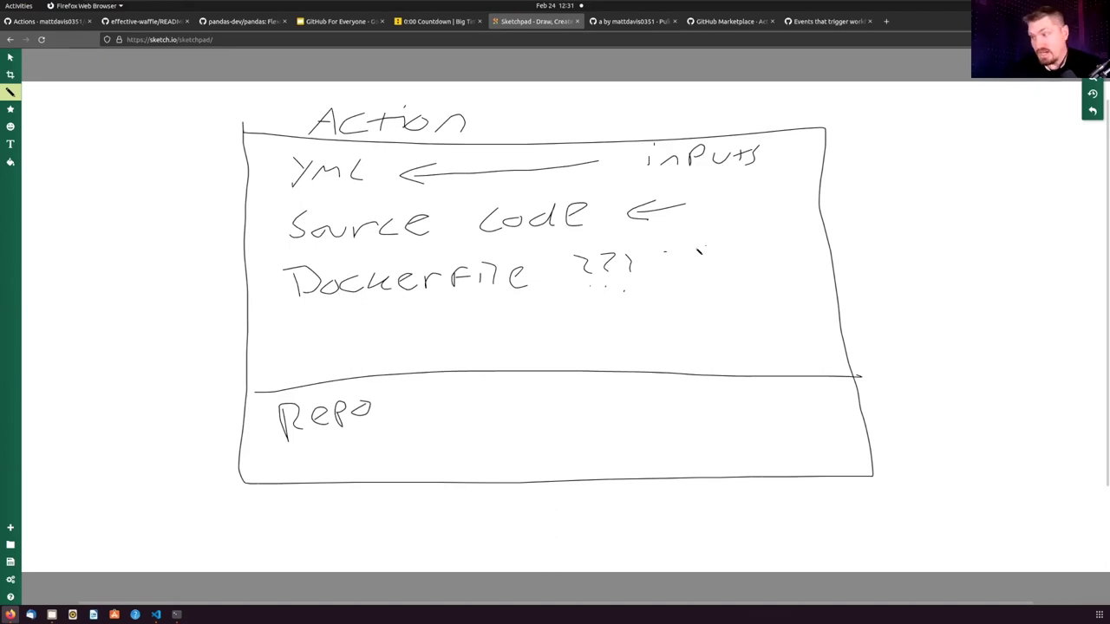
mouse_move(647, 236)
mouse_down()
mouse_move(288, 253)
mouse_move(274, 312)
mouse_move(486, 314)
mouse_move(659, 297)
mouse_move(657, 243)
mouse_move(635, 234)
mouse_up()
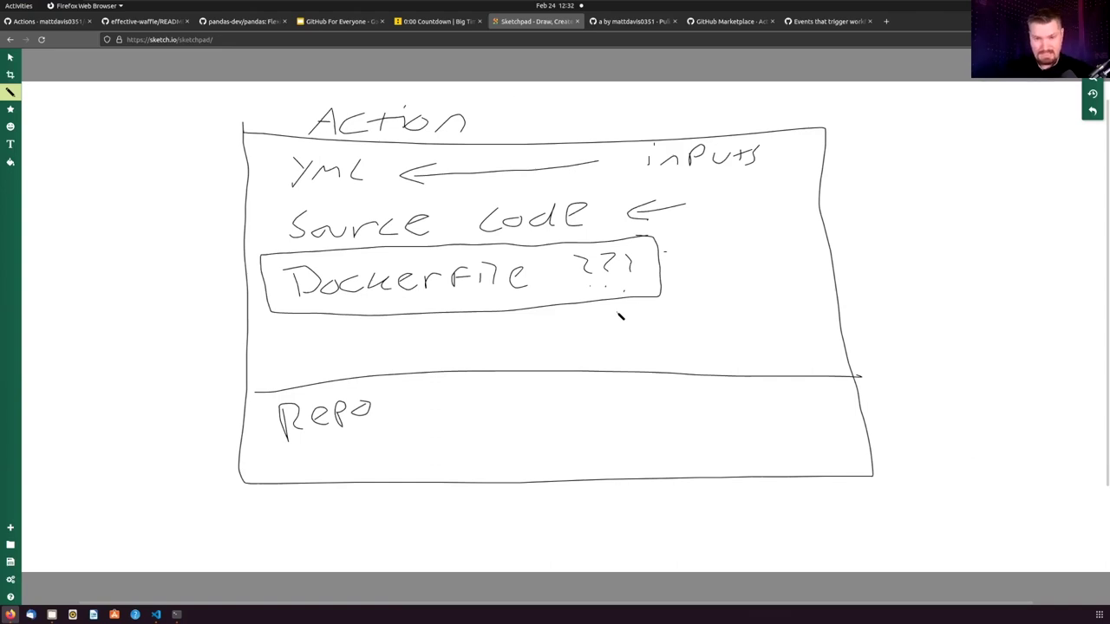
Add arrows at the Dockerfile box and Source code, plus a Repo arrow with 'Share'.
mouse_move(711, 248)
mouse_down()
mouse_move(661, 253)
mouse_move(683, 266)
mouse_up()
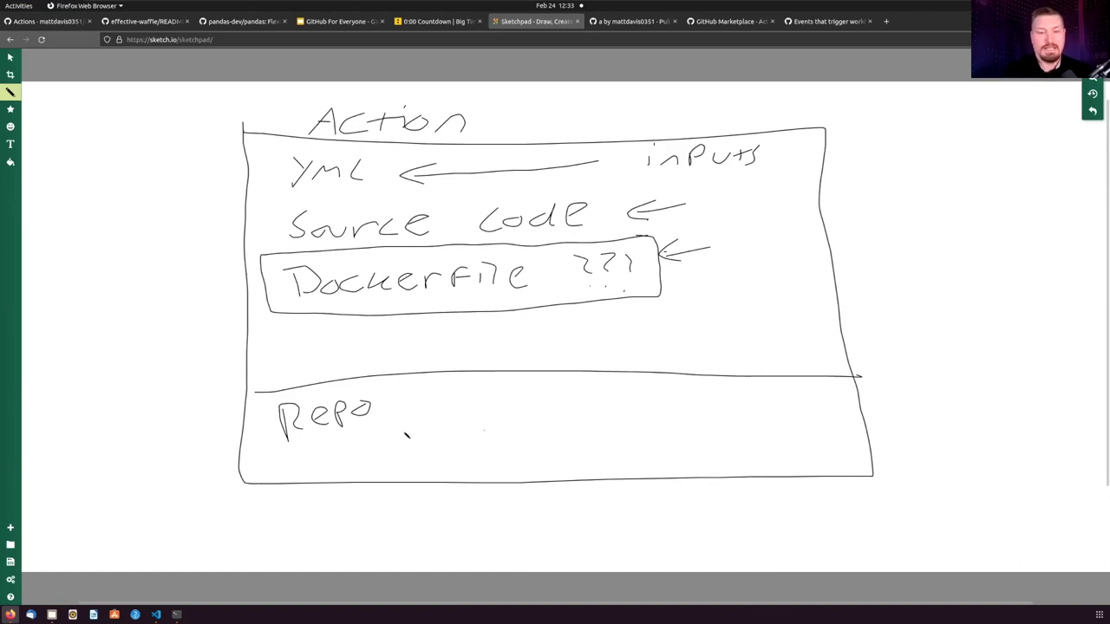
mouse_move(472, 423)
mouse_down()
mouse_move(420, 423)
mouse_move(449, 434)
mouse_up()
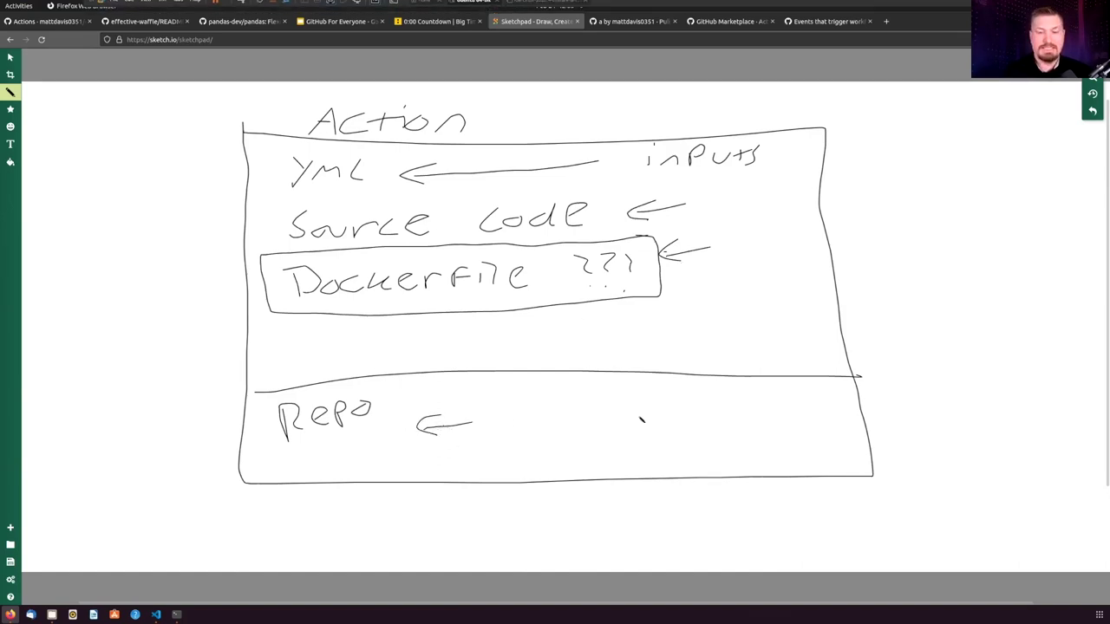
mouse_move(546, 397)
mouse_down()
mouse_move(519, 425)
mouse_move(598, 423)
mouse_move(665, 397)
mouse_up()
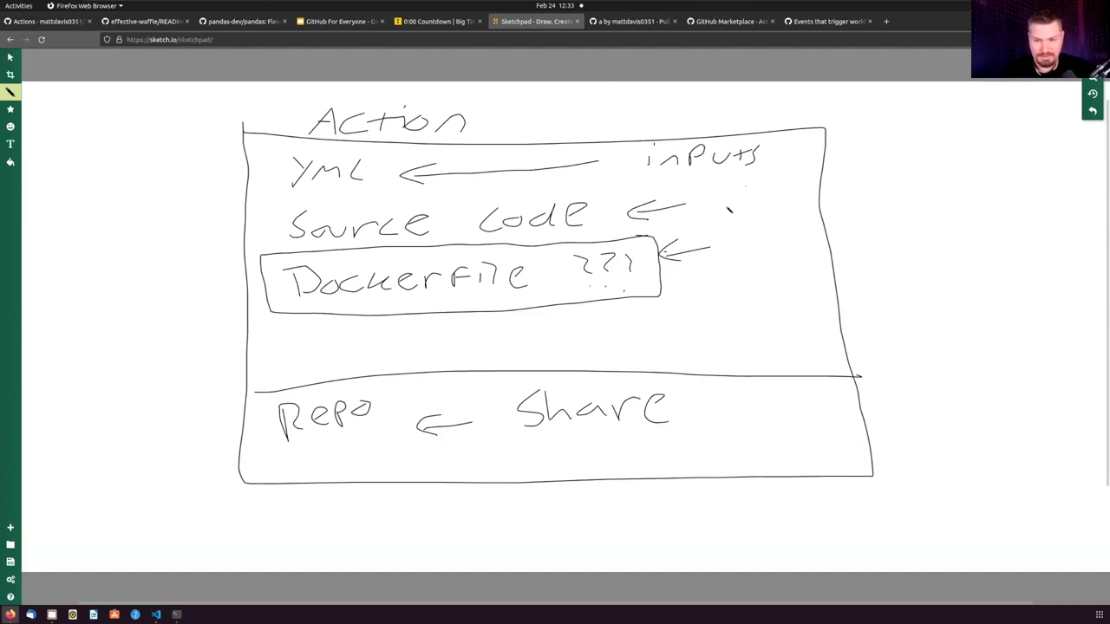
drag(747, 206, 694, 217)
Circle YML, add arrows at the Dockerfile box and Repo, then create a blank canvas.
mouse_move(395, 162)
mouse_down()
mouse_move(286, 178)
mouse_move(395, 170)
mouse_up()
mouse_move(264, 290)
mouse_down()
mouse_move(217, 286)
mouse_move(291, 305)
mouse_up()
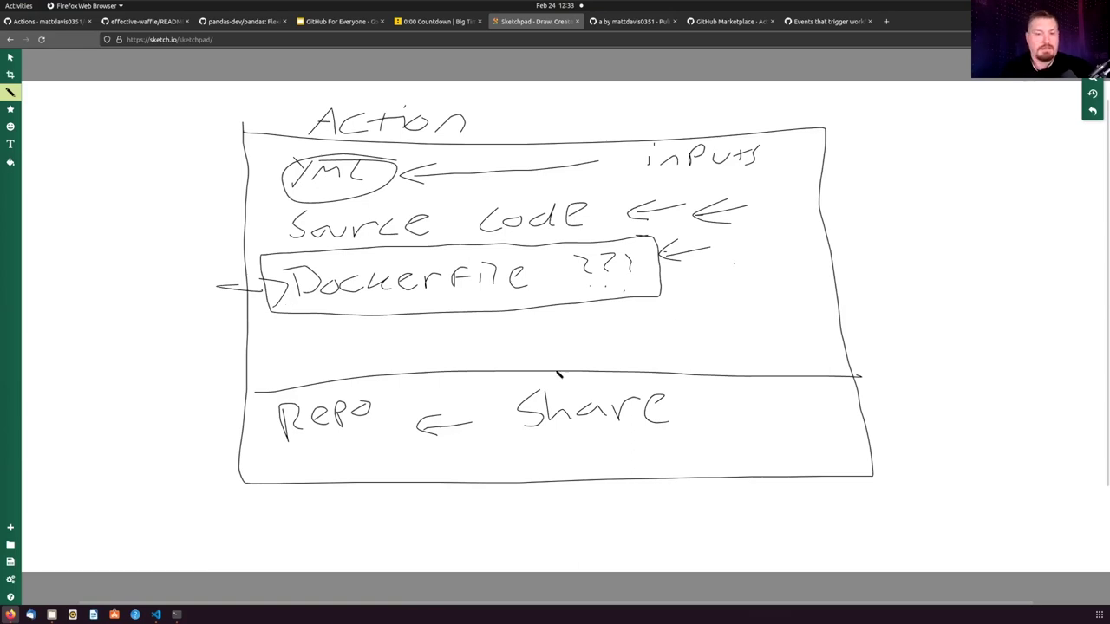
drag(233, 415, 245, 428)
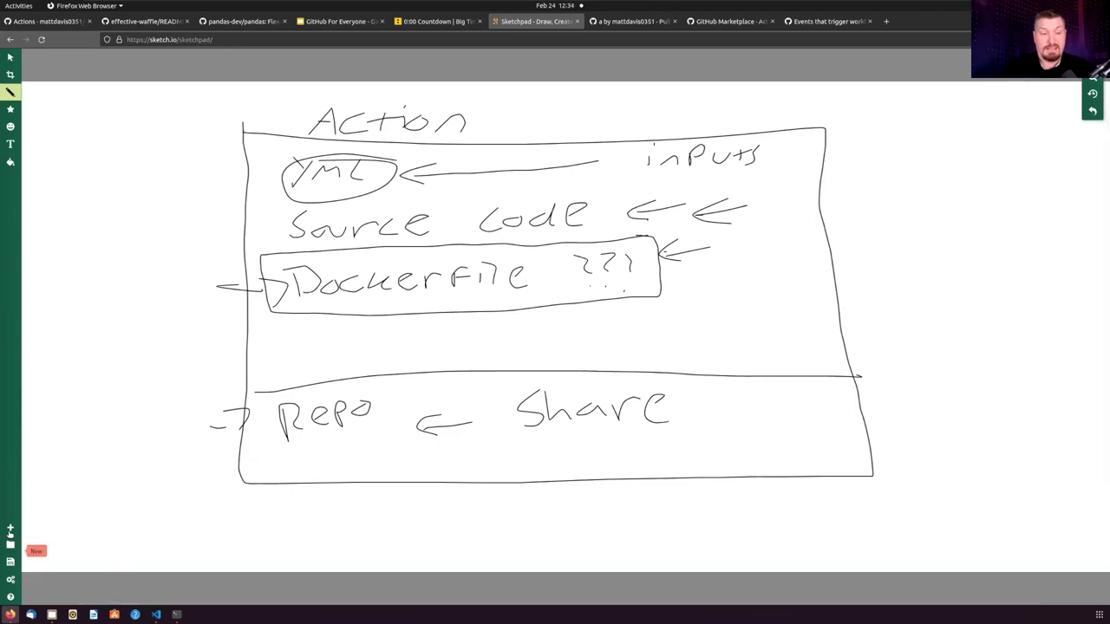
click(10, 527)
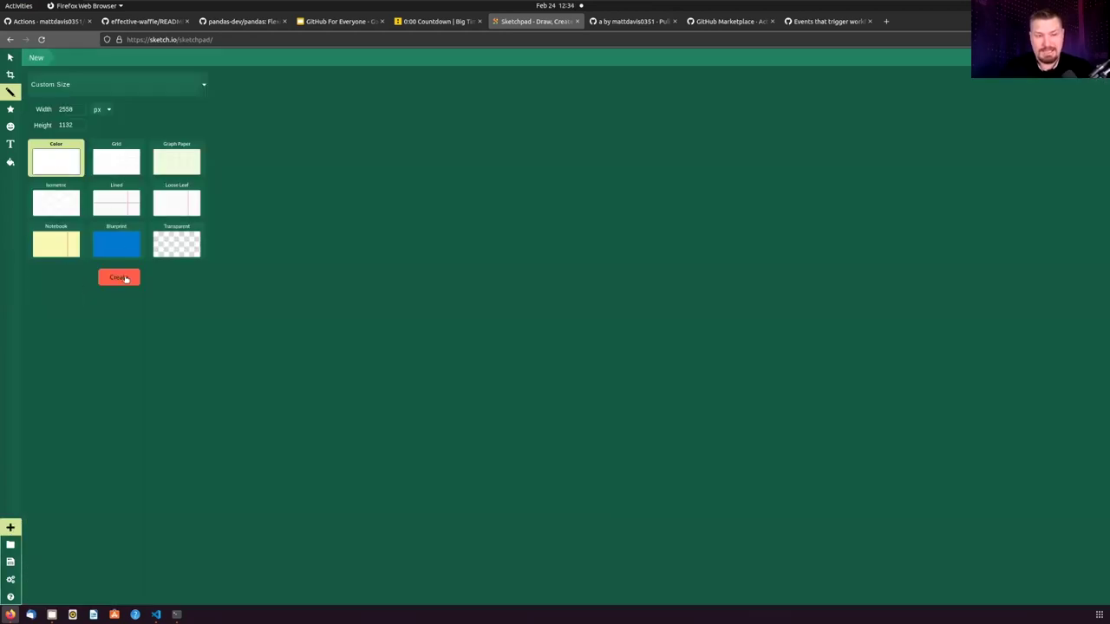
click(123, 278)
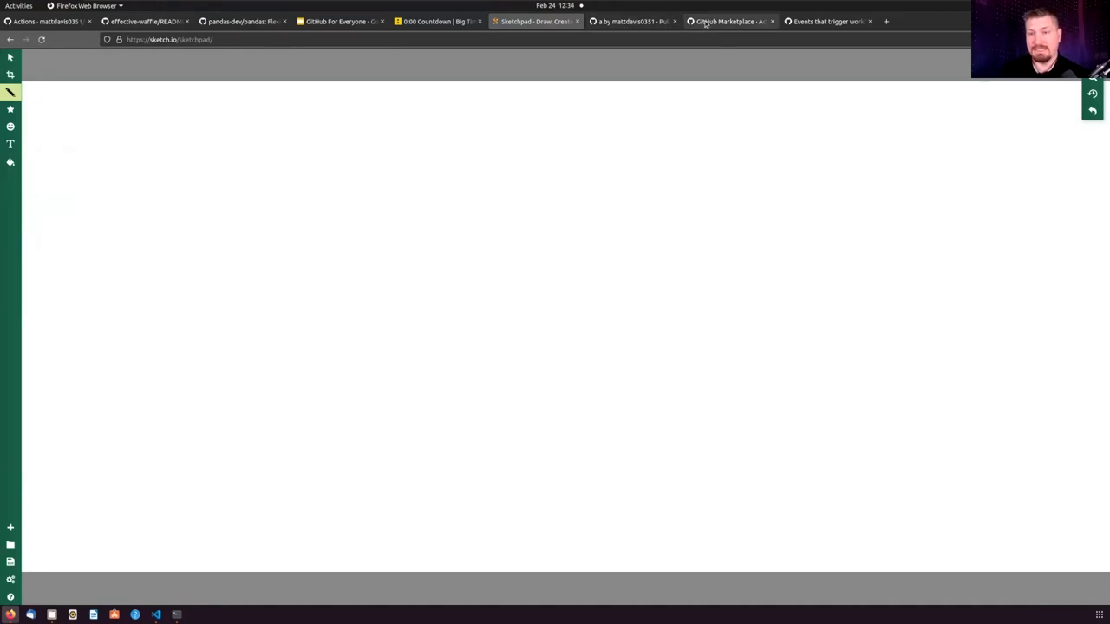
Filter Your repositories by 'actions' and open your actions repository.
click(231, 23)
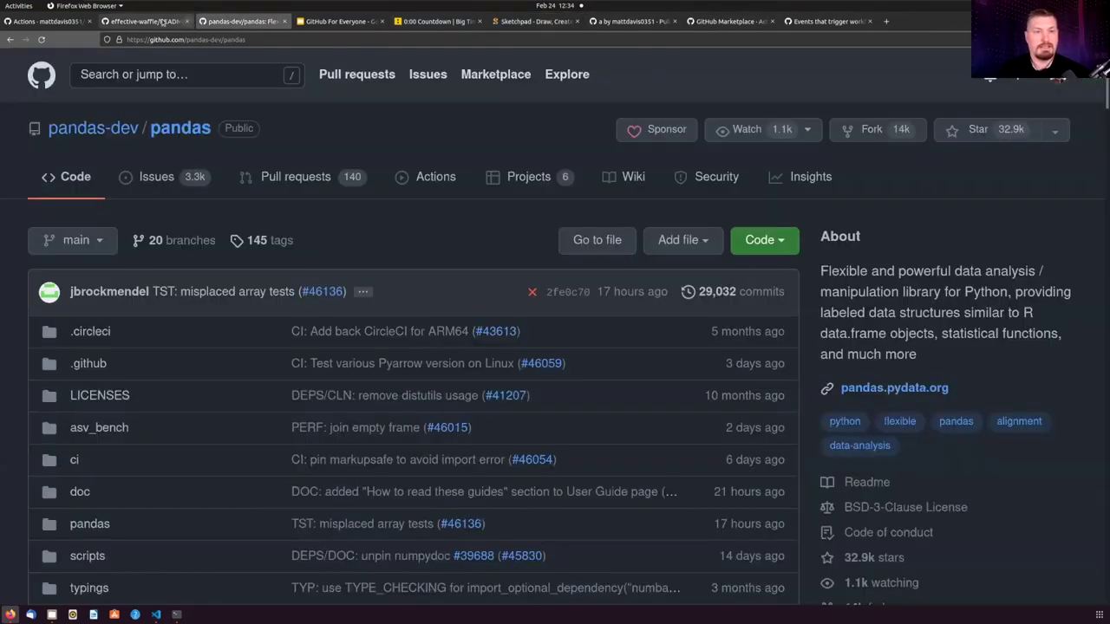
click(41, 74)
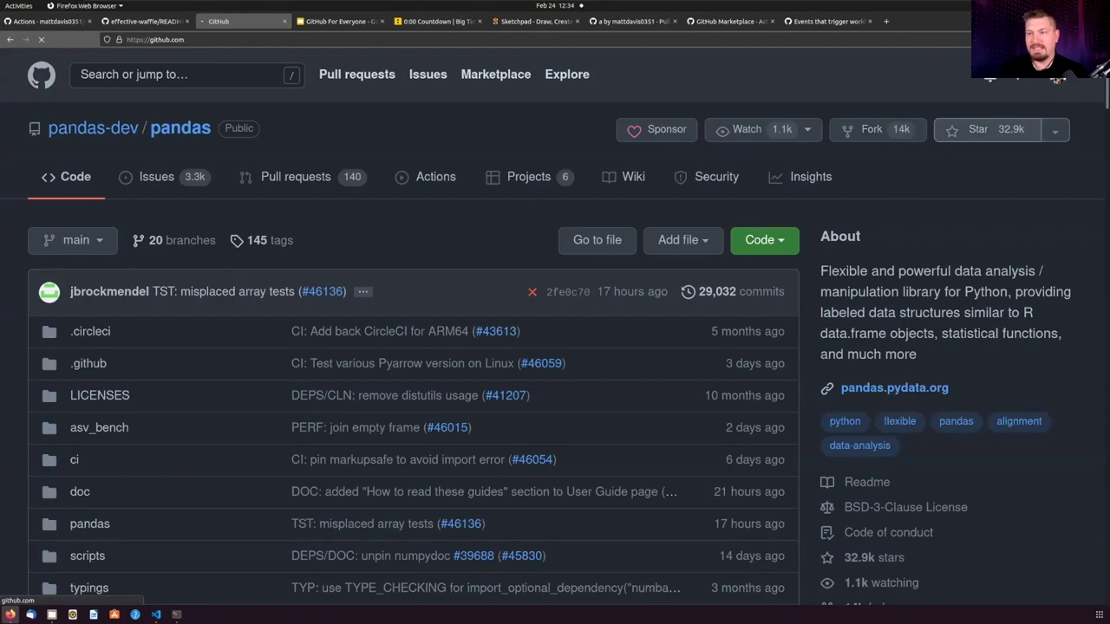
click(1065, 77)
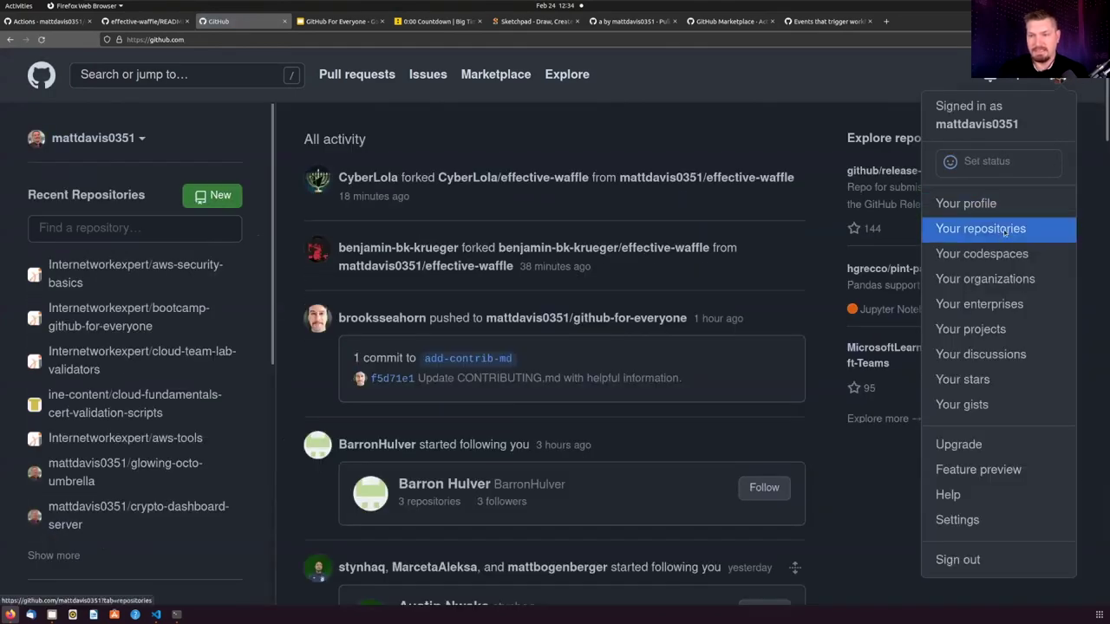
click(997, 228)
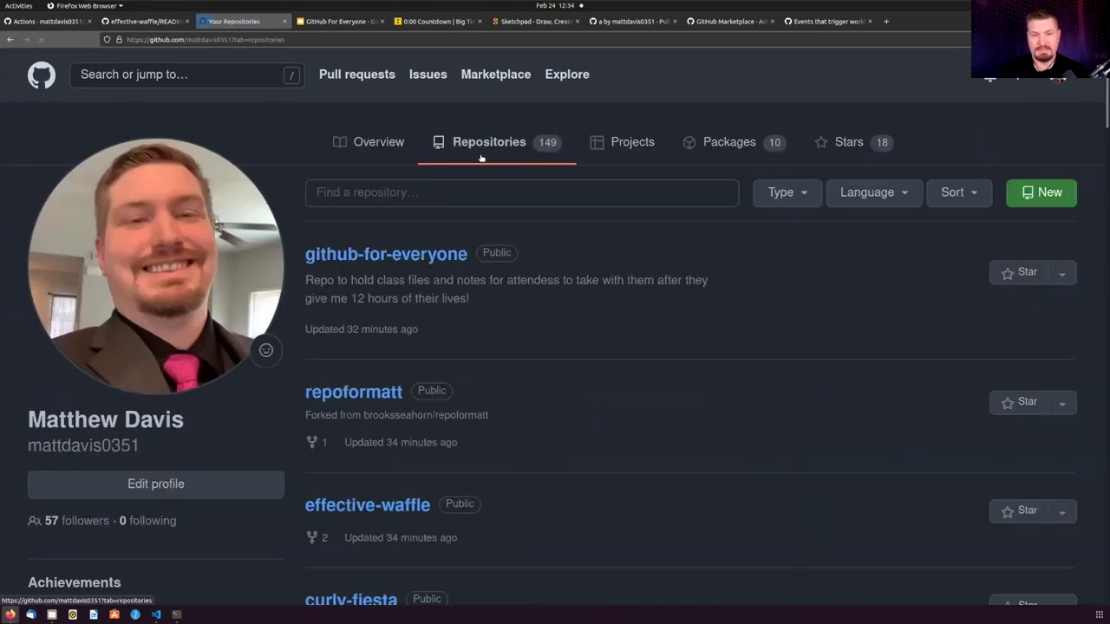
click(431, 195)
text(actions)
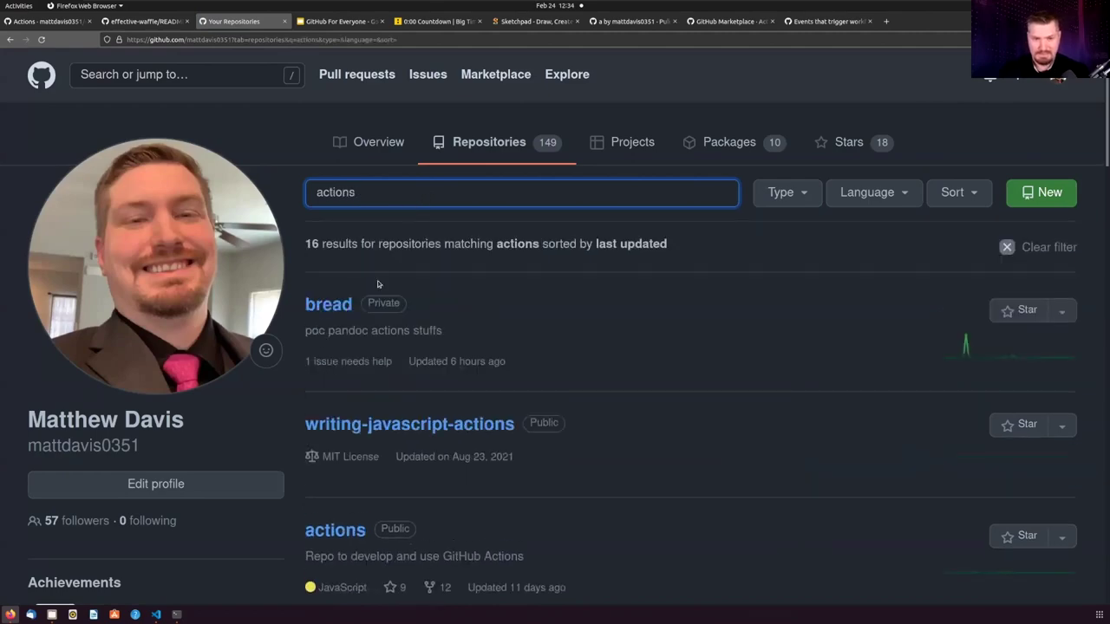
scroll(352, 401, down, 1)
scroll(342, 402, down, 3)
click(354, 236)
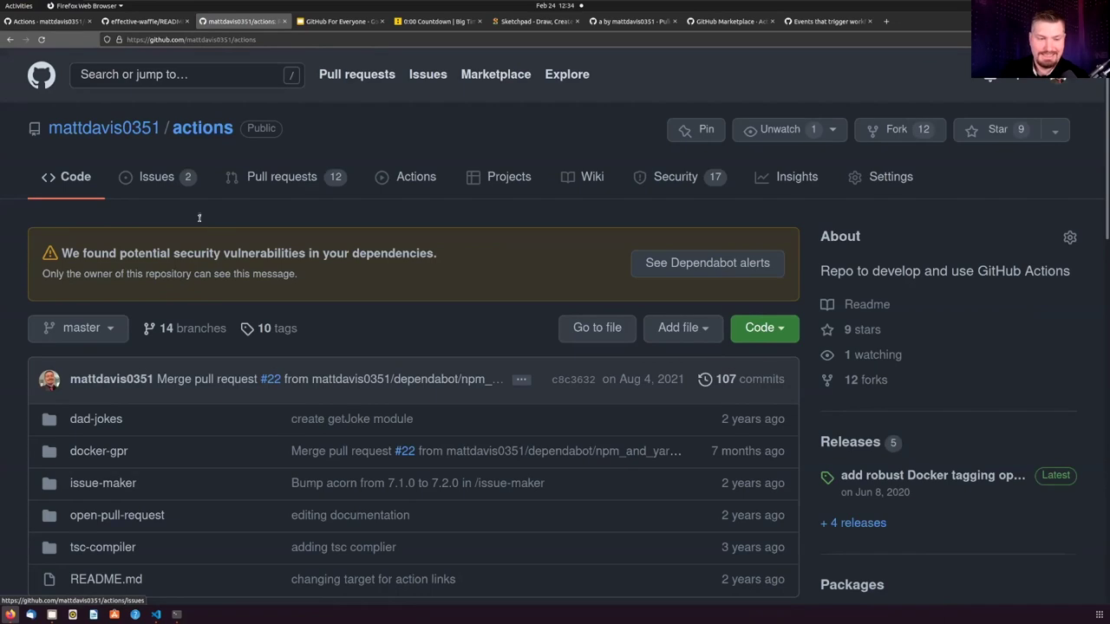
scroll(199, 218, down, 2)
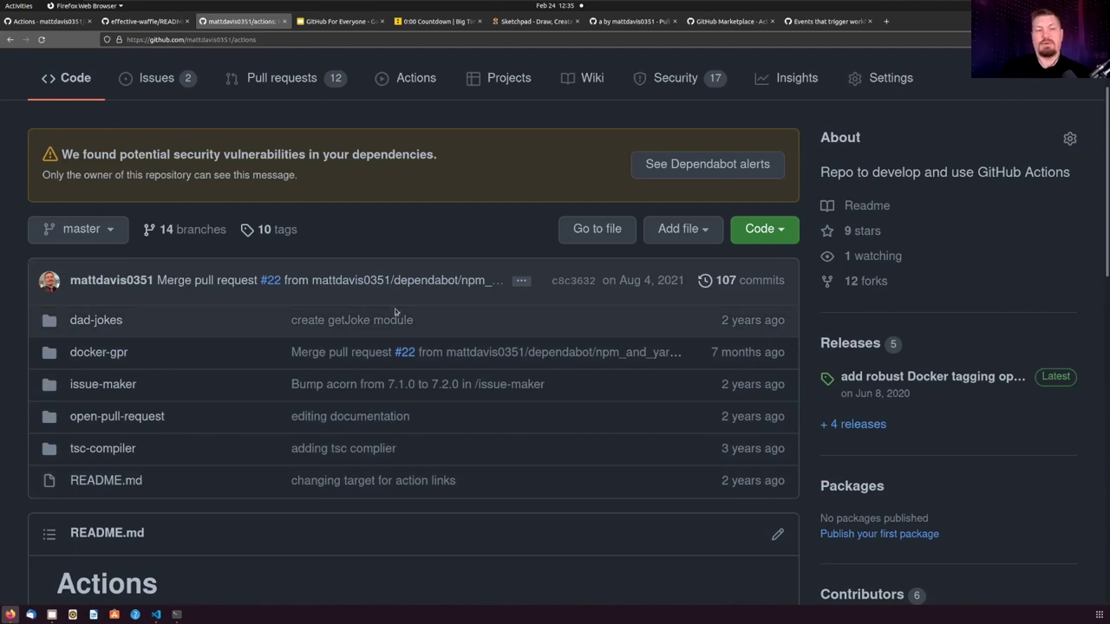
scroll(232, 388, up, 1)
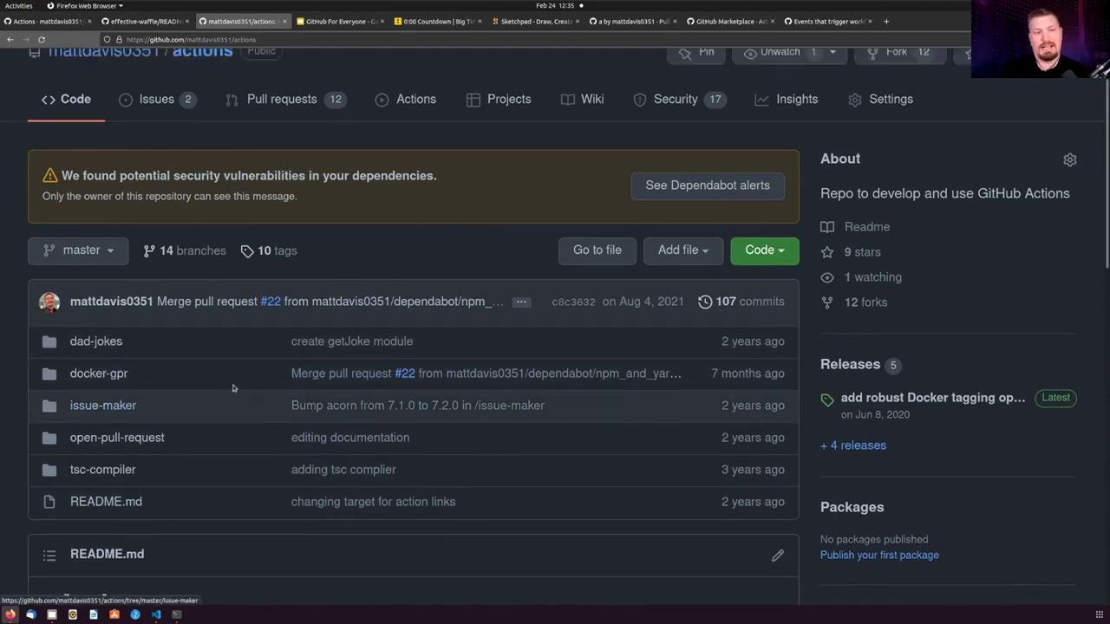
scroll(233, 387, up, 2)
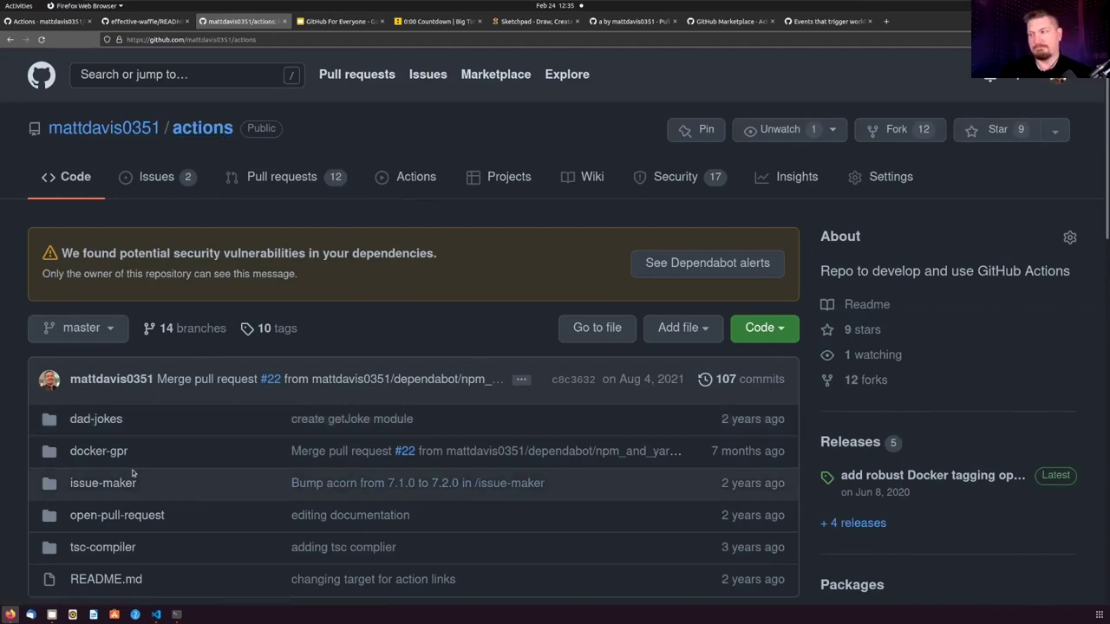
scroll(233, 427, down, 2)
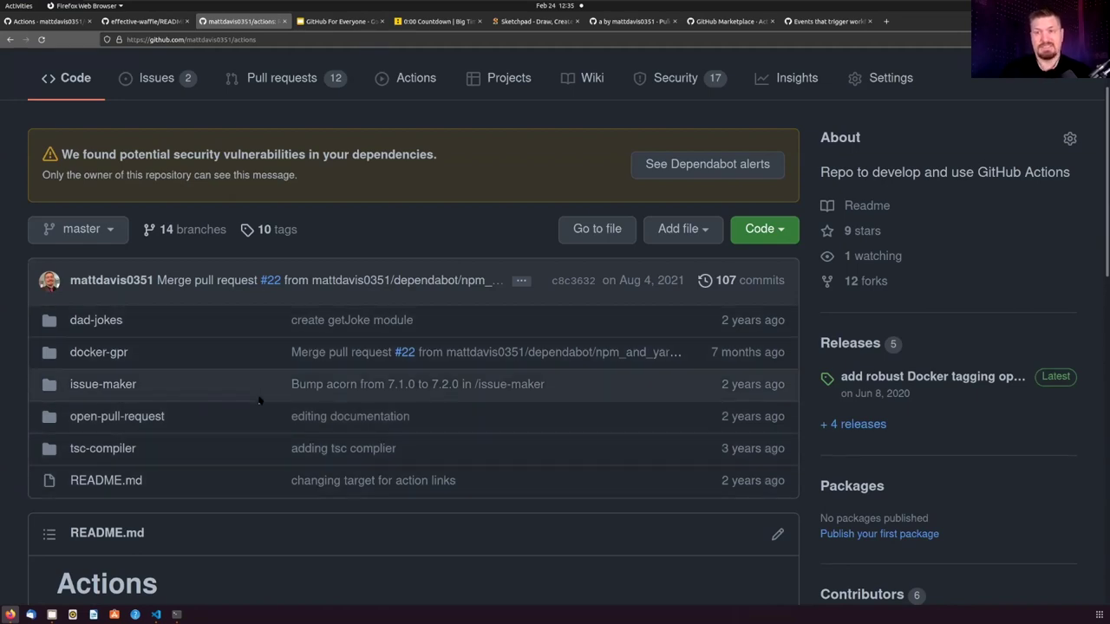
click(711, 21)
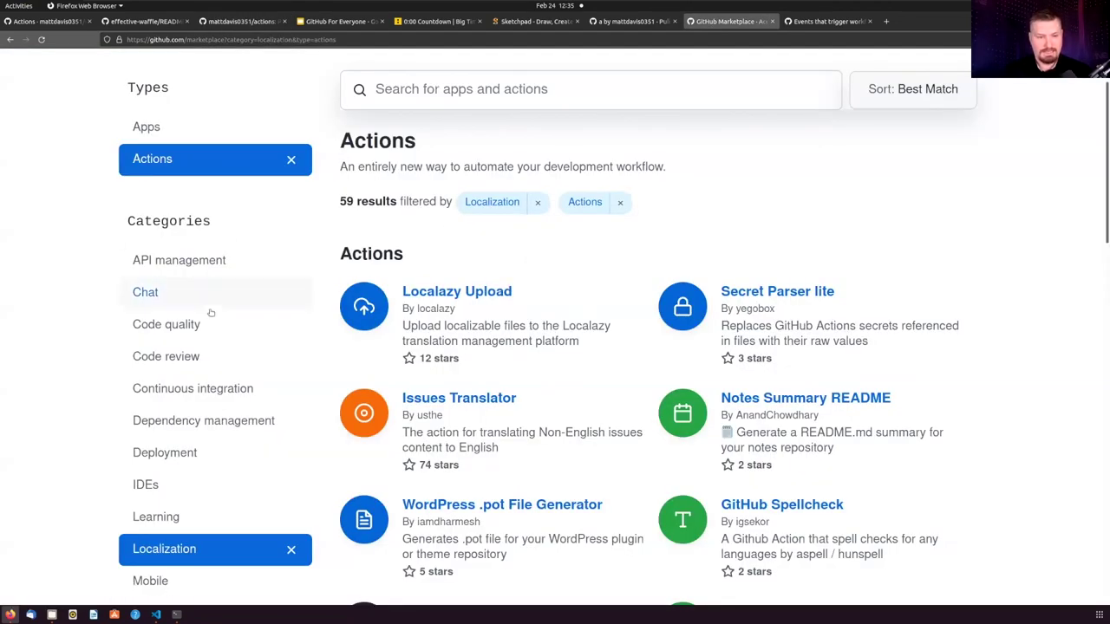
Open OpenShift Client Installer from Marketplace Deployment, then its redhat-actions/oc-installer repository.
click(192, 449)
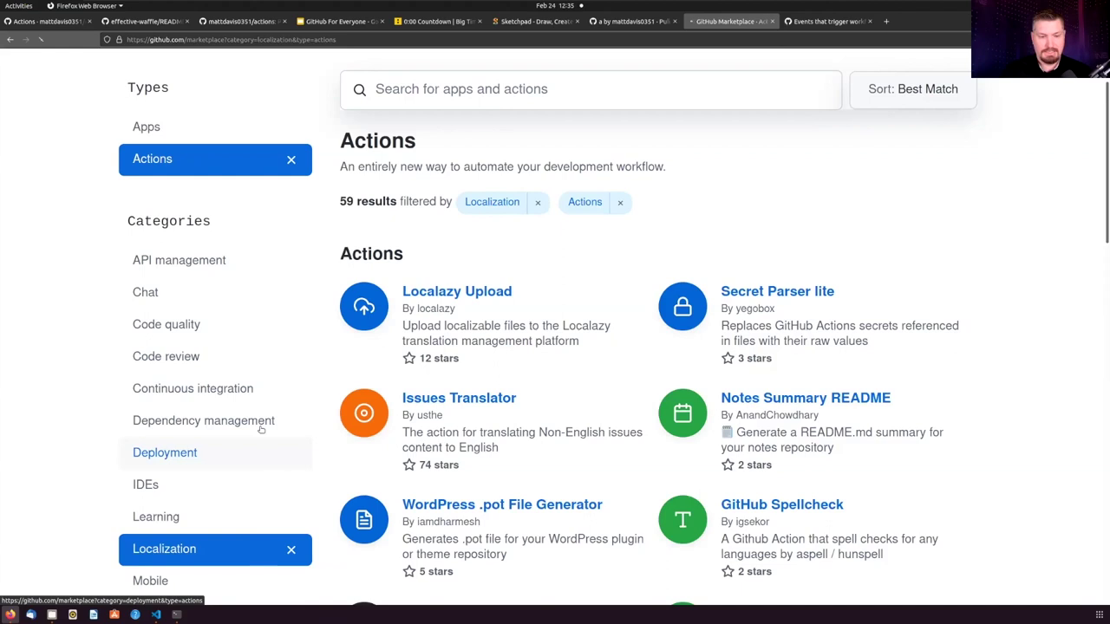
scroll(468, 348, down, 2)
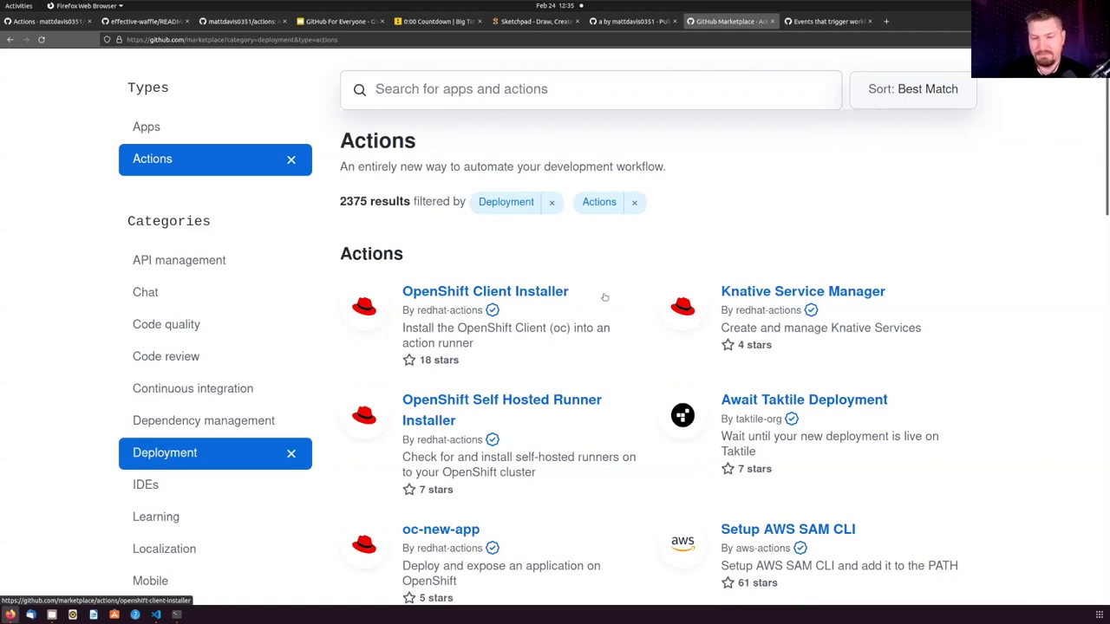
click(544, 293)
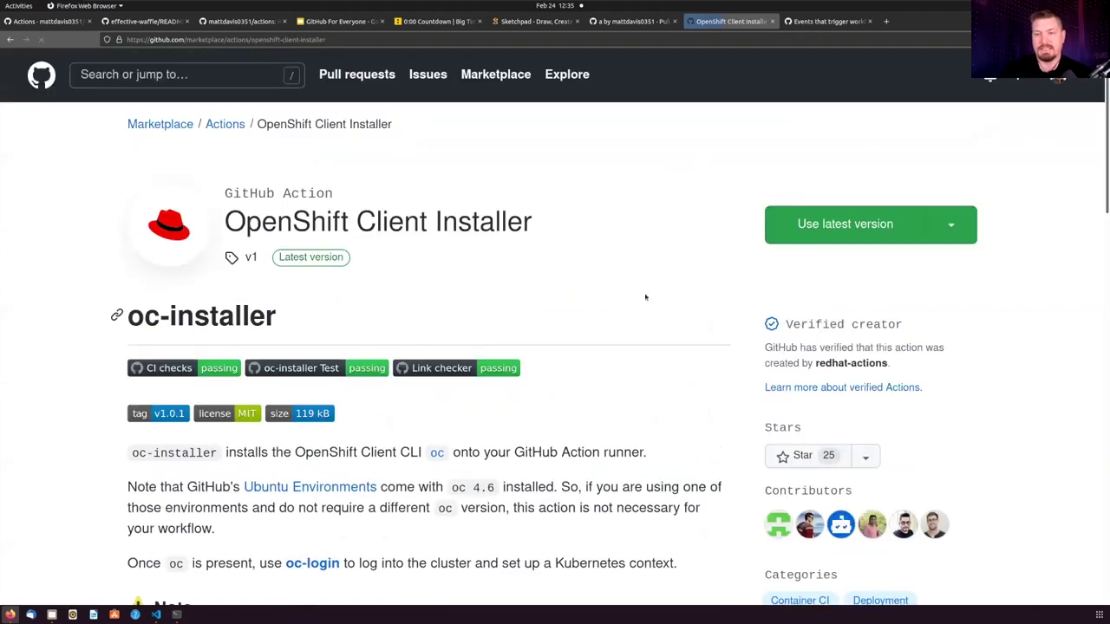
scroll(702, 340, down, 3)
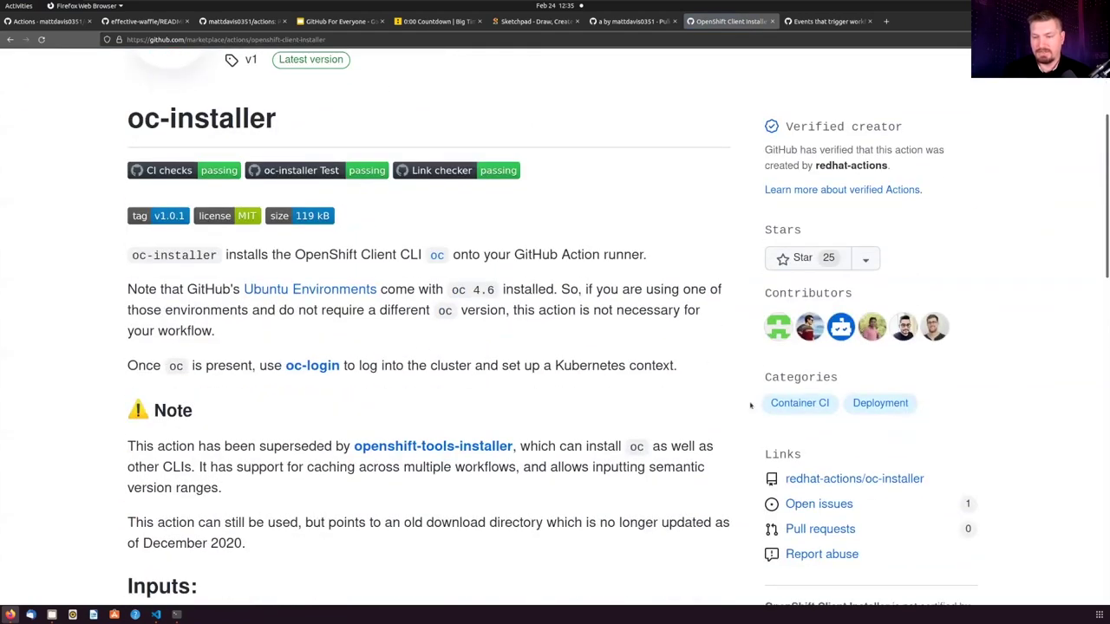
click(839, 480)
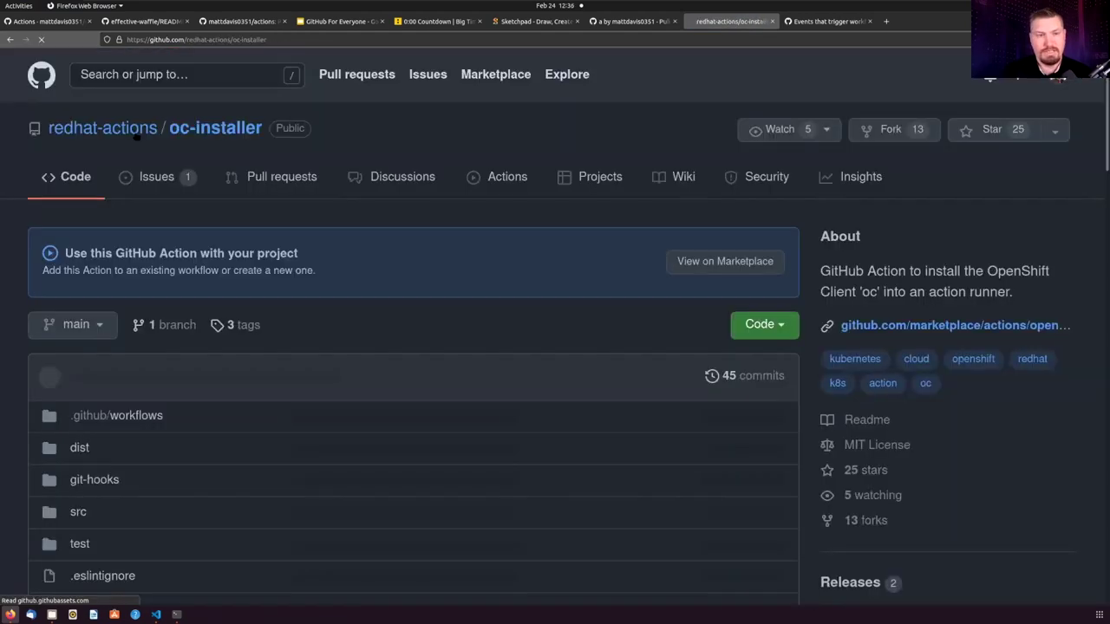
Open the redhat-actions organization page and browse its repository list.
click(124, 135)
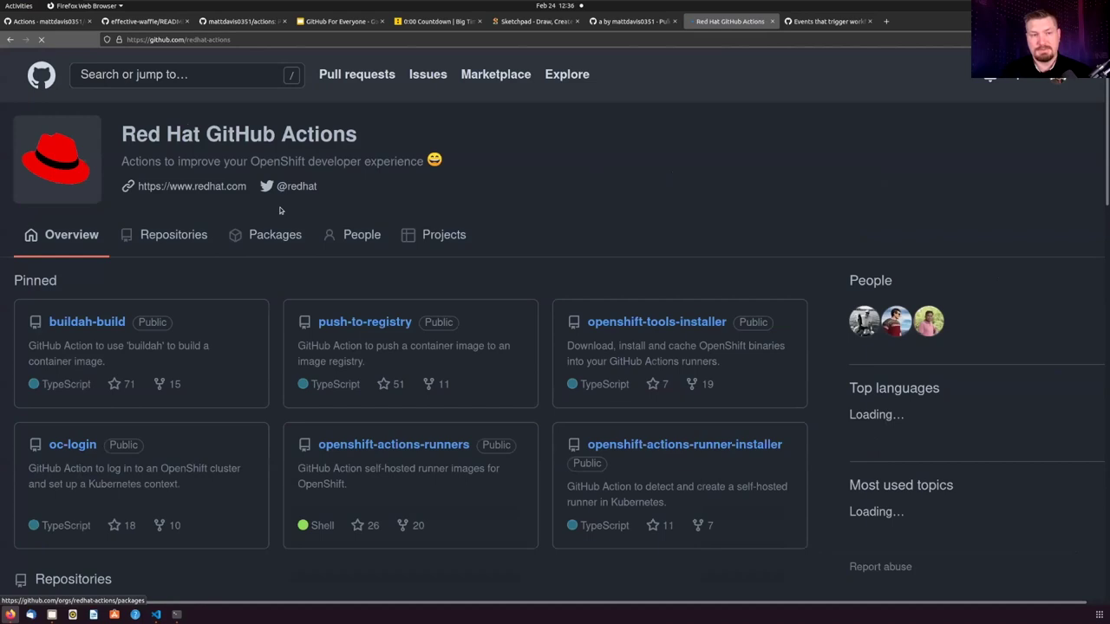
drag(135, 134, 346, 135)
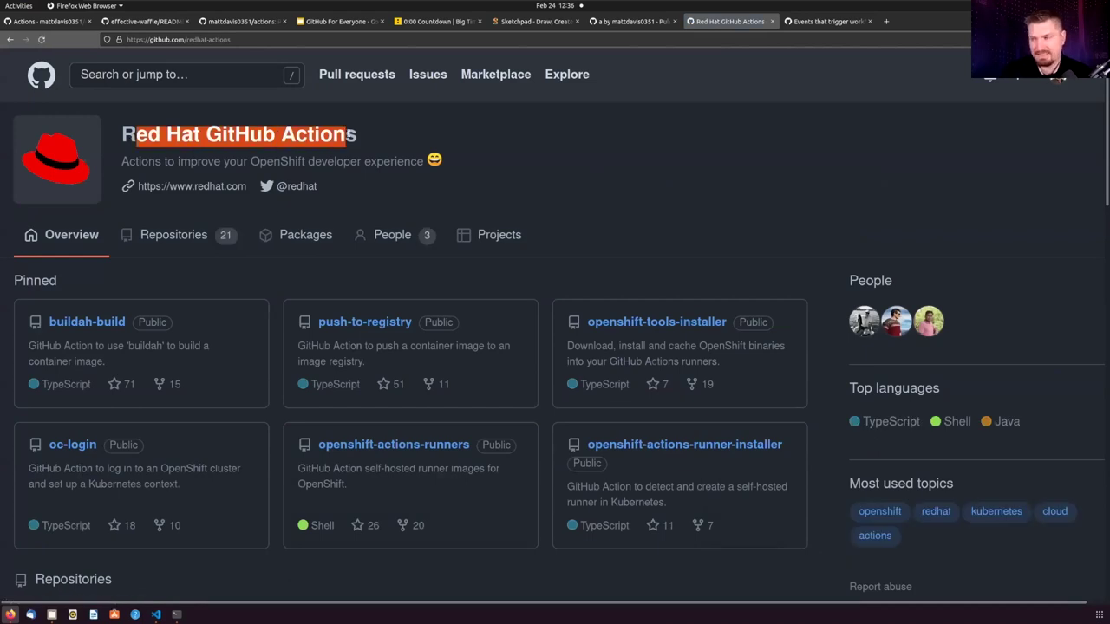
scroll(407, 173, down, 2)
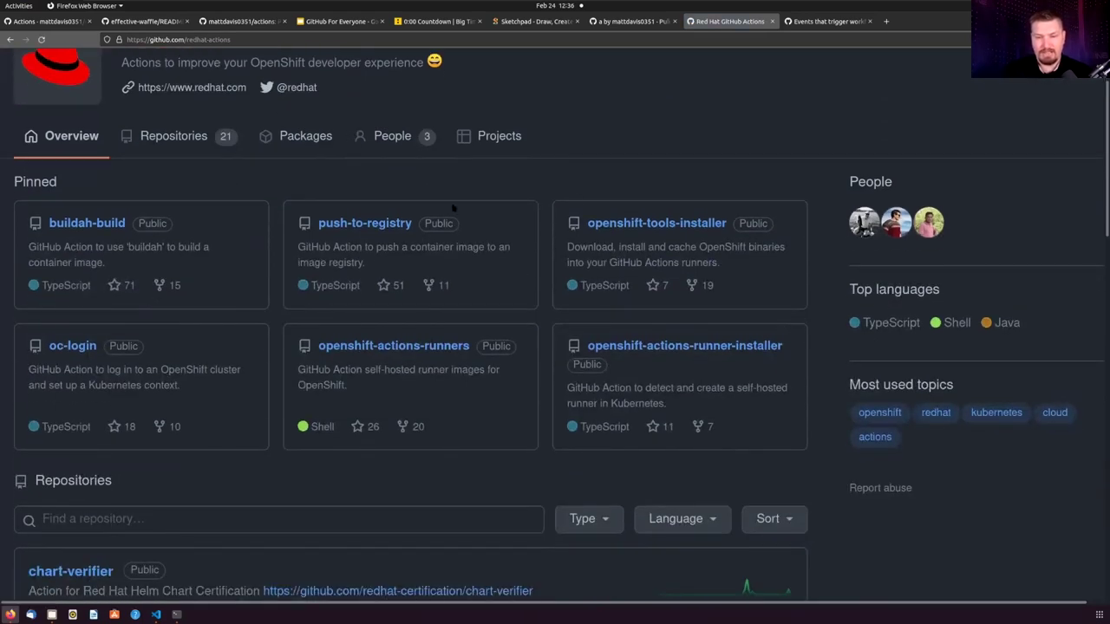
scroll(159, 230, down, 4)
scroll(168, 181, up, 2)
Open the chart-verifier repository, view its src folder, and return to the root.
click(110, 471)
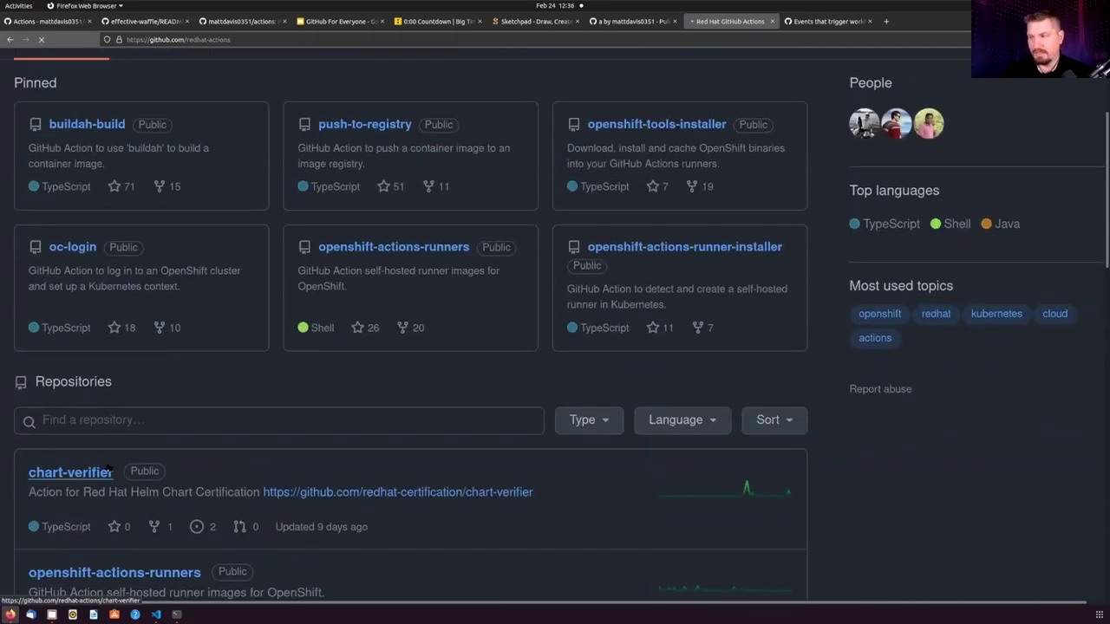
scroll(295, 421, down, 2)
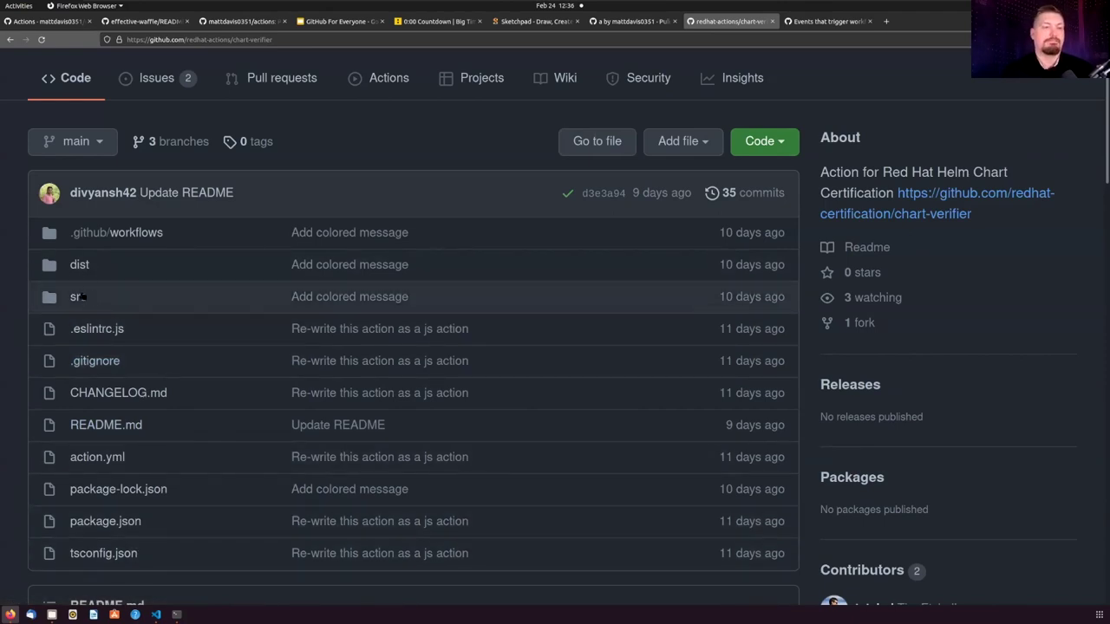
click(152, 312)
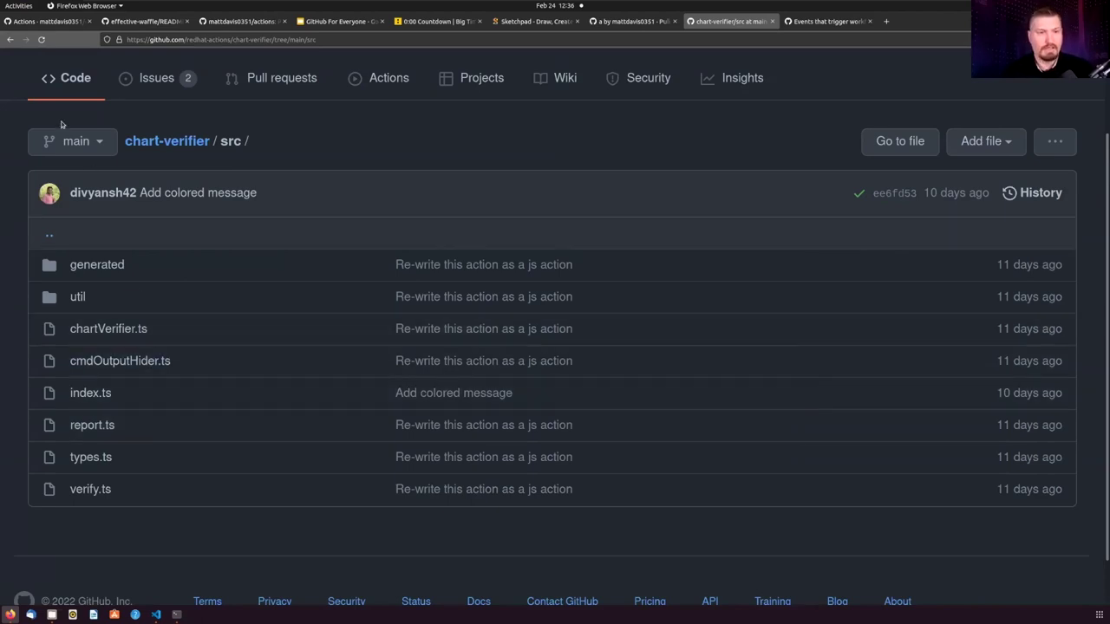
click(9, 39)
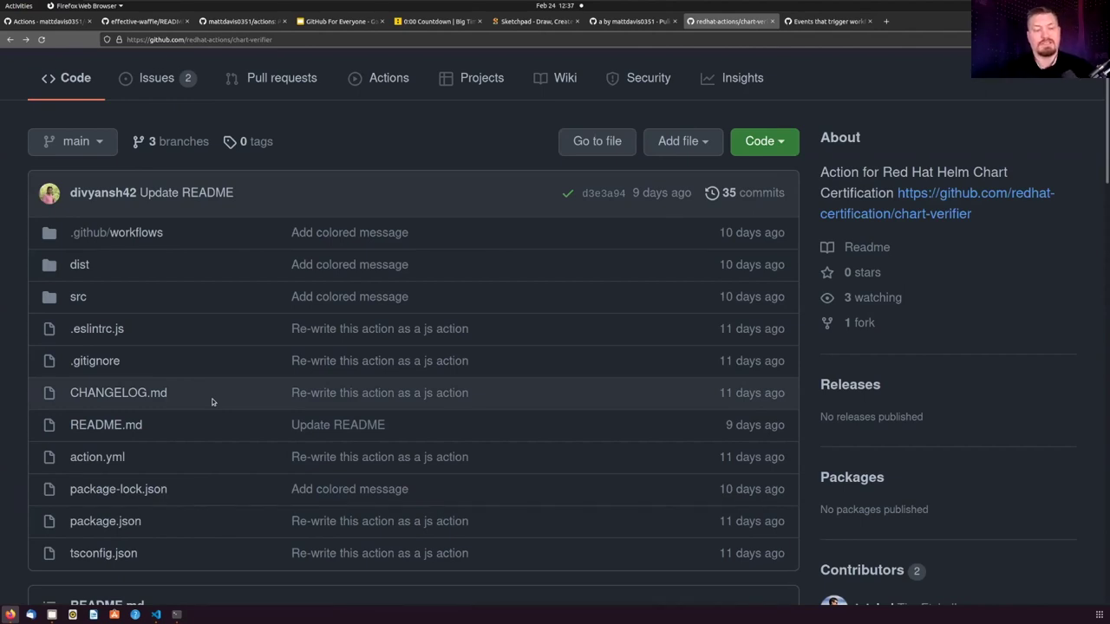
Scroll the chart-verifier README down to the example verify-chart workflow job.
scroll(212, 401, down, 10)
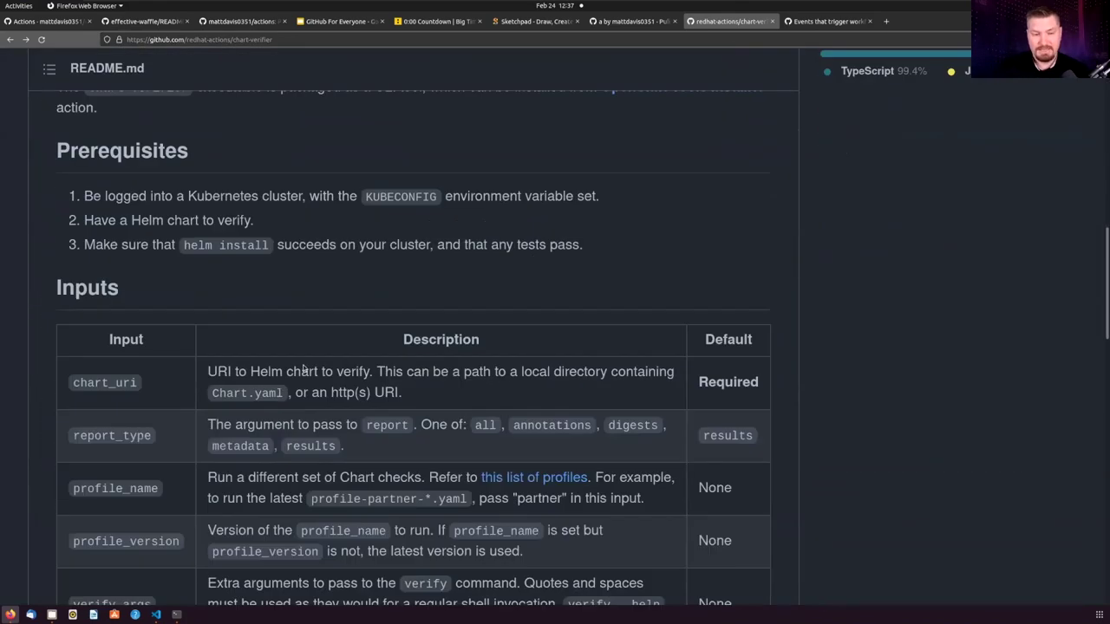
scroll(301, 370, down, 4)
scroll(330, 388, down, 11)
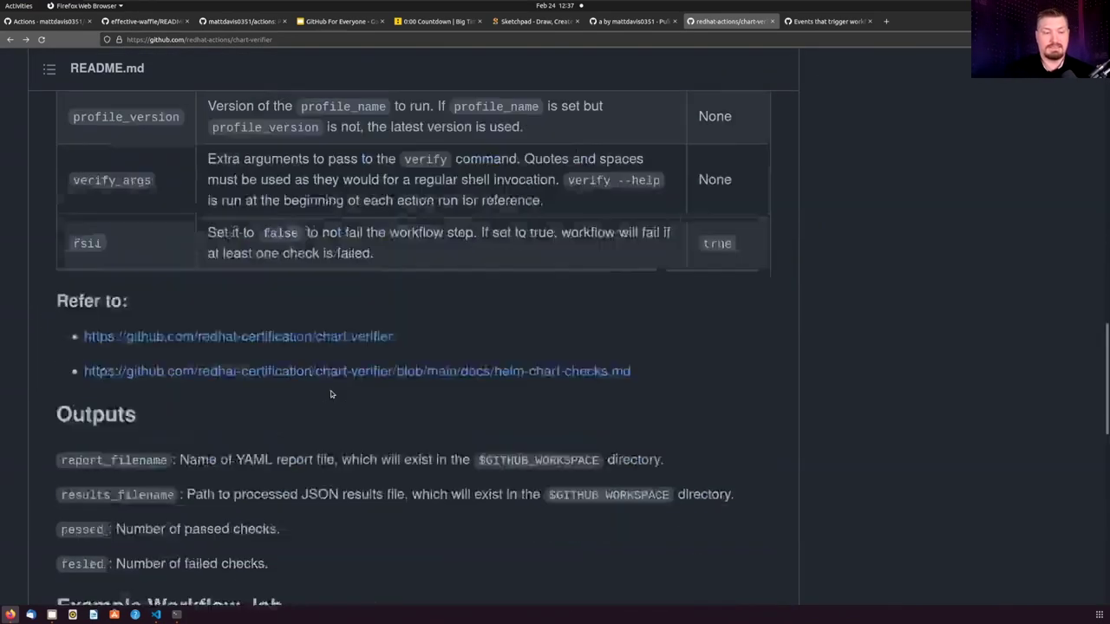
scroll(277, 390, down, 4)
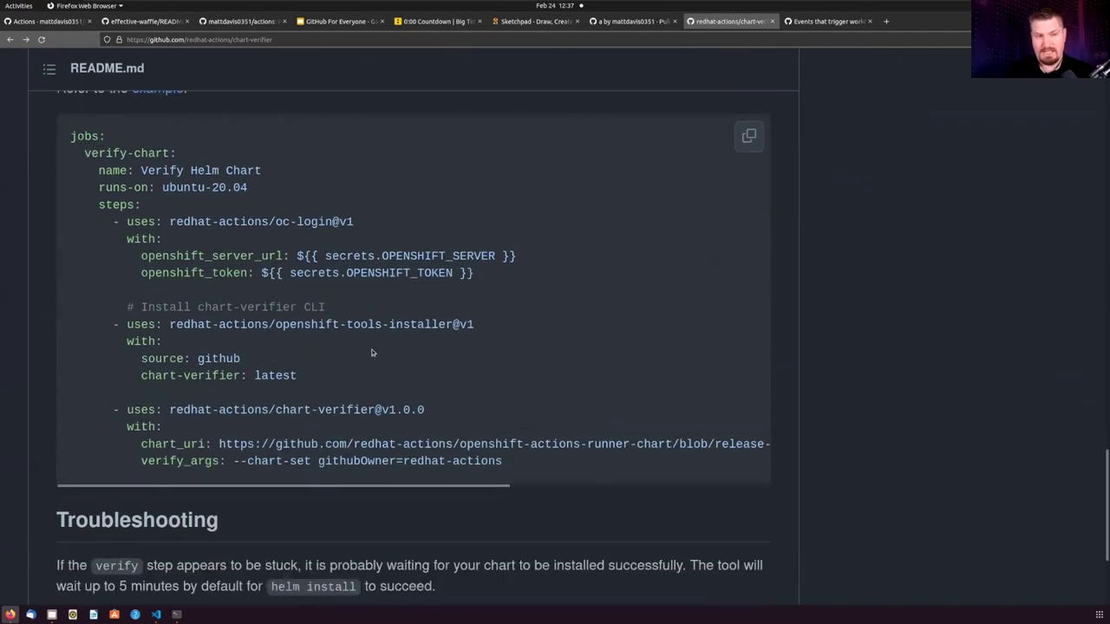
scroll(373, 352, up, 2)
scroll(373, 352, down, 2)
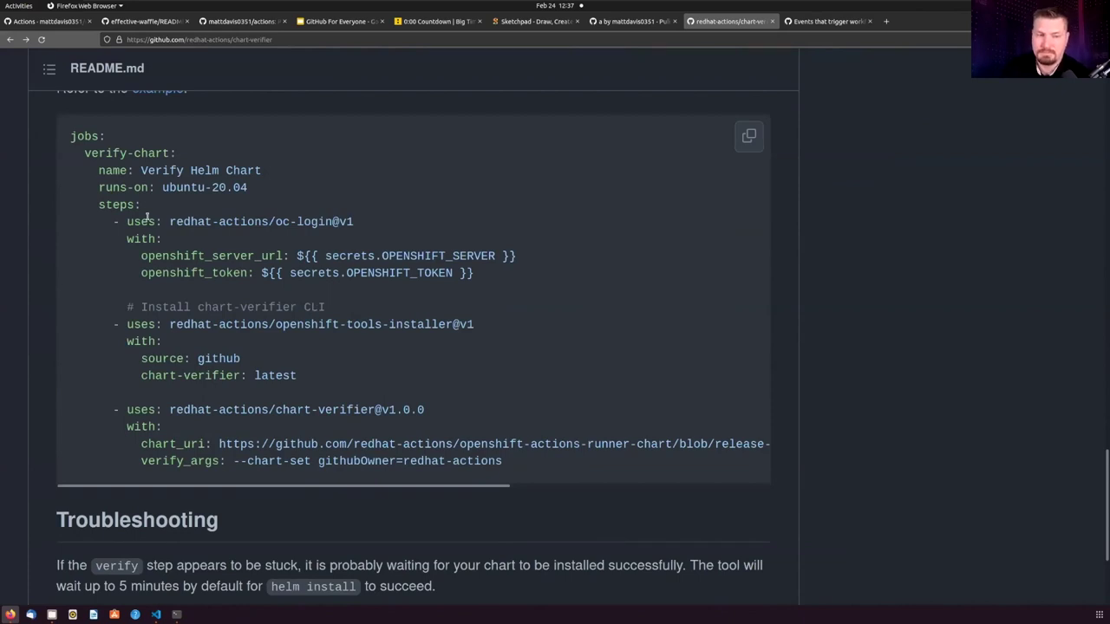
mouse_move(70, 136)
mouse_down()
mouse_move(109, 137)
mouse_move(70, 153)
mouse_up()
right_click(229, 153)
click(141, 199)
drag(84, 152, 170, 153)
drag(101, 206, 138, 205)
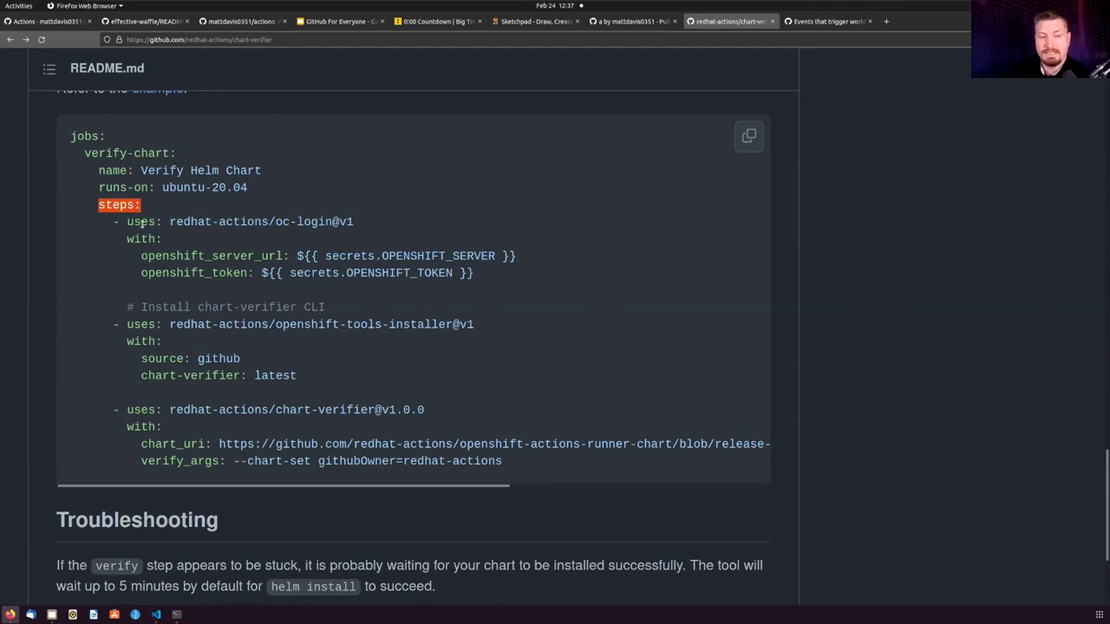
click(192, 222)
drag(171, 222, 385, 229)
click(220, 232)
drag(170, 222, 366, 226)
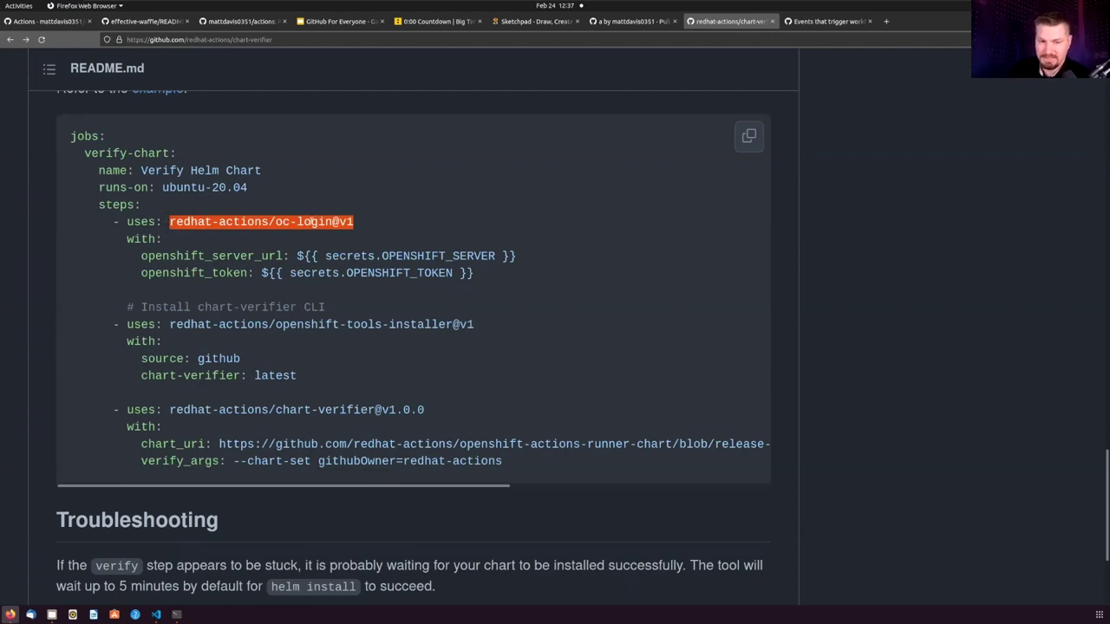
click(357, 228)
drag(360, 225, 339, 223)
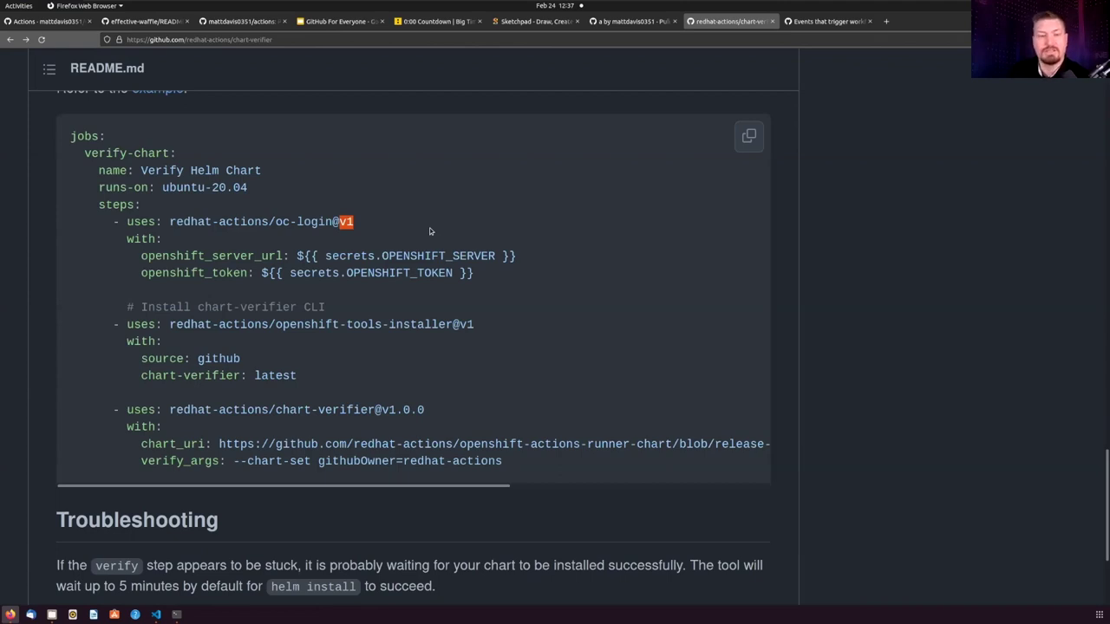
click(308, 255)
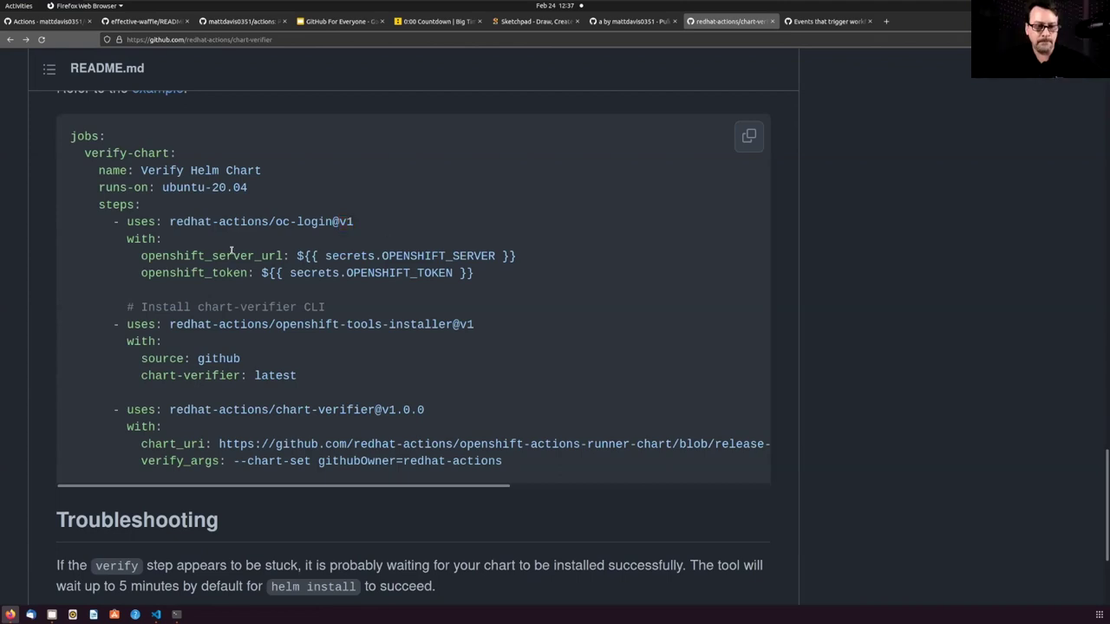
drag(476, 276, 124, 239)
click(158, 256)
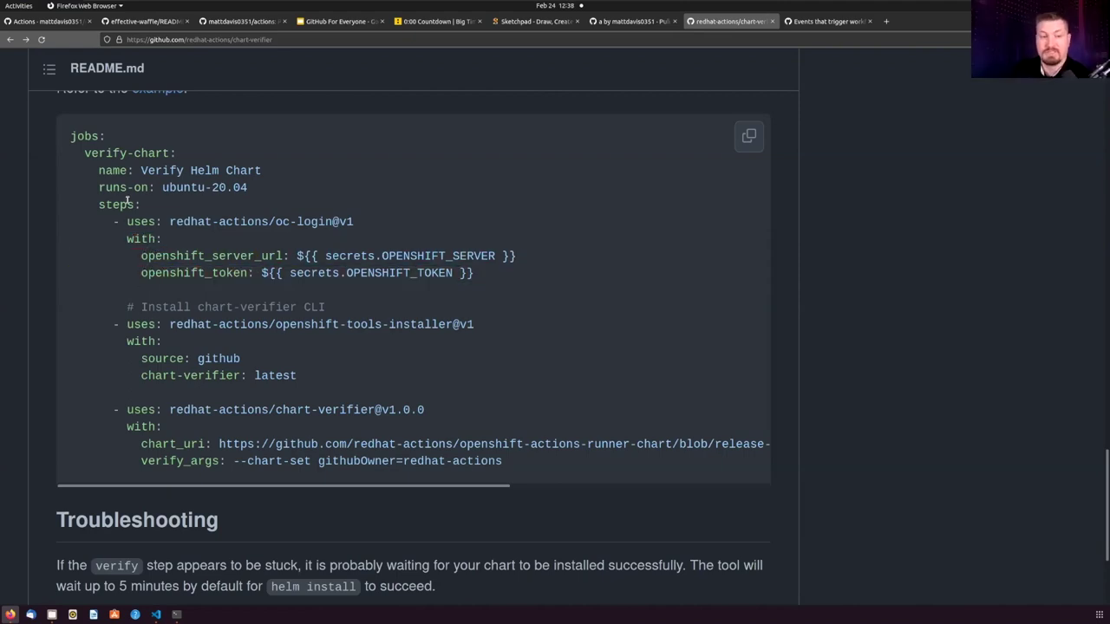
drag(124, 223, 488, 272)
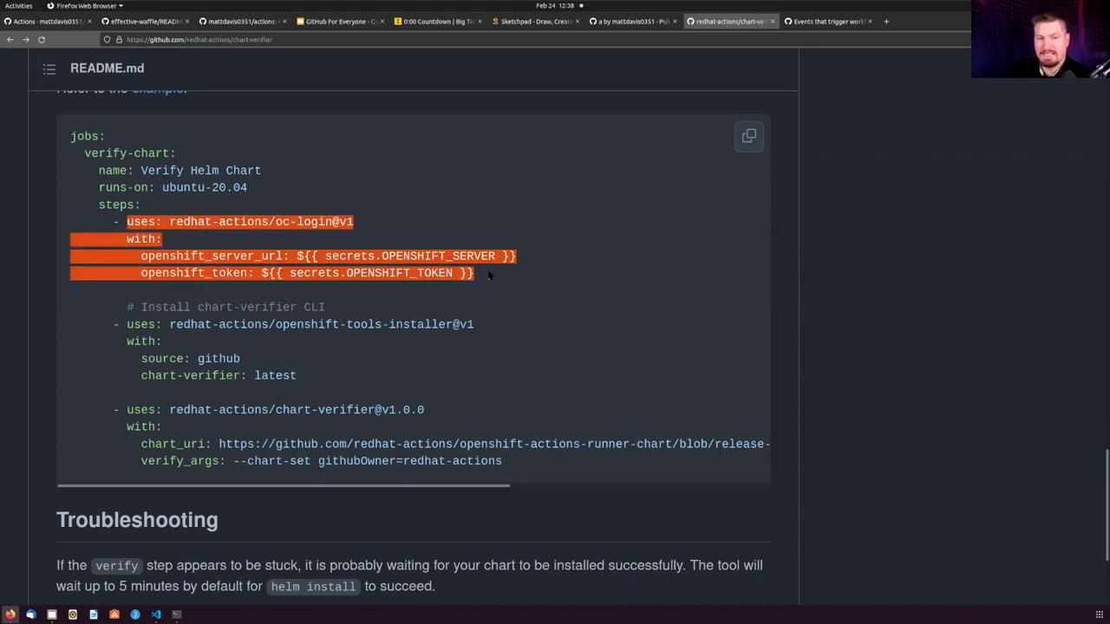
drag(127, 325, 431, 367)
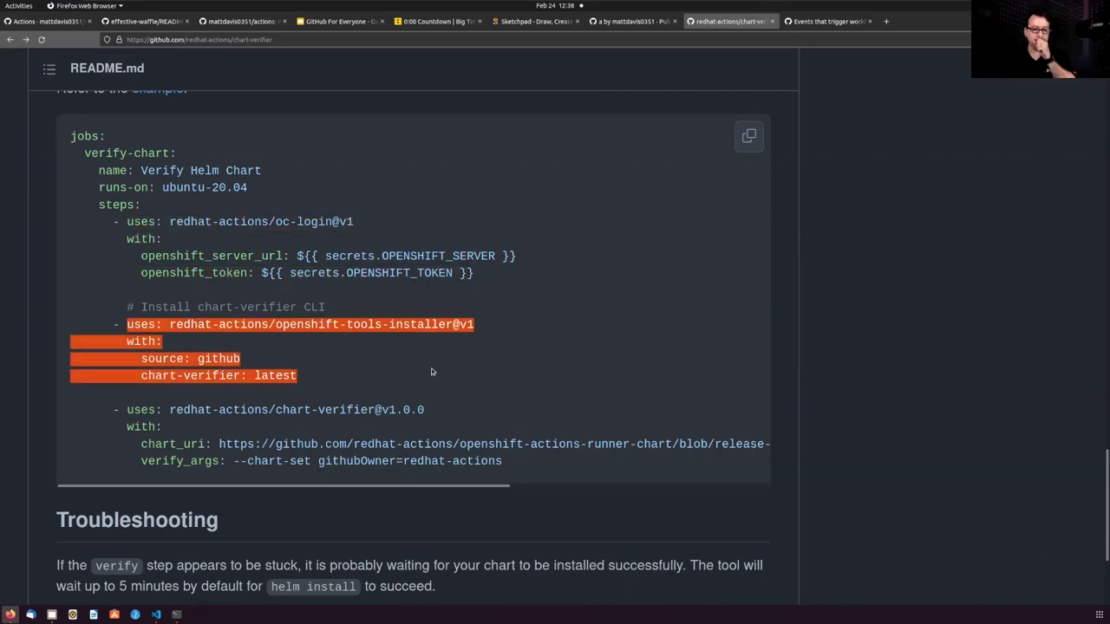
double_click(142, 324)
drag(170, 325, 452, 325)
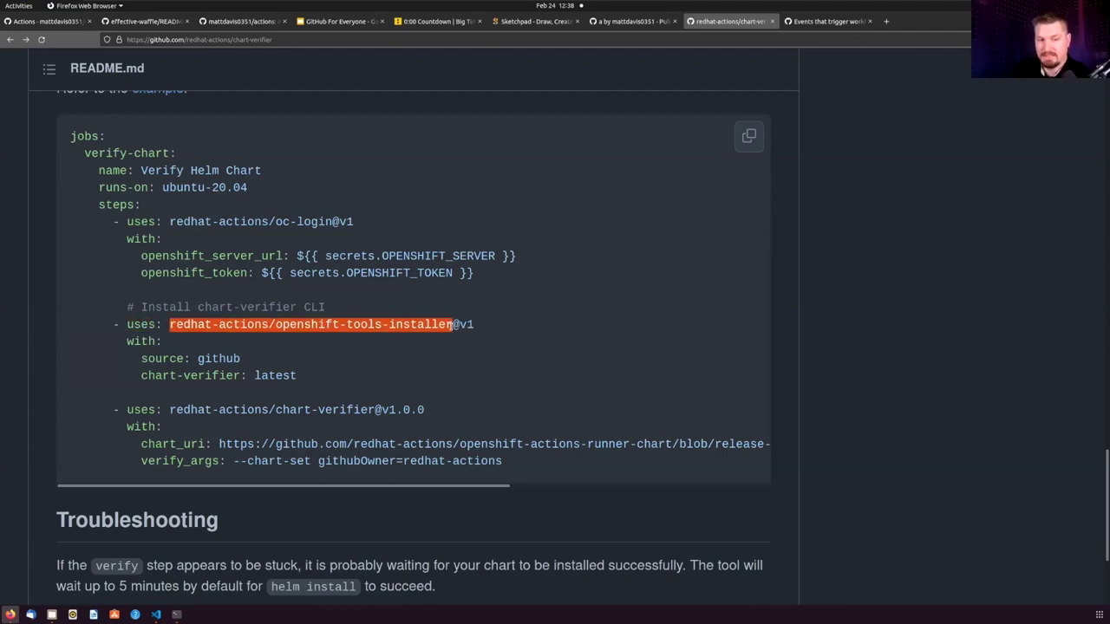
double_click(134, 411)
drag(169, 409, 448, 421)
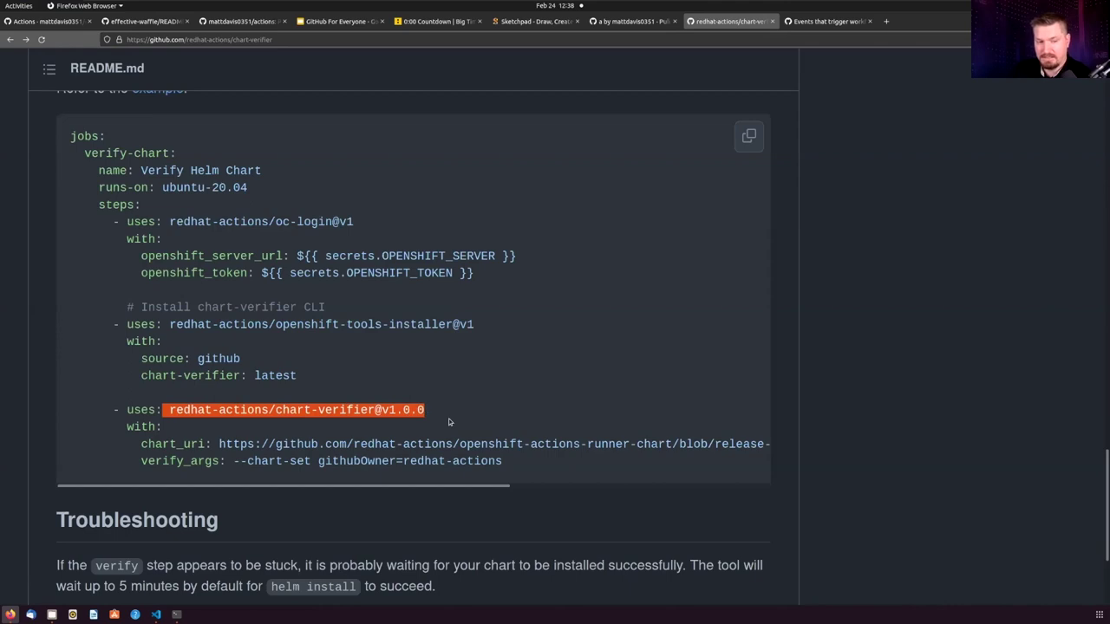
click(439, 417)
drag(86, 153, 176, 154)
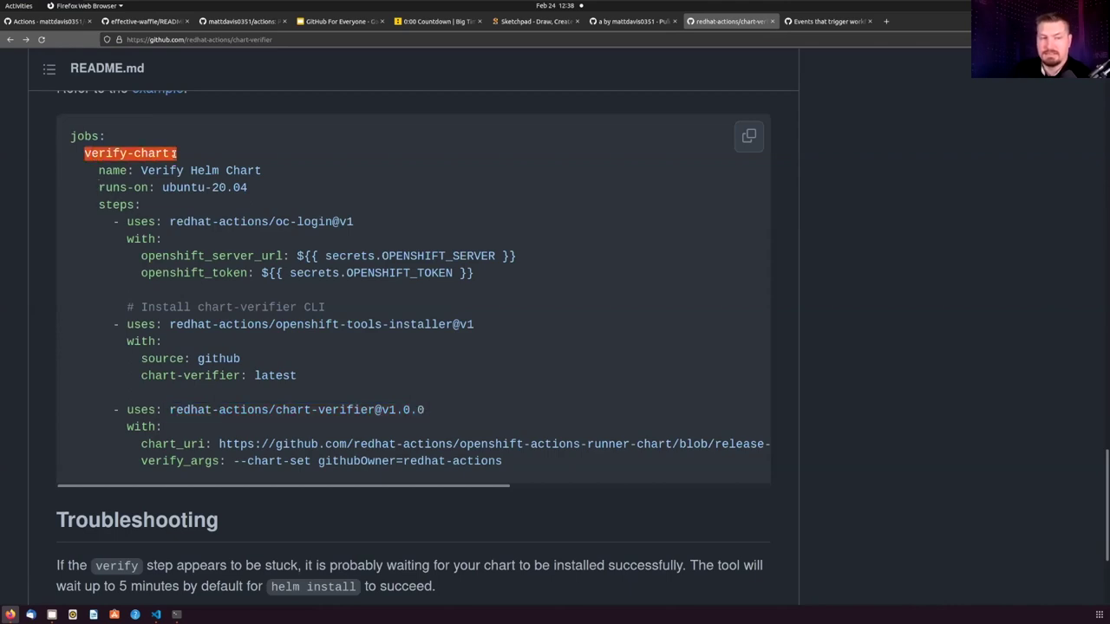
scroll(295, 269, down, 3)
Highlight the chart-verifier step and its 'with' key in the example workflow YAML.
scroll(294, 268, up, 3)
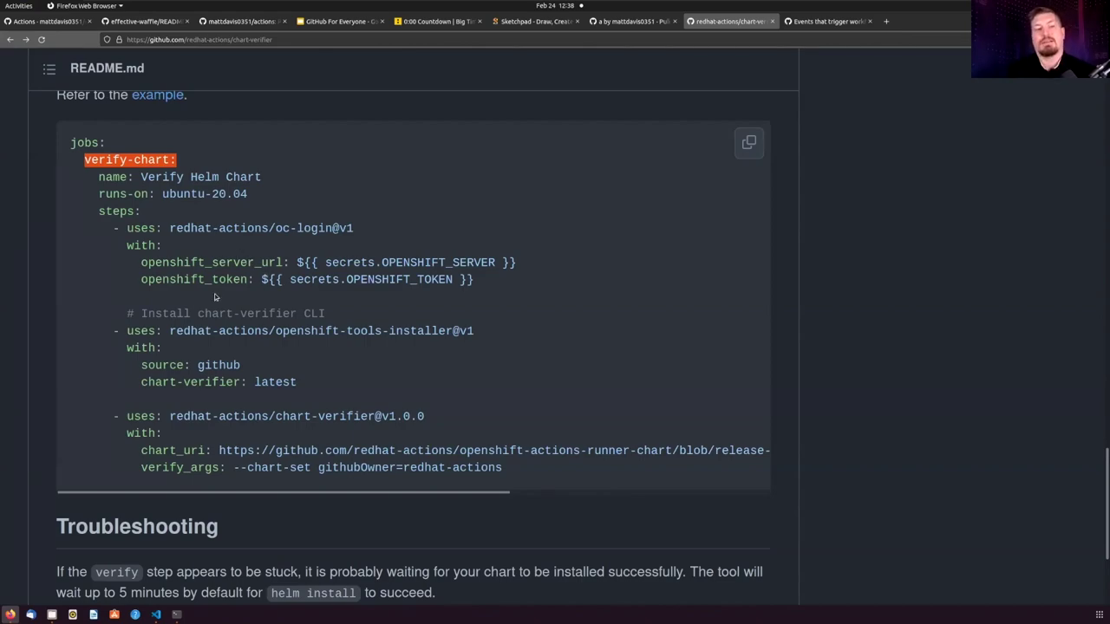
scroll(216, 297, up, 15)
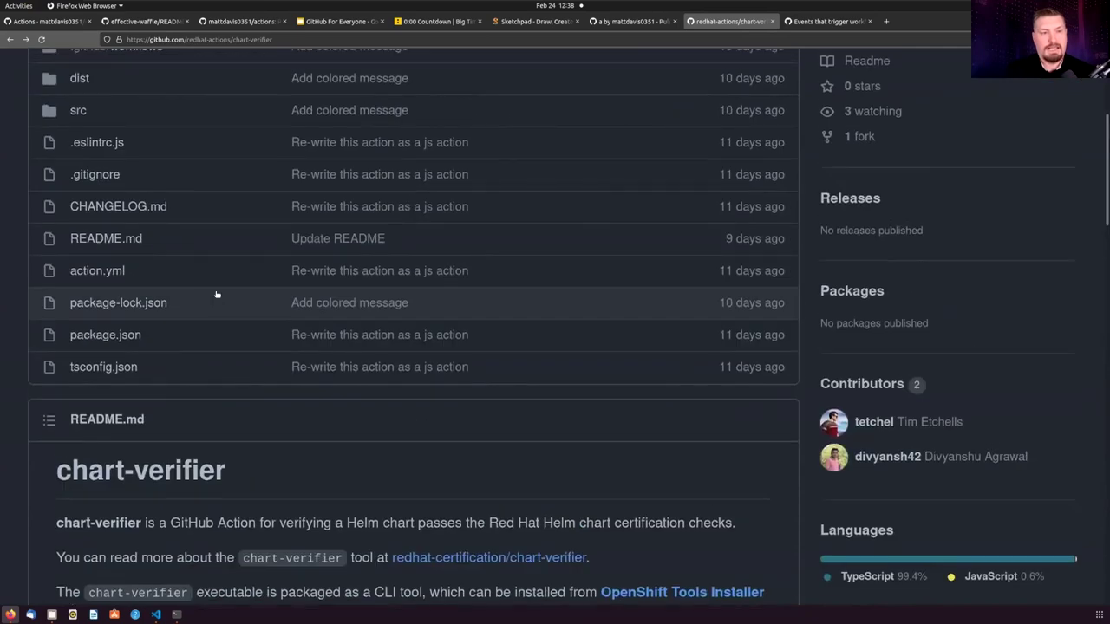
scroll(216, 294, up, 3)
scroll(232, 247, down, 7)
scroll(245, 264, down, 10)
scroll(257, 247, up, 3)
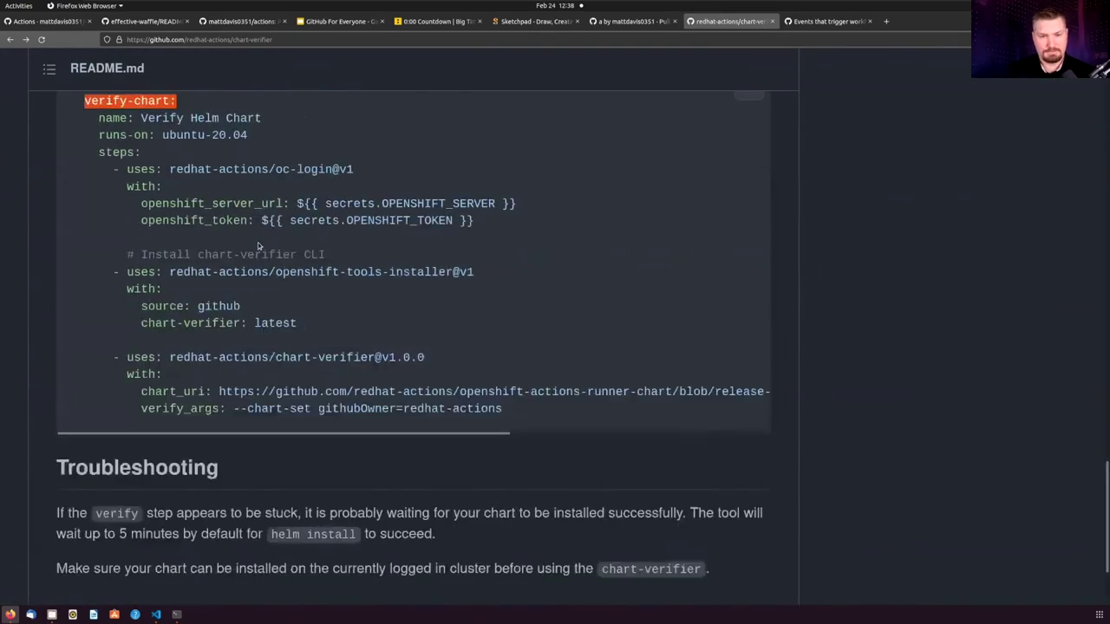
scroll(257, 247, up, 1)
drag(128, 416, 635, 458)
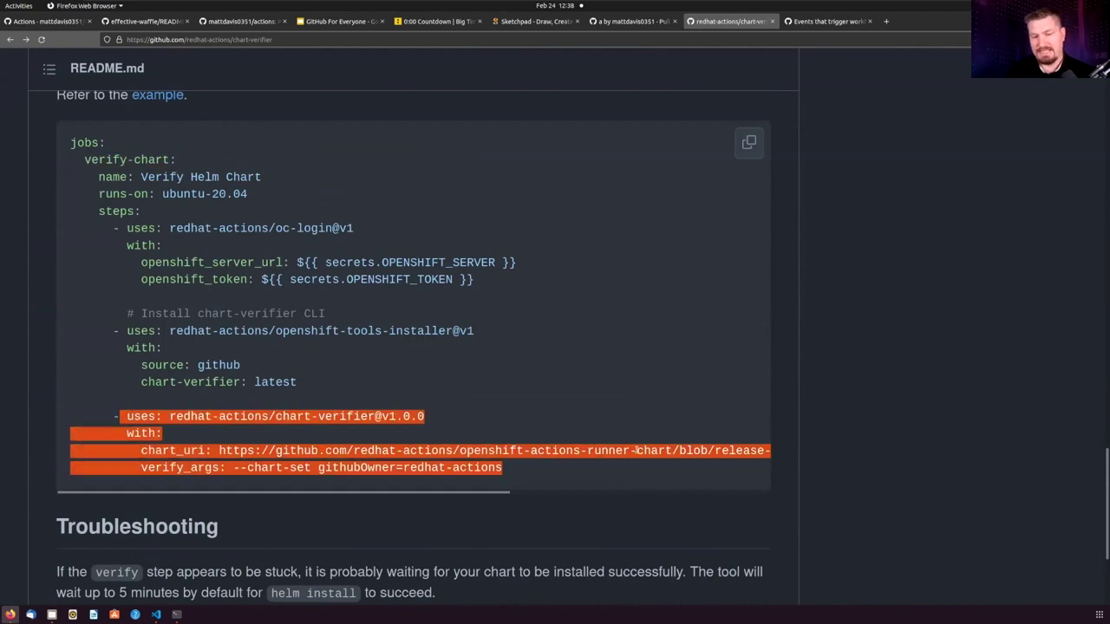
click(511, 401)
drag(127, 434, 169, 435)
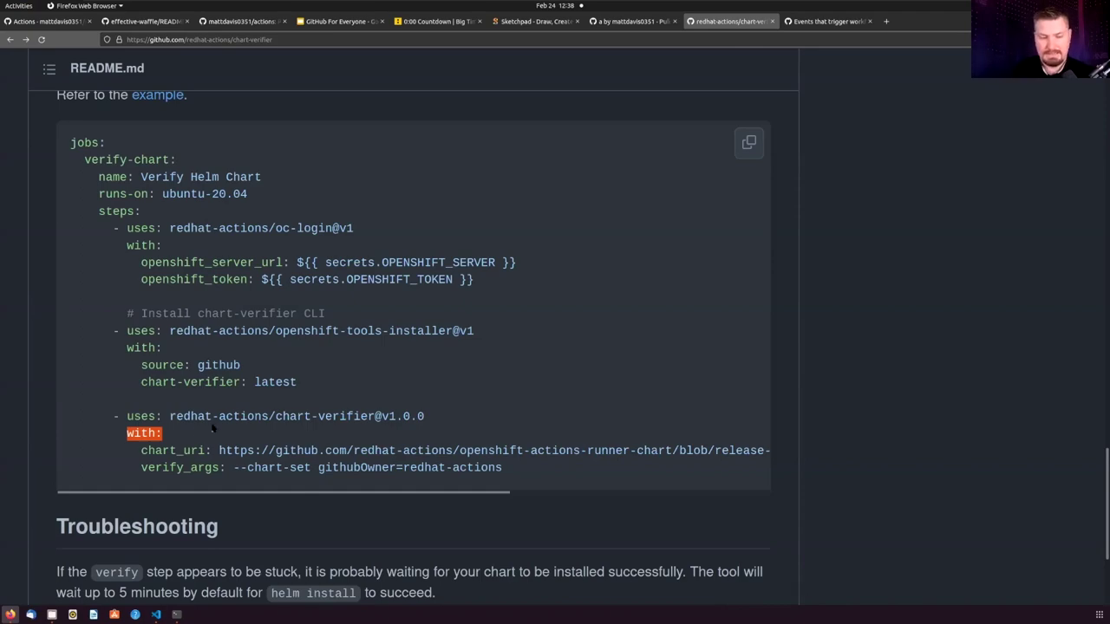
Select the Inputs table, then scroll back up to the repository file list.
scroll(200, 431, up, 5)
scroll(212, 427, up, 9)
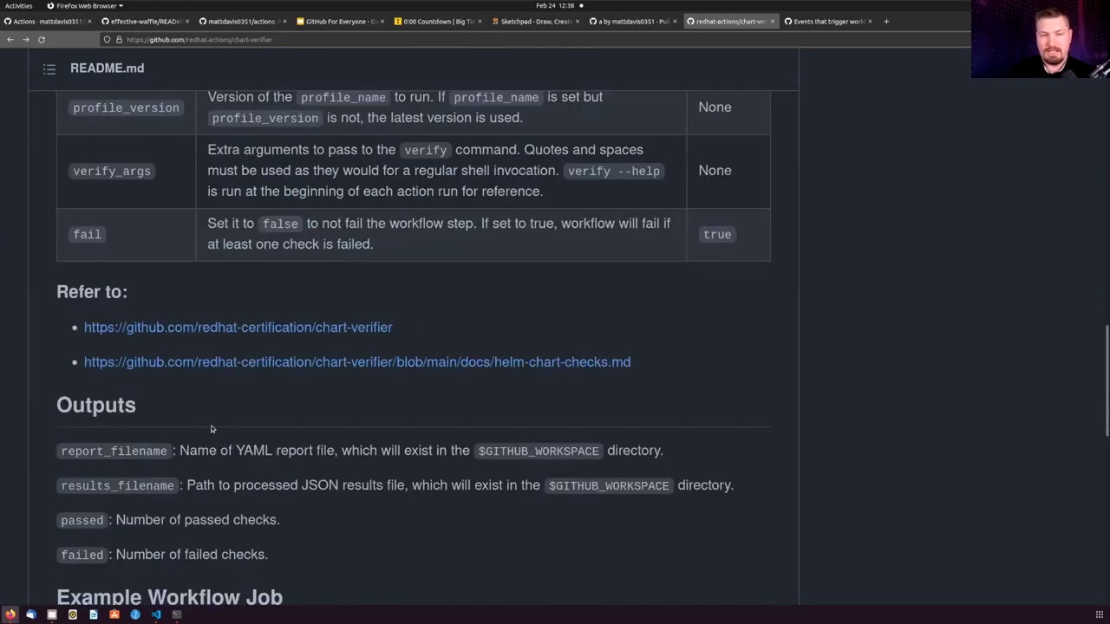
scroll(211, 430, down, 1)
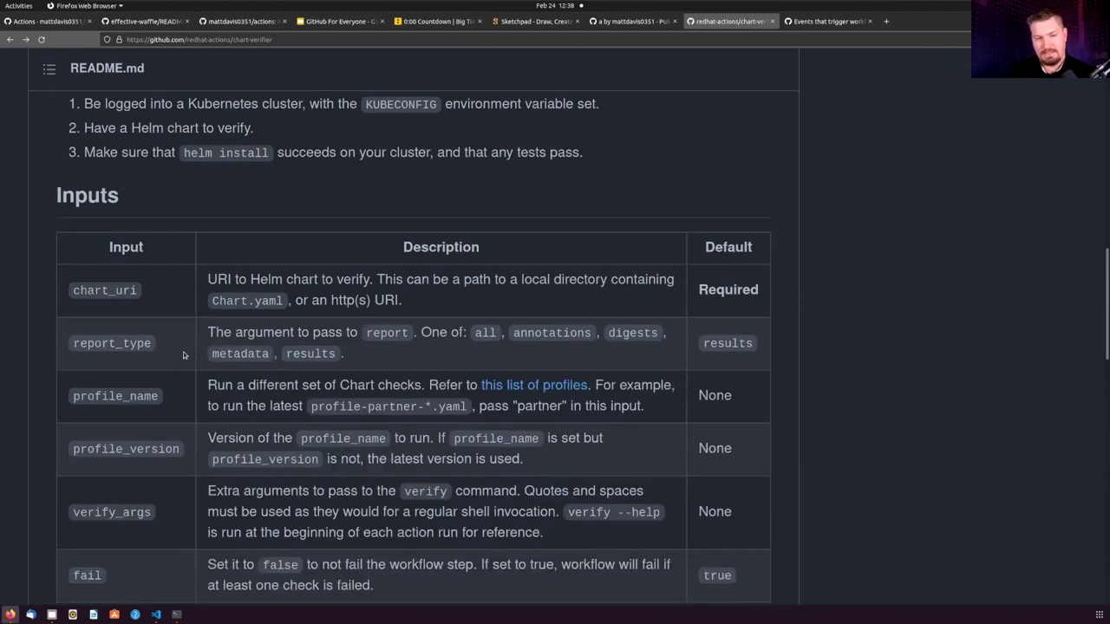
scroll(186, 356, down, 1)
drag(198, 179, 714, 434)
click(714, 440)
scroll(714, 439, up, 1)
scroll(421, 366, up, 5)
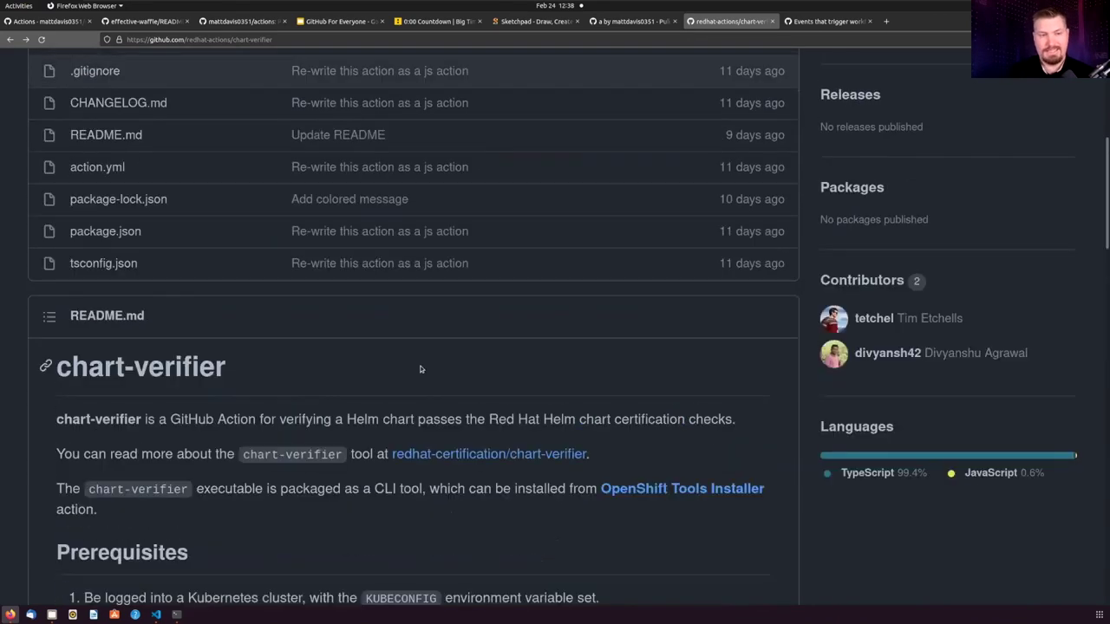
scroll(391, 367, up, 1)
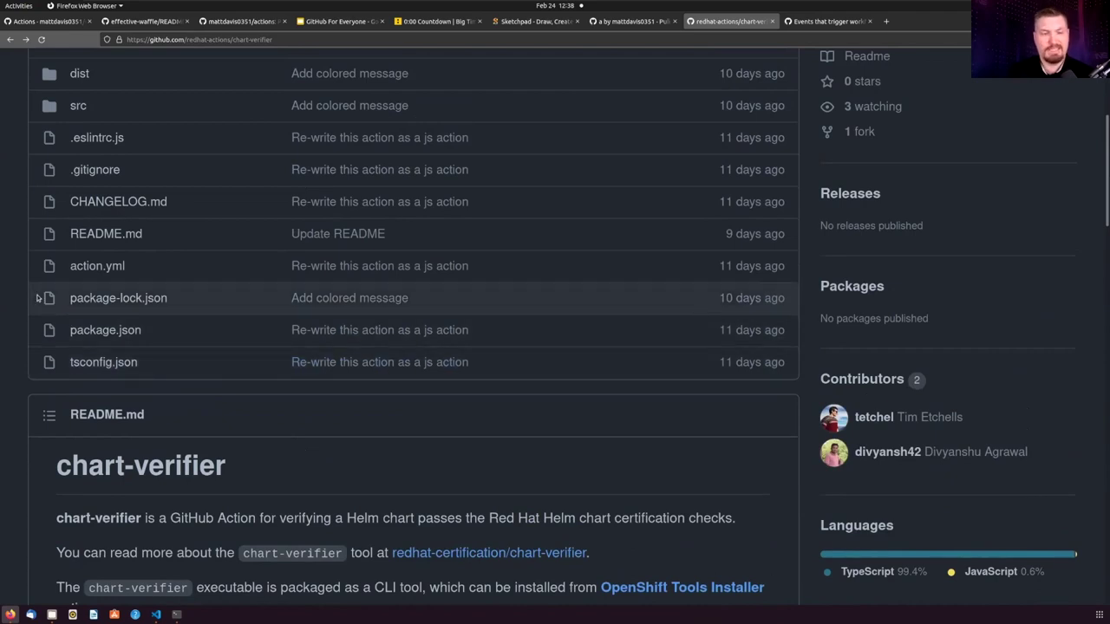
Open action.yml and highlight the inputs key, chart_uri, report_type and profile_name.
click(96, 268)
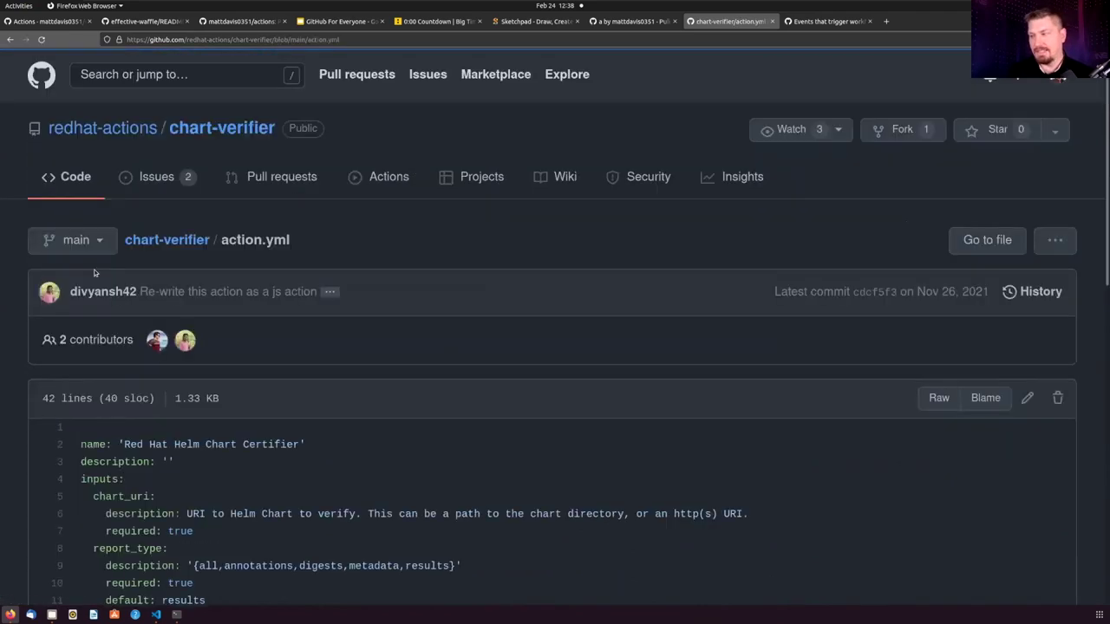
scroll(337, 359, down, 3)
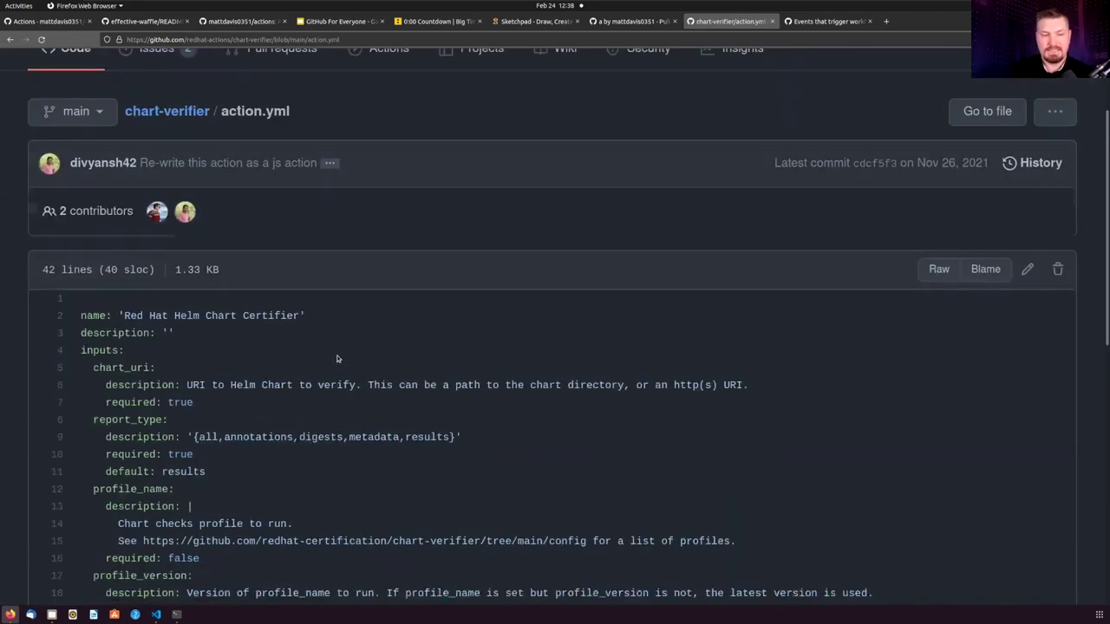
triple_click(87, 182)
drag(93, 200, 152, 201)
drag(89, 253, 149, 252)
drag(95, 322, 170, 322)
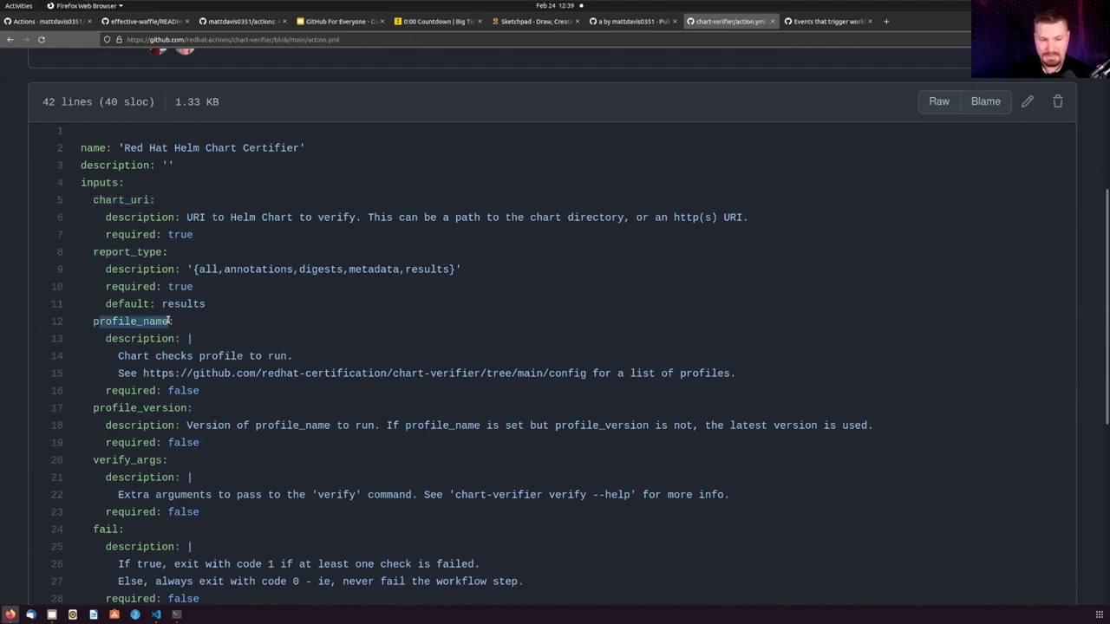
Highlight chart_uri's description and required: true, and report_type's default: results definition.
scroll(166, 339, down, 2)
drag(106, 118, 737, 111)
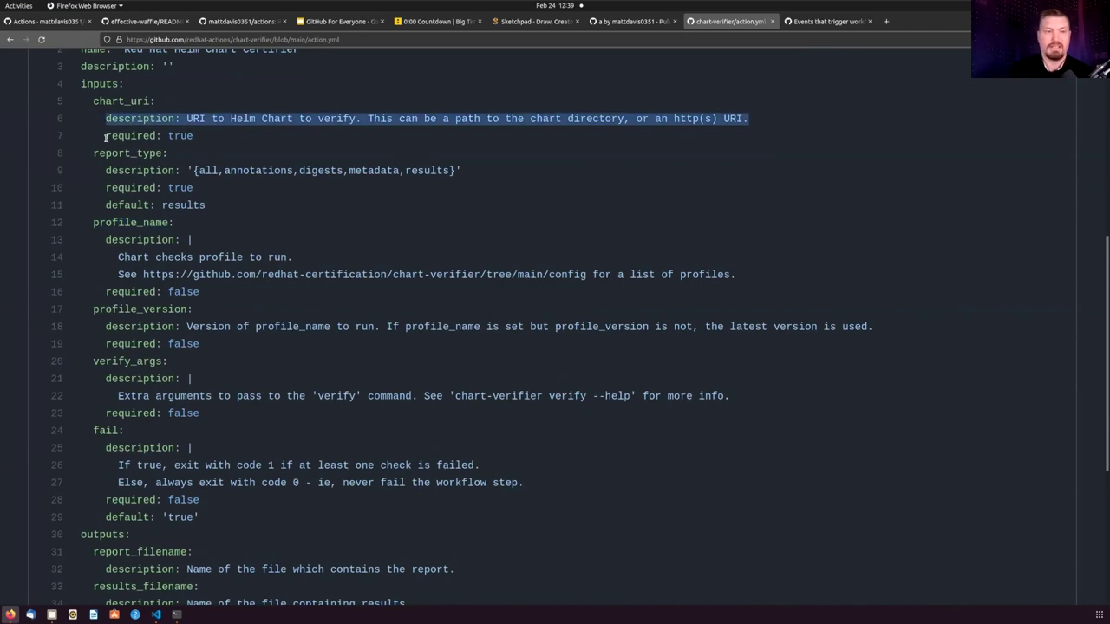
drag(104, 136, 218, 141)
drag(106, 205, 227, 205)
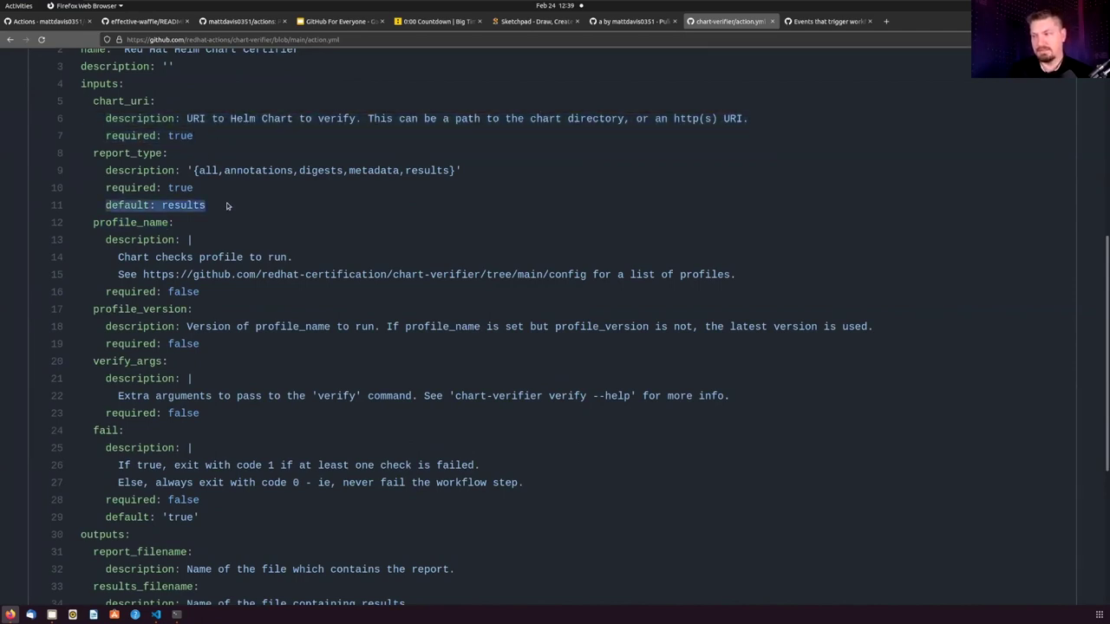
drag(93, 153, 219, 210)
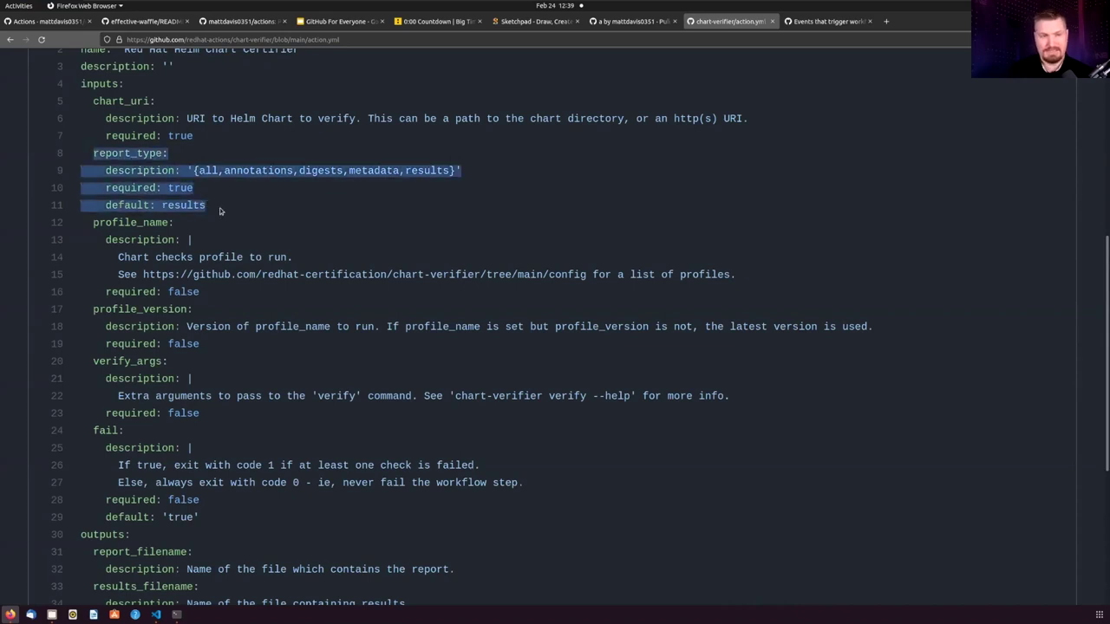
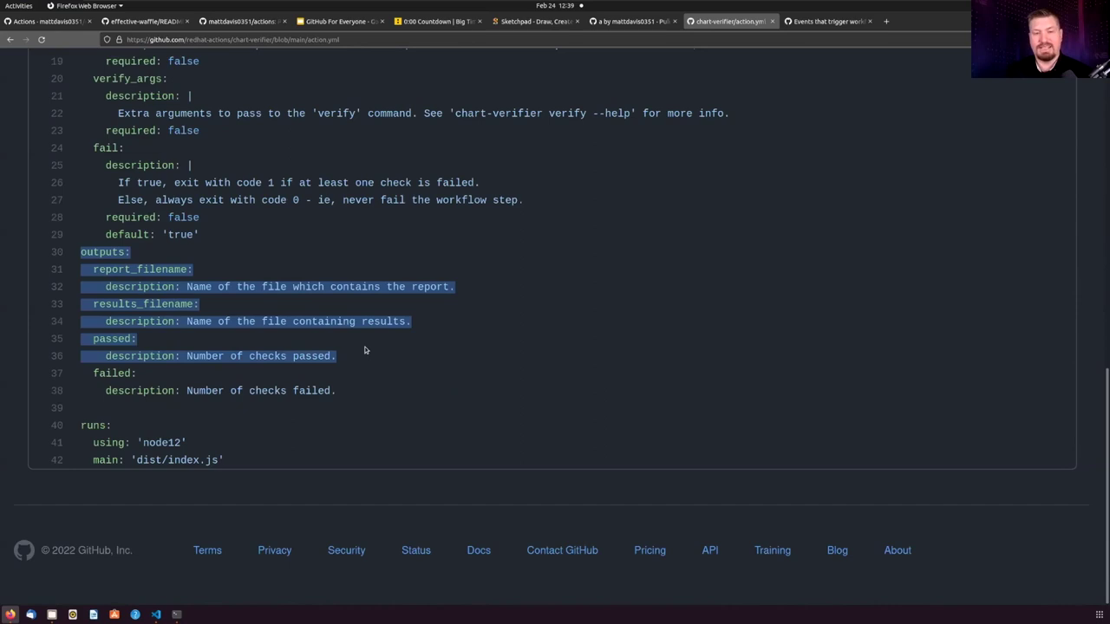
Highlight the node12 runtime and dist/index.js main entry in chart-verifier's action.yml.
click(410, 390)
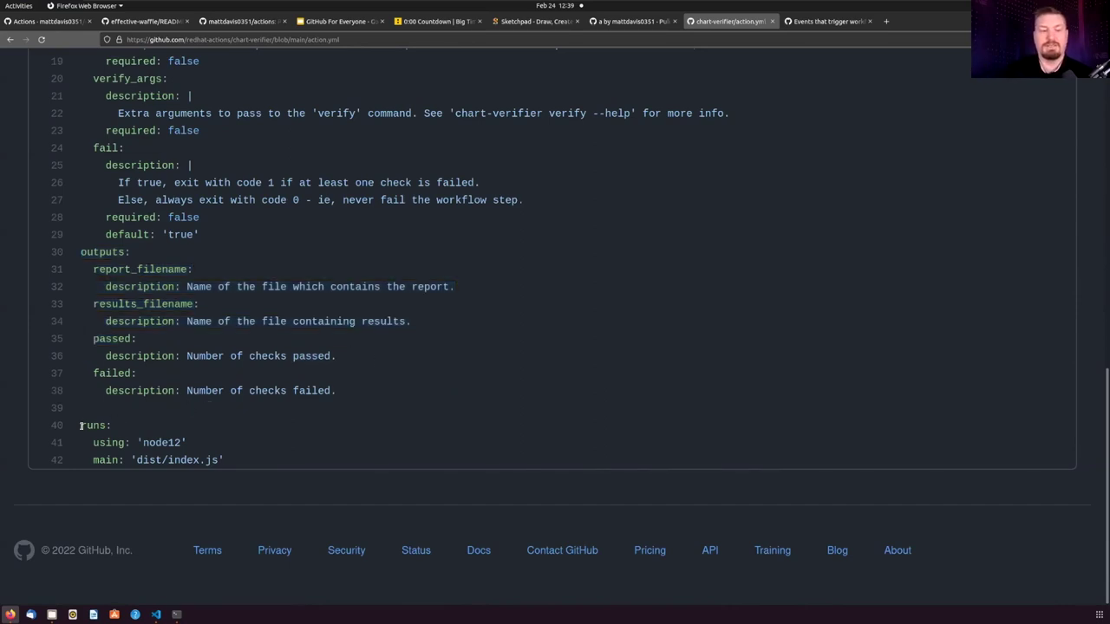
drag(82, 426, 243, 466)
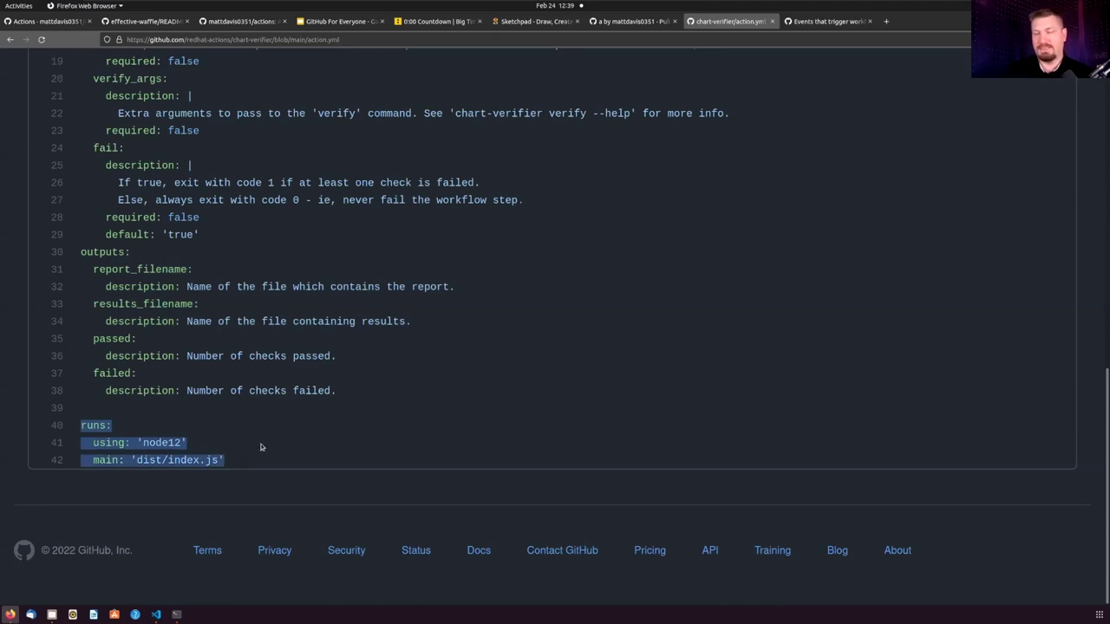
click(229, 435)
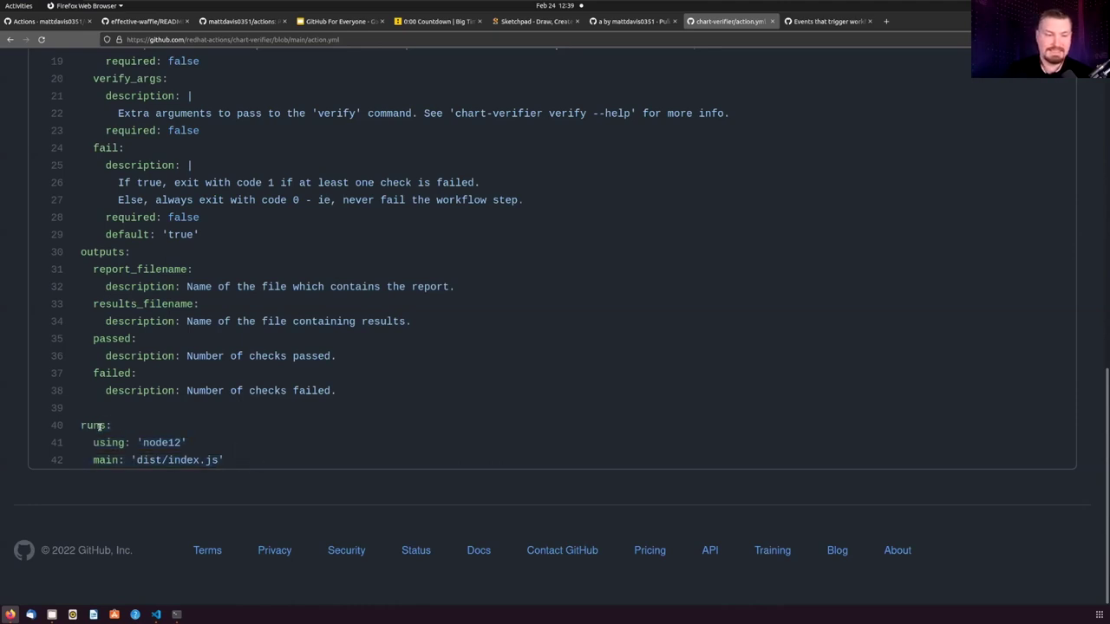
double_click(95, 426)
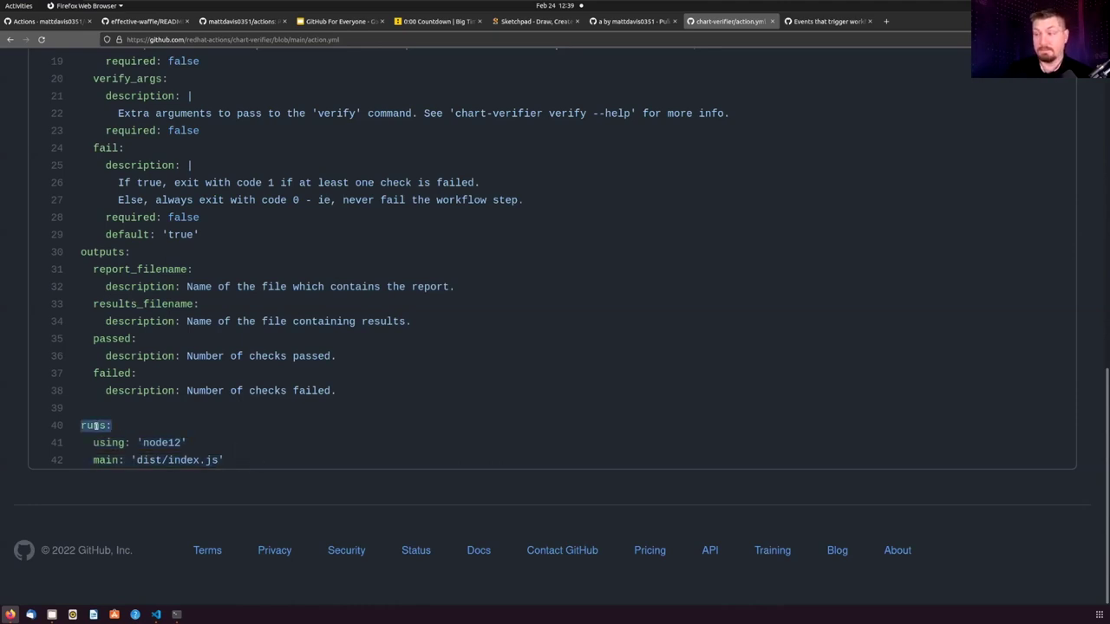
triple_click(157, 441)
click(168, 441)
double_click(148, 457)
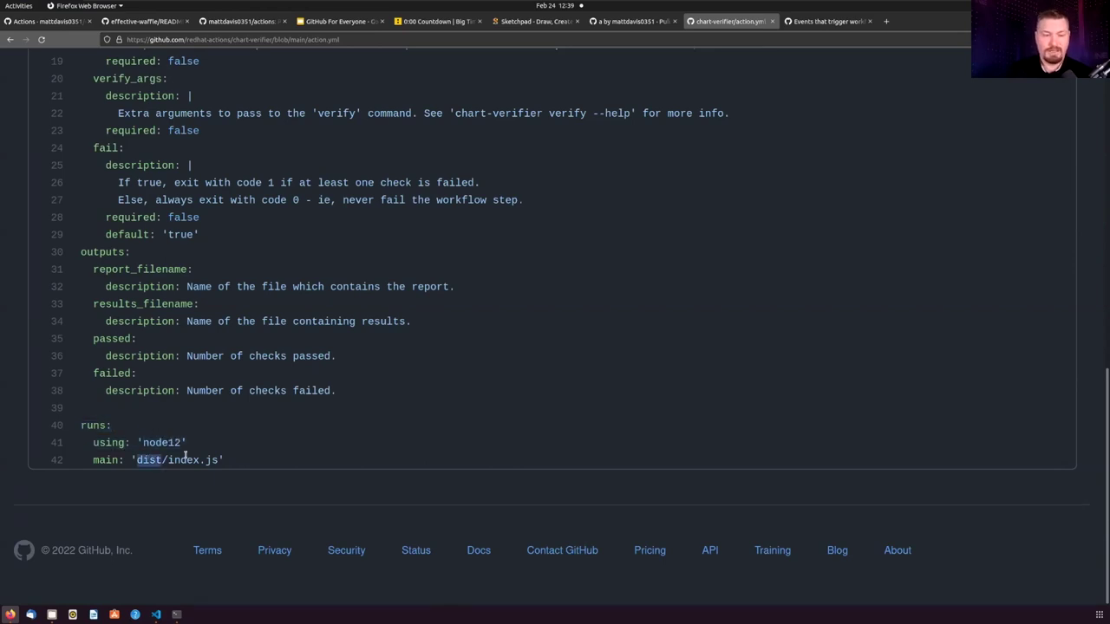
double_click(176, 461)
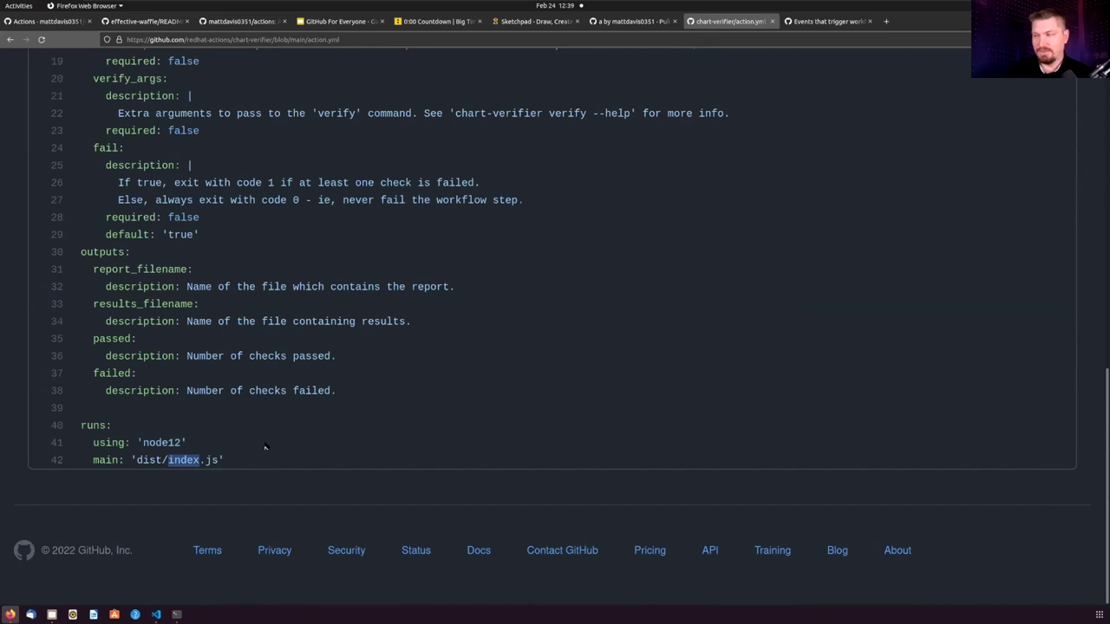
Back in the chart-verifier repository, note the ubuntu-20.04 runner and open dist/index.js.
click(10, 39)
scroll(204, 281, up, 5)
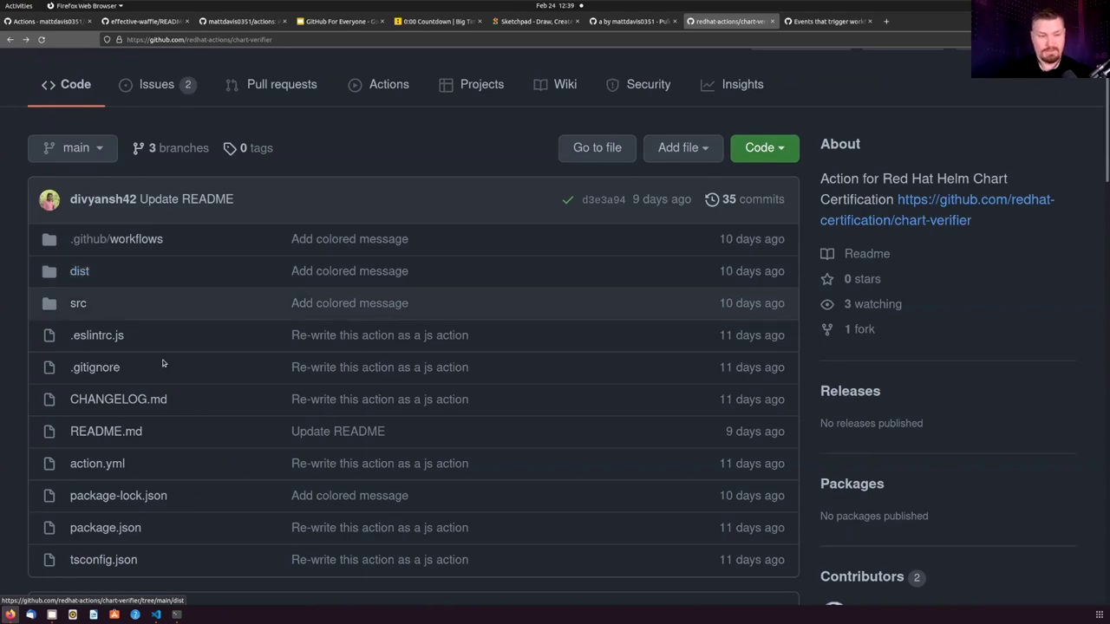
scroll(162, 363, down, 18)
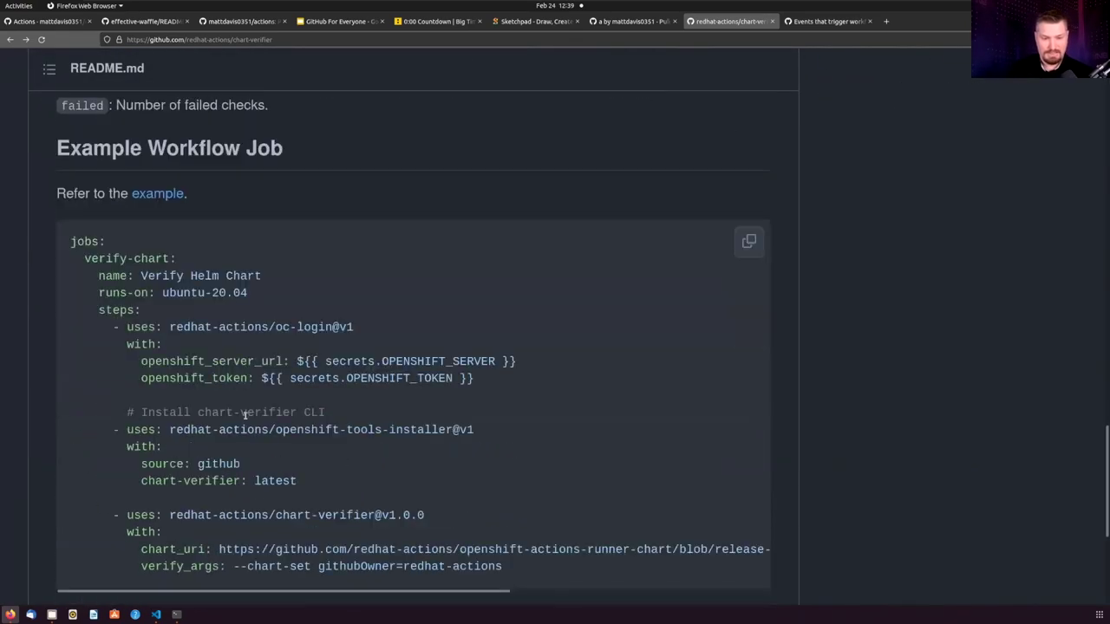
scroll(245, 415, down, 2)
drag(131, 416, 468, 467)
click(163, 193)
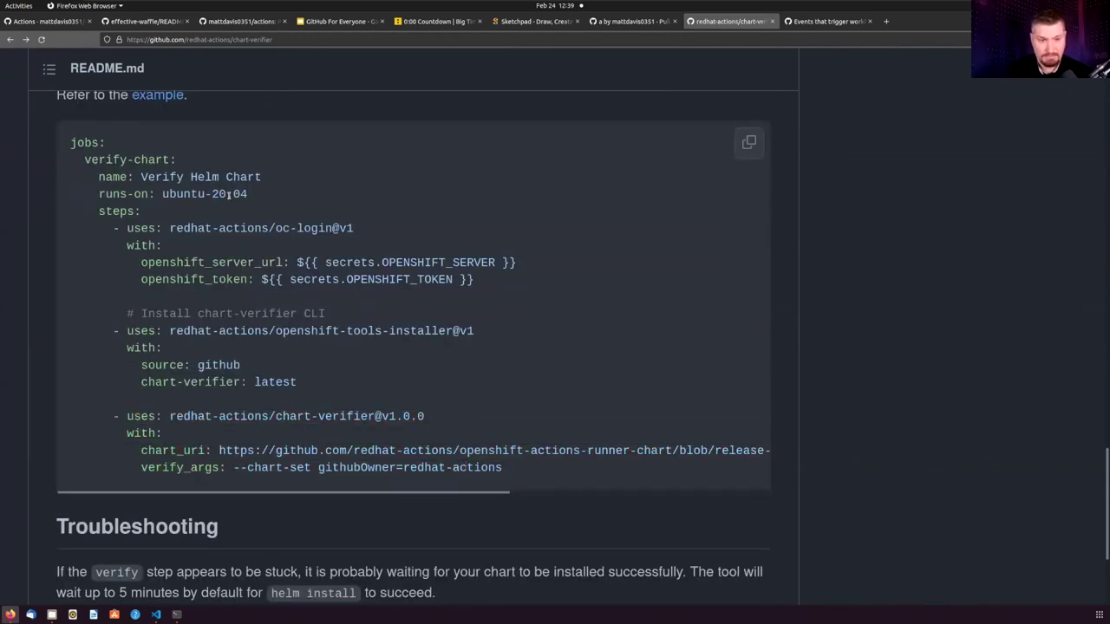
double_click(229, 194)
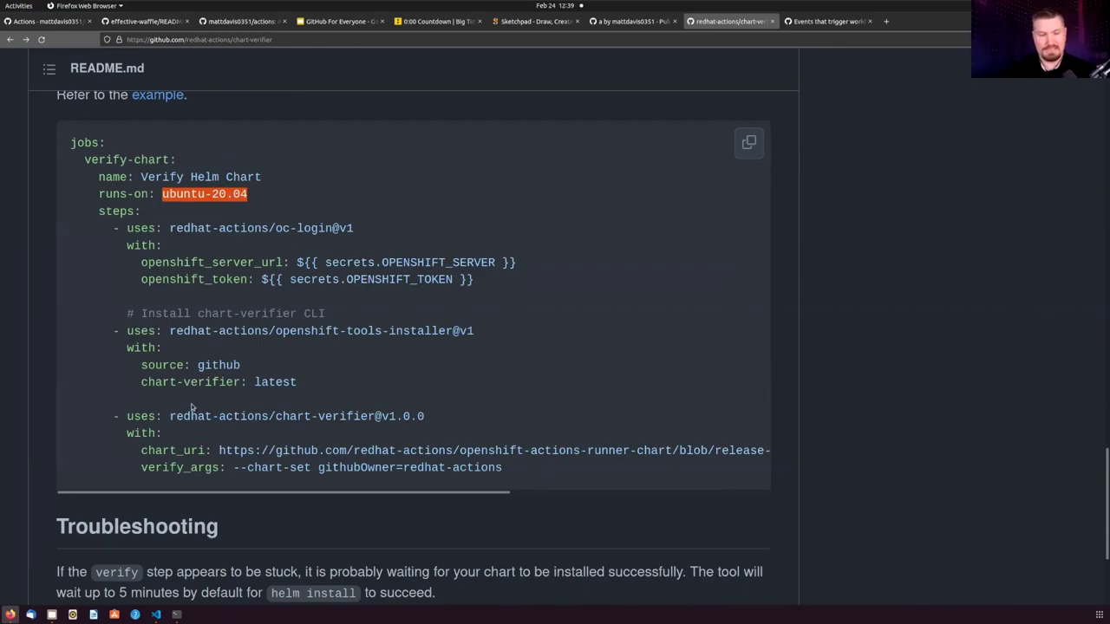
scroll(180, 375, up, 15)
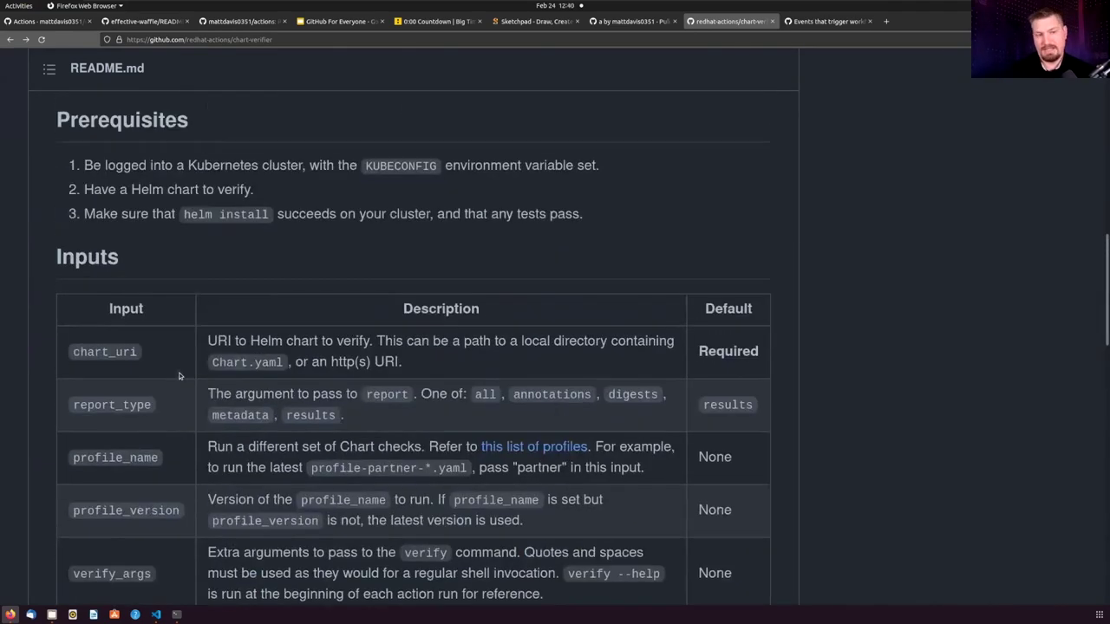
scroll(179, 374, up, 10)
click(78, 74)
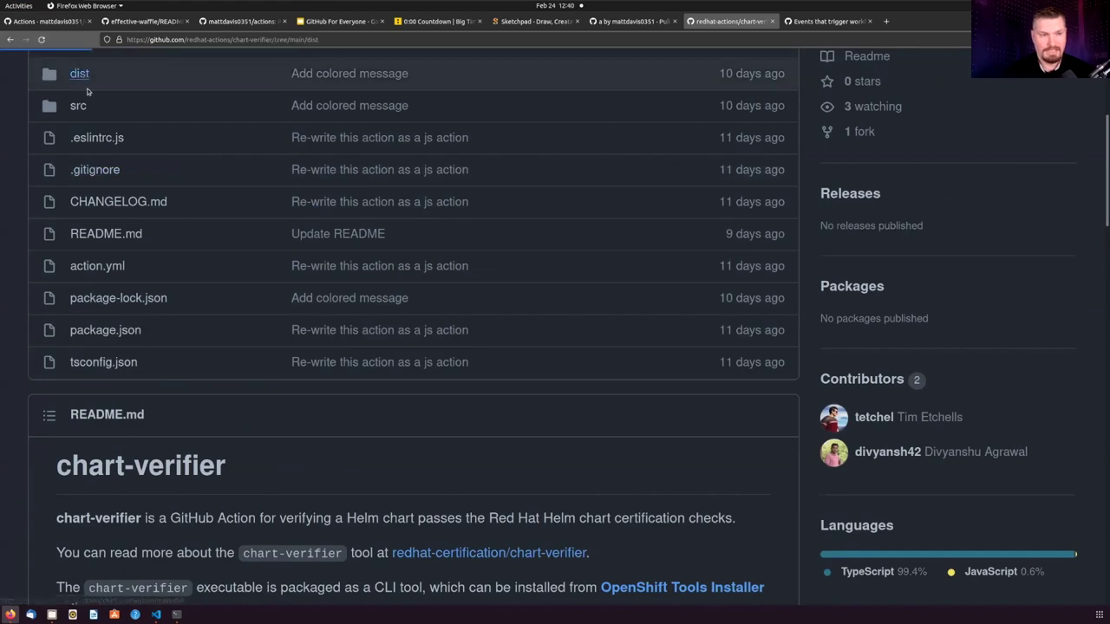
click(86, 363)
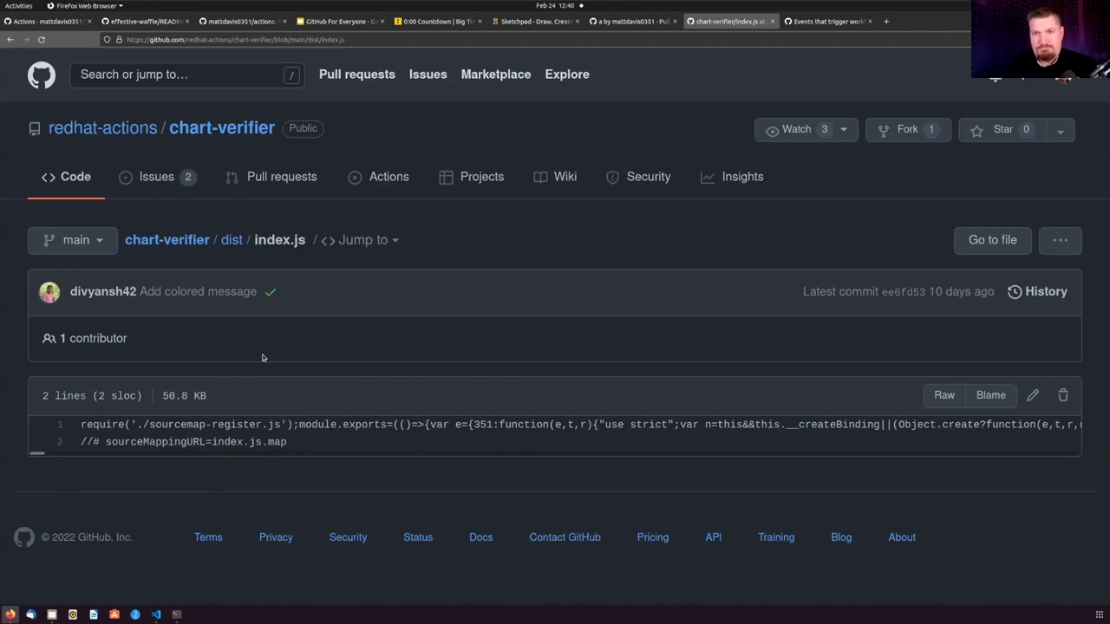
Step back through the repository and redhat-actions pages to the oc-installer Marketplace page.
click(76, 178)
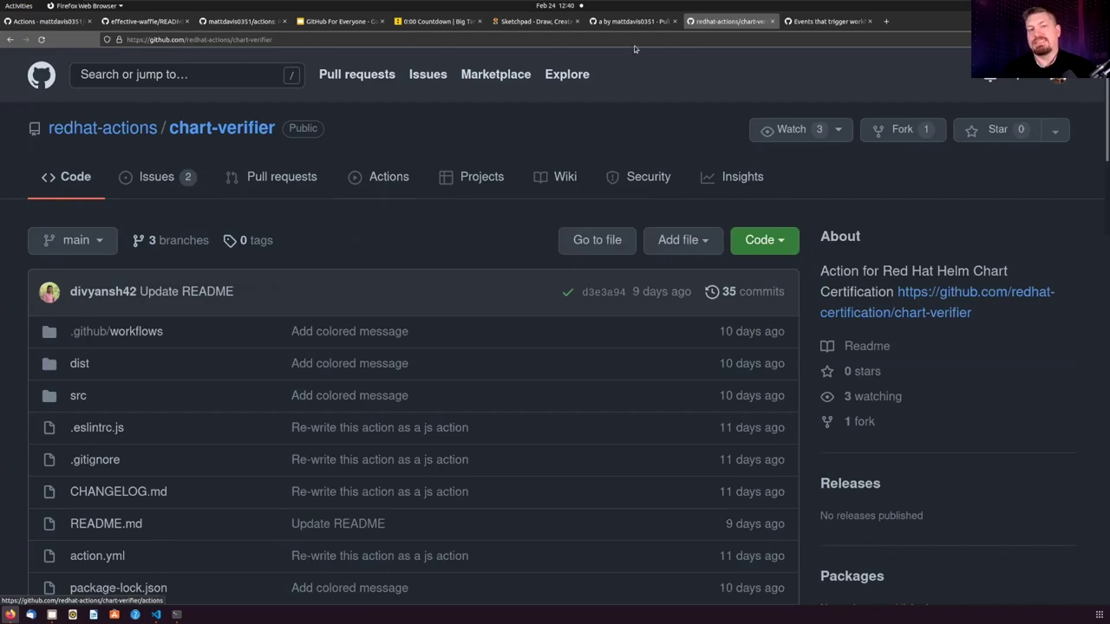
click(11, 43)
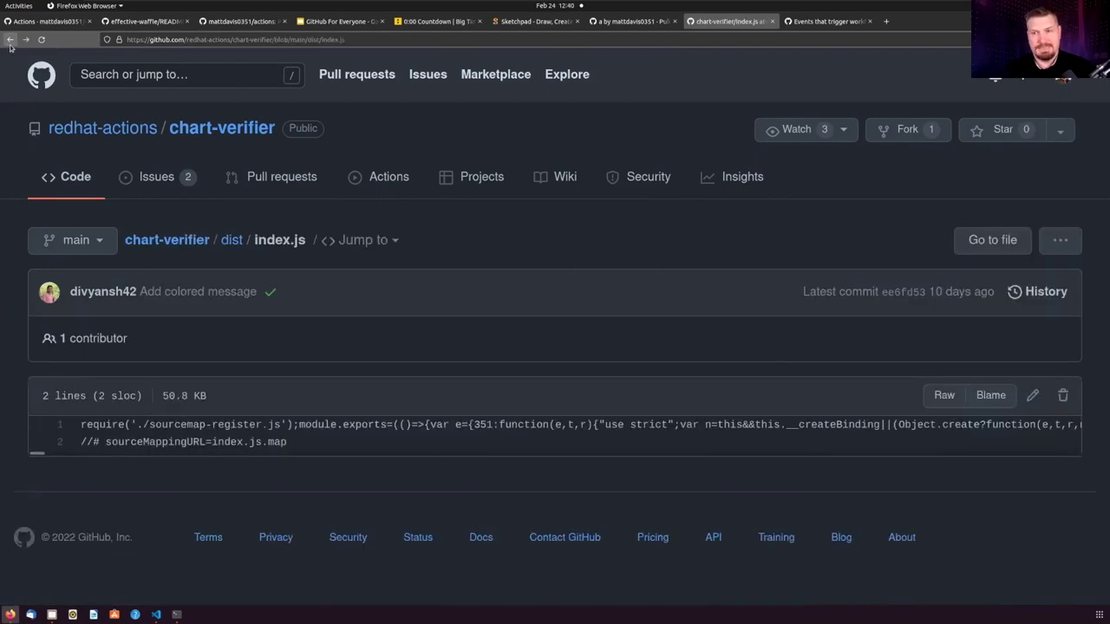
click(10, 43)
click(10, 43)
click(11, 43)
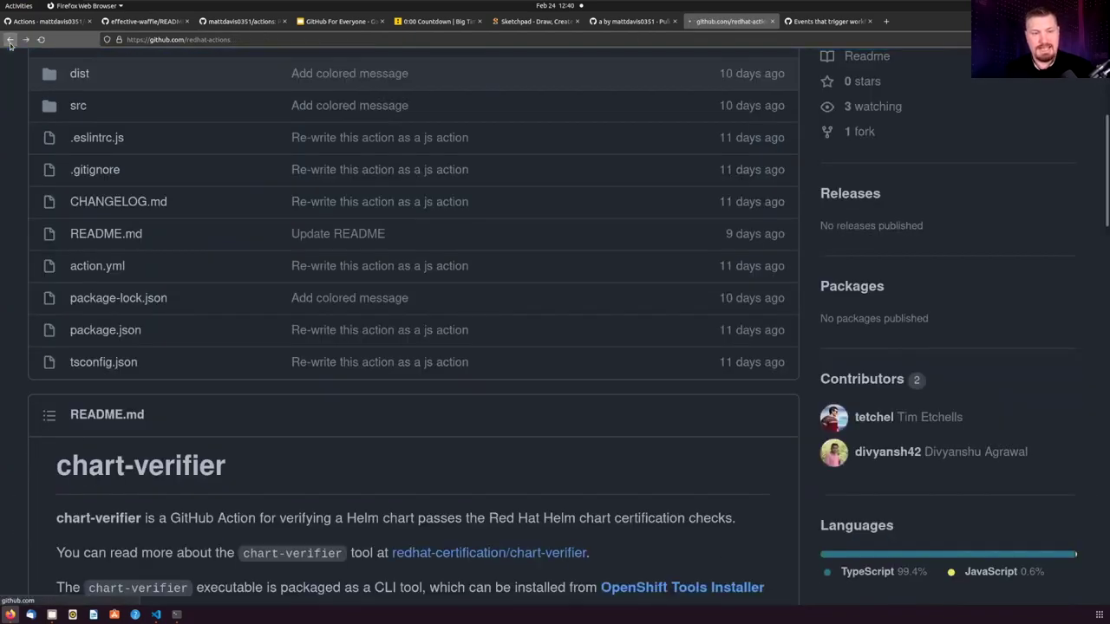
click(10, 43)
click(10, 44)
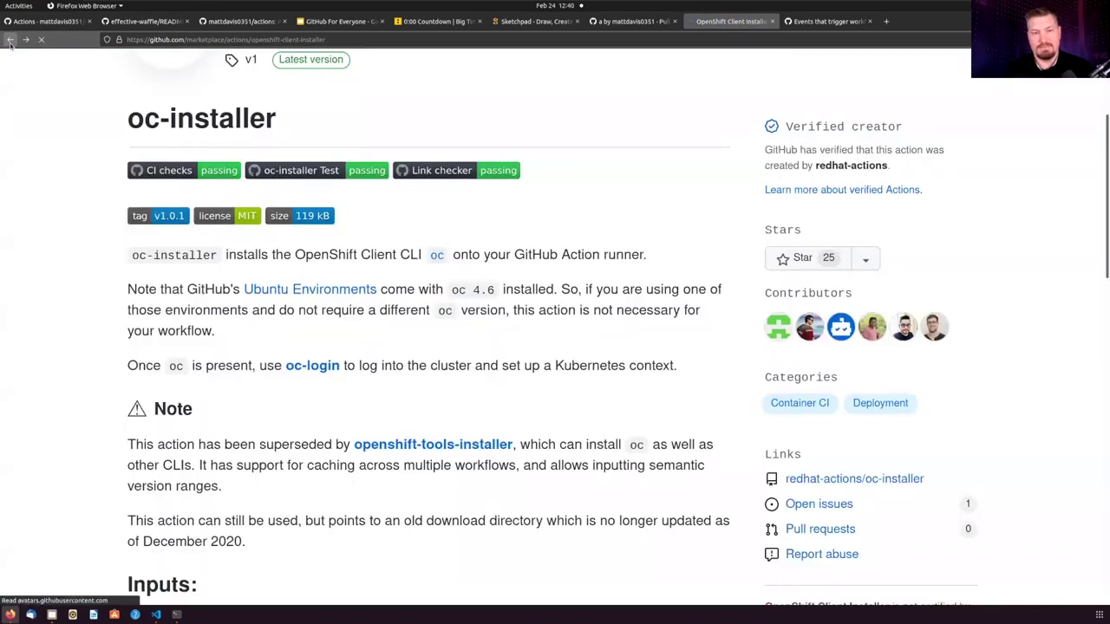
Filter Marketplace actions by Localization and open the Issues Translator action.
click(11, 43)
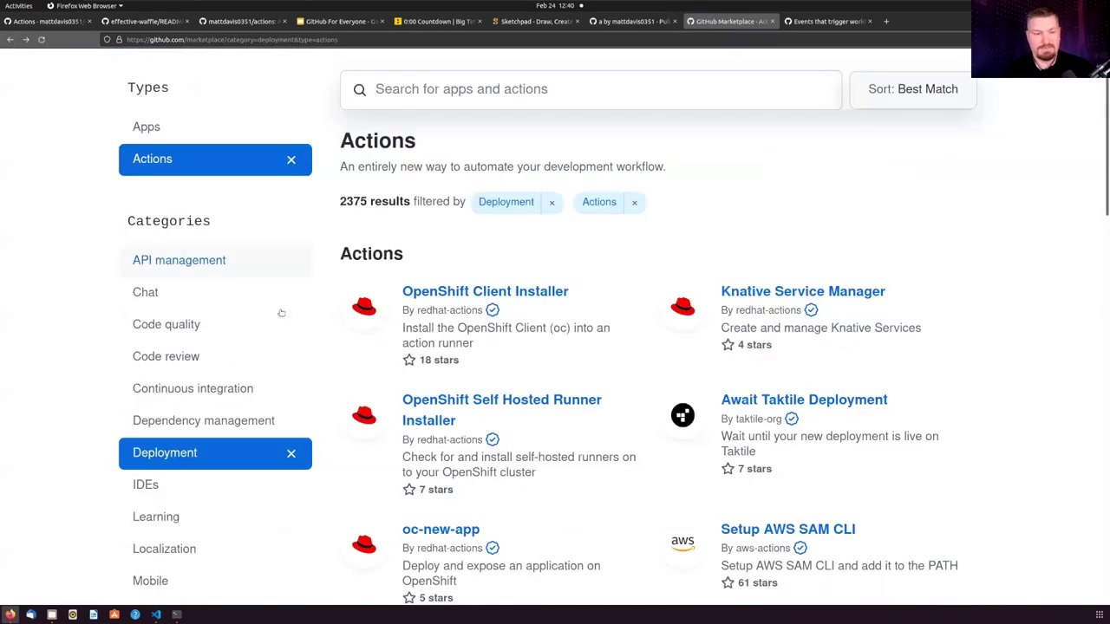
scroll(196, 408, down, 3)
click(183, 358)
scroll(480, 302, down, 2)
scroll(480, 302, down, 2)
click(551, 319)
Read the Issues Translator heading and description.
scroll(550, 319, down, 3)
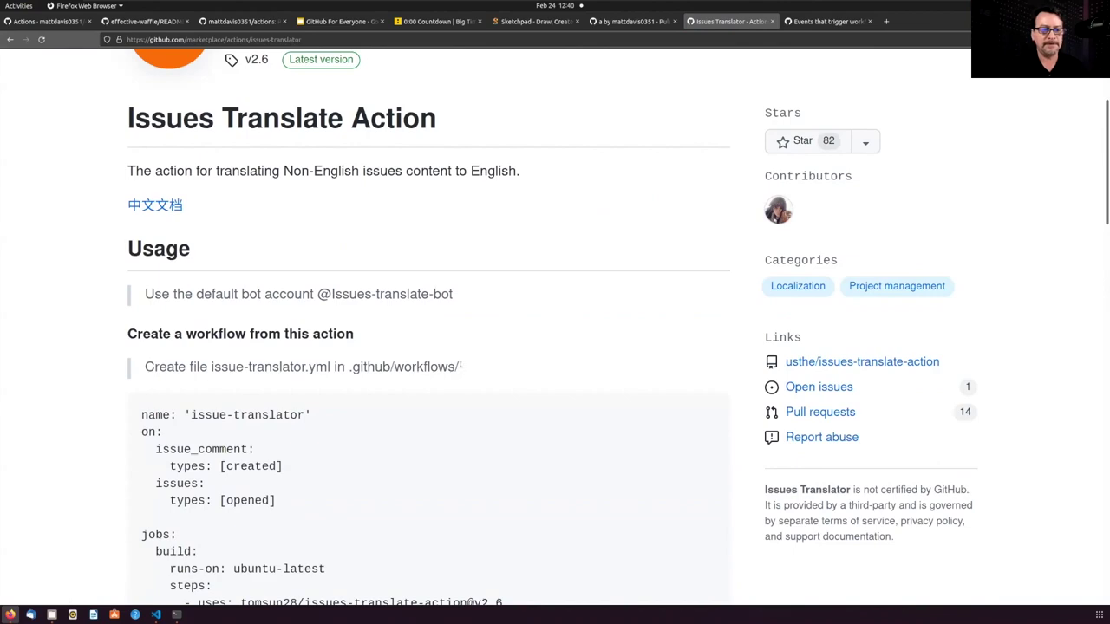
drag(130, 118, 353, 121)
click(371, 213)
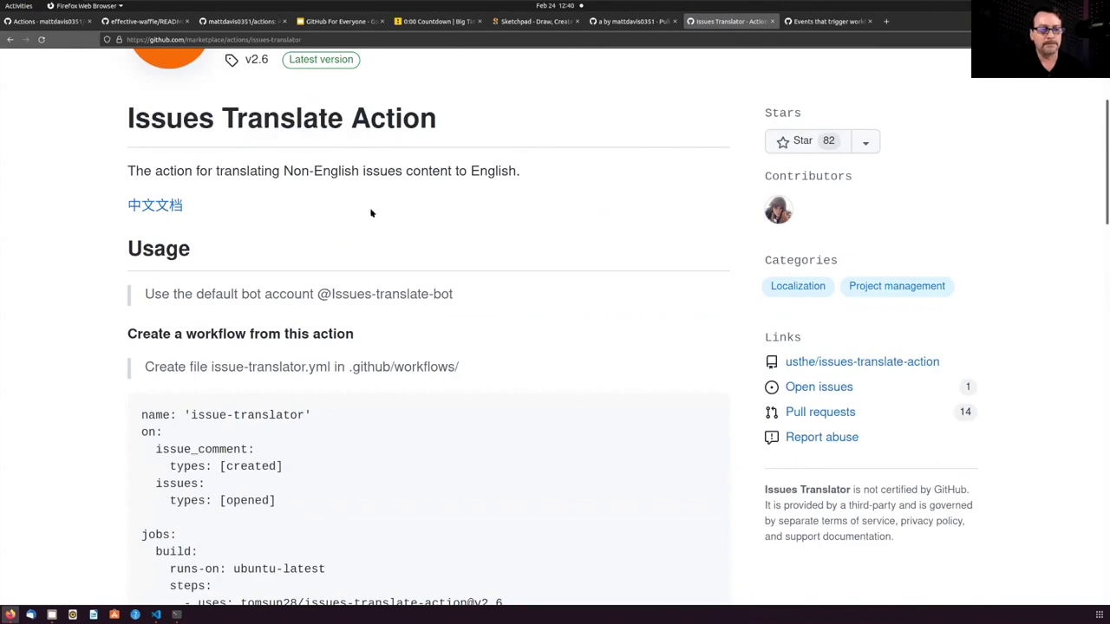
scroll(316, 214, down, 5)
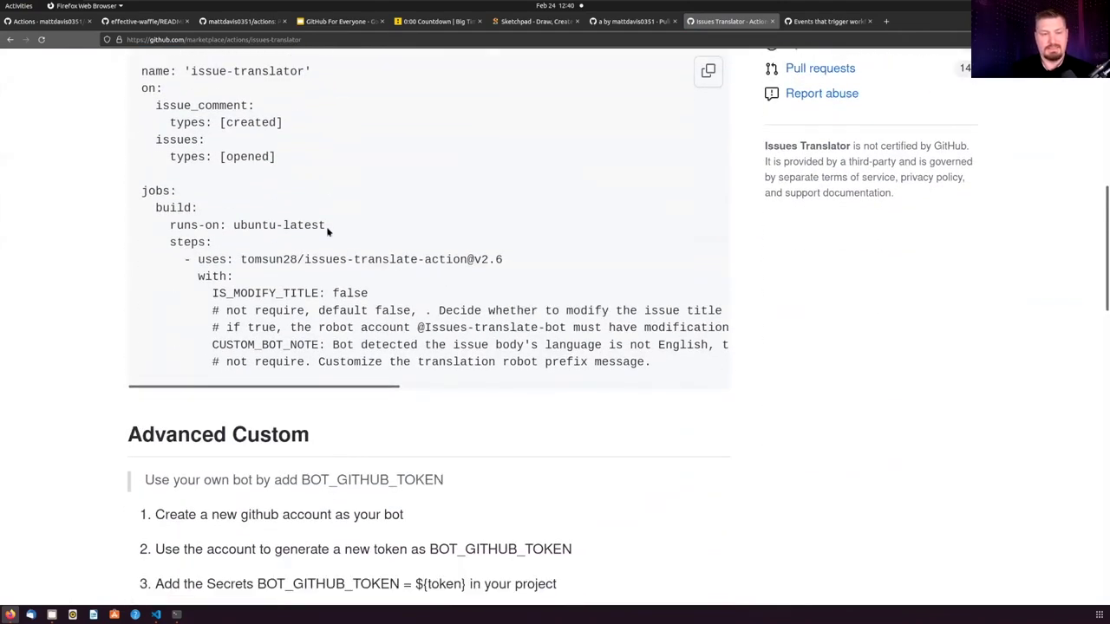
scroll(208, 305, up, 2)
double_click(164, 337)
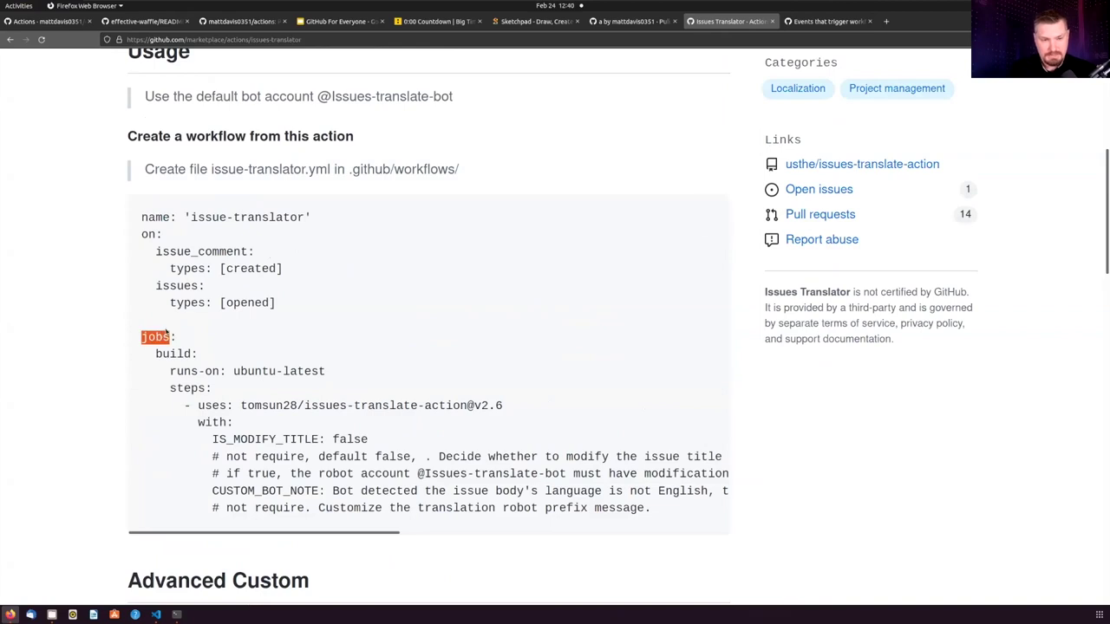
drag(226, 371, 342, 380)
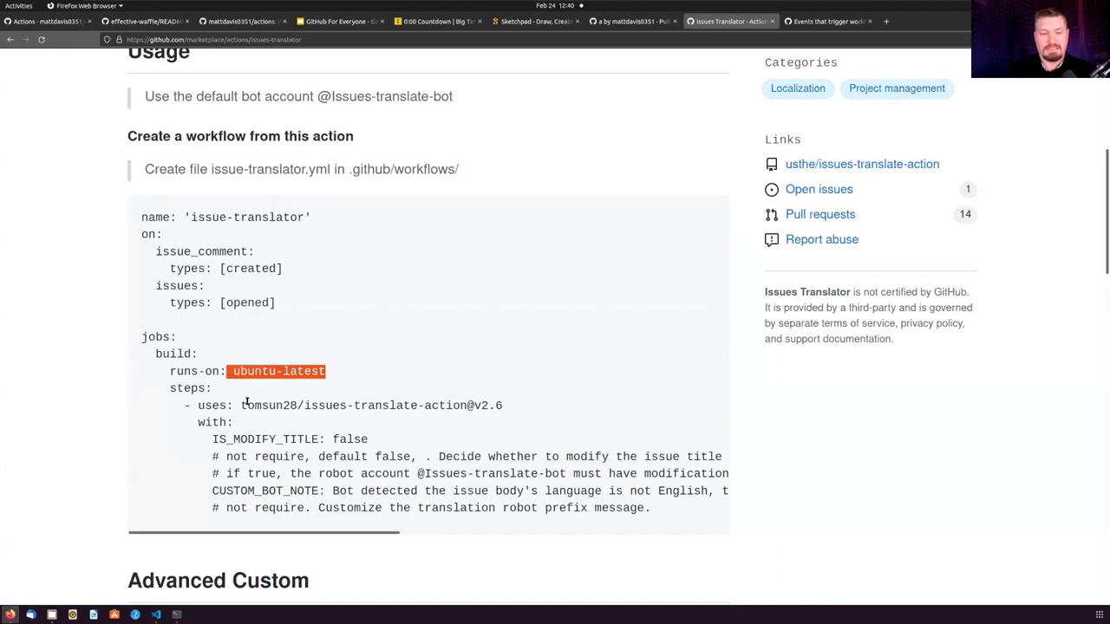
drag(242, 405, 514, 407)
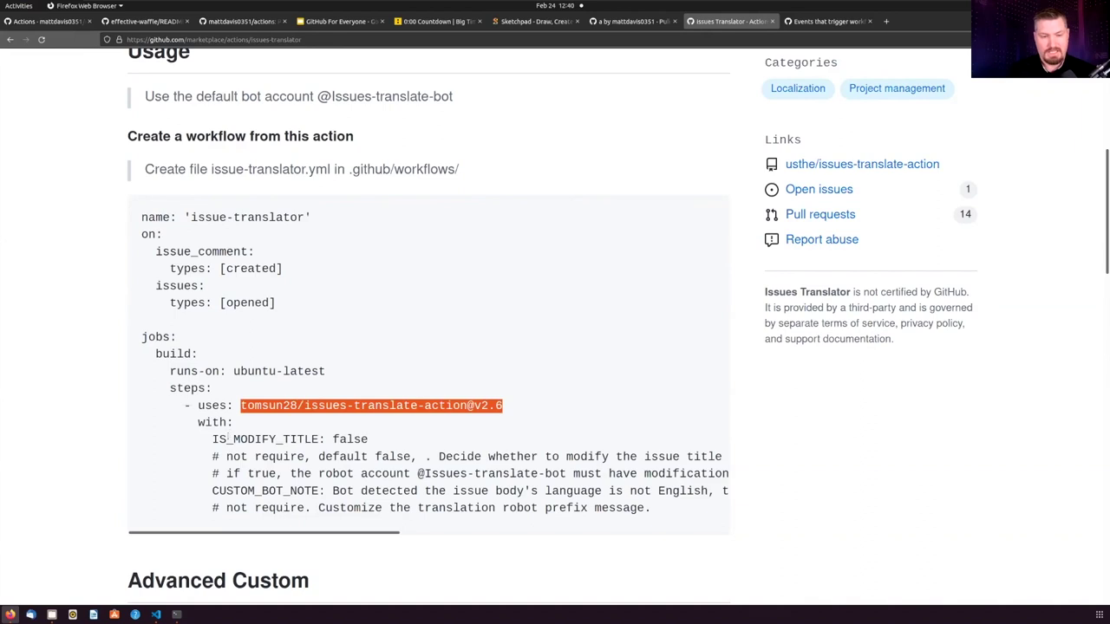
drag(214, 439, 326, 439)
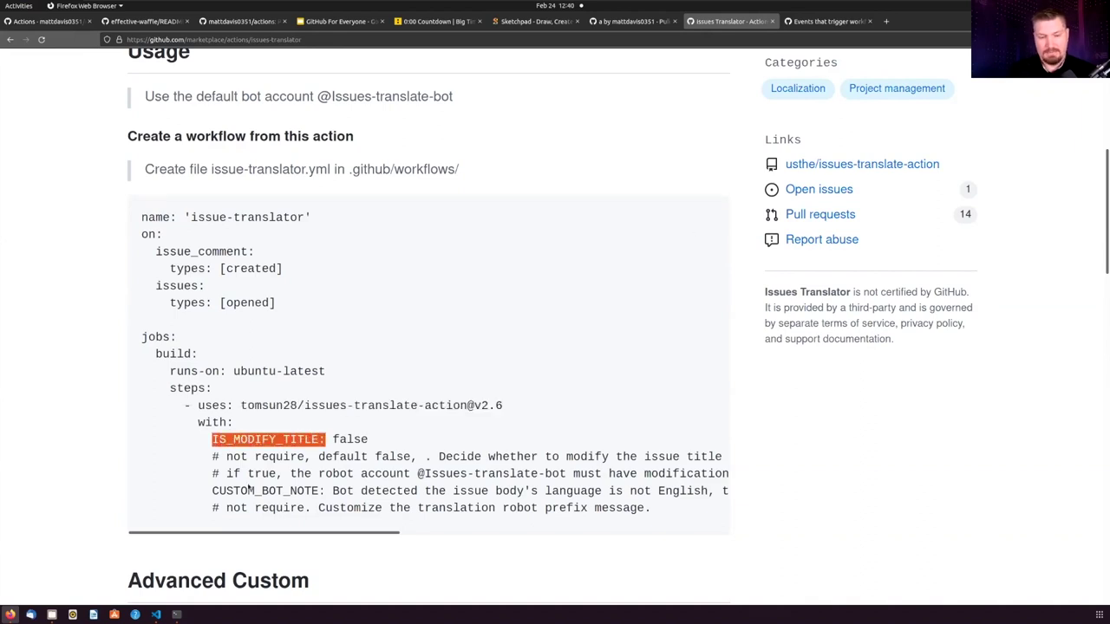
drag(218, 490, 326, 491)
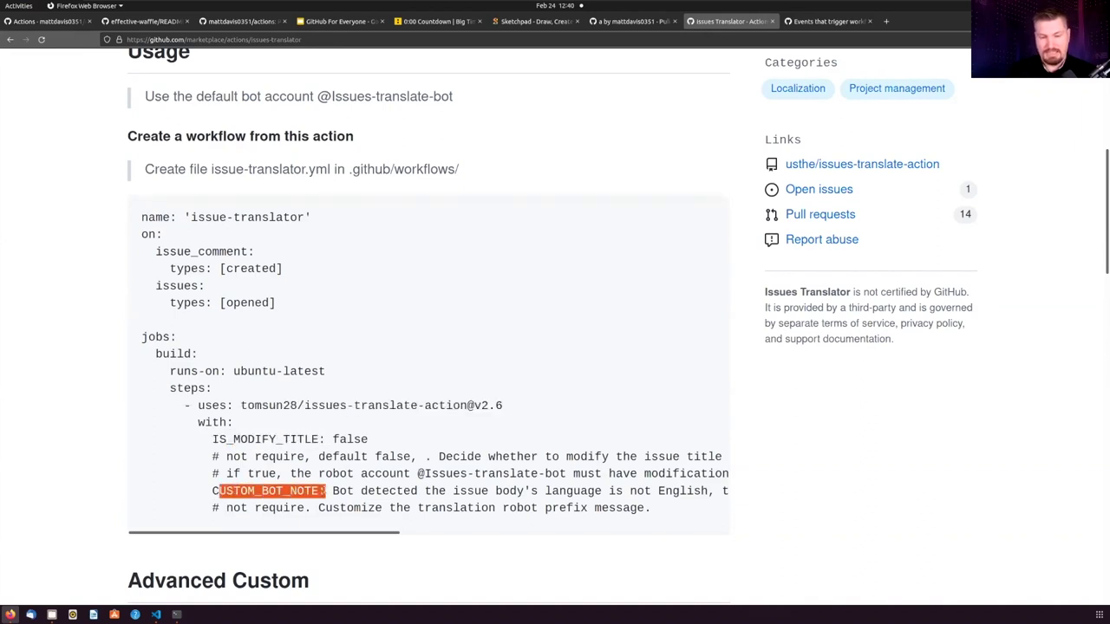
click(487, 374)
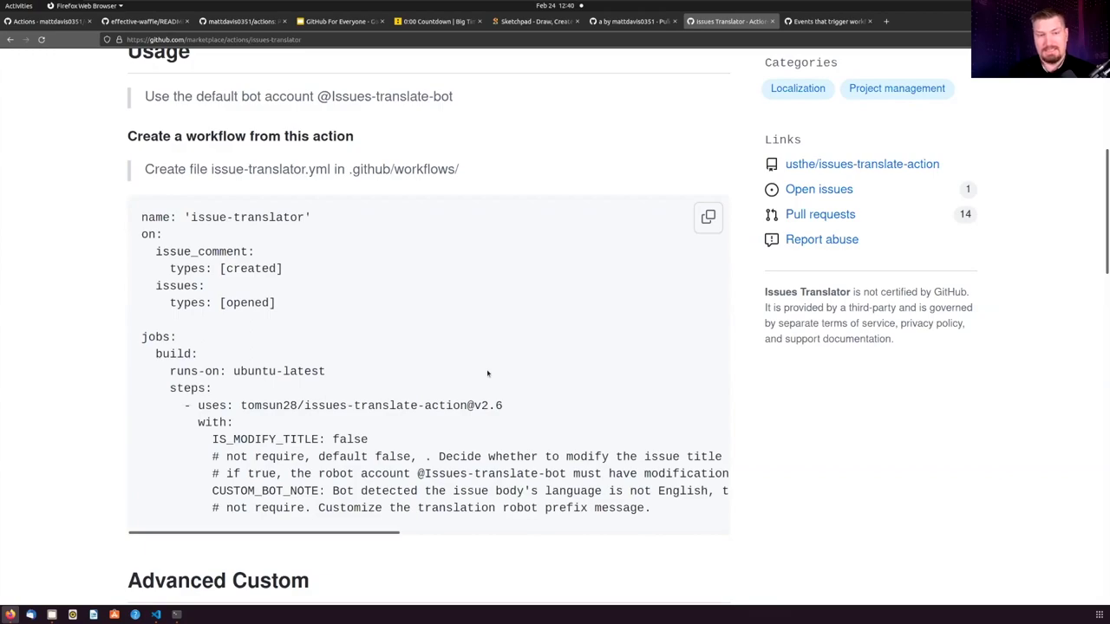
scroll(487, 374, down, 10)
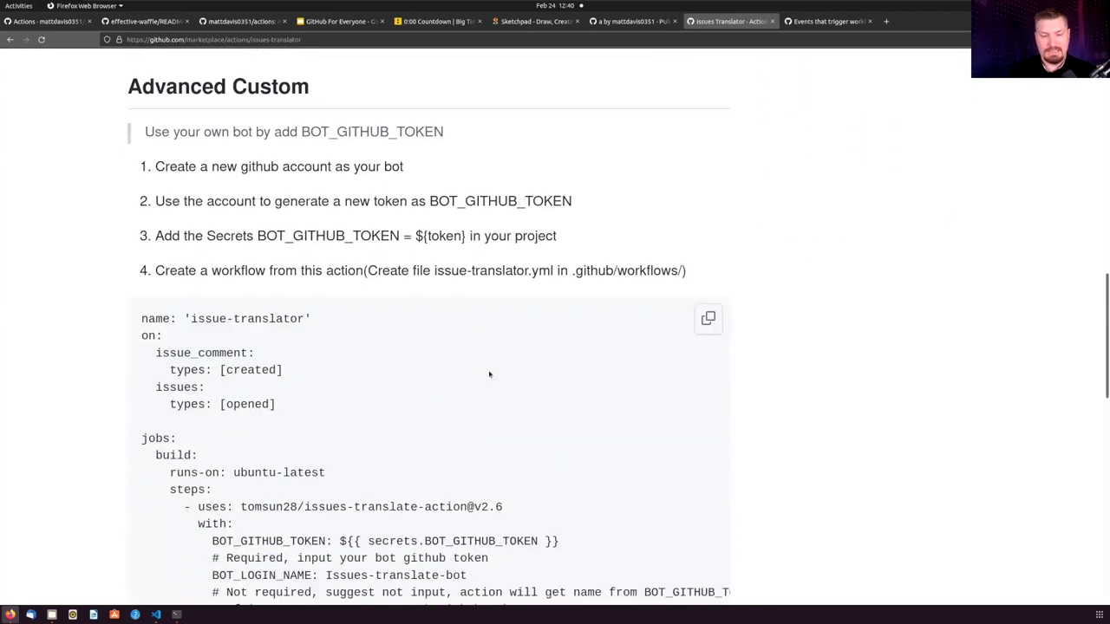
scroll(489, 374, down, 3)
scroll(489, 373, up, 6)
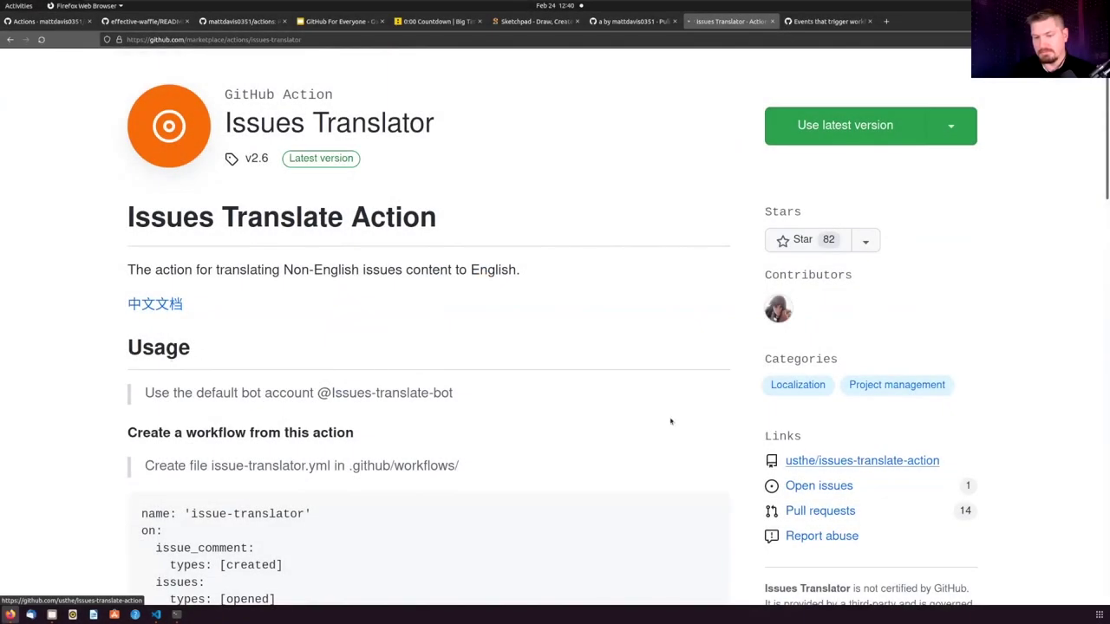
In the source repository's action.yml, highlight the node12 runtime and index.js entry point.
key(alt+Left)
scroll(226, 344, down, 5)
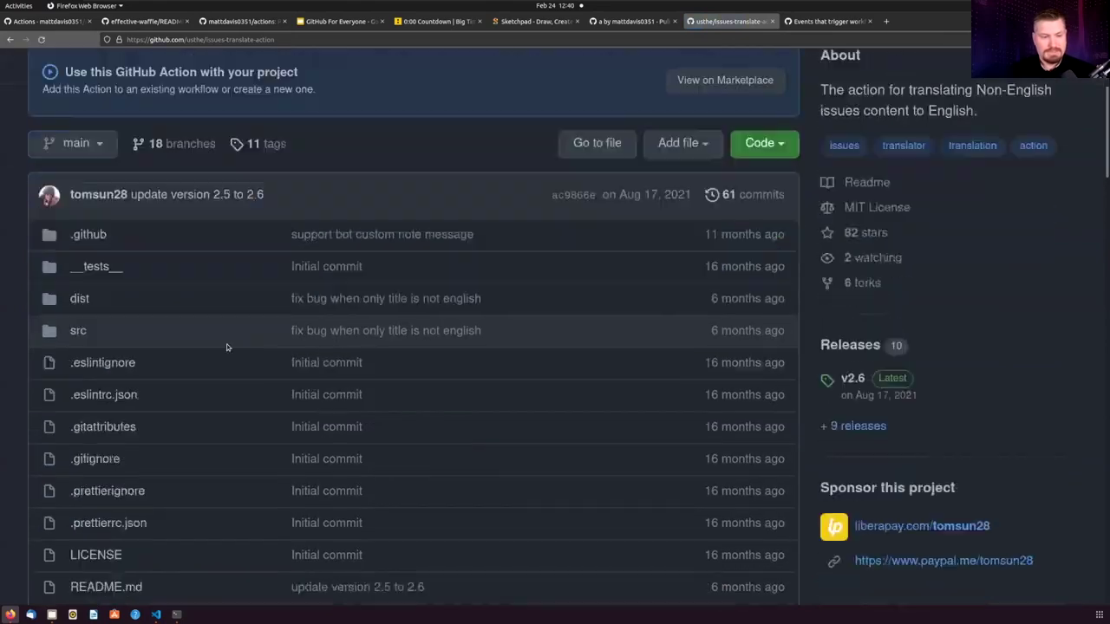
click(109, 455)
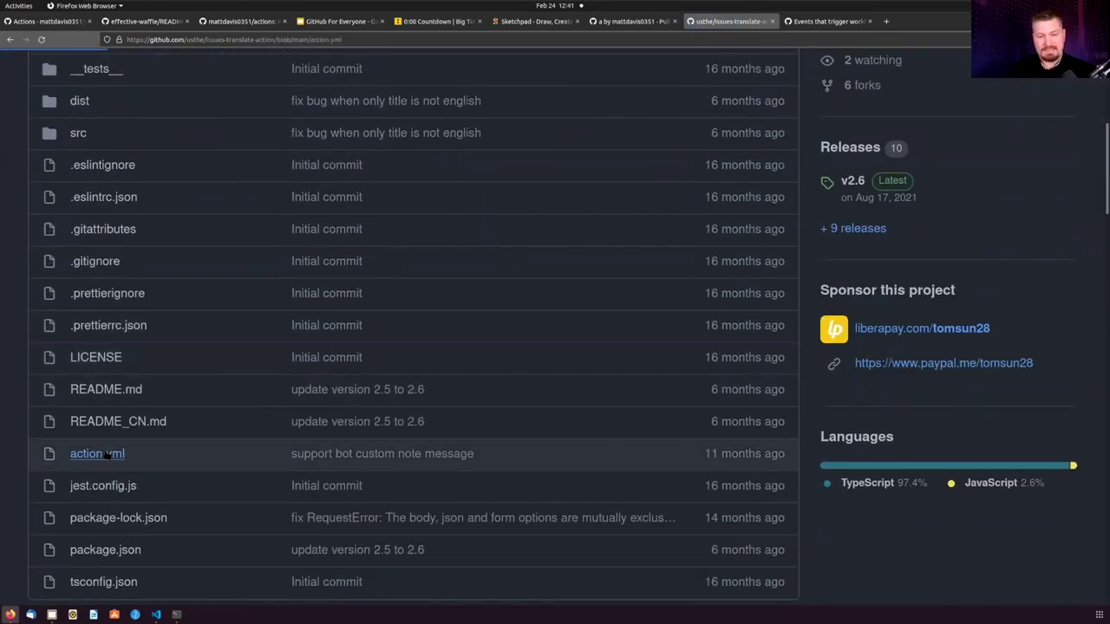
scroll(251, 390, down, 3)
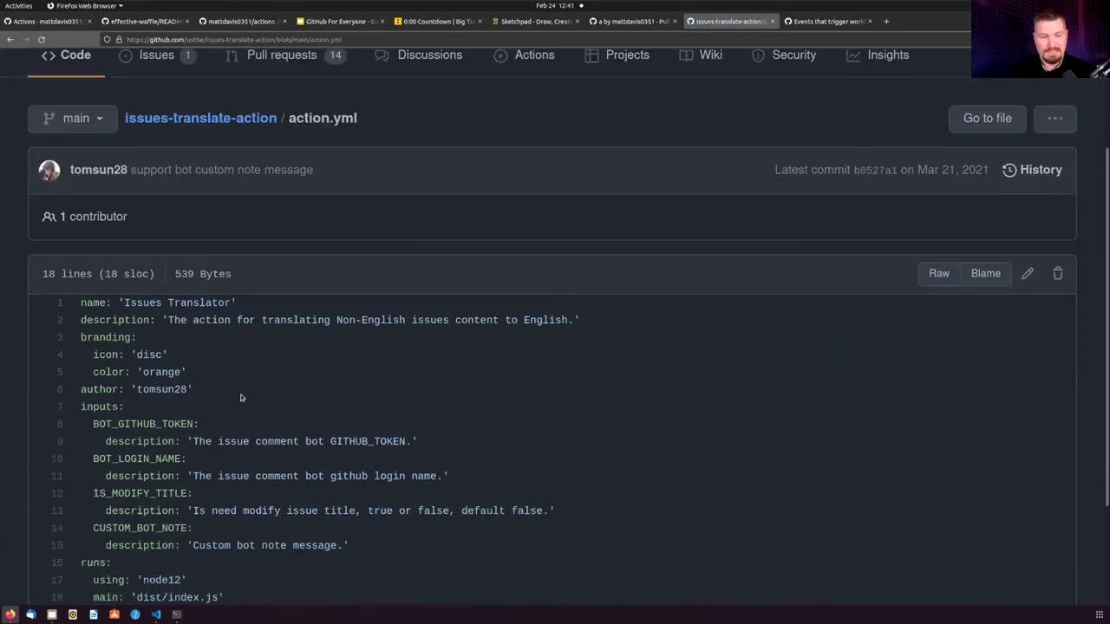
drag(182, 443, 143, 443)
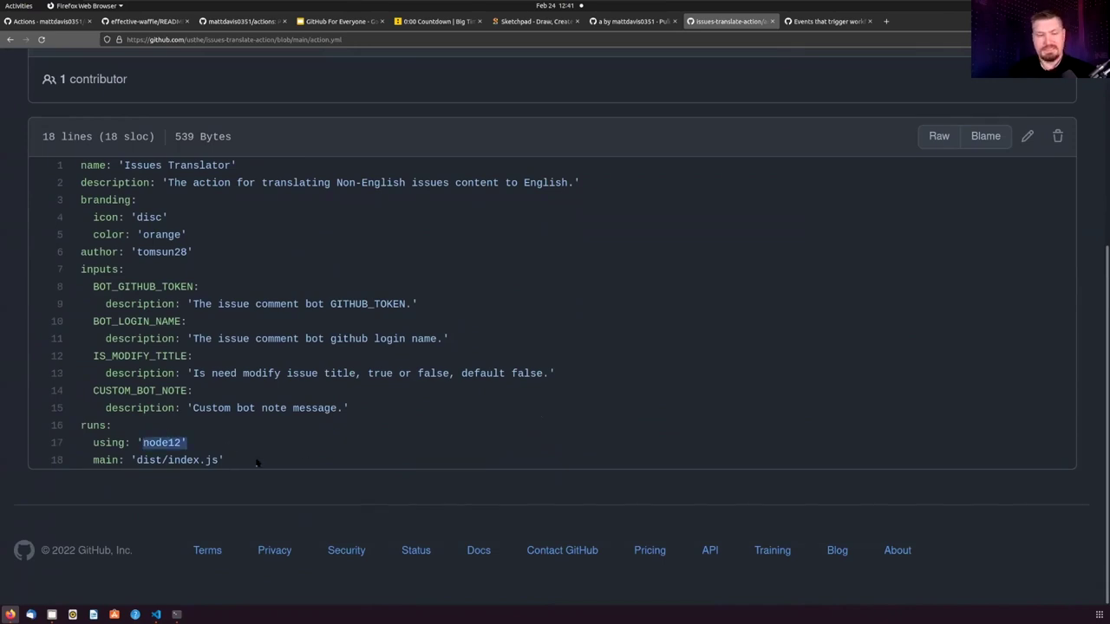
drag(256, 462, 171, 460)
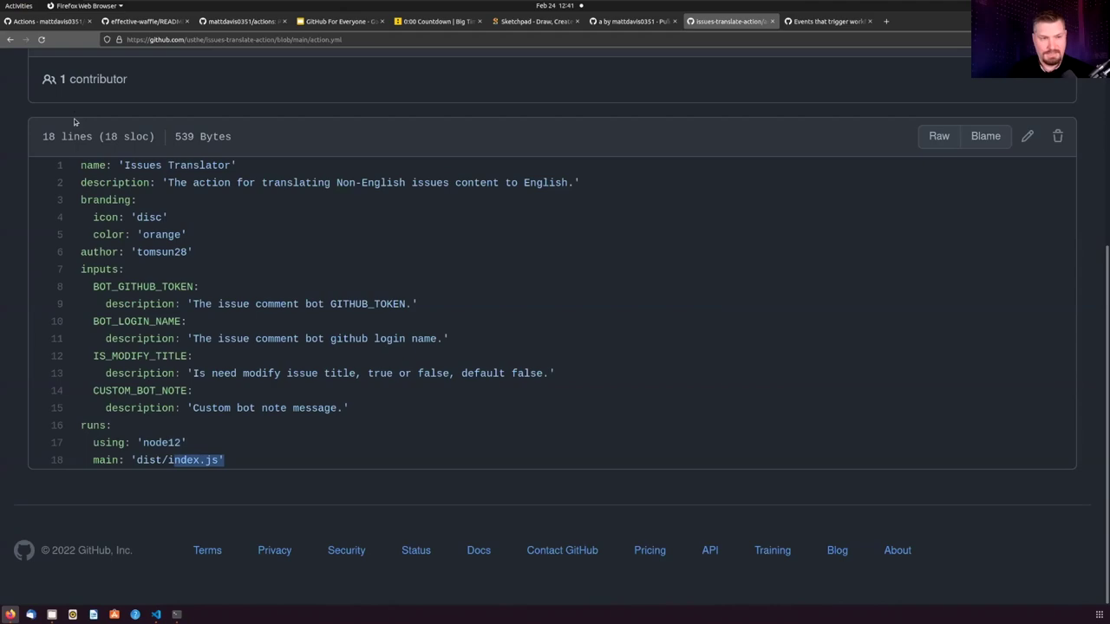
Return via the repository file list to the Issues Translator Marketplace page.
click(9, 39)
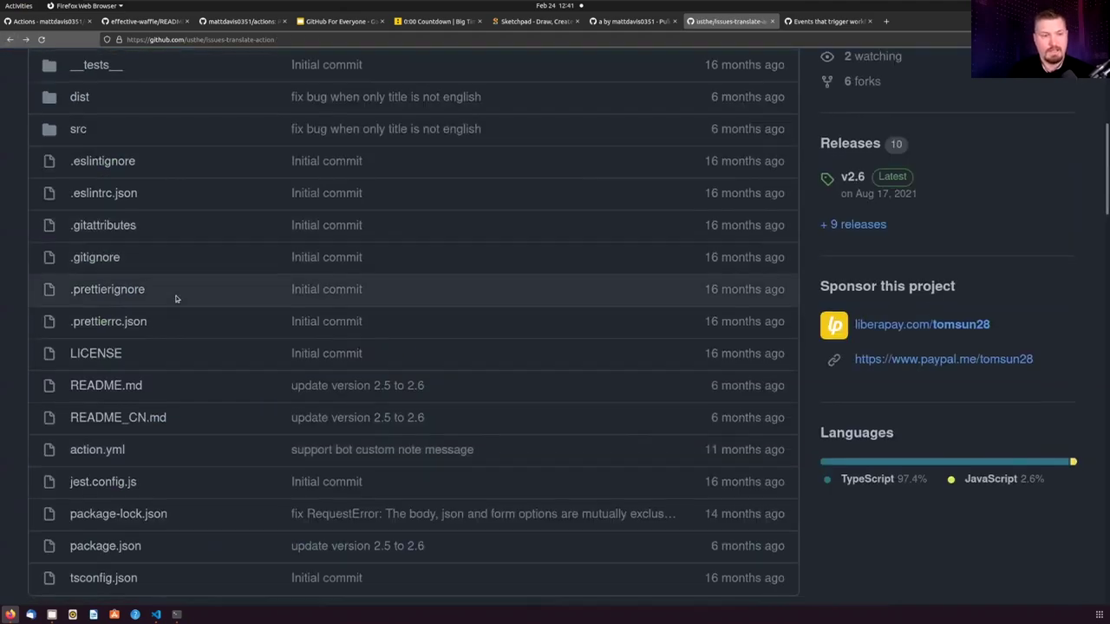
scroll(173, 297, down, 5)
scroll(234, 244, up, 5)
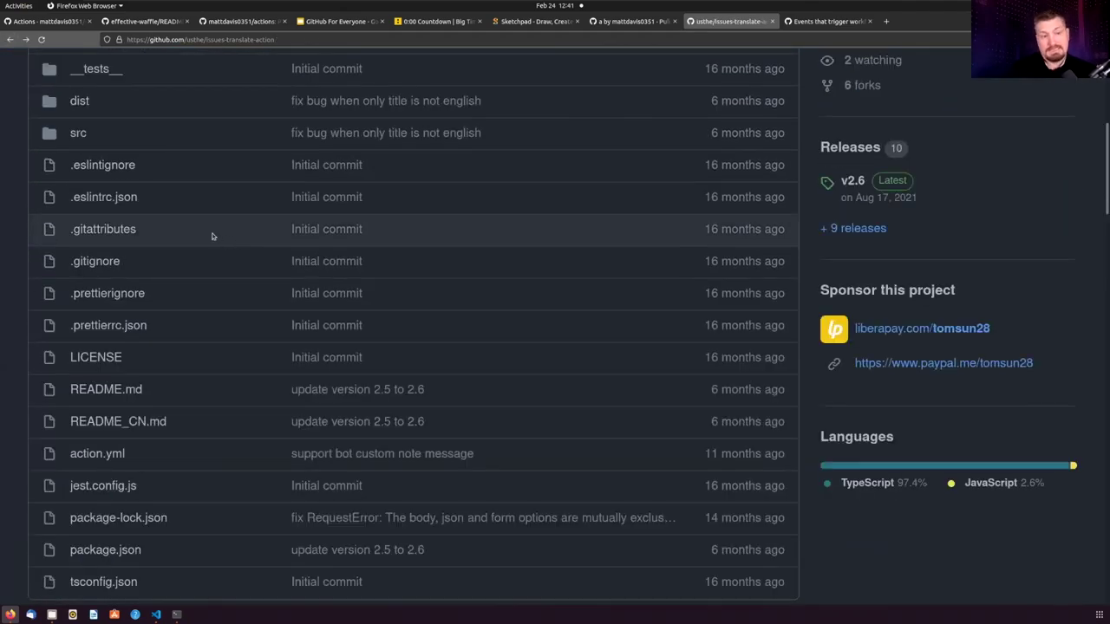
click(9, 39)
Browse the Continuous integration actions and open the ansible-lint action.
click(9, 39)
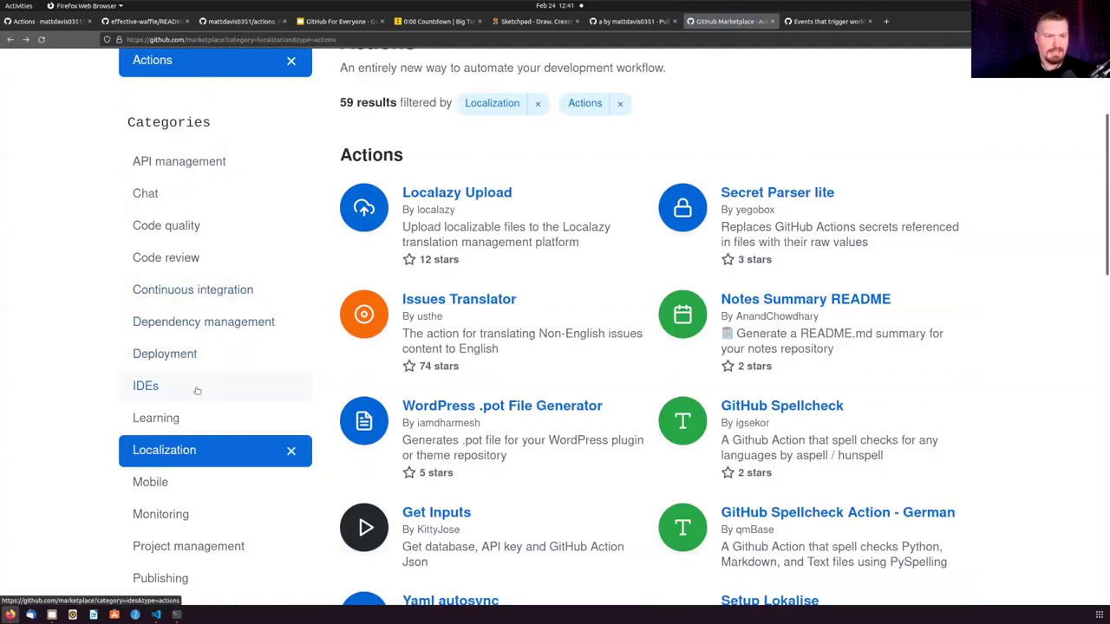
click(201, 298)
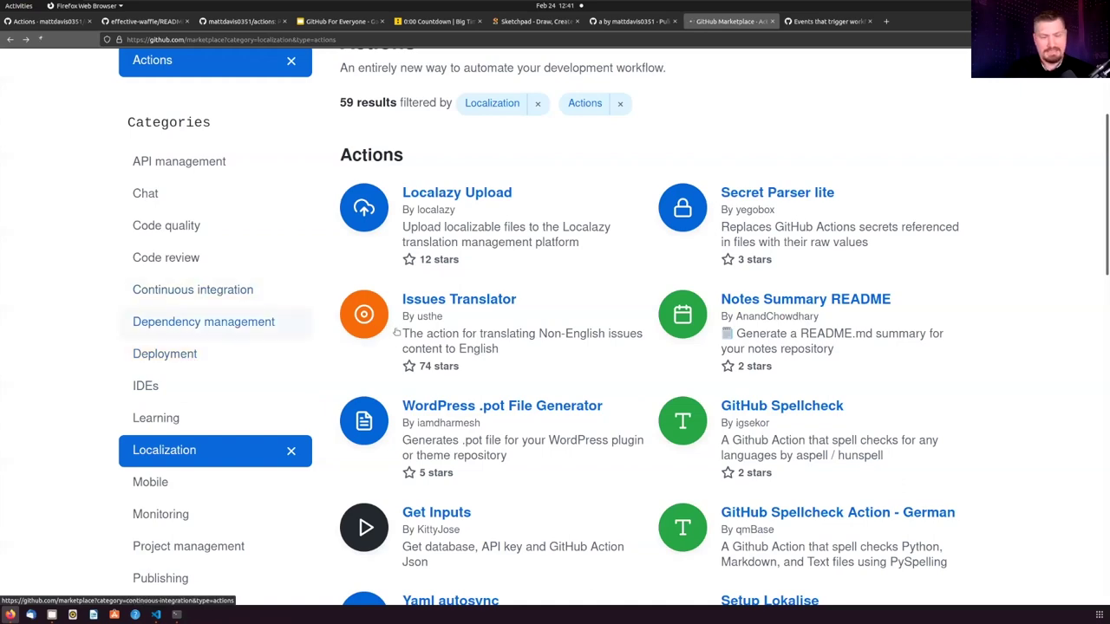
scroll(637, 372, down, 8)
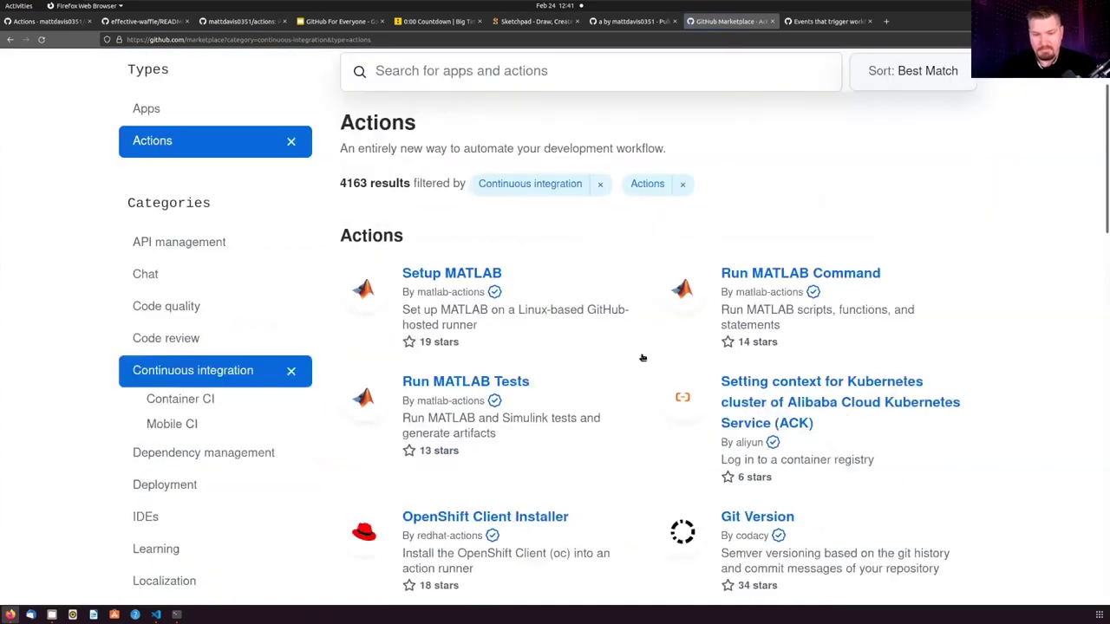
scroll(650, 356, down, 3)
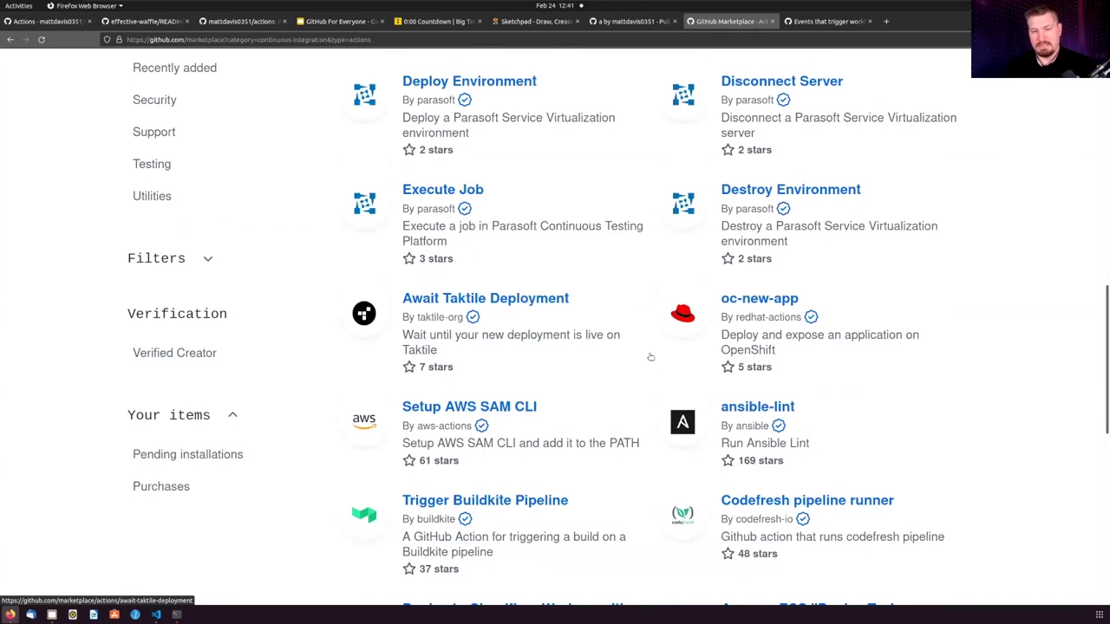
scroll(607, 344, down, 4)
scroll(706, 320, up, 2)
scroll(706, 320, up, 1)
click(740, 314)
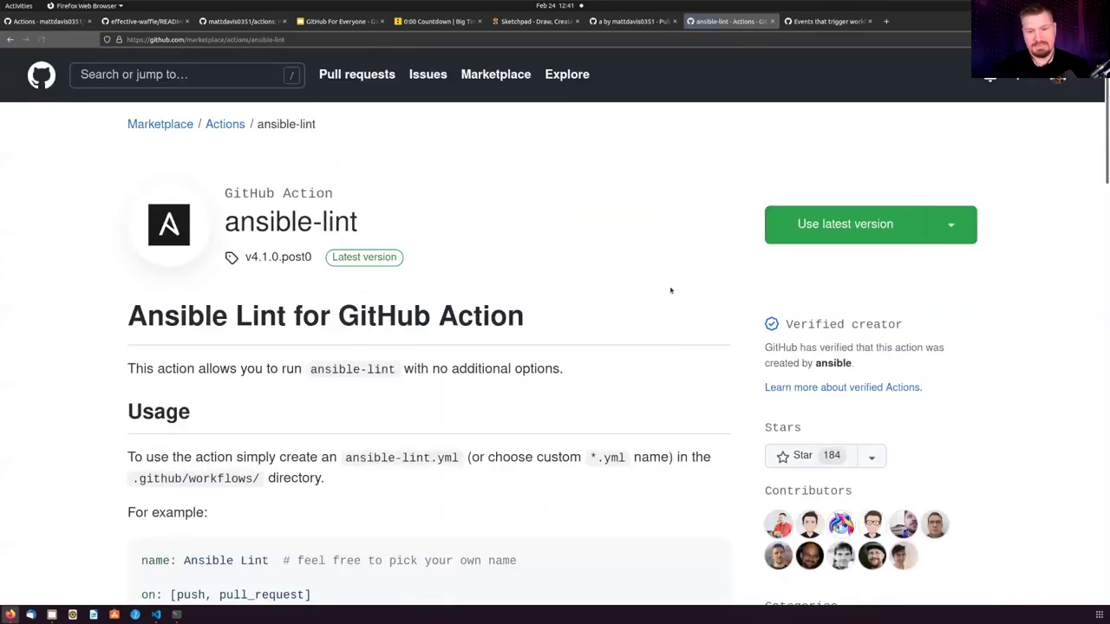
Review the ansible-lint description and its creator, ansible.
scroll(501, 272, down, 3)
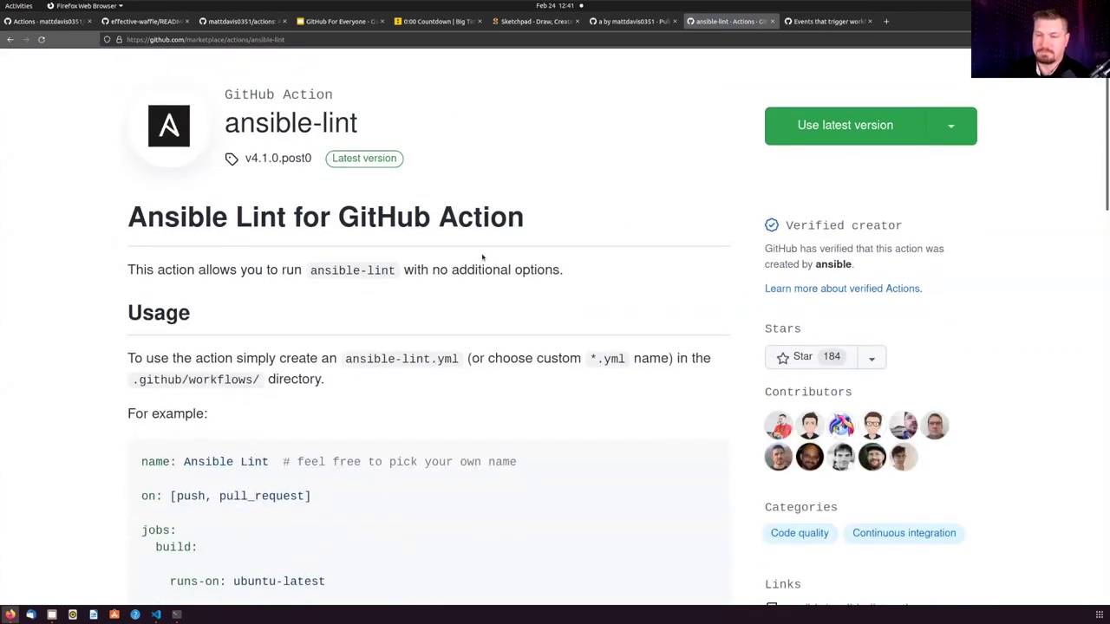
scroll(366, 160, up, 1)
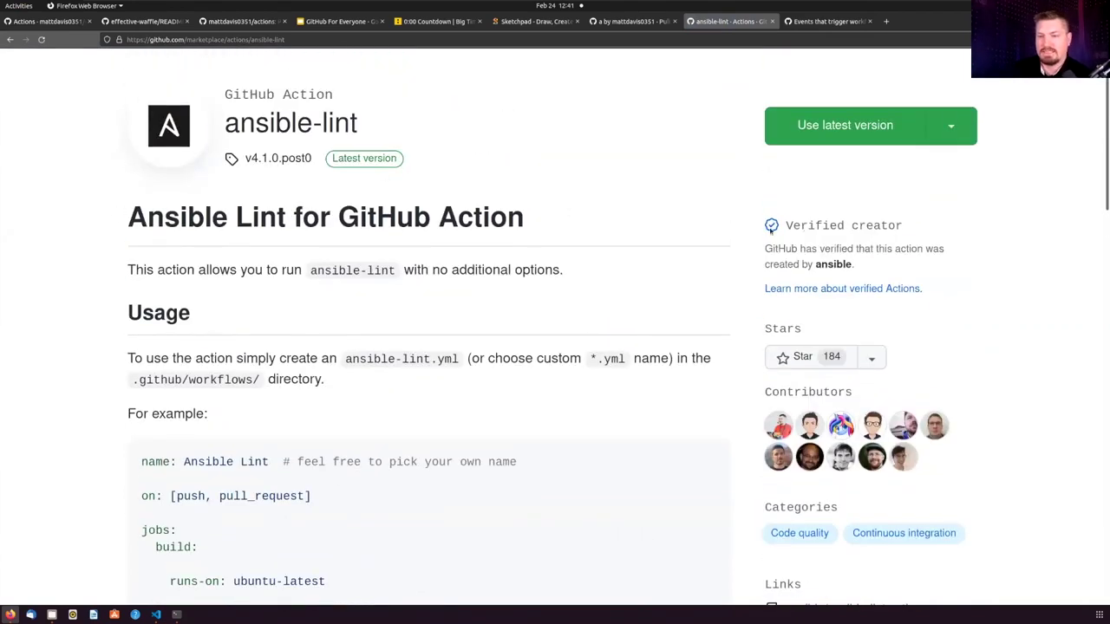
drag(789, 224, 130, 212)
click(865, 265)
drag(865, 266, 802, 264)
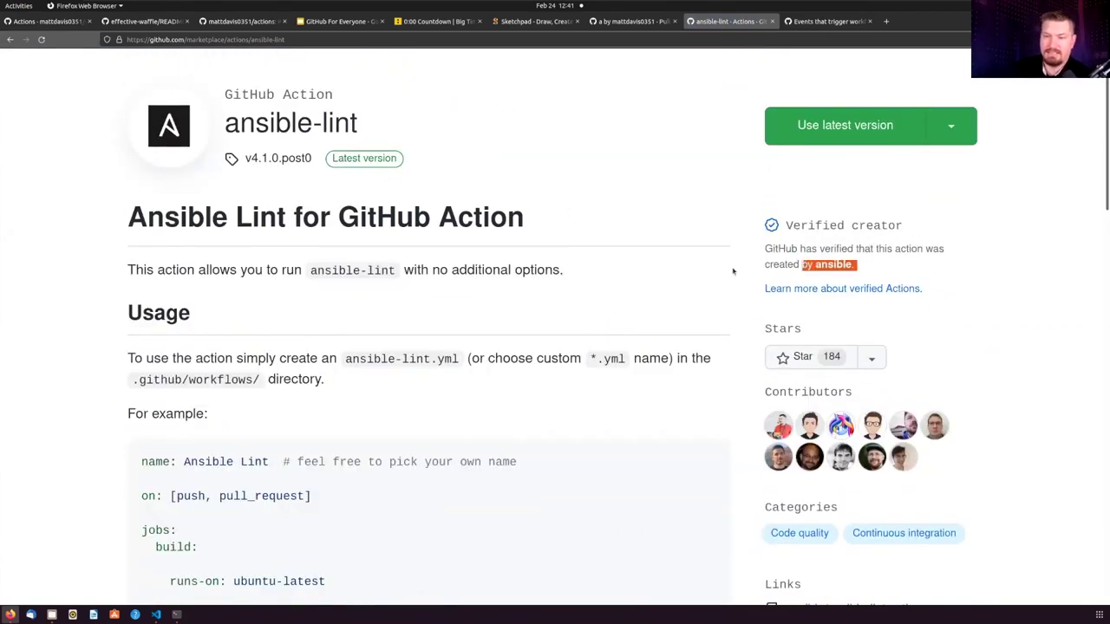
click(435, 327)
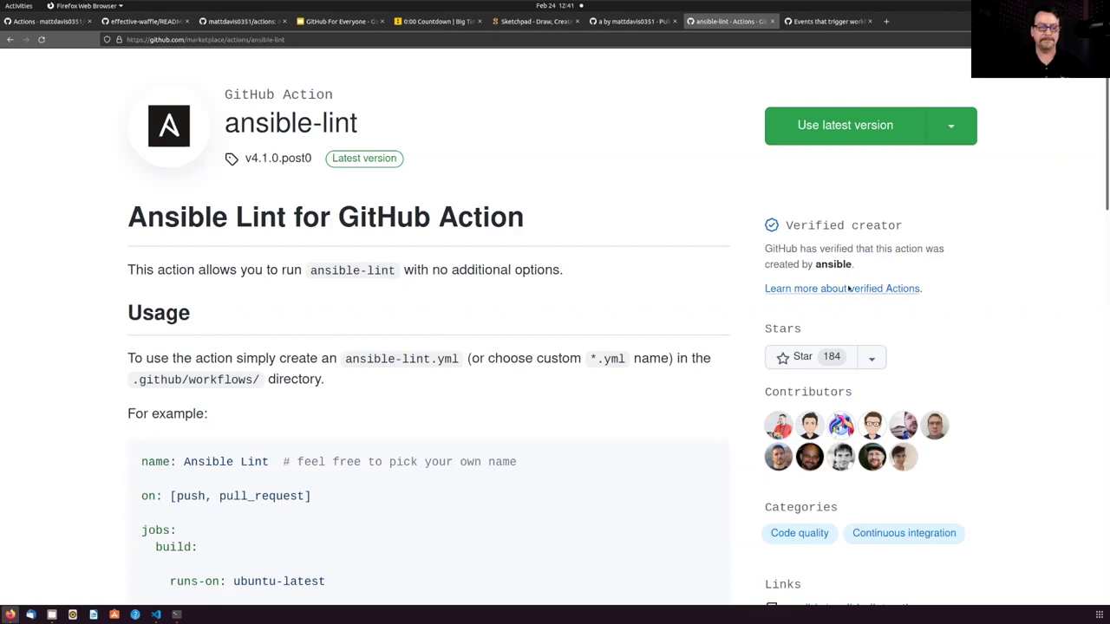
Study the example workflow's jobs, steps and actions/checkout@v2 step.
scroll(477, 322, down, 2)
scroll(472, 318, down, 5)
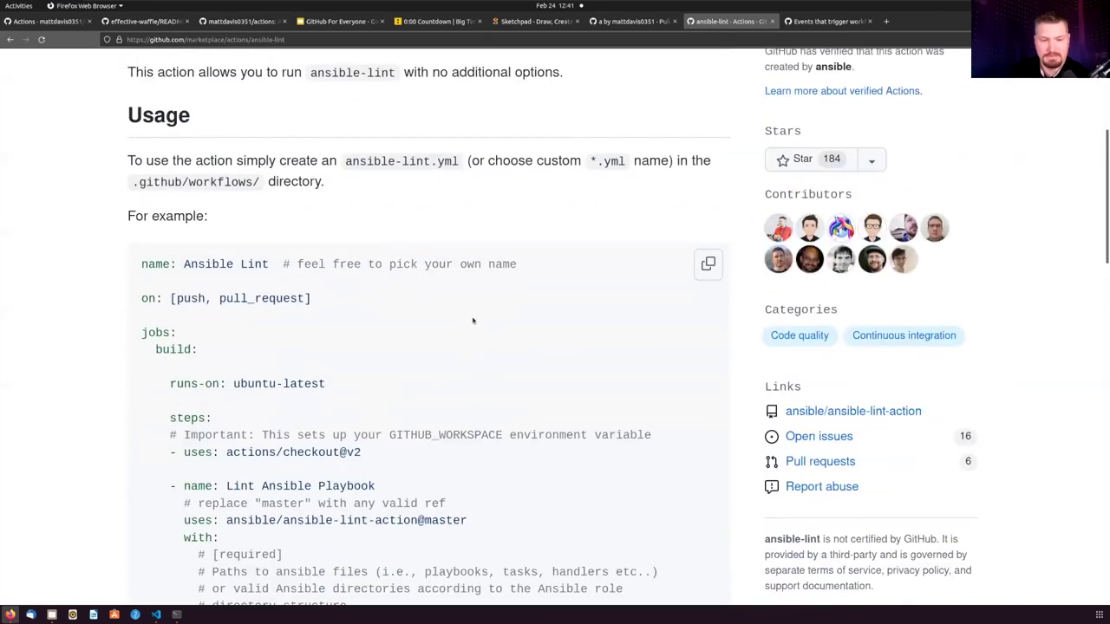
drag(147, 232, 328, 286)
drag(236, 284, 141, 284)
scroll(321, 322, down, 2)
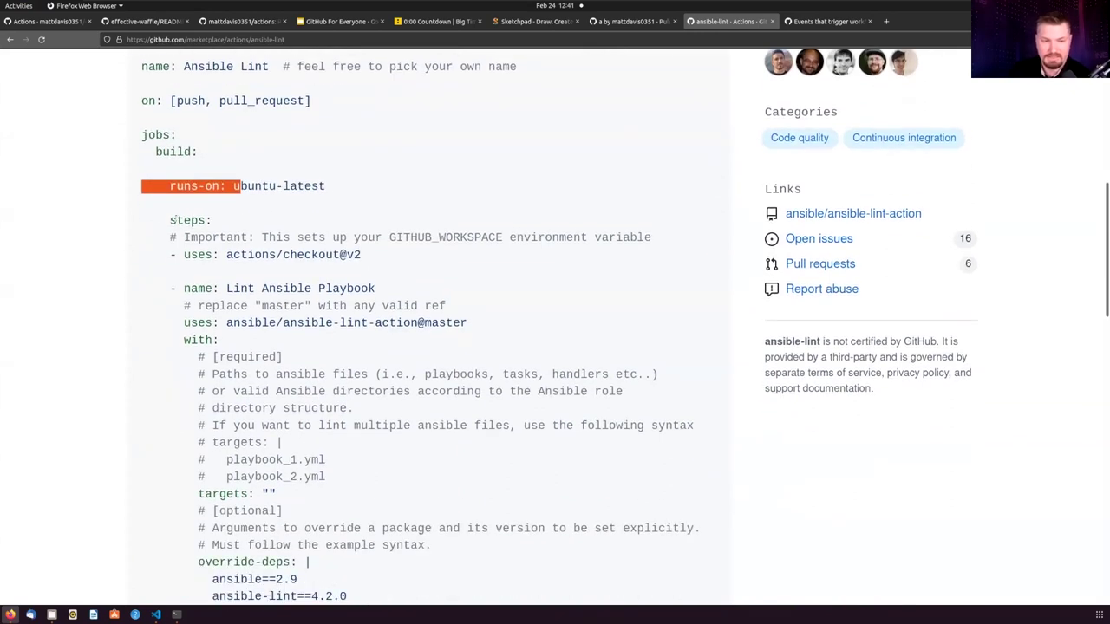
double_click(174, 220)
click(183, 254)
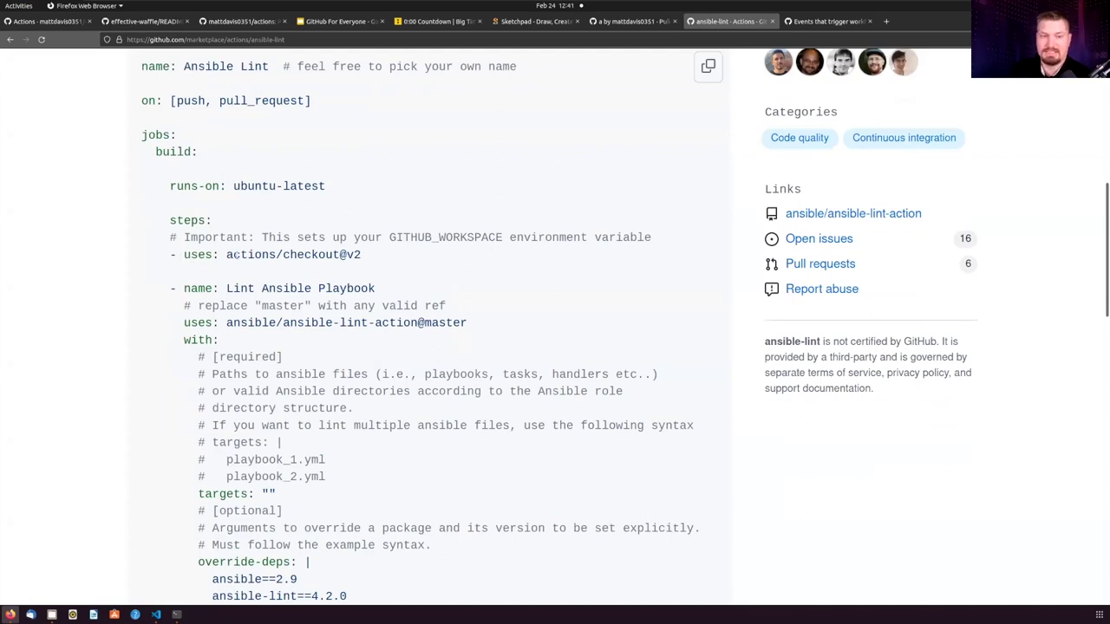
drag(226, 255, 386, 262)
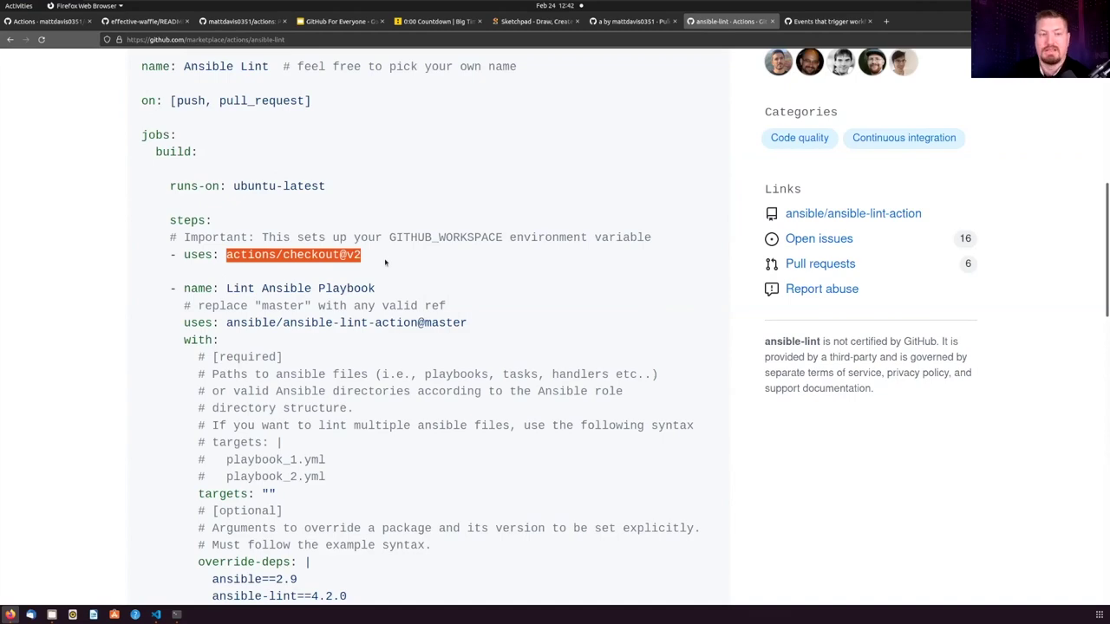
Read the remaining usage options, then follow the ansible/ansible-lint-action source link.
scroll(334, 245, down, 2)
drag(226, 224, 468, 225)
scroll(310, 274, down, 8)
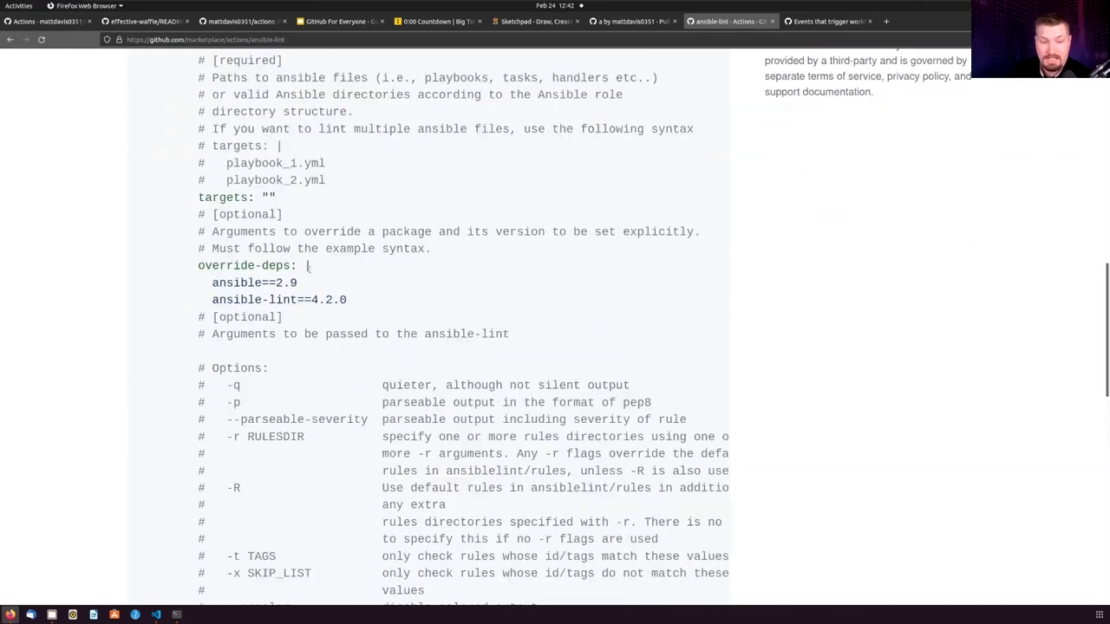
scroll(316, 278, down, 2)
drag(220, 343, 229, 182)
click(229, 182)
scroll(244, 226, down, 2)
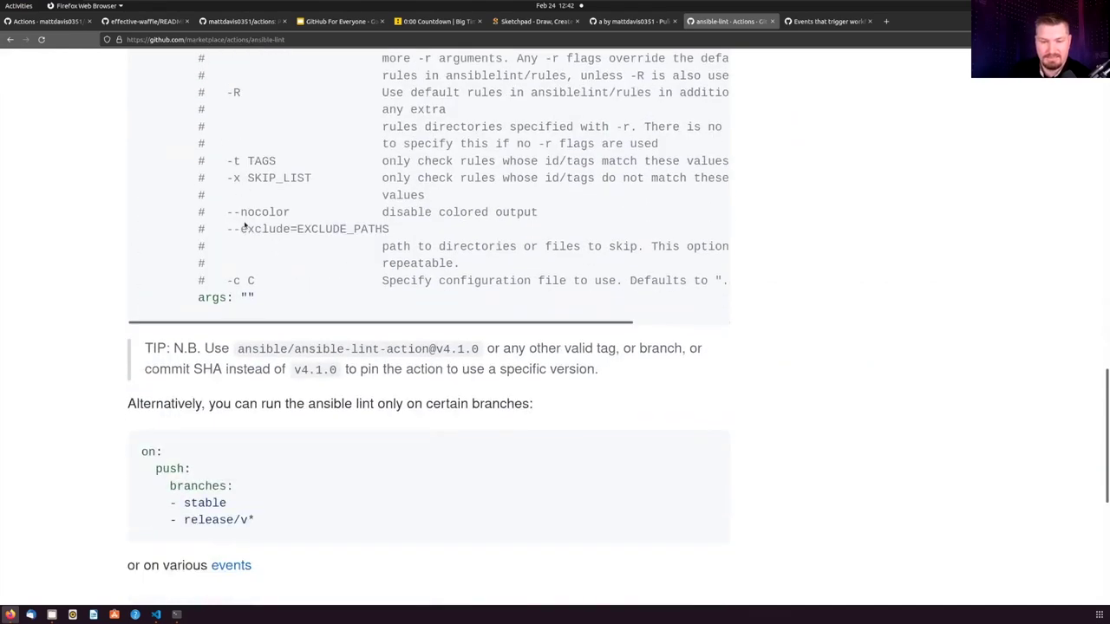
scroll(245, 226, down, 6)
scroll(267, 230, down, 1)
scroll(267, 230, up, 18)
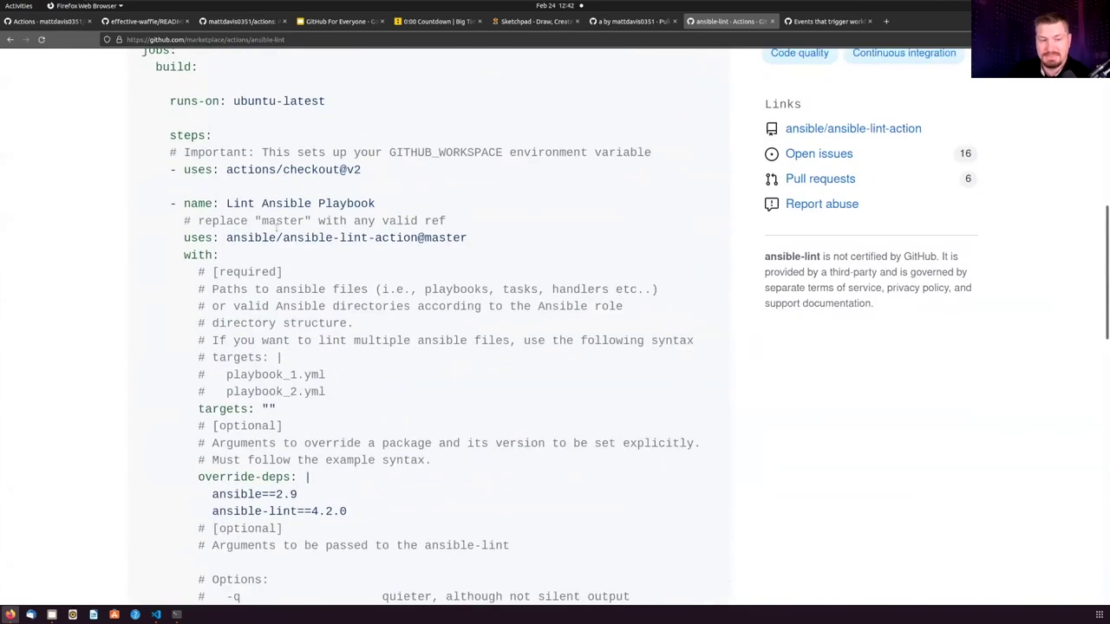
scroll(299, 234, up, 2)
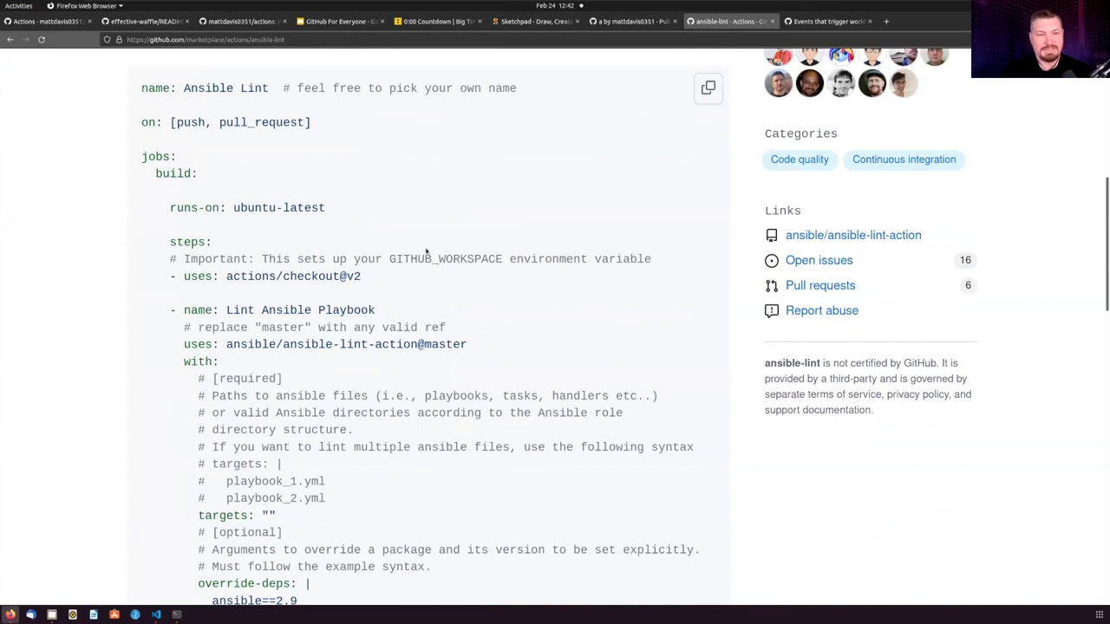
scroll(335, 235, up, 2)
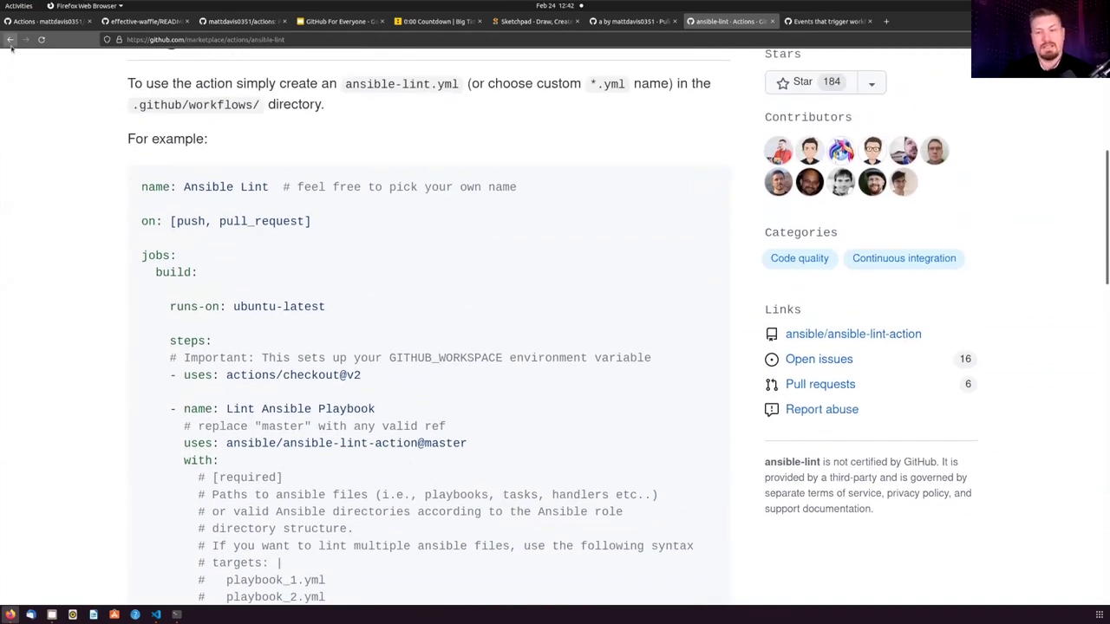
click(850, 334)
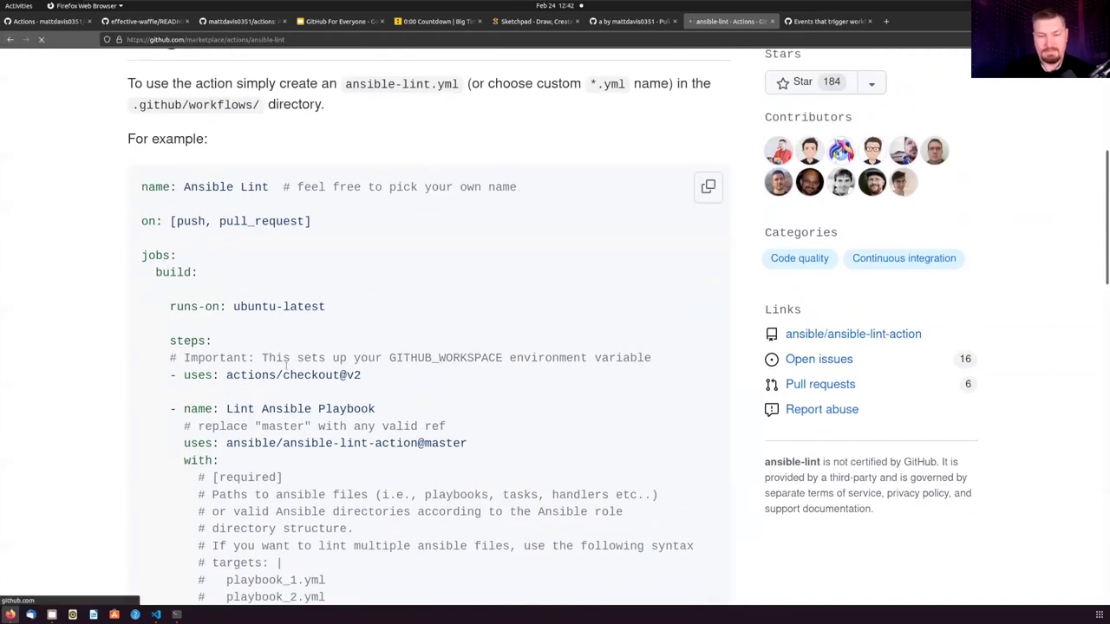
Open the ansible-lint-action repository's action.yml and read through it.
scroll(264, 364, down, 2)
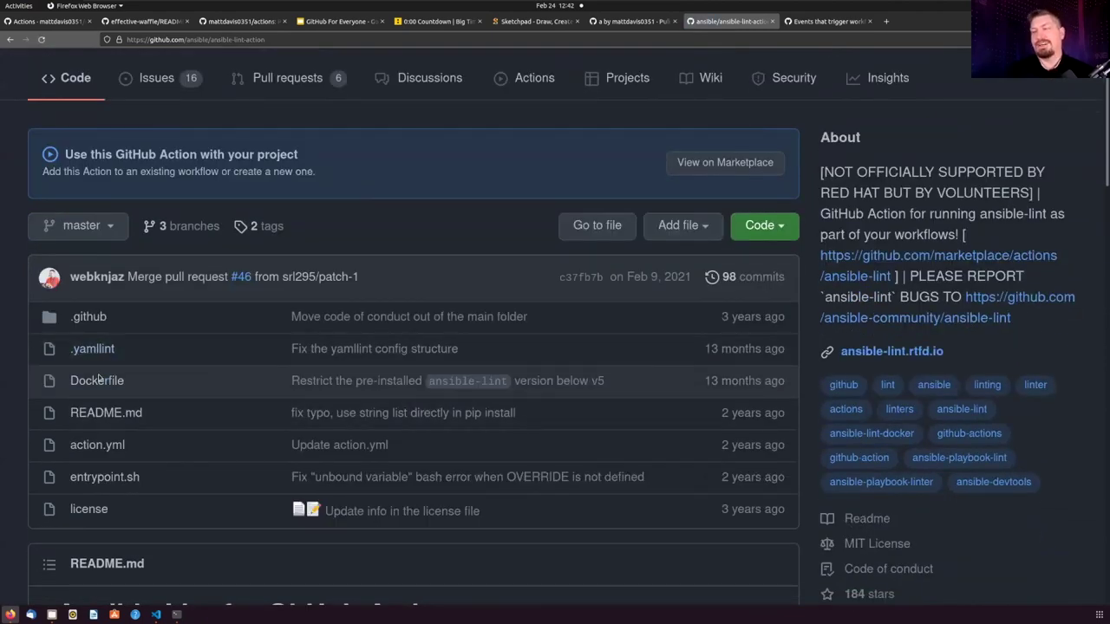
click(123, 444)
scroll(218, 407, down, 6)
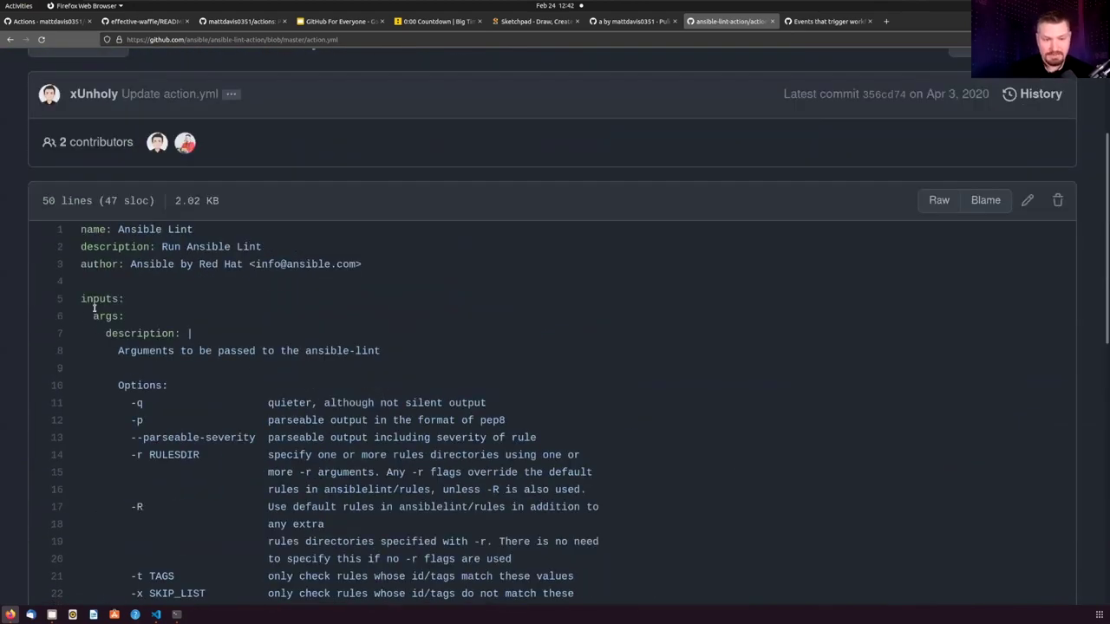
drag(90, 295, 218, 379)
scroll(219, 381, down, 1)
scroll(219, 381, down, 10)
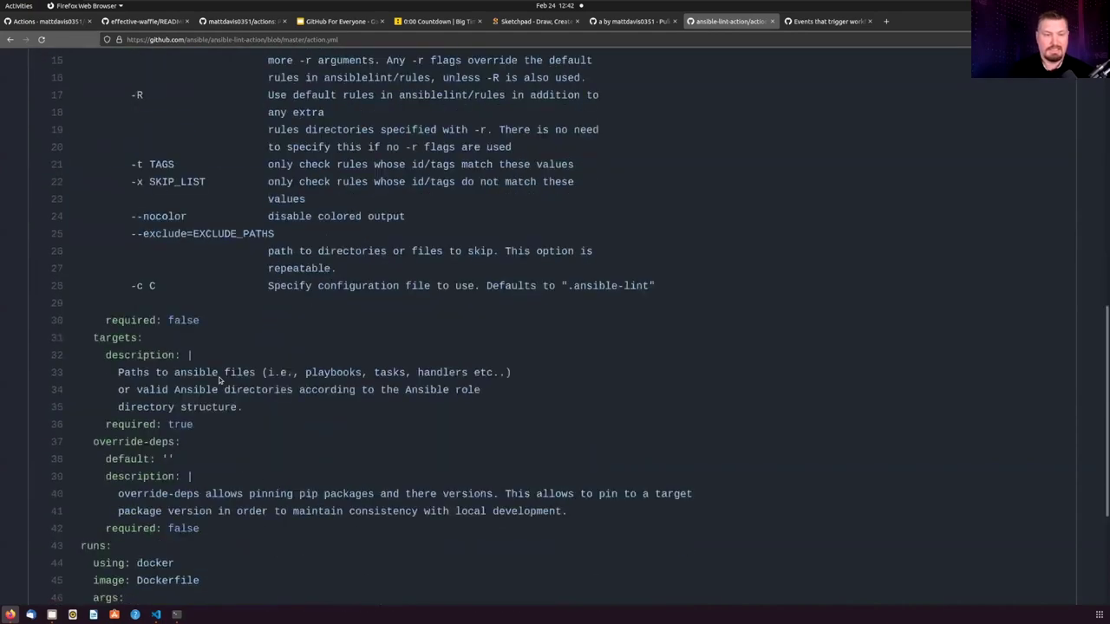
scroll(251, 288, up, 4)
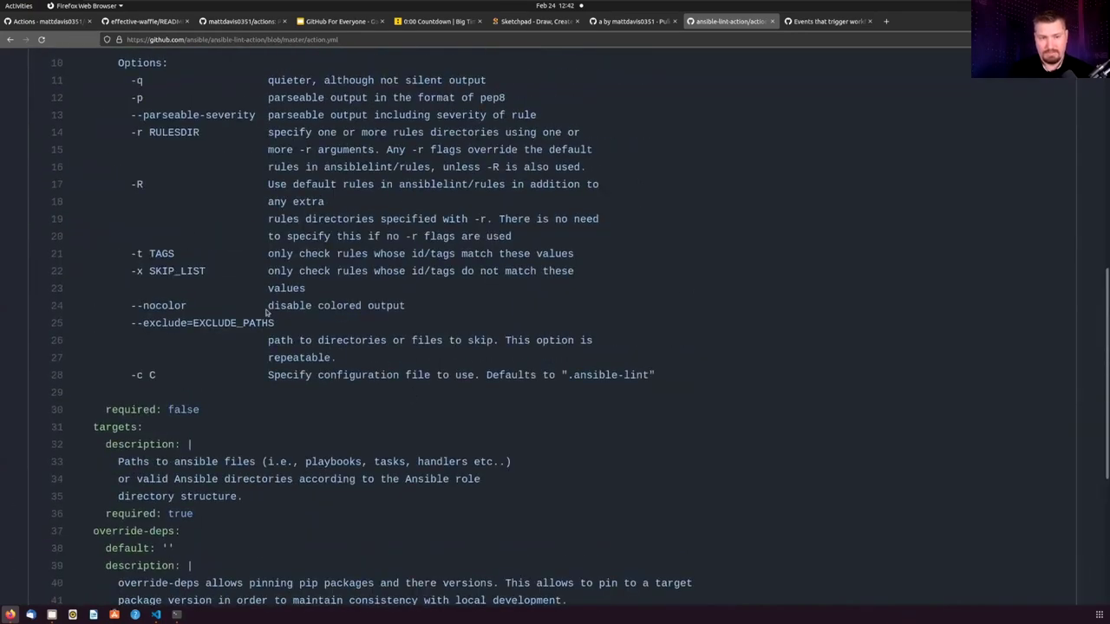
Highlight the 'using: docker' and 'image: Dockerfile' lines, then return to the file list.
drag(138, 182, 655, 372)
scroll(104, 364, down, 6)
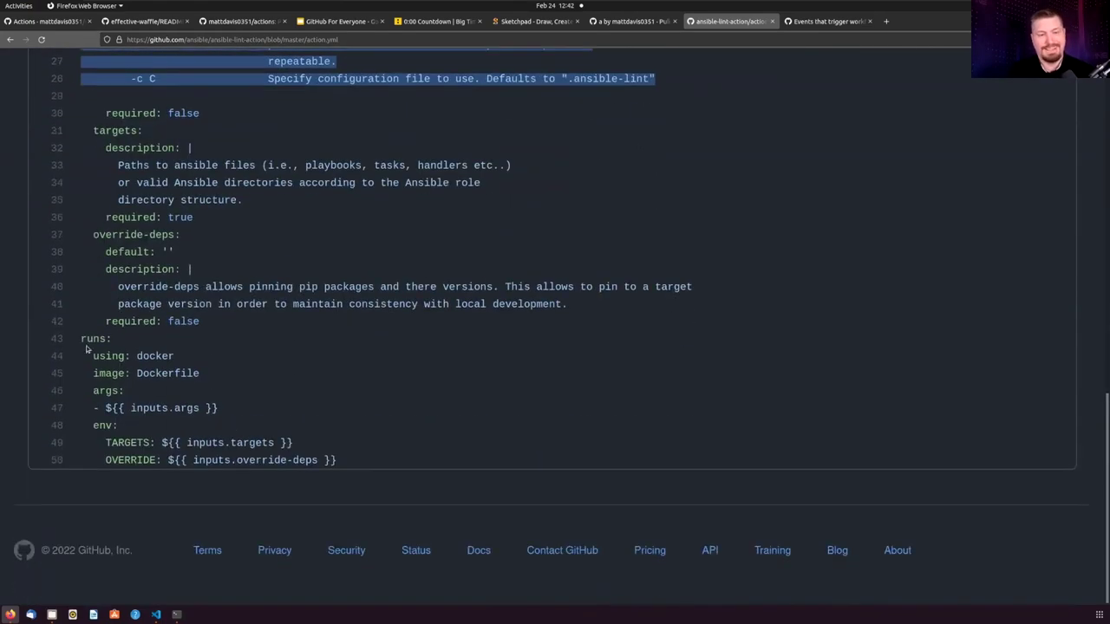
drag(93, 355, 193, 358)
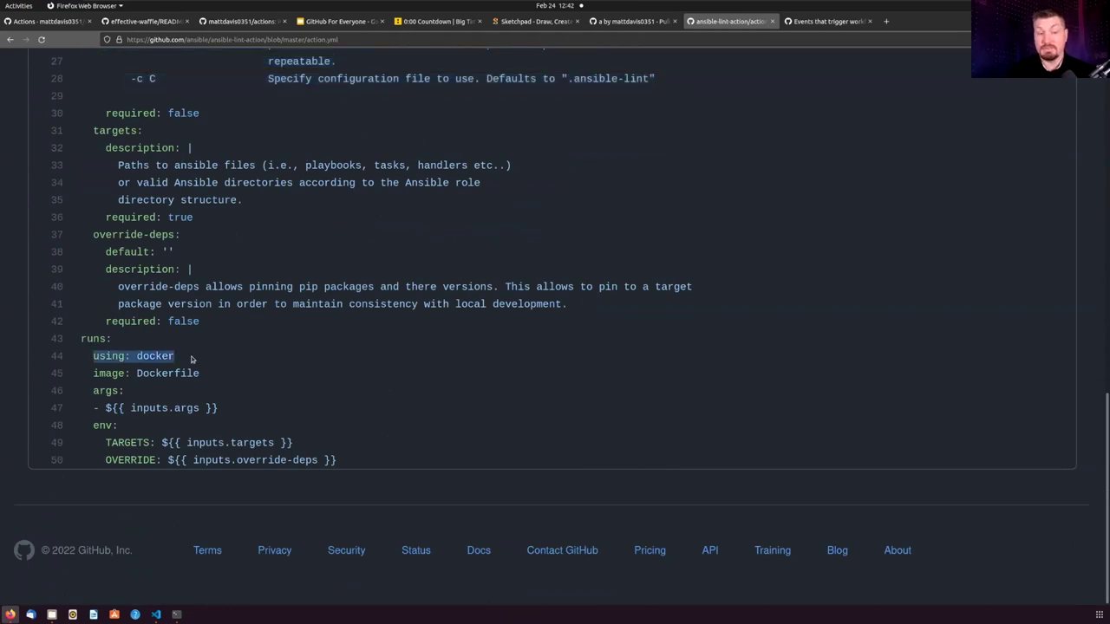
drag(93, 374, 201, 375)
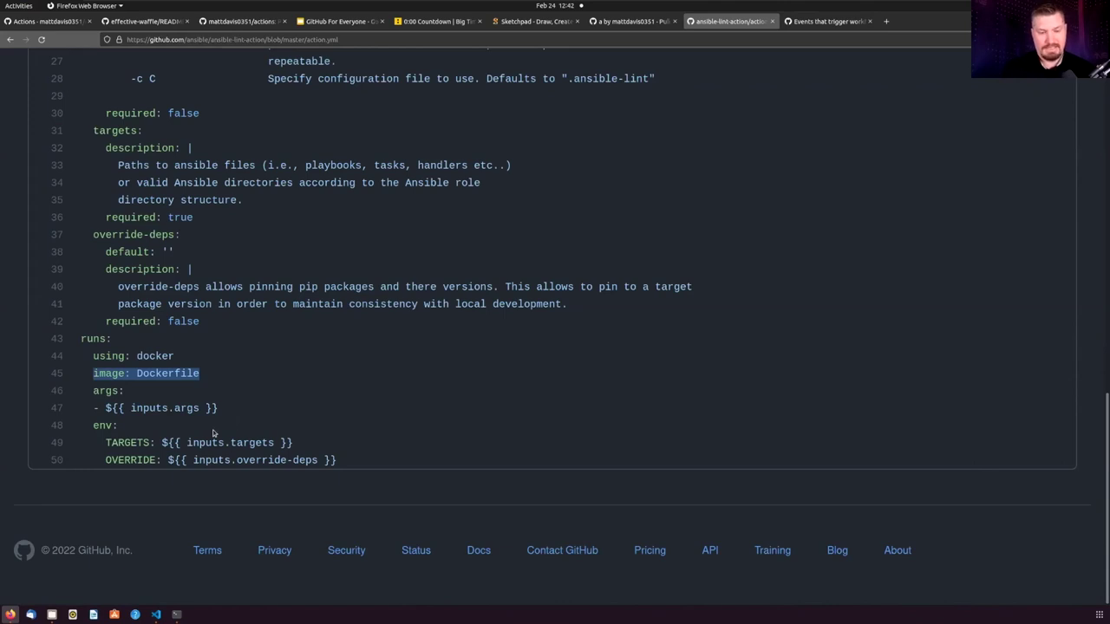
click(10, 39)
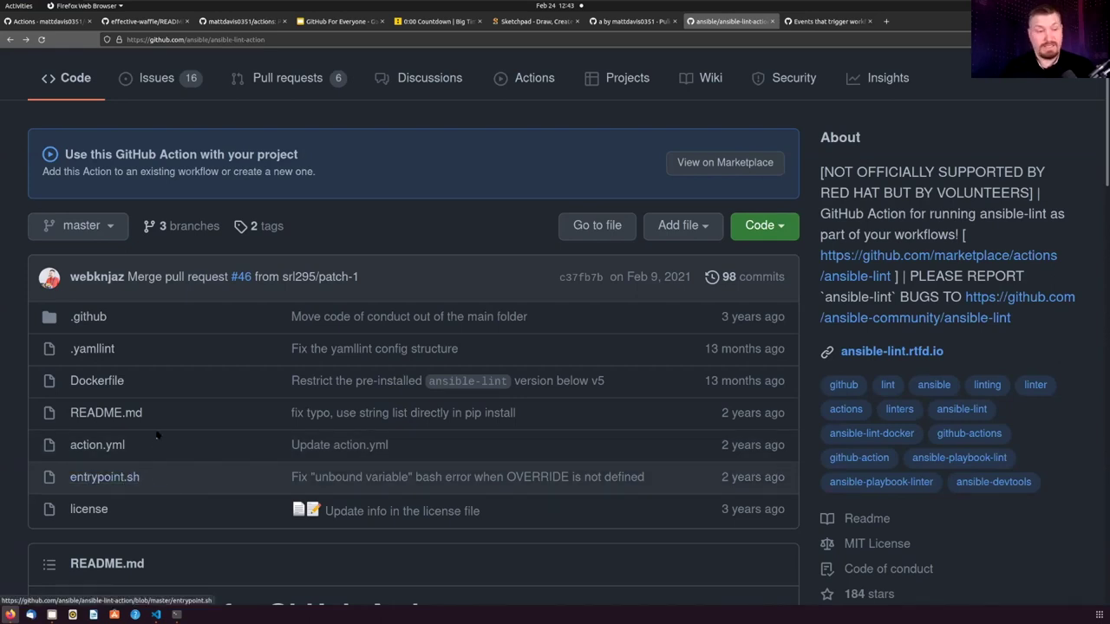
click(104, 477)
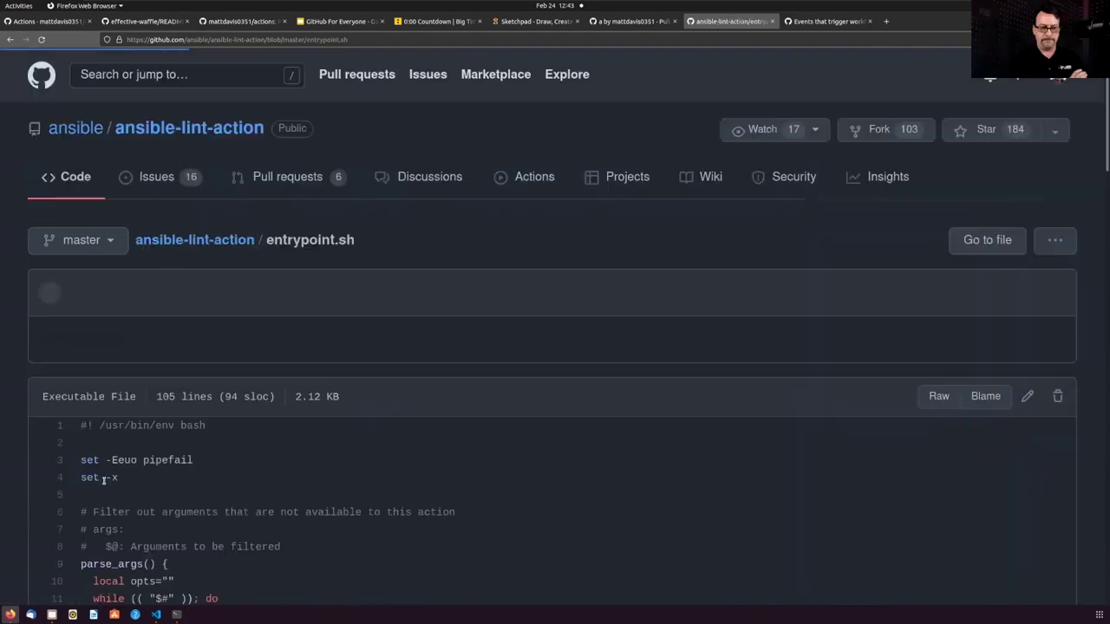
scroll(284, 468, down, 7)
scroll(283, 467, down, 15)
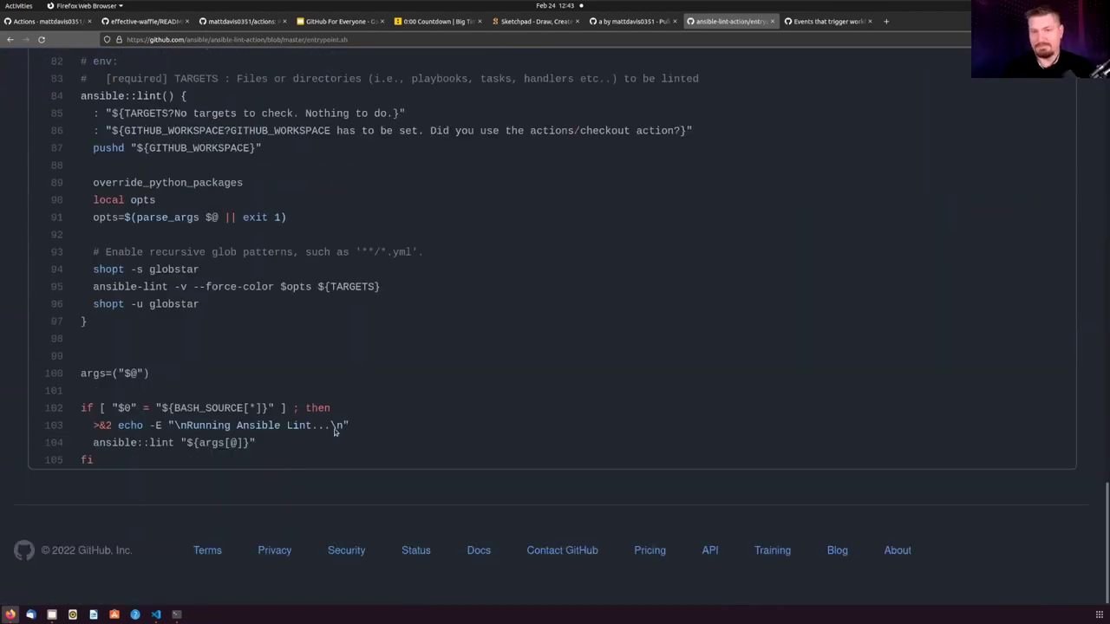
click(10, 39)
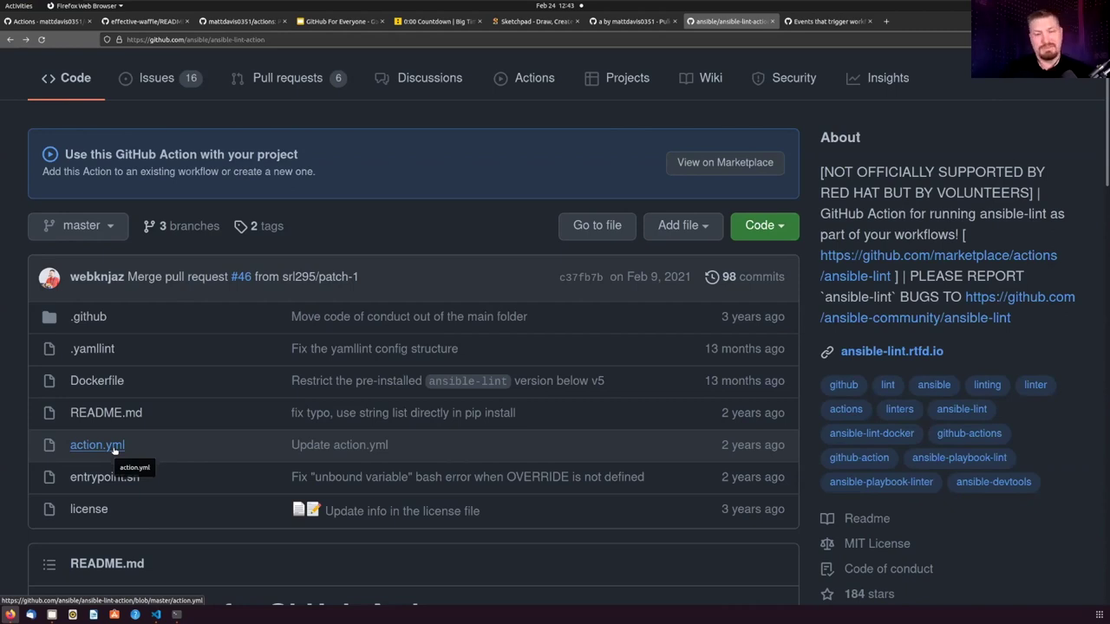
click(24, 40)
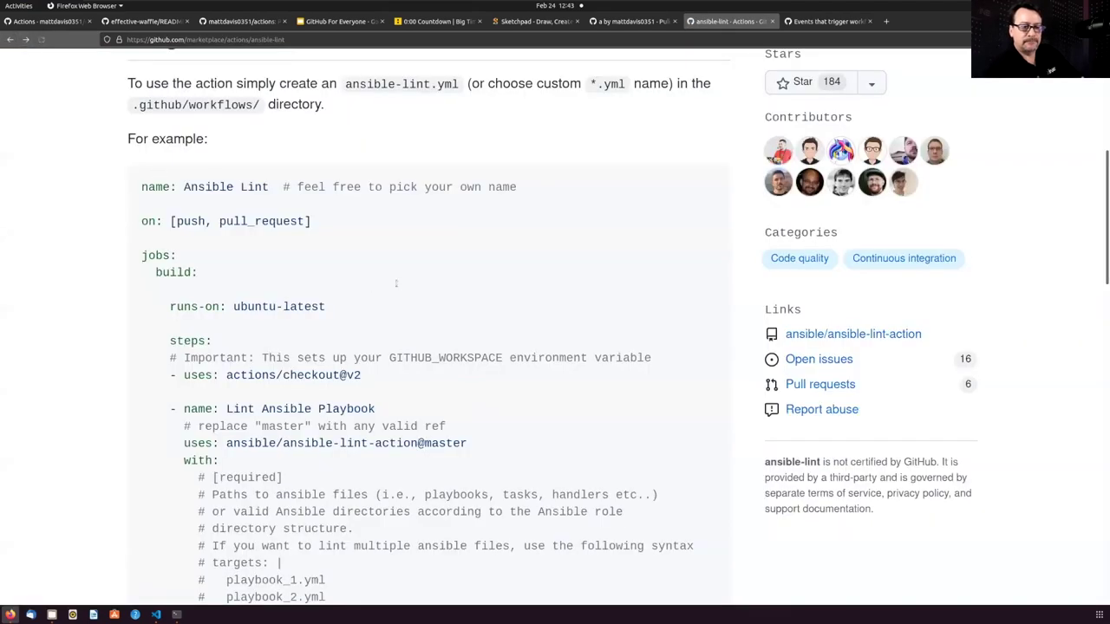
Look over the ansible-lint v4.1.0.post0 Marketplace listing and its description.
scroll(513, 317, up, 5)
mouse_move(768, 329)
mouse_down()
mouse_move(867, 326)
mouse_move(763, 324)
mouse_up()
click(920, 328)
click(761, 325)
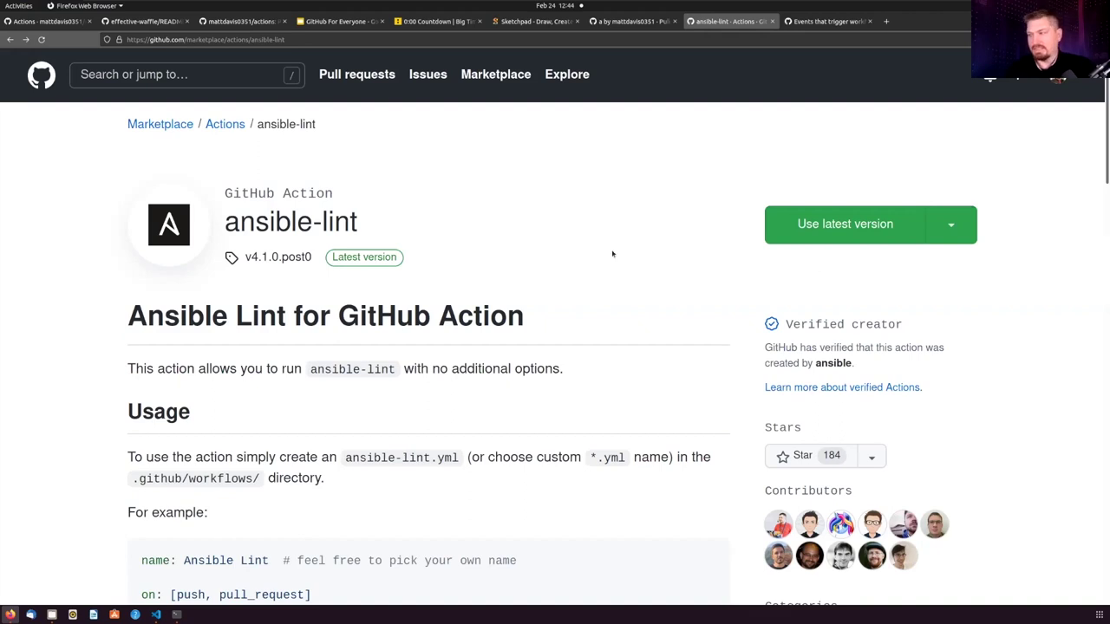
scroll(612, 251, down, 3)
scroll(545, 263, up, 3)
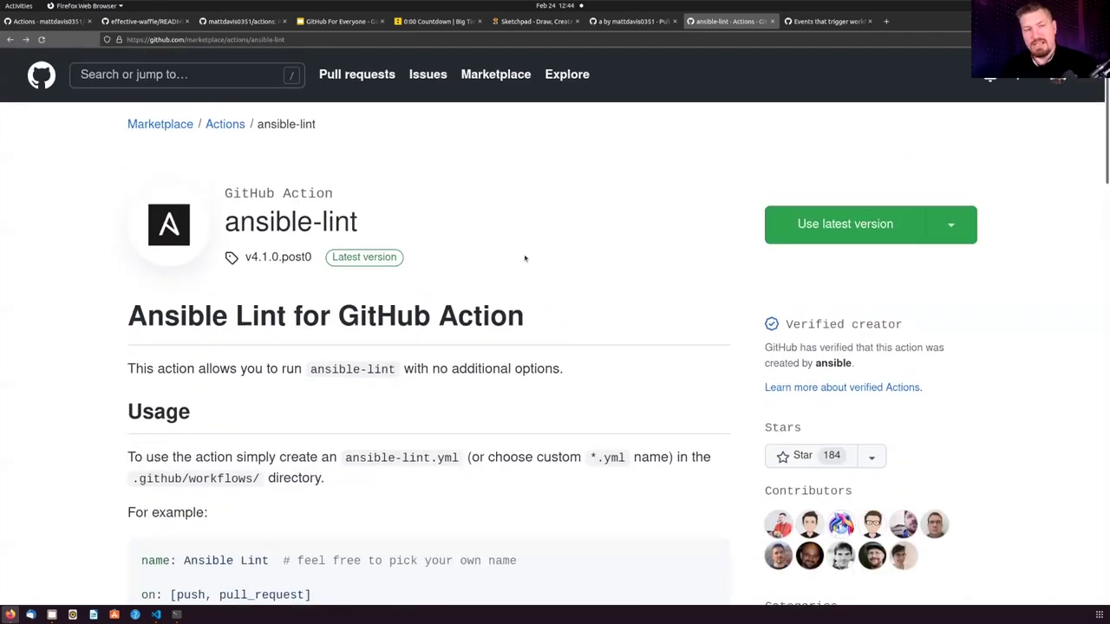
Skim the Continuous integration actions list, then switch to github-for-everyone's Actions getting-started tab.
click(9, 39)
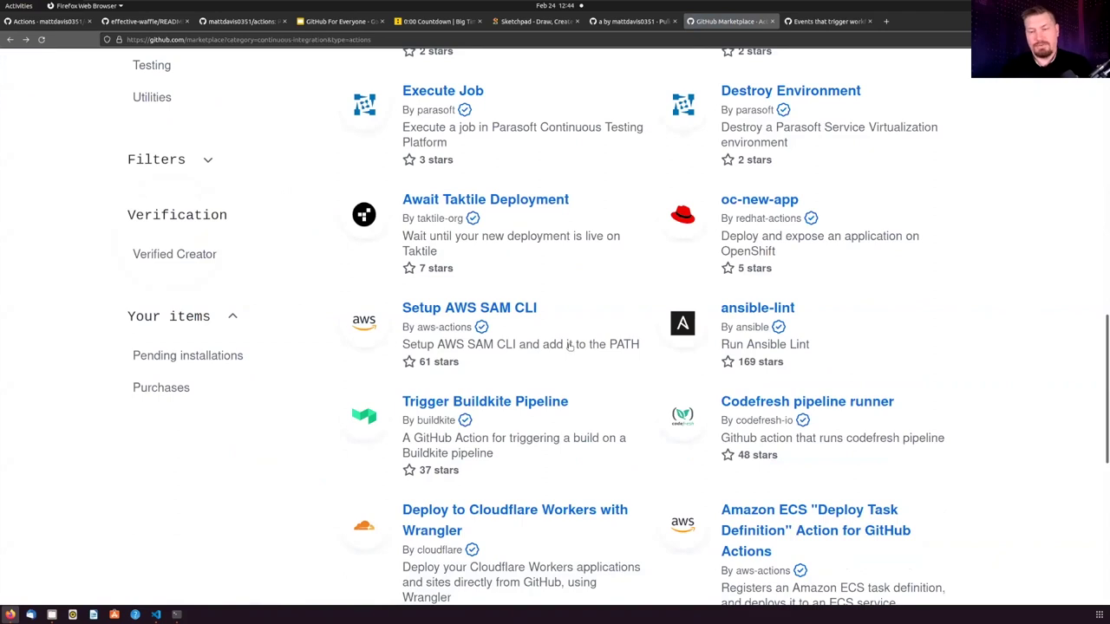
scroll(561, 345, down, 5)
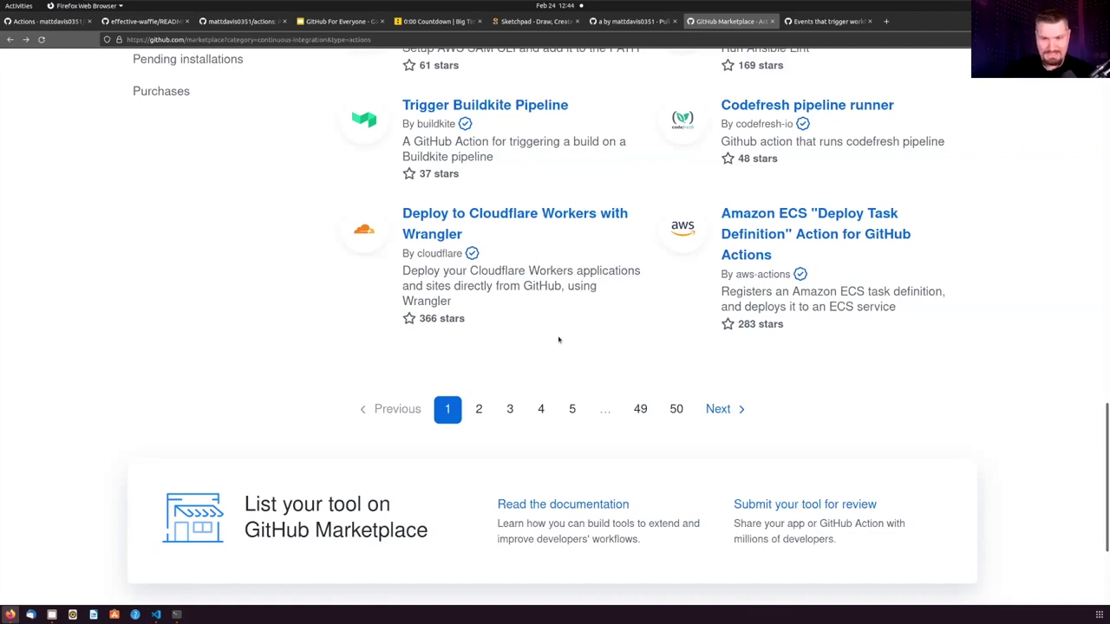
scroll(558, 340, up, 15)
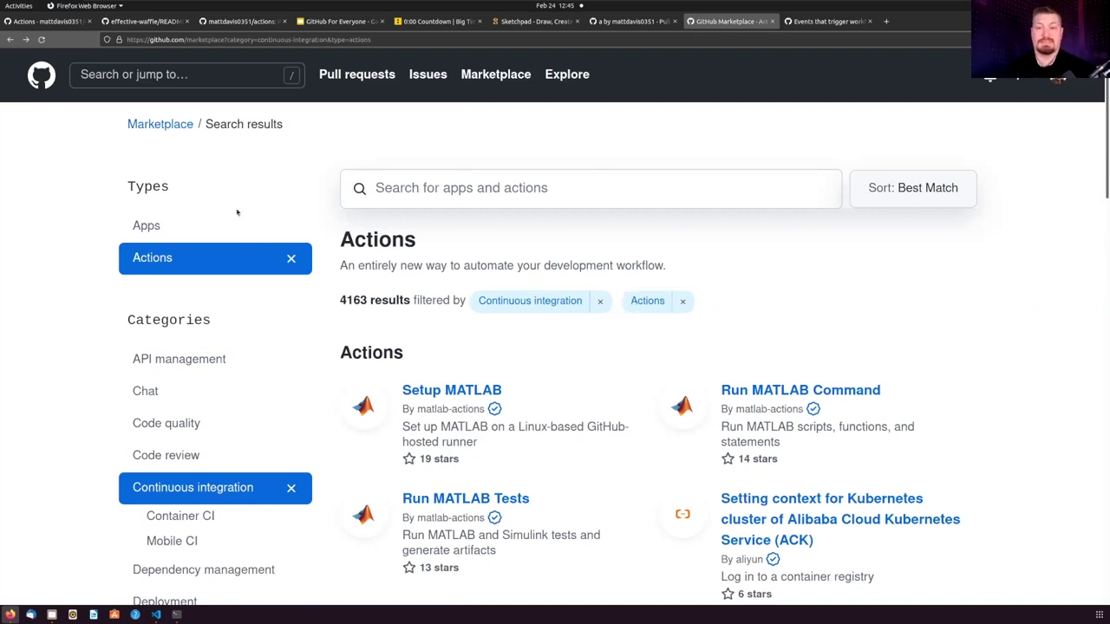
key(alt+1)
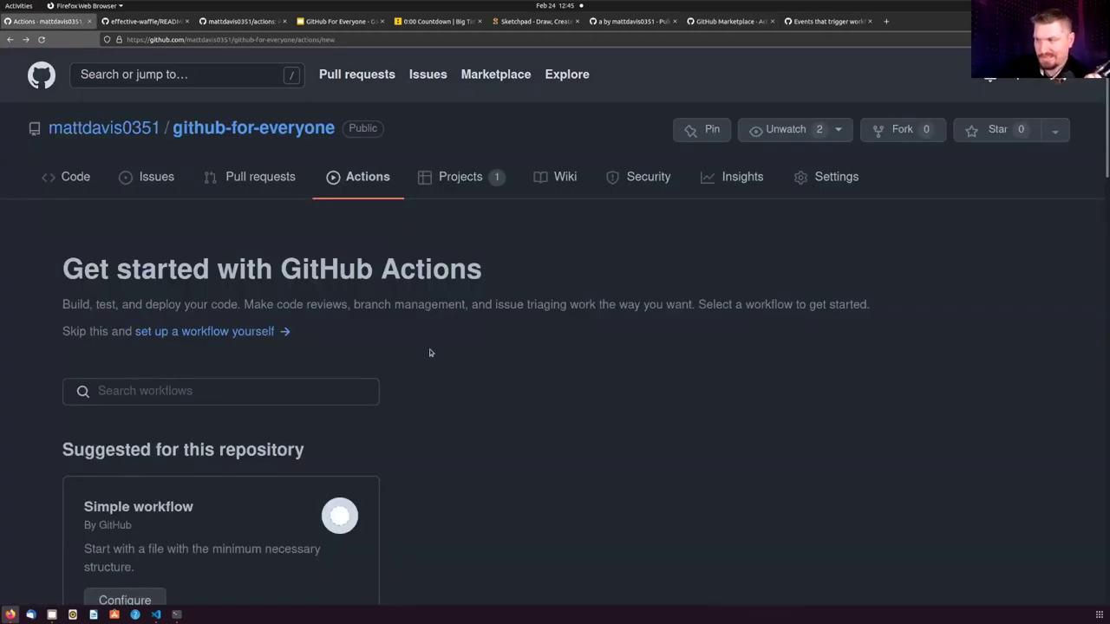
Remove the push and pull_request triggers and their comment, leaving only workflow_dispatch.
scroll(409, 349, down, 3)
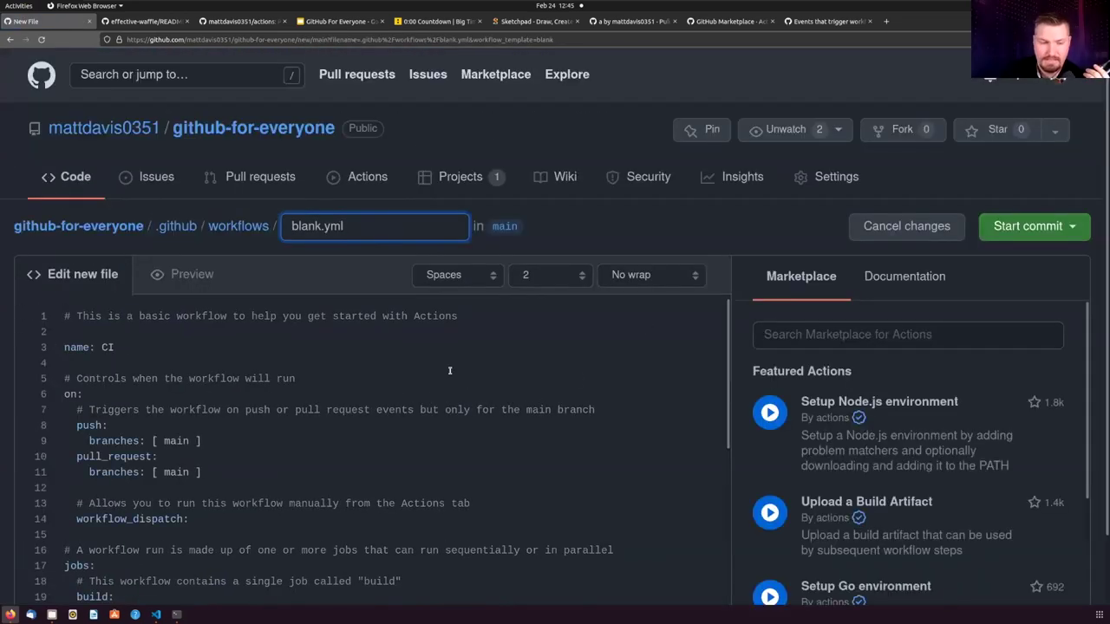
scroll(449, 371, down, 2)
scroll(449, 371, up, 2)
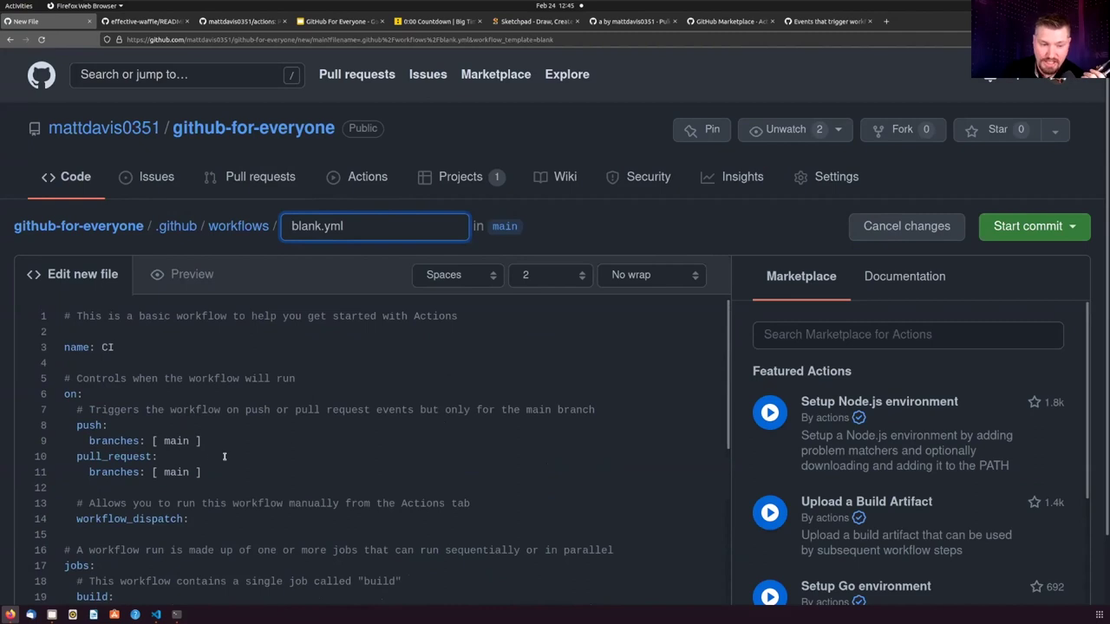
drag(201, 473, 85, 395)
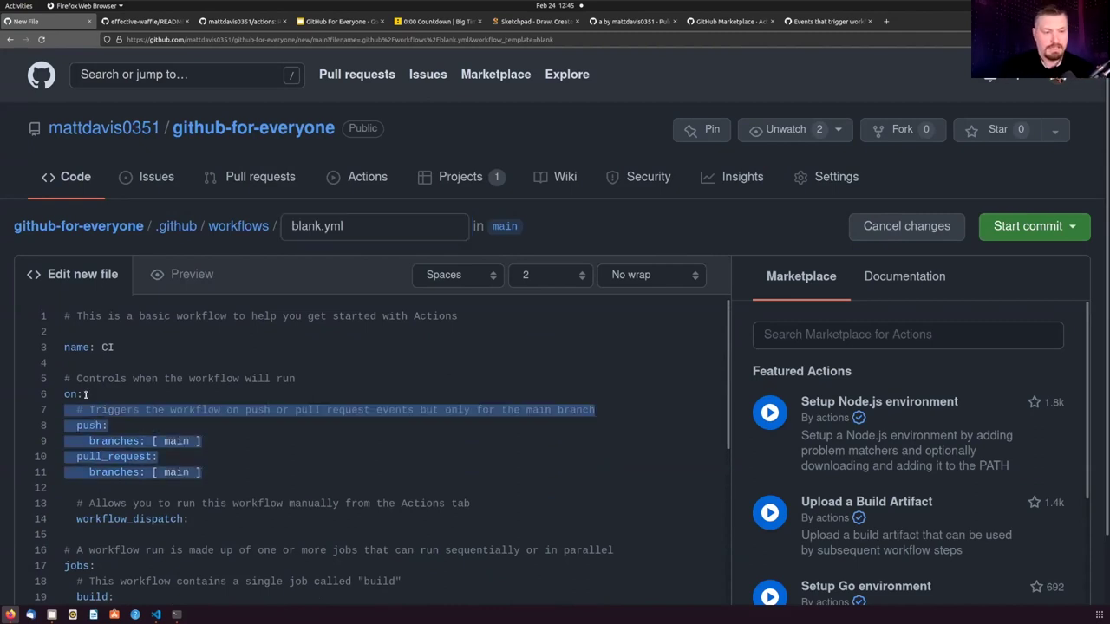
key(BackSpace)
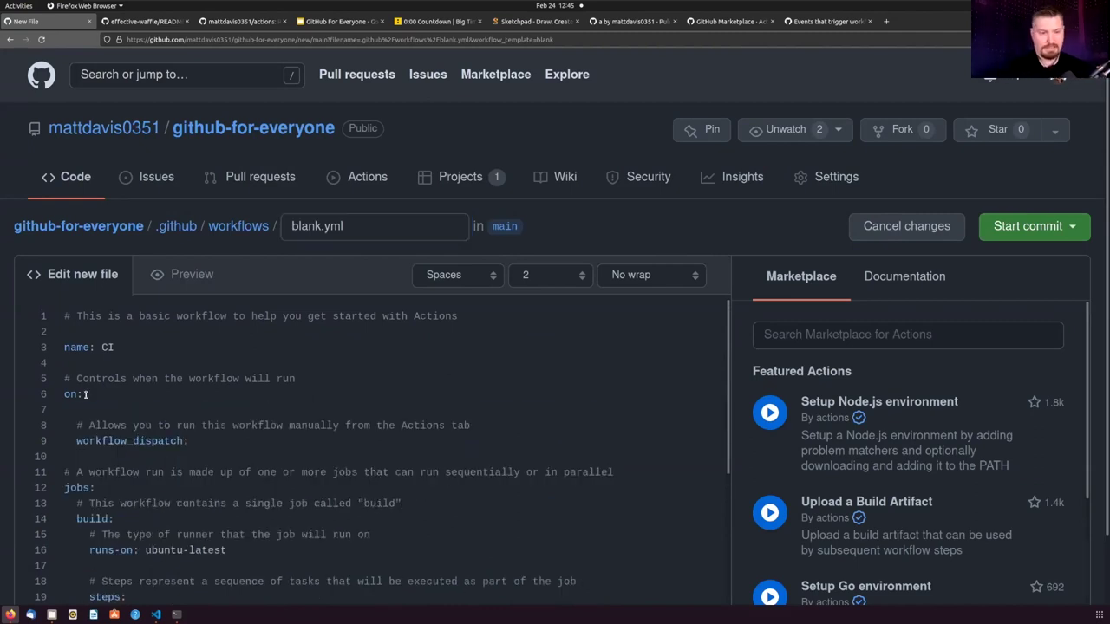
drag(468, 425, 54, 405)
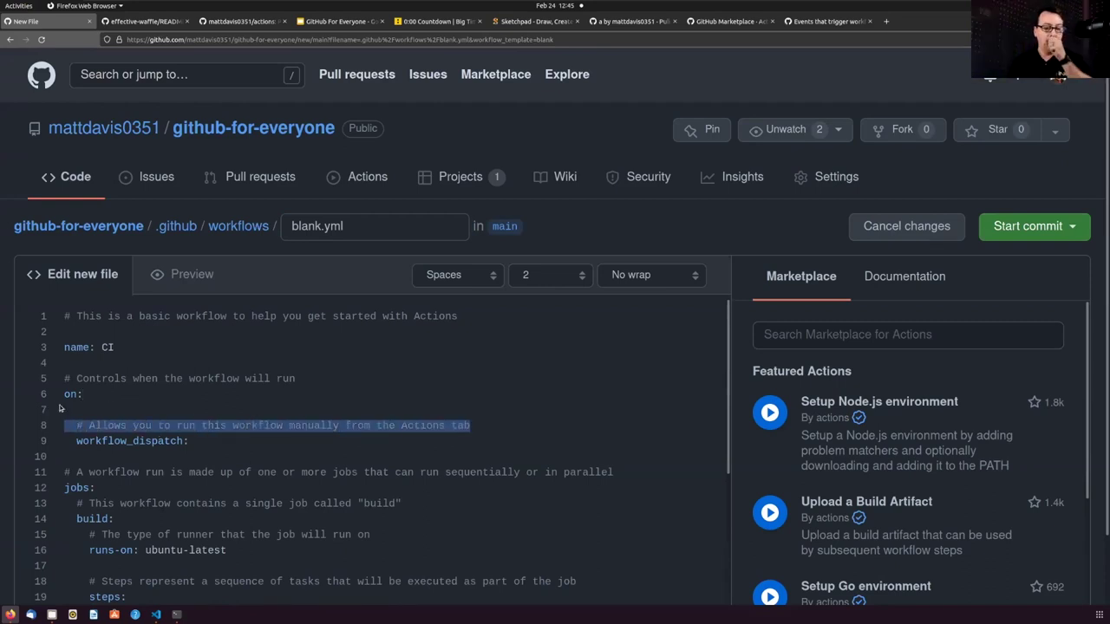
key(BackSpace)
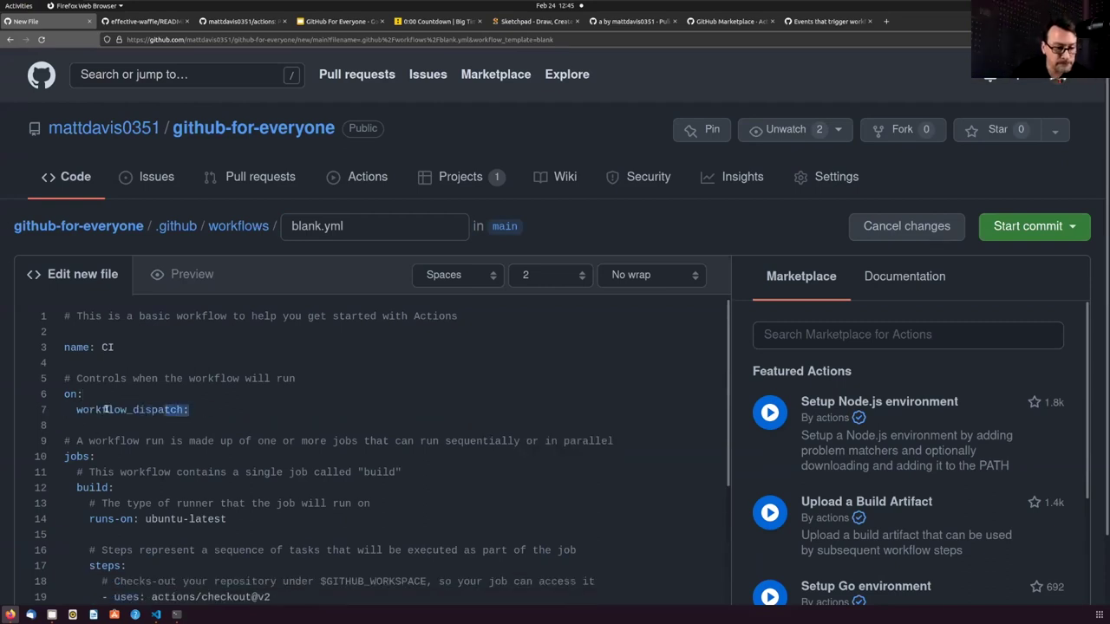
drag(189, 409, 78, 409)
click(198, 417)
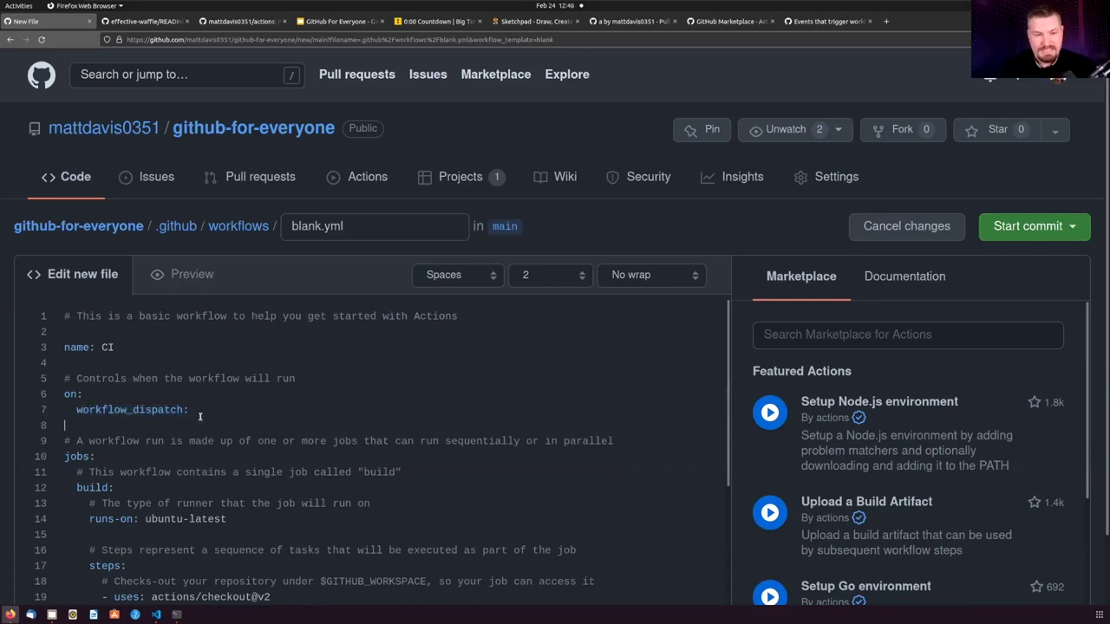
Rename the workflow from CI to 'Say Hi to the bootcamp'.
double_click(107, 347)
text(Sa)
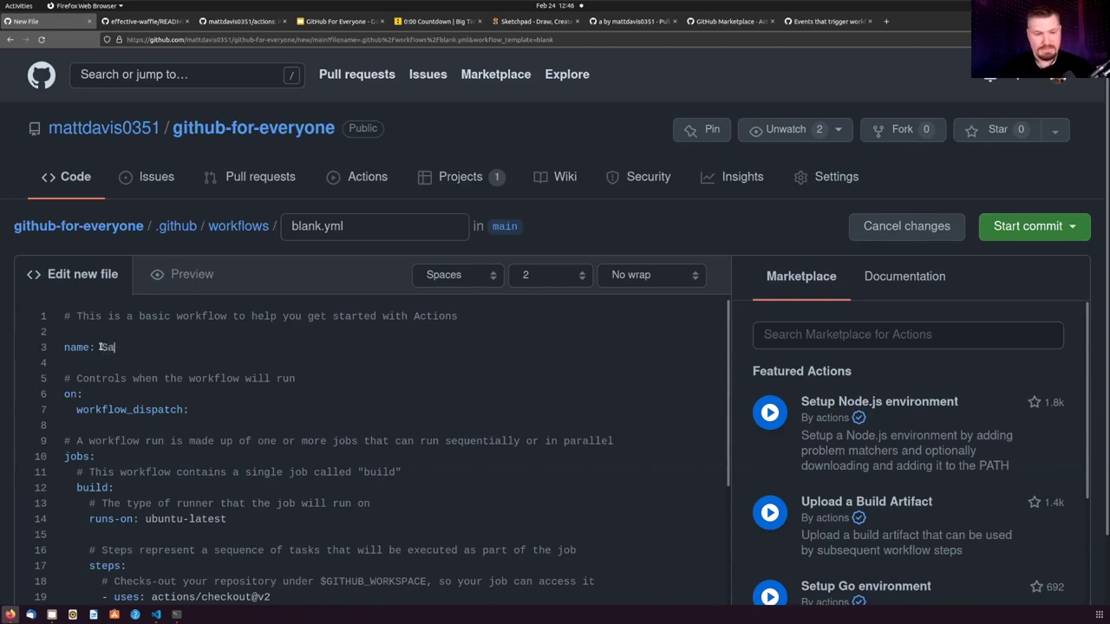
text(y Hi to teh)
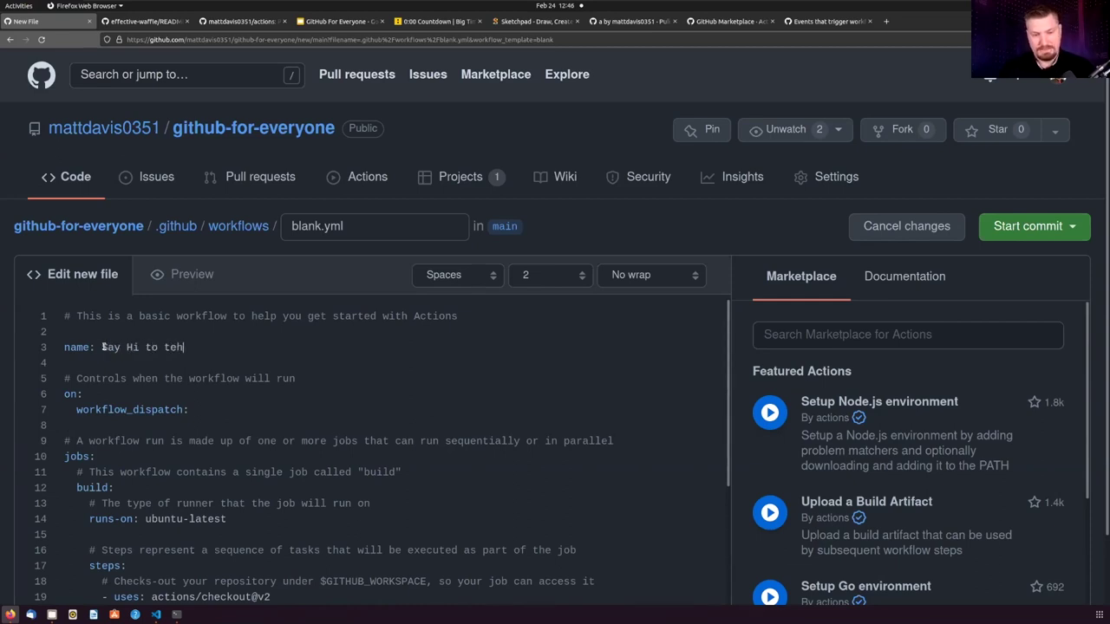
key(BackSpace)
key(BackSpace)
text(he bootcamp)
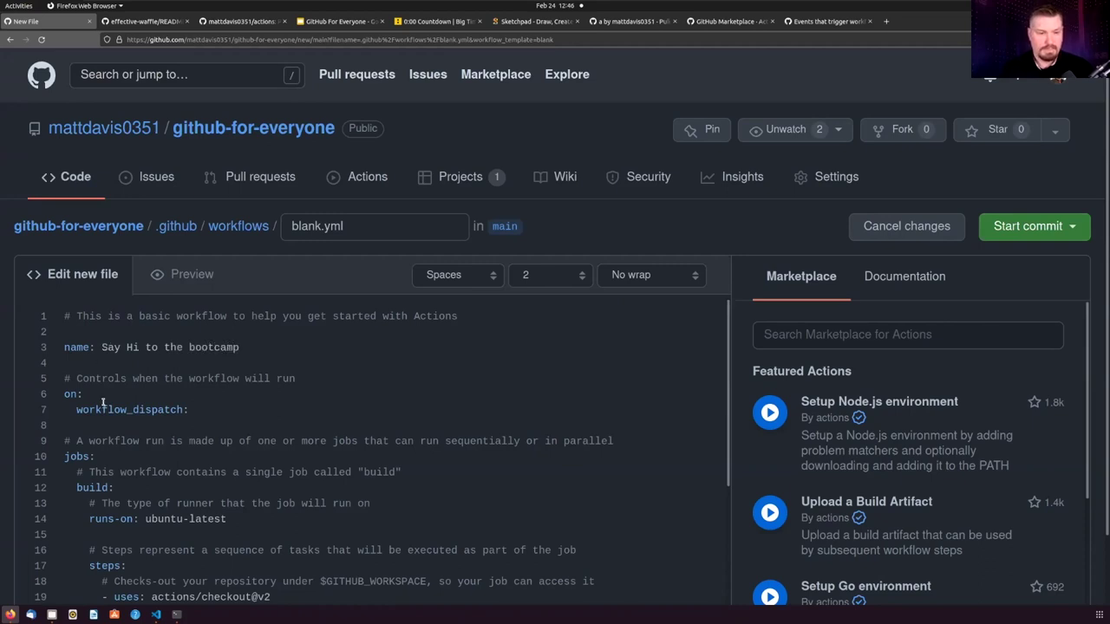
scroll(102, 403, down, 4)
scroll(567, 345, up, 2)
Delete the jobs, runner and steps comments and rename the build job to greet.
drag(616, 356, 72, 342)
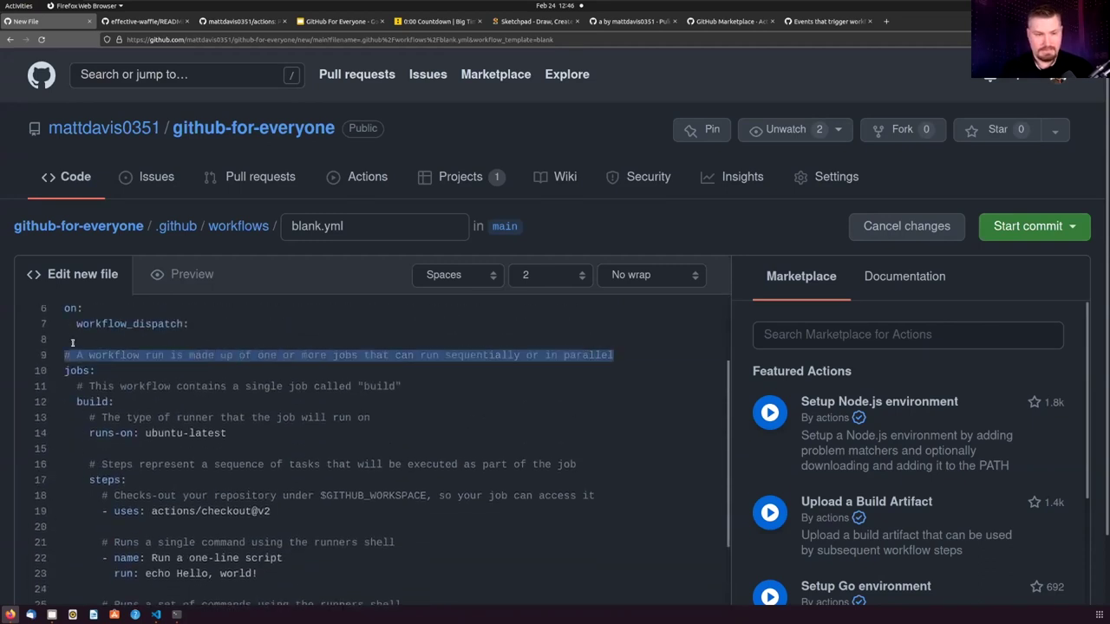
key(BackSpace)
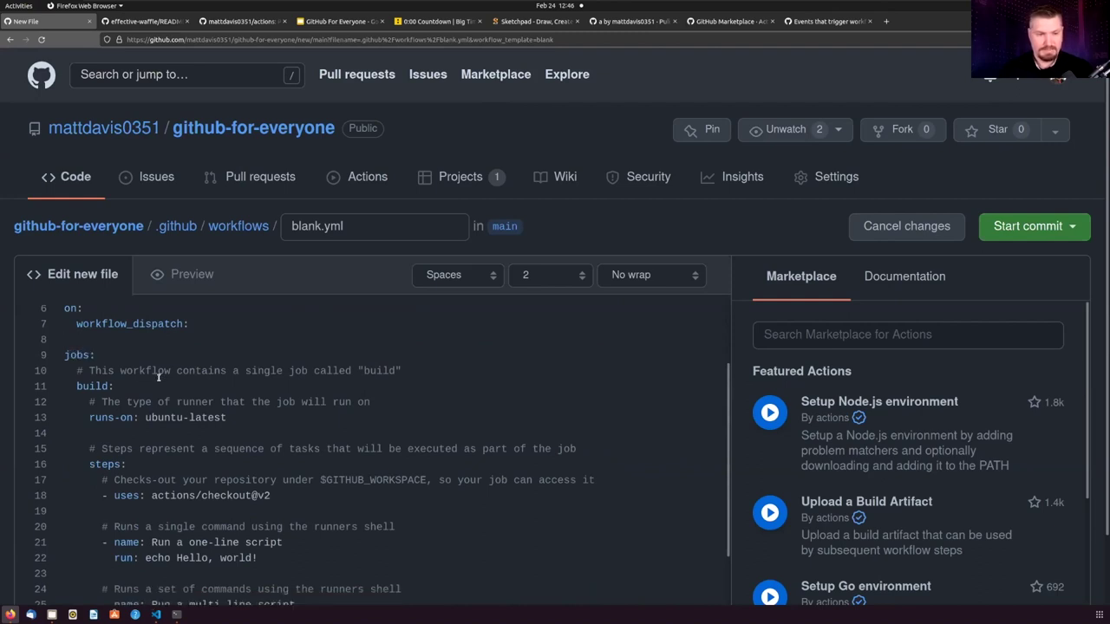
drag(403, 373, 65, 373)
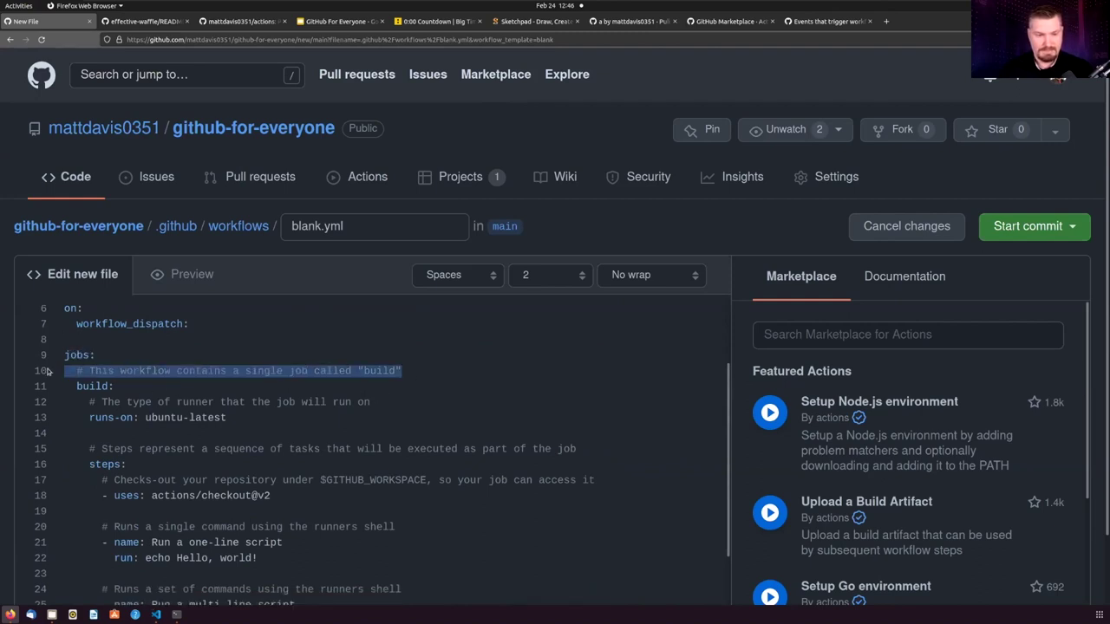
key(BackSpace)
double_click(102, 371)
key(BackSpace)
text(green)
drag(371, 387, 41, 388)
key(BackSpace)
key(BackSpace)
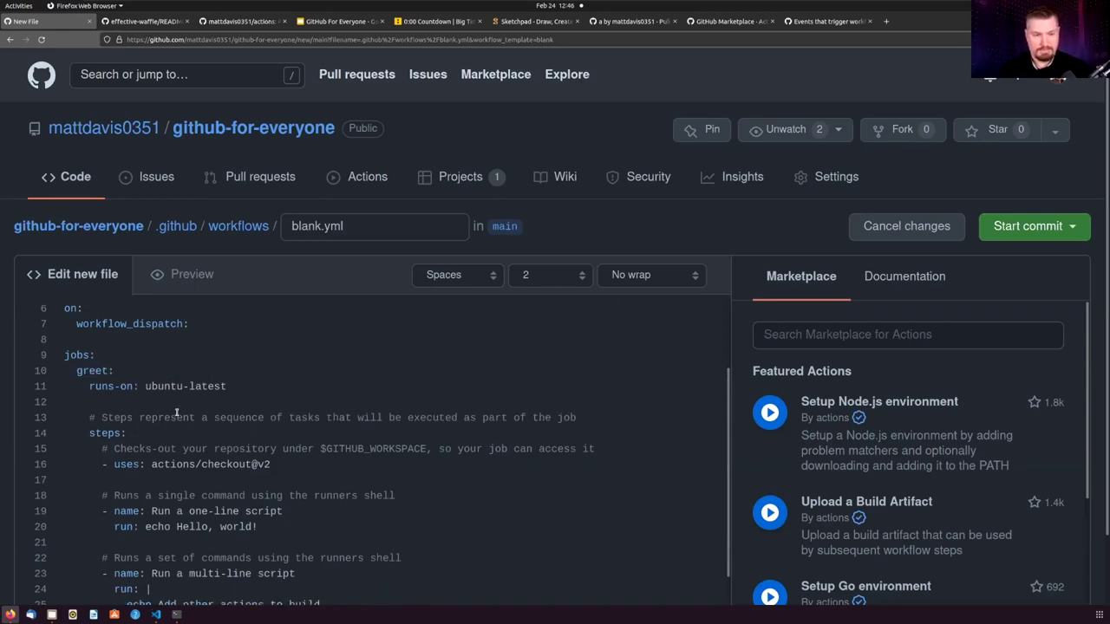
drag(579, 417, 53, 410)
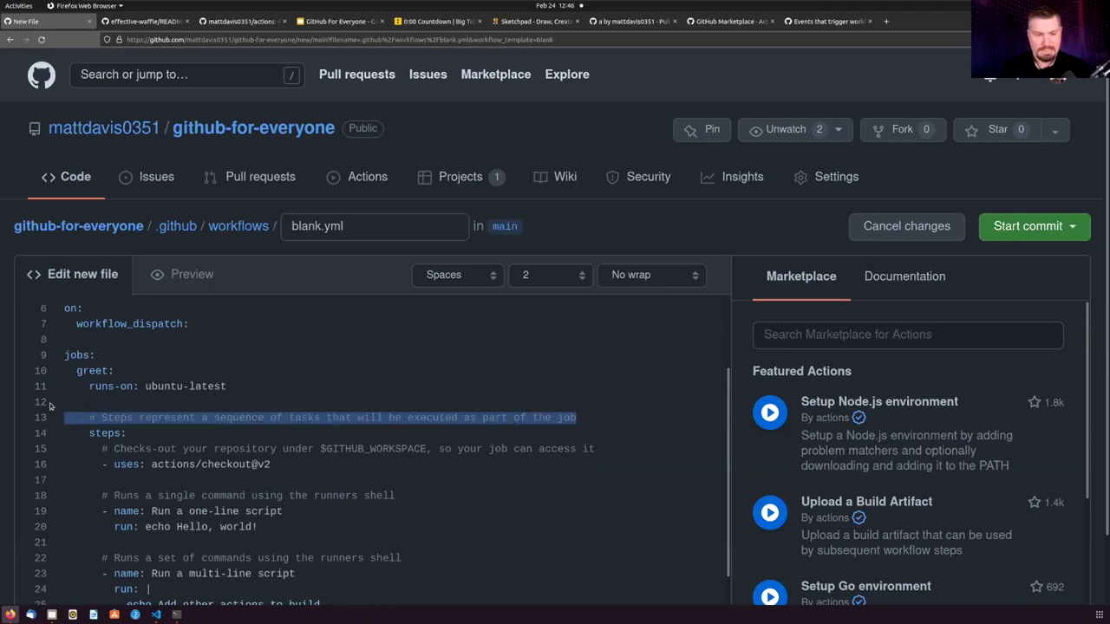
key(BackSpace)
key(BackSpace)
key(BackSpace)
Delete the checkout step and the empty line under steps.
scroll(326, 444, down, 1)
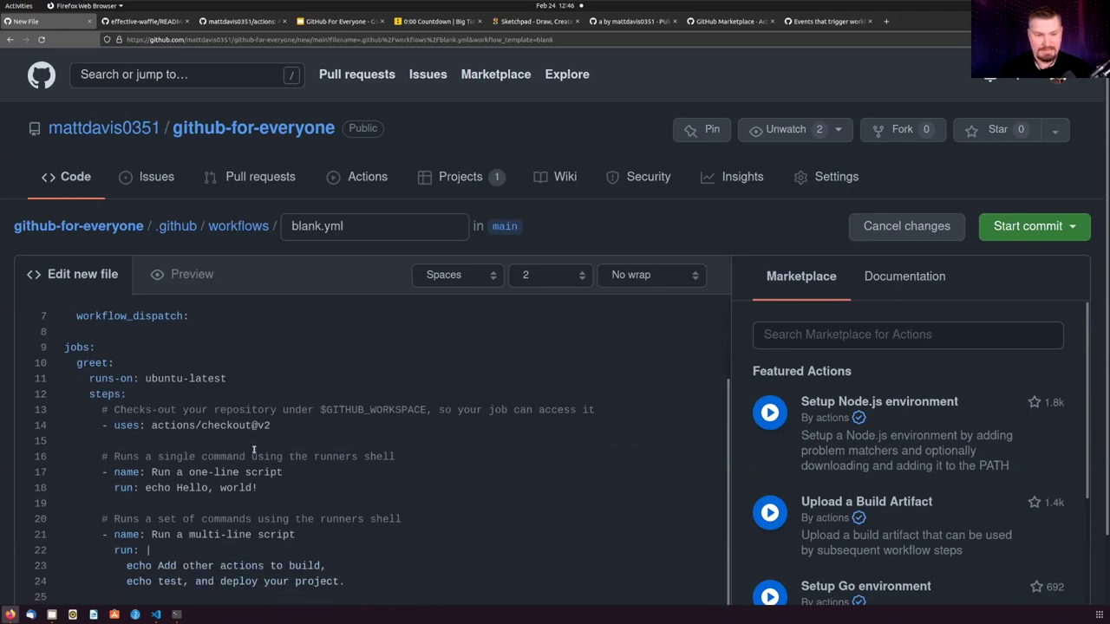
double_click(125, 427)
double_click(125, 488)
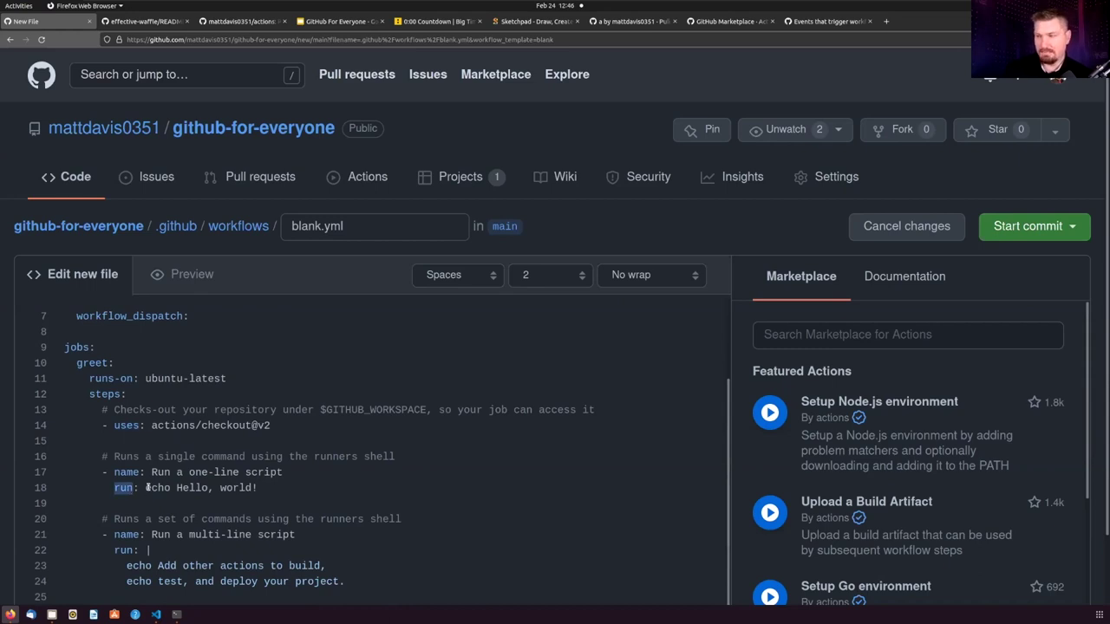
double_click(159, 488)
click(292, 488)
key(shift+Up)
key(shift+Home)
key(shift+Home)
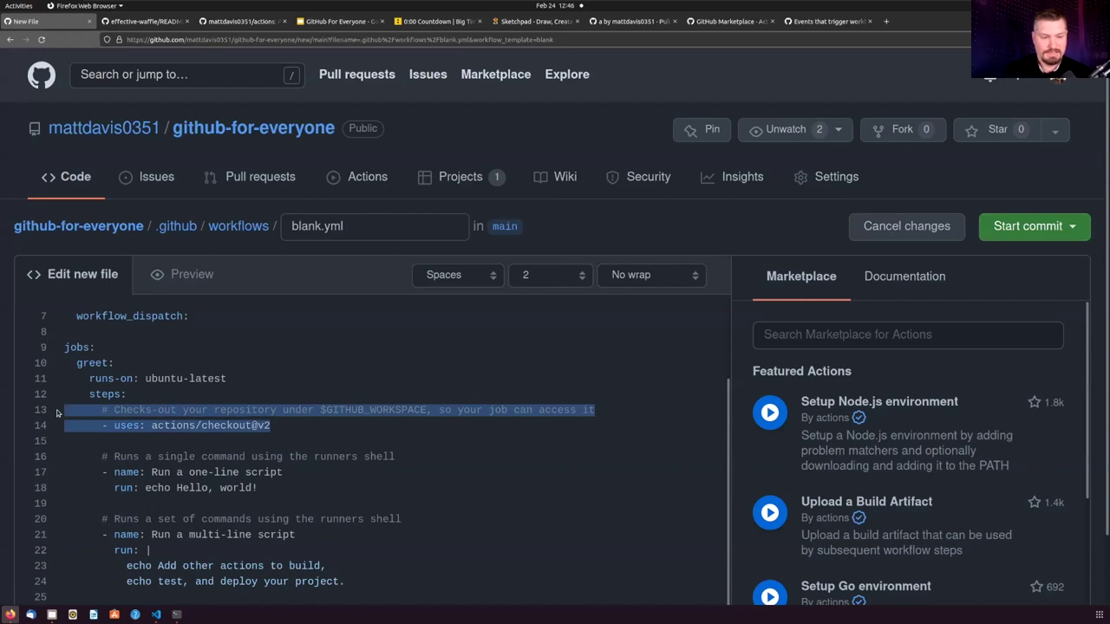
key(BackSpace)
key(BackSpace)
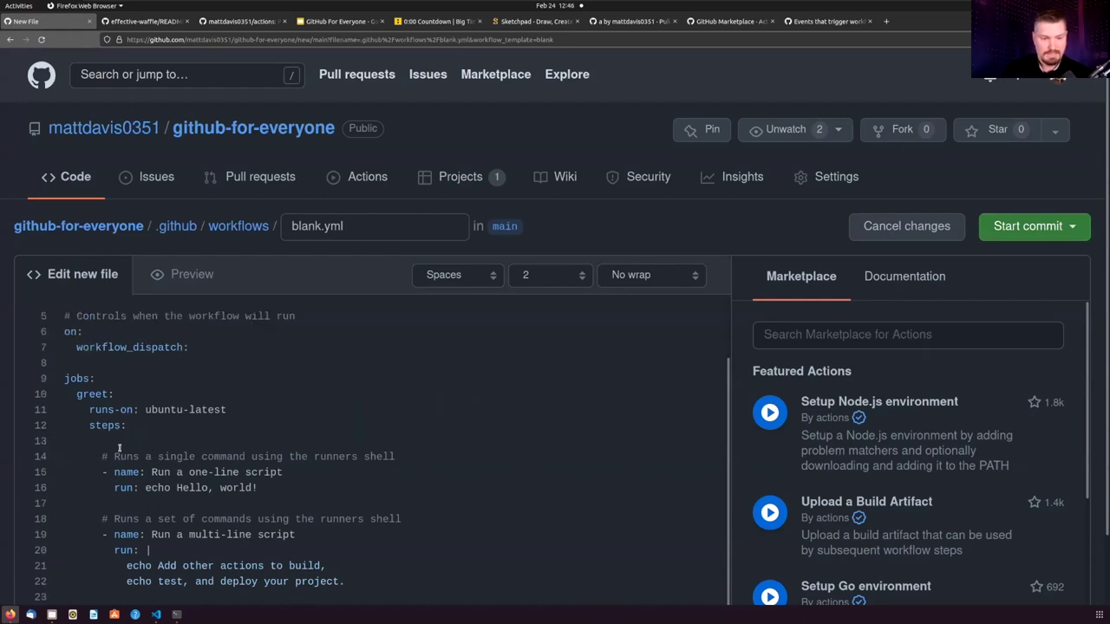
key(Delete)
Delete the single-command comment and the multi-line script step, keeping the Hello, world! echo.
drag(443, 468, 63, 460)
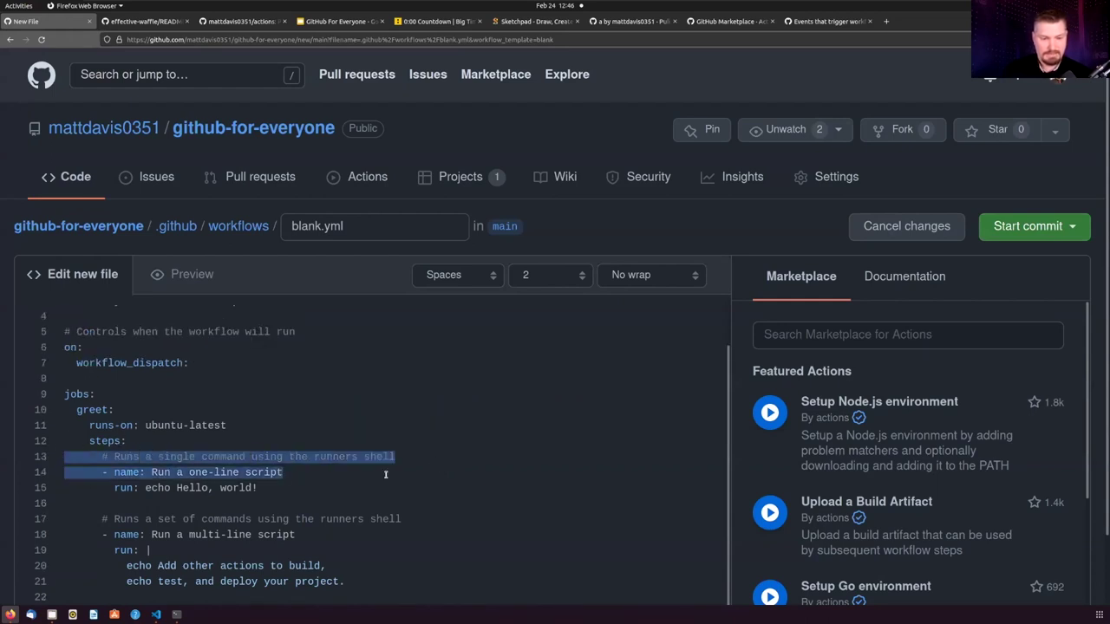
click(395, 460)
drag(395, 458, 59, 457)
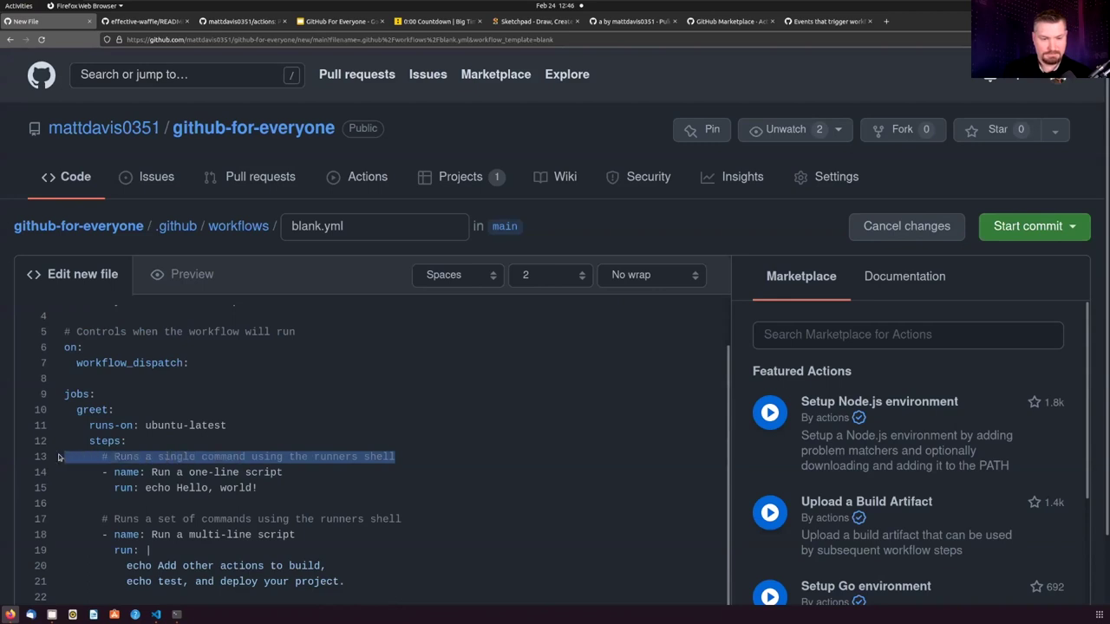
key(Delete)
scroll(303, 532, down, 2)
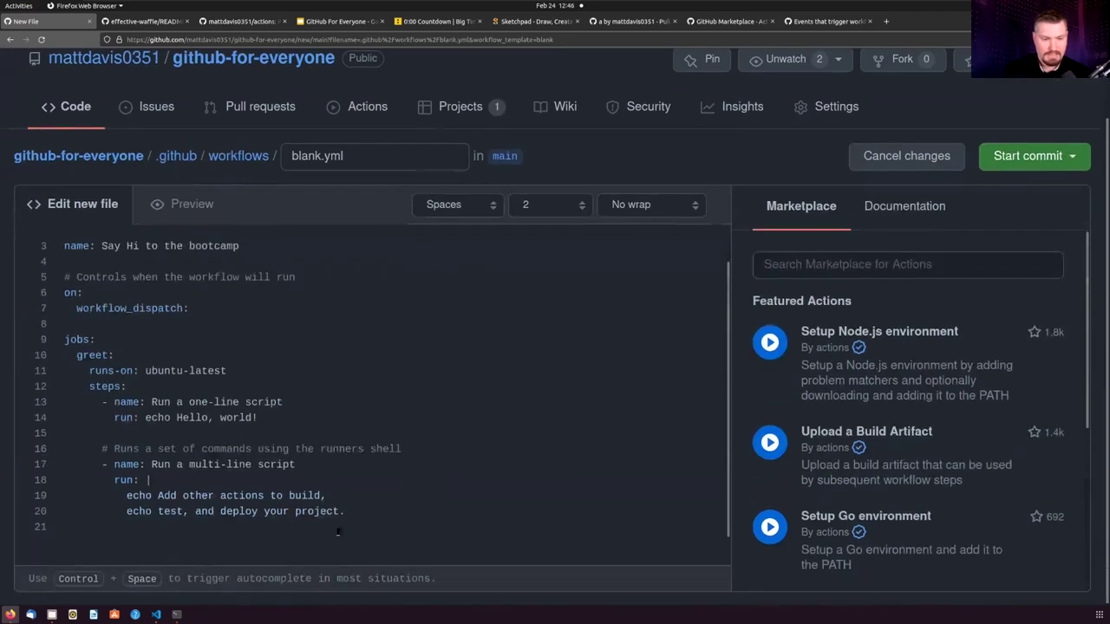
drag(346, 510, 55, 431)
key(Delete)
key(BackSpace)
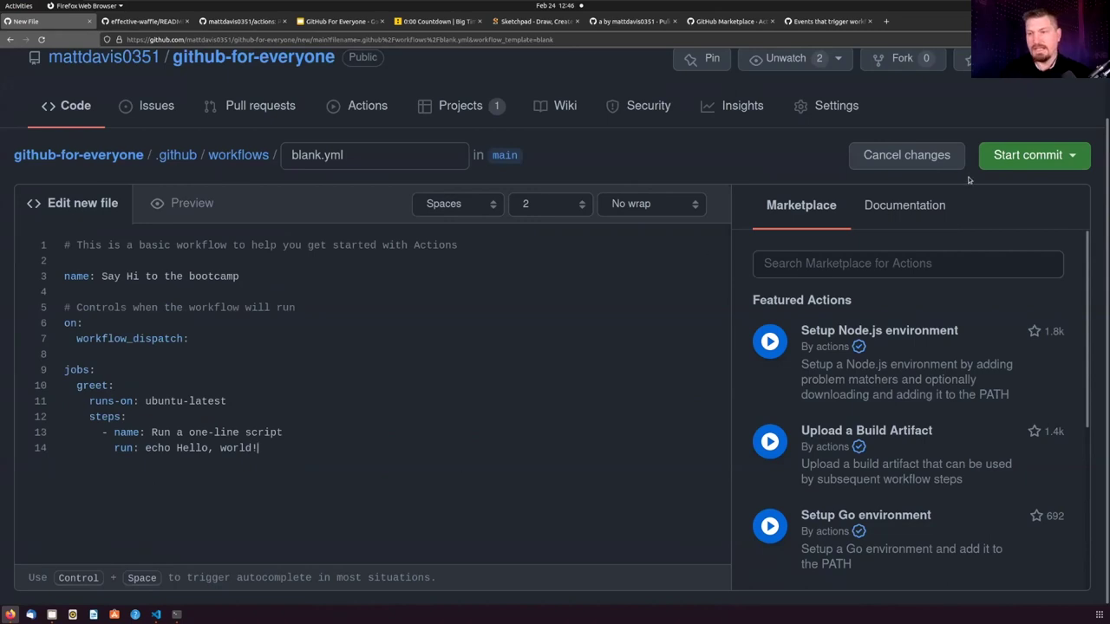
click(1030, 163)
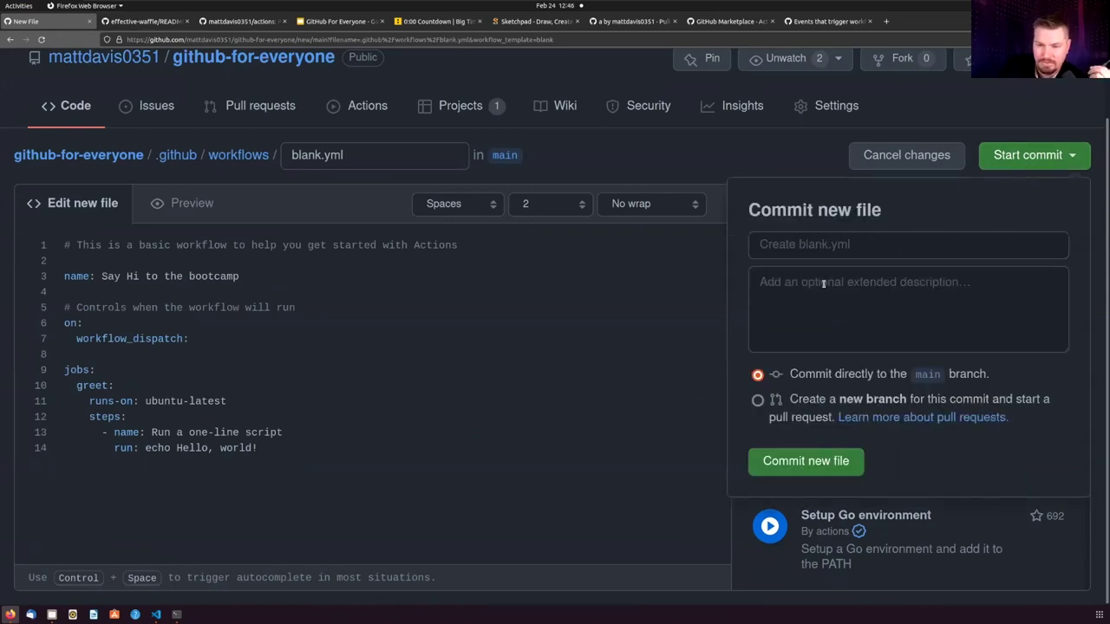
Rename blank.yml to greet-bootcamp.yml and commit it directly to main.
double_click(305, 155)
text(greet)
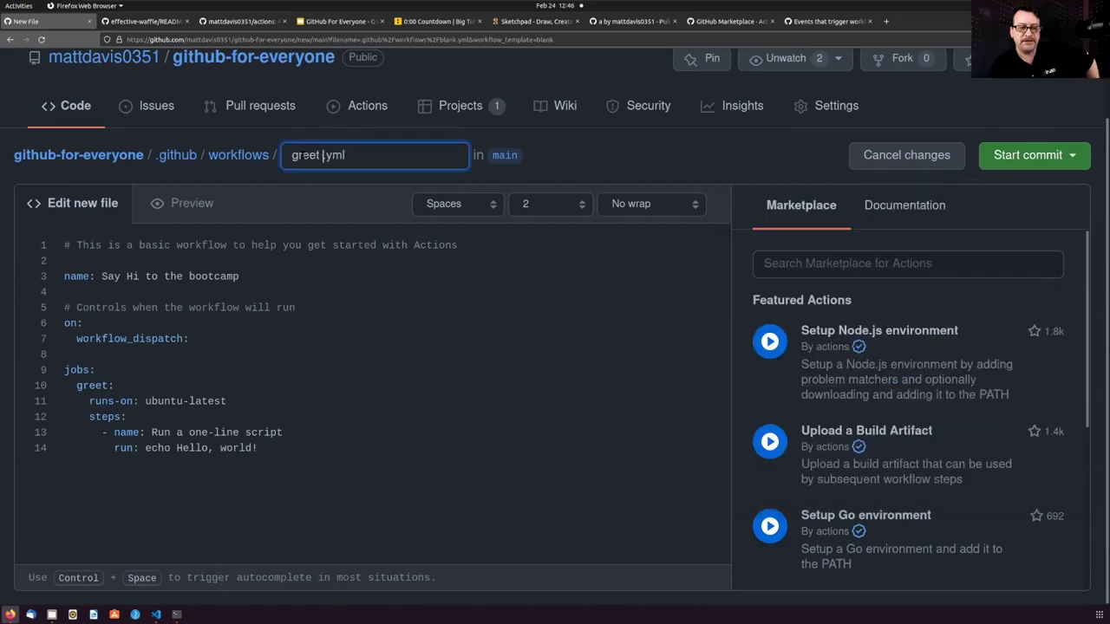
text(-bootcamp)
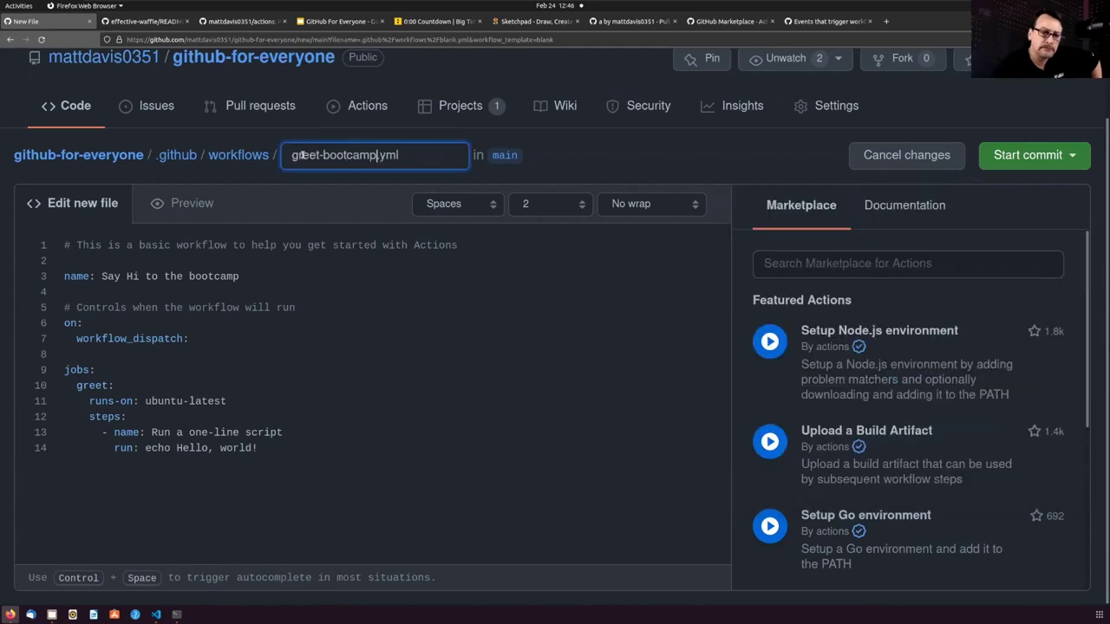
click(1027, 154)
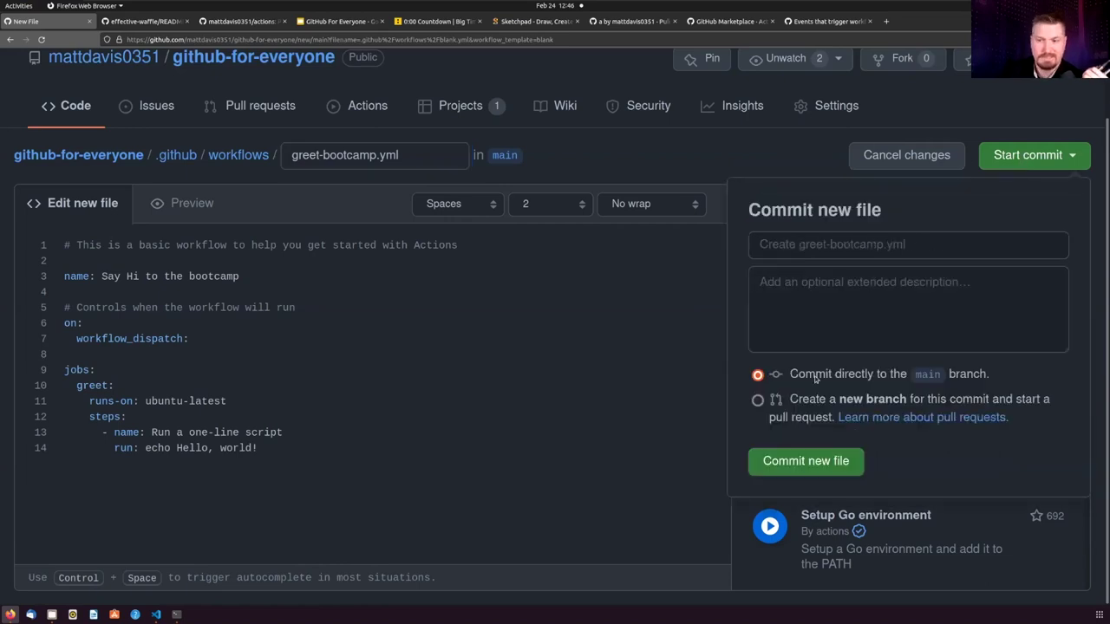
click(783, 459)
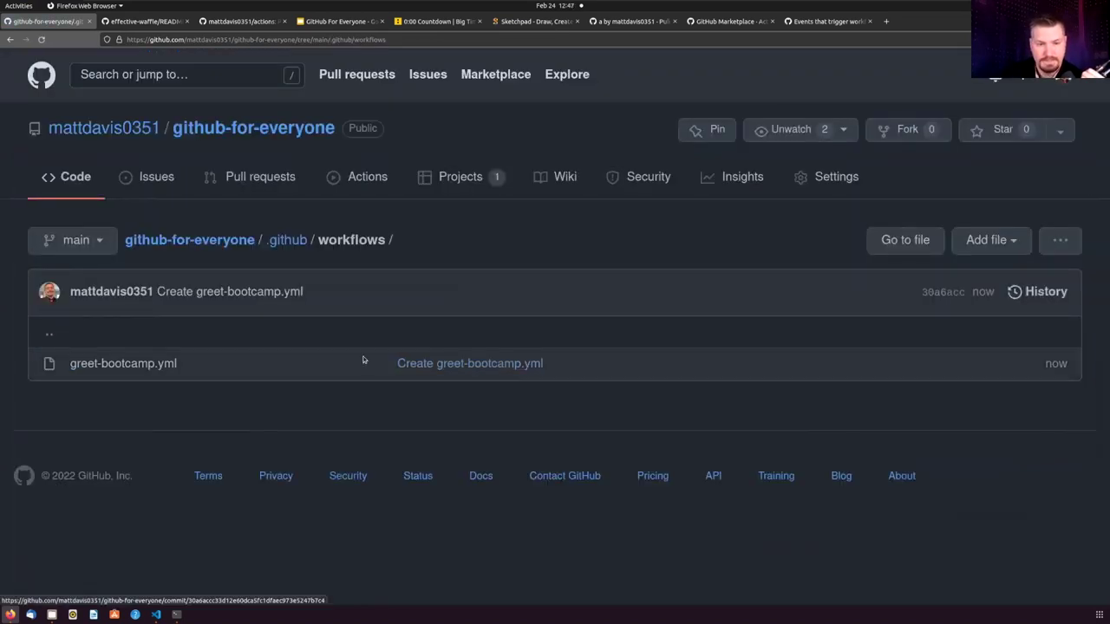
Open the Say Hi to the bootcamp workflow under Actions and its Run workflow dropdown.
click(272, 247)
click(109, 364)
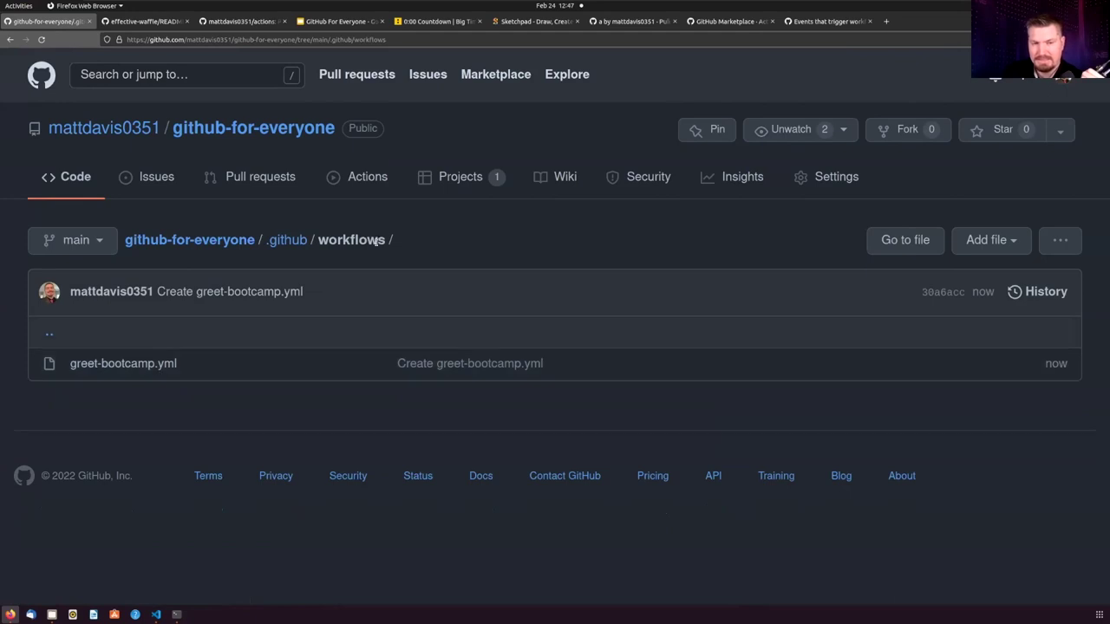
click(346, 183)
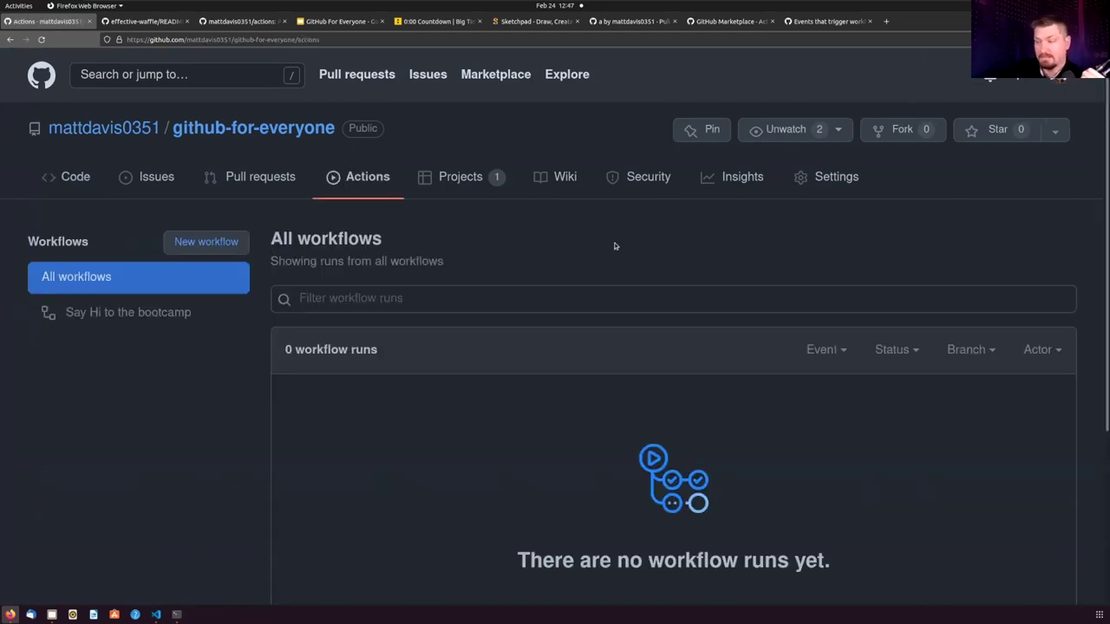
scroll(601, 249, down, 2)
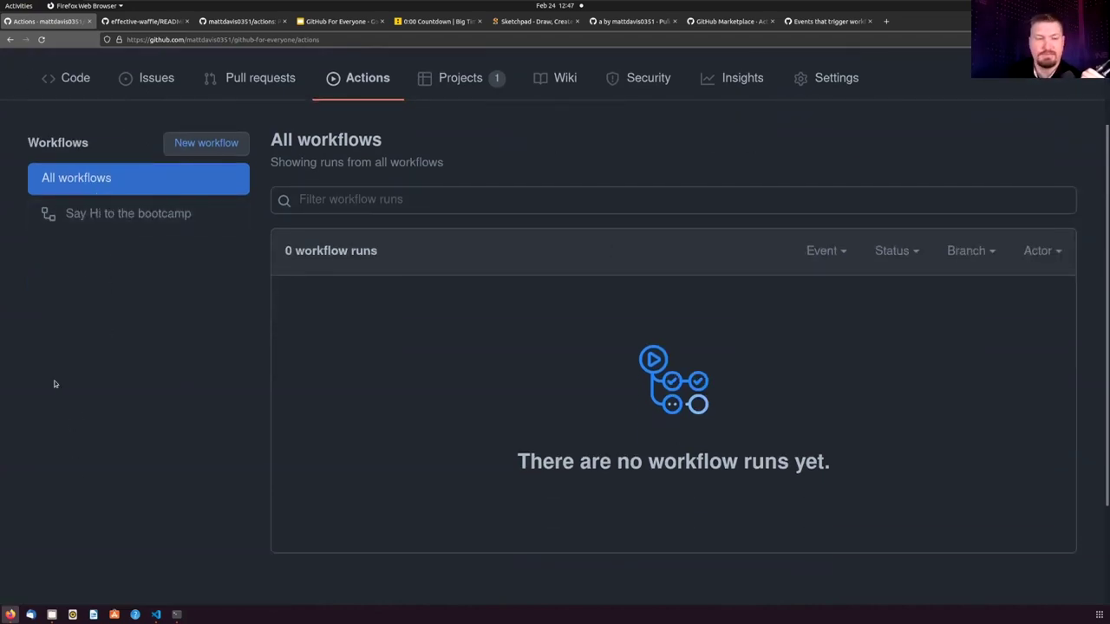
click(143, 223)
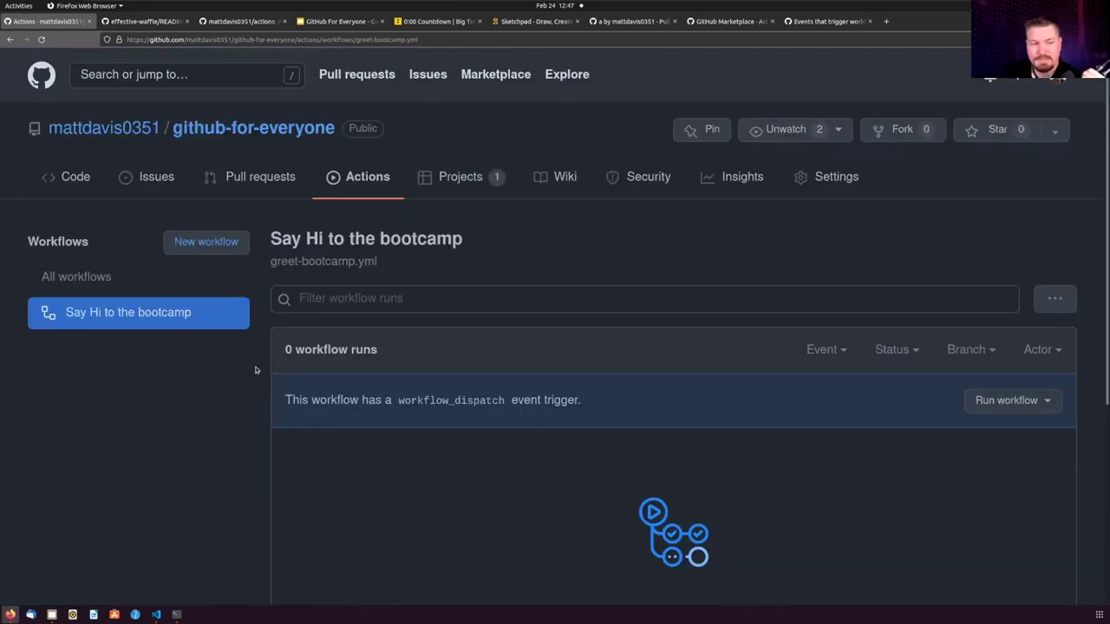
scroll(338, 392, down, 2)
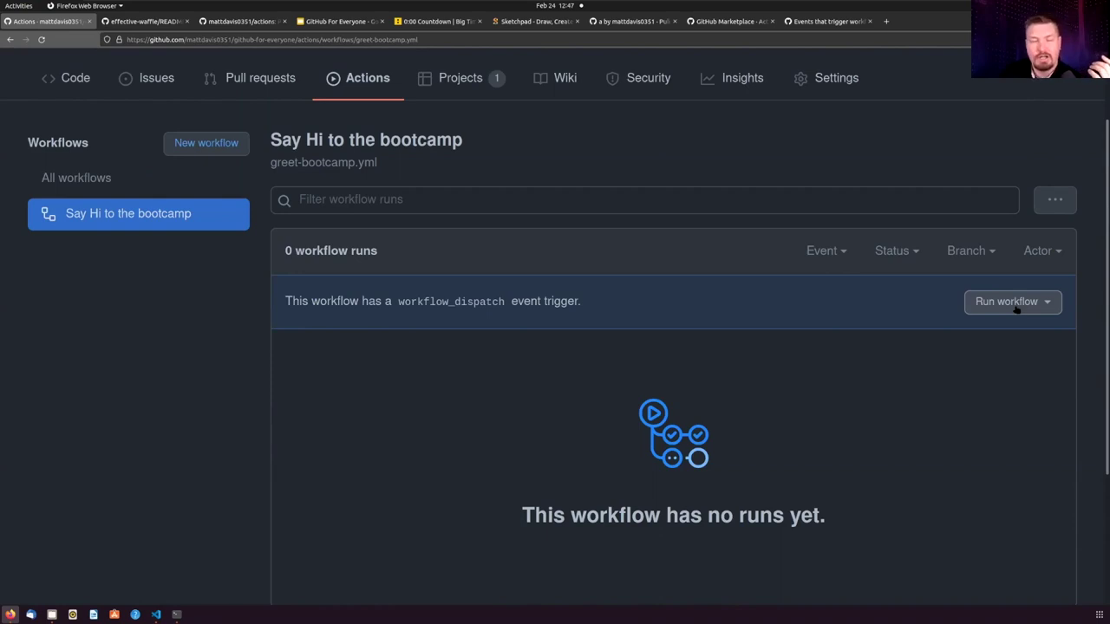
click(1016, 309)
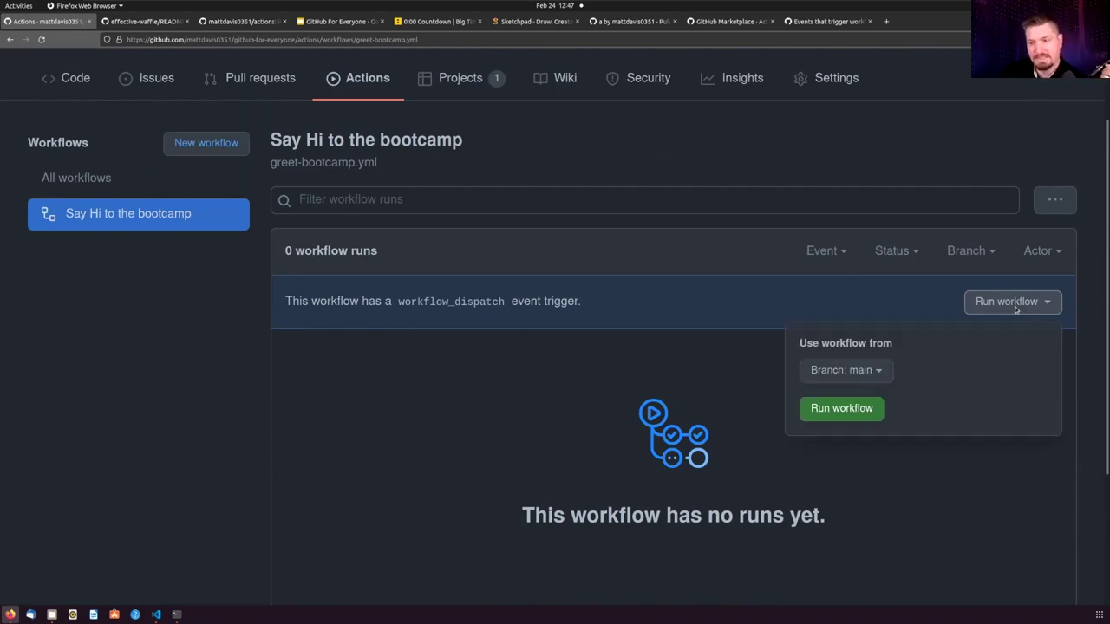
Run the workflow on main and watch the new run appear as Queued.
click(877, 415)
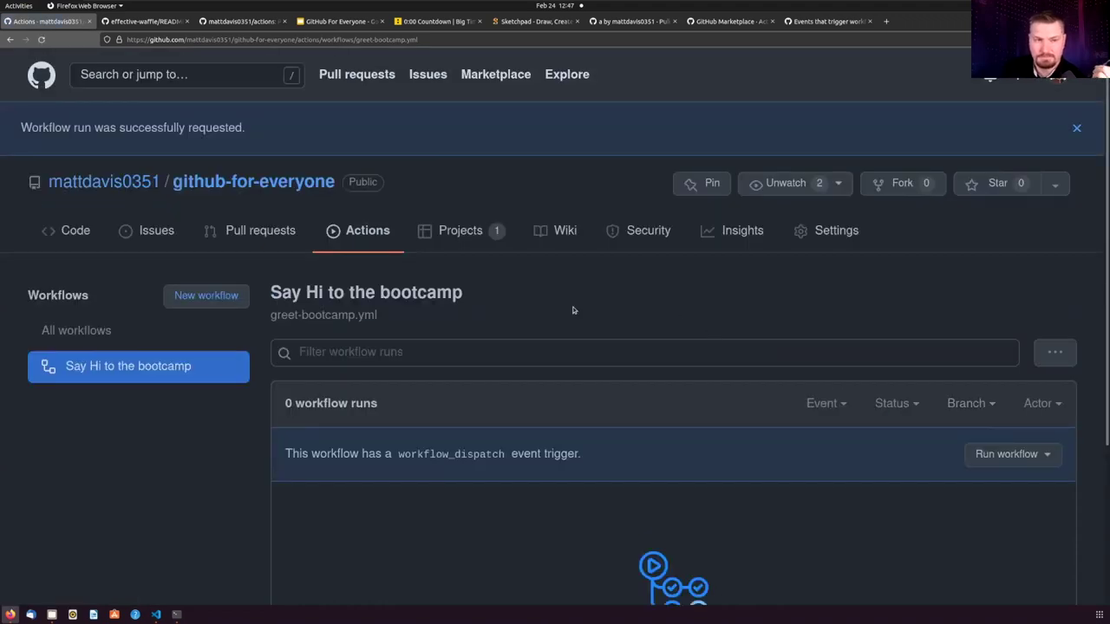
drag(250, 130, 39, 130)
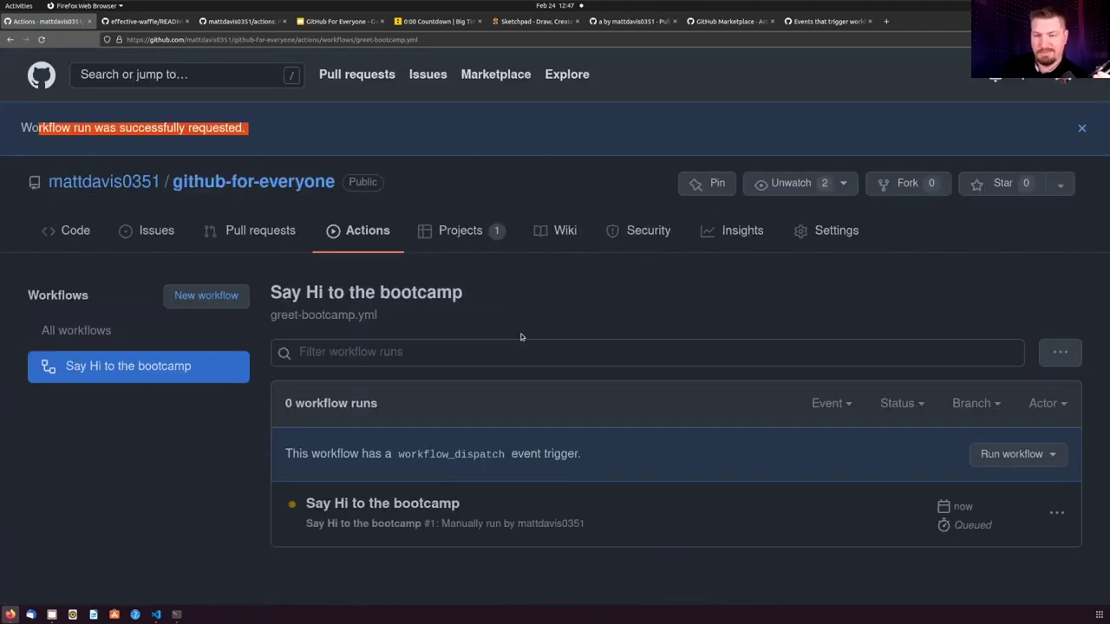
click(284, 544)
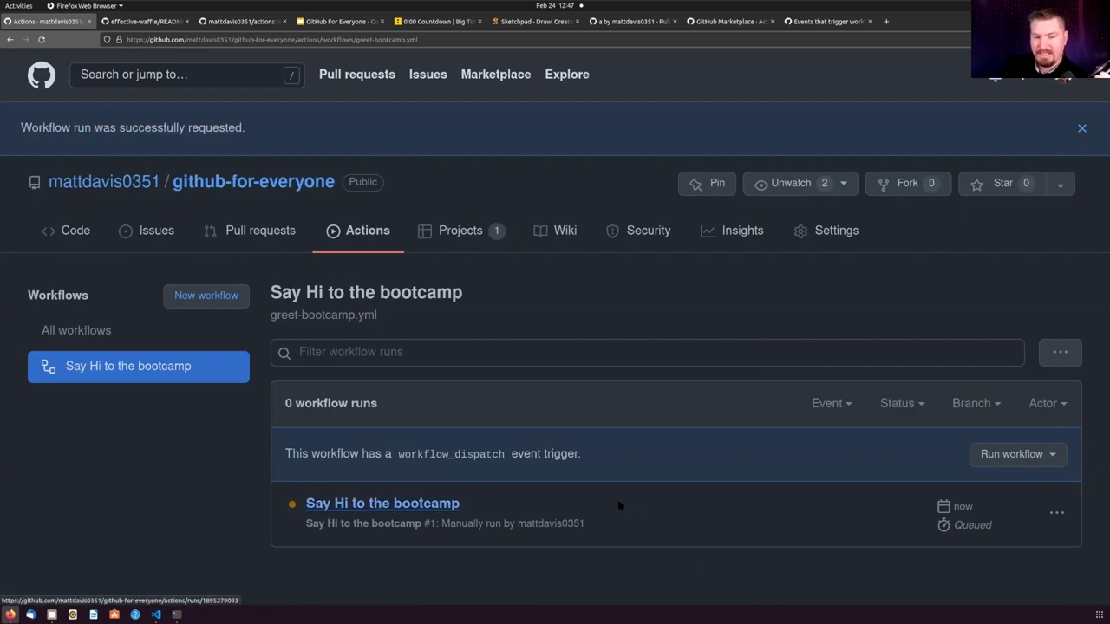
drag(1007, 529, 954, 530)
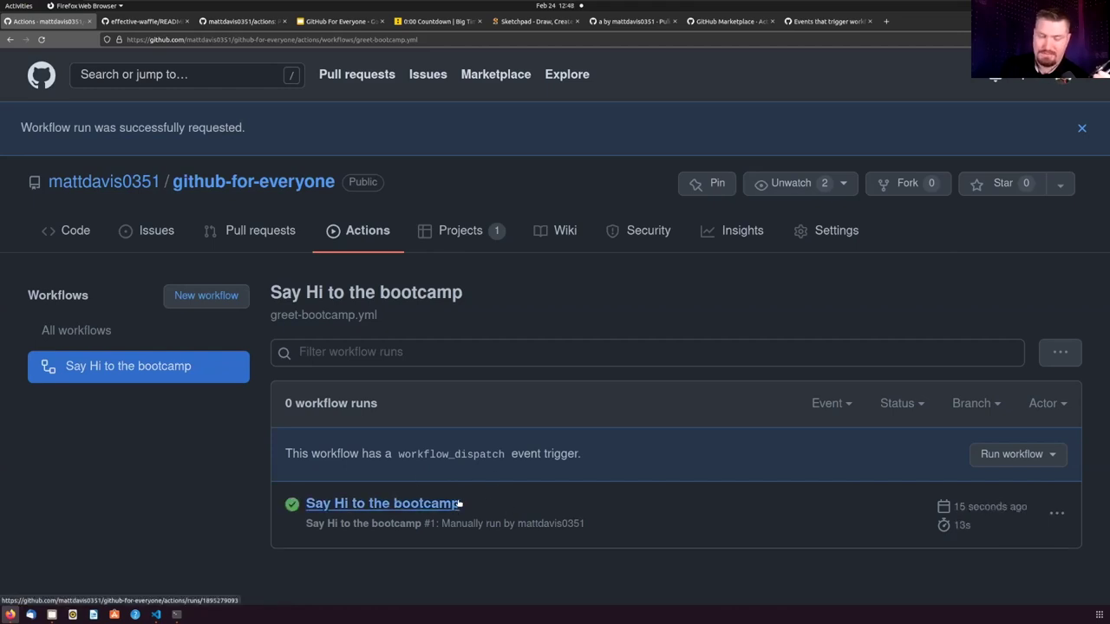
Check the greet job's one-line script printed Hello, world!, then open the .github folder.
click(373, 503)
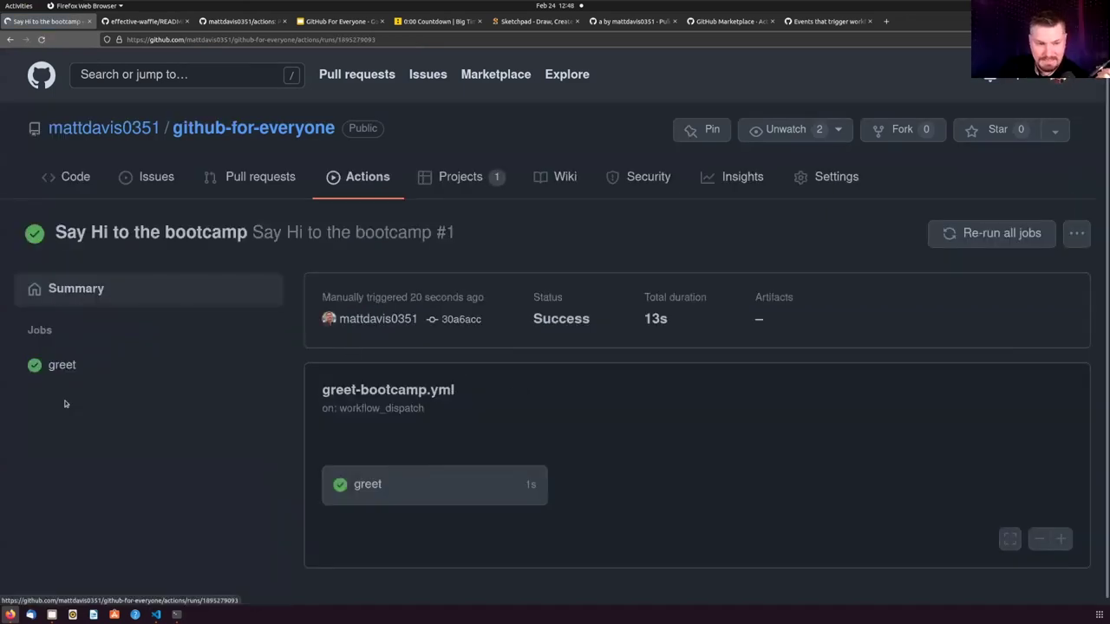
click(97, 376)
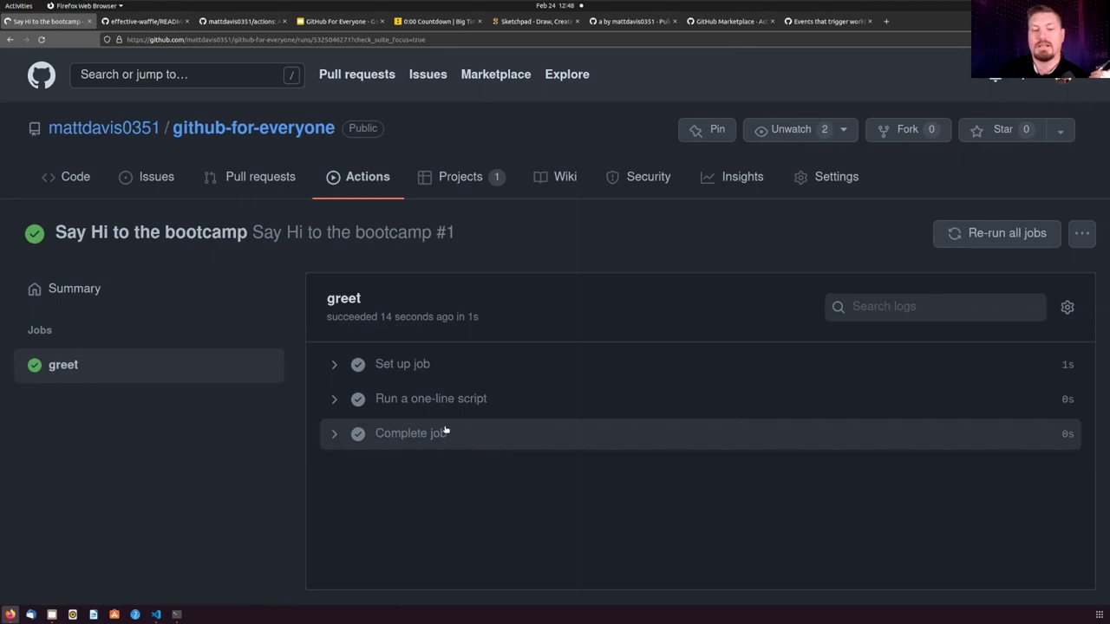
click(340, 402)
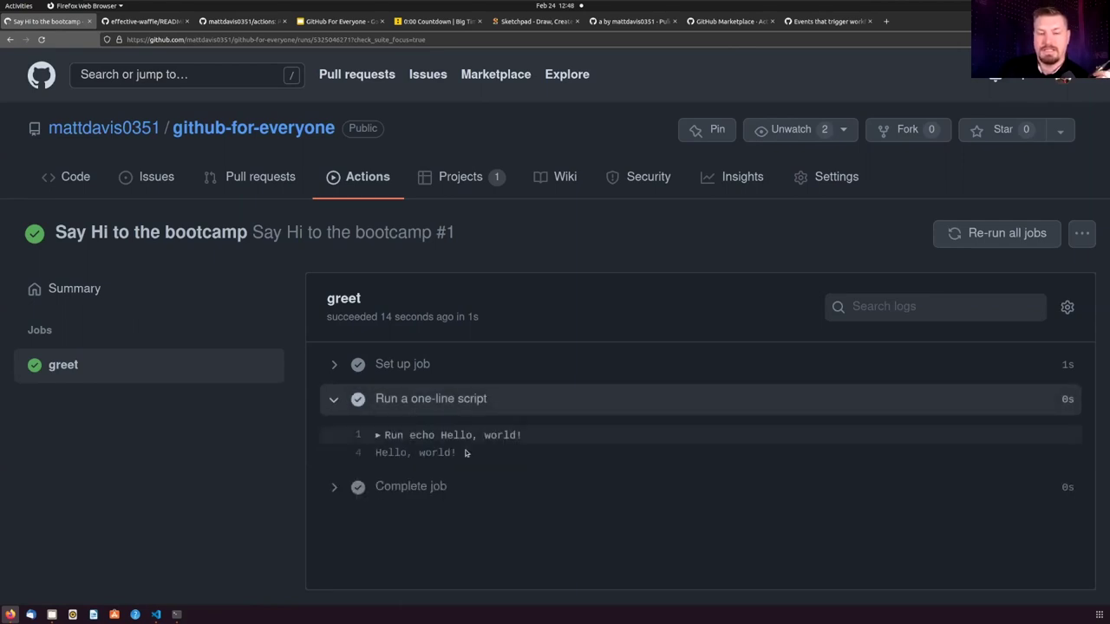
drag(460, 452, 362, 452)
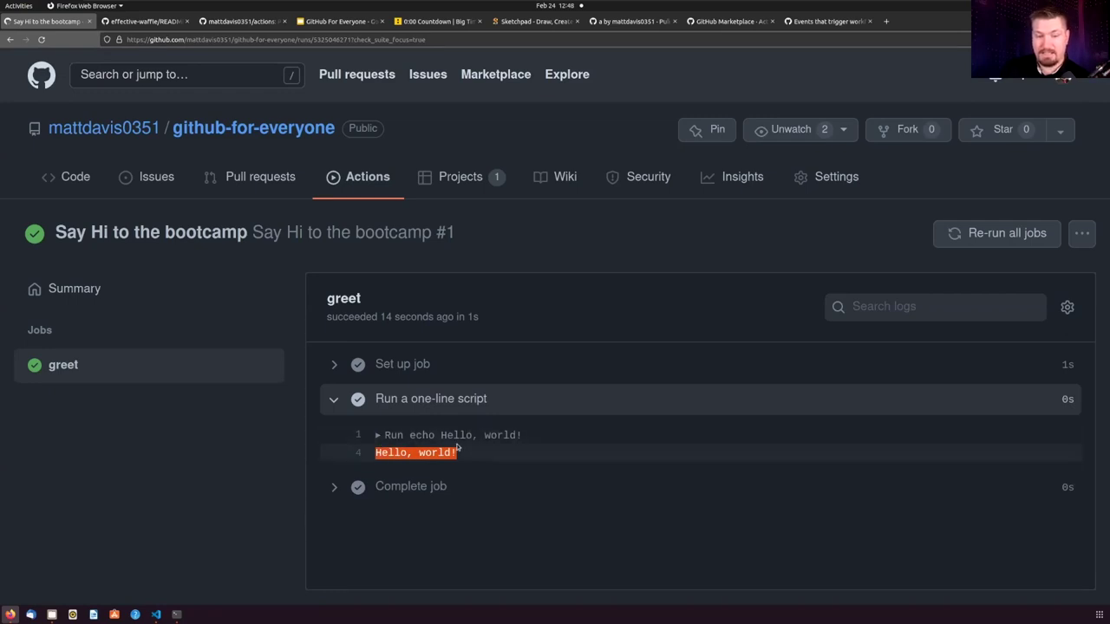
click(75, 176)
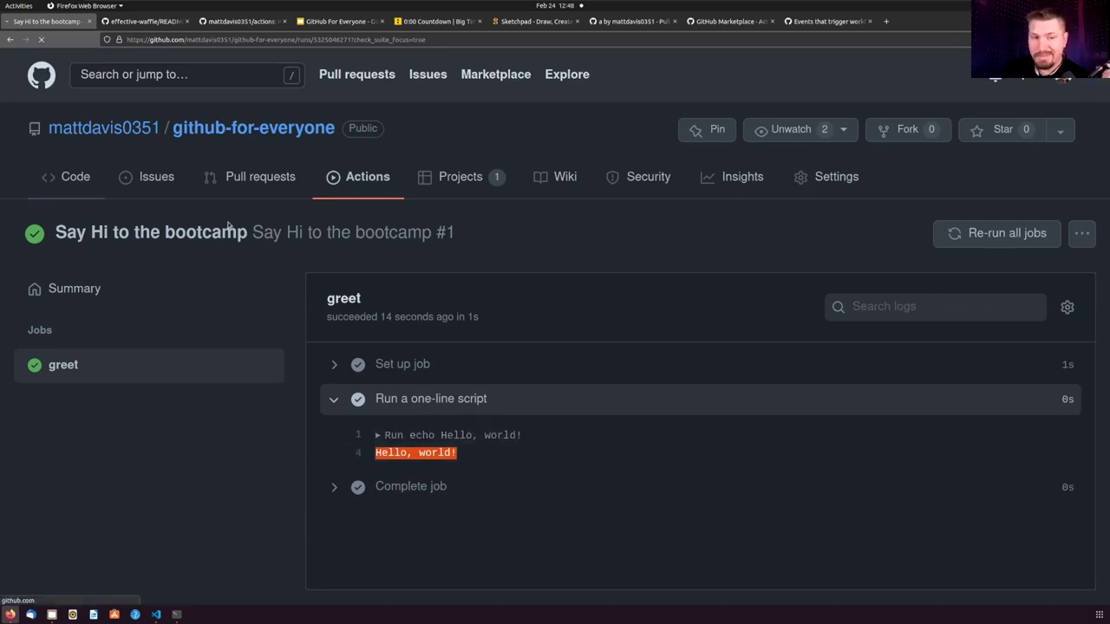
click(139, 334)
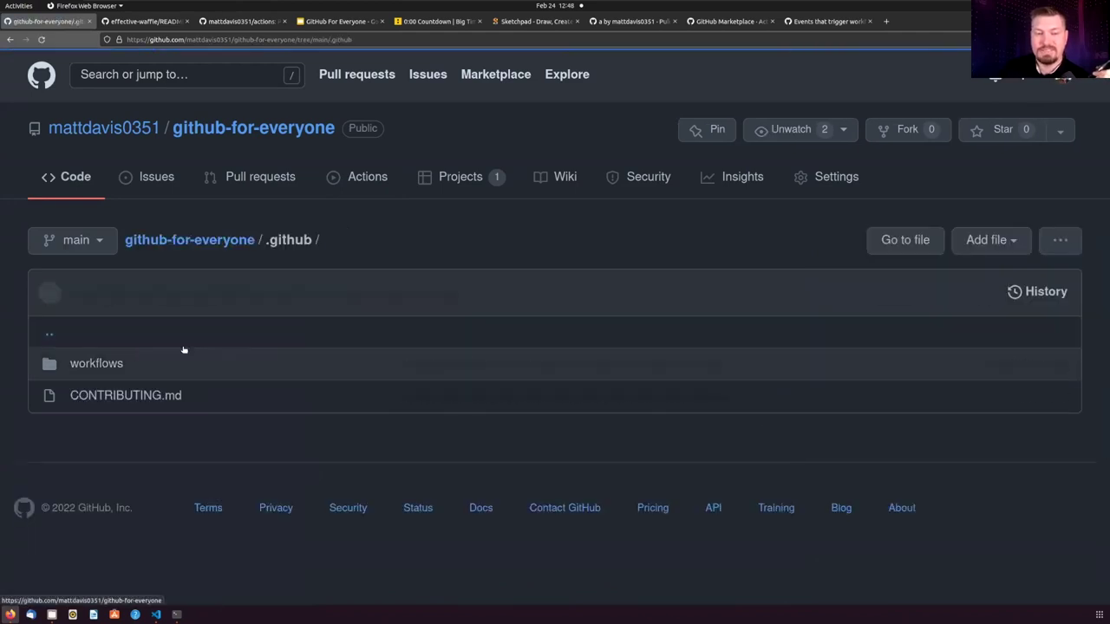
Edit greet-bootcamp.yml so line 14 echoes ${{ secrets.PERSON }} instead of Hello, world!
click(109, 364)
click(169, 365)
scroll(281, 395, down, 3)
drag(291, 468, 118, 439)
click(337, 426)
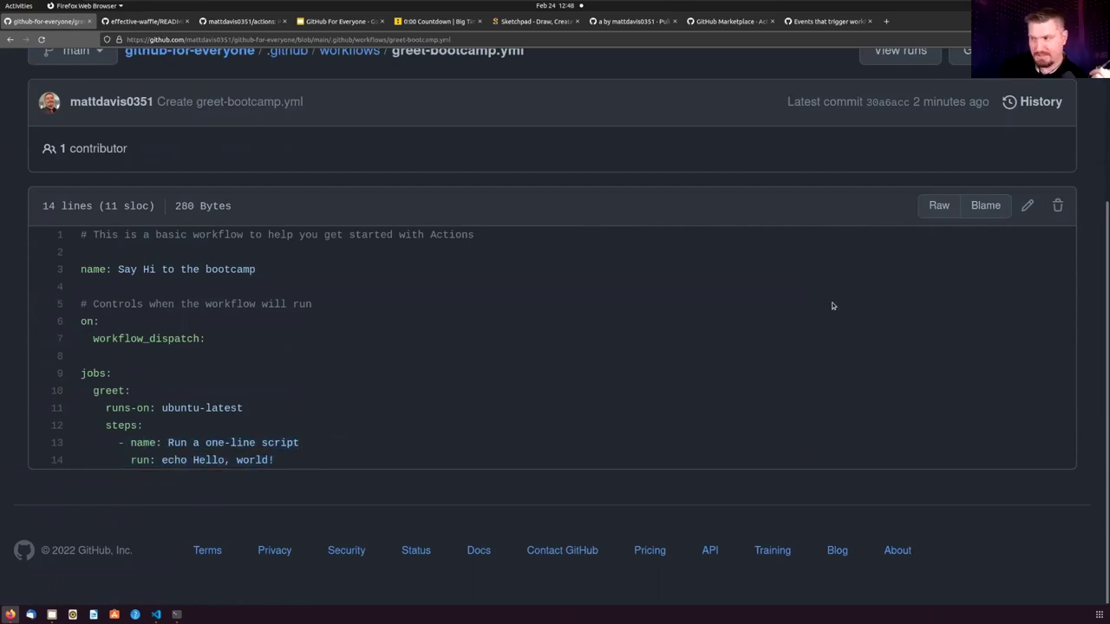
click(1027, 206)
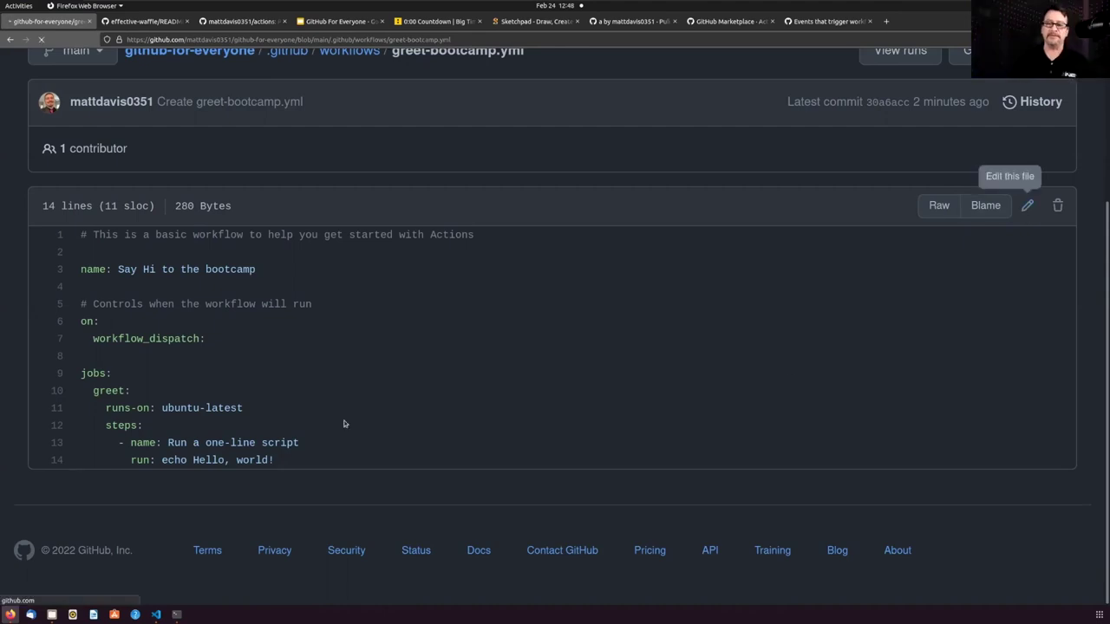
scroll(273, 416, down, 2)
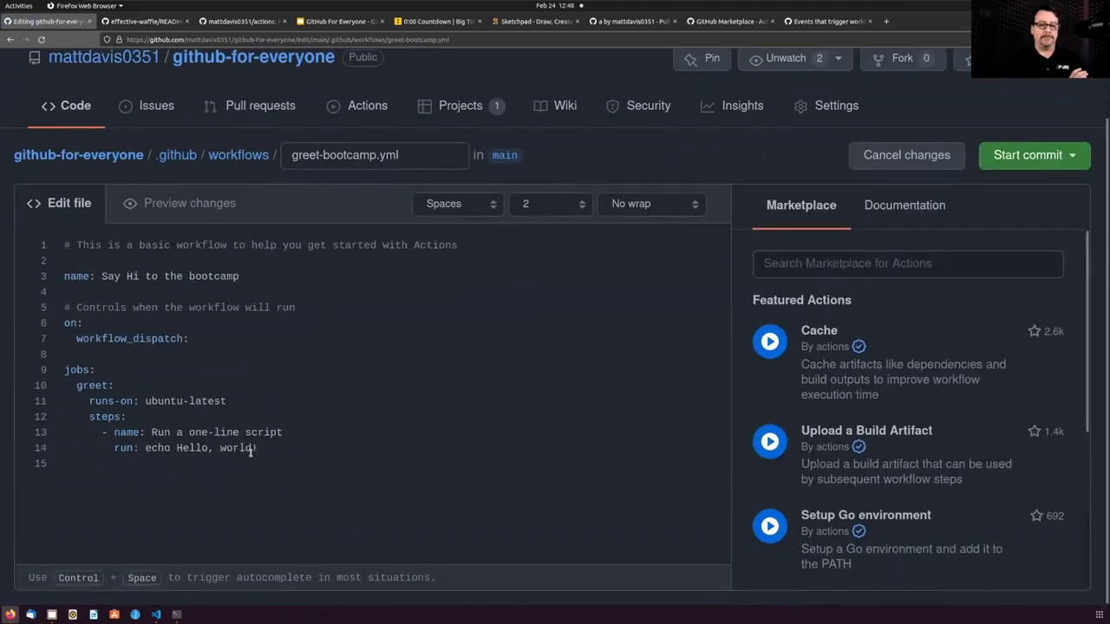
drag(230, 447, 179, 447)
key(BackSpace)
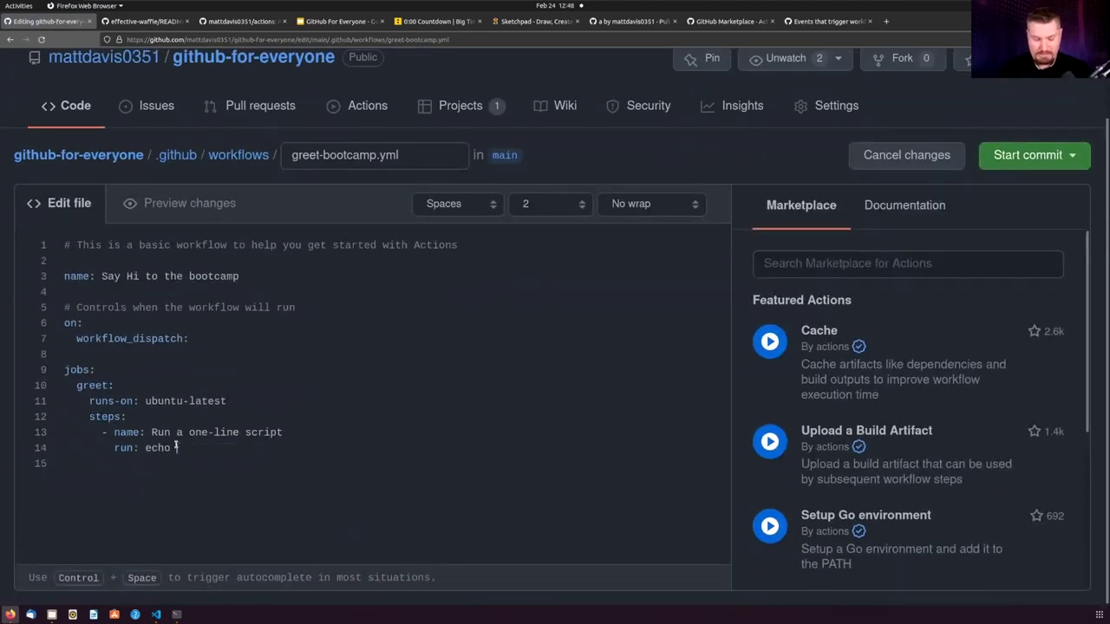
text(${{)
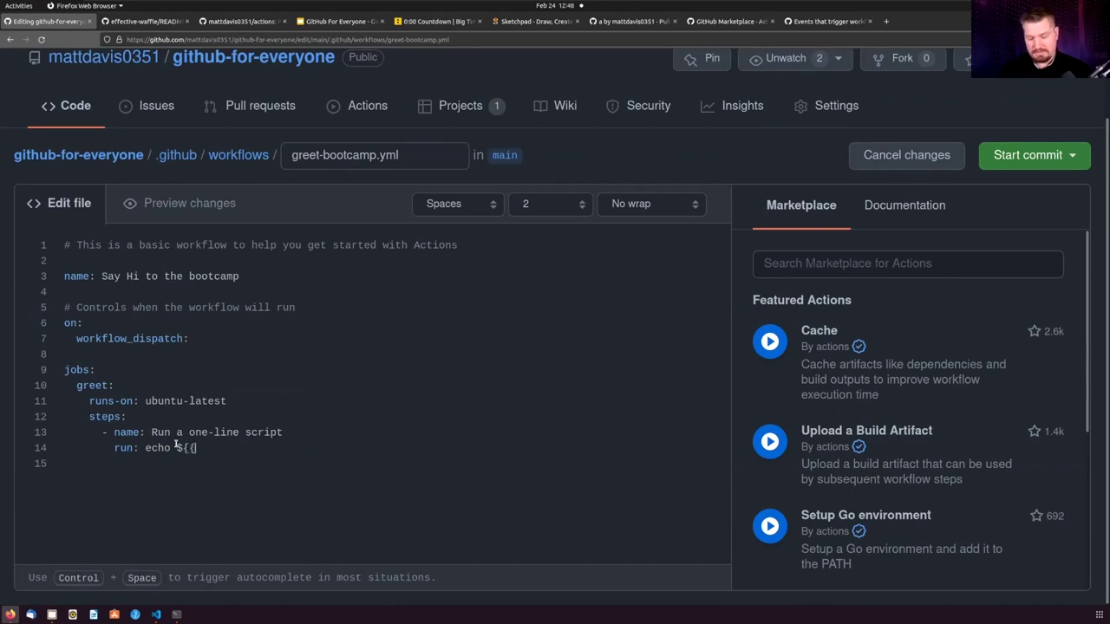
text(secrets)
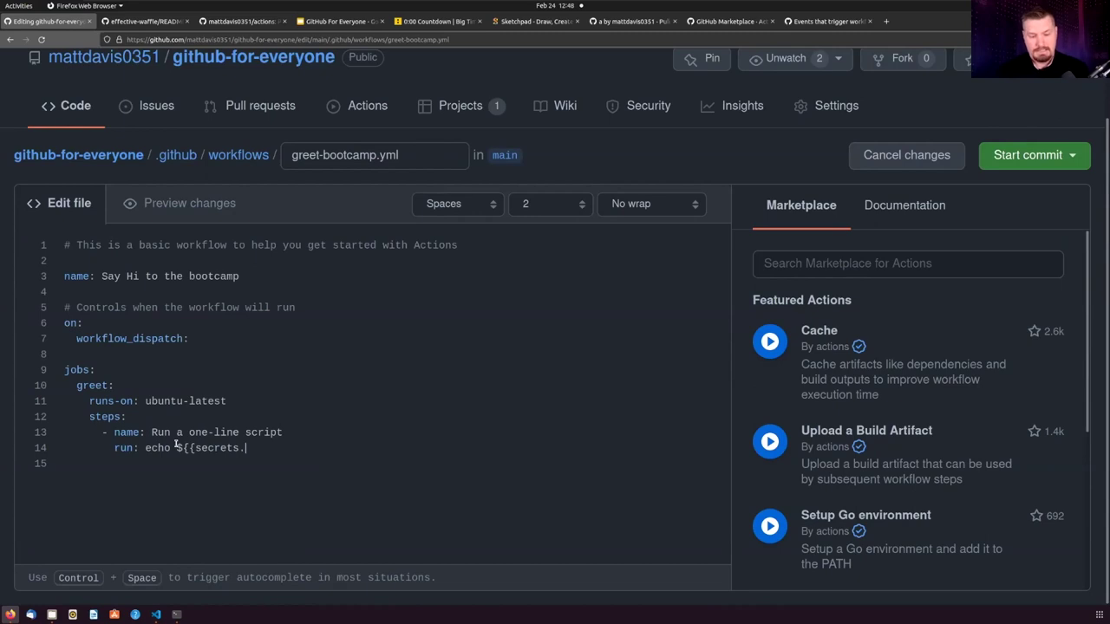
text(.)
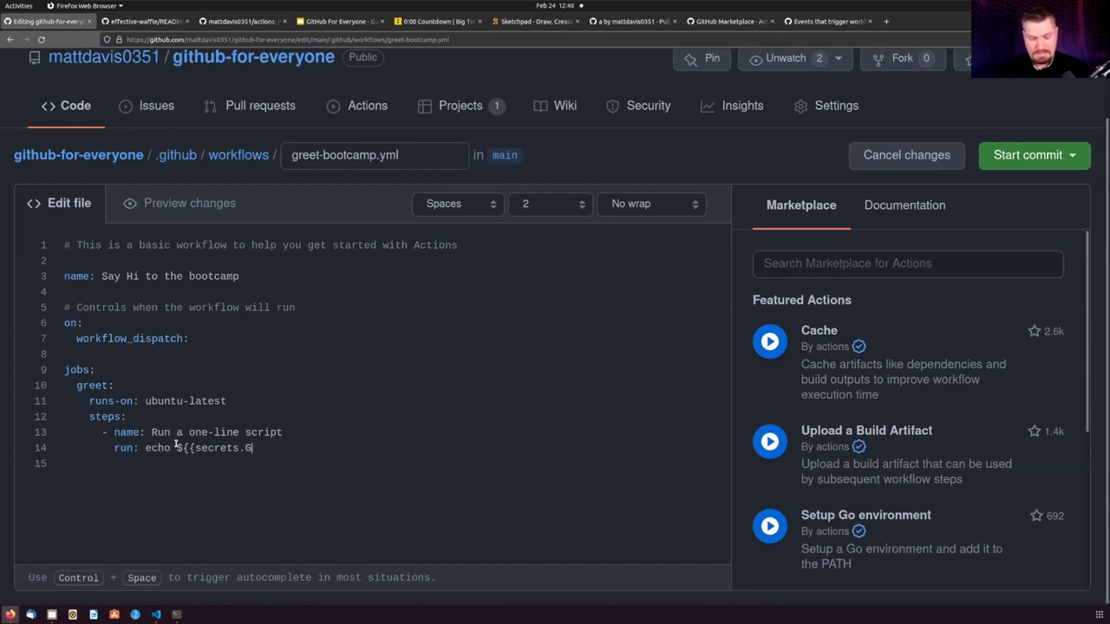
text(PERSON}})
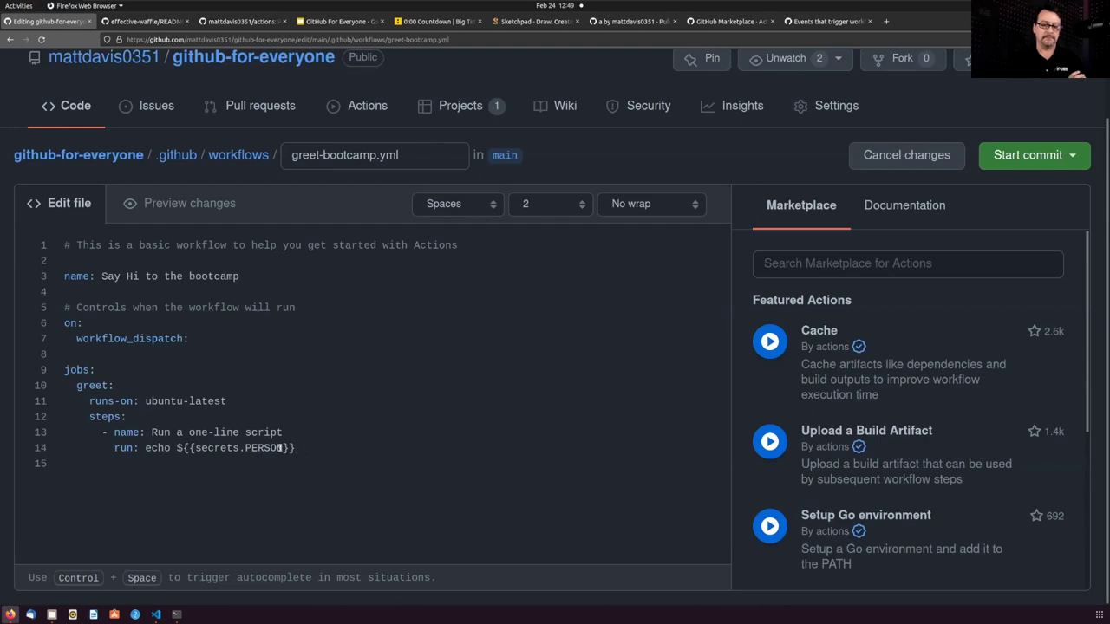
click(285, 447)
click(193, 447)
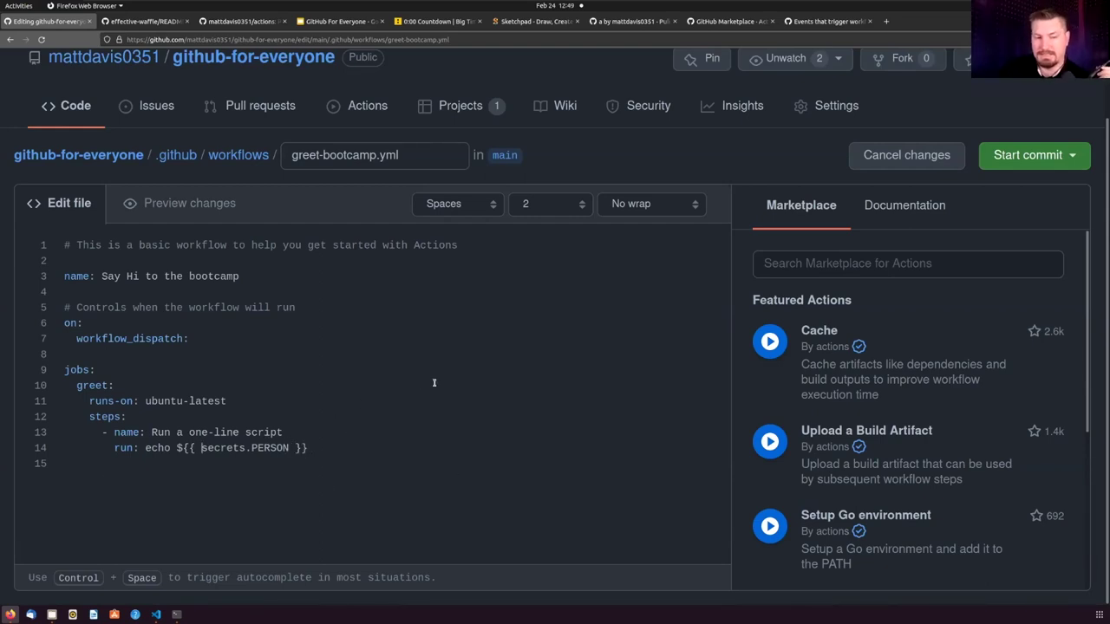
Commit the greet-bootcamp.yml change directly to main.
click(1028, 161)
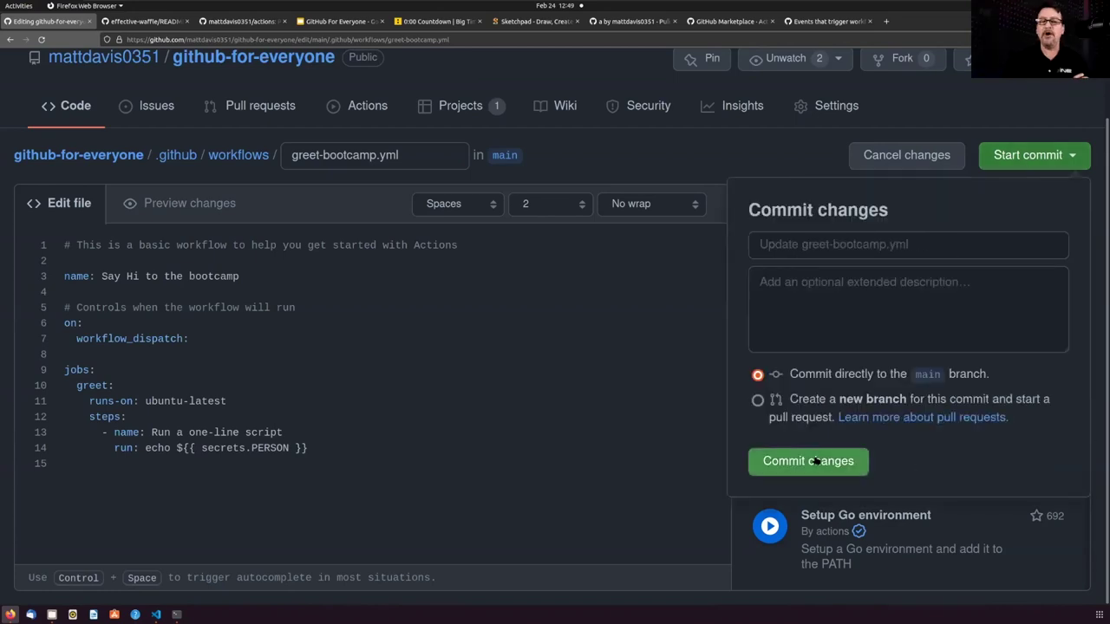
click(815, 462)
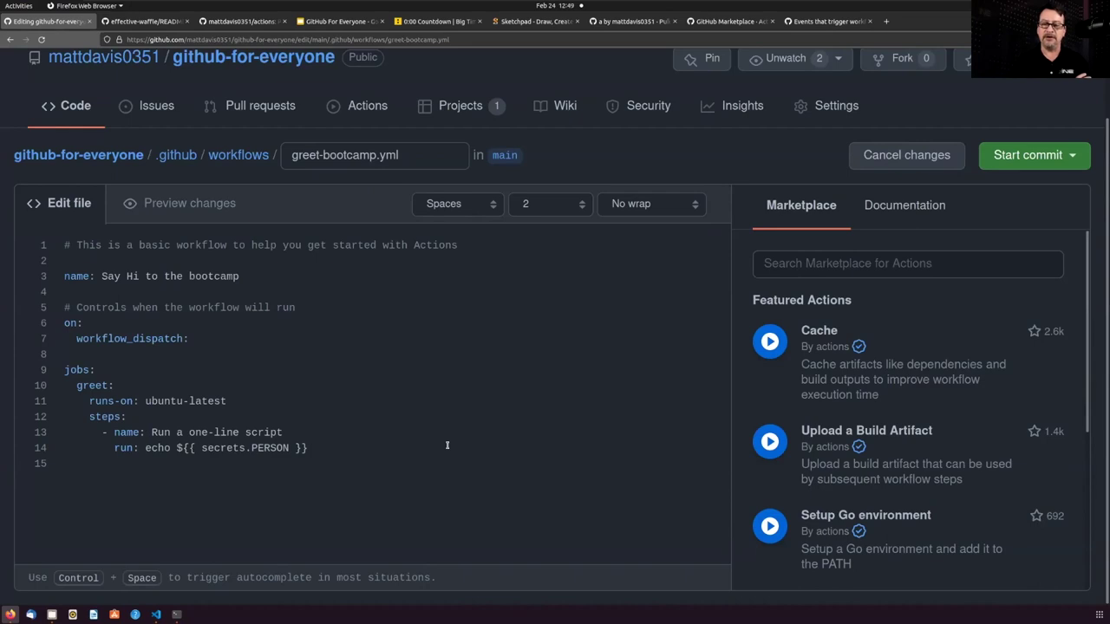
click(1063, 160)
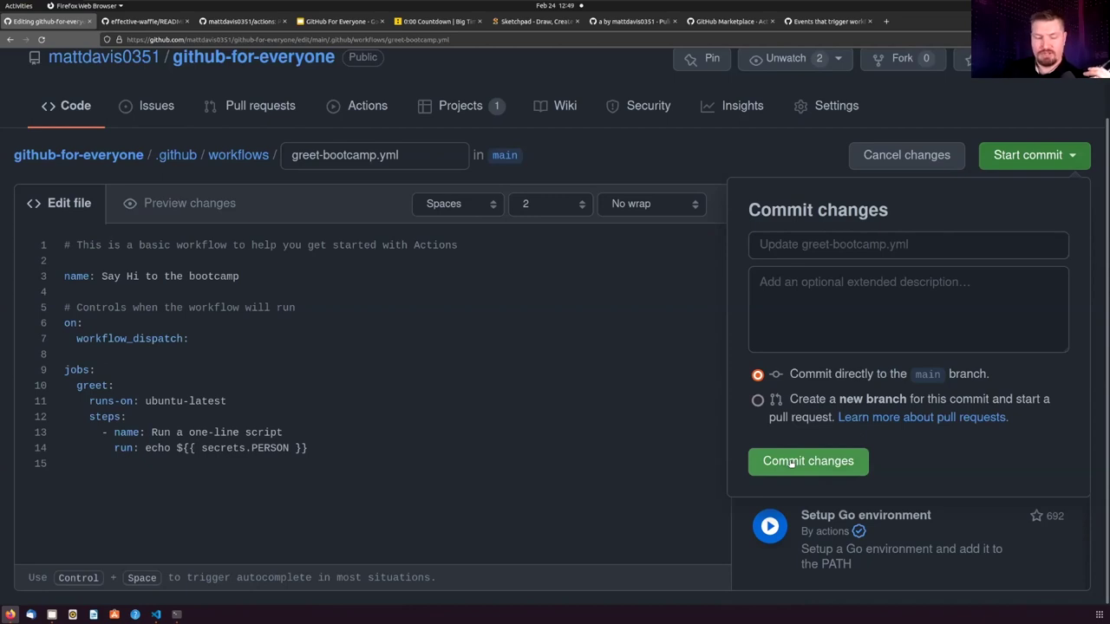
click(791, 464)
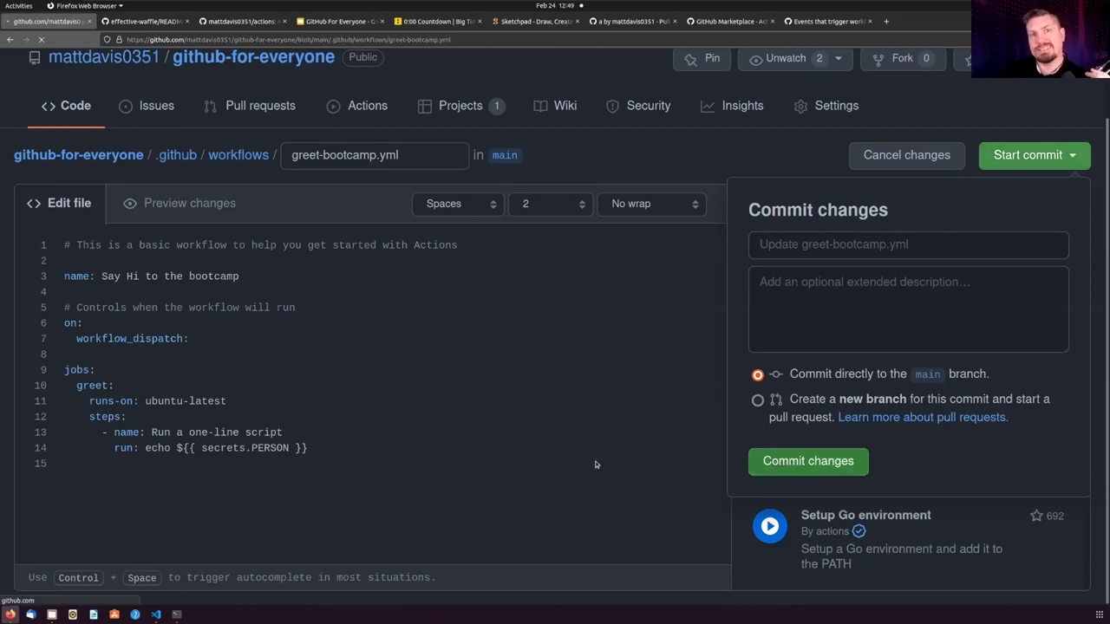
scroll(483, 433, down, 2)
scroll(483, 432, down, 2)
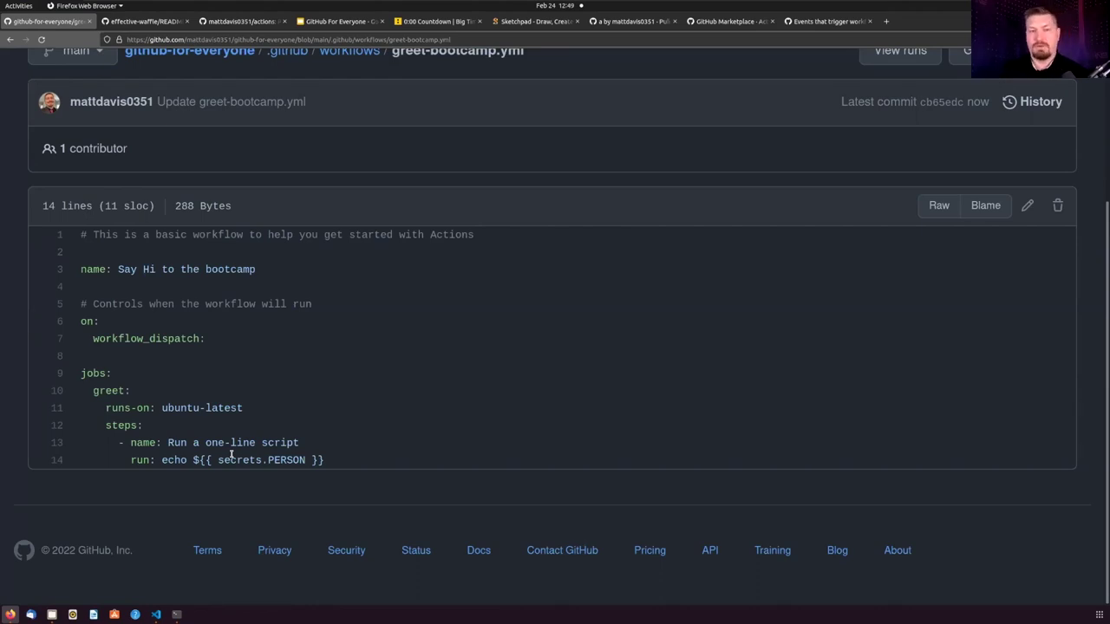
Point out secrets and PERSON in the line 14 reference, then open the repository Settings.
scroll(338, 403, up, 4)
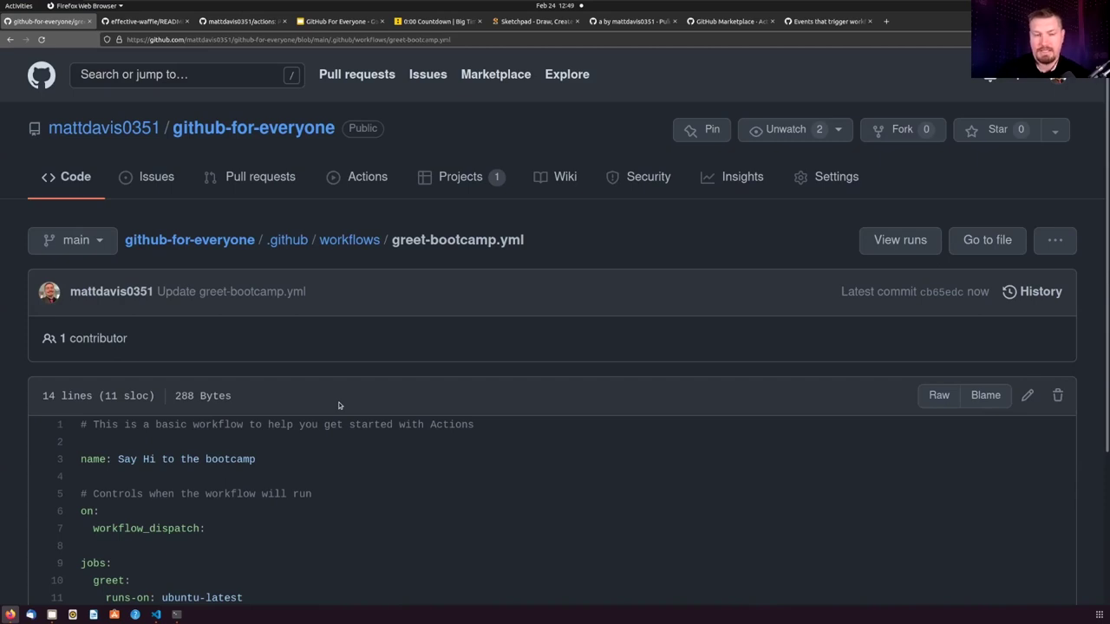
scroll(339, 405, down, 4)
double_click(228, 460)
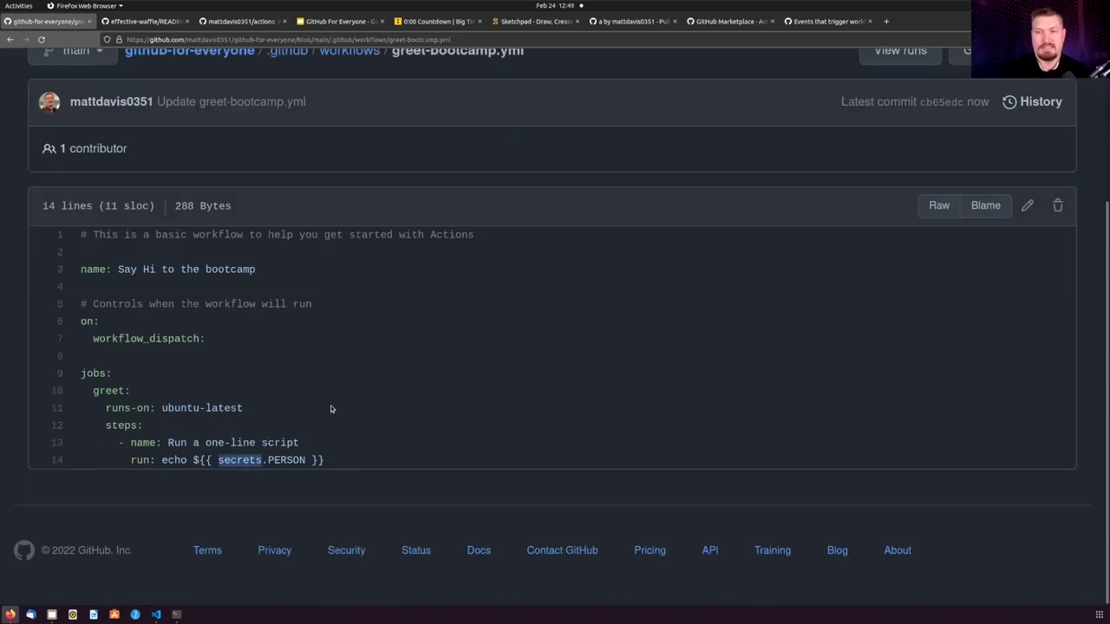
scroll(330, 405, up, 4)
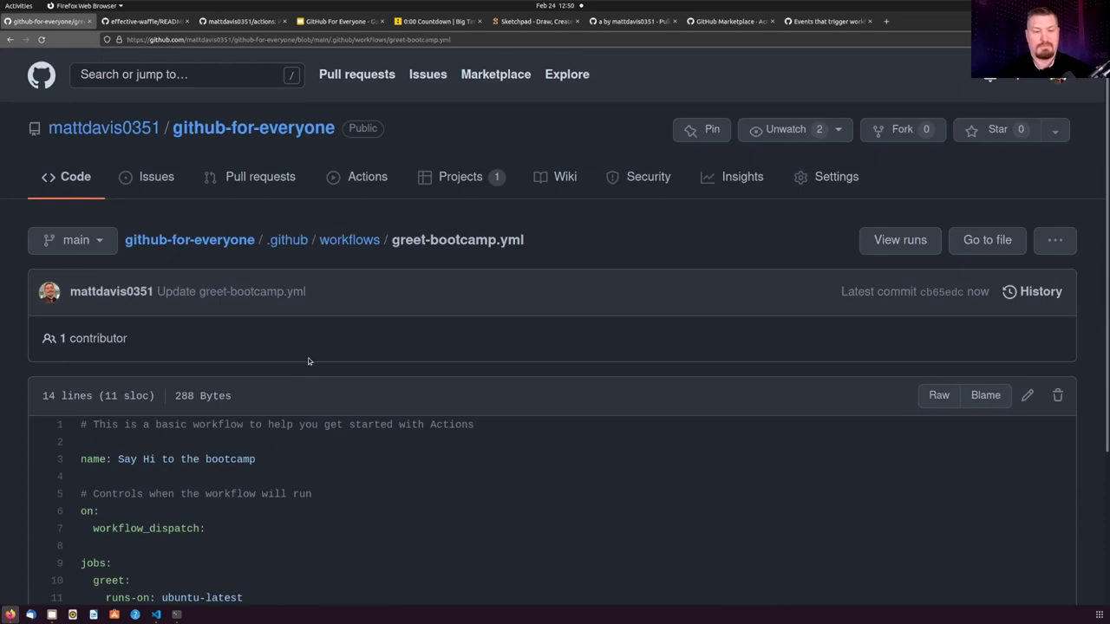
scroll(308, 357, down, 4)
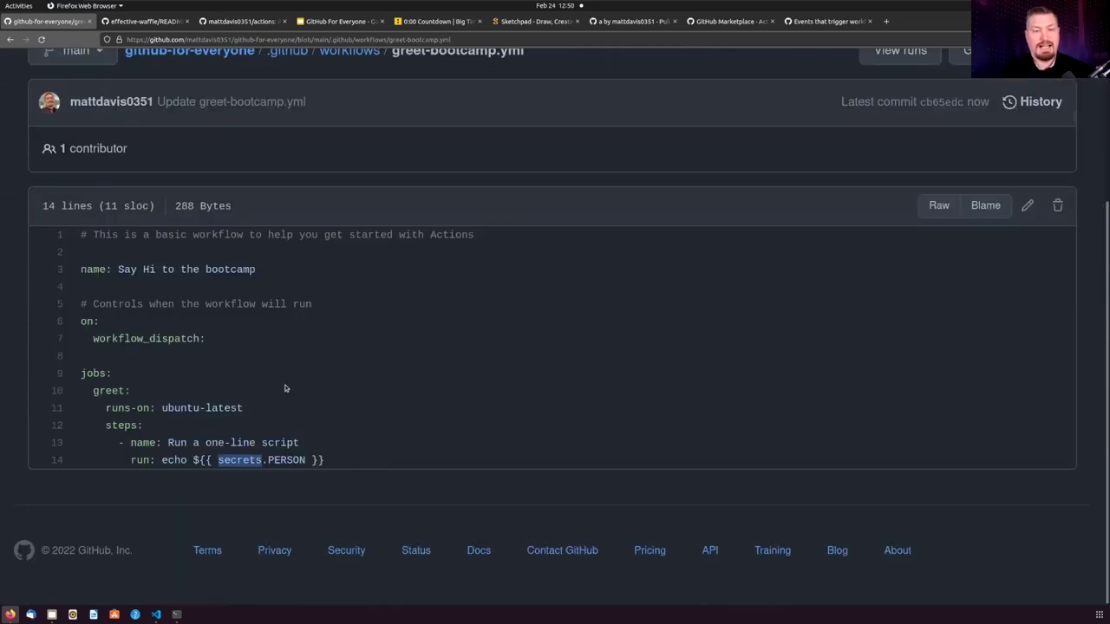
double_click(284, 461)
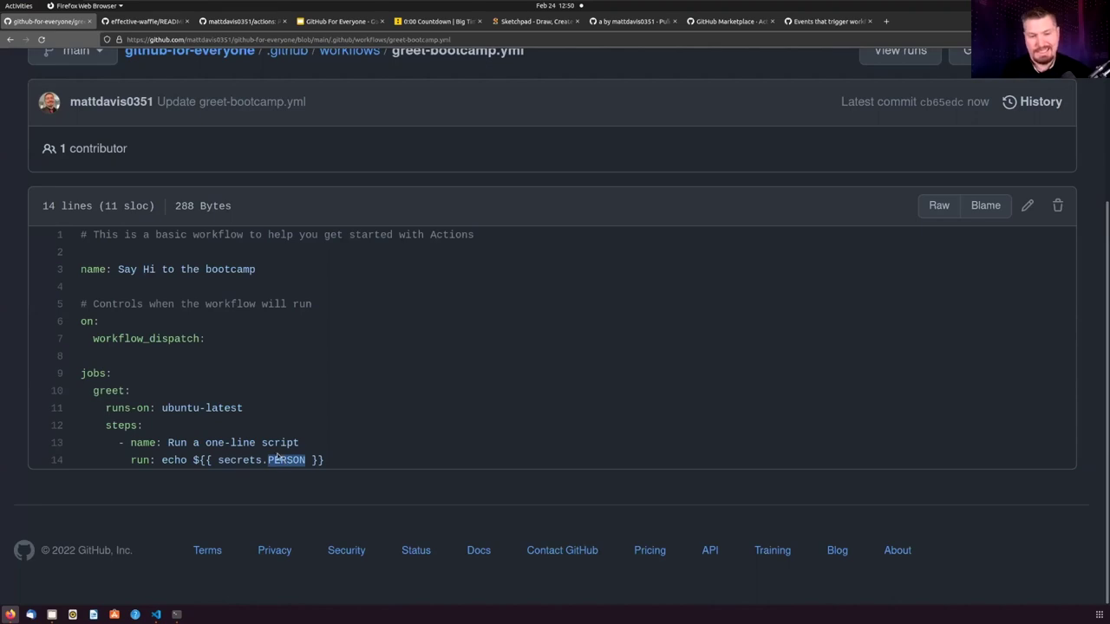
drag(324, 460, 193, 460)
scroll(355, 425, up, 4)
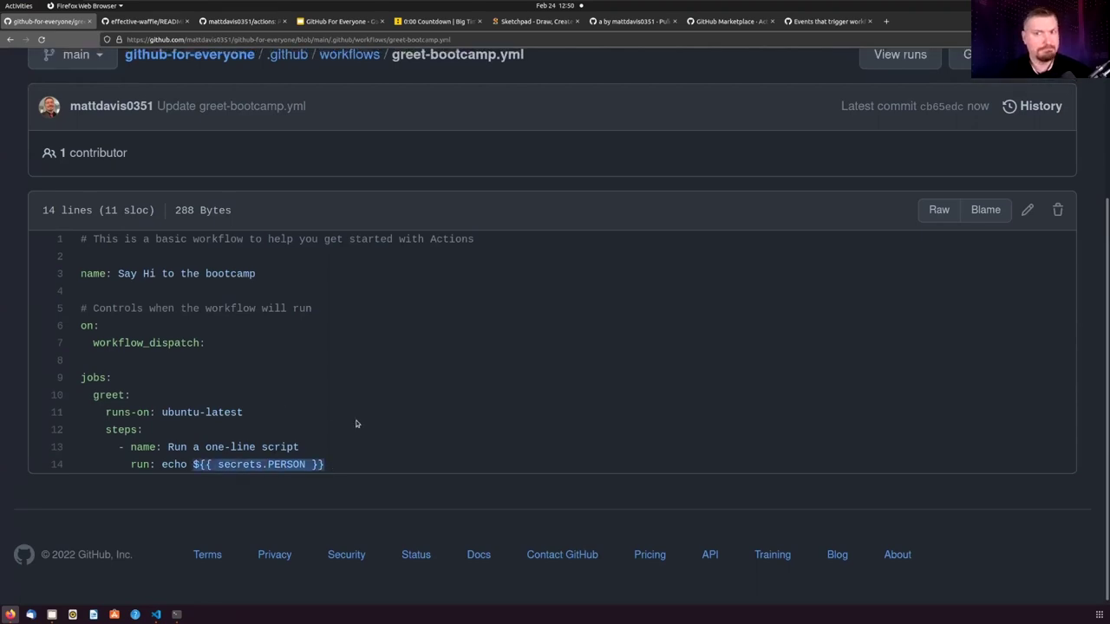
click(817, 190)
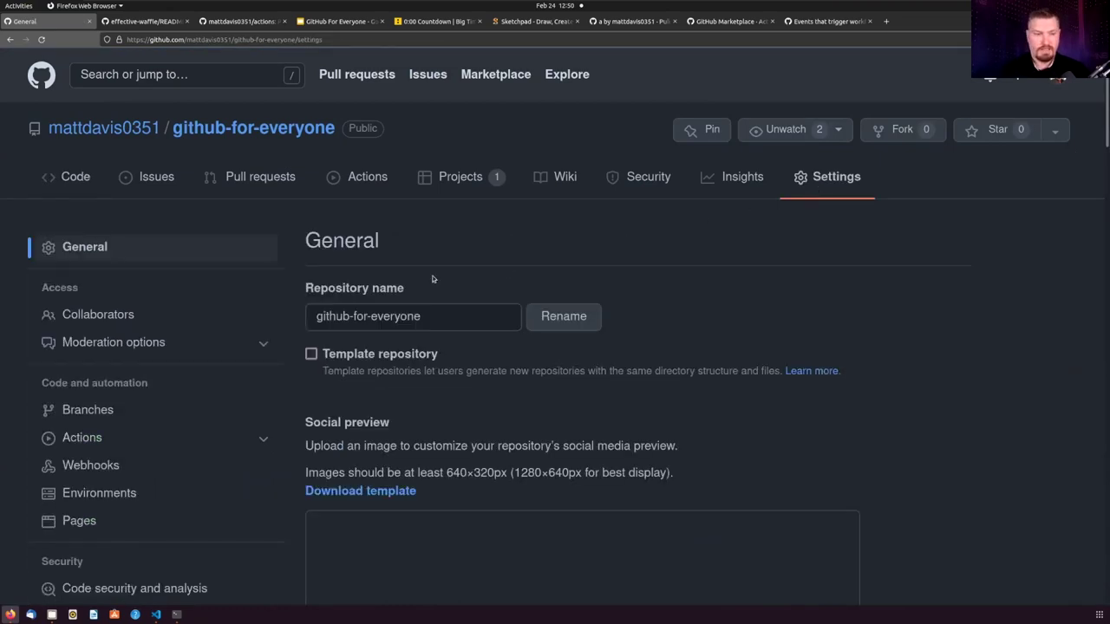
Start run #2 of Say Hi to the bootcamp and expand its greet job's Run echo output.
click(356, 178)
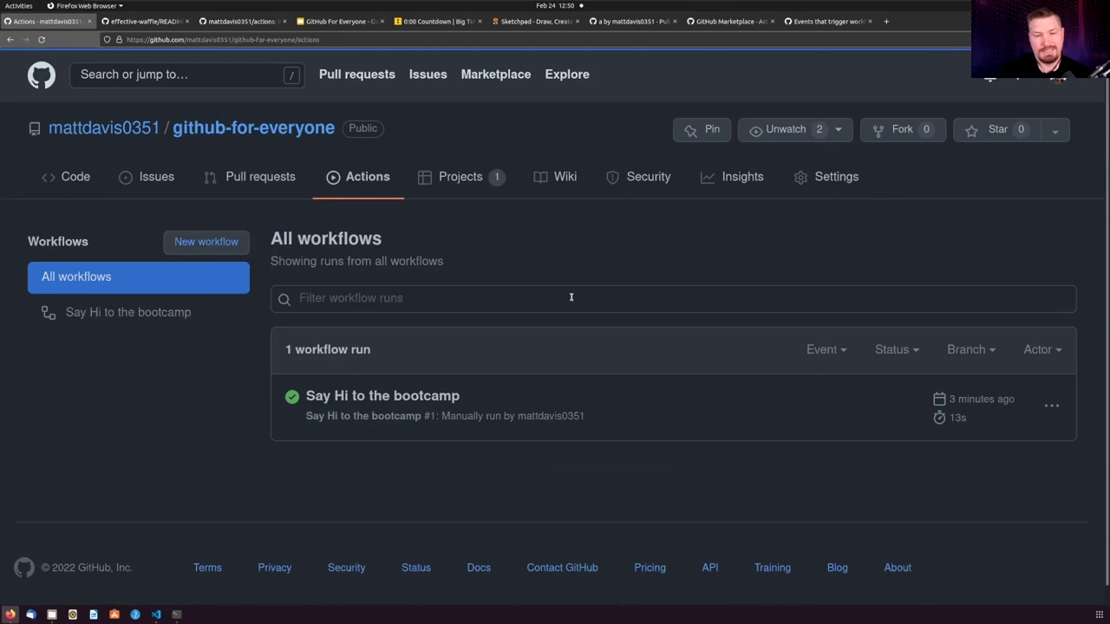
click(146, 323)
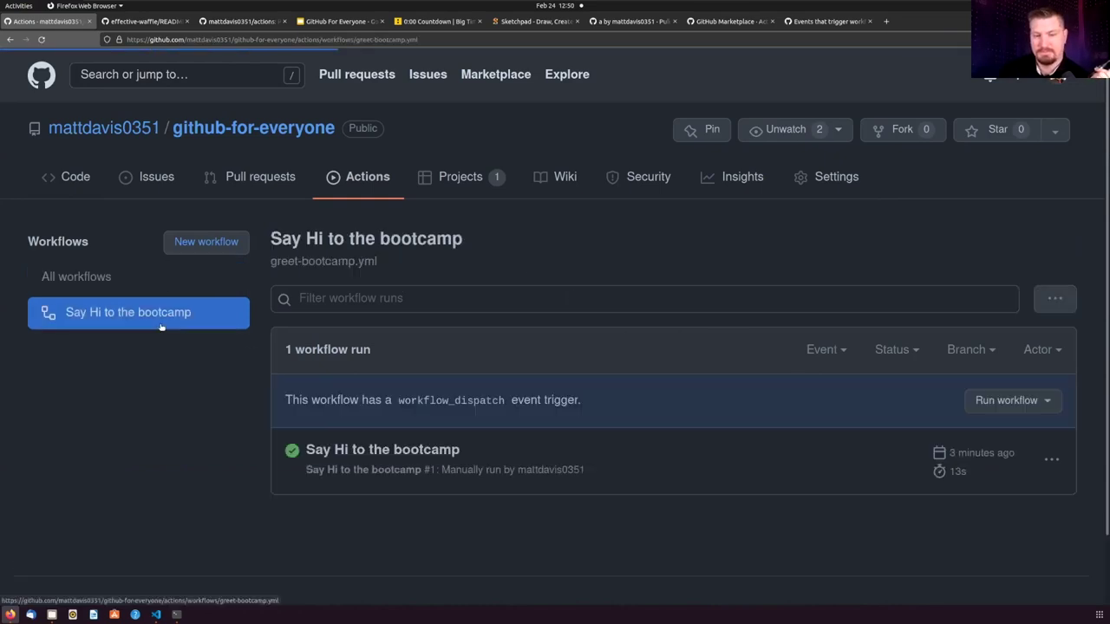
click(1039, 404)
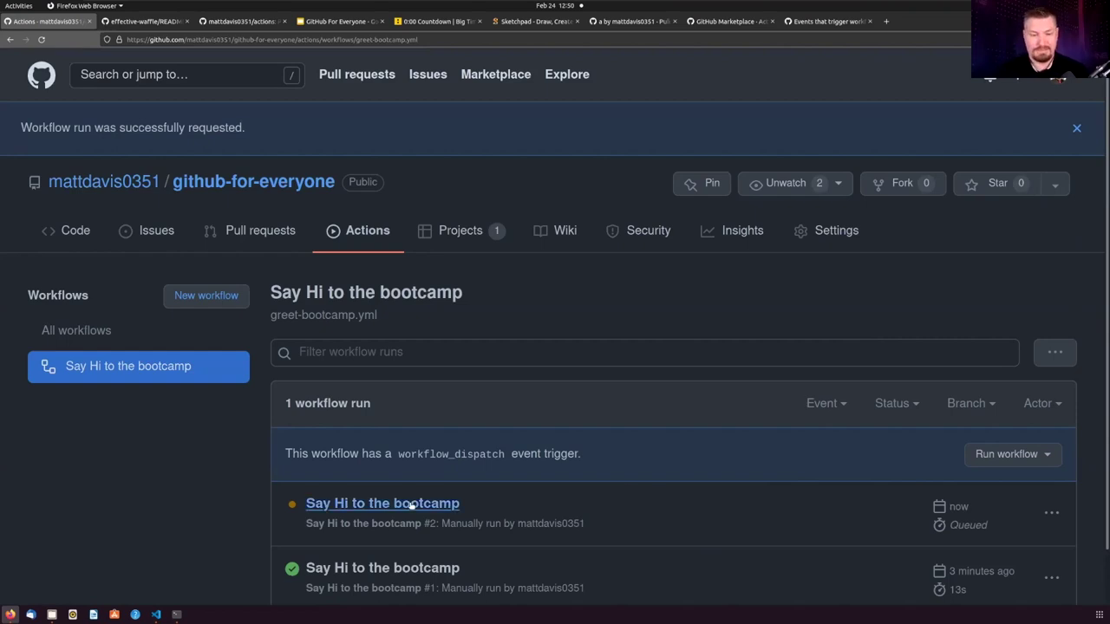
click(381, 503)
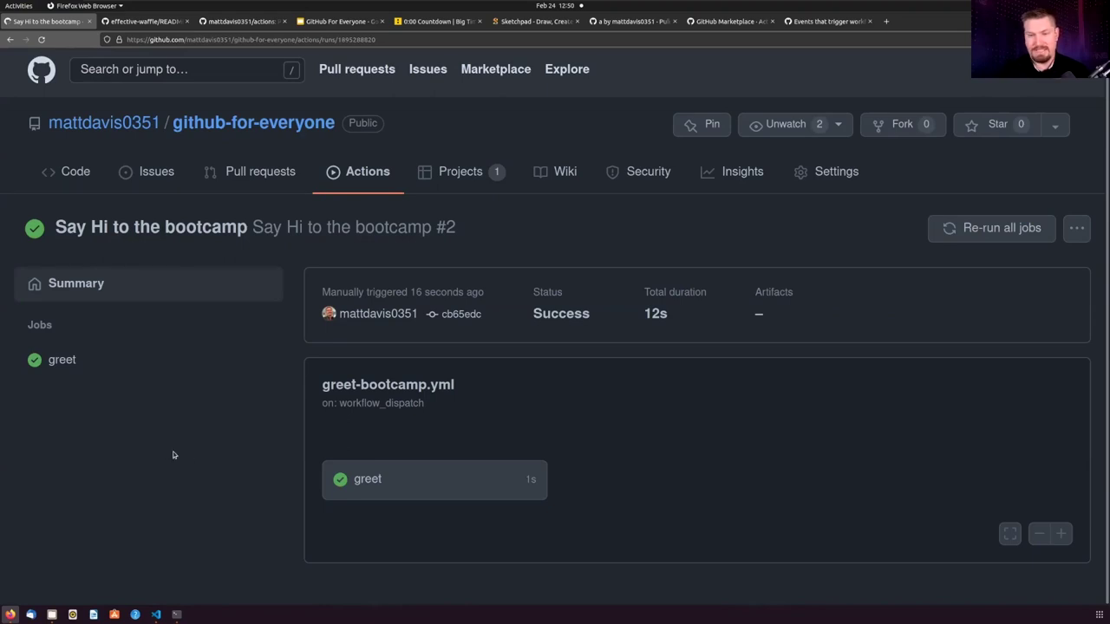
click(382, 487)
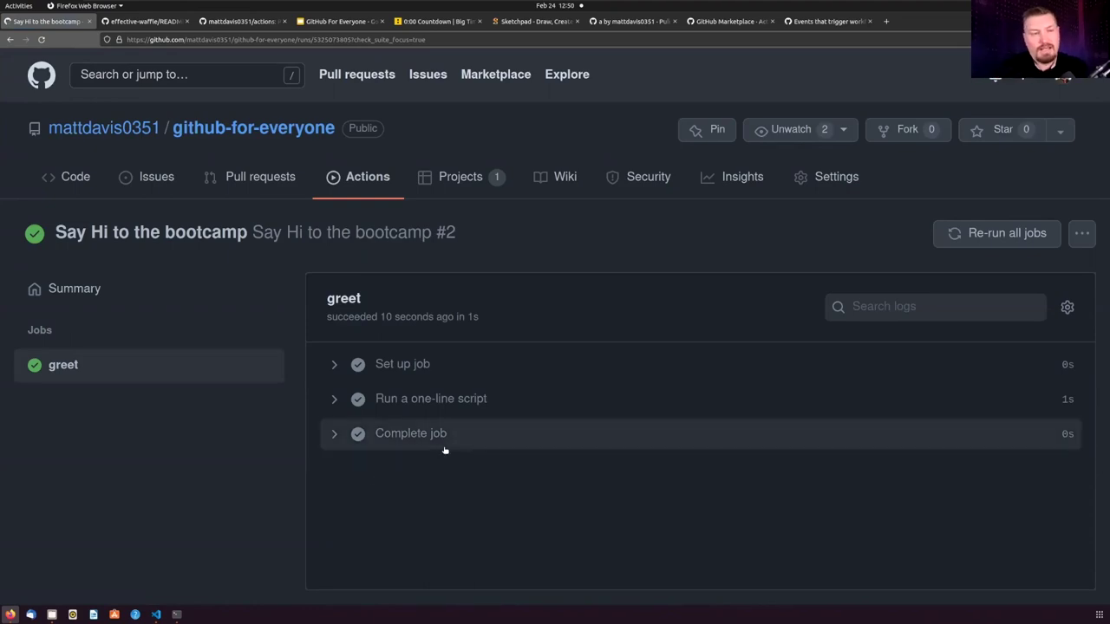
click(335, 402)
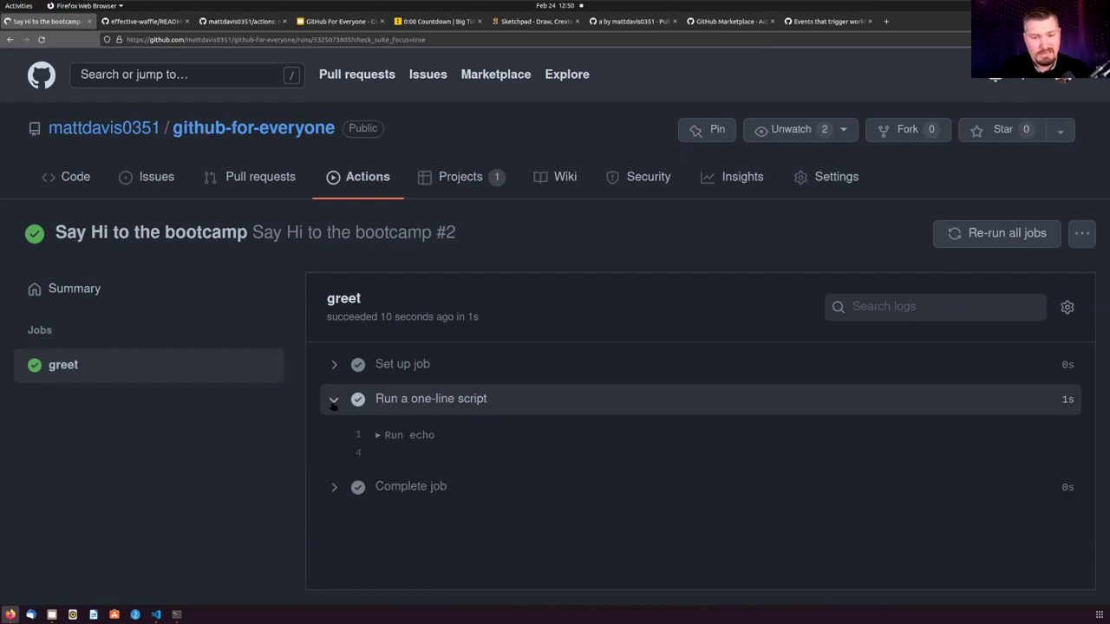
click(377, 436)
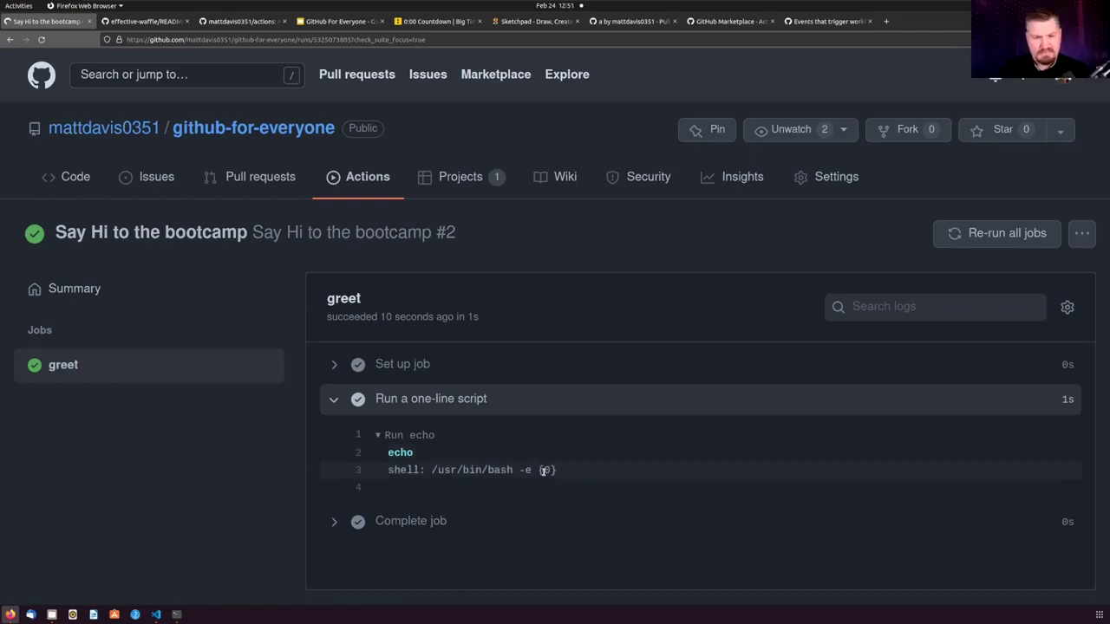
Reopen .github/workflows/greet-bootcamp.yml to review the secret reference on line 14.
click(86, 179)
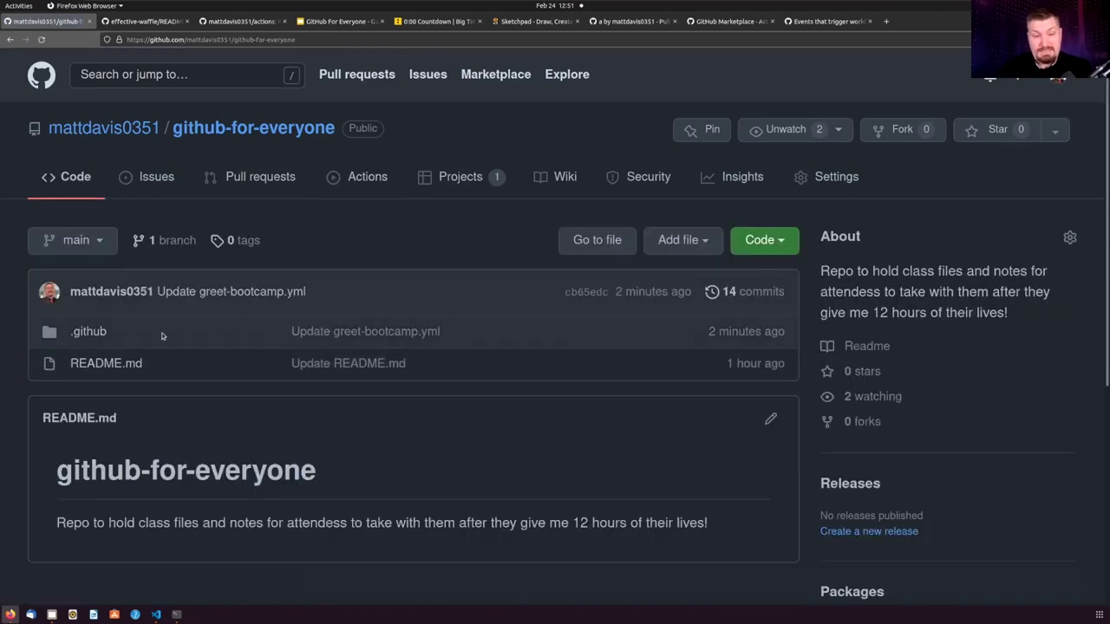
click(90, 333)
click(97, 364)
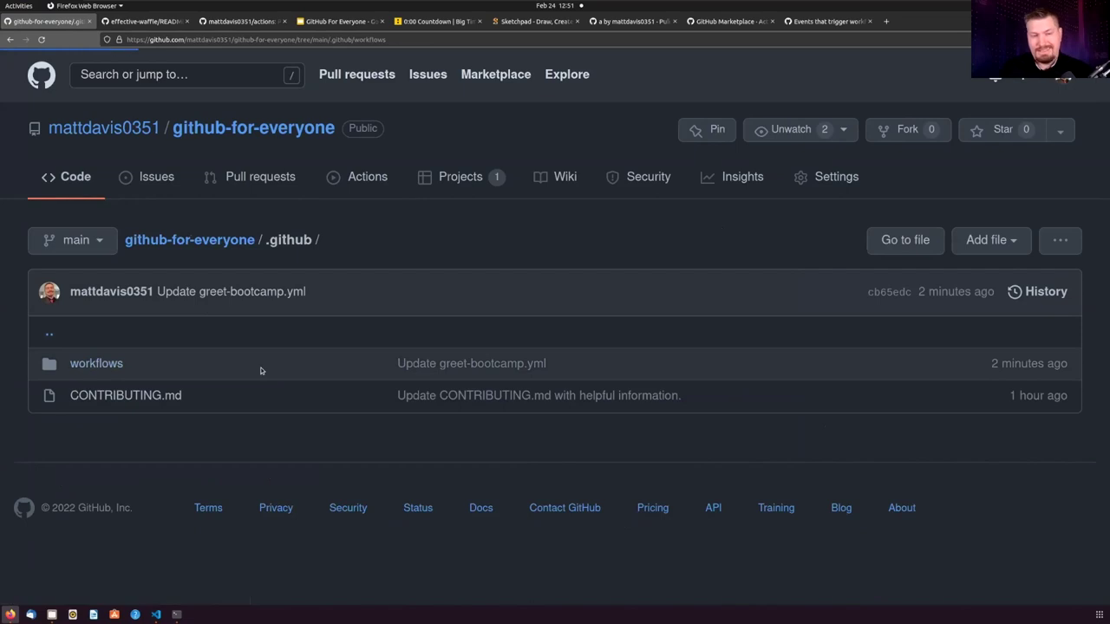
click(161, 367)
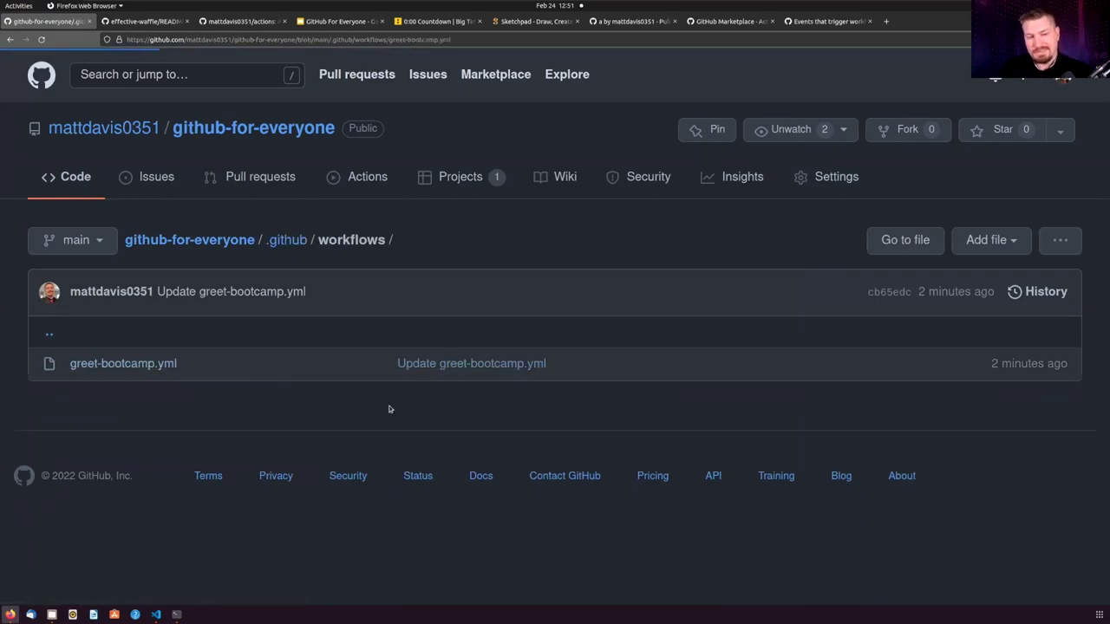
scroll(595, 451, down, 3)
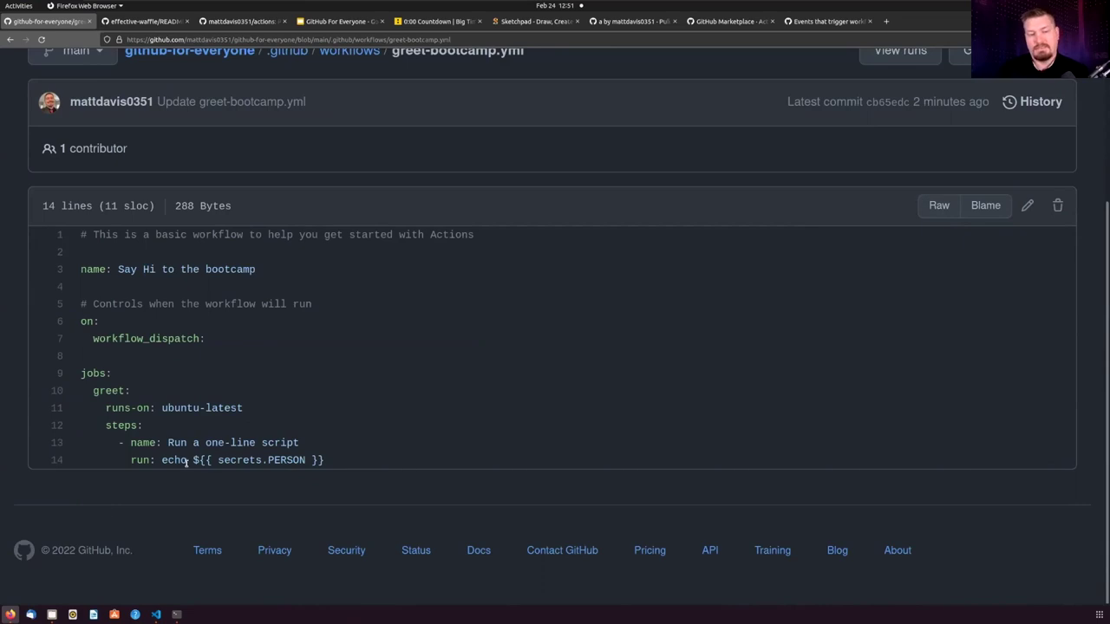
mouse_move(191, 461)
mouse_down()
mouse_move(353, 462)
mouse_move(181, 460)
mouse_up()
click(413, 446)
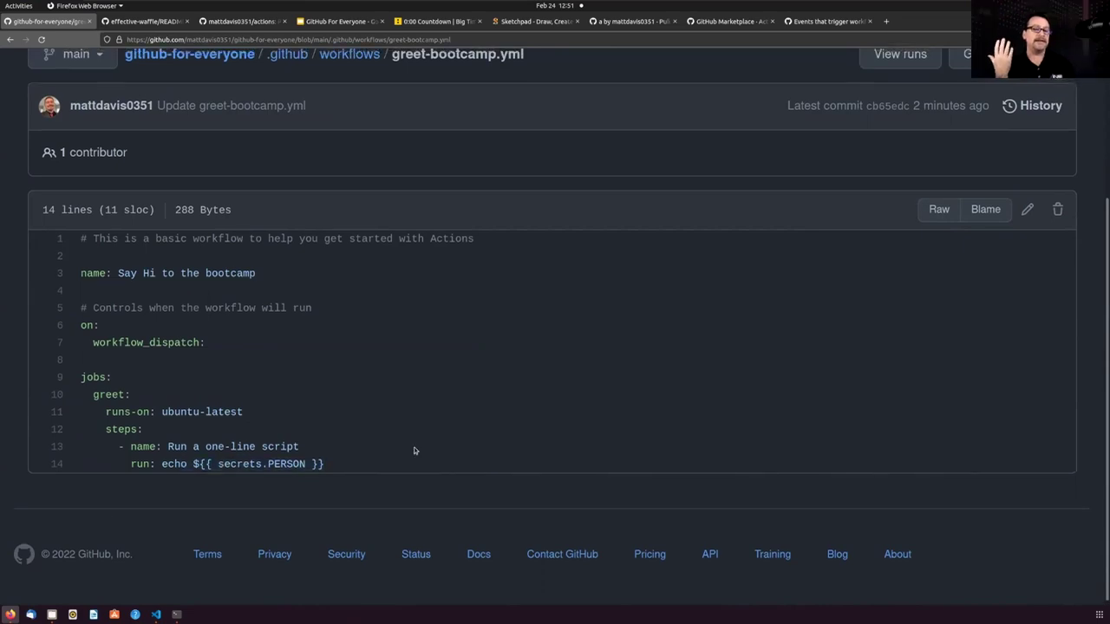
scroll(378, 394, up, 4)
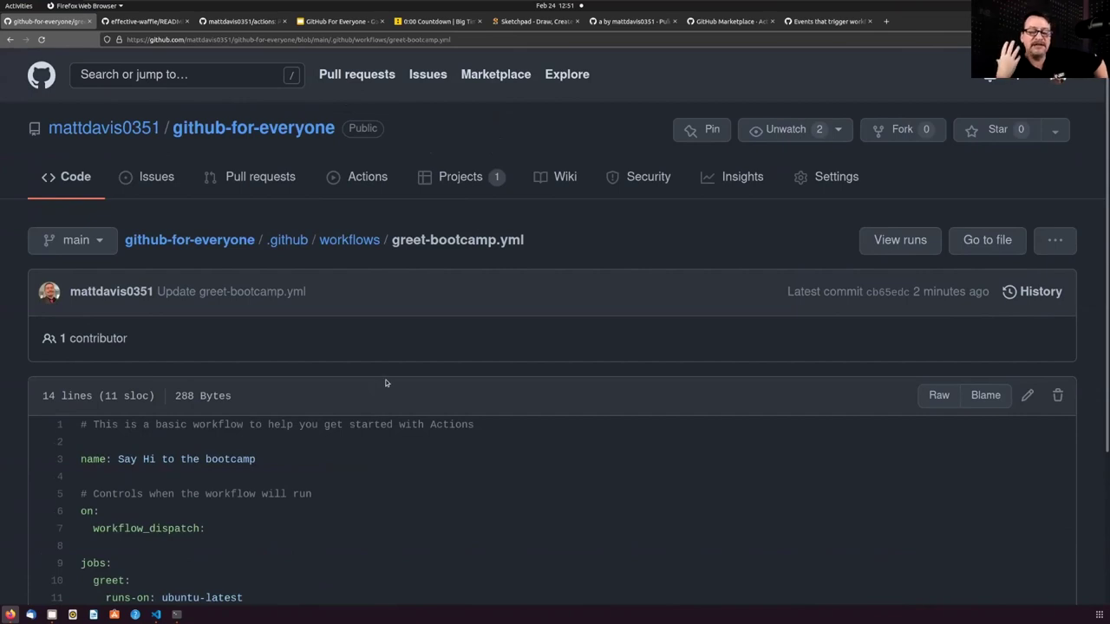
Open run #2's greet job log and expand the one-line script's Run echo group.
click(368, 177)
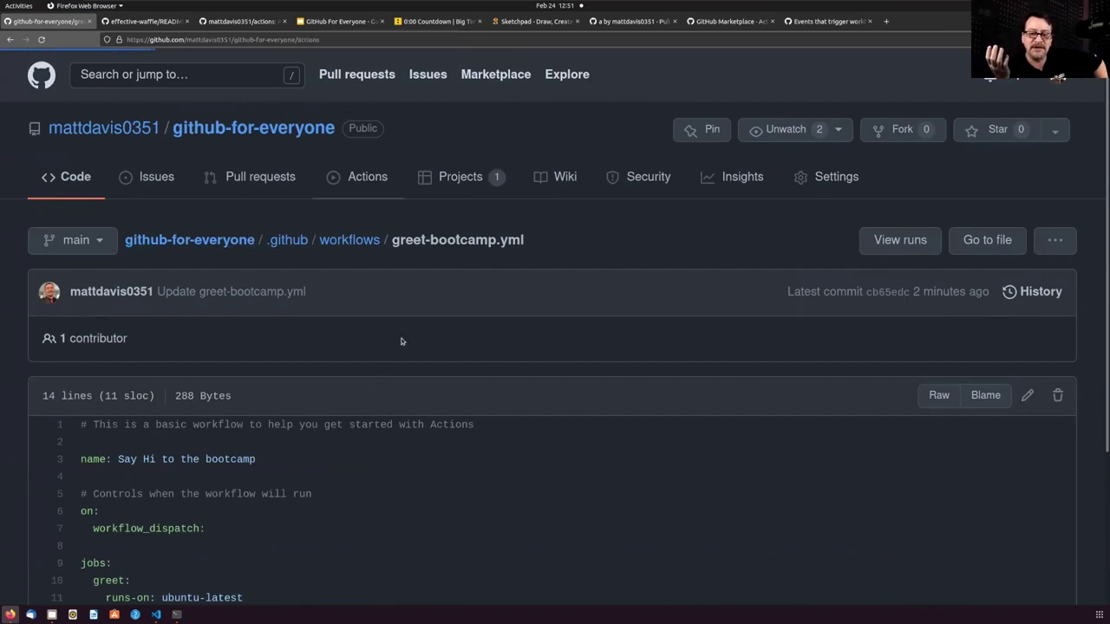
click(356, 423)
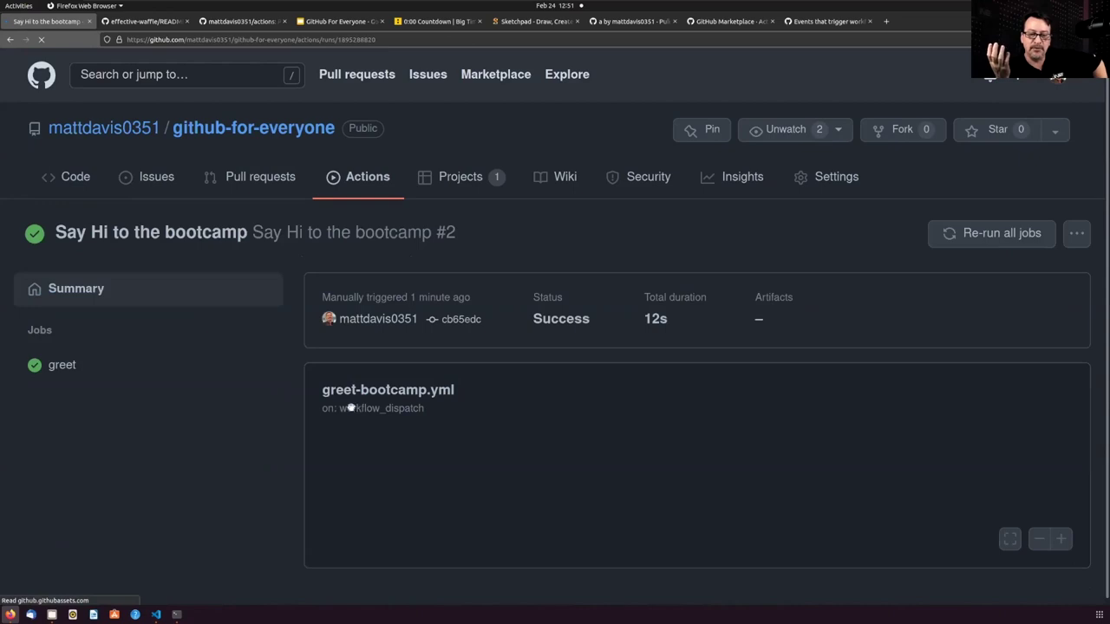
click(342, 468)
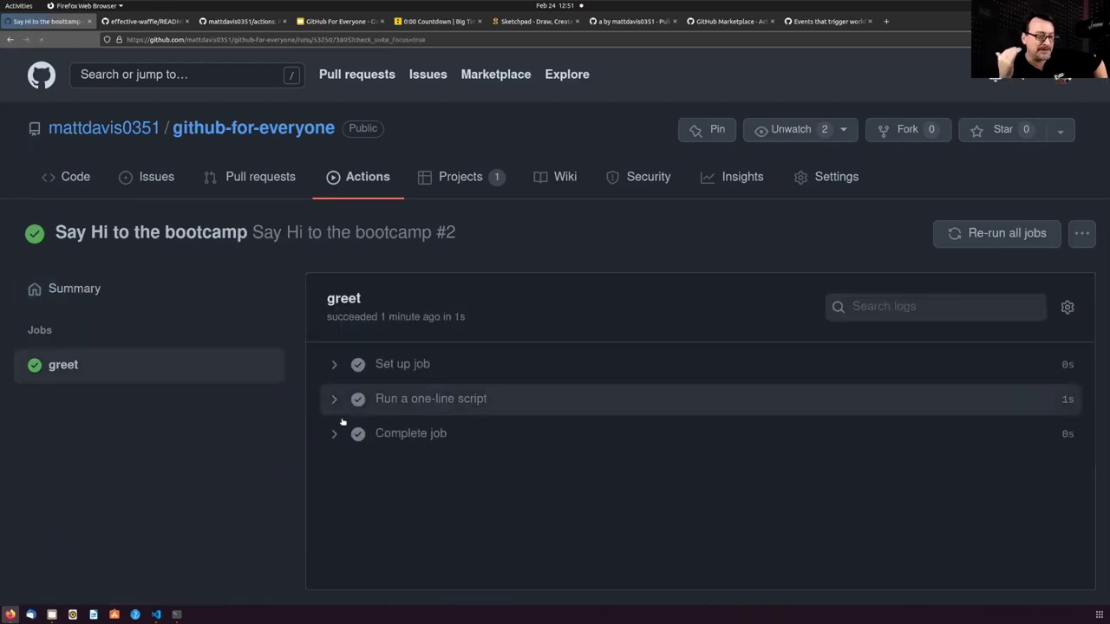
click(335, 400)
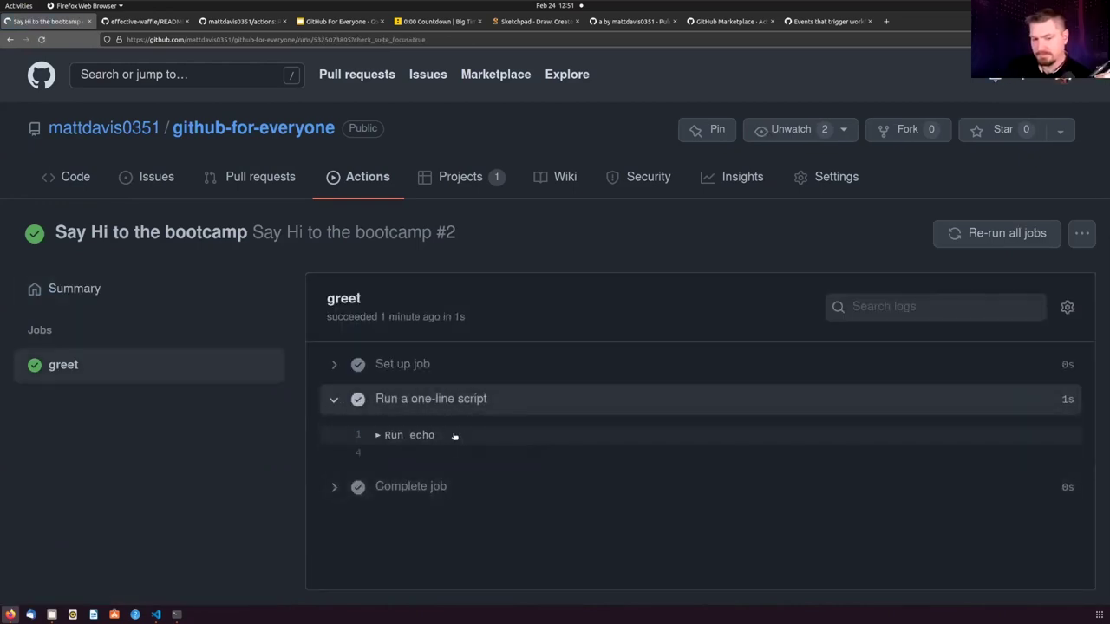
click(454, 435)
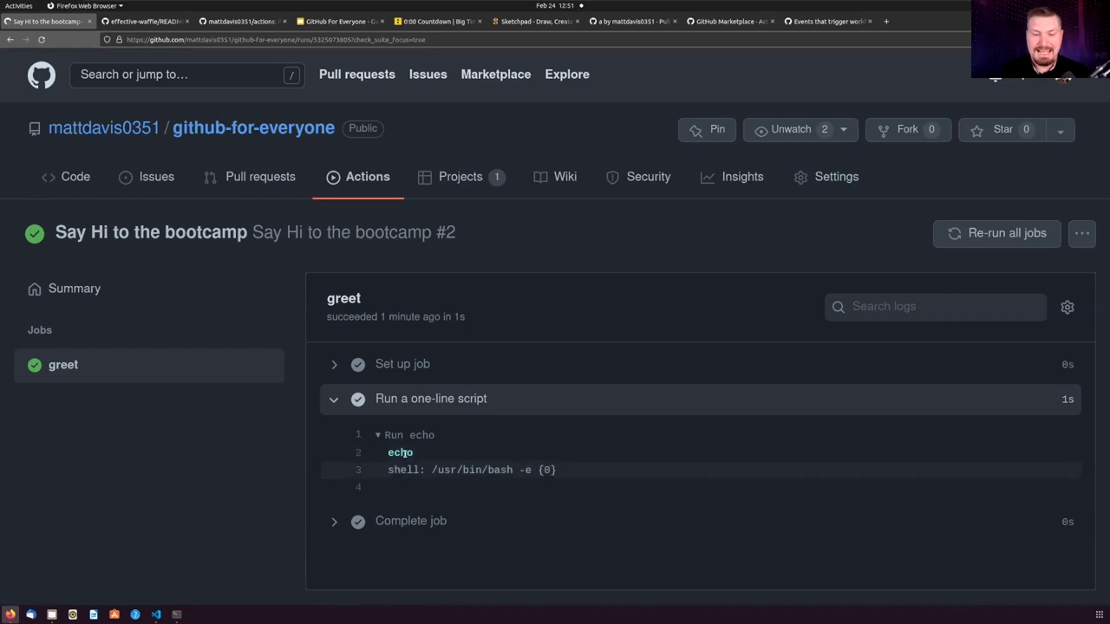
drag(558, 468, 548, 469)
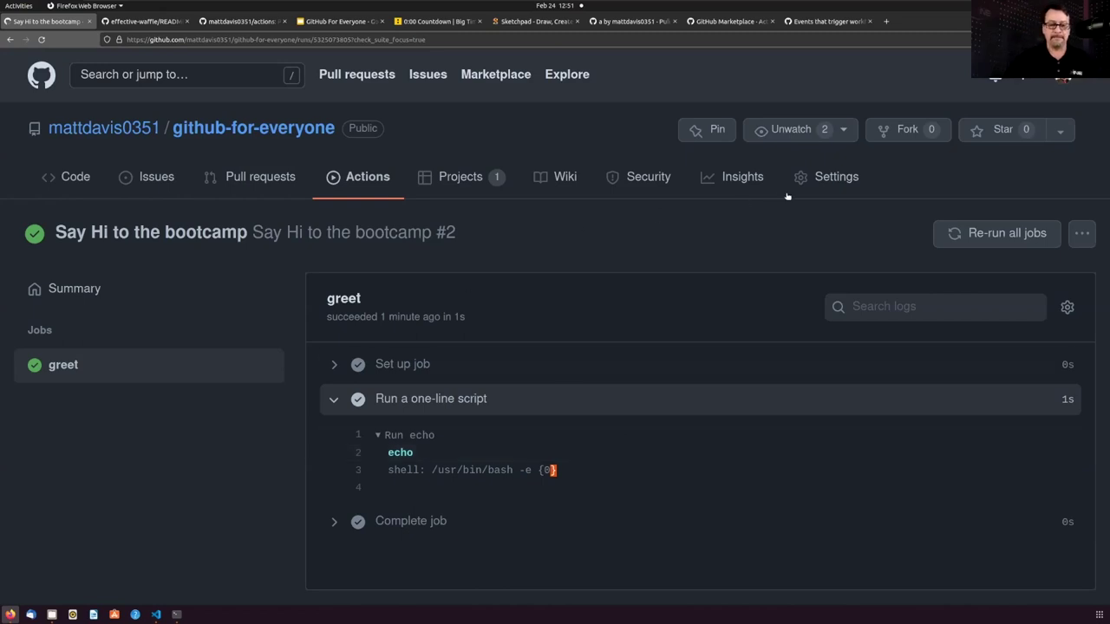
Go to Settings > Secrets > Actions and start a new repository secret.
click(813, 180)
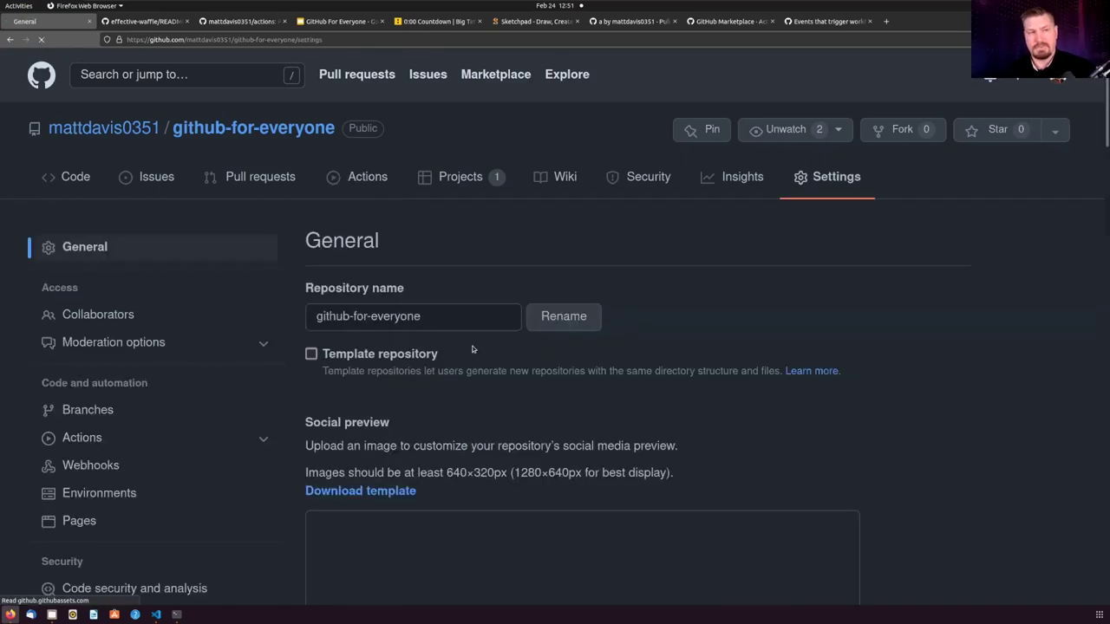
scroll(148, 377, down, 8)
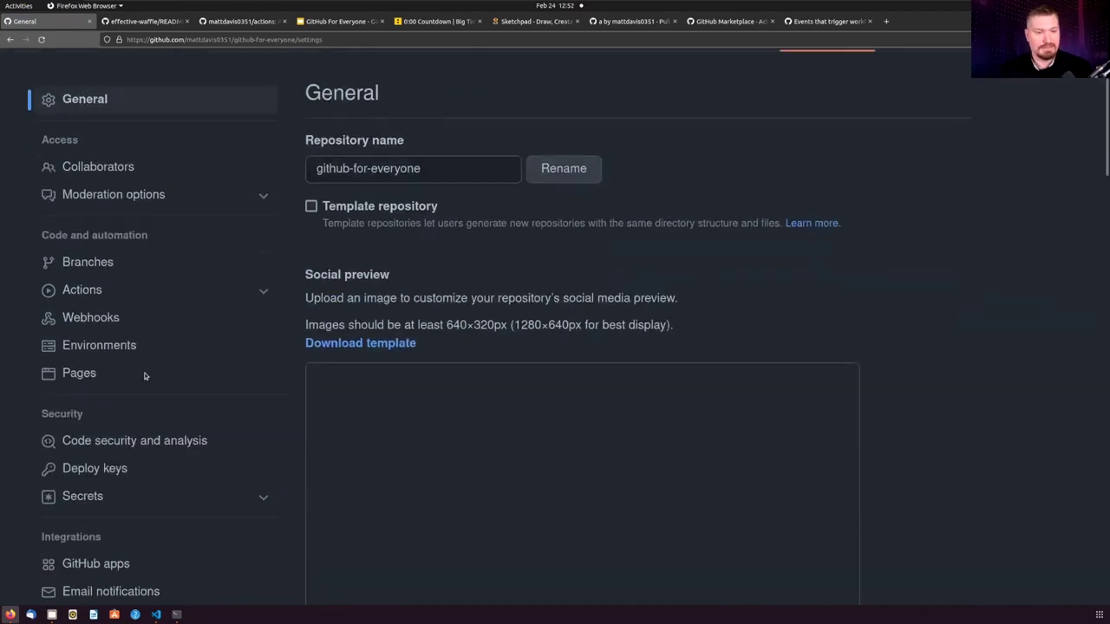
scroll(145, 374, up, 2)
click(153, 351)
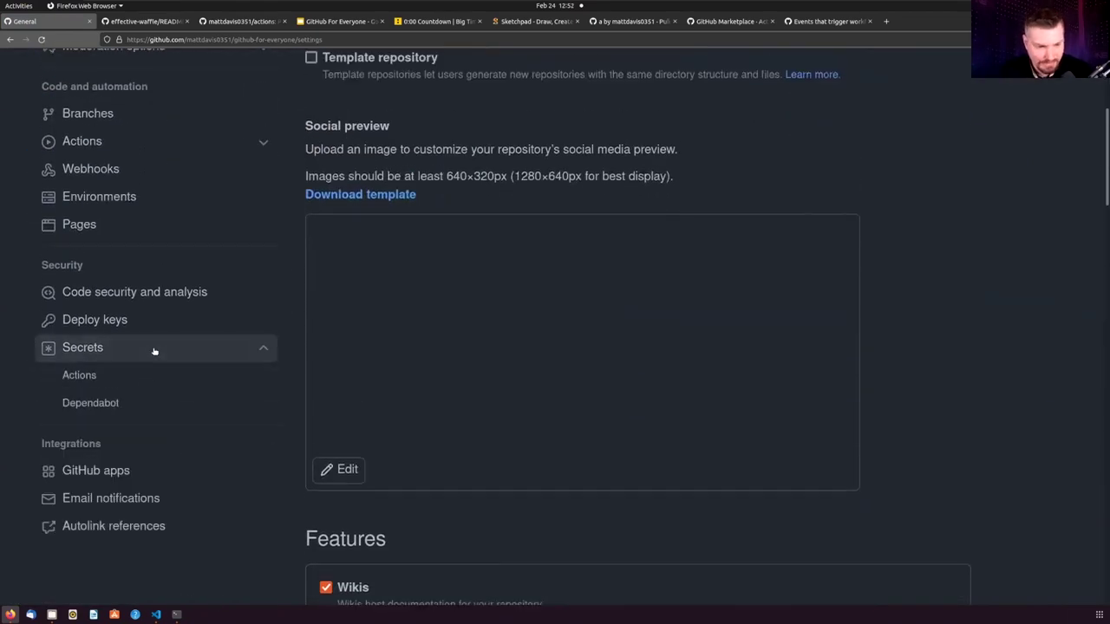
click(84, 378)
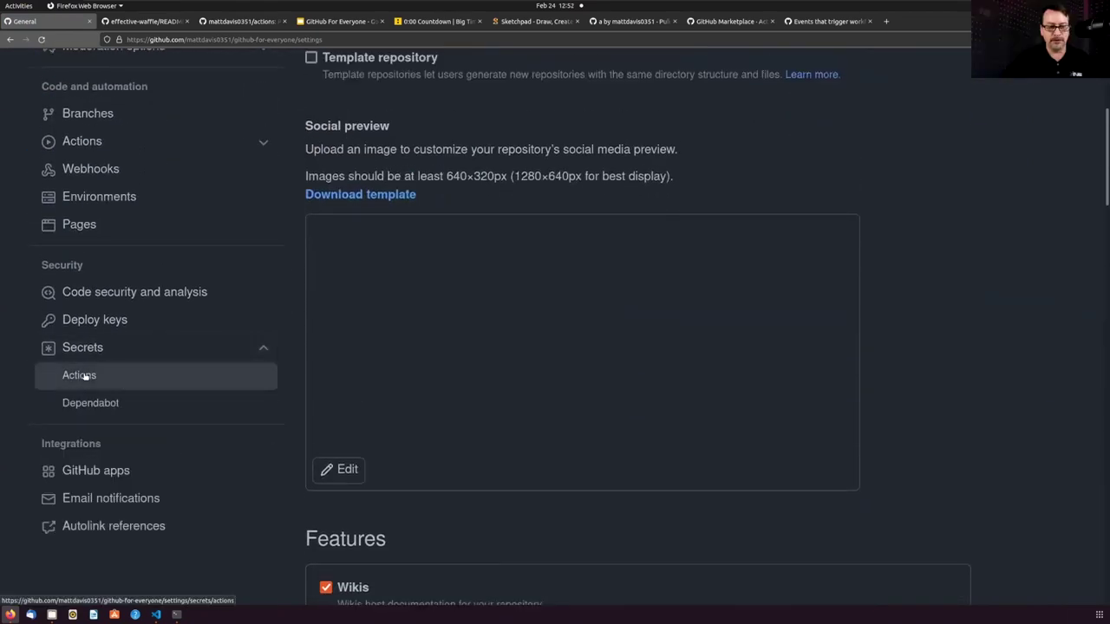
scroll(523, 286, down, 2)
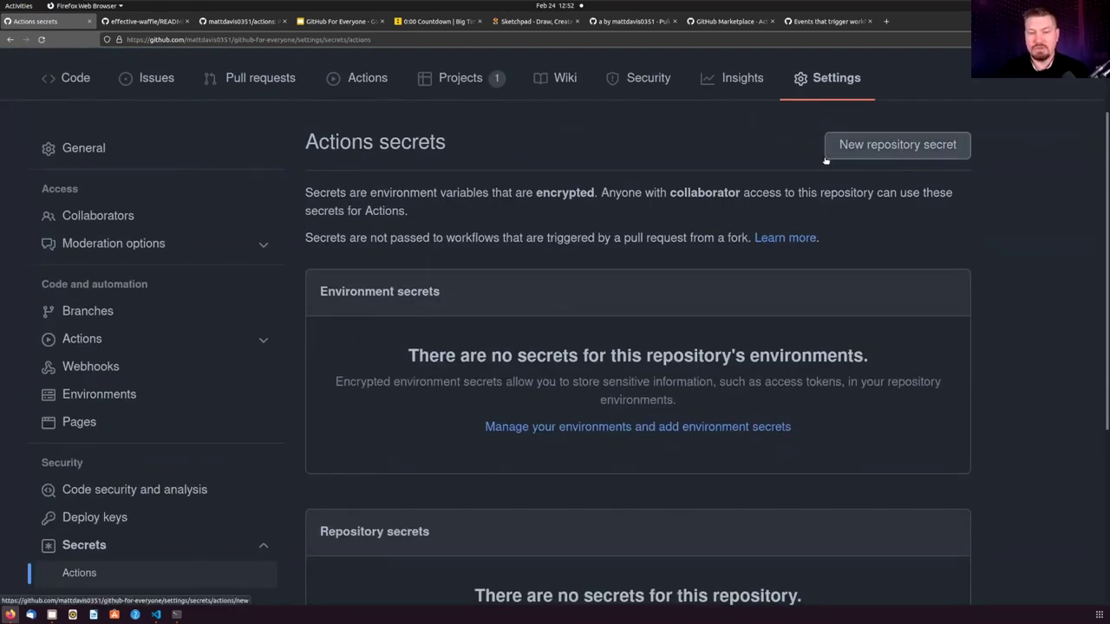
click(865, 149)
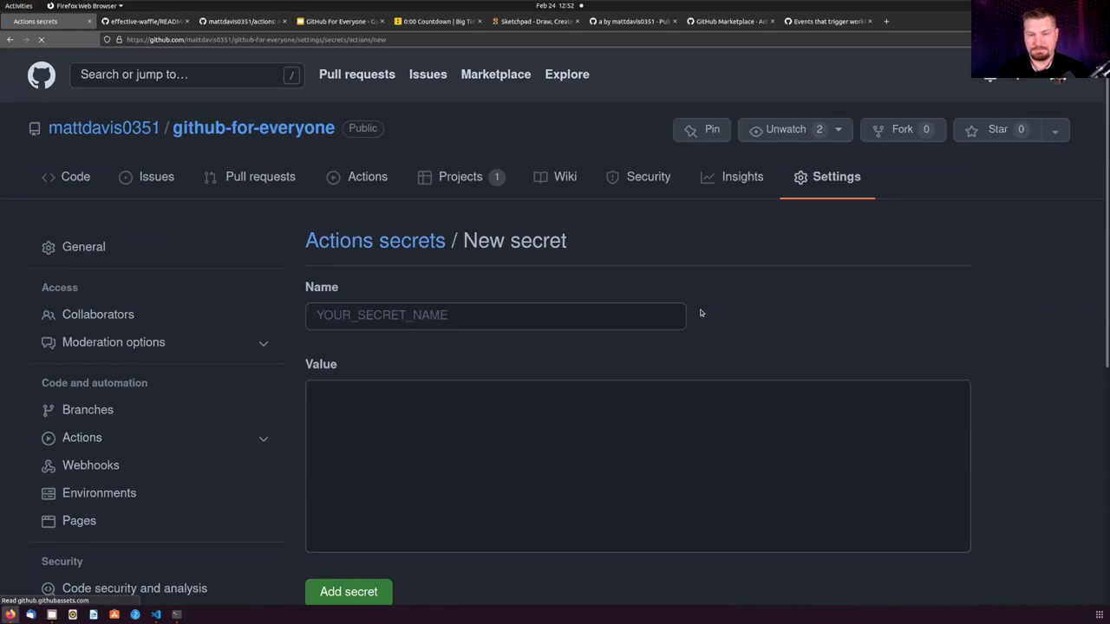
Name the secret PERSON, enter its value, and add it.
click(371, 315)
text(PERSON)
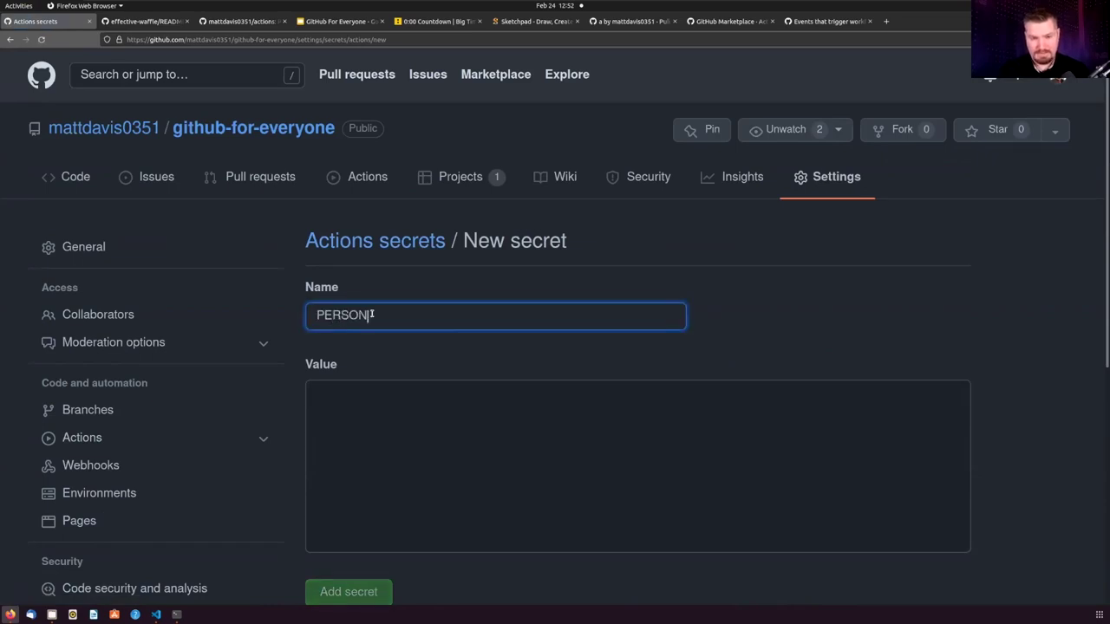
click(479, 433)
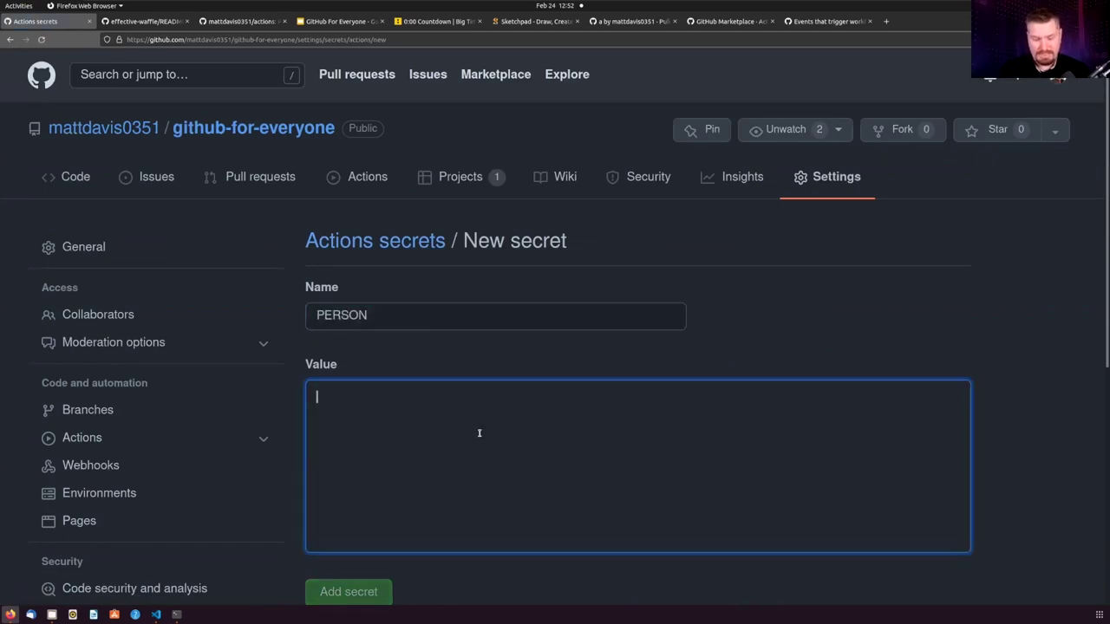
text(G)
key(BackSpace)
text(GitHub-Bootcamp)
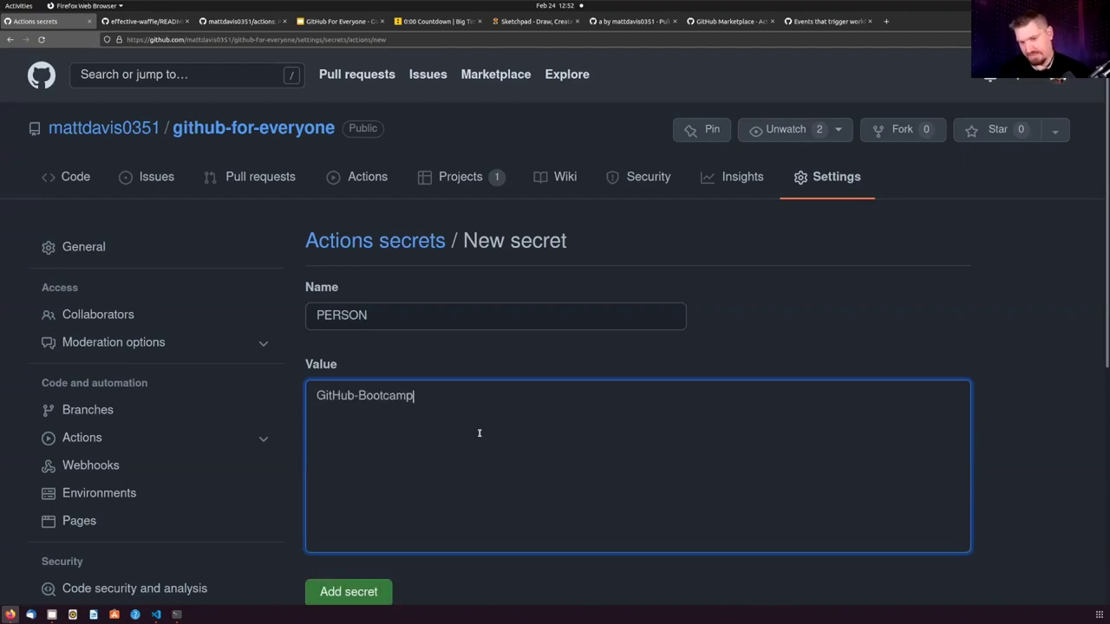
key(ctrl+a)
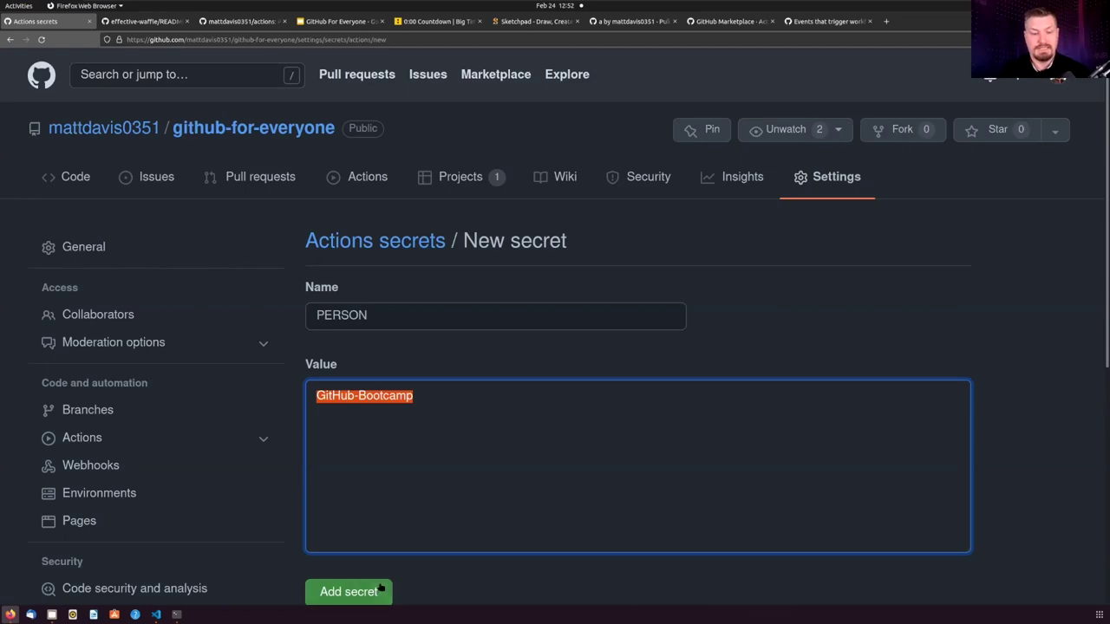
click(382, 590)
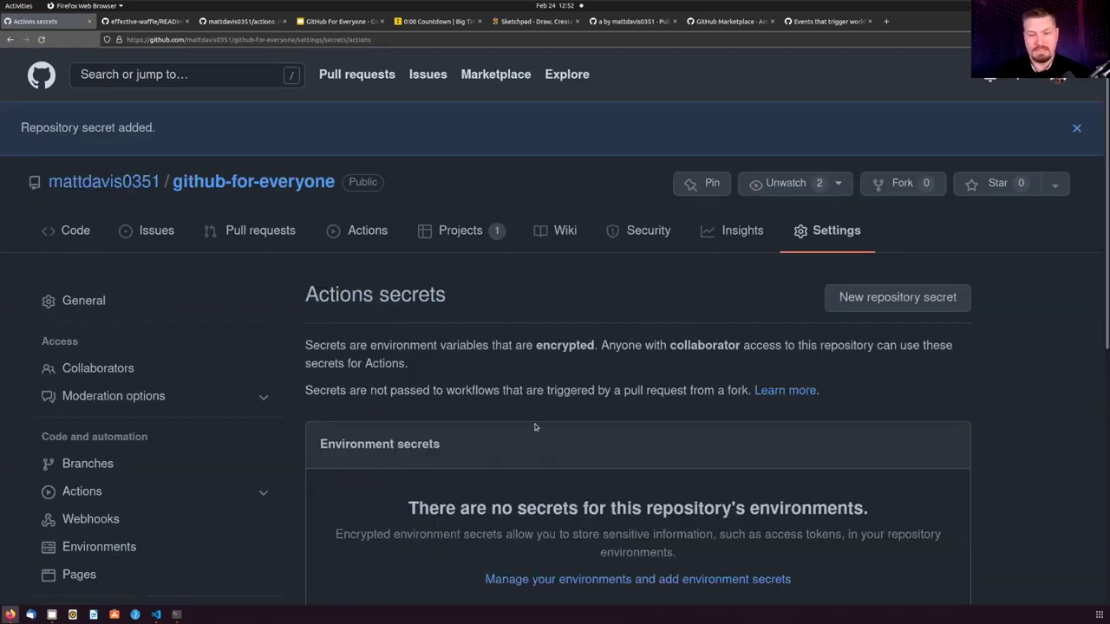
Leave the secrets page for the Actions tab listing all workflow runs.
scroll(535, 426, down, 5)
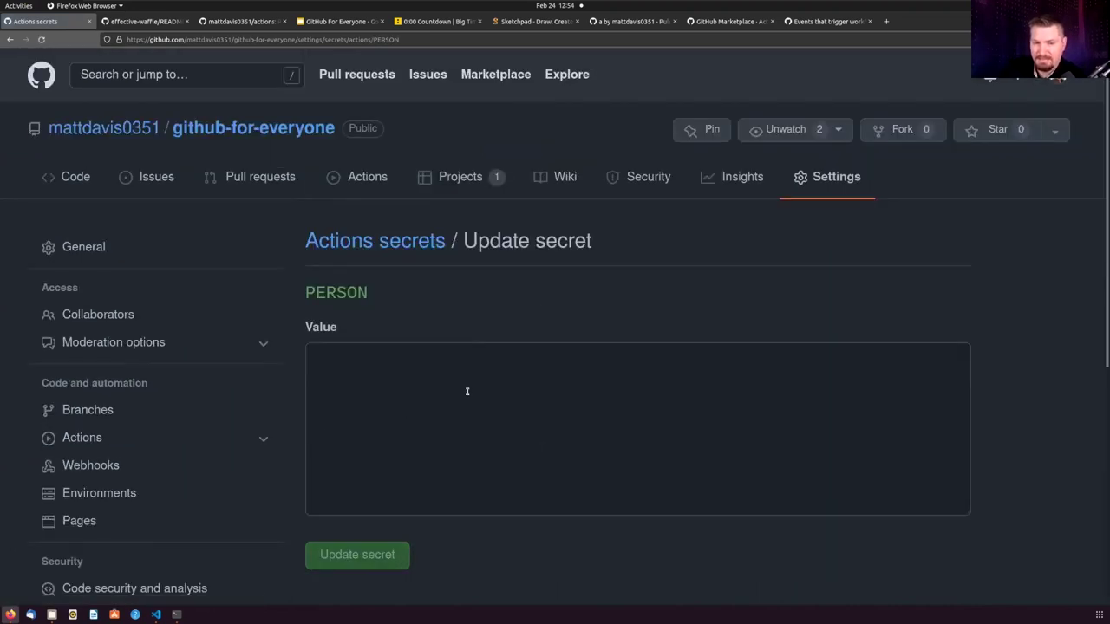
scroll(468, 391, down, 2)
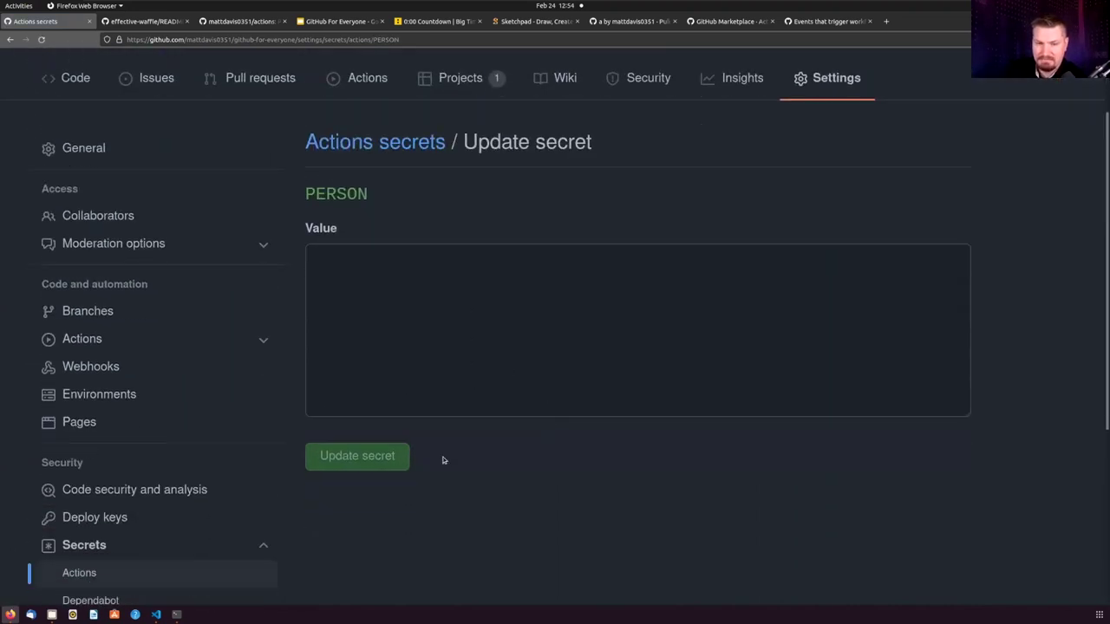
click(76, 78)
click(343, 182)
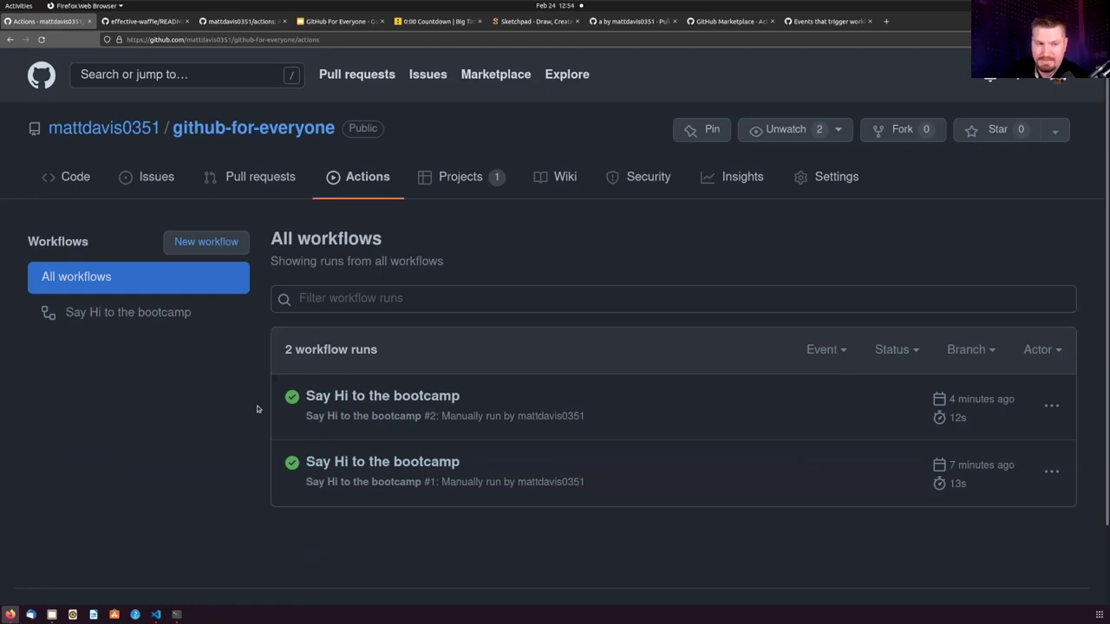
Manually trigger Say Hi to the bootcamp from Run workflow and open the queued run #3.
click(192, 312)
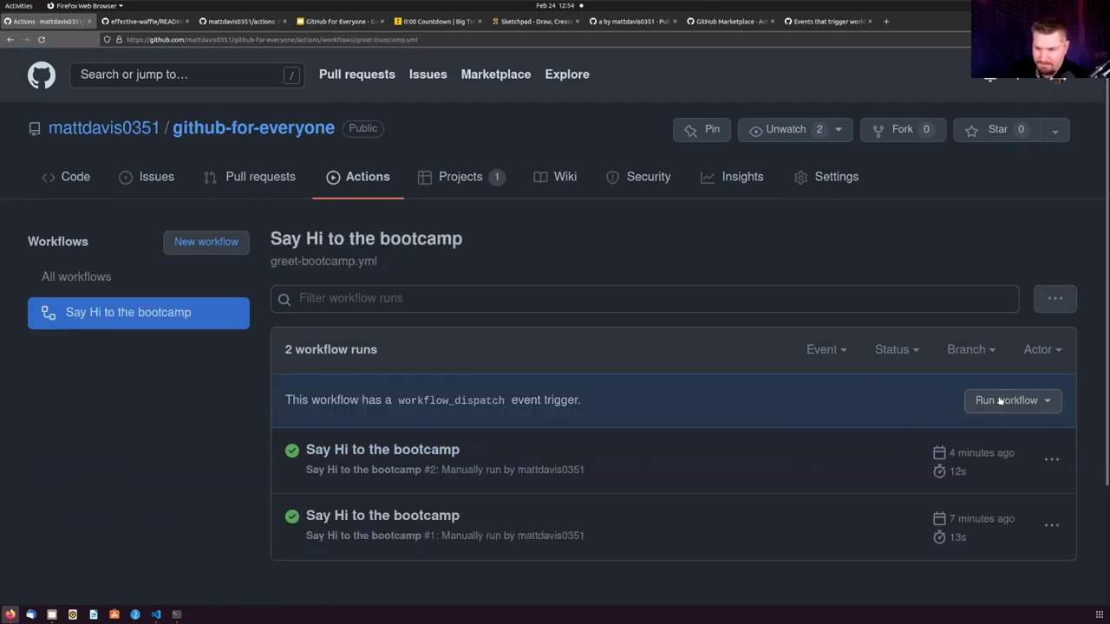
click(1005, 400)
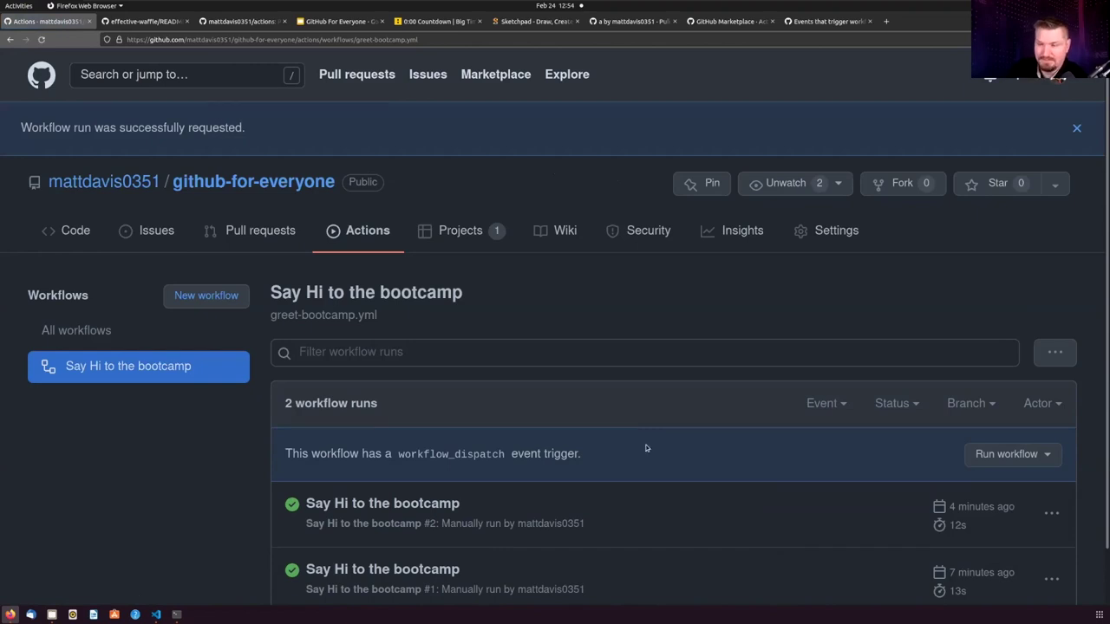
scroll(647, 445, down, 1)
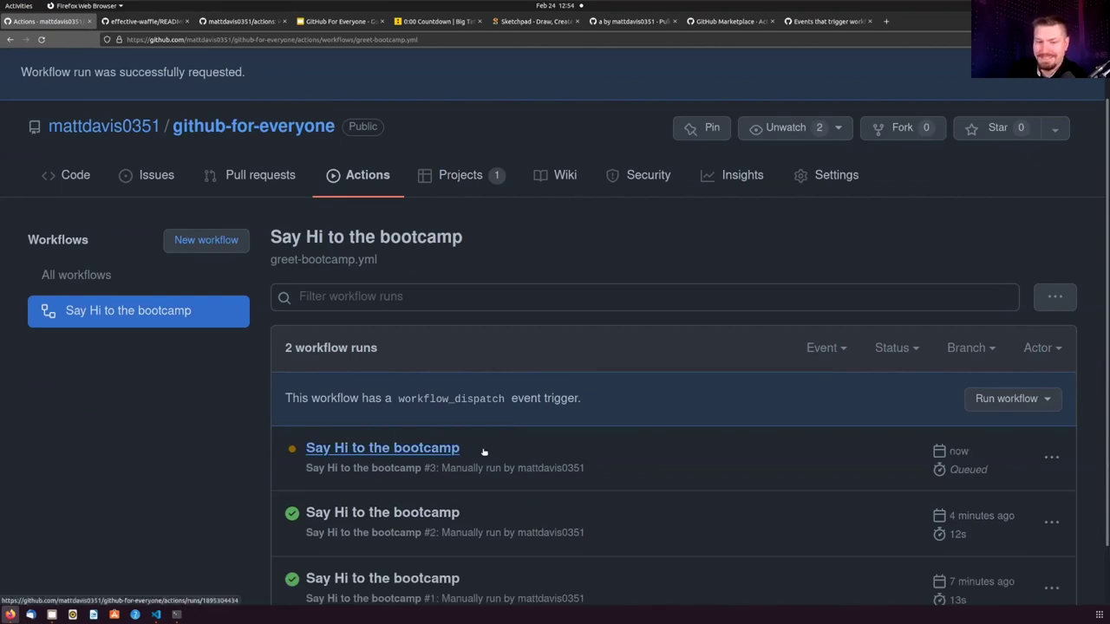
click(448, 450)
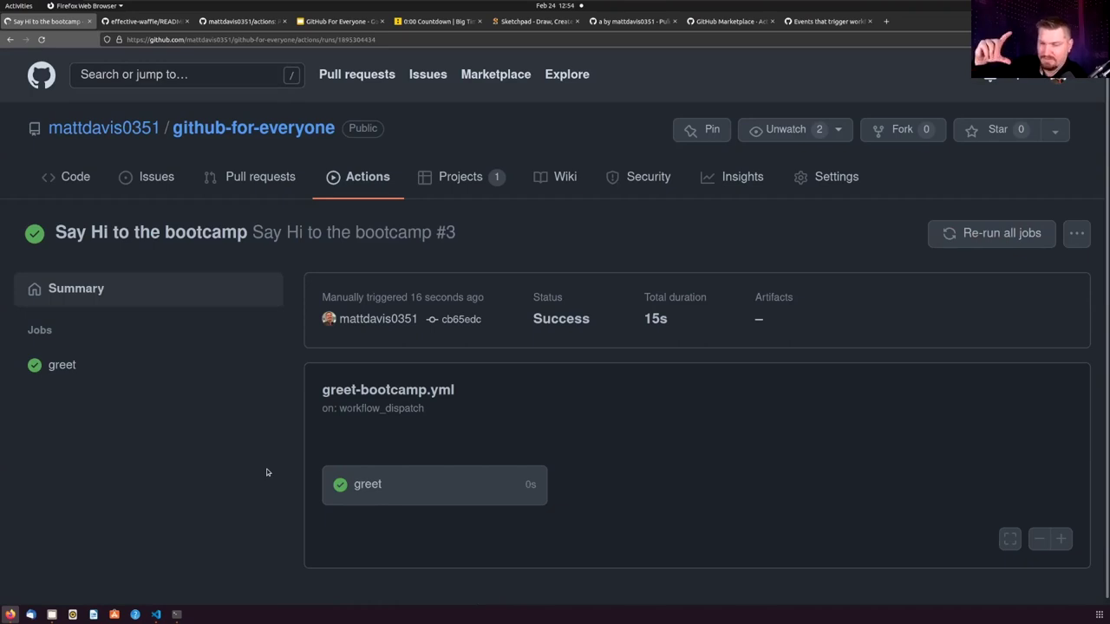
Open run #3's greet job log and expand the one-line script step's Run echo group.
click(449, 502)
click(338, 400)
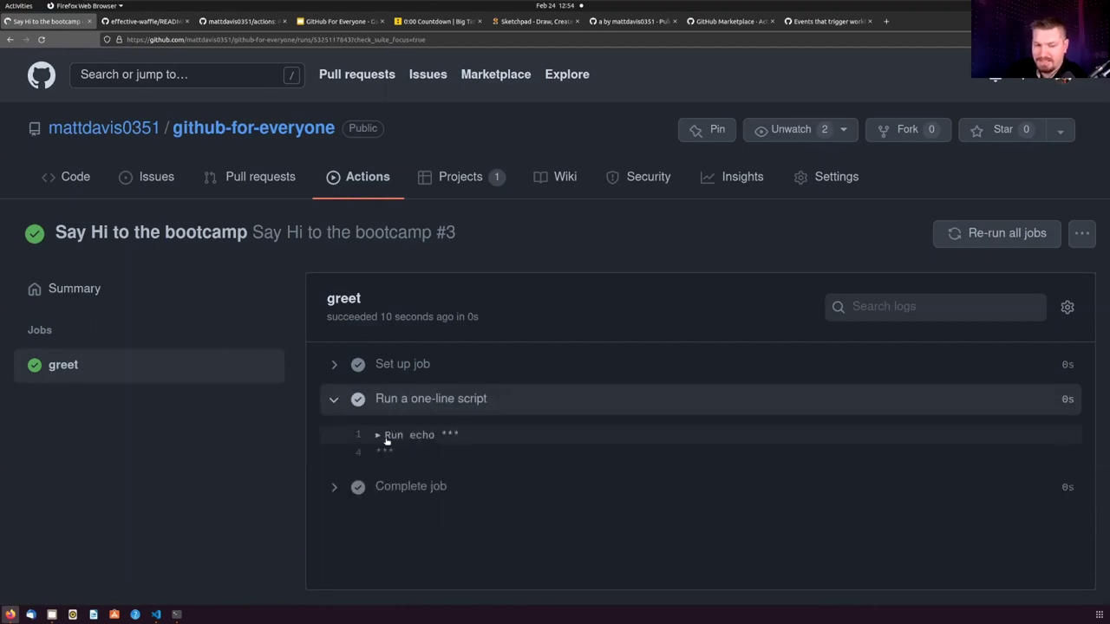
click(378, 435)
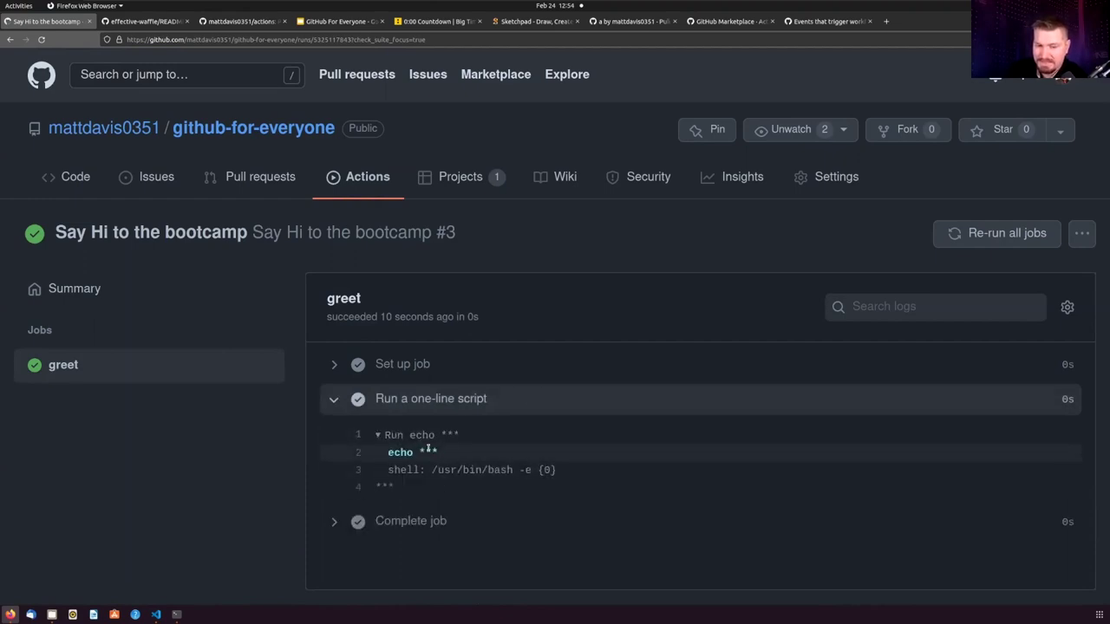
Inspect the echoed secret shown masked as *** on line 4, then return to the repository's Code page.
mouse_move(440, 452)
mouse_down()
mouse_move(408, 453)
mouse_move(434, 453)
mouse_up()
click(404, 485)
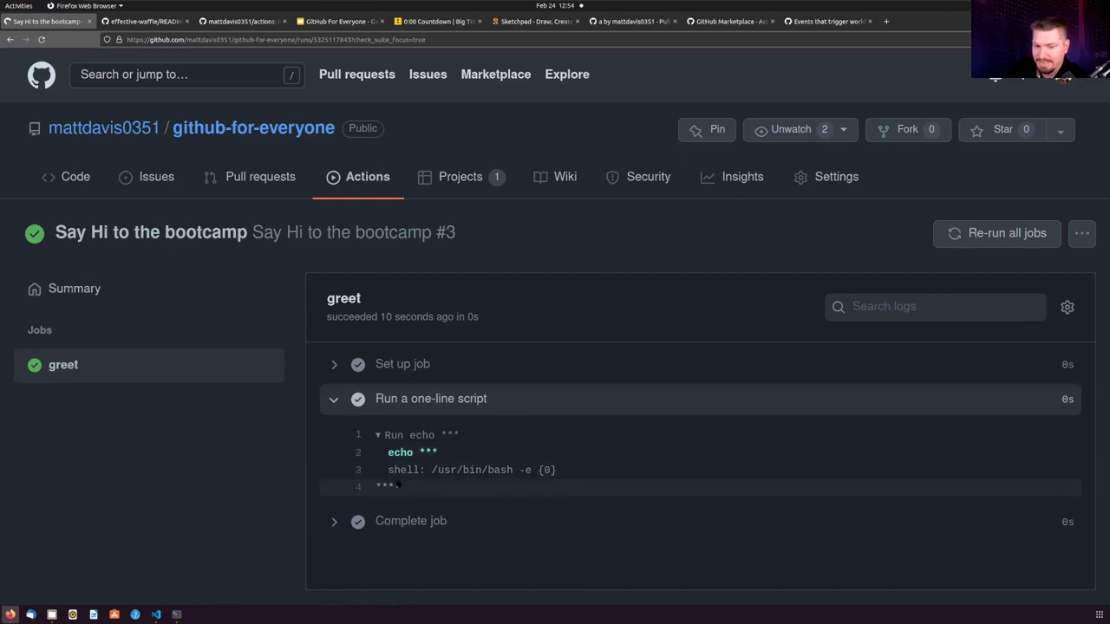
double_click(408, 487)
click(409, 489)
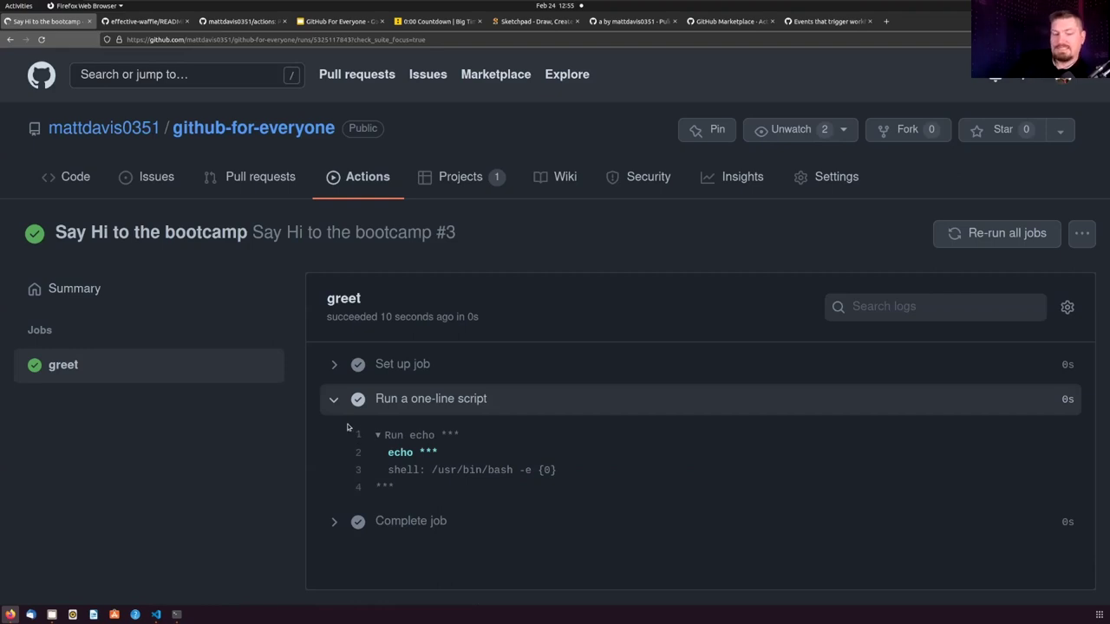
click(447, 434)
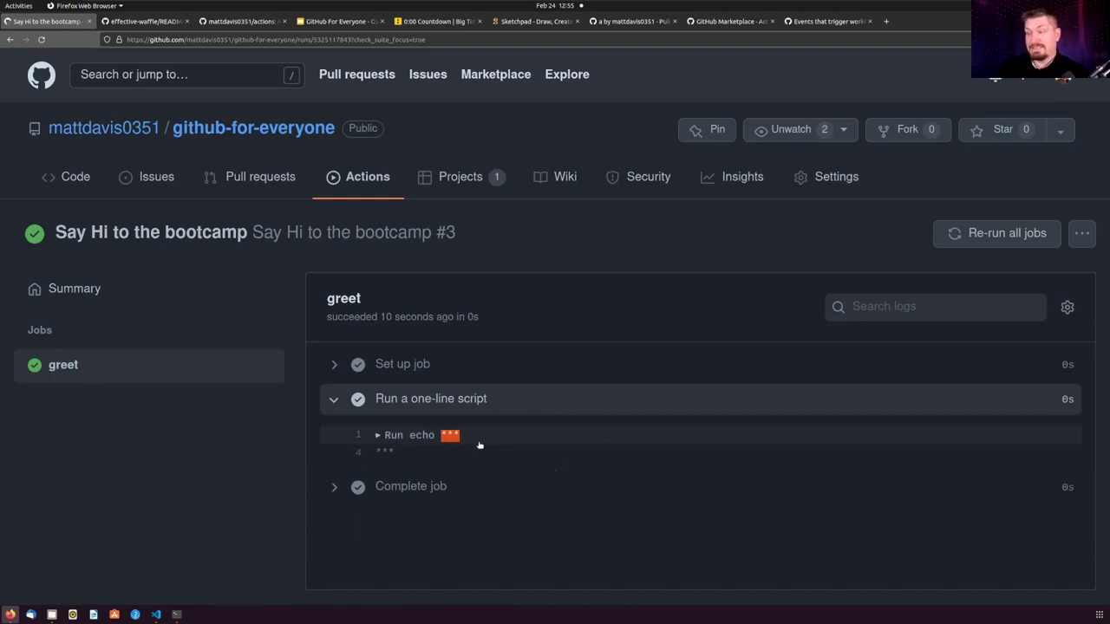
click(409, 435)
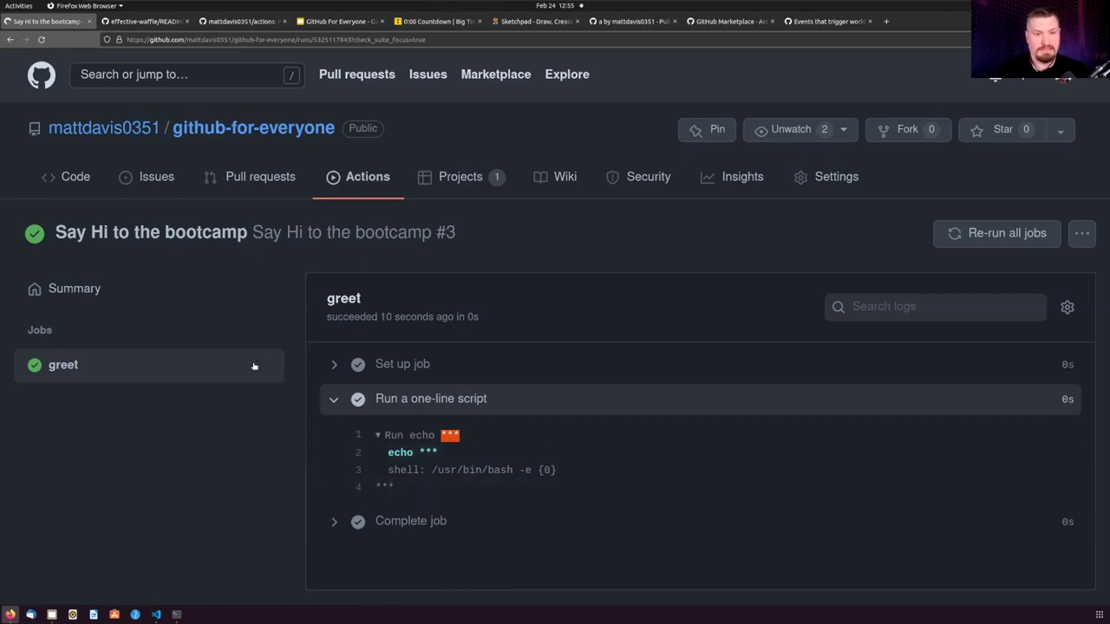
click(91, 184)
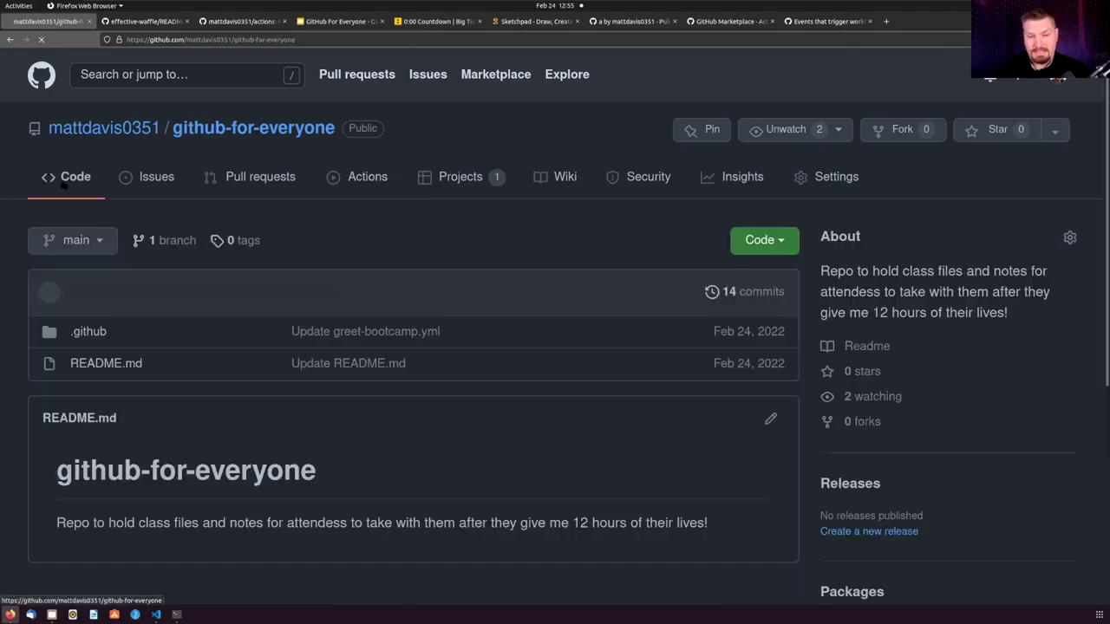
Open .github/workflows/greet-bootcamp.yml in the editor.
click(95, 364)
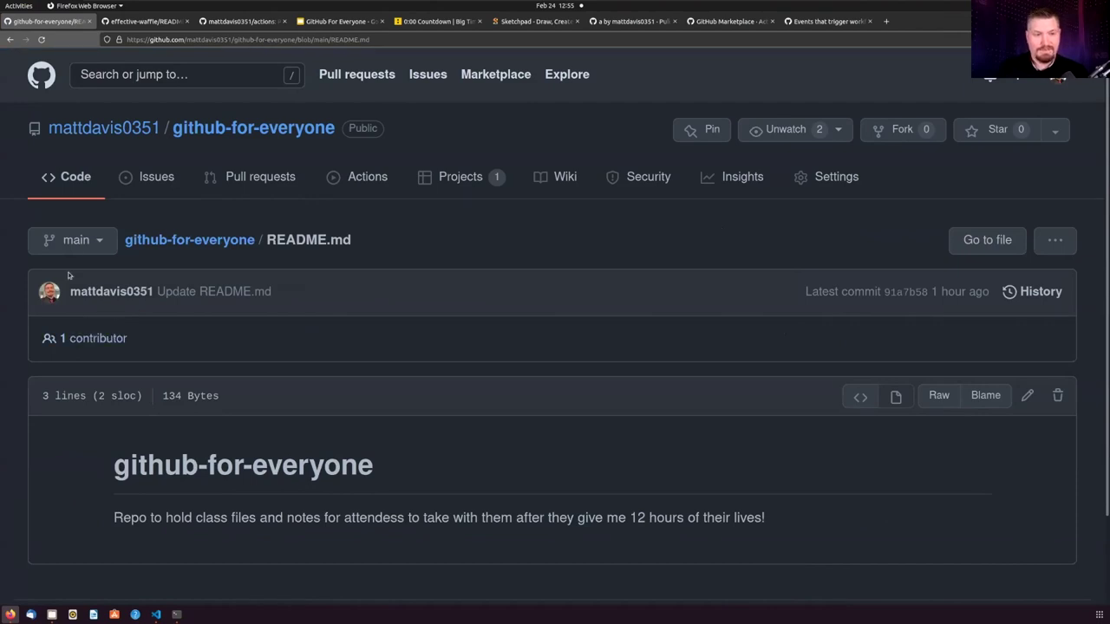
click(78, 182)
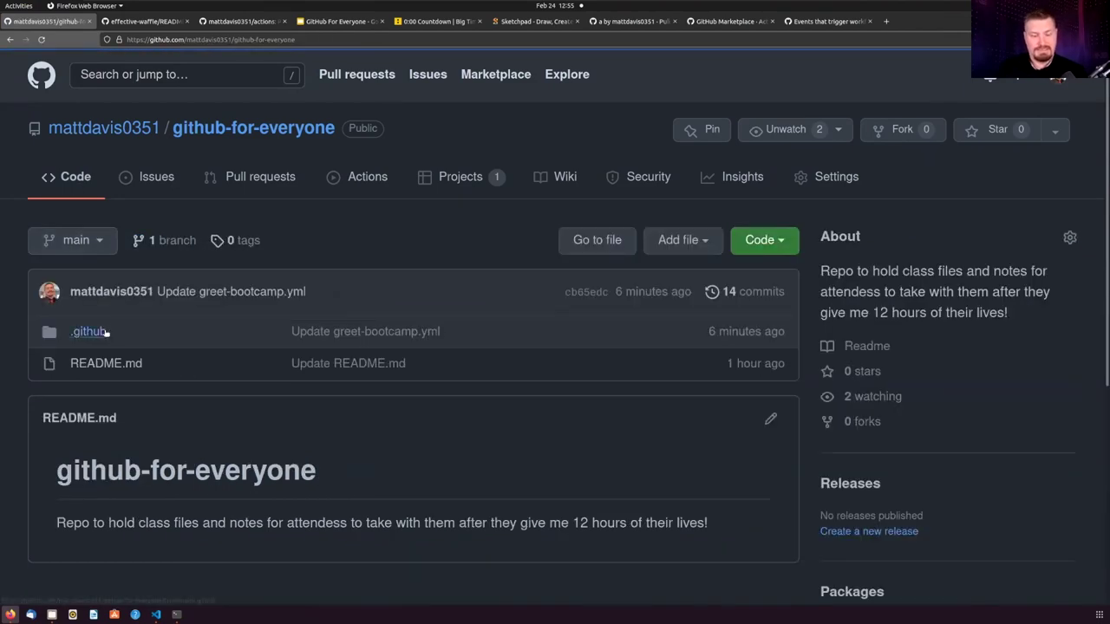
click(104, 330)
click(122, 365)
click(171, 364)
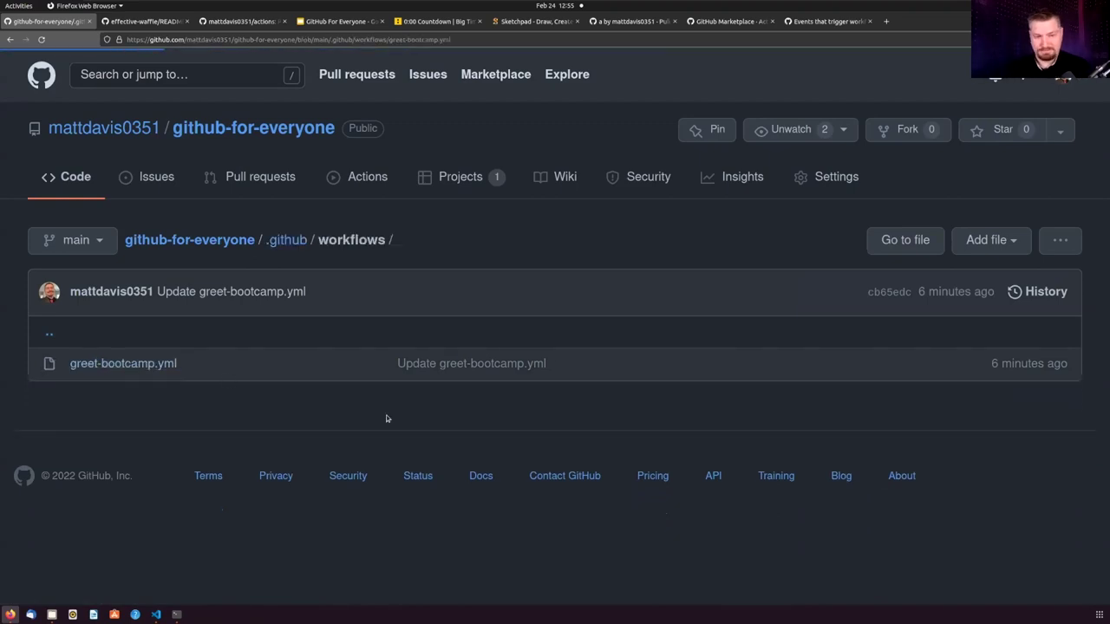
scroll(813, 315, down, 3)
click(1028, 206)
Add an env block on line 8 defining person: github bootcamp.
scroll(217, 391, down, 1)
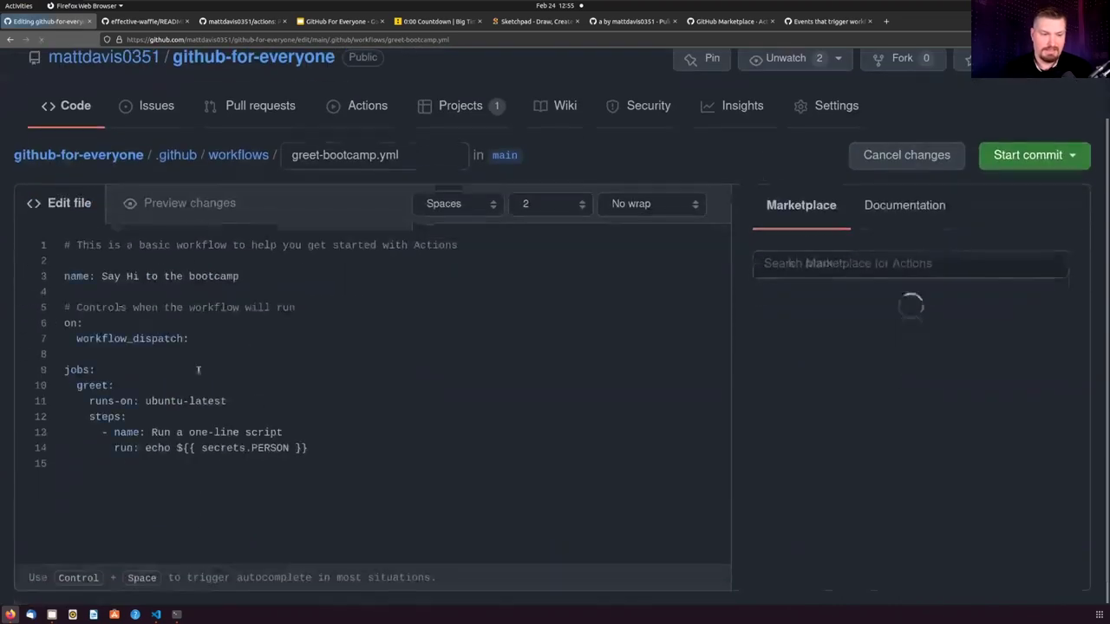
click(109, 358)
text(en)
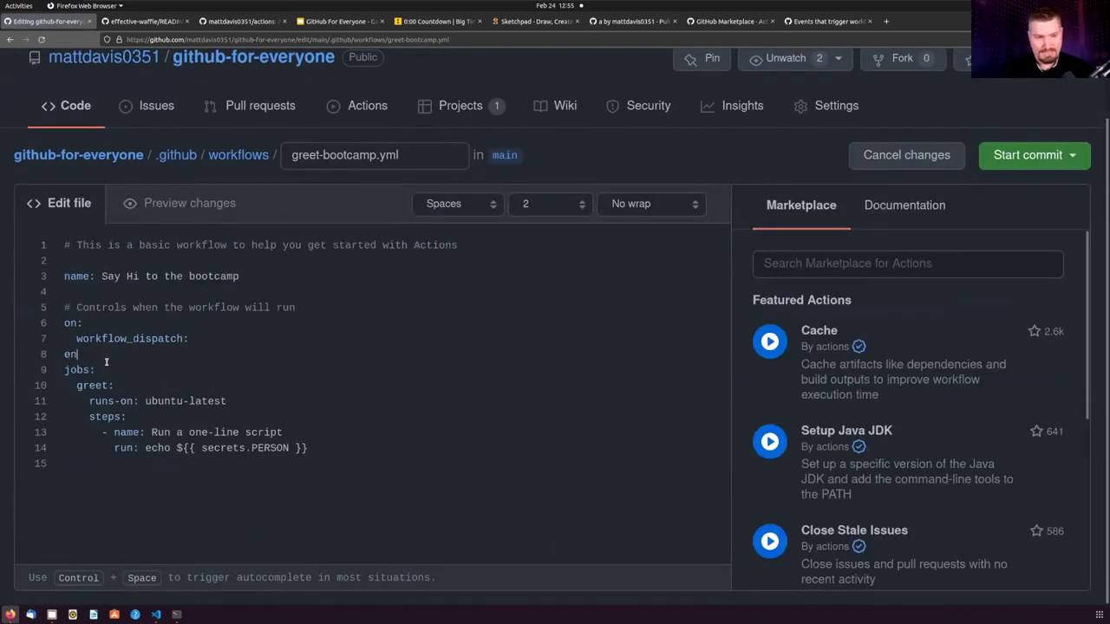
text(v:)
key(Return)
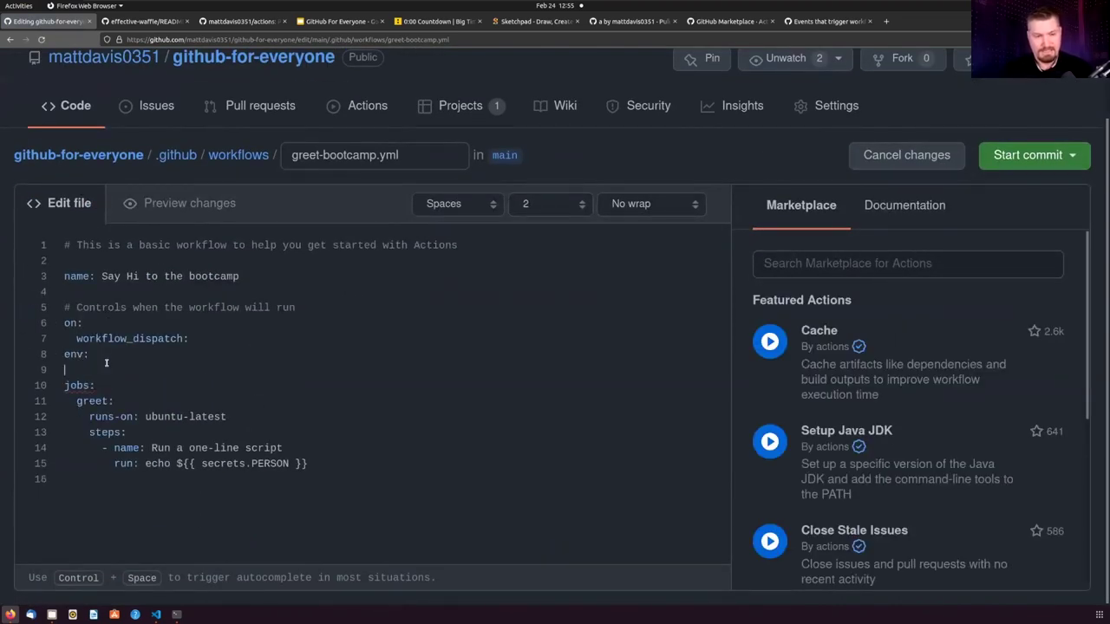
text(person)
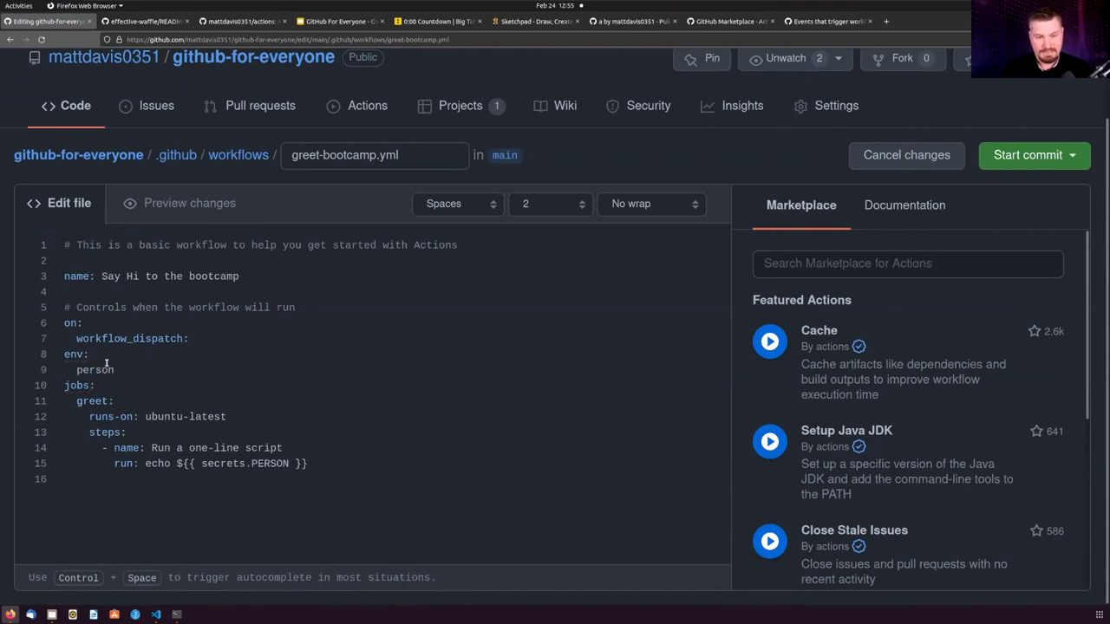
text(: githu)
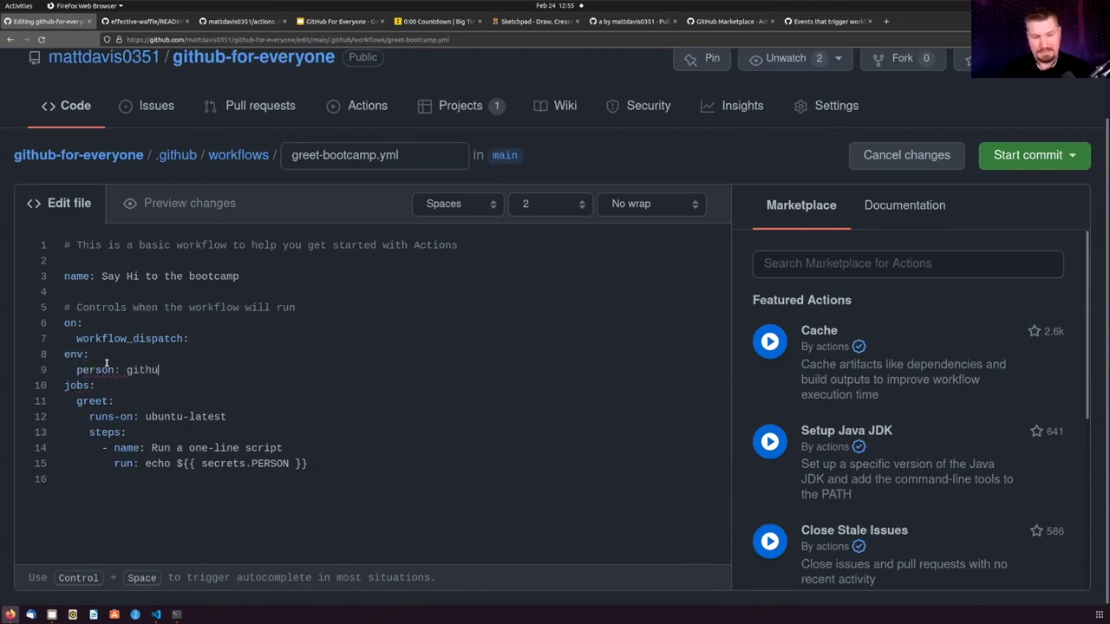
text(b bootcamp)
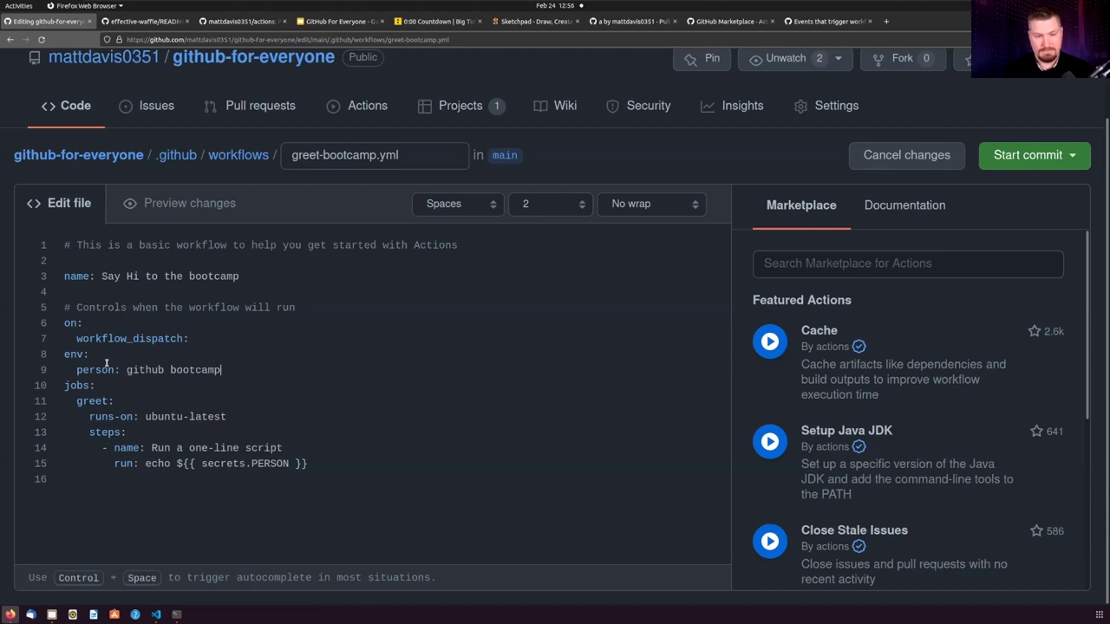
Change secrets.PERSON to env.person in the echo line and commit directly to main.
double_click(236, 464)
text(env)
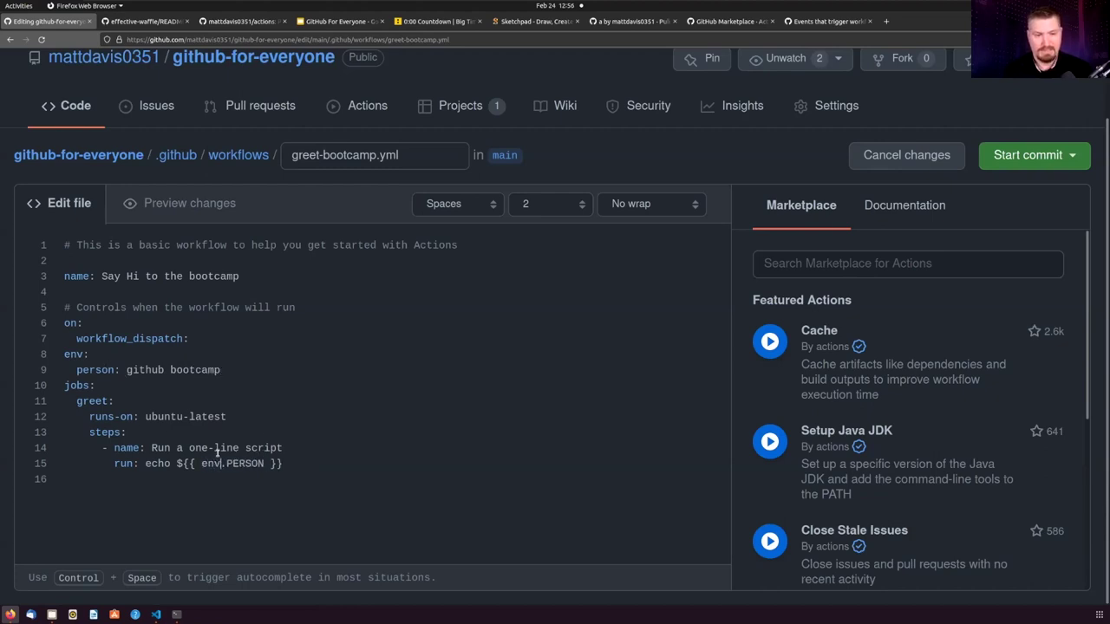
double_click(245, 464)
text(person)
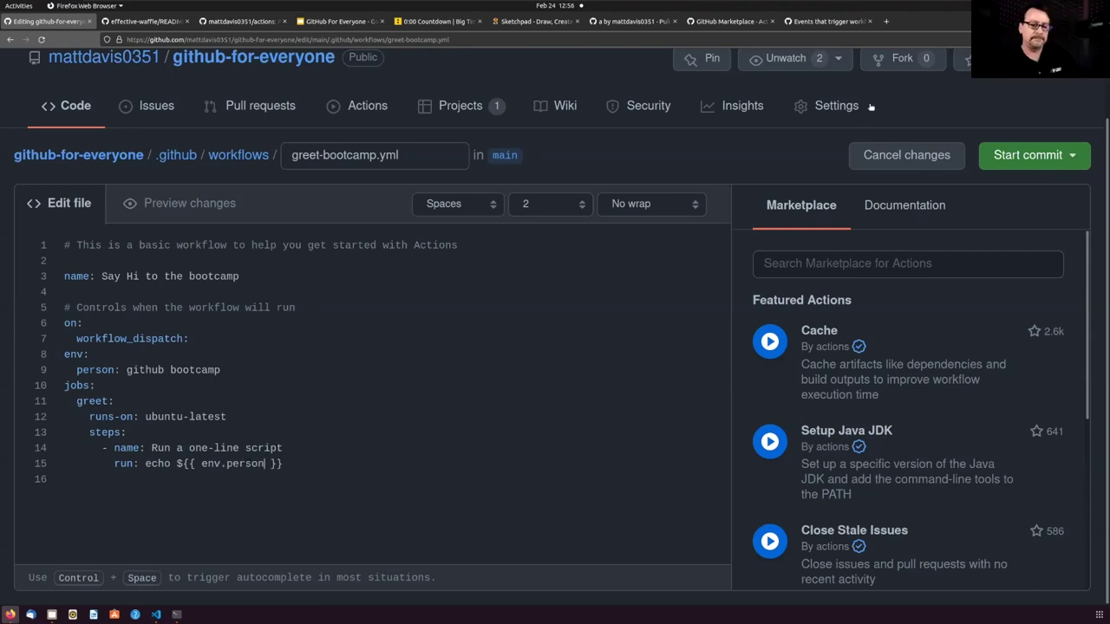
click(1020, 161)
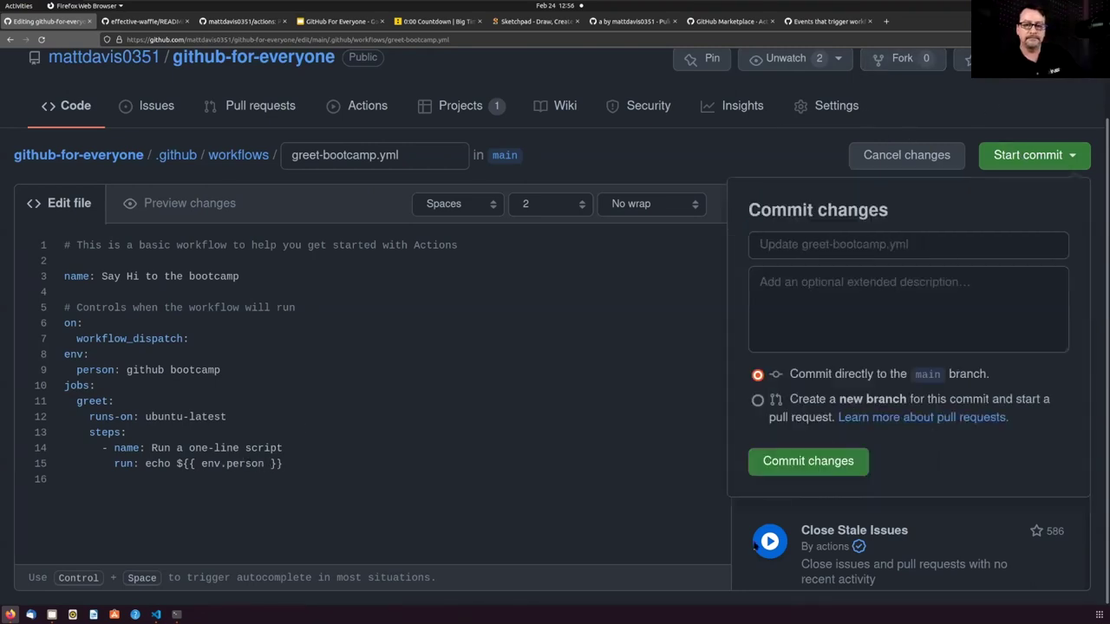
click(780, 473)
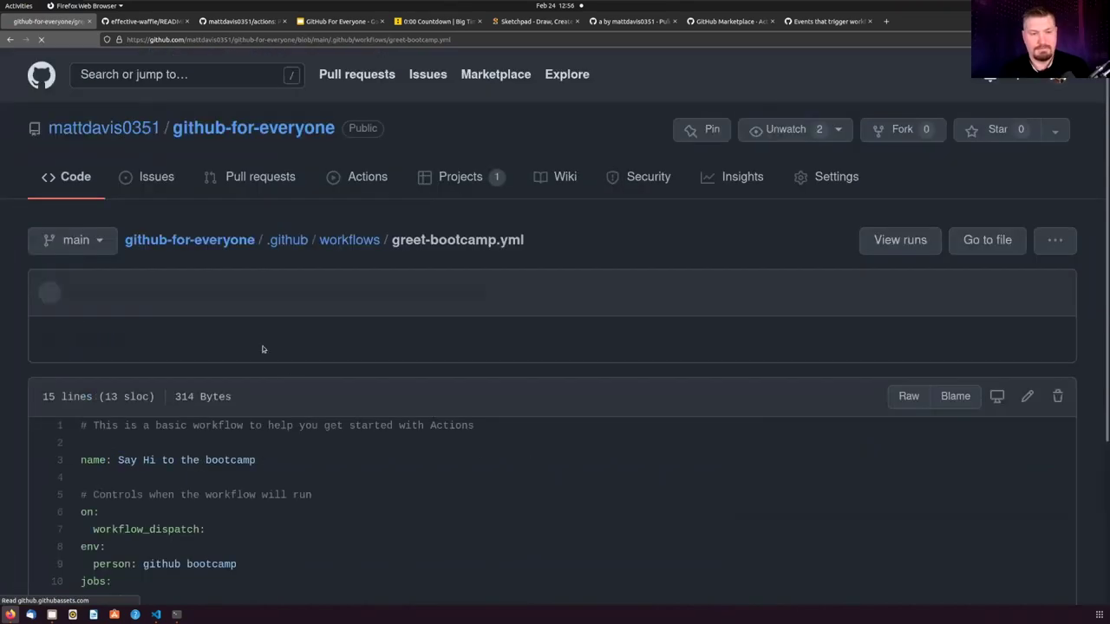
Manually run Say Hi to the bootcamp on main and open the resulting run #4.
click(358, 176)
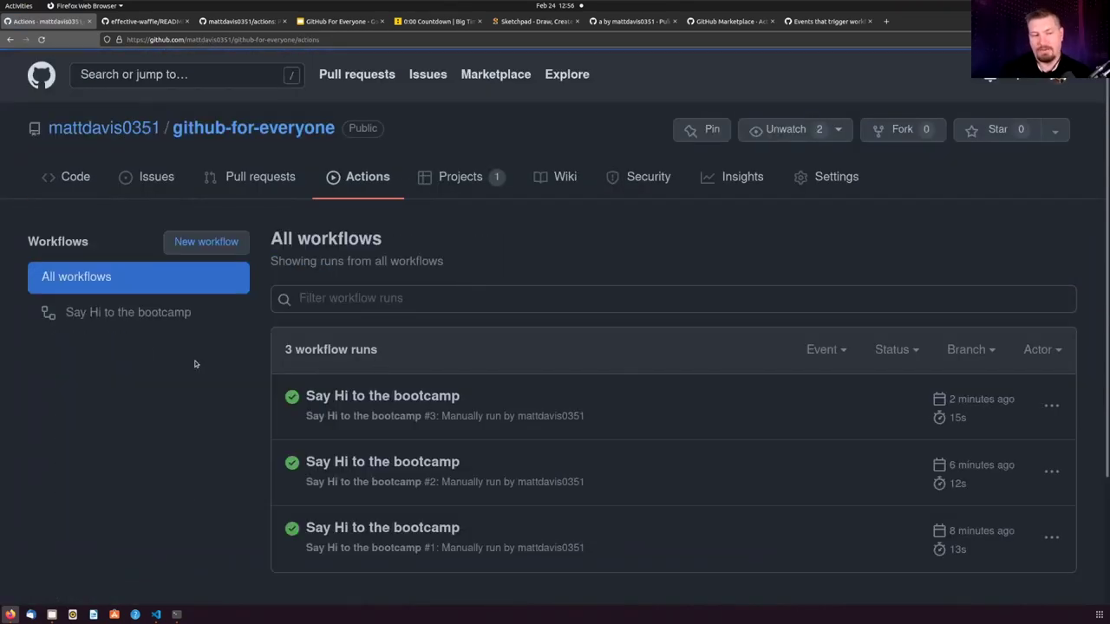
click(128, 312)
click(983, 400)
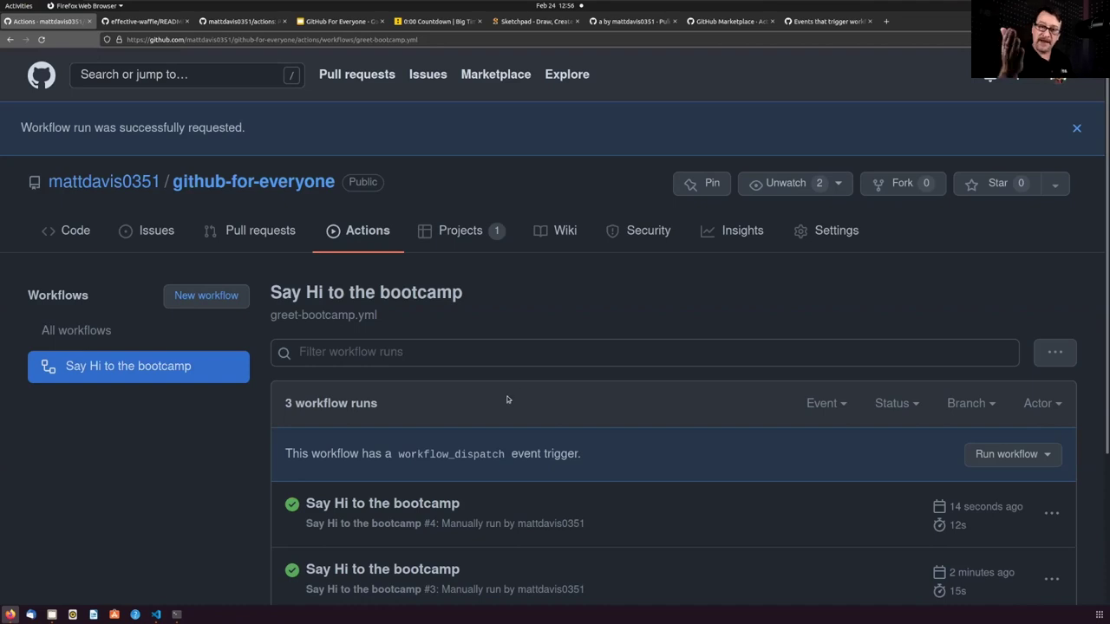
scroll(508, 399, down, 4)
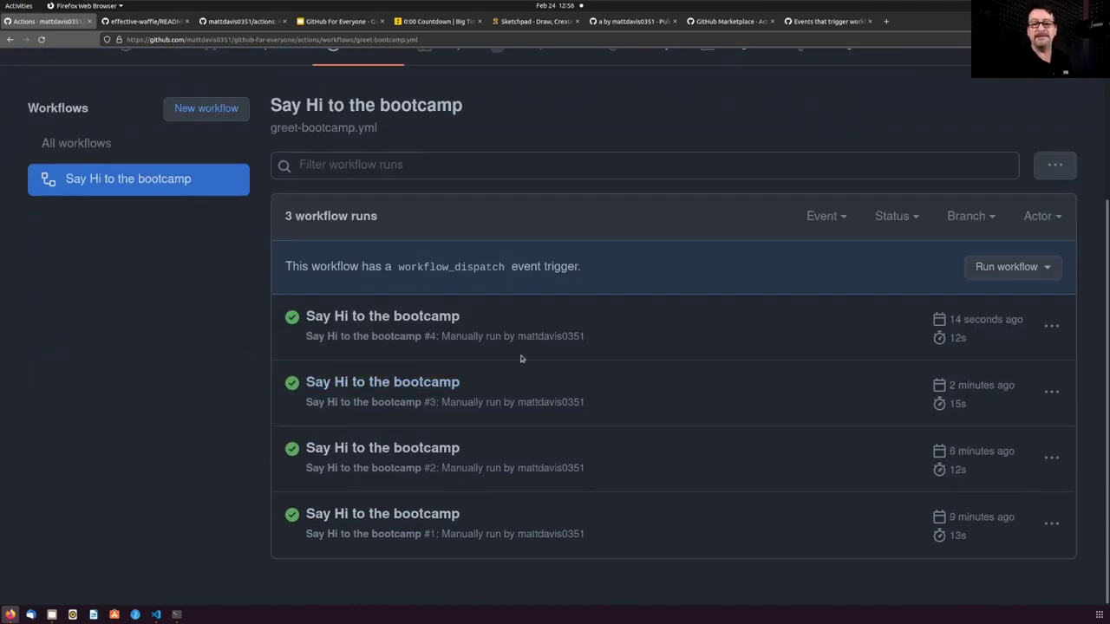
click(462, 317)
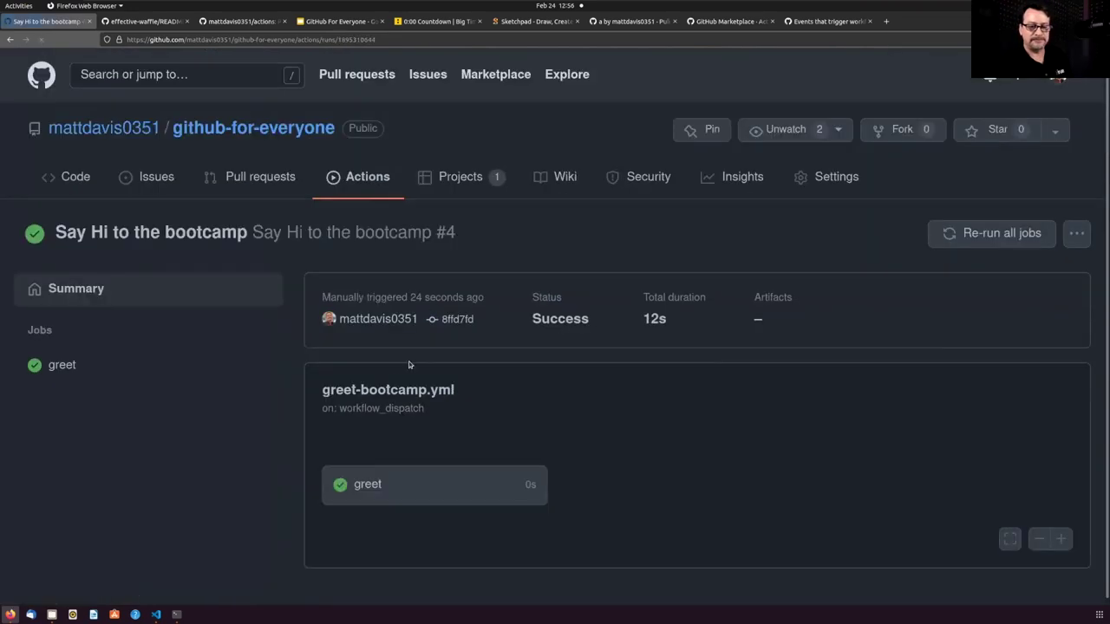
Check run #4's workflow file, then select the 'github bootcamp' output in the greet job's one-line script log.
click(389, 408)
scroll(376, 402, down, 1)
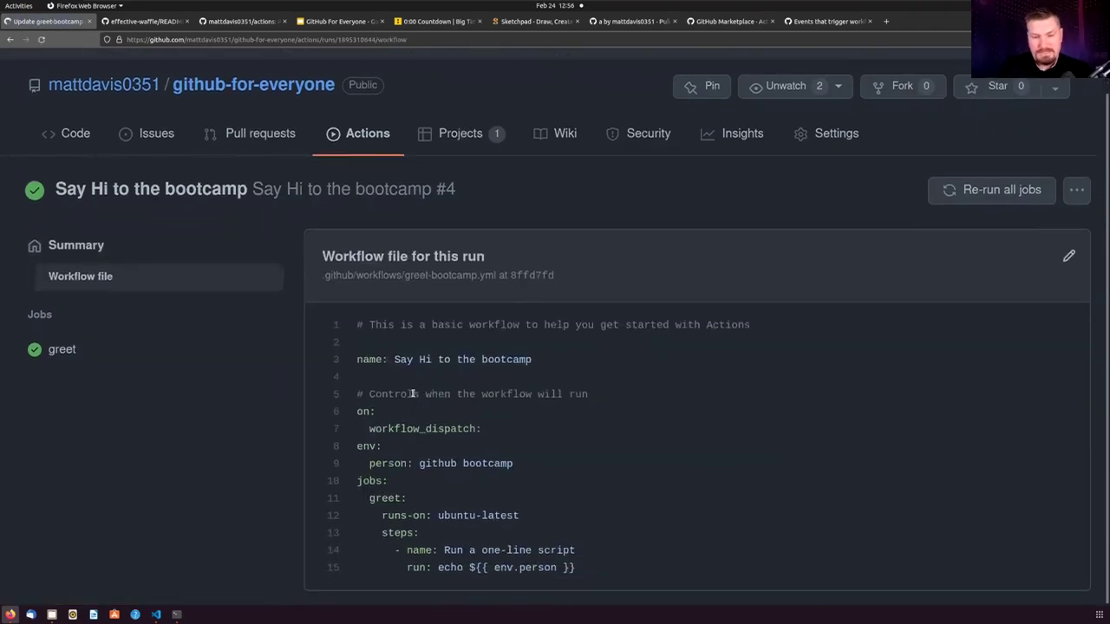
click(52, 350)
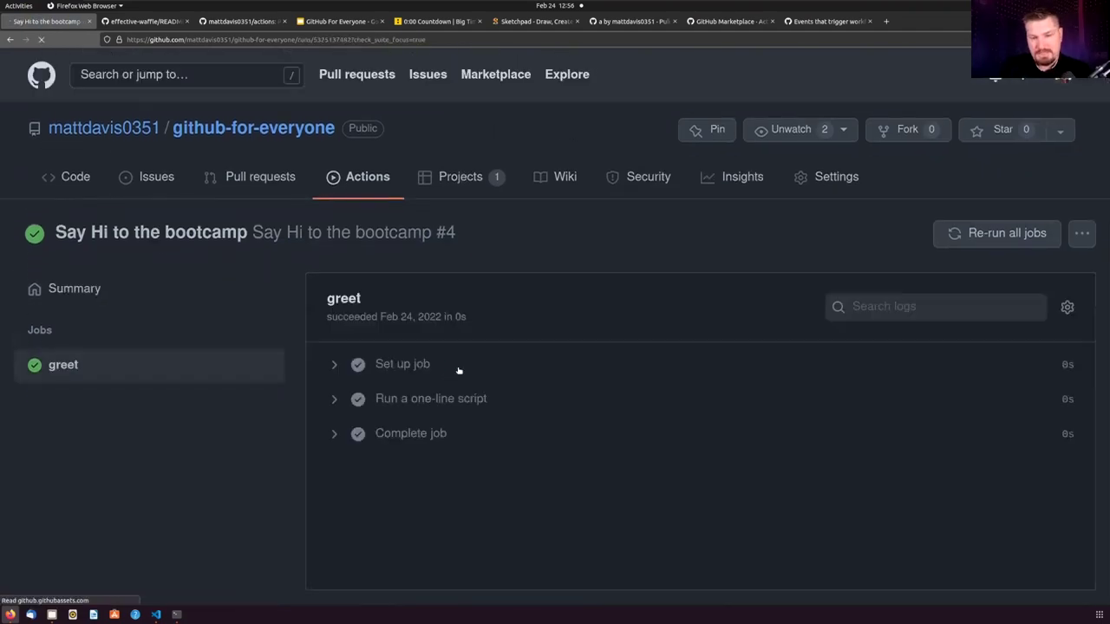
click(334, 400)
drag(482, 454, 366, 457)
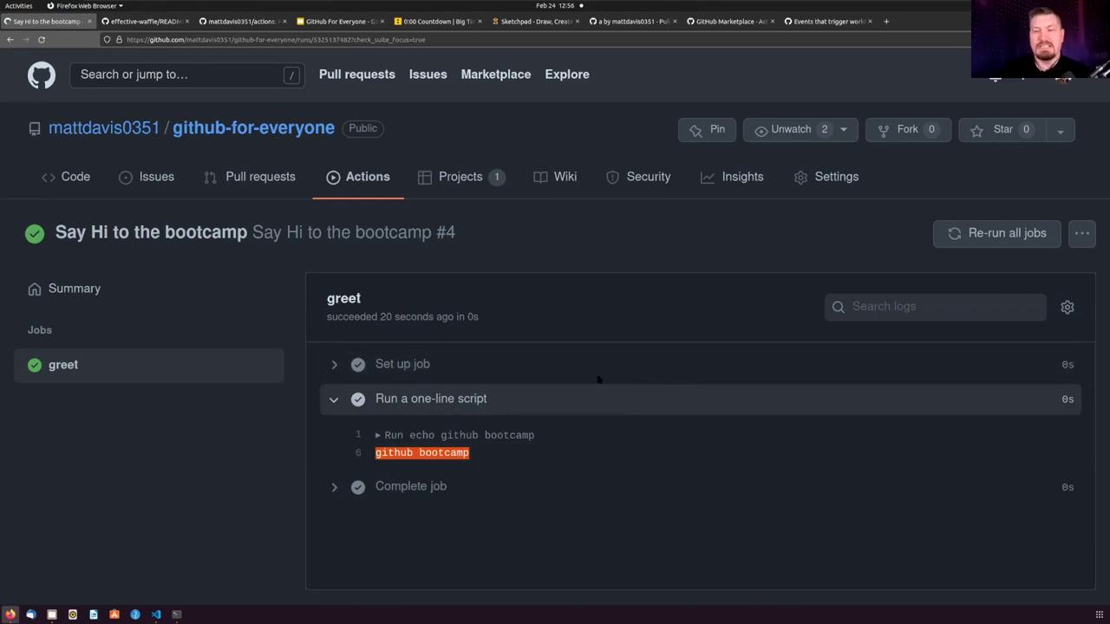
click(76, 174)
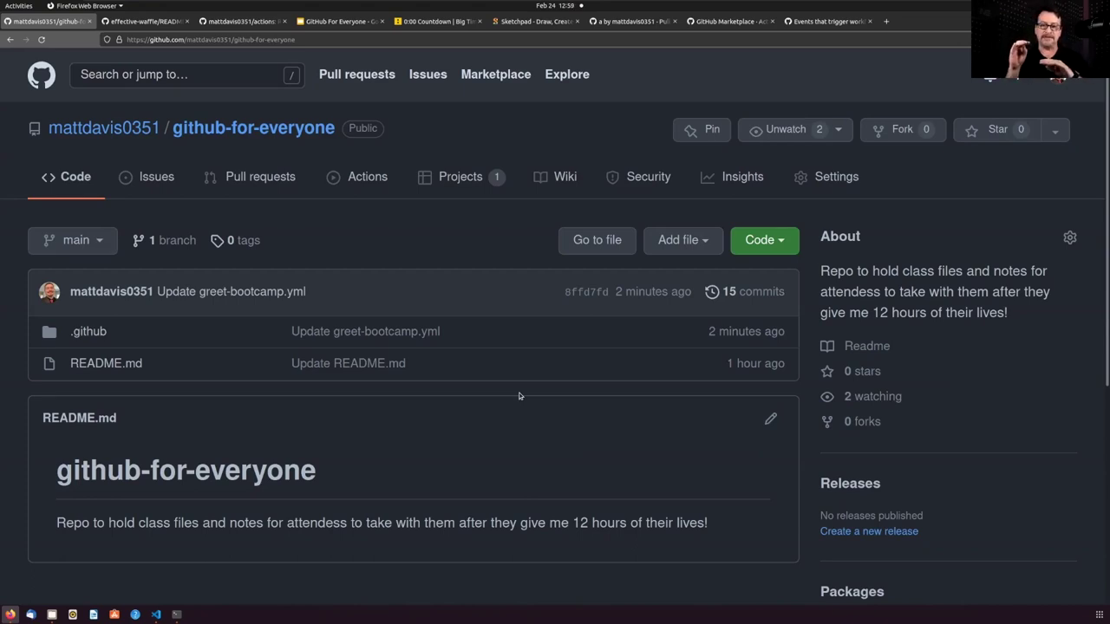
click(365, 186)
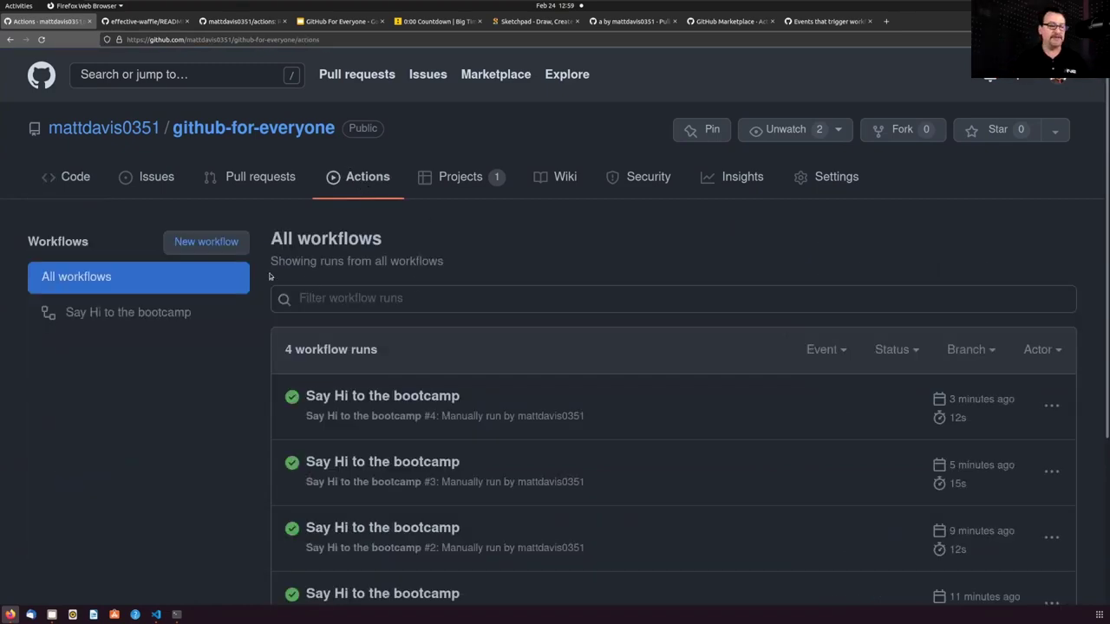
scroll(425, 348, down, 6)
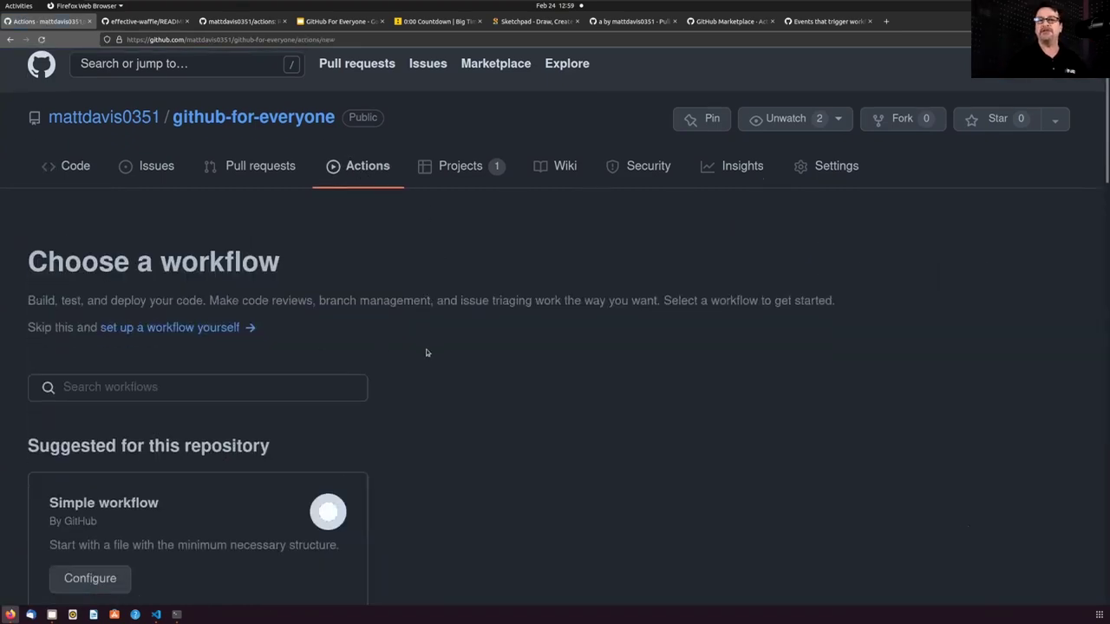
click(111, 315)
scroll(414, 291, down, 1)
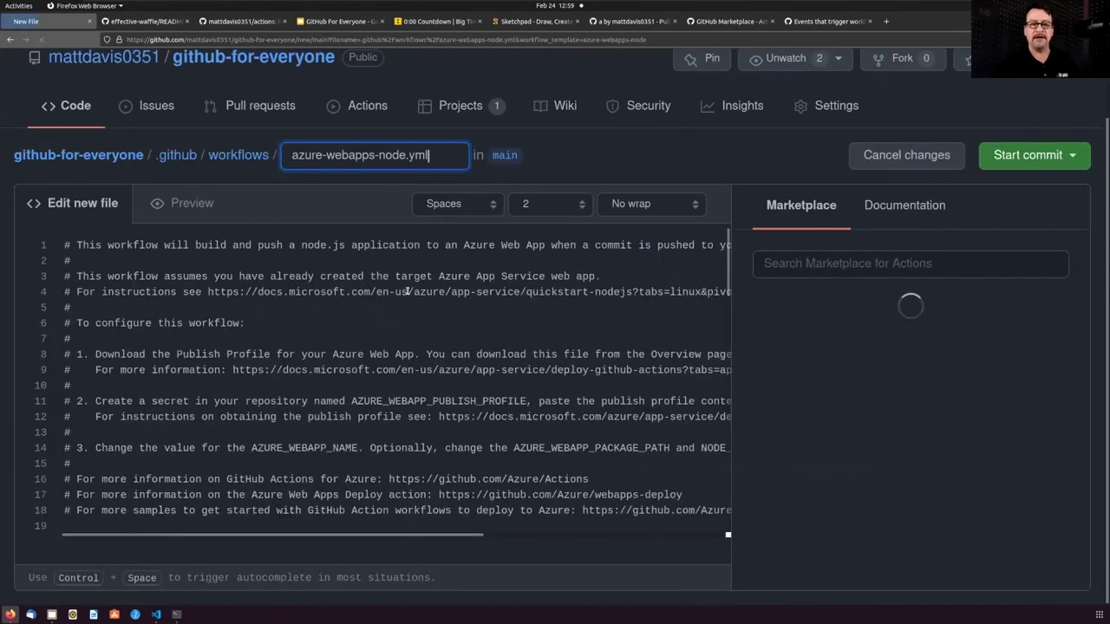
scroll(408, 291, down, 4)
scroll(171, 317, down, 2)
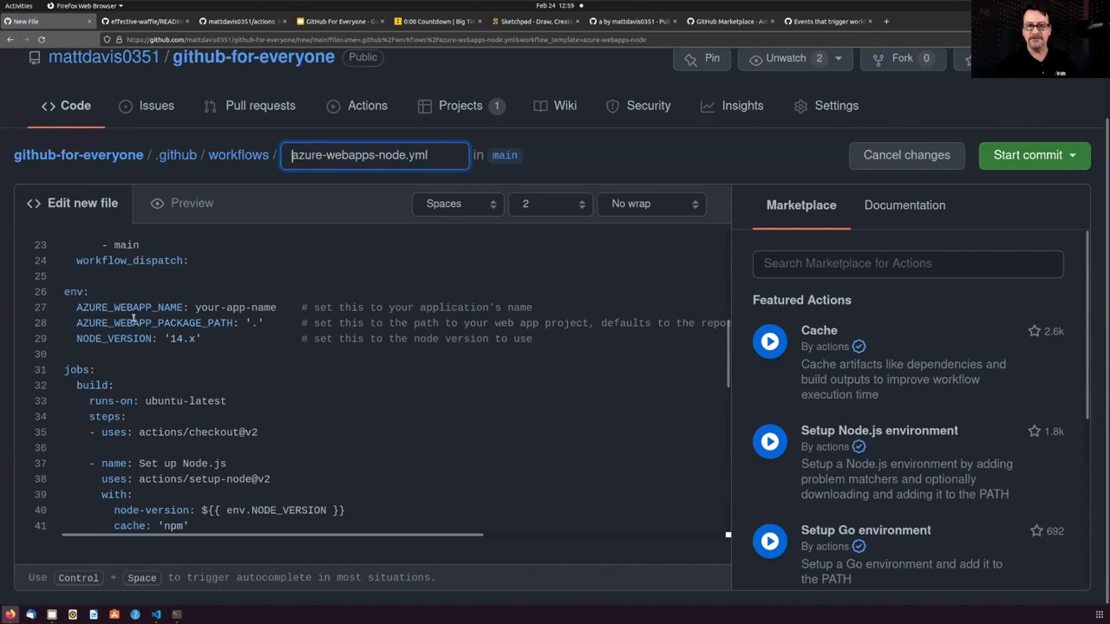
drag(75, 303, 628, 341)
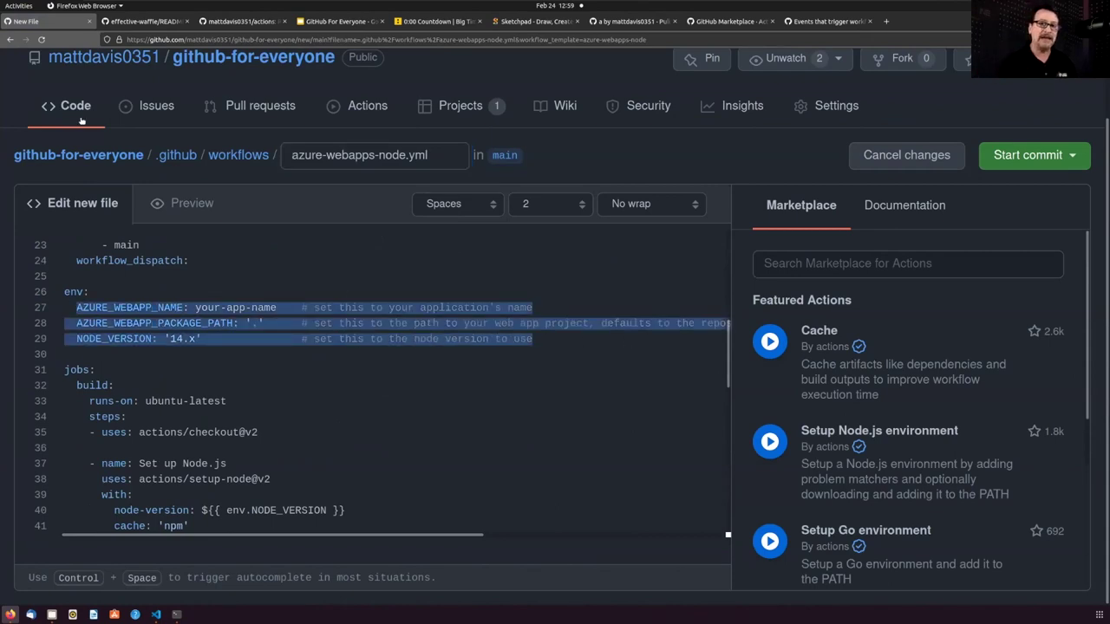
click(10, 40)
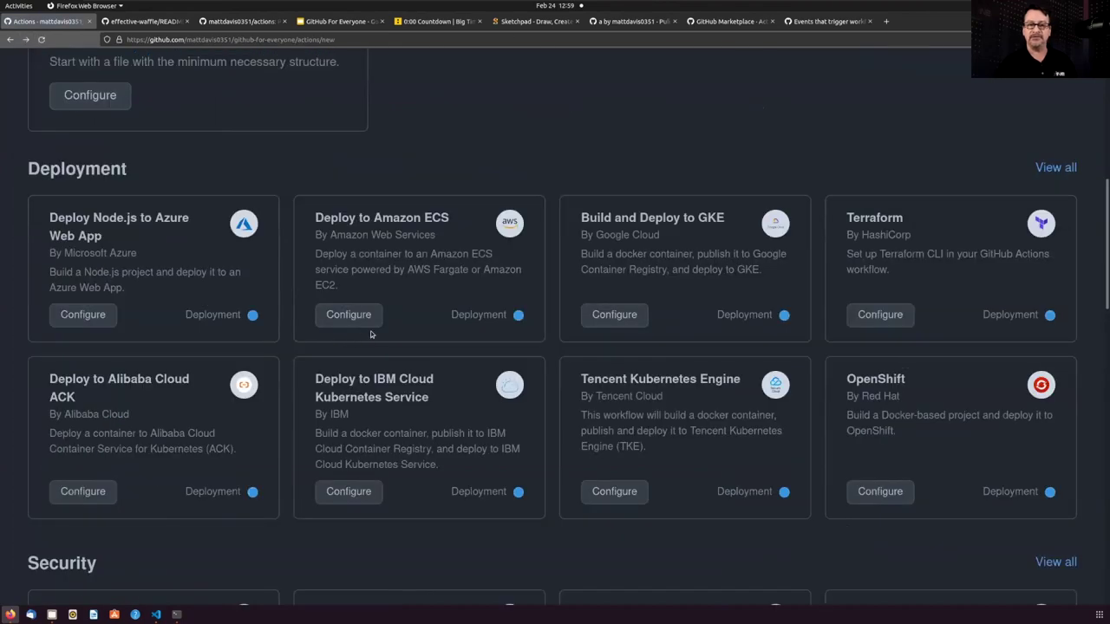
click(348, 315)
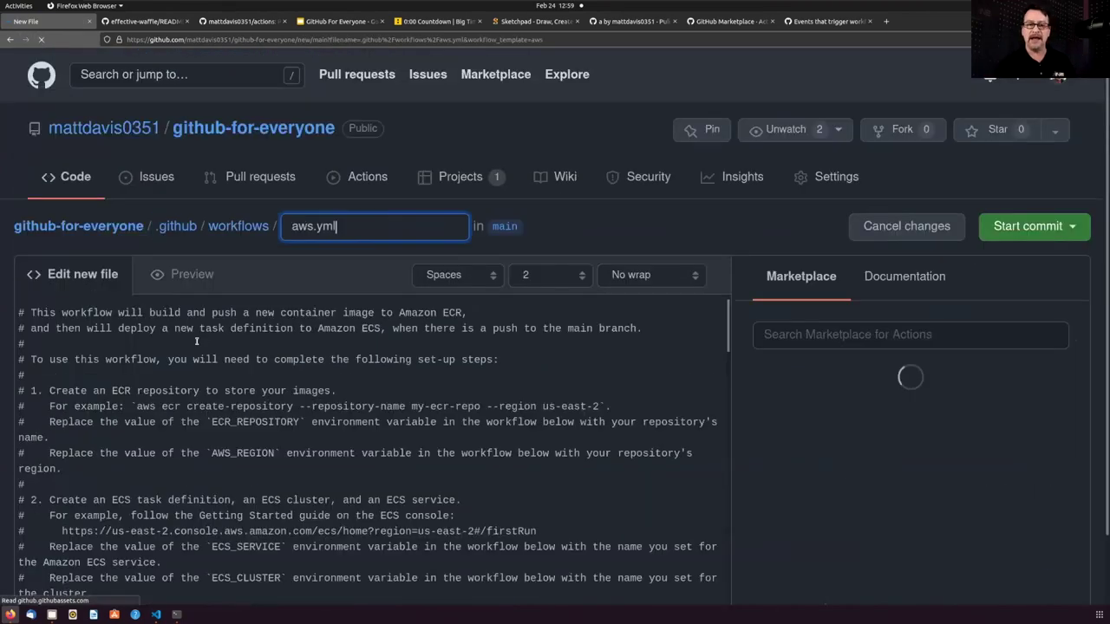
scroll(197, 341, down, 9)
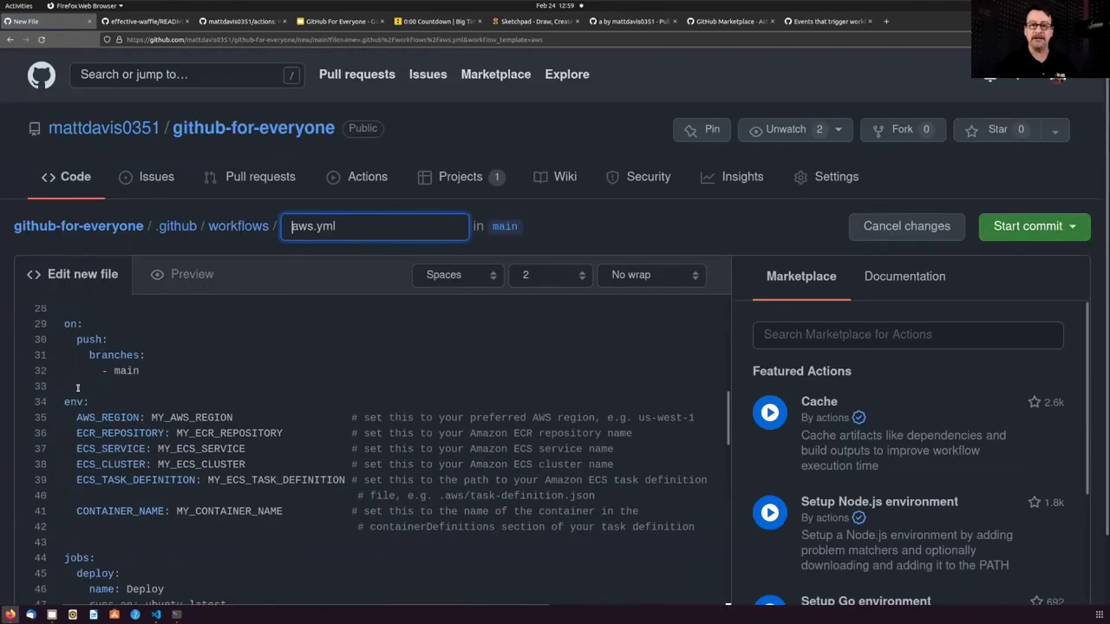
drag(74, 417, 699, 485)
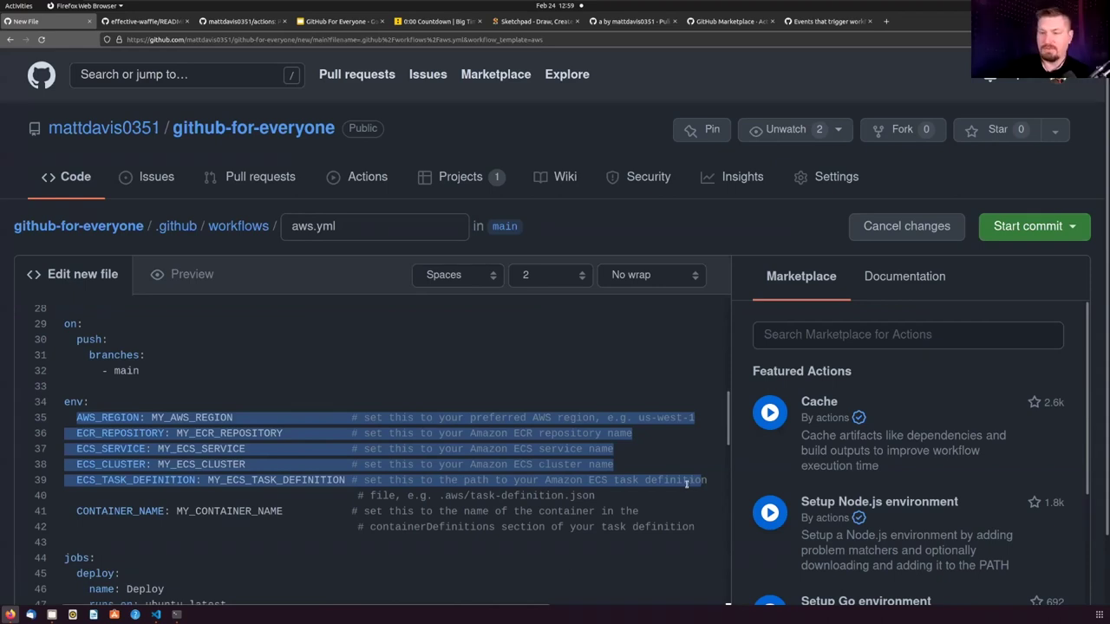
click(281, 399)
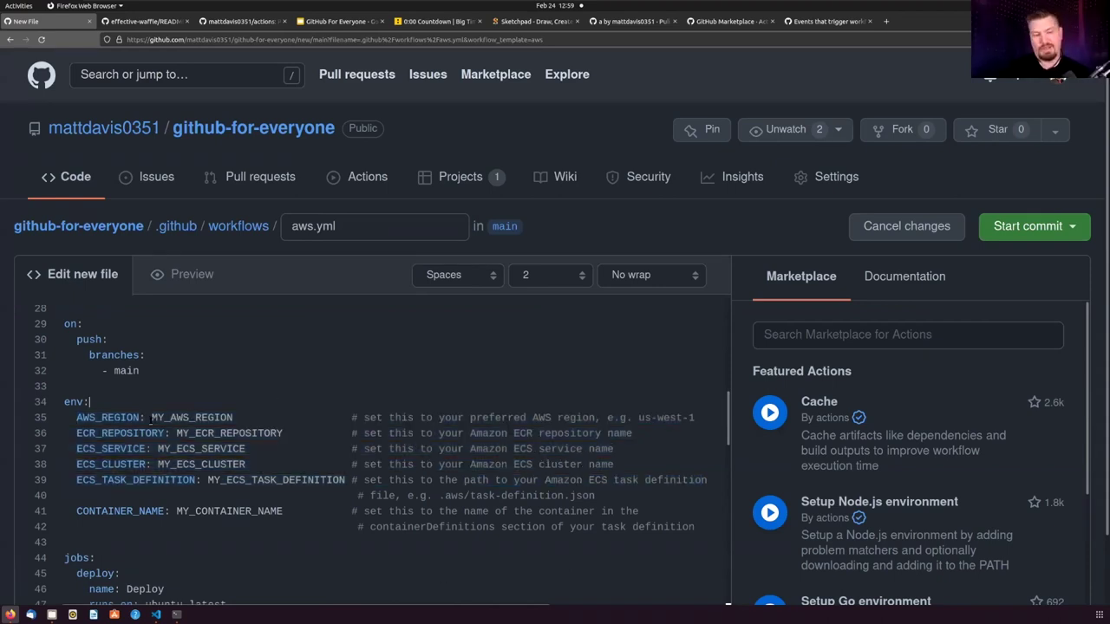
drag(76, 418, 387, 481)
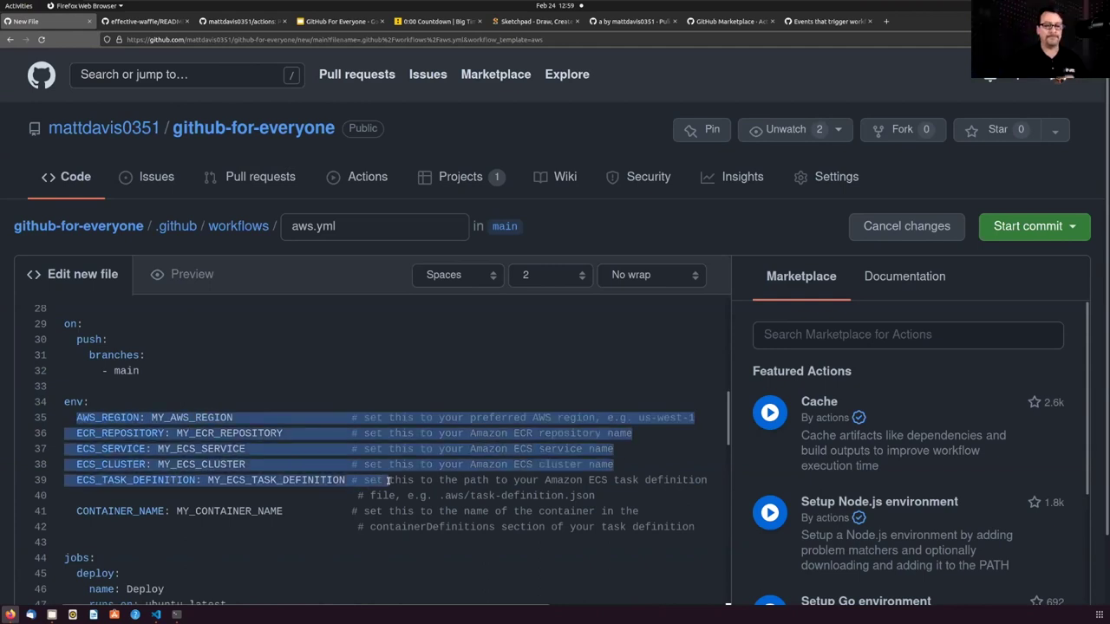
click(388, 481)
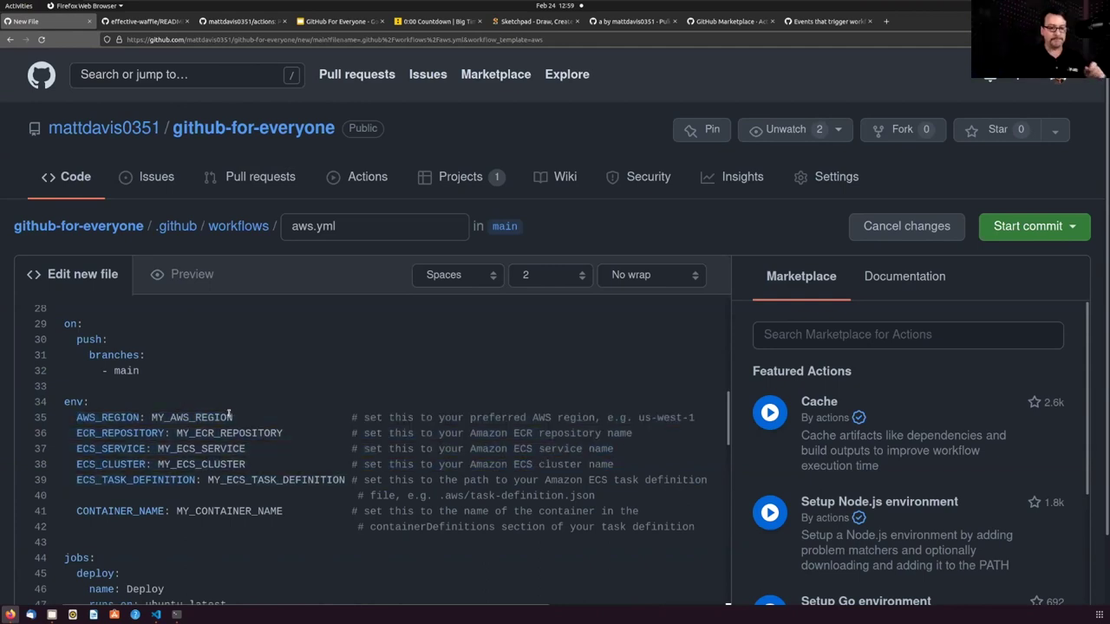
right_click(227, 417)
key(Escape)
Replace the MY_AWS_REGION placeholder on line 35 with ${{ secrets.AWS_REGION }}.
drag(239, 417, 152, 418)
key(BackSpace)
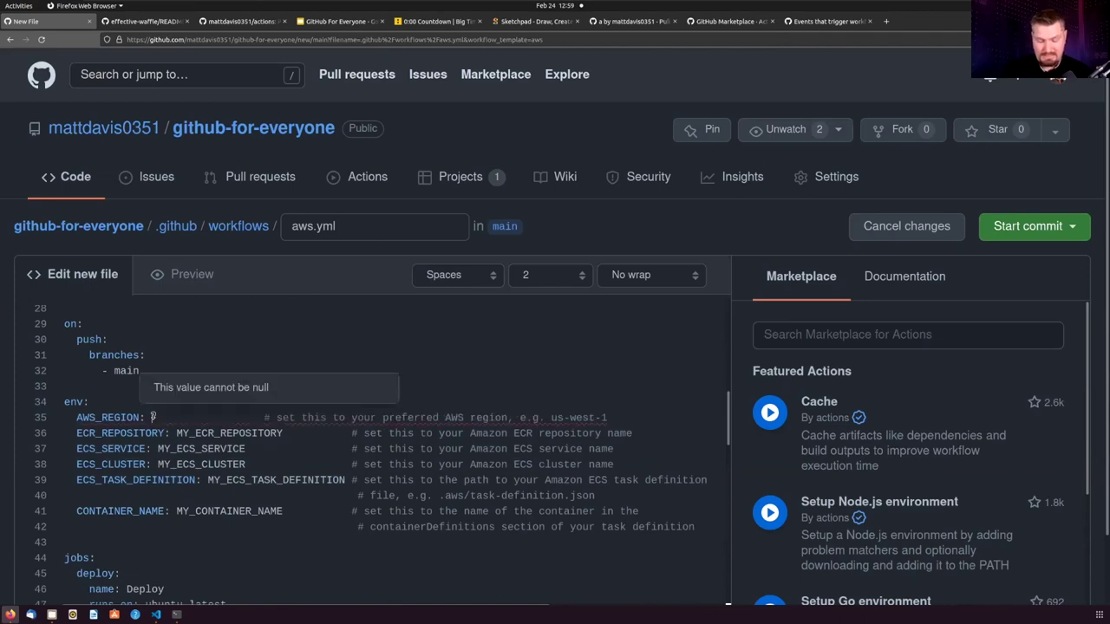
text(${{)
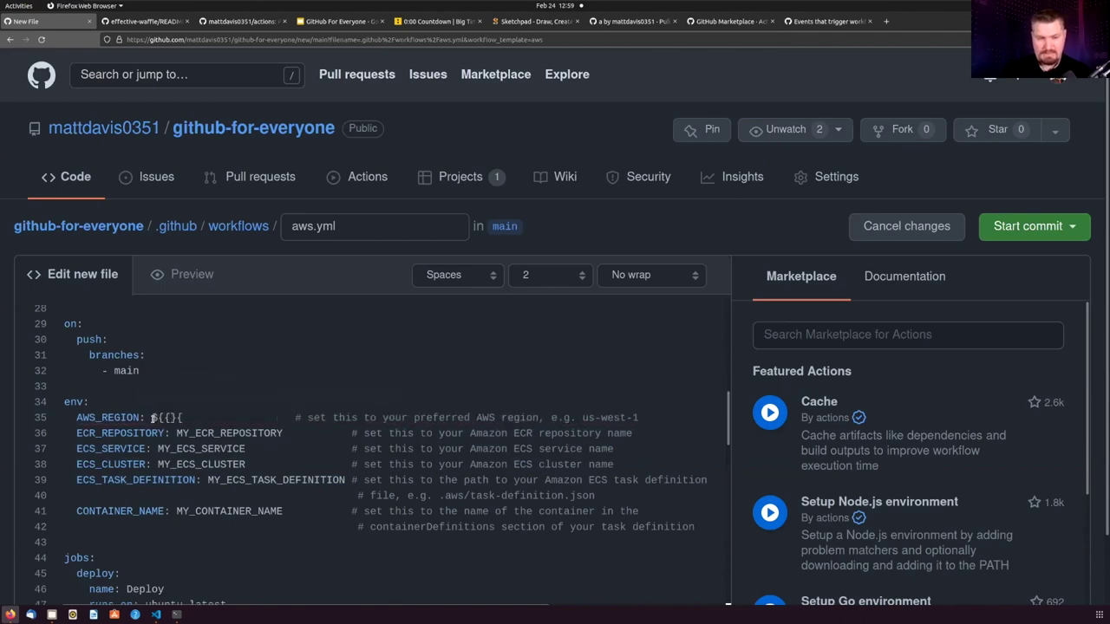
key(BackSpace)
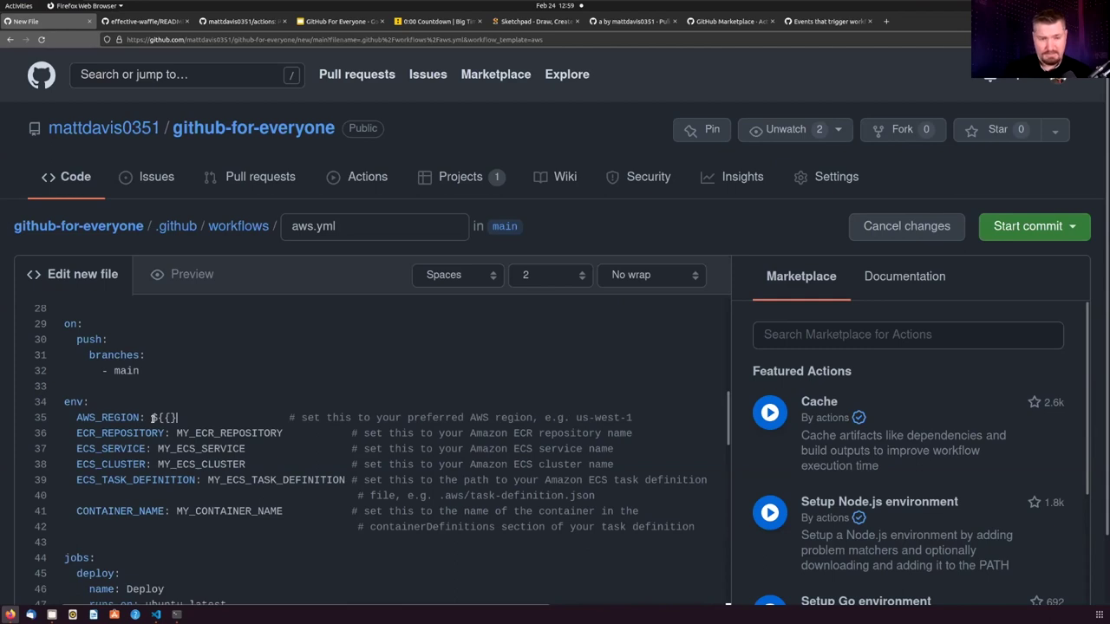
text(})
text( secrets.)
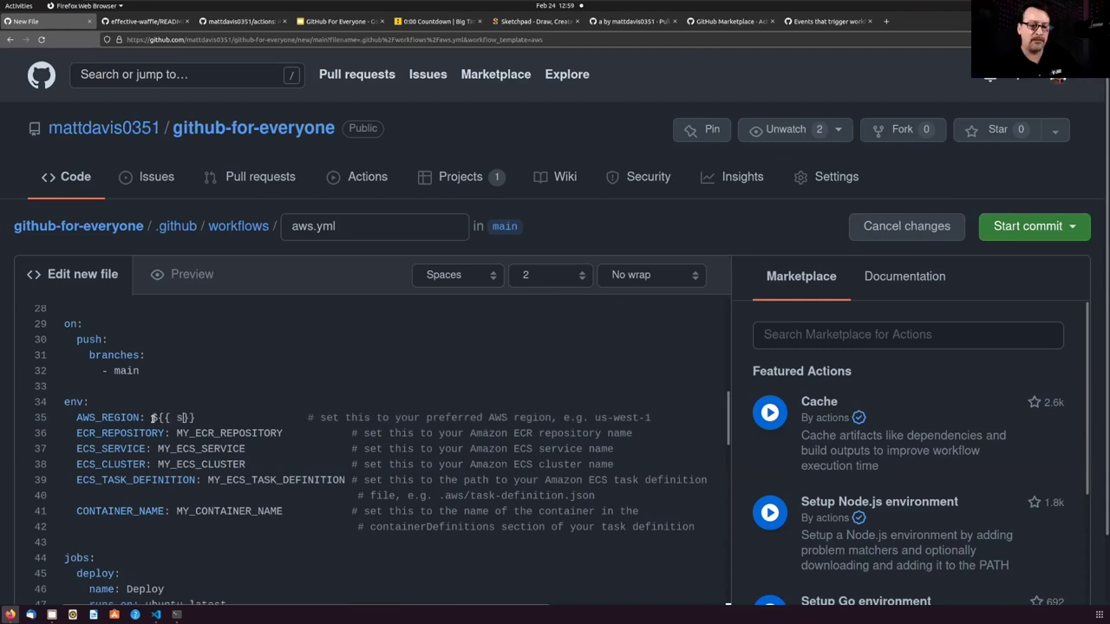
key(BackSpace)
text(AWS_REGION)
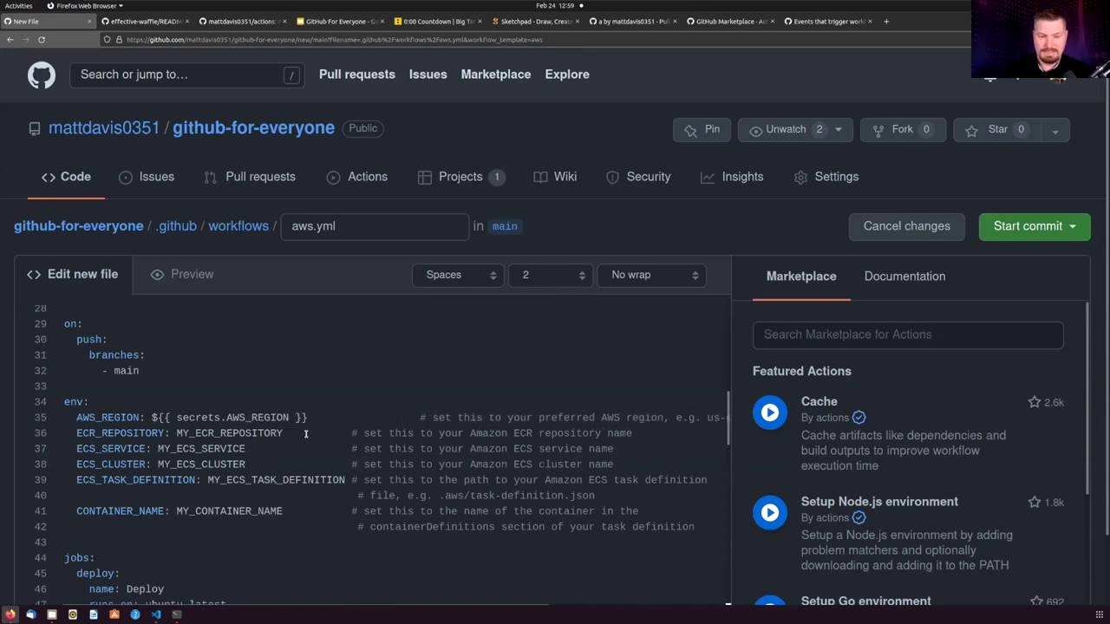
drag(320, 425, 130, 426)
click(156, 417)
double_click(130, 416)
scroll(204, 445, down, 7)
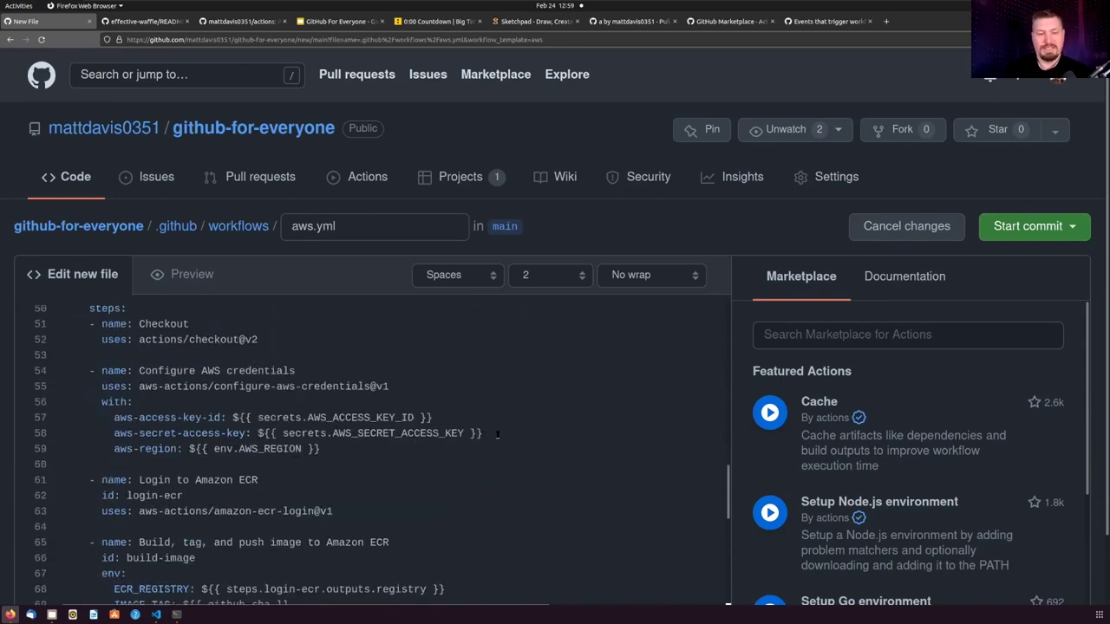
drag(468, 442, 235, 419)
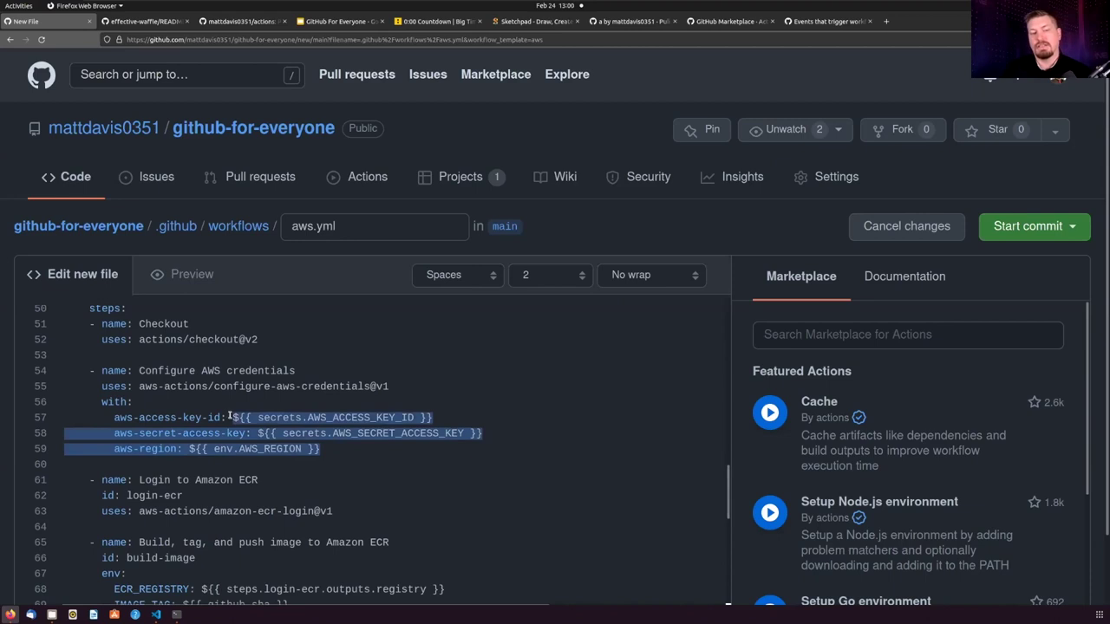
click(471, 456)
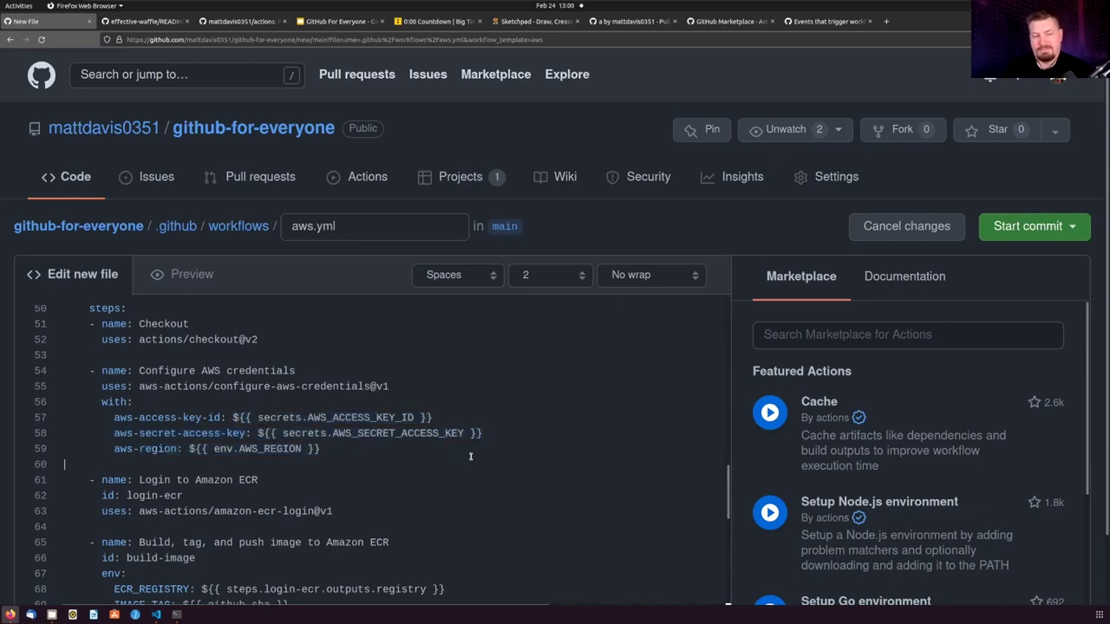
scroll(465, 449, down, 3)
scroll(460, 444, down, 2)
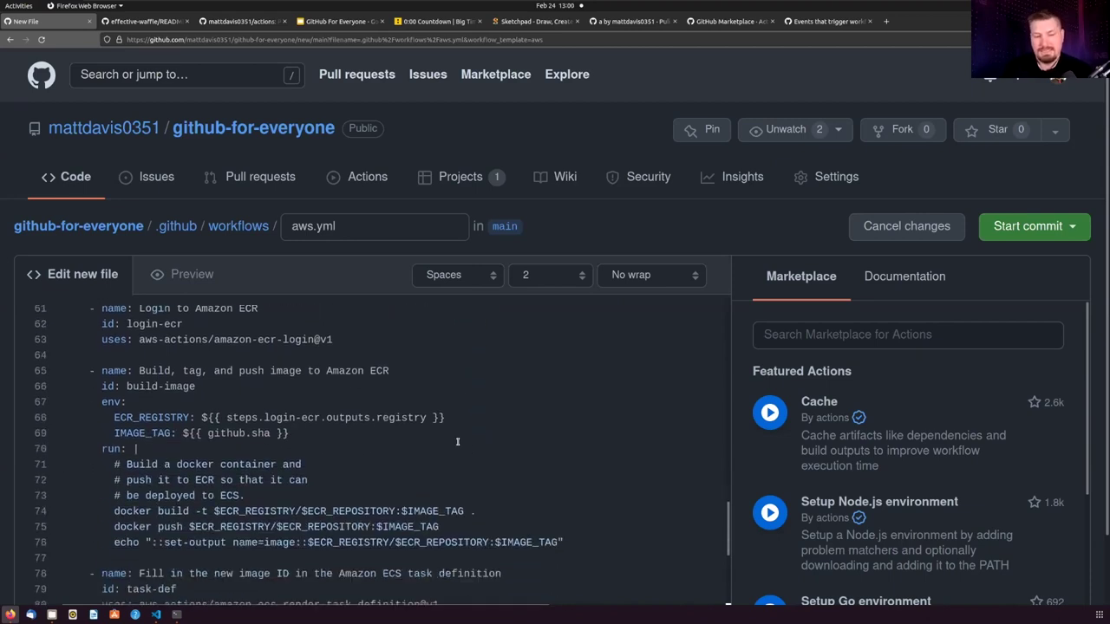
scroll(449, 439, up, 3)
drag(477, 357, 297, 353)
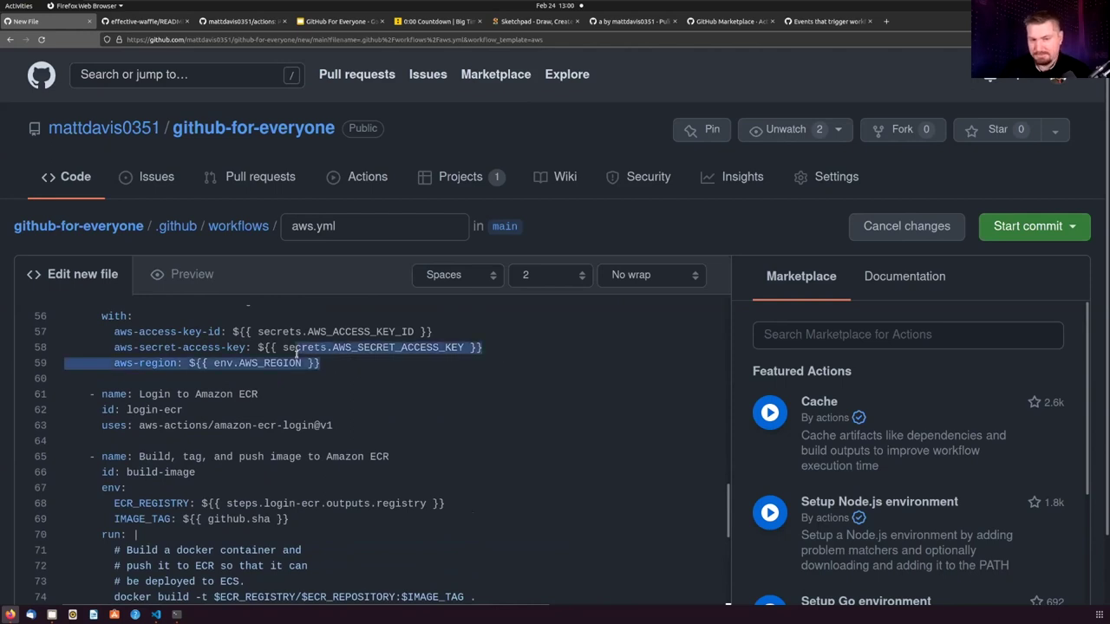
scroll(364, 380, down, 3)
scroll(355, 372, up, 3)
click(335, 364)
drag(335, 364, 234, 341)
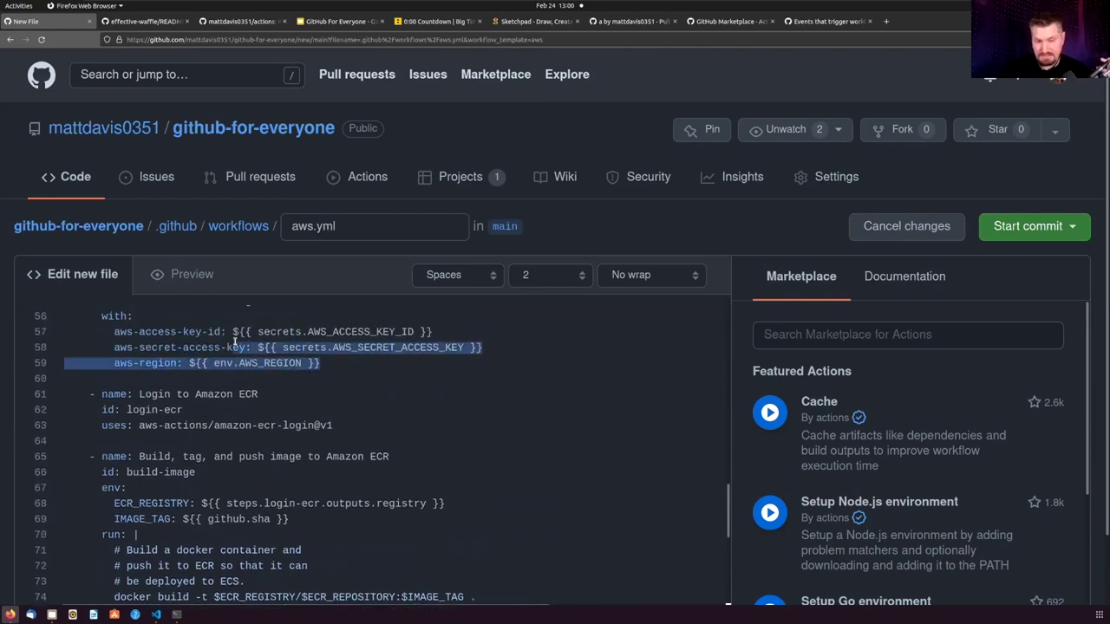
click(382, 385)
scroll(379, 383, down, 2)
scroll(376, 379, up, 4)
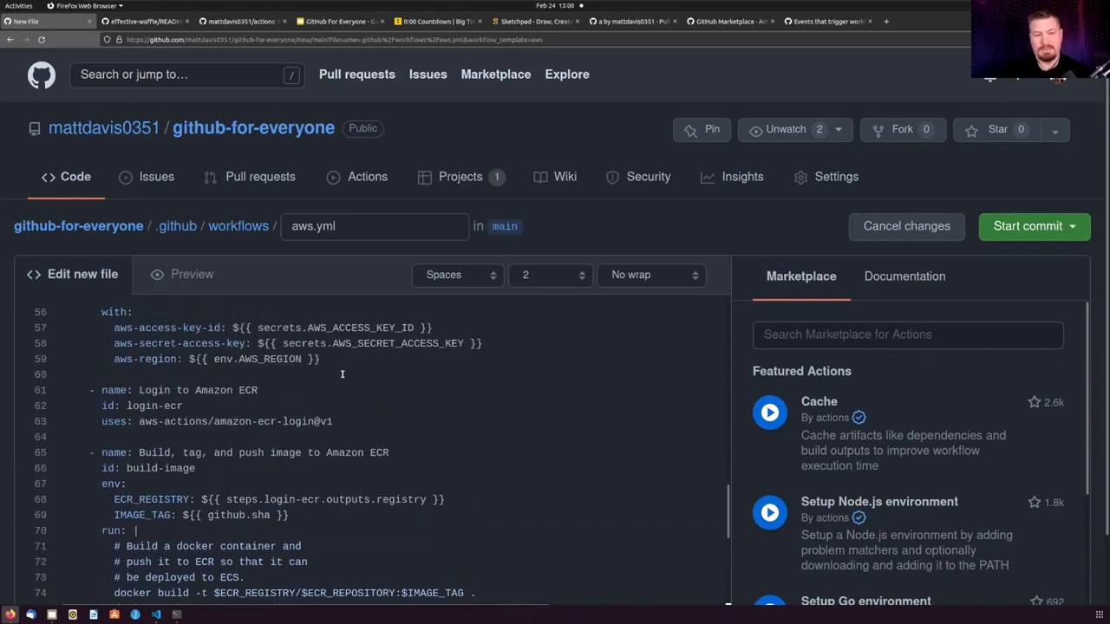
drag(342, 454, 206, 447)
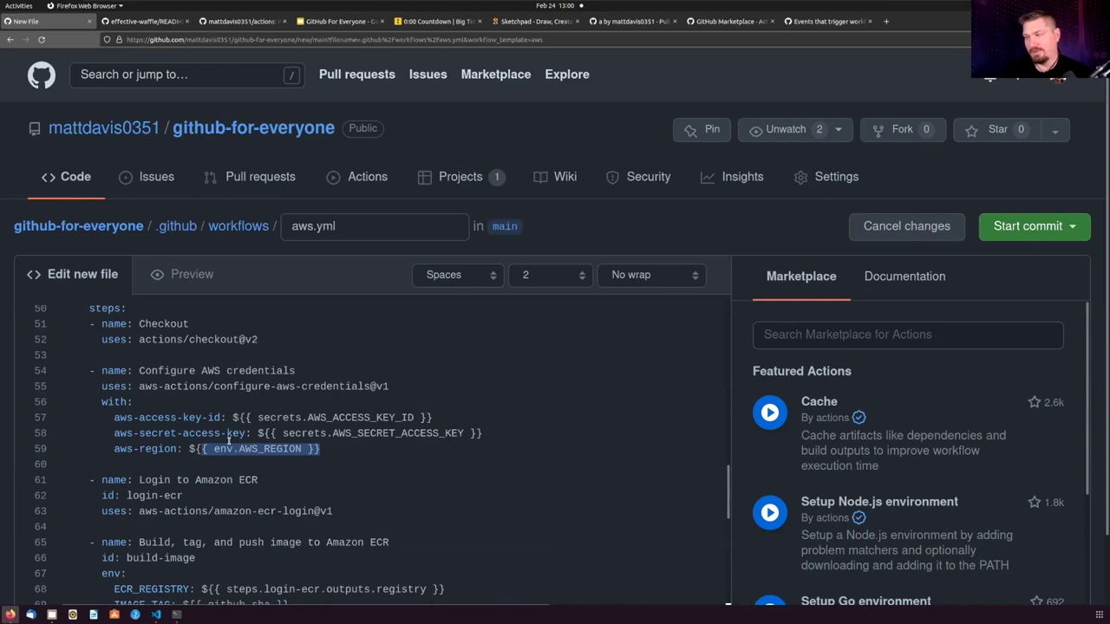
scroll(230, 440, up, 2)
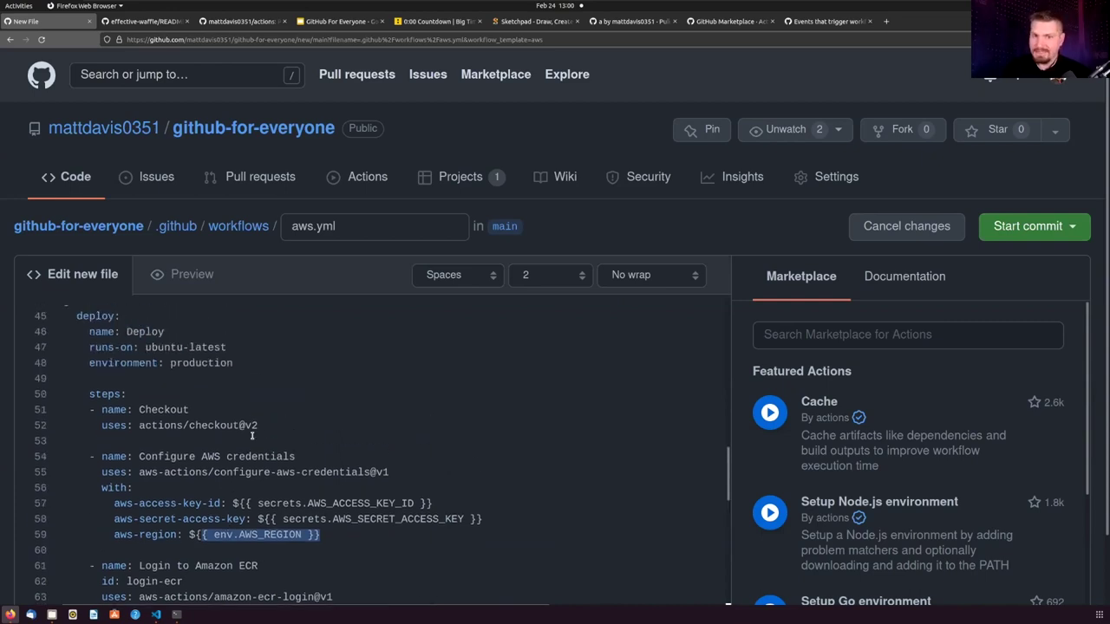
scroll(252, 435, up, 2)
scroll(252, 435, up, 3)
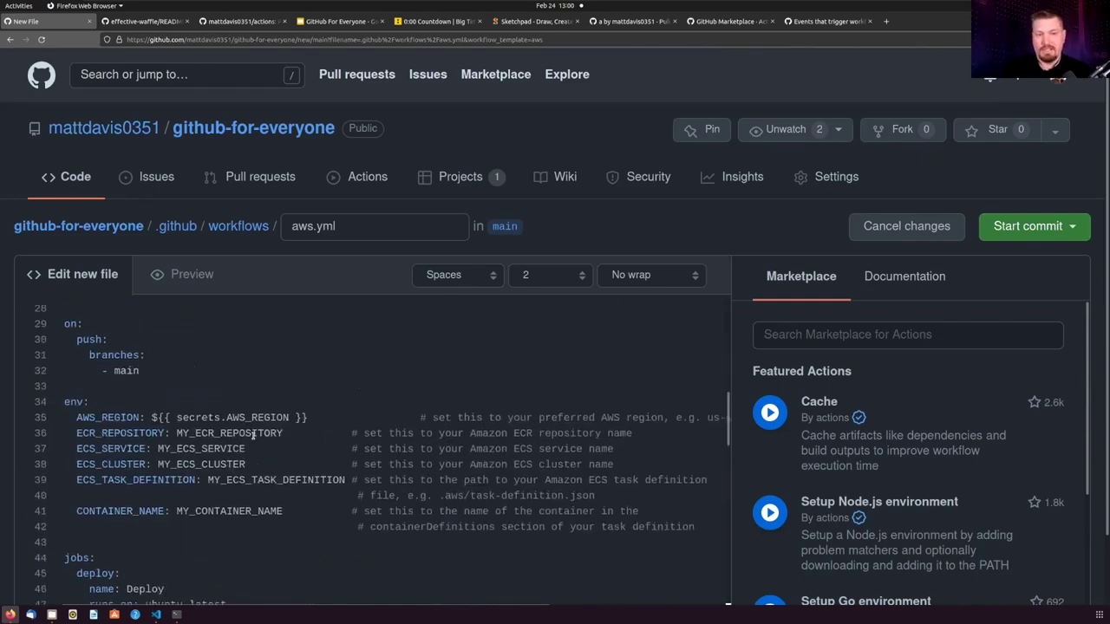
drag(319, 417, 65, 417)
scroll(239, 414, down, 6)
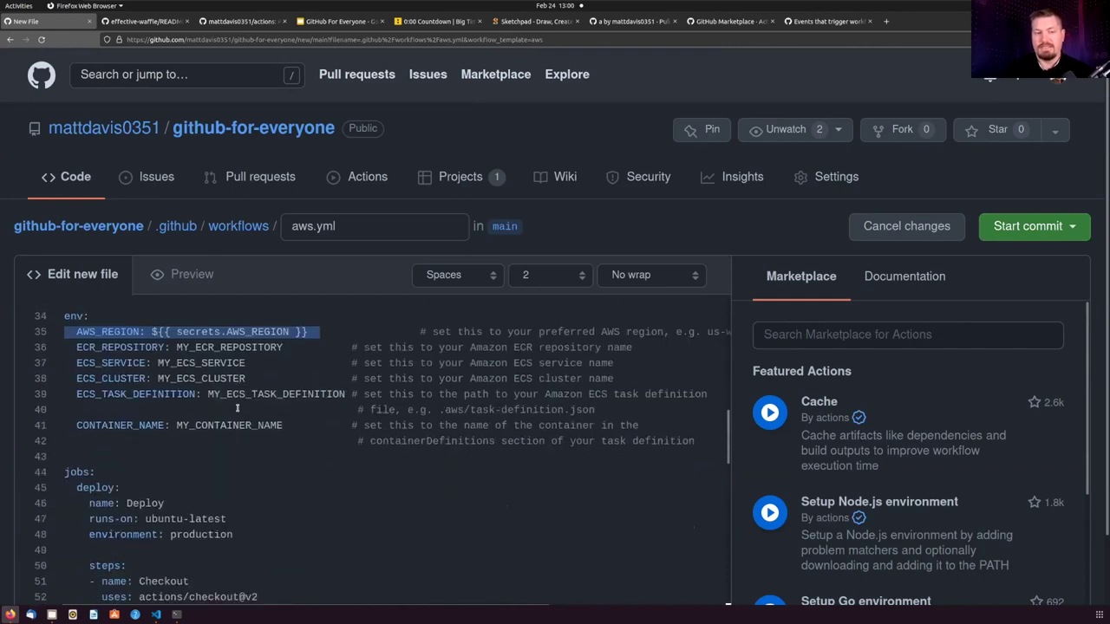
drag(452, 433, 257, 433)
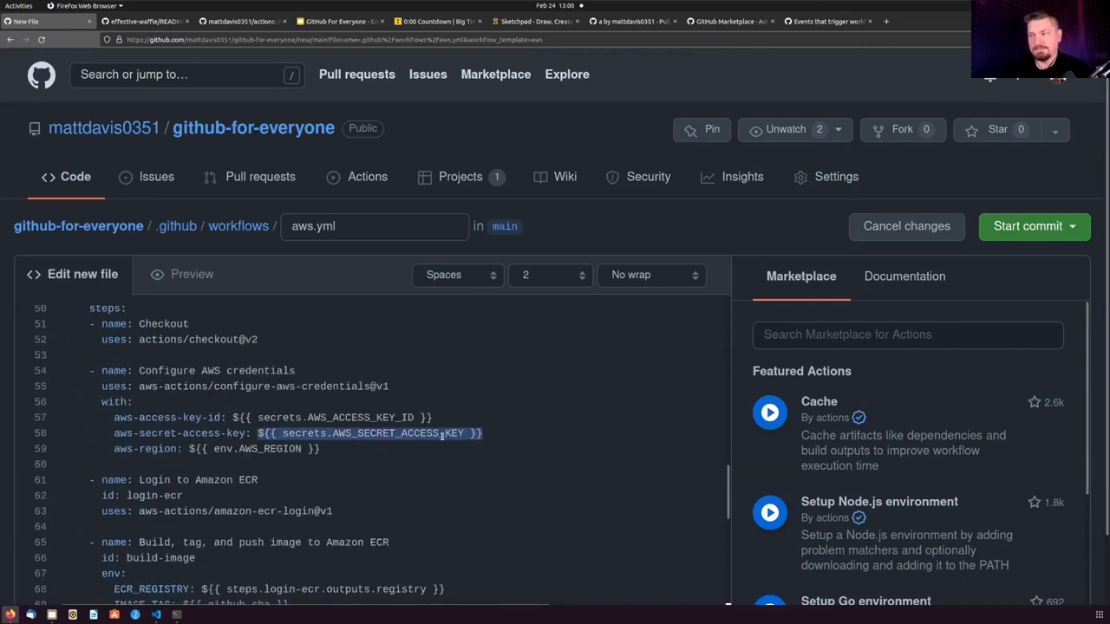
scroll(442, 434, down, 3)
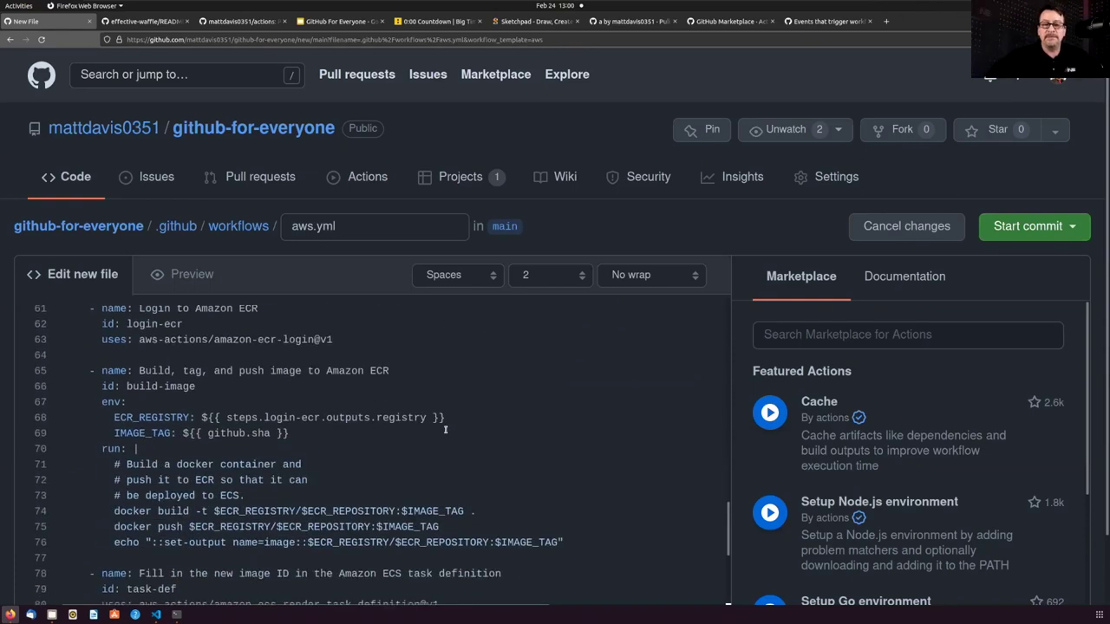
scroll(444, 425, down, 4)
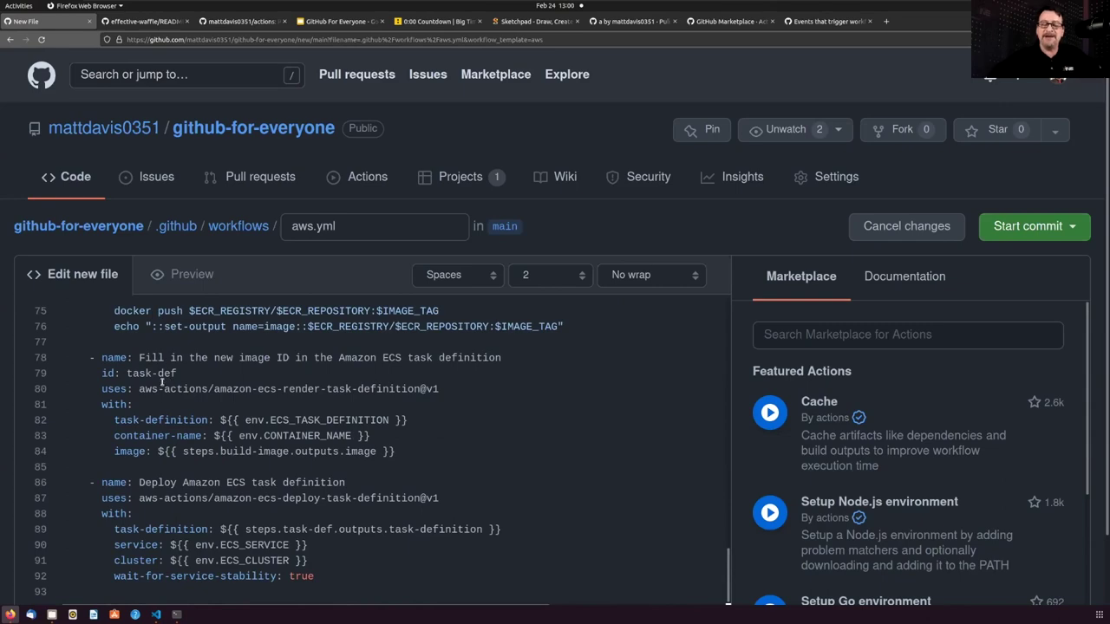
Leave the aws.yml editor without saving and open the greet job of Say Hi to the bootcamp run #4.
click(76, 179)
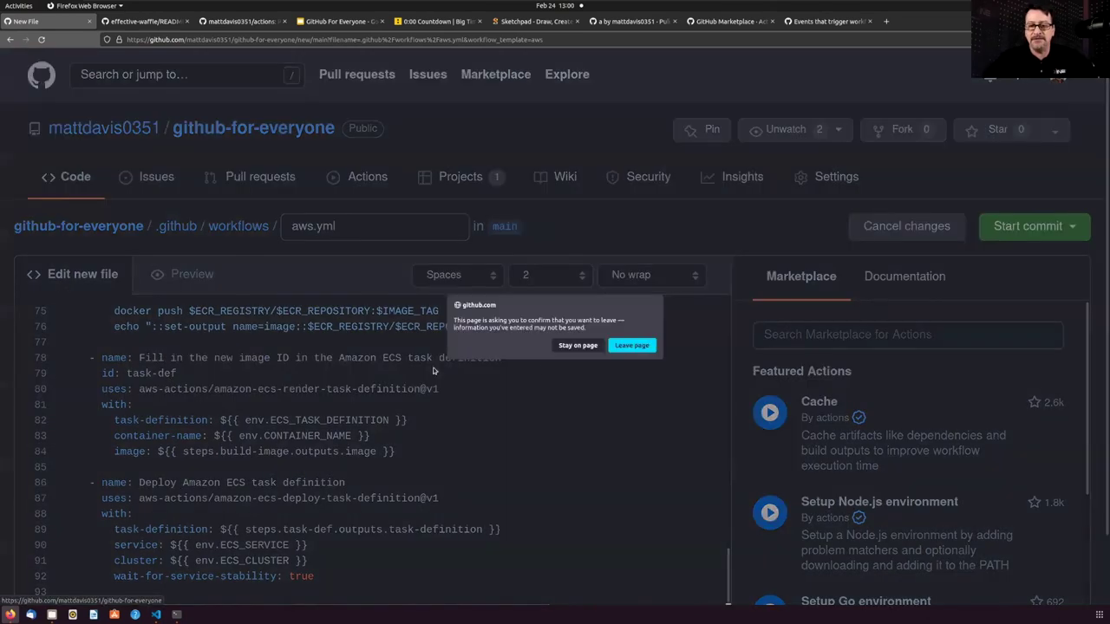
click(631, 347)
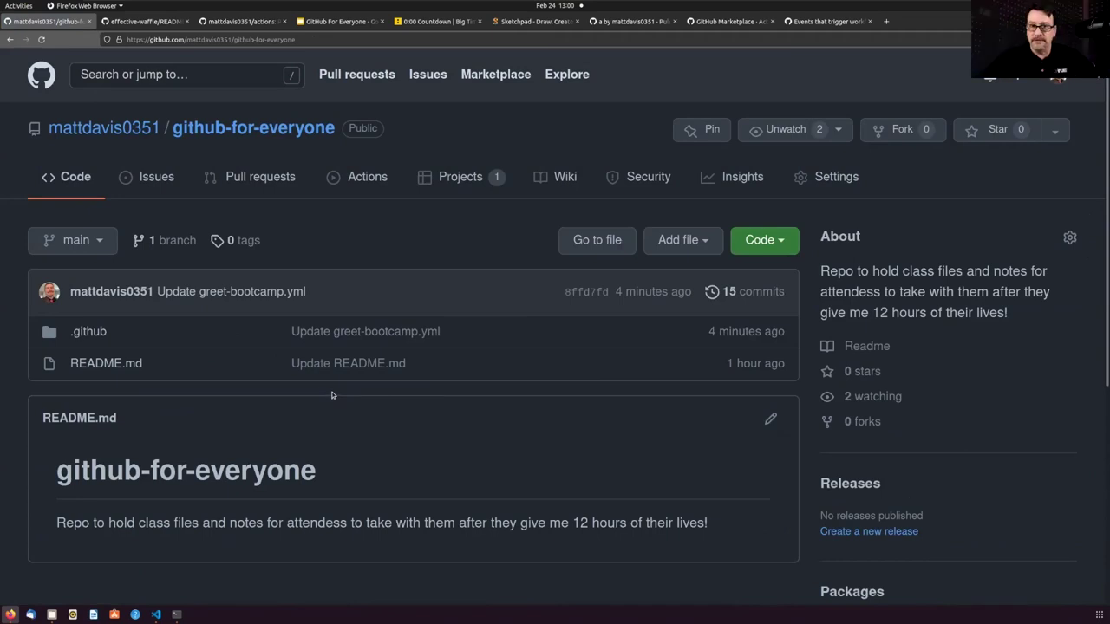
click(351, 178)
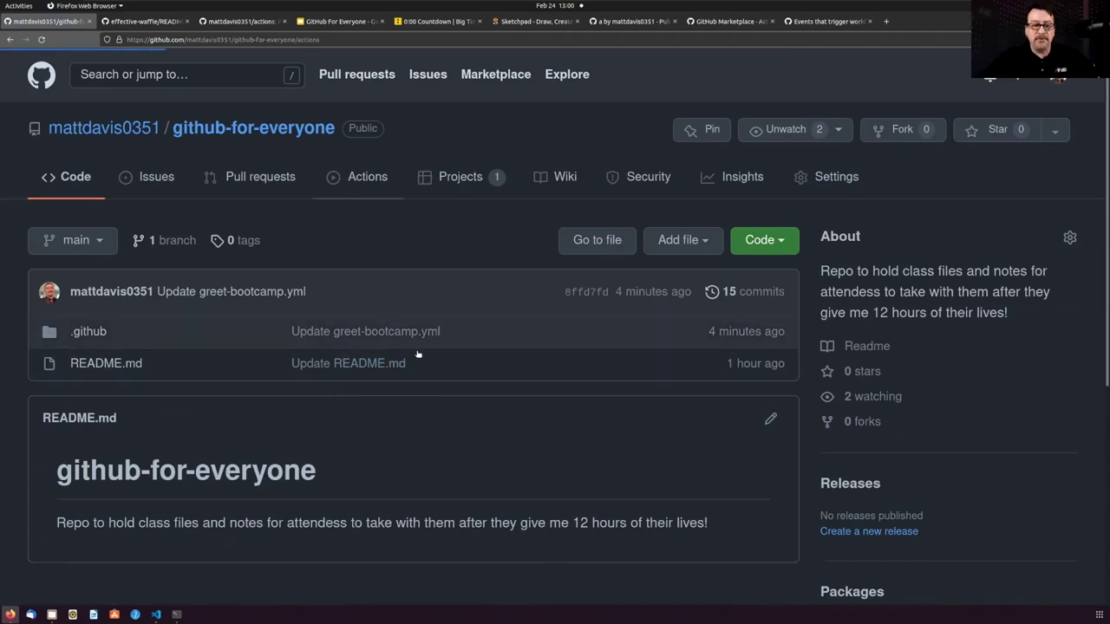
click(386, 397)
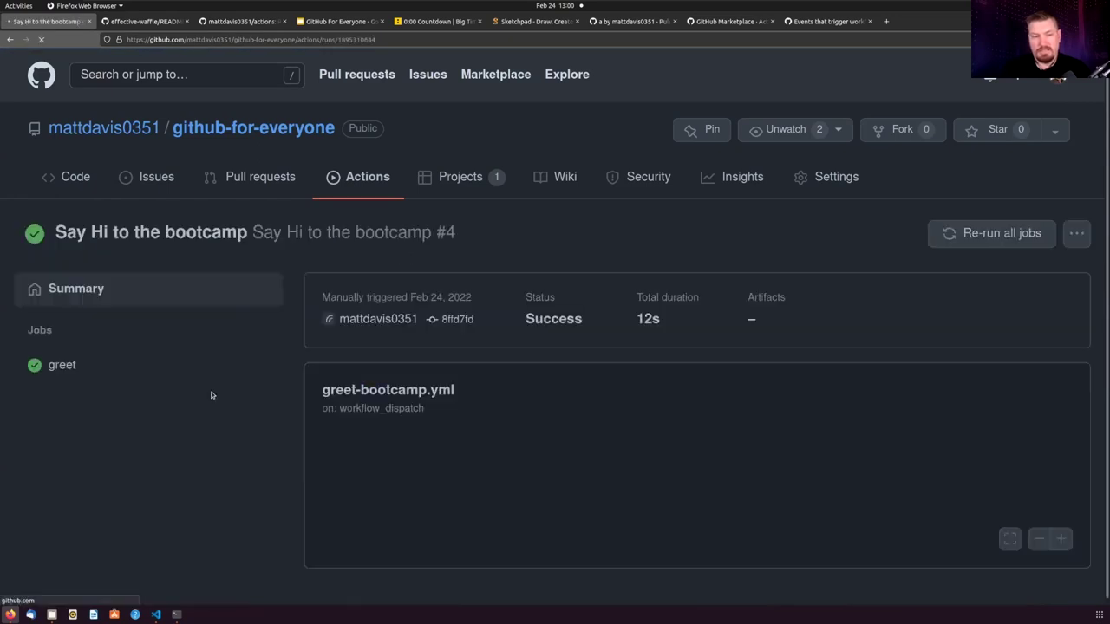
click(421, 496)
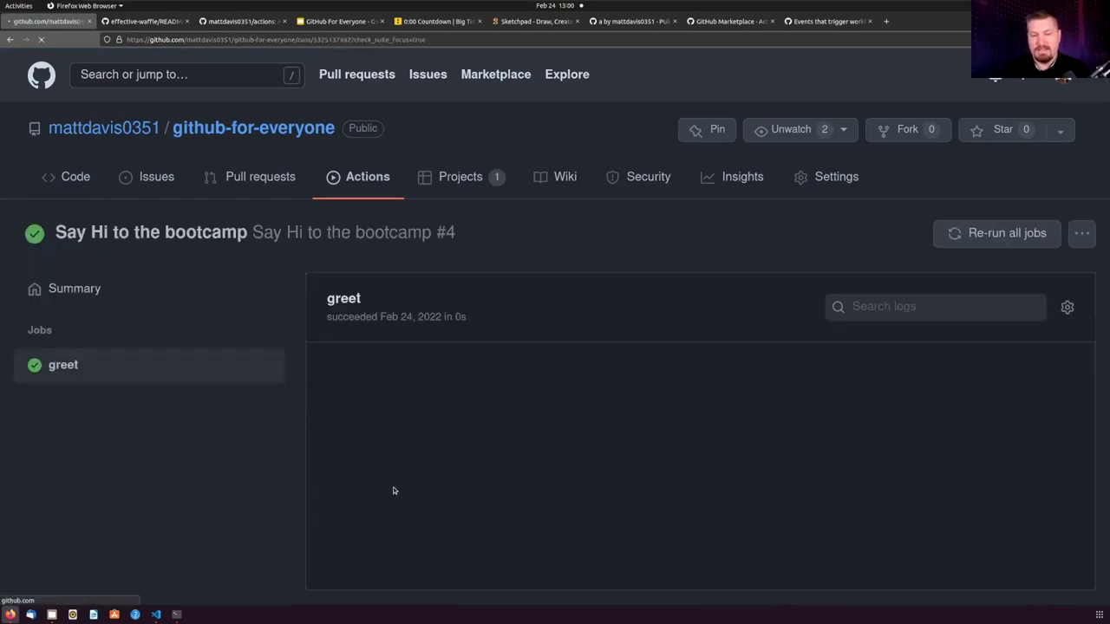
Show the 'github bootcamp' output and the Set up job's Operating System version, 20.04.3 LTS.
click(358, 399)
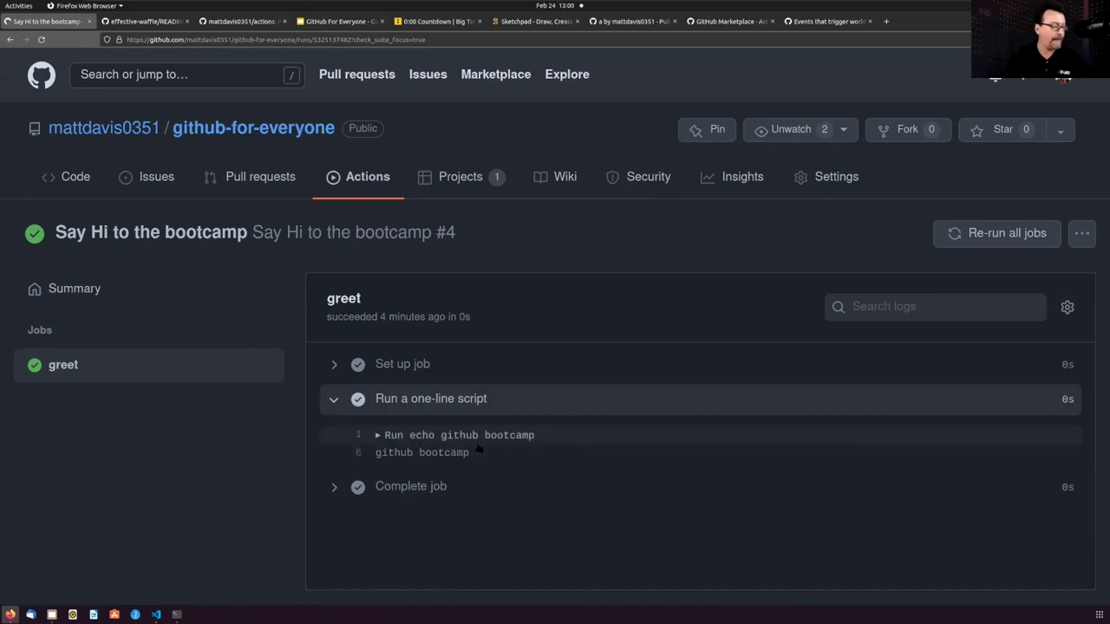
drag(506, 455, 335, 364)
click(334, 364)
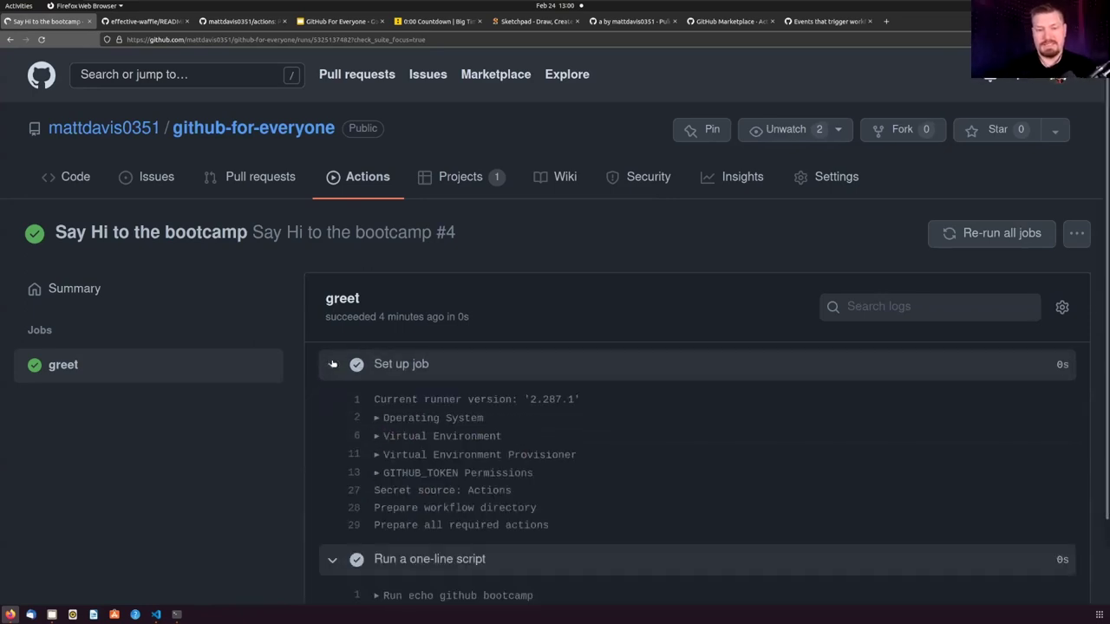
click(390, 421)
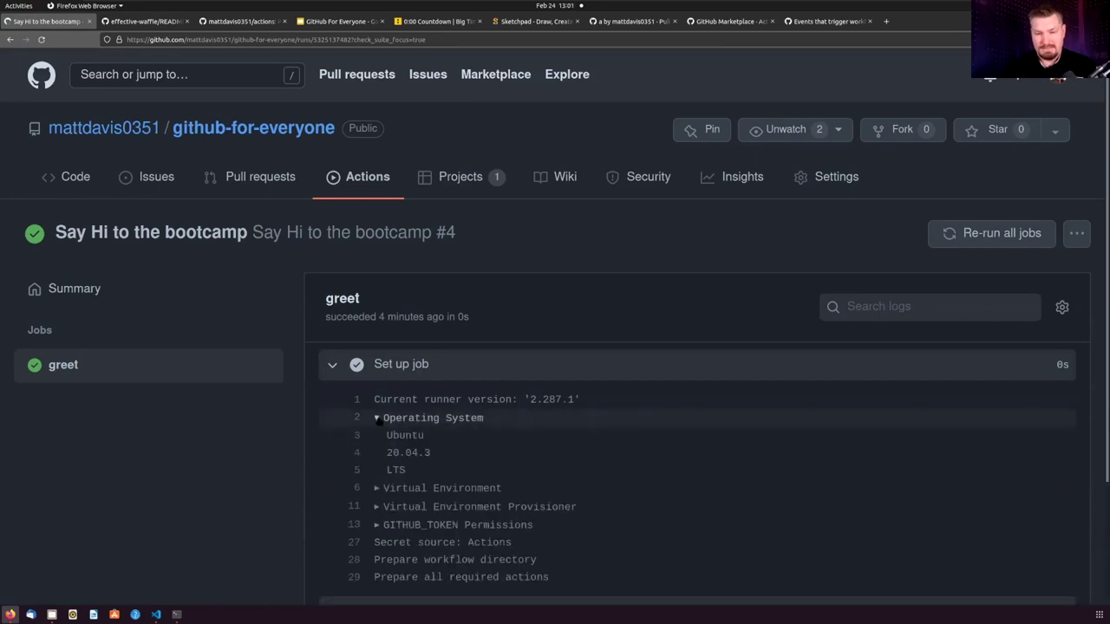
scroll(415, 428, down, 3)
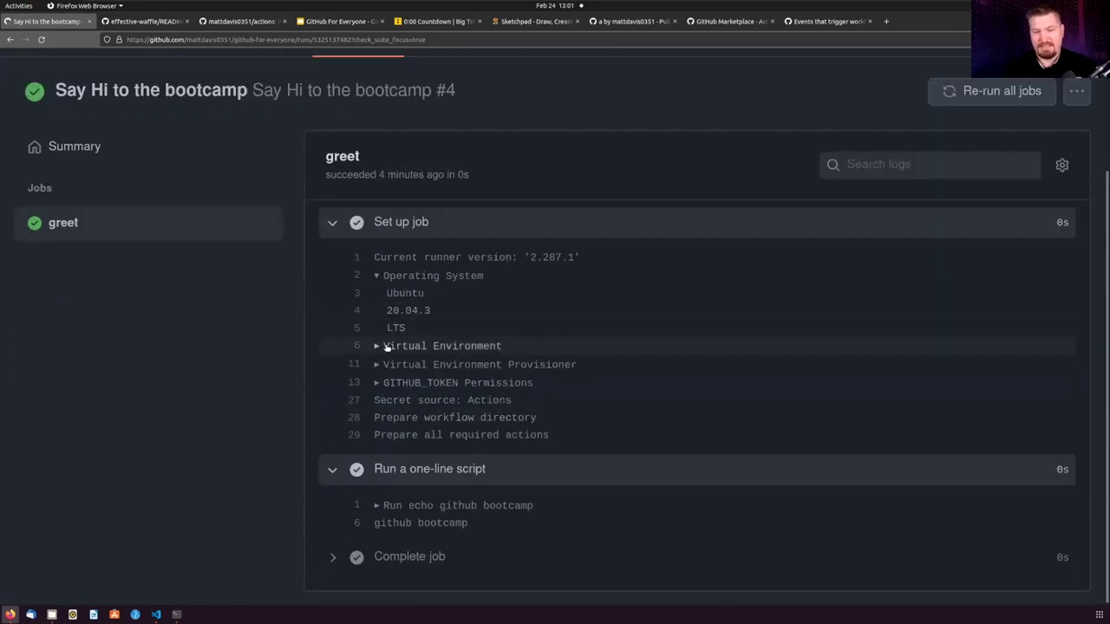
drag(438, 331, 372, 292)
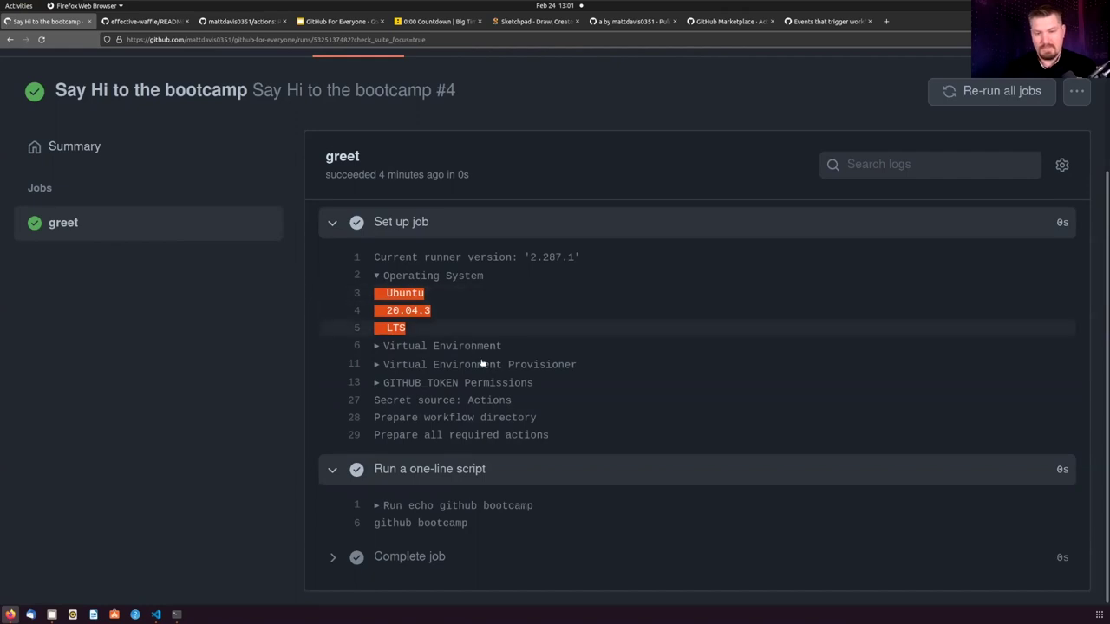
Reveal the GITHUB_TOKEN Permissions list, all write except Metadata: read.
click(376, 384)
scroll(441, 386, down, 4)
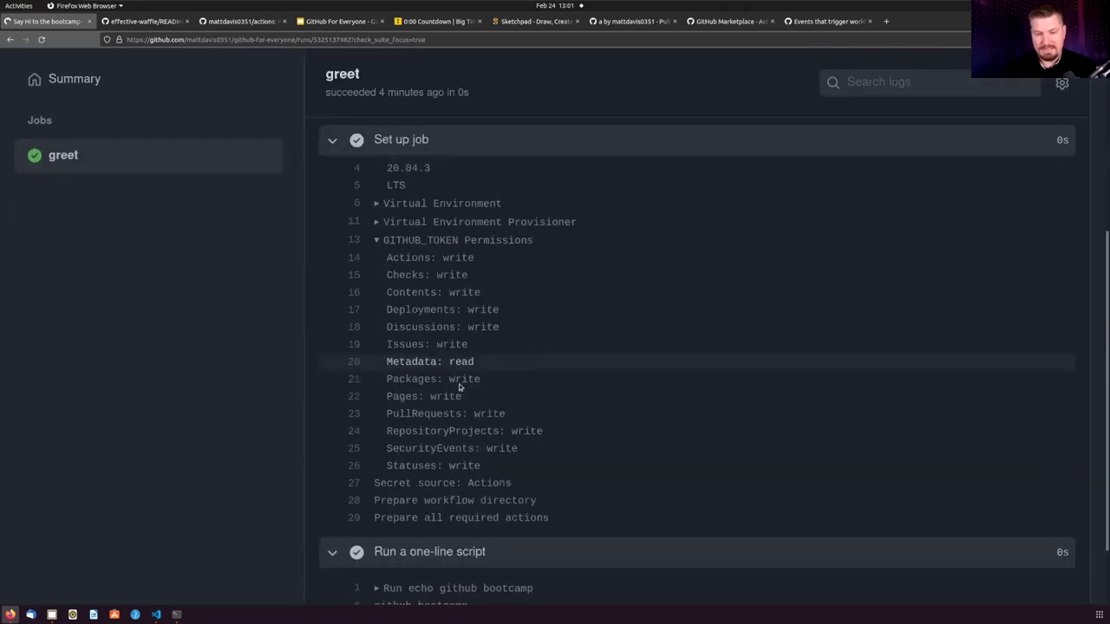
drag(518, 412, 376, 198)
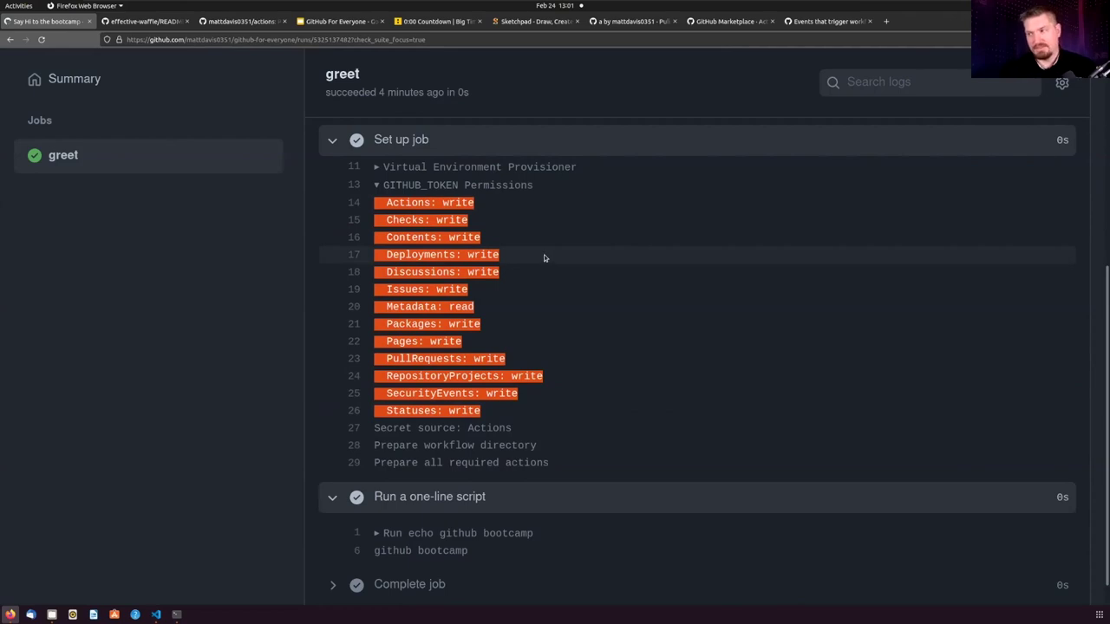
scroll(555, 324, down, 1)
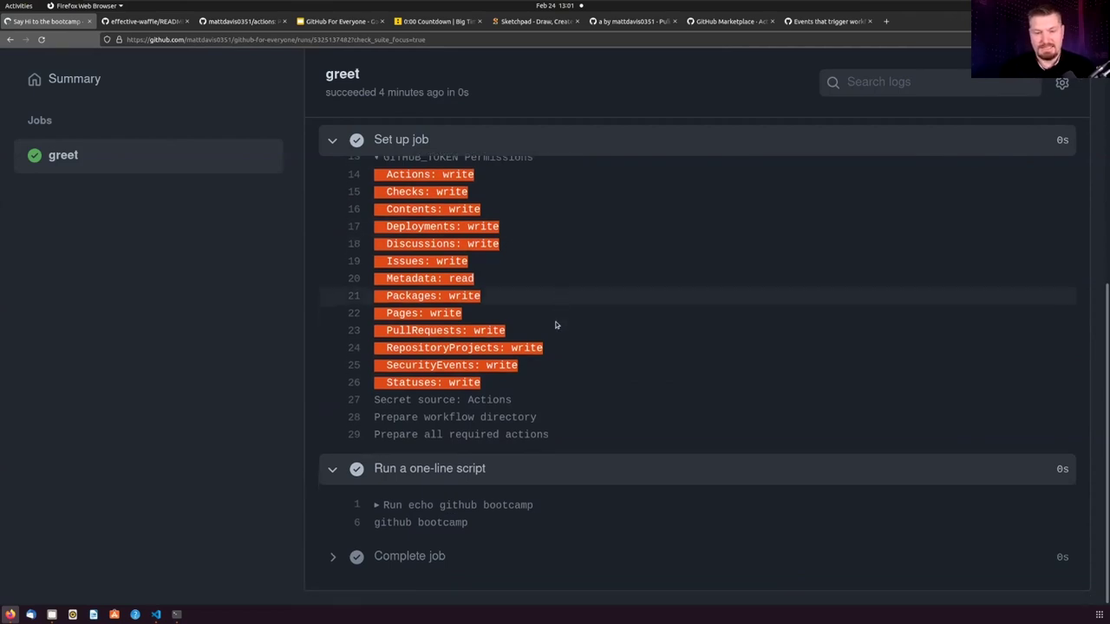
Expand the Complete job step to read its orphan-process cleanup line.
click(335, 559)
scroll(490, 512, down, 1)
drag(575, 562, 471, 545)
click(471, 545)
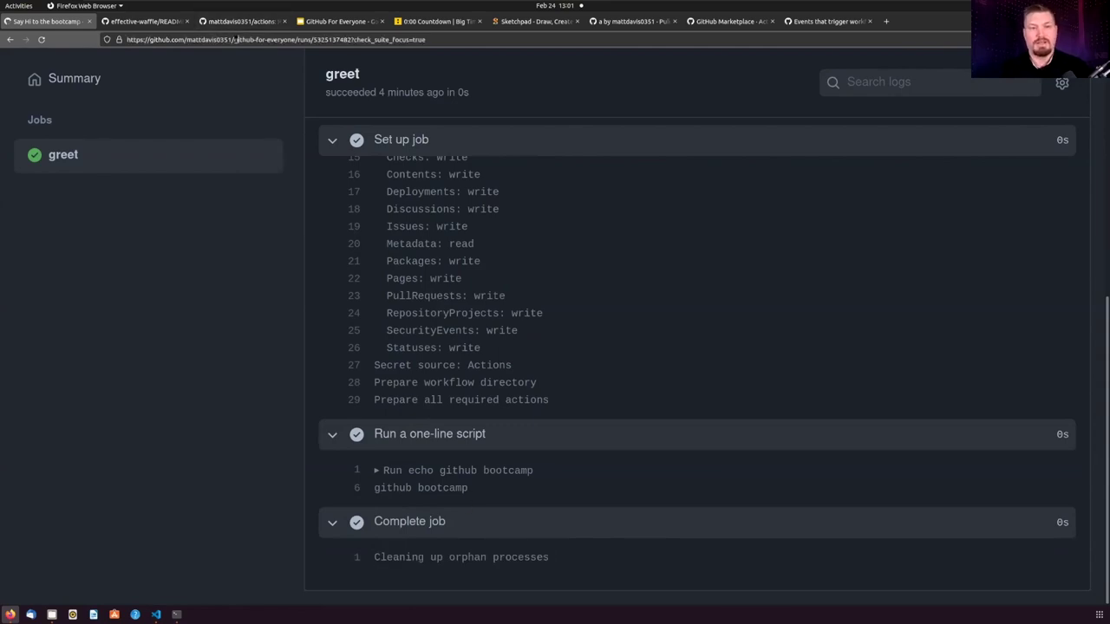
click(235, 39)
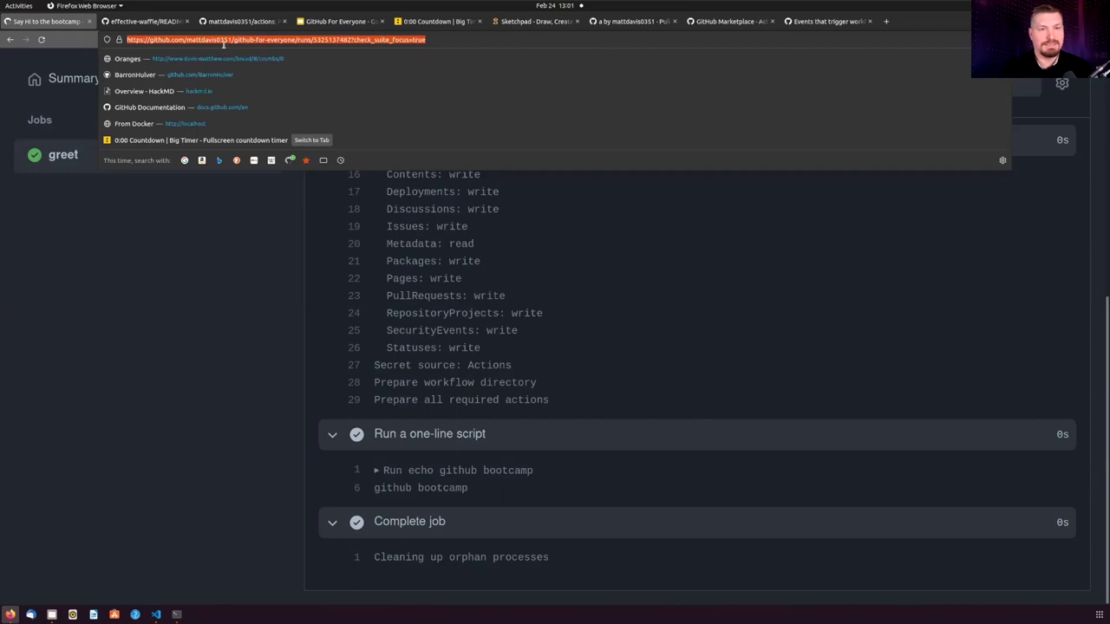
click(199, 303)
scroll(199, 297, up, 10)
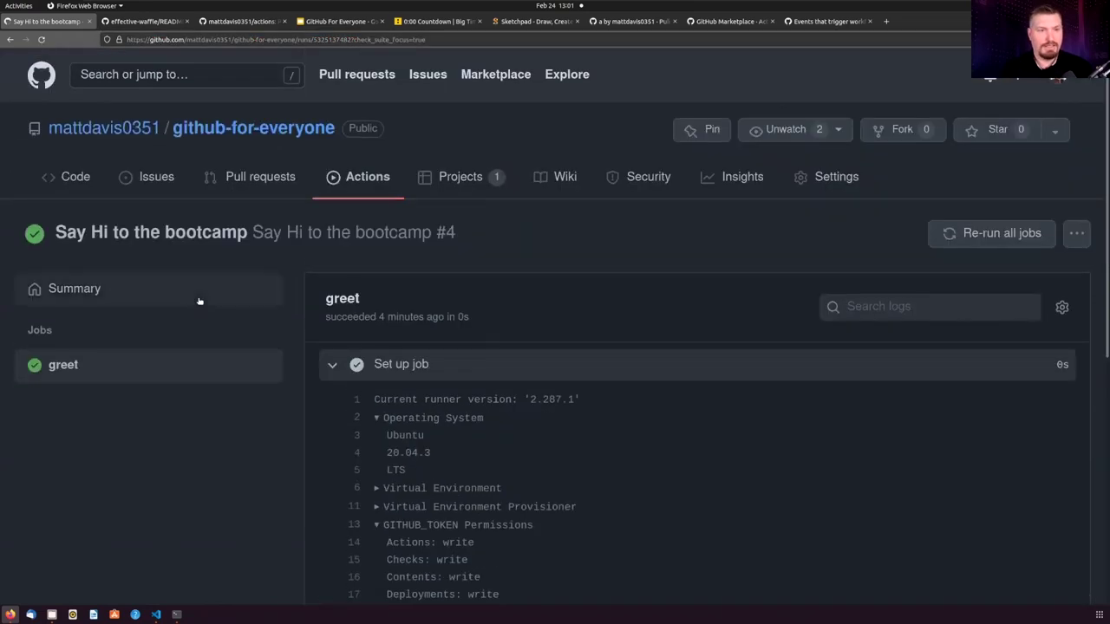
click(171, 74)
Go to pandas-dev/pandas via search, browse its Actions runs, and pick DEPR null_color Code Checks #2962.
text(pan)
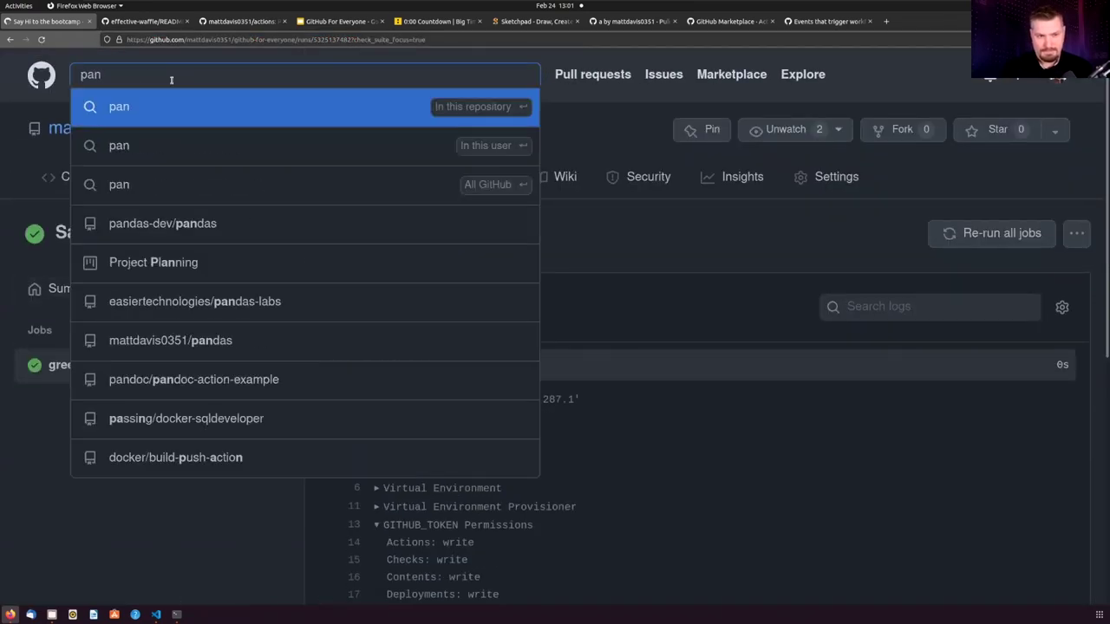
click(235, 224)
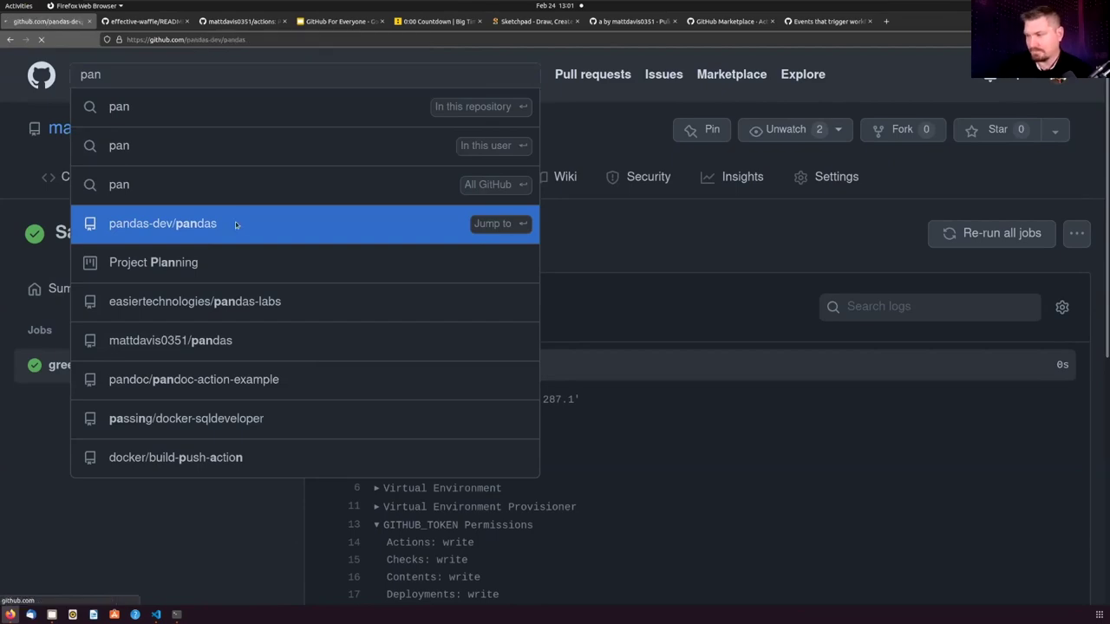
click(437, 177)
scroll(312, 286, down, 3)
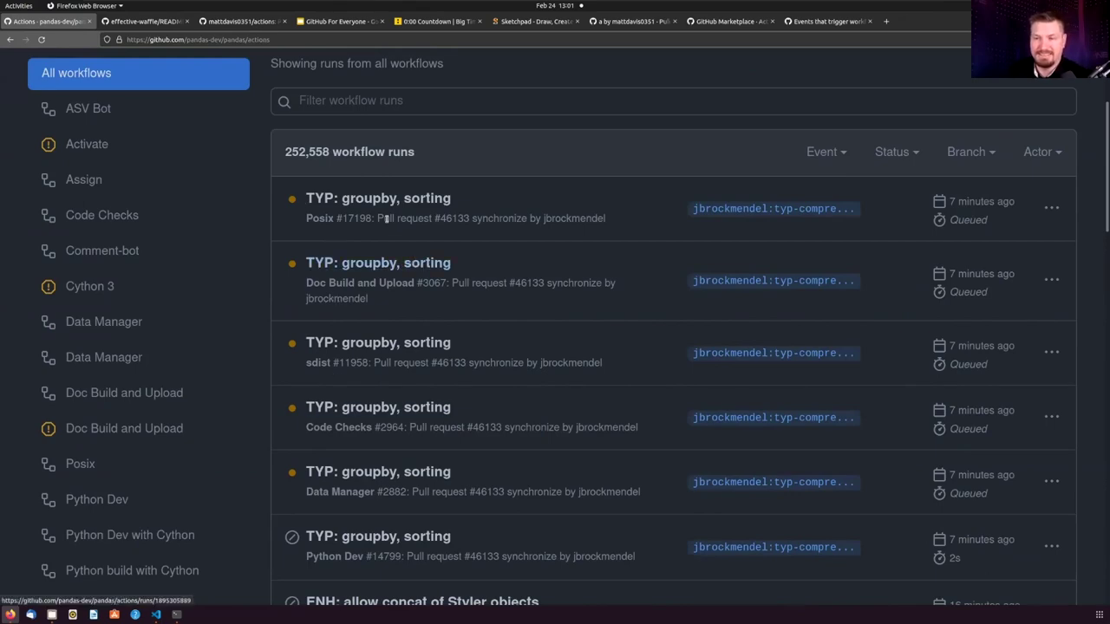
scroll(431, 346, down, 2)
scroll(428, 345, down, 12)
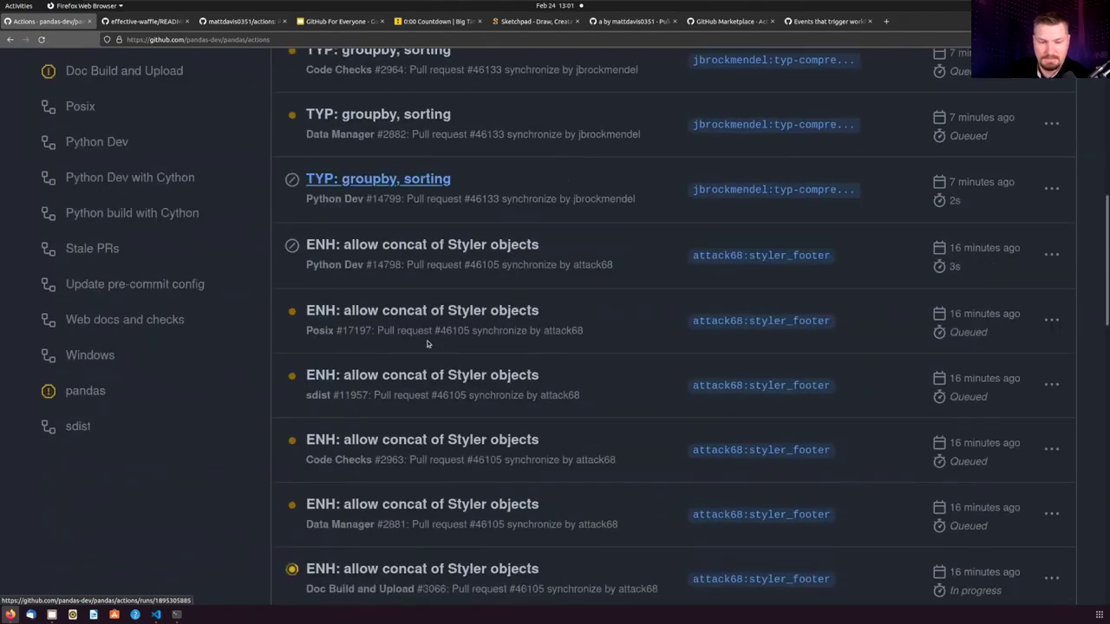
click(390, 233)
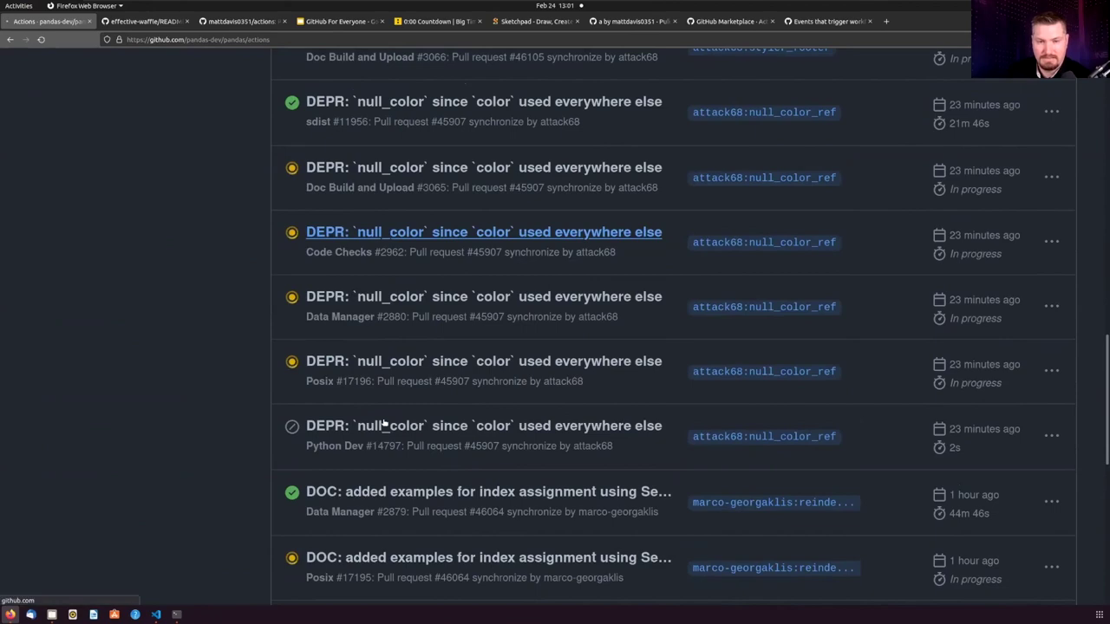
Scroll to the run's annotations and highlight the pip version warning.
scroll(279, 415, down, 3)
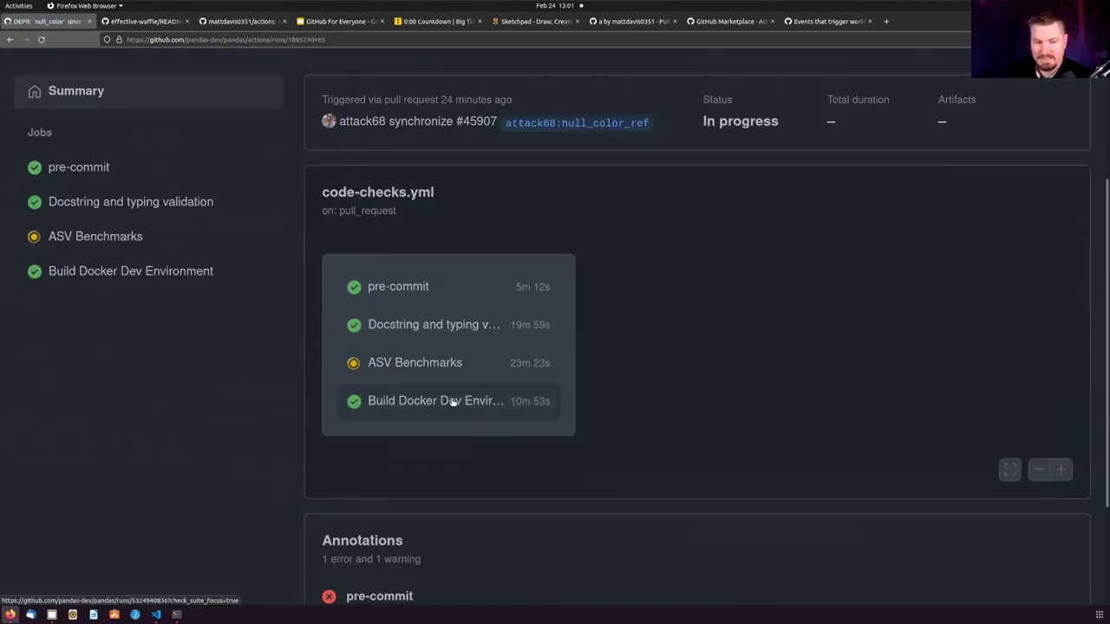
scroll(314, 469, down, 2)
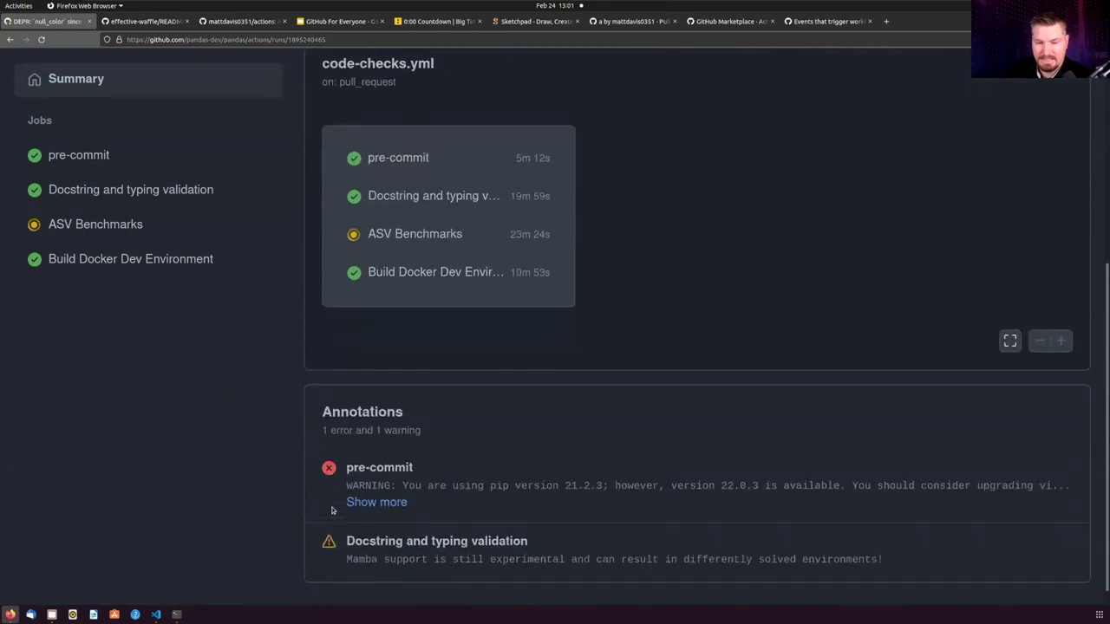
drag(408, 466, 986, 461)
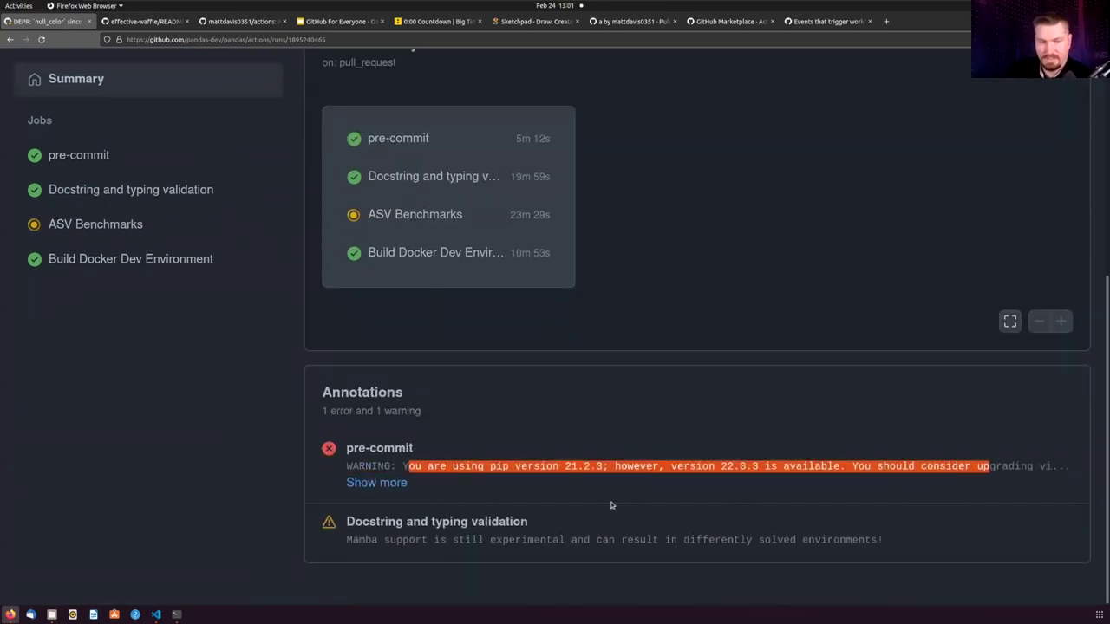
scroll(434, 347, up, 1)
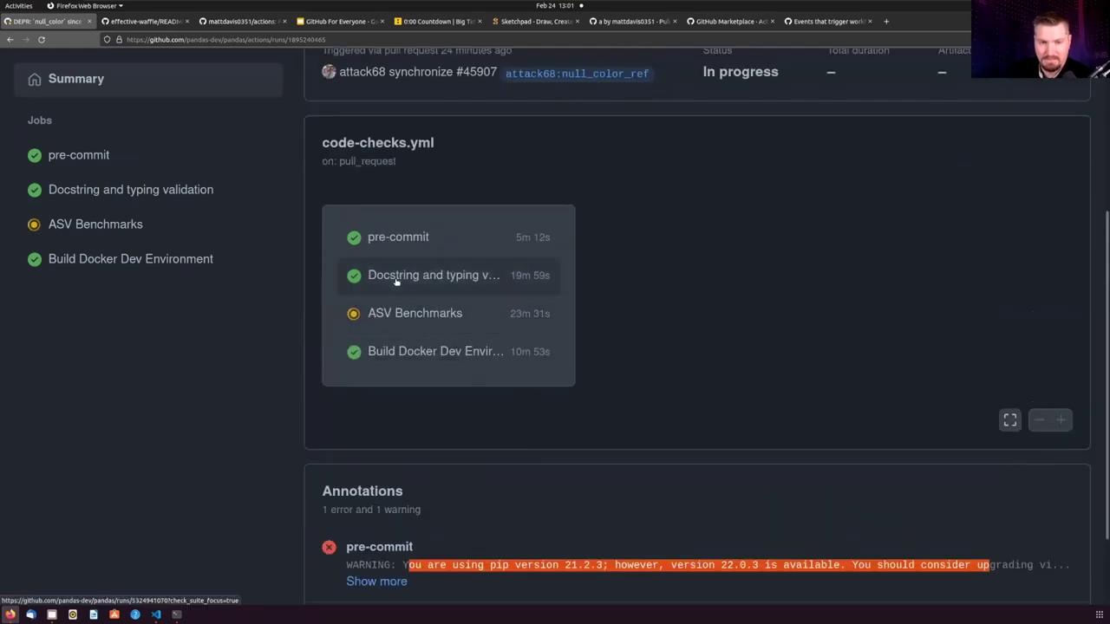
Open the ASV Benchmarks job log and browse the Build Pandas and benchmark output down to its end.
click(399, 317)
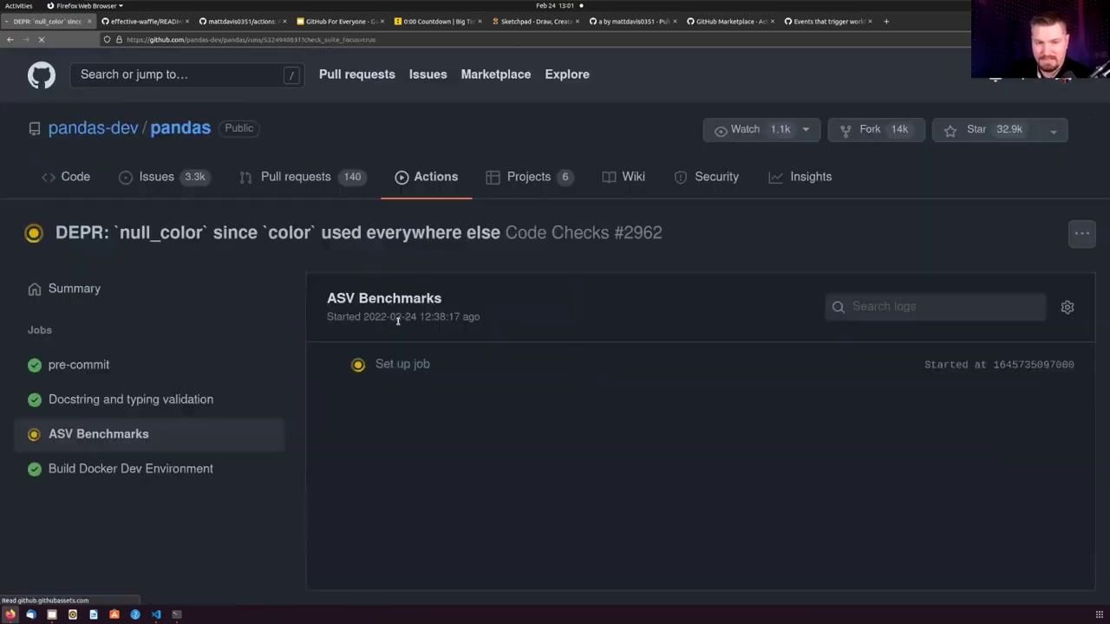
scroll(457, 381, down, 1)
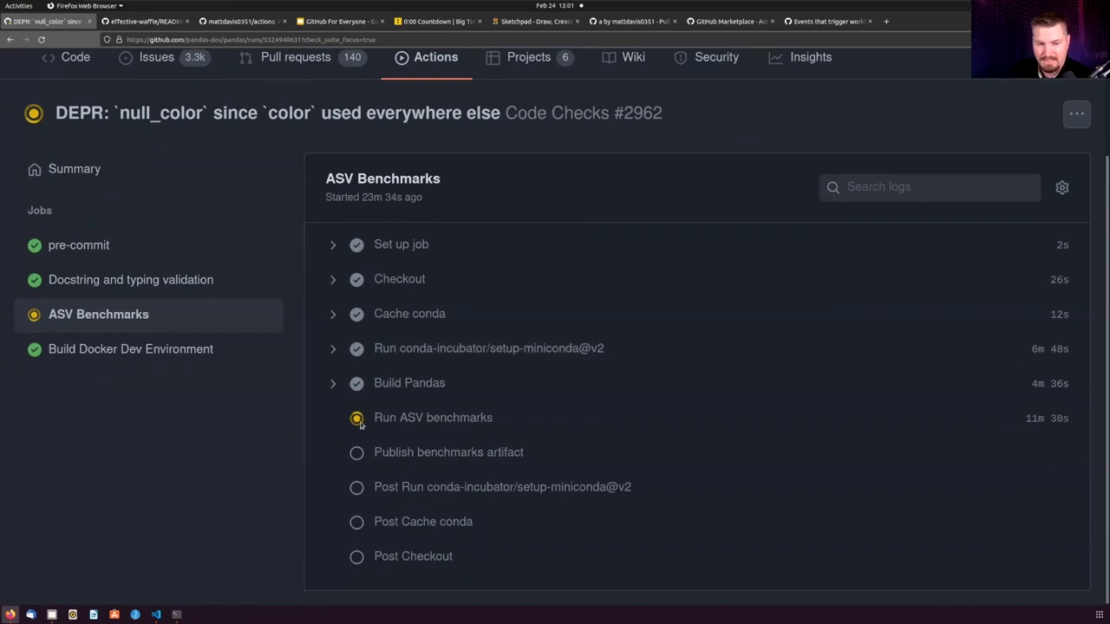
click(332, 383)
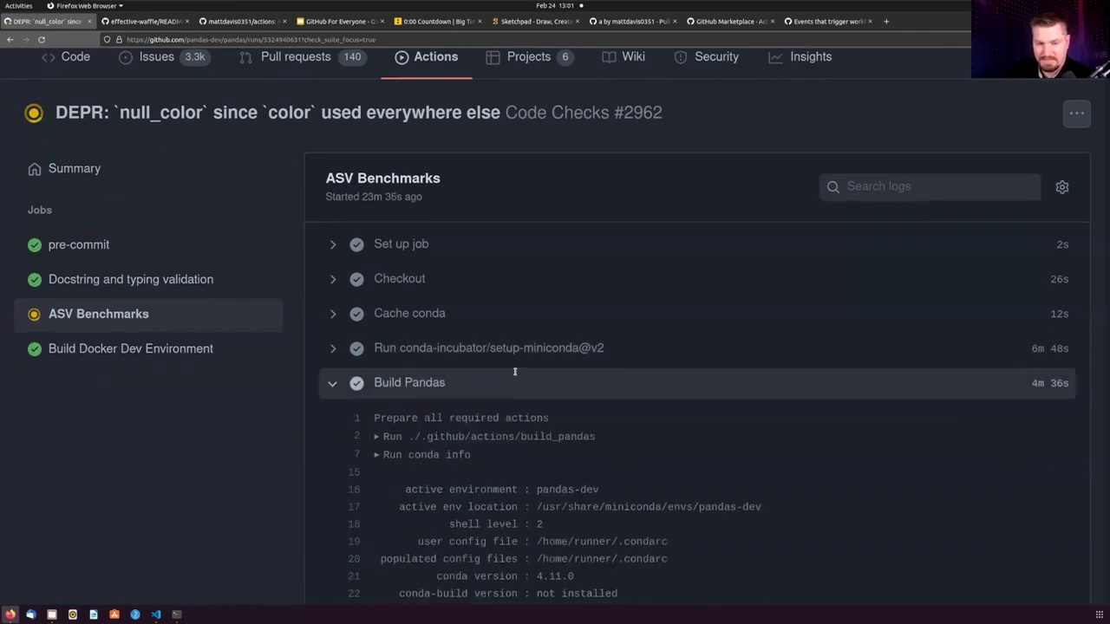
scroll(432, 275, down, 2)
key(End)
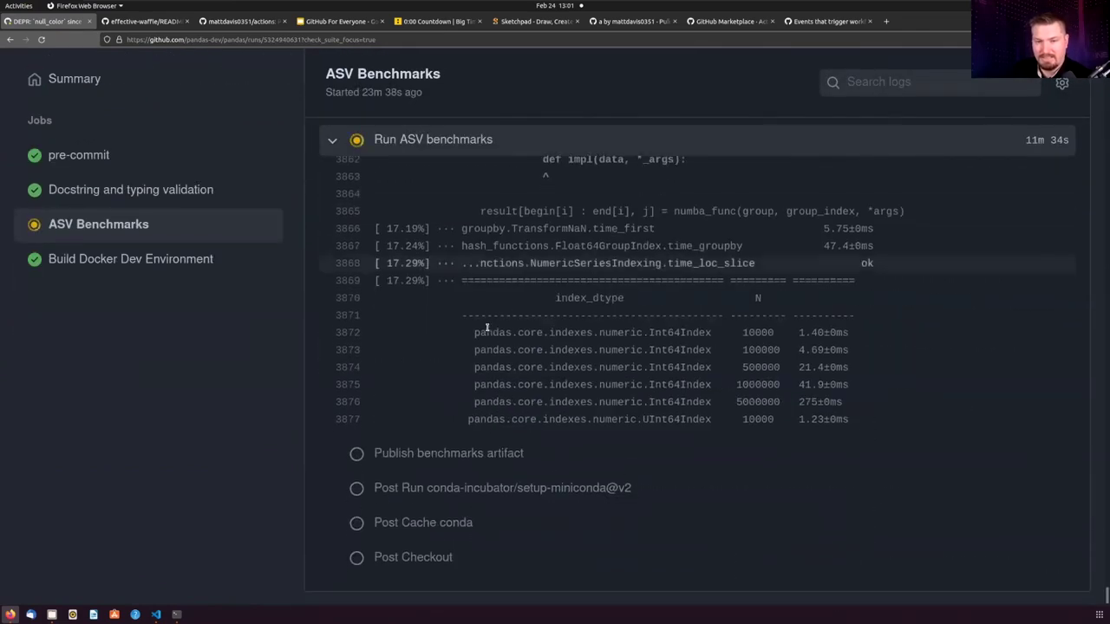
scroll(891, 423, up, 1)
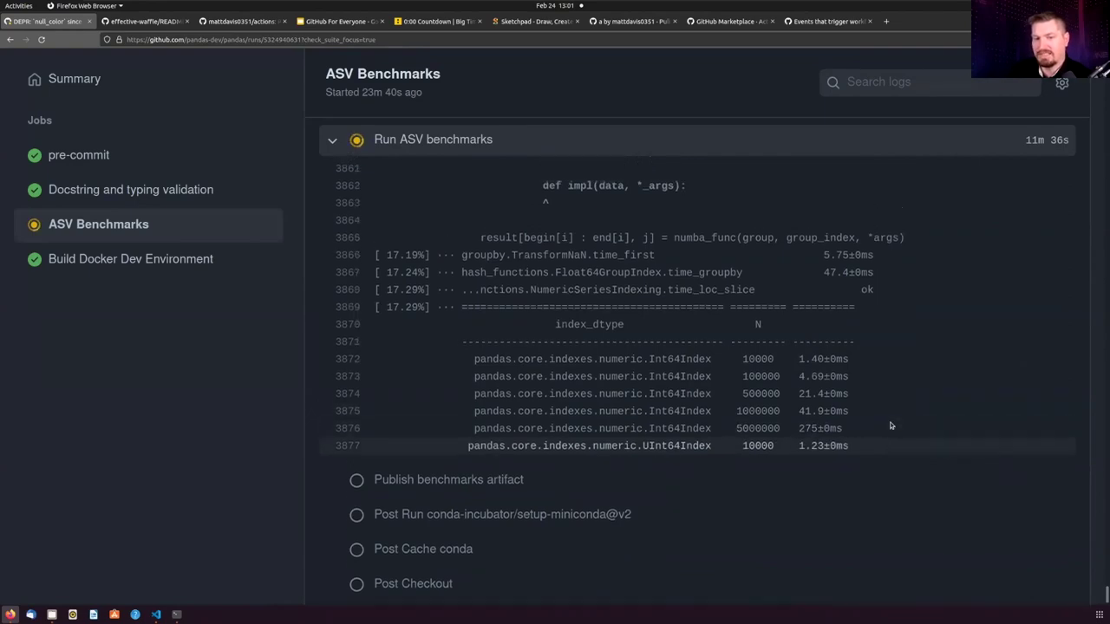
scroll(891, 424, up, 2)
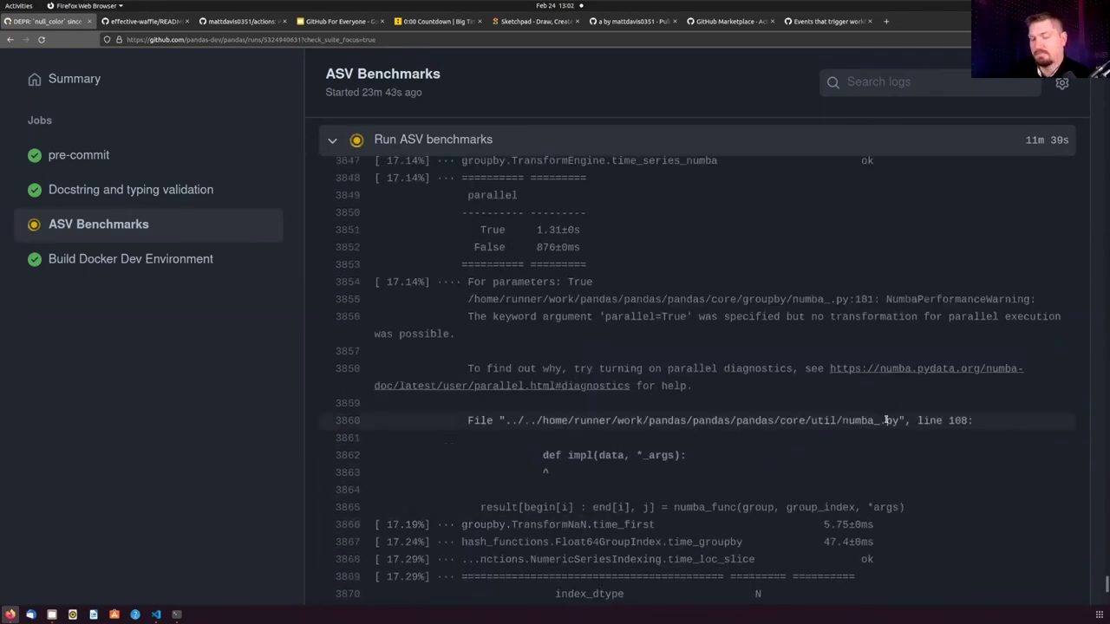
scroll(885, 420, up, 3)
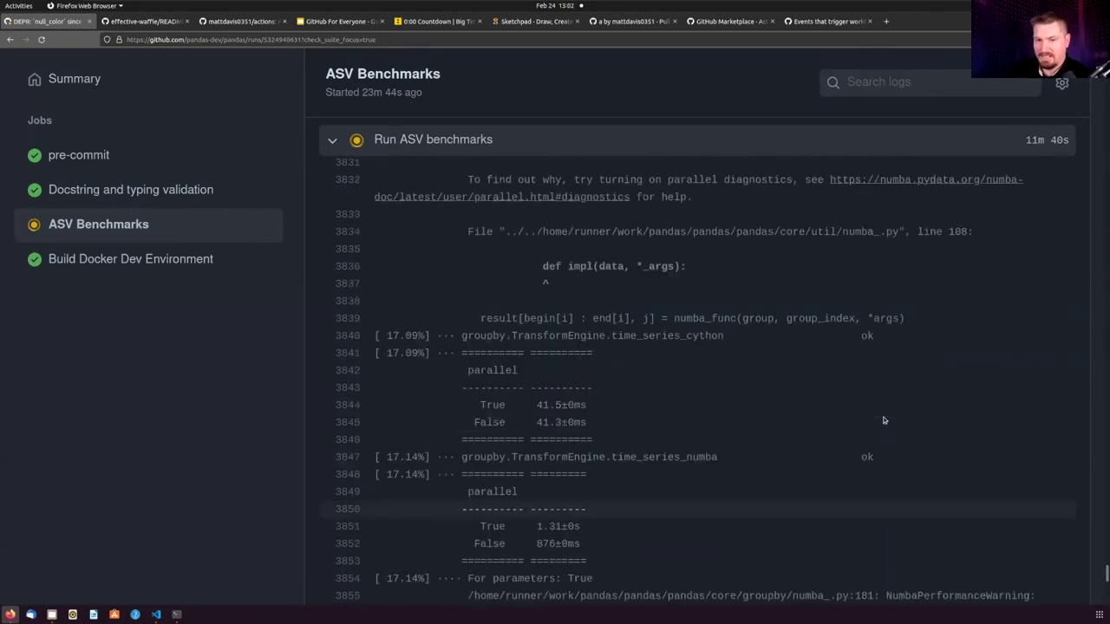
scroll(883, 420, up, 2)
drag(712, 479, 483, 344)
scroll(486, 347, up, 15)
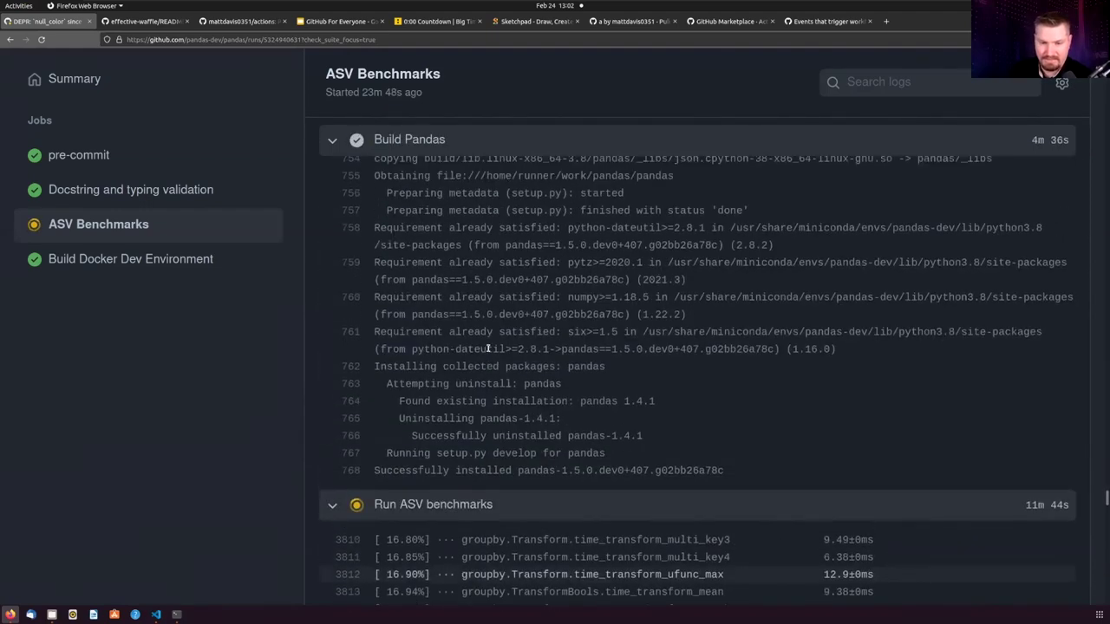
scroll(488, 351, down, 15)
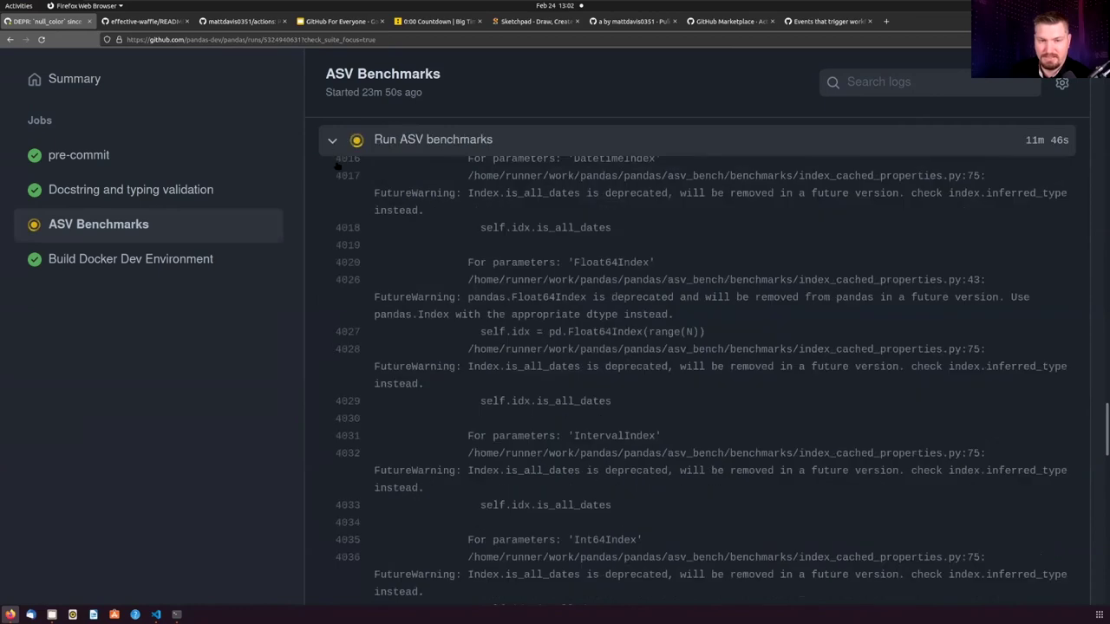
scroll(370, 228, up, 10)
Expand Checkout's Initializing the repository group and select the git init and default-branch config lines.
click(373, 140)
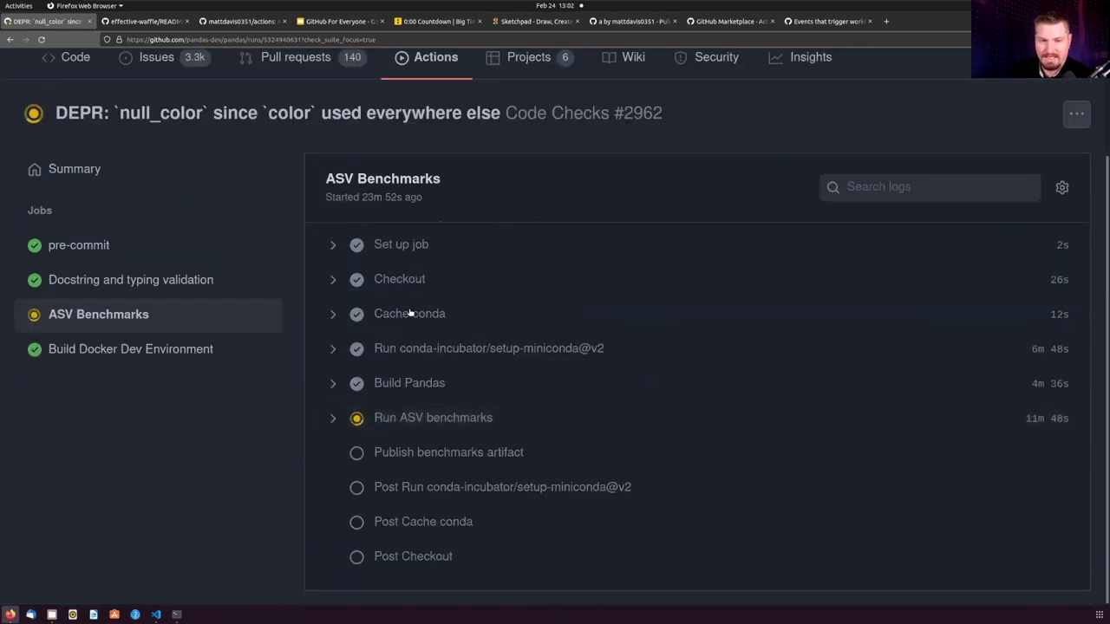
click(333, 283)
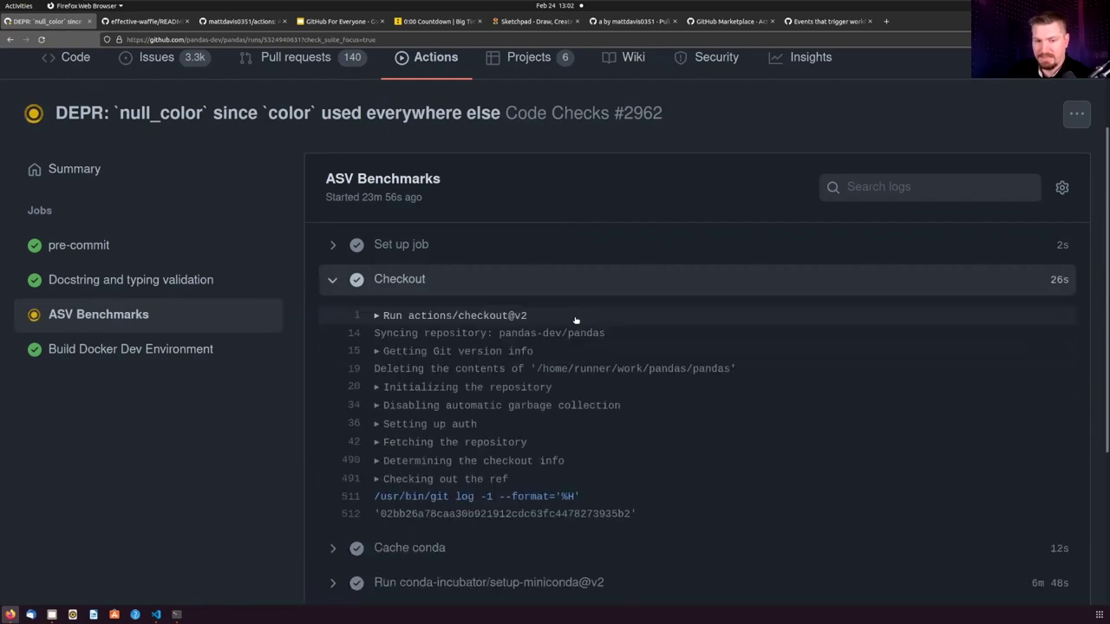
scroll(520, 312, down, 2)
click(386, 289)
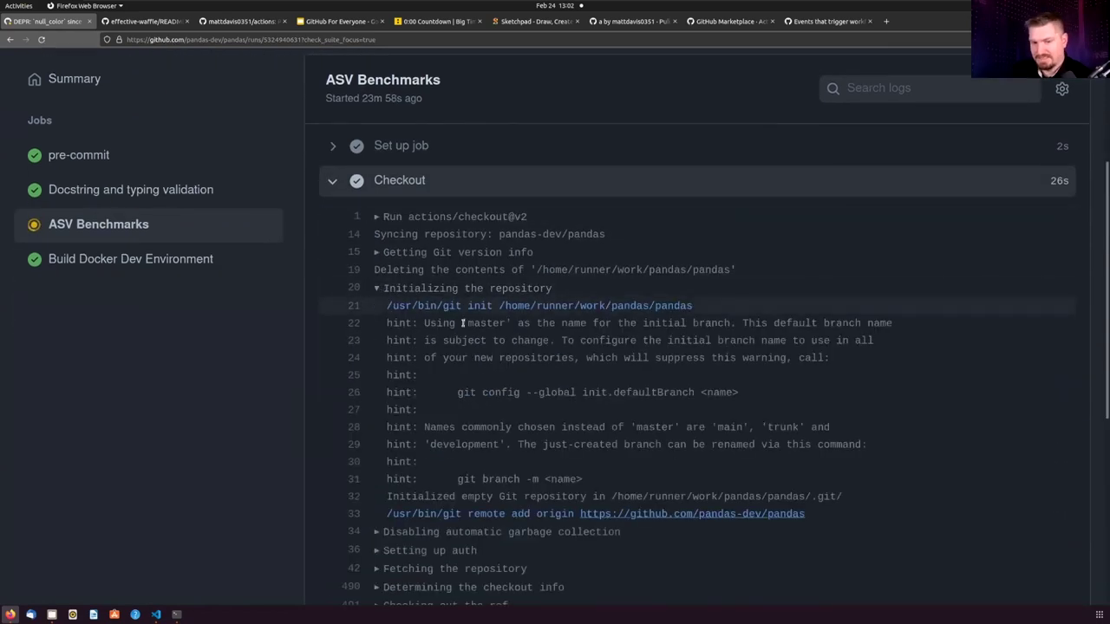
drag(443, 306, 489, 304)
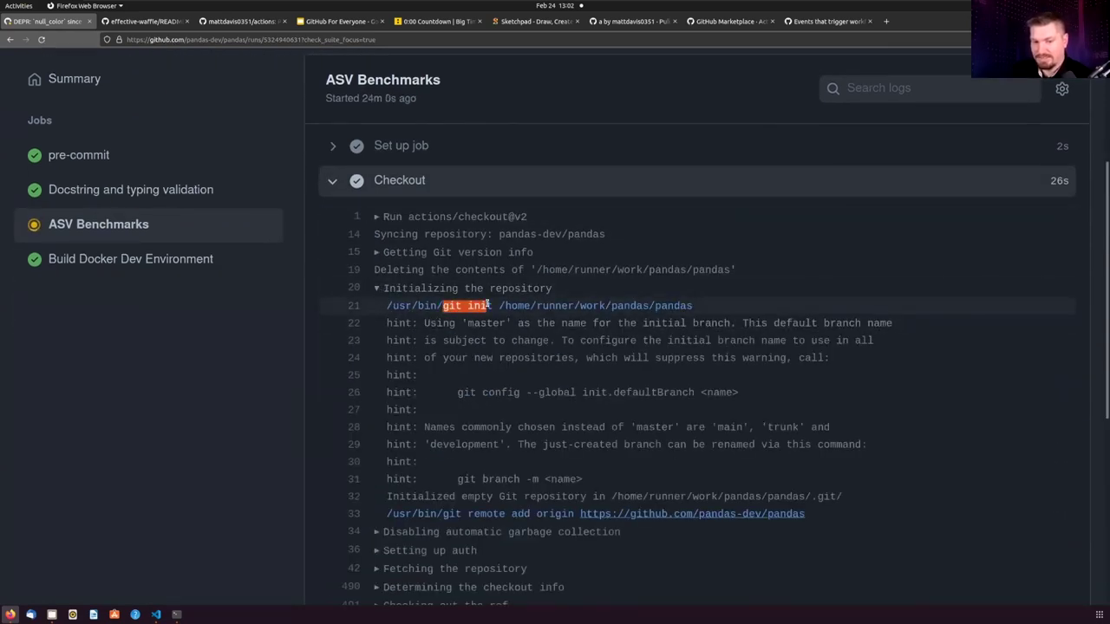
drag(457, 391, 733, 395)
scroll(658, 392, down, 2)
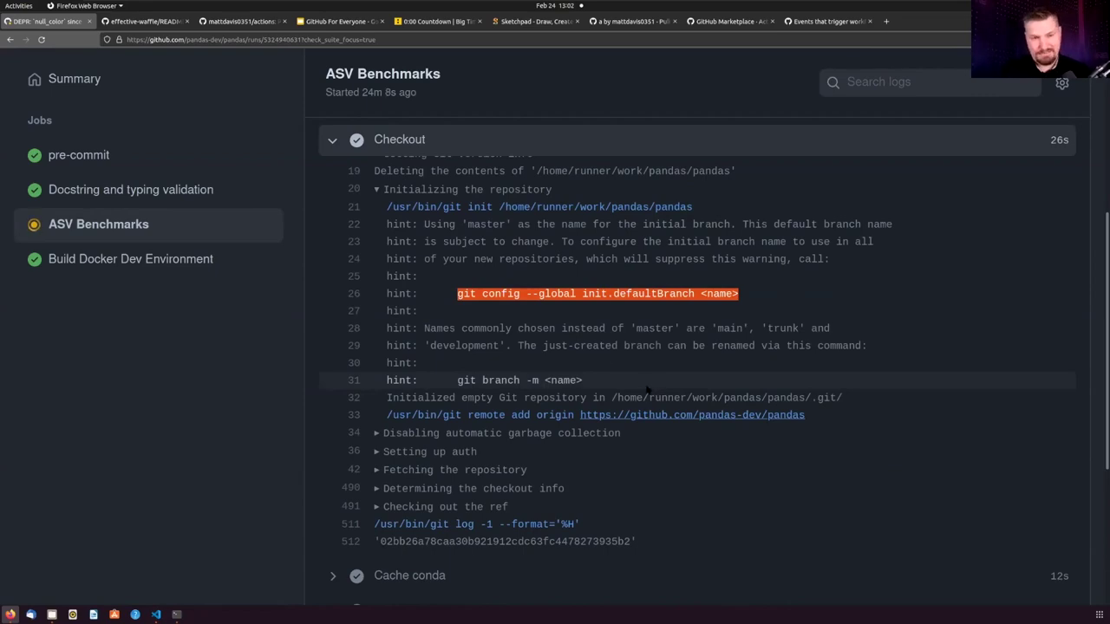
scroll(607, 347, up, 6)
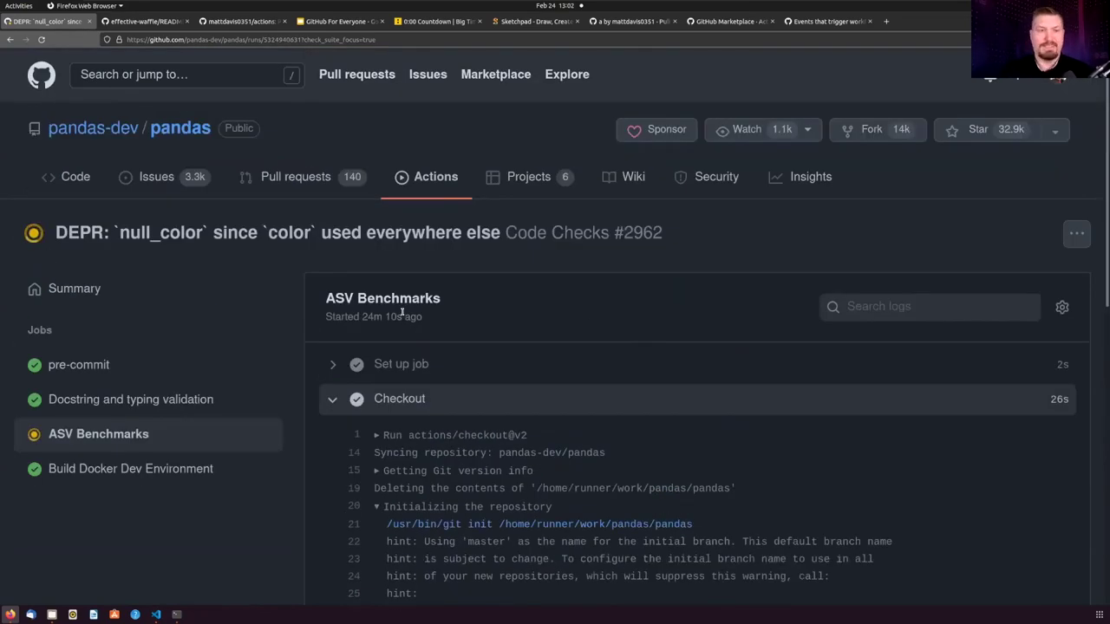
Search the GitHub Marketplace for 'packet'.
click(78, 184)
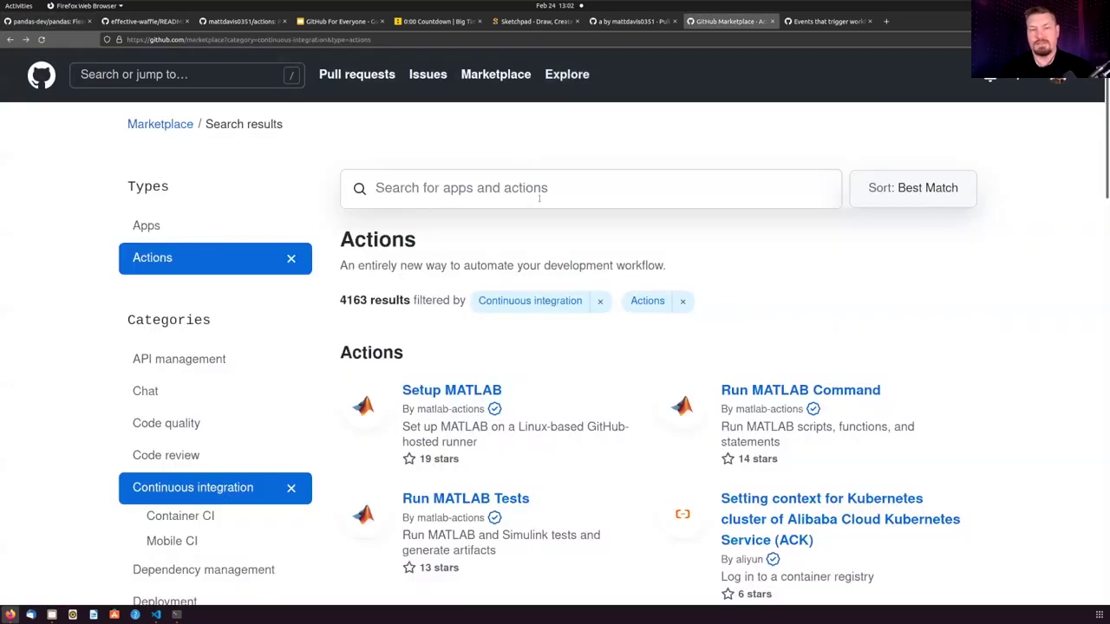
click(536, 199)
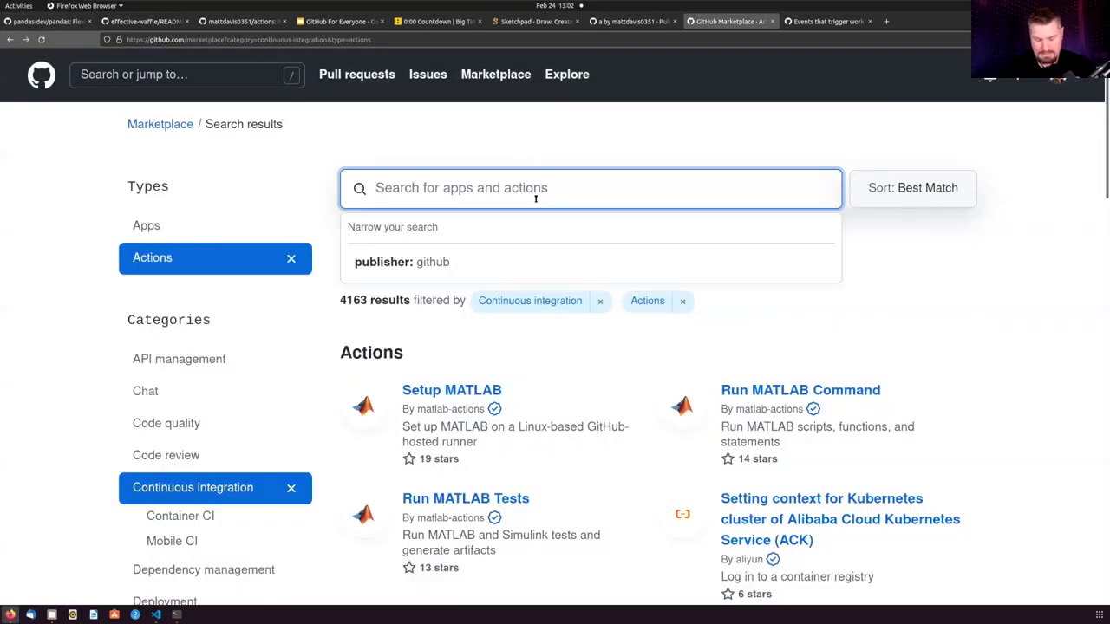
text(packet)
key(Return)
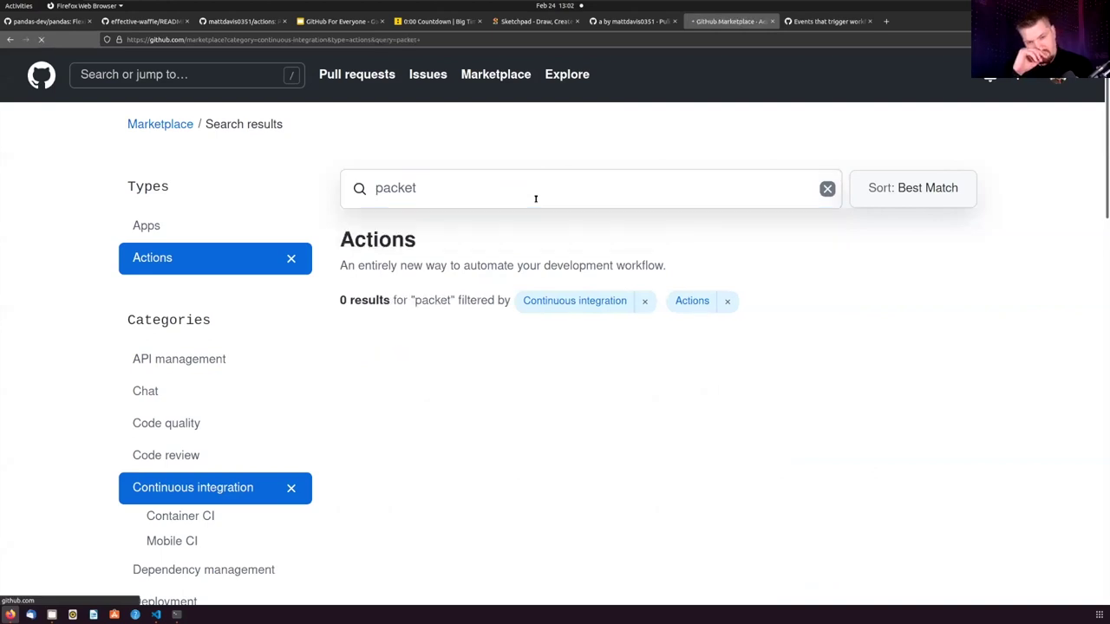
Drop the Continuous integration filter and browse the five Create Packet action results.
click(536, 198)
double_click(536, 198)
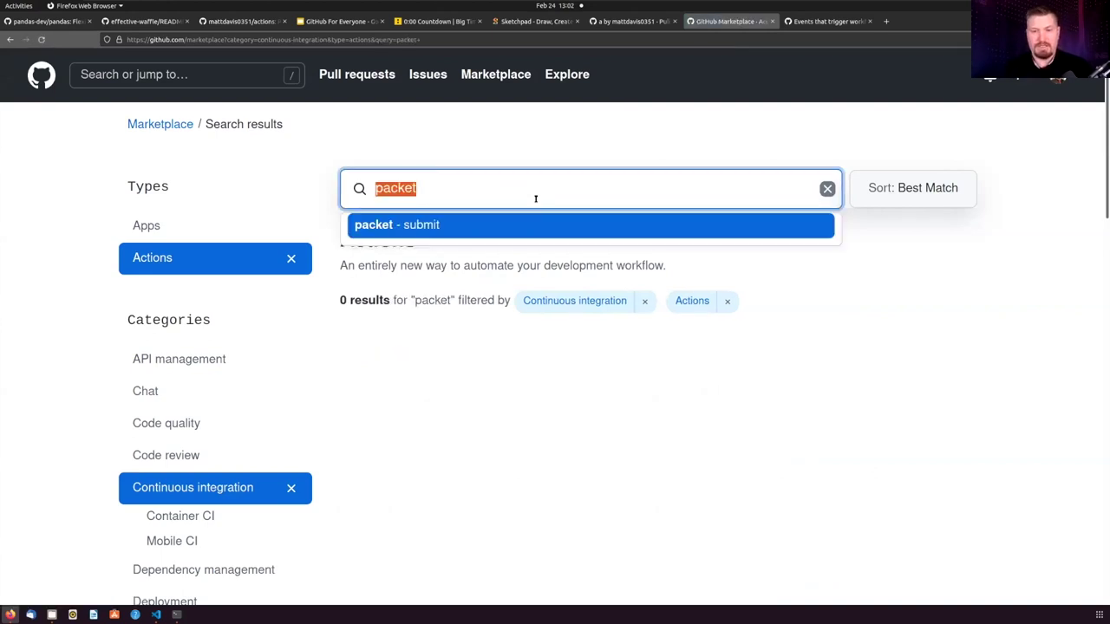
click(646, 301)
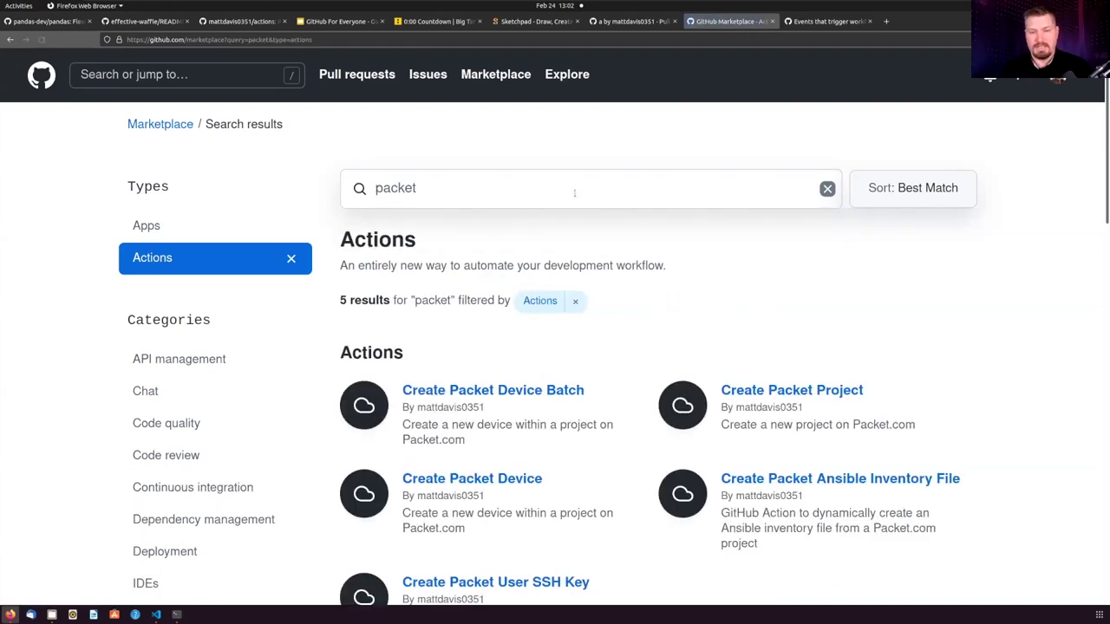
scroll(641, 347, down, 2)
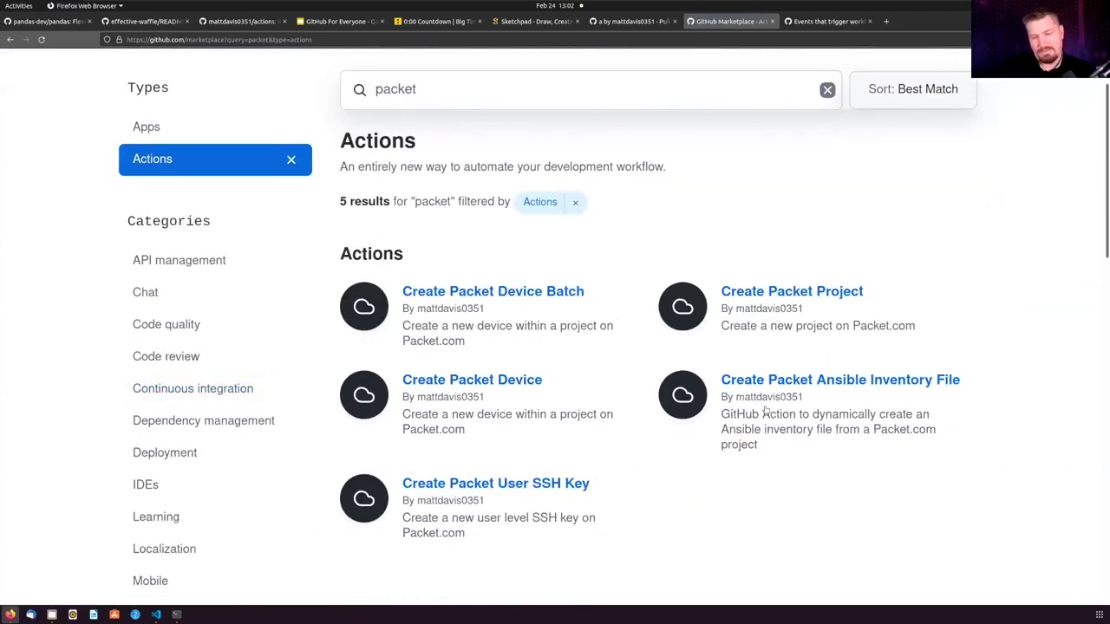
scroll(658, 390, up, 2)
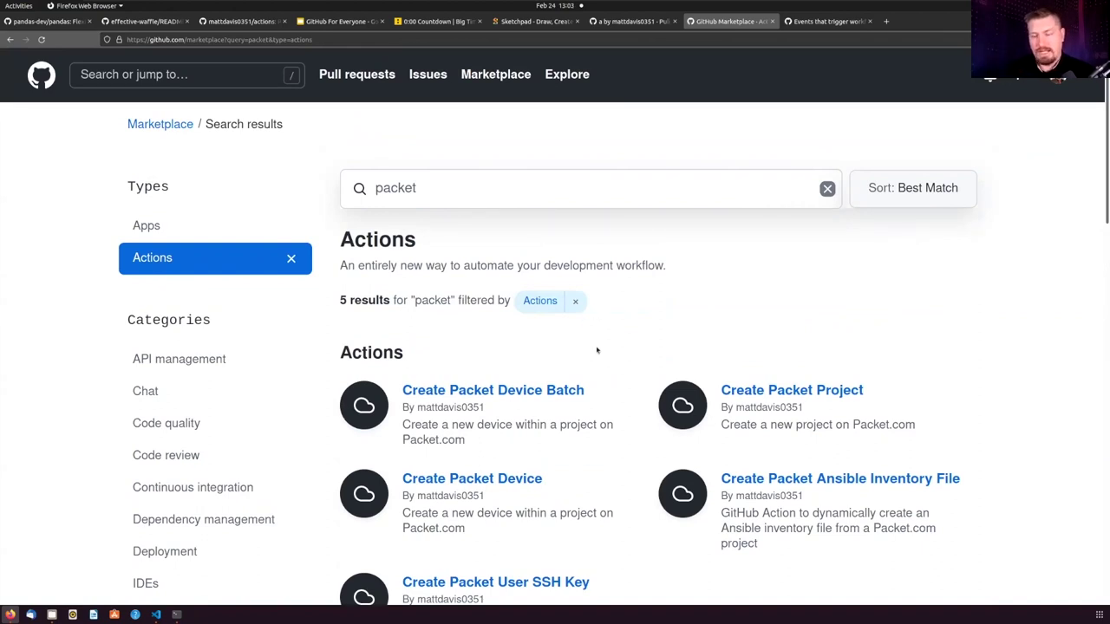
scroll(597, 349, down, 4)
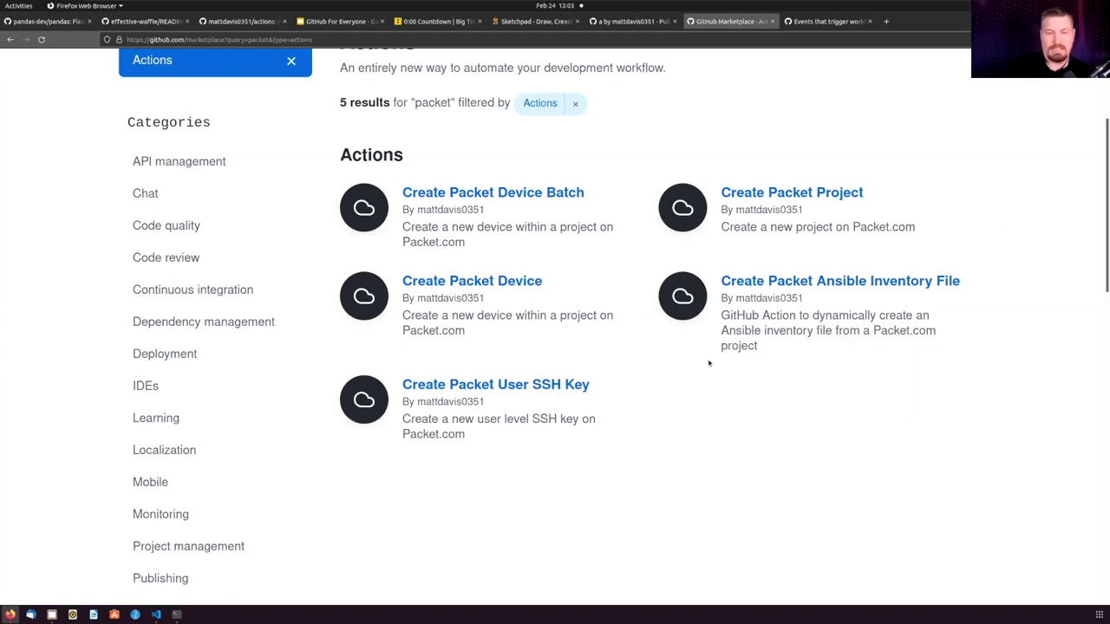
scroll(455, 198, up, 3)
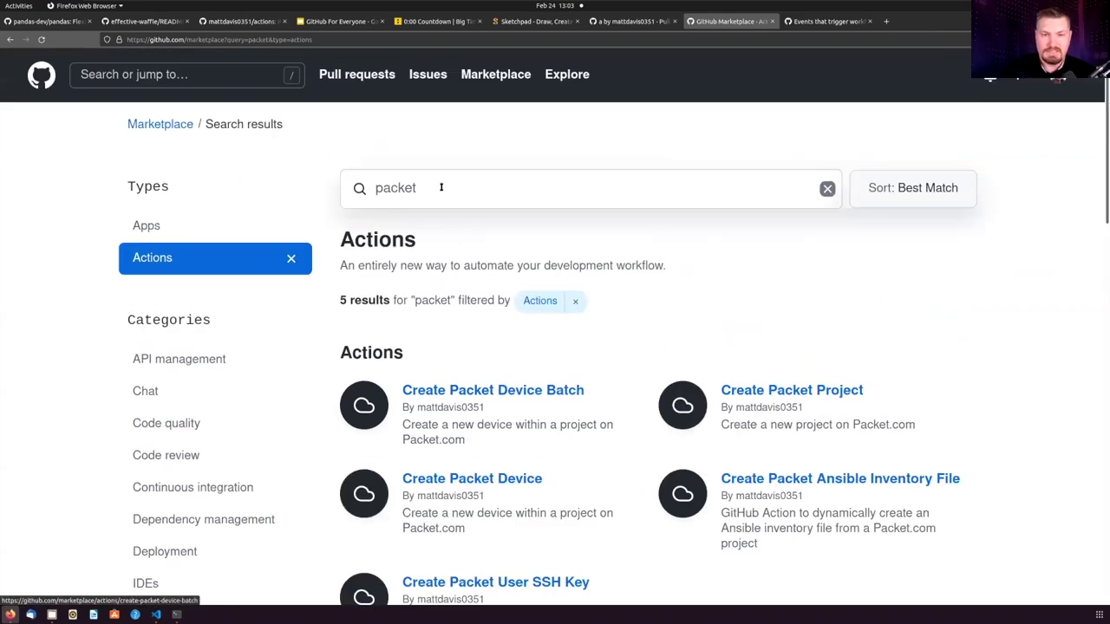
scroll(609, 230, down, 1)
scroll(610, 231, down, 3)
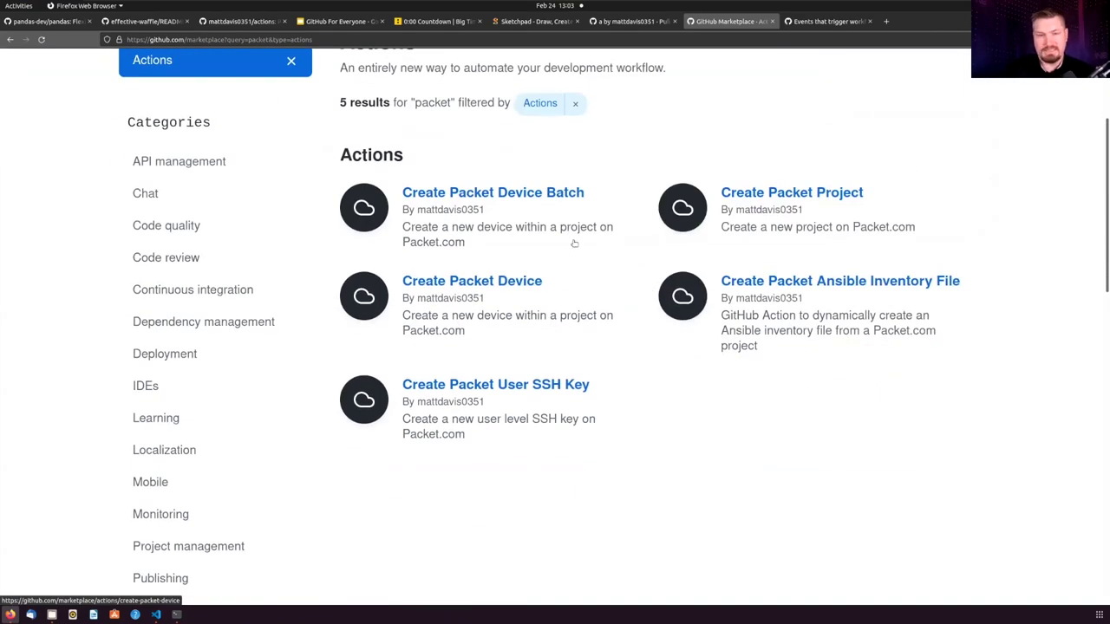
Open Create Packet Device and highlight the PACKET_API_KEY secret in its sample workflow.
click(511, 286)
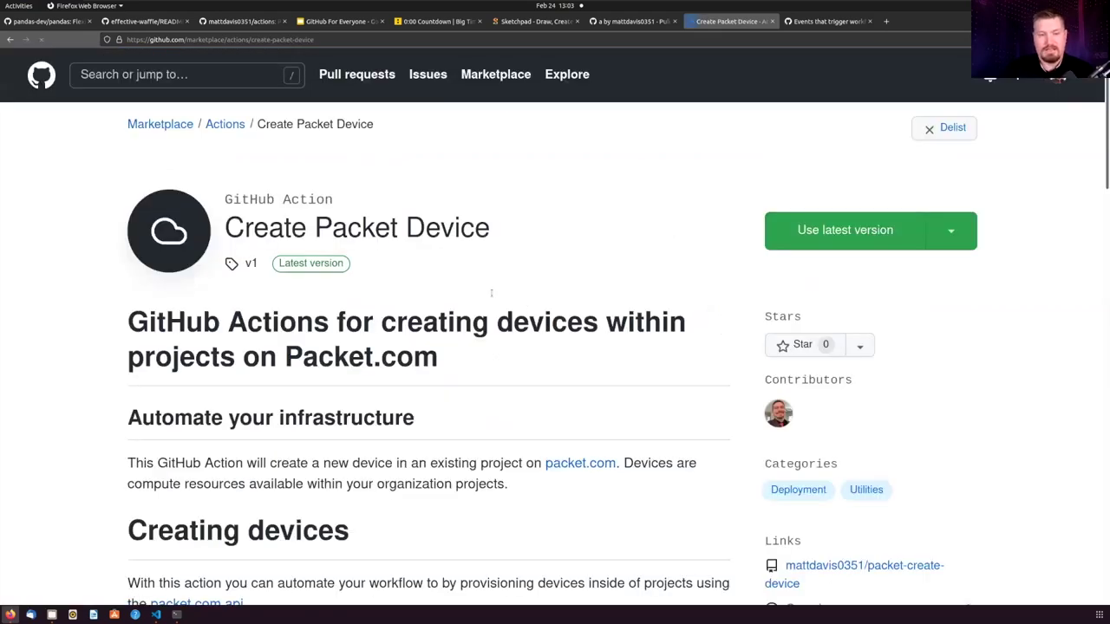
scroll(524, 303, down, 5)
scroll(394, 287, down, 8)
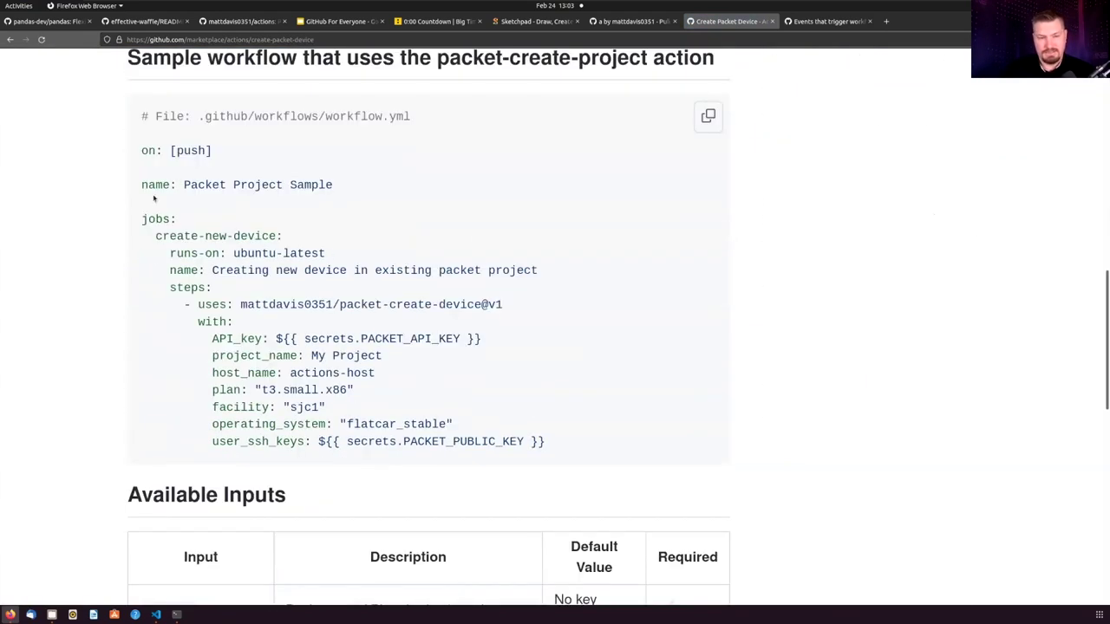
drag(155, 218, 555, 425)
click(547, 409)
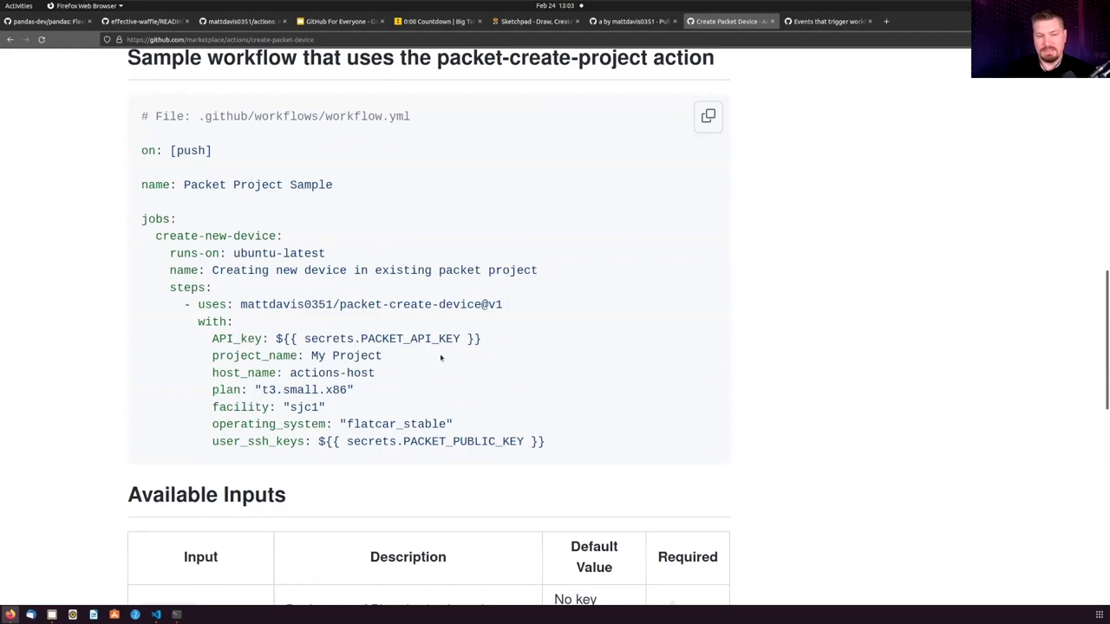
drag(484, 338, 262, 338)
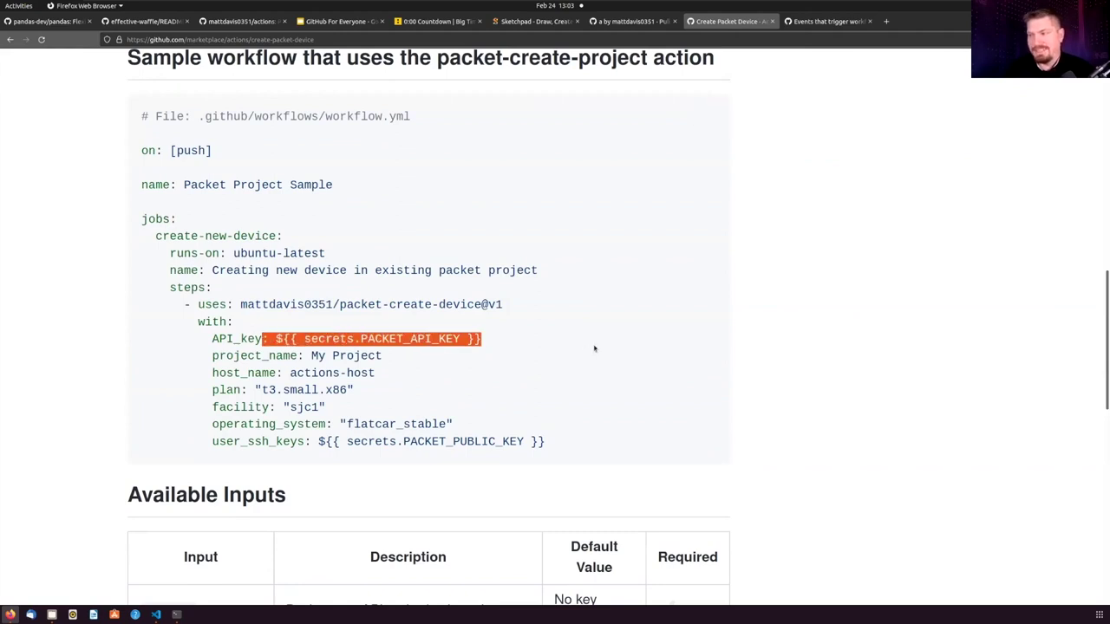
click(412, 356)
double_click(410, 338)
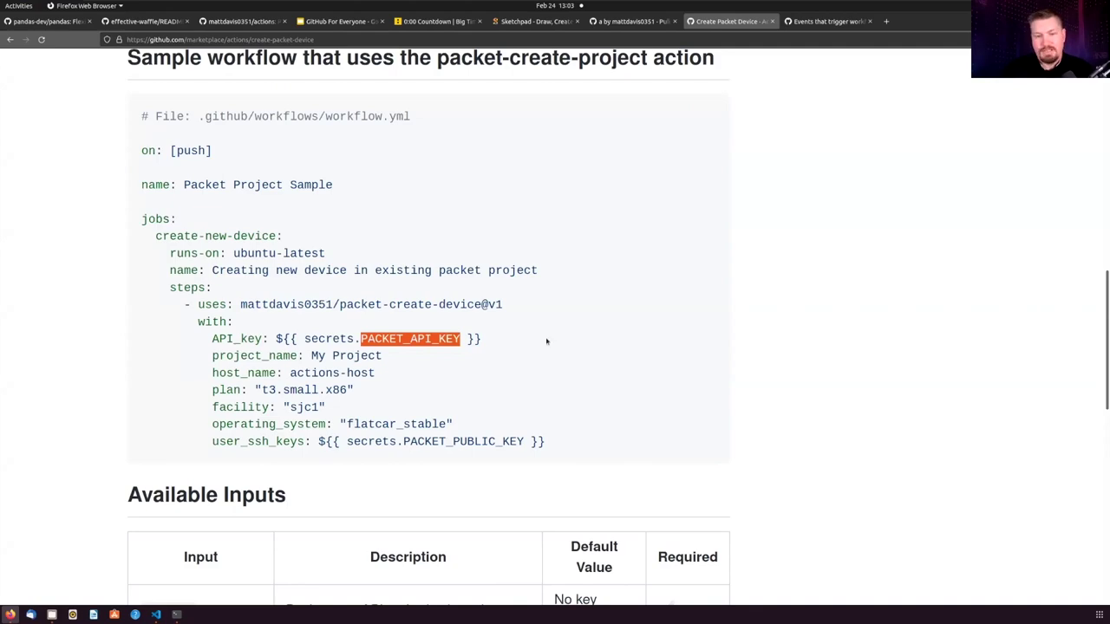
Read through the action's inputs and outputs, then go back to the packet results.
scroll(547, 343, down, 5)
scroll(520, 330, down, 2)
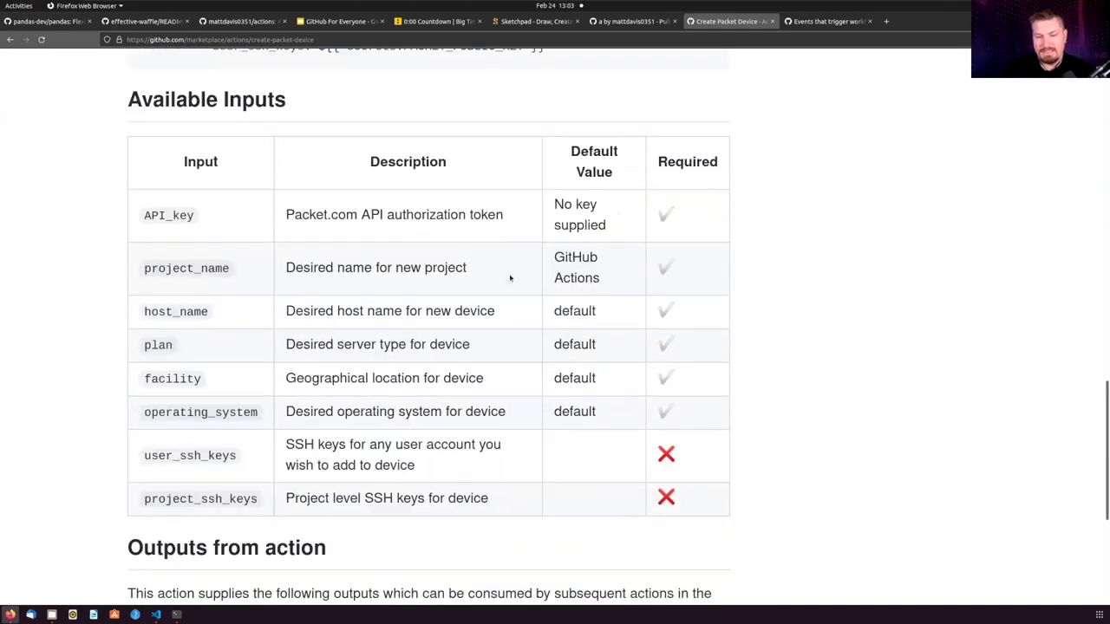
scroll(481, 355, down, 5)
scroll(490, 365, up, 15)
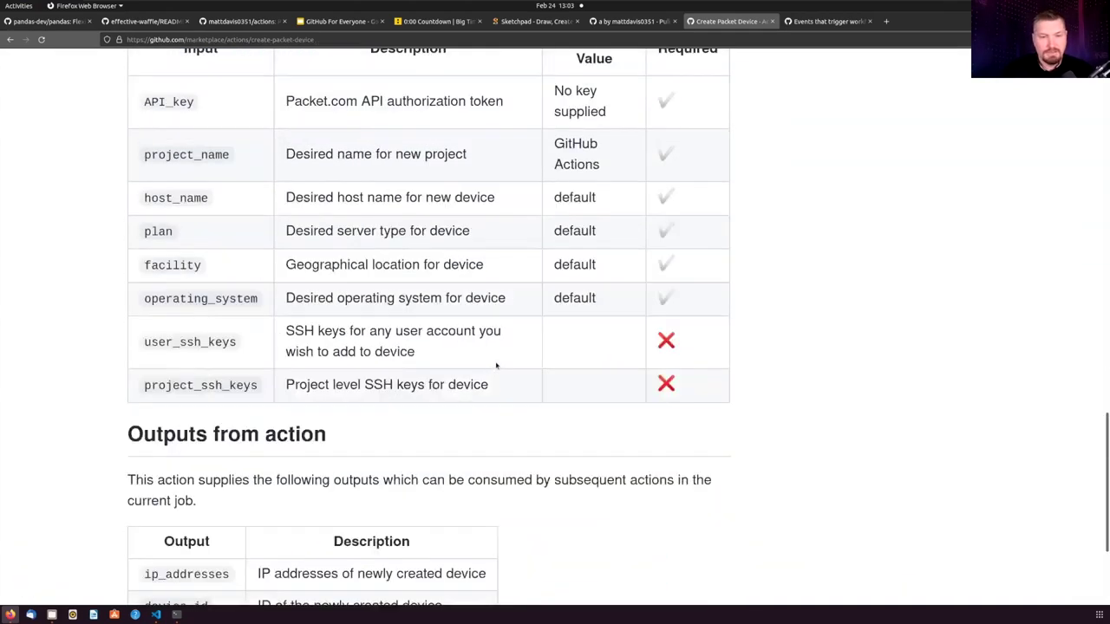
scroll(543, 361, up, 4)
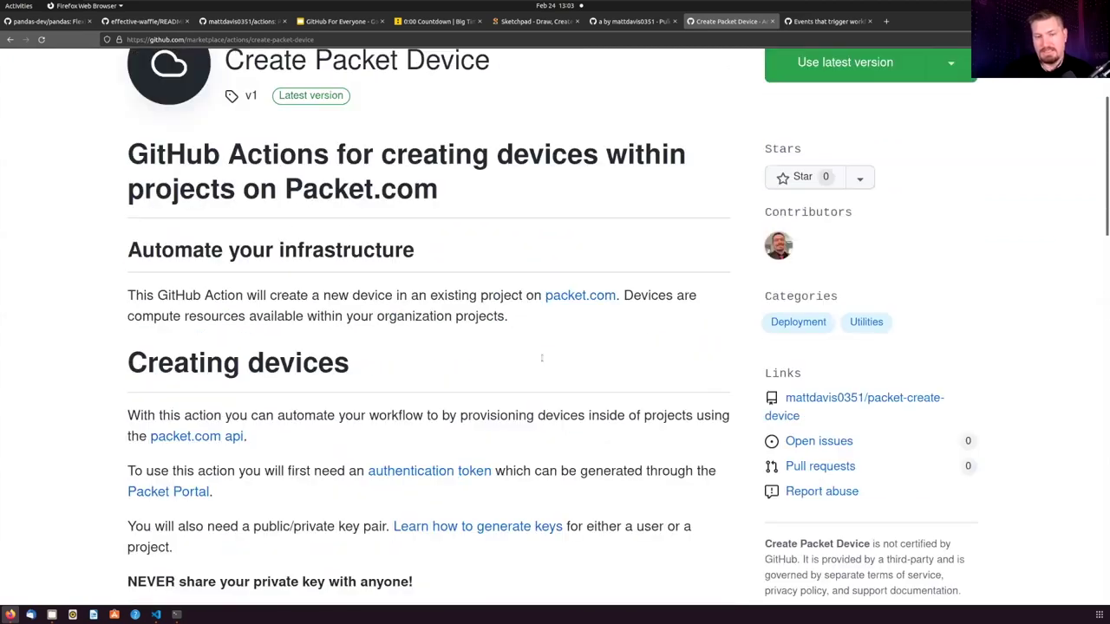
scroll(546, 358, down, 4)
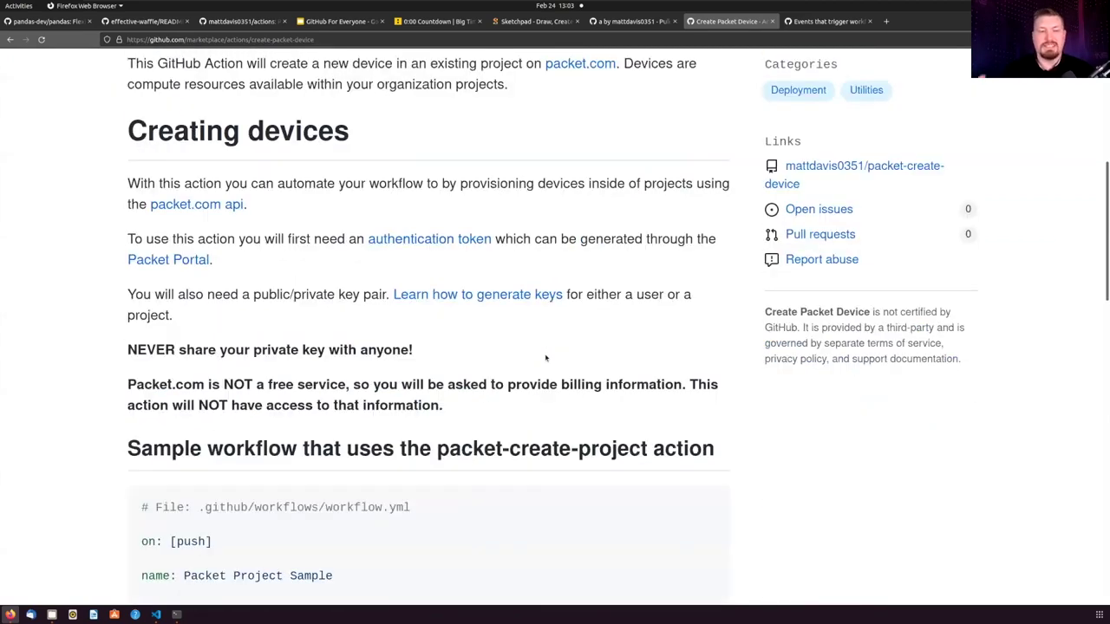
scroll(545, 358, down, 8)
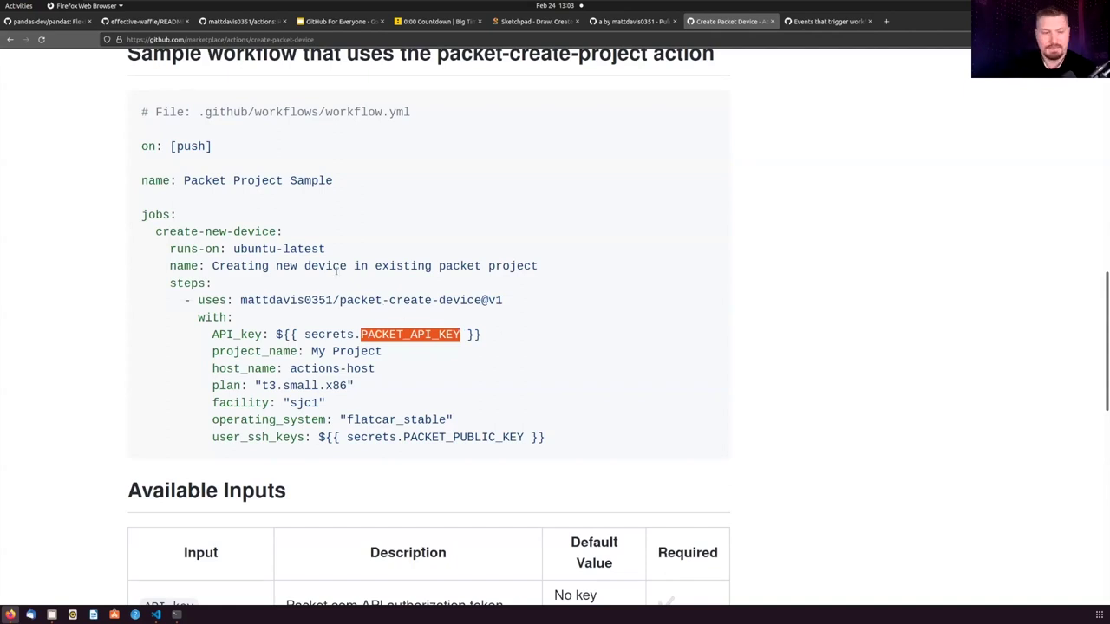
click(11, 39)
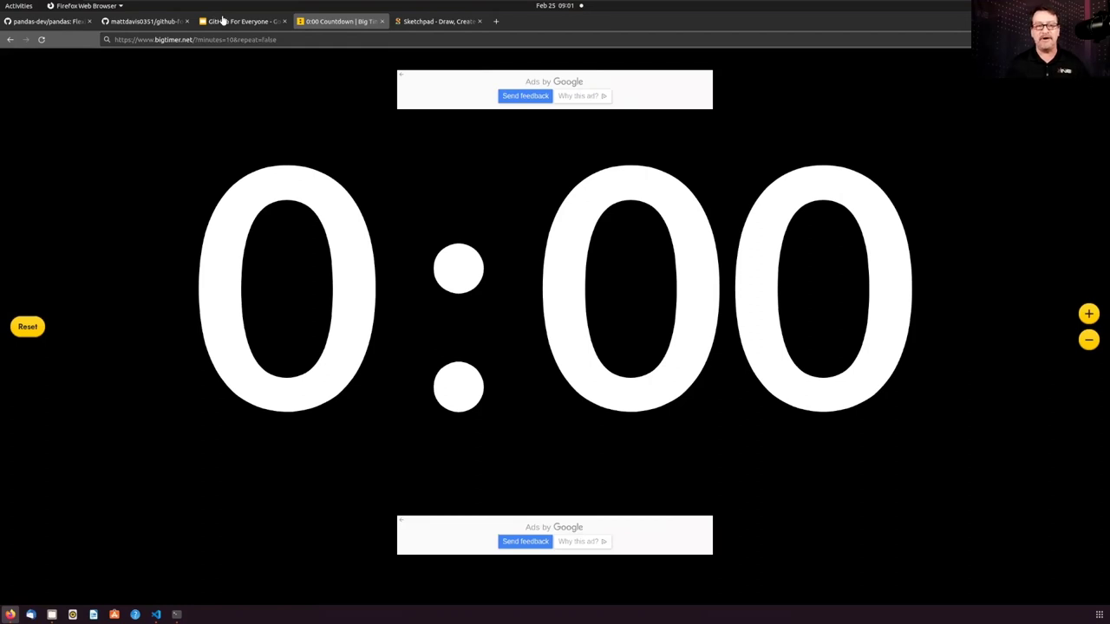
Present the GitHub For Everyone deck from the Applying DevOps to a GitHub Project slide.
click(223, 20)
click(69, 69)
click(86, 106)
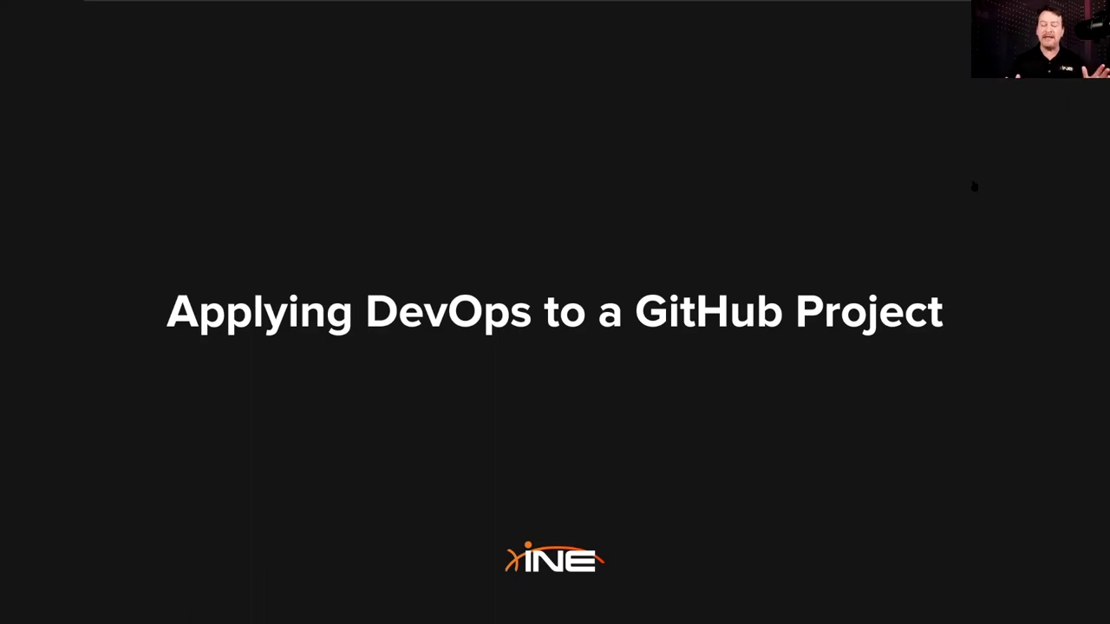
Exit the slideshow and return to the github-for-everyone repository page.
key(Escape)
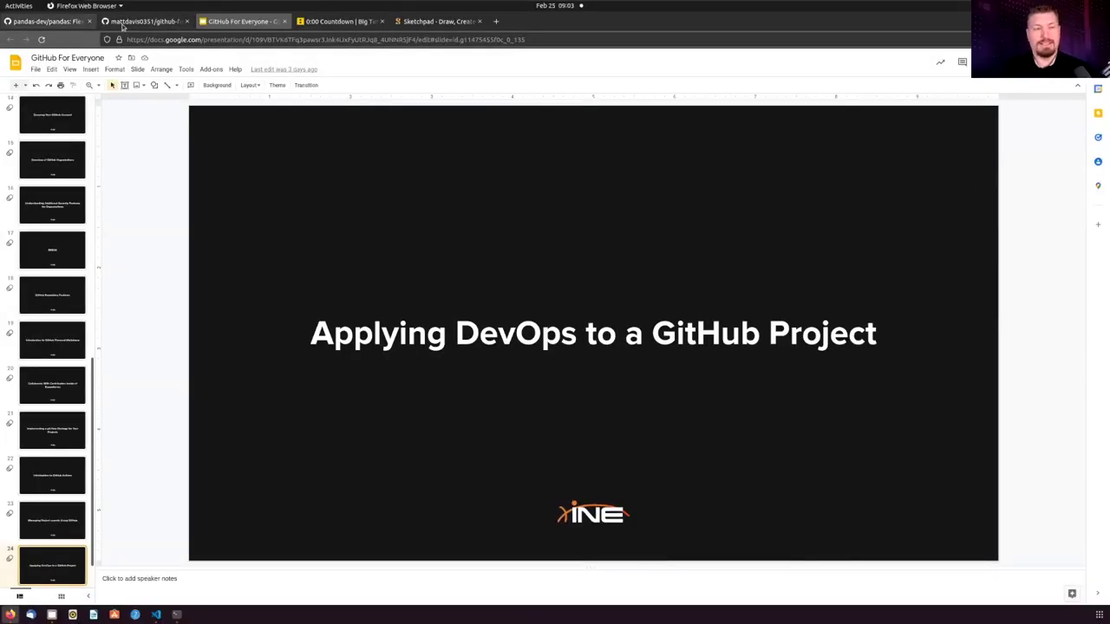
click(139, 21)
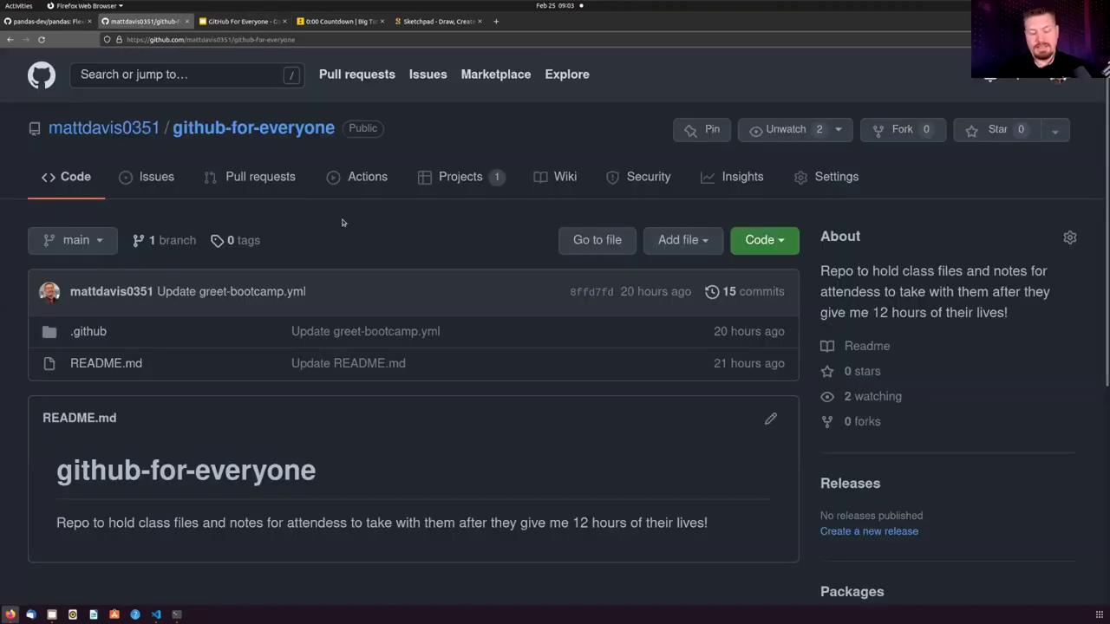
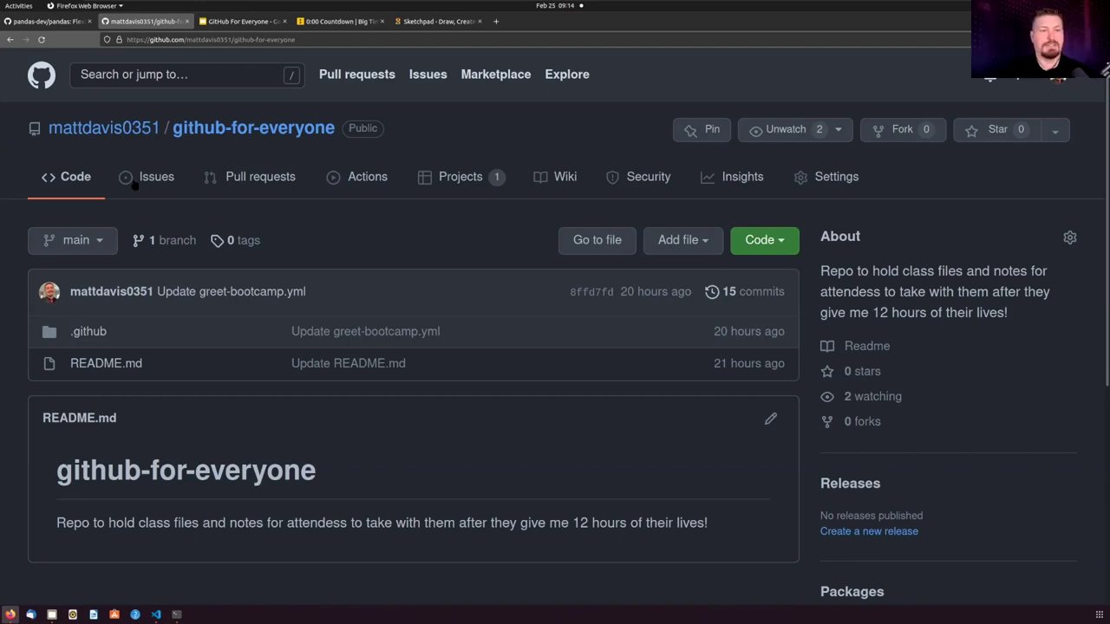
Start a new issue titled 'Configure a github pages app'.
click(159, 178)
click(1028, 354)
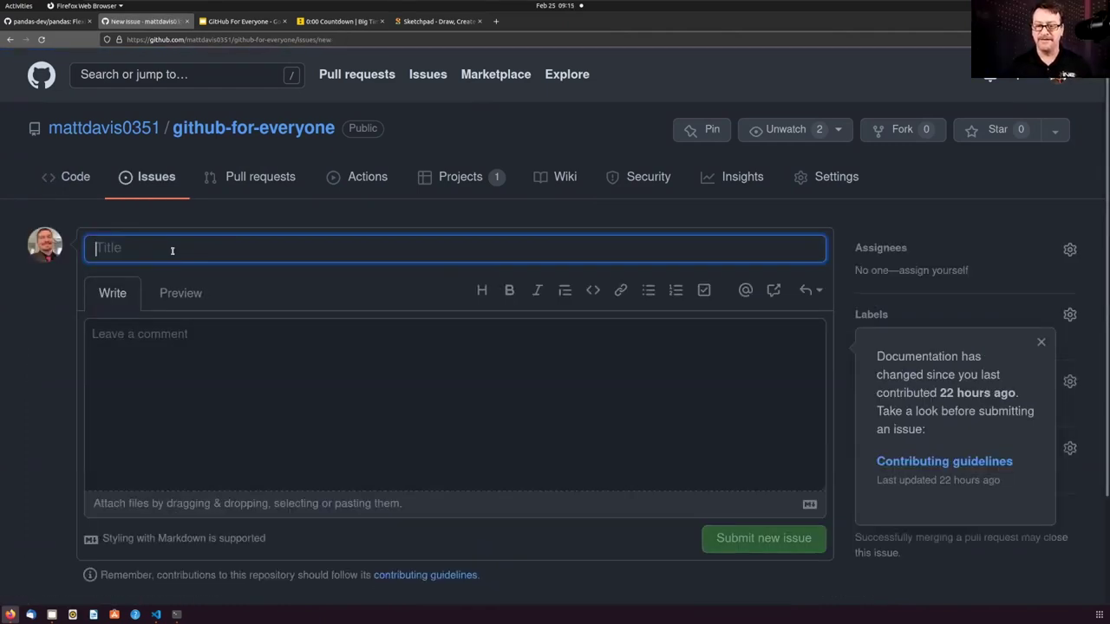
text(Configur)
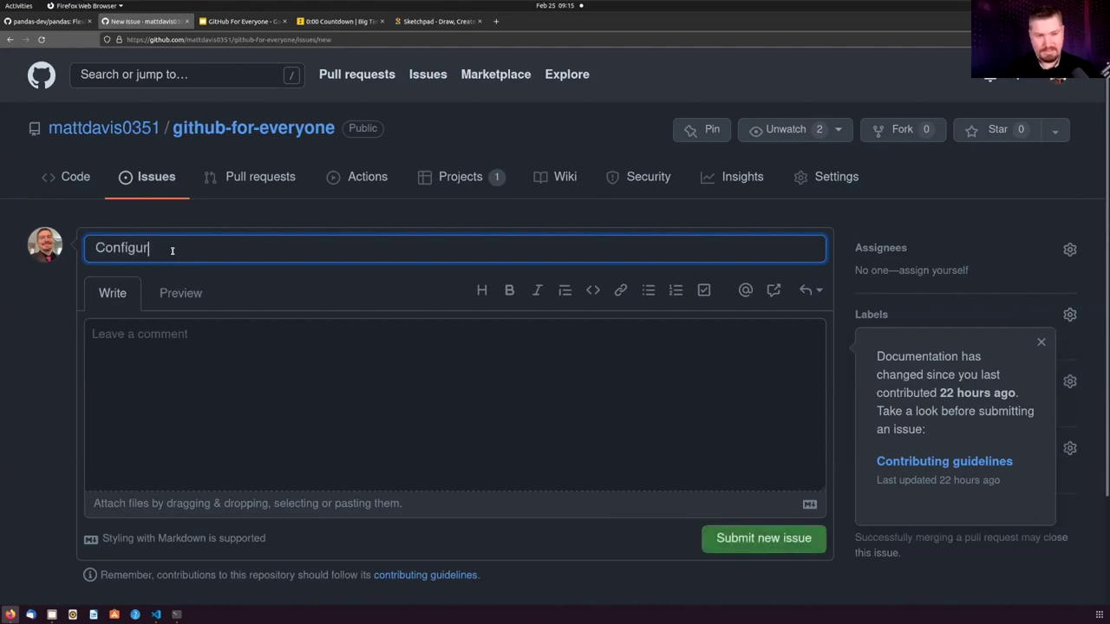
text(e a github pages)
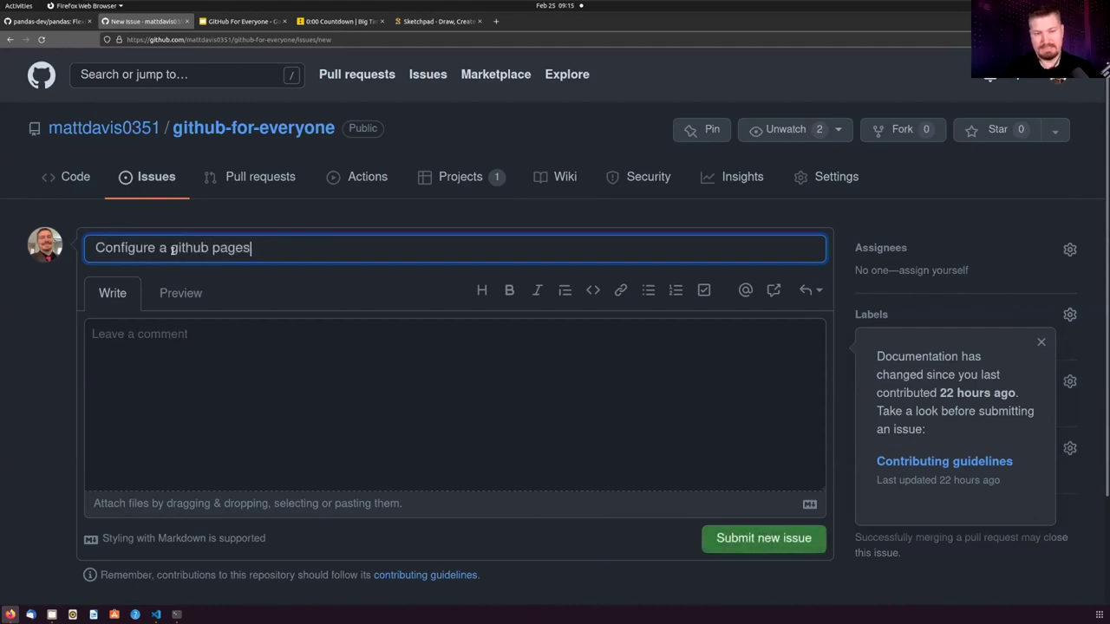
text( app)
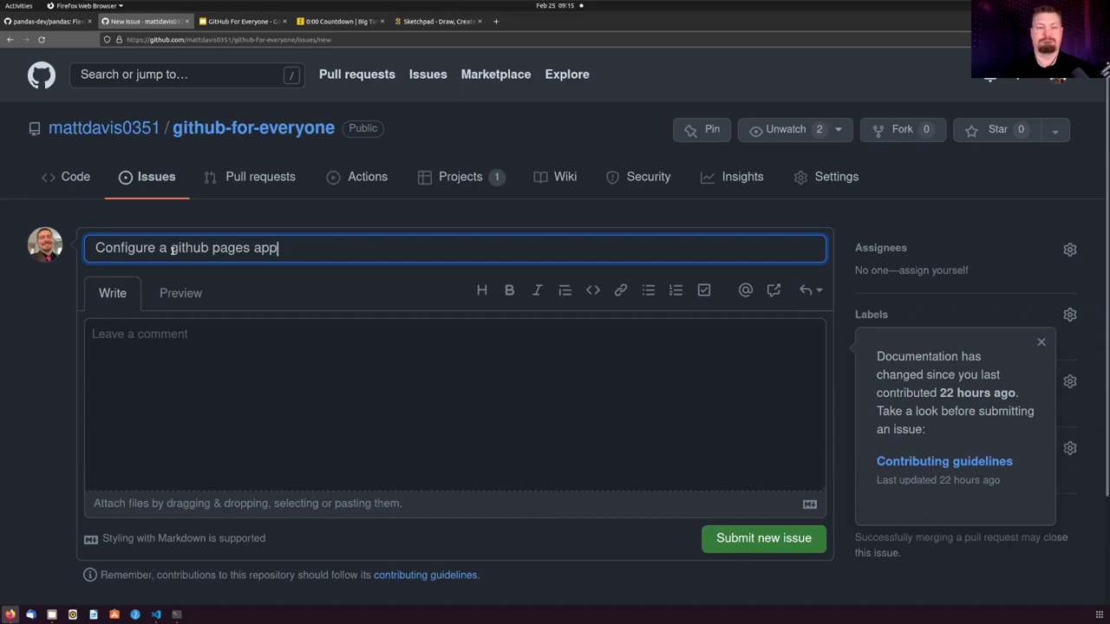
Describe it as understanding Pages by deploying a simple page, submit, and return to the issues list.
click(276, 407)
text(De)
key(BackSpace)
key(BackSpace)
text(Let's )
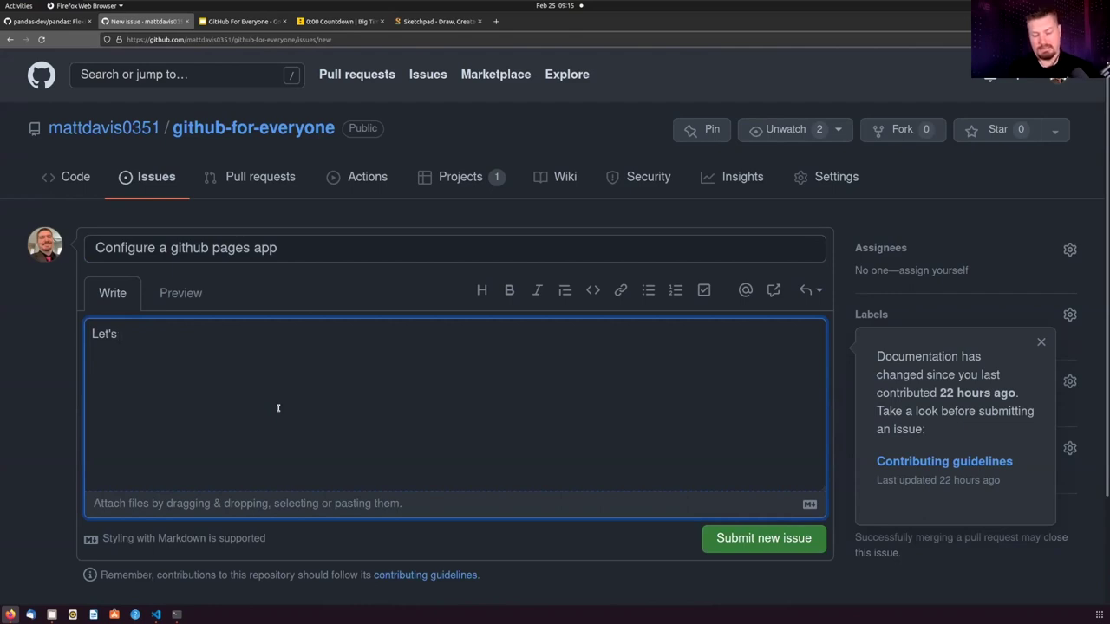
text(make sure we sun)
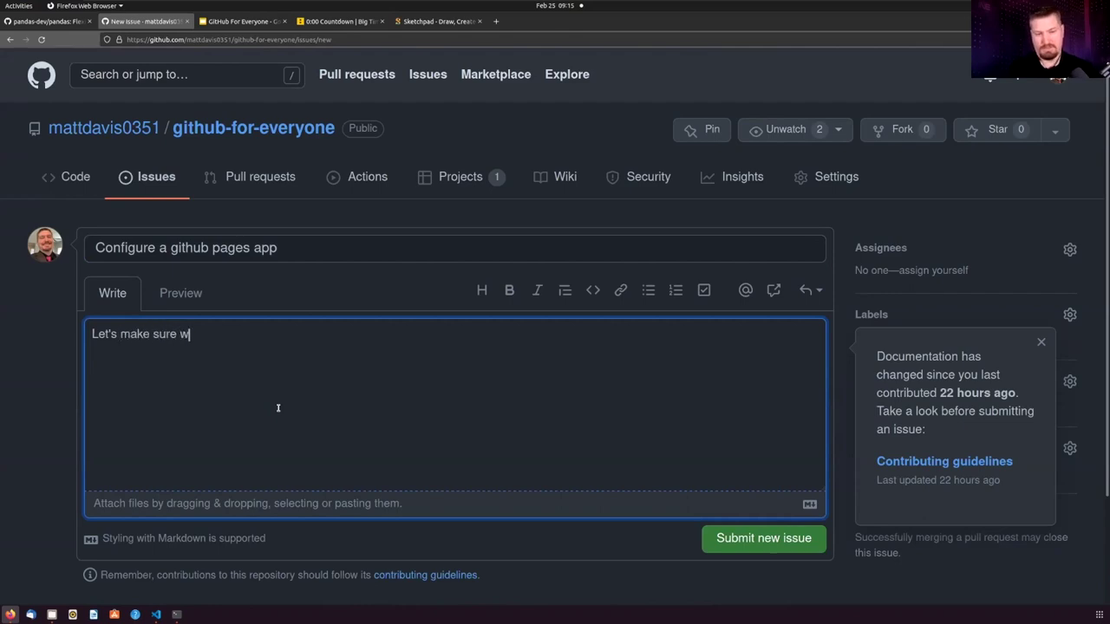
key(BackSpace)
key(BackSpace)
key(BackSpace)
text(u)
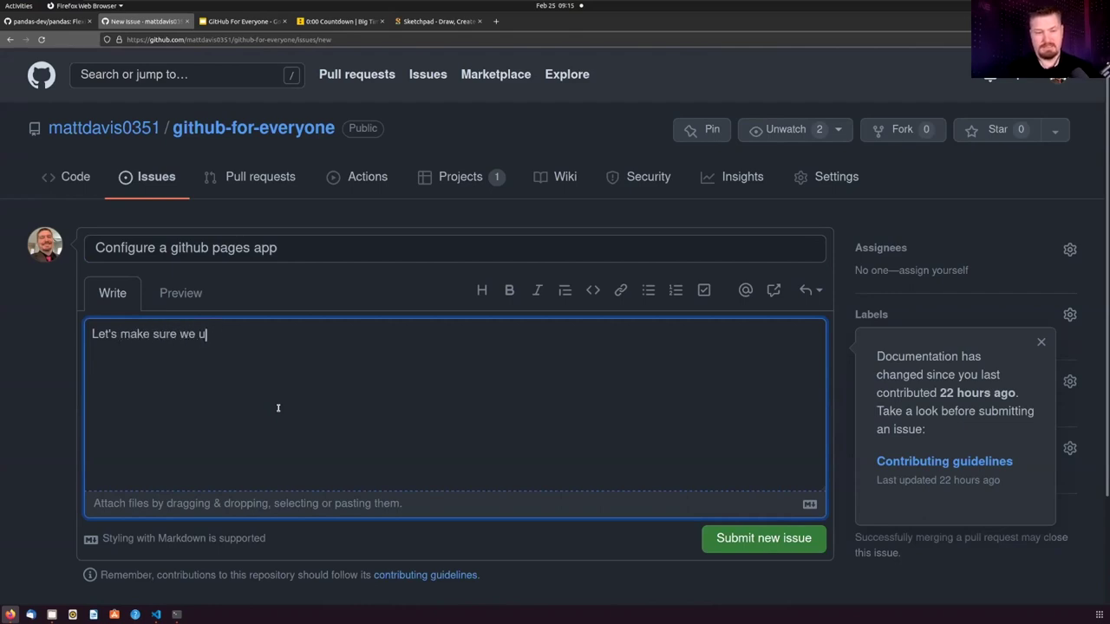
text(nderstand pages)
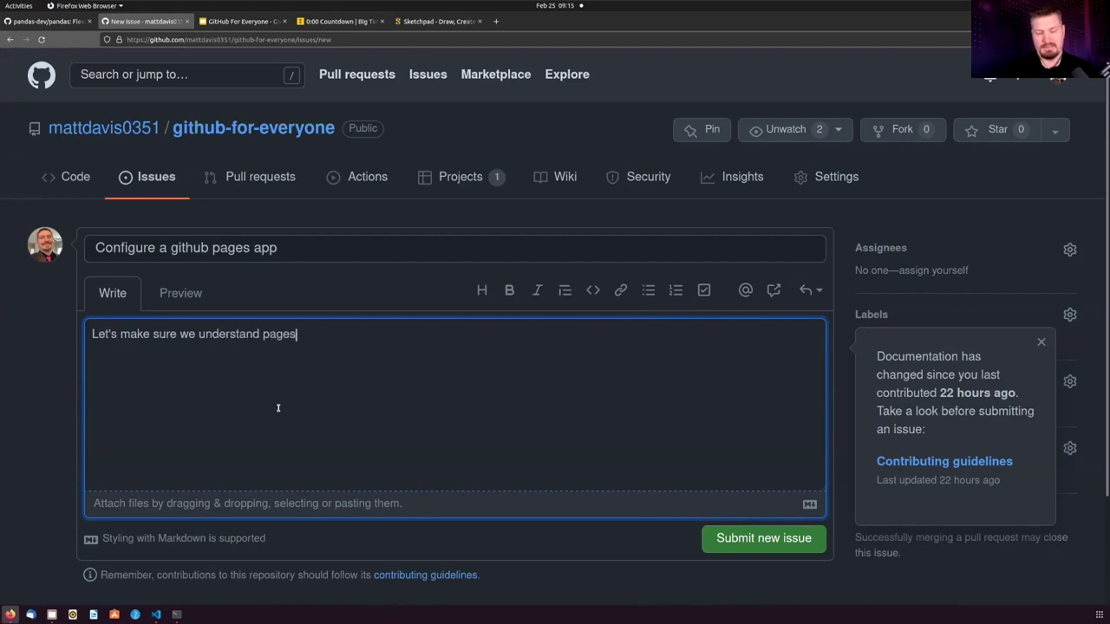
text(, we will )
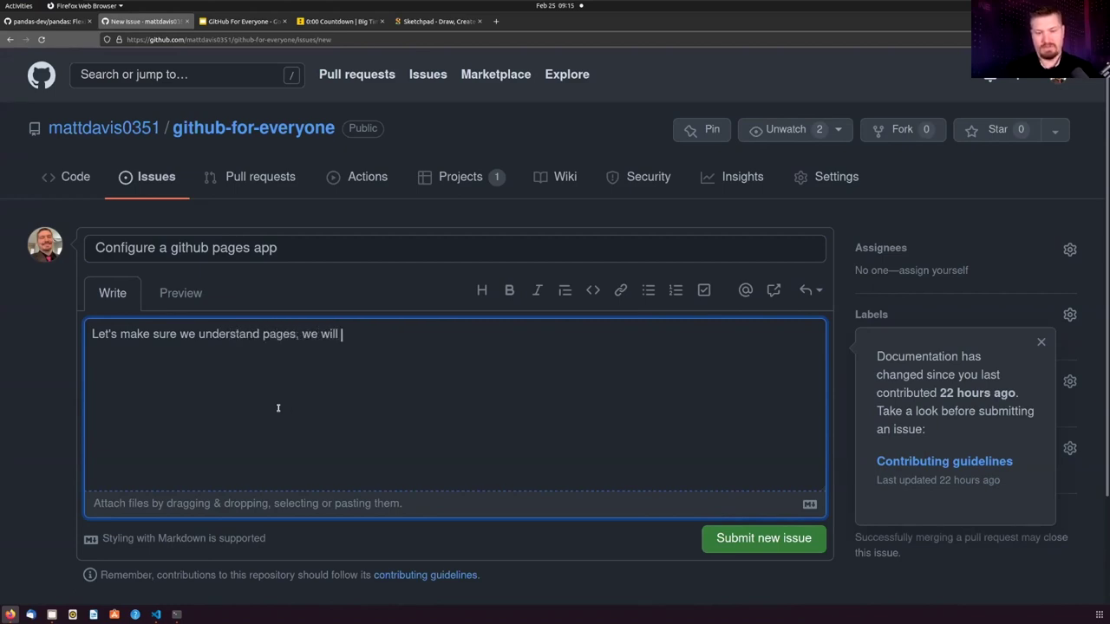
text(deploy a simpl e)
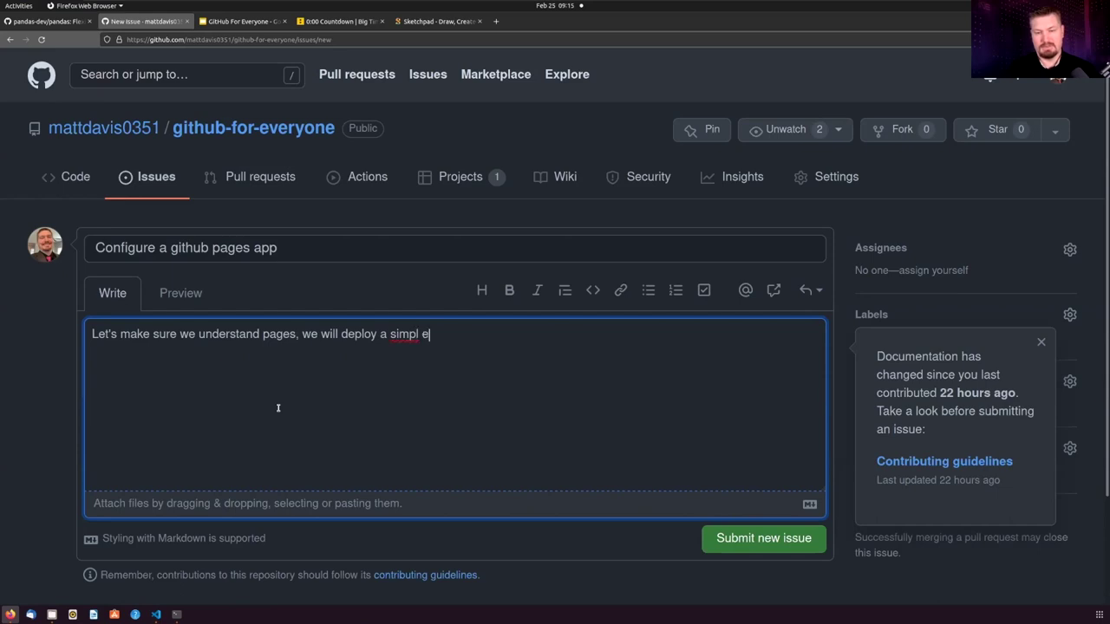
key(BackSpace)
key(BackSpace)
text(e page)
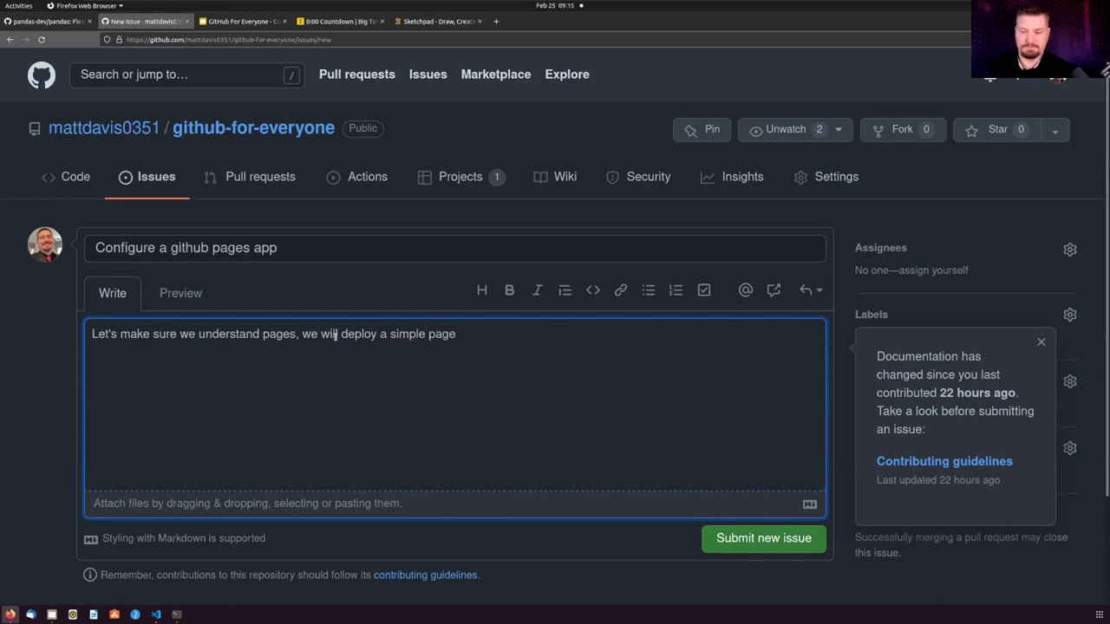
click(725, 543)
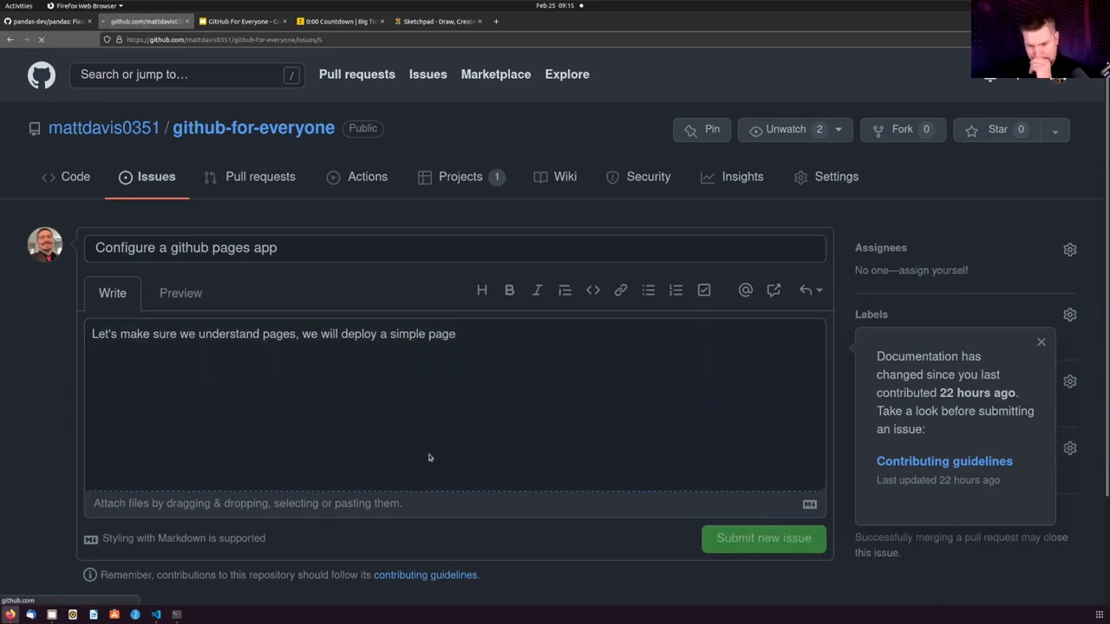
click(144, 183)
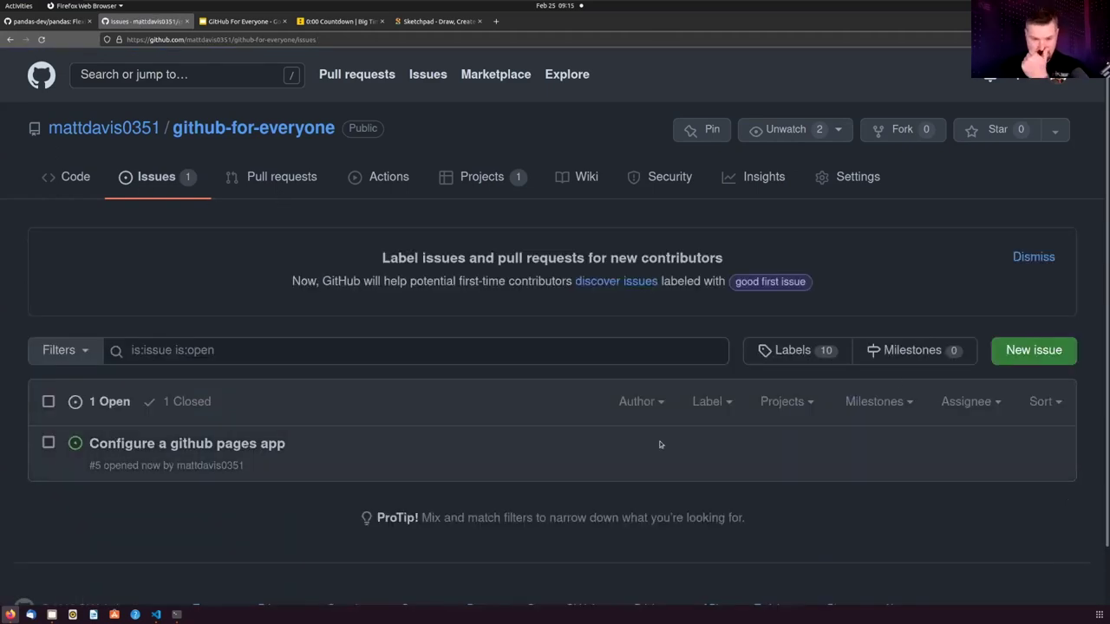
File issue 'Add a non-static web app' about an express.js number-adding app that cannot deploy to Pages.
click(1033, 351)
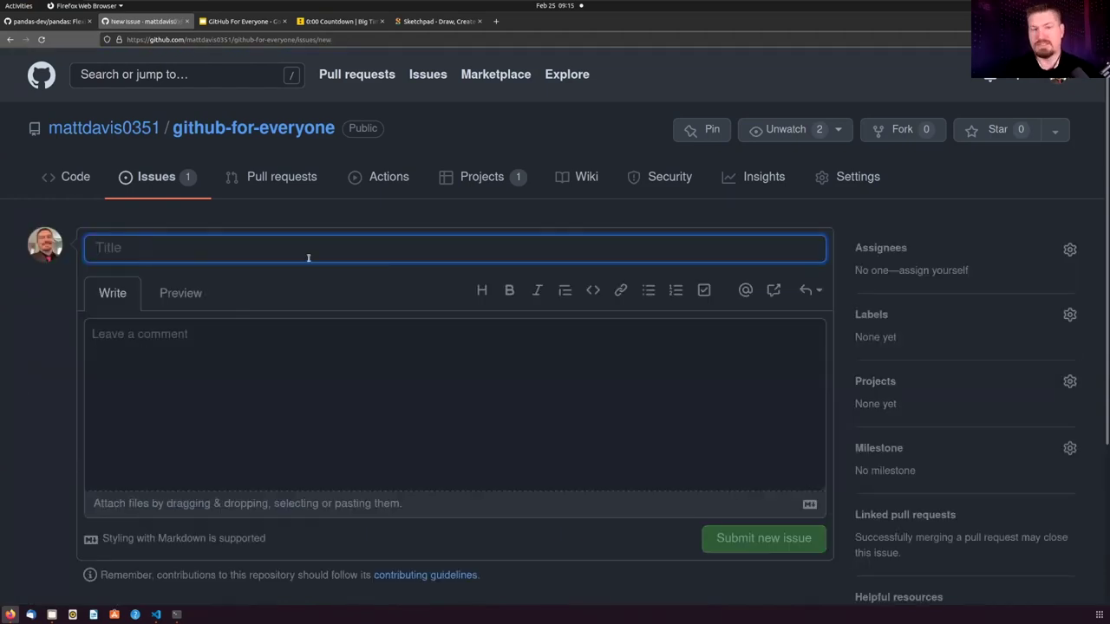
text(Add a s)
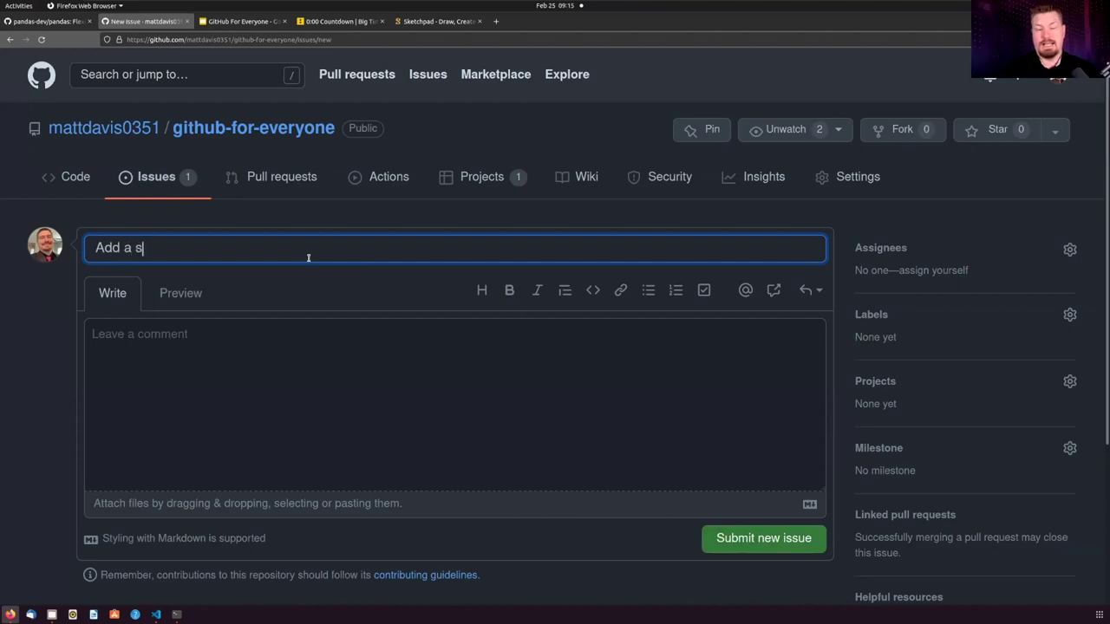
key(BackSpace)
text(non-stati)
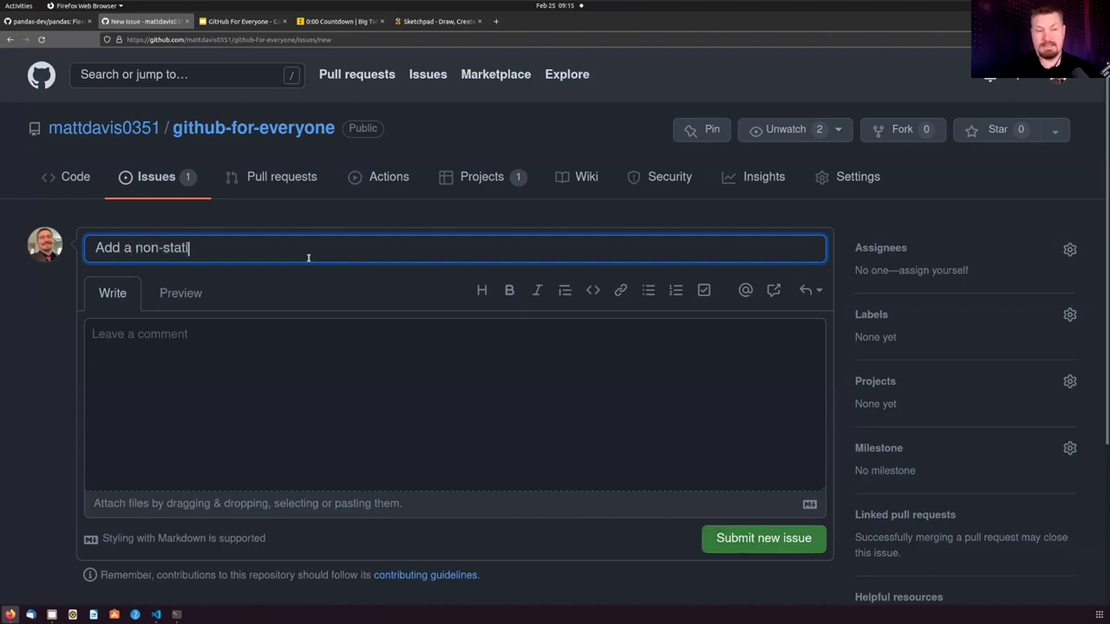
text(c web app)
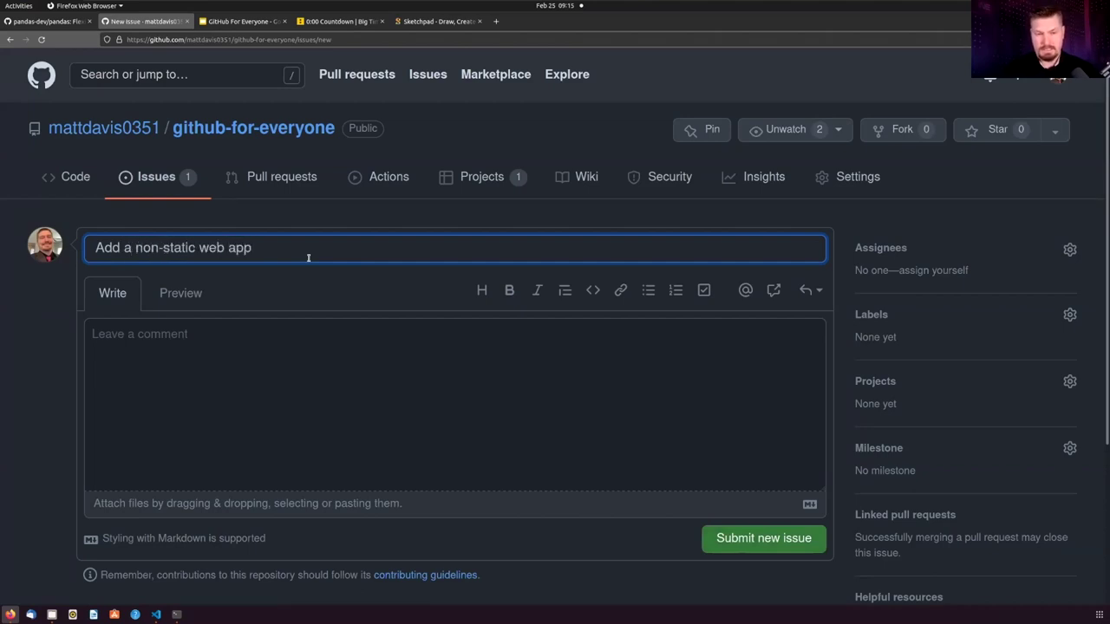
click(307, 464)
text(build an app that)
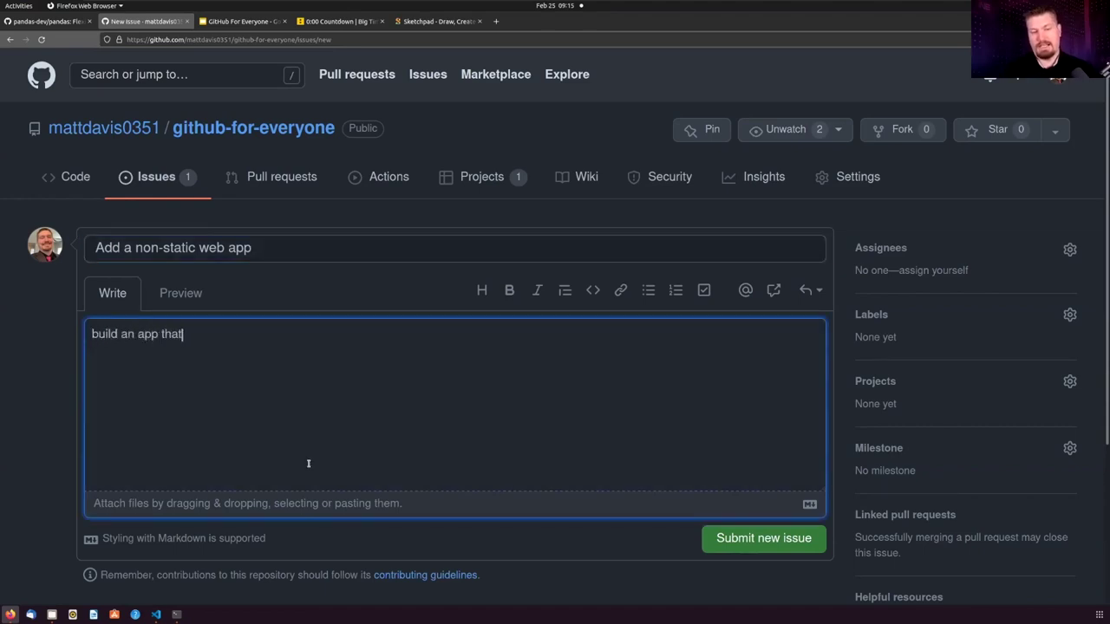
text( uses express.)
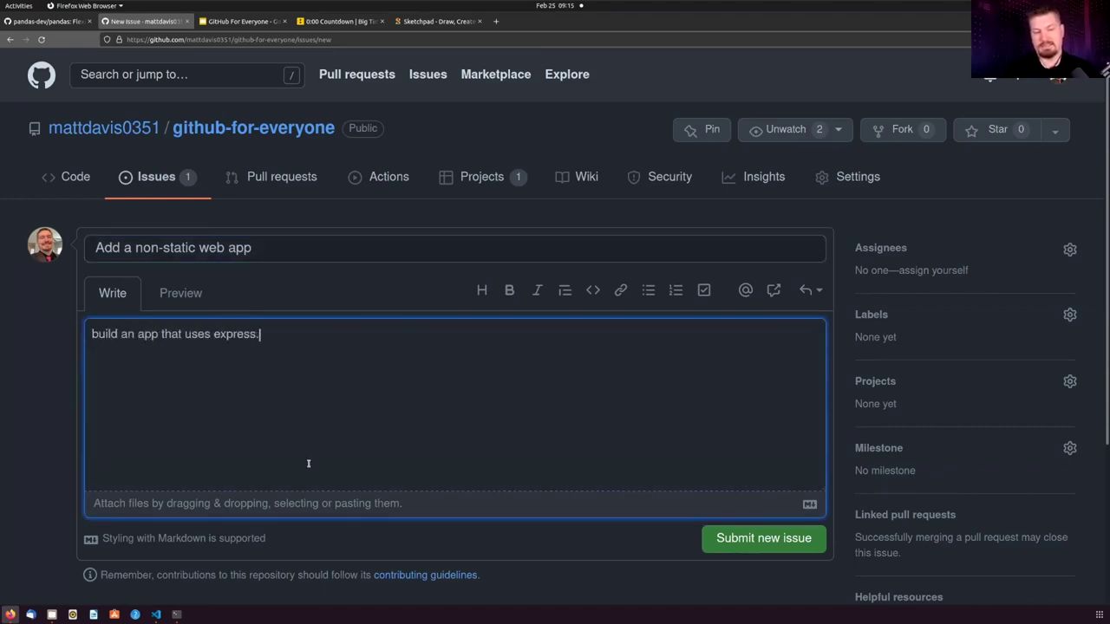
text(js to add )
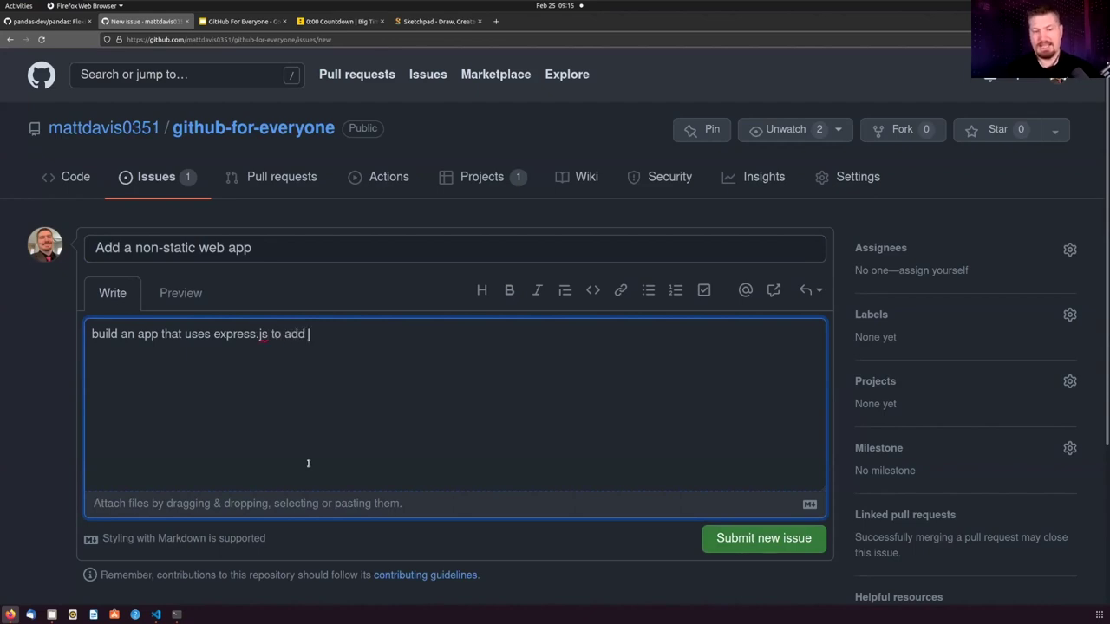
text(some numbre)
key(BackSpace)
key(BackSpace)
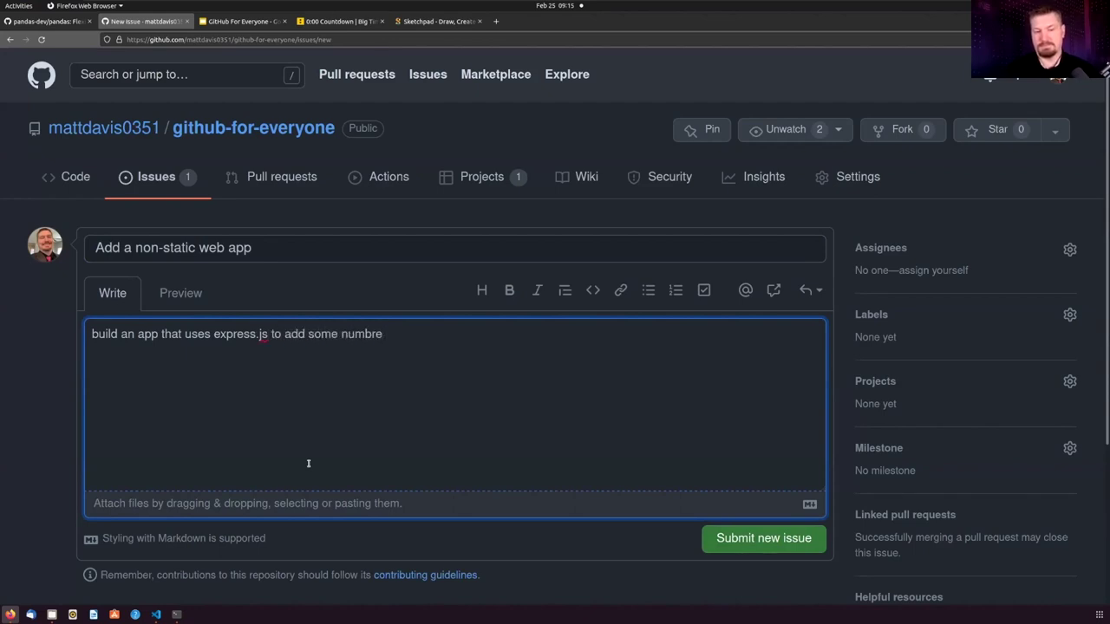
text(ers...)
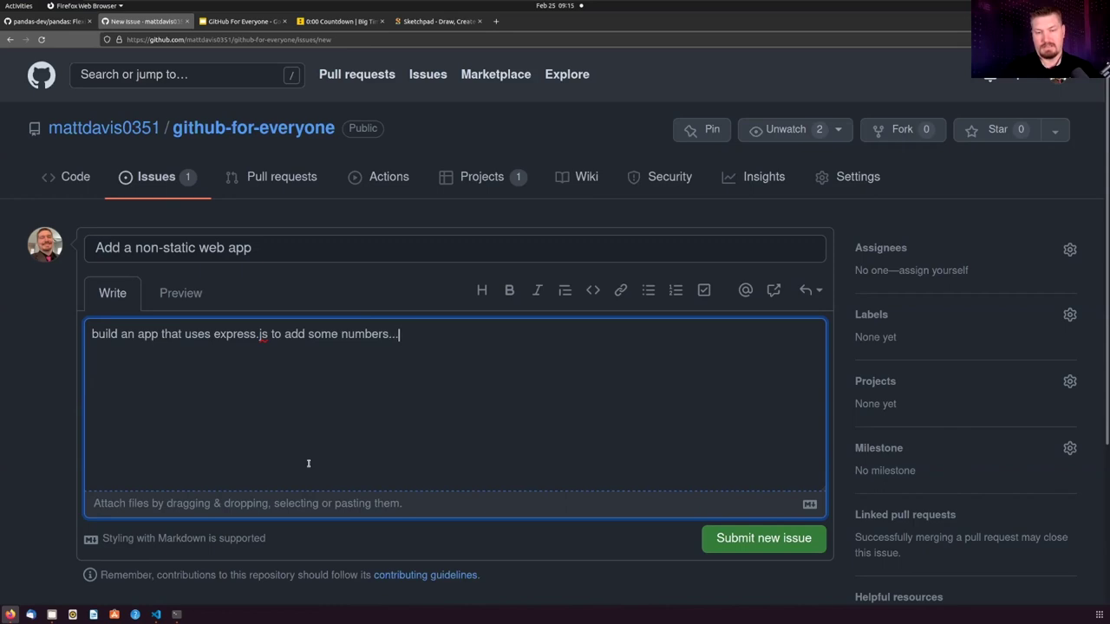
text(. cannot deploy to pages)
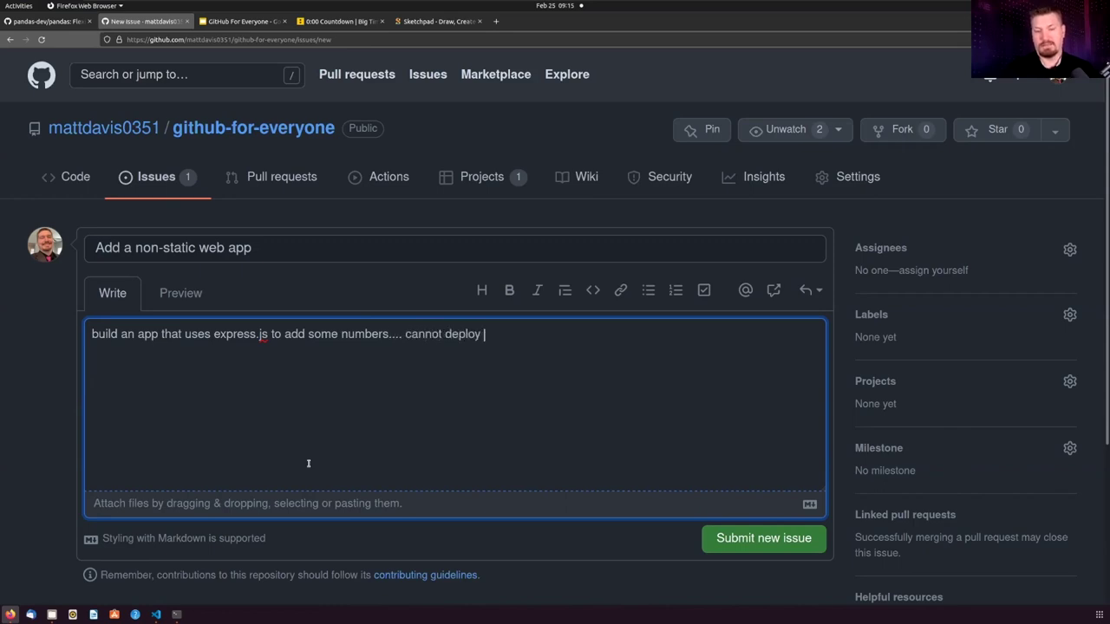
click(766, 550)
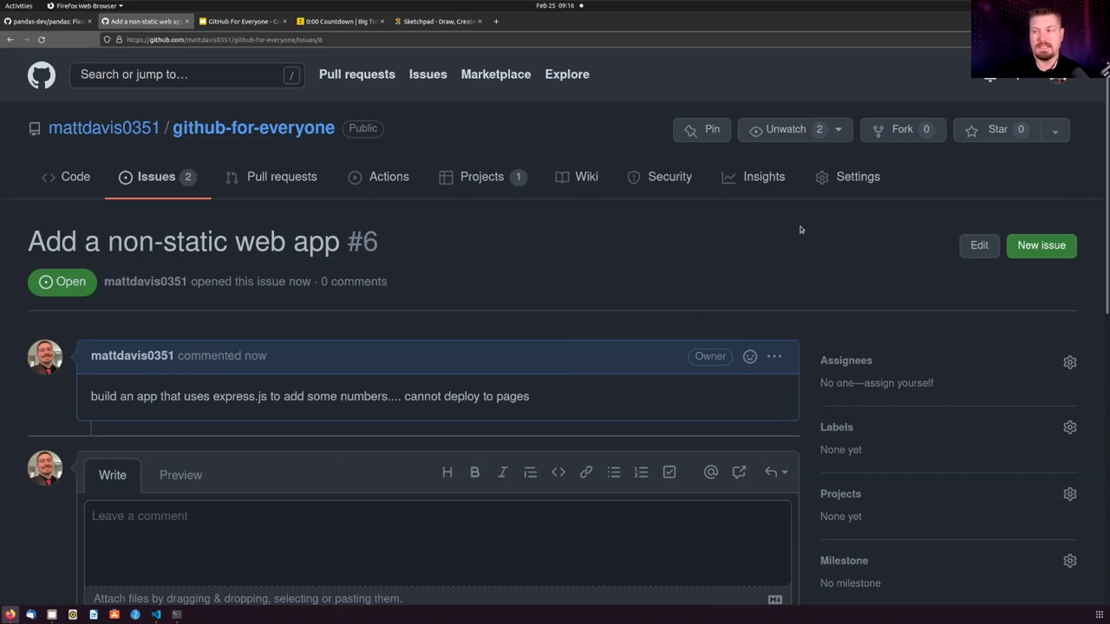
Start a new issue titled 'congiure CI/CD pipeline for our server based web app'.
click(1039, 246)
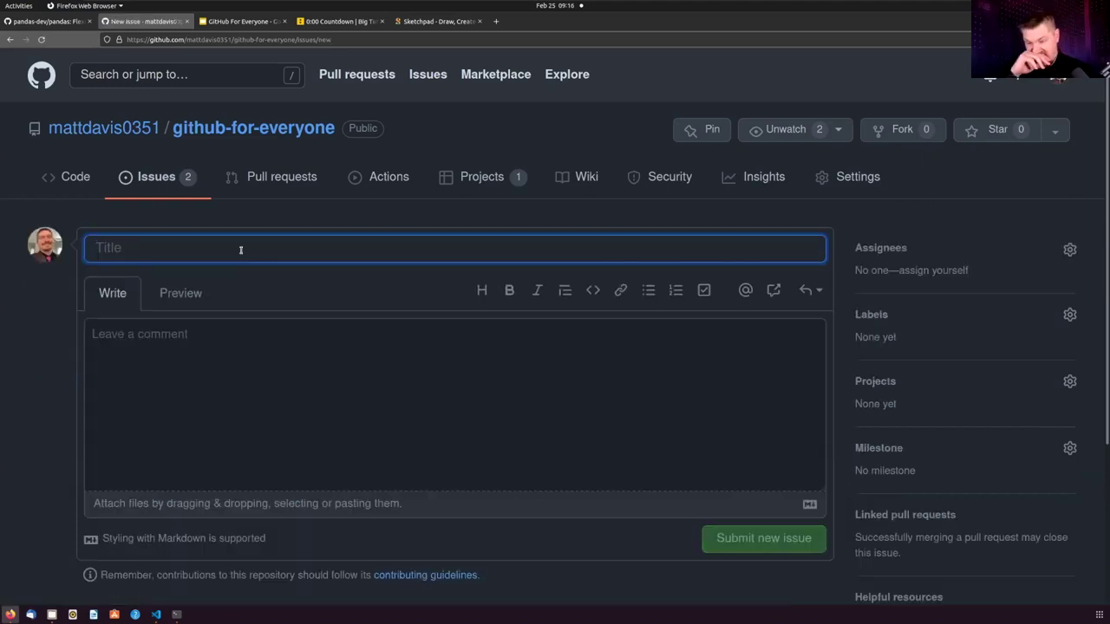
text(configure)
key(BackSpace)
key(BackSpace)
key(BackSpace)
key(BackSpace)
key(BackSpace)
key(BackSpace)
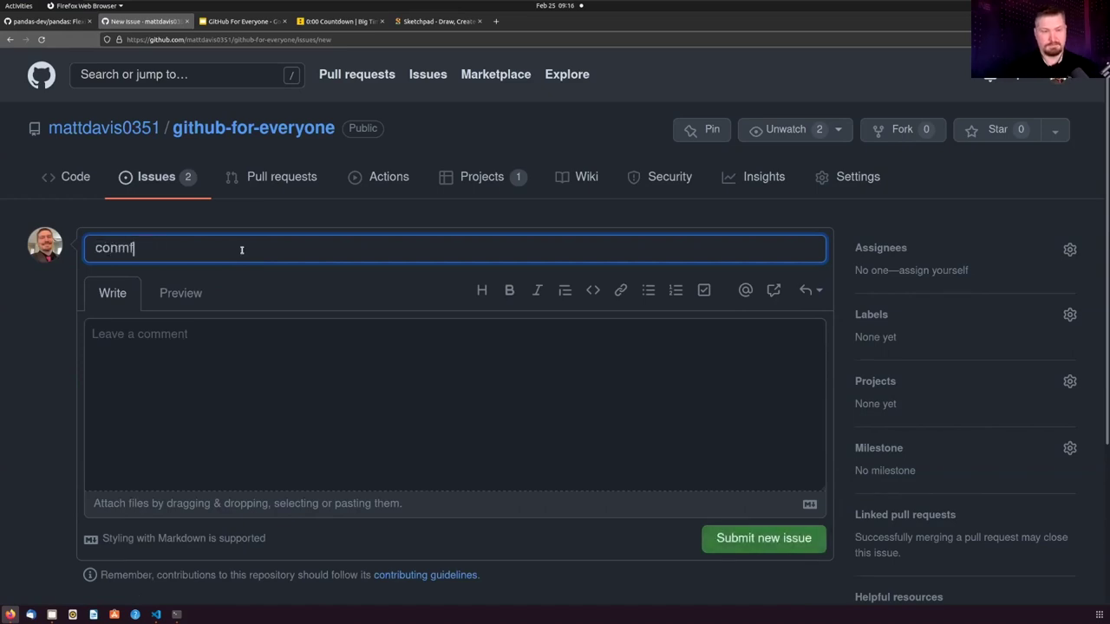
text(giure CI/CD pipeline for our)
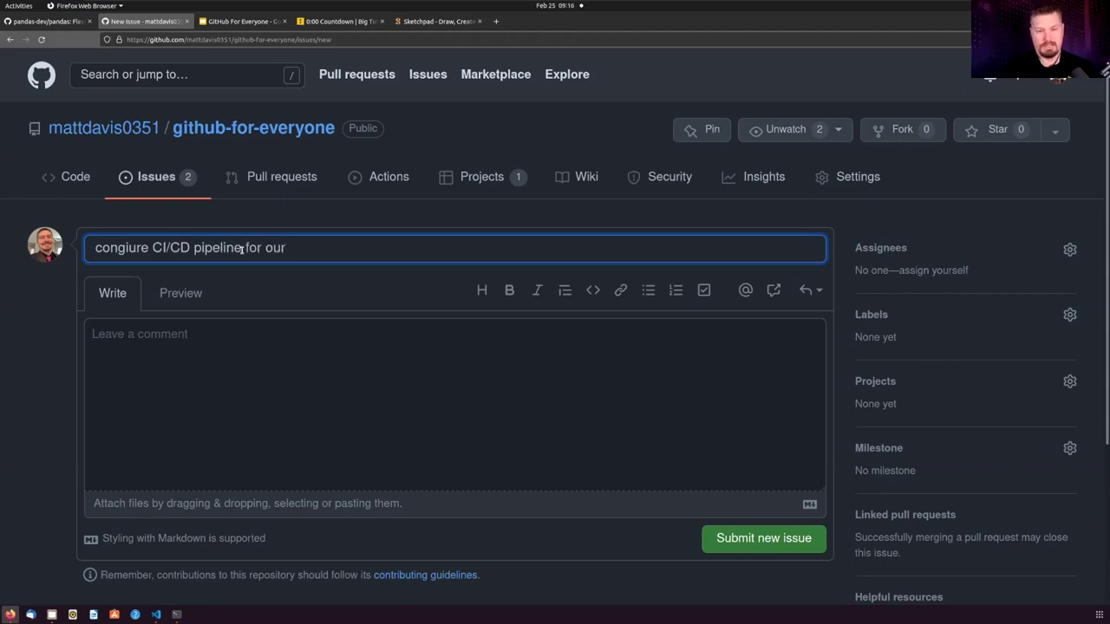
text( server)
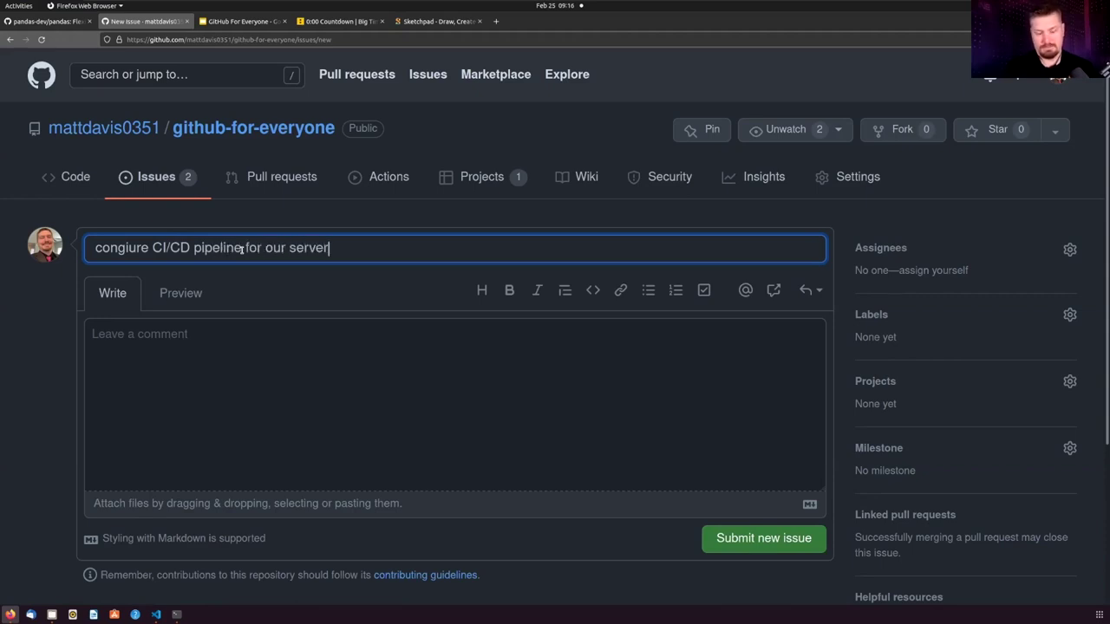
text(based webap)
key(BackSpace)
key(BackSpace)
text(app)
Describe setting up testing and auto-building a Docker image hosted on GCR, then submit it.
click(212, 335)
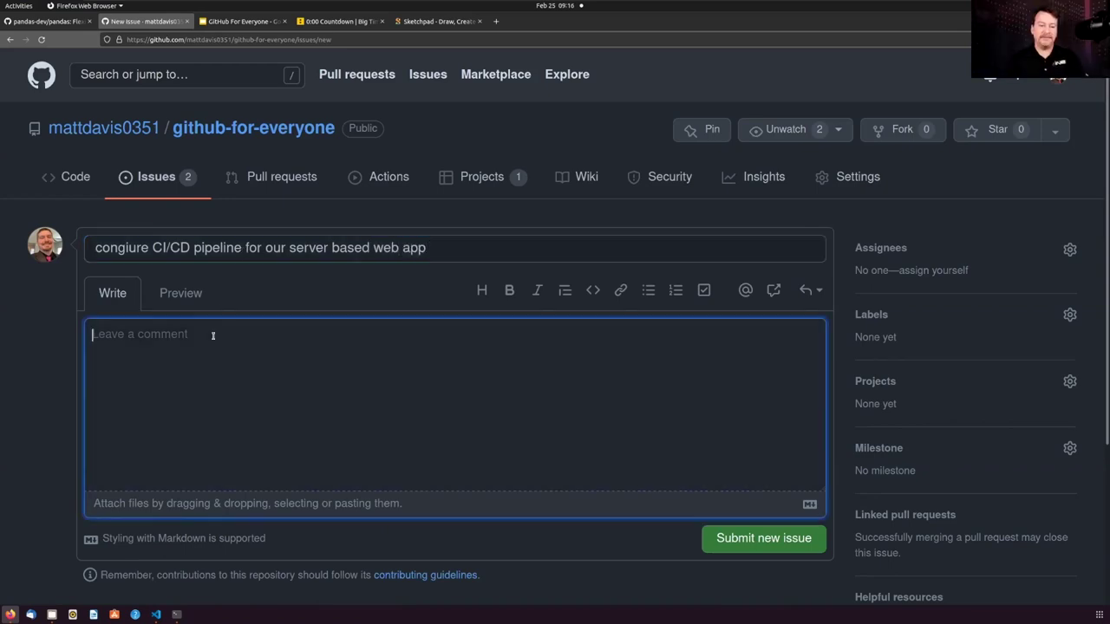
text(setup te)
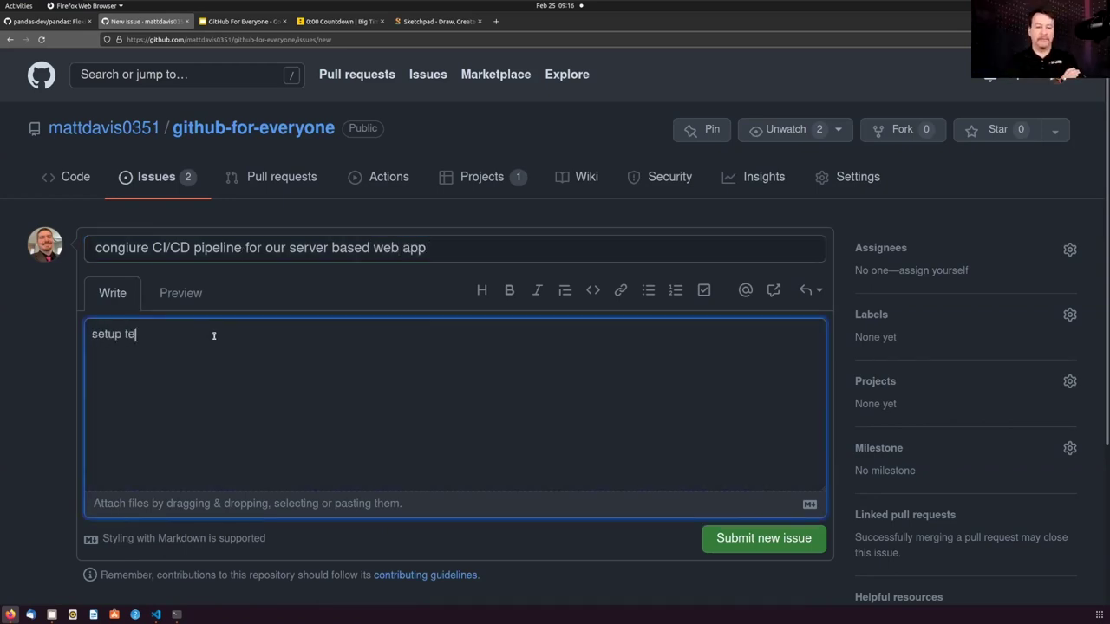
text(sting becuase)
key(BackSpace)
key(BackSpace)
key(BackSpace)
key(BackSpace)
key(Return)
key(Return)
text(setup )
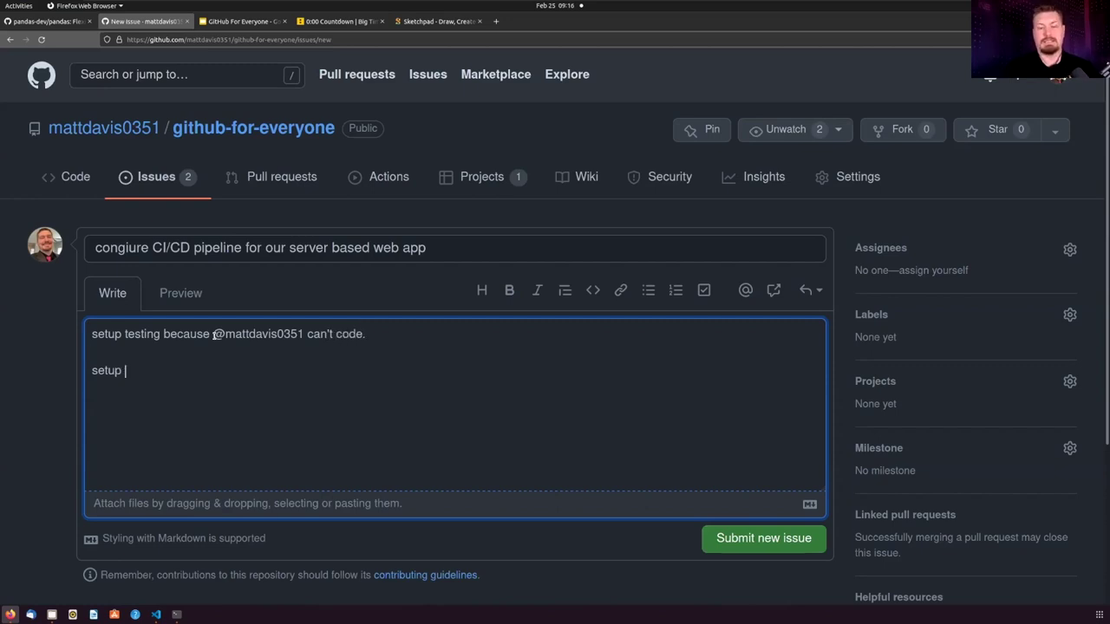
text(docker)
key(BackSpace)
key(BackSpace)
key(BackSpace)
key(BackSpace)
key(BackSpace)
key(BackSpace)
key(BackSpace)
key(BackSpace)
key(BackSpace)
text(up auto building )
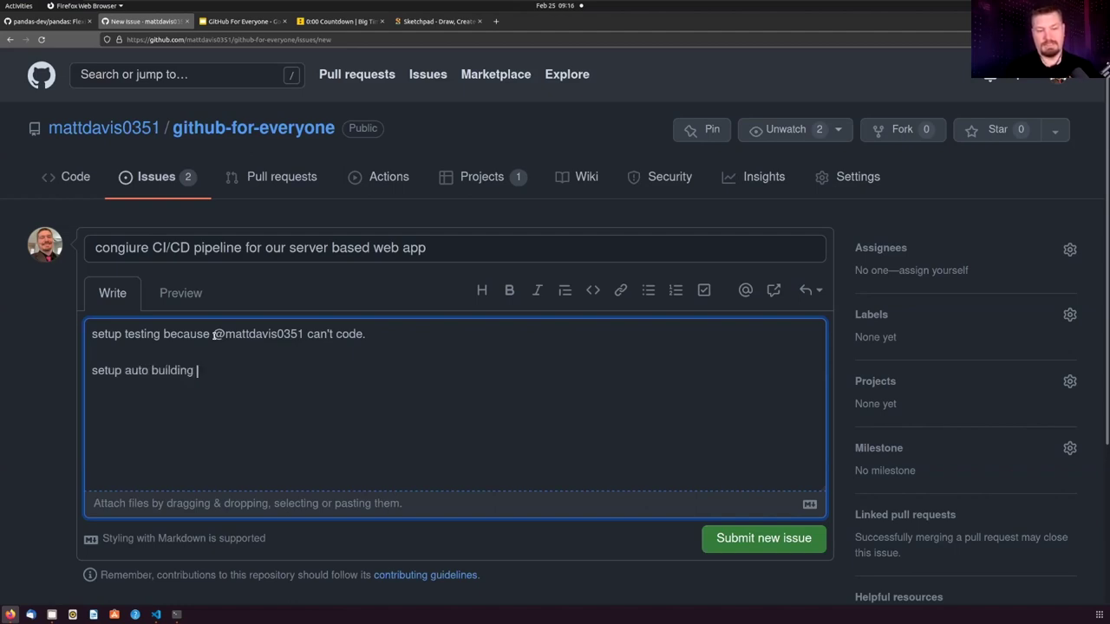
text(Docker image)
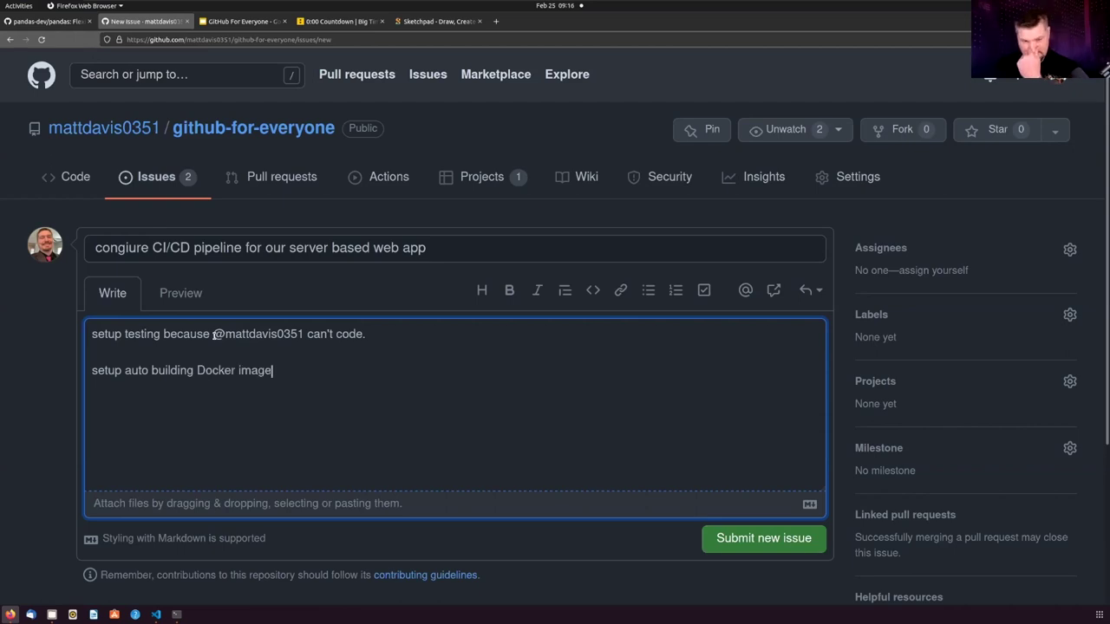
text(, host on)
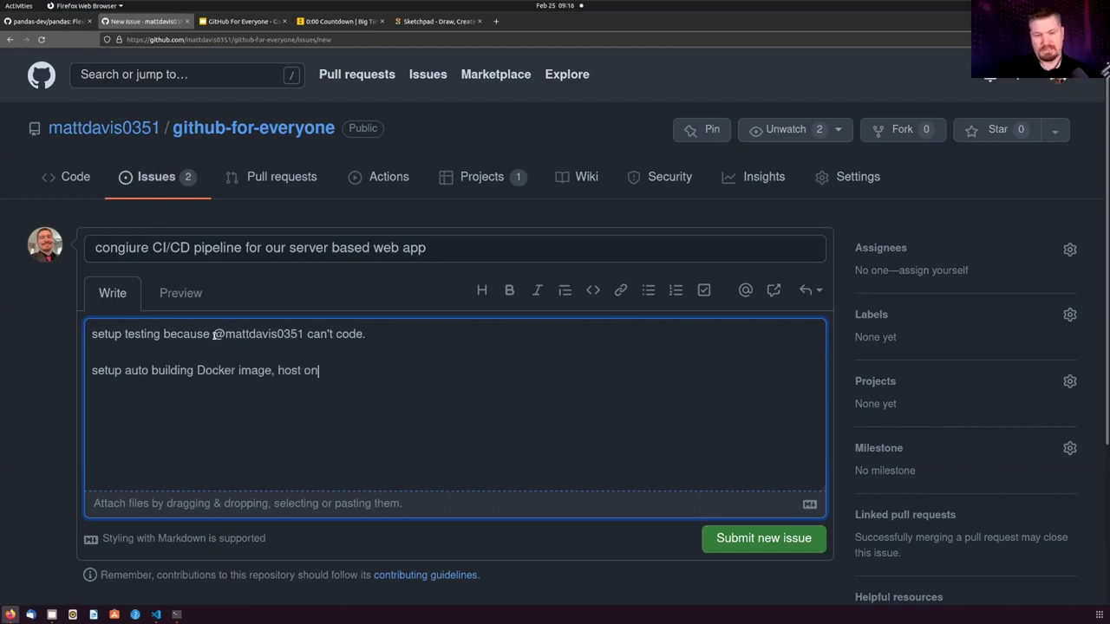
text( G)
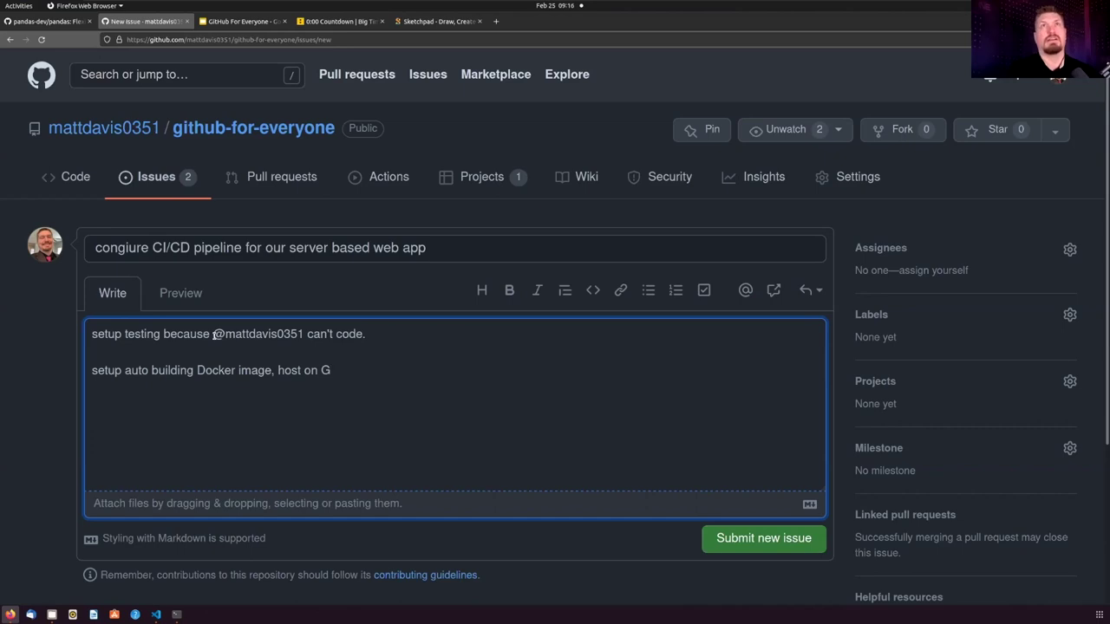
text(CR)
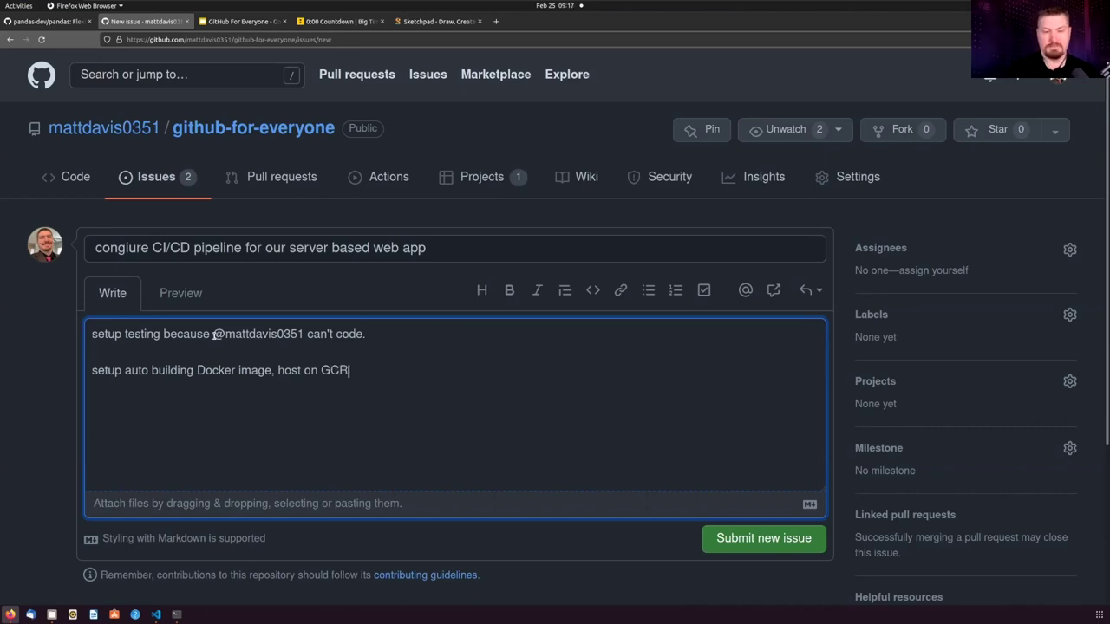
click(737, 539)
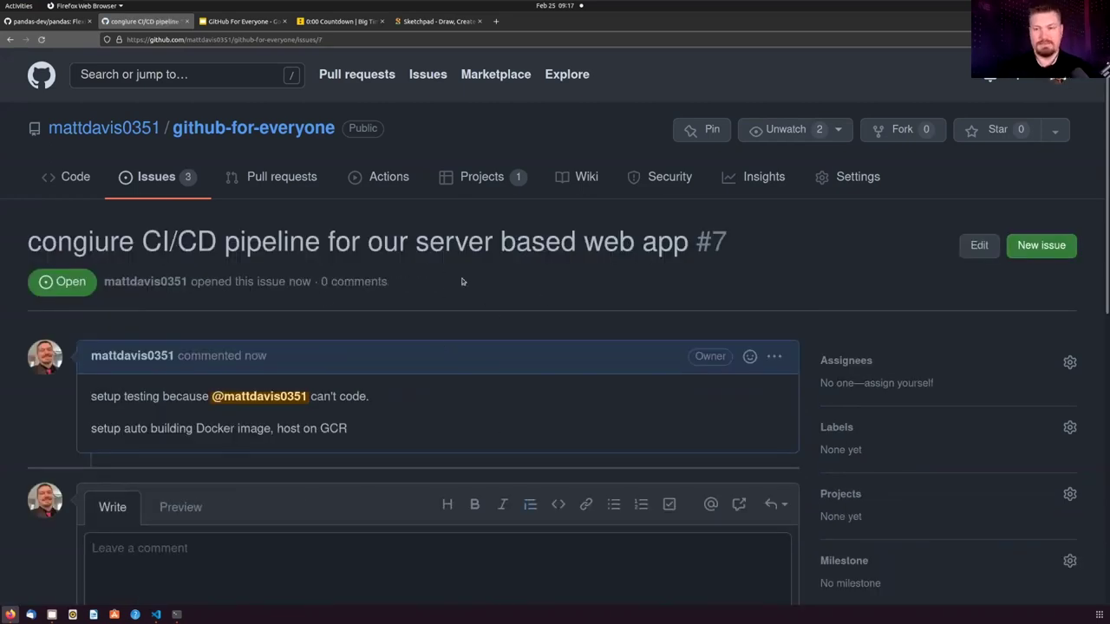
click(74, 180)
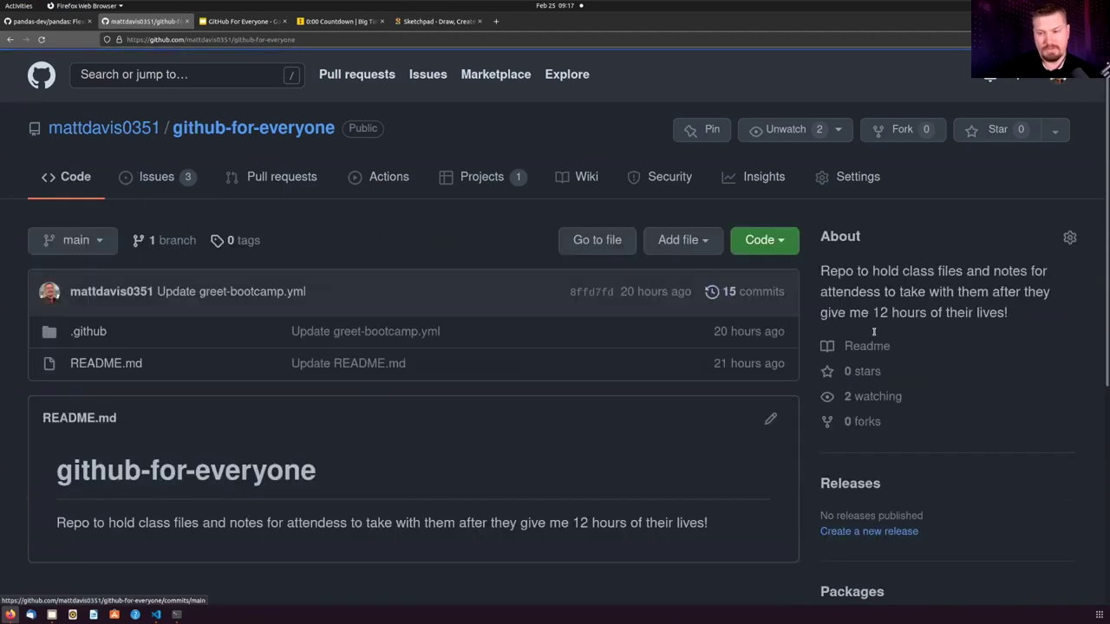
Skim the repository page, then return to the issues list showing issues #5 through #7.
scroll(898, 382, down, 4)
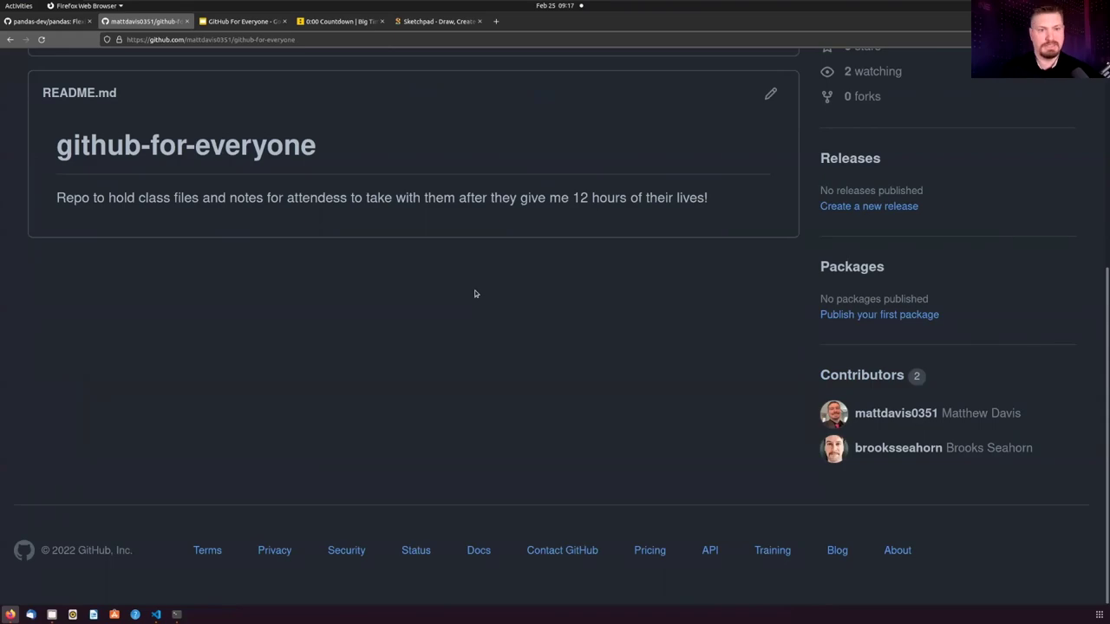
scroll(465, 286, up, 4)
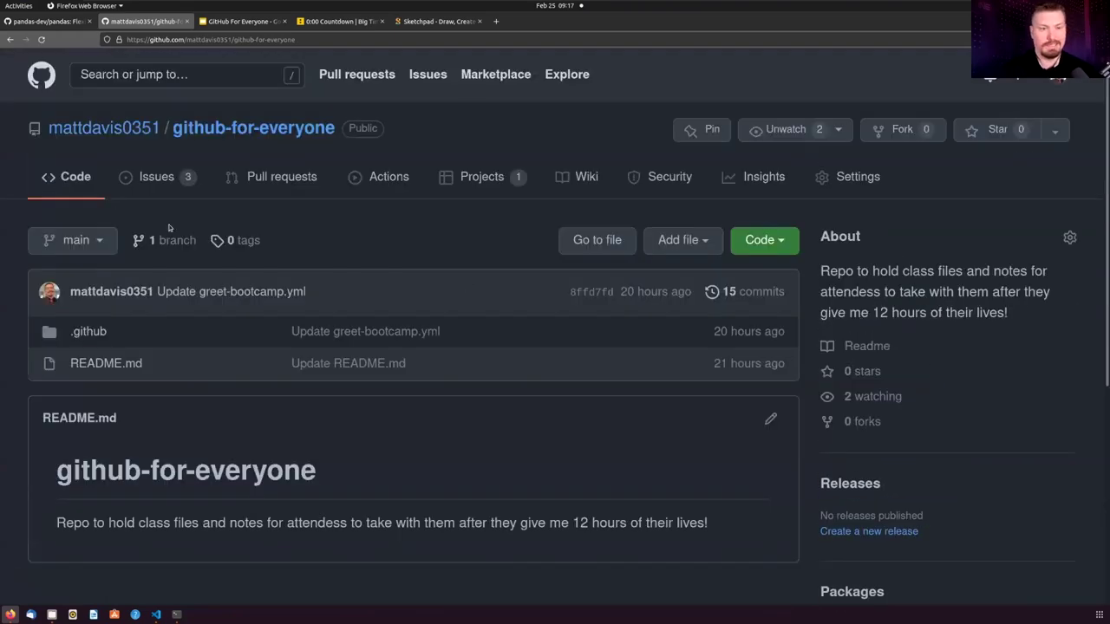
click(160, 178)
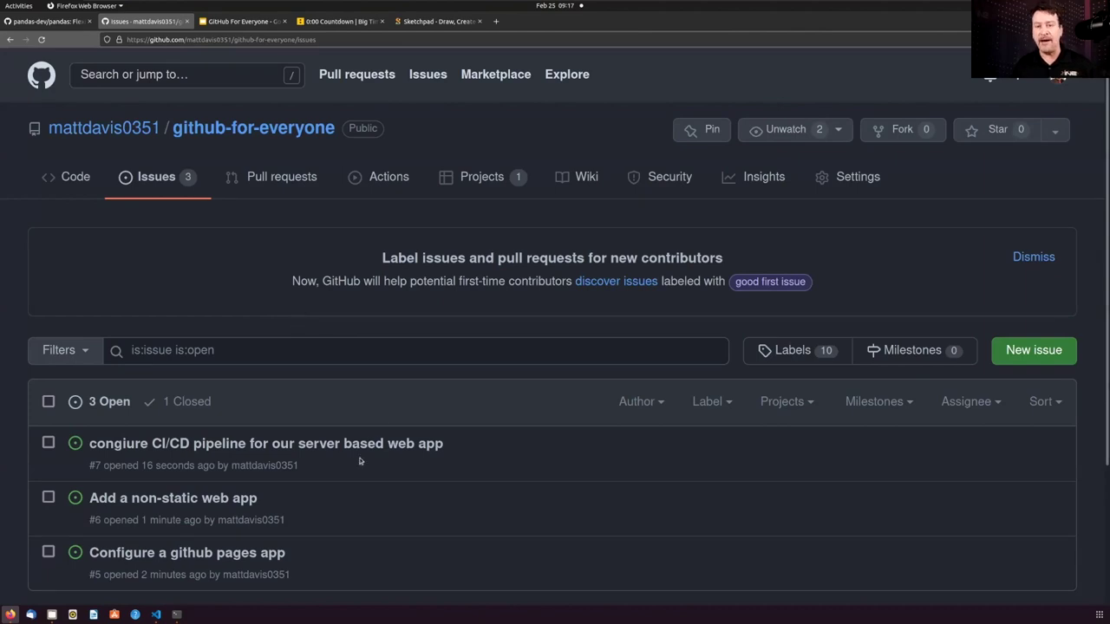
Open issue #6 'Add a non-static web app' and bring up its description's options menu.
click(335, 495)
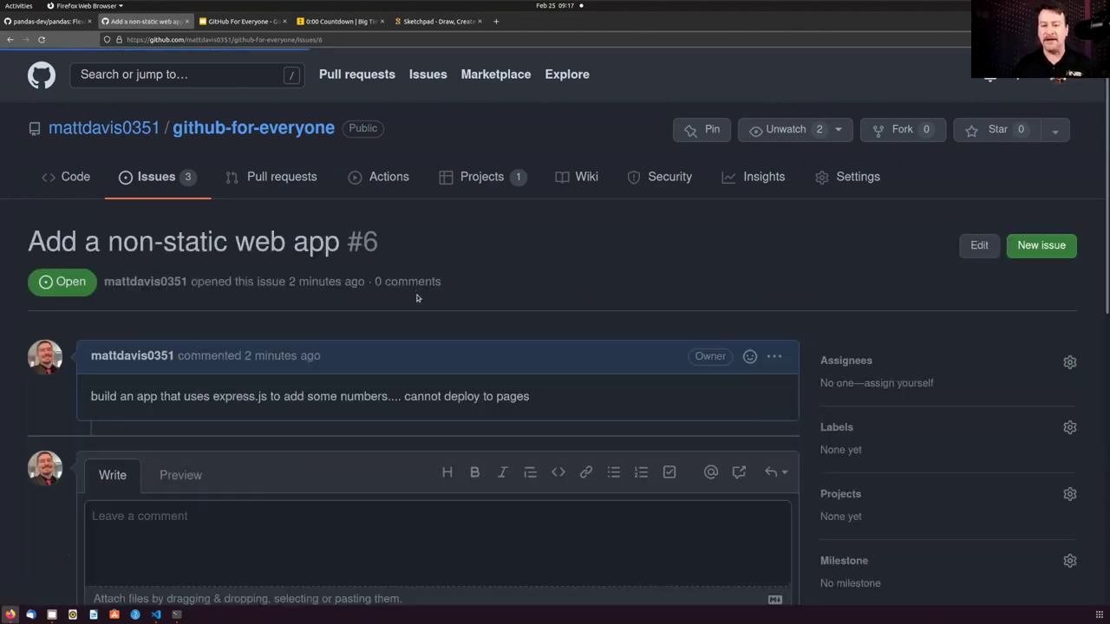
scroll(750, 251, down, 2)
click(343, 326)
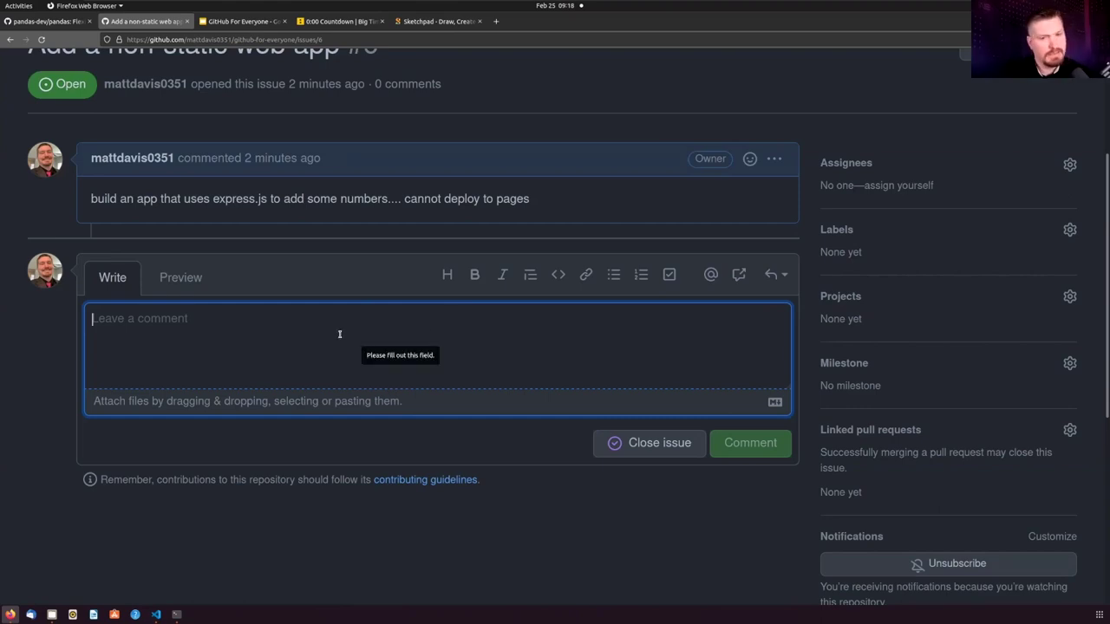
click(779, 159)
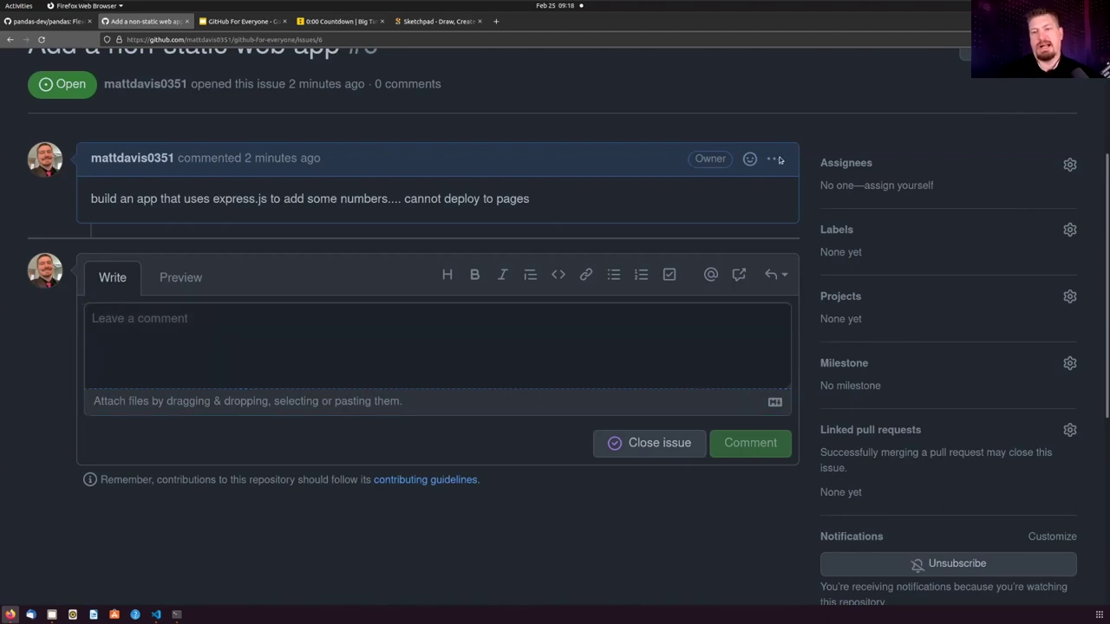
Append '.This is just an example for using GitHub Actions' to issue #6's description and save.
click(579, 253)
click(568, 220)
key(Return)
key(Return)
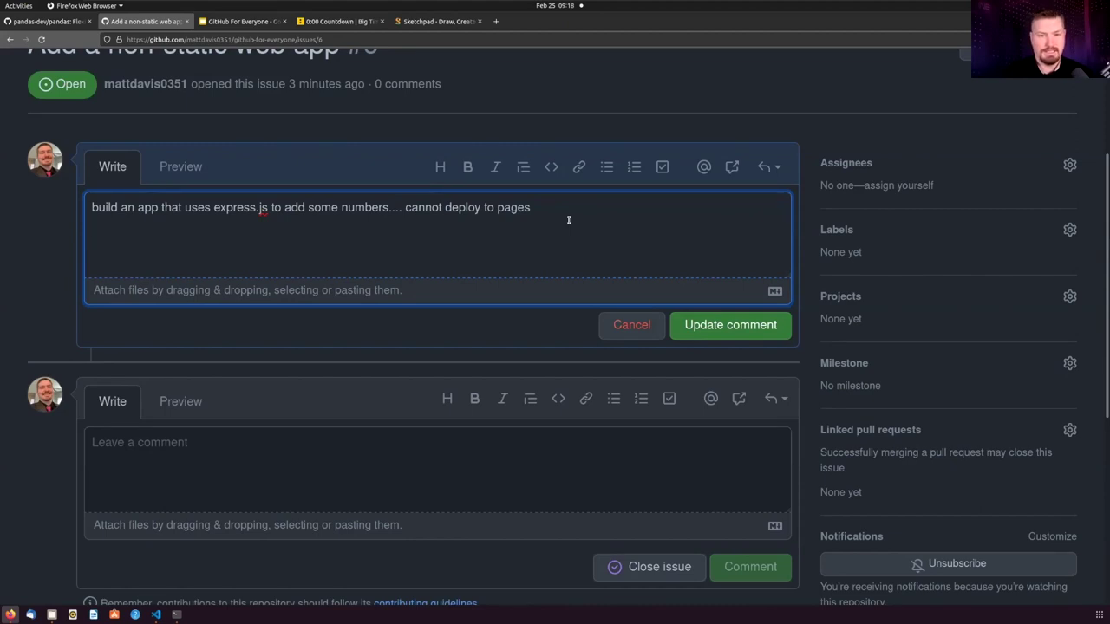
key(BackSpace)
text(.)
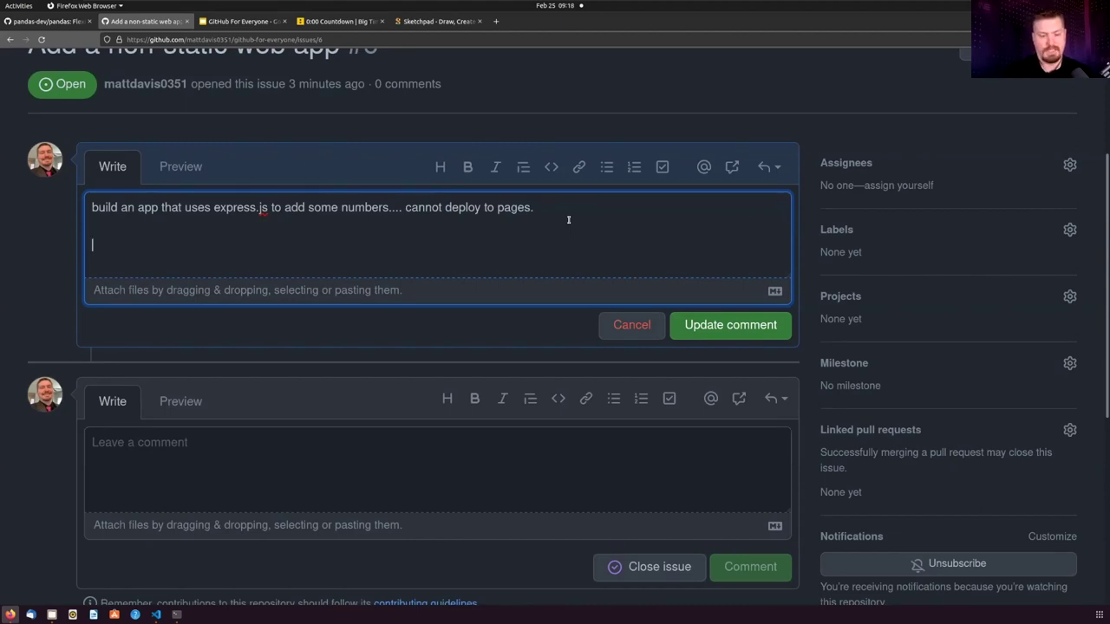
text(This is ju)
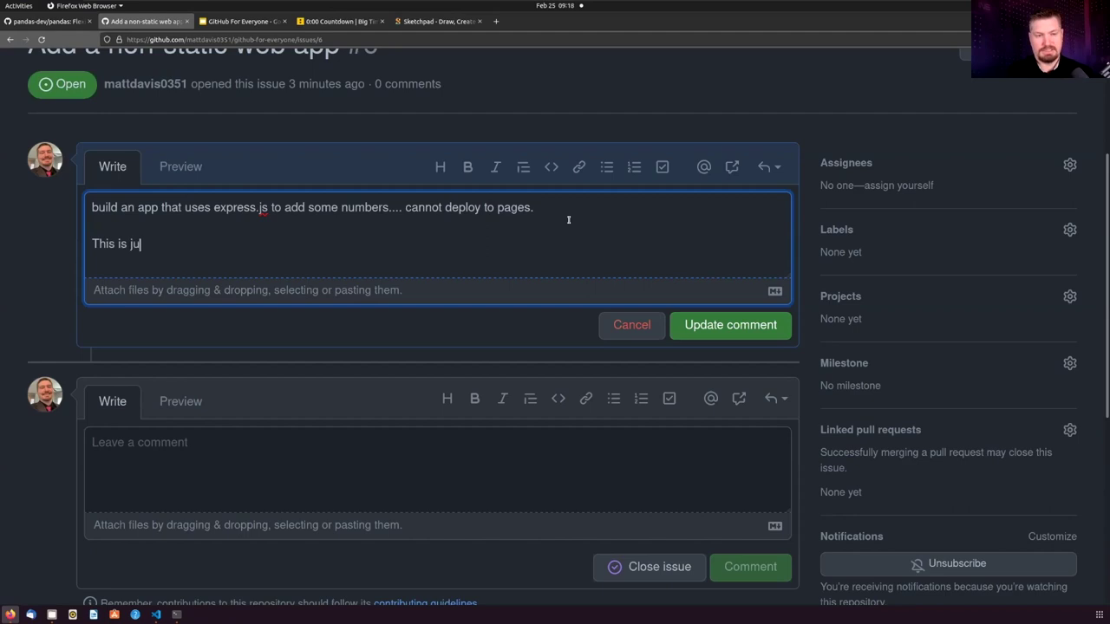
text(st an example)
key(BackSpace)
text(e for using GitHUb)
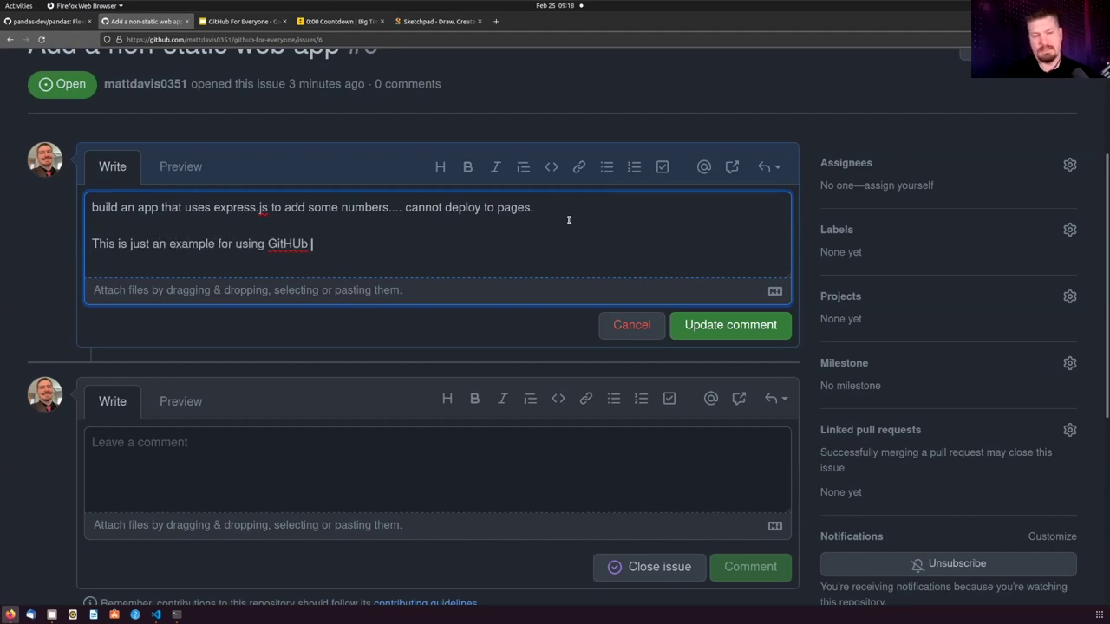
key(BackSpace)
text(ub)
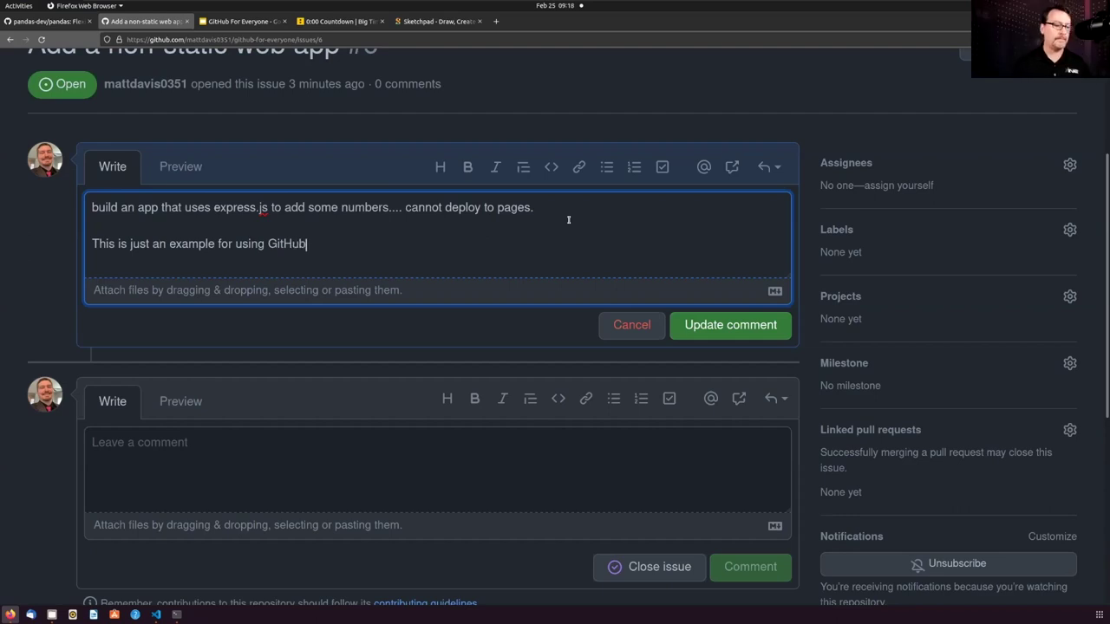
text( ACtio)
key(BackSpace)
key(BackSpace)
key(BackSpace)
key(BackSpace)
text(ctions)
click(713, 322)
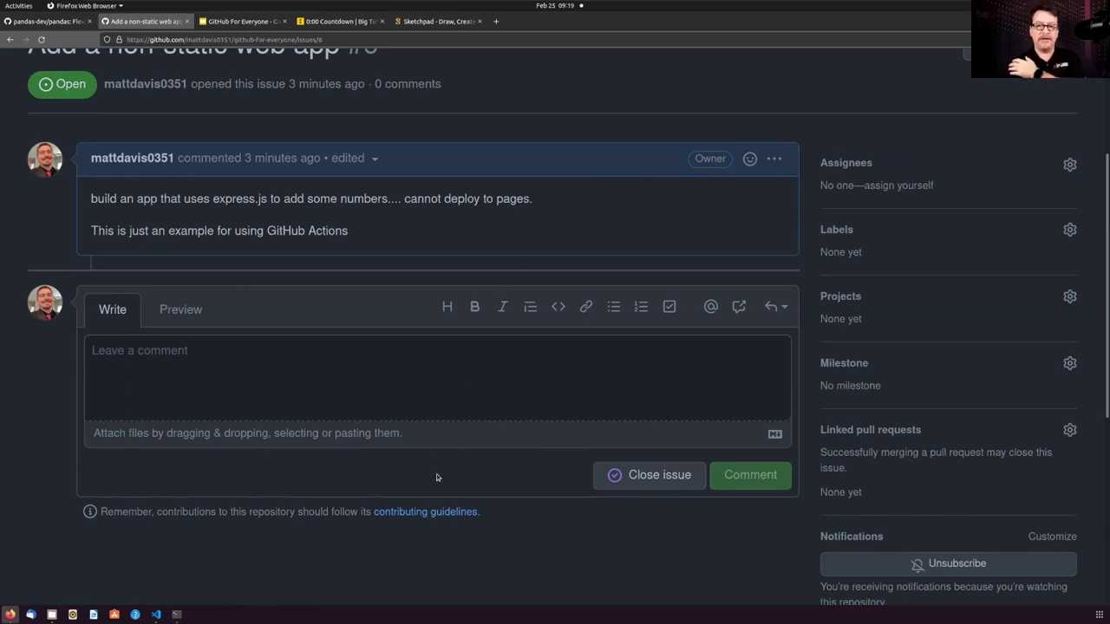
scroll(336, 264, up, 3)
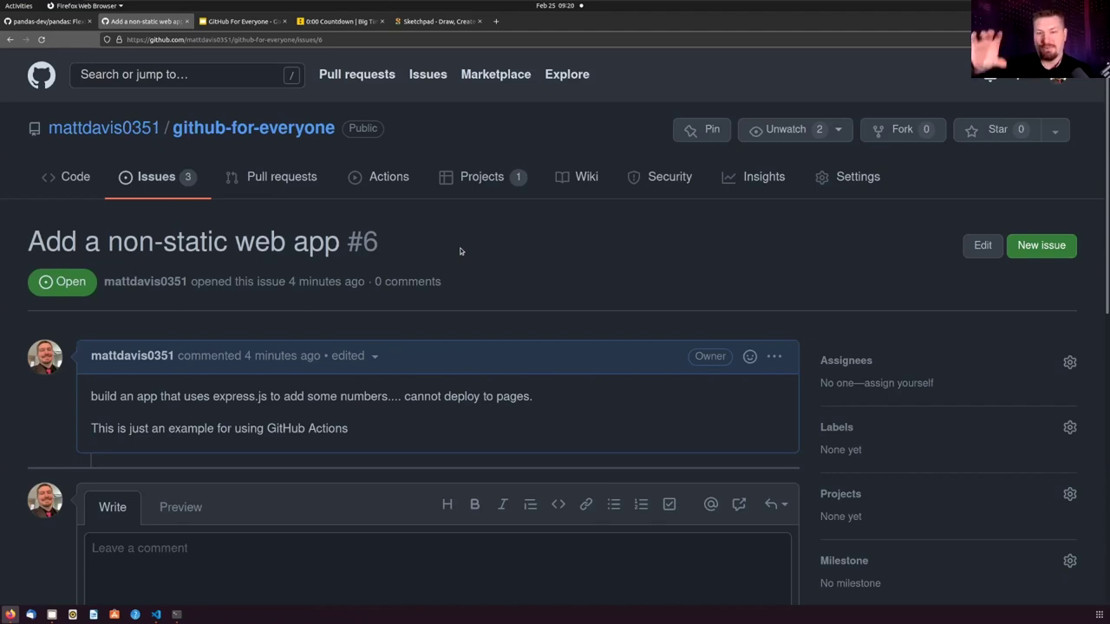
Go back to the repository's Code page.
click(56, 194)
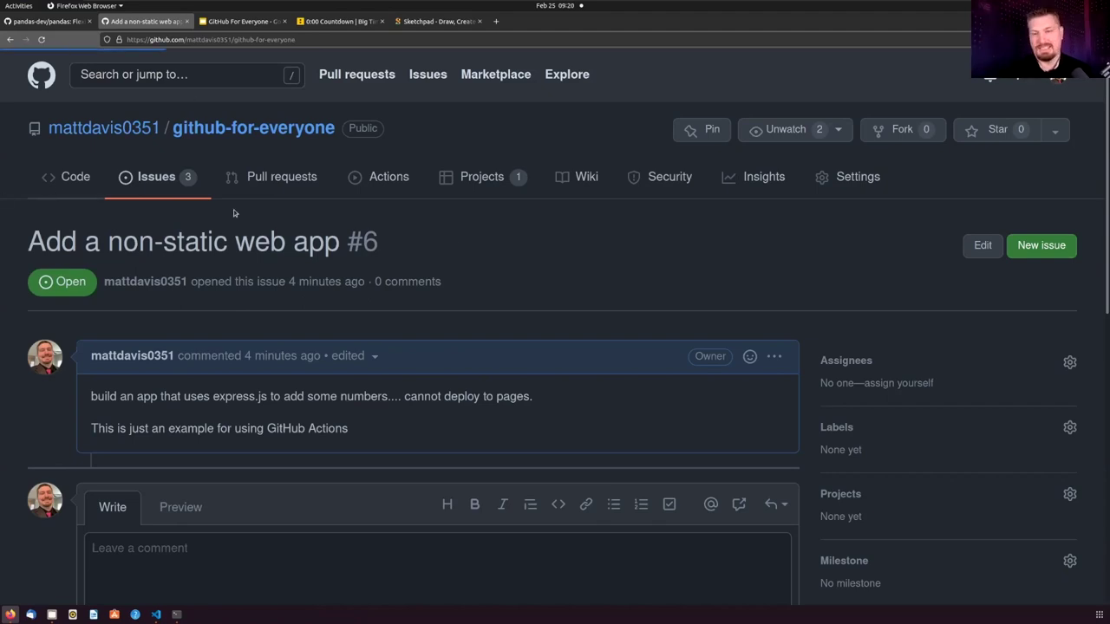
Open the account's profile in a new tab and show its Packages list.
middle_click(104, 127)
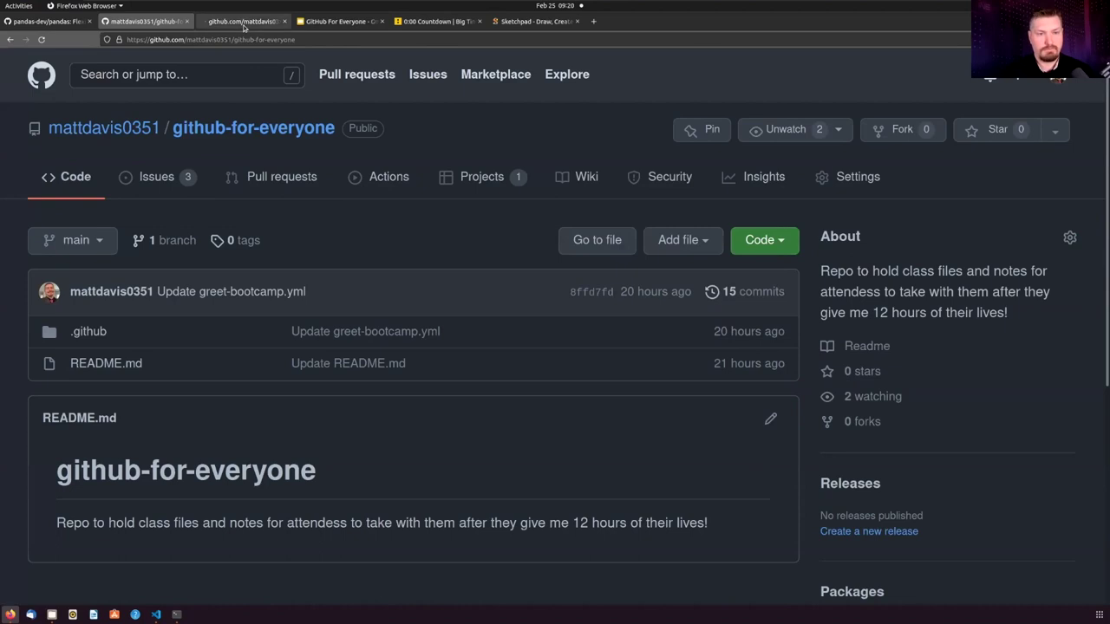
click(241, 21)
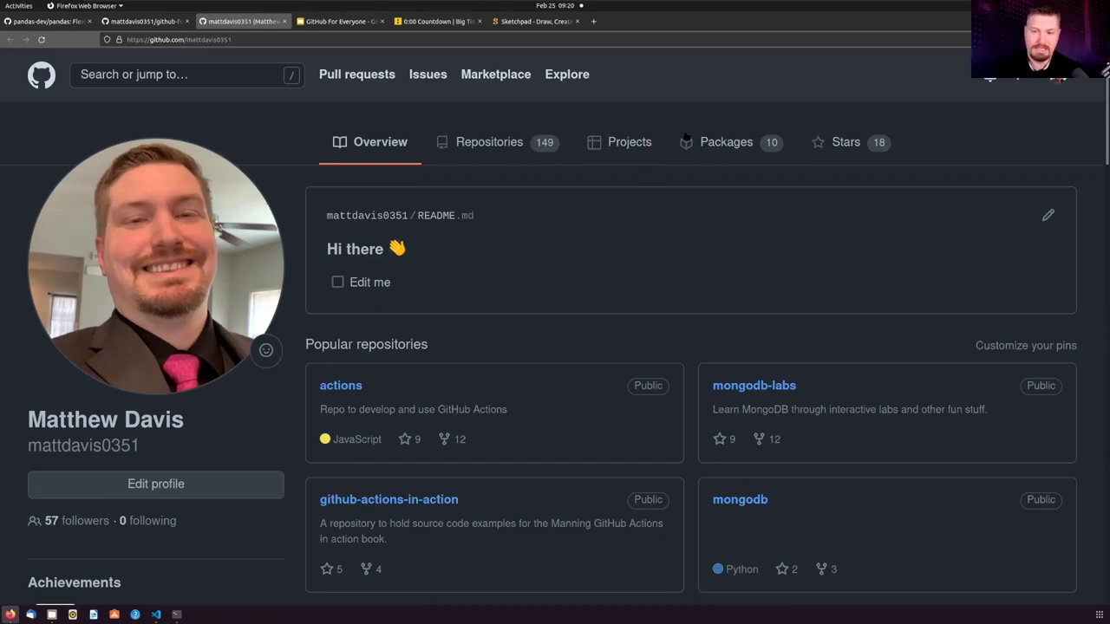
click(744, 143)
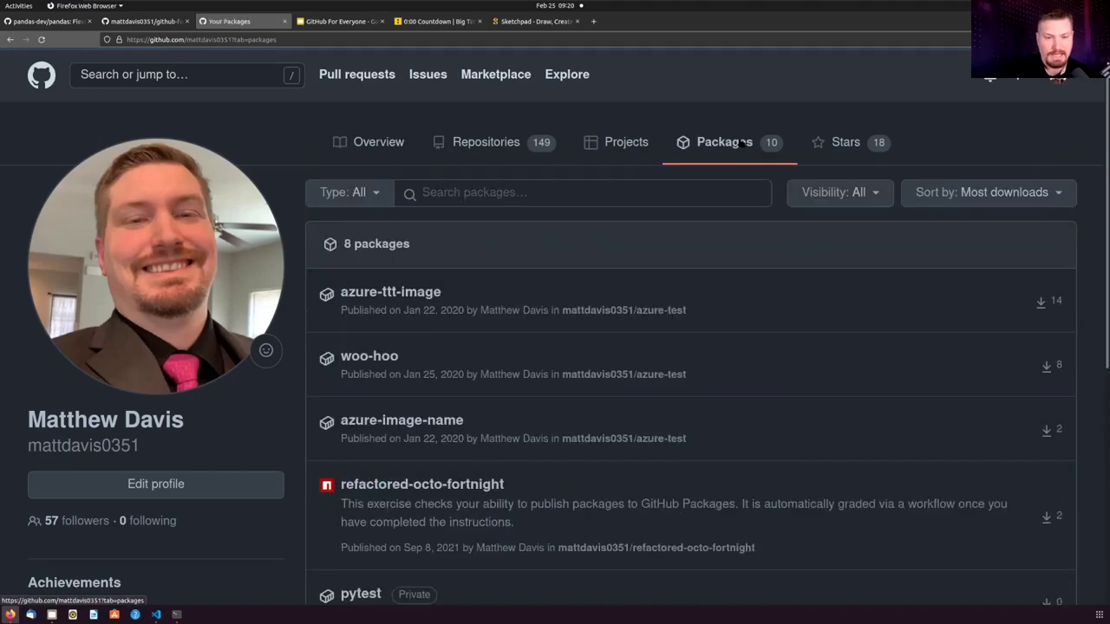
scroll(684, 208, down, 3)
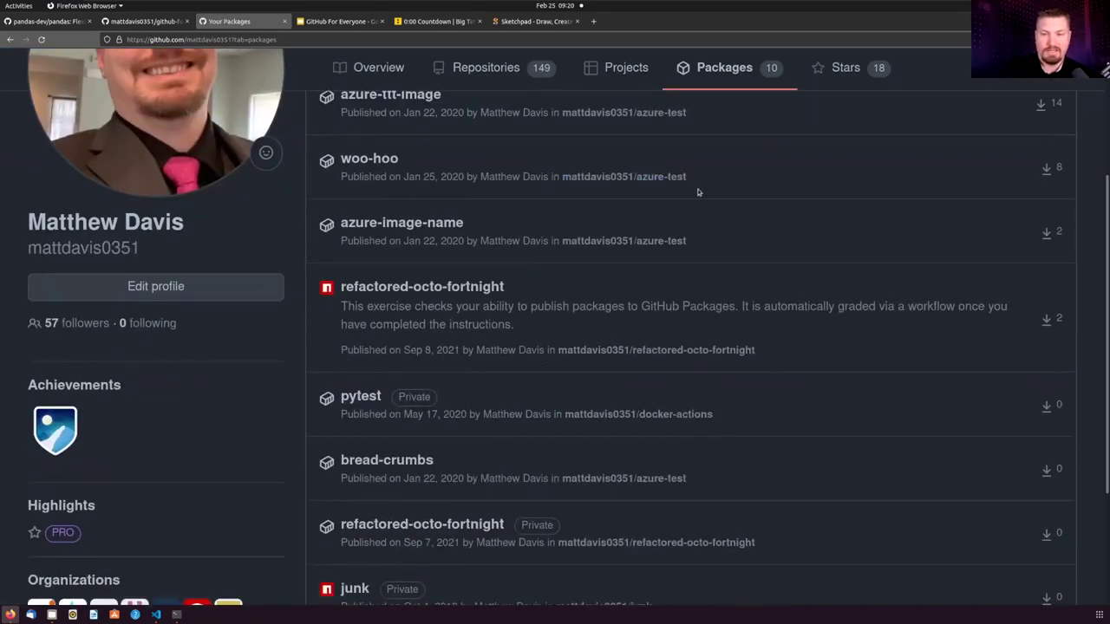
scroll(678, 199, up, 2)
Review the packages' source repositories and open the refactored-octo-fortnight repository.
drag(725, 215, 561, 216)
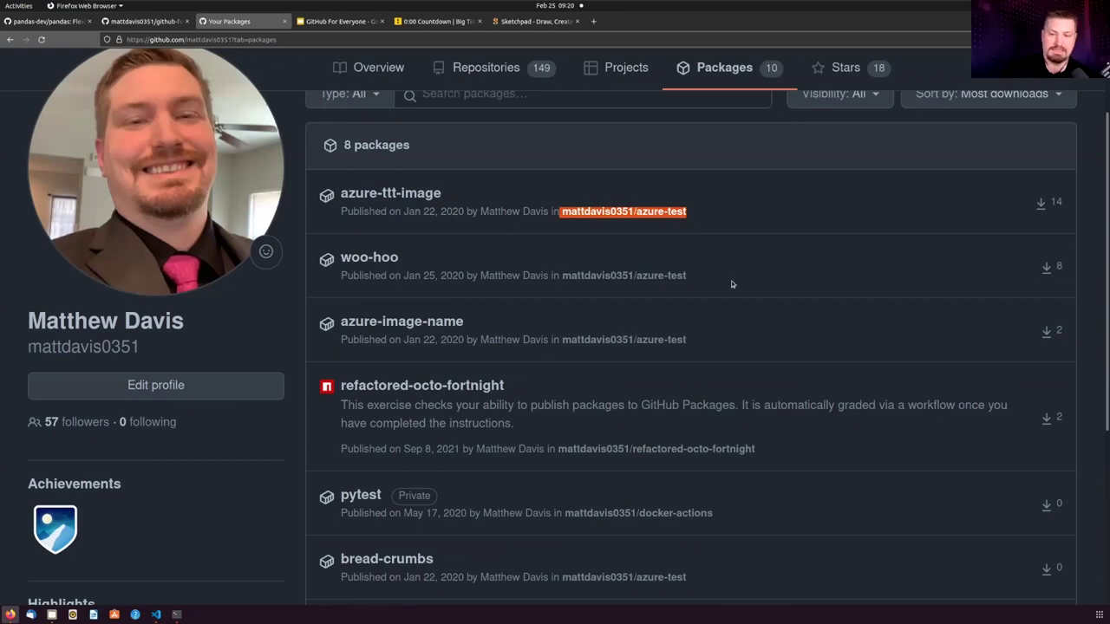
click(626, 281)
drag(687, 276, 565, 280)
scroll(711, 260, down, 2)
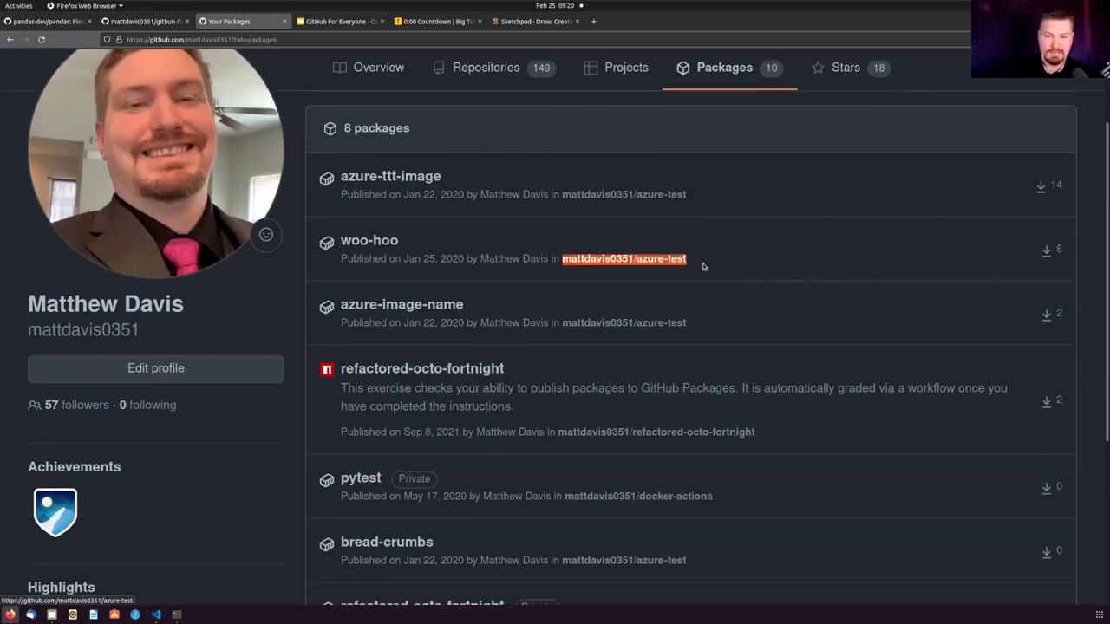
drag(698, 247, 560, 243)
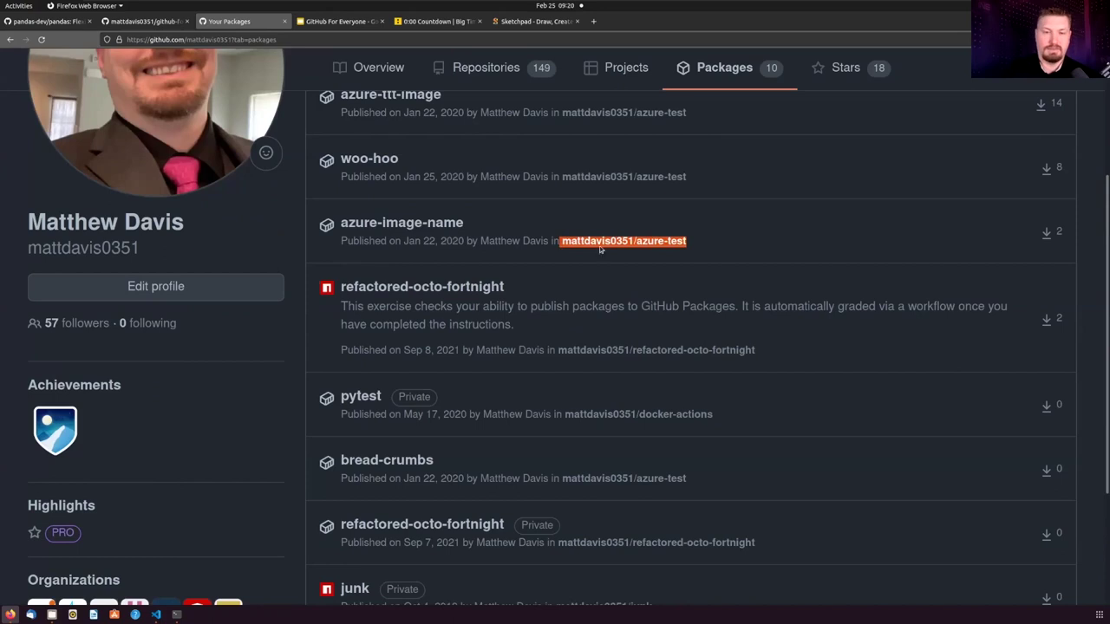
scroll(746, 221, down, 2)
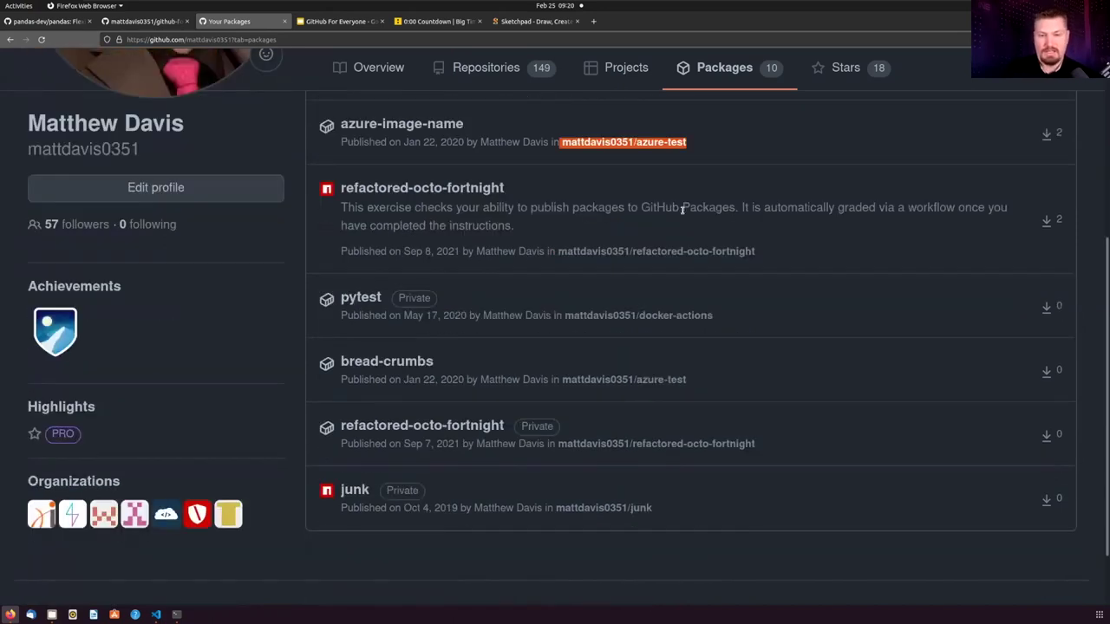
drag(714, 317, 561, 316)
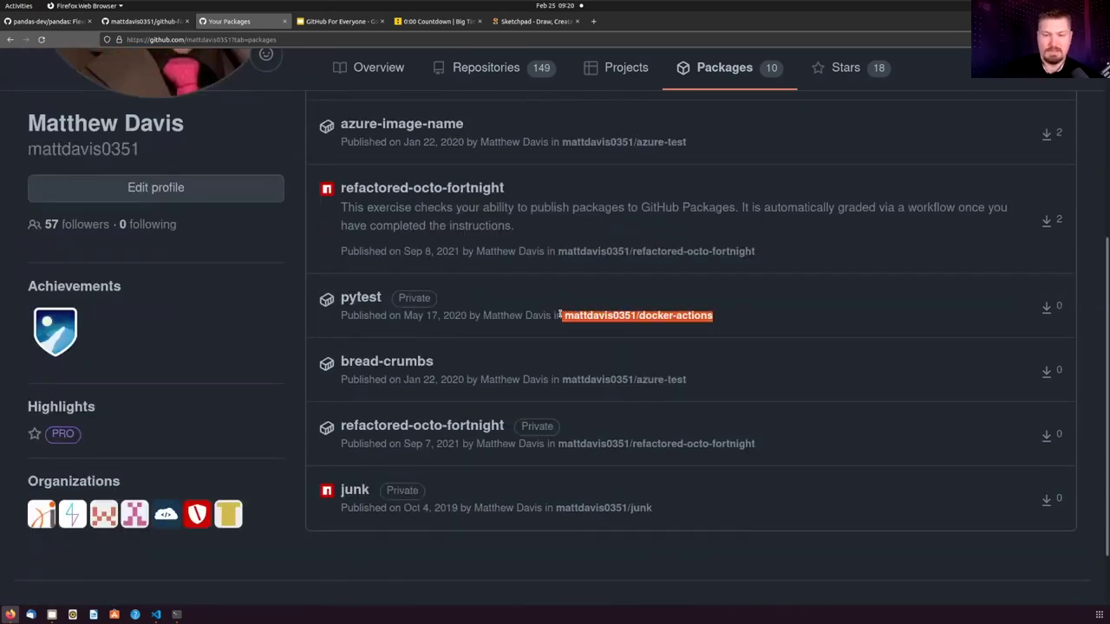
drag(703, 382, 561, 382)
click(796, 416)
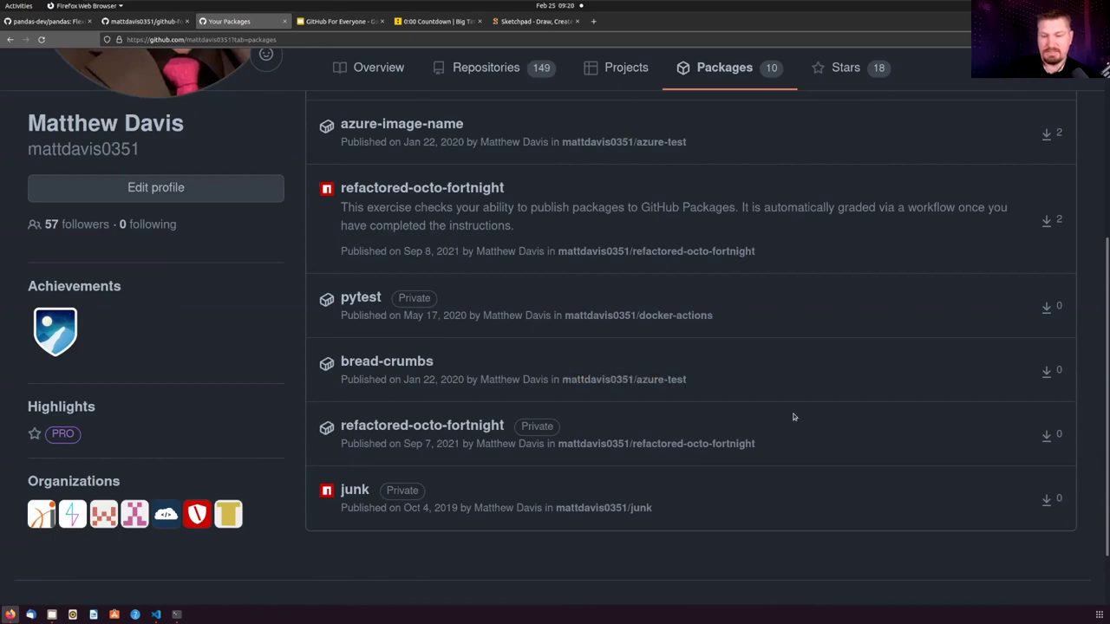
scroll(738, 394, down, 1)
click(690, 369)
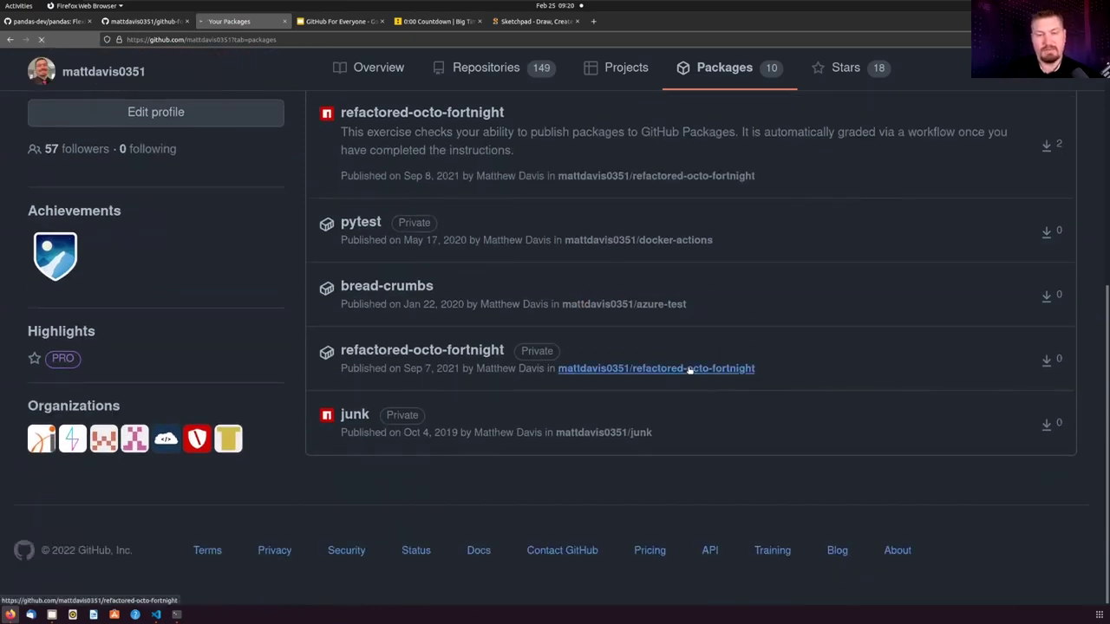
scroll(408, 267, down, 2)
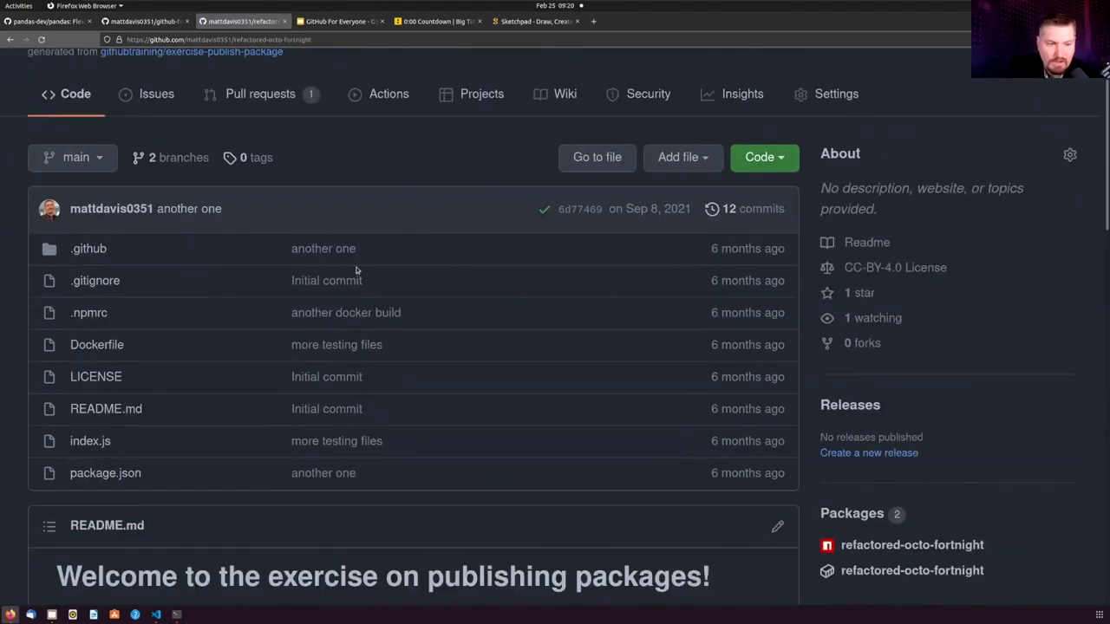
View the private refactored-octo-fortnight container package from the sidebar, then close its tab.
scroll(355, 270, down, 2)
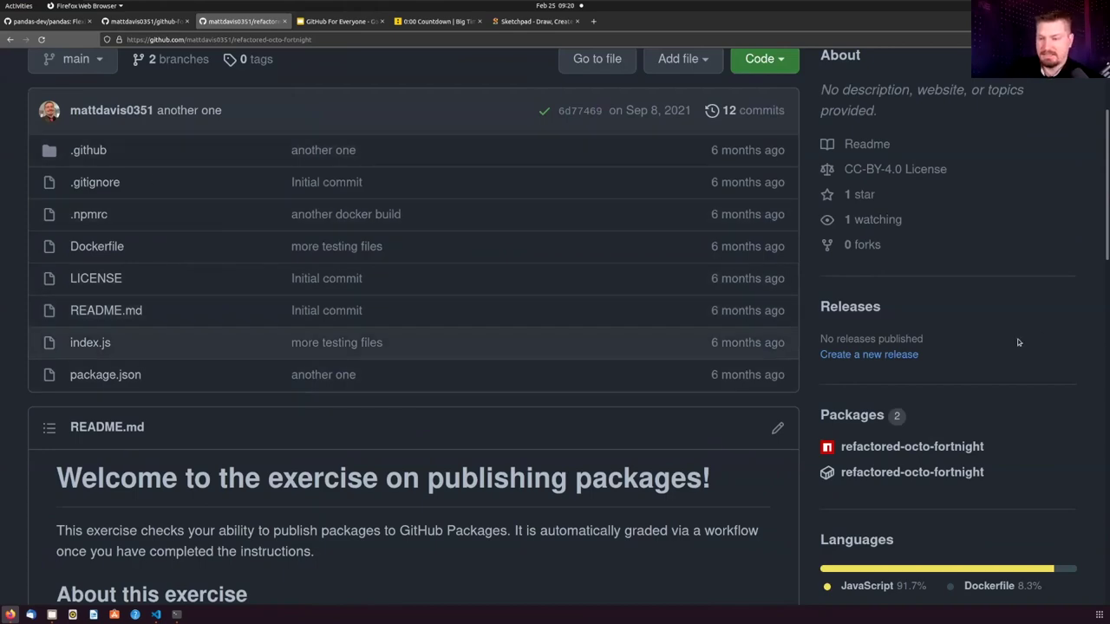
scroll(970, 341, down, 4)
click(877, 277)
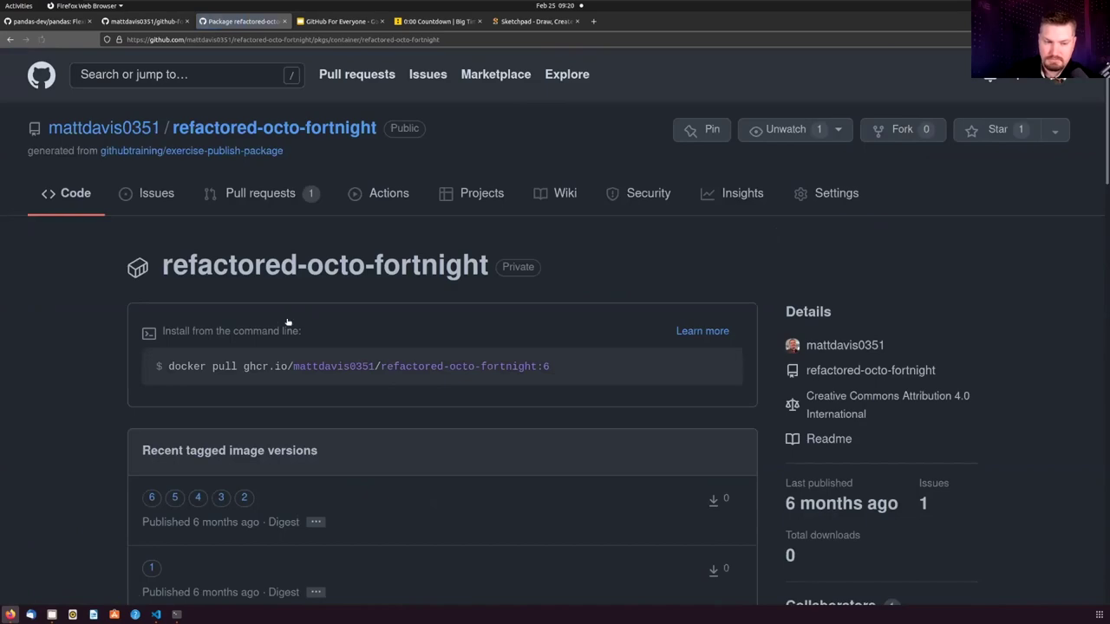
scroll(527, 252, down, 3)
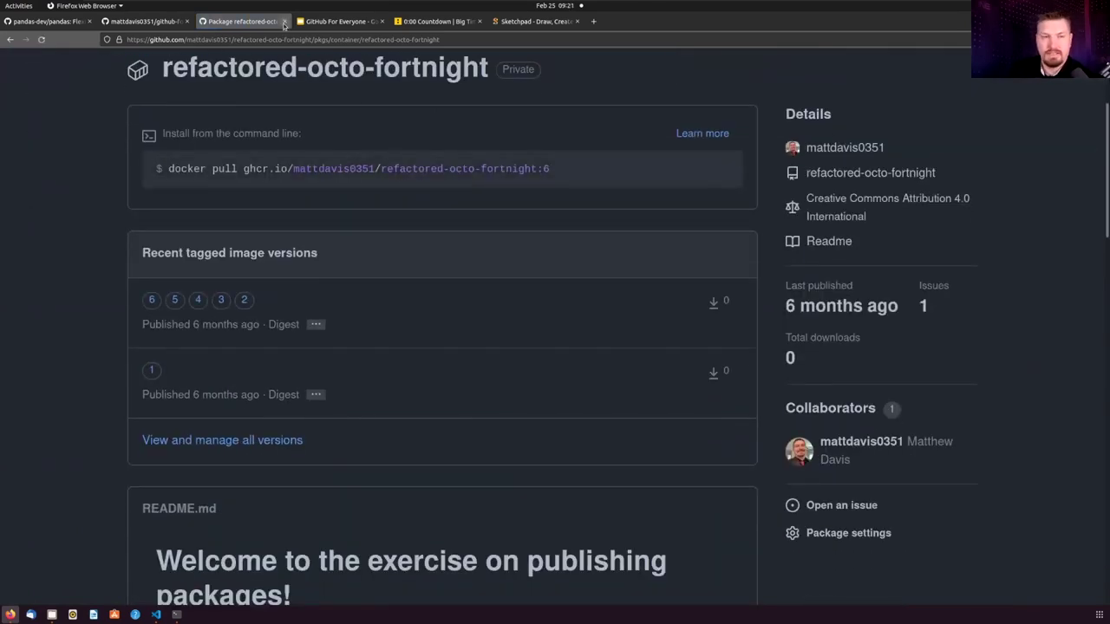
key(ctrl+w)
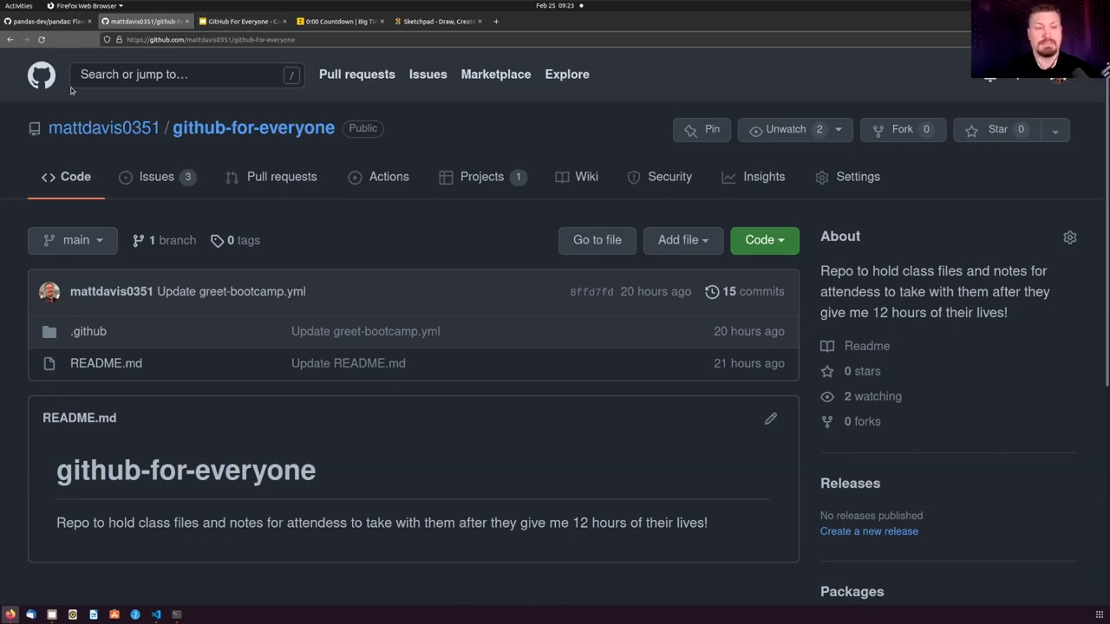
middle_click(104, 128)
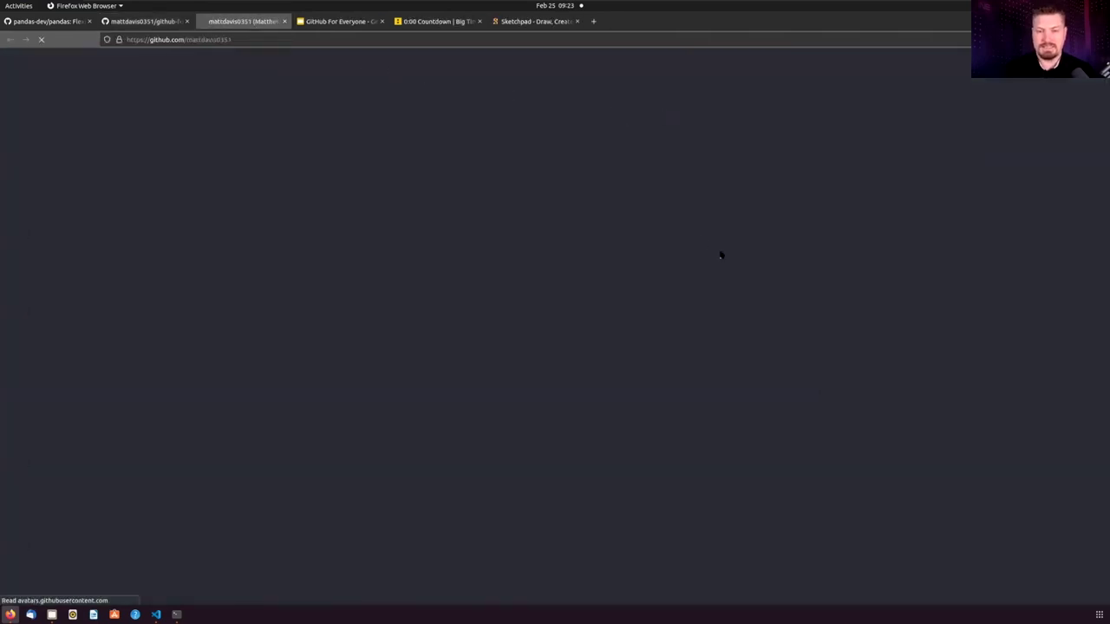
Show the account's Packages list and open the azure-image-name container package.
click(698, 146)
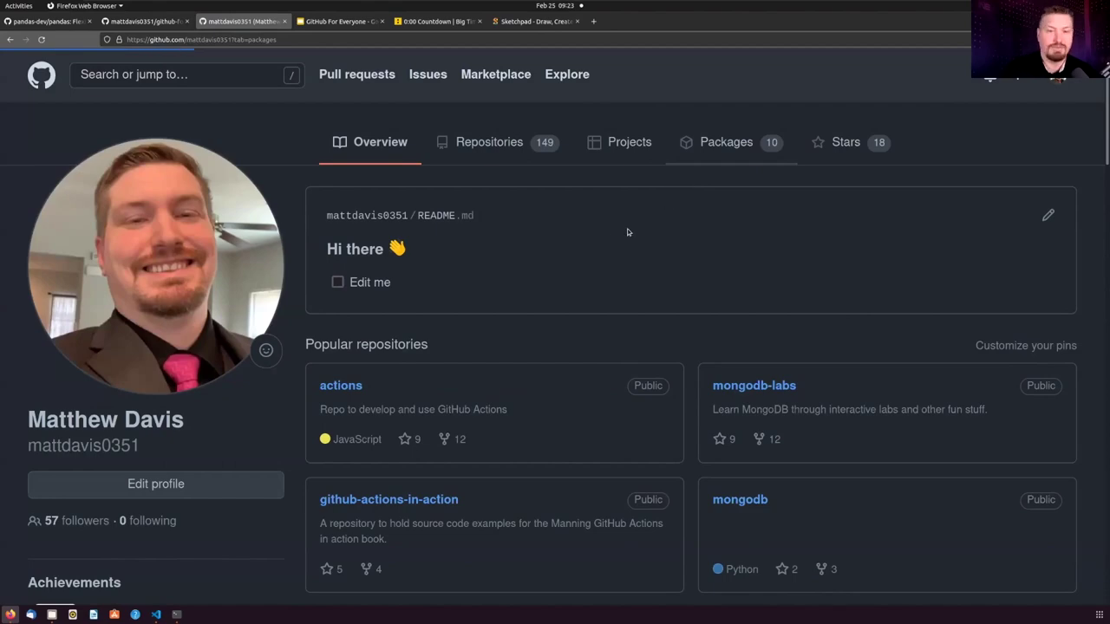
scroll(545, 248, down, 5)
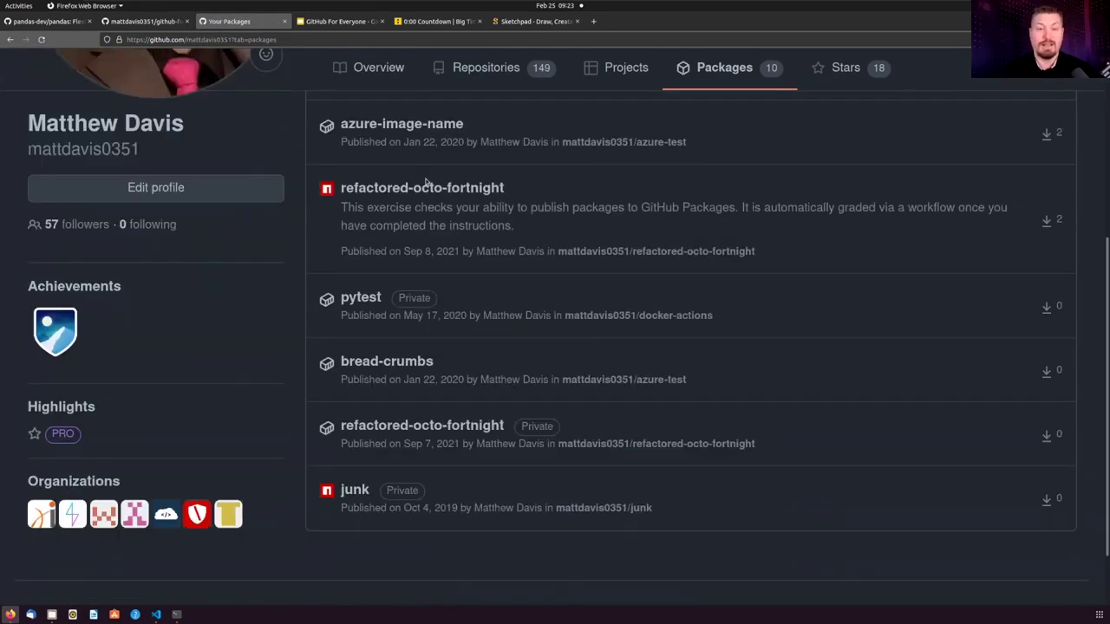
click(392, 126)
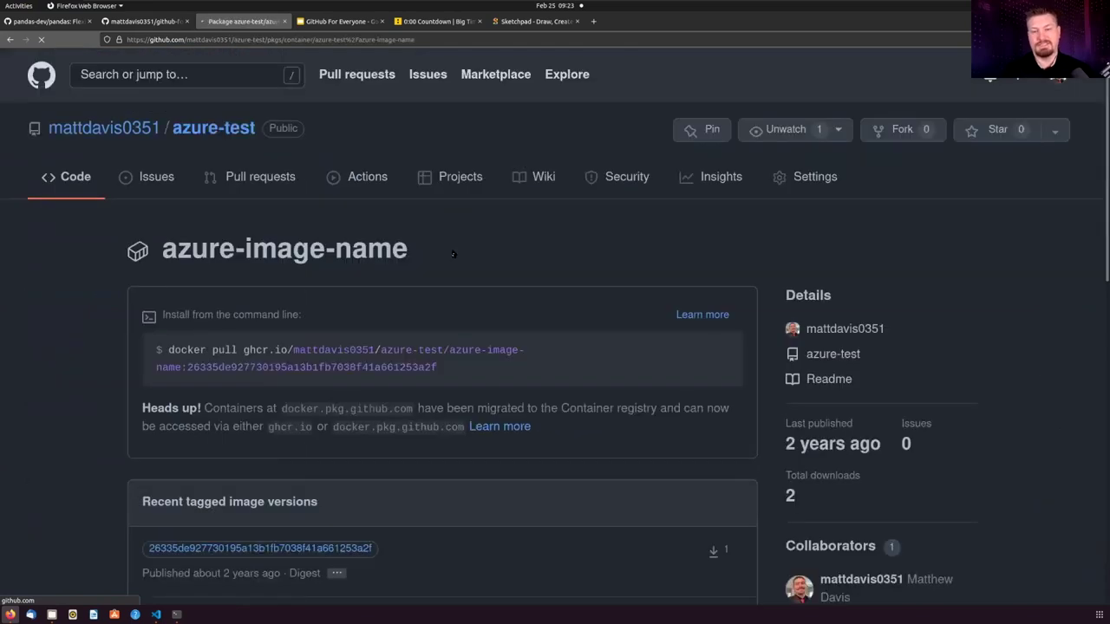
Inspect the azure-image-name docker pull command, then open its newest tagged image version 26335de….
drag(439, 369, 112, 341)
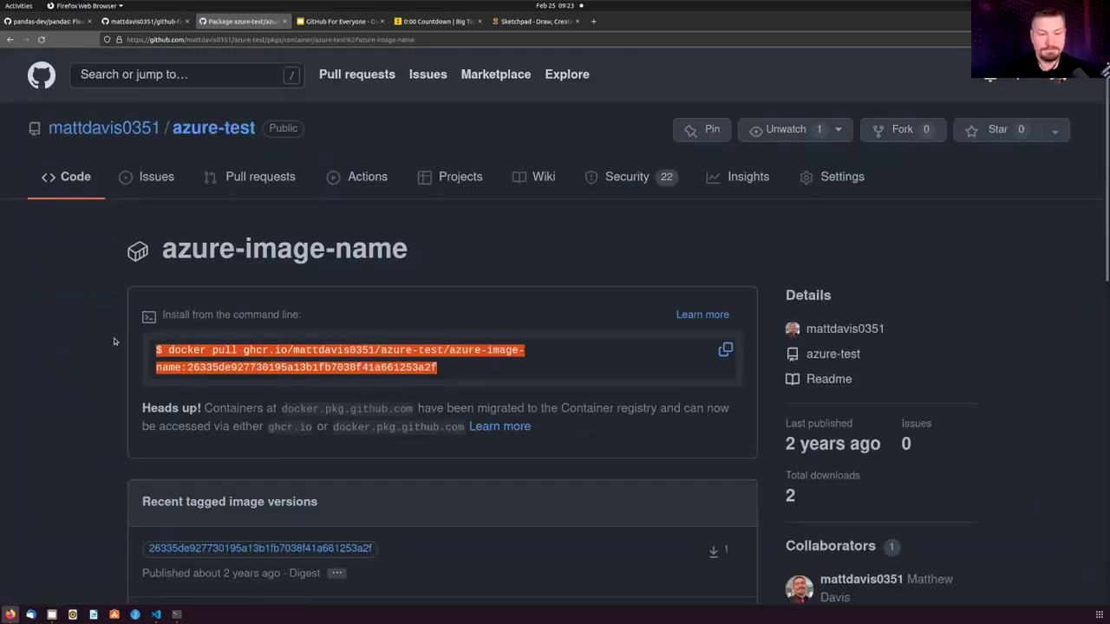
click(258, 388)
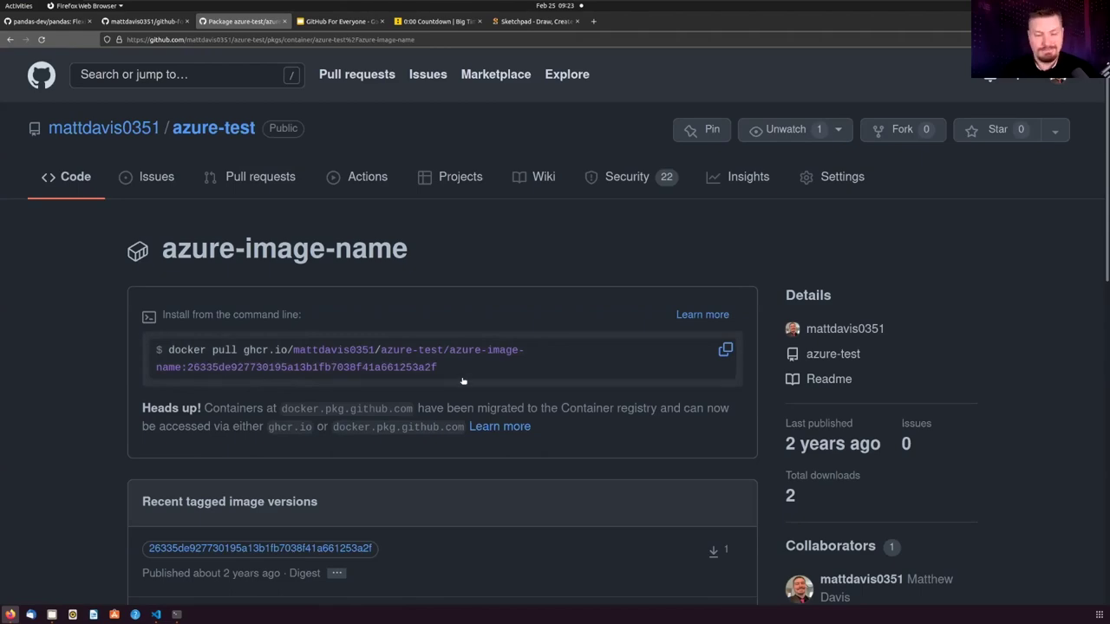
scroll(463, 381, down, 3)
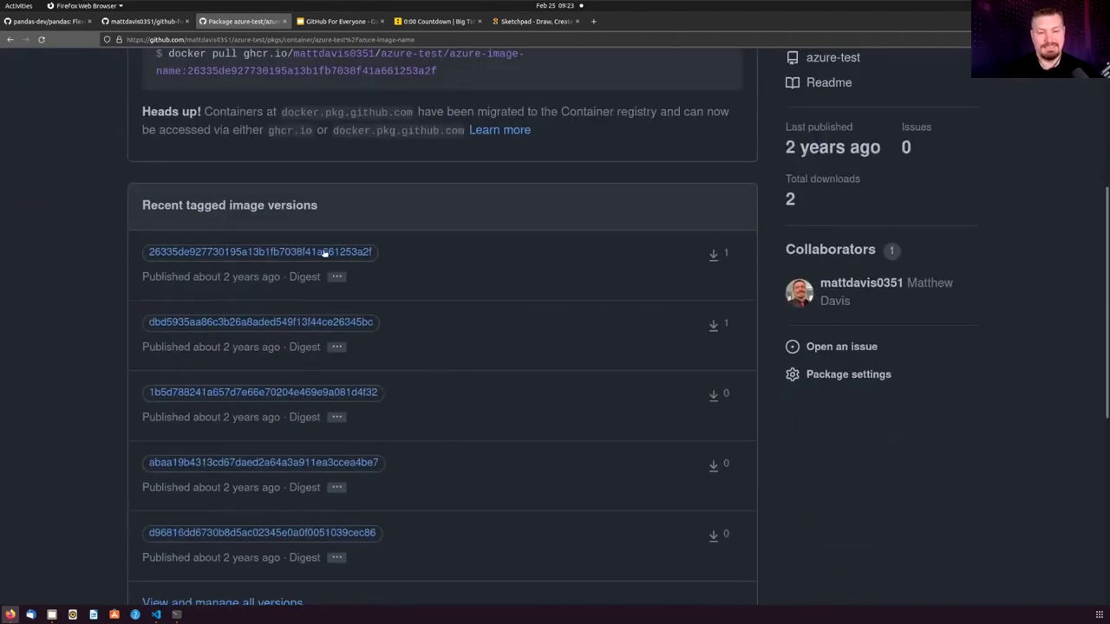
click(239, 251)
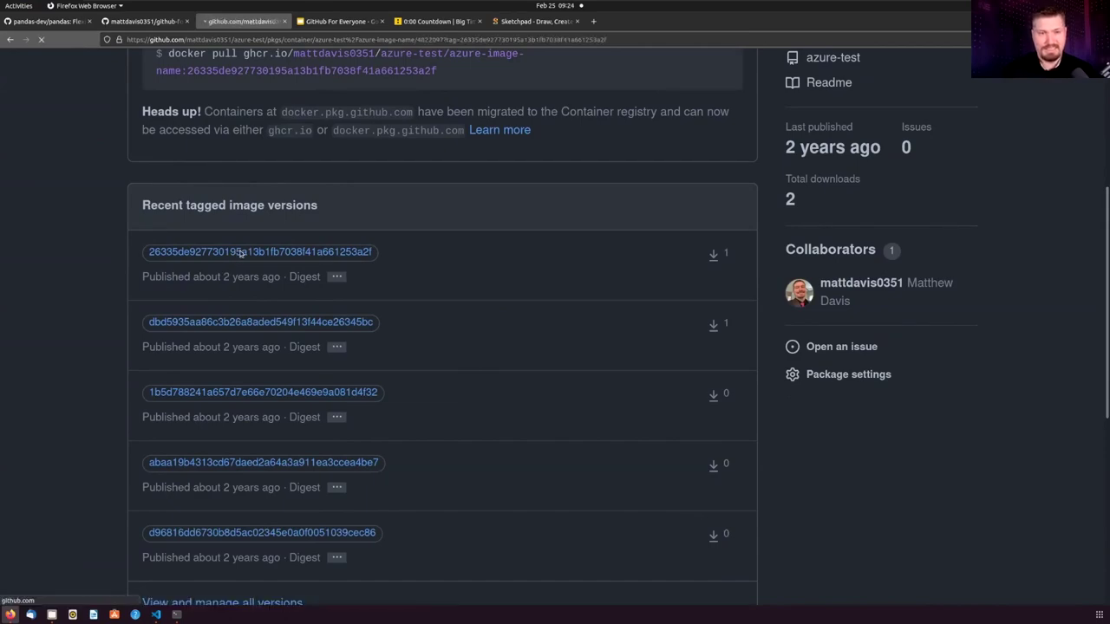
Scroll through version 26335de…'s pull command, Dockerfile FROM line and manifest, then back to the top.
scroll(260, 252, down, 2)
scroll(293, 252, down, 2)
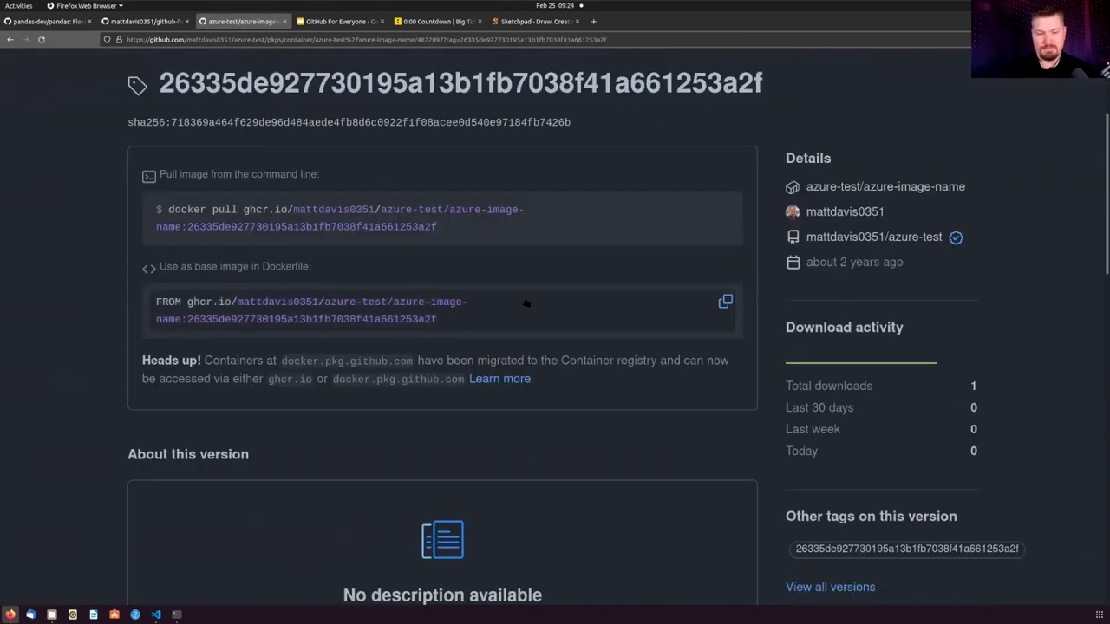
scroll(545, 297, down, 6)
scroll(546, 304, down, 4)
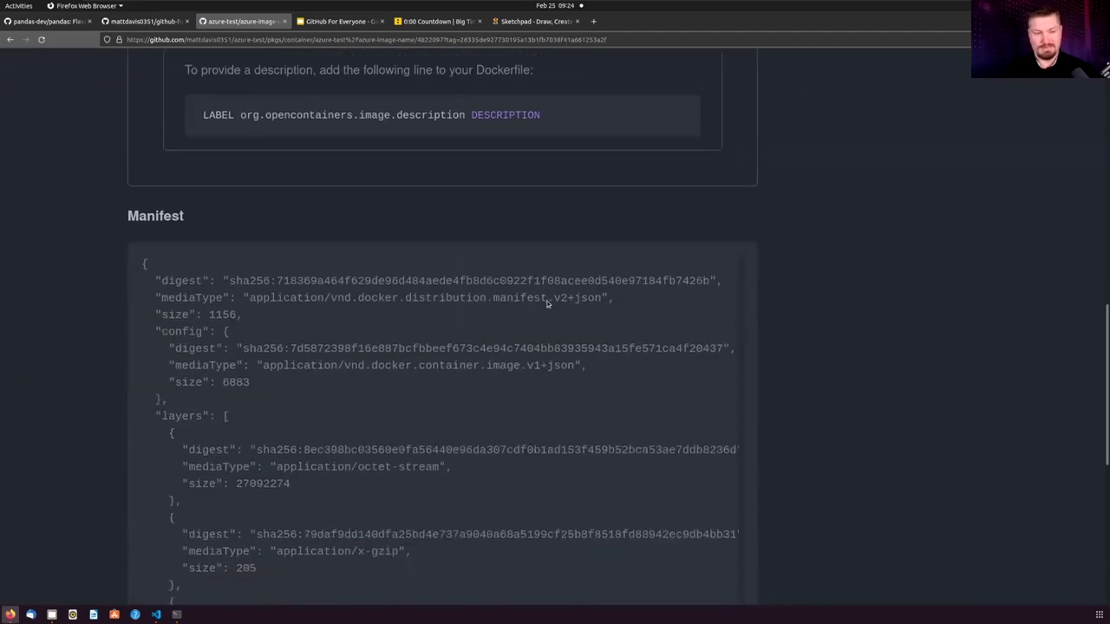
scroll(488, 388, down, 3)
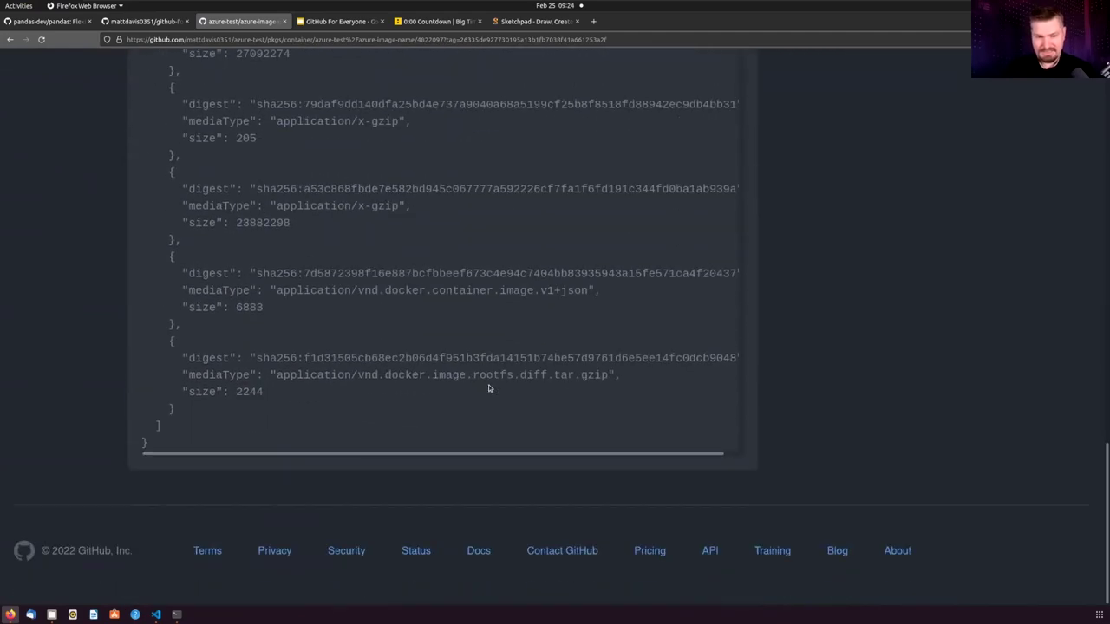
scroll(490, 386, up, 12)
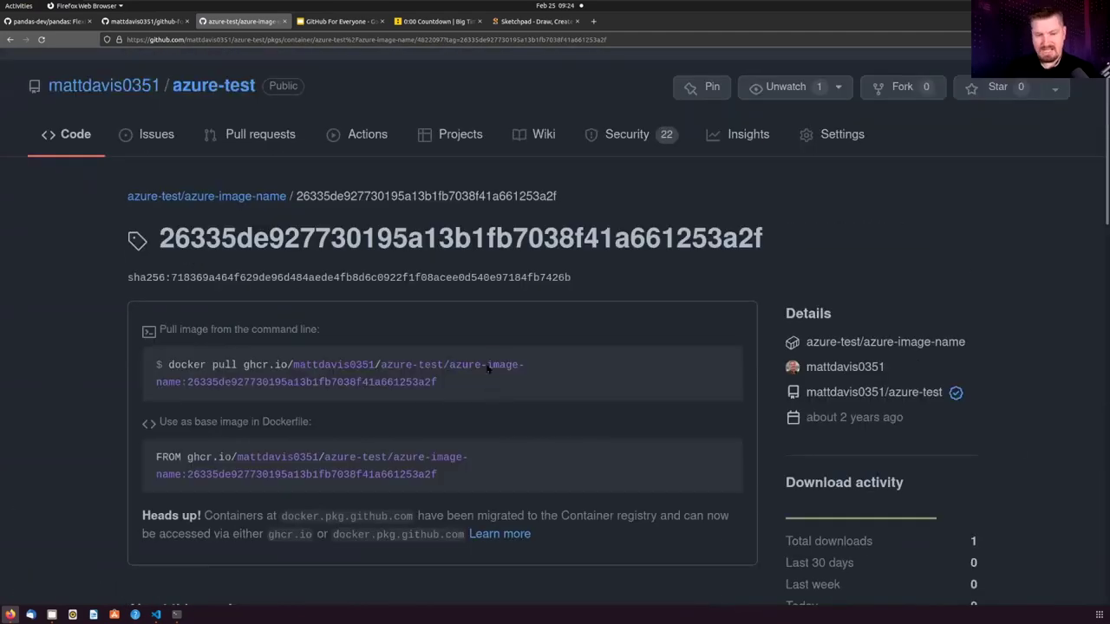
scroll(490, 386, up, 1)
scroll(498, 334, down, 3)
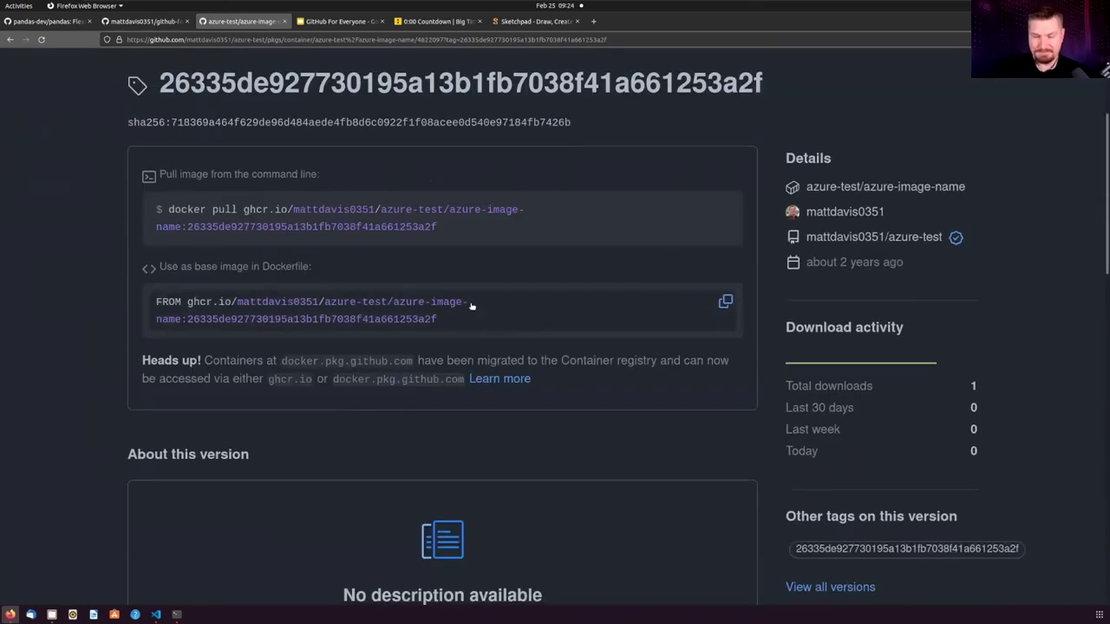
scroll(343, 309, up, 3)
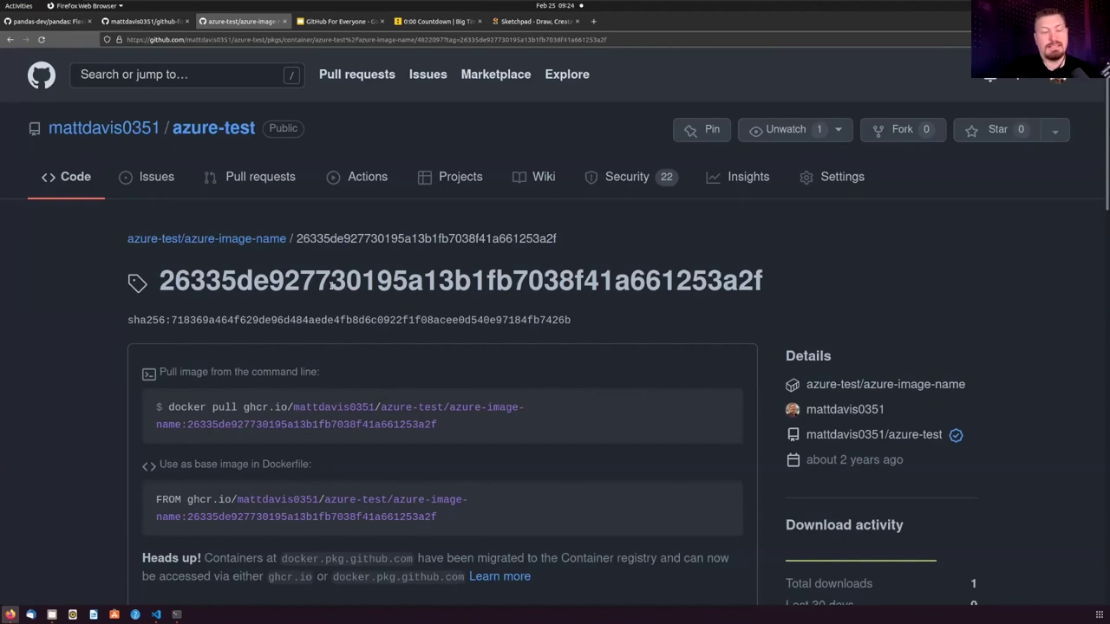
Open the azure-test repository's two-line nginx Dockerfile and select both lines.
click(69, 188)
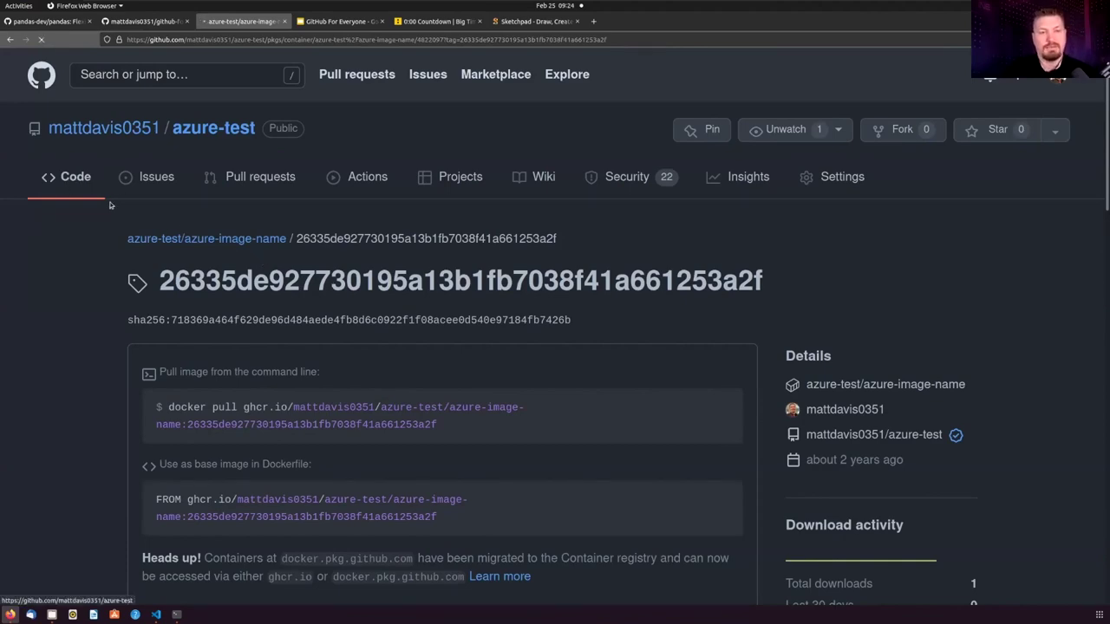
scroll(121, 312, down, 4)
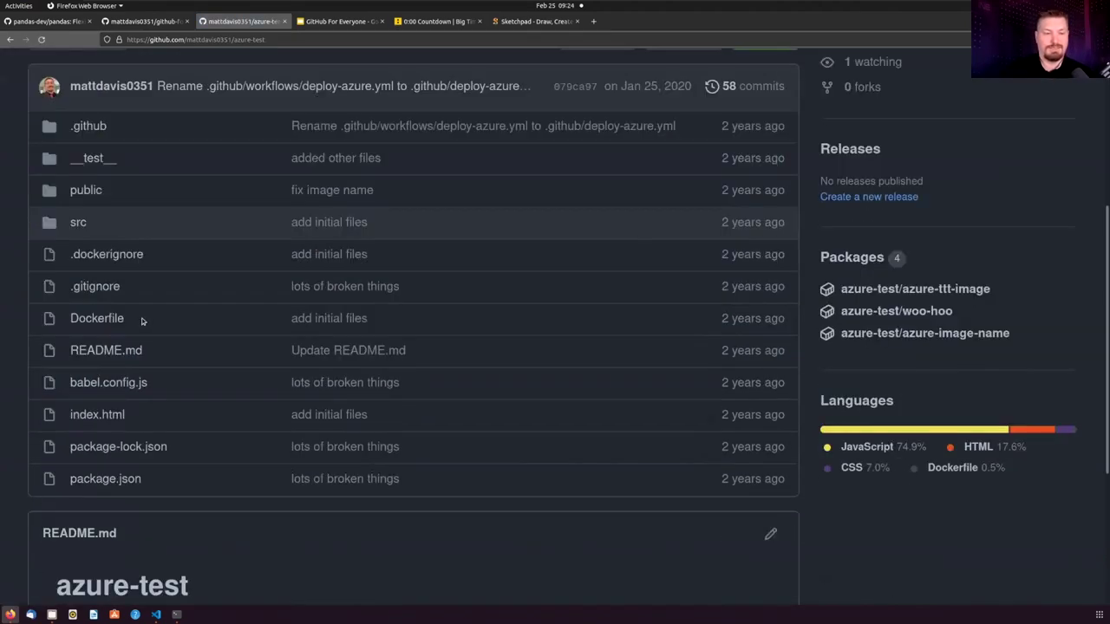
click(121, 317)
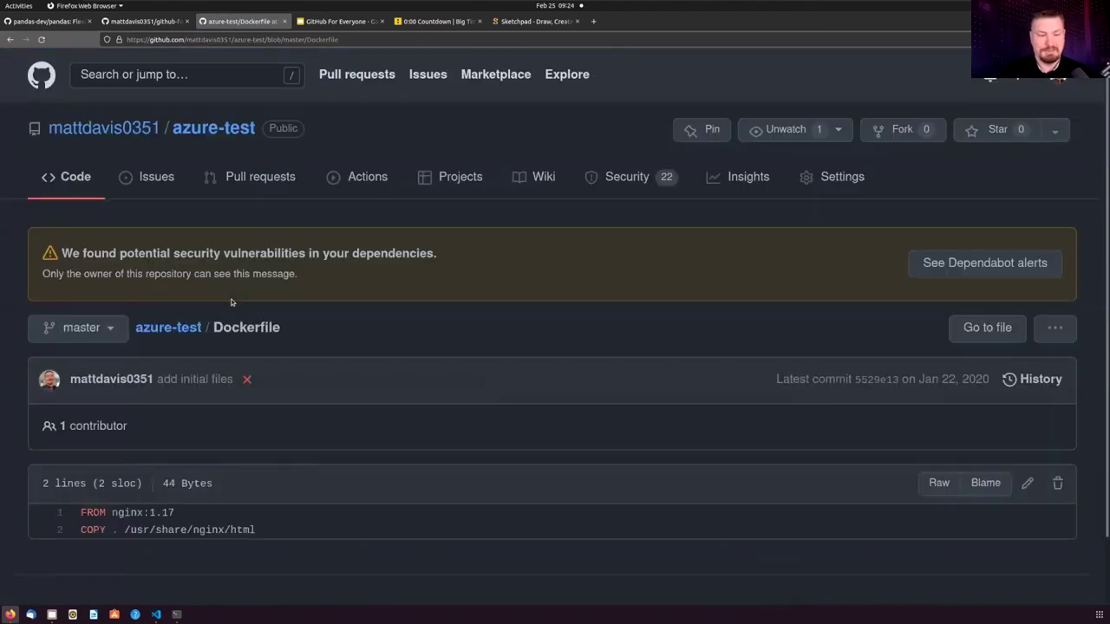
drag(282, 535, 59, 512)
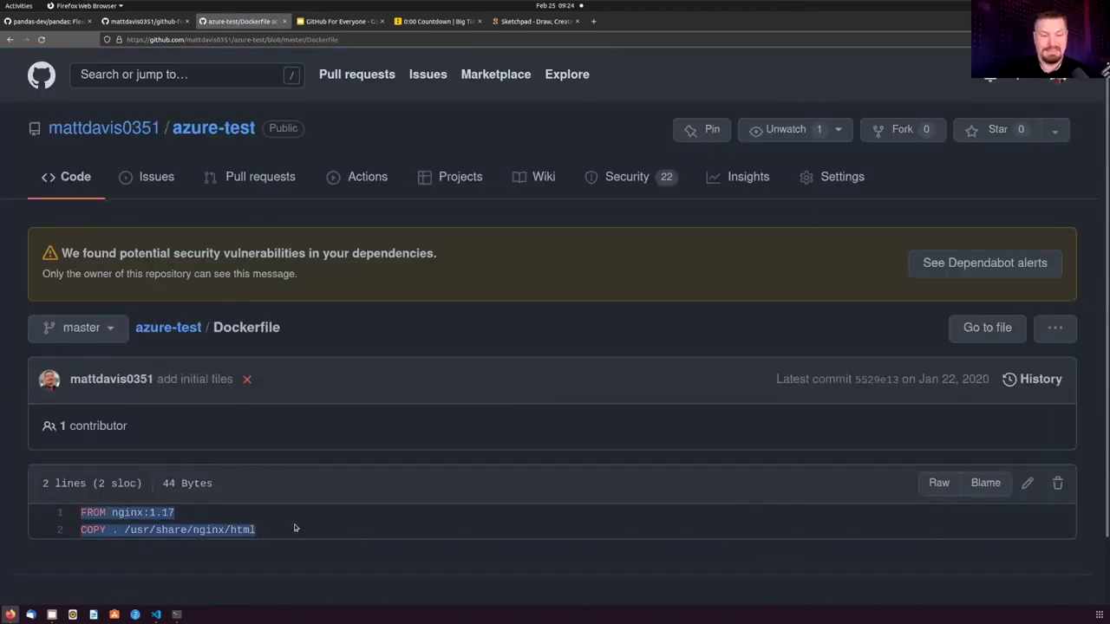
click(292, 499)
Return to the azure-test repository root, browse its file list, and close the page.
click(78, 177)
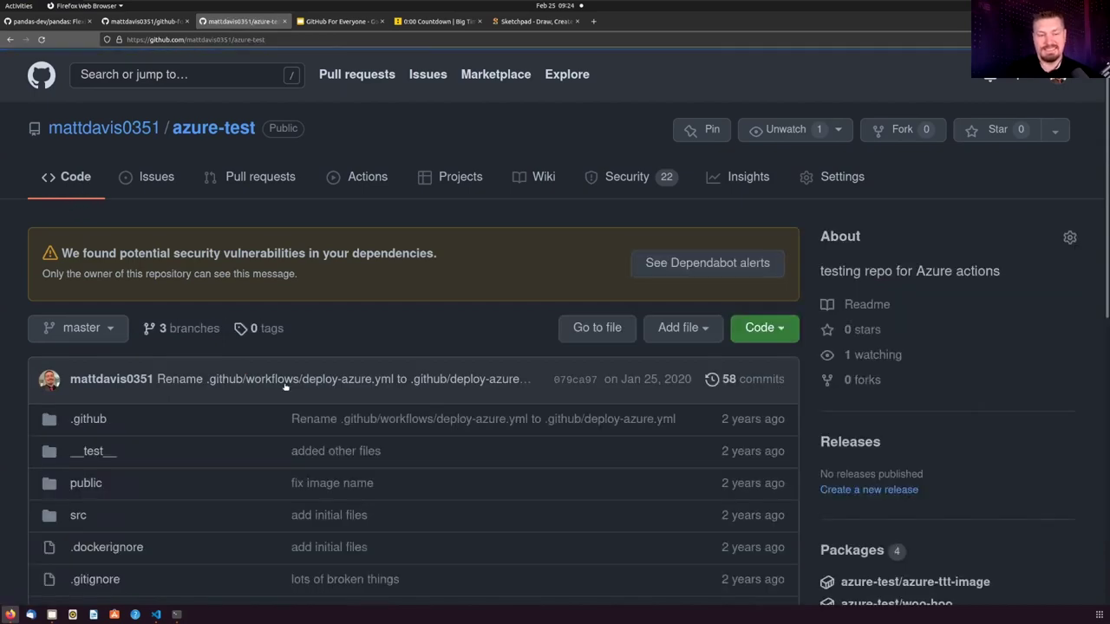
scroll(250, 449, down, 4)
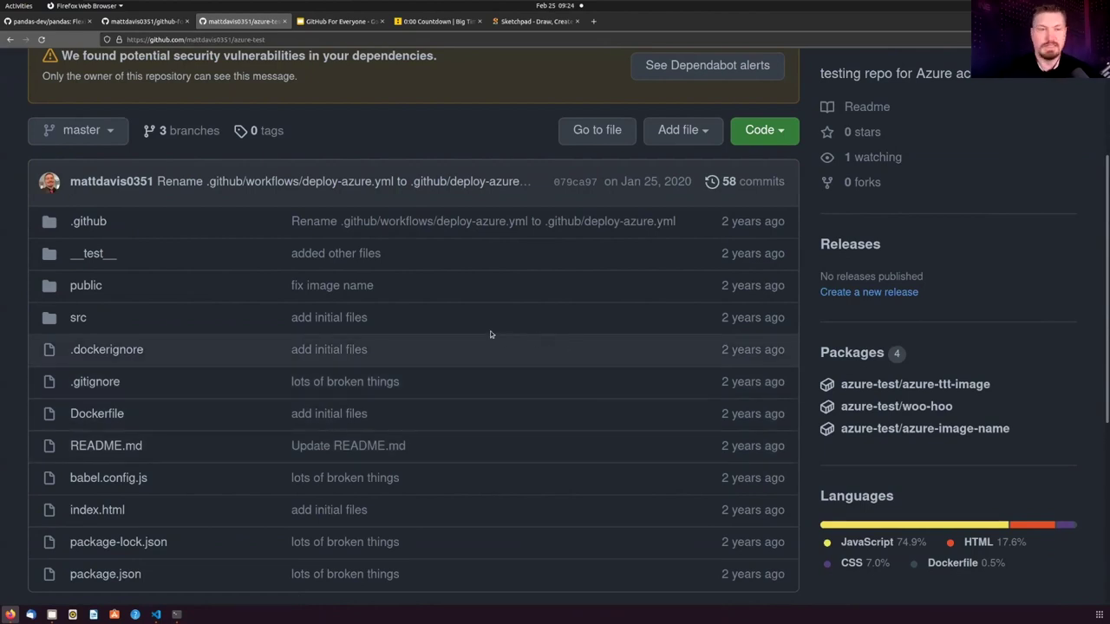
scroll(490, 333, up, 4)
click(285, 21)
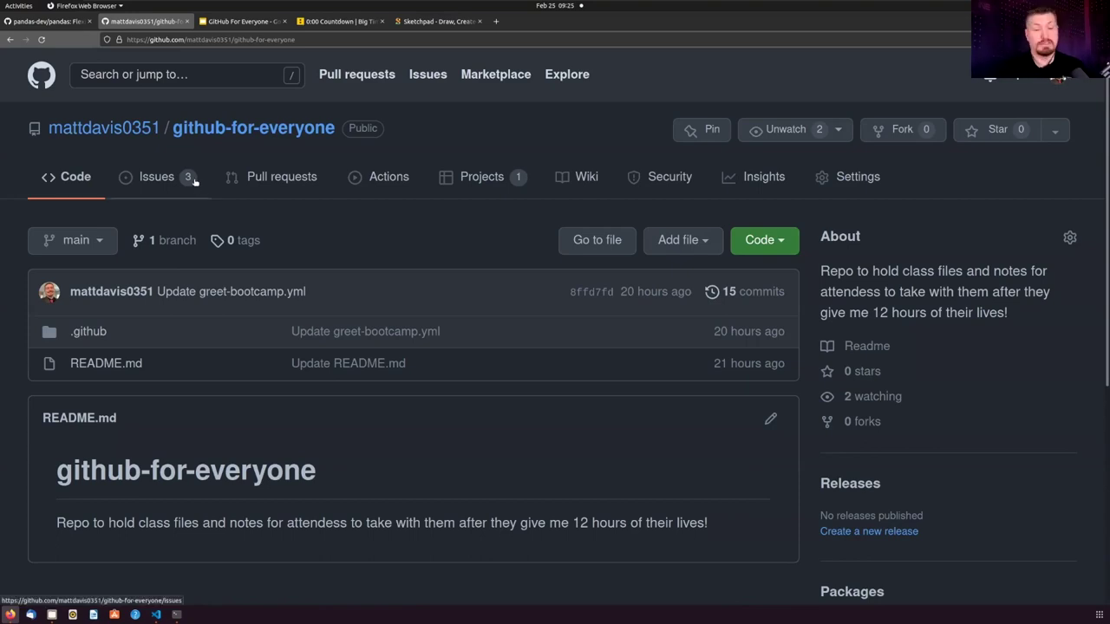
Open the github-for-everyone issues list and start a blank new issue.
click(157, 176)
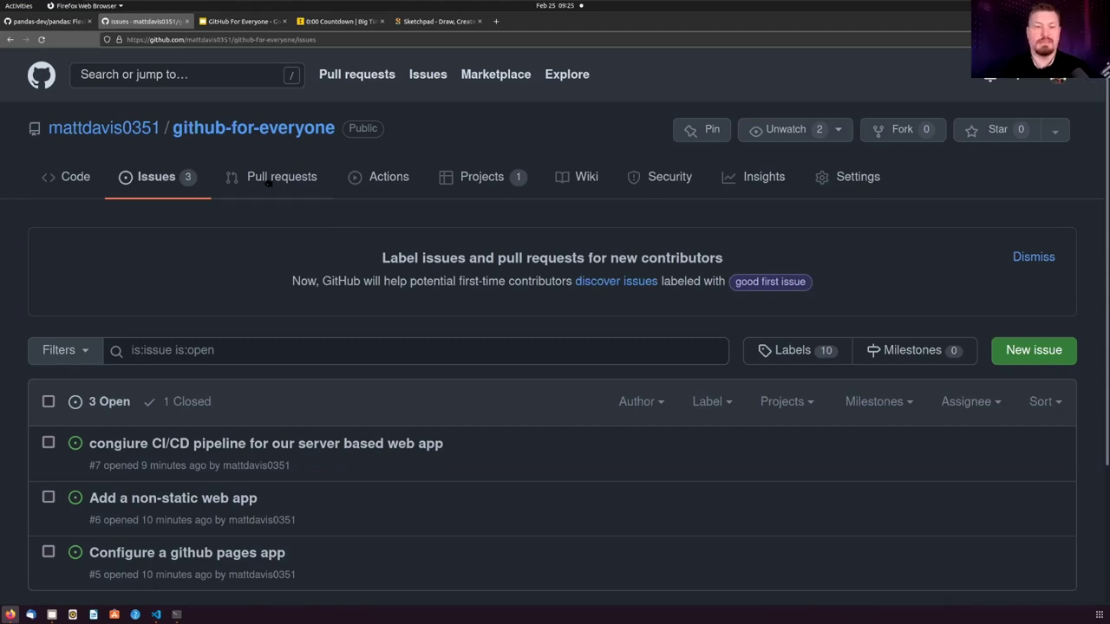
click(1032, 350)
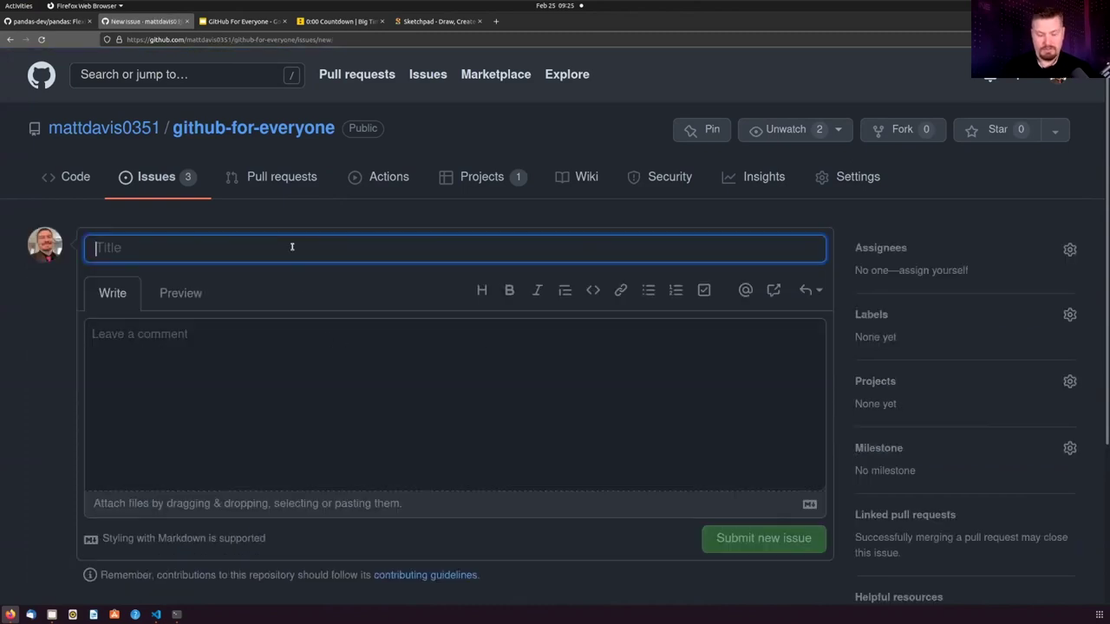
Submit issue 'setup a scheduled issue to help with team meetings' described as 'automate a weekly standup issue'.
text(setup )
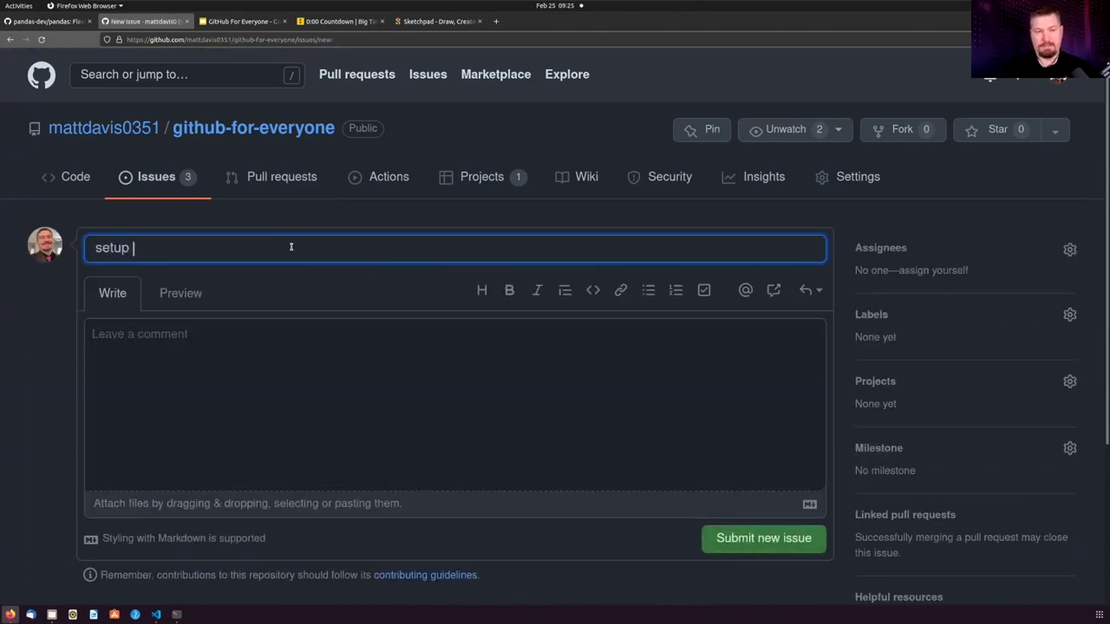
text(a schedule)
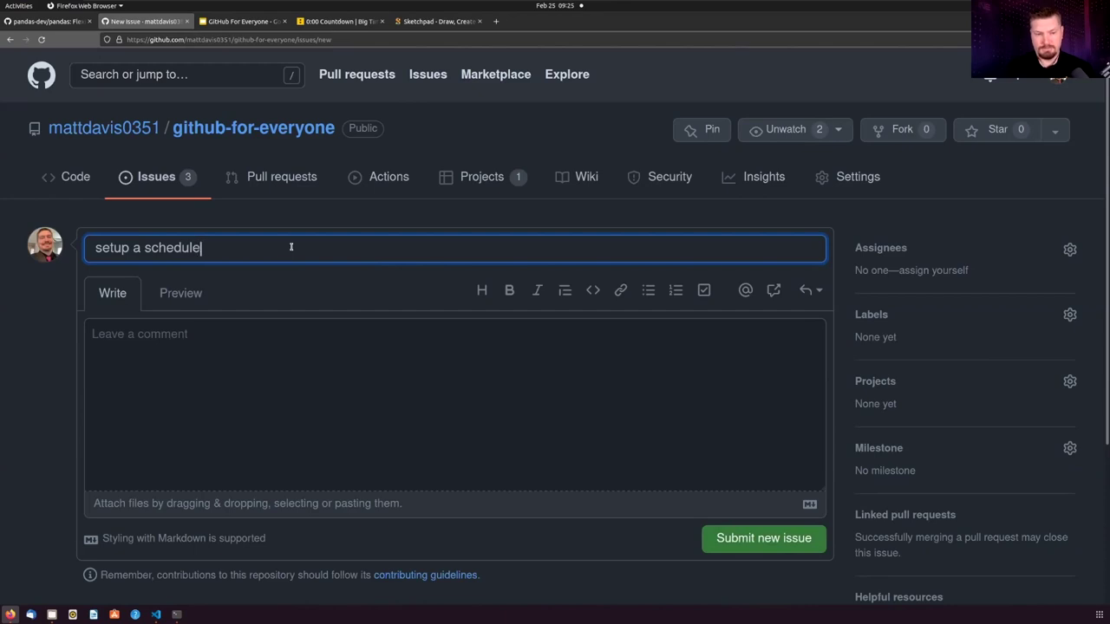
text(d issue to help)
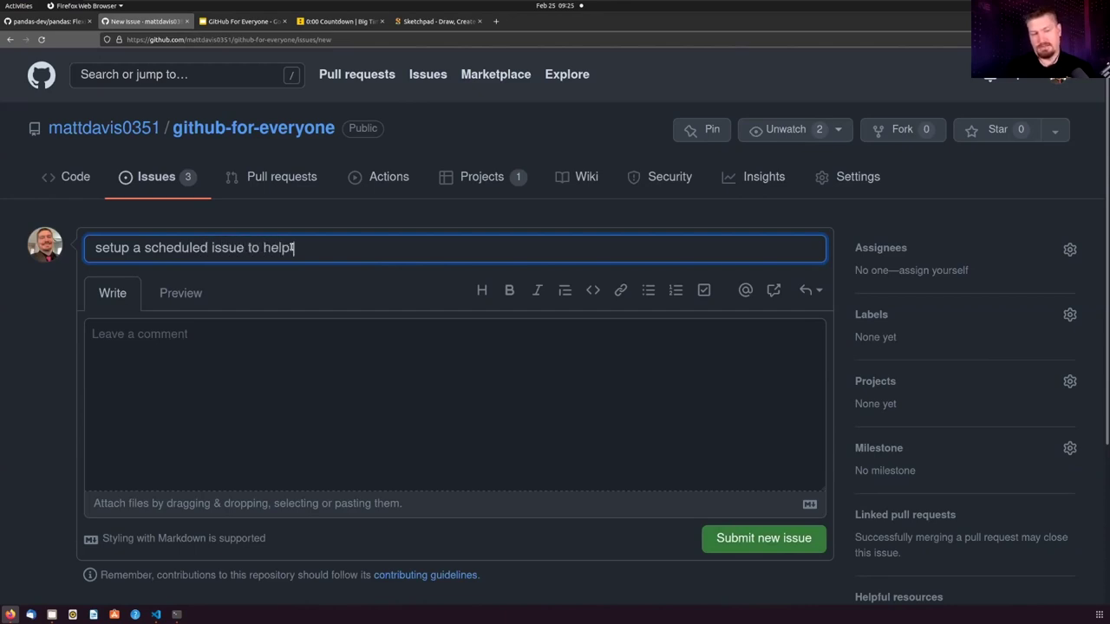
text( with team meetings)
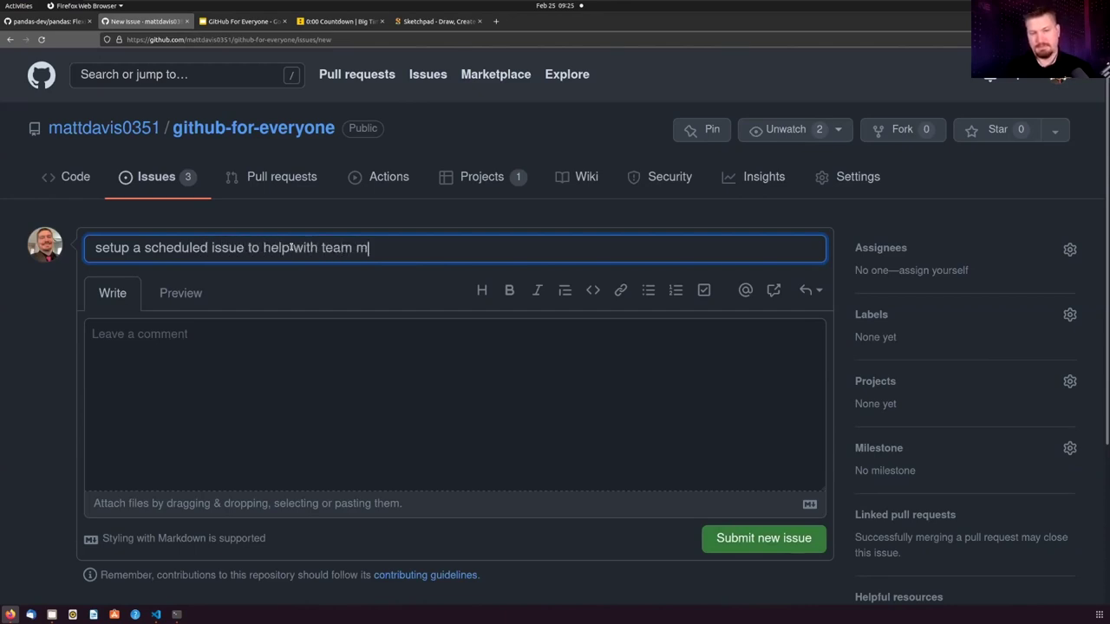
click(416, 357)
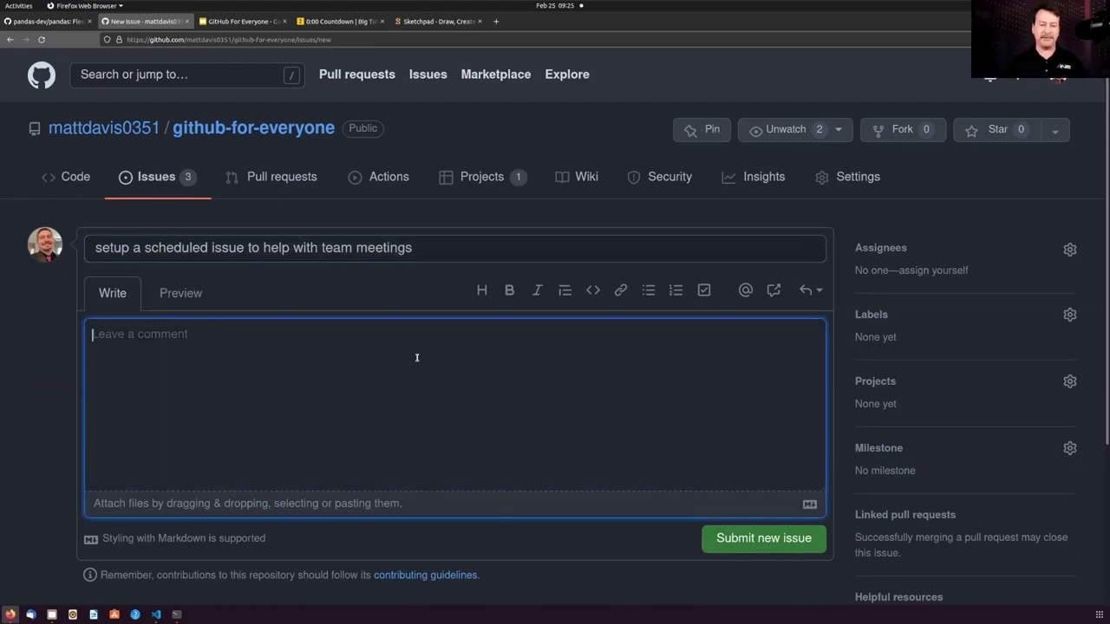
text(automate)
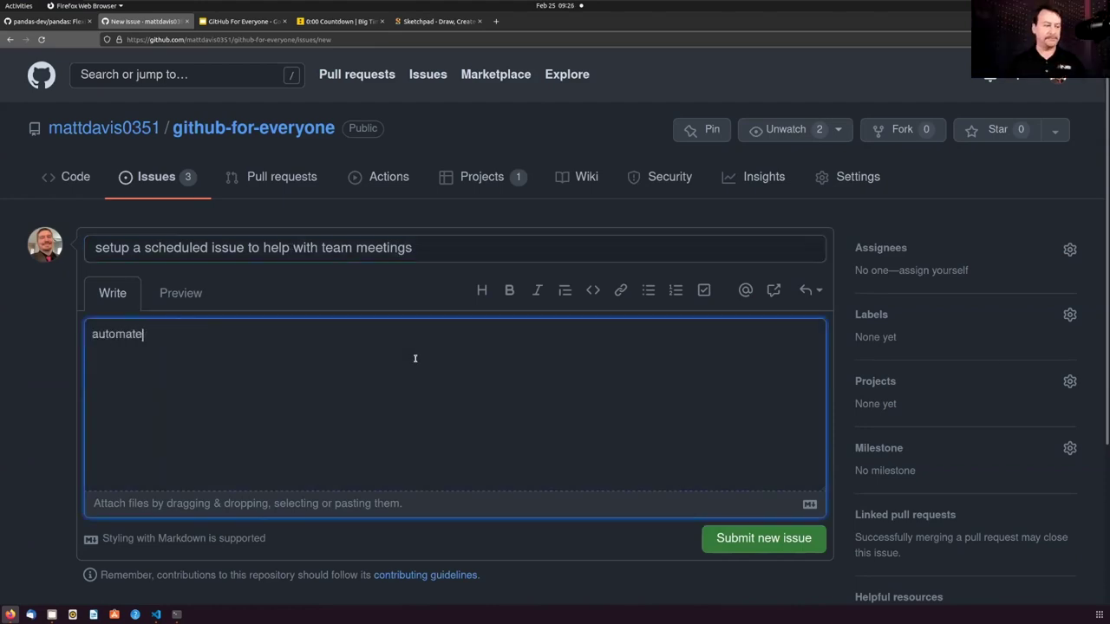
text( a dail)
key(BackSpace)
key(BackSpace)
key(BackSpace)
key(BackSpace)
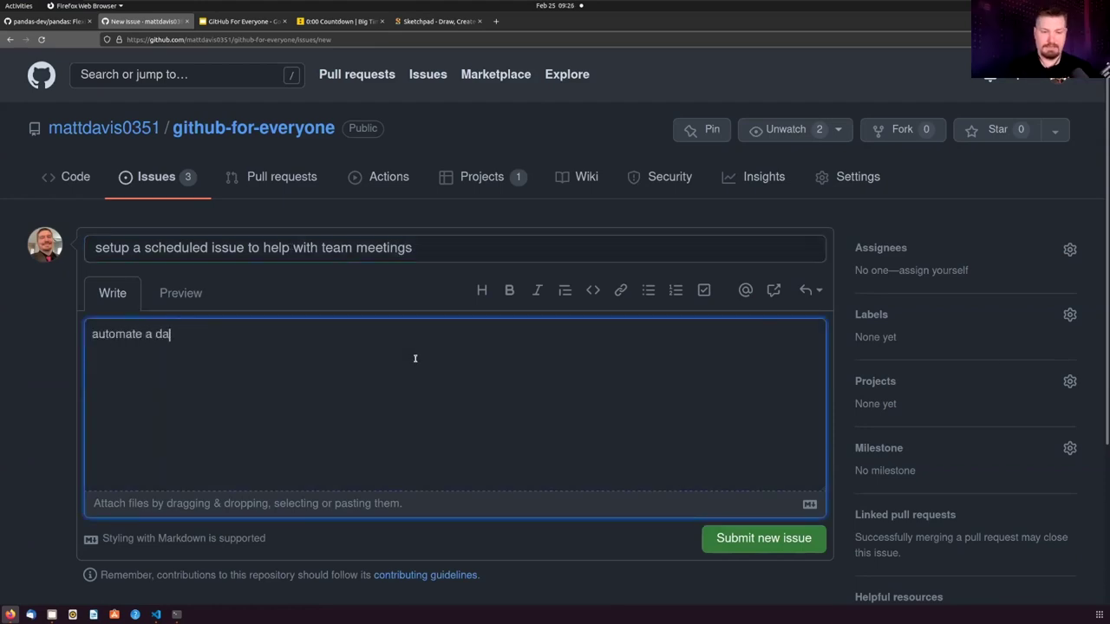
text(weekly sta)
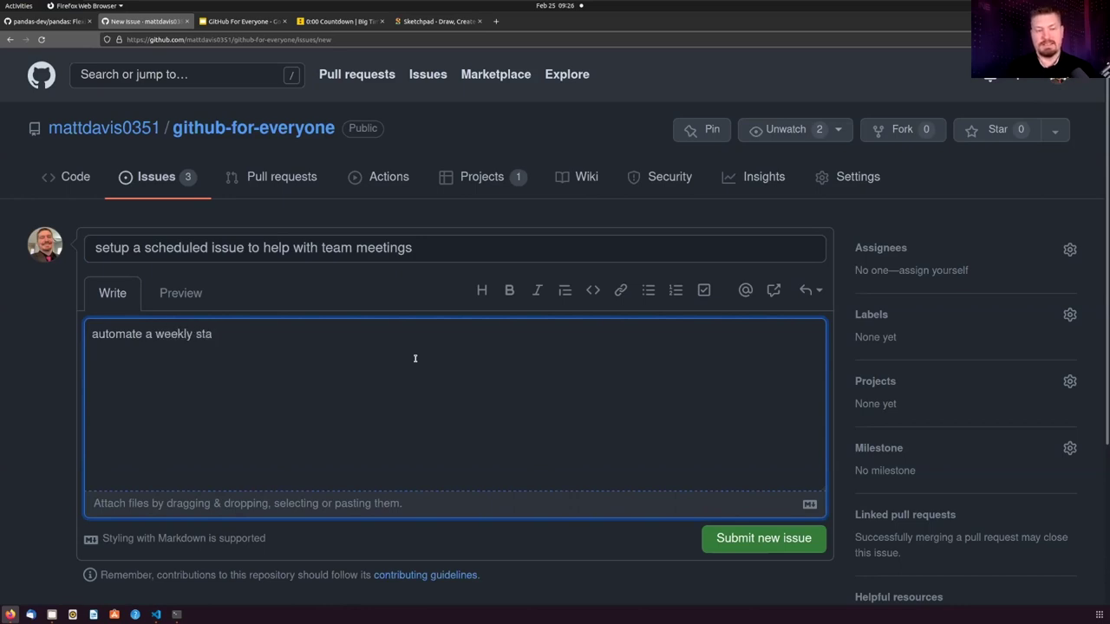
text(ddup issue)
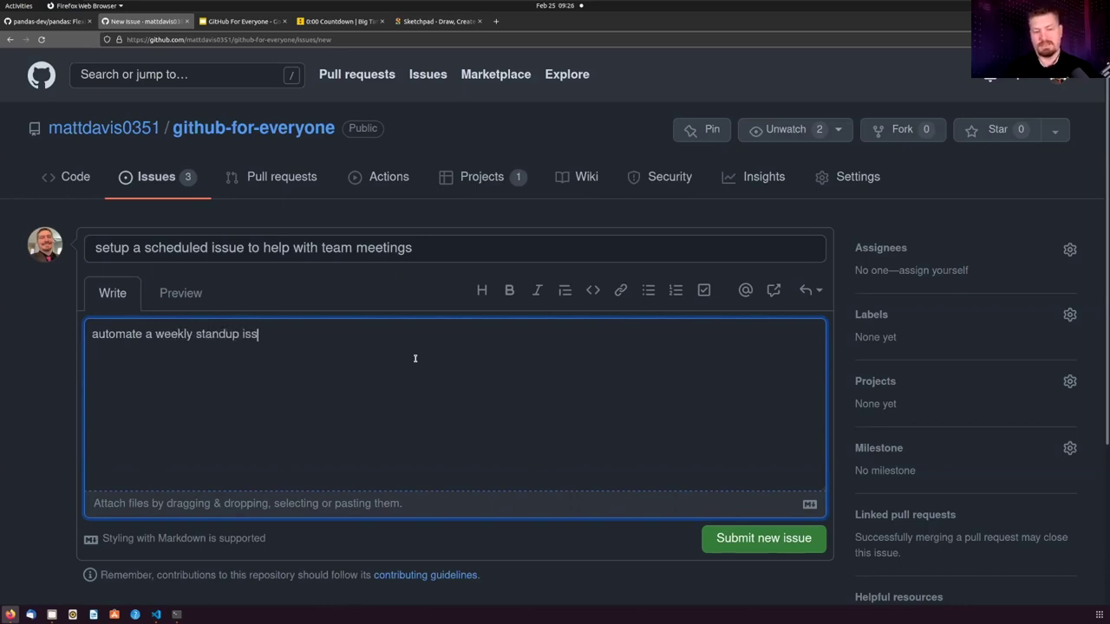
click(806, 549)
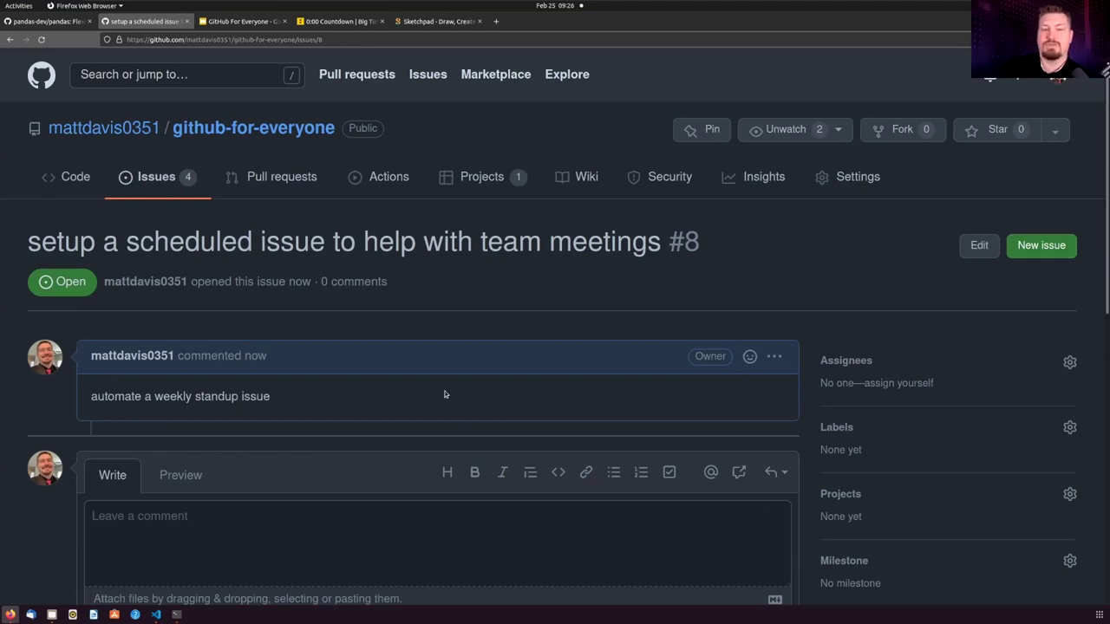
click(161, 195)
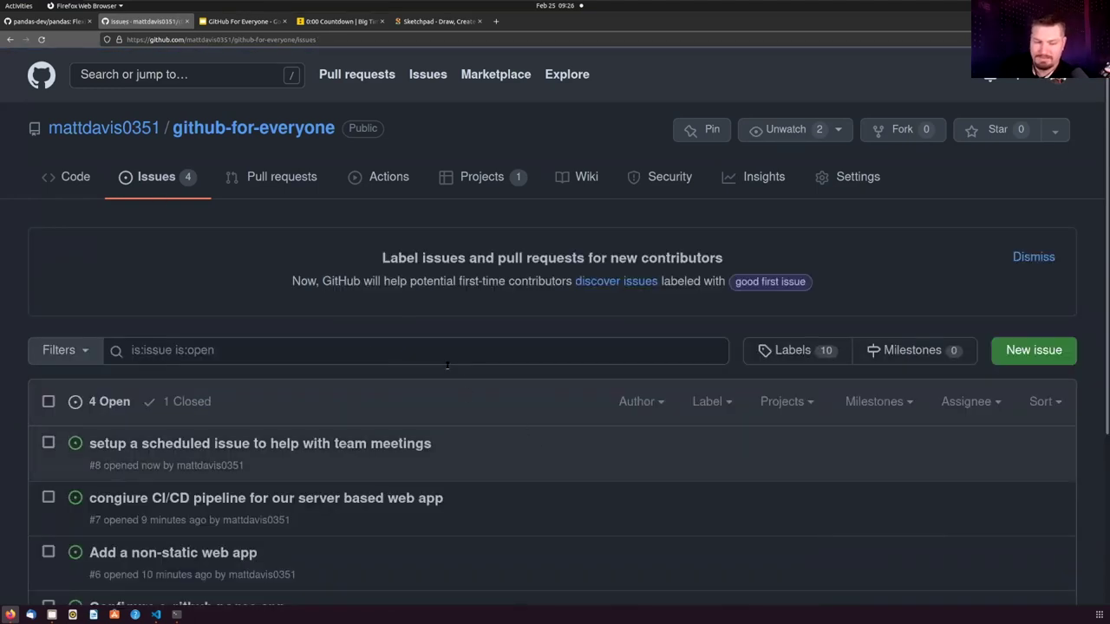
Scroll through the four open issues, then go back to the repository's code page.
scroll(418, 415, down, 5)
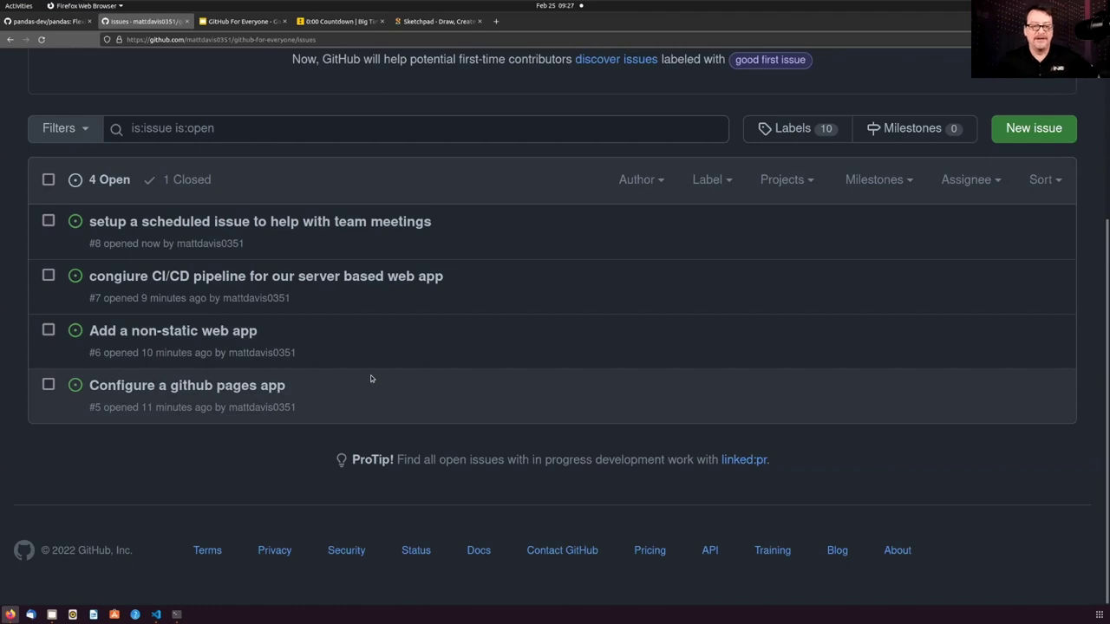
scroll(371, 379, up, 5)
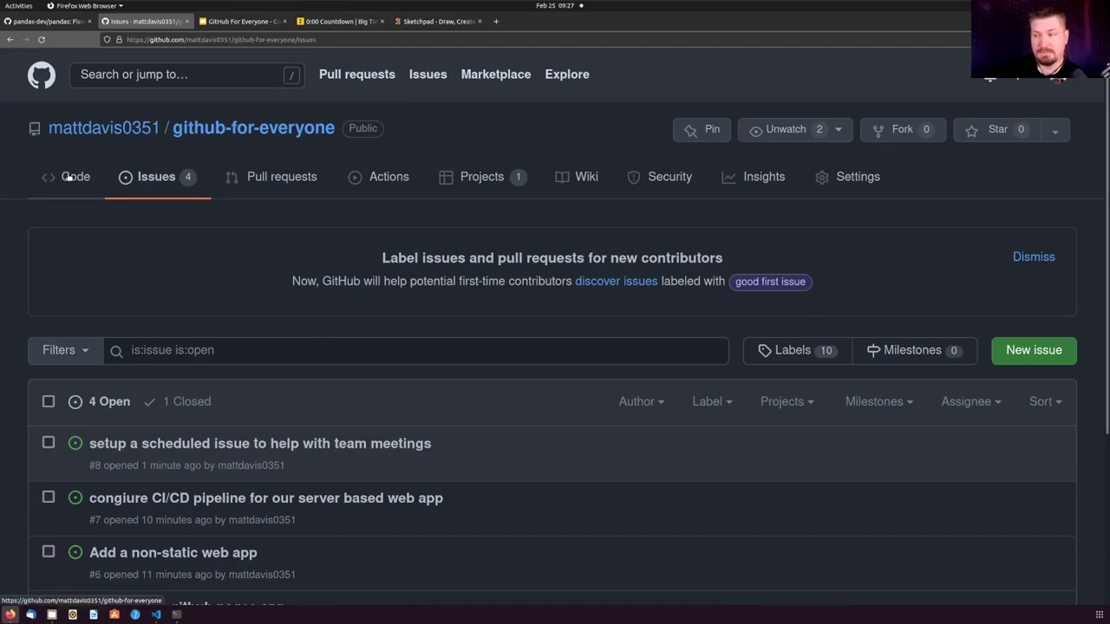
scroll(86, 181, down, 2)
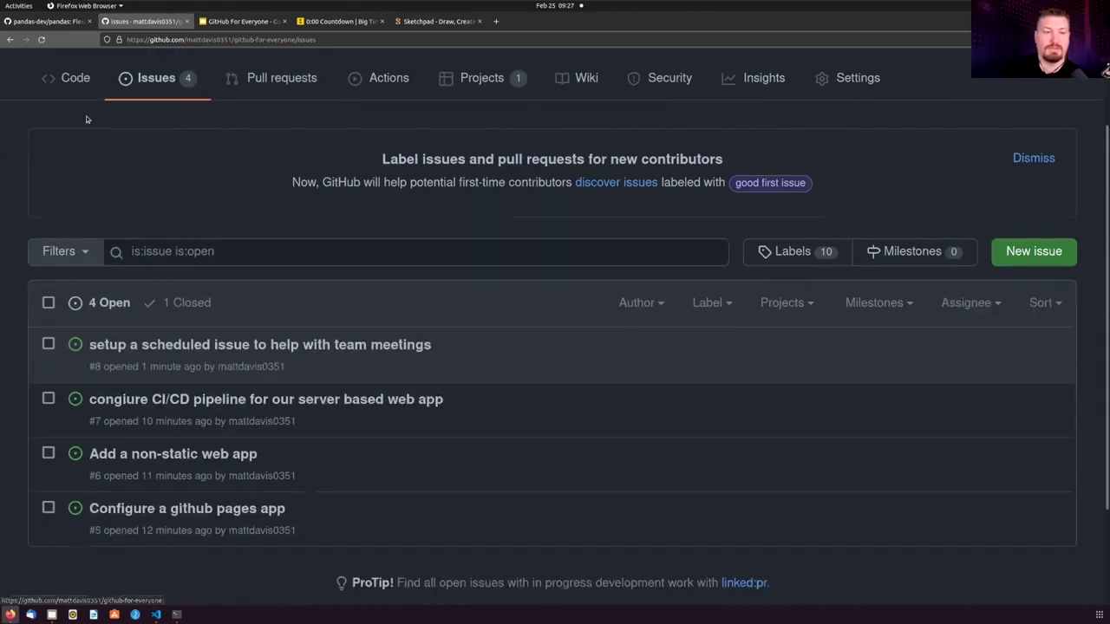
click(77, 79)
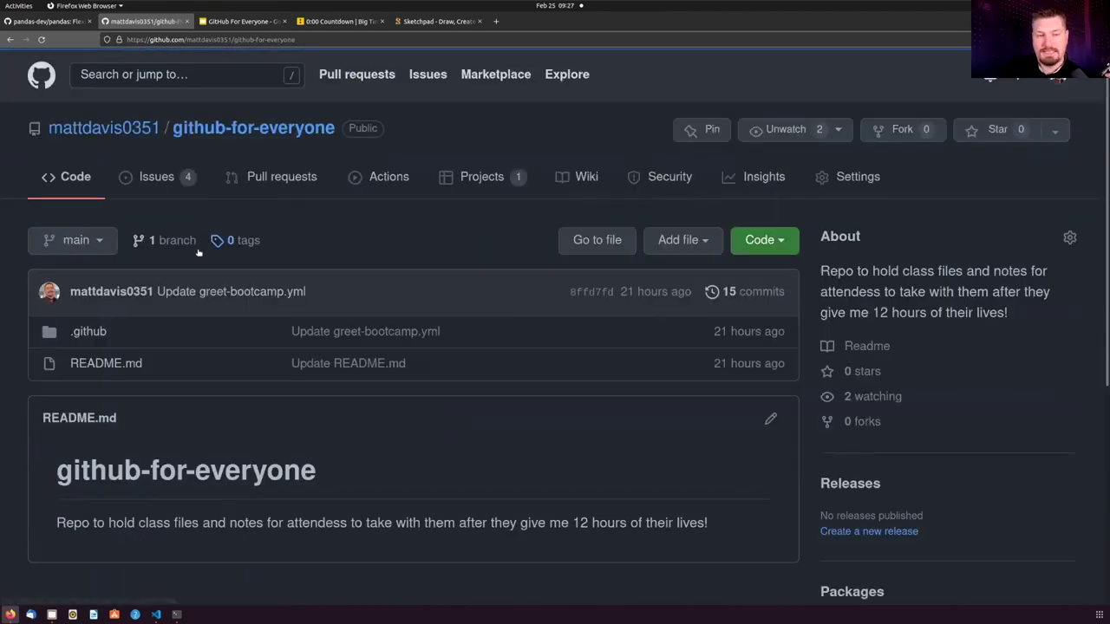
click(99, 247)
Create the branch schedule-team-sync from main using the branch switcher.
click(100, 241)
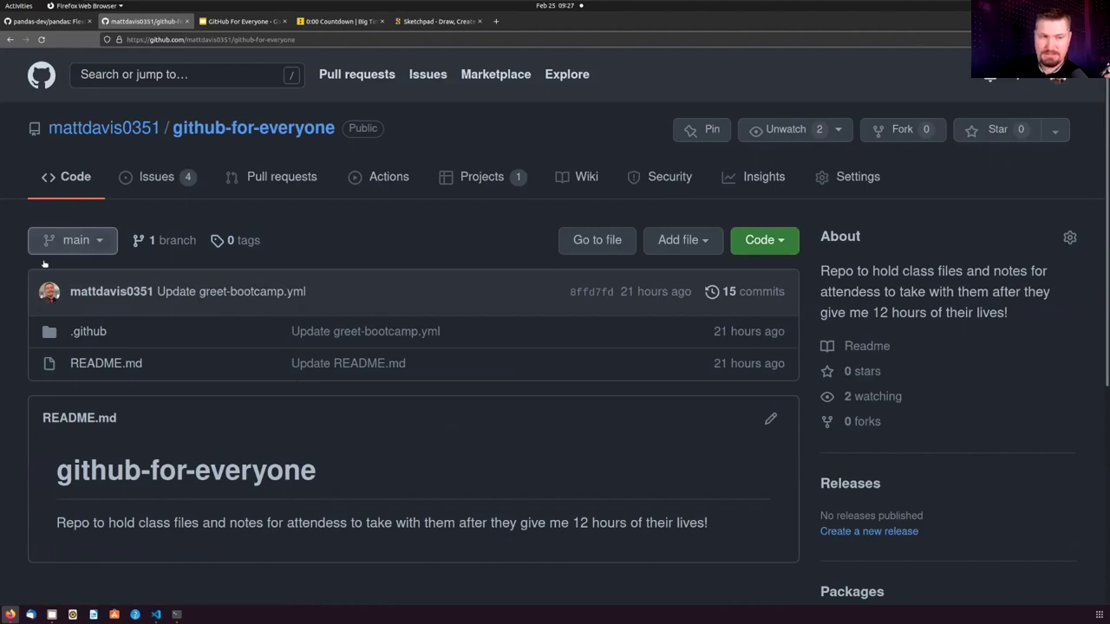
click(103, 241)
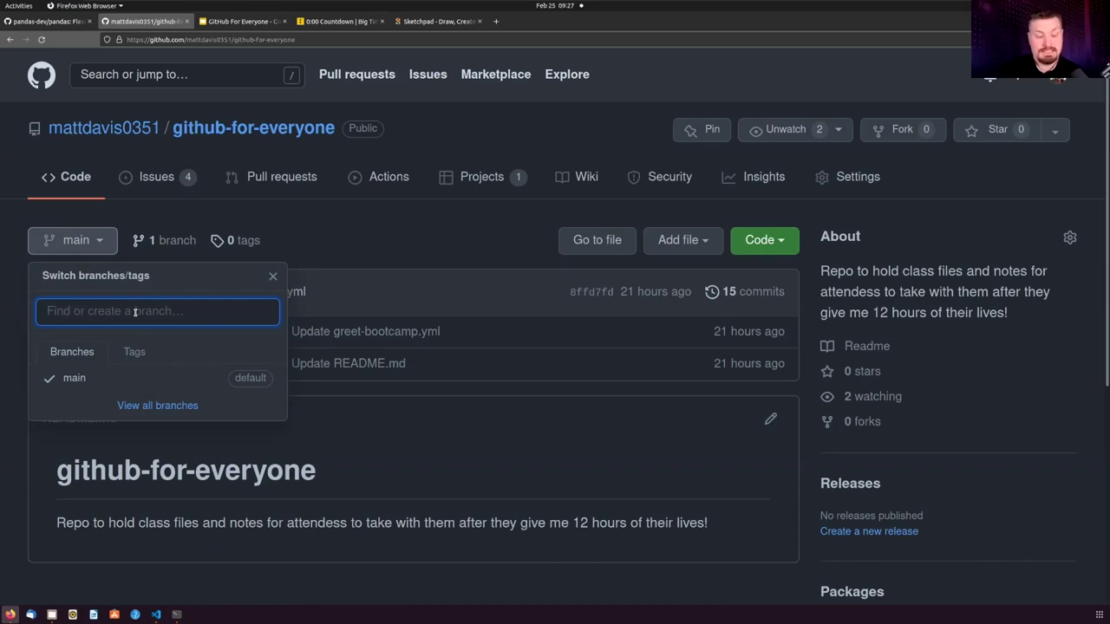
text(sc)
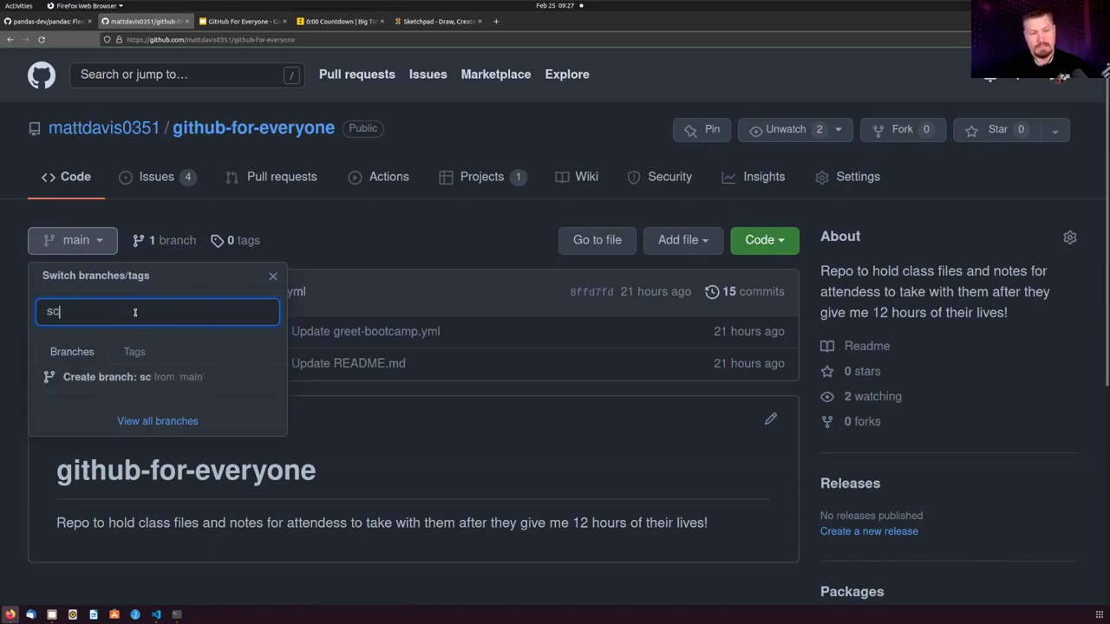
key(BackSpace)
key(BackSpace)
text(sc)
key(BackSpace)
key(BackSpace)
text(schedule-team)
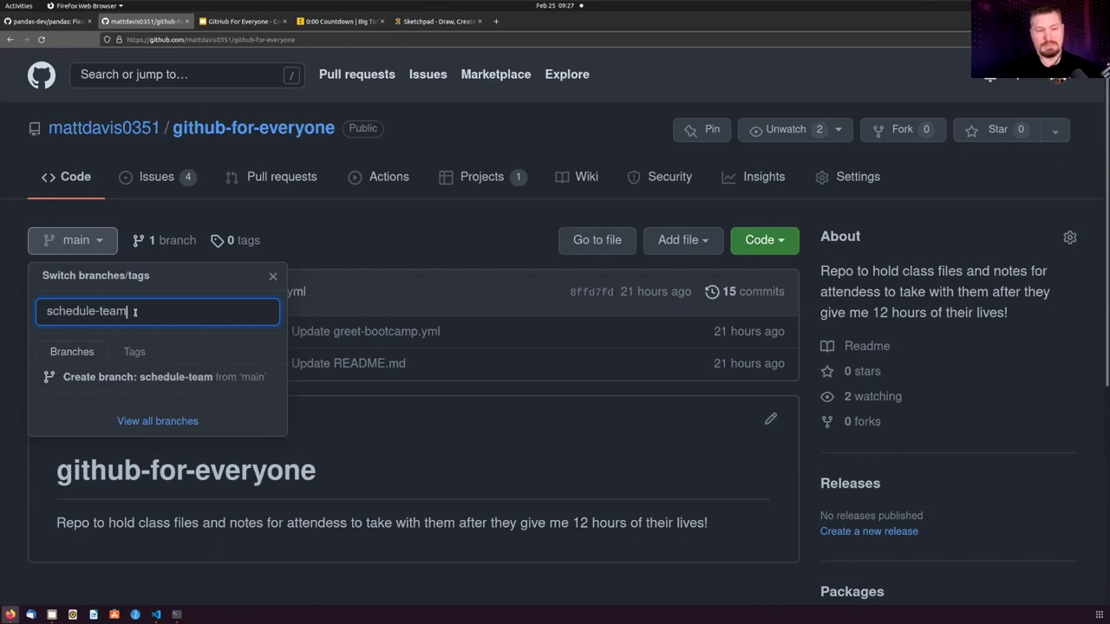
text(-sync)
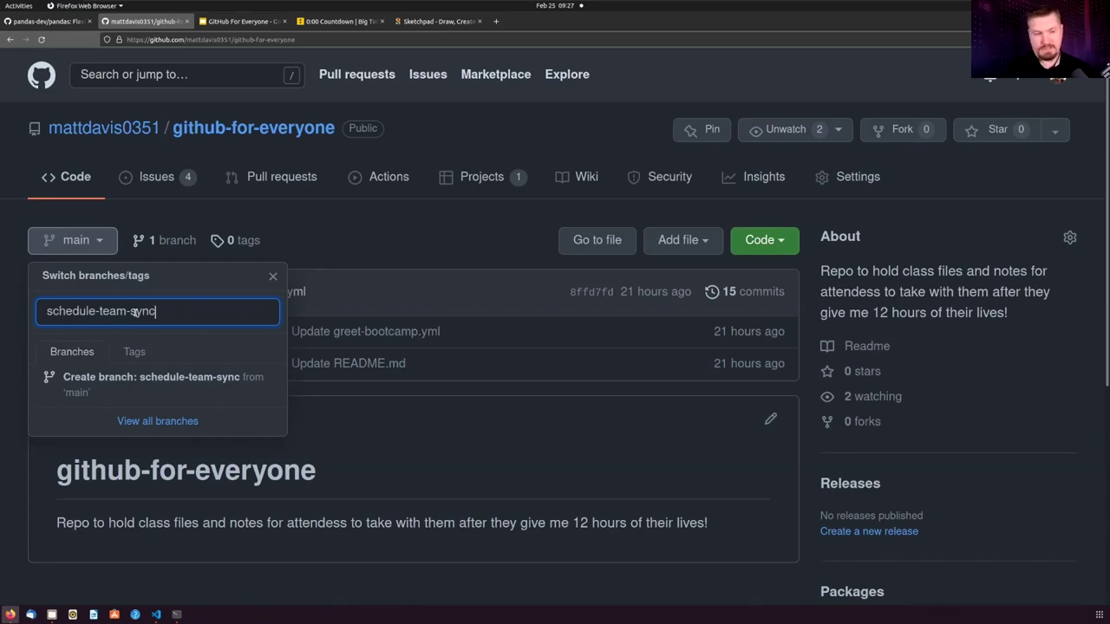
click(96, 397)
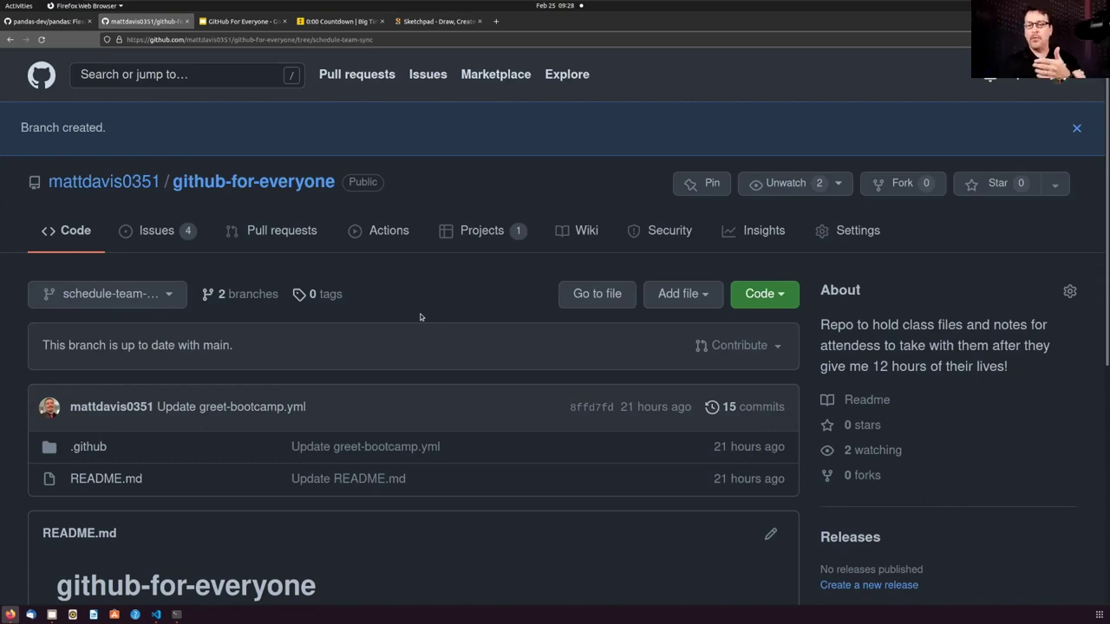
Open issue #8 'setup a scheduled issue to help with team meetings' from the issues list.
click(165, 229)
scroll(318, 295, down, 5)
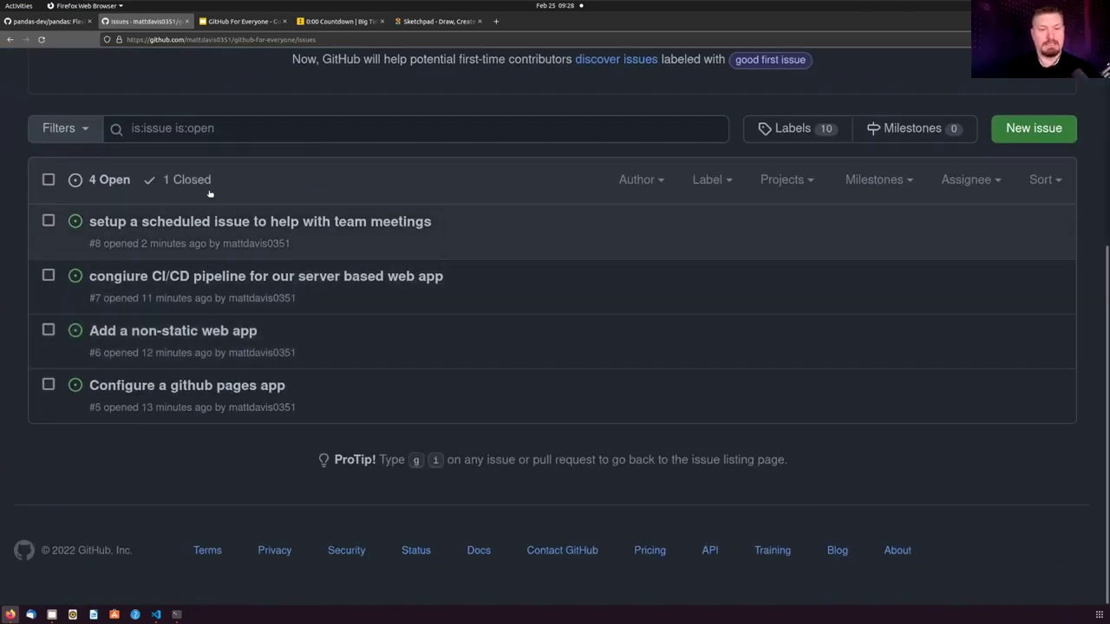
click(323, 222)
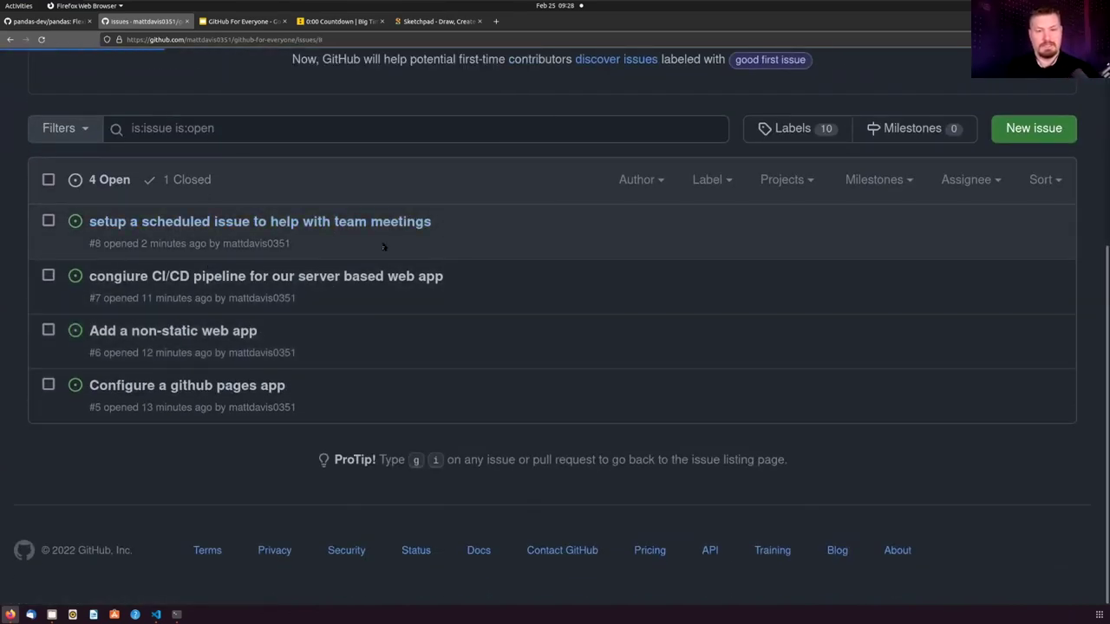
scroll(850, 362, down, 4)
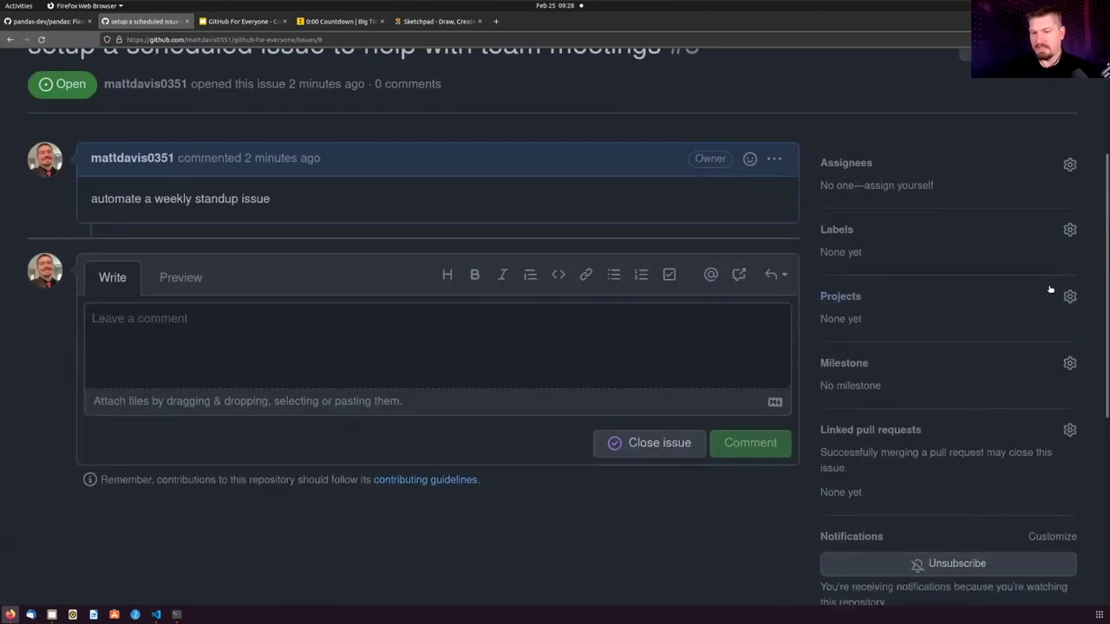
click(1068, 230)
Create a new 'feature' label with a random colour and apply it to issue #8.
scroll(934, 382, down, 2)
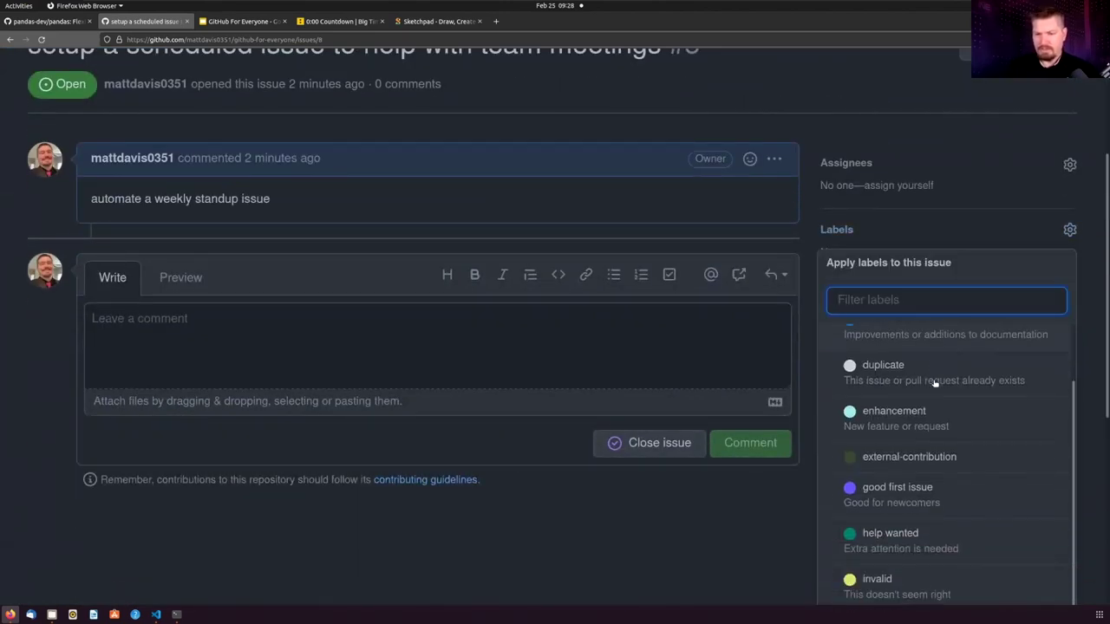
scroll(934, 383, down, 6)
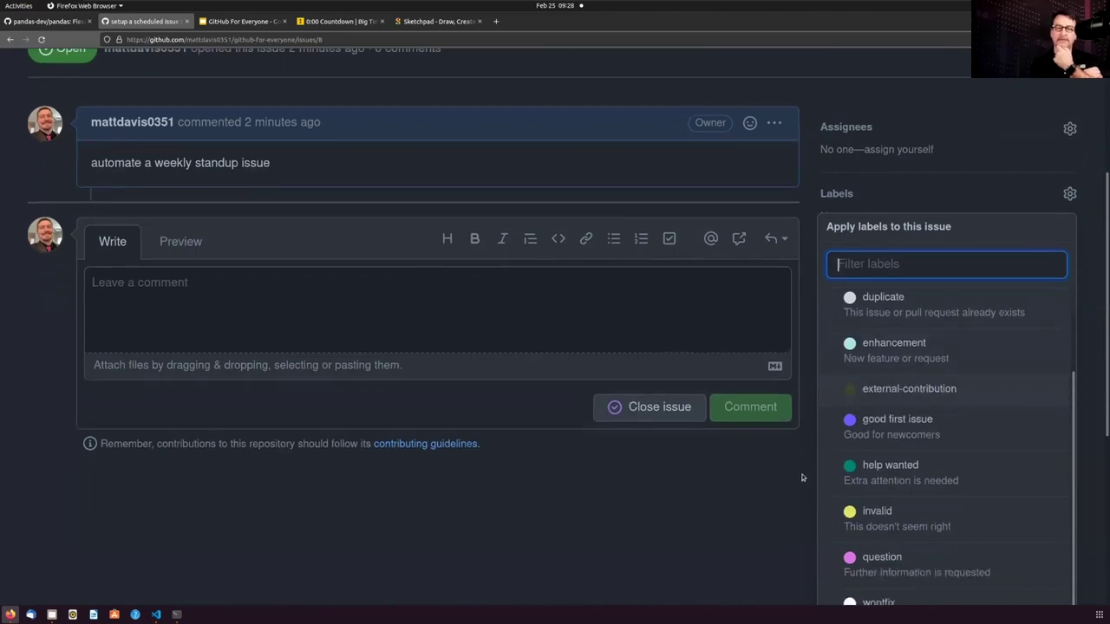
scroll(806, 348, up, 4)
scroll(922, 396, up, 2)
scroll(921, 400, down, 2)
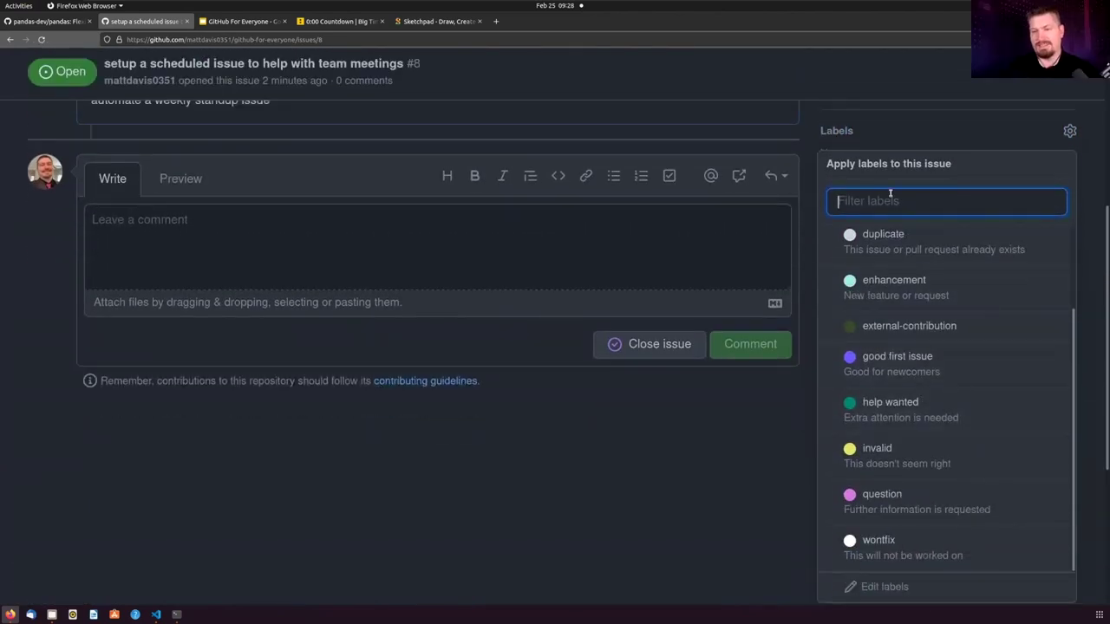
text(feature)
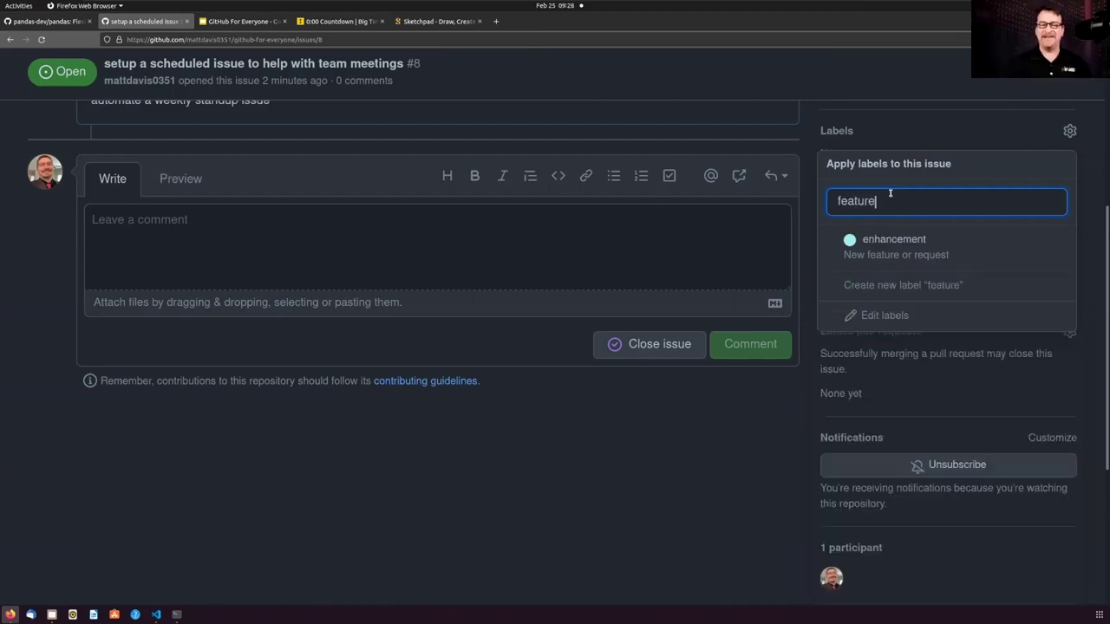
click(910, 280)
click(443, 380)
click(442, 380)
click(442, 380)
click(442, 380)
click(443, 380)
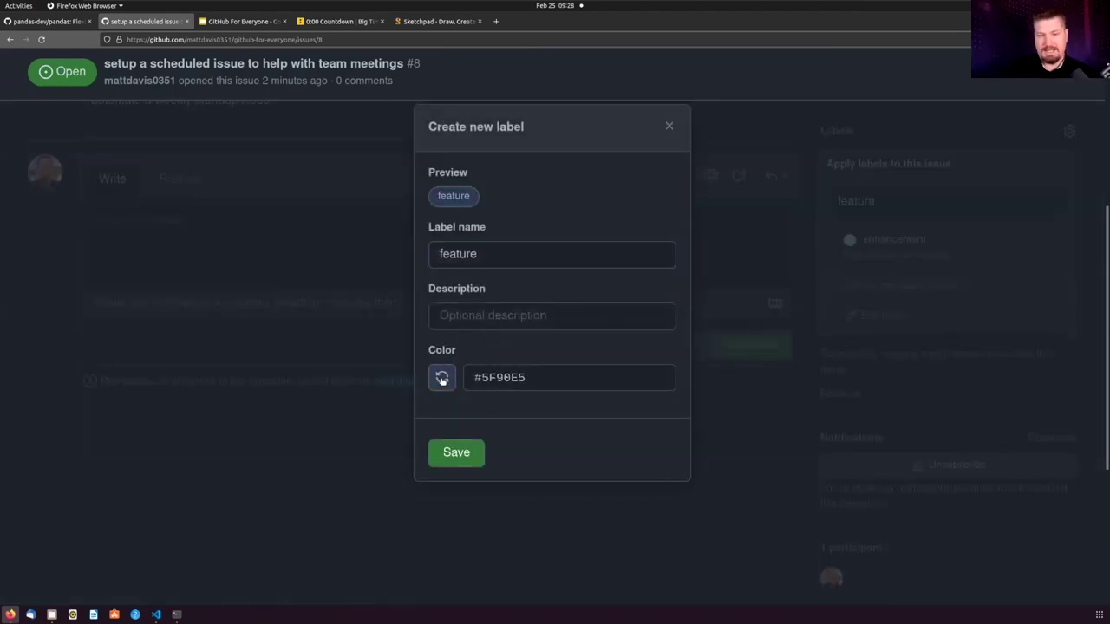
click(461, 460)
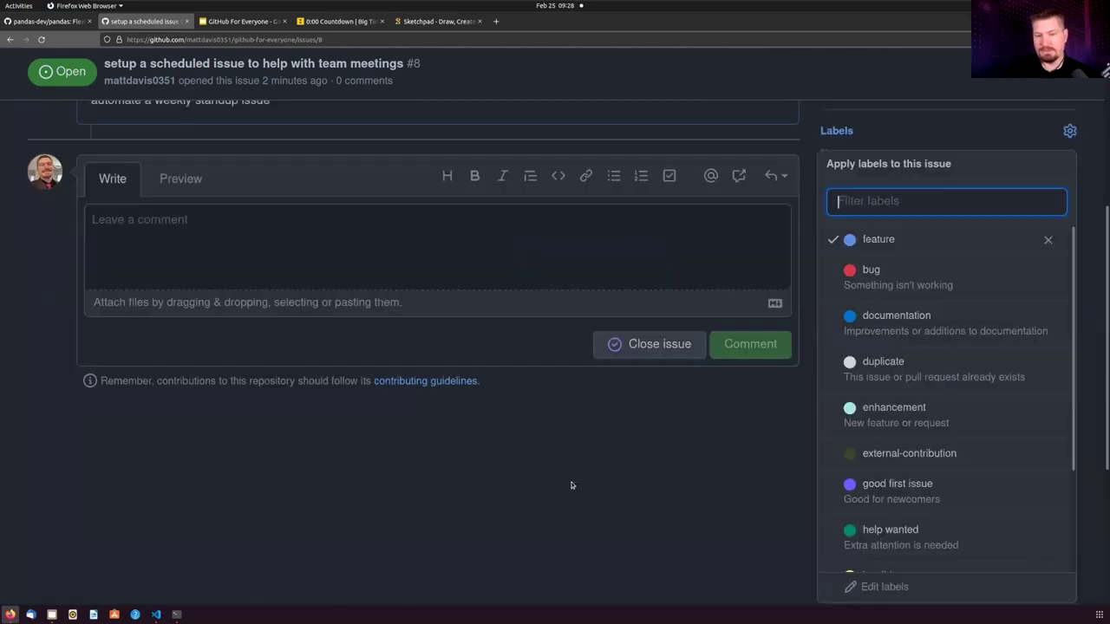
click(696, 472)
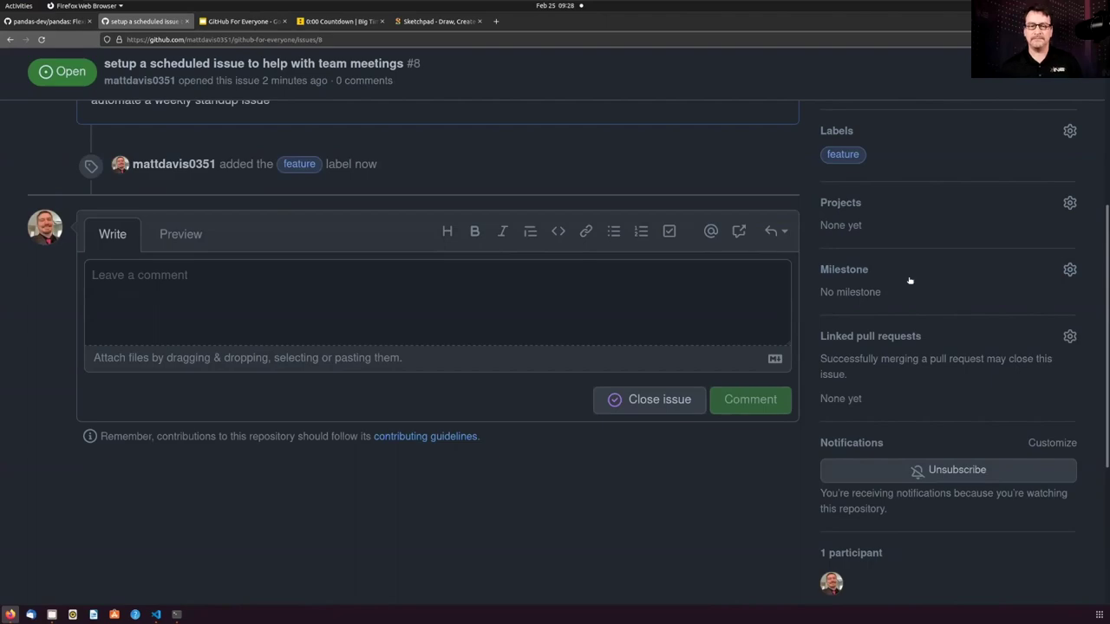
Reopen issue #8 and swap its feature label for enhancement.
scroll(723, 440, up, 5)
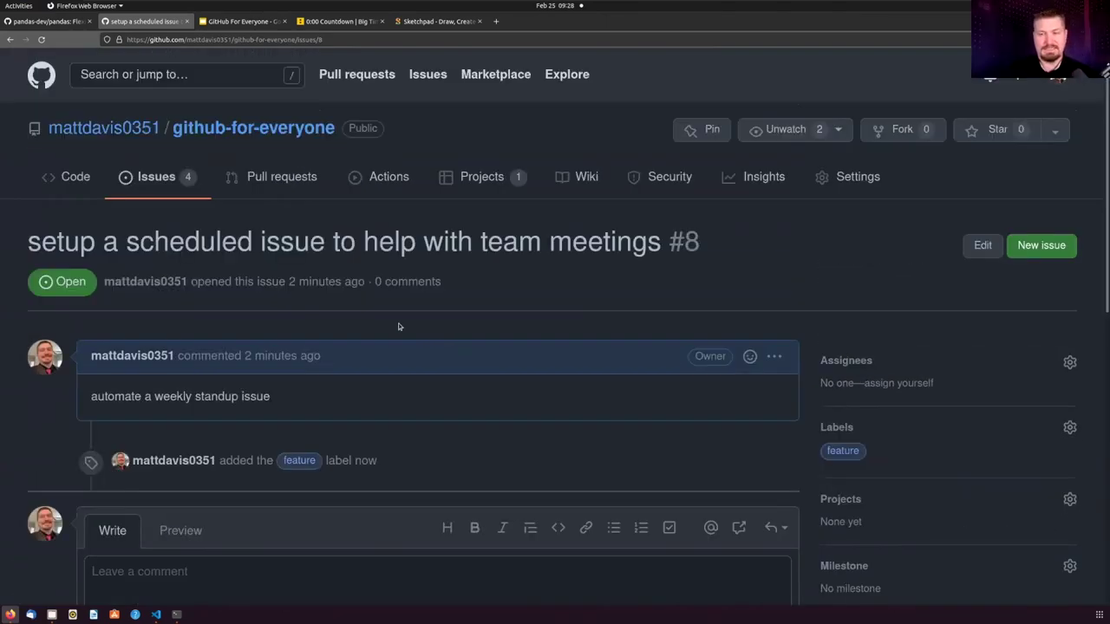
click(149, 181)
scroll(403, 361, down, 5)
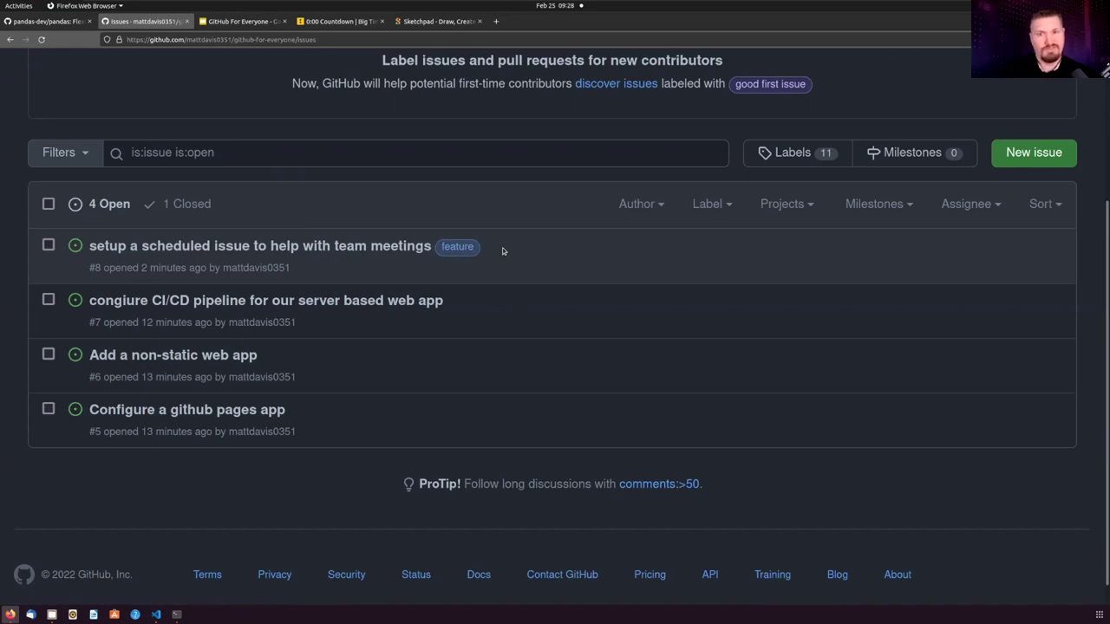
click(319, 248)
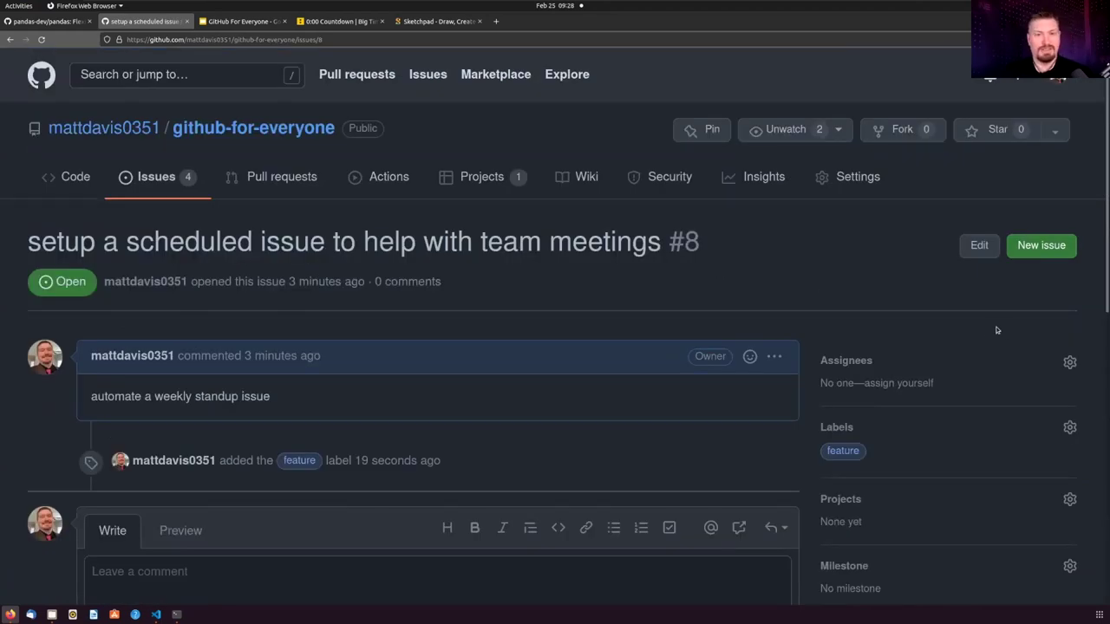
click(1068, 425)
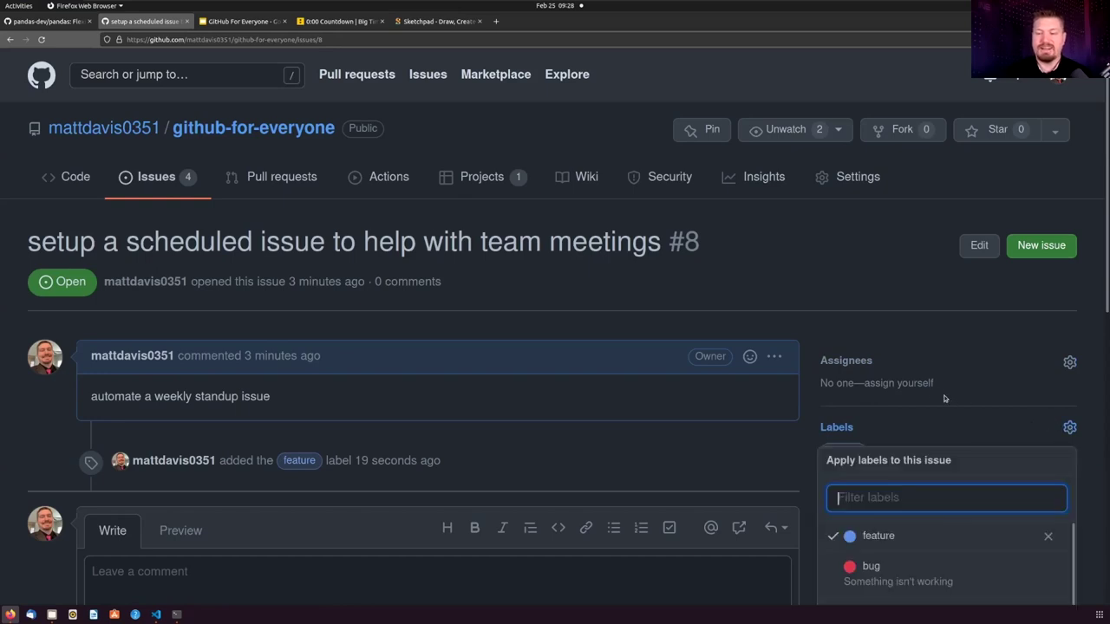
scroll(1054, 381, down, 2)
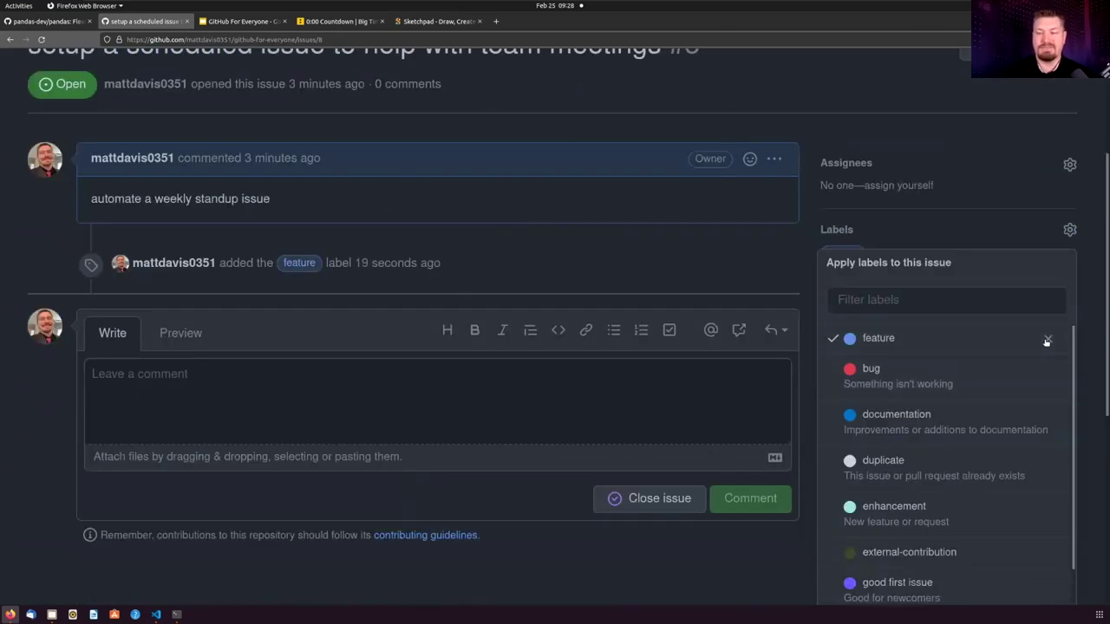
click(1047, 338)
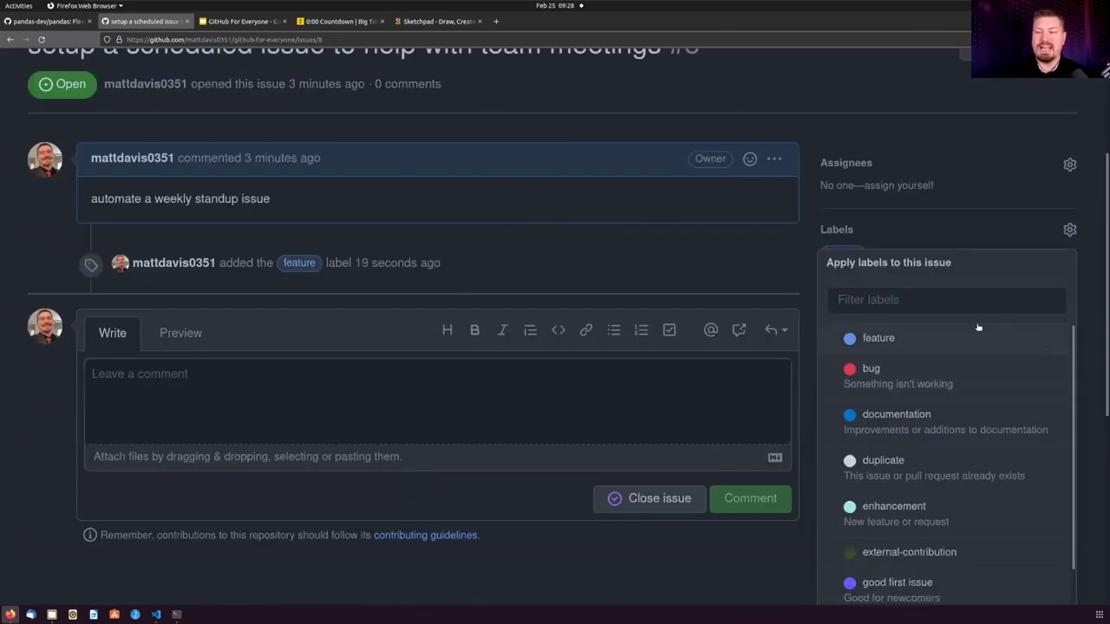
click(924, 511)
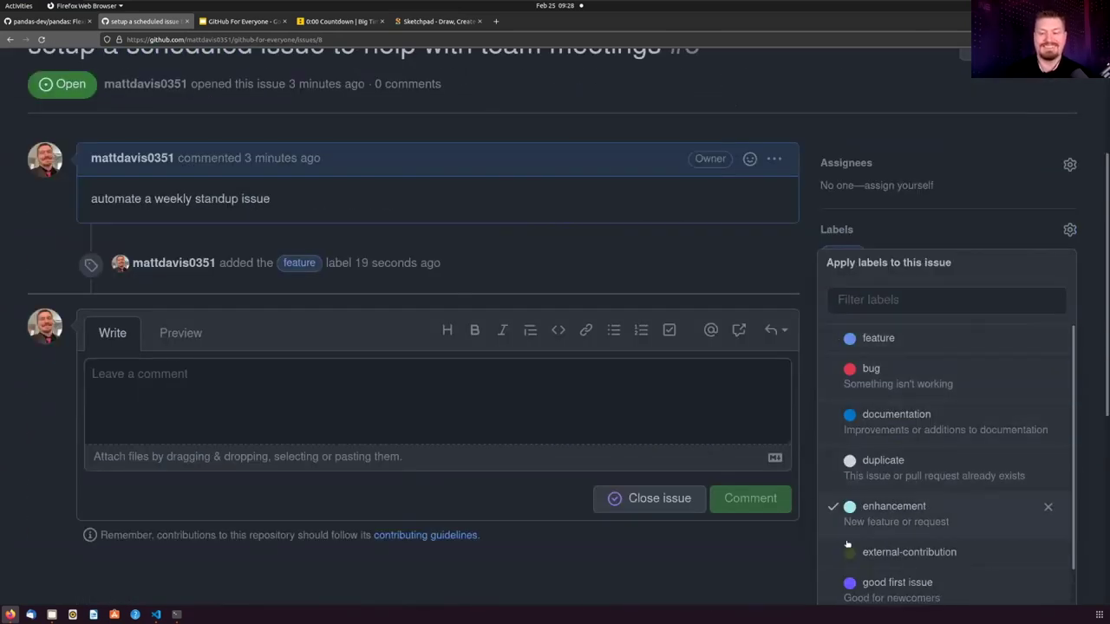
click(760, 552)
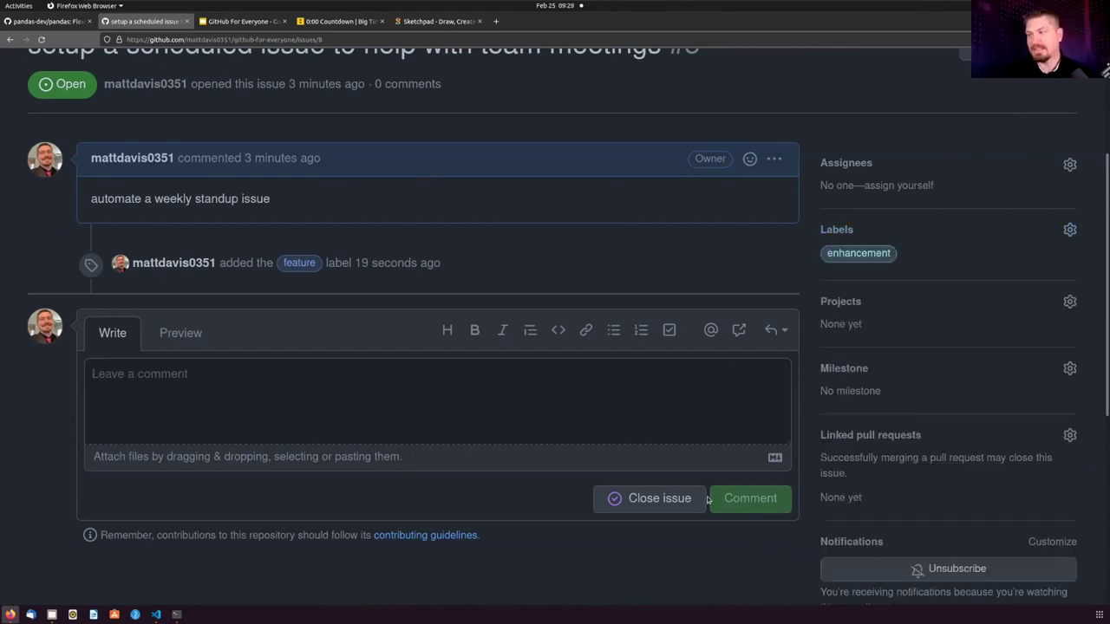
Return through the issues list to the repository's code page on schedule-team-sync.
scroll(436, 240, up, 5)
click(143, 178)
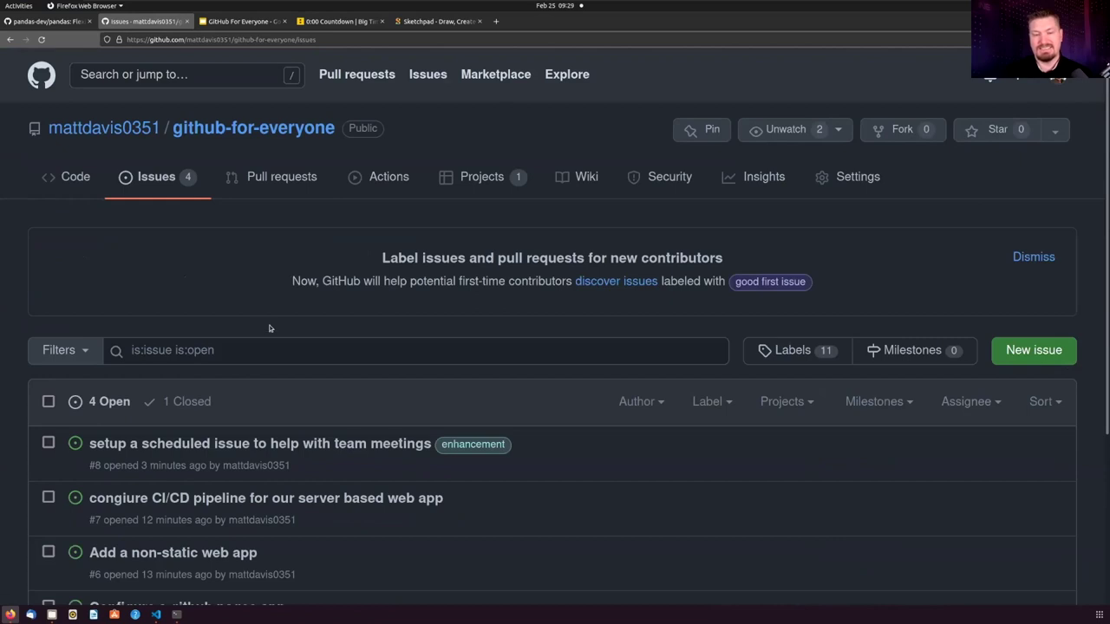
scroll(269, 324, down, 1)
scroll(266, 325, down, 2)
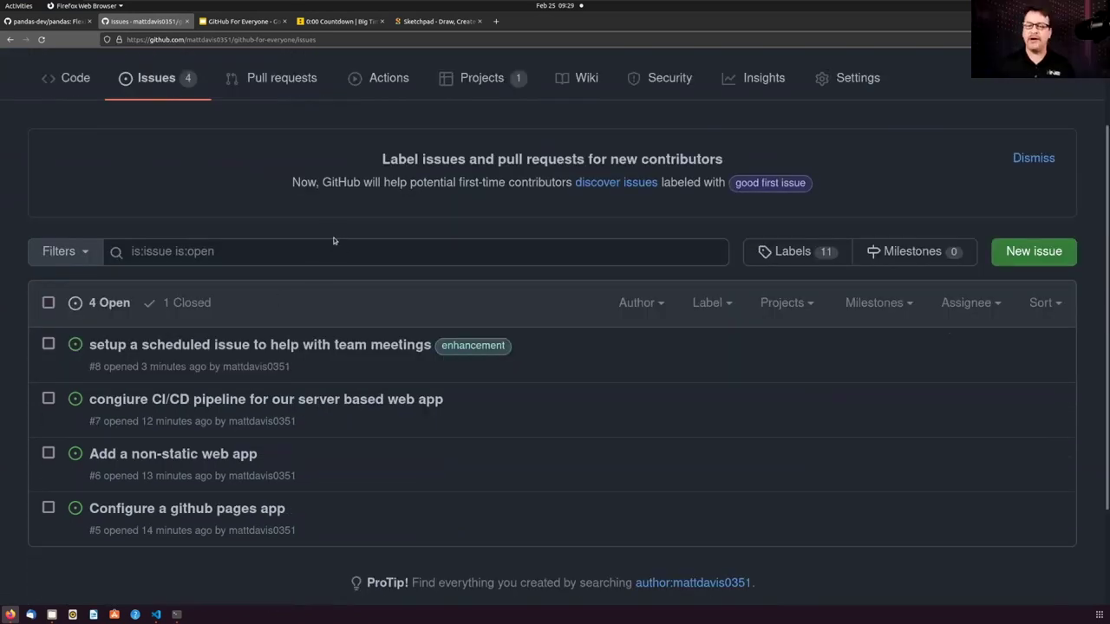
scroll(211, 208, up, 3)
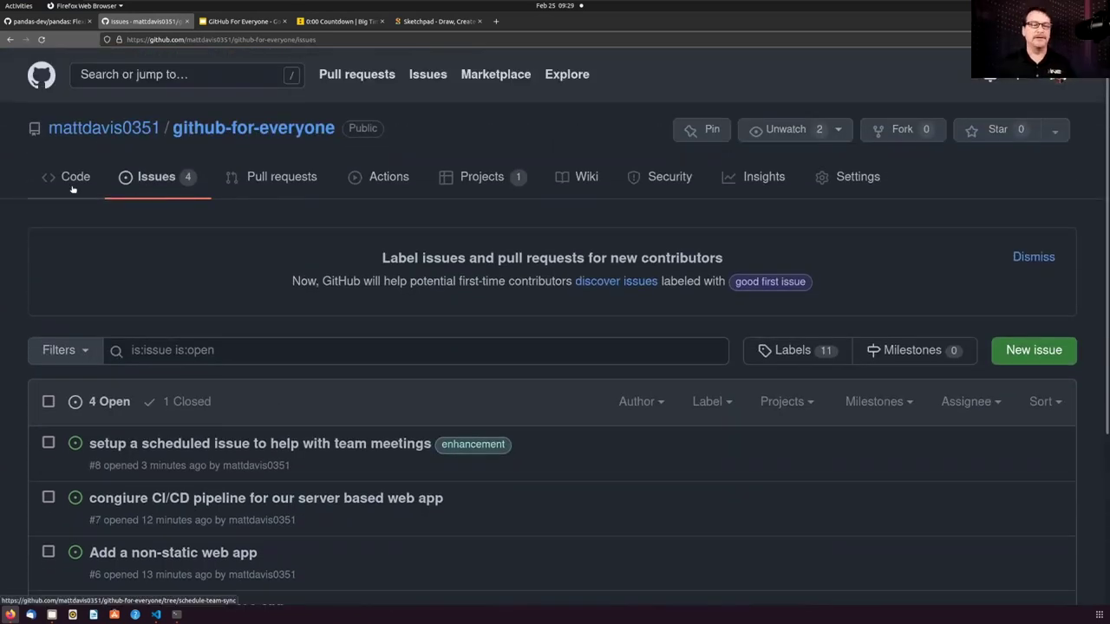
click(74, 182)
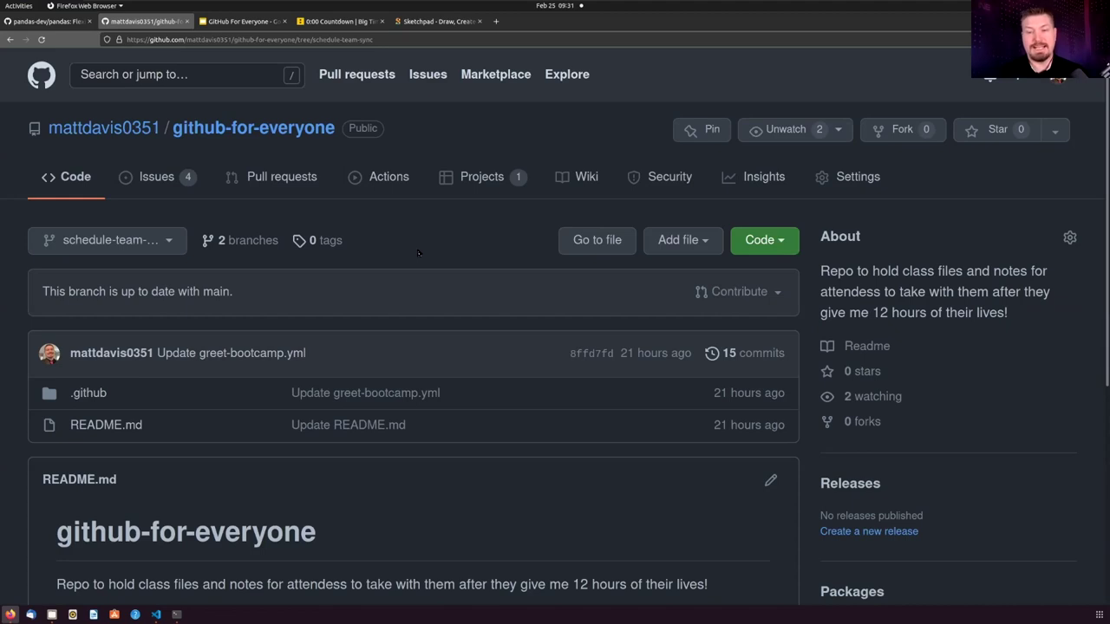
Start a new file named .github/weekly-sync.yml on the schedule-team-sync branch.
click(699, 249)
click(654, 274)
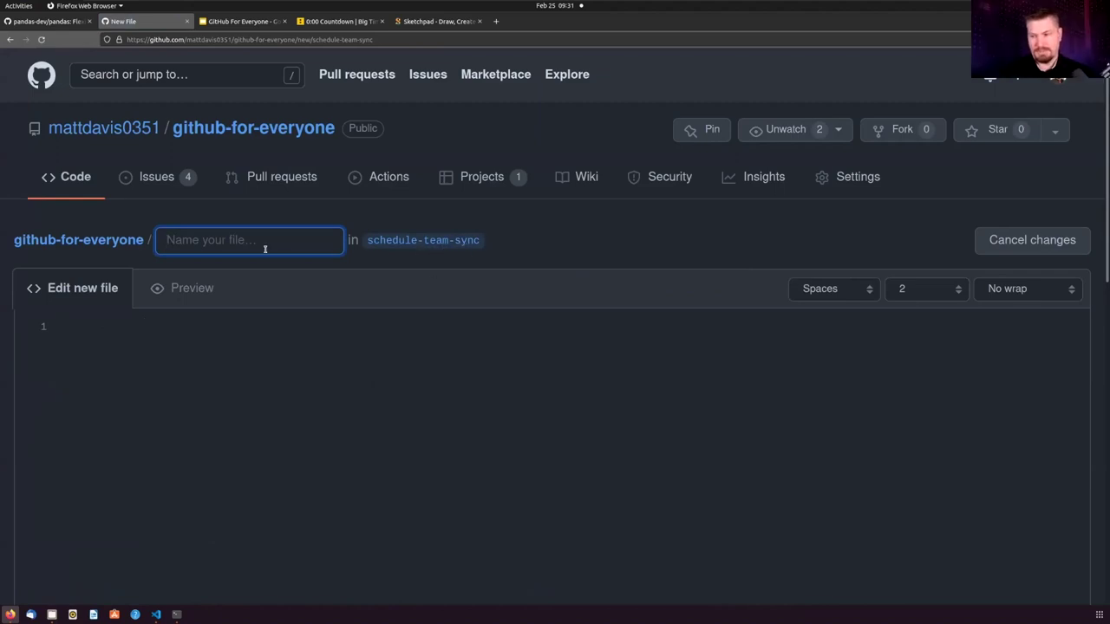
text(.github)
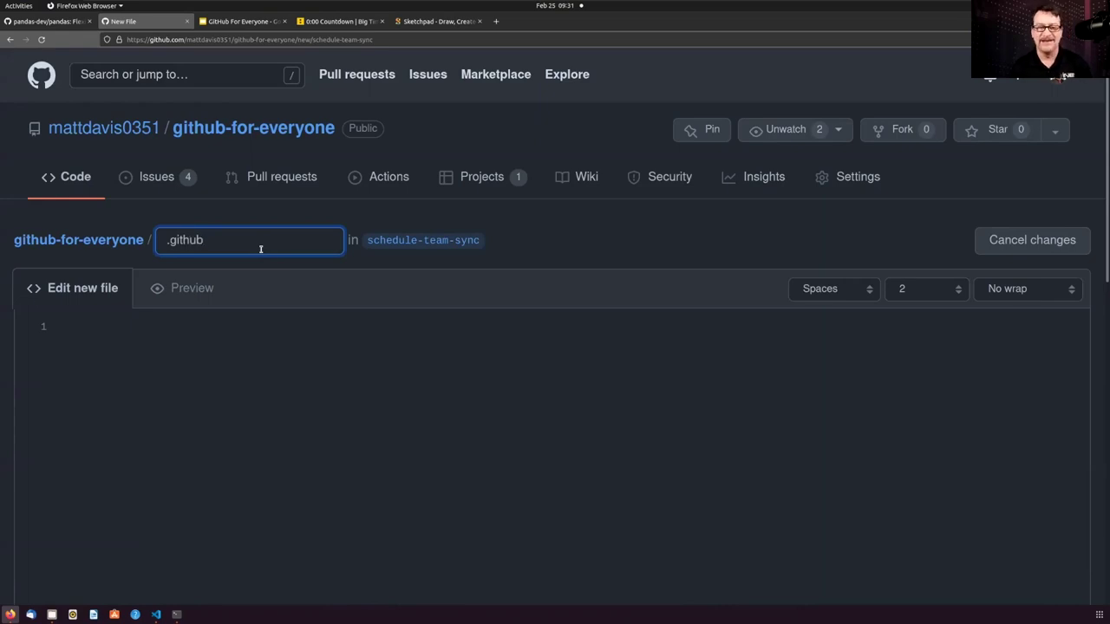
text(/weekly-sync)
key(BackSpace)
key(BackSpace)
text(nc.yml)
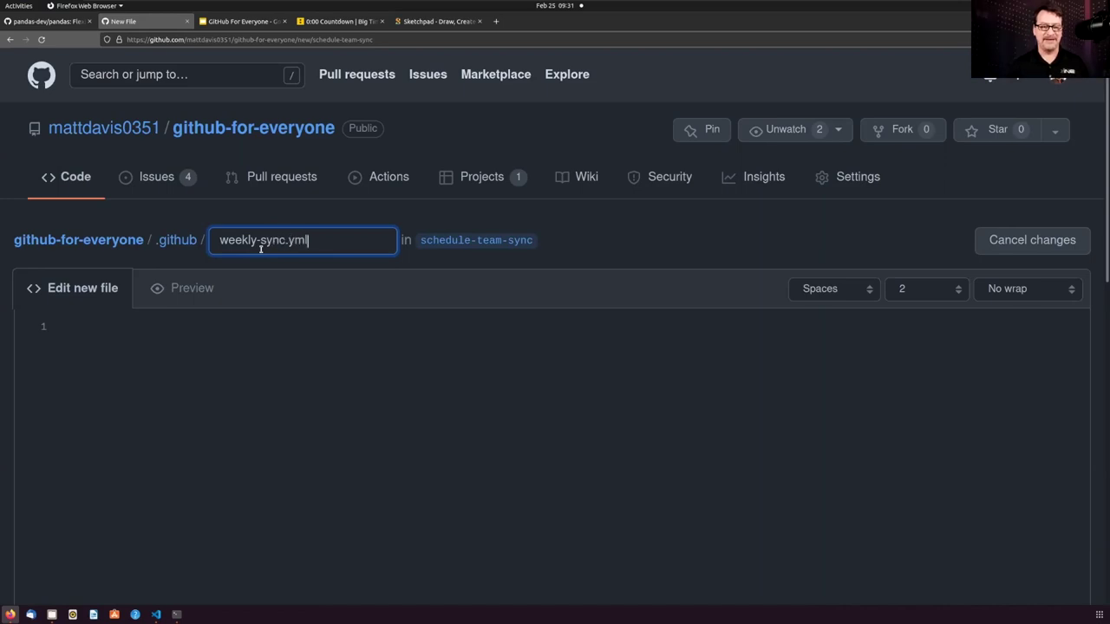
Paste the Weekly Team Sync workflow YAML into the file and commit it.
click(211, 373)
key(ctrl+v)
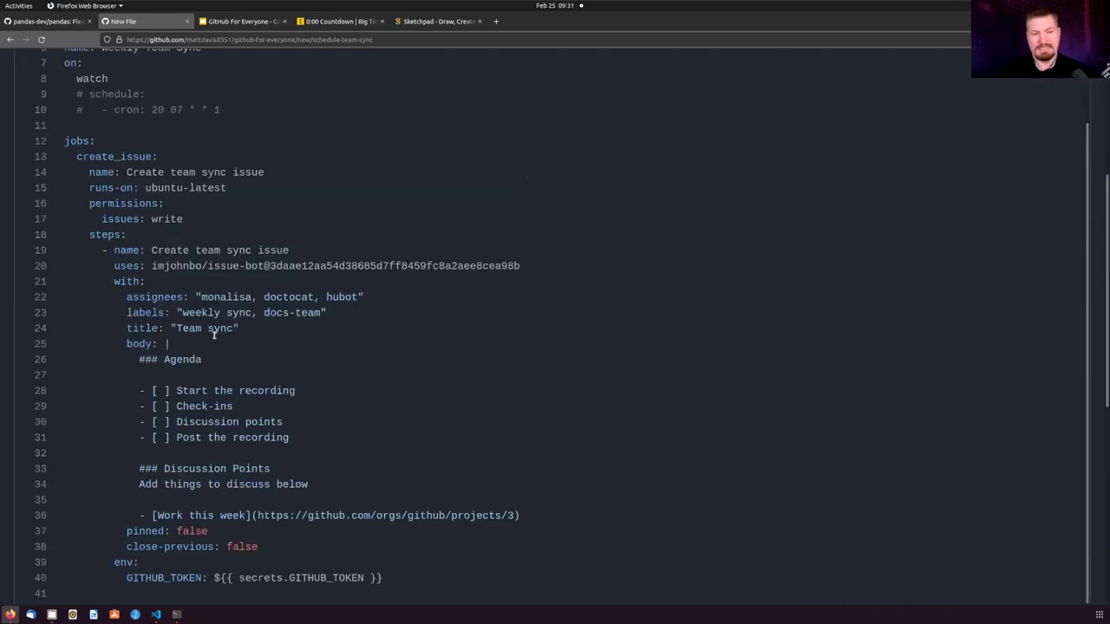
scroll(165, 338, down, 5)
scroll(161, 339, down, 1)
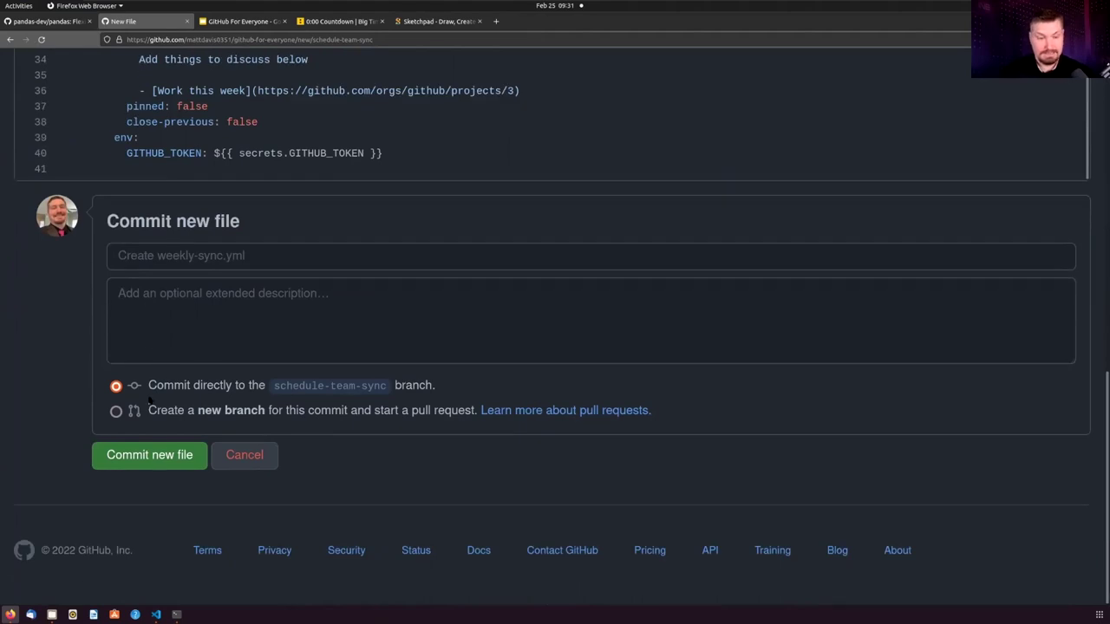
click(137, 455)
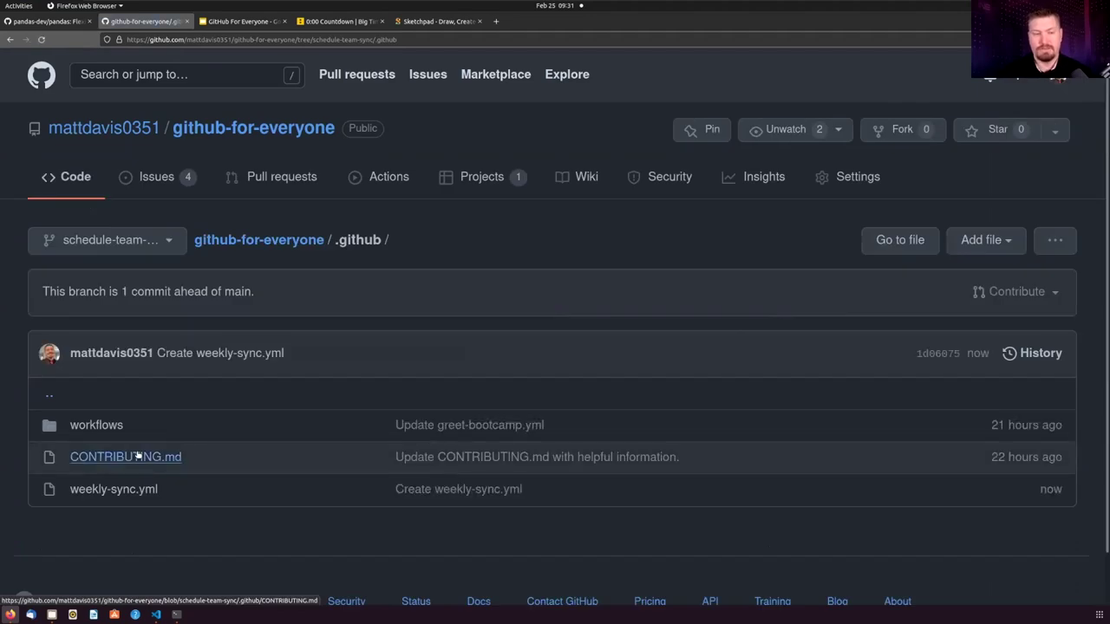
Check the repository's Actions runs, then go back to Code and open .github/weekly-sync.yml.
click(384, 176)
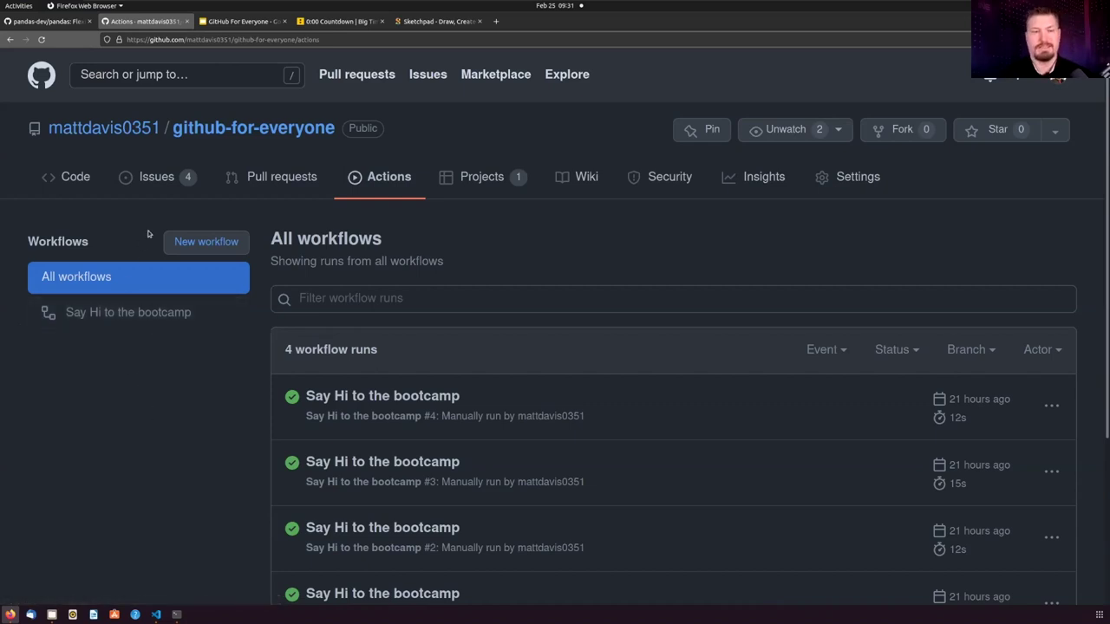
click(84, 178)
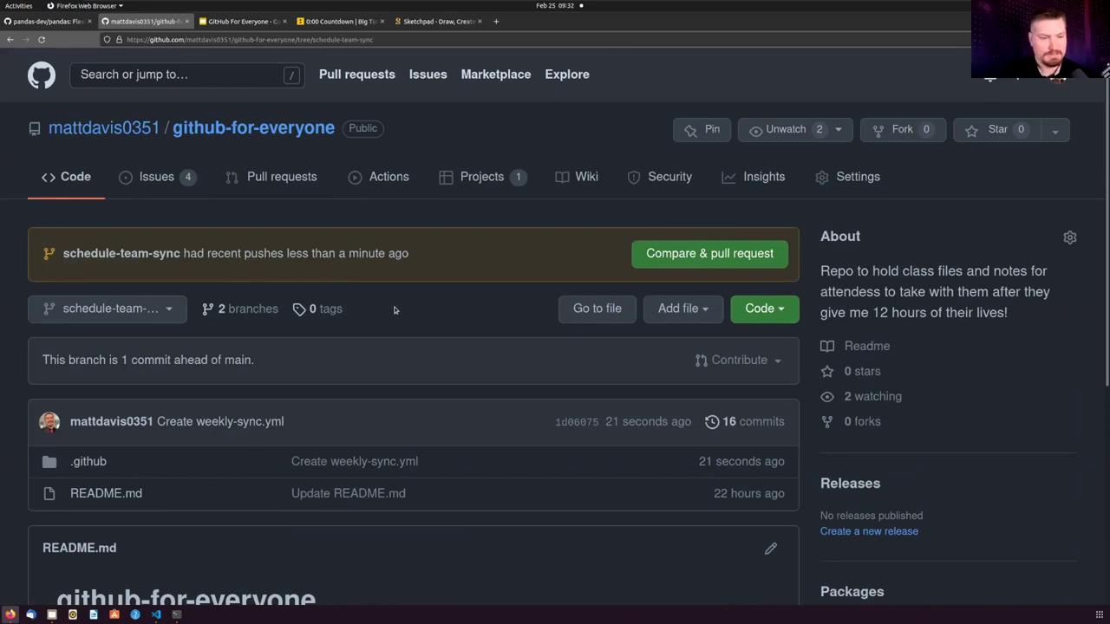
scroll(394, 310, down, 2)
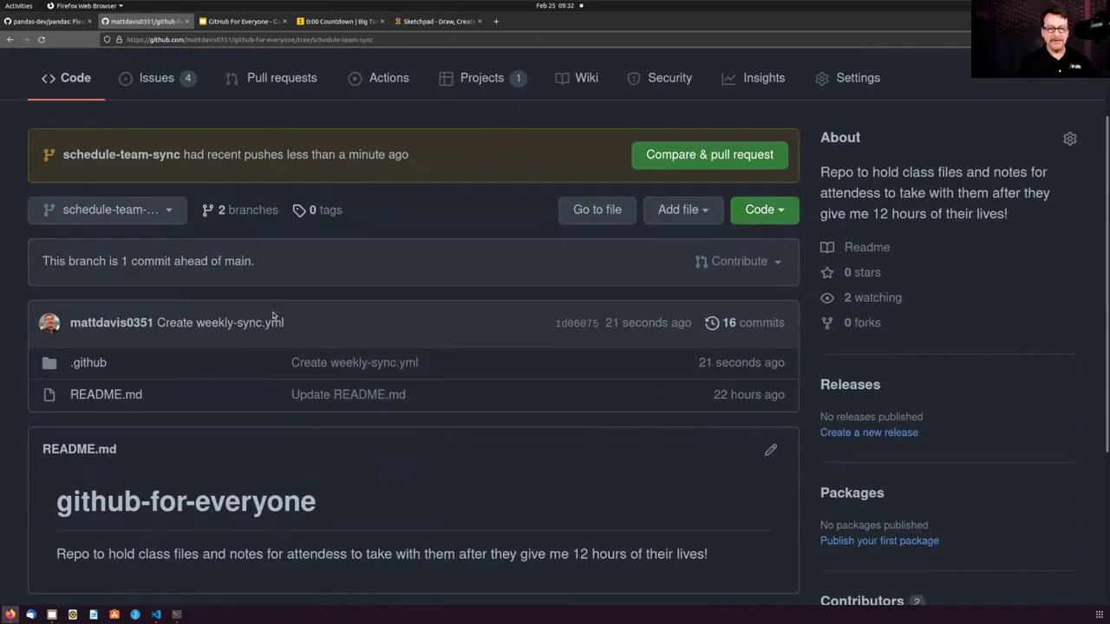
click(89, 363)
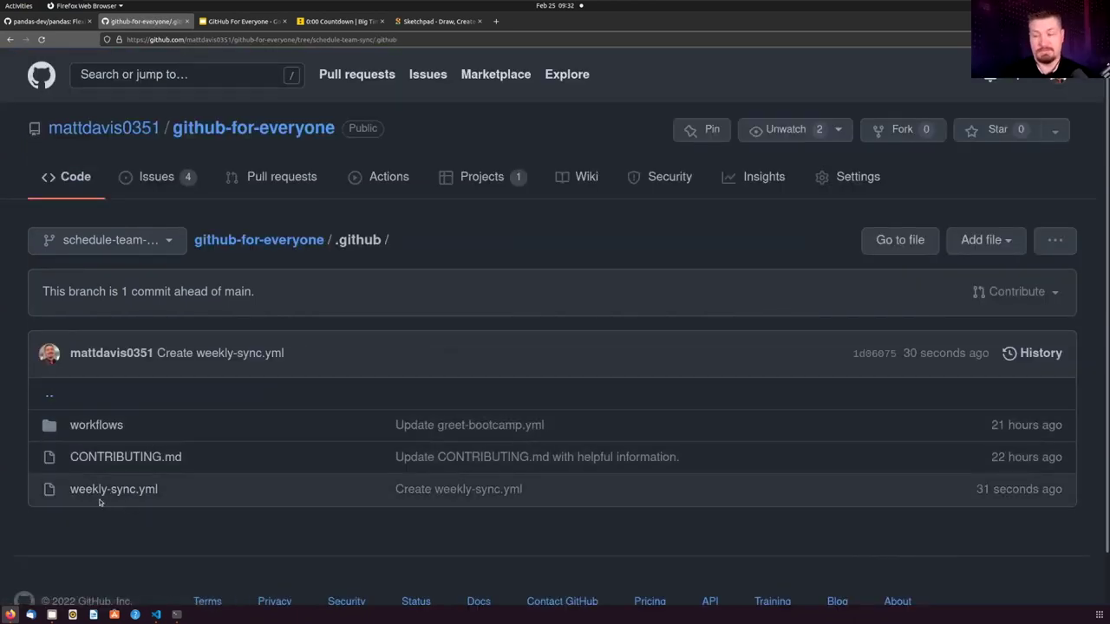
scroll(104, 503, down, 1)
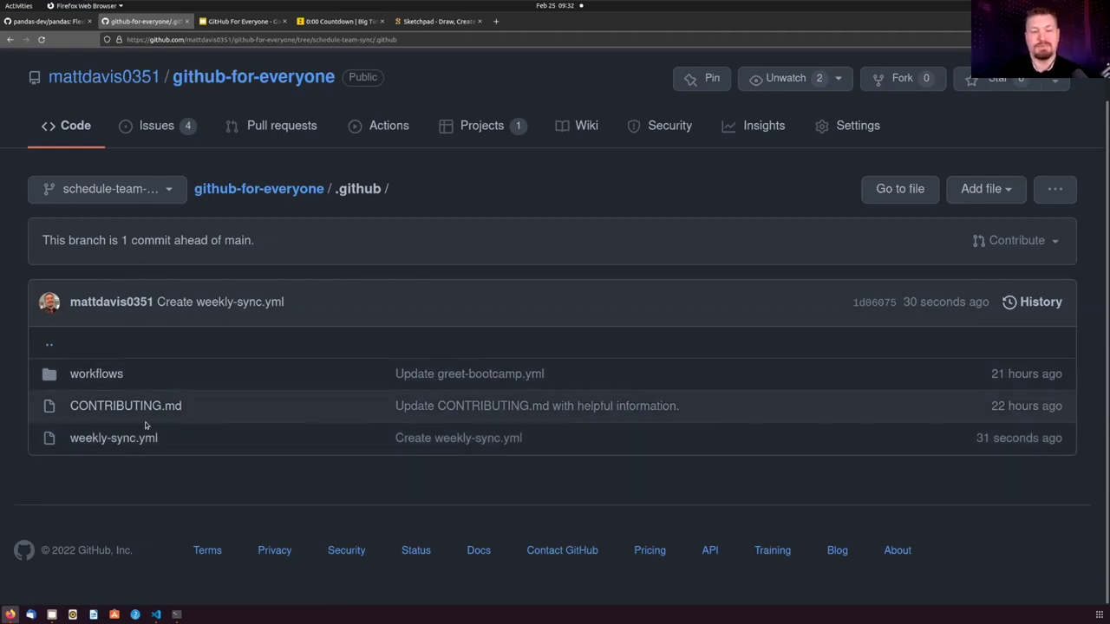
click(116, 440)
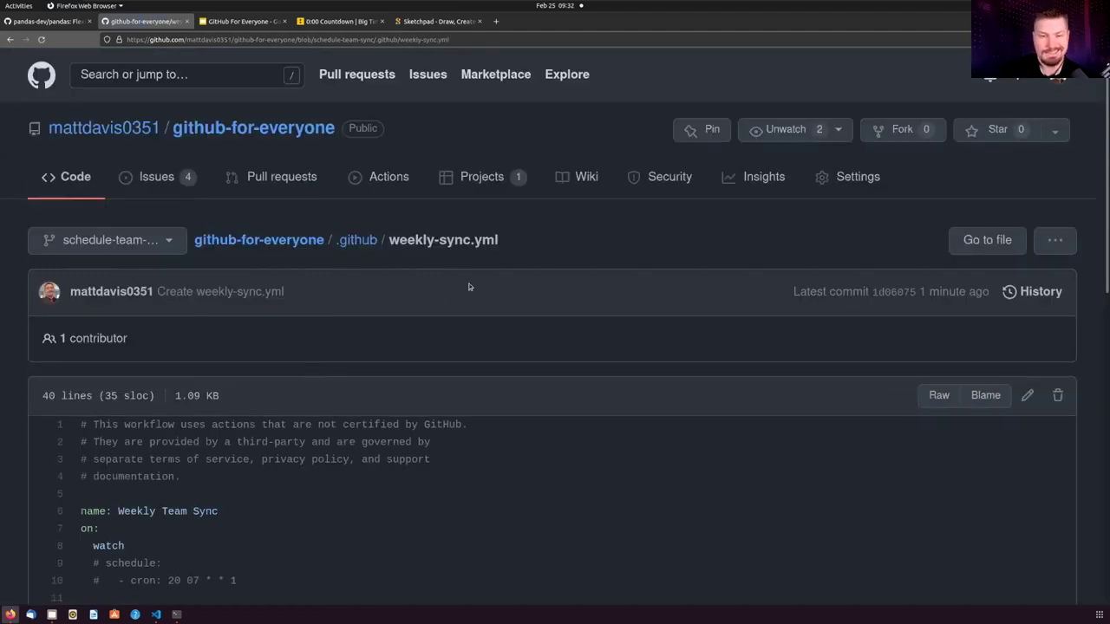
Reload the page, reopen weekly-sync.yml from the .github folder and start editing it.
key(F5)
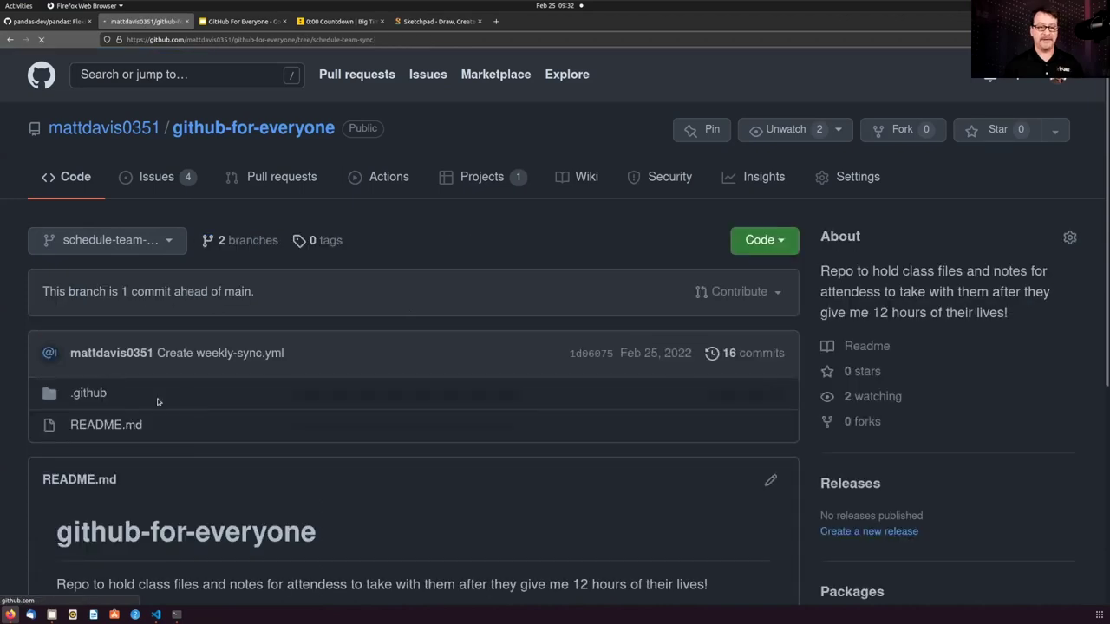
click(86, 464)
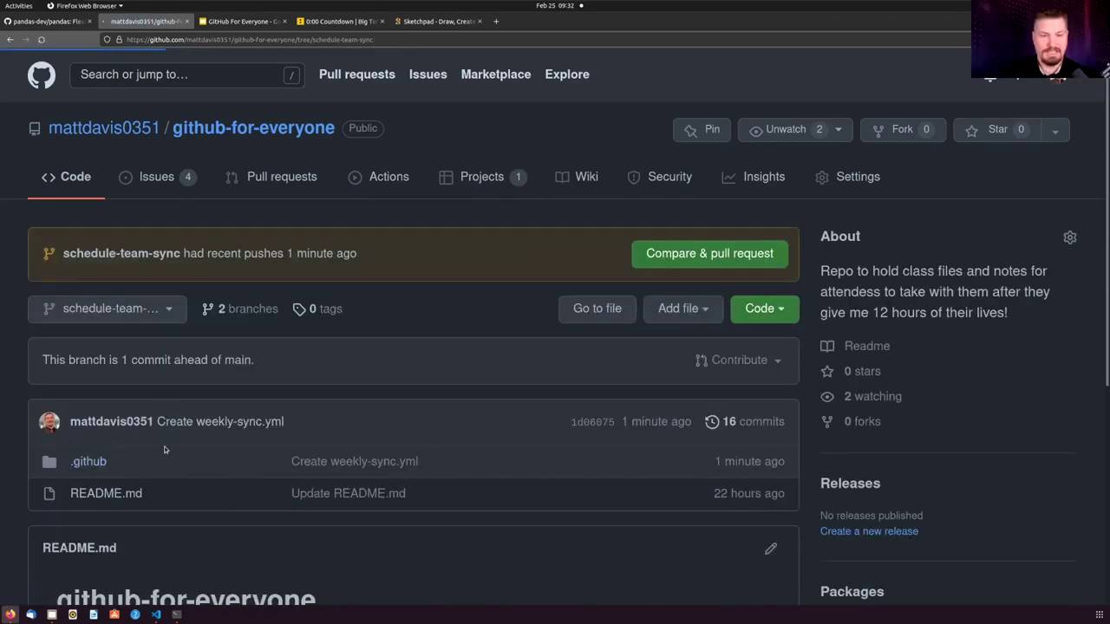
scroll(151, 406, down, 1)
click(124, 437)
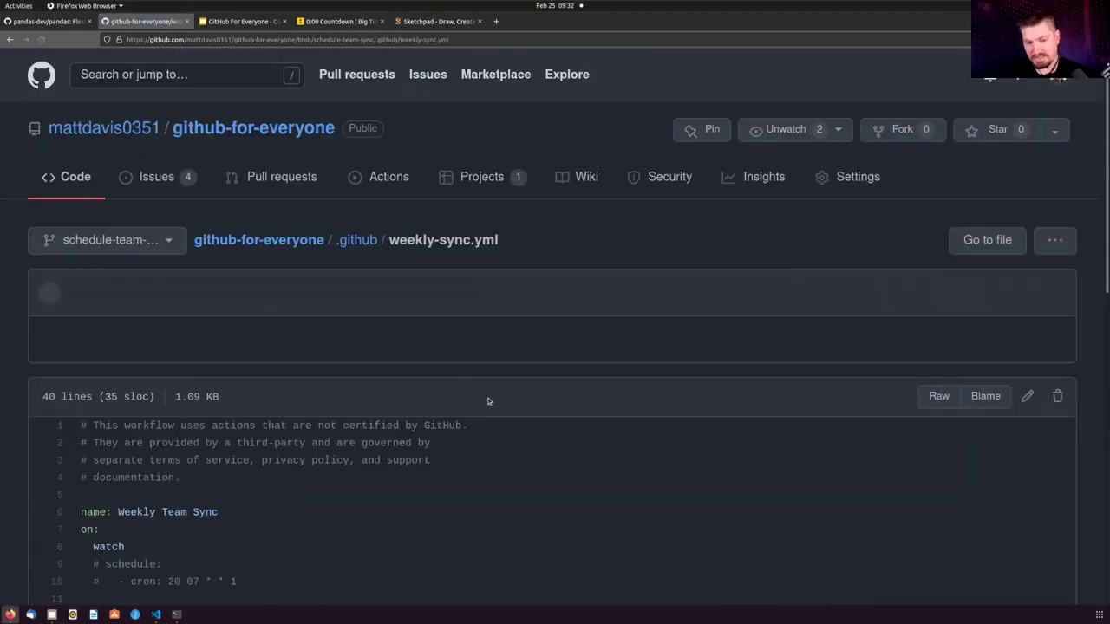
scroll(575, 404, down, 5)
scroll(575, 404, up, 5)
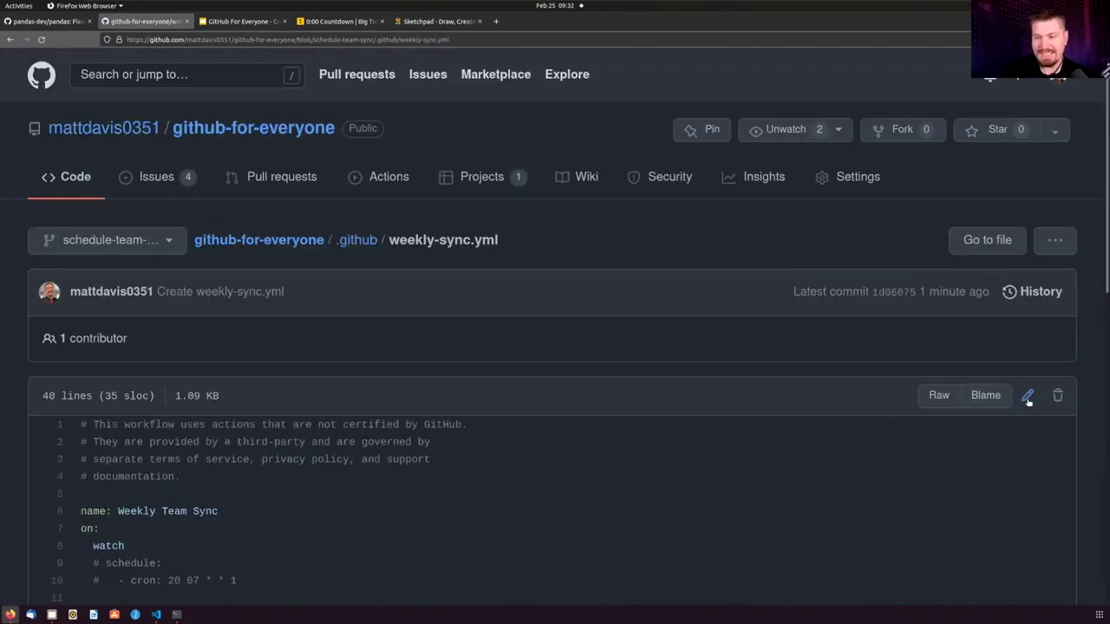
click(1027, 396)
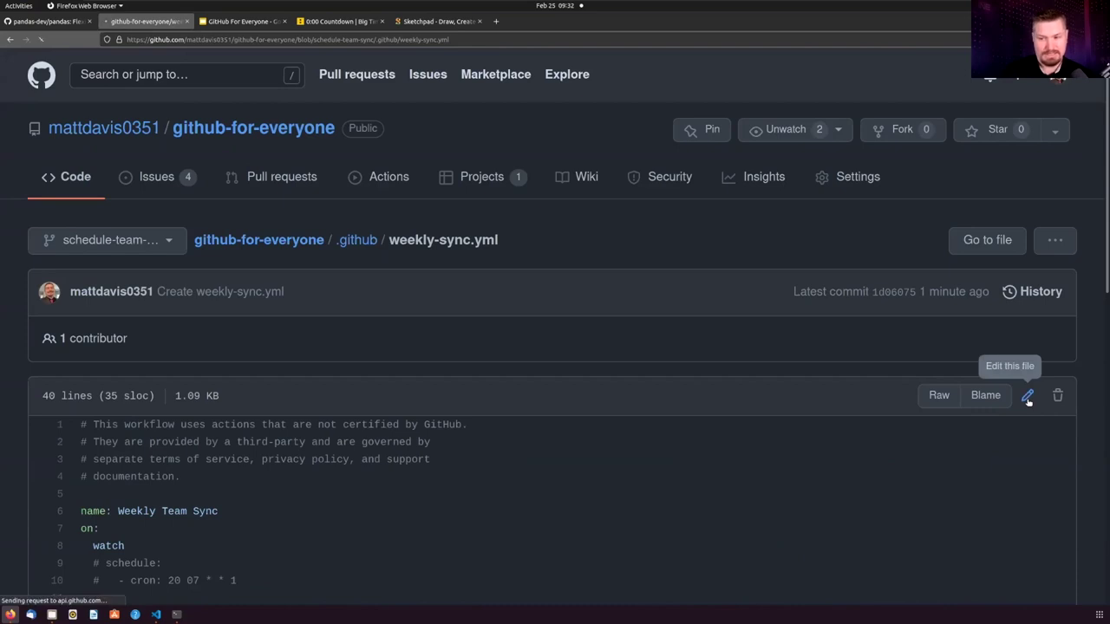
Change the file path to .github/workflows/weekly-sync.yml and scroll back to the top of the file.
click(217, 243)
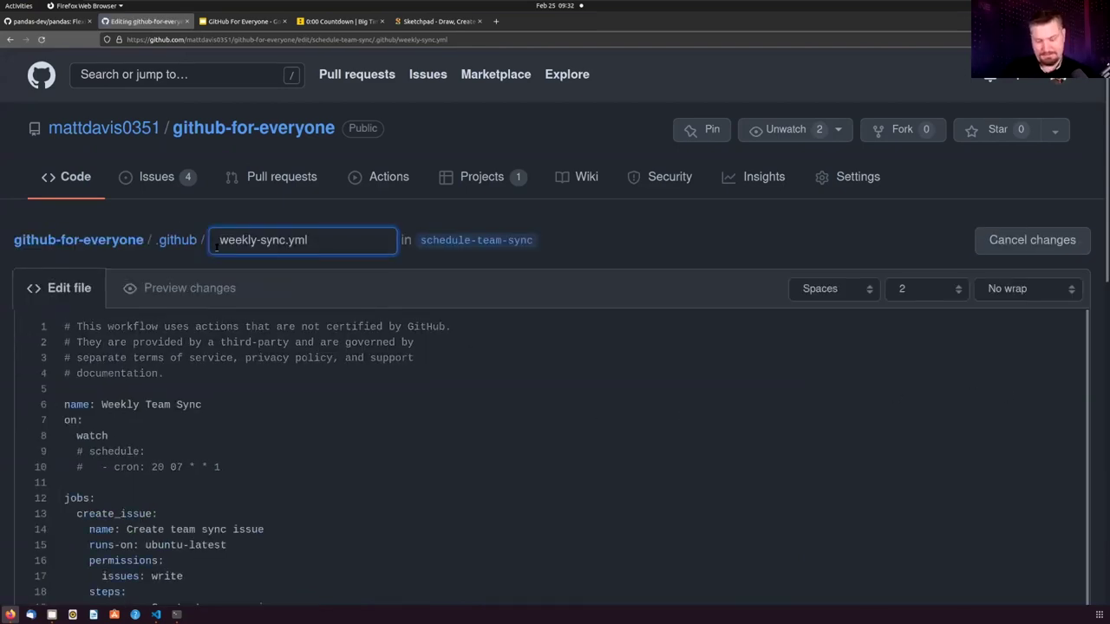
text(workflows/)
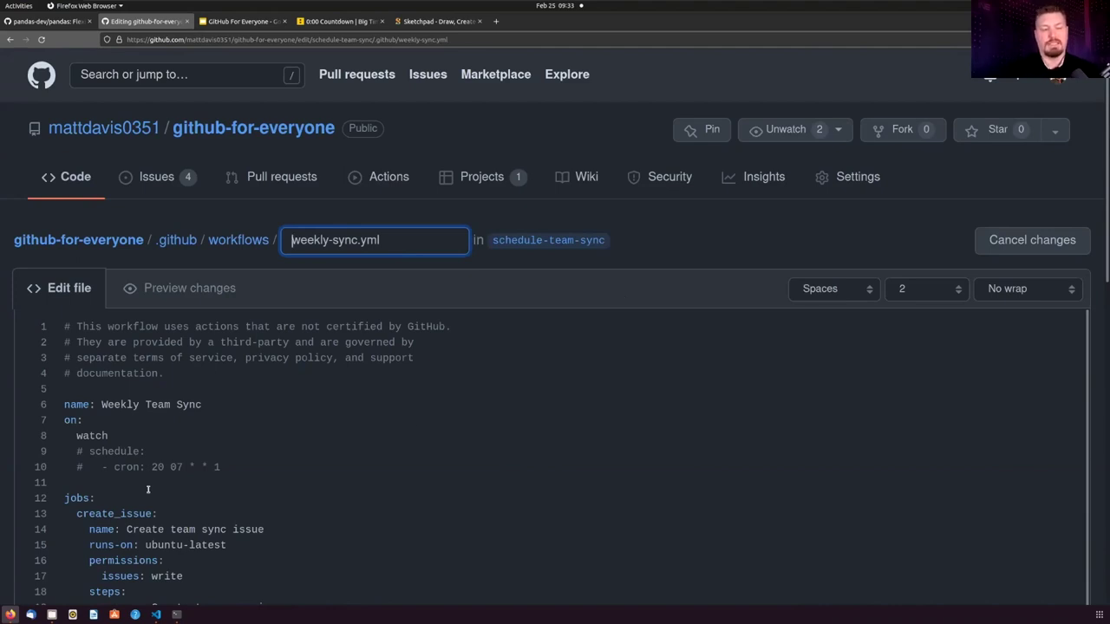
scroll(147, 490, down, 2)
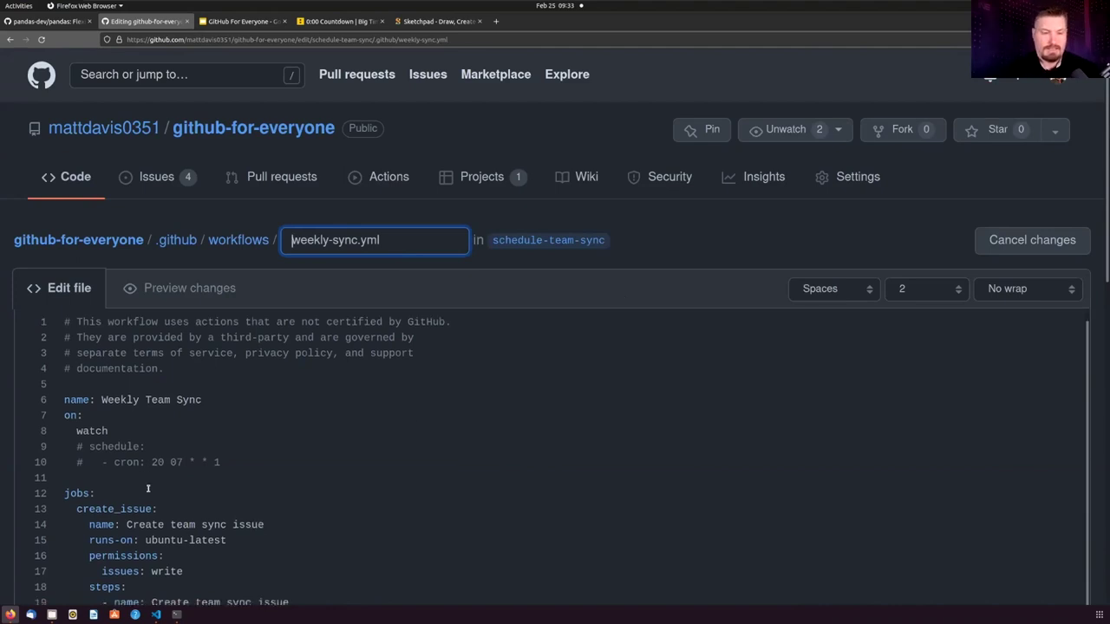
scroll(153, 493, down, 5)
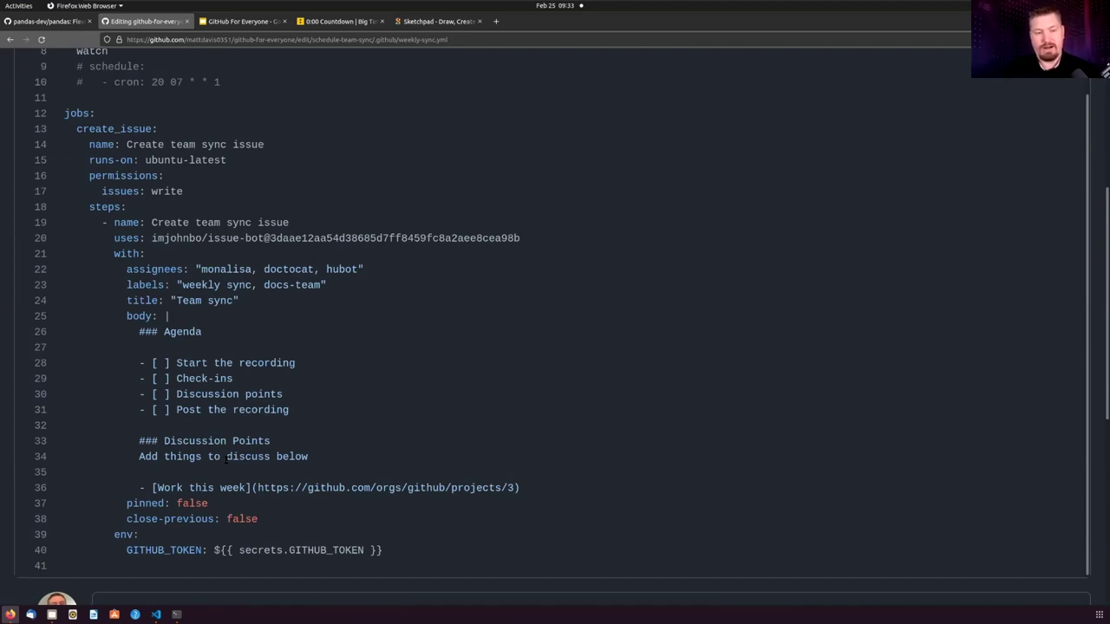
scroll(180, 266, up, 3)
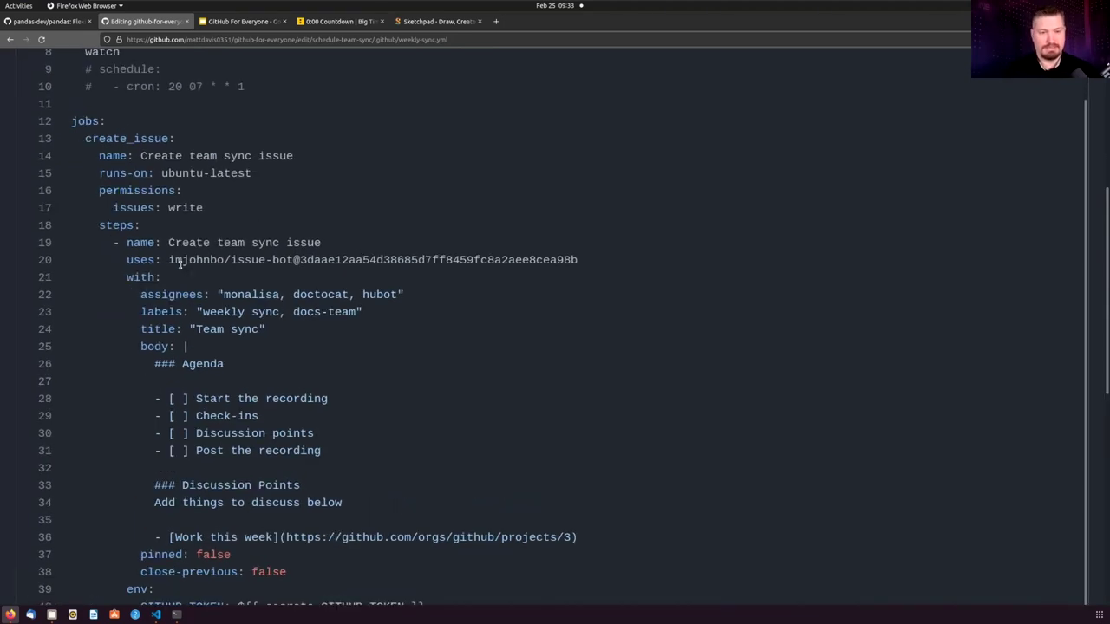
scroll(181, 266, up, 3)
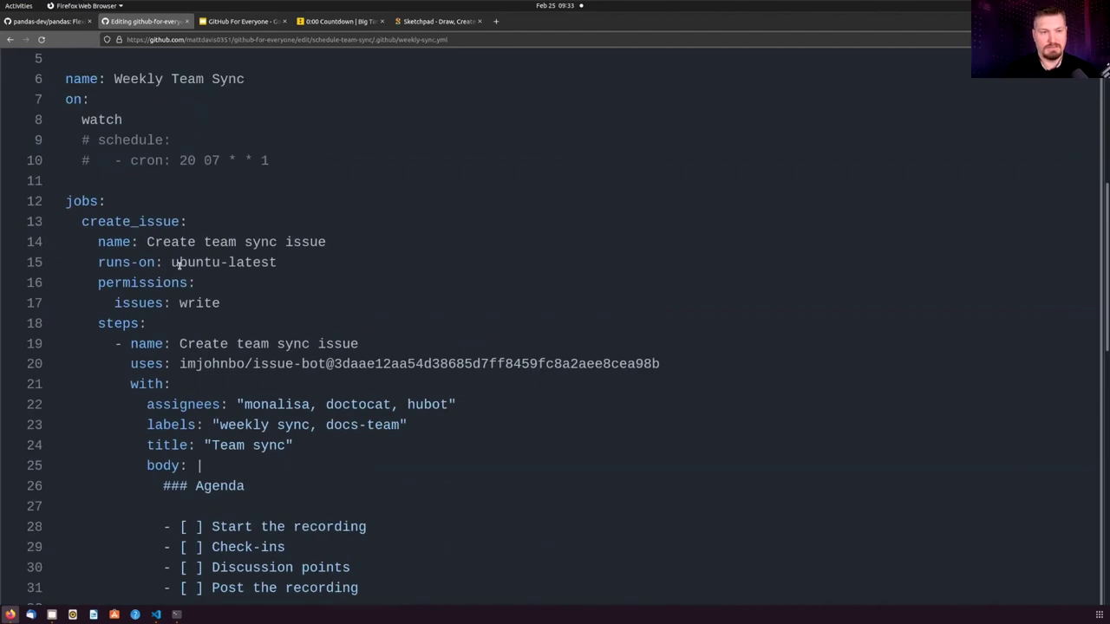
scroll(180, 266, up, 5)
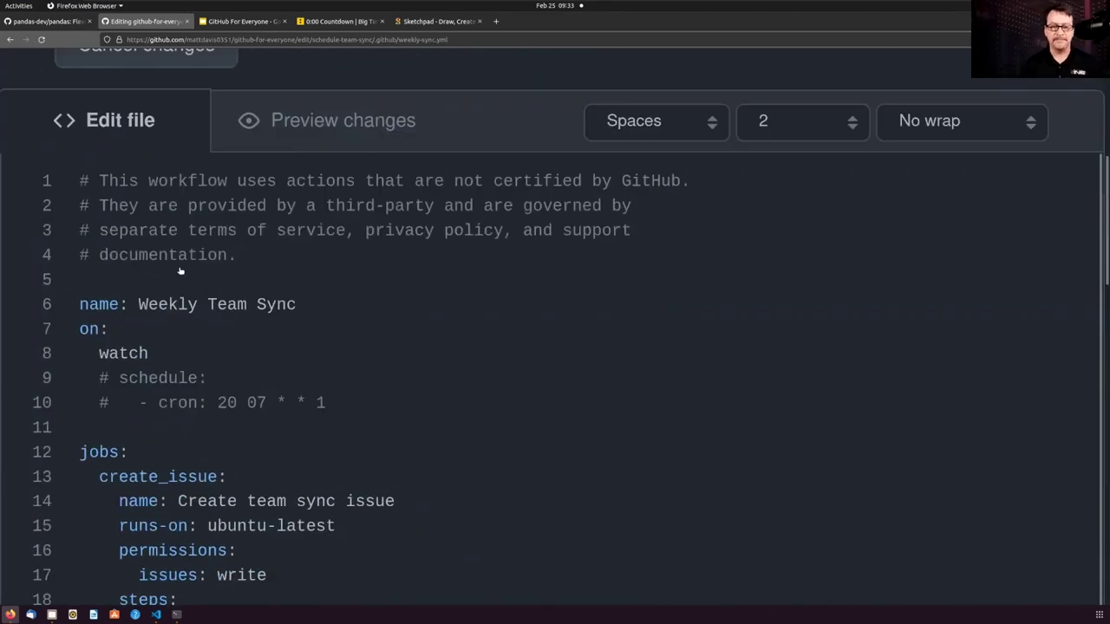
Highlight the third-party wording in the workflow's header comment.
scroll(180, 270, down, 5)
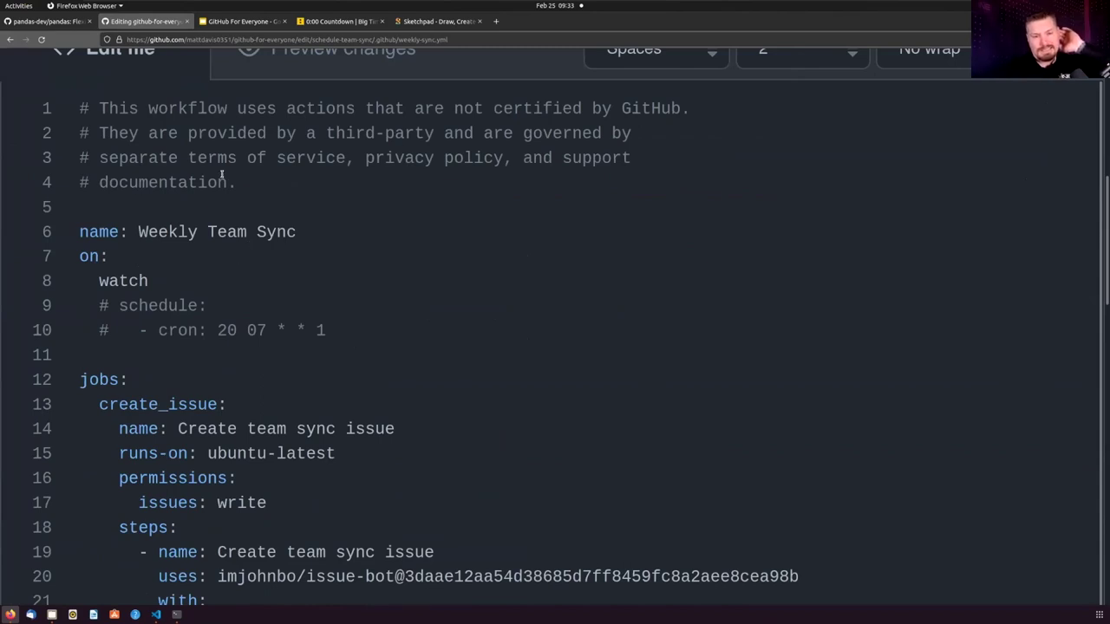
drag(321, 133, 549, 142)
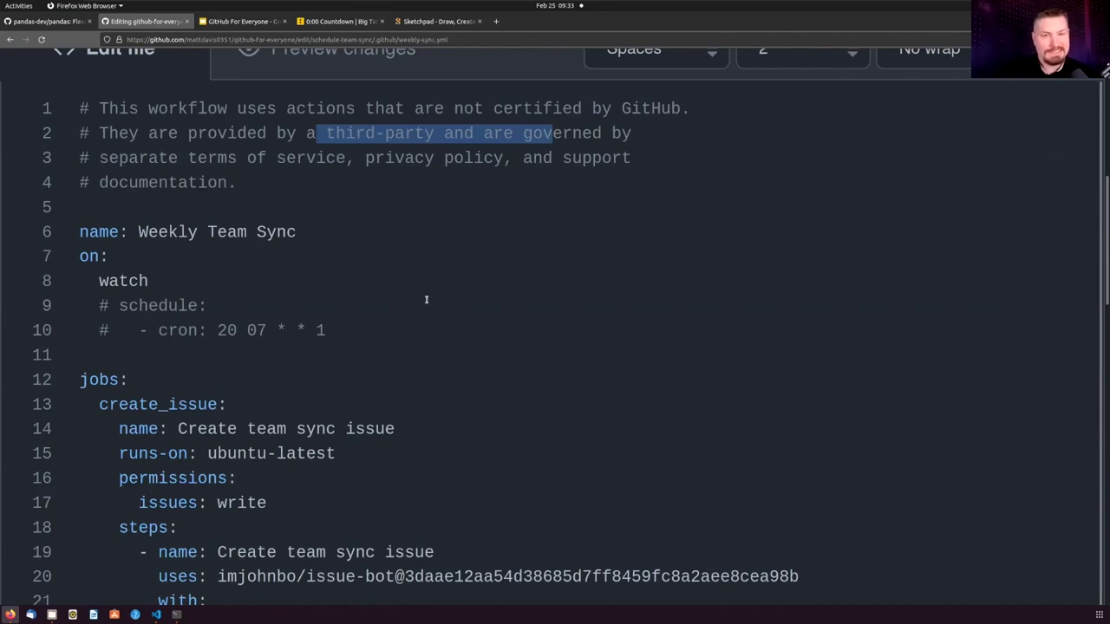
scroll(425, 303, down, 3)
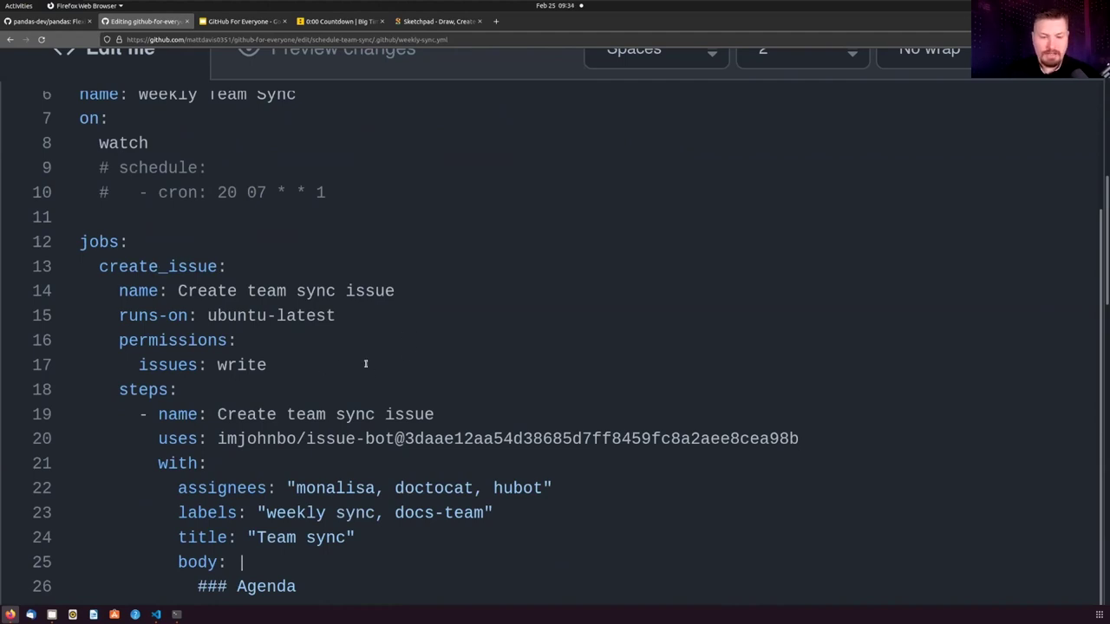
Select imjohnbo/issue-bot on the uses line at line 20 and copy it.
drag(219, 439, 357, 440)
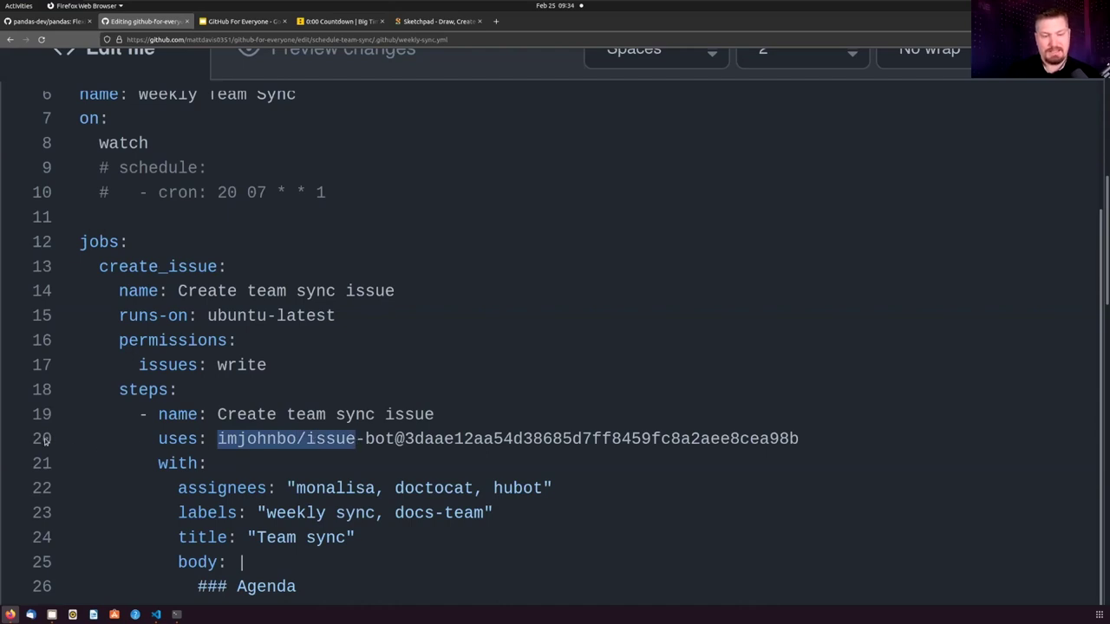
click(234, 438)
drag(136, 439, 799, 438)
key(Up)
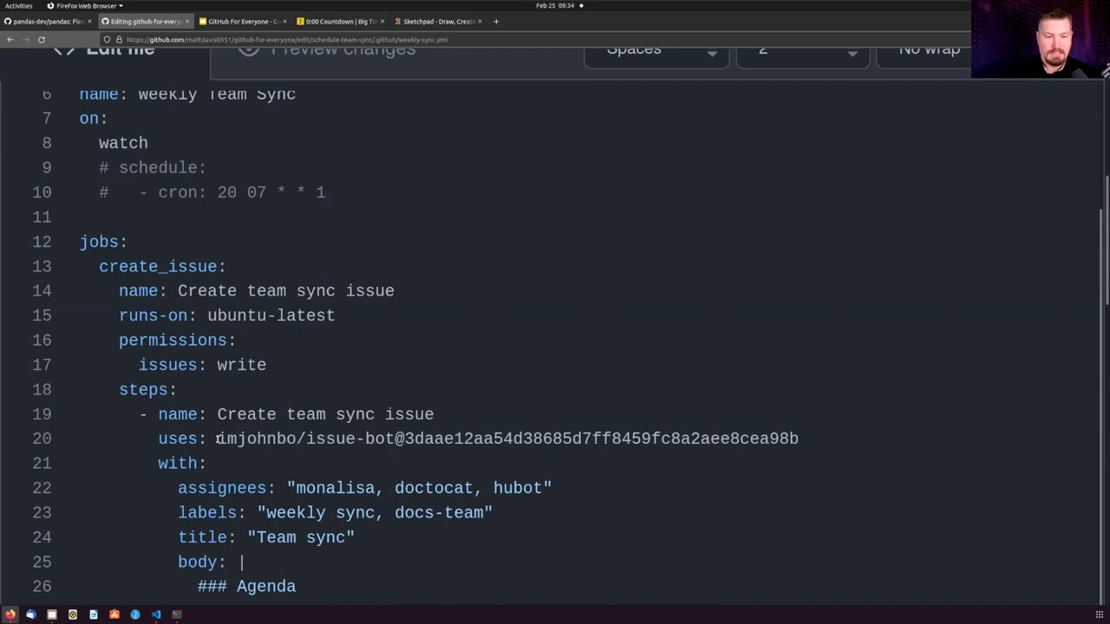
mouse_move(216, 439)
mouse_down()
mouse_move(394, 449)
mouse_move(395, 438)
mouse_move(218, 439)
mouse_up()
click(394, 451)
right_click(229, 444)
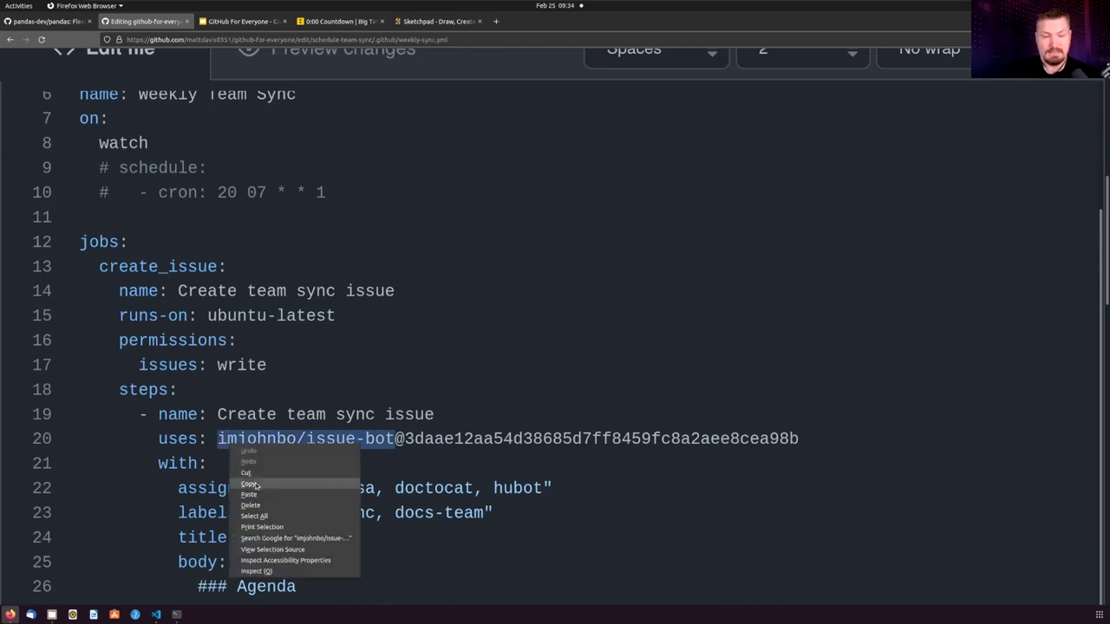
click(257, 483)
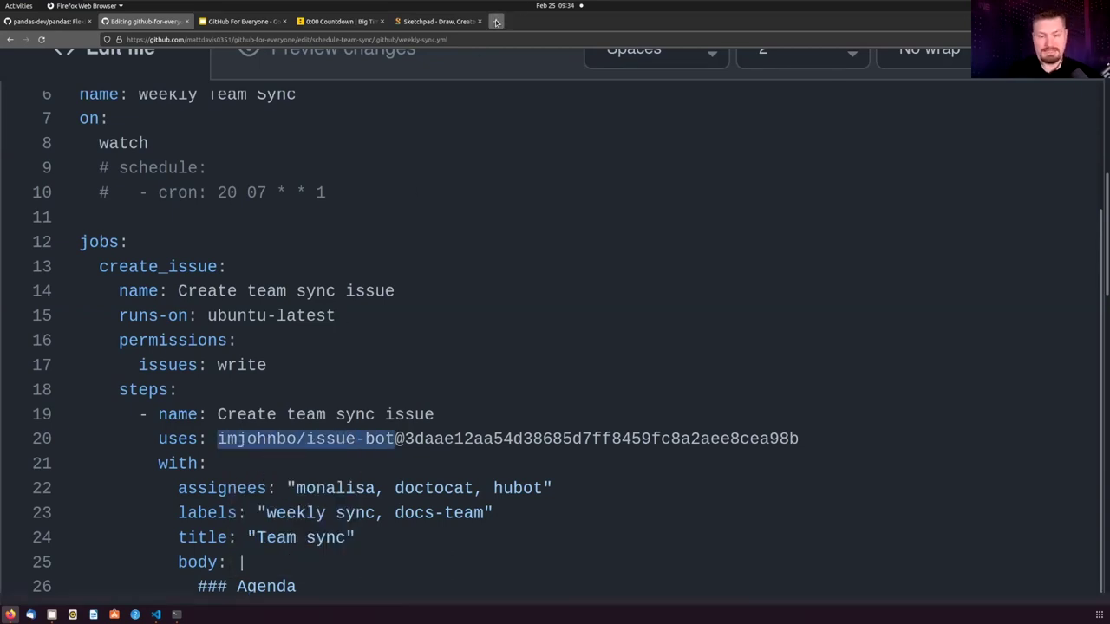
click(496, 21)
text(github)
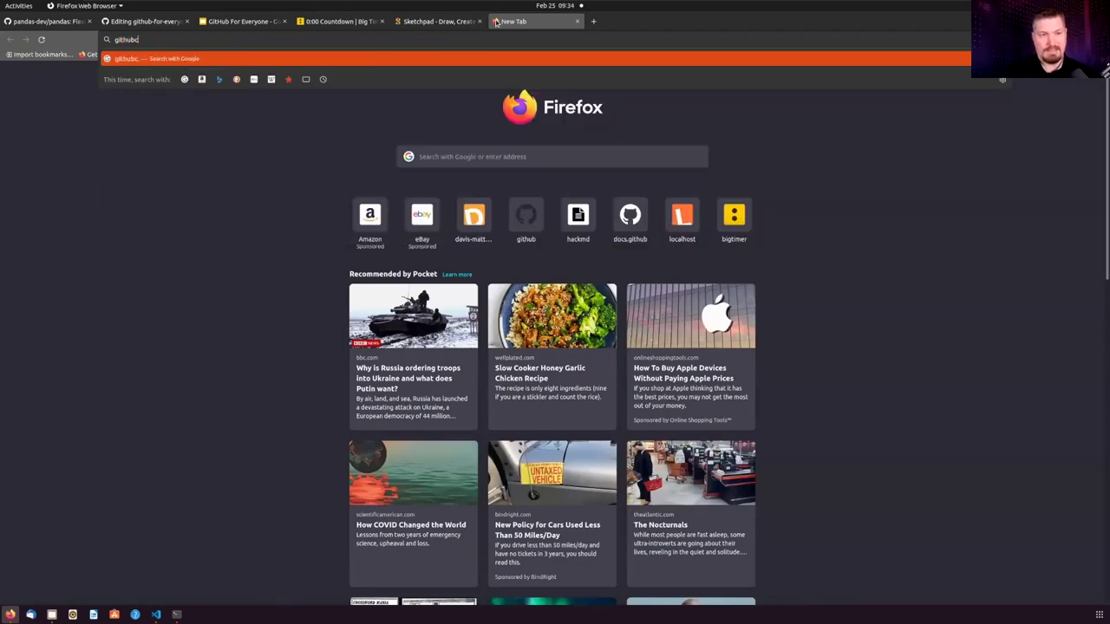
text(.com/)
key(ctrl+v)
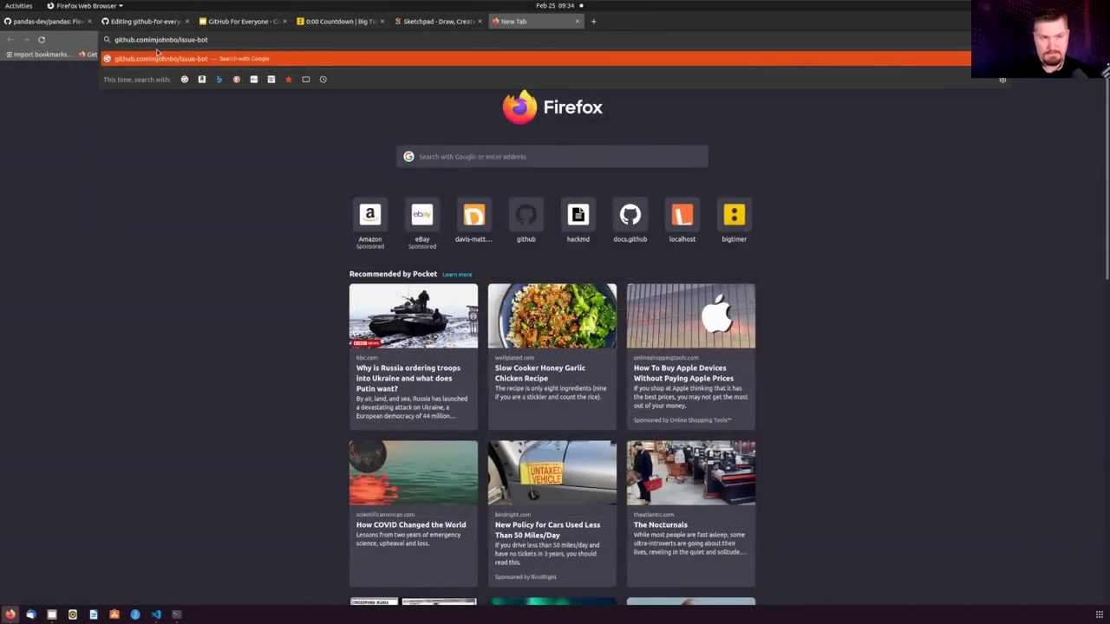
key(Return)
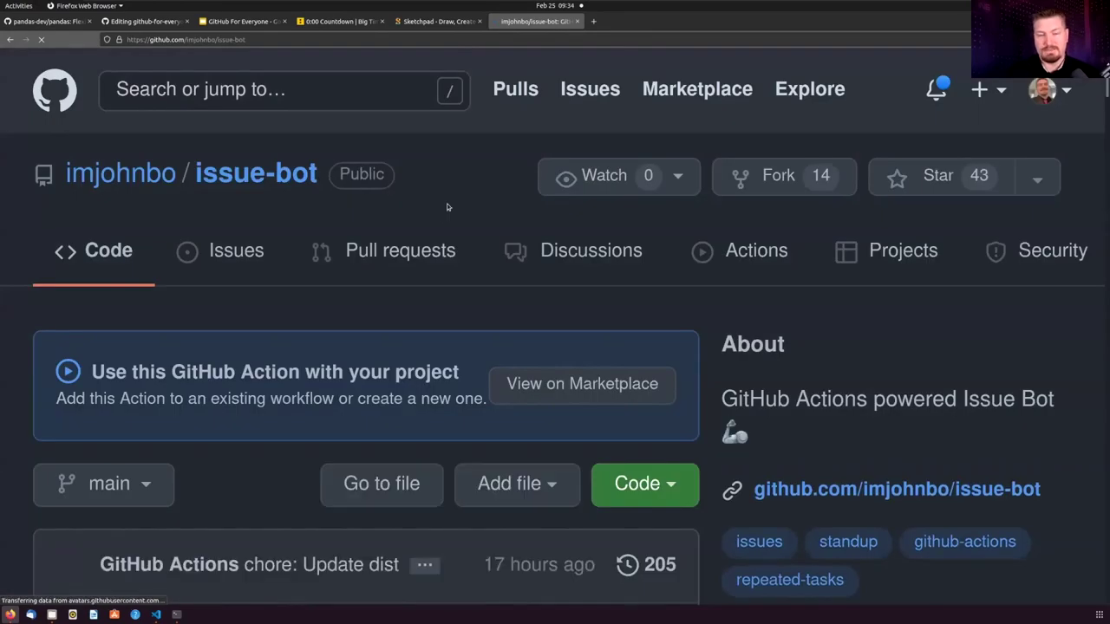
scroll(446, 203, down, 5)
scroll(447, 203, down, 4)
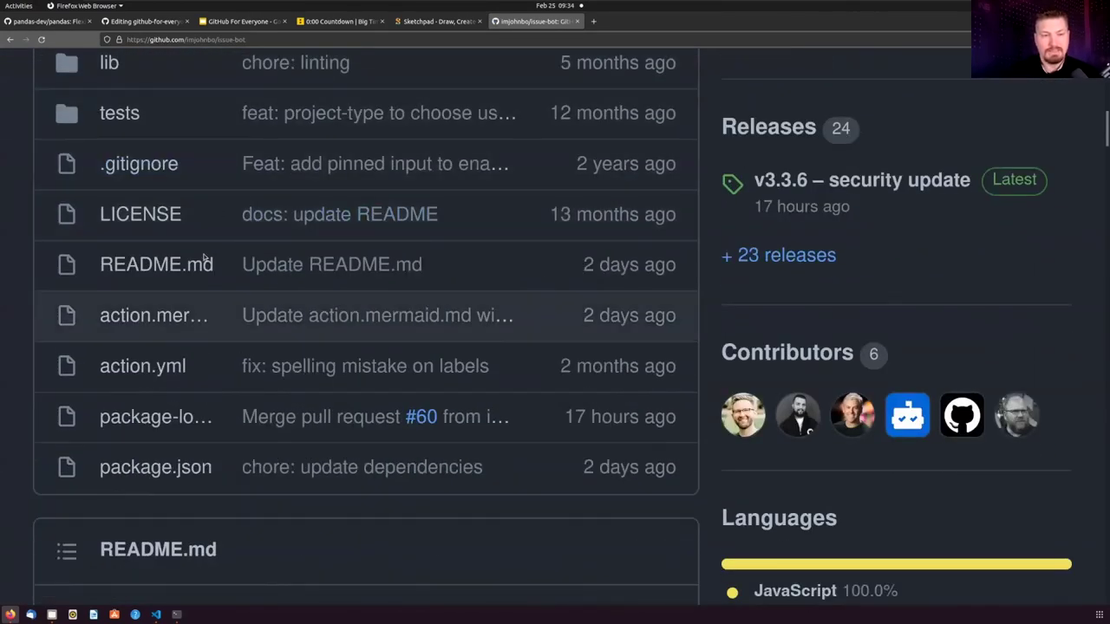
scroll(247, 212, down, 2)
scroll(247, 216, down, 5)
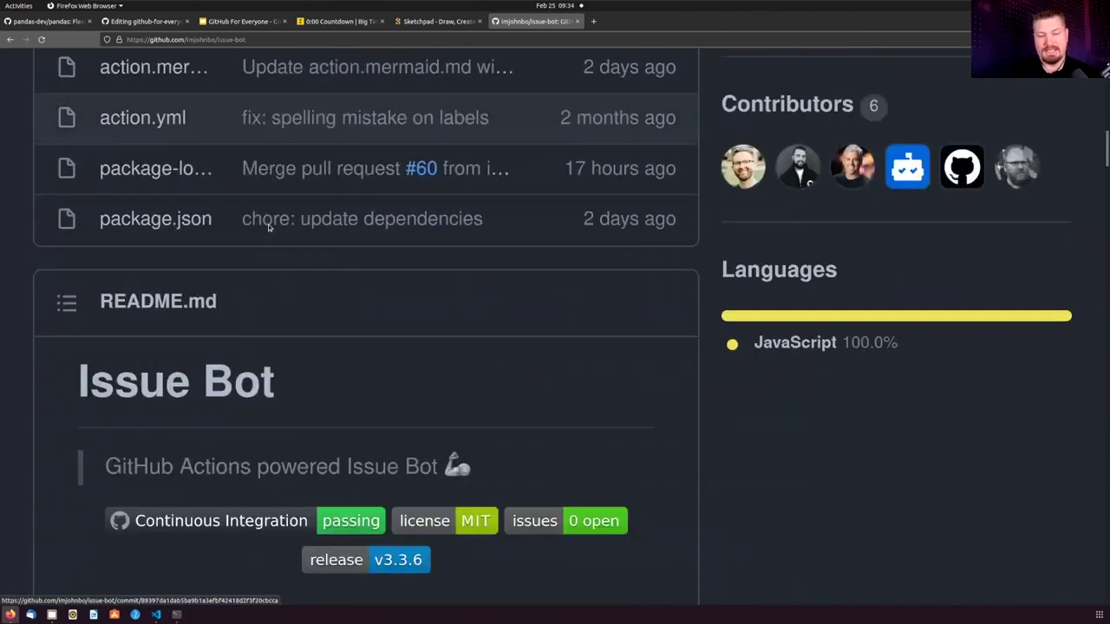
scroll(411, 280, down, 9)
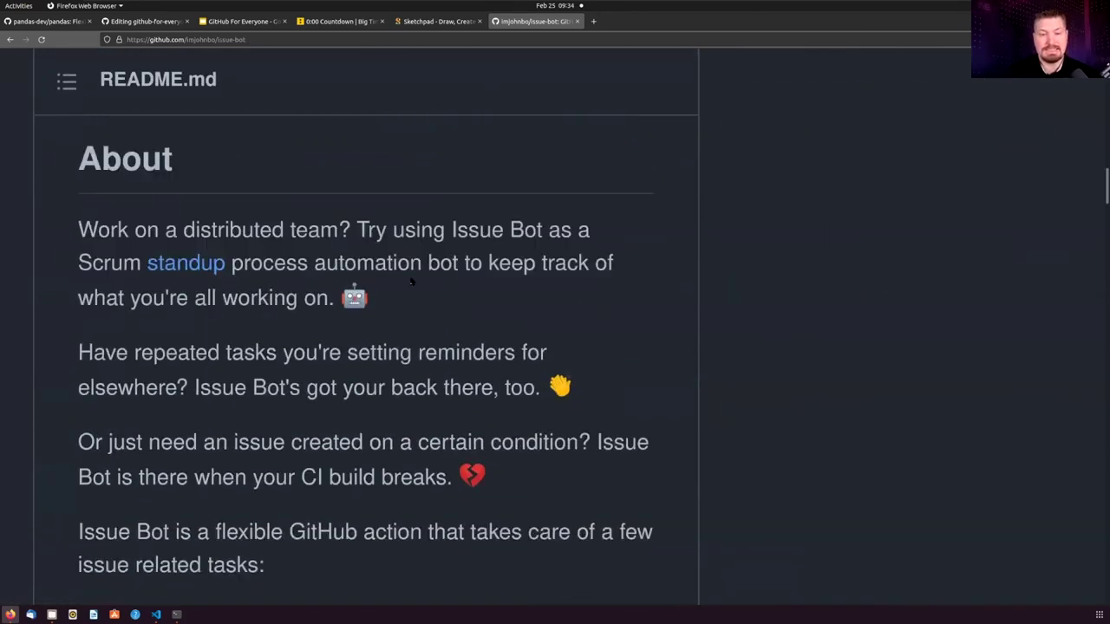
scroll(406, 276, down, 10)
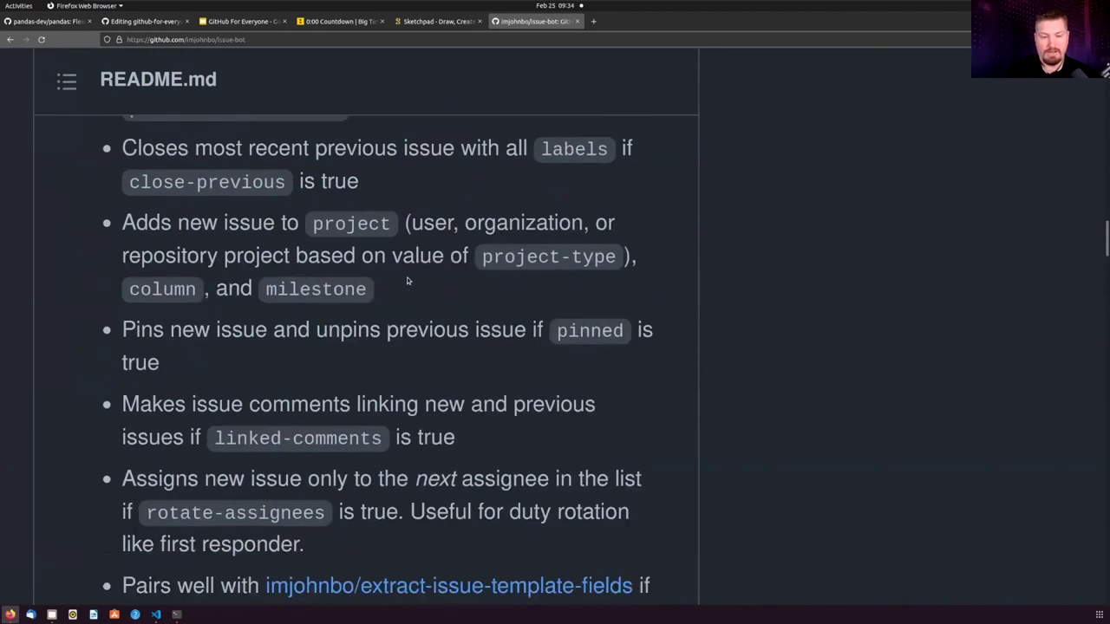
scroll(406, 276, down, 12)
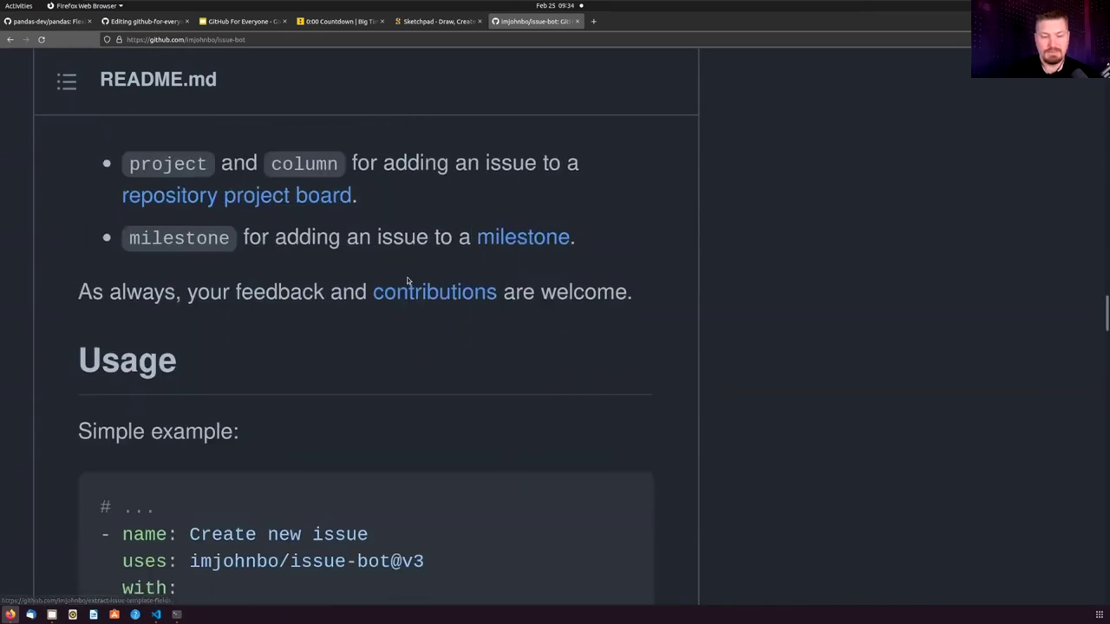
scroll(407, 277, down, 2)
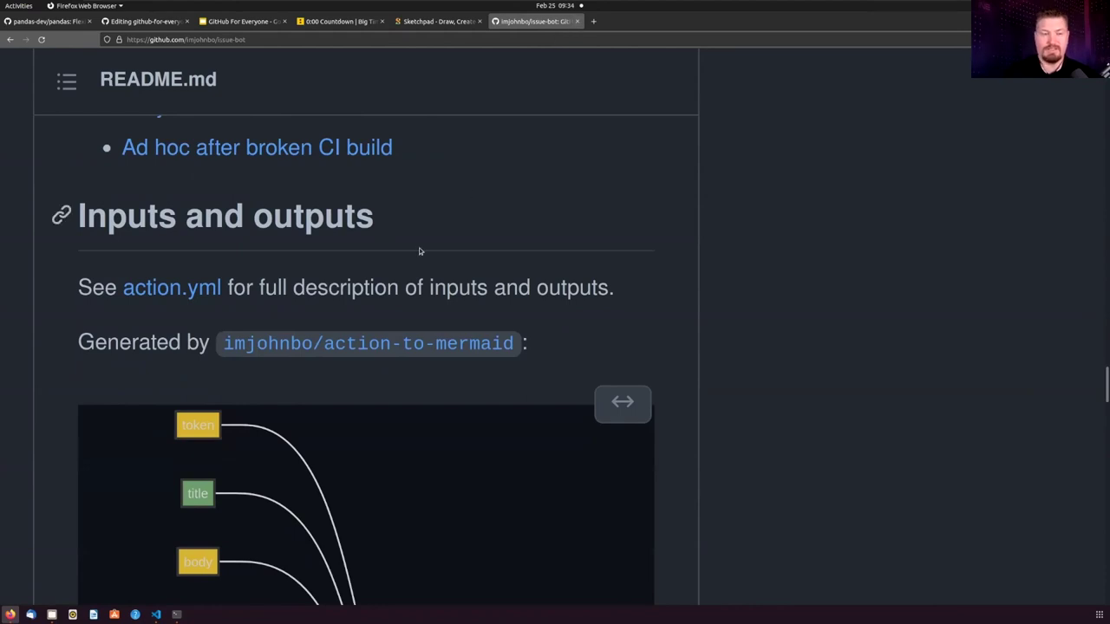
scroll(419, 251, down, 10)
scroll(361, 250, up, 1)
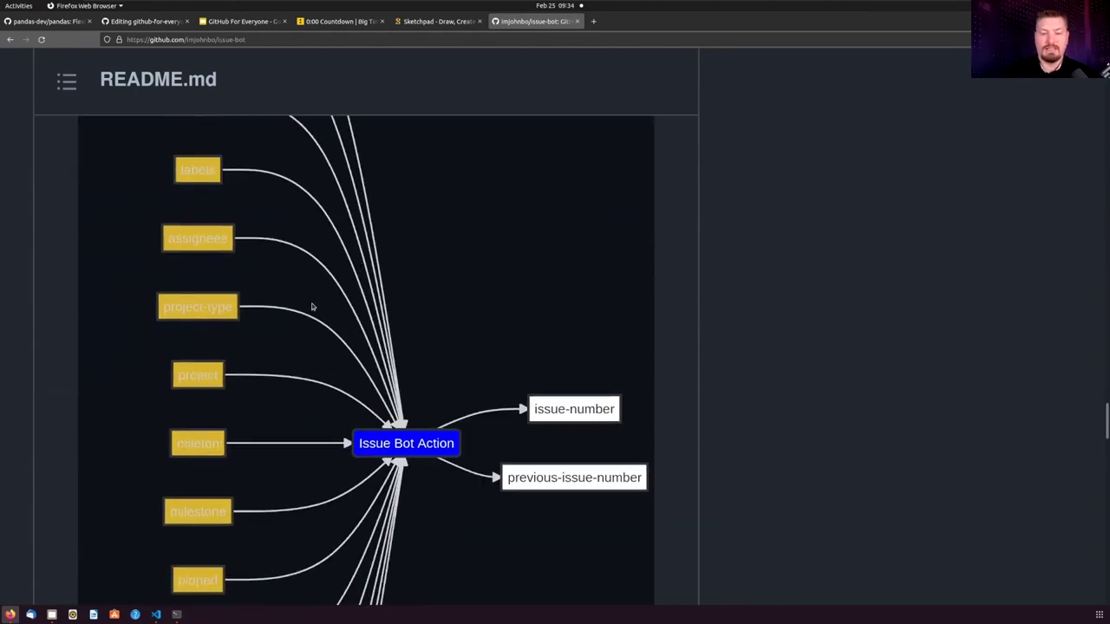
click(577, 21)
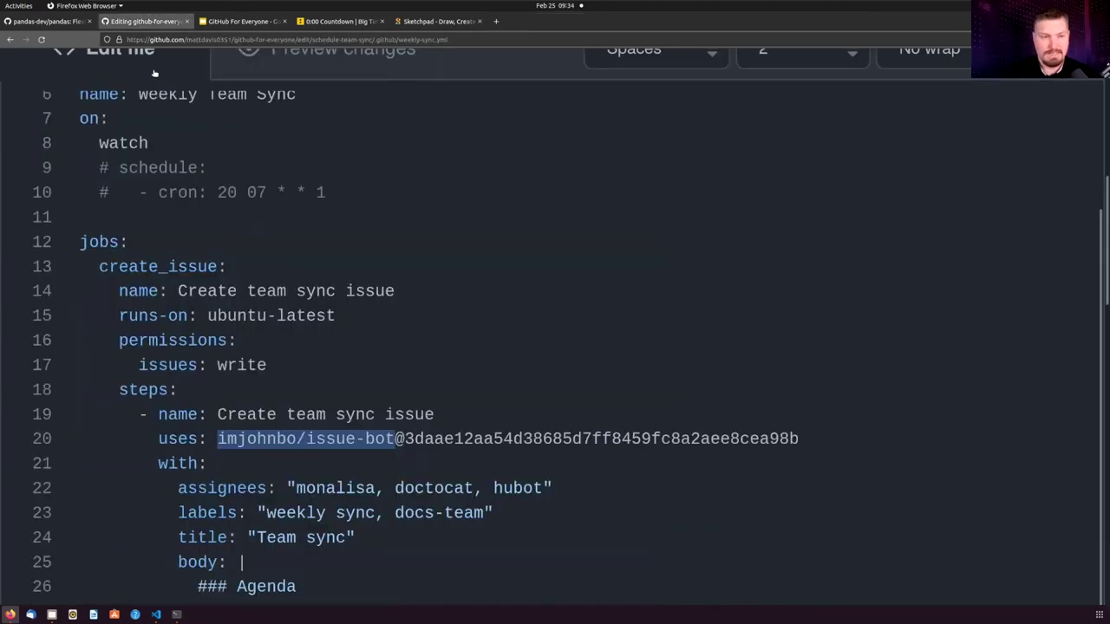
scroll(377, 371, up, 3)
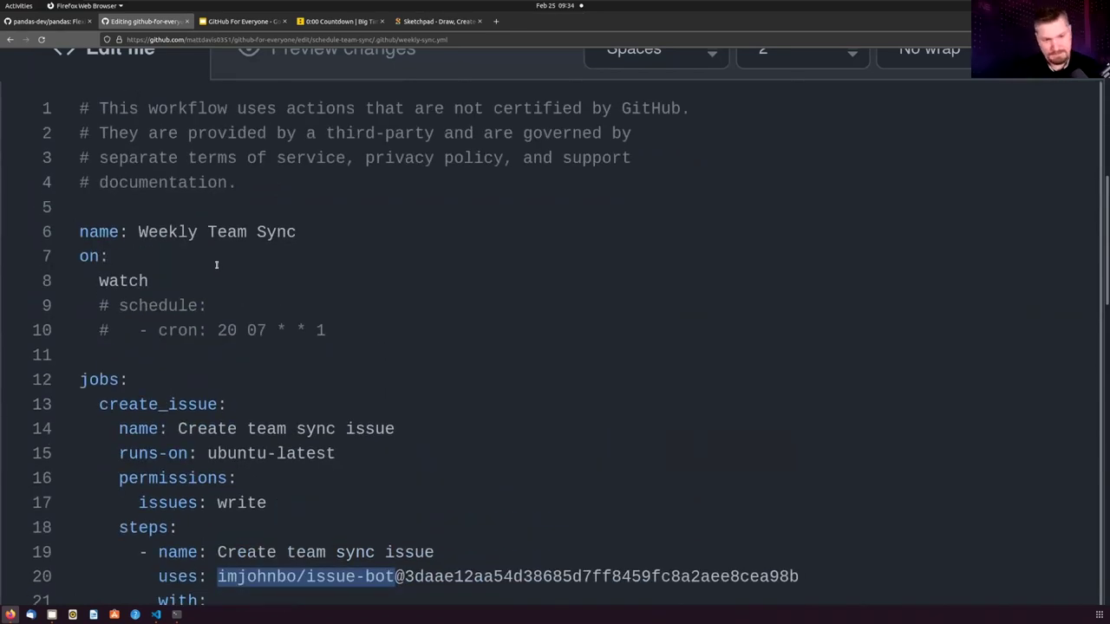
drag(353, 238, 65, 236)
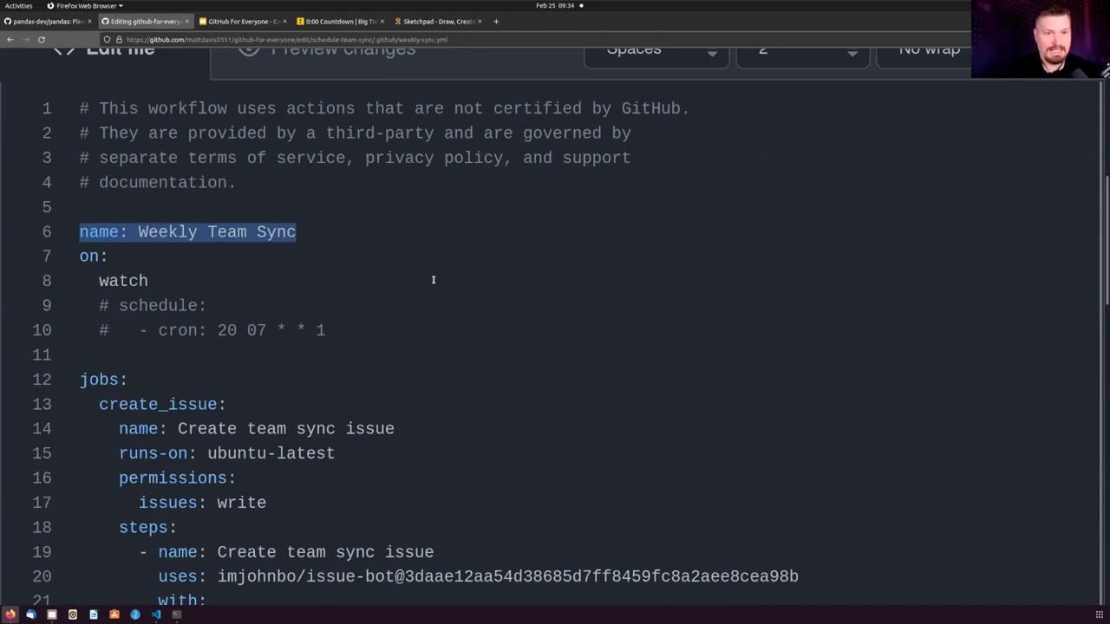
scroll(433, 279, up, 5)
drag(637, 391, 489, 389)
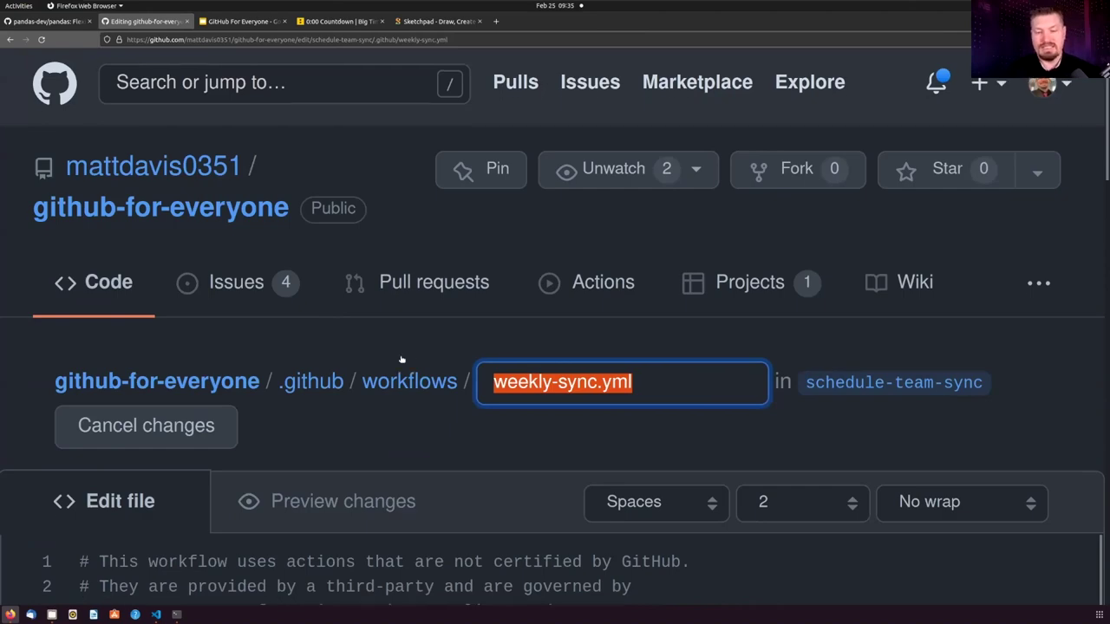
scroll(396, 365, down, 5)
key(shift+Home)
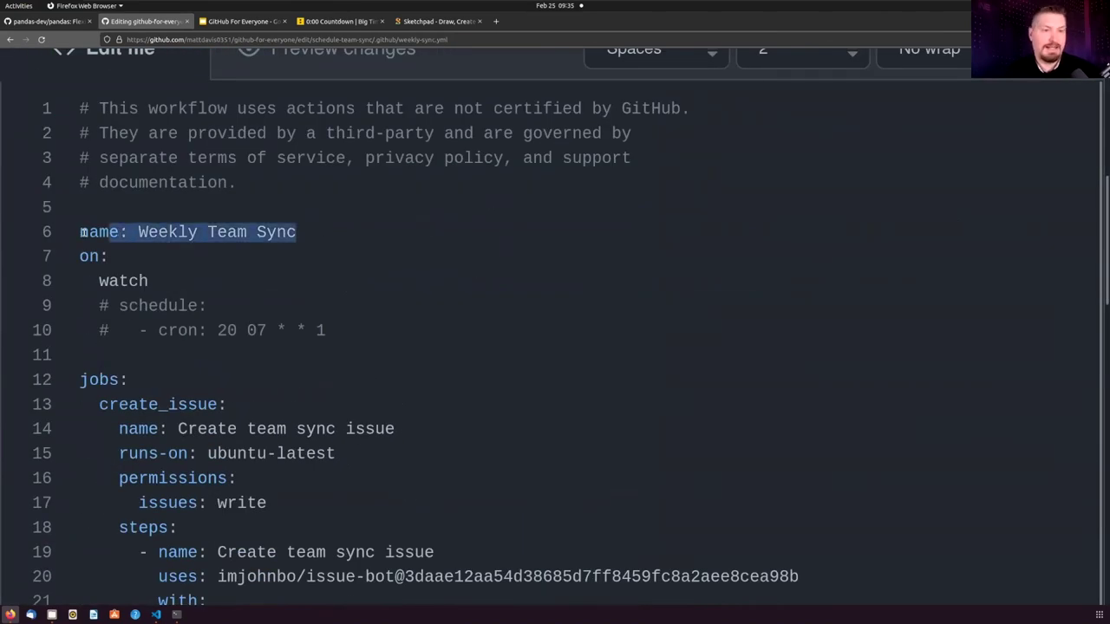
click(317, 279)
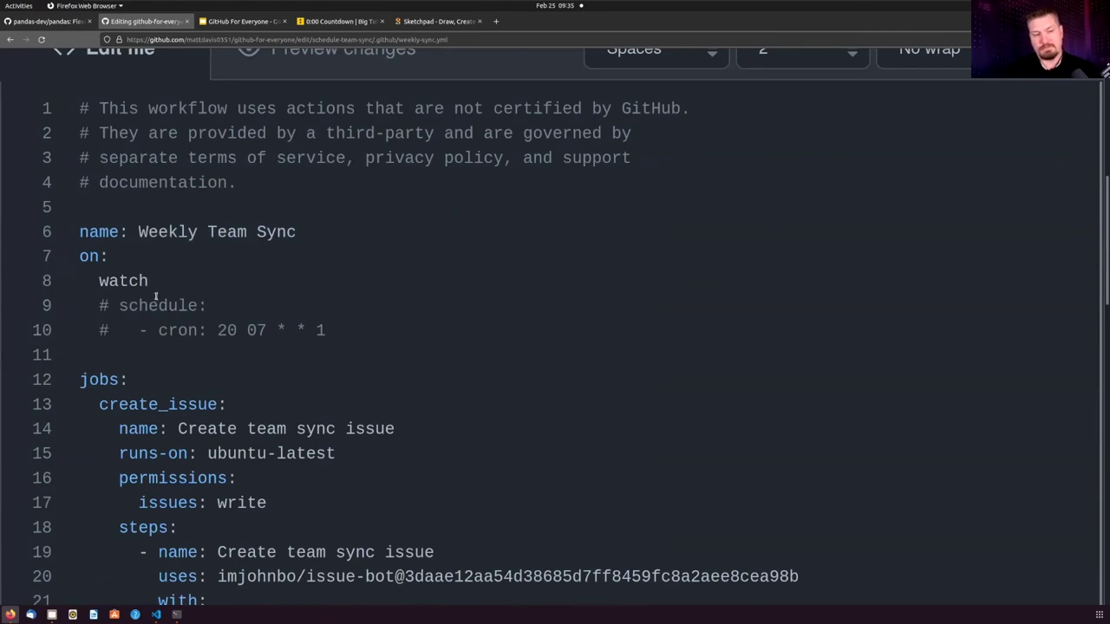
drag(81, 255, 108, 255)
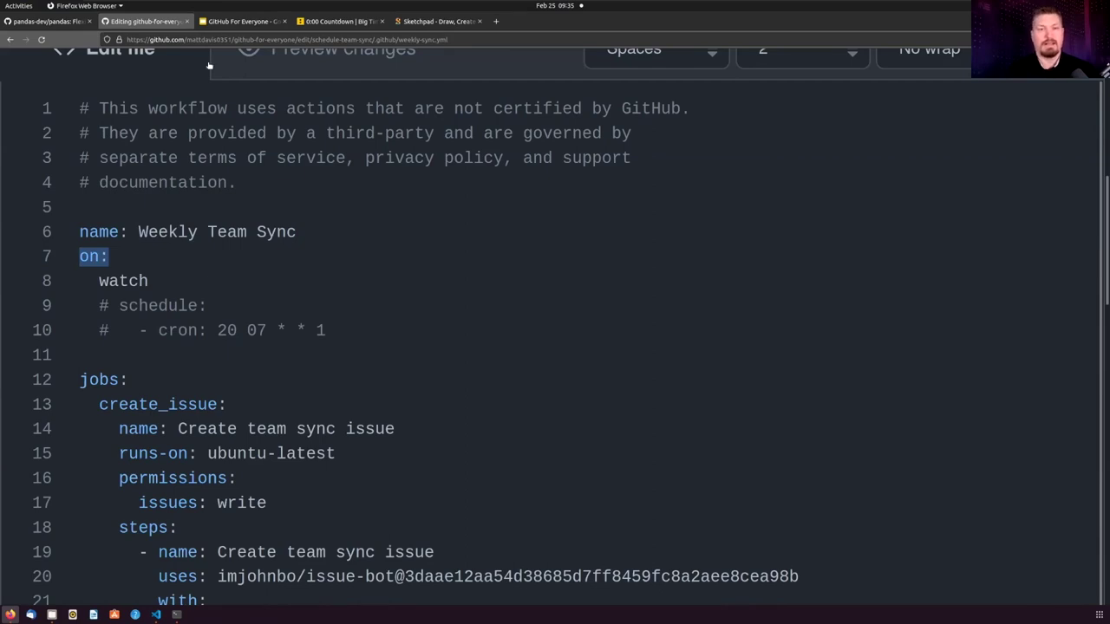
click(496, 21)
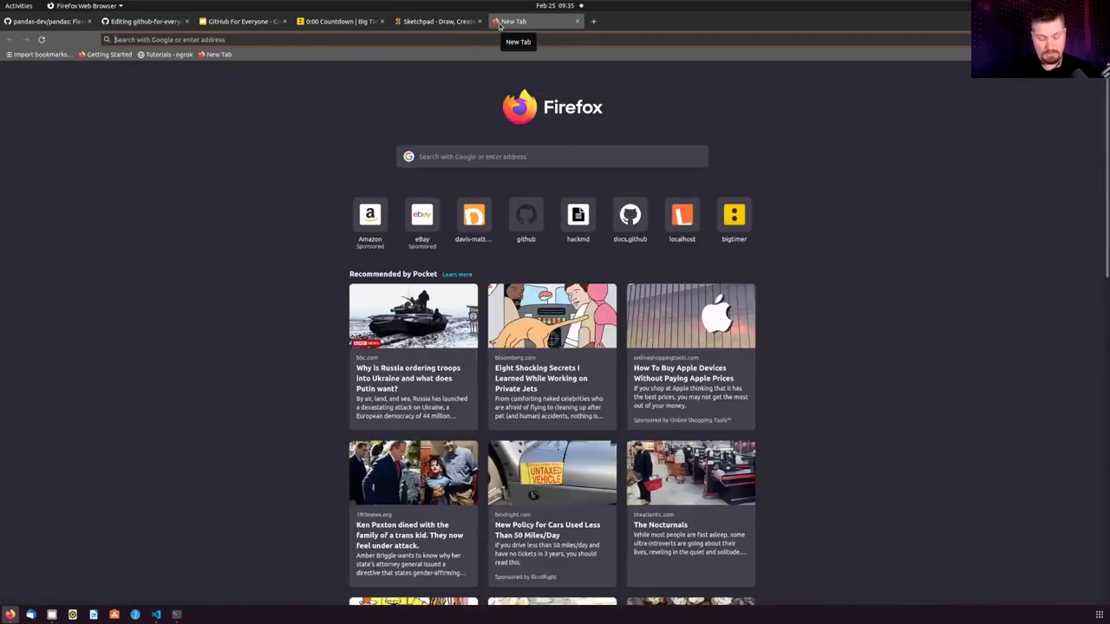
Search 'events' and bring up the GitHub Docs page Events that trigger workflows.
text(event)
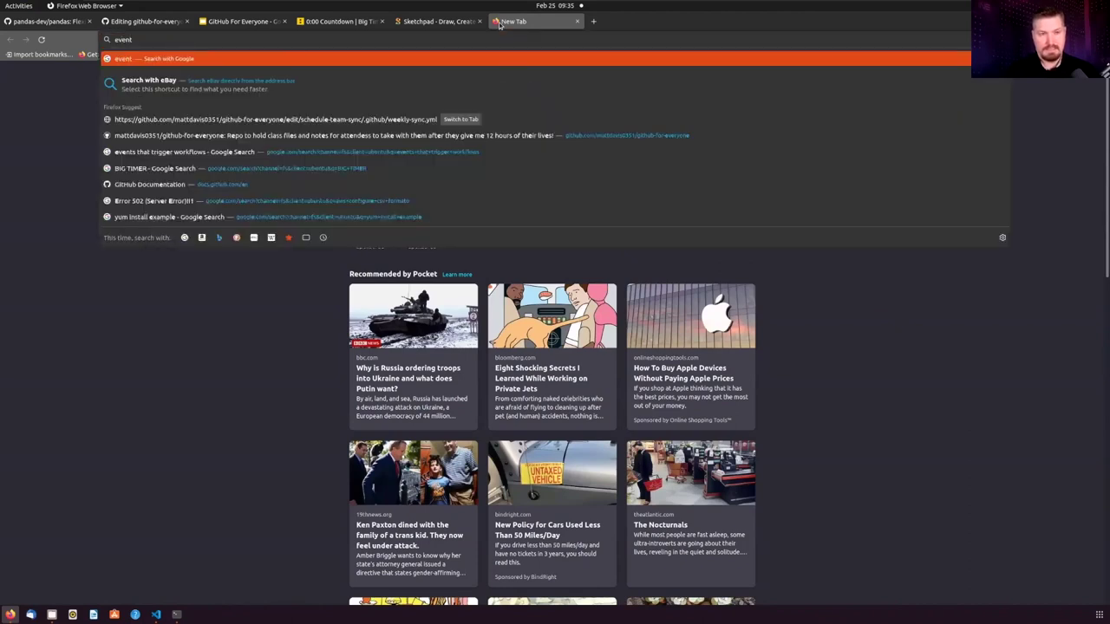
text(s)
key(Down)
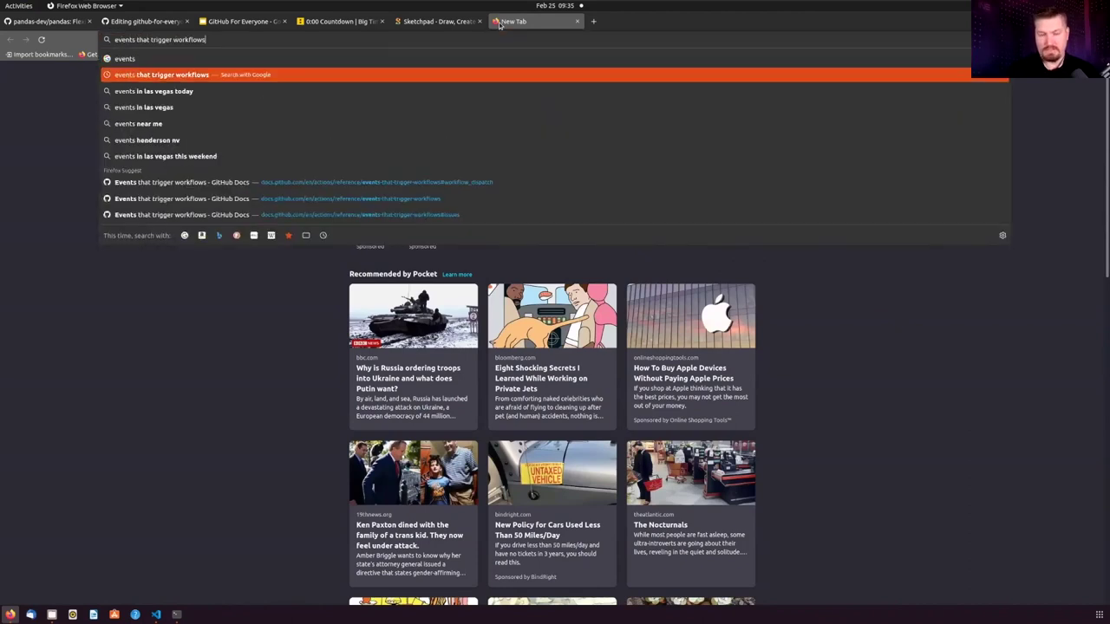
key(Return)
click(114, 143)
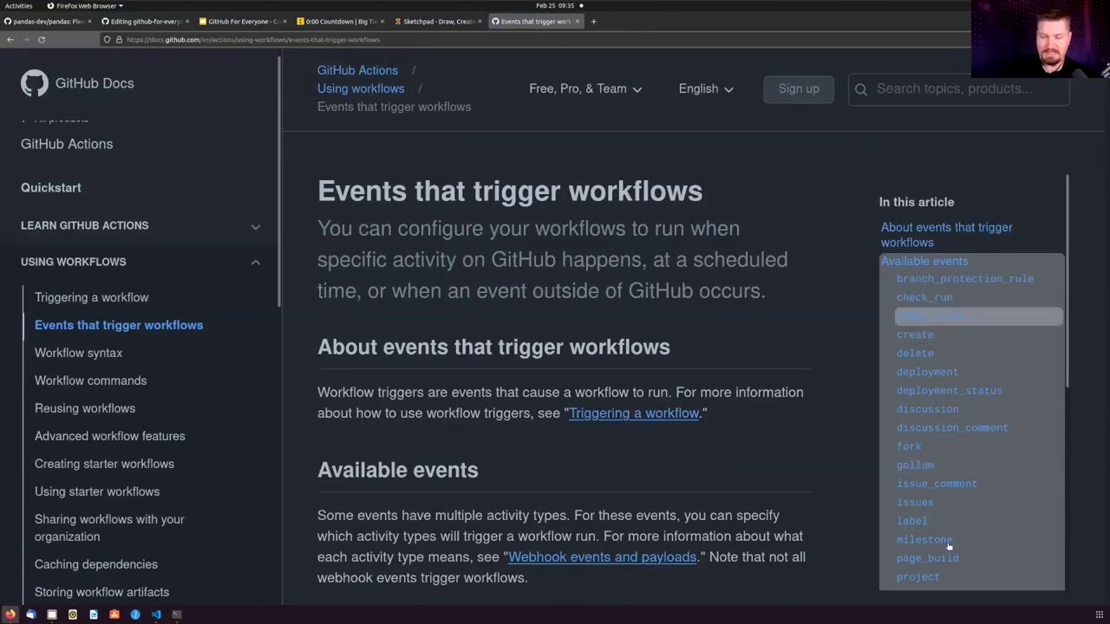
Read the workflow_dispatch and watch event descriptions, then return to the Editing github-for-everyone tab.
scroll(972, 441, down, 8)
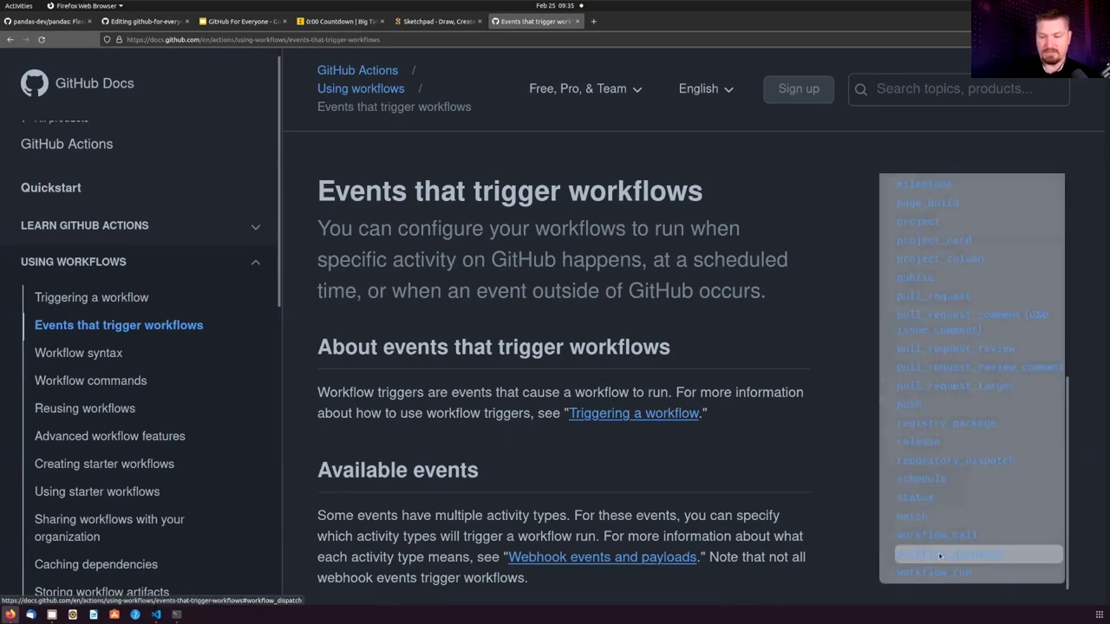
click(949, 553)
scroll(519, 288, up, 2)
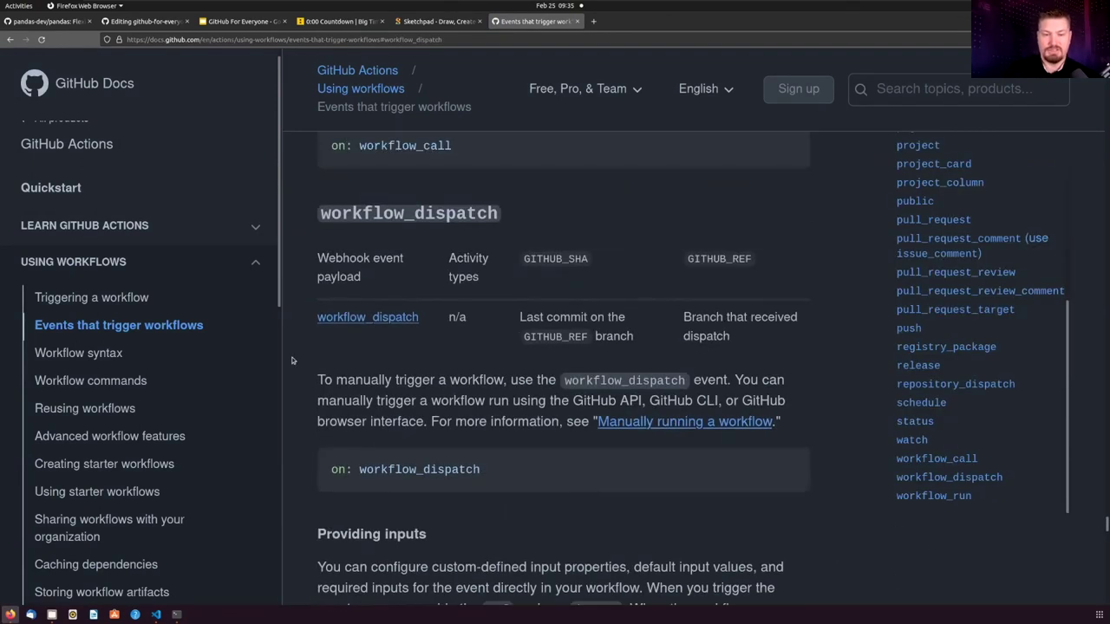
drag(320, 379, 785, 380)
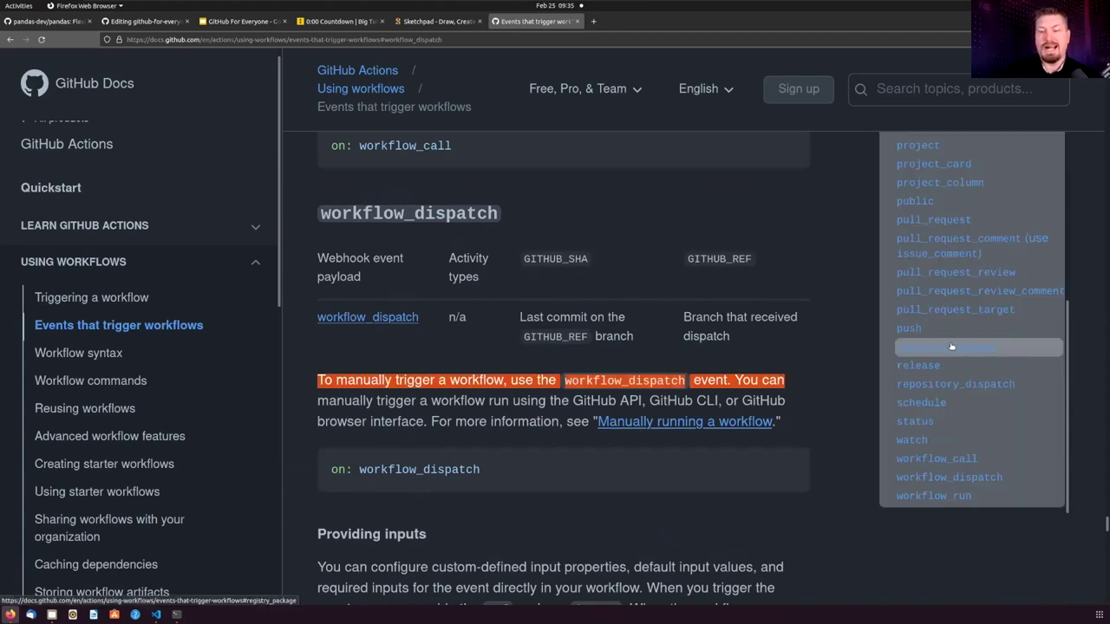
click(923, 442)
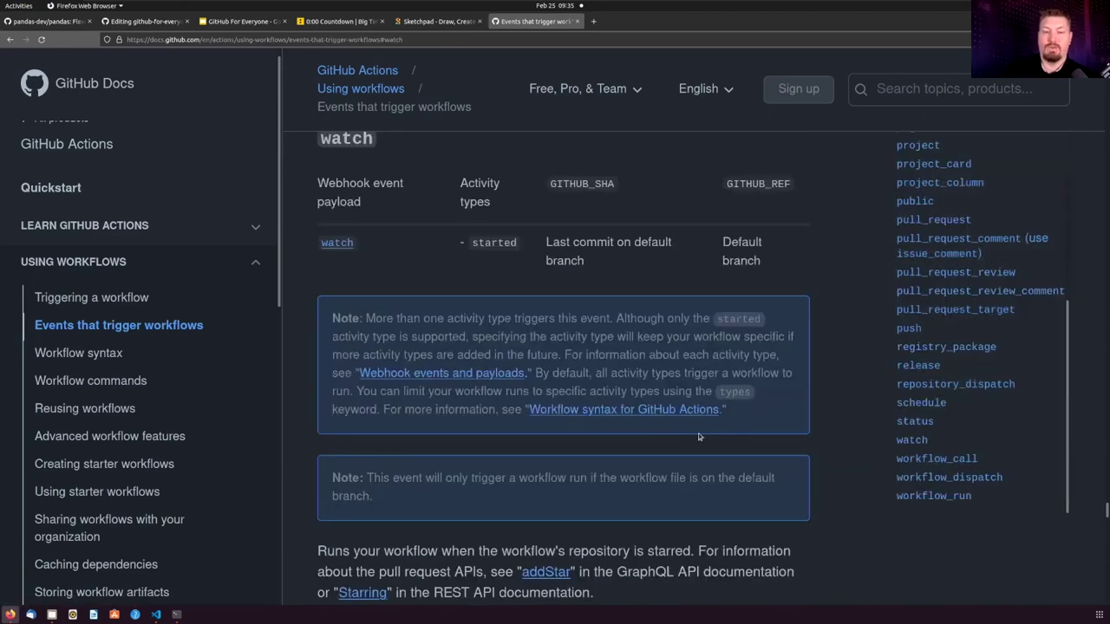
scroll(507, 316, up, 1)
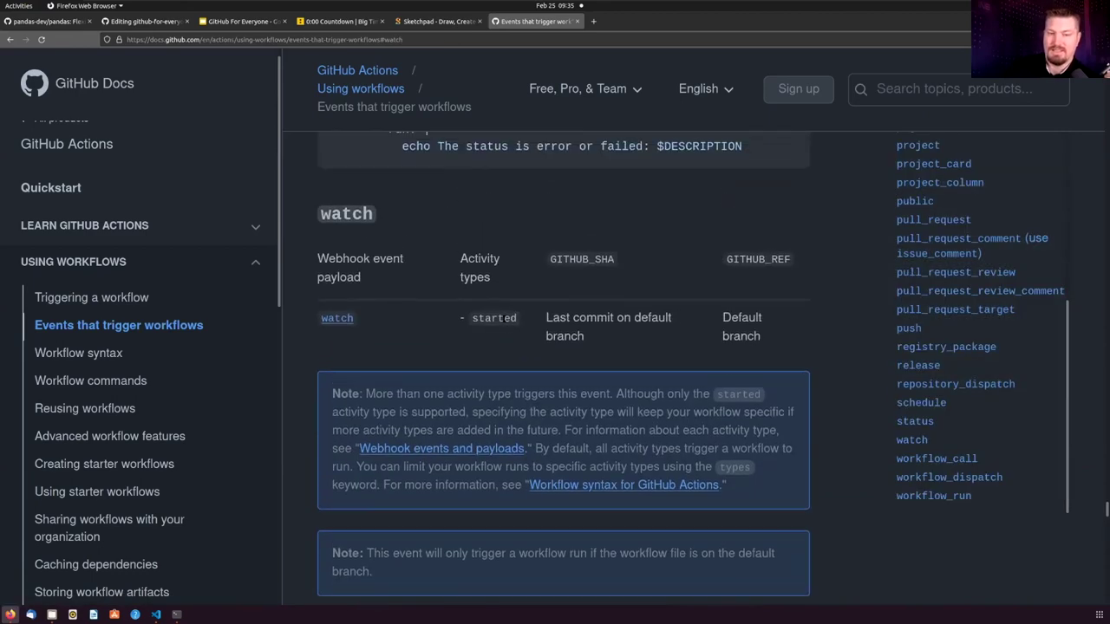
scroll(499, 321, down, 1)
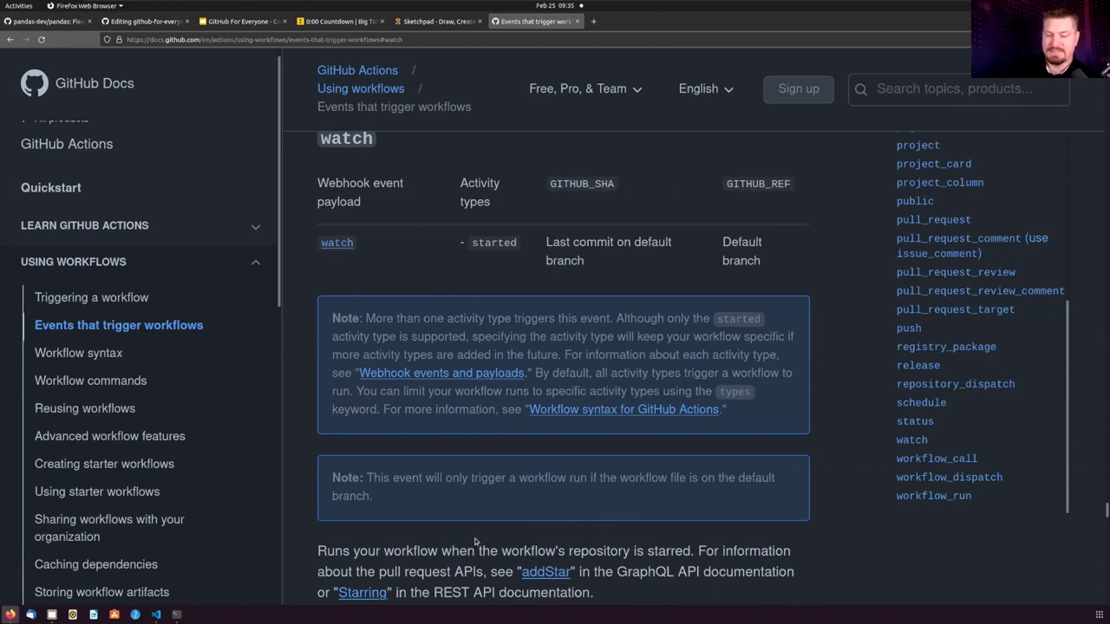
scroll(452, 571, down, 1)
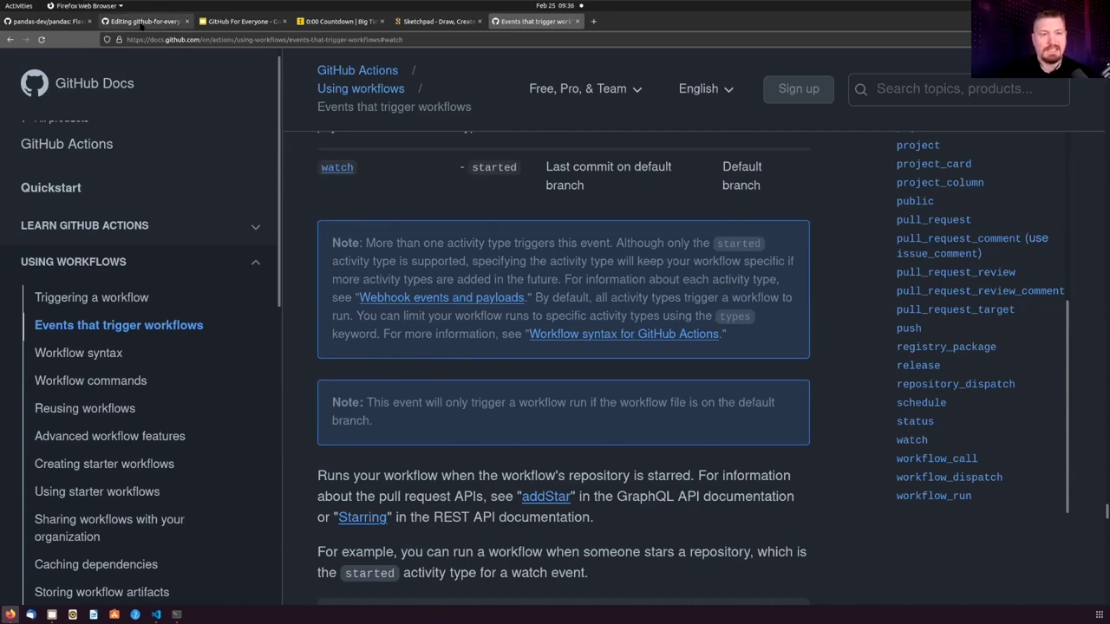
click(142, 23)
drag(326, 330, 78, 306)
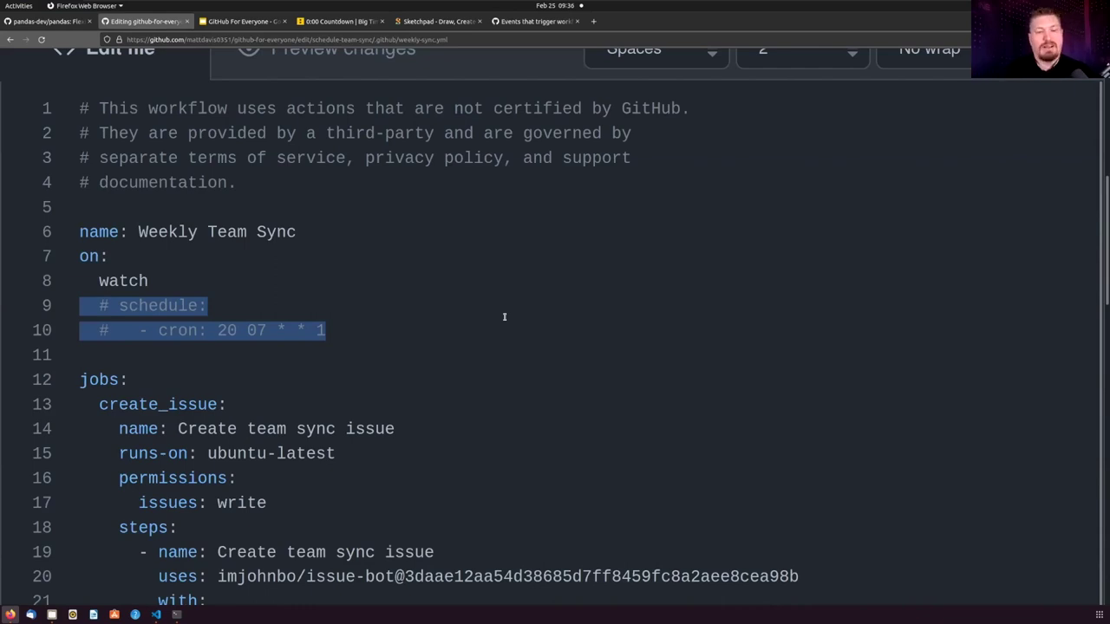
click(362, 330)
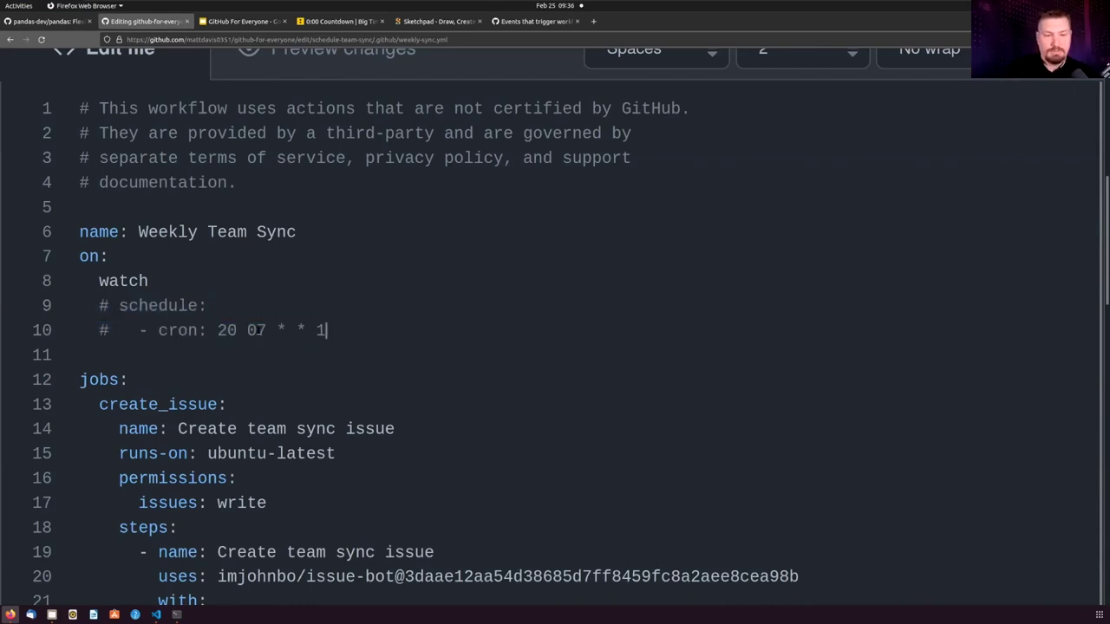
key(shift+Up)
key(shift+Home)
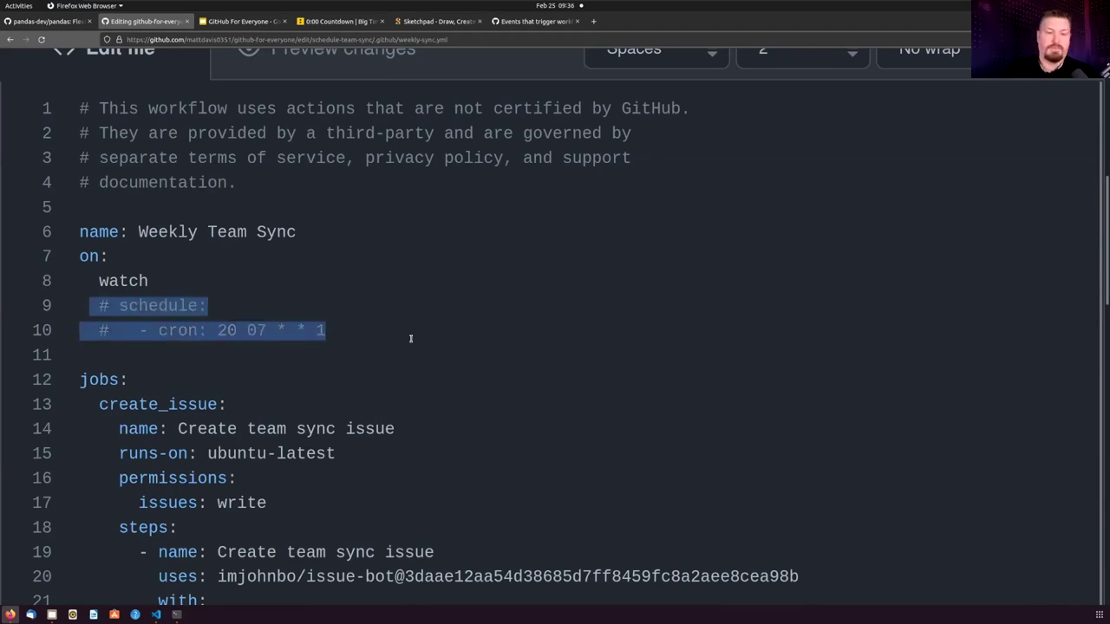
scroll(214, 317, down, 3)
double_click(111, 245)
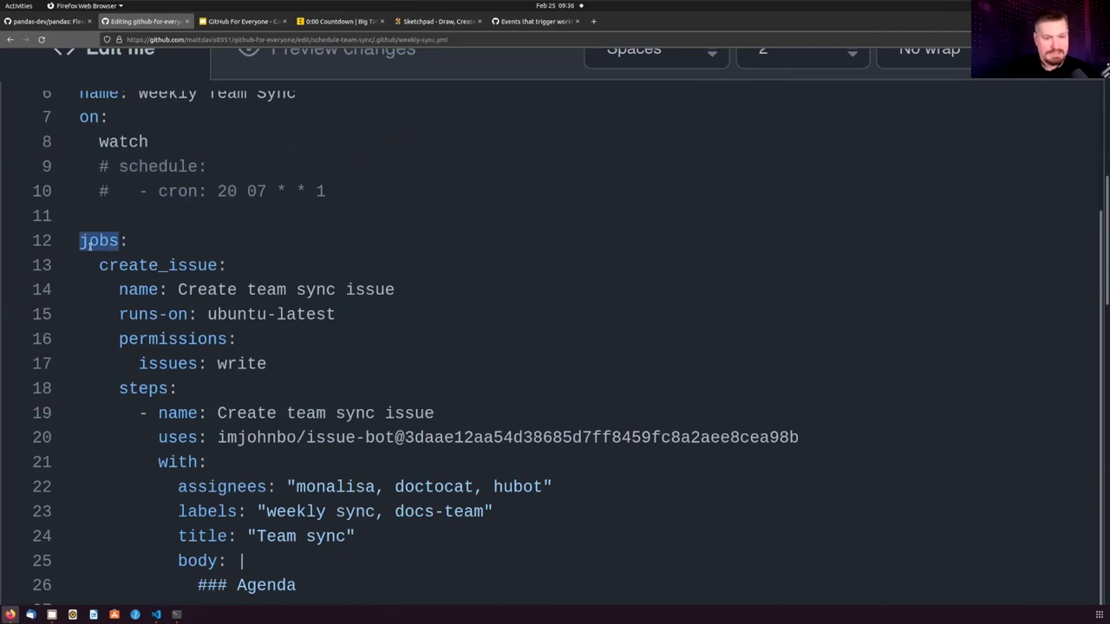
double_click(130, 388)
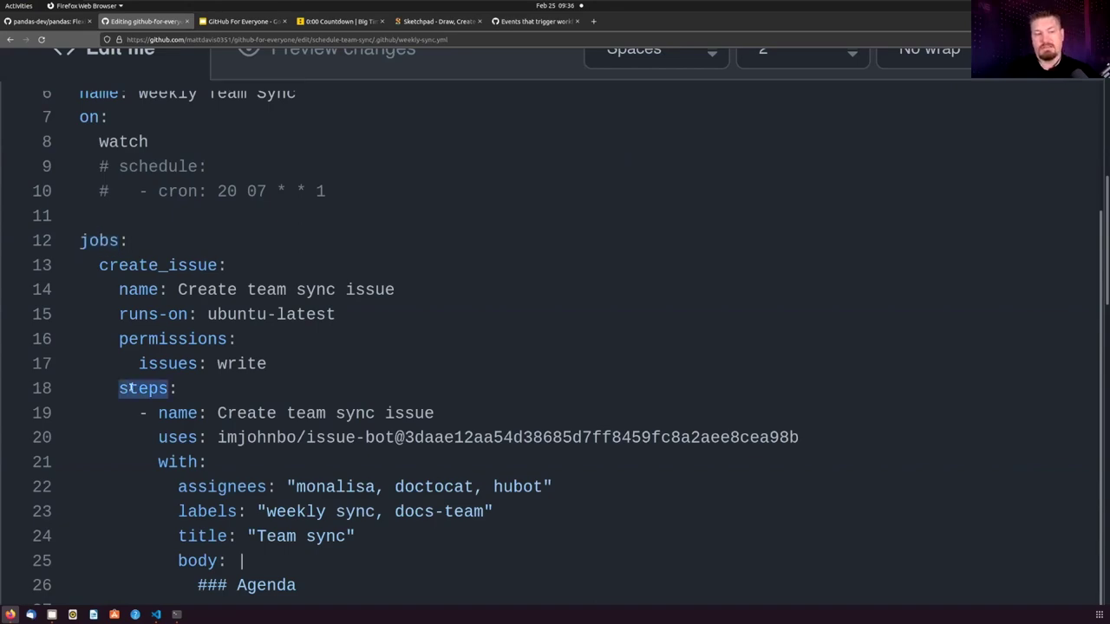
scroll(130, 388, down, 9)
scroll(138, 383, up, 5)
scroll(141, 383, up, 4)
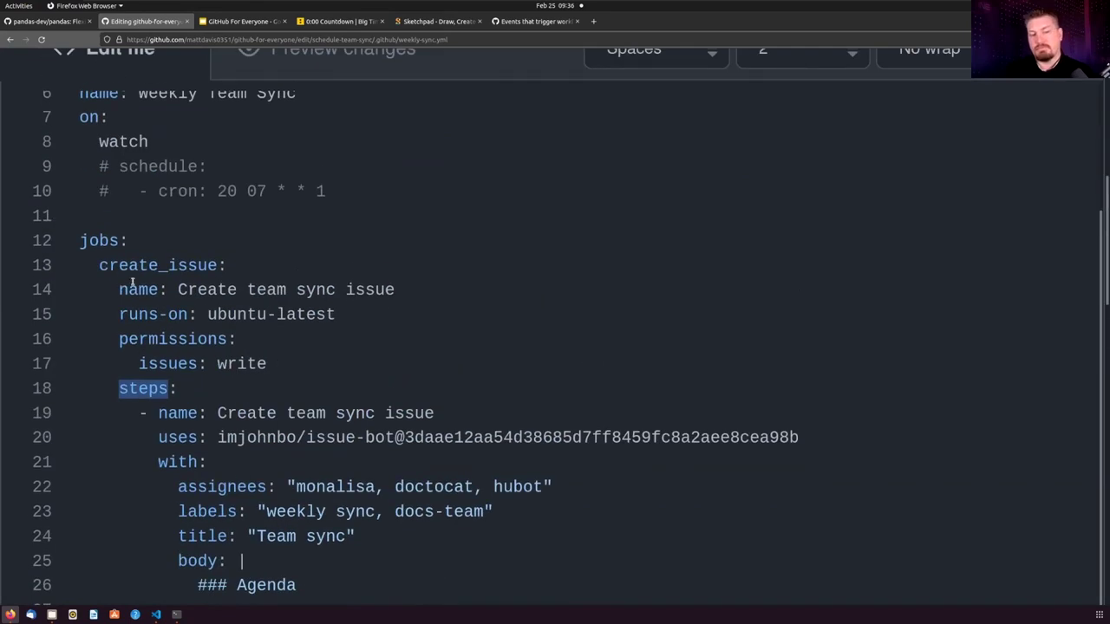
drag(100, 265, 216, 265)
drag(395, 289, 119, 289)
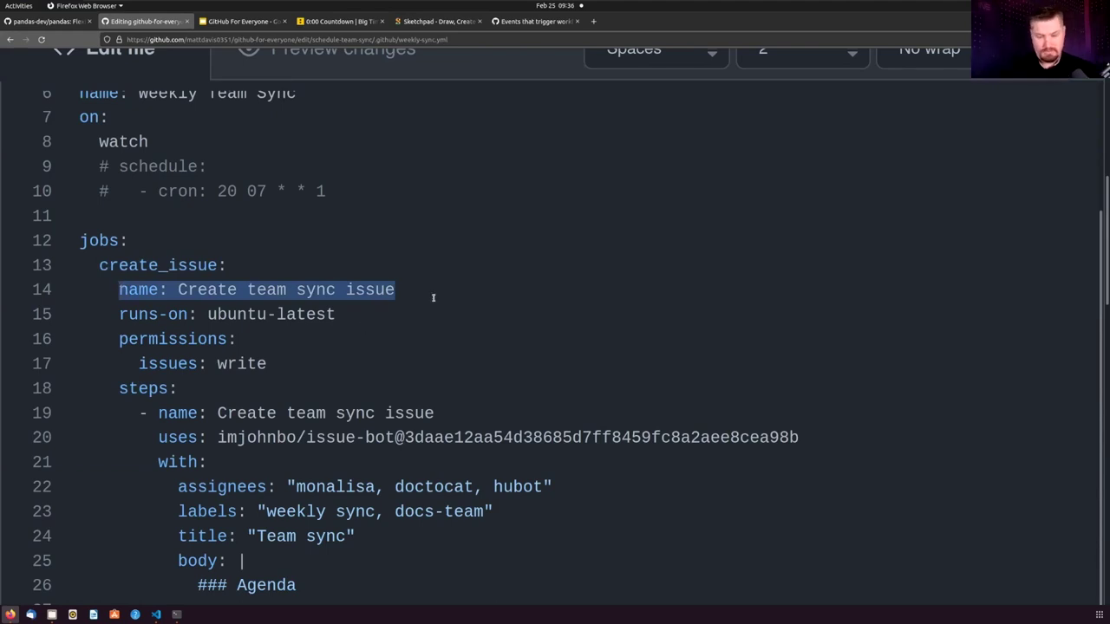
drag(228, 265, 98, 267)
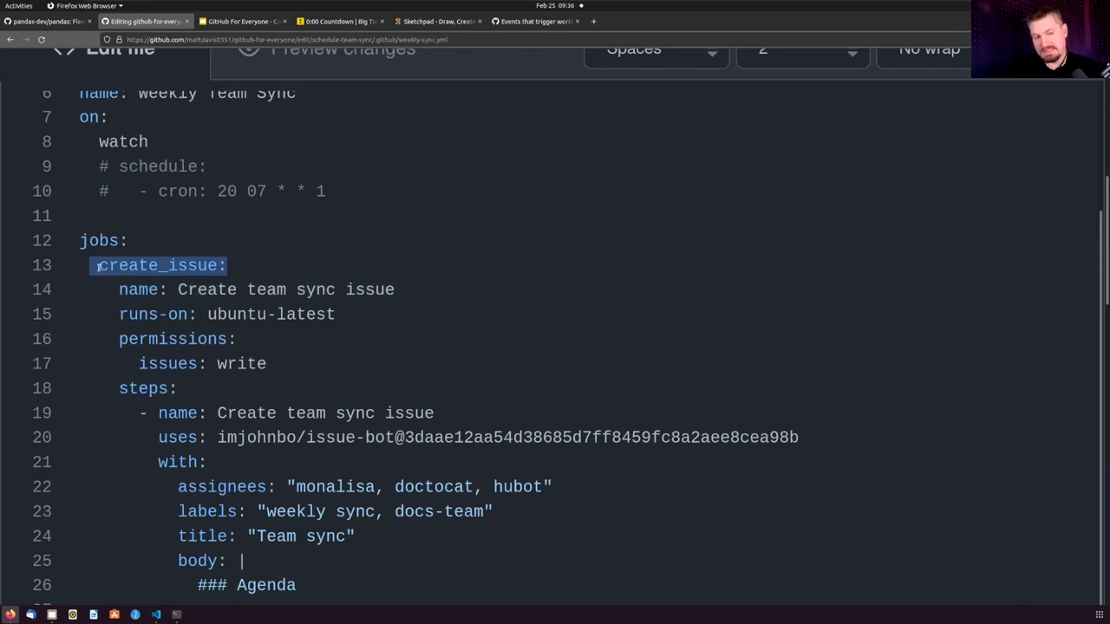
drag(404, 289, 125, 288)
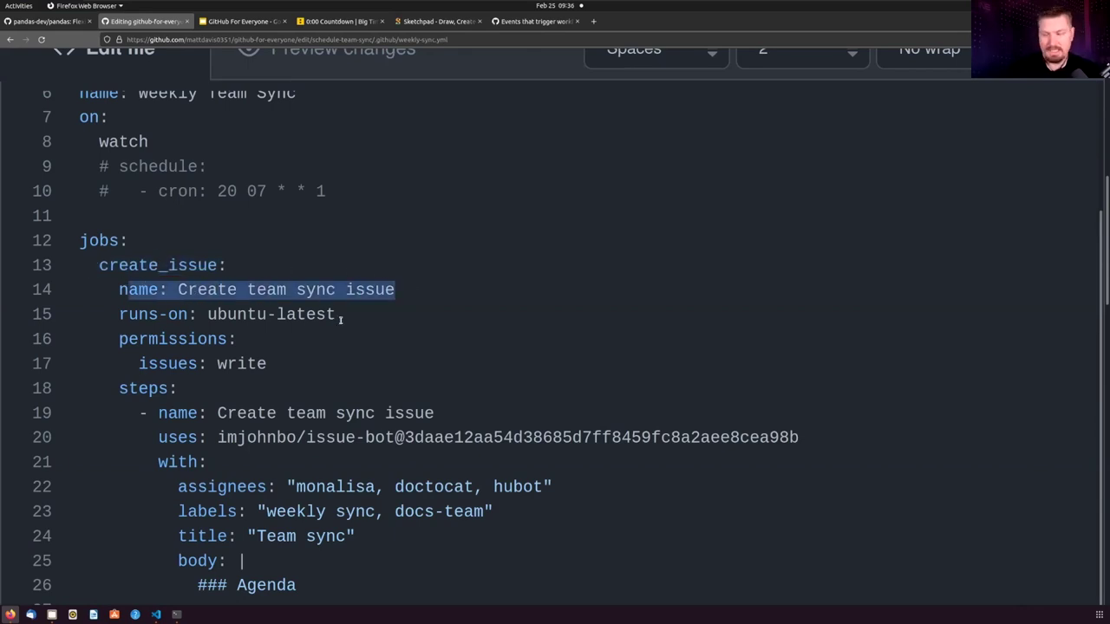
drag(338, 316, 120, 316)
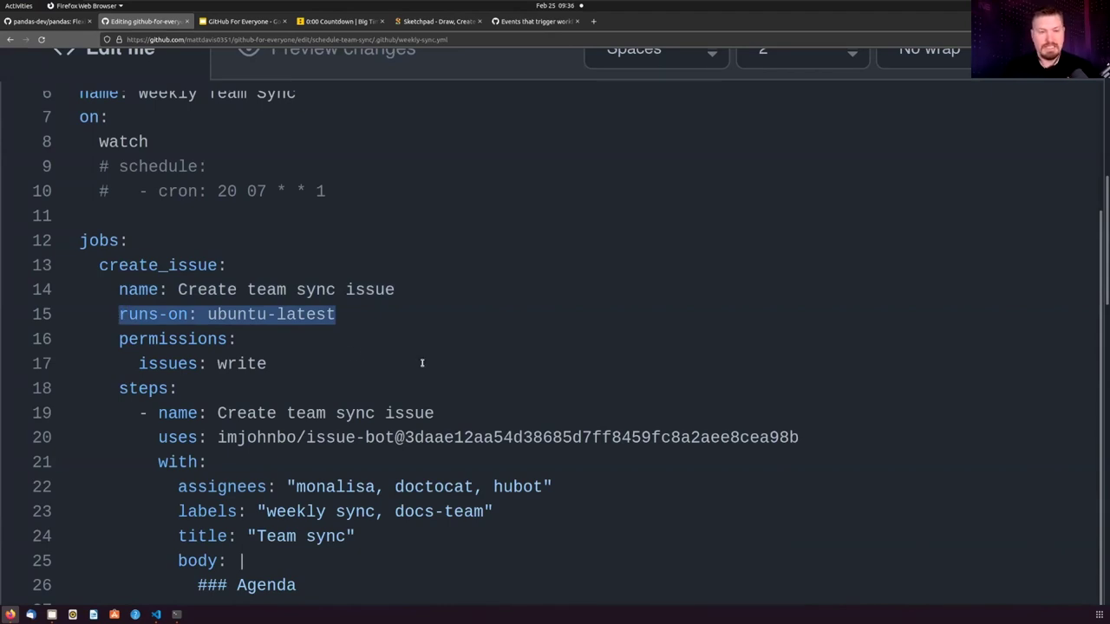
drag(227, 265, 79, 265)
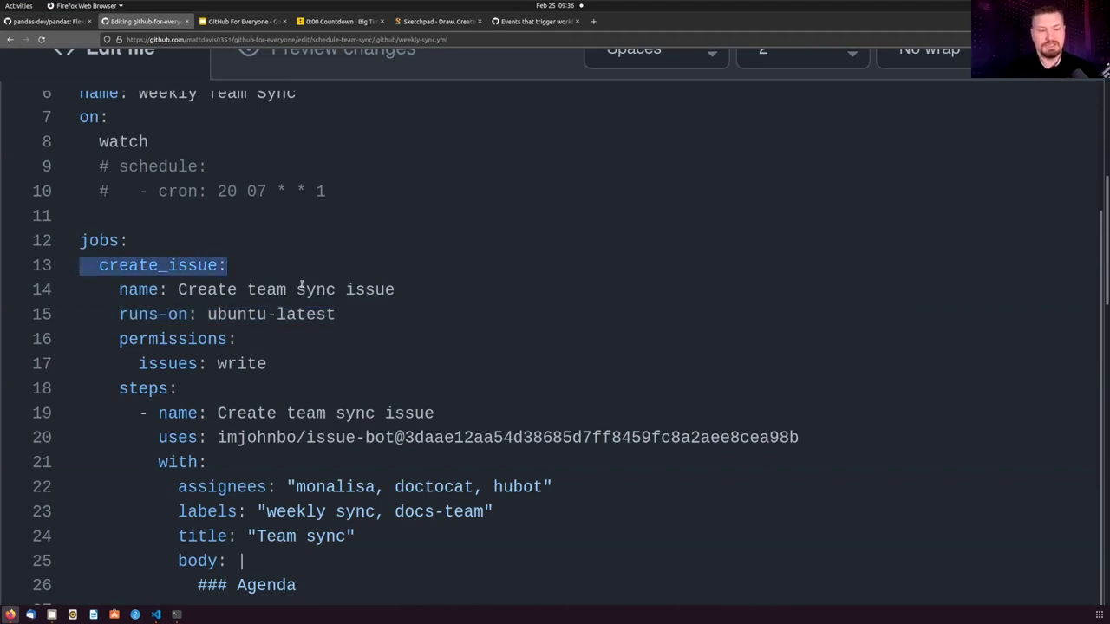
drag(351, 318, 117, 318)
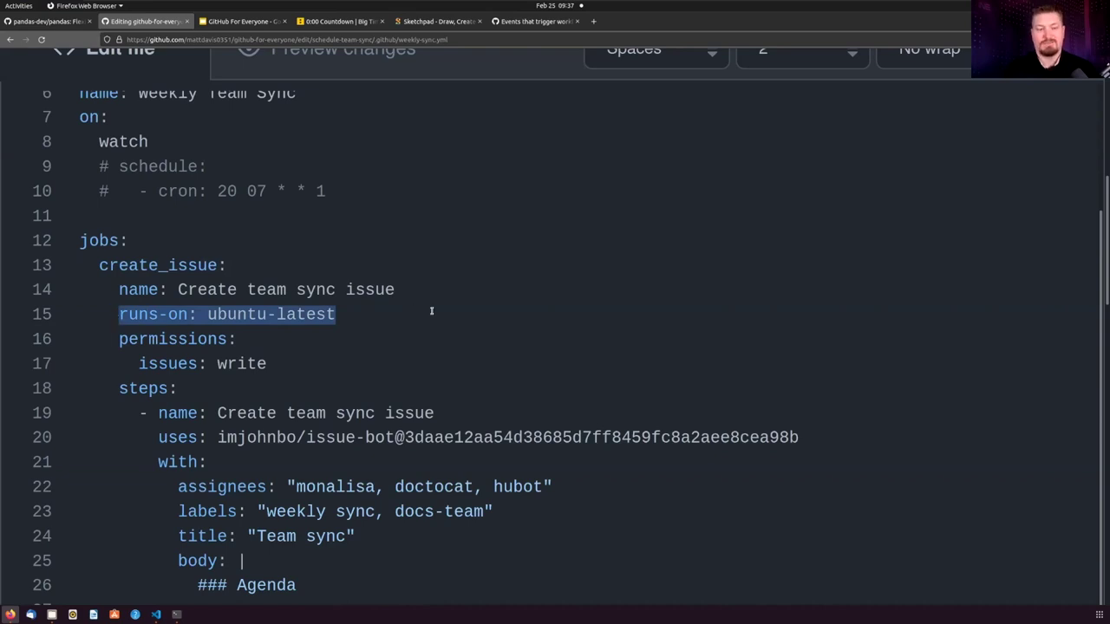
scroll(394, 315, down, 3)
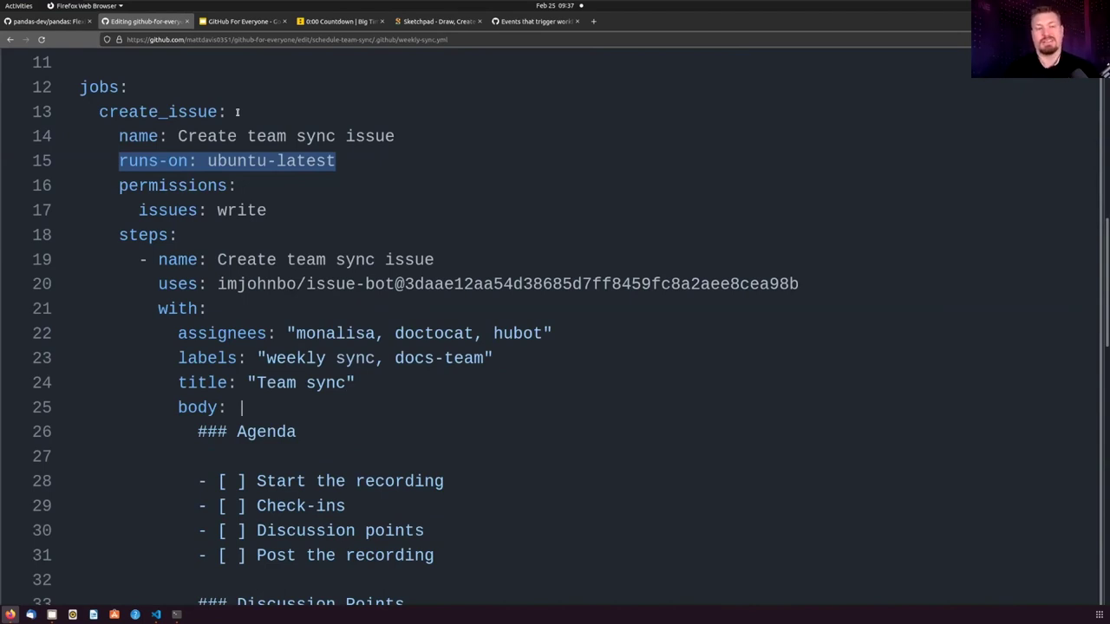
scroll(230, 113, up, 3)
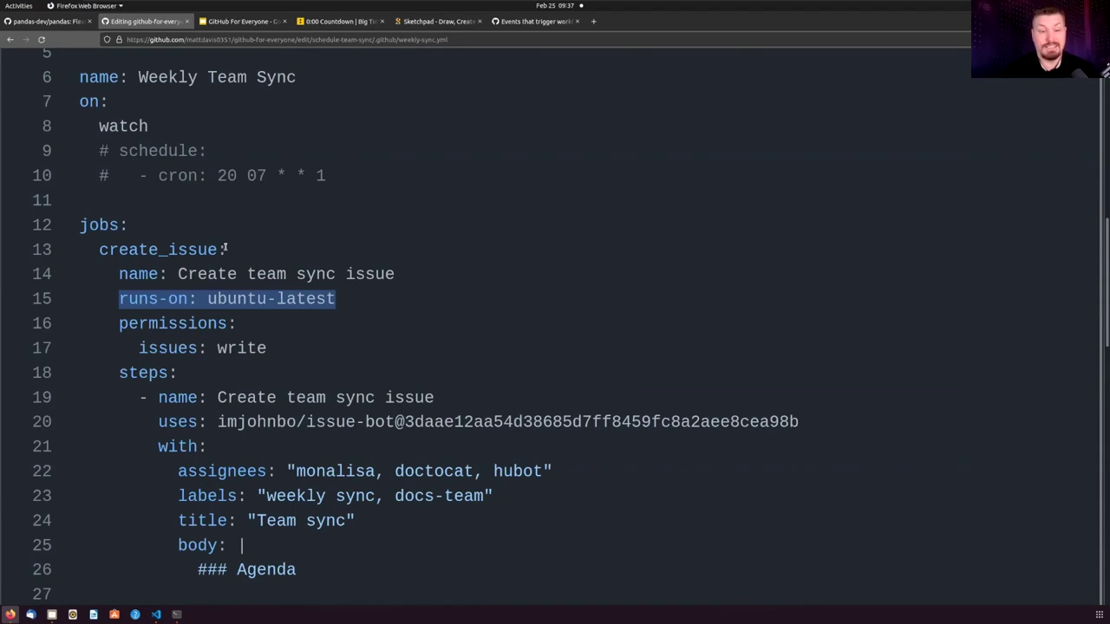
drag(239, 250, 93, 251)
click(312, 333)
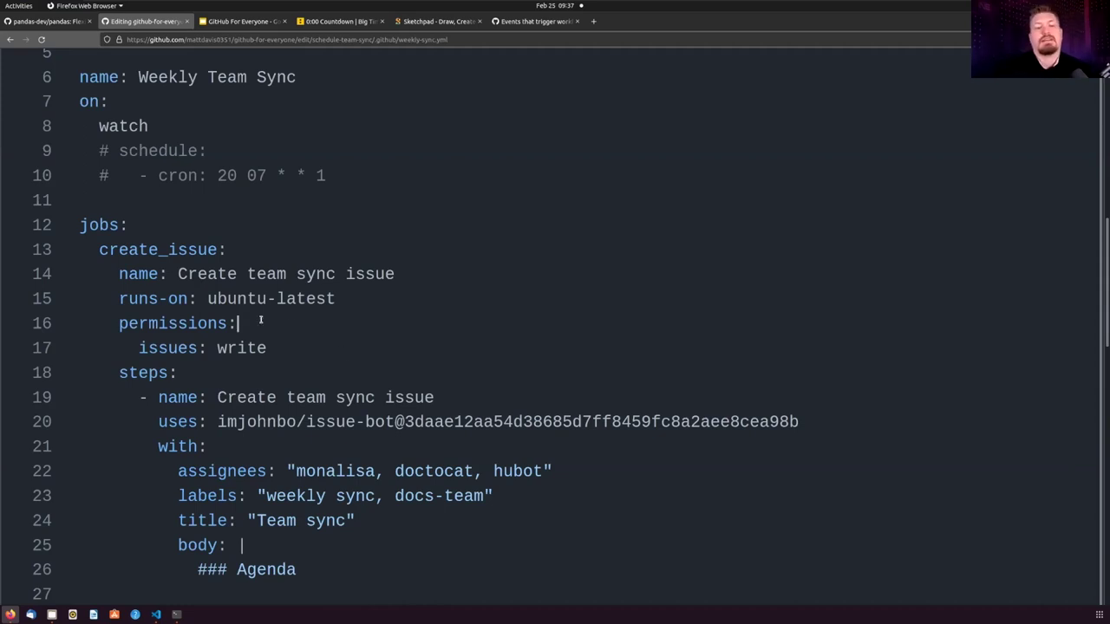
drag(227, 250, 99, 250)
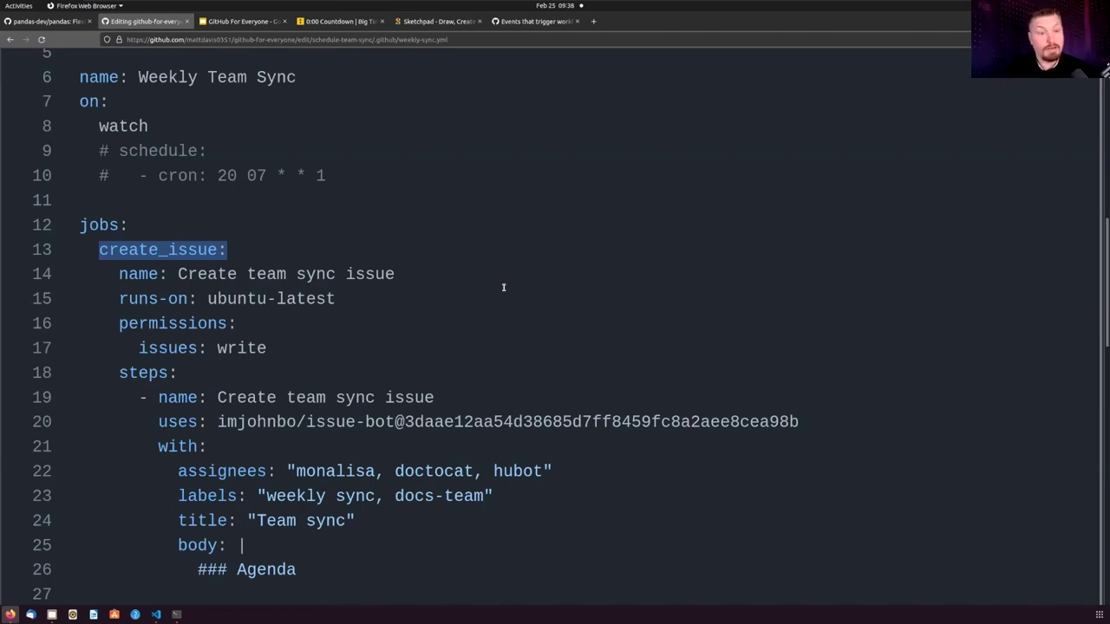
drag(352, 298, 119, 297)
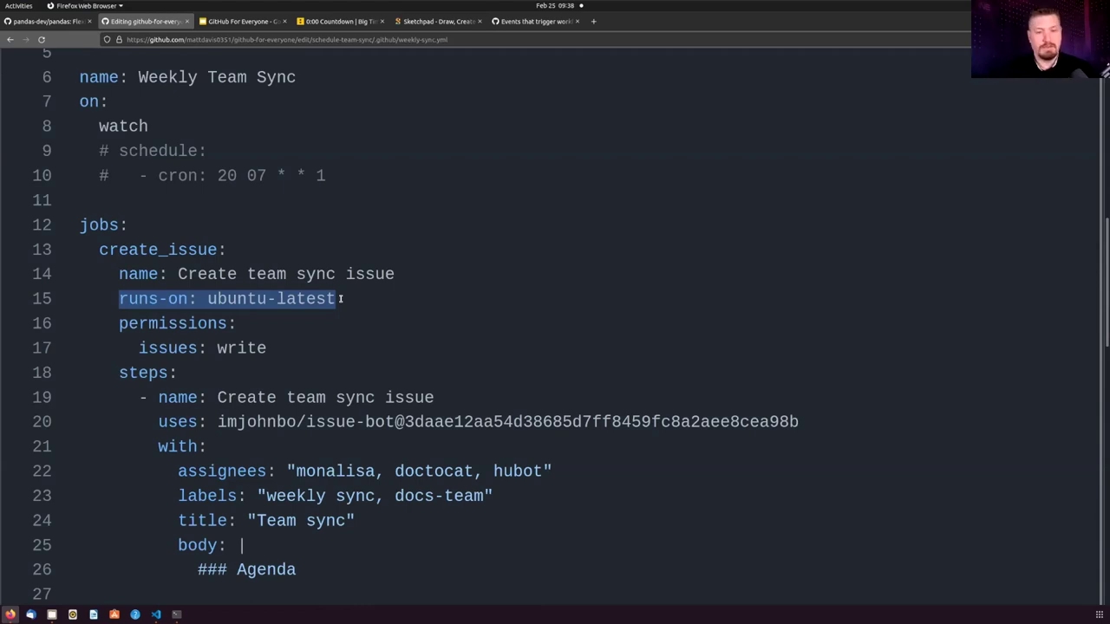
click(274, 348)
drag(273, 347, 119, 323)
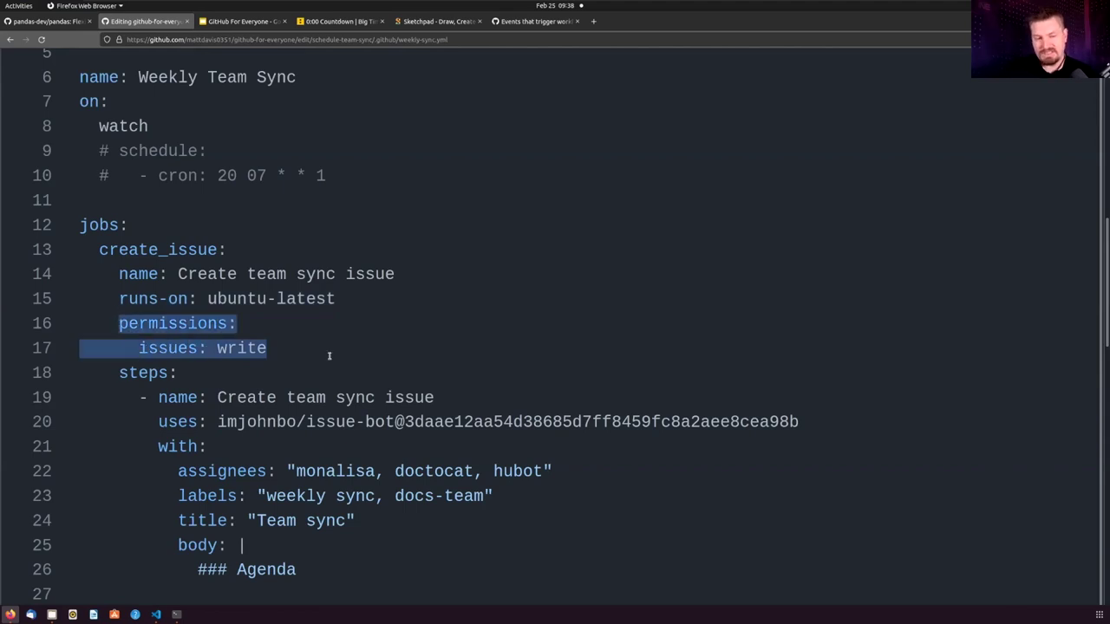
click(329, 356)
click(335, 298)
drag(334, 298, 148, 298)
drag(267, 347, 198, 347)
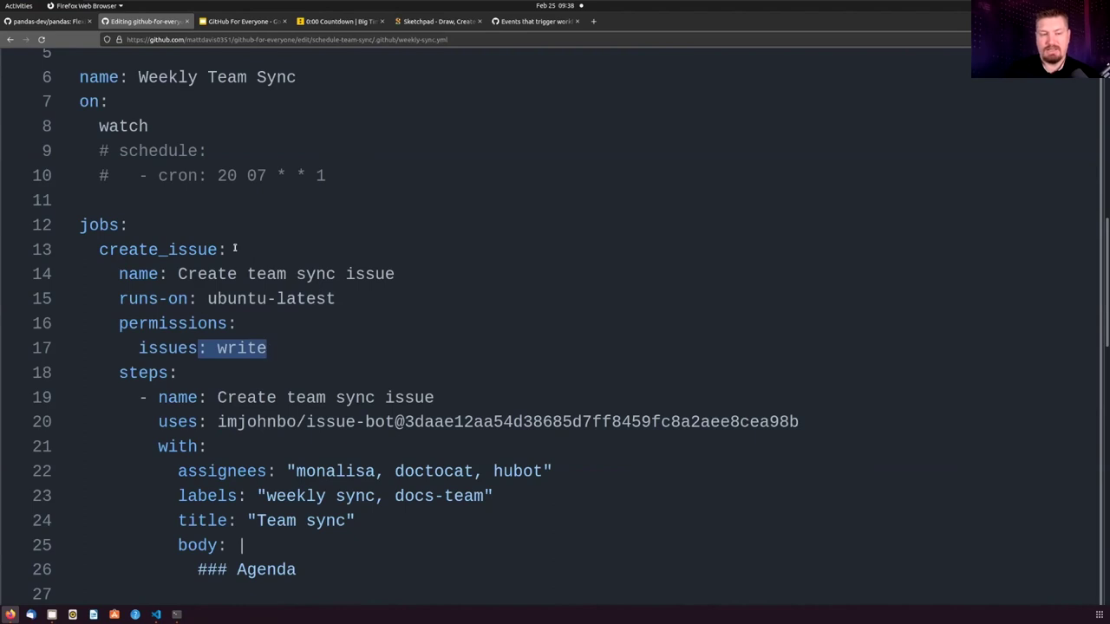
drag(227, 249, 90, 248)
click(277, 350)
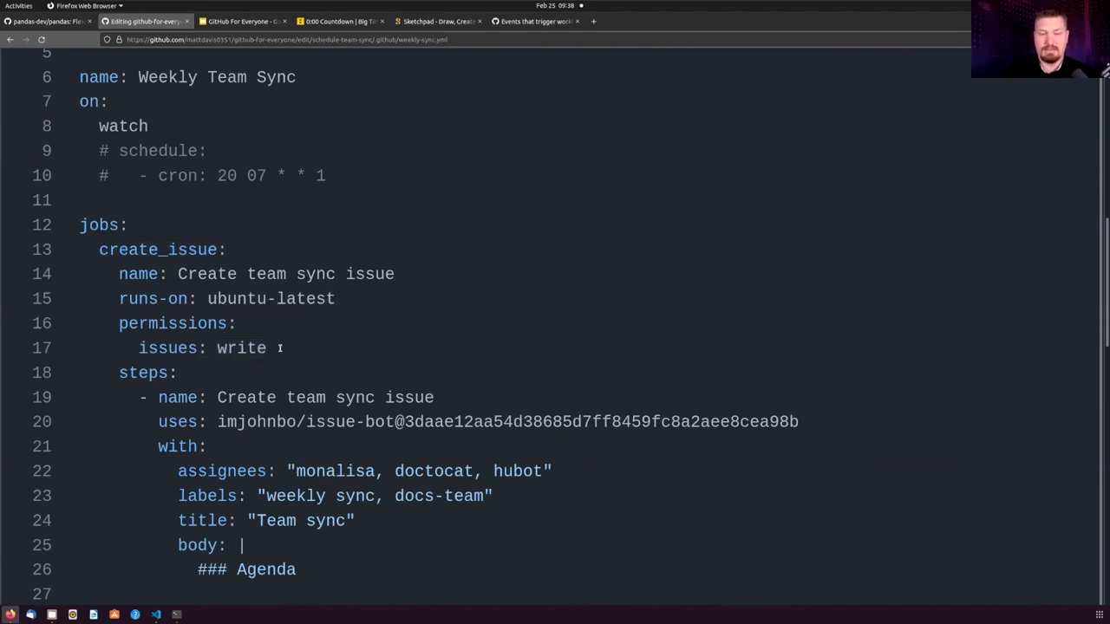
drag(269, 348, 64, 324)
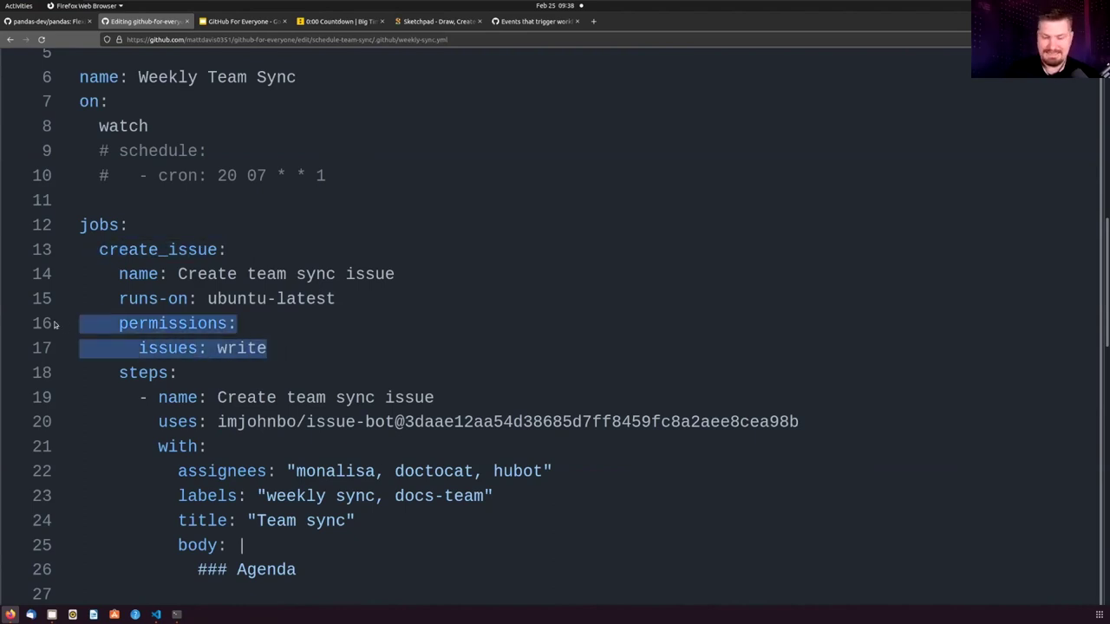
key(BackSpace)
key(BackSpace)
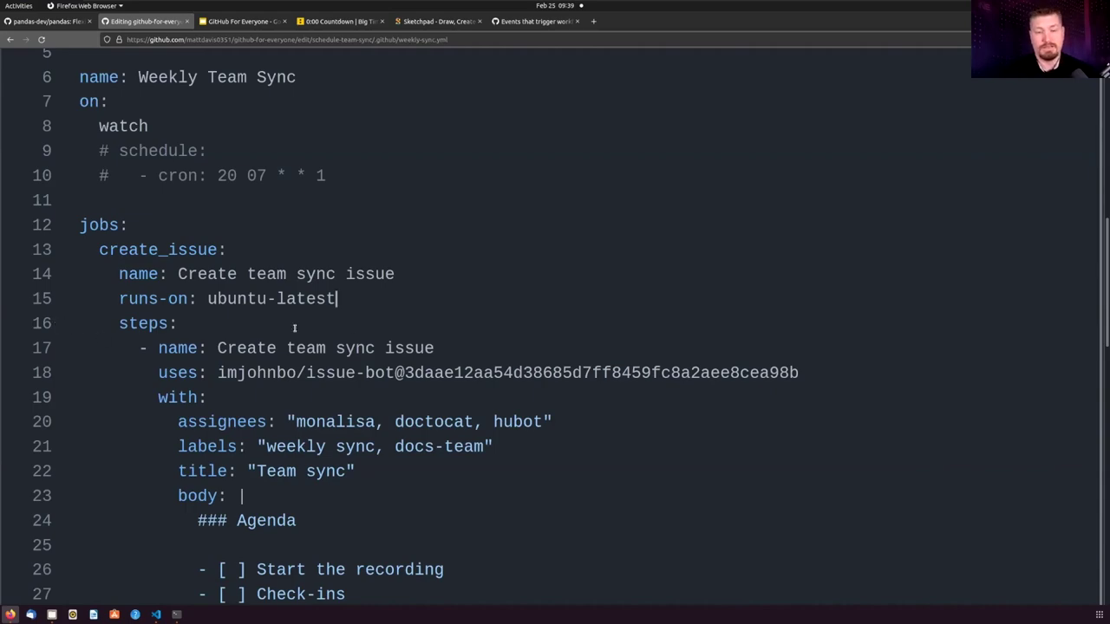
scroll(357, 324, down, 2)
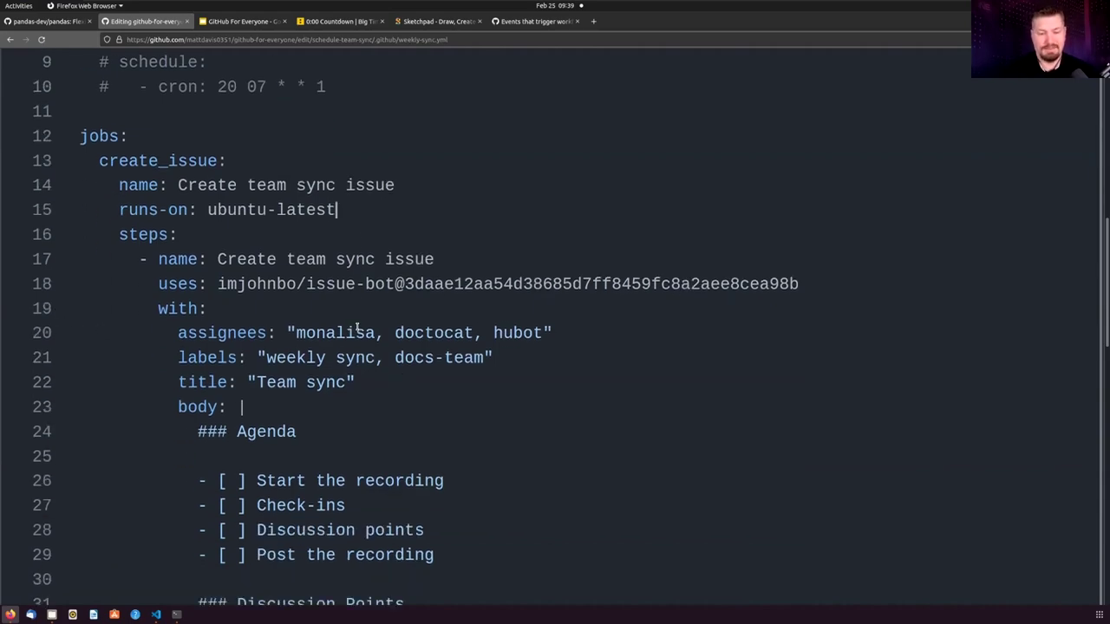
scroll(419, 337, down, 10)
scroll(412, 336, up, 3)
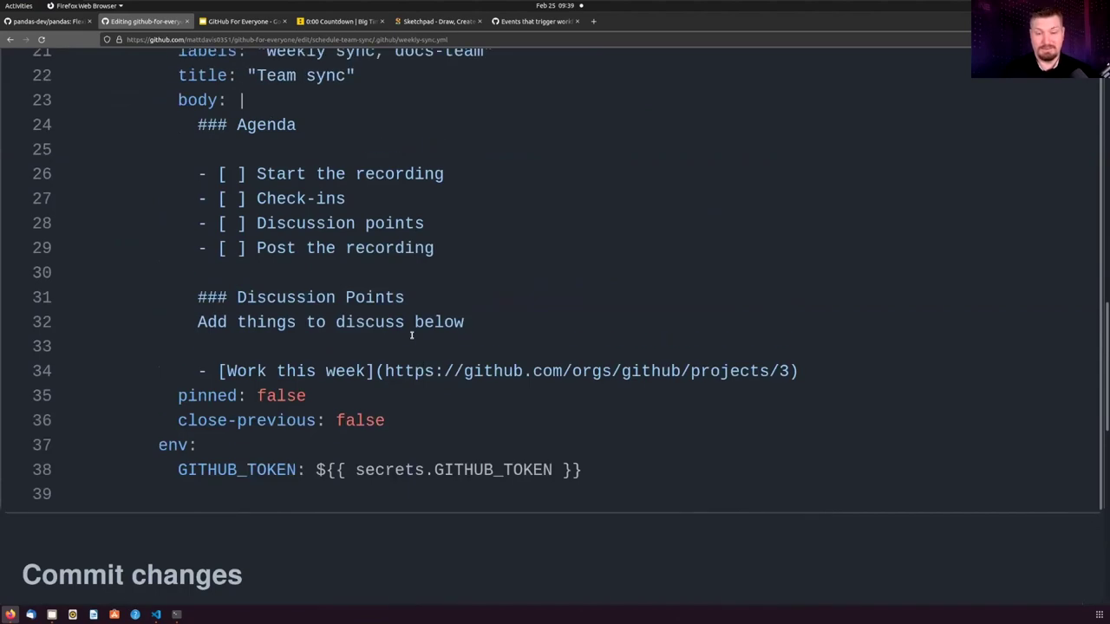
scroll(407, 338, up, 5)
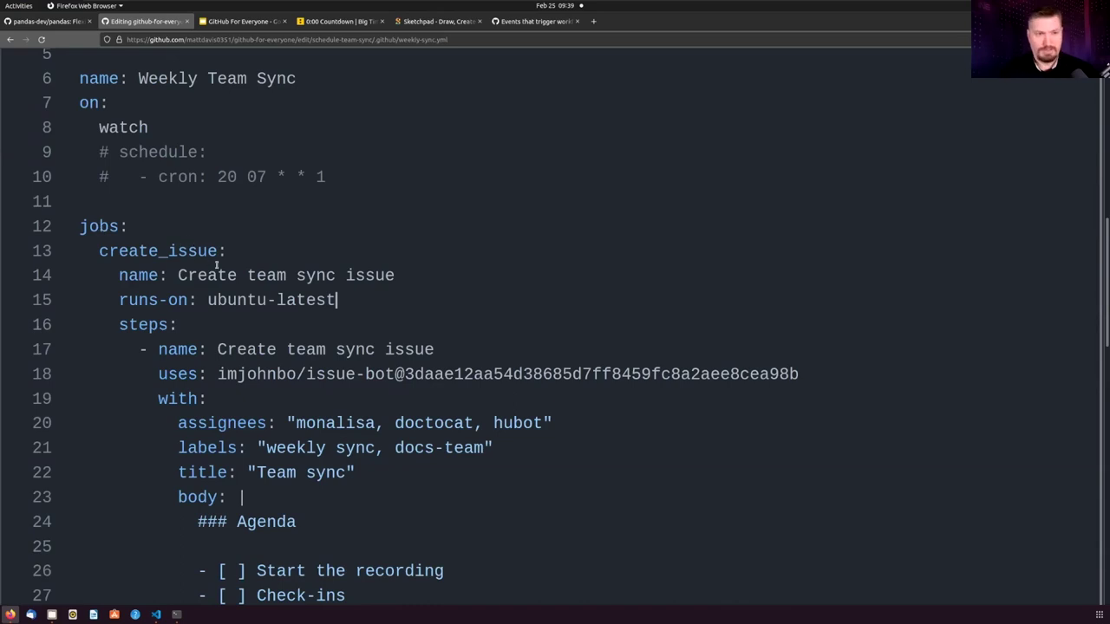
double_click(97, 78)
click(93, 102)
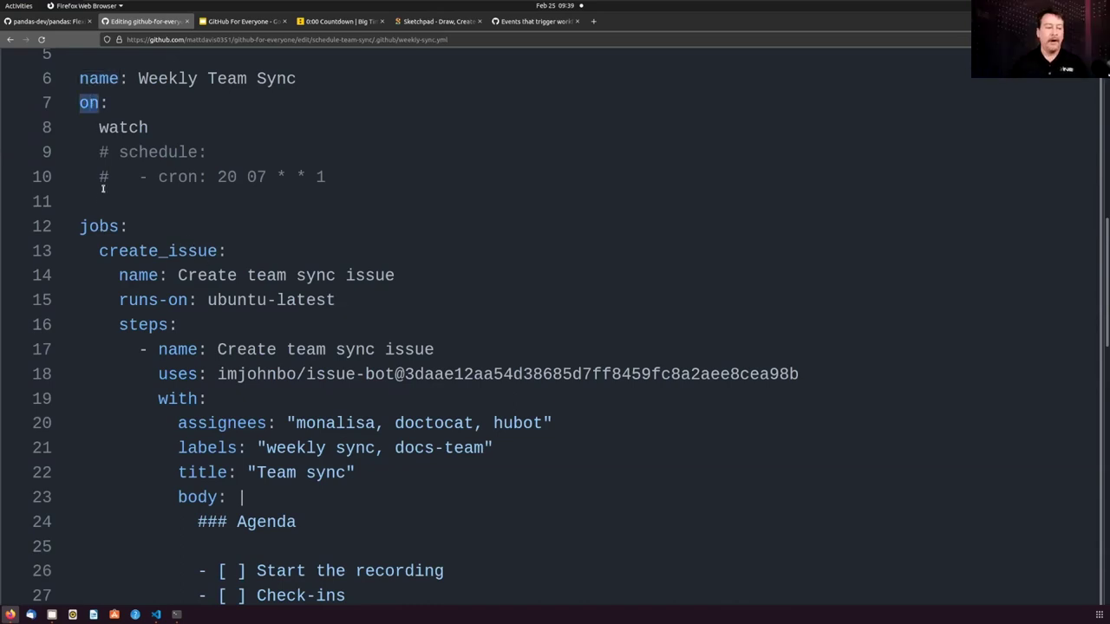
double_click(98, 225)
triple_click(134, 252)
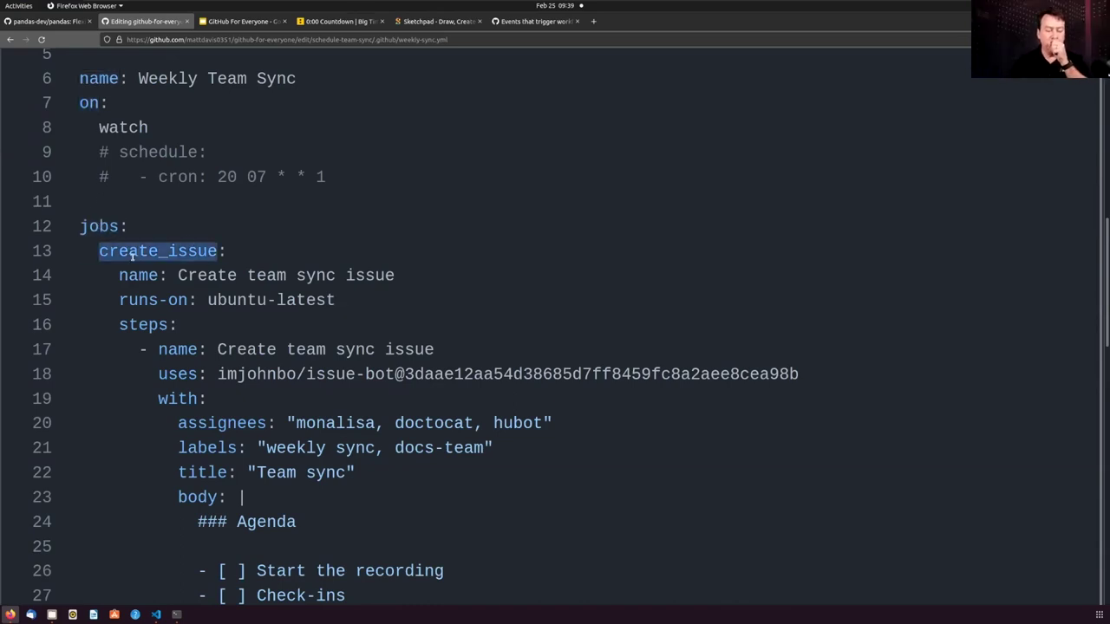
double_click(250, 300)
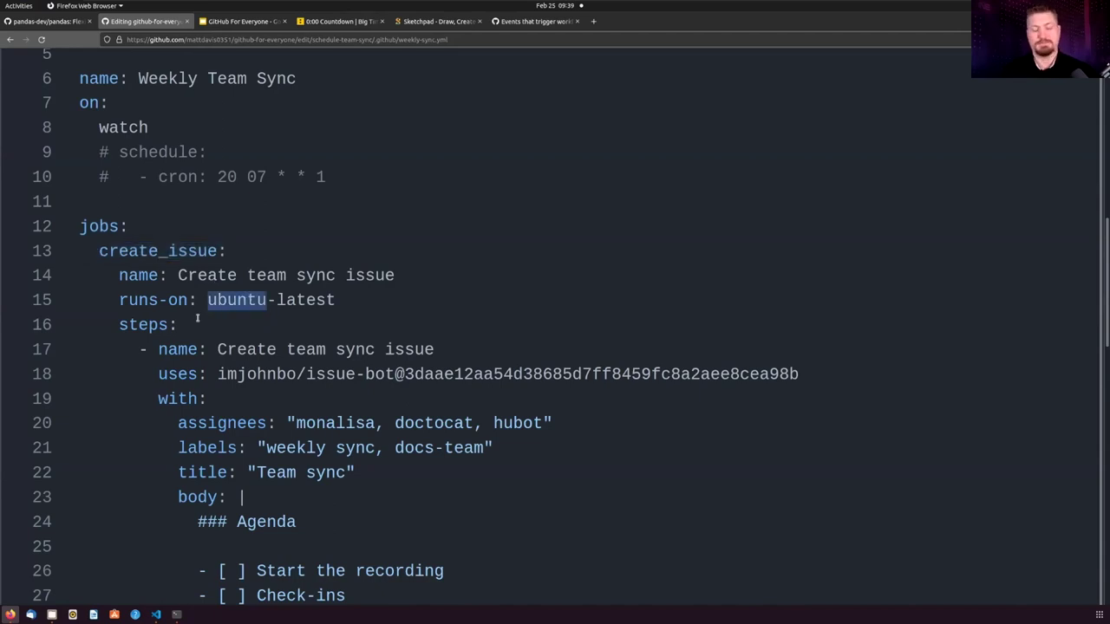
double_click(153, 325)
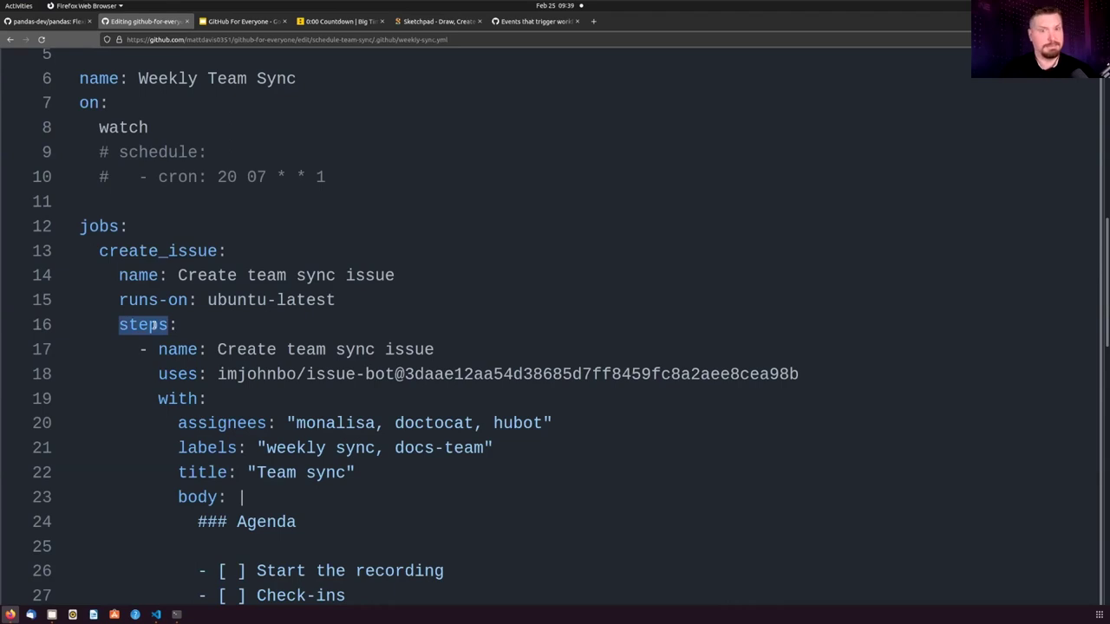
drag(447, 350, 159, 349)
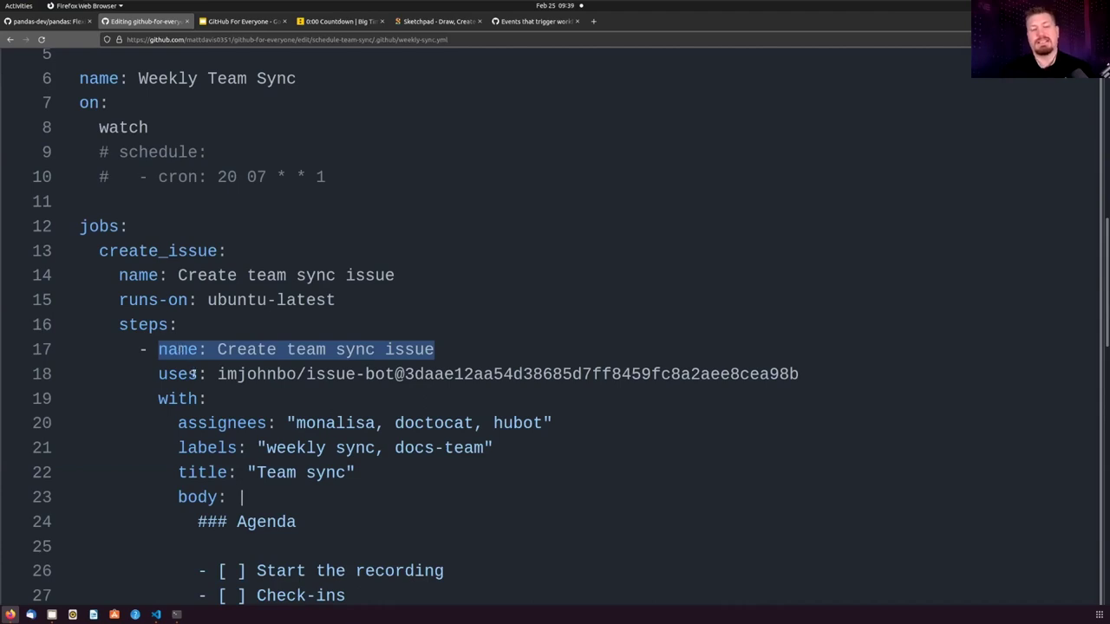
double_click(177, 373)
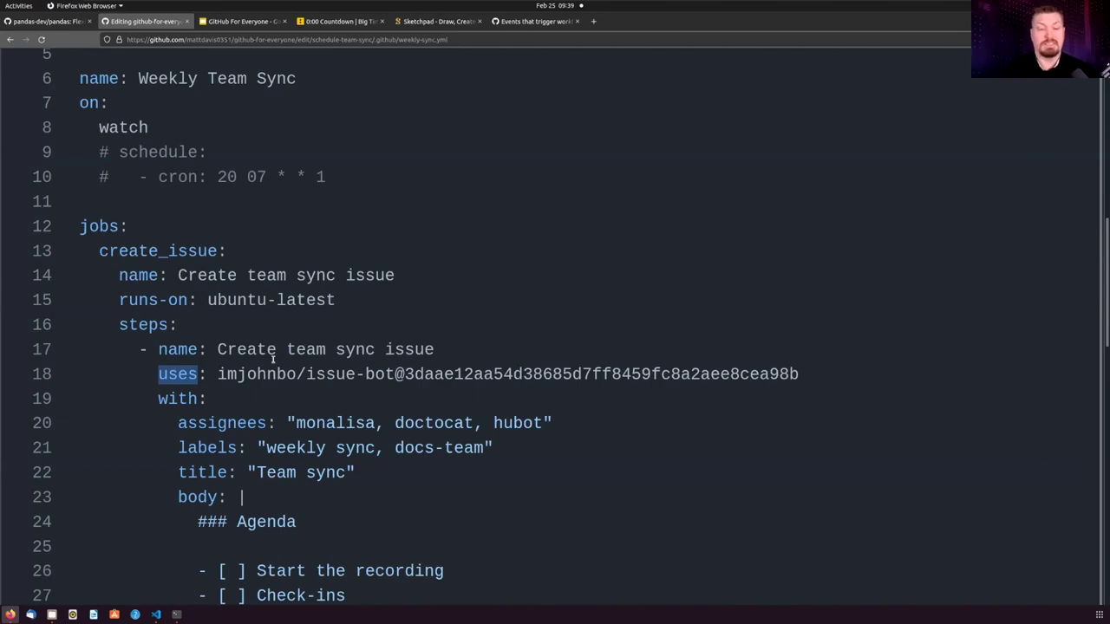
drag(216, 374, 774, 373)
click(461, 325)
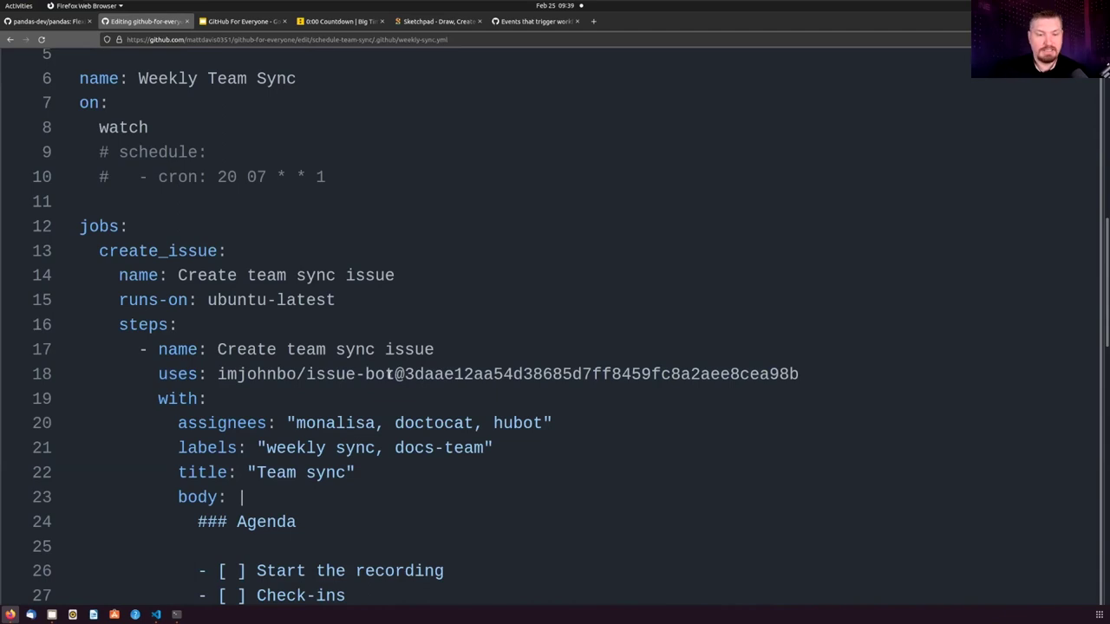
drag(395, 374, 217, 373)
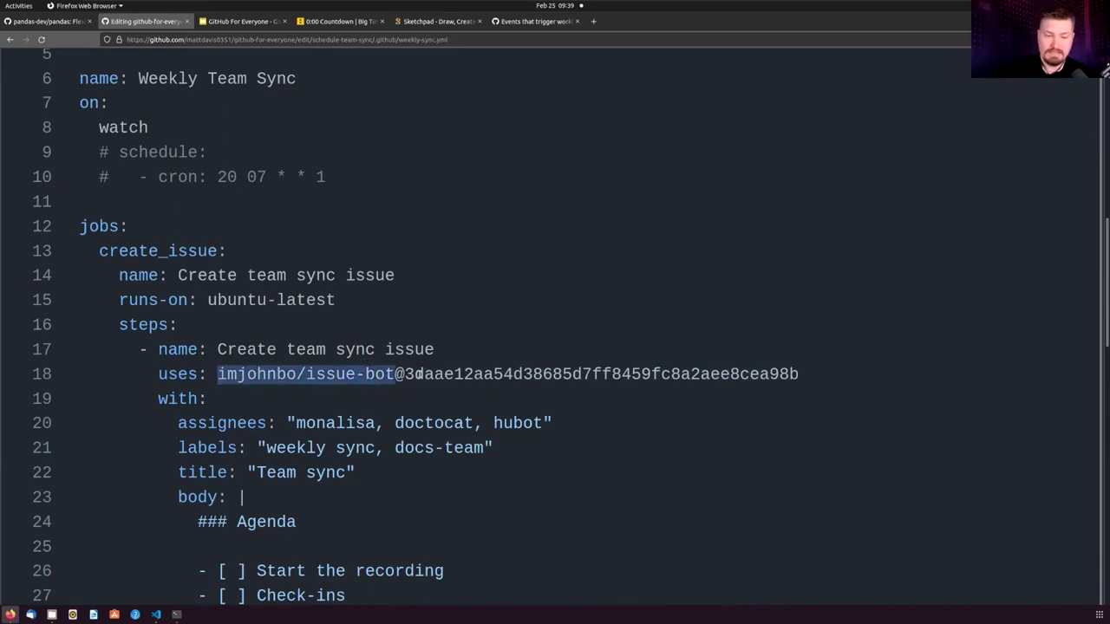
drag(798, 374, 397, 379)
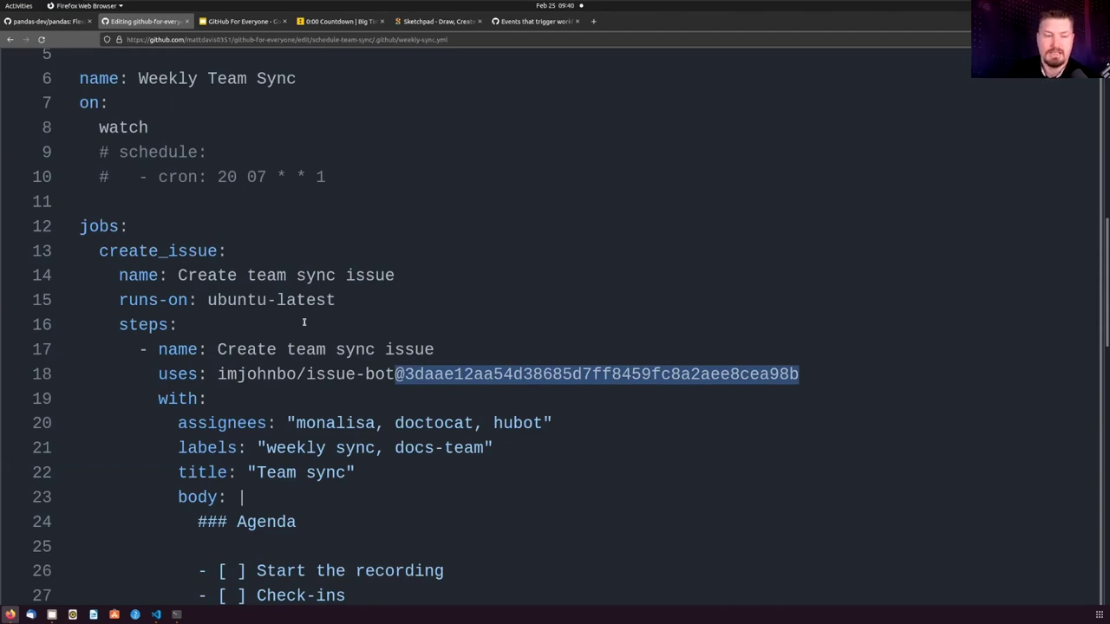
drag(217, 374, 394, 374)
right_click(391, 376)
click(666, 399)
drag(807, 375, 400, 373)
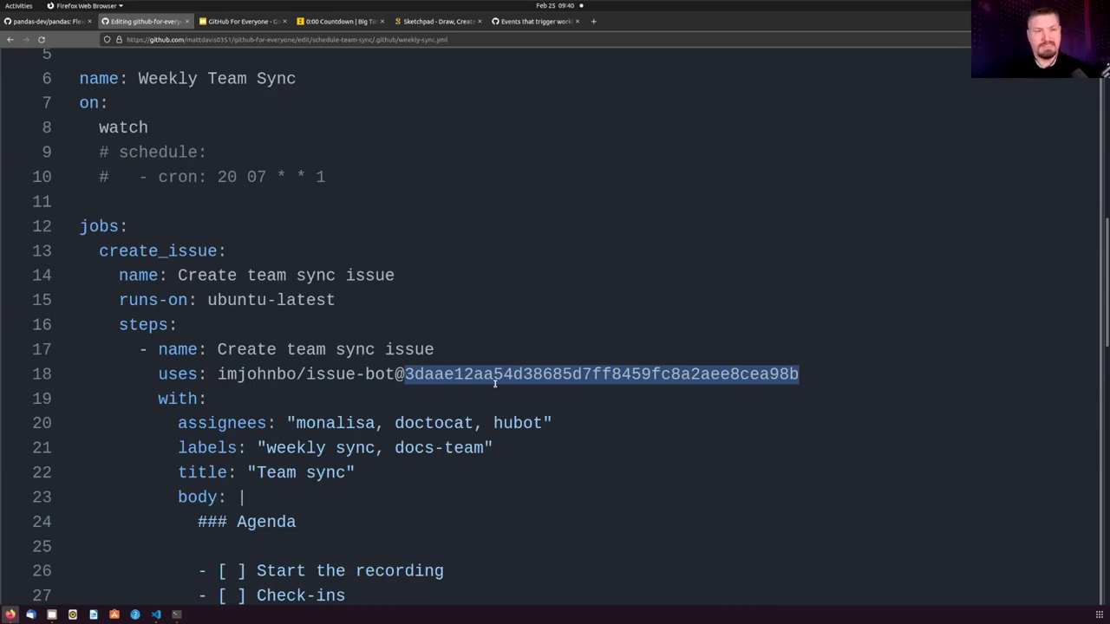
On pandas-dev/pandas, view commit eaefc5c, highlight its full SHA, and return to the Code page.
click(47, 21)
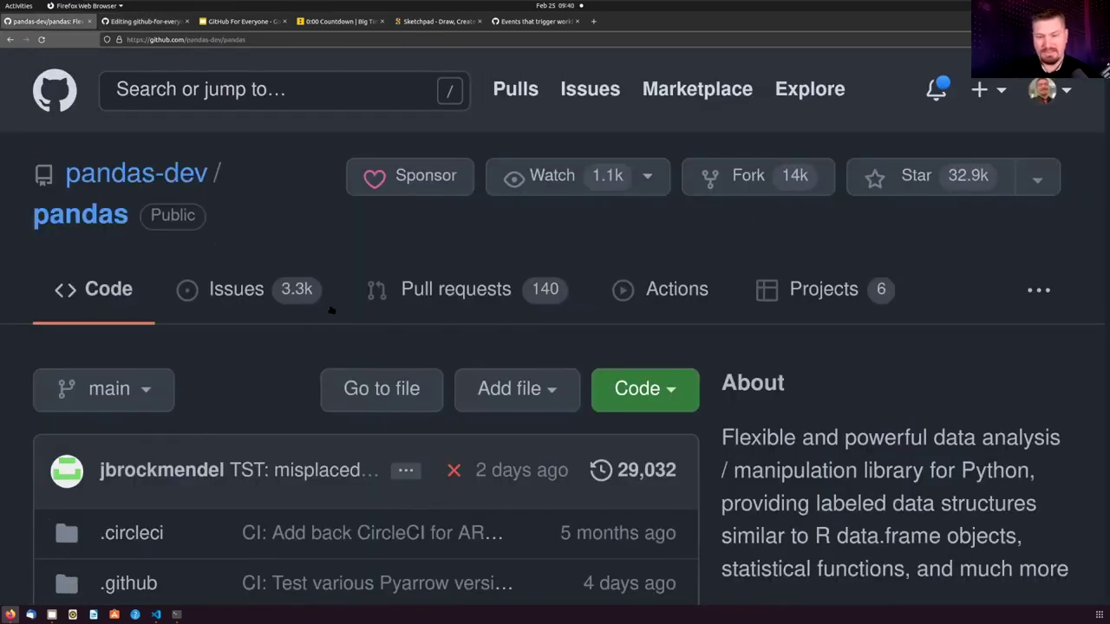
scroll(292, 297, down, 7)
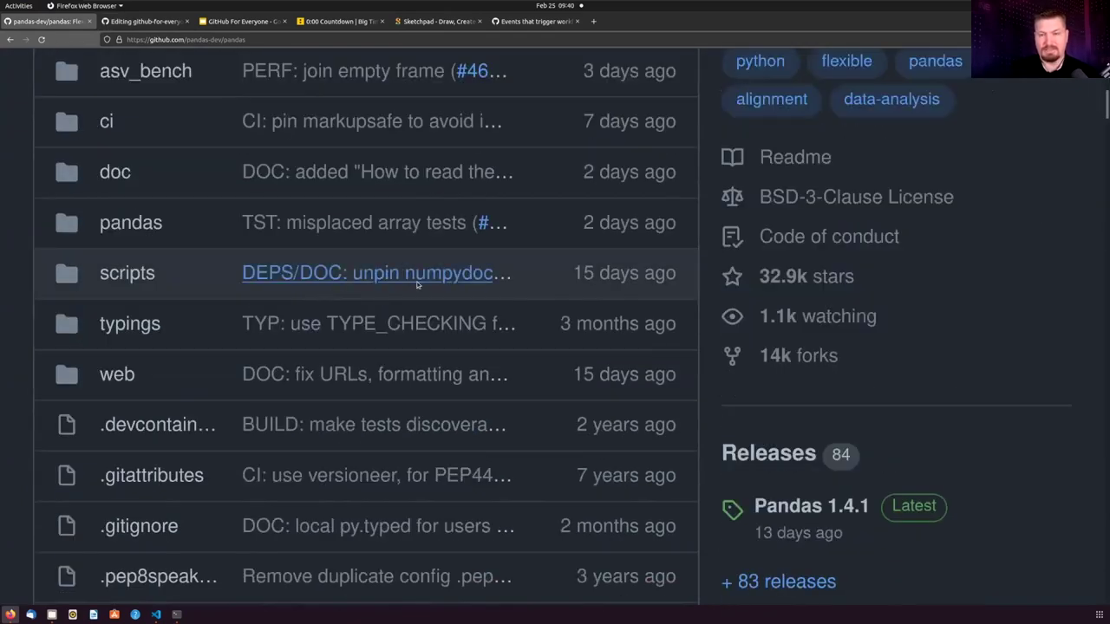
scroll(433, 273, up, 3)
scroll(537, 241, up, 1)
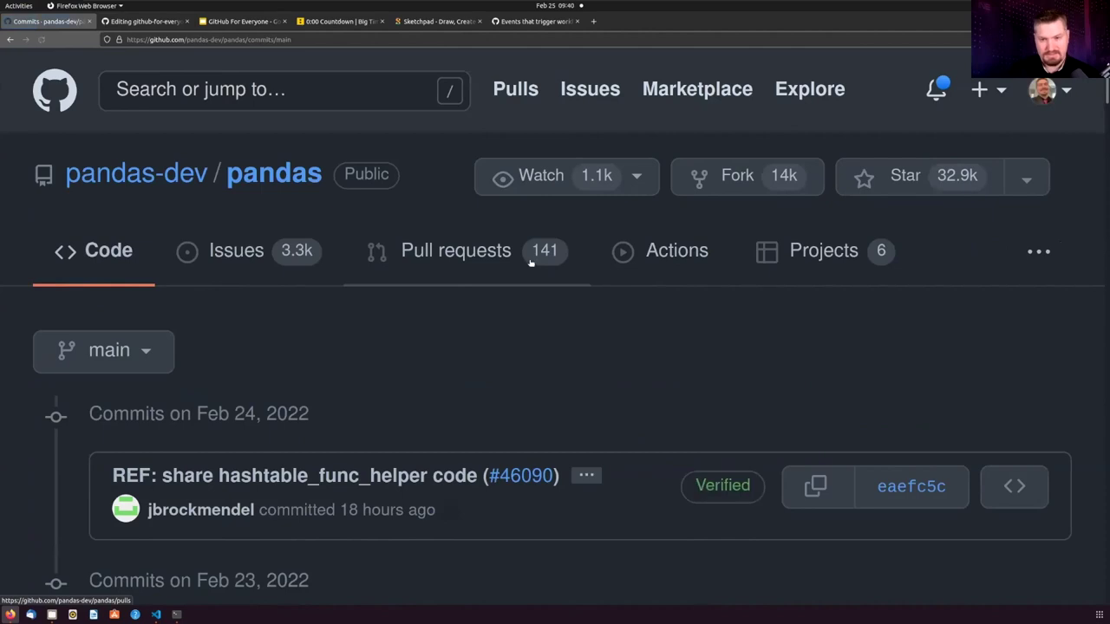
key(ctrl+minus)
key(ctrl+minus)
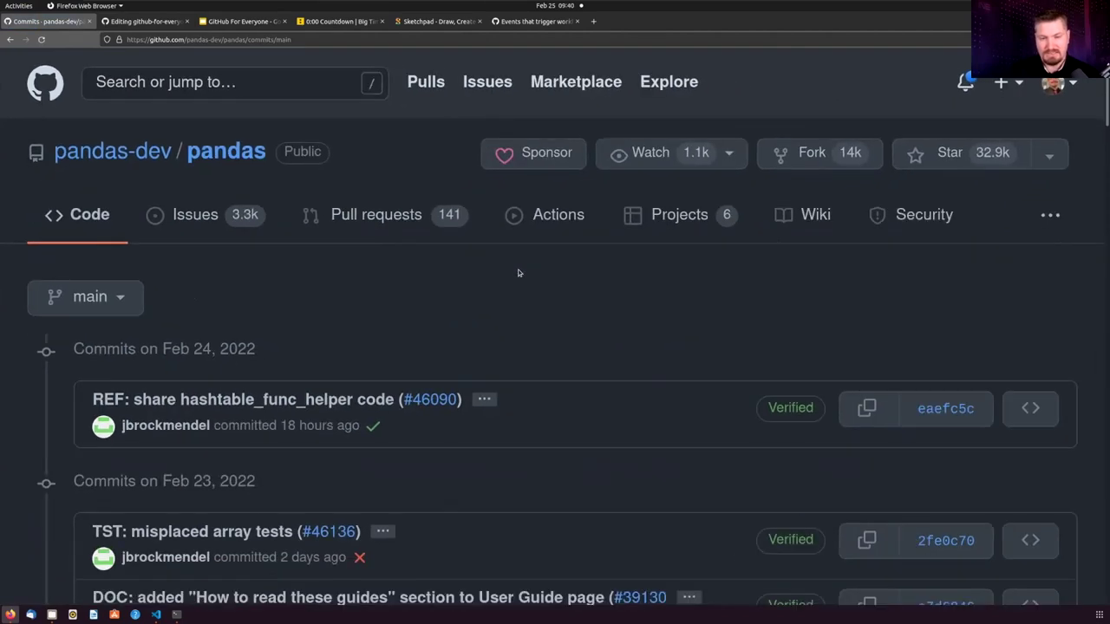
click(929, 396)
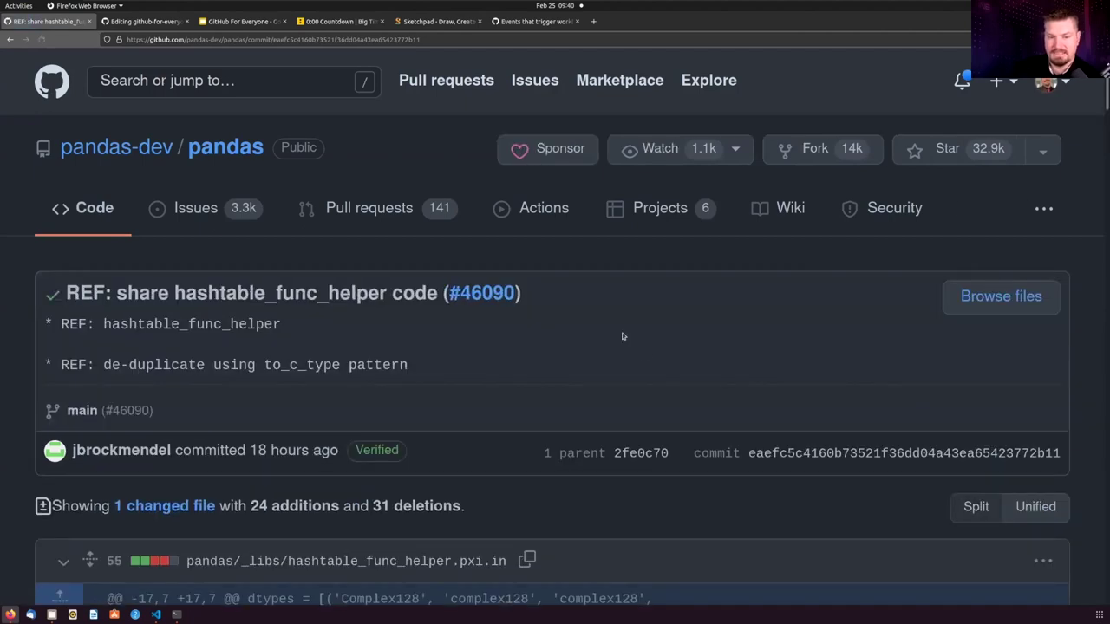
drag(693, 456, 1067, 456)
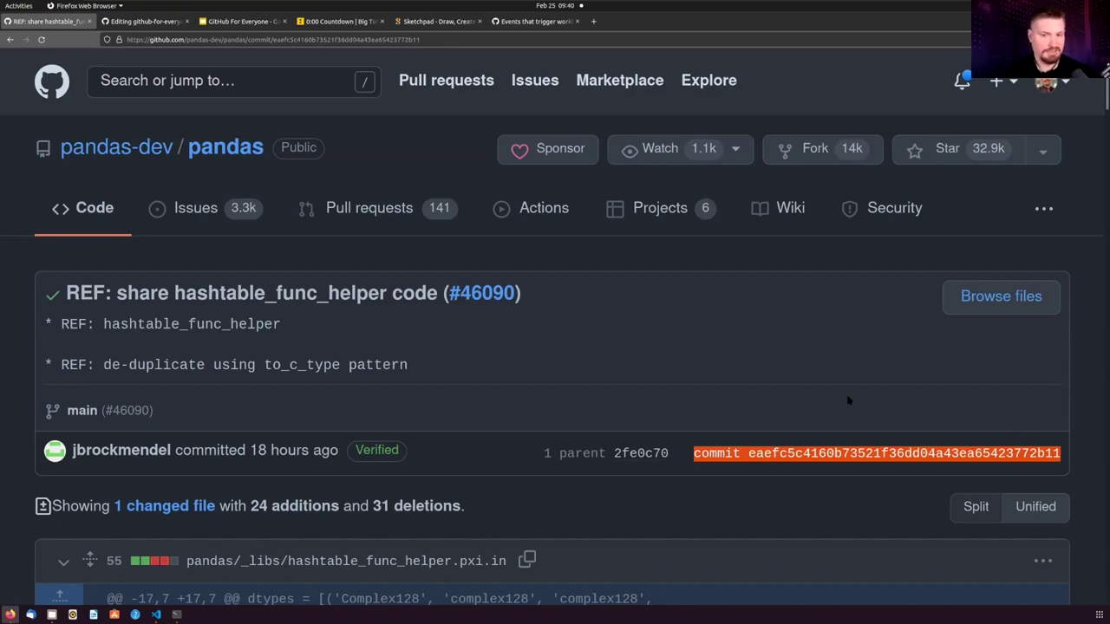
drag(749, 454, 1059, 447)
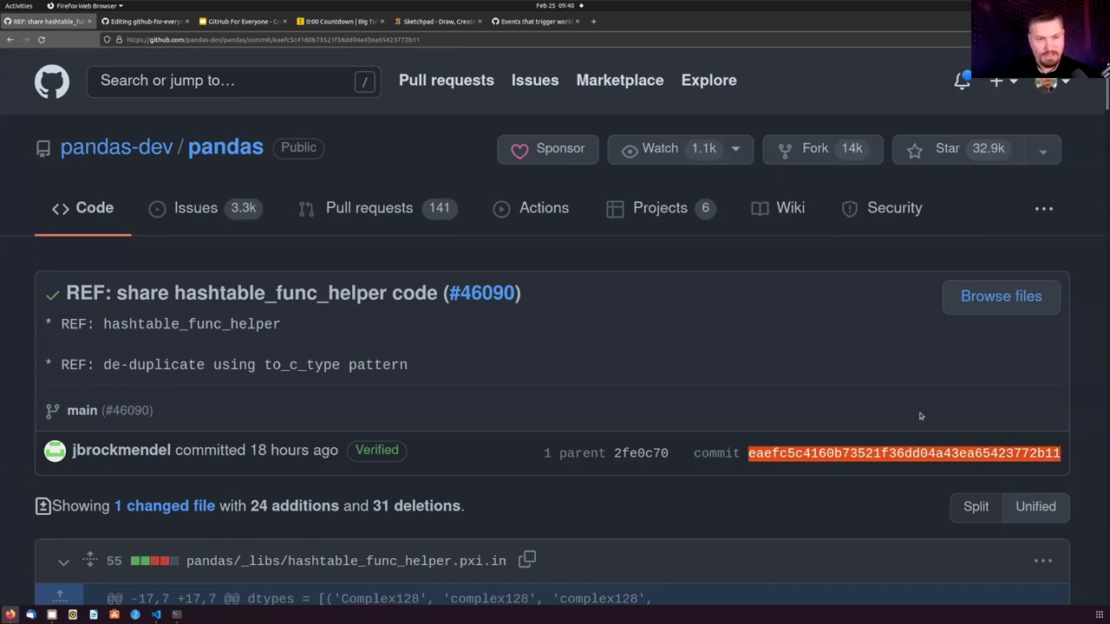
click(104, 223)
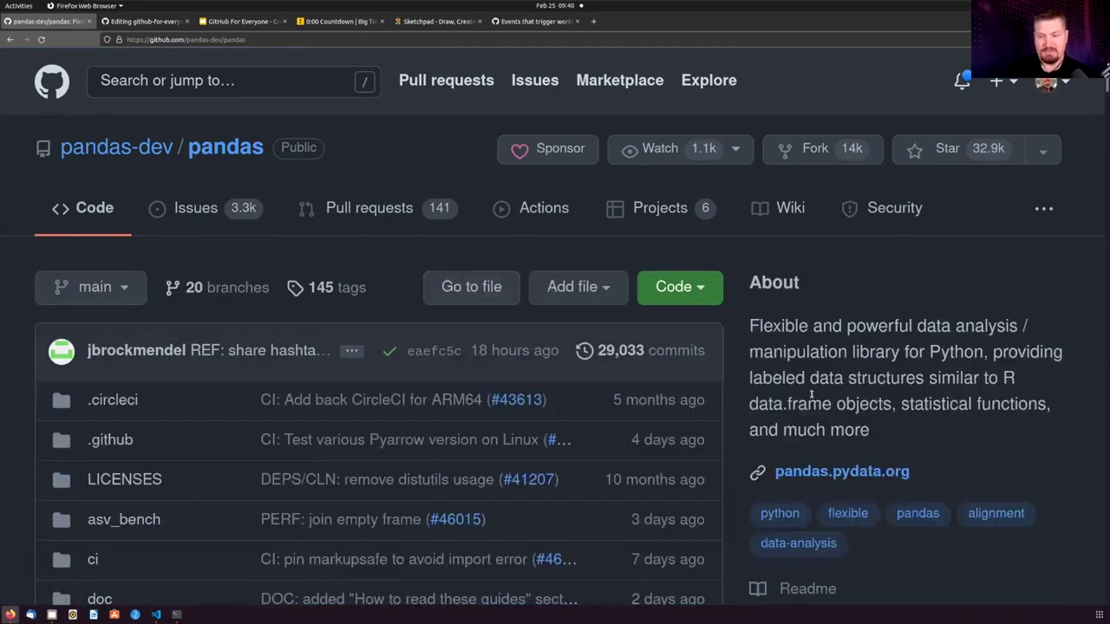
Browse the pandas releases list, then highlight the pinned issue-bot SHA on line 18 of weekly-sync.yml.
scroll(811, 398, down, 5)
scroll(811, 401, down, 5)
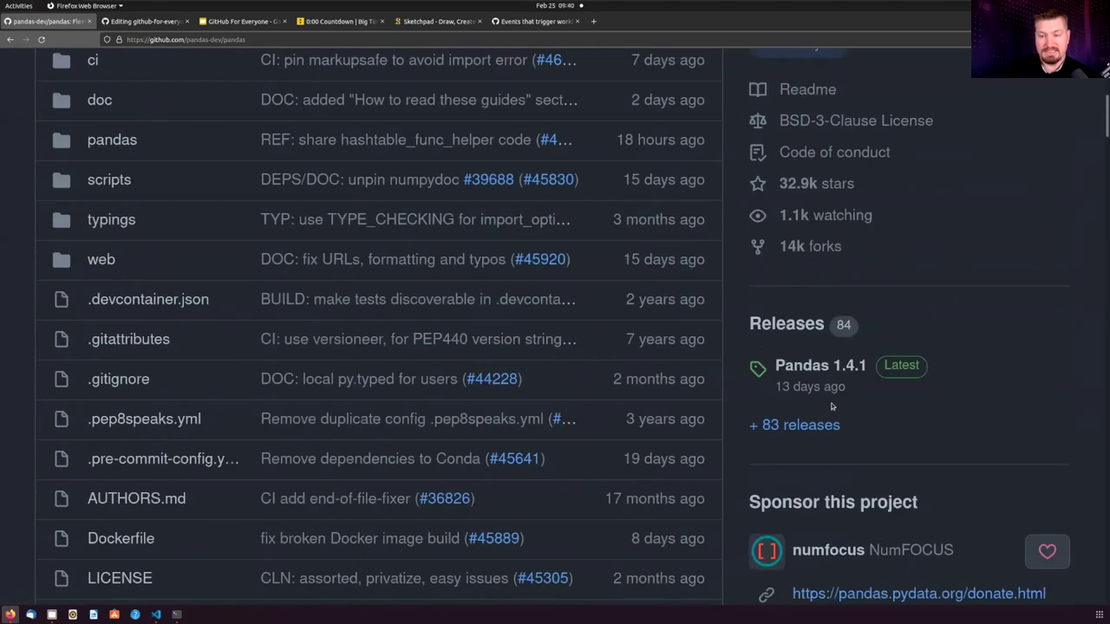
click(806, 427)
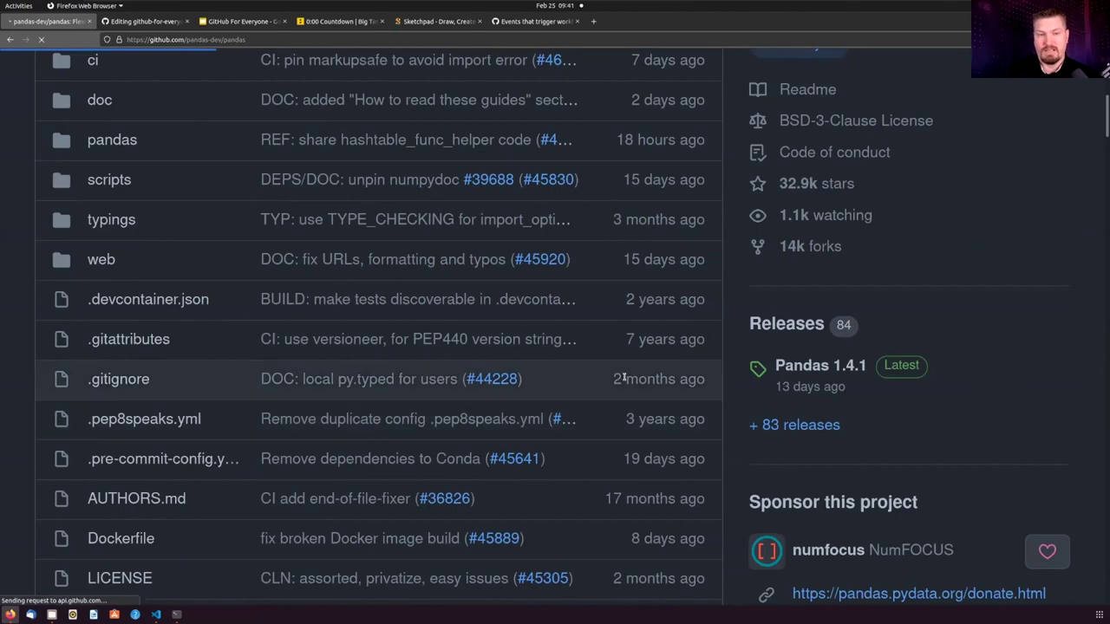
scroll(390, 355, down, 3)
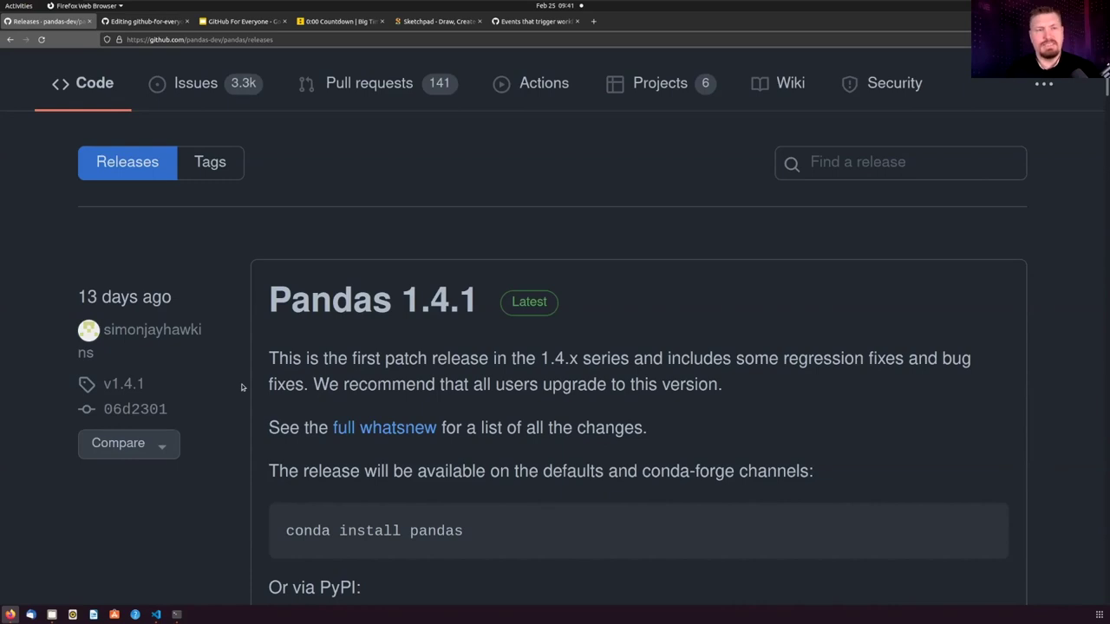
click(145, 23)
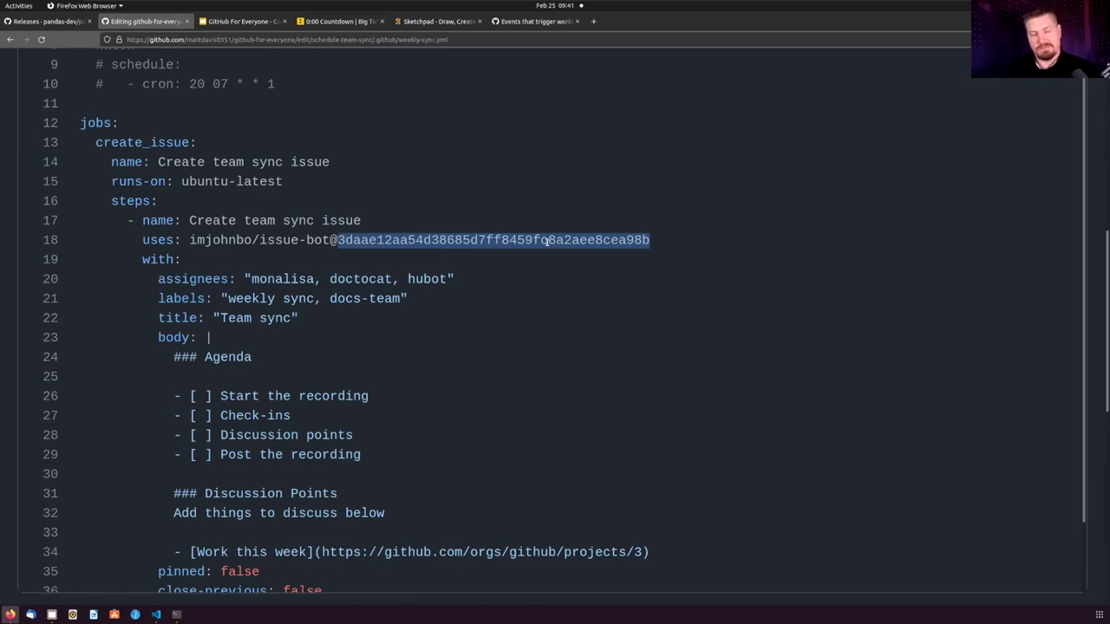
drag(669, 240, 338, 243)
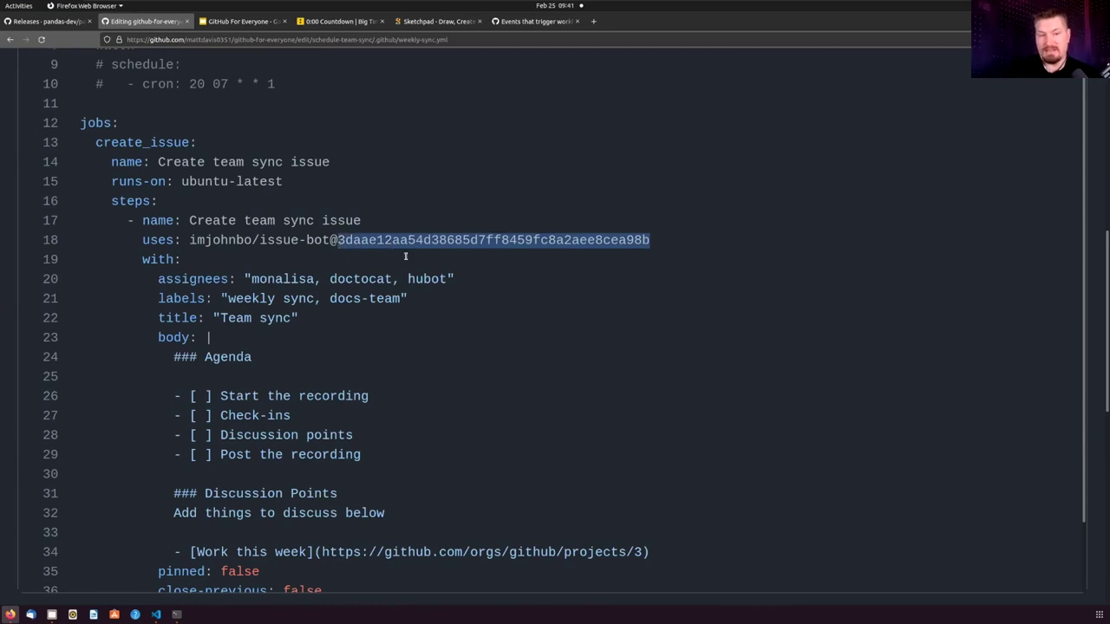
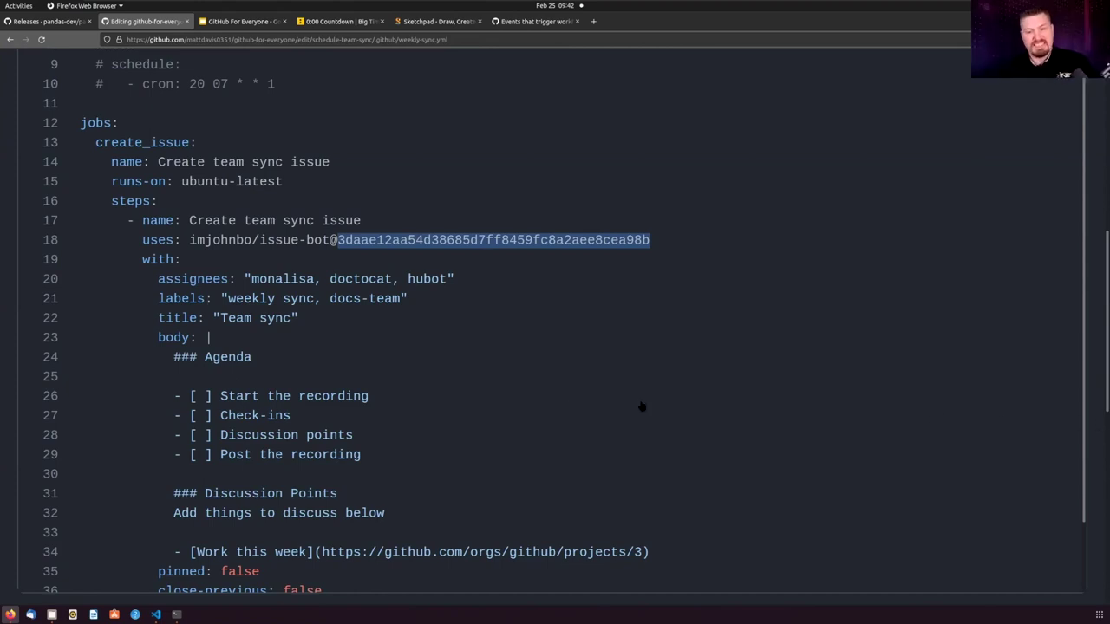
Inspect the ubuntu-latest runner and pinned issue-bot action reference on lines 15–18 of weekly-sync.yml.
click(159, 245)
click(257, 240)
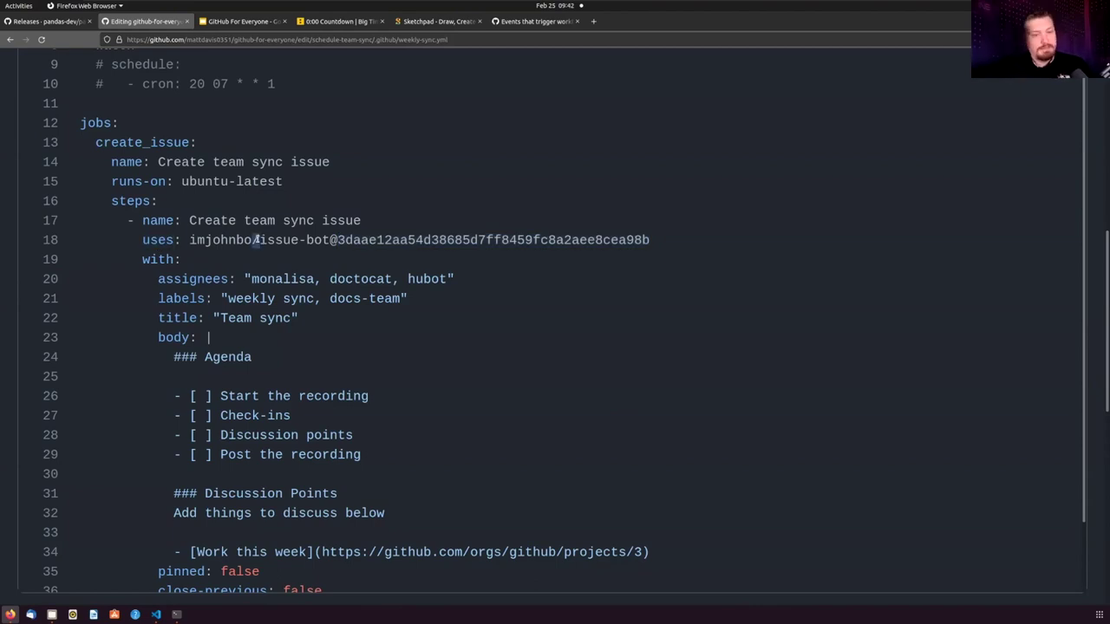
double_click(439, 237)
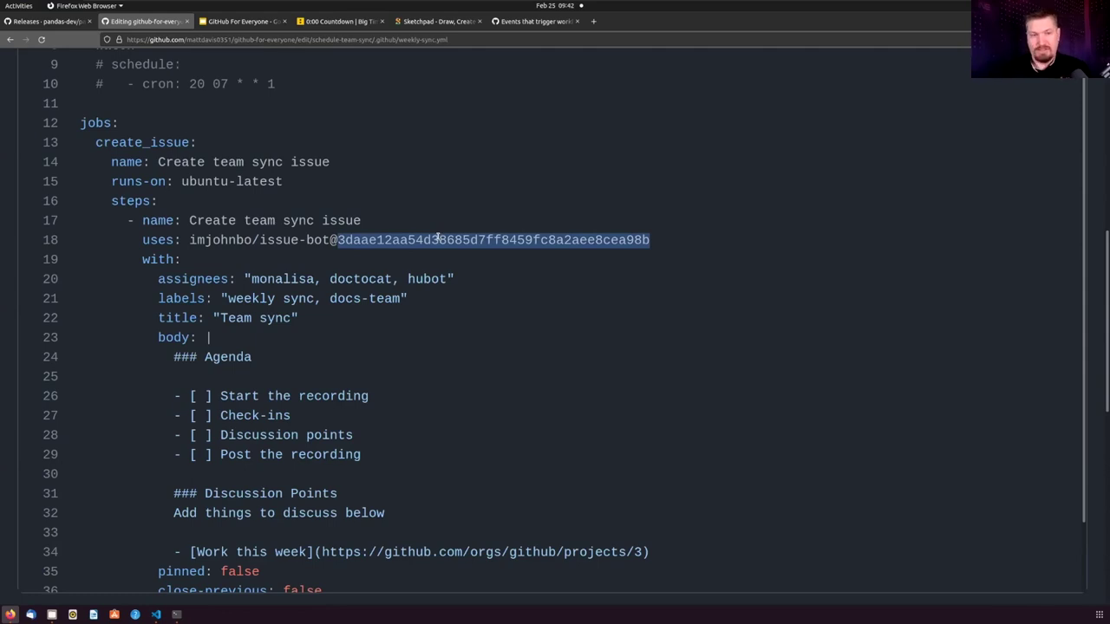
drag(286, 182, 174, 182)
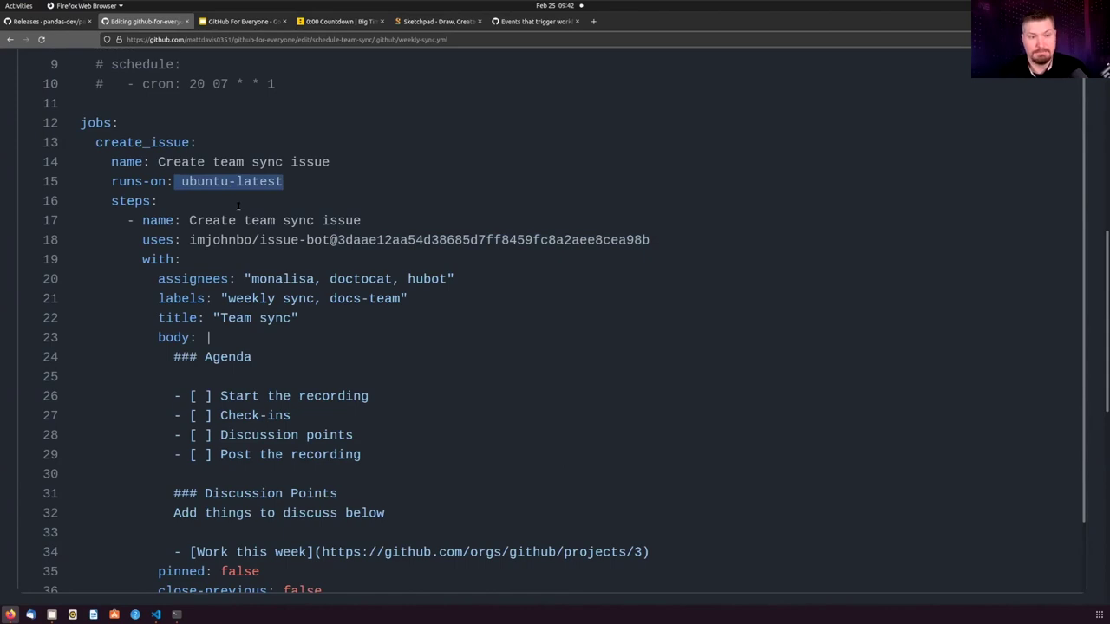
drag(199, 241, 370, 241)
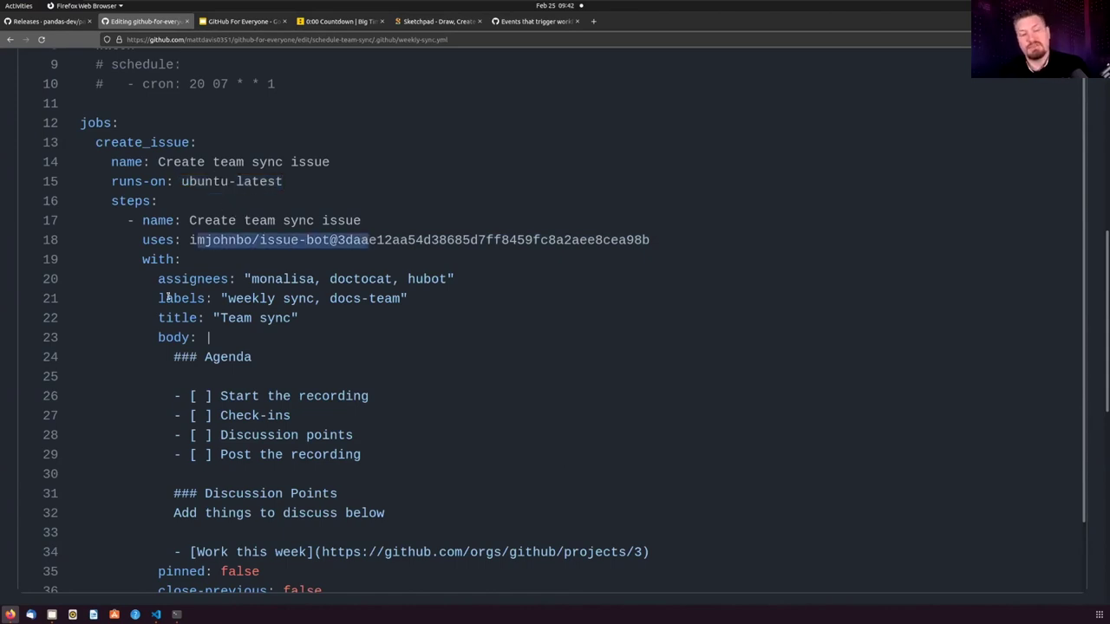
drag(158, 279, 299, 347)
Review the assignees, labels and title keys, then switch to the 'Events that trigger workflows' docs.
drag(336, 404, 347, 495)
click(295, 376)
double_click(201, 281)
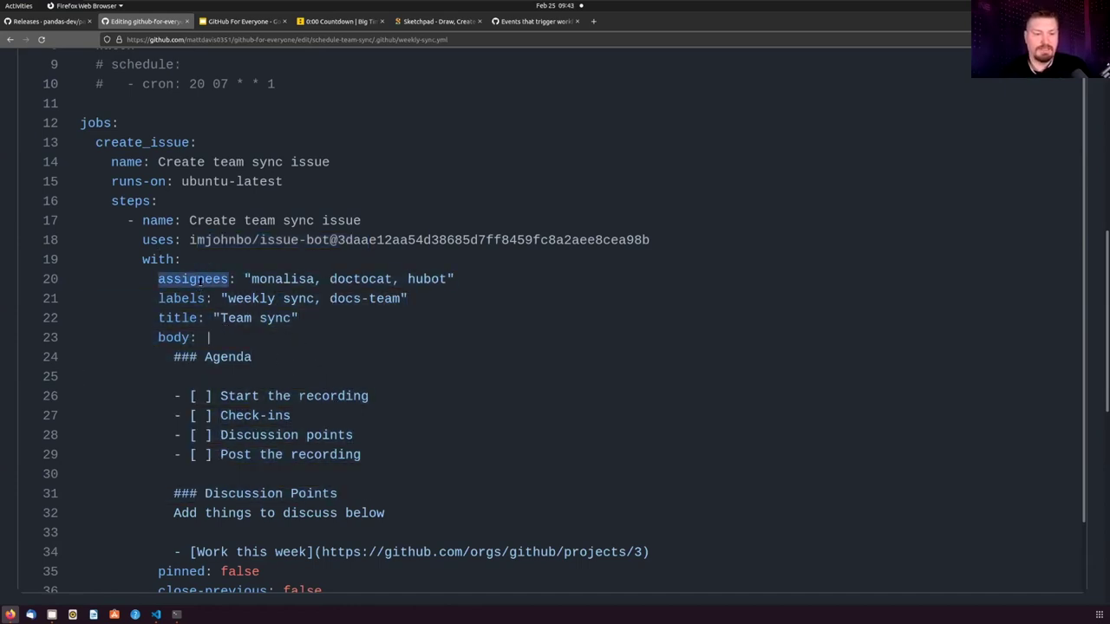
double_click(186, 296)
double_click(161, 319)
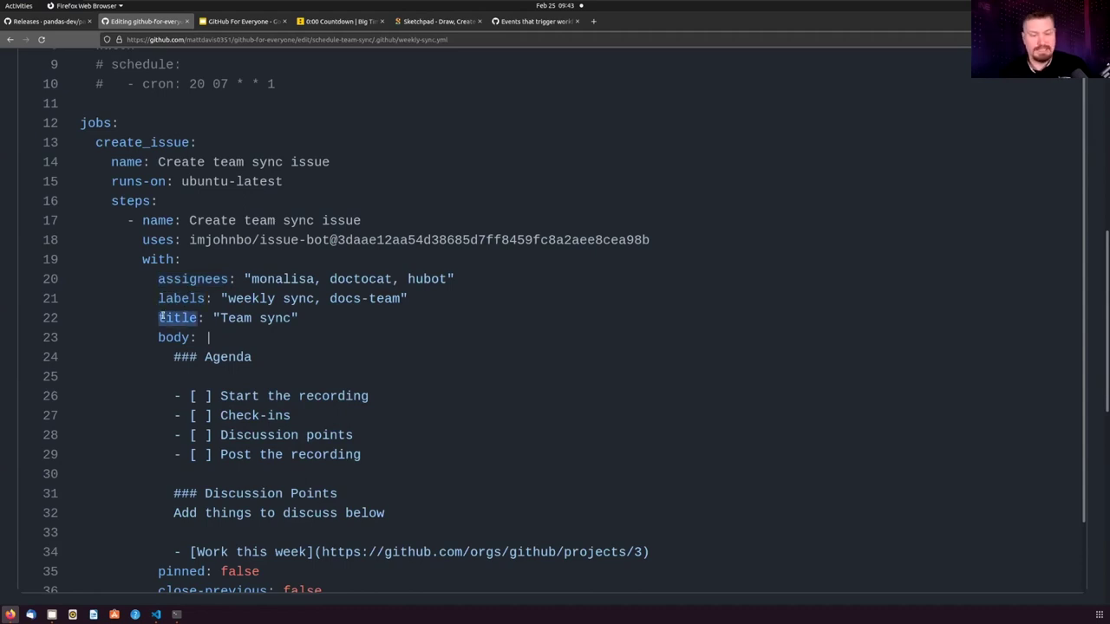
double_click(283, 279)
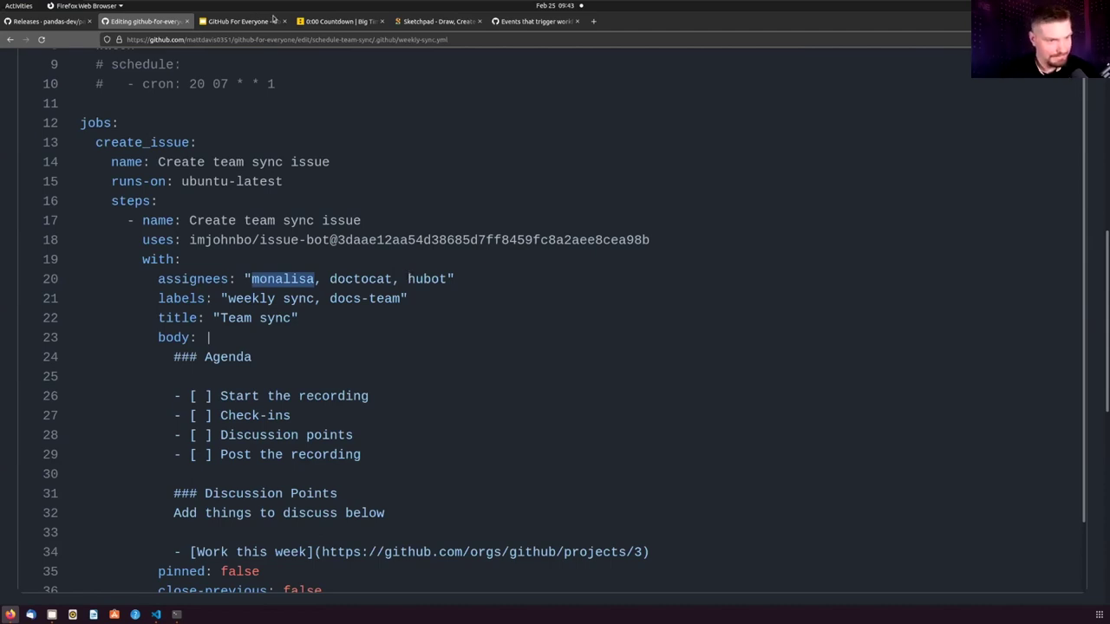
click(534, 21)
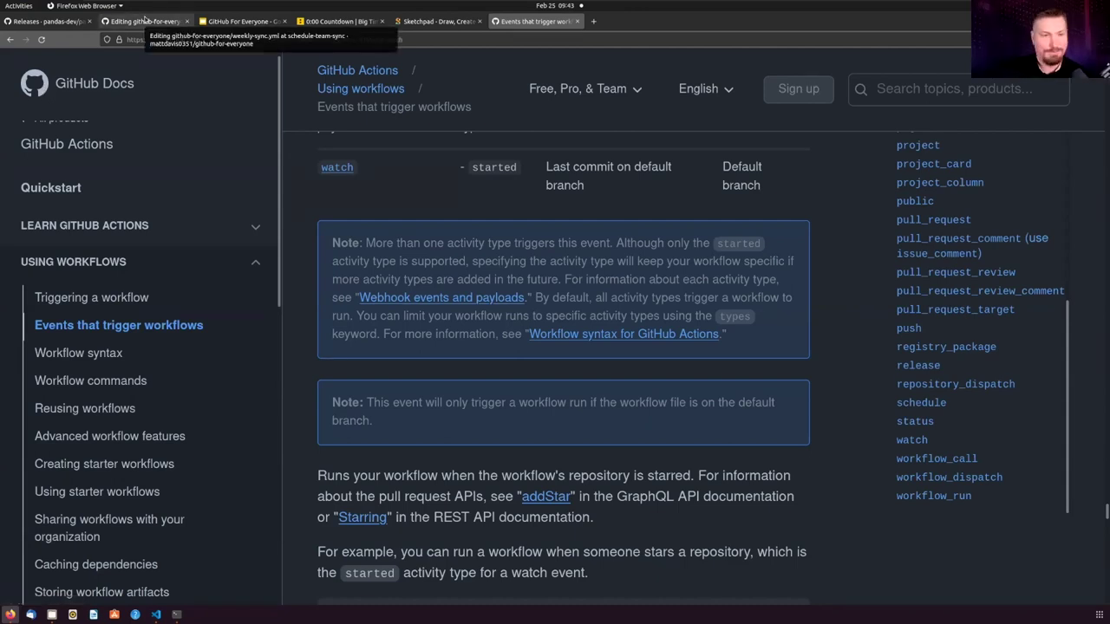
Check the assignee names on line 20 of weekly-sync.yml, then return to the events documentation.
click(143, 20)
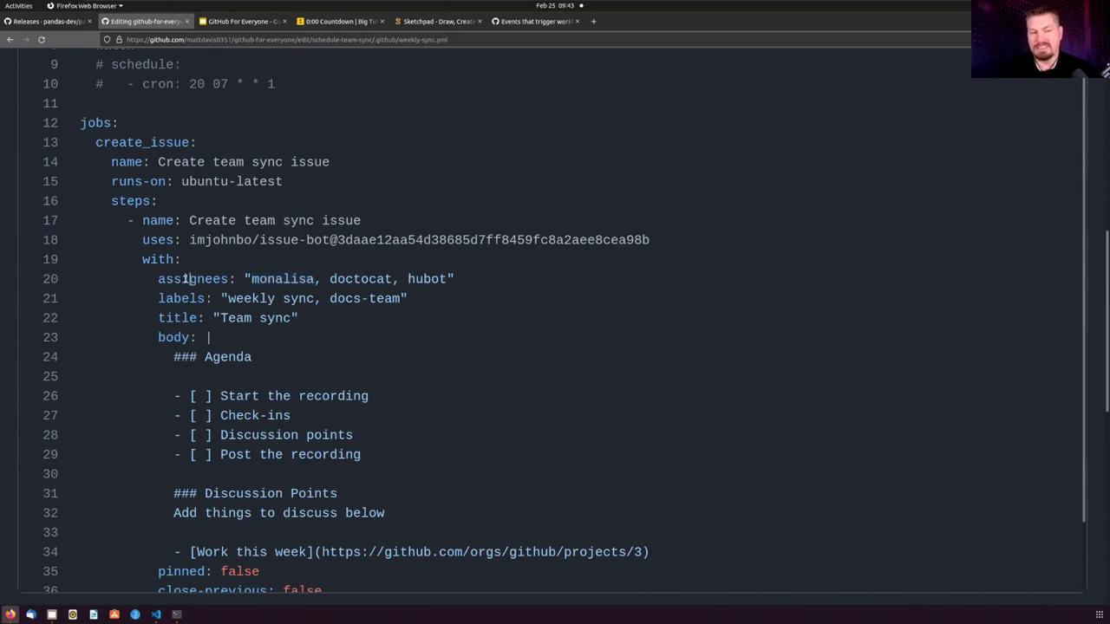
double_click(186, 279)
click(296, 278)
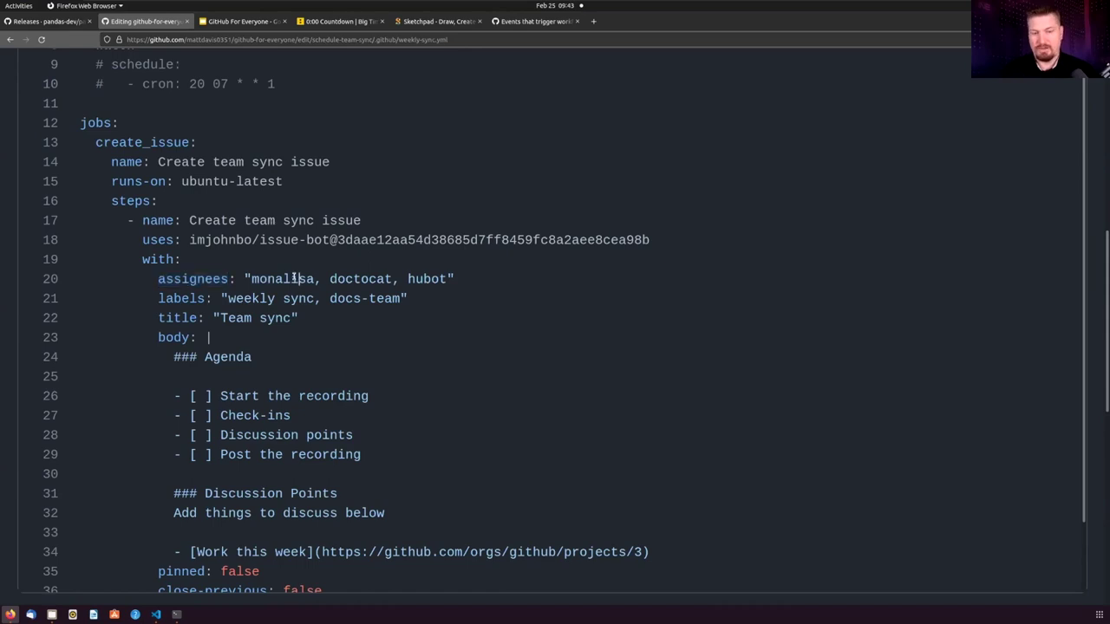
double_click(296, 278)
double_click(366, 279)
triple_click(364, 278)
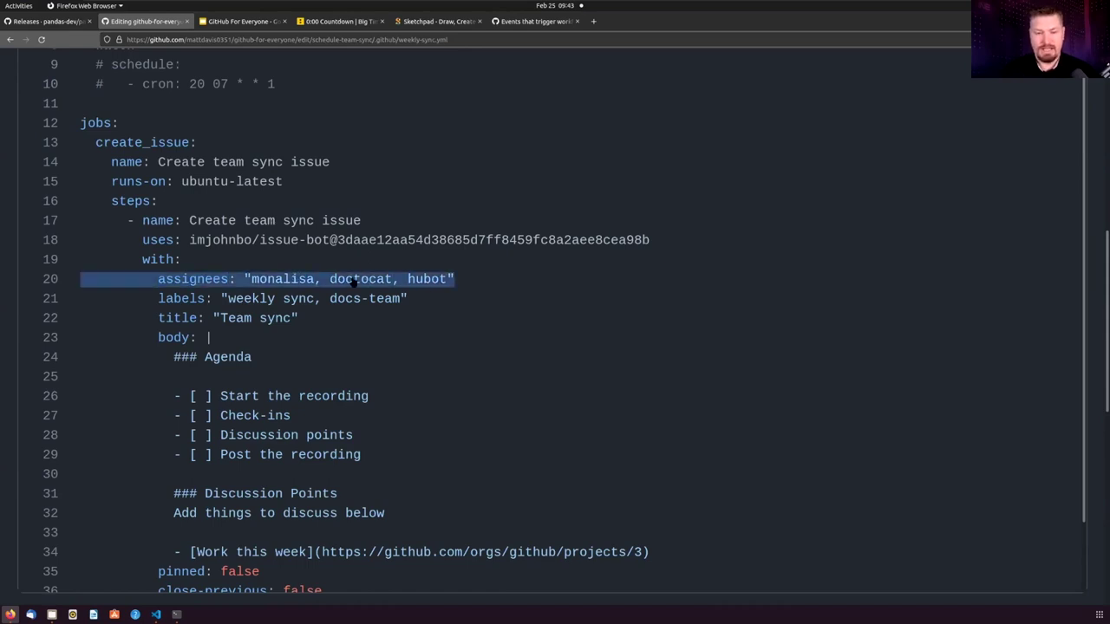
click(349, 279)
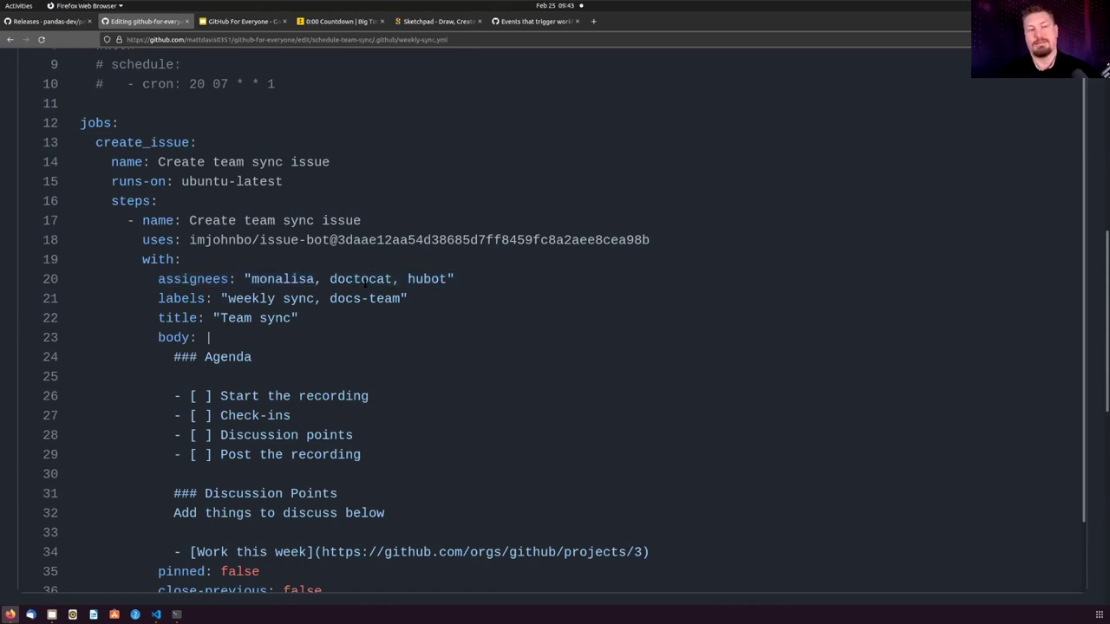
click(534, 25)
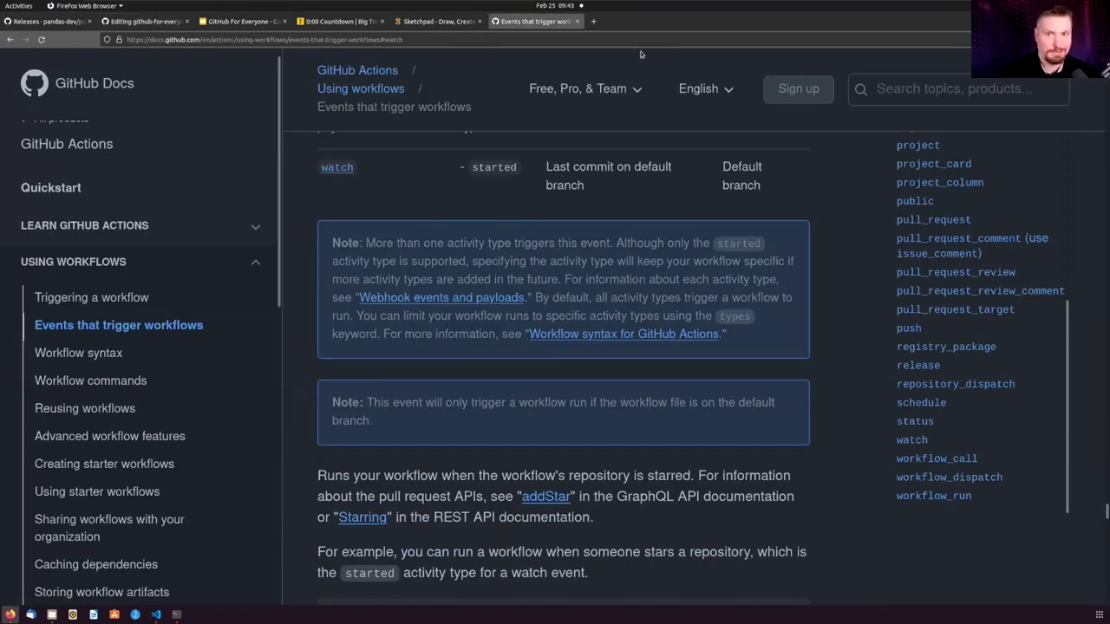
click(593, 21)
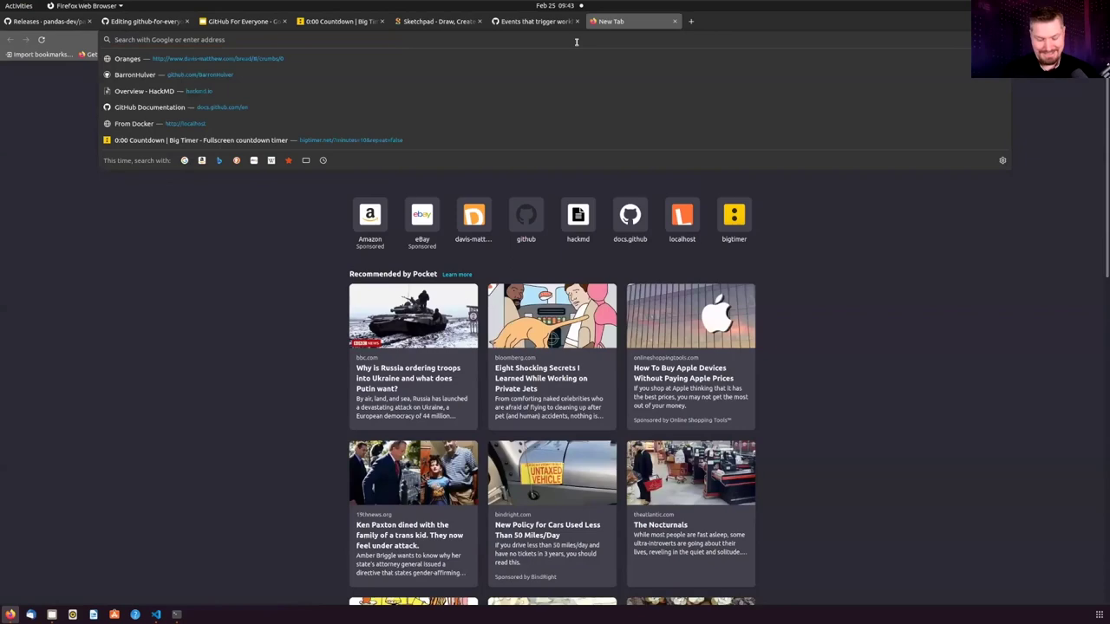
text(octocat)
key(Return)
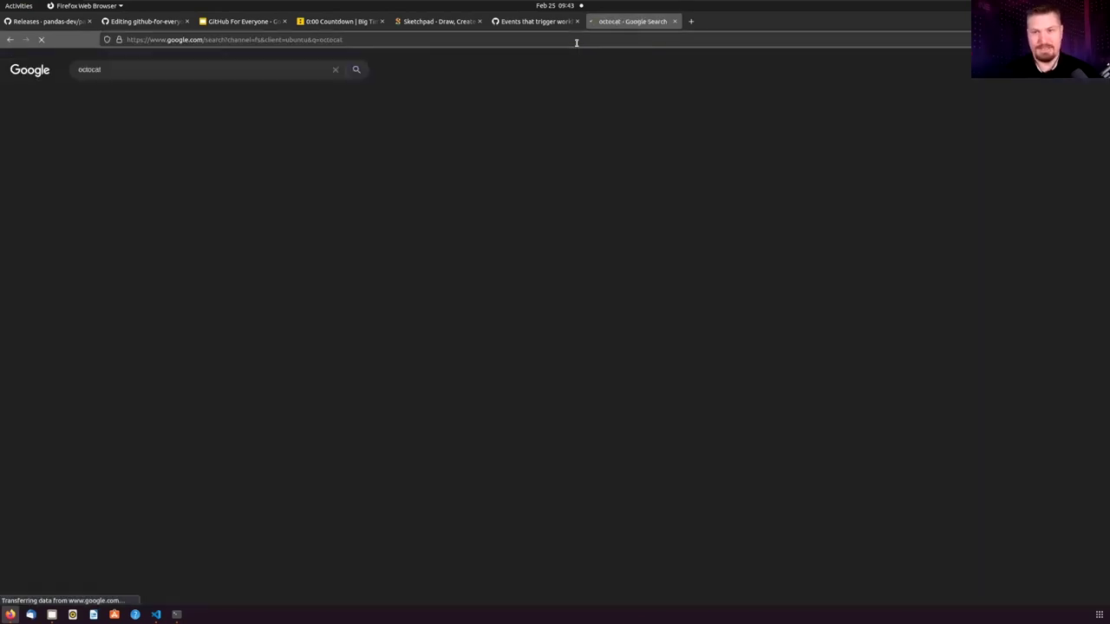
click(120, 99)
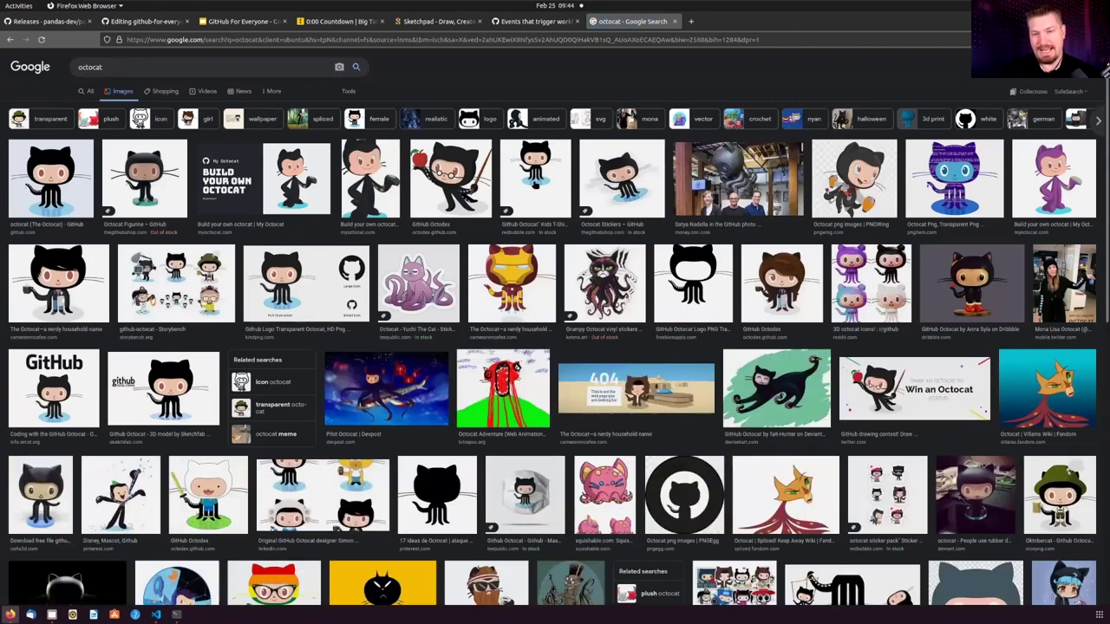
click(535, 184)
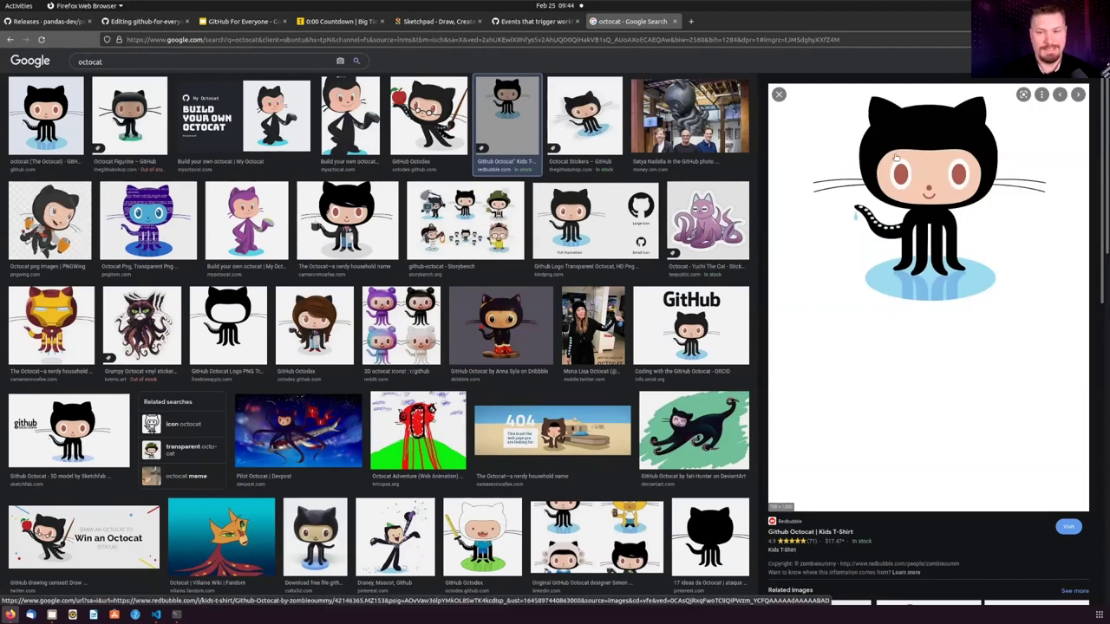
click(676, 24)
click(143, 20)
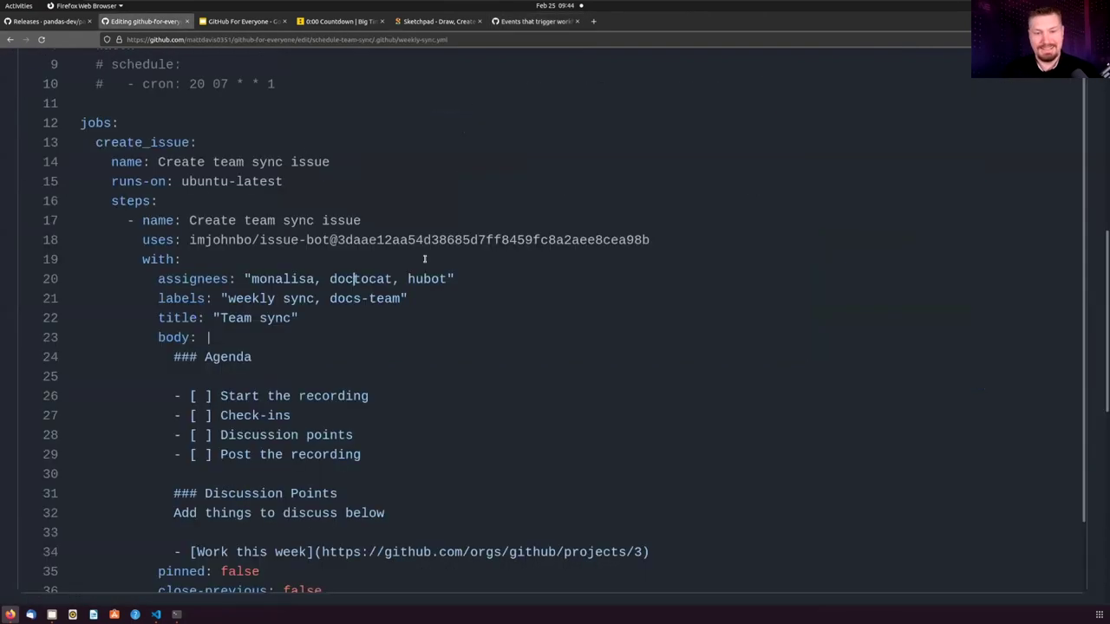
Replace the assignees on line 20 with two new comma-separated GitHub usernames.
triple_click(373, 282)
click(375, 279)
double_click(427, 278)
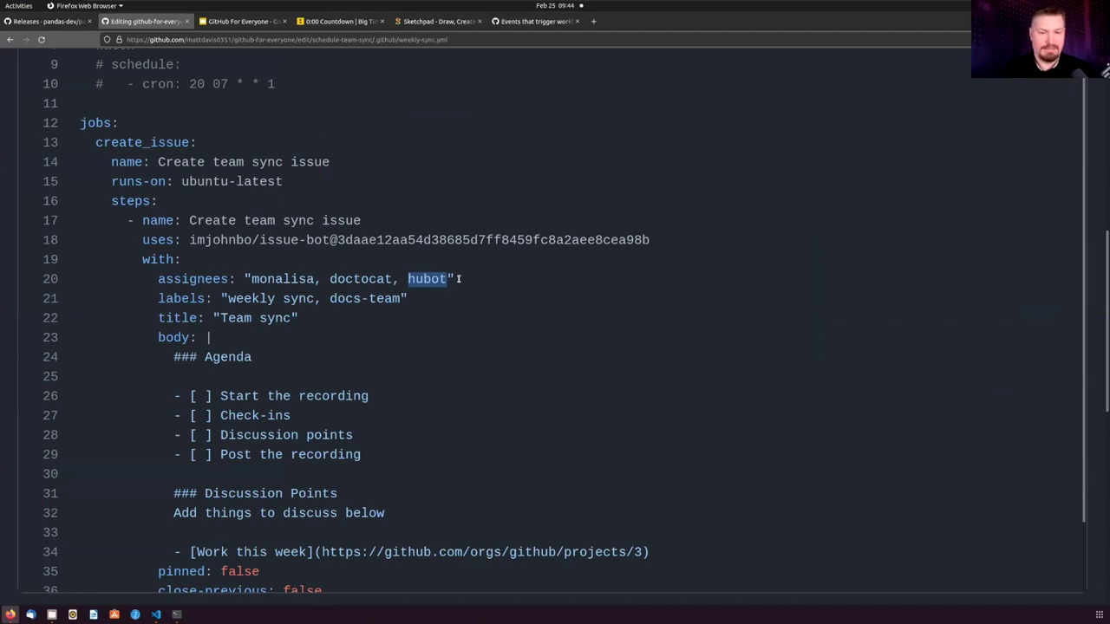
click(448, 280)
drag(448, 279, 252, 279)
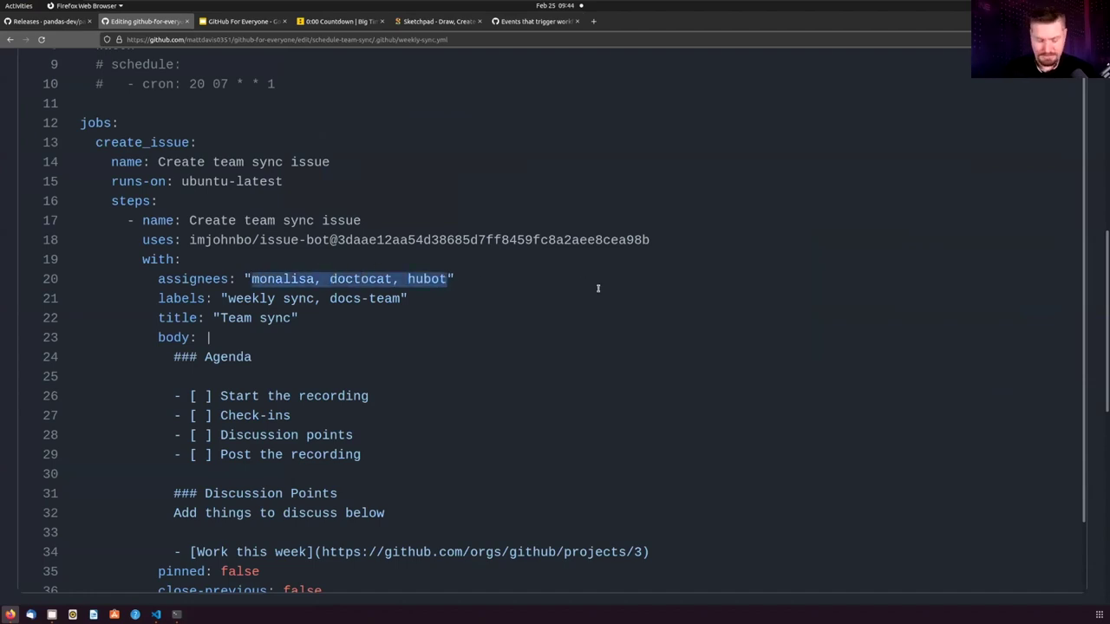
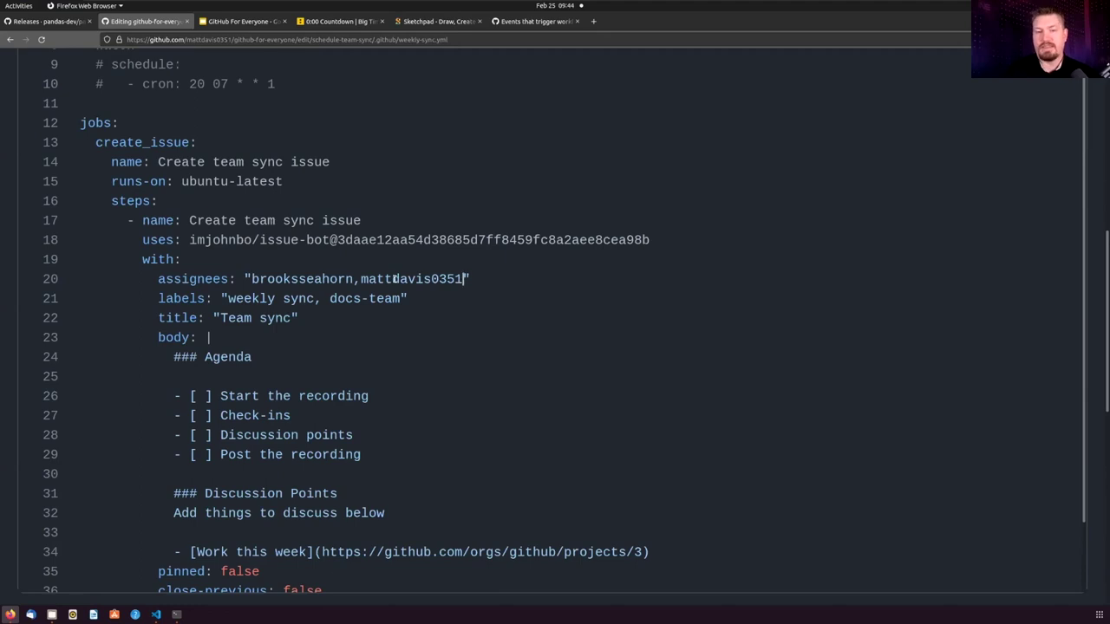
click(360, 278)
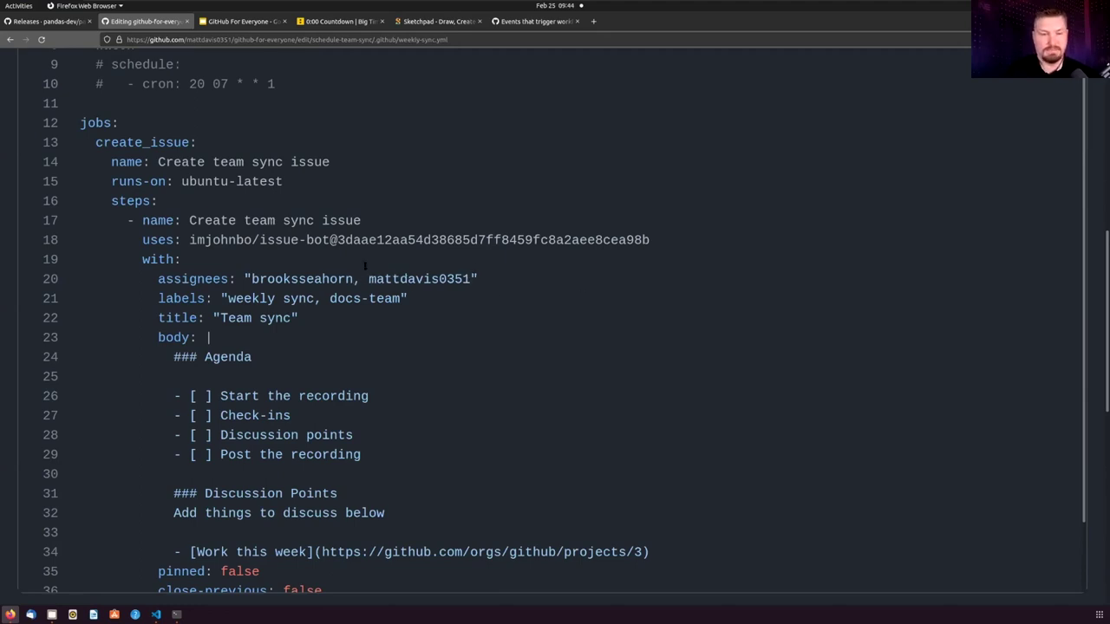
drag(245, 278, 477, 277)
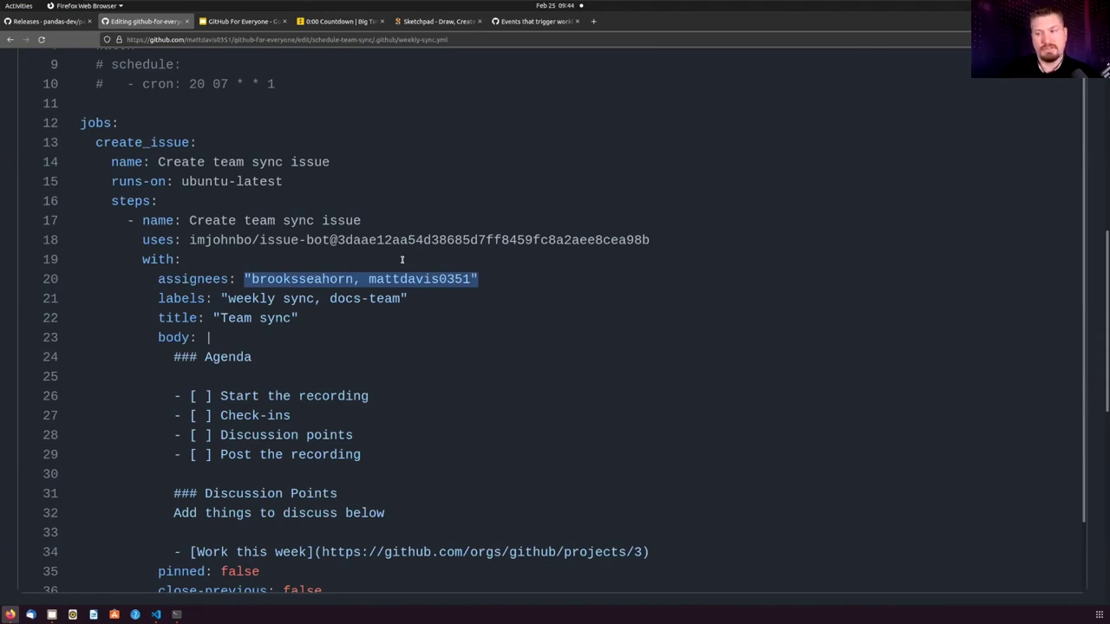
Change the labels value from 'weekly sync, docs-team' to 'bug'.
drag(195, 240, 390, 238)
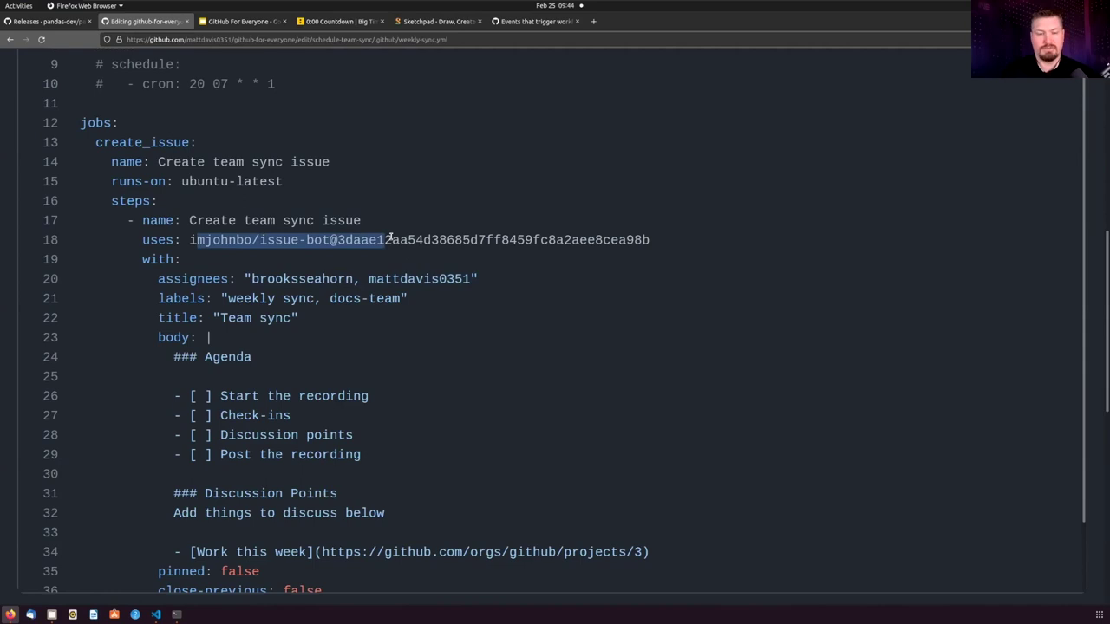
double_click(205, 278)
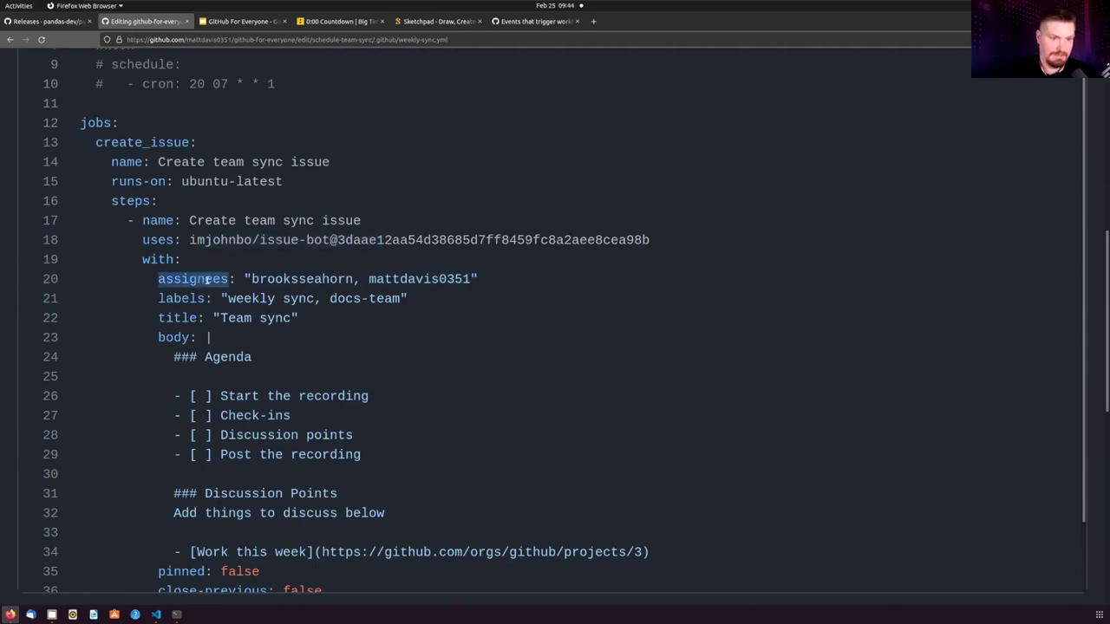
drag(404, 298, 229, 298)
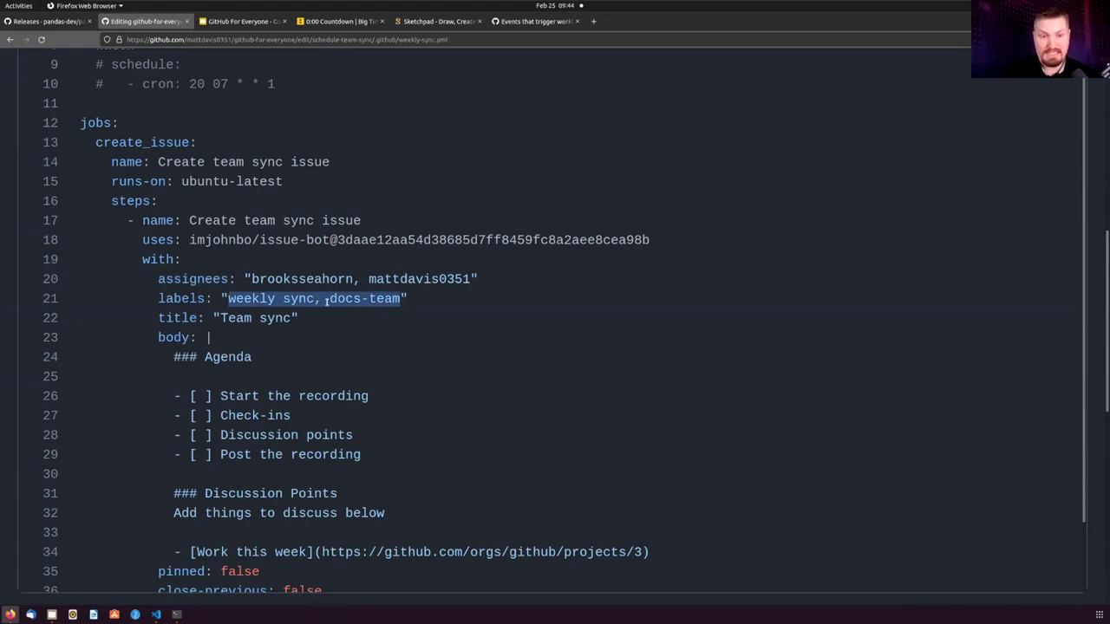
key(BackSpace)
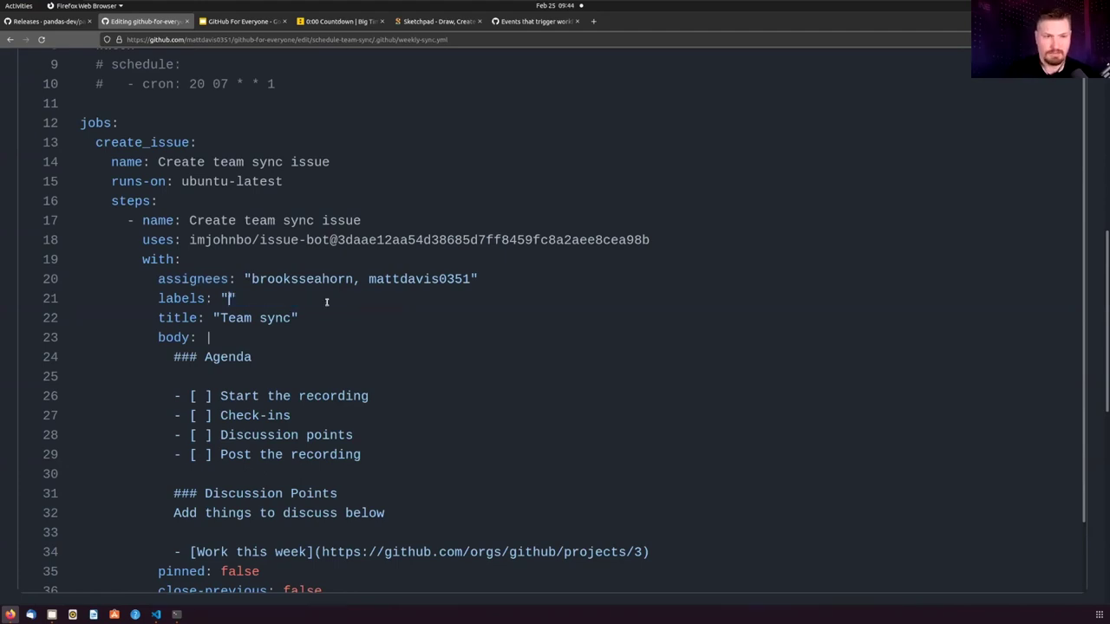
text(bug)
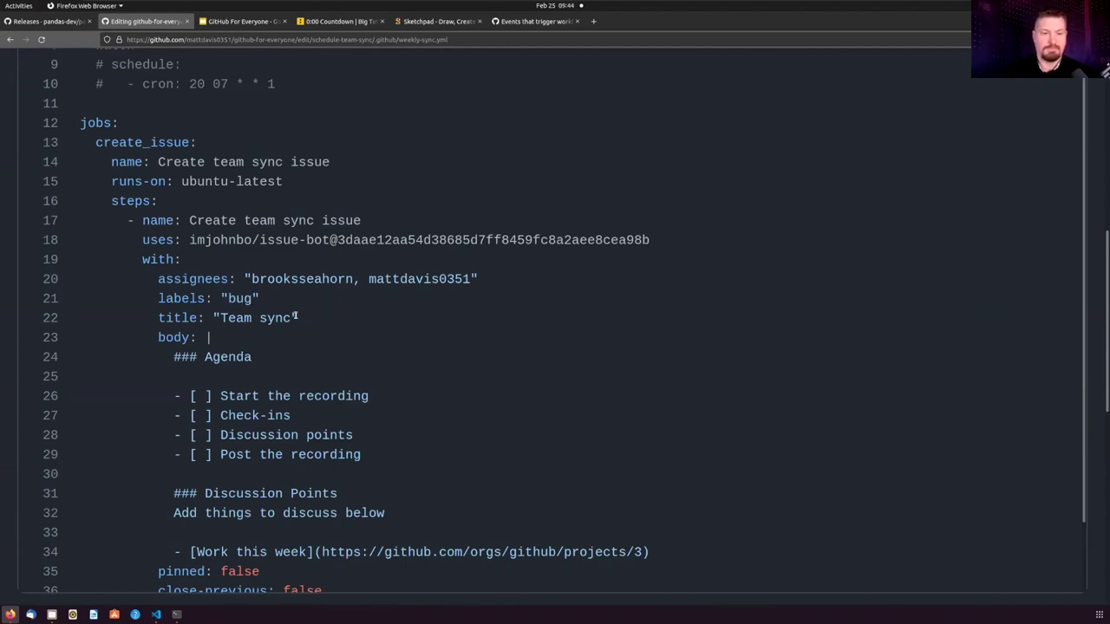
Retitle the issue from 'Team sync' to 'Weekly Team Sync'.
click(221, 317)
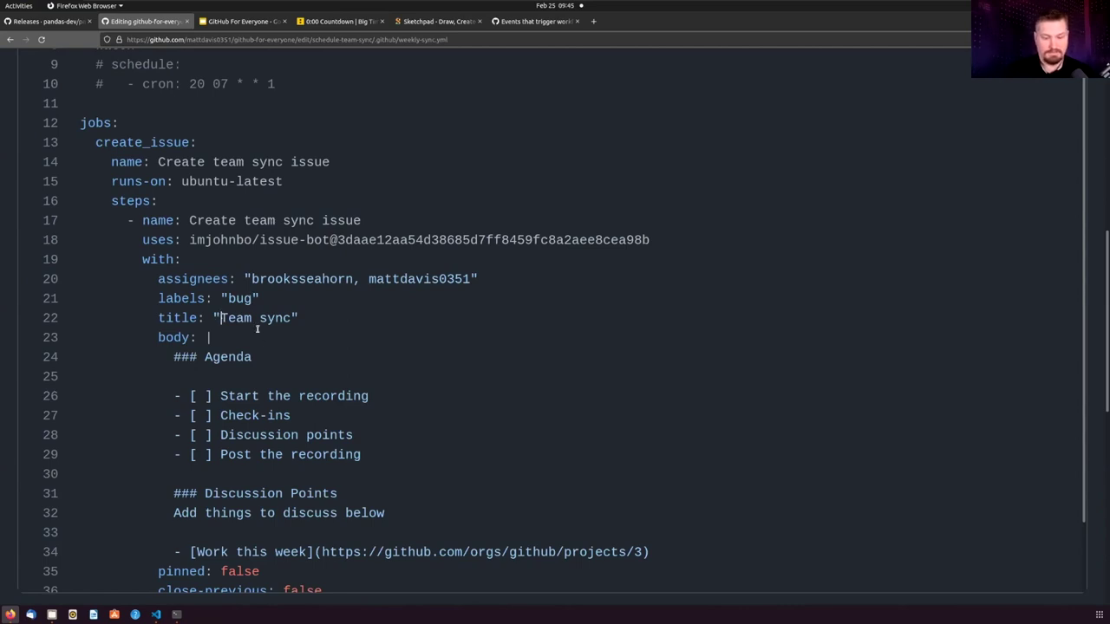
text(Weekly)
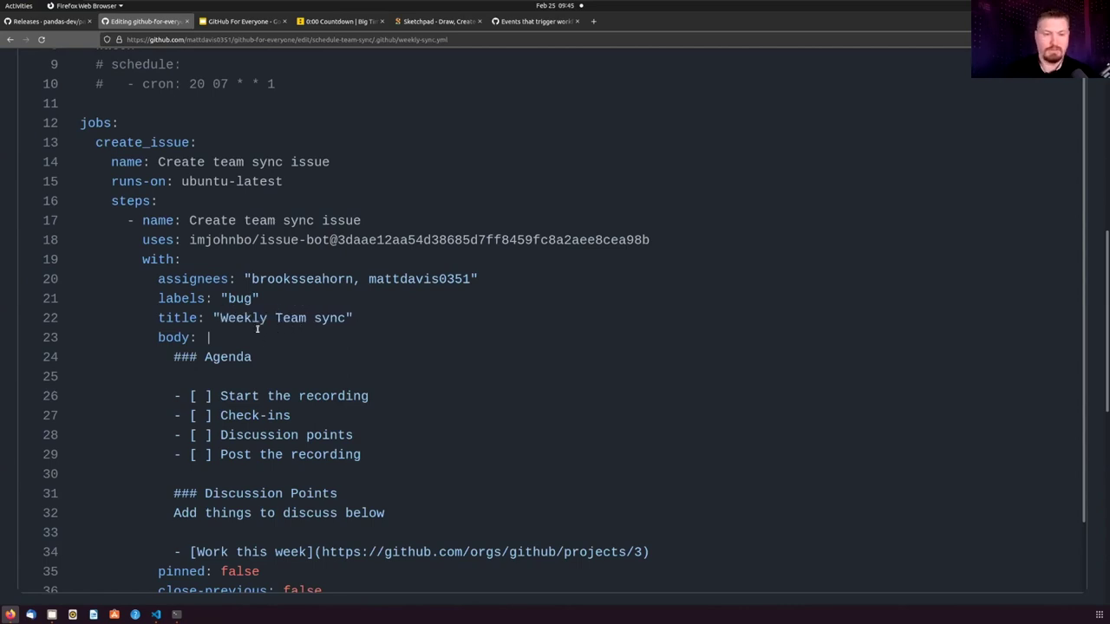
click(321, 317)
key(BackSpace)
text(S)
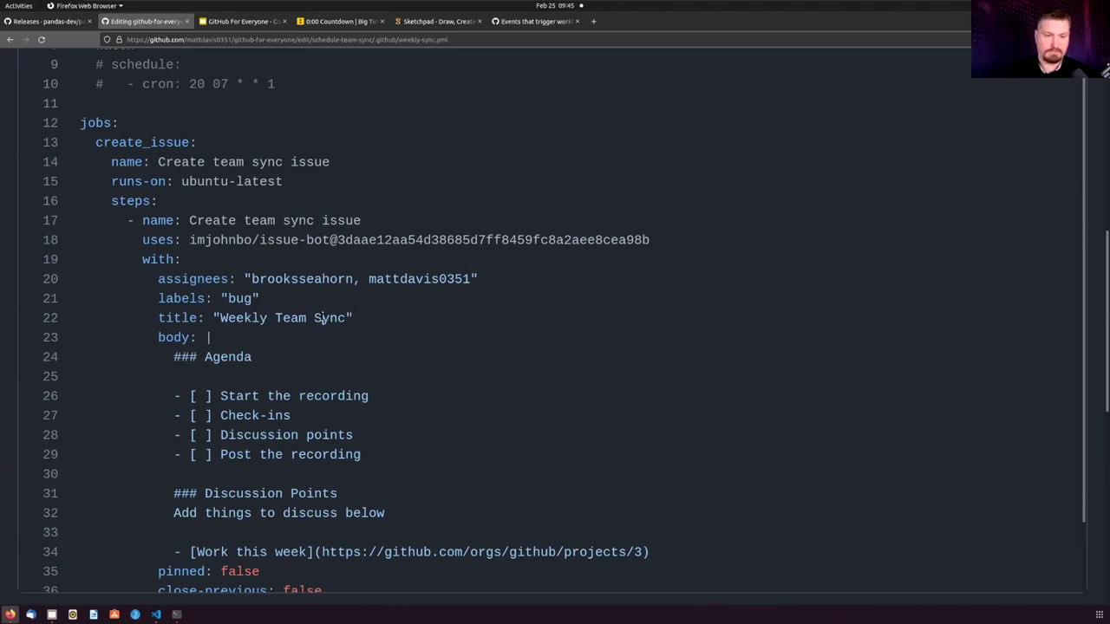
scroll(317, 367, down, 5)
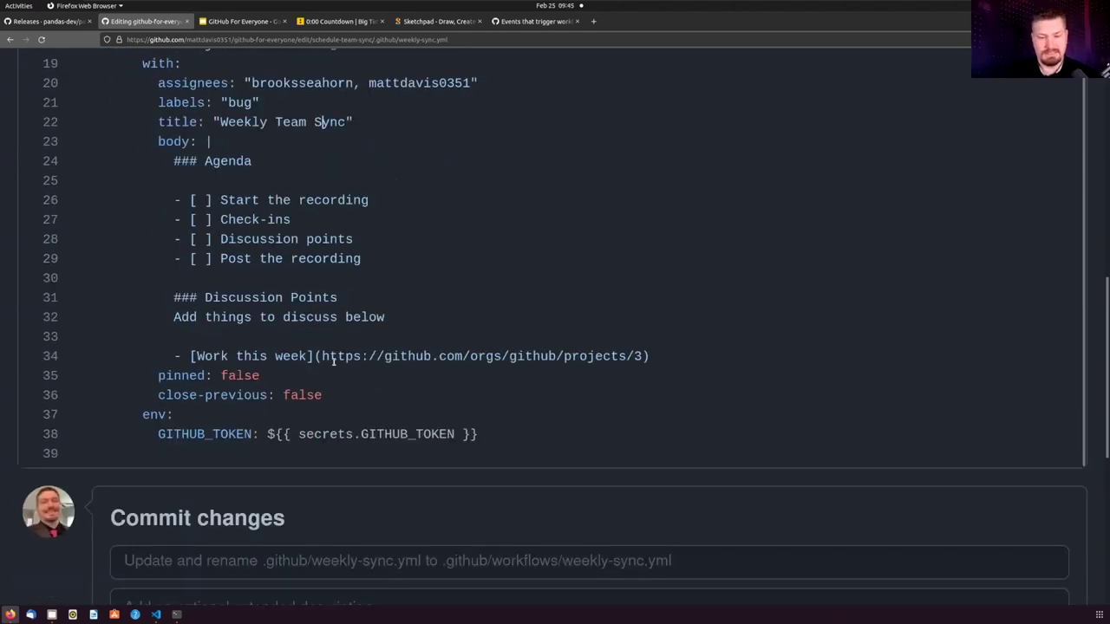
Delete the project URL on line 34 and review the pinned and close-previous settings.
drag(652, 356, 511, 356)
click(592, 371)
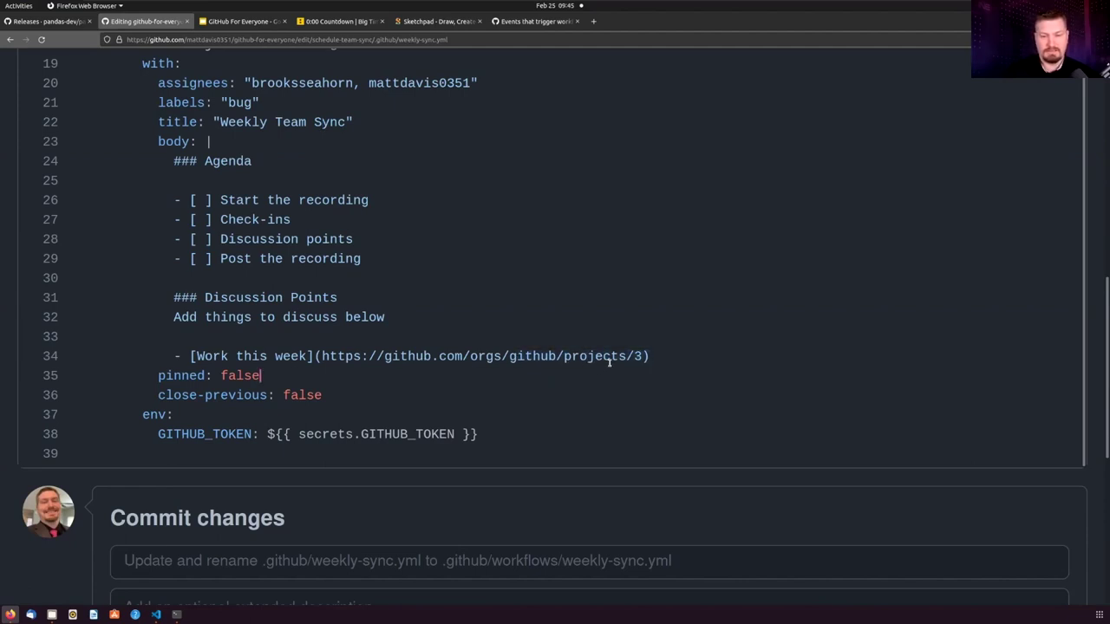
drag(642, 356, 317, 356)
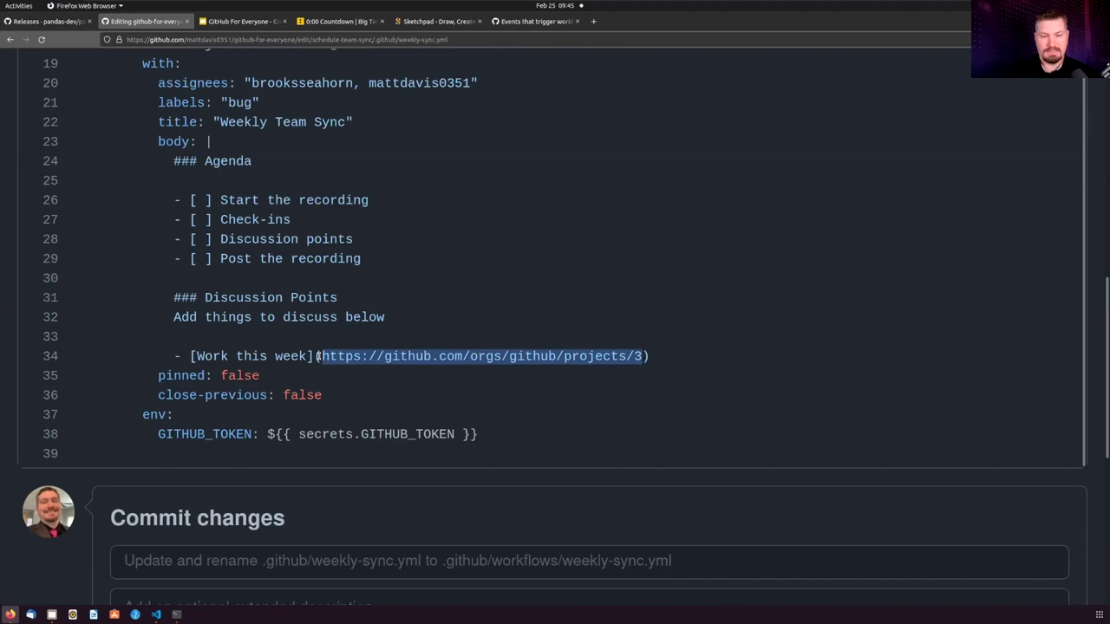
key(BackSpace)
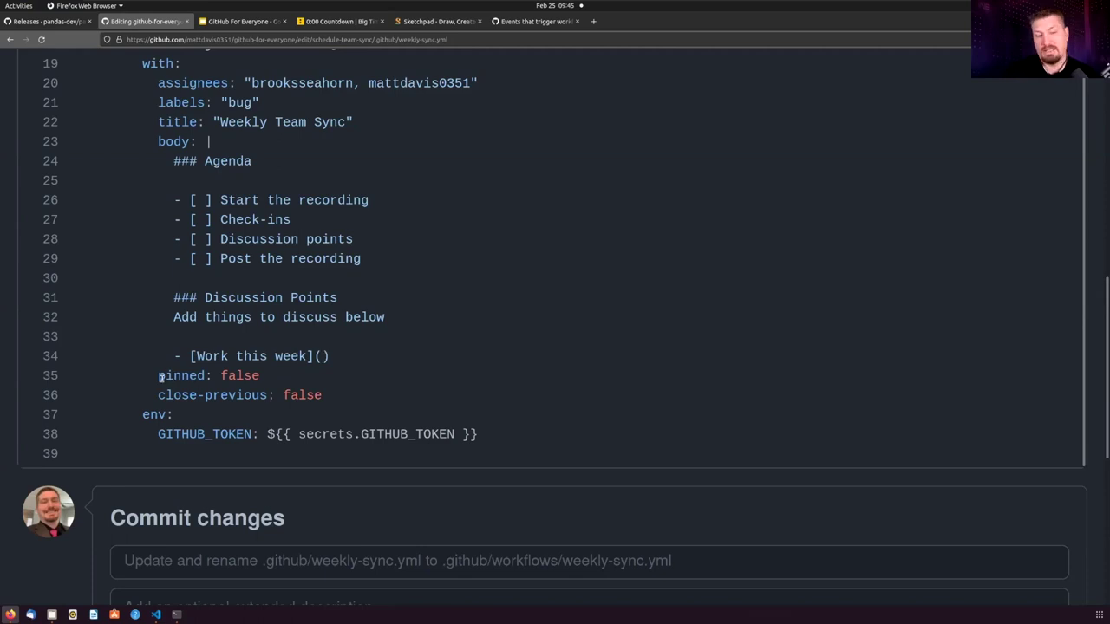
drag(158, 377, 267, 370)
click(286, 380)
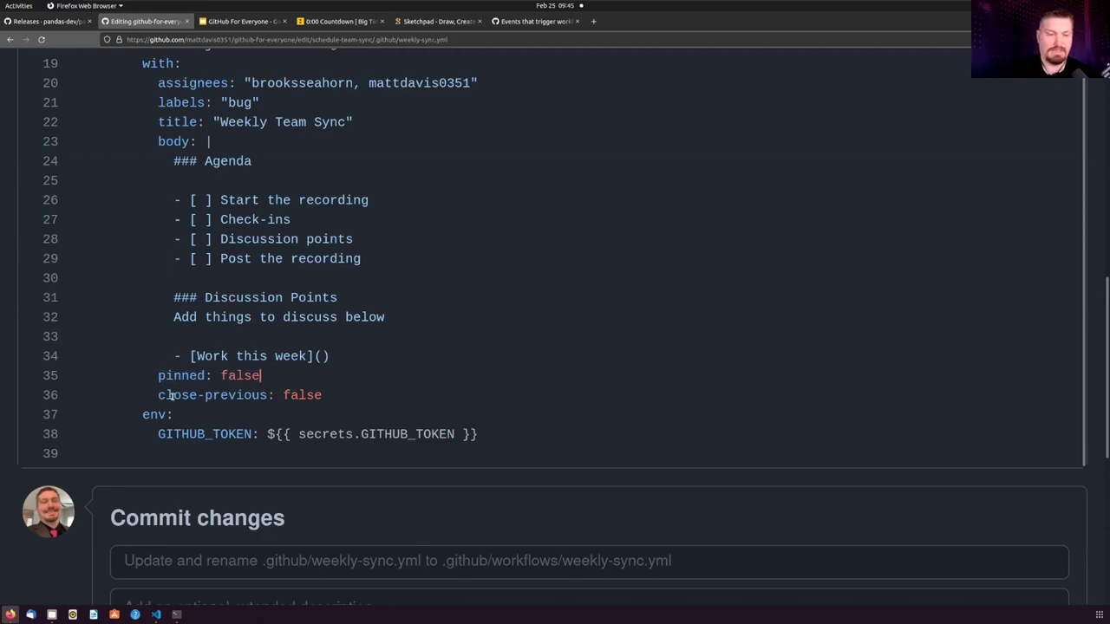
drag(160, 395, 275, 396)
click(346, 394)
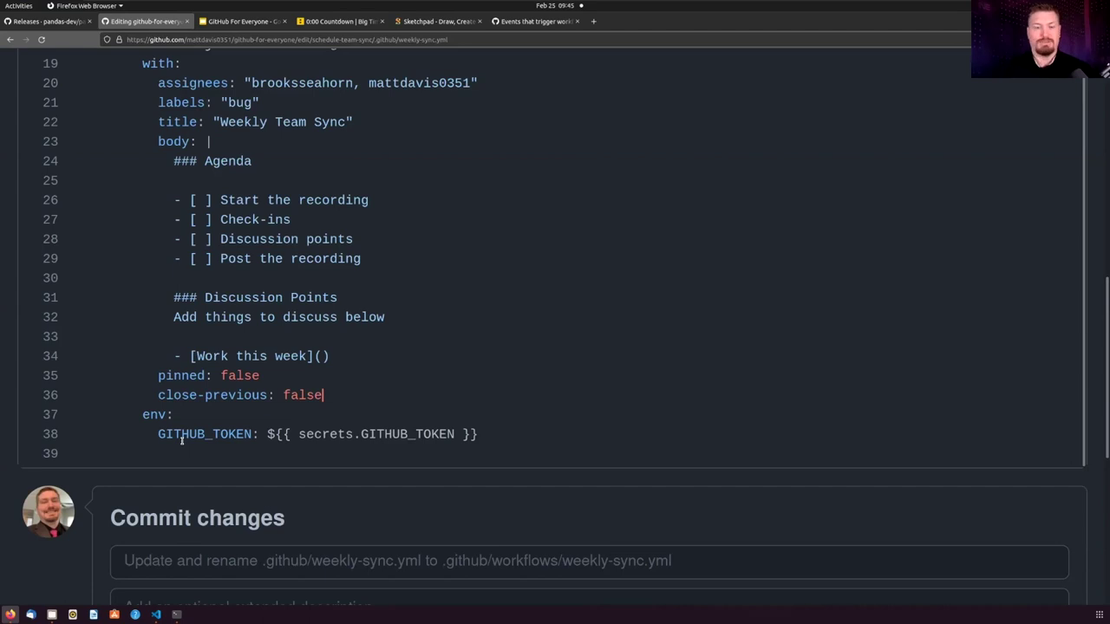
Inspect the GITHUB_TOKEN secrets reference and env key on lines 37–38.
drag(361, 434, 455, 434)
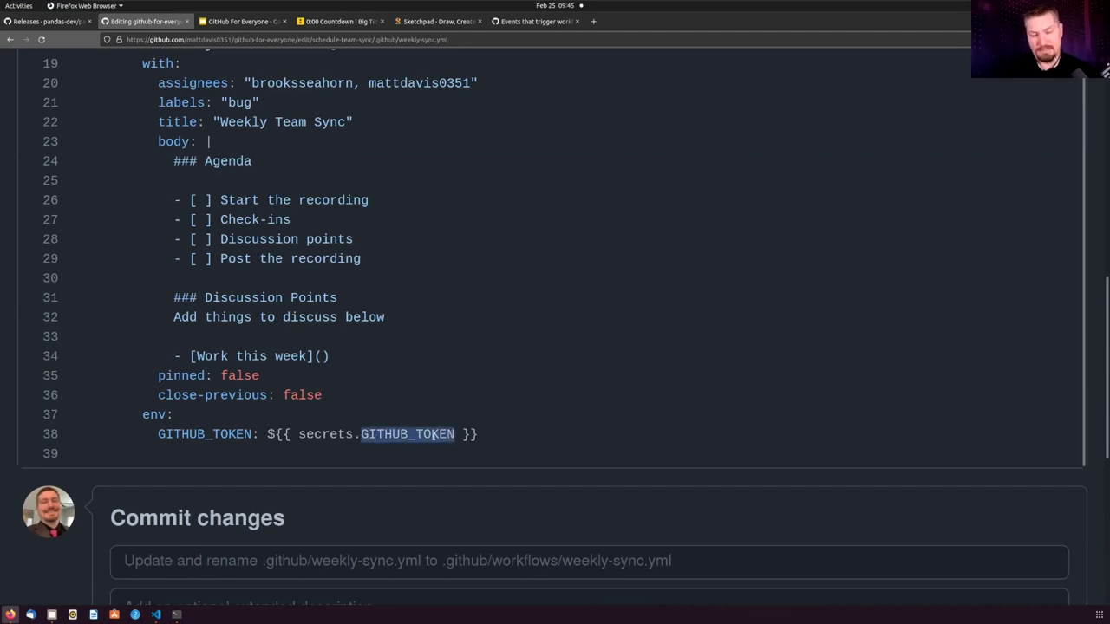
double_click(326, 441)
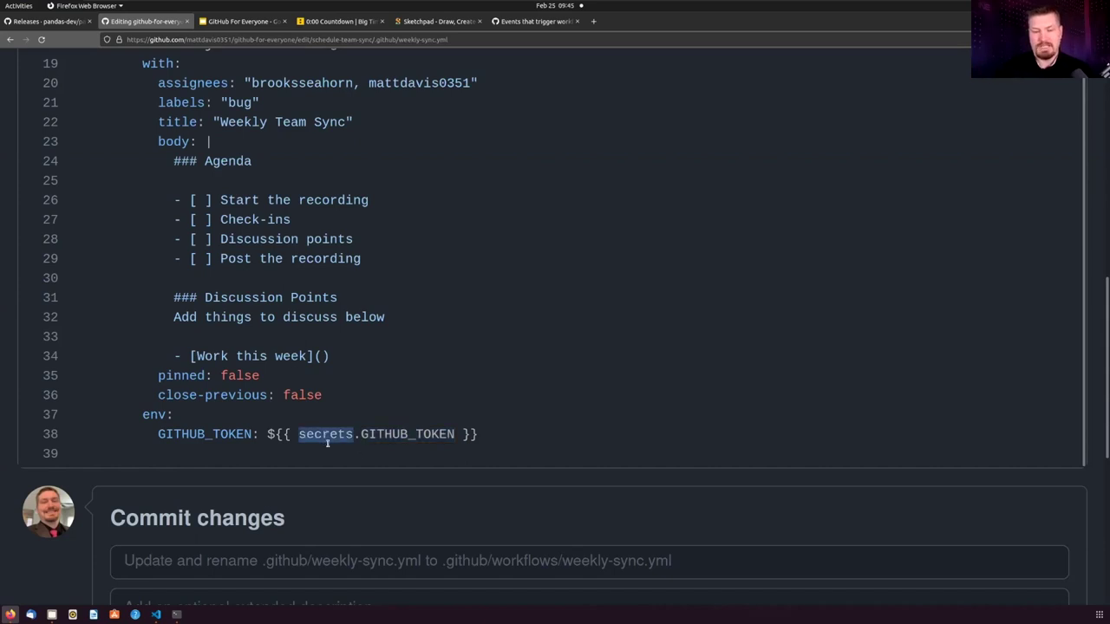
click(332, 435)
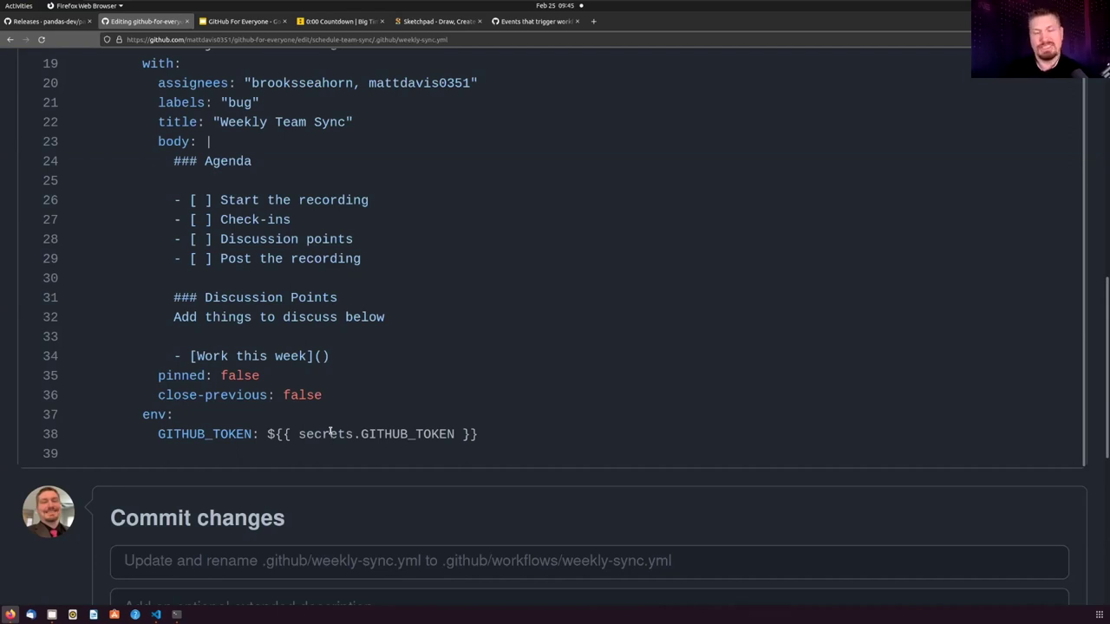
drag(361, 433, 453, 435)
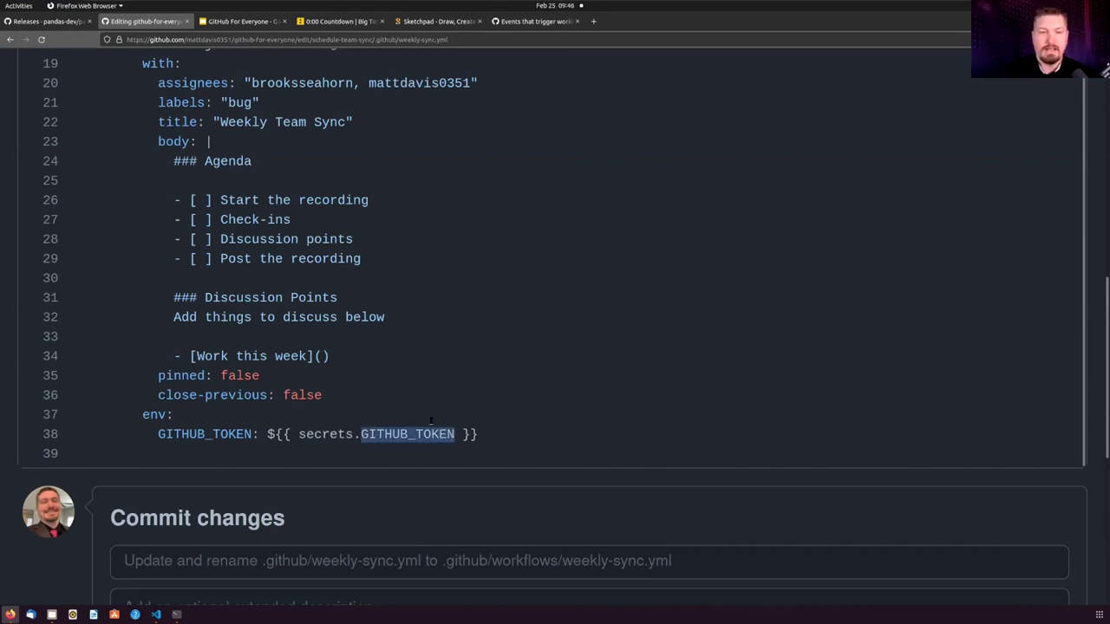
scroll(317, 297, up, 2)
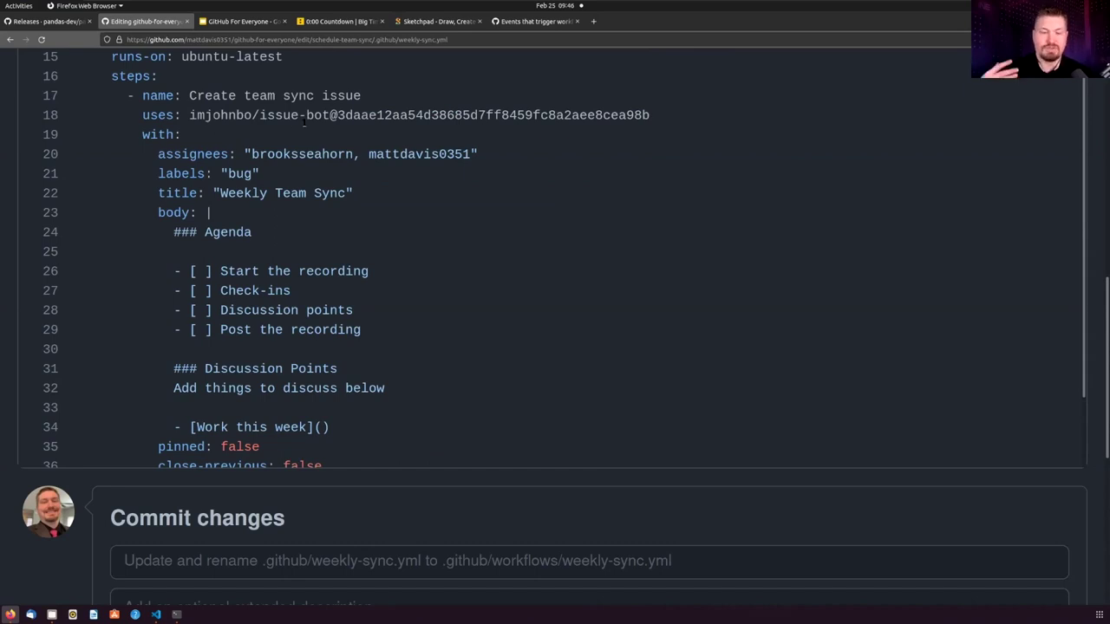
scroll(388, 331, down, 2)
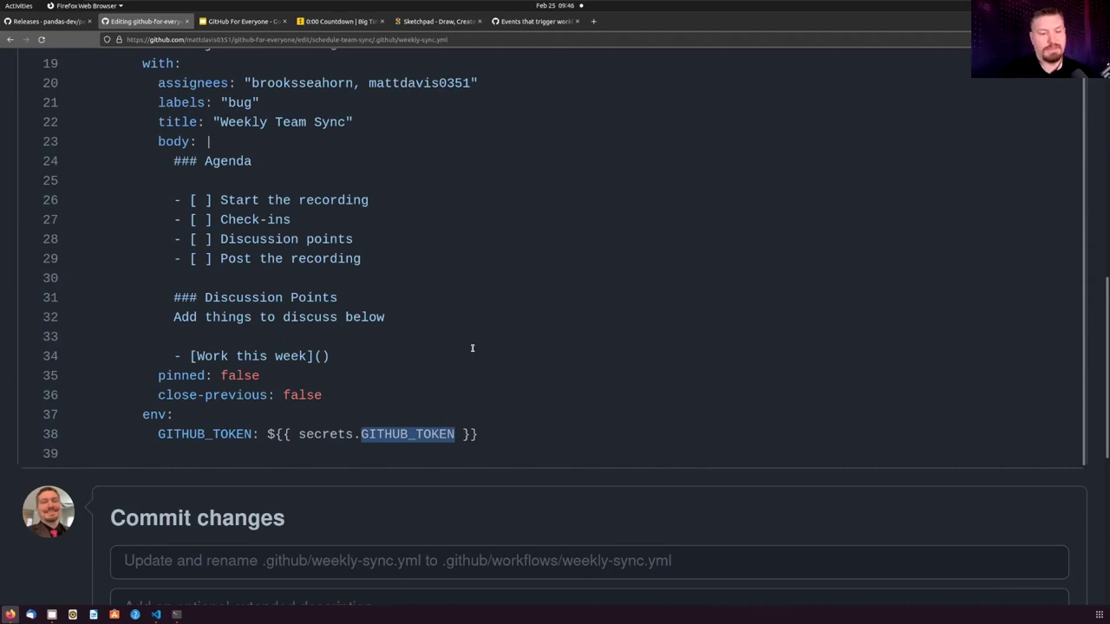
double_click(153, 416)
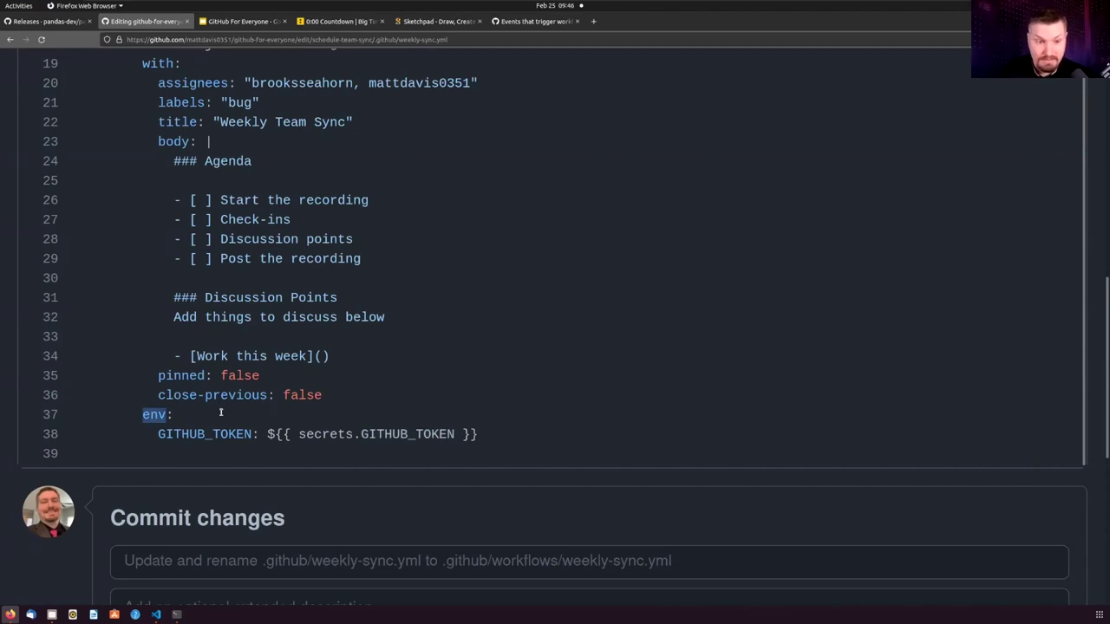
scroll(335, 220, up, 2)
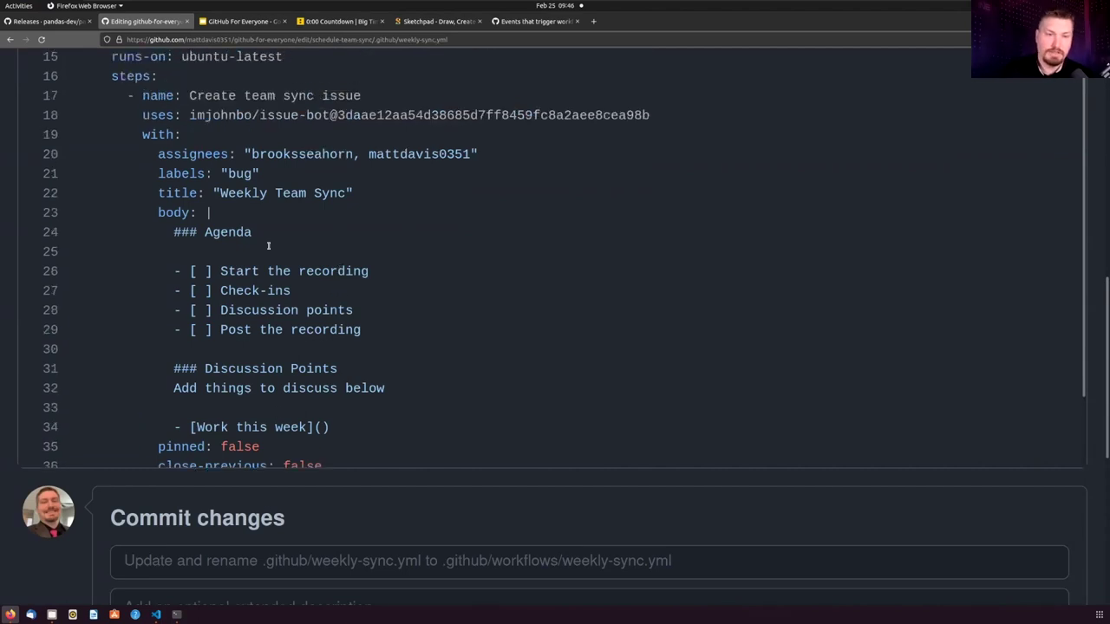
scroll(261, 217, down, 2)
scroll(251, 199, up, 5)
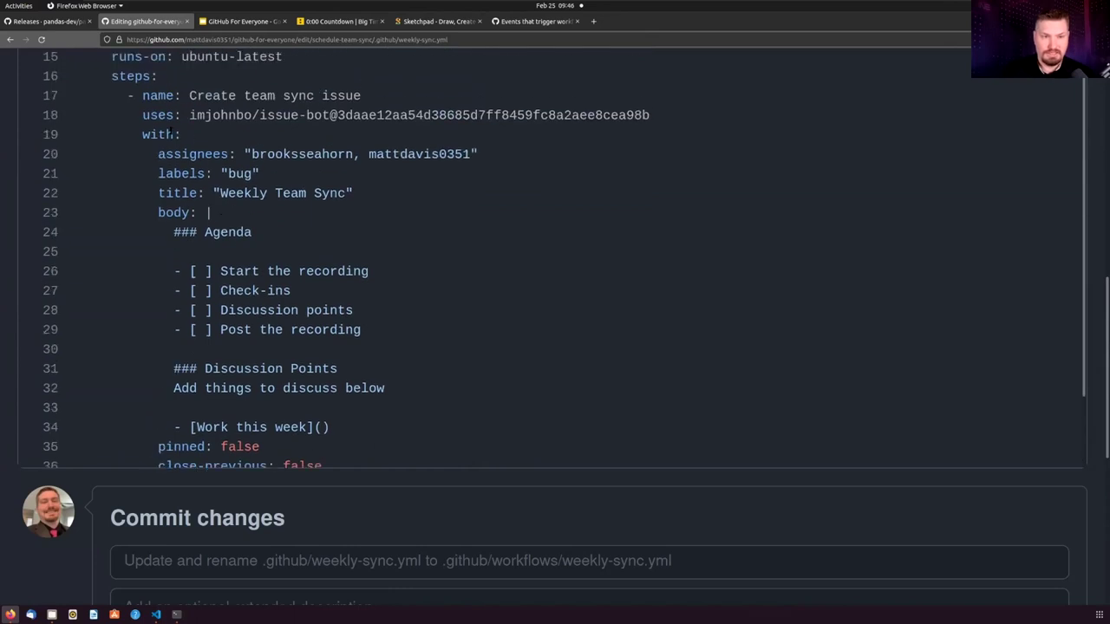
Review the runs-on ubuntu-latest setting and the issue-bot action reference with its with: line.
drag(284, 181, 118, 181)
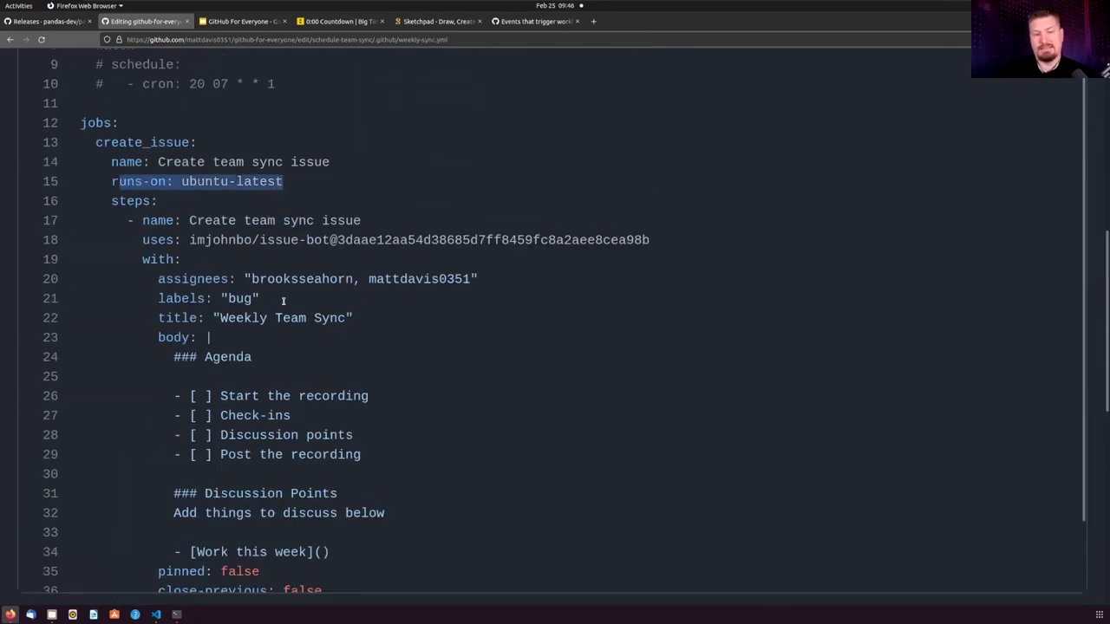
drag(189, 240, 478, 240)
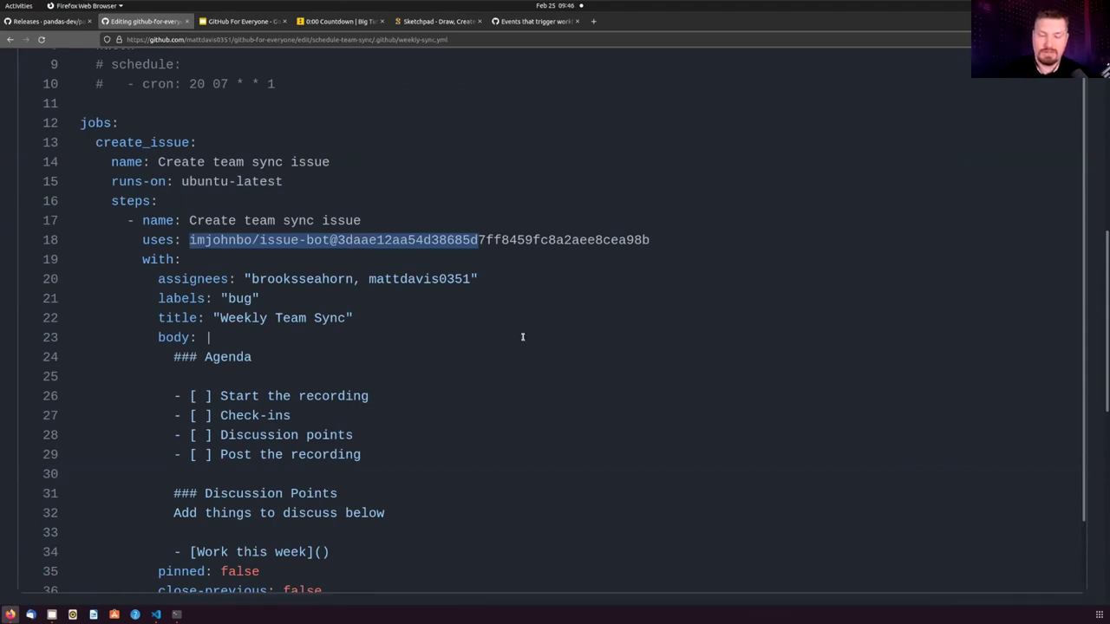
click(521, 336)
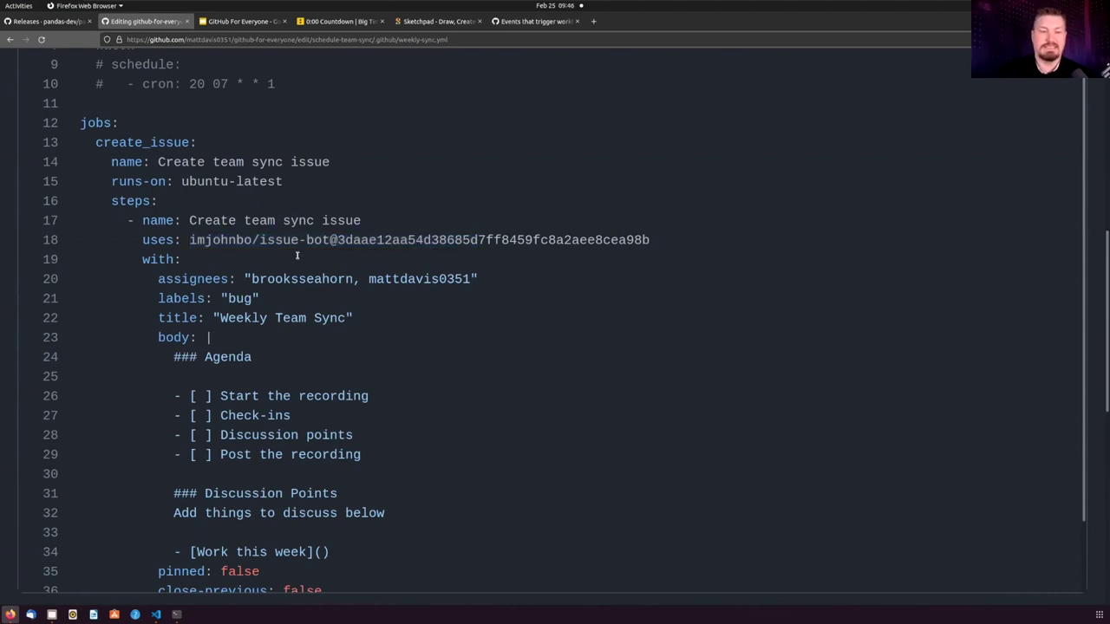
drag(189, 240, 623, 253)
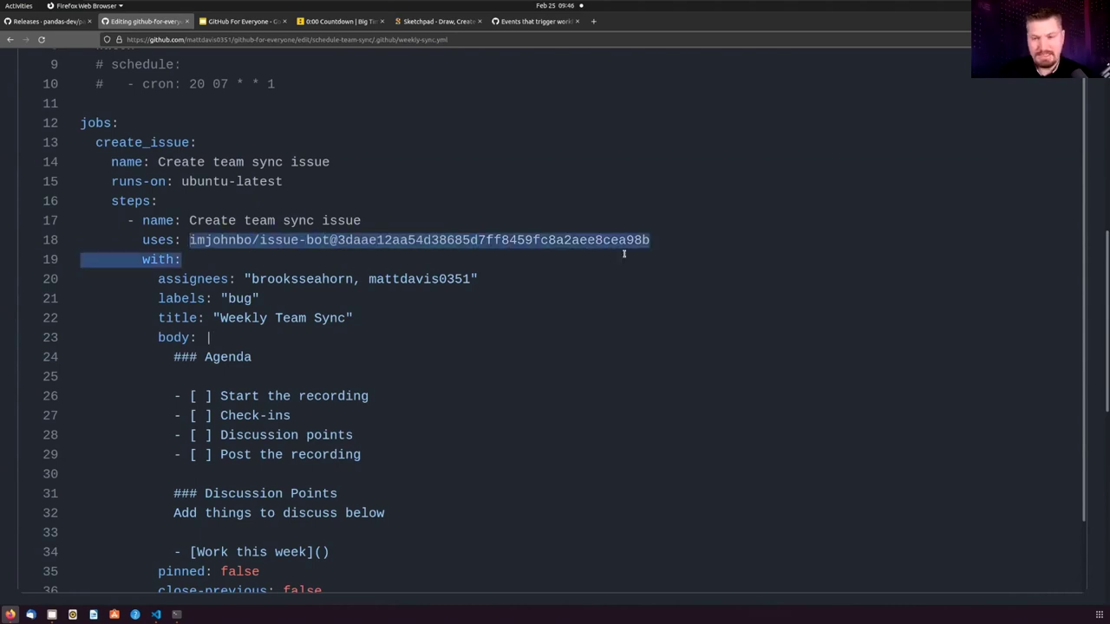
click(525, 279)
Check the GITHUB_TOKEN env line, with: key and assignees, then scroll down to the commit form.
scroll(448, 339, down, 2)
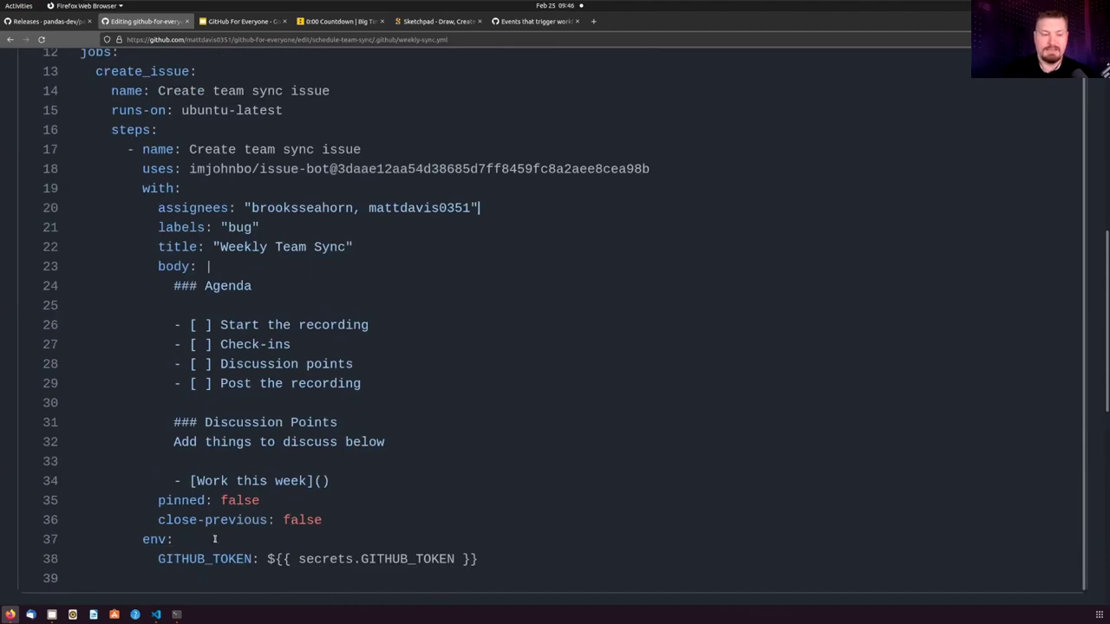
drag(148, 558, 513, 545)
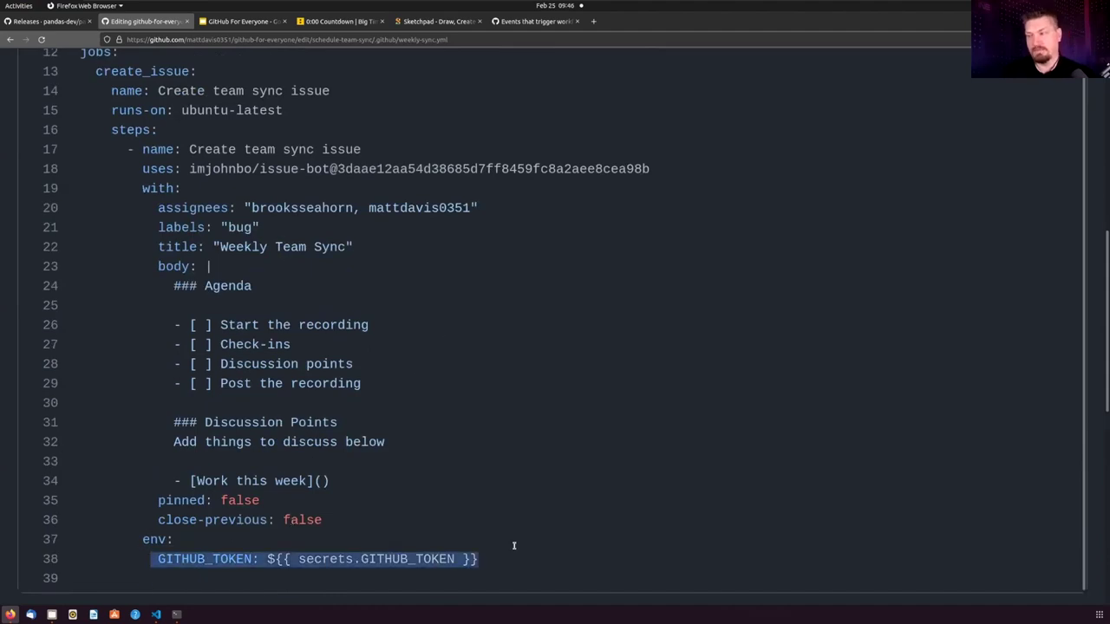
drag(144, 188, 216, 186)
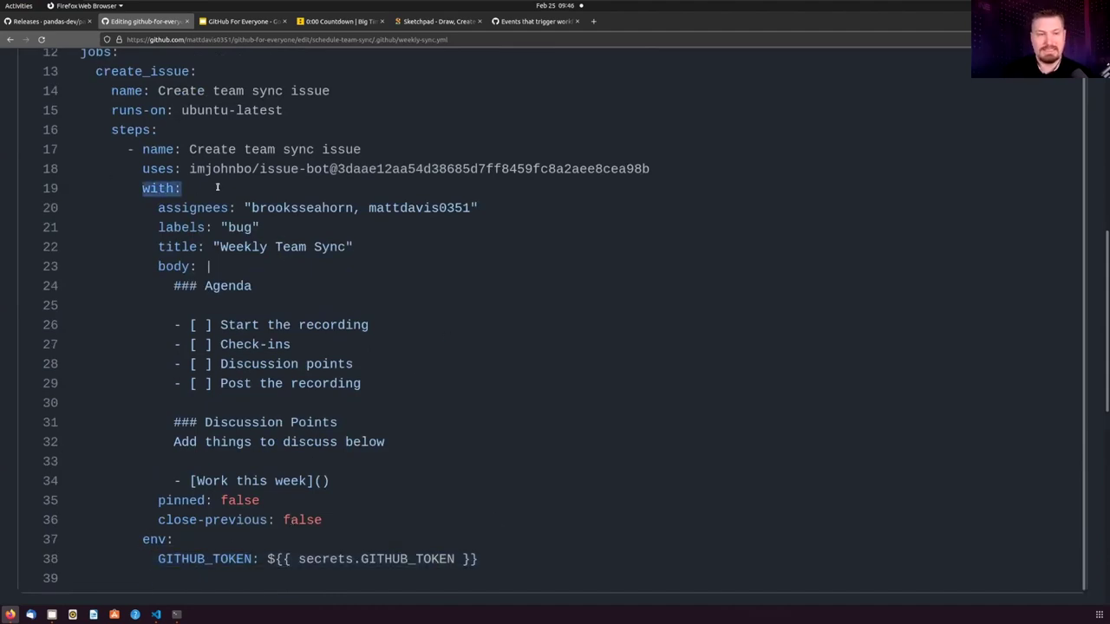
drag(157, 212, 360, 209)
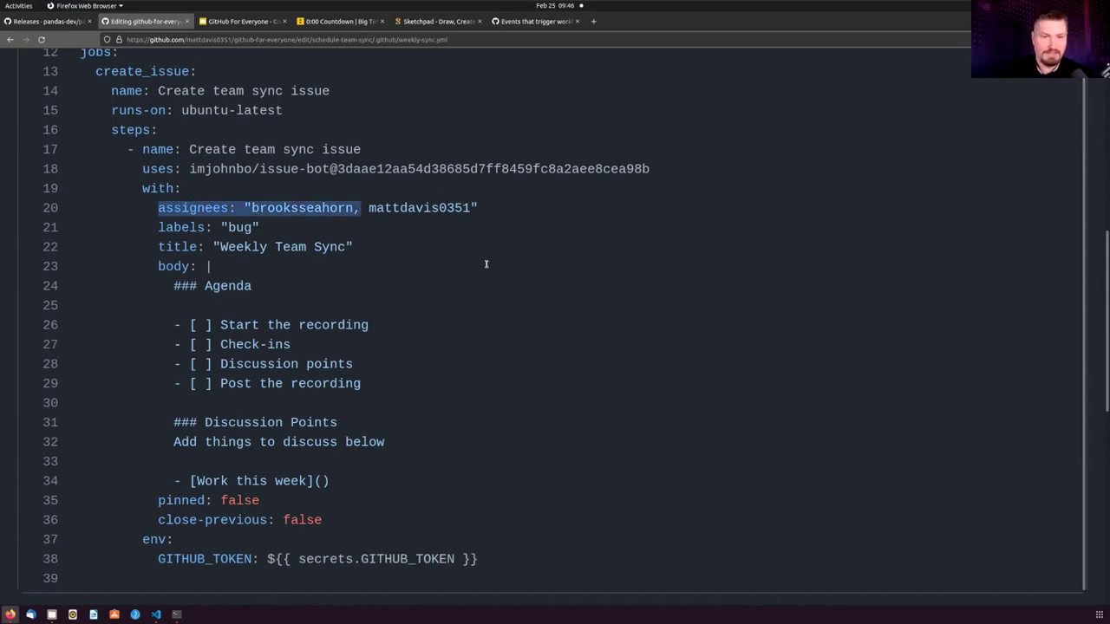
click(475, 290)
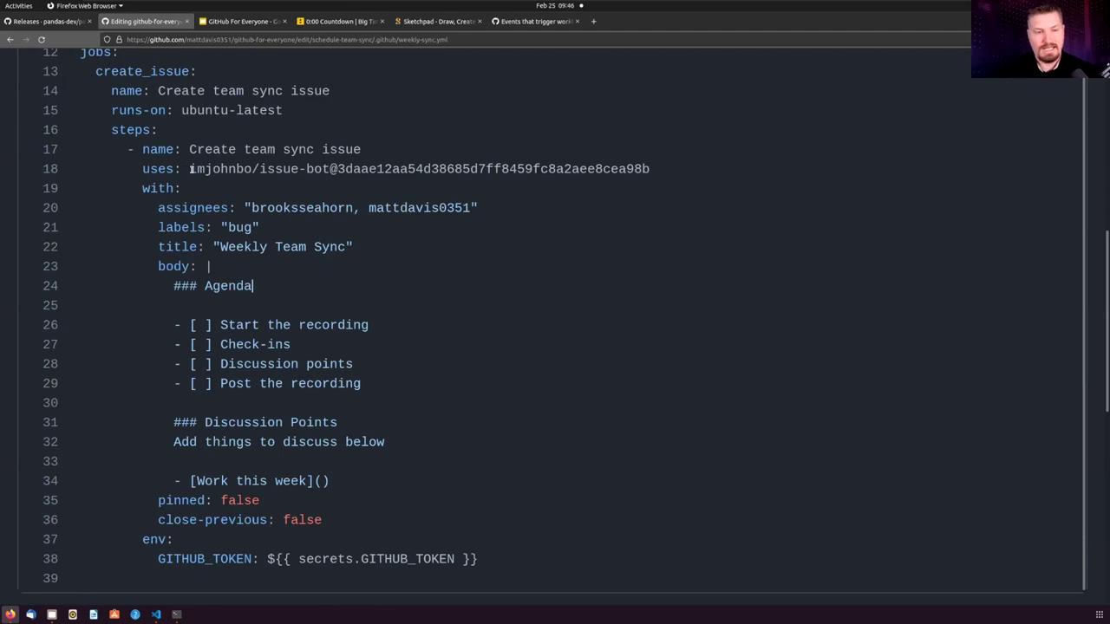
drag(189, 169, 331, 169)
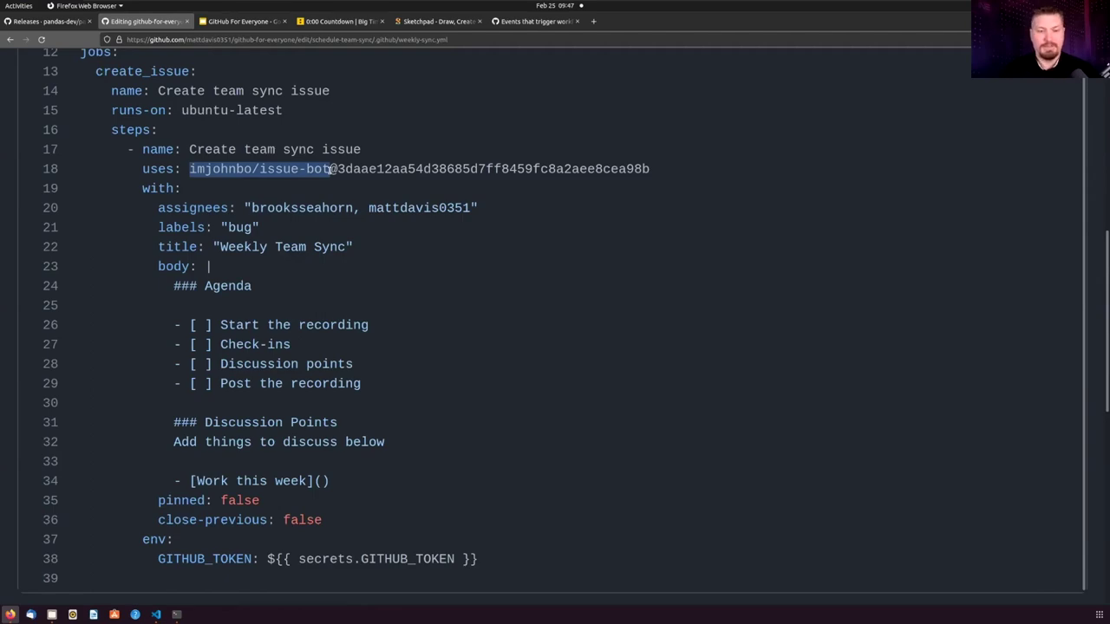
scroll(347, 275, up, 10)
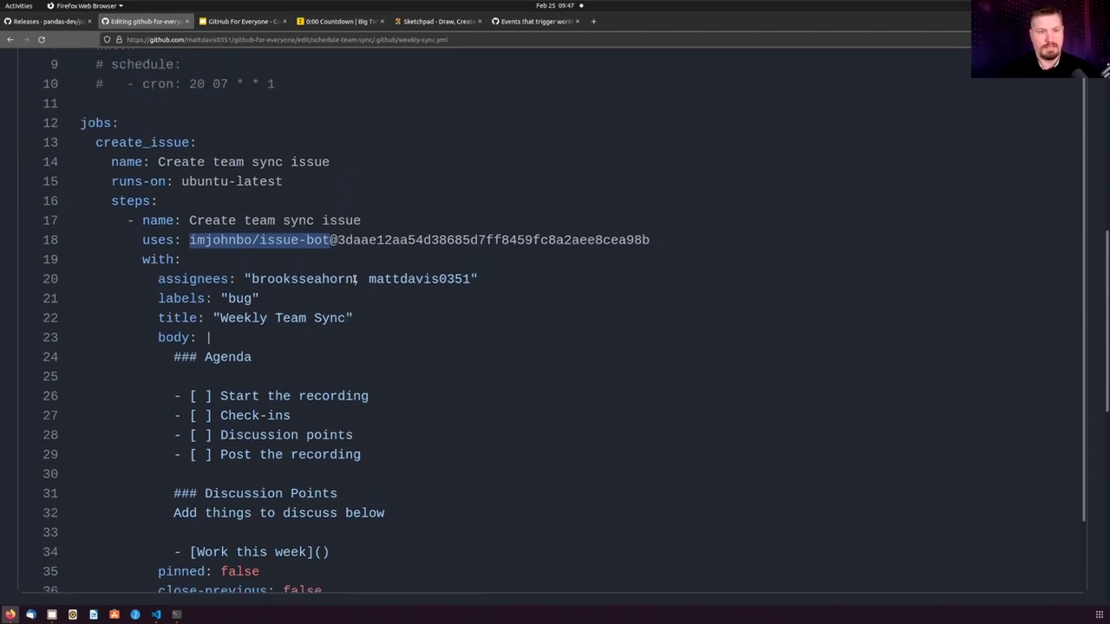
scroll(130, 416, down, 2)
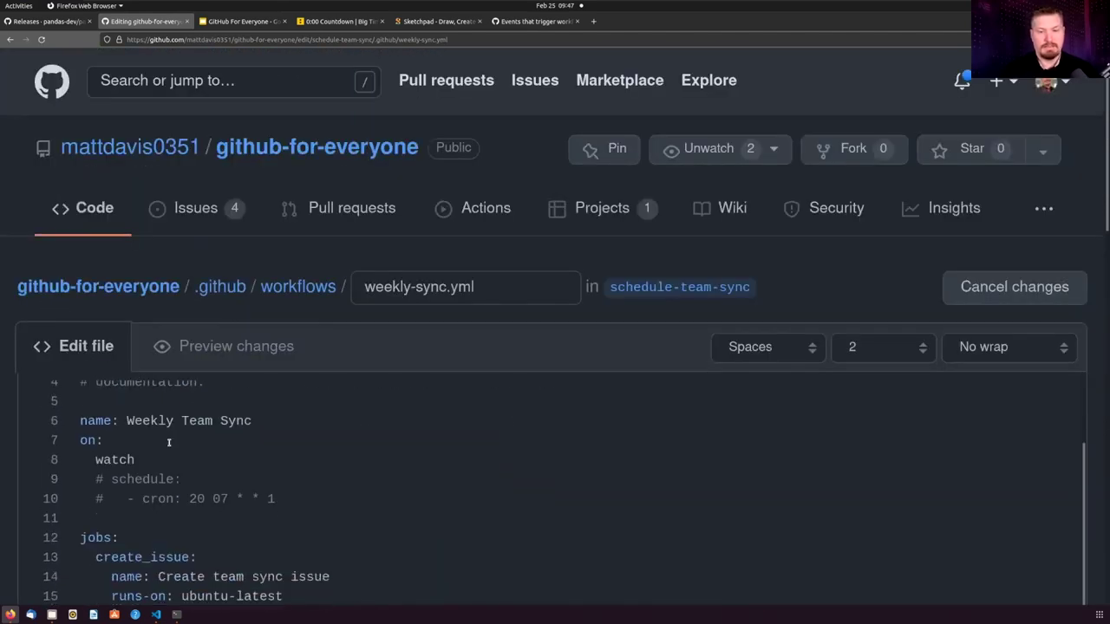
scroll(4, 407, down, 5)
scroll(8, 413, down, 10)
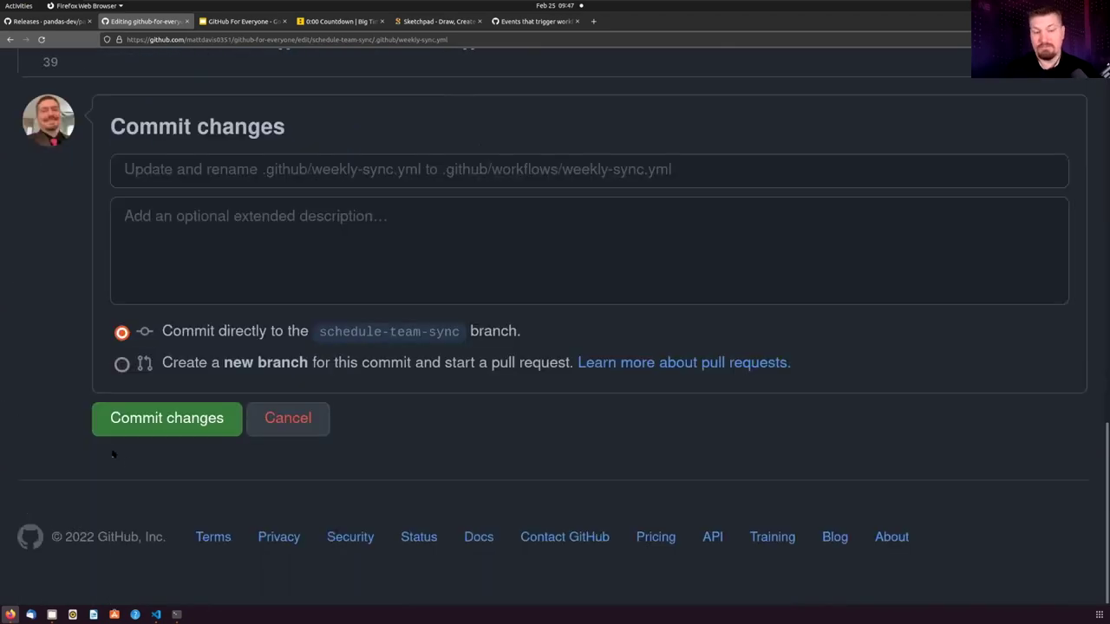
Commit the weekly-sync.yml edits to schedule-team-sync, glance at Actions, and return to Code.
click(157, 423)
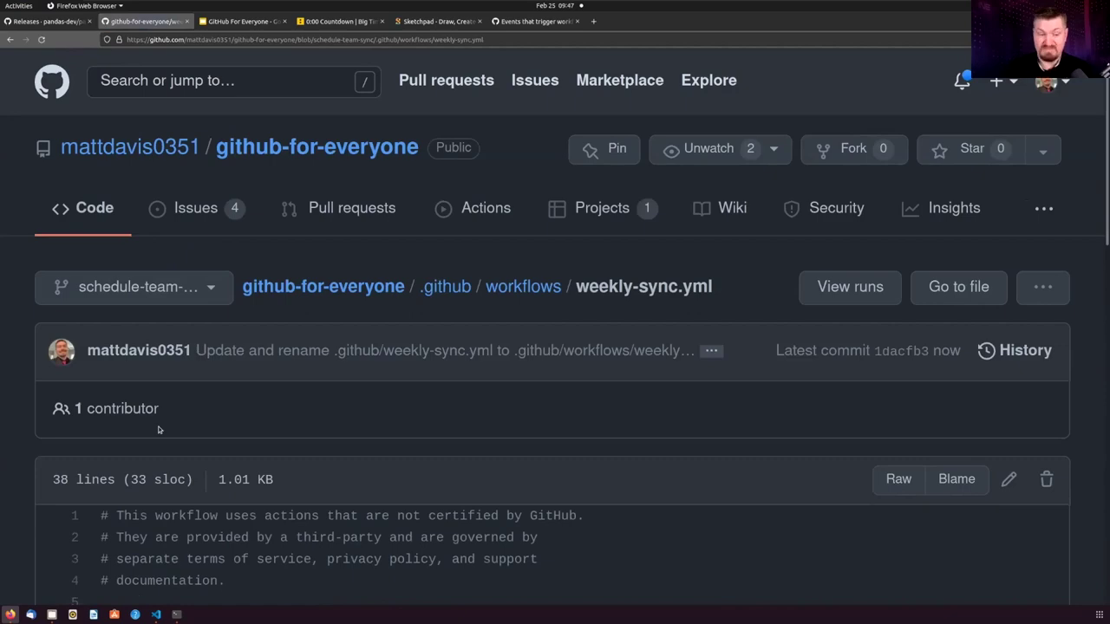
scroll(337, 396, down, 8)
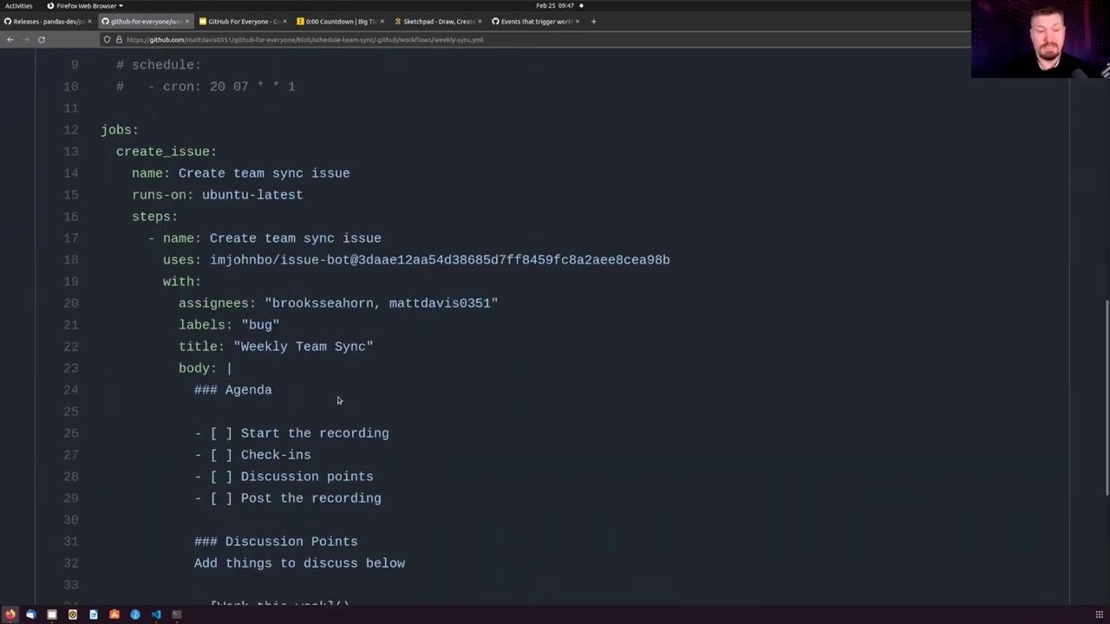
scroll(337, 396, up, 8)
click(494, 208)
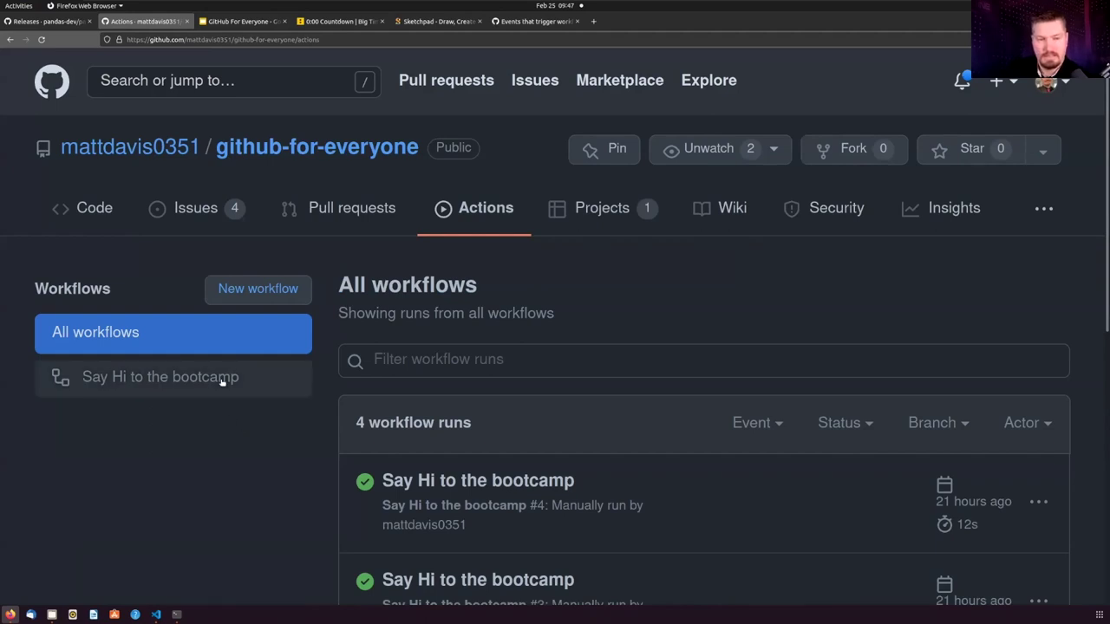
click(88, 219)
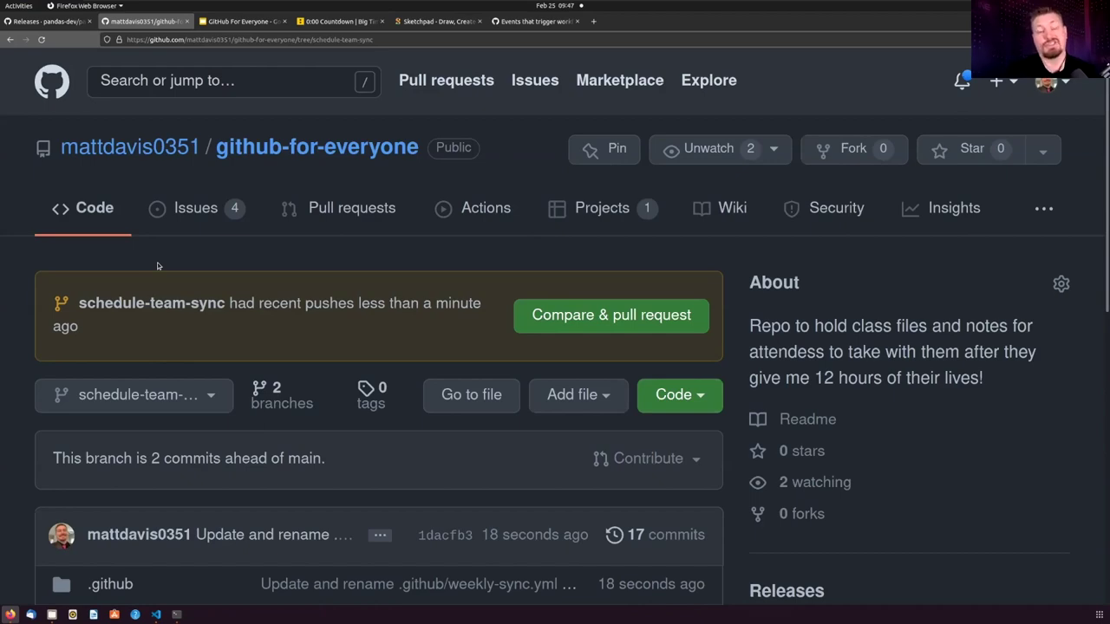
click(533, 21)
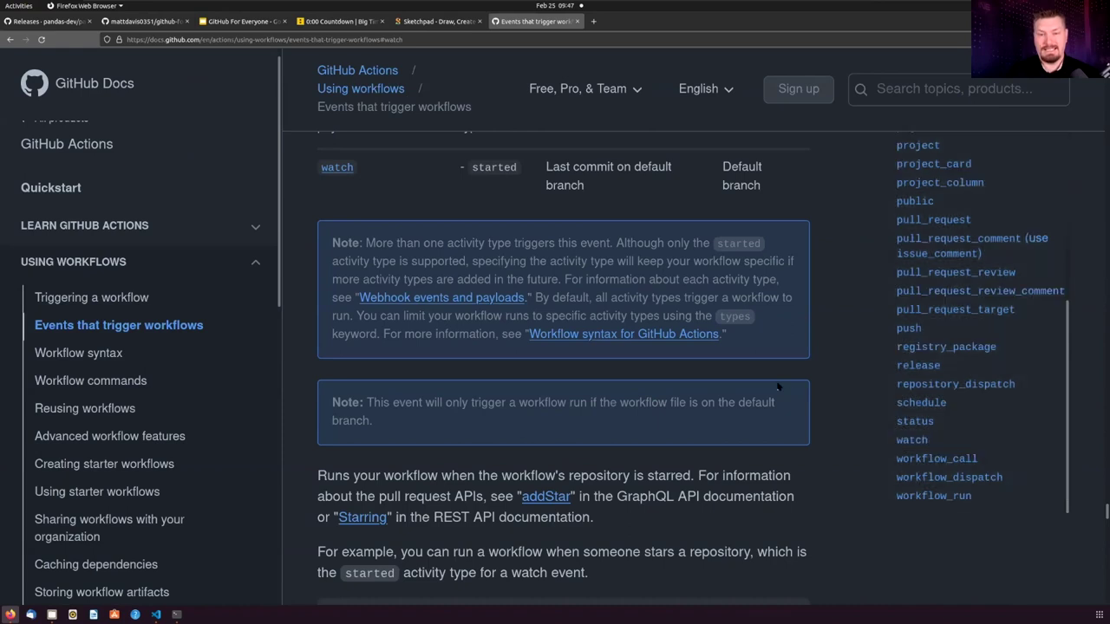
scroll(778, 351, up, 2)
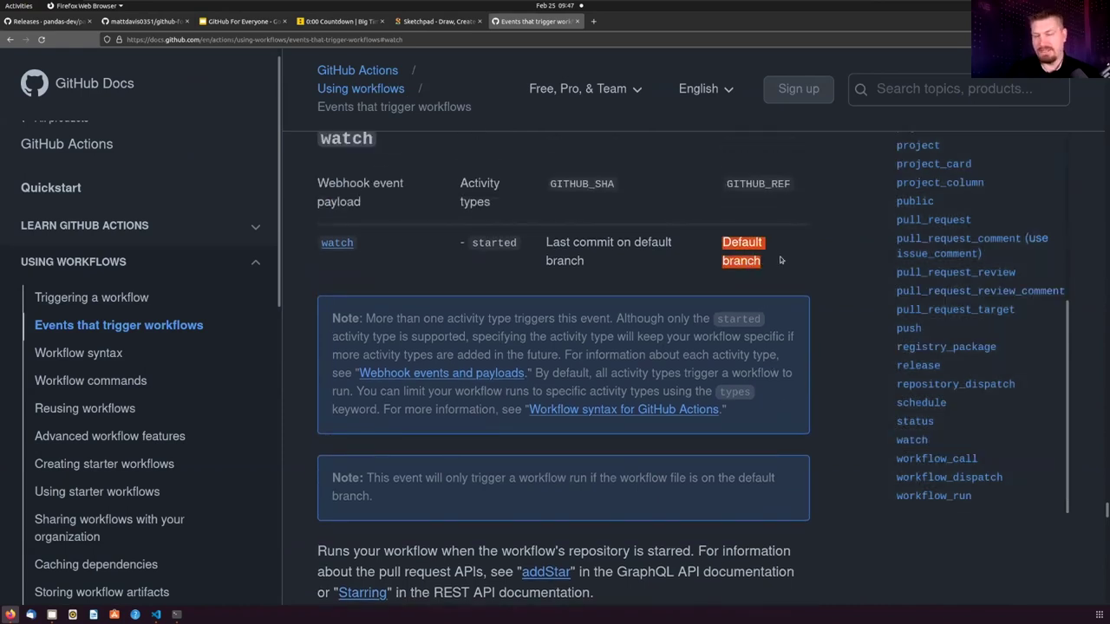
click(426, 110)
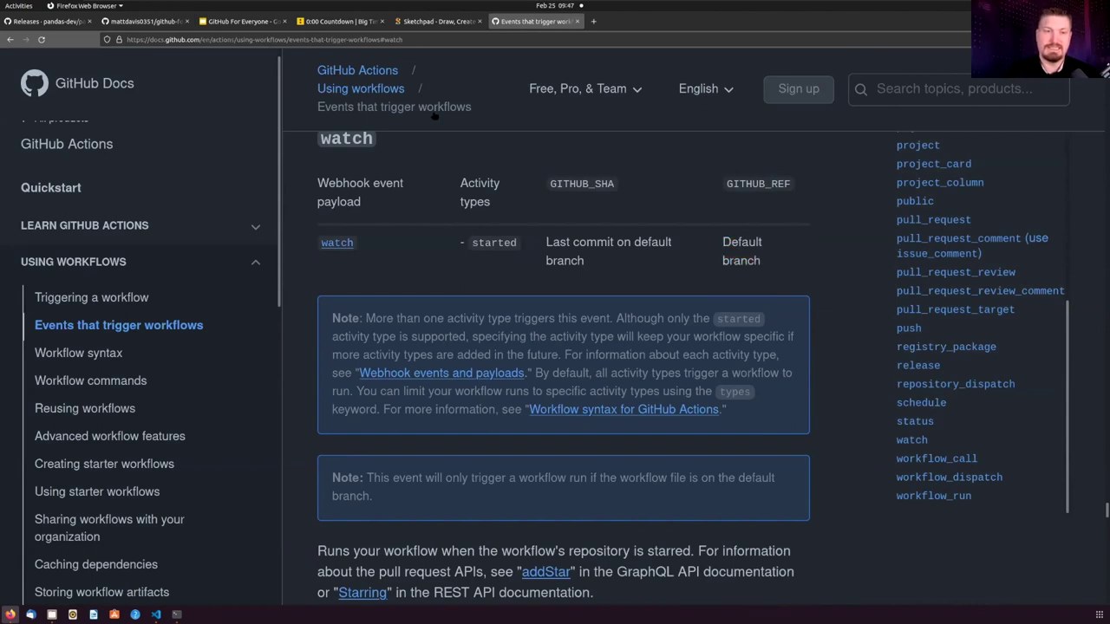
click(130, 20)
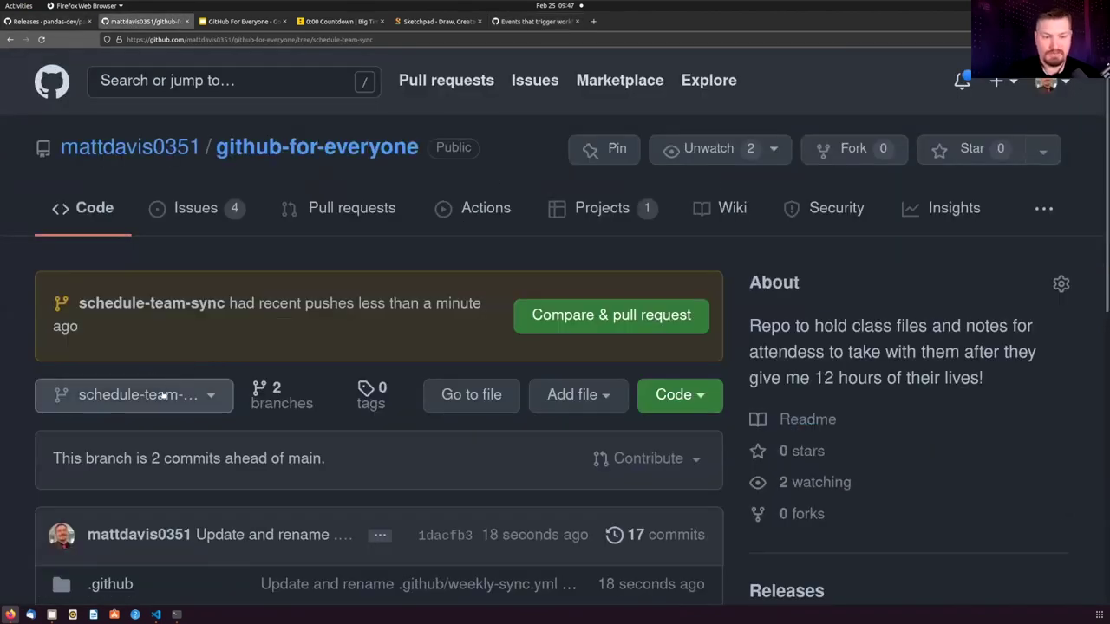
scroll(174, 353, down, 3)
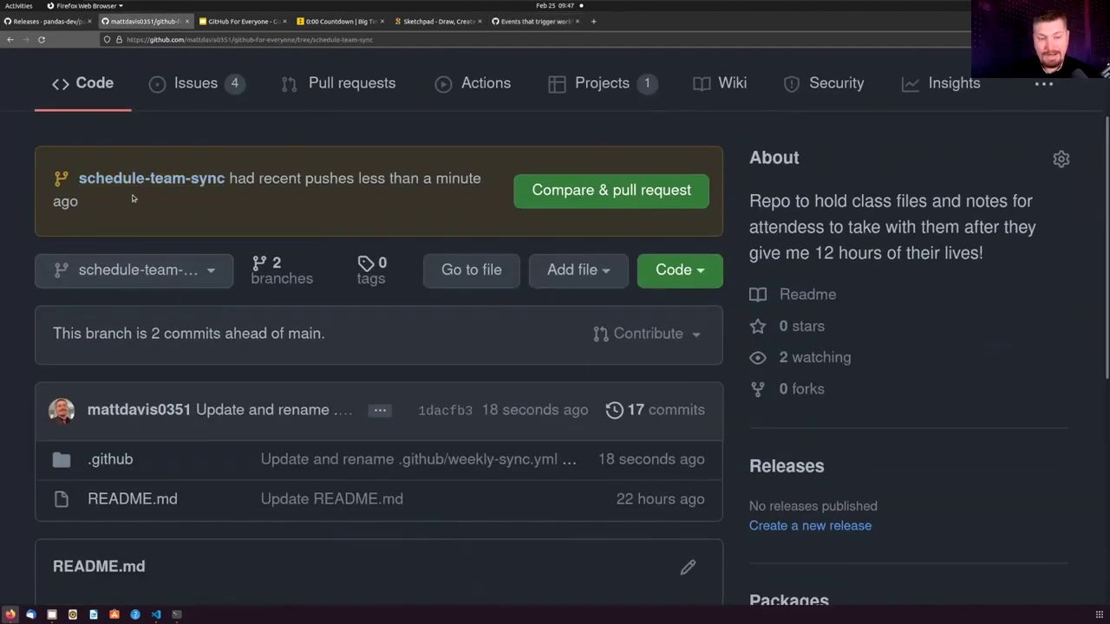
scroll(132, 198, up, 3)
click(486, 210)
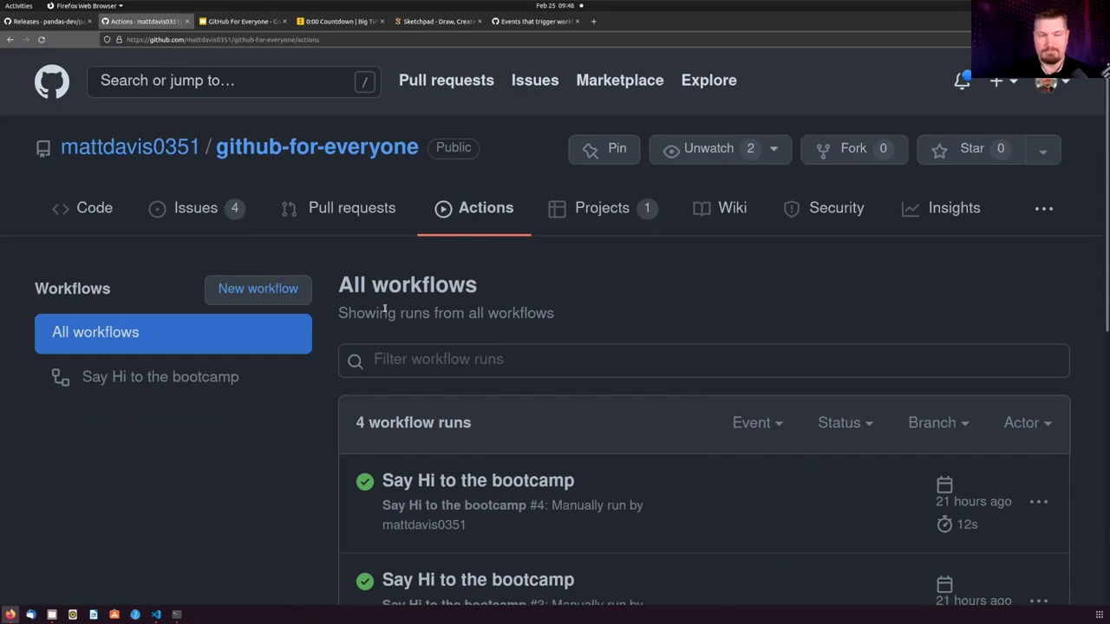
click(95, 215)
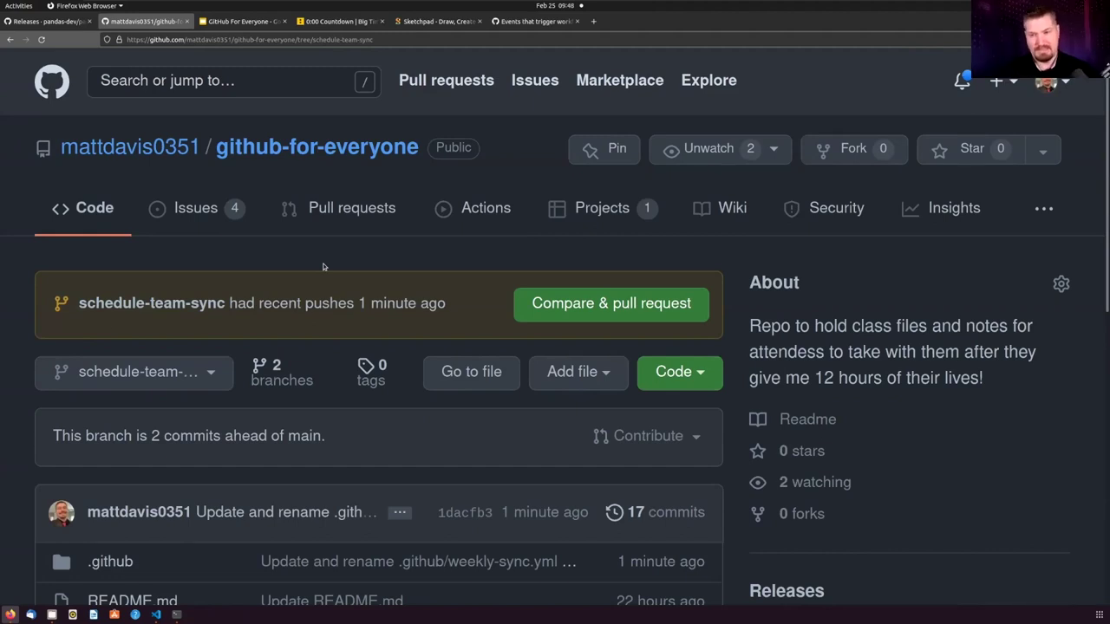
key(ctrl+minus)
key(ctrl+minus)
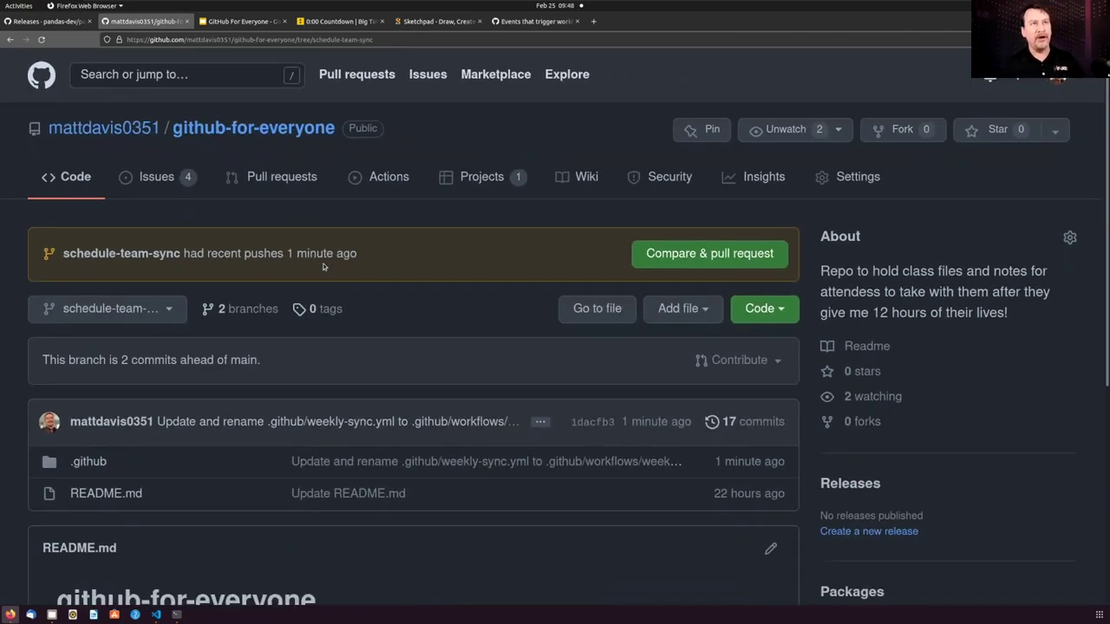
key(ctrl+minus)
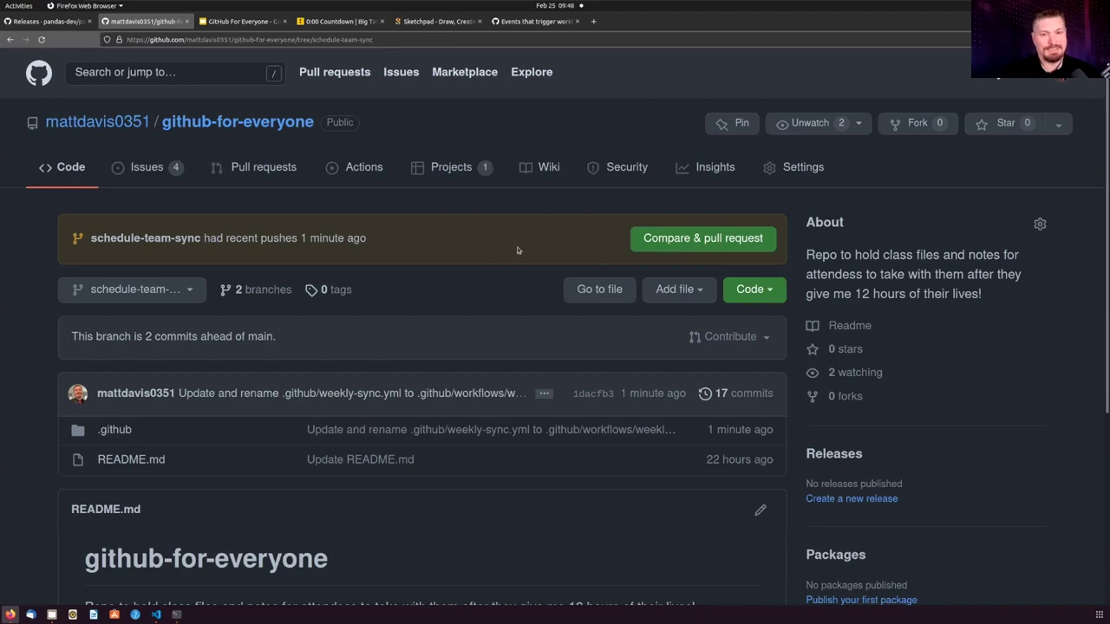
drag(206, 239, 407, 243)
click(439, 252)
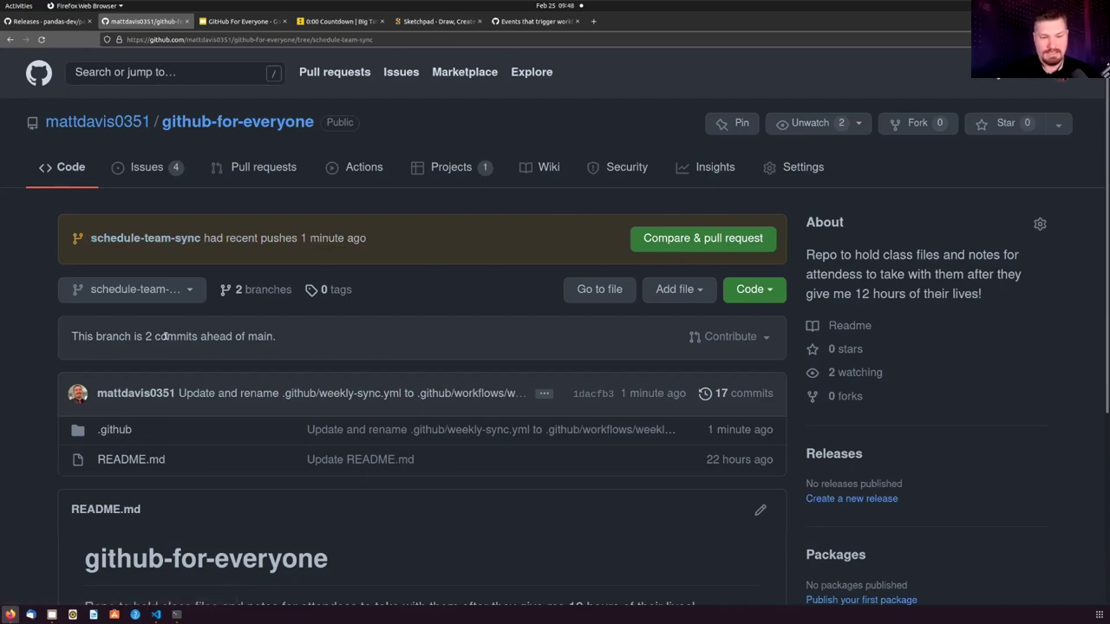
drag(144, 336, 322, 340)
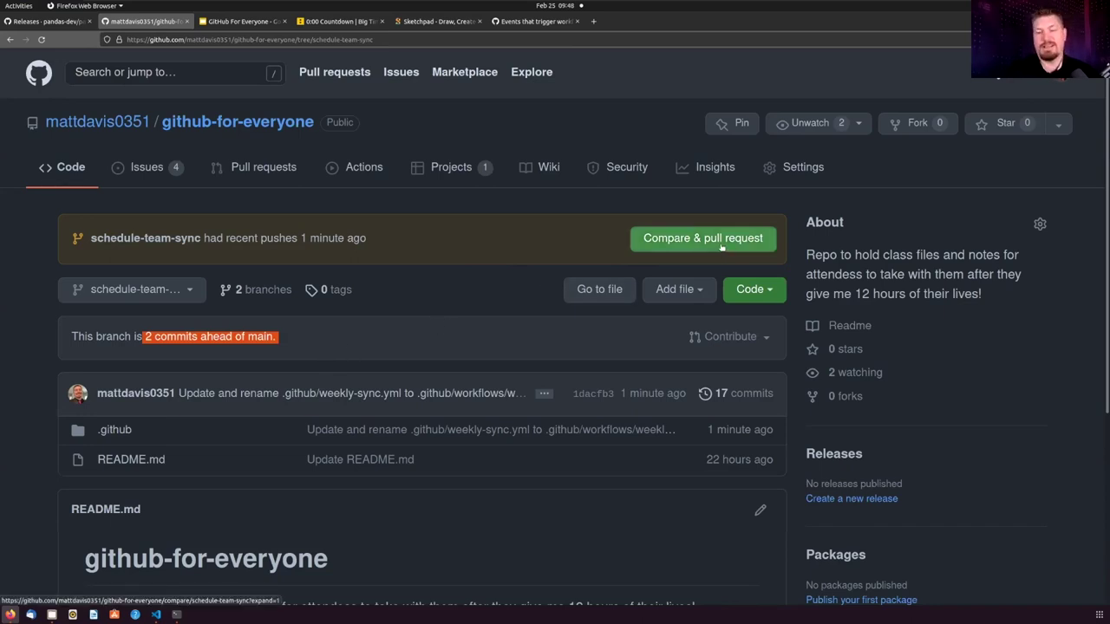
Start a pull request titled 'Merge team sync workflow into main so that it runs'.
click(721, 247)
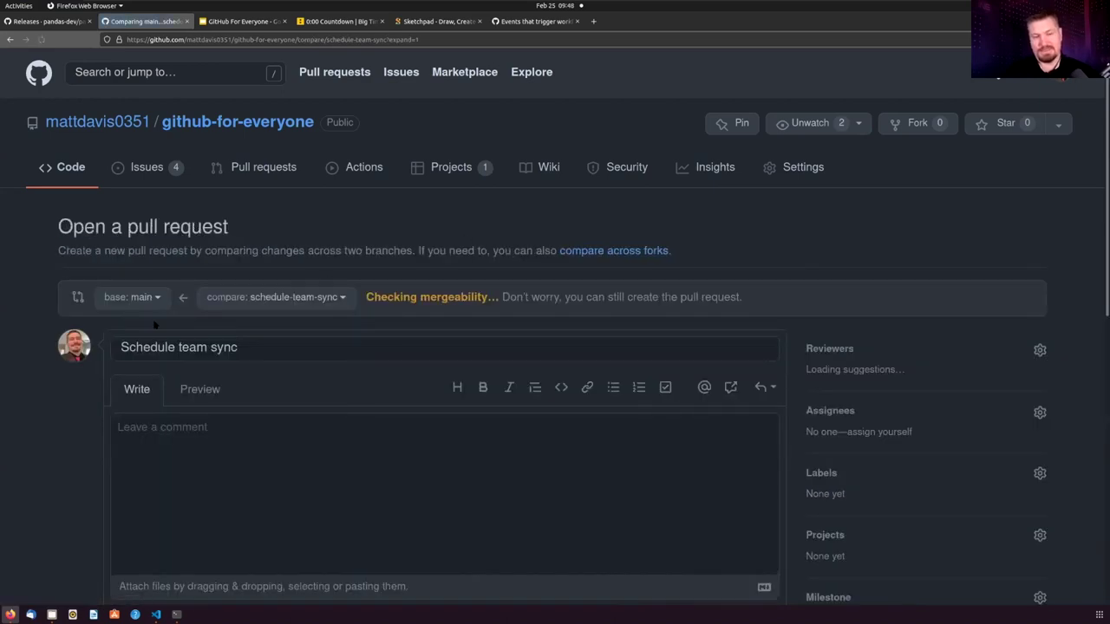
drag(294, 351, 99, 352)
text(M)
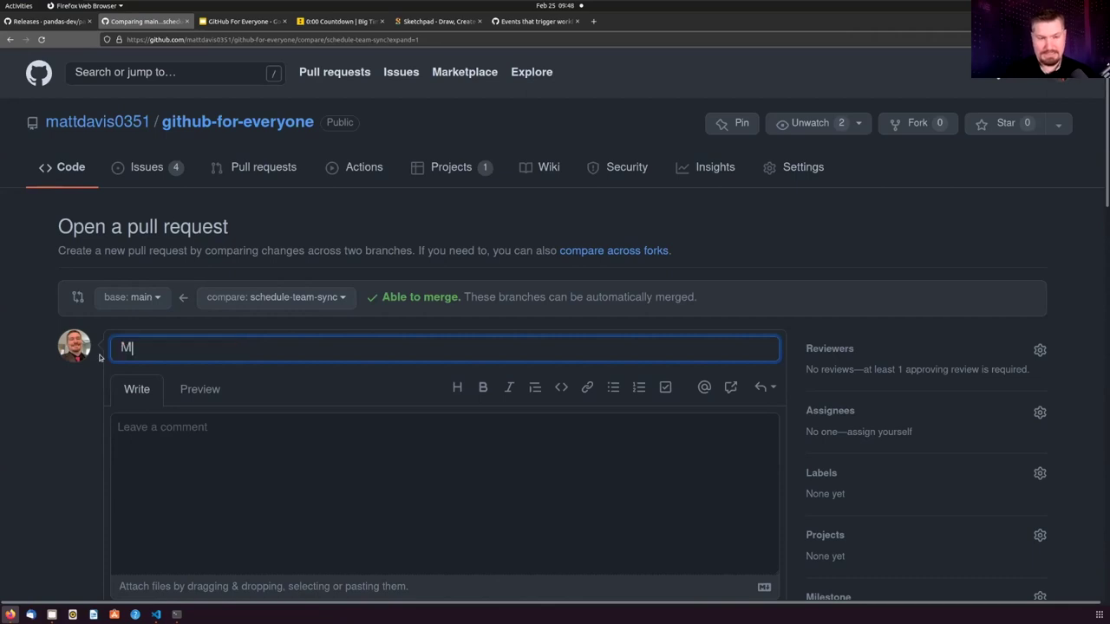
text(erge team sc)
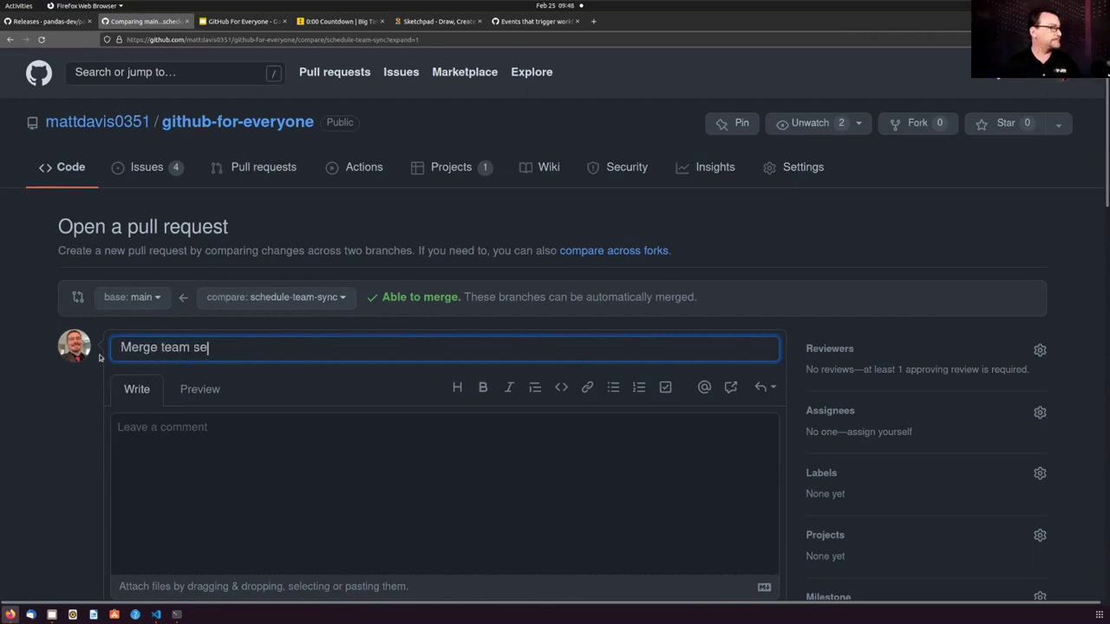
key(BackSpace)
text(ync wo)
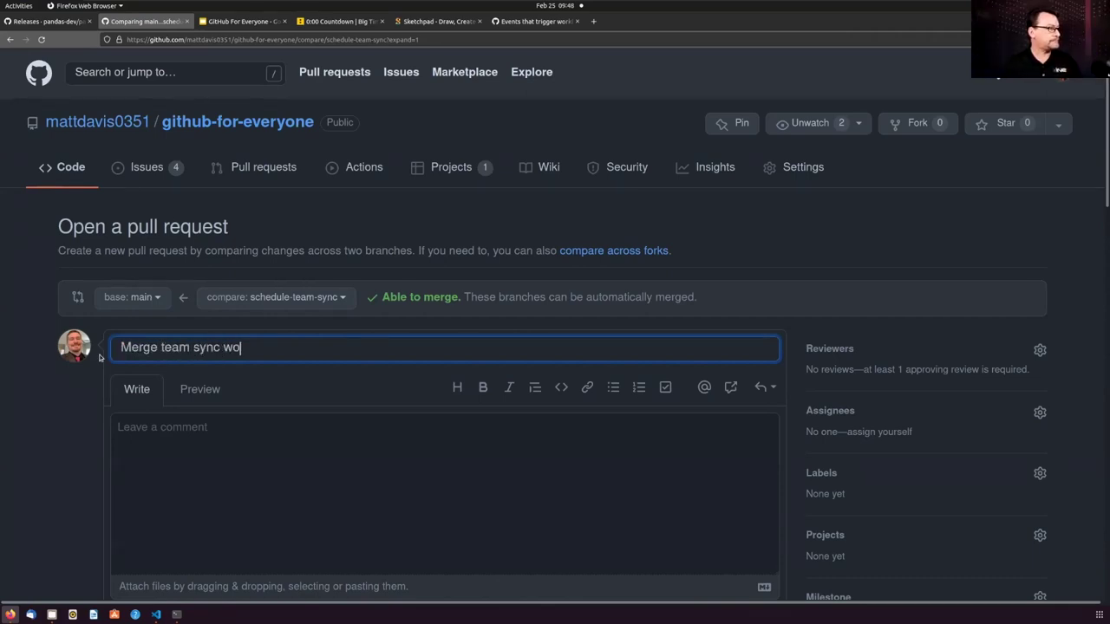
text(rkflow into main)
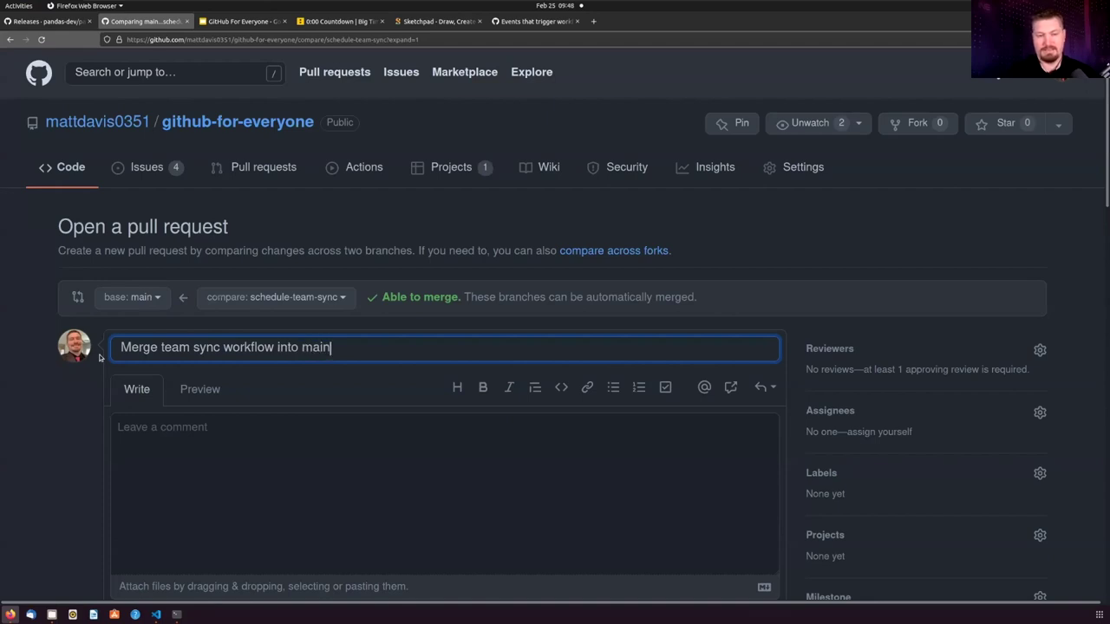
text( so that it w)
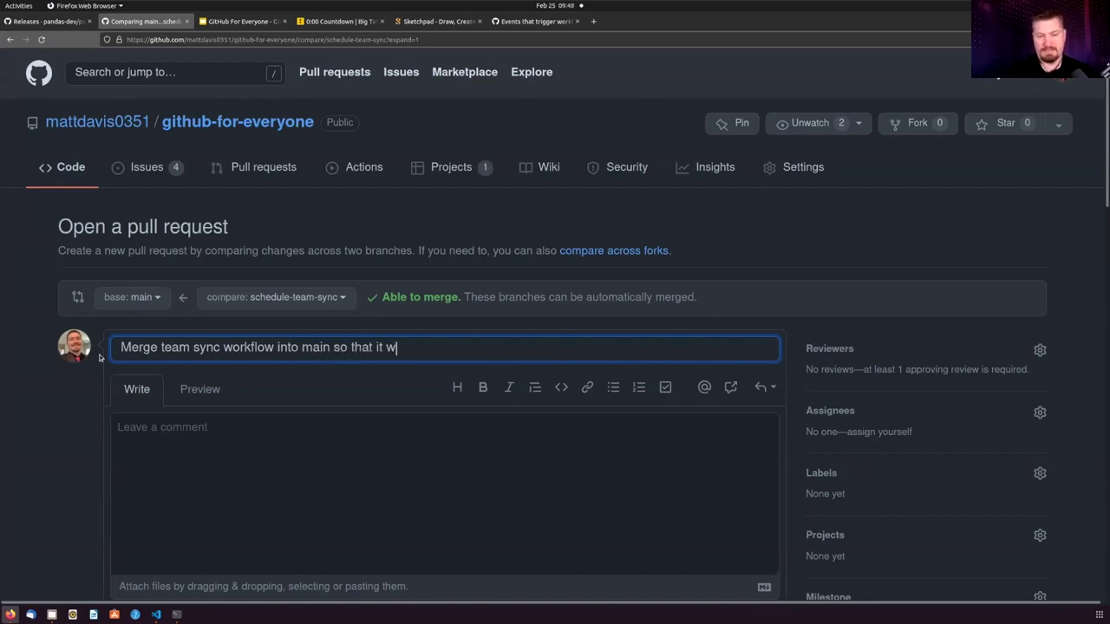
key(BackSpace)
text(runs)
Add the description 'this pr does .............' and create the pull request.
click(275, 506)
text(this pr do)
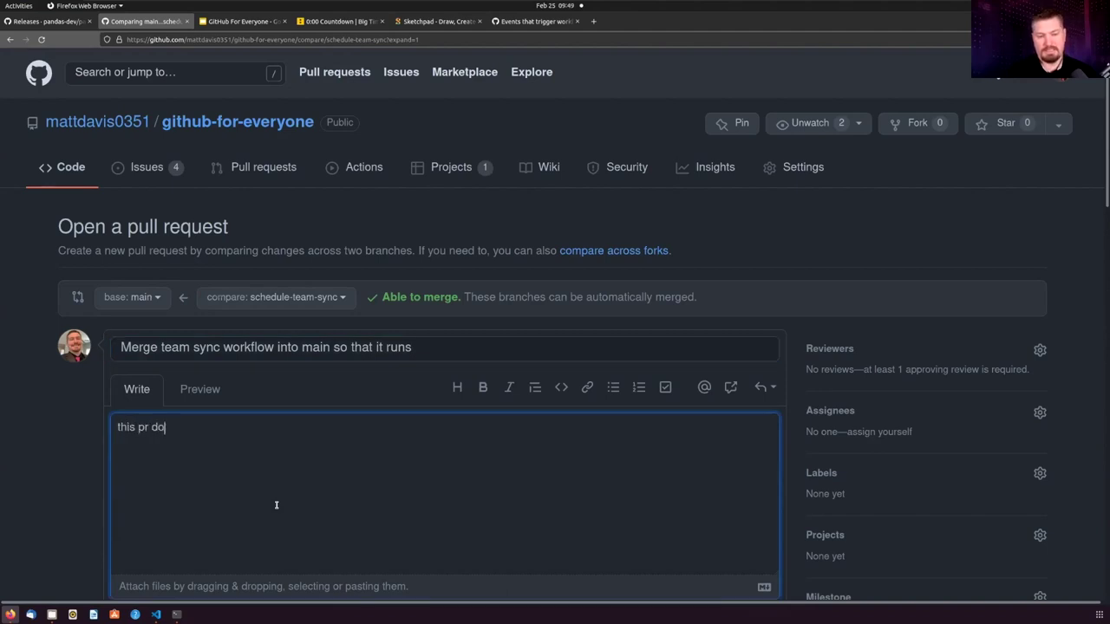
text(es .............)
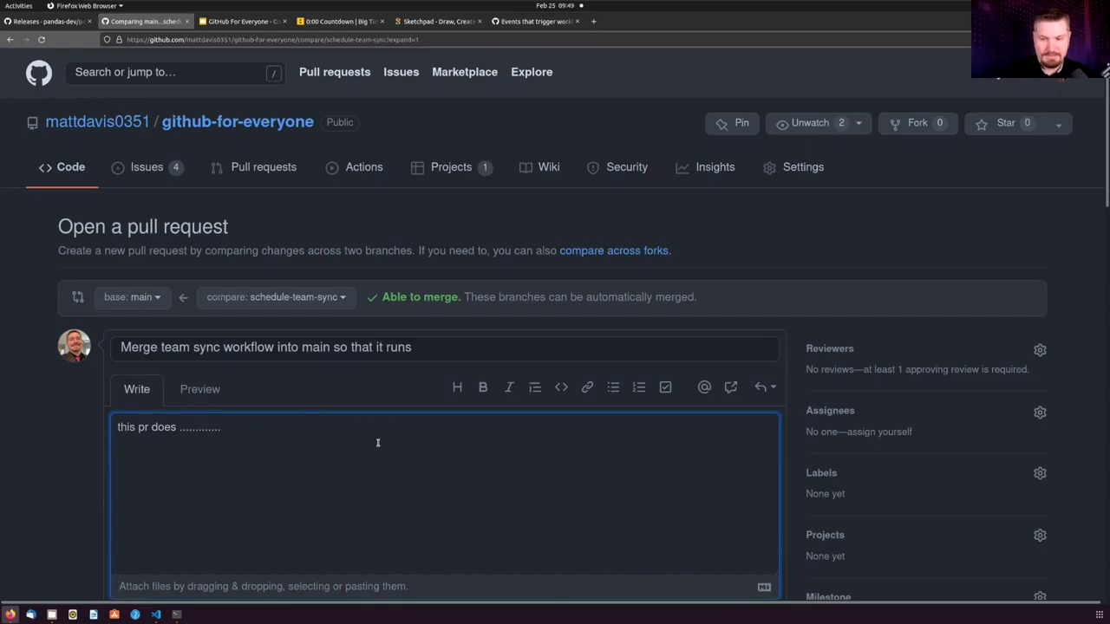
scroll(400, 439, down, 3)
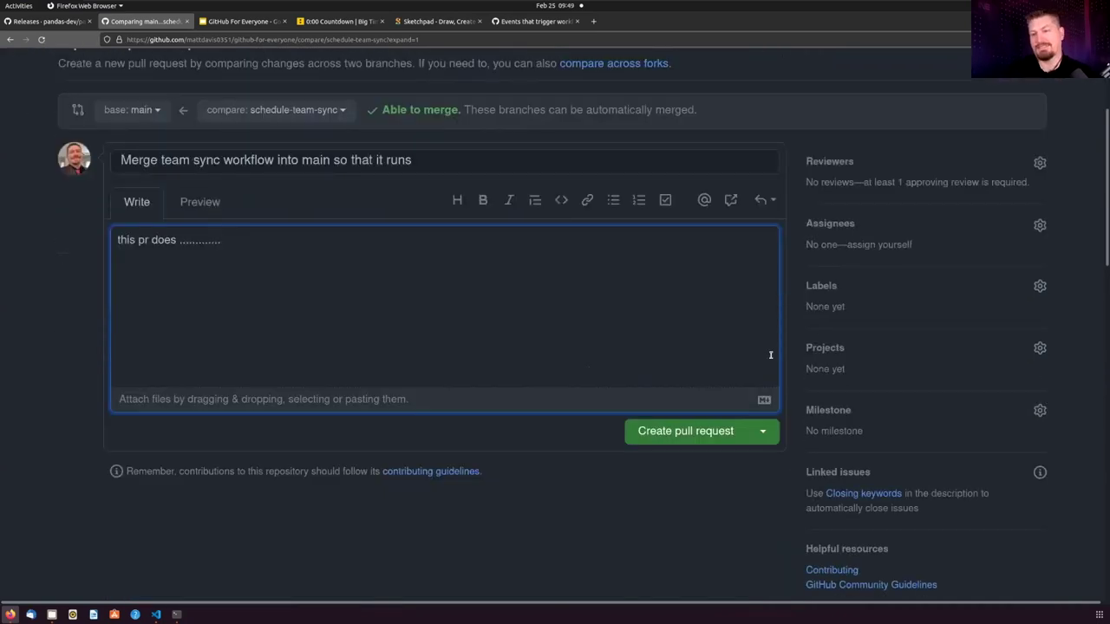
click(690, 438)
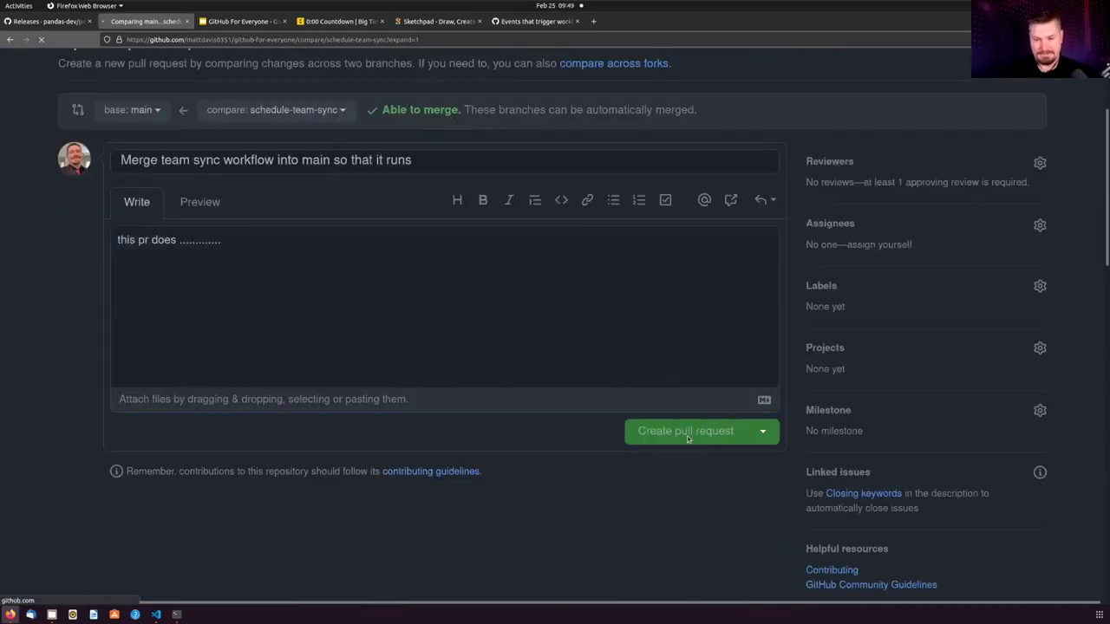
scroll(535, 463, down, 4)
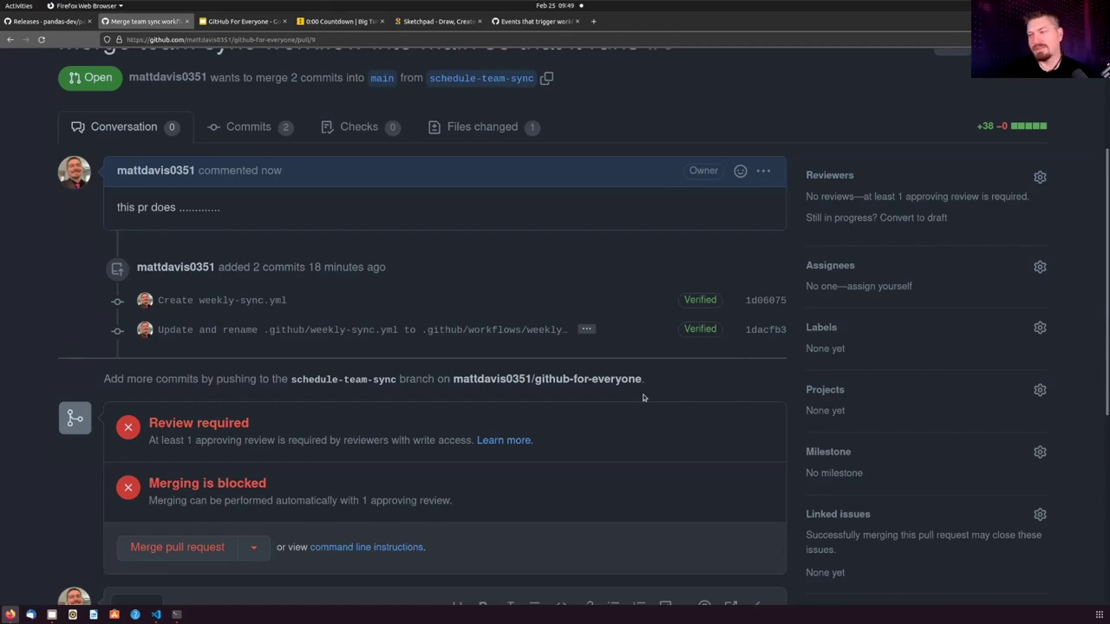
click(1039, 176)
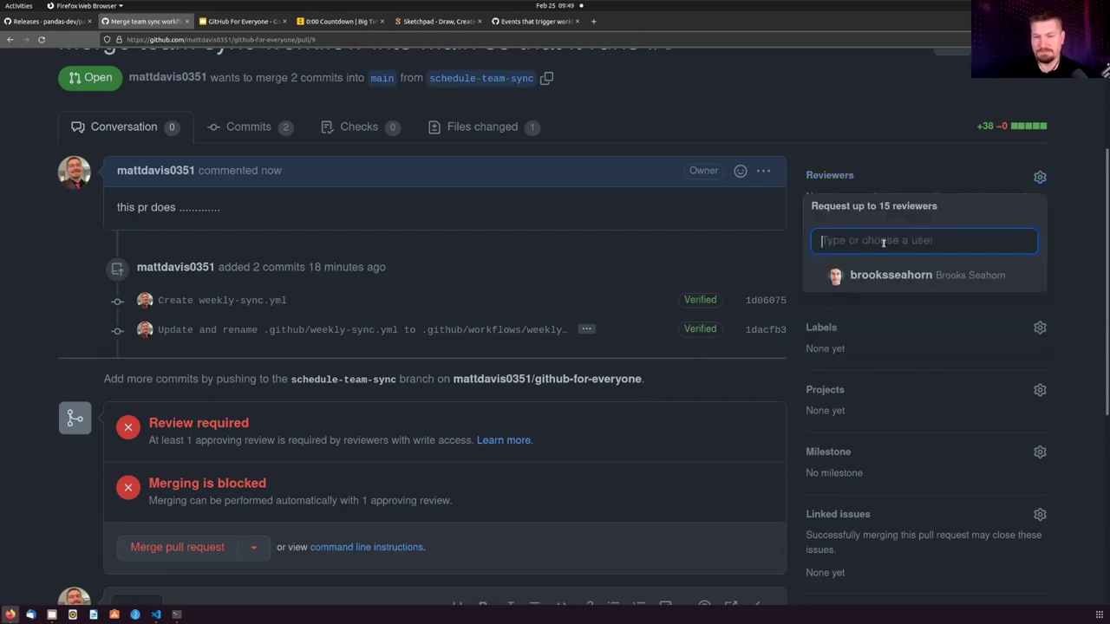
click(886, 275)
click(599, 265)
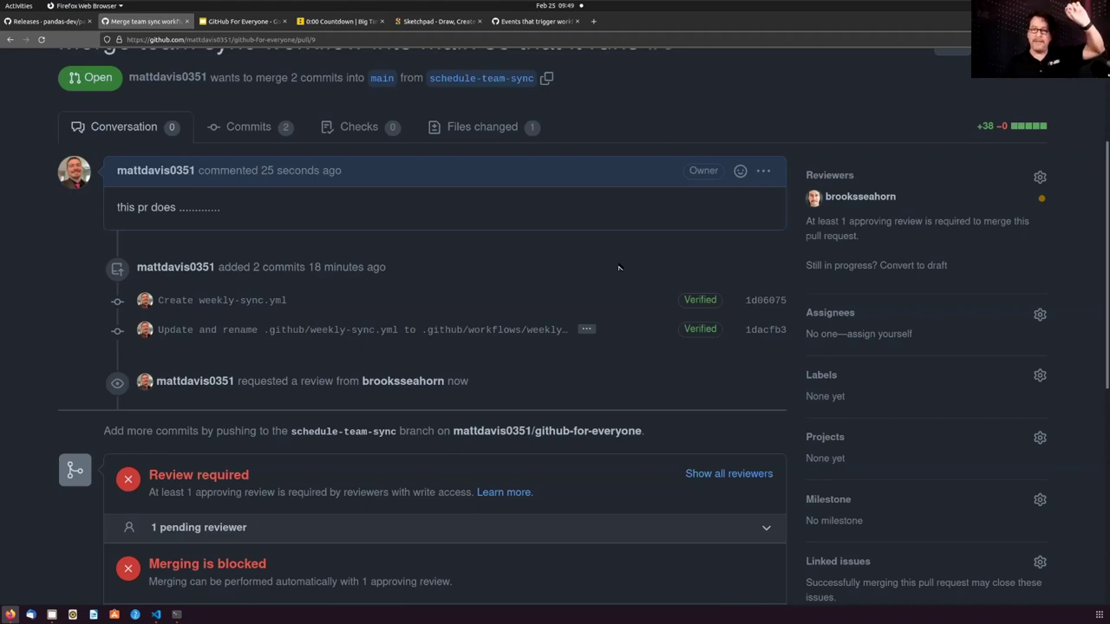
scroll(618, 267, up, 3)
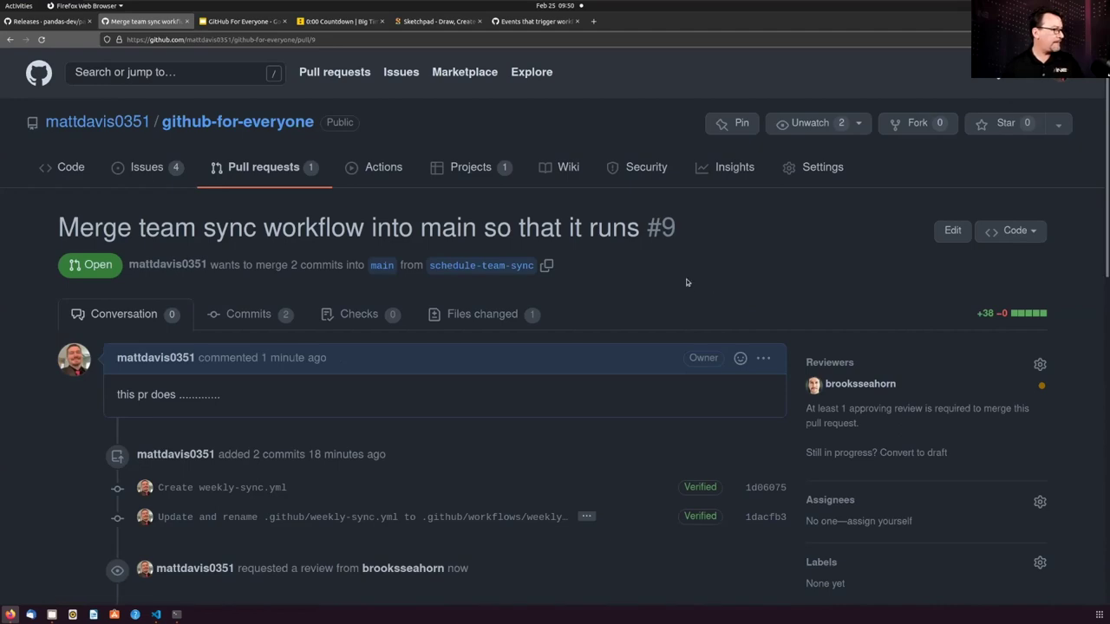
scroll(685, 279, down, 5)
scroll(526, 305, down, 2)
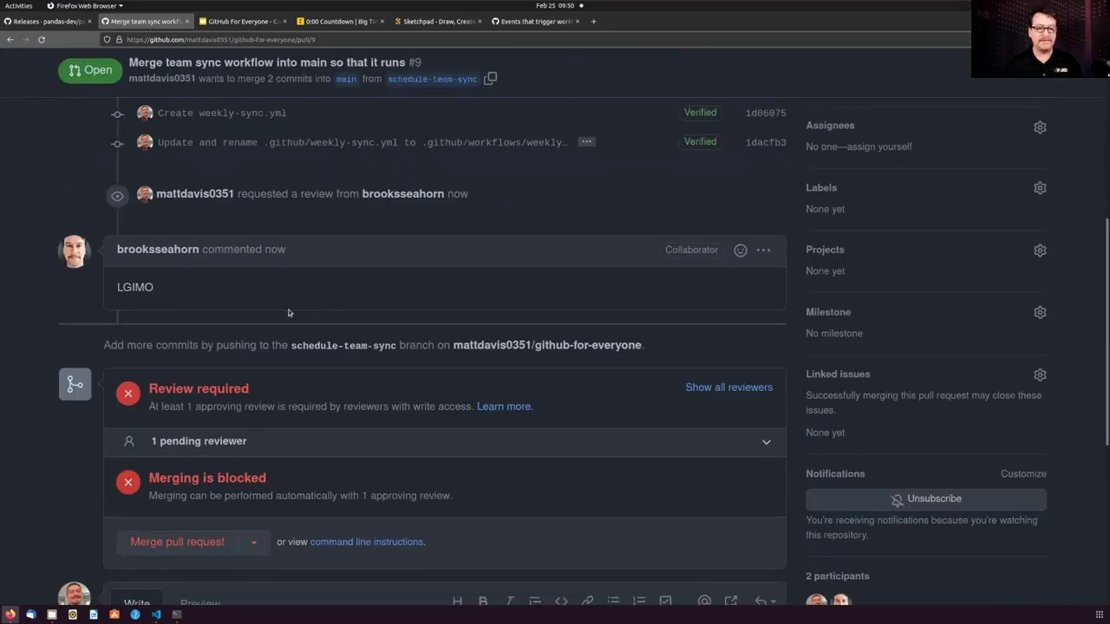
drag(202, 284, 91, 293)
click(444, 299)
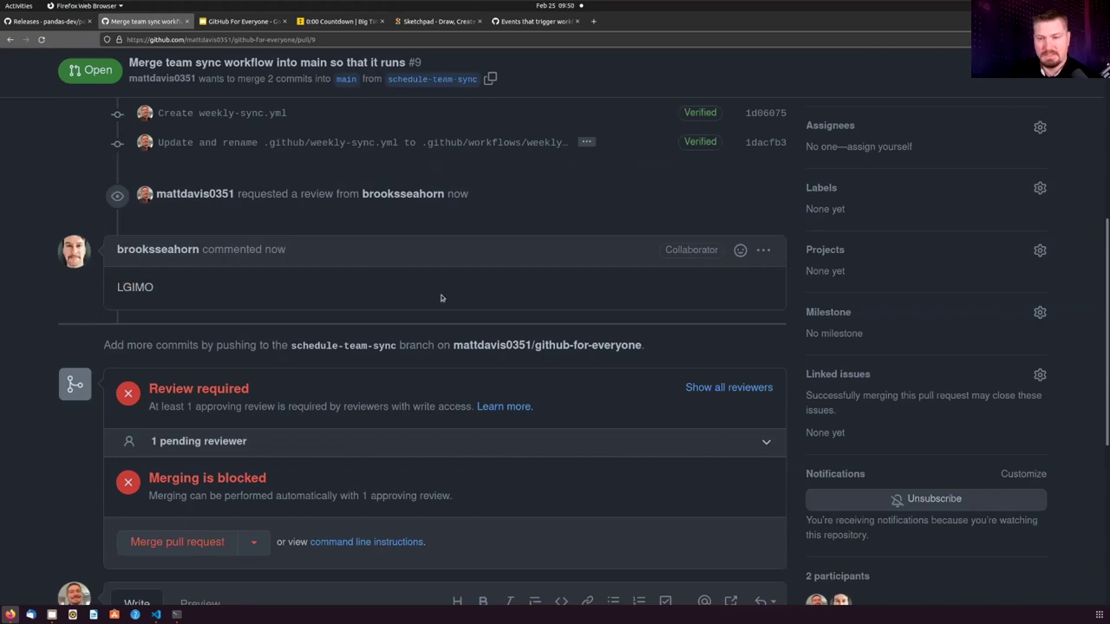
click(765, 444)
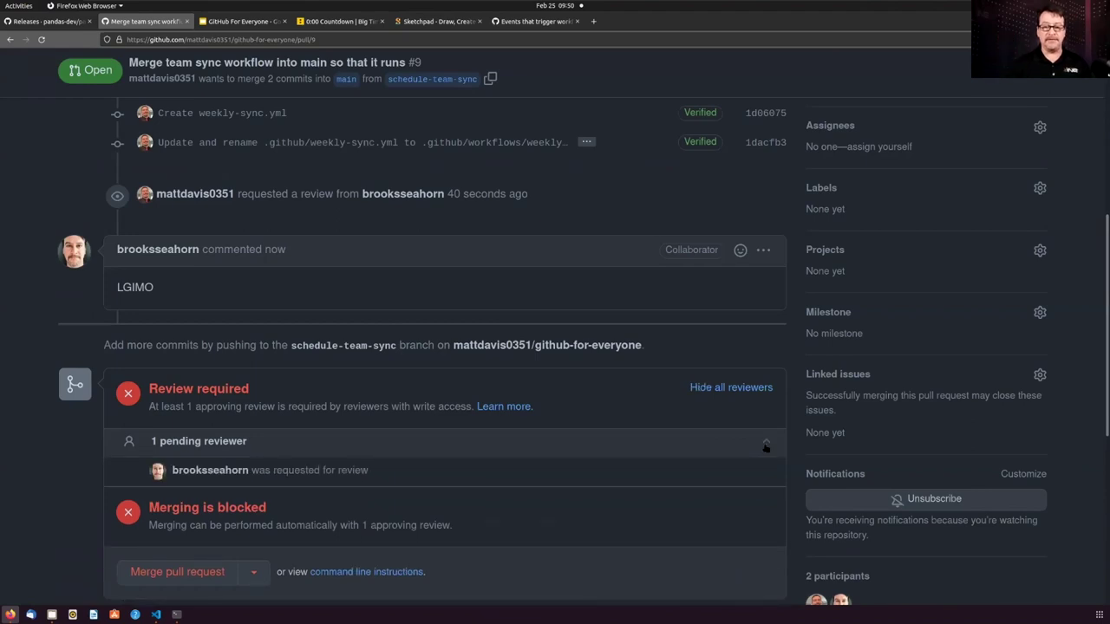
click(743, 388)
scroll(659, 346, up, 5)
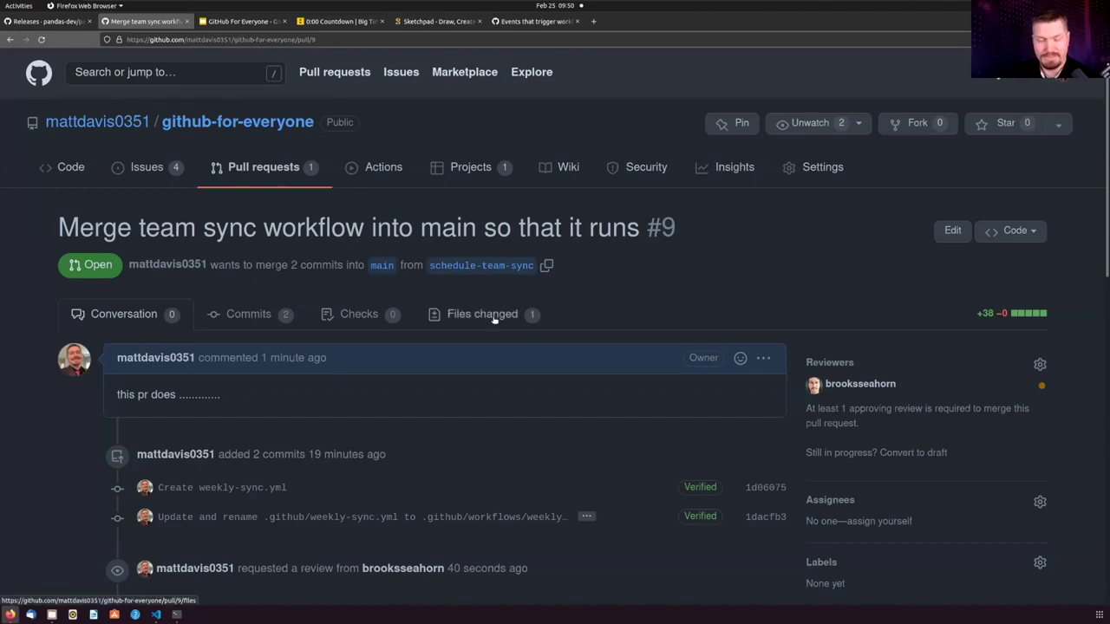
View the weekly-sync.yml diff, open and close the review form, and return to the conversation.
click(446, 321)
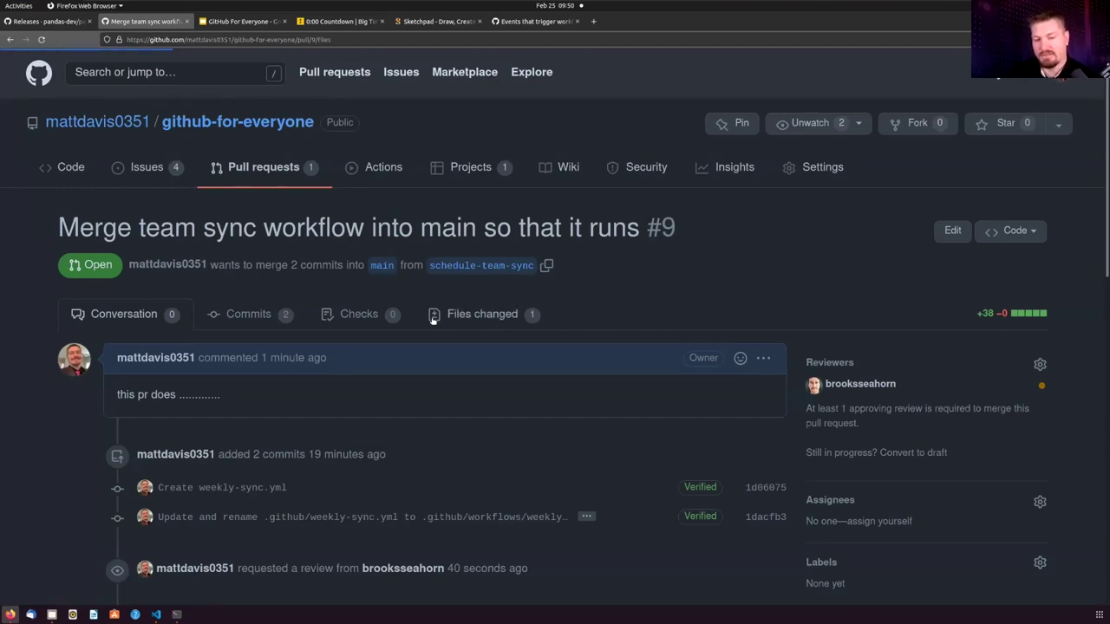
scroll(1030, 242, down, 3)
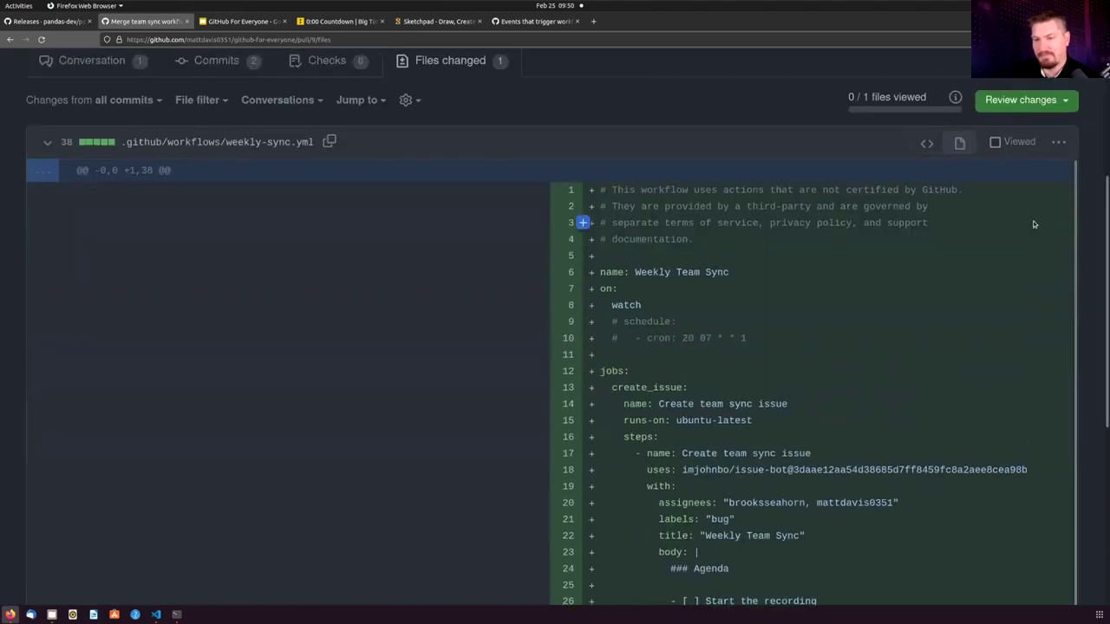
scroll(1033, 224, up, 2)
click(1065, 263)
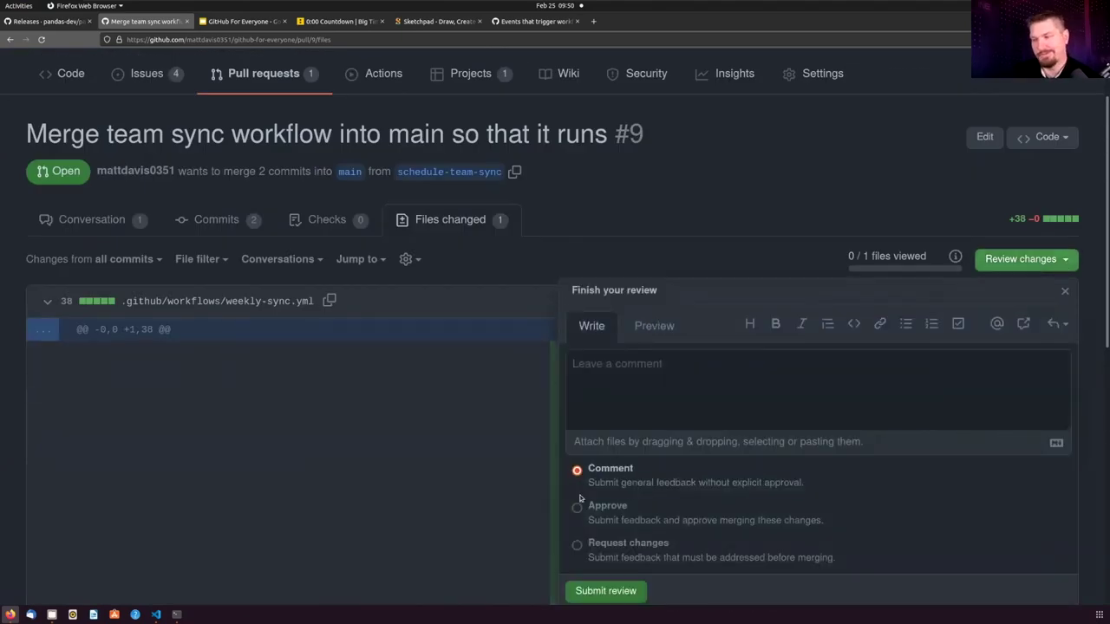
click(613, 251)
key(alt+Left)
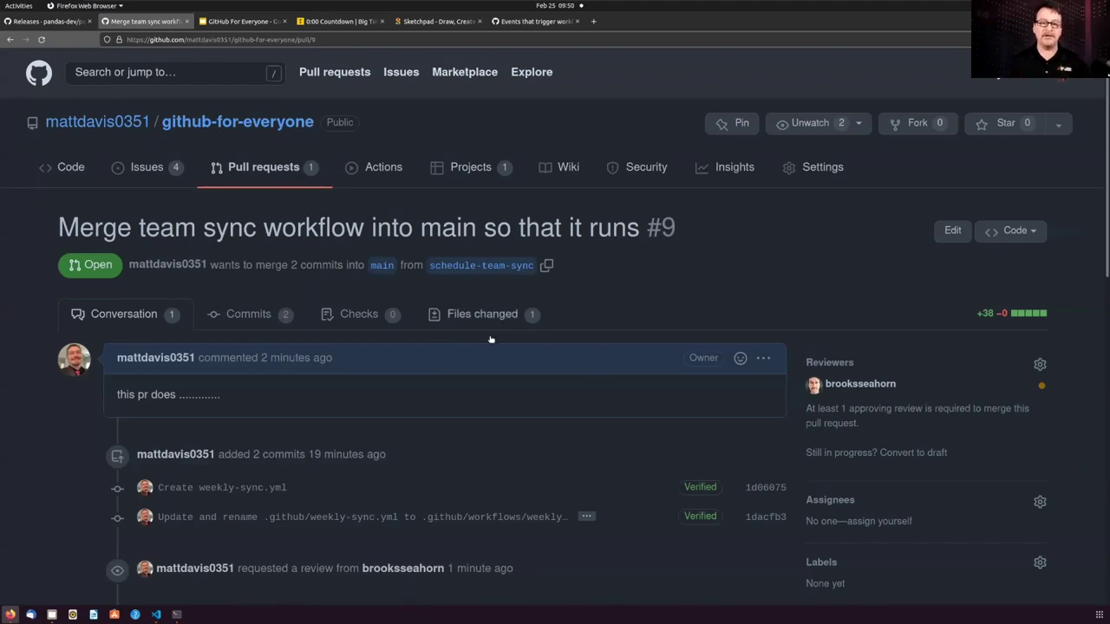
scroll(518, 333, down, 4)
scroll(518, 338, up, 2)
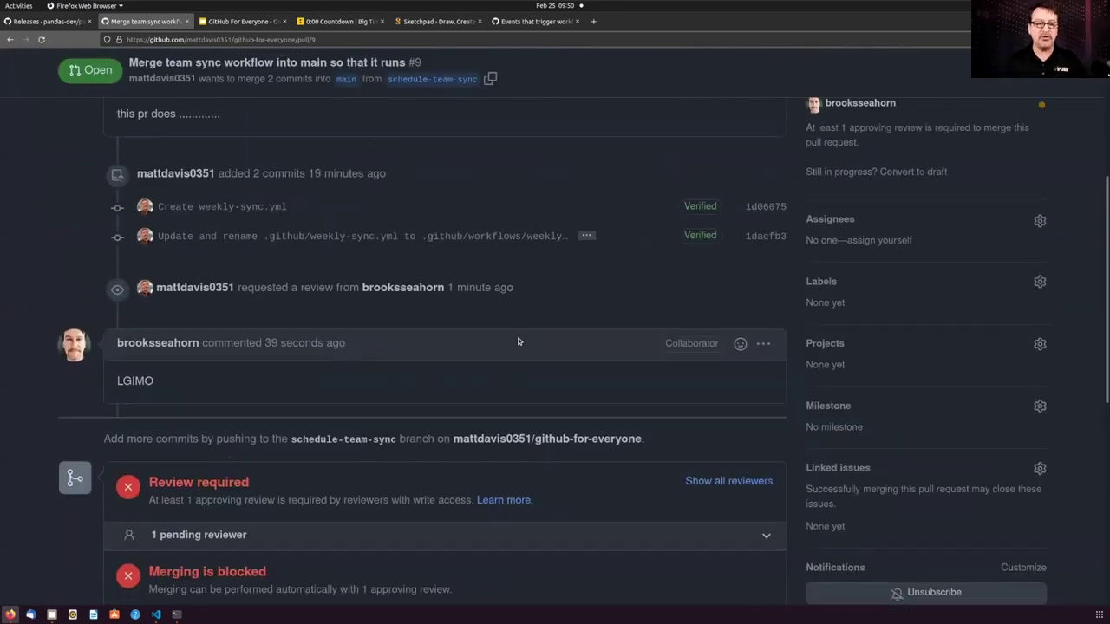
scroll(517, 337, down, 5)
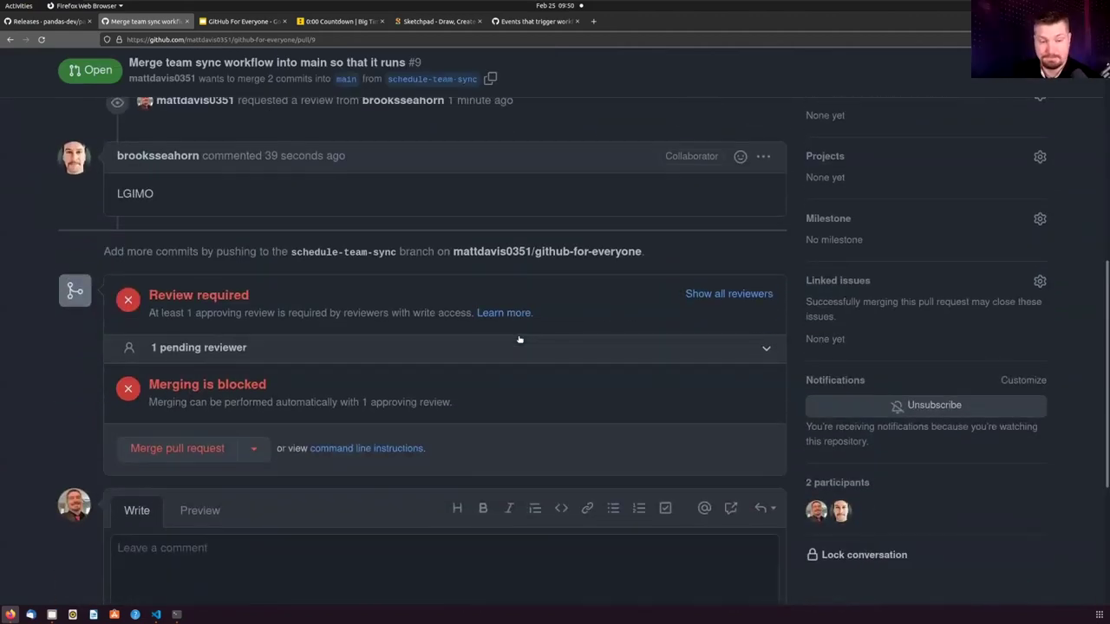
scroll(519, 339, up, 1)
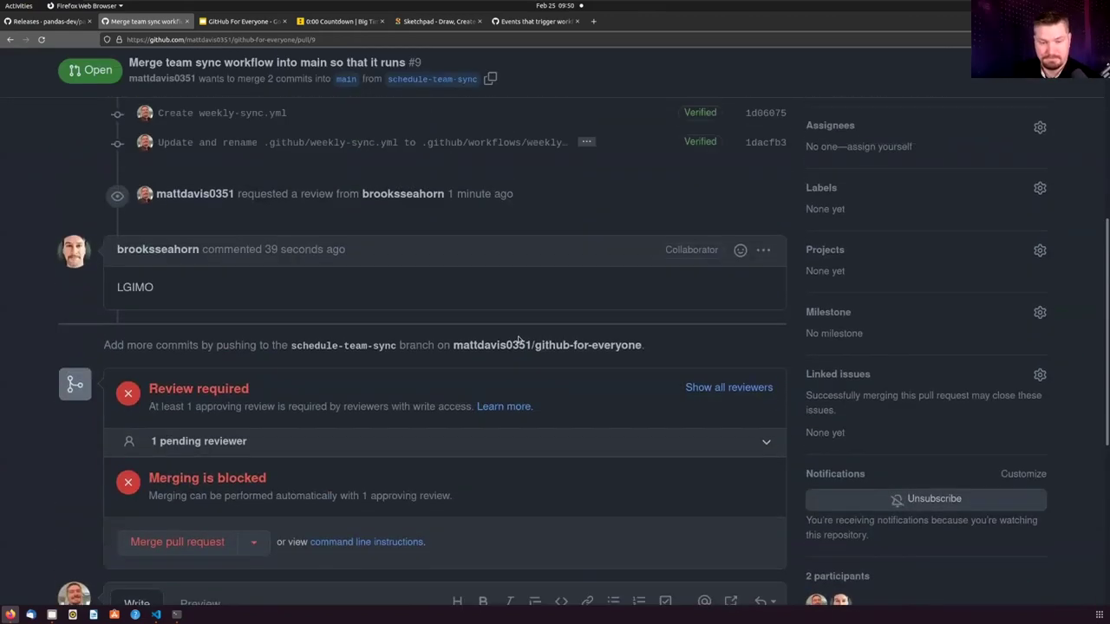
scroll(518, 339, up, 2)
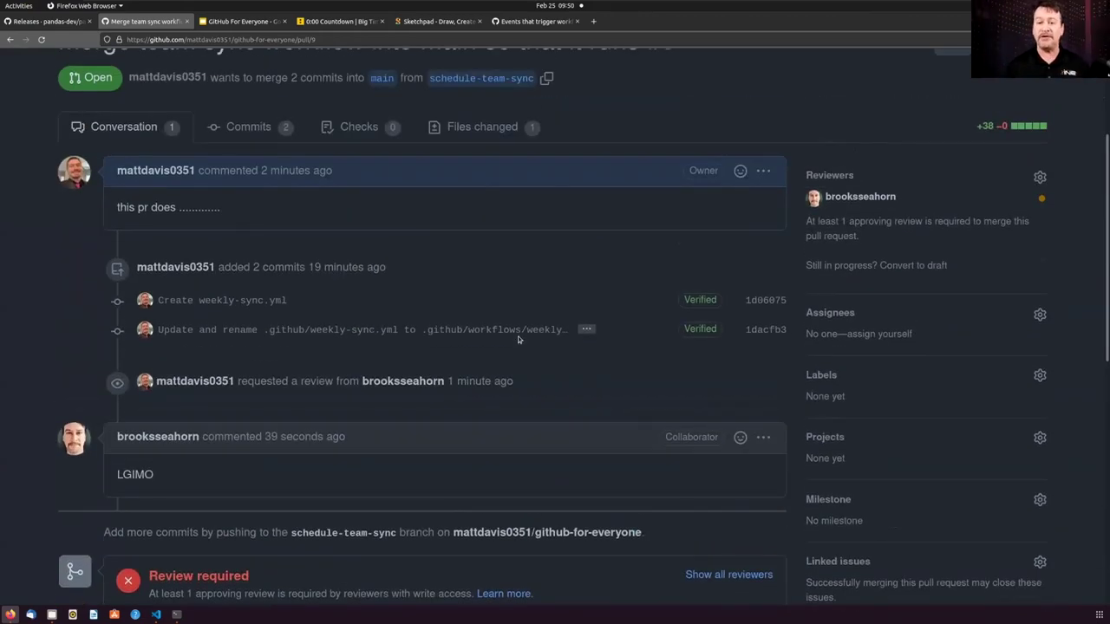
scroll(518, 339, up, 1)
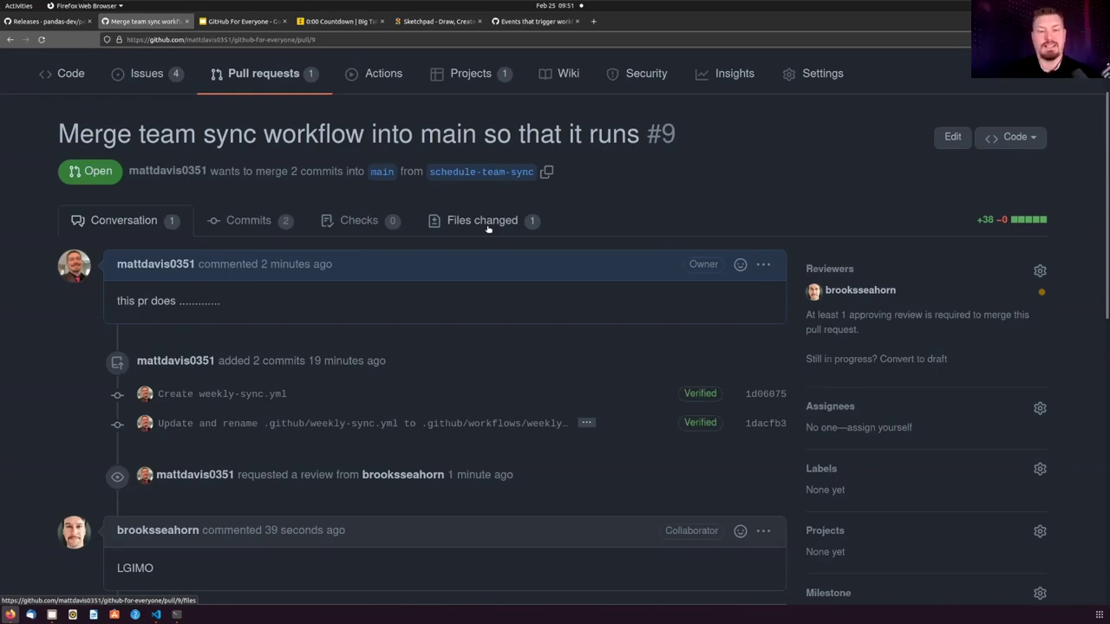
scroll(487, 227, down, 3)
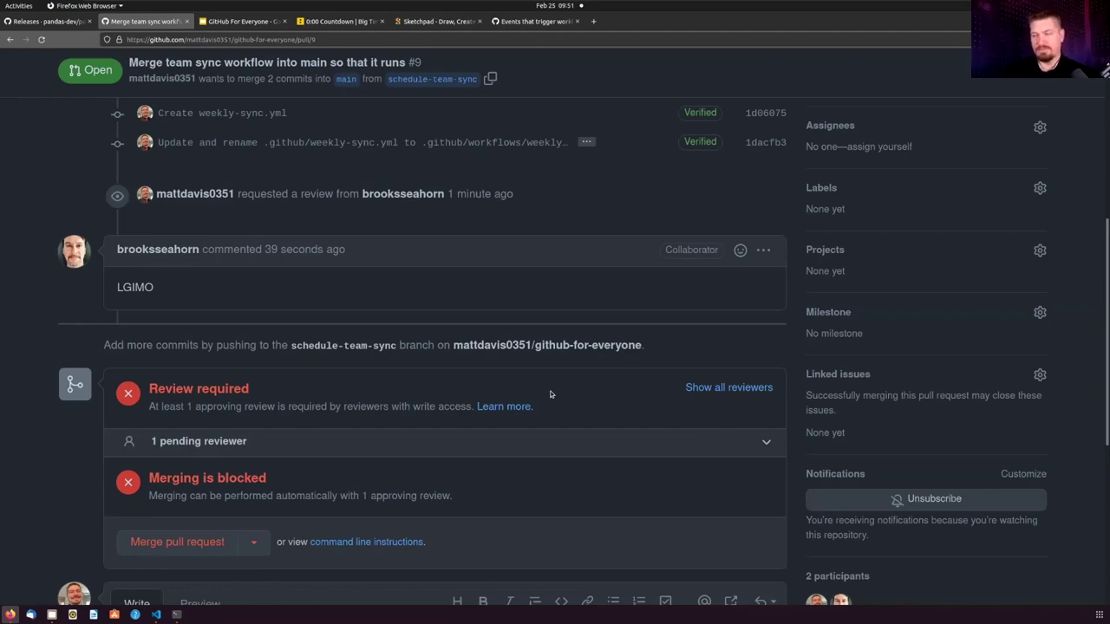
scroll(550, 395, up, 5)
Recheck the diff, open and dismiss the review form again, then scroll to the merge box.
click(486, 321)
scroll(490, 323, down, 3)
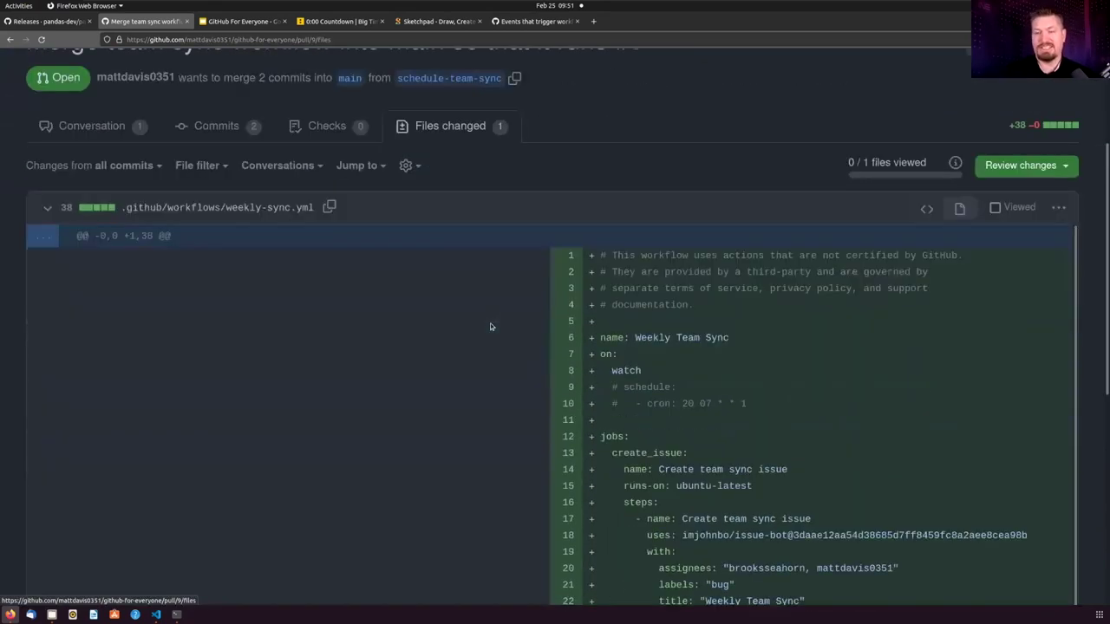
scroll(494, 330, down, 5)
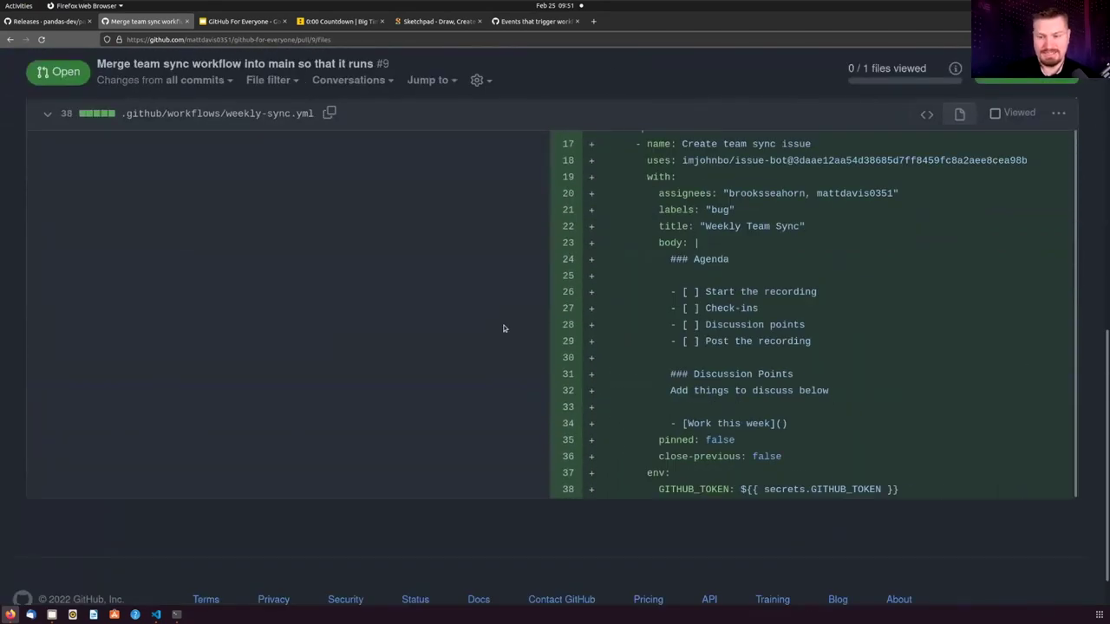
scroll(501, 326, up, 8)
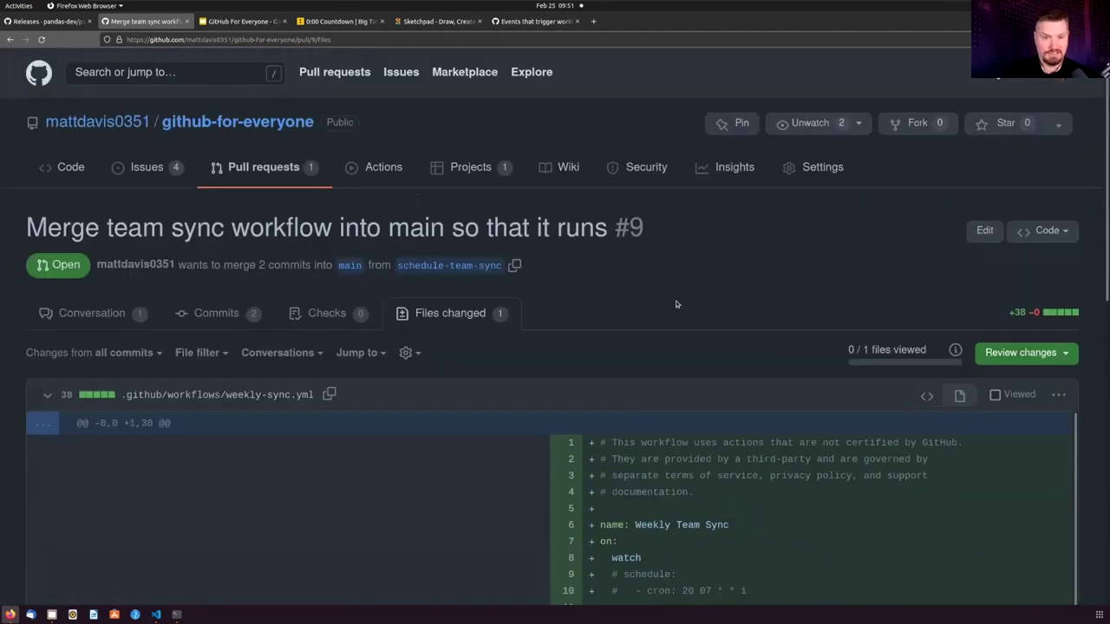
scroll(676, 303, down, 2)
click(1059, 170)
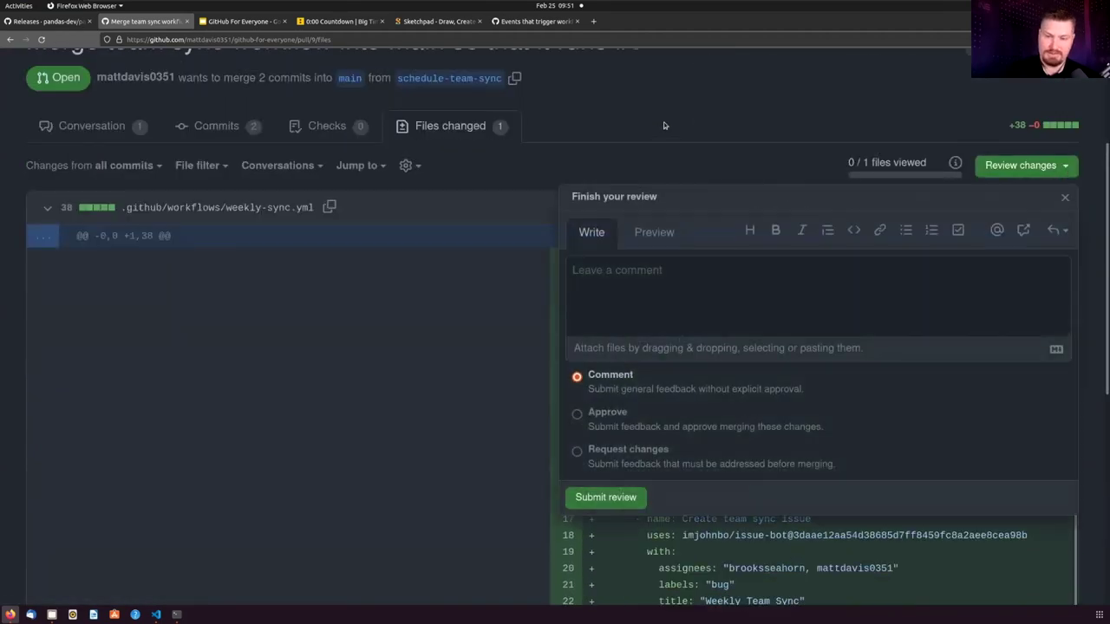
click(665, 125)
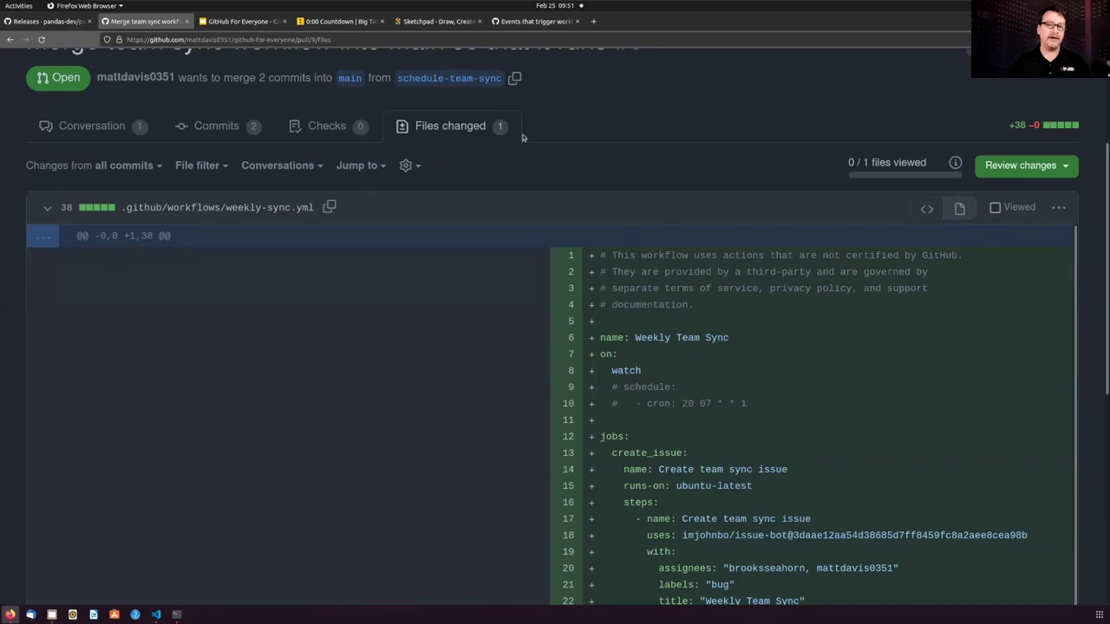
click(78, 127)
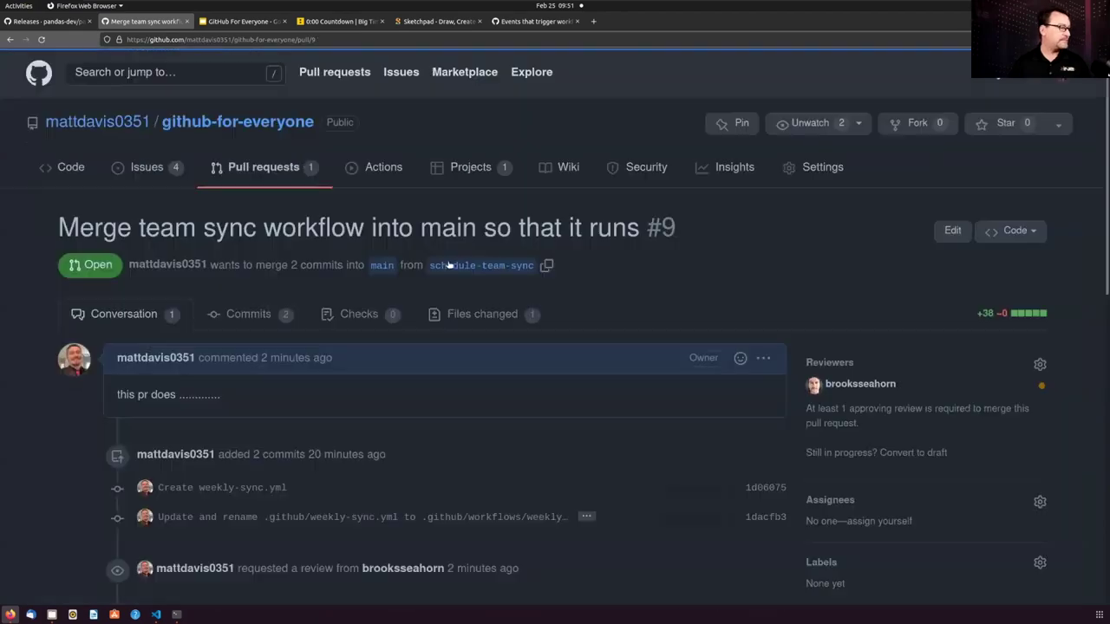
scroll(471, 260, down, 3)
scroll(460, 253, down, 2)
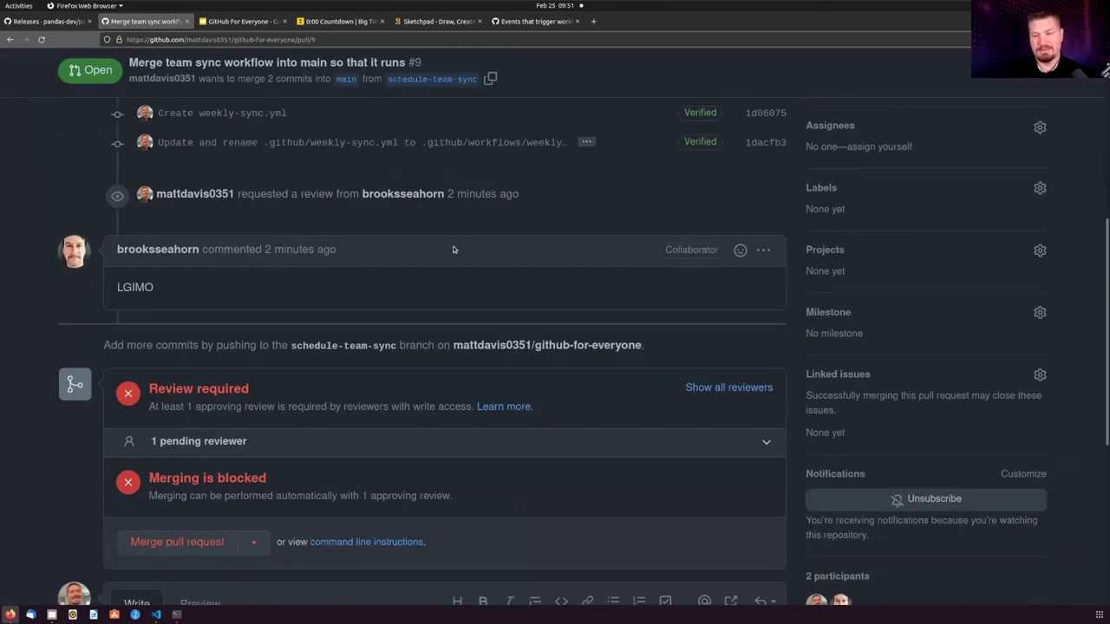
scroll(396, 333, down, 1)
scroll(396, 332, down, 2)
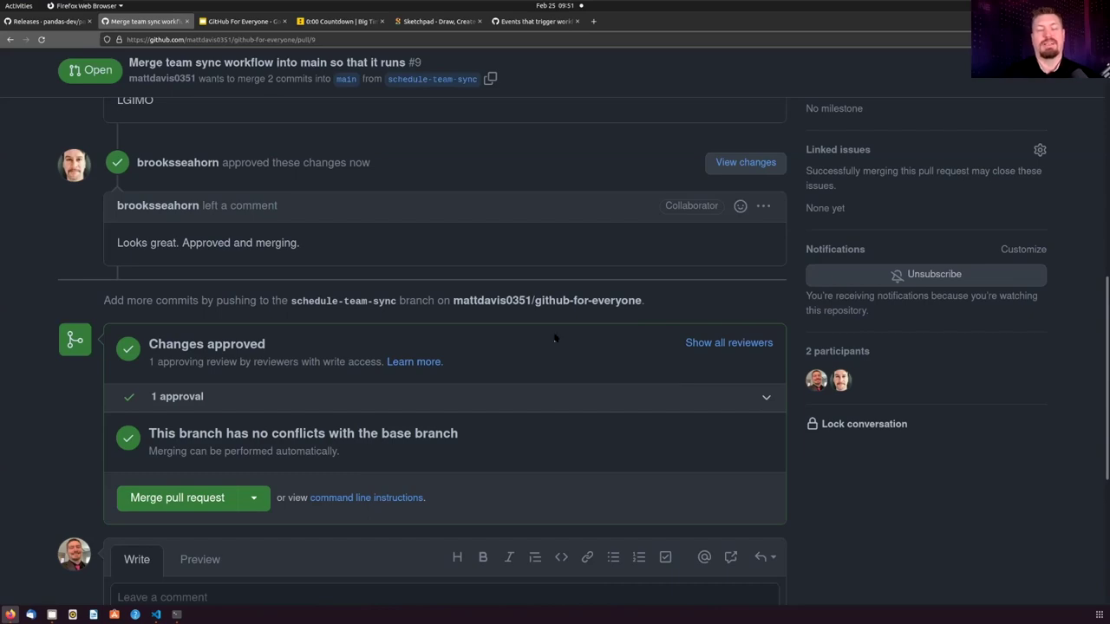
Glance at the pull request's changed files once more and scroll back to the merge box.
scroll(514, 339, up, 3)
scroll(491, 234, up, 3)
click(482, 220)
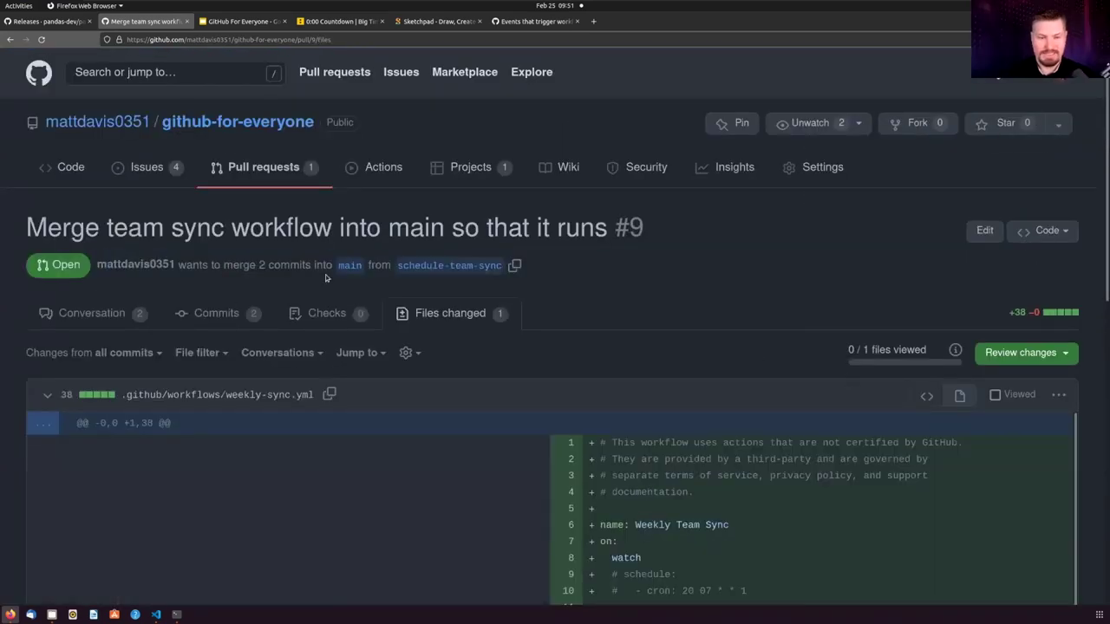
click(95, 317)
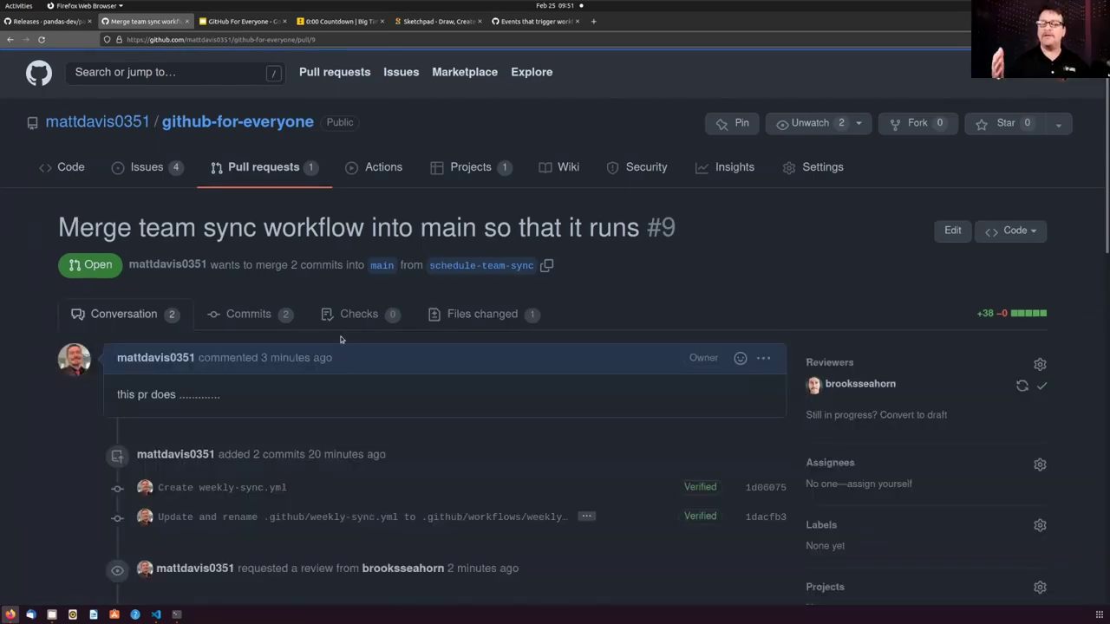
scroll(342, 339, down, 3)
scroll(342, 339, down, 5)
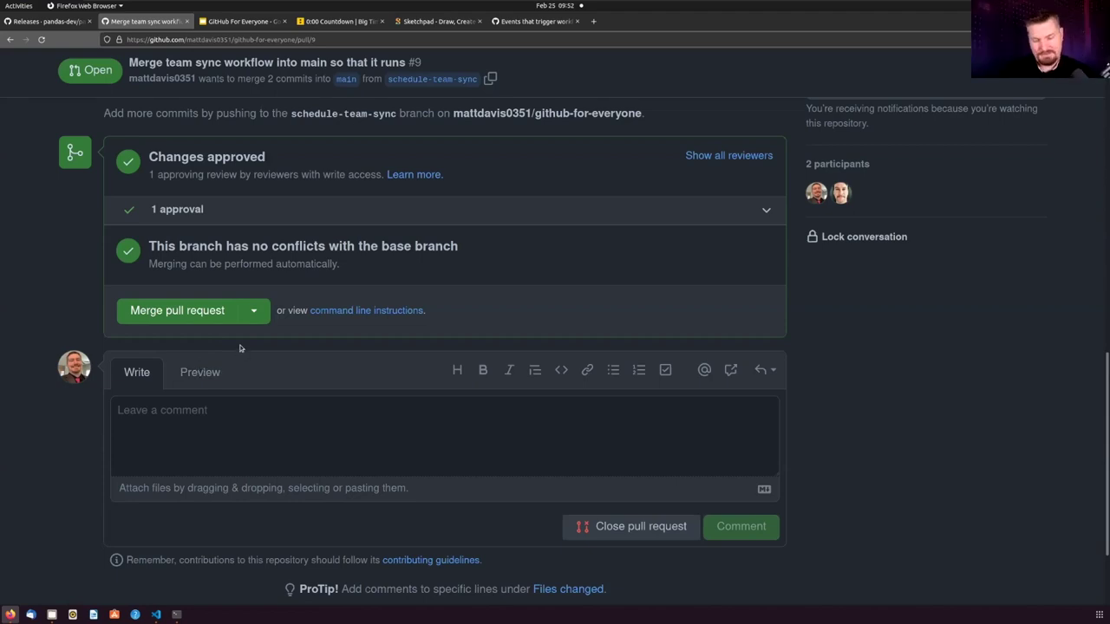
Merge pull request #9 into main, delete schedule-team-sync, and go to the Code page.
click(200, 316)
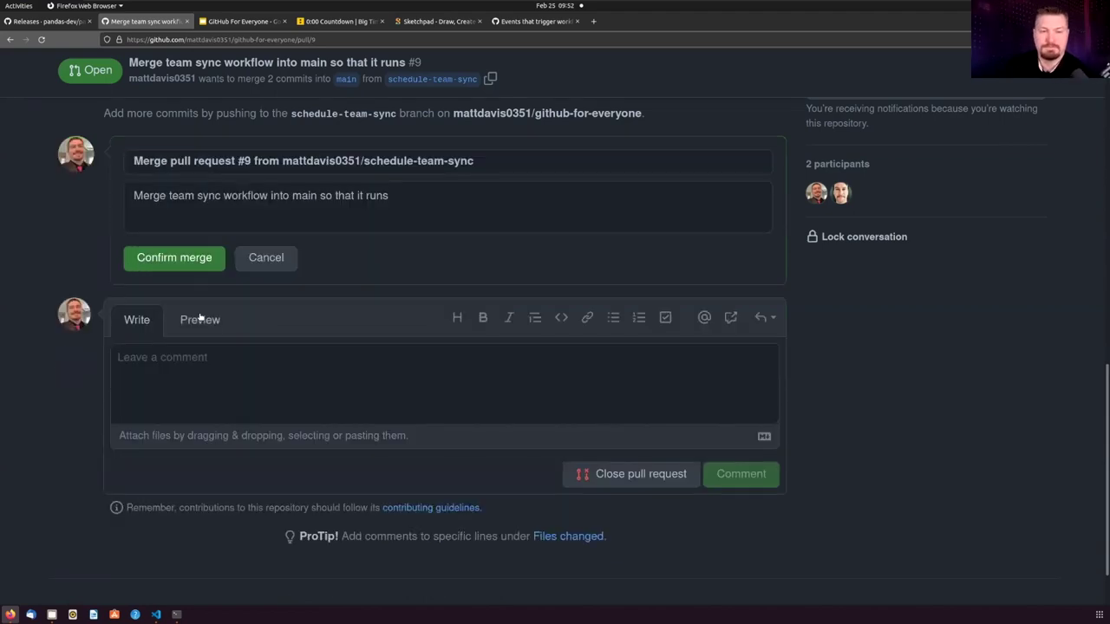
click(196, 257)
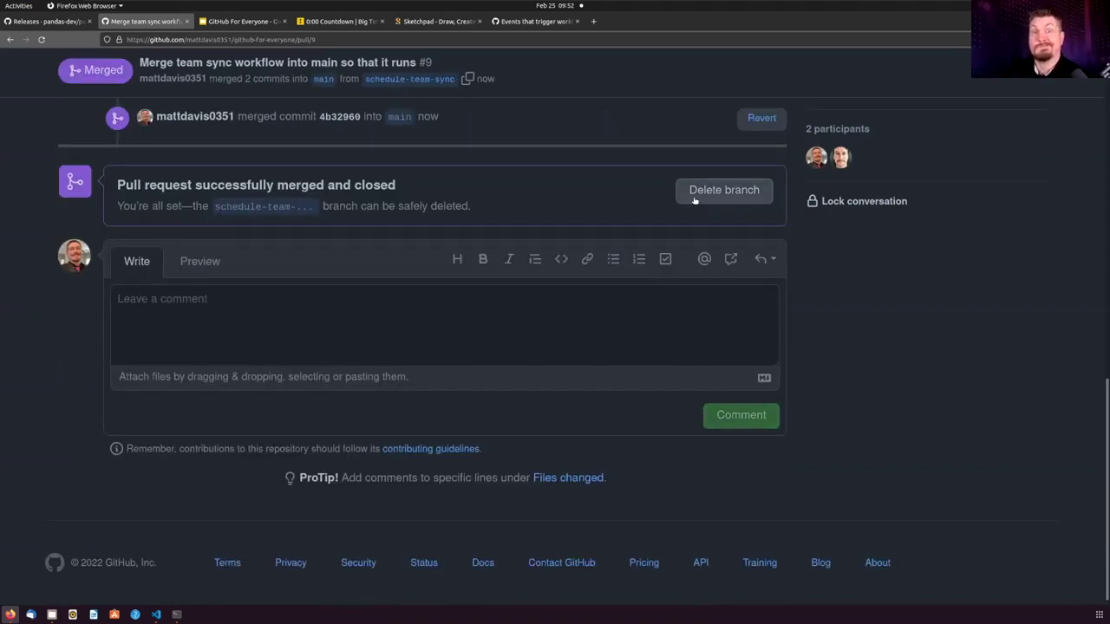
click(695, 199)
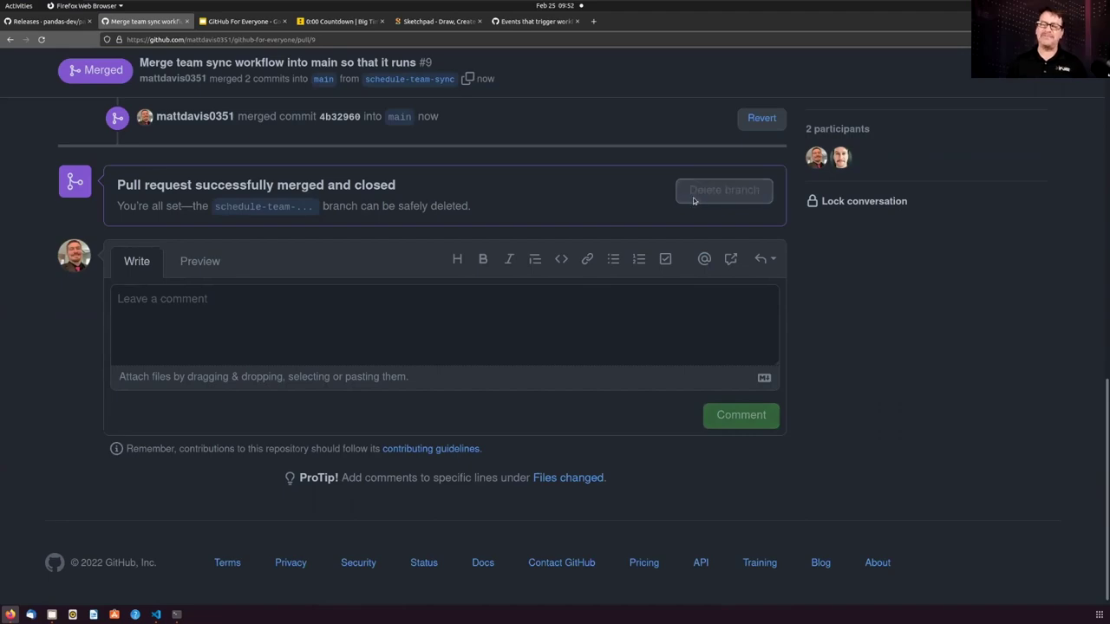
scroll(194, 332, up, 15)
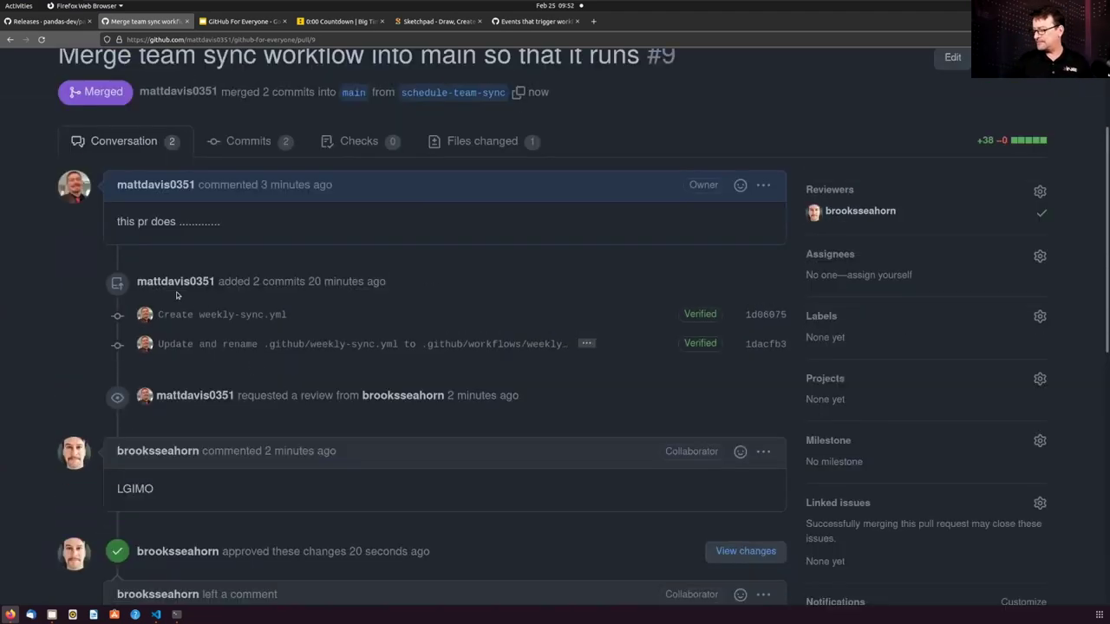
scroll(63, 169, up, 3)
click(63, 169)
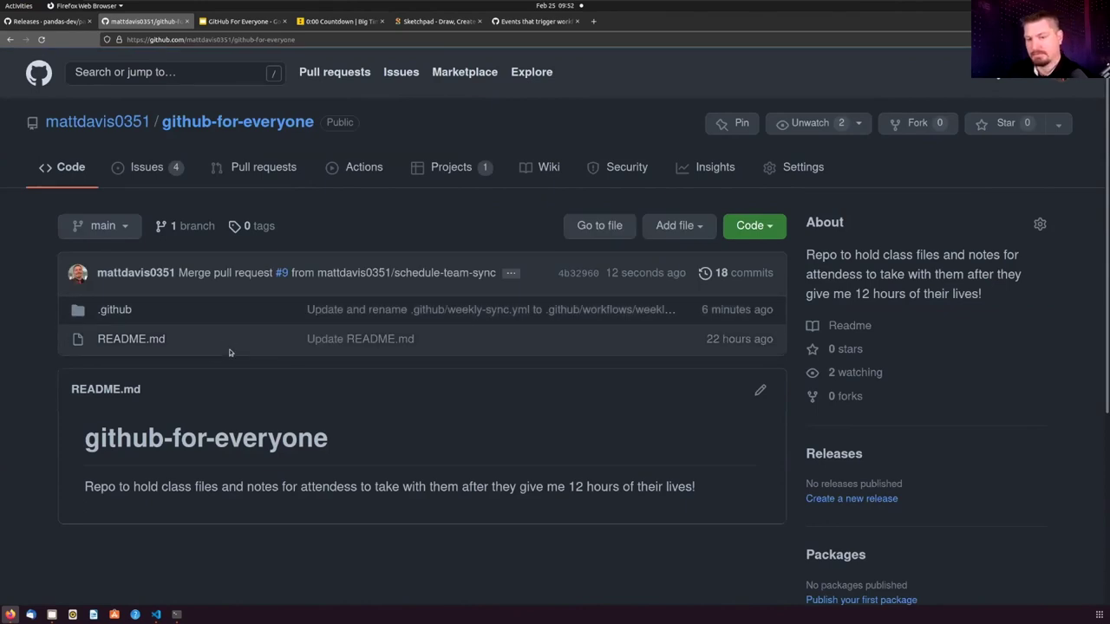
Browse the Yours and Active branch lists, then return to main and open the branch switcher.
click(161, 228)
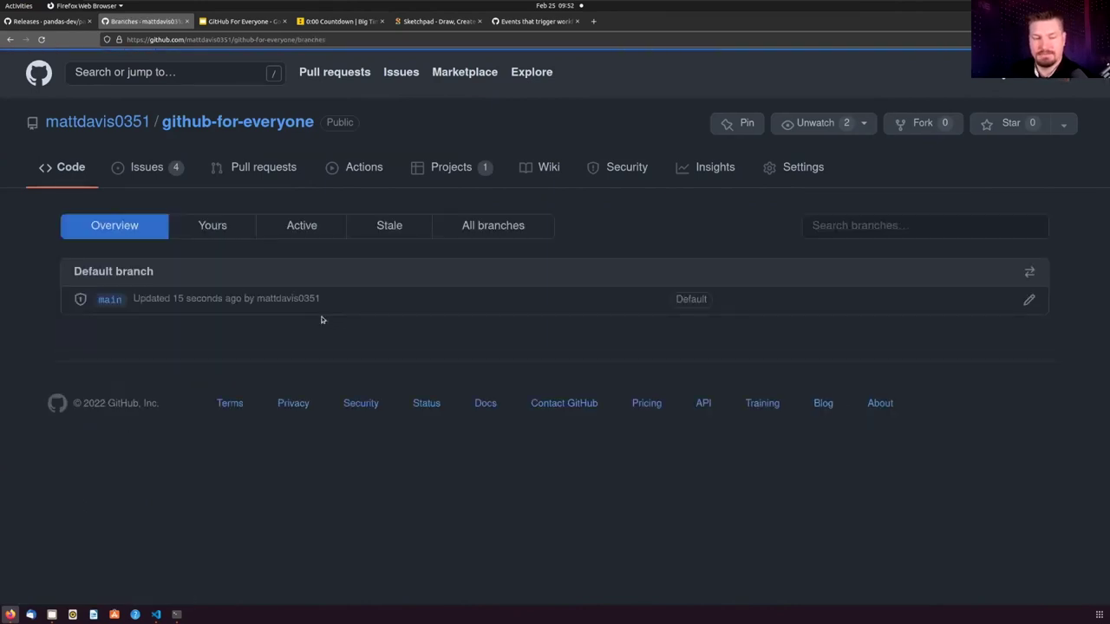
click(214, 231)
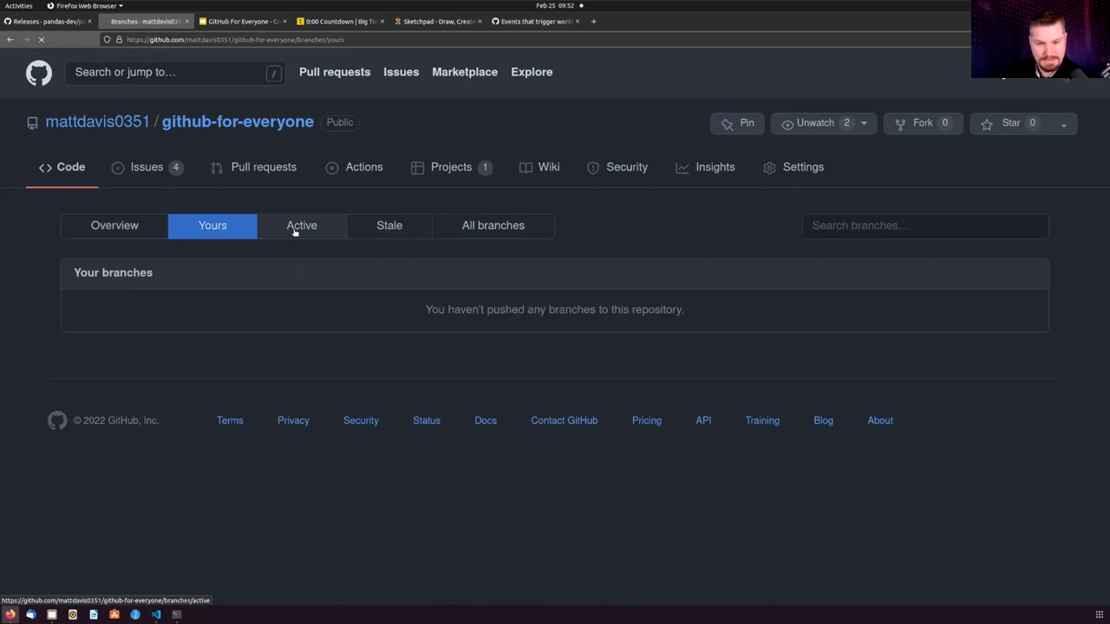
click(368, 232)
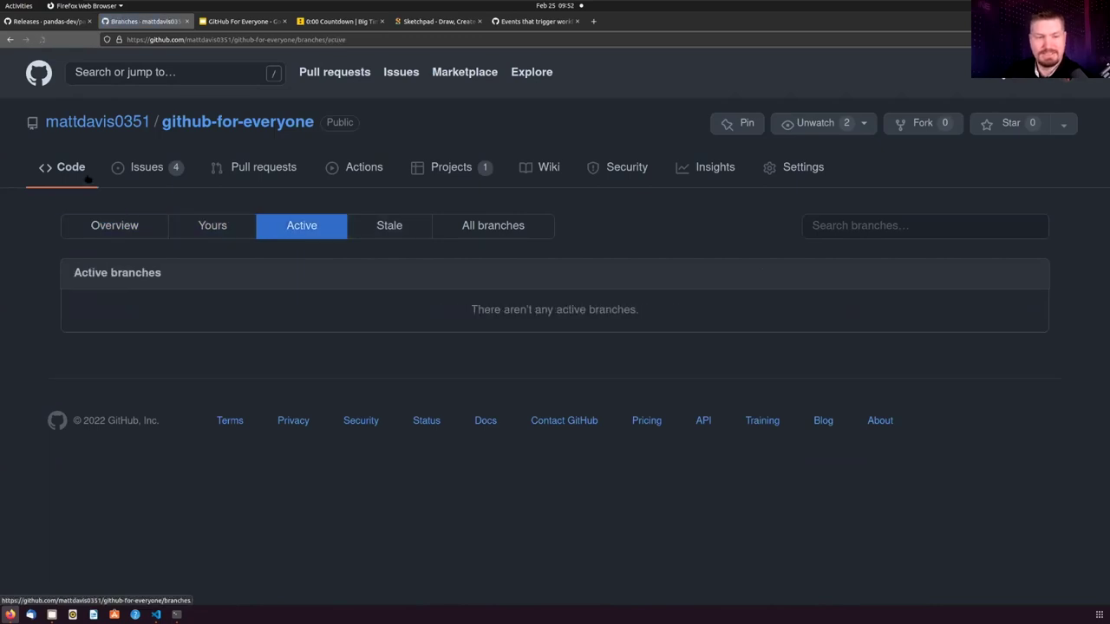
click(54, 171)
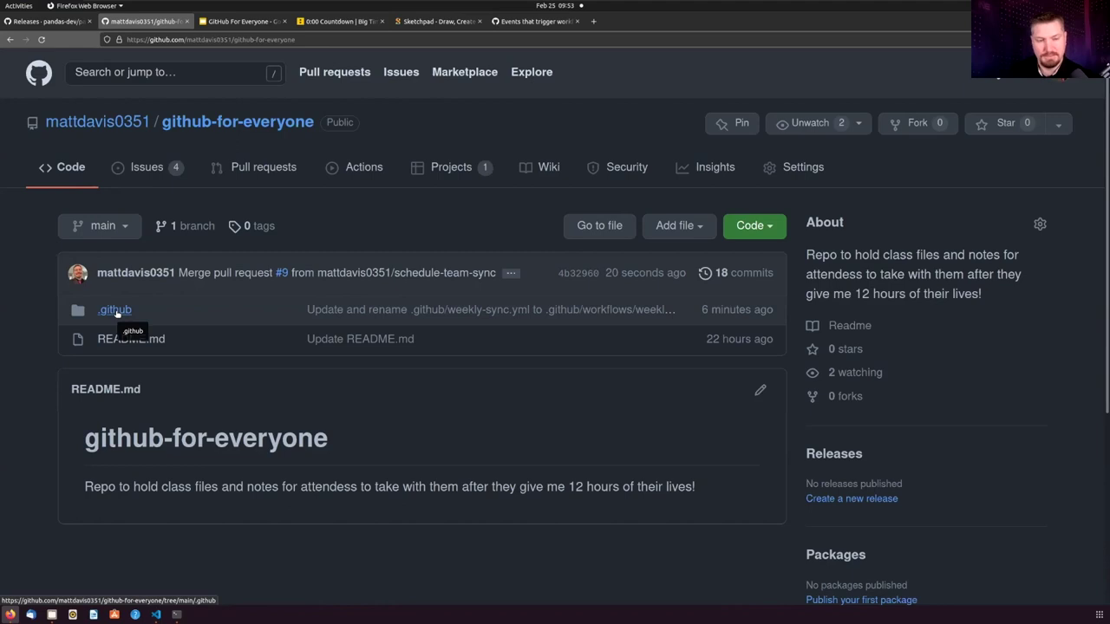
click(127, 226)
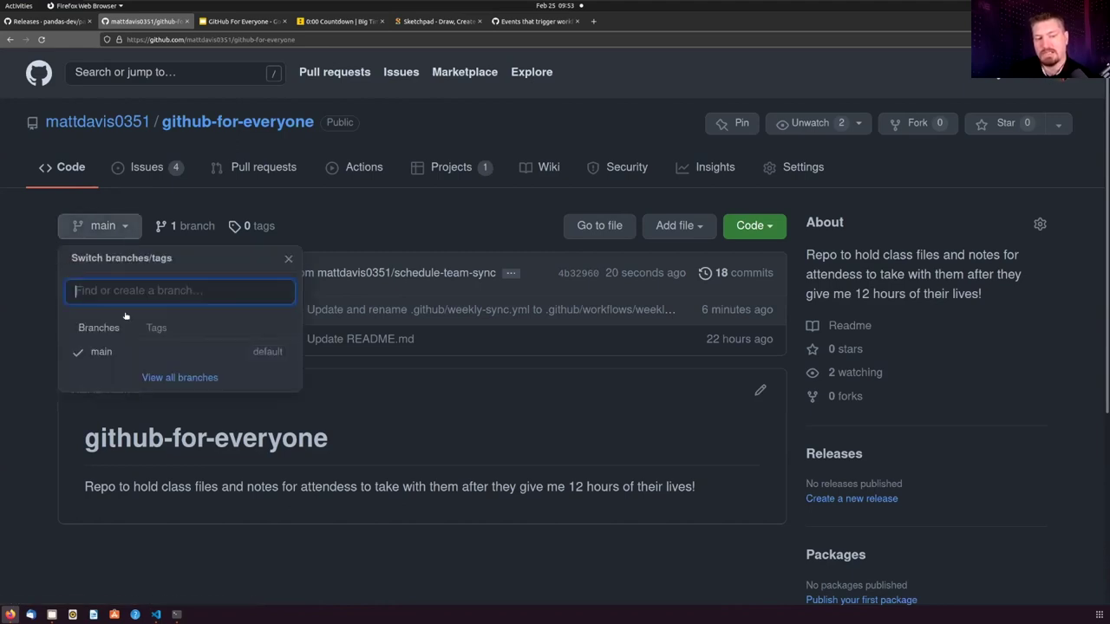
Browse .github/workflows, then view the Weekly Team Sync workflow's runs in Actions.
click(128, 227)
click(122, 310)
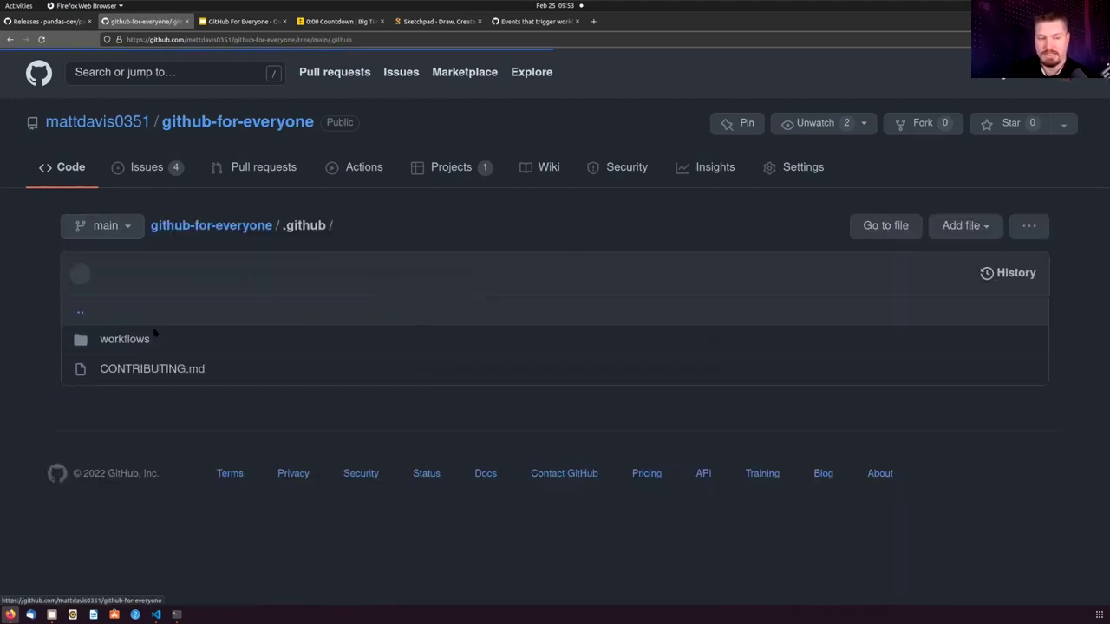
click(134, 341)
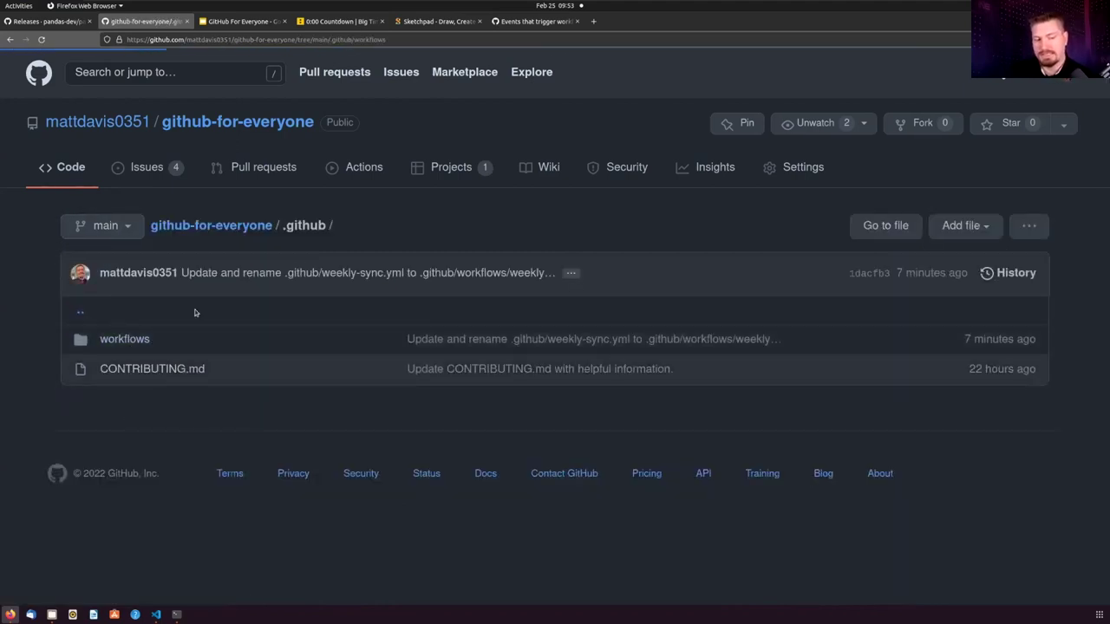
click(357, 172)
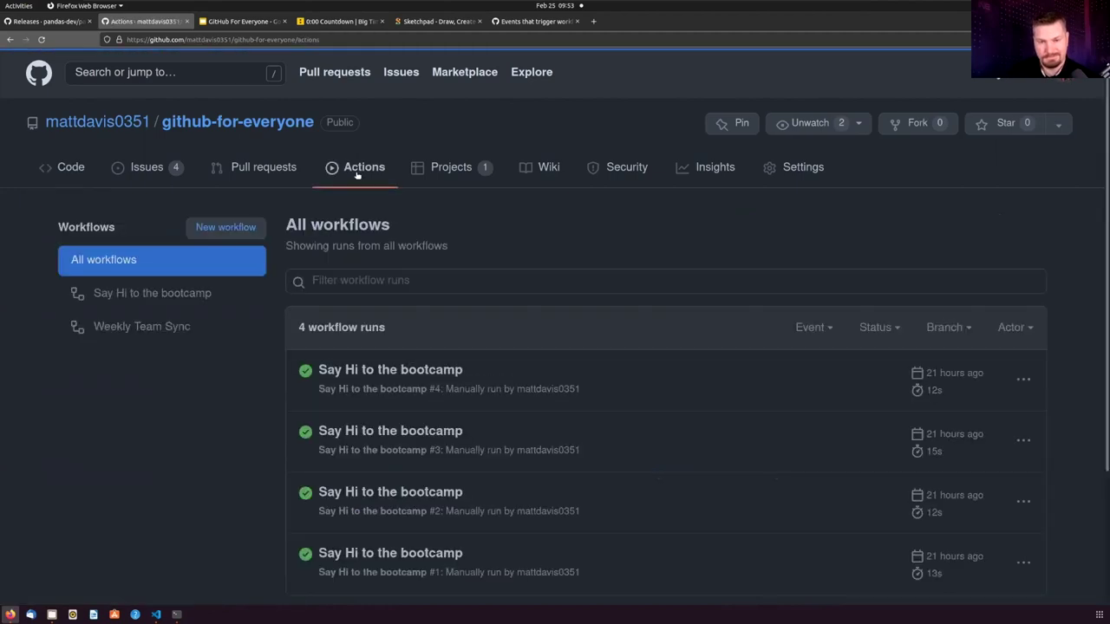
click(148, 329)
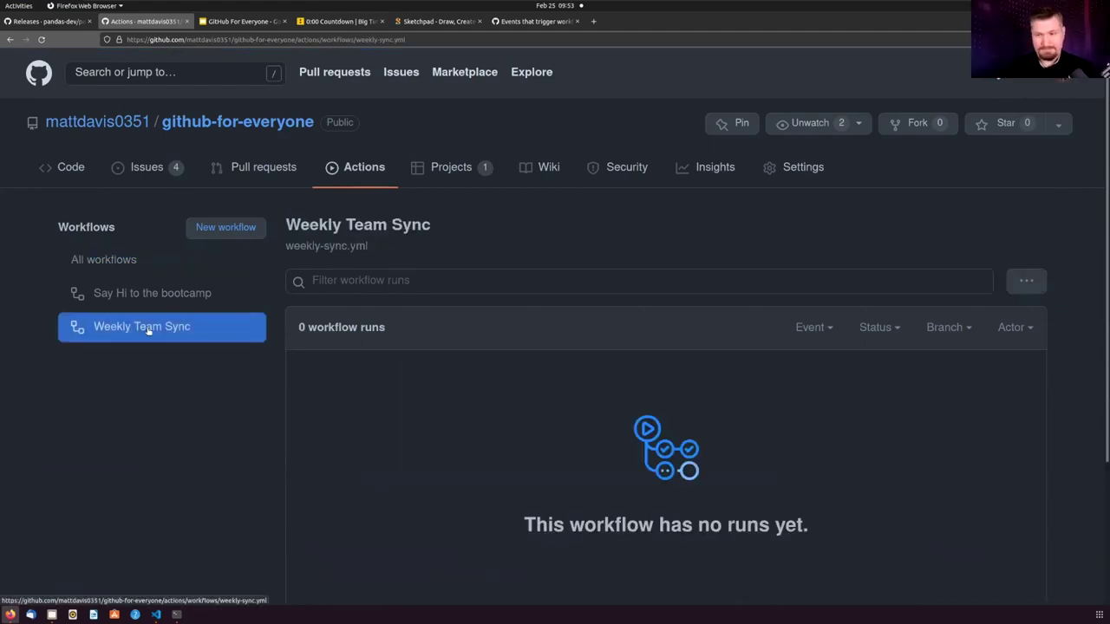
click(147, 294)
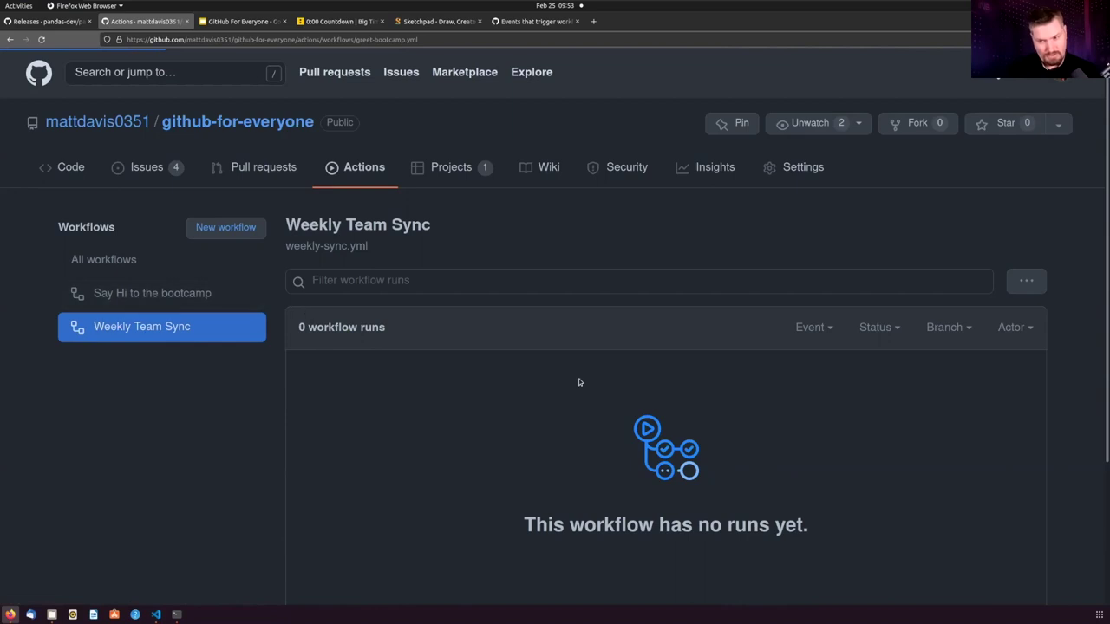
click(1003, 378)
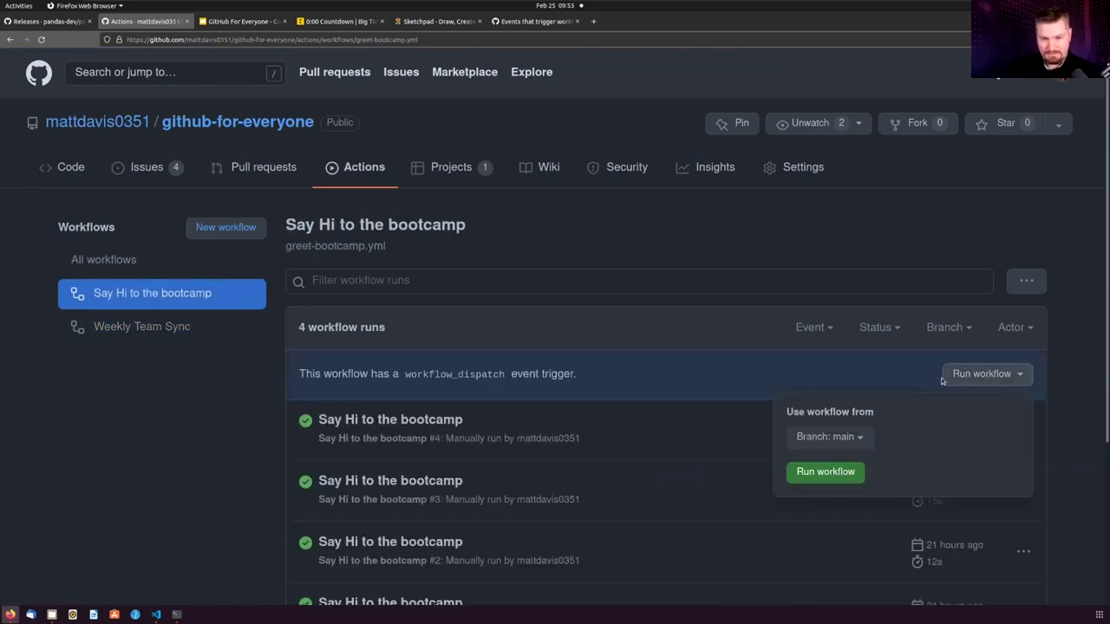
click(191, 332)
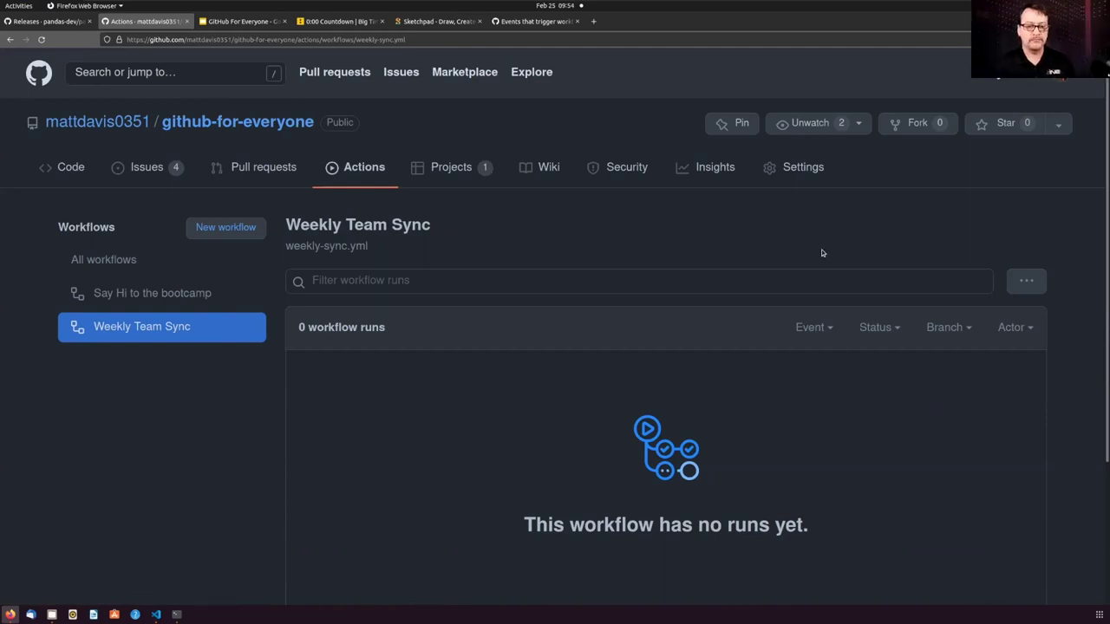
Switch Watch to participation-only and back to all activity, then star the repository.
click(813, 123)
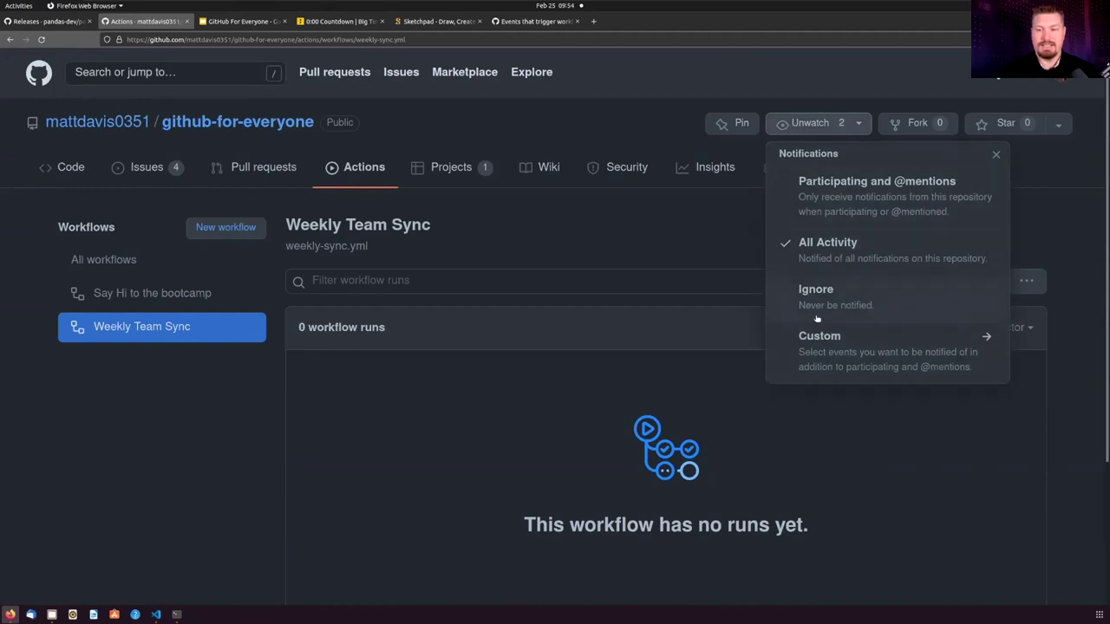
click(832, 187)
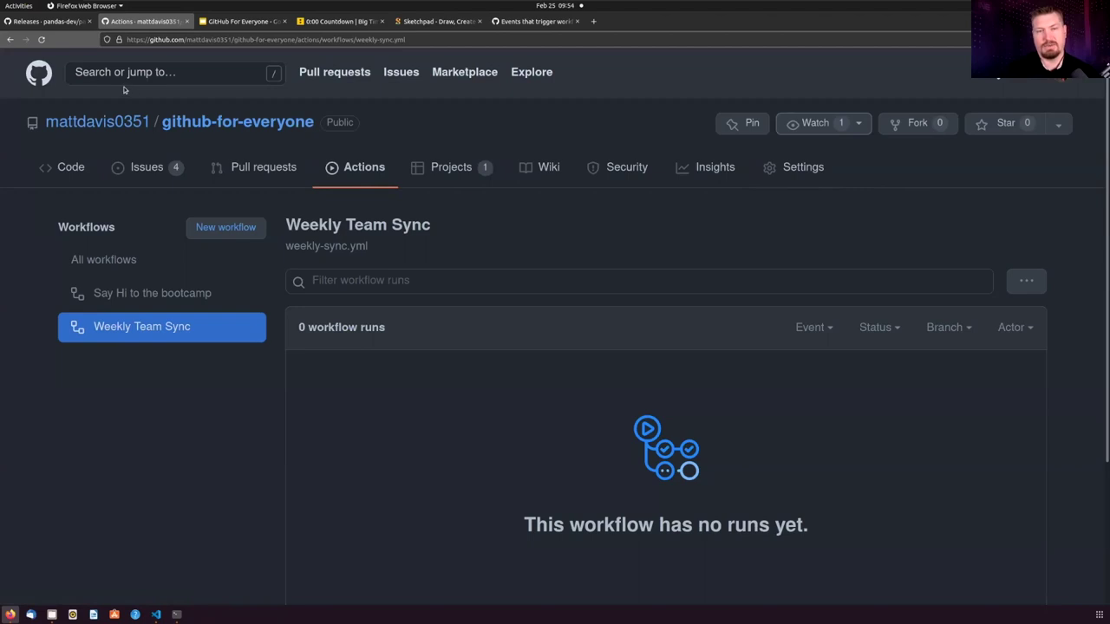
click(41, 40)
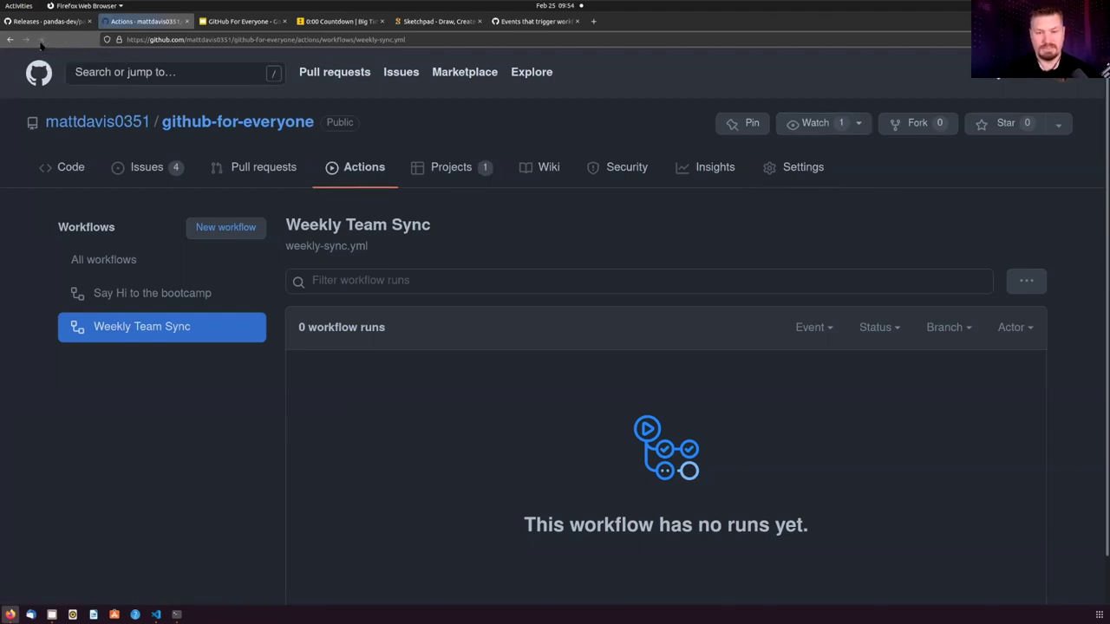
click(806, 129)
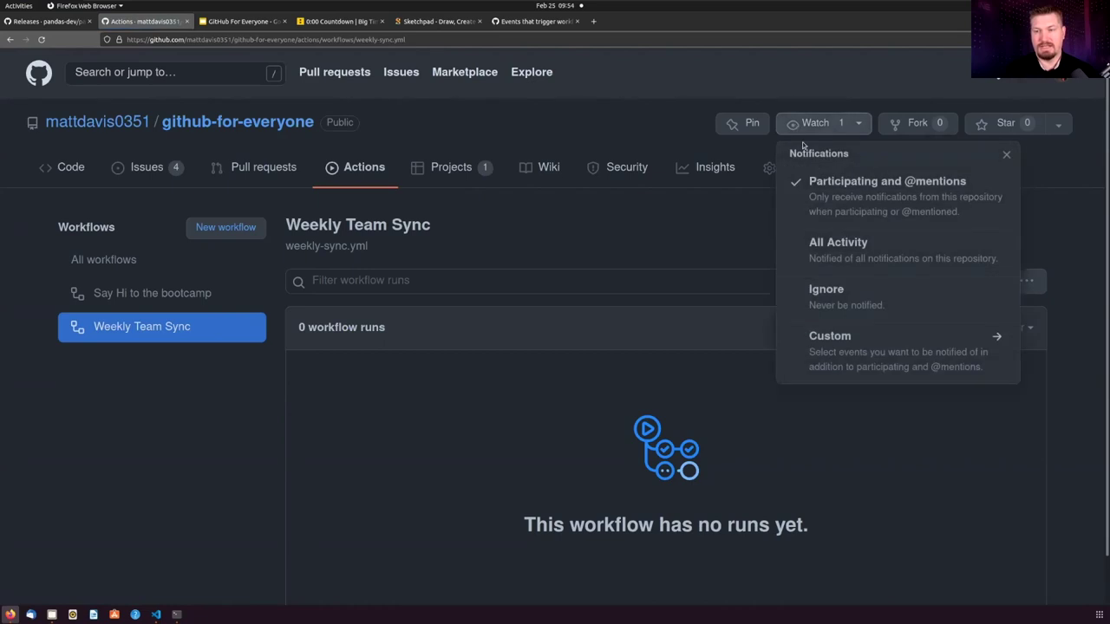
click(834, 252)
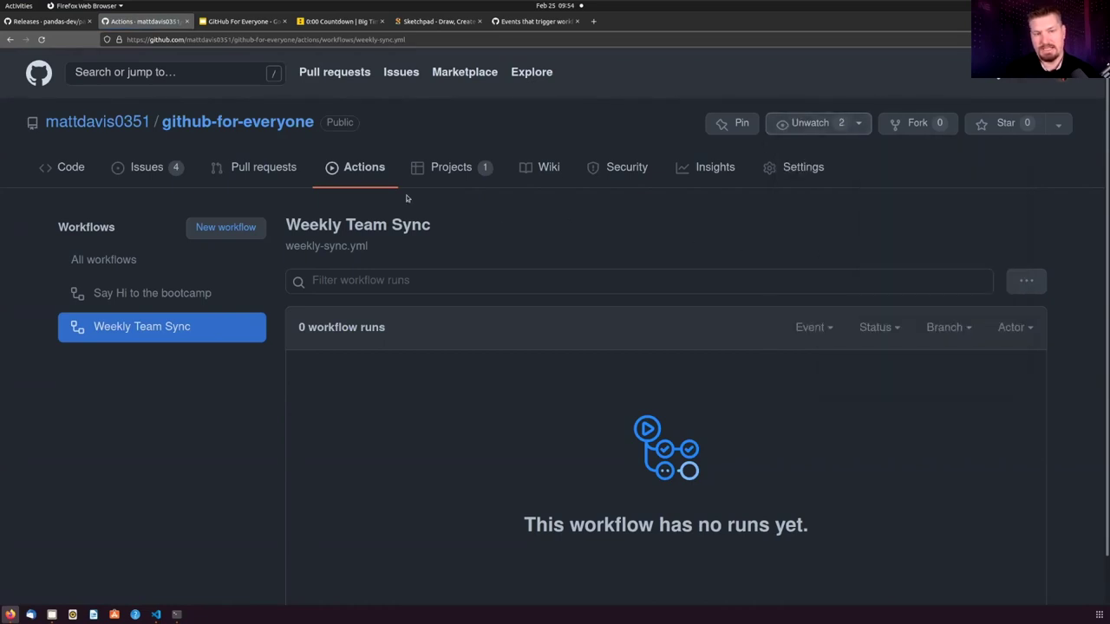
click(41, 40)
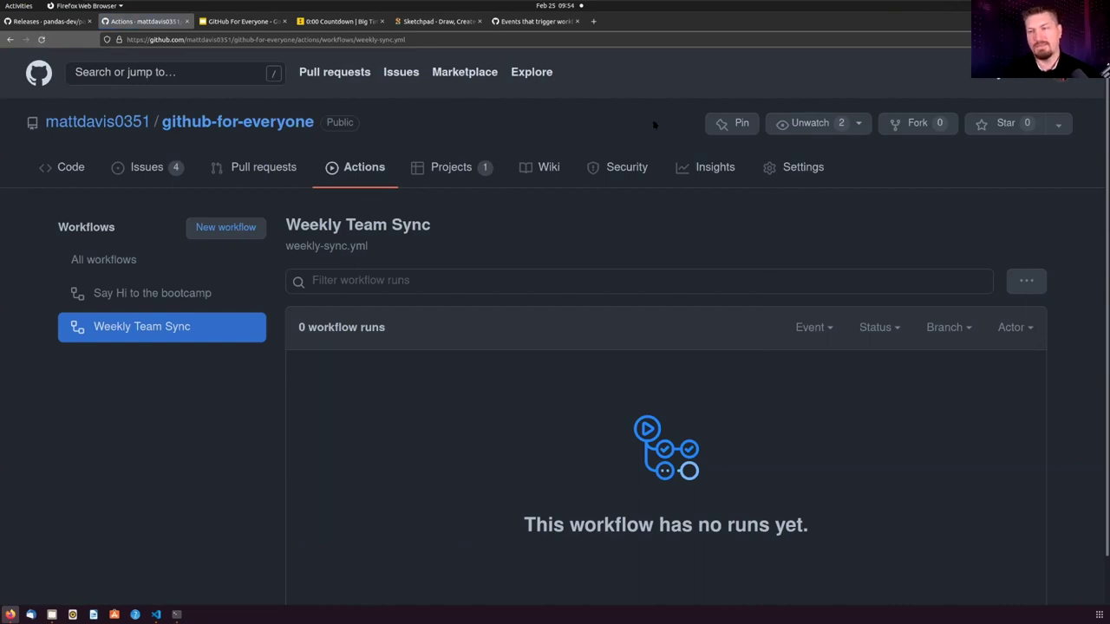
click(1001, 124)
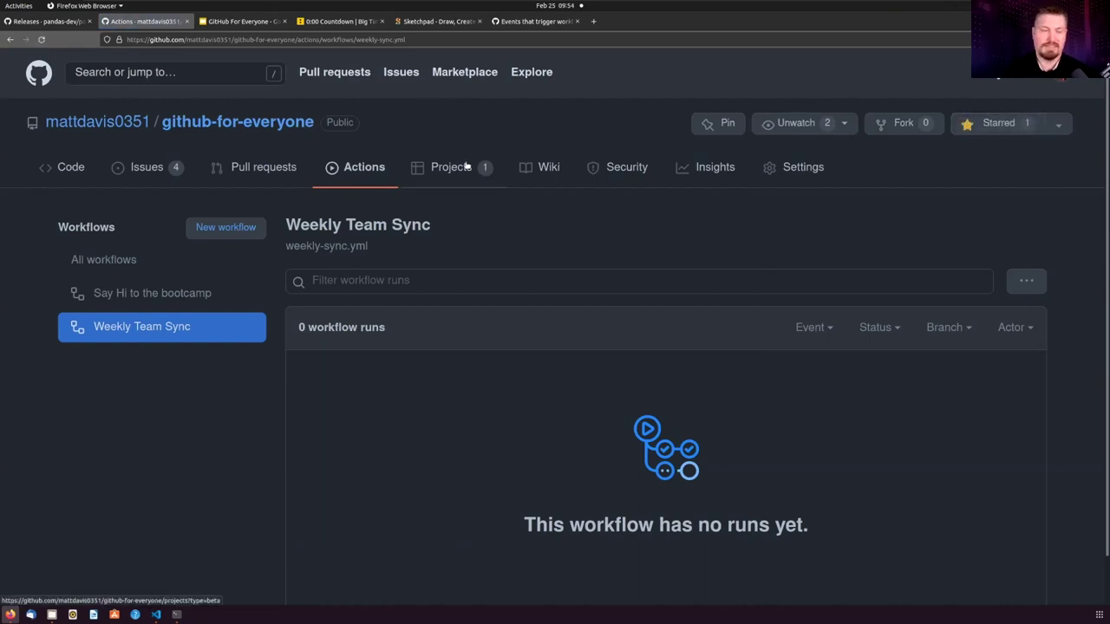
Reload to see run #1, then unstar and re-star the repository to trigger a second run.
click(41, 40)
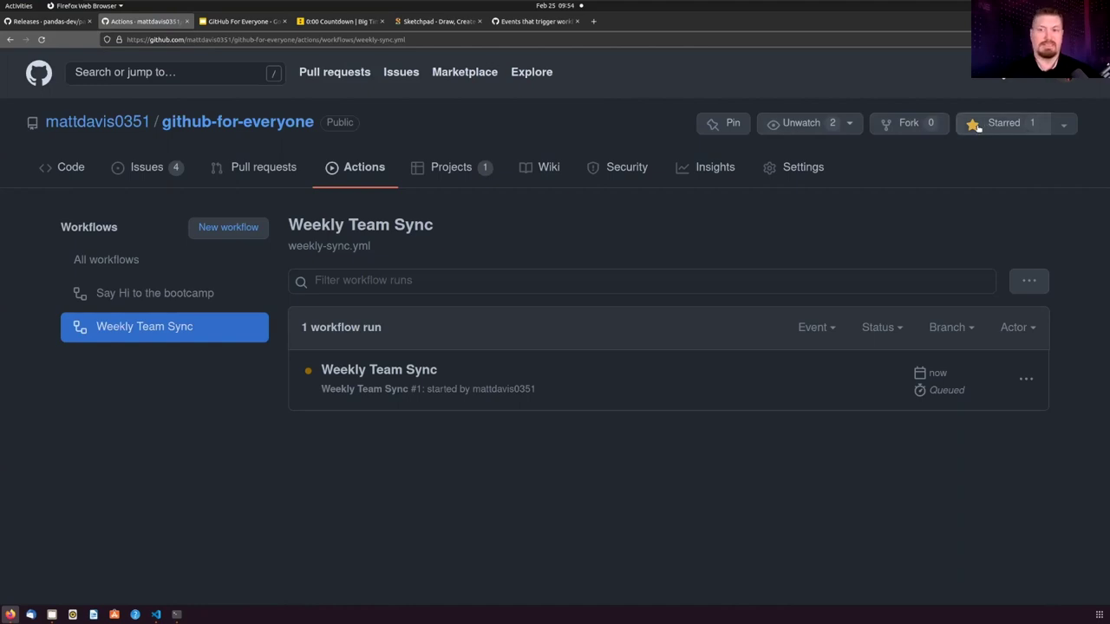
click(849, 128)
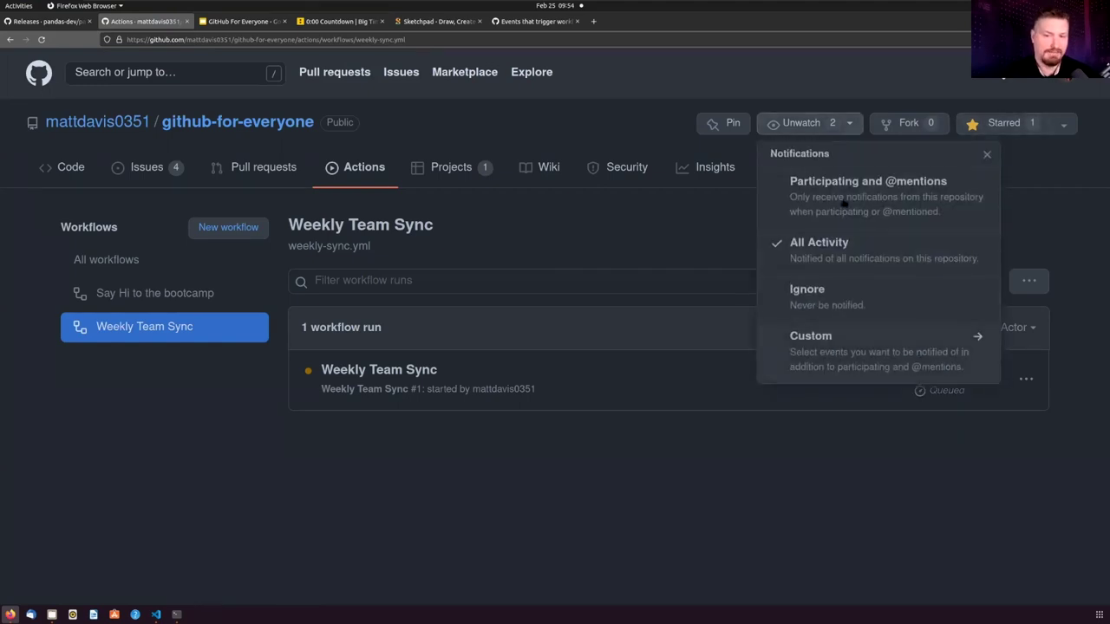
click(555, 115)
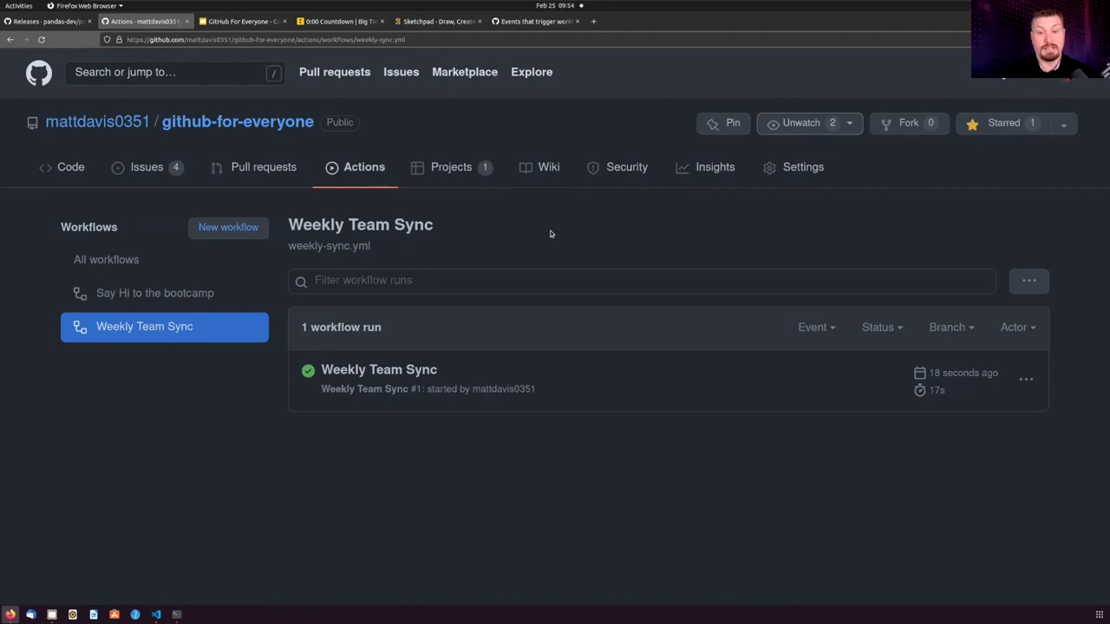
click(972, 128)
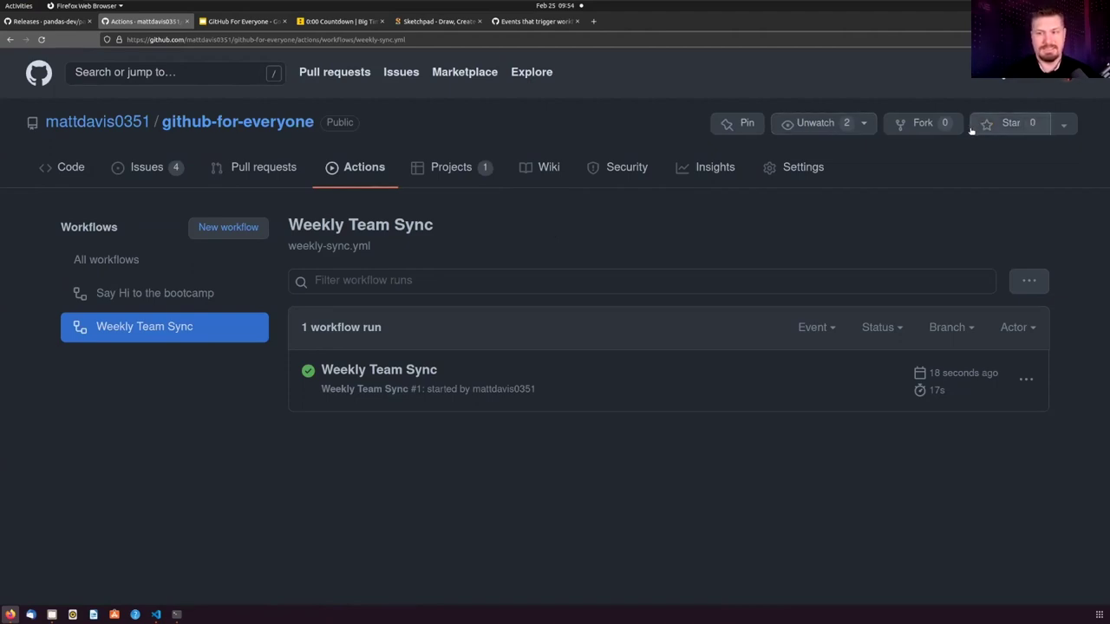
click(993, 128)
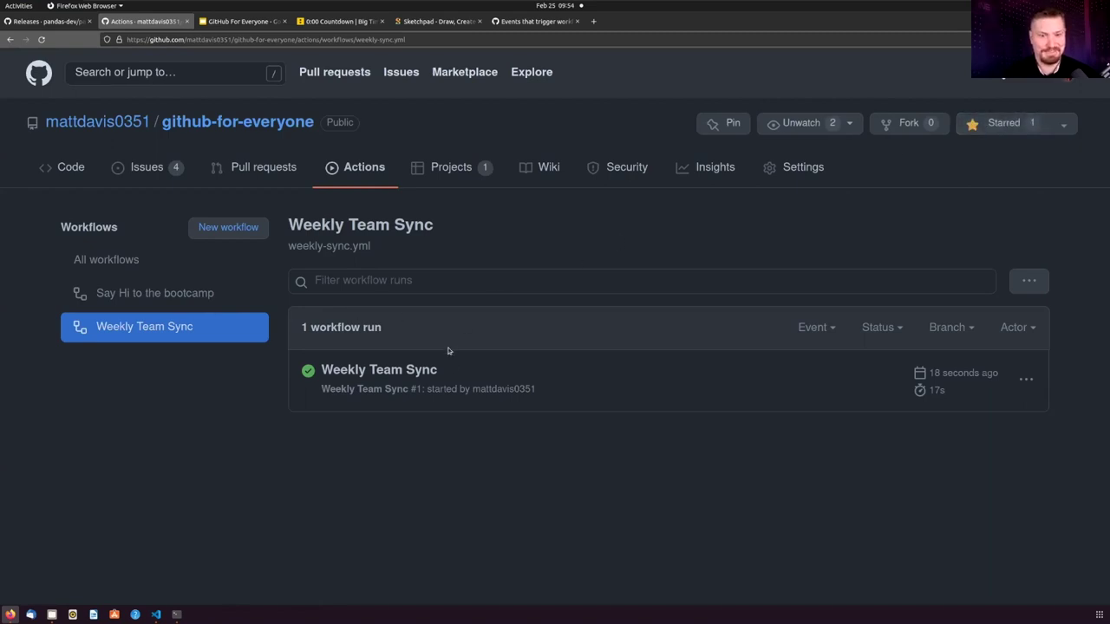
click(42, 40)
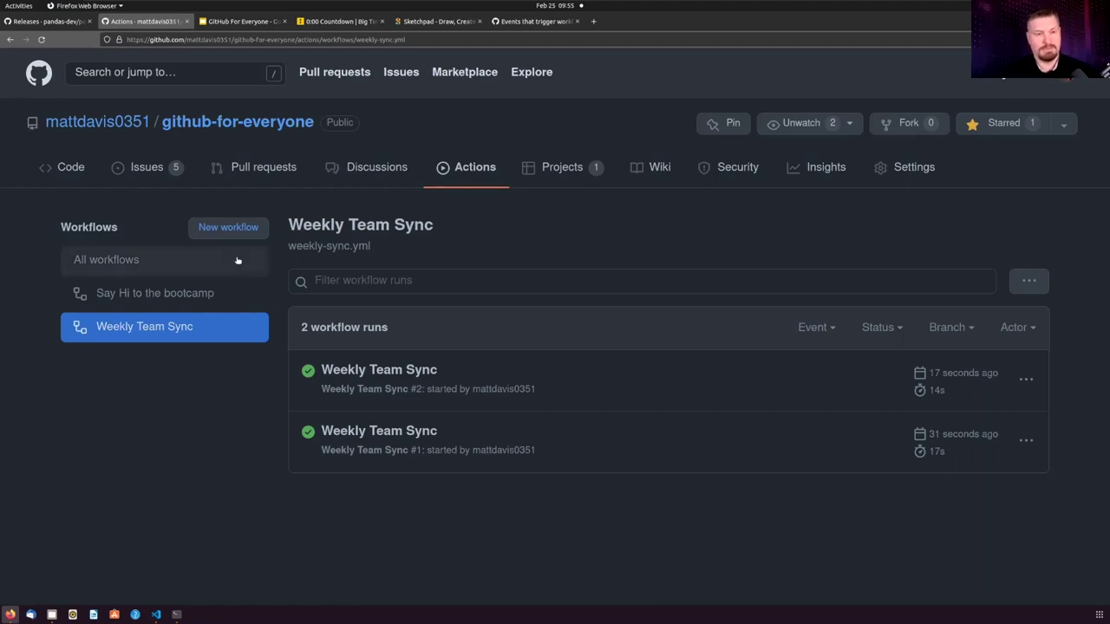
click(144, 168)
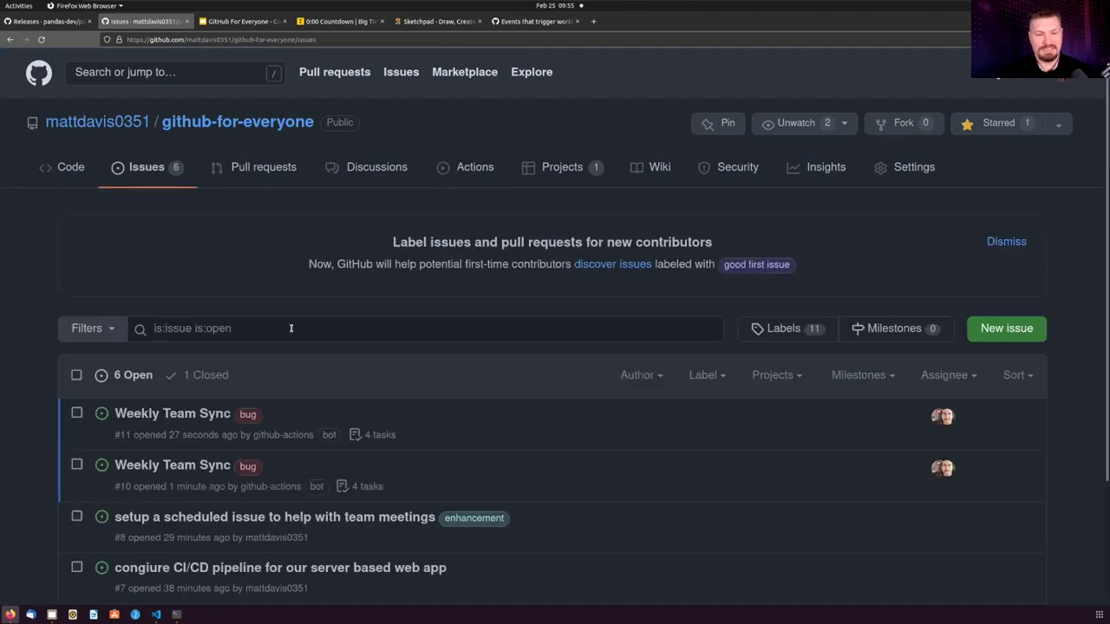
Open Weekly Team Sync issue #11 and read its bot-written agenda checklist.
scroll(253, 315, down, 3)
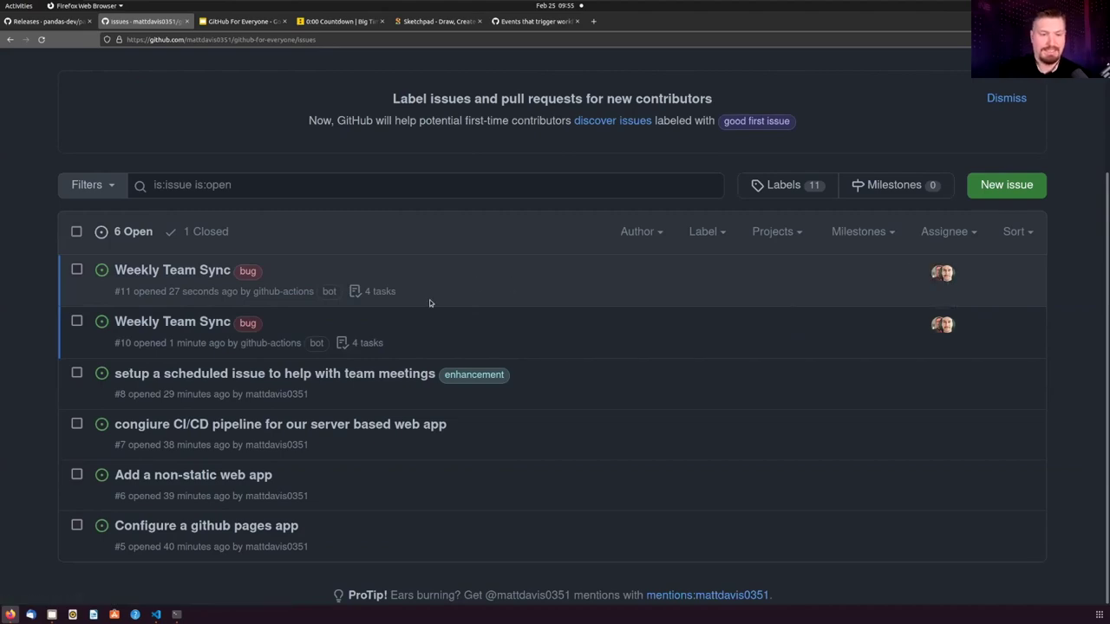
click(179, 271)
scroll(469, 292, down, 3)
scroll(404, 293, up, 3)
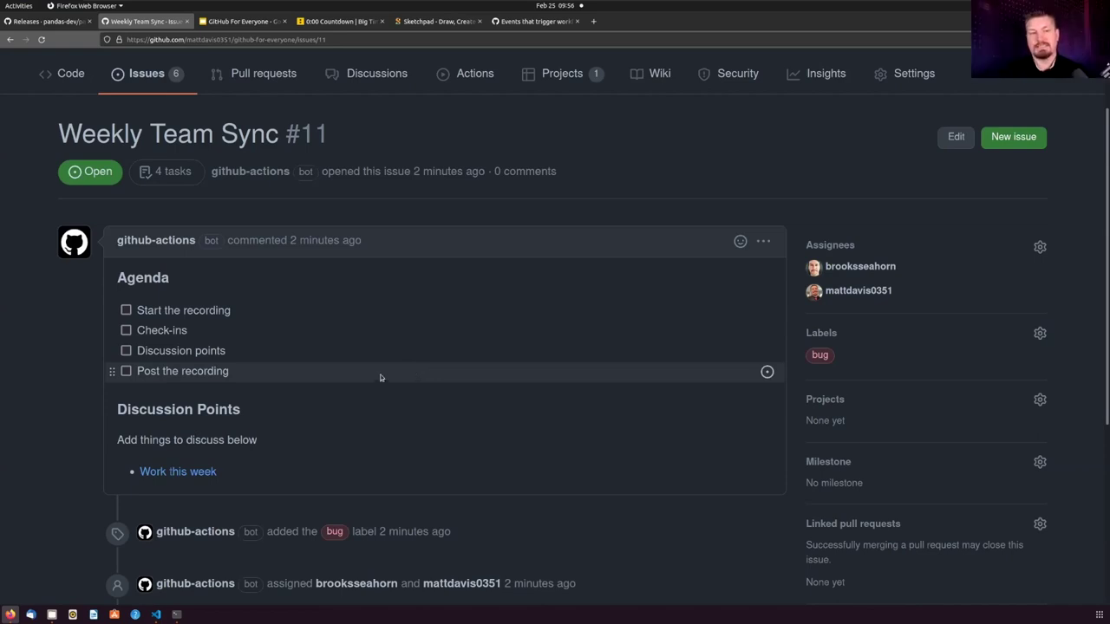
scroll(384, 376, up, 2)
Close issue #8 about setting up a scheduled issue for team meetings.
click(74, 172)
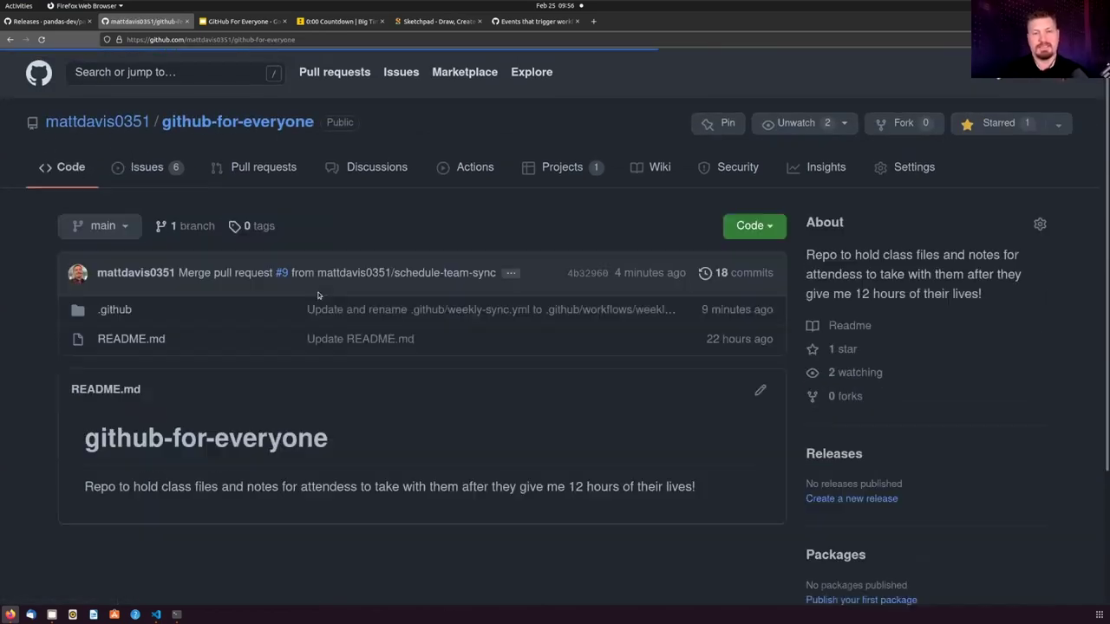
click(127, 227)
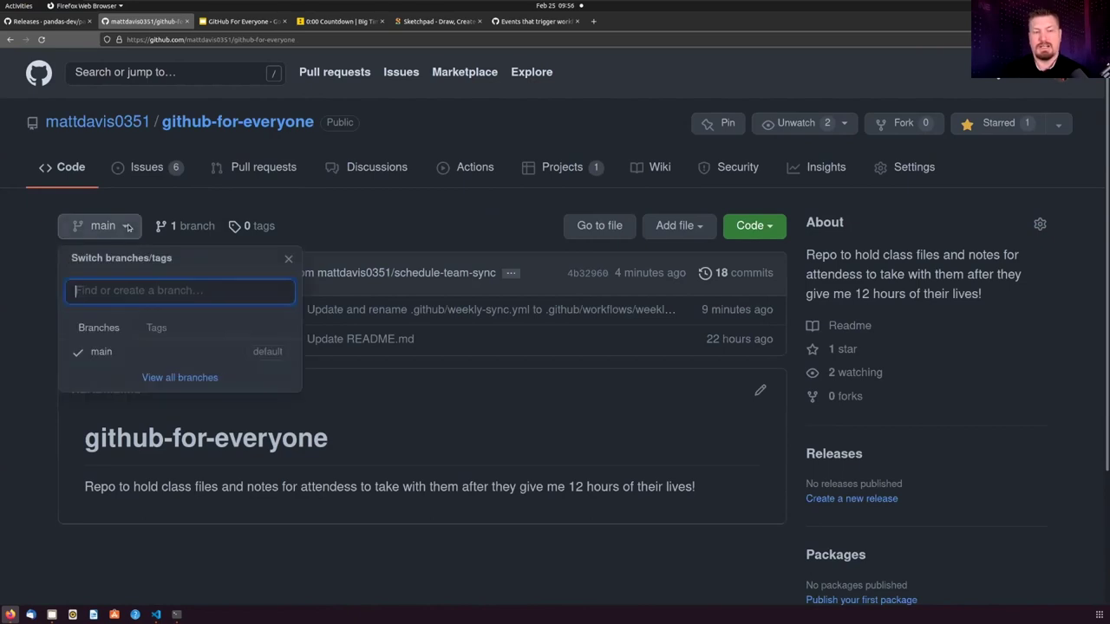
click(145, 172)
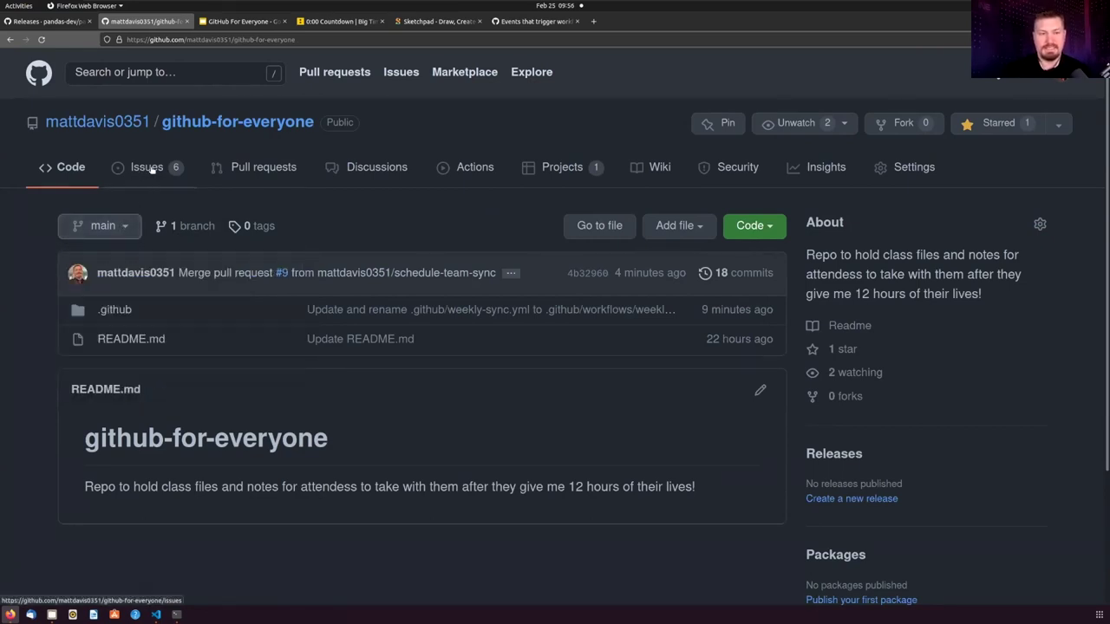
scroll(221, 281, down, 3)
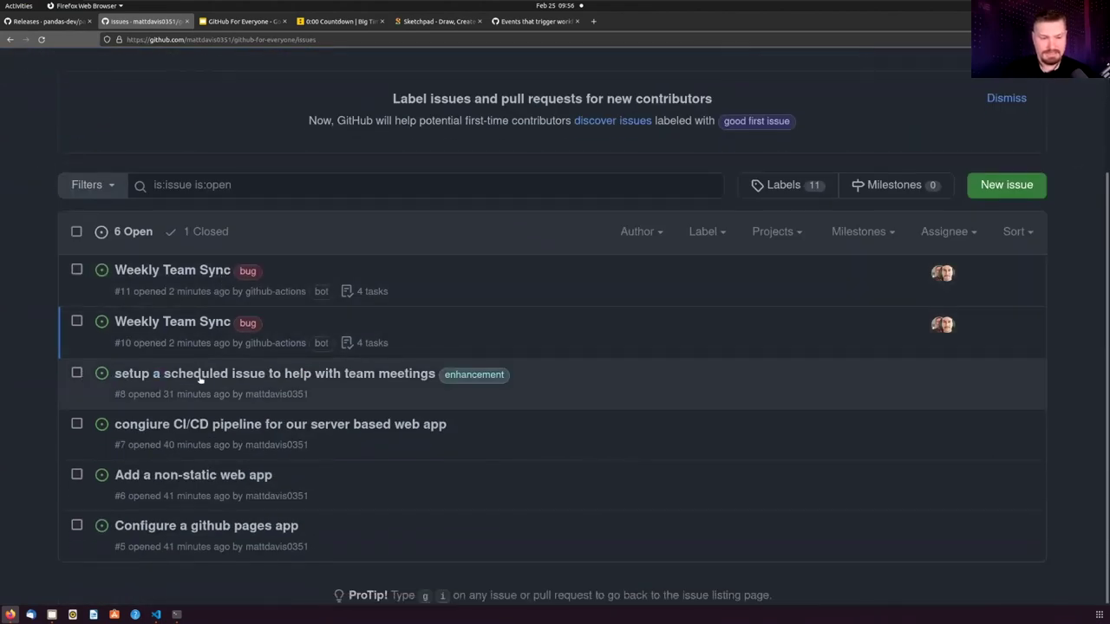
click(76, 372)
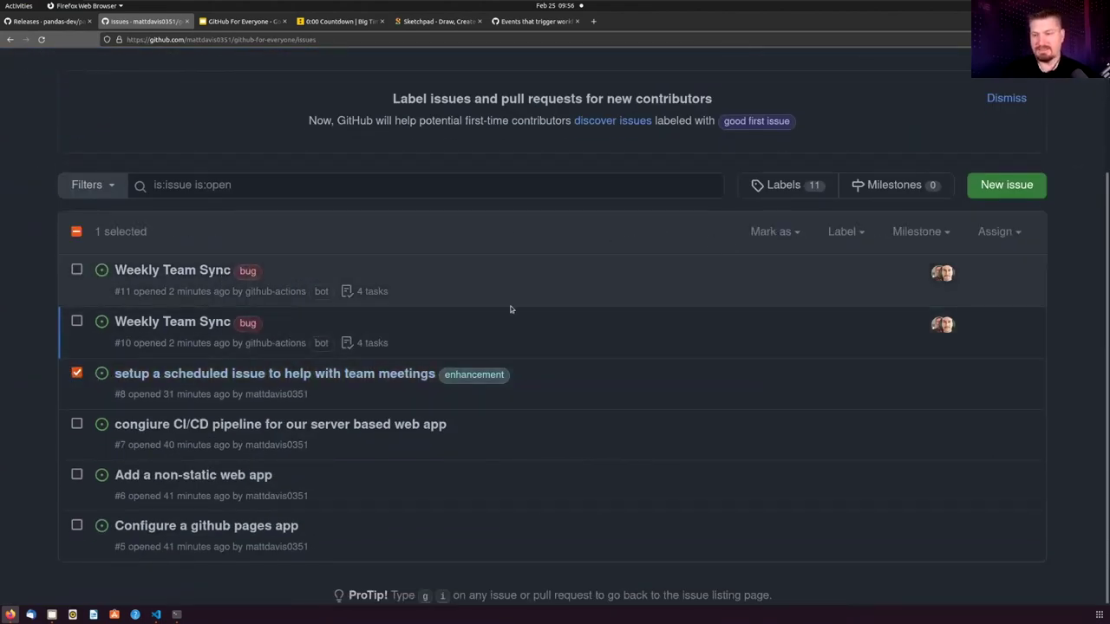
click(338, 372)
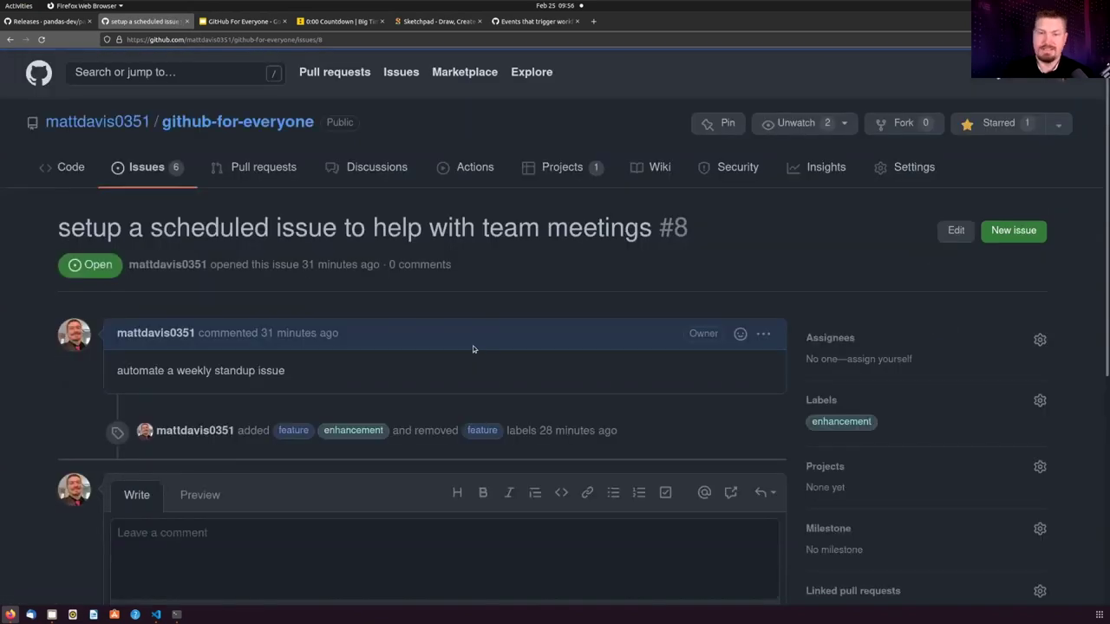
scroll(465, 337, down, 5)
click(649, 297)
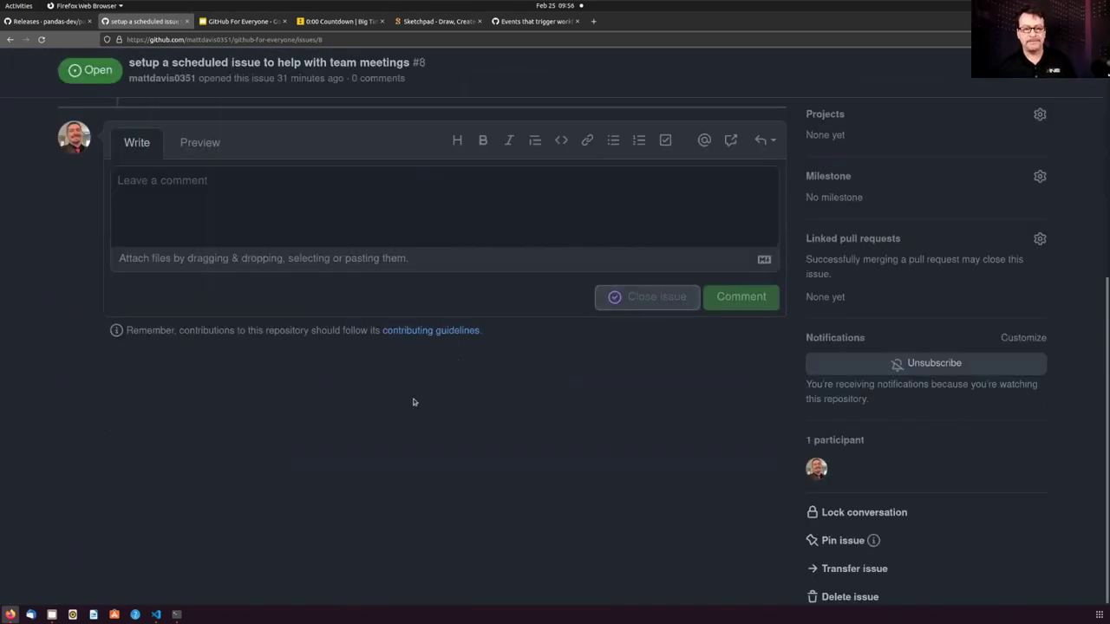
Go back to the Issues list and review the agenda of Weekly Team Sync issue #11.
scroll(50, 317, up, 5)
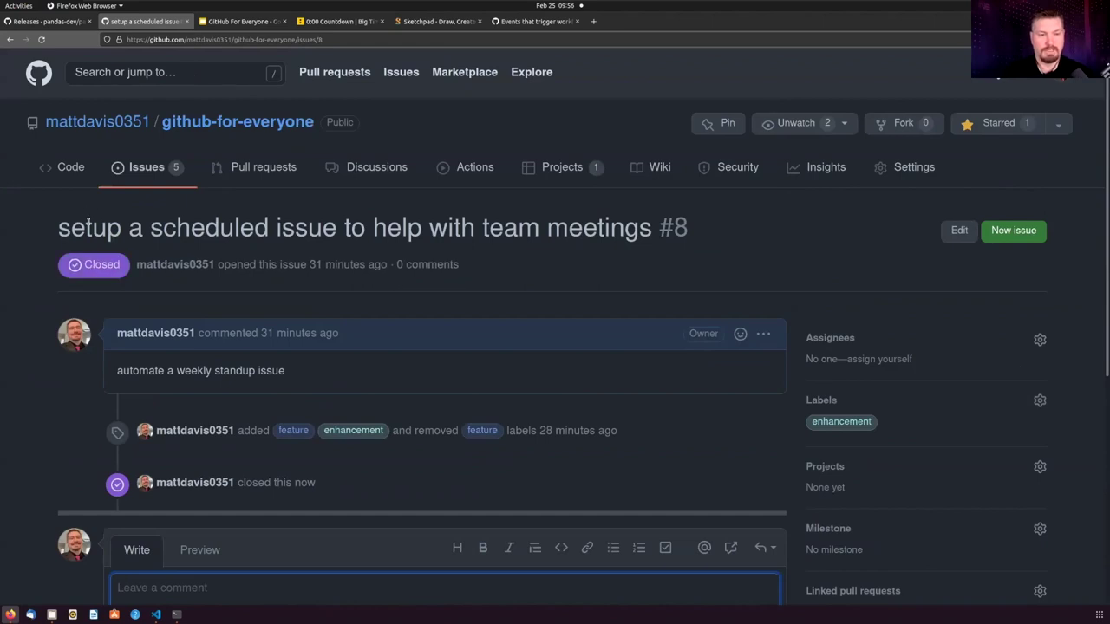
click(179, 169)
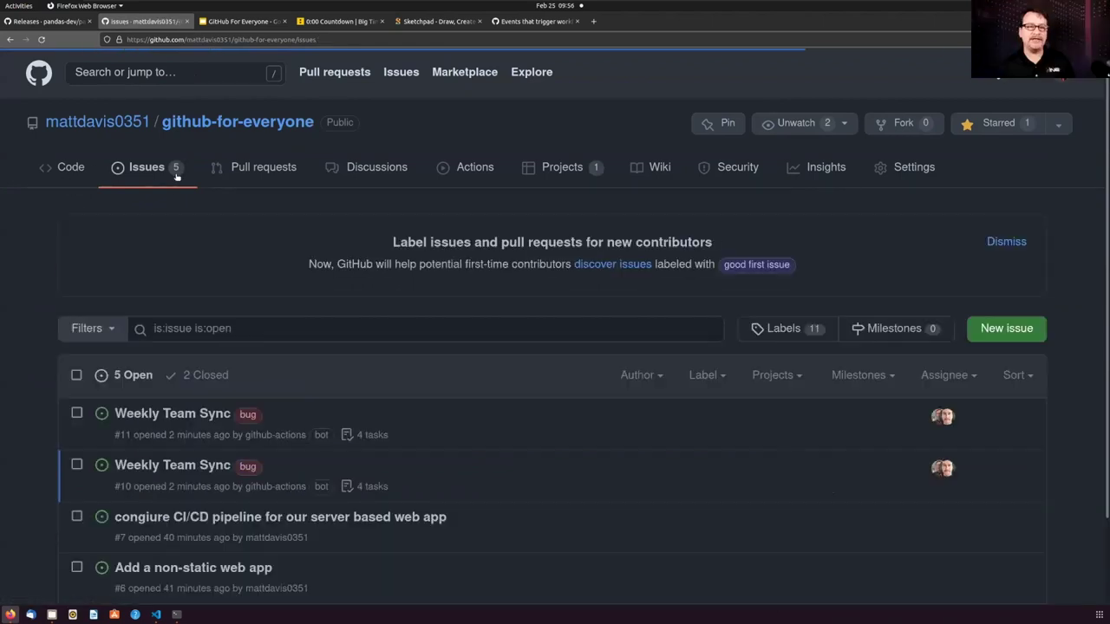
scroll(190, 311, down, 2)
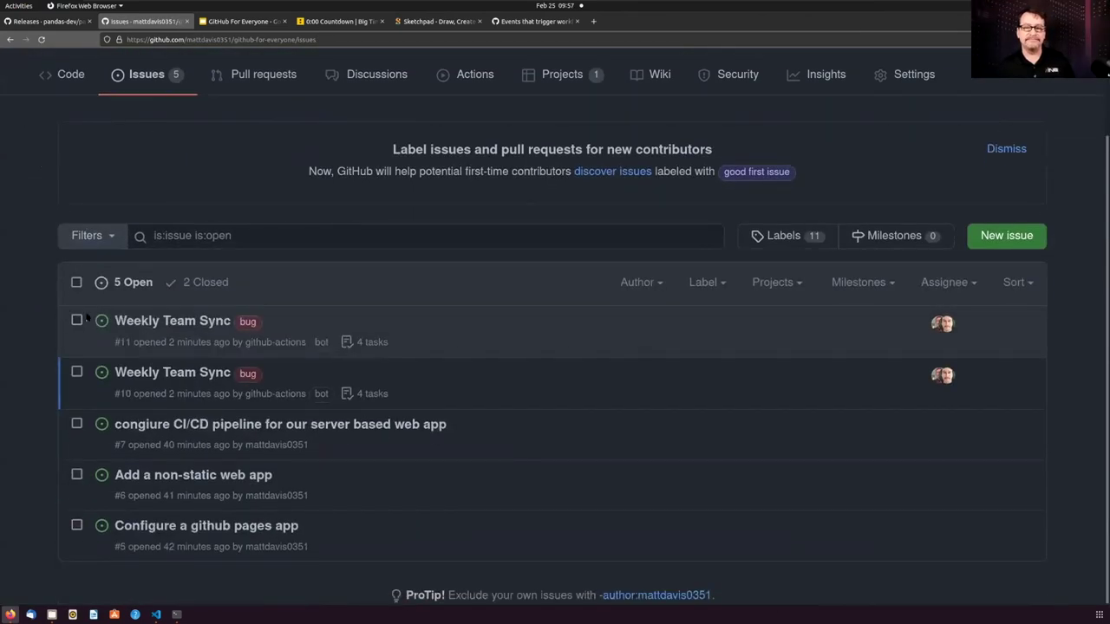
scroll(315, 283, up, 2)
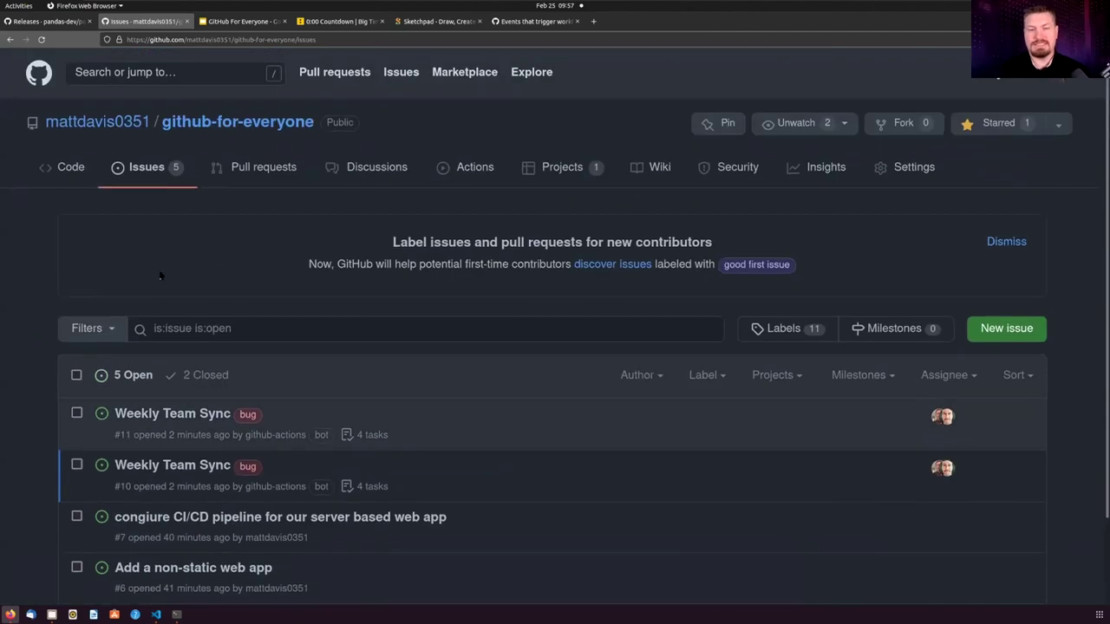
click(170, 413)
scroll(267, 470, down, 1)
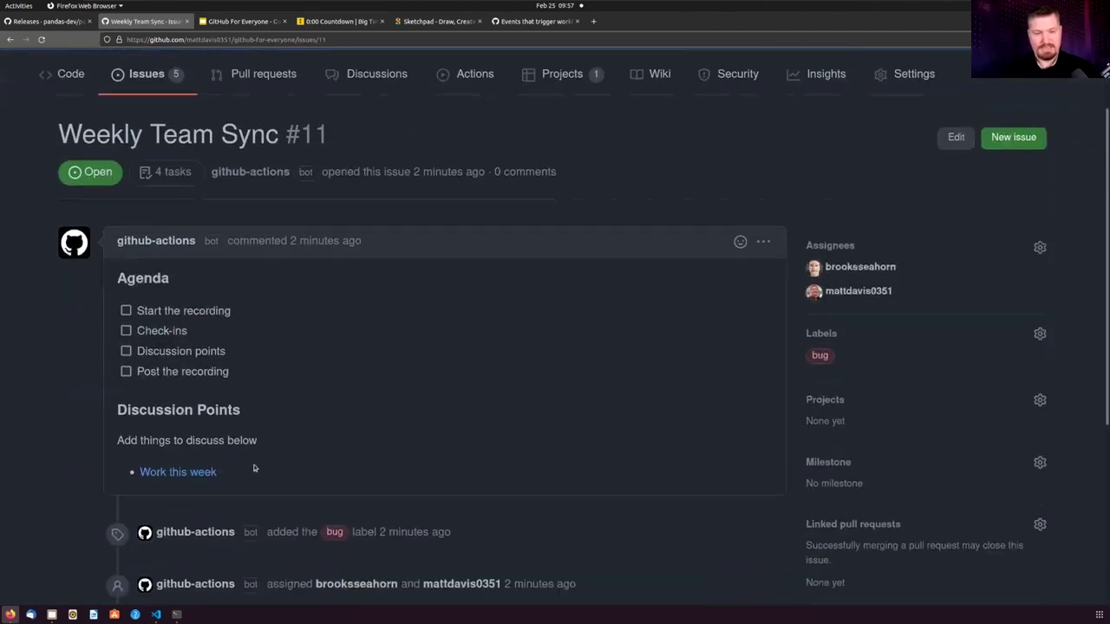
scroll(267, 471, down, 2)
drag(282, 390, 276, 212)
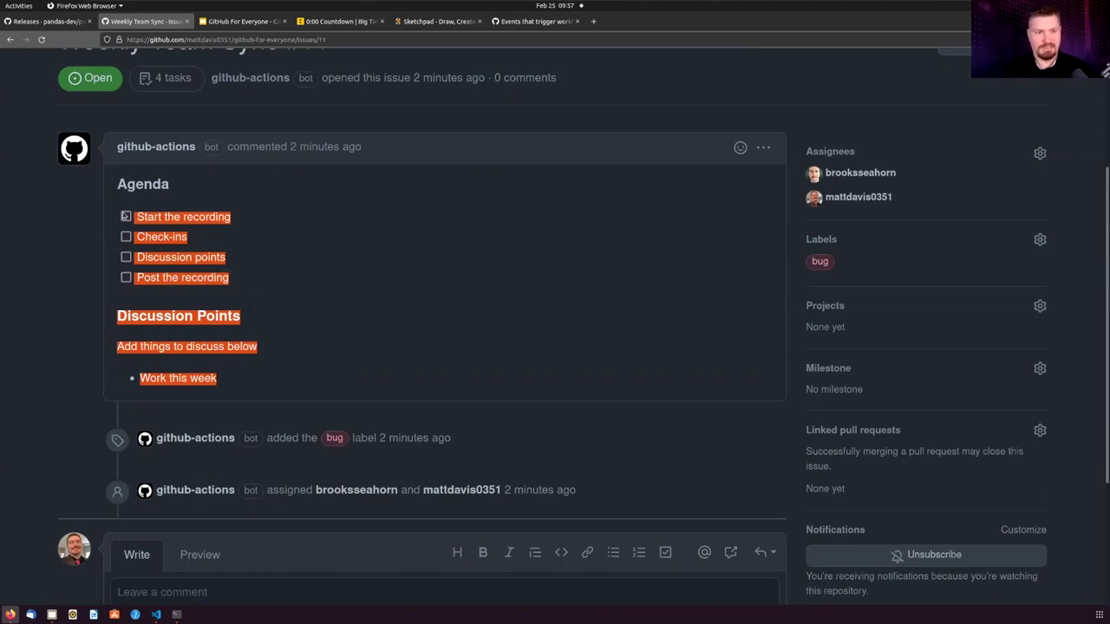
scroll(121, 172, up, 3)
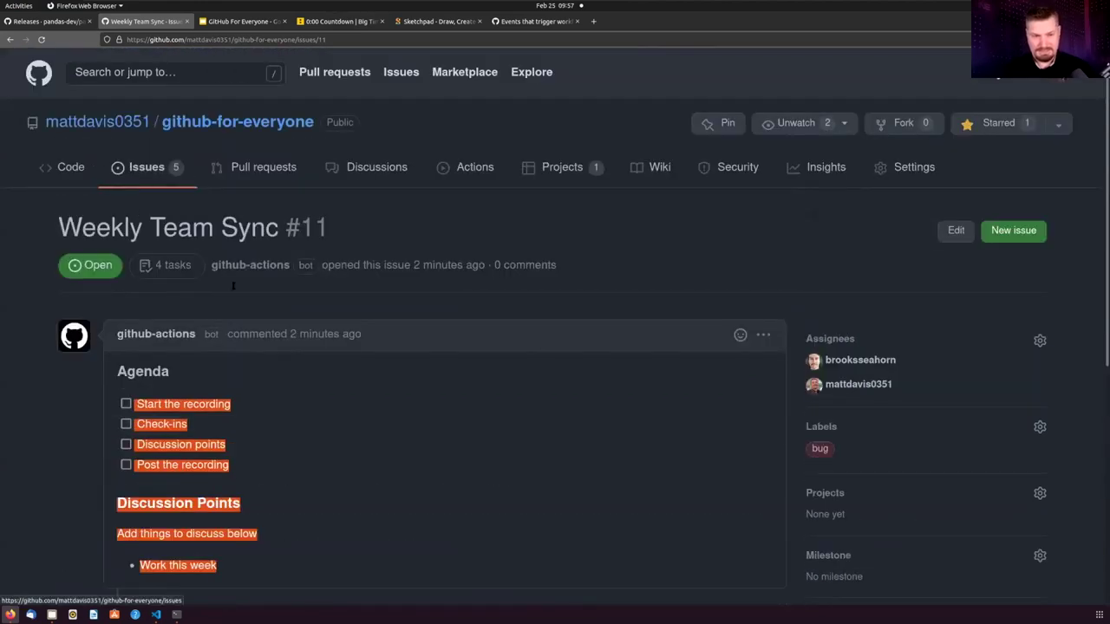
click(1001, 240)
Submit issue 'update the weekly sync issue body' with description 'update the body to be what we want.'.
click(303, 233)
text(update th)
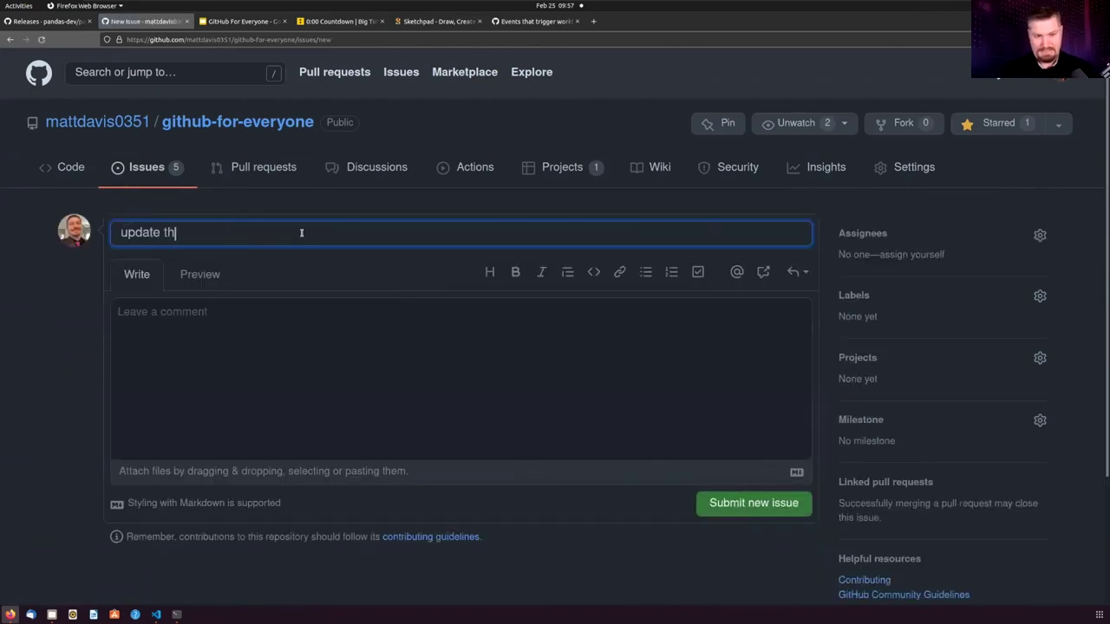
text(e weekly sync iss)
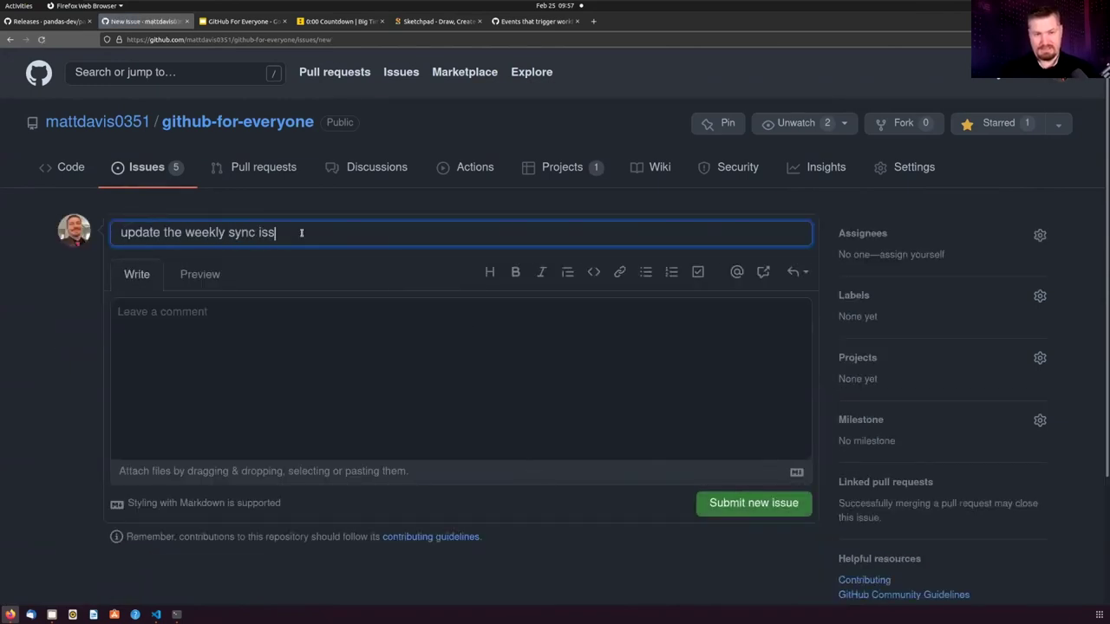
text(ue body)
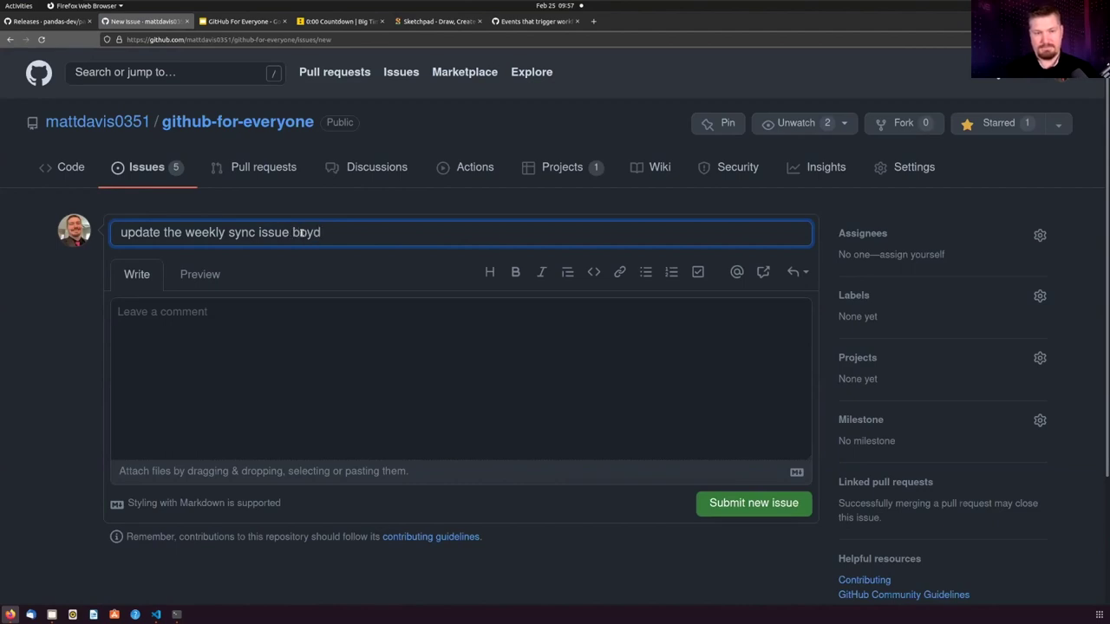
click(313, 347)
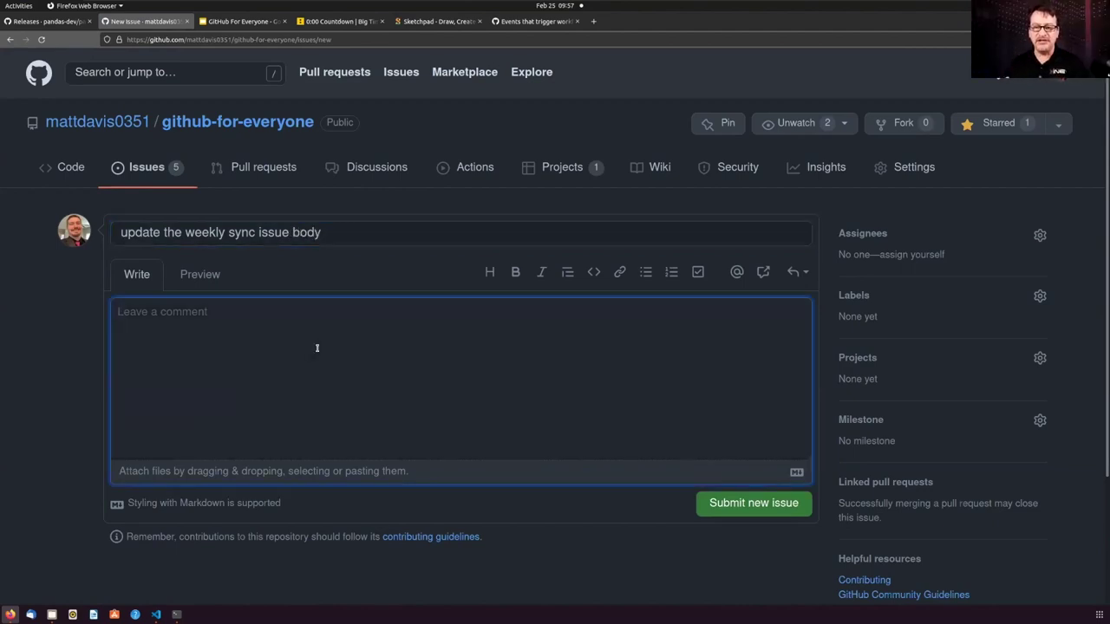
text(update the body to be wh)
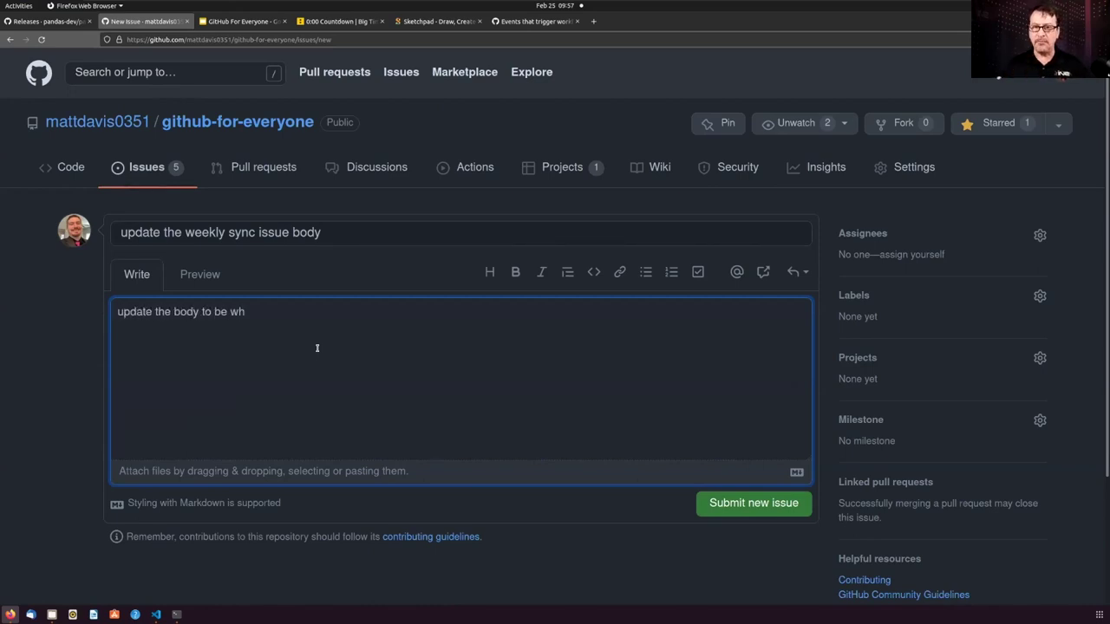
text(at we wan)
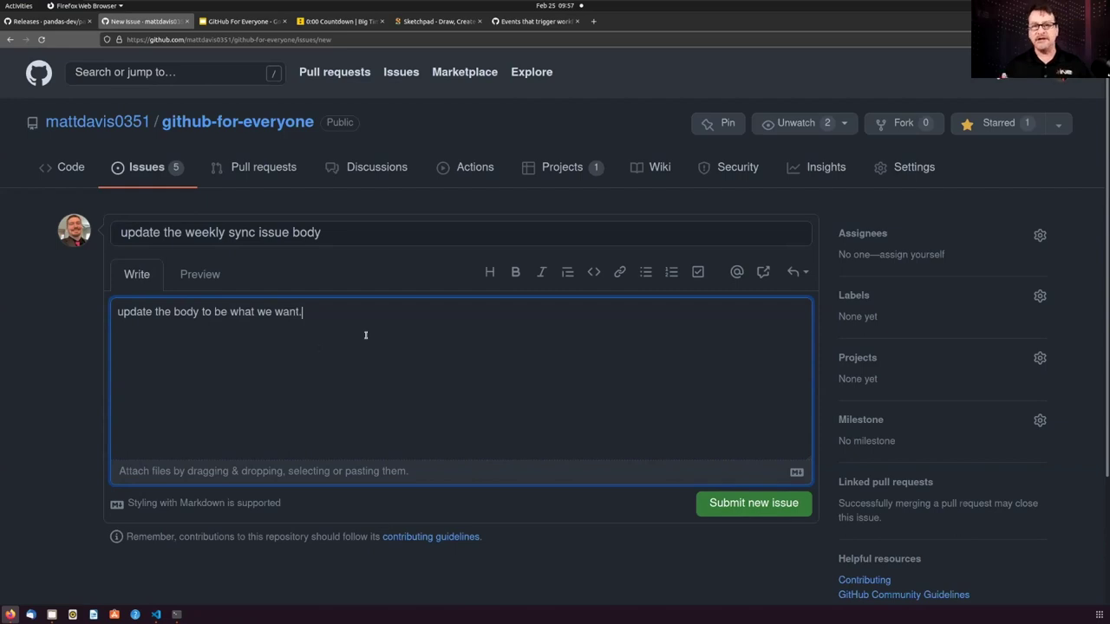
text(t.)
click(753, 503)
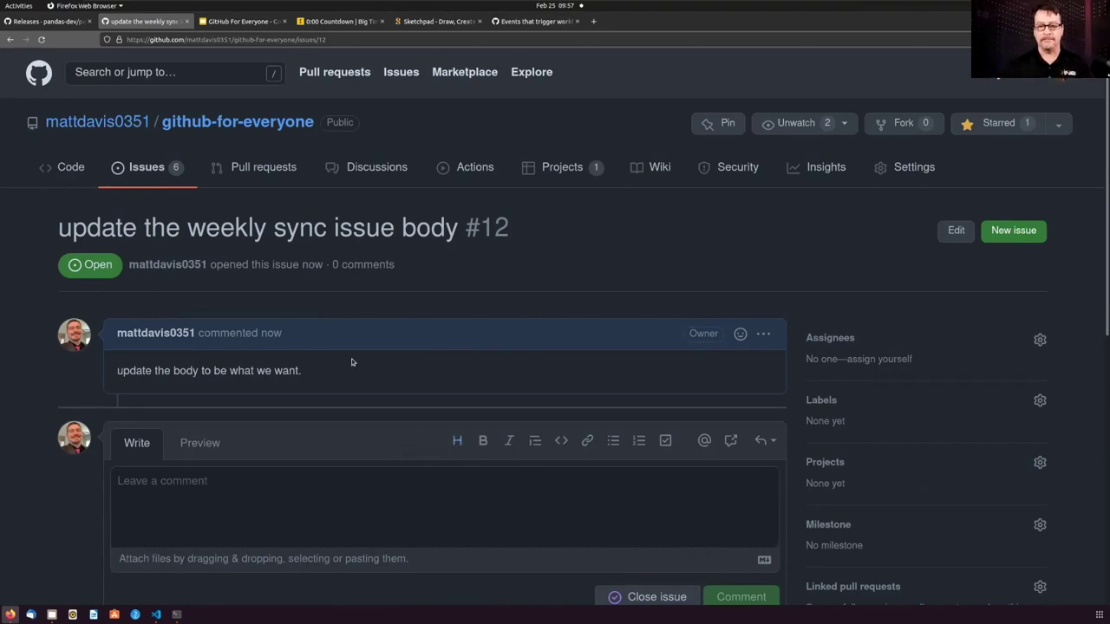
click(153, 170)
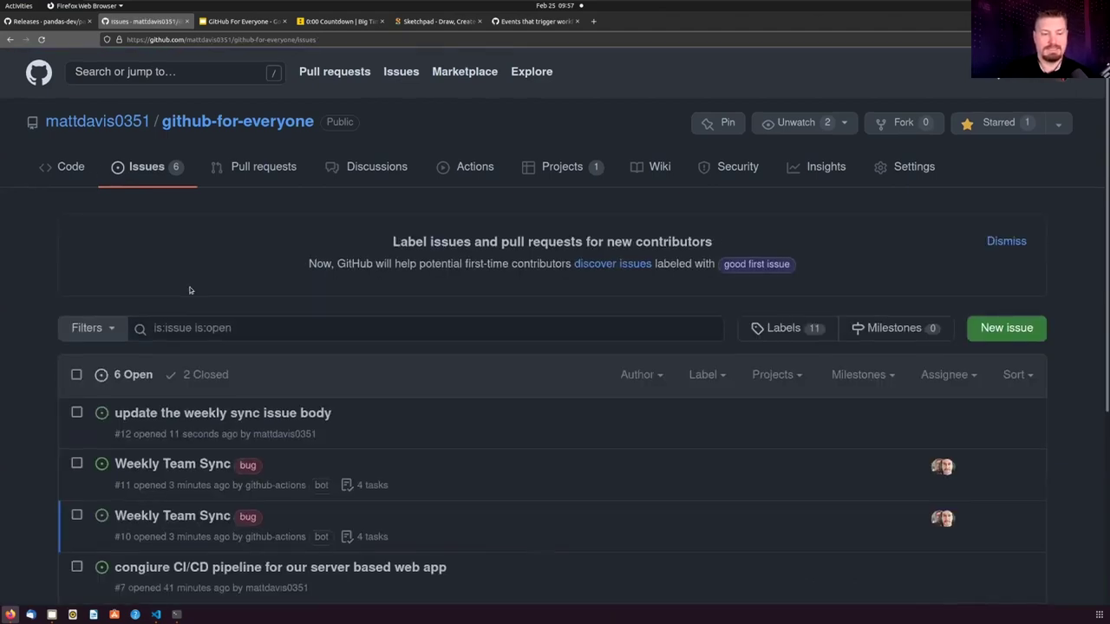
Close Weekly Team Sync issue #11.
scroll(78, 382, down, 2)
click(76, 370)
click(76, 423)
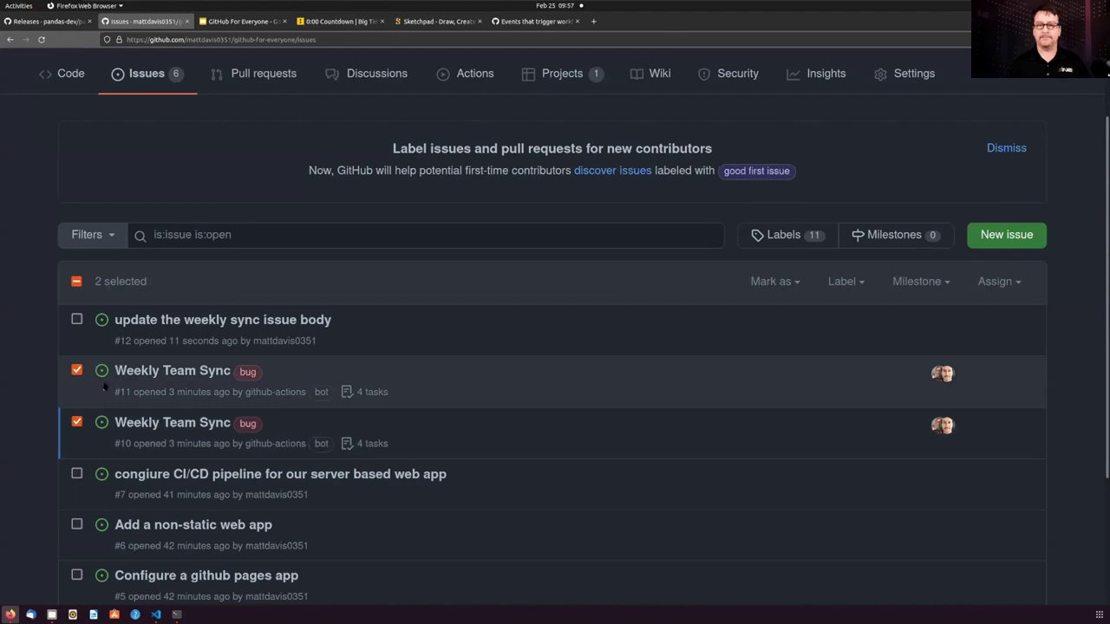
scroll(102, 387, down, 2)
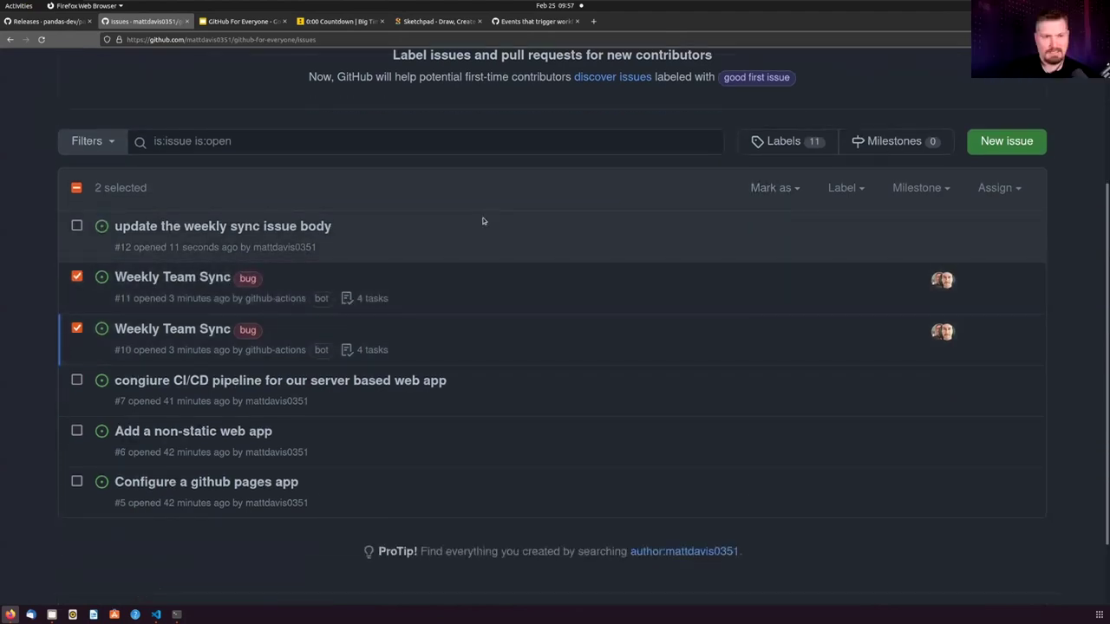
scroll(183, 189, up, 4)
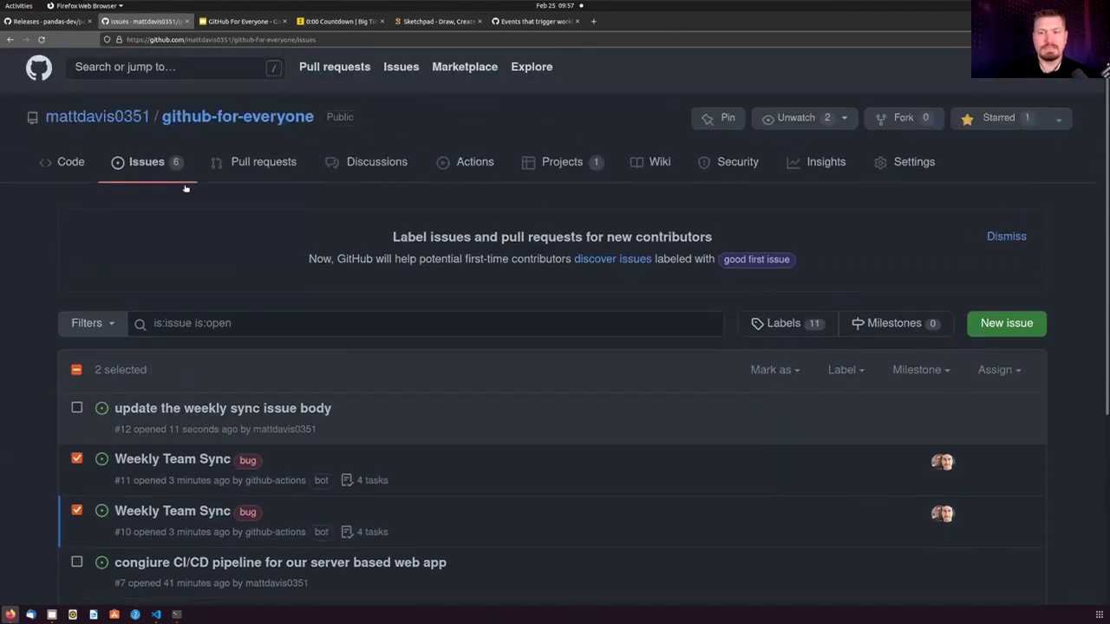
scroll(185, 188, down, 4)
click(203, 278)
scroll(352, 371, down, 10)
click(646, 427)
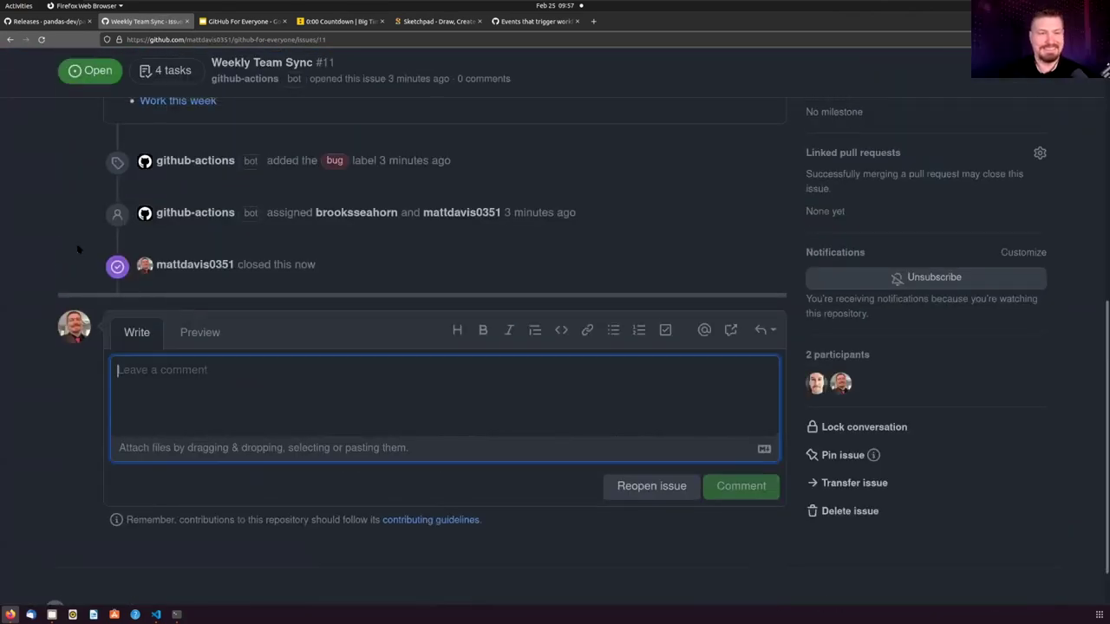
scroll(89, 136, up, 5)
scroll(86, 121, up, 3)
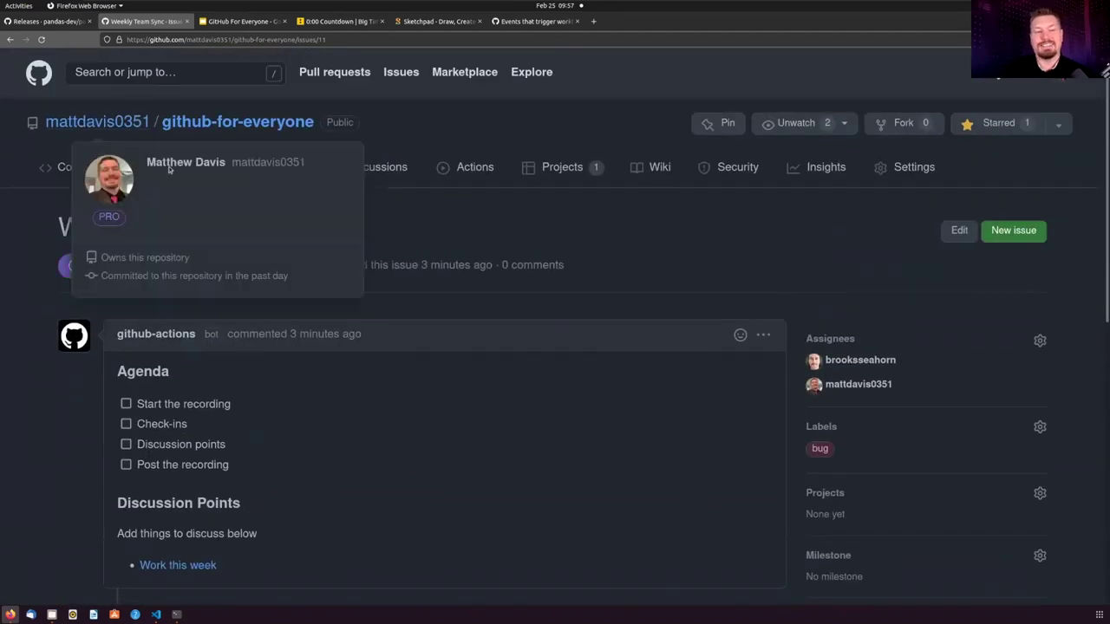
Close Weekly Team Sync issue #10 and check the updated open issues list.
click(160, 173)
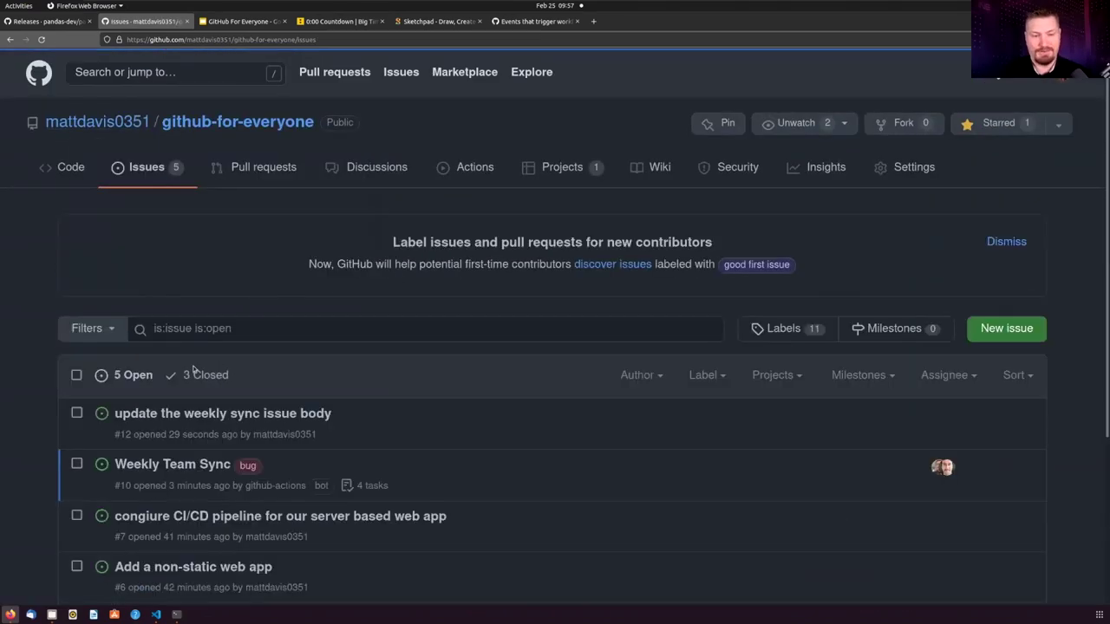
scroll(185, 364, down, 3)
click(185, 284)
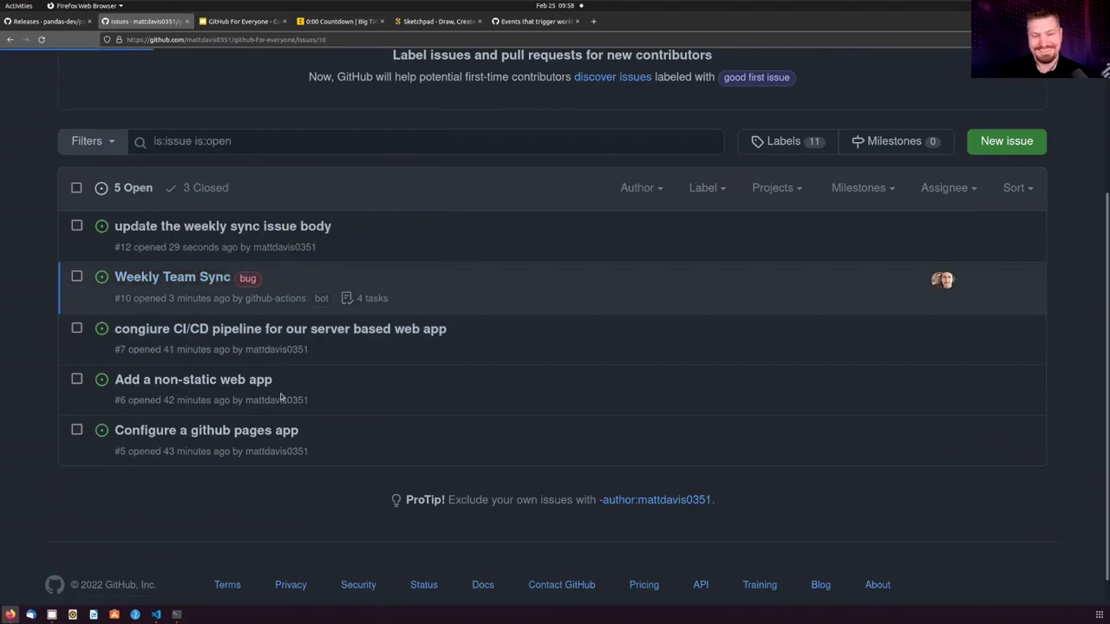
scroll(279, 384, down, 10)
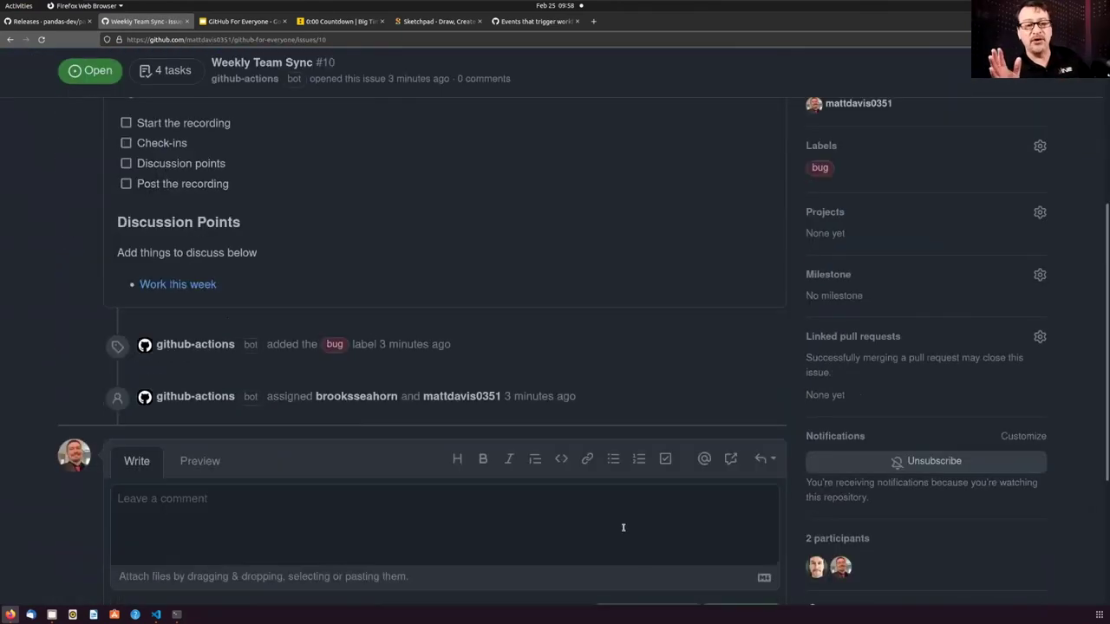
click(646, 390)
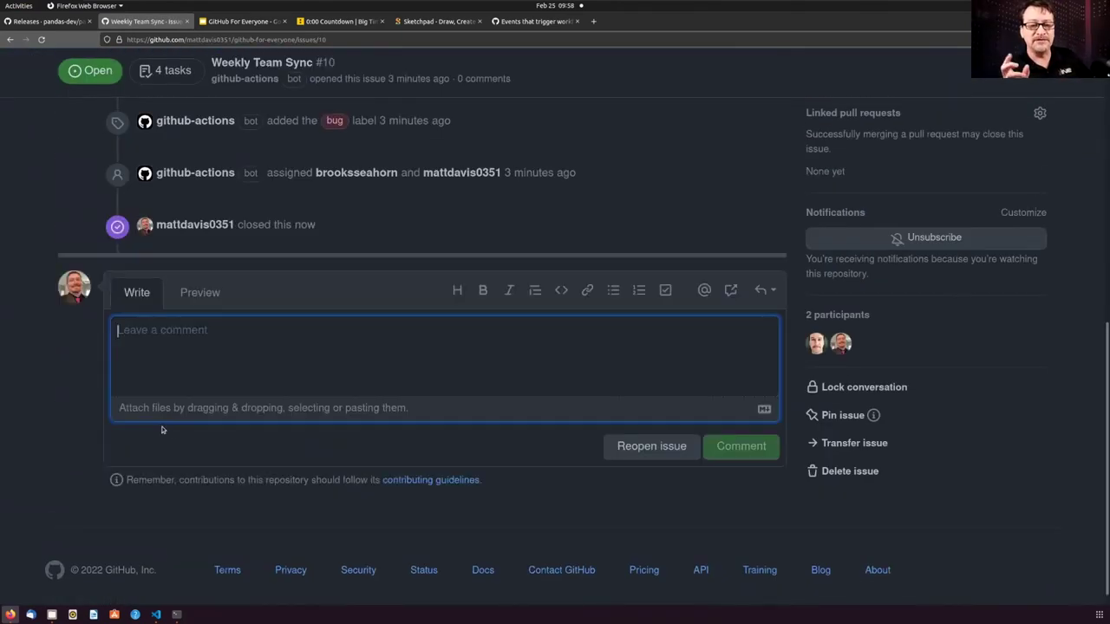
scroll(149, 361, up, 10)
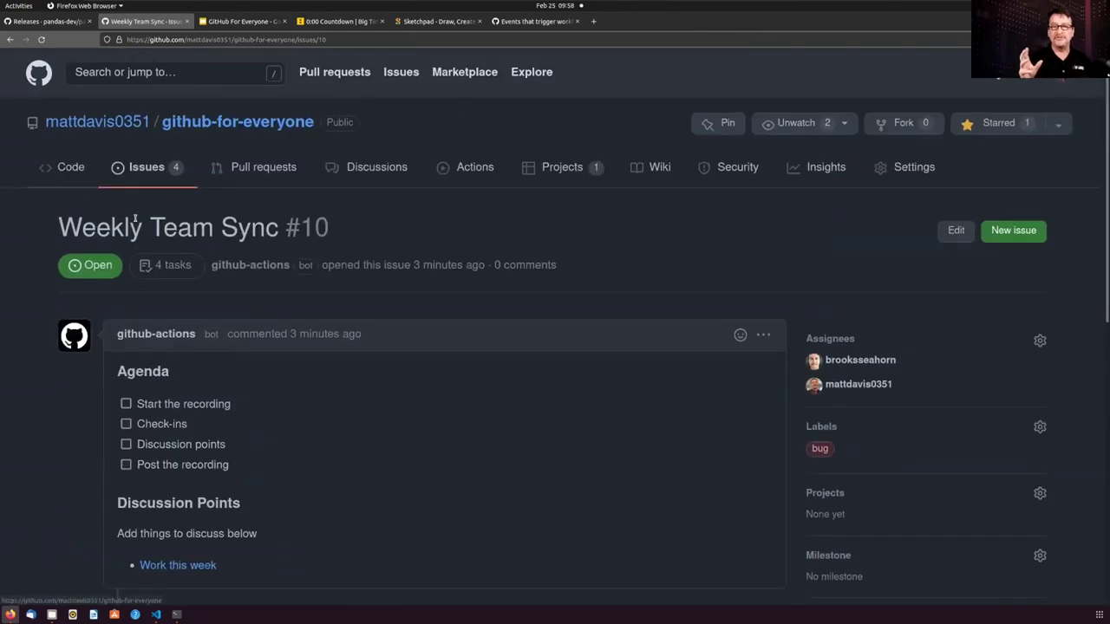
key(g)
key(c)
click(149, 168)
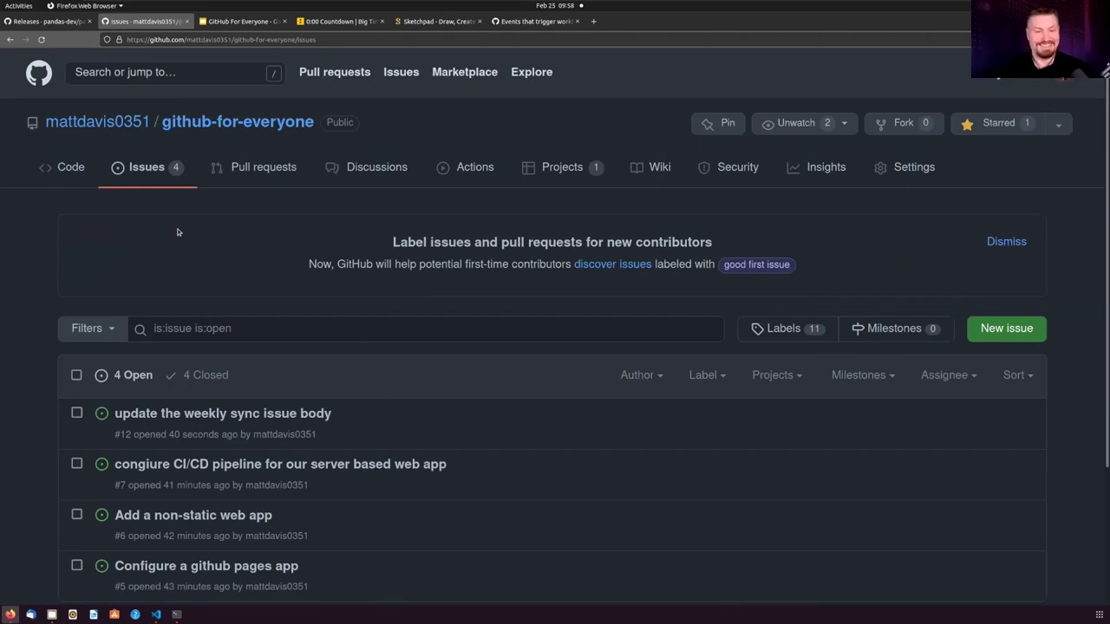
Create the update-sync-issue branch from main using the branch switcher.
click(58, 179)
click(128, 225)
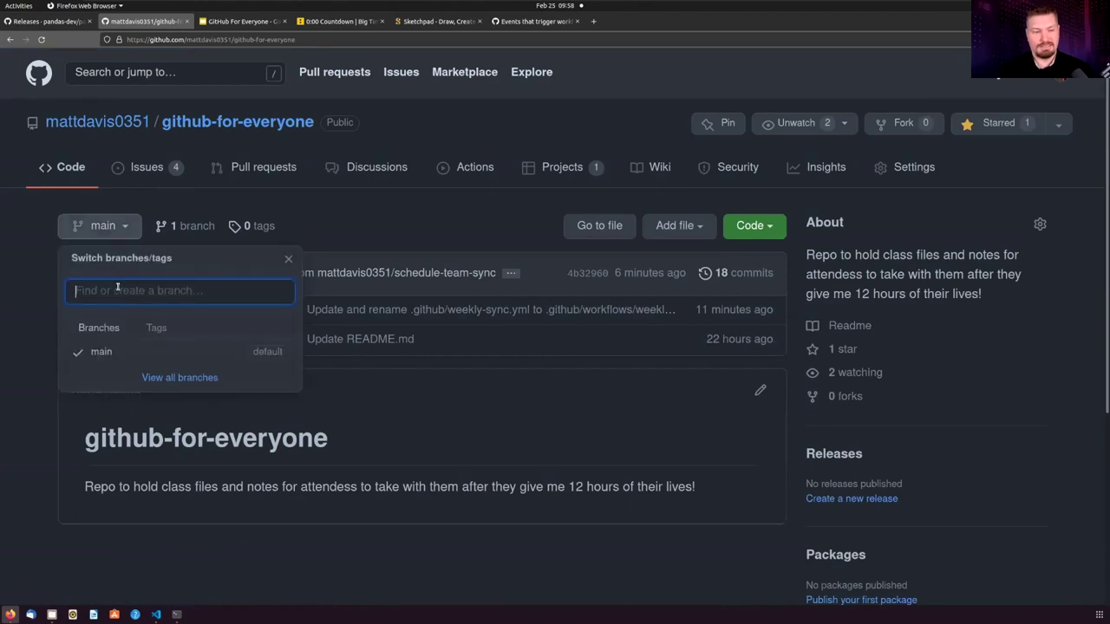
text(update-)
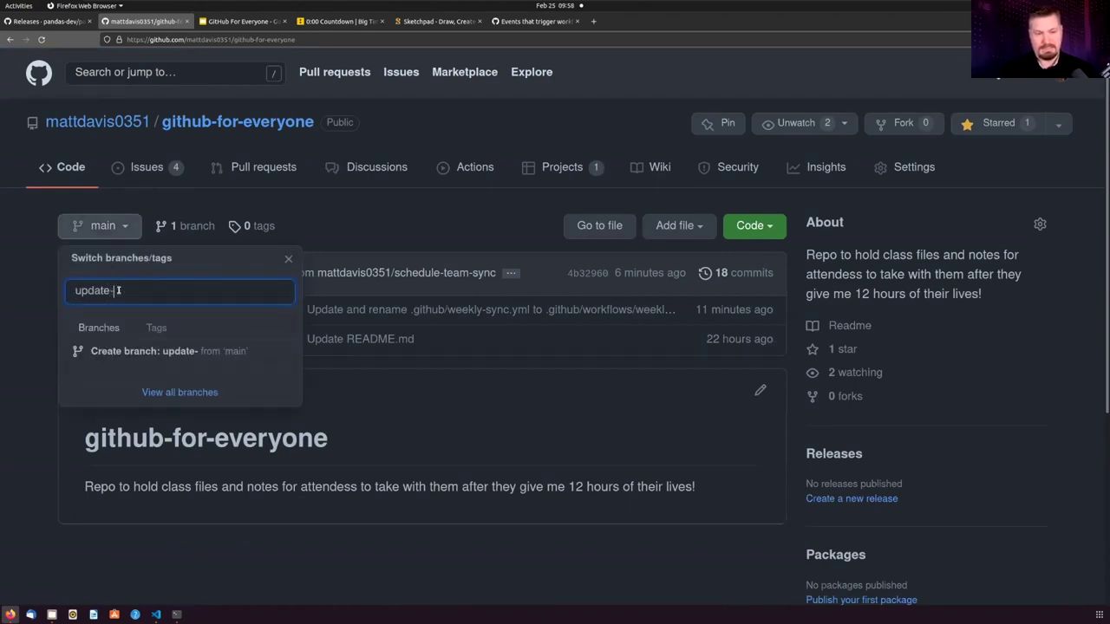
text(sync-issue)
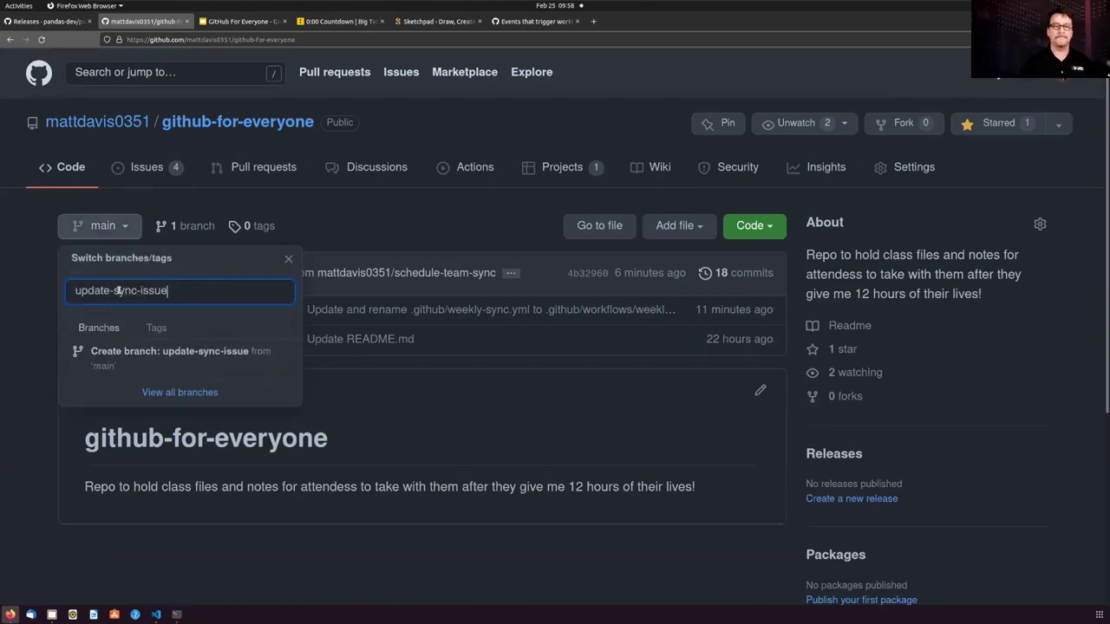
click(160, 366)
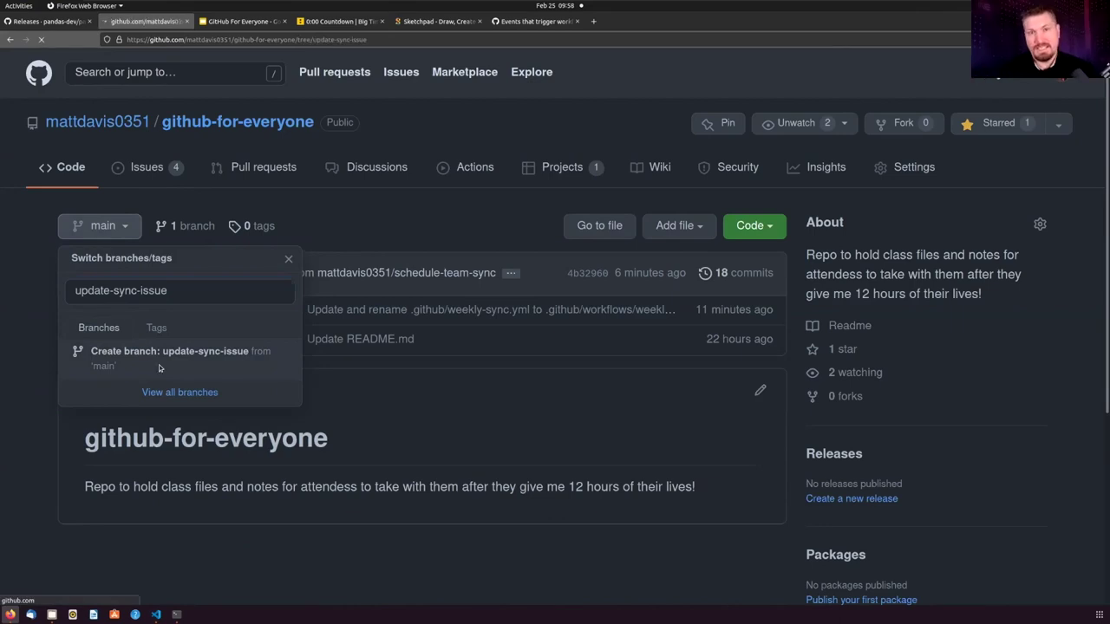
click(113, 416)
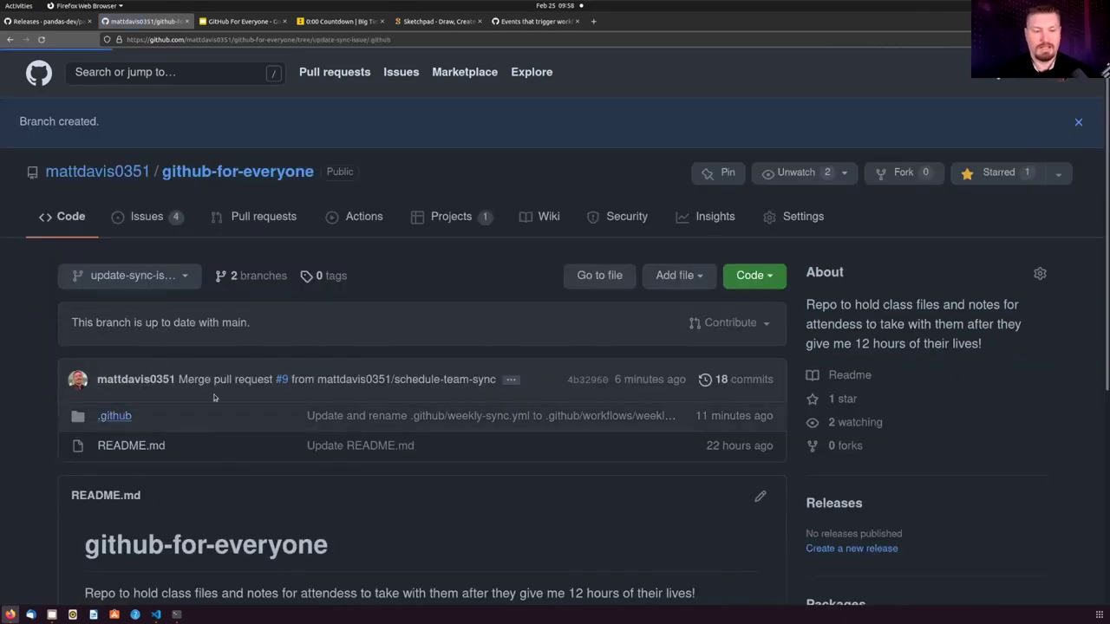
Edit weekly-sync.yml, cutting the Discussion points, Post the recording and Work this week lines.
click(122, 446)
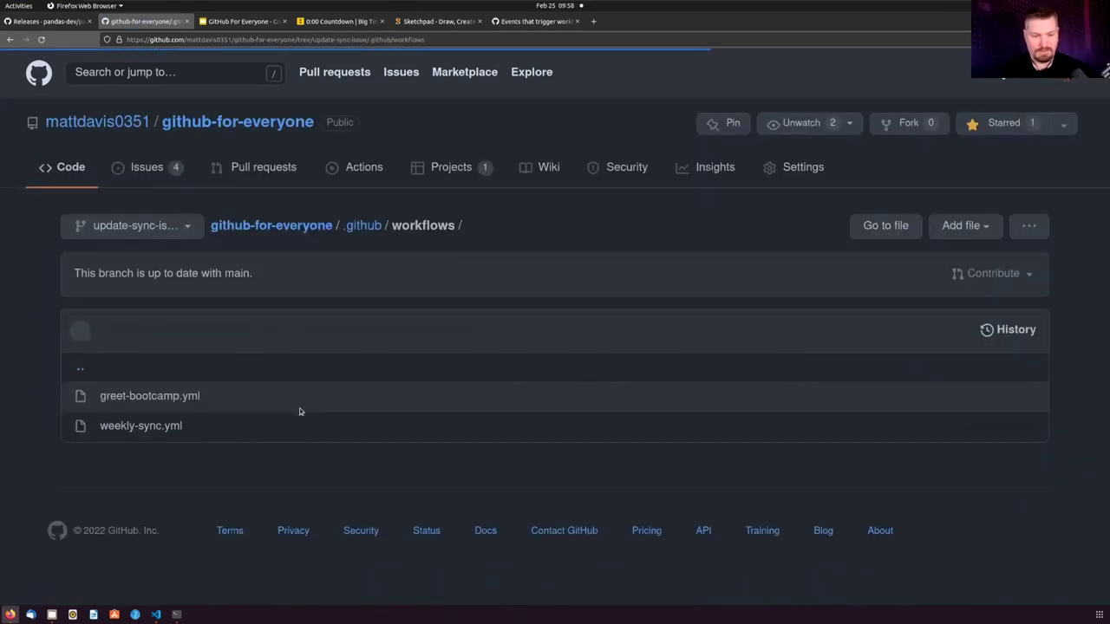
click(141, 426)
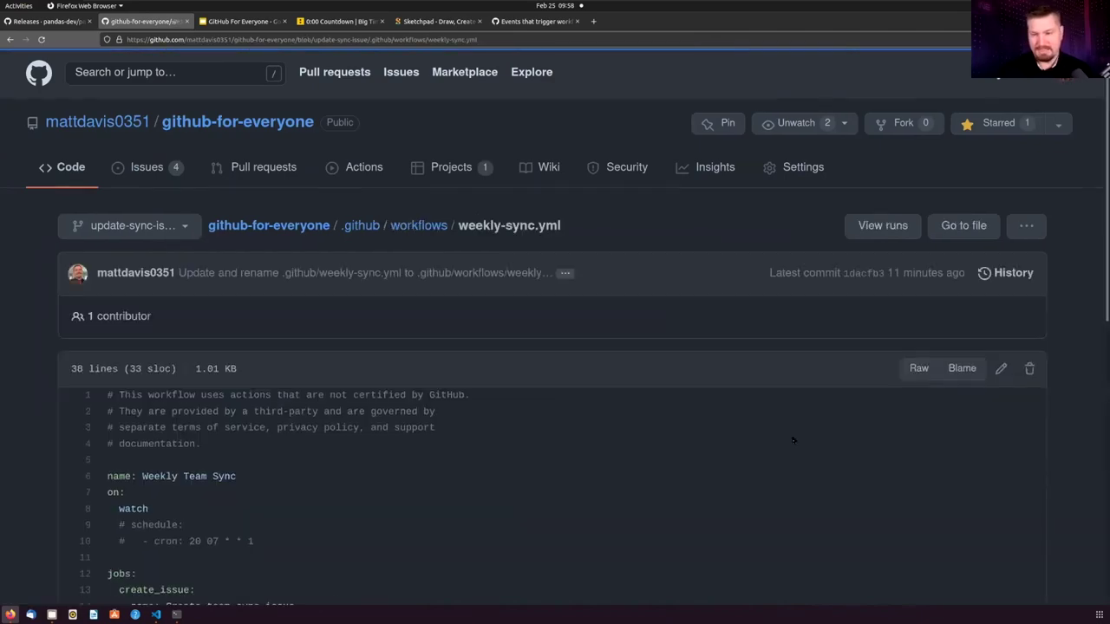
scroll(989, 312, down, 5)
key(e)
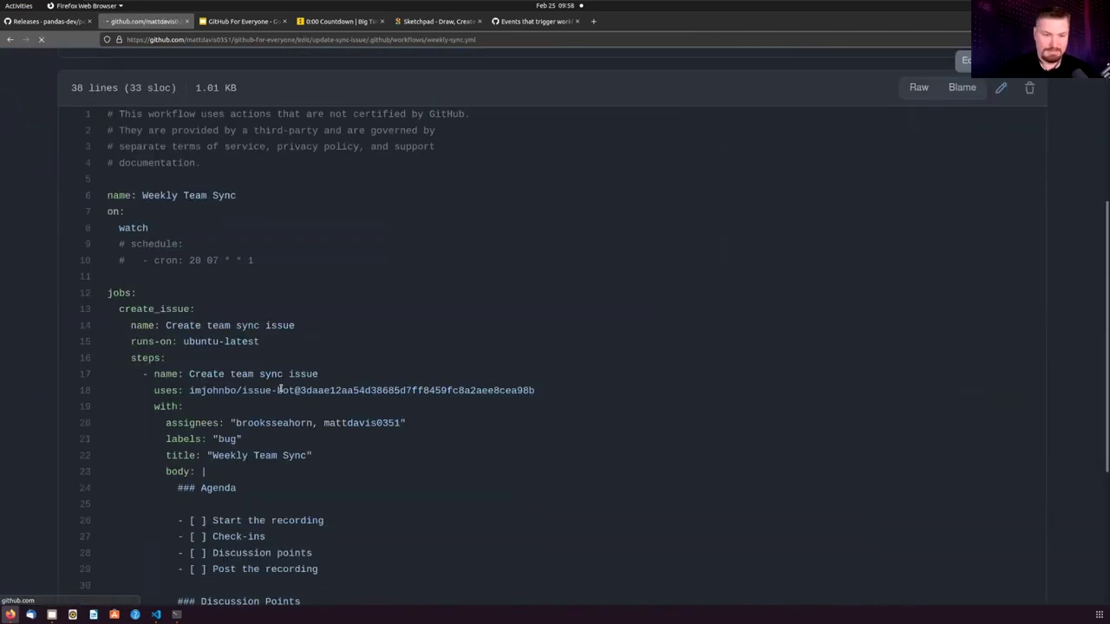
scroll(230, 401, down, 5)
scroll(229, 400, down, 3)
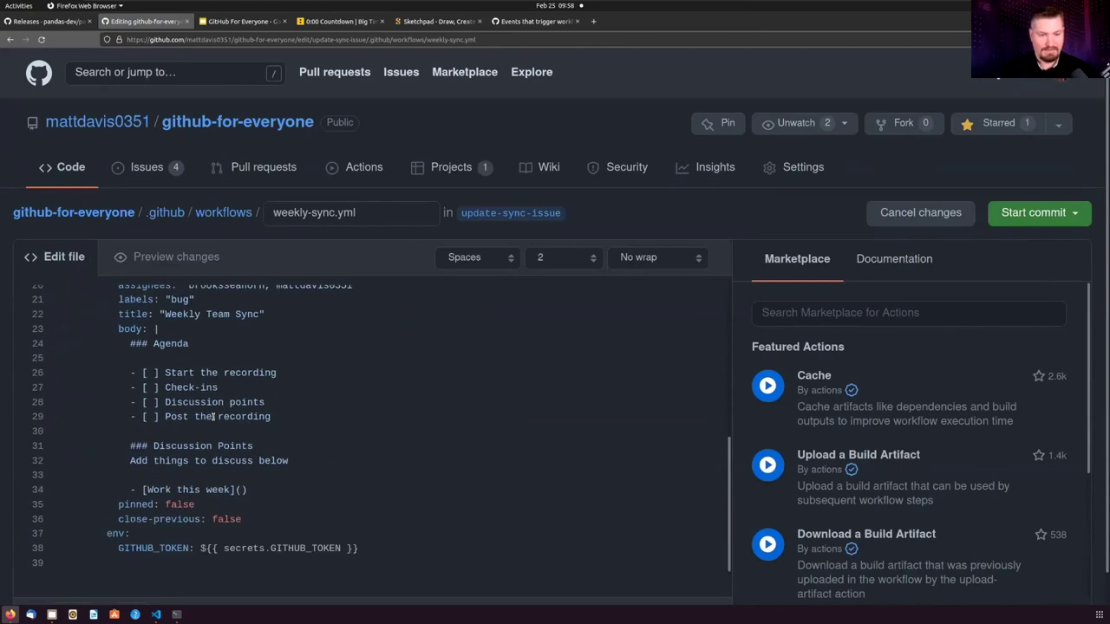
drag(274, 418, 59, 407)
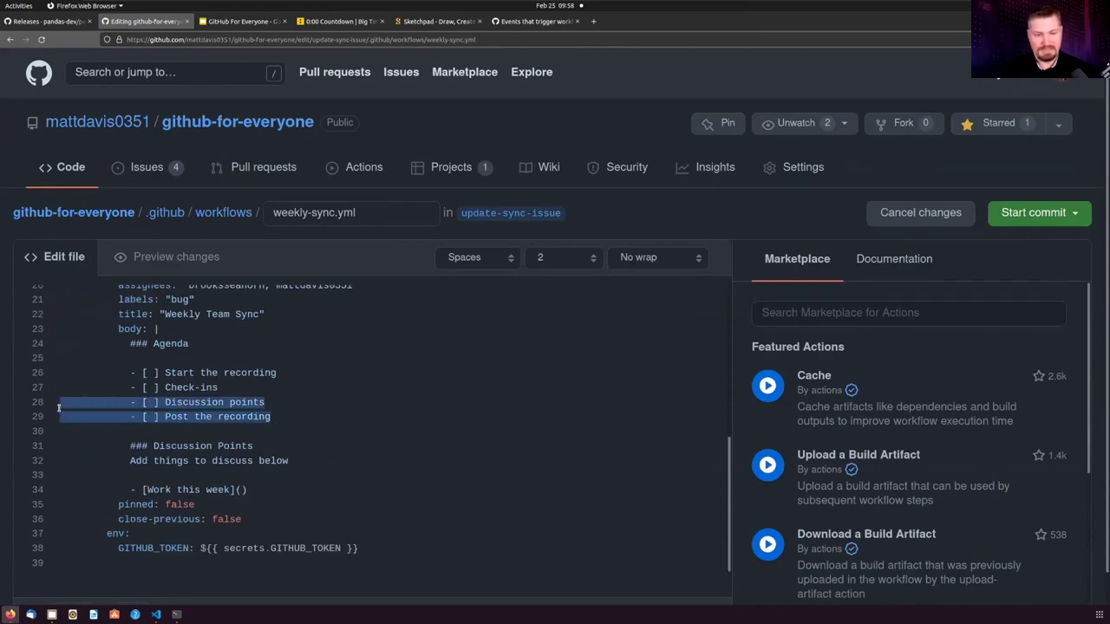
key(ctrl+x)
drag(264, 493, 59, 490)
key(ctrl+x)
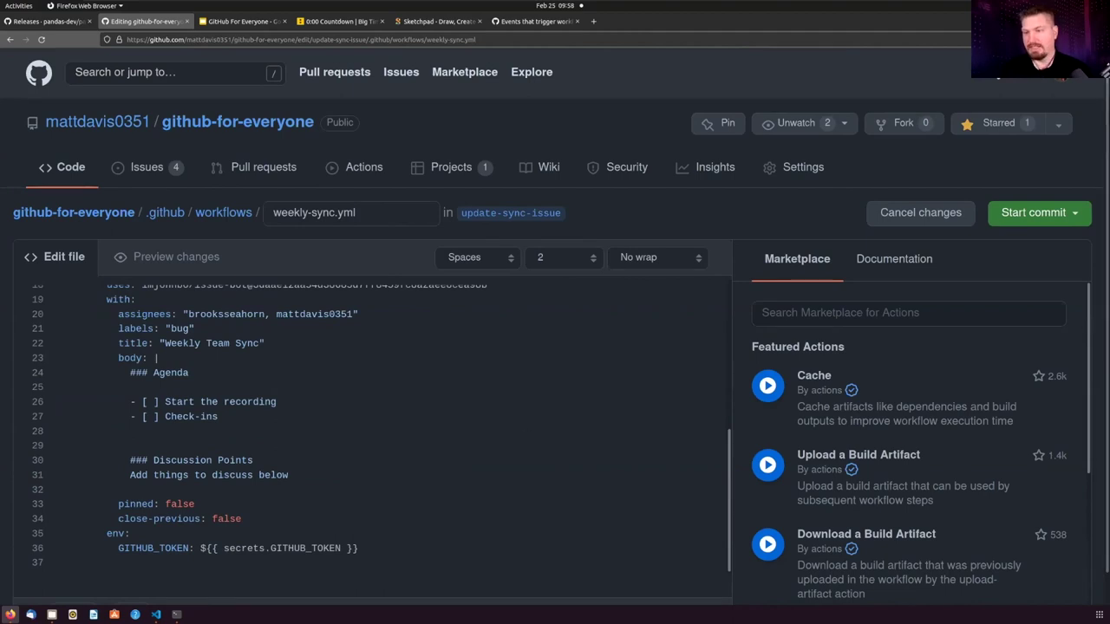
click(1031, 219)
Commit to update-sync-issue with message 'good commit message' and description 'more if you need it'.
click(855, 295)
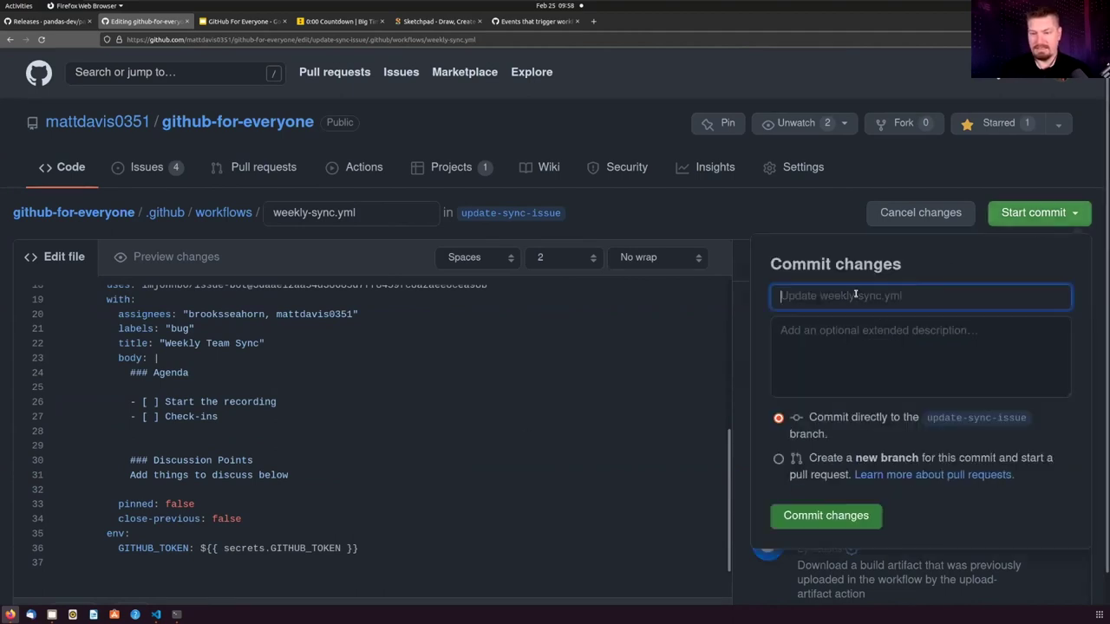
text(good )
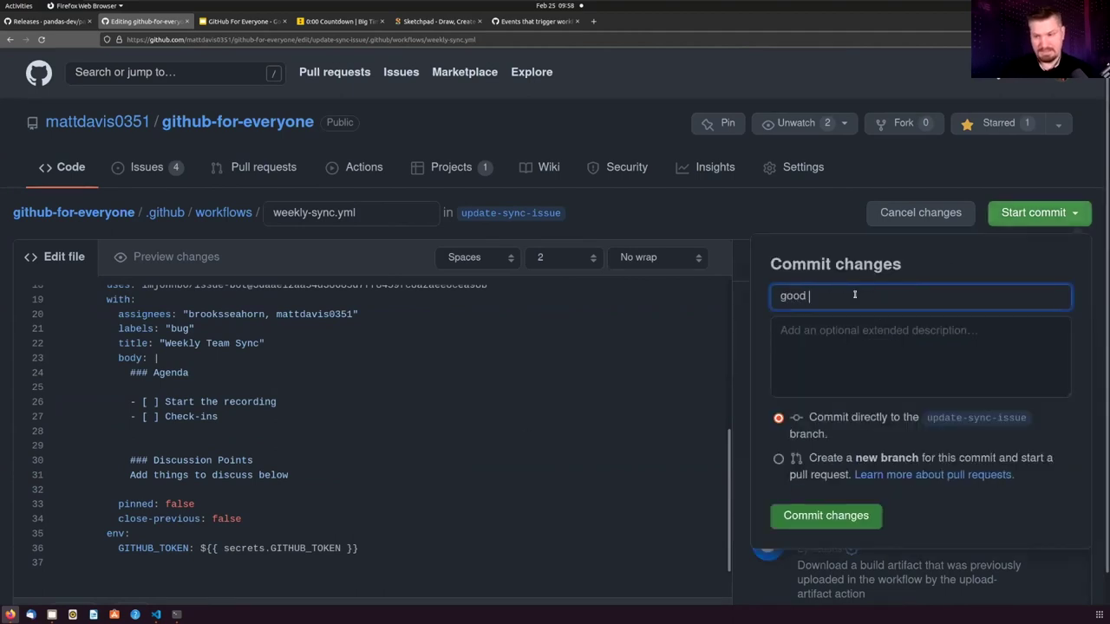
text(commit message)
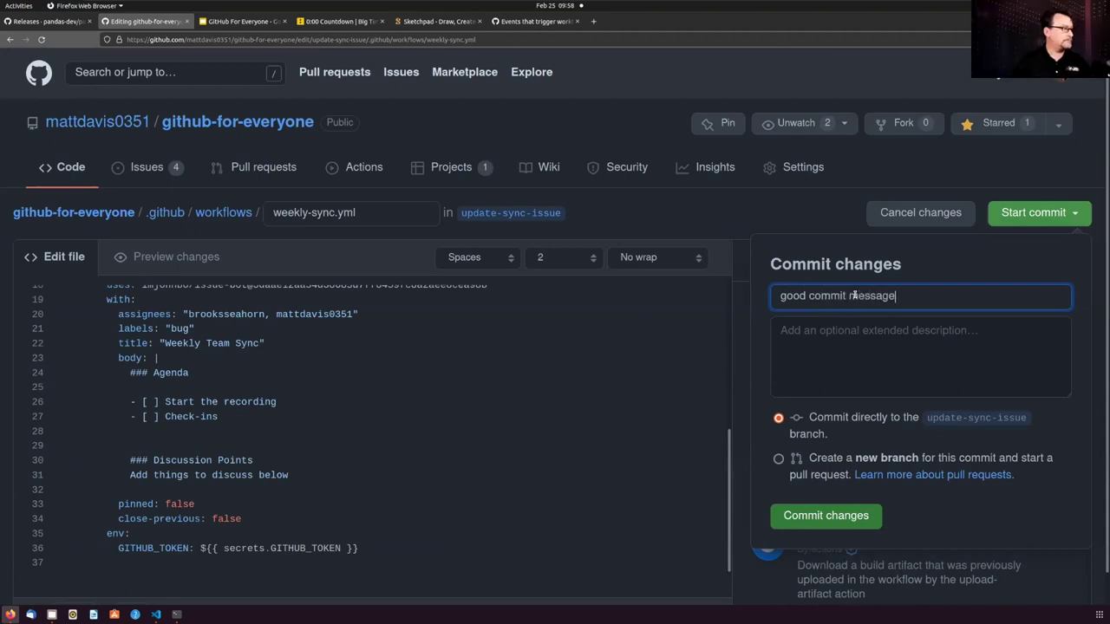
click(825, 362)
text(more if )
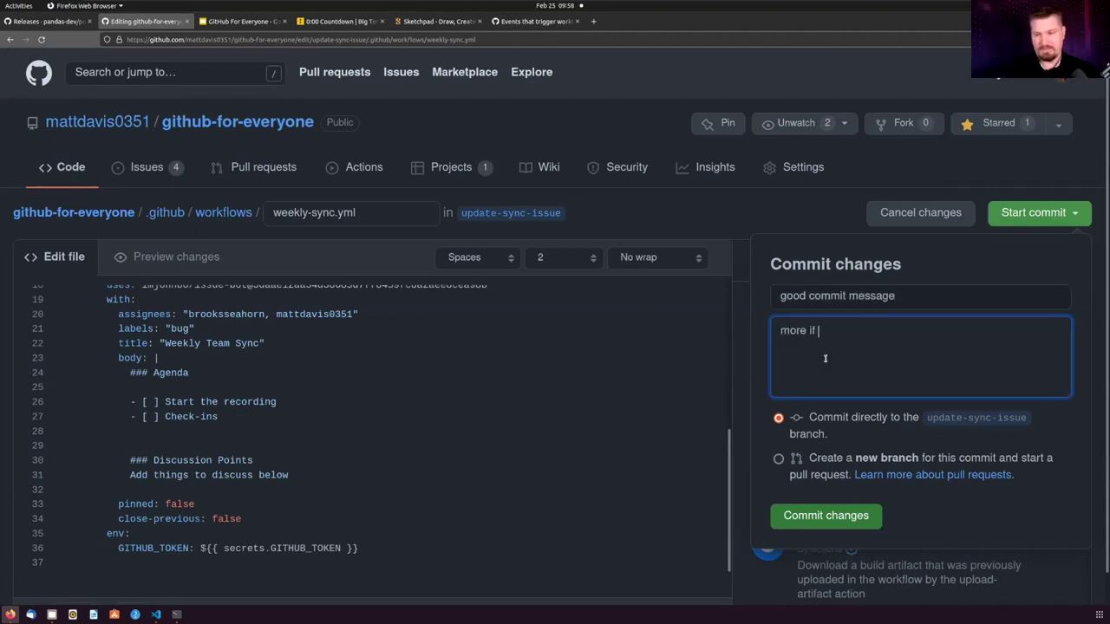
text(you need it)
drag(932, 418, 1003, 420)
click(819, 515)
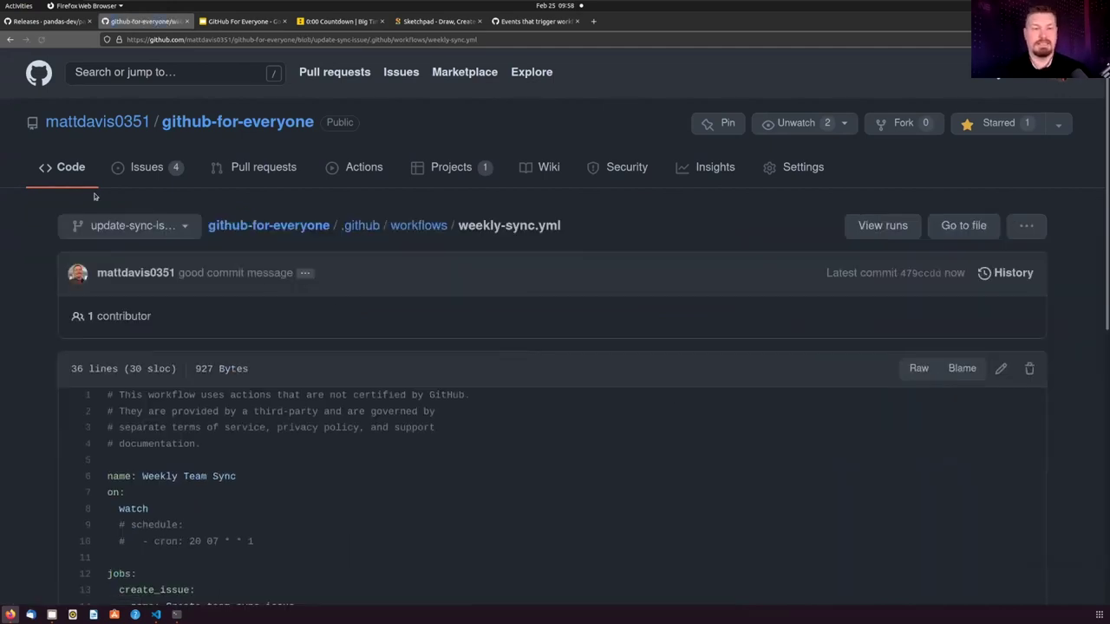
Start a pull request titled 'update weekly sync issue body' with description 'super detailed reason to make a change'.
click(67, 175)
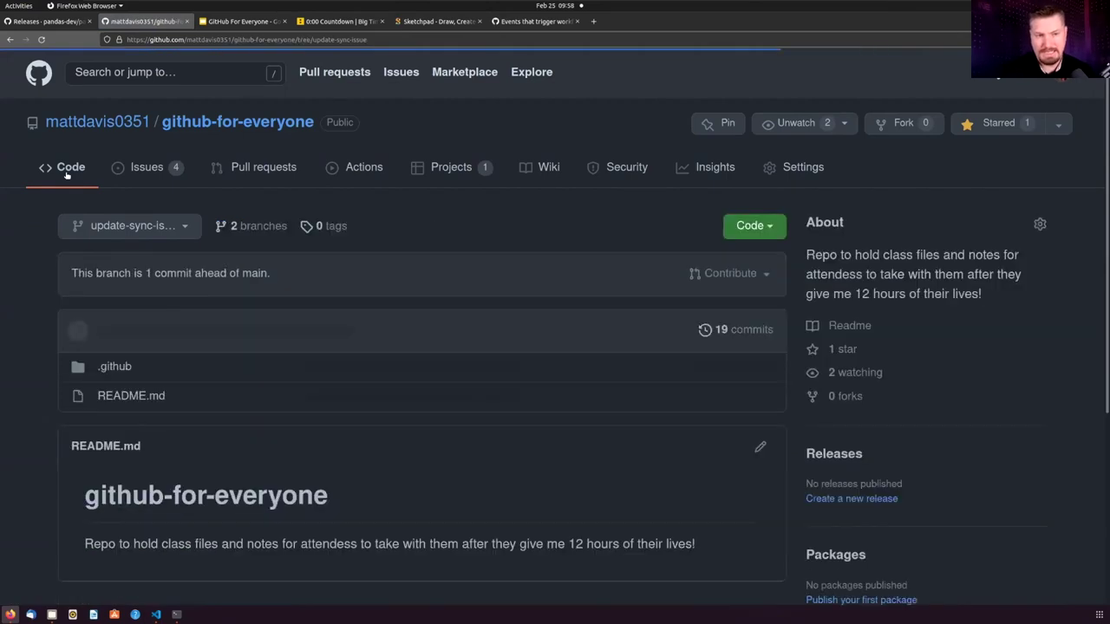
click(698, 241)
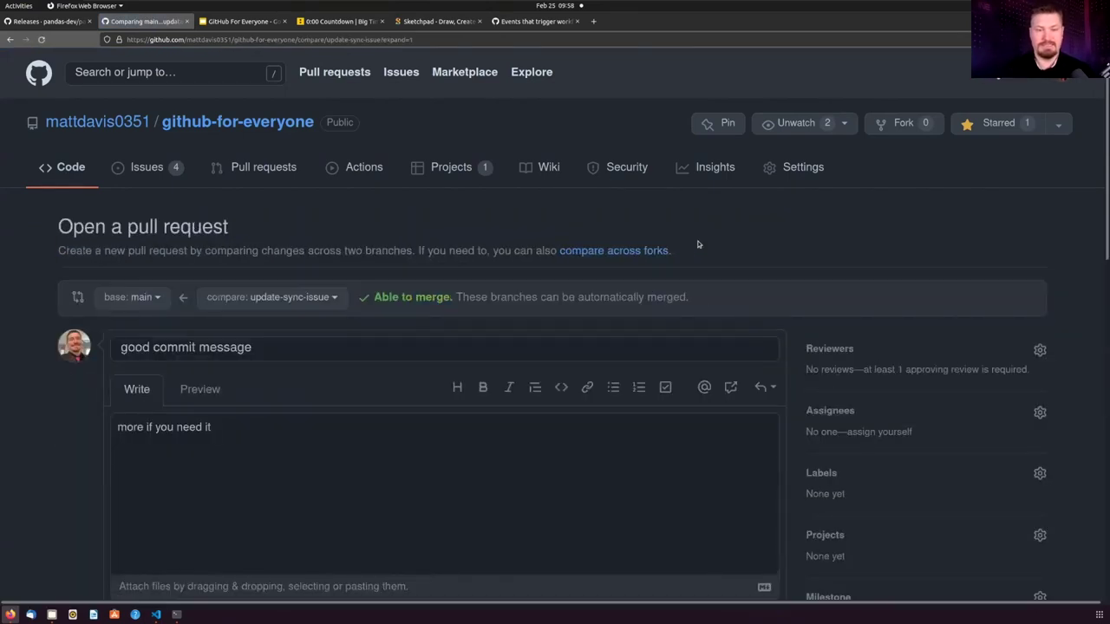
drag(285, 350, 101, 340)
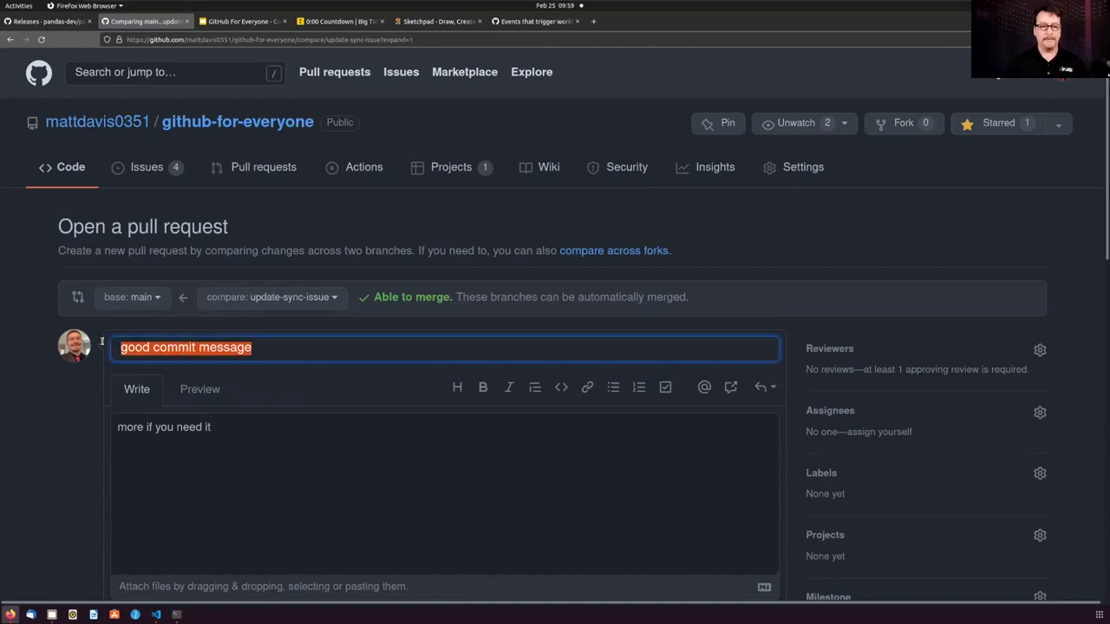
text(update weekly sync issue body)
key(Tab)
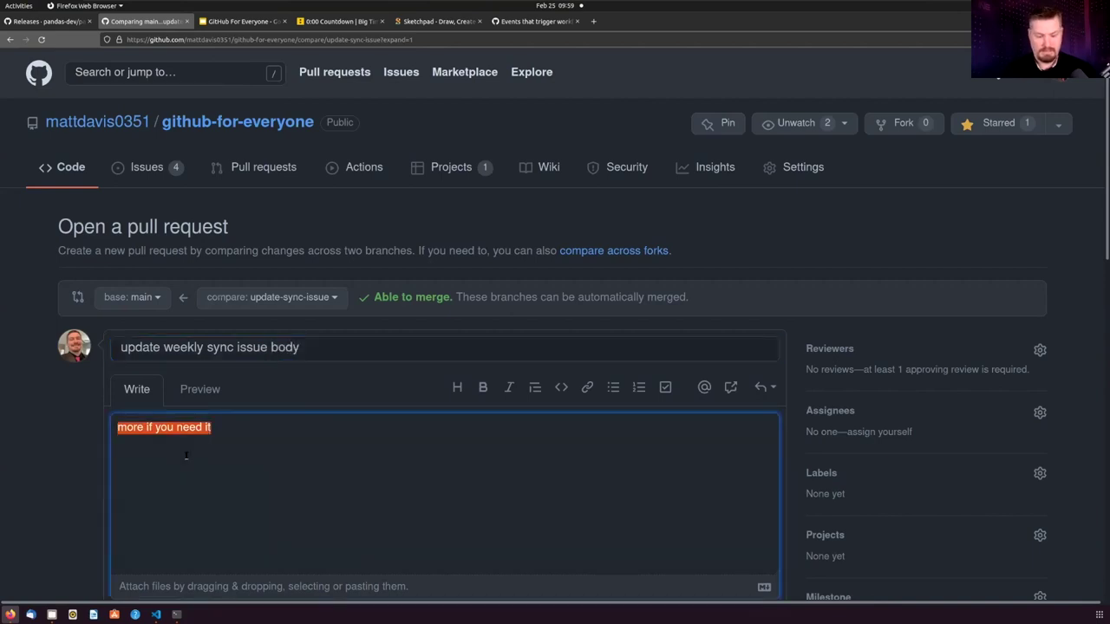
text(super deta)
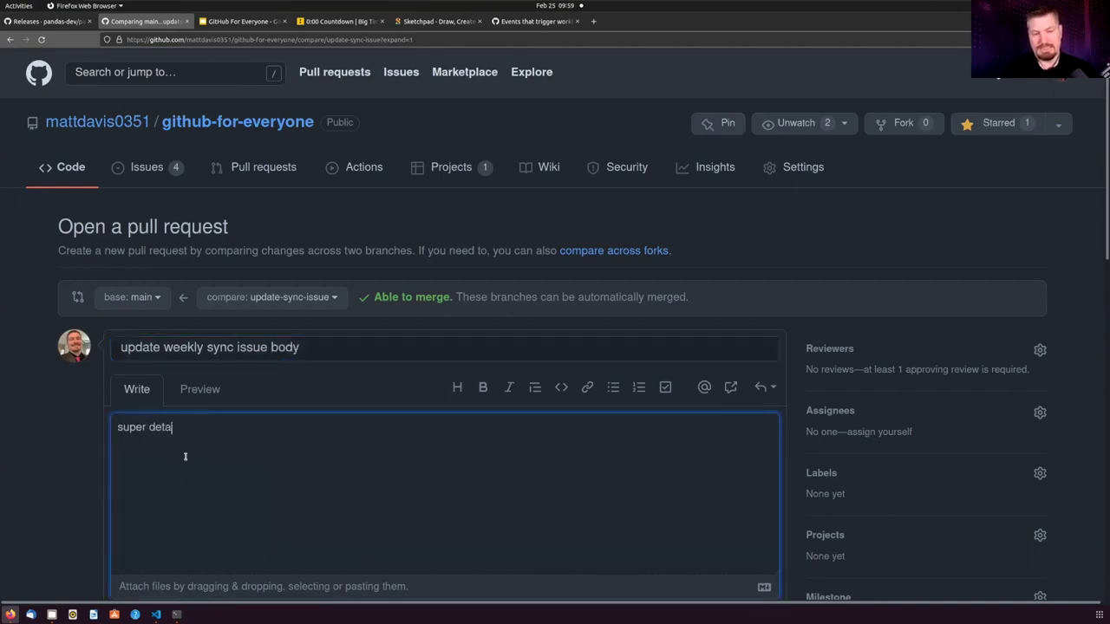
text(iled reasonm)
key(BackSpace)
text(to make a change)
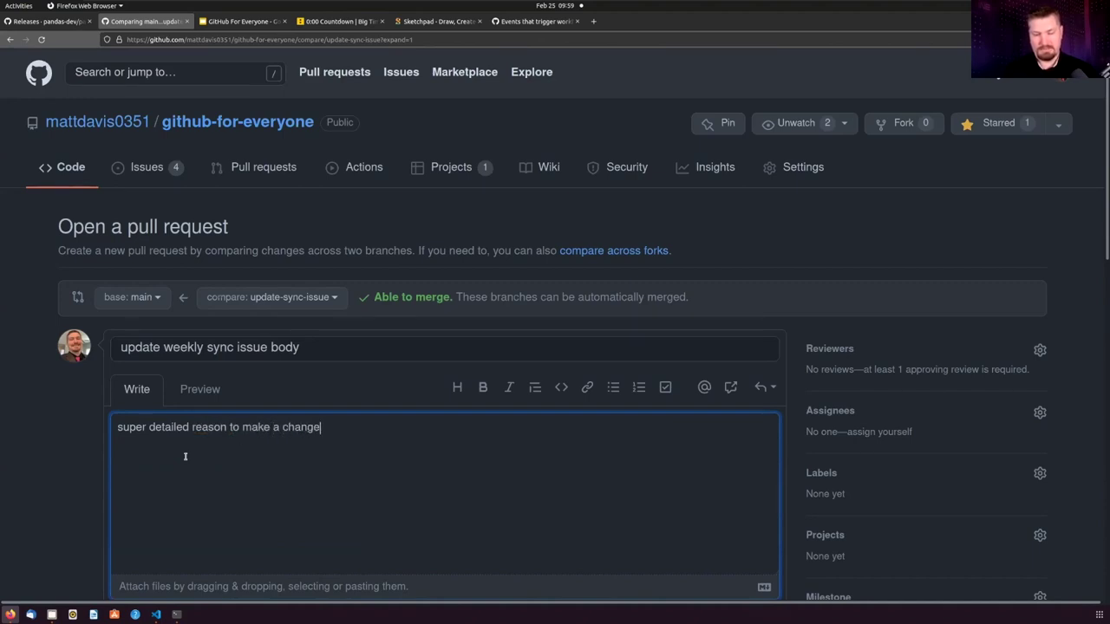
scroll(958, 423, down, 4)
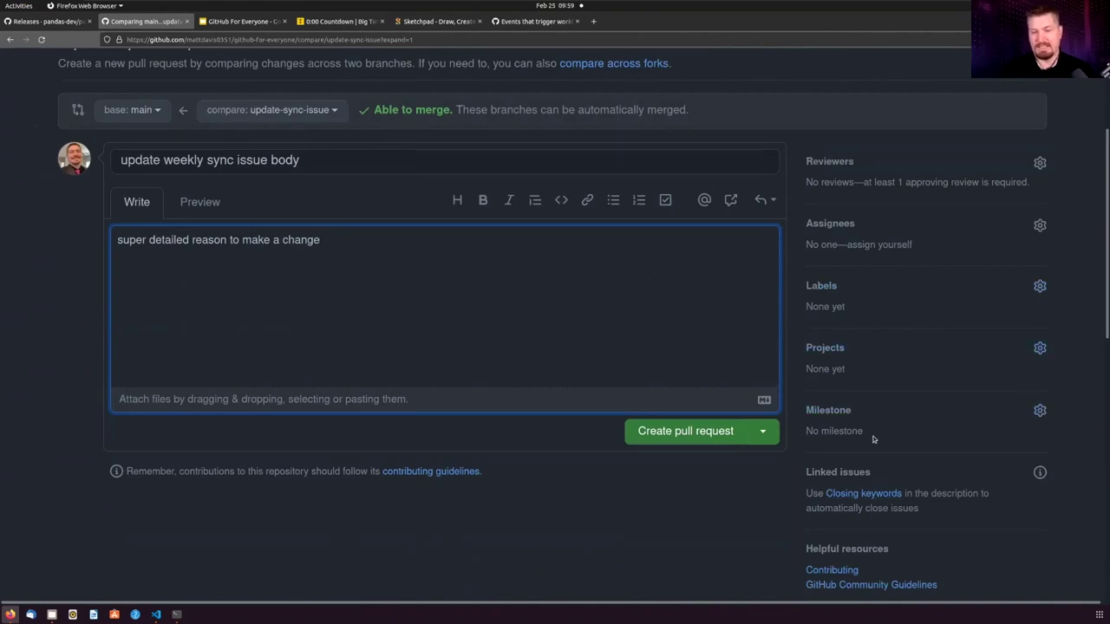
scroll(872, 435, down, 4)
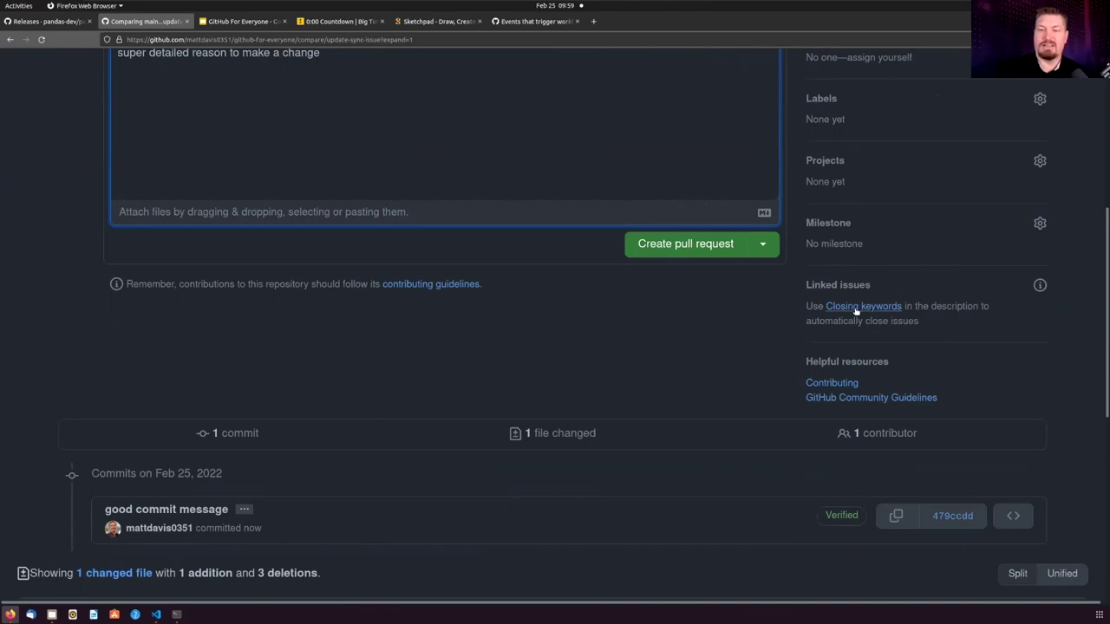
scroll(793, 355, up, 2)
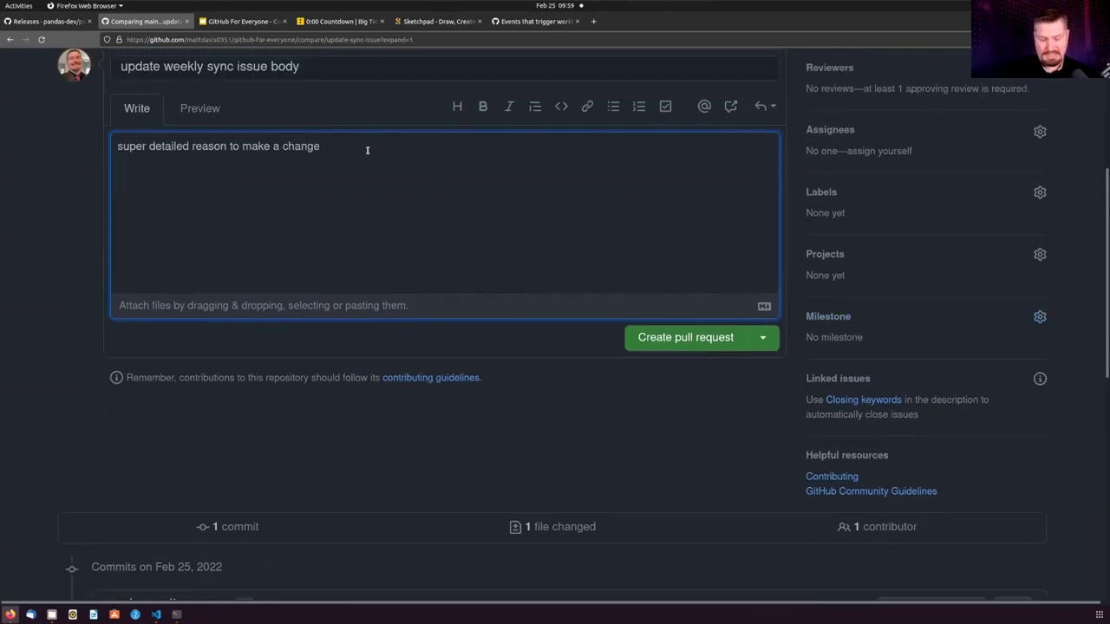
Add 'closing #12' to the description and create the pull request.
key(Return)
key(Return)
text(closi)
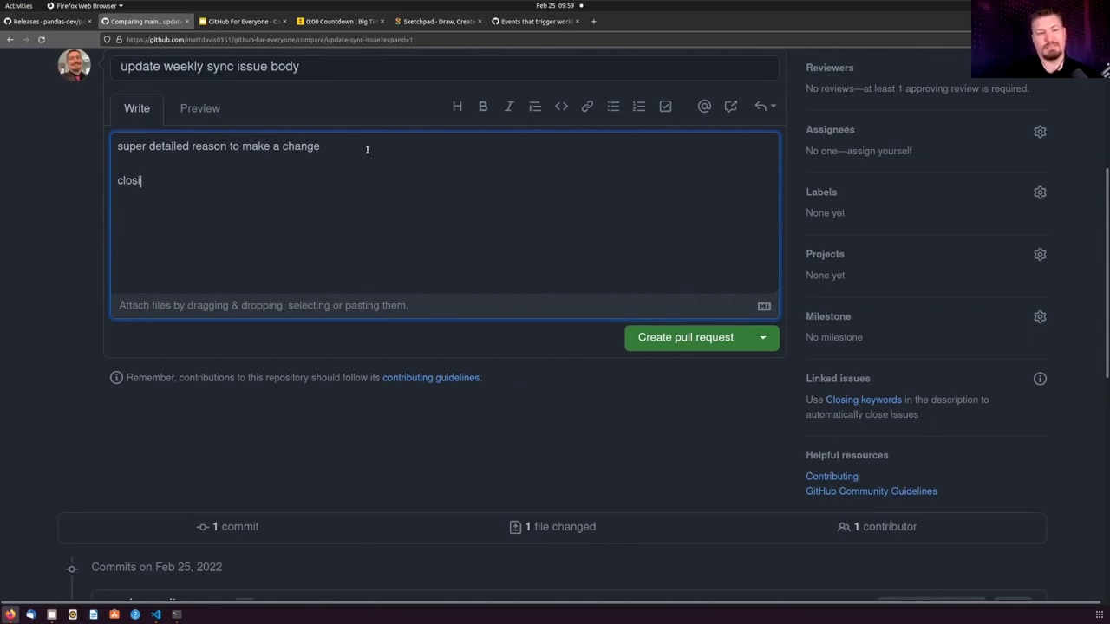
text(ng #)
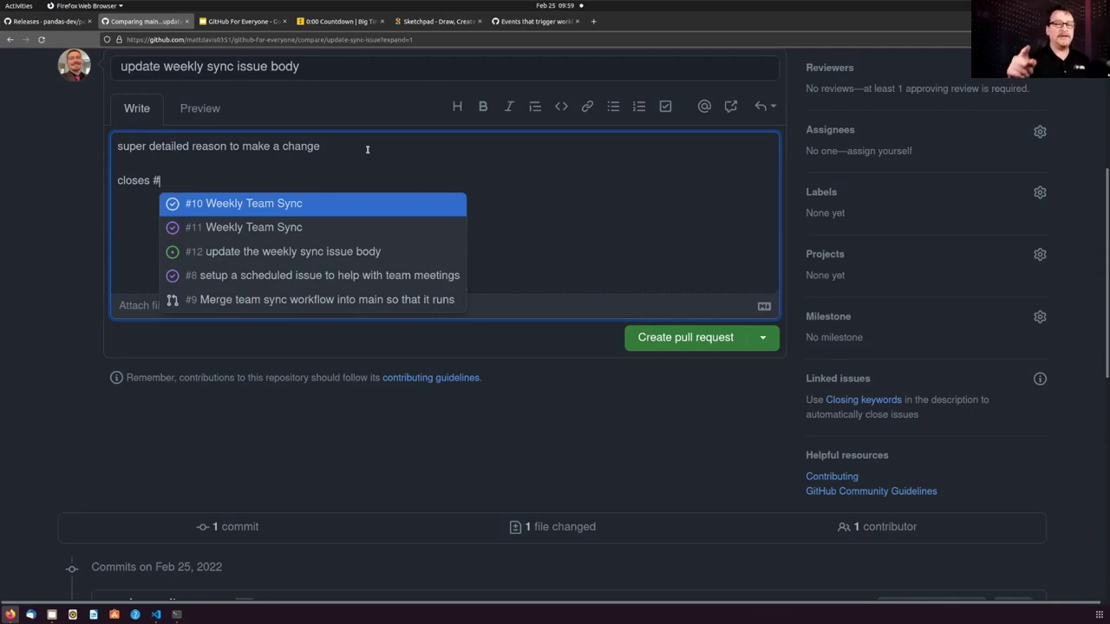
key(Down)
key(Down)
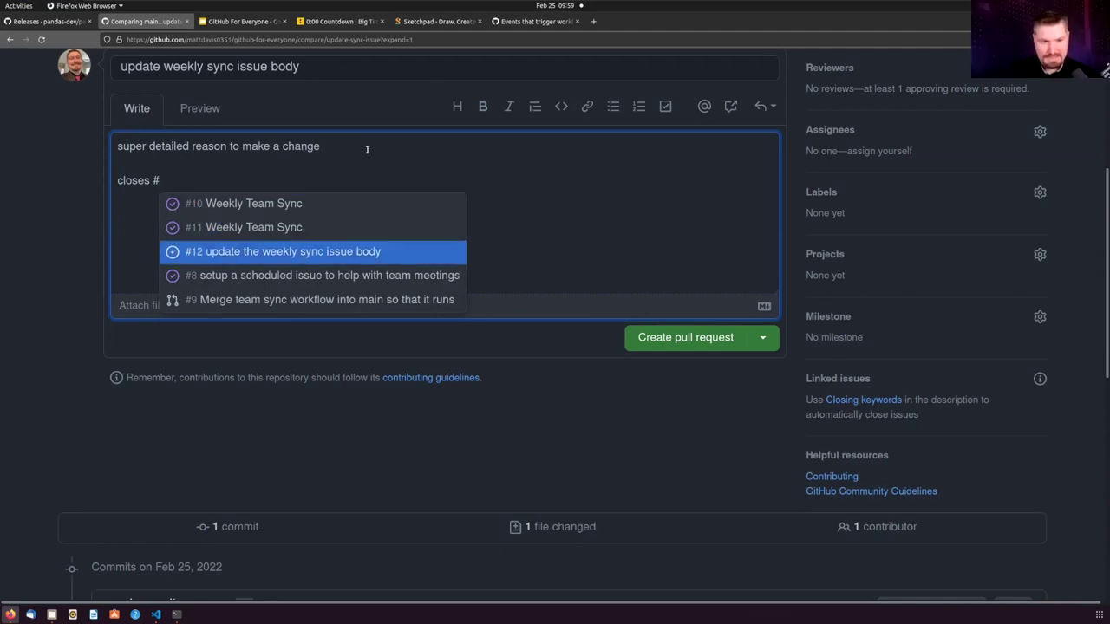
key(Return)
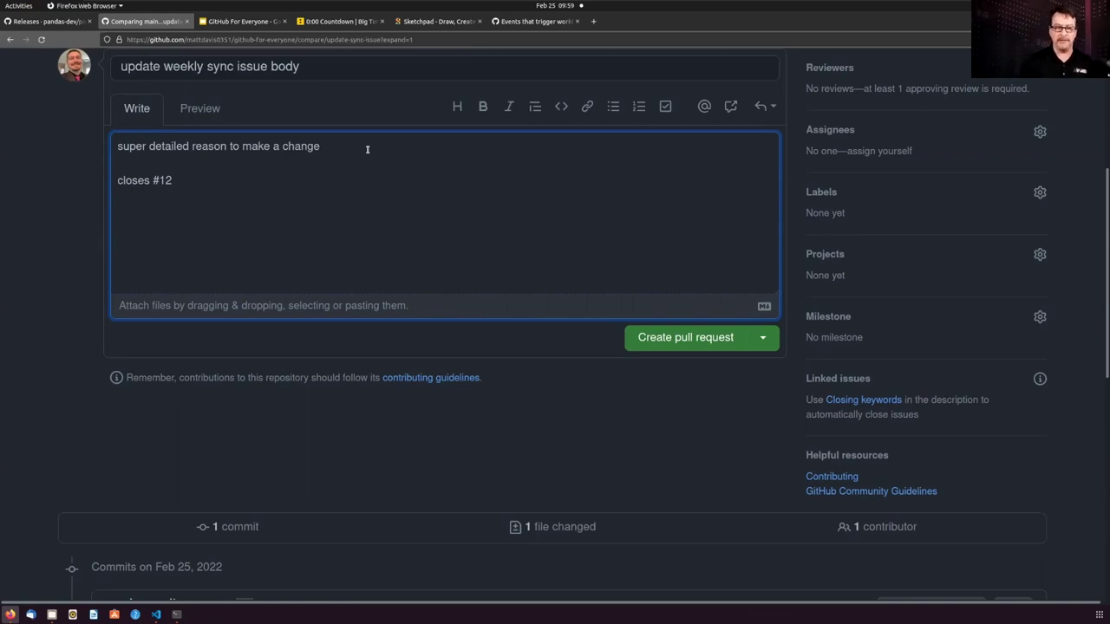
key(Return)
text(#)
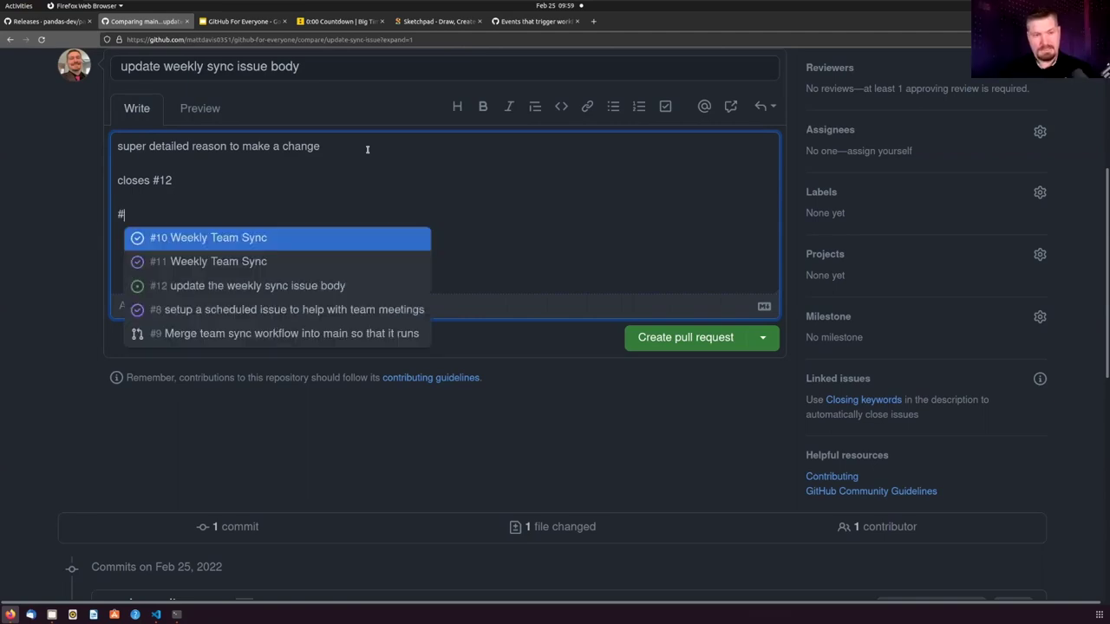
key(Down)
key(Down)
key(Down)
key(Down)
key(Down)
key(Down)
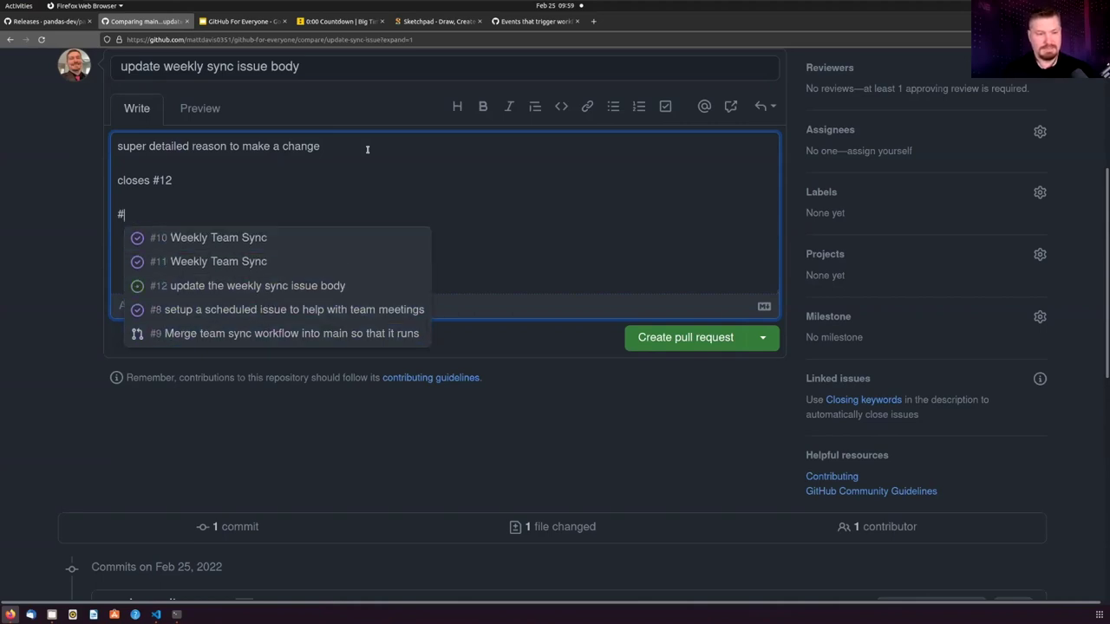
key(Down)
key(Down)
key(Down)
key(Up)
key(Up)
key(Up)
key(BackSpace)
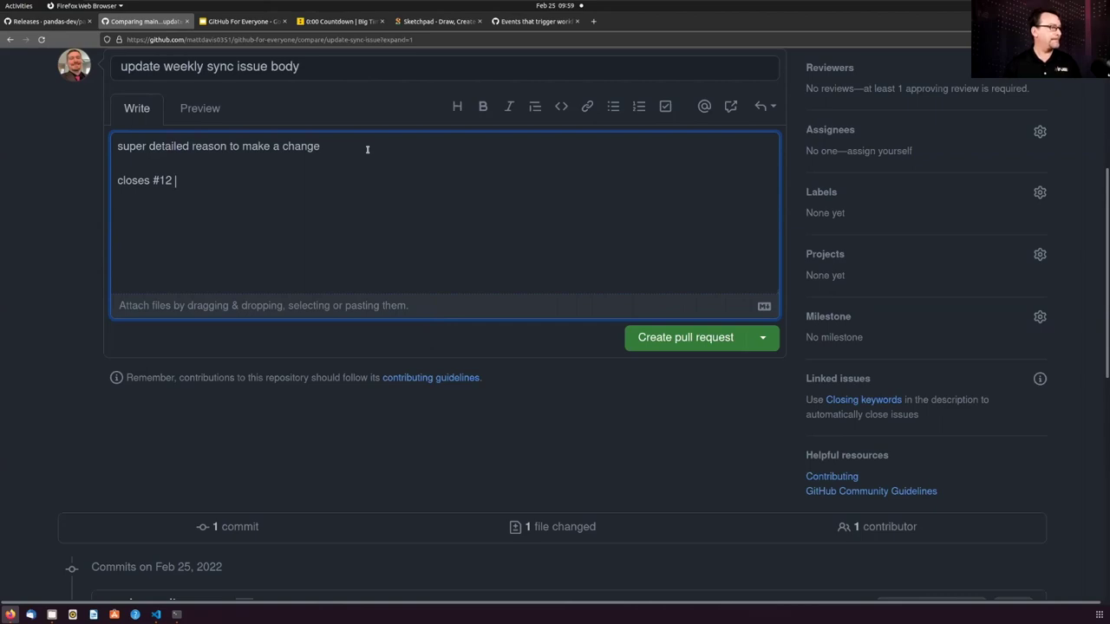
click(680, 341)
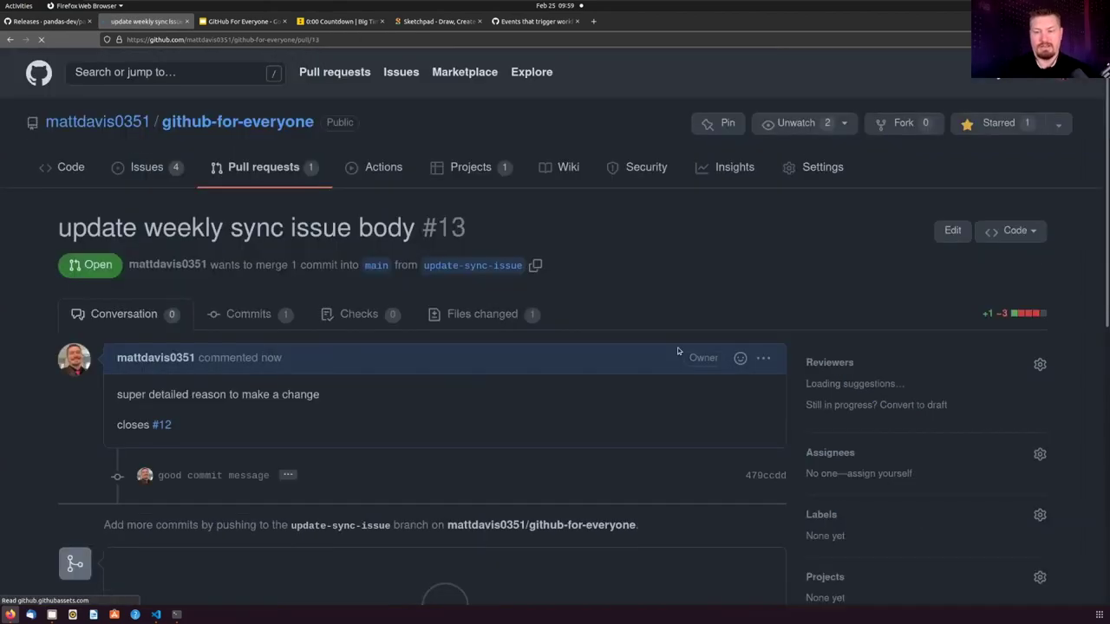
Request the collaborator's review on pull request #13 from the Reviewers list.
scroll(661, 345, down, 3)
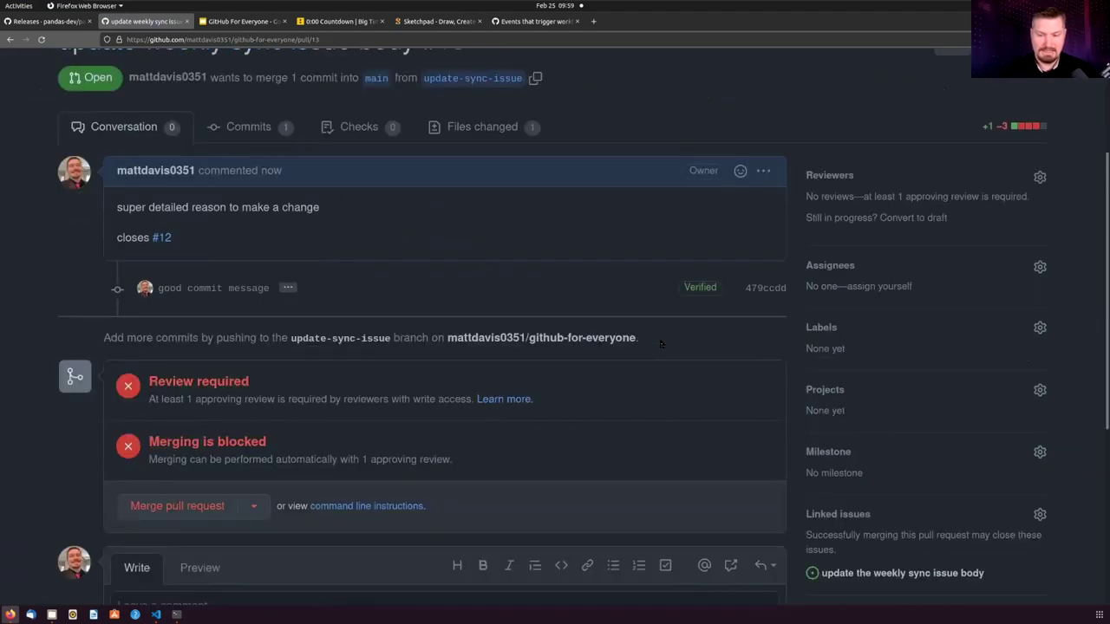
scroll(661, 345, down, 3)
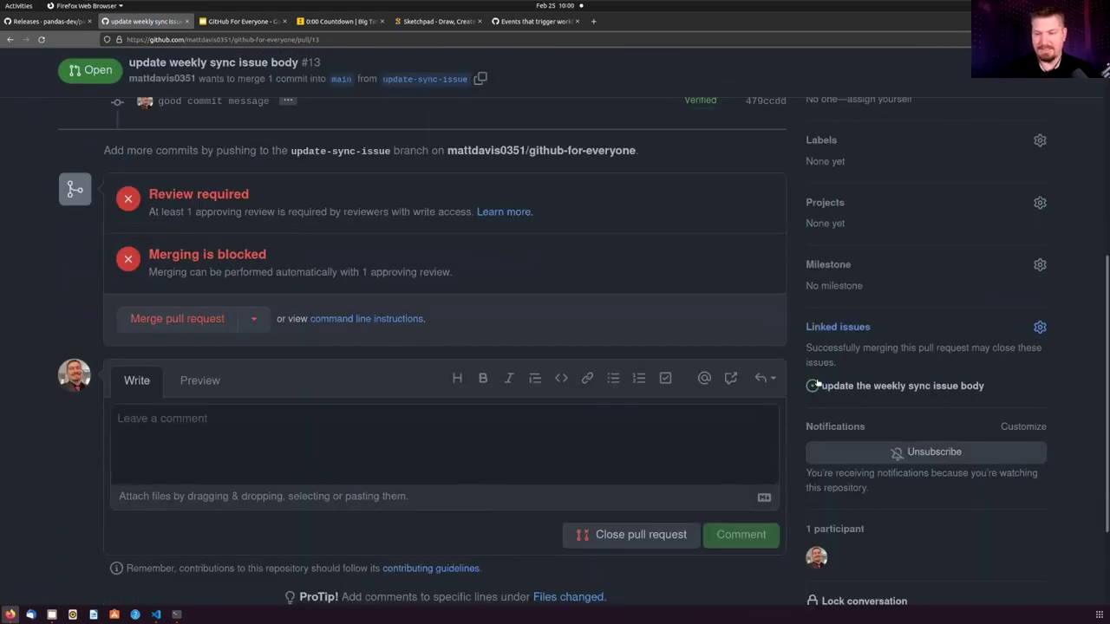
mouse_move(878, 393)
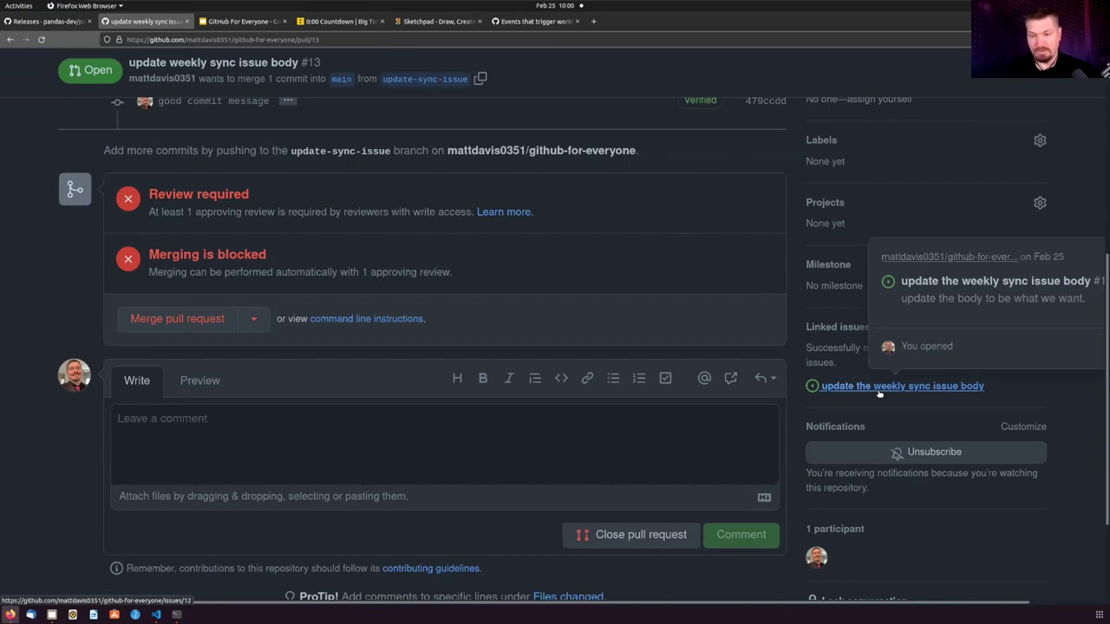
scroll(1025, 363, up, 5)
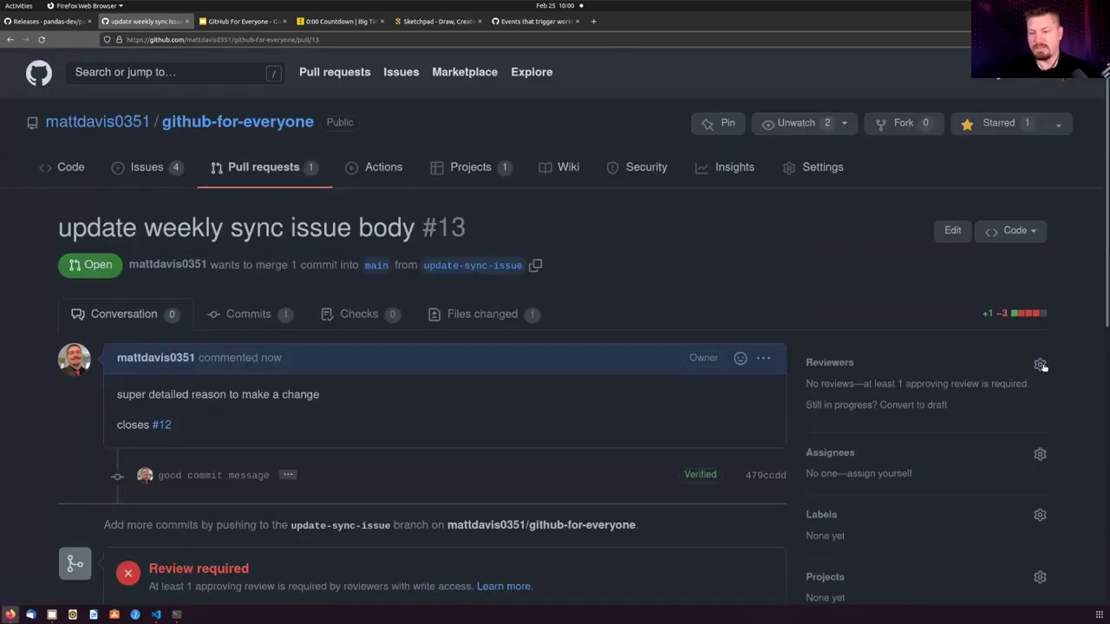
click(1040, 365)
click(887, 464)
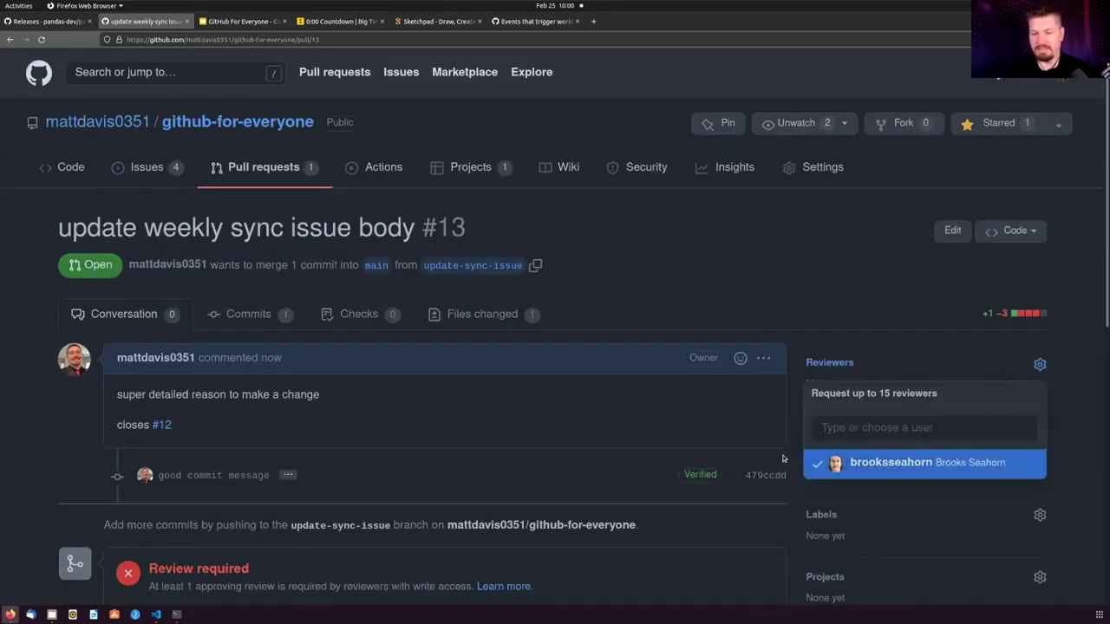
click(609, 467)
Expand and collapse the pending reviewer details, then reload the pull request page.
scroll(528, 404, down, 3)
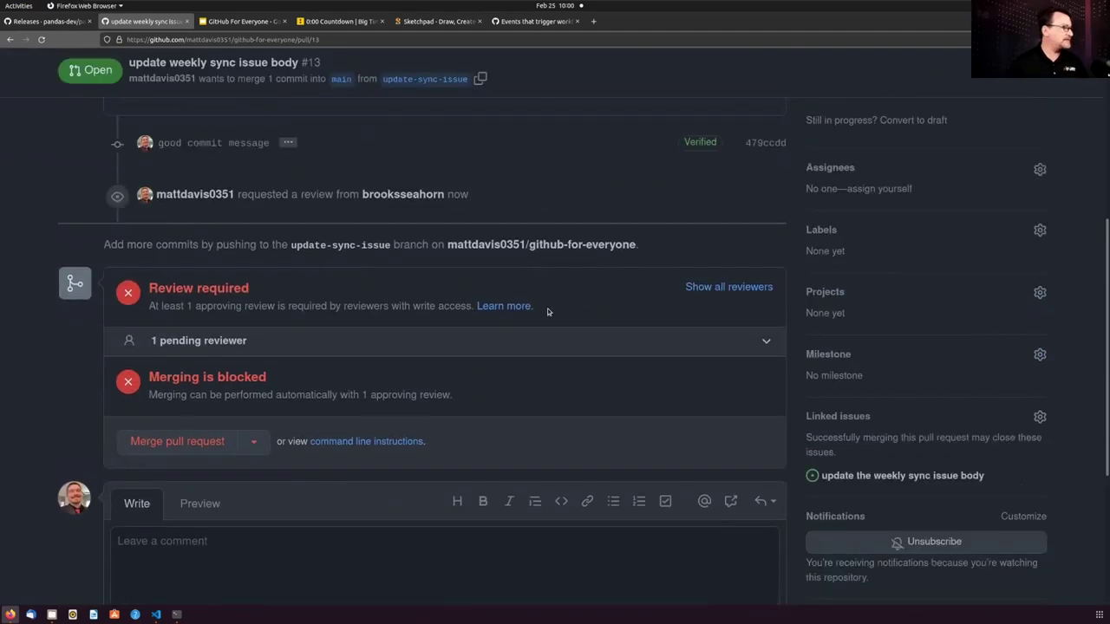
click(767, 340)
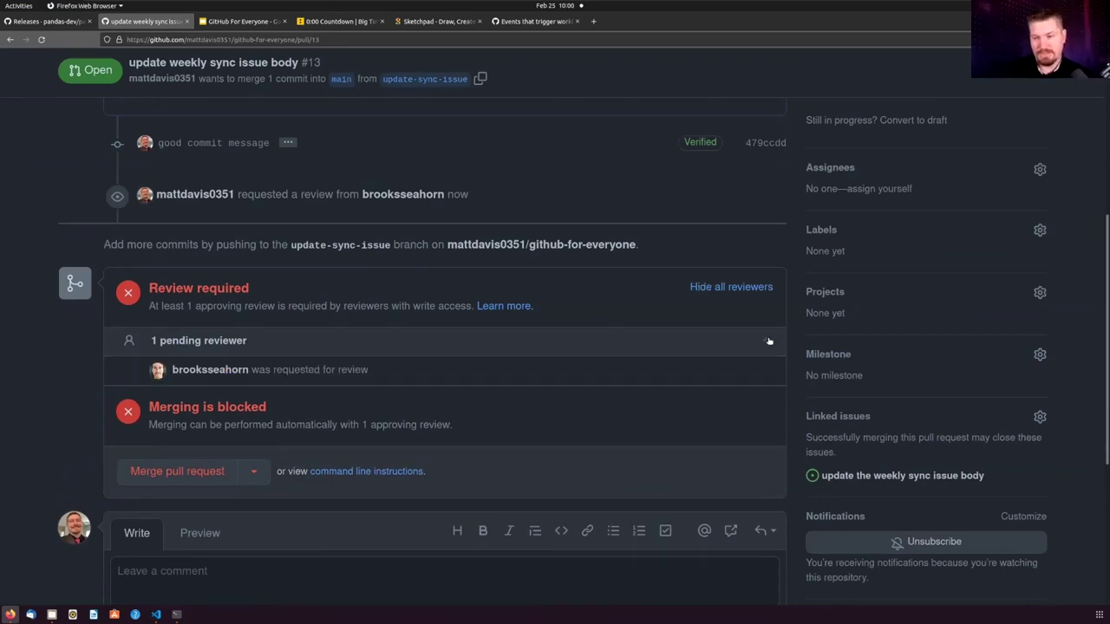
click(768, 340)
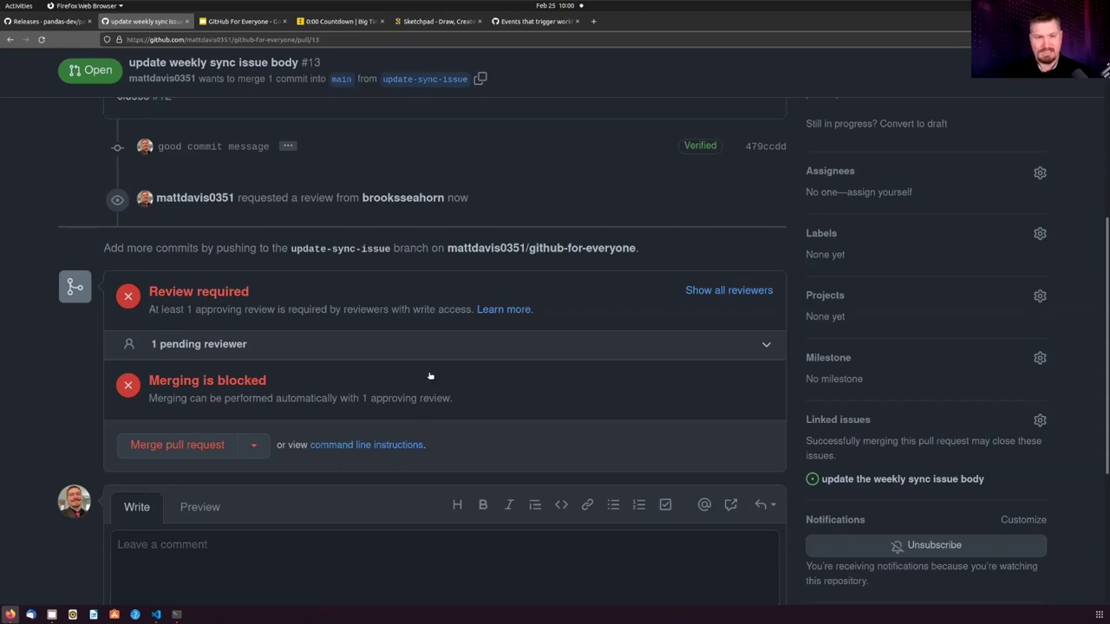
scroll(463, 391, up, 2)
key(F5)
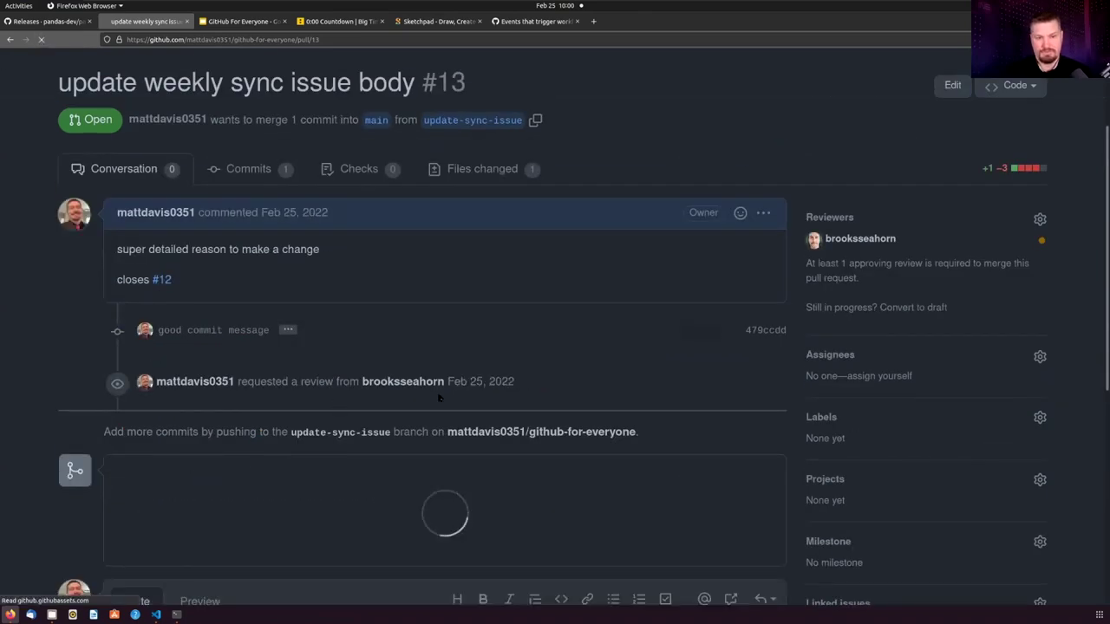
scroll(439, 394, down, 1)
scroll(439, 393, down, 2)
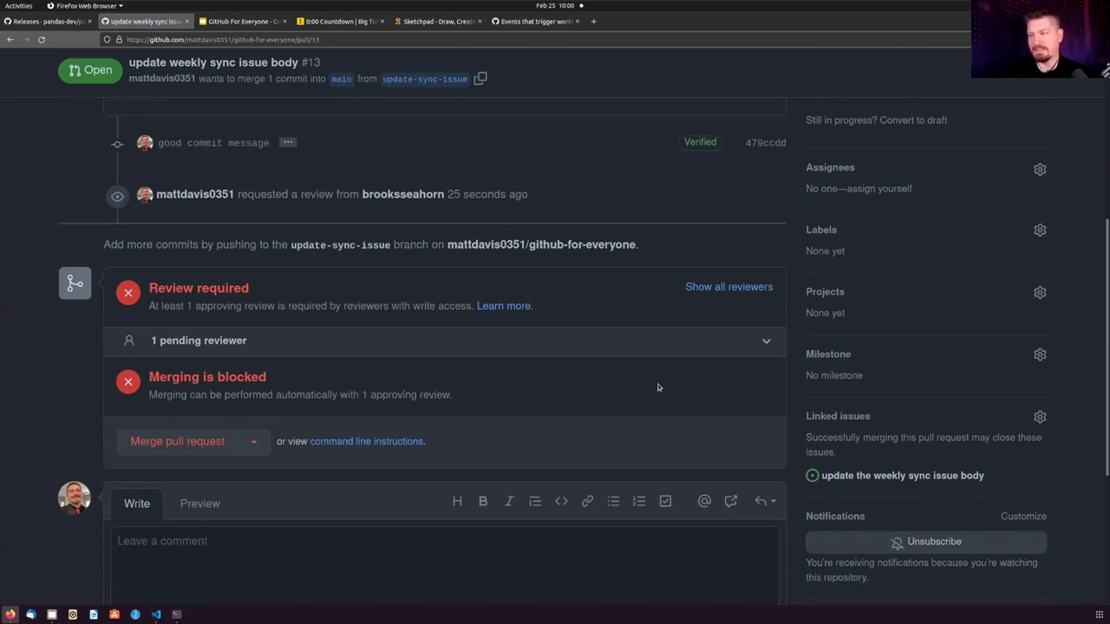
scroll(625, 330, up, 4)
Review the weekly-sync.yml diff under Files changed on pull request #13.
click(511, 173)
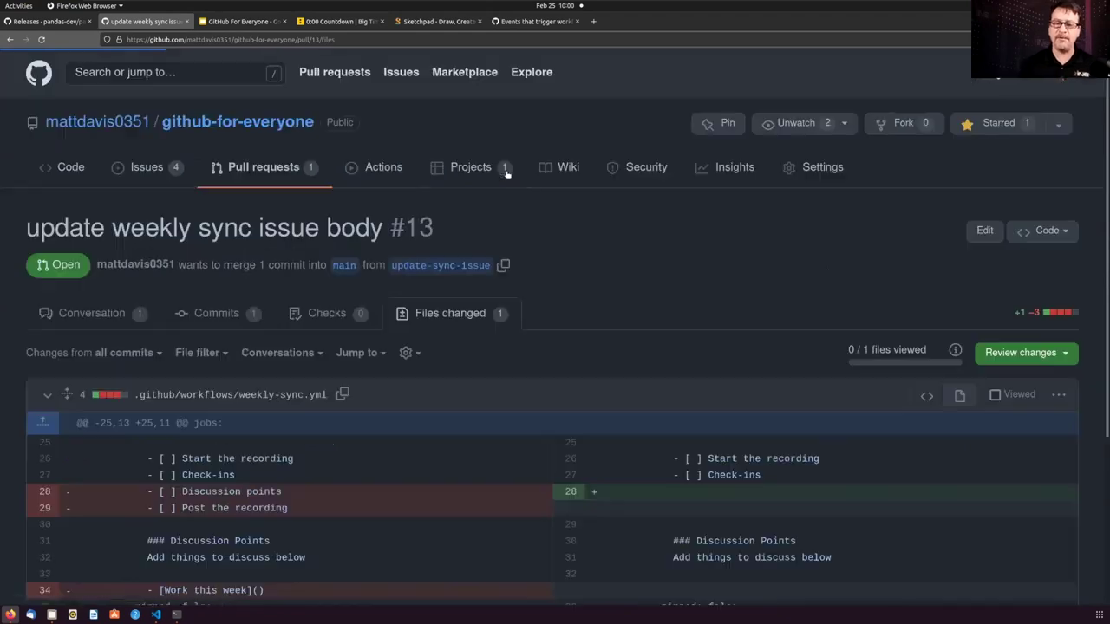
scroll(618, 243, down, 3)
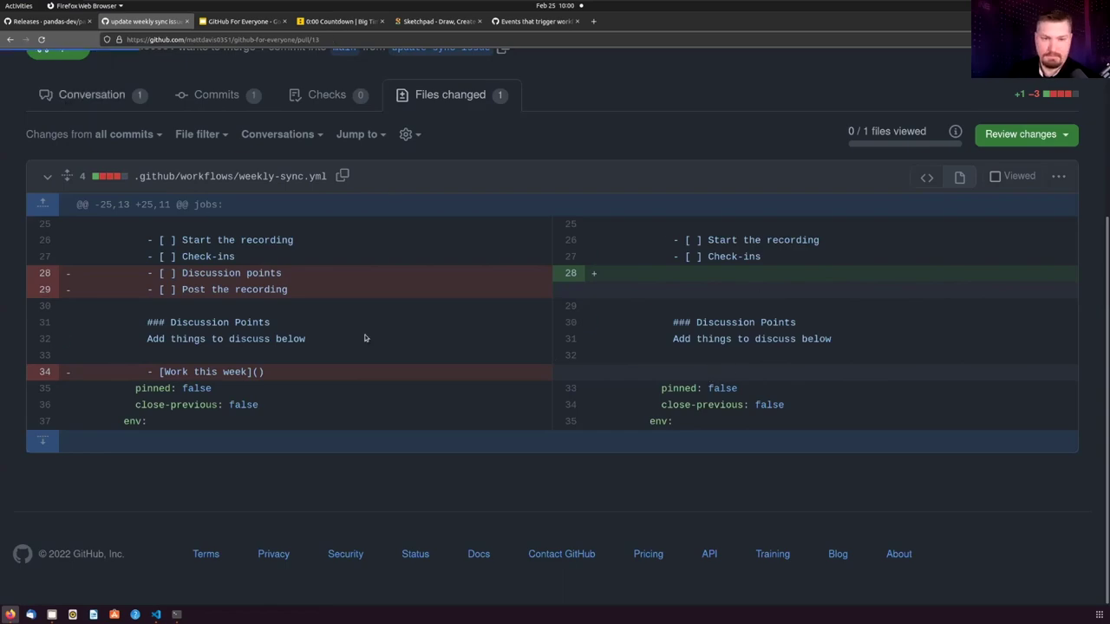
scroll(417, 344, down, 2)
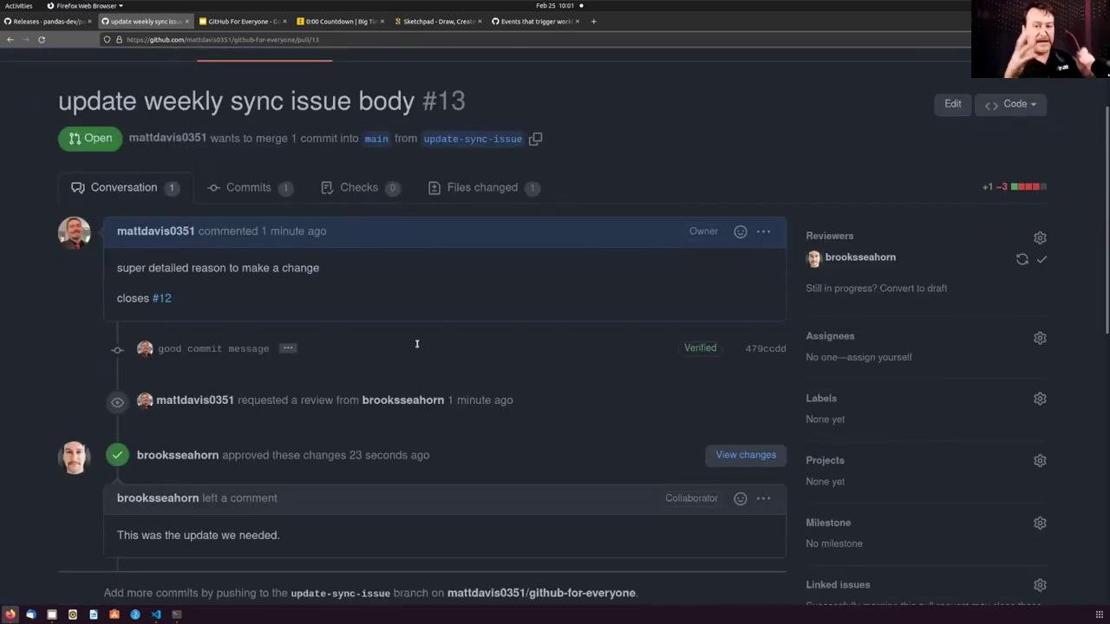
Merge the approved pull request #13 into main.
scroll(417, 346, down, 3)
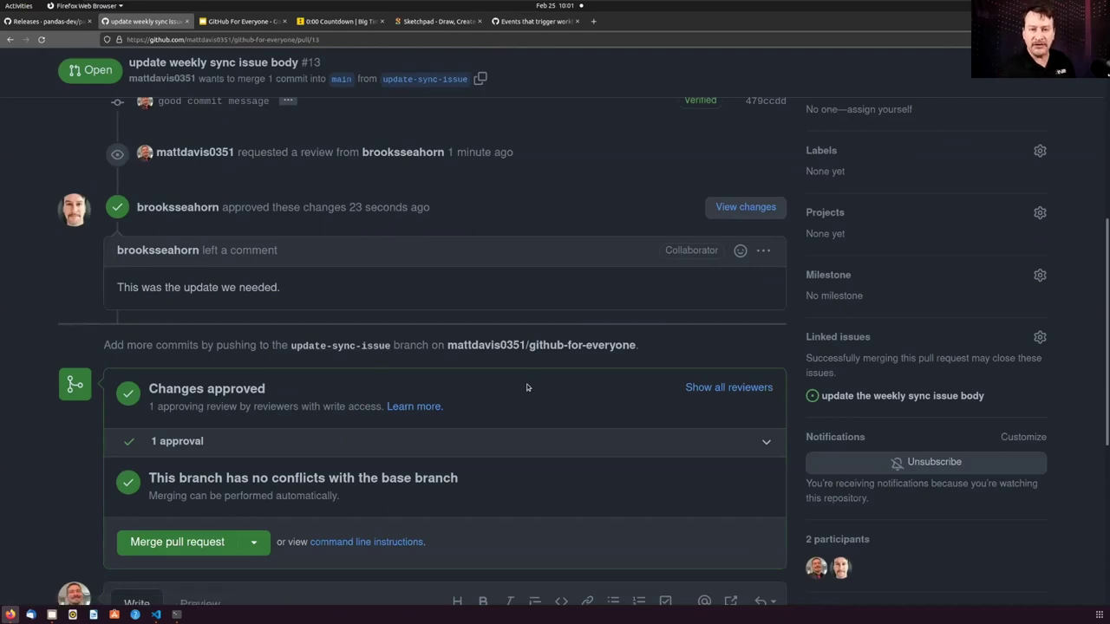
scroll(526, 386, up, 3)
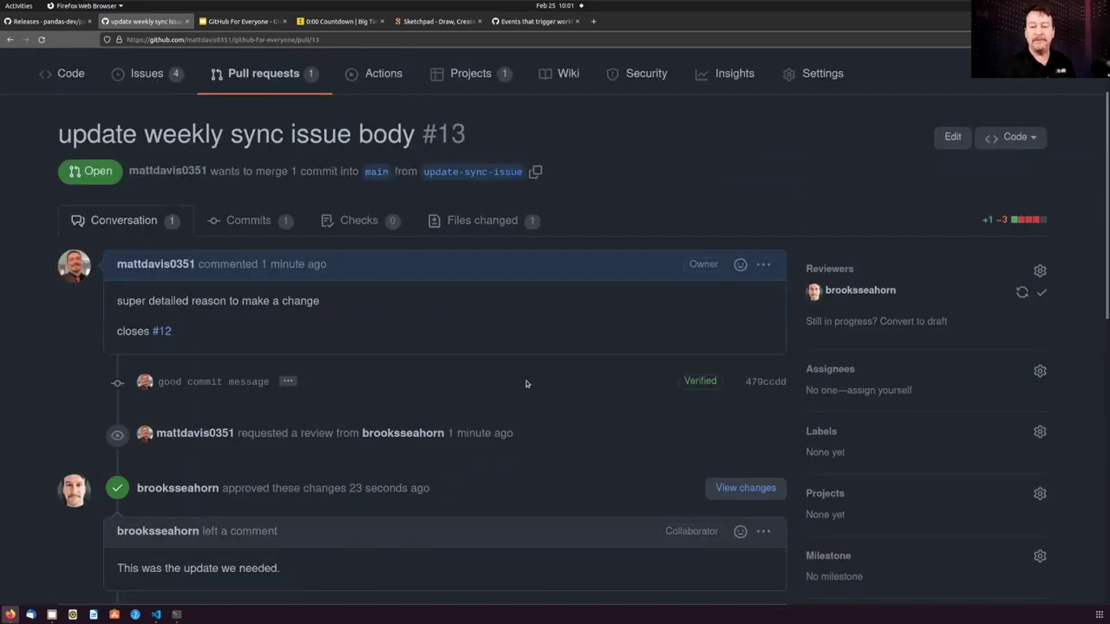
scroll(526, 384, down, 3)
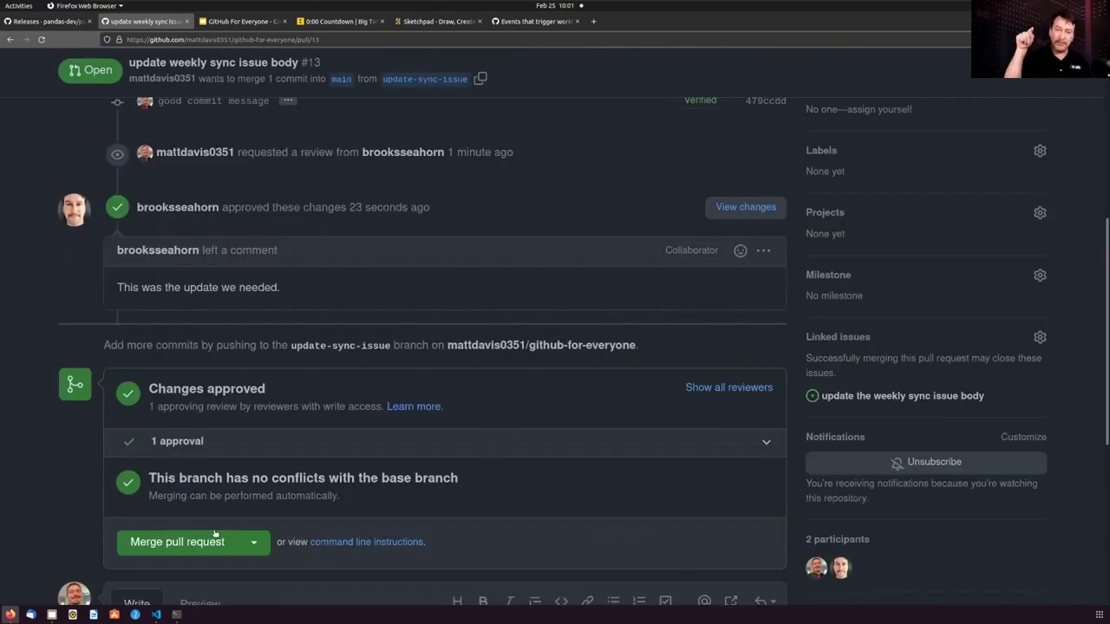
click(215, 534)
click(186, 494)
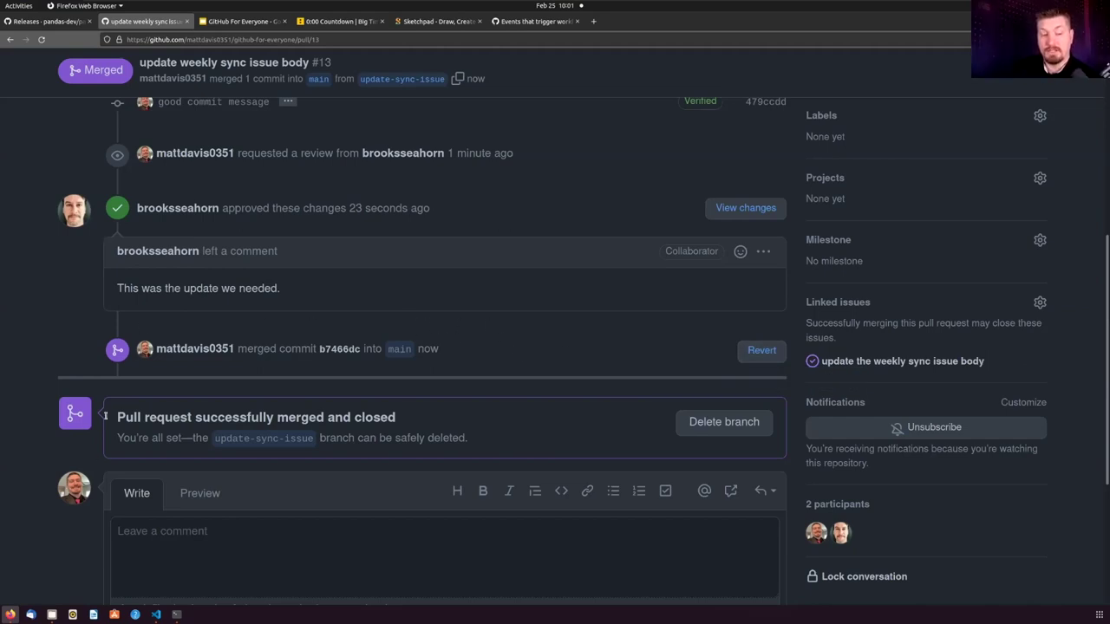
Delete the merged update-sync-issue branch.
drag(957, 360, 995, 342)
click(811, 363)
mouse_move(812, 364)
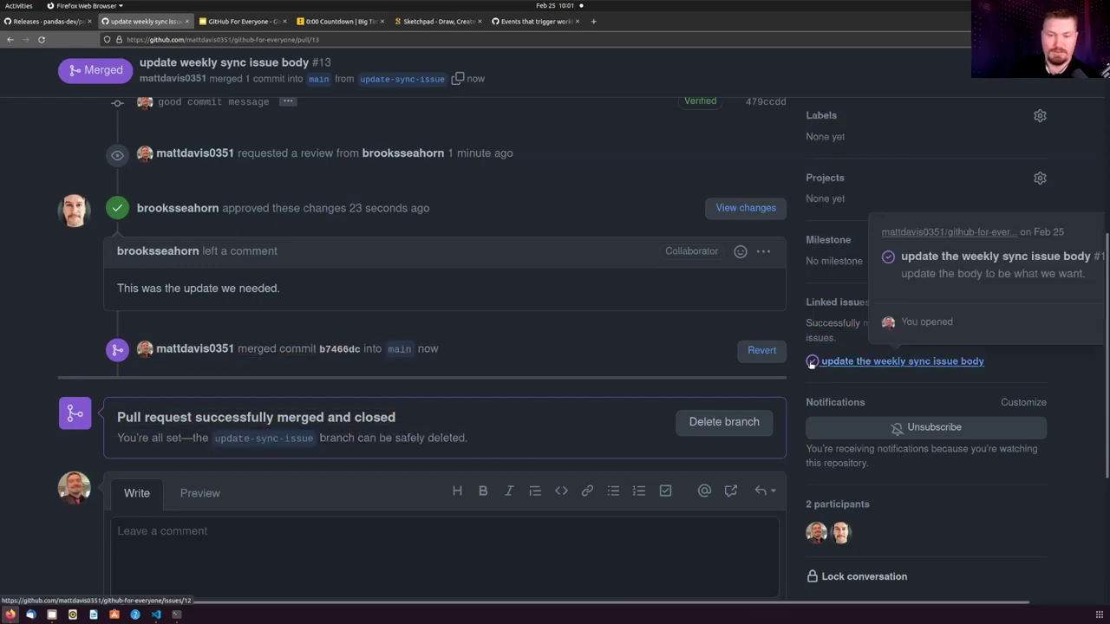
click(699, 423)
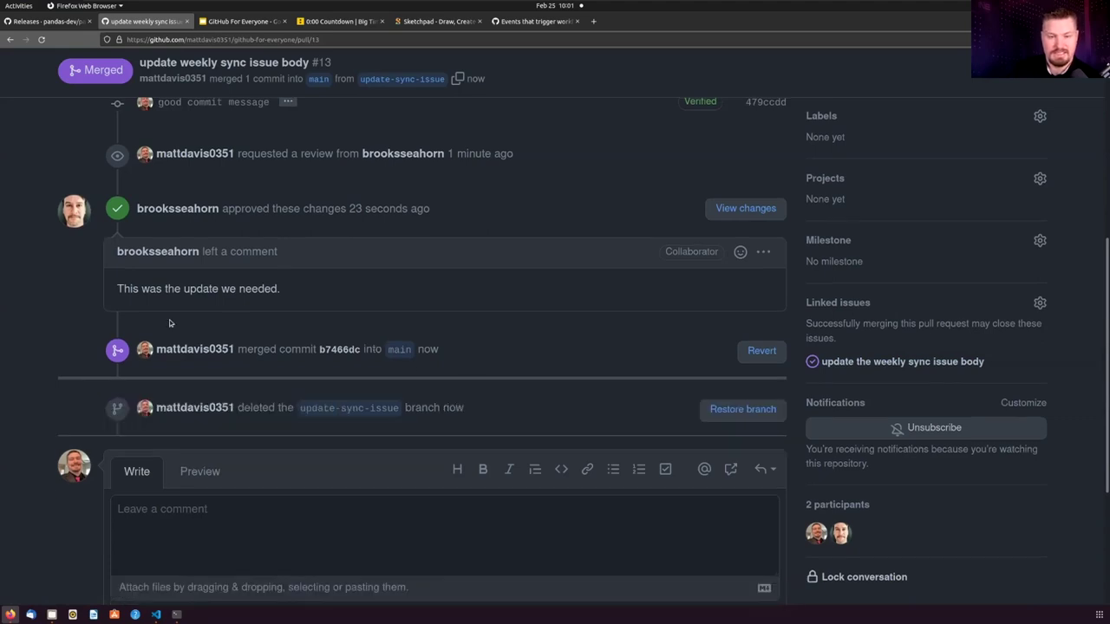
scroll(156, 317, up, 5)
Check the repository's Issues list, then return to the Code page.
click(149, 170)
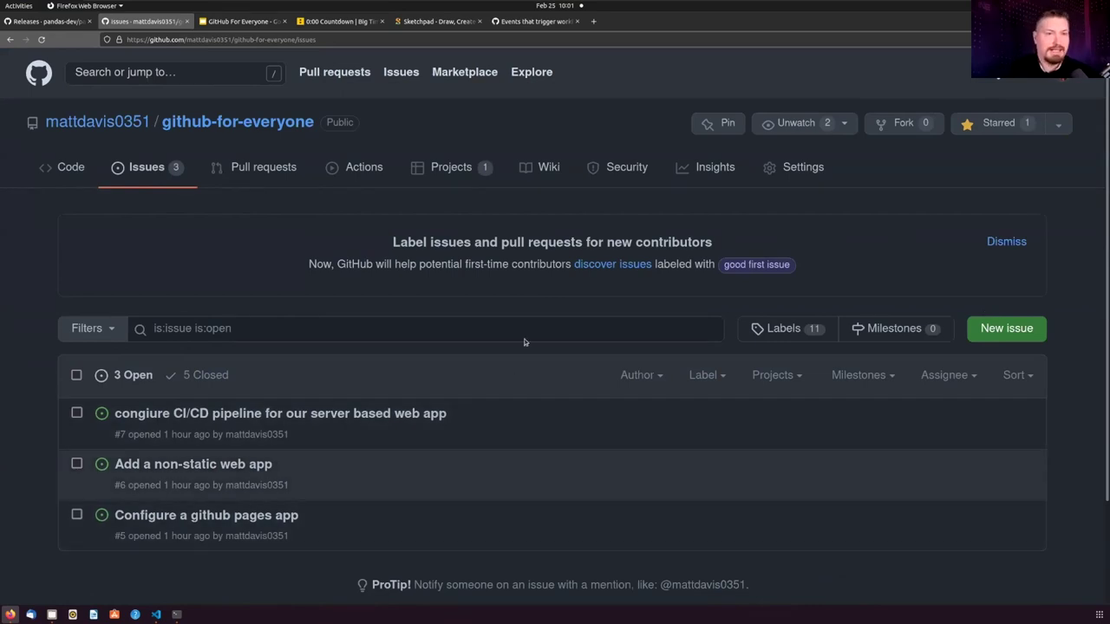
click(75, 173)
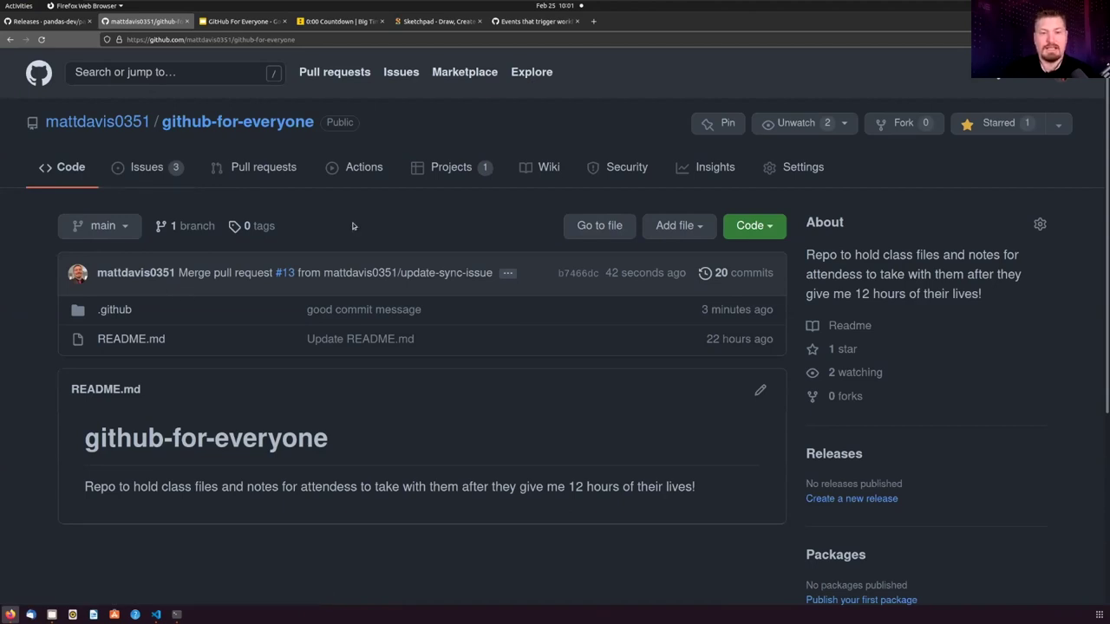
click(359, 168)
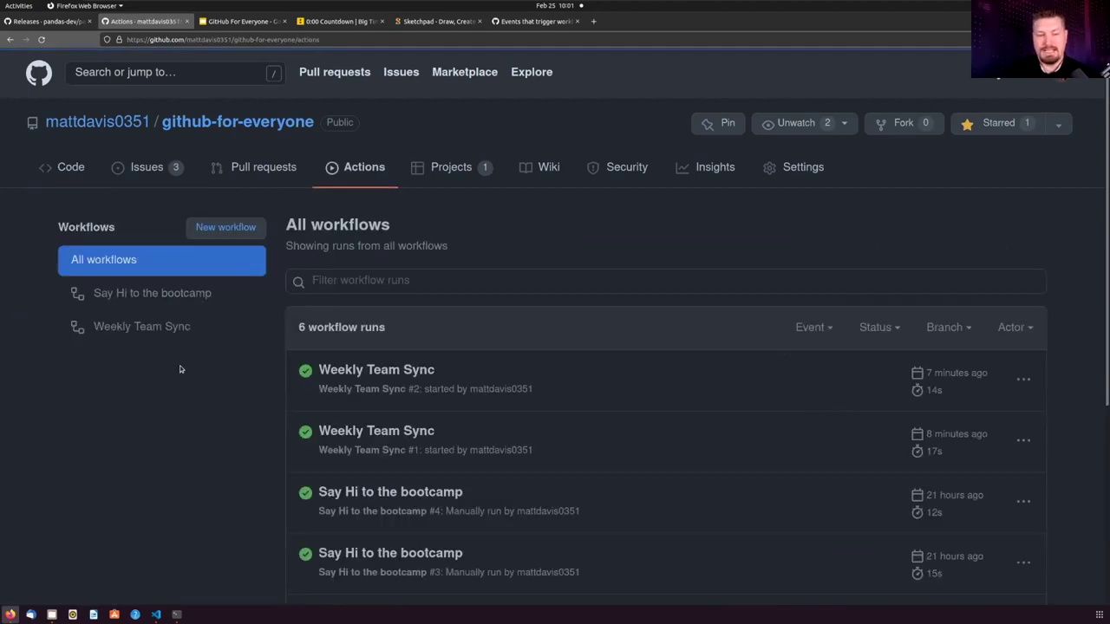
Filter the Actions runs to the Weekly Team Sync workflow.
click(199, 293)
scroll(483, 407, down, 3)
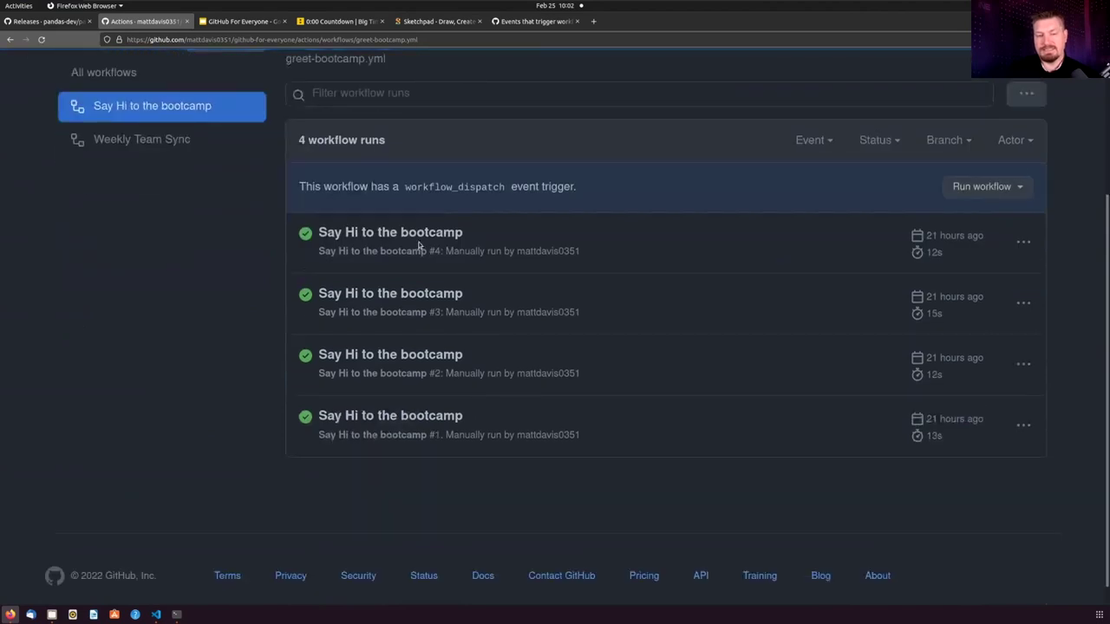
scroll(572, 351, up, 2)
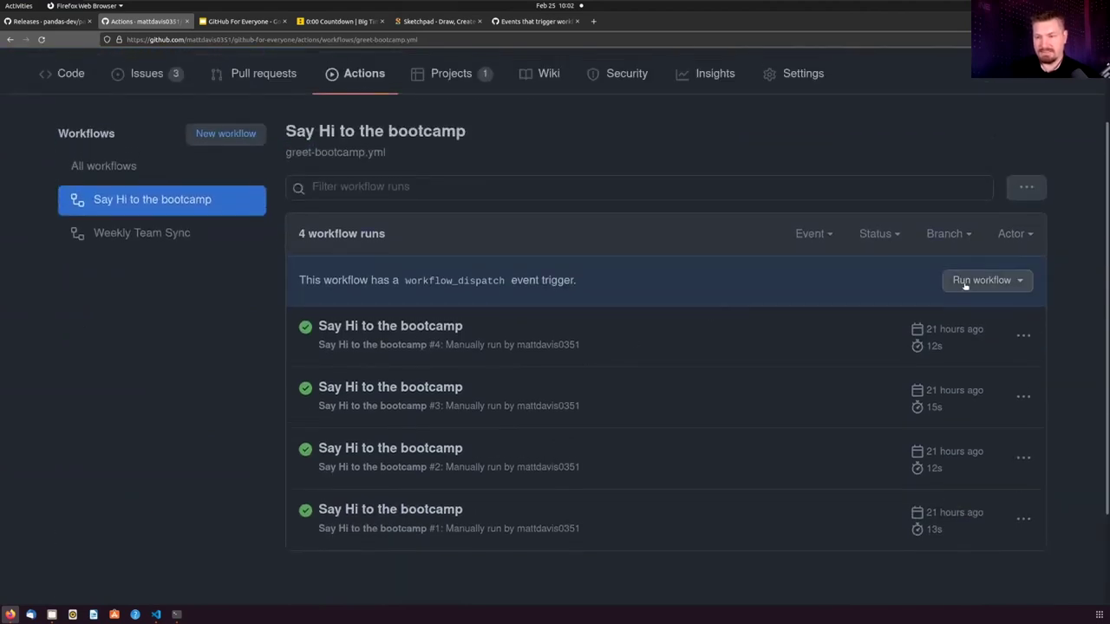
scroll(788, 317, up, 2)
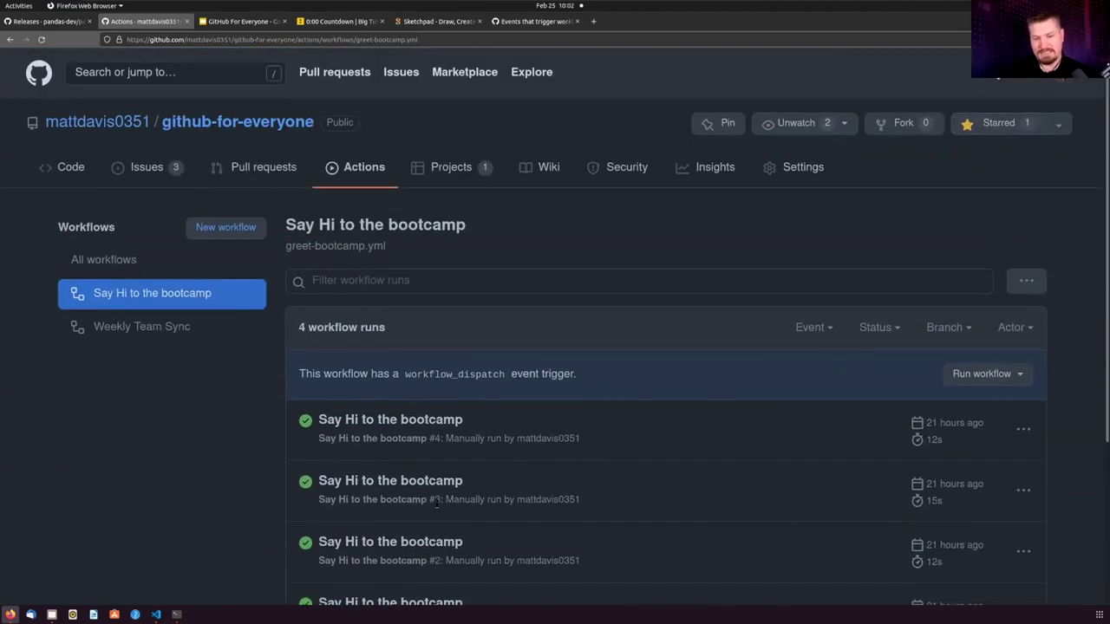
click(171, 328)
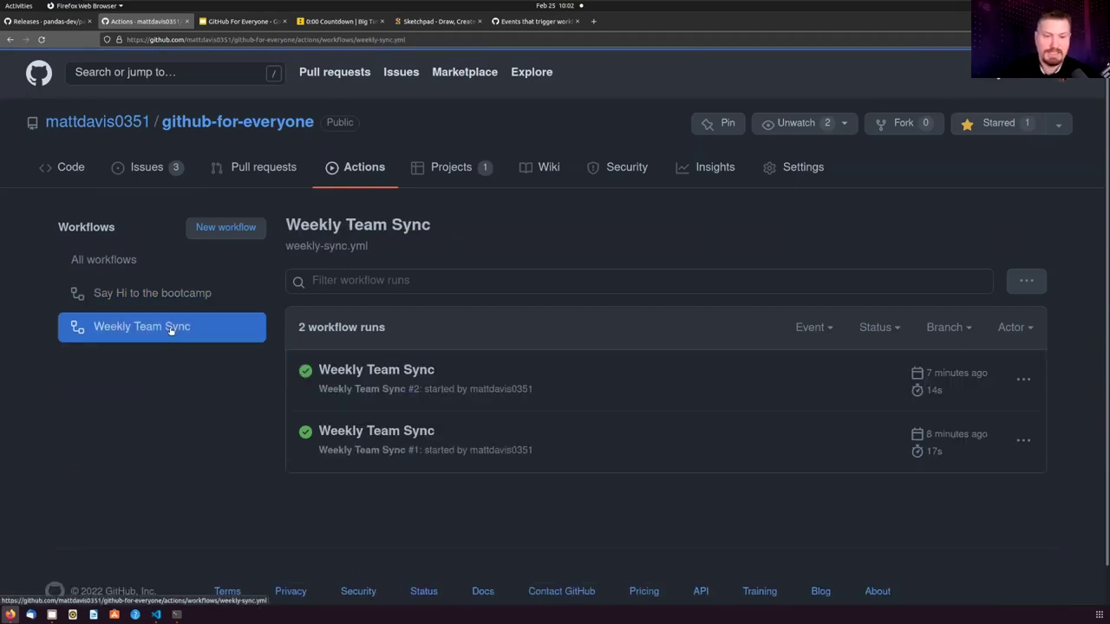
Unstar and re-star the repository, then open the new Weekly Team Sync run #3.
click(964, 127)
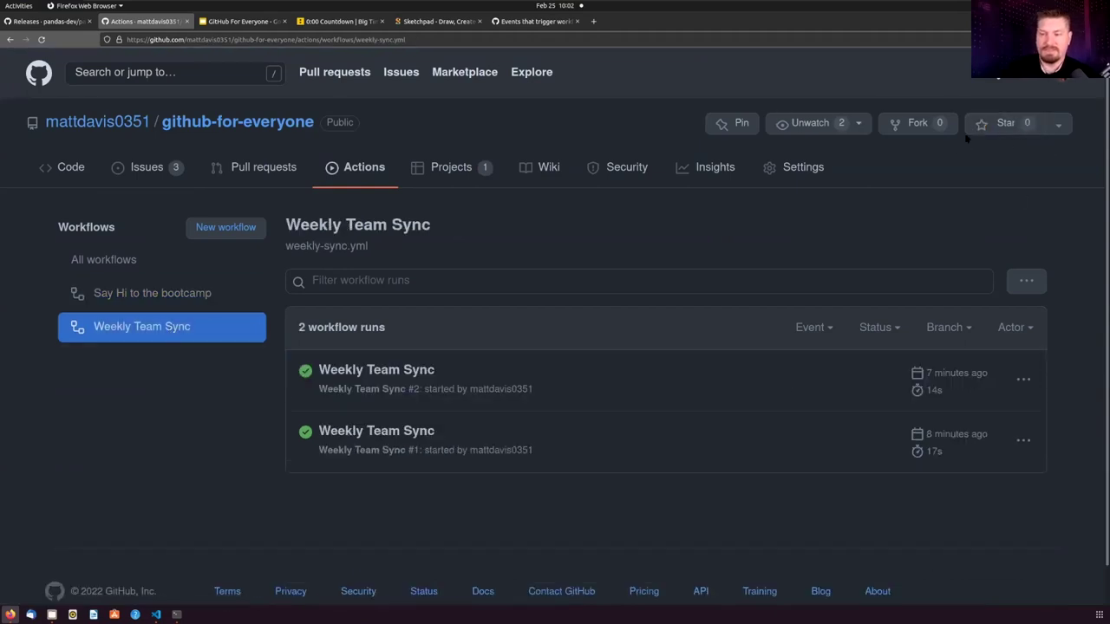
click(964, 127)
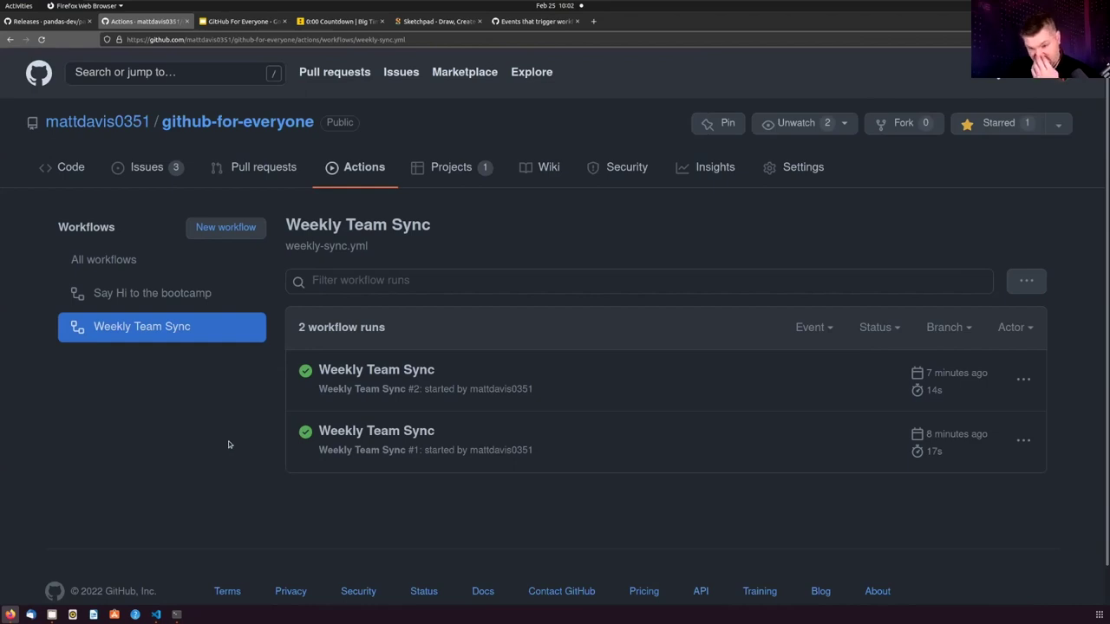
click(41, 40)
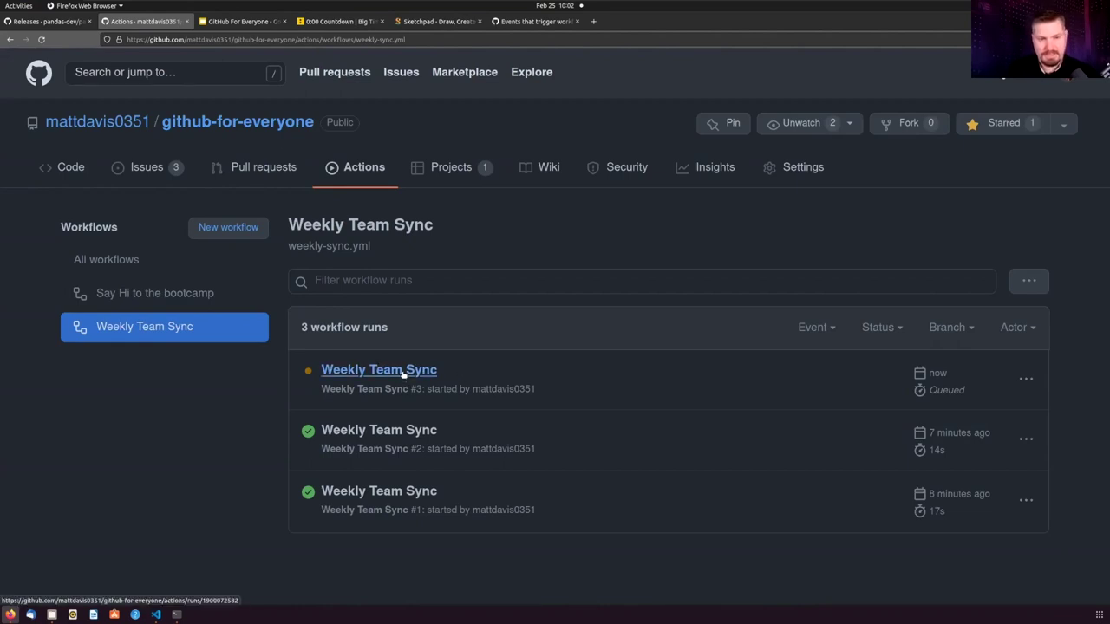
click(387, 378)
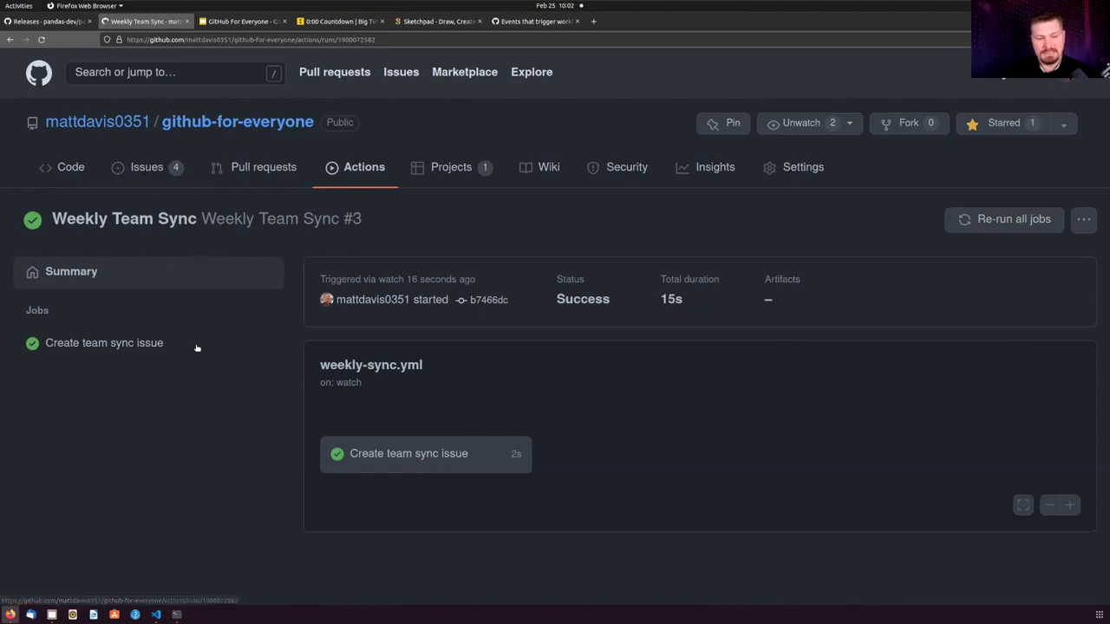
click(141, 167)
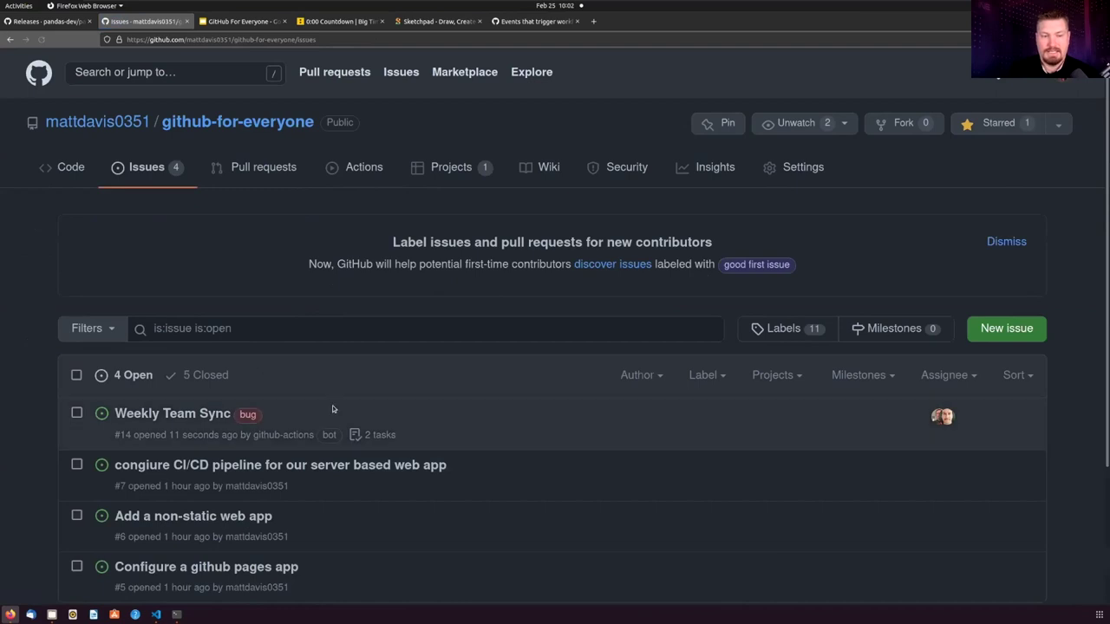
Read through the Weekly Team Sync issue #14 agenda, then return to the code page.
scroll(333, 405, down, 2)
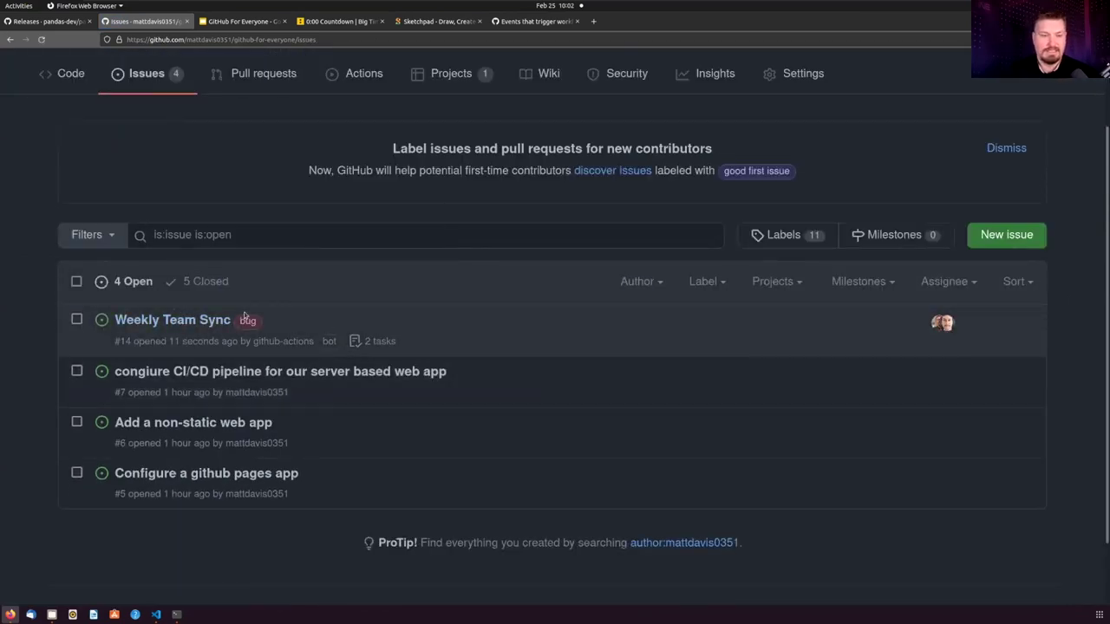
click(194, 323)
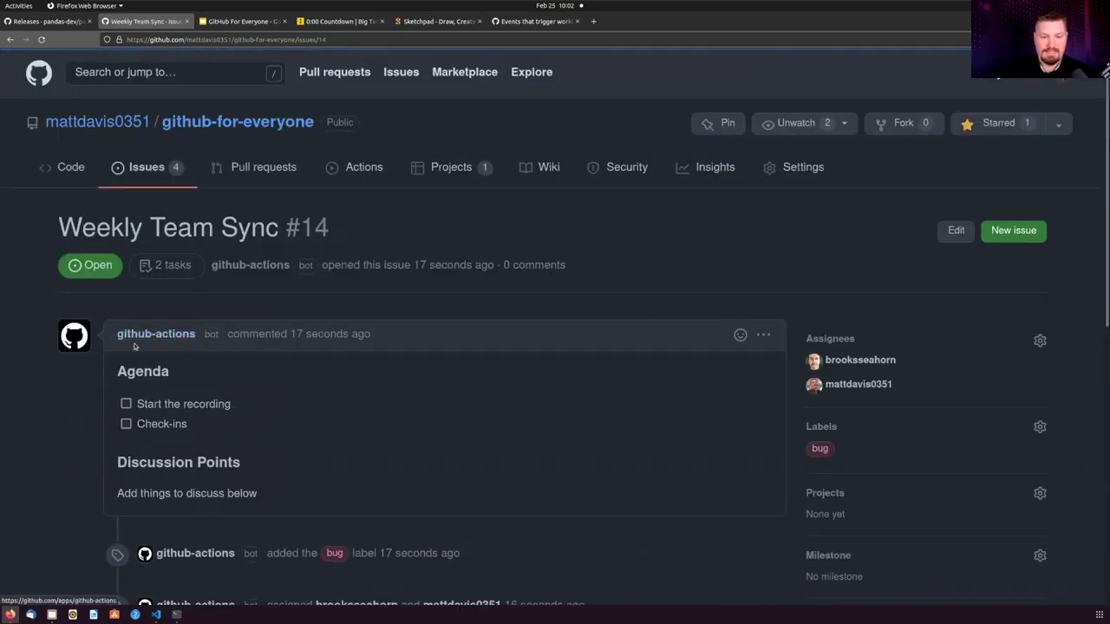
scroll(285, 263, down, 3)
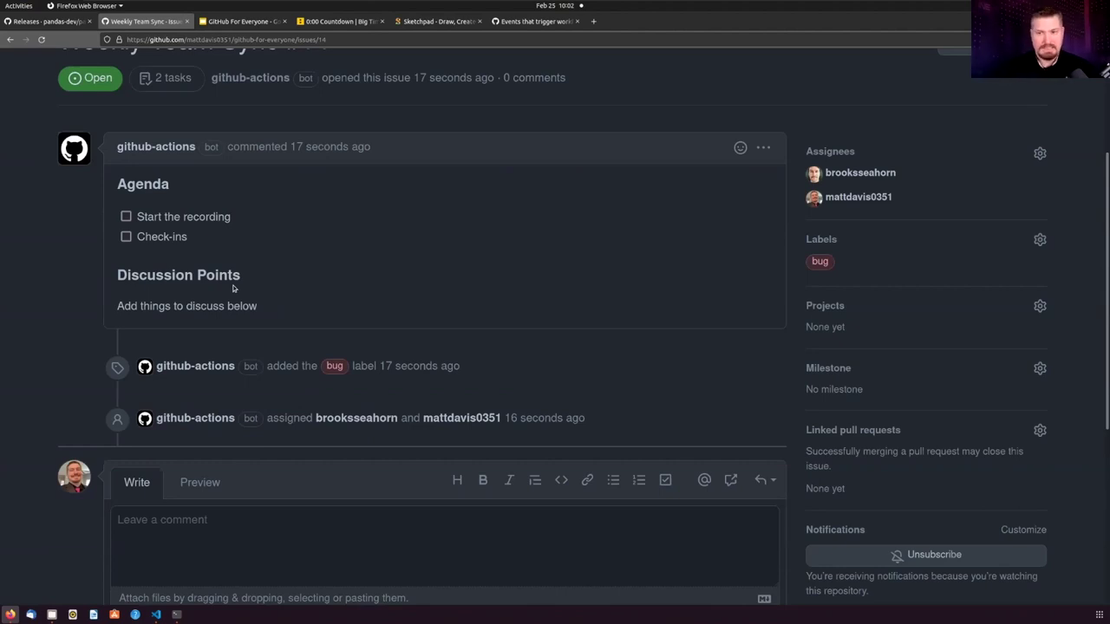
scroll(209, 273, up, 4)
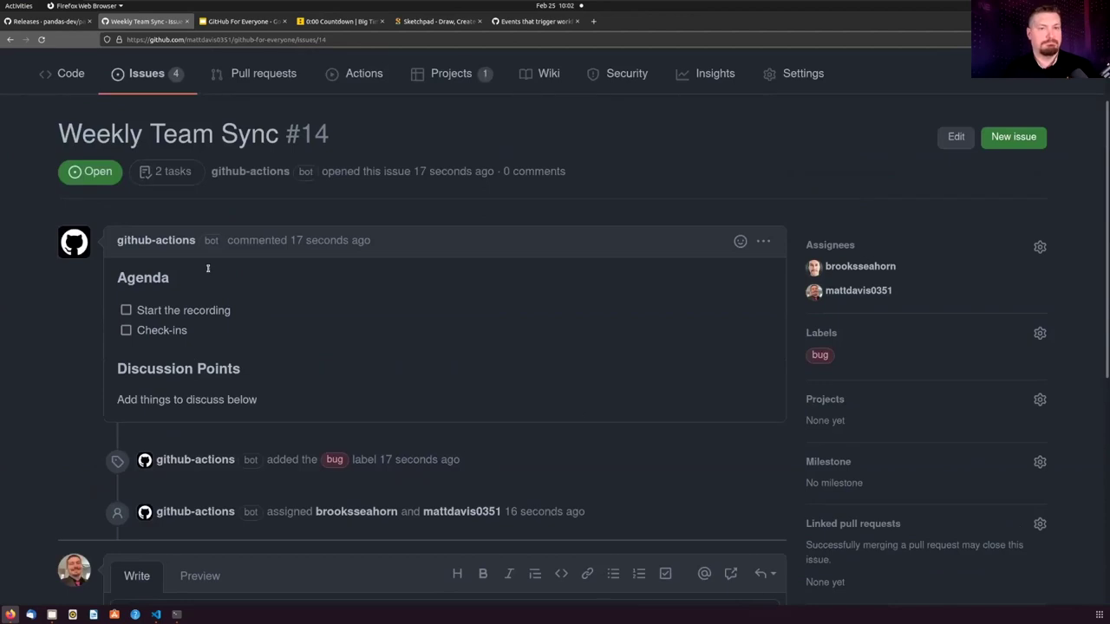
click(73, 169)
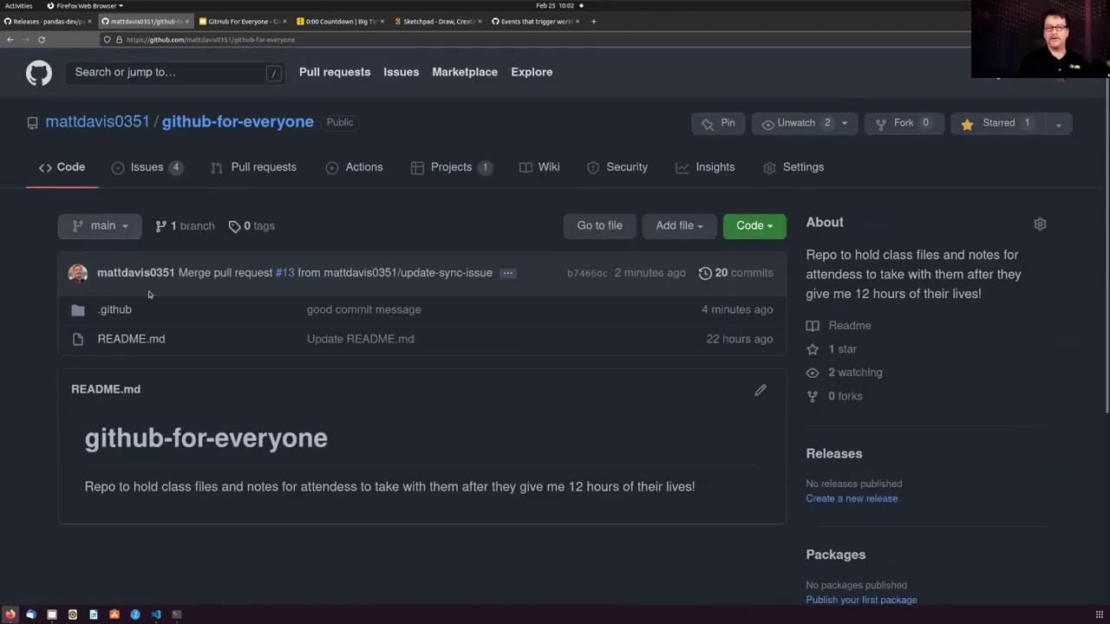
click(116, 309)
Delete the watch trigger in weekly-sync.yml, uncomment the schedule/cron lines, and commit to main.
click(113, 336)
click(156, 370)
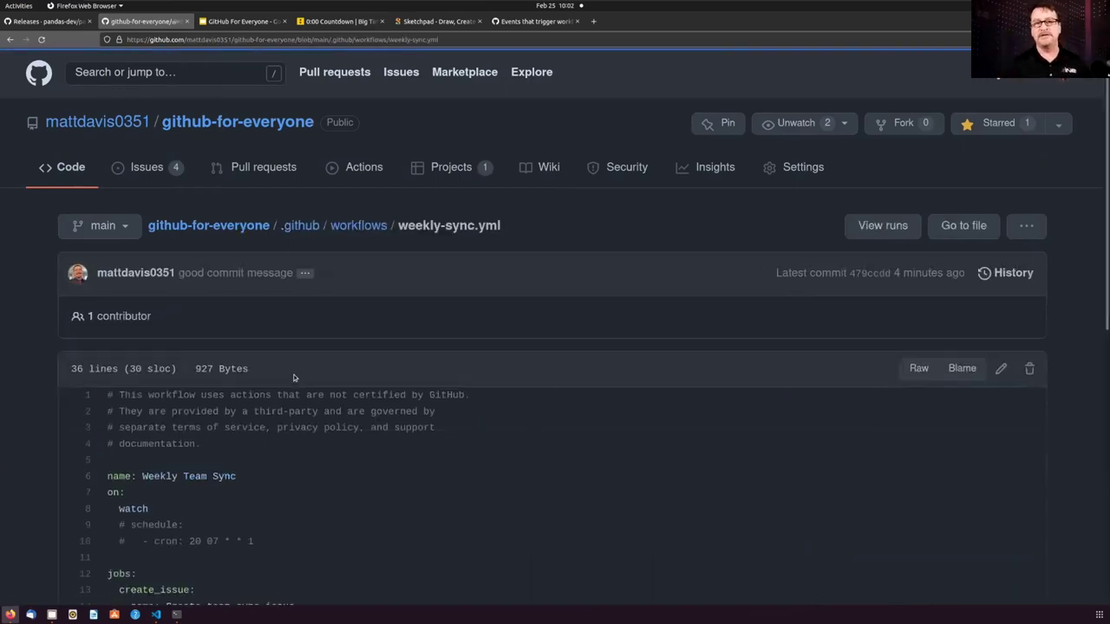
scroll(242, 283, down, 5)
drag(104, 233, 152, 232)
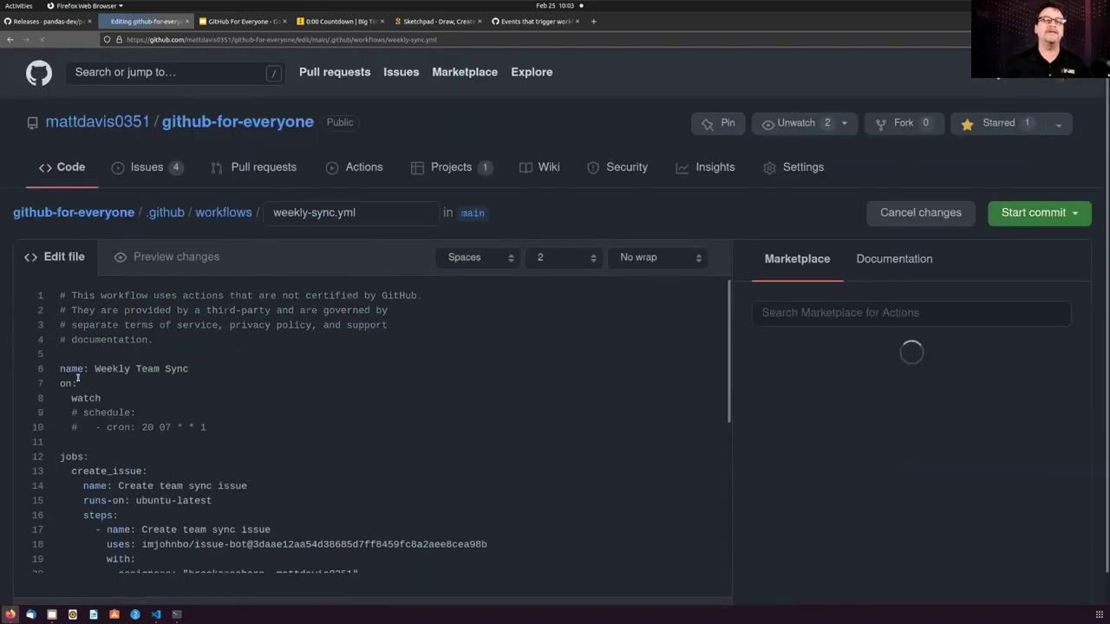
drag(121, 404, 52, 403)
key(BackSpace)
key(BackSpace)
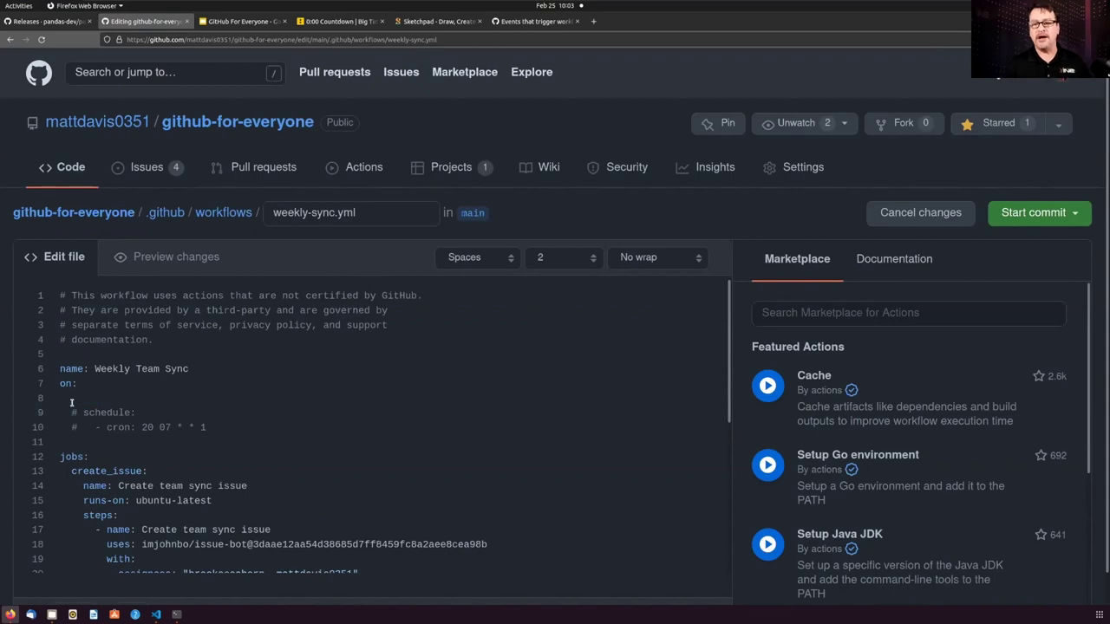
drag(206, 412, 89, 397)
key(ctrl+slash)
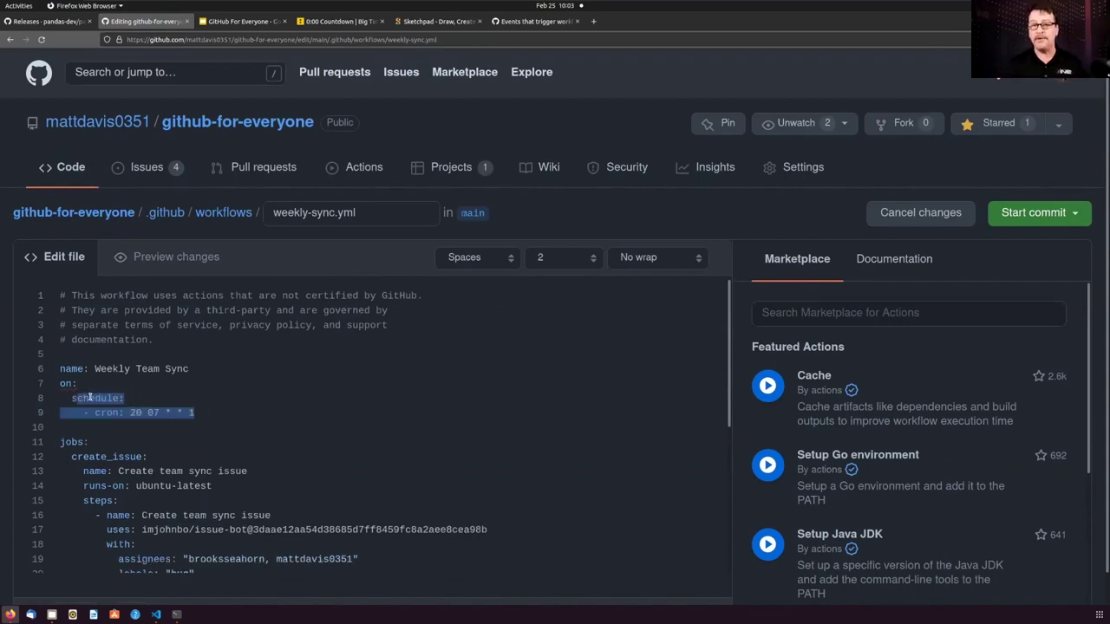
click(1043, 216)
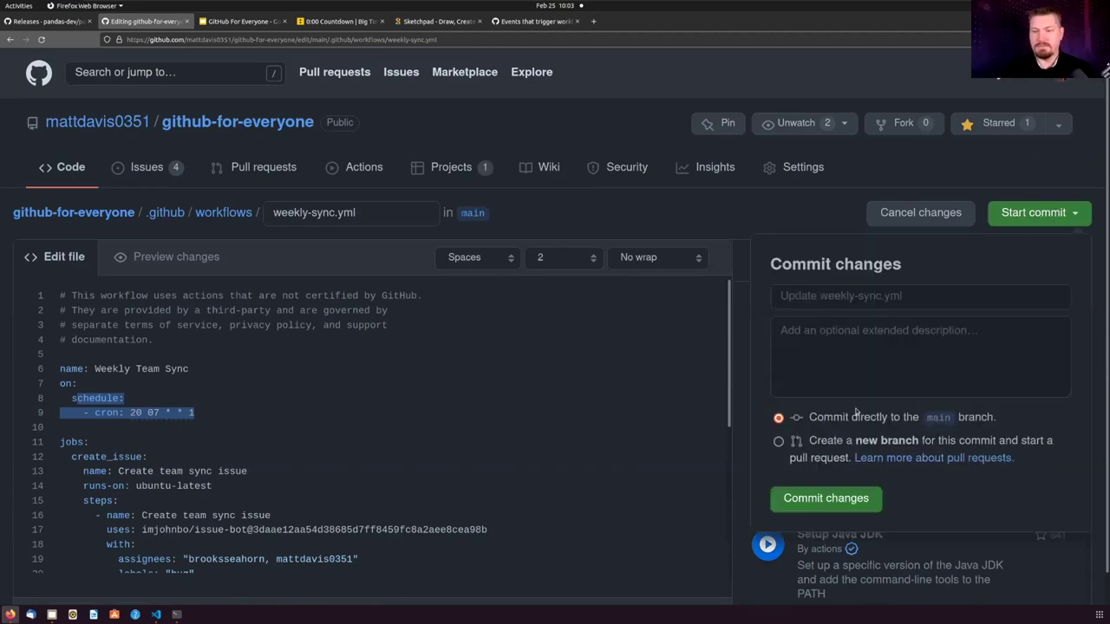
click(789, 498)
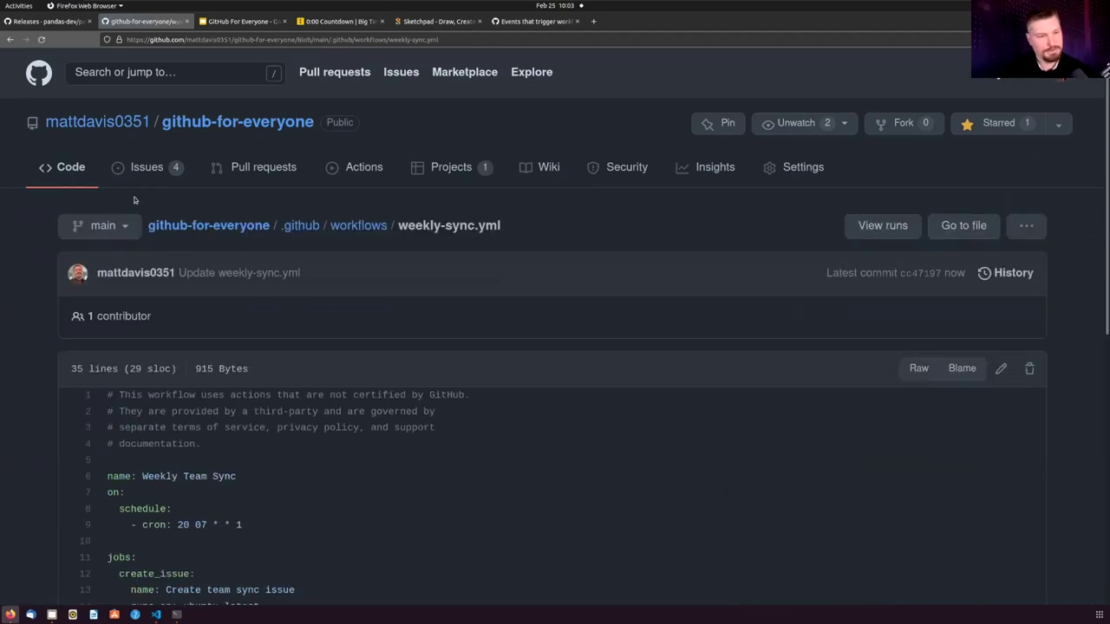
Comment out the schedule and cron lines again and commit to main.
scroll(289, 507, down, 2)
scroll(290, 507, down, 2)
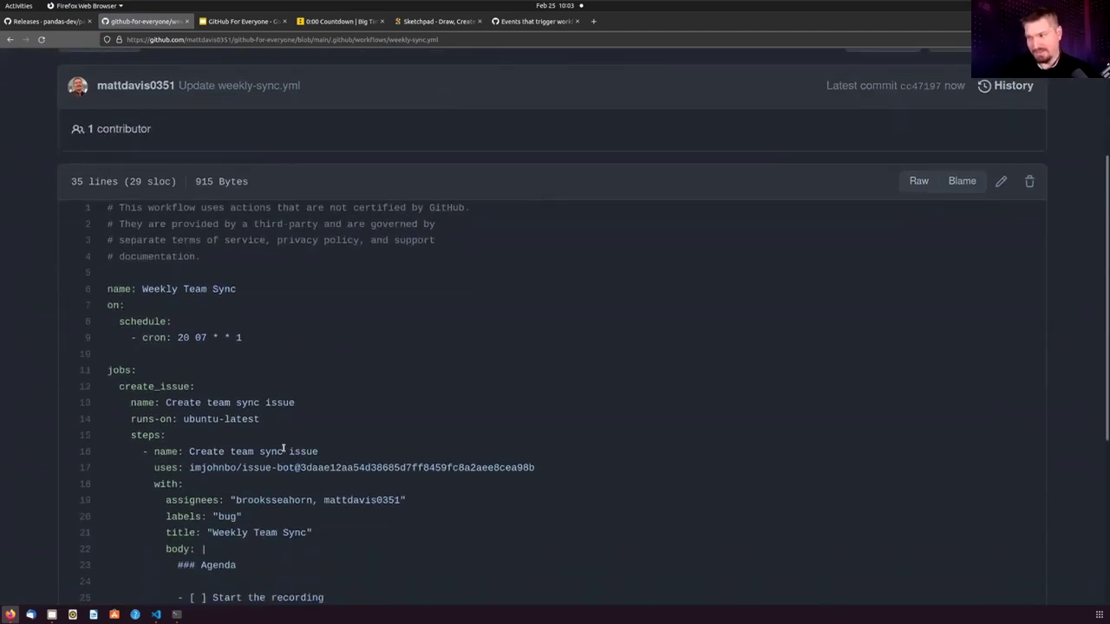
click(1000, 180)
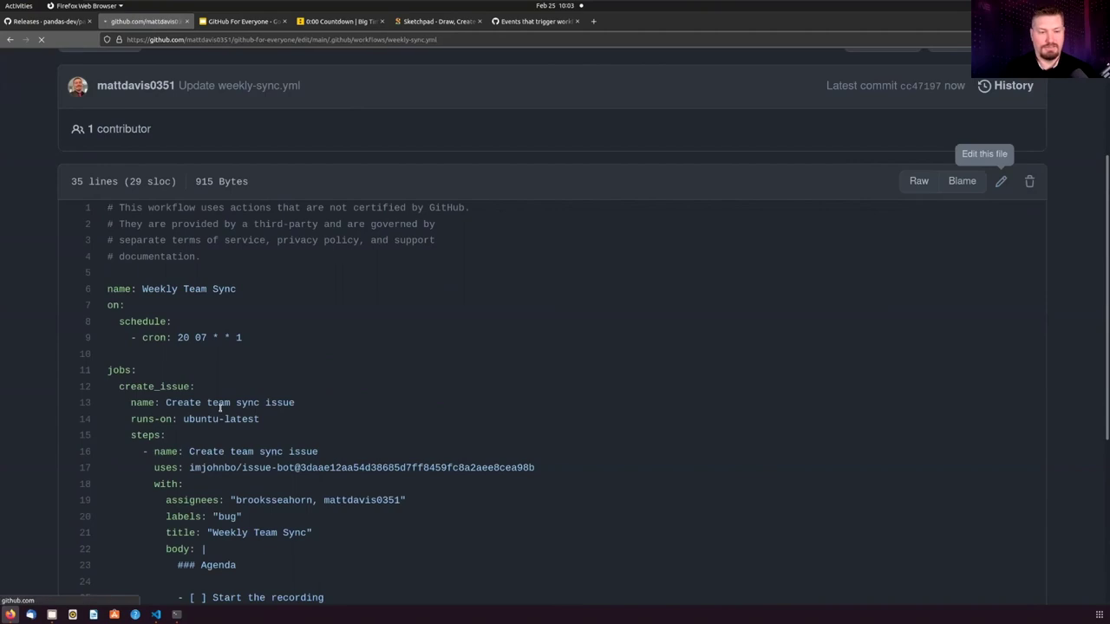
scroll(149, 396, down, 2)
scroll(193, 405, up, 2)
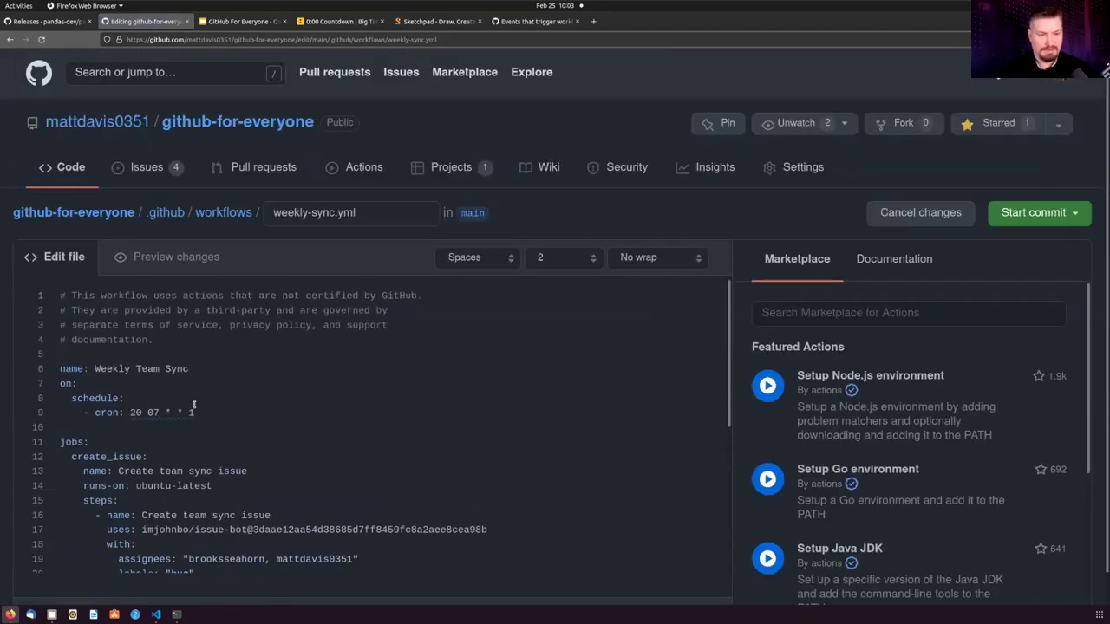
drag(194, 411, 103, 397)
key(ctrl+slash)
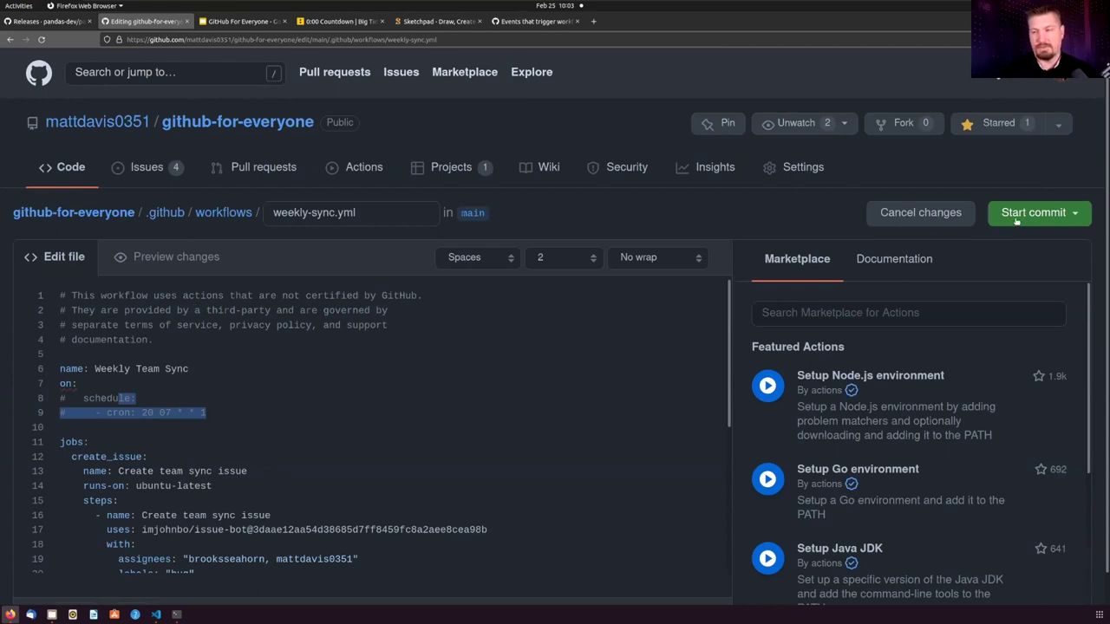
click(1017, 222)
click(826, 493)
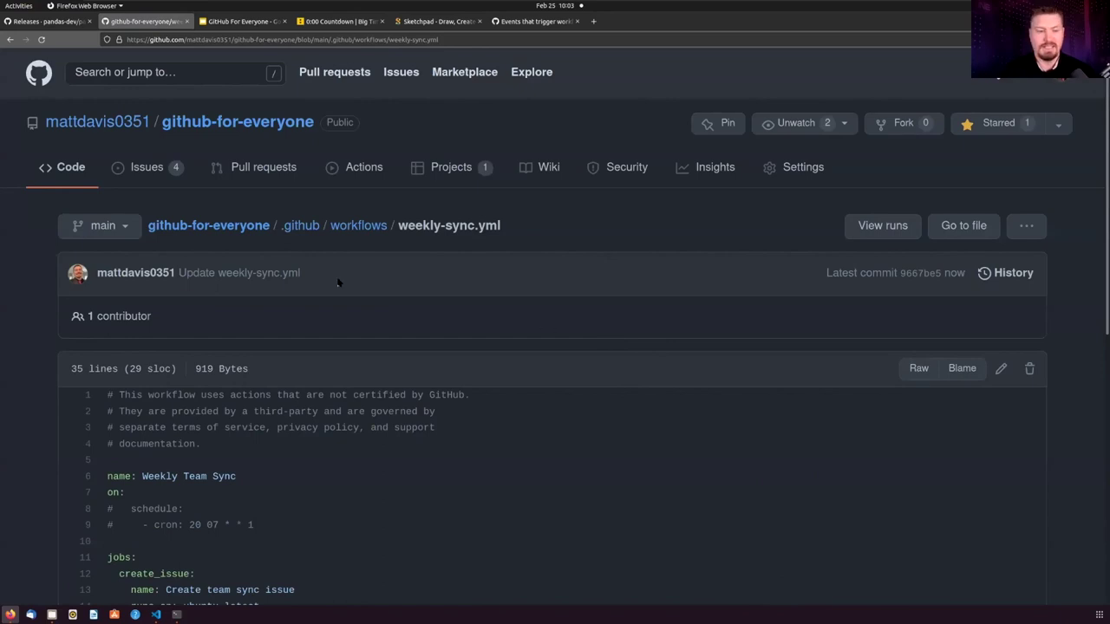
Open .github/workflows/weekly-sync.yml on the main branch.
click(45, 167)
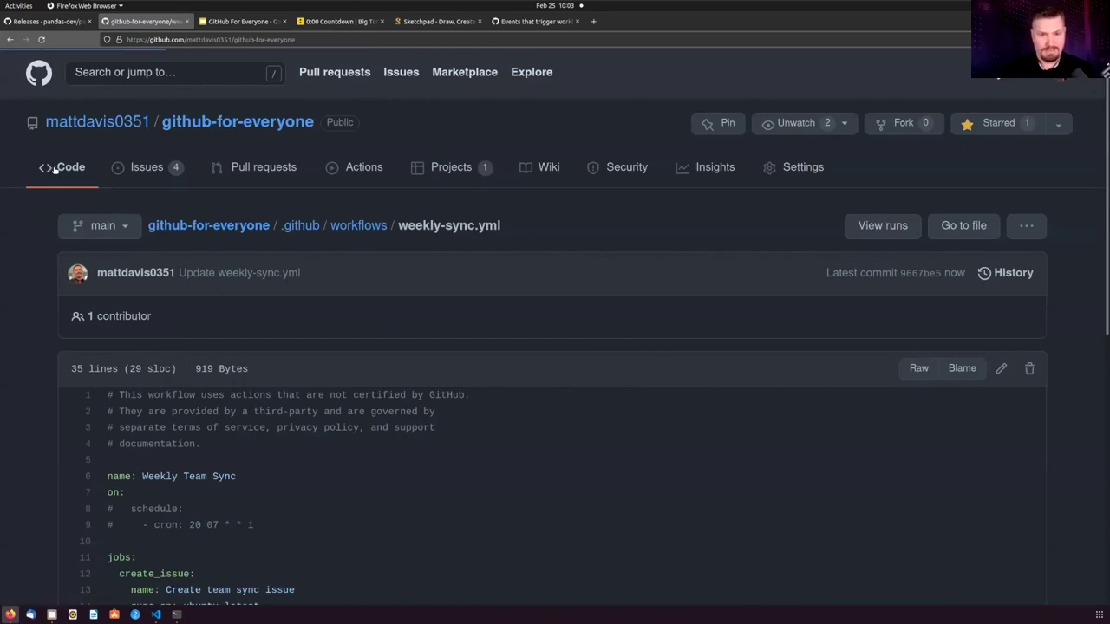
click(113, 309)
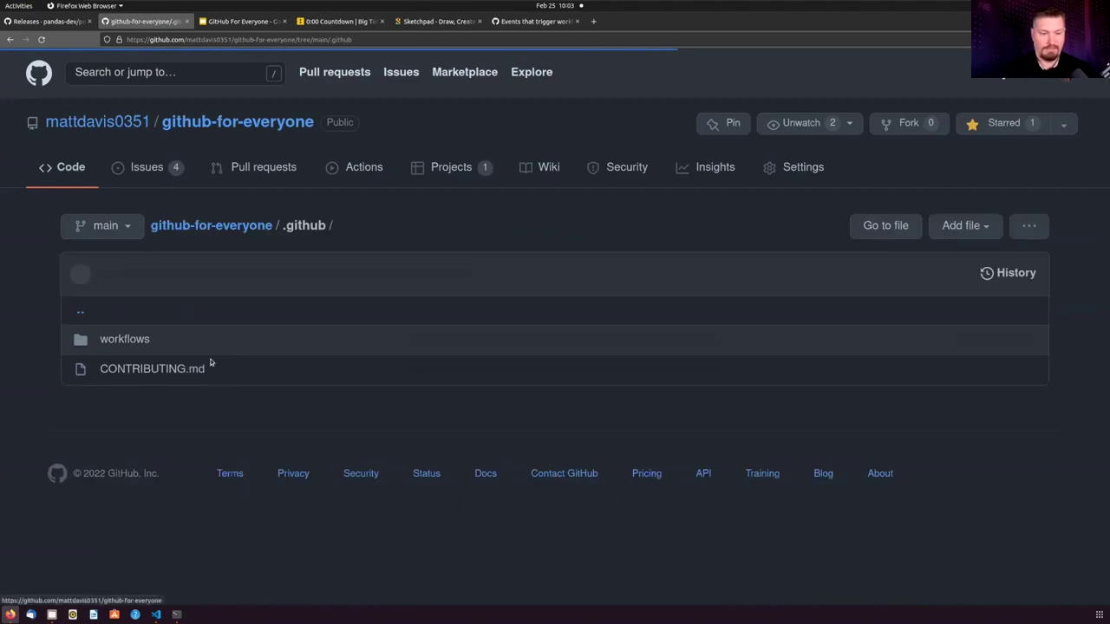
click(139, 339)
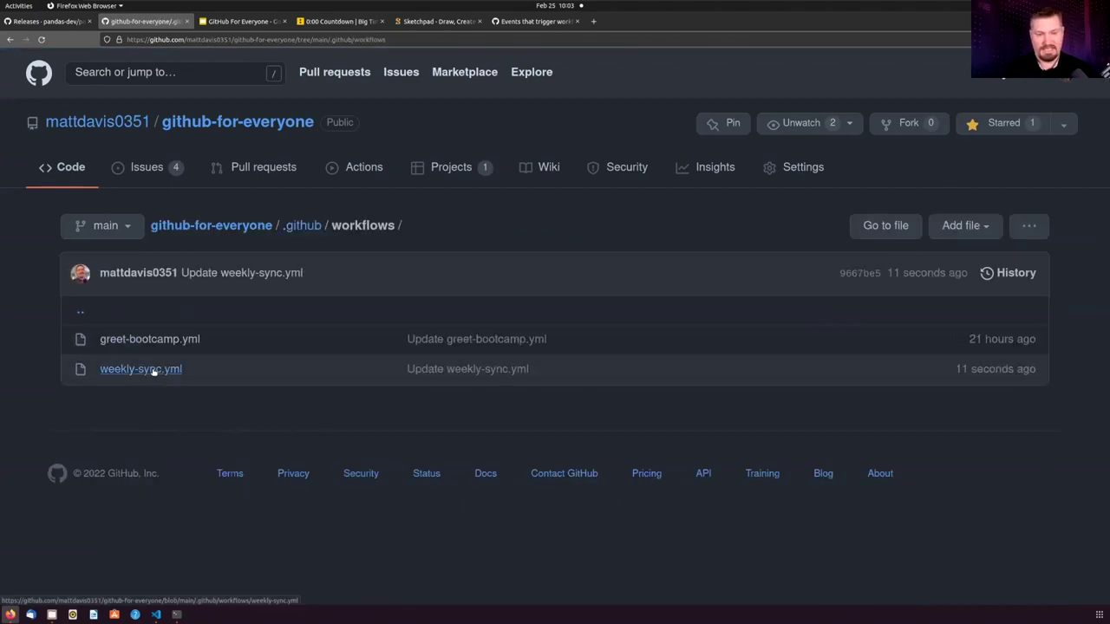
click(160, 371)
scroll(294, 385, down, 3)
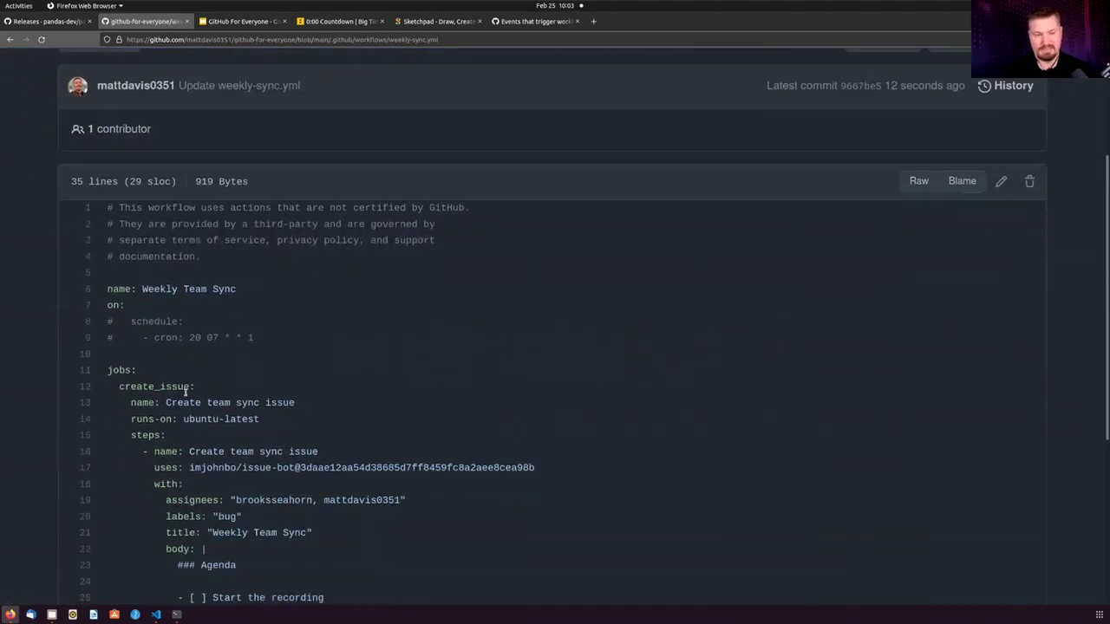
scroll(310, 242, up, 3)
Show the weekly-sync.yml workflow's runs and open failed run #4.
click(355, 168)
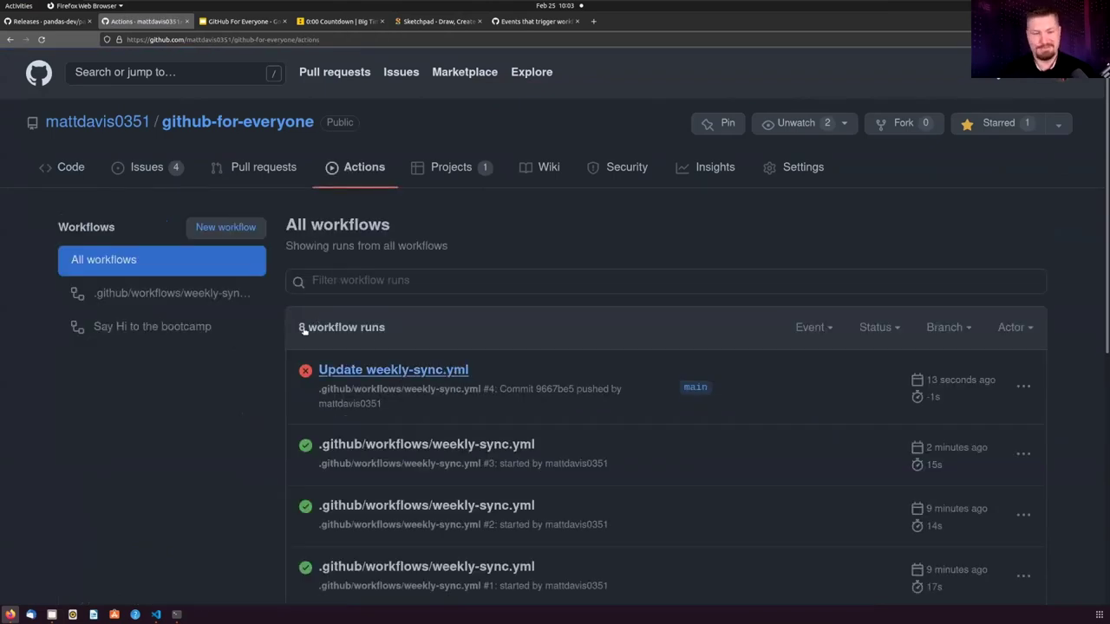
click(208, 293)
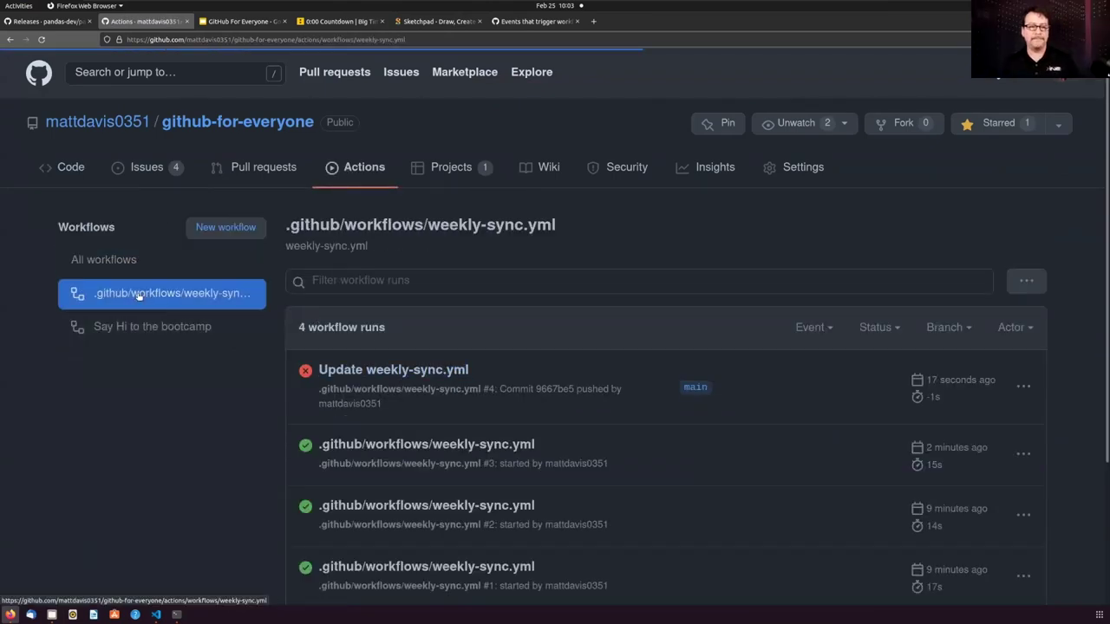
scroll(250, 409, down, 1)
scroll(250, 409, down, 3)
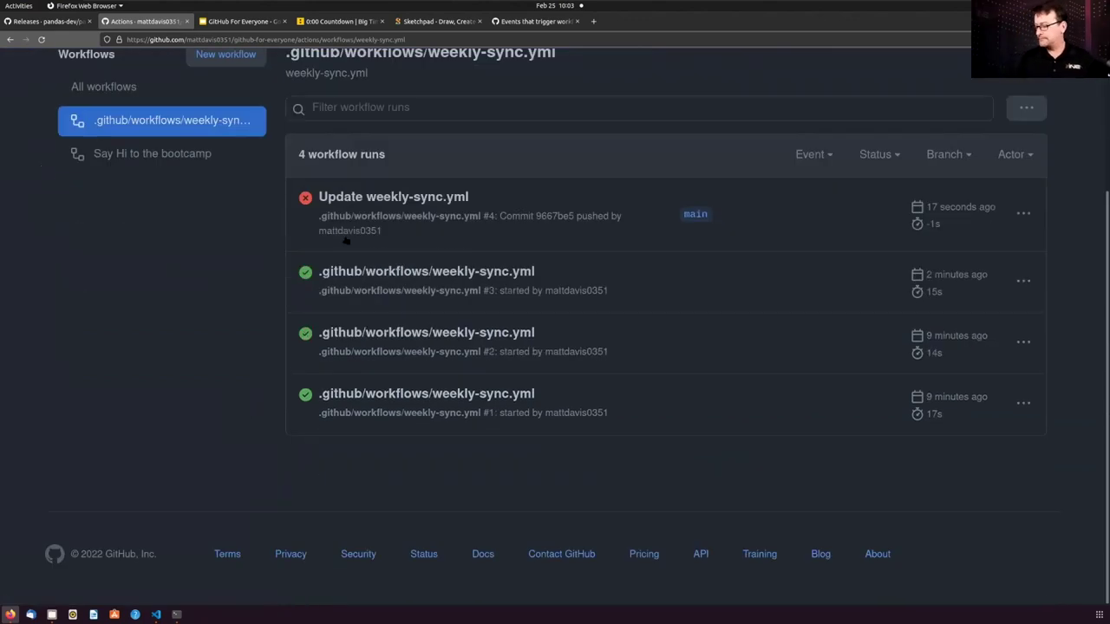
click(390, 199)
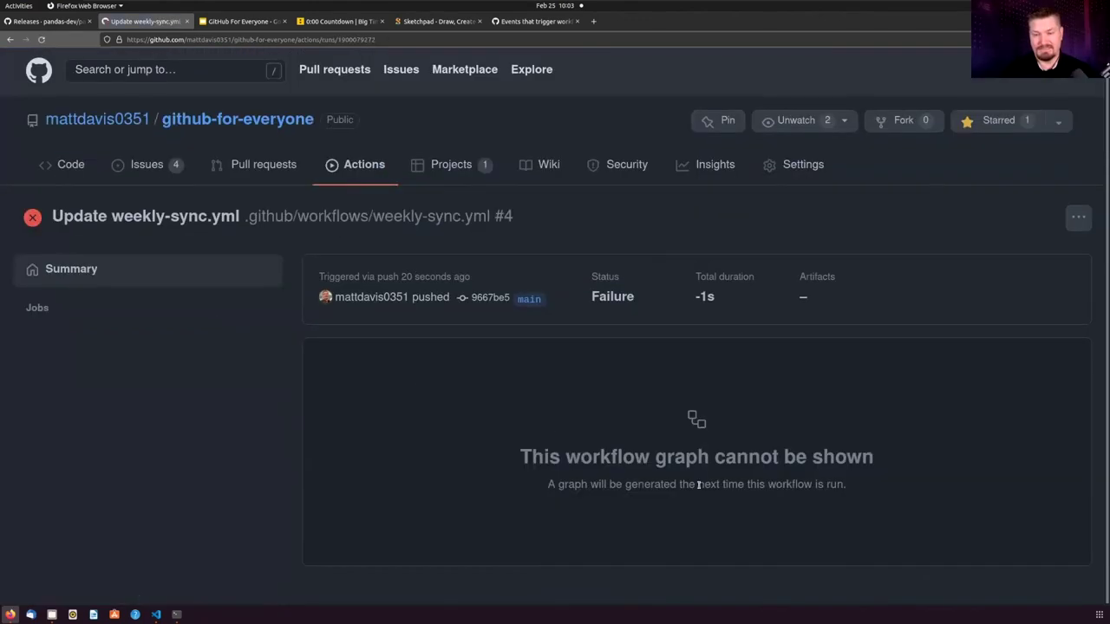
Return to the weekly-sync runs list, then switch to the Big Timer countdown tab.
drag(592, 457, 820, 507)
click(859, 488)
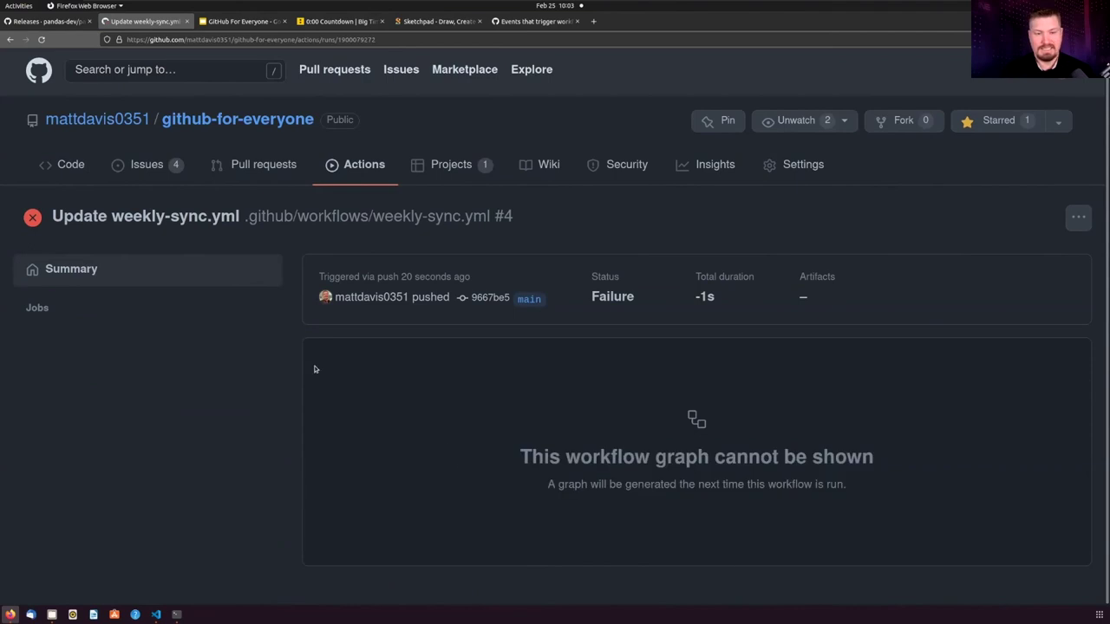
double_click(37, 308)
click(39, 334)
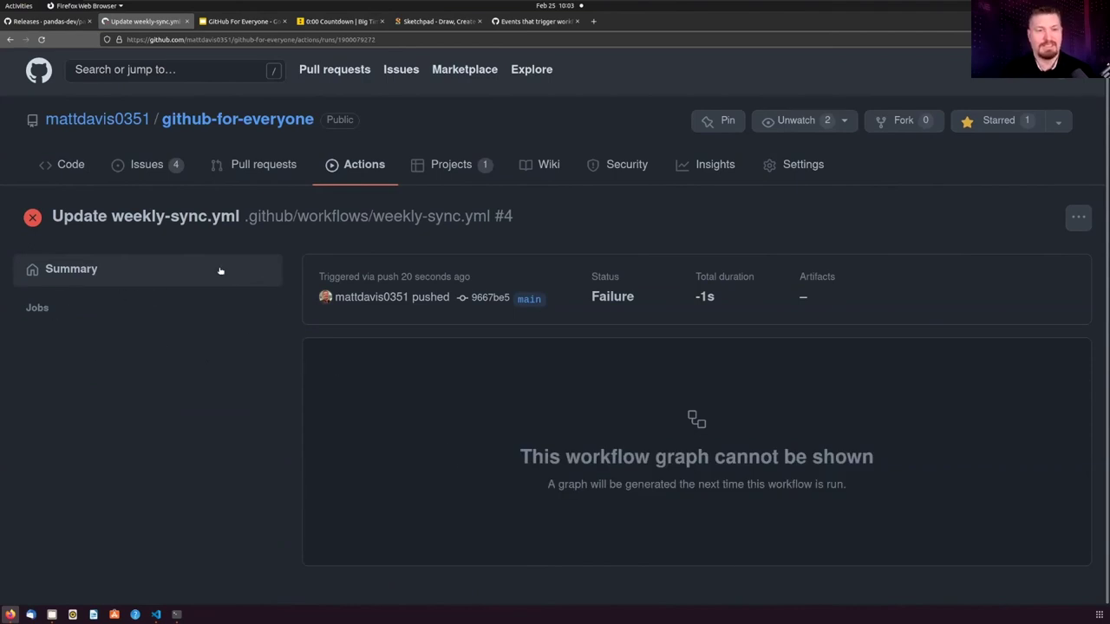
click(9, 39)
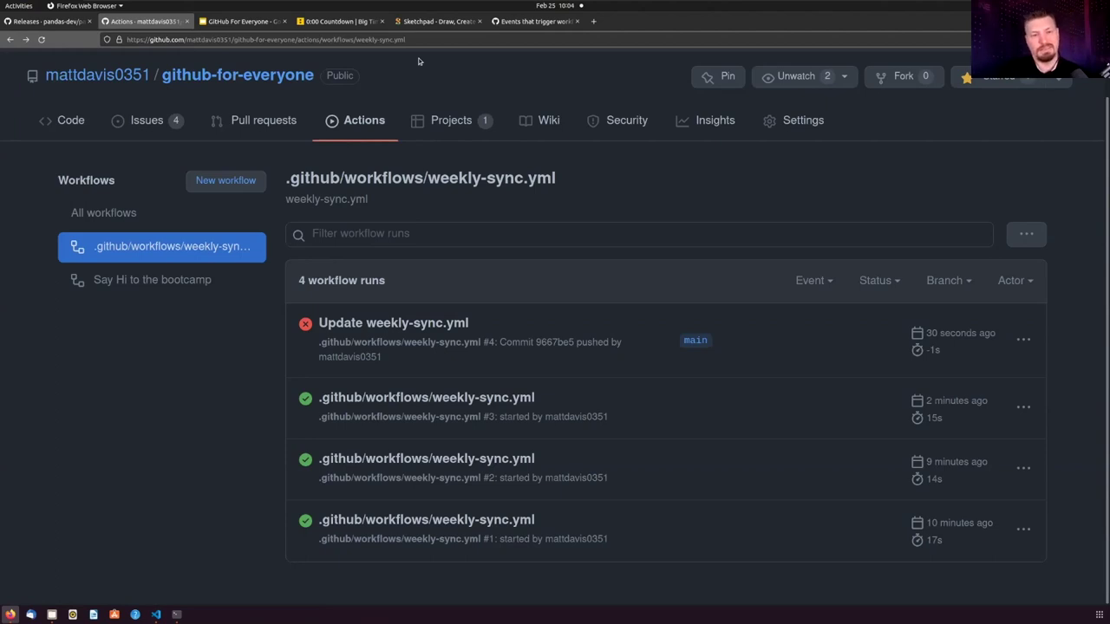
click(362, 23)
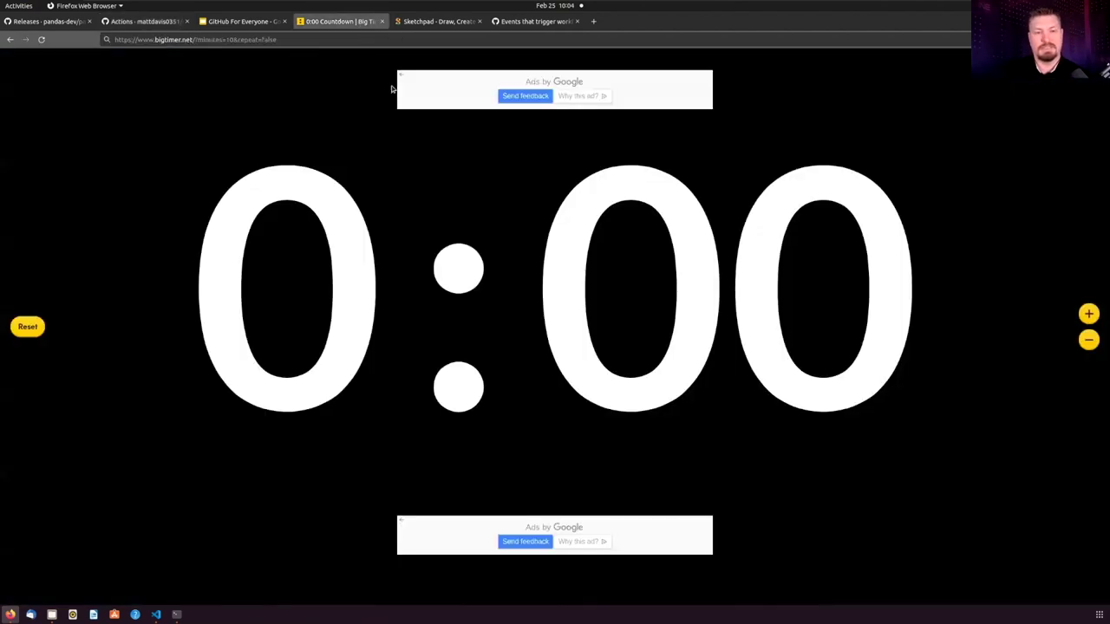
click(1088, 314)
click(1088, 313)
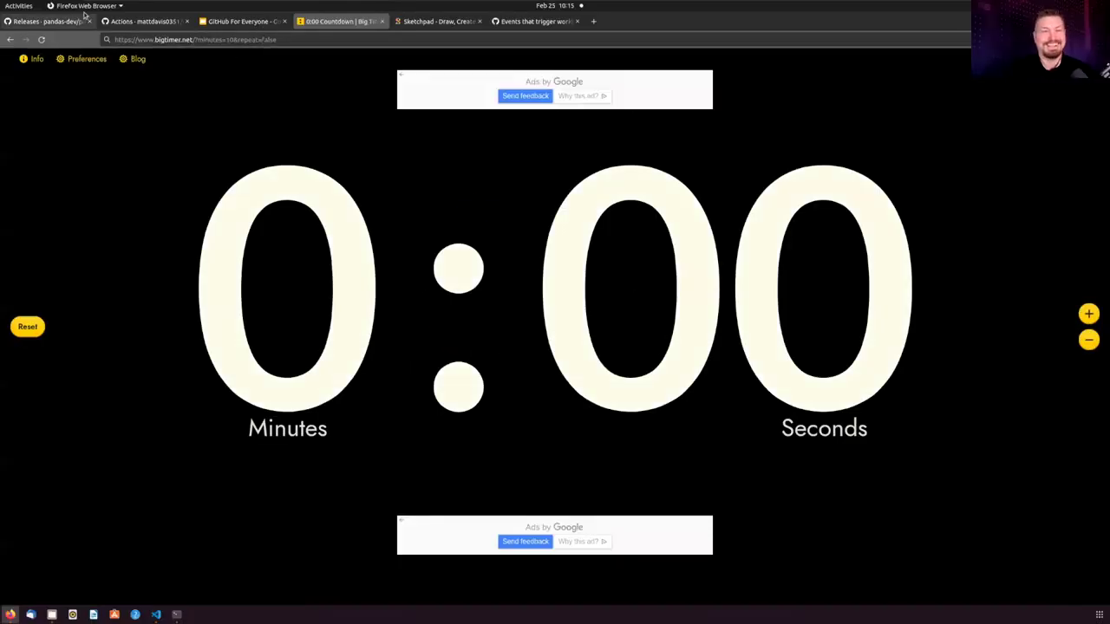
click(136, 21)
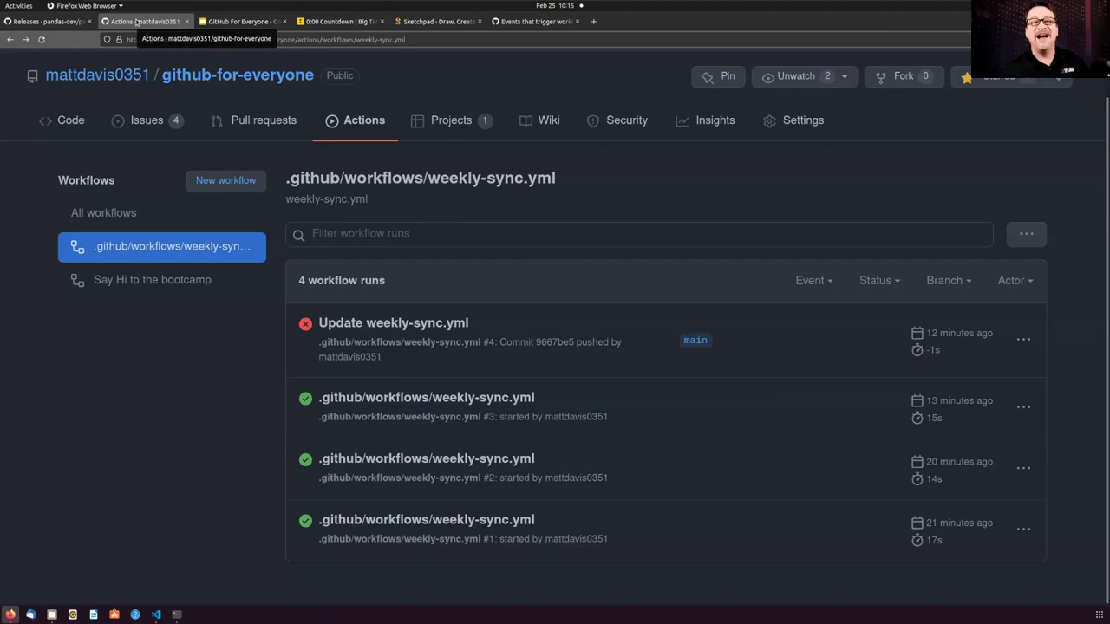
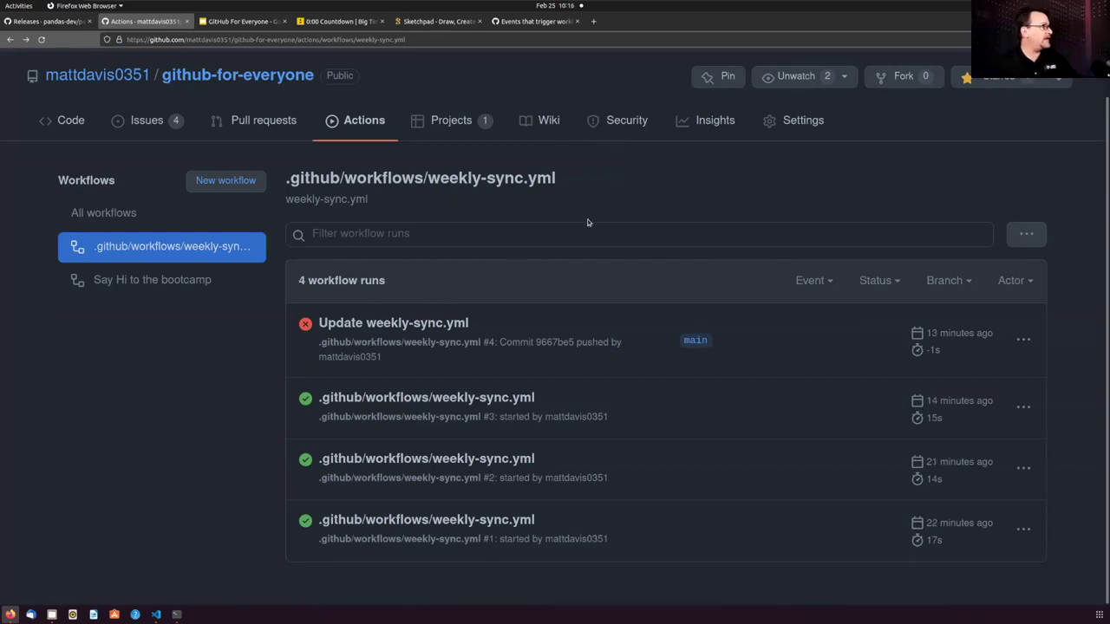
Look up the GitHub Shop in a new browser tab, browse it, then close that tab.
click(593, 21)
text(she)
text(ghithub)
text(shop.com)
key(Return)
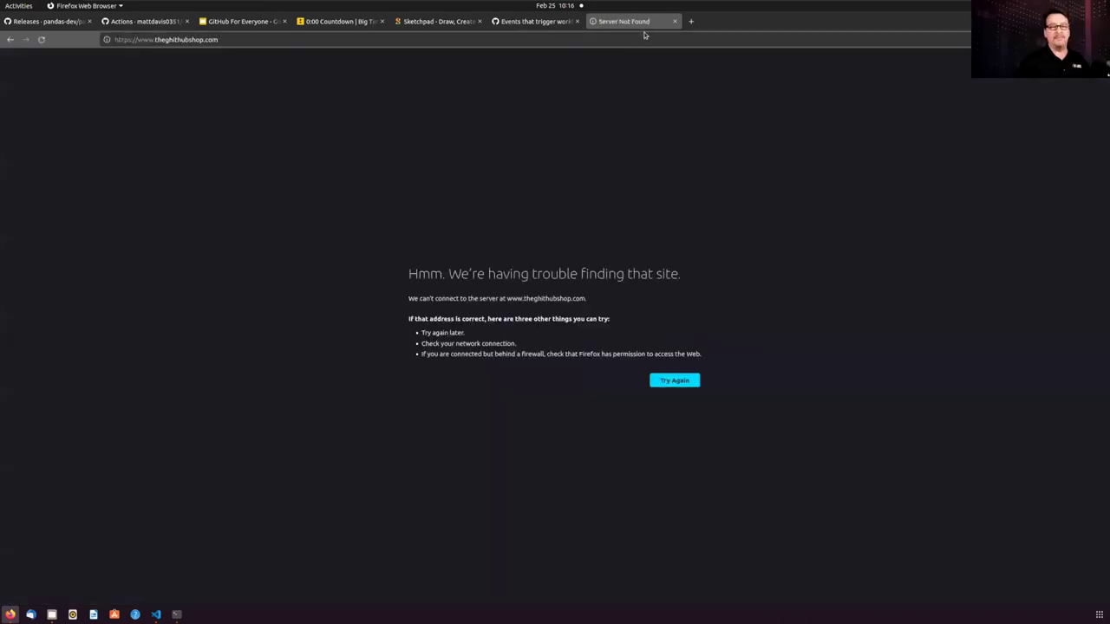
click(641, 37)
text(github shop)
key(Return)
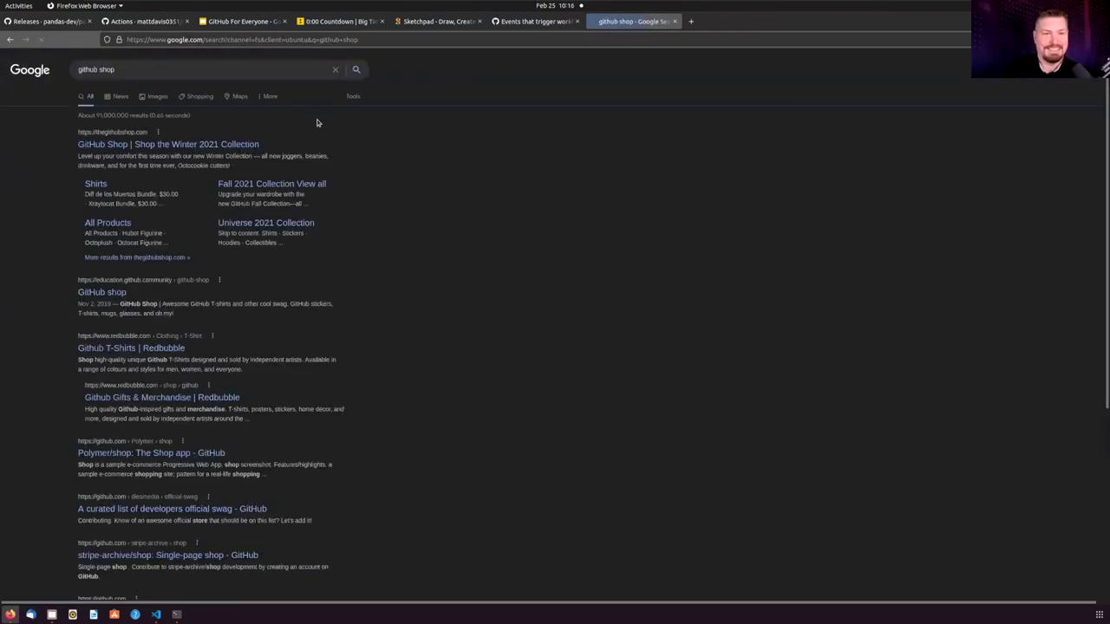
click(221, 145)
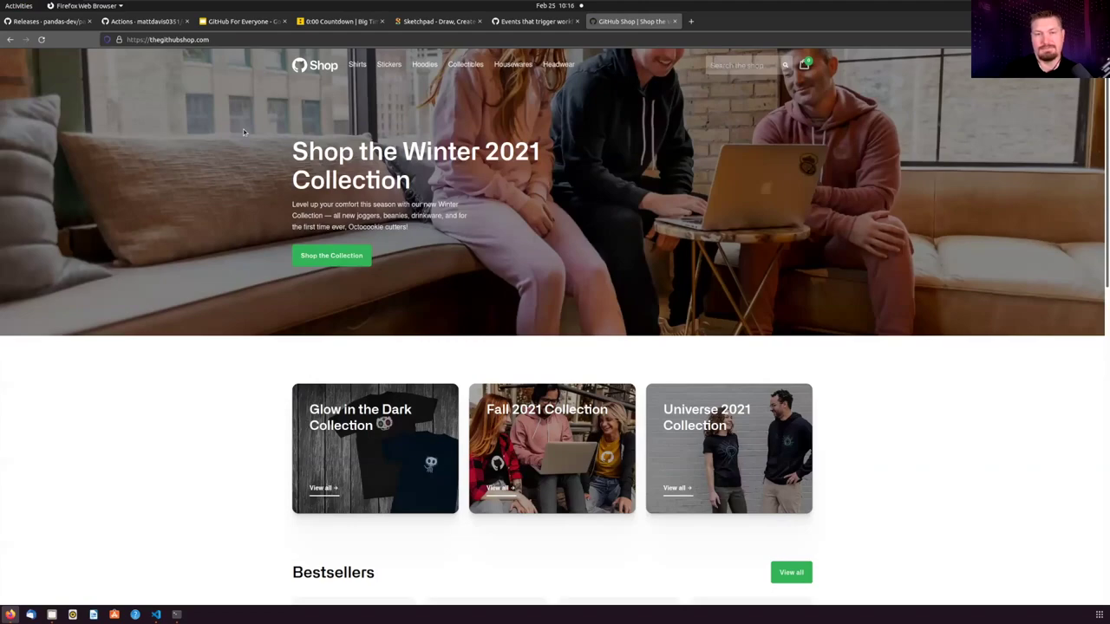
scroll(247, 132, down, 5)
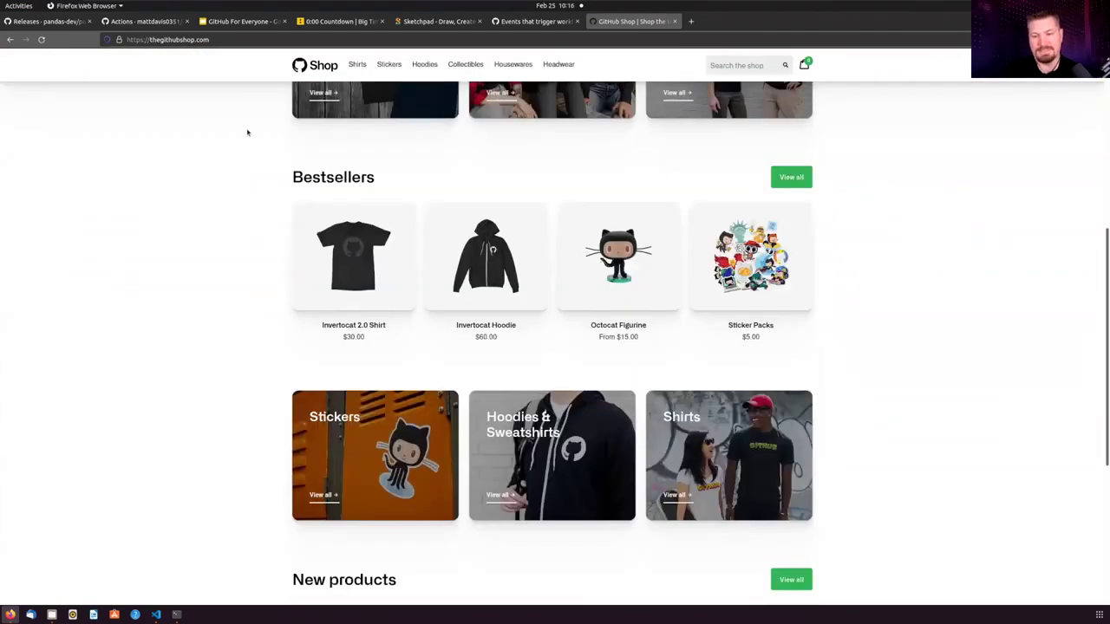
scroll(247, 131, down, 3)
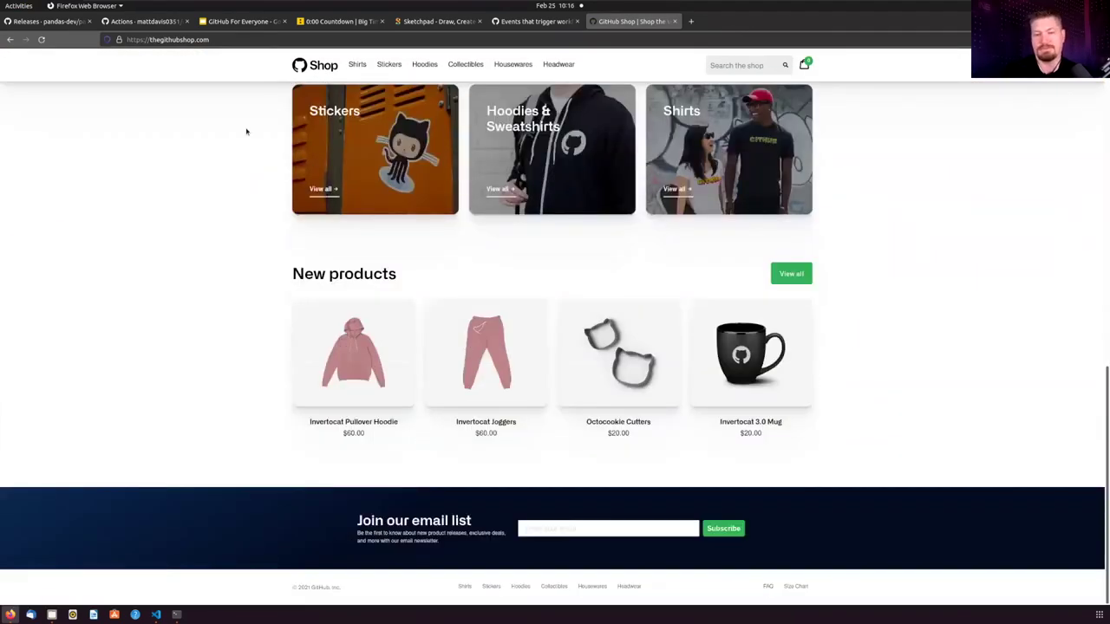
click(675, 22)
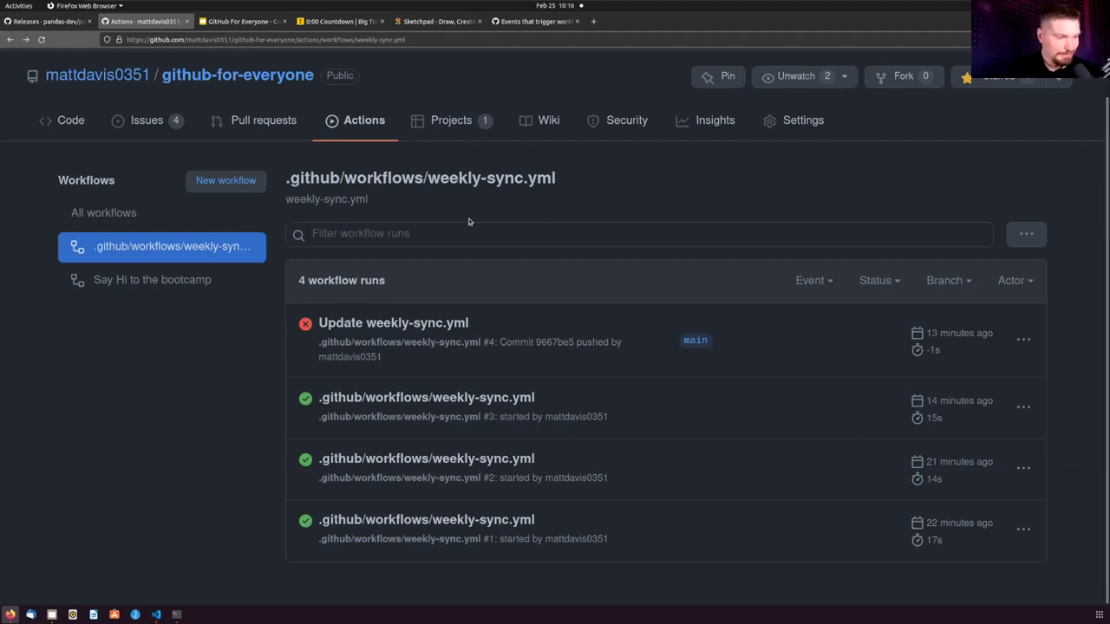
Close issue #14, Weekly Team Sync, and go back to the issues list.
click(49, 123)
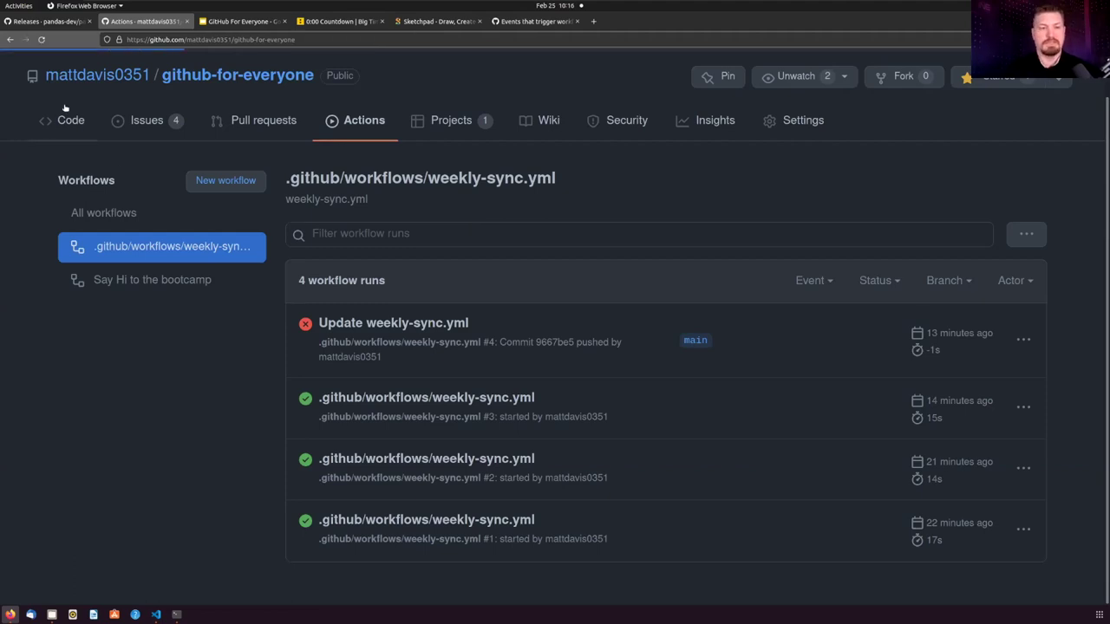
click(137, 166)
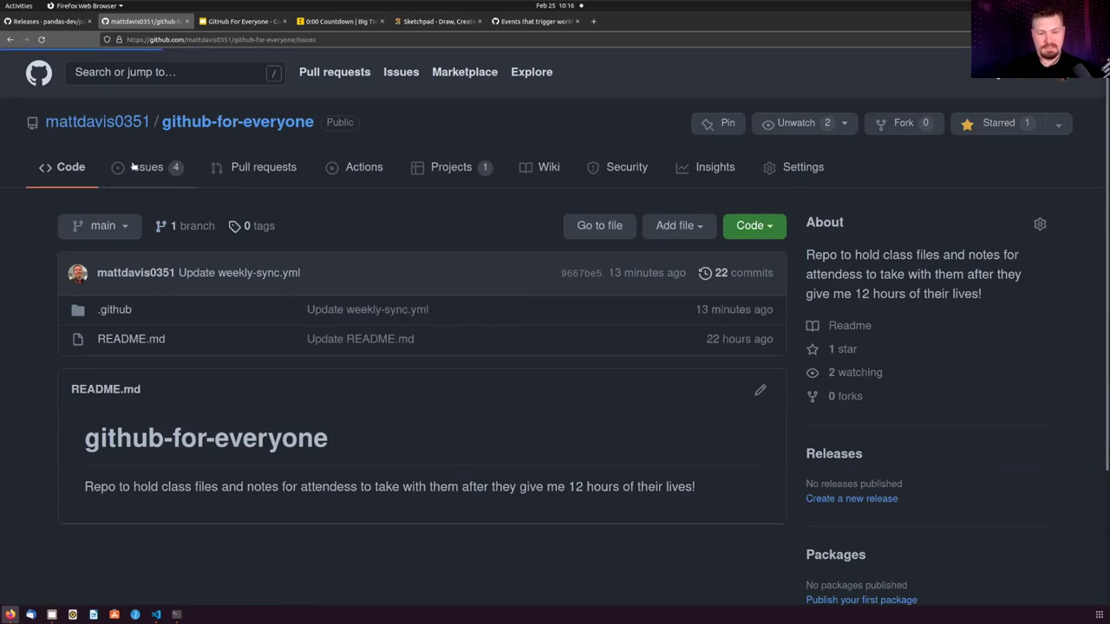
scroll(320, 411, down, 1)
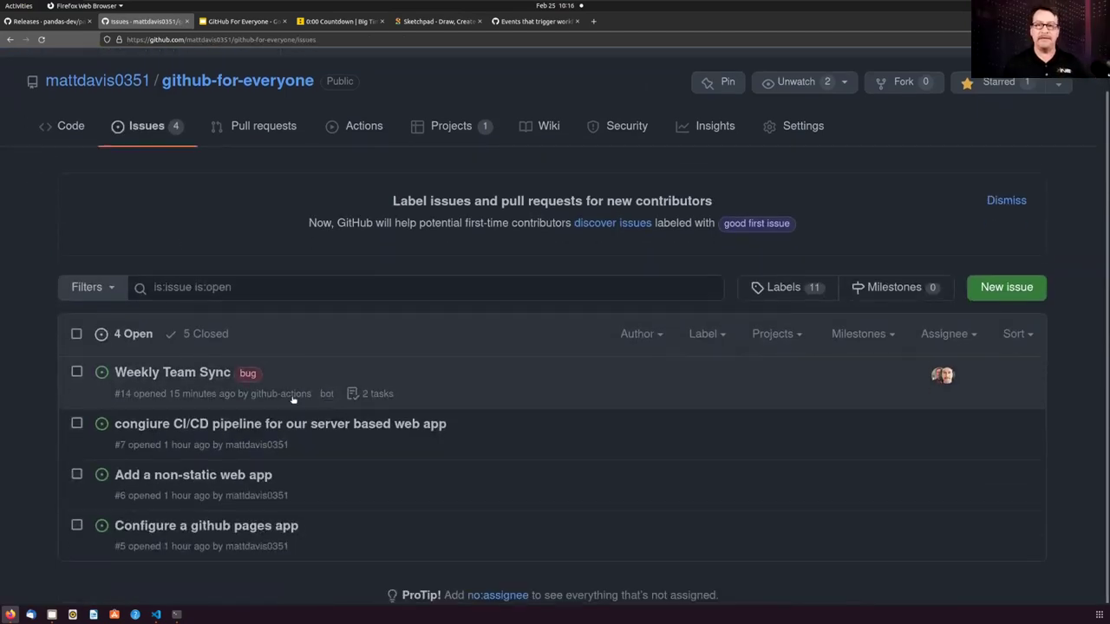
click(165, 372)
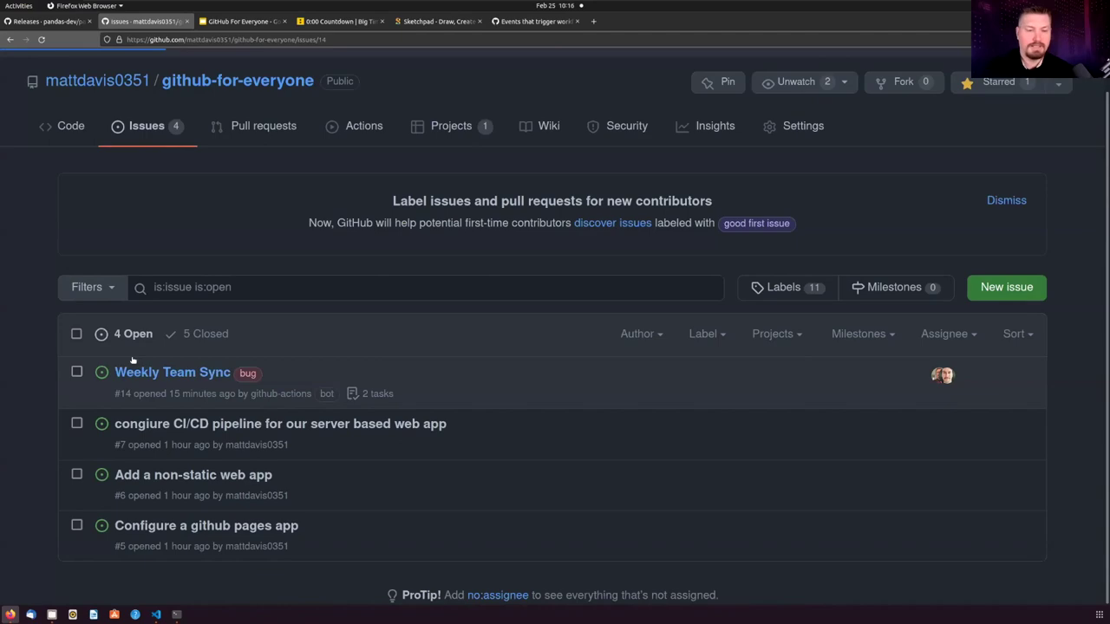
scroll(390, 404, down, 5)
click(646, 449)
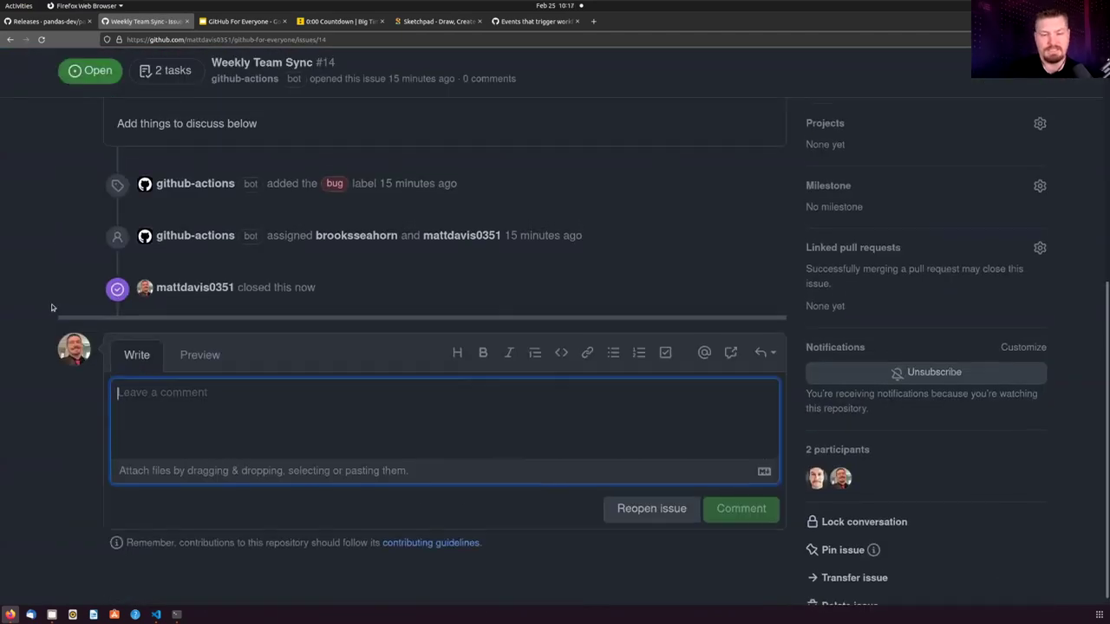
click(136, 179)
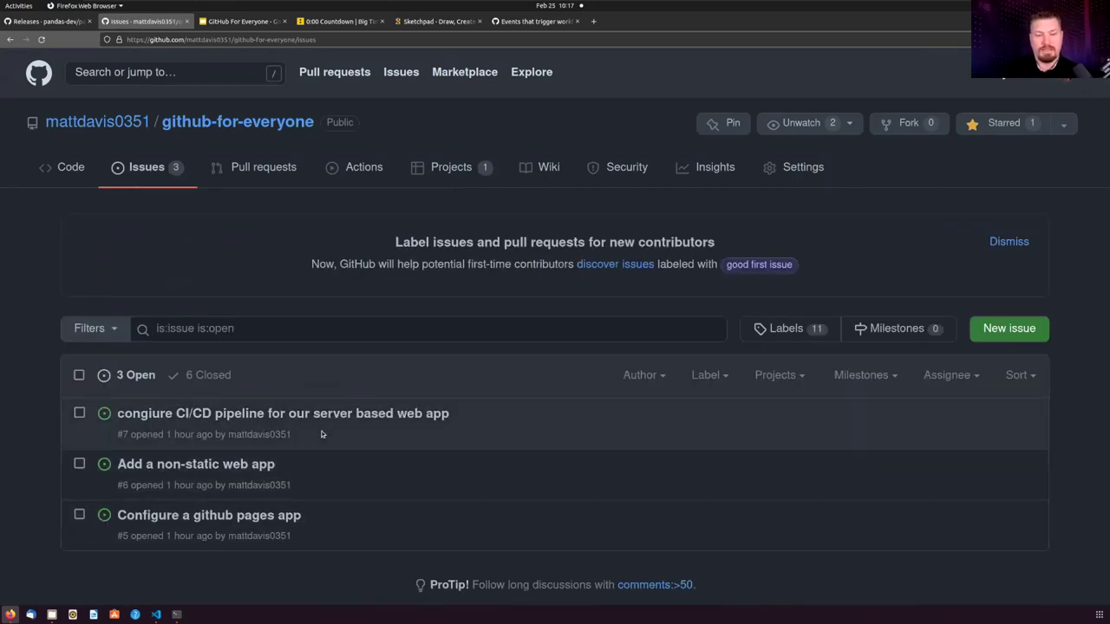
Submit a new issue titled 'setup auto link checking' with description 'look though our docs to make sure links work'.
click(1000, 330)
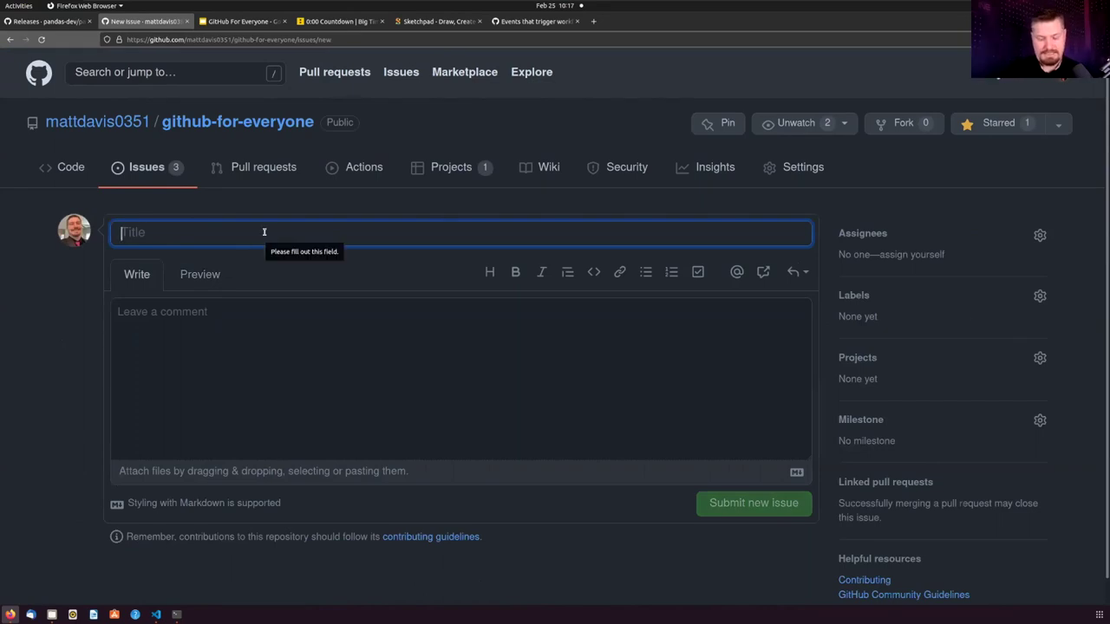
text(setup aut)
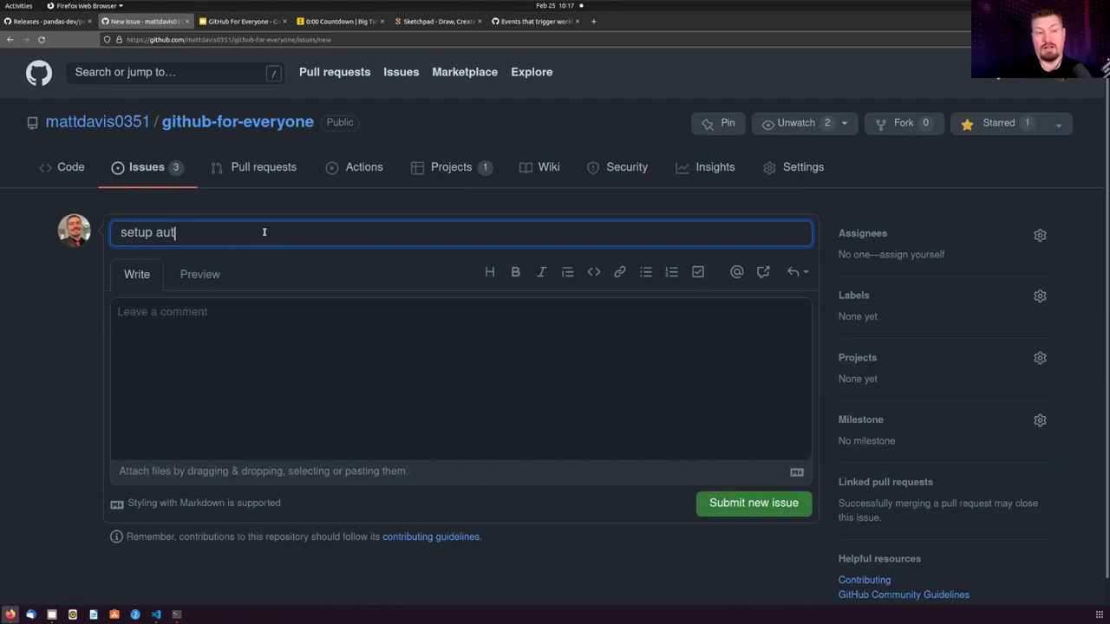
text(o link checking)
click(301, 377)
text(look th)
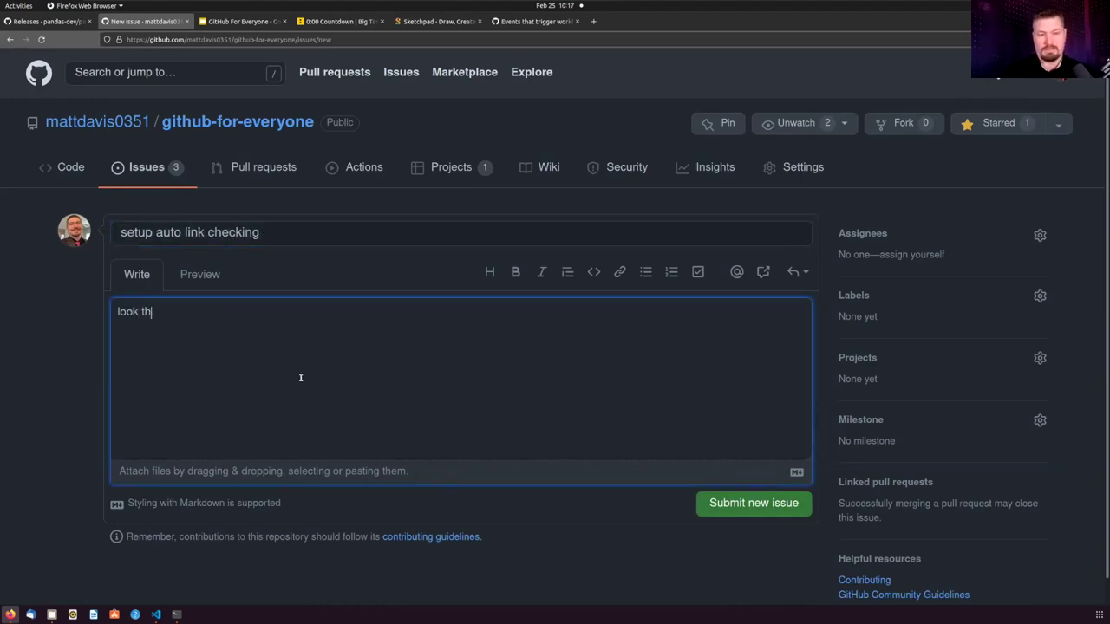
text(ough our docs to ma)
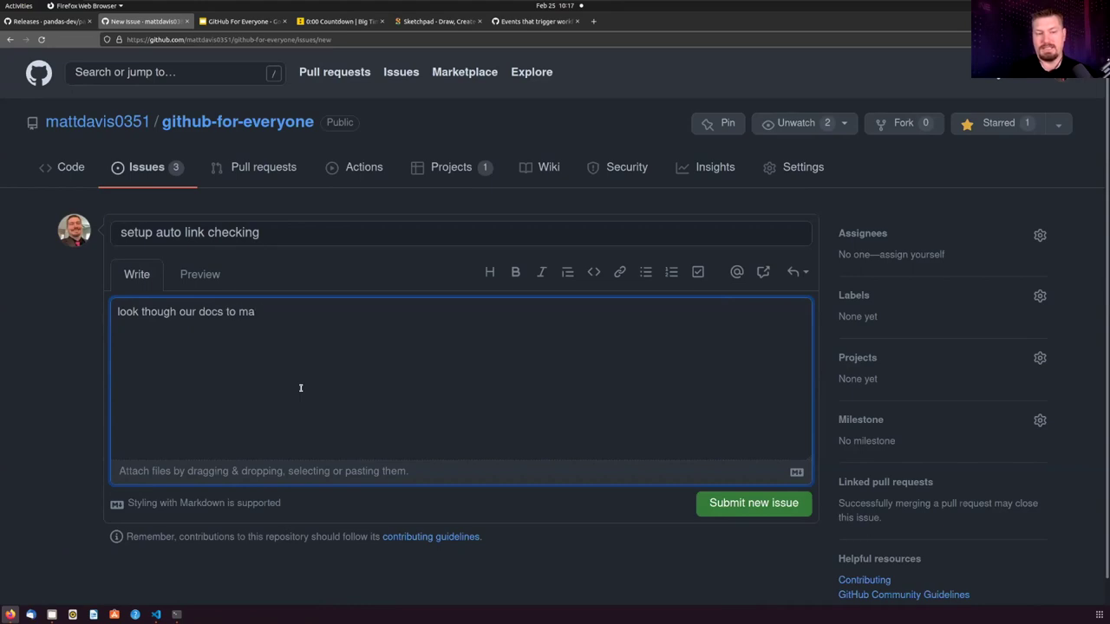
text(ke sure links work)
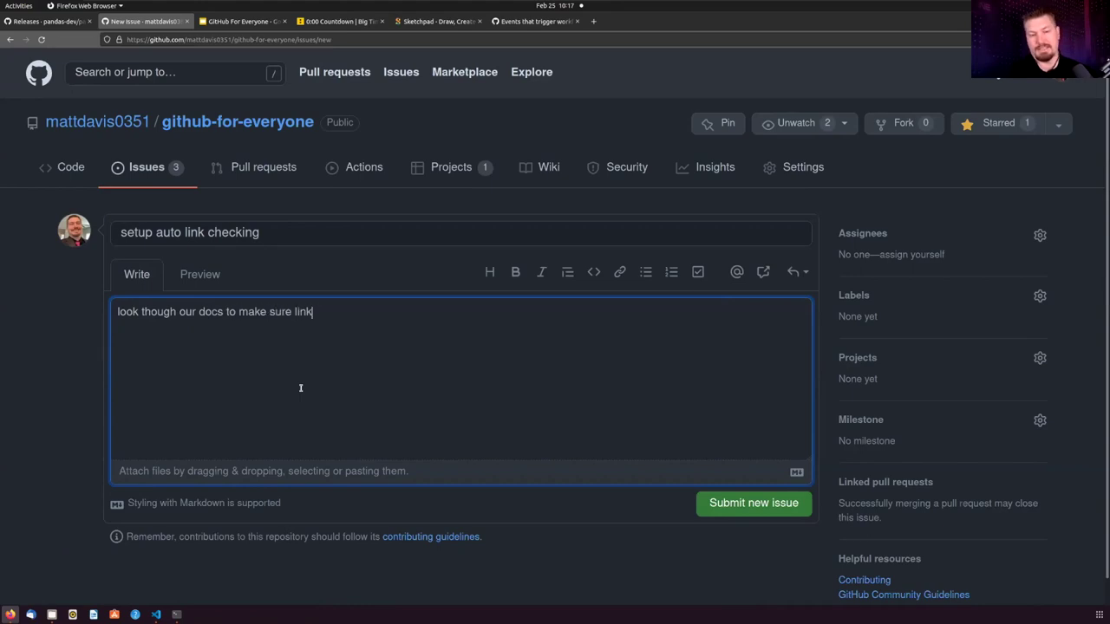
click(763, 506)
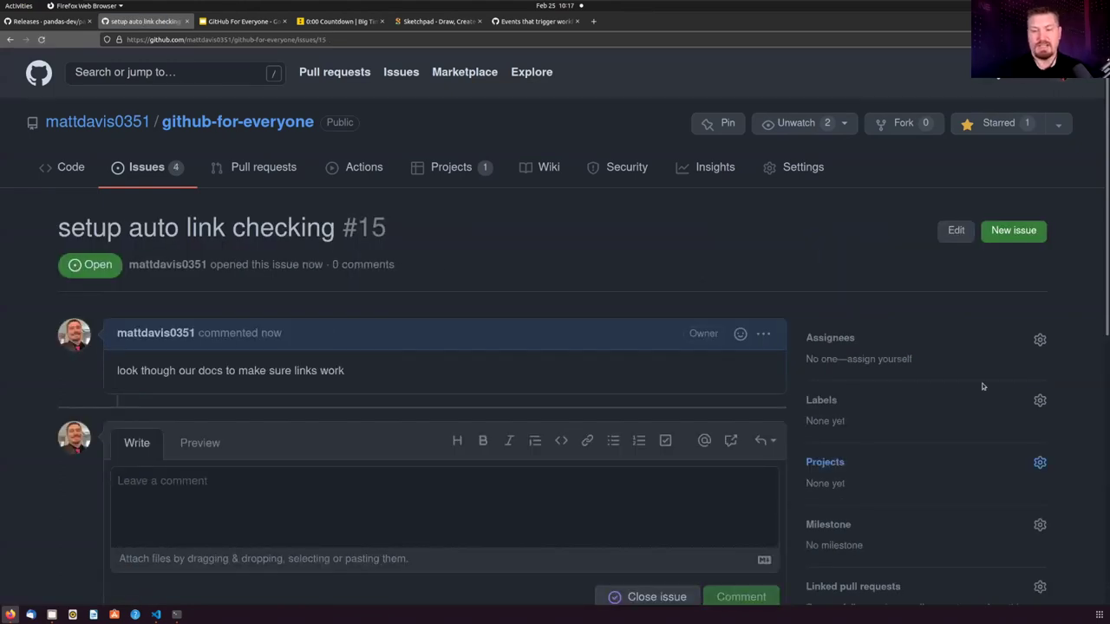
Apply the enhancement label to the new issue #15.
click(1039, 399)
scroll(924, 489, down, 3)
click(874, 437)
click(707, 465)
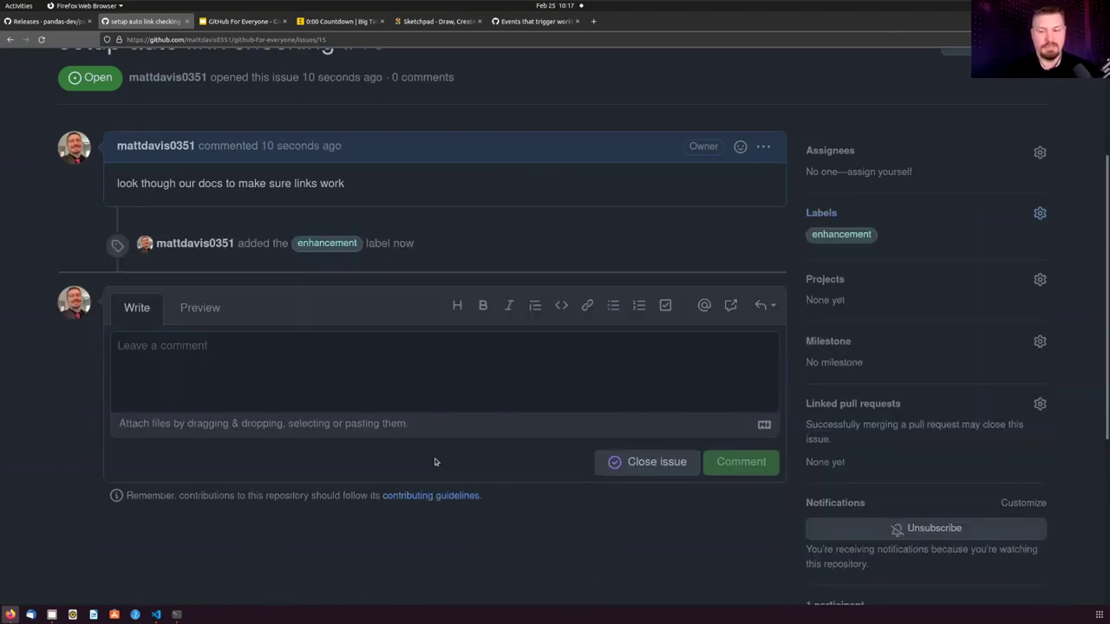
scroll(215, 420, up, 2)
scroll(214, 420, up, 2)
click(78, 172)
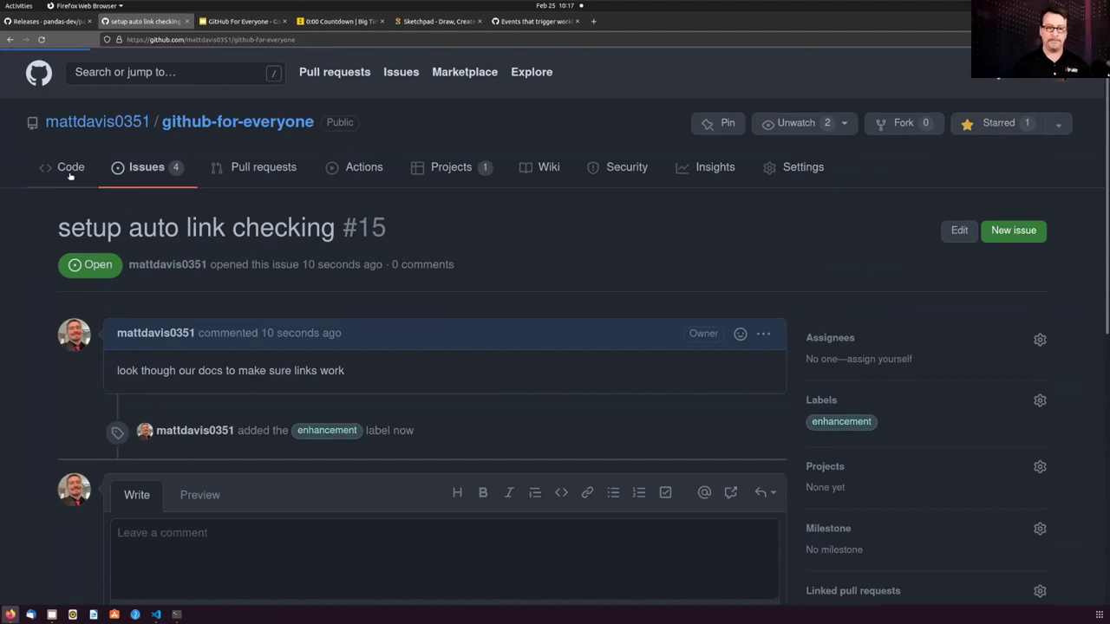
Create a branch named add-link-checker off main from the branch switcher.
click(102, 226)
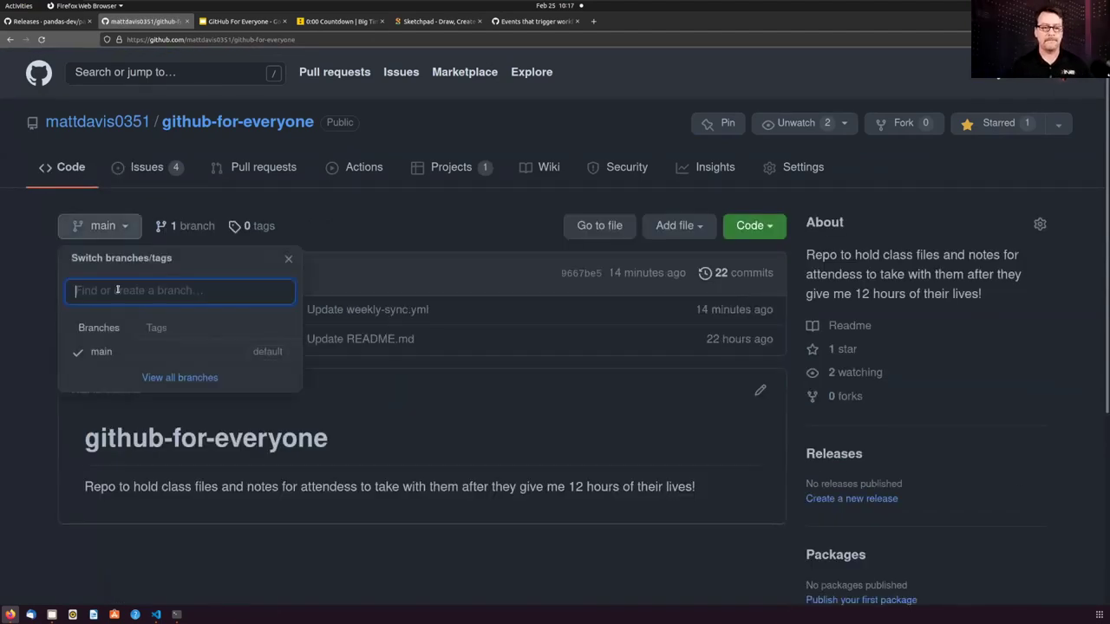
text(add-link-checker)
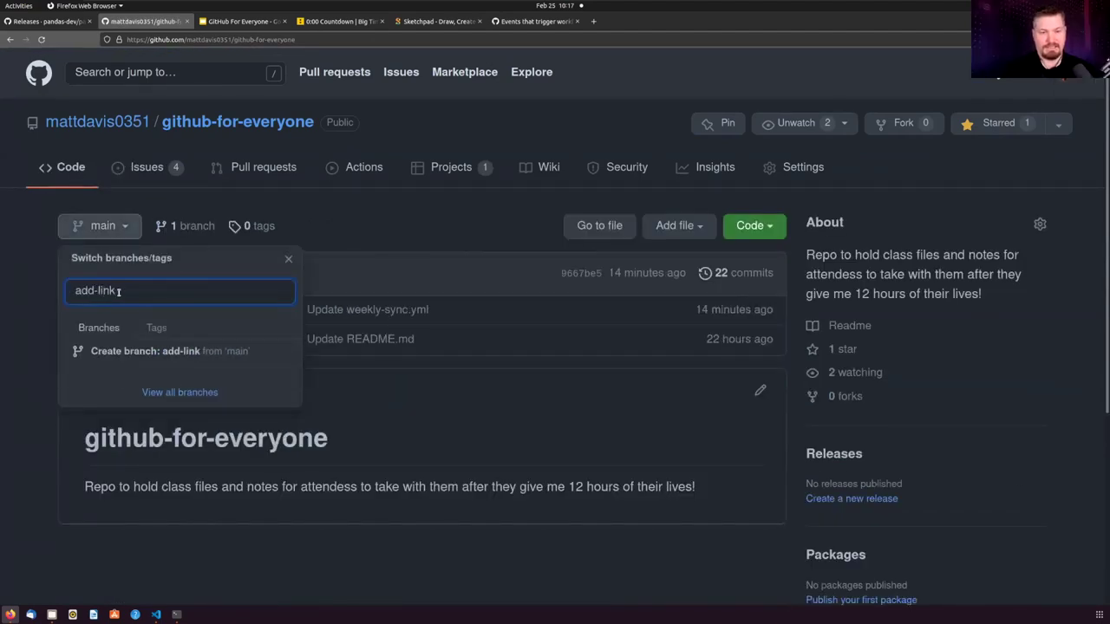
click(173, 375)
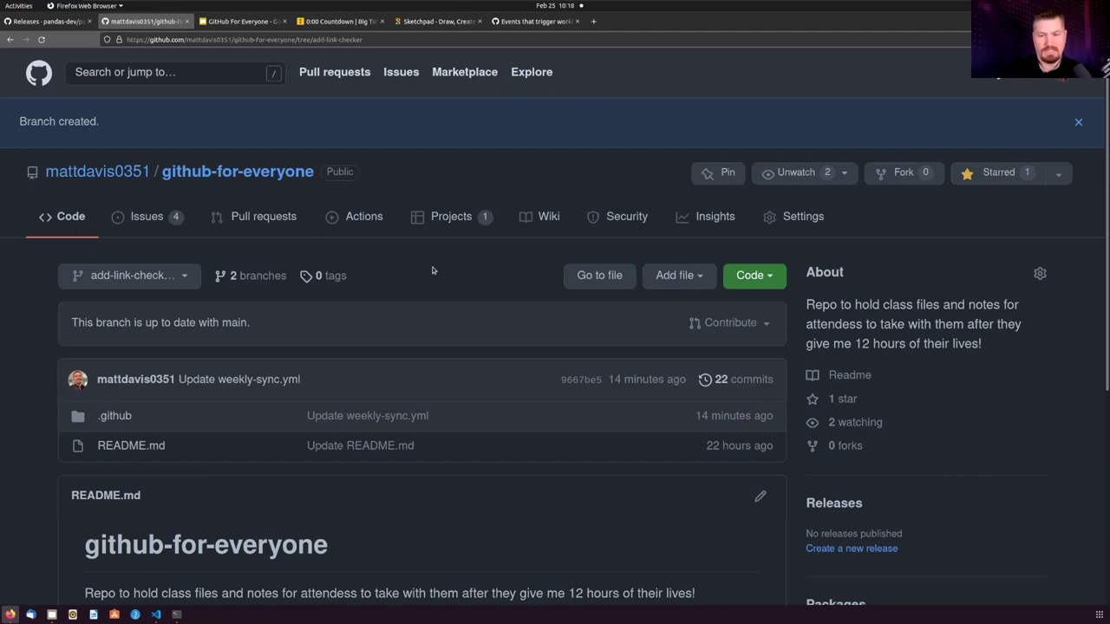
click(685, 285)
Create a new file named .github/workflows/link-checker.yml and place the cursor in its empty editor.
click(629, 312)
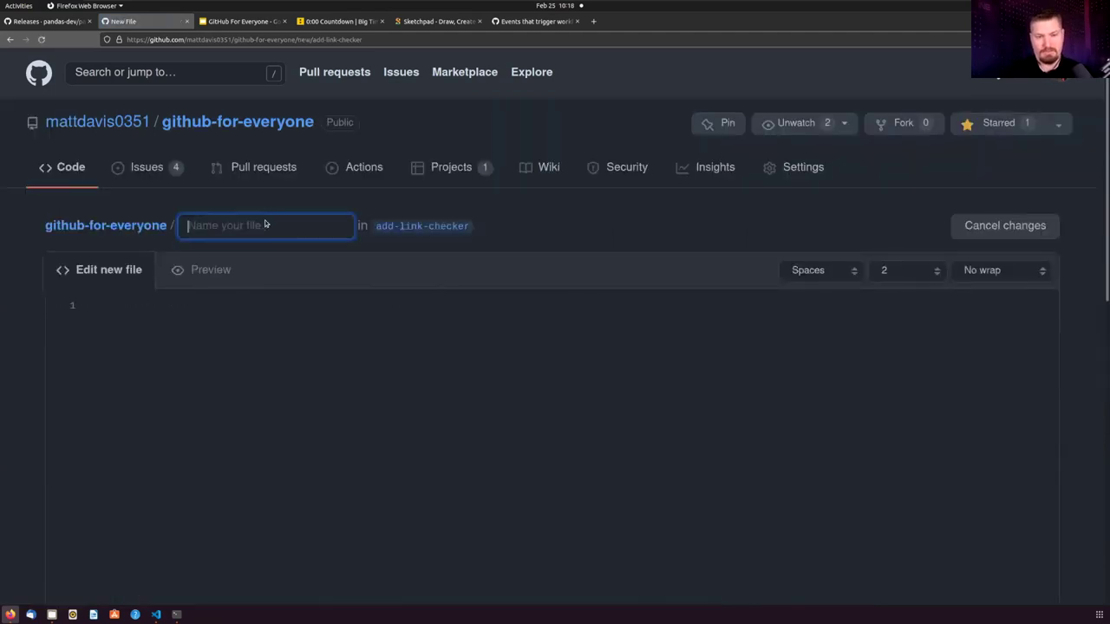
text(.gi)
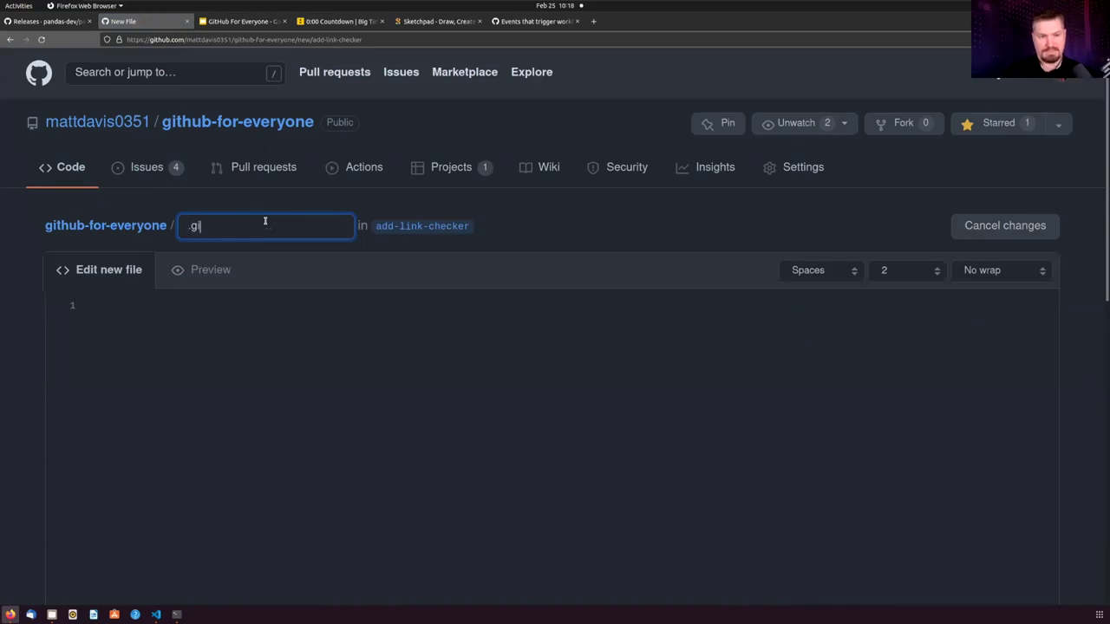
text(thub/workflows/)
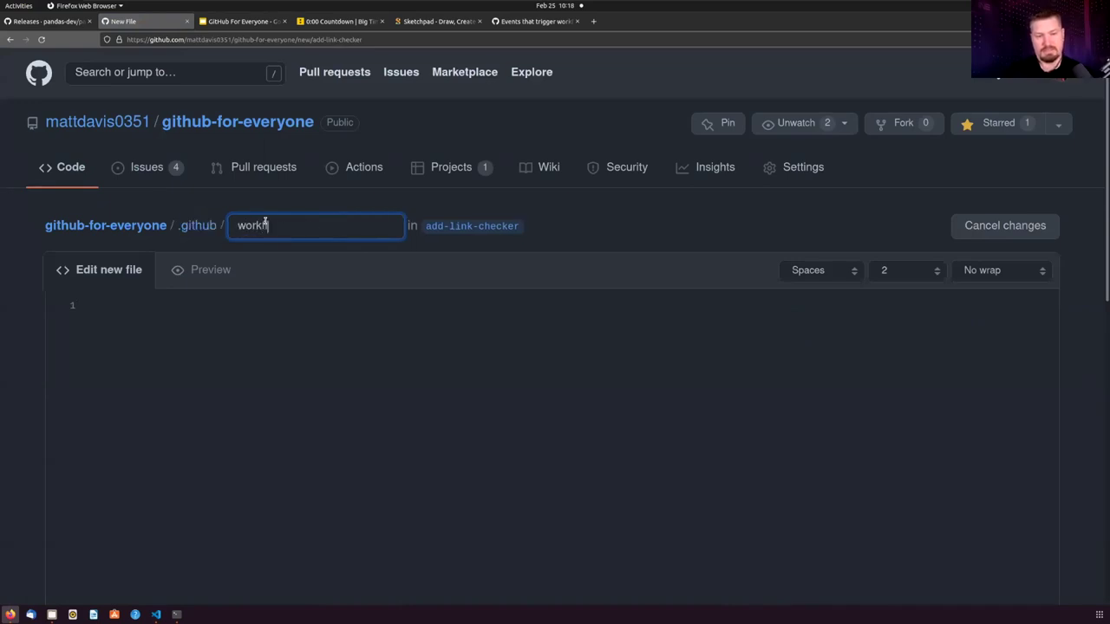
text(link-ch)
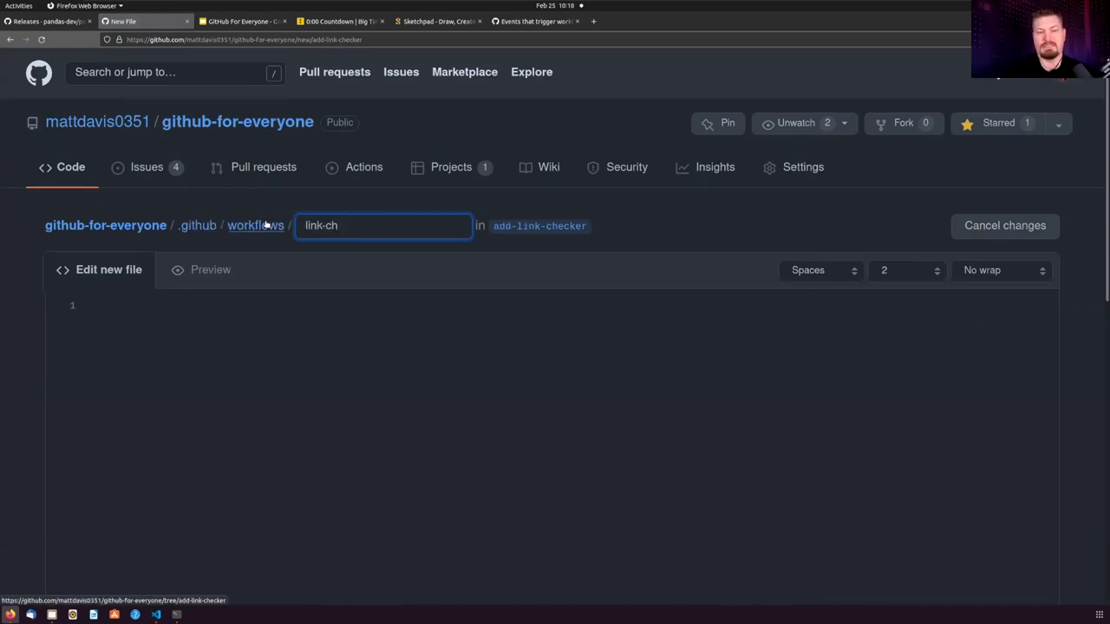
text(ecker.yml)
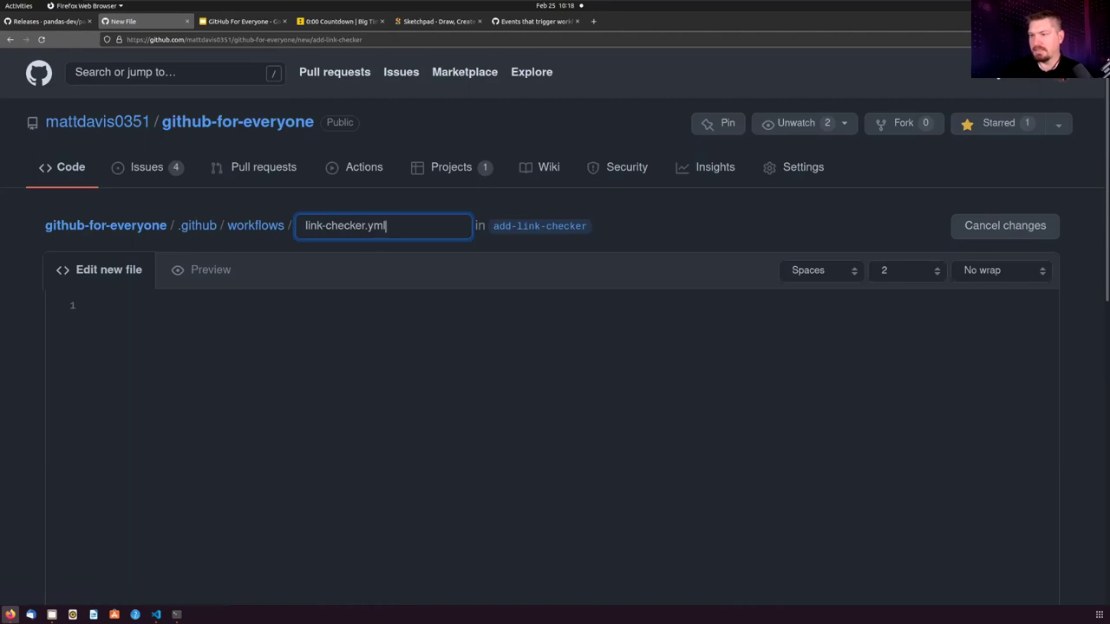
click(228, 368)
right_click(228, 368)
right_click(179, 383)
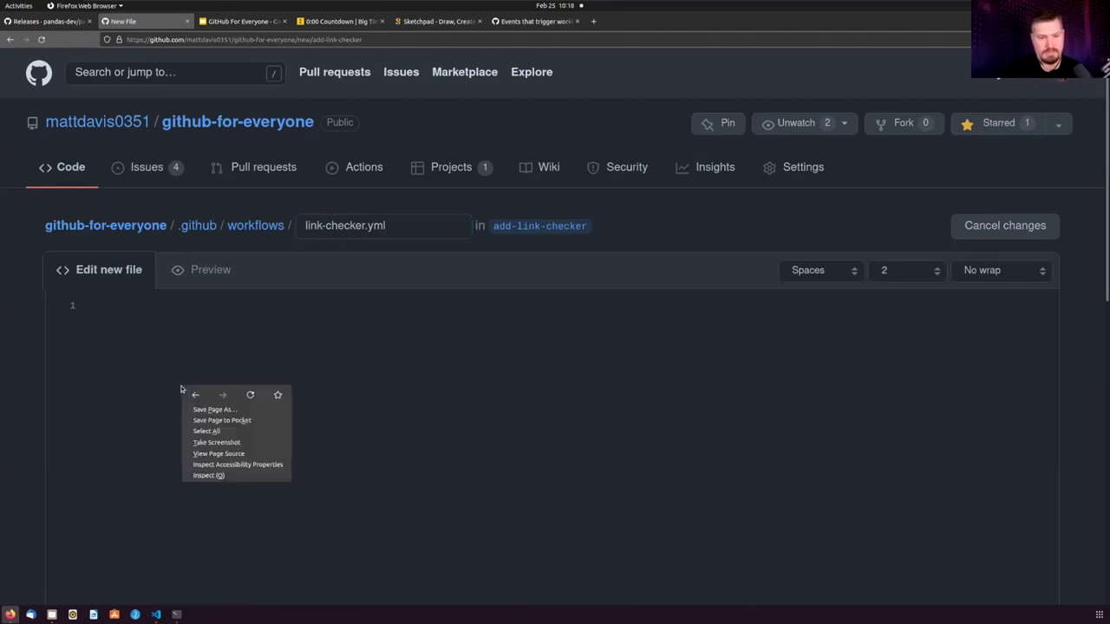
click(163, 402)
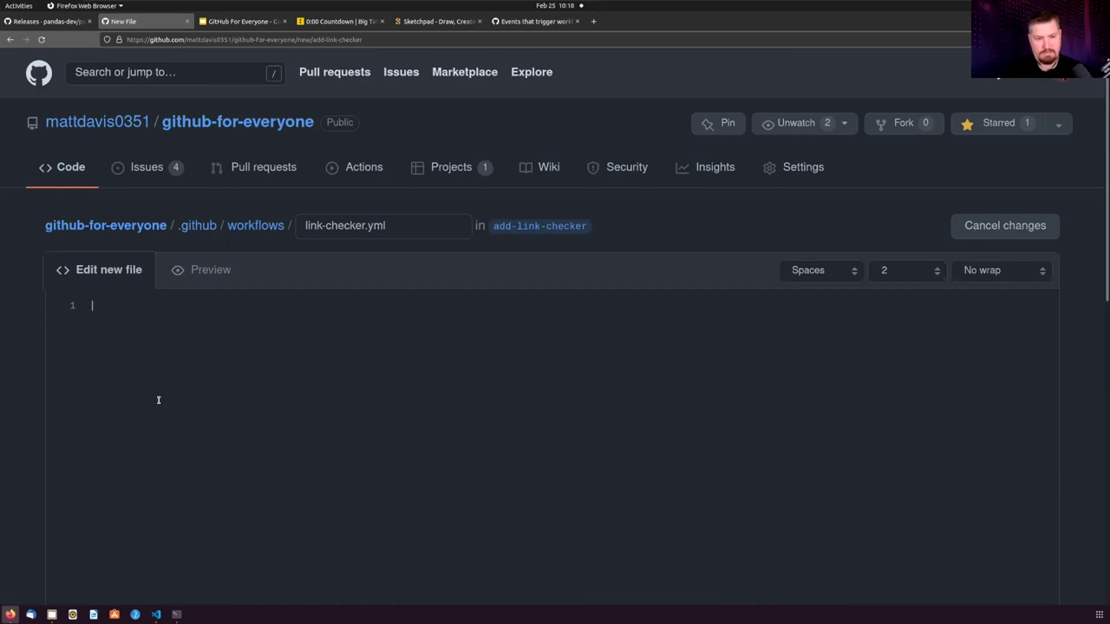
Paste the Check Markdown links workflow into link-checker.yml and enlarge the editor text.
text(name: Check Markdown links  # Schedule makes more sense, will confiugre manual trigger for demo purposes on: push  jobs:   markdown-link-check:     runs-on: ubuntu-latest     steps:       - uses: actions/checkout@master       - uses: gaurav-nelson/github-action-markdown-link-check@v1         with:           use-verbose-mode: "yes"           folder-path: "docs/markdown_files"           max-depth: 2)
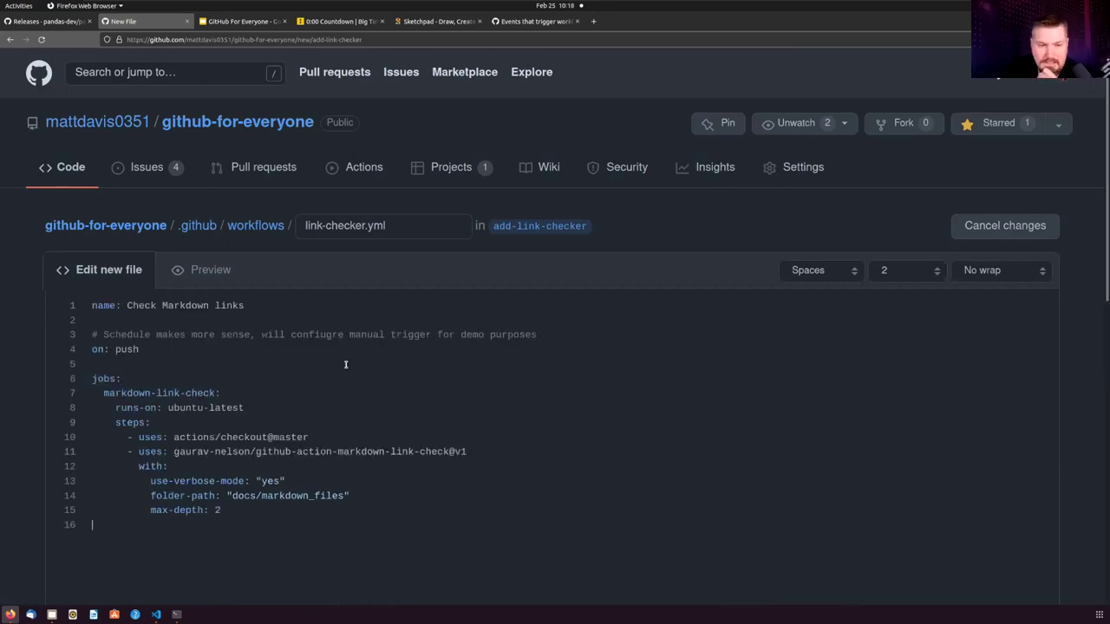
scroll(344, 367, down, 2)
key(ctrl+plus)
key(ctrl+plus)
key(ctrl+plus)
key(ctrl+plus)
key(ctrl+plus)
key(ctrl+plus)
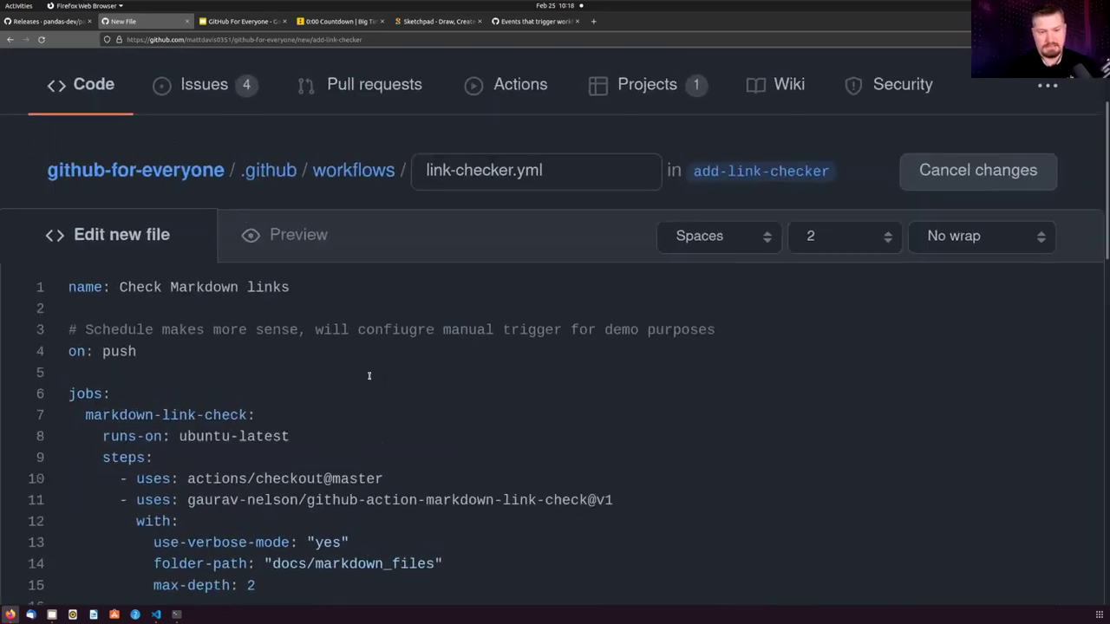
scroll(372, 378, up, 4)
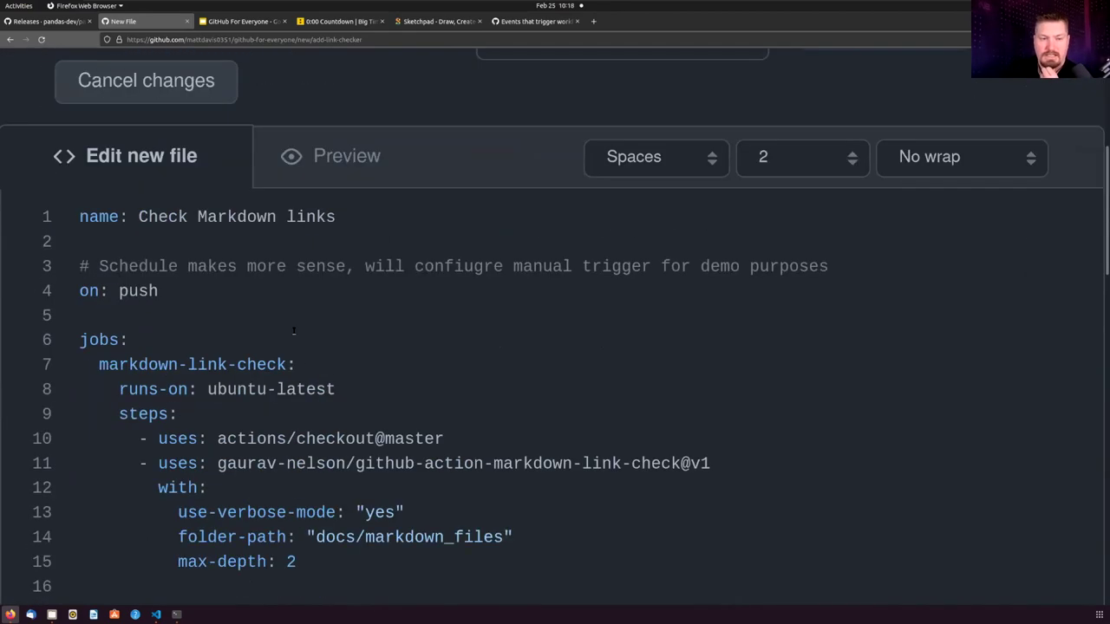
drag(337, 217, 86, 215)
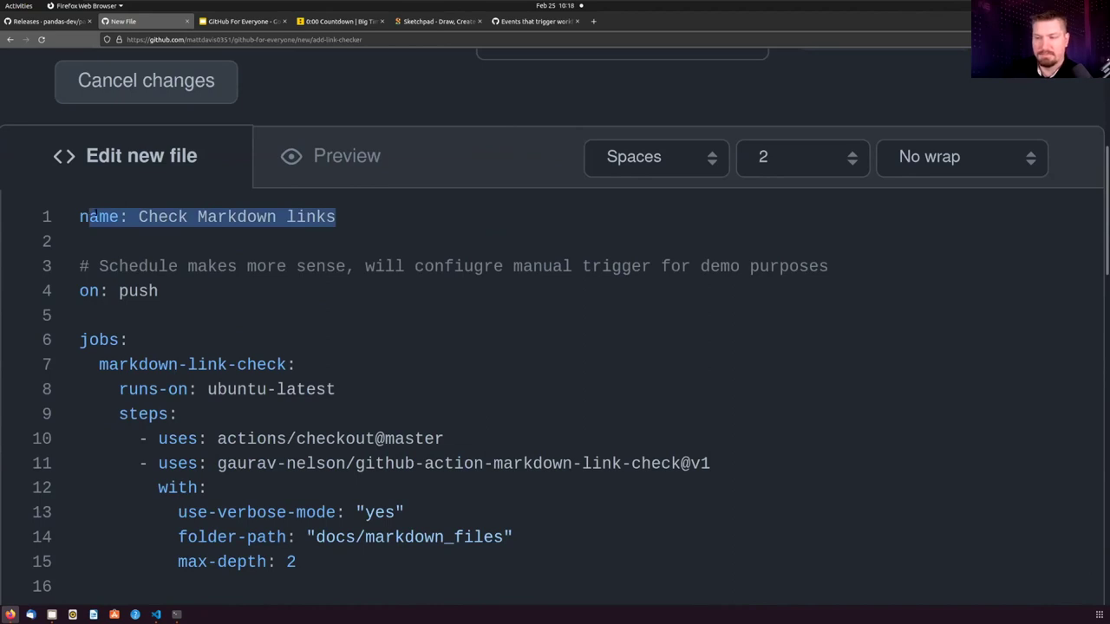
drag(170, 291, 83, 290)
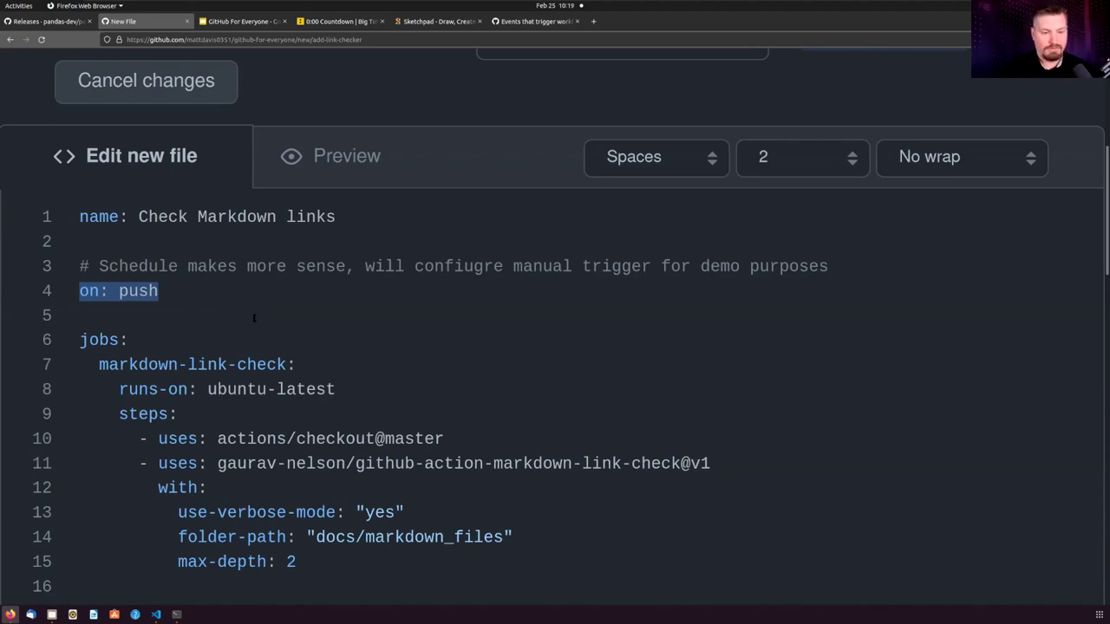
scroll(251, 317, down, 10)
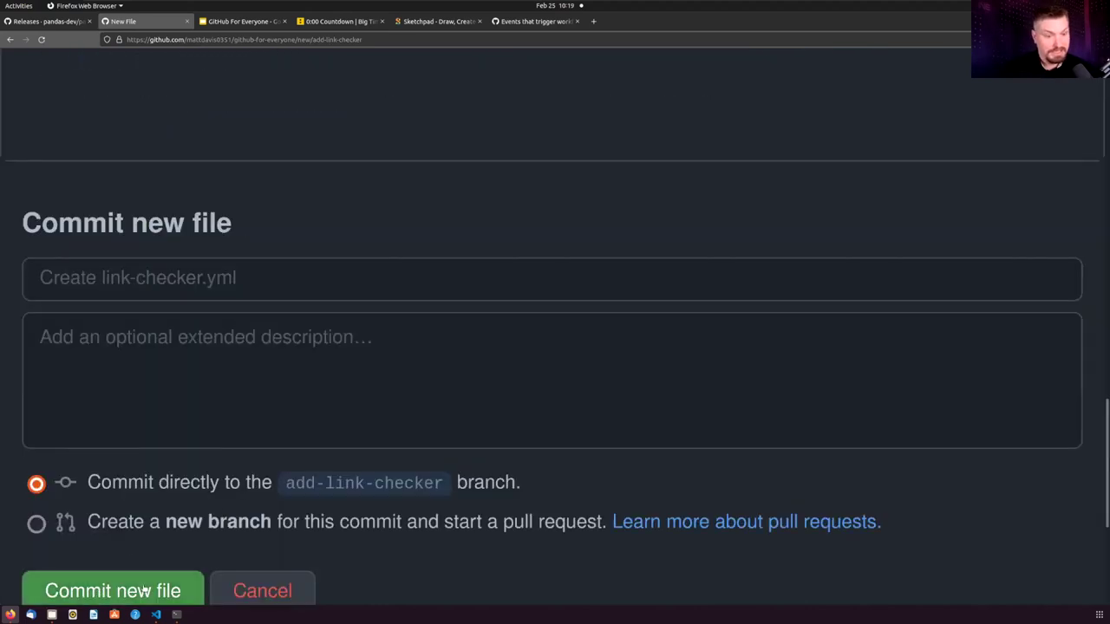
scroll(182, 536, up, 15)
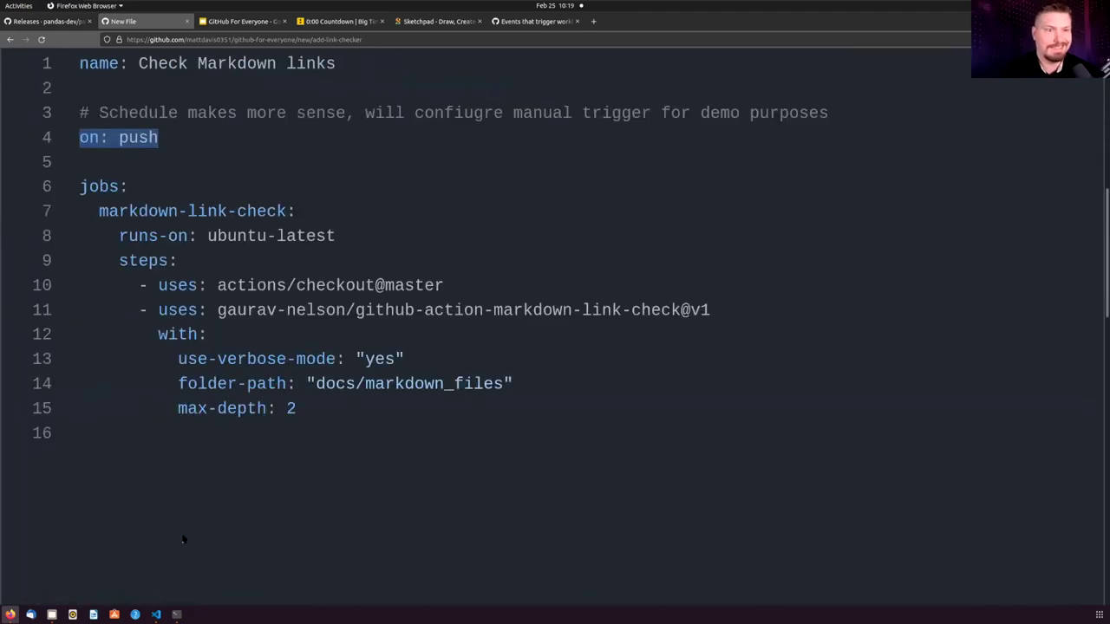
scroll(182, 536, down, 5)
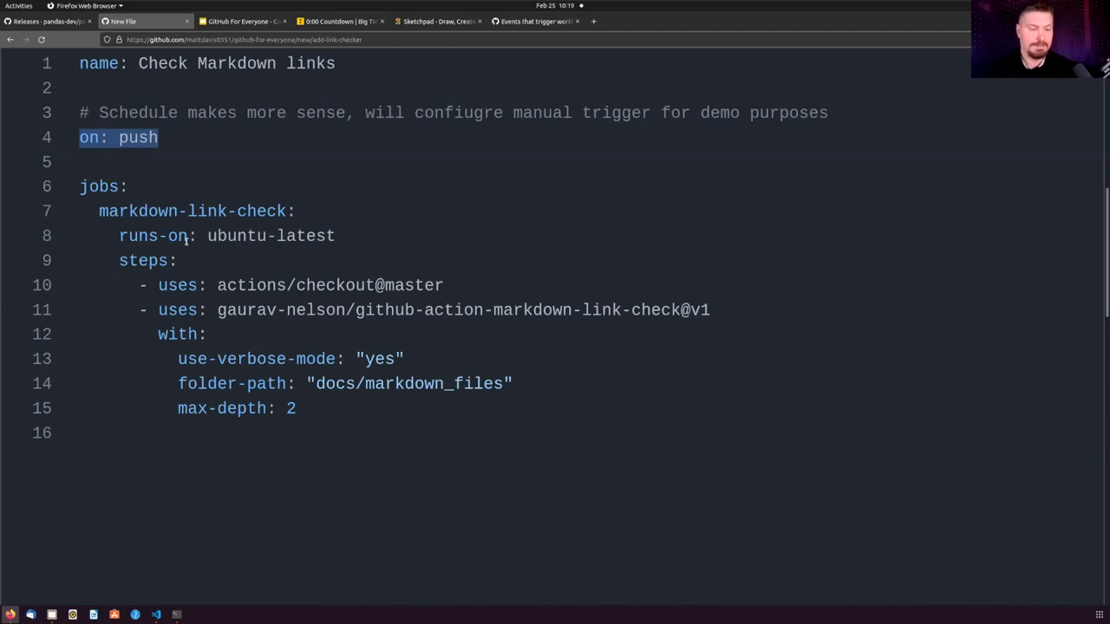
Review the workflow's push trigger, markdown-link-check job, ubuntu-latest runner and its two steps.
drag(168, 137, 79, 137)
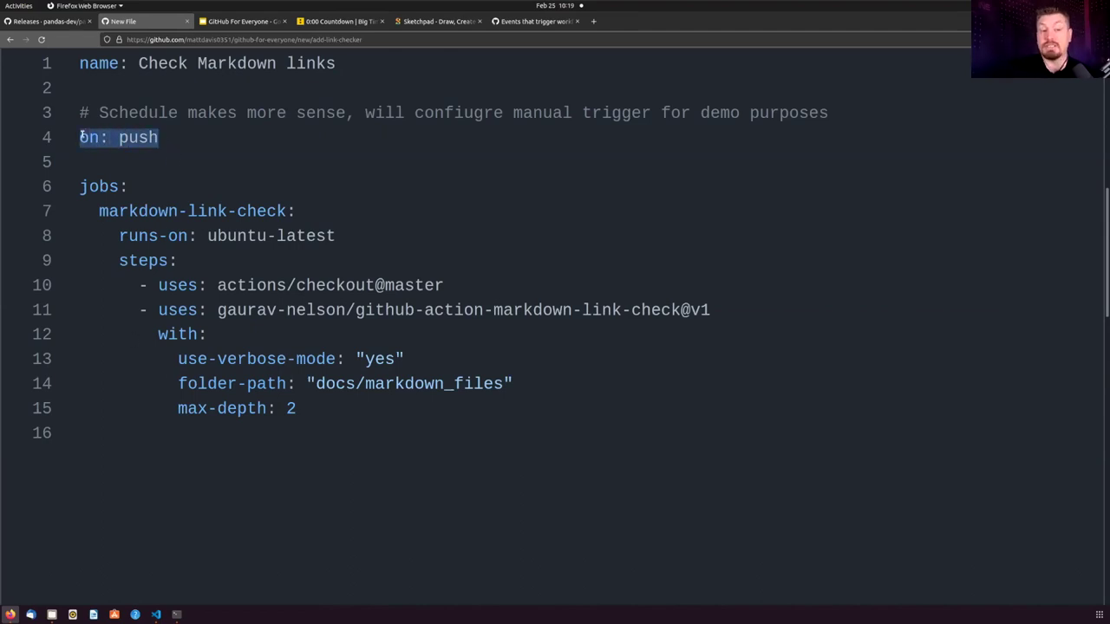
drag(99, 209, 298, 216)
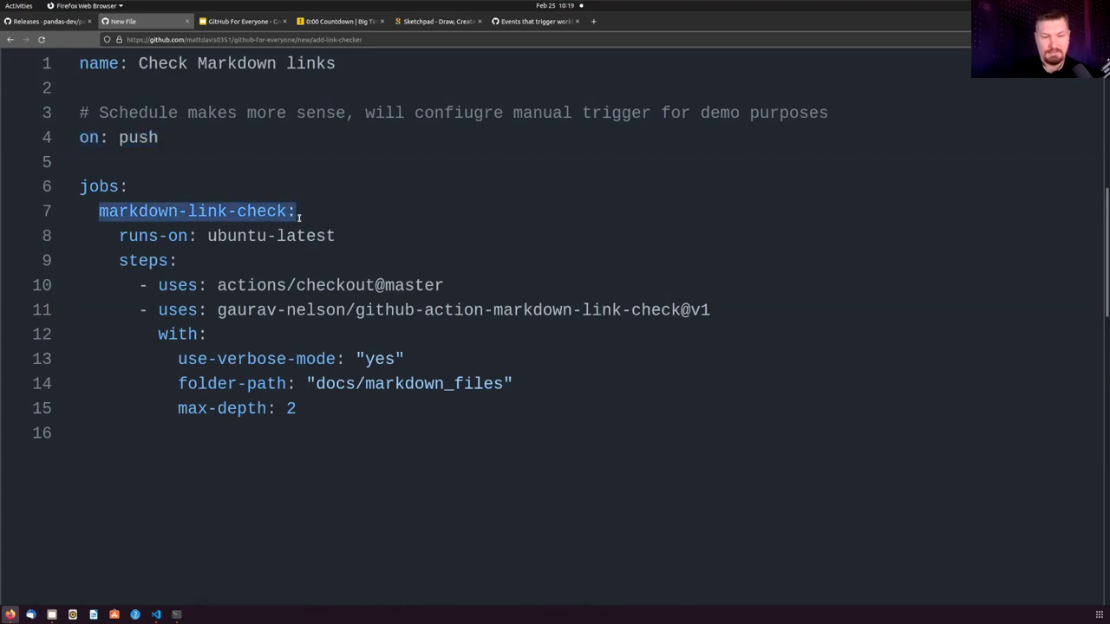
drag(362, 240, 167, 230)
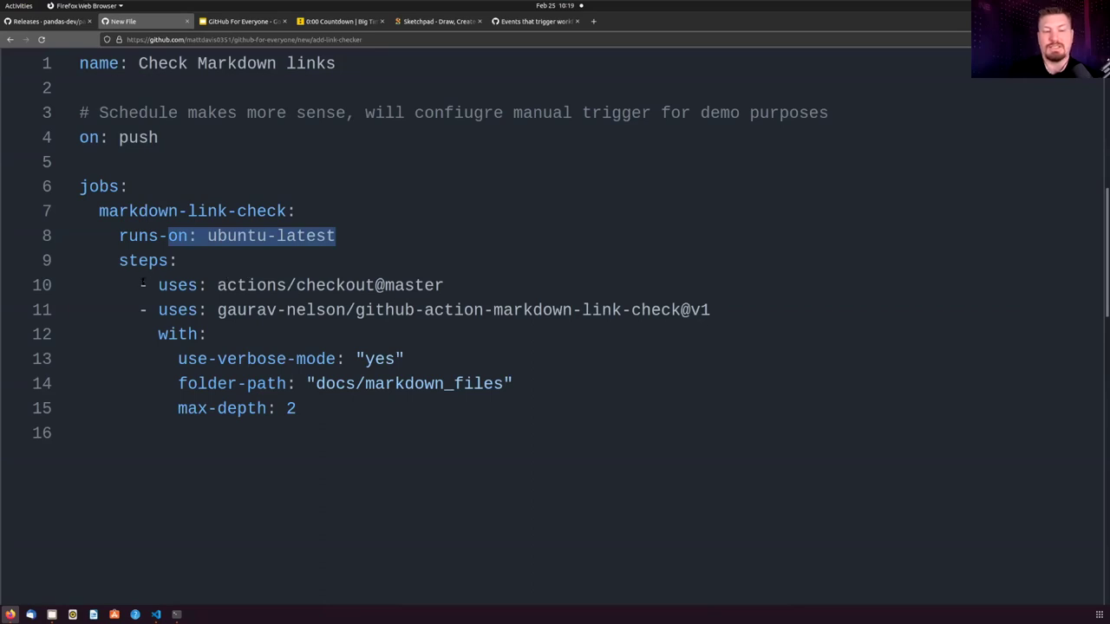
drag(134, 285, 452, 284)
drag(123, 313, 711, 313)
click(752, 314)
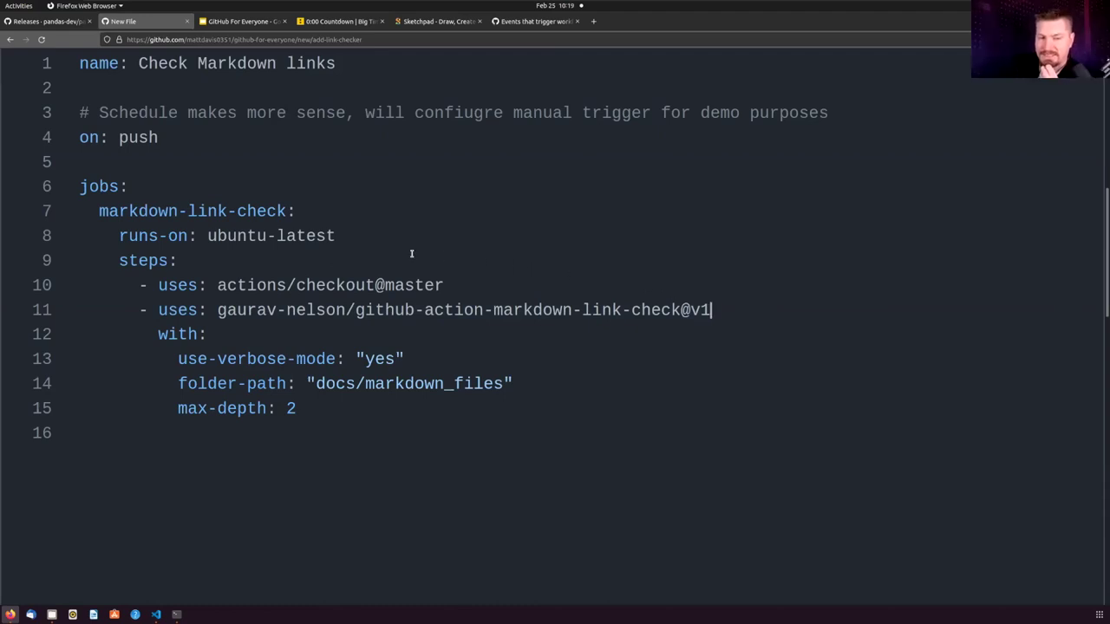
drag(443, 285, 167, 285)
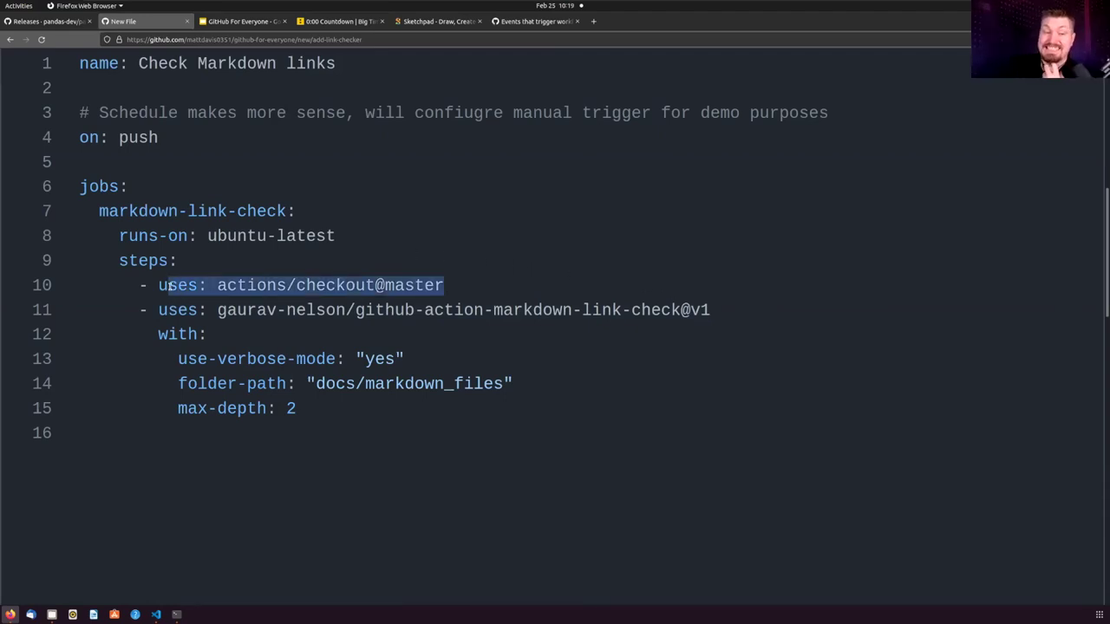
click(504, 255)
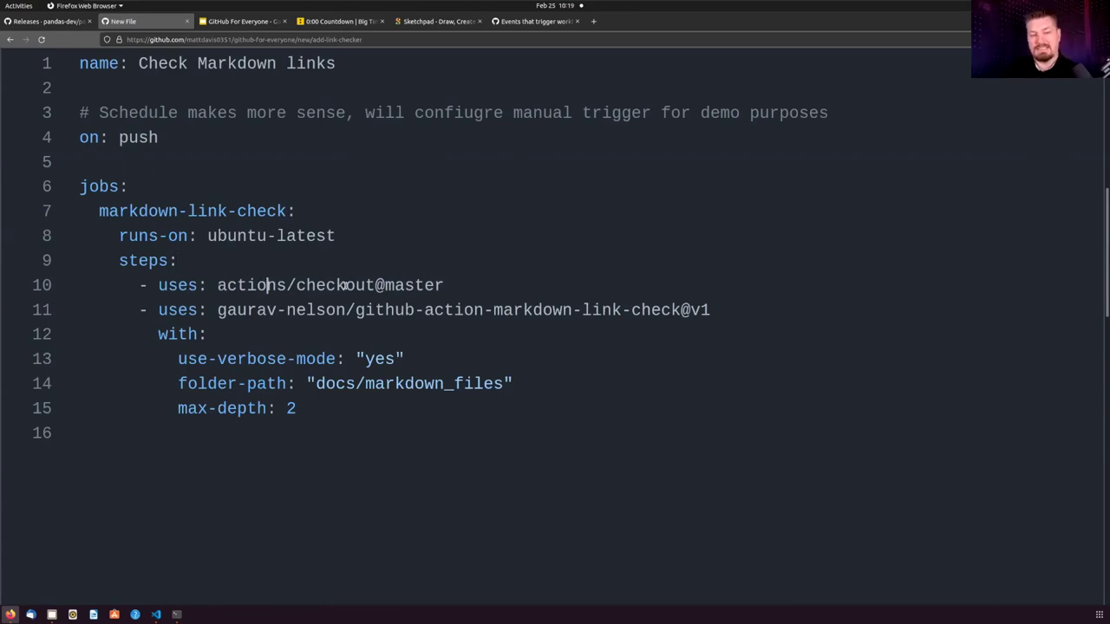
Change the line 10 checkout step from actions/checkout@master to actions/checkout@v2.
click(347, 285)
click(216, 285)
key(shift+Right)
key(shift+Right)
key(shift+Right)
key(shift+Right)
key(shift+Right)
key(shift+Right)
key(shift+Right)
key(shift+Right)
key(shift+Right)
key(shift+Right)
key(shift+Right)
key(shift+Right)
key(shift+Right)
key(shift+Right)
key(shift+Right)
key(shift+Right)
key(shift+Left)
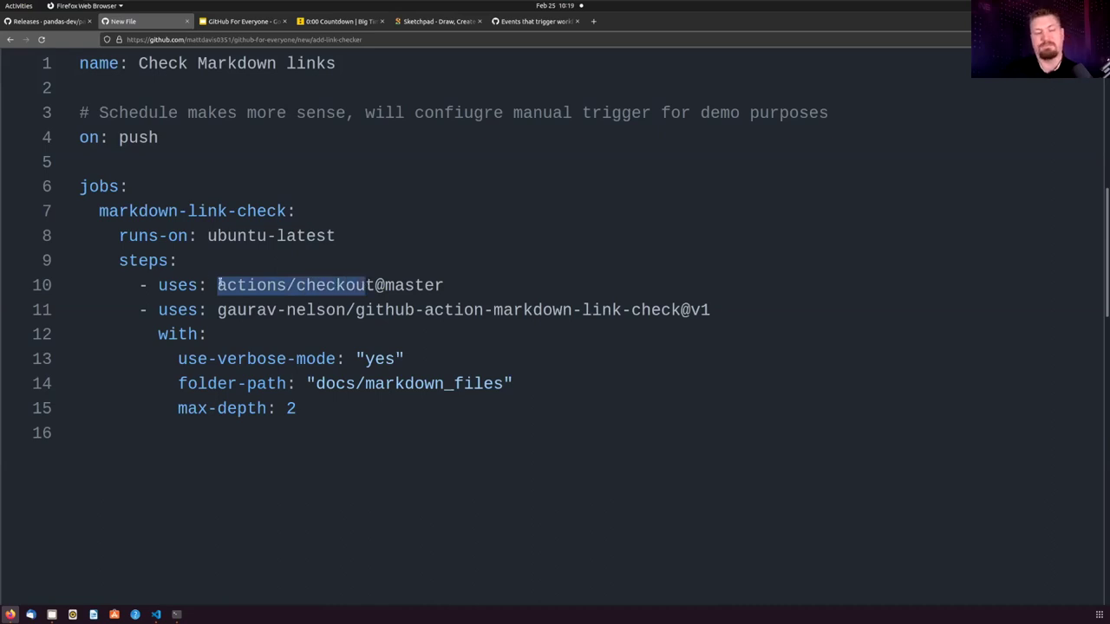
click(237, 285)
drag(217, 285, 286, 286)
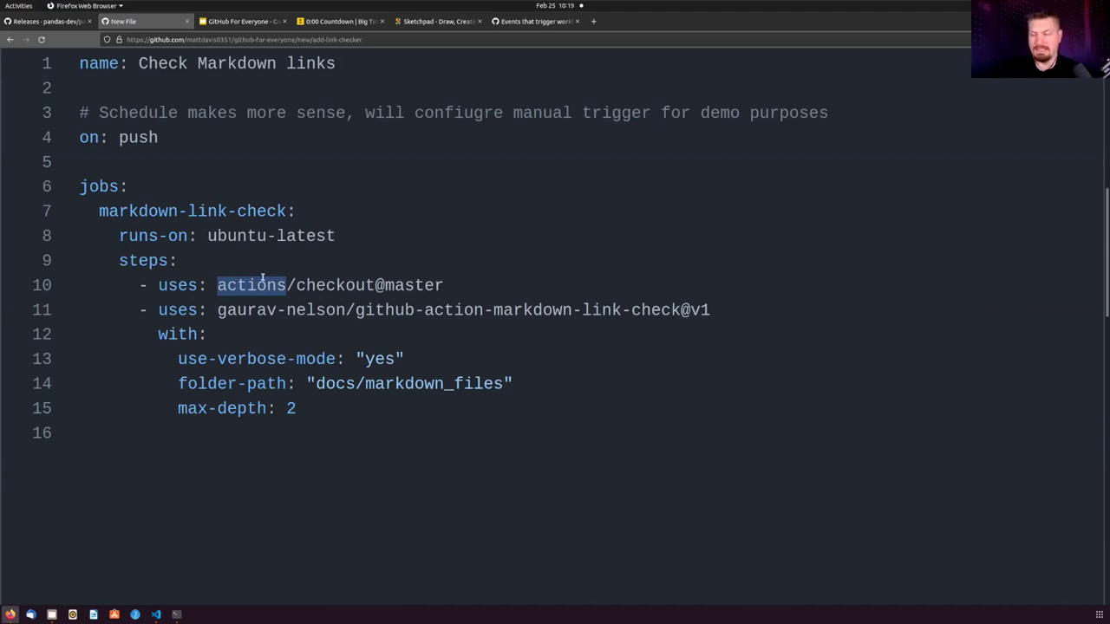
double_click(418, 286)
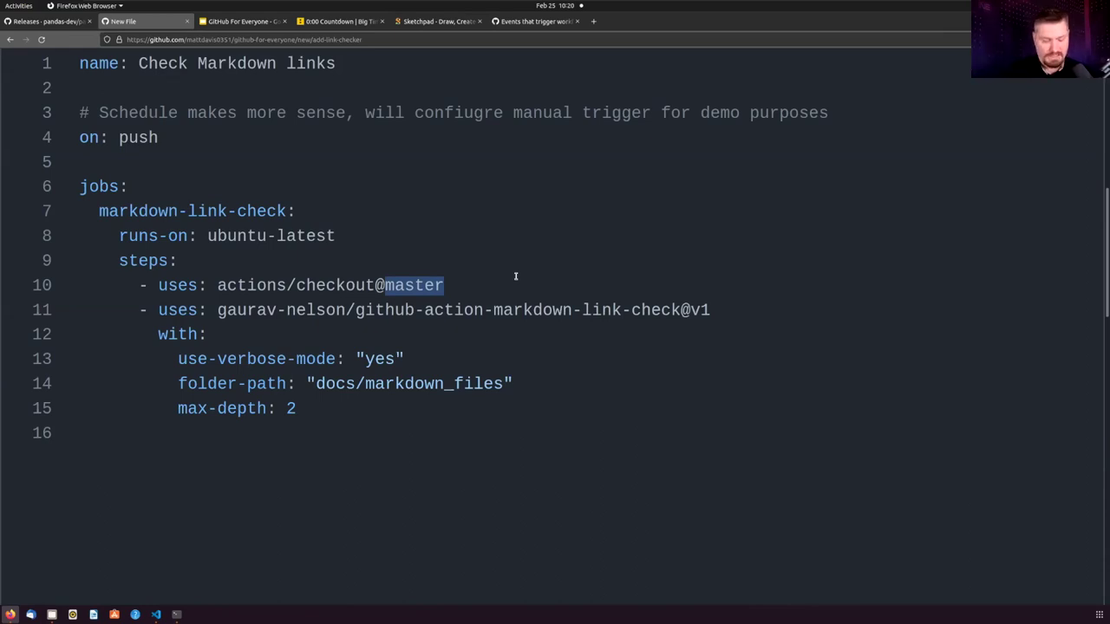
text(v2)
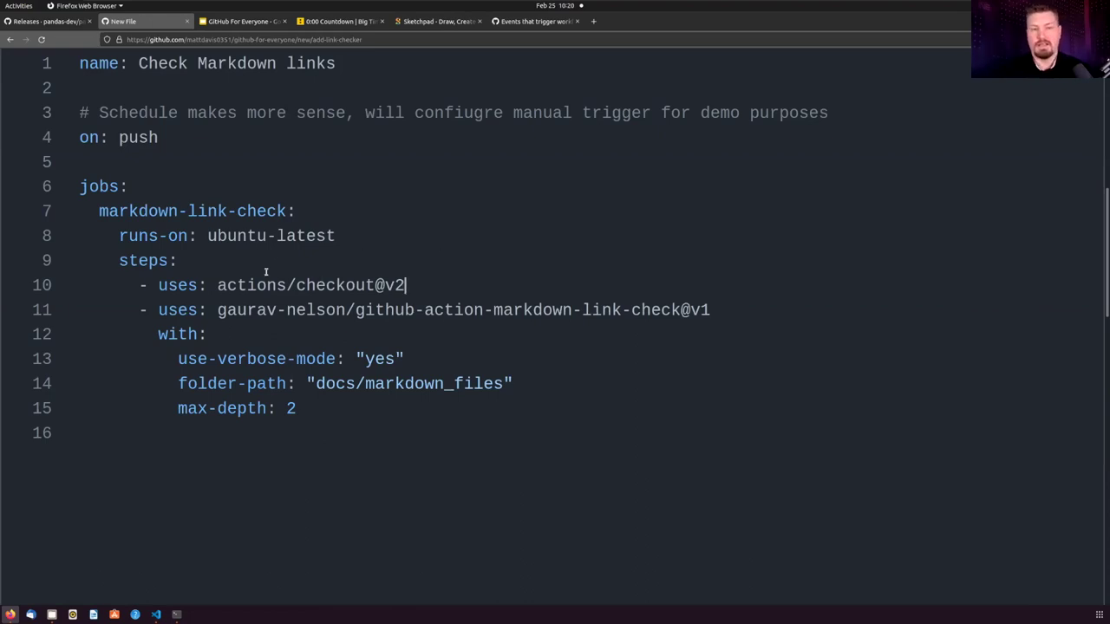
Copy 'actions/checkout' from line 10 and open a new browser tab.
drag(215, 285, 373, 287)
right_click(362, 290)
click(376, 331)
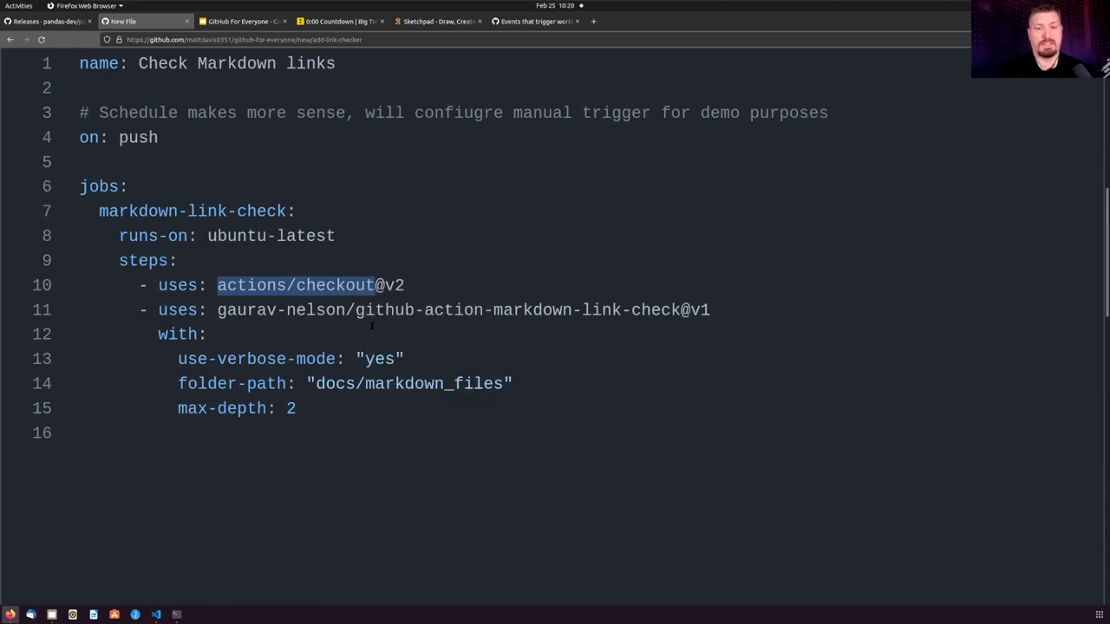
click(544, 26)
click(593, 21)
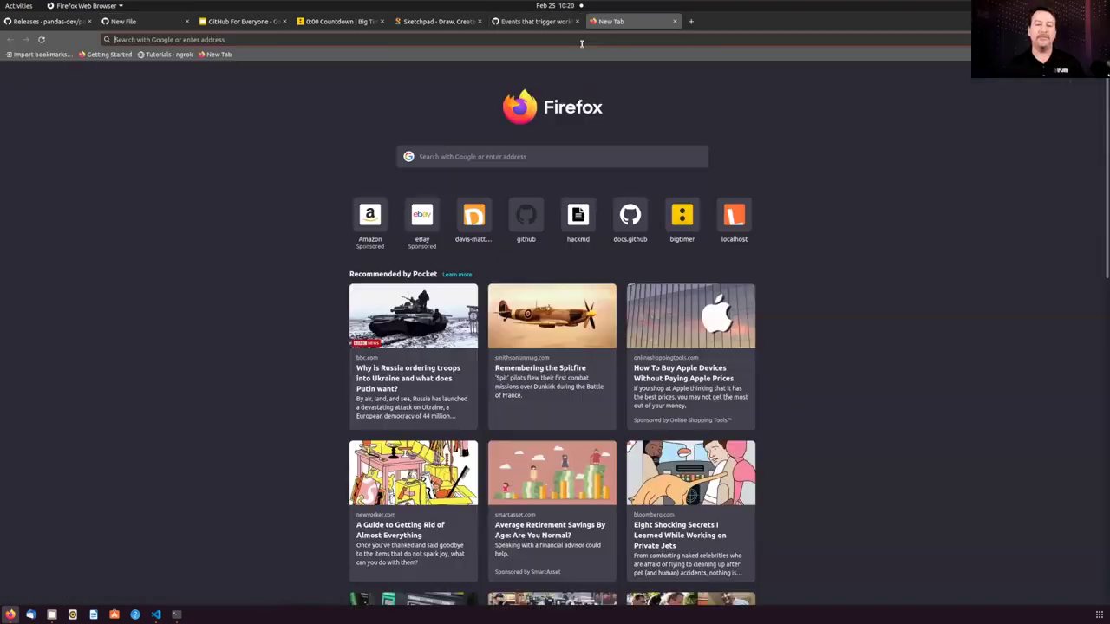
Go to github.com/actions/checkout using the copied action name.
text(github.)
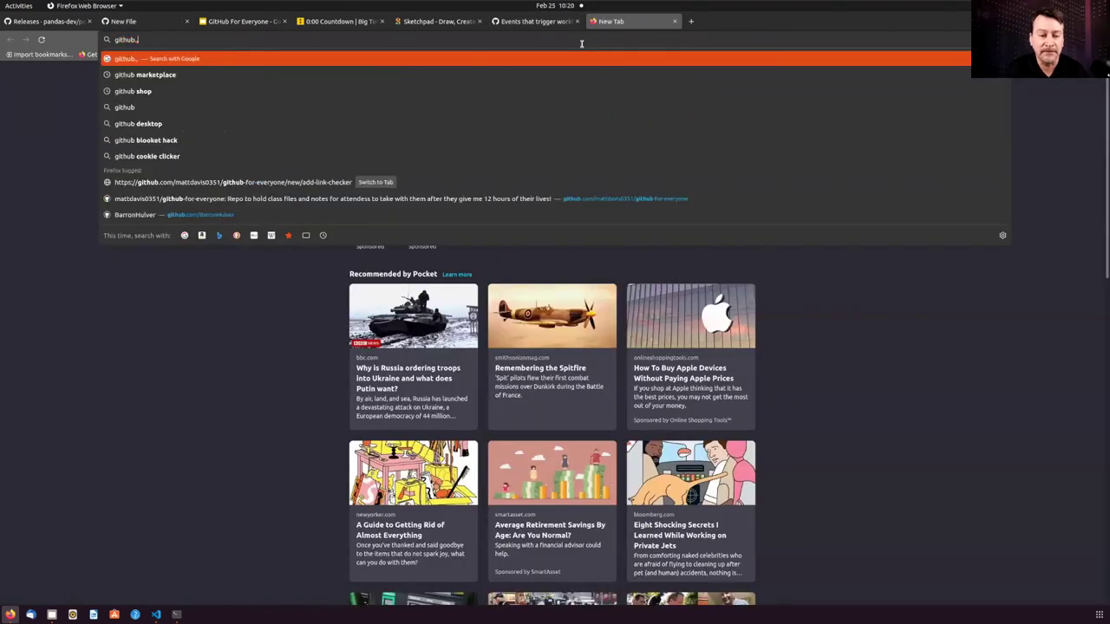
text(com/)
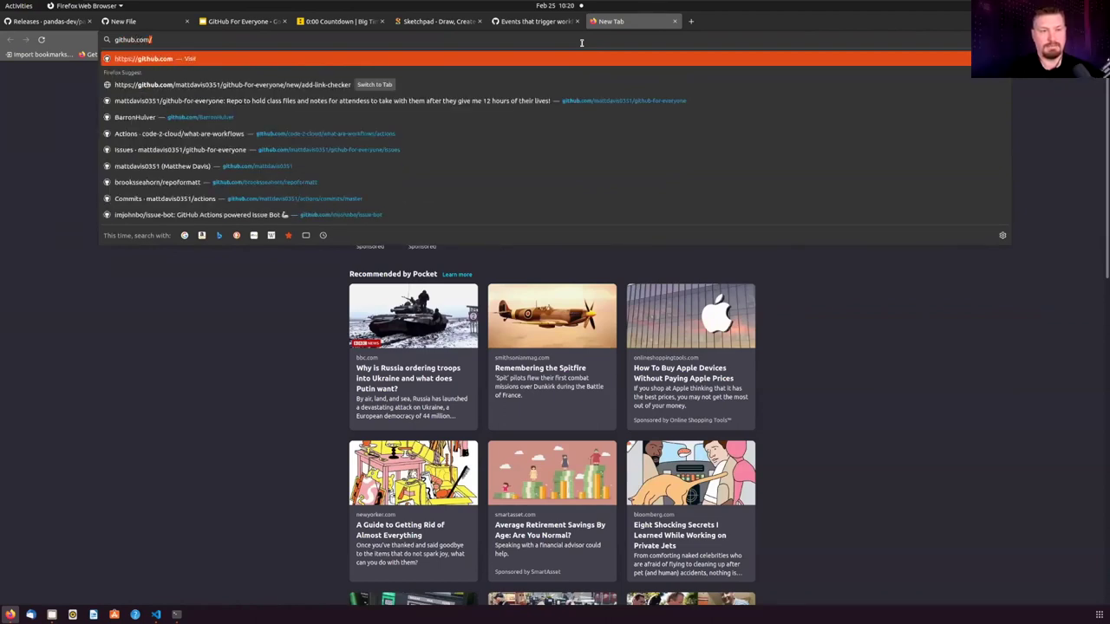
key(ctrl+v)
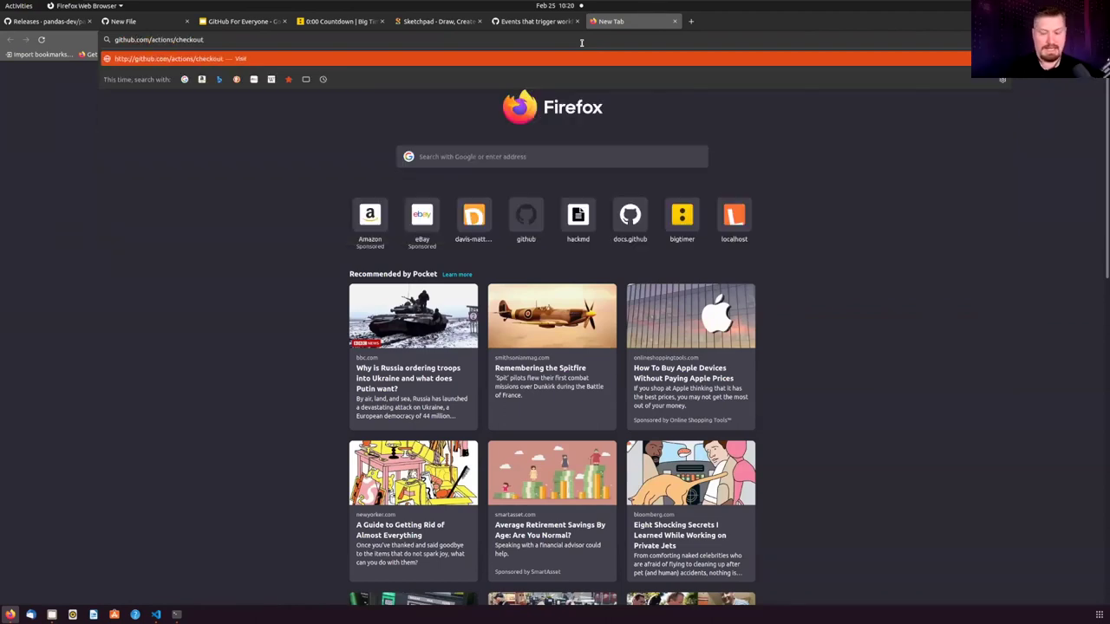
key(Return)
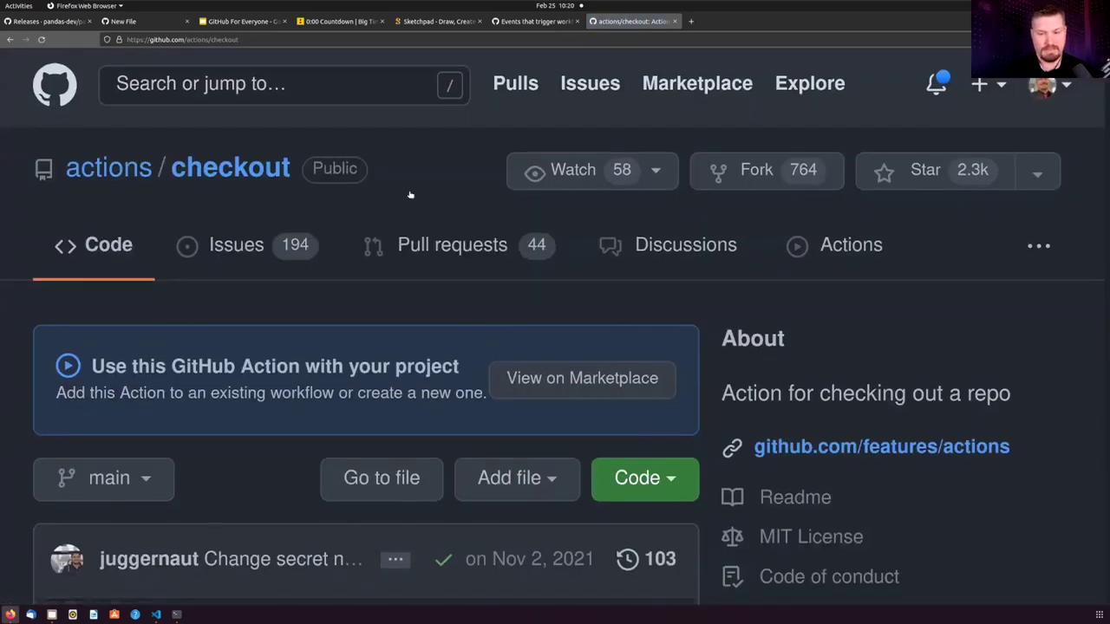
Read through the actions/checkout README, then return to the link-checker.yml editor tab.
scroll(408, 193, down, 10)
scroll(772, 179, down, 3)
scroll(760, 171, up, 4)
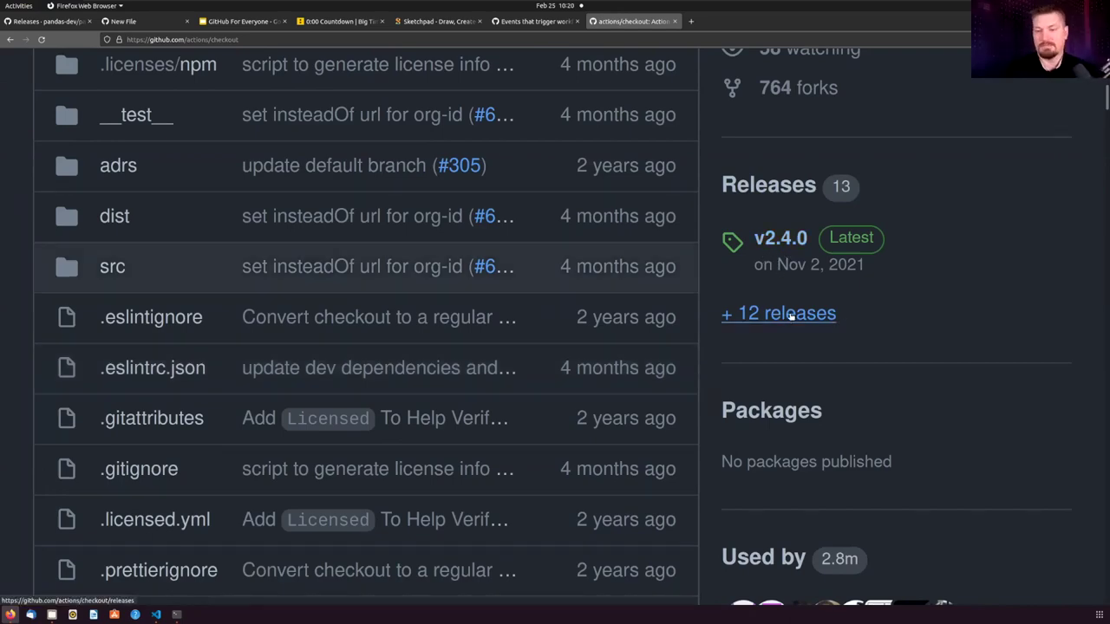
scroll(347, 358, down, 10)
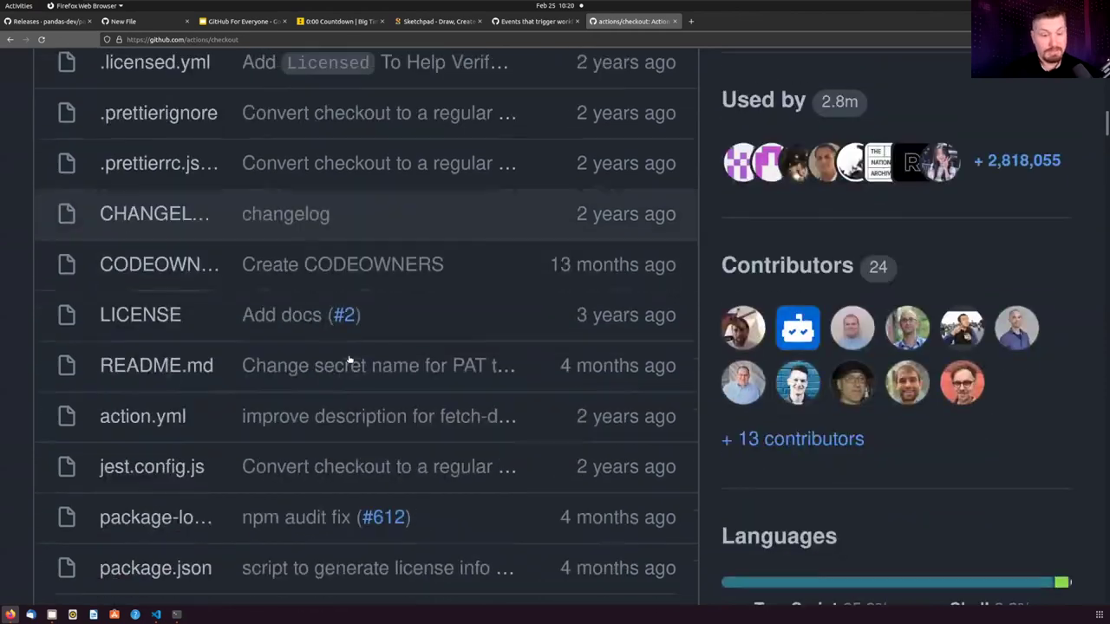
scroll(350, 359, down, 5)
scroll(384, 245, up, 2)
drag(384, 244, 161, 247)
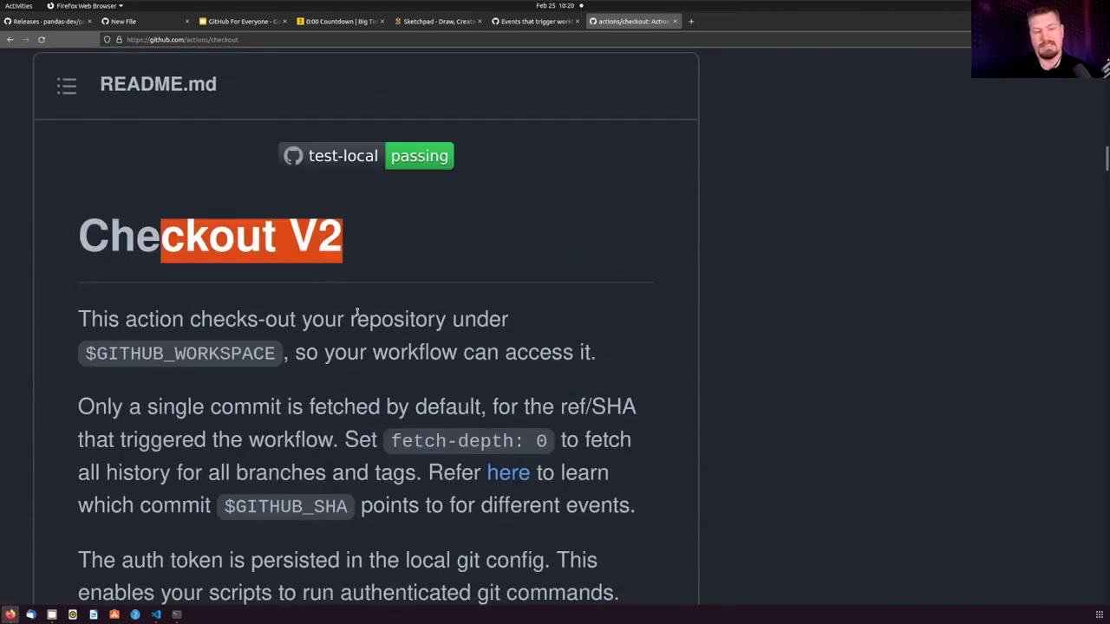
scroll(355, 310, down, 3)
scroll(321, 309, down, 15)
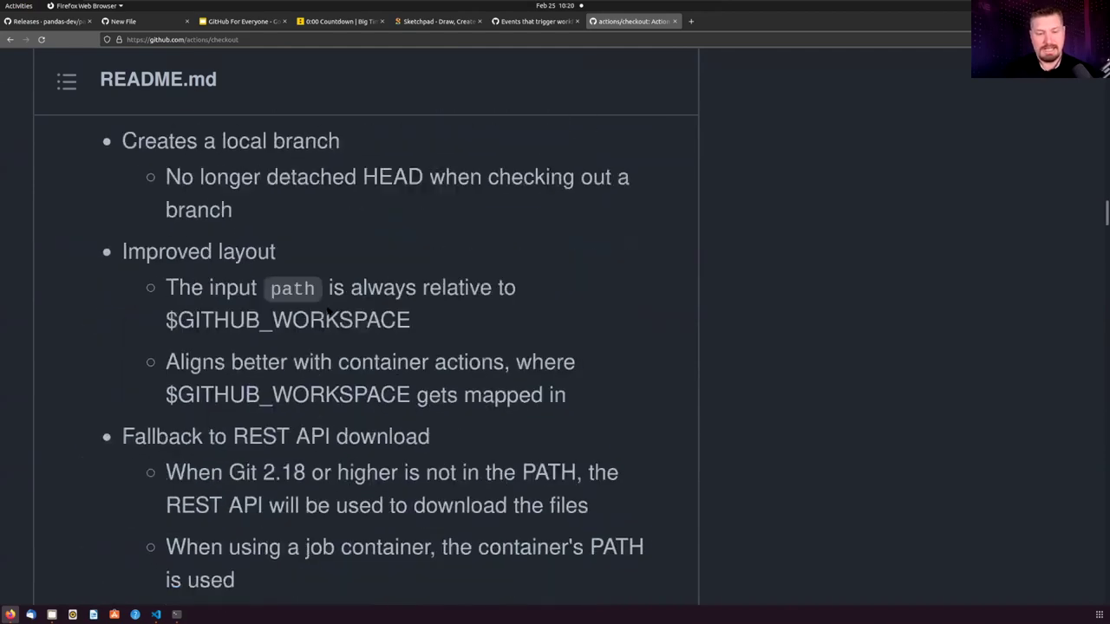
scroll(327, 305, down, 13)
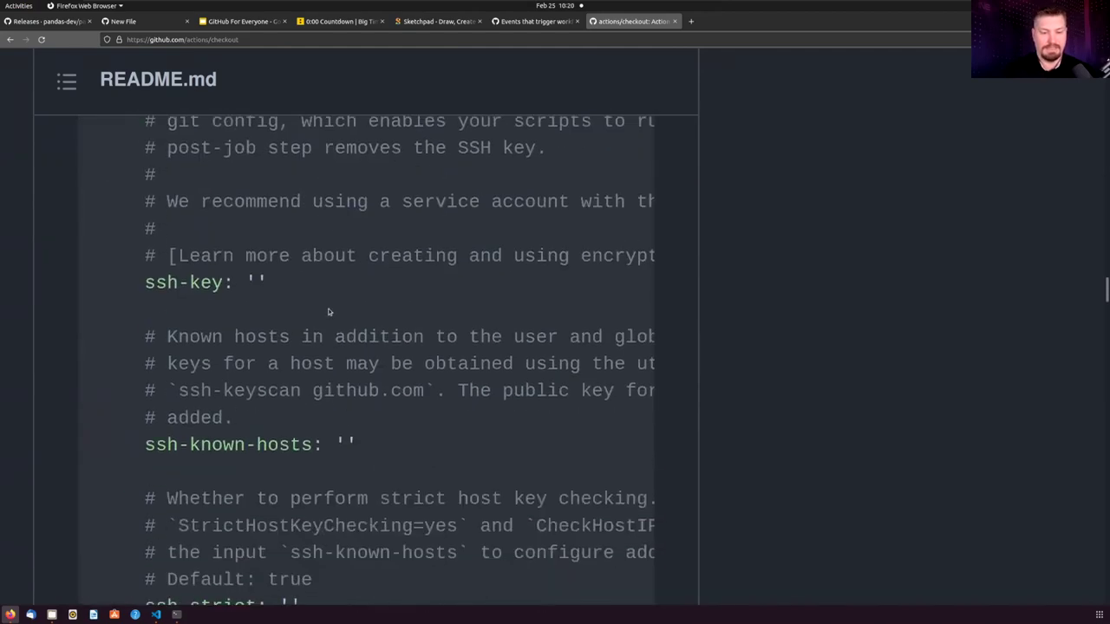
scroll(328, 312, down, 15)
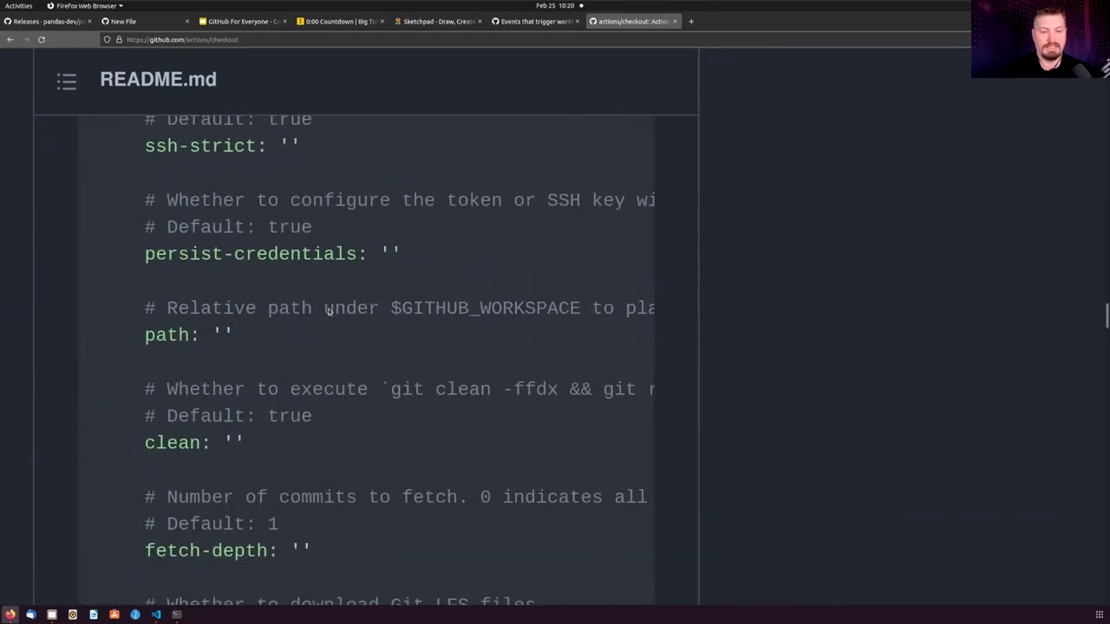
scroll(325, 314, up, 5)
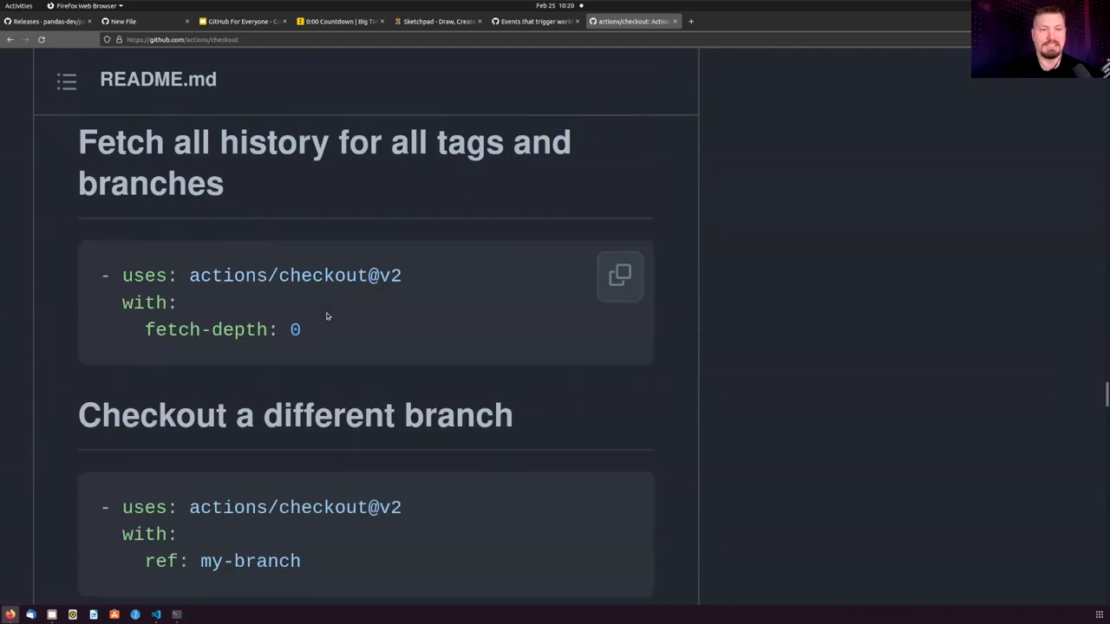
scroll(339, 249, down, 5)
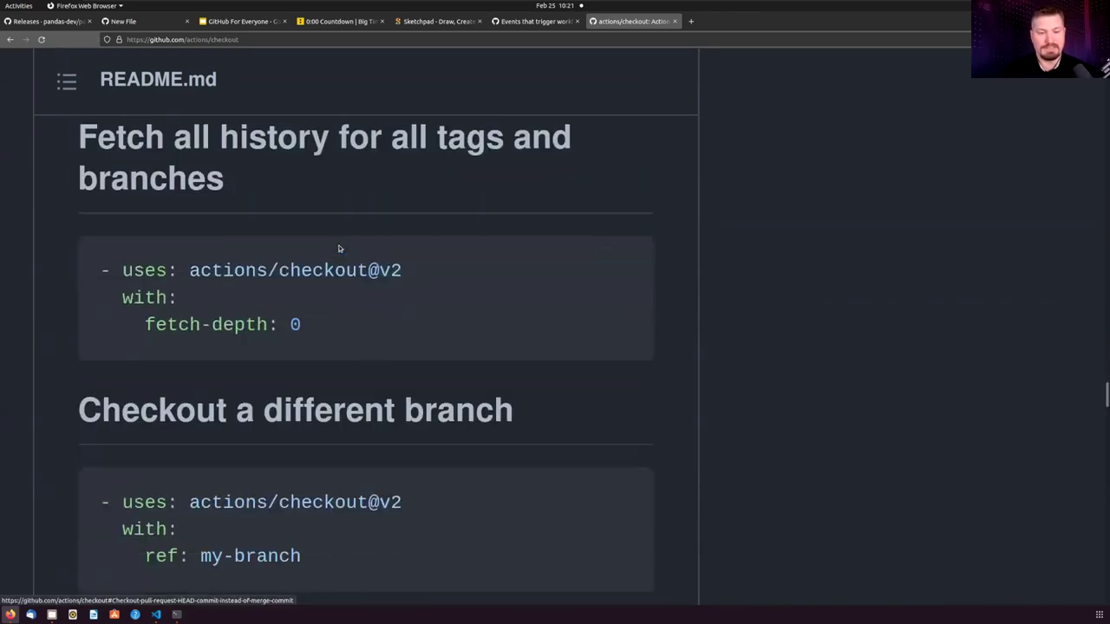
drag(404, 270, 177, 270)
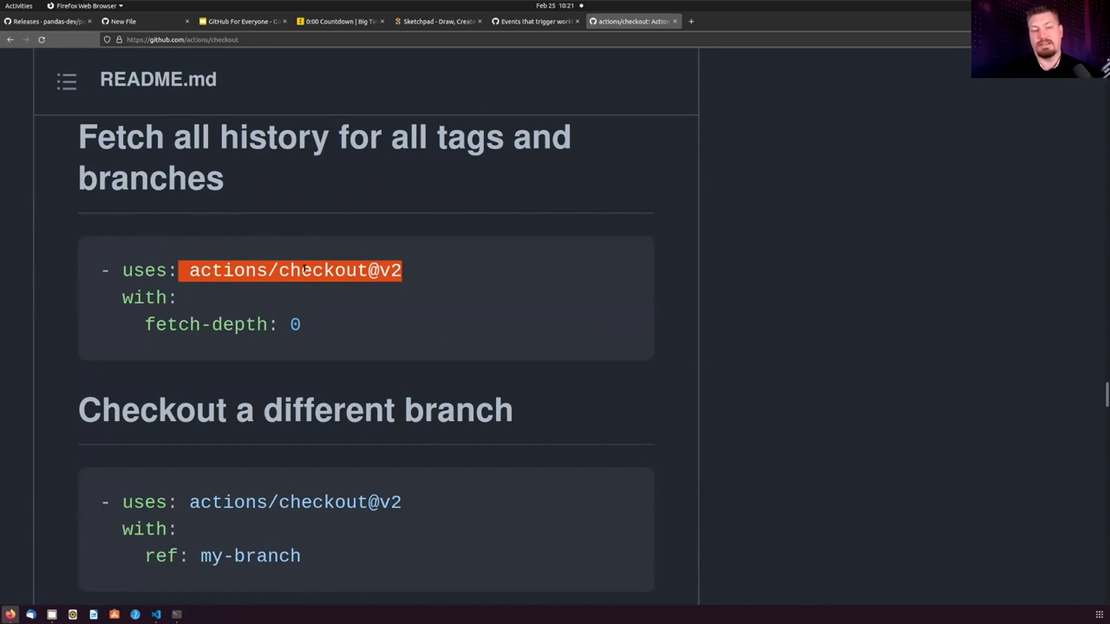
click(434, 283)
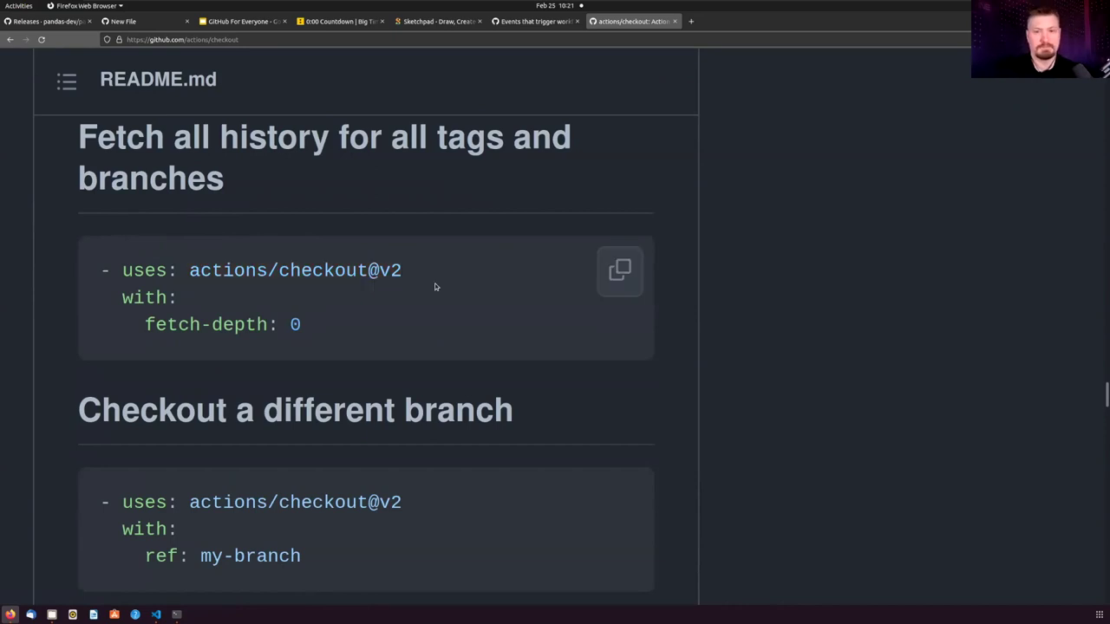
click(145, 23)
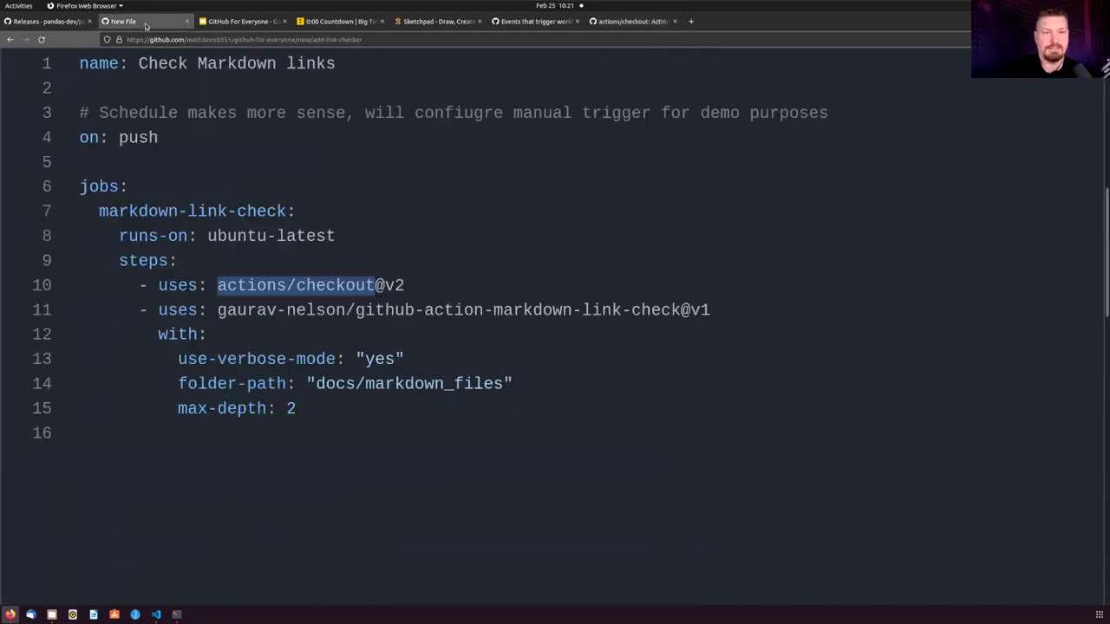
click(418, 287)
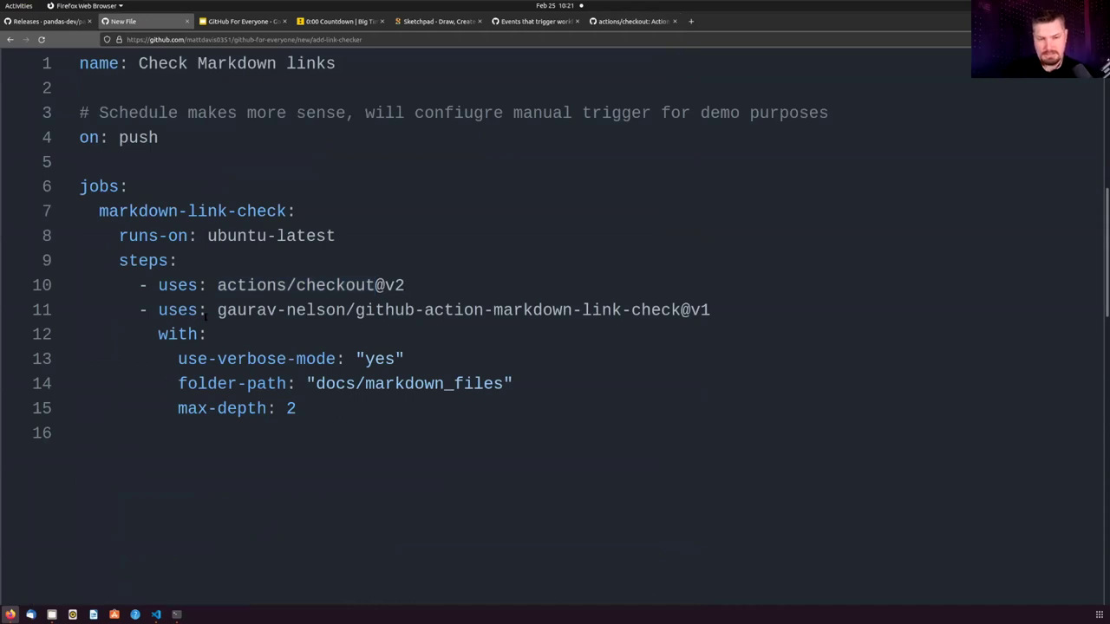
drag(219, 313, 676, 317)
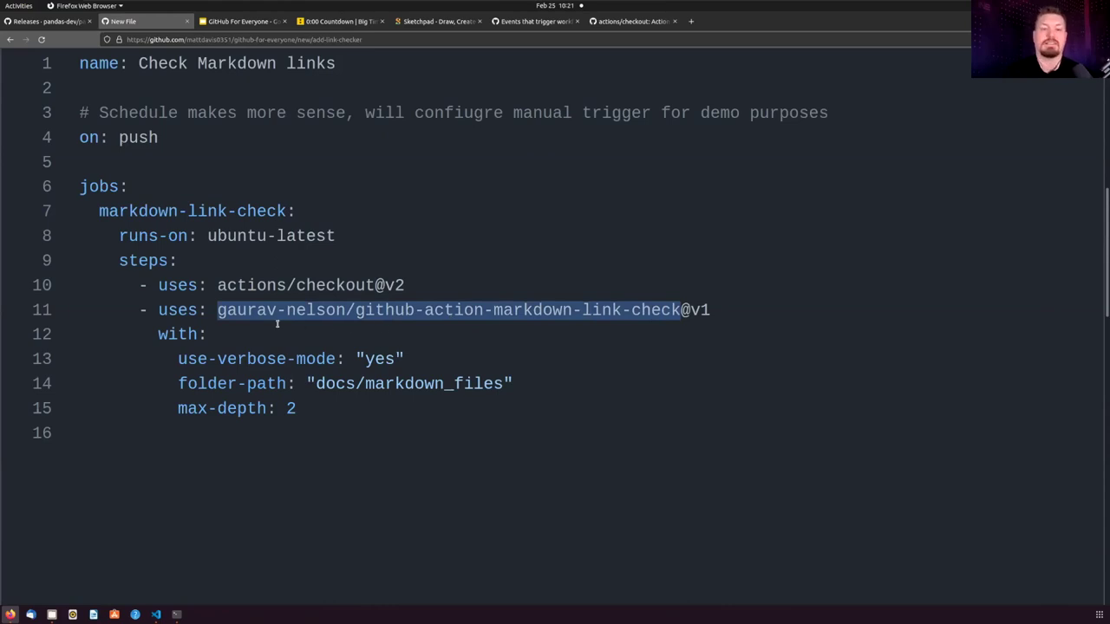
click(278, 315)
key(Home)
key(shift+Right)
key(shift+Right)
key(shift+Right)
key(shift+Right)
key(shift+Right)
key(shift+Right)
key(shift+Right)
key(shift+Right)
key(shift+Right)
key(shift+Right)
key(shift+Right)
key(shift+Right)
key(shift+Right)
key(shift+Right)
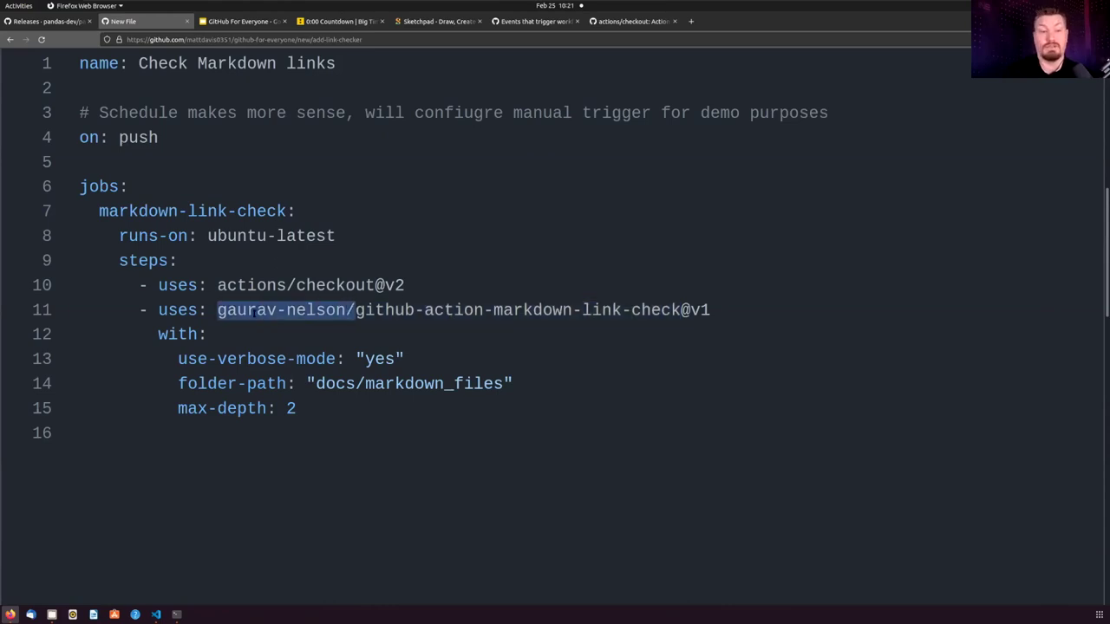
key(Left)
key(Right)
key(Right)
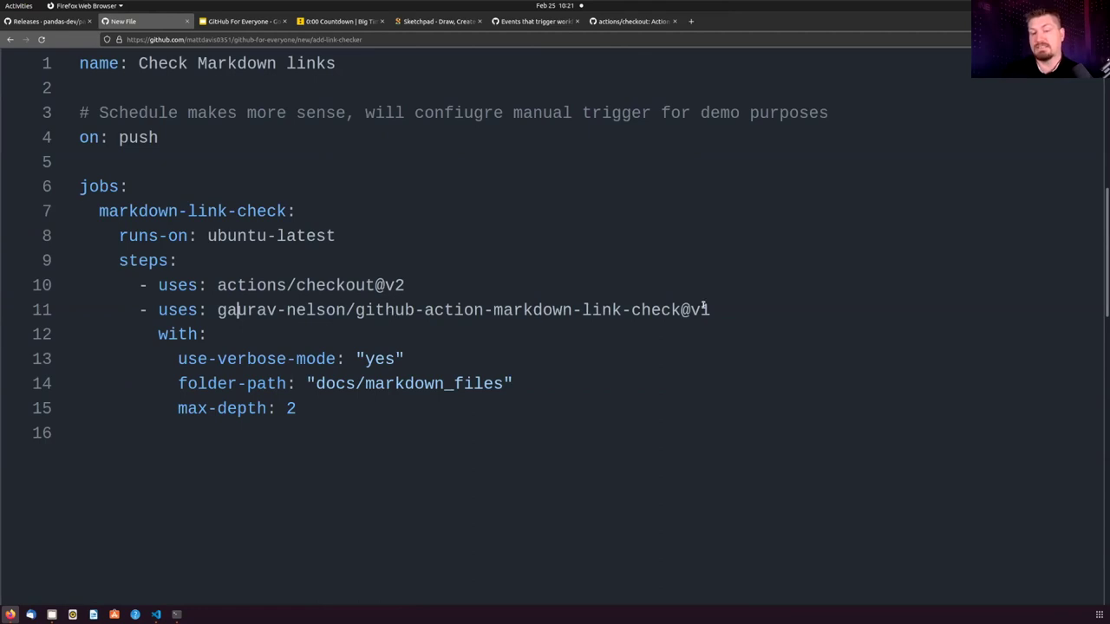
drag(691, 309, 750, 309)
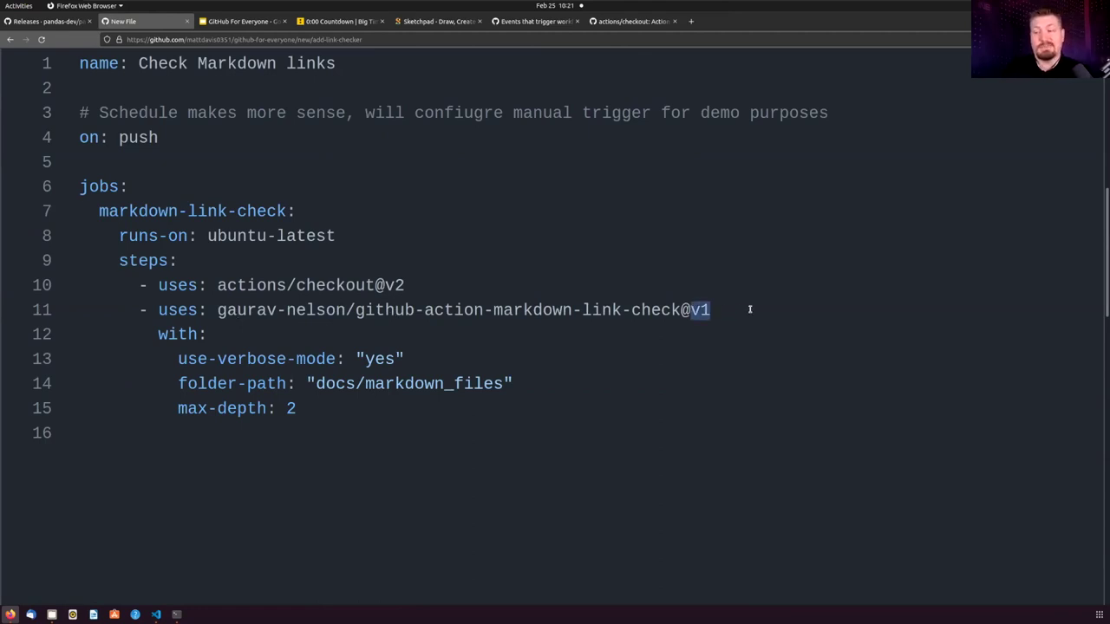
drag(216, 310, 680, 309)
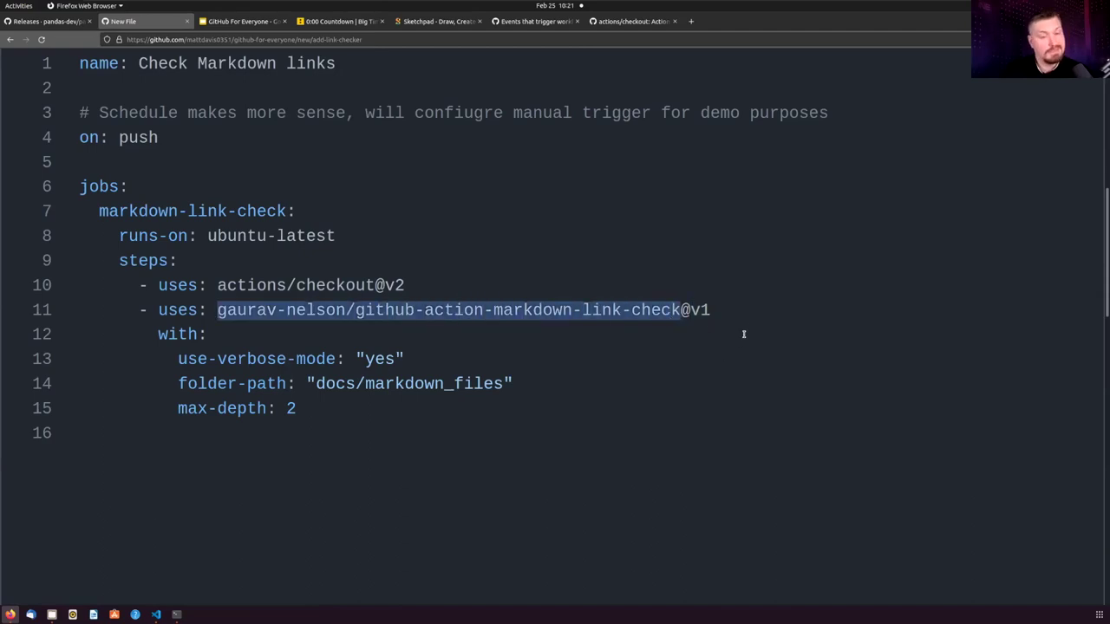
click(741, 333)
drag(177, 359, 336, 359)
drag(178, 383, 293, 383)
drag(178, 408, 287, 409)
drag(178, 359, 336, 359)
drag(178, 384, 242, 385)
drag(217, 312, 651, 312)
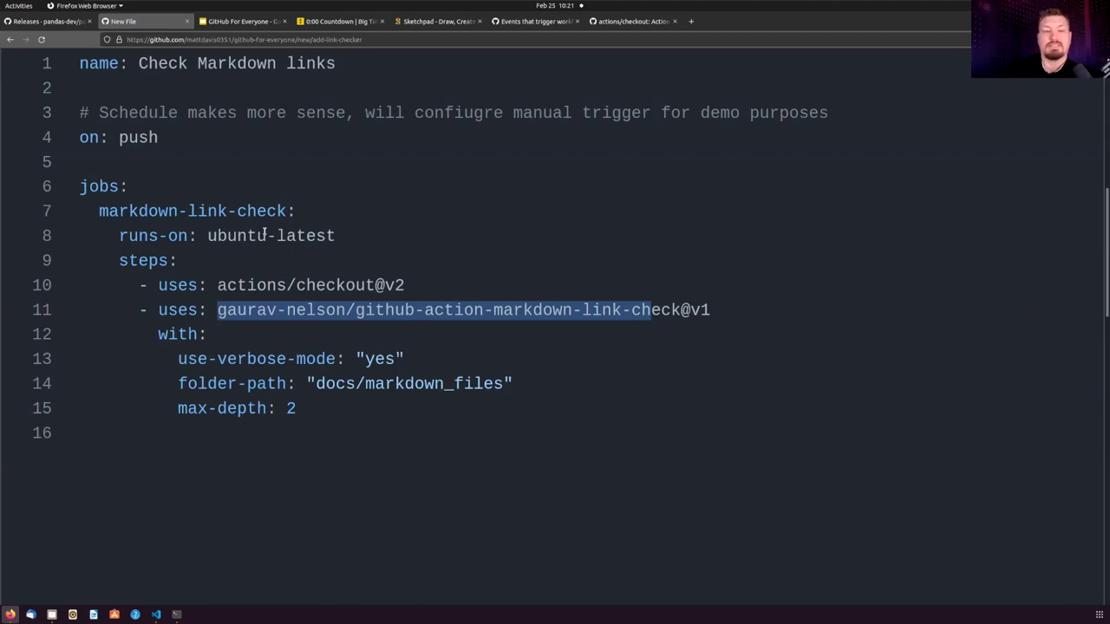
drag(371, 236, 144, 236)
drag(443, 285, 189, 287)
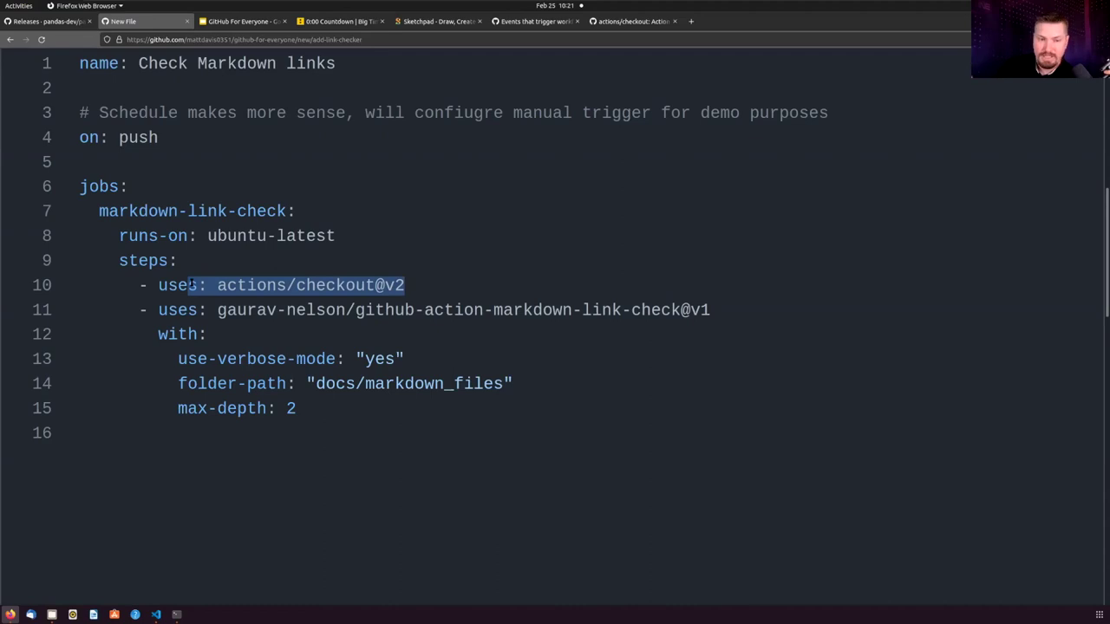
double_click(350, 286)
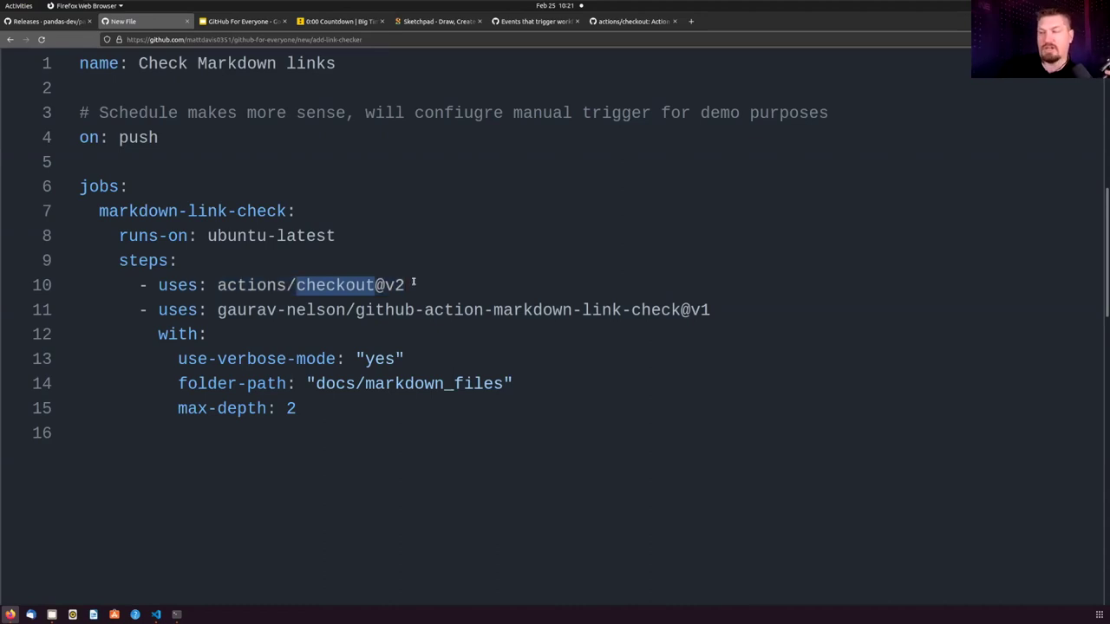
drag(345, 239, 198, 239)
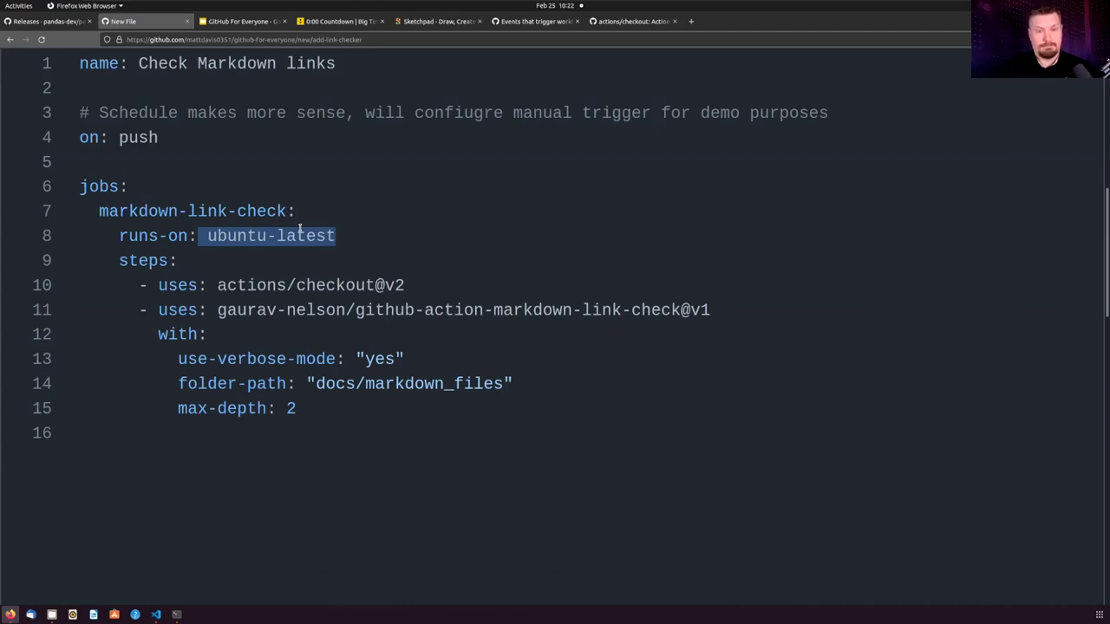
drag(404, 285, 204, 282)
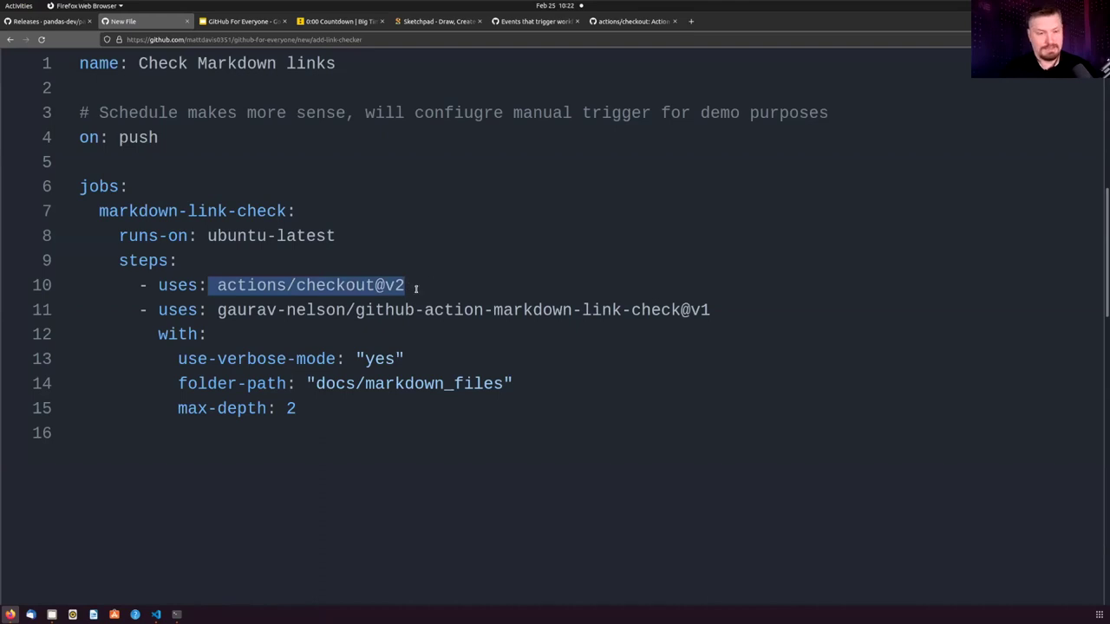
drag(335, 235, 201, 235)
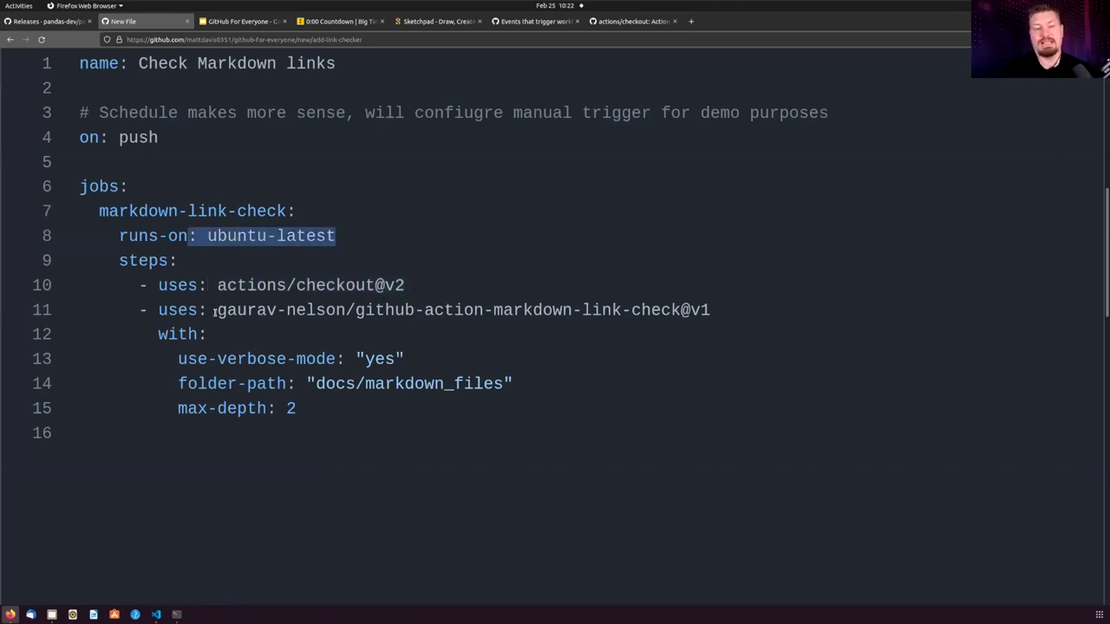
drag(219, 310, 680, 310)
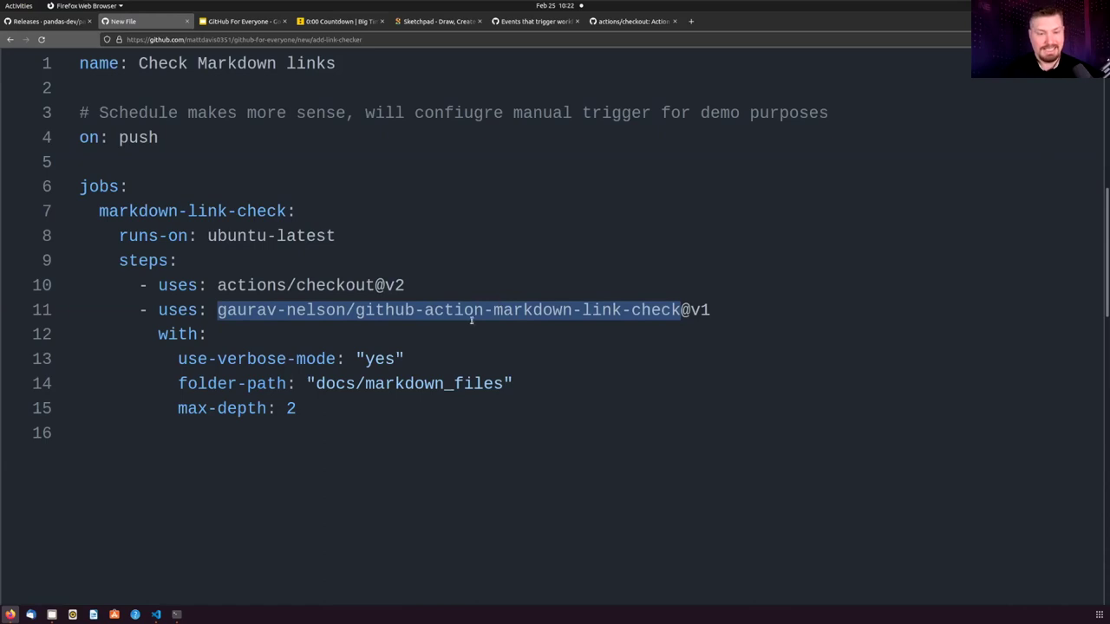
drag(180, 359, 334, 359)
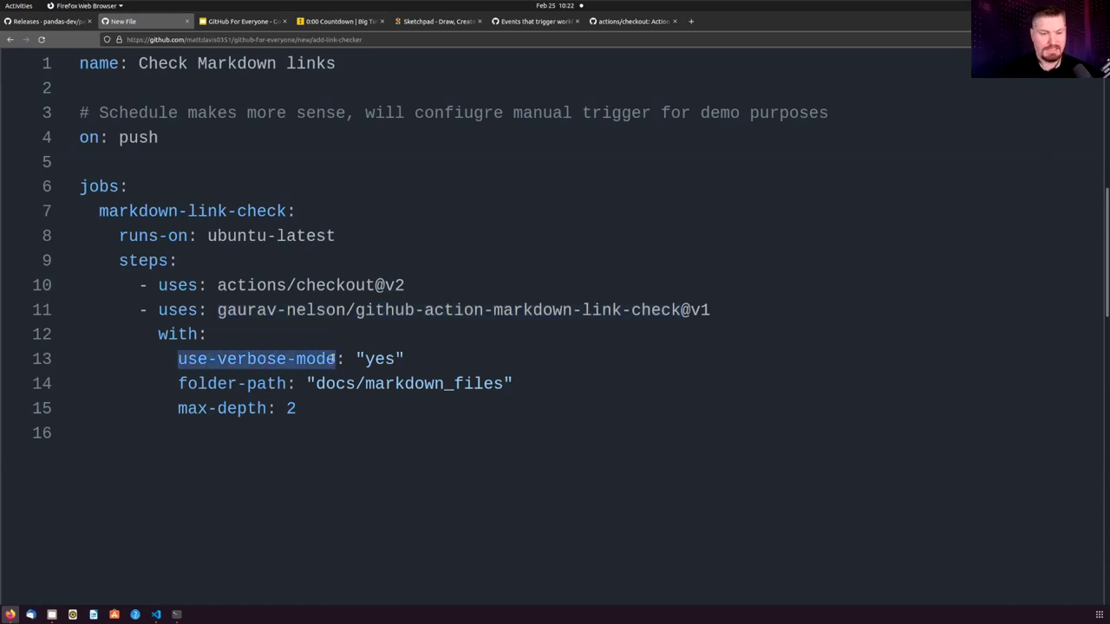
drag(180, 383, 502, 383)
click(316, 383)
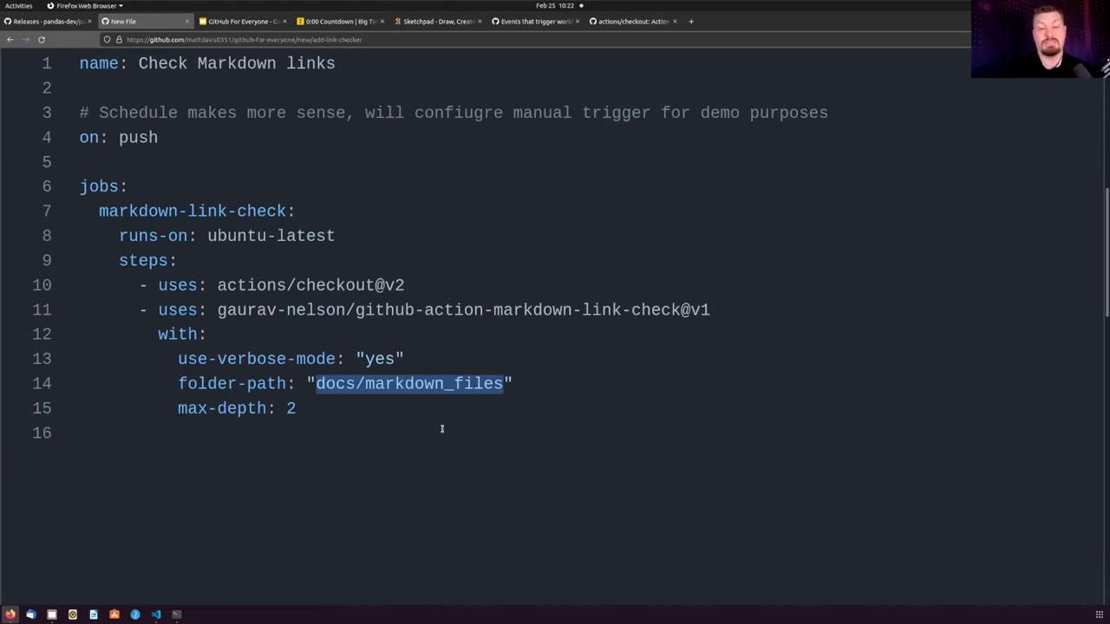
drag(216, 310, 724, 319)
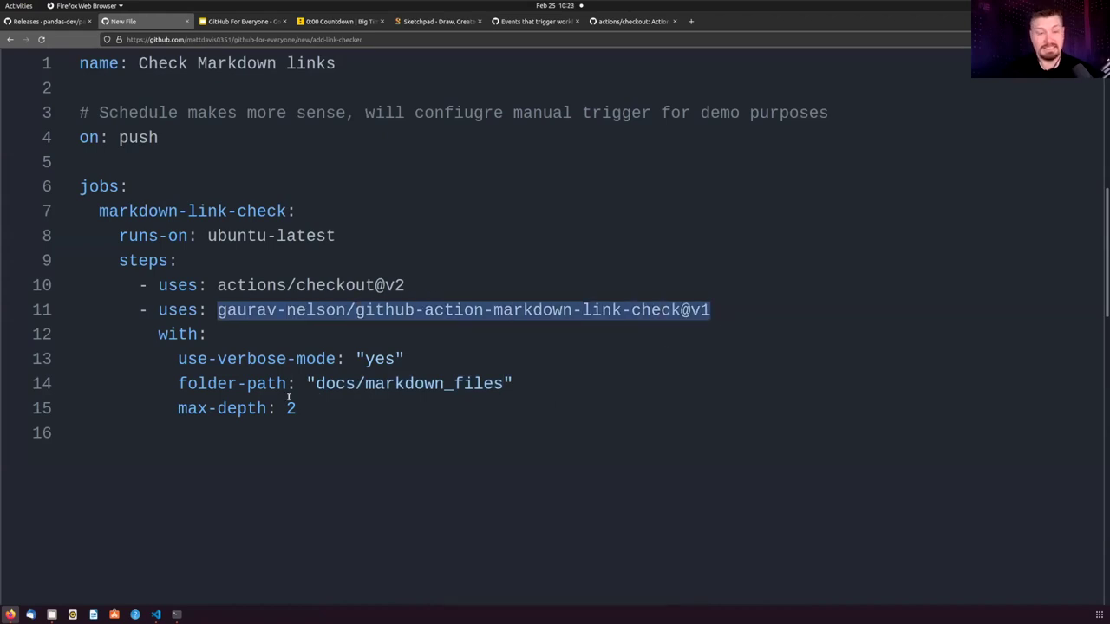
drag(160, 138, 76, 142)
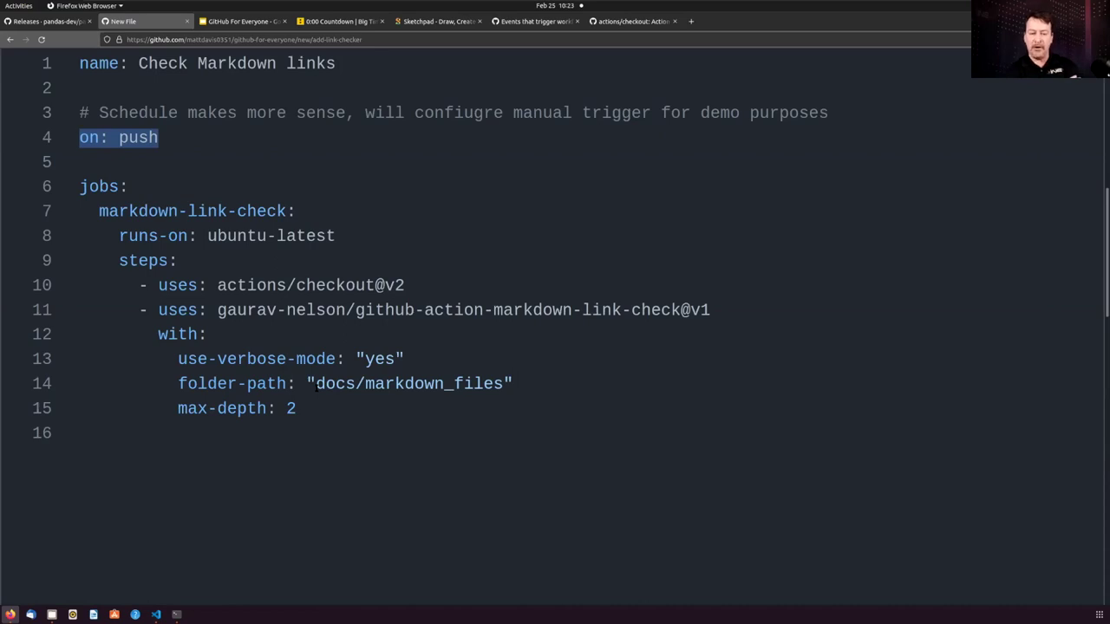
click(506, 383)
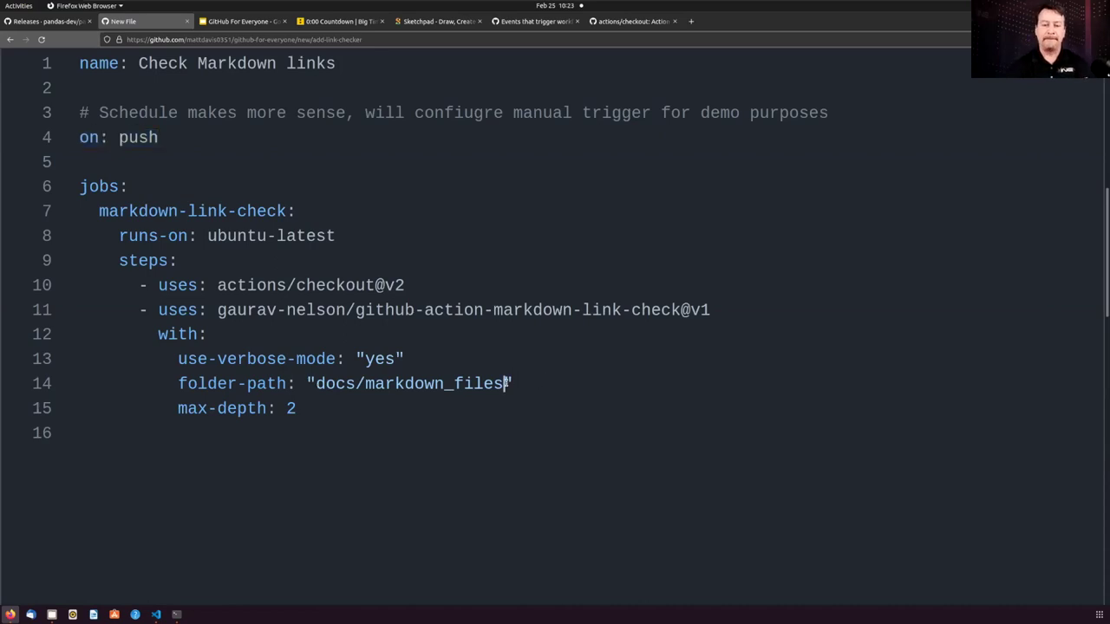
text(/*)
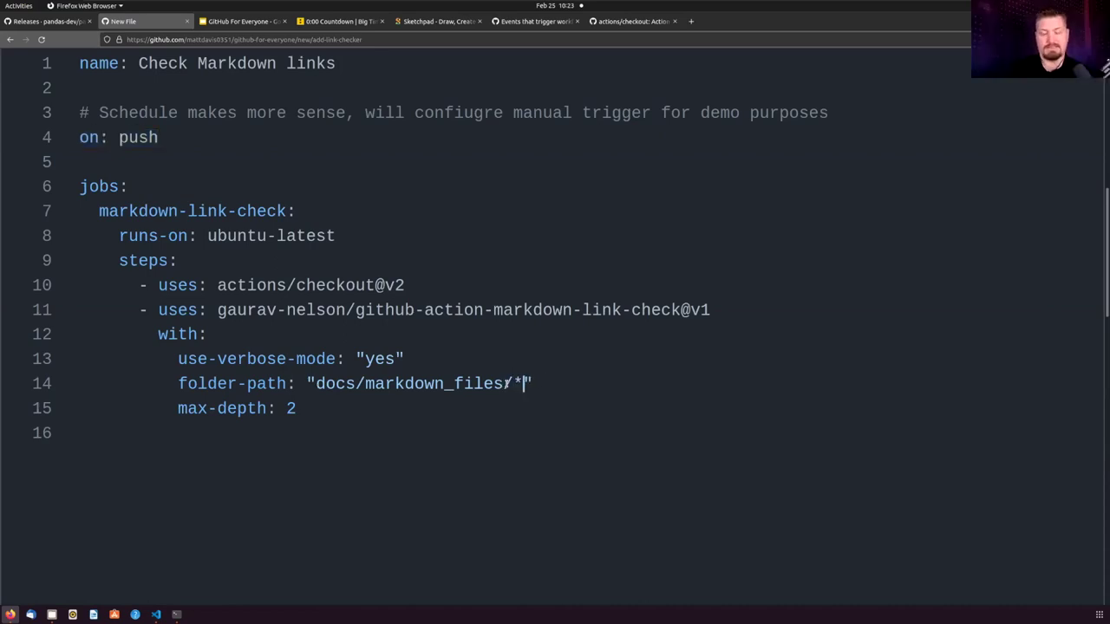
click(617, 426)
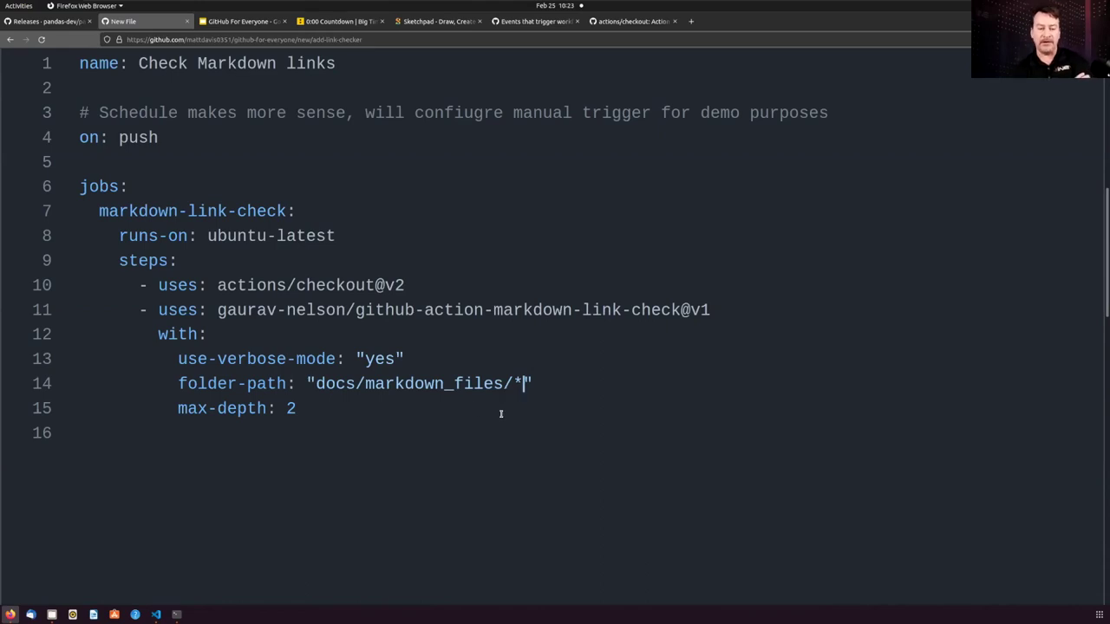
key(BackSpace)
key(BackSpace)
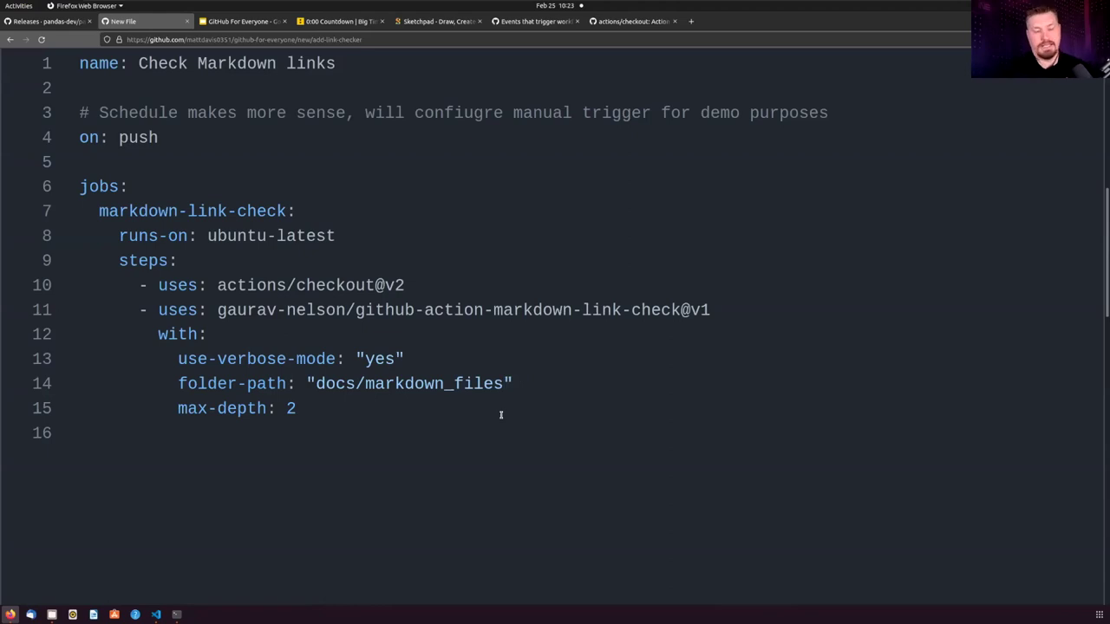
click(135, 139)
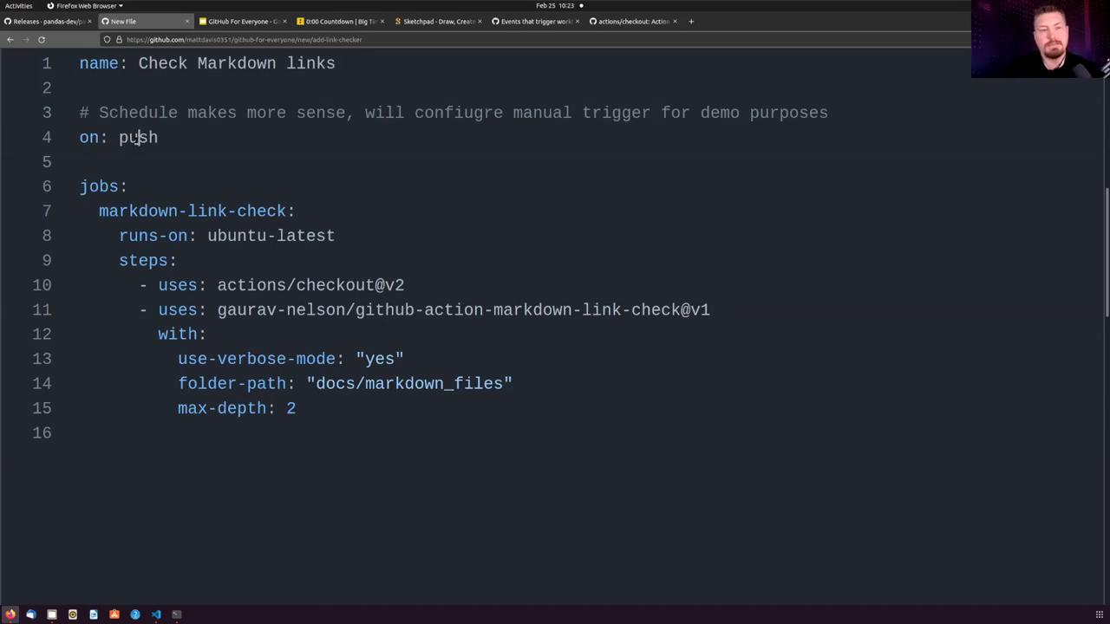
drag(104, 113, 317, 112)
click(218, 112)
drag(113, 112, 359, 110)
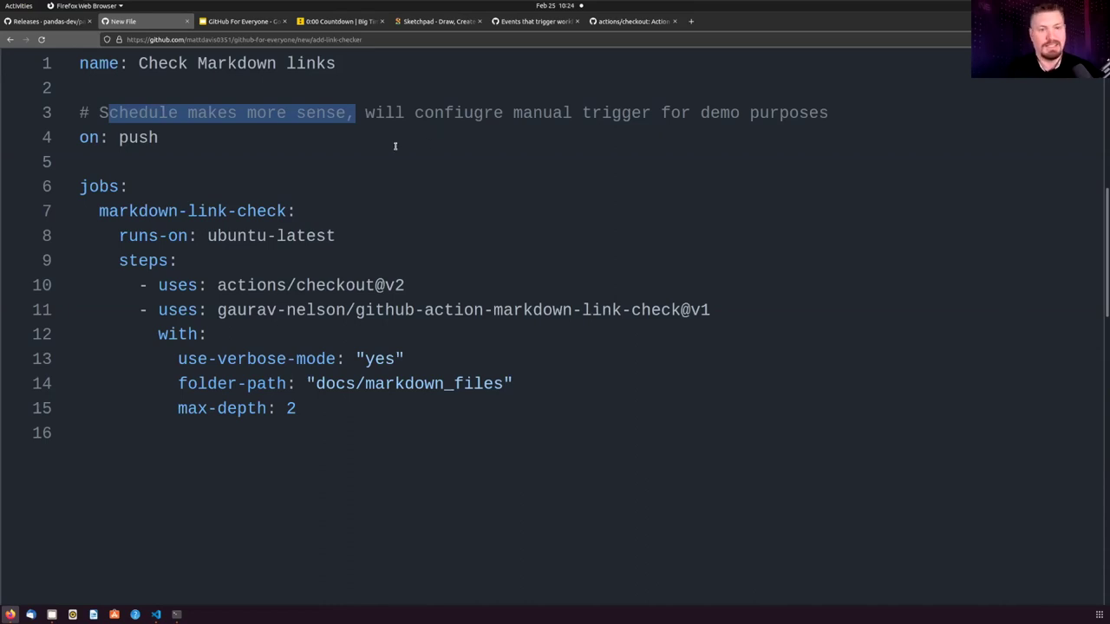
double_click(147, 138)
click(263, 165)
Commit link-checker.yml to add-link-checker as 'Create link-checker.yml' and zoom the page out.
scroll(259, 206, down, 10)
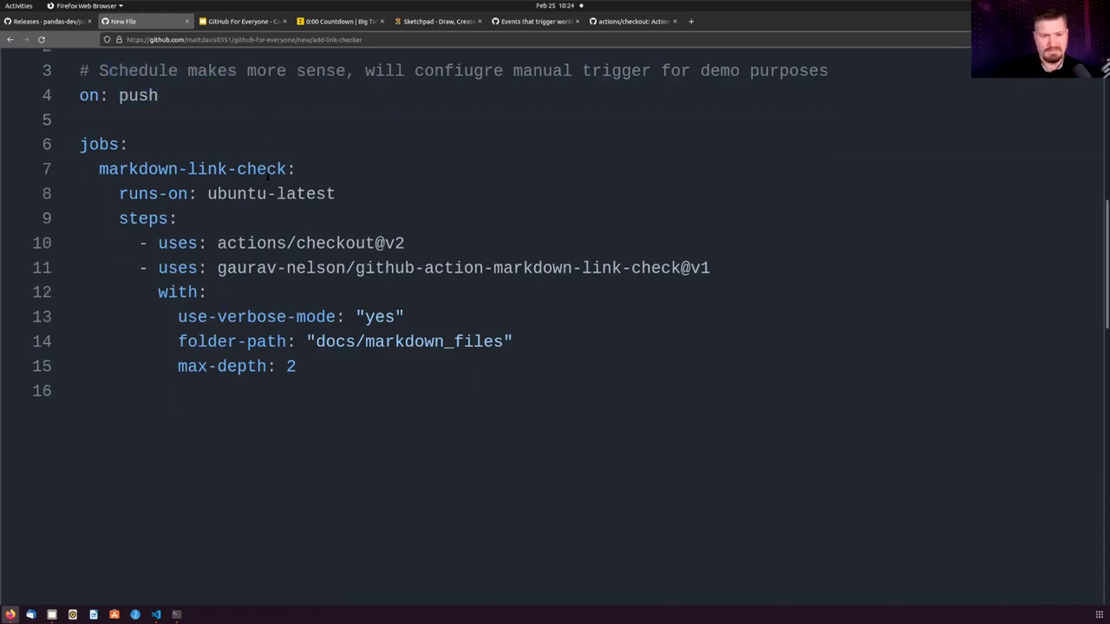
scroll(259, 205, up, 15)
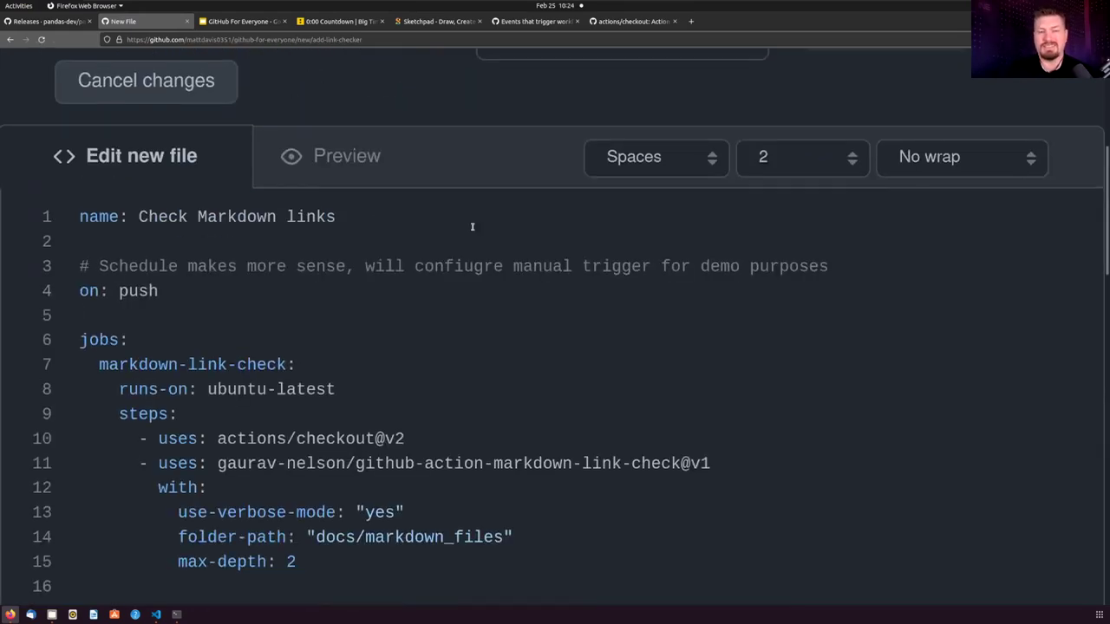
scroll(253, 285, down, 10)
click(148, 315)
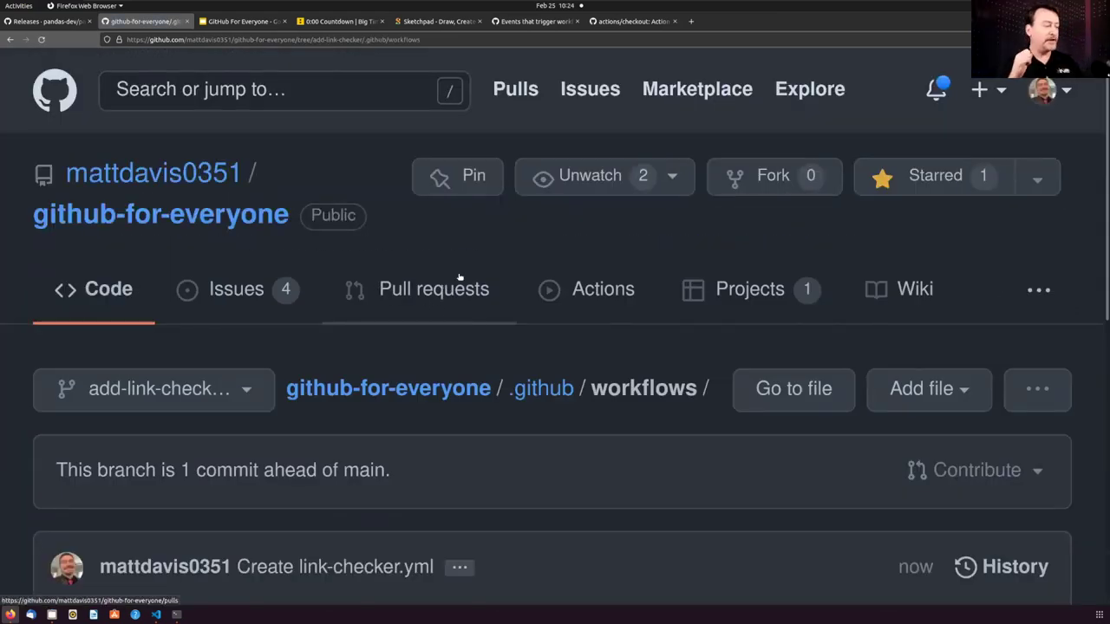
key(ctrl+minus)
key(ctrl+minus)
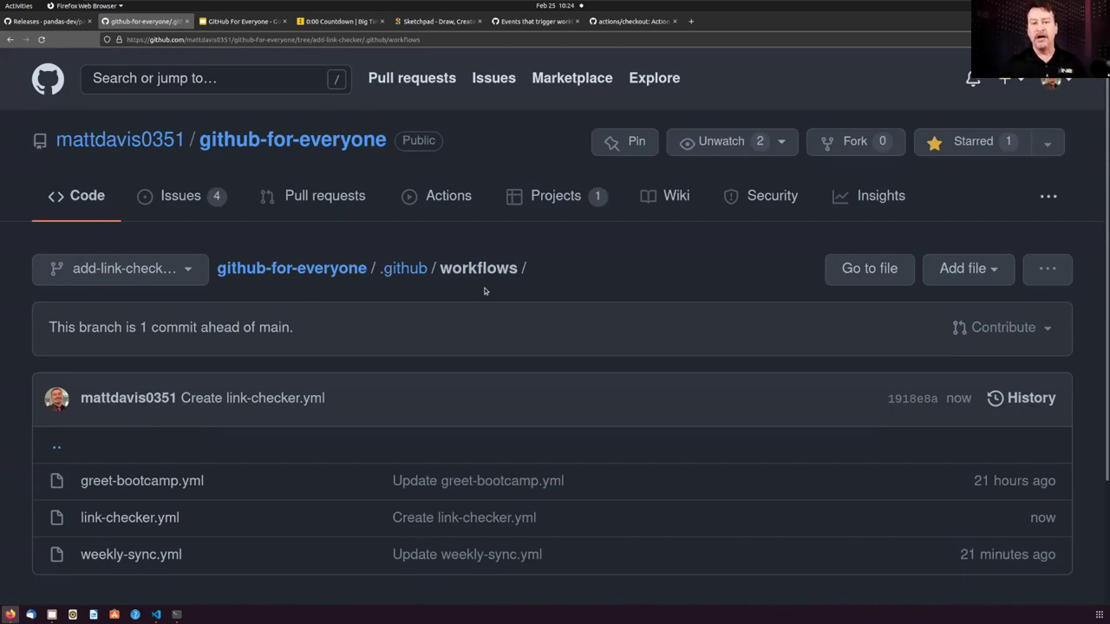
Look over the repository's workflow runs, then go back to the add-link-checker files.
click(434, 209)
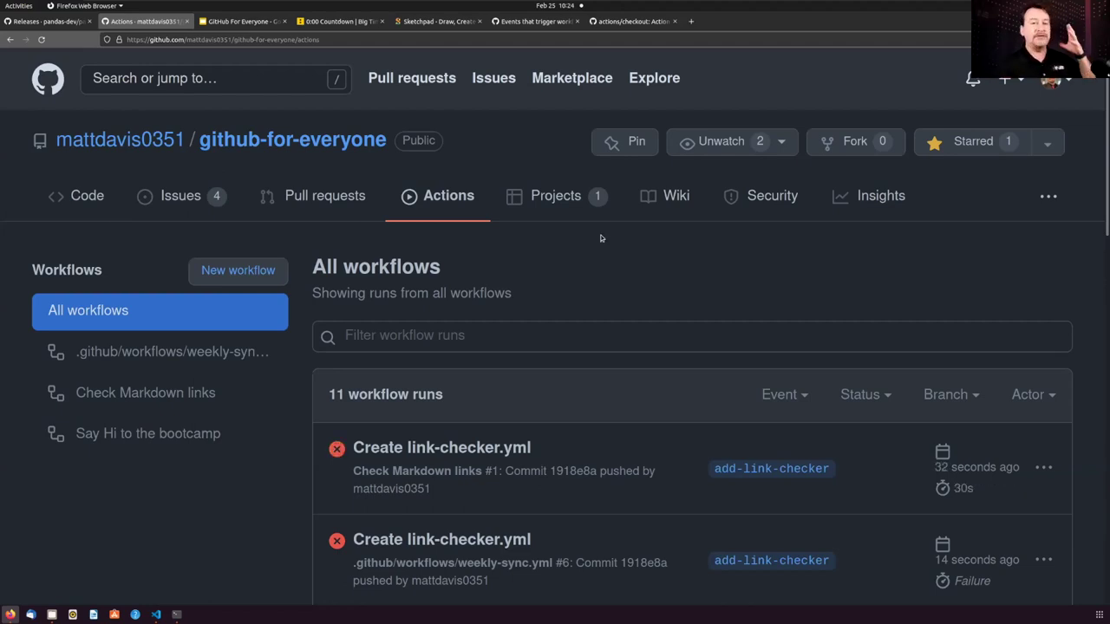
scroll(597, 260, down, 5)
scroll(593, 282, up, 5)
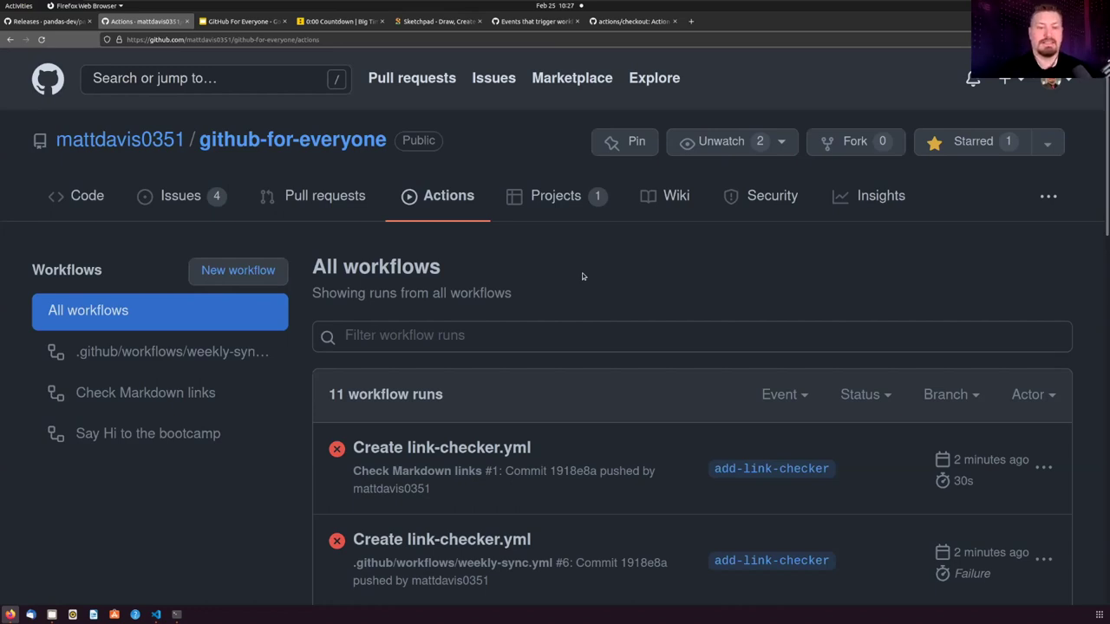
scroll(581, 275, down, 2)
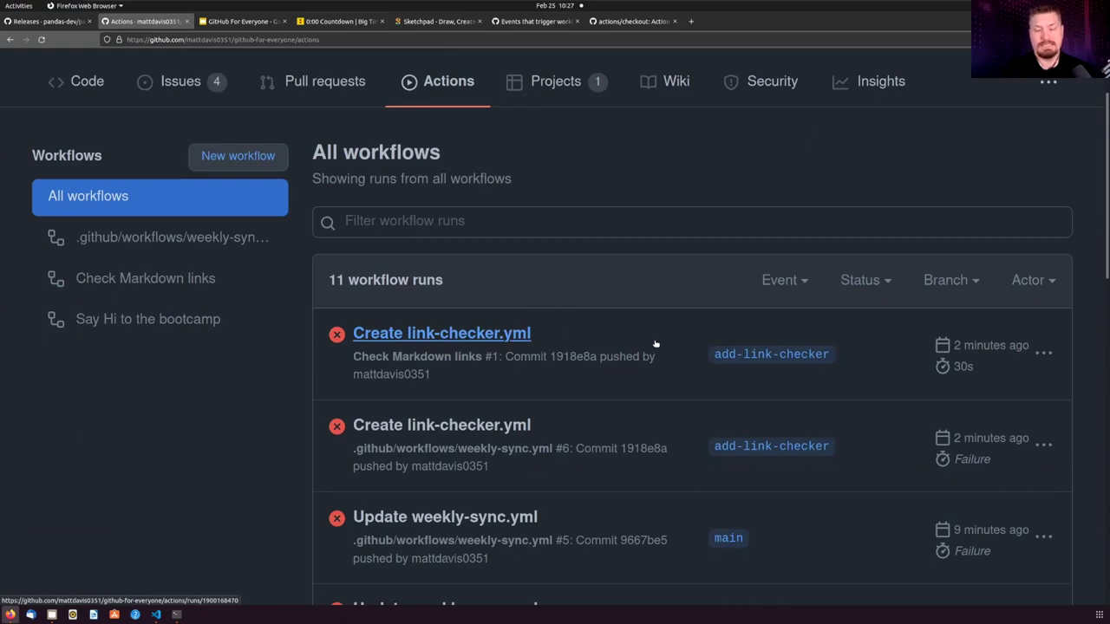
scroll(614, 326, up, 2)
click(87, 196)
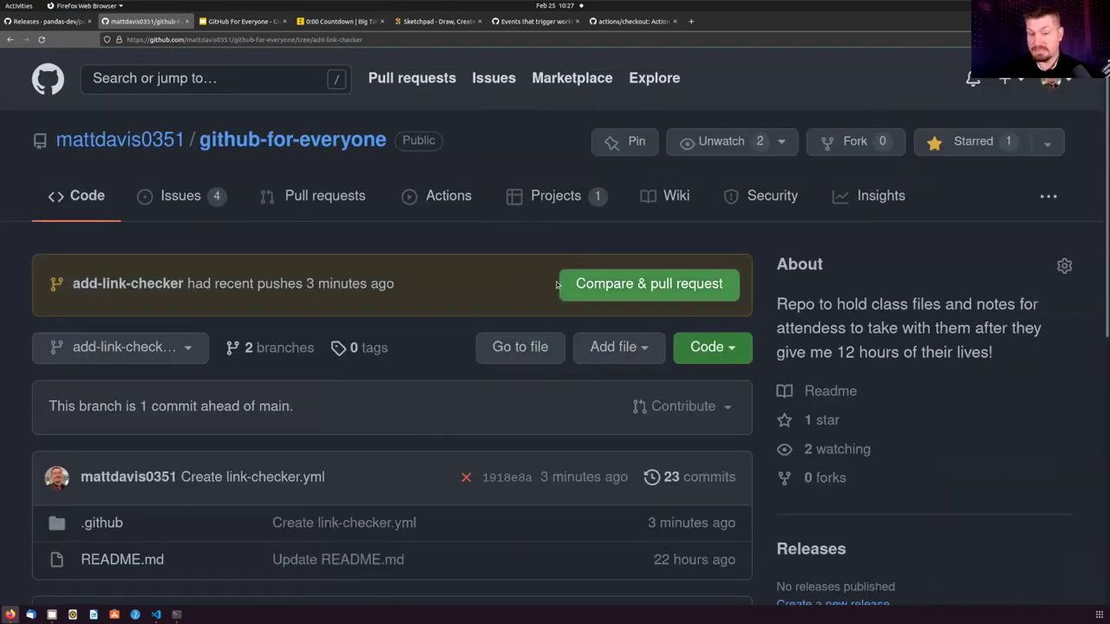
Return to the workflow runs and examine the failed runs on add-link-checker and main.
click(451, 209)
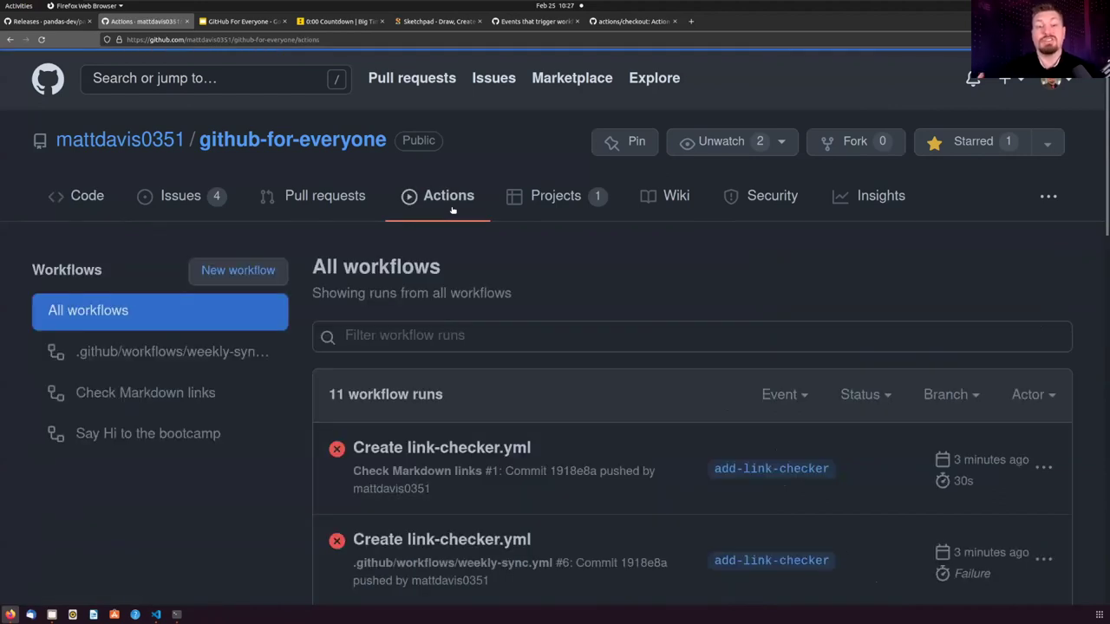
scroll(687, 347, down, 1)
scroll(686, 347, down, 2)
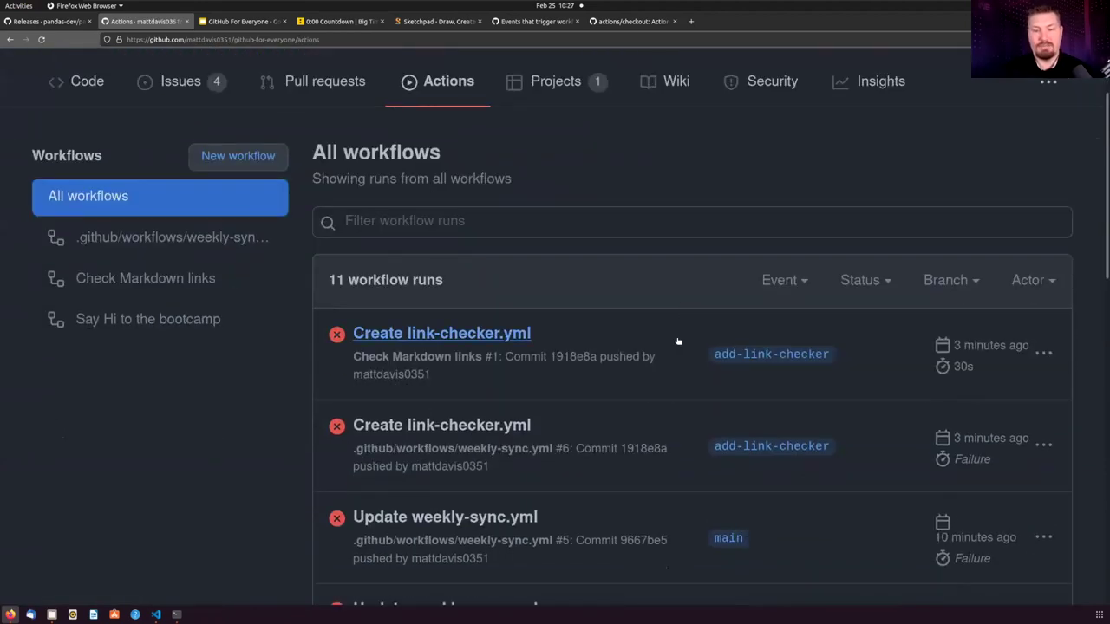
drag(701, 366, 852, 360)
click(874, 355)
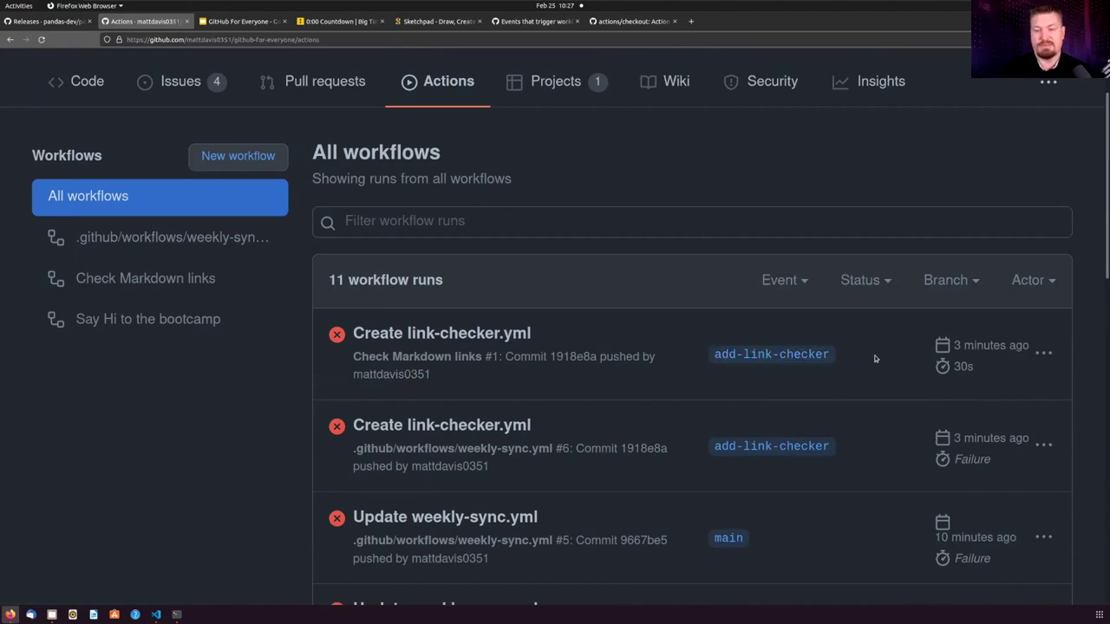
scroll(874, 356, down, 3)
drag(674, 503, 810, 426)
click(816, 429)
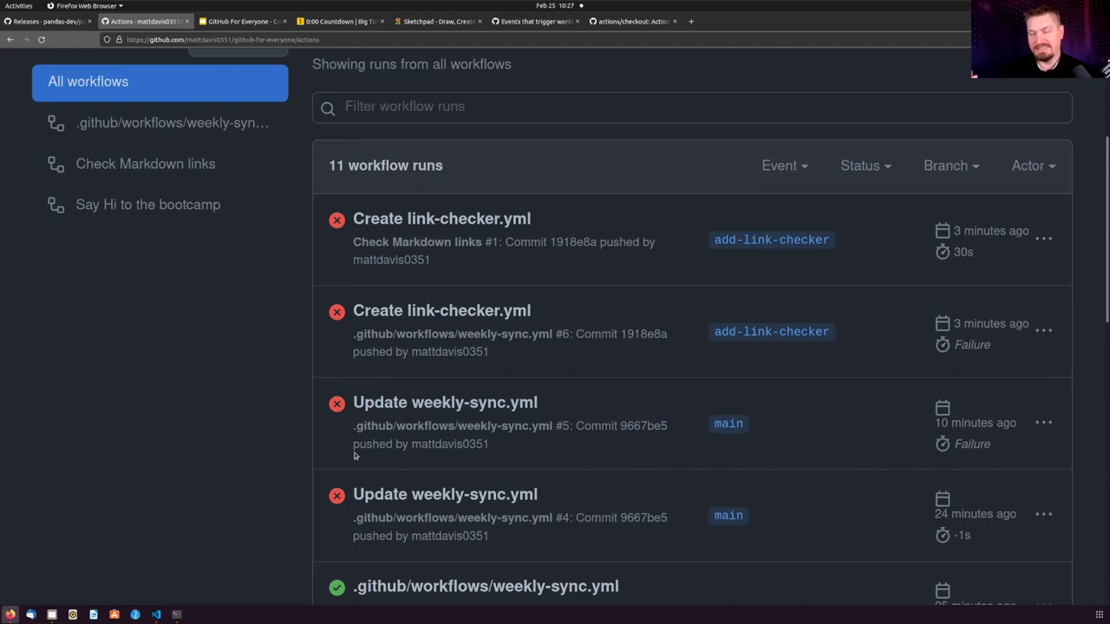
scroll(457, 468, up, 1)
scroll(457, 468, up, 1)
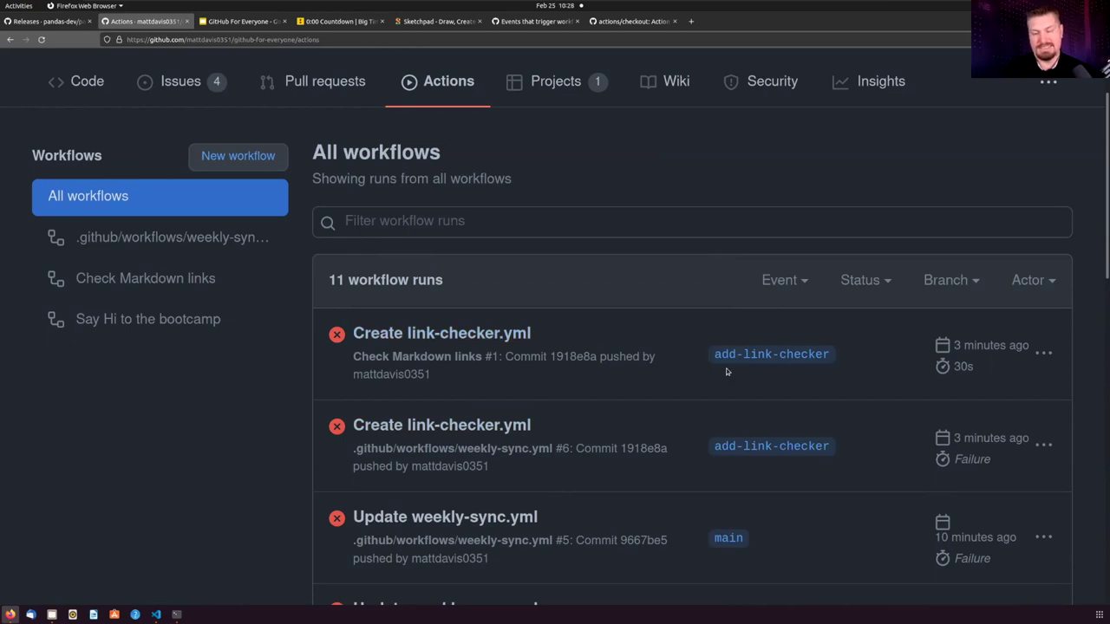
Open the failed Create link-checker.yml run and its markdown-link-check job log.
click(520, 334)
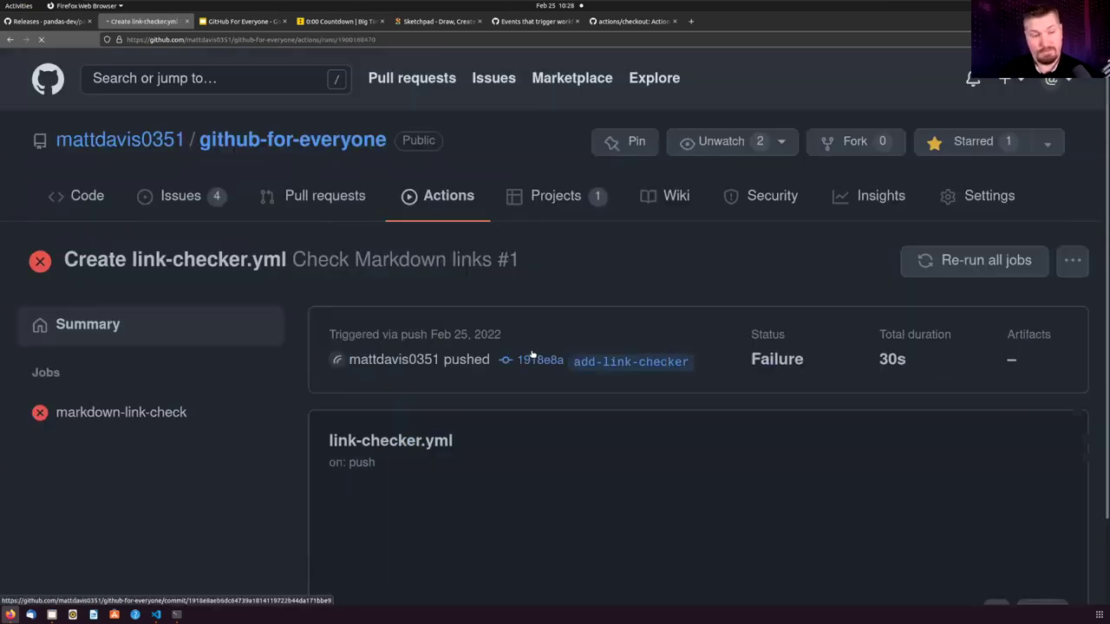
scroll(280, 432, down, 2)
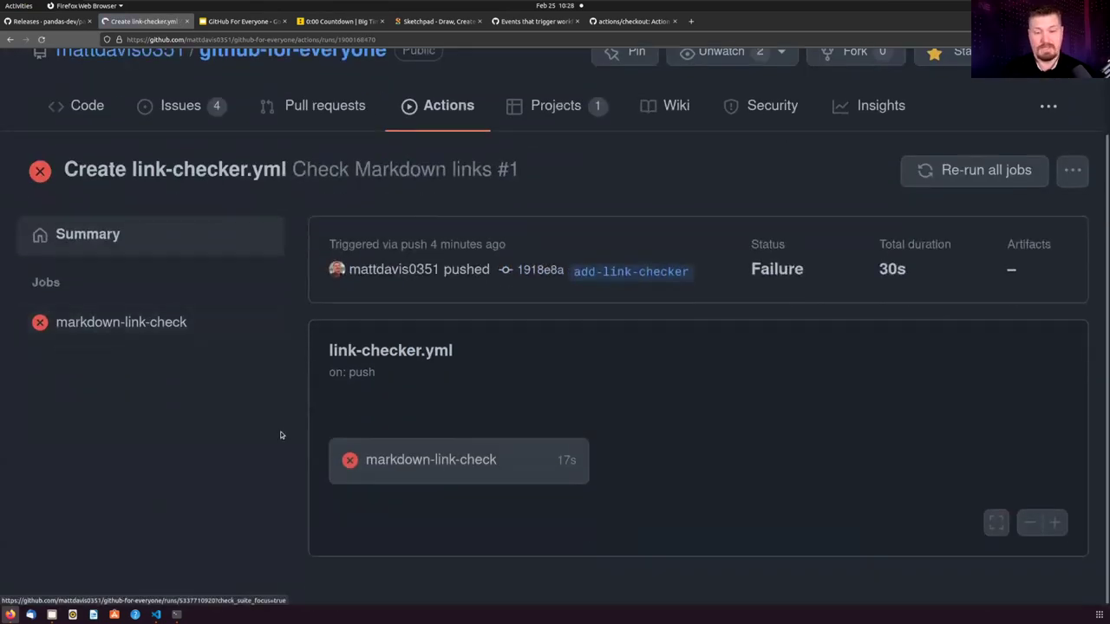
click(422, 460)
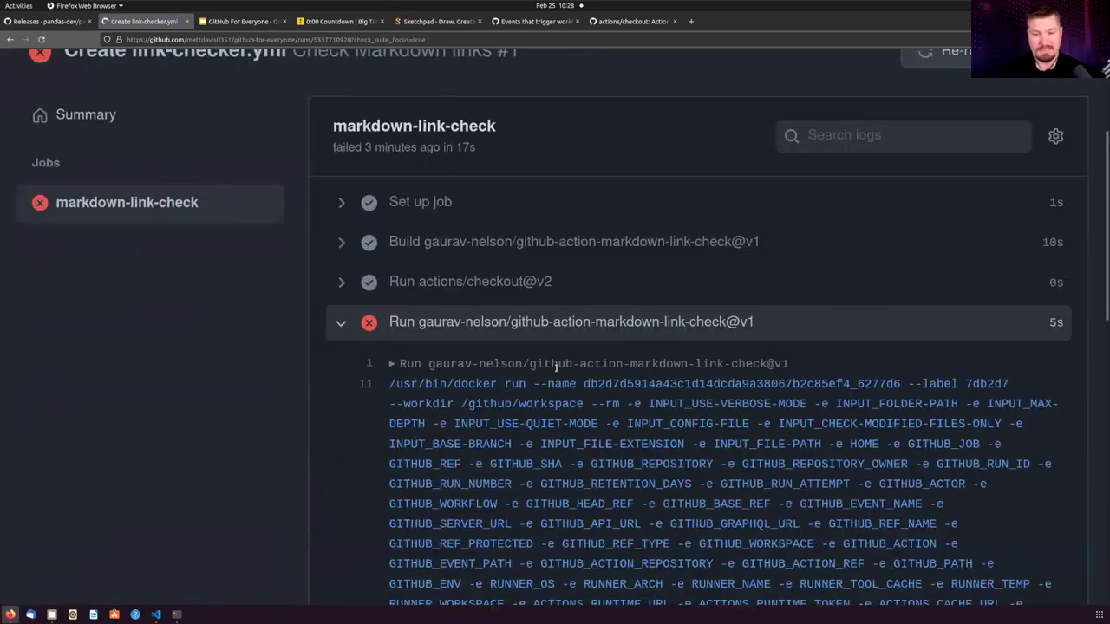
scroll(615, 394, up, 8)
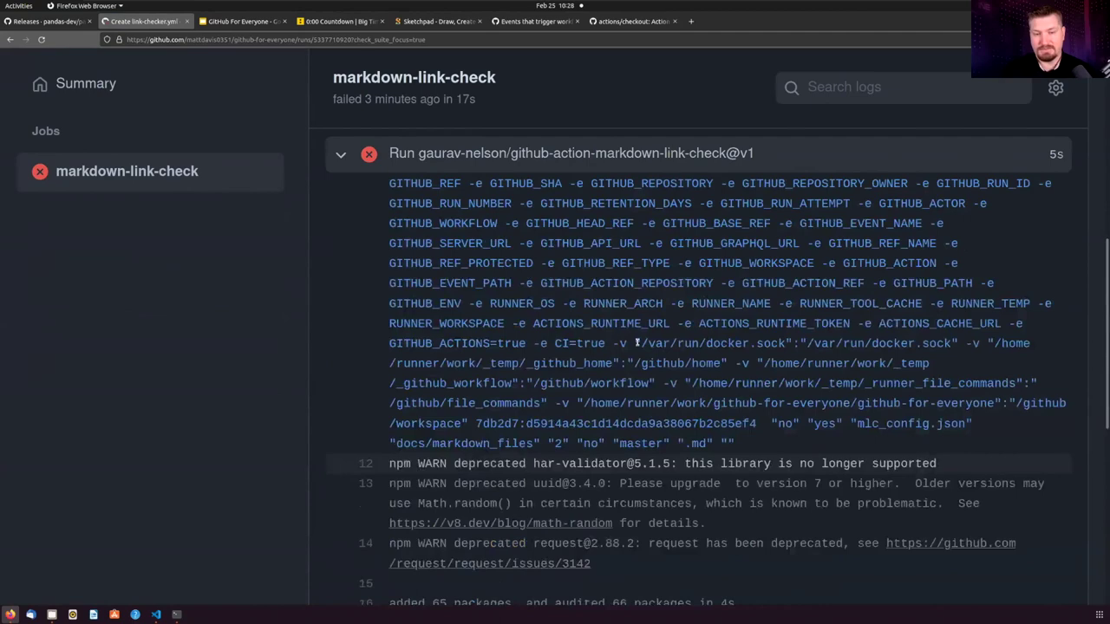
scroll(637, 343, up, 5)
Find the missing mlc_config.json note and the 'Can't find the directory: docs/markdown_files' error.
drag(453, 337, 525, 338)
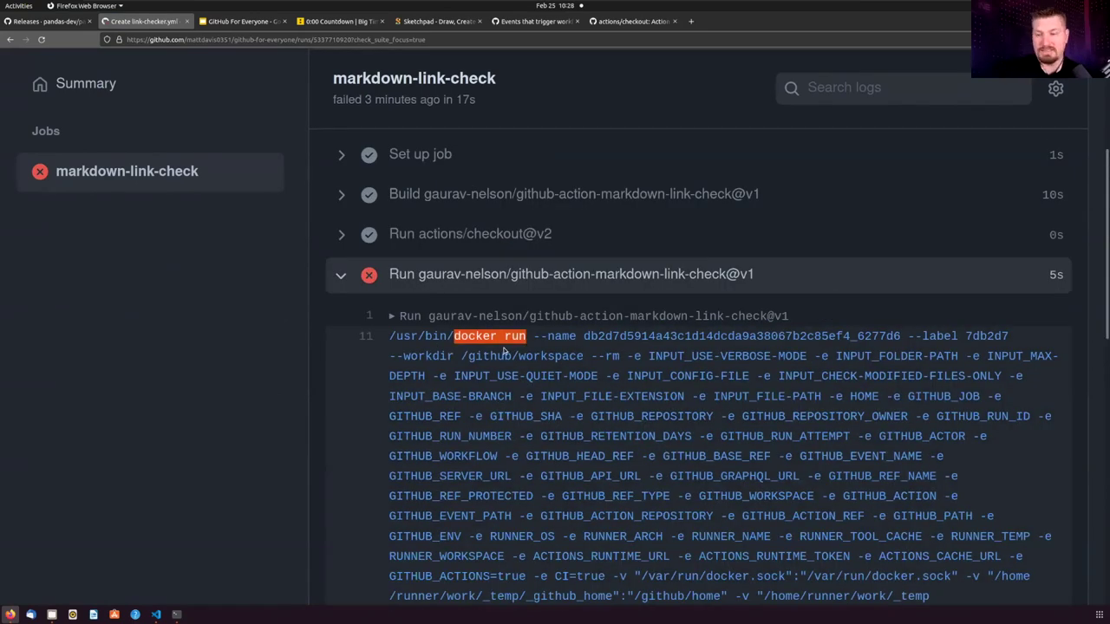
scroll(575, 349, down, 4)
scroll(575, 349, down, 6)
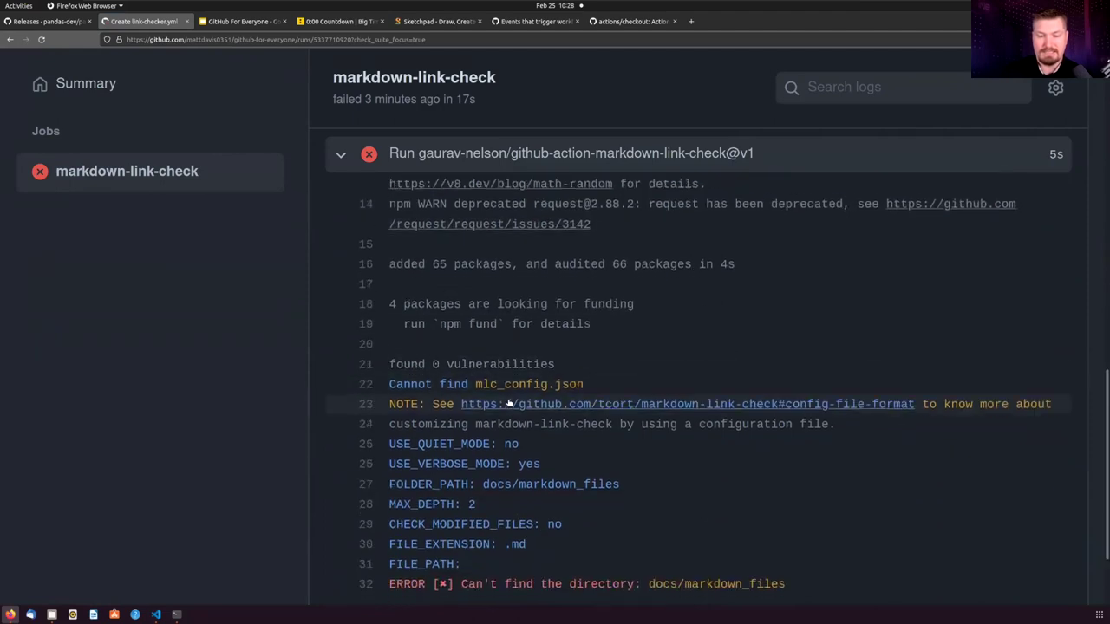
drag(588, 384, 483, 383)
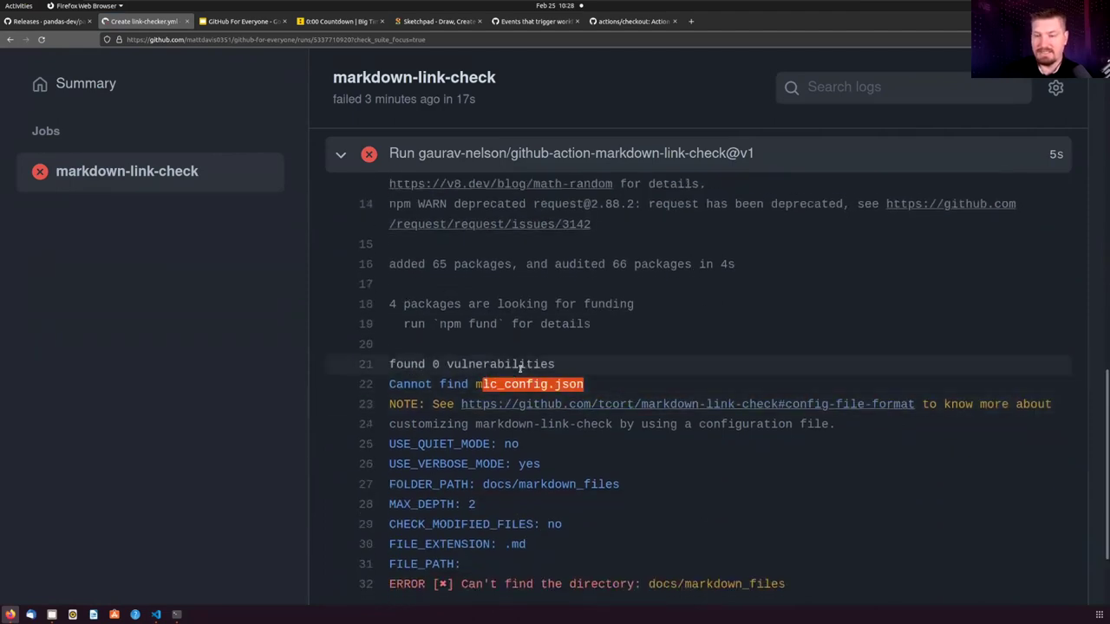
scroll(522, 366, down, 2)
drag(468, 469, 790, 467)
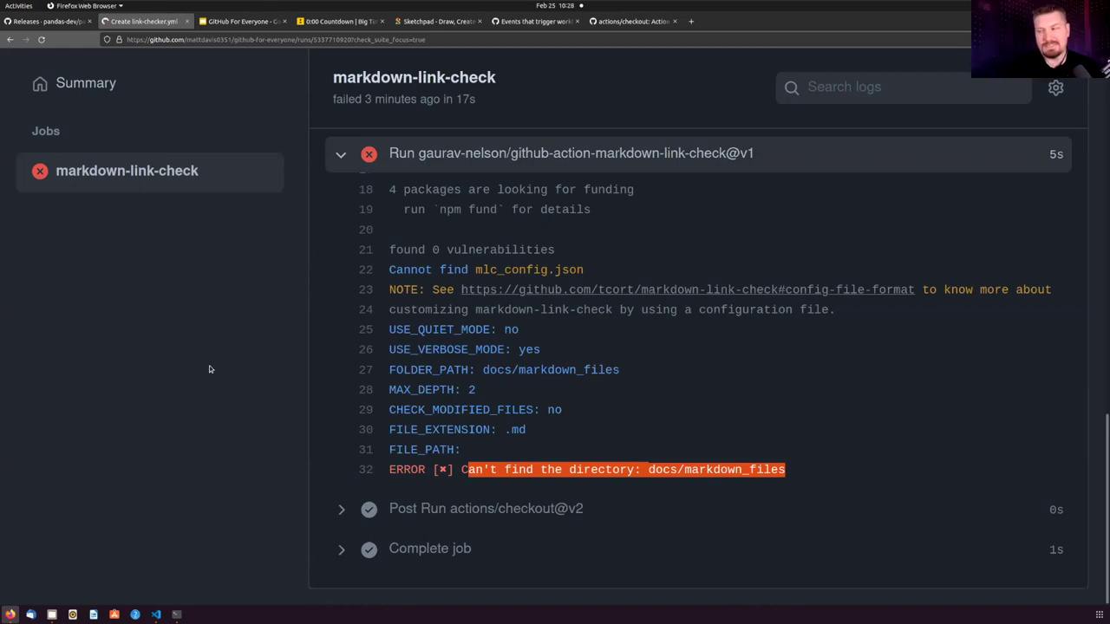
drag(809, 471, 642, 469)
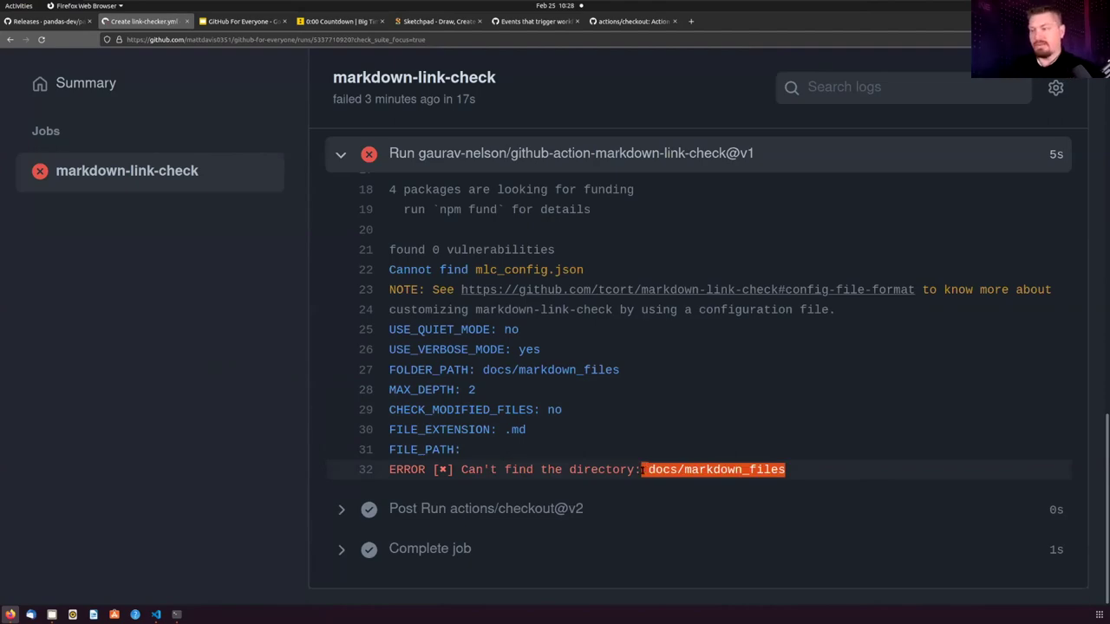
scroll(278, 476, up, 10)
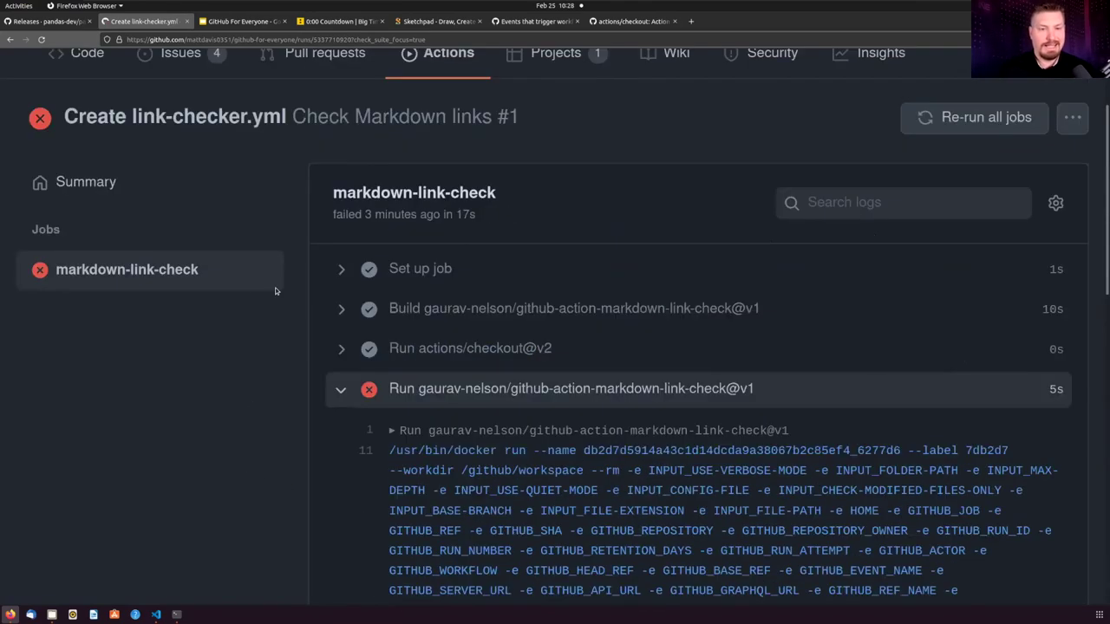
scroll(275, 287, up, 3)
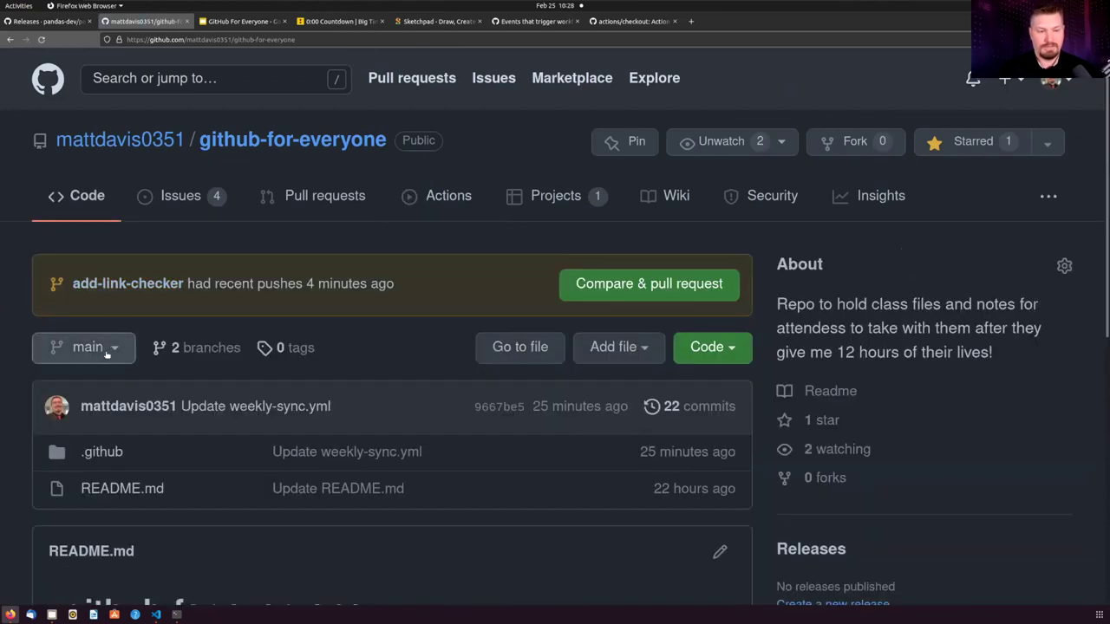
Create a pull request from add-link-checker titled 'good title' with comment 'good message'.
click(691, 296)
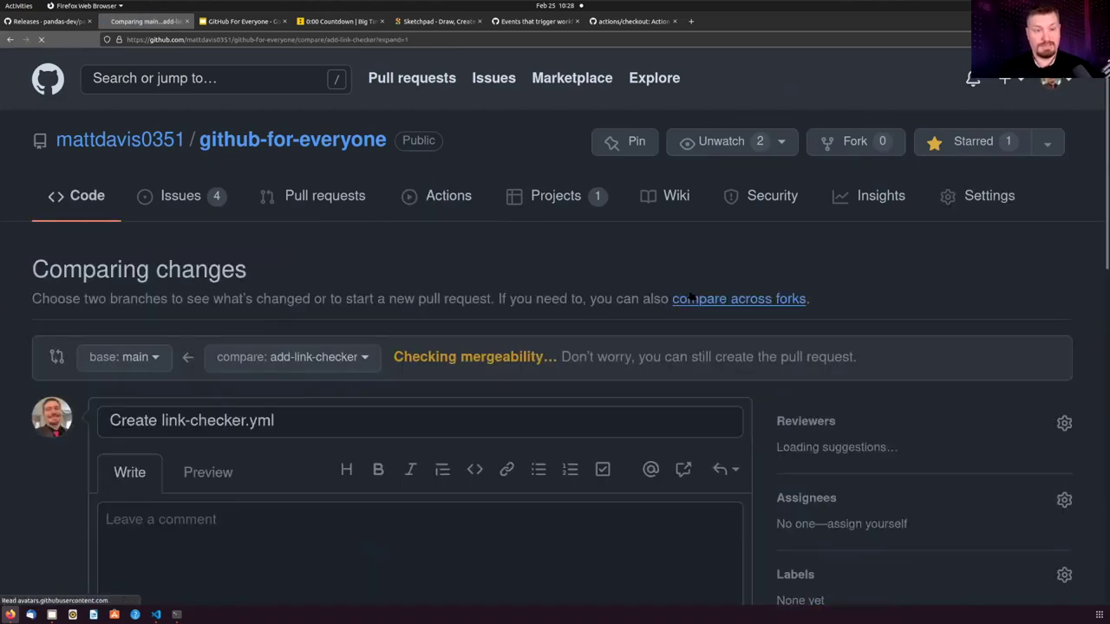
scroll(307, 483, down, 1)
scroll(264, 417, down, 3)
drag(278, 192, 100, 188)
text(good title)
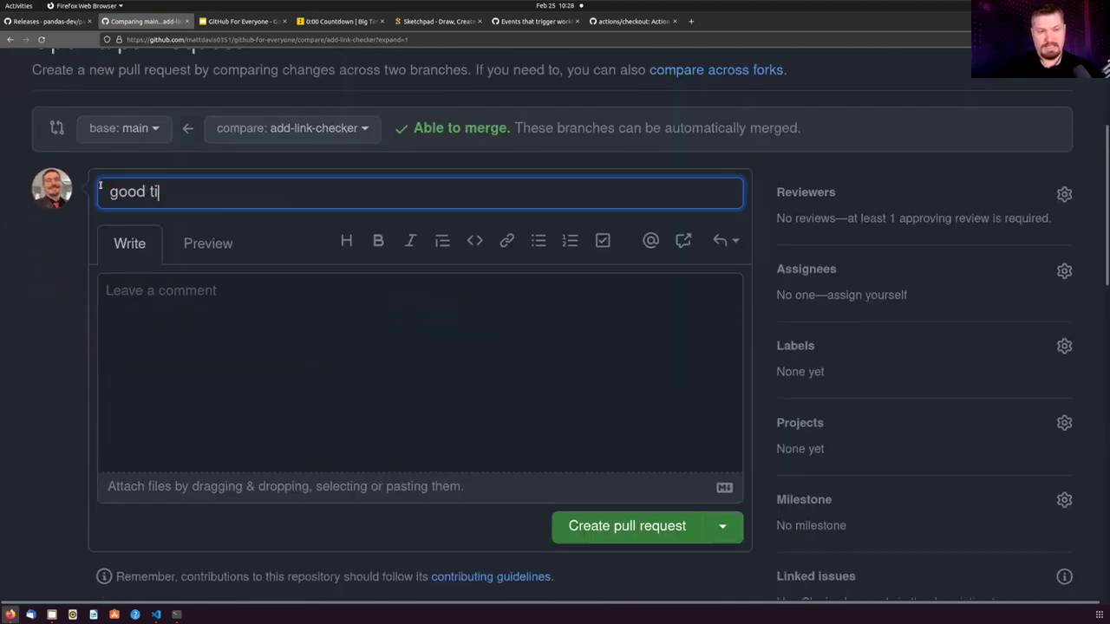
click(283, 364)
text(good message)
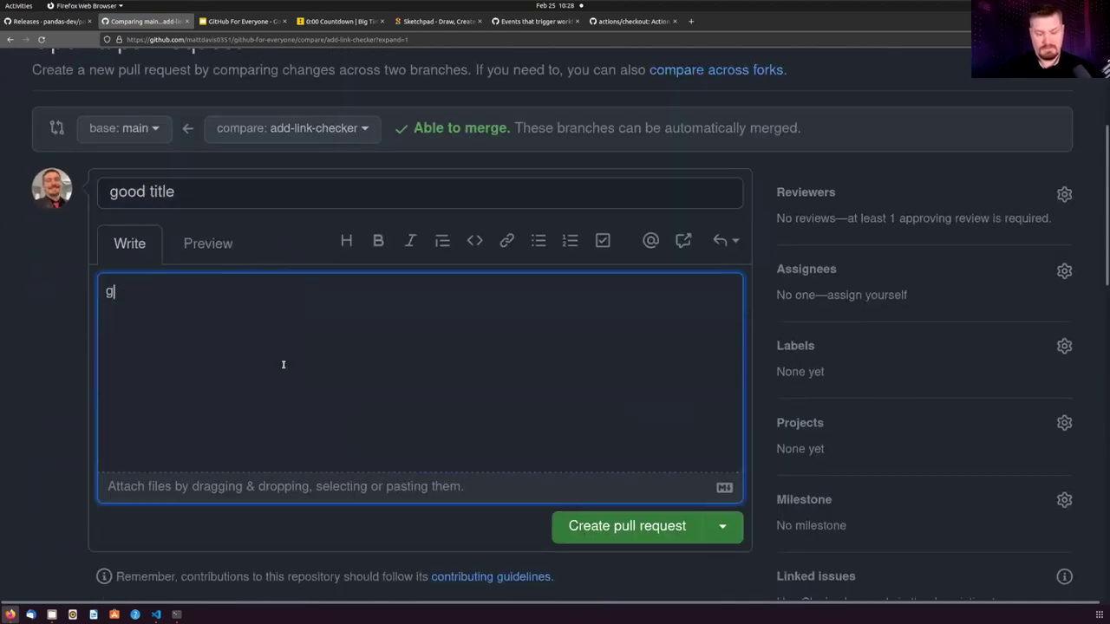
click(659, 536)
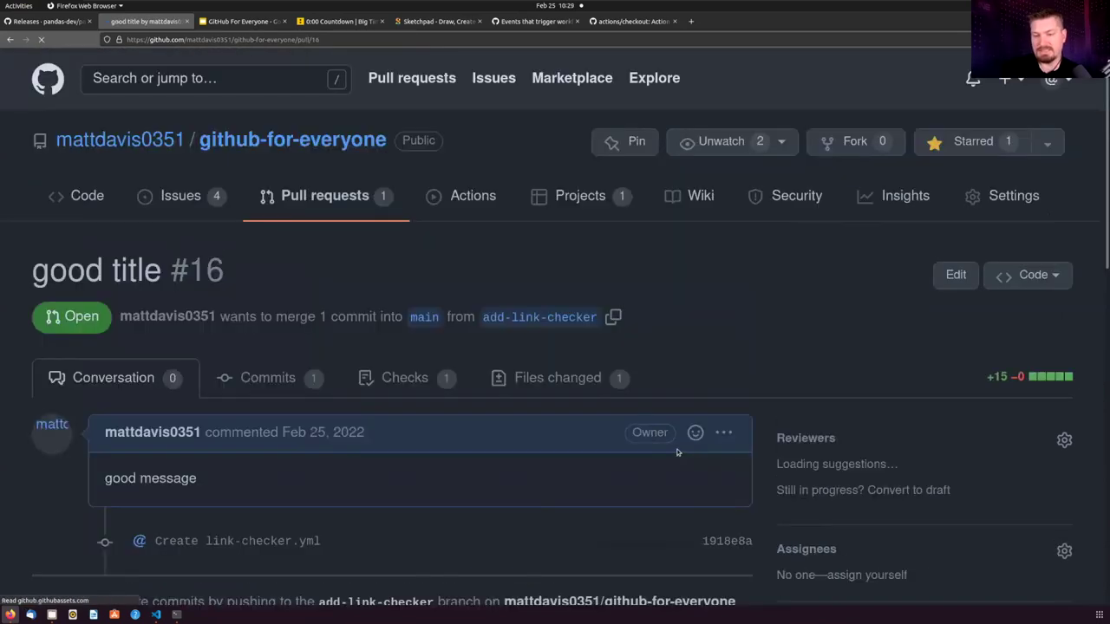
Link issue #15, setup auto link checking, to the new pull request.
scroll(828, 442, down, 10)
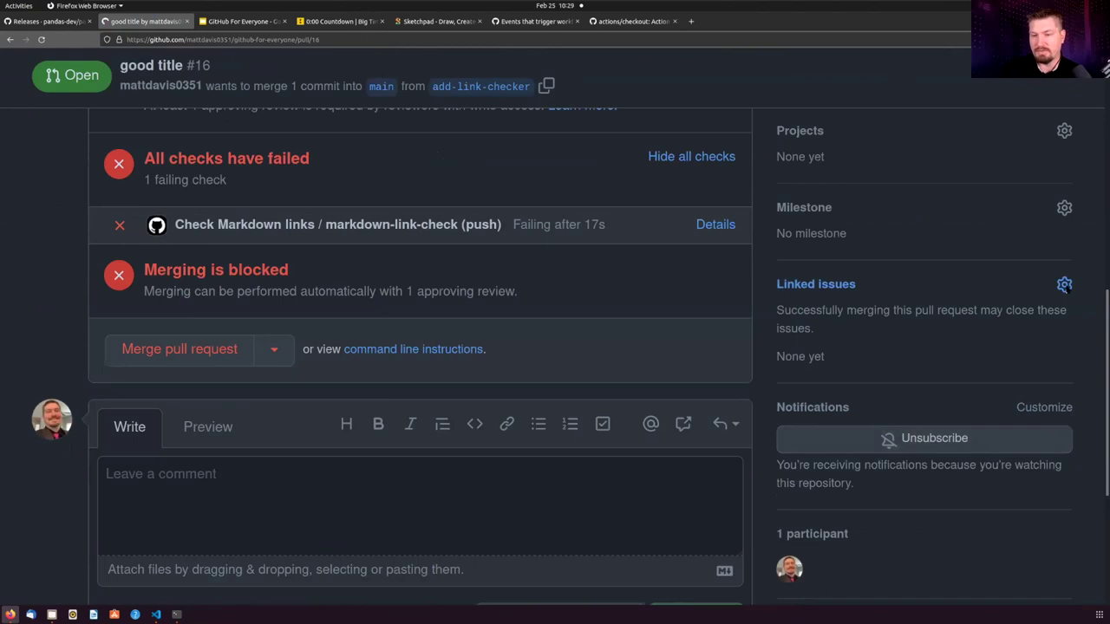
click(1064, 286)
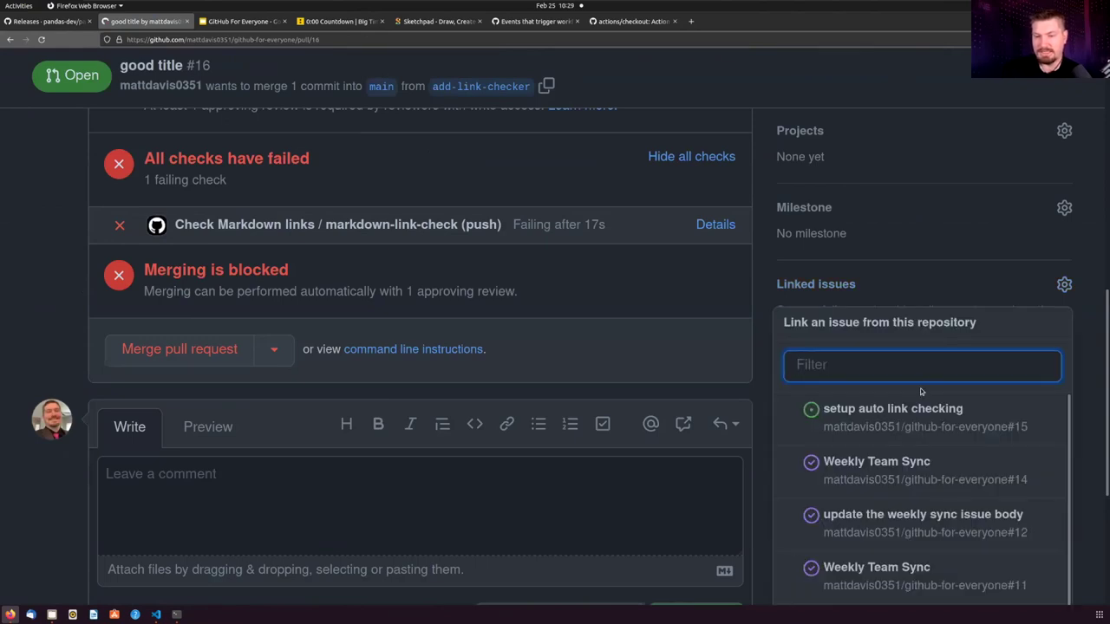
click(910, 425)
click(761, 268)
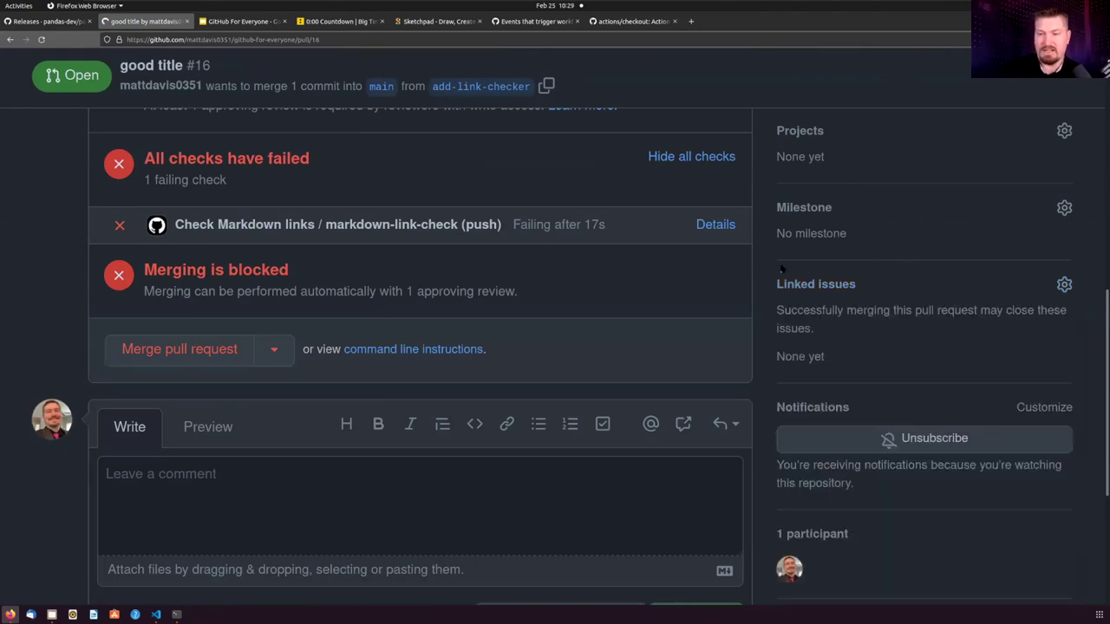
scroll(781, 273, down, 3)
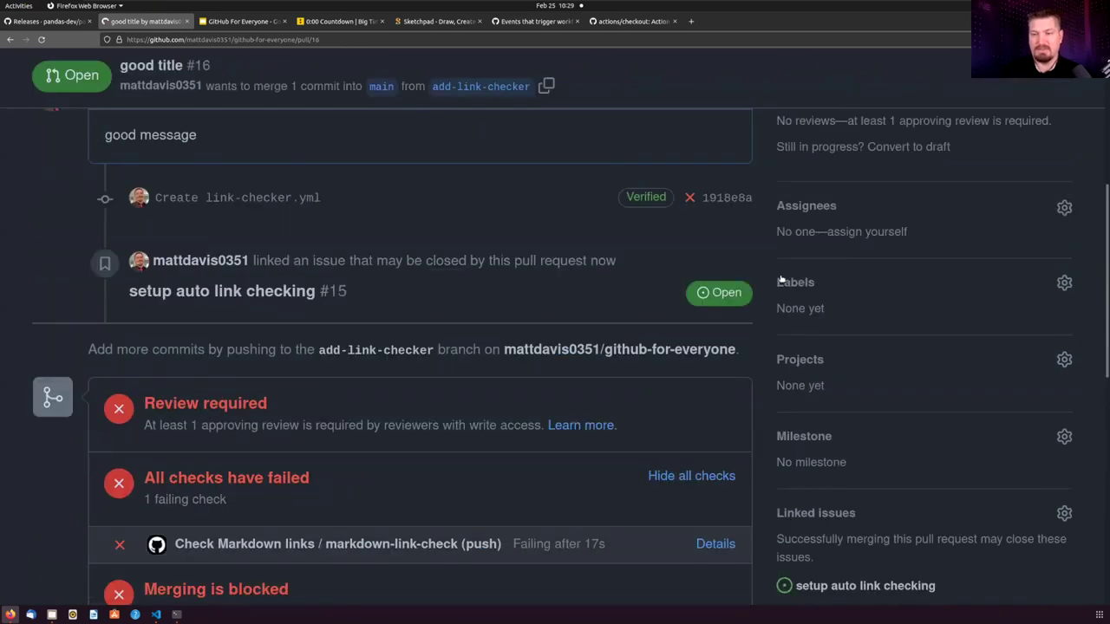
scroll(481, 295, up, 3)
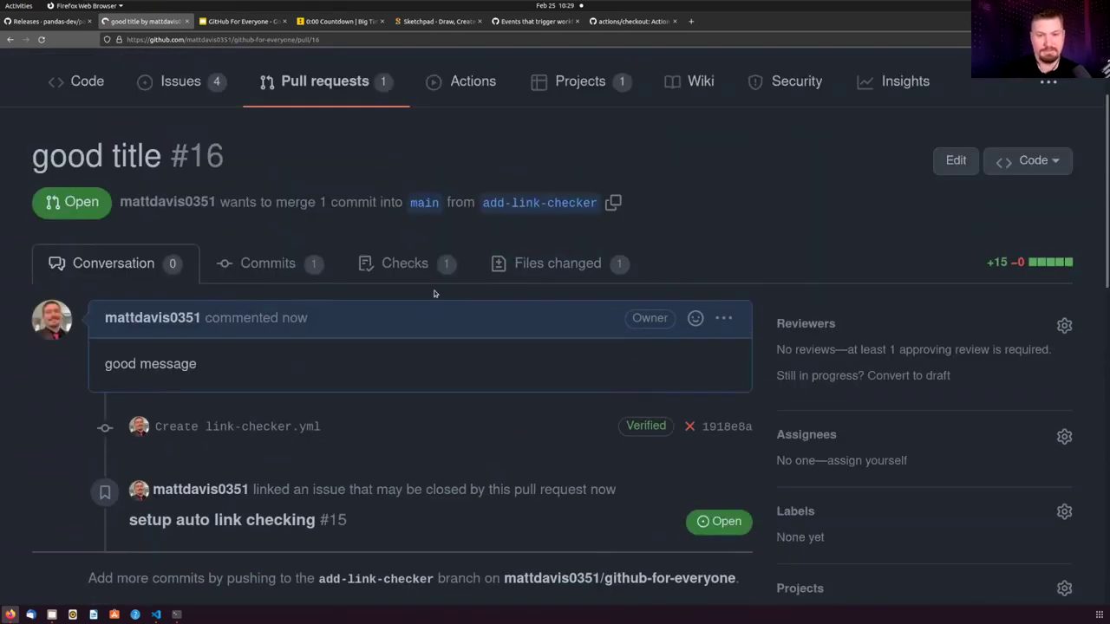
scroll(428, 307, down, 4)
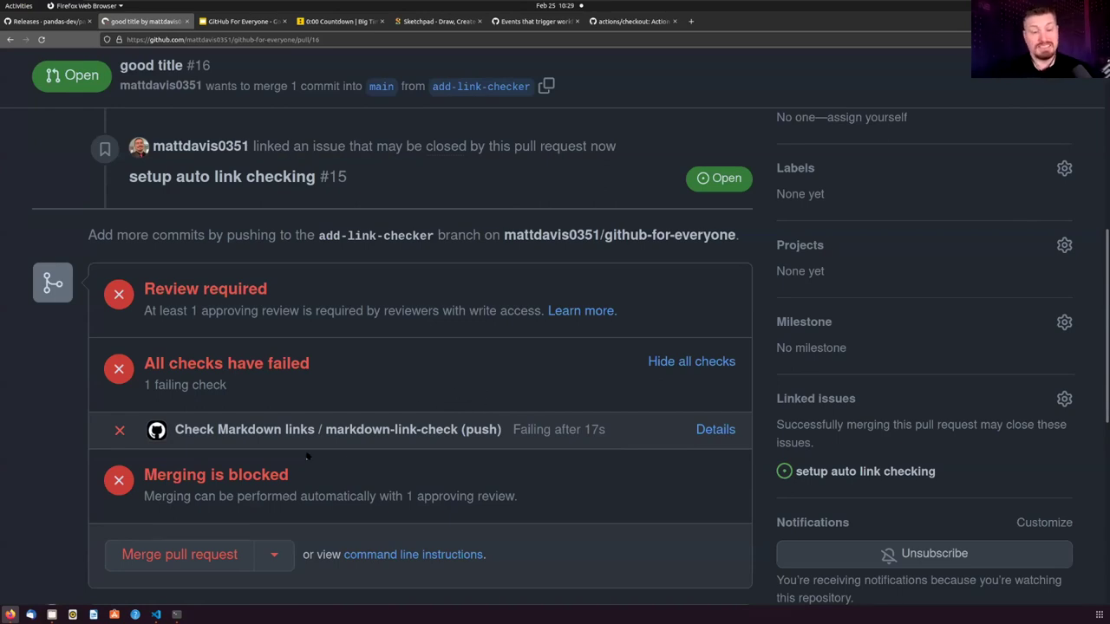
scroll(361, 444, up, 2)
Look over the details of the failing link-check run.
click(718, 543)
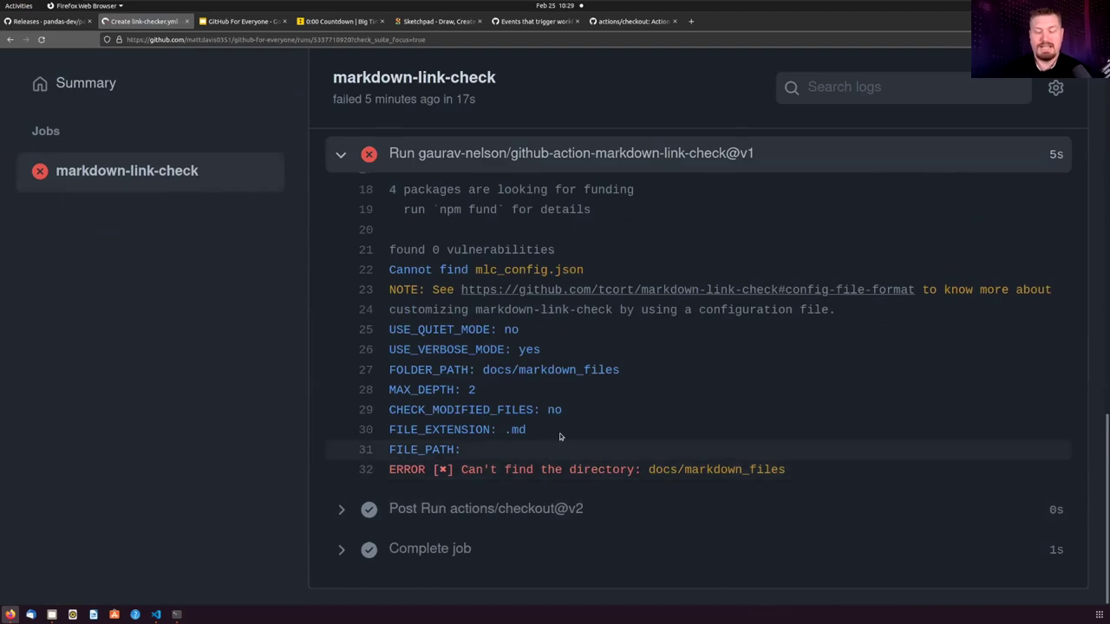
scroll(402, 395, up, 3)
scroll(402, 396, up, 5)
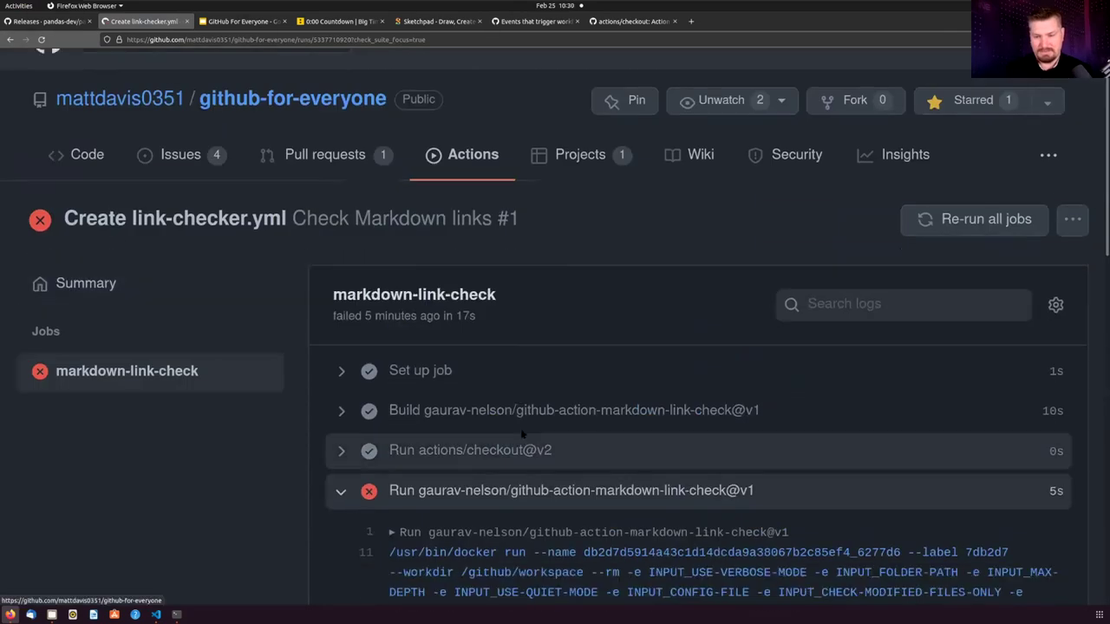
scroll(104, 208, up, 10)
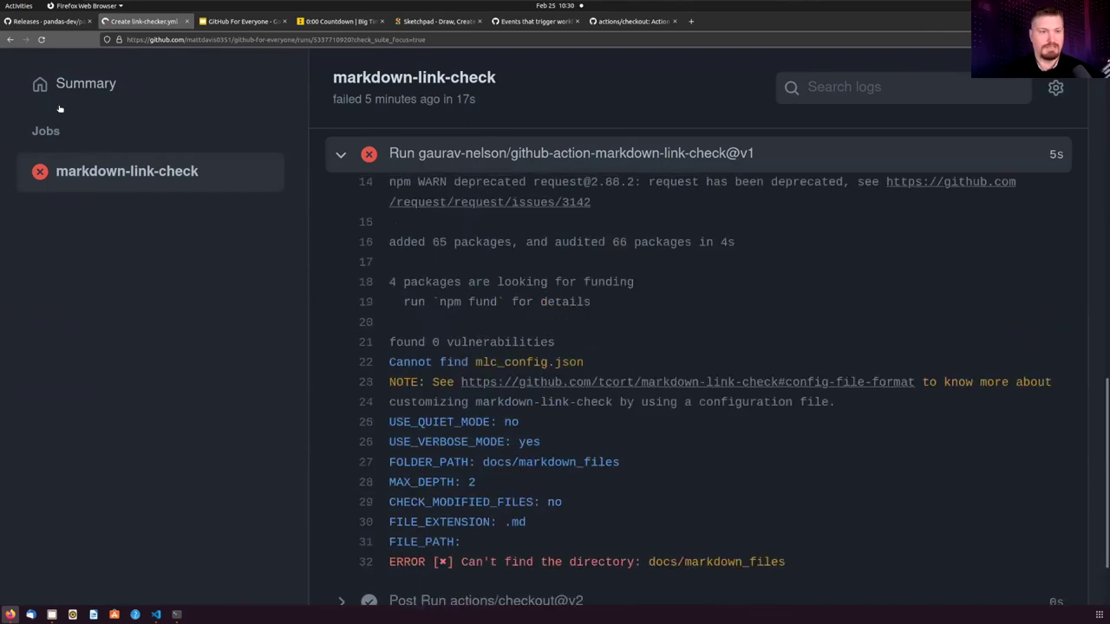
Switch the code view to the add-link-checker branch and bring up the Add file choices.
click(87, 195)
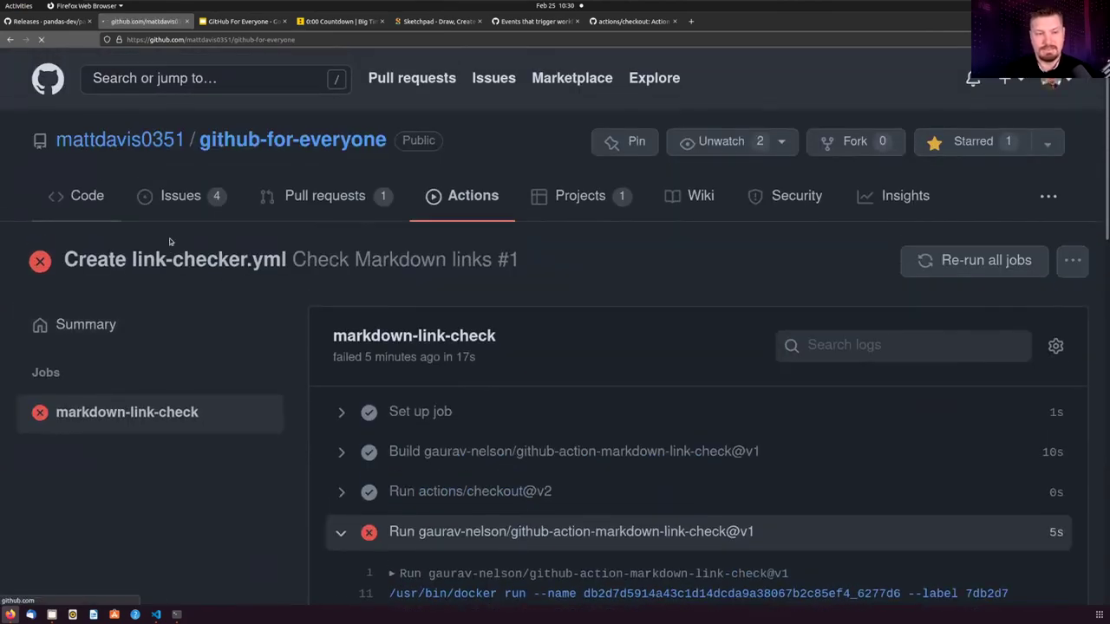
click(84, 268)
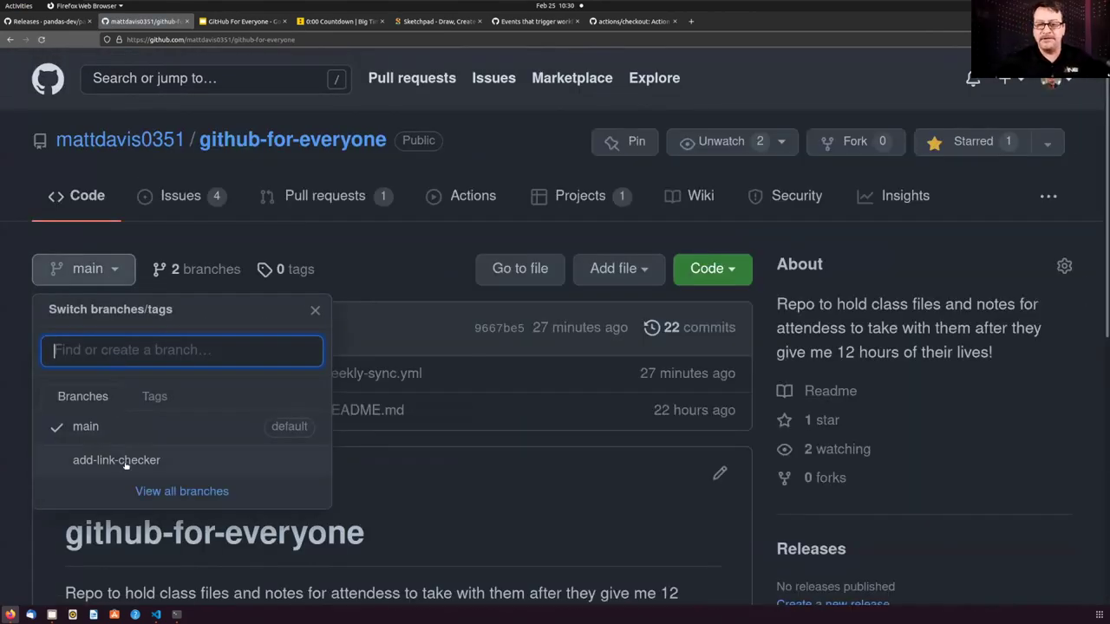
click(185, 446)
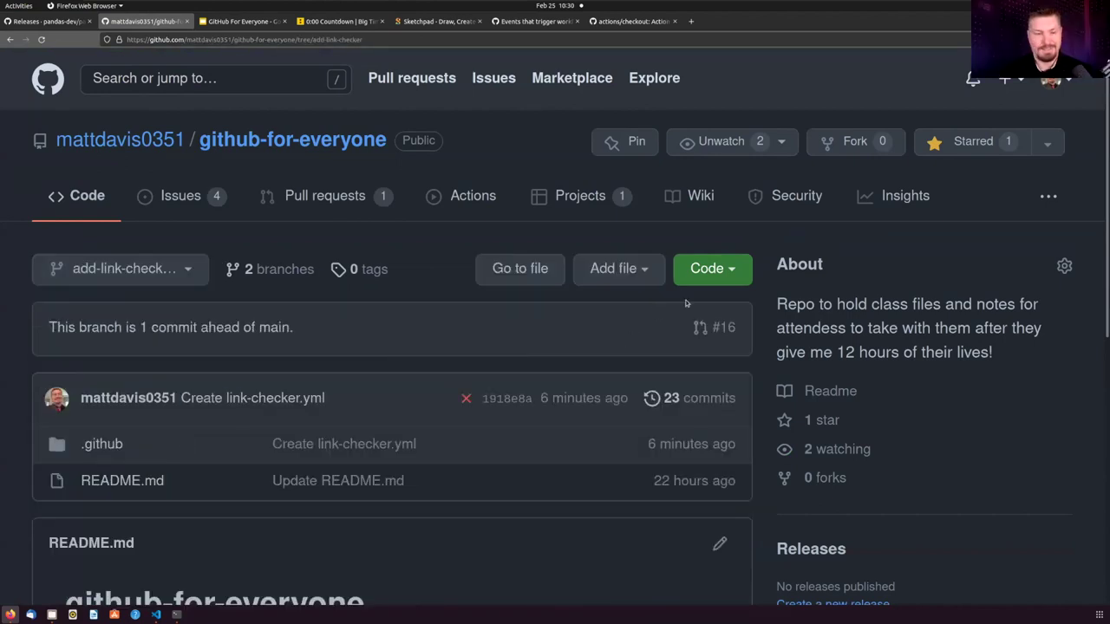
click(587, 272)
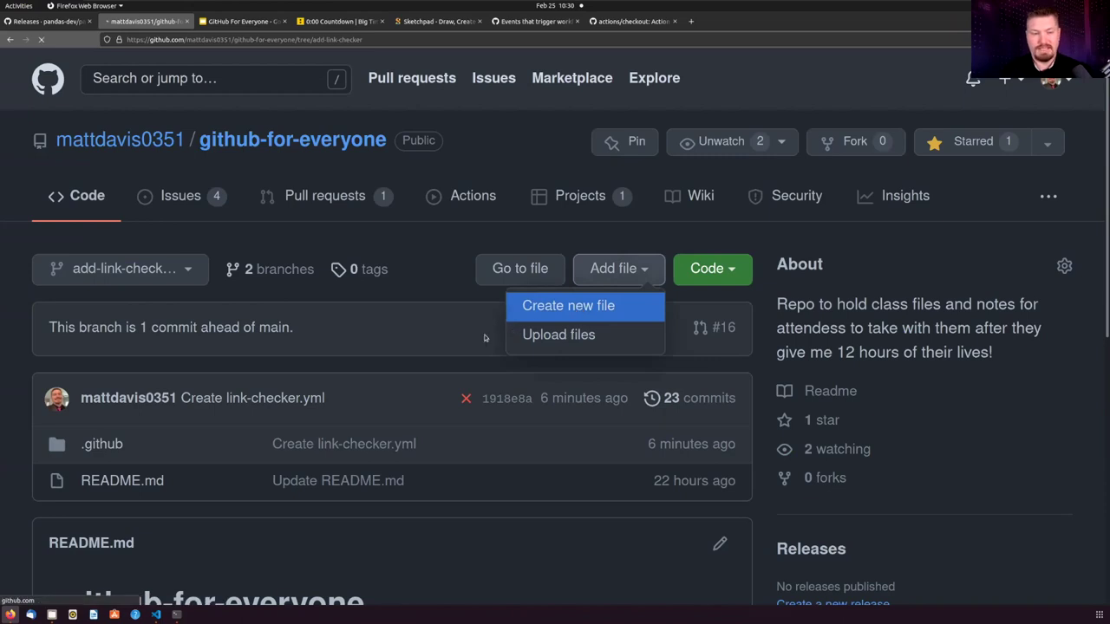
Start a new file named docs/markdown_files/demo.md on the branch.
click(572, 310)
text(docs/)
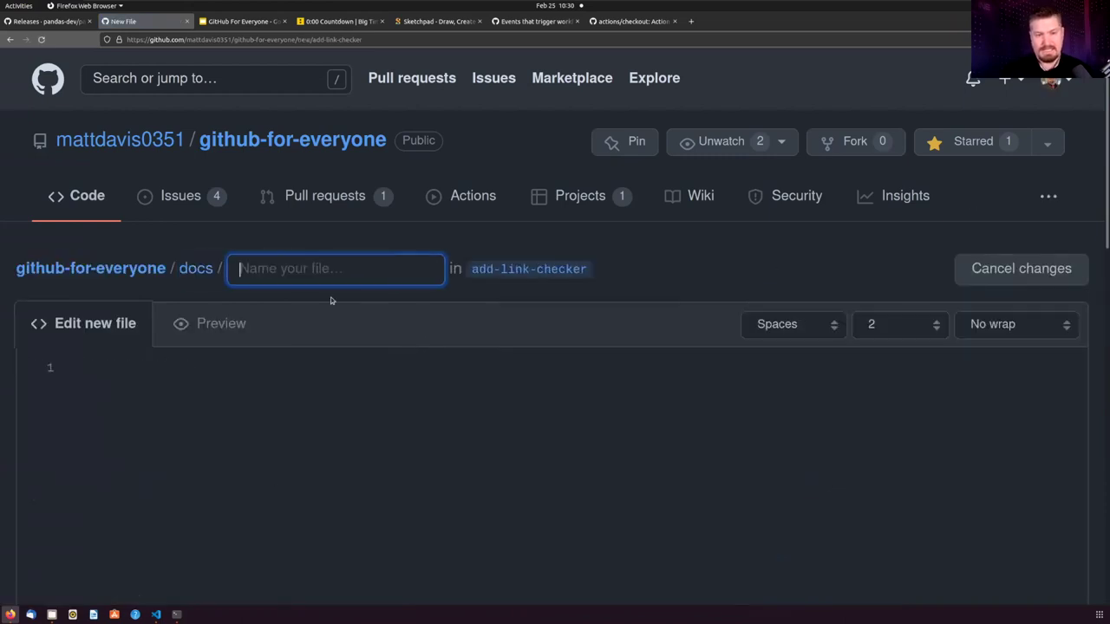
text(markdown_files)
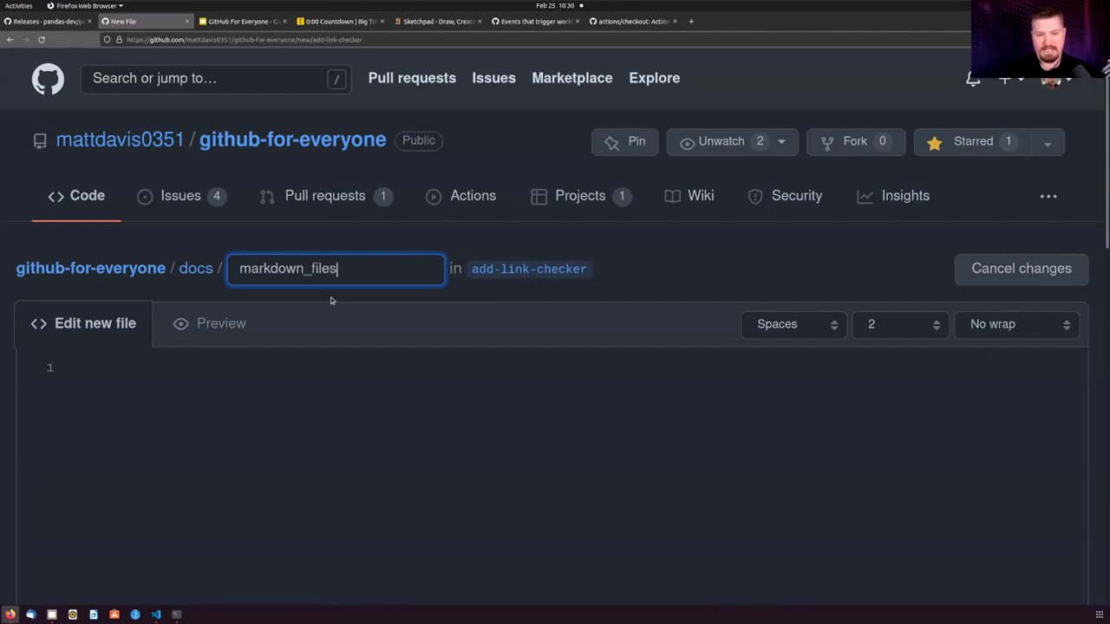
text(/)
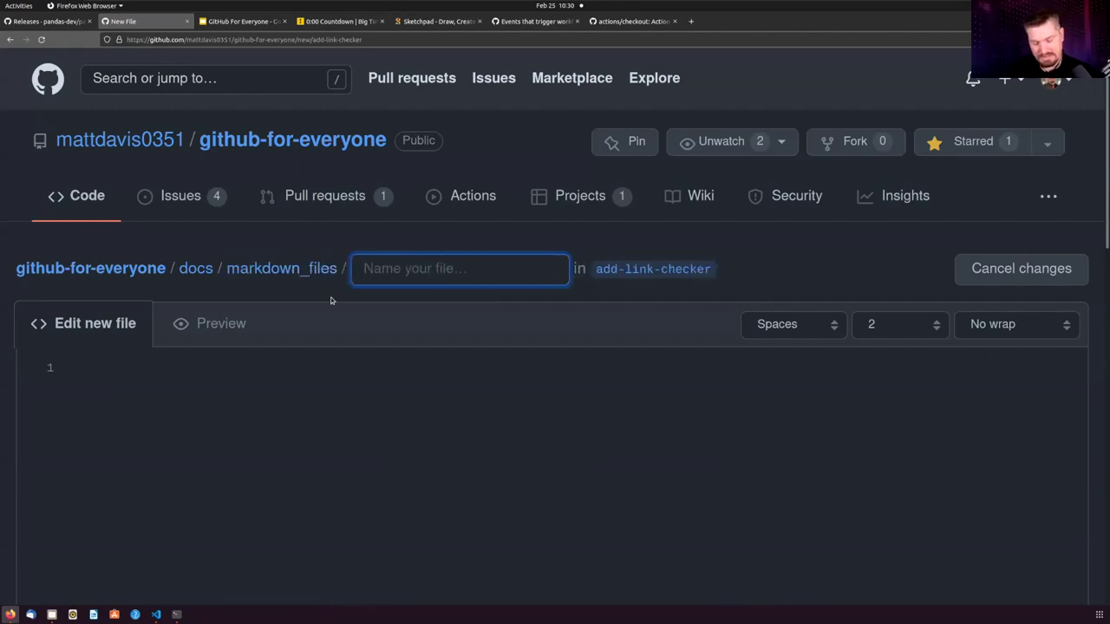
text(dmeo)
key(BackSpace)
key(BackSpace)
key(BackSpace)
key(BackSpace)
key(BackSpace)
text(demo.md)
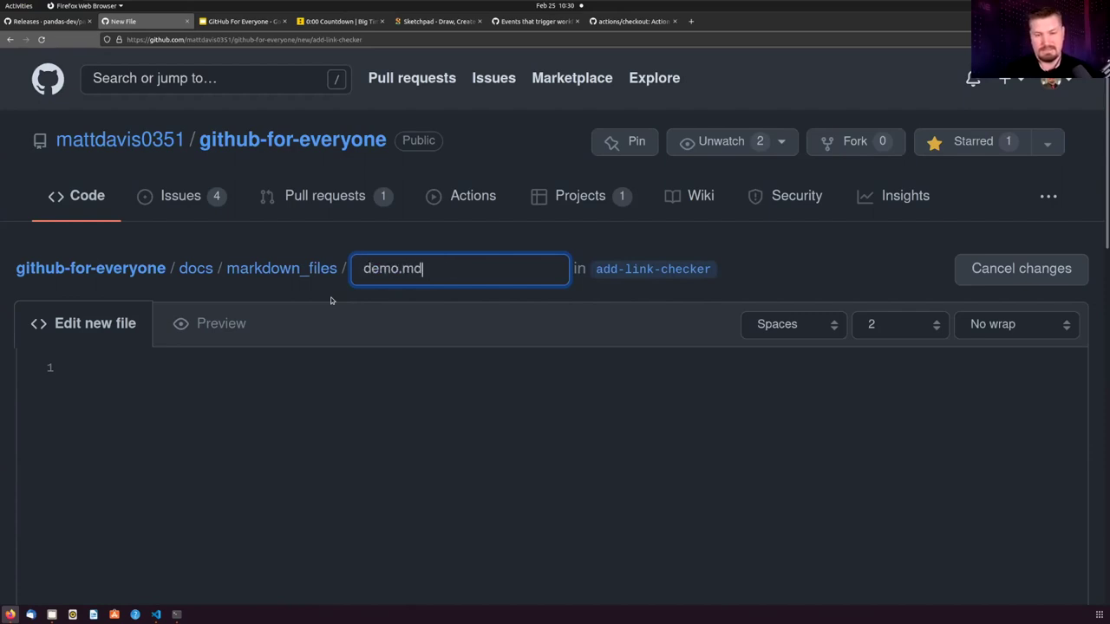
click(365, 410)
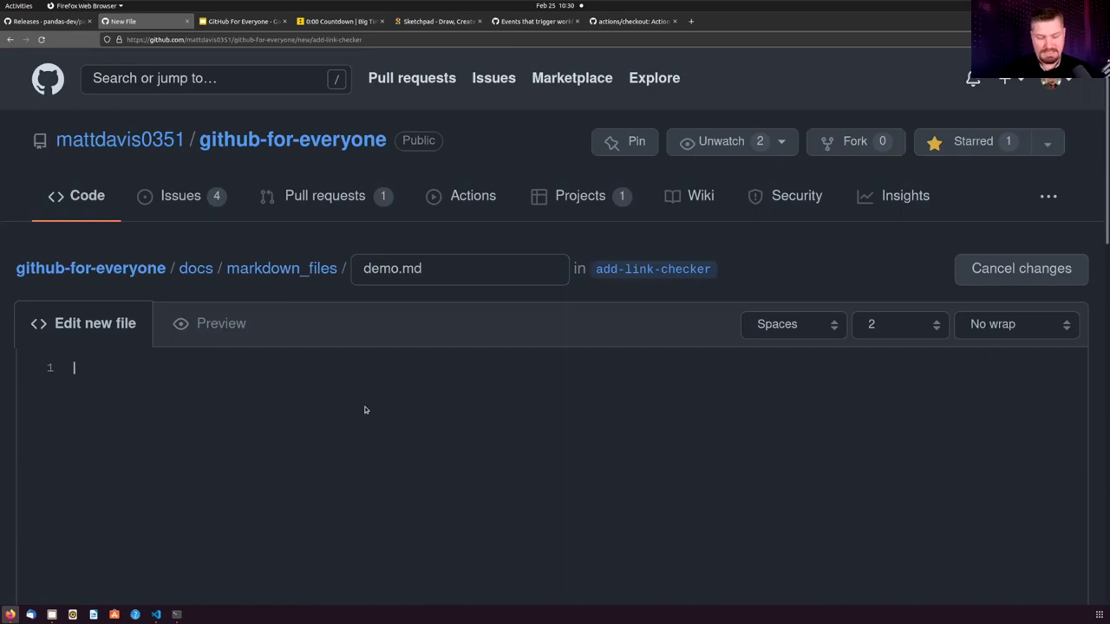
text(# demo md)
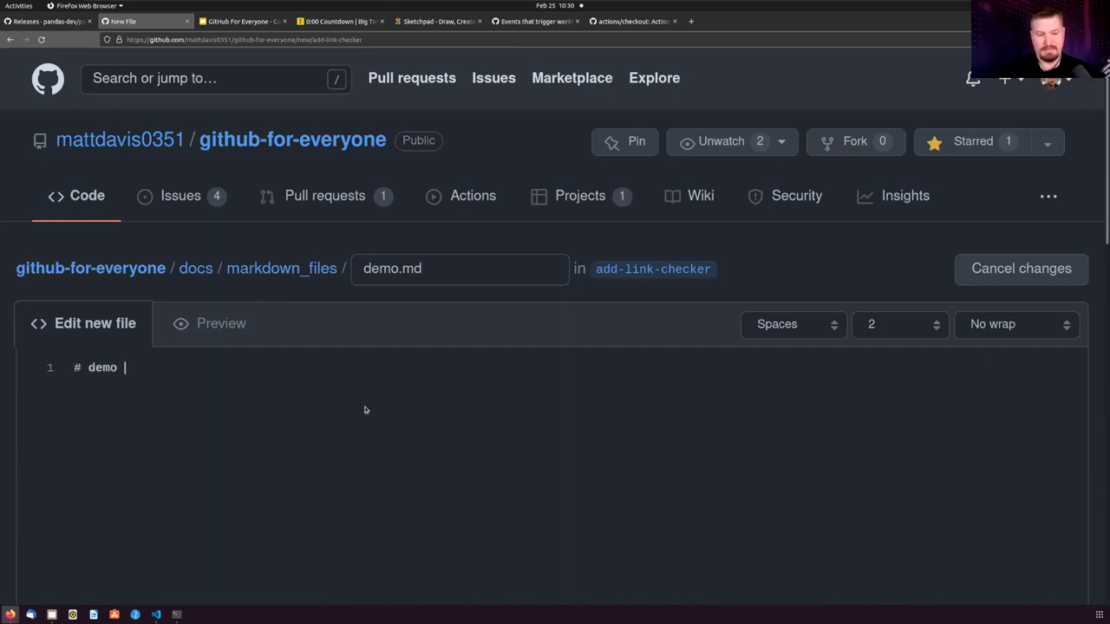
key(Return)
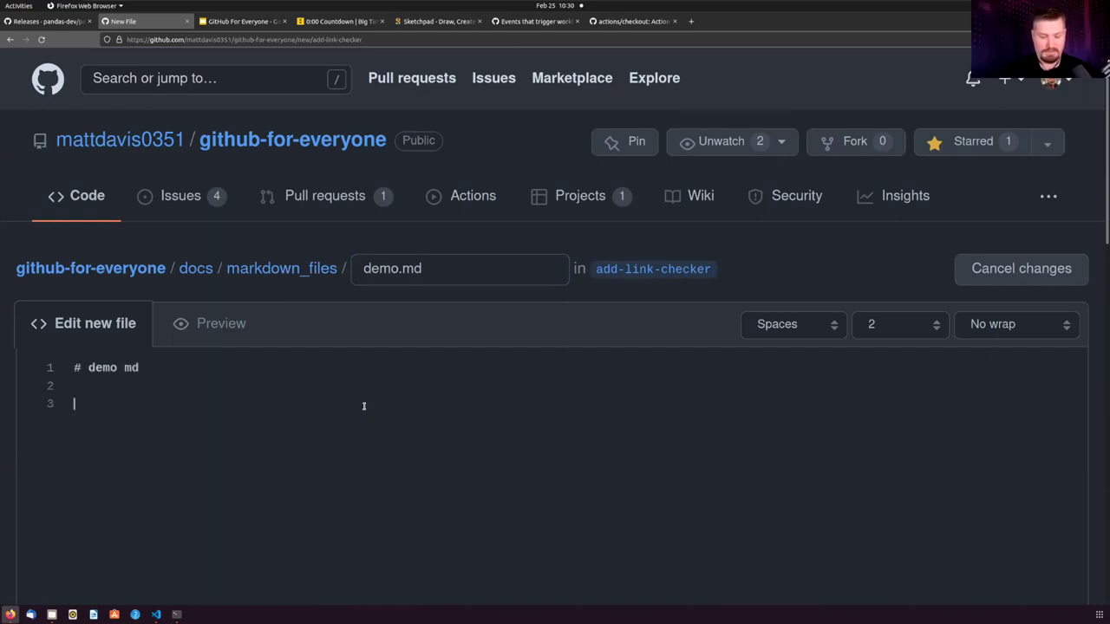
text([link)
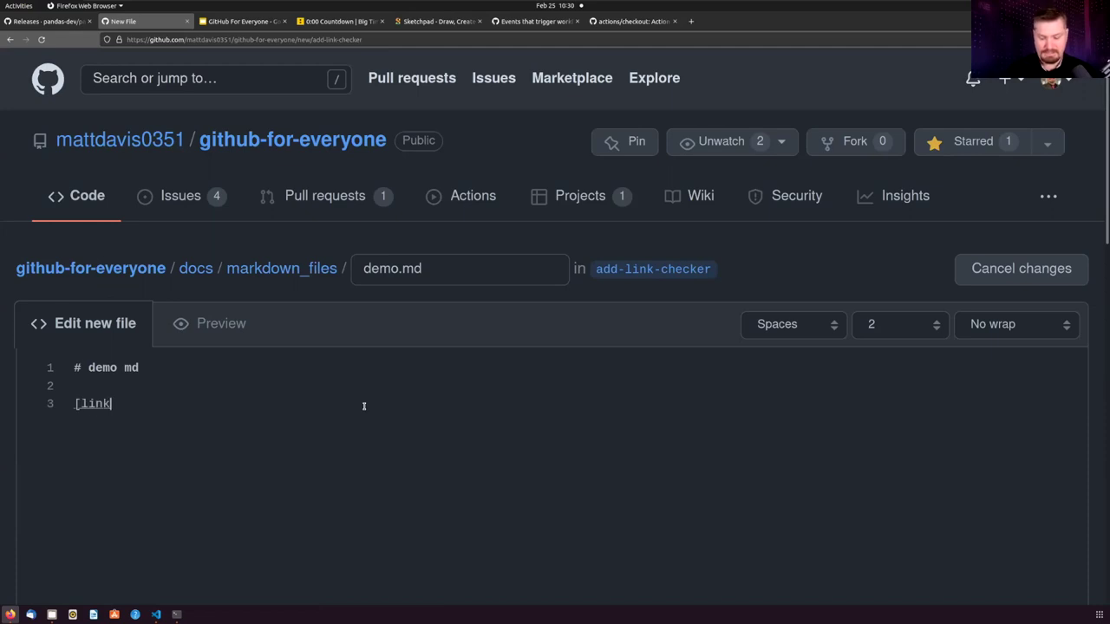
text(](https)
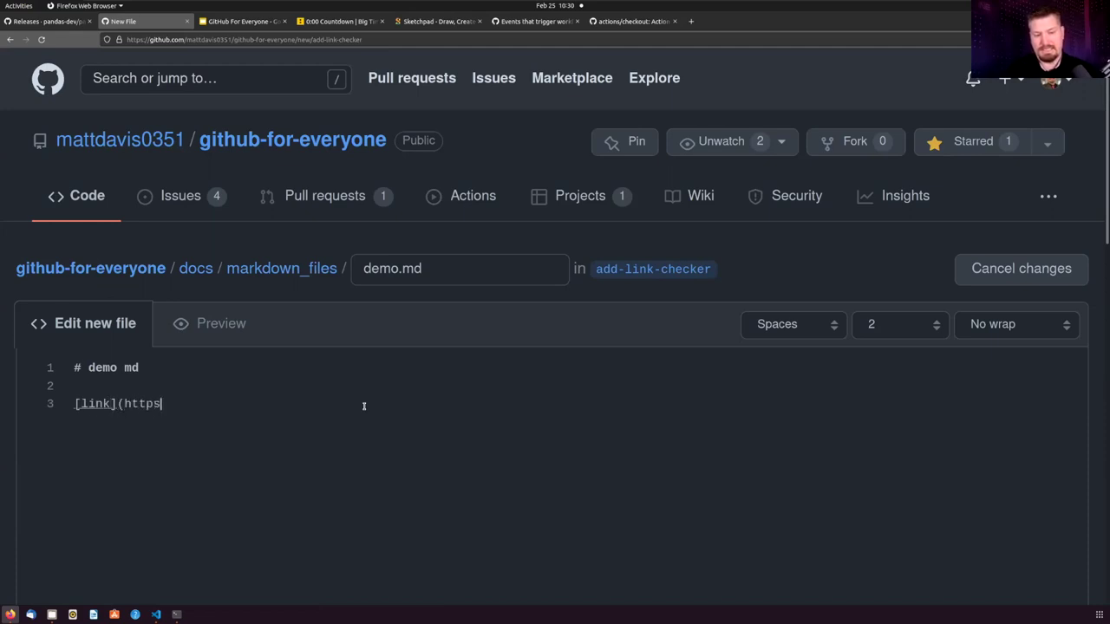
text(://googl)
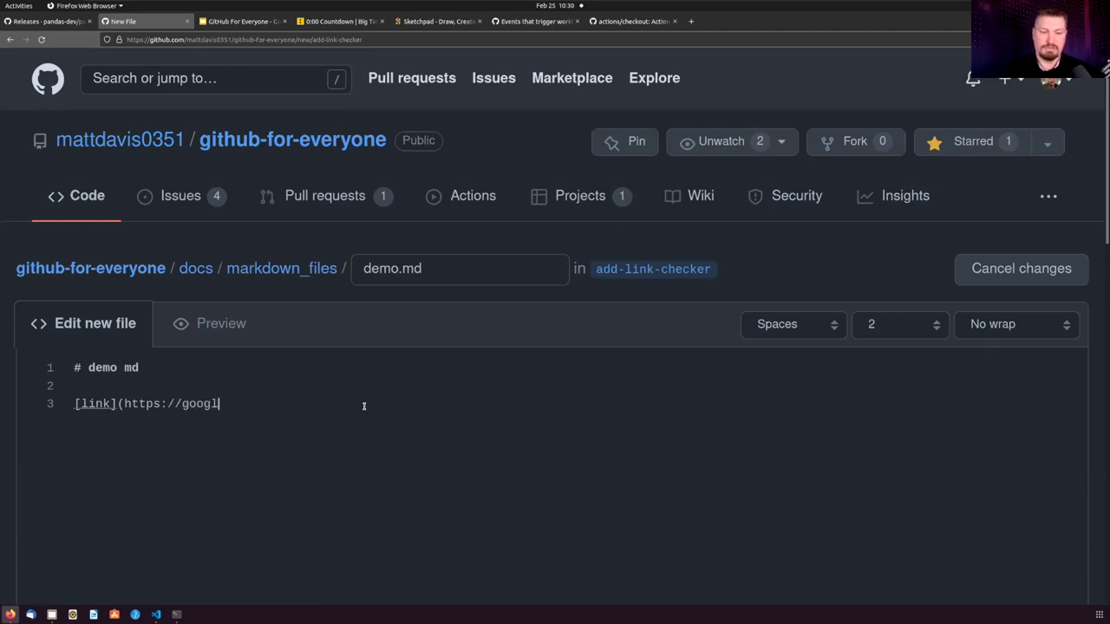
text(e.com))
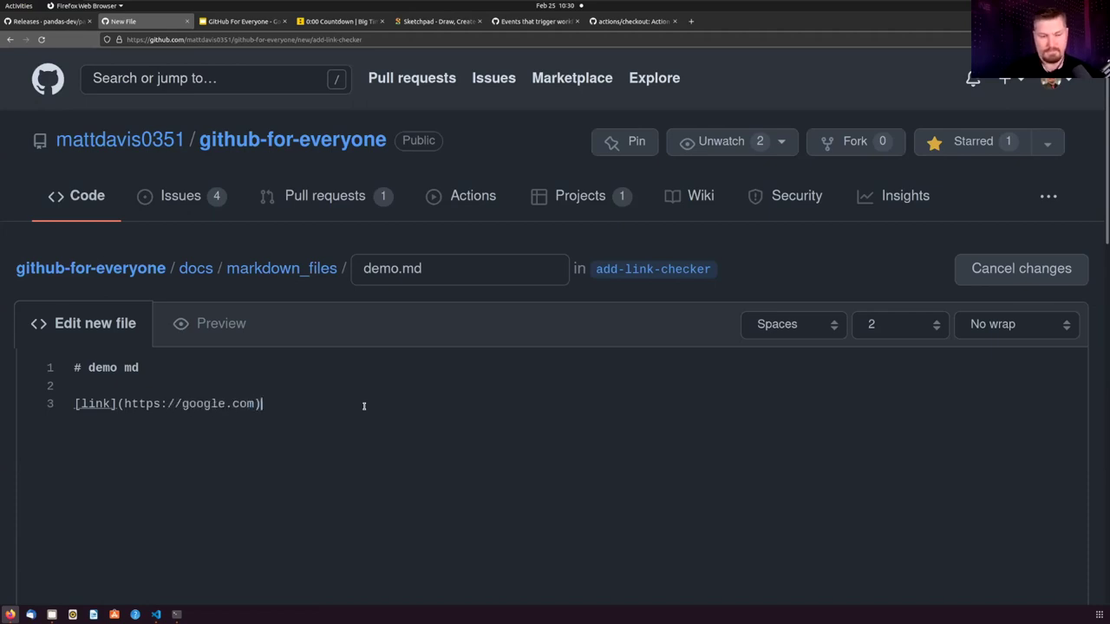
scroll(85, 524, down, 10)
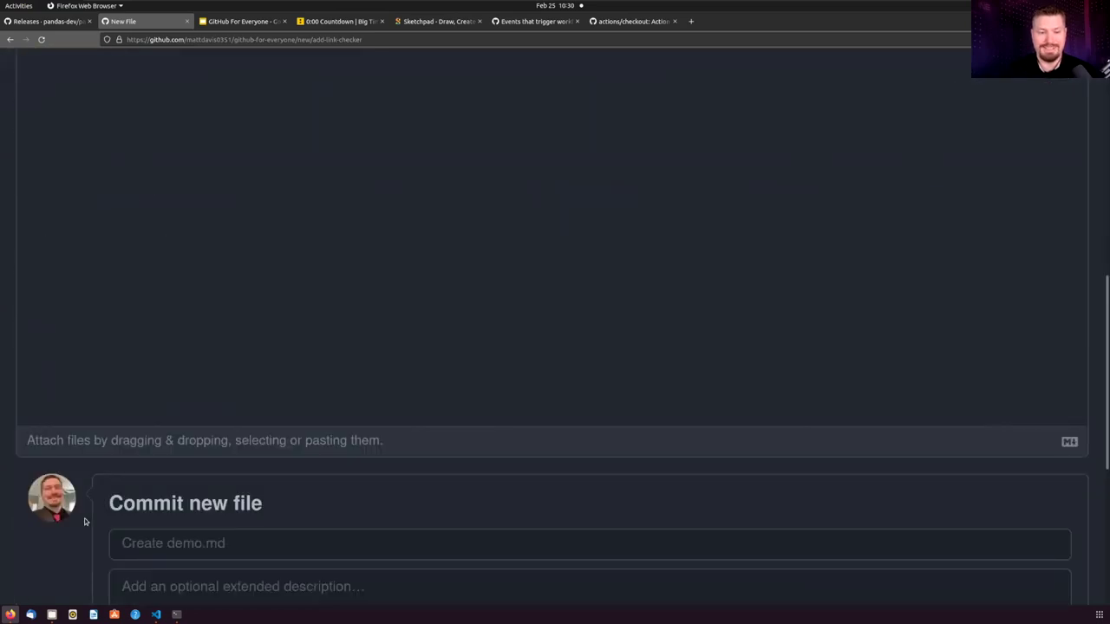
click(135, 443)
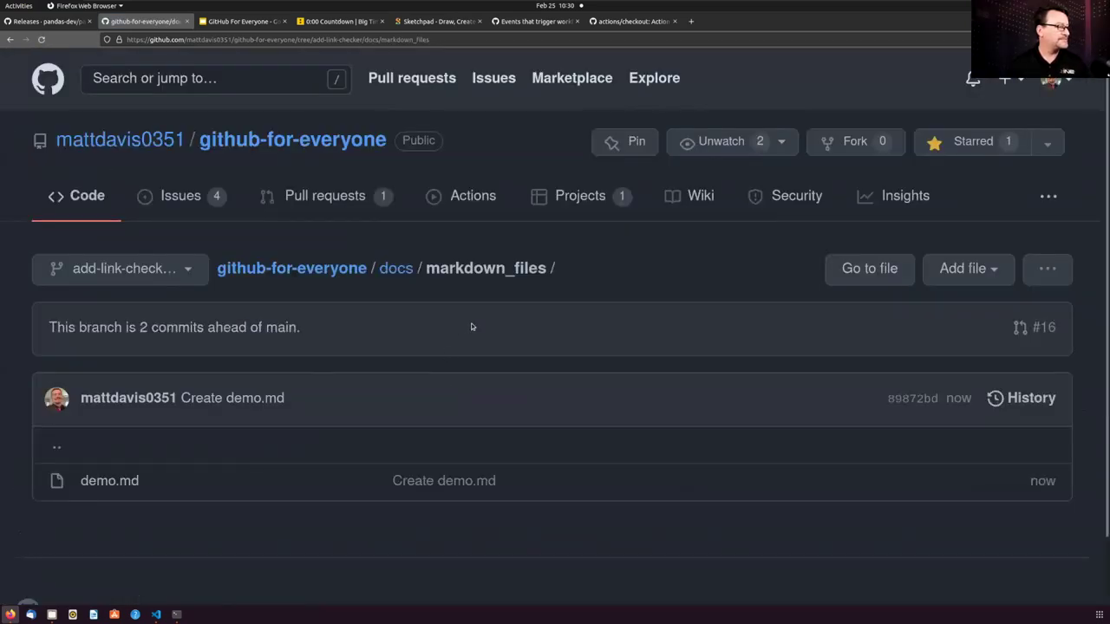
Go to Actions and view the queued 'Create demo.md' link-check run.
click(461, 198)
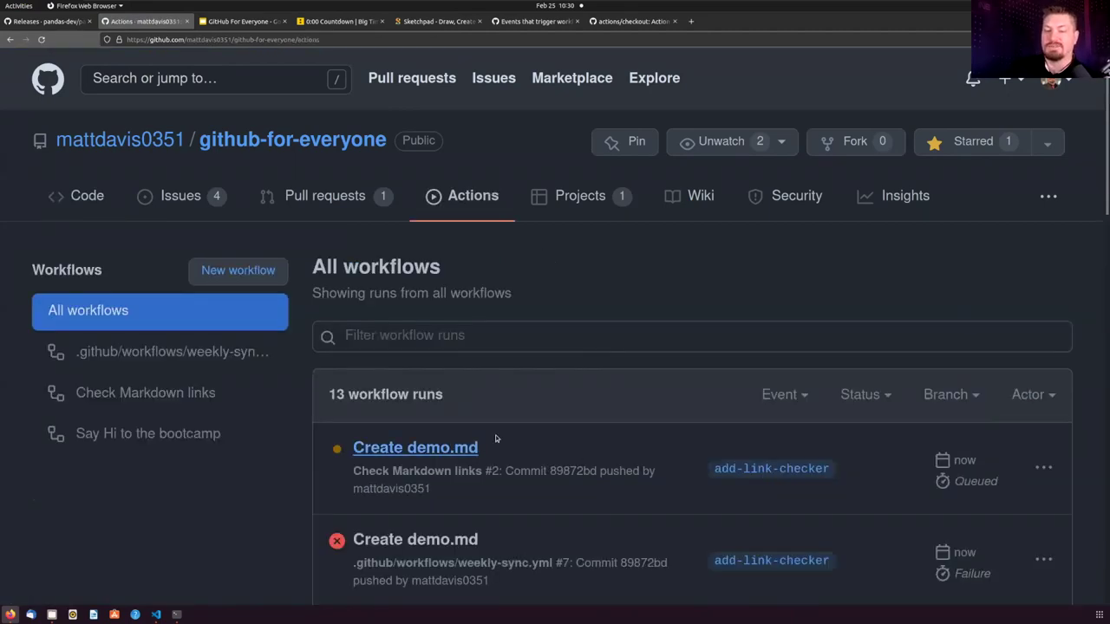
click(481, 444)
scroll(490, 375, down, 1)
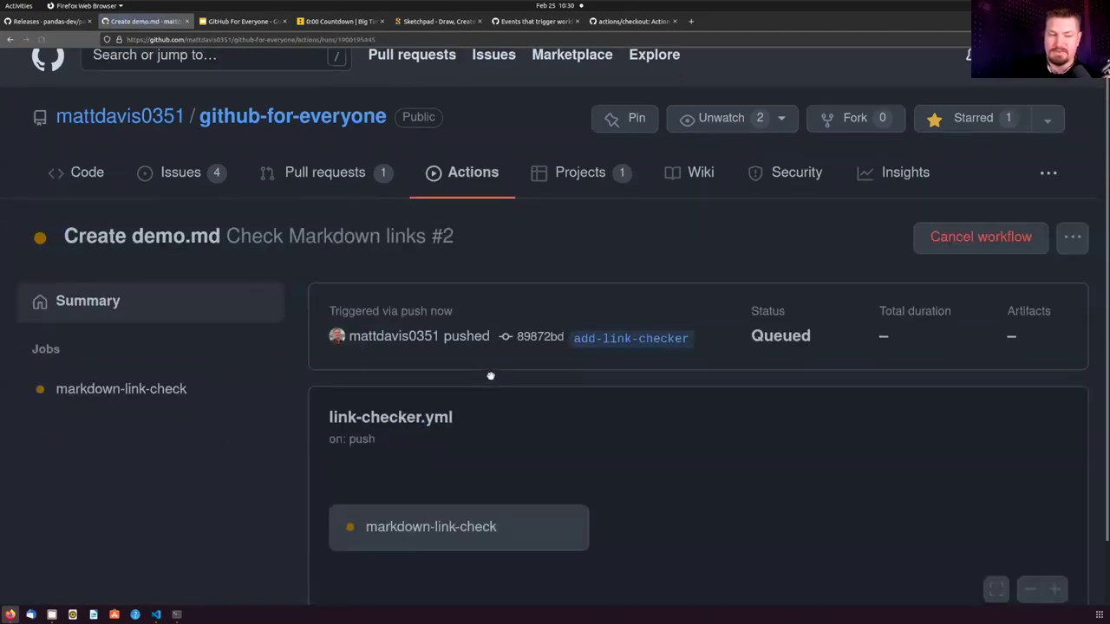
Expand the markdown-link-check job's Run step log and confirm all links are good.
scroll(490, 375, down, 1)
click(535, 453)
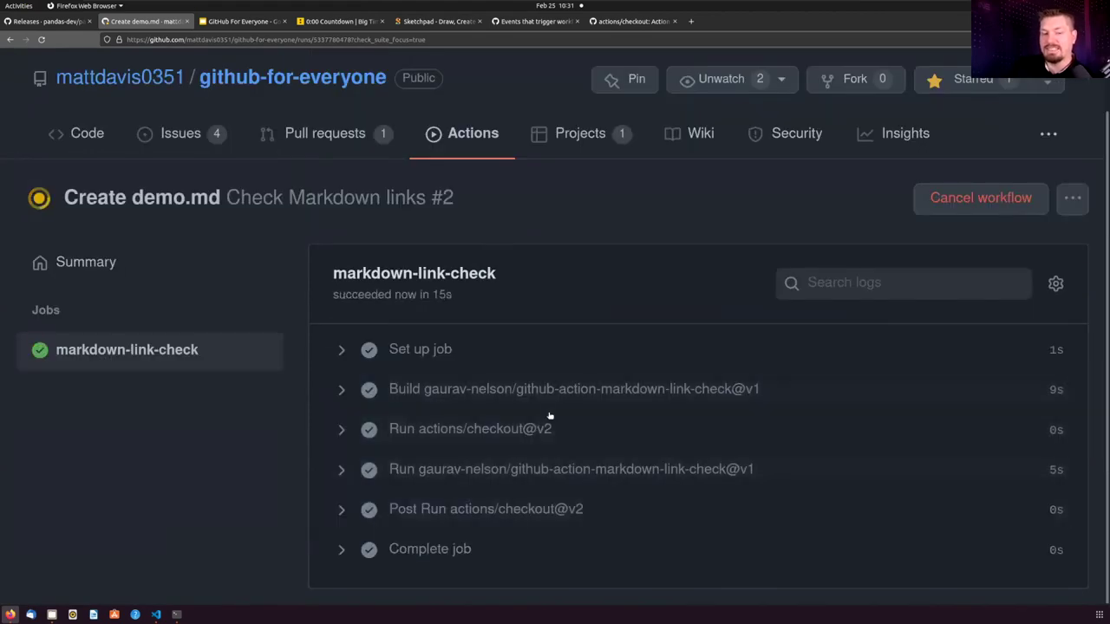
click(339, 469)
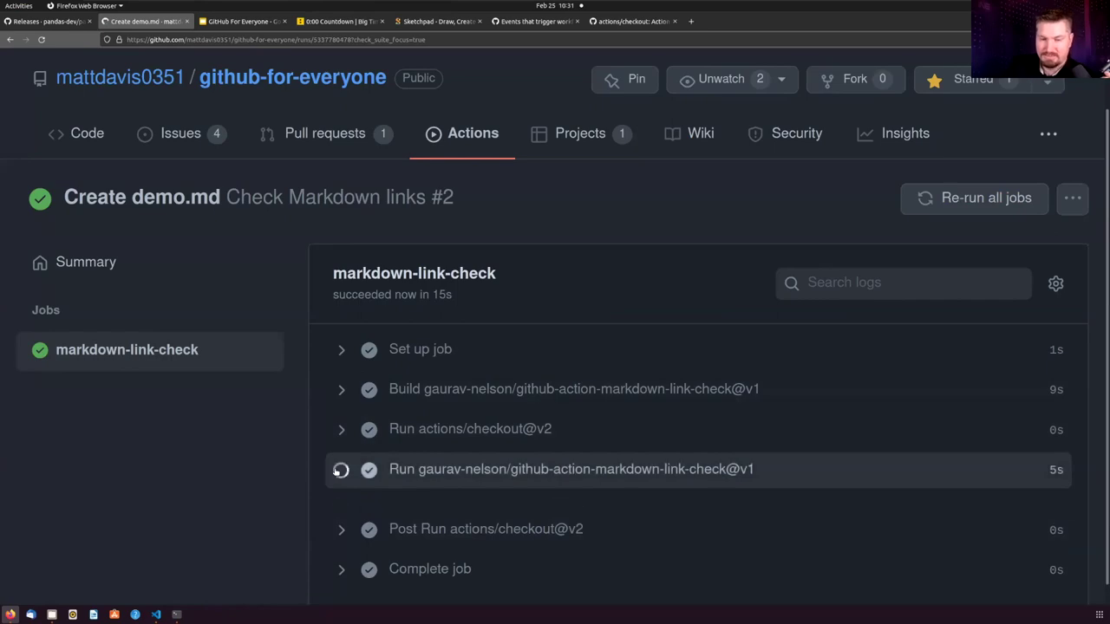
scroll(315, 394, down, 6)
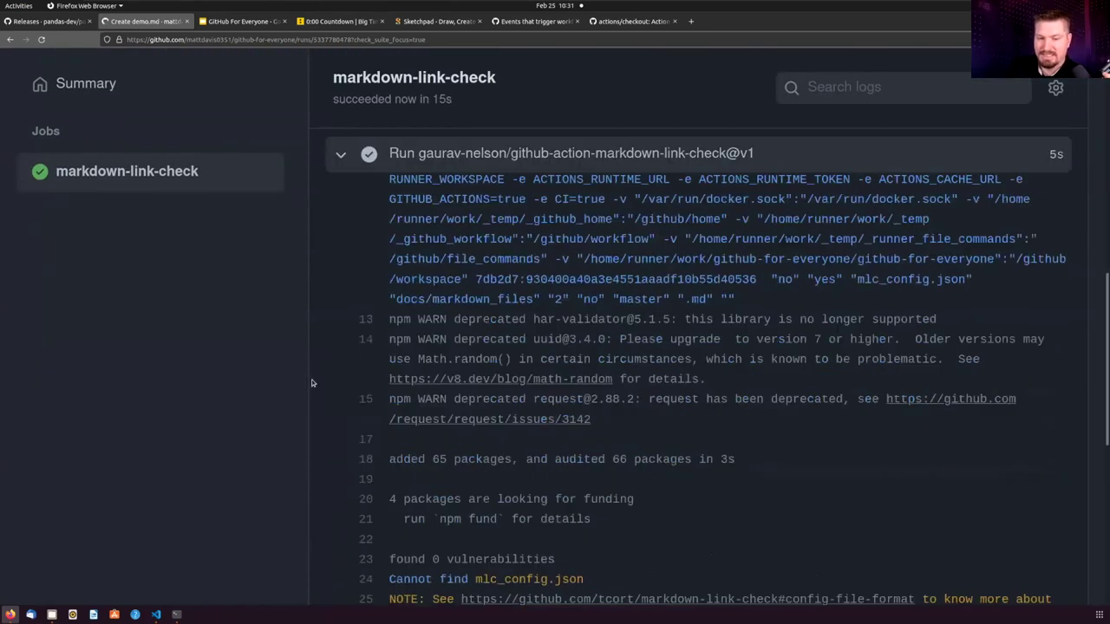
scroll(312, 382, down, 5)
drag(556, 429, 377, 431)
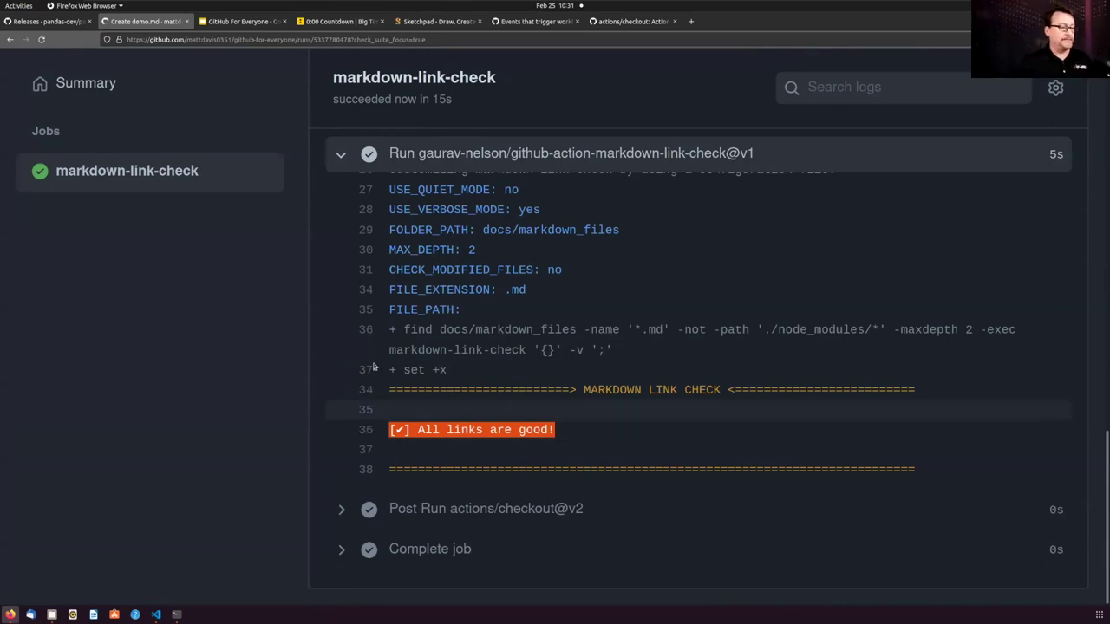
click(239, 360)
Return via the workflow runs to the code page, then go to pull requests.
scroll(217, 358, up, 10)
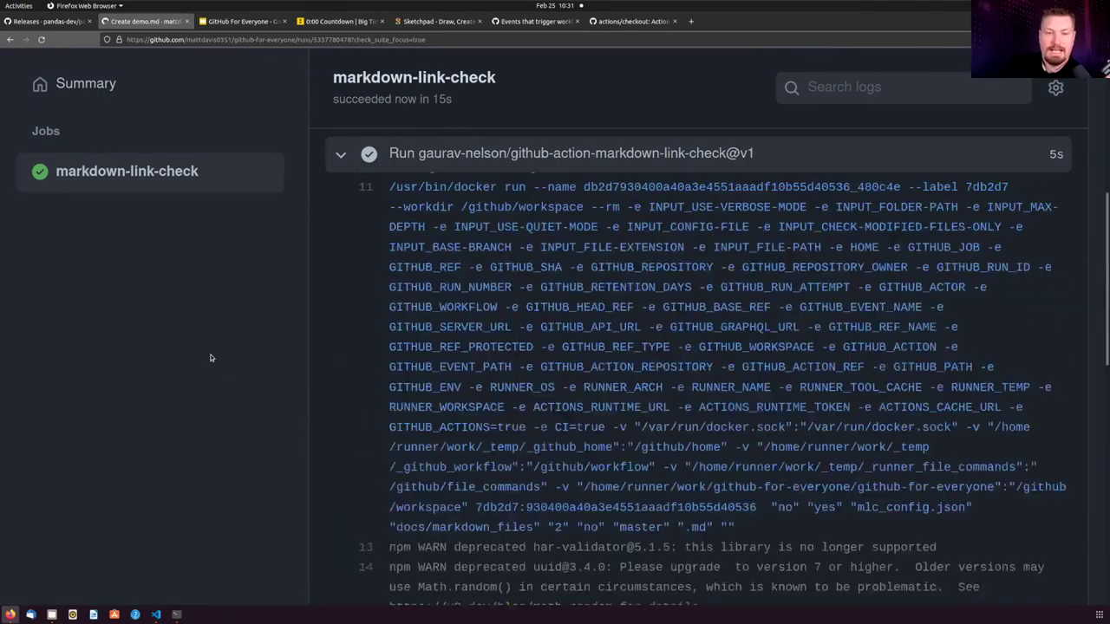
scroll(402, 271, up, 5)
click(468, 195)
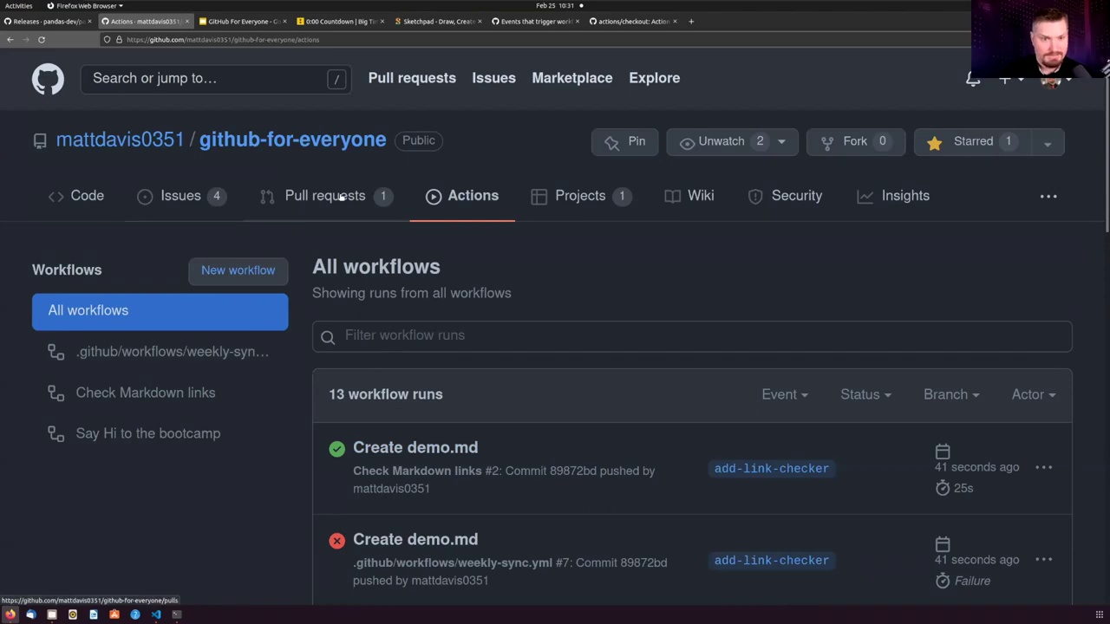
click(292, 140)
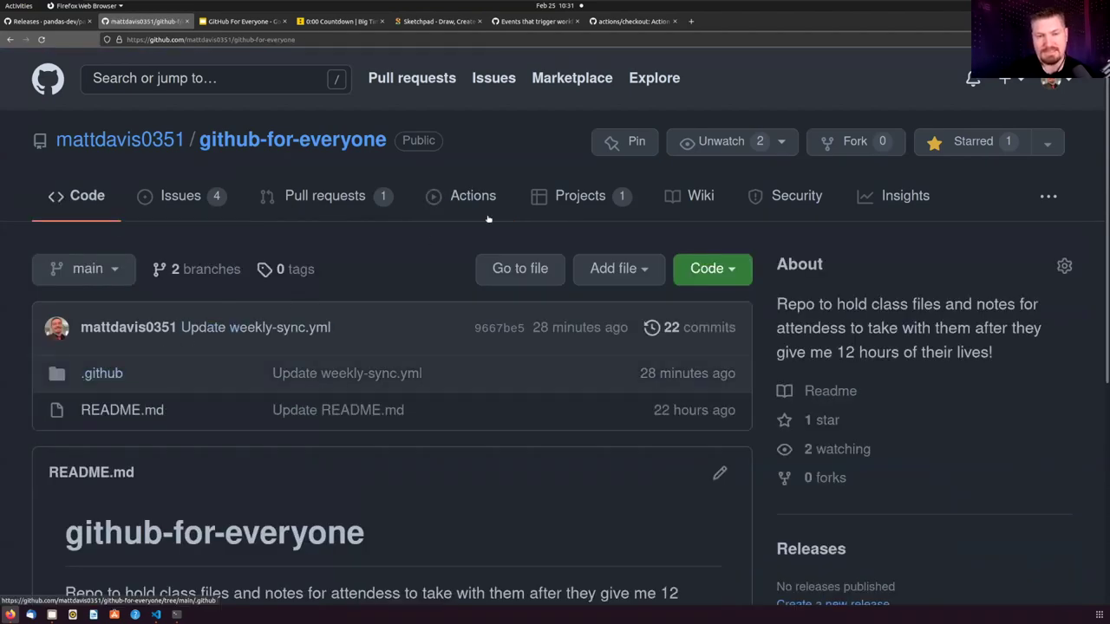
click(359, 195)
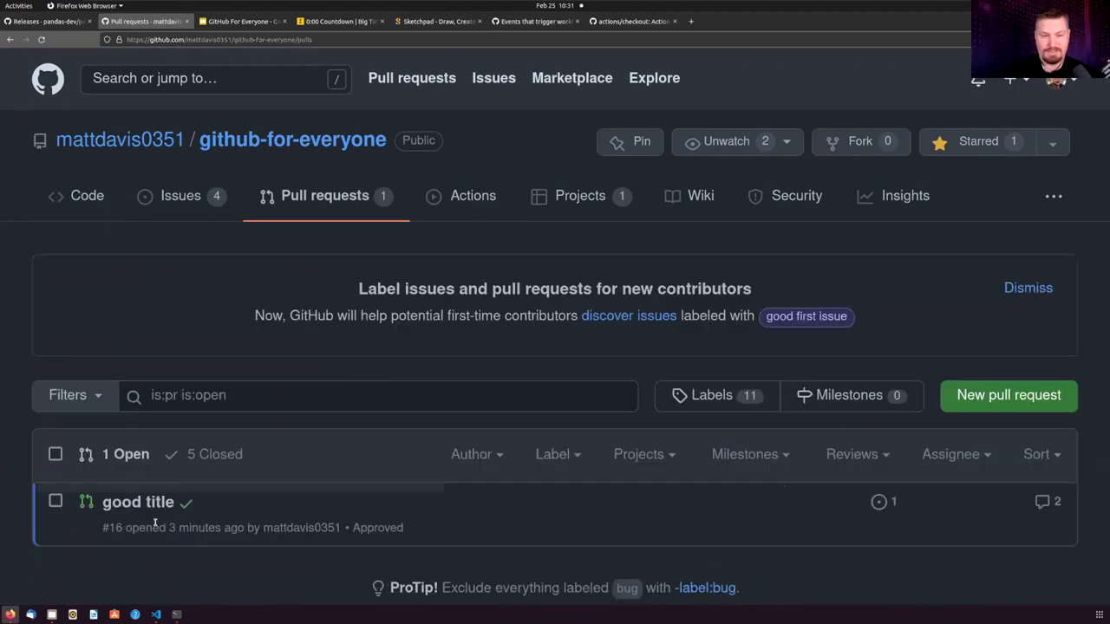
Merge PR #16 'good title' into main, delete add-link-checker, then go to Issues.
click(143, 503)
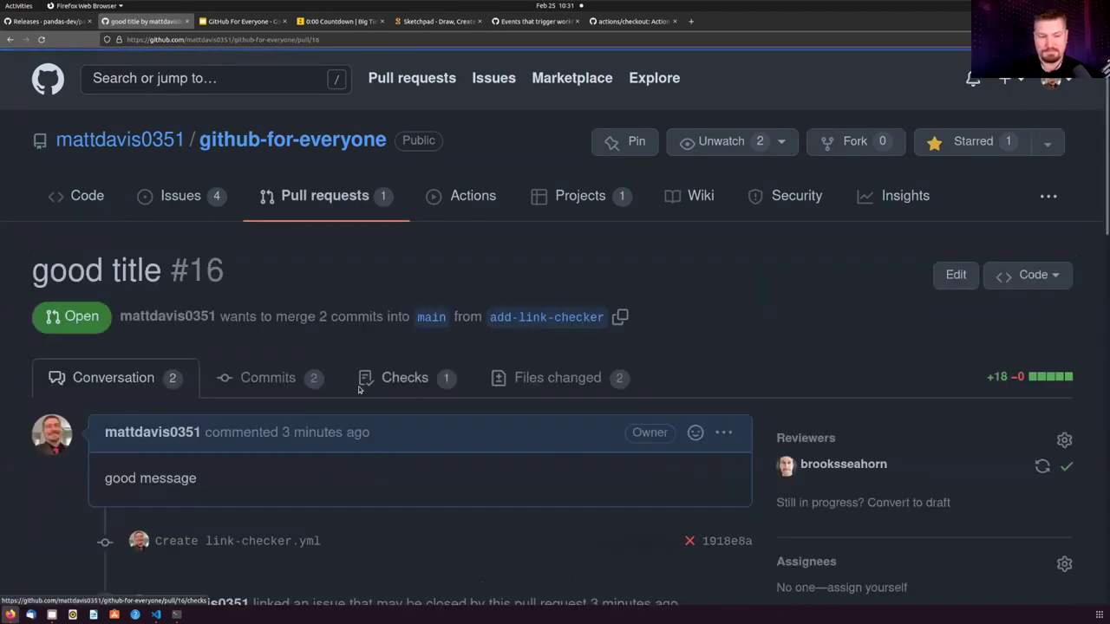
scroll(358, 388, down, 10)
scroll(358, 385, down, 5)
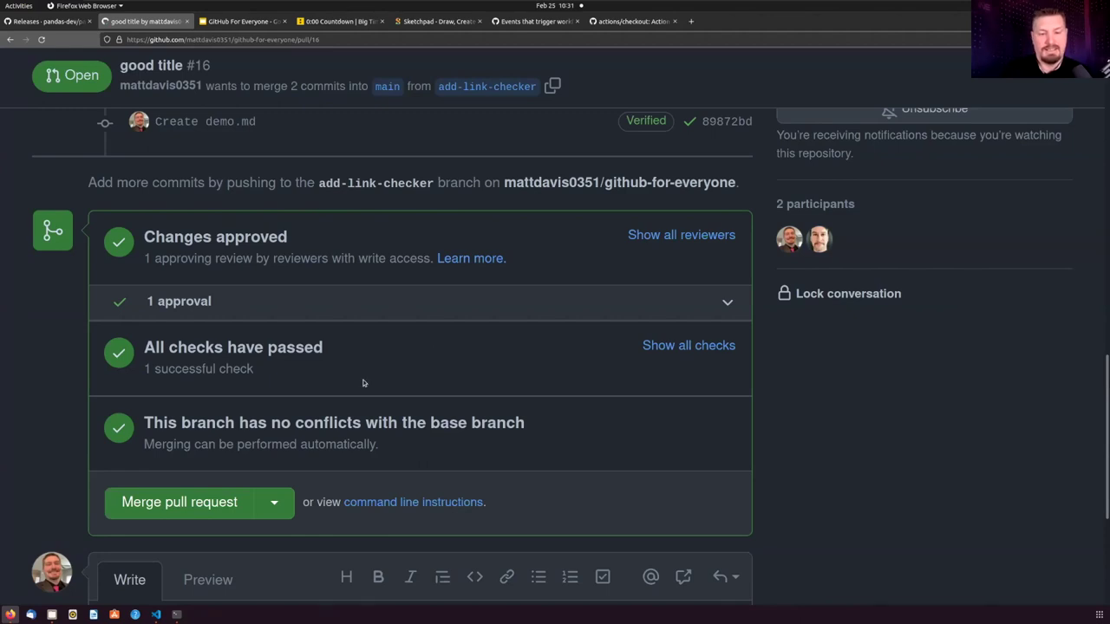
click(182, 501)
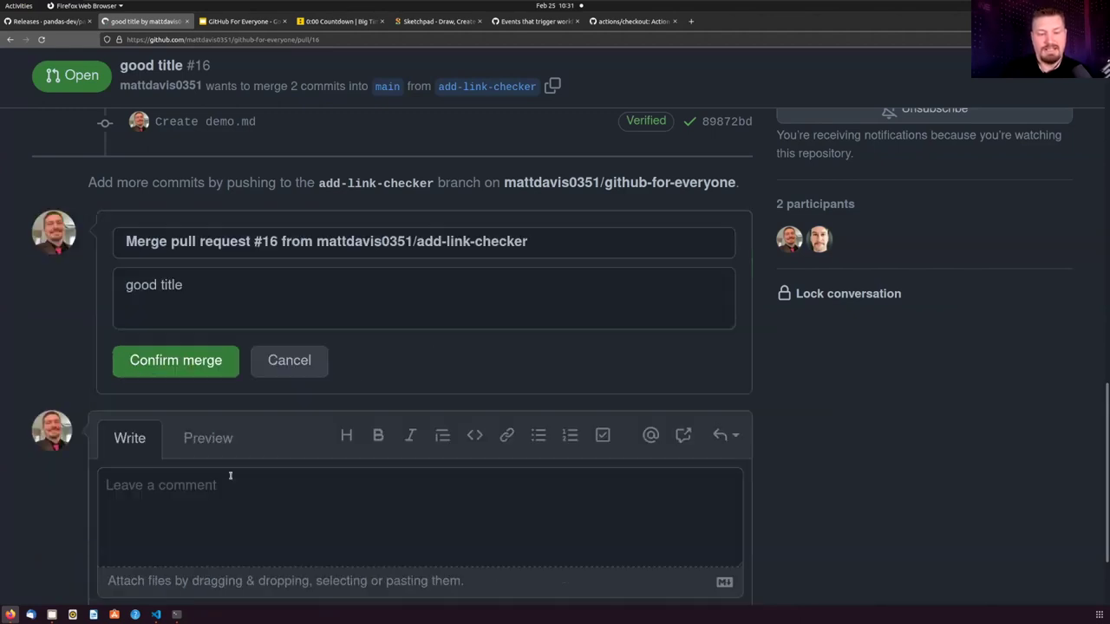
click(192, 368)
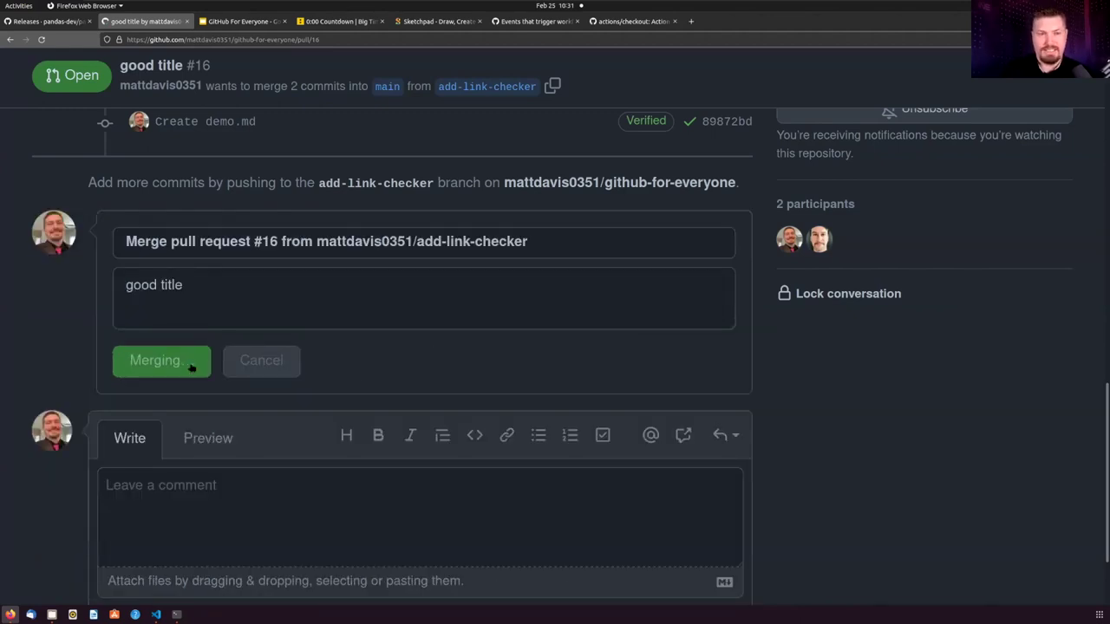
click(651, 293)
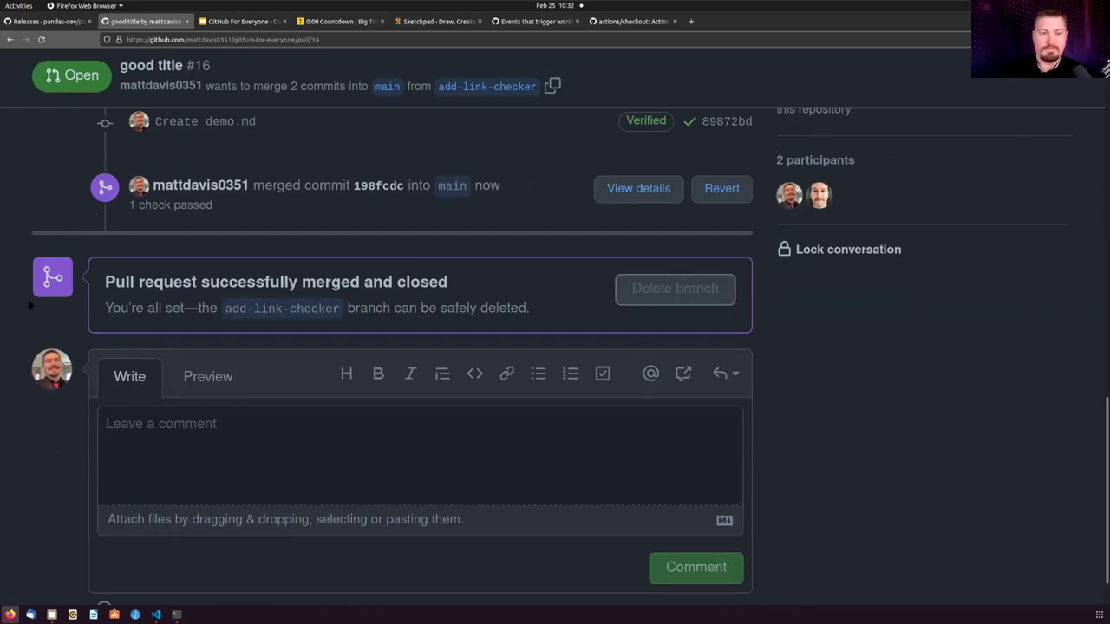
scroll(20, 240, up, 15)
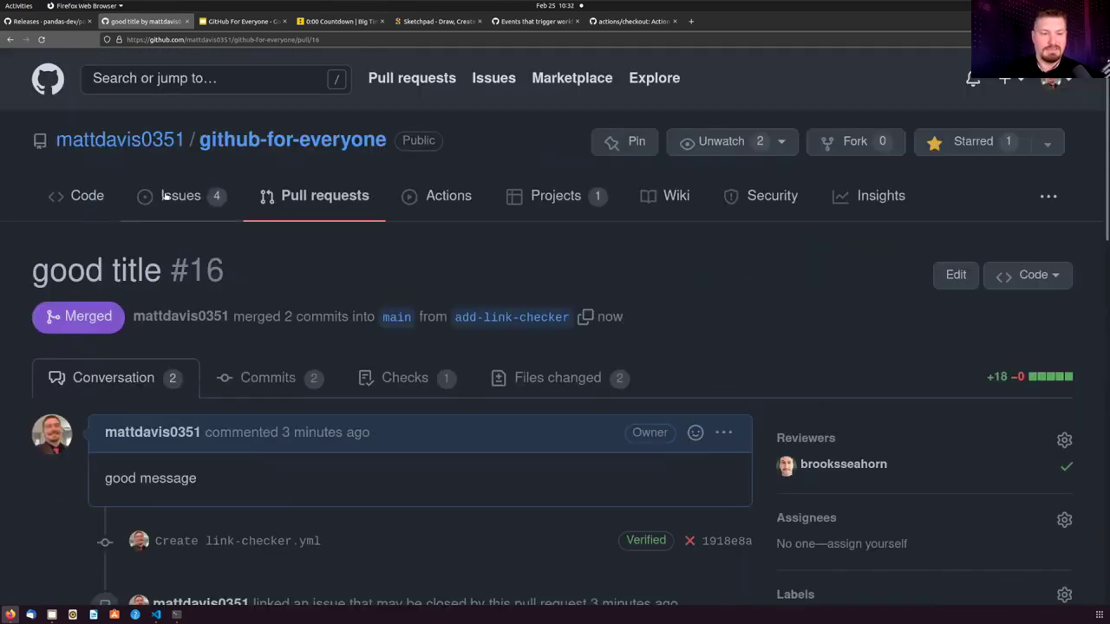
click(165, 196)
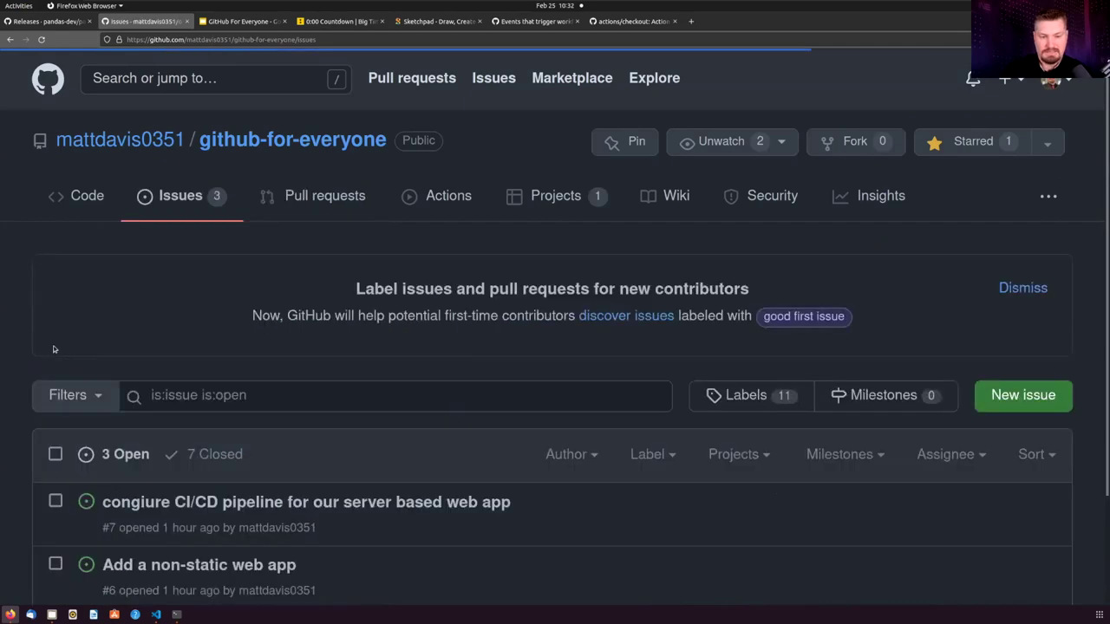
Navigate to docs/markdown_files/demo.md on the main branch.
scroll(186, 415, down, 3)
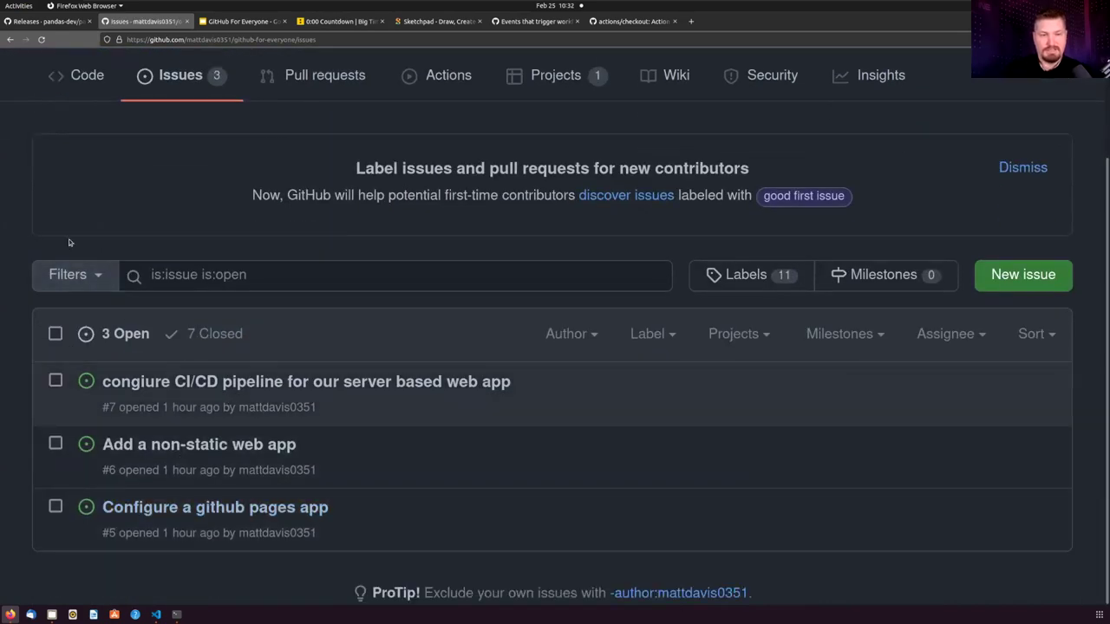
scroll(69, 242, up, 3)
click(78, 195)
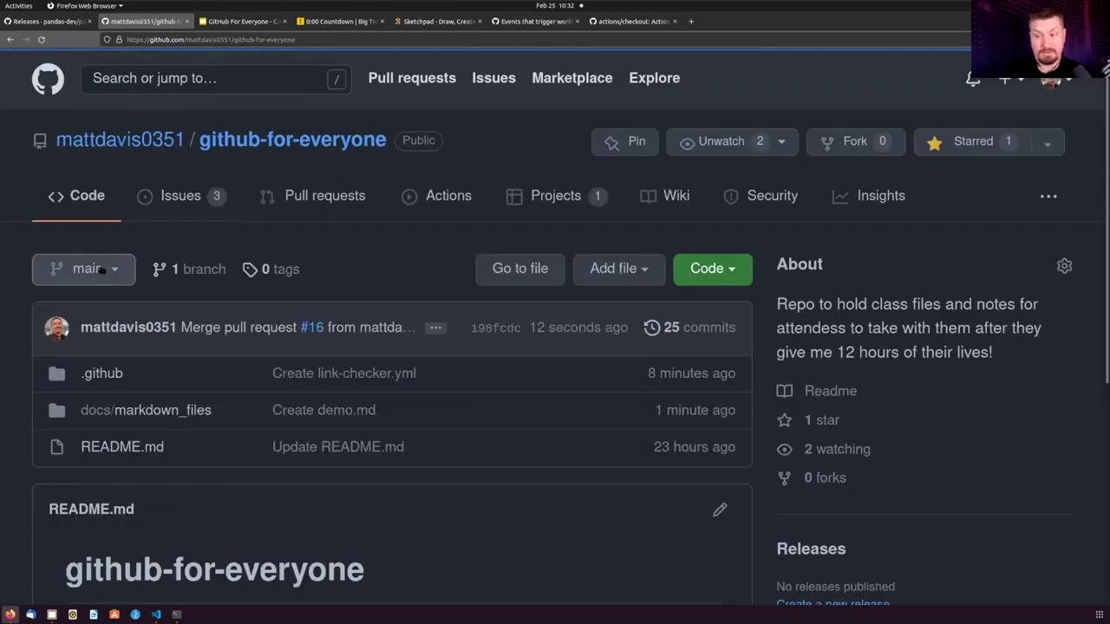
click(170, 411)
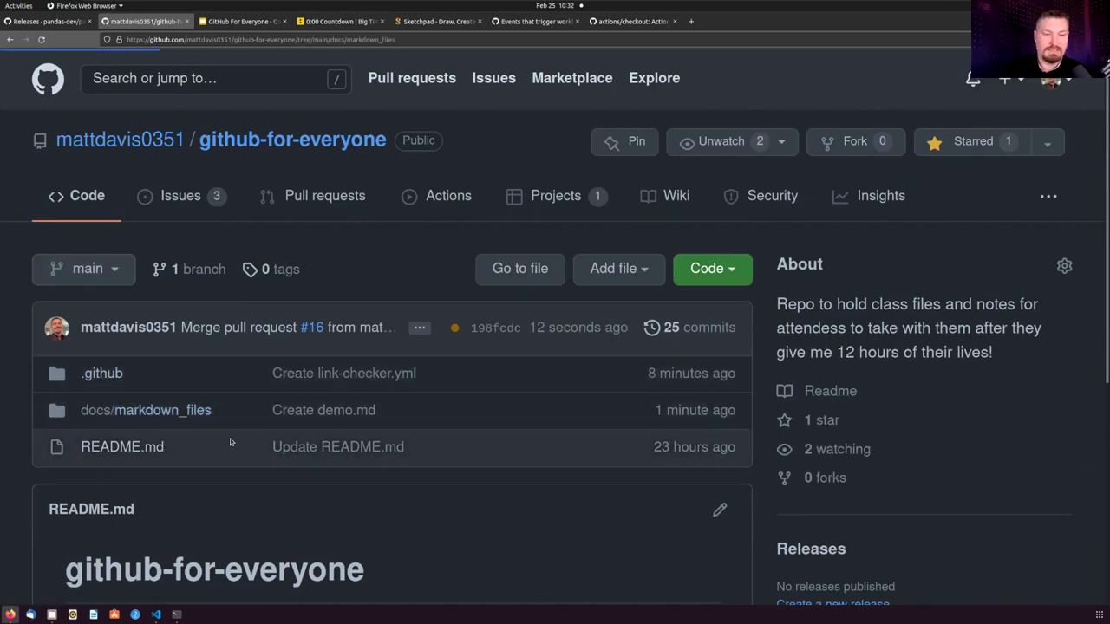
click(183, 420)
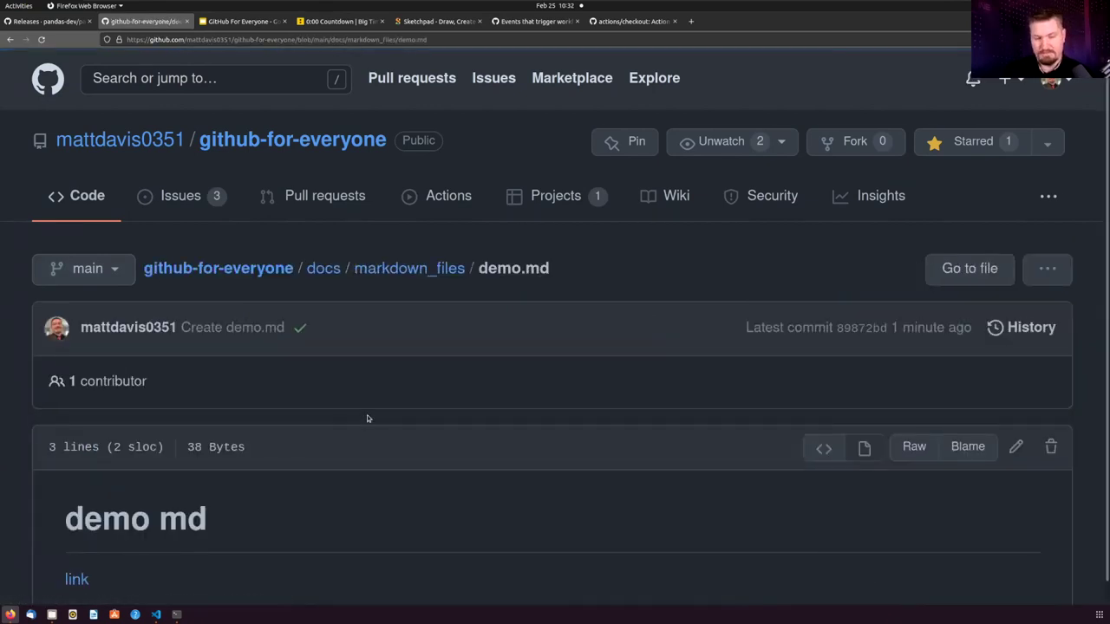
scroll(631, 383, down, 1)
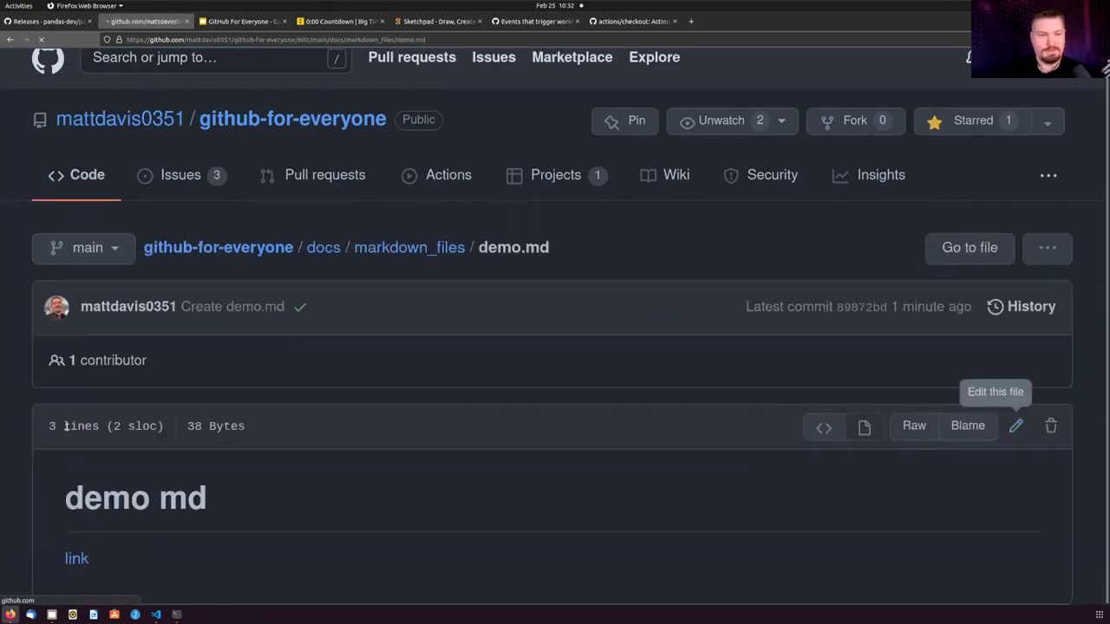
Insert 'asdfdsafdsadfdsafddsafdsafsda' into the google.com link's domain and commit to main.
click(1015, 427)
click(224, 404)
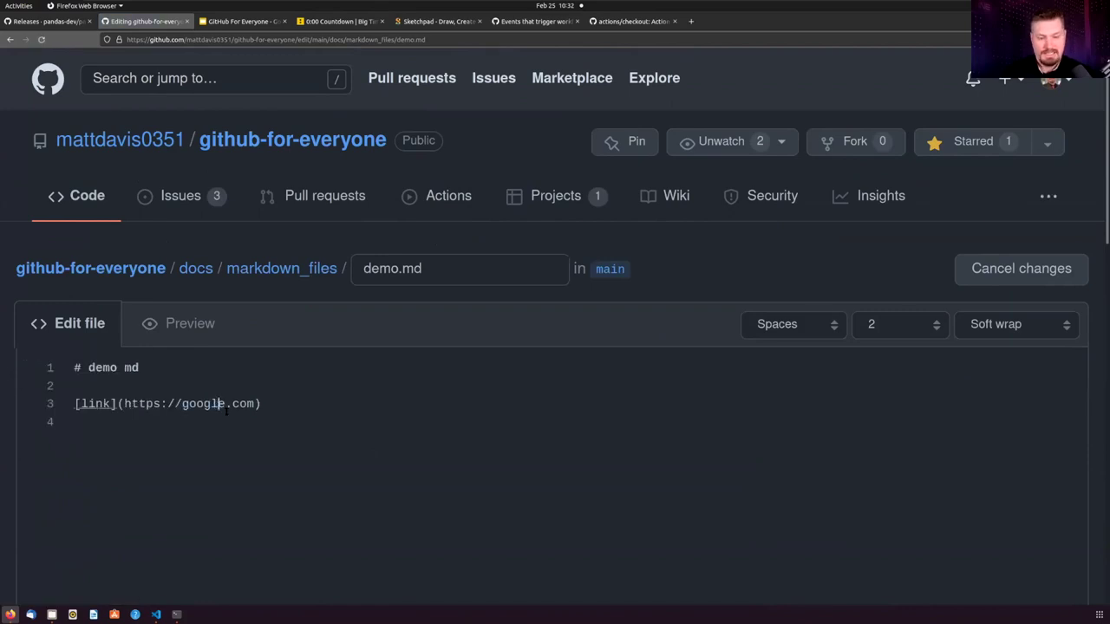
text(asdfdsafdsadfdsaf)
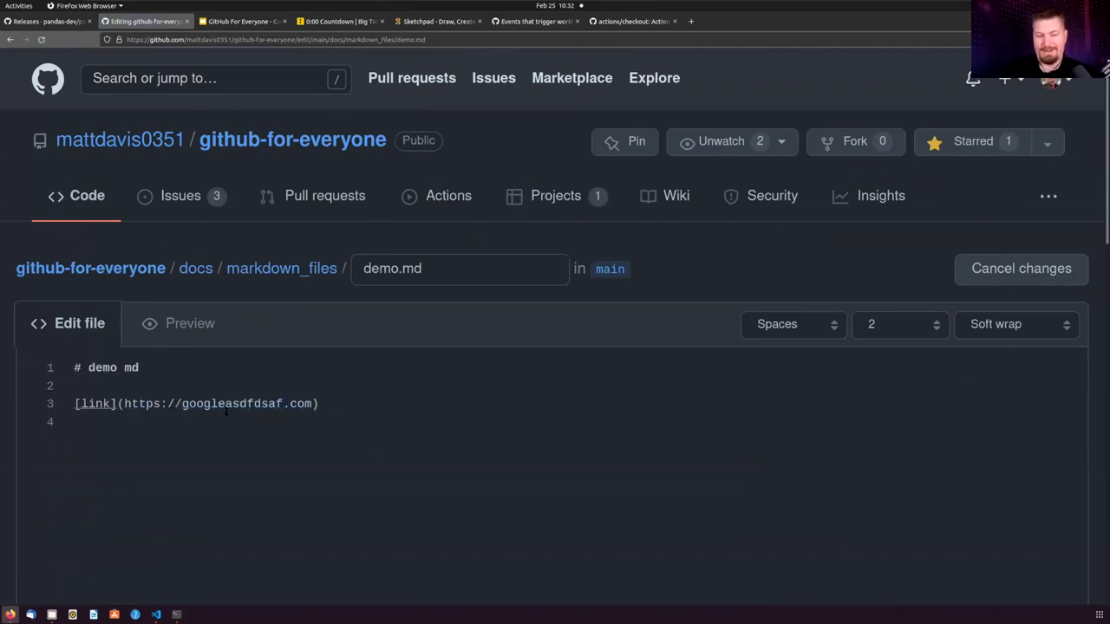
text(ddsafdsafsda)
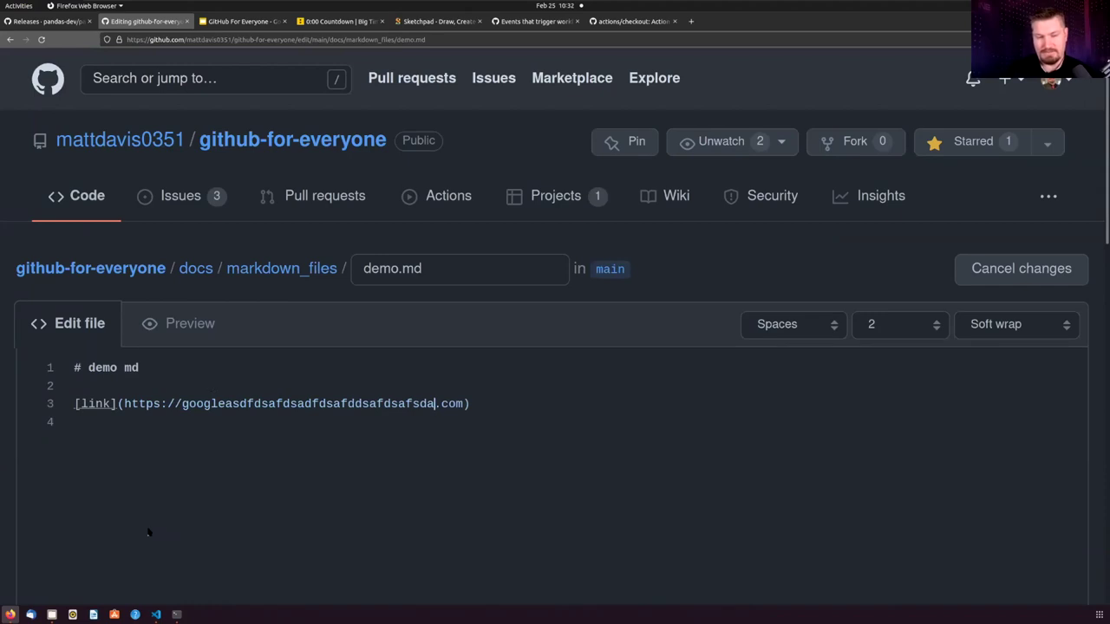
click(148, 532)
scroll(135, 520, down, 4)
scroll(130, 512, up, 3)
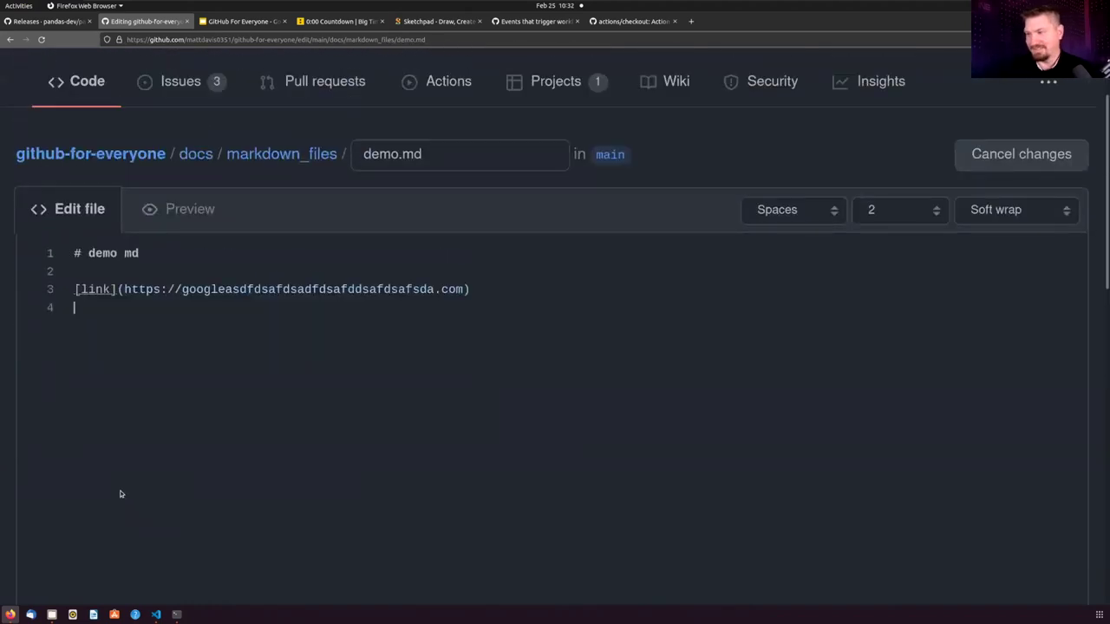
scroll(95, 484, down, 10)
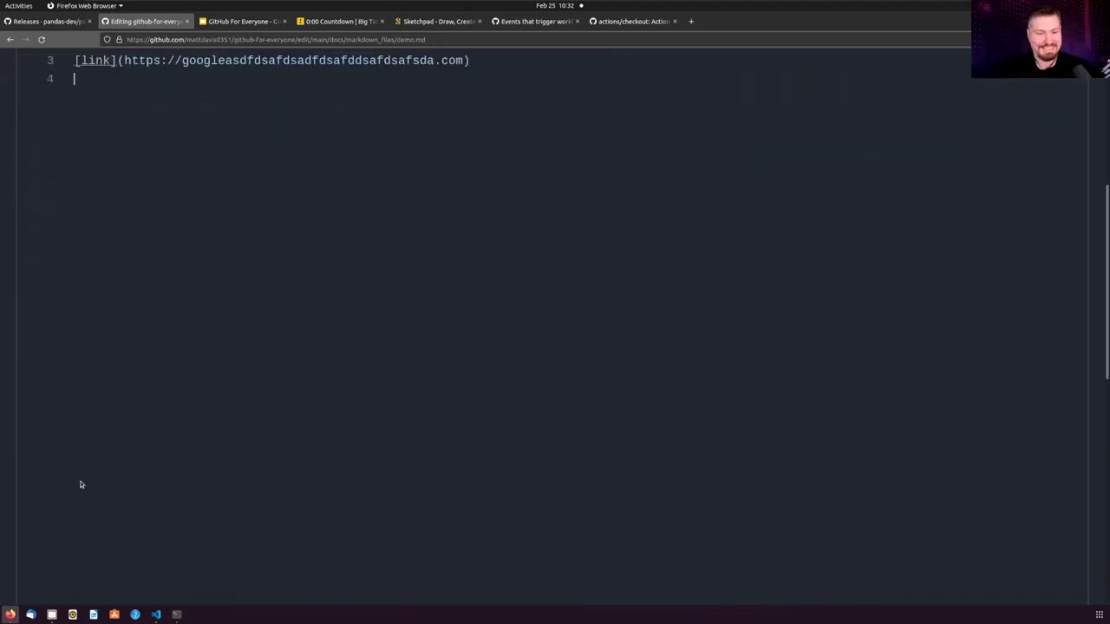
scroll(80, 495, down, 3)
click(159, 445)
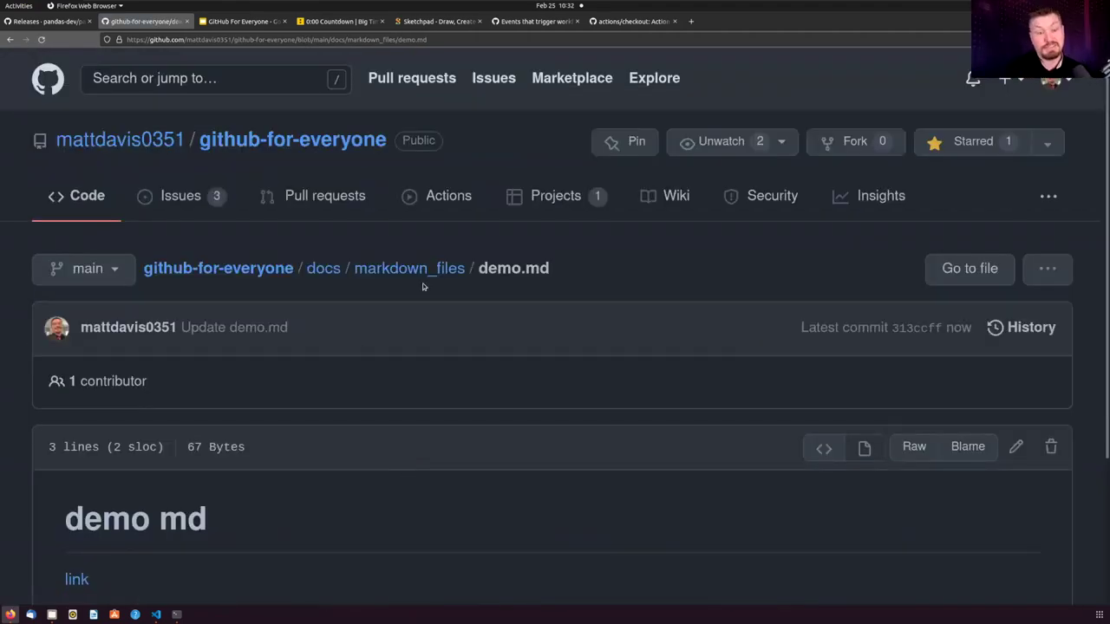
Find the 'Update demo.md' run under the Check Markdown links workflow.
click(435, 202)
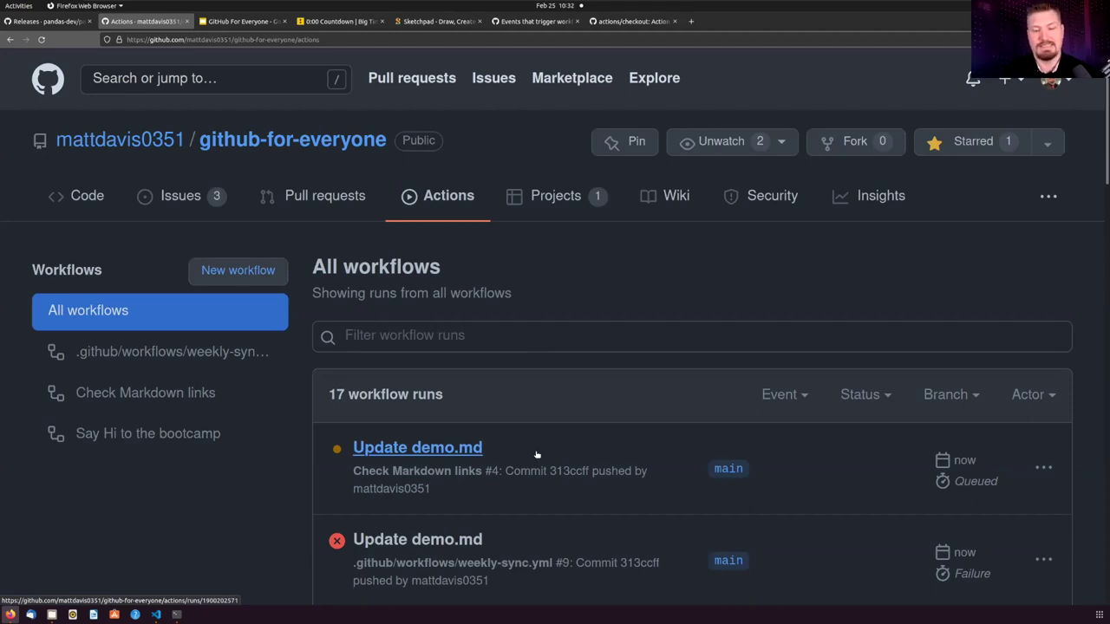
scroll(535, 456, down, 2)
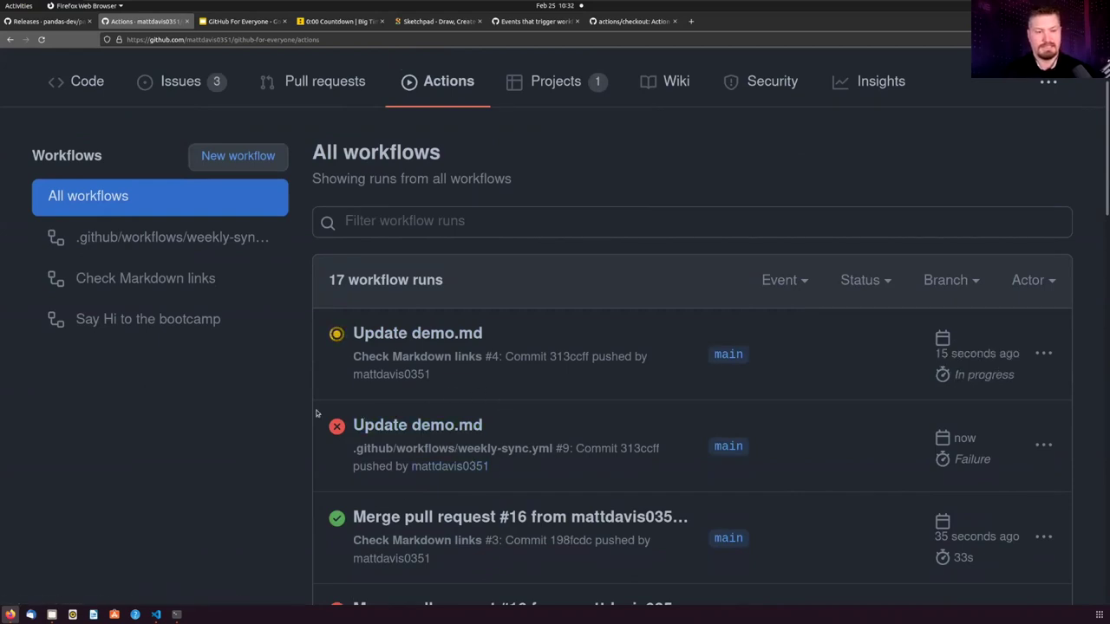
click(167, 244)
scroll(294, 421, down, 10)
scroll(295, 439, up, 10)
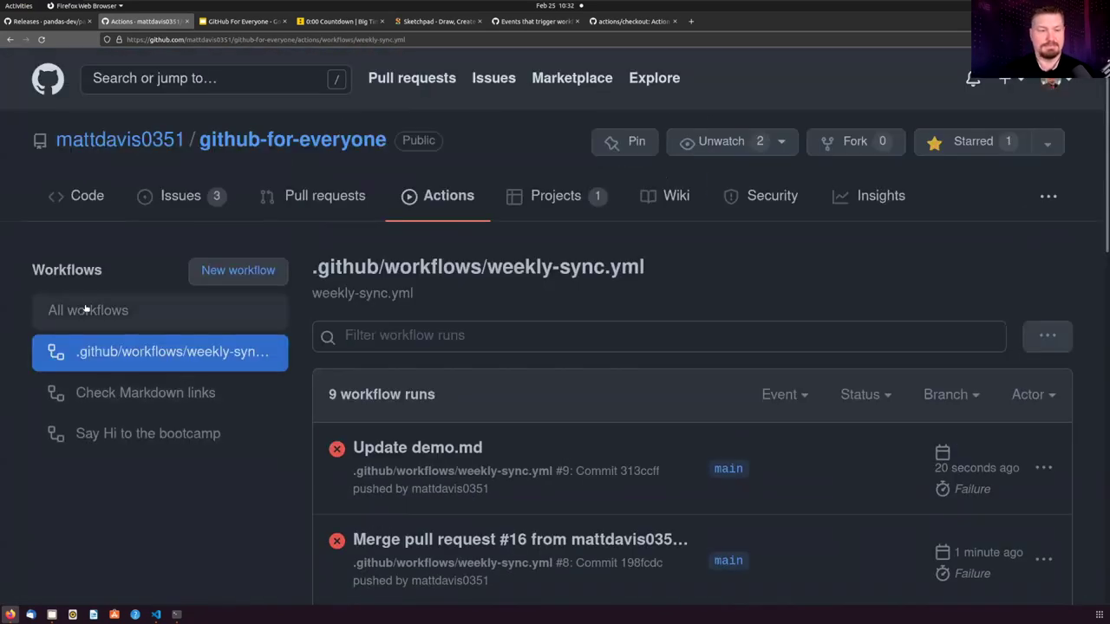
click(172, 395)
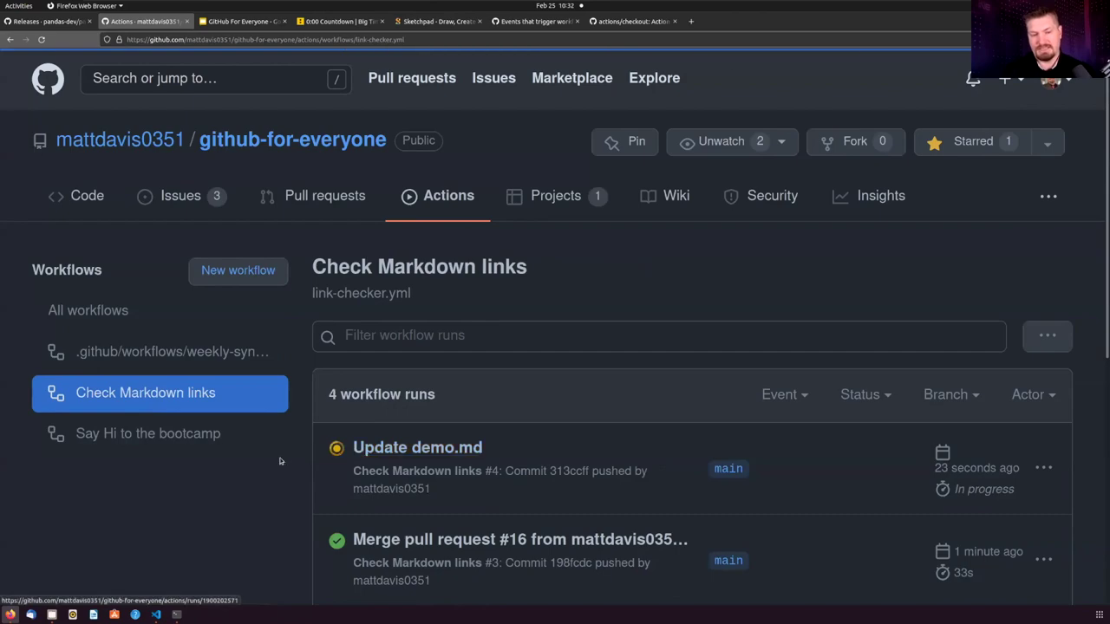
scroll(384, 356, down, 2)
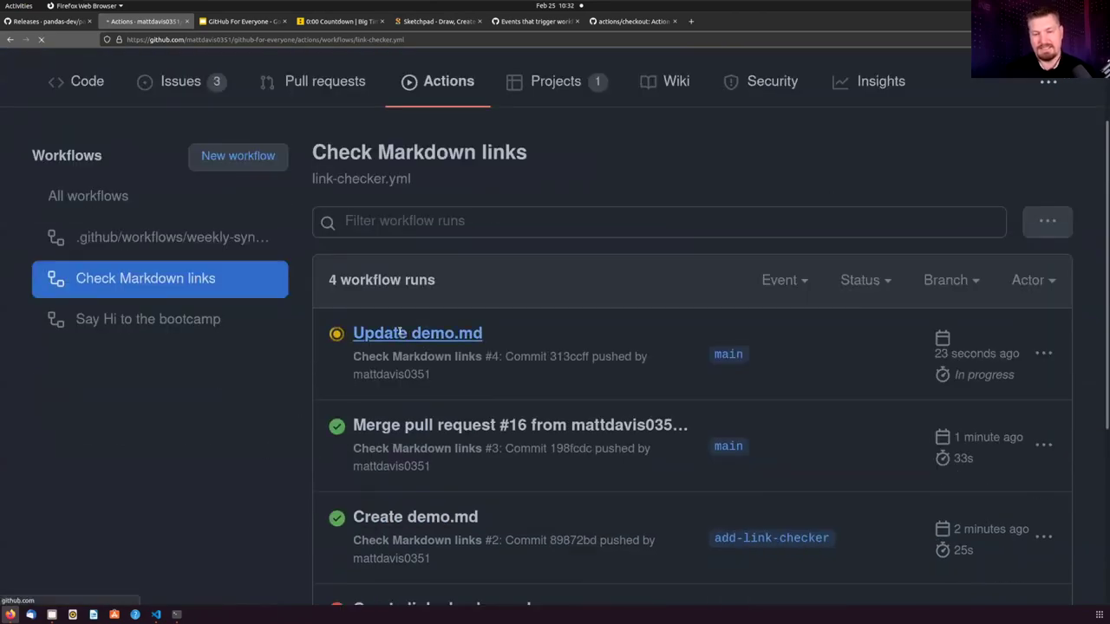
click(399, 333)
scroll(247, 420, down, 2)
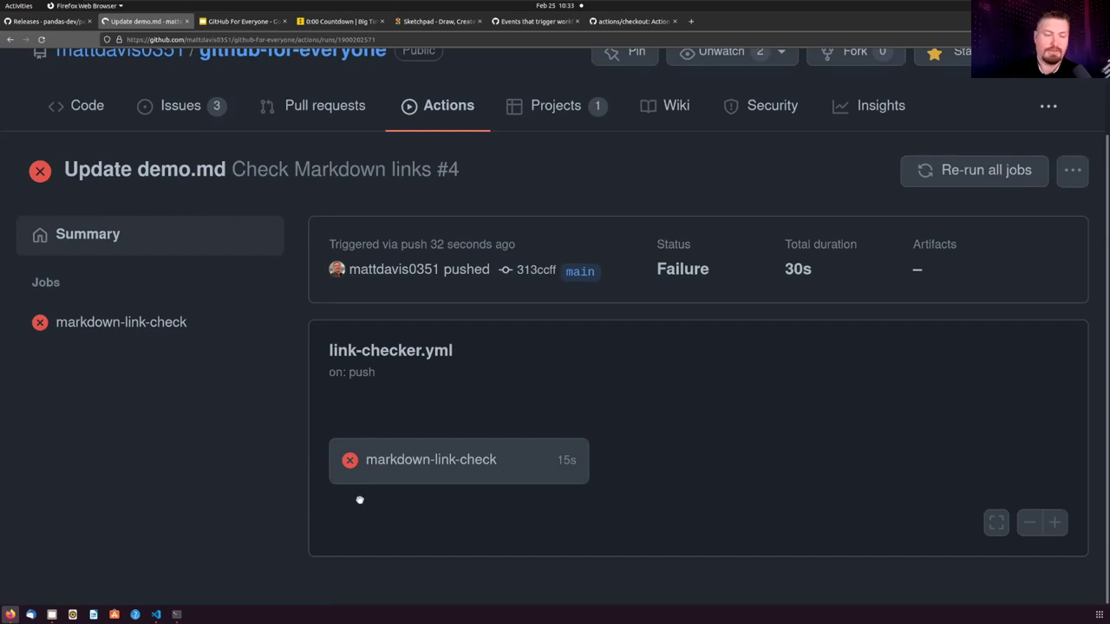
Review the dead-link error in the markdown-link-check job log, then return to the code page.
click(417, 461)
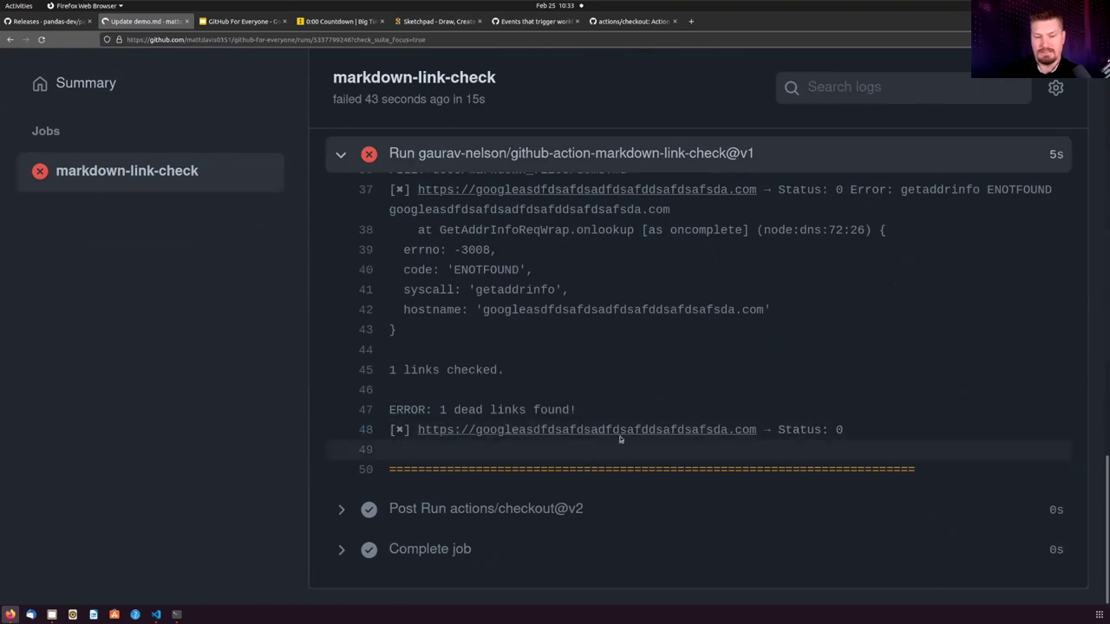
drag(897, 448, 389, 369)
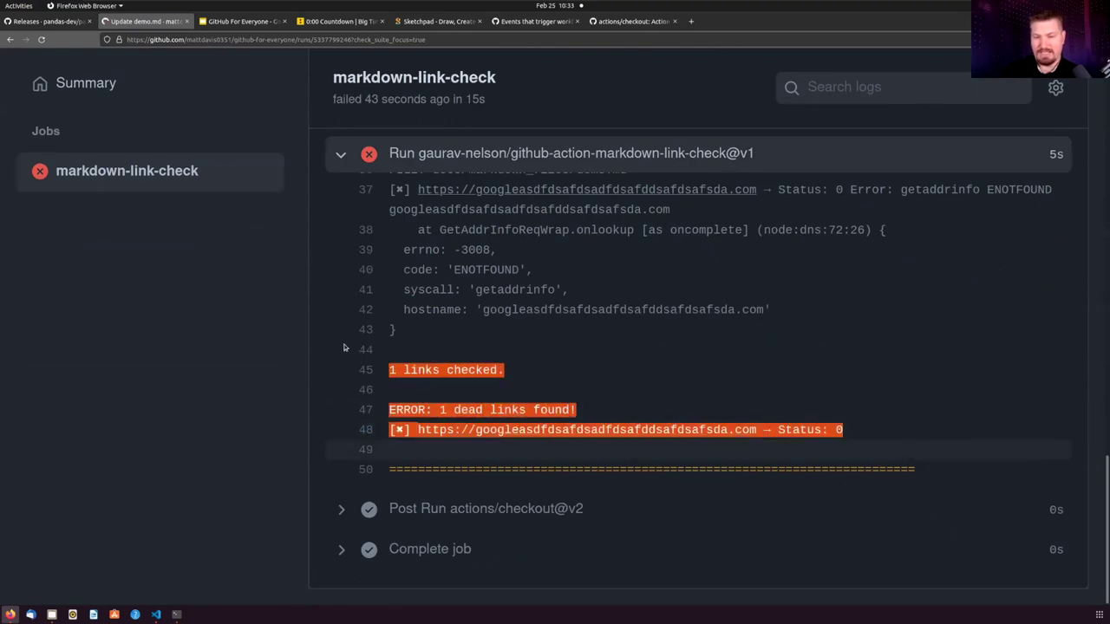
scroll(587, 352, up, 3)
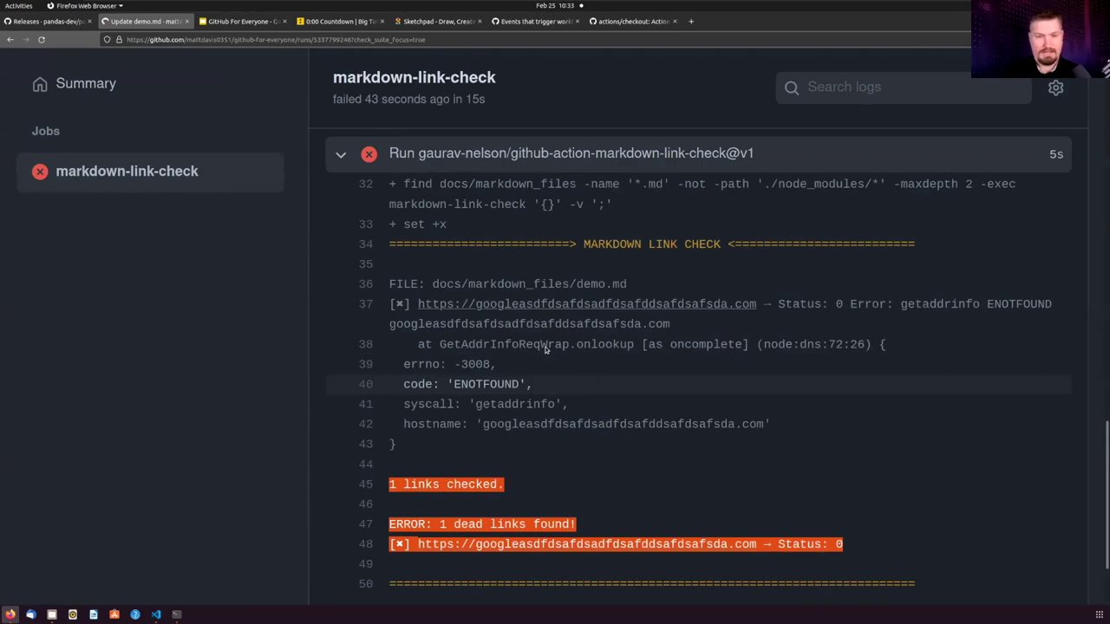
scroll(258, 295, up, 10)
scroll(257, 296, up, 3)
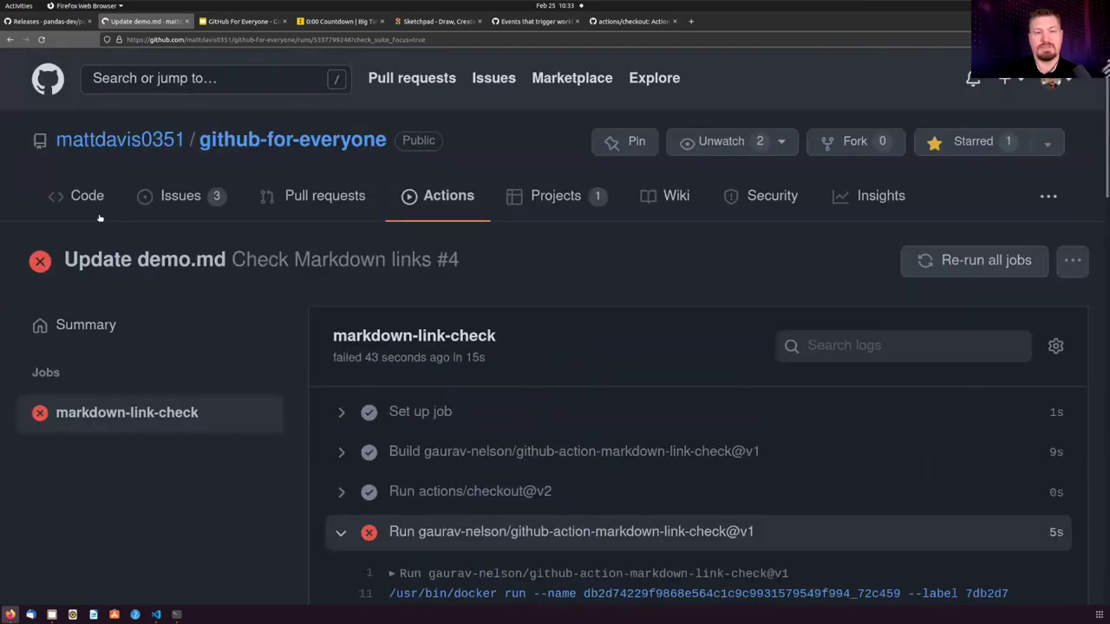
click(92, 198)
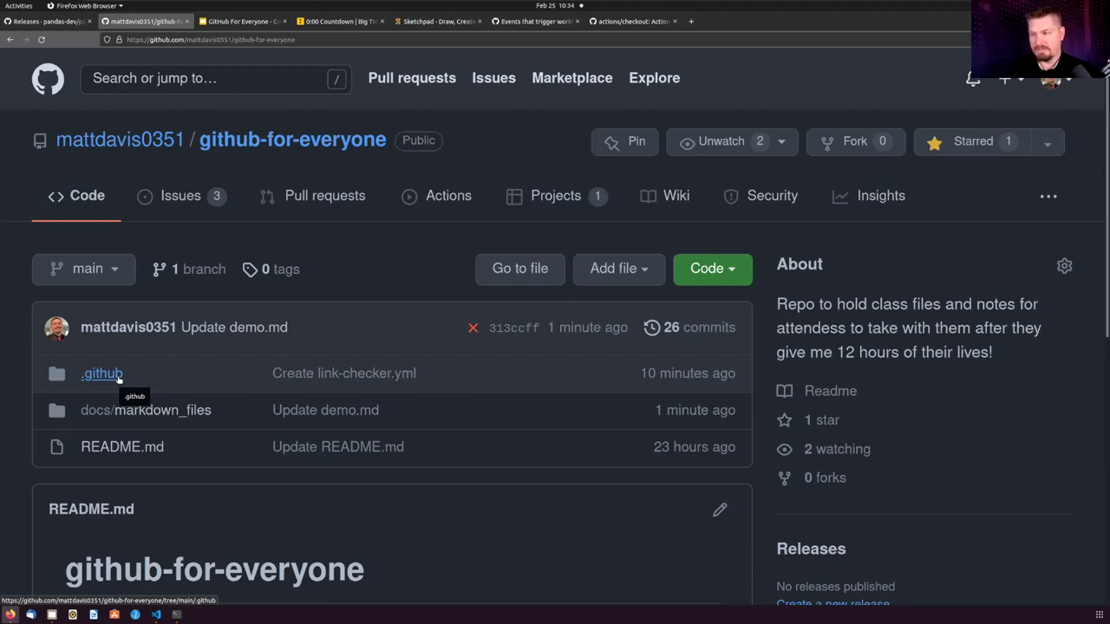
In .github/workflows, glance at link-checker.yml, then view weekly-sync.yml.
click(119, 376)
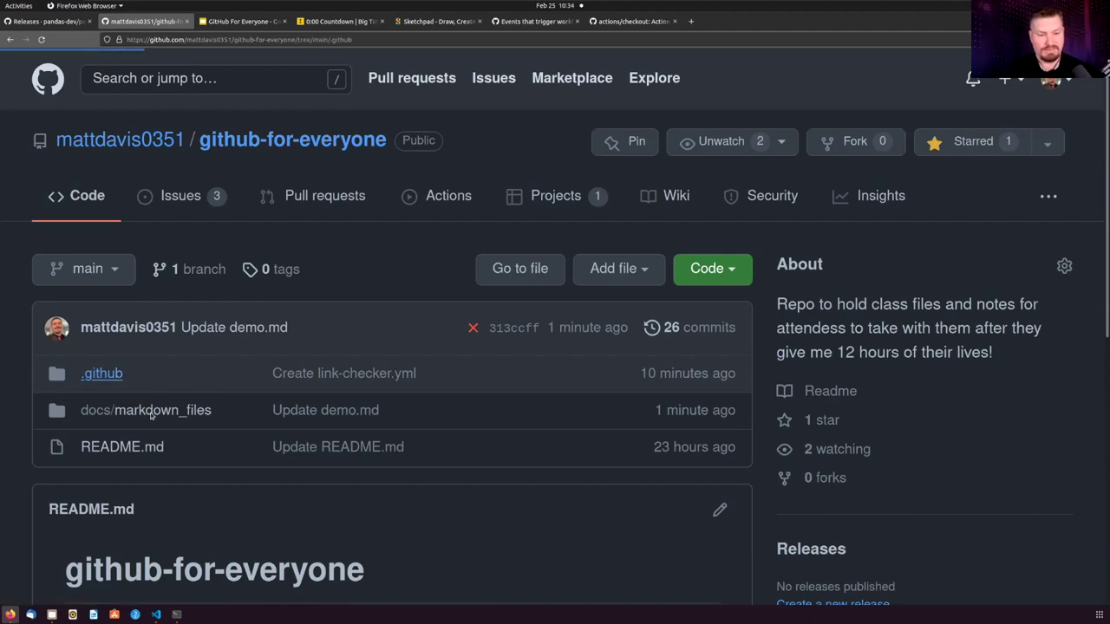
click(112, 411)
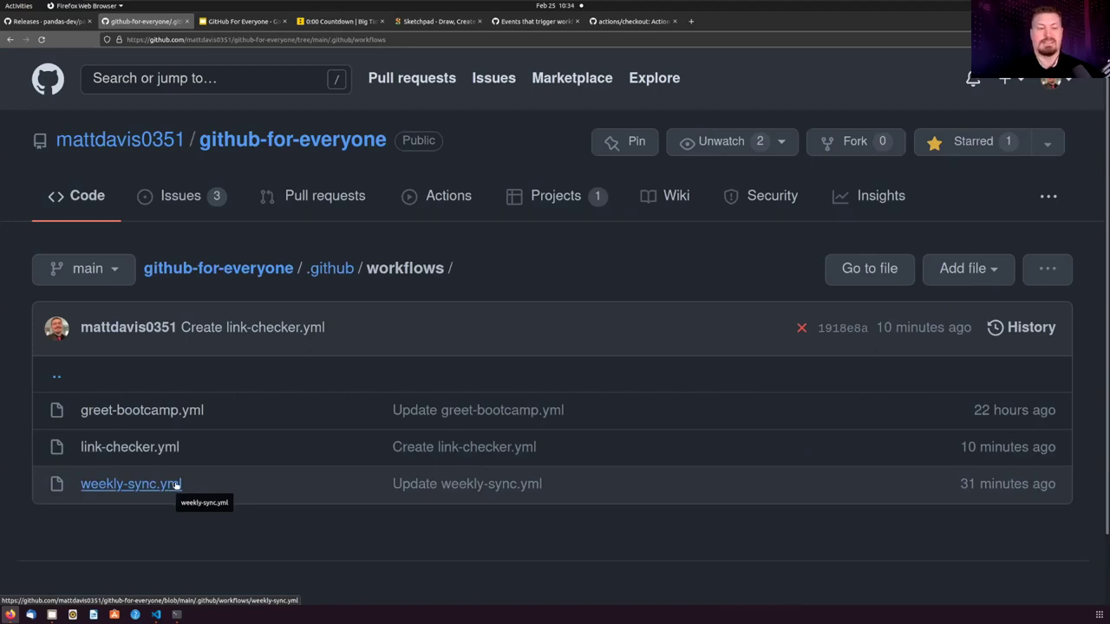
click(169, 447)
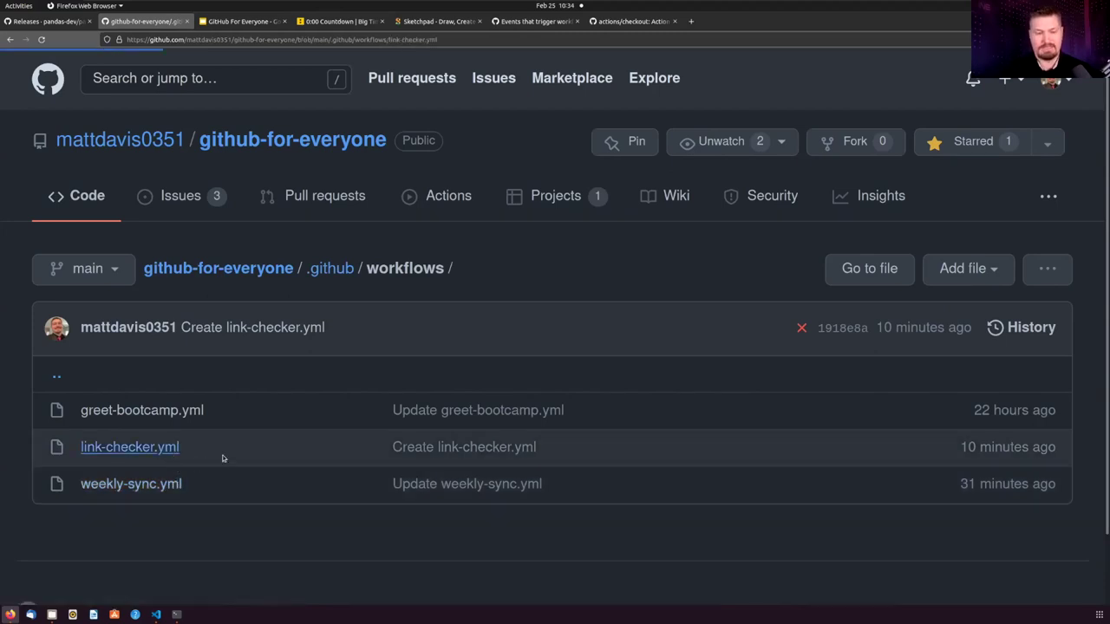
scroll(169, 448, down, 5)
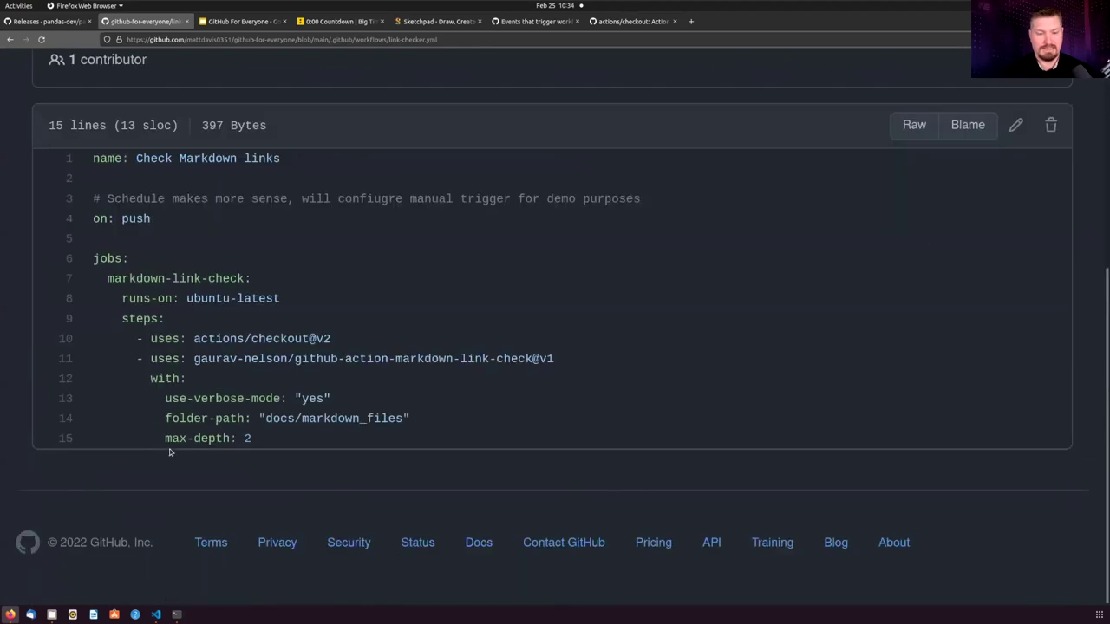
click(9, 40)
click(138, 487)
scroll(261, 457, down, 4)
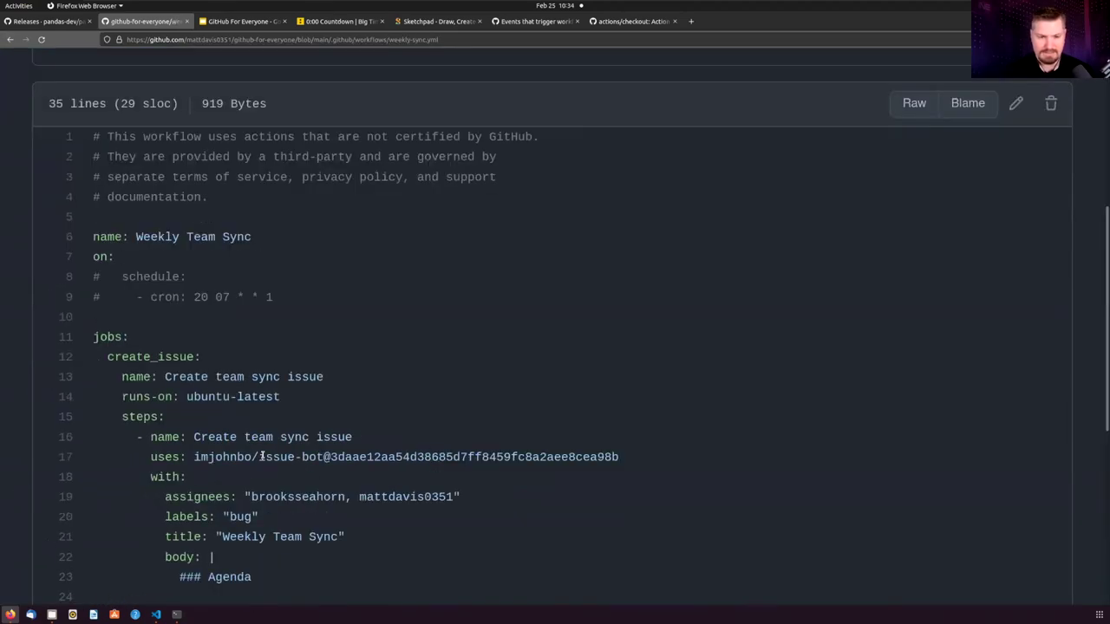
Read through weekly-sync.yml's issue-creation steps, then go to the repository's issues list.
scroll(232, 462, down, 3)
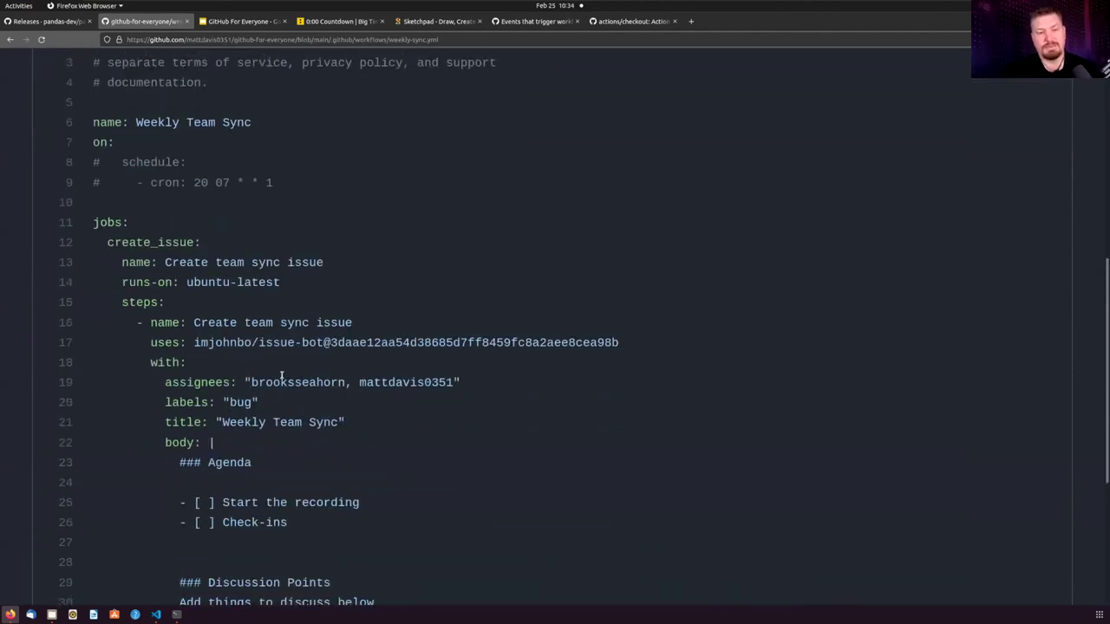
scroll(329, 421, down, 5)
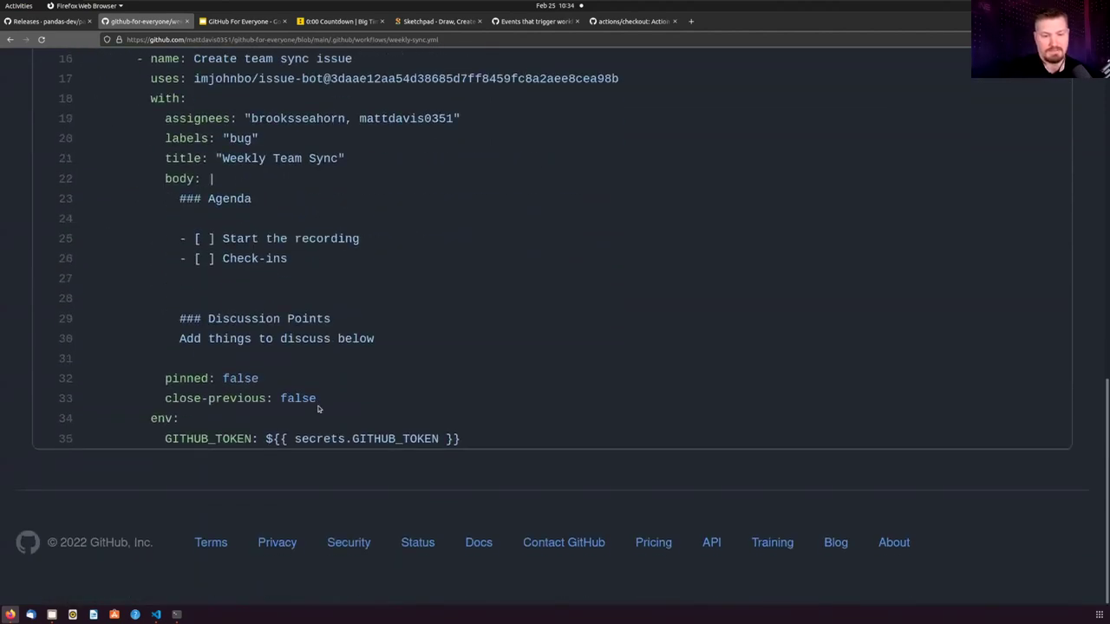
drag(480, 439, 98, 197)
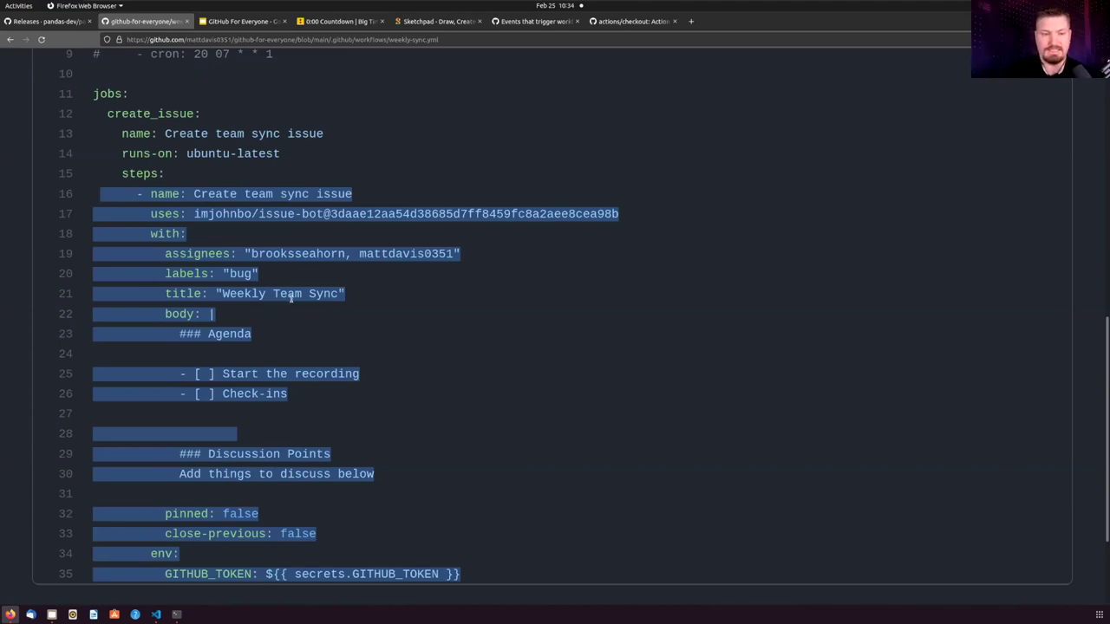
click(371, 506)
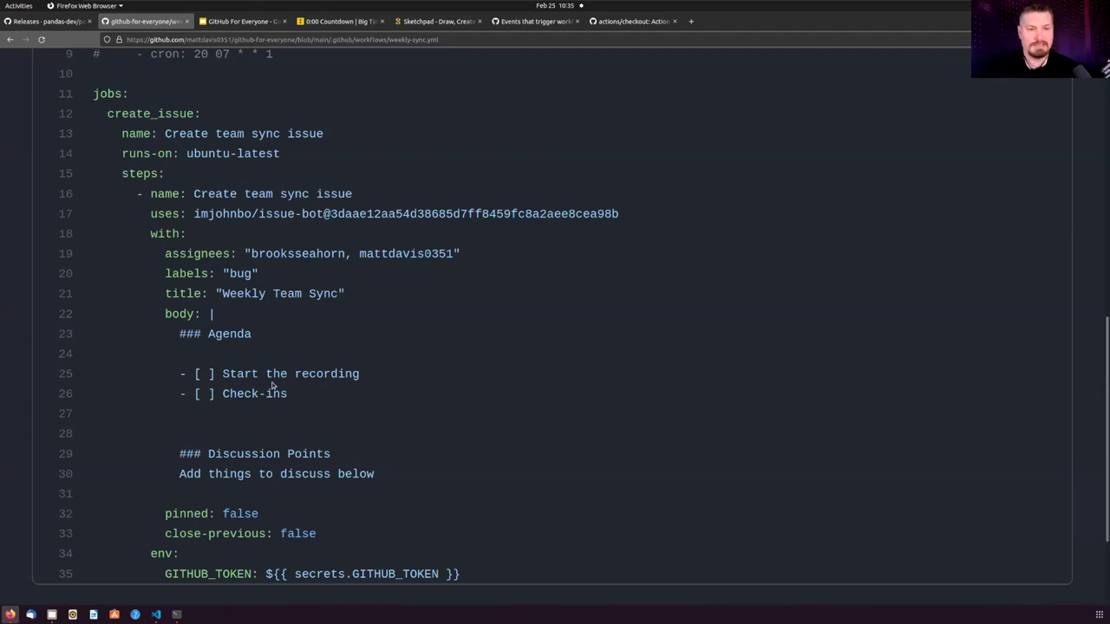
scroll(260, 373, up, 7)
click(64, 201)
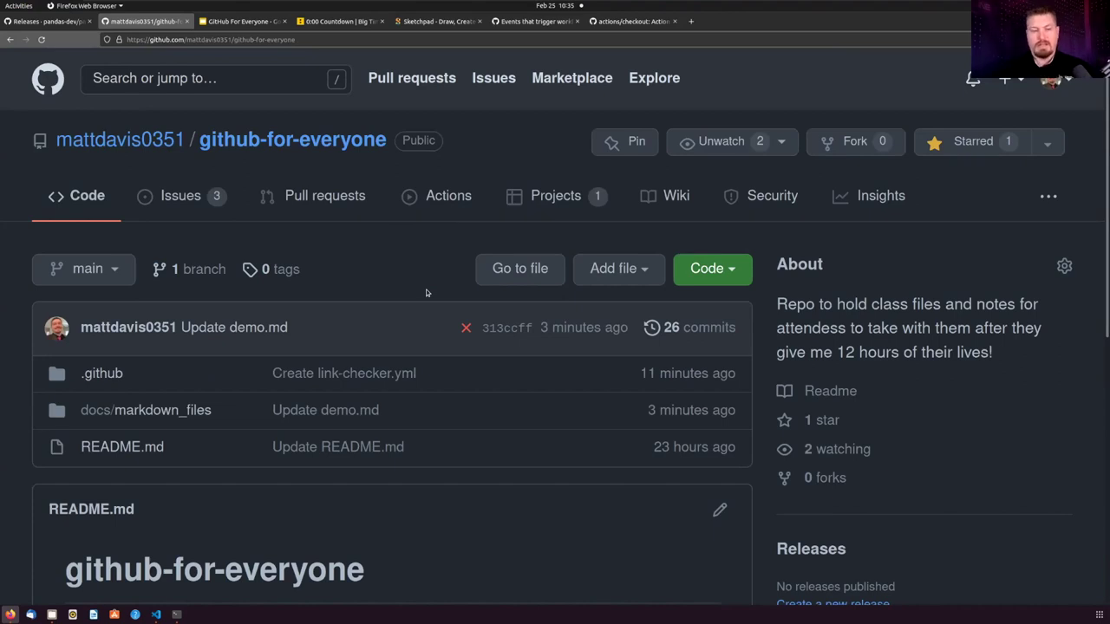
click(177, 205)
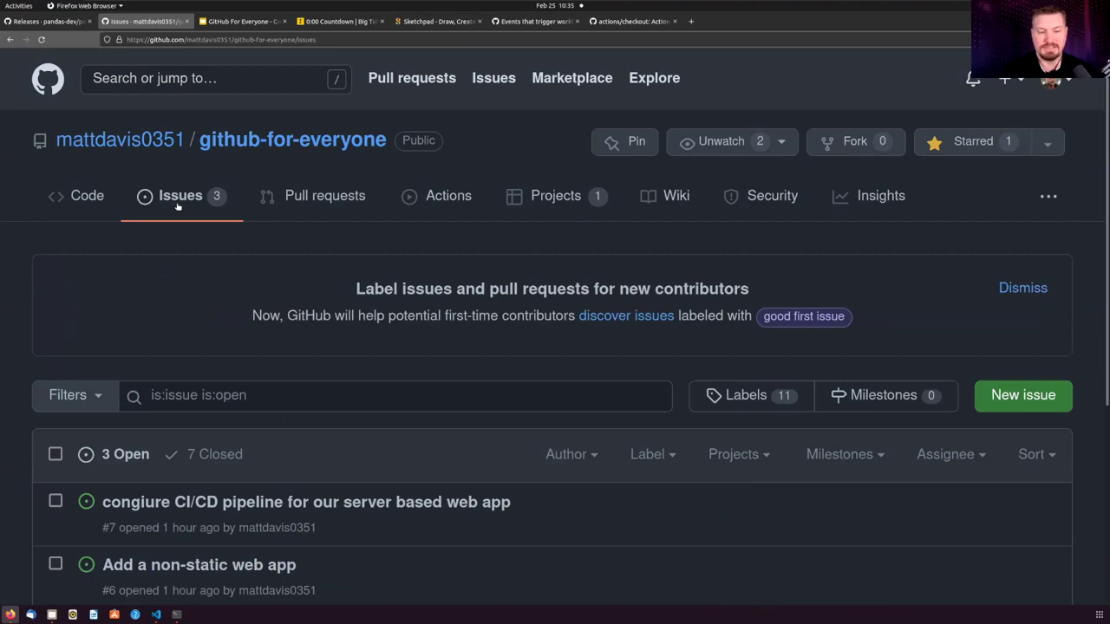
Read issue #5 'Configure a github pages app', then return to the main code page.
scroll(373, 351, down, 3)
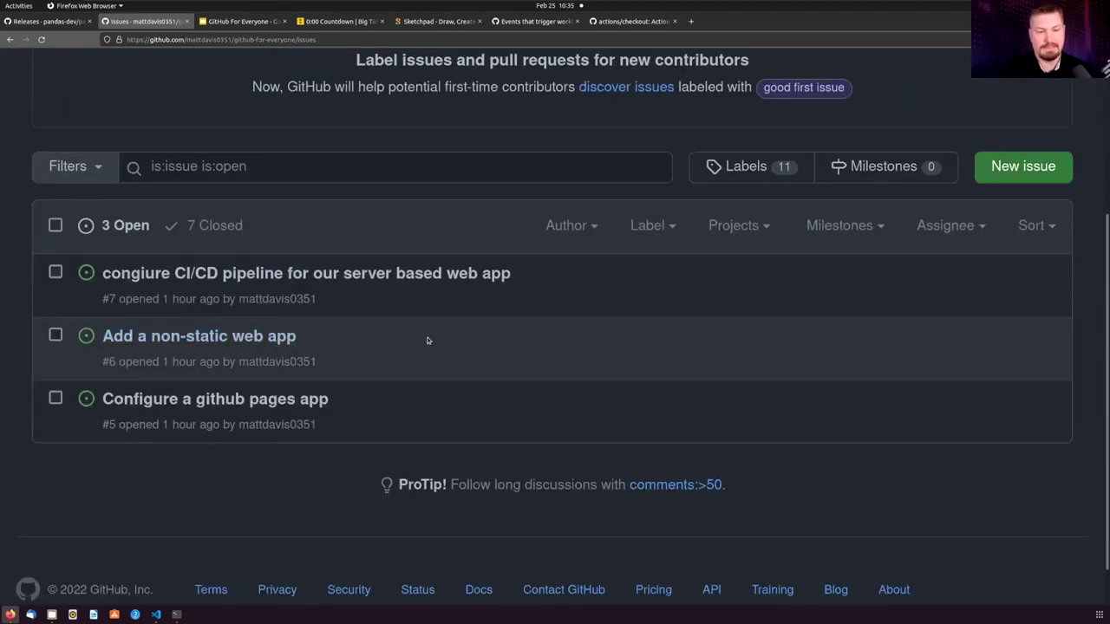
click(307, 401)
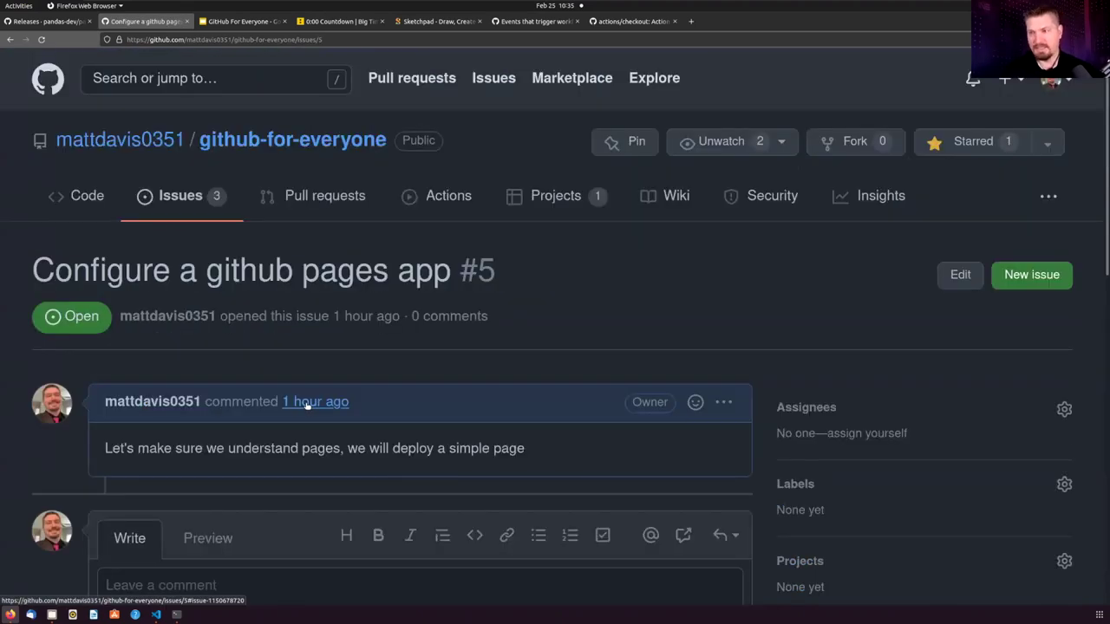
scroll(246, 363, down, 1)
scroll(232, 358, down, 1)
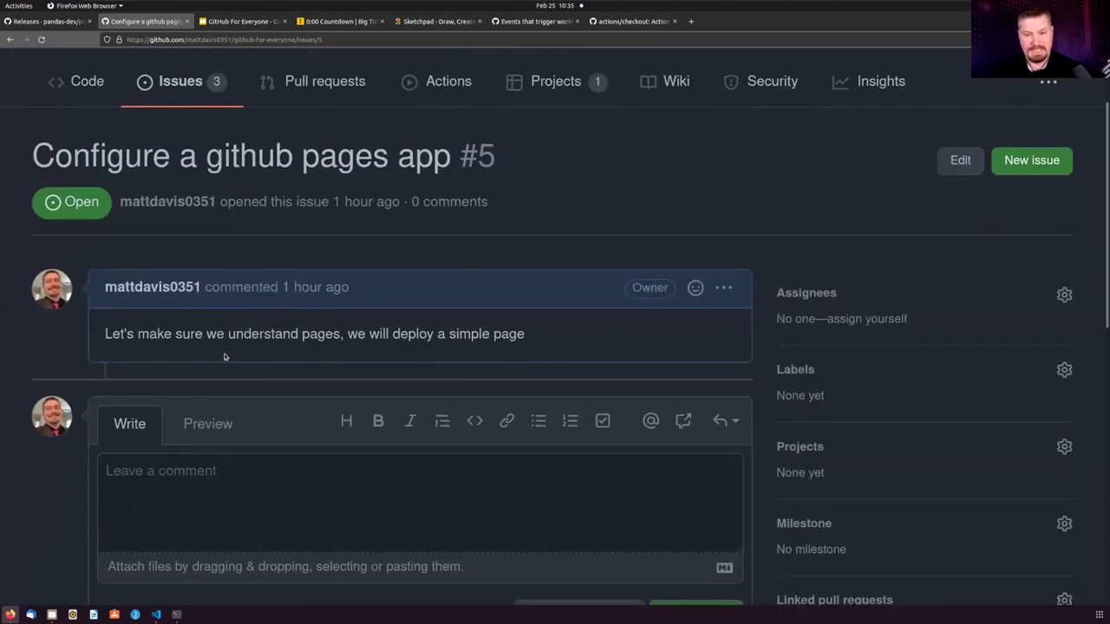
scroll(181, 356, up, 2)
scroll(272, 344, down, 5)
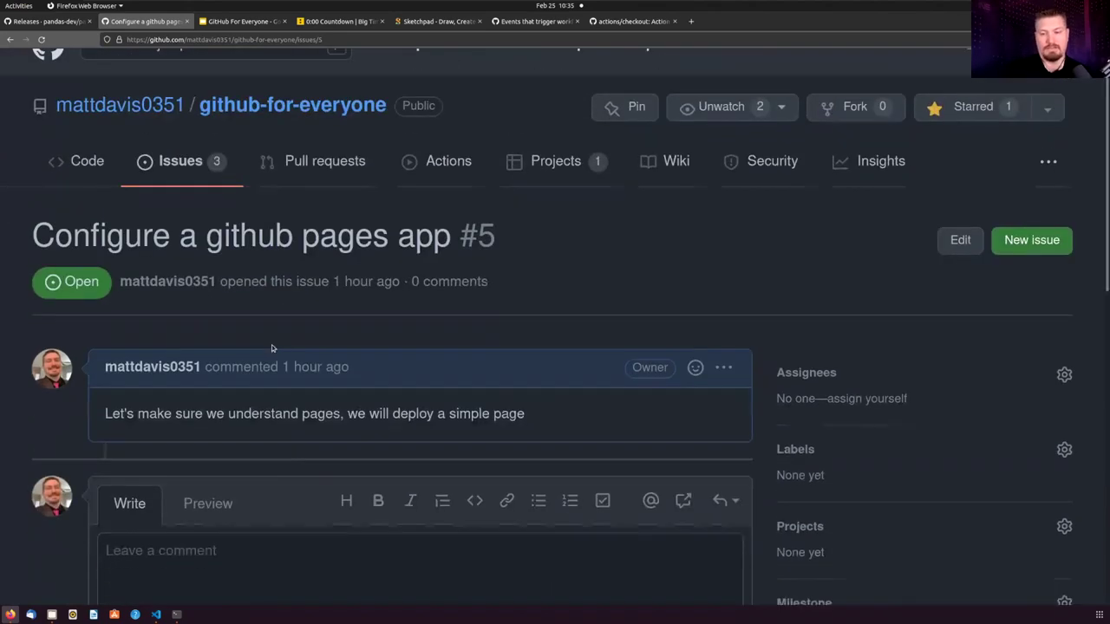
scroll(278, 339, up, 6)
click(113, 212)
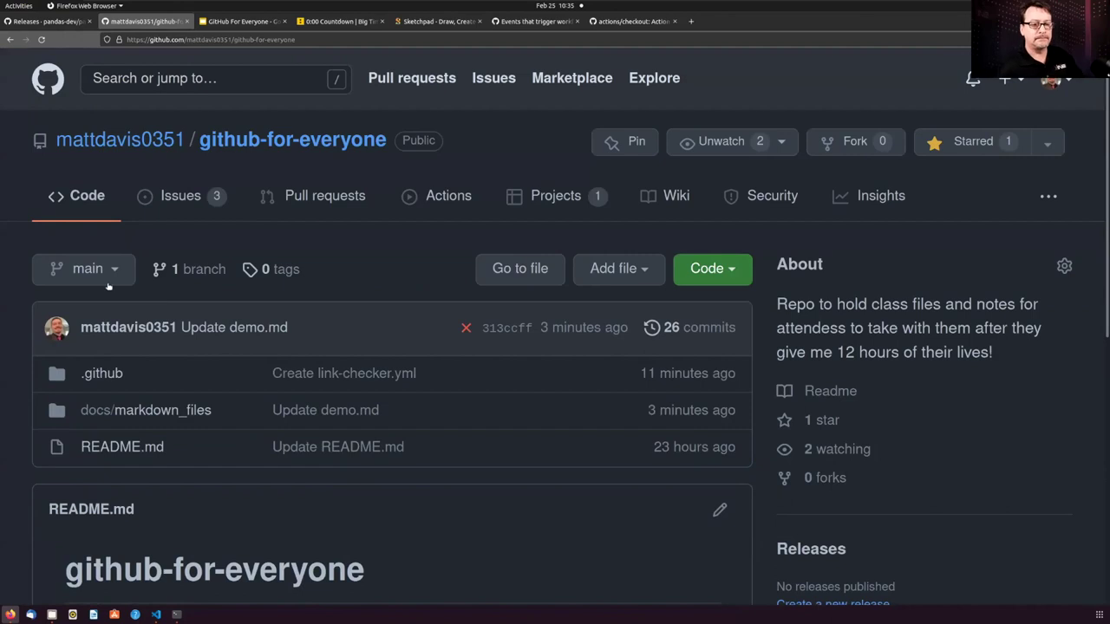
click(111, 274)
text(add-)
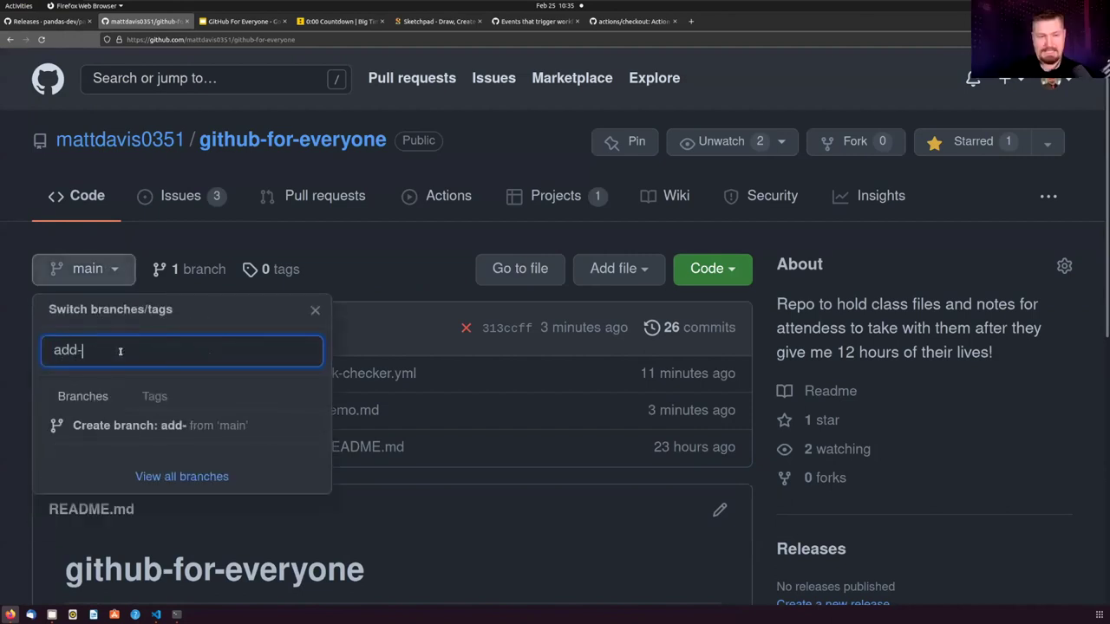
text(pages-app)
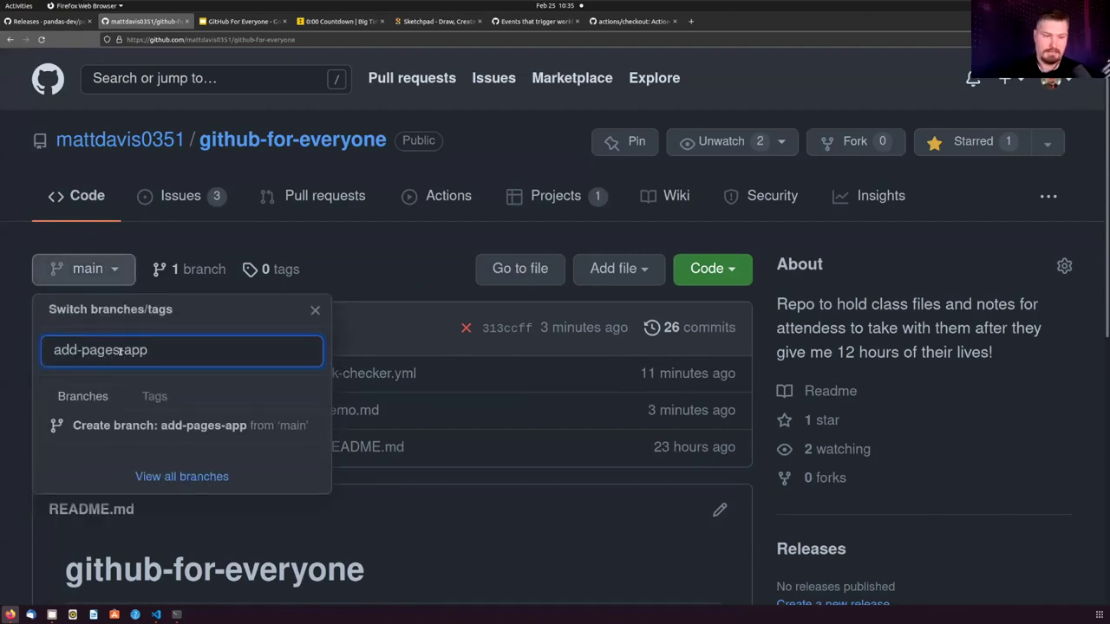
click(213, 436)
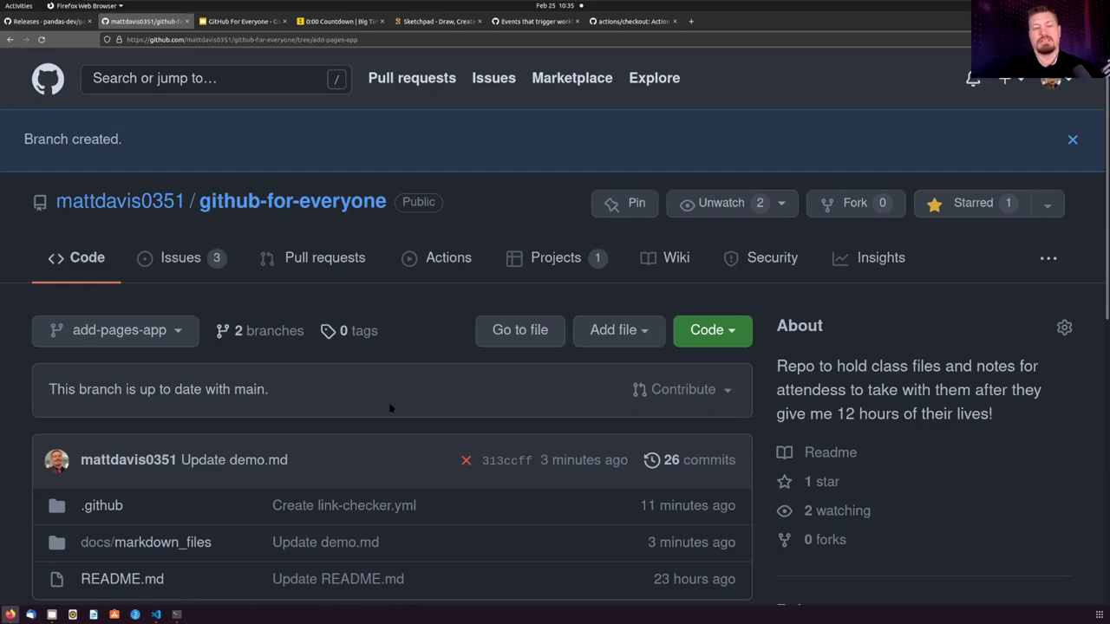
click(249, 333)
scroll(555, 399, down, 2)
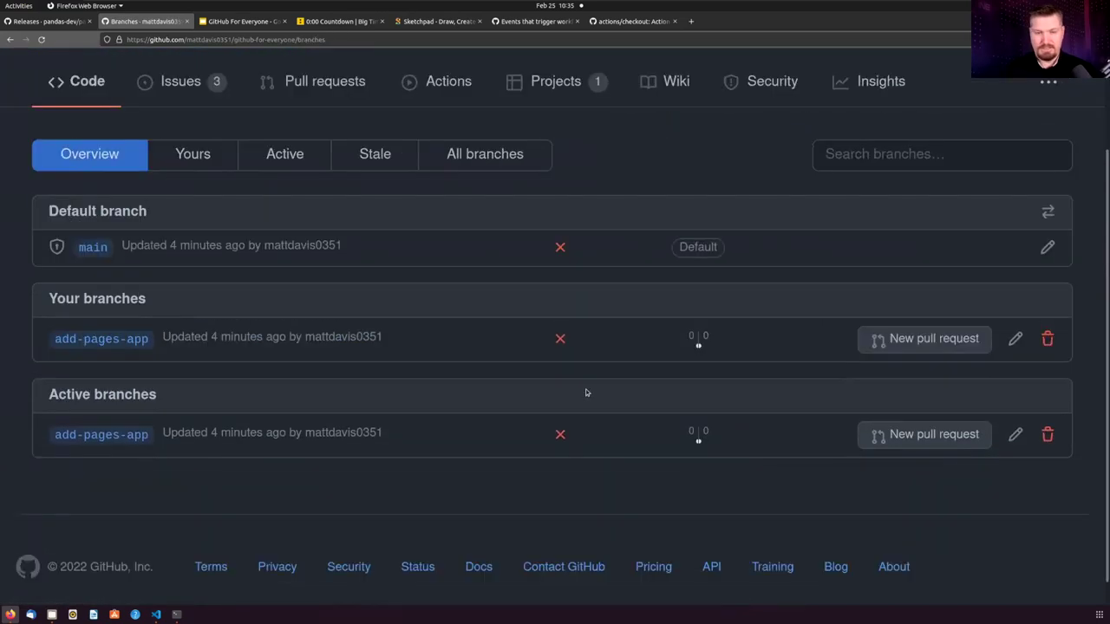
click(1047, 339)
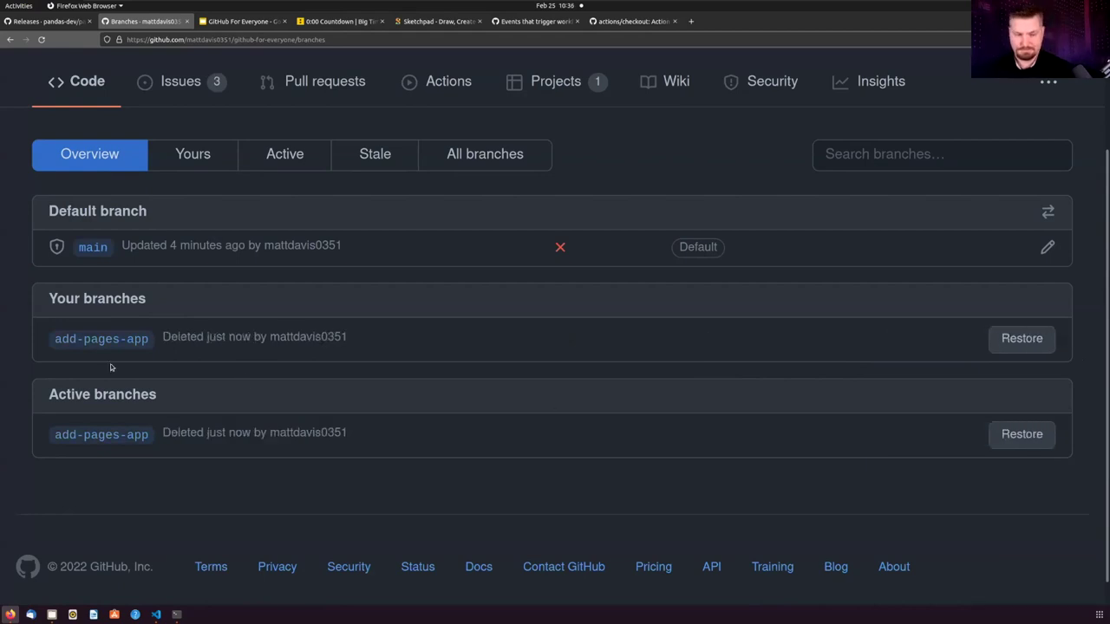
scroll(109, 367, up, 2)
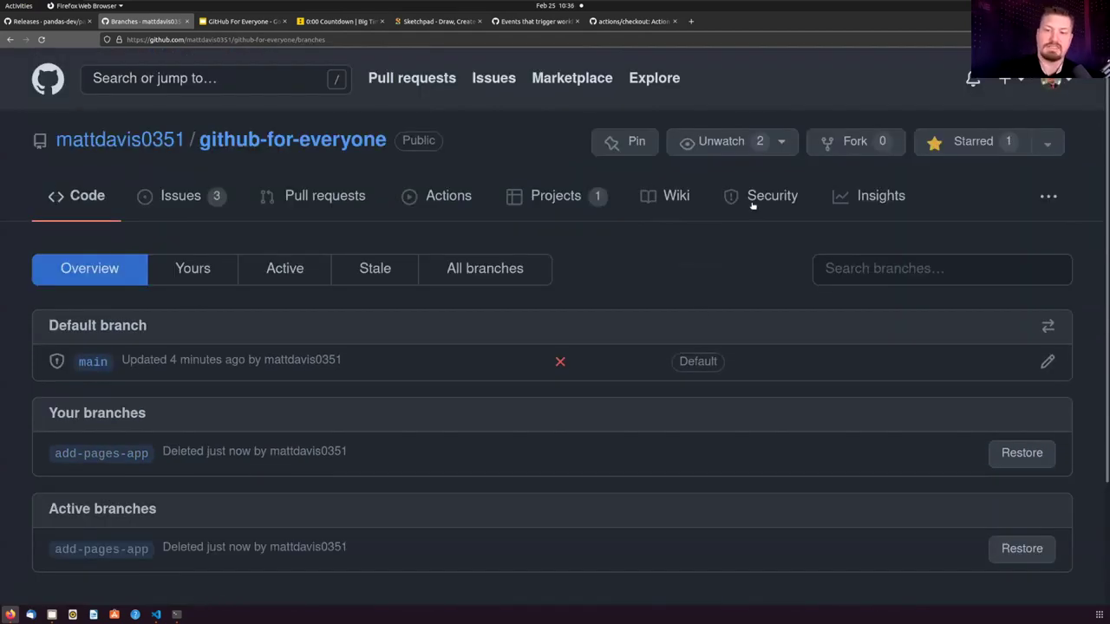
click(69, 202)
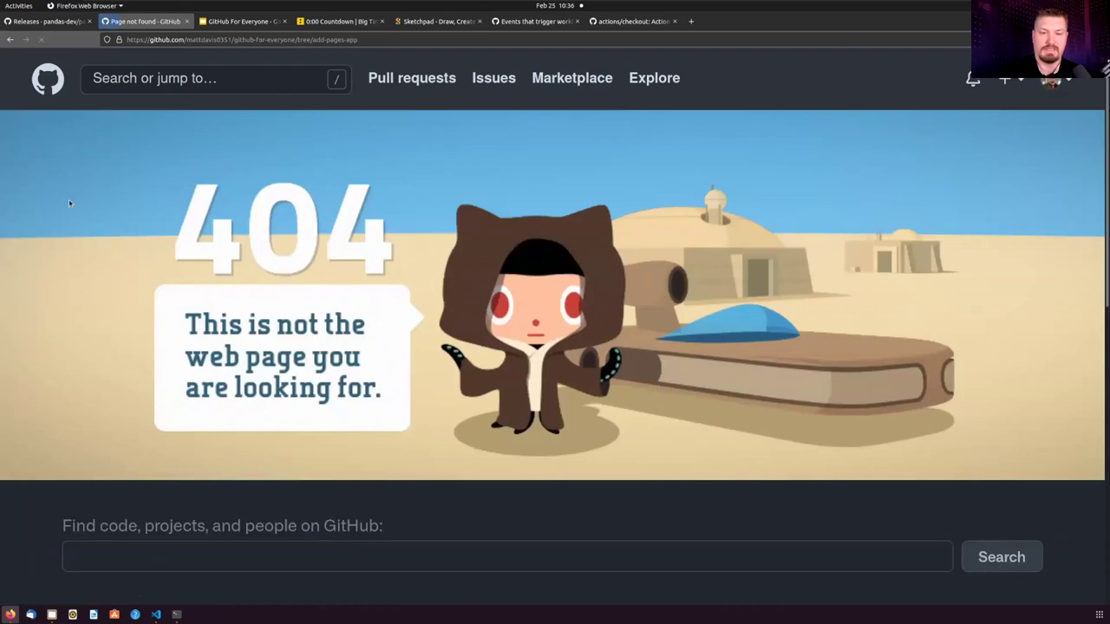
click(9, 40)
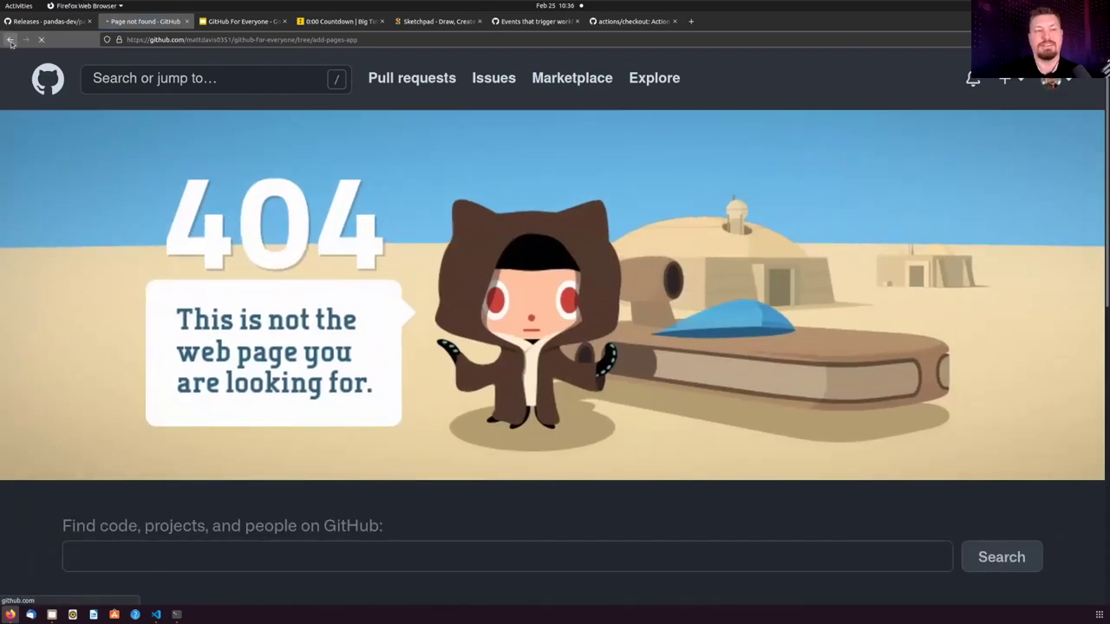
click(264, 143)
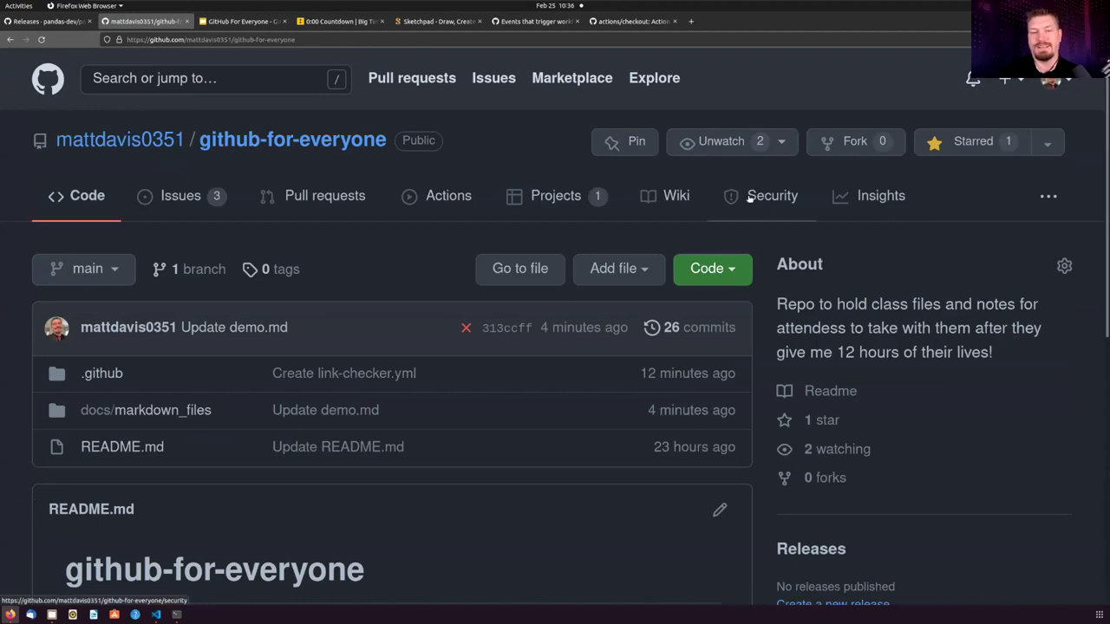
click(1060, 199)
click(989, 243)
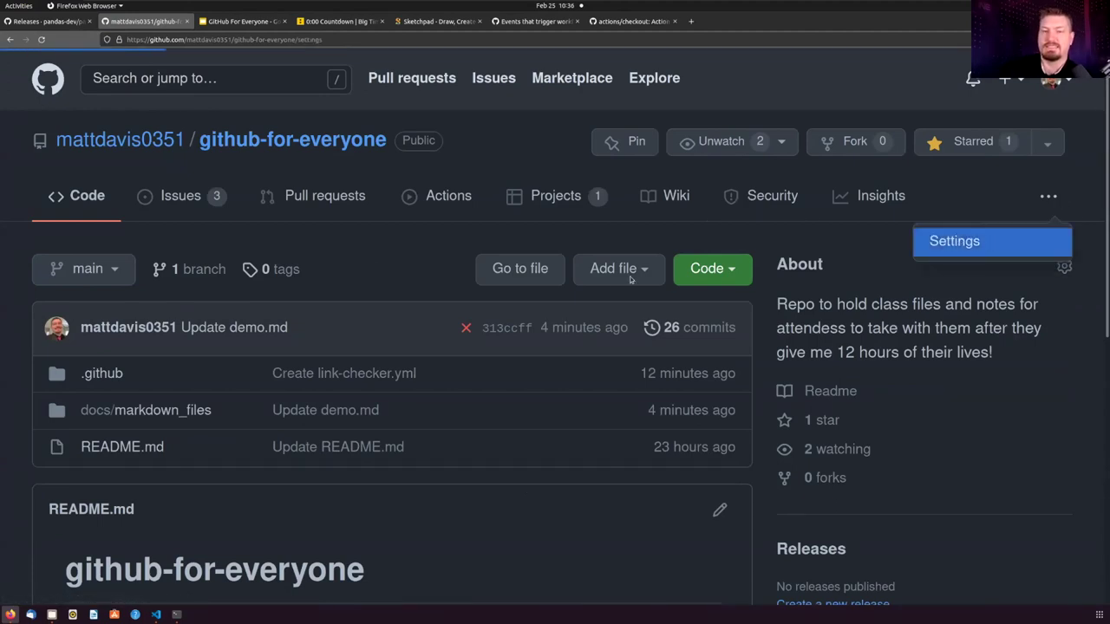
scroll(149, 367, down, 4)
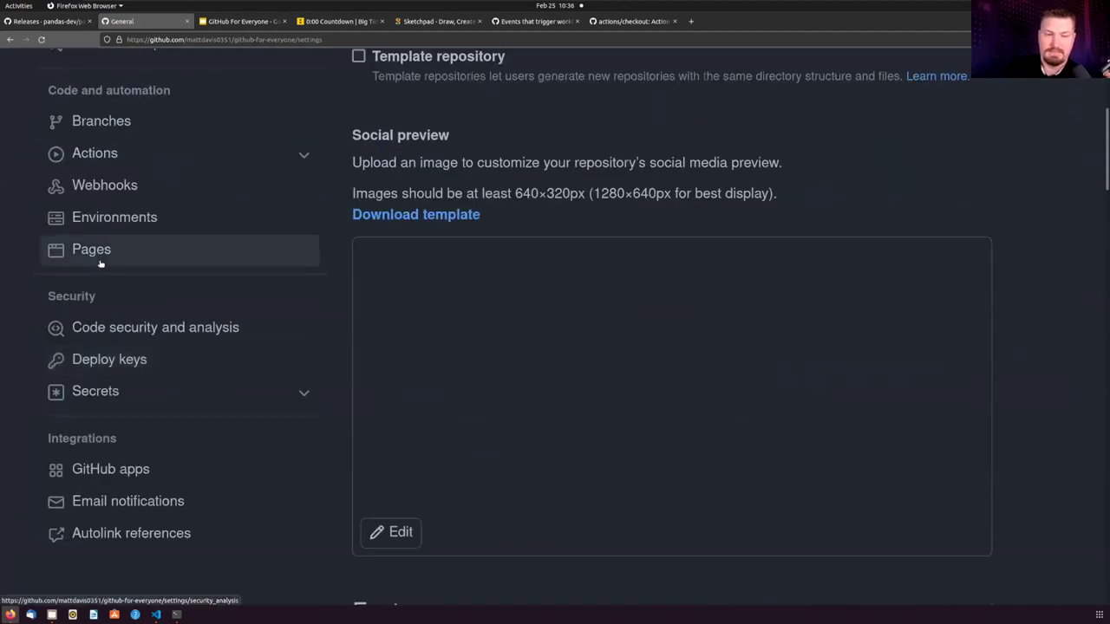
click(93, 260)
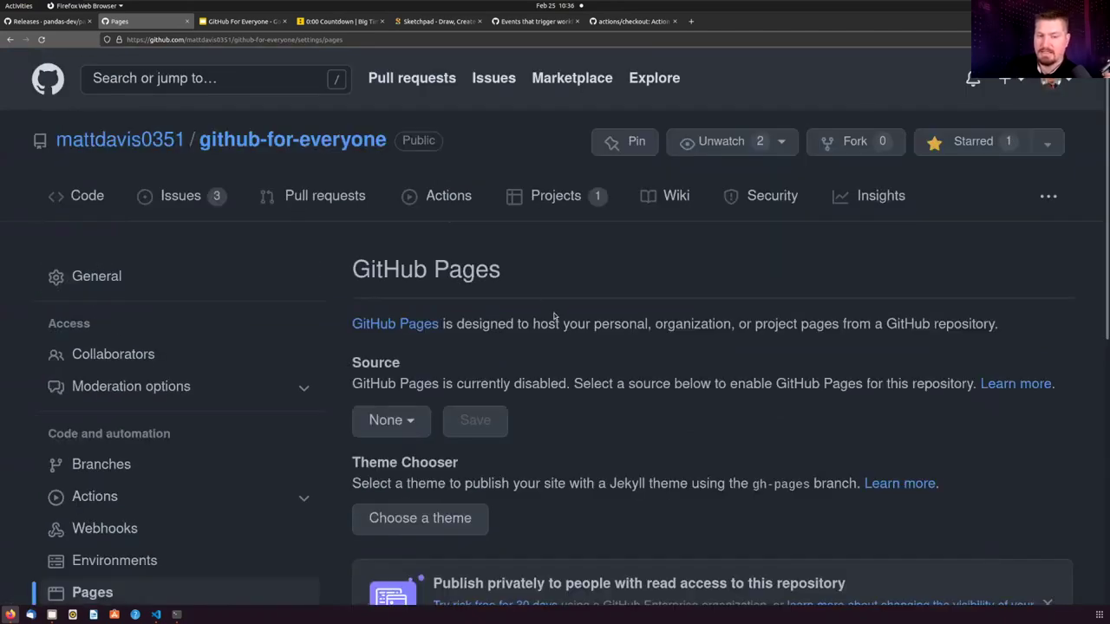
scroll(486, 305, down, 1)
click(421, 307)
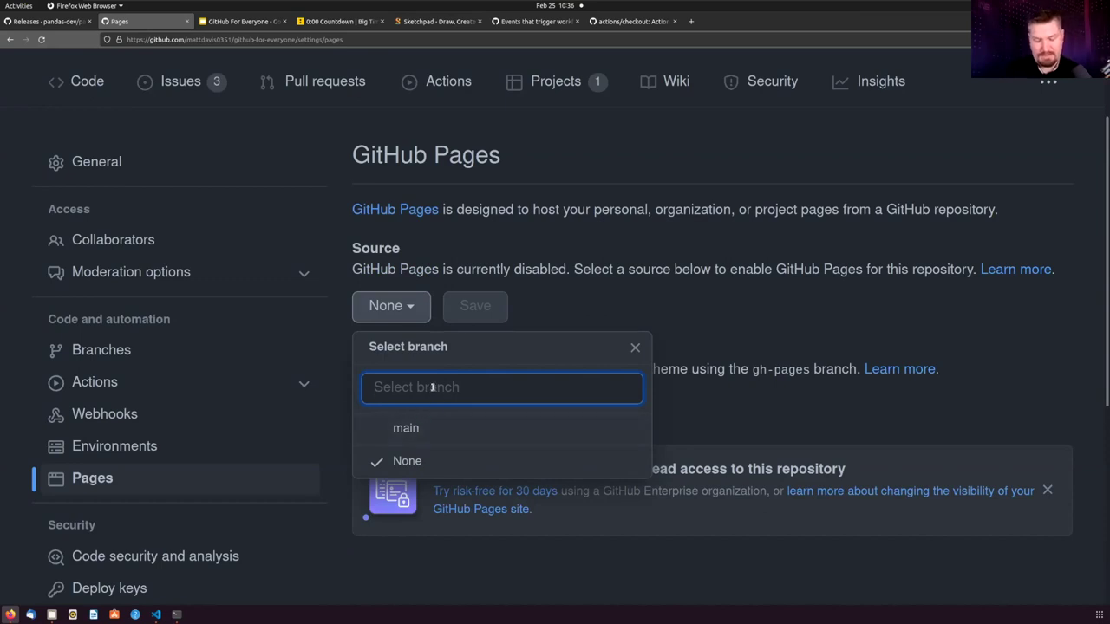
text(gh-pahe)
key(BackSpace)
key(BackSpace)
text(ges)
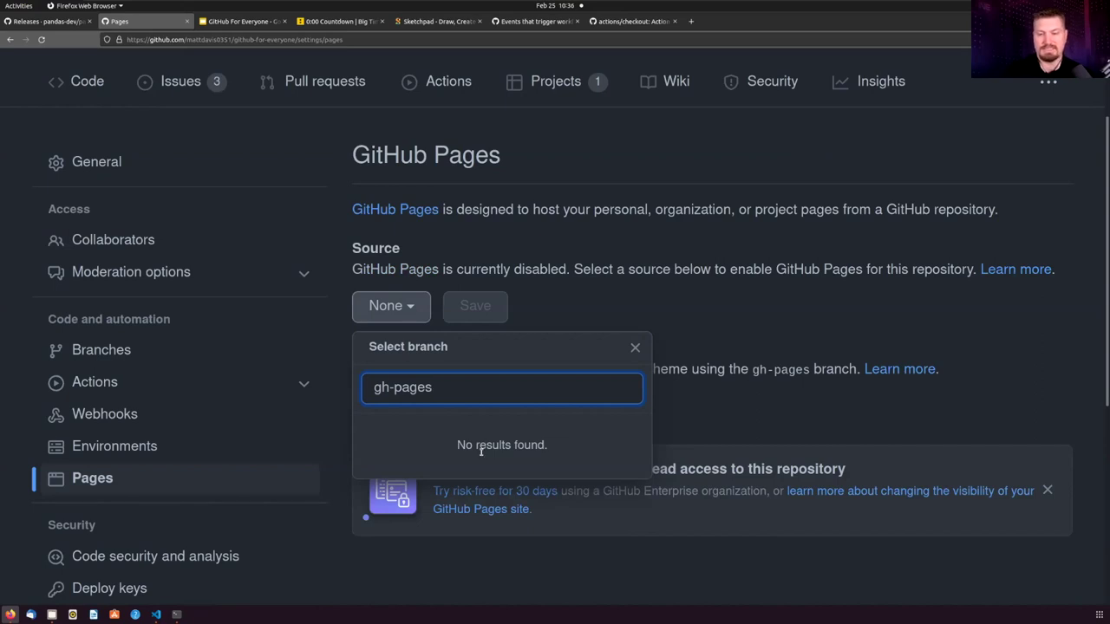
click(634, 348)
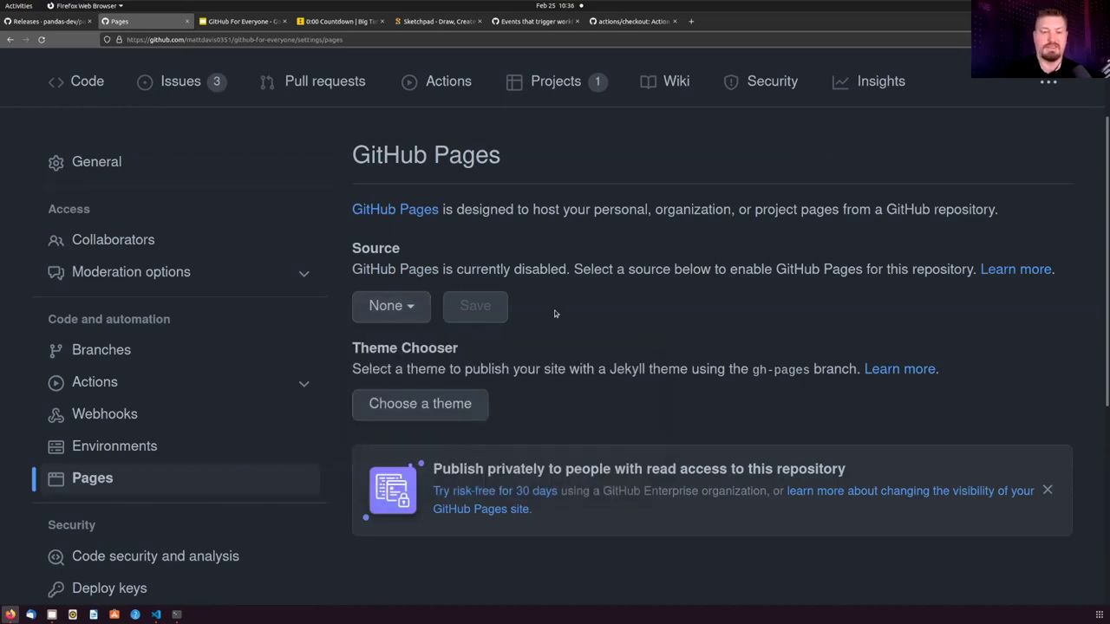
scroll(130, 216, up, 3)
click(121, 278)
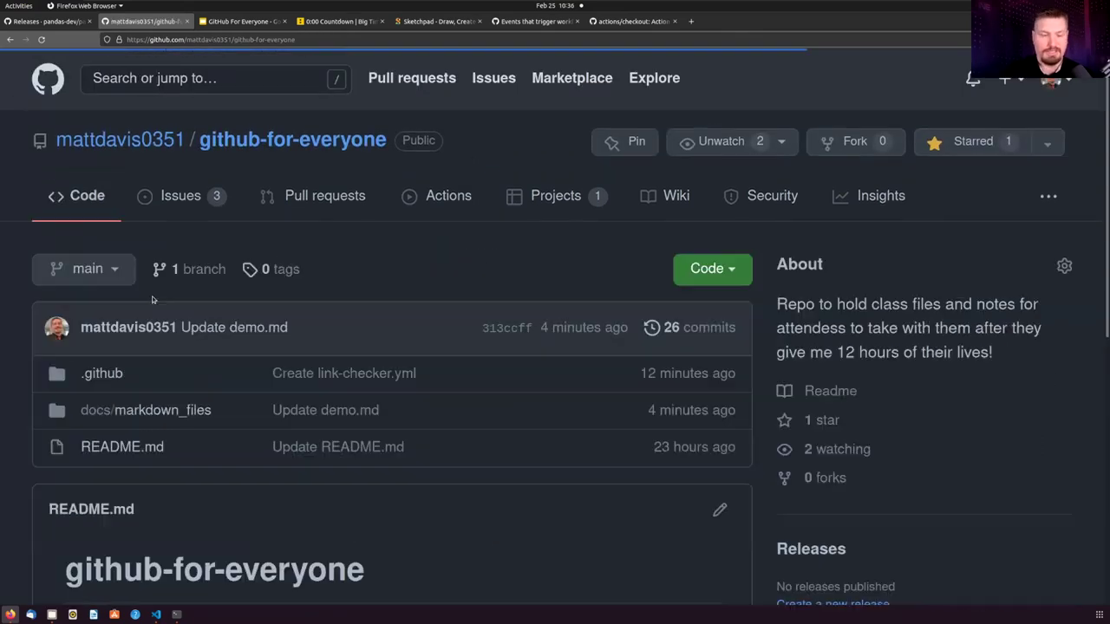
Create a gh-pages branch from main.
click(104, 279)
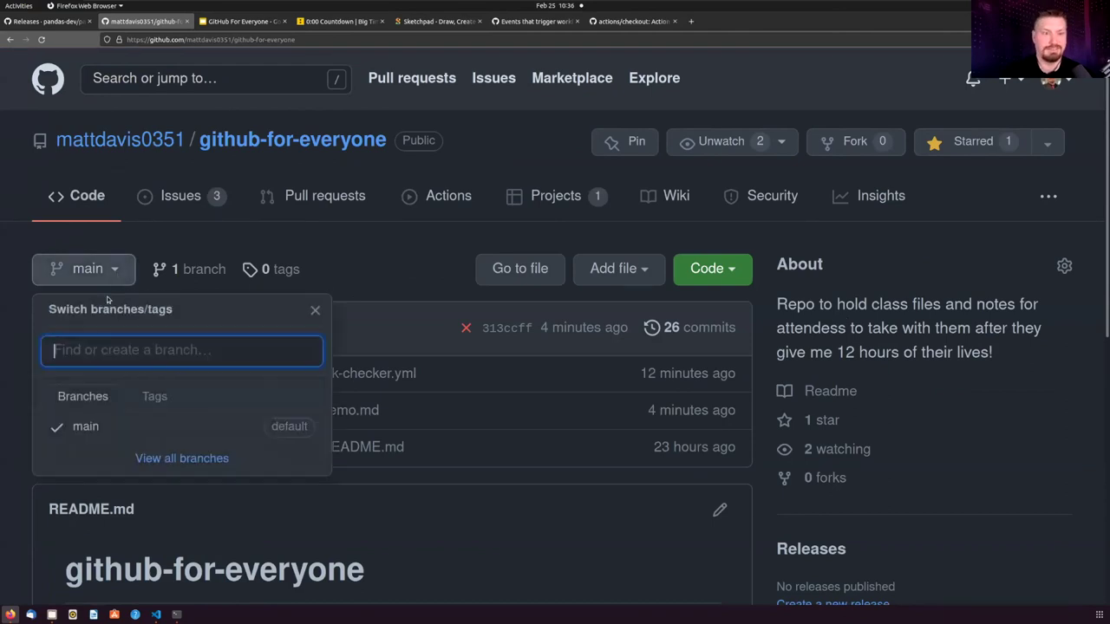
text(gh-pages)
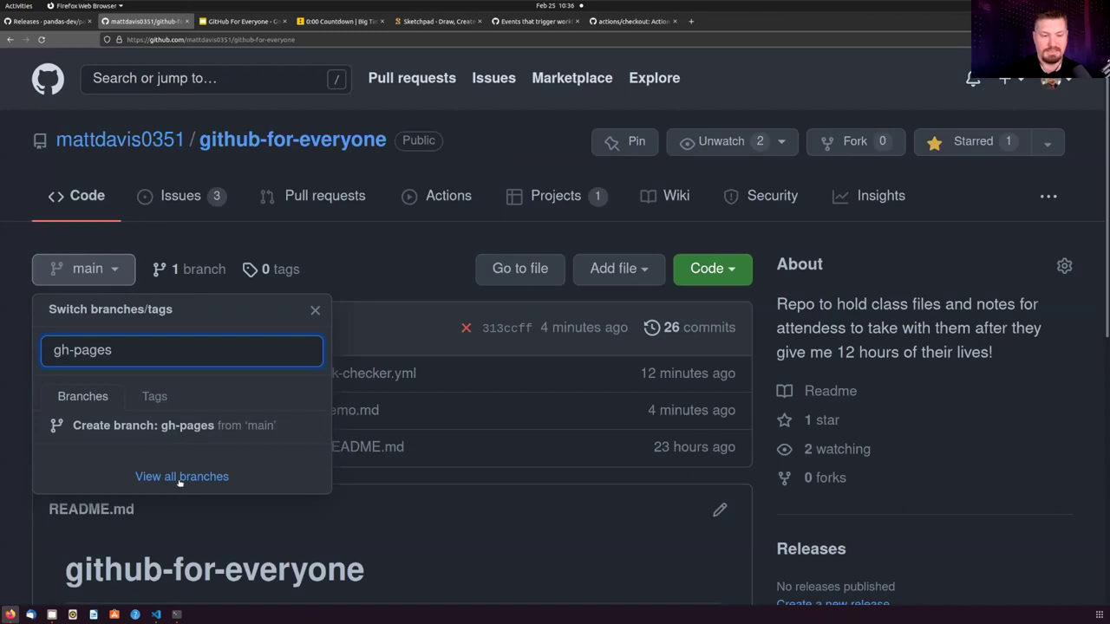
click(182, 428)
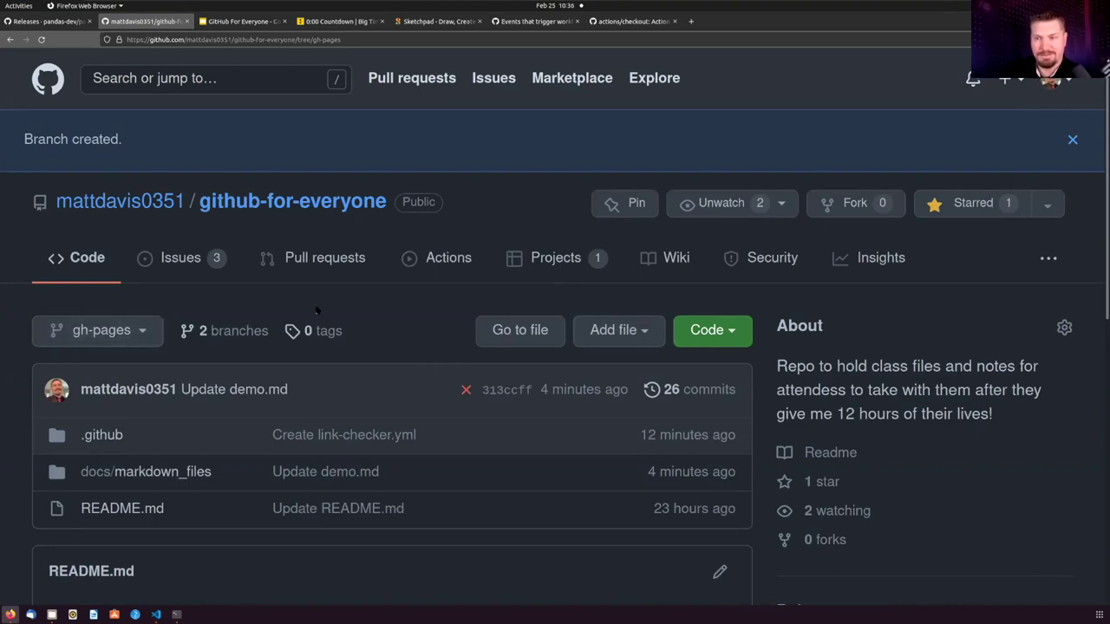
In Settings > Pages, confirm the site publishes from gh-pages at / (root).
click(1048, 258)
click(954, 305)
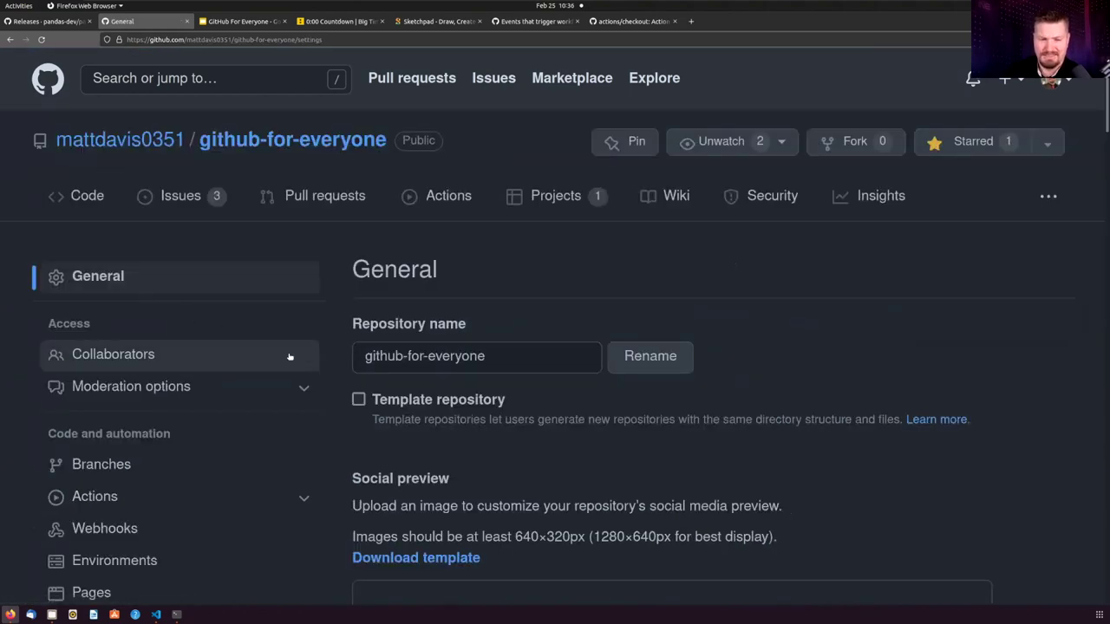
scroll(261, 355, down, 3)
click(146, 476)
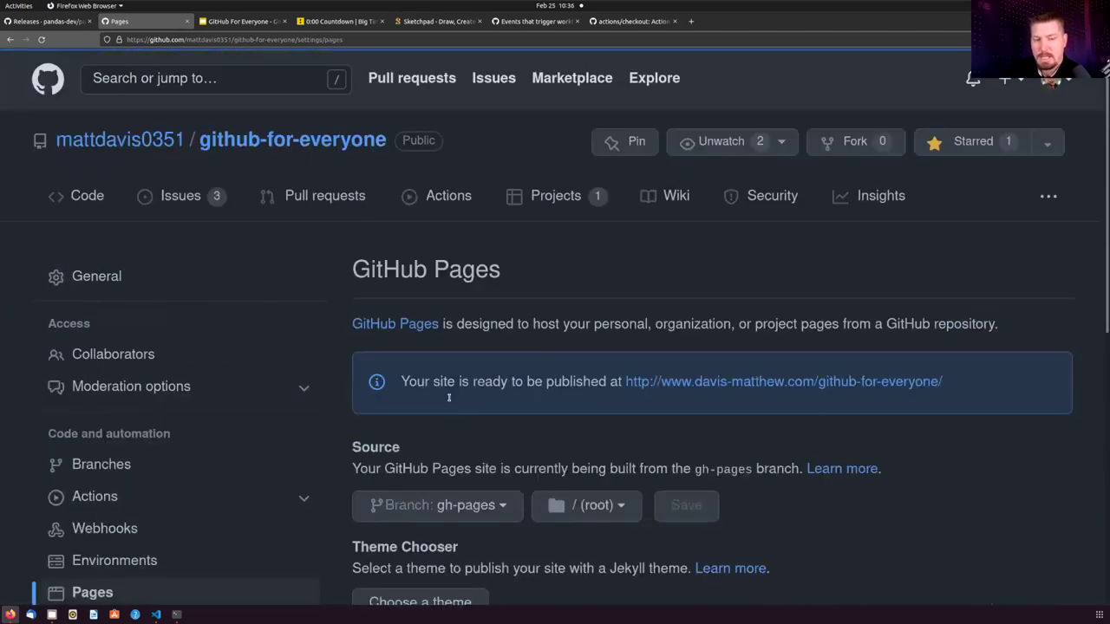
scroll(442, 373, down, 5)
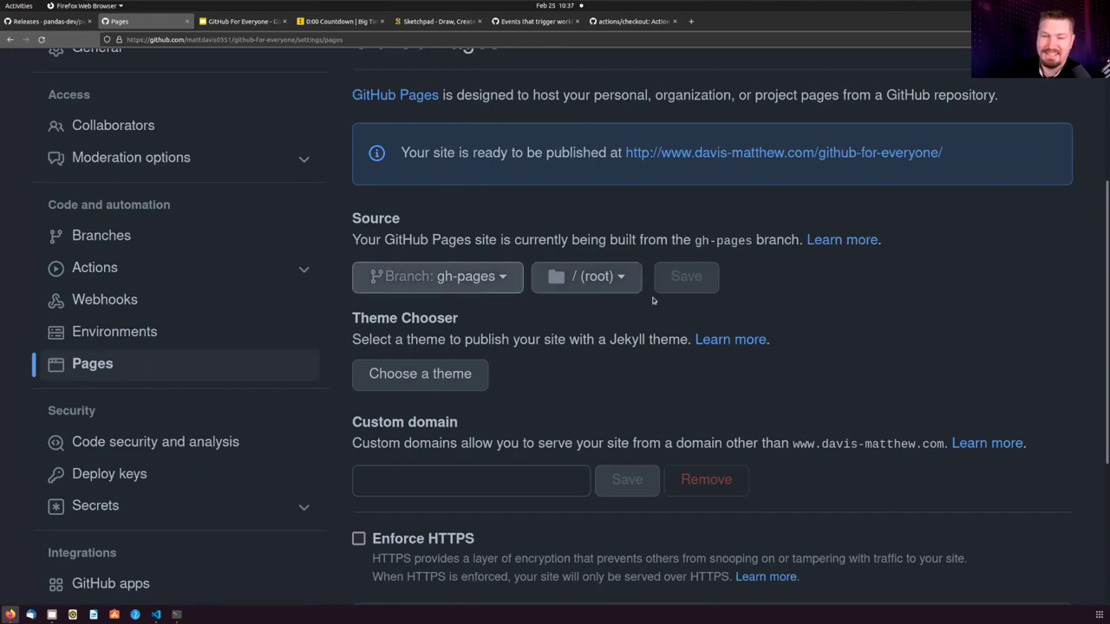
click(607, 284)
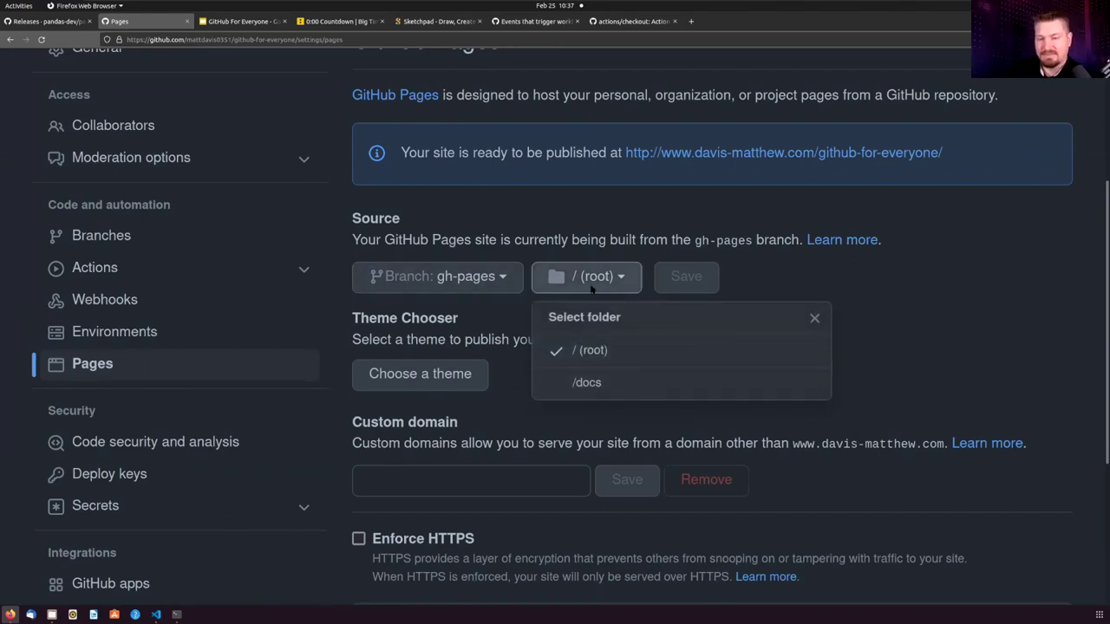
click(565, 247)
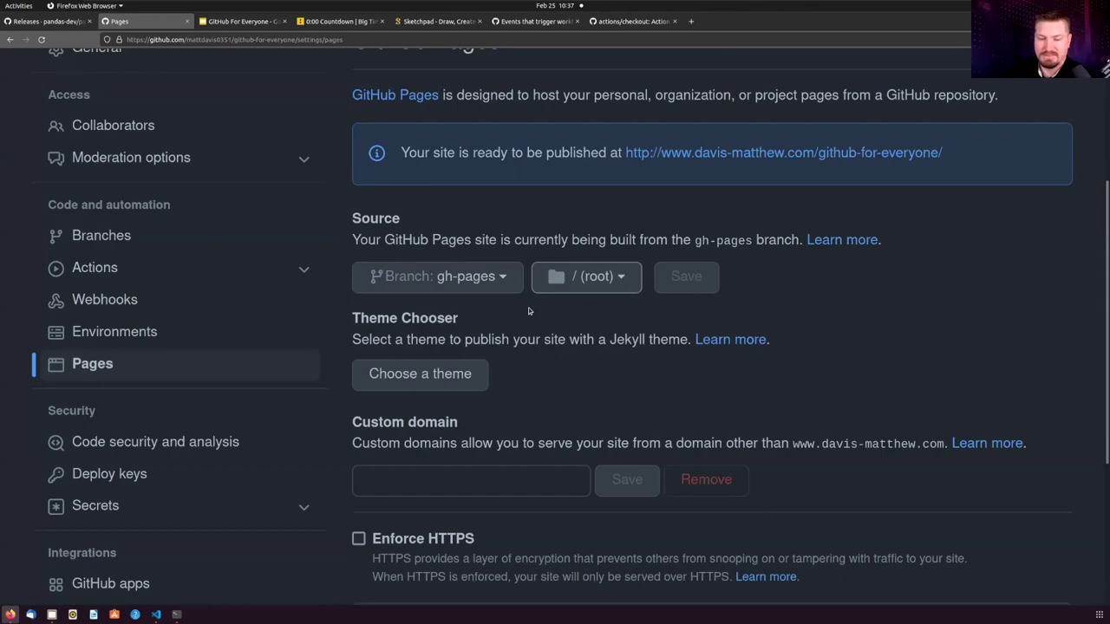
scroll(134, 182, up, 4)
click(97, 195)
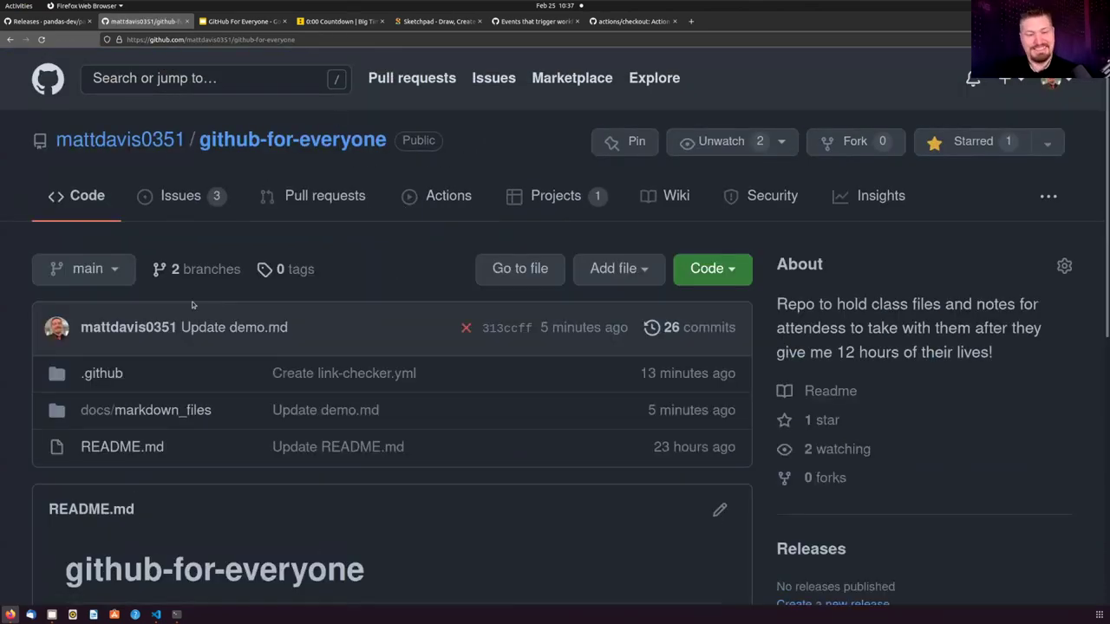
Switch github-for-everyone to the gh-pages branch and show the Add file choices.
click(112, 271)
click(116, 461)
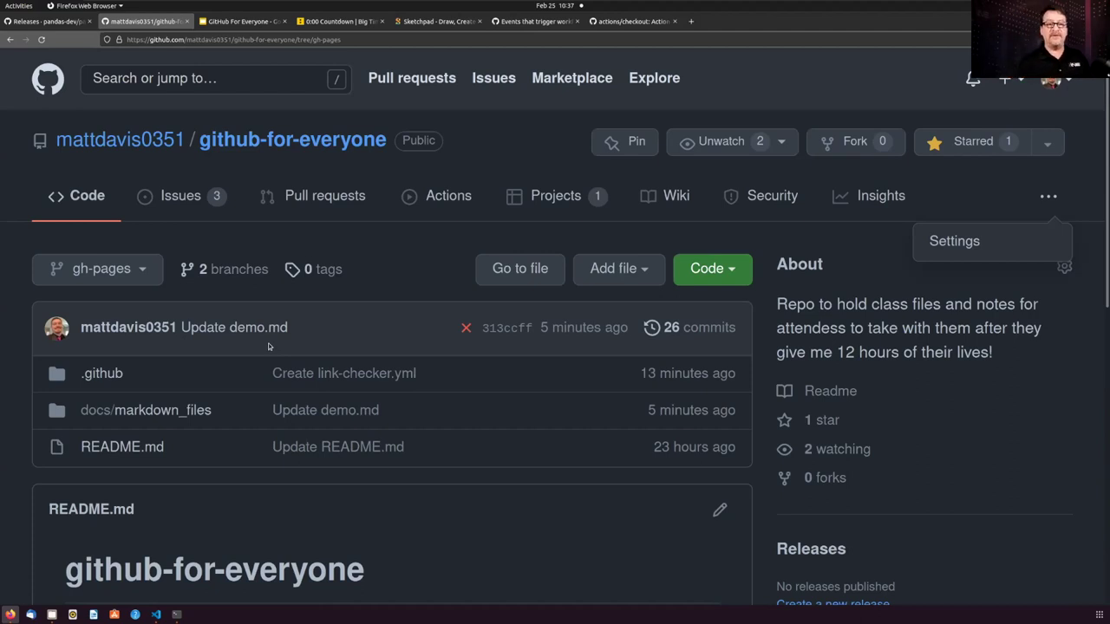
click(619, 277)
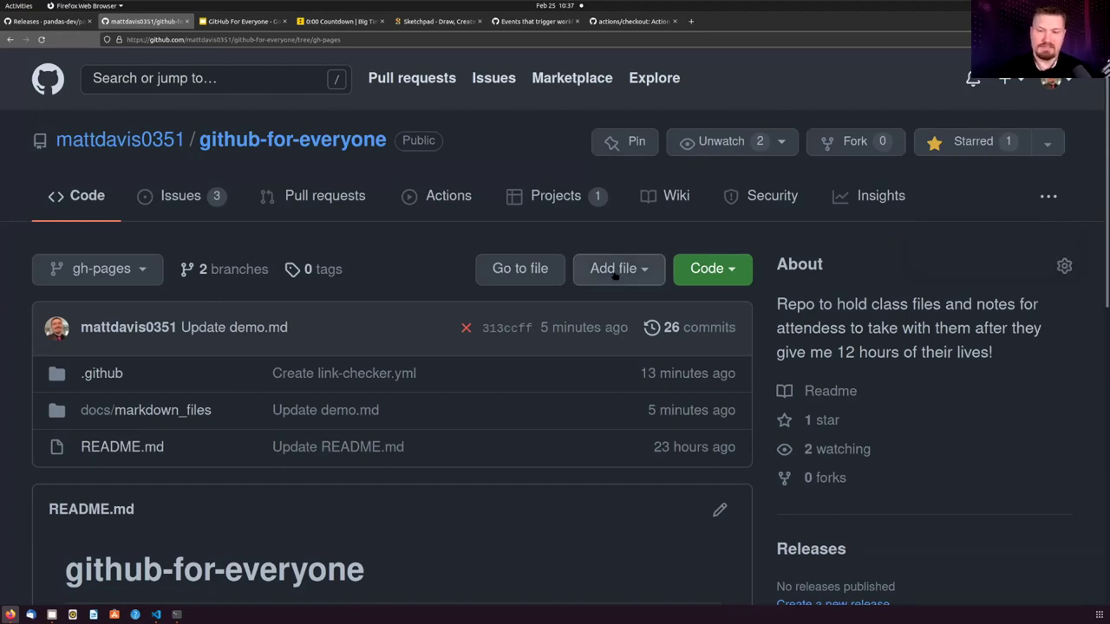
click(616, 274)
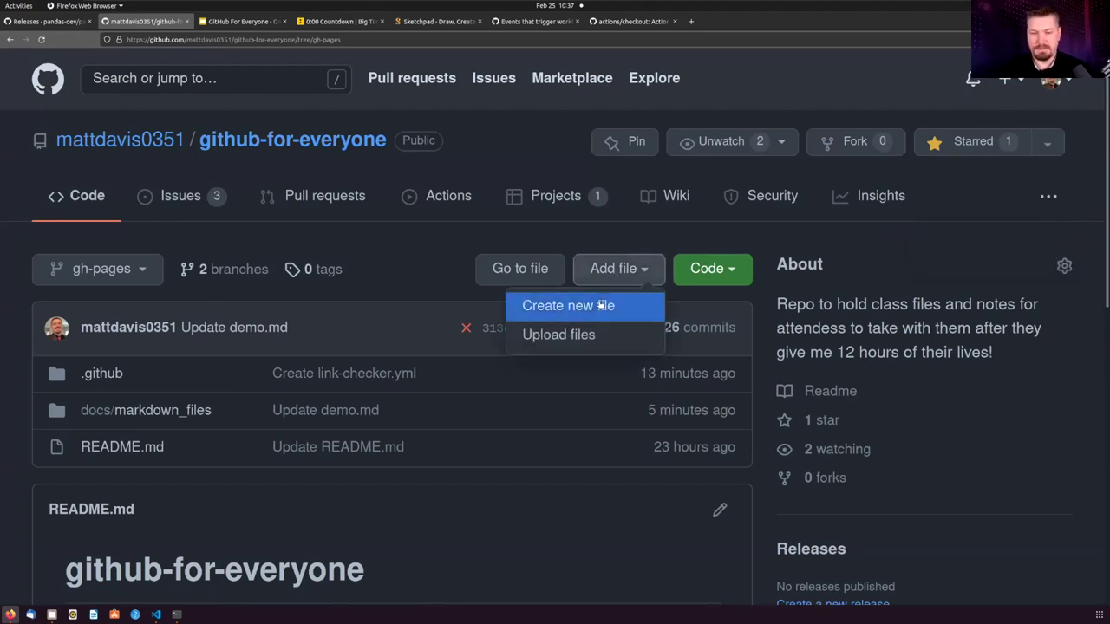
Commit a new index.html with the pasted Hello GitHub For Everyone page to gh-pages.
click(599, 305)
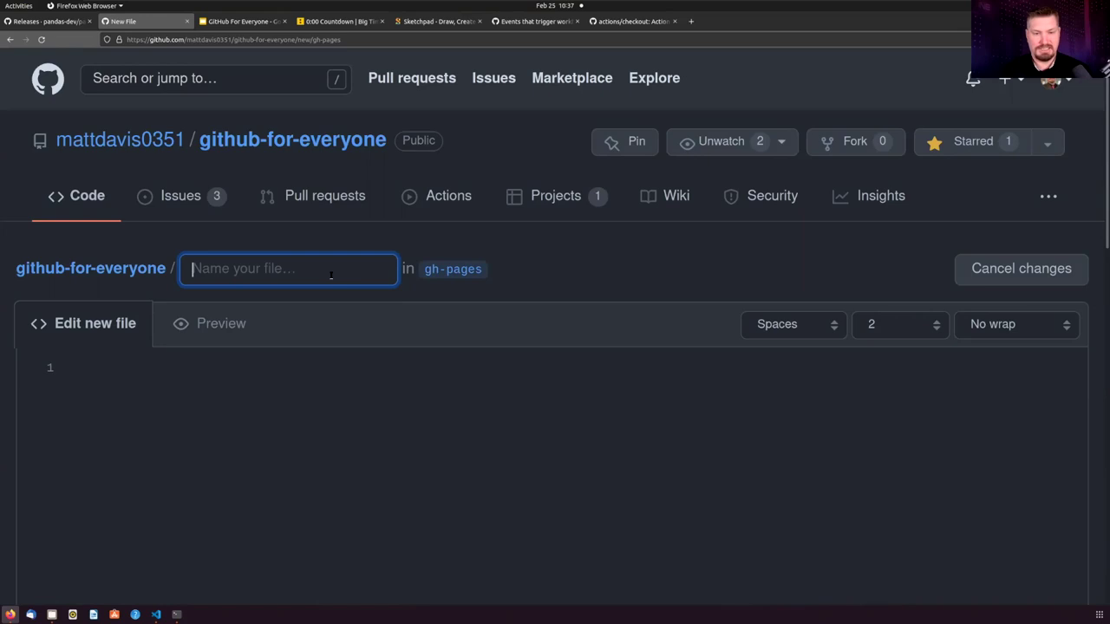
text(index.html)
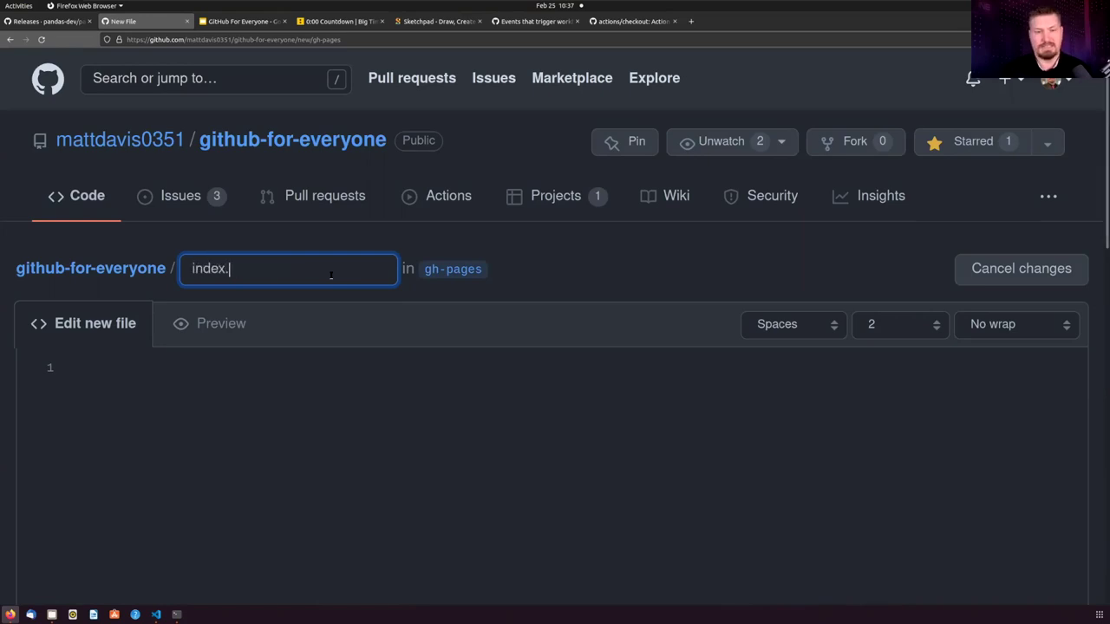
click(191, 445)
text(<!DOCTYPE html> <html lang="en">   <head>     <meta charset="UTF-8" />     <meta http-equiv="X-UA-Compatible" content="IE=edge" />     <meta name="viewport" content="width=device-width, initial-scale=1.0" />     <link rel="stylesheet" href="style.css" />      <title>Document</title>   </head>    <body>     <h1>Hello GitHub For Everyone!</h1>     <p id="sub-text">       We hope you are enjoying the bootcamp so far! Please leave us feedback       about your experience once everything has completed.     </p>      <button id="alert-button">Call Some JavaScript</button>     <script src="main.js"></script>   </body> </html>)
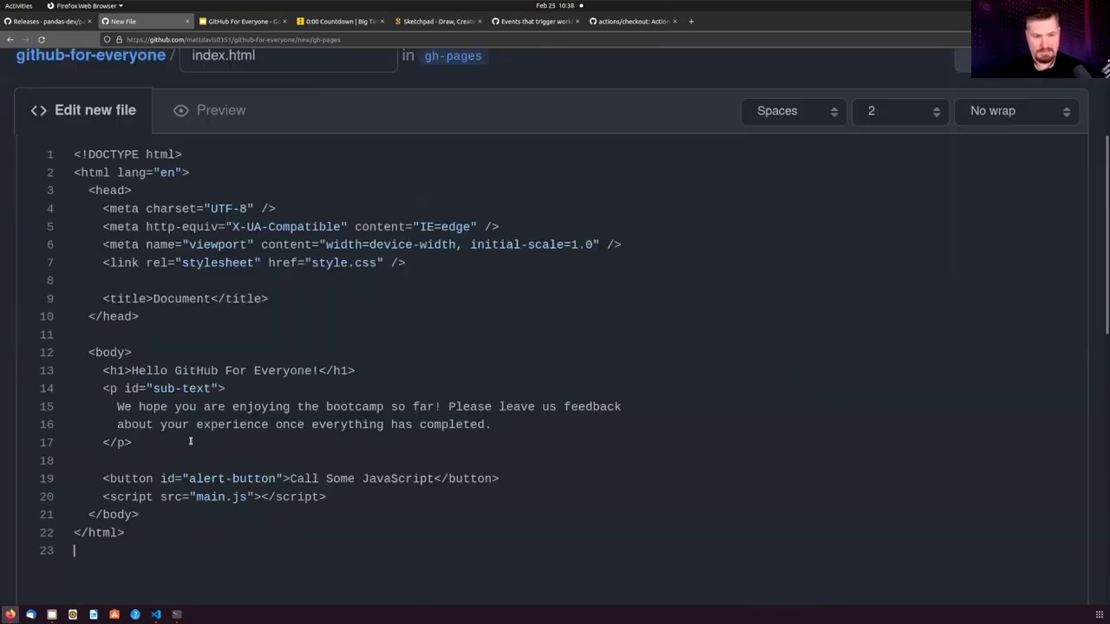
scroll(164, 371, down, 5)
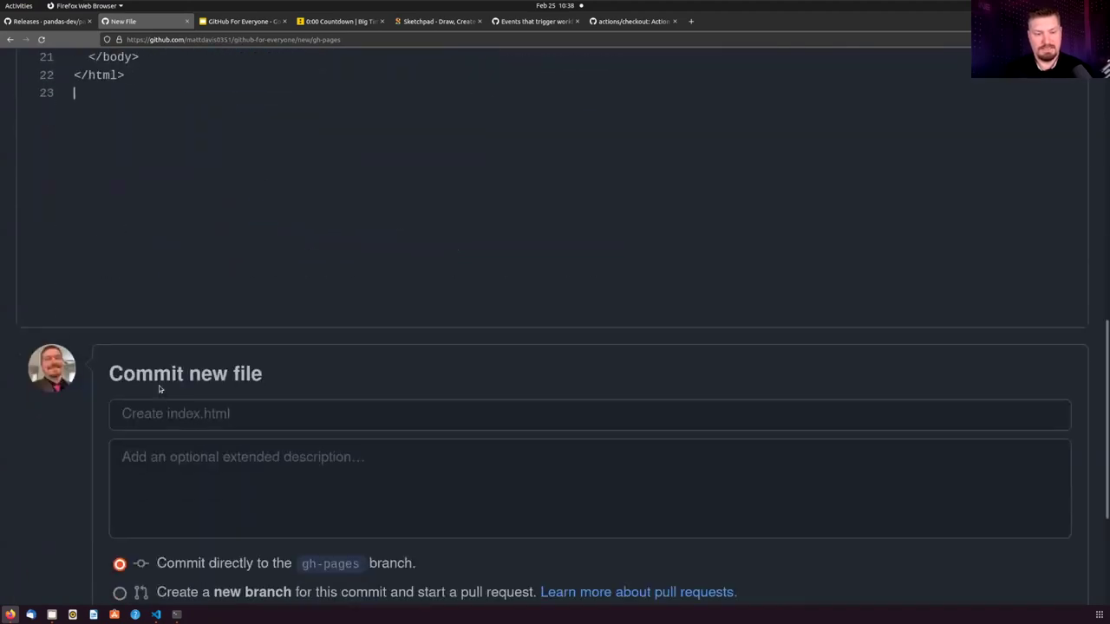
scroll(163, 420, down, 3)
click(158, 430)
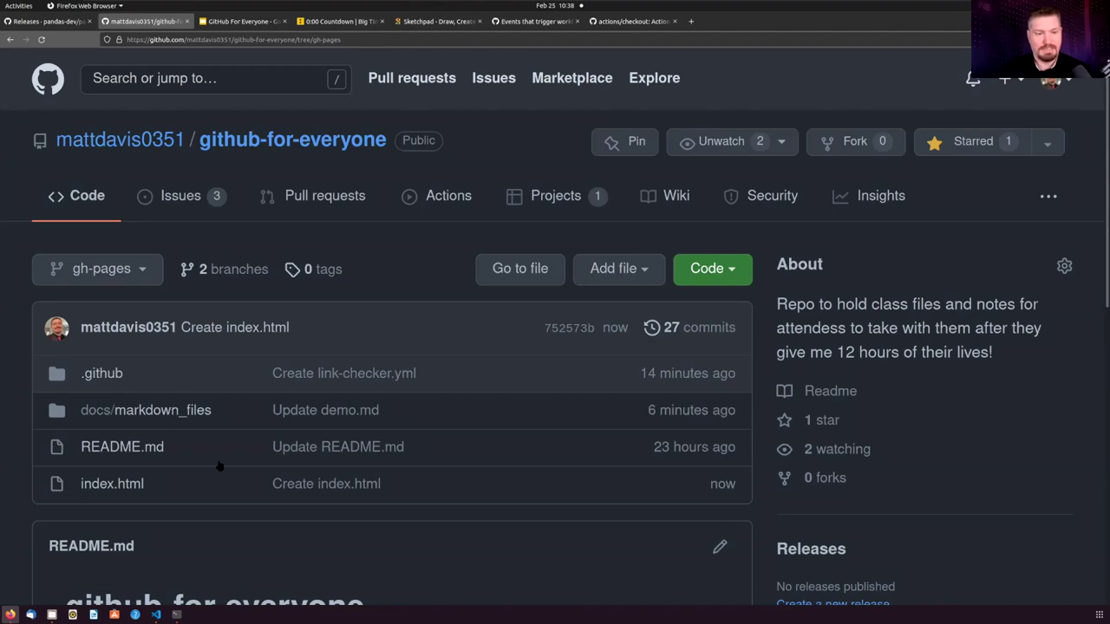
click(611, 277)
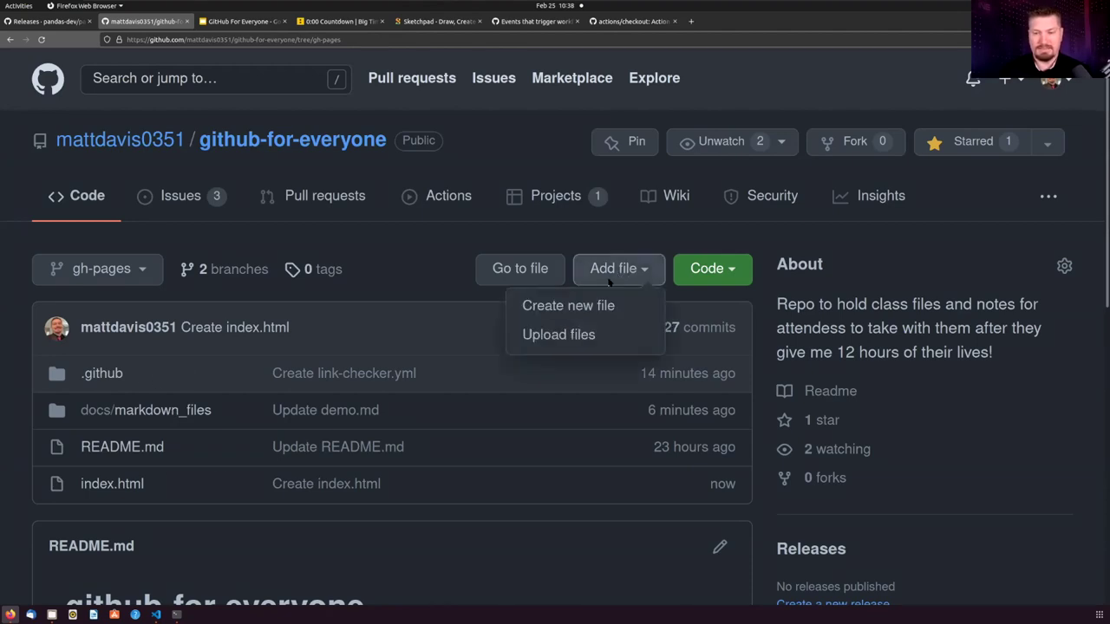
Commit main.js to gh-pages with an alert-button click handler that alerts 'Hello World'.
click(554, 310)
click(289, 274)
text(main.js)
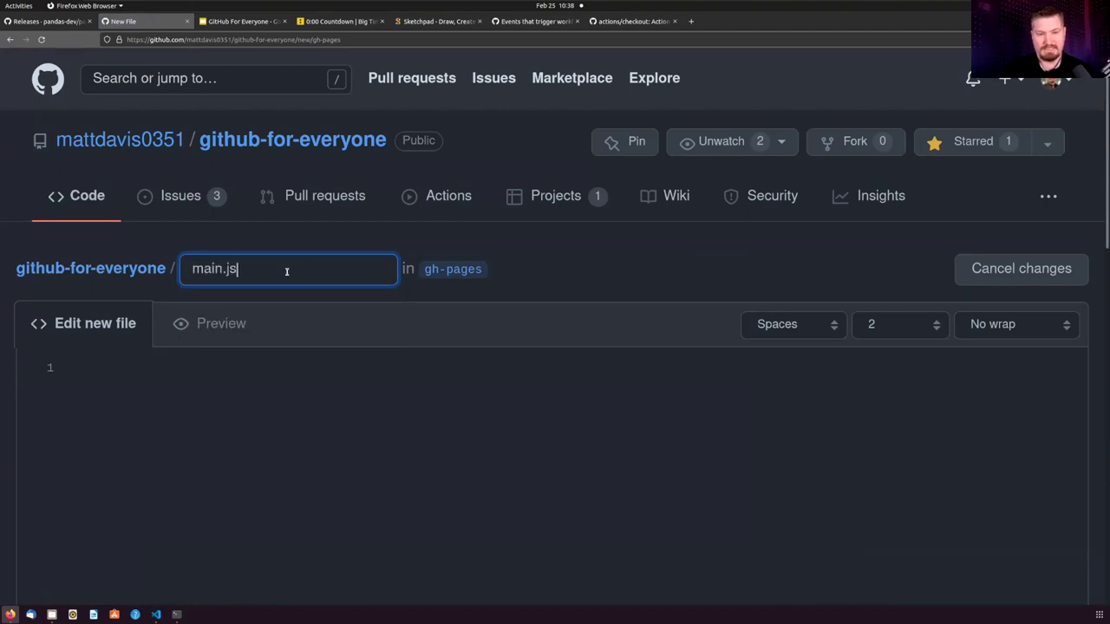
click(253, 399)
text(// add event listener to the alert-button document.getElementById("alert-button").addEventListener("click", function () {   alert("Hello World"); });)
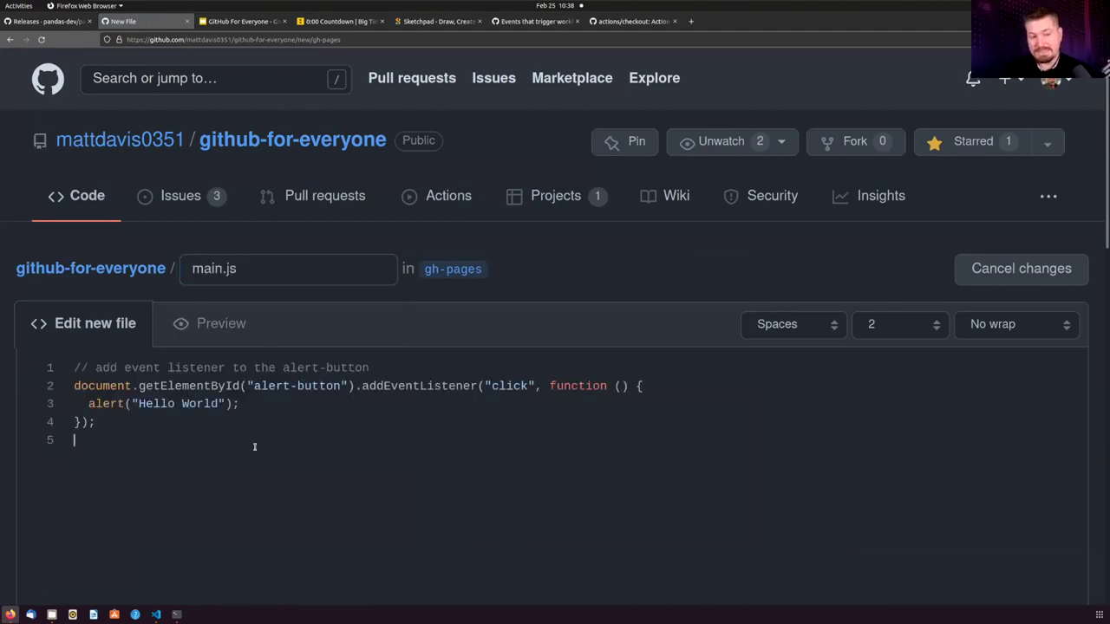
scroll(225, 468, down, 4)
scroll(199, 468, down, 10)
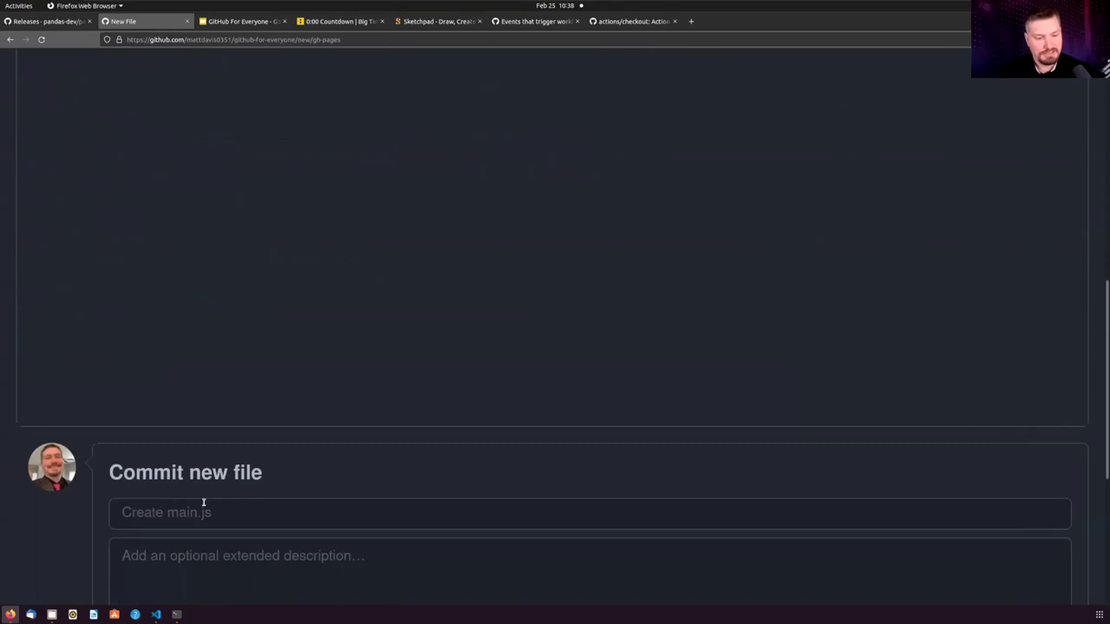
click(167, 439)
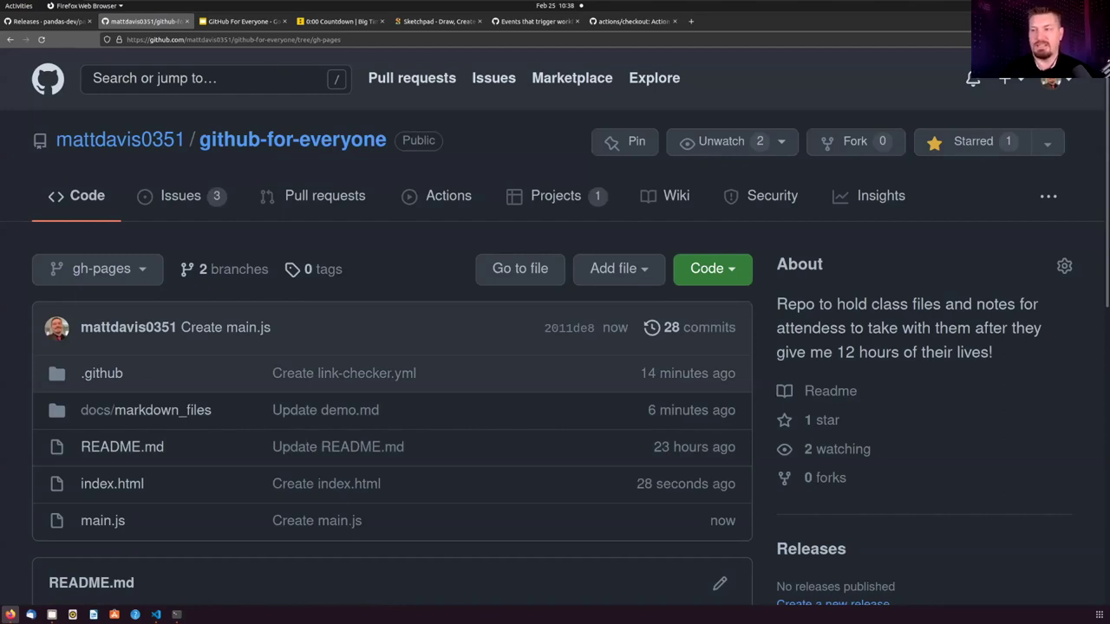
click(617, 271)
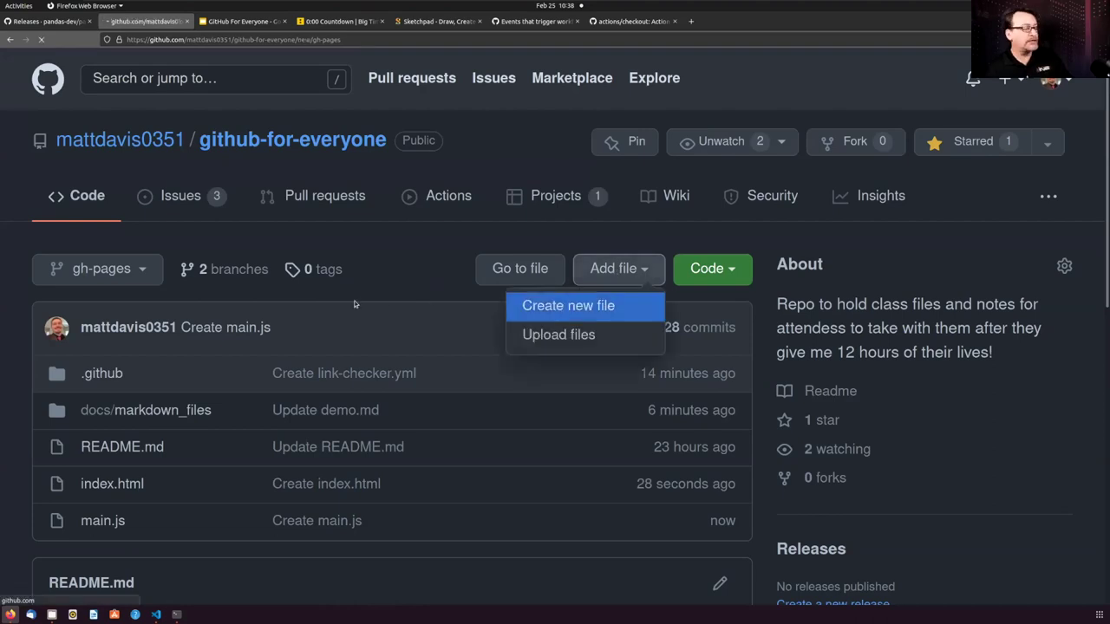
Commit style.css with dark background, whitesmoke h1 and orange #sub-text rules, then check workflow runs.
click(522, 305)
click(306, 278)
text(st)
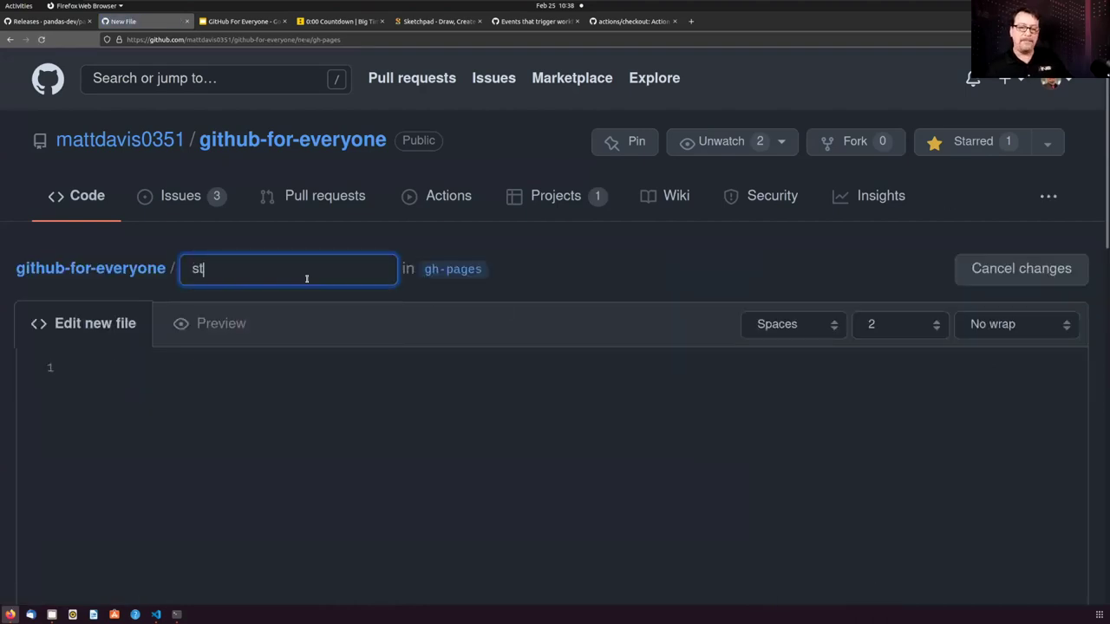
text(yle.css)
click(267, 443)
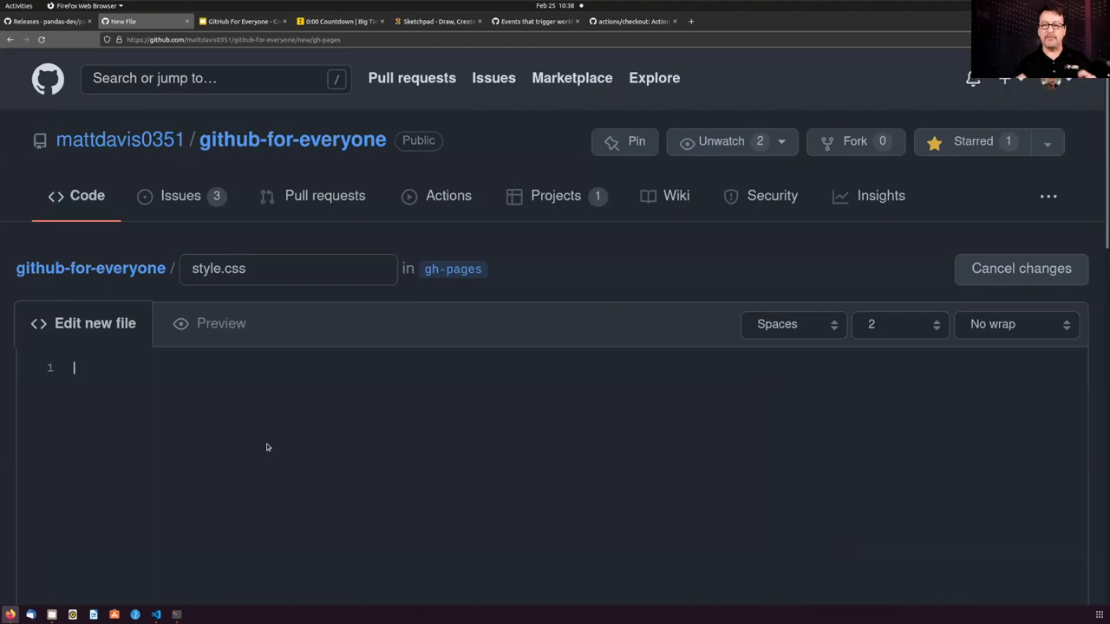
text(* {   margin: 0;   padding: 0; }  body {   font-family: sans-serif;   background: #2c2134; }  h1 {   color: whitesmoke; }  #sub-text {   color: orange; })
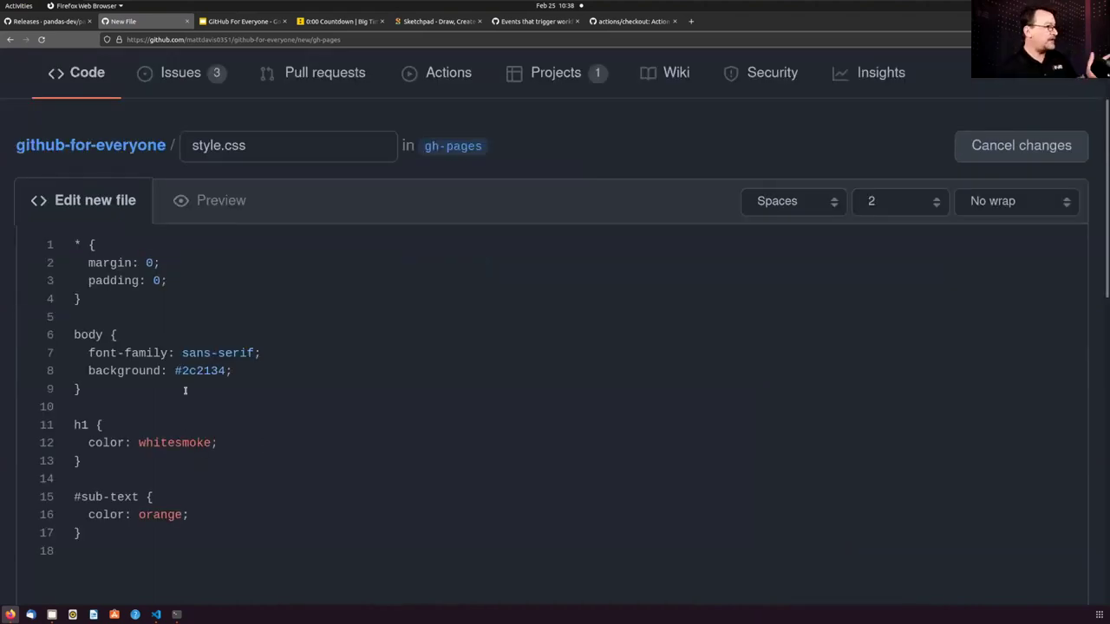
scroll(149, 512, down, 10)
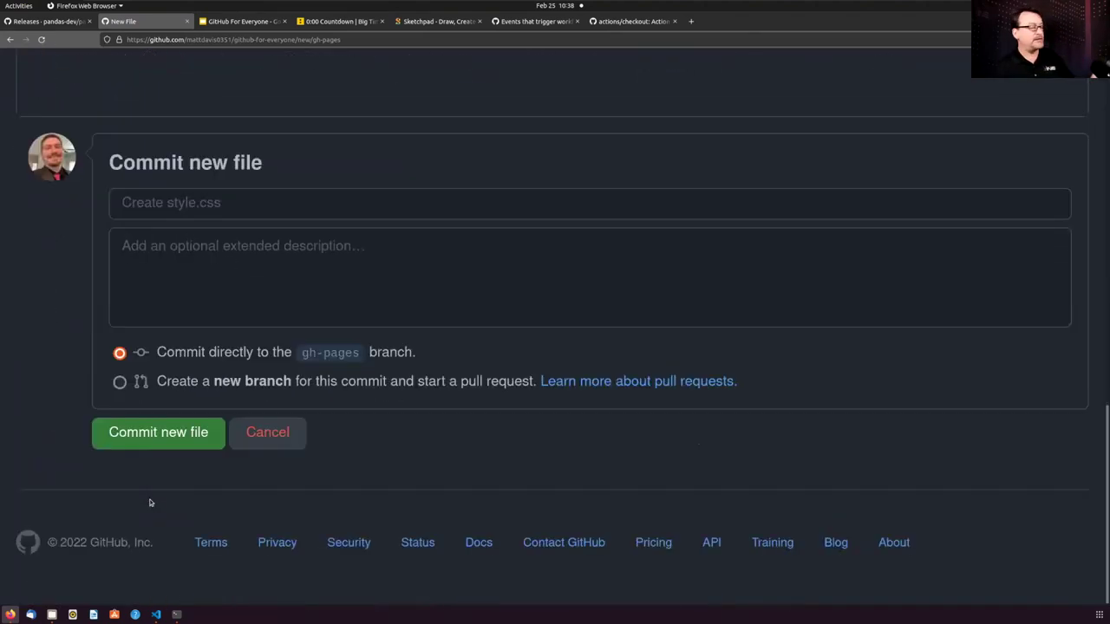
click(145, 436)
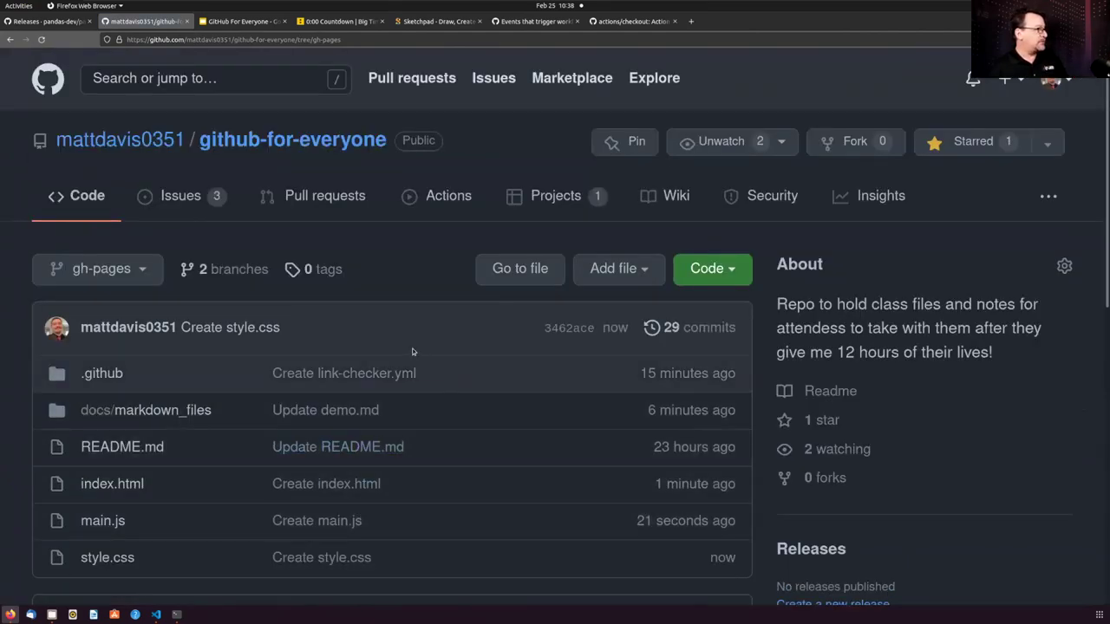
click(442, 196)
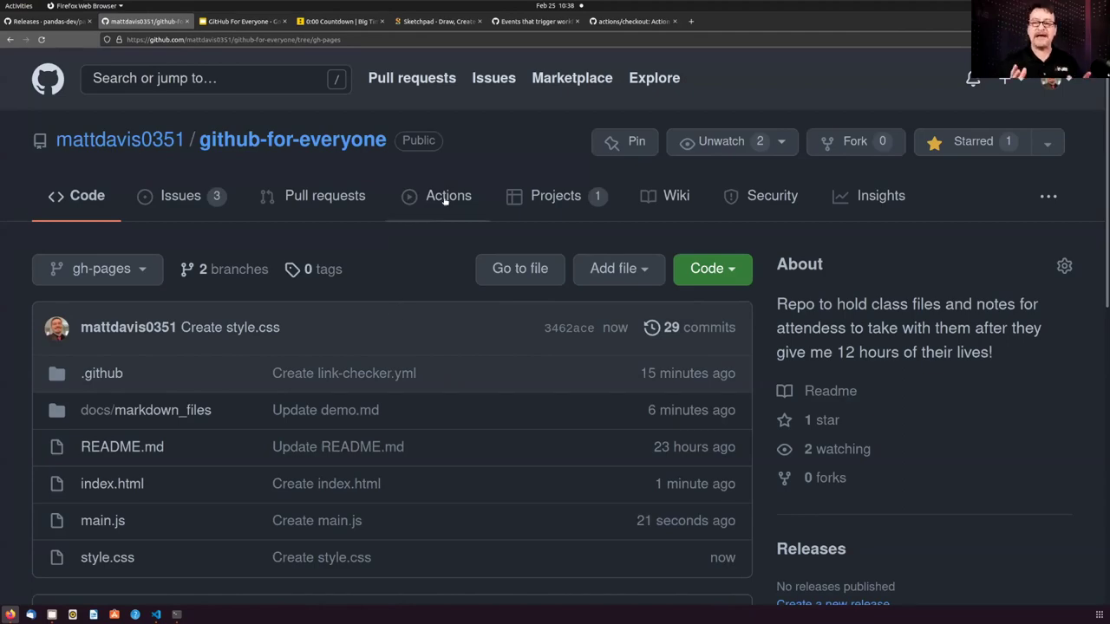
scroll(429, 338, down, 5)
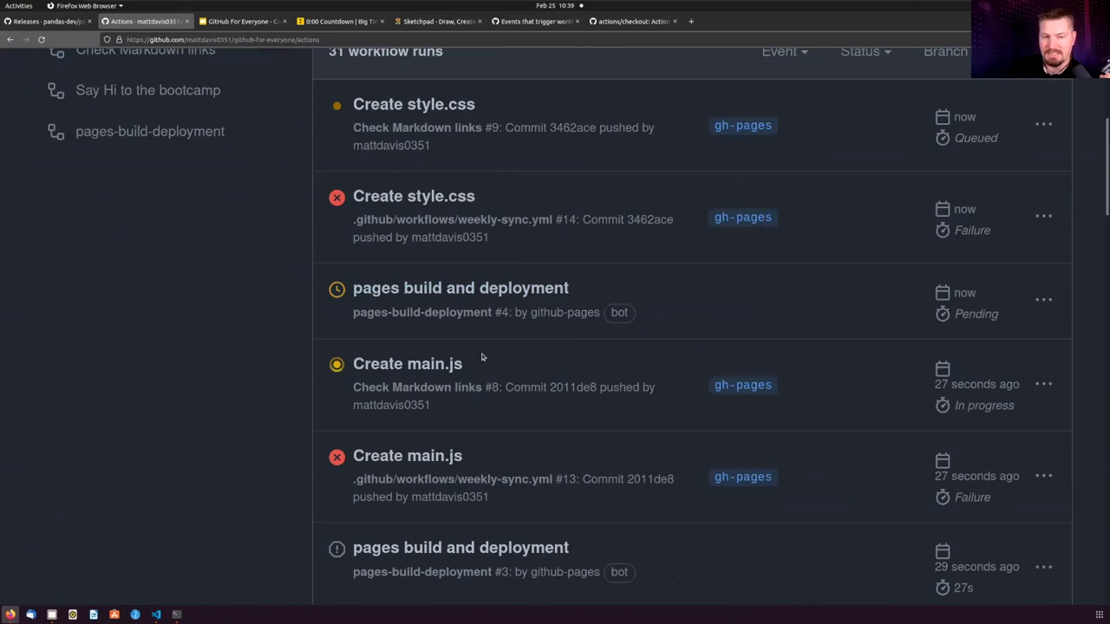
scroll(508, 349, down, 2)
scroll(523, 330, up, 1)
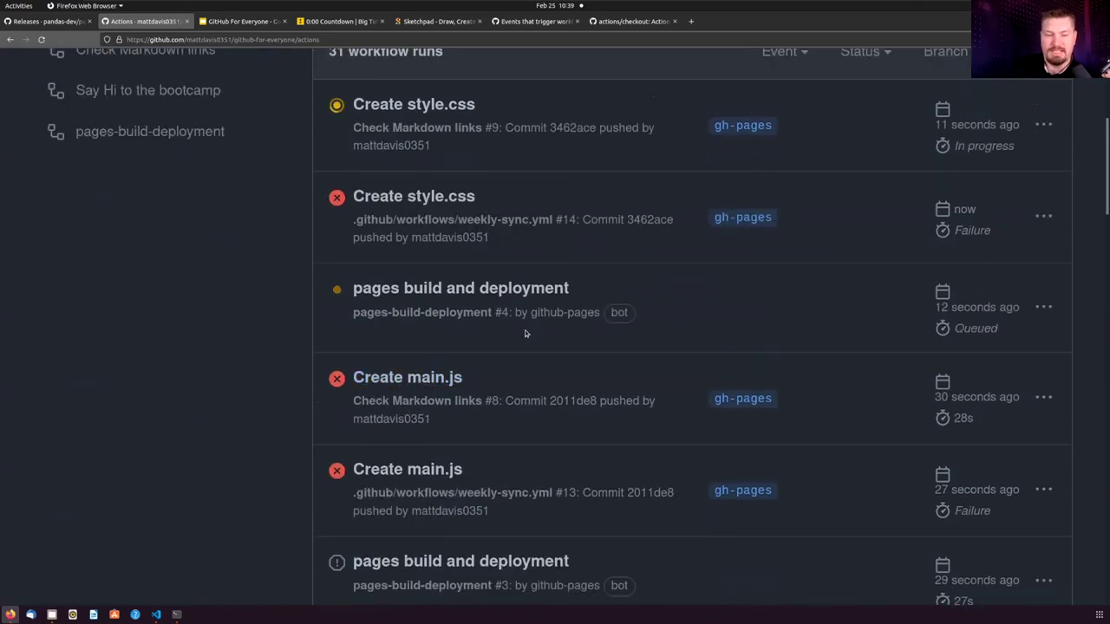
scroll(524, 330, up, 3)
scroll(536, 285, up, 4)
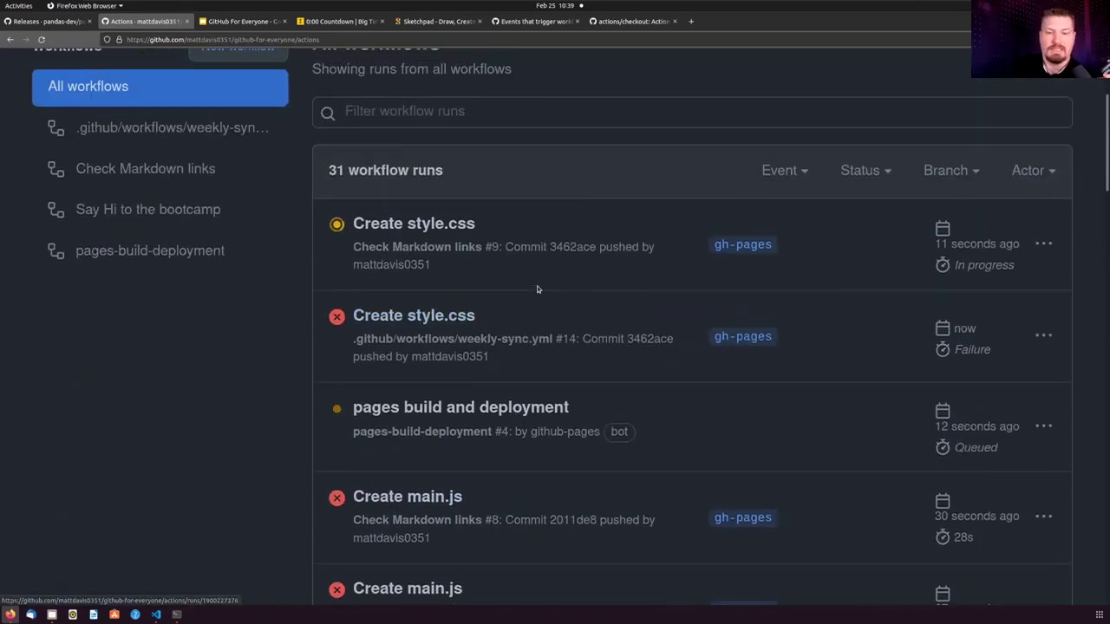
scroll(175, 200, up, 1)
key(alt+Left)
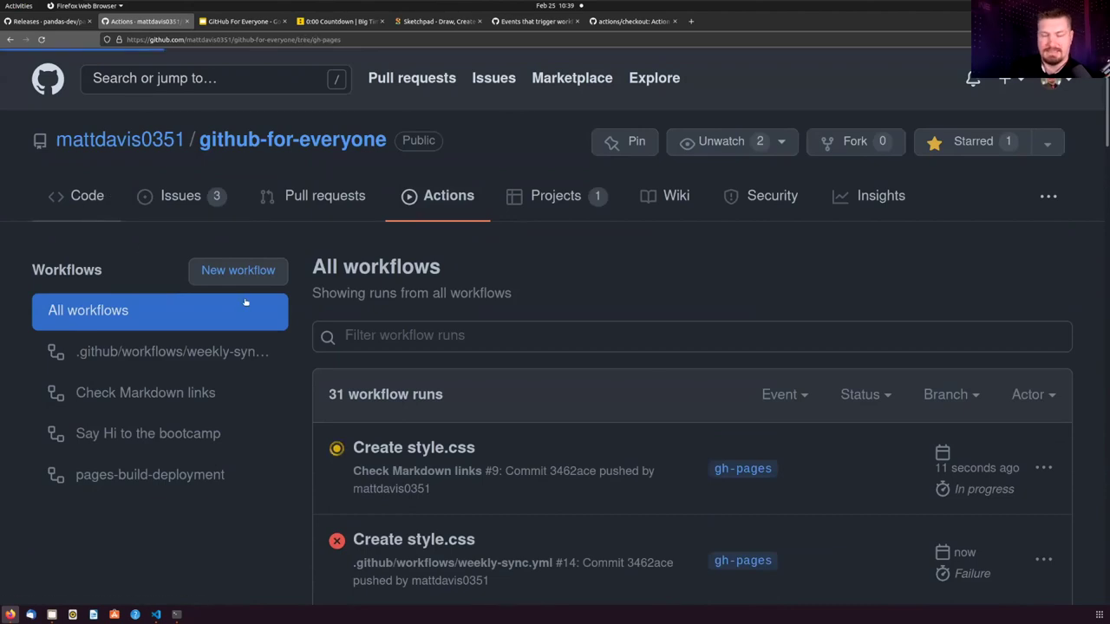
scroll(248, 460, down, 3)
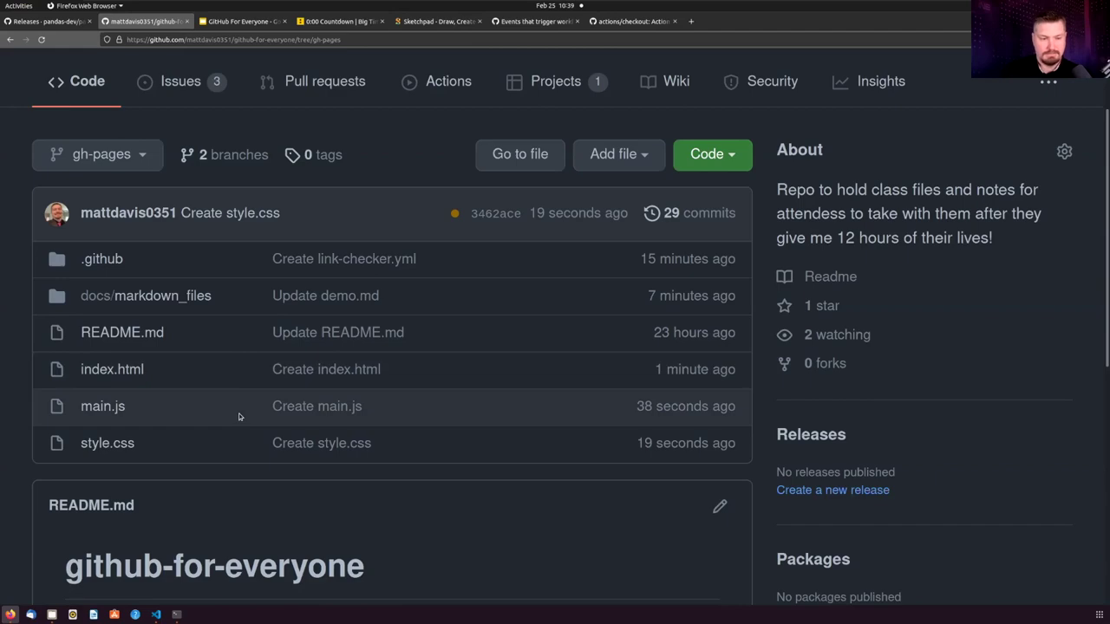
scroll(274, 394, down, 5)
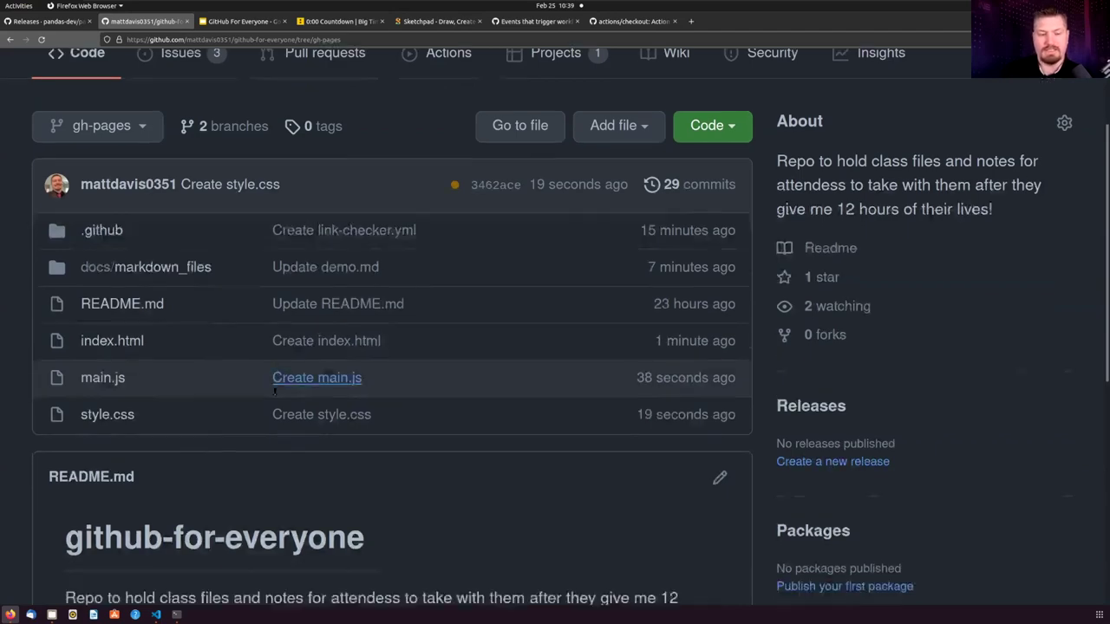
scroll(274, 394, up, 8)
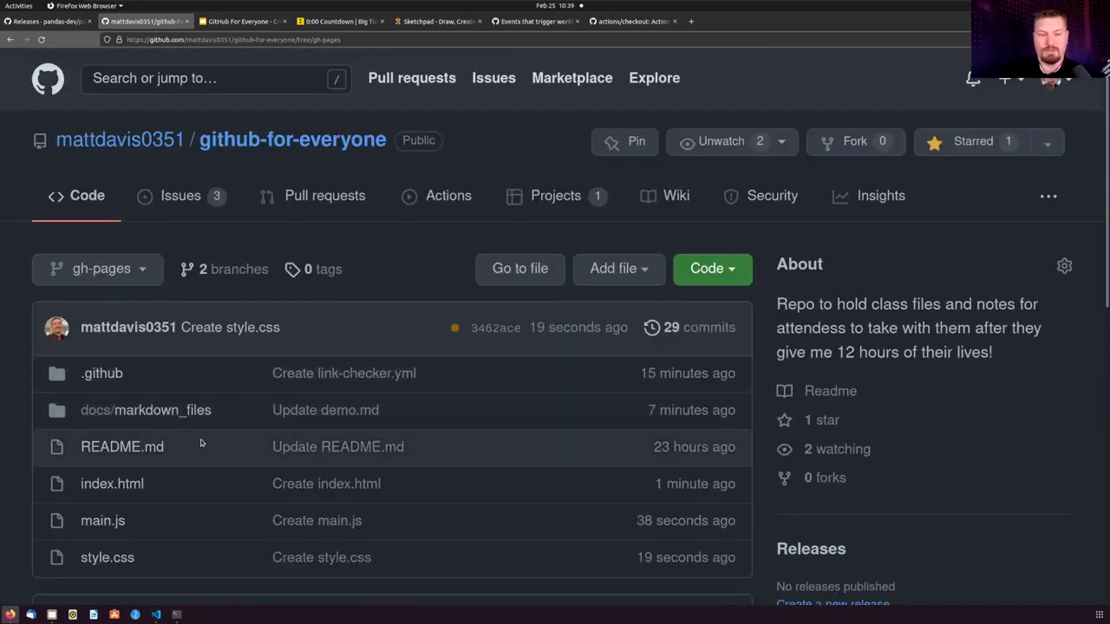
click(1048, 196)
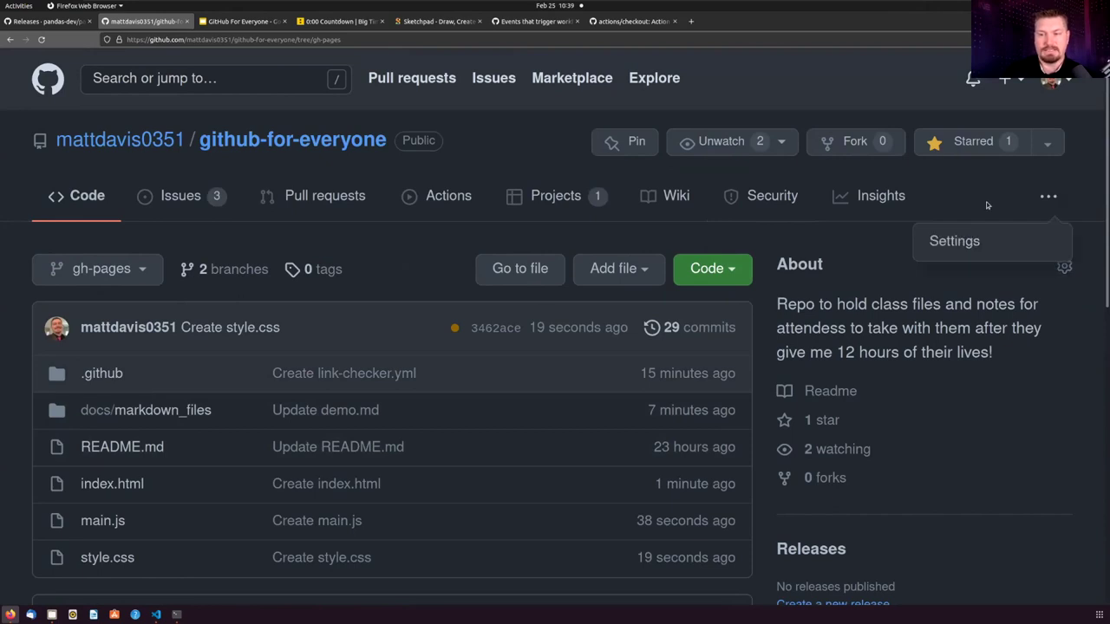
Go to Settings > Pages and open the published gh-pages site in a new tab.
click(973, 243)
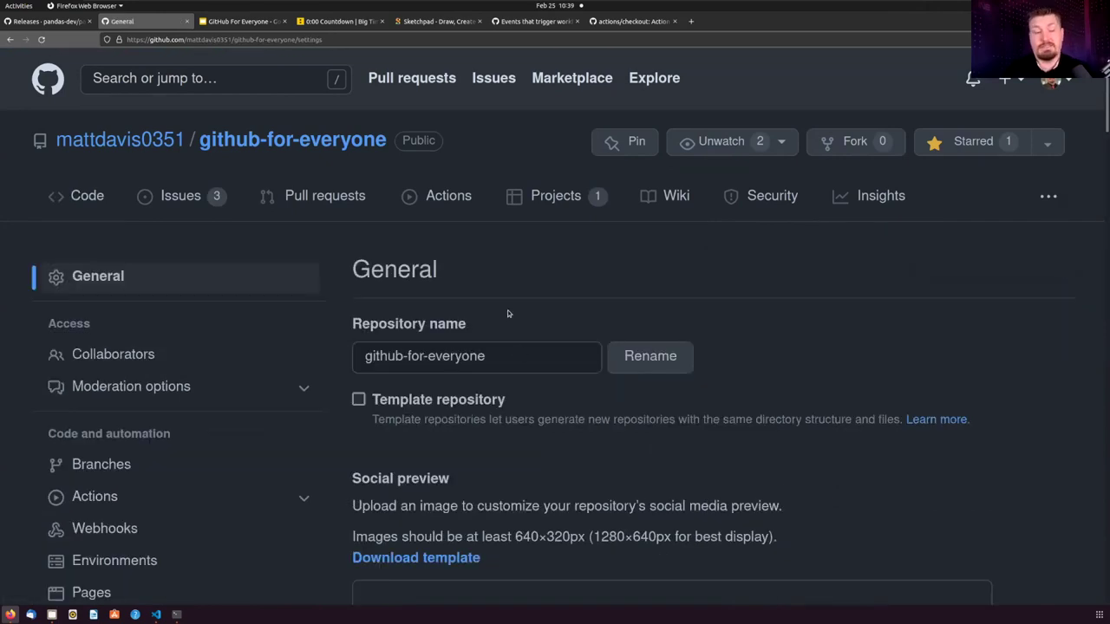
scroll(573, 339, down, 3)
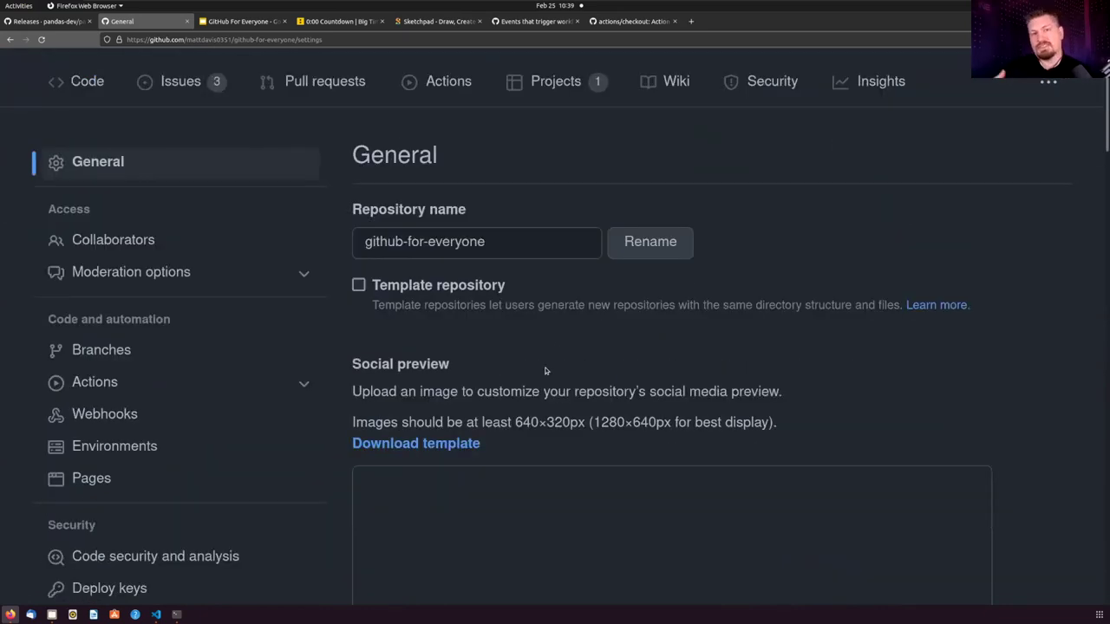
click(169, 476)
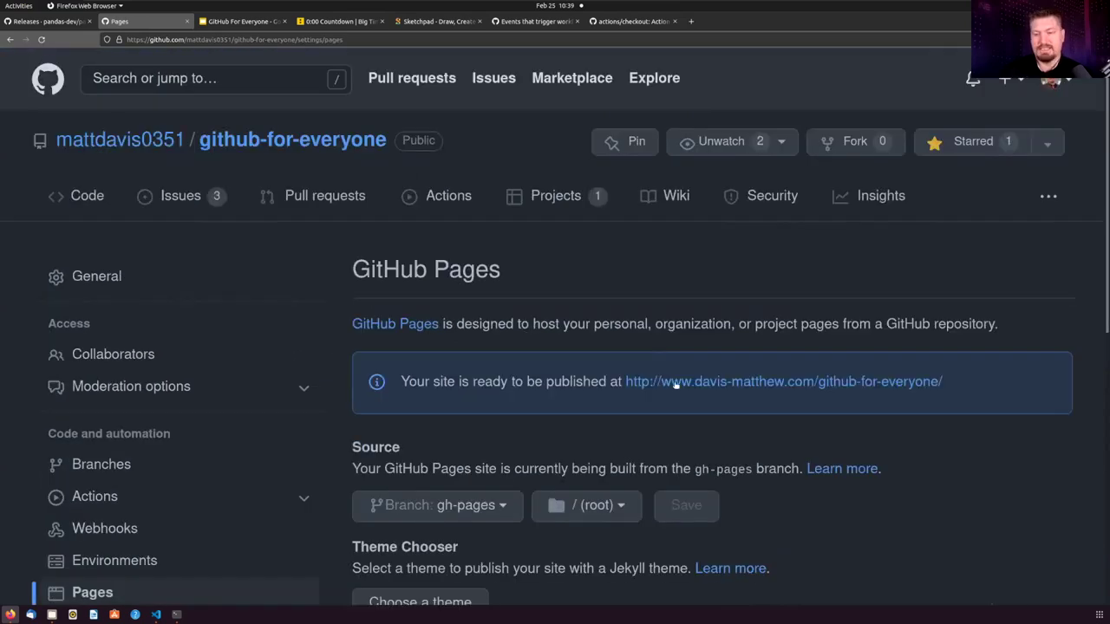
middle_click(676, 388)
click(234, 24)
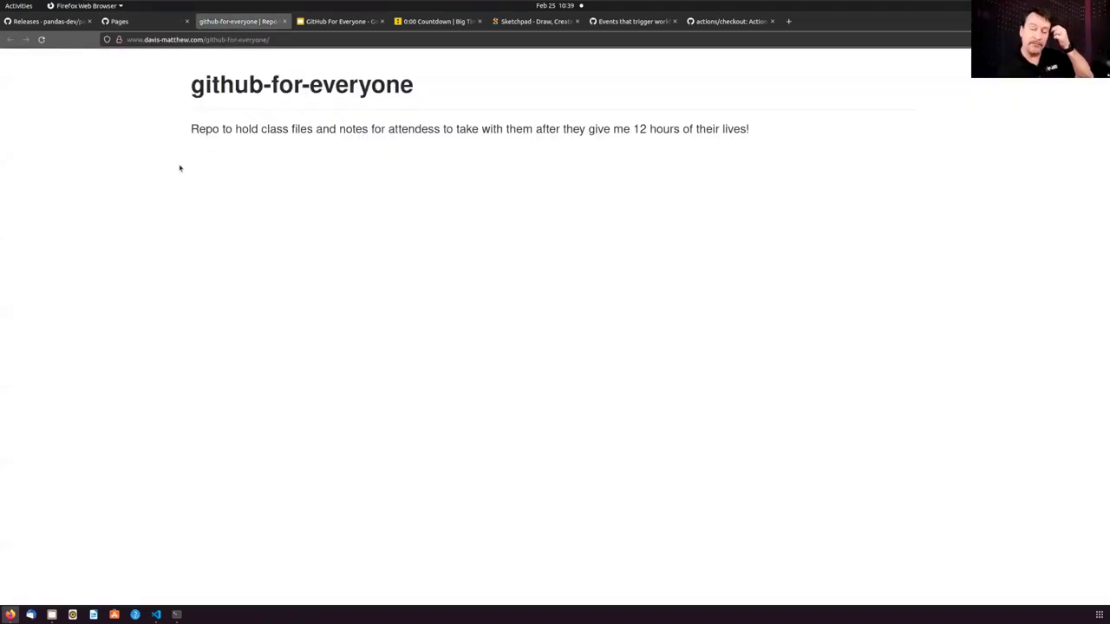
Reload the live site, test the button's Hello World alert, dismiss it and close the tab.
key(F5)
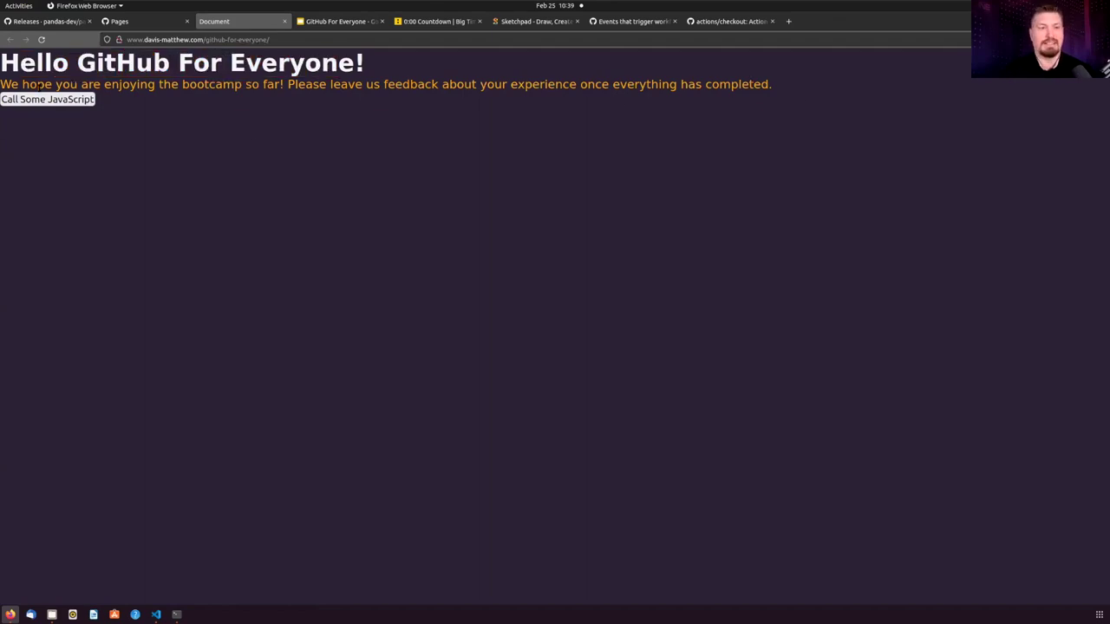
click(43, 103)
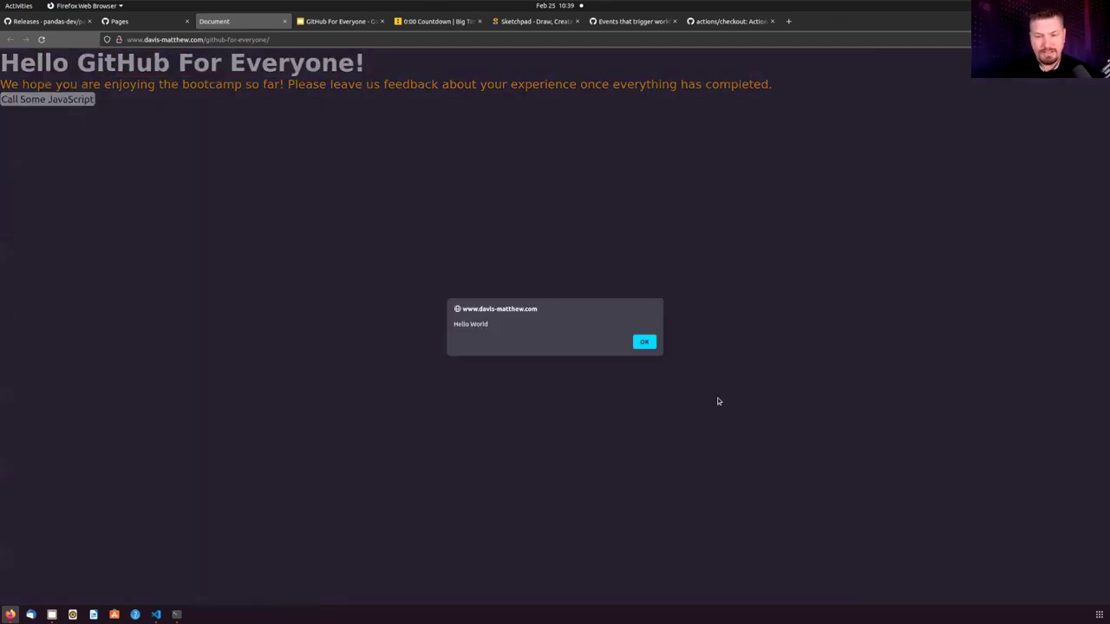
click(648, 345)
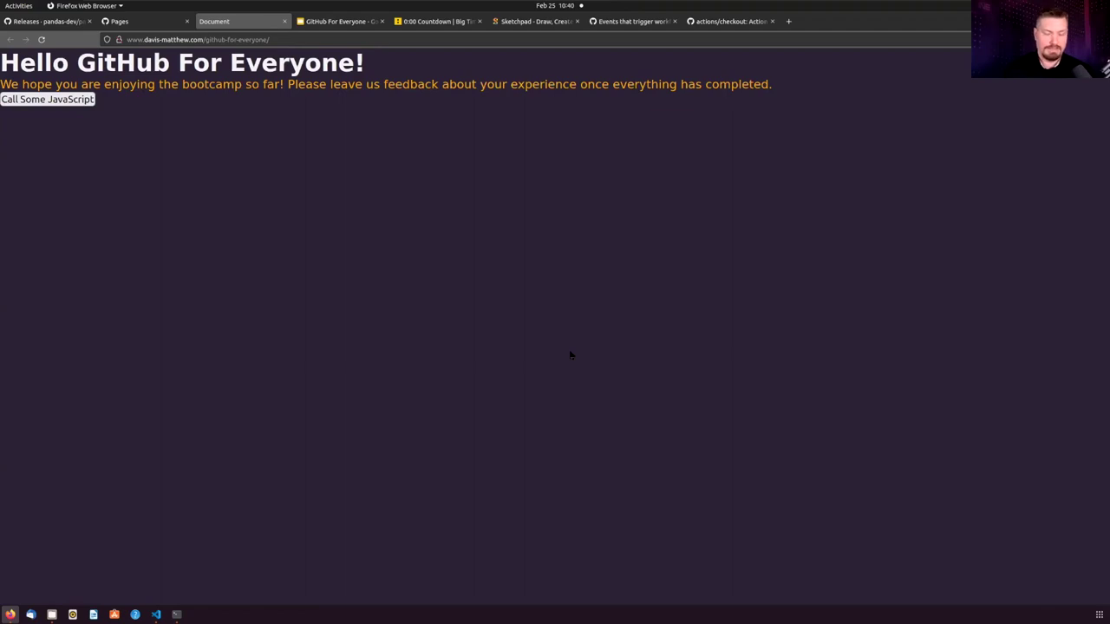
click(286, 21)
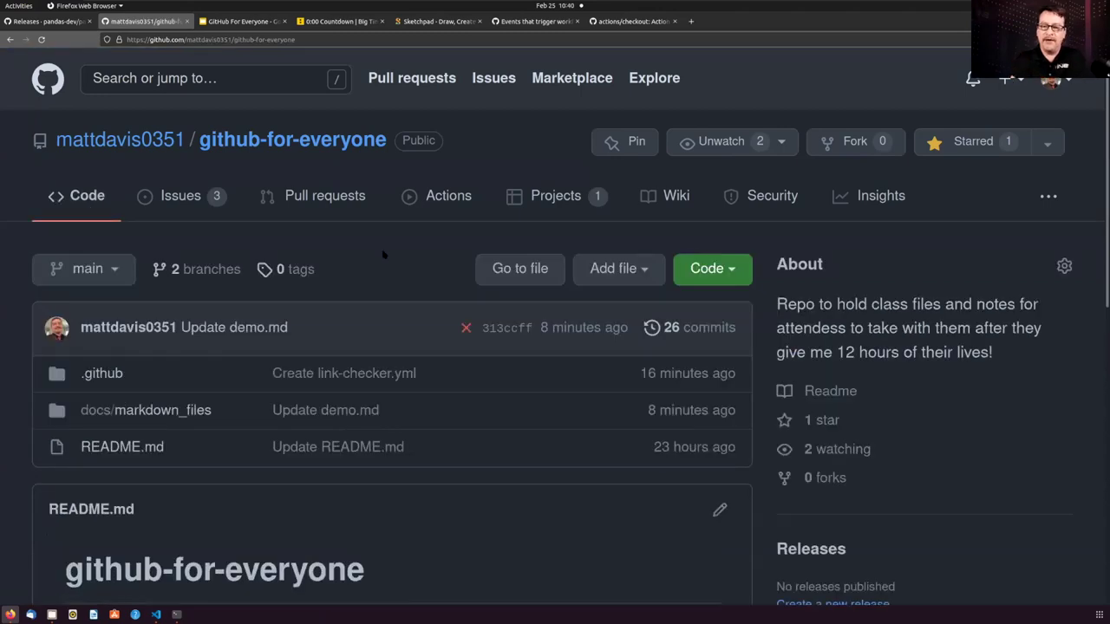
click(115, 270)
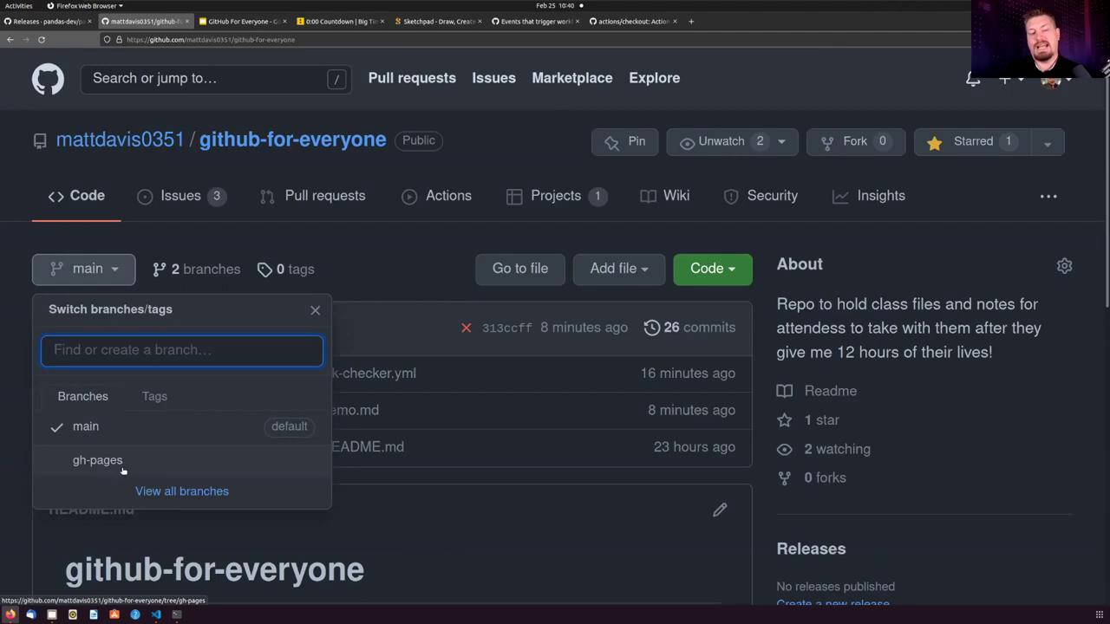
click(365, 338)
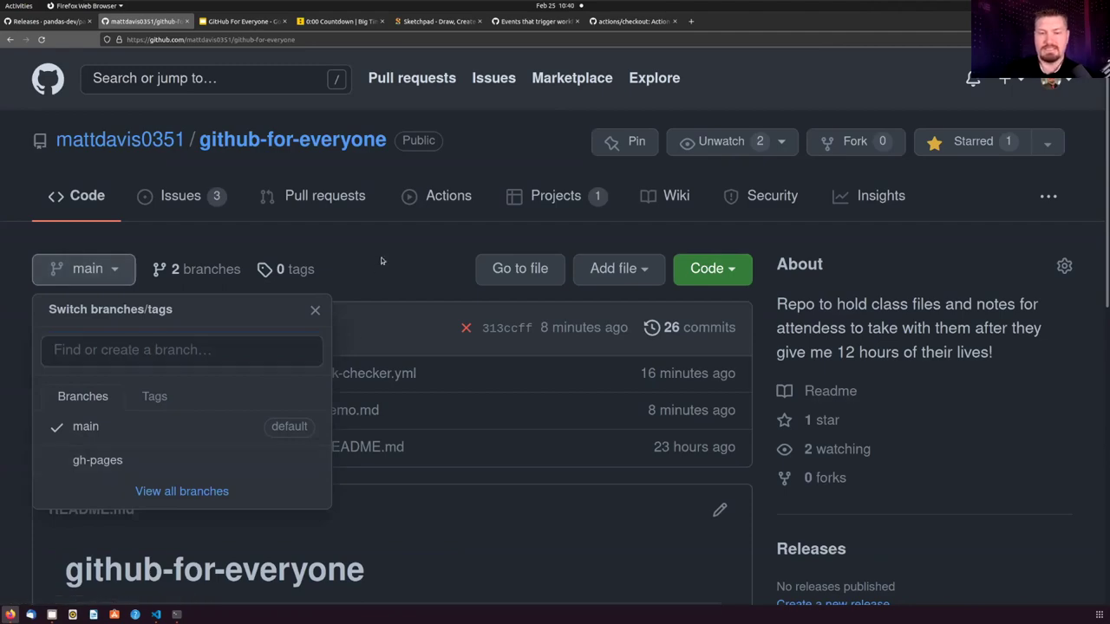
click(1047, 196)
click(993, 242)
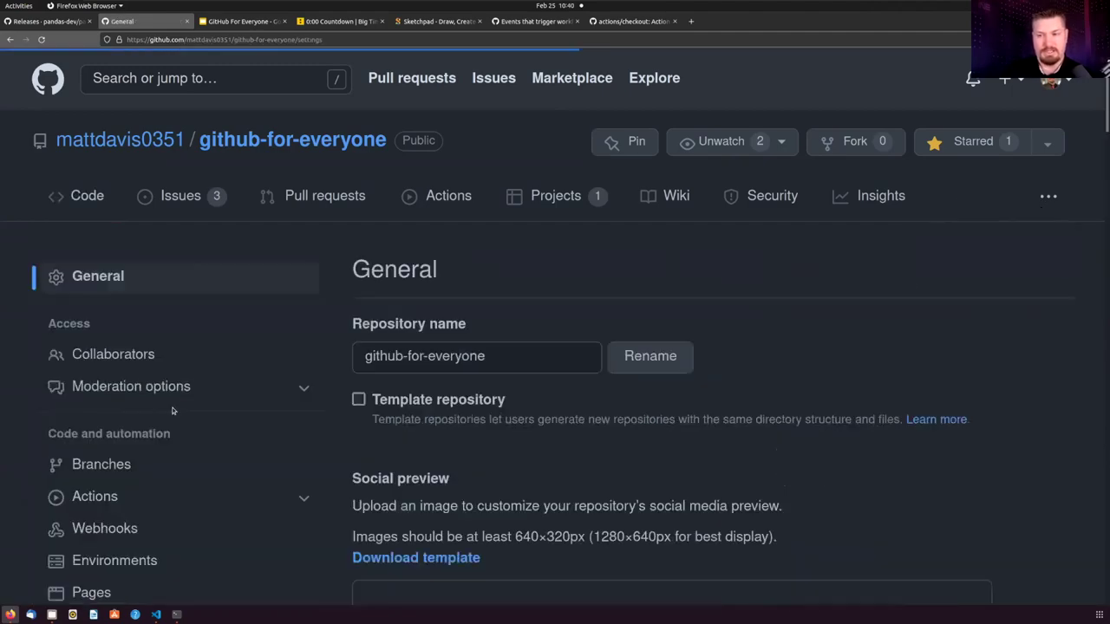
scroll(130, 392, down, 5)
click(102, 250)
scroll(367, 179, down, 5)
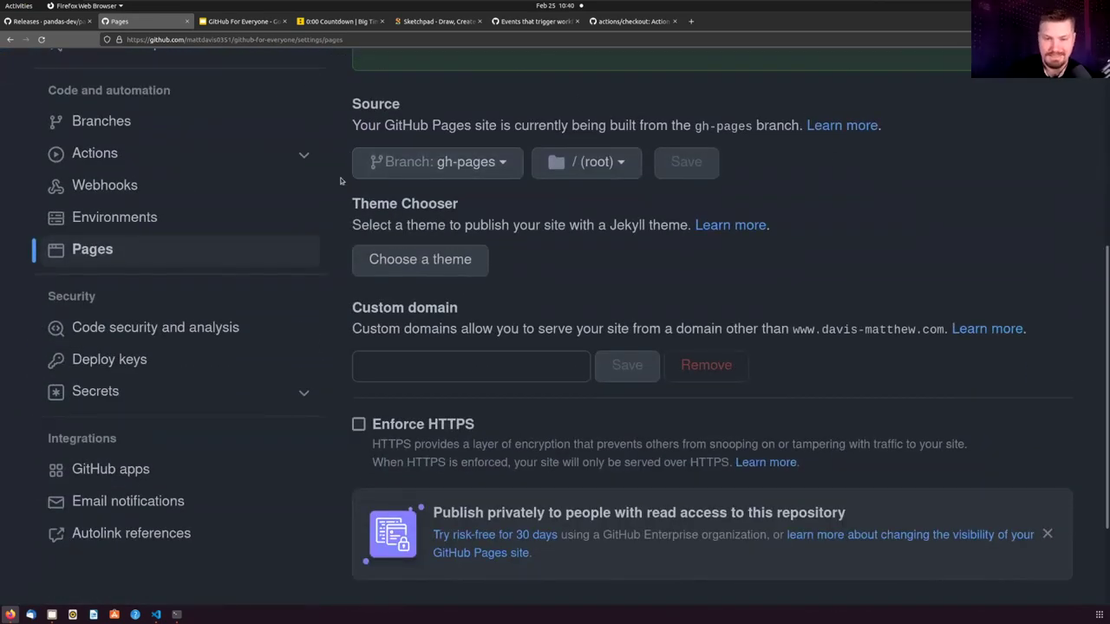
scroll(494, 228, up, 1)
scroll(494, 228, up, 5)
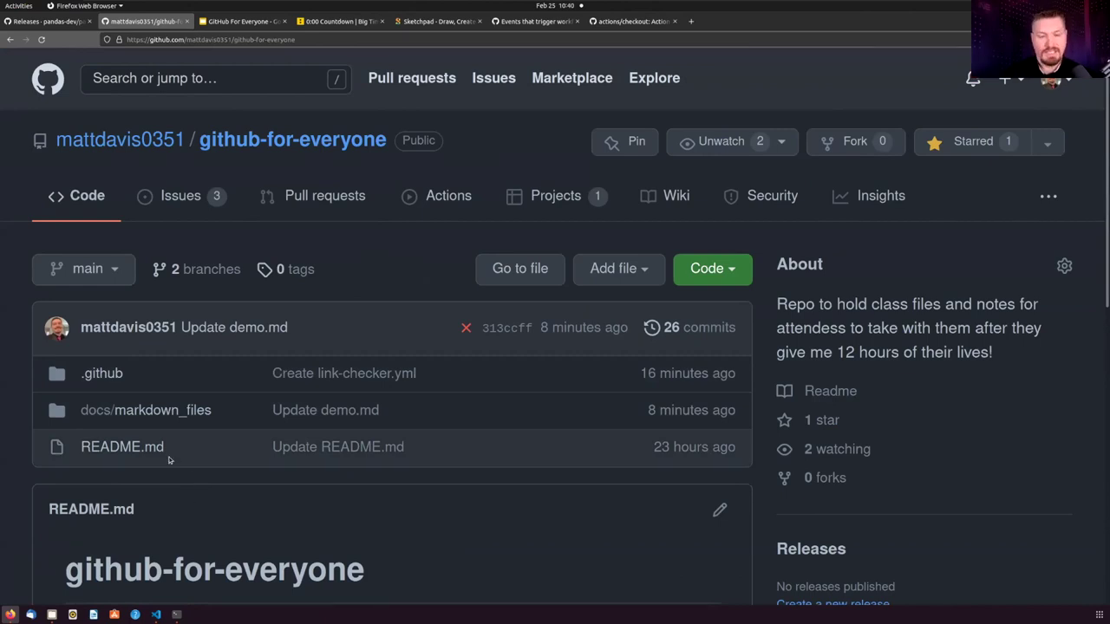
Open issue #5 'Configure a github pages app' from the repository's Issues list.
click(104, 275)
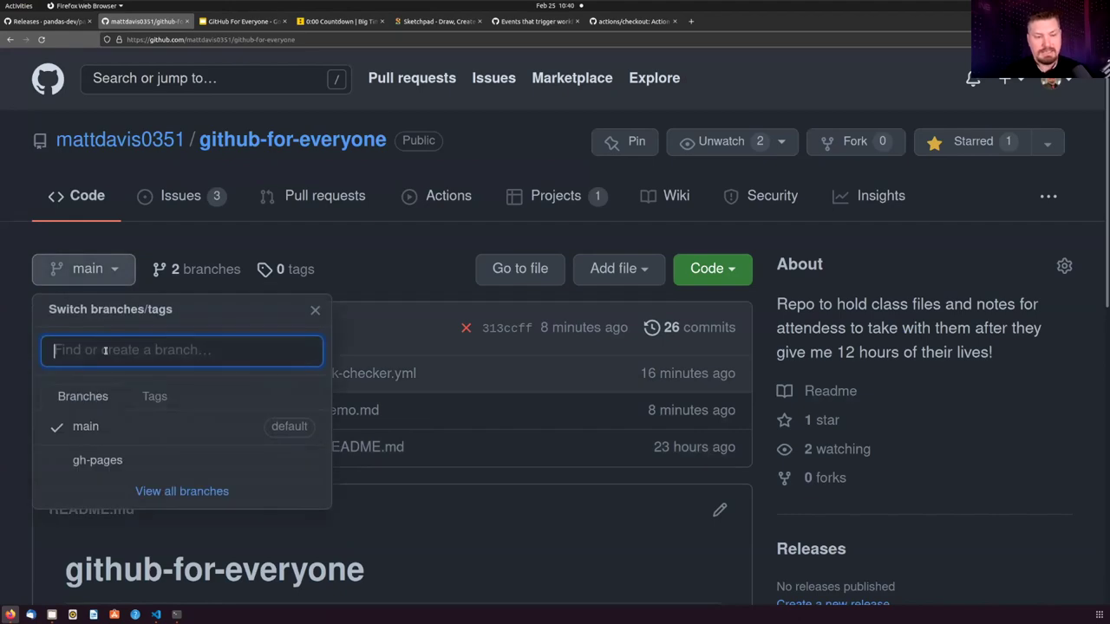
click(182, 196)
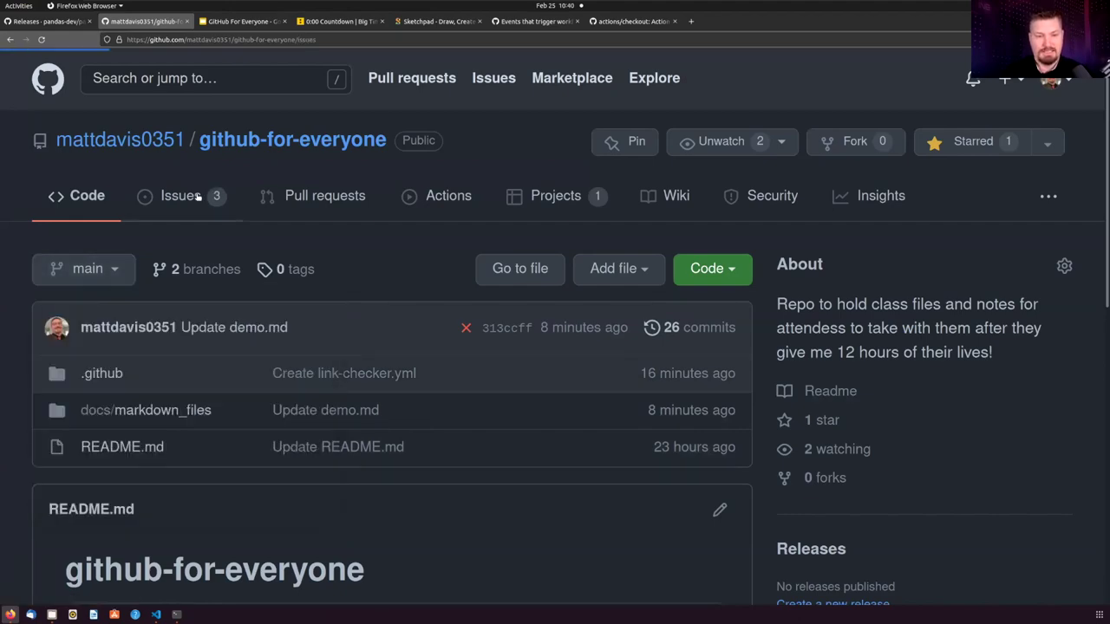
scroll(167, 333, down, 1)
scroll(106, 358, down, 5)
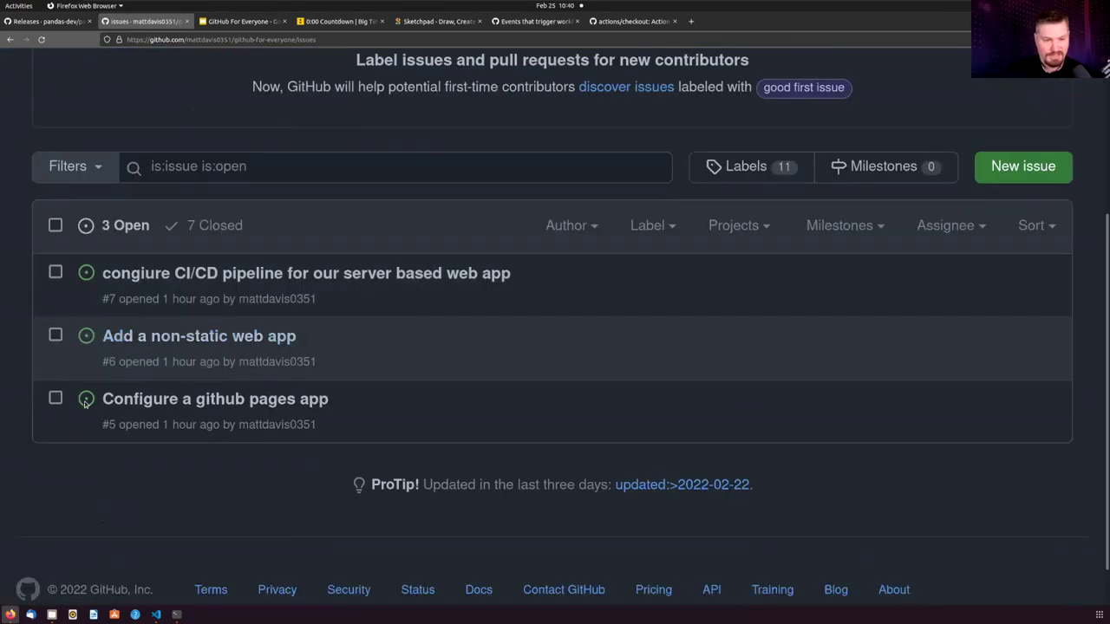
click(121, 399)
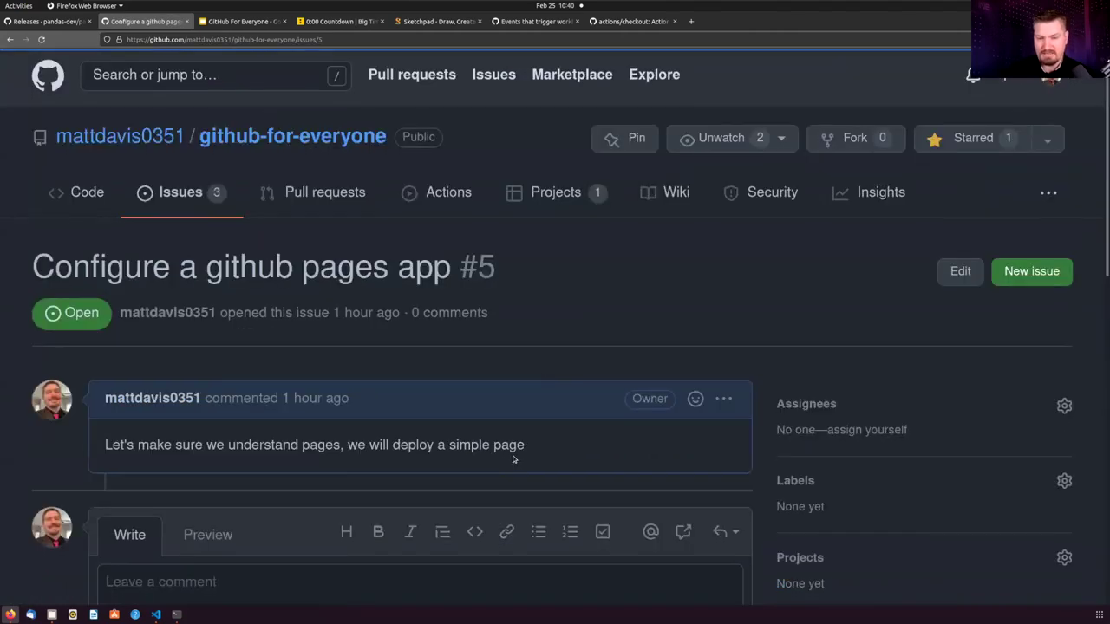
Close issue #5, then return via the Issues list to the repository code.
scroll(589, 399, down, 10)
scroll(590, 399, up, 2)
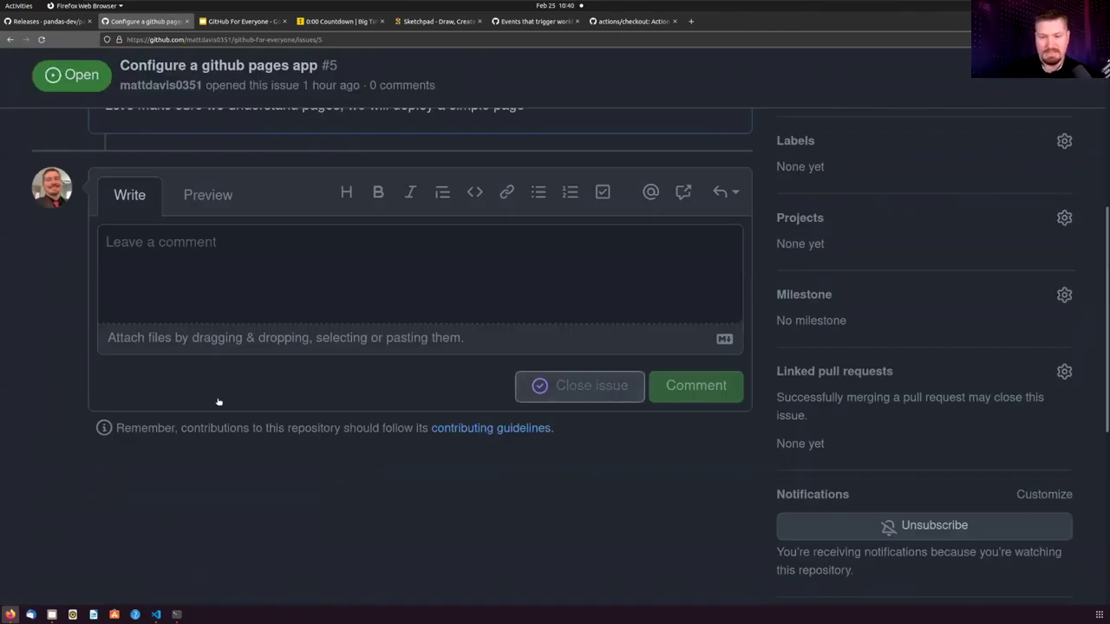
key(ctrl+shift+Return)
scroll(124, 301, up, 5)
click(173, 192)
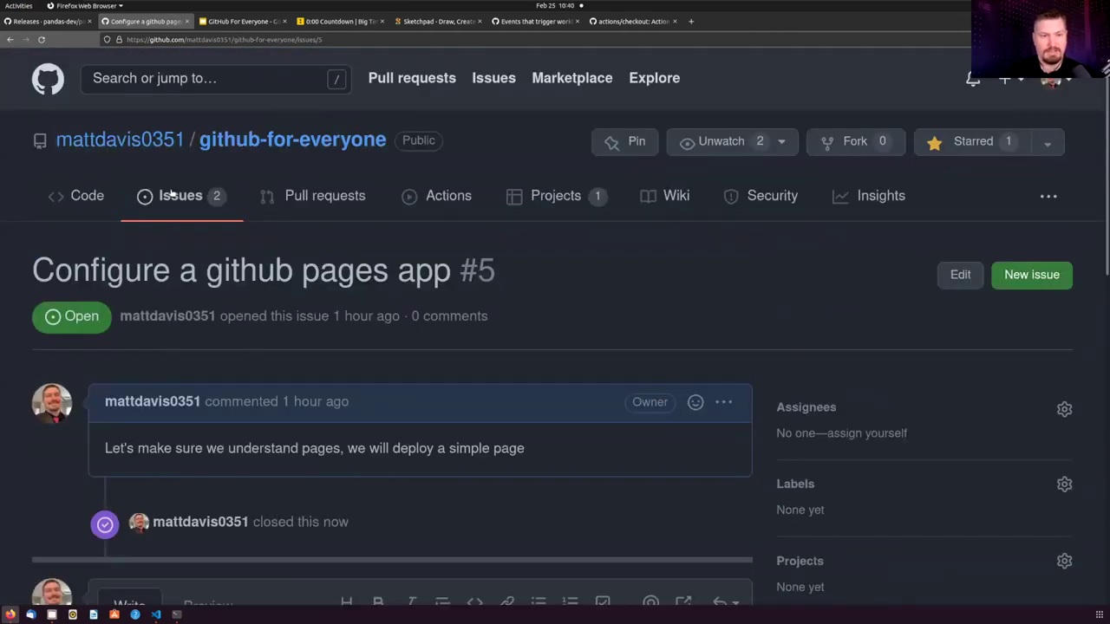
scroll(147, 299, down, 3)
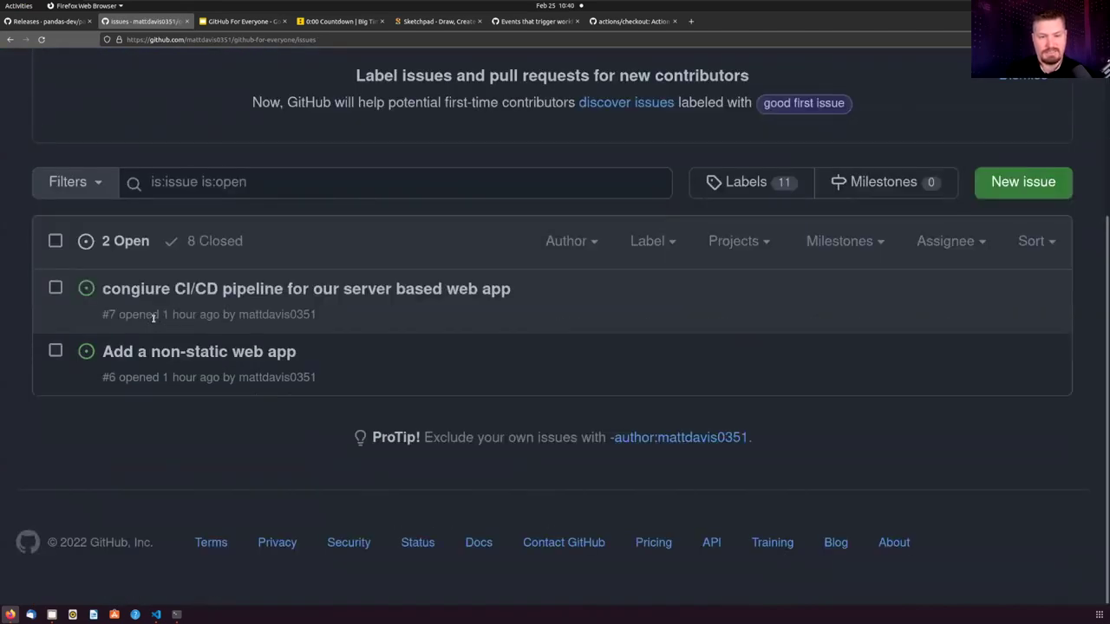
scroll(99, 254, up, 3)
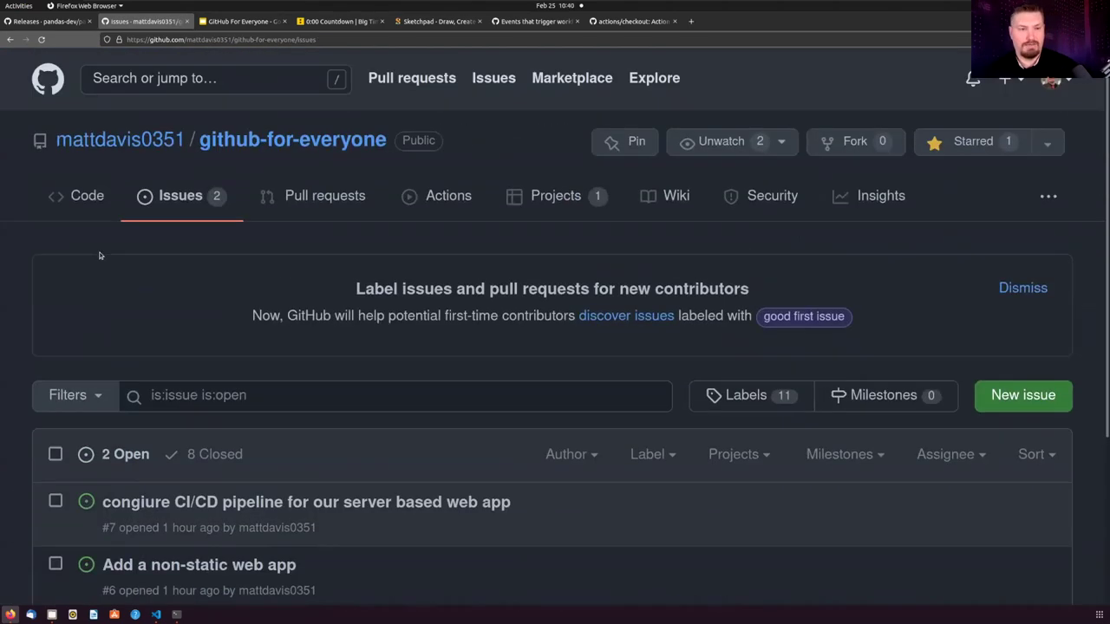
click(86, 211)
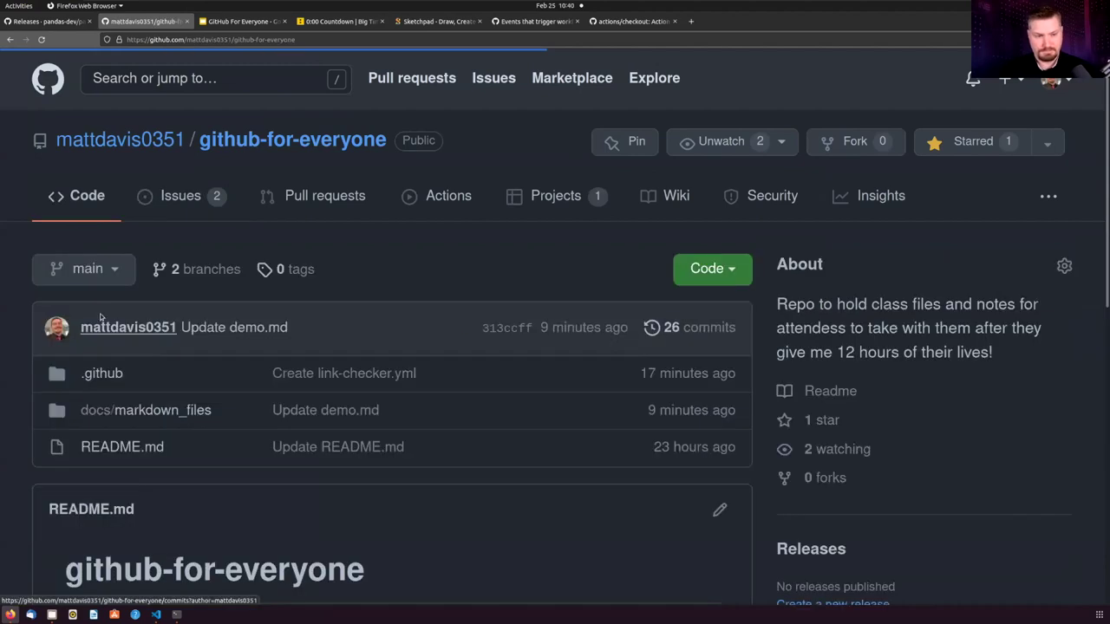
Create a new branch named add-non-static-app from main.
click(107, 276)
text(non)
key(BackSpace)
key(BackSpace)
key(BackSpace)
text(a)
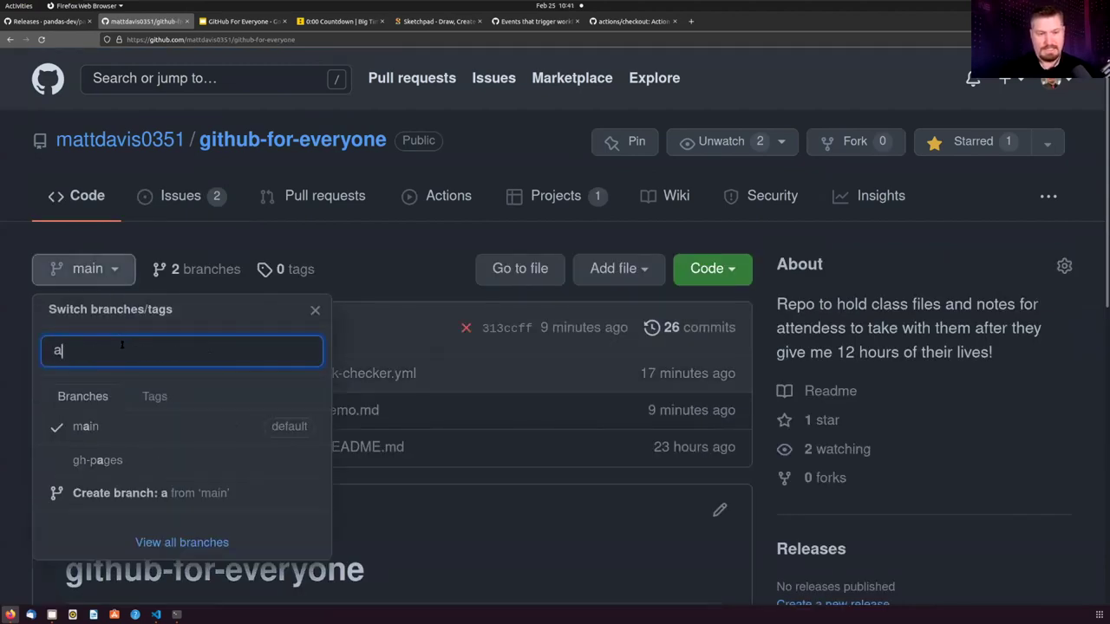
text(dd-non-static-app)
click(207, 425)
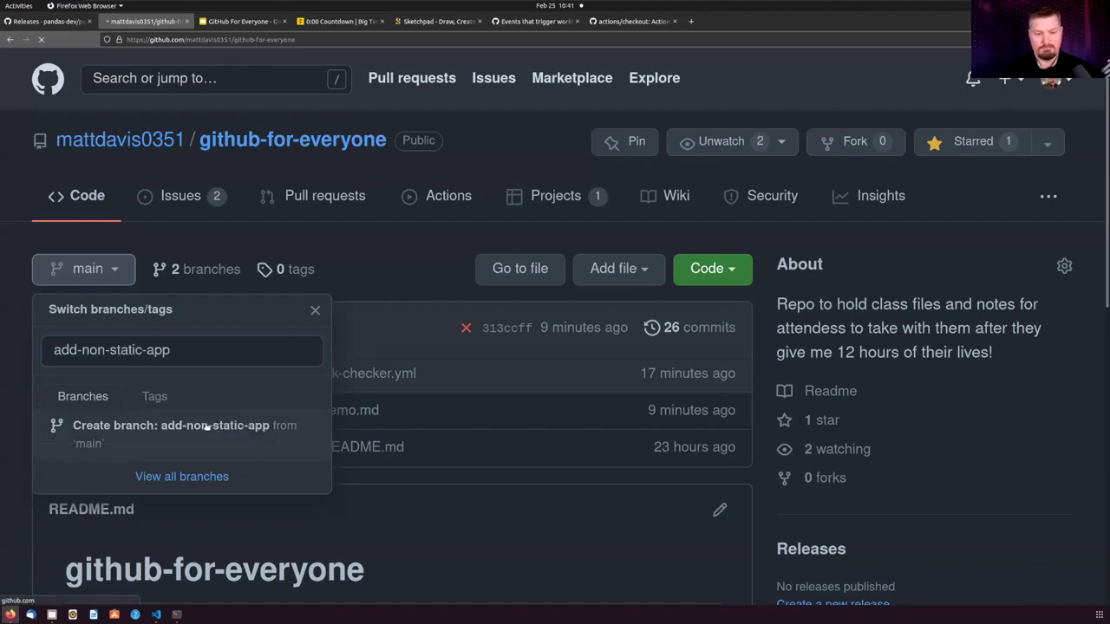
scroll(369, 468, down, 2)
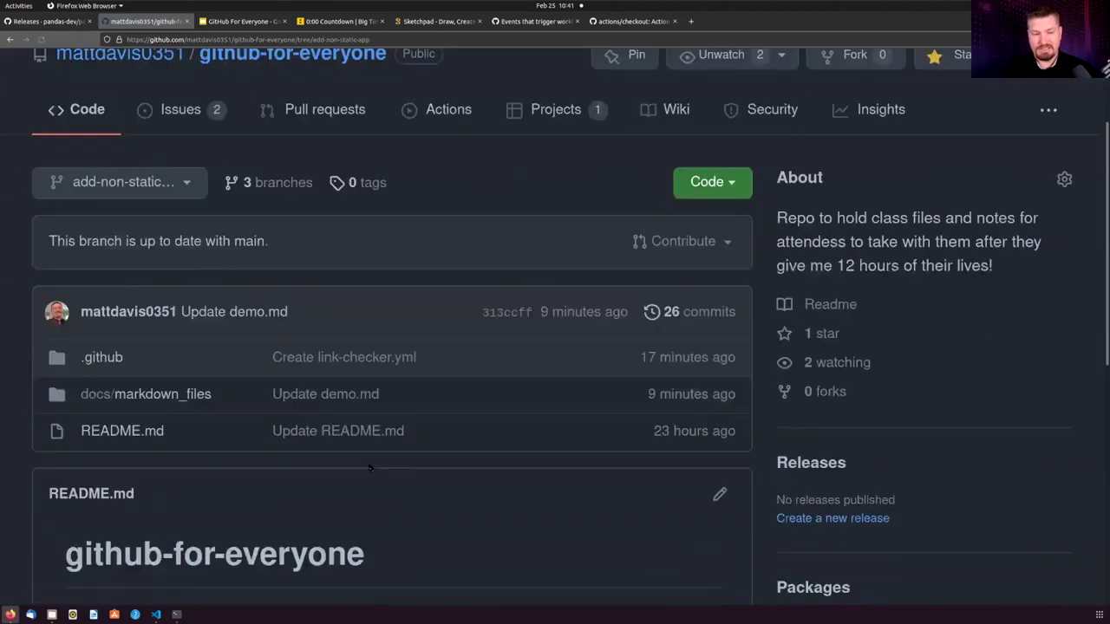
scroll(369, 468, up, 1)
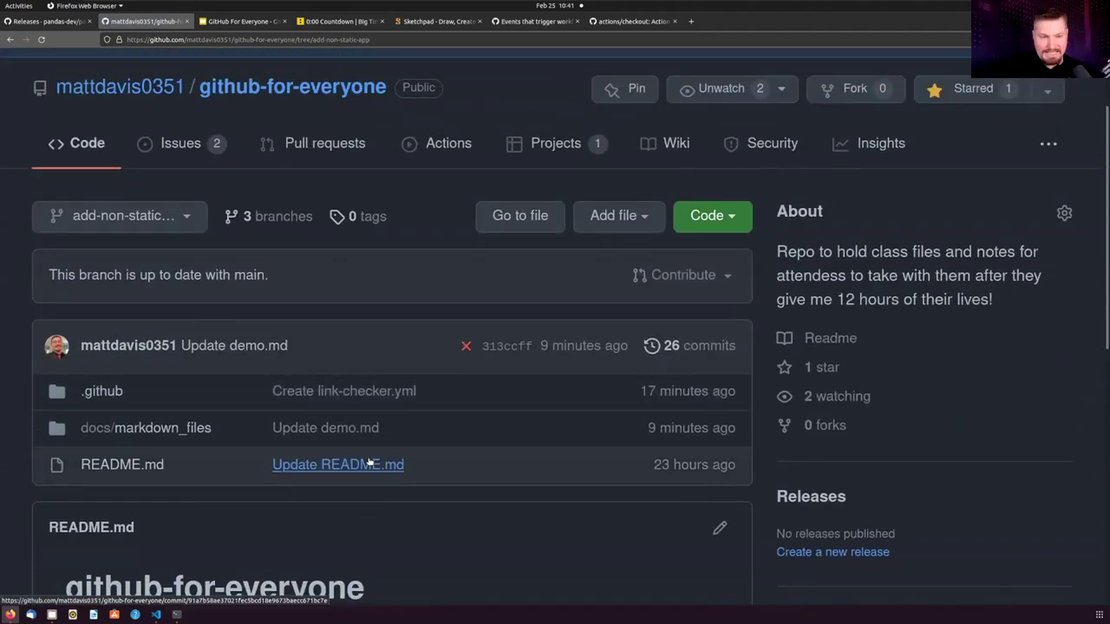
Check the gh-pages and main branches, then switch to add-non-static-app.
click(118, 216)
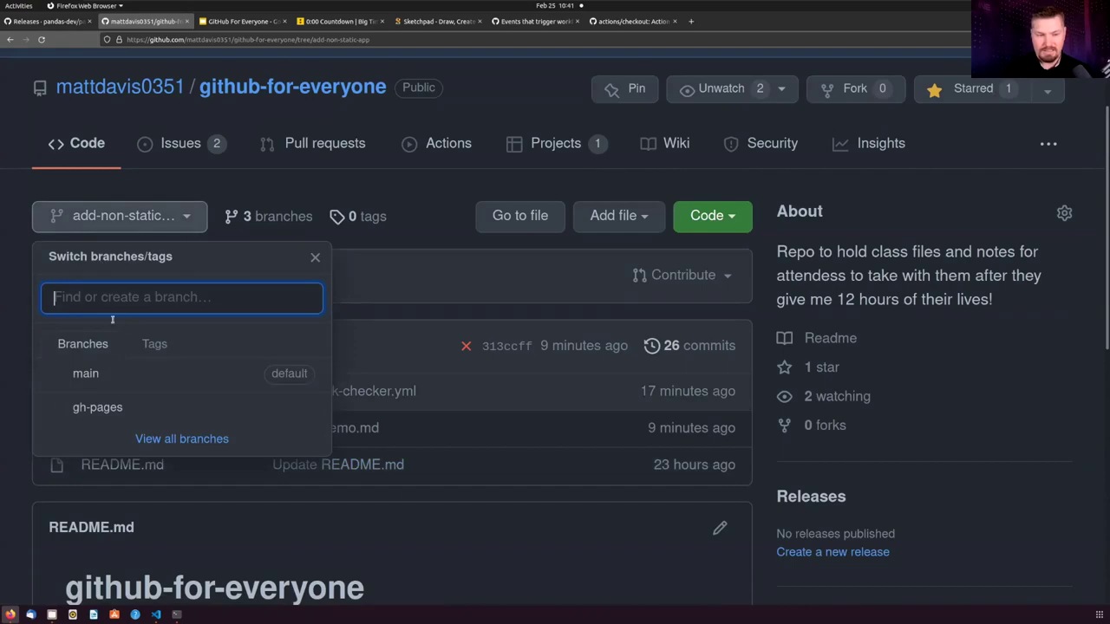
click(77, 409)
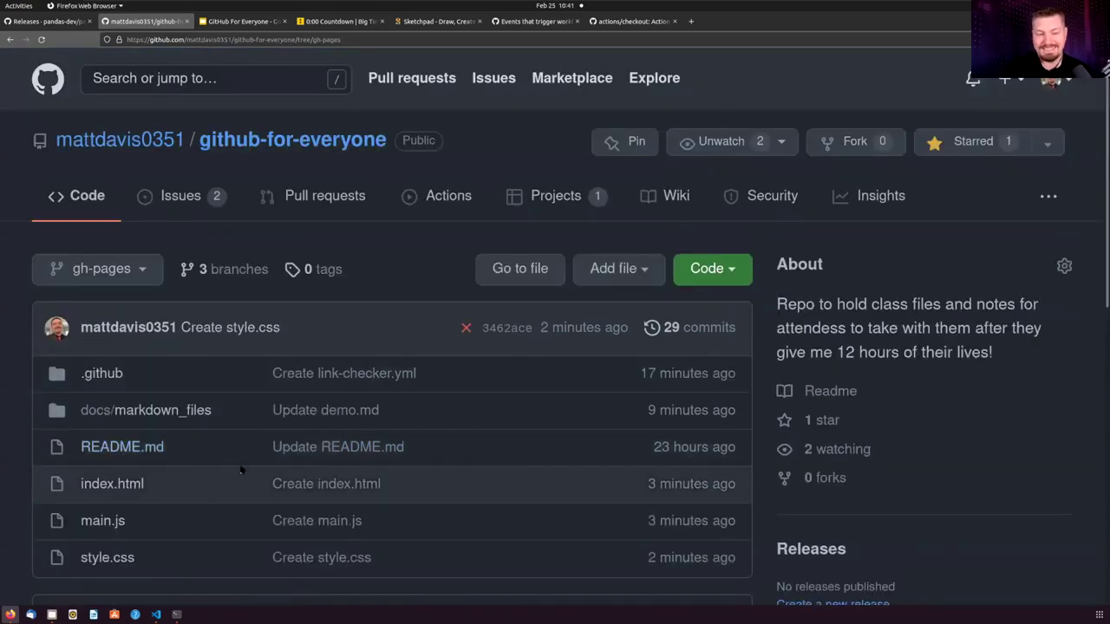
scroll(241, 469, down, 3)
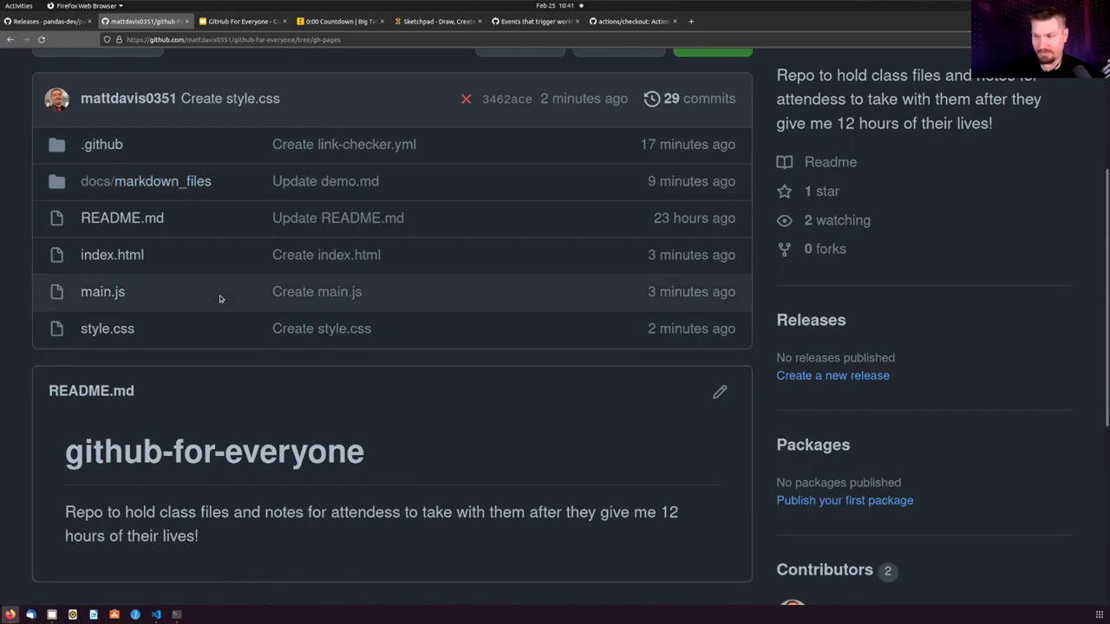
scroll(220, 295, up, 3)
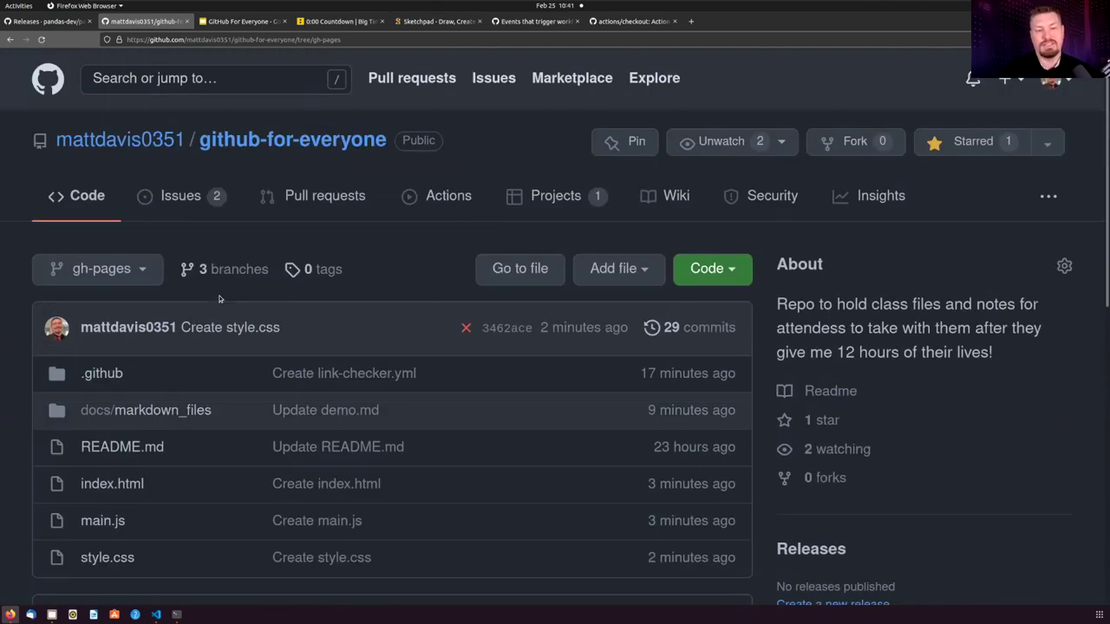
click(150, 271)
click(125, 426)
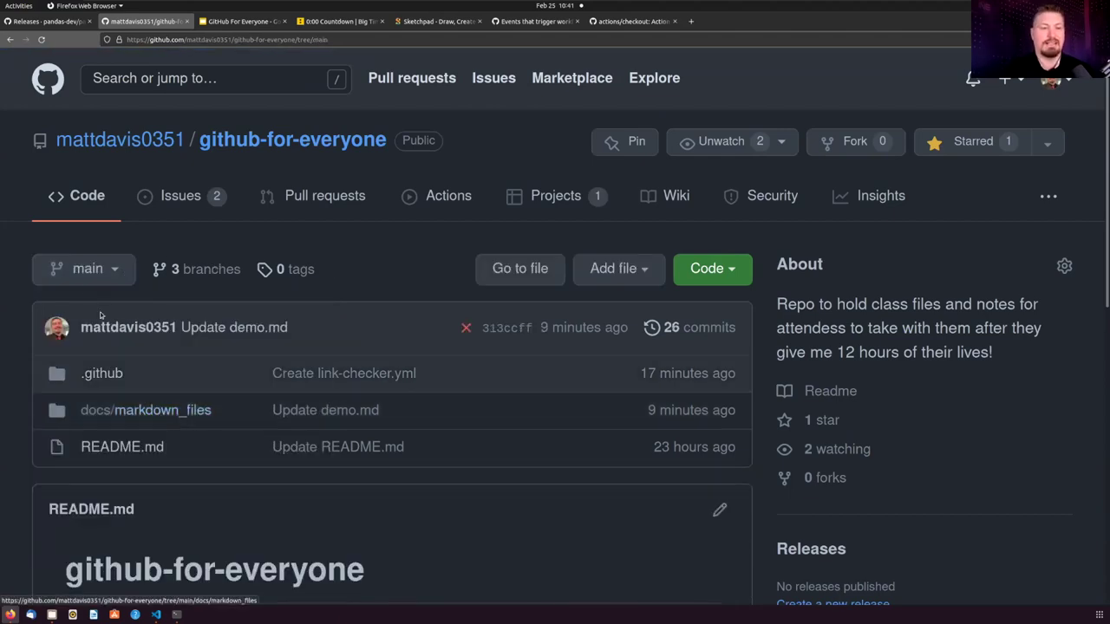
click(96, 266)
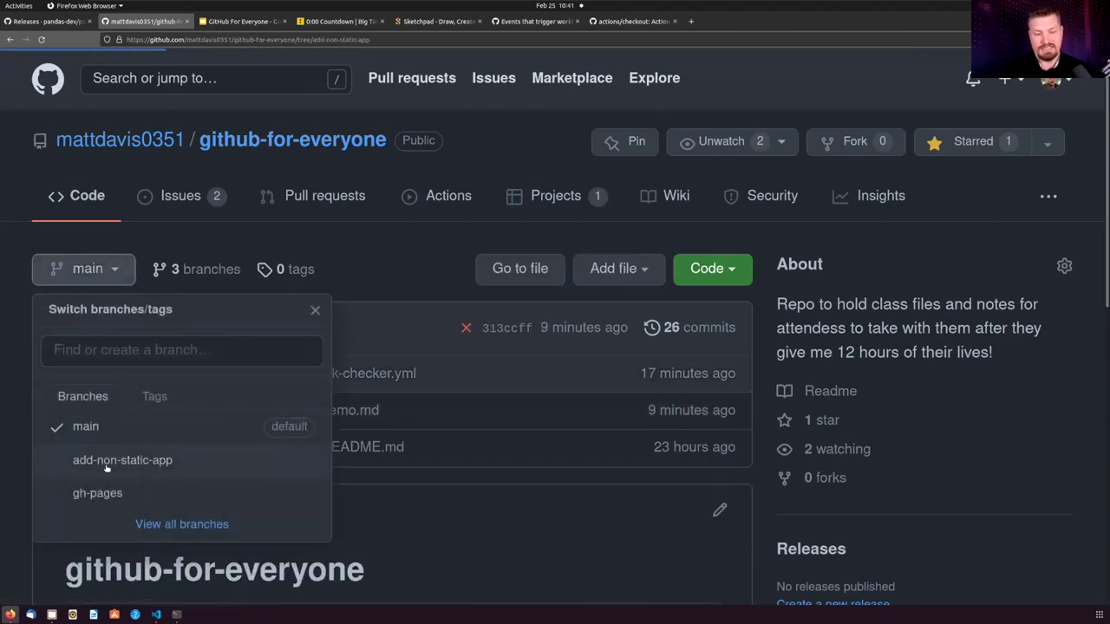
click(109, 461)
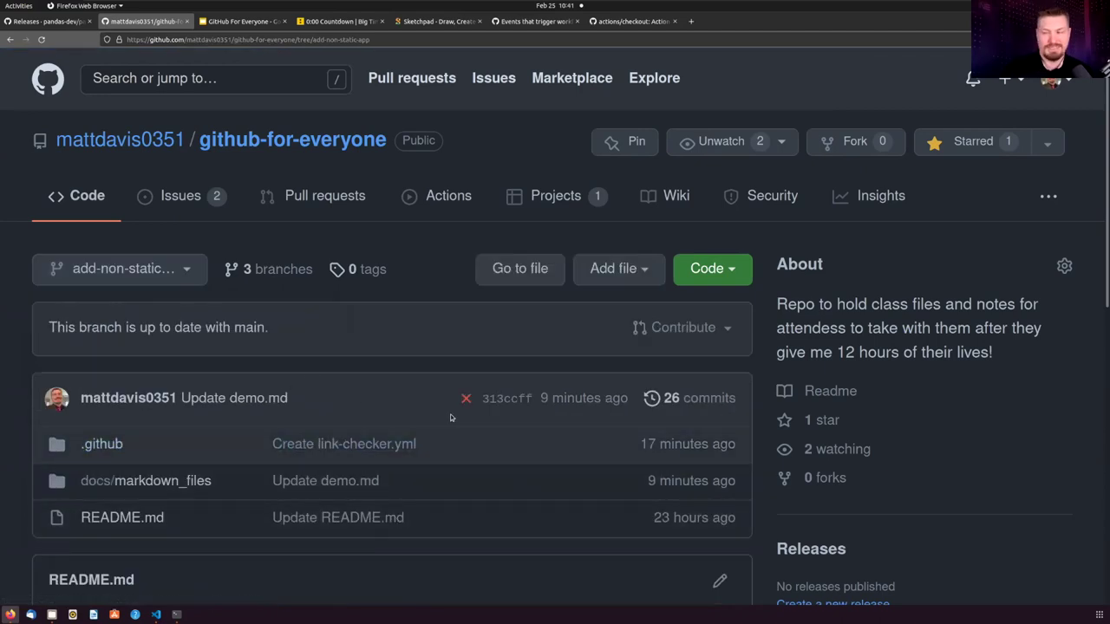
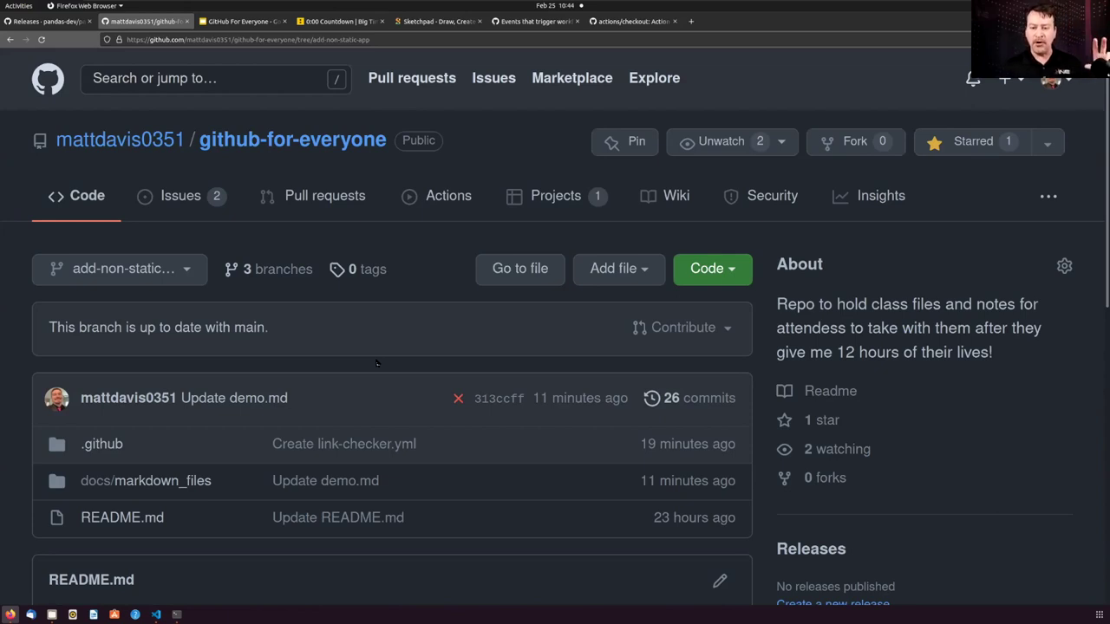
In the terminal, move up to the home folder and into the github-for-everyone repo.
click(176, 613)
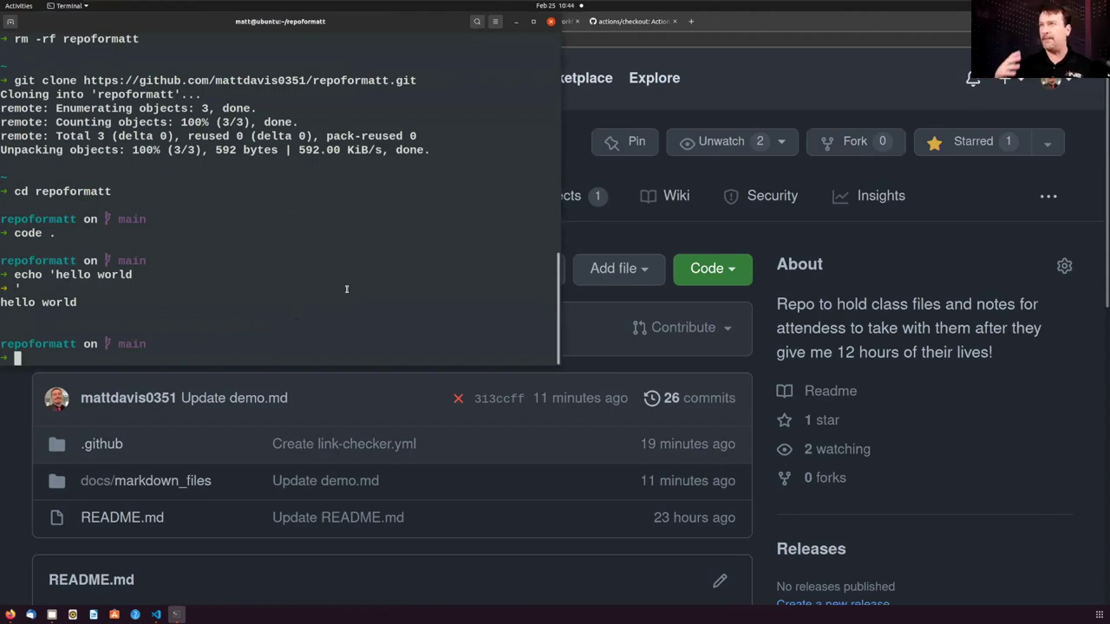
text(cd ..)
key(Return)
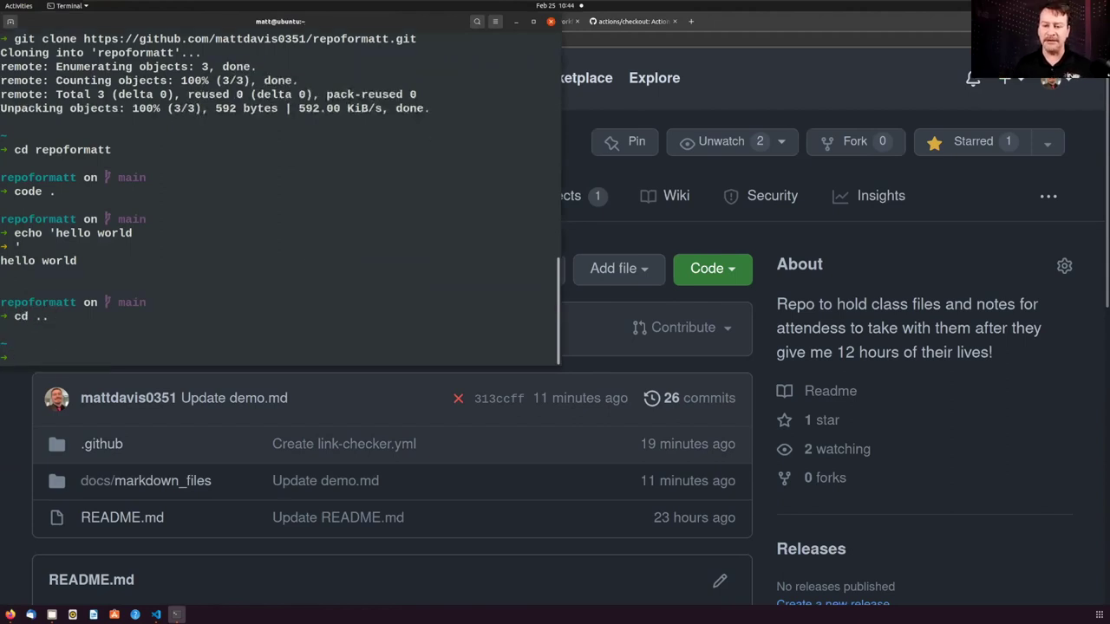
text(ls)
key(Return)
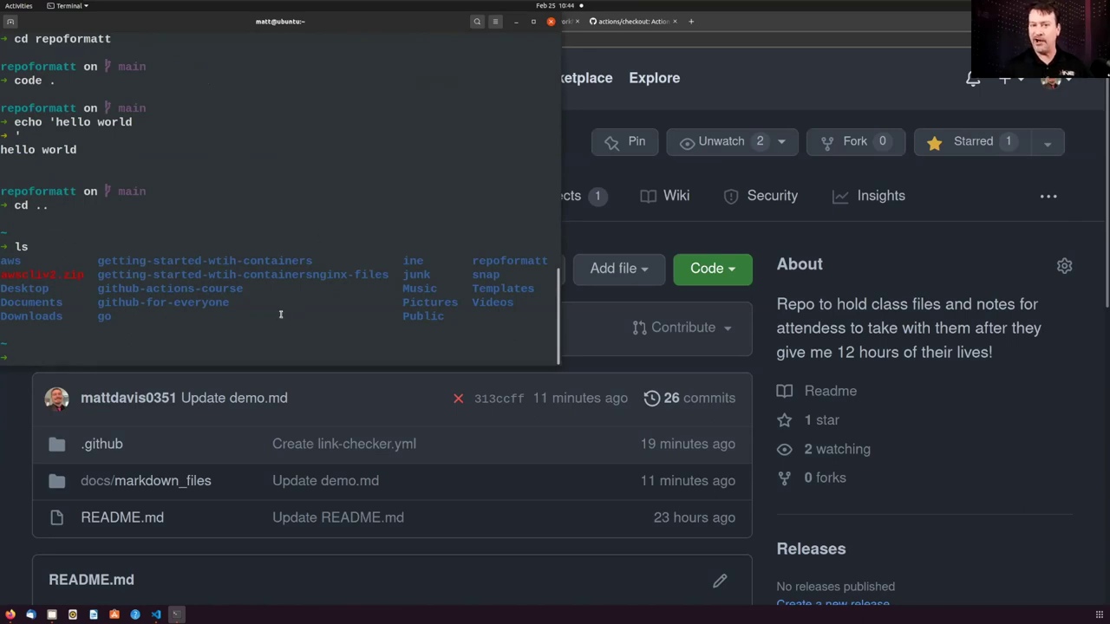
text(cd github-for-everyone/)
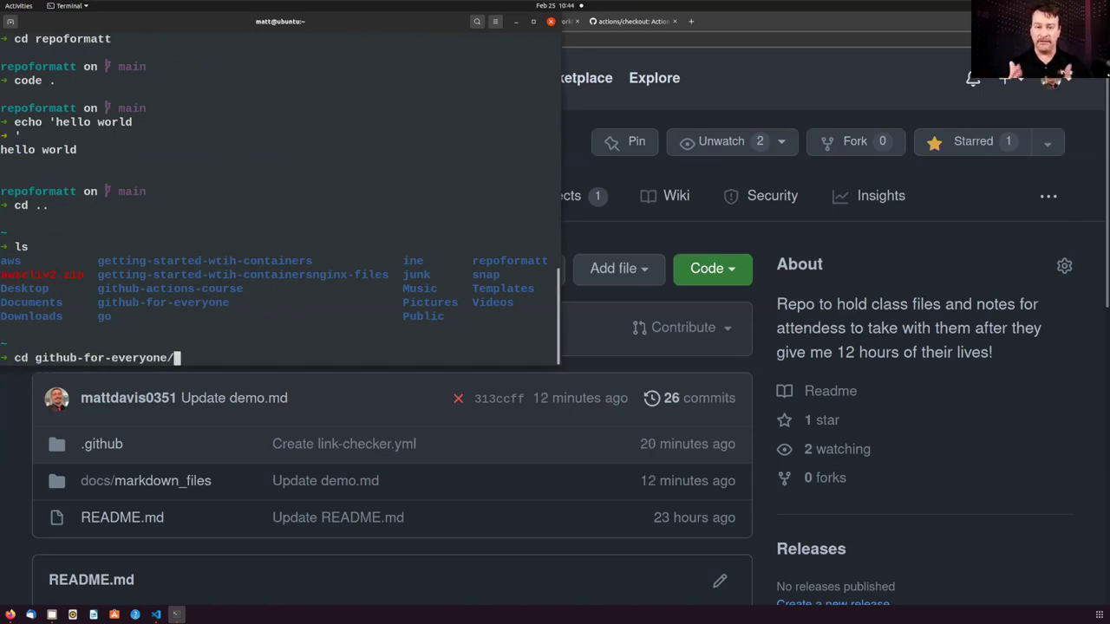
key(Return)
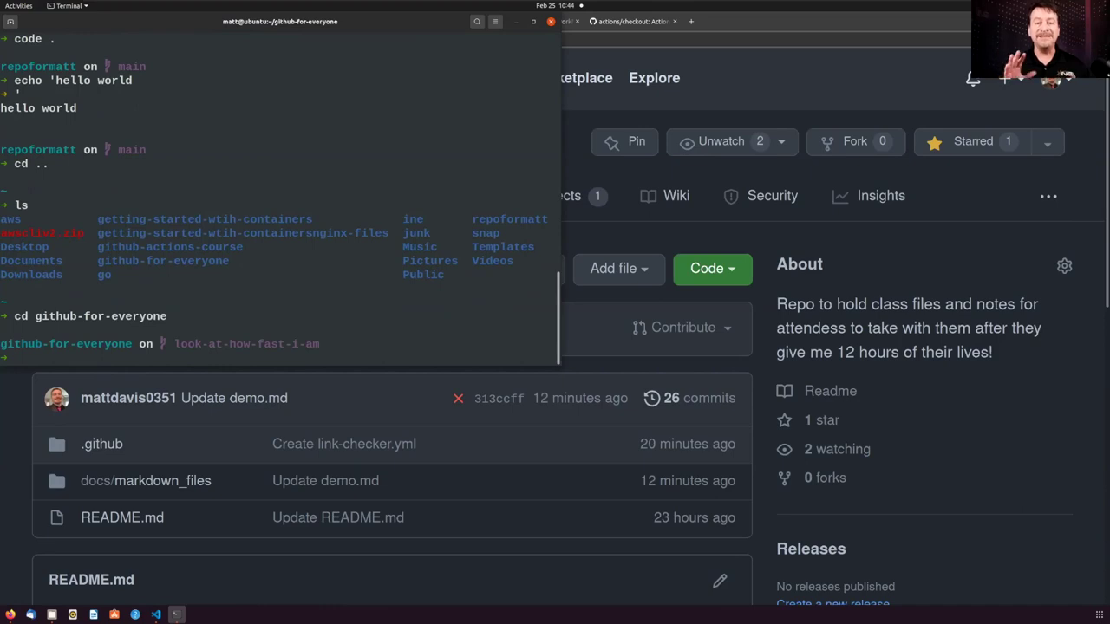
Check out main, run git pull, and open the repo with code.
text(git checkout main)
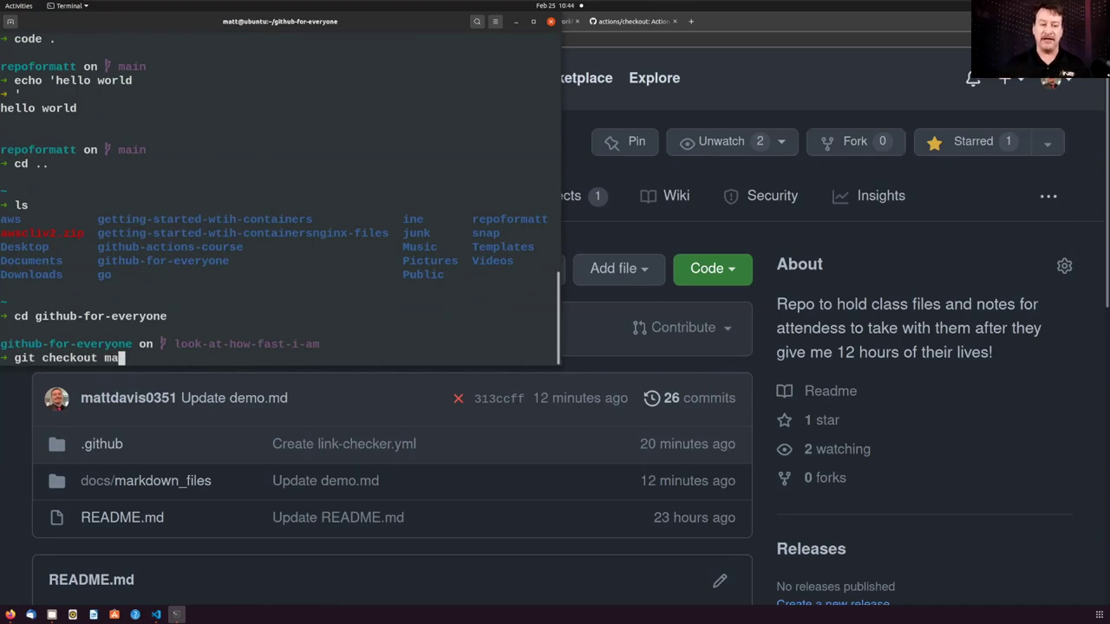
key(Return)
text(git pull)
key(Return)
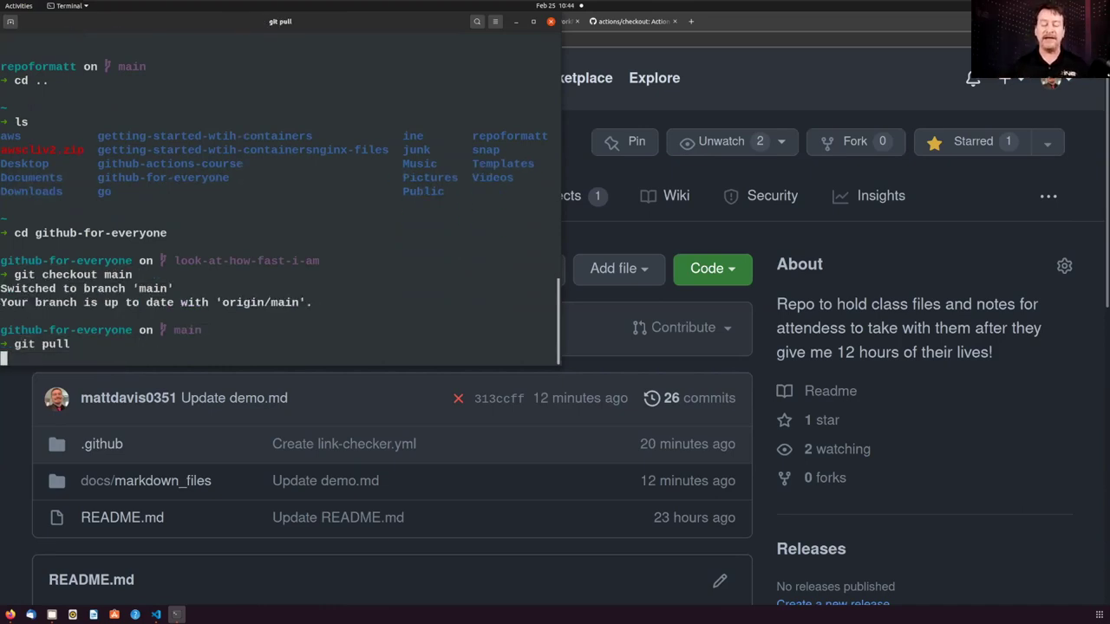
text(code .)
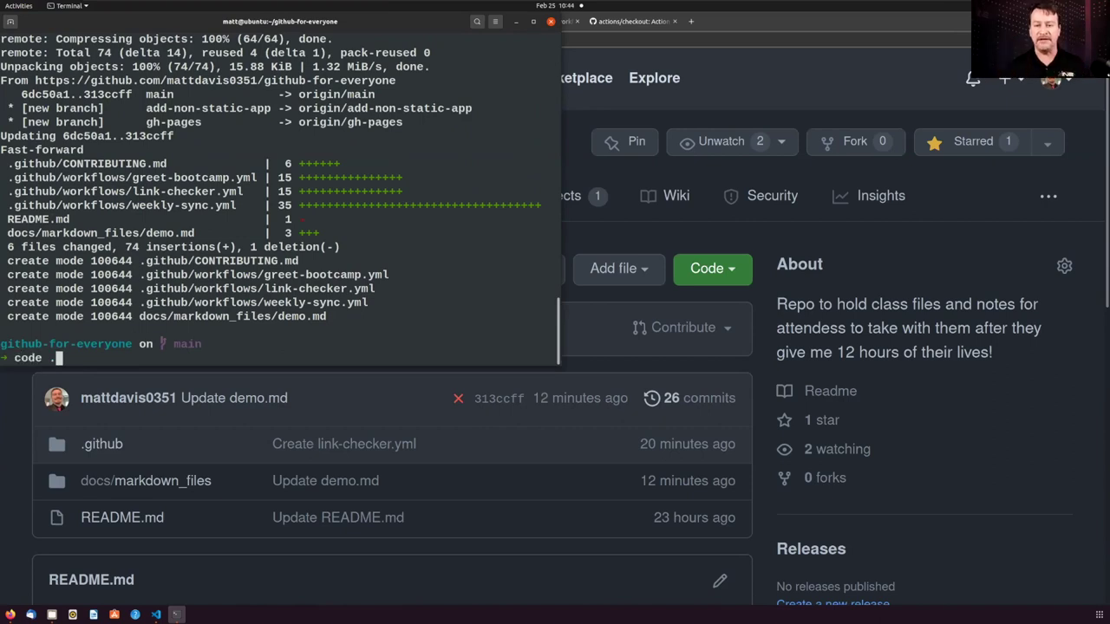
key(Return)
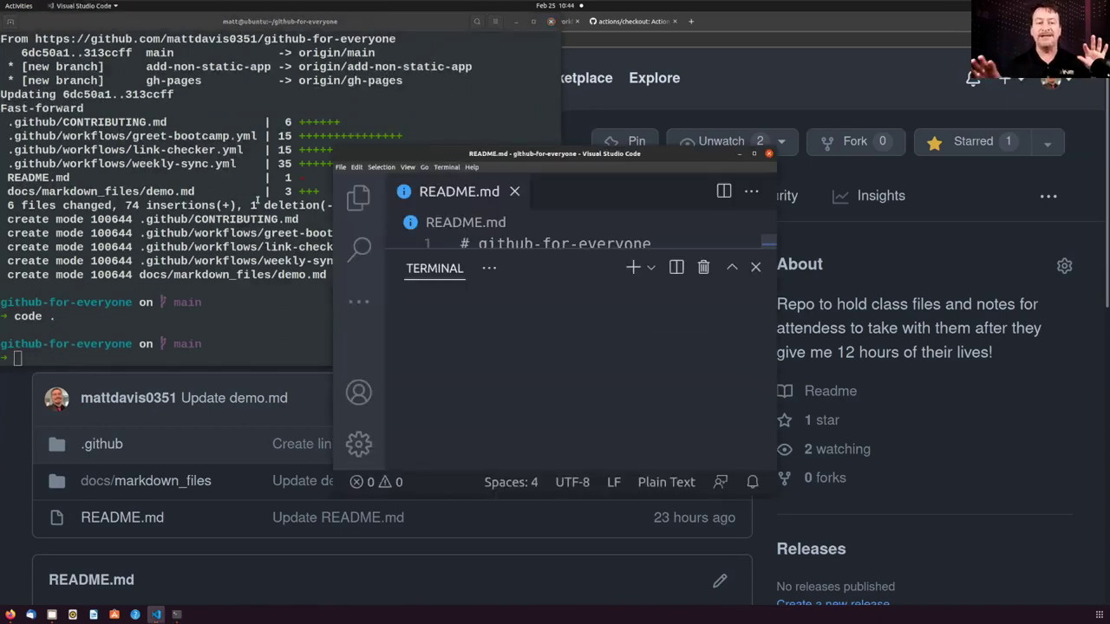
Maximise VS Code, dismiss the telemetry notice, show the Explorer tree, then return to Firefox.
click(518, 26)
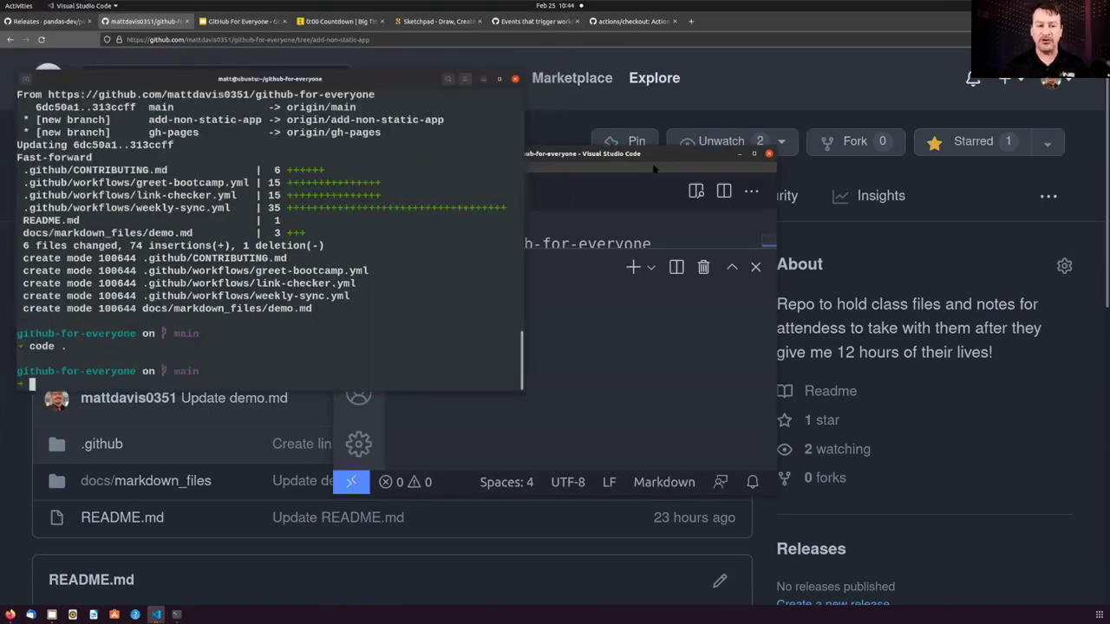
drag(524, 160, 449, 203)
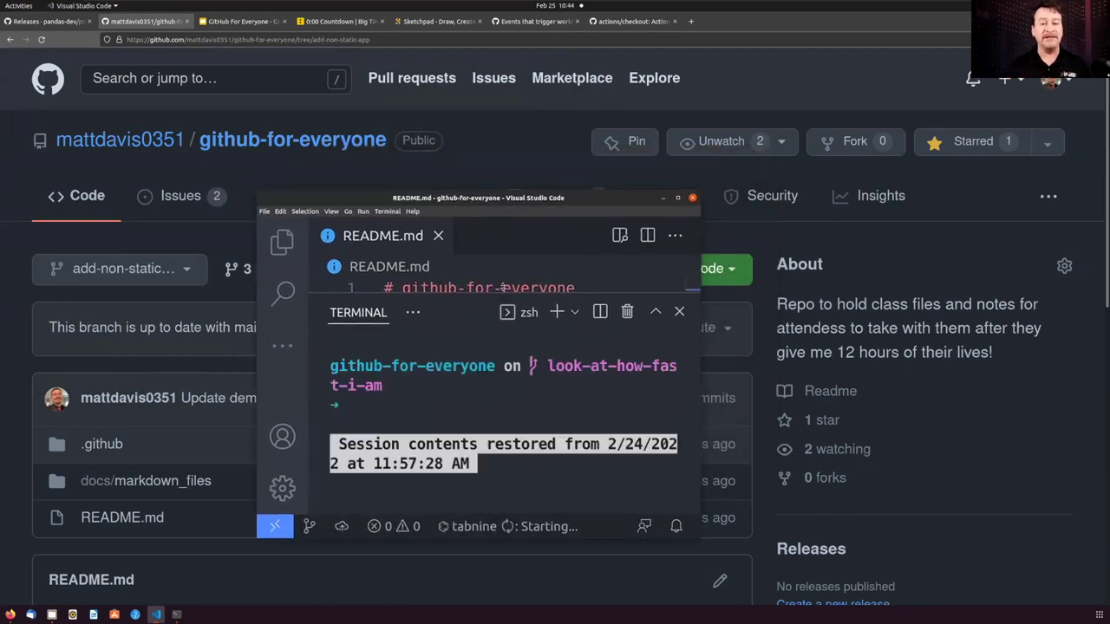
drag(494, 290, 488, 336)
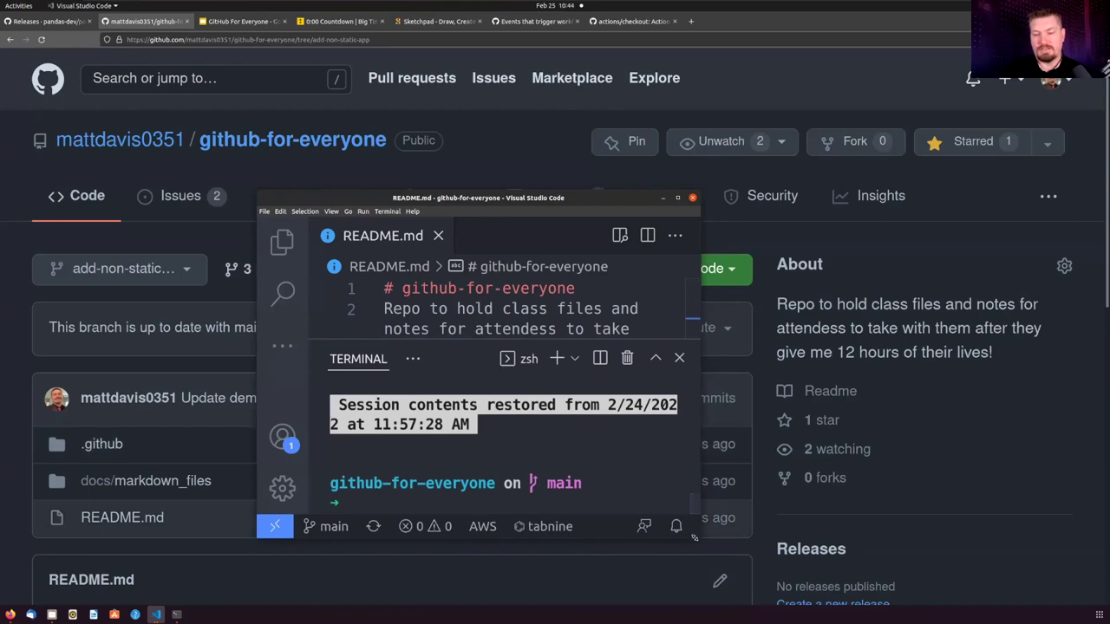
drag(699, 537, 842, 589)
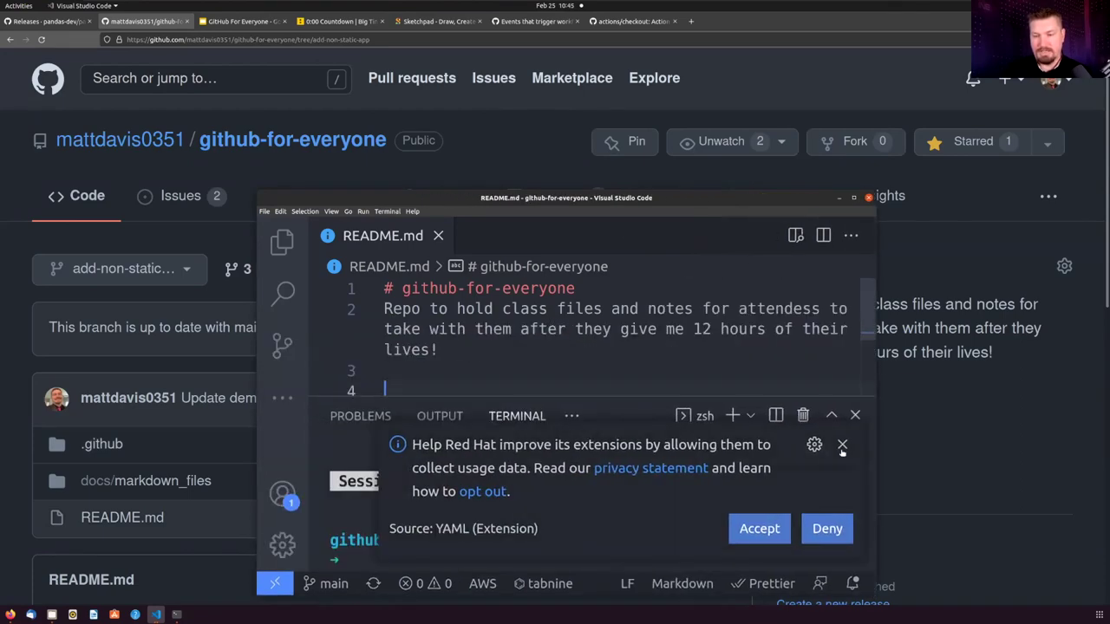
click(840, 445)
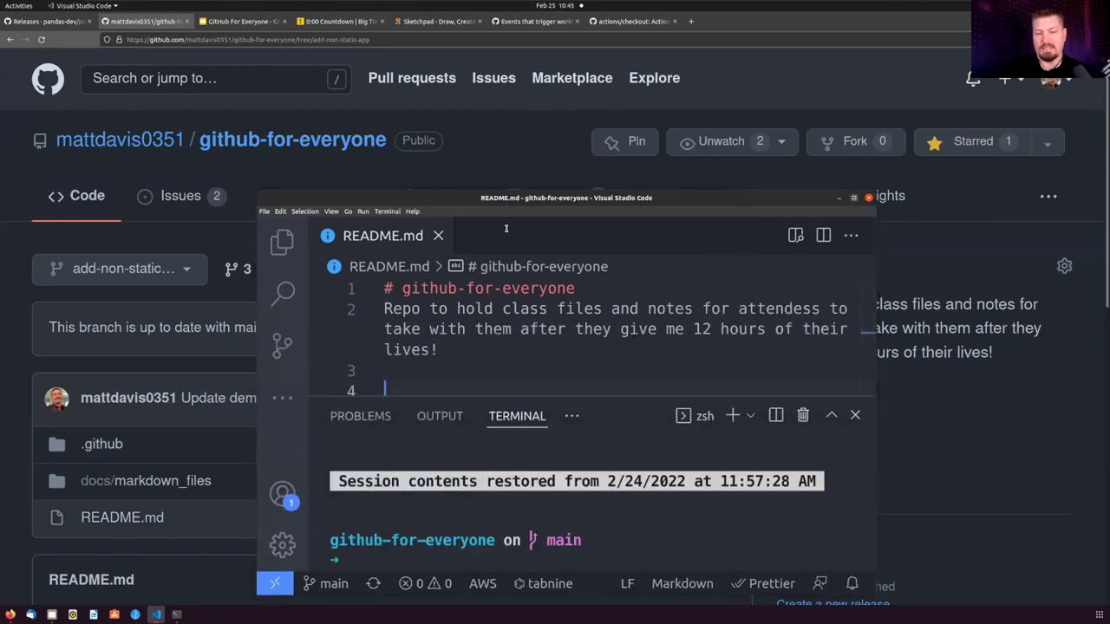
click(853, 198)
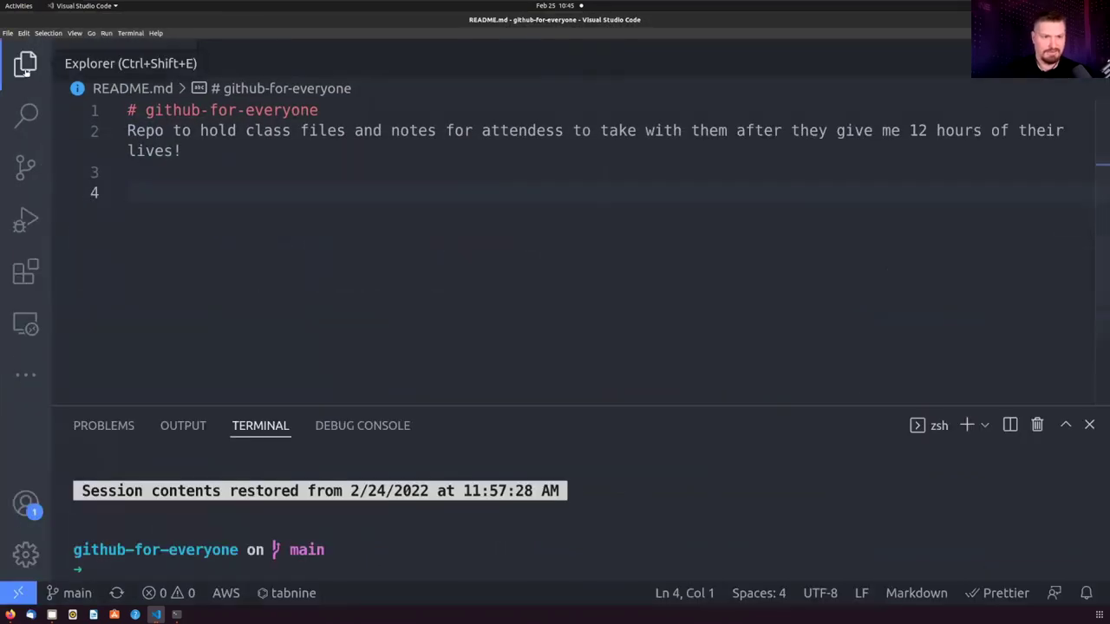
click(25, 63)
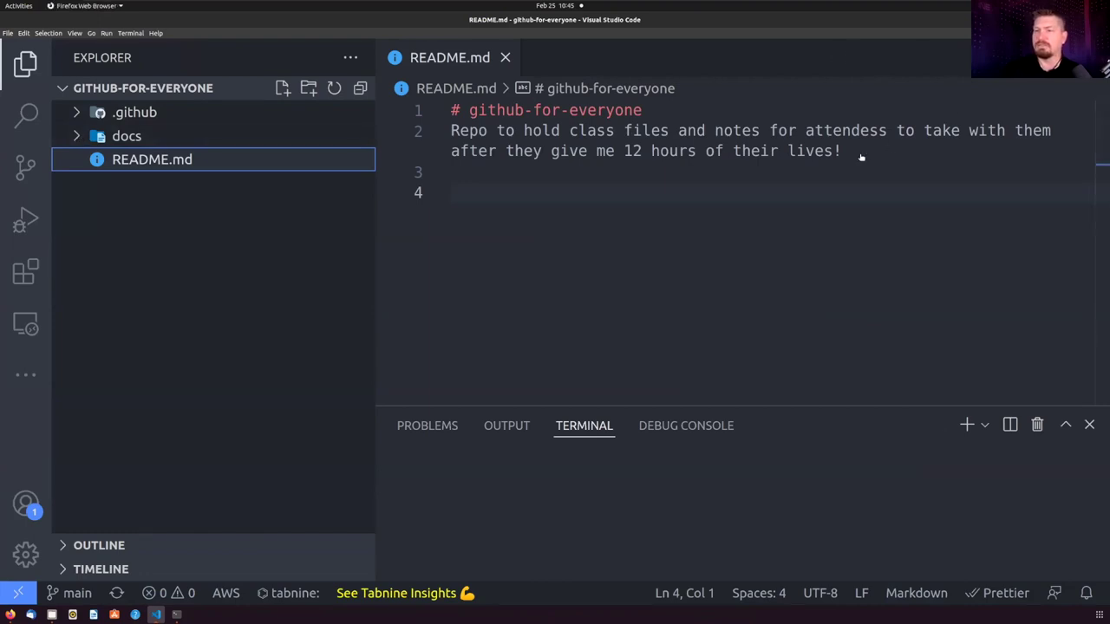
key(alt+Tab)
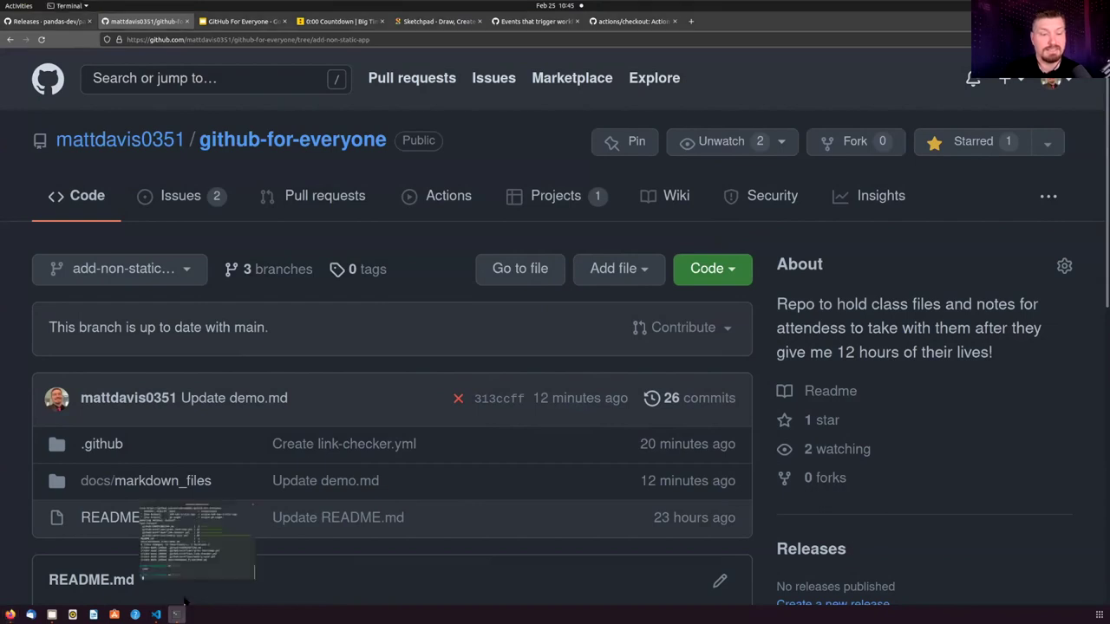
In the terminal, go up to the home folder and into ine, listing each folder's contents.
click(176, 613)
text(cd .)
key(Return)
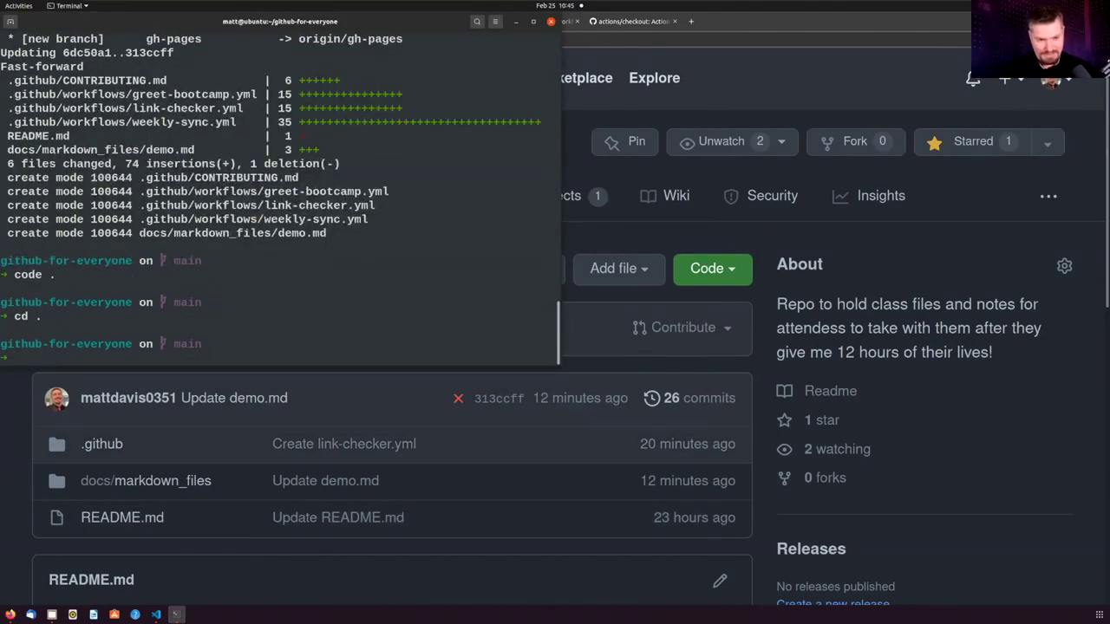
text(cd ..)
key(Return)
text(ls)
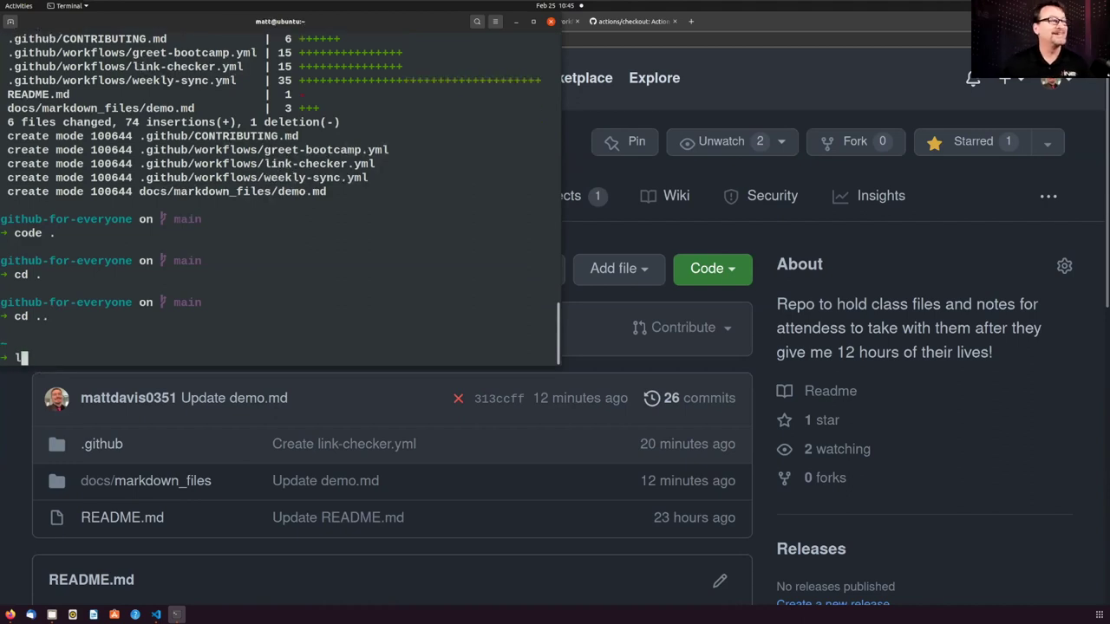
key(Return)
text(cd ine)
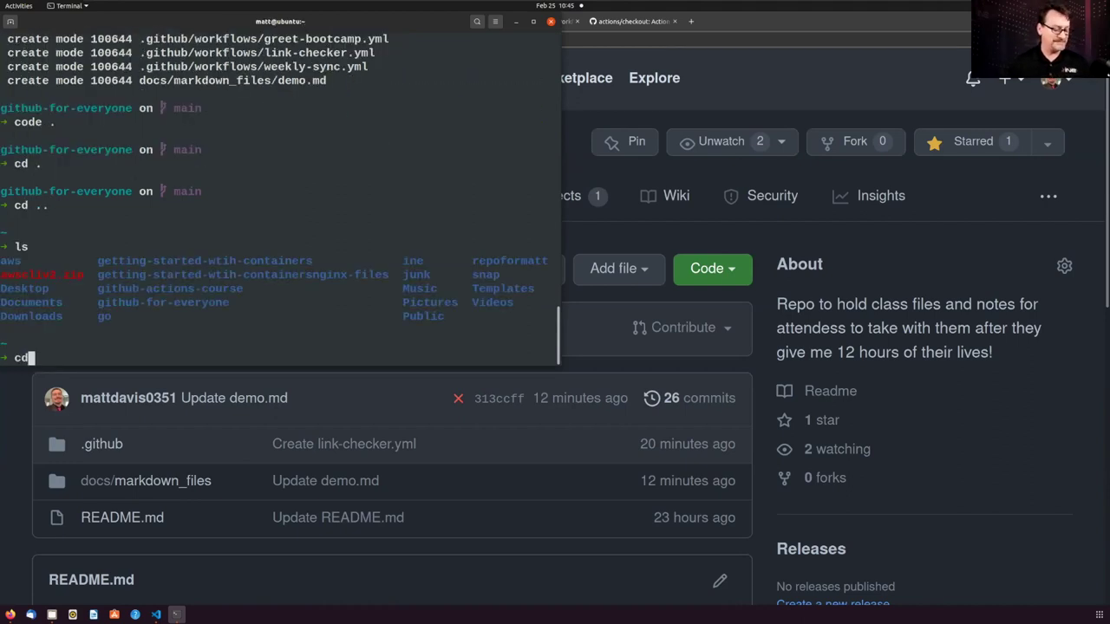
key(Return)
text(ls)
key(Return)
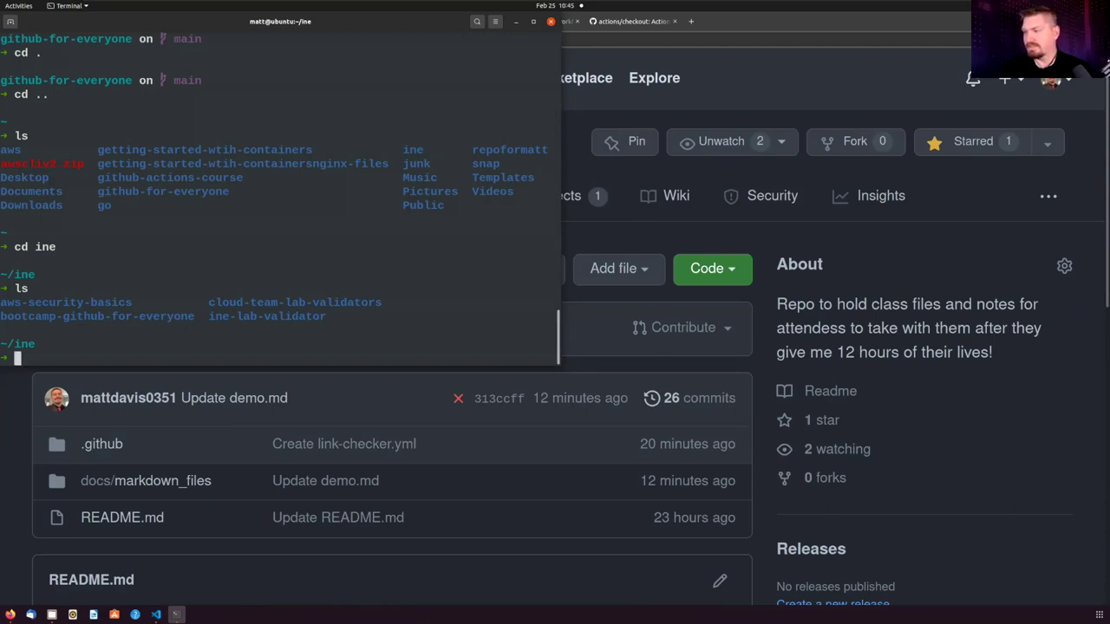
Run git clone with the pasted bootcamp repository URL inside the ine folder.
right_click(112, 346)
key(Escape)
text(git clone)
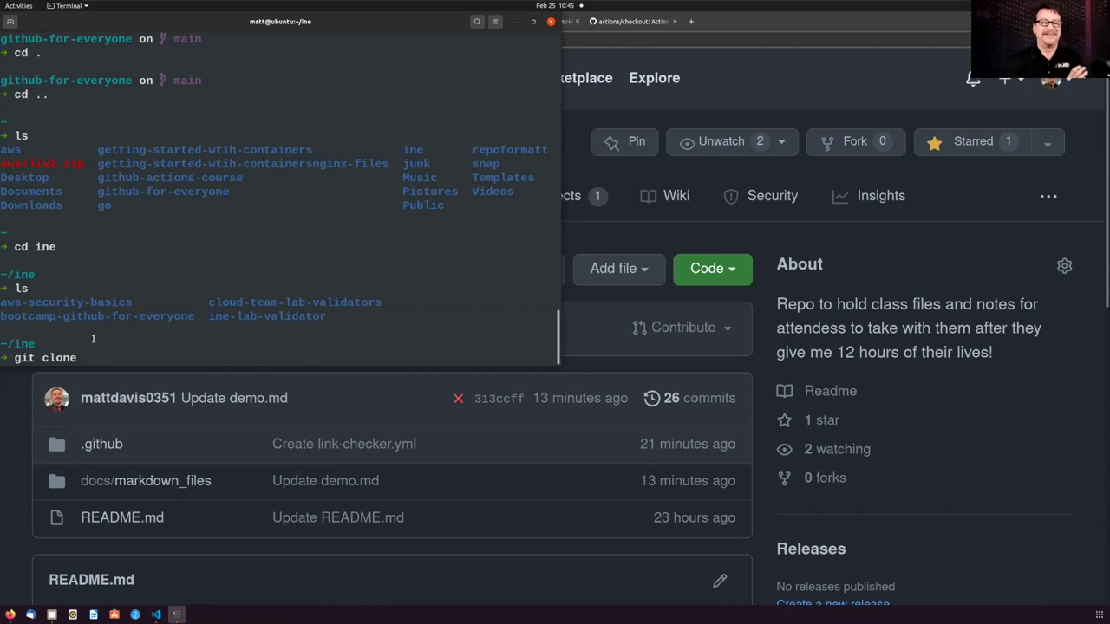
right_click(97, 362)
click(120, 392)
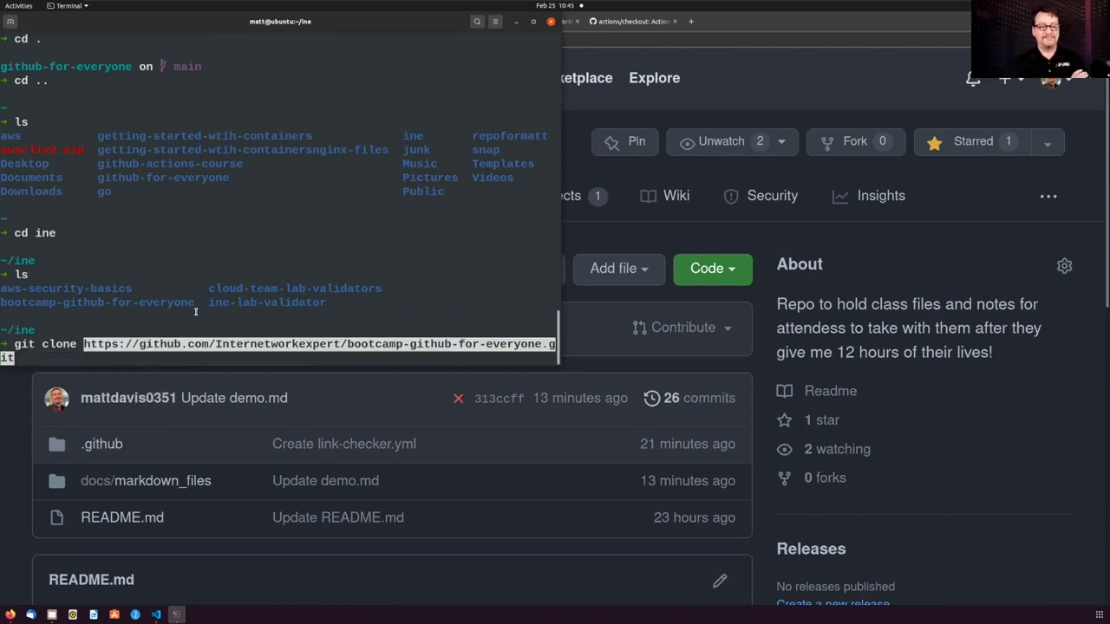
key(Return)
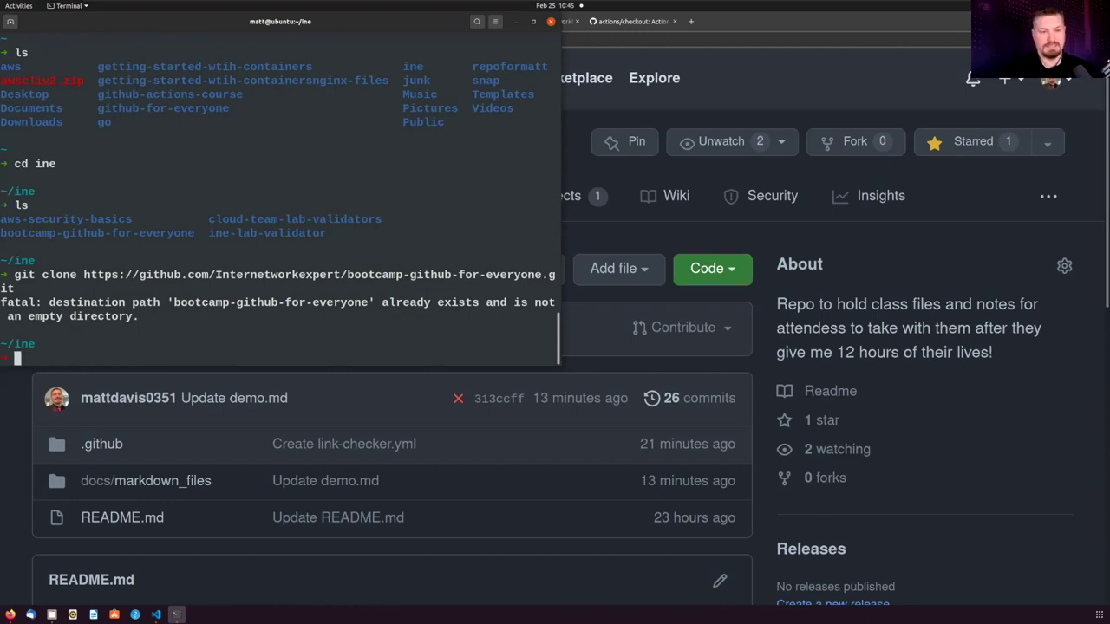
Enter the existing bootcamp-github-for-everyone folder and open it in VS Code with code.
text(ls)
key(Return)
text(cd v)
key(Tab)
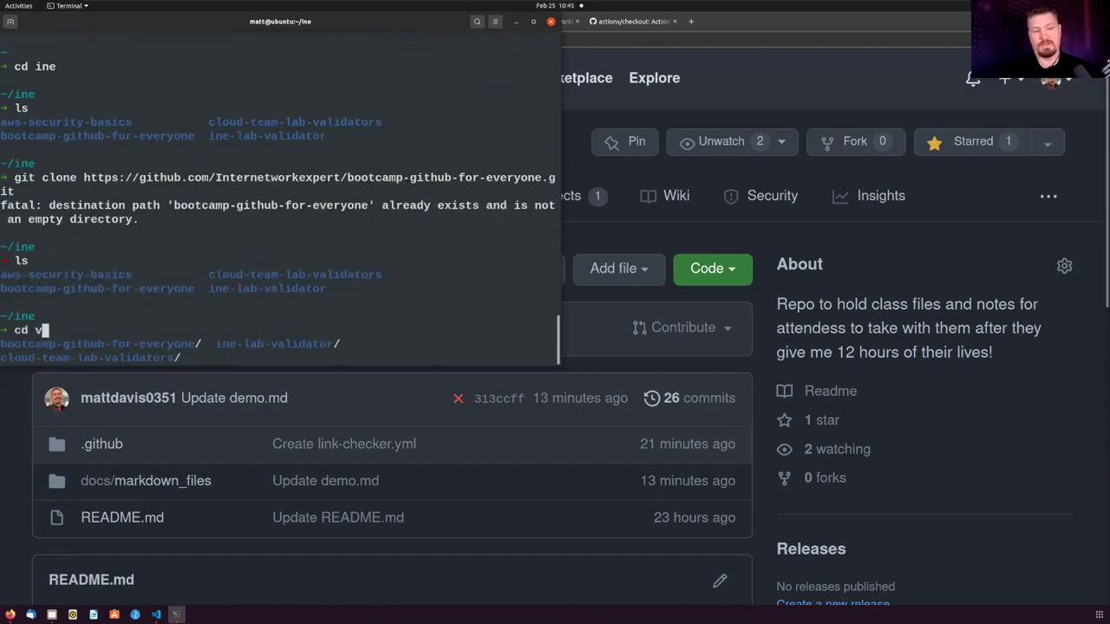
key(BackSpace)
text(b)
key(Tab)
key(Return)
text(code .)
key(Return)
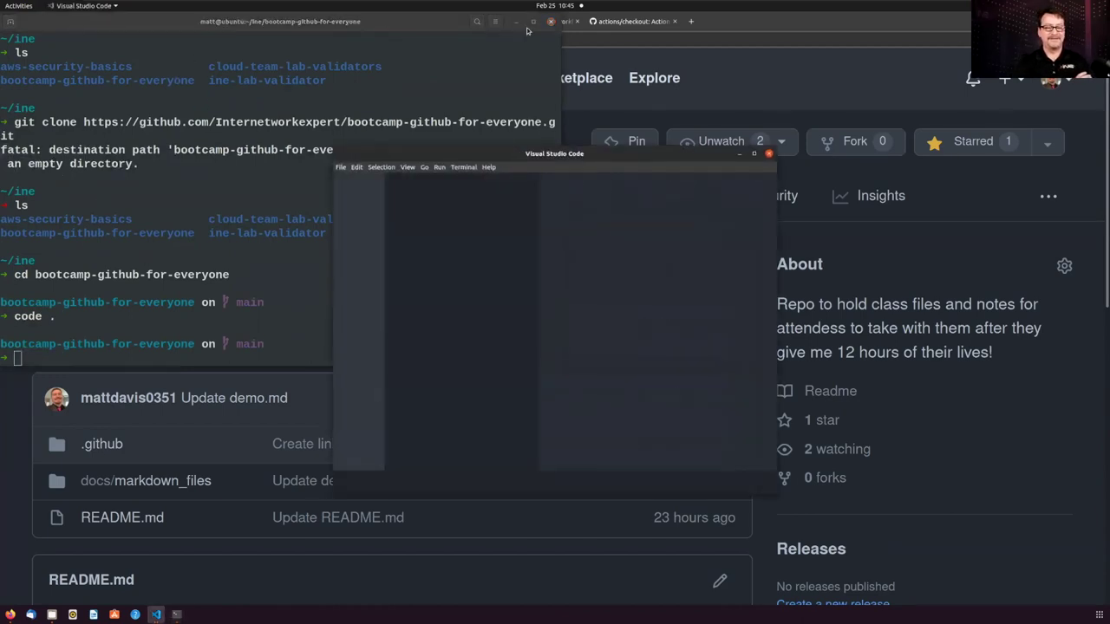
Maximise VS Code, close Get Started and the telemetry notice, and open a new integrated terminal.
click(516, 21)
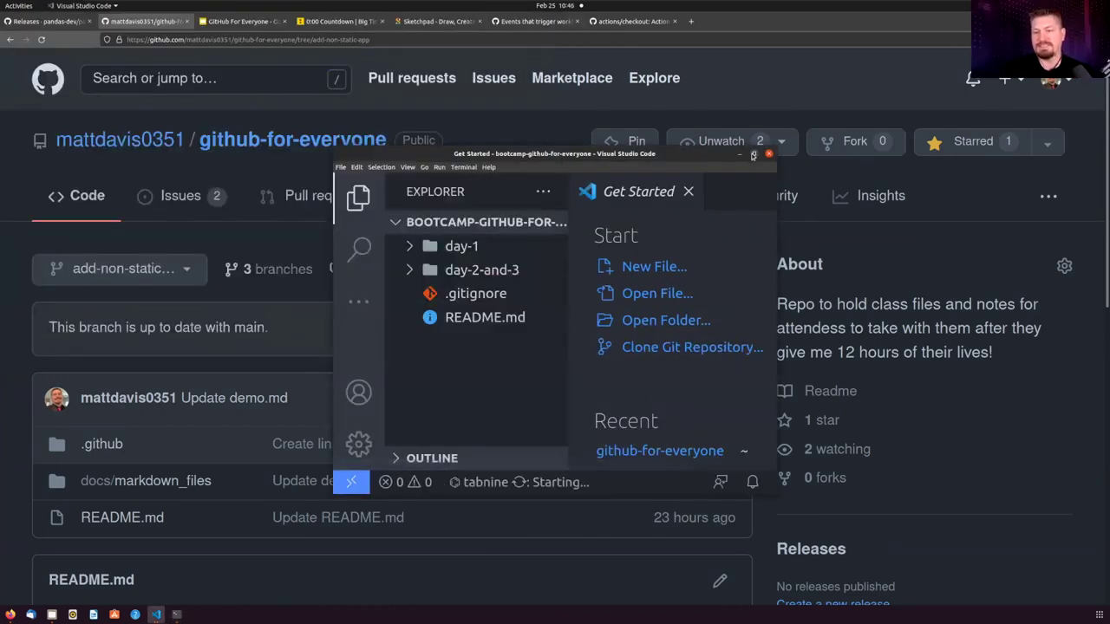
click(753, 155)
key(ctrl+w)
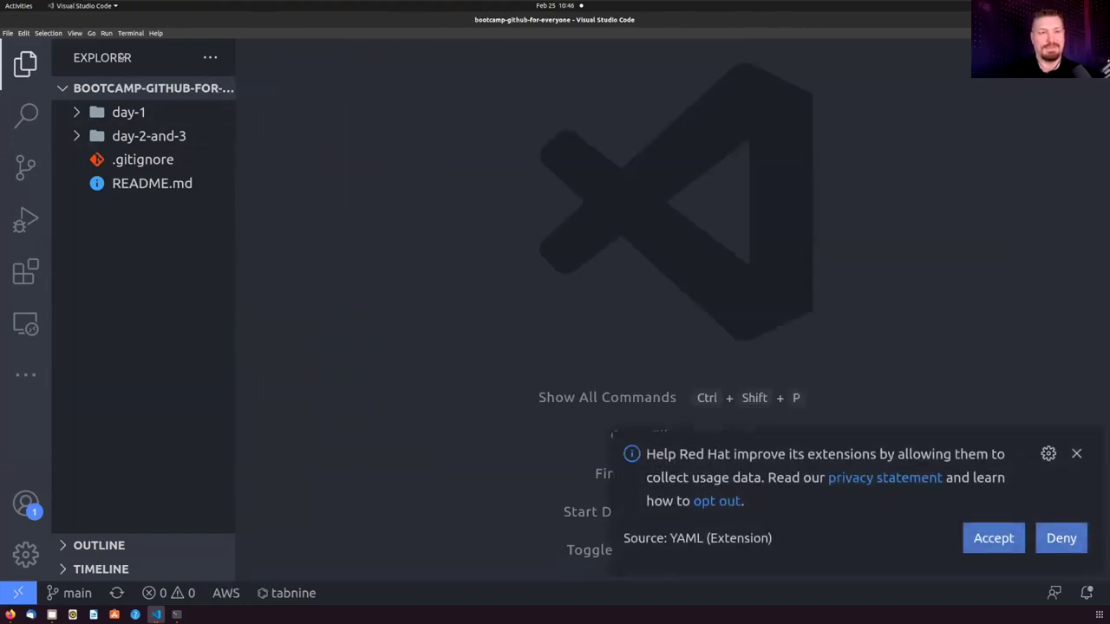
click(1076, 453)
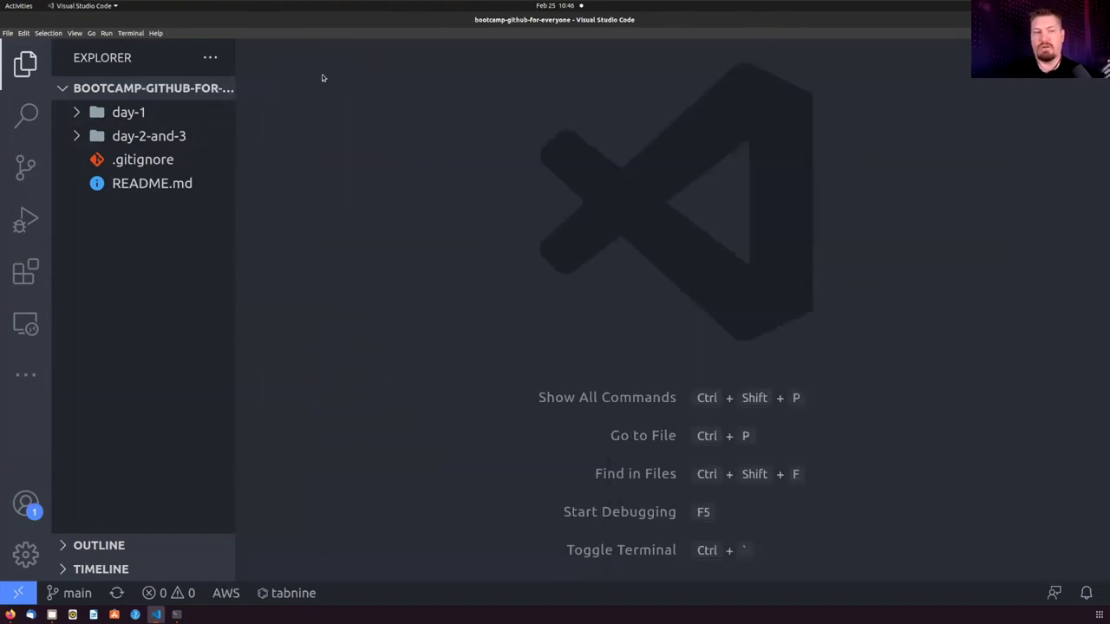
click(128, 34)
click(149, 44)
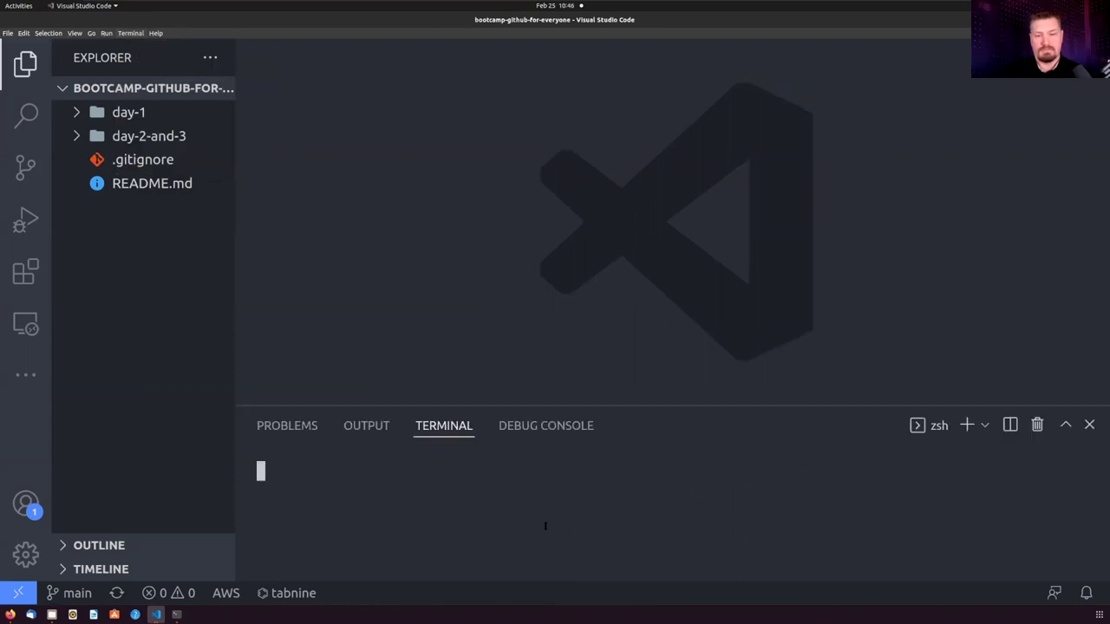
Move into day-2-and-3 and then its demo-app folder, listing contents with ls -la.
text(cd day-)
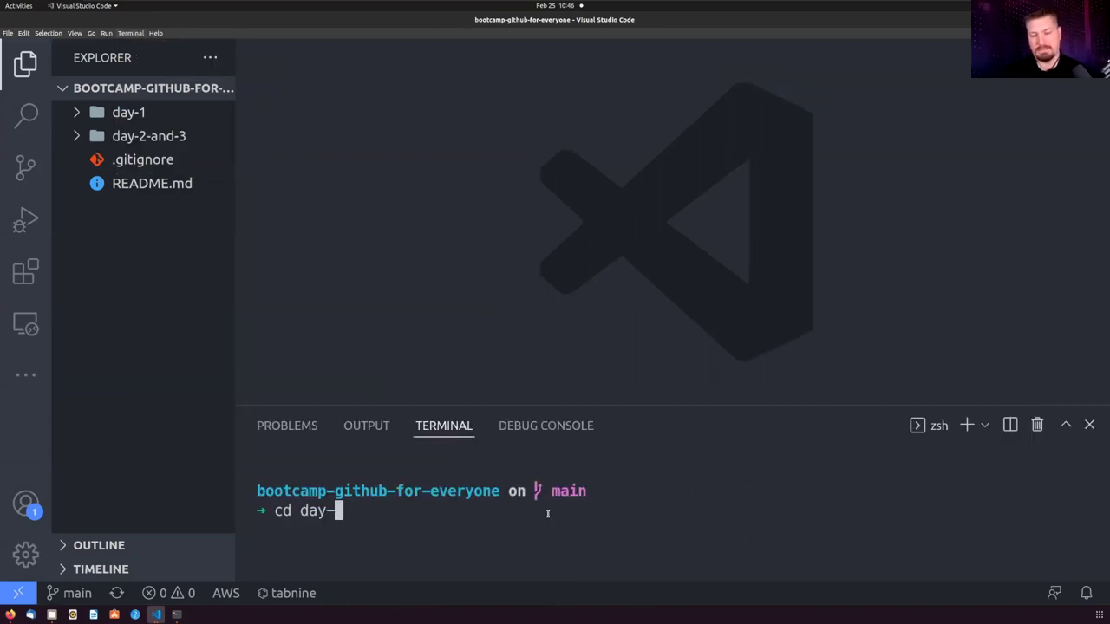
text(2)
key(Tab)
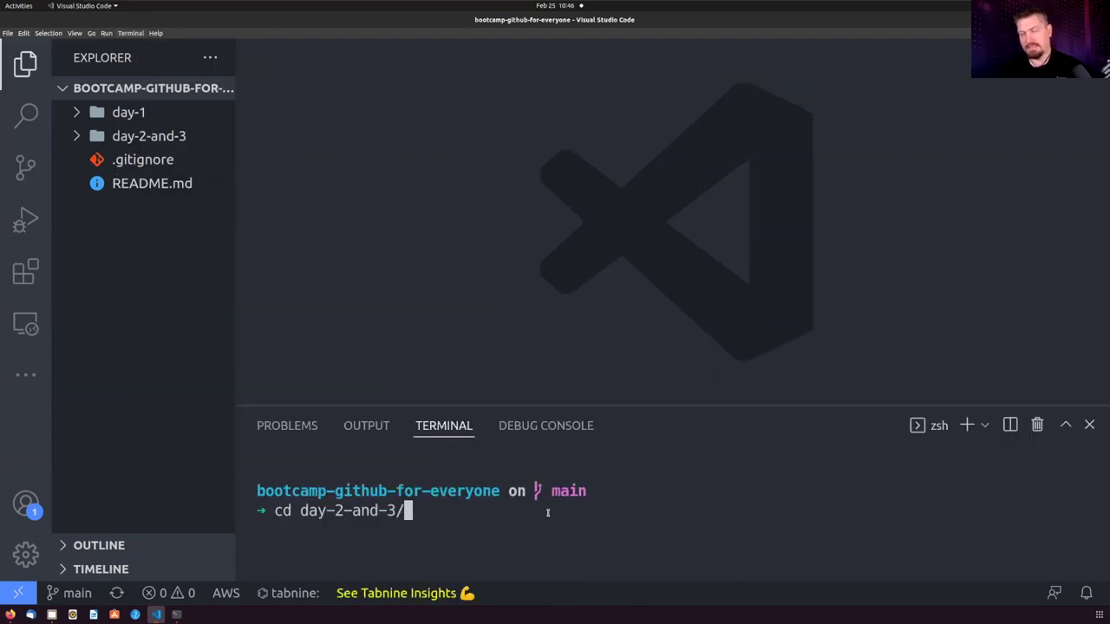
key(Return)
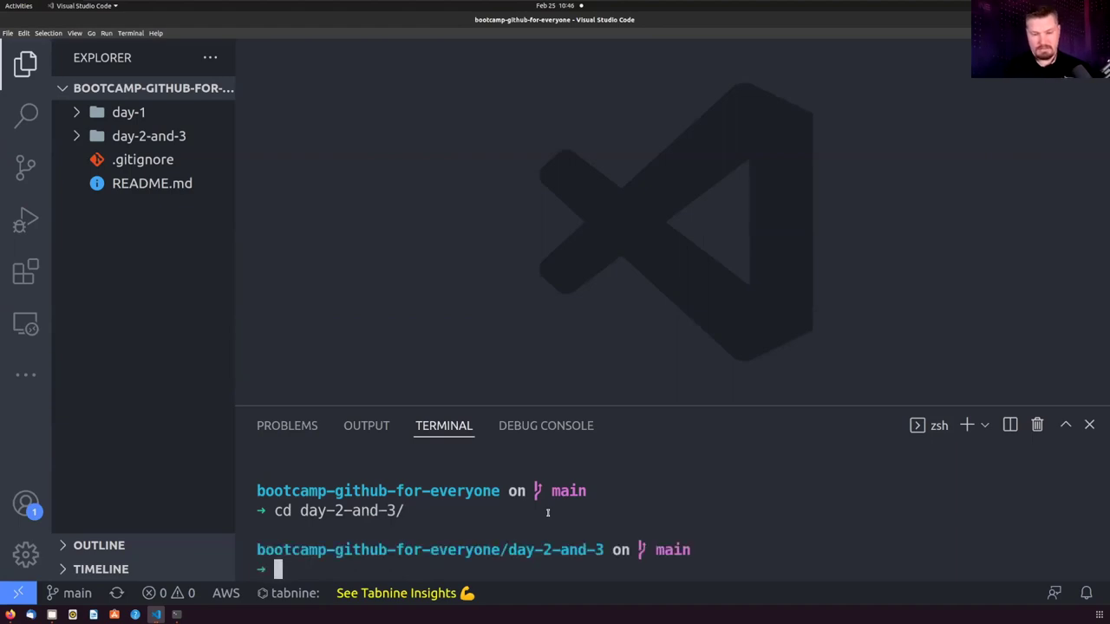
text(ls -la)
key(Return)
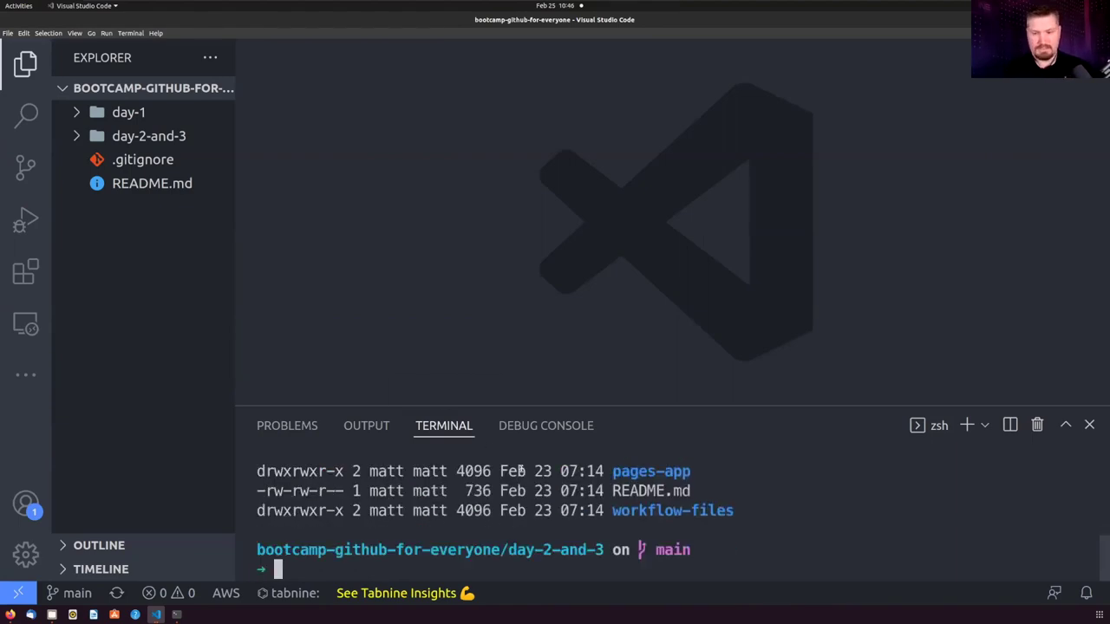
scroll(571, 511, up, 1)
scroll(582, 511, down, 1)
text(cd d)
key(Tab)
key(Return)
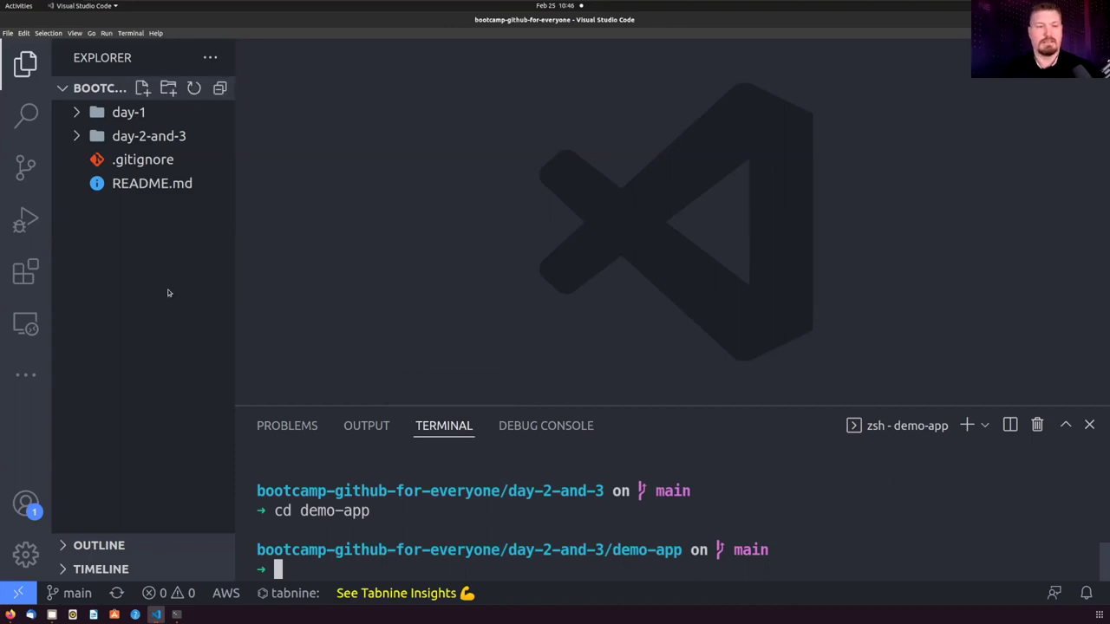
Expand day-2-and-3/demo-app in the file tree and cd into web-app, listing its files.
click(87, 136)
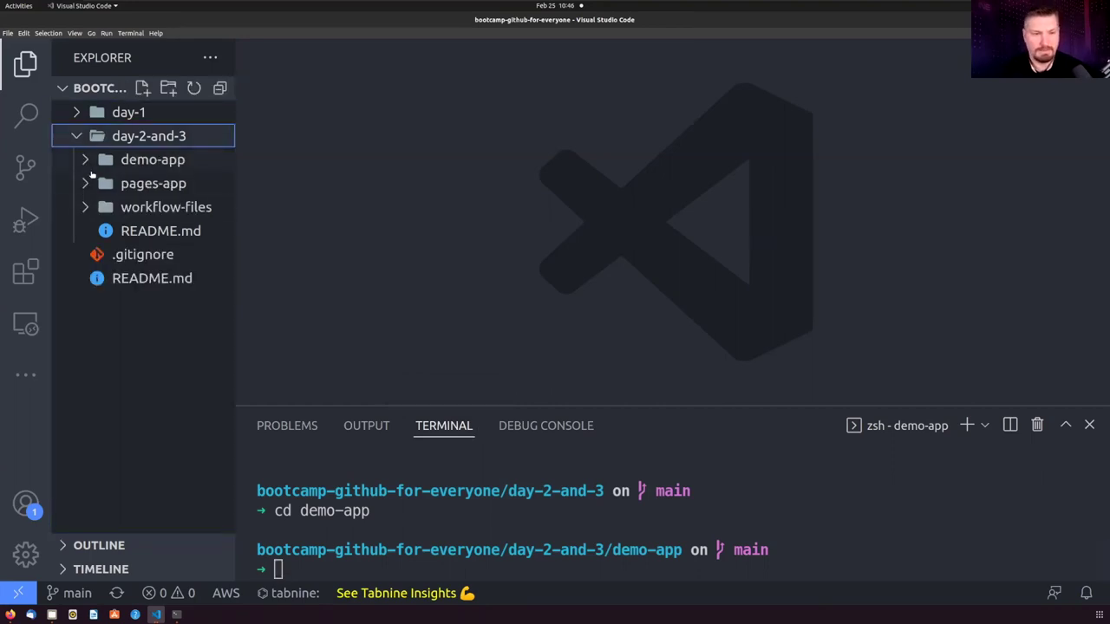
click(86, 163)
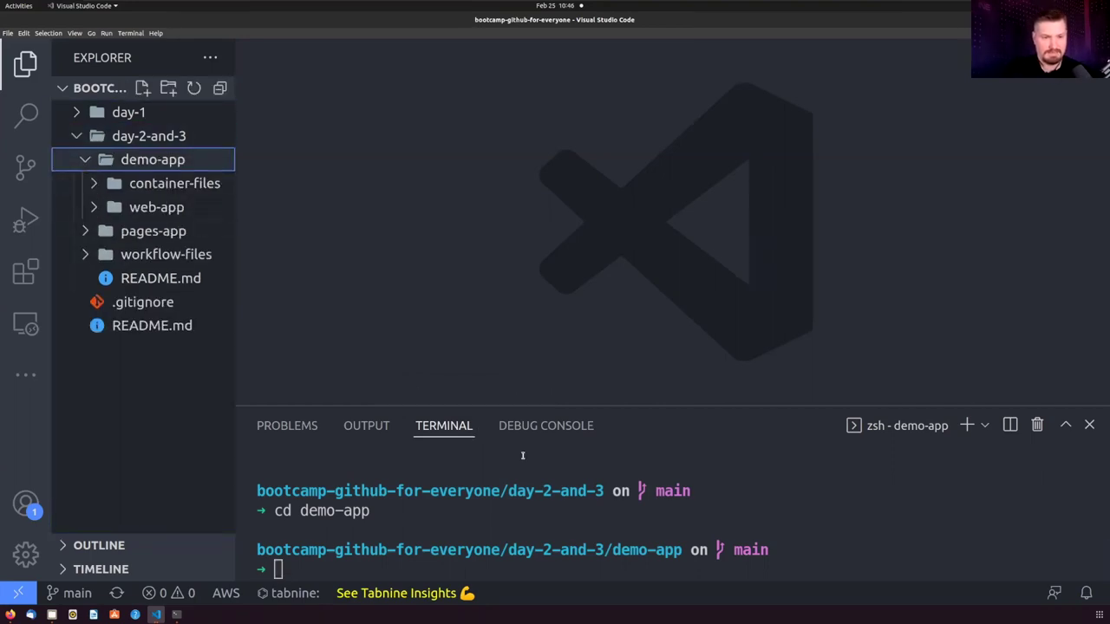
click(548, 562)
text(cd w)
key(Tab)
key(Return)
text(ls)
key(Return)
Run npm start, which fails, then npm install and npm start again on port 3000.
text(npm start)
key(Return)
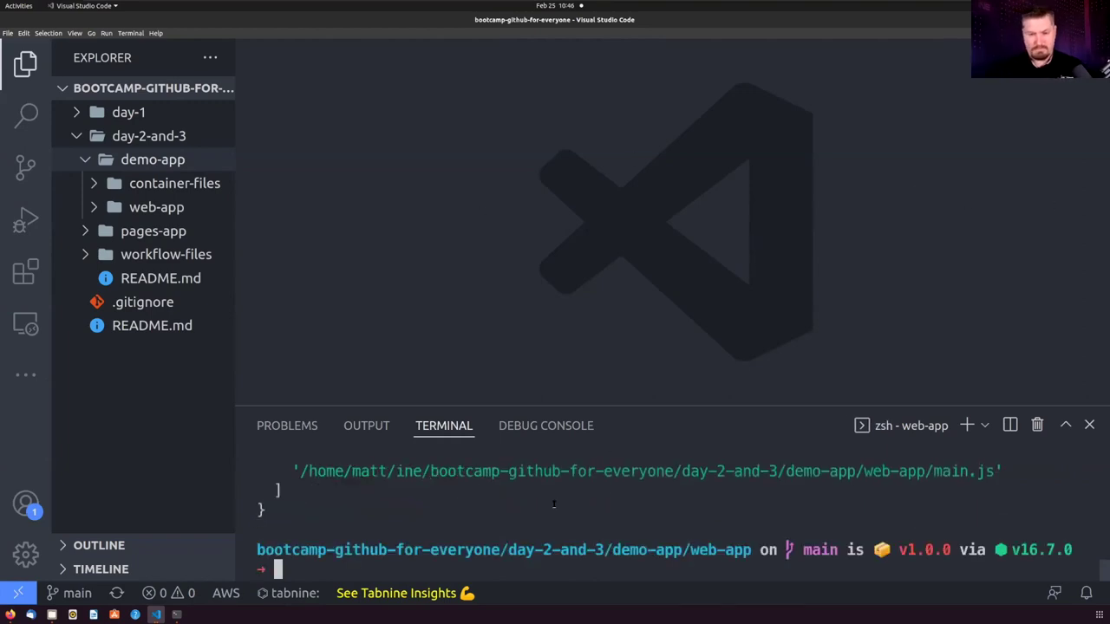
scroll(553, 506, up, 3)
scroll(553, 505, down, 4)
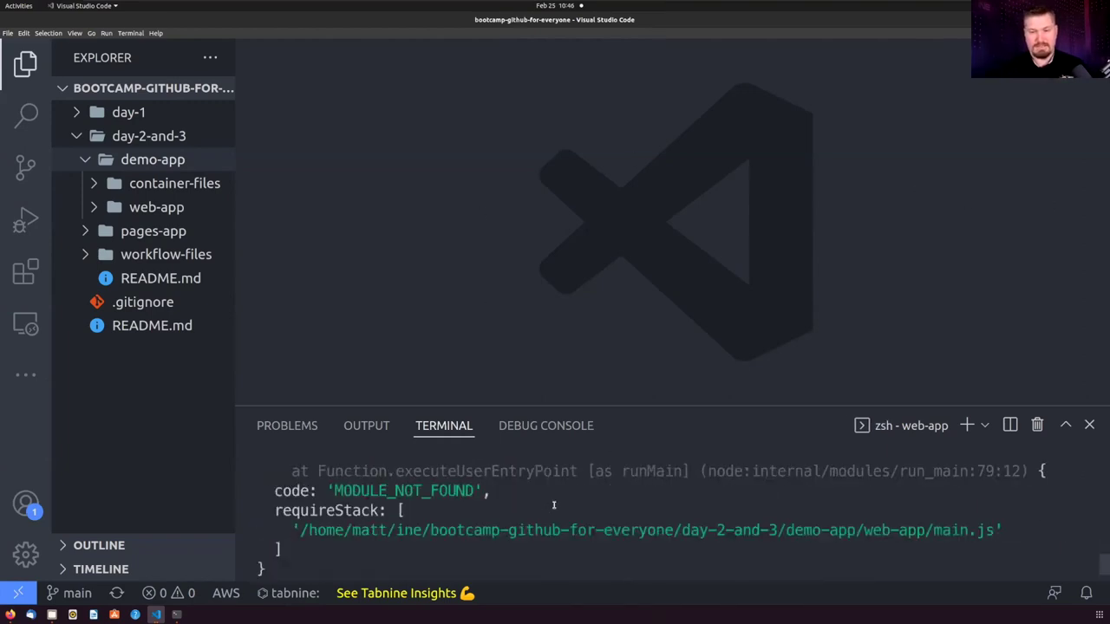
text(npm install)
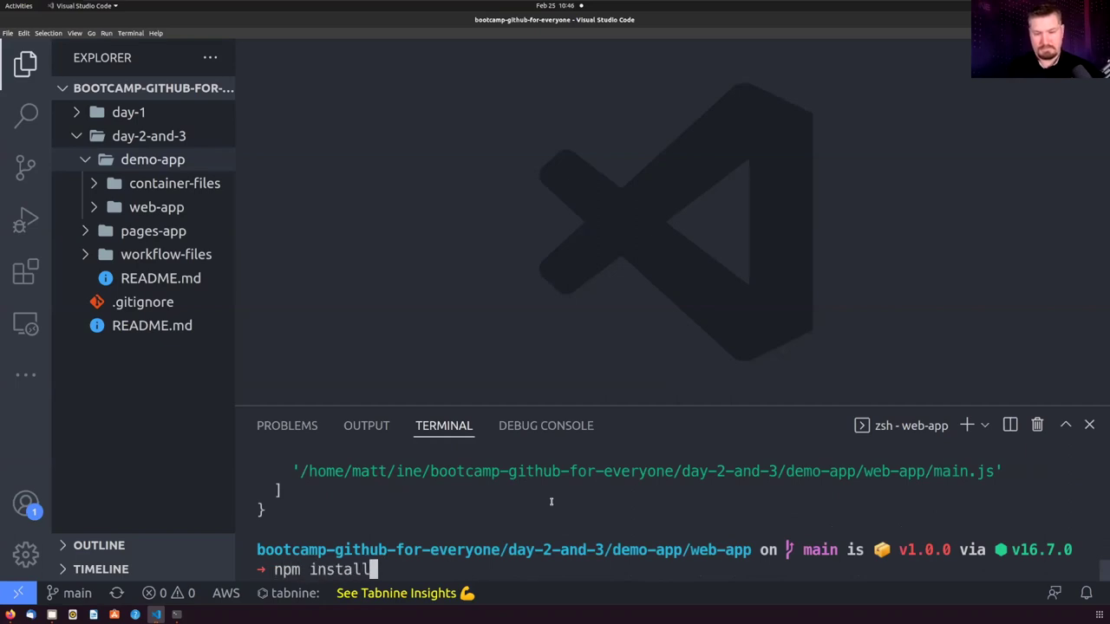
key(Return)
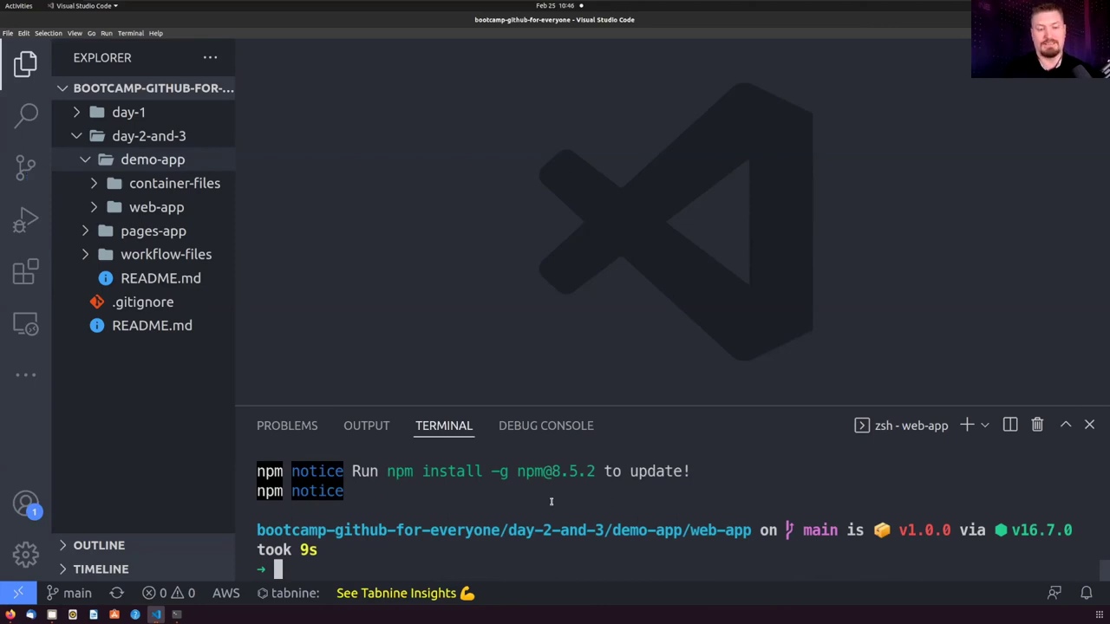
text(npm start)
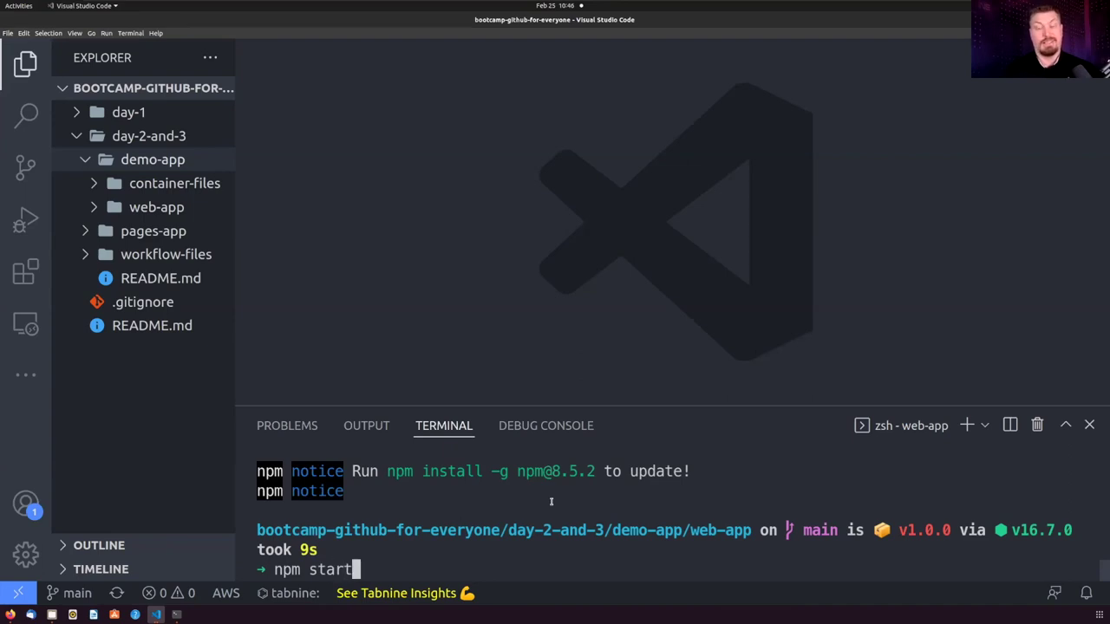
key(Return)
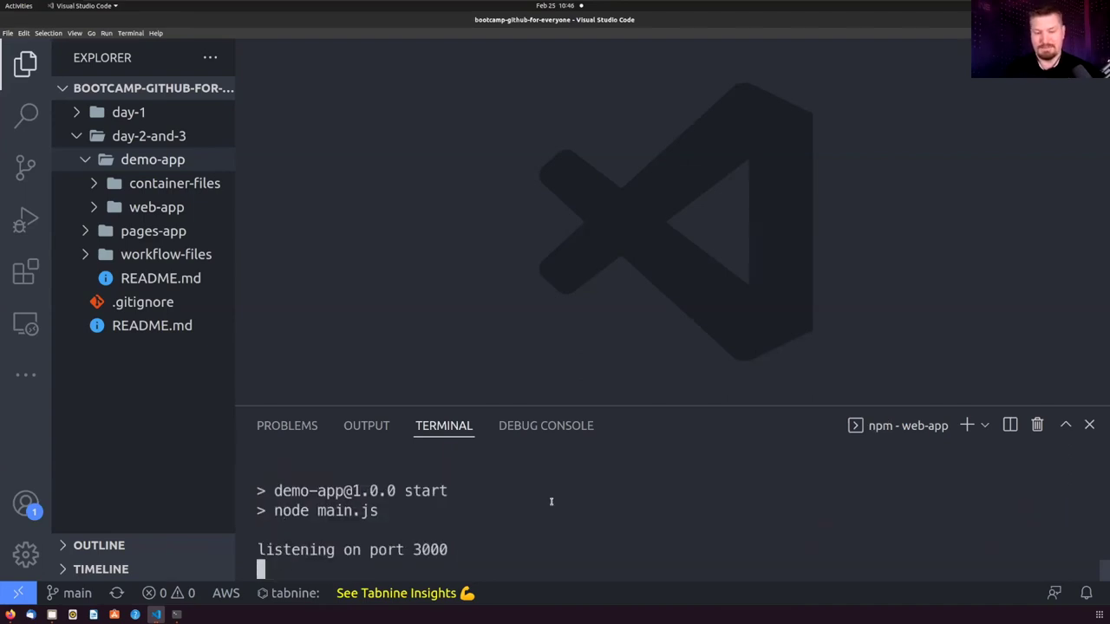
key(alt+Tab)
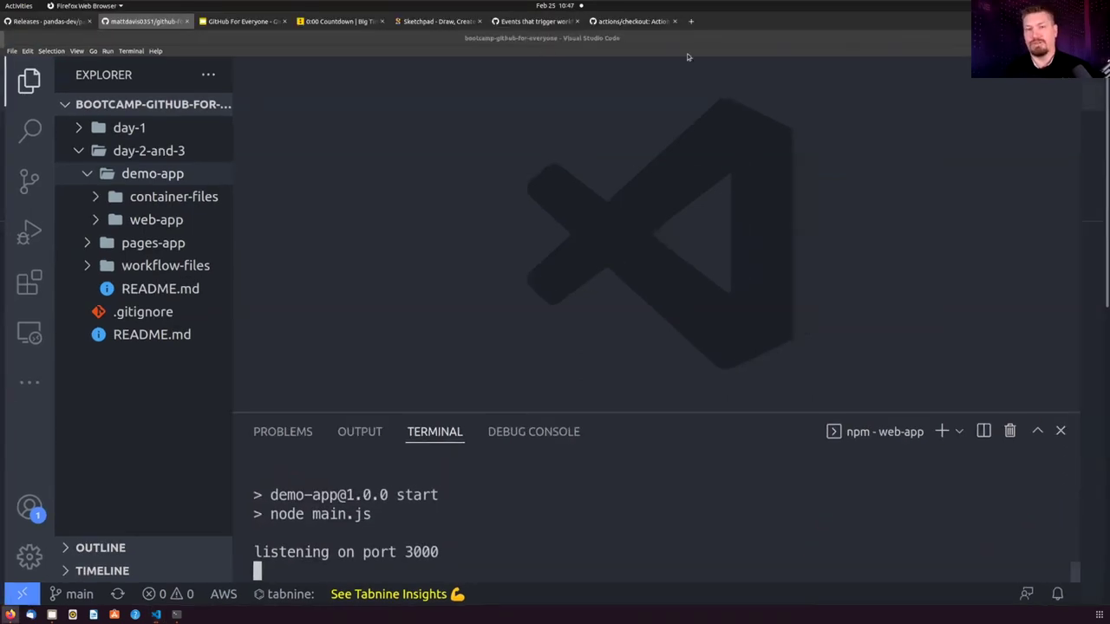
Load localhost:3000 in a new tab and zoom the page in two steps.
key(ctrl+t)
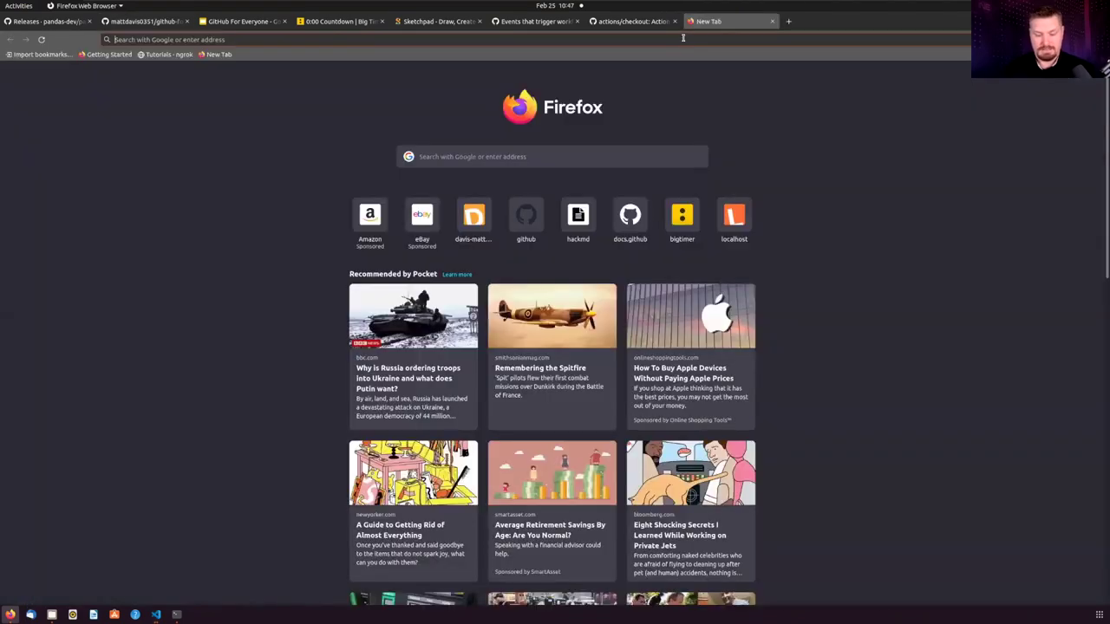
text(lo)
key(BackSpace)
text(o)
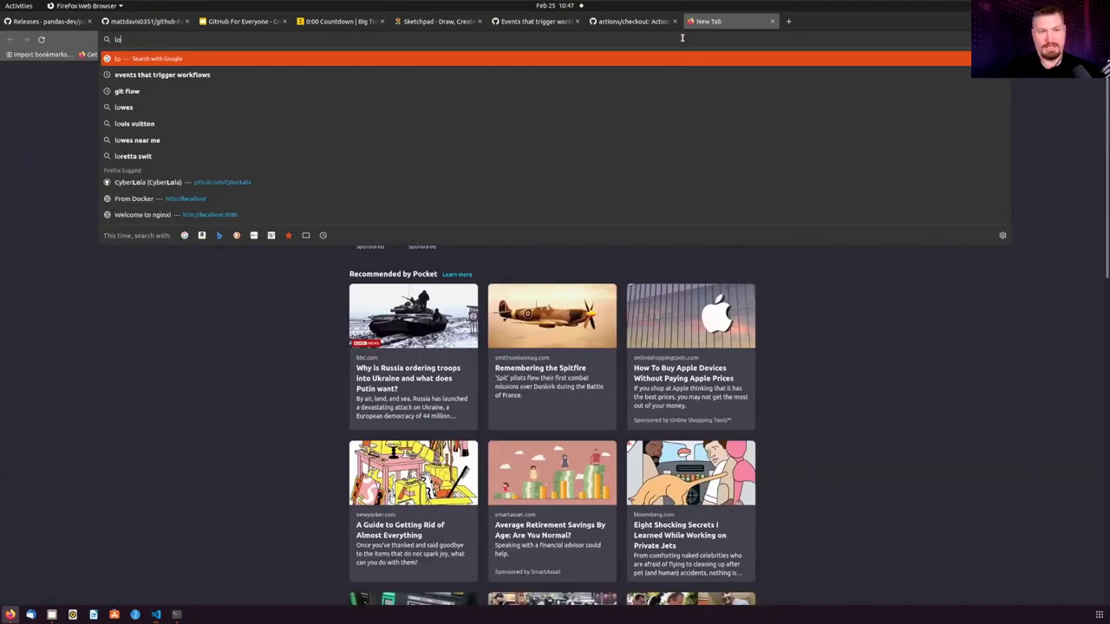
text(calhost:)
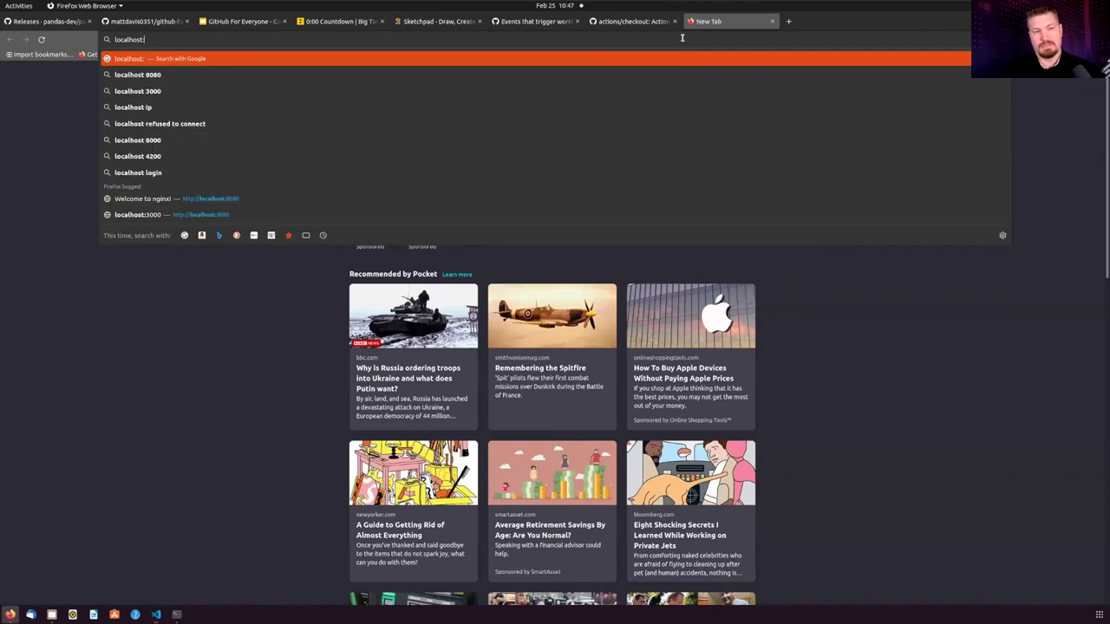
text(3000)
key(Return)
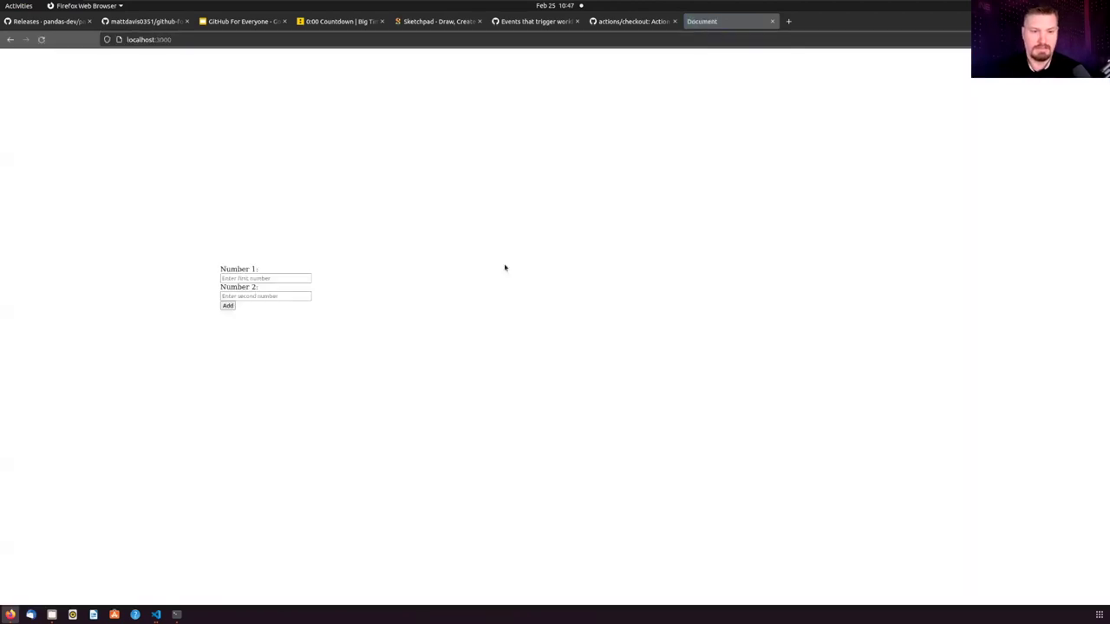
key(ctrl+plus)
key(ctrl+plus)
key(ctrl+plus)
key(ctrl+plus)
key(ctrl+plus)
scroll(461, 320, down, 3)
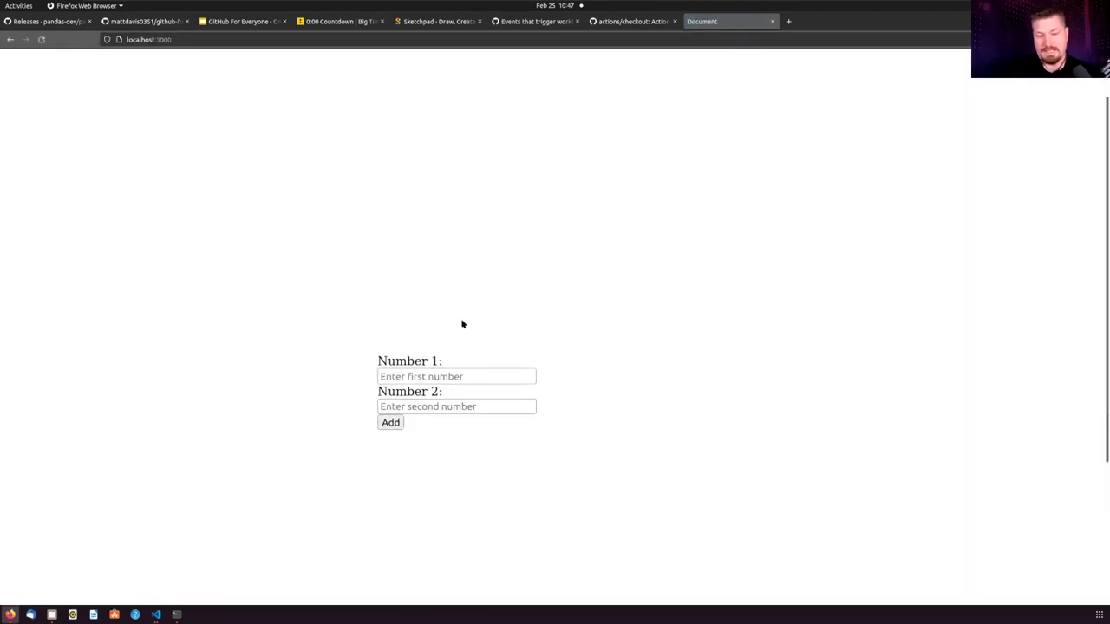
key(ctrl+plus)
key(ctrl+plus)
key(ctrl+plus)
key(ctrl+plus)
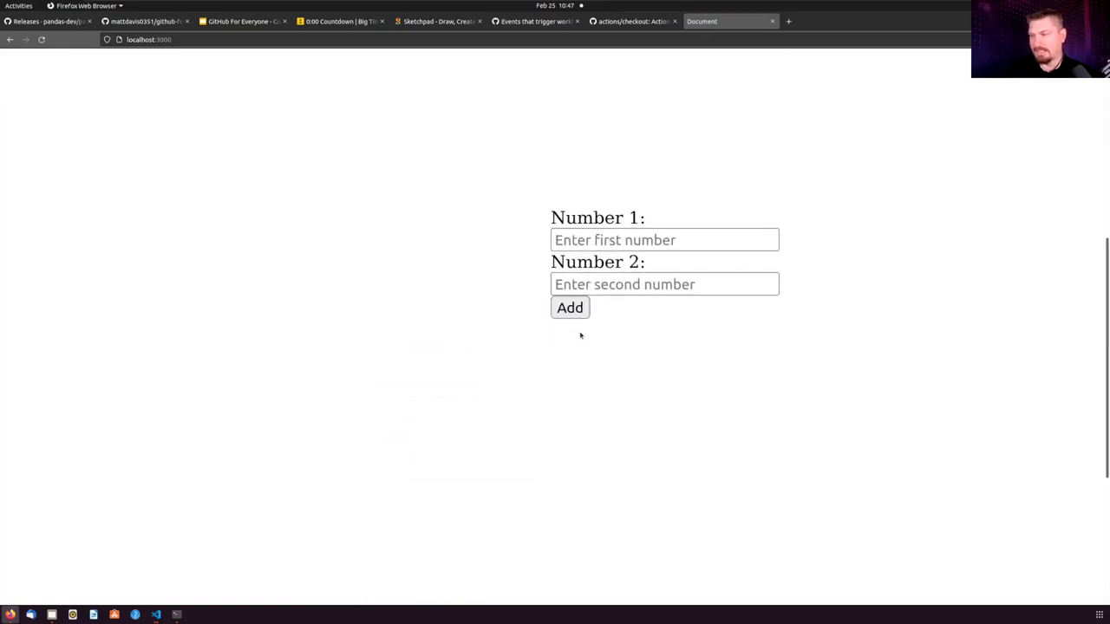
scroll(703, 343, down, 3)
scroll(708, 329, up, 5)
scroll(708, 334, down, 1)
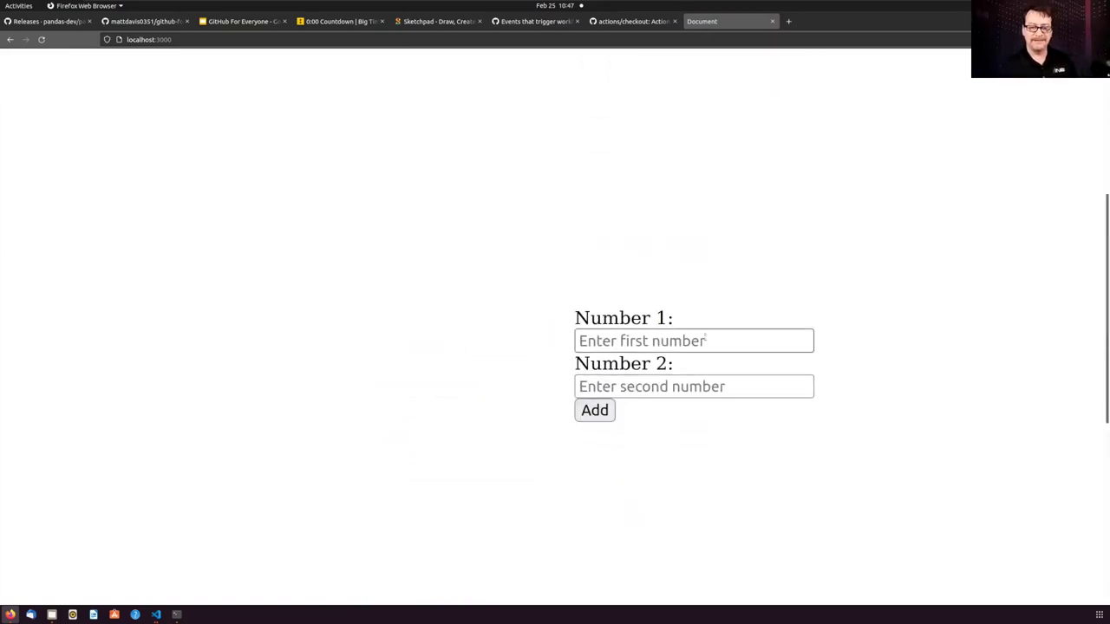
Enter 2 and 4 as the numbers and submit Add, getting 'The sum of 2 and 4 is 24'.
click(637, 343)
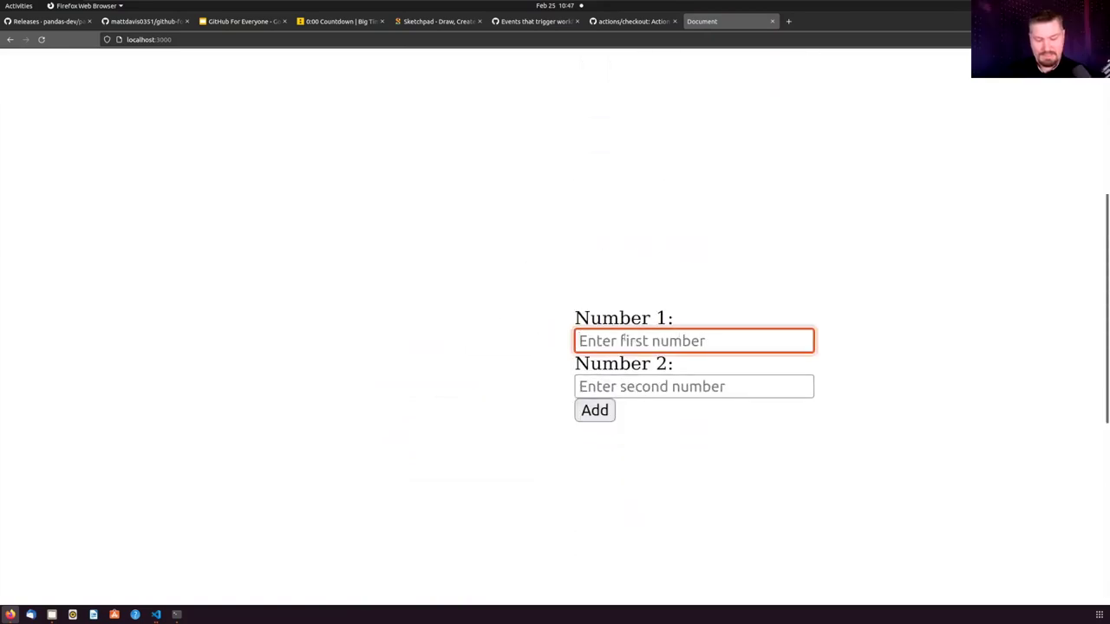
text(2)
key(Tab)
text(4)
click(598, 418)
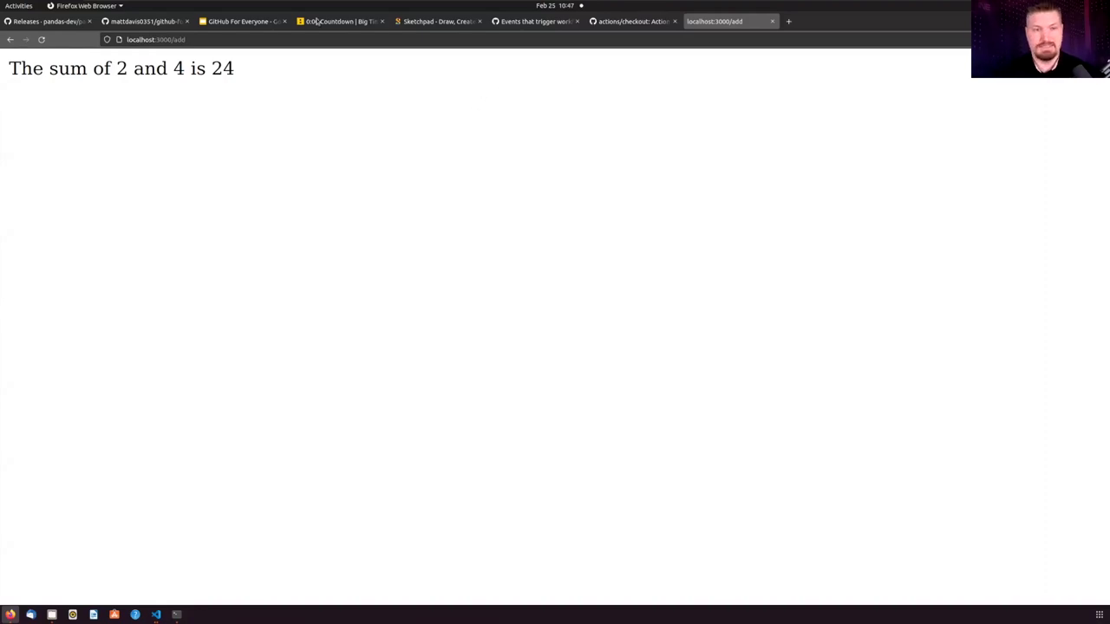
click(148, 23)
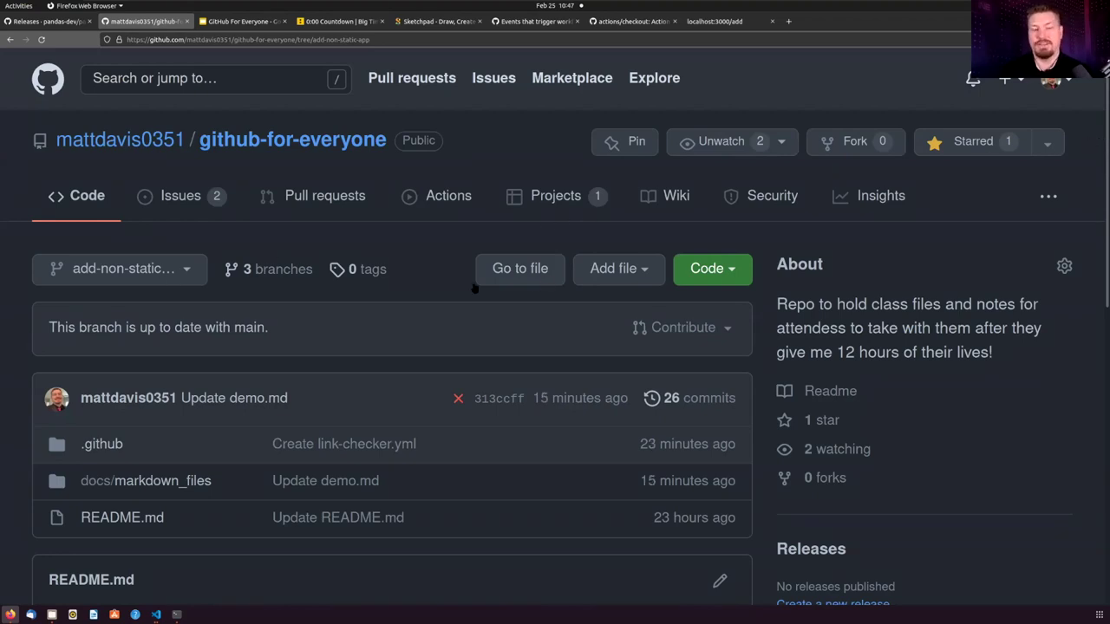
Create a new file named demo-app/web-app/main.js in the repository.
click(607, 272)
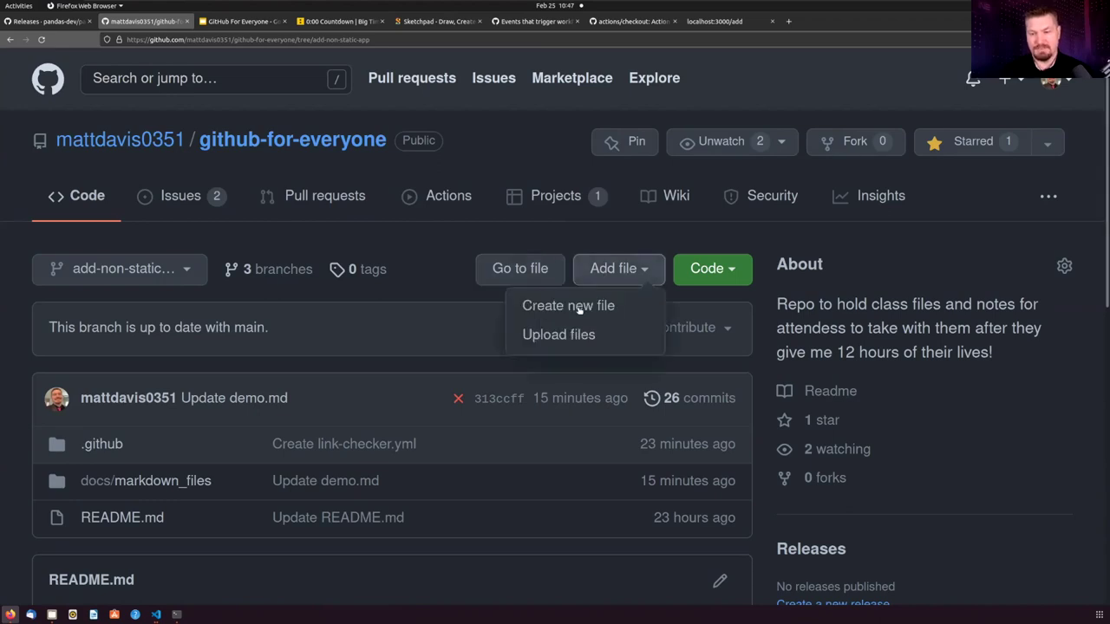
click(571, 308)
click(315, 267)
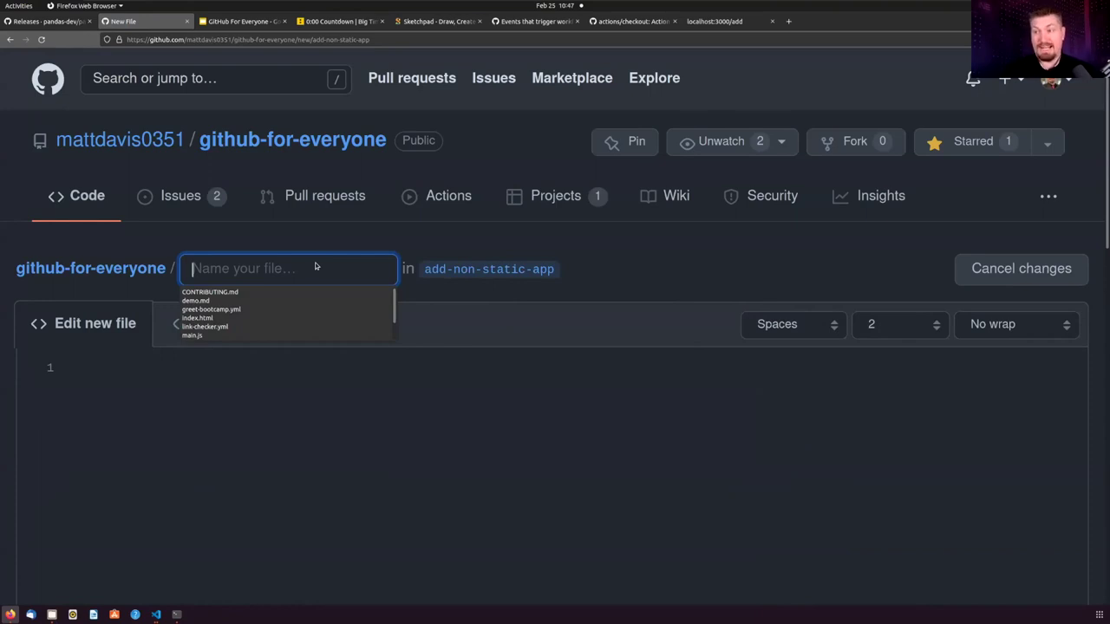
text(demo-app)
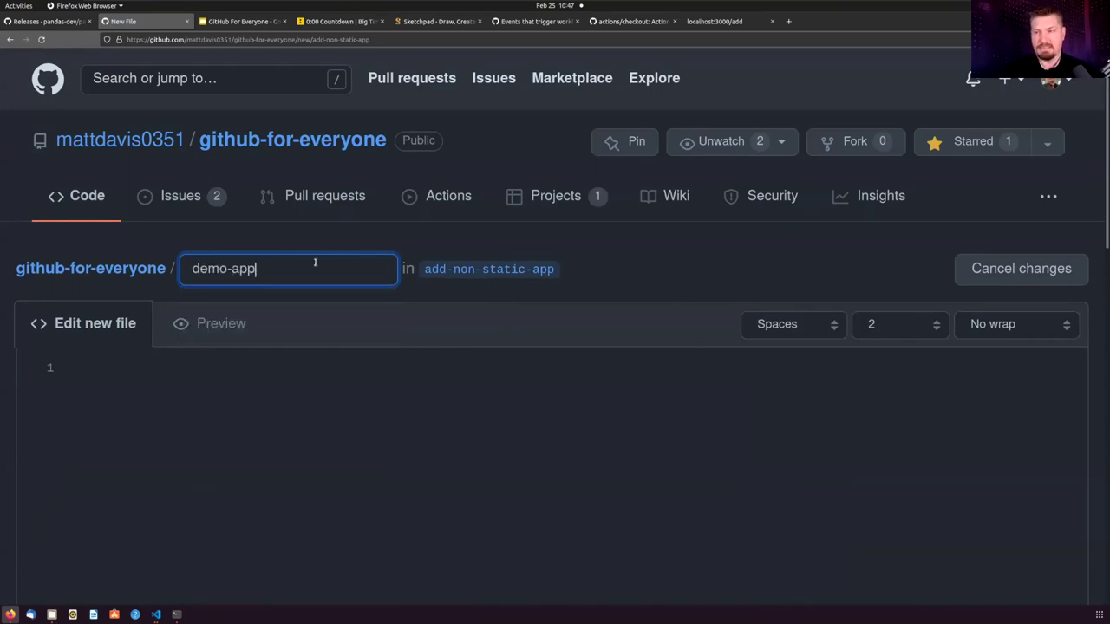
text(/web)
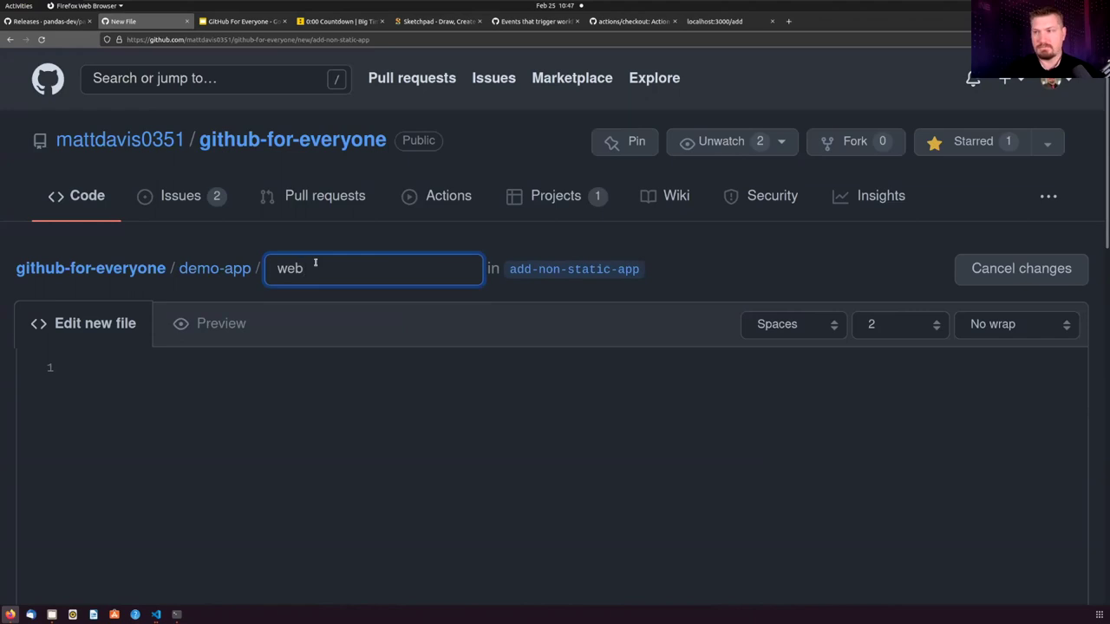
text(-app)
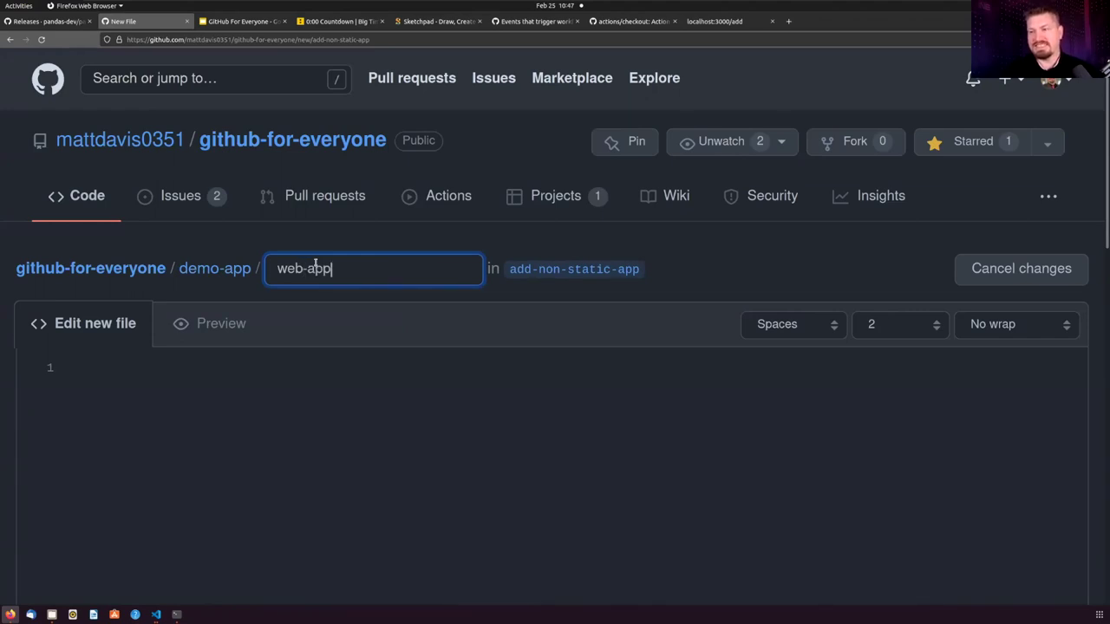
text(/)
text(main)
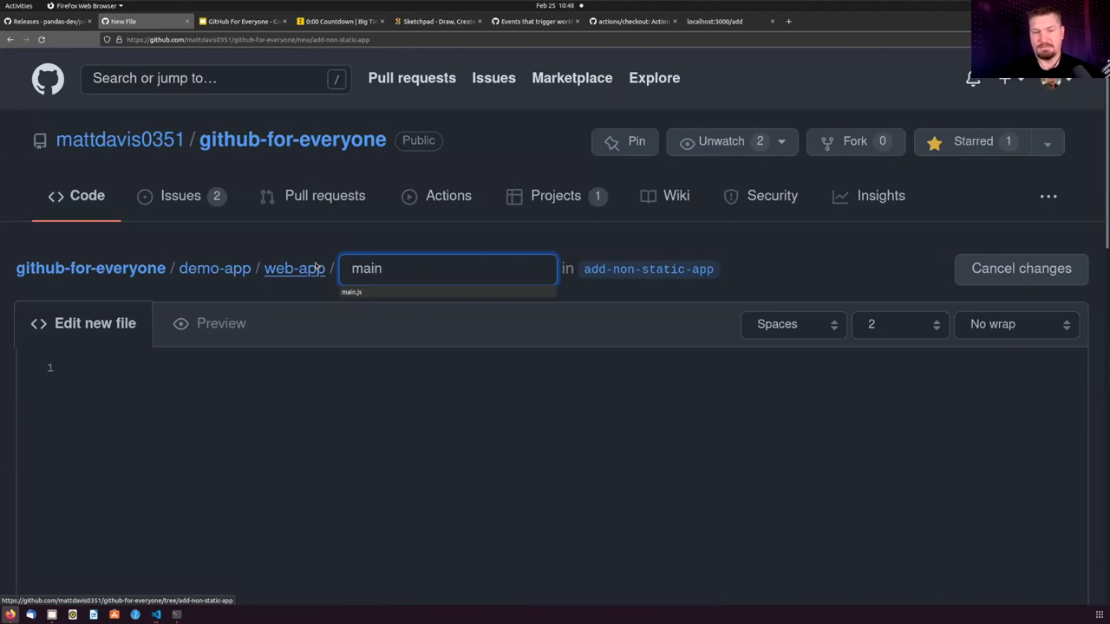
text(.js)
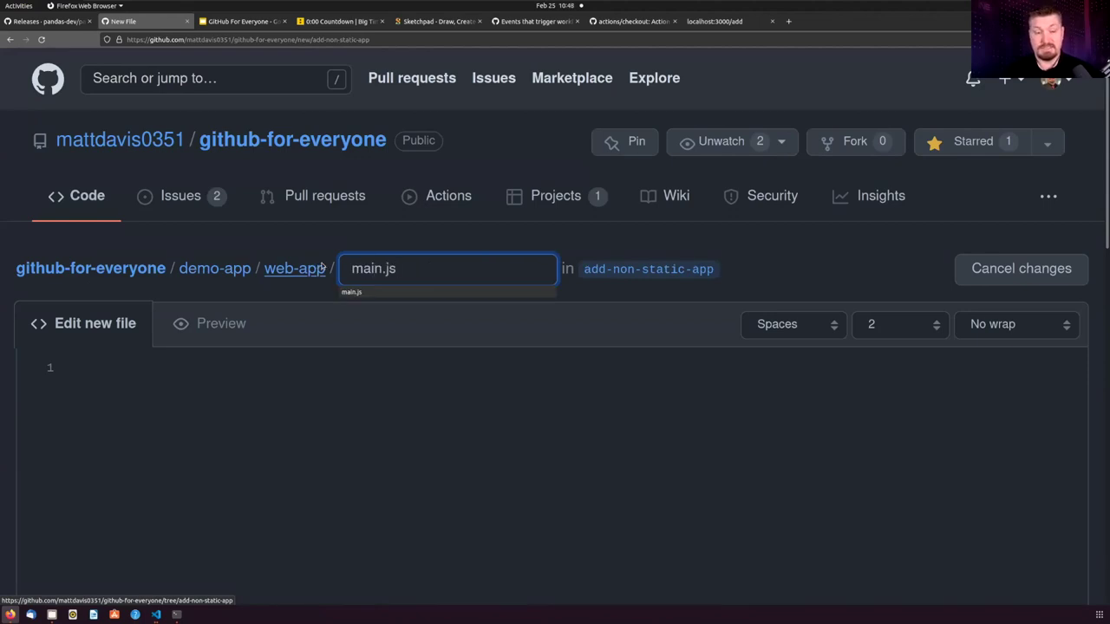
click(364, 292)
click(599, 428)
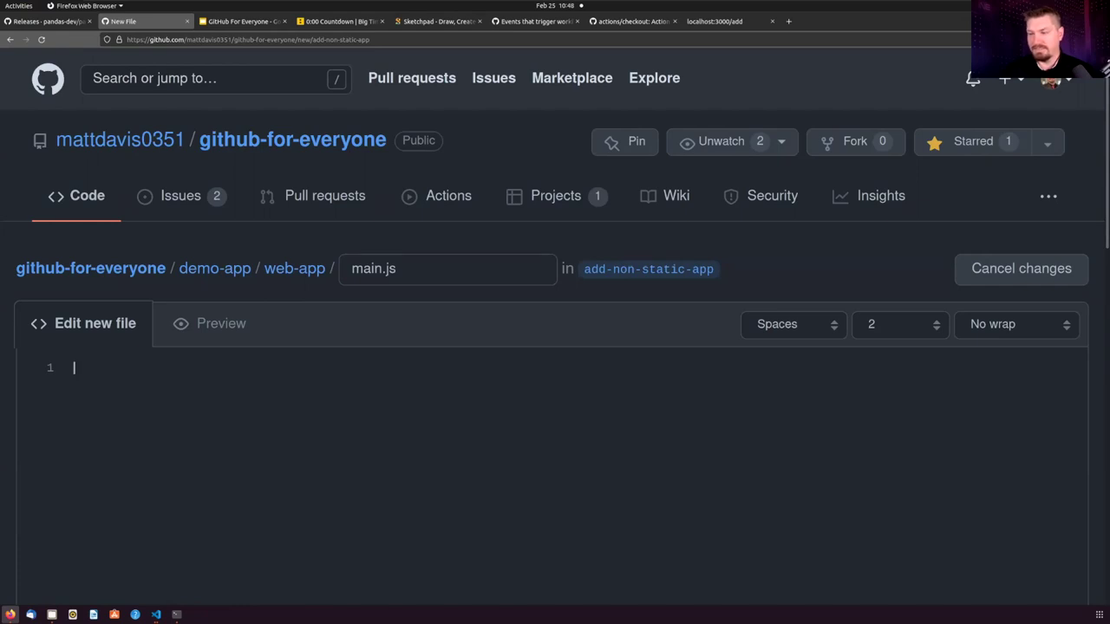
Paste the 33-line app code into main.js and commit it to add-non-static-app.
click(382, 349)
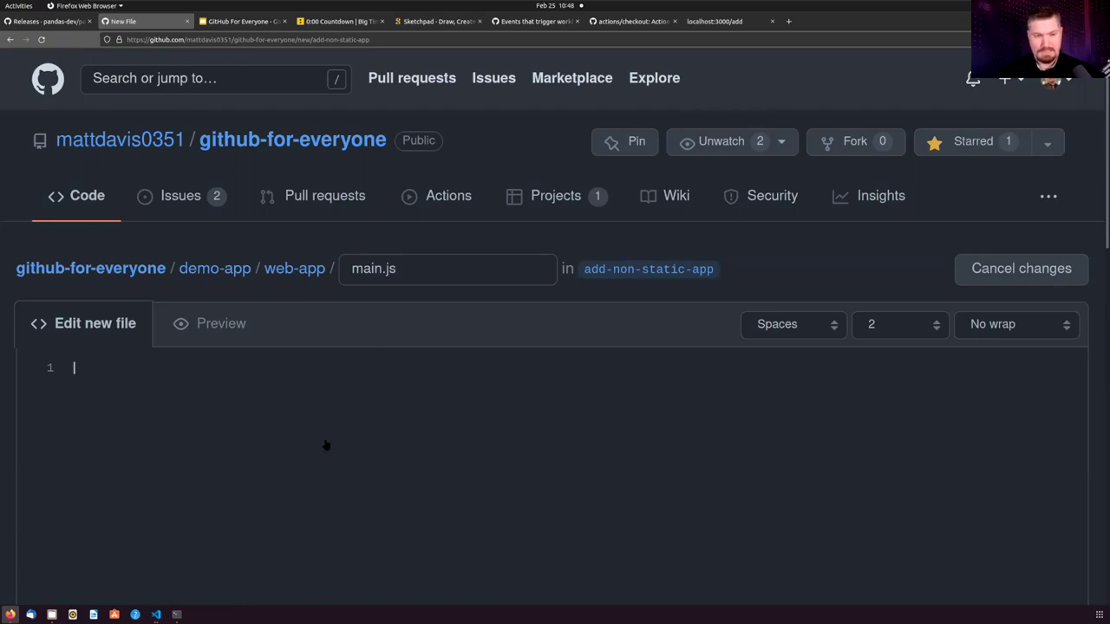
key(ctrl+v)
scroll(334, 381, down, 10)
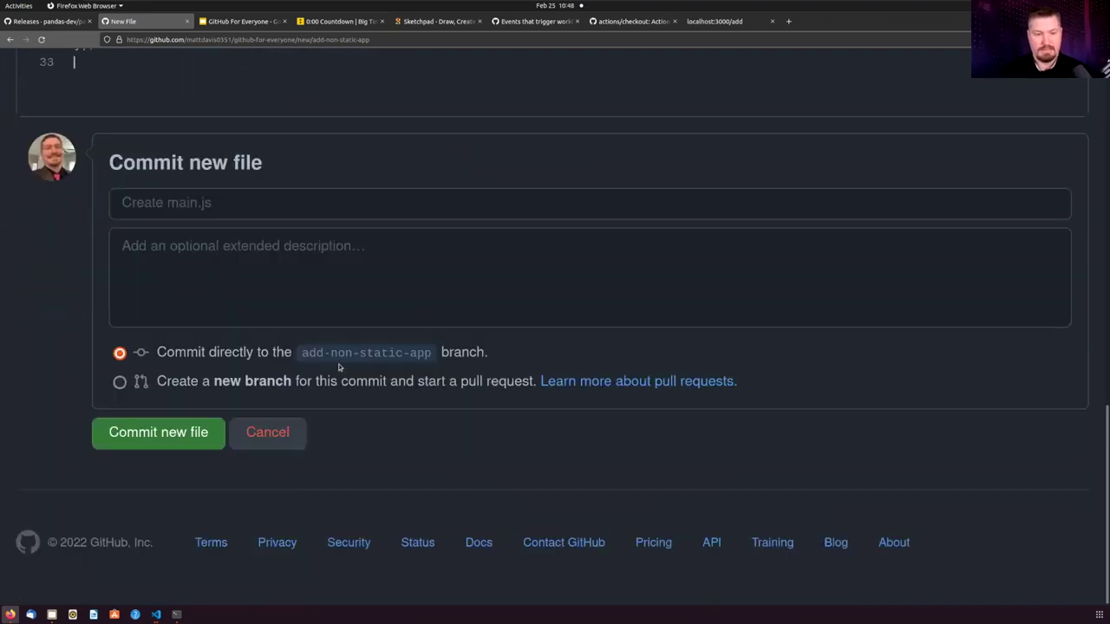
click(187, 428)
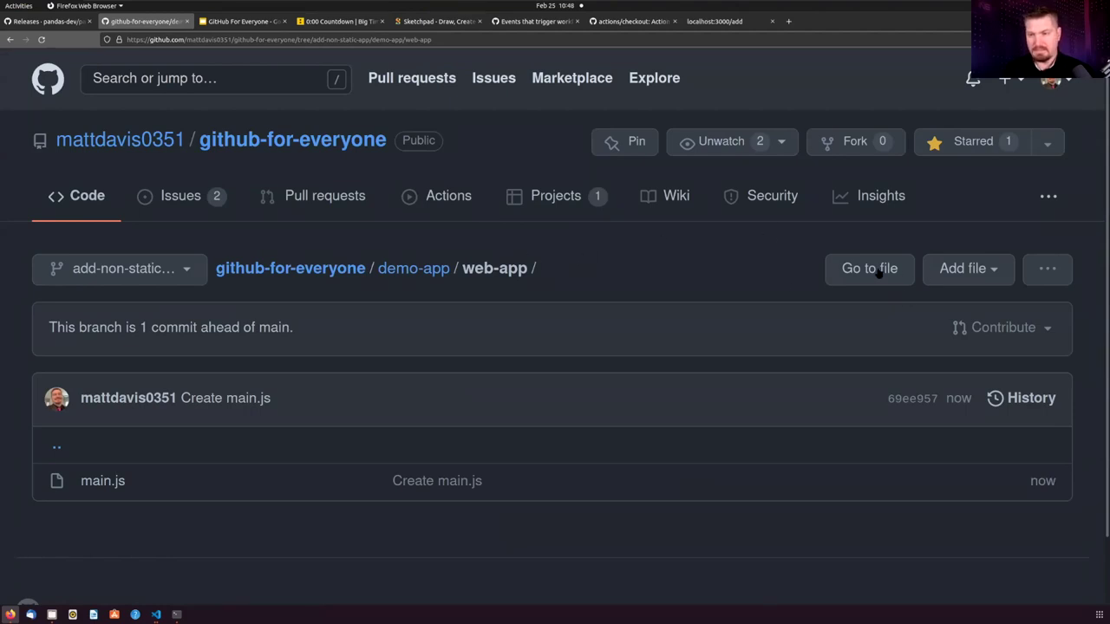
Create package.json in web-app with the pasted contents and commit it.
click(972, 272)
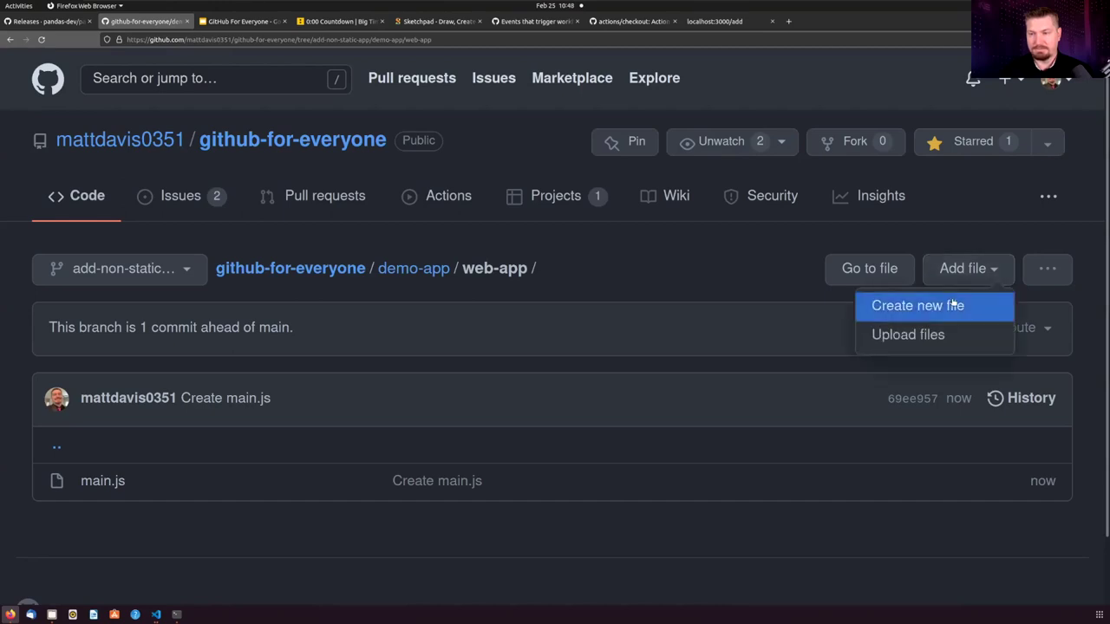
key(Return)
text(package.)
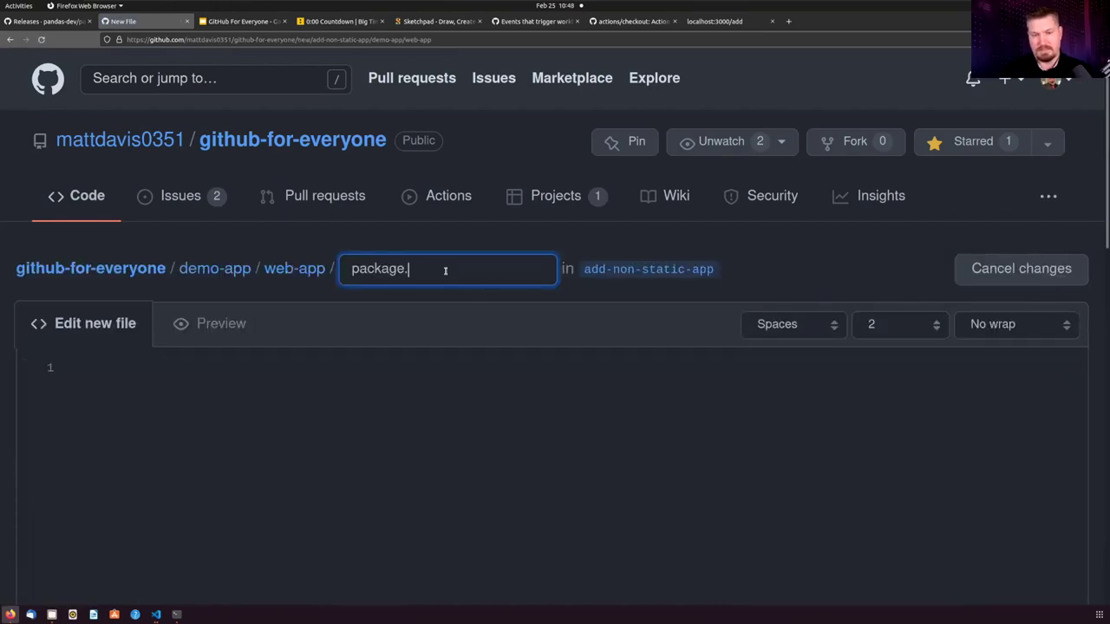
text(json)
click(441, 469)
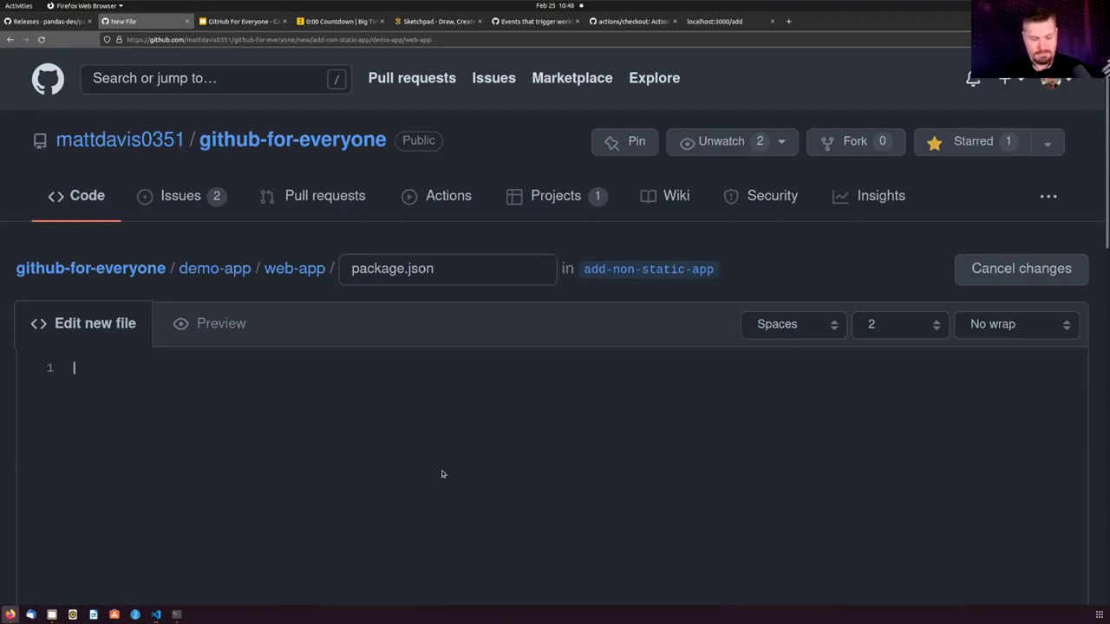
text({   "name": "demo-app",   "version": "1.0.0",   "description": "",   "main": "index.js",   "scripts": {     "test": "jest",     "start": "node main.js"   },   "keywords": [],   "author": "",   "license": "ISC",   "dependencies": {     "body-parser": "^1.19.1",     "express": "^4.17.2",     "jest": "^27.5.1"   } })
scroll(165, 491, down, 10)
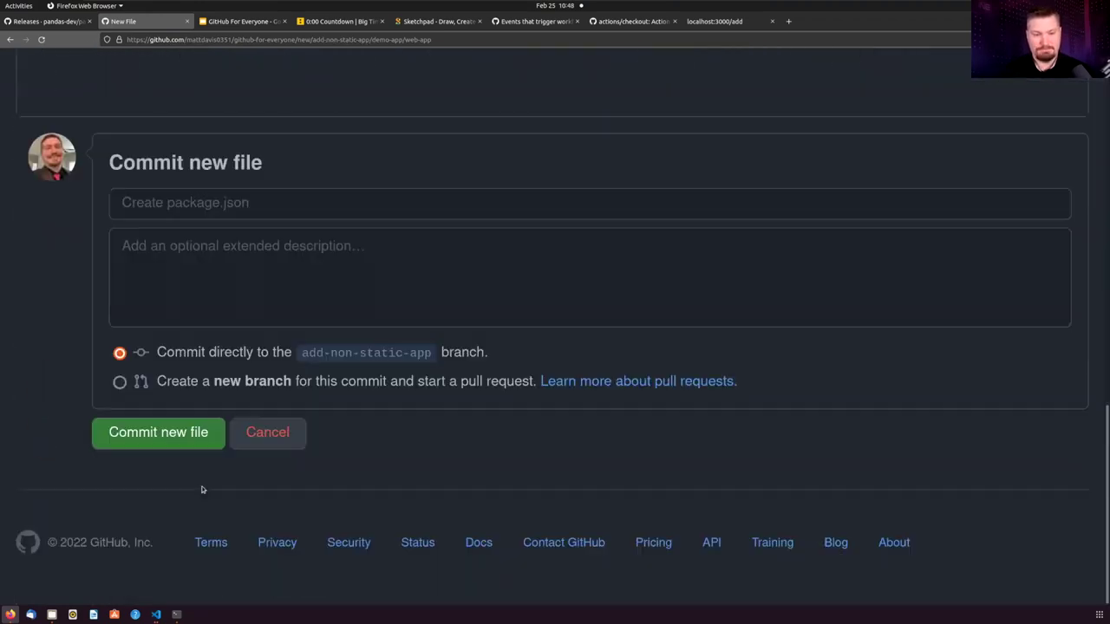
click(170, 444)
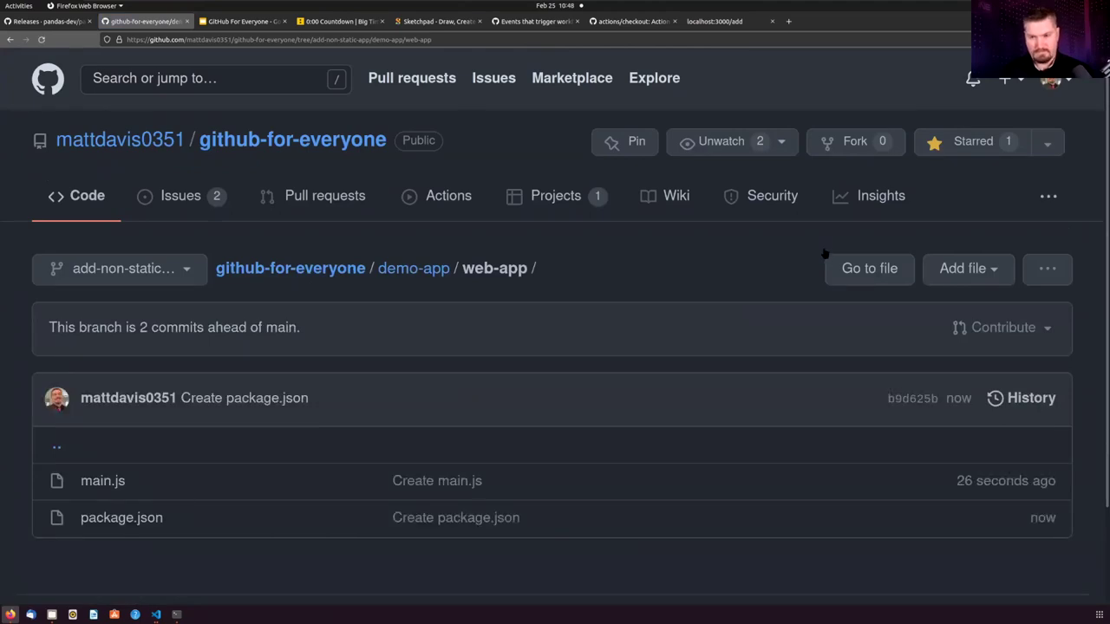
Create package-lock.json in web-app and paste its 7372-line contents.
click(968, 275)
click(921, 305)
click(460, 271)
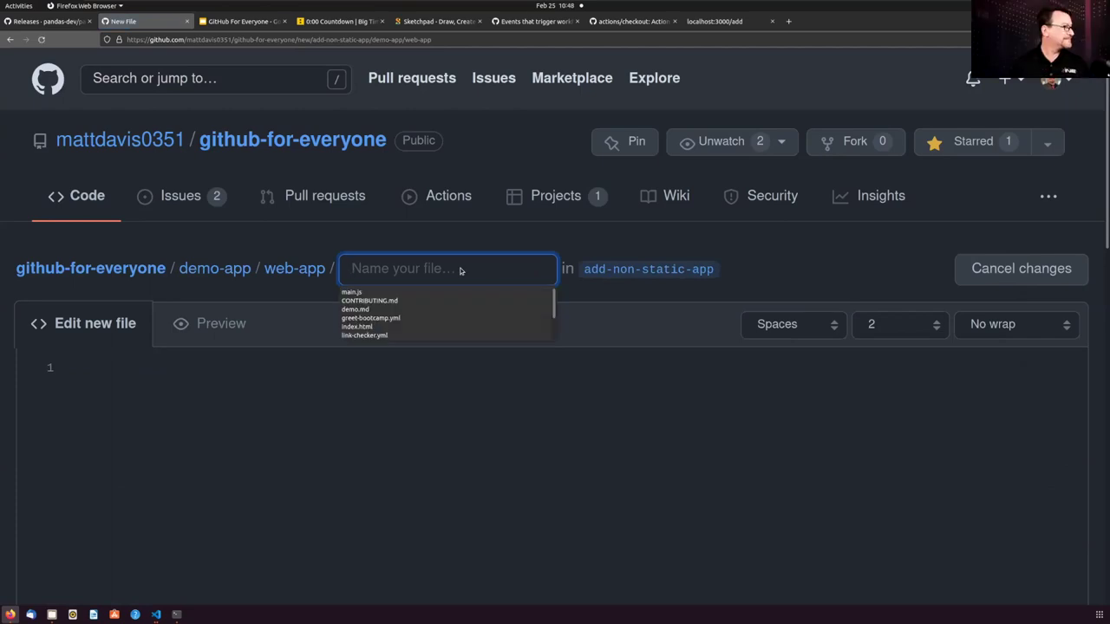
text(package-o)
key(BackSpace)
text(lock.json)
click(283, 389)
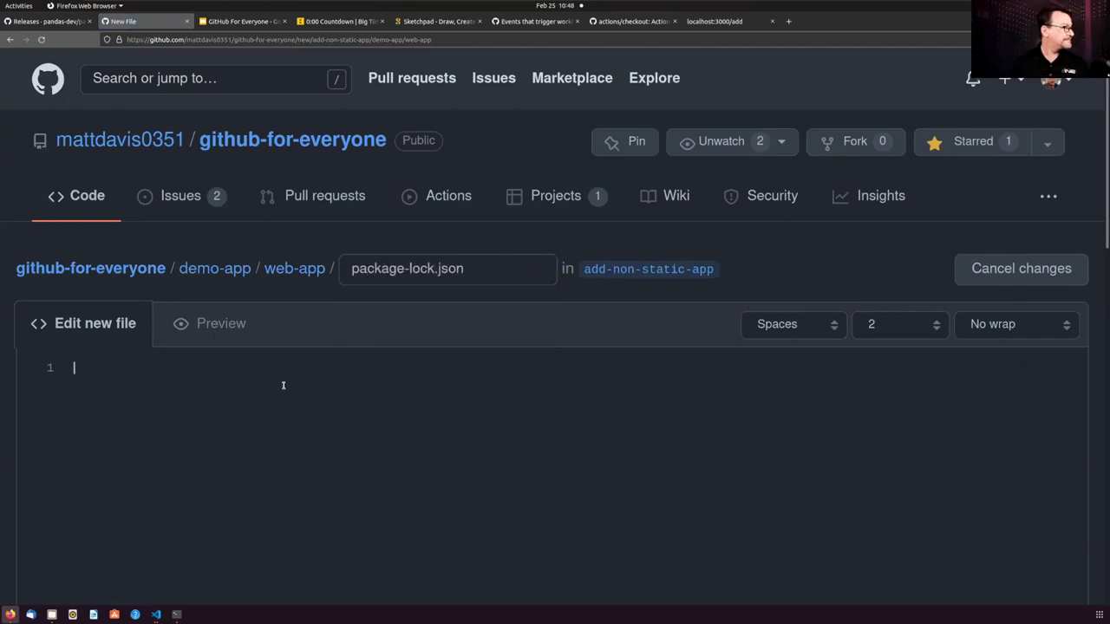
key(ctrl+v)
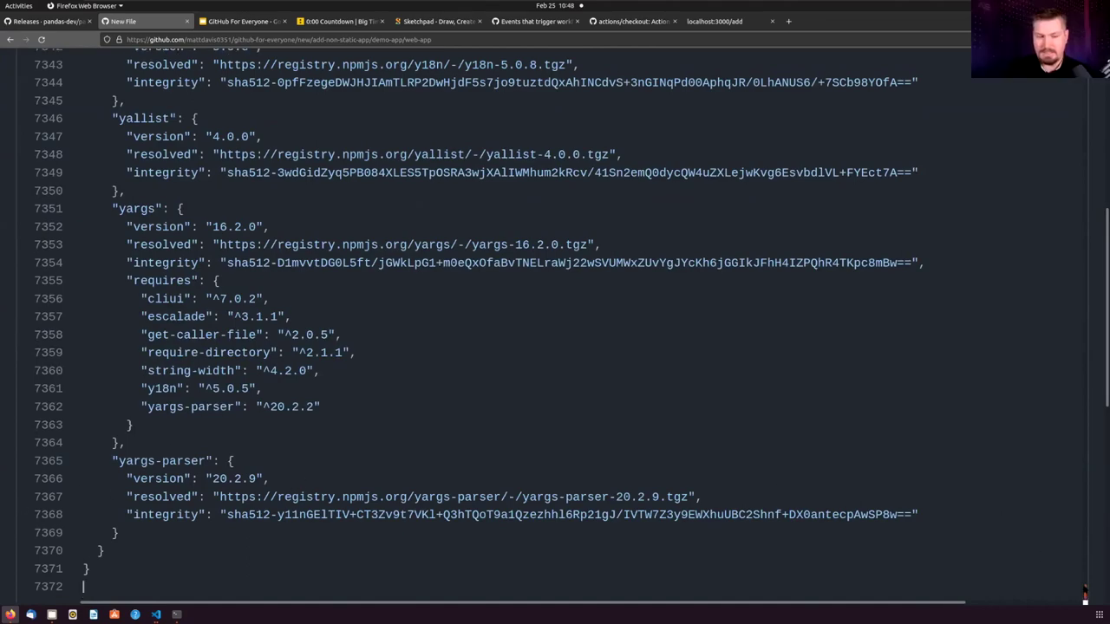
scroll(1077, 503, up, 20)
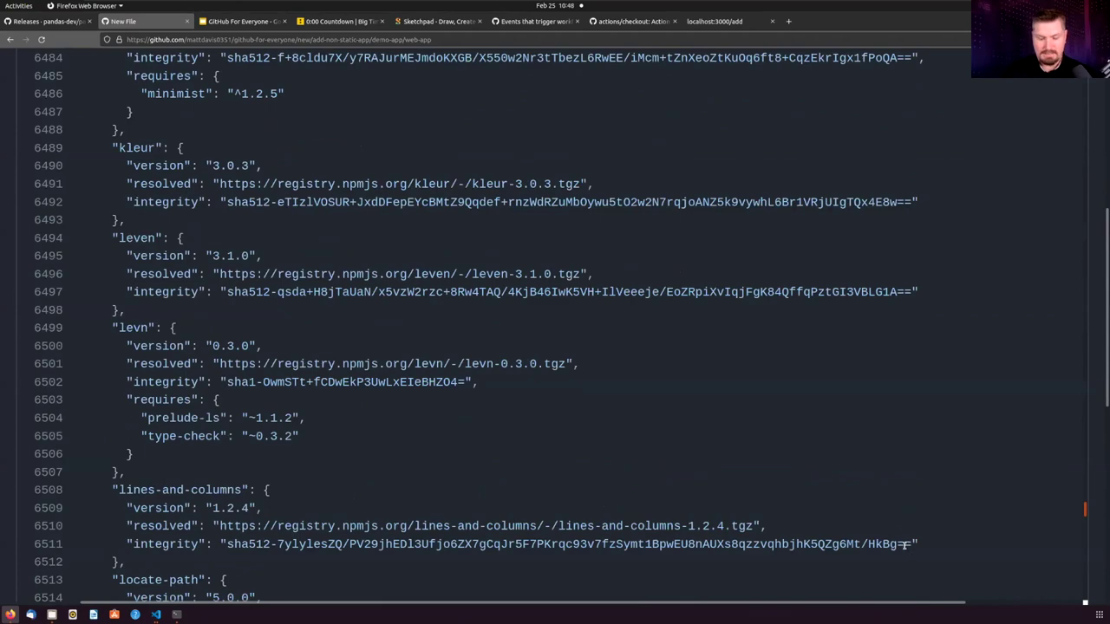
scroll(884, 525, down, 20)
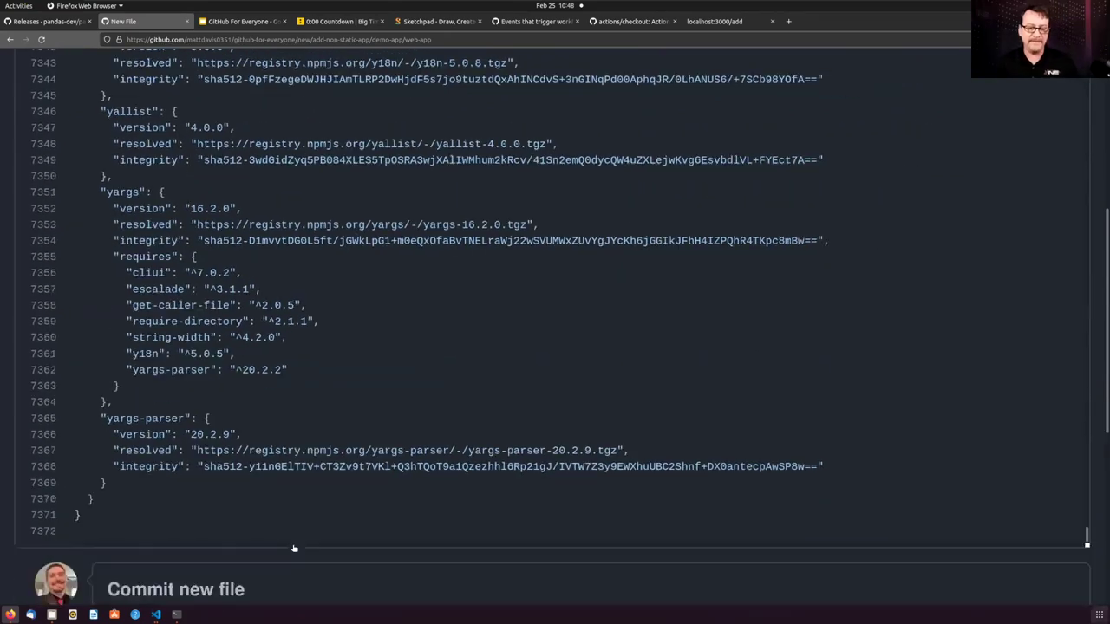
key(ctrl+minus)
key(ctrl+minus)
key(ctrl+minus)
key(ctrl+minus)
key(ctrl+minus)
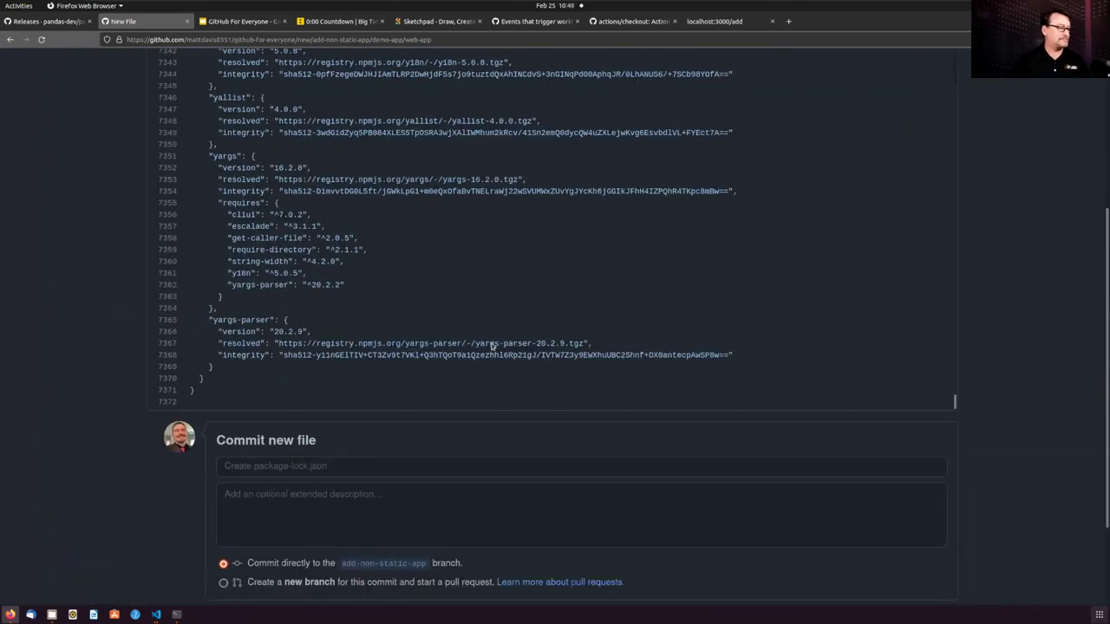
key(ctrl+plus)
key(ctrl+plus)
key(ctrl+plus)
key(ctrl+plus)
key(ctrl+plus)
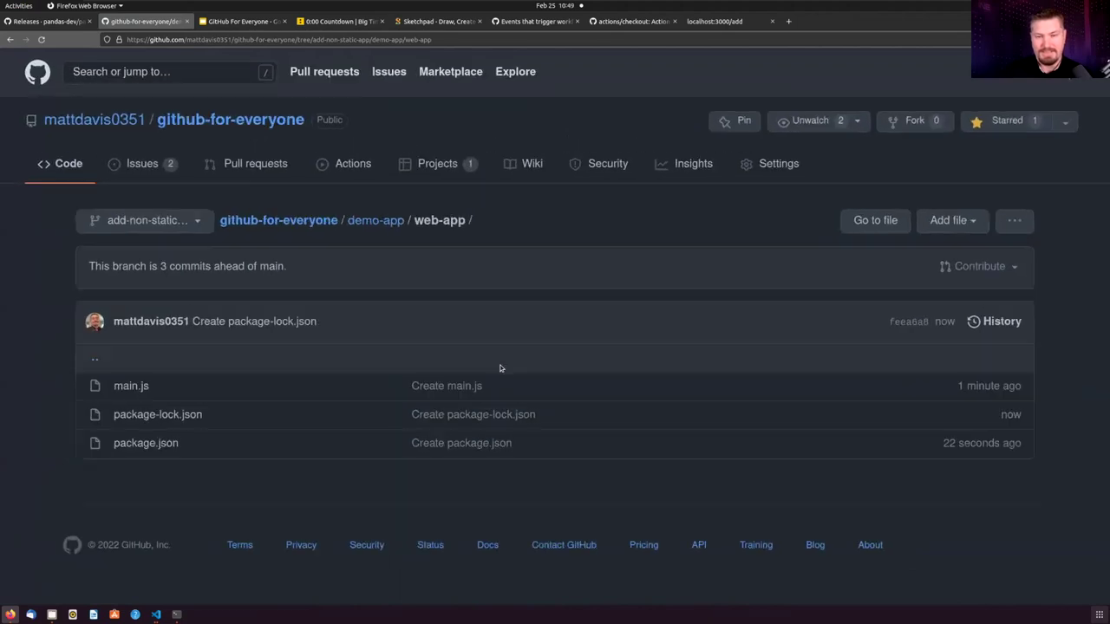
key(ctrl+plus)
Create web-app/src/addNumbers.js with the pasted addNumbers function code and commit it.
click(982, 248)
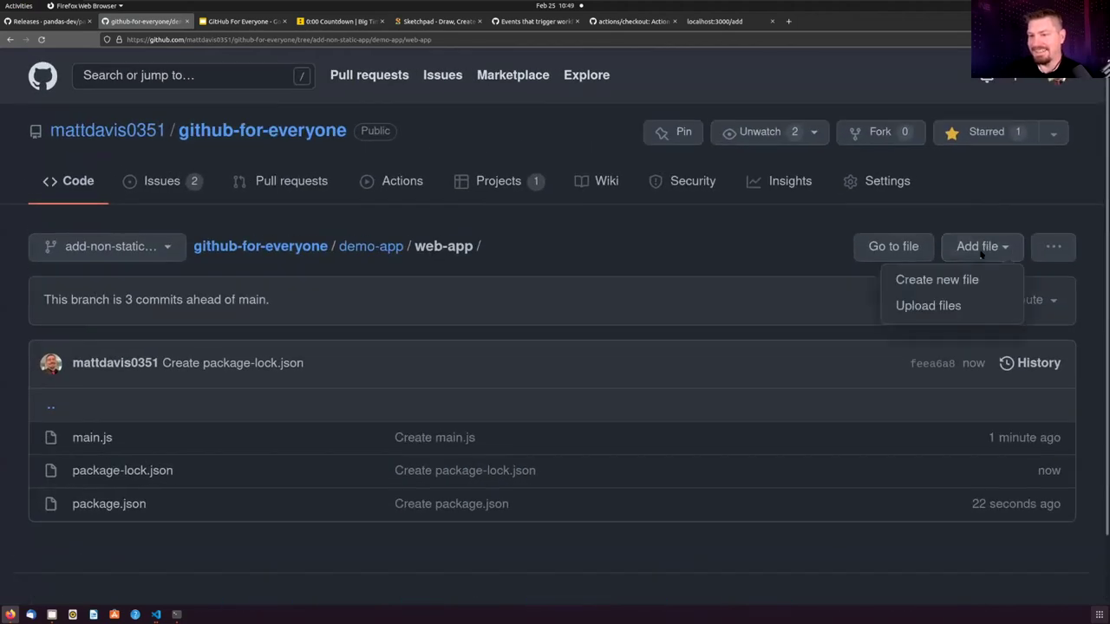
click(929, 280)
text(src/)
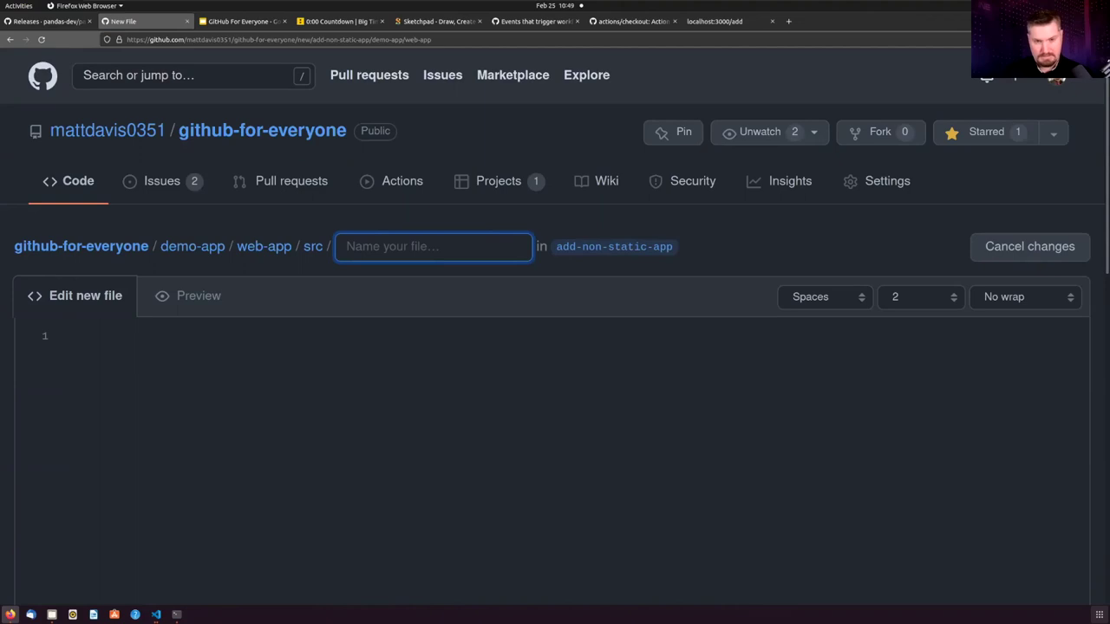
text(addNumbers.js)
click(364, 403)
text(// function to parse req body and return the sum of two numbers function addNumbers(num1, num2) {   let sum = {};   // if (typeof num1 === "number" && typeof num2 === "number") {   //   sum = { value: num1 + num2, msg: "success" };   // } else {   //   sum = { msg: "invalid" };   // }   sum.value = num1 + num2;   sum.msg = "success";   return sum; }  // default export addNumbers module.exports = addNumbers;)
scroll(364, 414, down, 2)
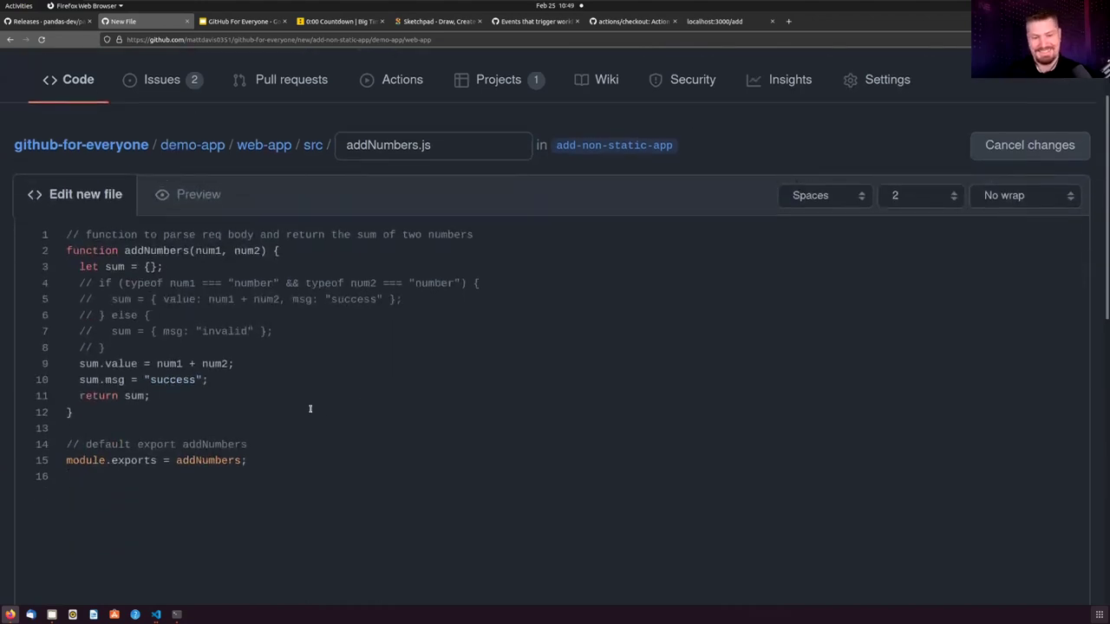
scroll(309, 408, down, 2)
scroll(310, 408, down, 8)
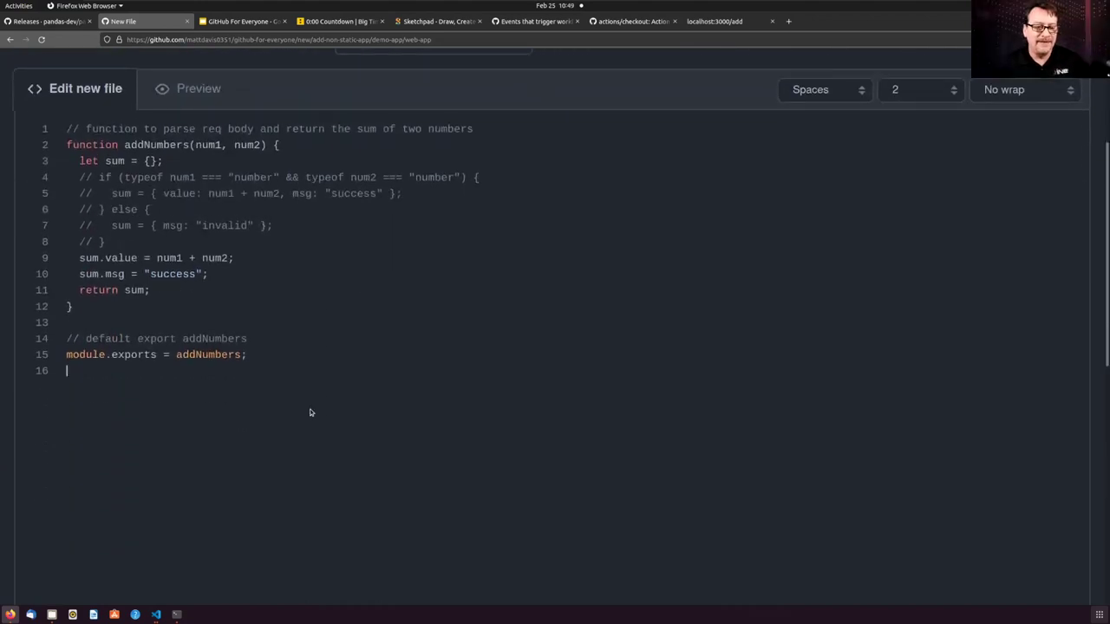
click(171, 576)
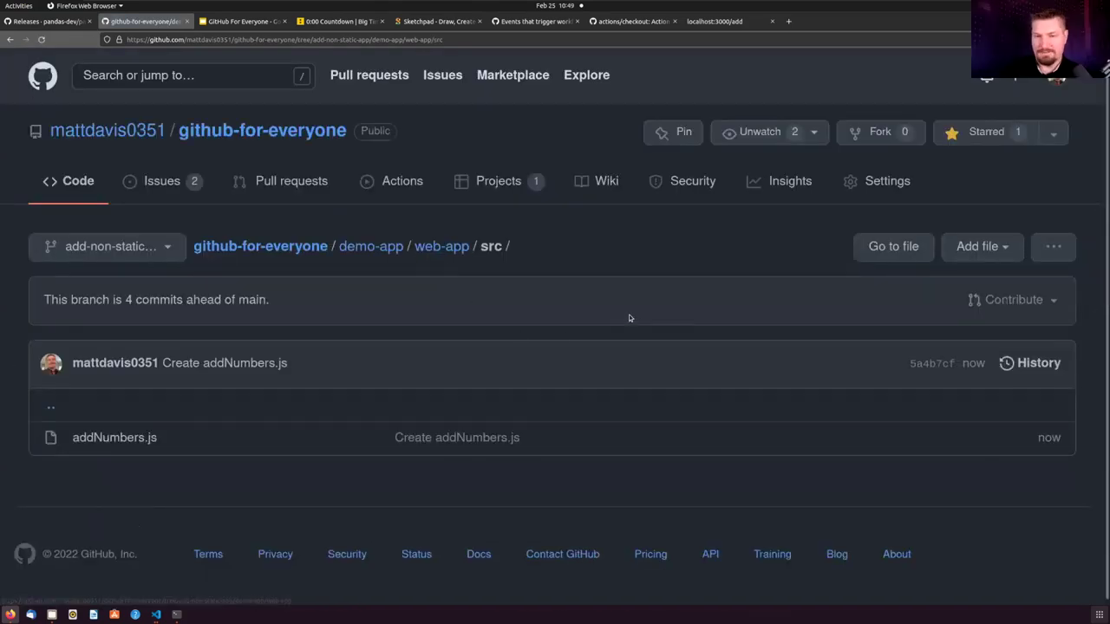
Create web-app/public/index.html with the pasted HTML, commit it, and return to the repository page.
click(461, 250)
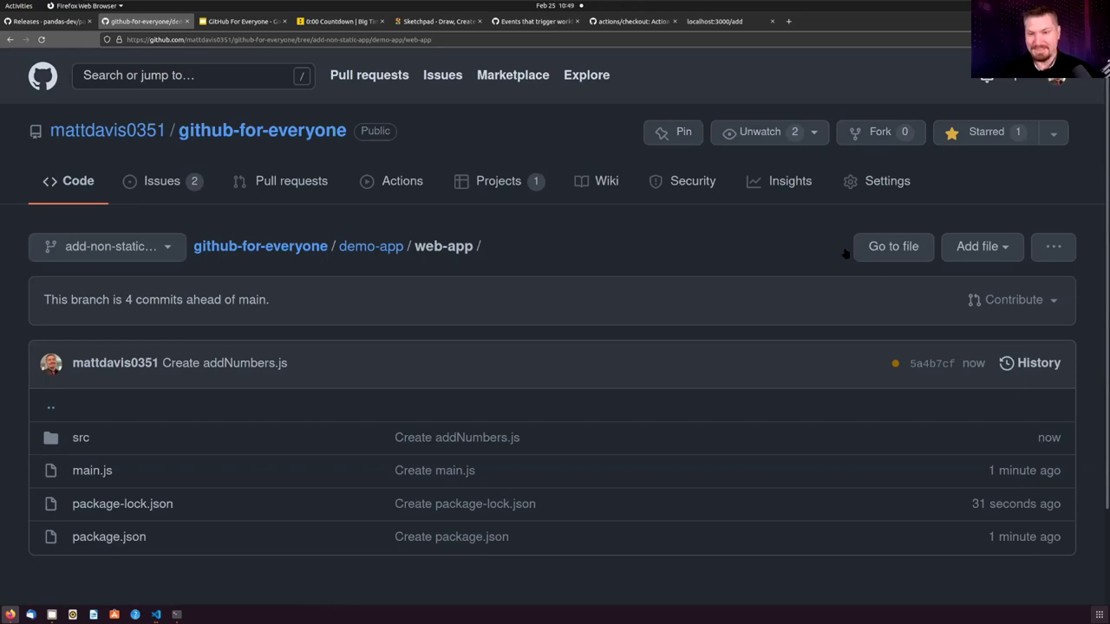
click(977, 248)
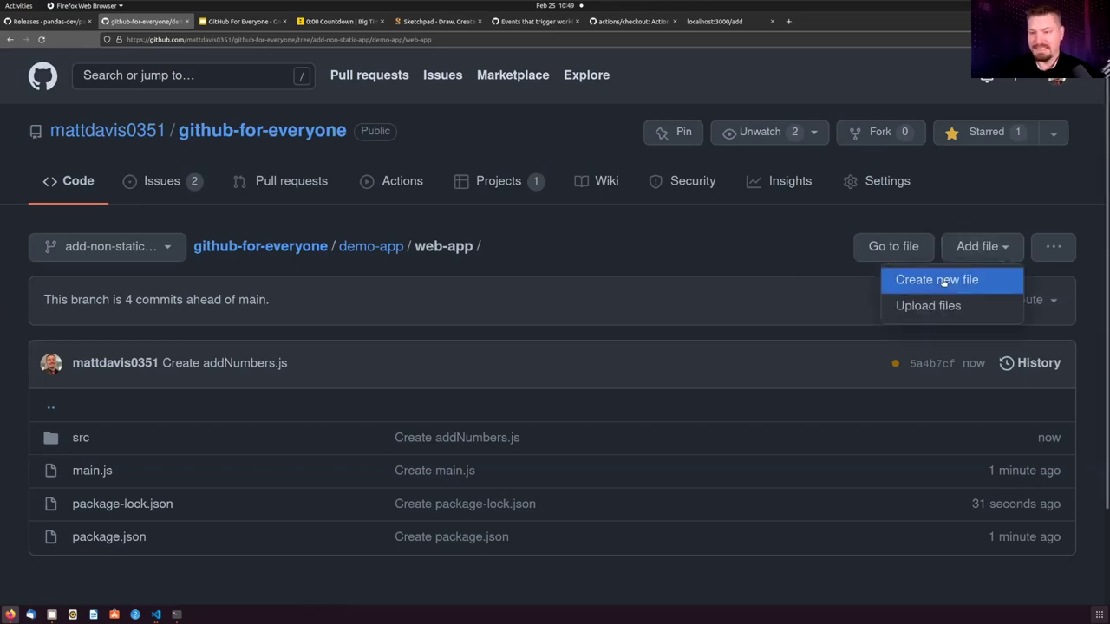
click(944, 283)
click(447, 251)
text(public/ind)
text(ex)
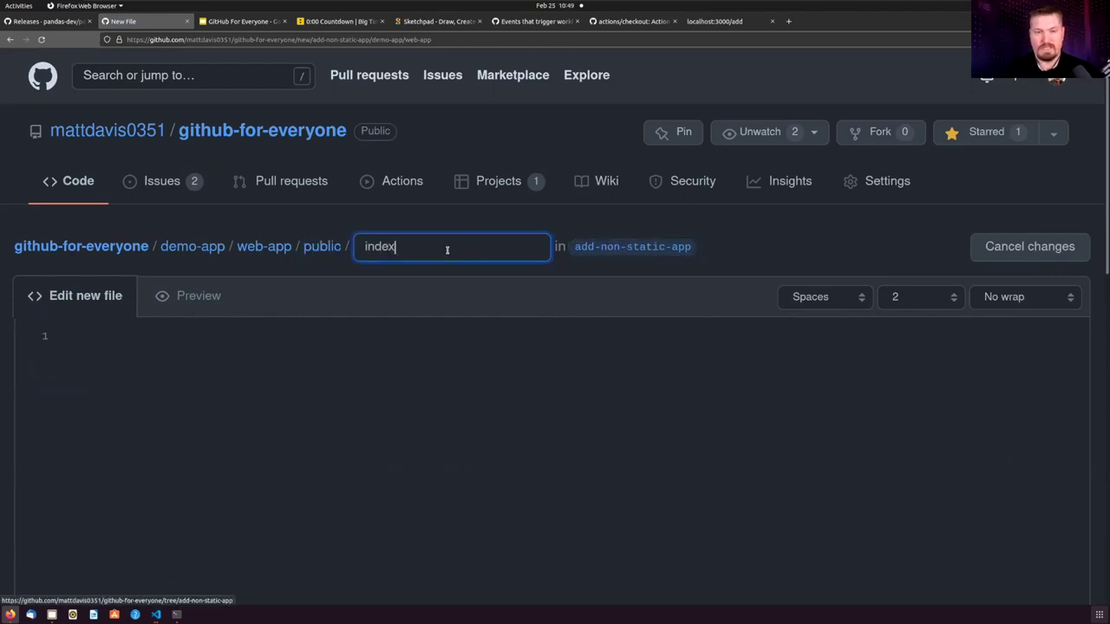
text(.html)
click(357, 444)
text(<!DOCTYPE html> <html lang="en"> <head>     <meta charset="UTF-8">     <meta http-equiv="X-UA-Compatible" content="IE=edge">     <meta name="viewport" content="width=device-width, initial-scale=1.0">     <title>Document</title> </head> <body>     <!-- create a form to add two numbers -->     <form style="margin:500px;width:200px;" action="/add" method="post">         <label for="num1">Number 1:</label>         <input type="text" name="num1" id="num1" placeholder="Enter first number">          <label for="num2">Number 2:</label>         <input type="text" name="num2" id="num2"placeholder="Enter second number">          <input type="submit" name="submit" value="Add">     </form> </body> </html>)
scroll(142, 469, down, 1)
scroll(143, 469, down, 10)
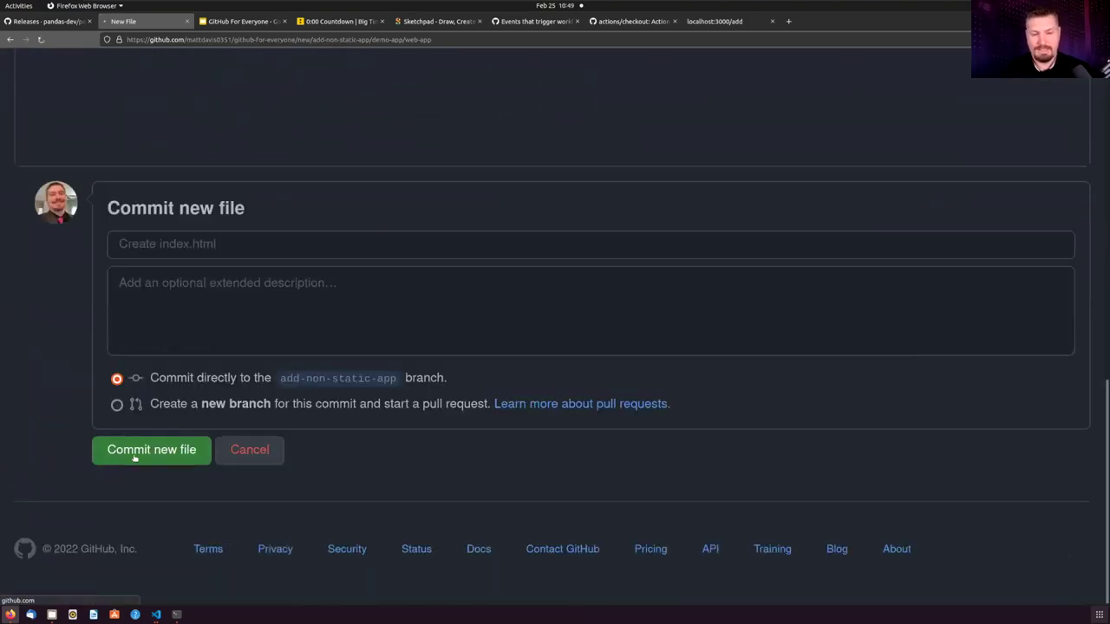
click(134, 450)
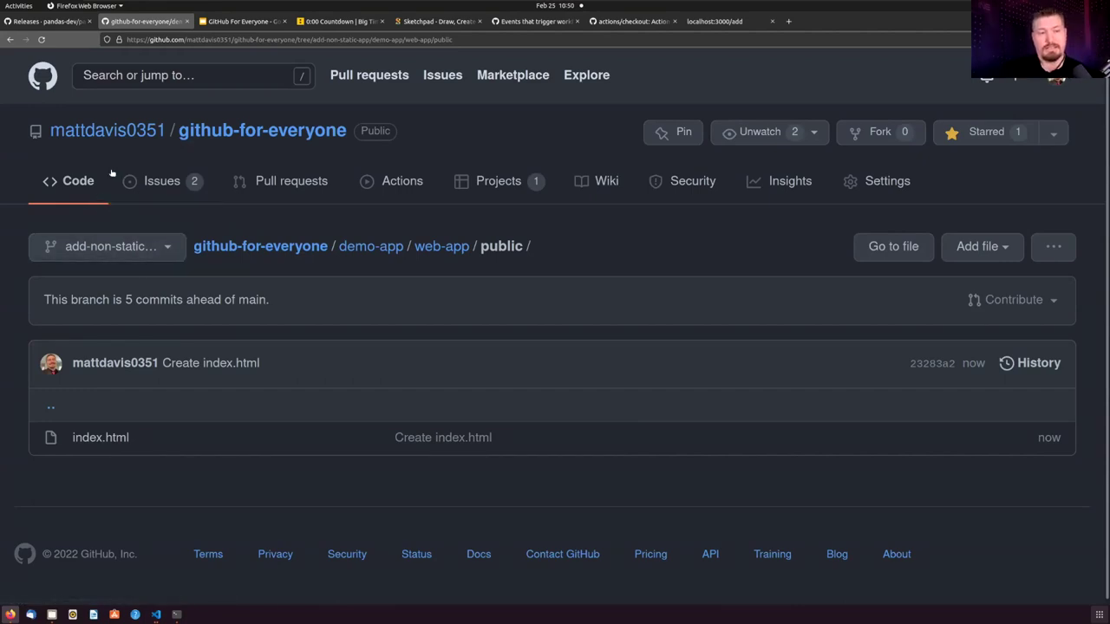
click(92, 192)
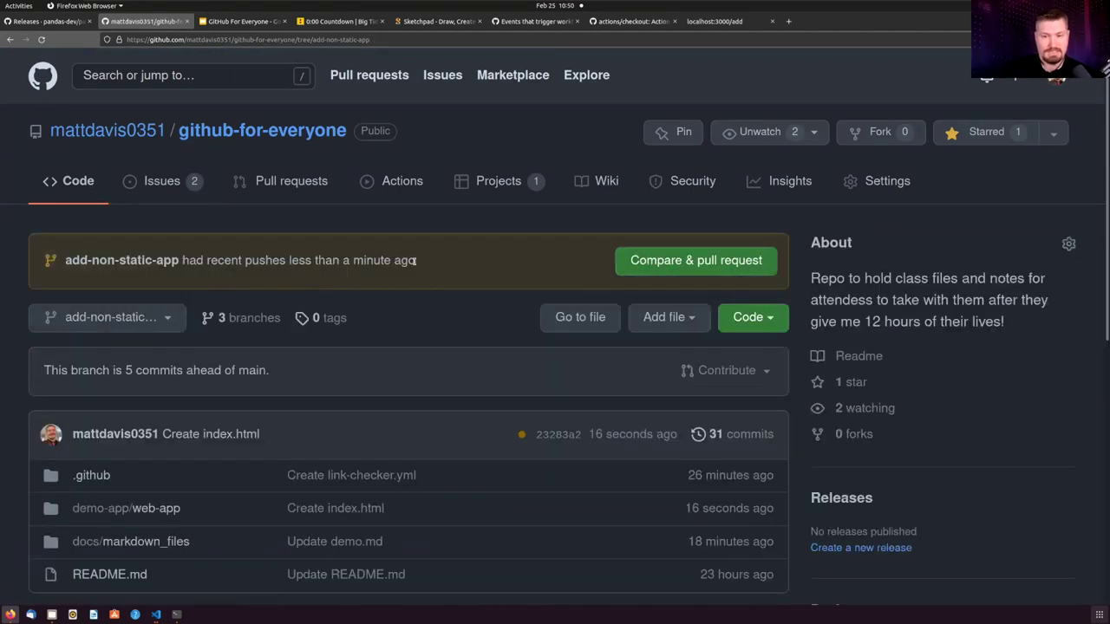
Start a pull request from add-non-static-app titled 'good title' with description 'good message'.
click(669, 261)
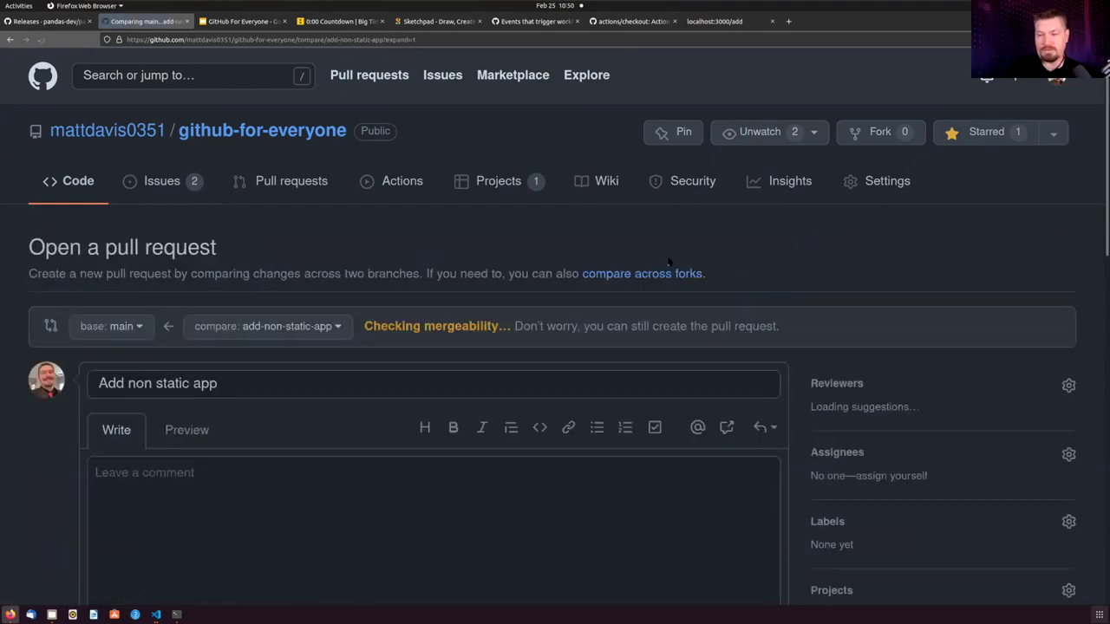
scroll(195, 278, down, 5)
scroll(188, 250, up, 5)
click(232, 384)
text(good title)
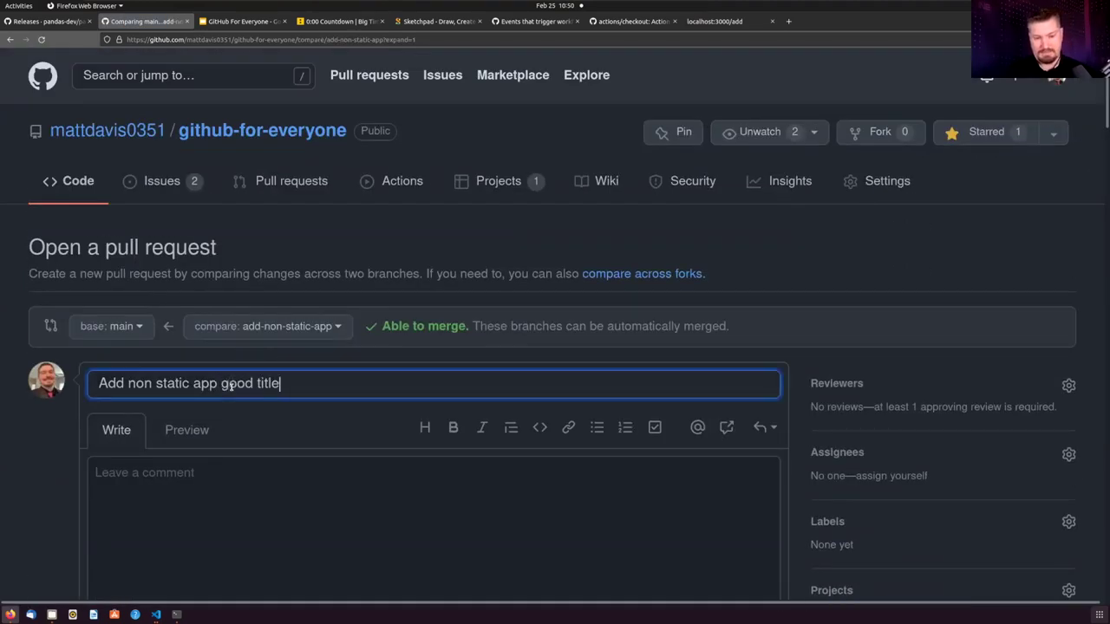
click(472, 526)
text(good me)
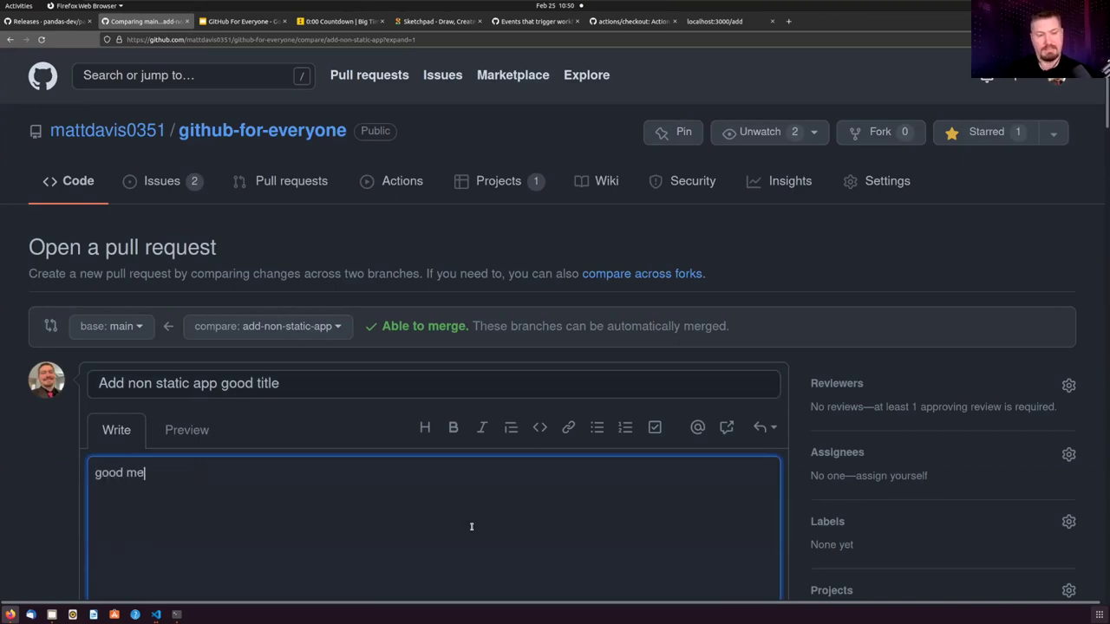
text(ssage)
Create pull request #17 and bring up the reviewer list.
scroll(530, 503, down, 5)
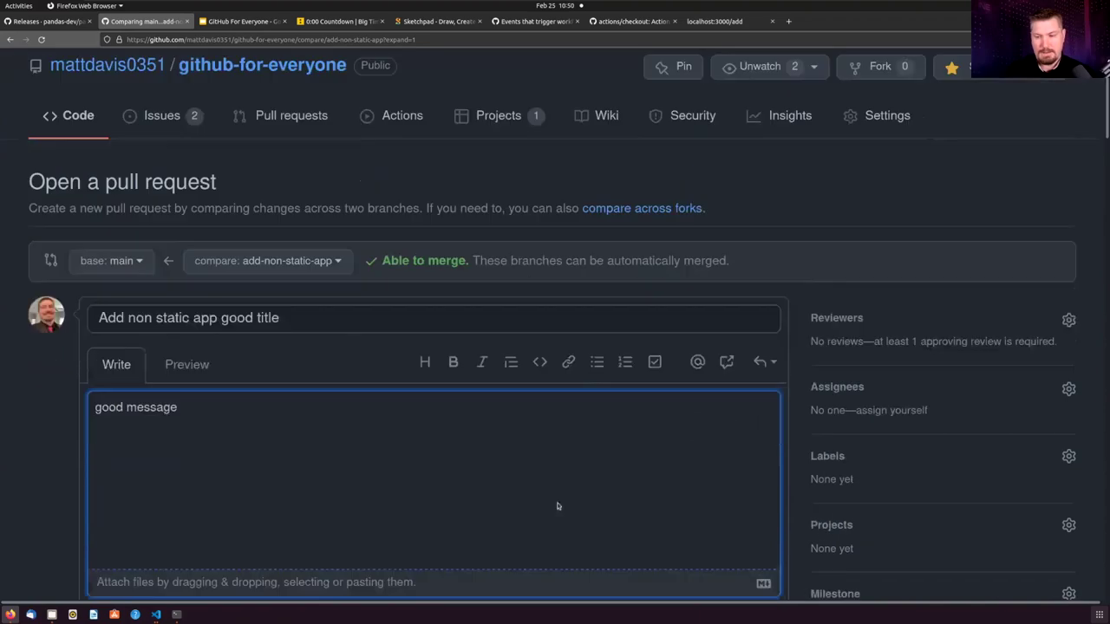
click(676, 286)
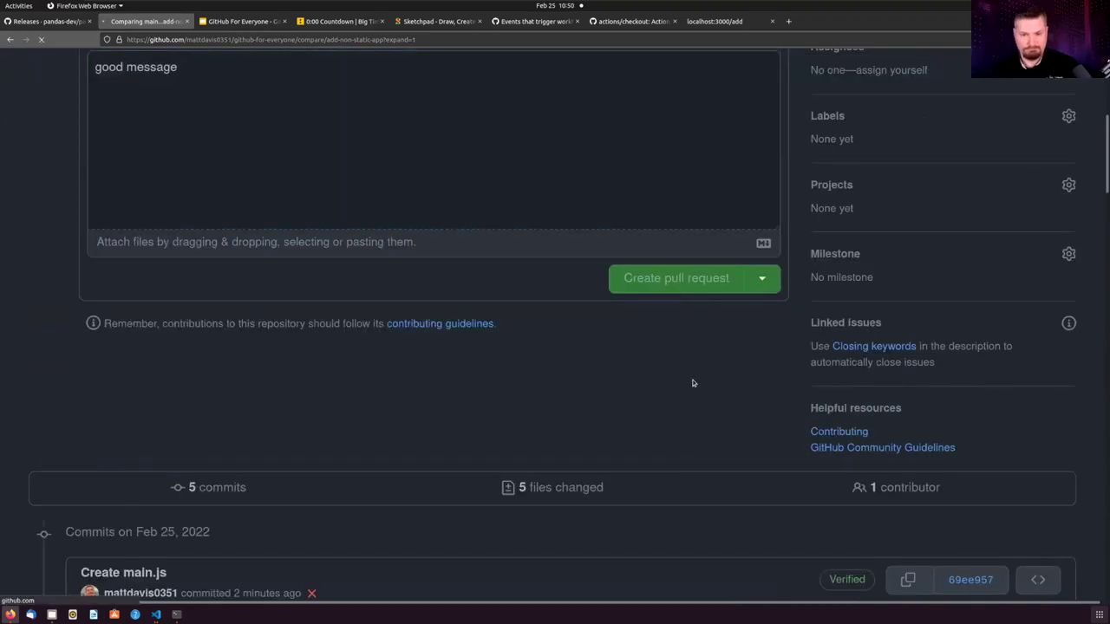
click(1068, 400)
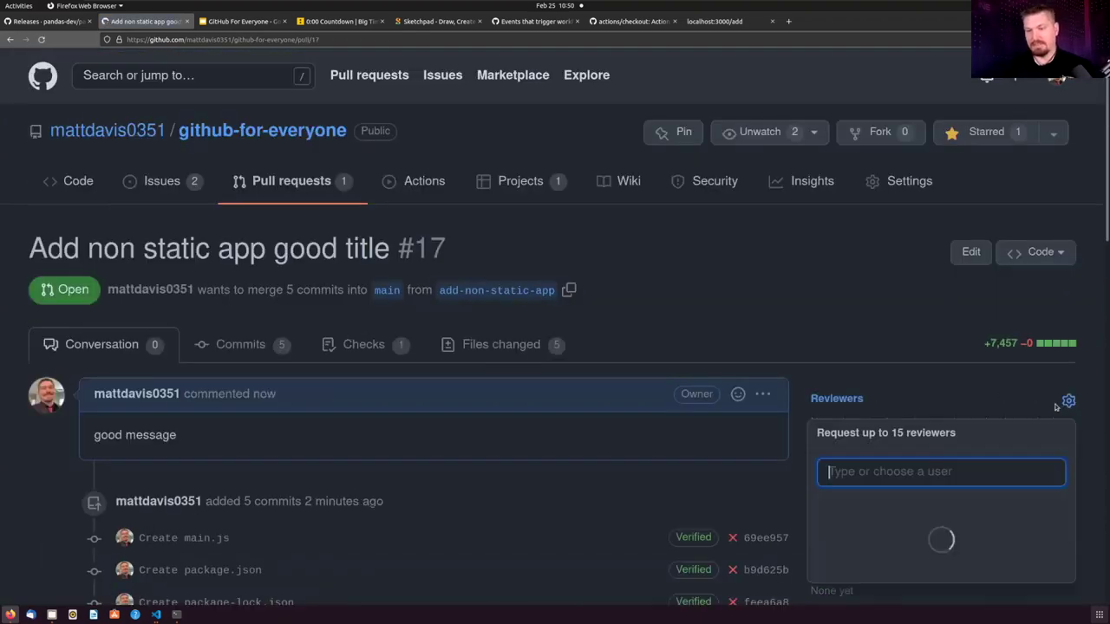
Request a review from the collaborator on pull request #17.
click(879, 510)
click(784, 340)
scroll(780, 347, down, 5)
scroll(778, 353, down, 5)
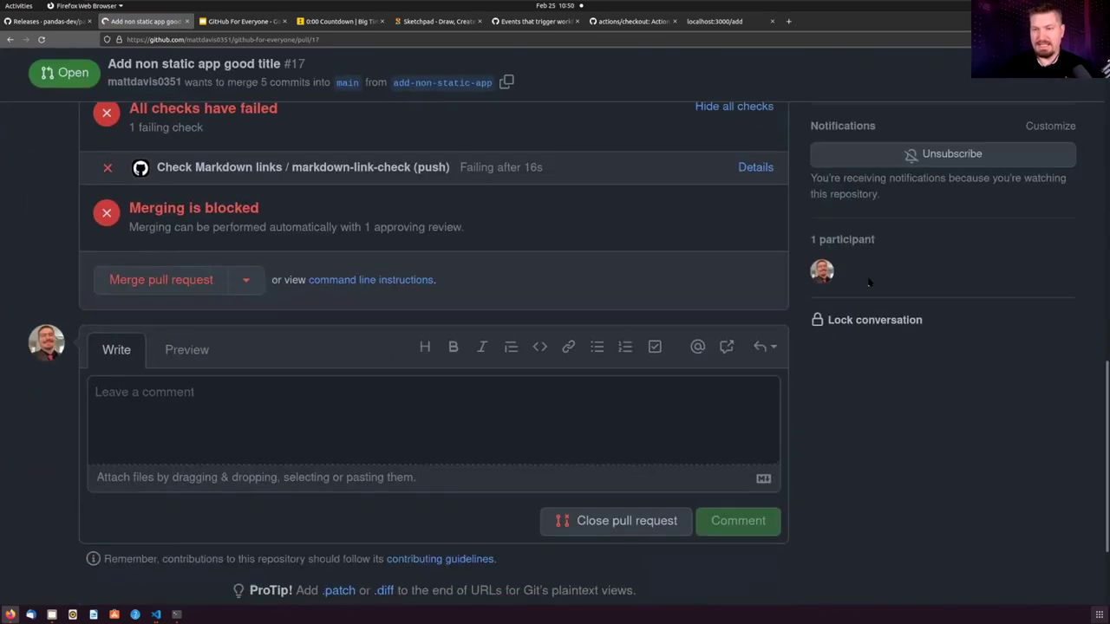
scroll(1003, 228, up, 3)
Link the 'Add a non-static web app' issue, filtered by 'we', and reload the page.
click(1068, 219)
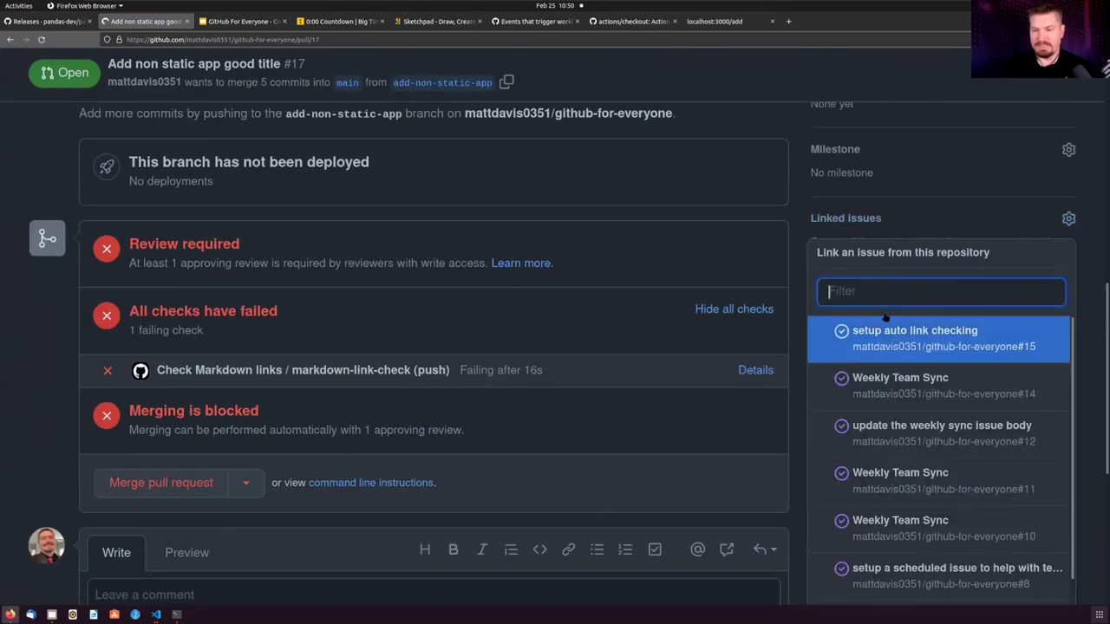
text(a)
key(BackSpace)
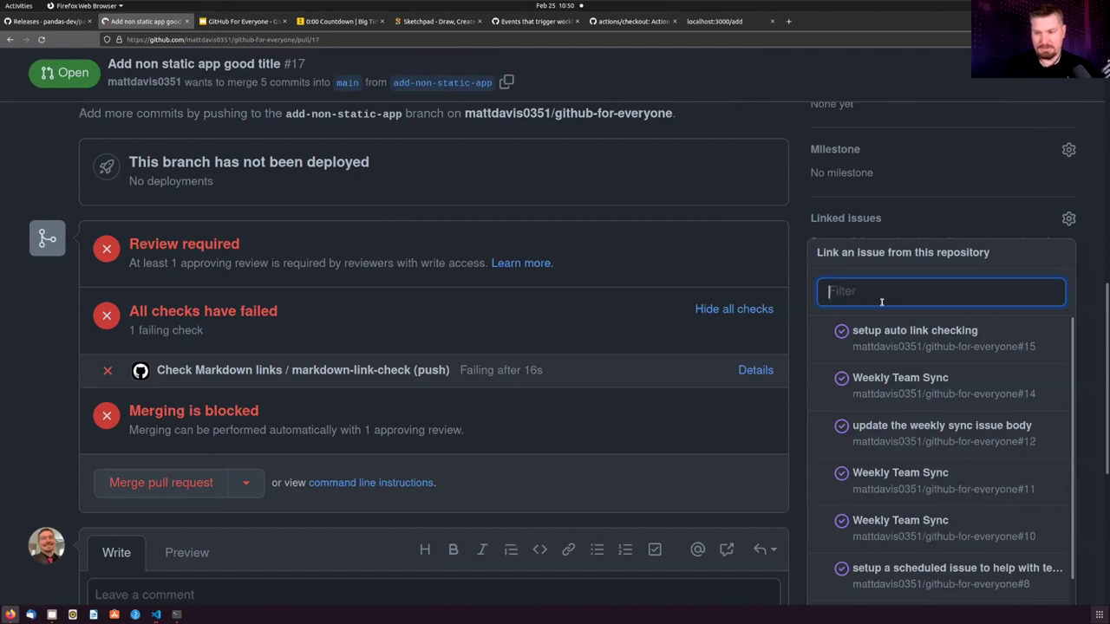
text(we)
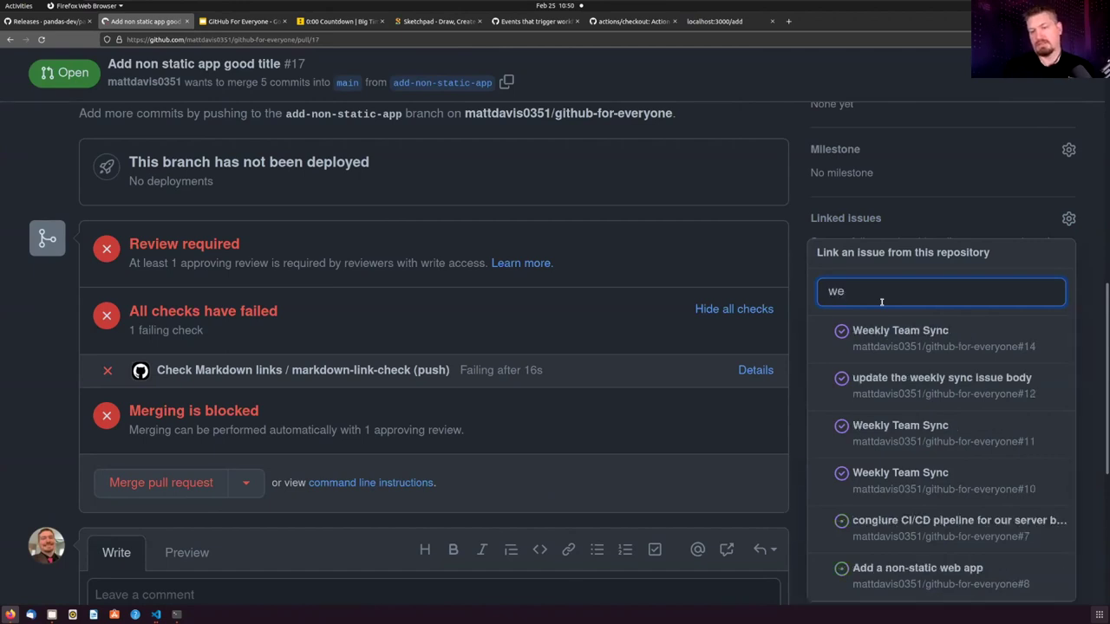
click(897, 577)
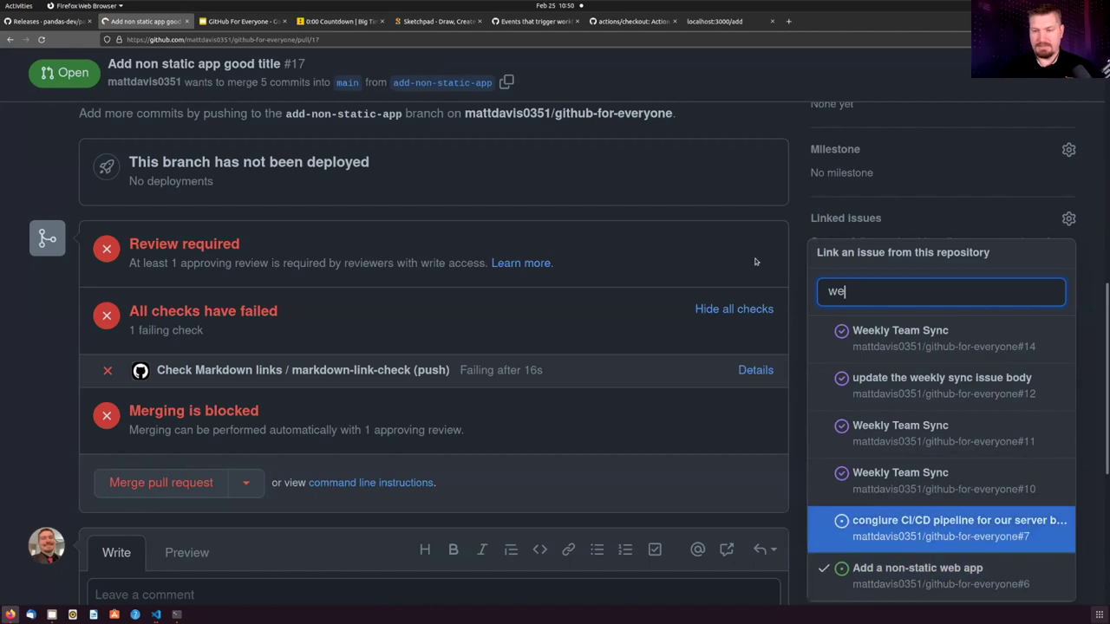
click(798, 223)
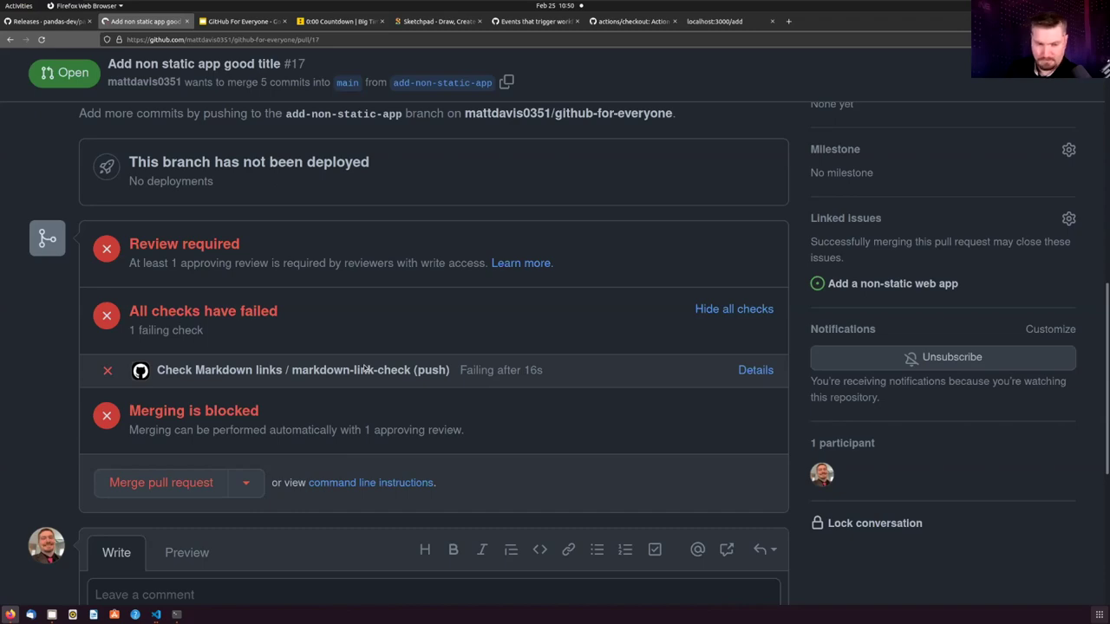
key(F5)
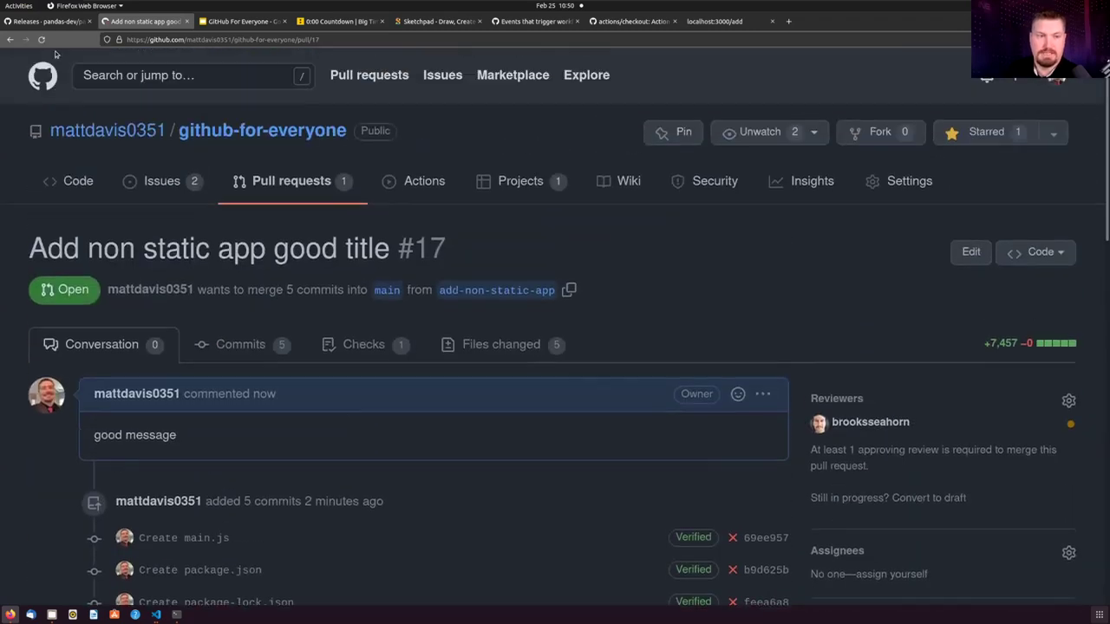
Refresh pull request #17 to see the approval and the failed checks.
click(42, 40)
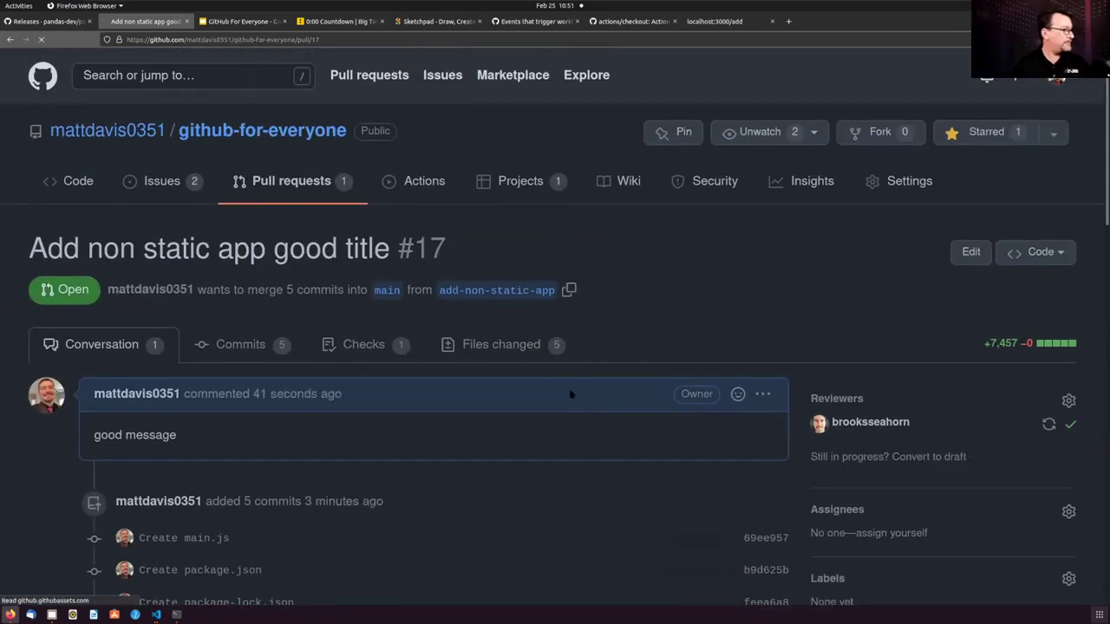
scroll(568, 387, down, 10)
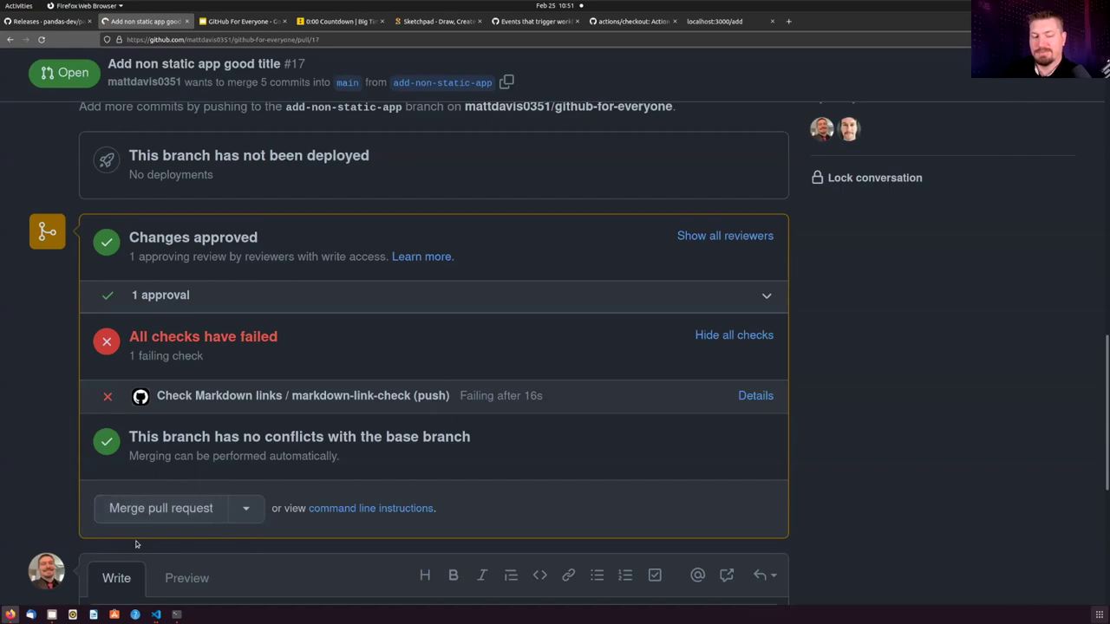
drag(345, 354, 104, 325)
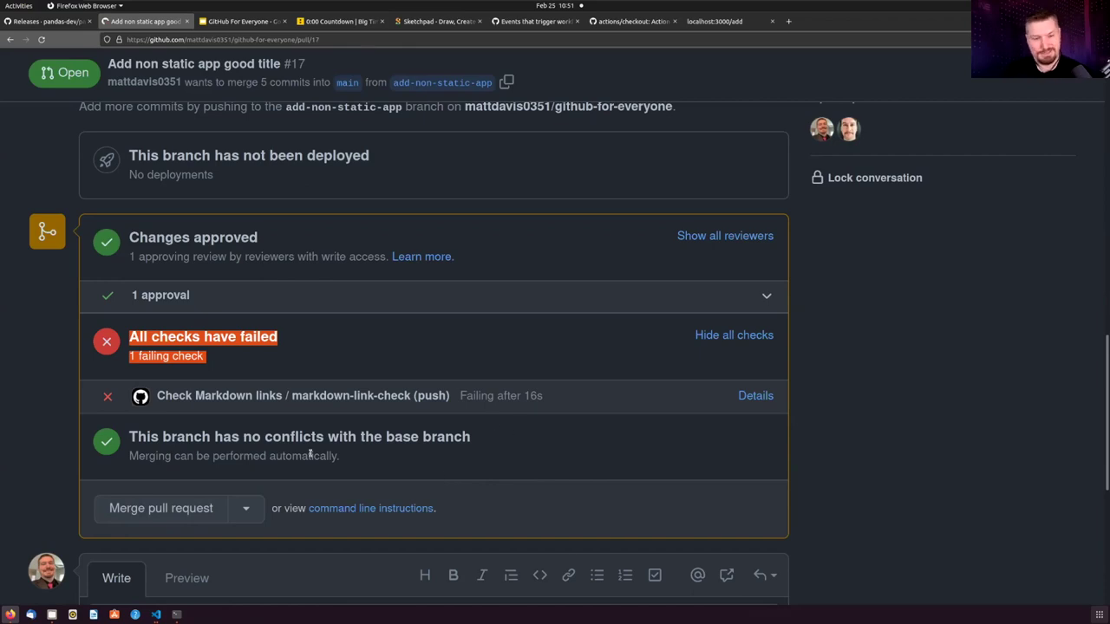
Merge #17 into main, delete the add-non-static-app branch, and return to the Code page.
click(178, 508)
click(144, 266)
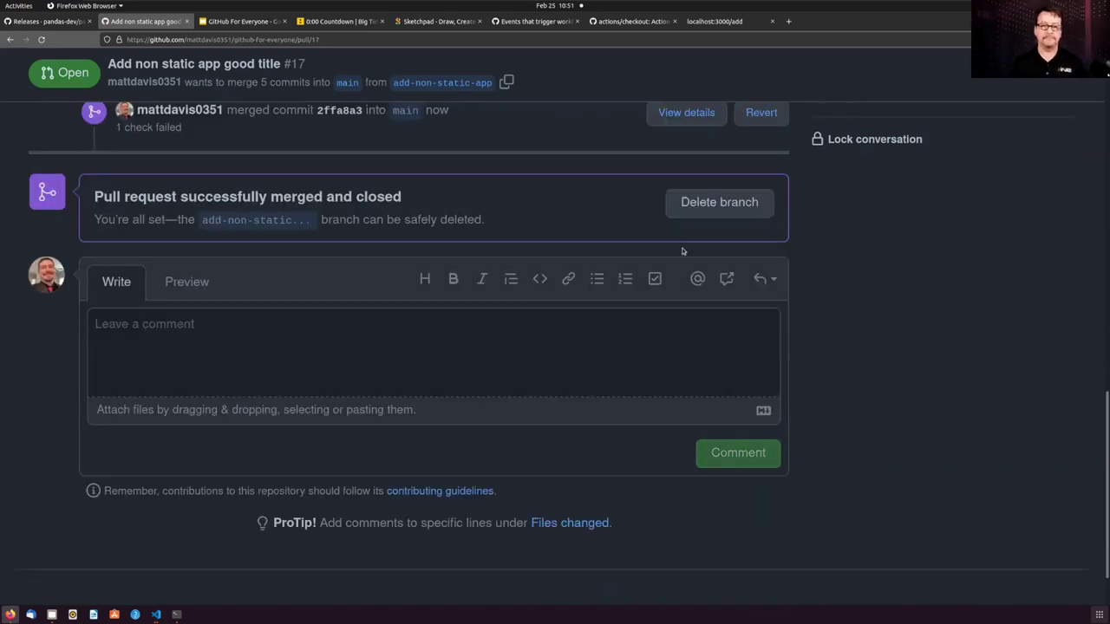
click(692, 213)
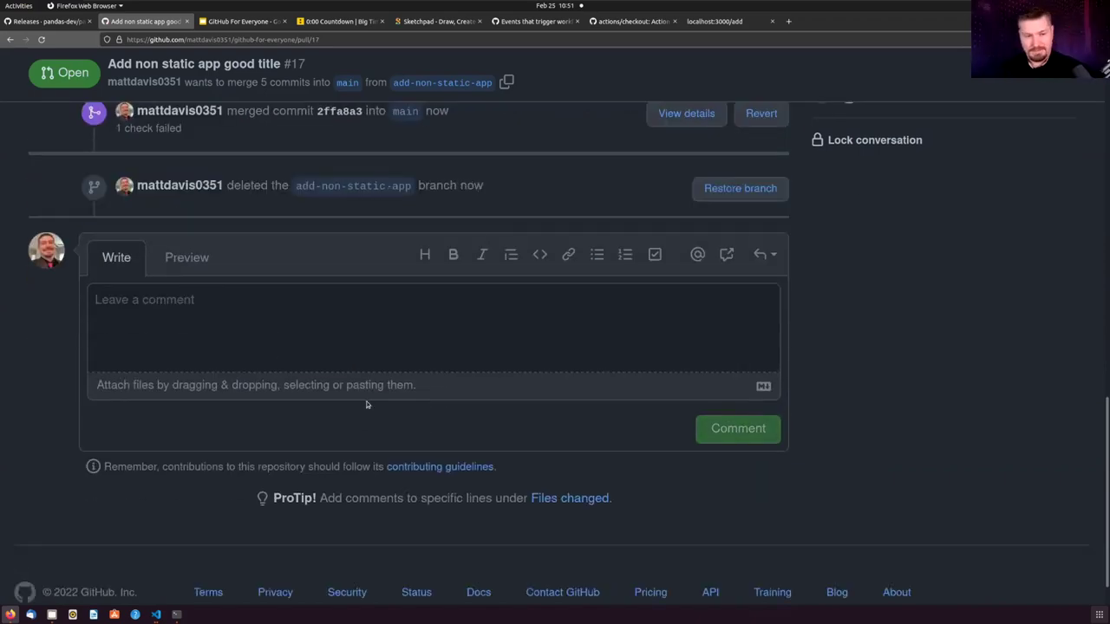
scroll(367, 399, up, 15)
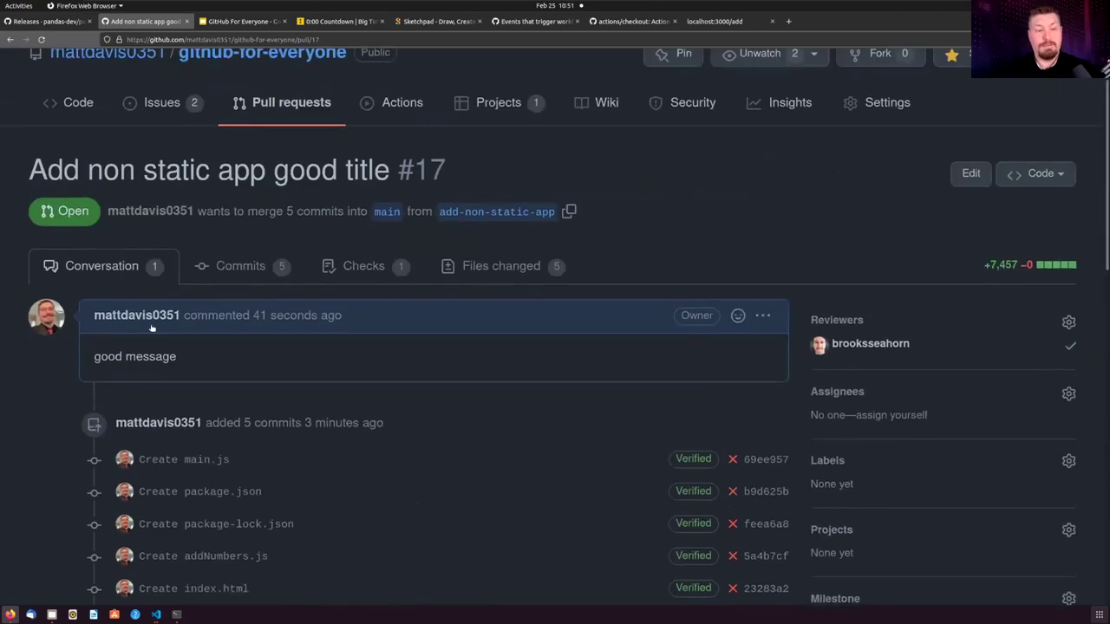
click(63, 180)
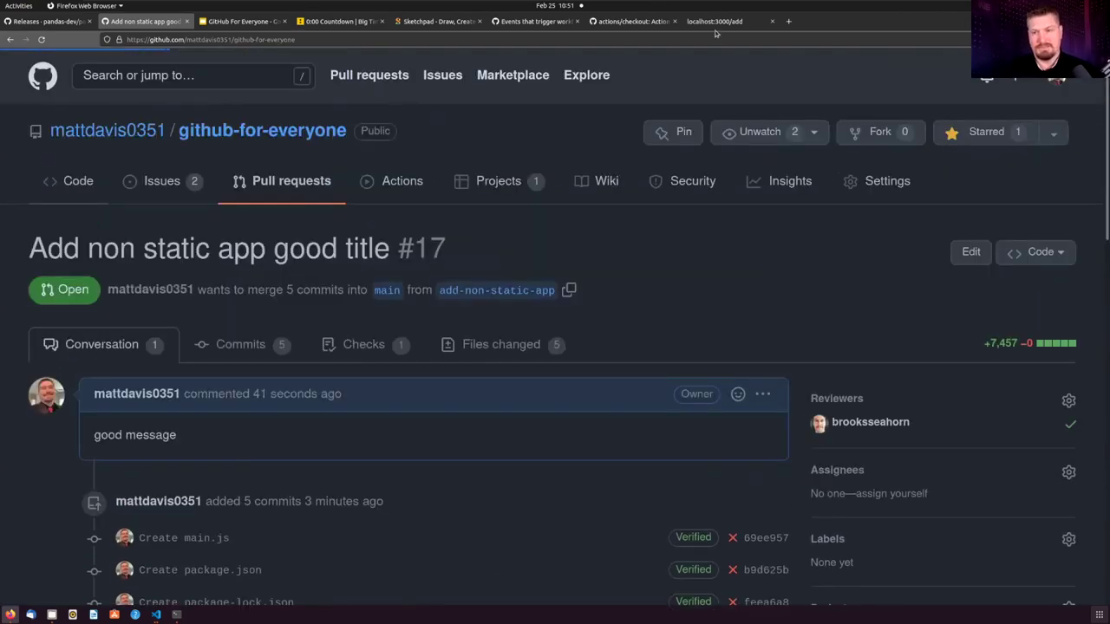
In the localhost:3000 adder app, add d and 3 to get the wrong result d3.
click(715, 23)
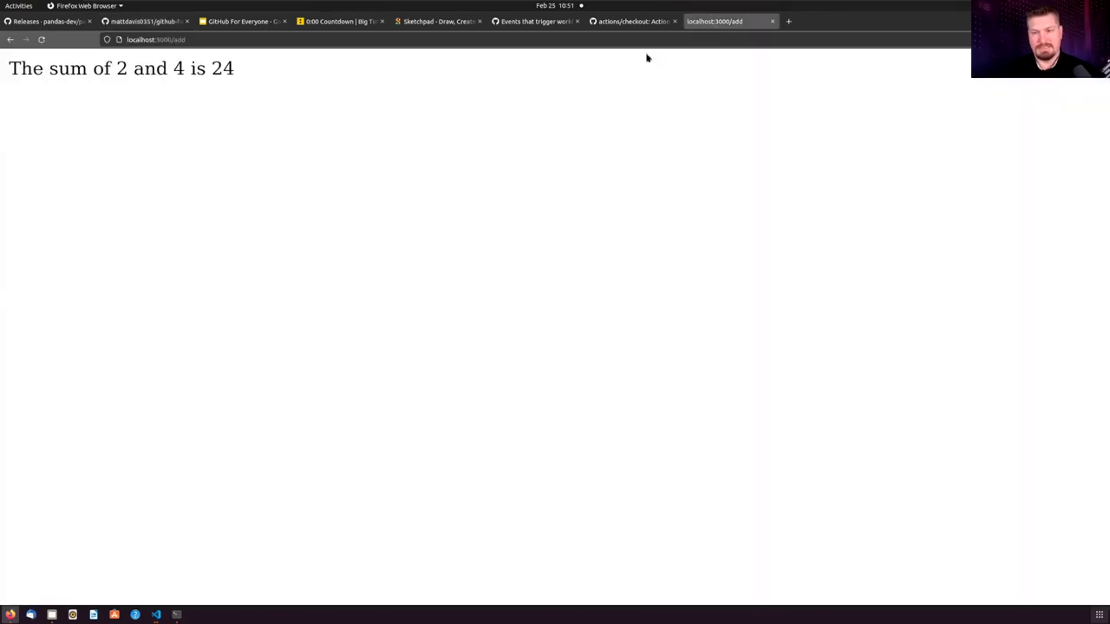
click(17, 42)
click(595, 343)
drag(595, 345, 564, 342)
text(d)
key(Tab)
text(3)
click(595, 410)
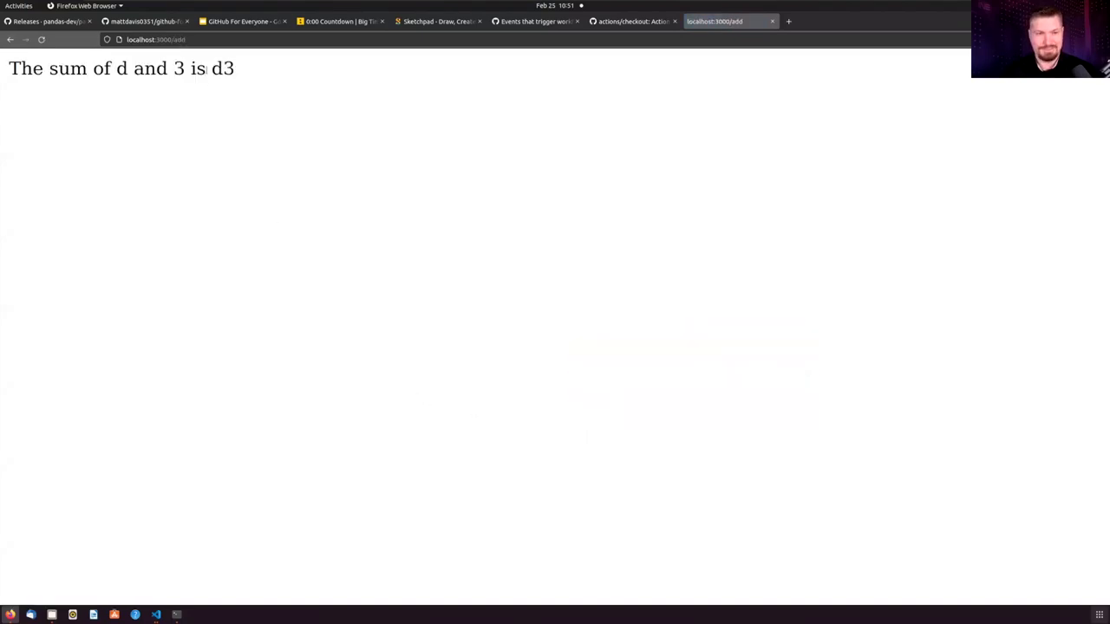
double_click(222, 68)
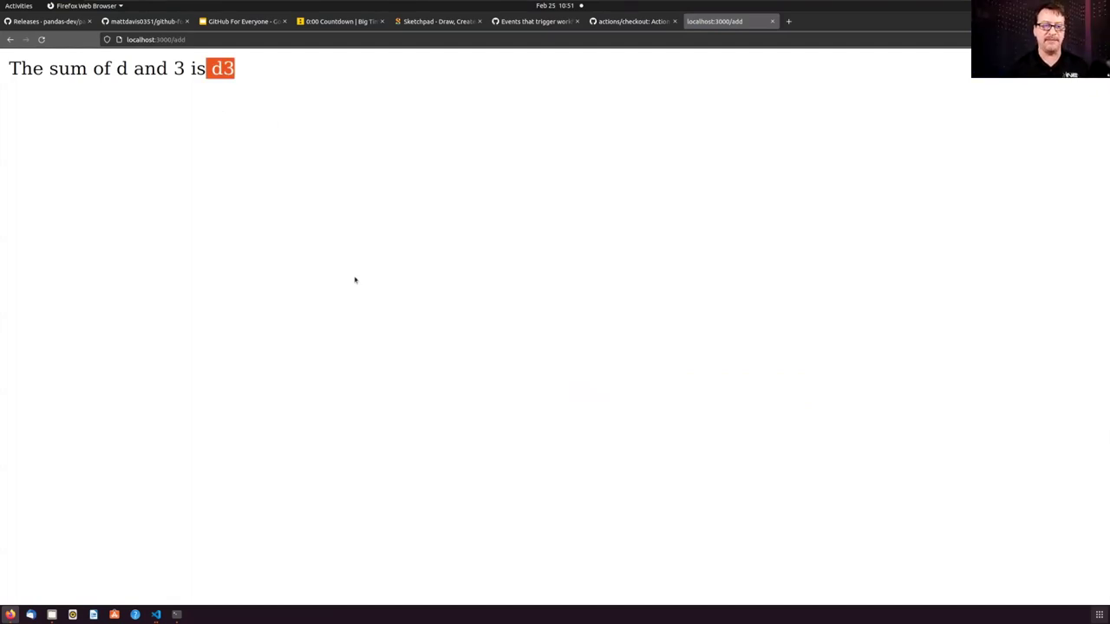
click(112, 22)
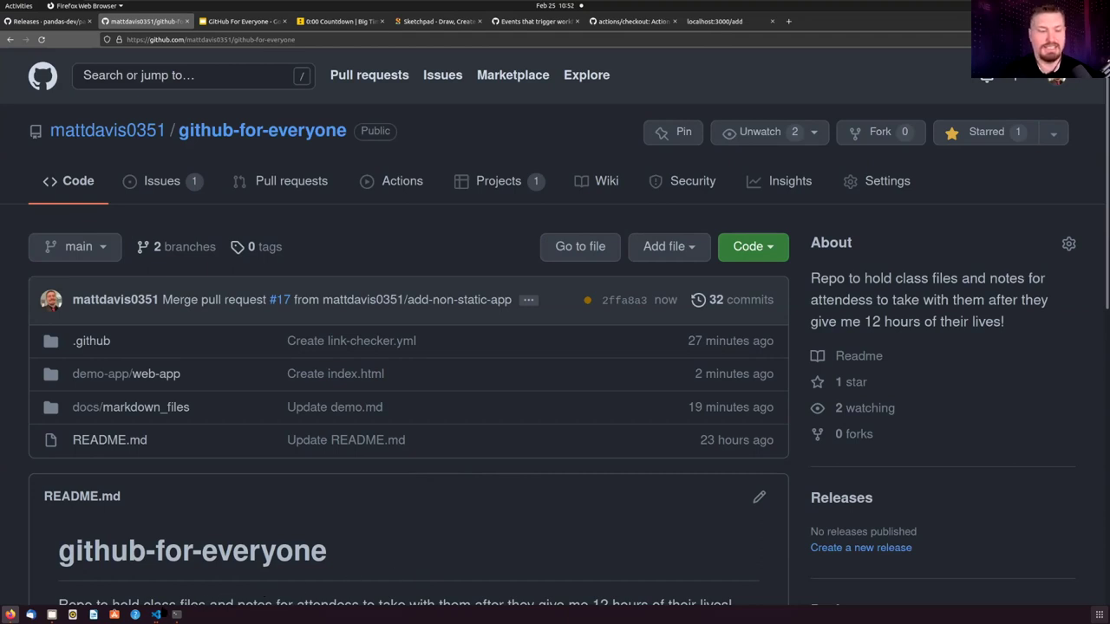
Open web-app/public/index.html and review line 16's text input, num2 id and placeholder.
click(156, 614)
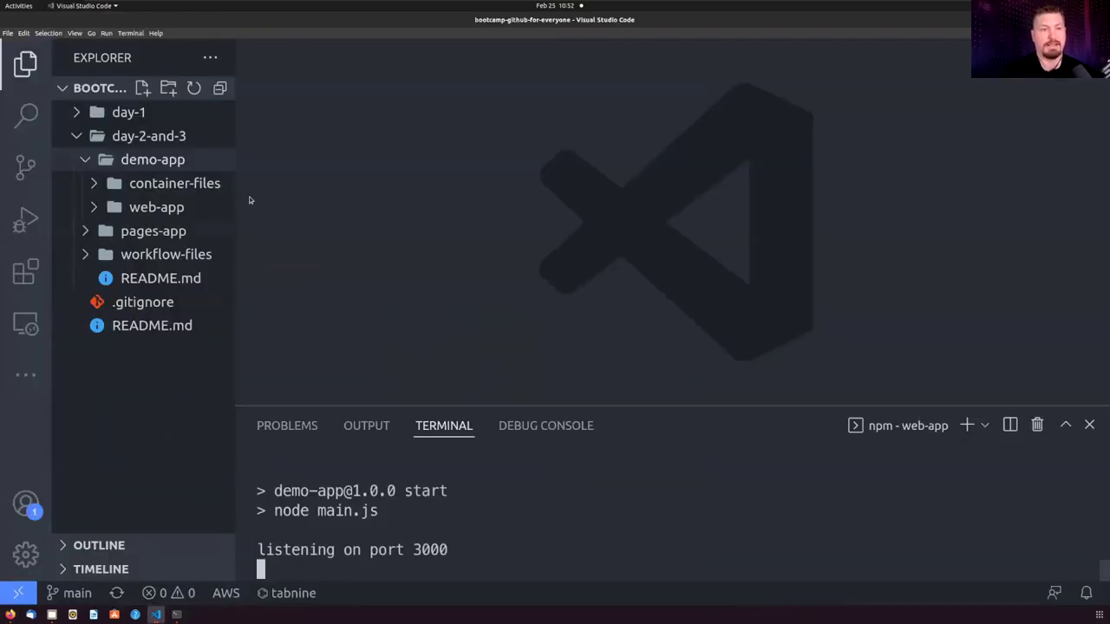
click(134, 211)
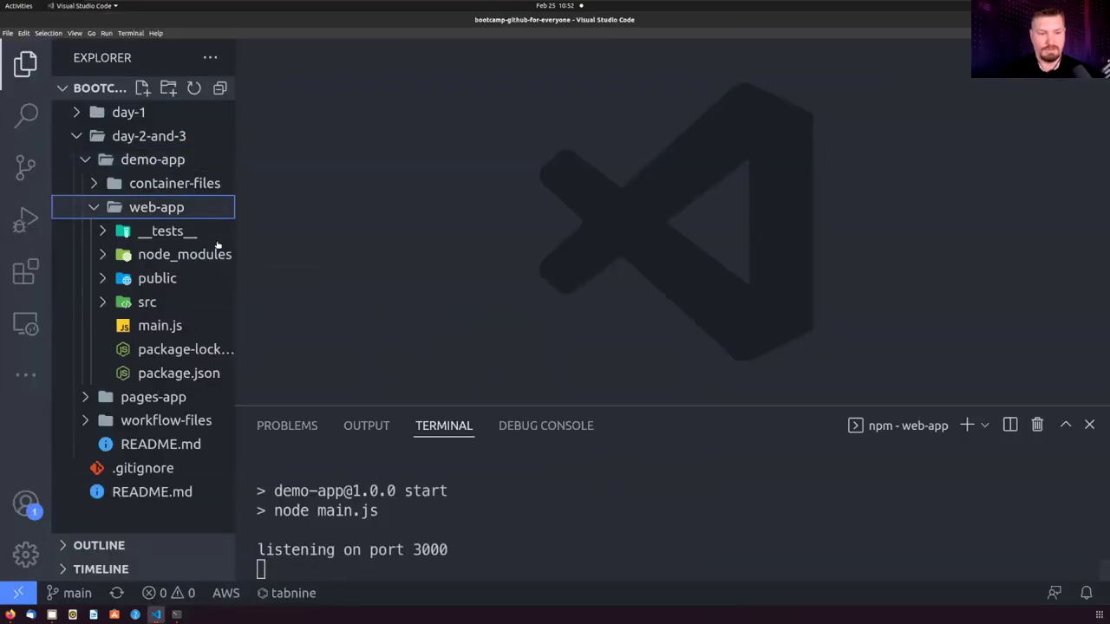
click(109, 281)
click(154, 301)
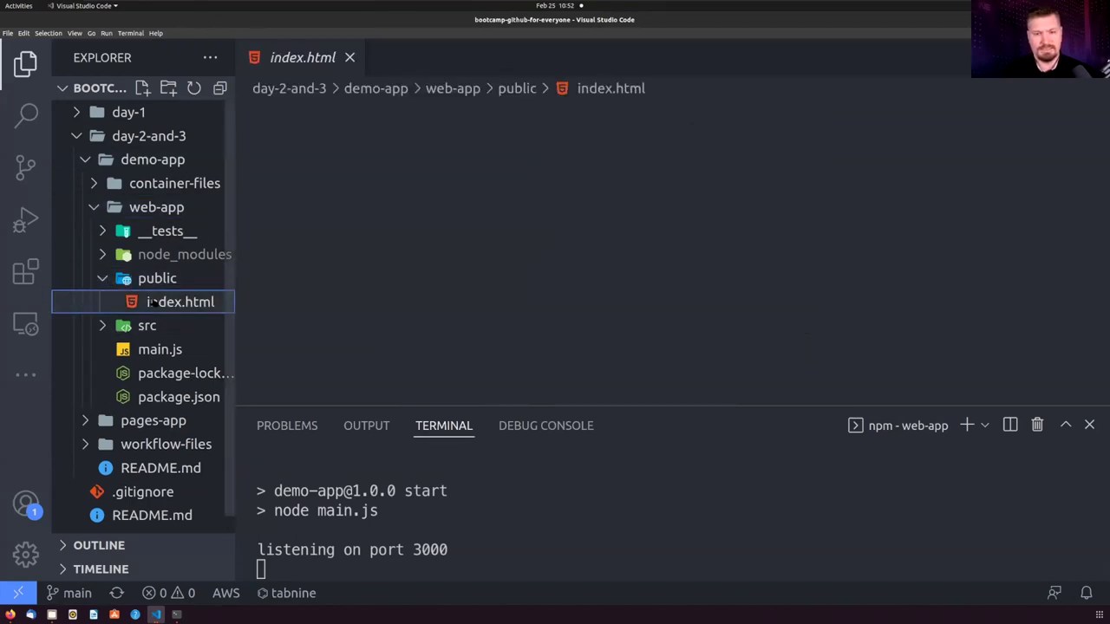
scroll(524, 261, down, 1)
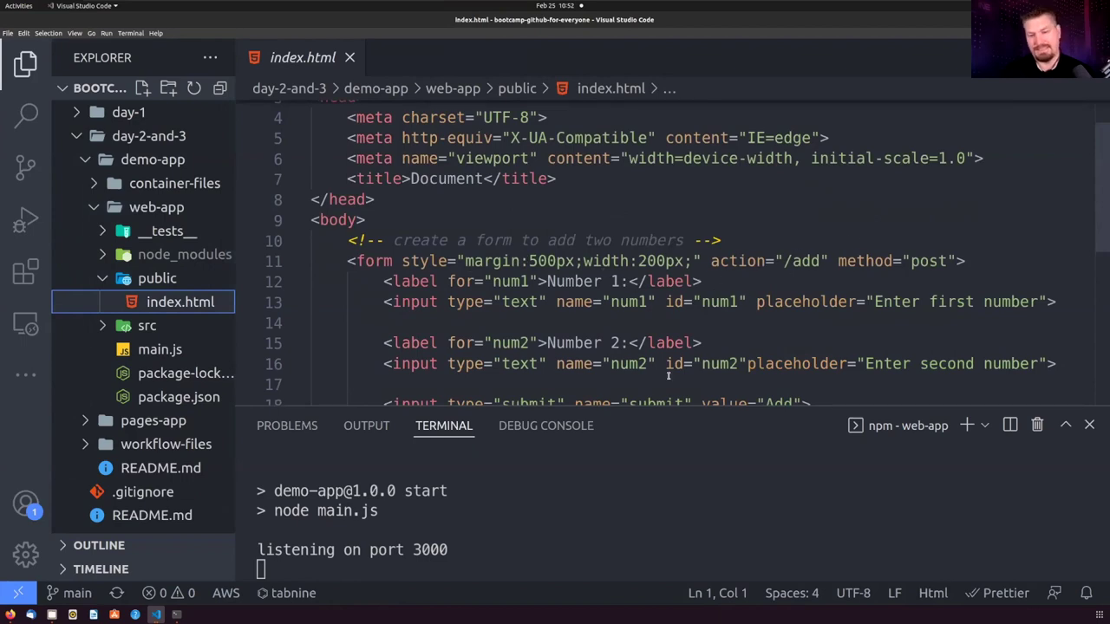
scroll(552, 316, down, 1)
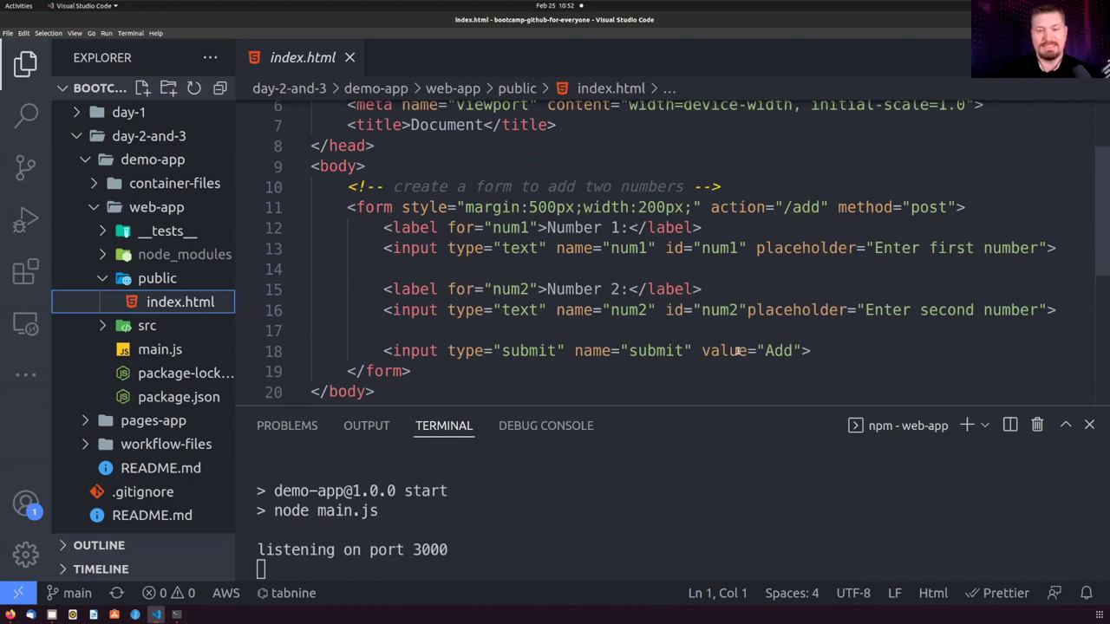
drag(510, 309, 537, 309)
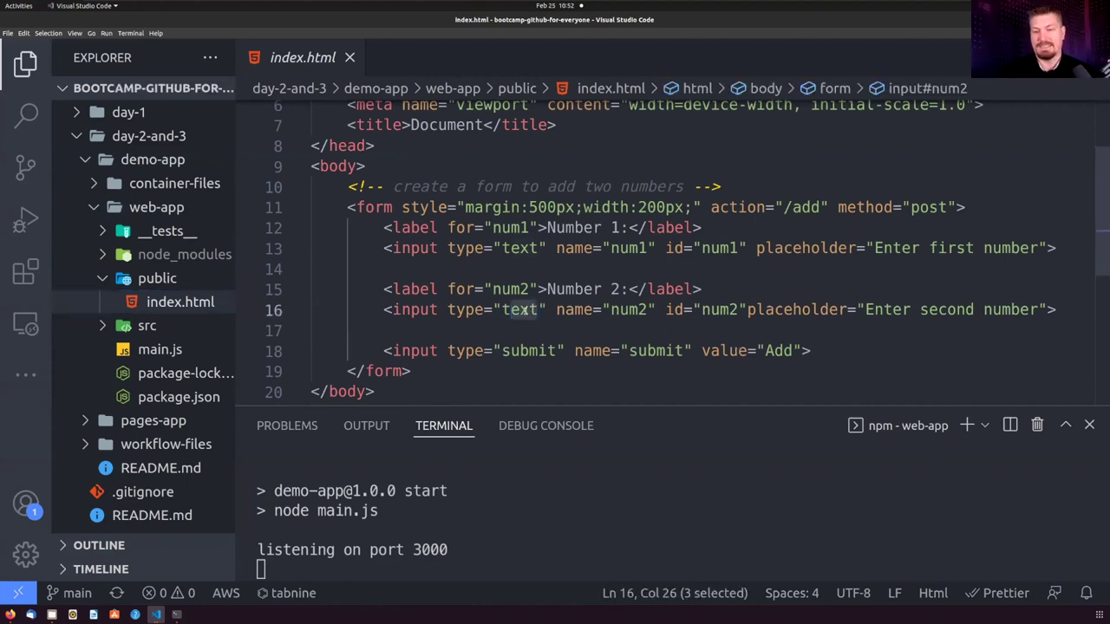
drag(701, 310, 747, 309)
drag(858, 310, 983, 309)
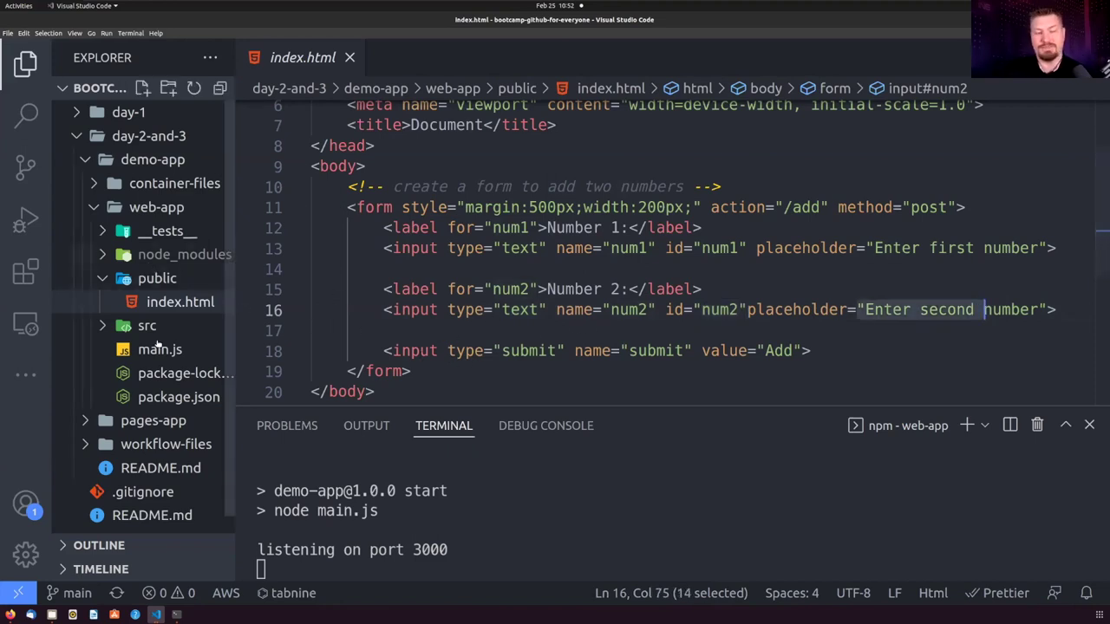
Close index.html and stop the npm server running in the terminal.
click(349, 57)
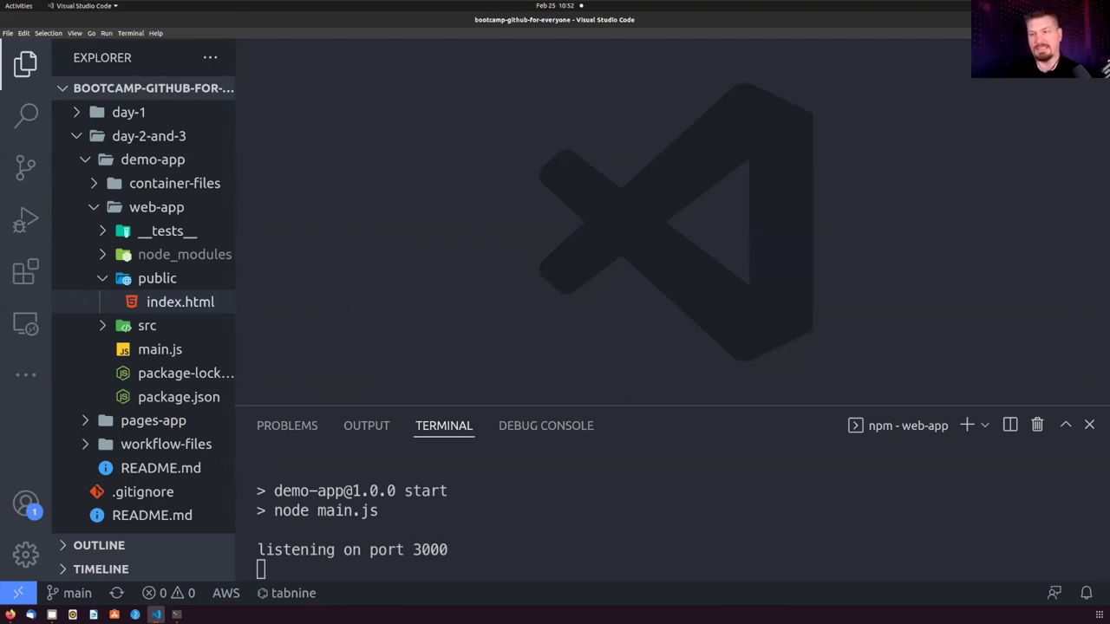
drag(635, 405, 630, 286)
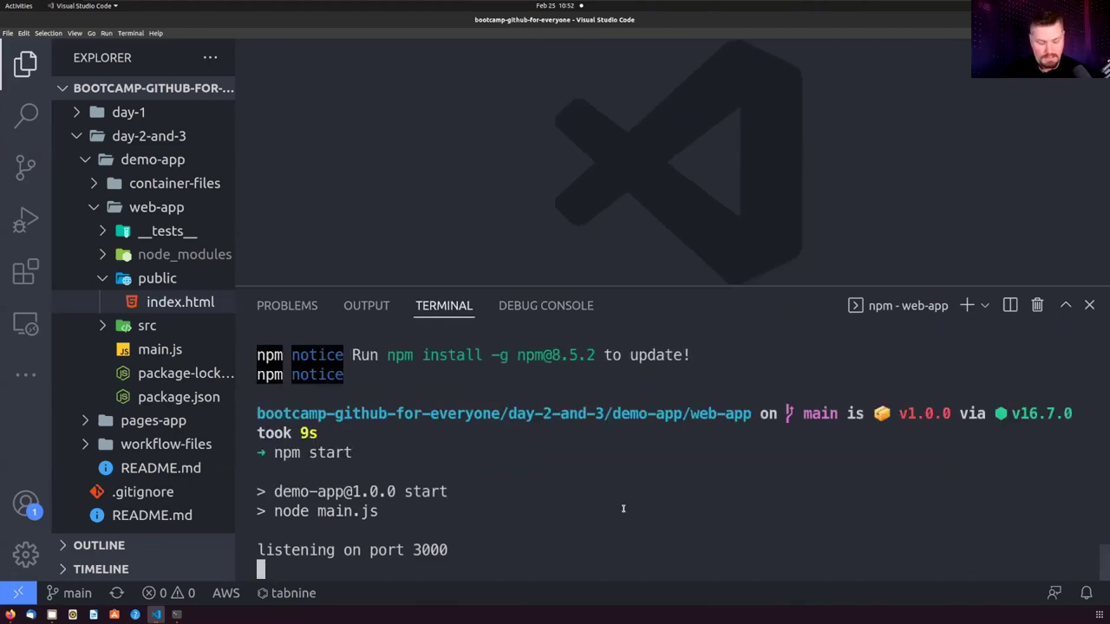
key(ctrl+c)
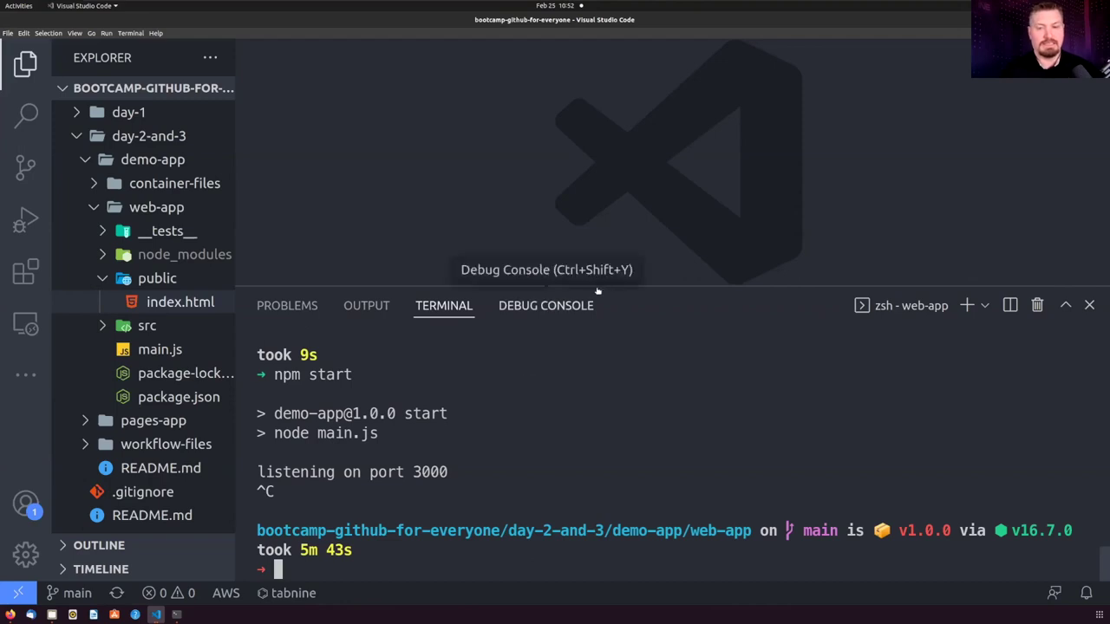
Clear the terminal and run npm test, reading the one failing non-numeric test.
drag(598, 286, 582, 91)
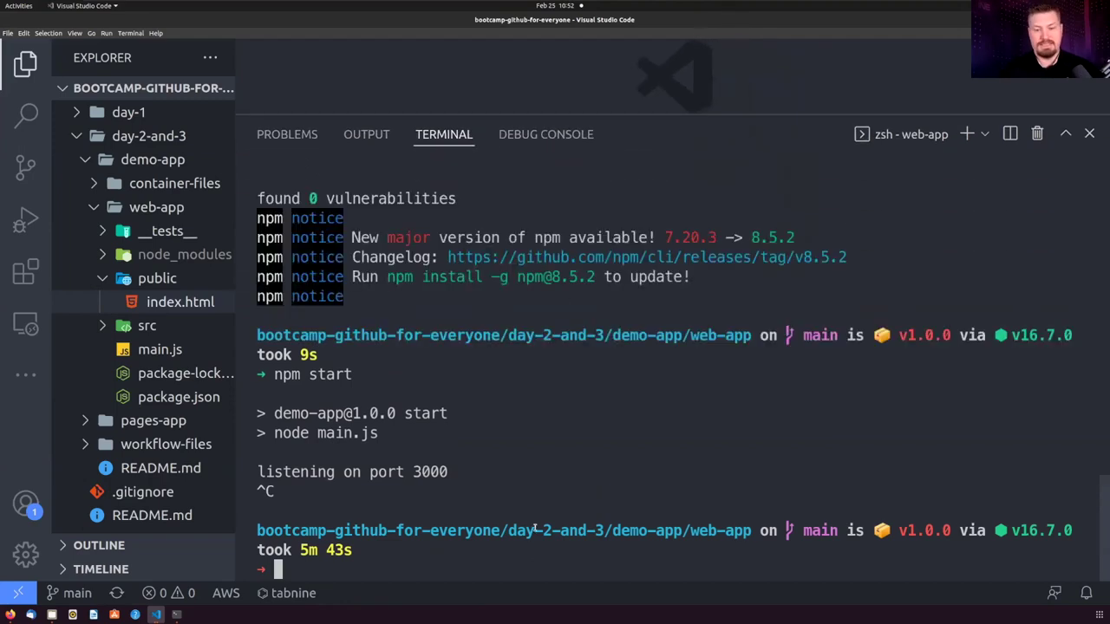
text(clear)
key(Return)
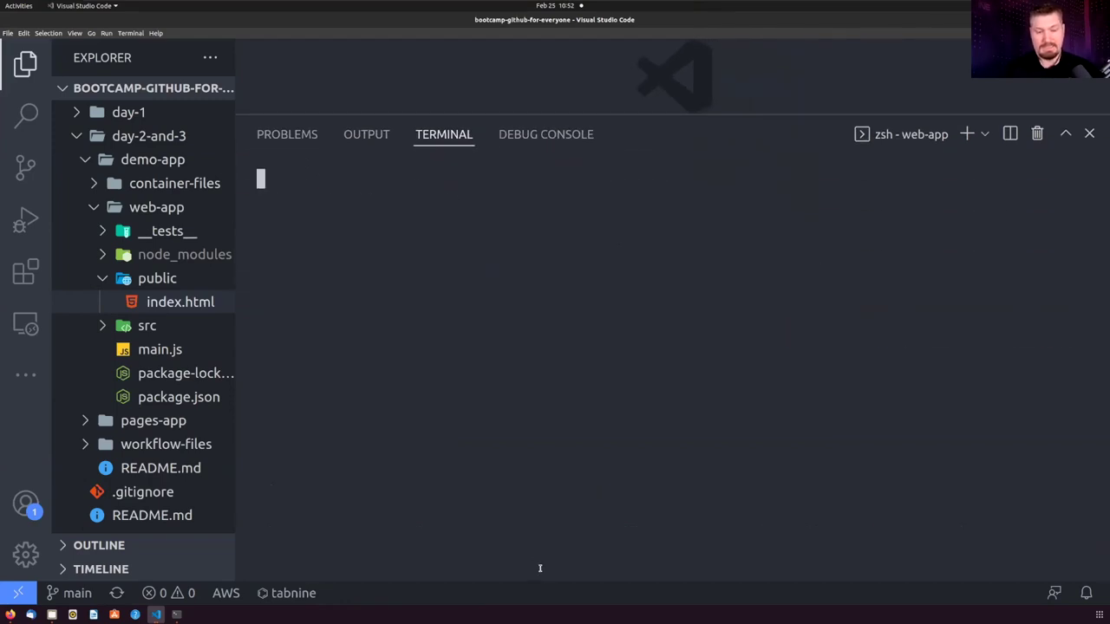
text(npm test)
key(Return)
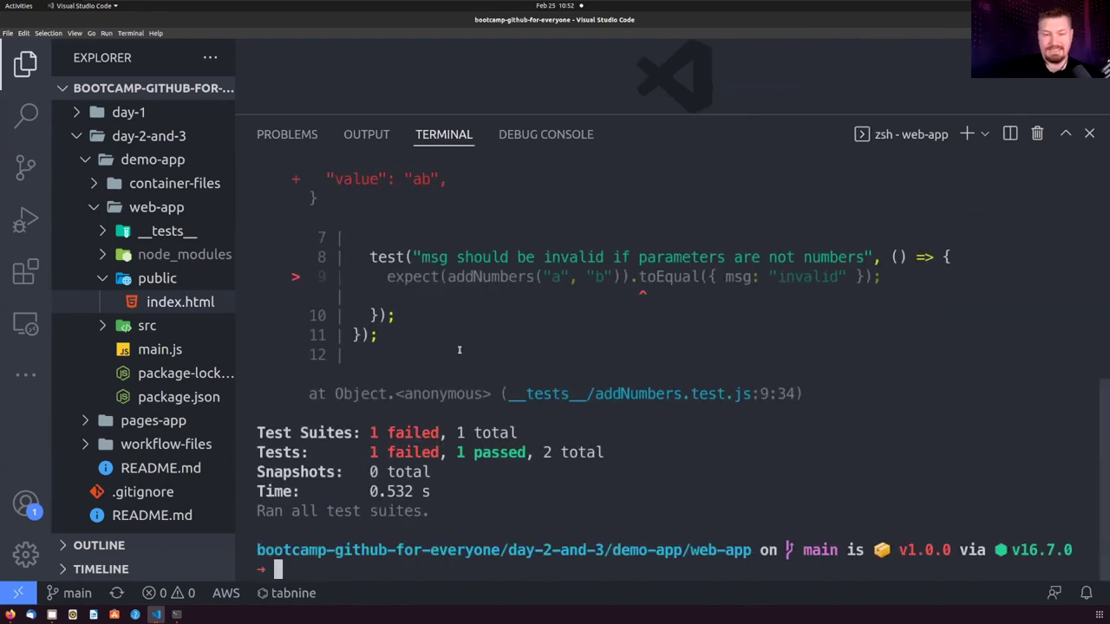
scroll(409, 309, up, 1)
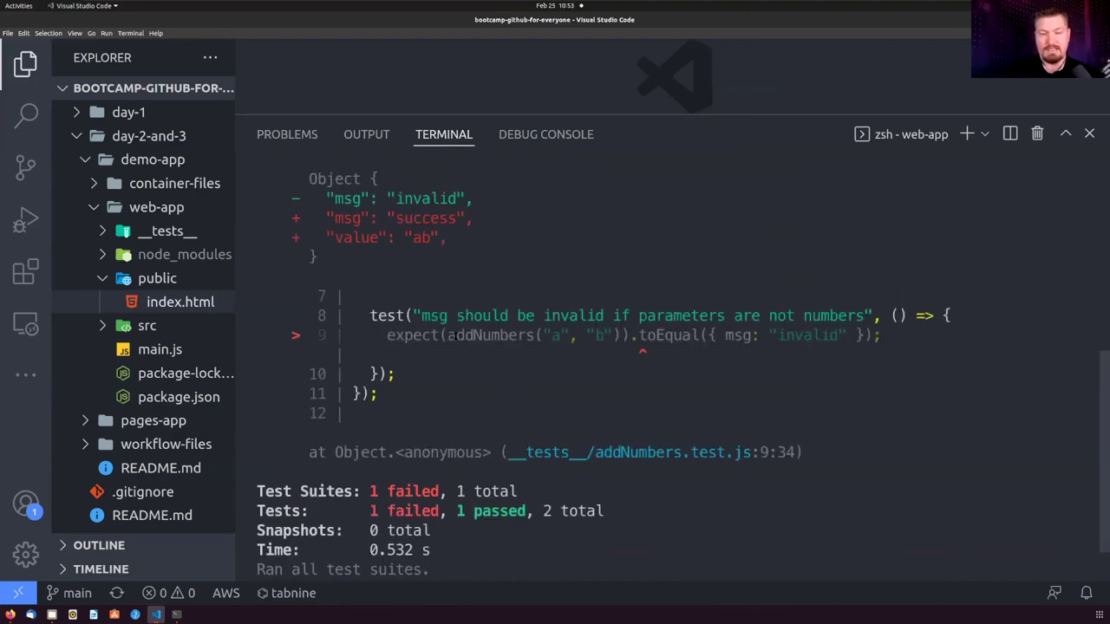
scroll(457, 336, up, 1)
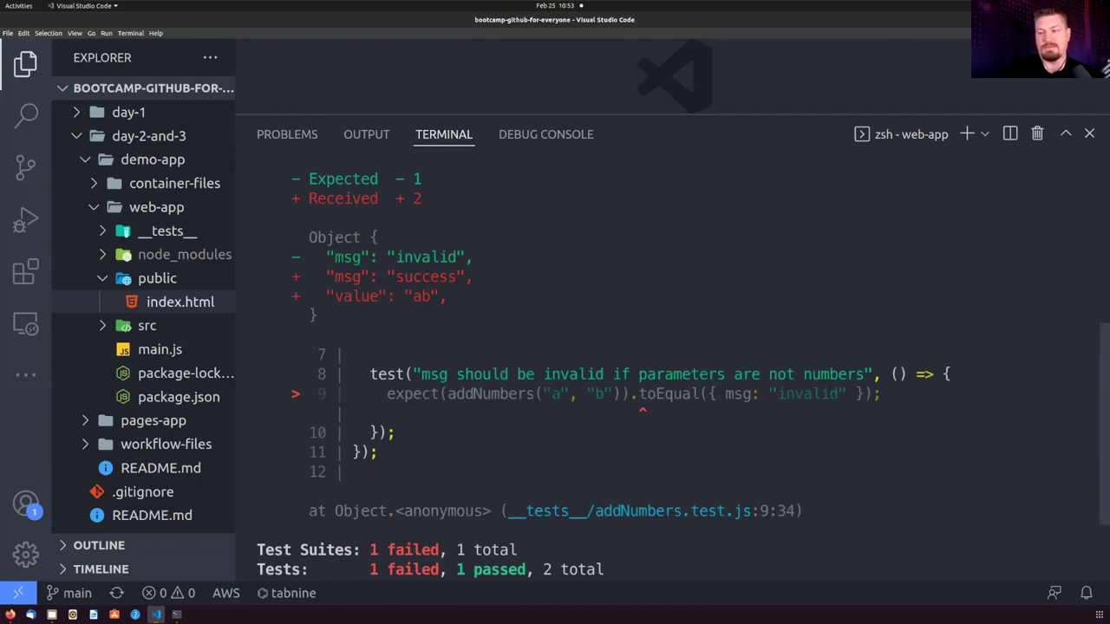
click(11, 614)
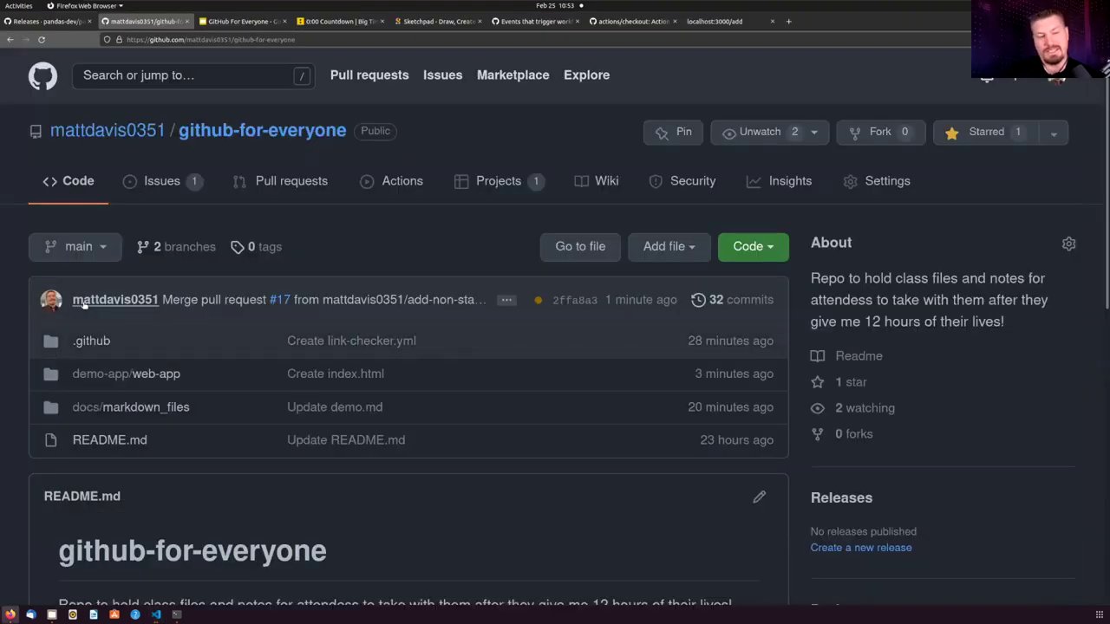
Start a new issue titled 'config ci for the app'.
click(168, 182)
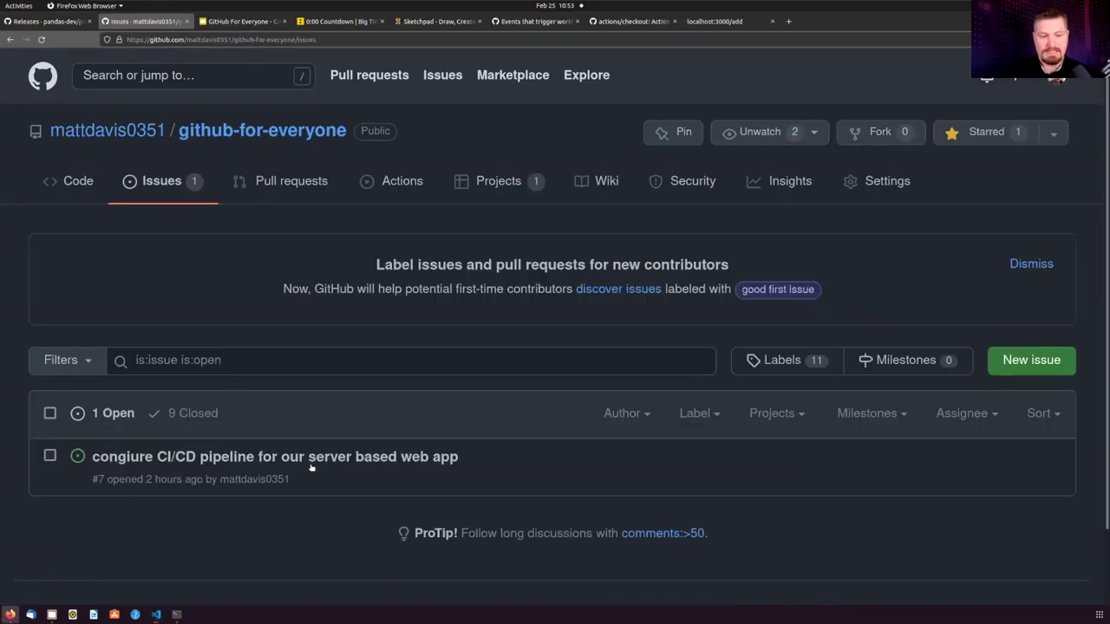
mouse_move(269, 459)
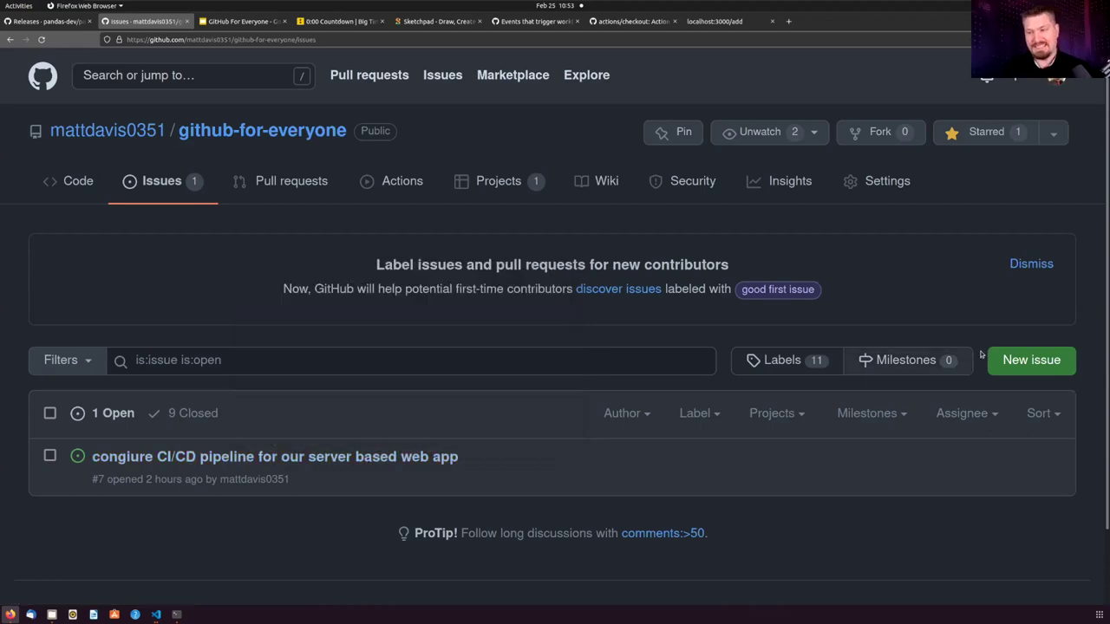
click(1011, 360)
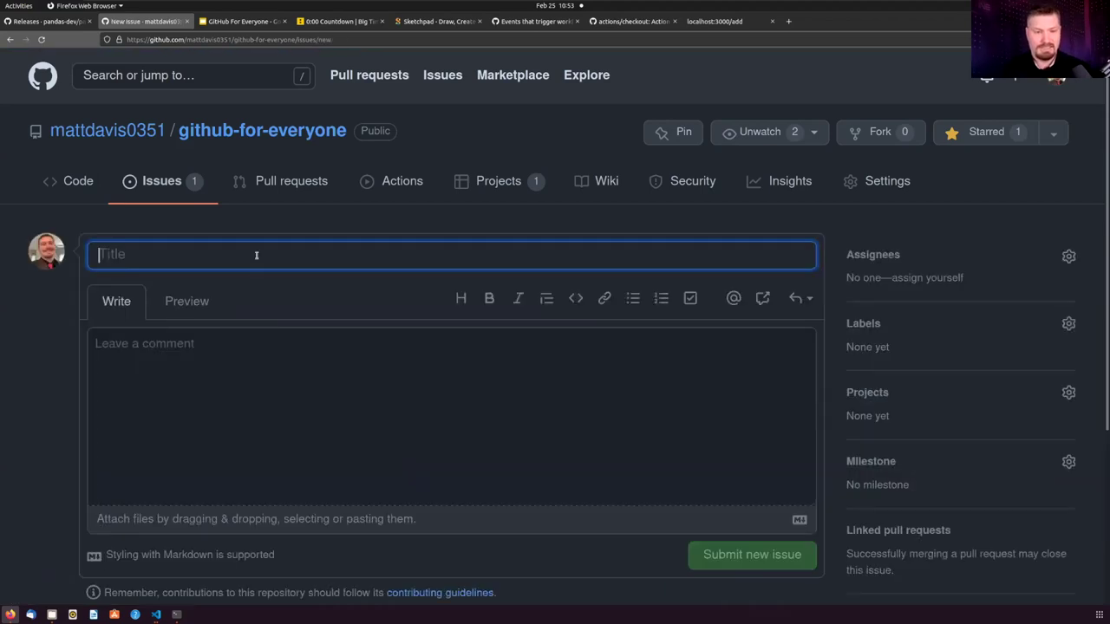
text(config ci)
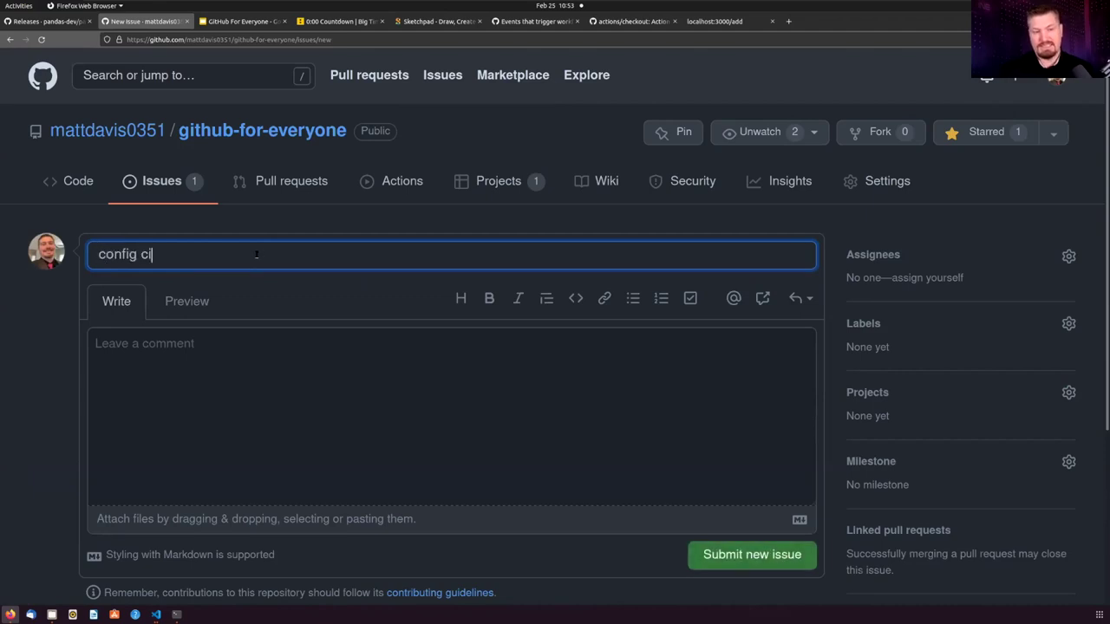
text( for the app)
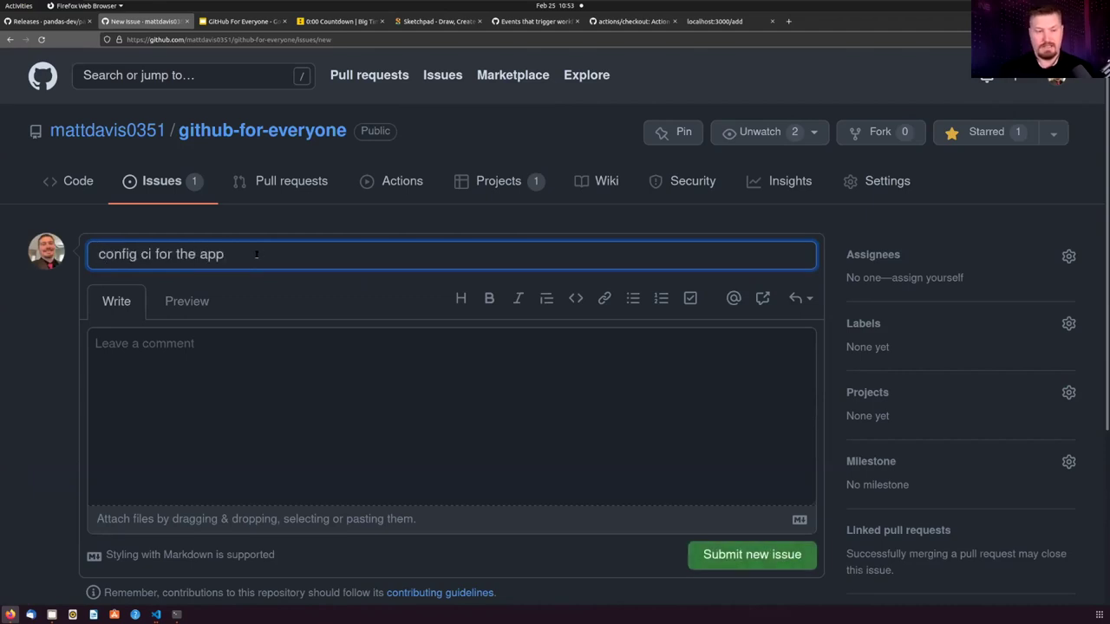
Begin the description 'I realized that #' and check the issues list for the one to reference.
click(270, 432)
text(I realized that )
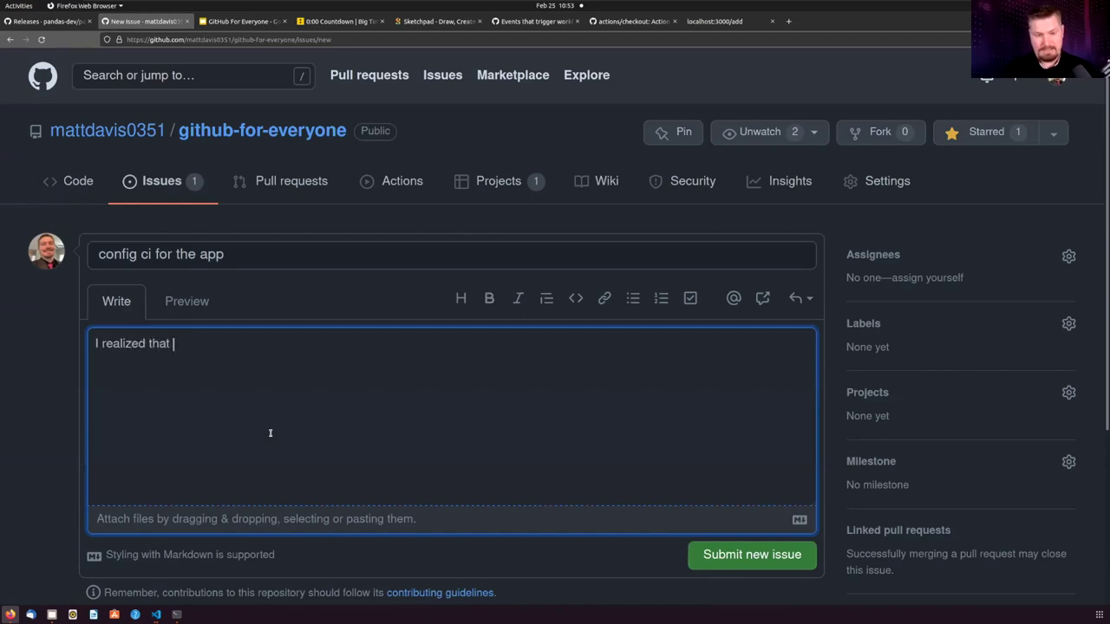
text(#)
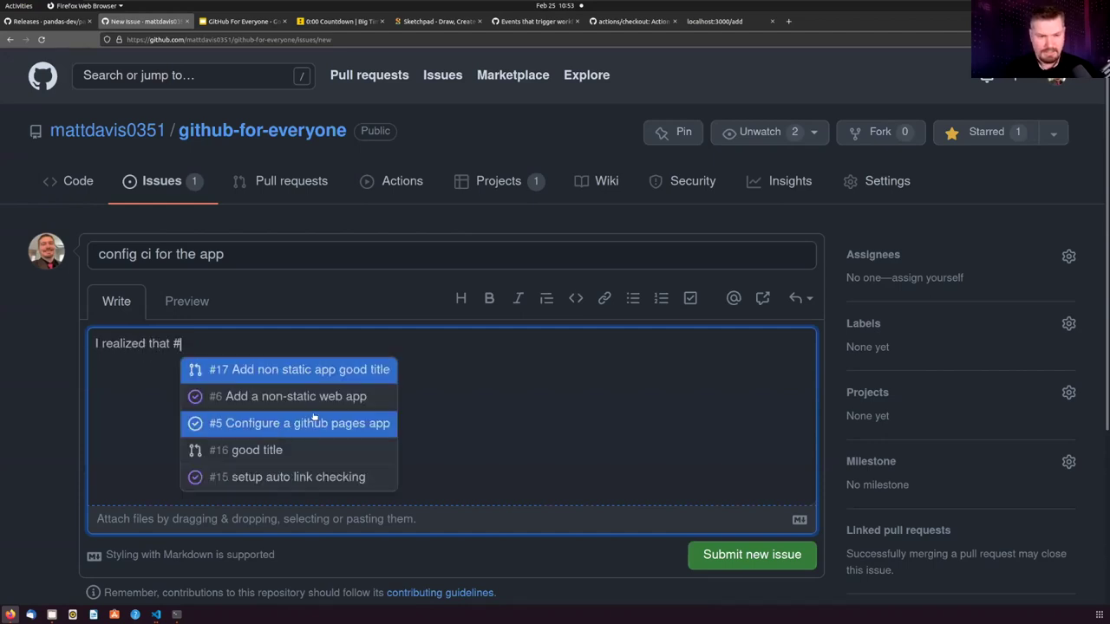
scroll(310, 415, down, 2)
scroll(309, 415, down, 2)
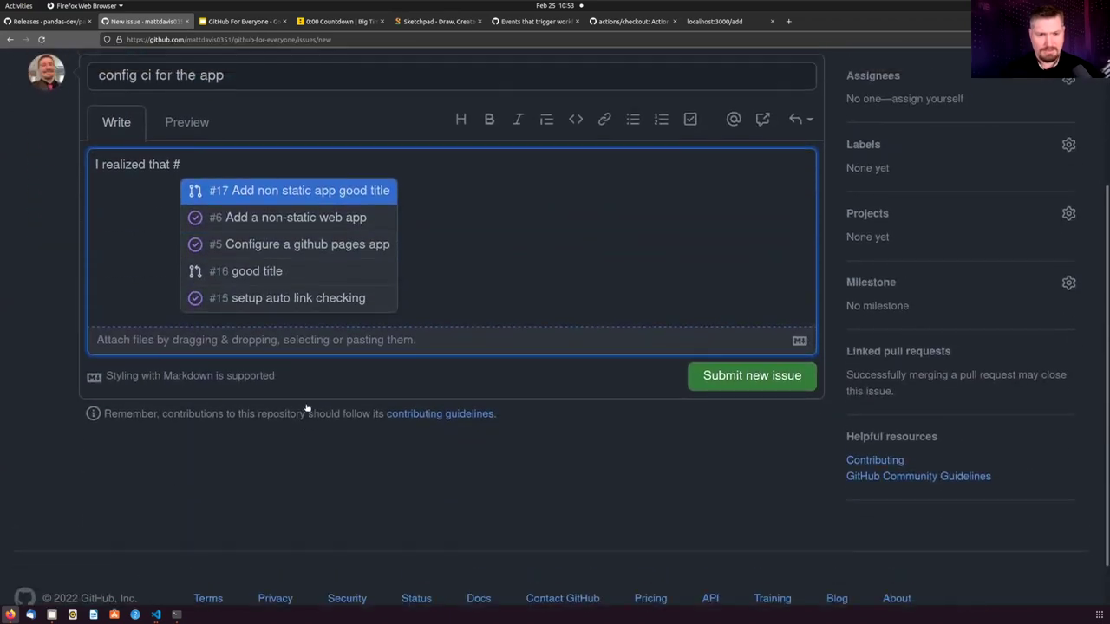
scroll(307, 403, up, 2)
scroll(306, 407, up, 2)
key(Down)
key(Down)
key(Down)
key(Down)
key(Down)
key(Down)
key(Down)
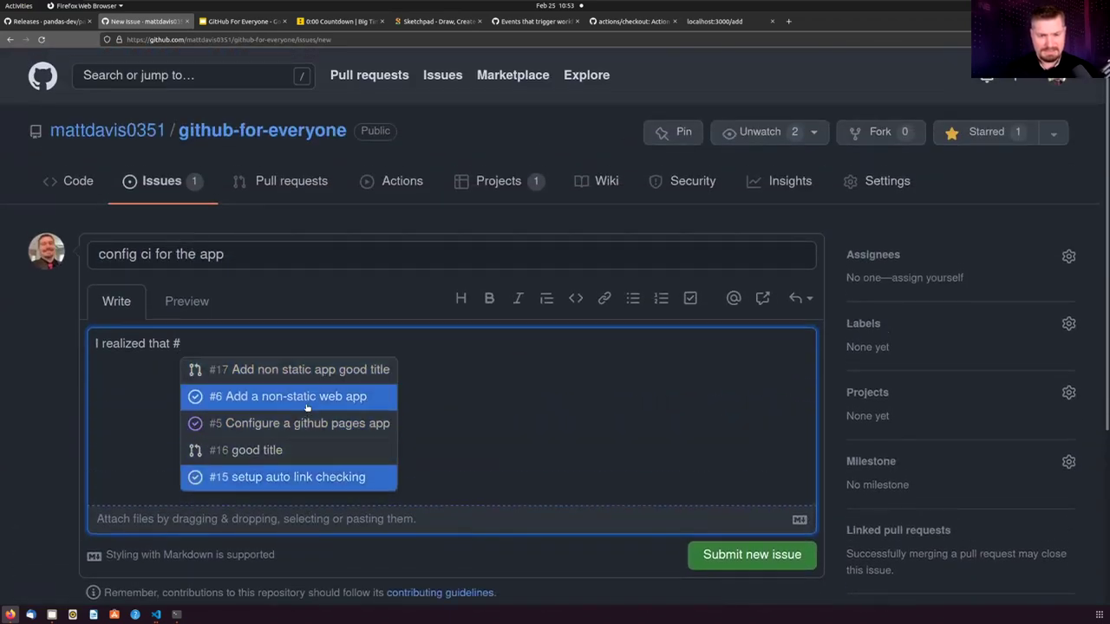
key(Up)
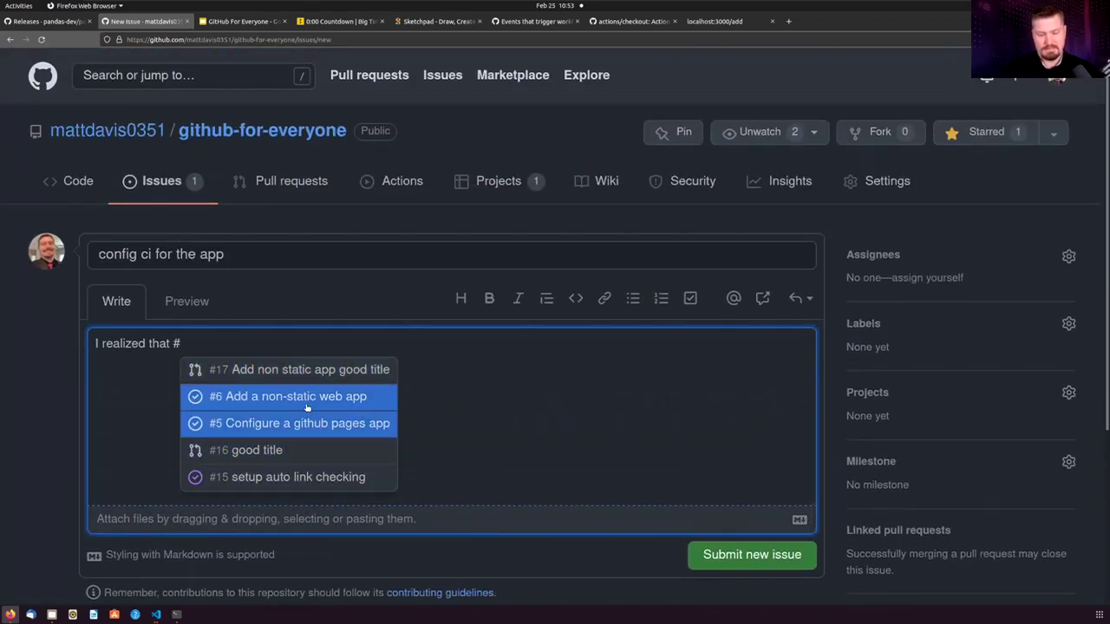
key(BackSpace)
middle_click(148, 186)
click(228, 20)
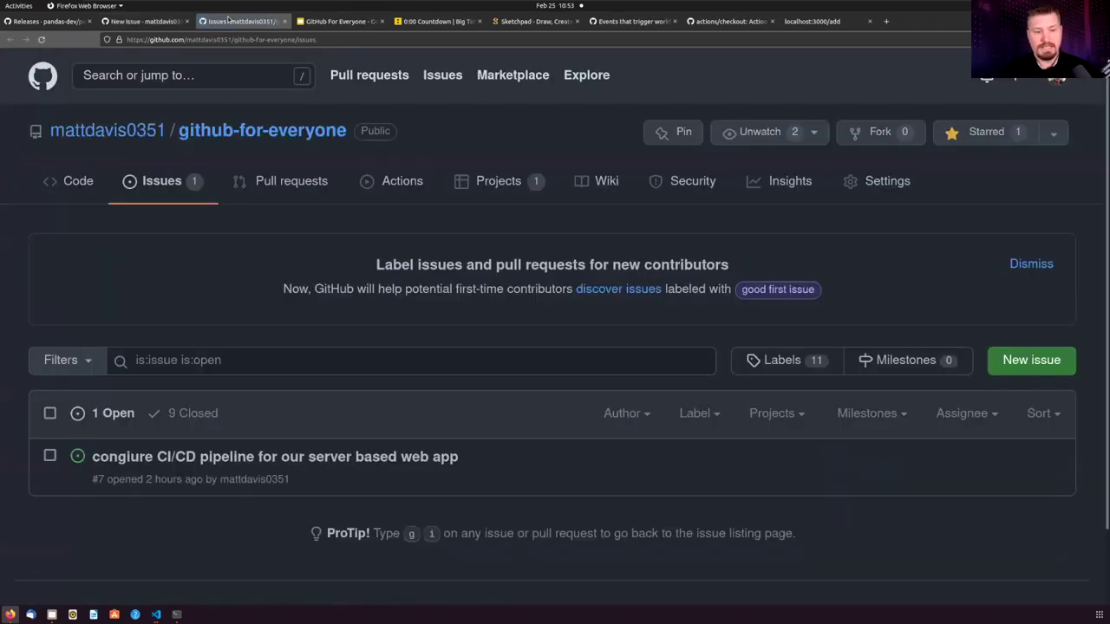
click(284, 21)
Finish the description '#7 contains two work items, so this issue addresses the first one' and submit.
click(279, 398)
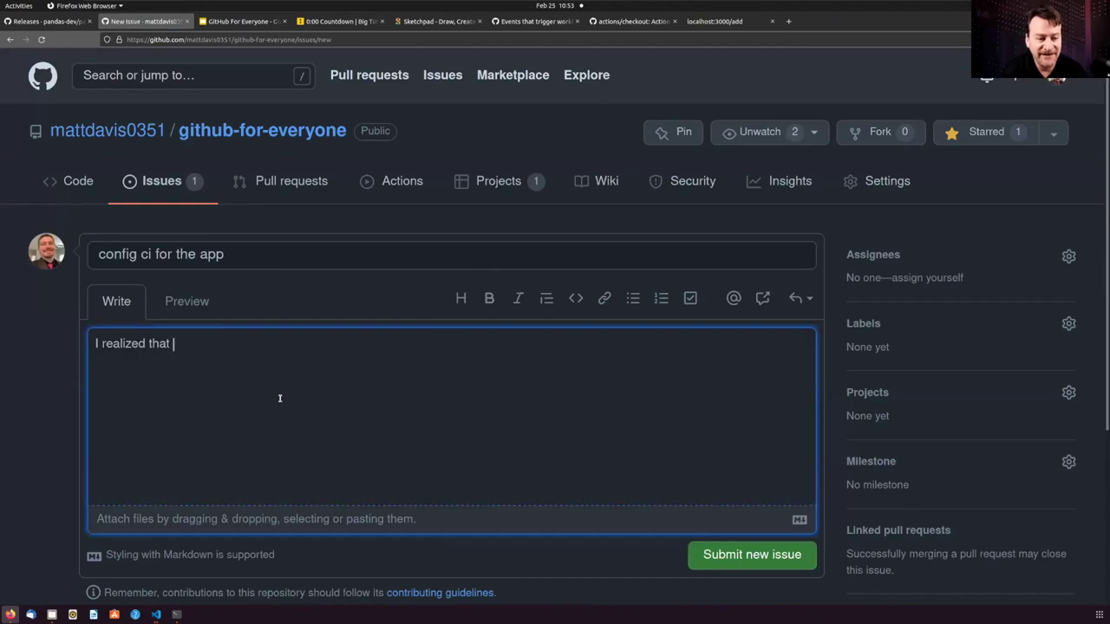
text(#7)
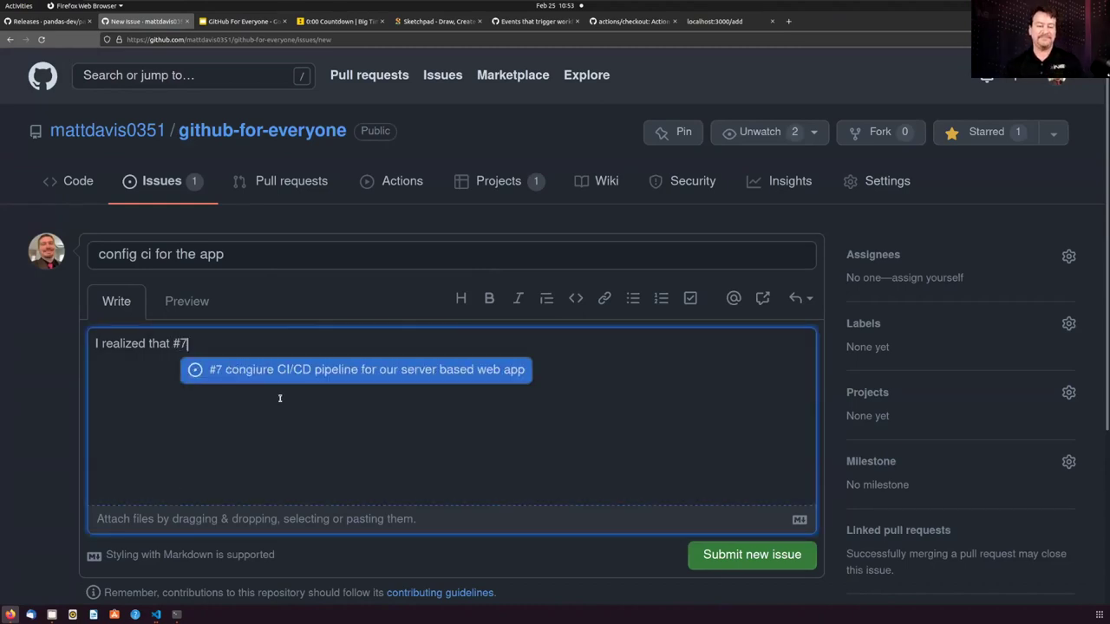
text( con)
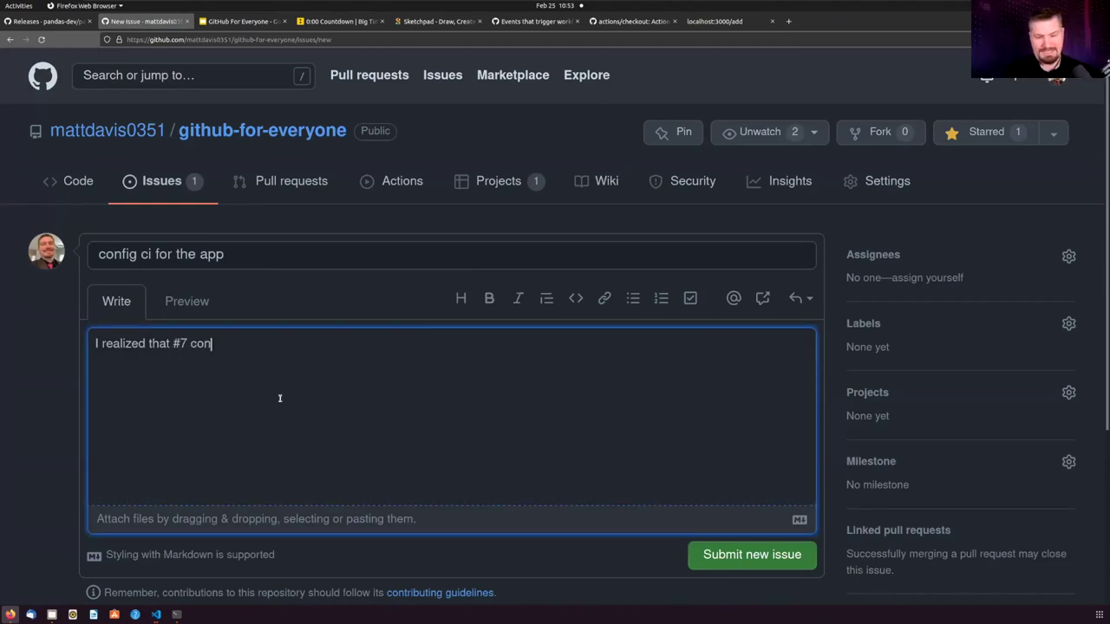
text(tains two work items, os)
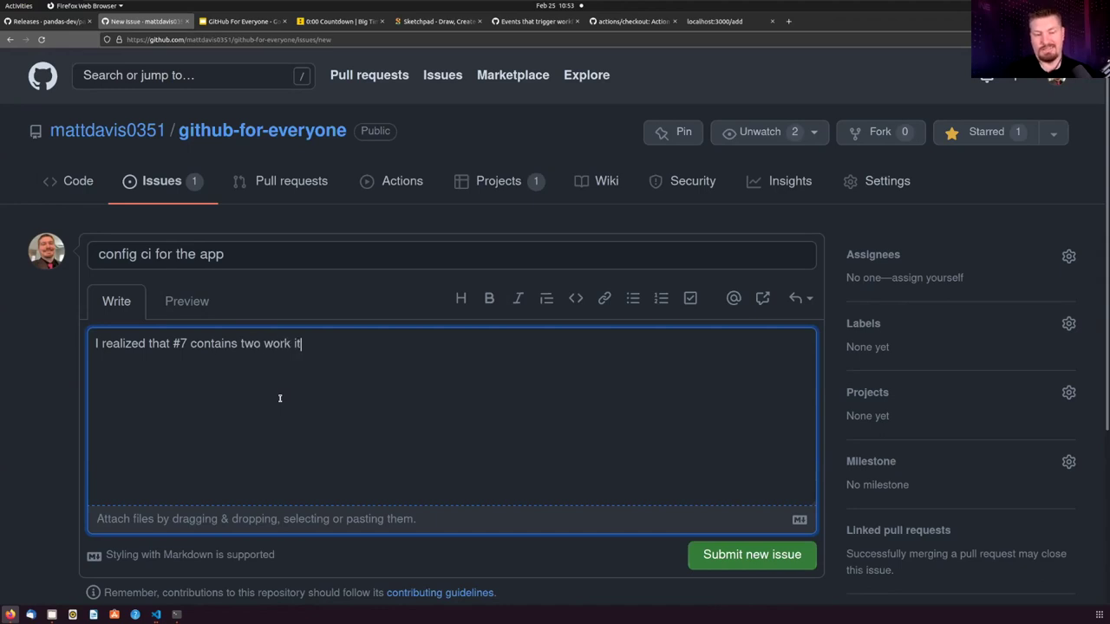
key(BackSpace)
key(BackSpace)
text(so this )
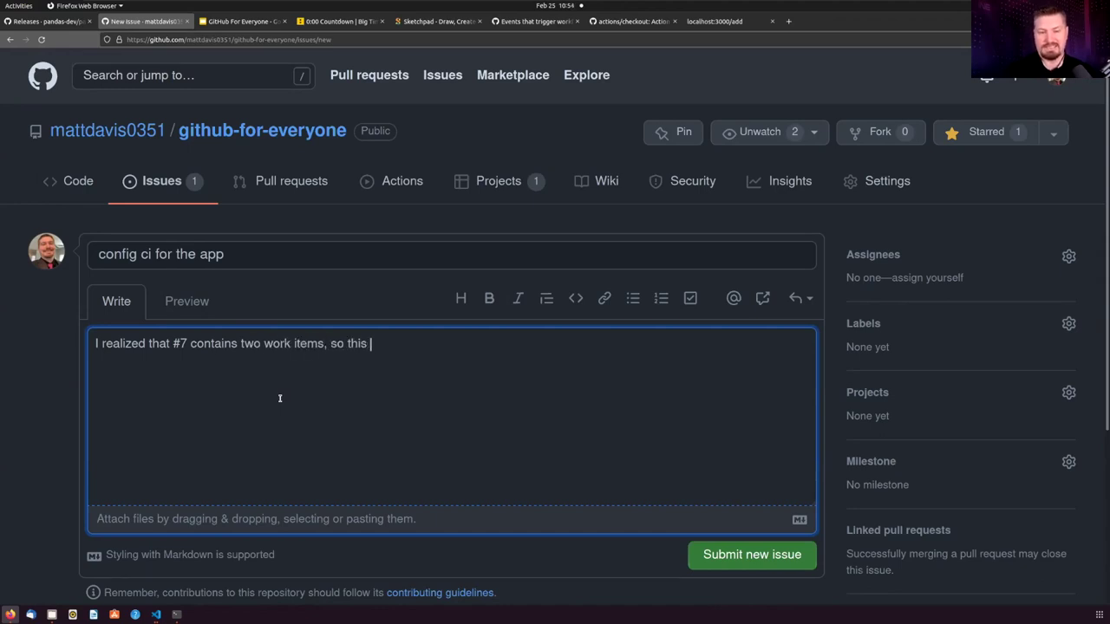
text(issue addresse)
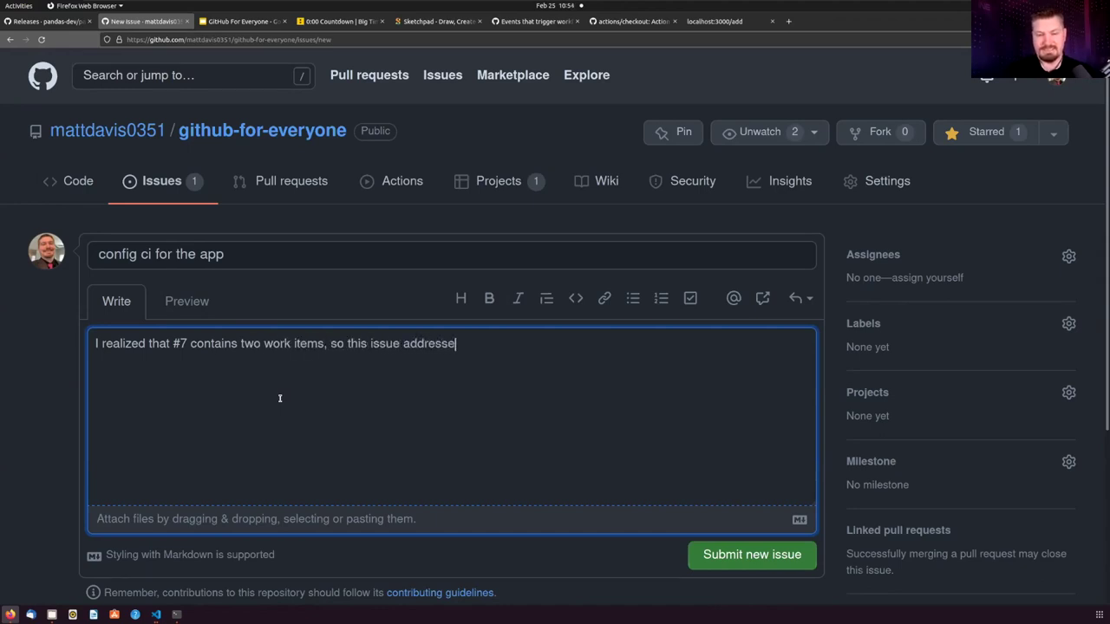
text( the first one)
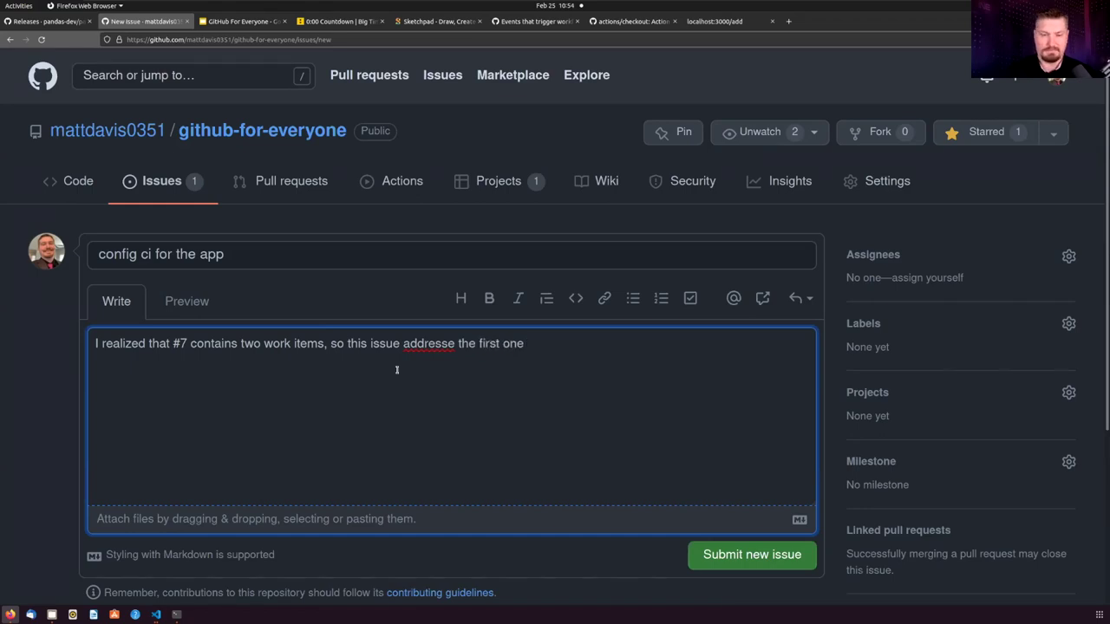
click(455, 345)
text(s)
key(BackSpace)
key(BackSpace)
text(s)
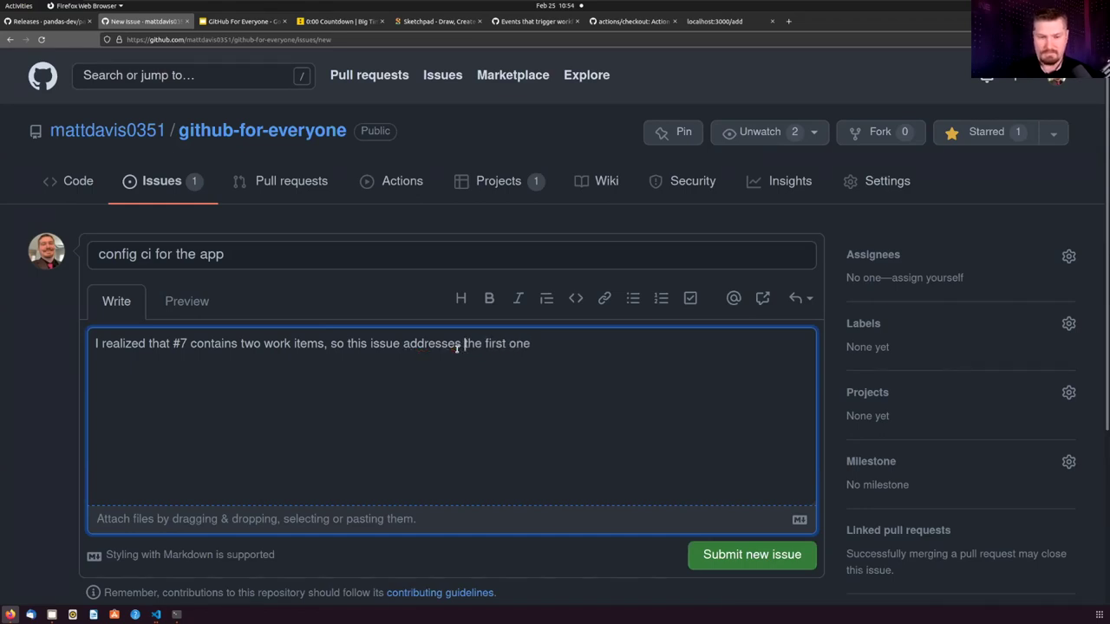
click(738, 556)
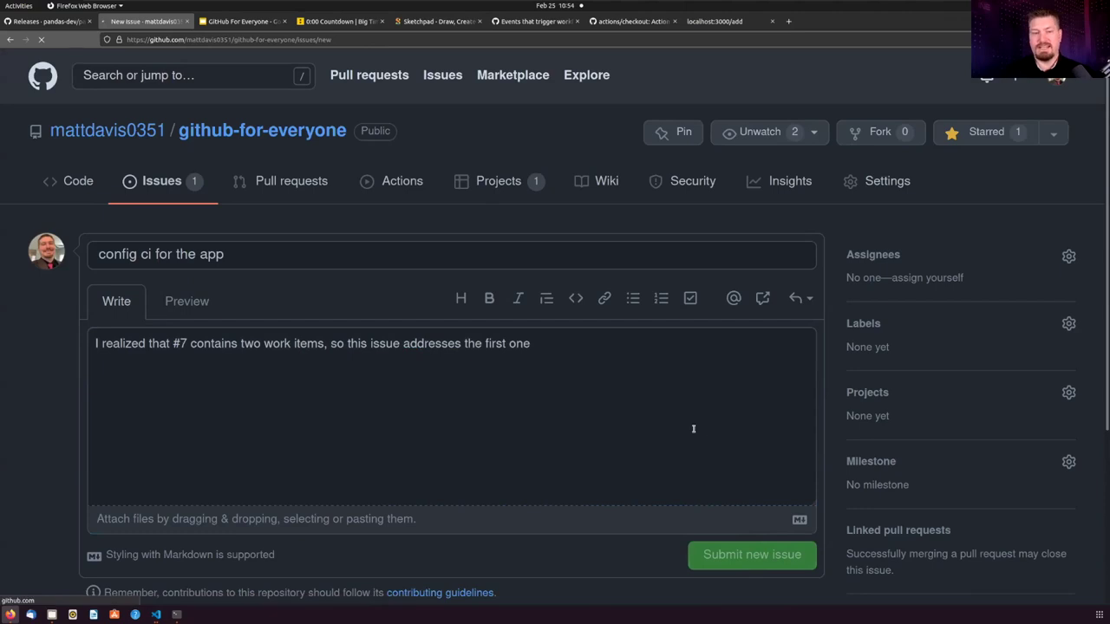
click(178, 408)
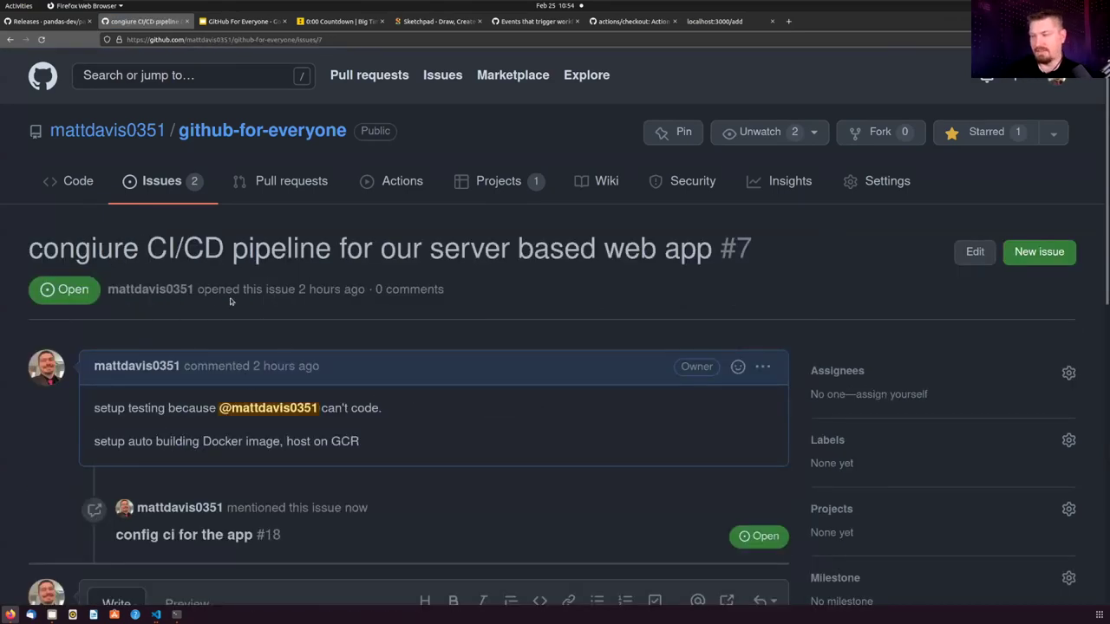
Apply the bug label to issue #18, then go to the repository's code page.
click(10, 39)
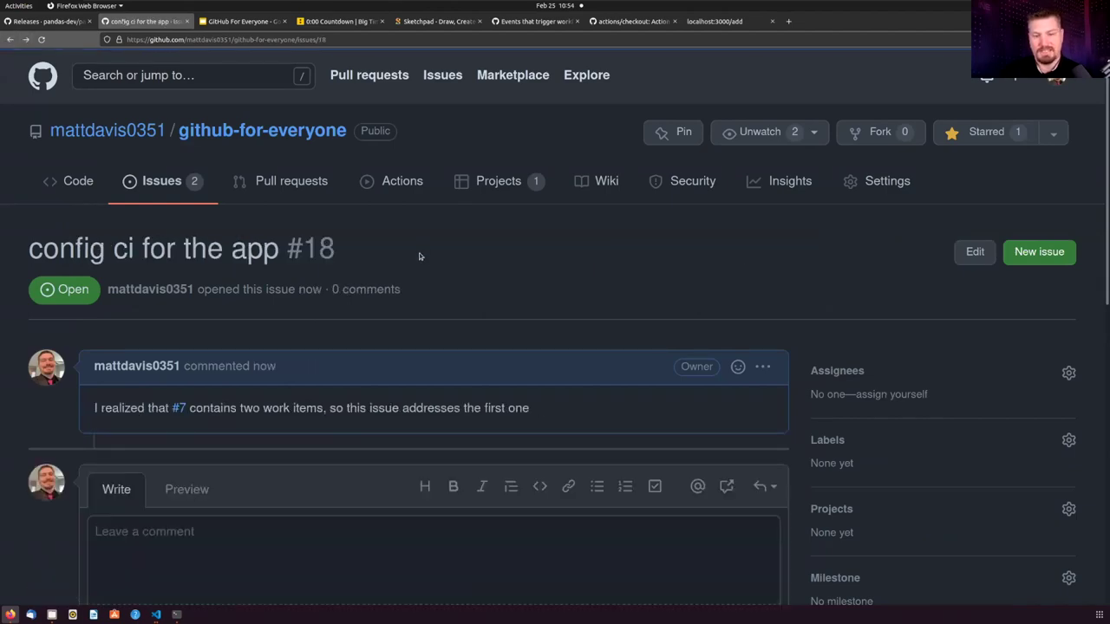
scroll(550, 364, down, 5)
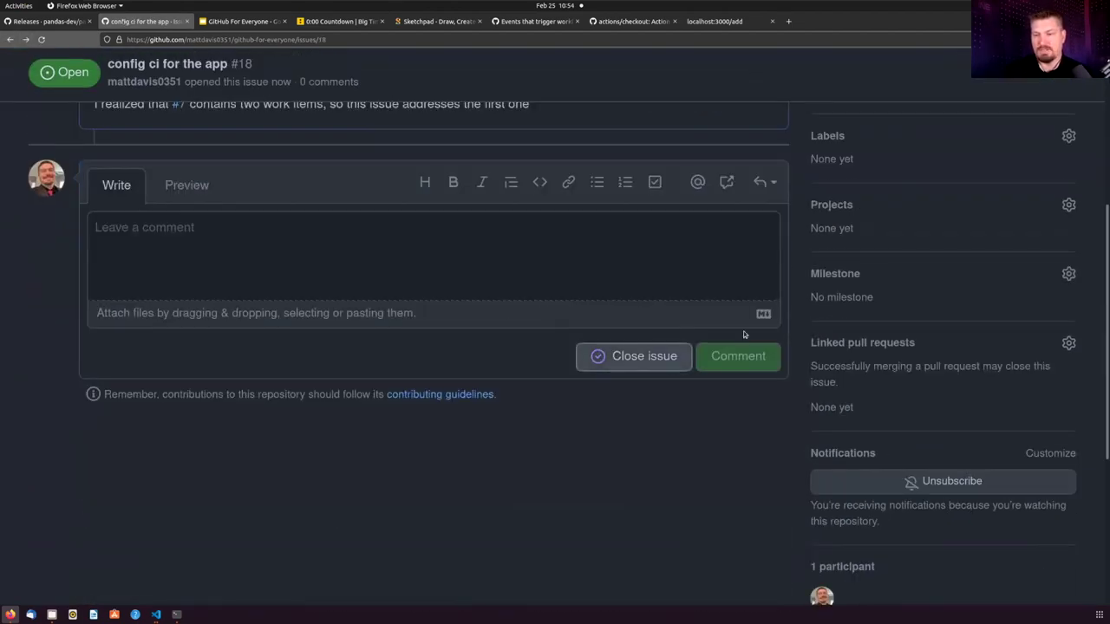
scroll(954, 346, up, 3)
click(1070, 342)
scroll(924, 460, down, 5)
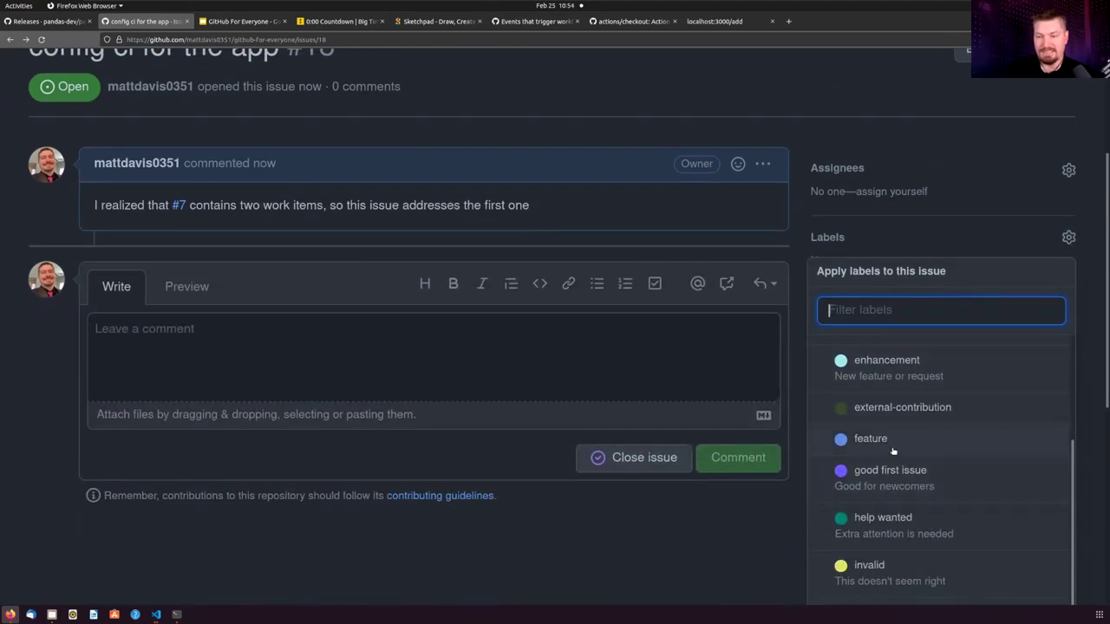
scroll(885, 490, up, 3)
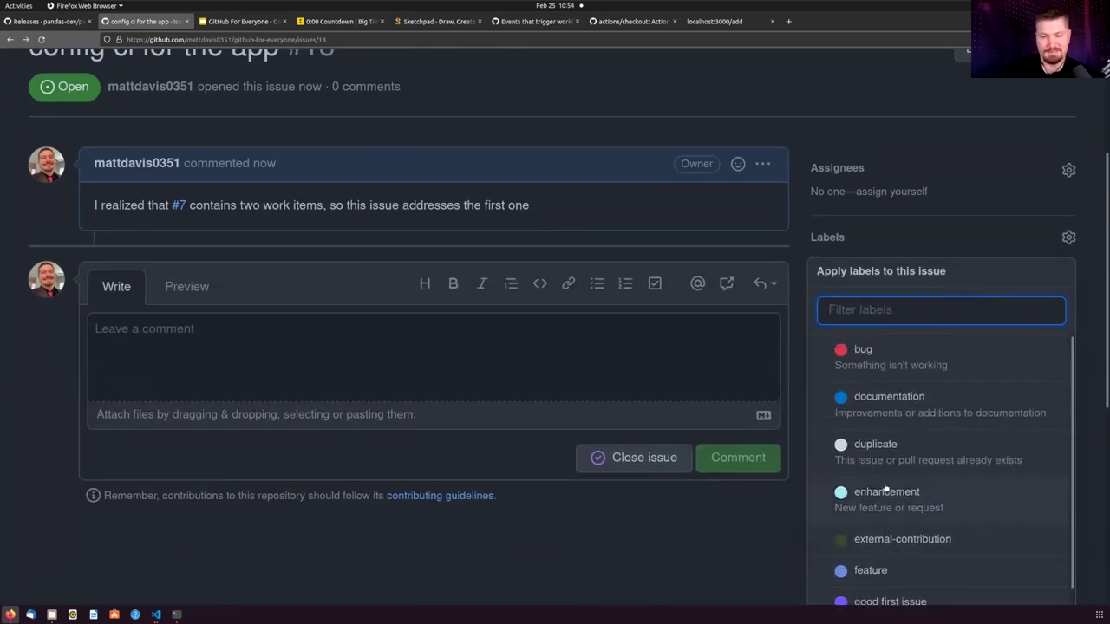
click(869, 367)
click(701, 508)
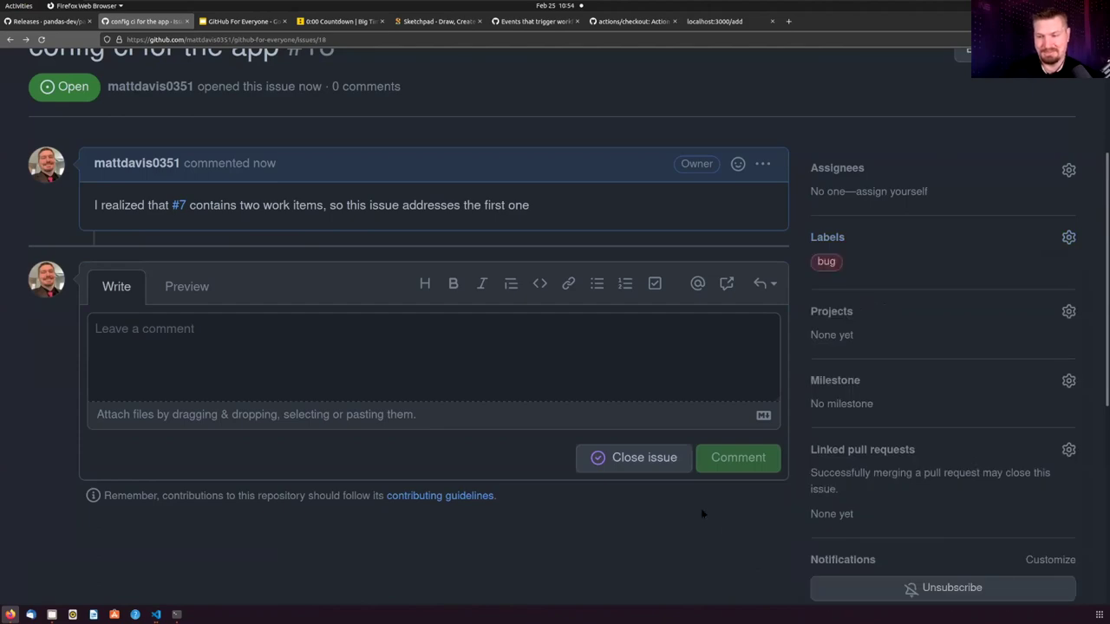
scroll(658, 469, down, 3)
scroll(658, 469, up, 5)
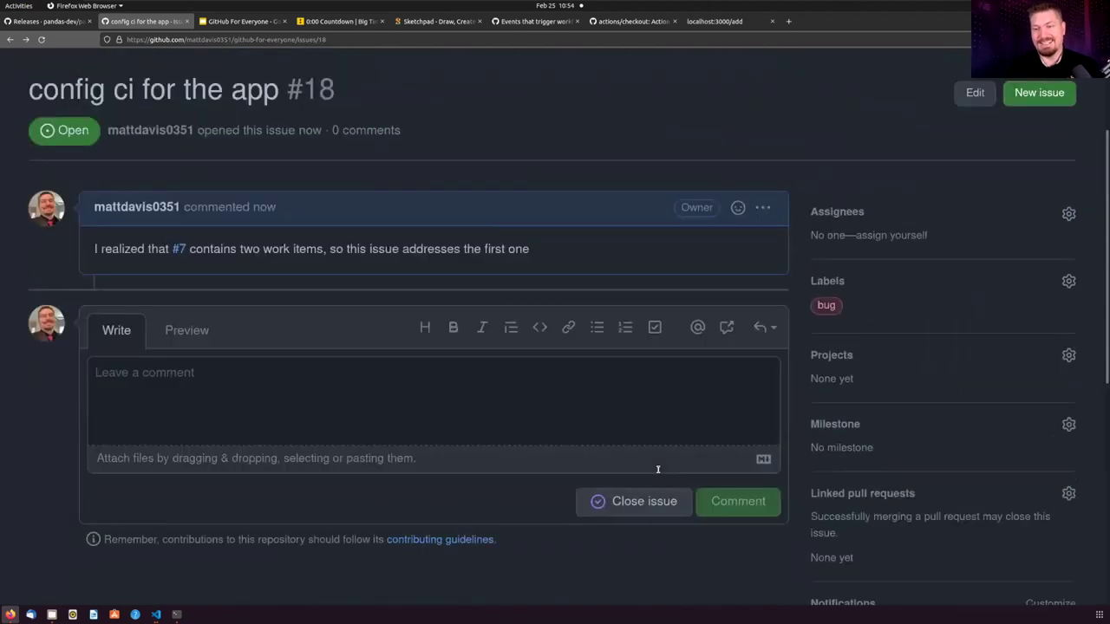
click(78, 80)
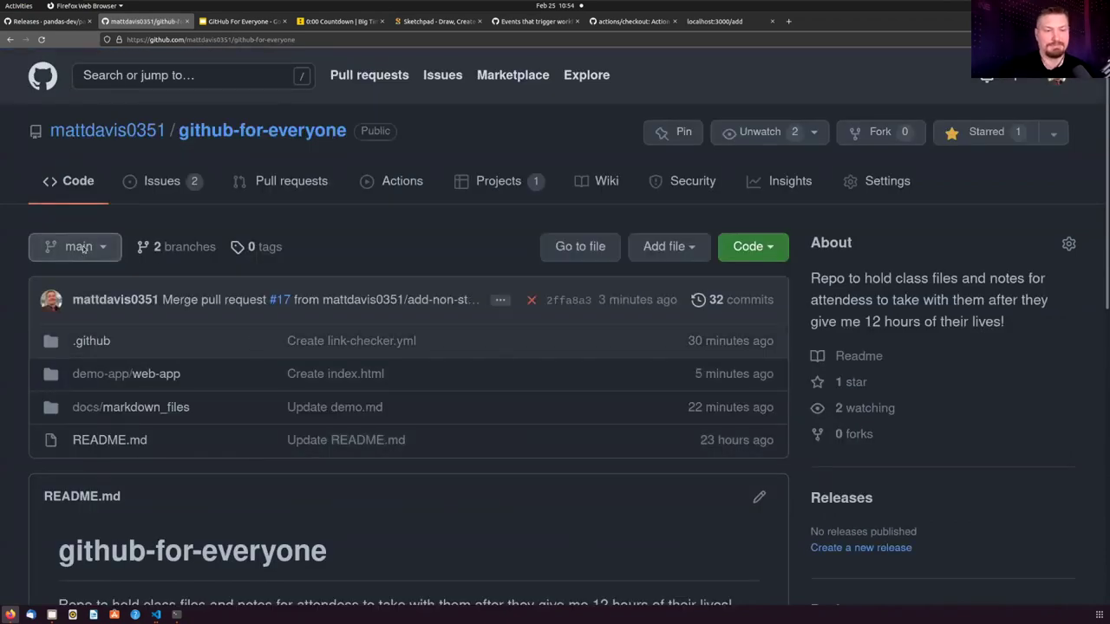
Create the add-ci-for-app branch from main and start a new file on it.
click(75, 246)
text(add -ci-for-app)
click(167, 390)
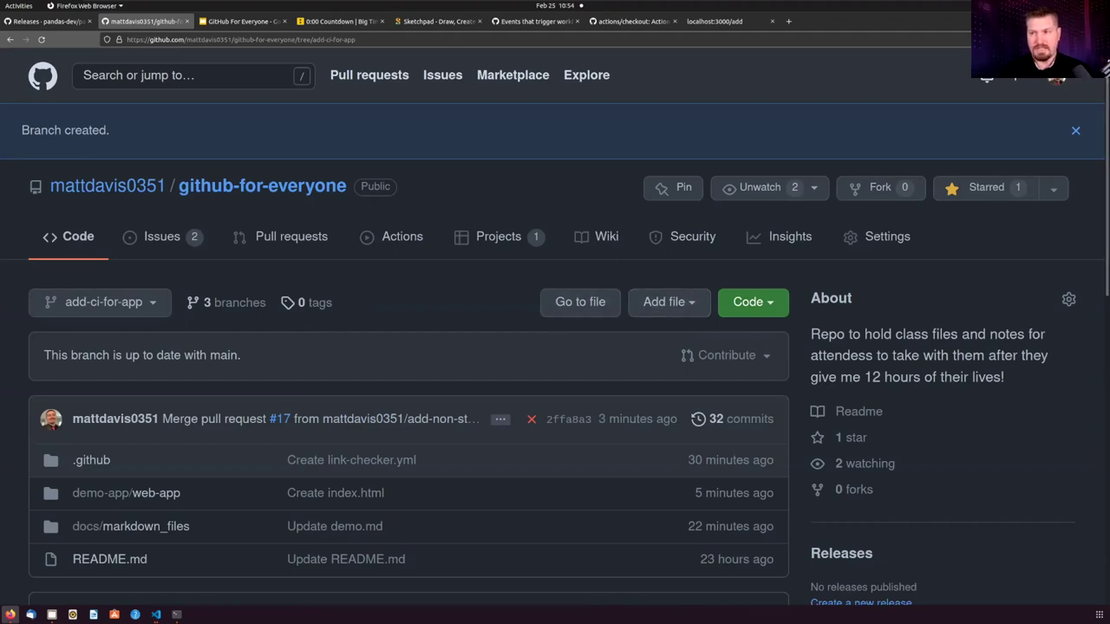
click(667, 303)
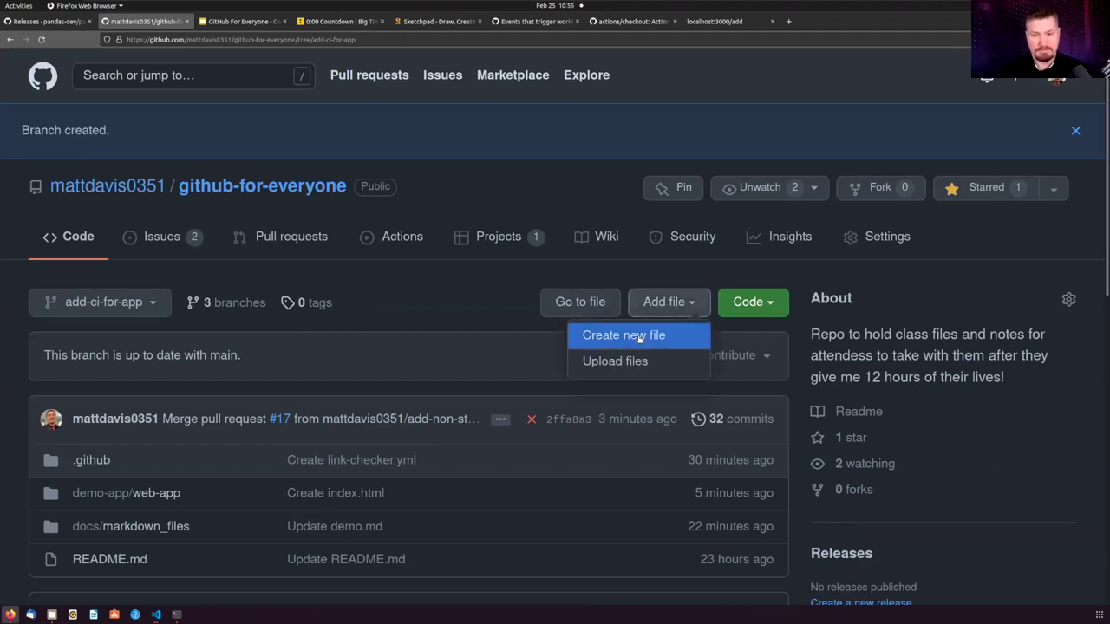
click(640, 336)
Name the new file .github/workflows/web-app-ci.yml and paste the prepared Node CI workflow into it.
click(231, 250)
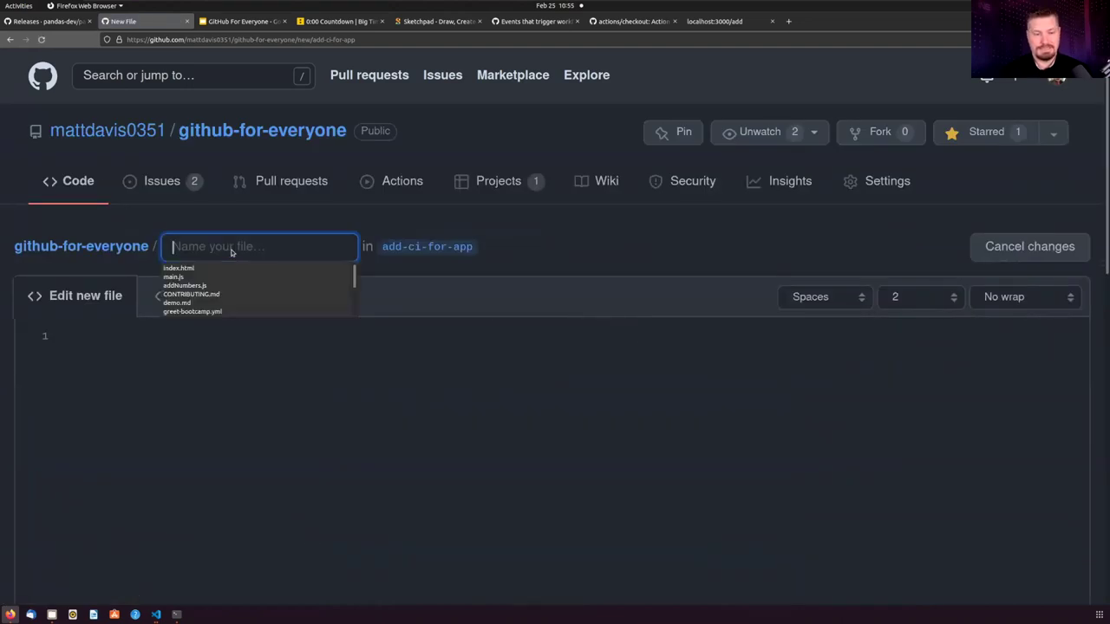
text(.github)
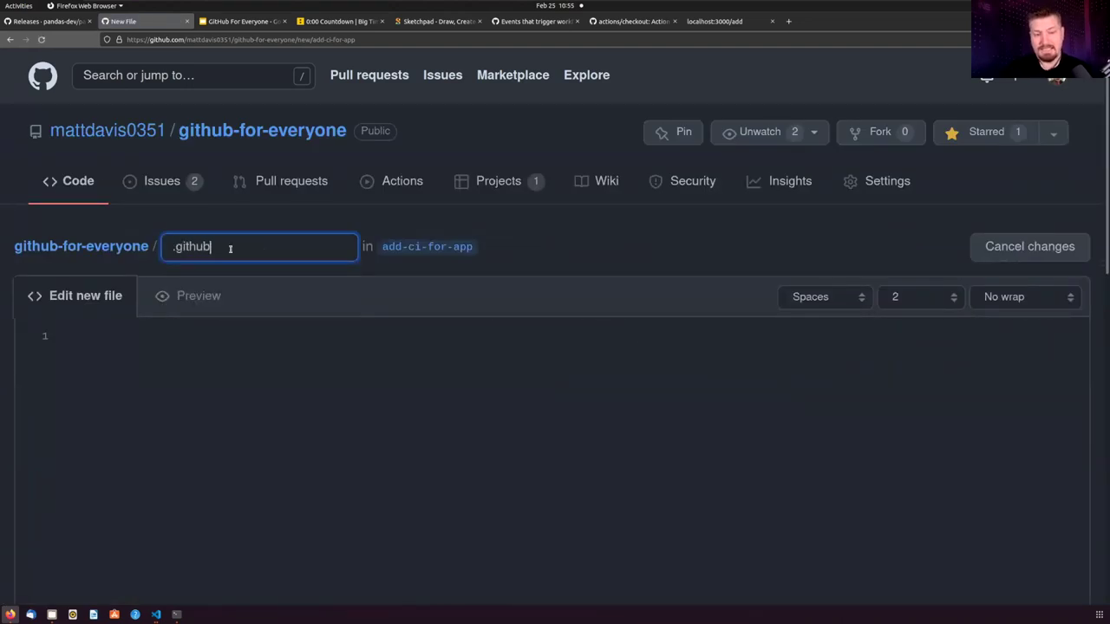
text(/workflows)
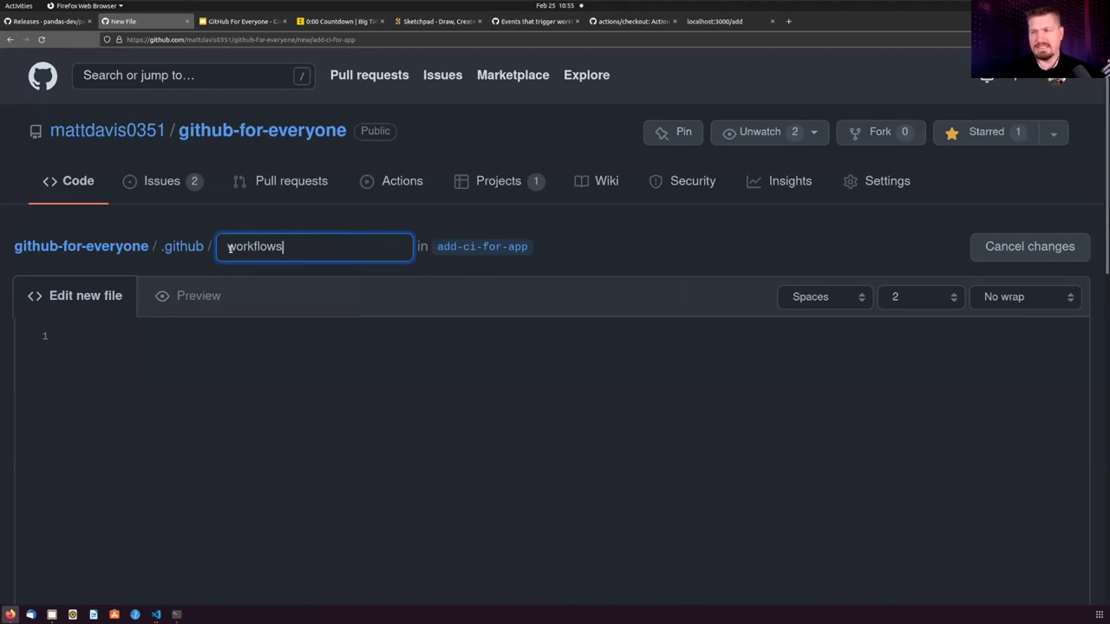
text(/web-app)
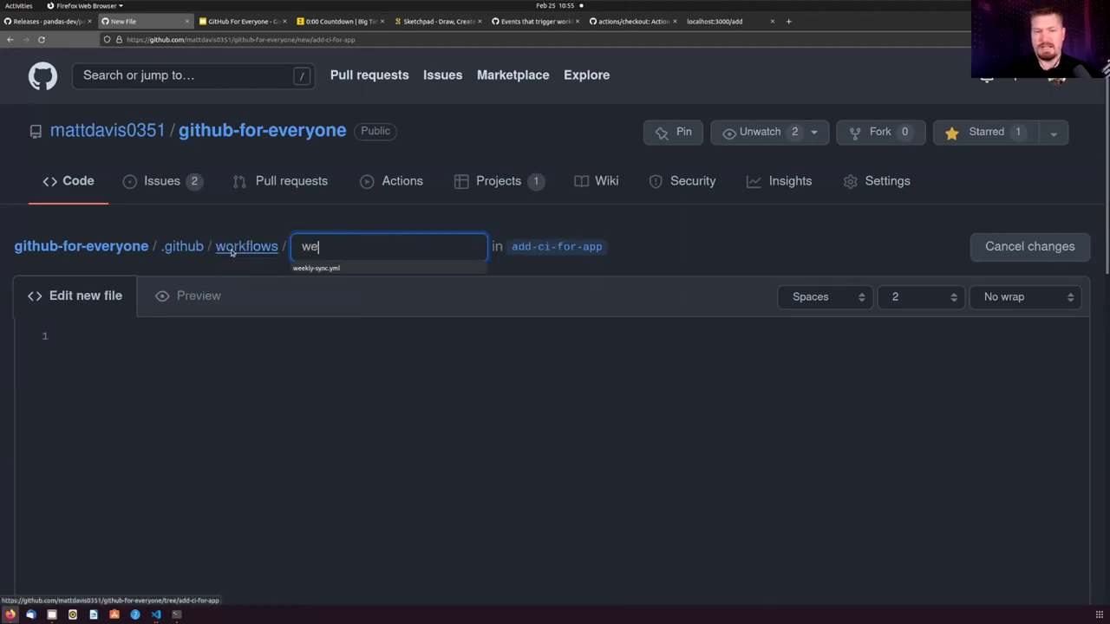
text(-ci.yml)
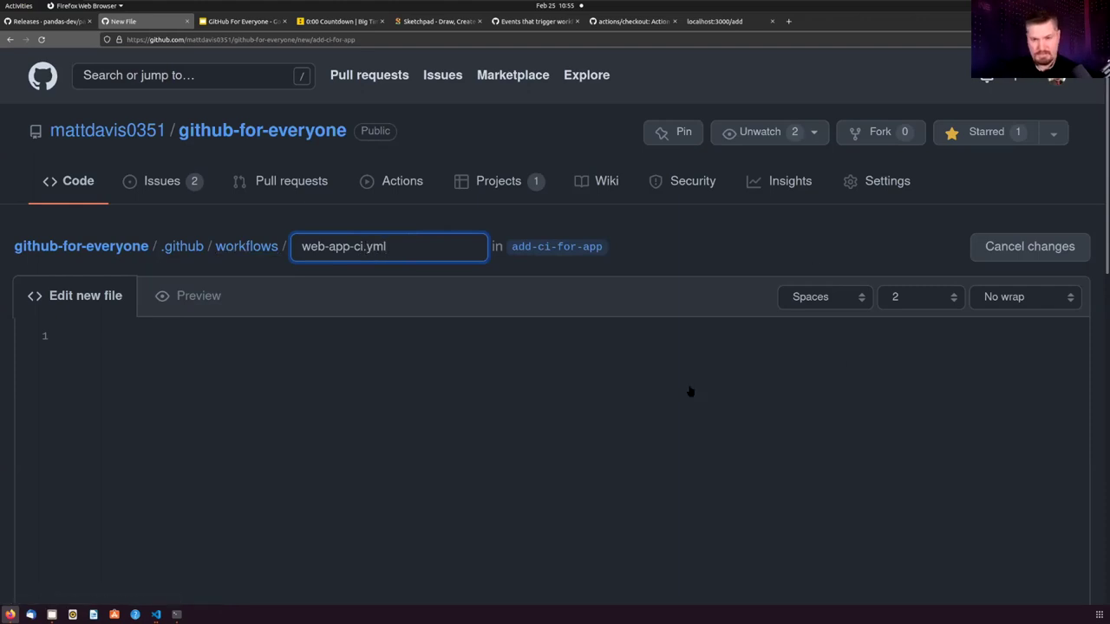
click(338, 441)
text(# configure github actions to use node ci name: CI for web application  on:   push:     branches: [main]   pull_request:     branches: [main]  jobs:   build:     runs-on: ubuntu-latest      strategy:       matrix:         node-version: [10.x, 12.x, 14.x, 15.x]      steps:       - uses: actions/checkout@v2       - name: Use Node.js ${{ matrix.node-version }}         uses: actions/setup-node@v2         with:           node-version: ${{ matrix.node-version }}       - name: Install dependencies         run: npm ci       - run: npm run build --if-present       - run: npm test)
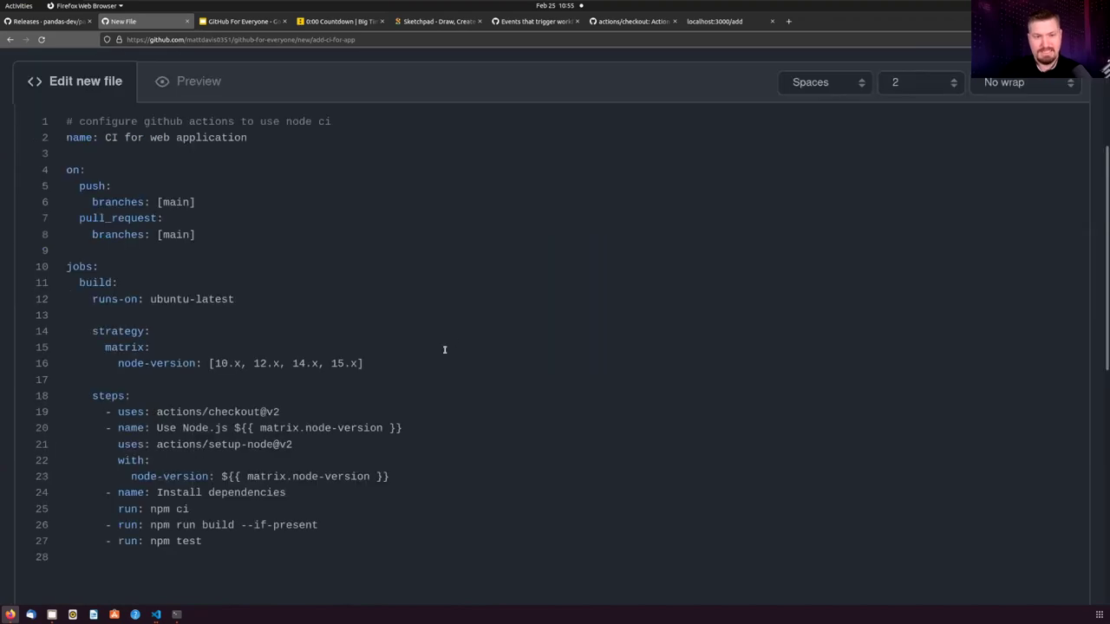
Zoom in and review the pasted workflow's name and its push and pull_request triggers.
key(ctrl+plus)
key(ctrl+plus)
key(ctrl+plus)
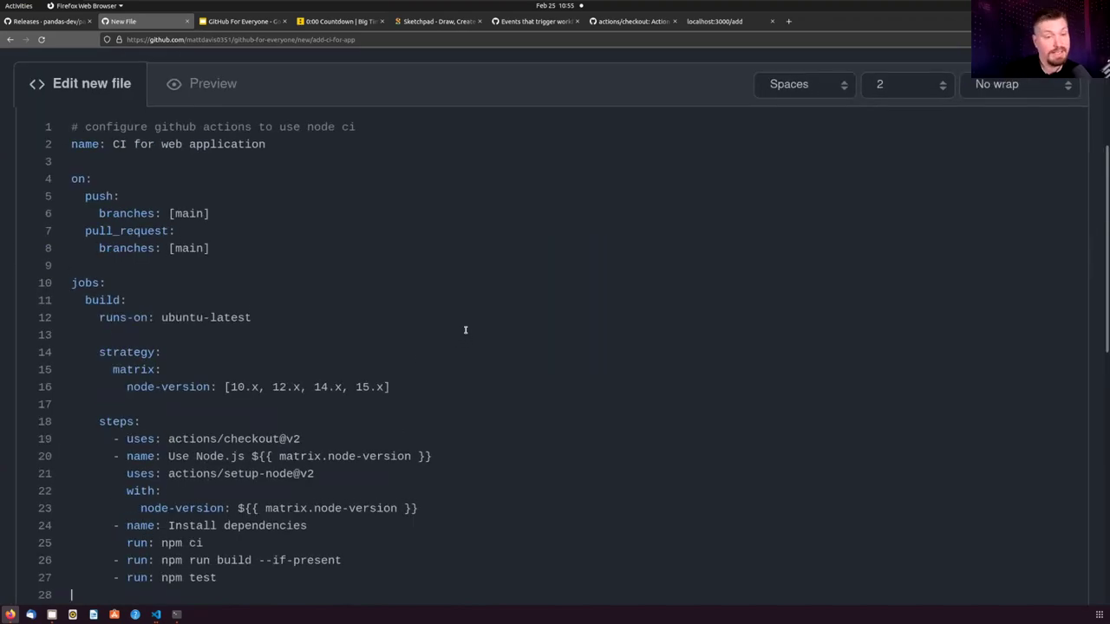
key(ctrl+plus)
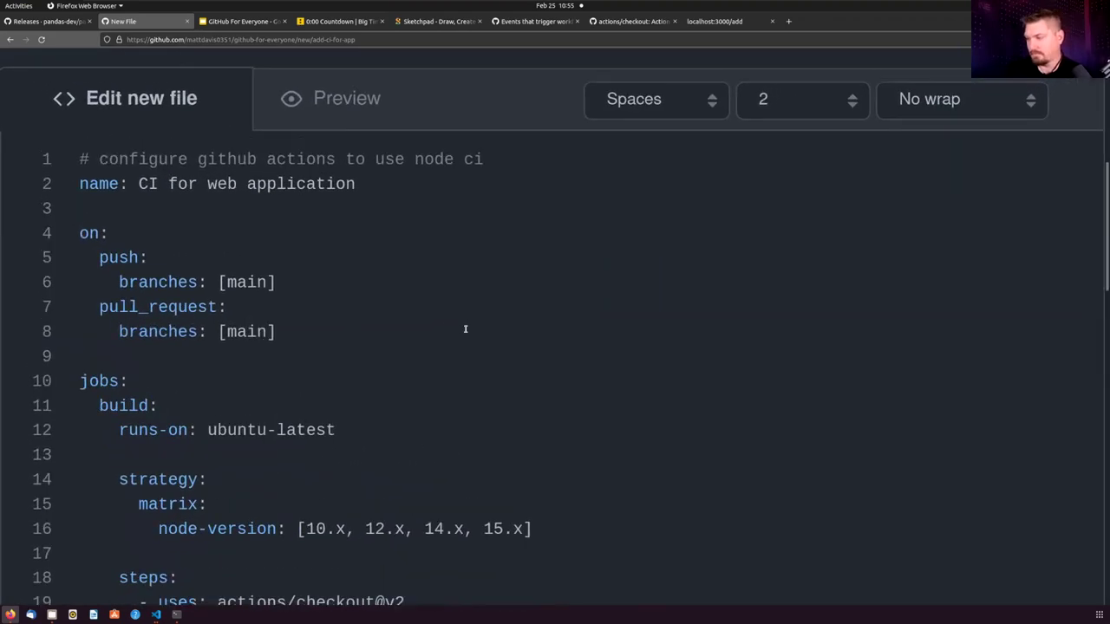
click(381, 188)
shift+click(113, 193)
click(277, 224)
drag(314, 333, 82, 257)
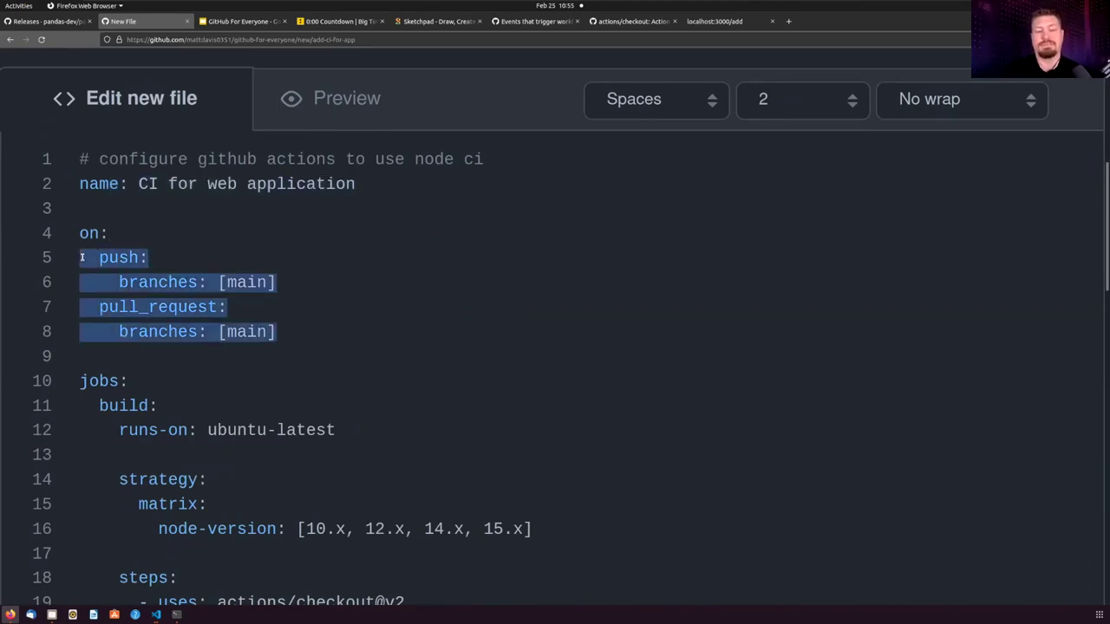
click(445, 271)
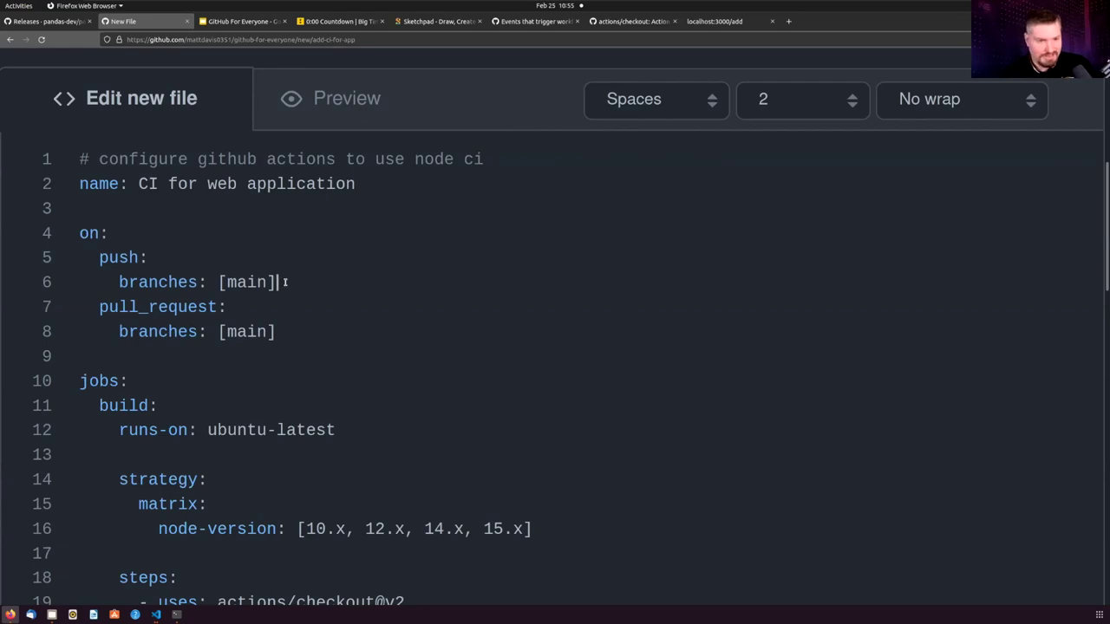
drag(283, 280, 135, 278)
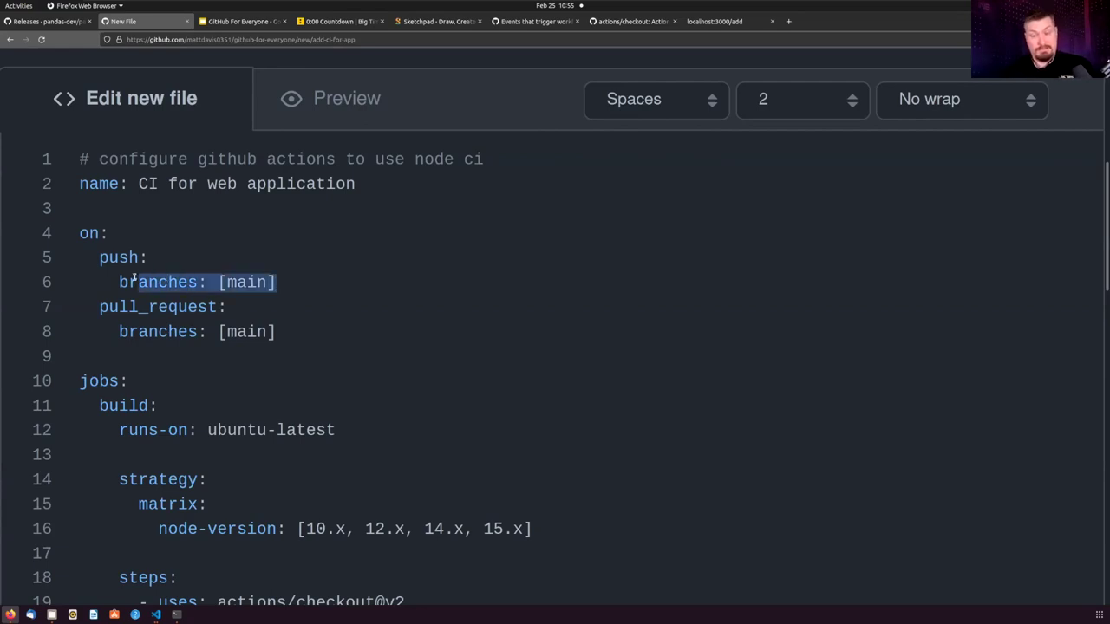
click(109, 260)
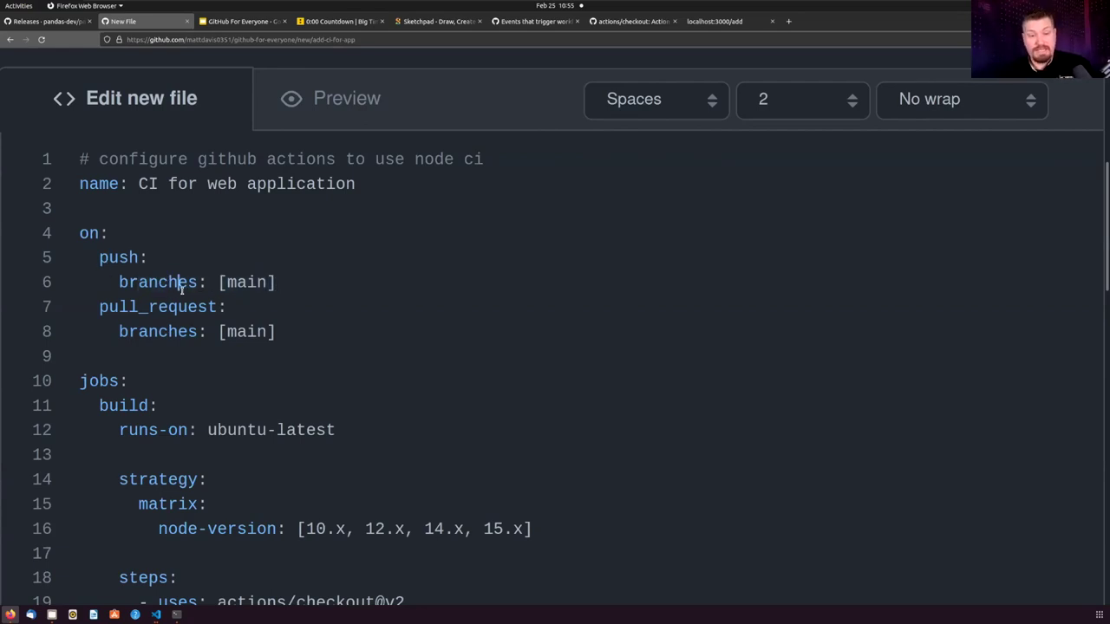
Try adding dev and testing branches to the push list on line 6, restoring [main].
click(278, 282)
key(Left)
text(,dev)
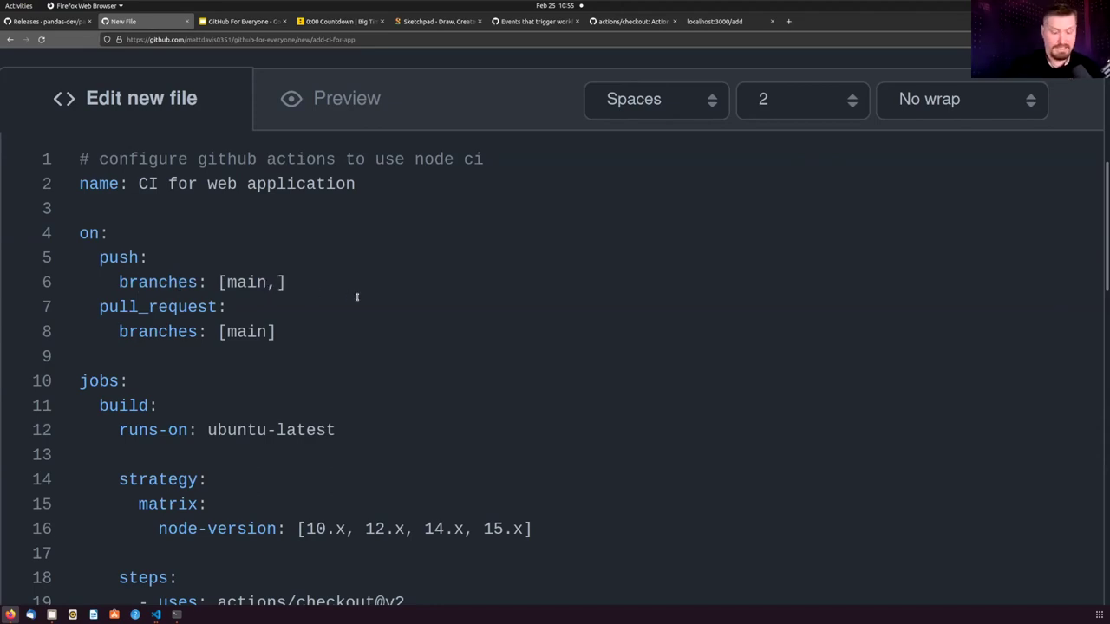
key(BackSpace)
key(BackSpace)
key(BackSpace)
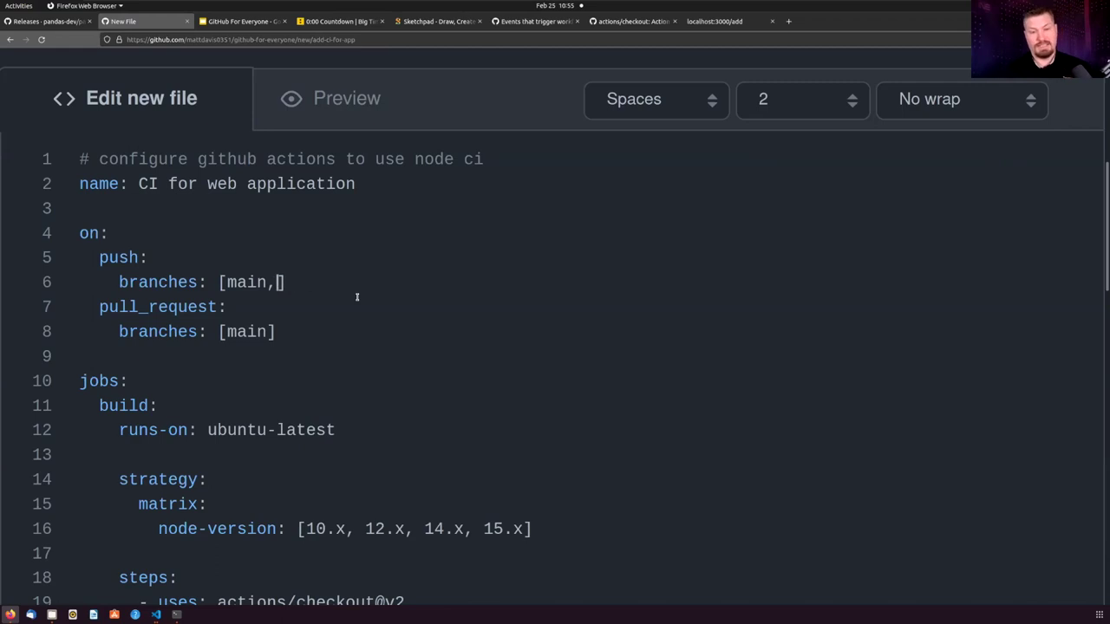
text(testing)
key(BackSpace)
key(BackSpace)
key(BackSpace)
key(BackSpace)
key(BackSpace)
key(BackSpace)
key(BackSpace)
key(BackSpace)
key(BackSpace)
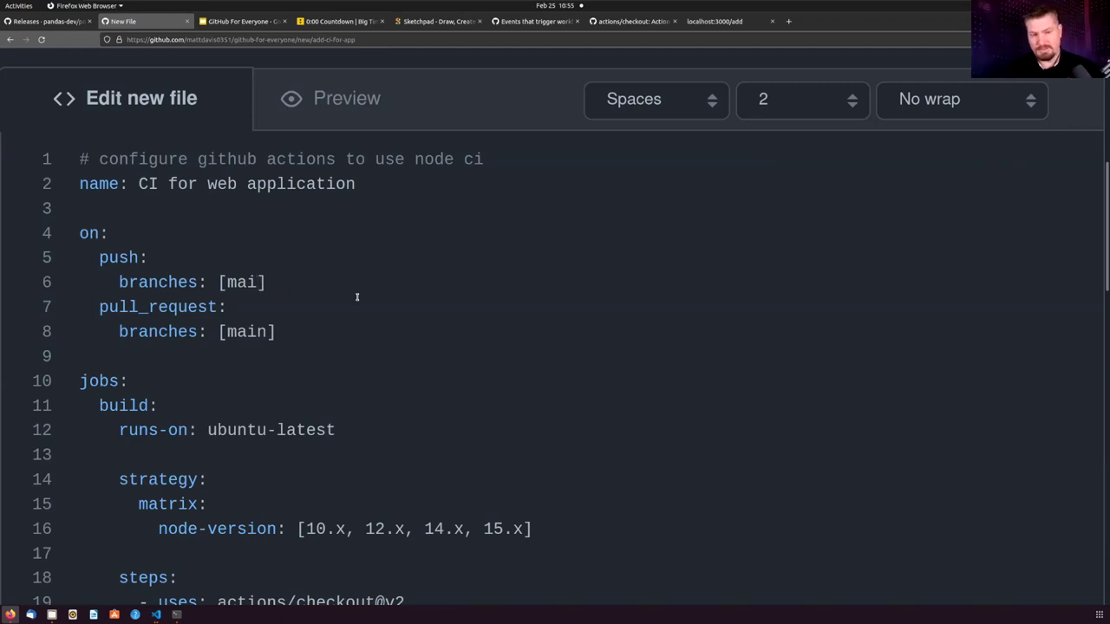
text(n)
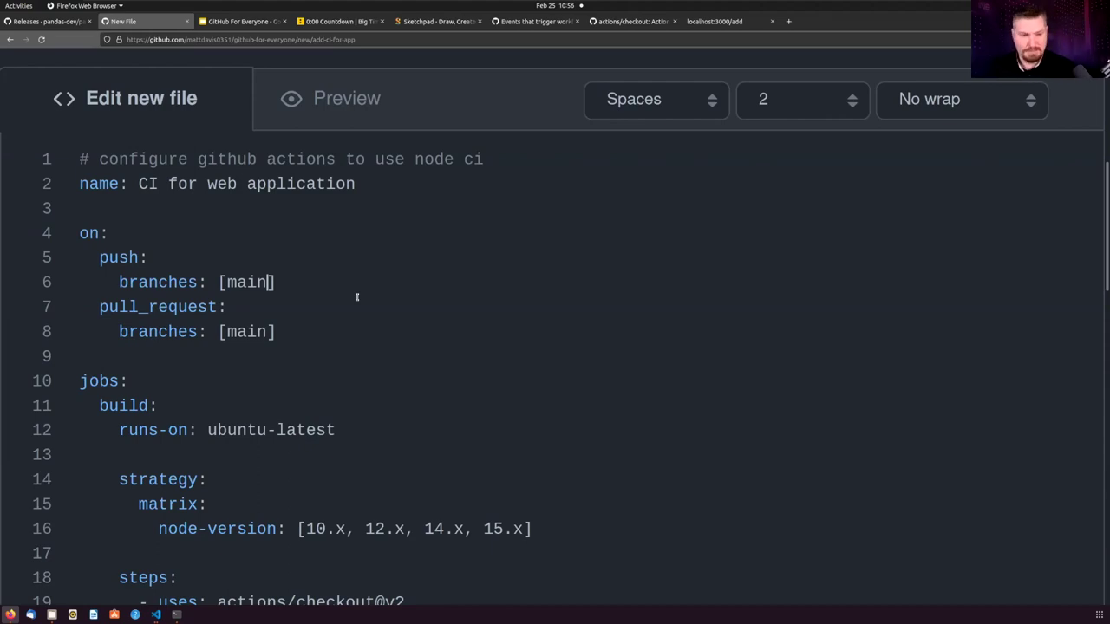
Check the pull_request trigger's [main] branch list on line 8.
drag(278, 331, 99, 308)
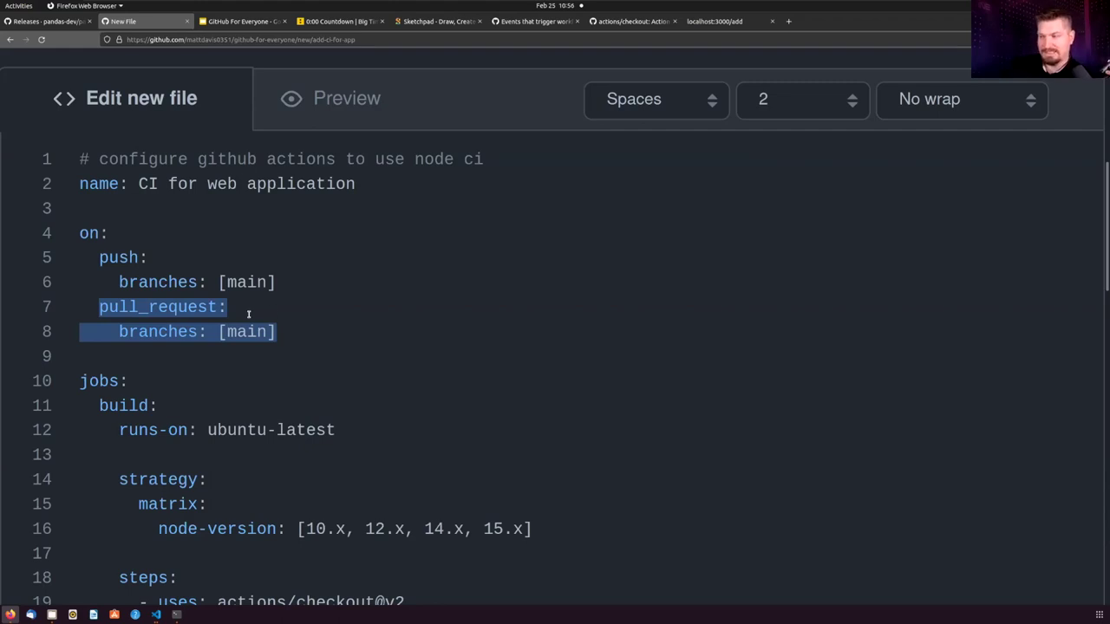
drag(278, 331, 220, 332)
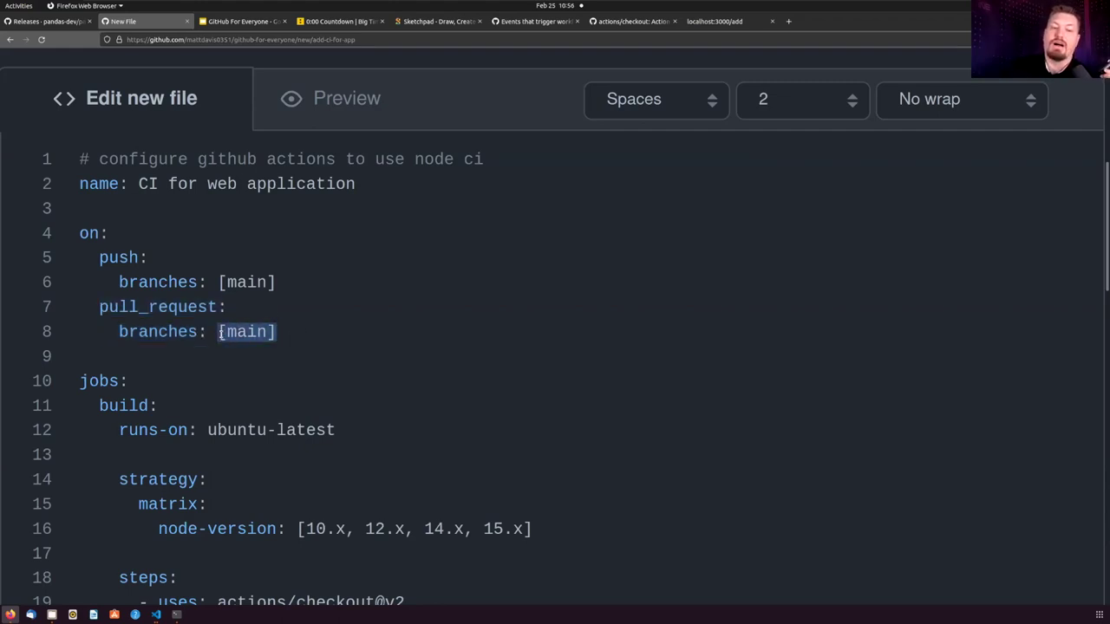
drag(281, 331, 227, 331)
click(353, 320)
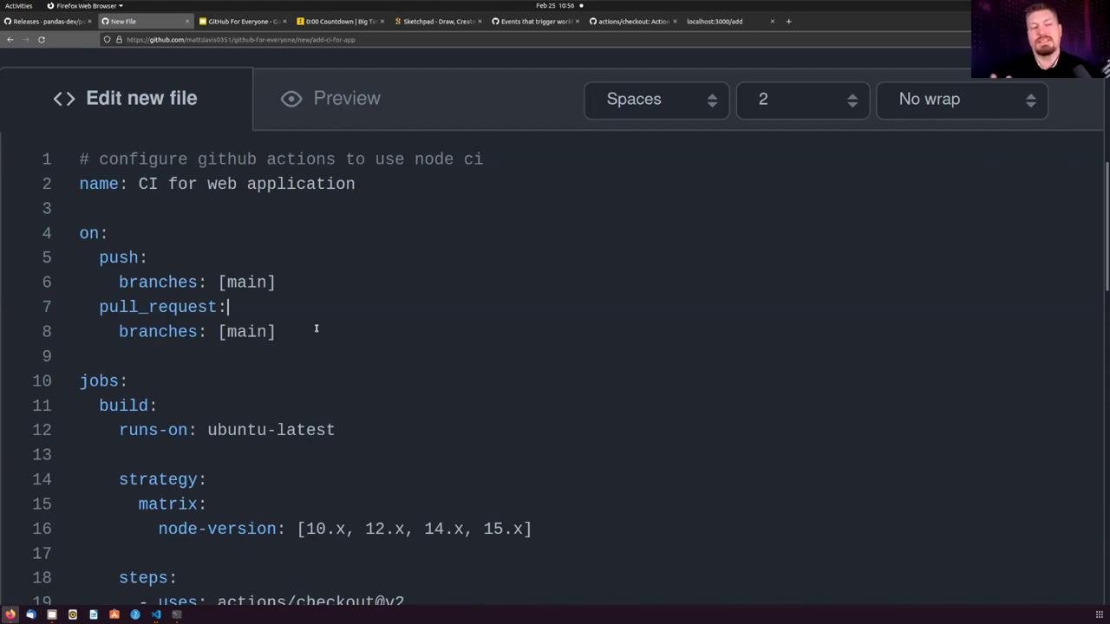
scroll(317, 329, down, 3)
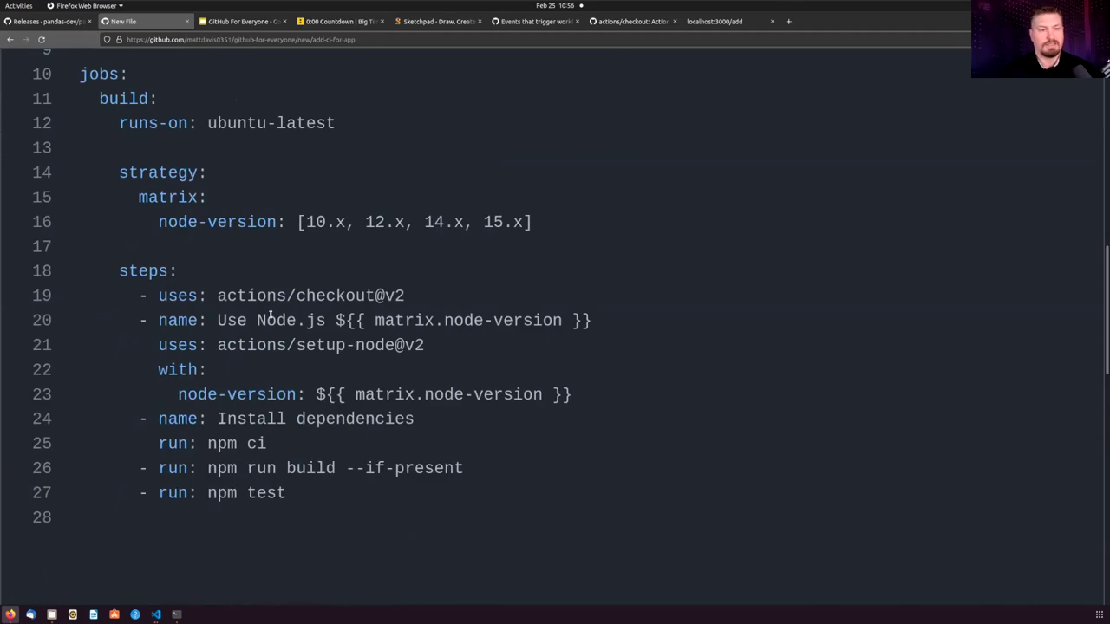
scroll(241, 320, up, 3)
scroll(241, 321, down, 3)
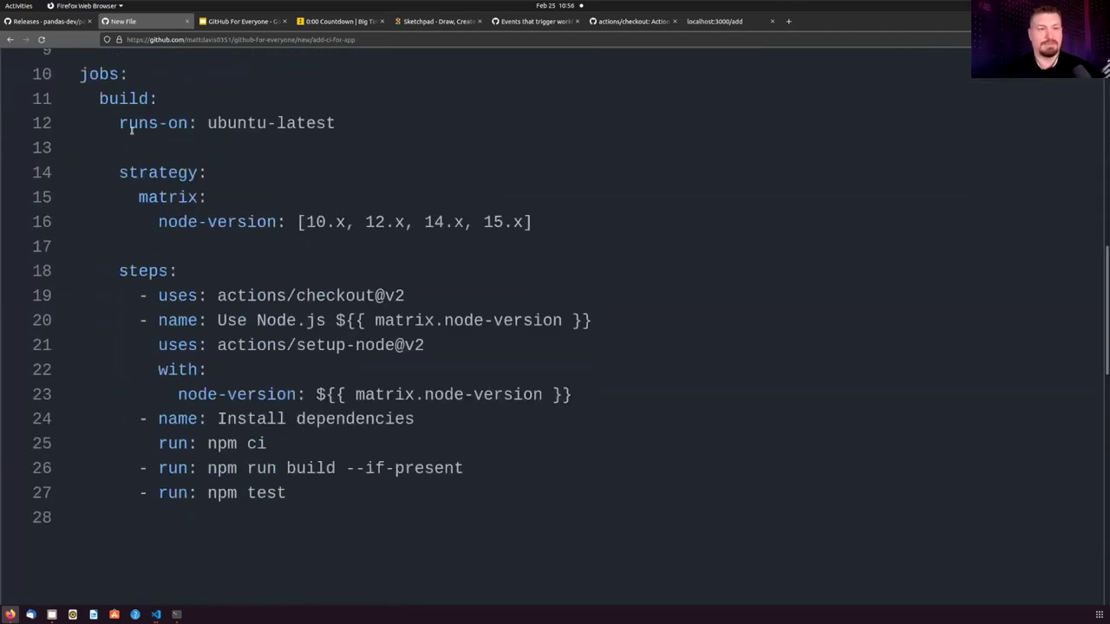
double_click(131, 98)
drag(333, 122, 151, 122)
click(299, 174)
drag(116, 218, 65, 173)
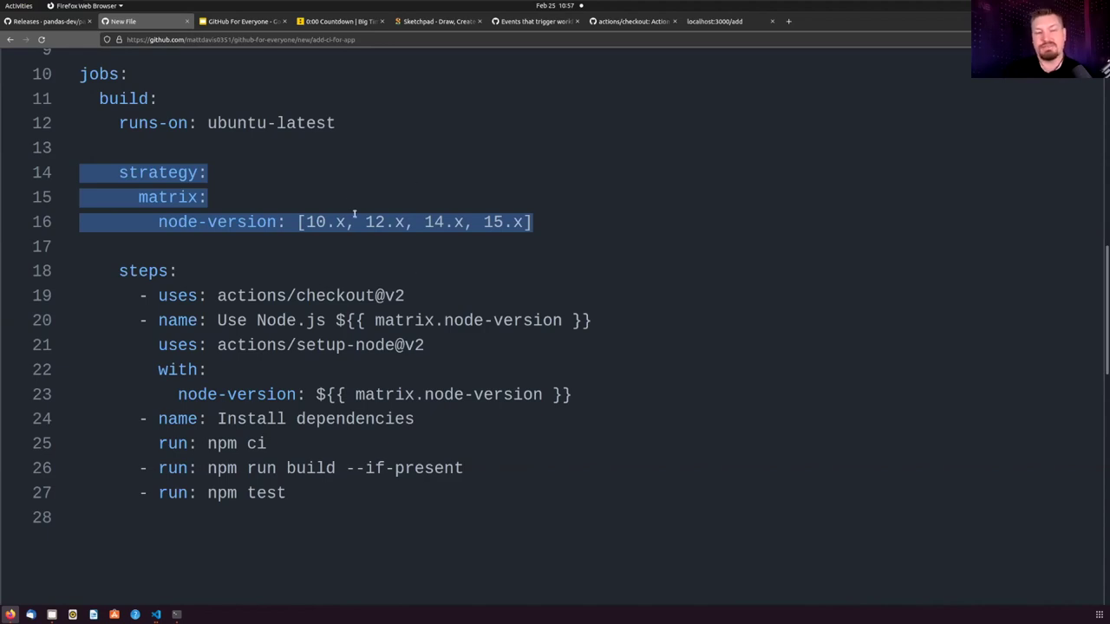
click(351, 203)
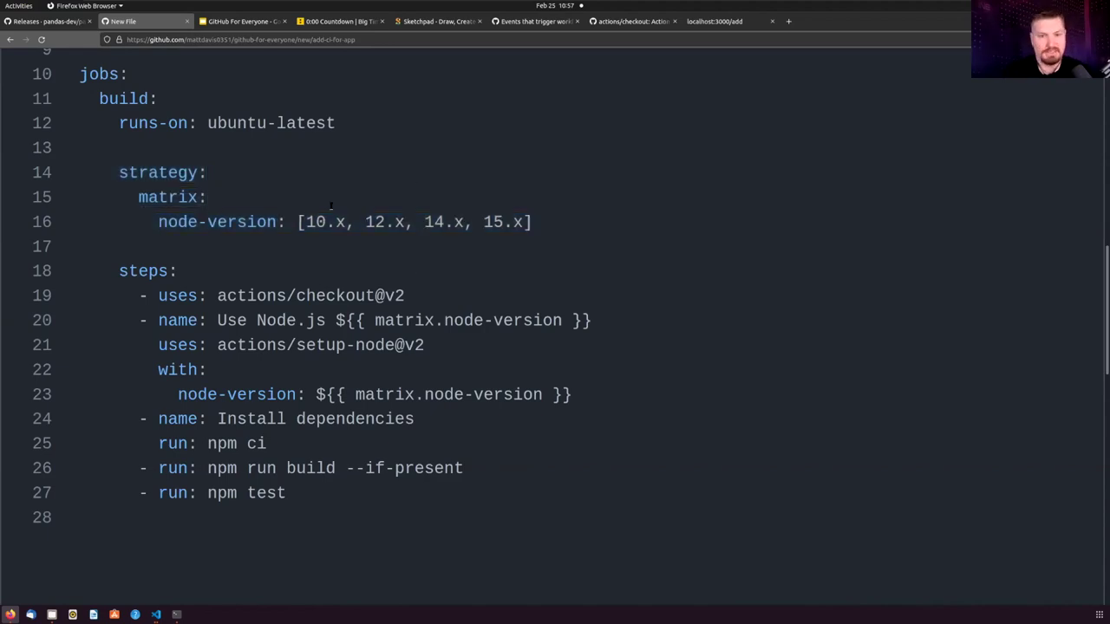
double_click(316, 222)
double_click(374, 222)
double_click(433, 222)
drag(483, 222, 512, 222)
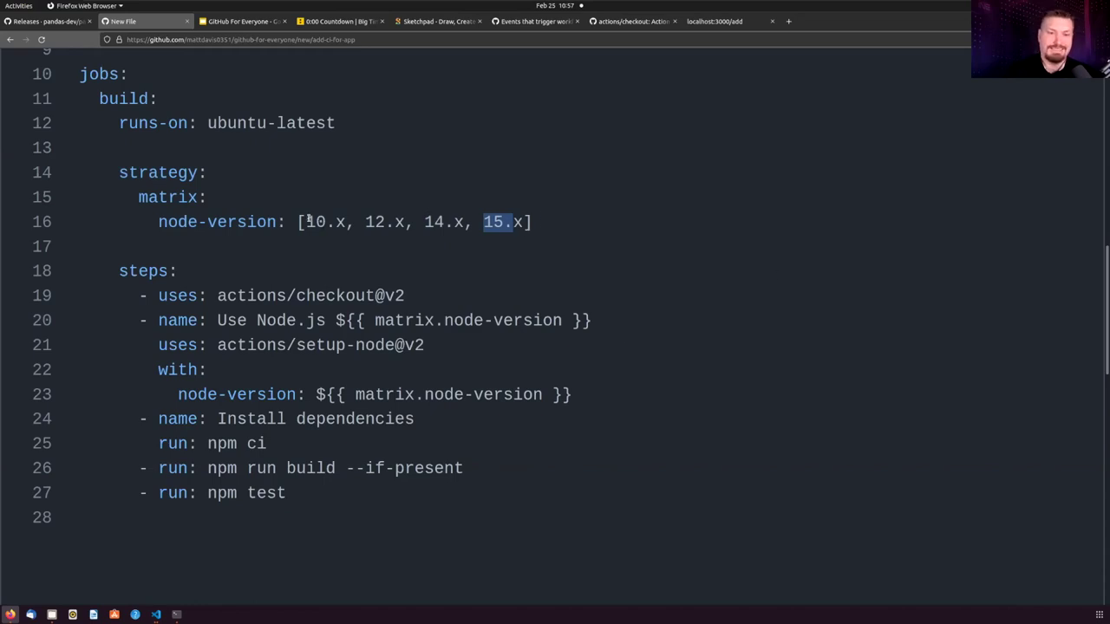
drag(306, 222, 334, 221)
double_click(371, 221)
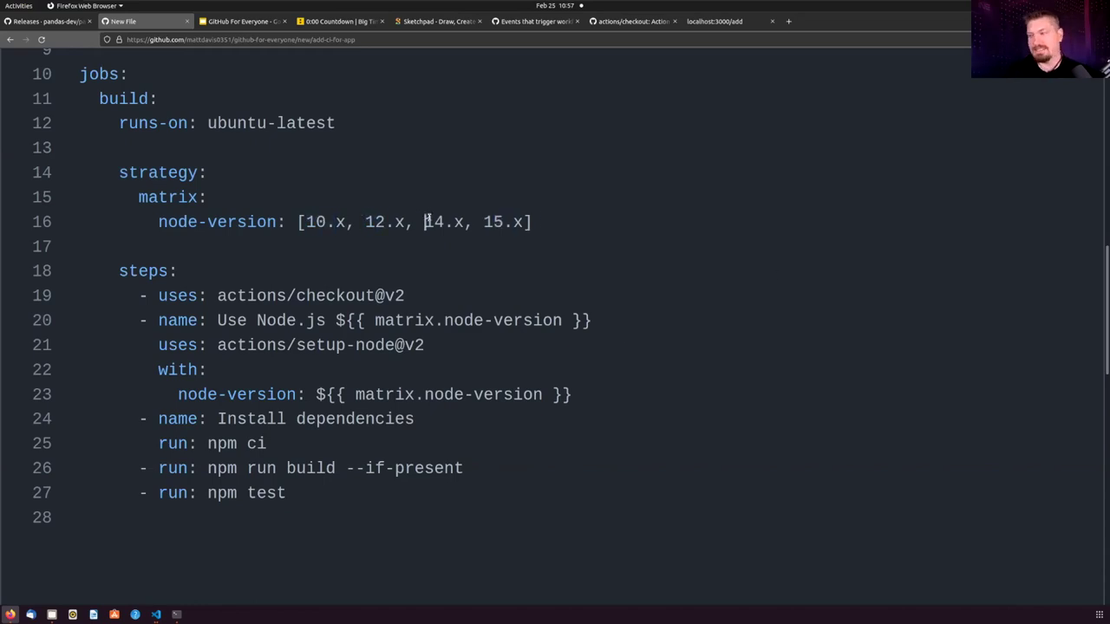
drag(425, 222, 464, 222)
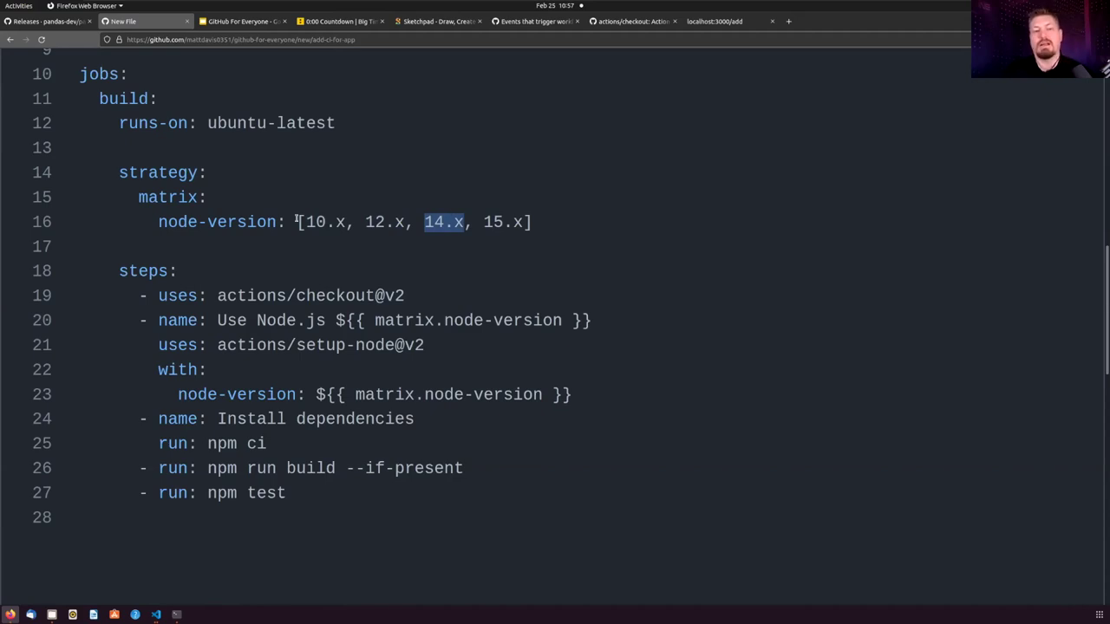
drag(314, 222, 386, 222)
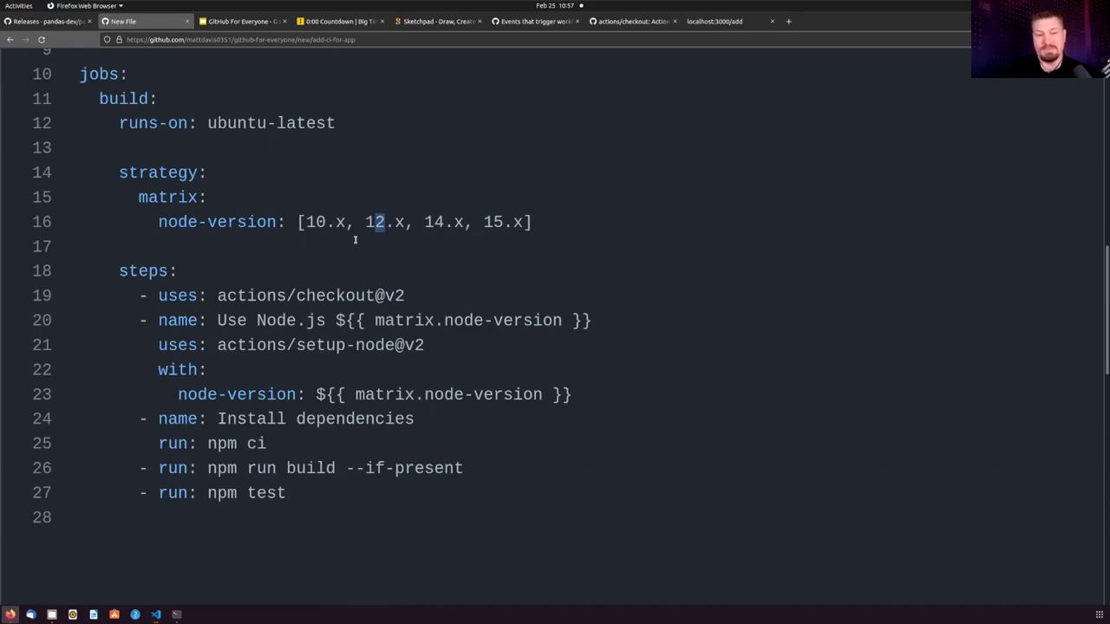
click(571, 221)
drag(305, 222, 346, 221)
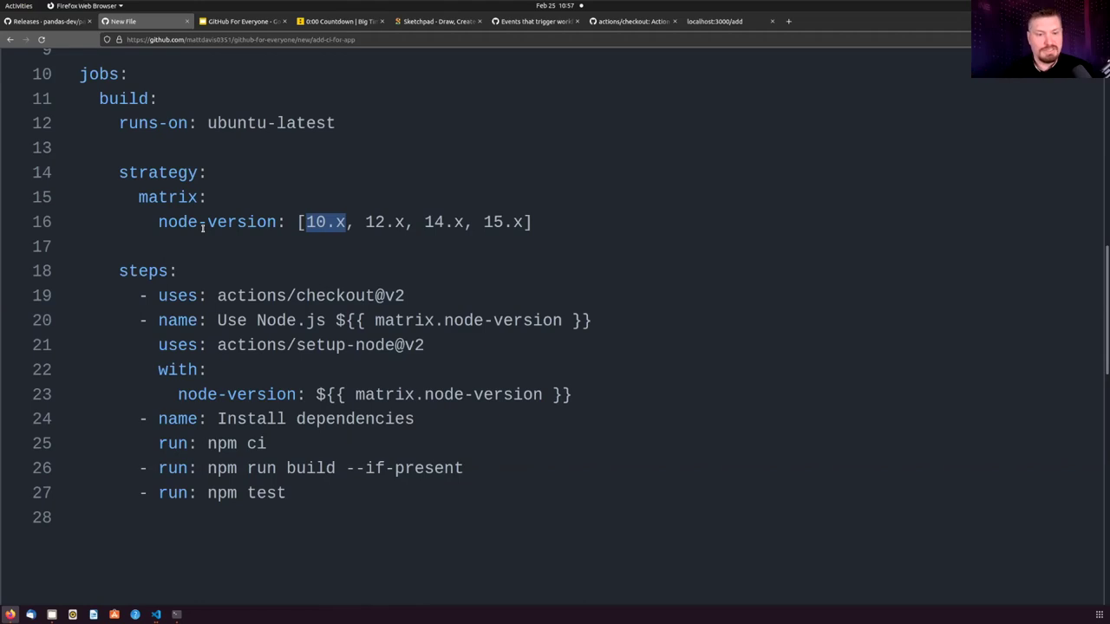
drag(404, 295, 217, 294)
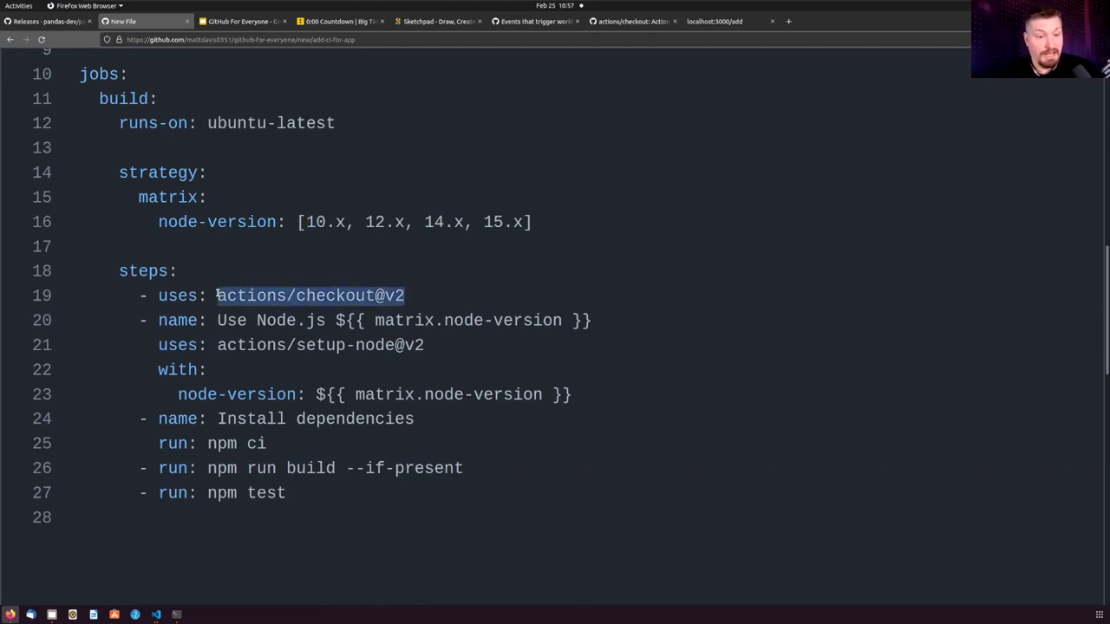
click(437, 286)
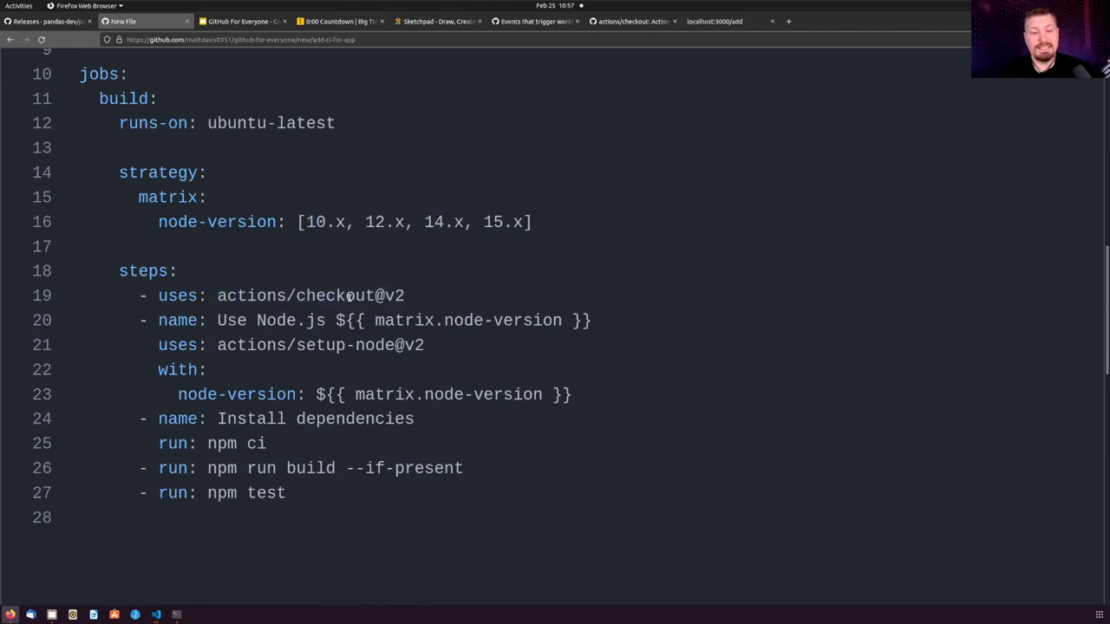
drag(375, 321, 553, 321)
click(207, 222)
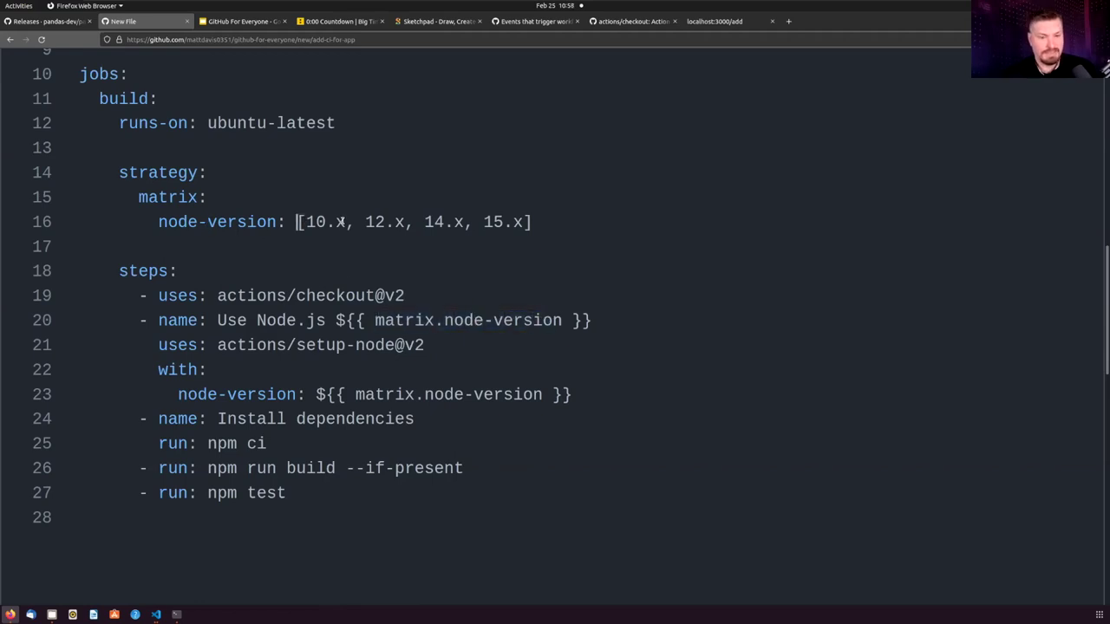
drag(299, 222, 384, 224)
click(427, 320)
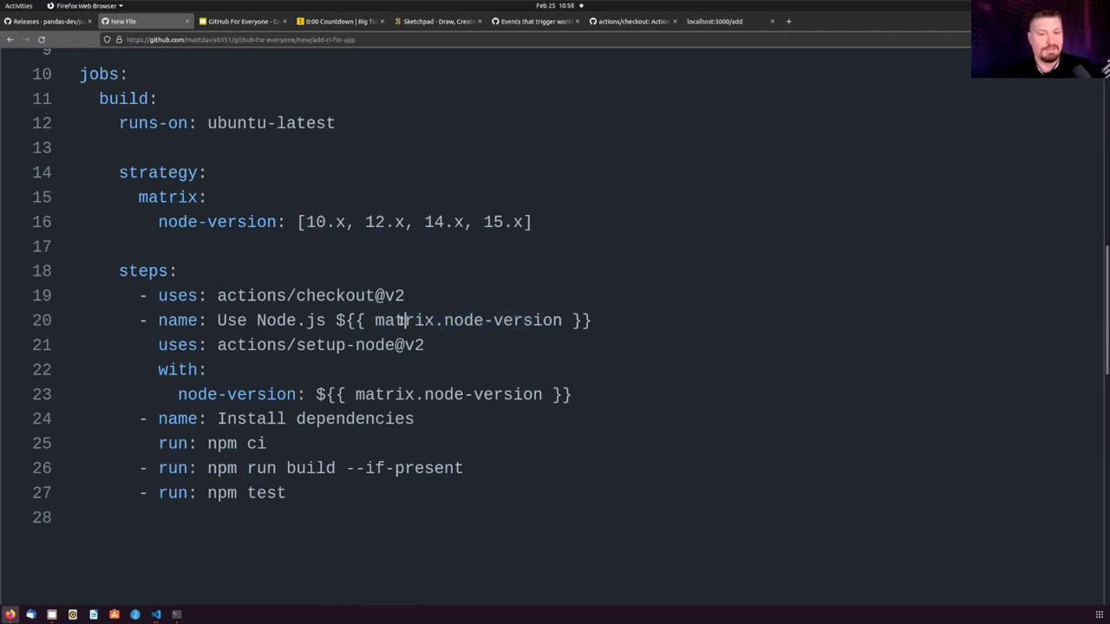
double_click(403, 320)
double_click(167, 197)
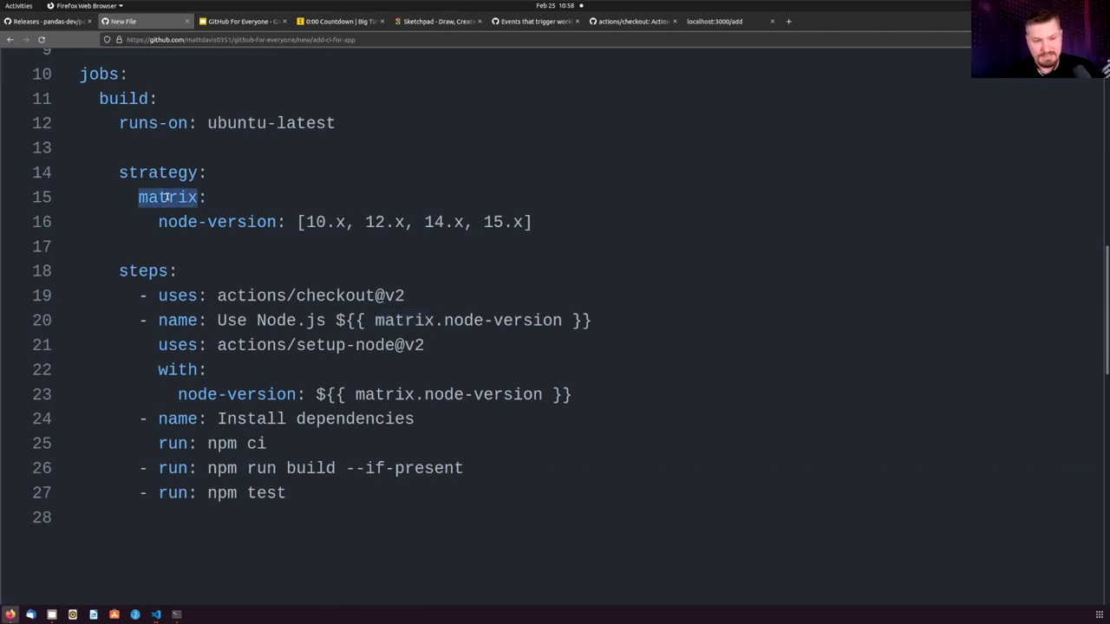
double_click(331, 222)
double_click(339, 222)
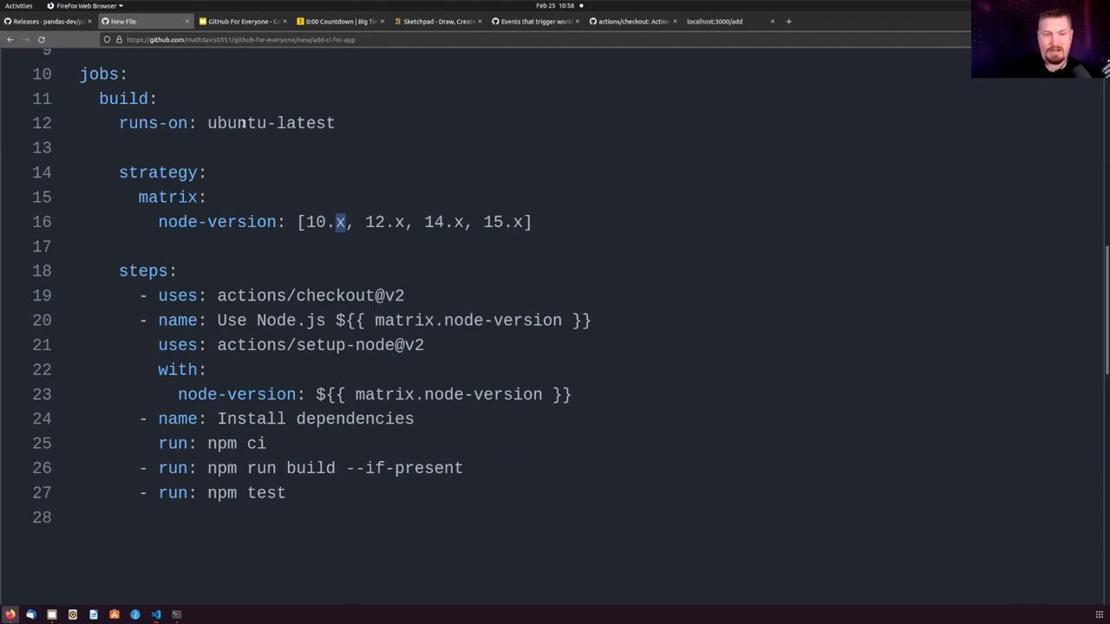
click(538, 272)
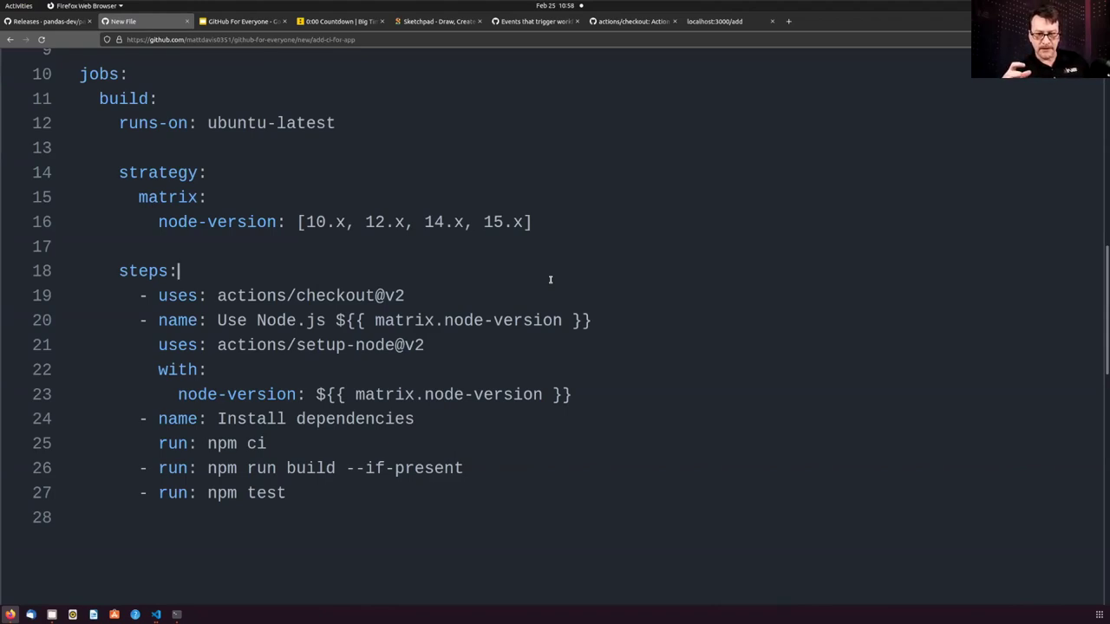
drag(552, 222, 298, 223)
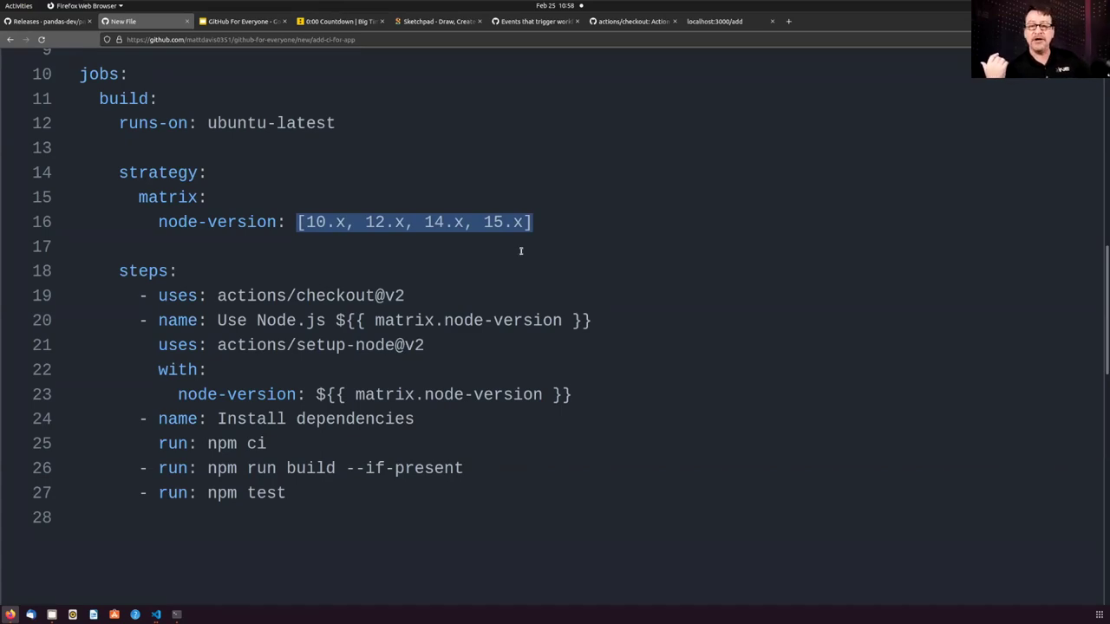
click(556, 227)
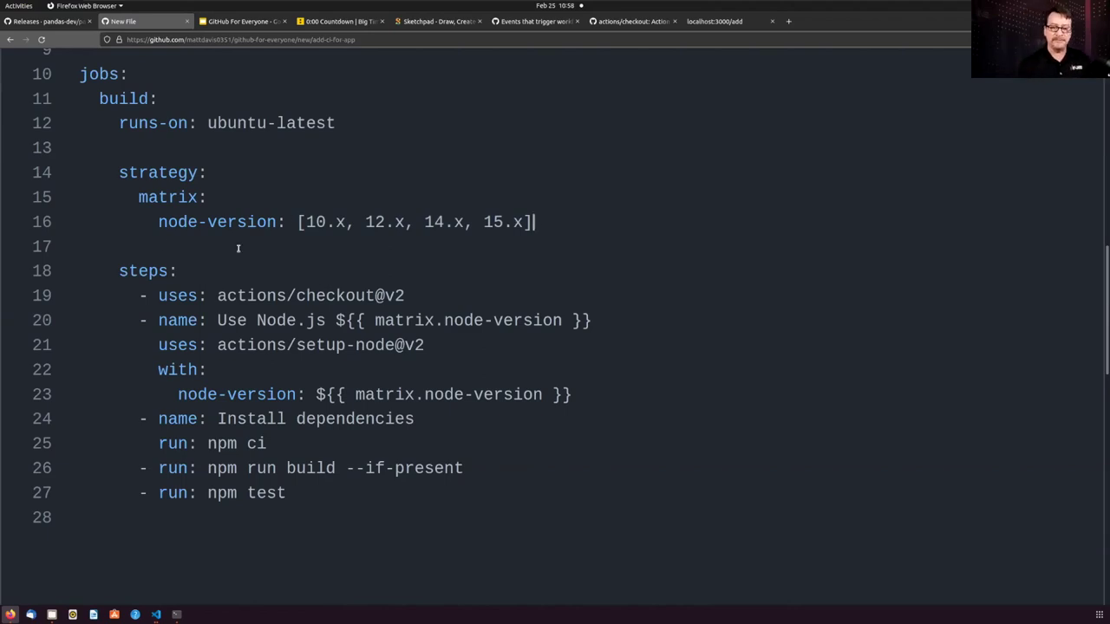
double_click(220, 222)
key(BackSpace)
key(BackSpace)
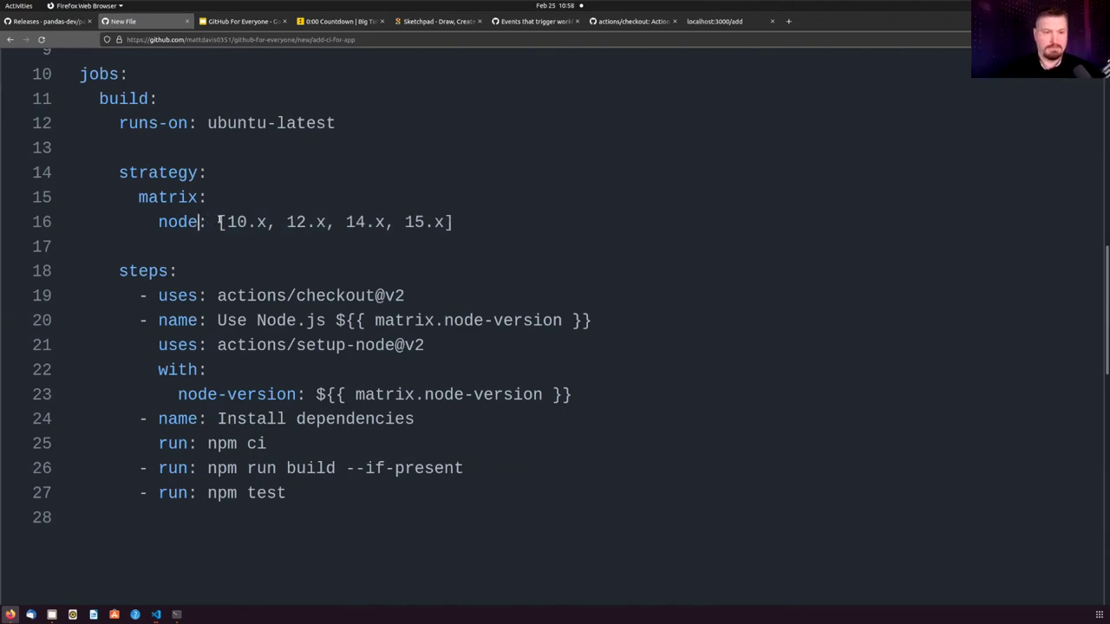
key(ctrl+z)
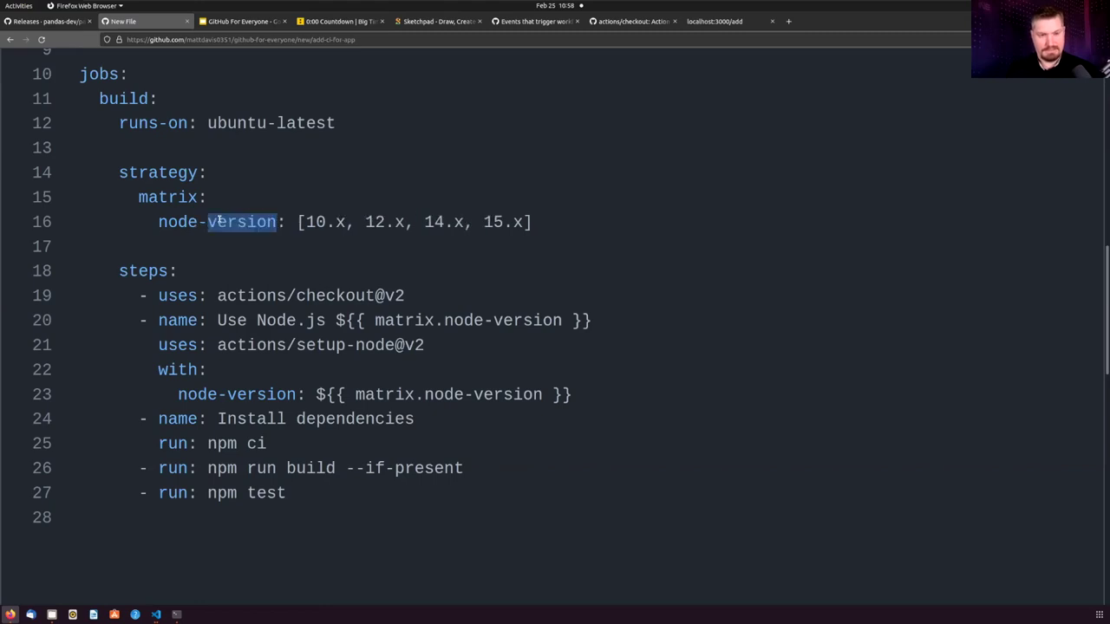
click(421, 249)
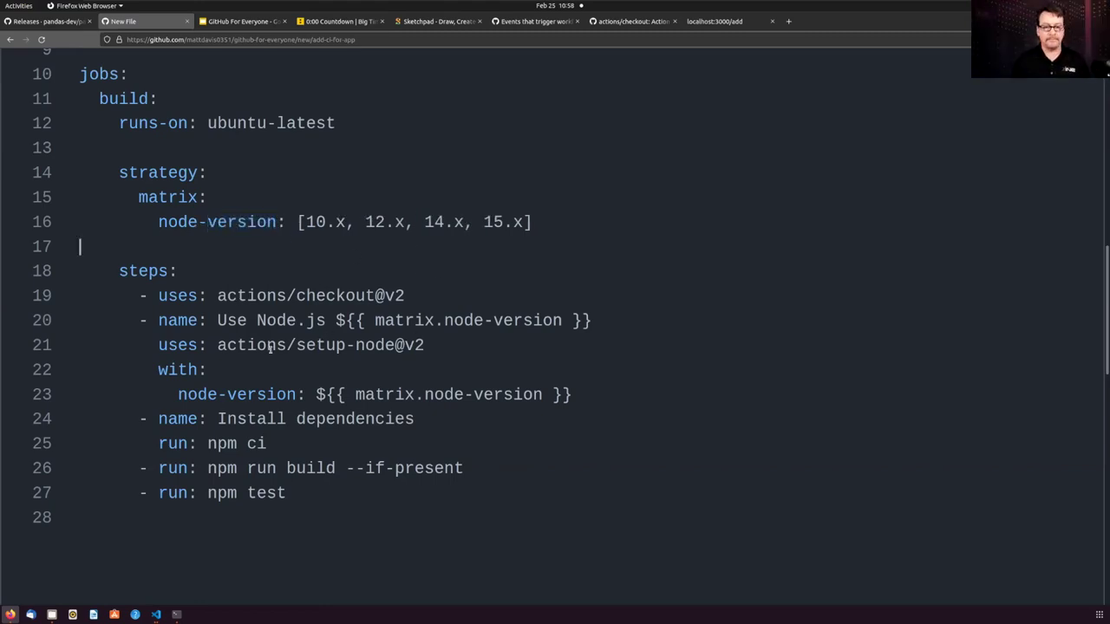
drag(217, 345, 298, 345)
click(426, 345)
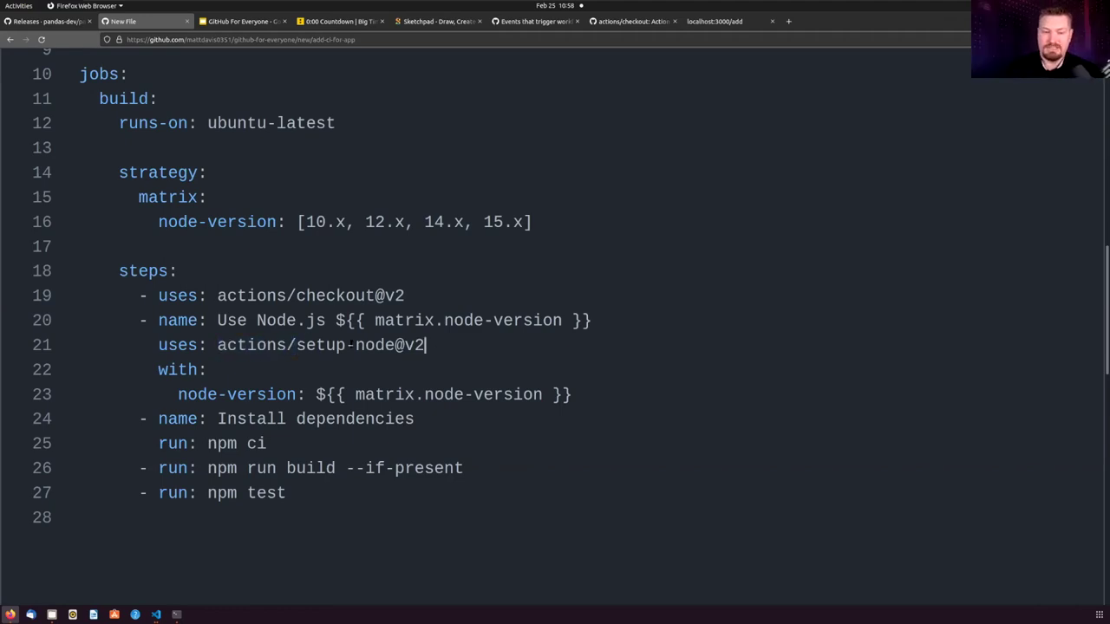
drag(426, 345, 216, 345)
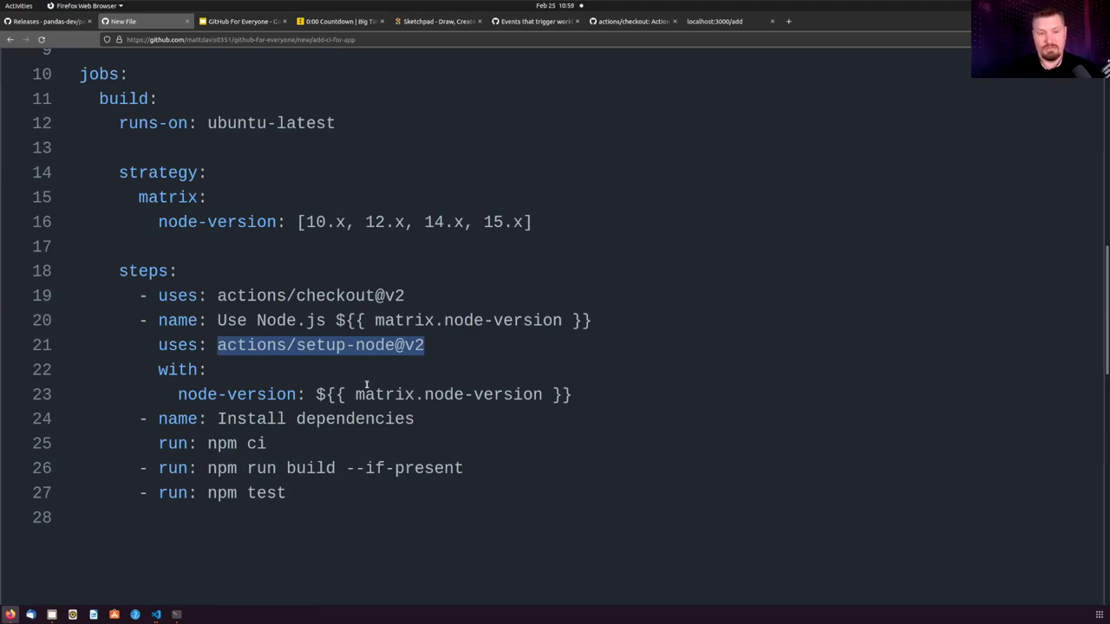
double_click(212, 443)
drag(262, 436, 265, 441)
drag(209, 468, 425, 469)
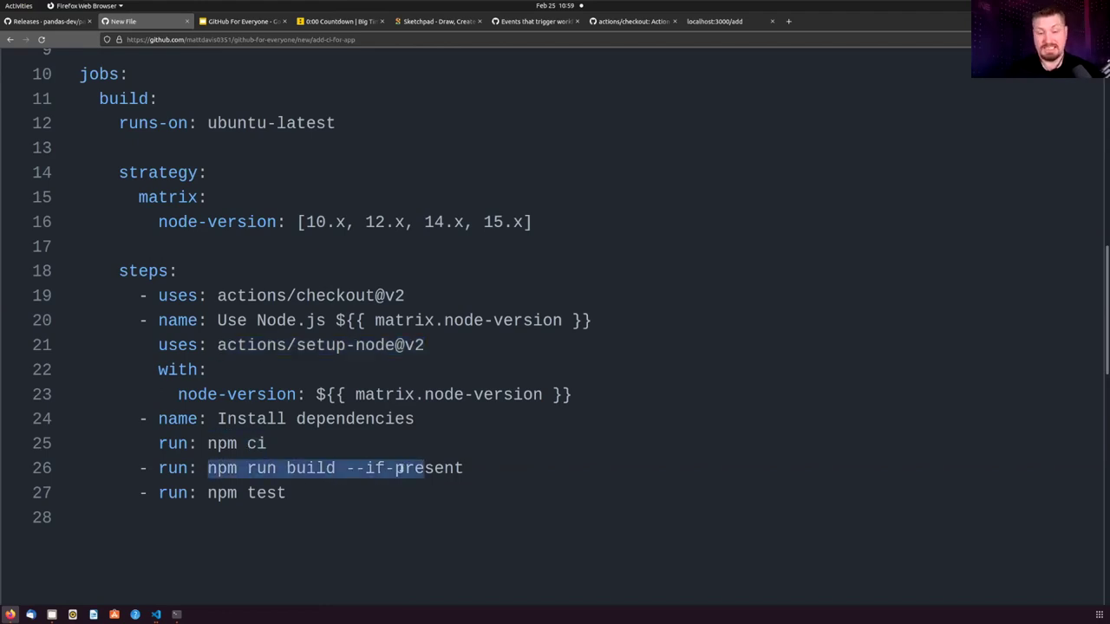
drag(209, 493, 290, 494)
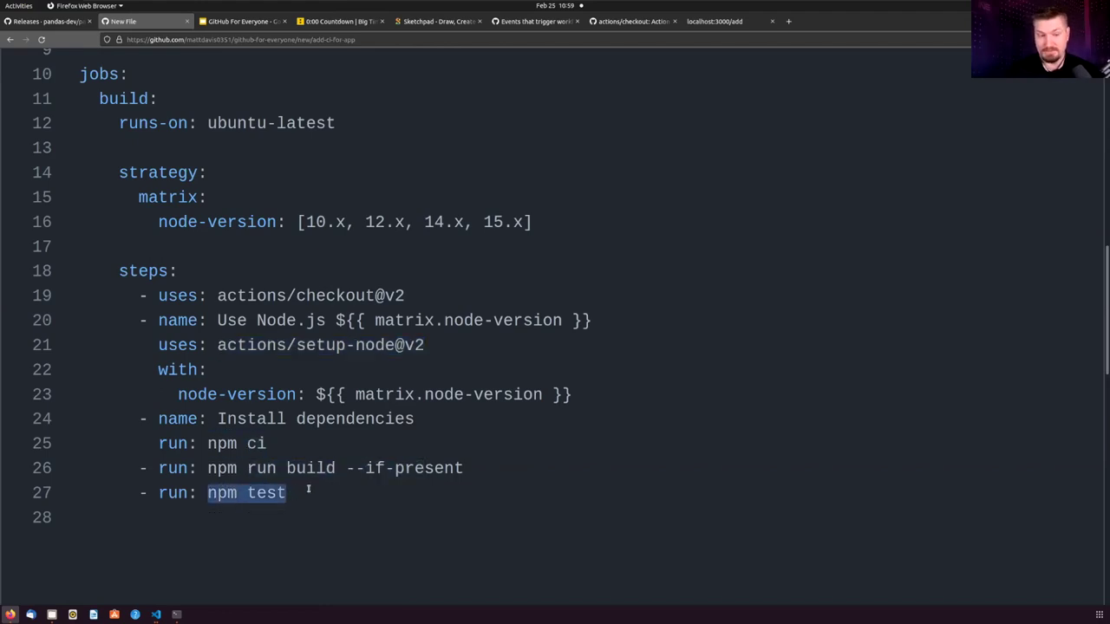
click(156, 468)
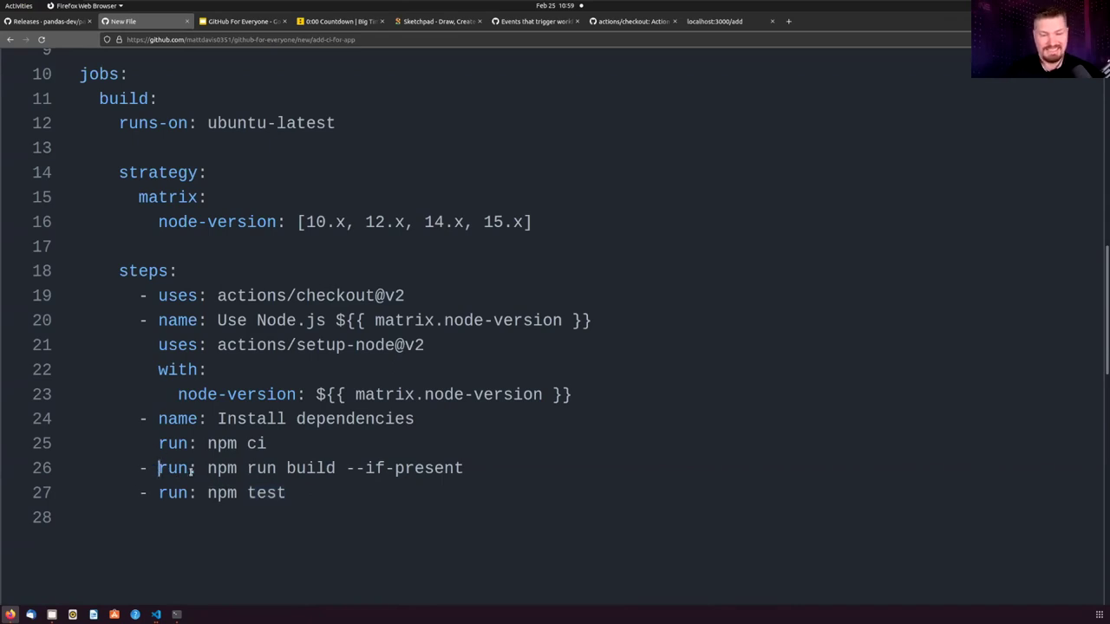
click(278, 469)
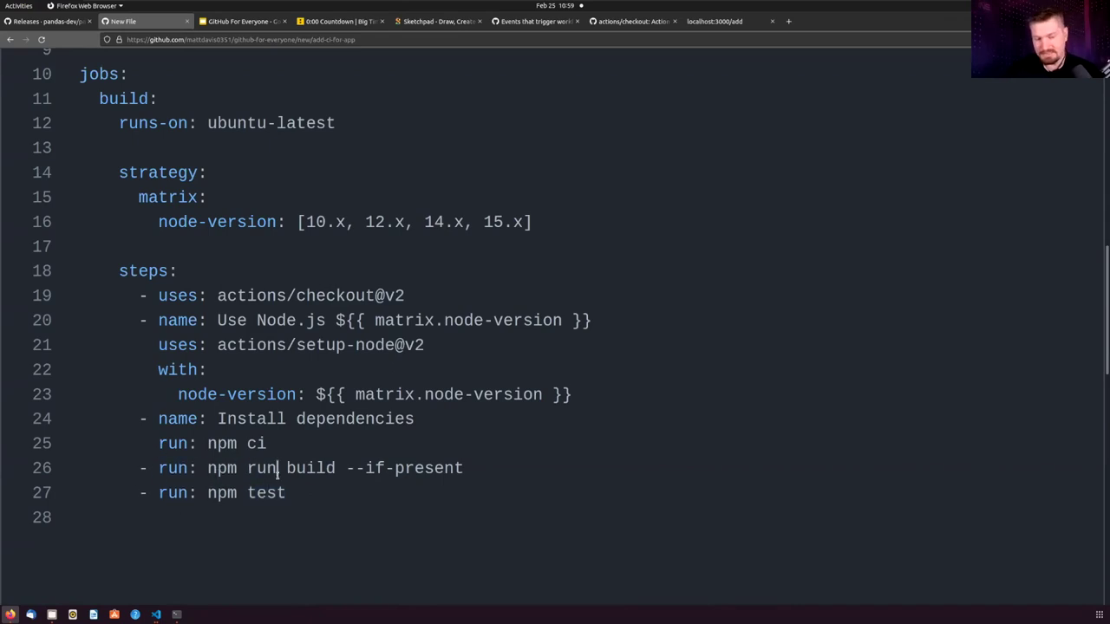
drag(268, 443, 214, 443)
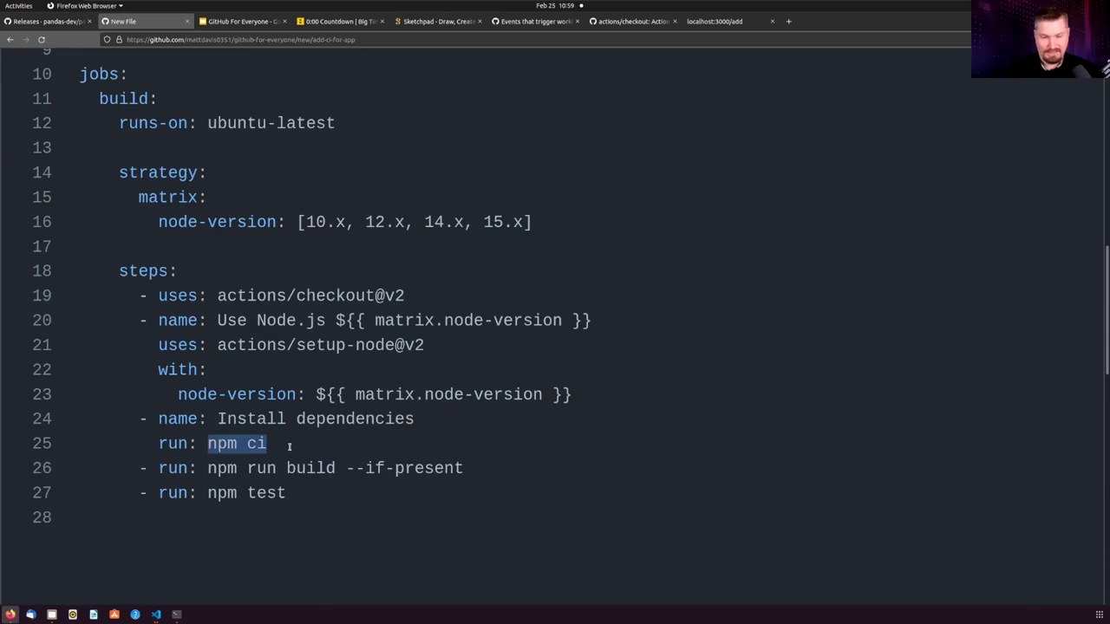
drag(476, 469, 221, 469)
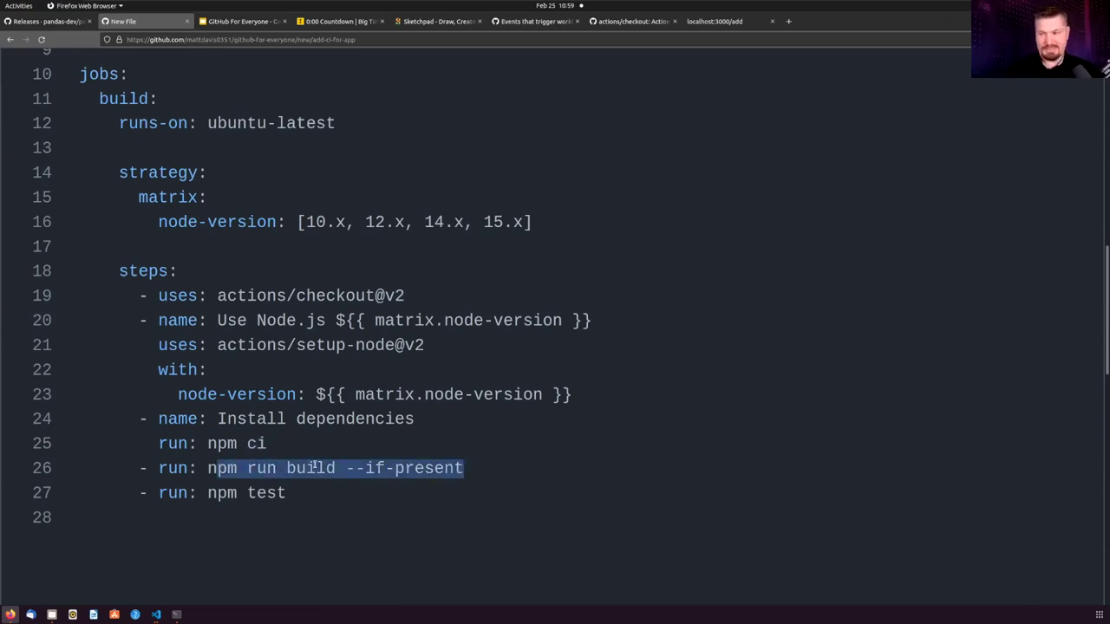
drag(365, 498, 208, 493)
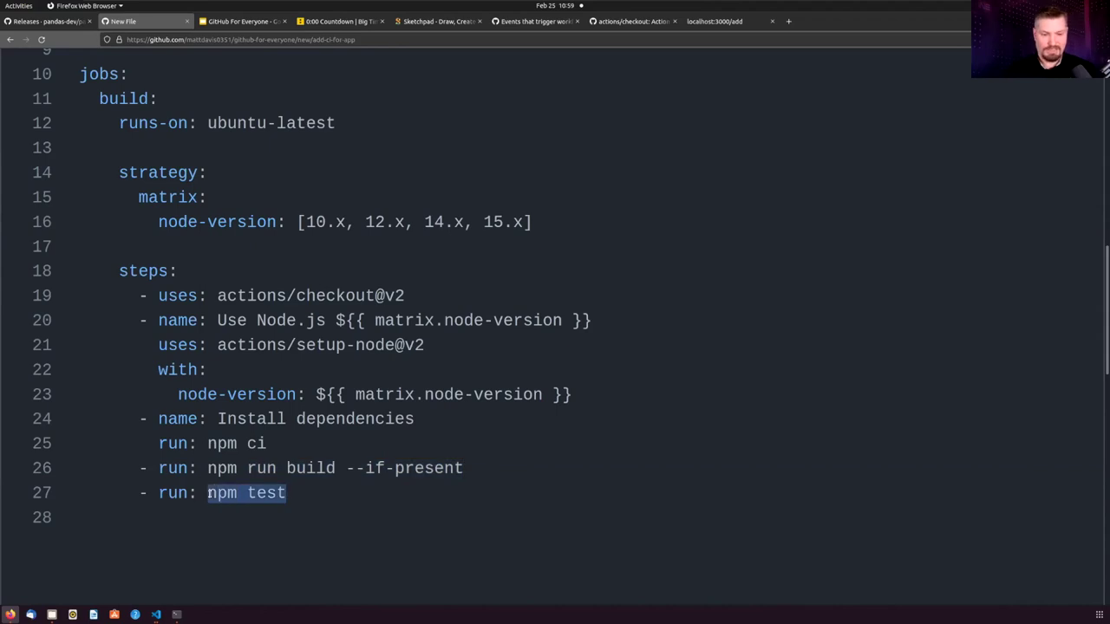
click(156, 614)
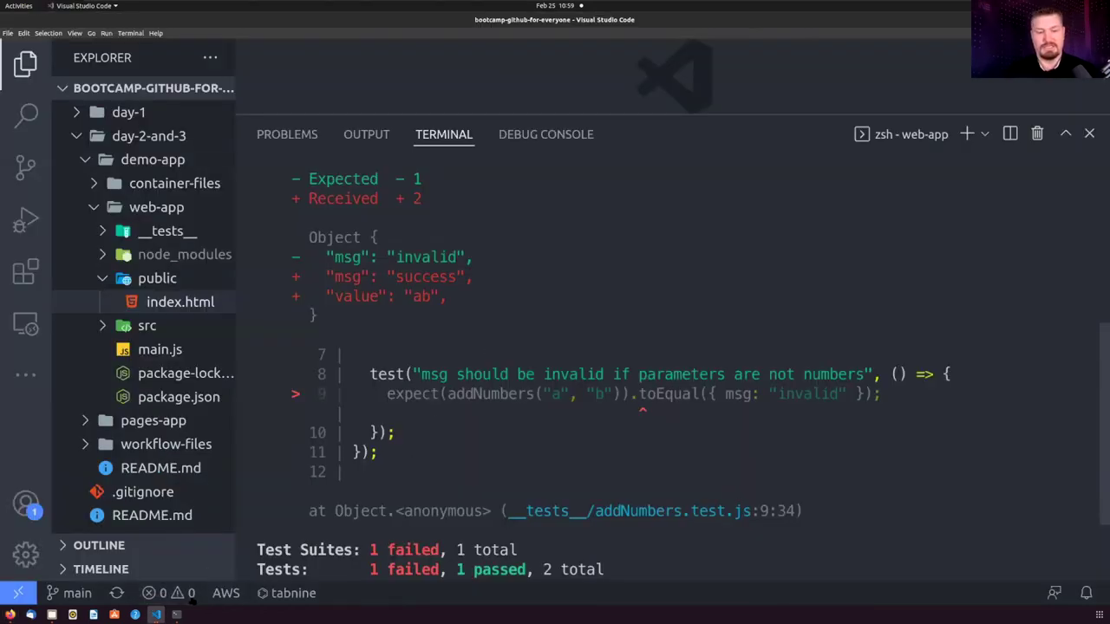
click(10, 613)
click(510, 434)
scroll(509, 431, down, 2)
scroll(509, 430, up, 4)
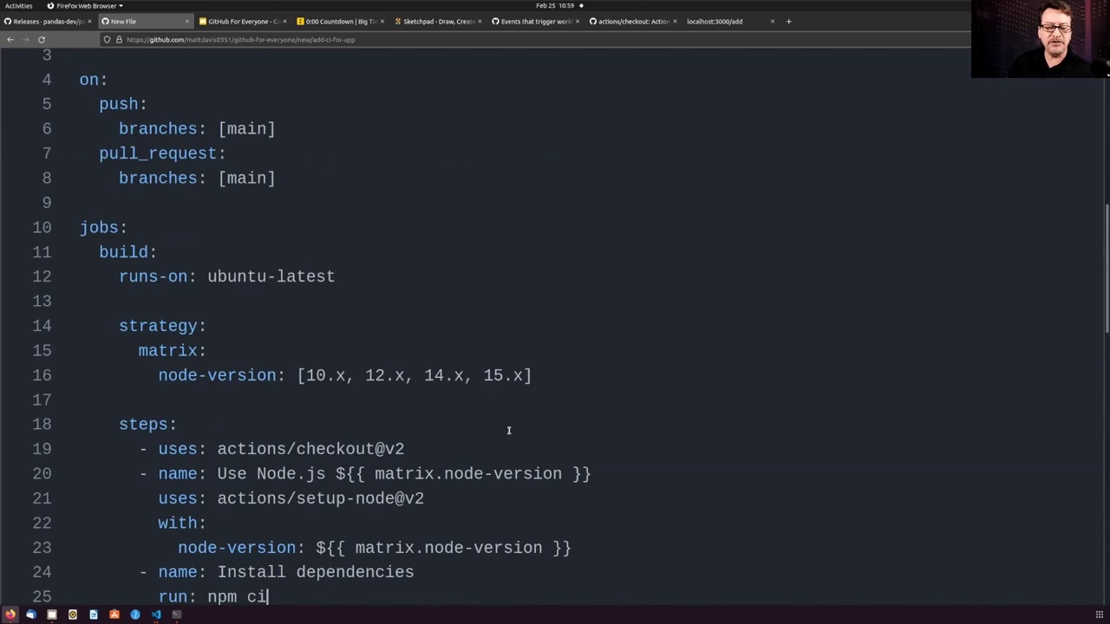
Insert 'name: build if there is a build step' above npm run build and indent the run line.
scroll(509, 430, down, 4)
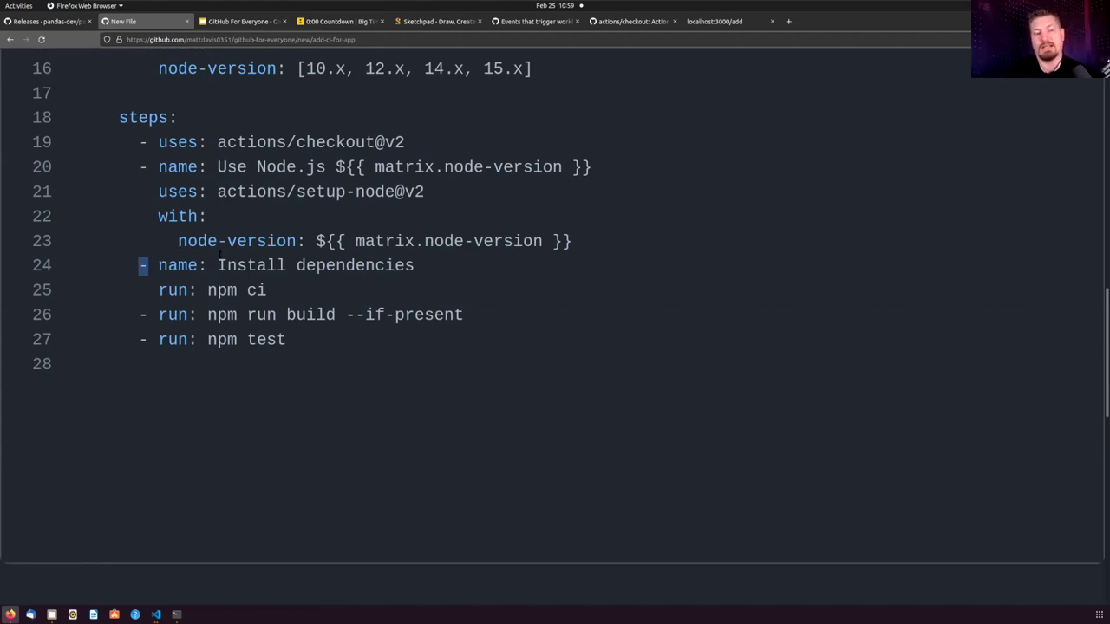
click(181, 265)
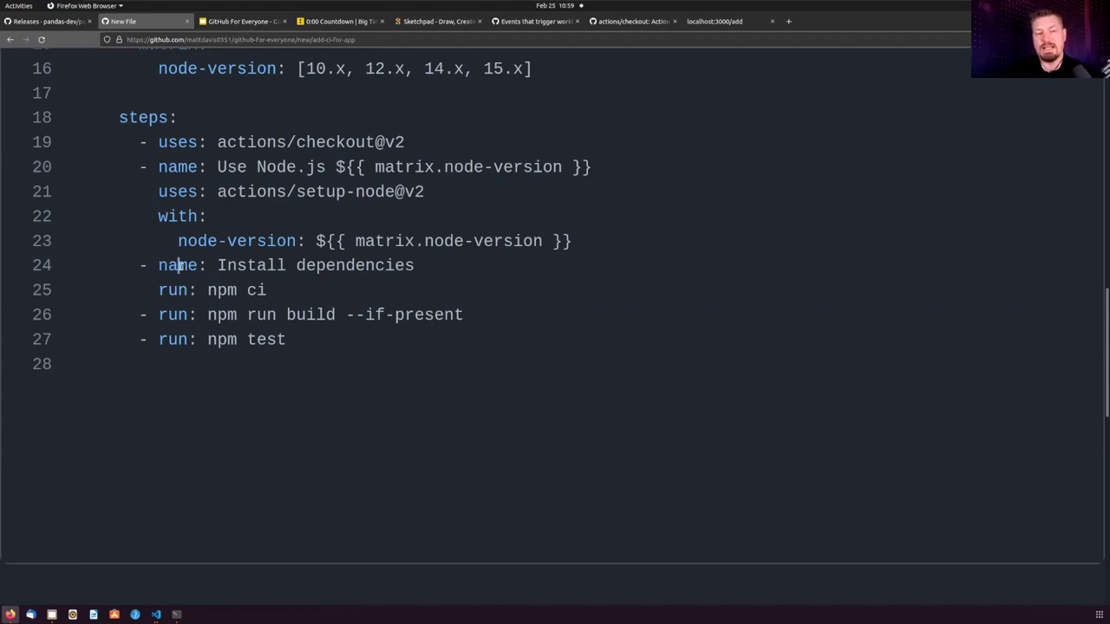
click(165, 317)
text(name: )
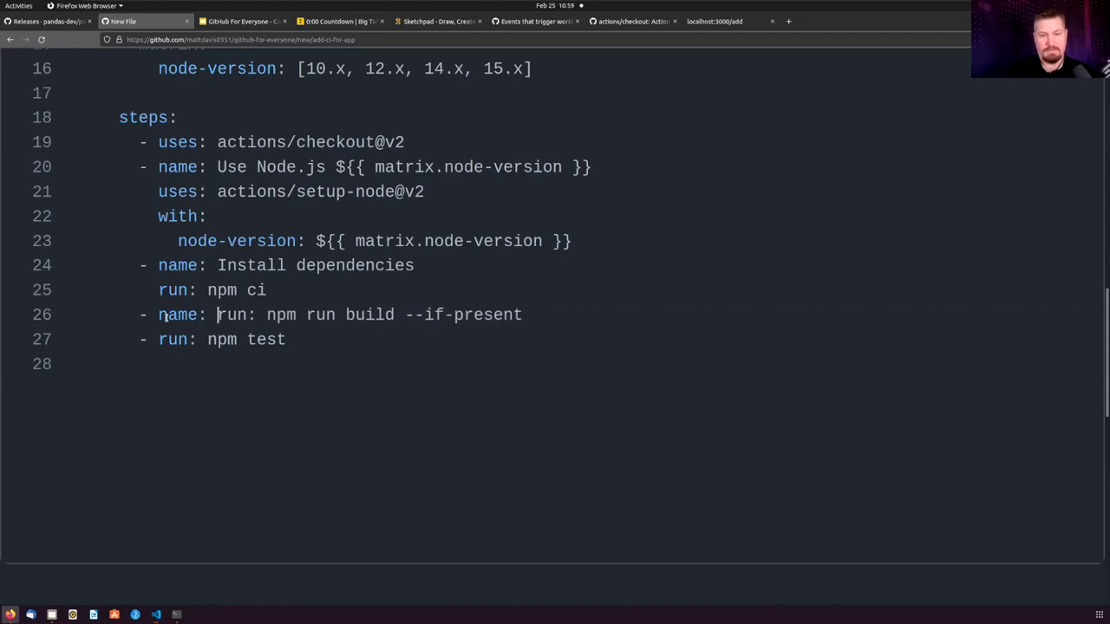
text(build if there is )
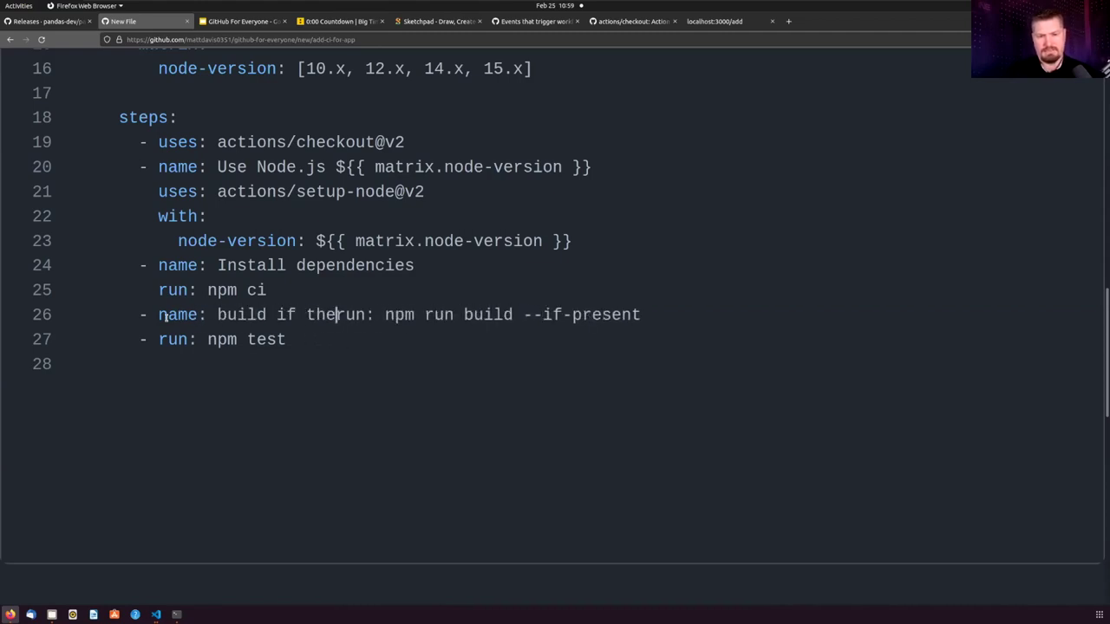
text(a build step)
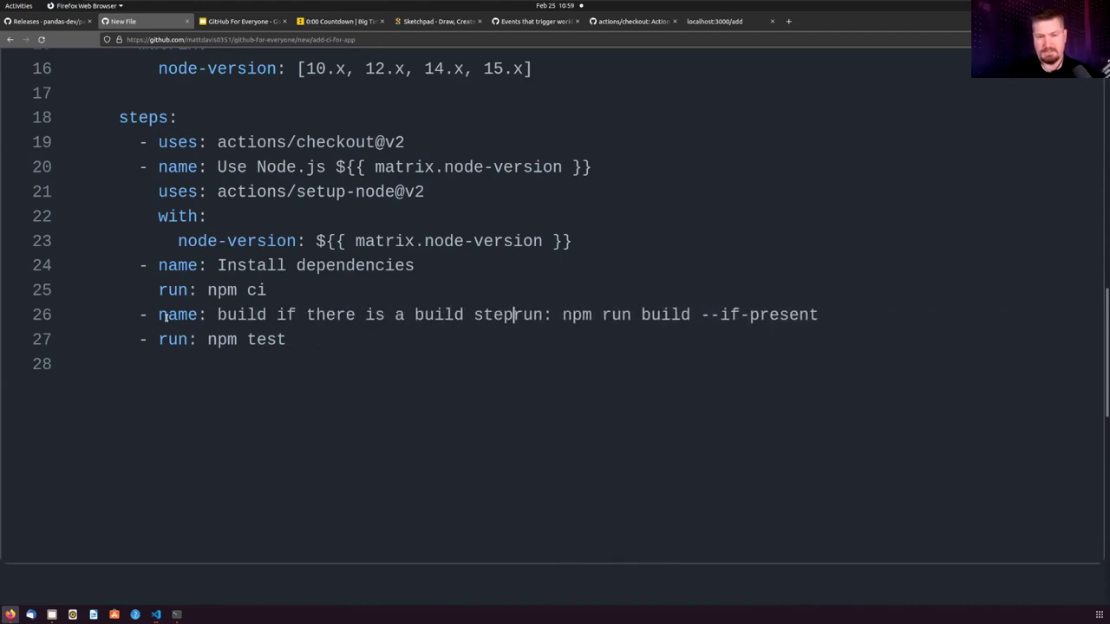
key(Return)
key(Tab)
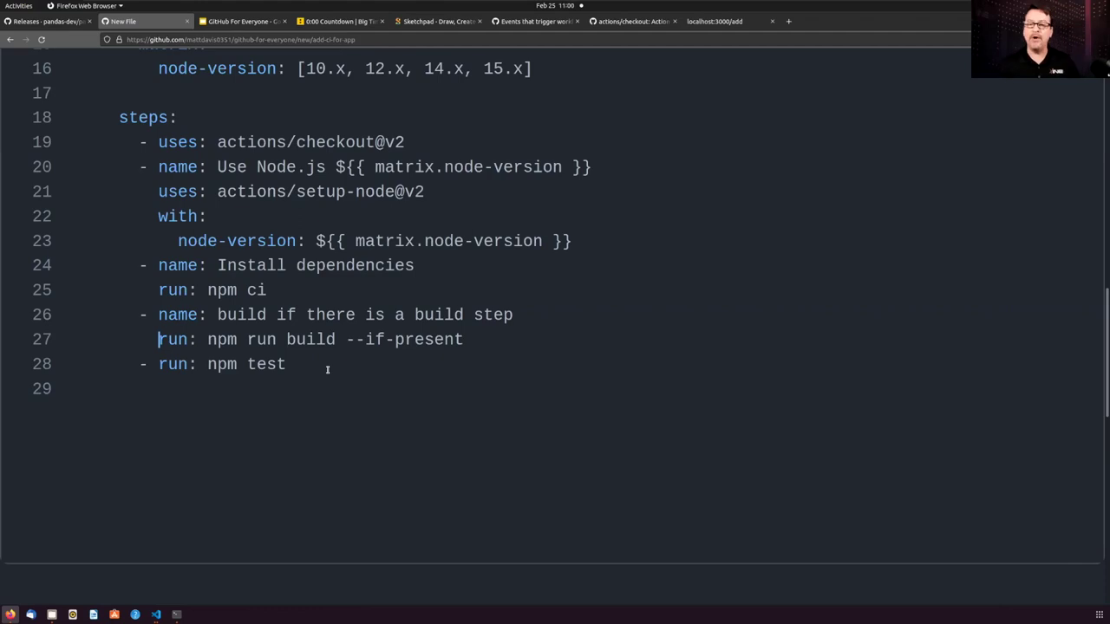
drag(159, 315, 513, 315)
click(574, 339)
drag(332, 369, 160, 365)
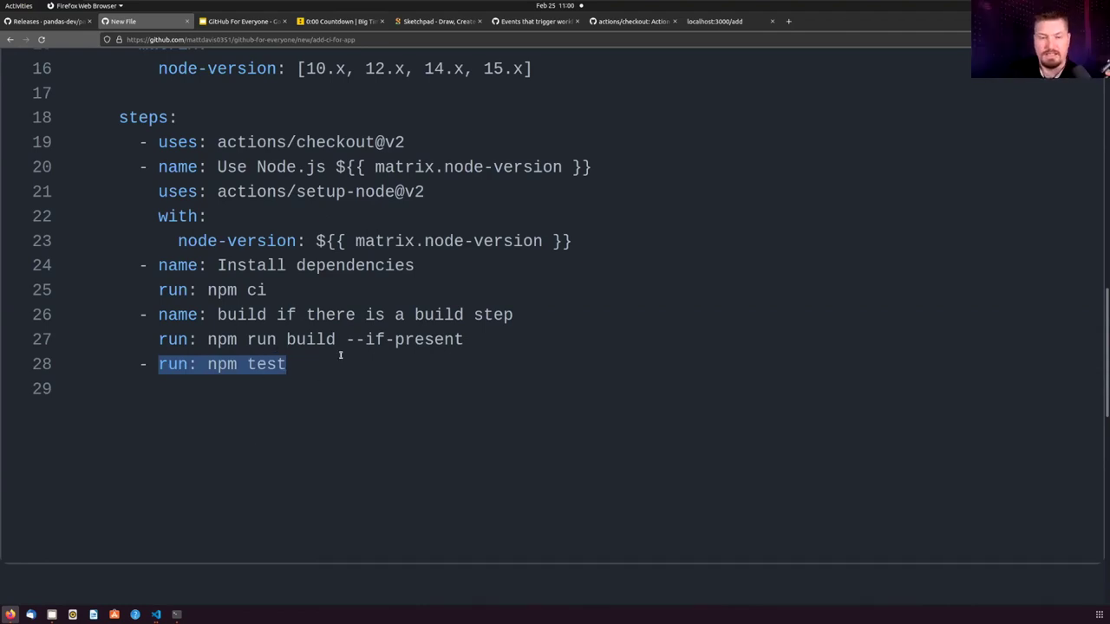
scroll(329, 368, down, 10)
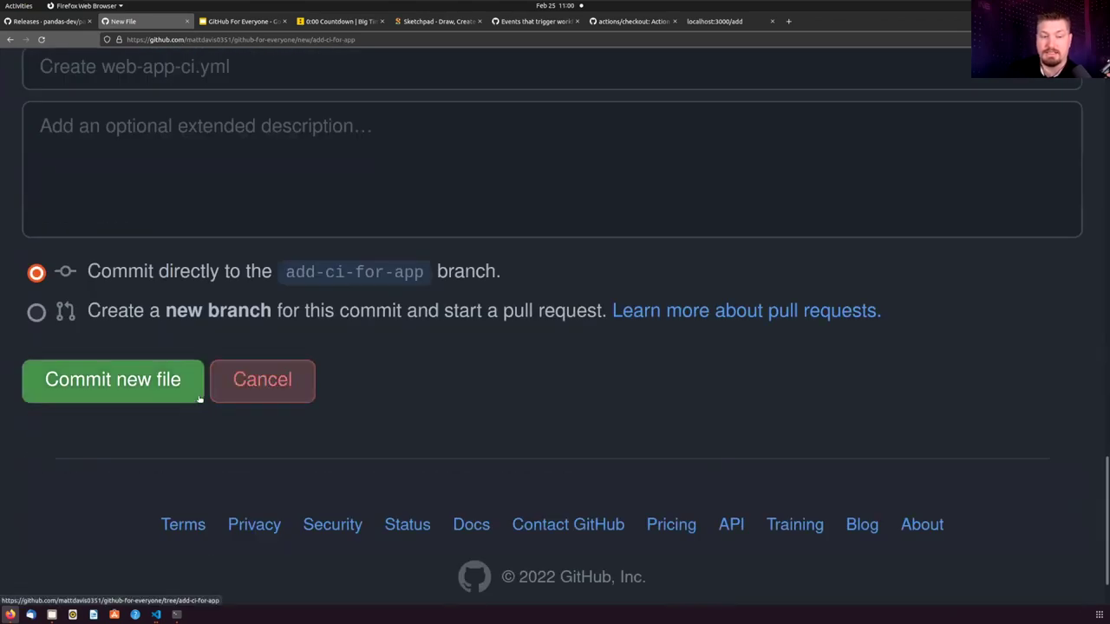
Commit web-app-ci.yml directly to the add-ci-for-app branch.
click(169, 379)
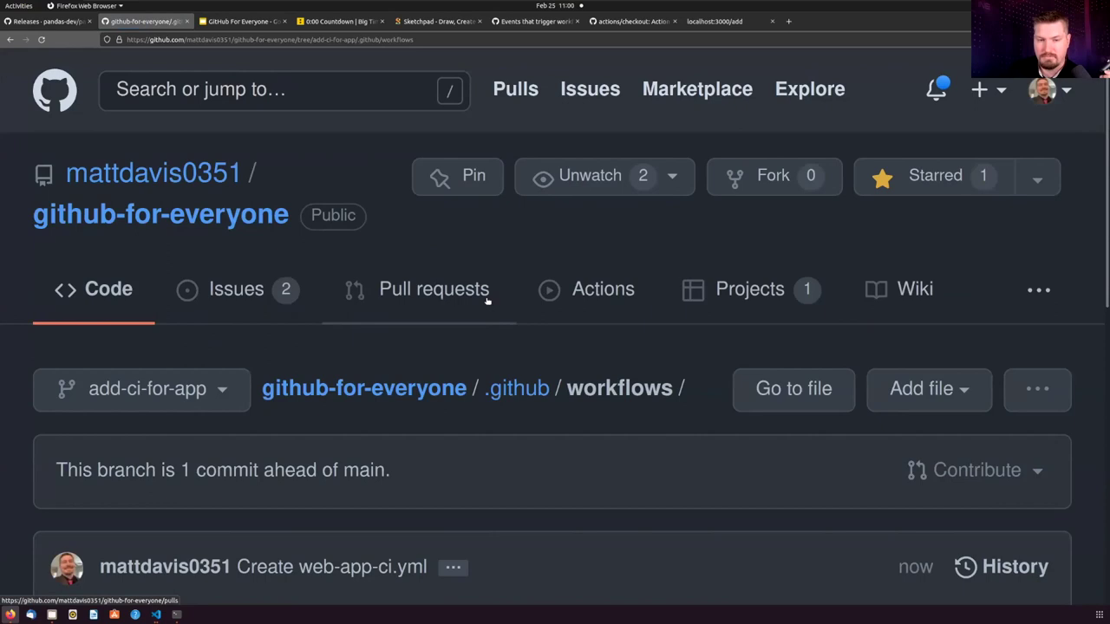
key(ctrl+minus)
key(ctrl+minus)
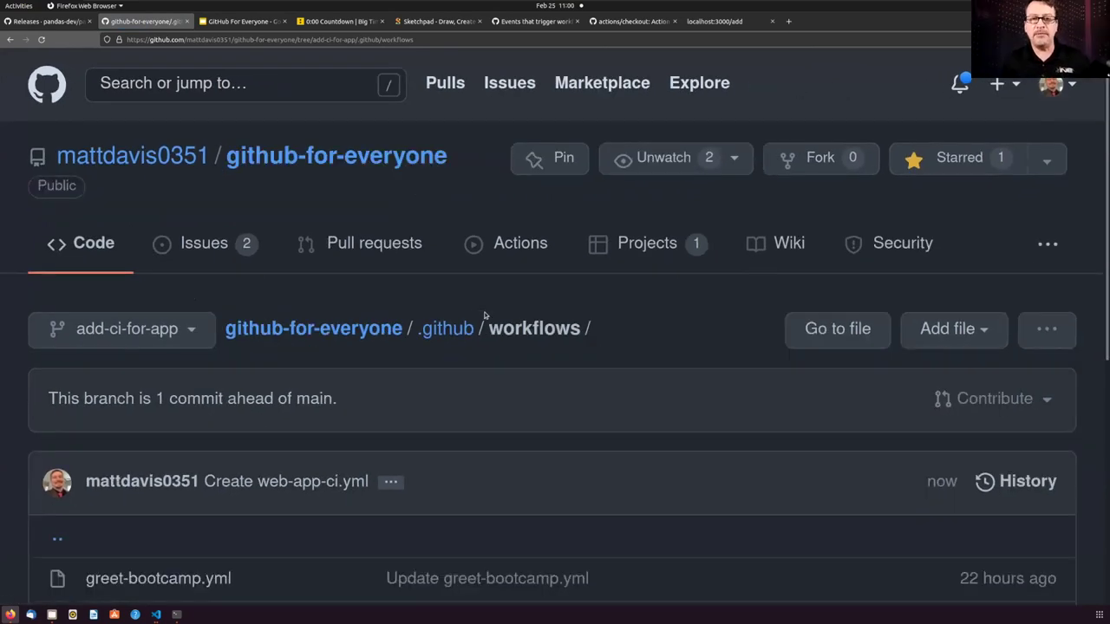
key(ctrl+minus)
Inspect the workflow runs list and the queued Create web-app-ci.yml run.
click(508, 211)
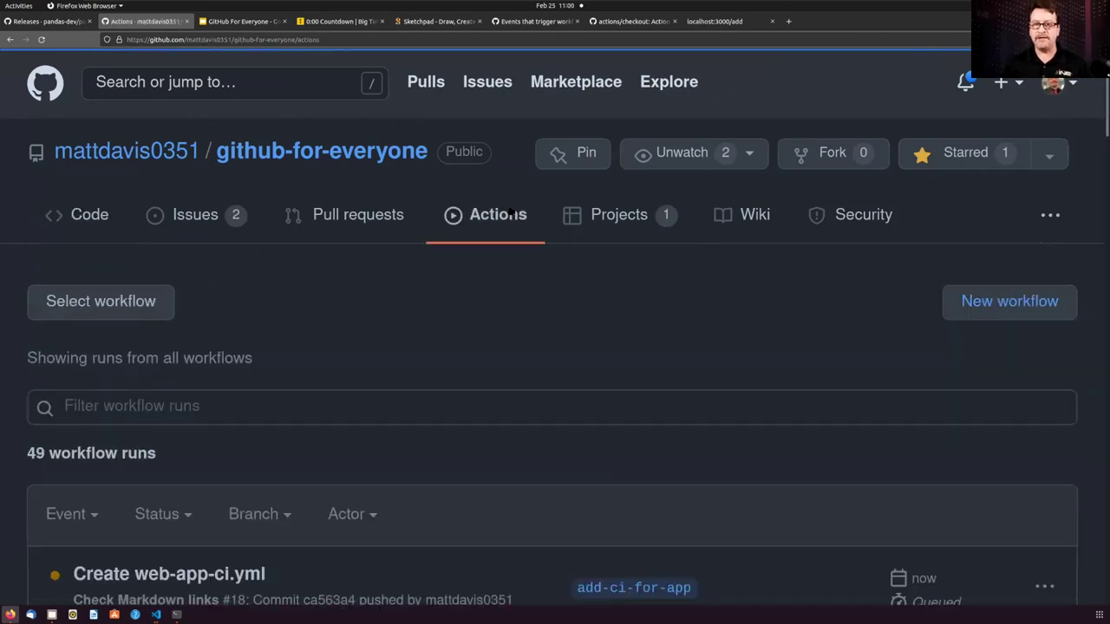
scroll(394, 317, down, 3)
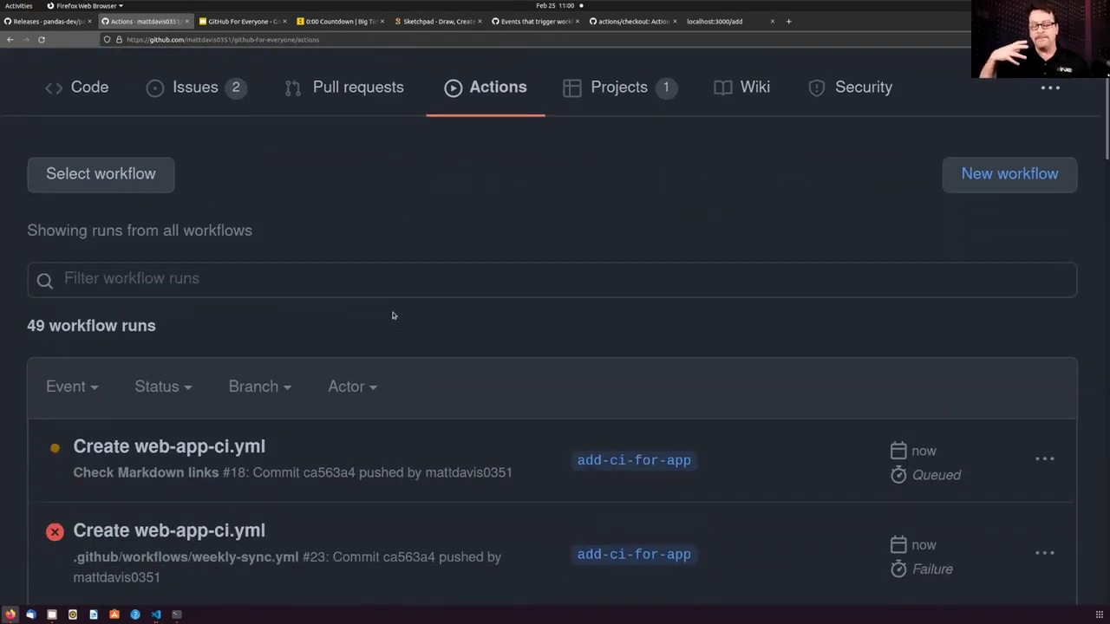
key(ctrl+minus)
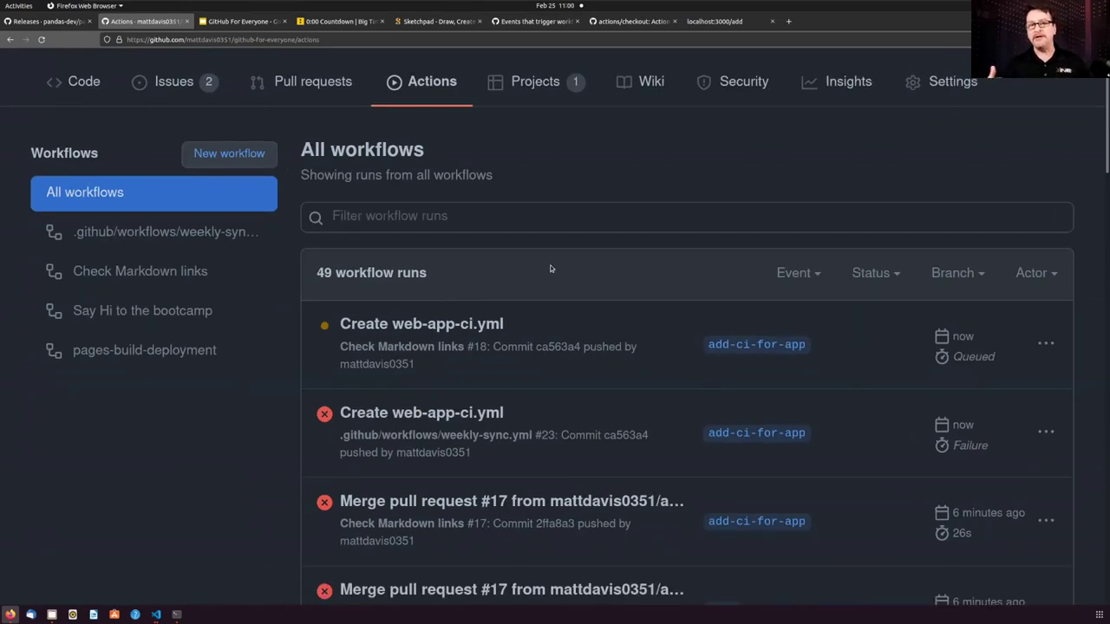
click(468, 324)
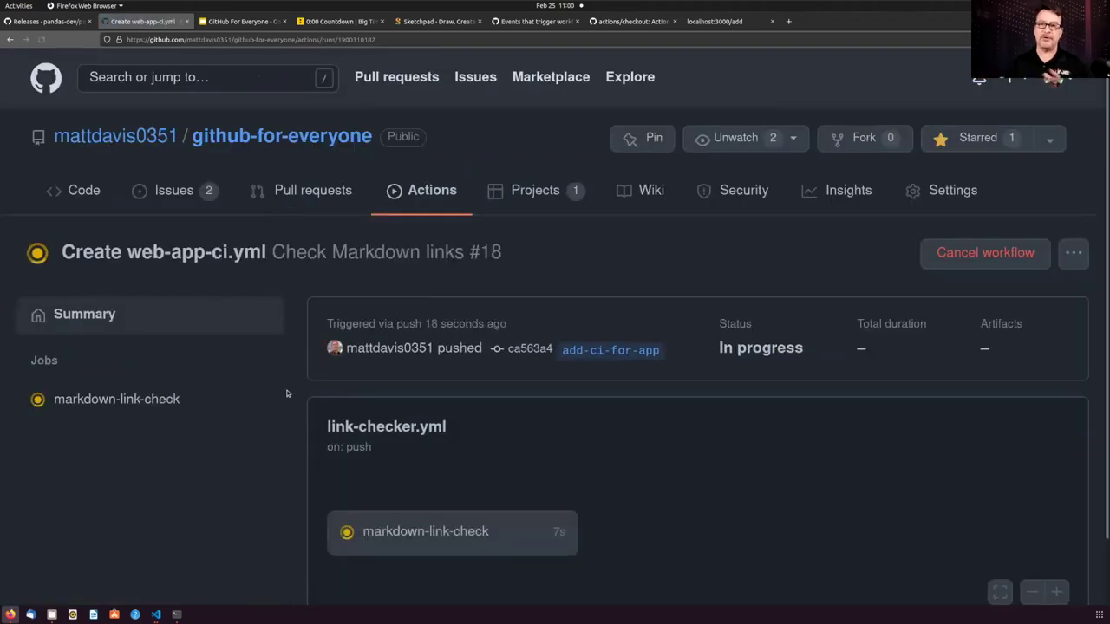
scroll(283, 381, down, 1)
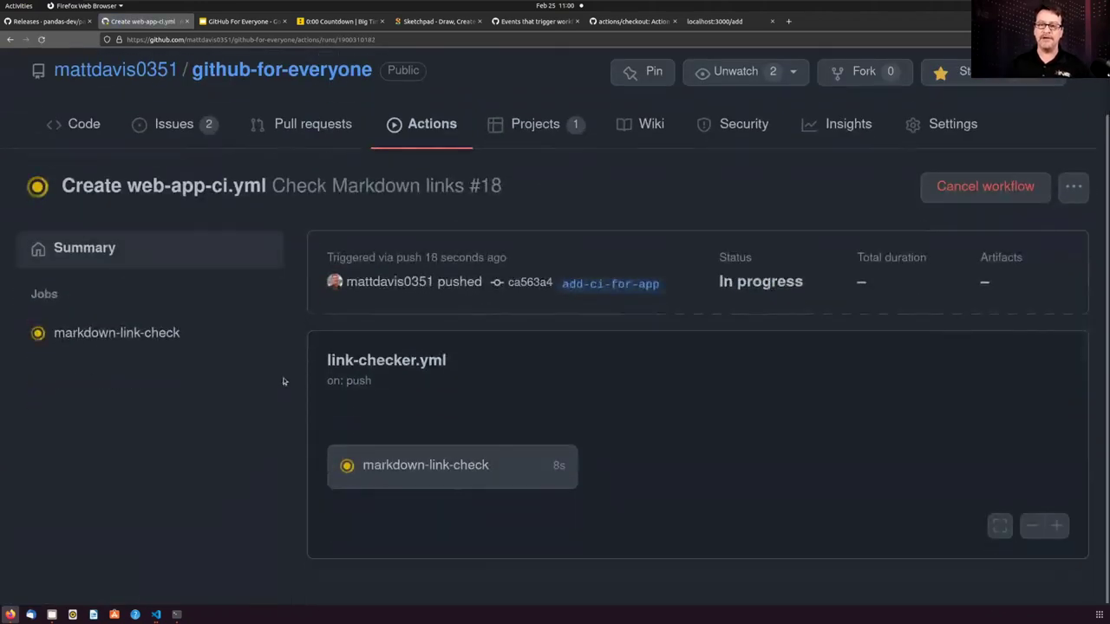
click(9, 40)
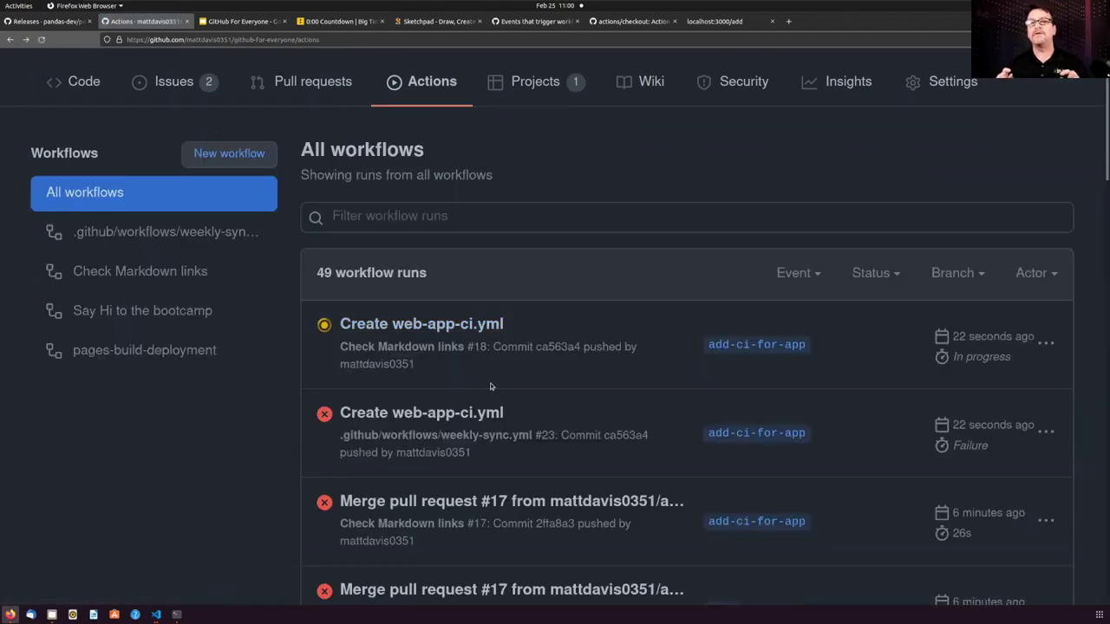
Return to the repository home page and start a pull request from the pushed add-ci-for-app branch.
scroll(490, 382, down, 2)
scroll(489, 383, up, 2)
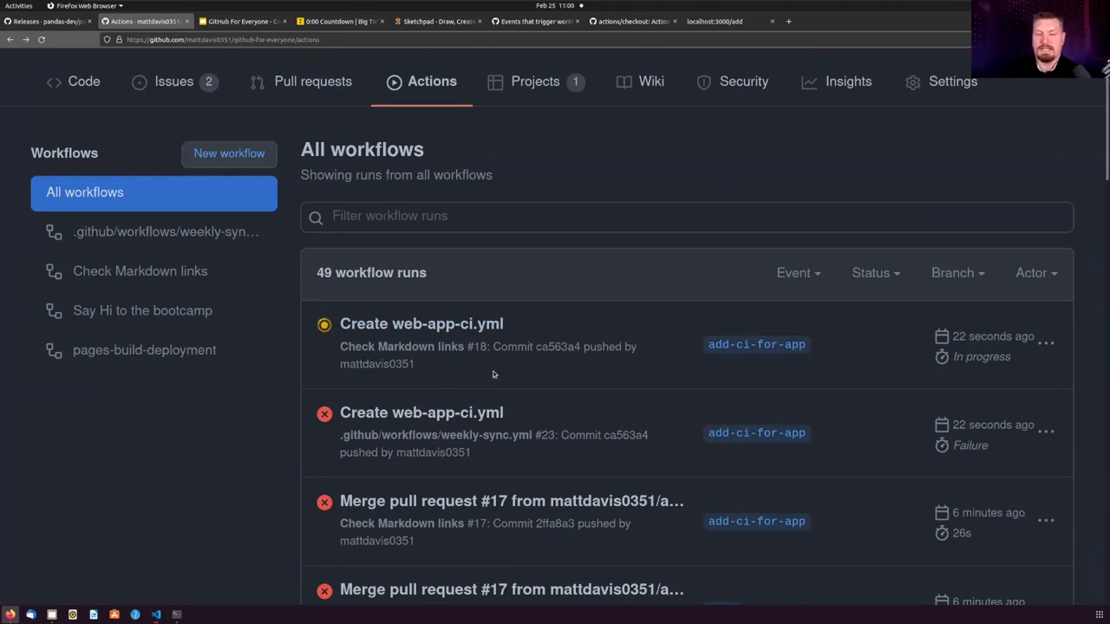
scroll(481, 280, up, 2)
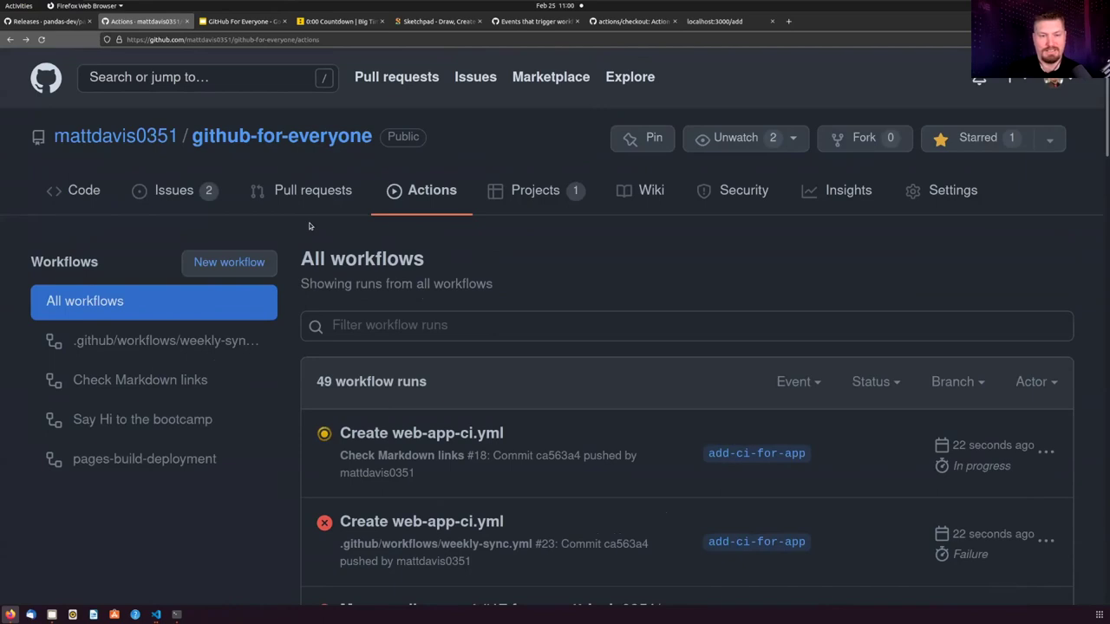
click(85, 196)
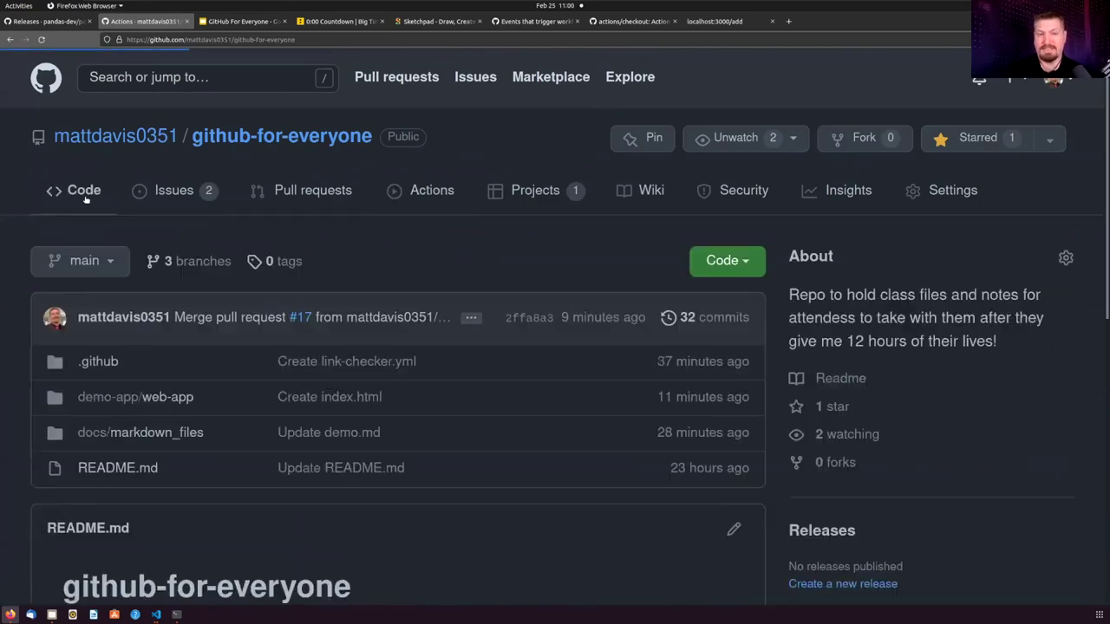
click(418, 193)
scroll(438, 294, down, 2)
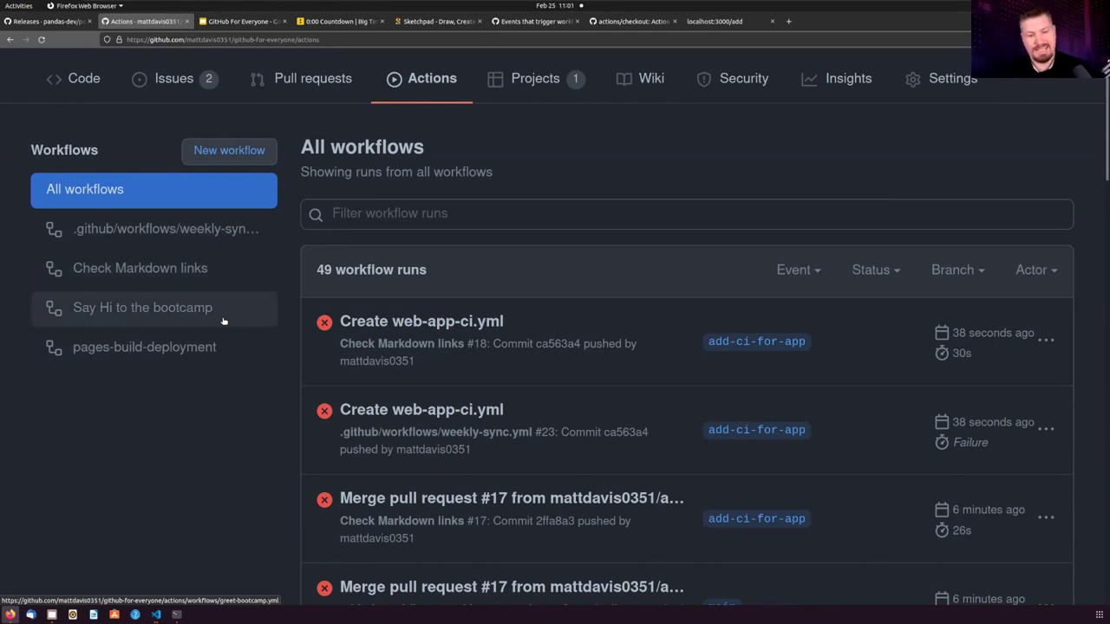
scroll(239, 324, up, 2)
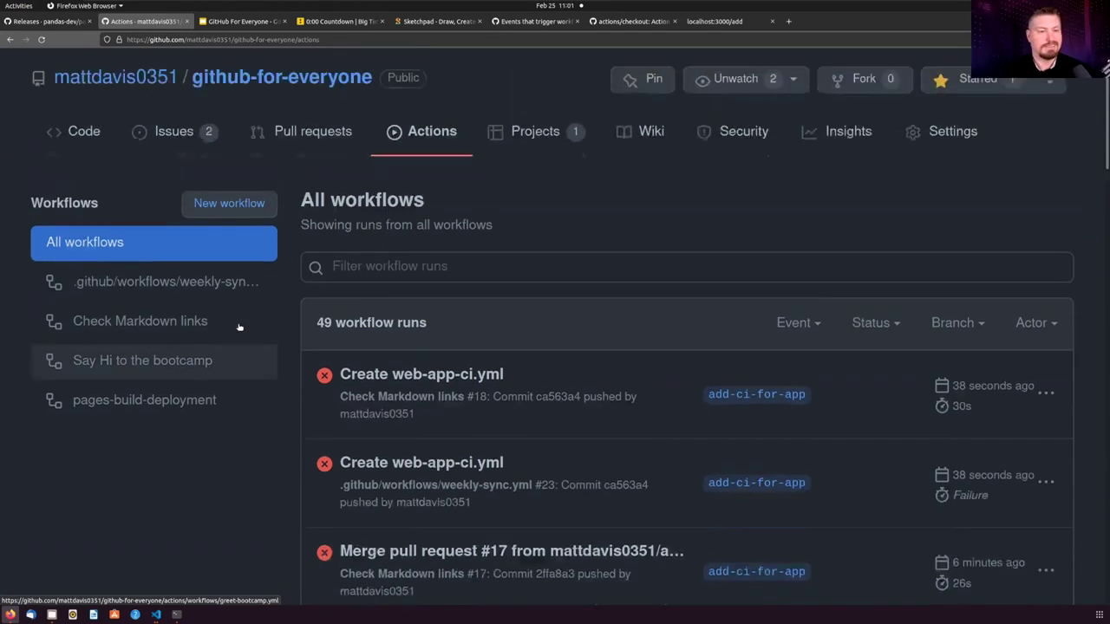
click(84, 192)
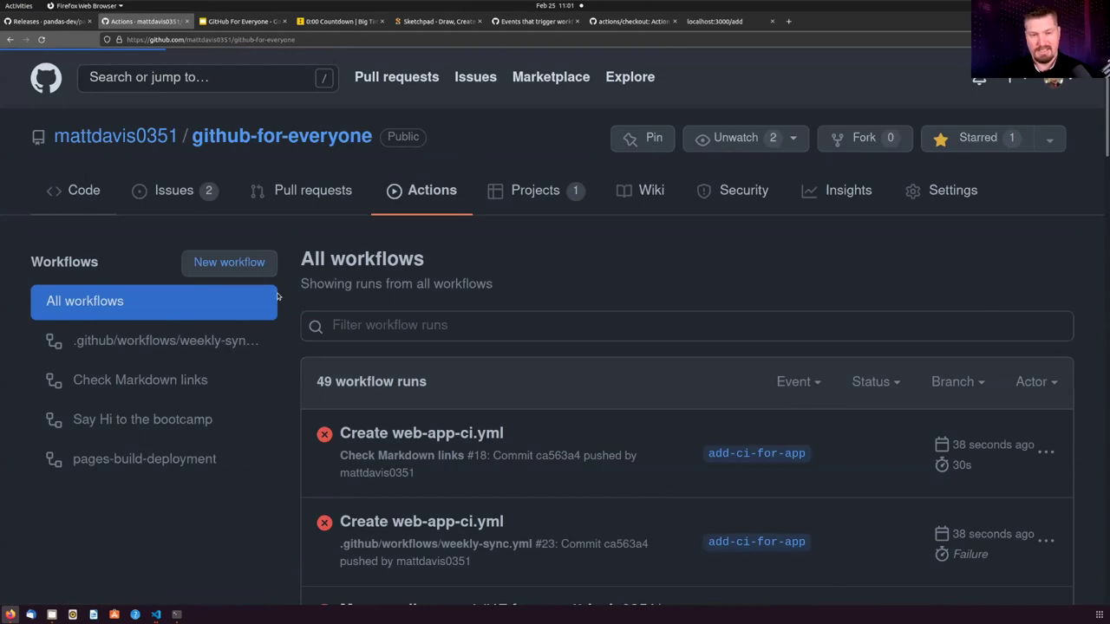
click(645, 276)
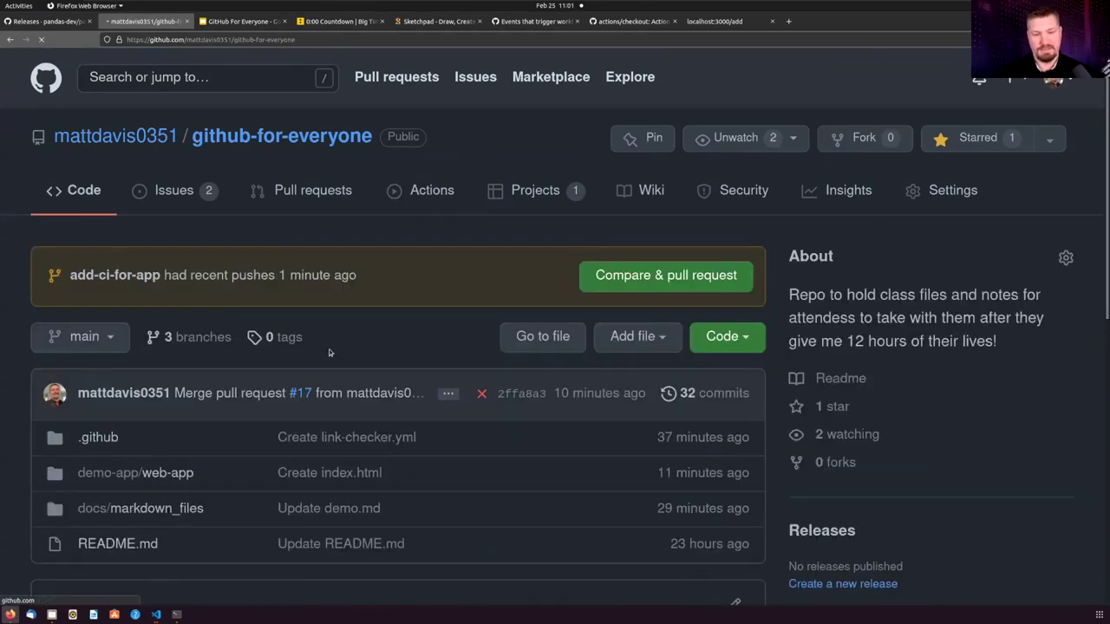
Check the Create web-app-ci.yml title and start typing the pull request description.
double_click(282, 408)
scroll(274, 428, down, 5)
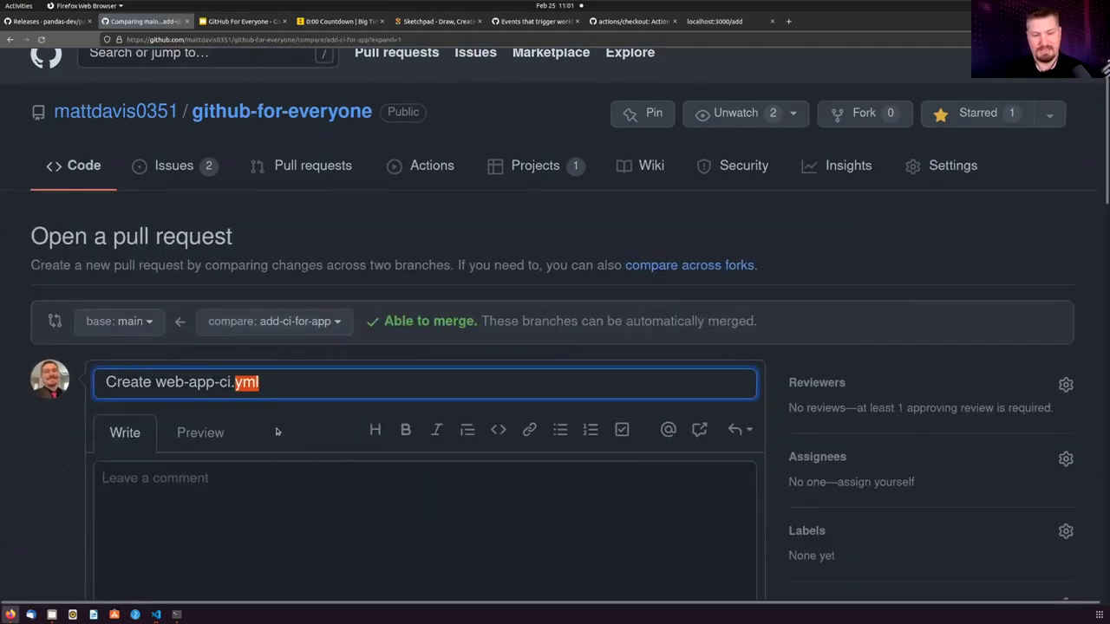
click(283, 352)
scroll(300, 292, up, 5)
click(297, 525)
text(good body)
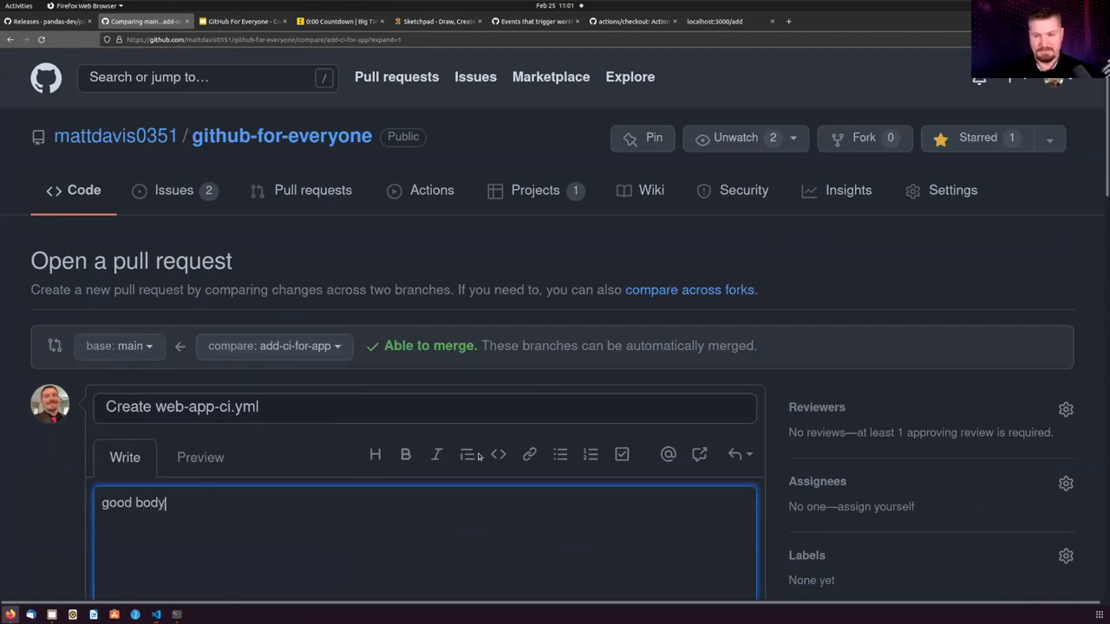
scroll(863, 448, down, 2)
Request a review from the listed collaborator.
click(1065, 298)
click(927, 417)
click(772, 427)
scroll(771, 423, down, 5)
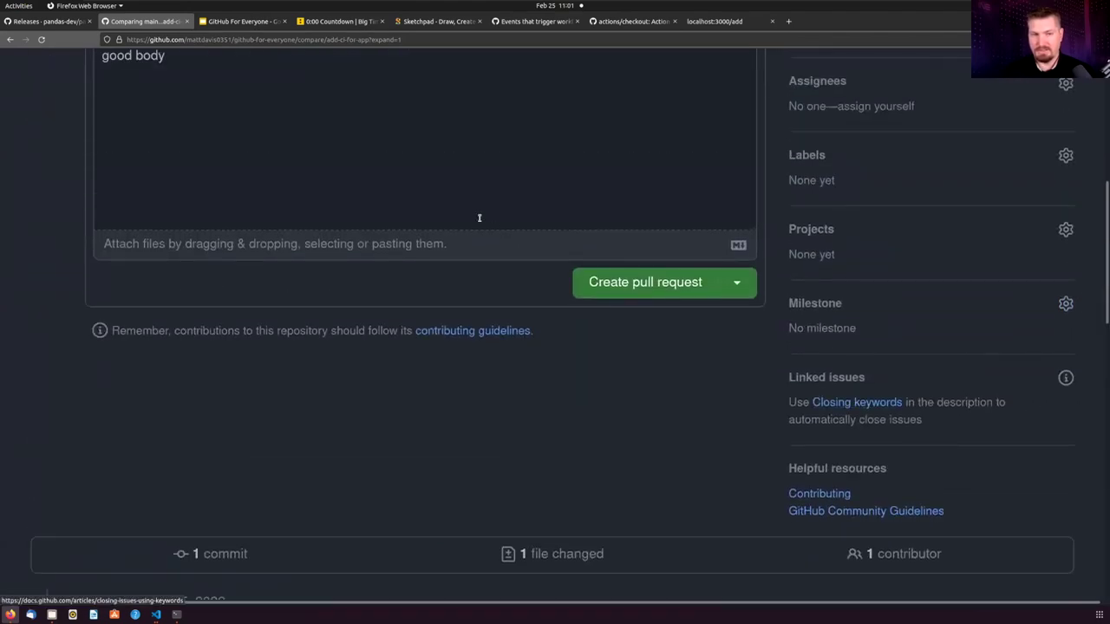
scroll(478, 217, up, 4)
Finish the description 'good body closes #18' and create the pull request.
click(403, 293)
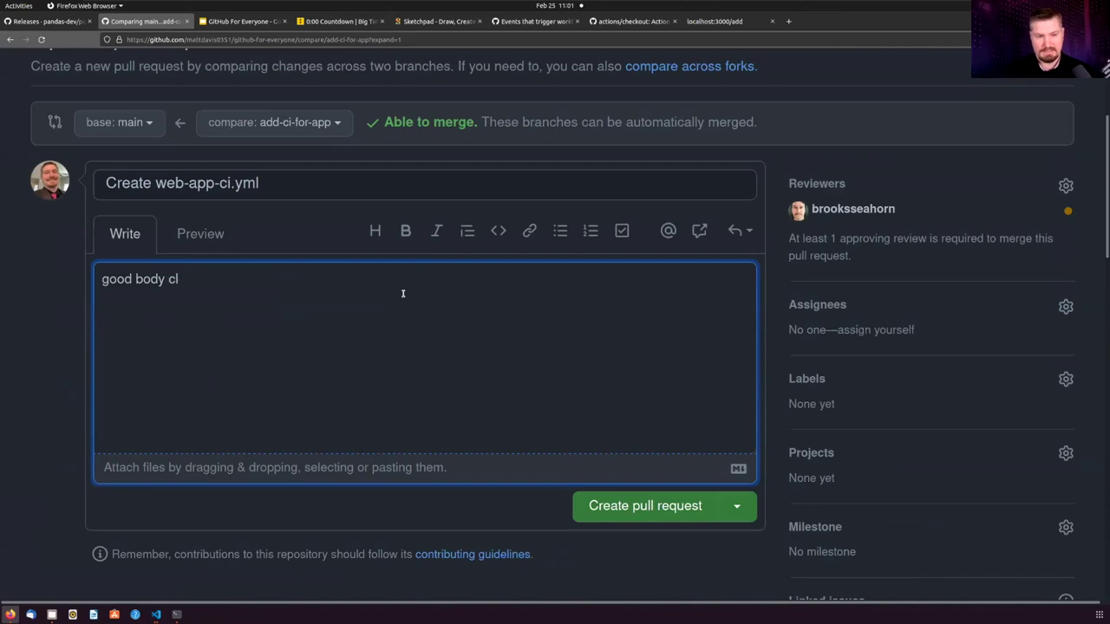
key(BackSpace)
key(BackSpace)
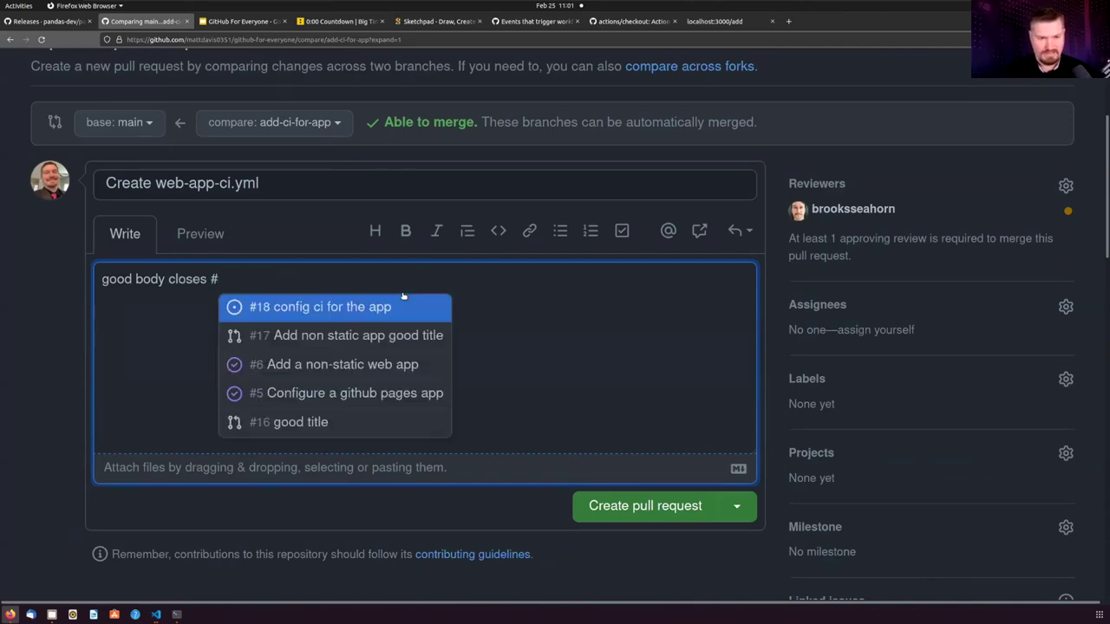
key(Return)
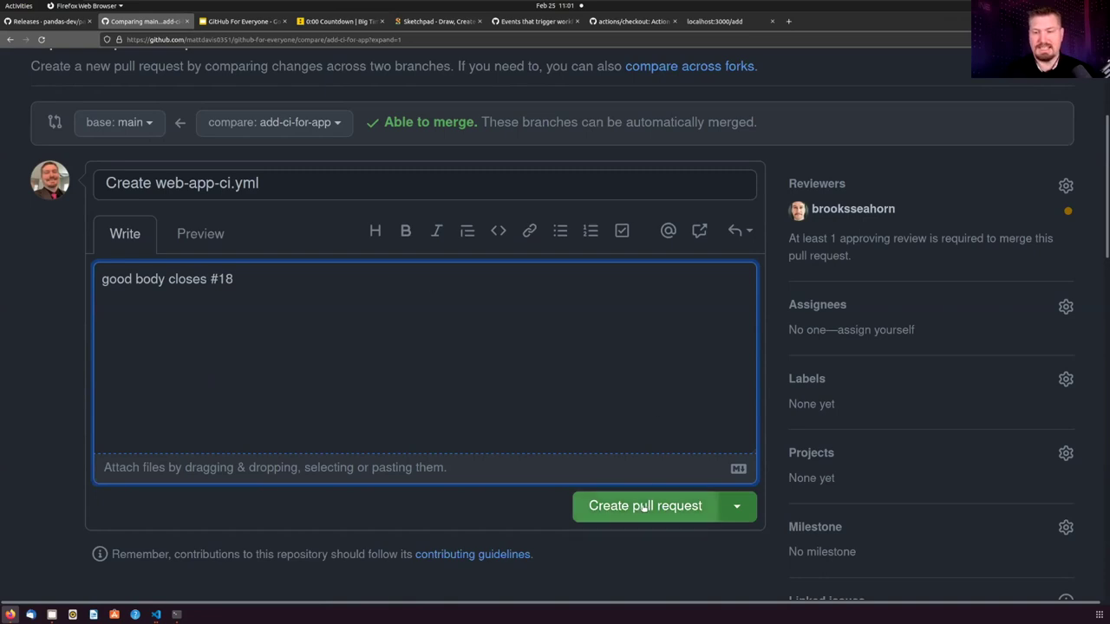
click(646, 505)
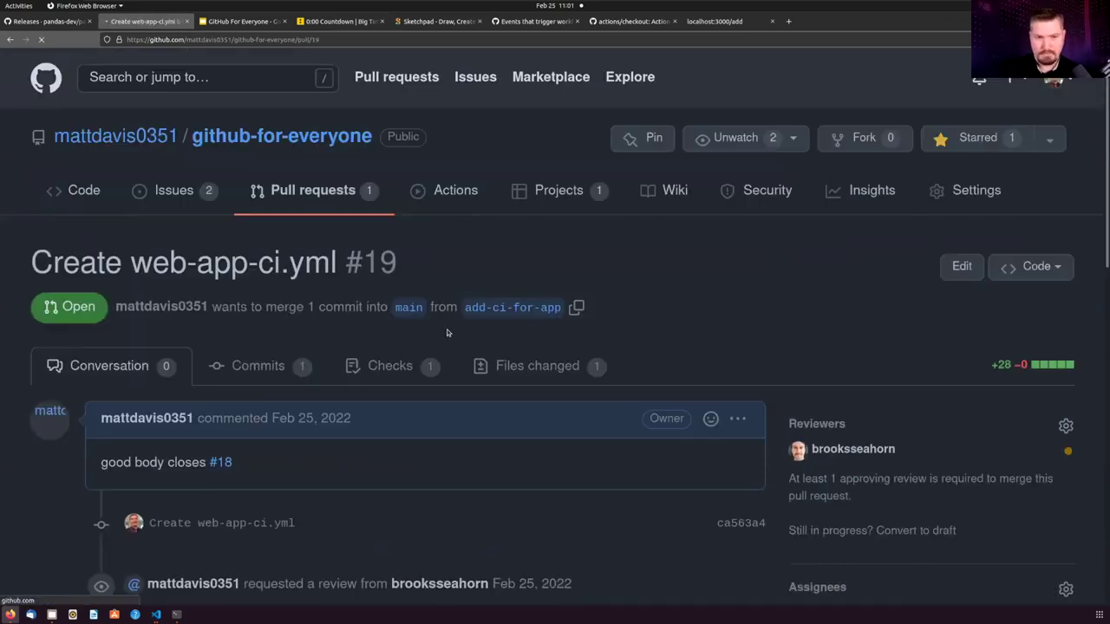
Open the queued CI for web application run triggered by pull request #19 from Actions.
click(452, 195)
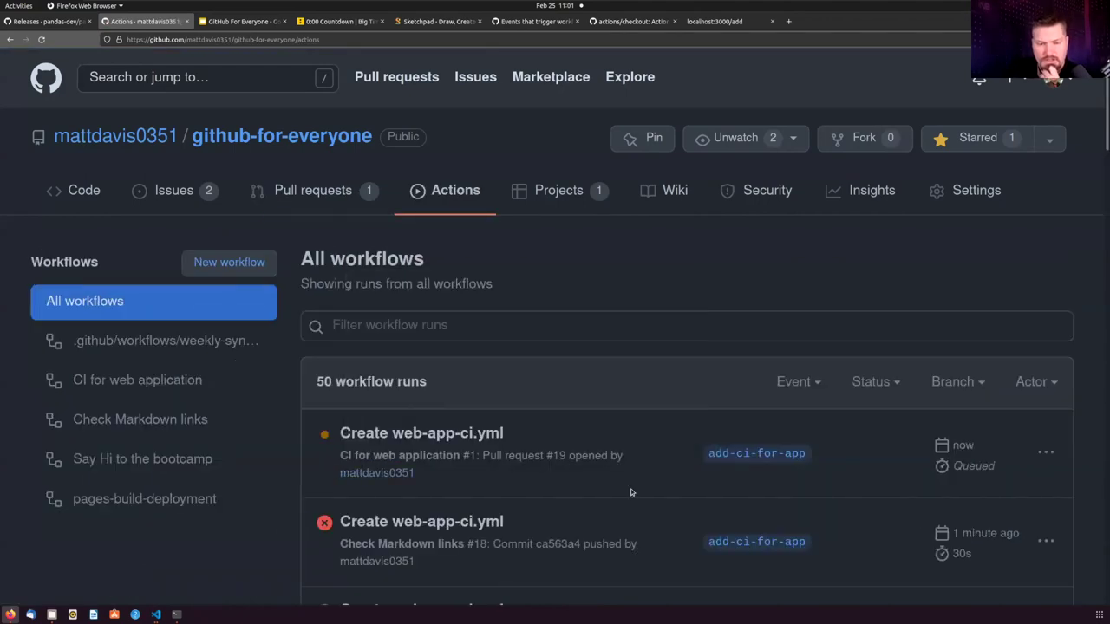
drag(482, 457, 589, 457)
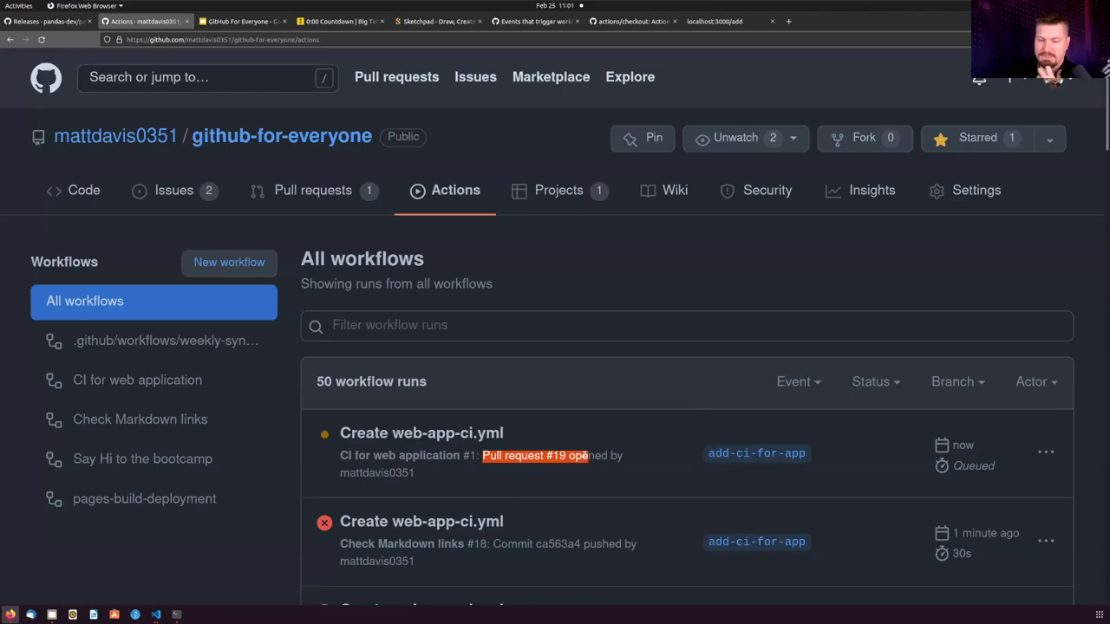
key(ctrl+plus)
key(ctrl+plus)
key(ctrl+plus)
key(ctrl+plus)
key(ctrl+plus)
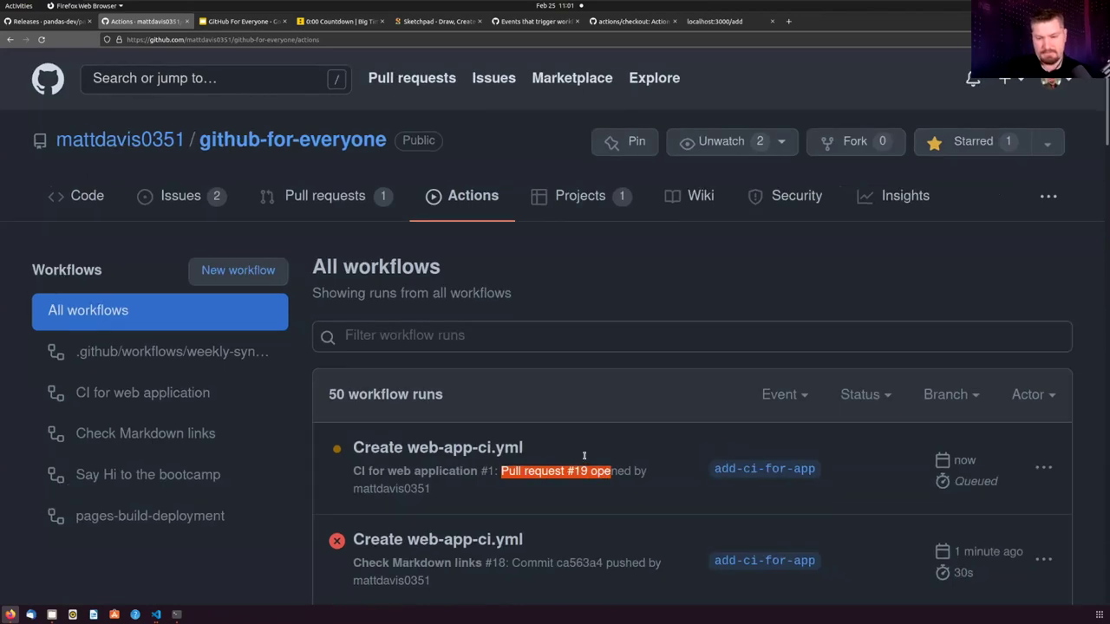
key(ctrl+plus)
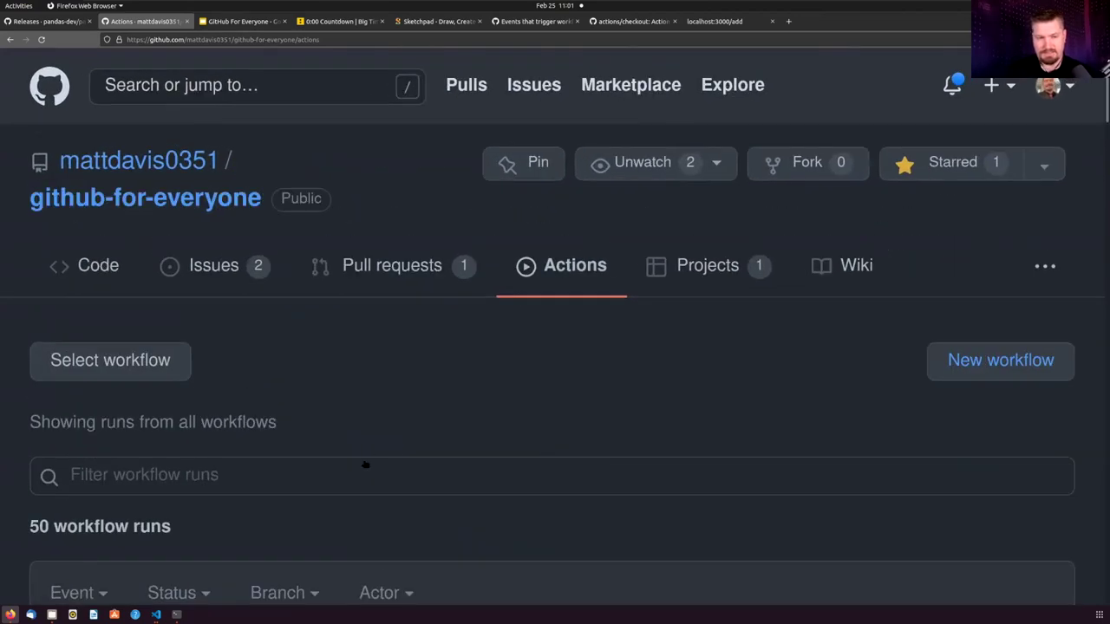
scroll(367, 463, down, 10)
scroll(366, 412, up, 6)
key(ctrl+minus)
key(ctrl+minus)
key(ctrl+minus)
key(ctrl+minus)
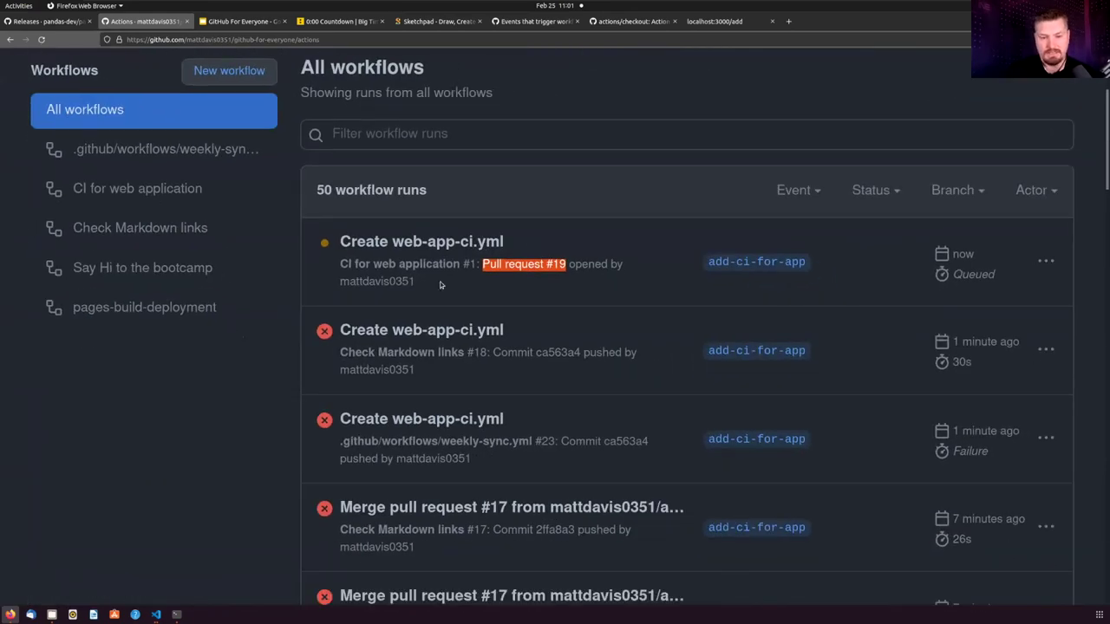
click(325, 297)
scroll(80, 399, down, 2)
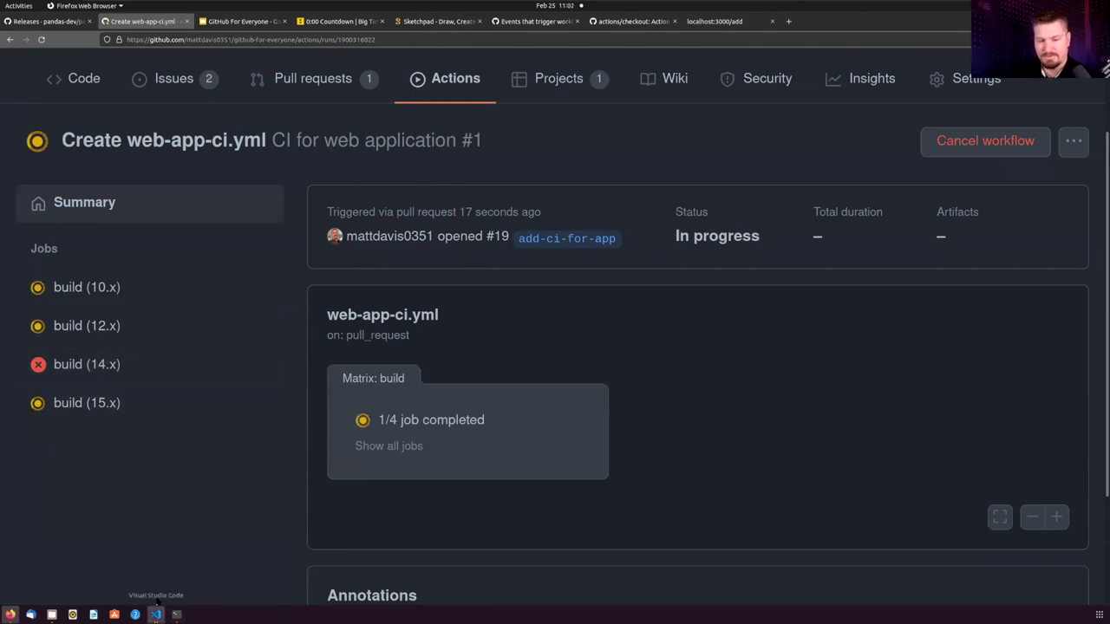
click(156, 613)
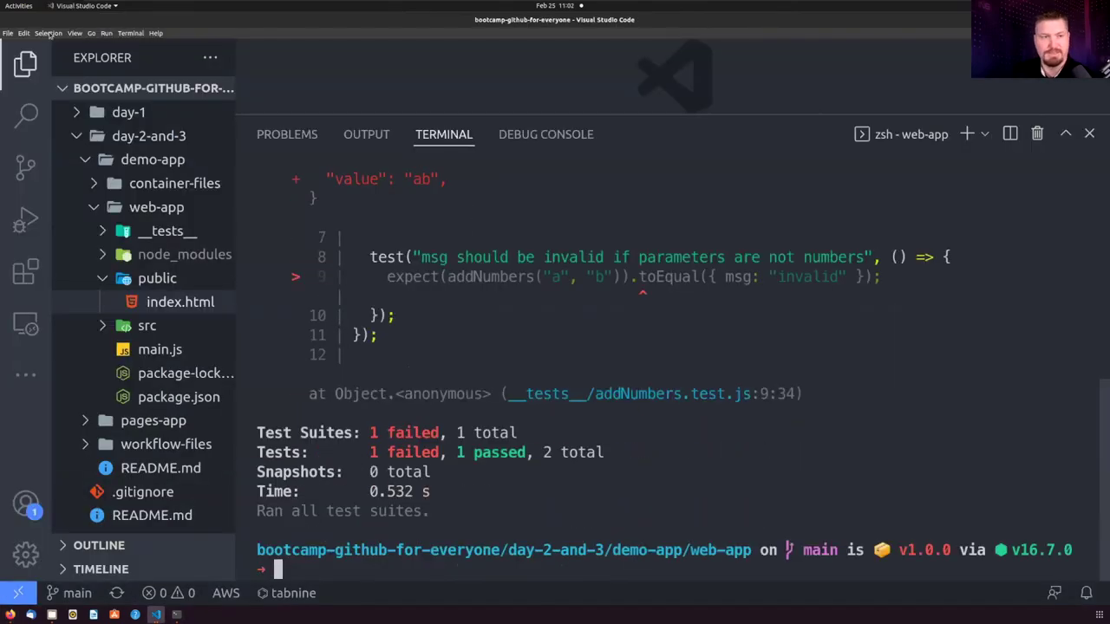
Note the local Node version v16.7.0 in the VS Code terminal, then return to the CI run.
click(130, 33)
key(Escape)
scroll(473, 241, up, 10)
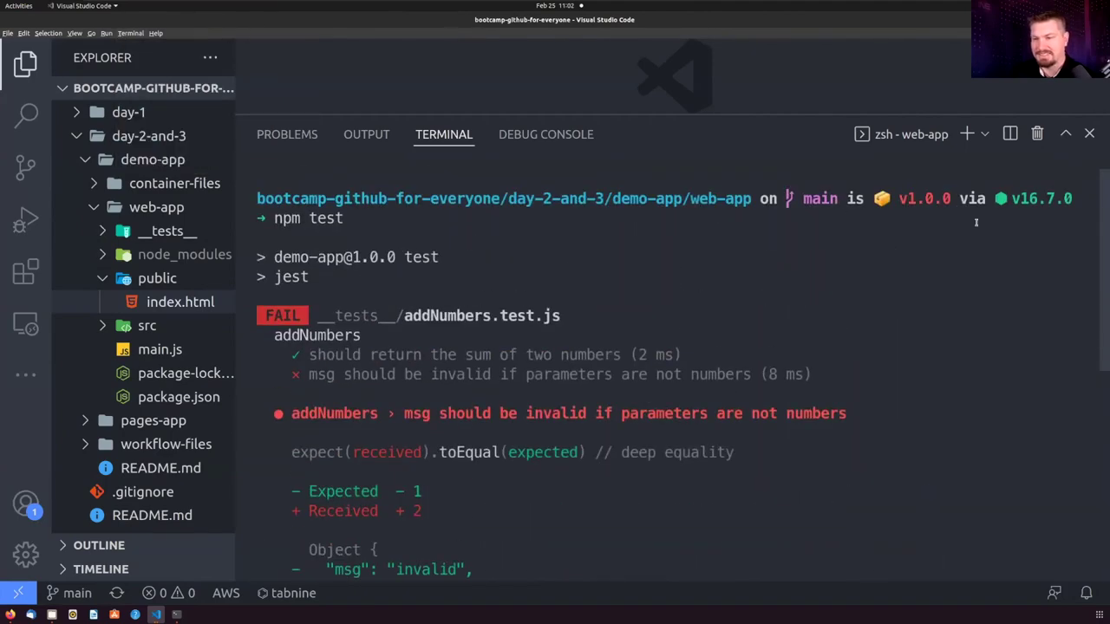
double_click(1040, 198)
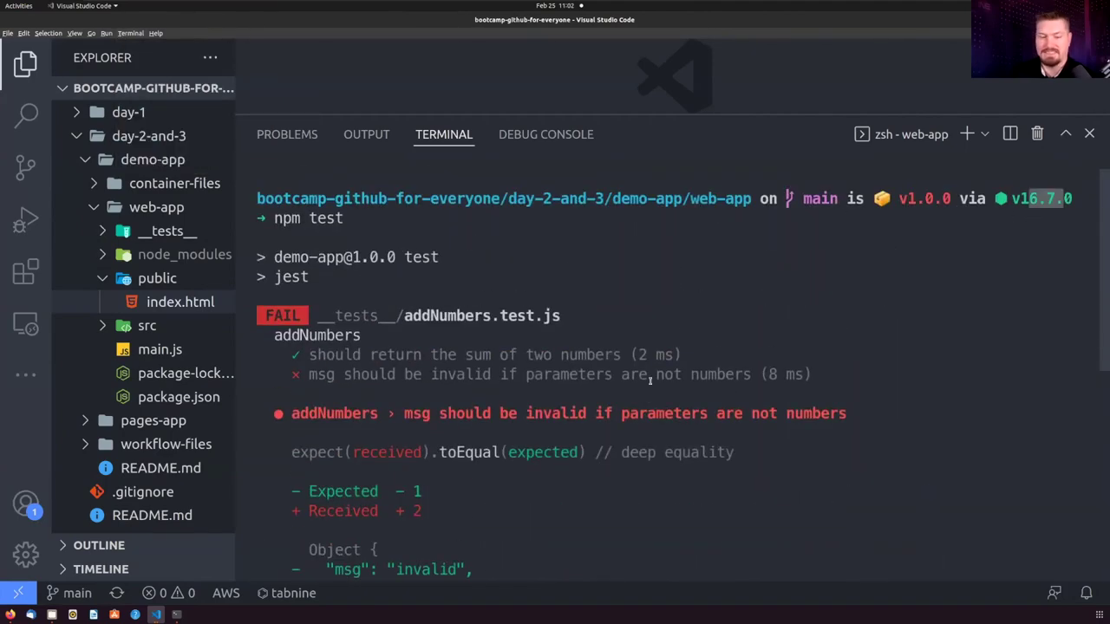
click(10, 613)
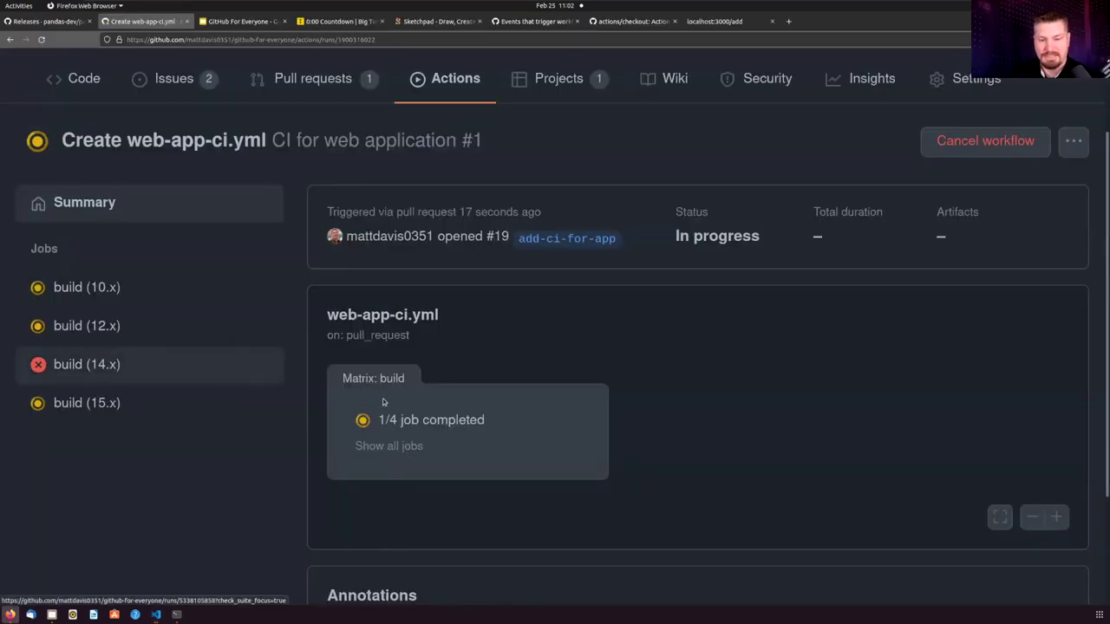
Expand the build matrix and read build (12.x)'s npm ci error about the missing package.json.
click(431, 420)
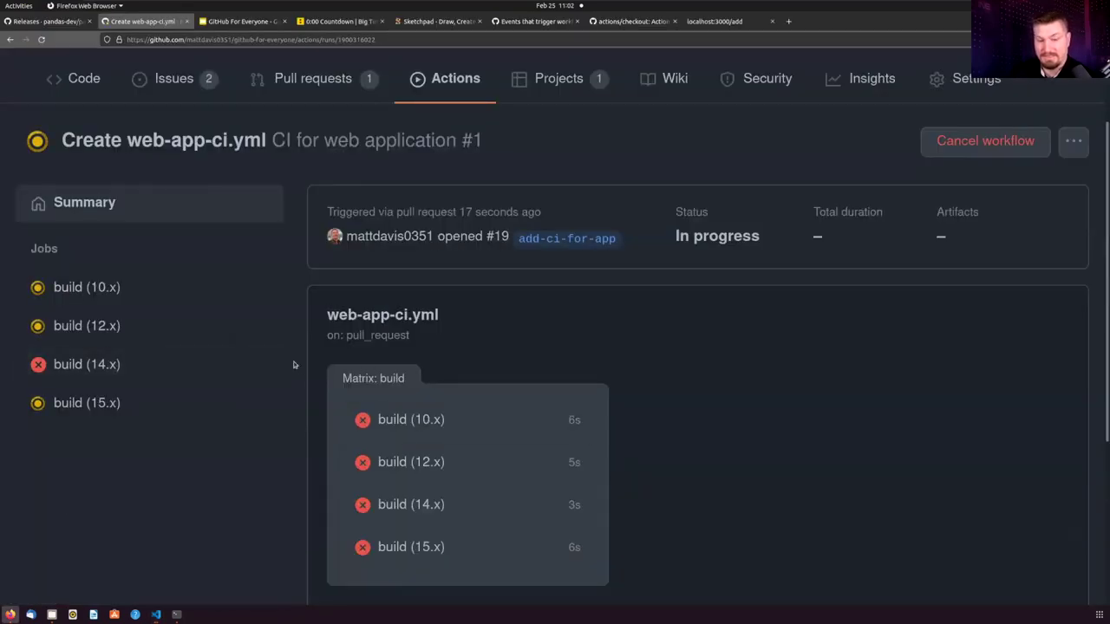
scroll(270, 363, down, 2)
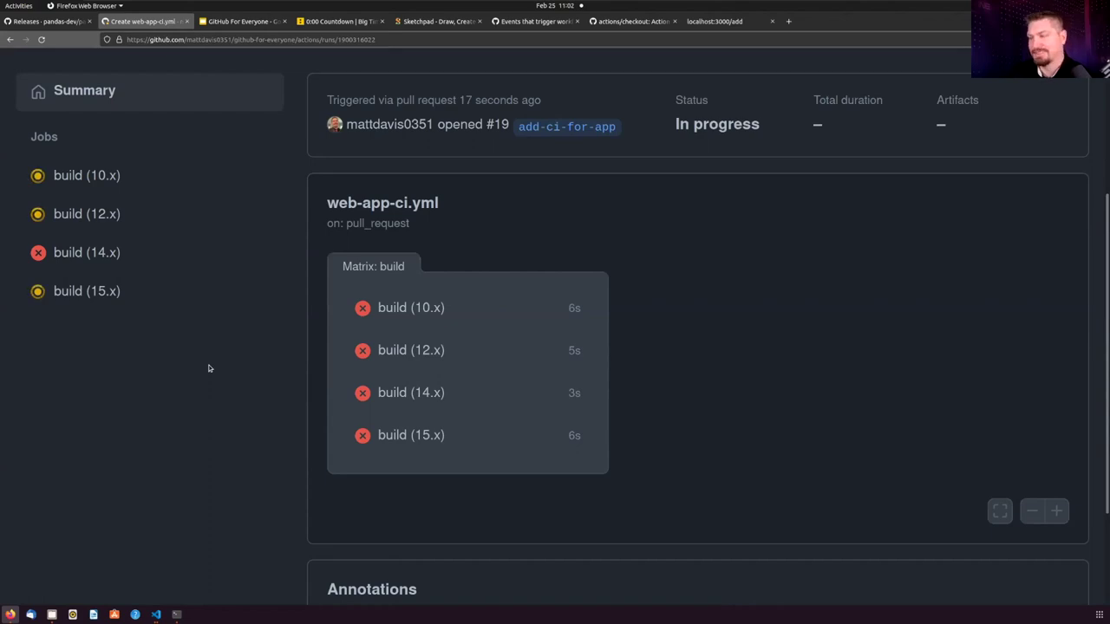
click(410, 352)
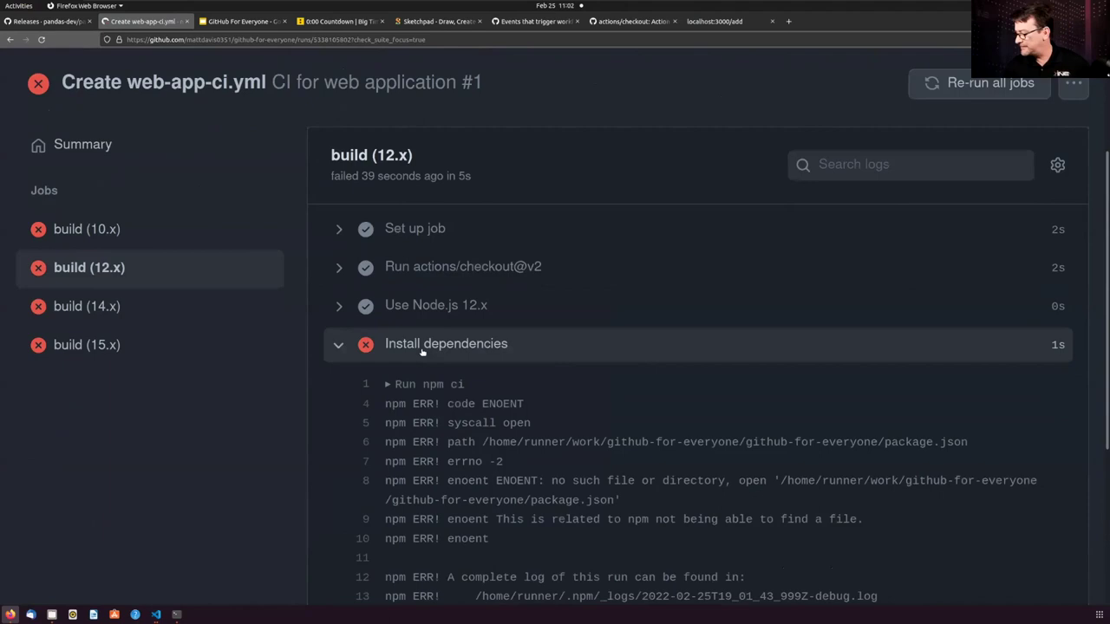
scroll(575, 350, down, 3)
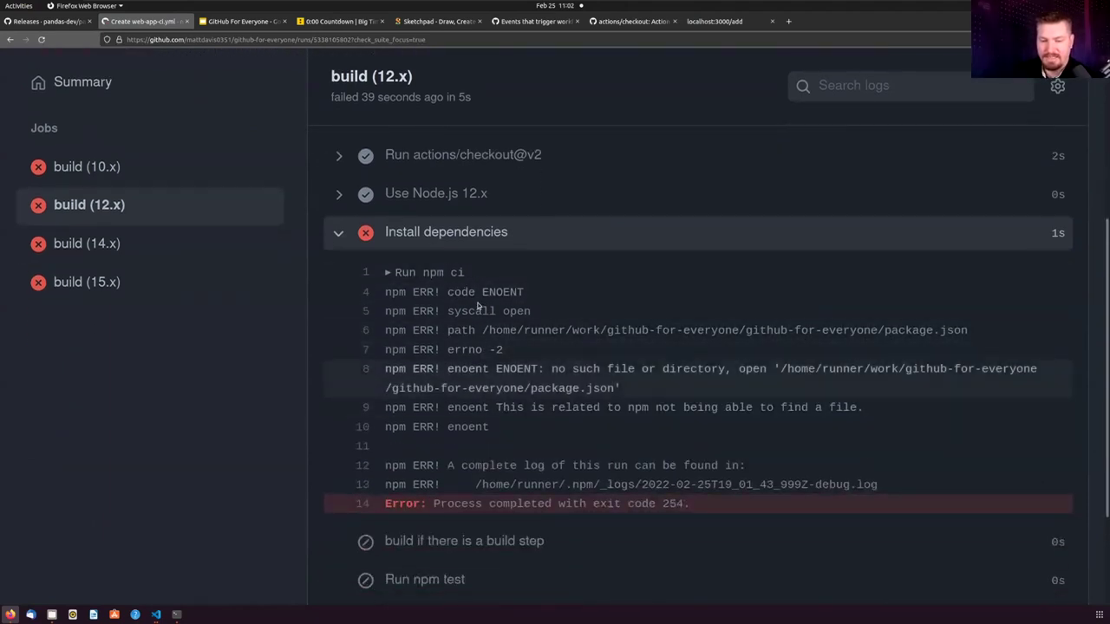
scroll(503, 406, down, 3)
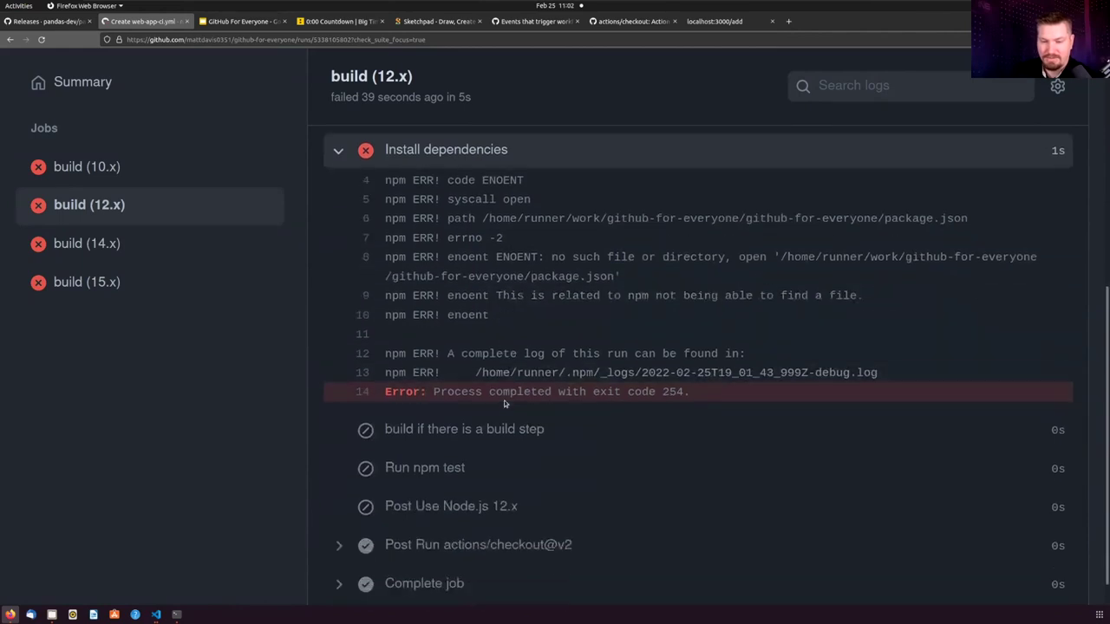
scroll(504, 400, up, 3)
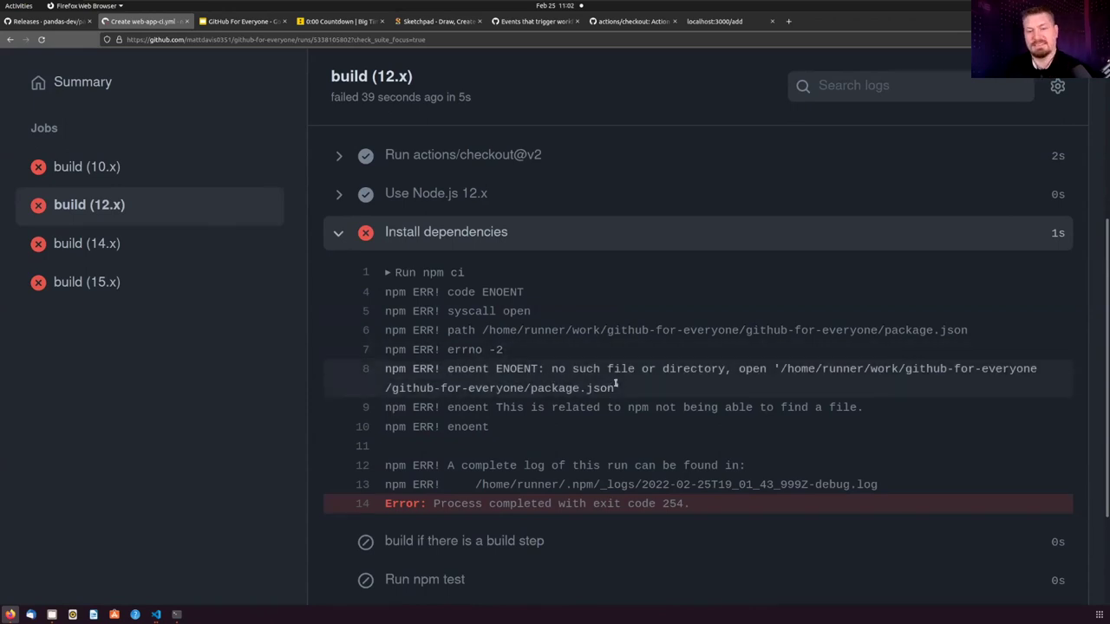
scroll(545, 344, down, 3)
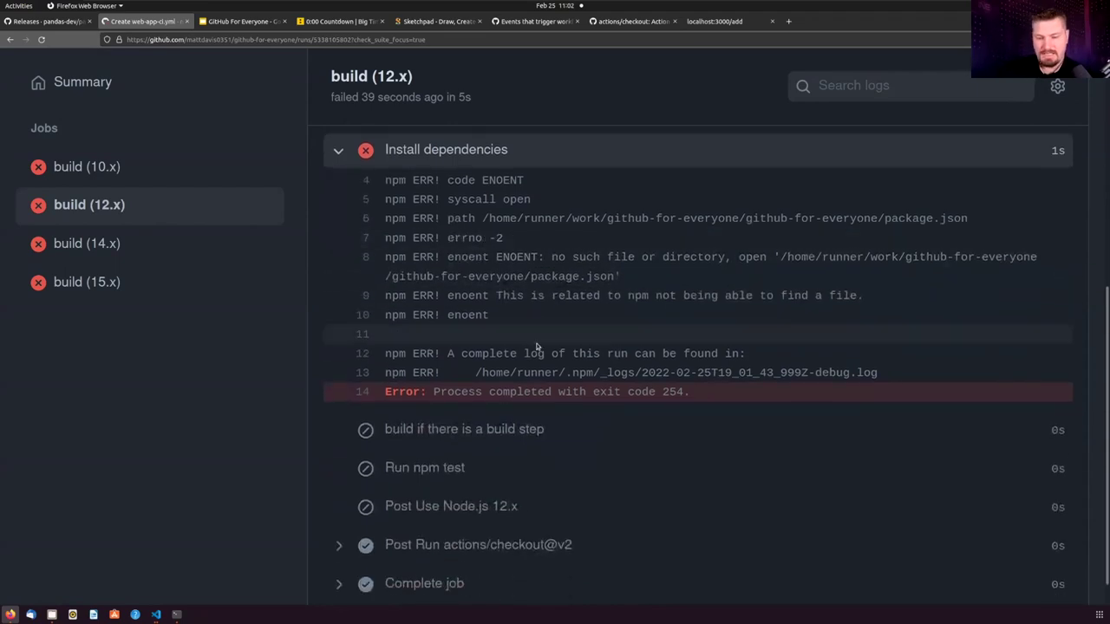
scroll(80, 165, up, 10)
click(79, 191)
click(351, 198)
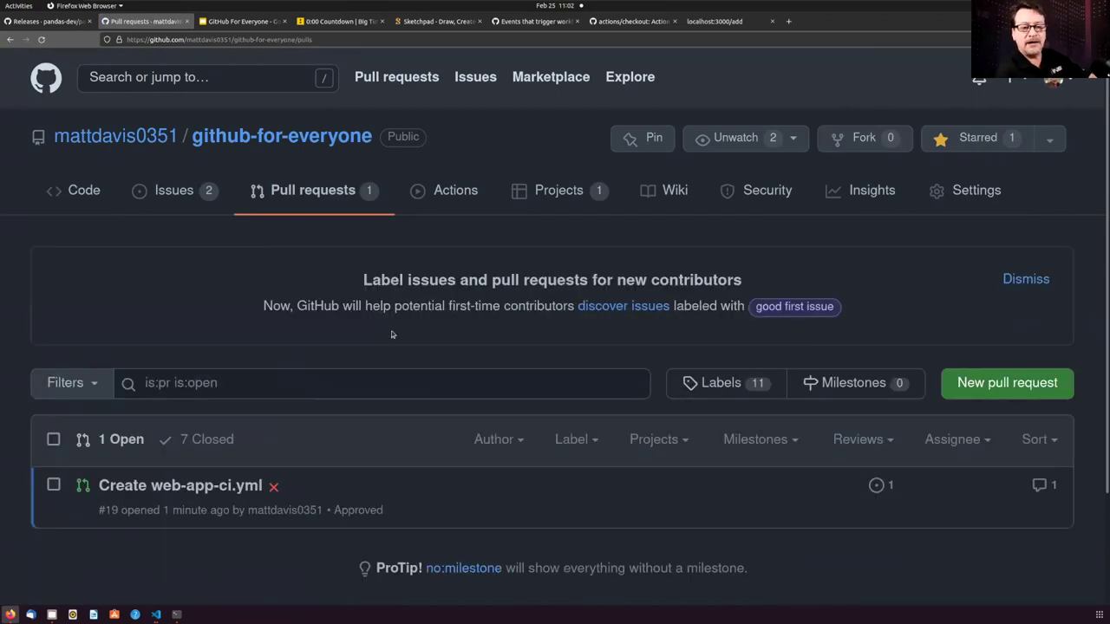
Review the workflow file diff under PR #19's Files changed.
scroll(391, 331, down, 2)
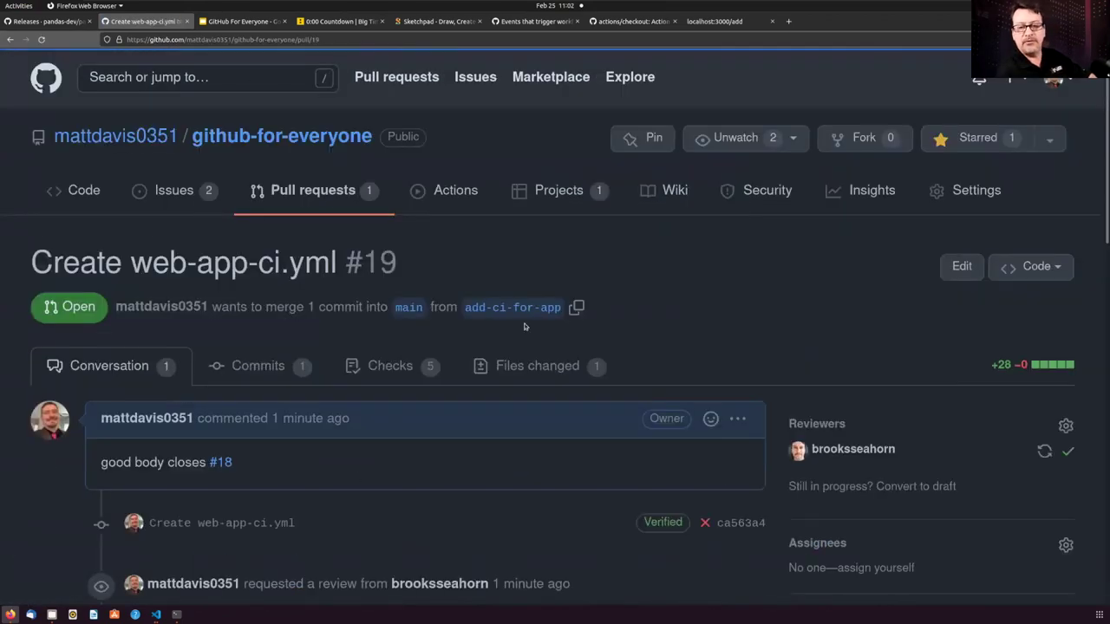
click(530, 381)
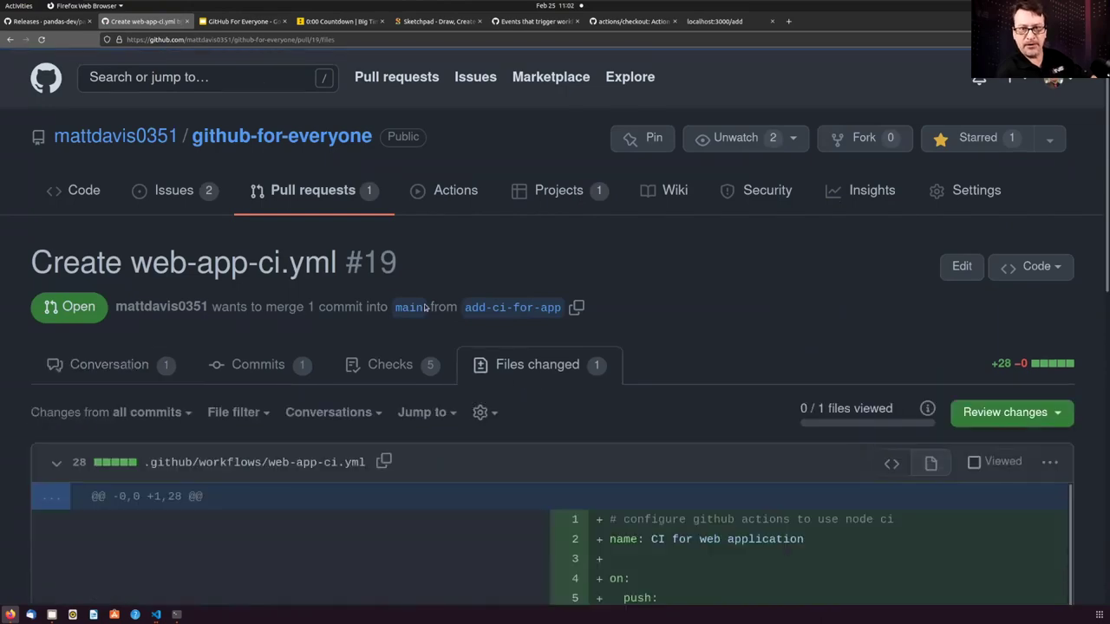
scroll(415, 295, down, 3)
scroll(415, 295, down, 4)
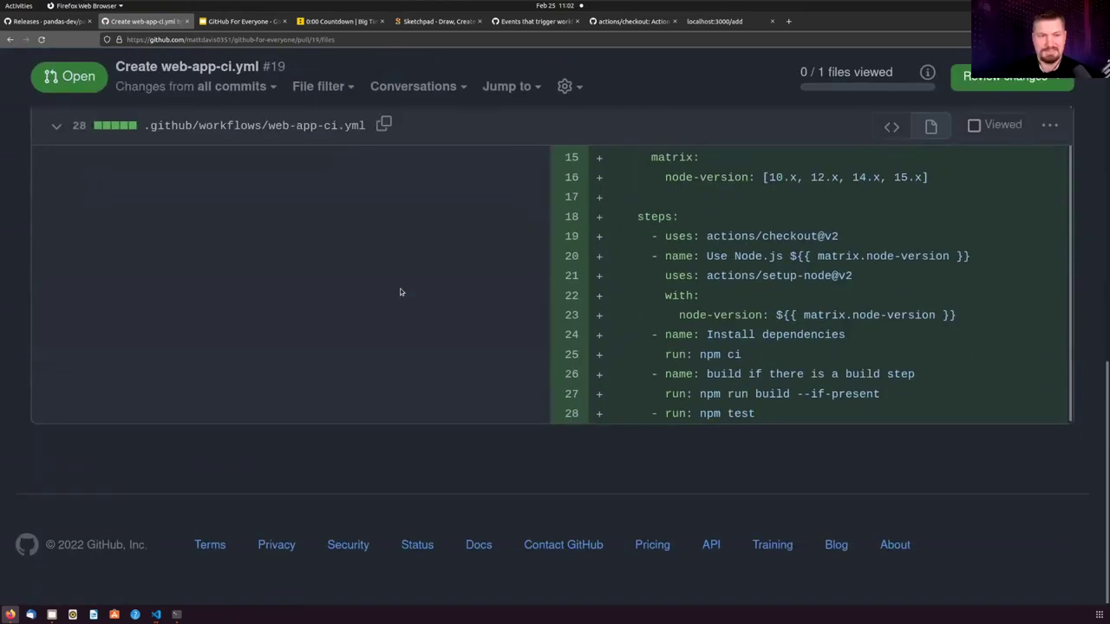
scroll(400, 288, up, 8)
Open package.json in demo-app/web-app on the add-ci-for-app branch.
click(86, 193)
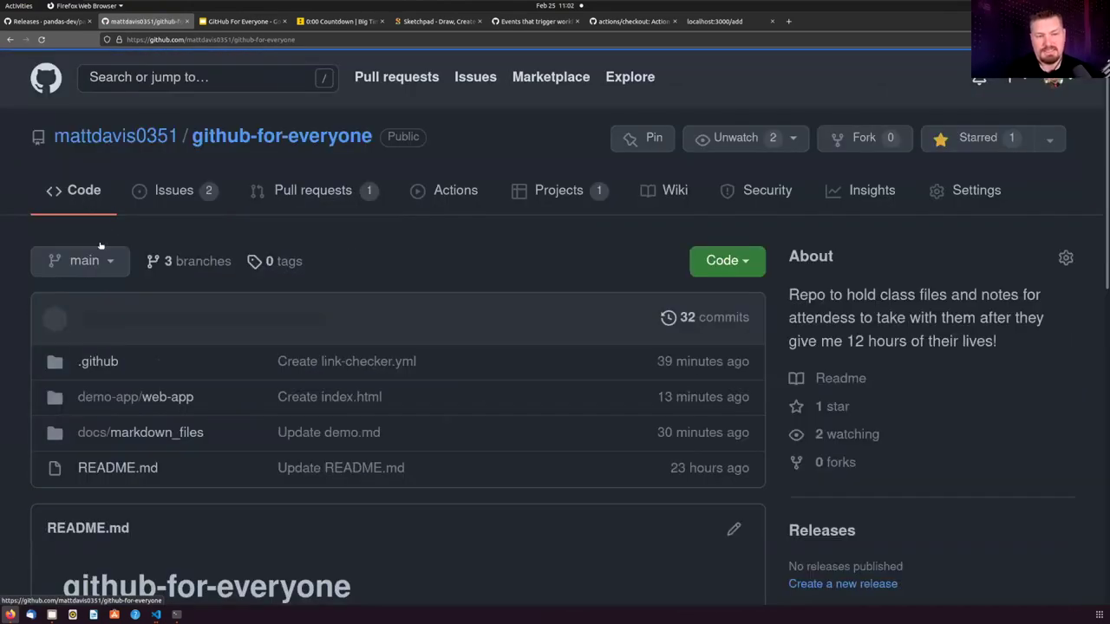
click(170, 397)
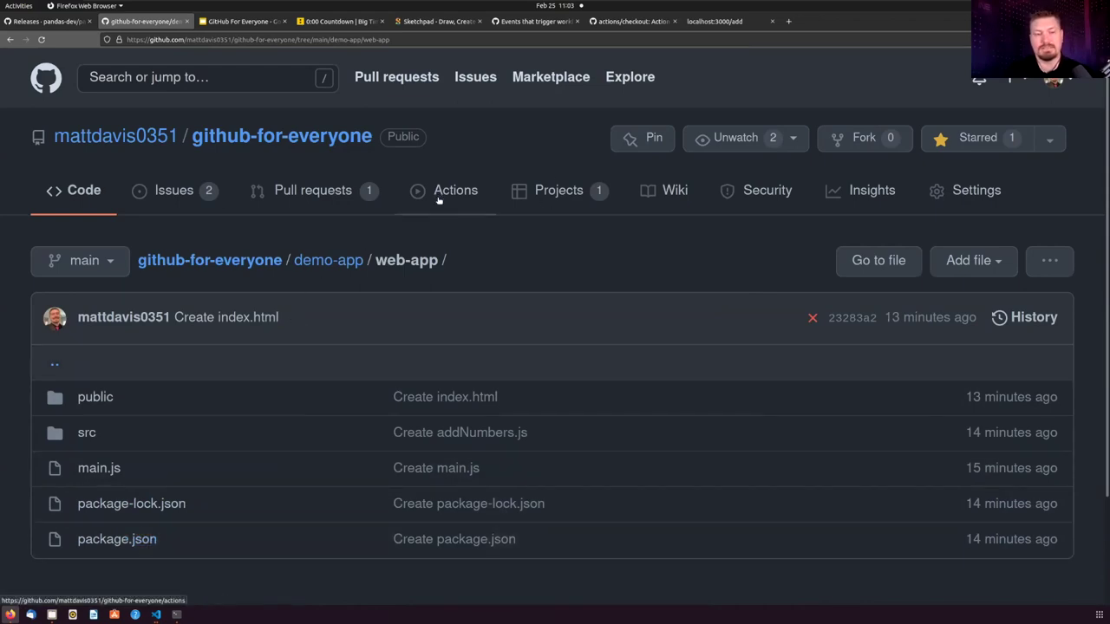
click(94, 262)
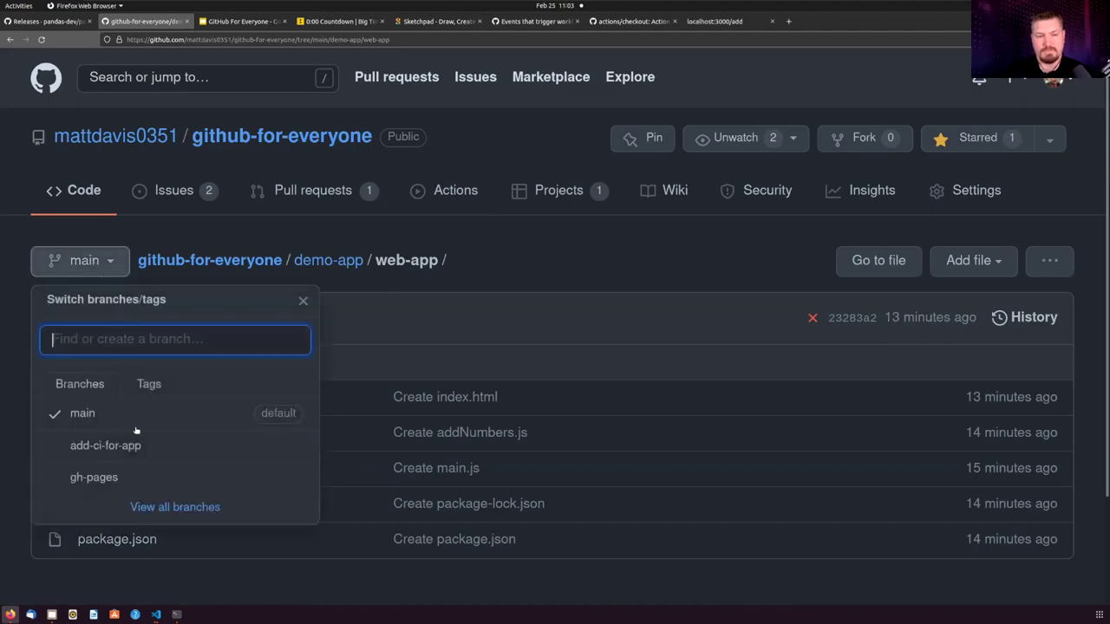
click(129, 447)
scroll(141, 458, down, 2)
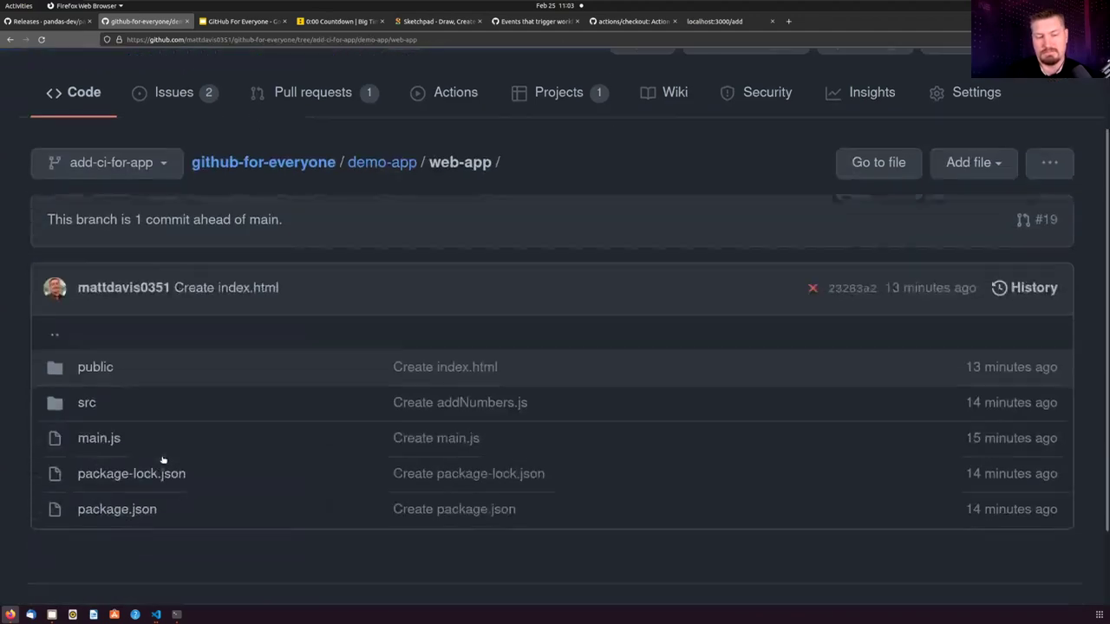
click(117, 495)
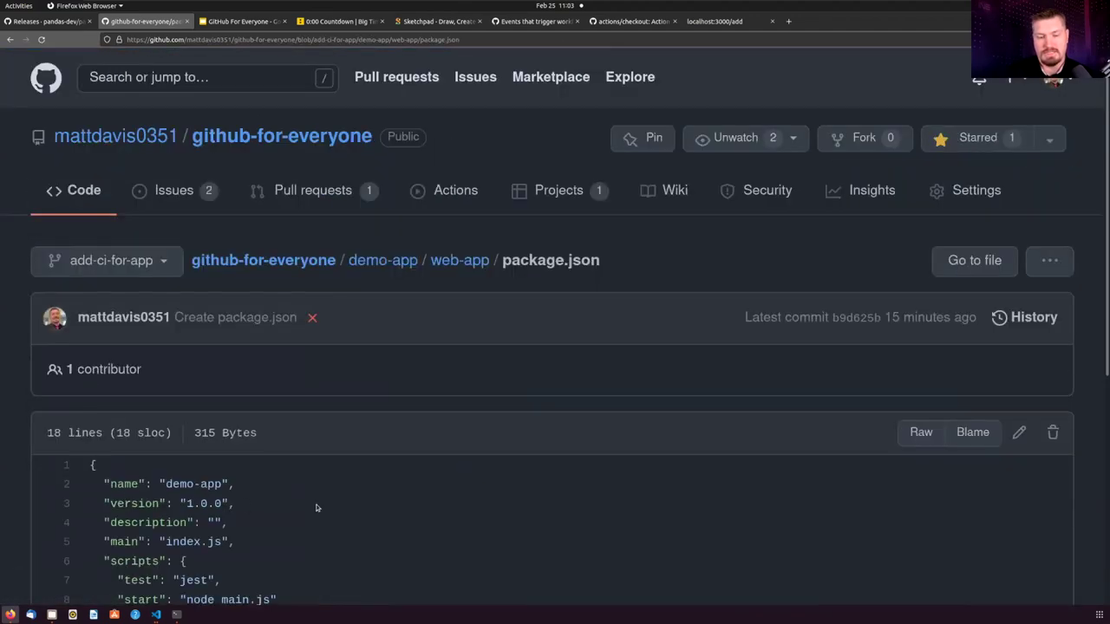
scroll(315, 508, down, 2)
scroll(318, 505, down, 3)
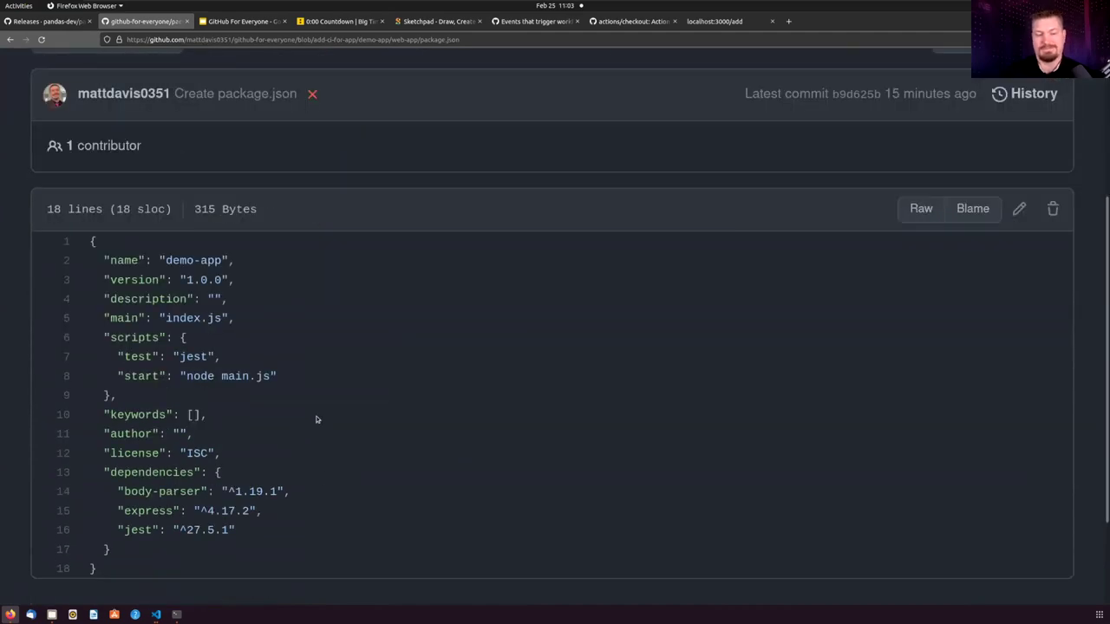
scroll(315, 422, up, 3)
scroll(438, 284, up, 3)
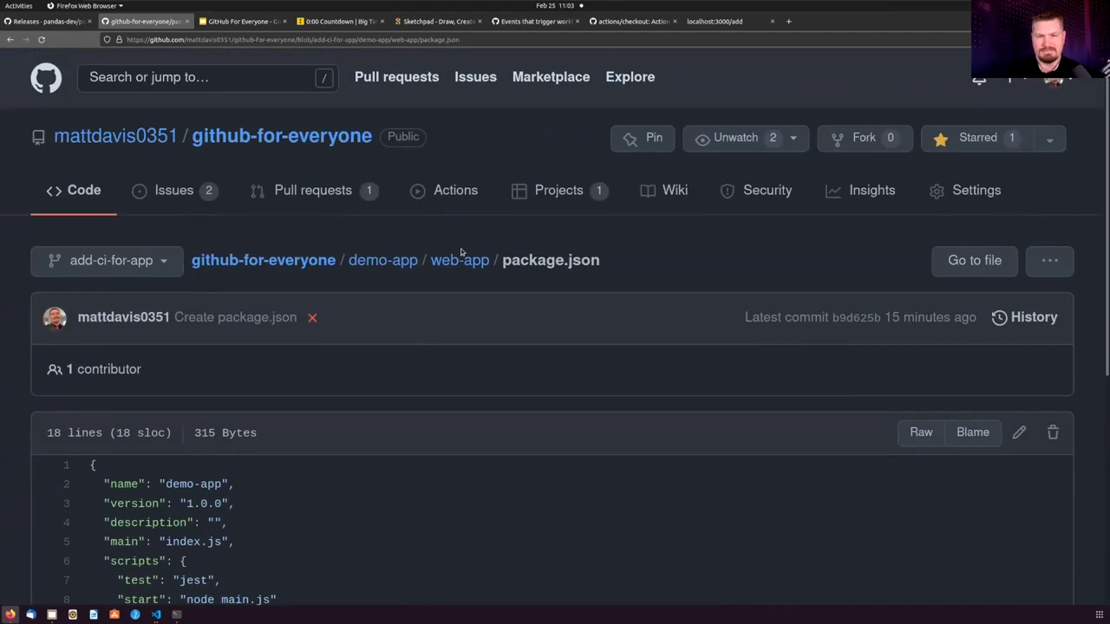
click(453, 206)
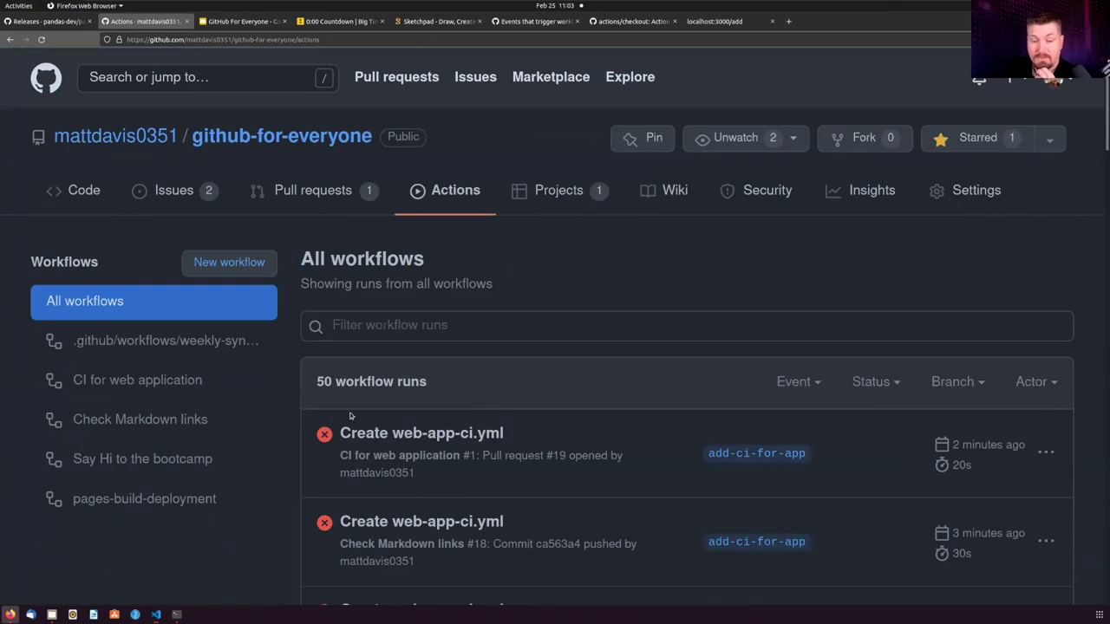
Open the failed run's build (10.x) log and mark 'package' in the missing file path.
click(401, 433)
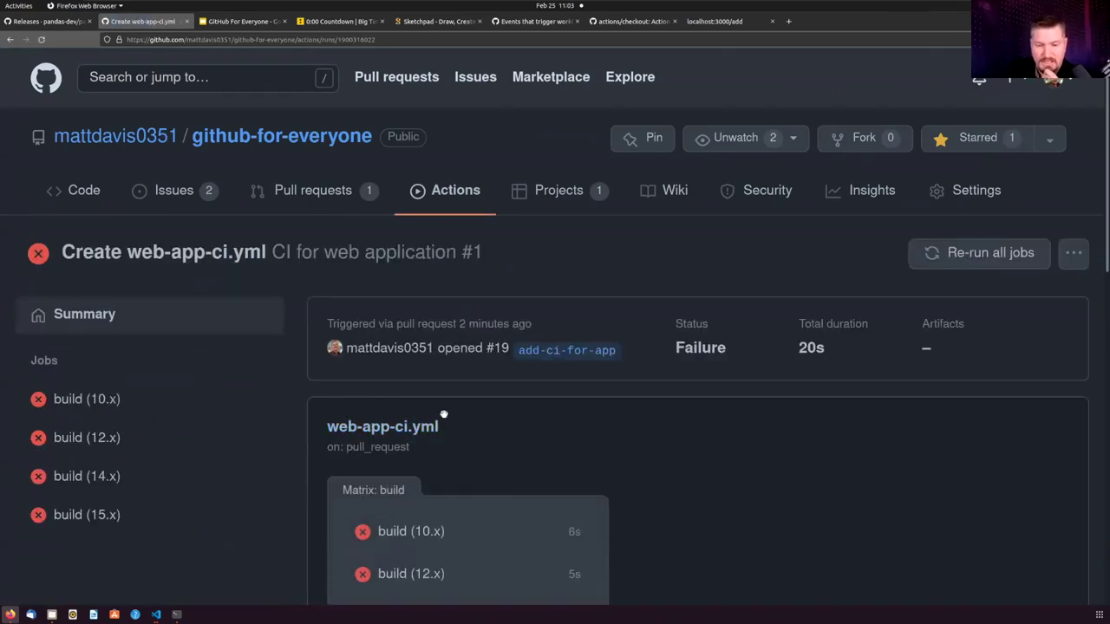
scroll(257, 496, down, 1)
scroll(330, 345, up, 5)
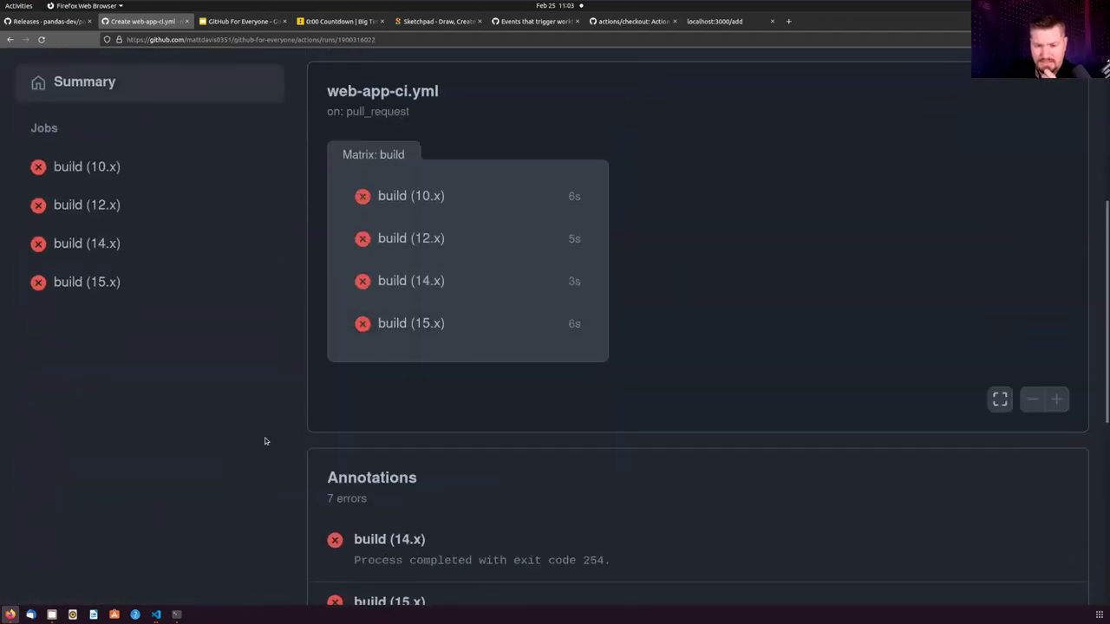
scroll(264, 440, down, 8)
scroll(271, 436, up, 10)
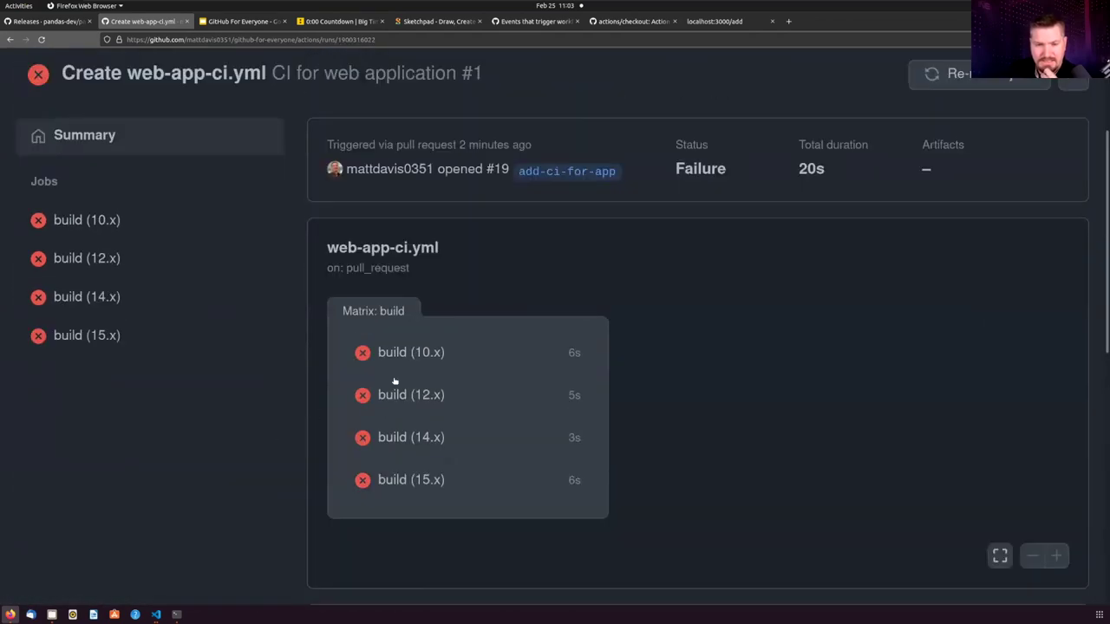
click(461, 396)
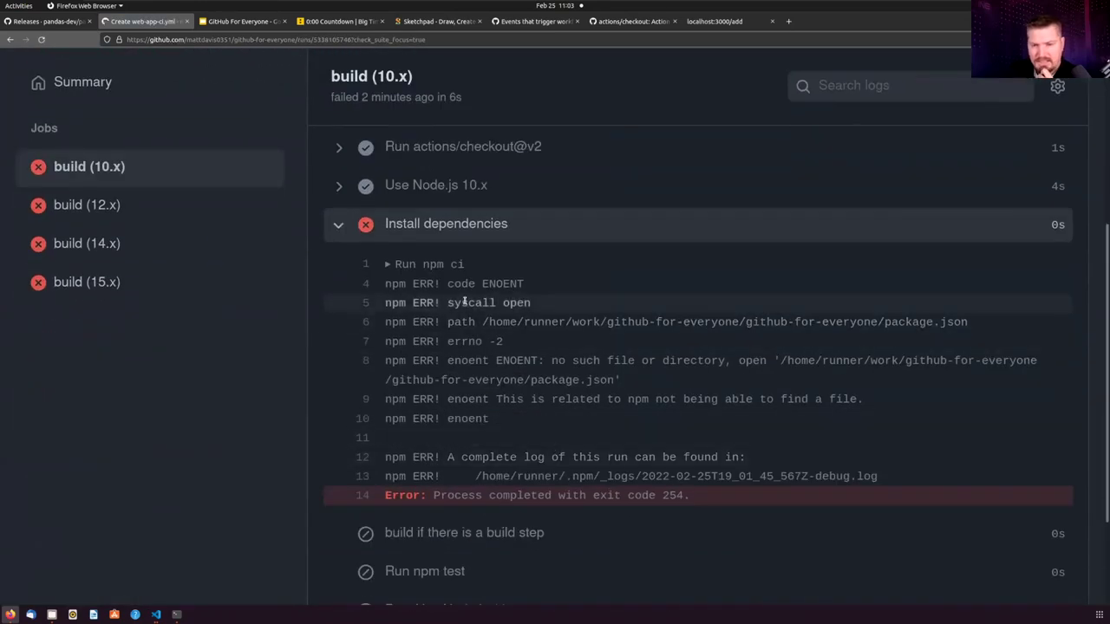
drag(892, 322, 933, 323)
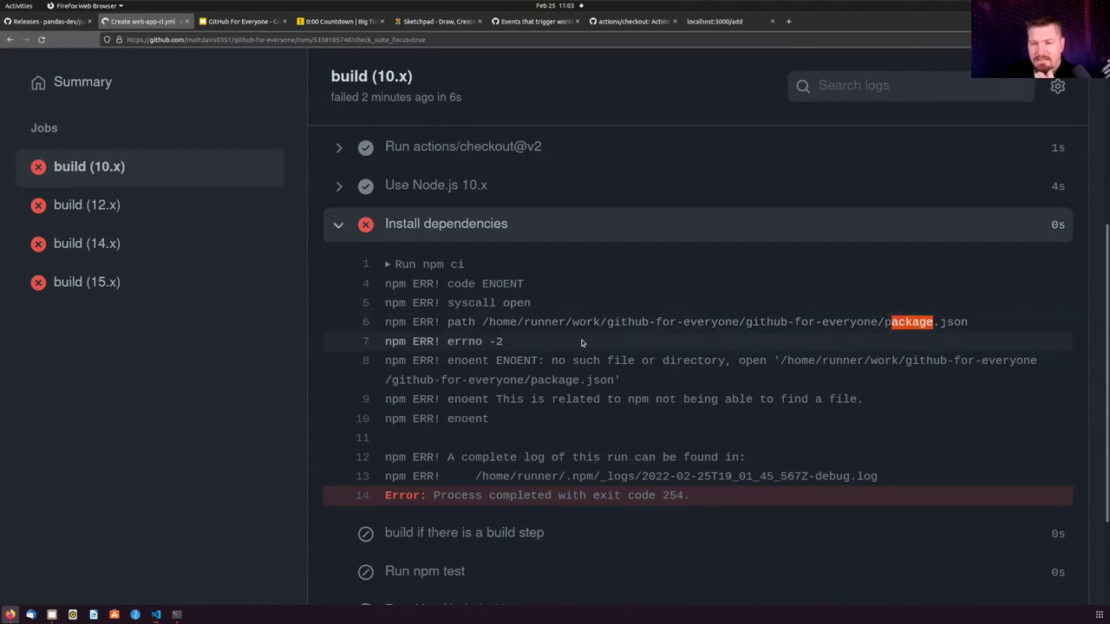
scroll(485, 390, down, 3)
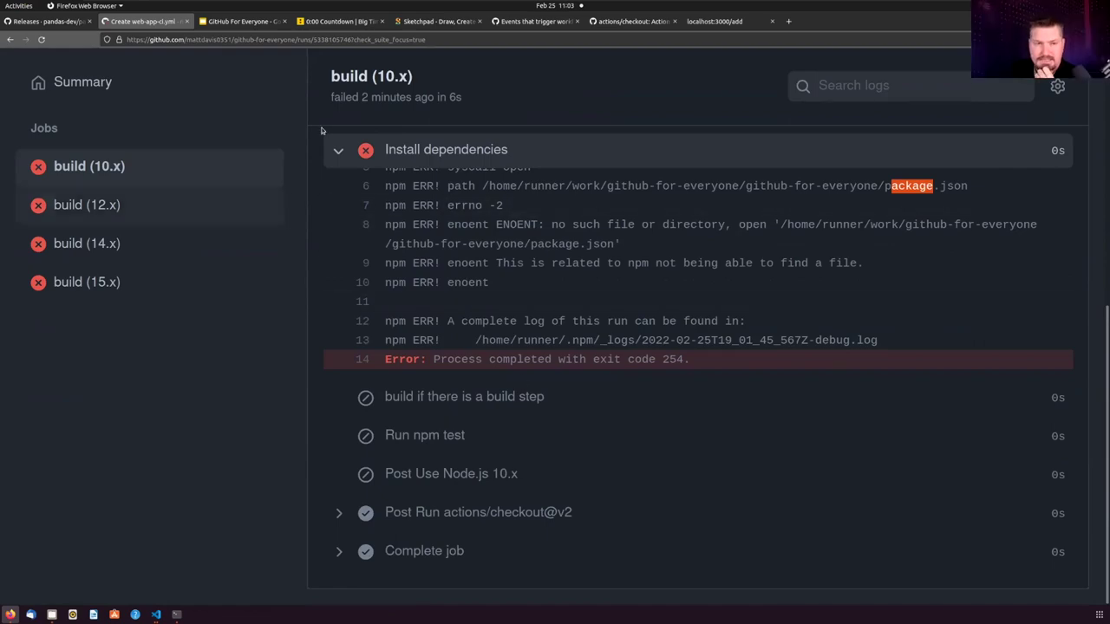
click(359, 24)
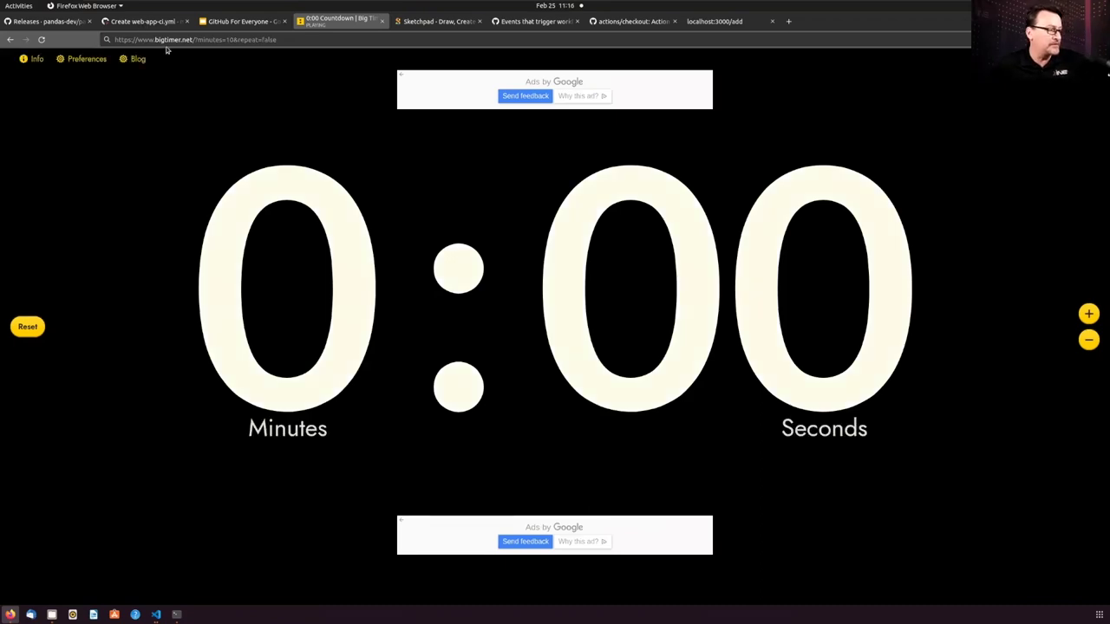
Go back to the Create web-app-ci.yml tab and open Actions, listing 53 workflow runs.
click(143, 24)
scroll(328, 272, up, 5)
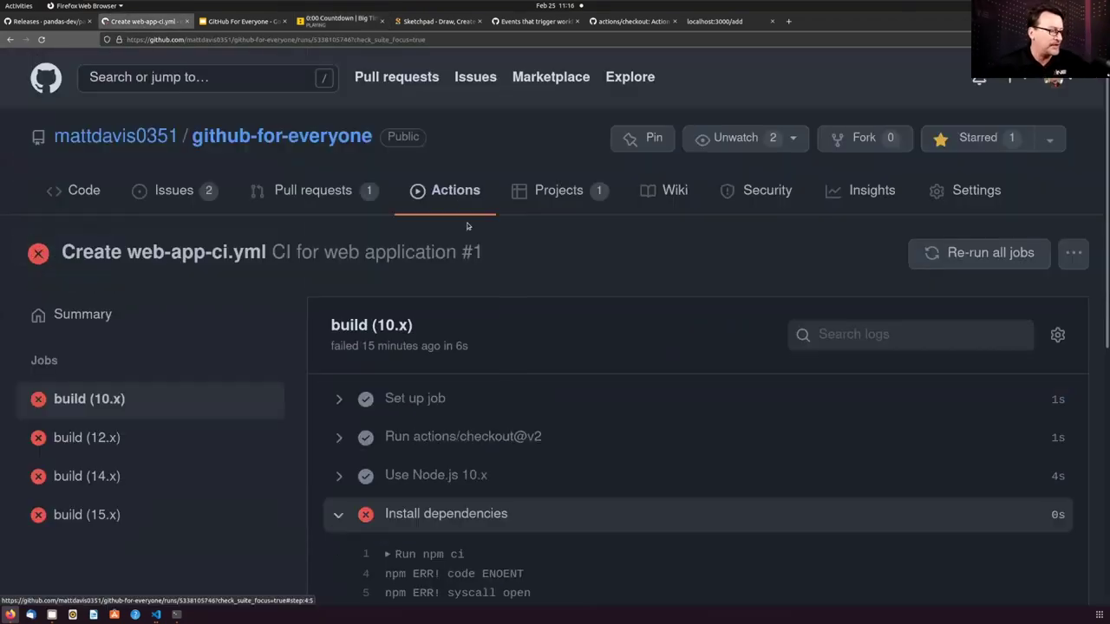
click(448, 198)
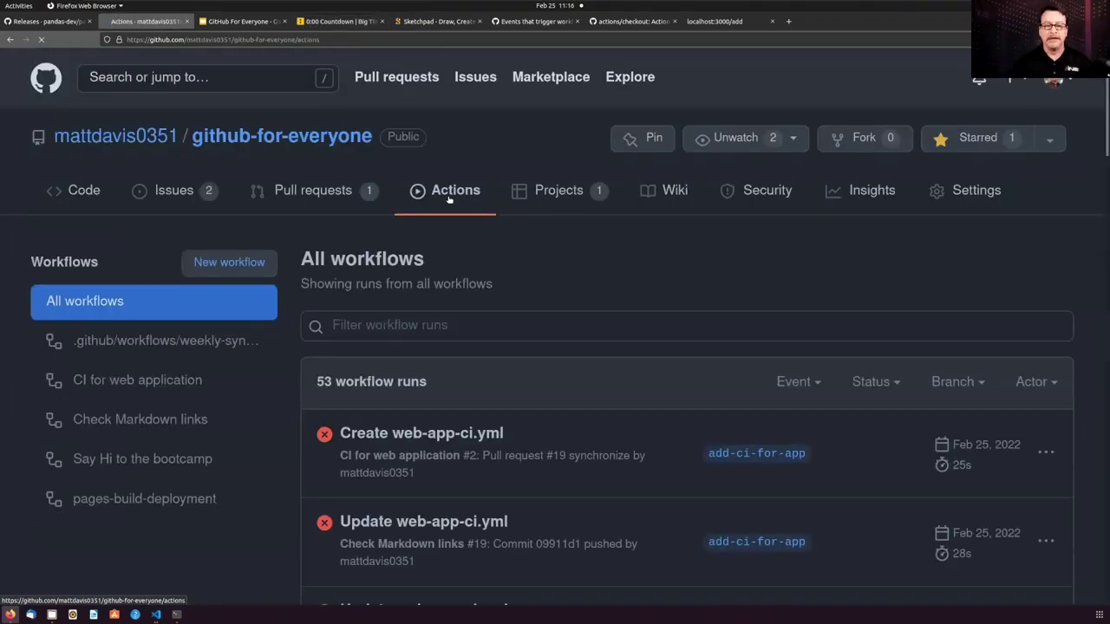
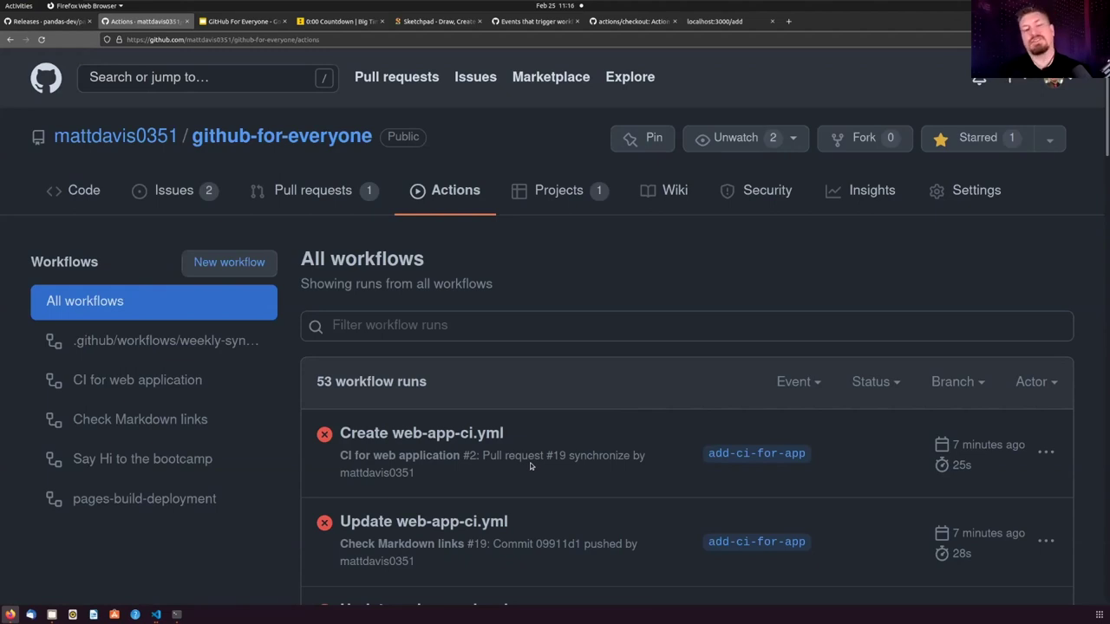
Open the failed 'Create web-app-ci.yml' run from the repository's workflow runs.
click(59, 196)
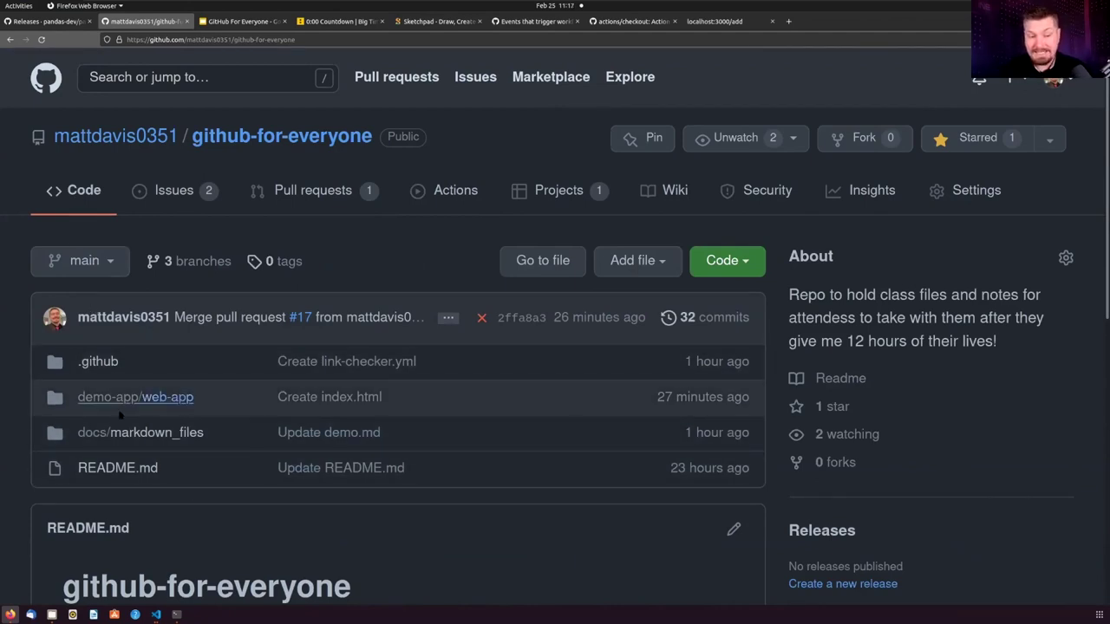
click(169, 397)
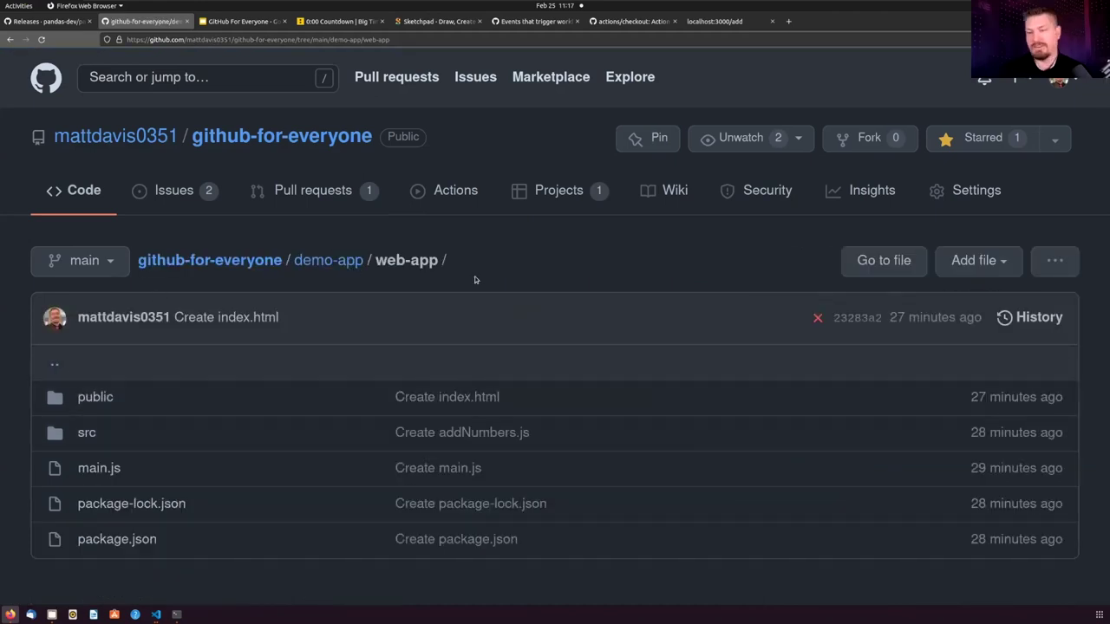
click(455, 190)
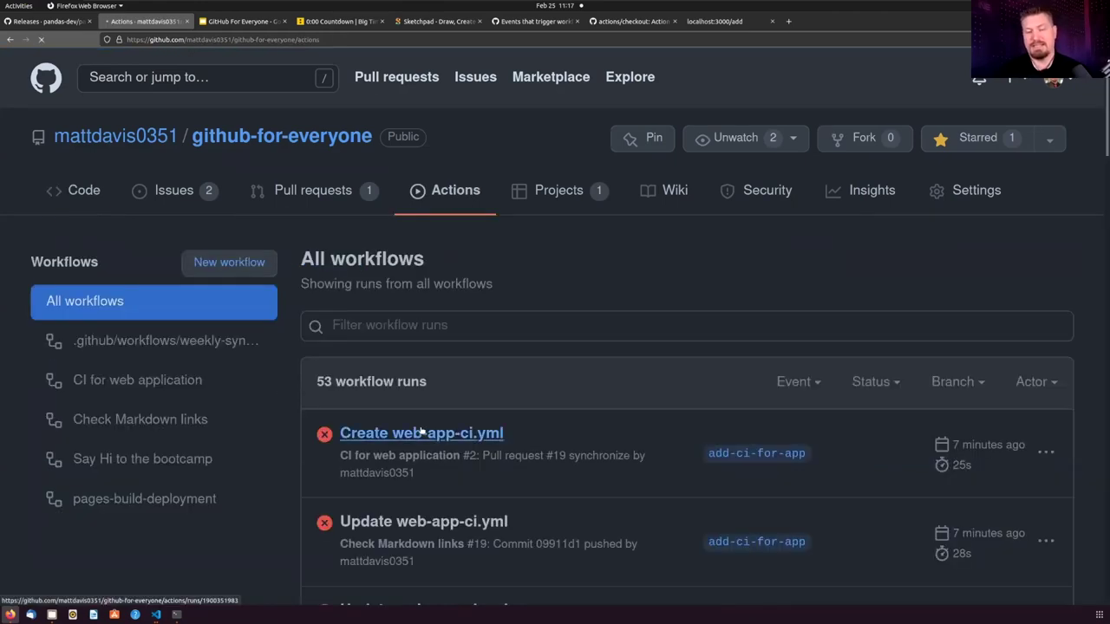
click(423, 434)
scroll(417, 386, down, 3)
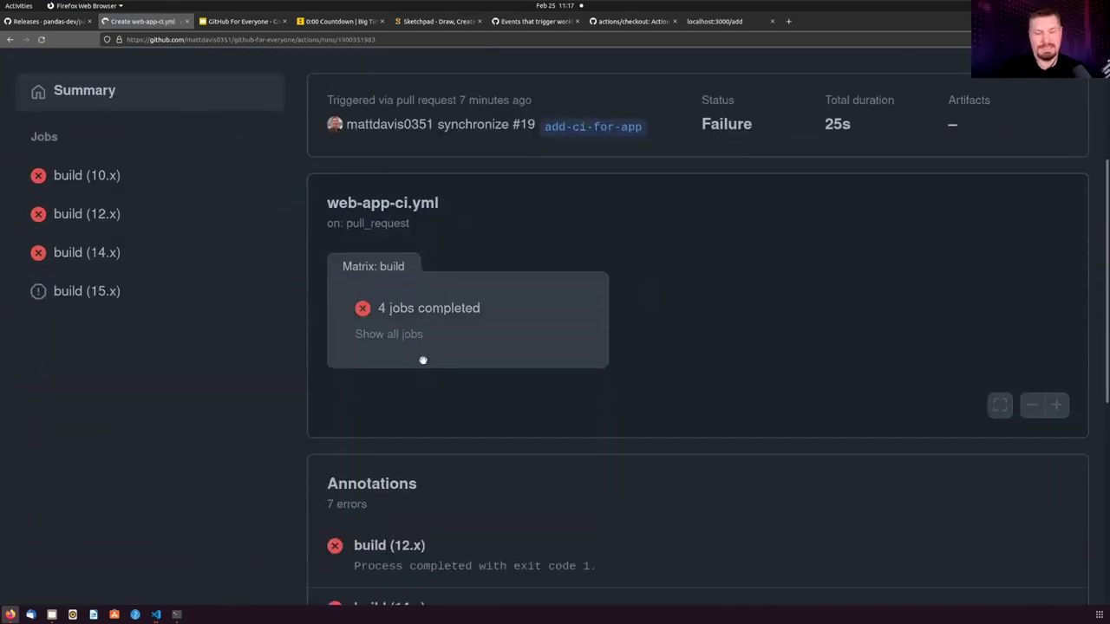
Read the build (12.x) job's failing npm test log, then return to the .github folder.
click(414, 322)
click(423, 350)
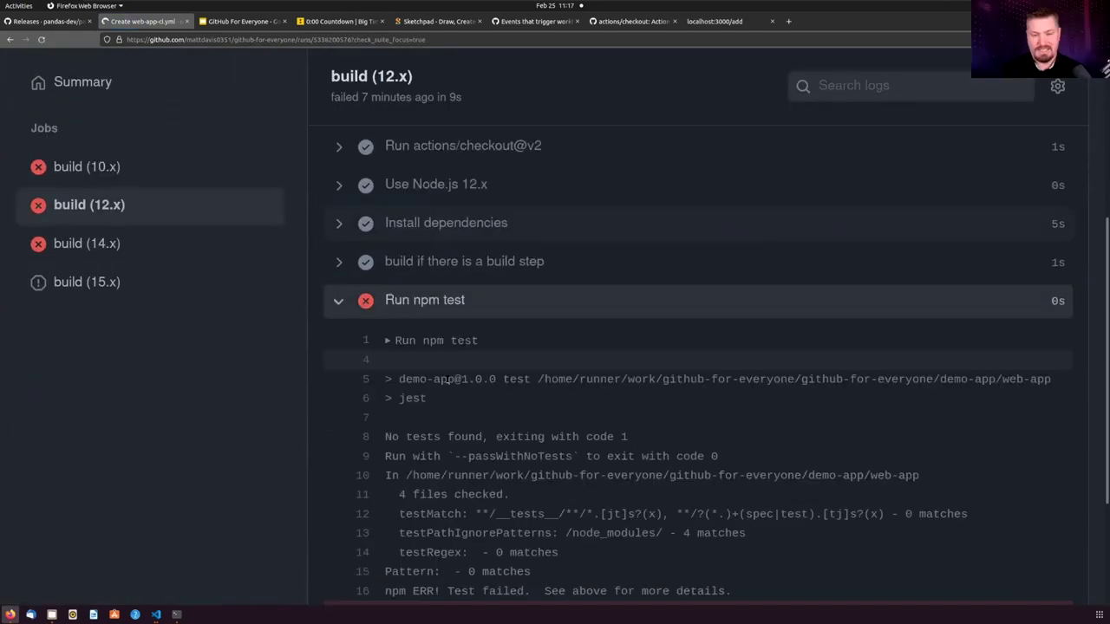
scroll(448, 381, down, 4)
drag(800, 414, 411, 241)
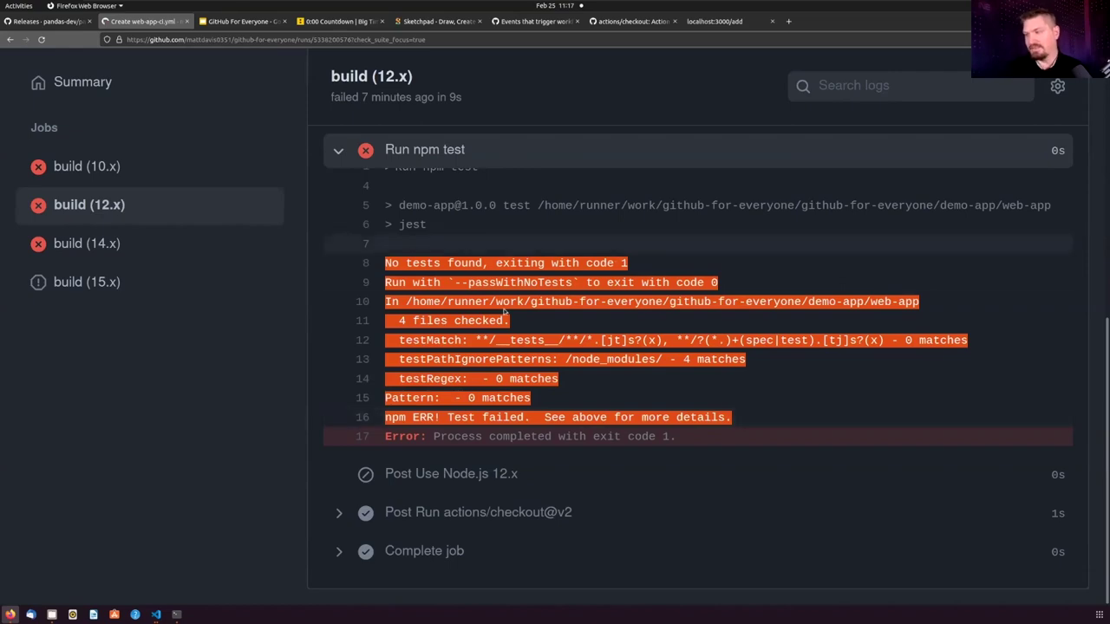
click(506, 390)
drag(460, 417, 517, 420)
click(517, 419)
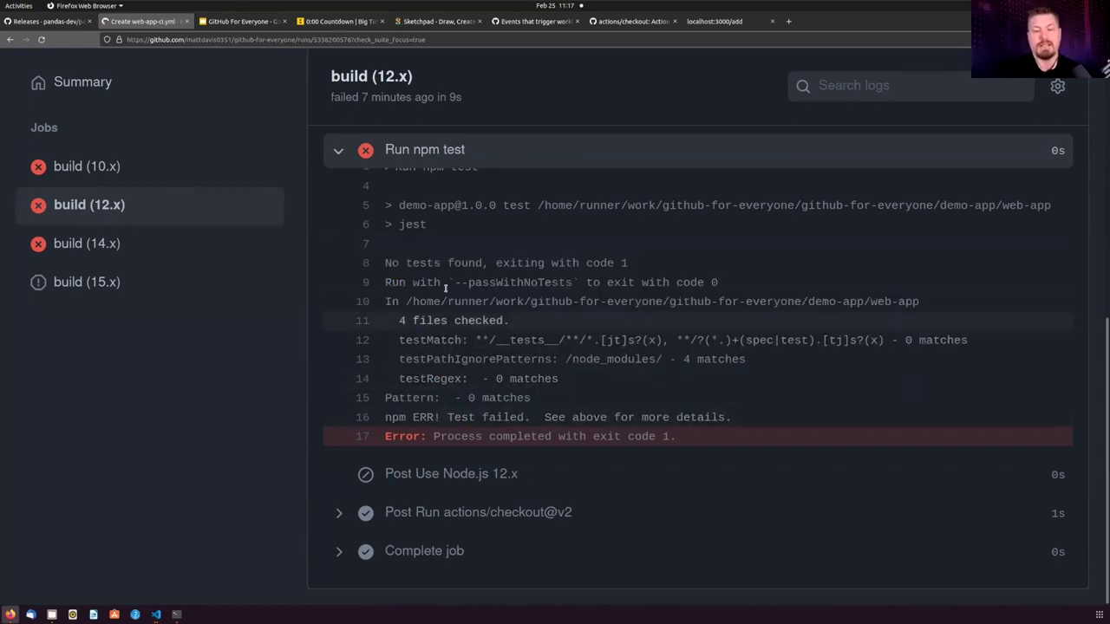
scroll(511, 287, up, 10)
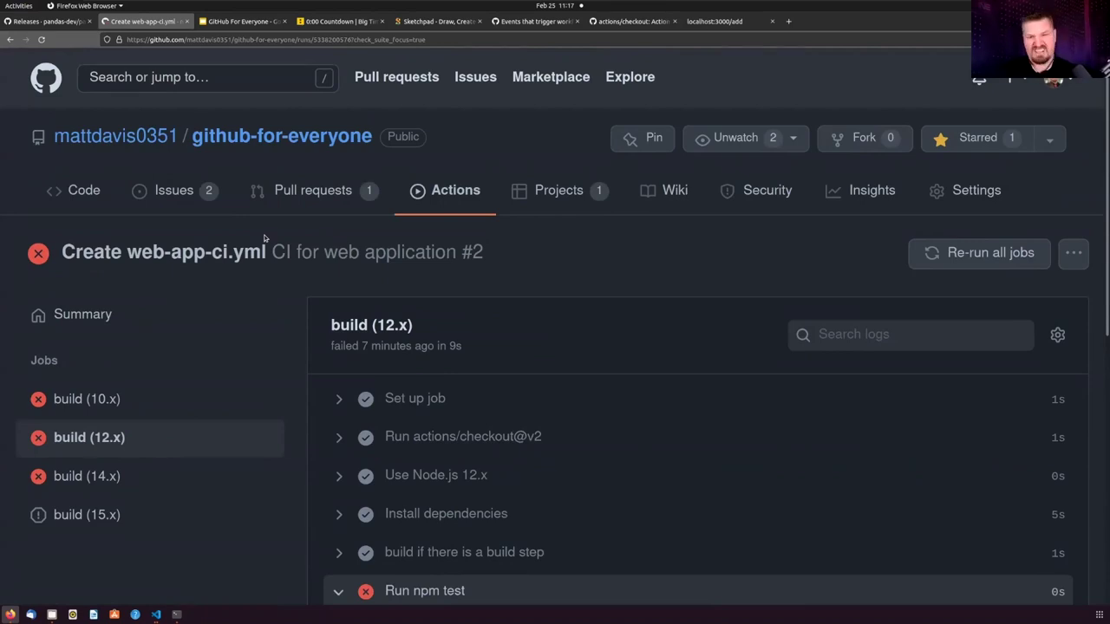
click(86, 192)
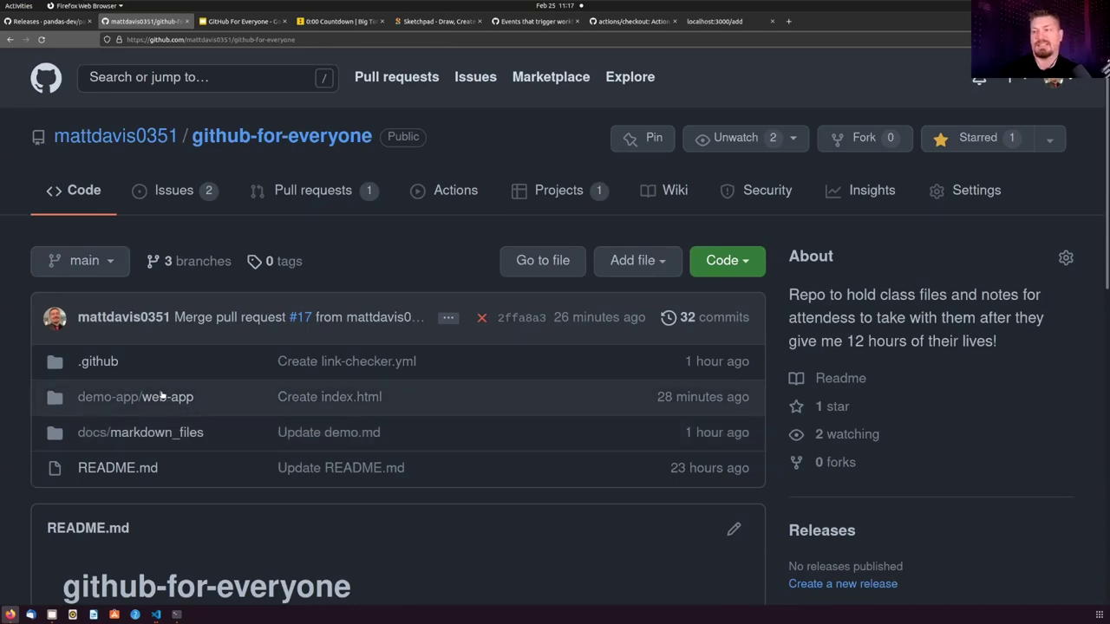
click(116, 368)
Open workflows/web-app-ci.yml on the add-ci-for-app branch.
click(132, 401)
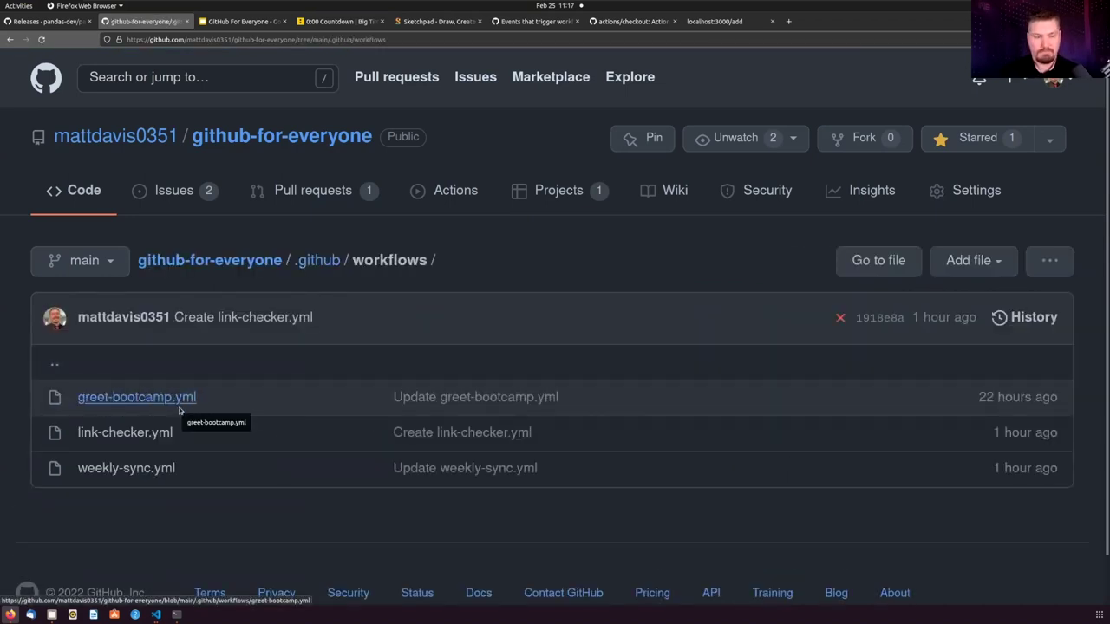
click(99, 262)
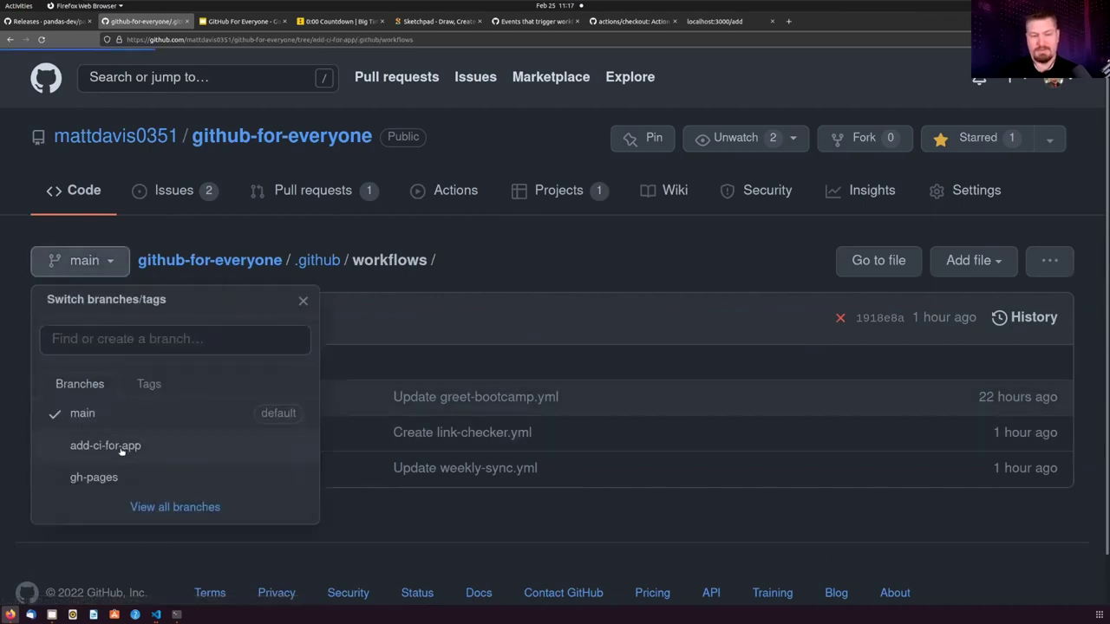
click(121, 447)
scroll(224, 451, down, 3)
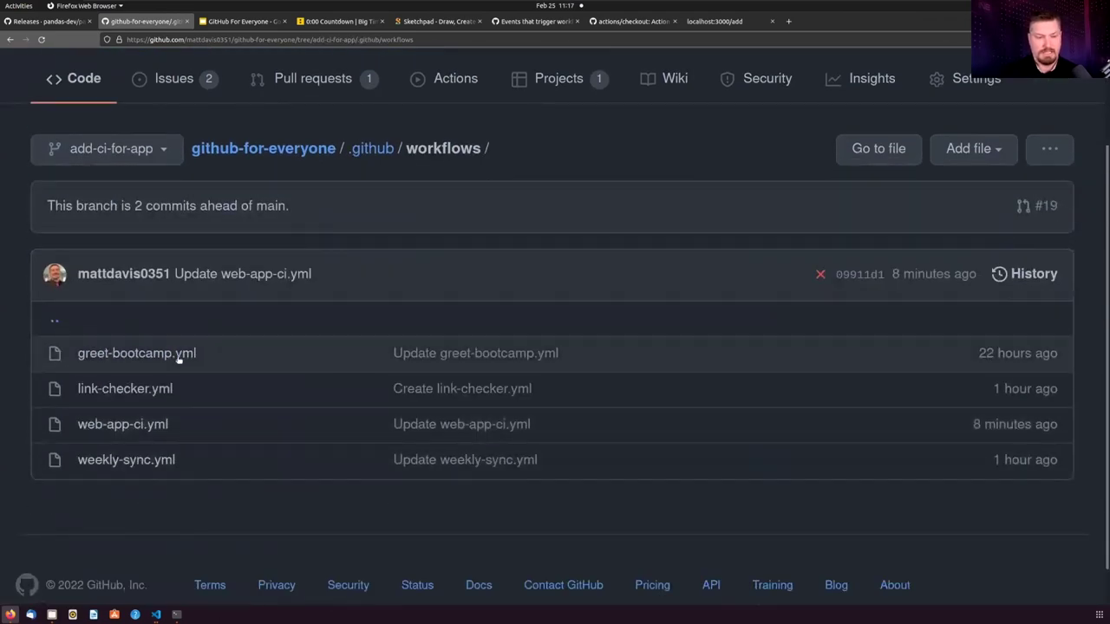
click(139, 427)
Review the jobs key and the defaults run block in the YAML.
scroll(231, 385, down, 7)
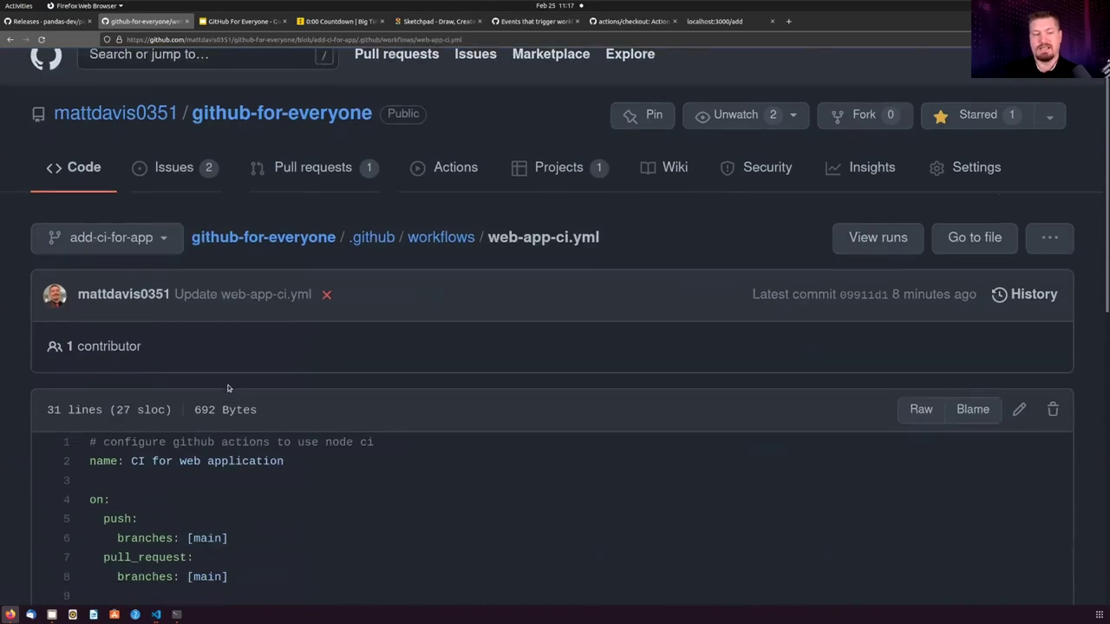
scroll(228, 381, down, 1)
double_click(113, 302)
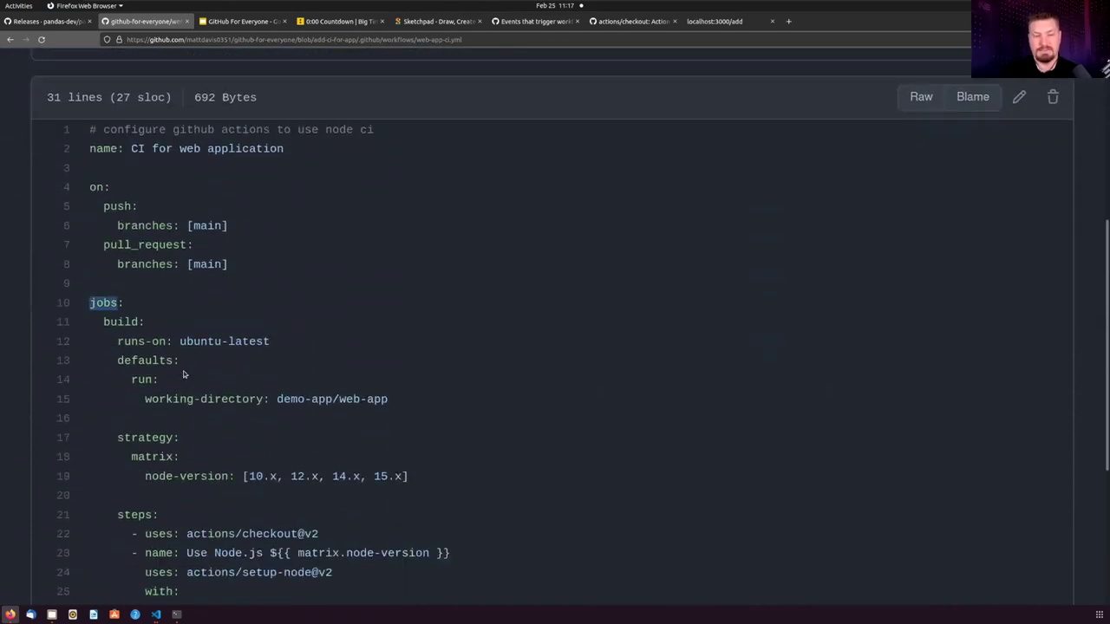
drag(117, 360, 413, 400)
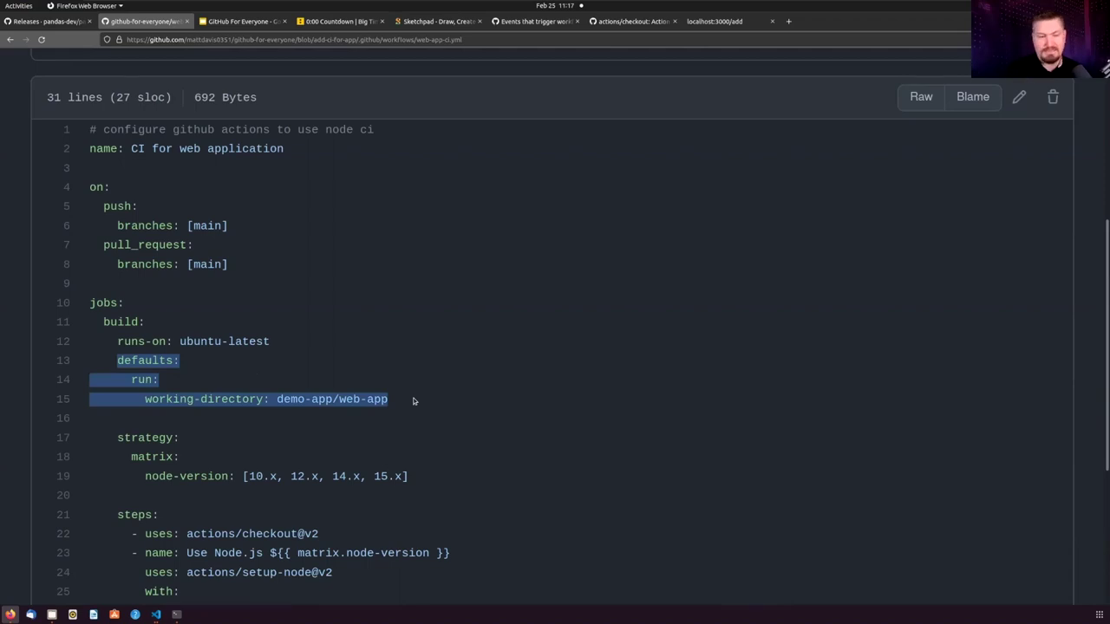
click(282, 382)
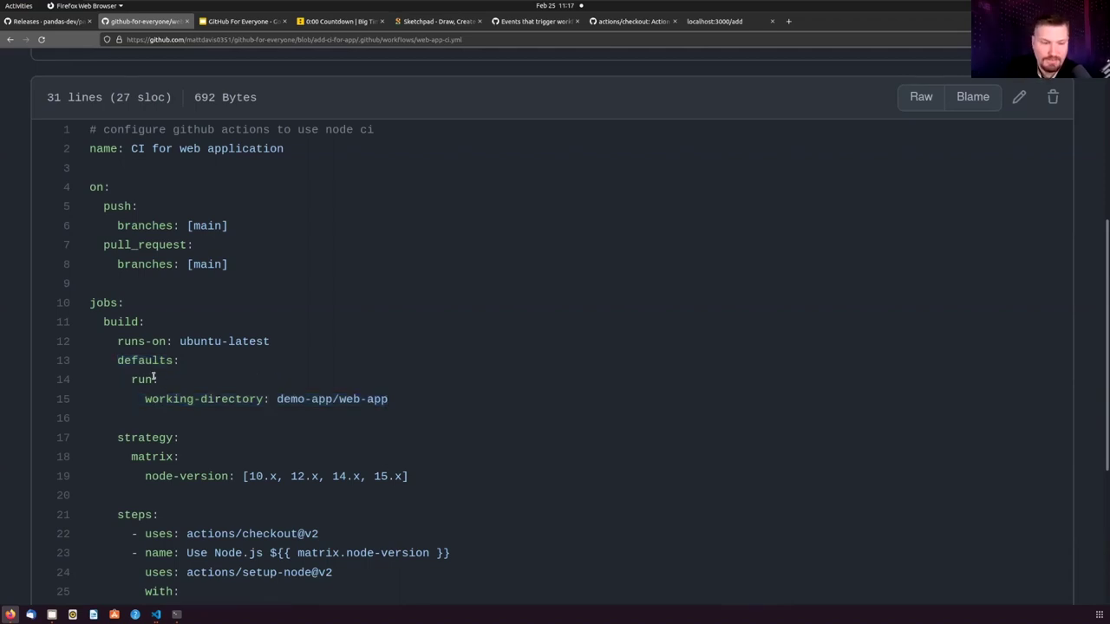
double_click(133, 379)
Examine the npm ci and build steps and the working-directory: demo-app/web-app setting.
scroll(242, 385, down, 5)
drag(149, 466, 292, 466)
mouse_move(158, 426)
mouse_down()
mouse_move(263, 425)
mouse_move(167, 425)
mouse_up()
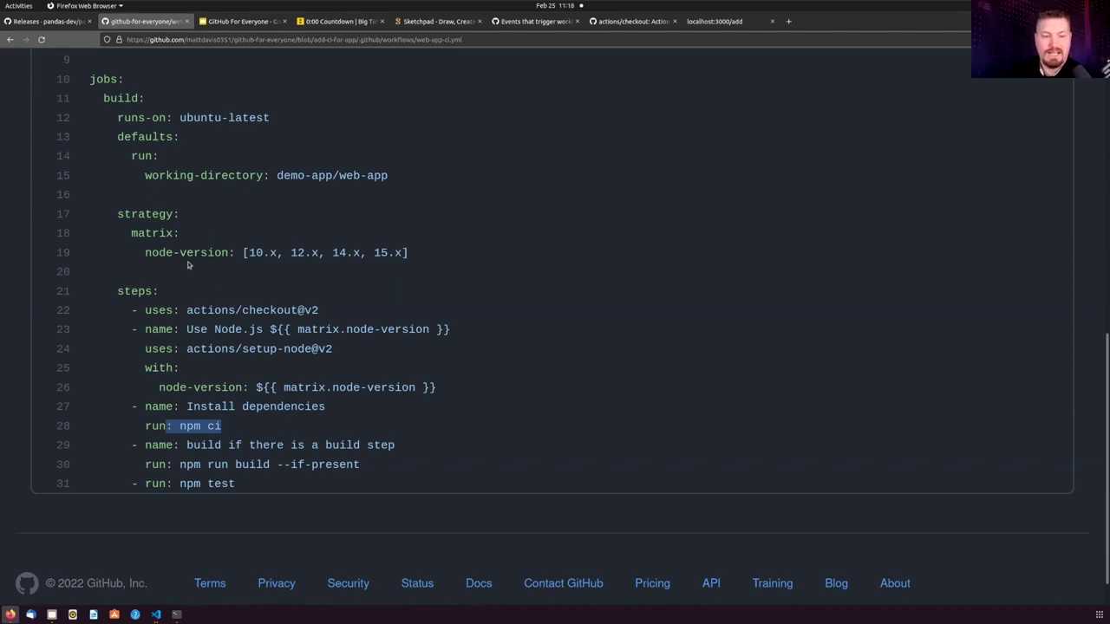
click(143, 154)
drag(144, 175, 390, 184)
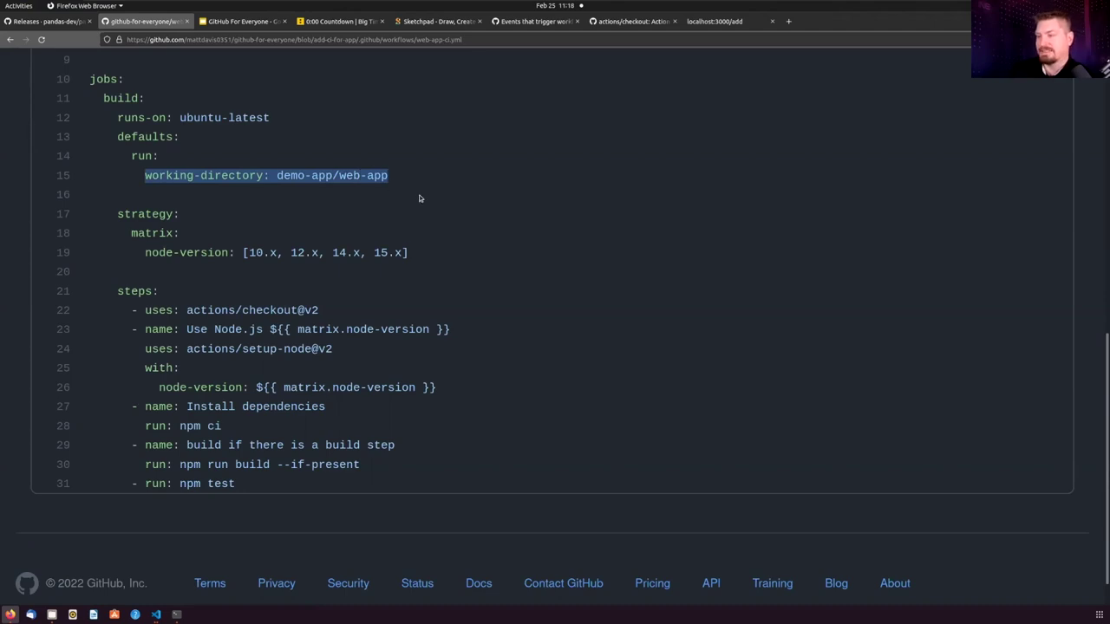
click(425, 198)
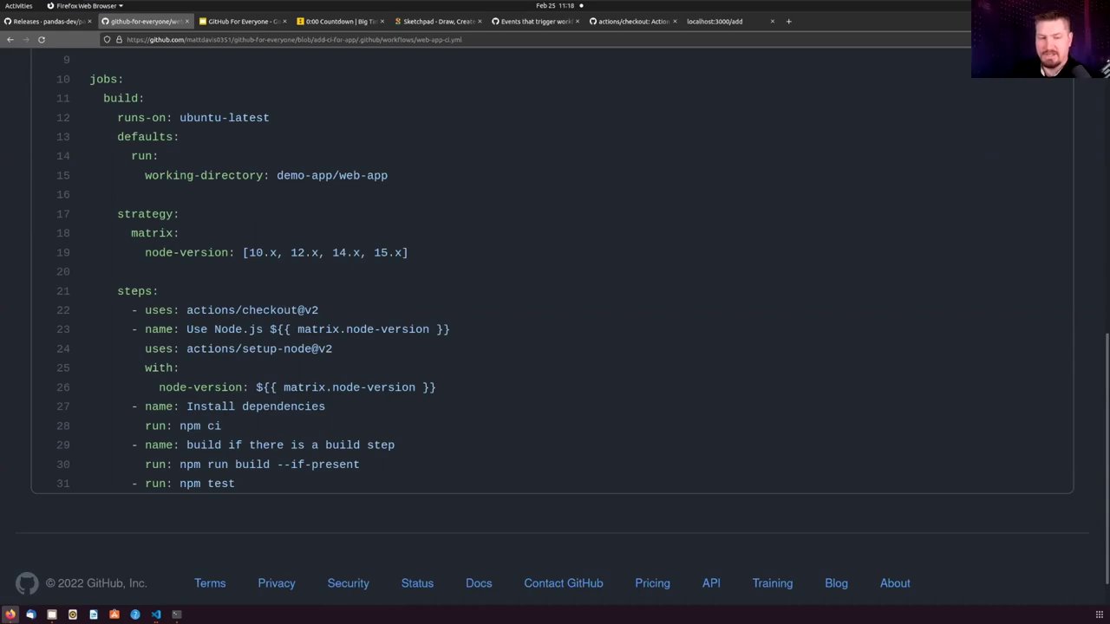
scroll(361, 373, up, 5)
scroll(361, 373, down, 2)
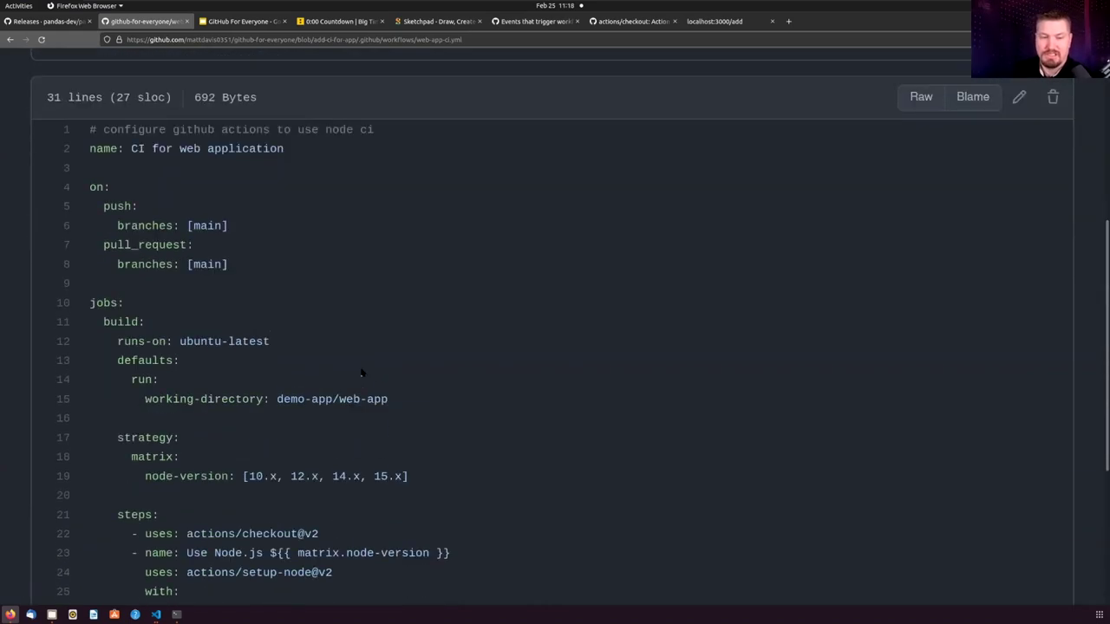
scroll(362, 371, up, 5)
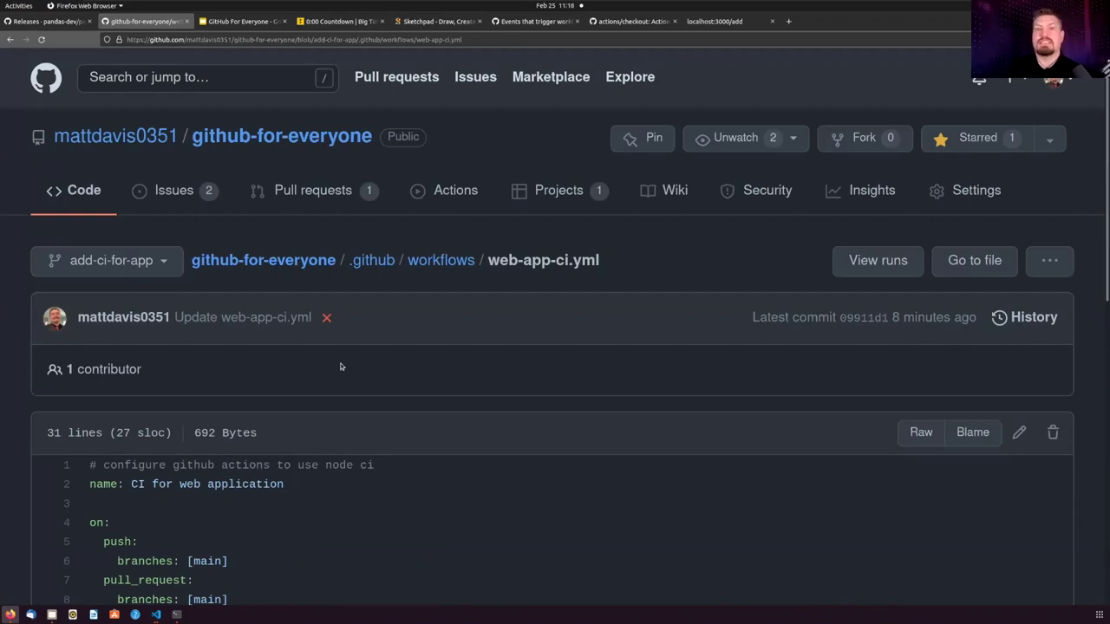
click(85, 197)
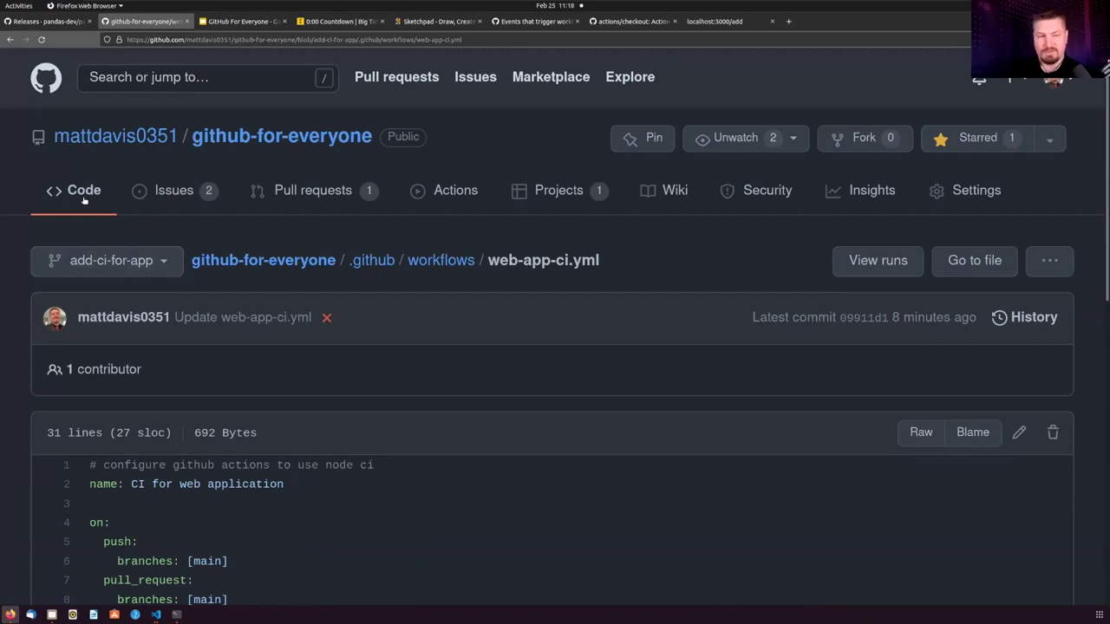
Open pull request #19, Create web-app-ci.yml, from the pull requests list.
scroll(309, 433, down, 2)
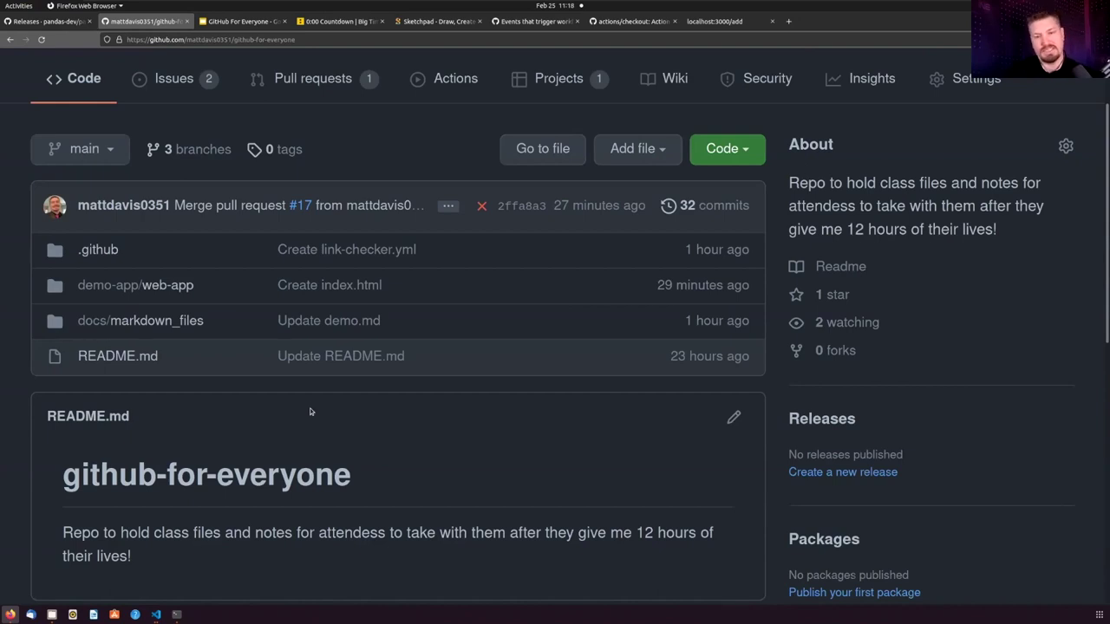
scroll(295, 411, up, 2)
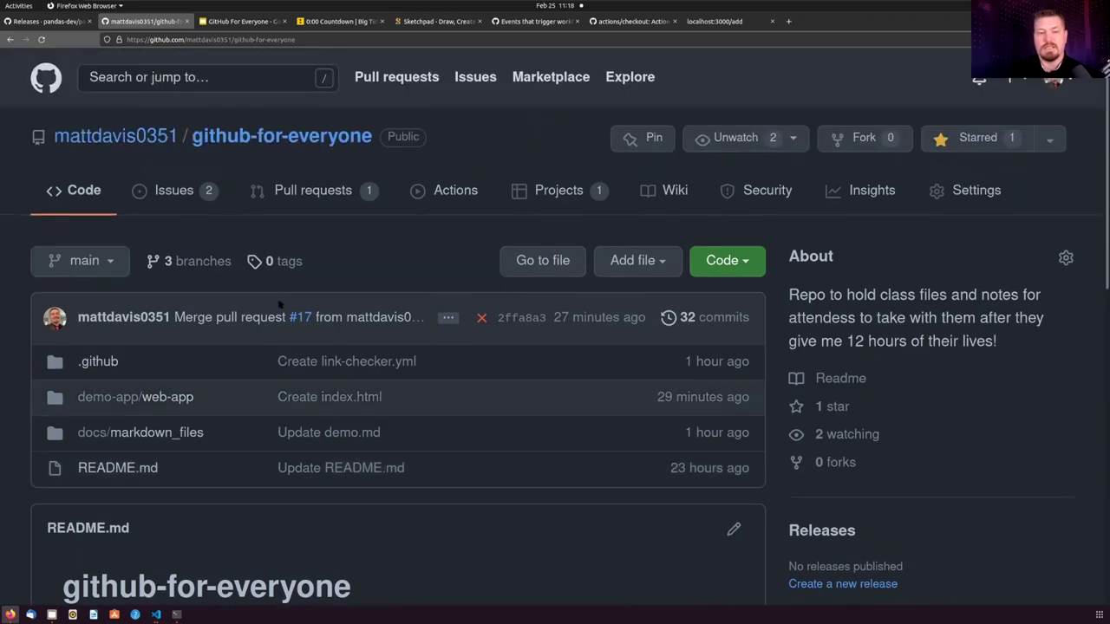
click(422, 193)
click(281, 196)
click(169, 487)
Check the merge box's failing checks, including Check Markdown links, and open the build (10.x) log.
scroll(306, 358, down, 6)
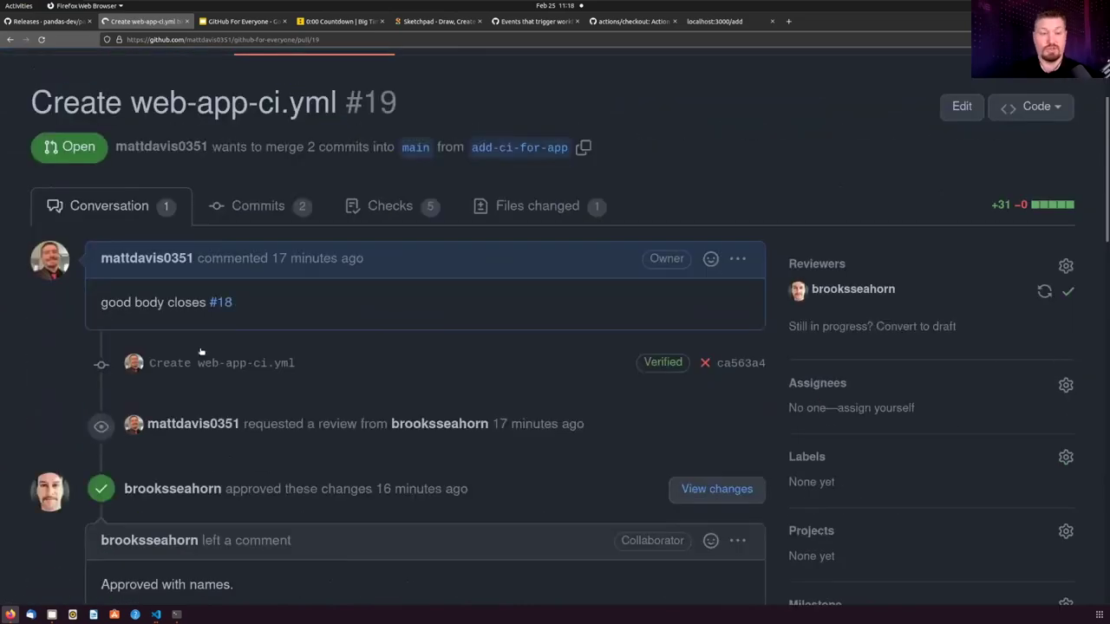
scroll(306, 358, down, 8)
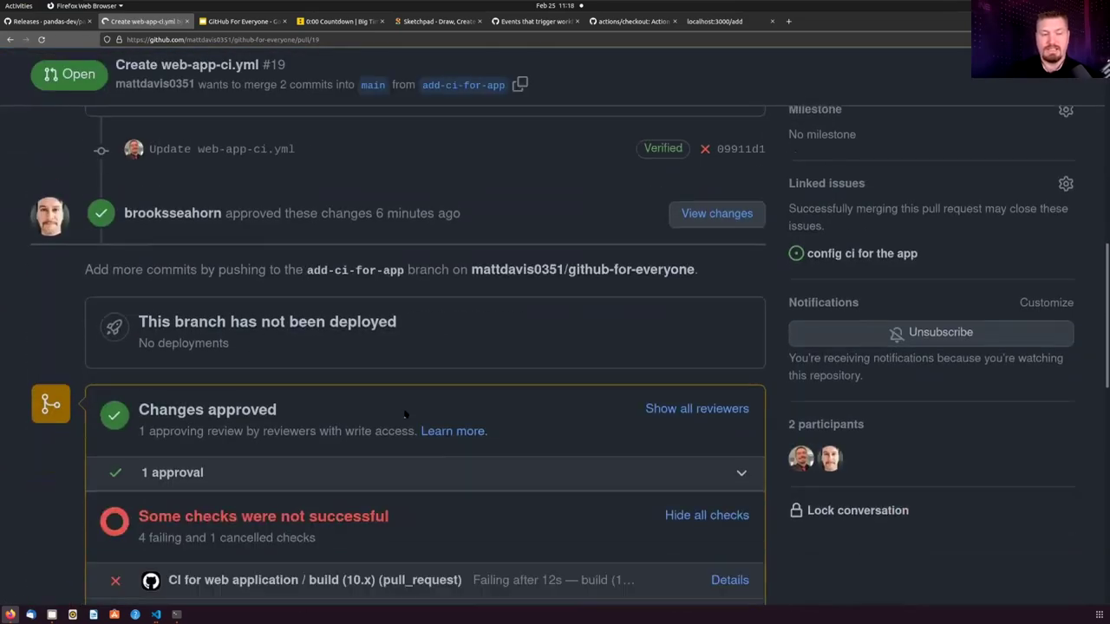
scroll(407, 323, down, 1)
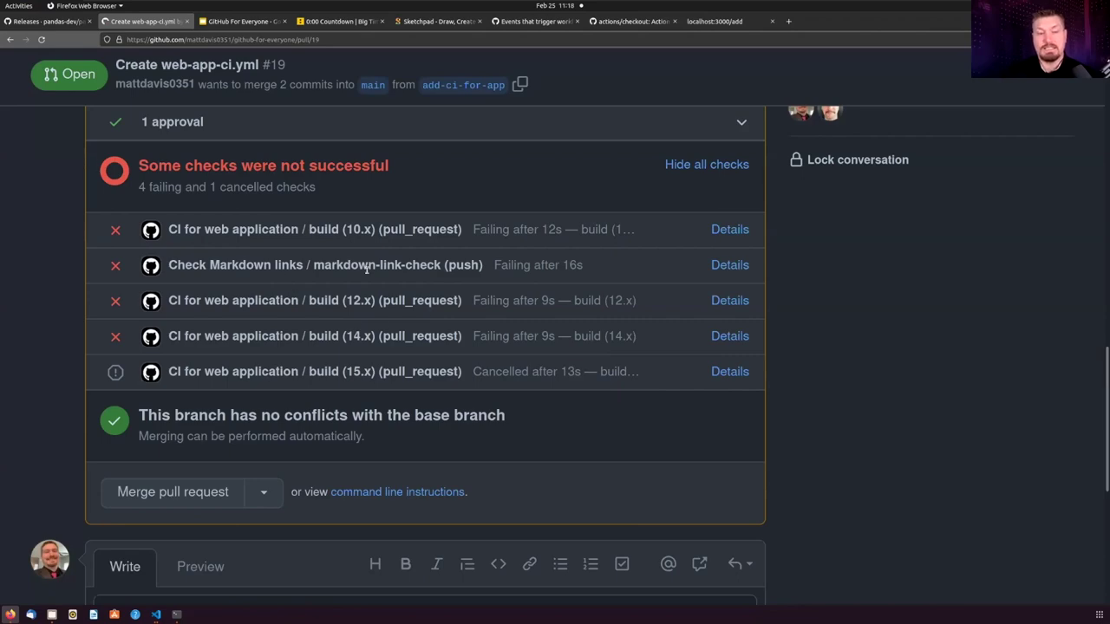
click(729, 264)
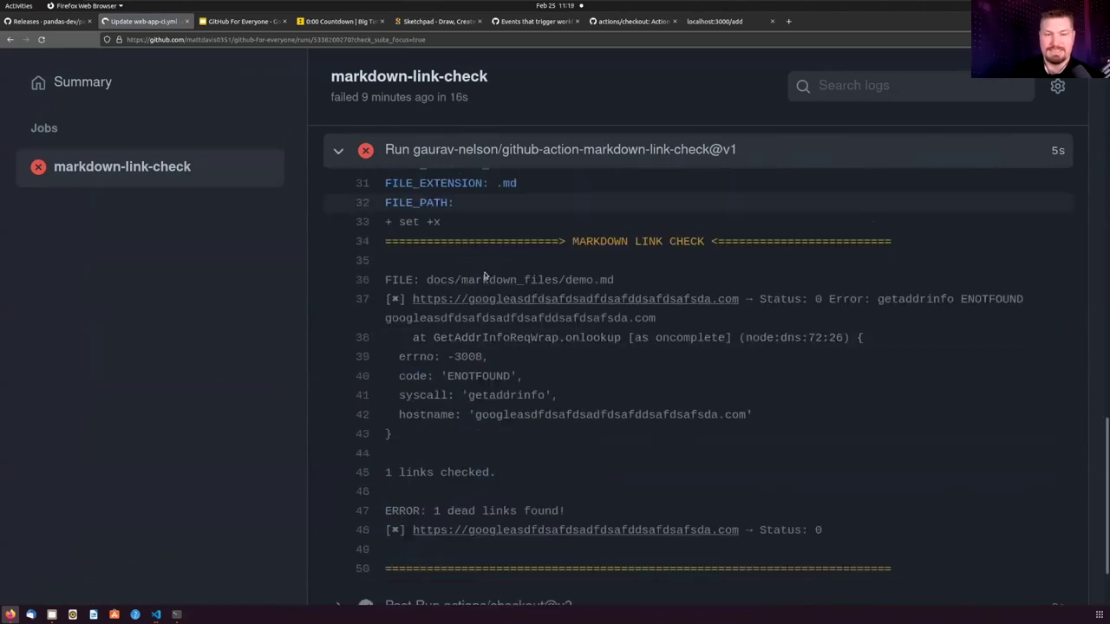
click(9, 39)
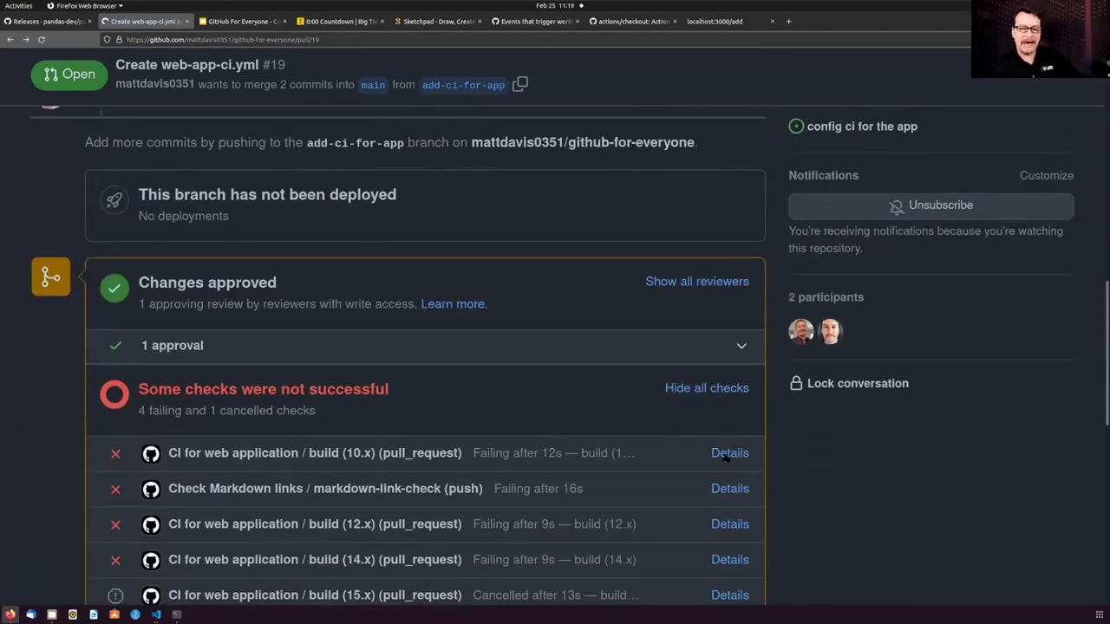
click(727, 453)
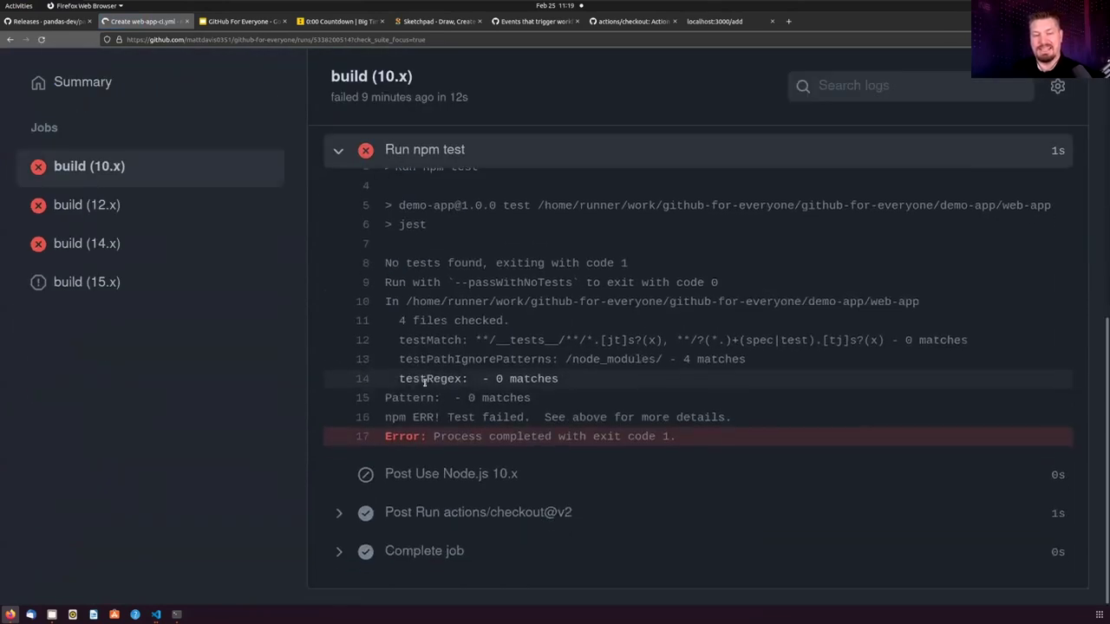
Read the build (10.x) log showing no tests matched the test pattern, then return to the file list.
drag(445, 417, 725, 417)
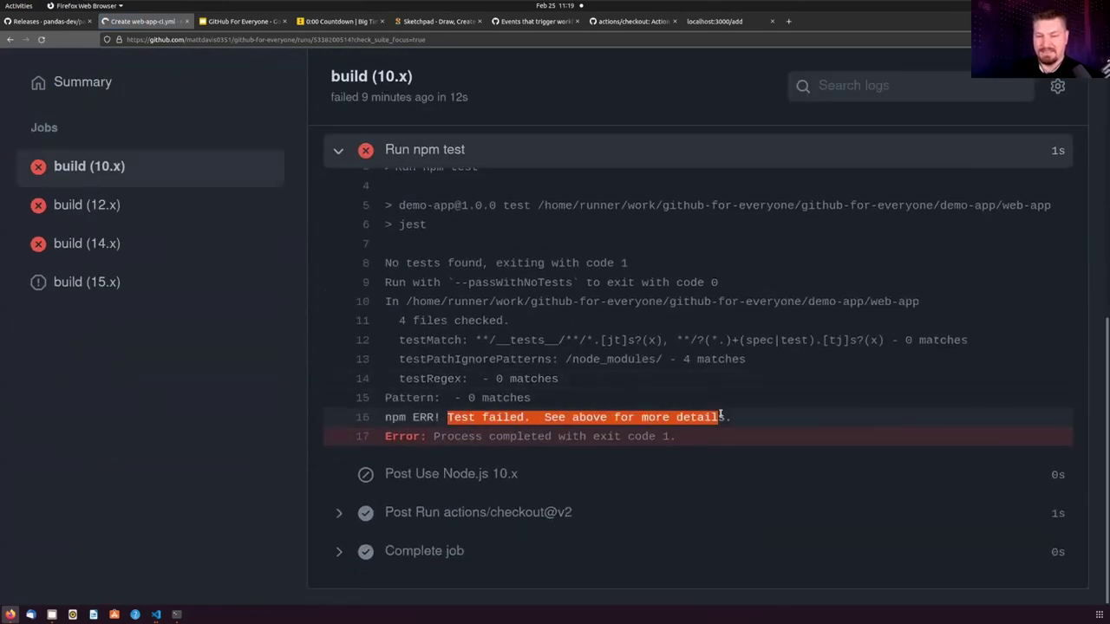
click(619, 375)
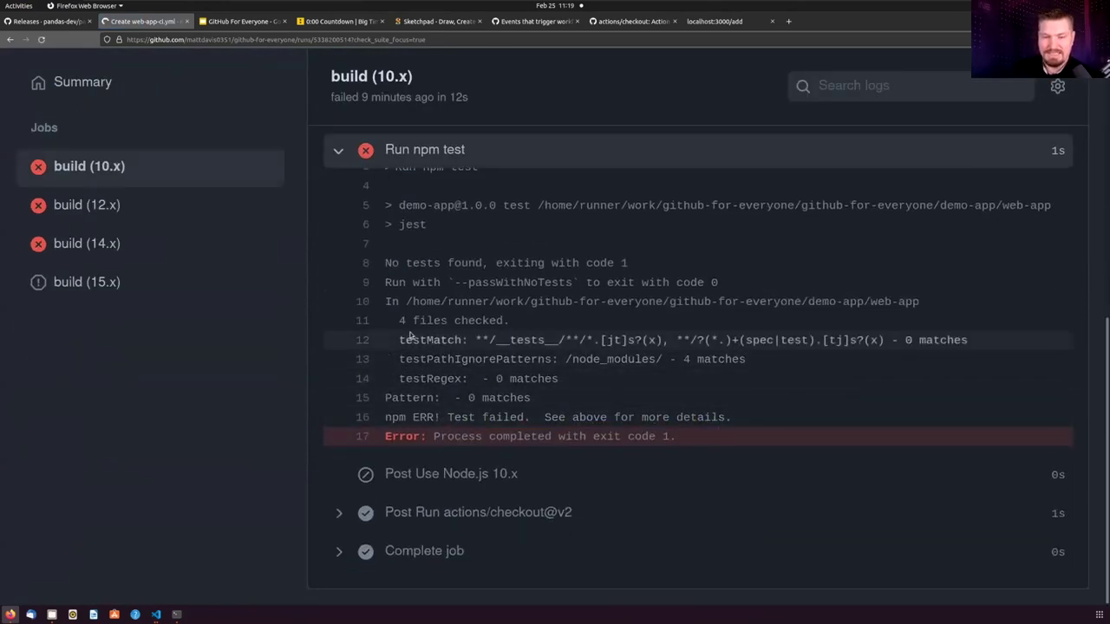
drag(392, 320, 661, 390)
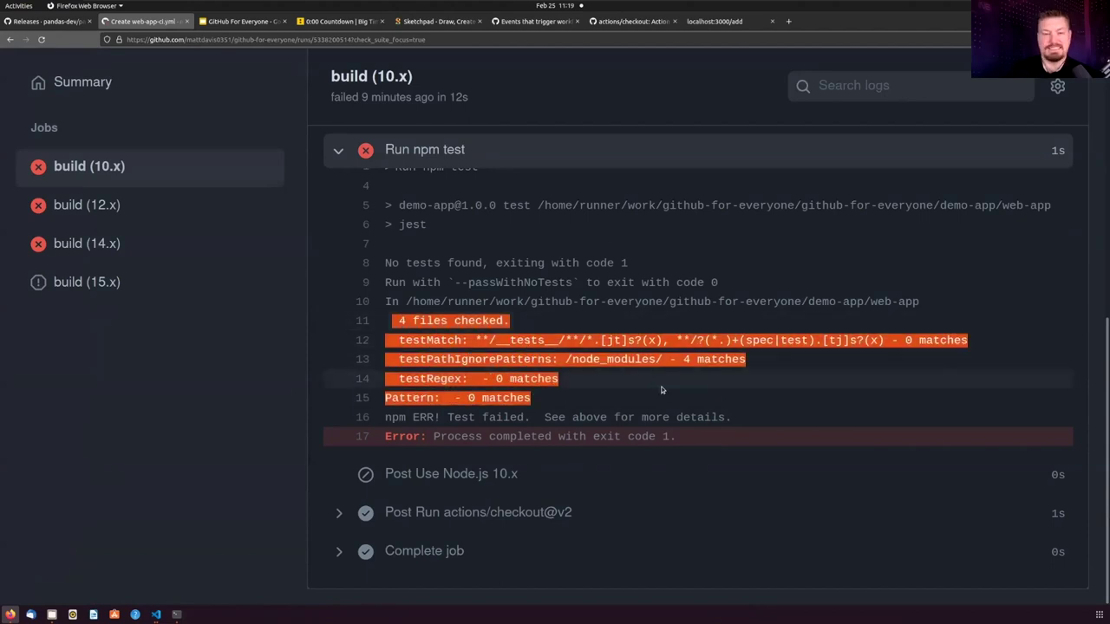
drag(661, 390, 341, 341)
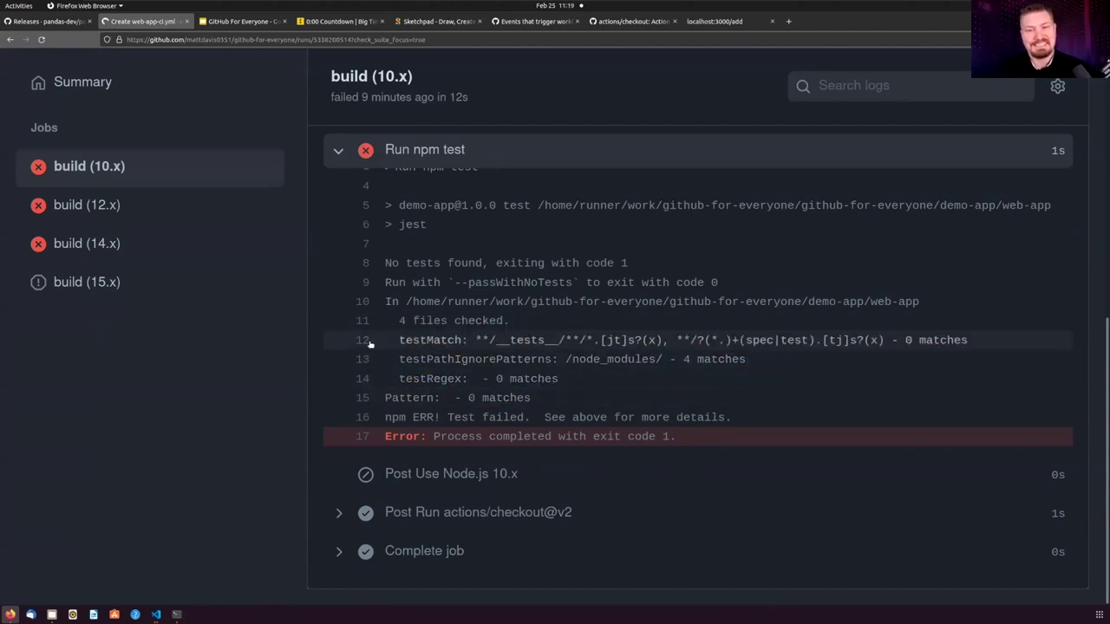
scroll(342, 342, up, 5)
click(68, 199)
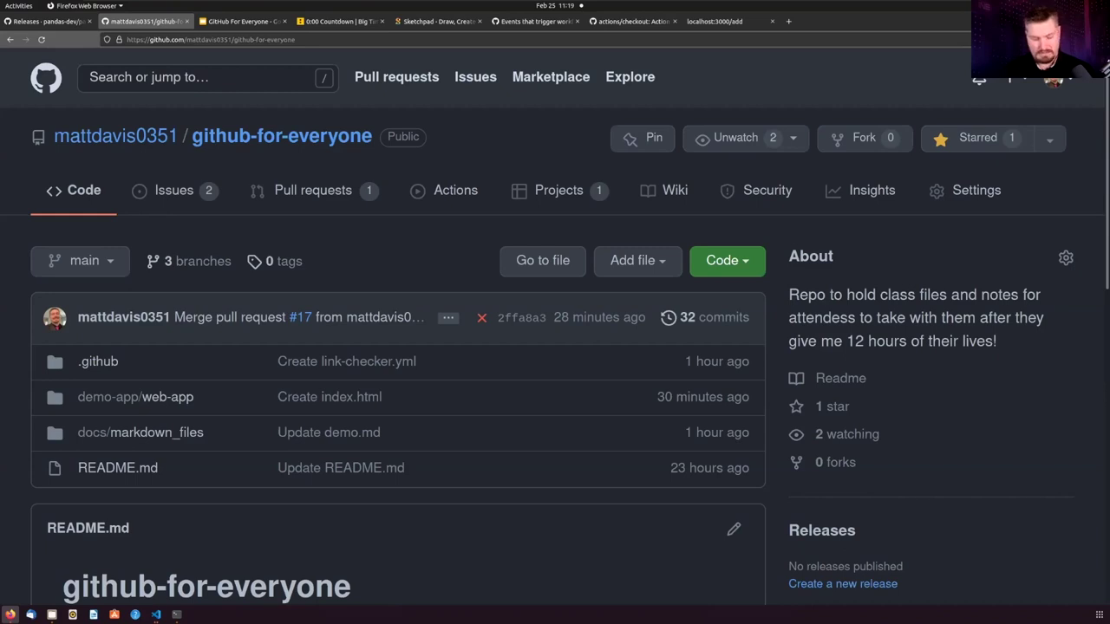
On add-ci-for-app, start a new file named demo-app/web-app/__tests__/addNumbers.test.js.
click(121, 265)
click(200, 448)
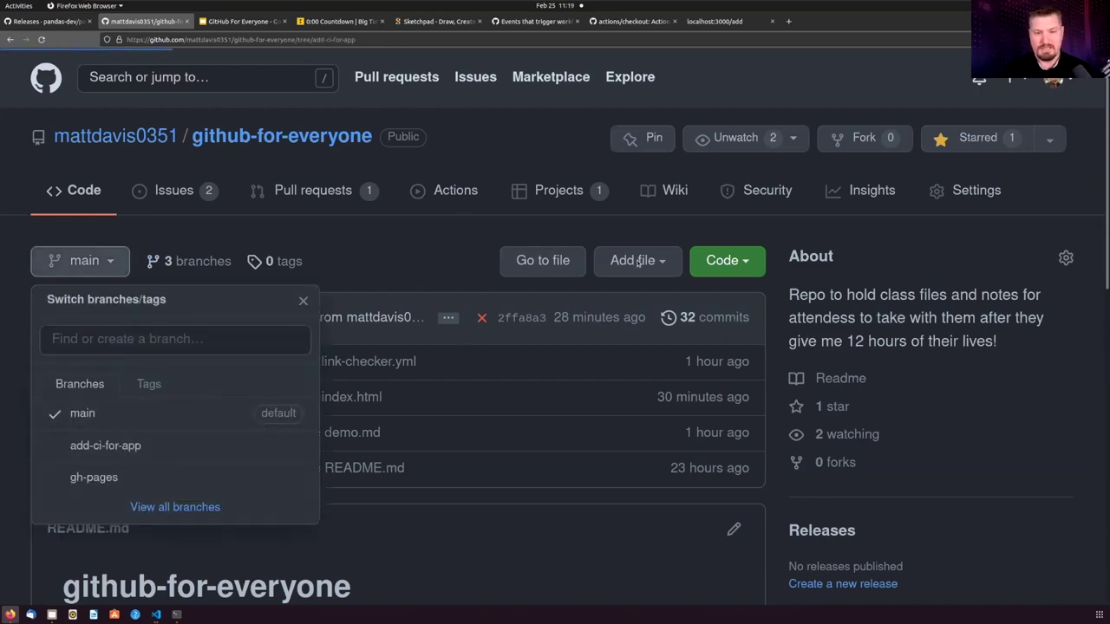
click(637, 263)
click(598, 299)
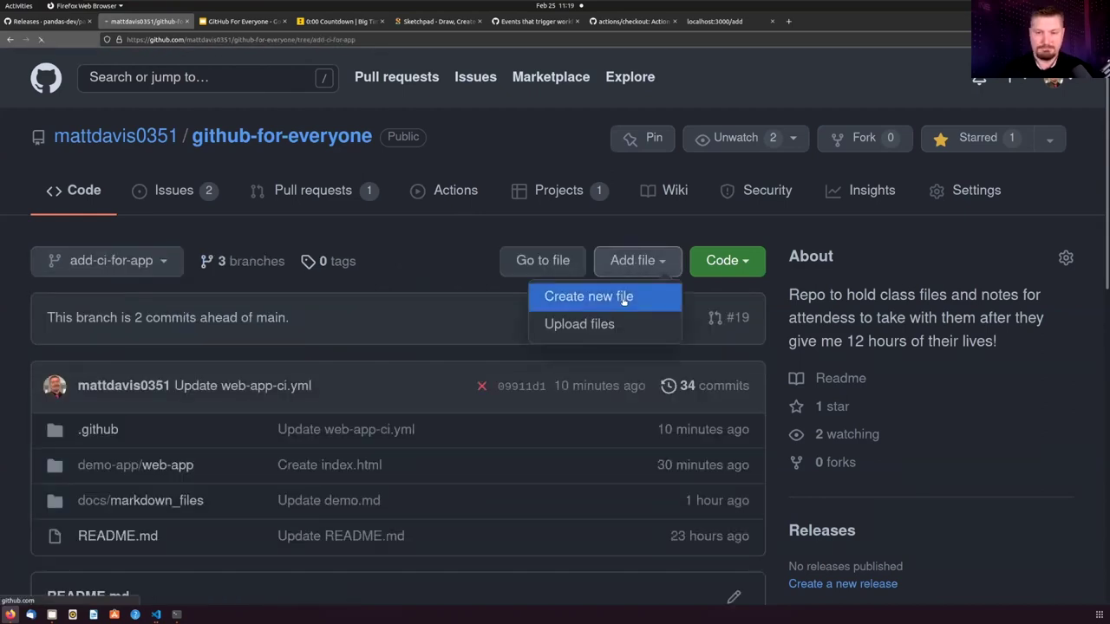
click(291, 261)
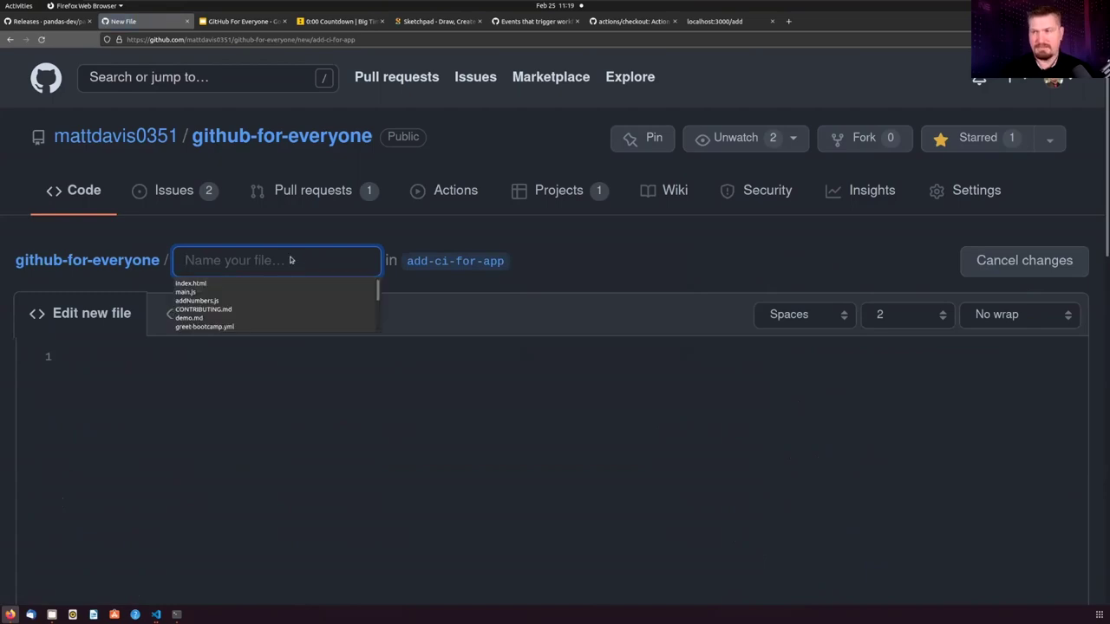
text(w)
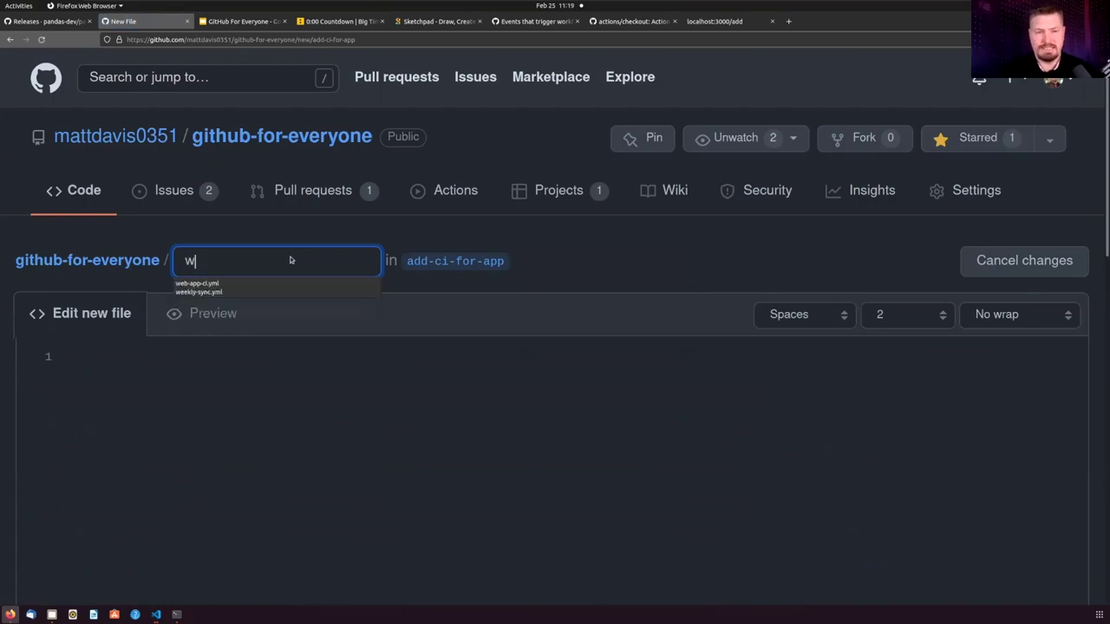
text(eb-app)
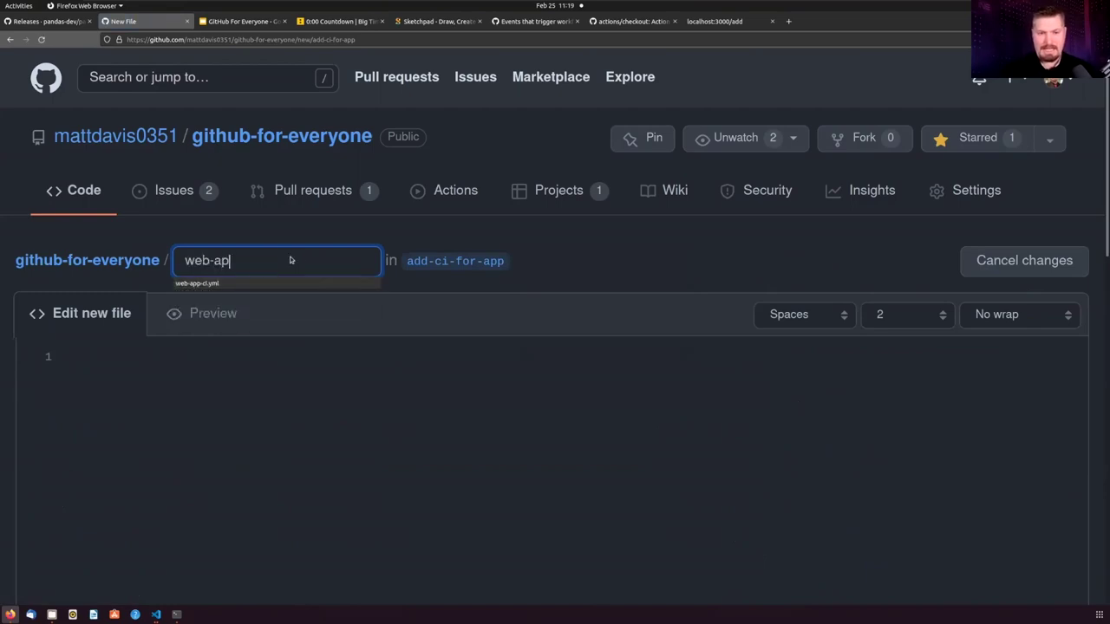
key(BackSpace)
key(BackSpace)
key(BackSpace)
key(BackSpace)
key(BackSpace)
key(BackSpace)
text(d)
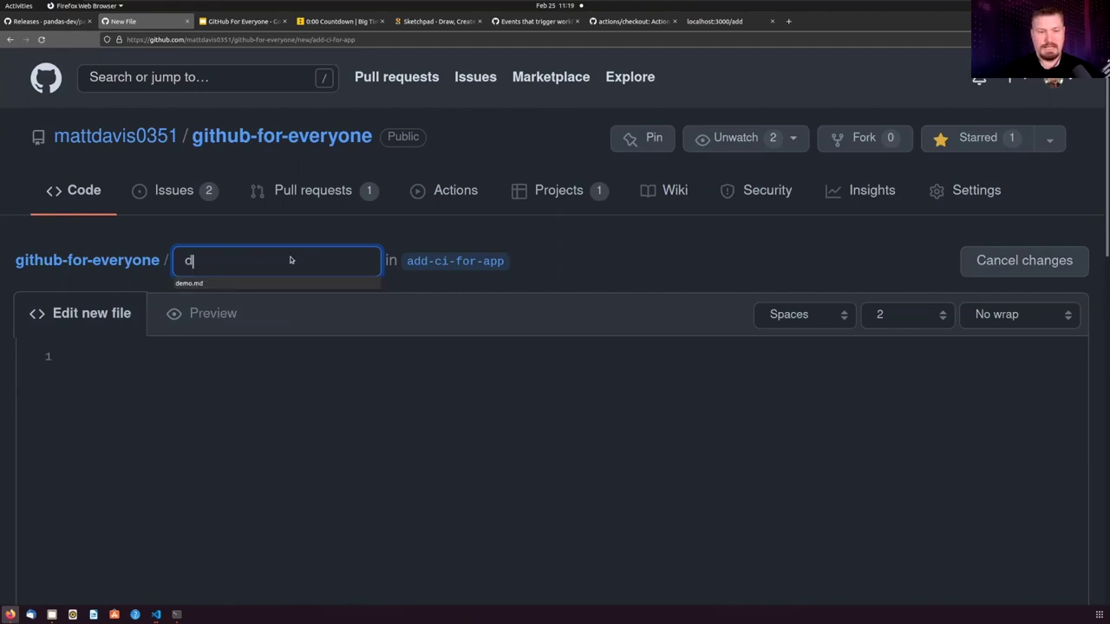
text(emo-app/web)
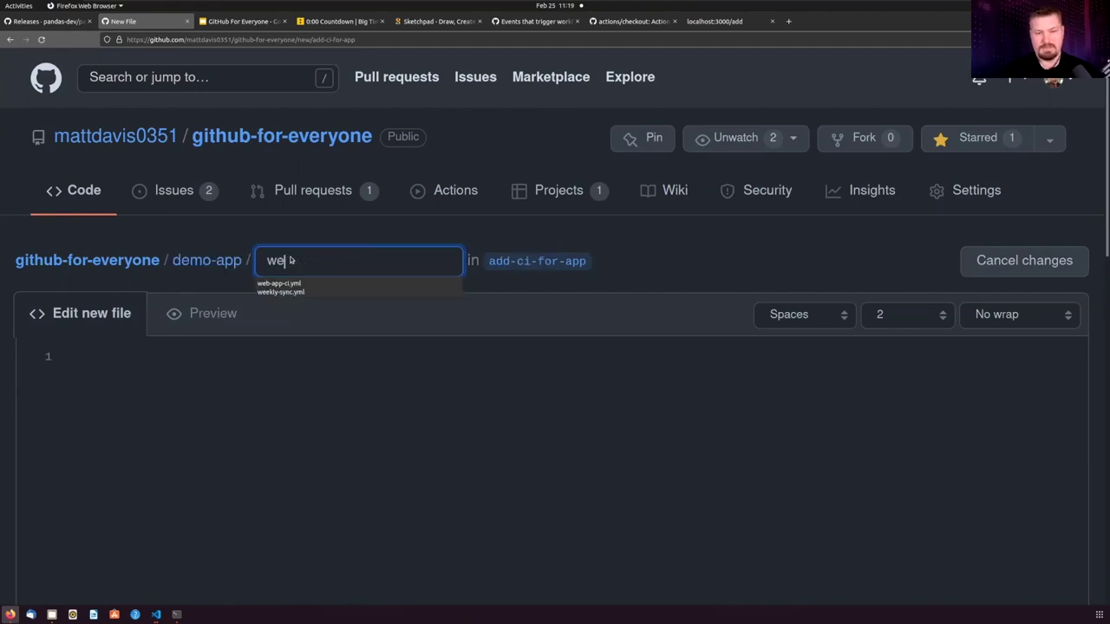
text(-app)
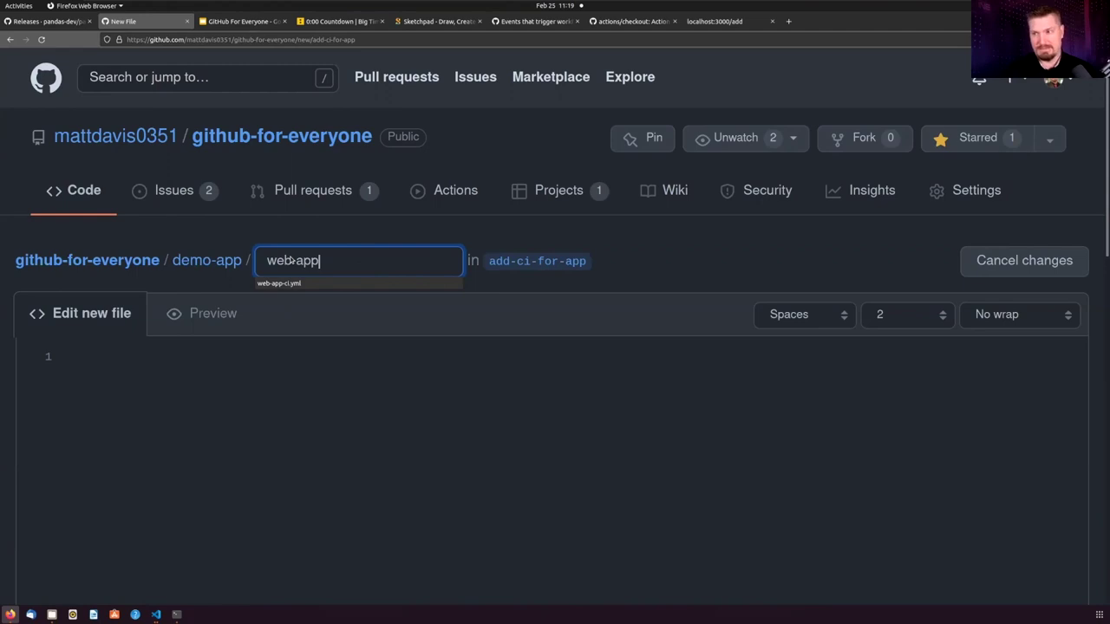
text(/)
text(__tests)
text(__)
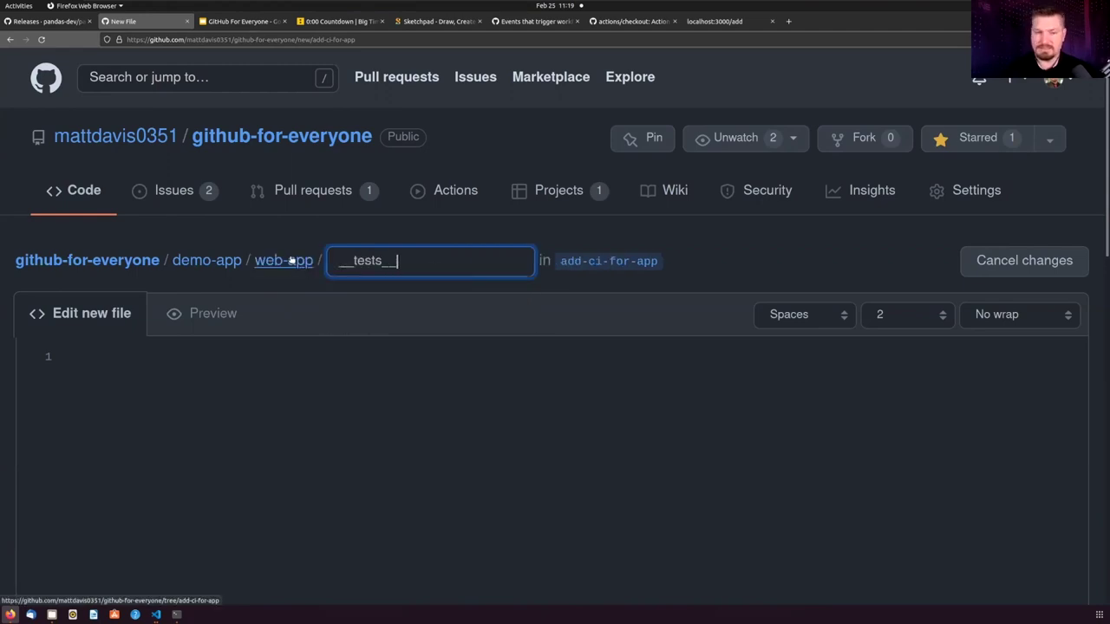
text(/)
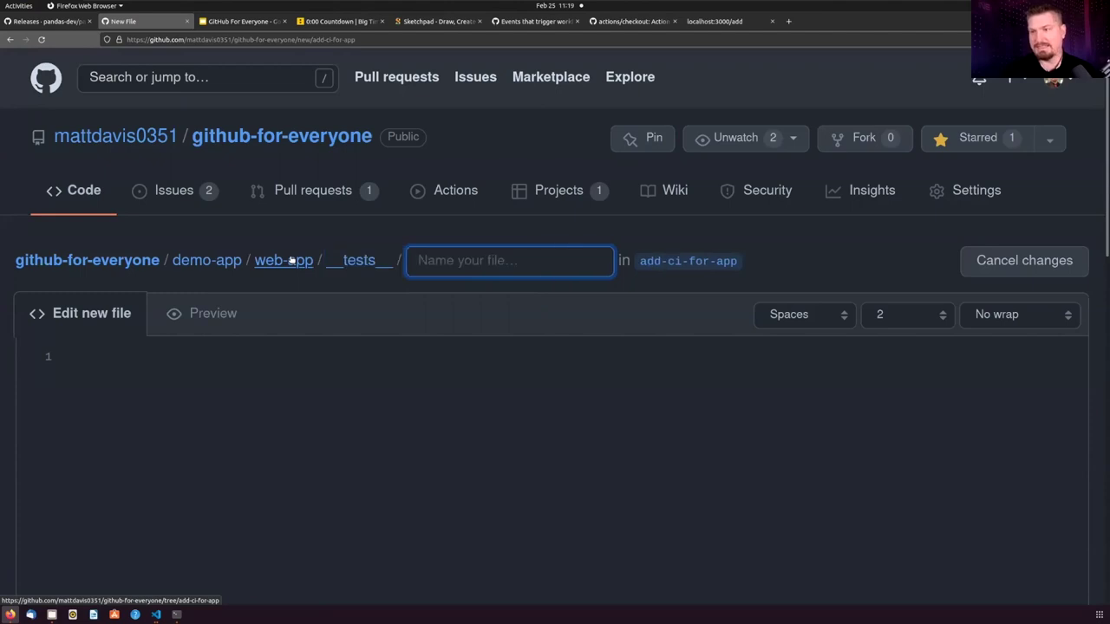
text(addNode)
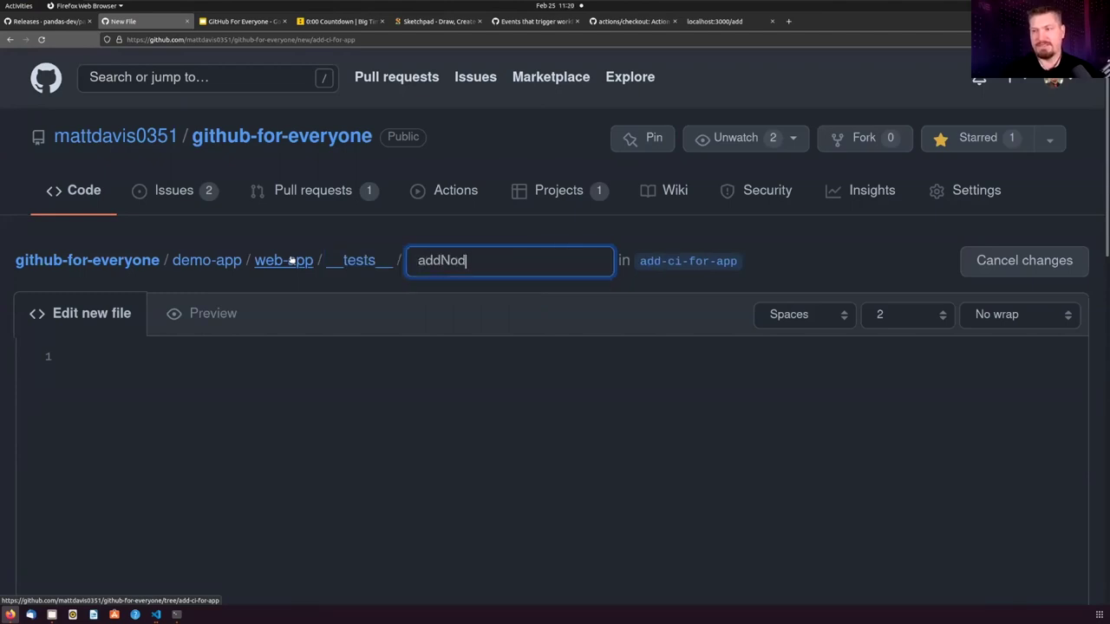
key(BackSpace)
key(BackSpace)
key(BackSpace)
text(umbers)
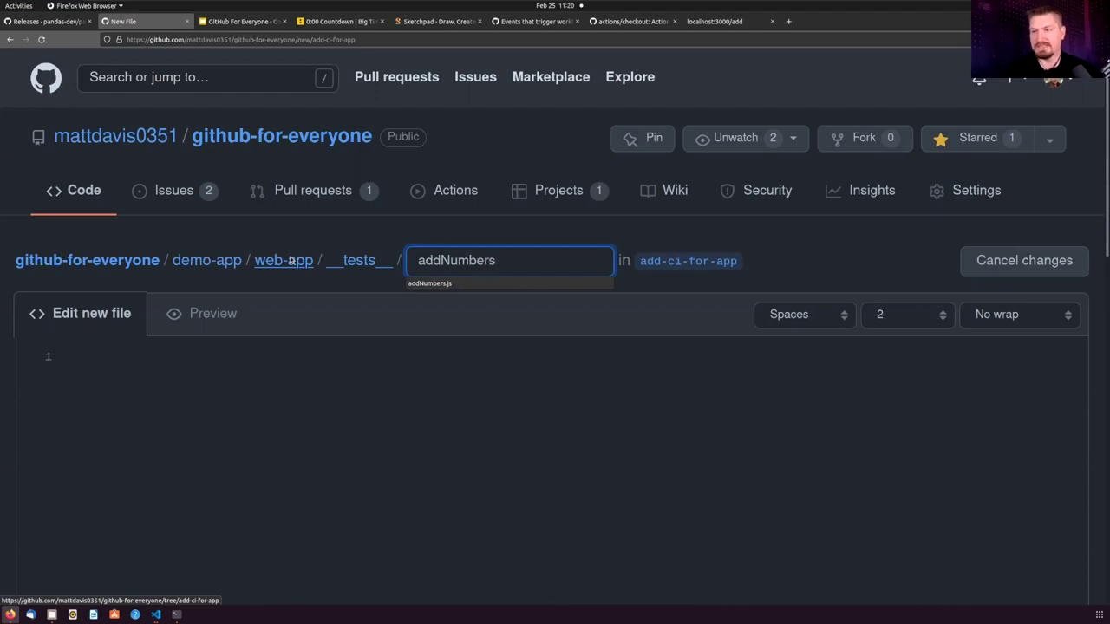
text(.test.js)
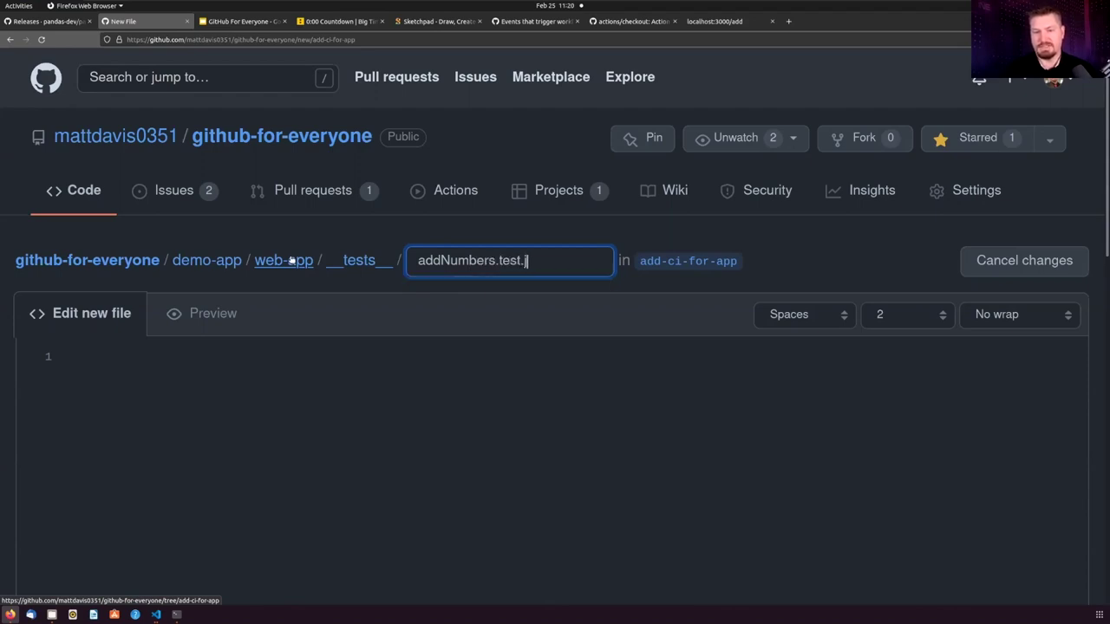
Paste the Jest test code into addNumbers.test.js and commit the new file.
click(162, 378)
text(const addNumbers = require("../src/addNumbers");  describe("addNumbers", () => {   test("should return the sum of two numbers", () => {     expect(addNumbers(1, 2)).toEqual({ value: 3, msg: "success" });   });    test("msg should be invalid if parameters are not numbers", () => {     expect(addNumbers("a", "b")).toEqual({ msg: "invalid" });   }); });)
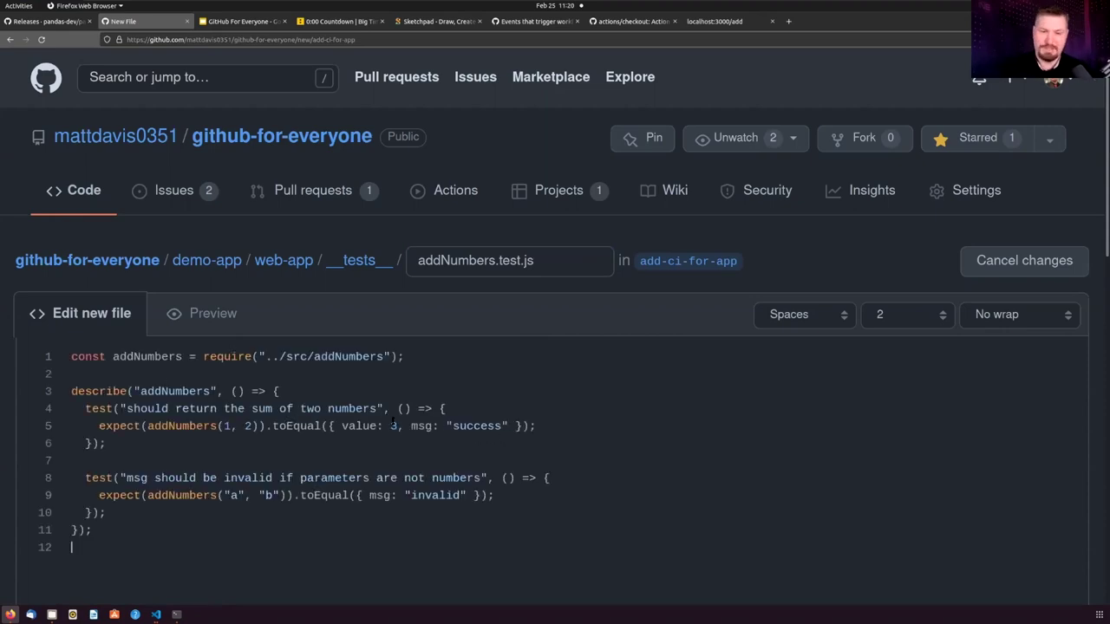
scroll(328, 423, down, 2)
scroll(328, 421, down, 2)
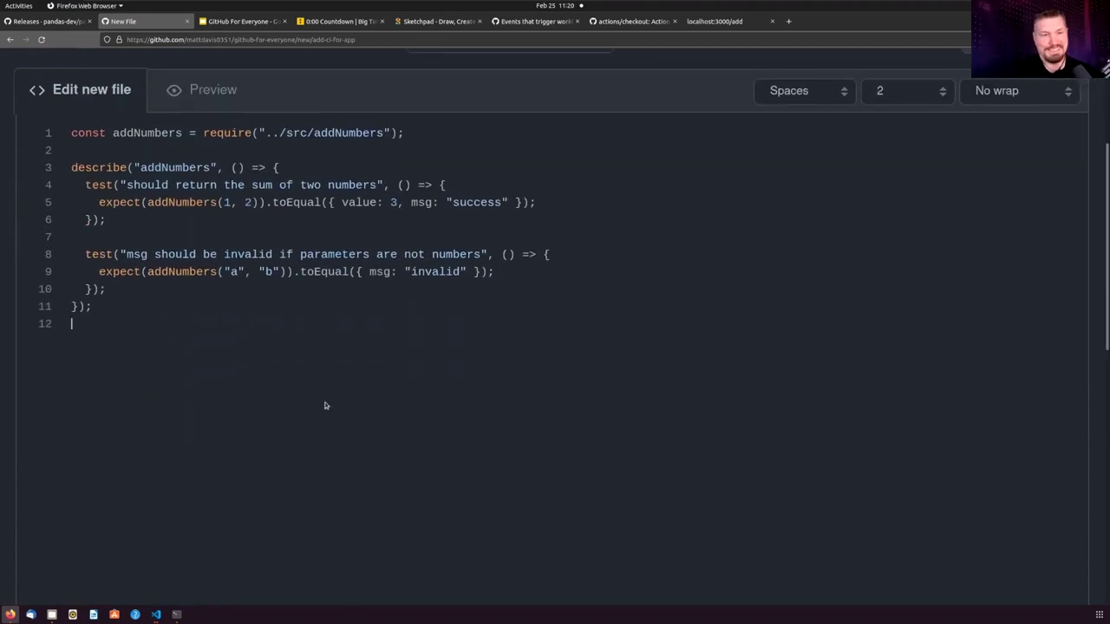
scroll(322, 401, down, 8)
scroll(286, 443, down, 3)
click(176, 445)
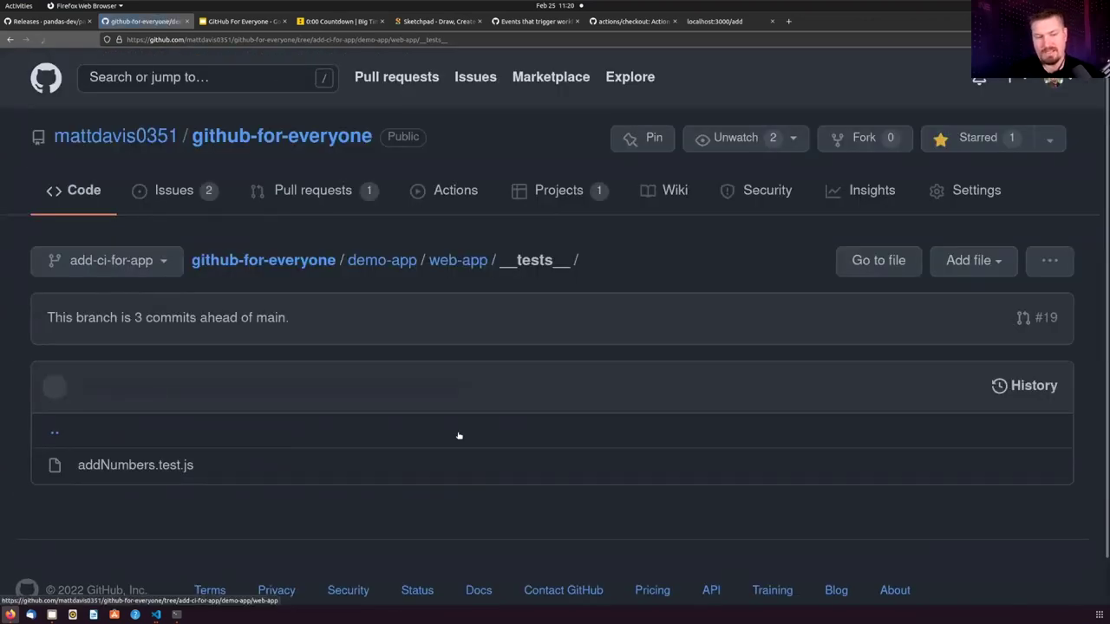
Check the workflow runs list, noting the new run was triggered by the pull request.
click(450, 190)
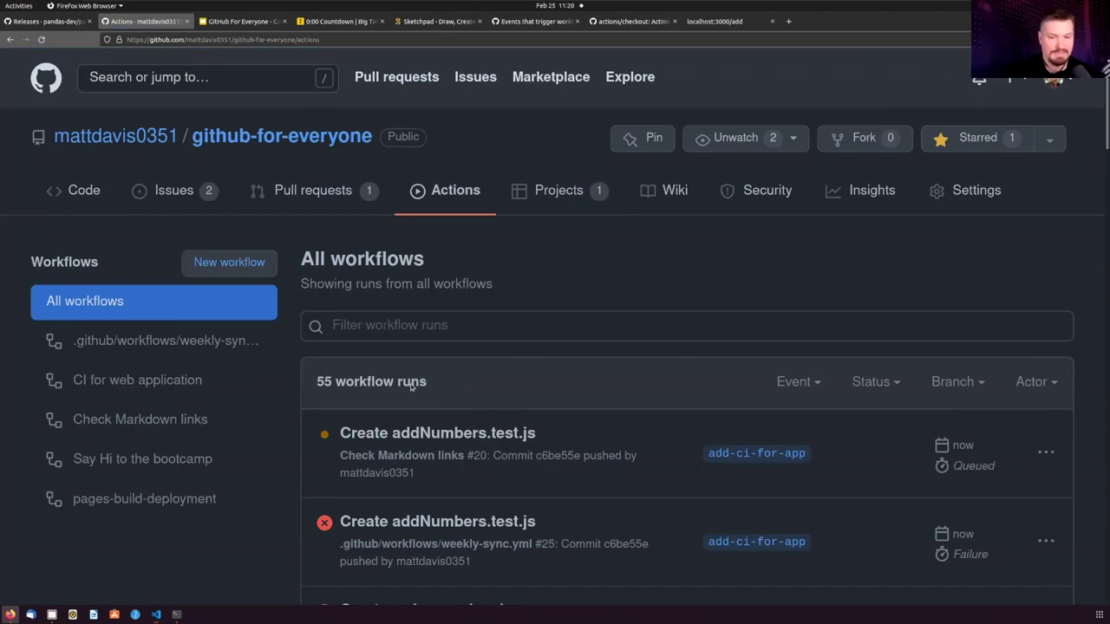
drag(481, 458, 634, 459)
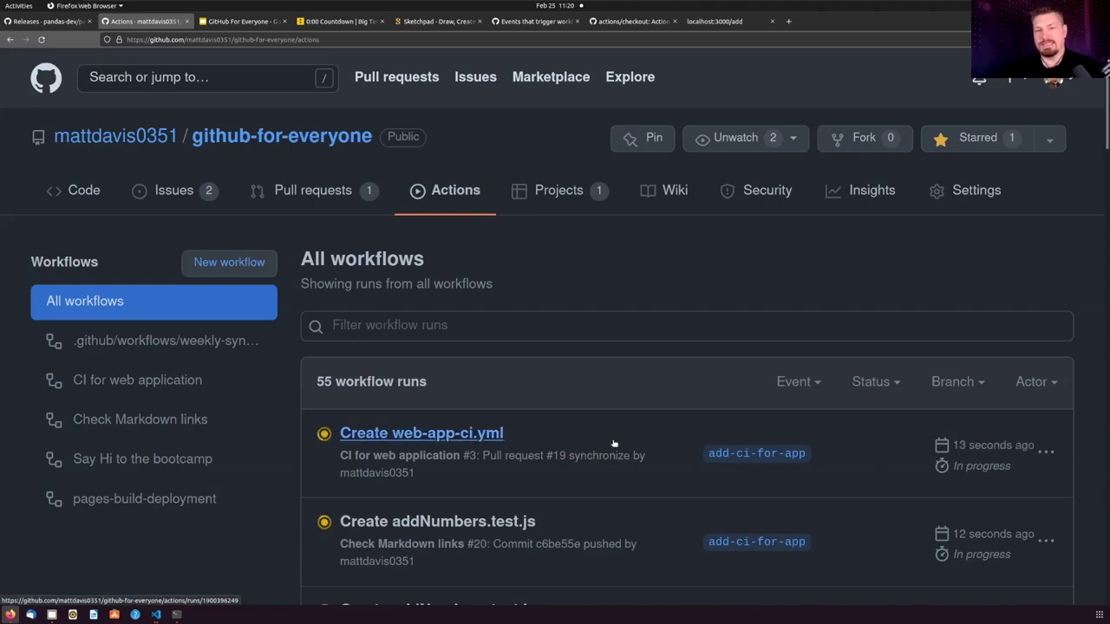
click(533, 21)
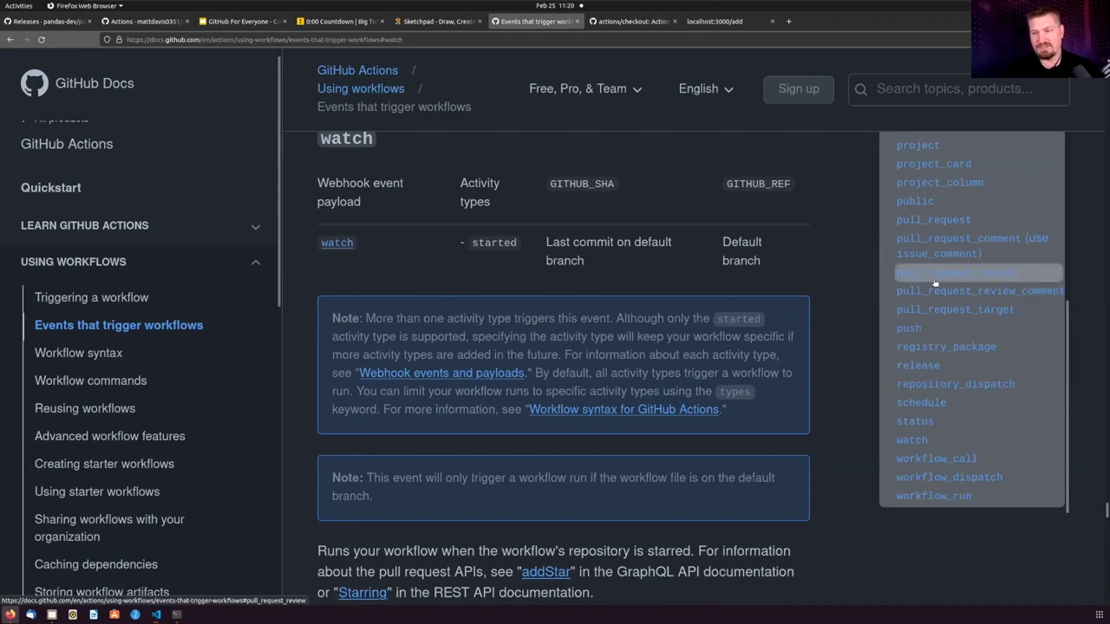
Review the pull_request event's activity types (assigned, edited, synchronize), then open the failed run.
click(933, 219)
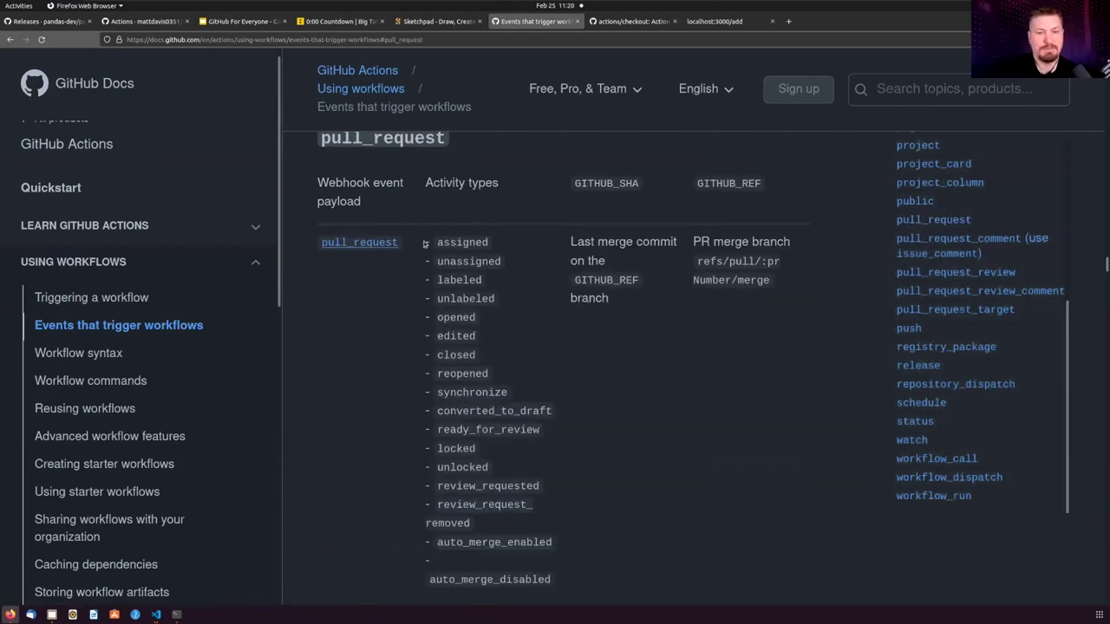
drag(437, 242, 503, 296)
drag(434, 317, 502, 339)
drag(435, 398, 564, 391)
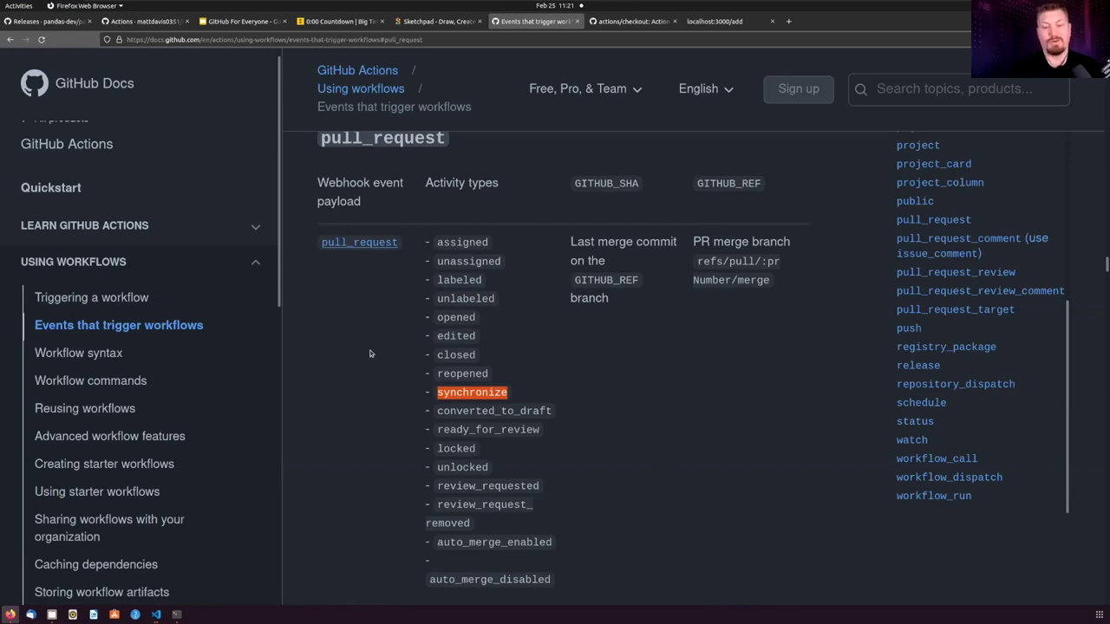
drag(444, 244, 488, 244)
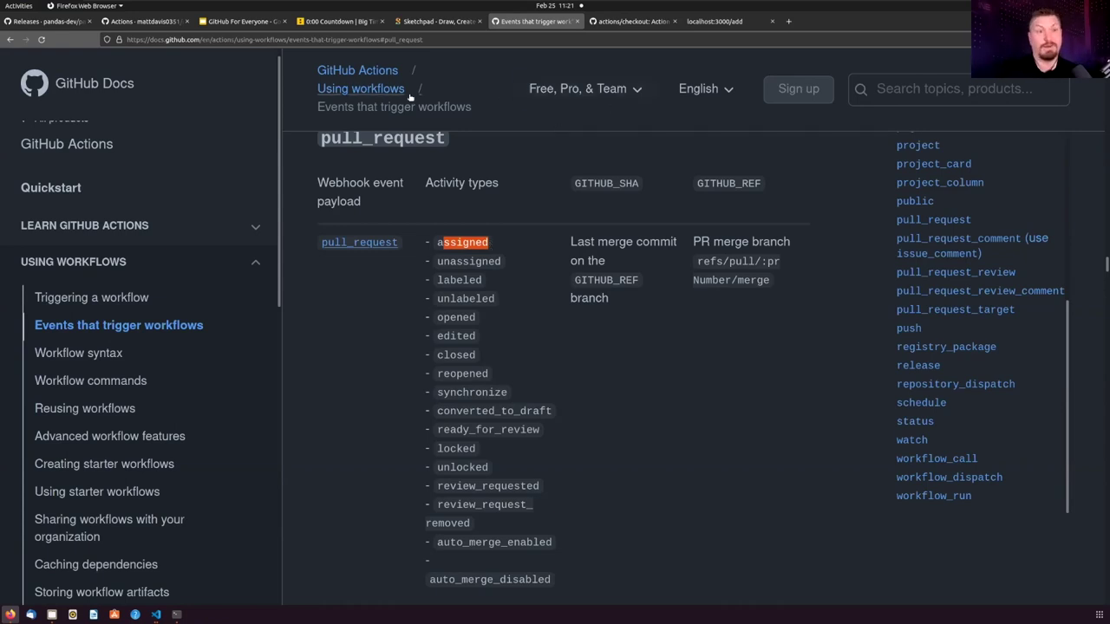
click(135, 21)
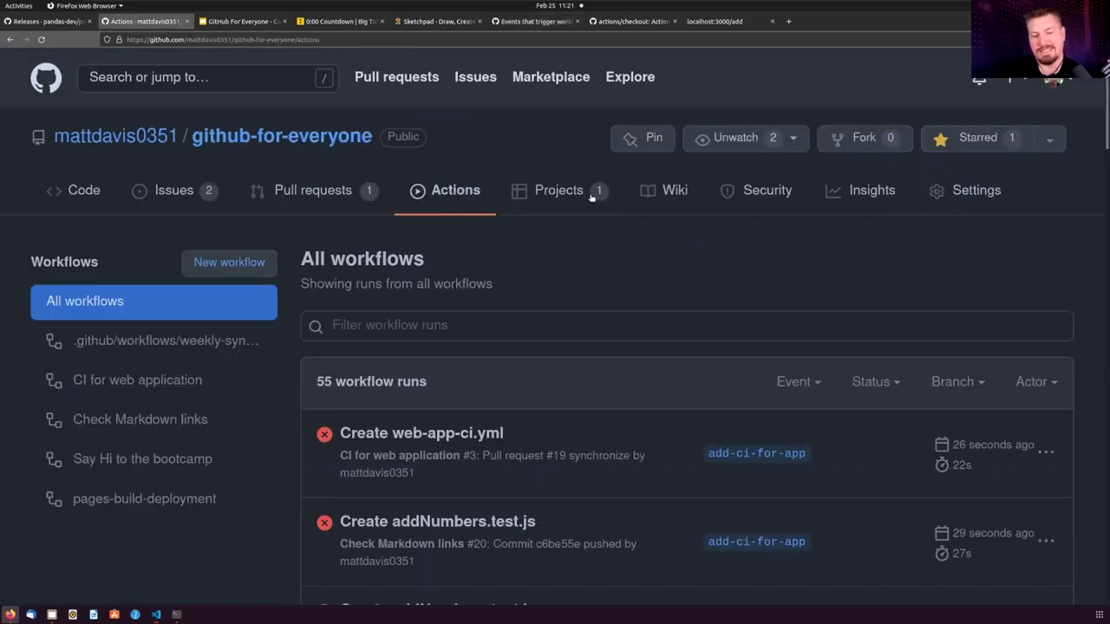
click(465, 434)
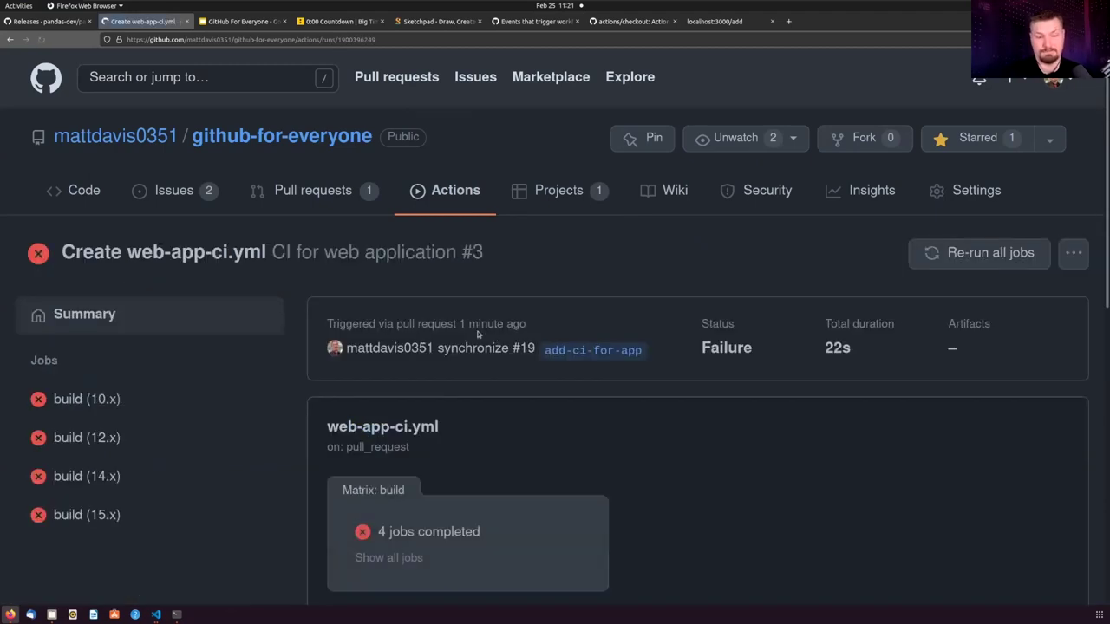
Find the failing Jest test in build (12.x)'s npm test log: 1 failed suite of 1 total.
scroll(206, 396, down, 3)
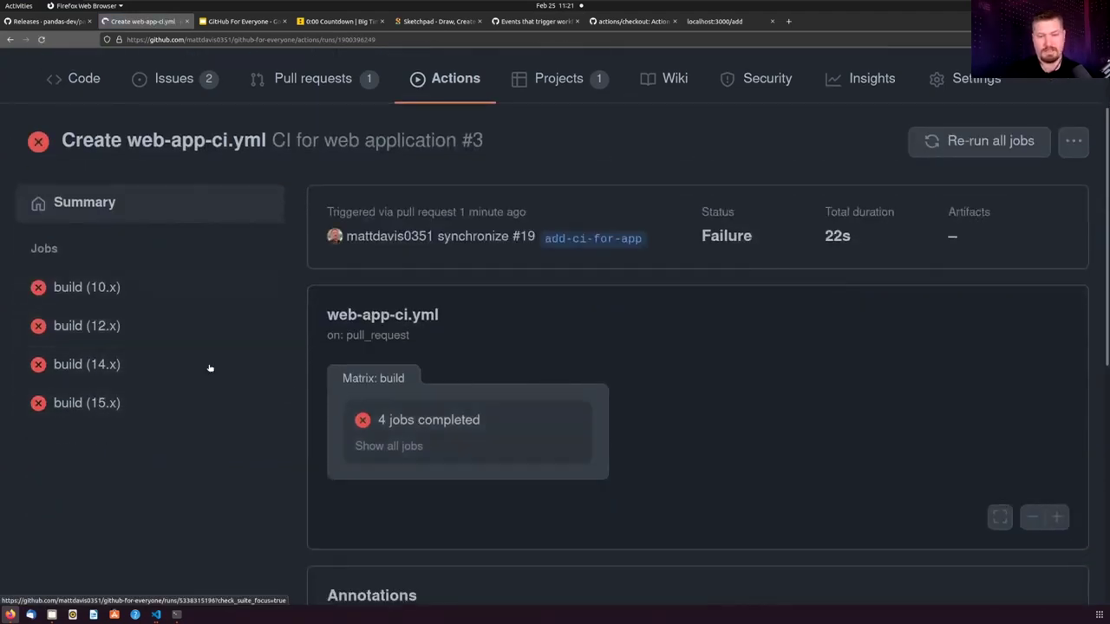
click(130, 338)
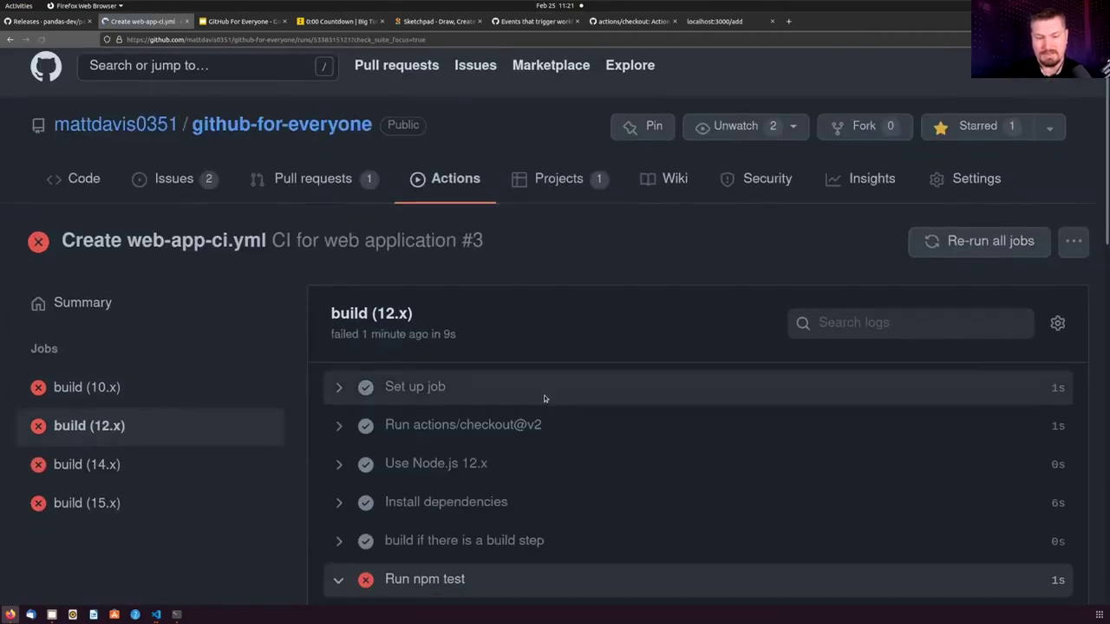
scroll(544, 399, down, 10)
scroll(581, 384, up, 4)
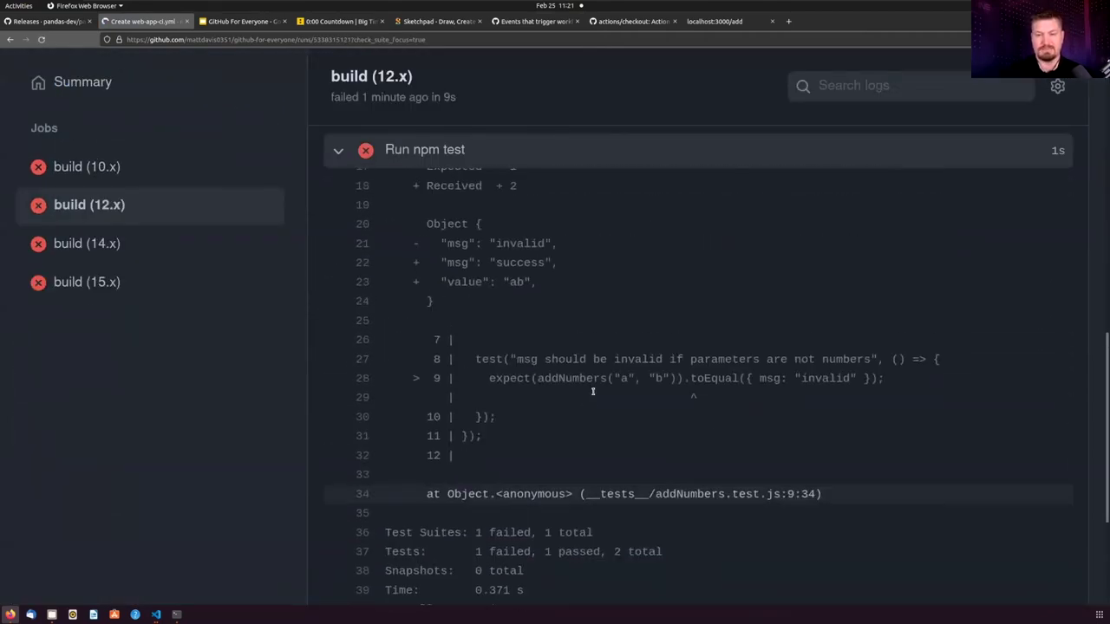
scroll(604, 393, up, 5)
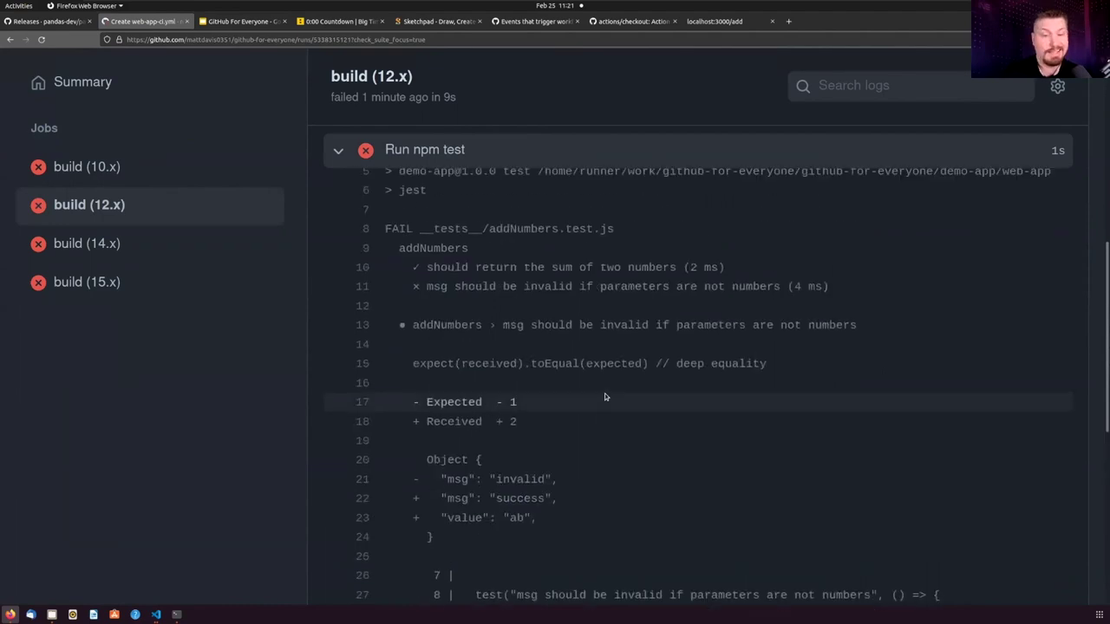
scroll(606, 396, down, 5)
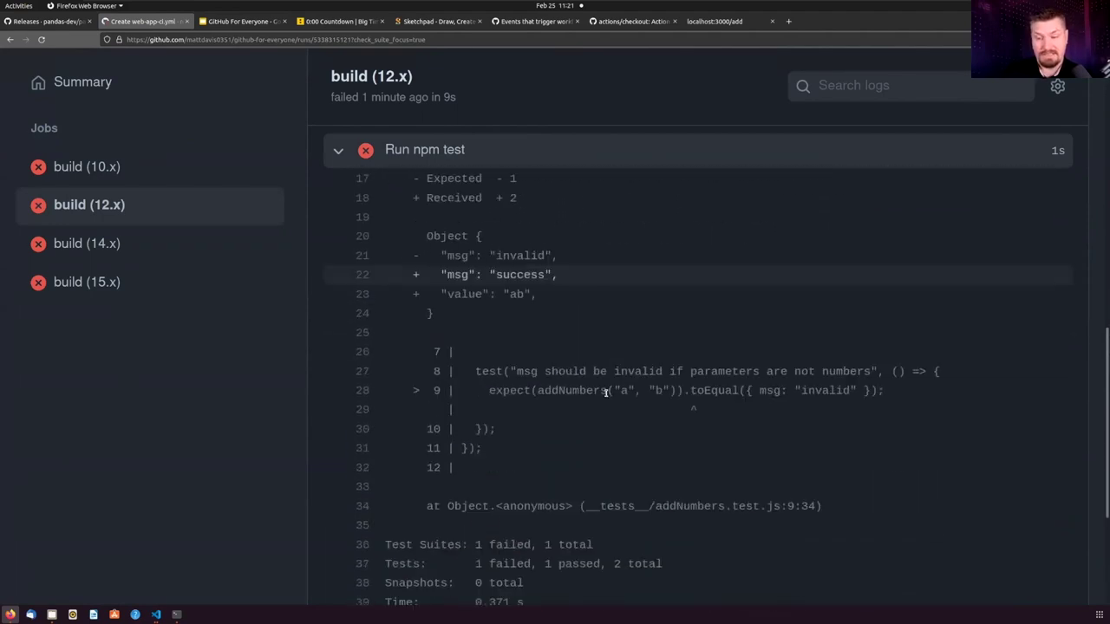
scroll(606, 392, down, 3)
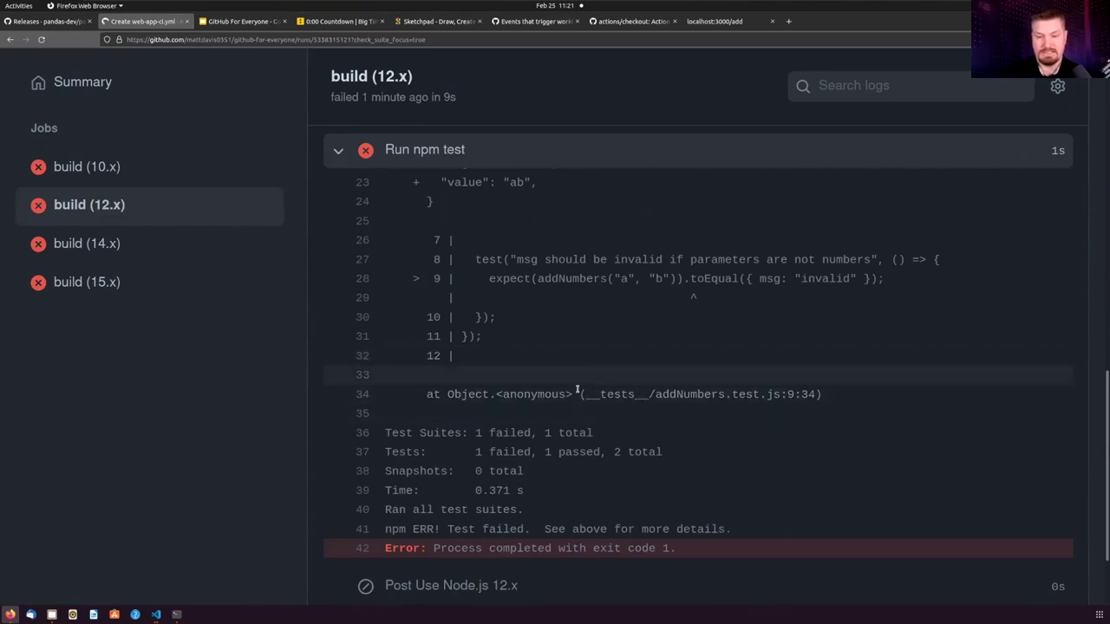
drag(472, 433, 633, 441)
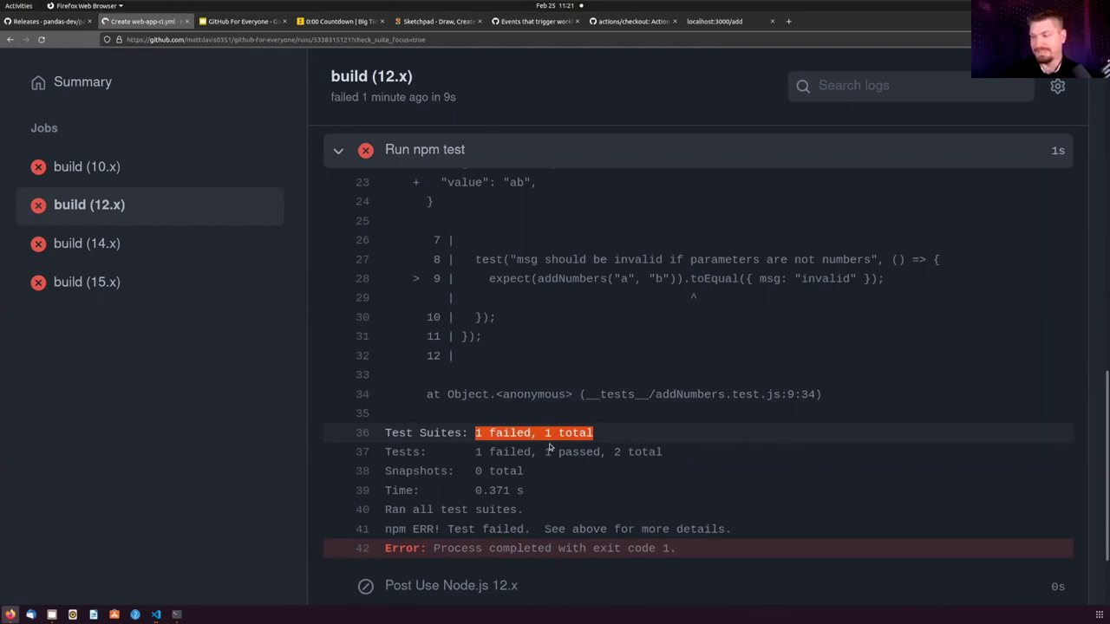
scroll(500, 389, up, 10)
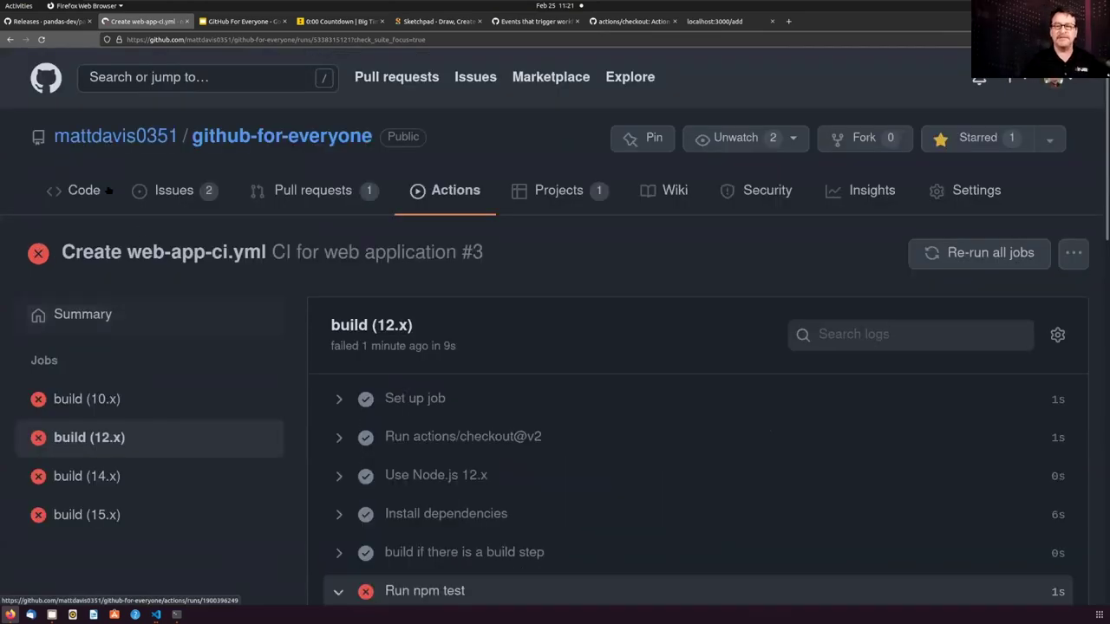
Open the Files changed view of pull request #19.
click(77, 191)
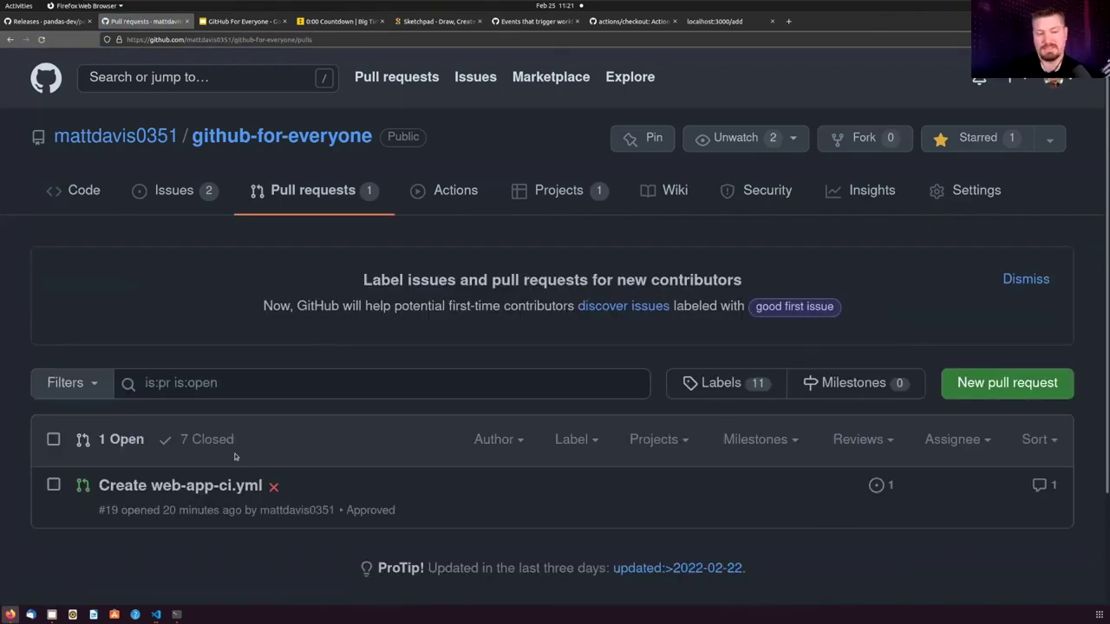
click(199, 485)
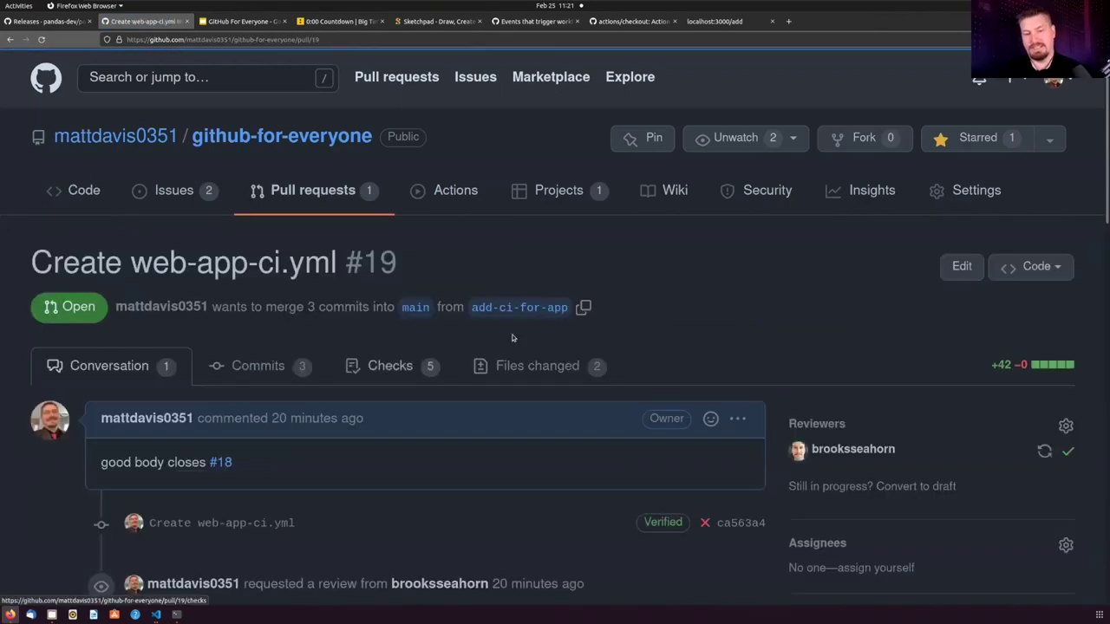
click(535, 364)
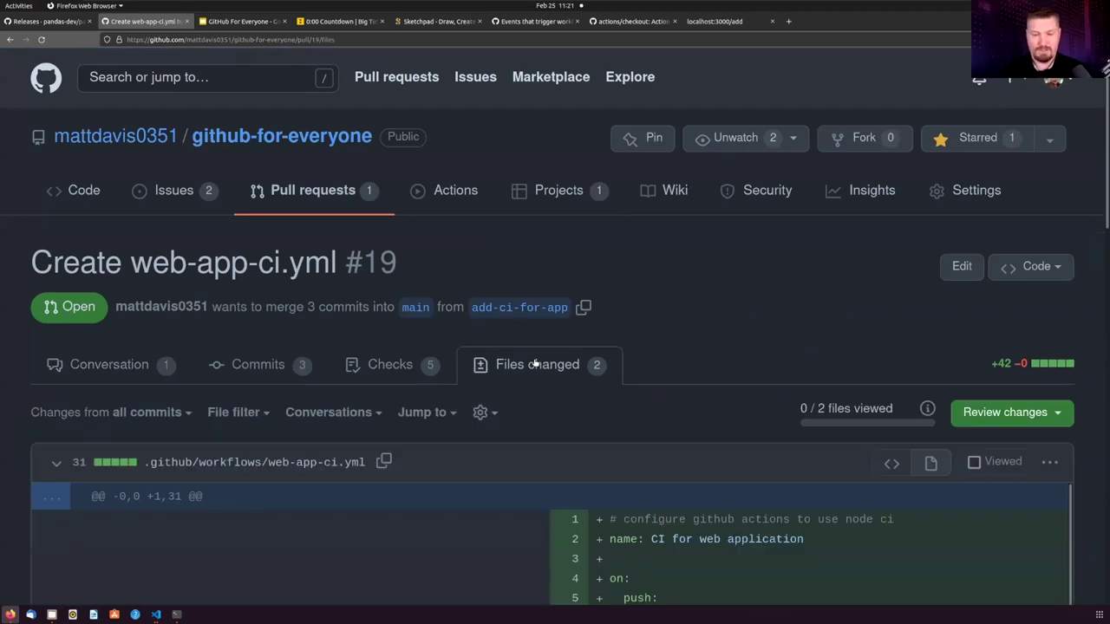
scroll(422, 293, down, 5)
scroll(422, 293, up, 5)
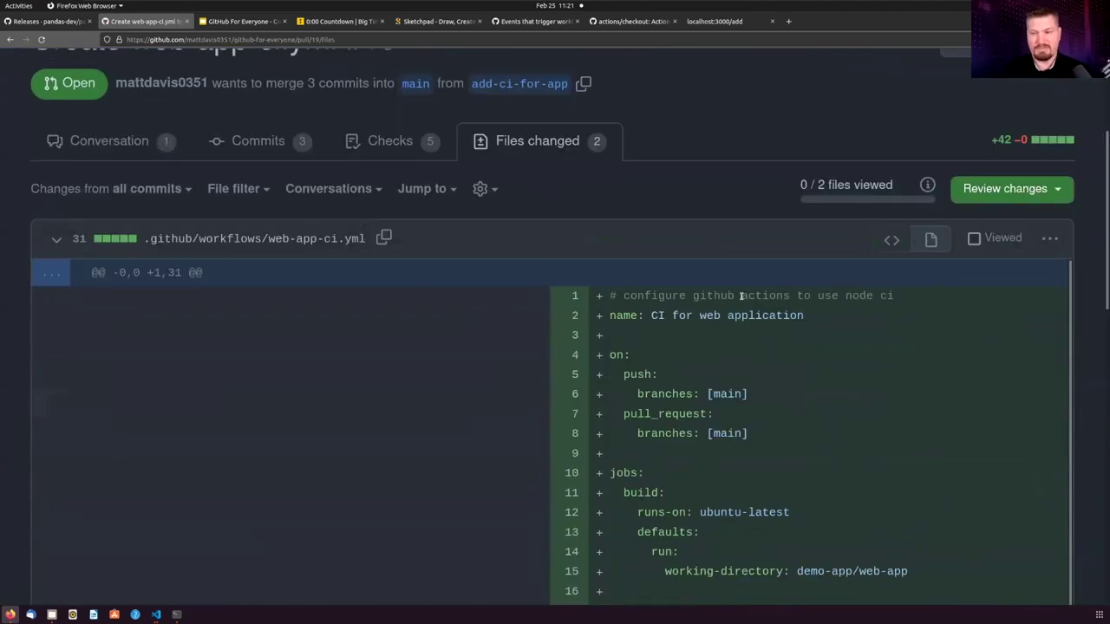
Collapse the web-app-ci.yml and addNumbers.test.js diffs and return to the code page.
click(57, 239)
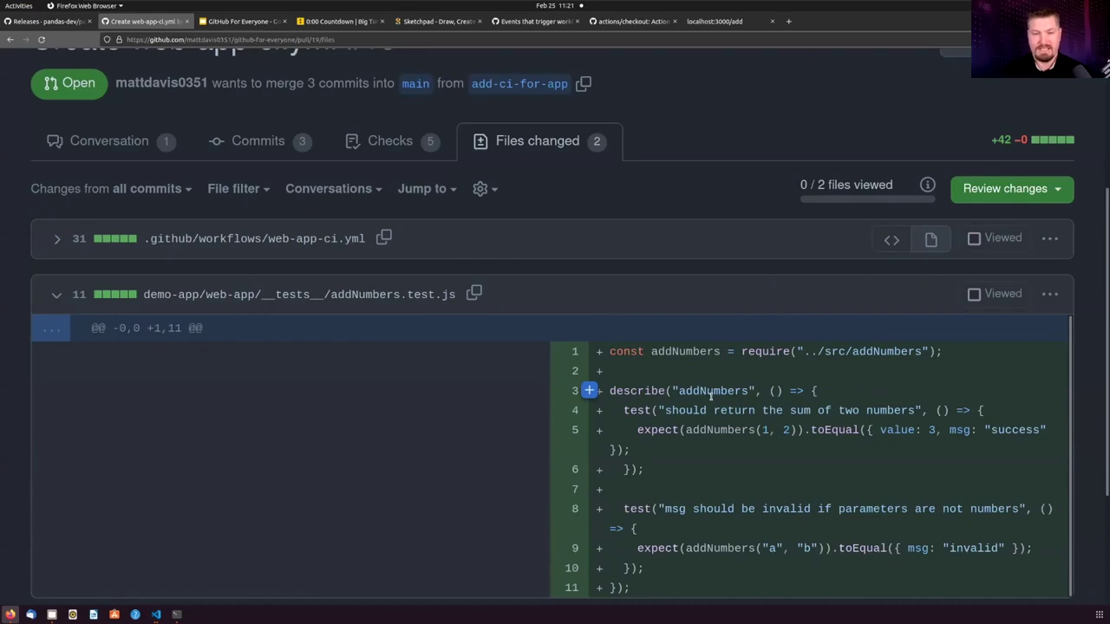
scroll(711, 401, down, 2)
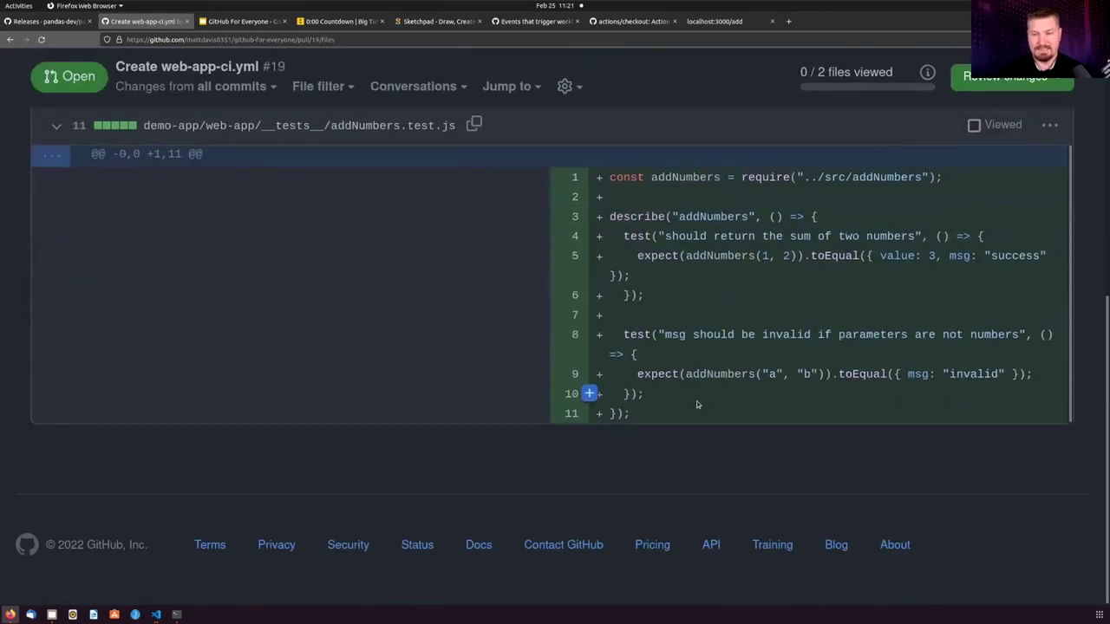
scroll(385, 355, up, 2)
scroll(385, 355, up, 1)
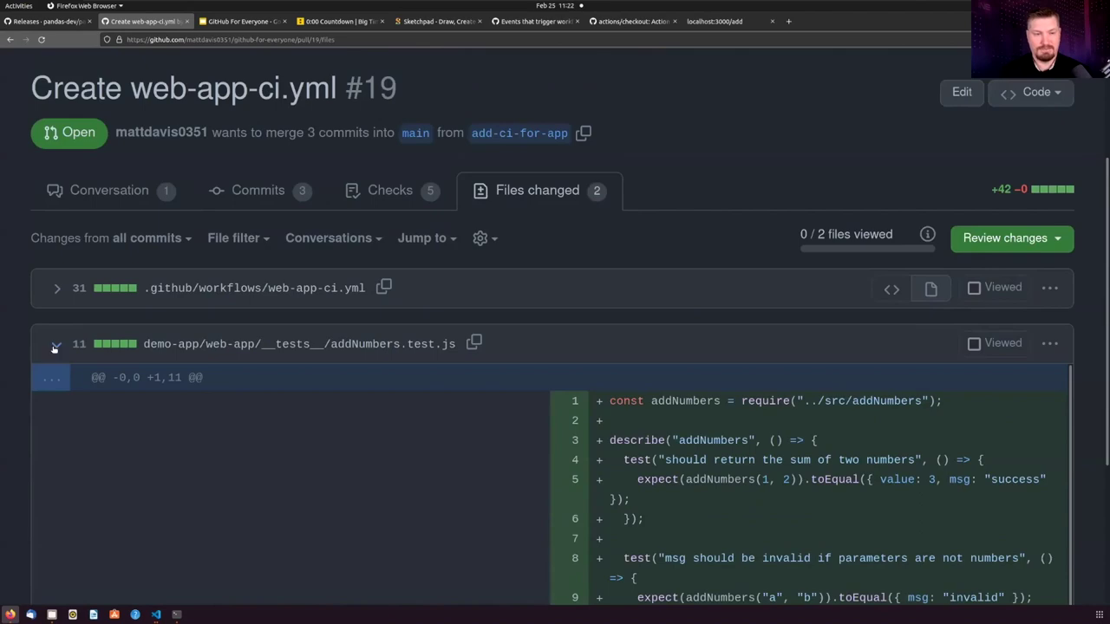
click(55, 345)
click(82, 251)
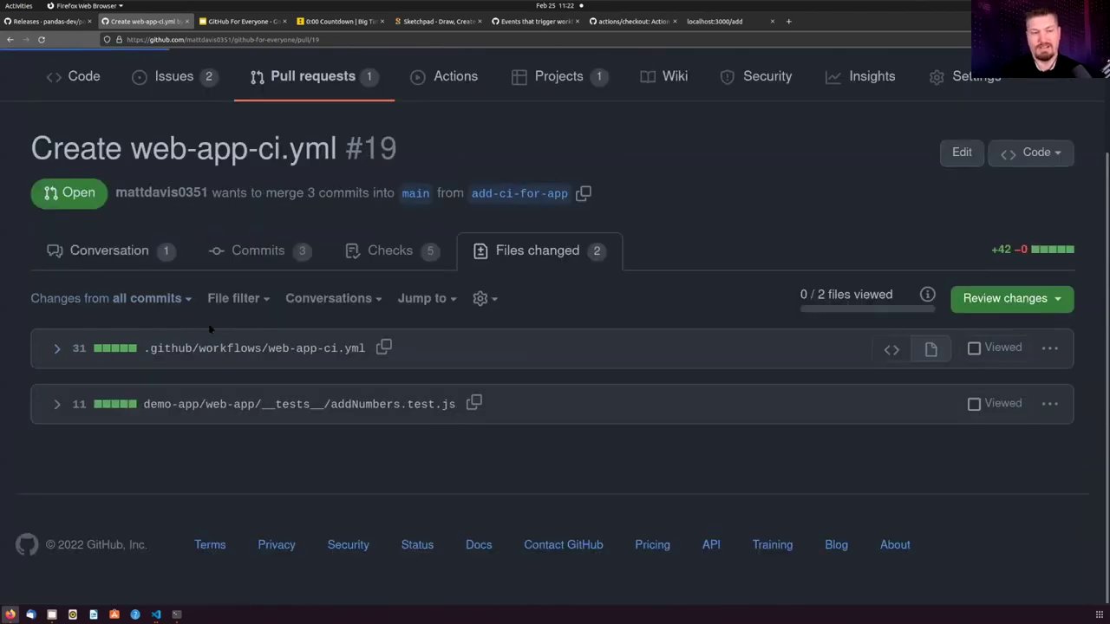
key(g)
key(c)
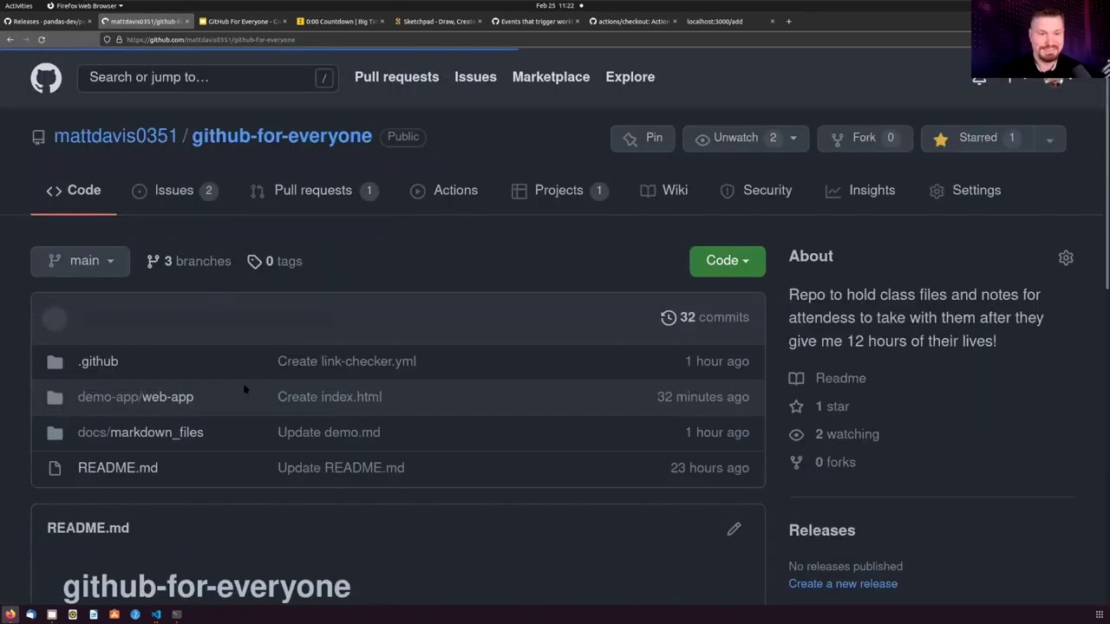
Open demo-app/web-app/src/addNumbers.js on add-ci-for-app for editing.
click(180, 398)
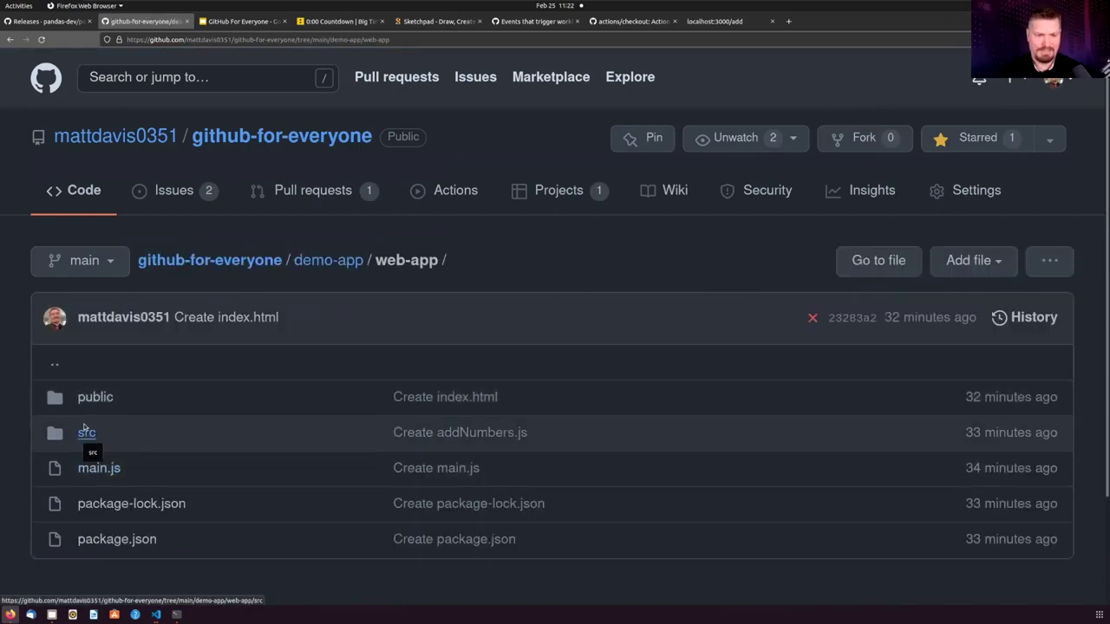
click(96, 262)
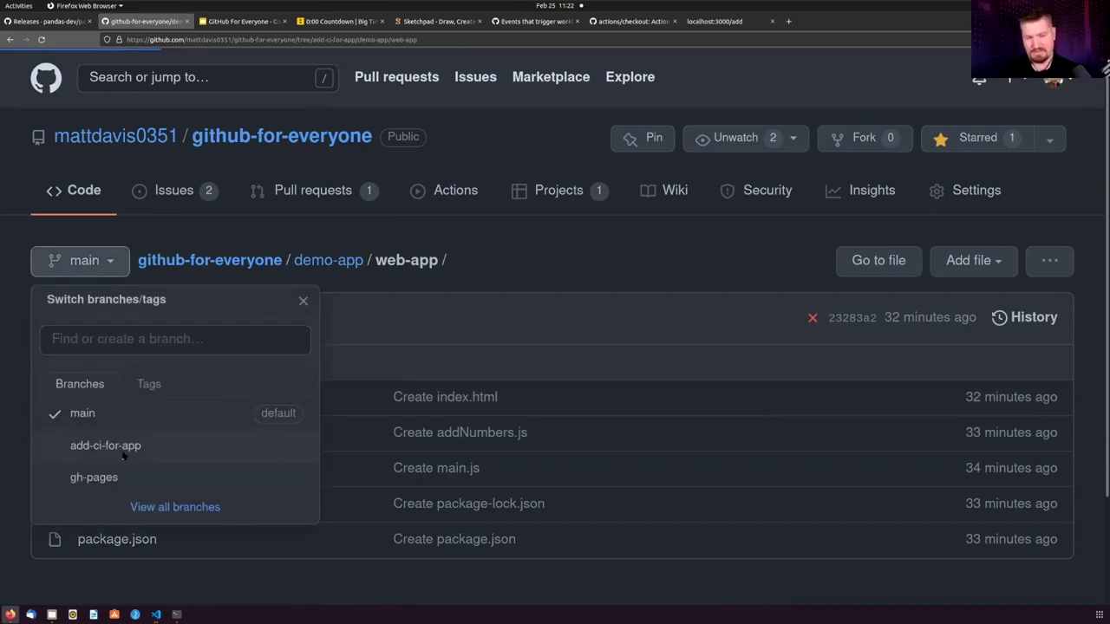
click(124, 447)
scroll(122, 457, down, 2)
click(87, 424)
click(115, 465)
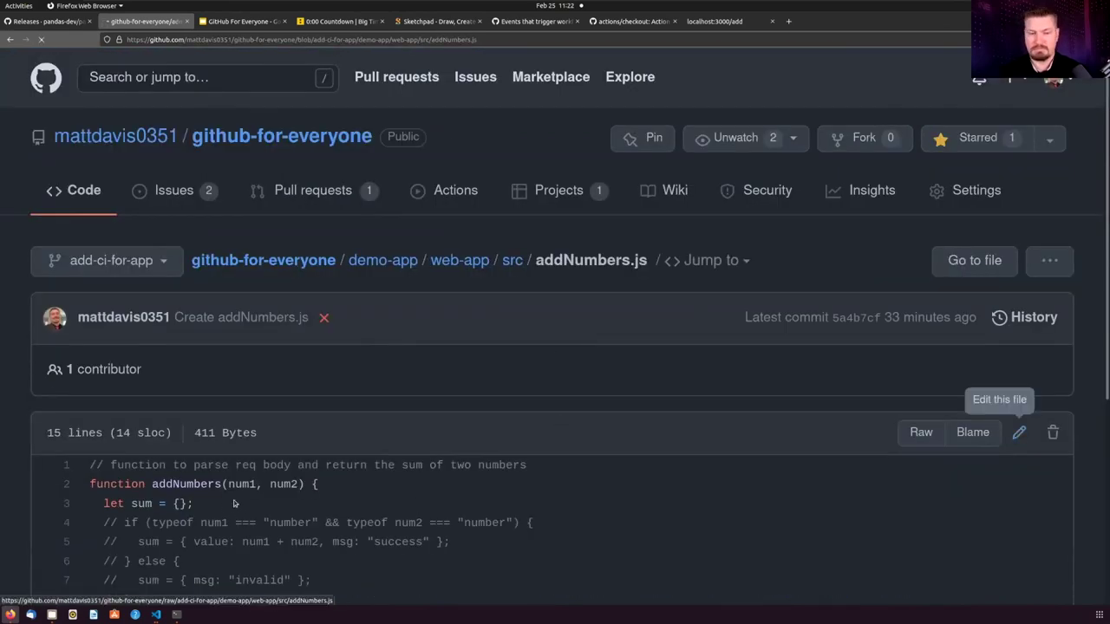
click(1018, 434)
Uncomment the if/else number check (lines 4–8), comment out lines 9–10, and commit.
scroll(263, 430, down, 4)
scroll(243, 424, up, 2)
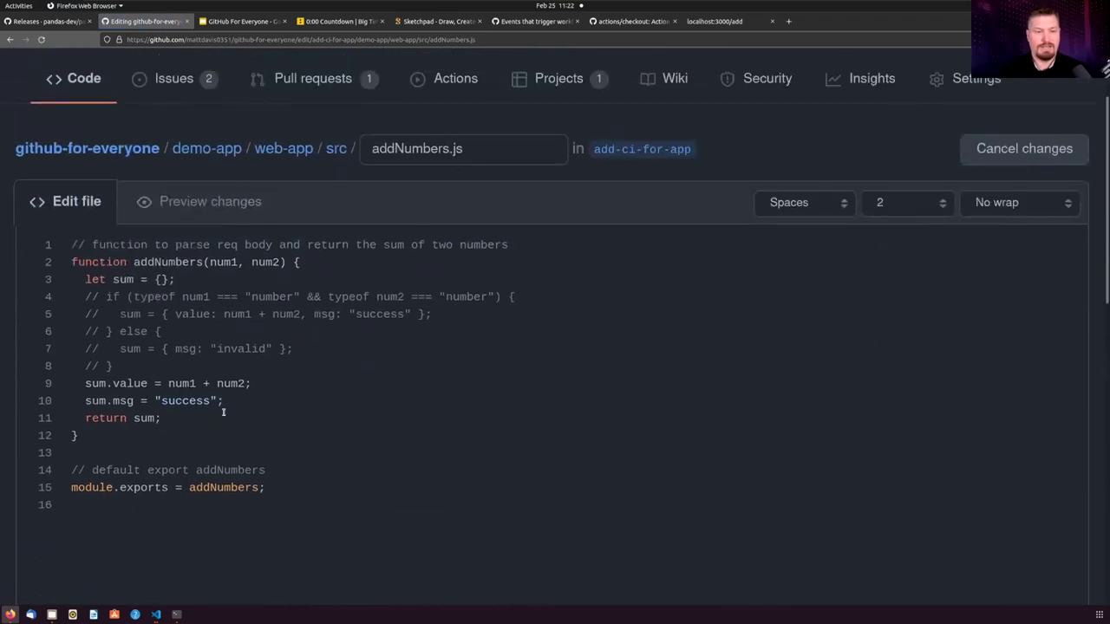
drag(144, 366, 108, 297)
key(ctrl+slash)
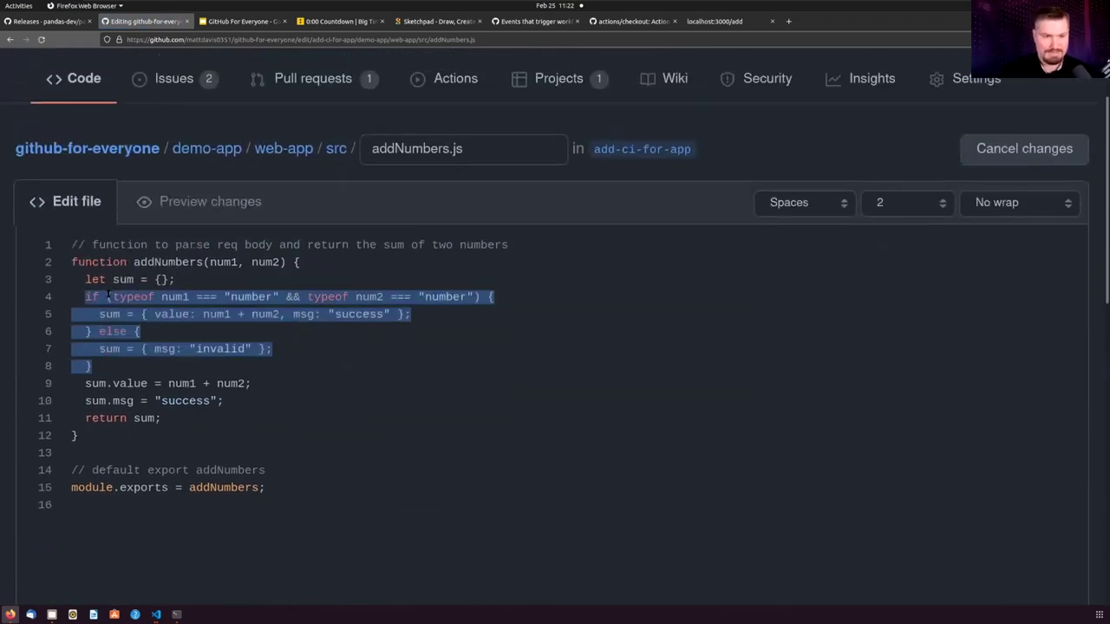
click(312, 372)
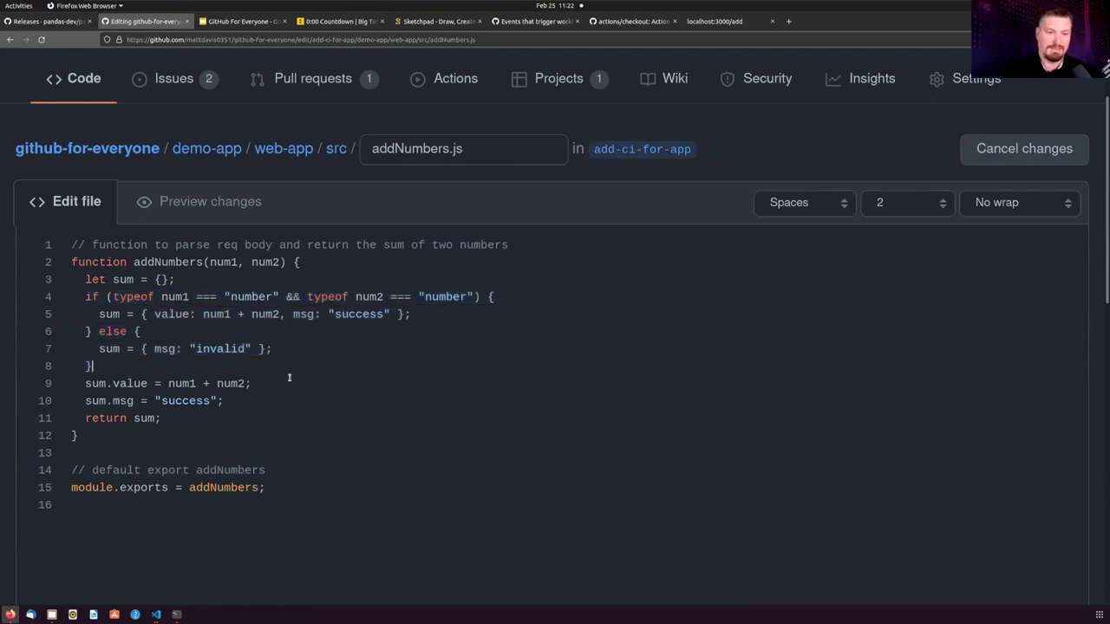
drag(233, 406, 126, 383)
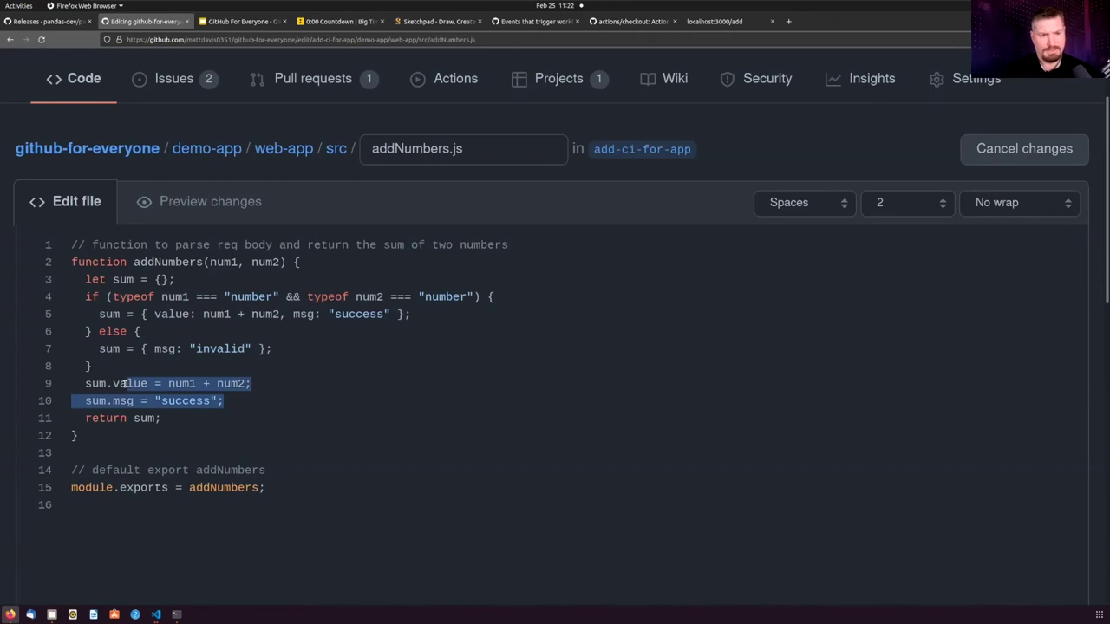
key(ctrl+slash)
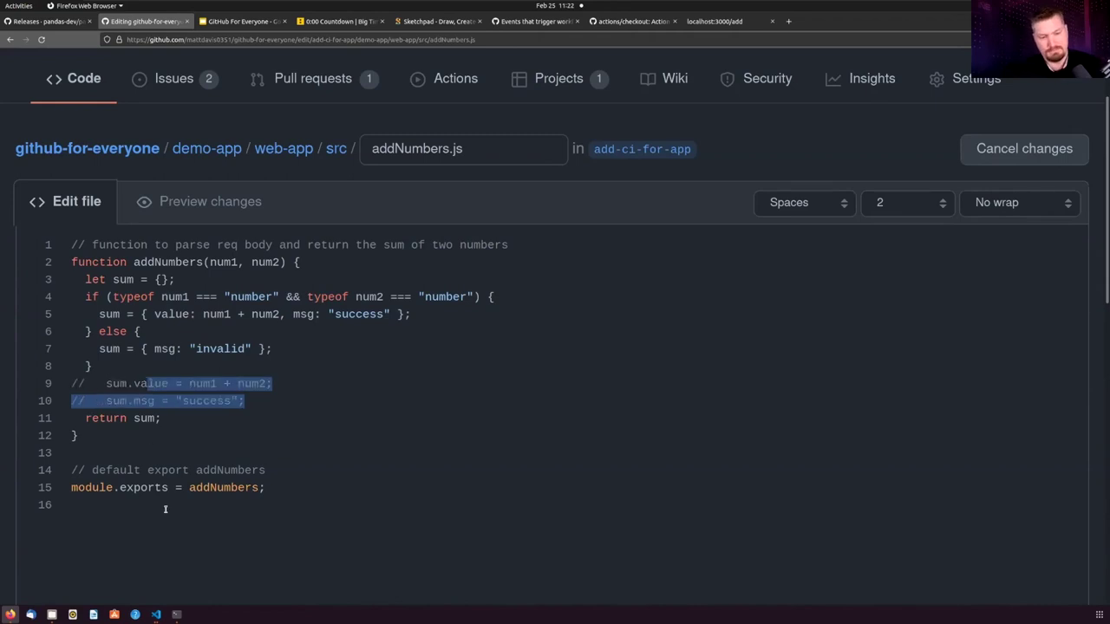
scroll(165, 509, down, 10)
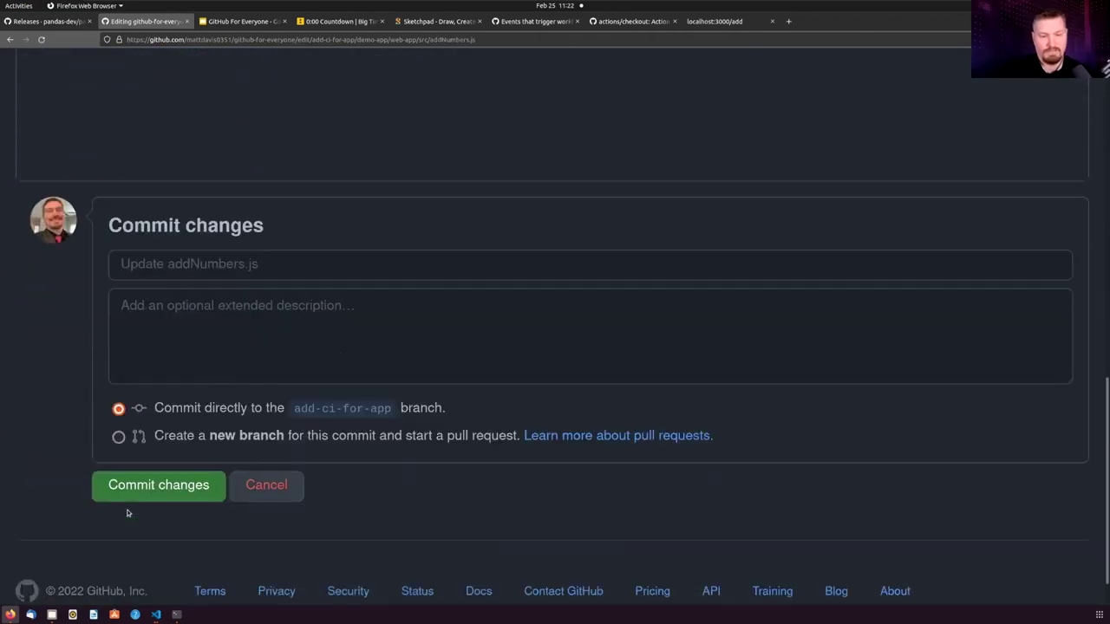
click(144, 488)
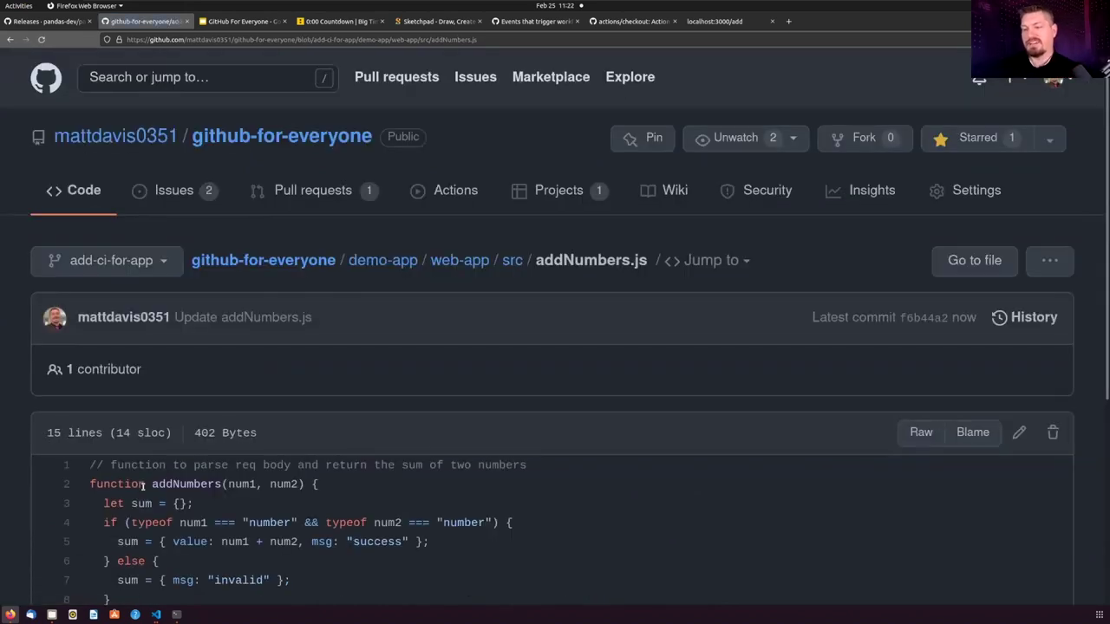
Open the Create web-app-ci.yml workflow run triggered by the commit.
click(454, 200)
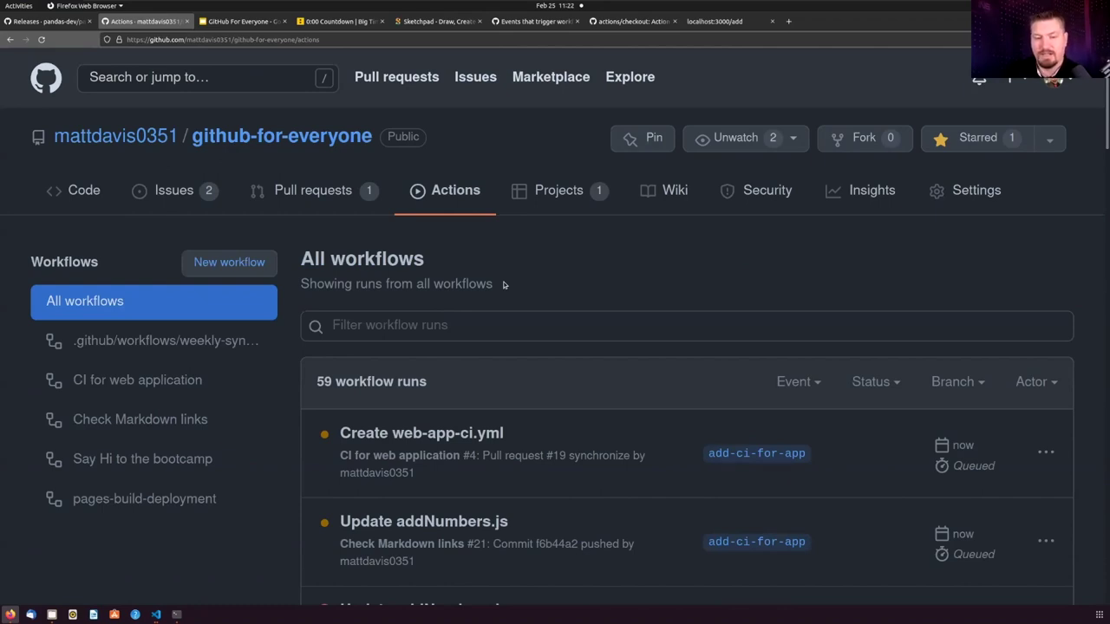
drag(482, 457, 338, 434)
click(630, 441)
click(444, 433)
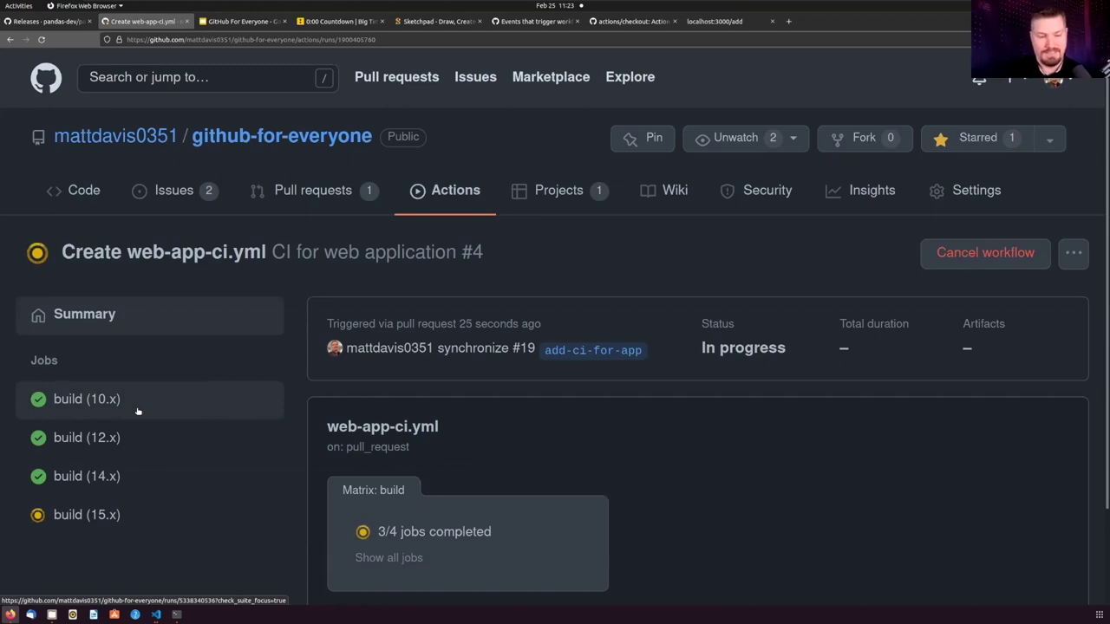
Check the build (10.x) job's Run npm test output, where both Jest tests pass.
click(138, 412)
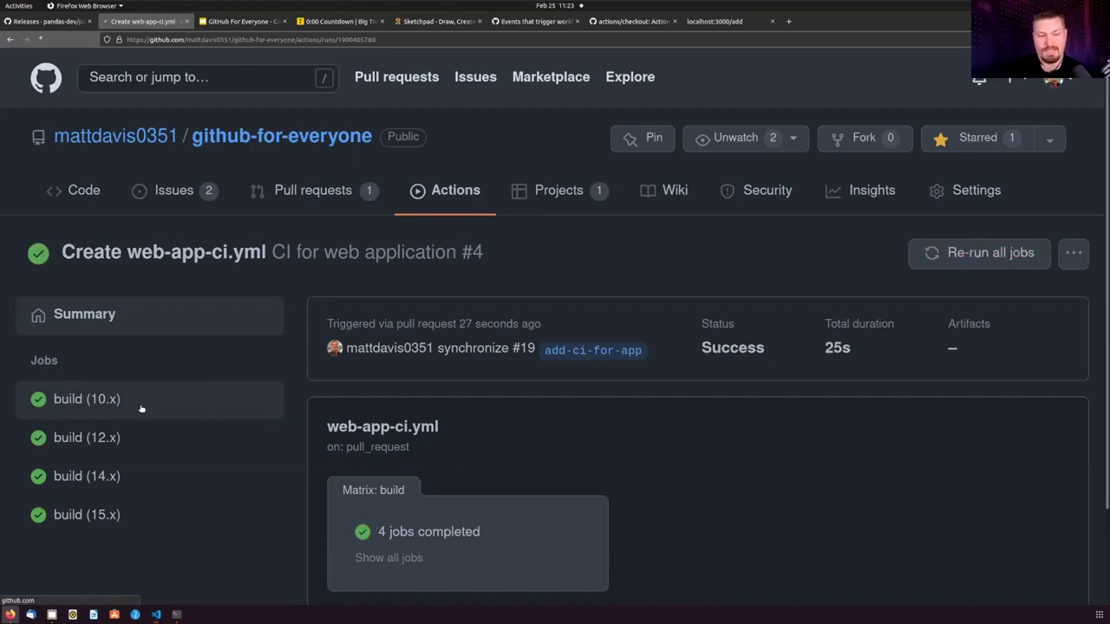
scroll(520, 425, down, 3)
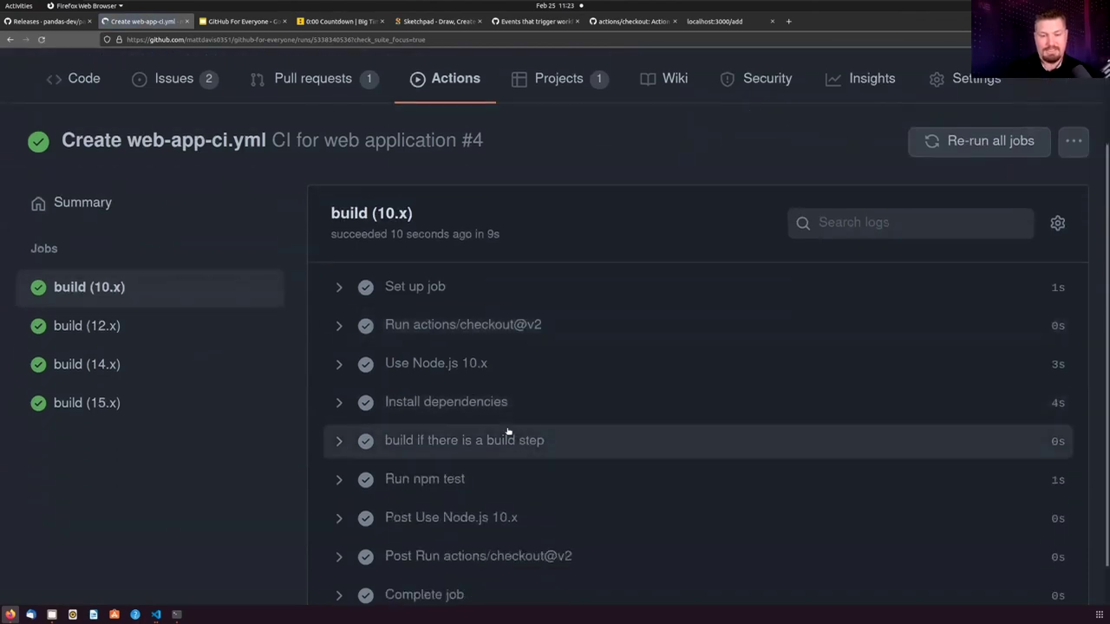
click(338, 435)
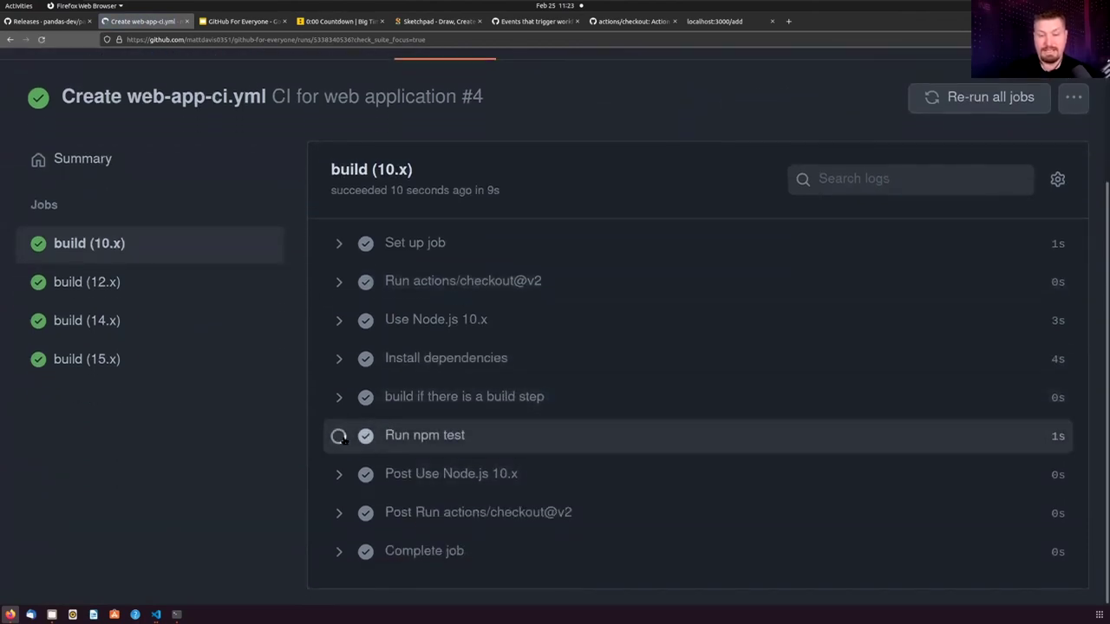
scroll(631, 453, down, 5)
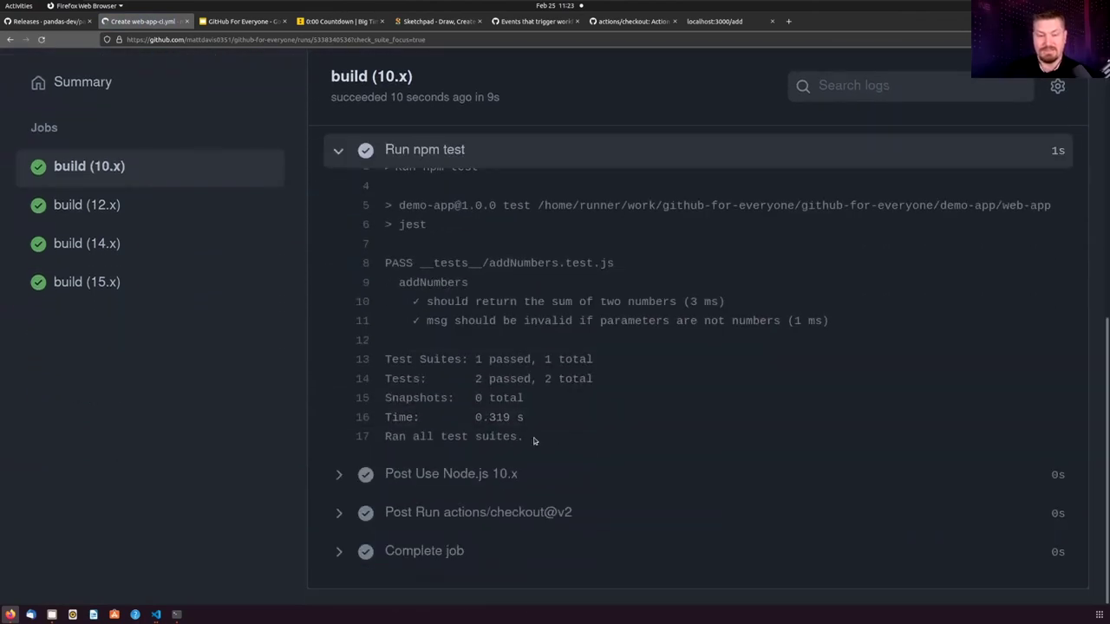
drag(475, 358, 645, 362)
click(646, 362)
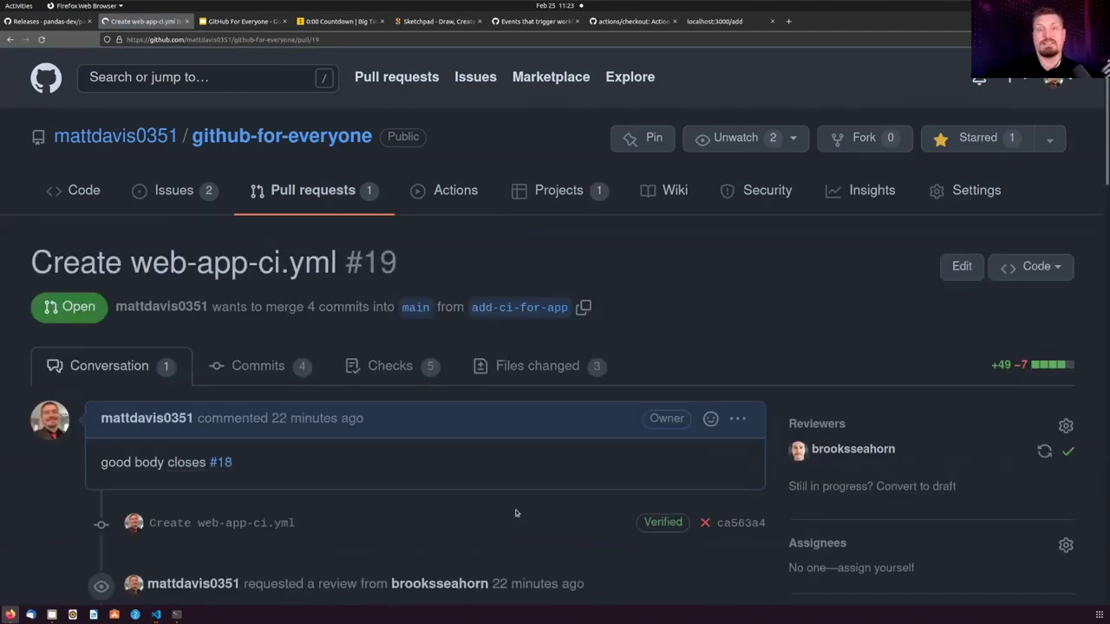
scroll(476, 490, down, 5)
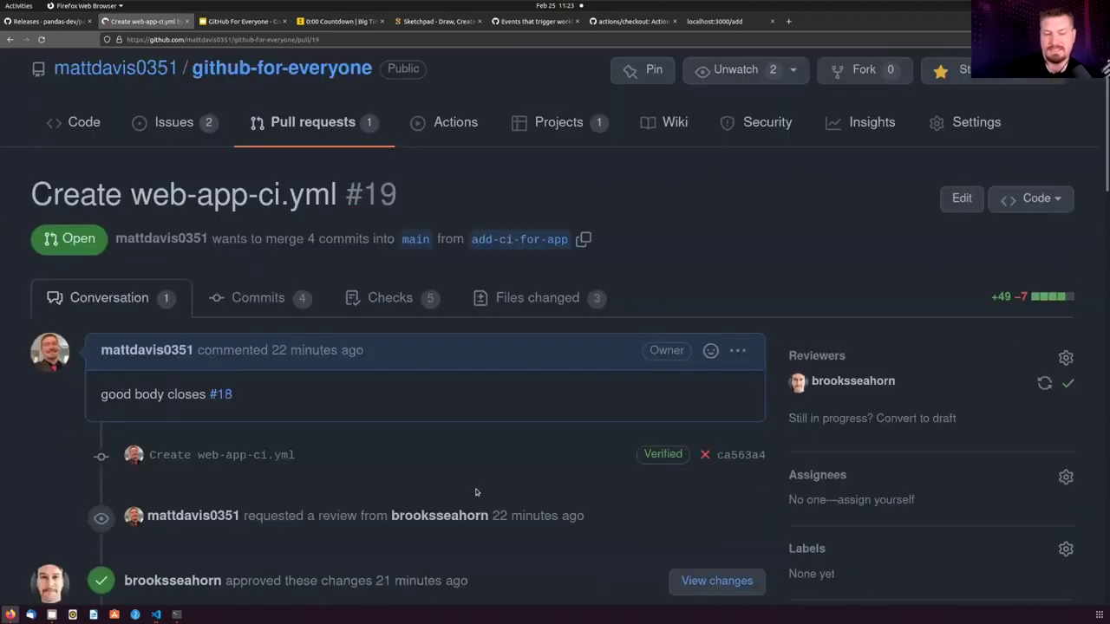
Scroll PR #19 down to its passing checks and merge box, then bring up the terminal.
scroll(475, 493, down, 3)
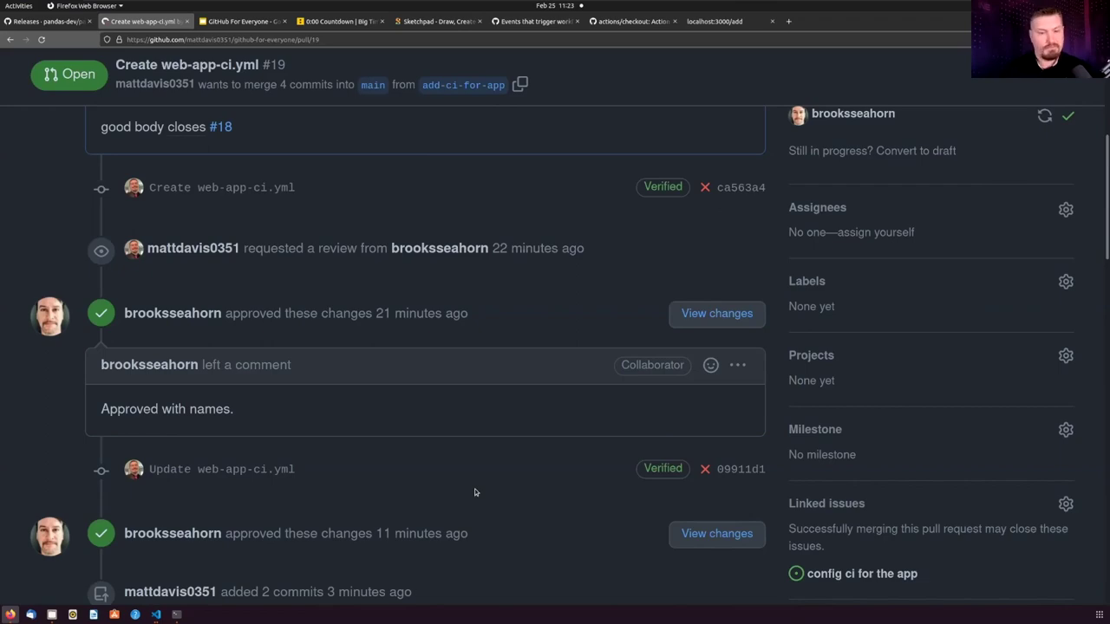
scroll(474, 492, down, 5)
scroll(466, 483, down, 5)
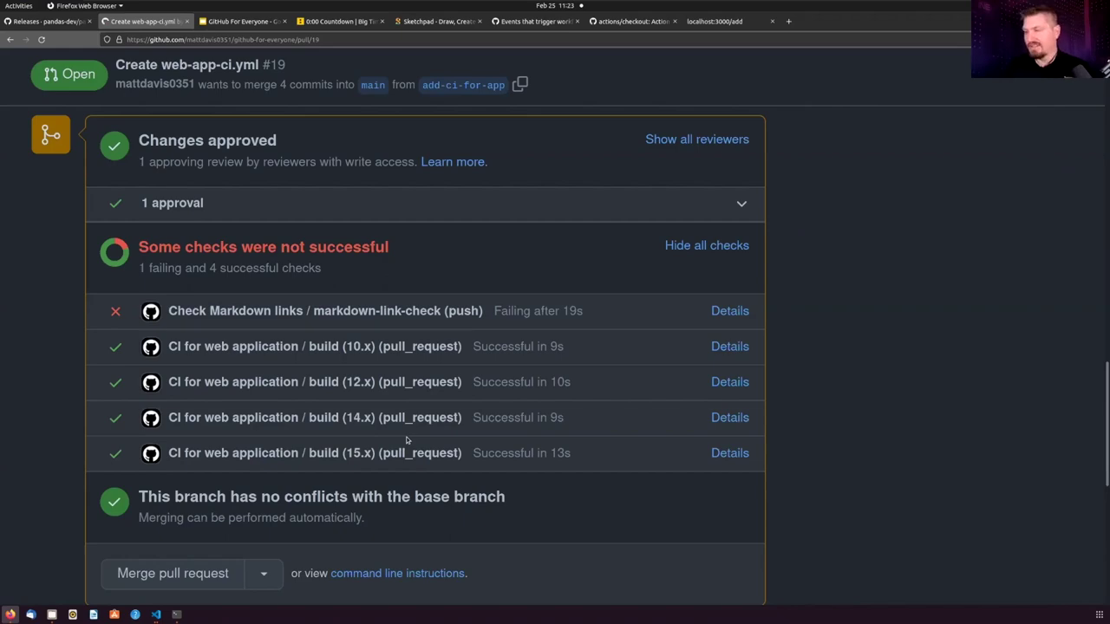
scroll(416, 486, down, 3)
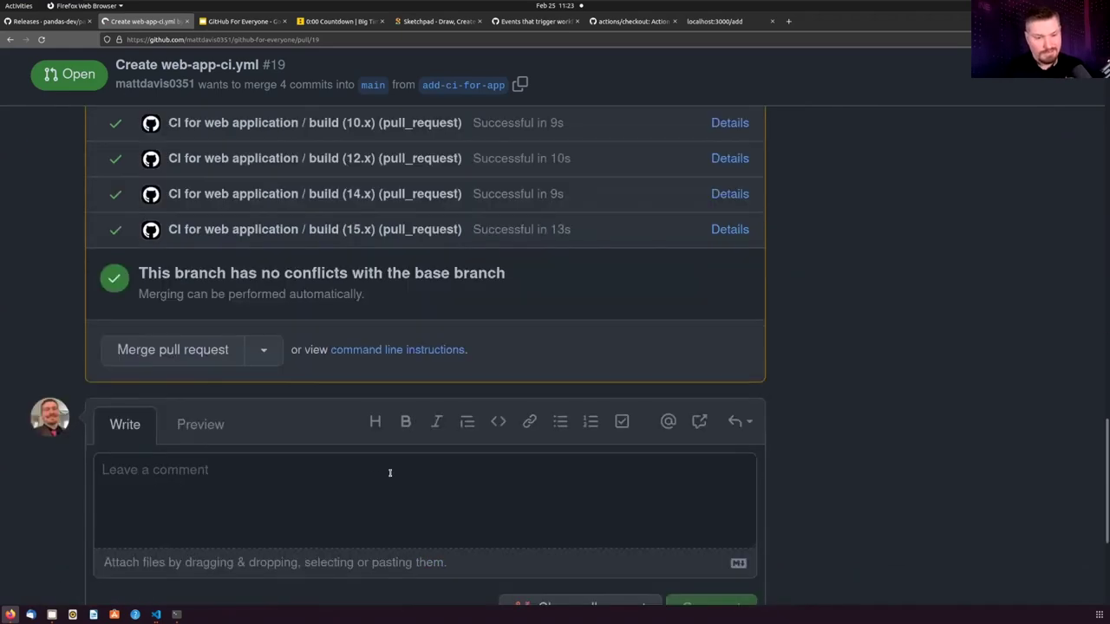
scroll(363, 469, up, 3)
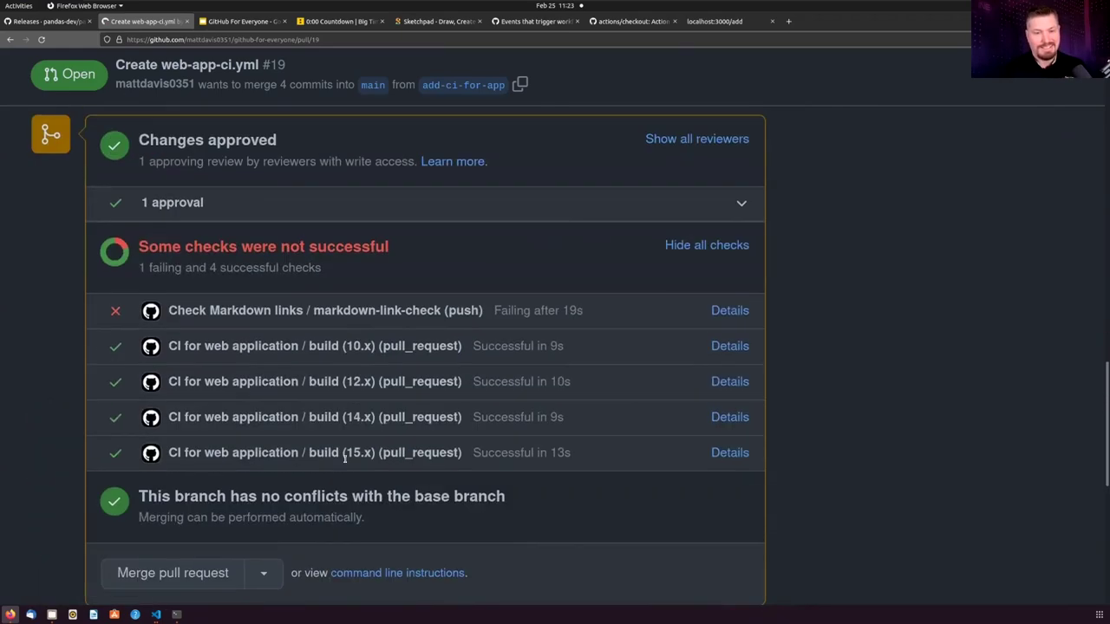
click(174, 609)
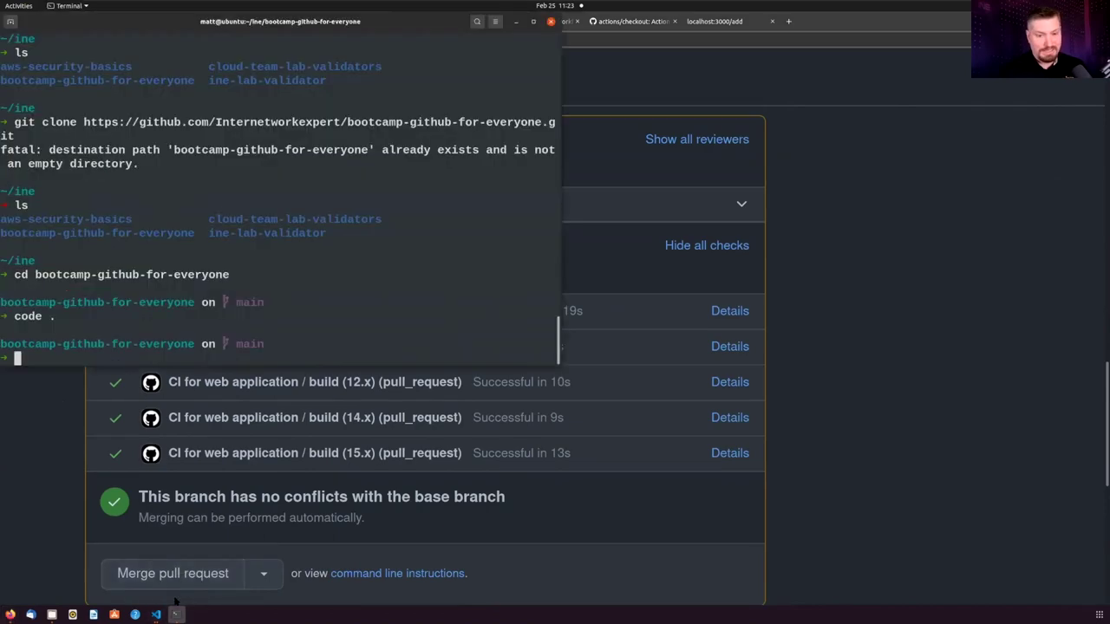
In src/addNumbers.js, uncomment the type check on lines 4–8, comment out lines 9–10, and save.
click(156, 614)
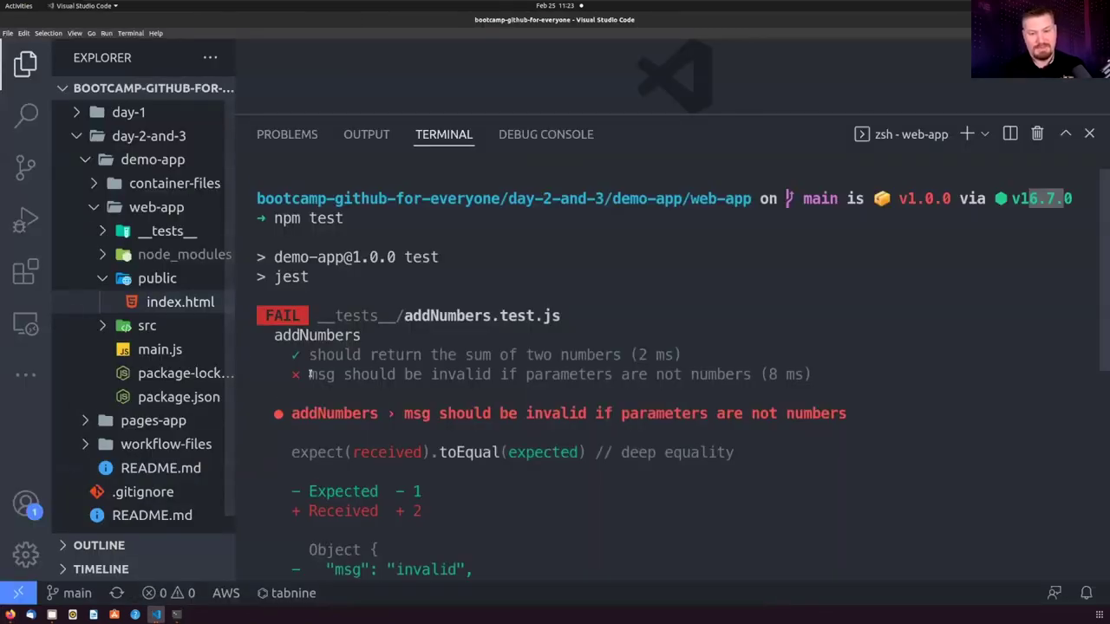
drag(430, 114, 429, 513)
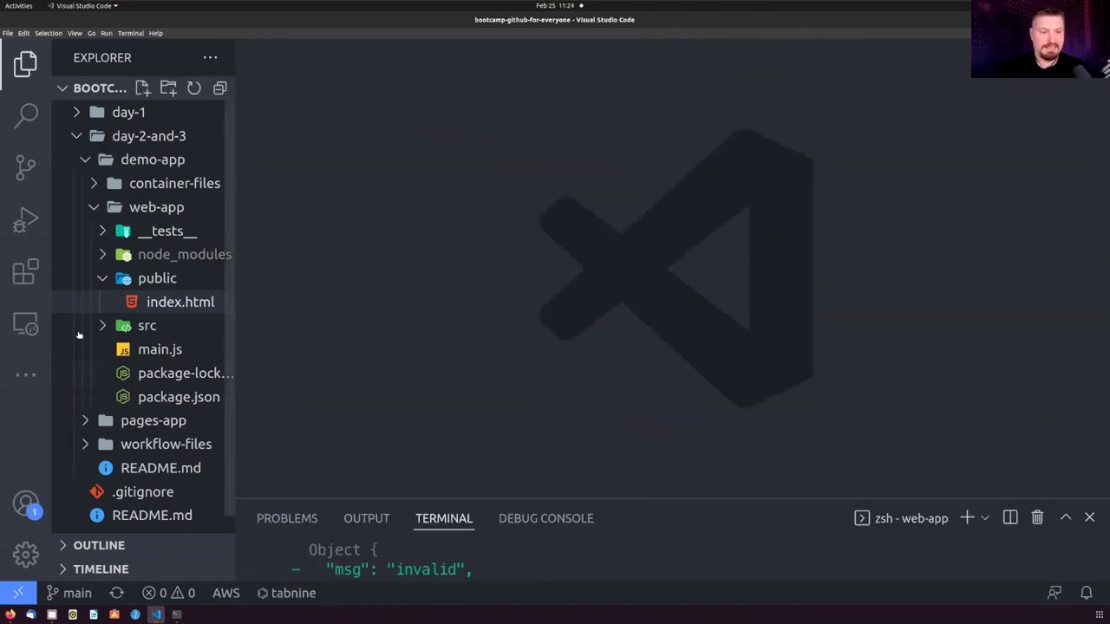
click(109, 325)
click(148, 351)
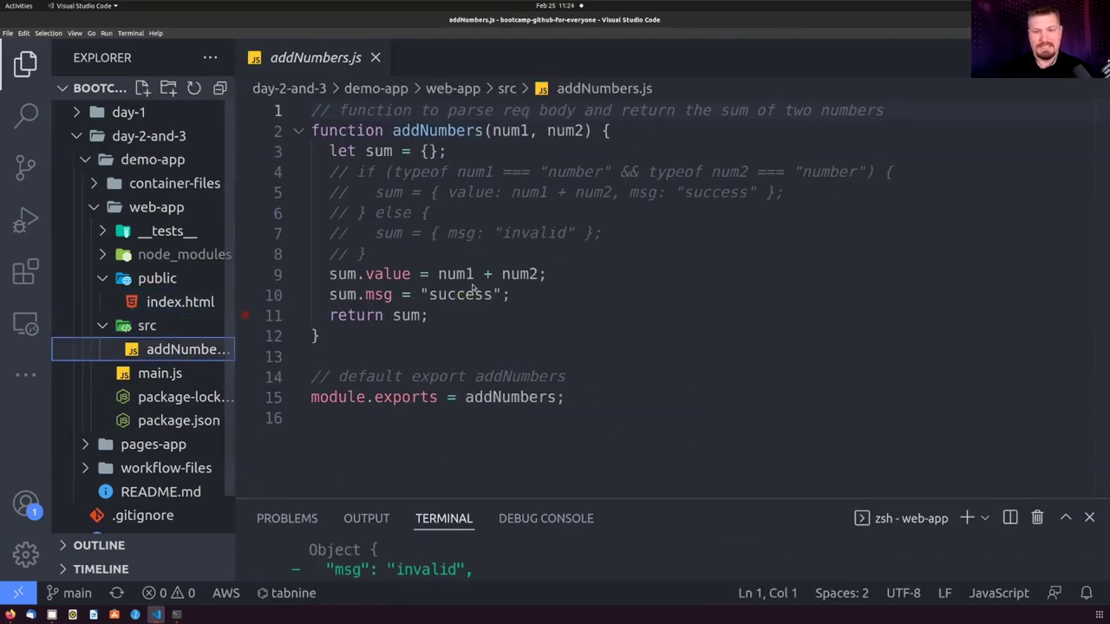
drag(368, 254, 351, 170)
key(ctrl+slash)
drag(511, 295, 483, 275)
key(ctrl+slash)
key(ctrl+s)
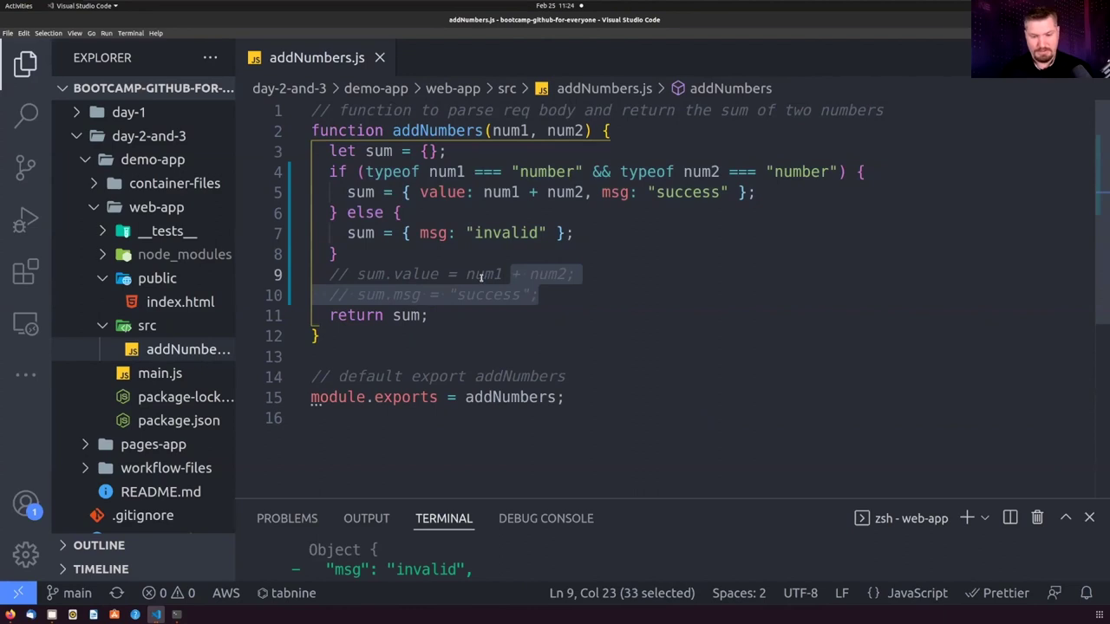
Run npm start in the terminal to launch the app on port 3000.
drag(633, 501, 634, 295)
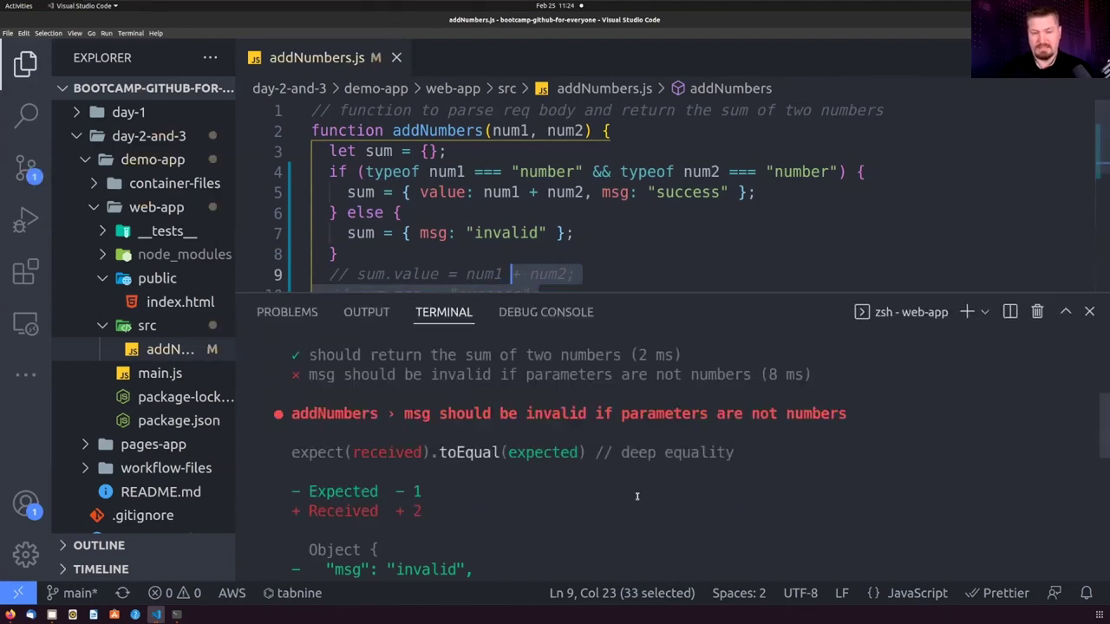
click(637, 495)
text(npm start)
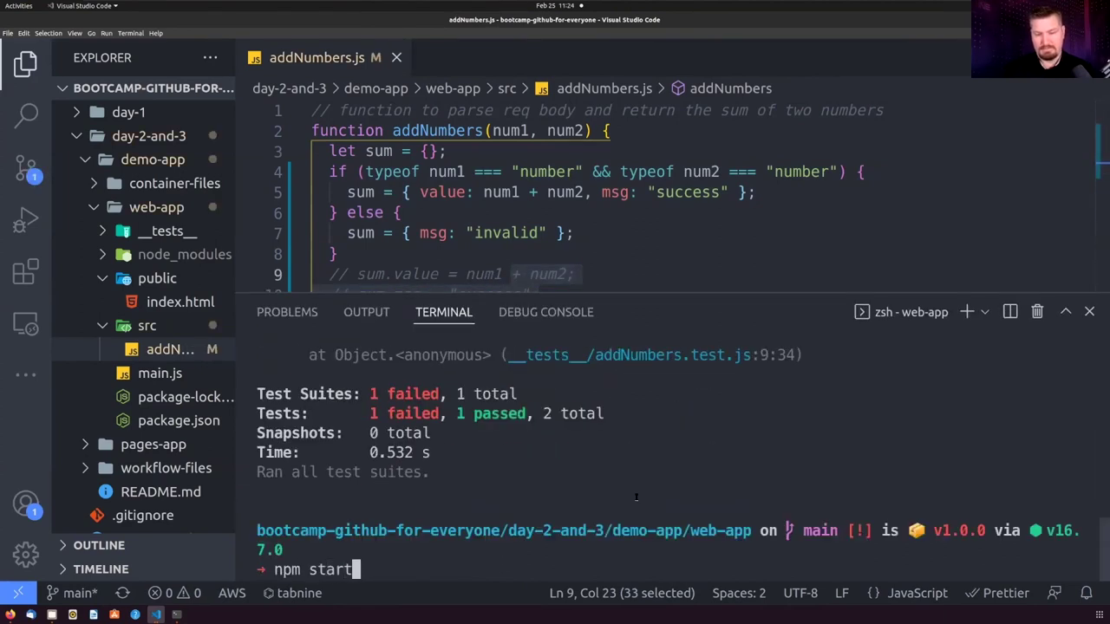
key(Return)
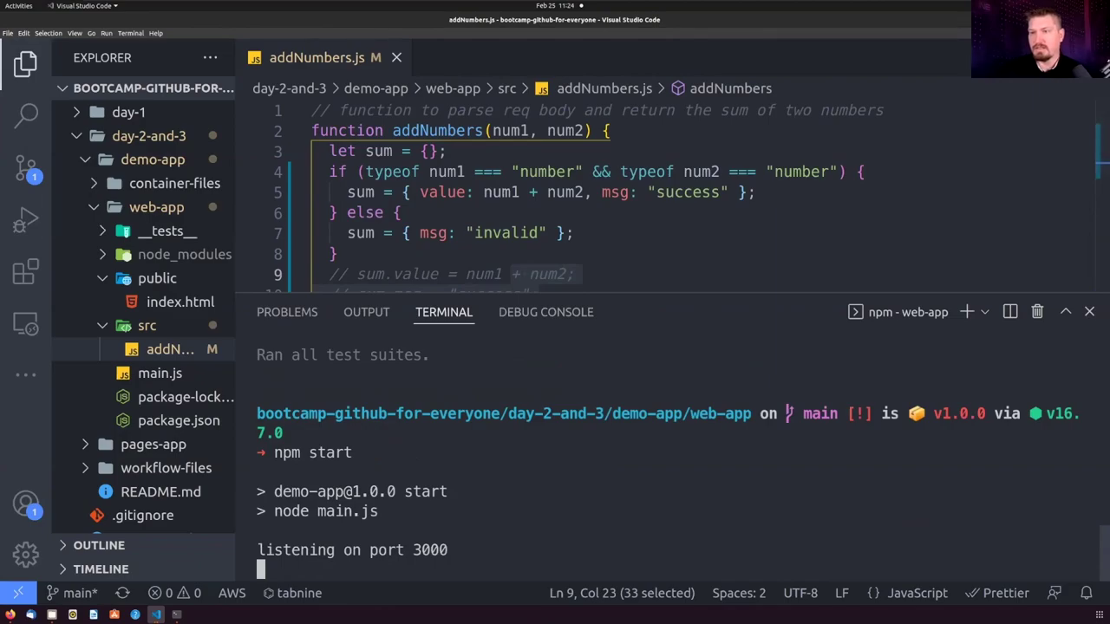
key(alt+Tab)
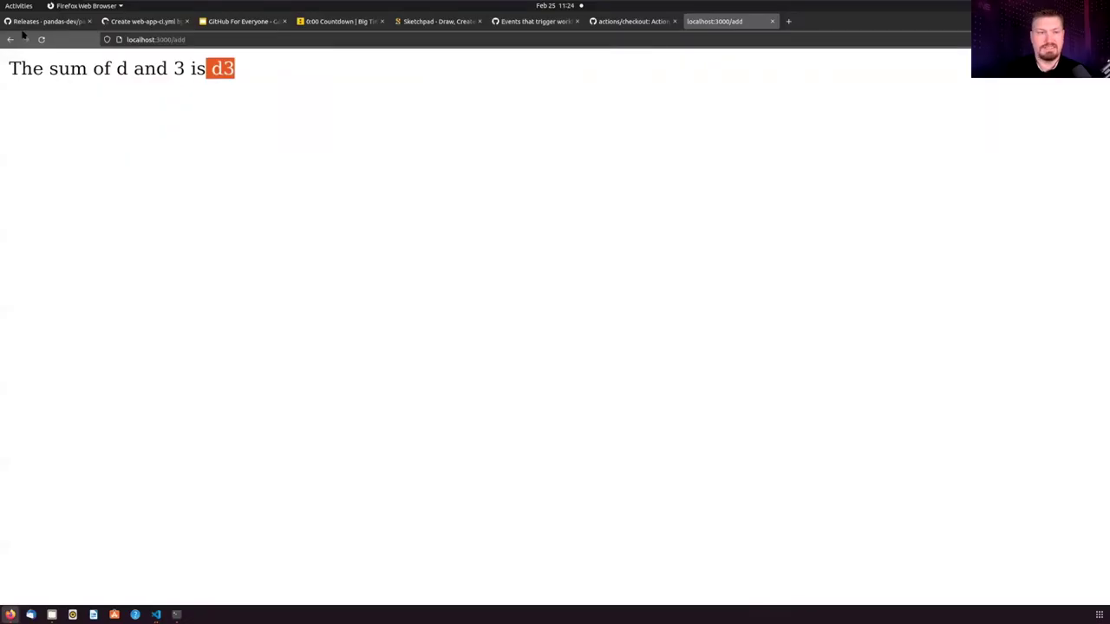
Resubmit the Add form with d and 3 to get Invalid input.
click(10, 39)
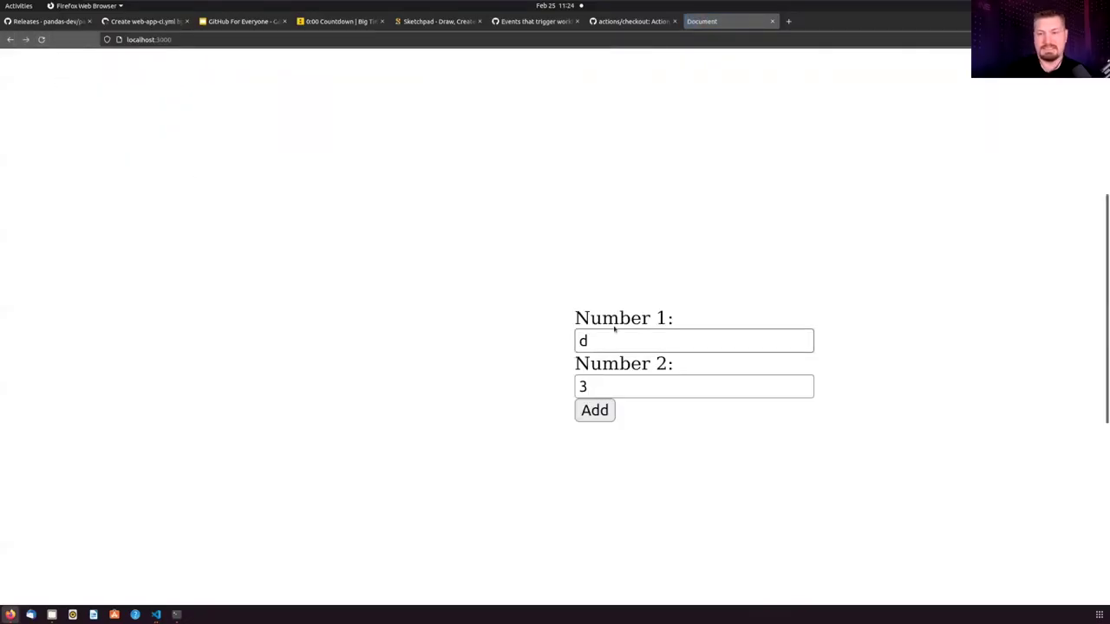
click(639, 340)
click(581, 404)
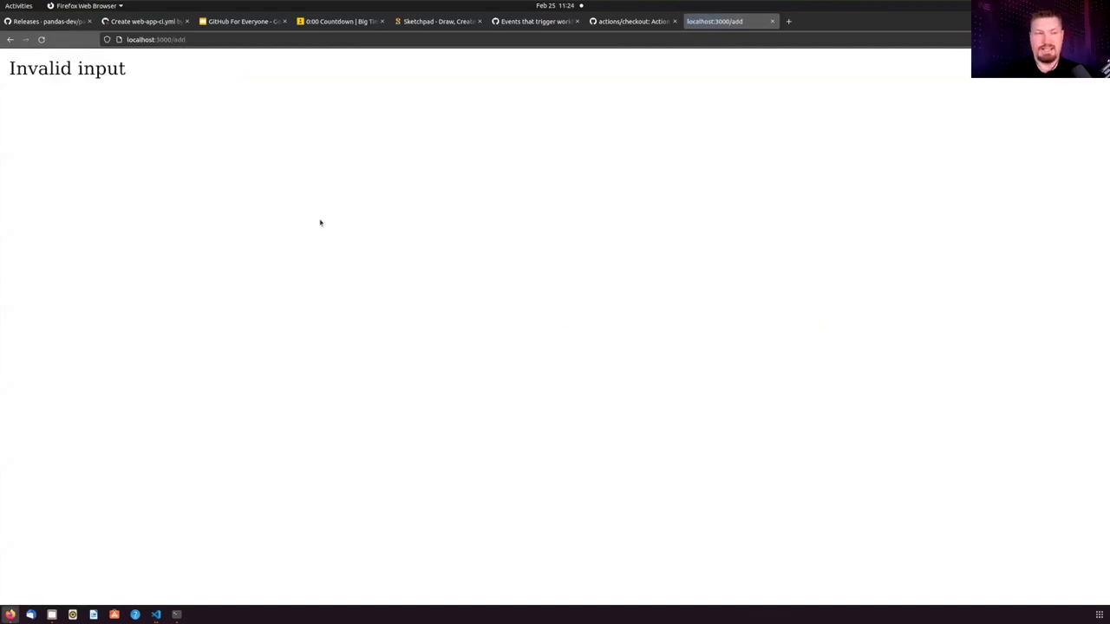
Replace d with 4 and submit the form with 4 and 3.
click(12, 41)
drag(591, 340, 568, 340)
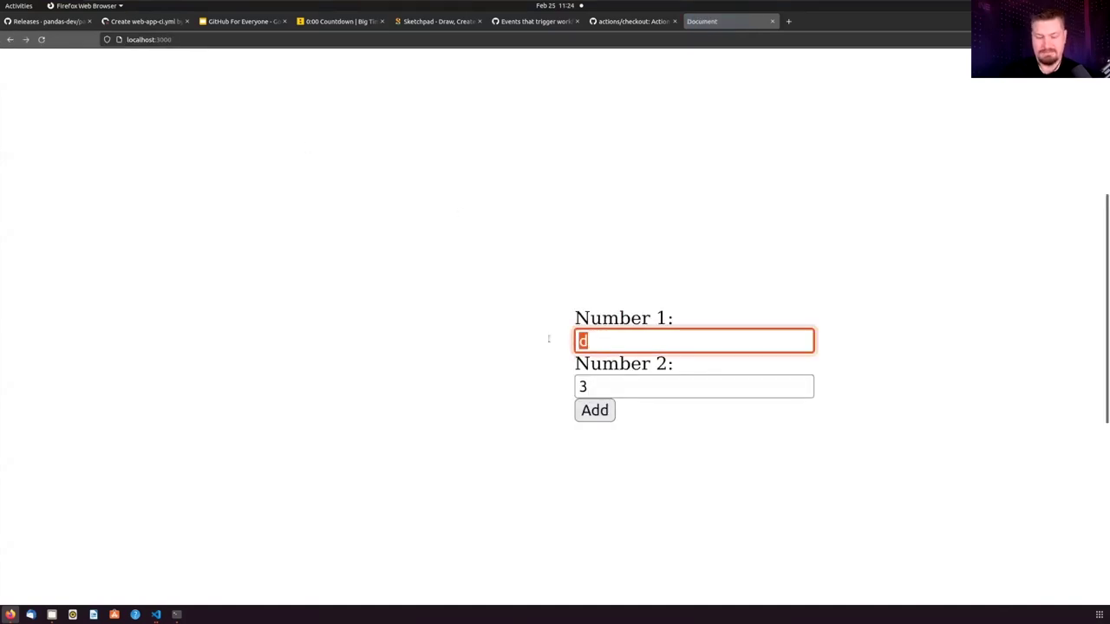
text(4)
click(610, 412)
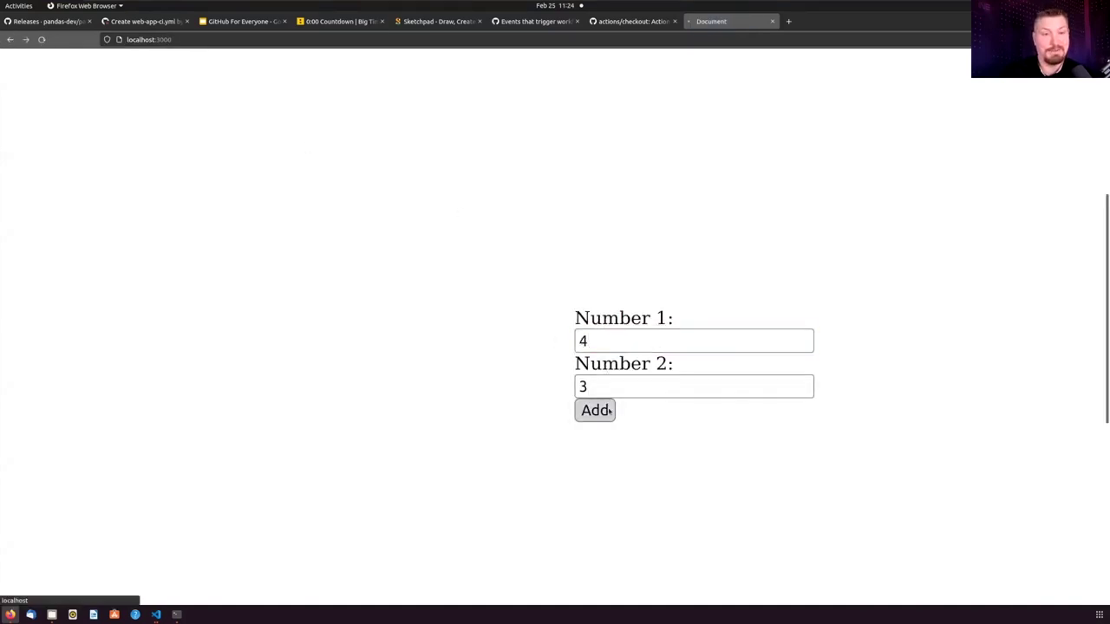
Go back to the form, then return to the pull request #19 tab.
click(9, 39)
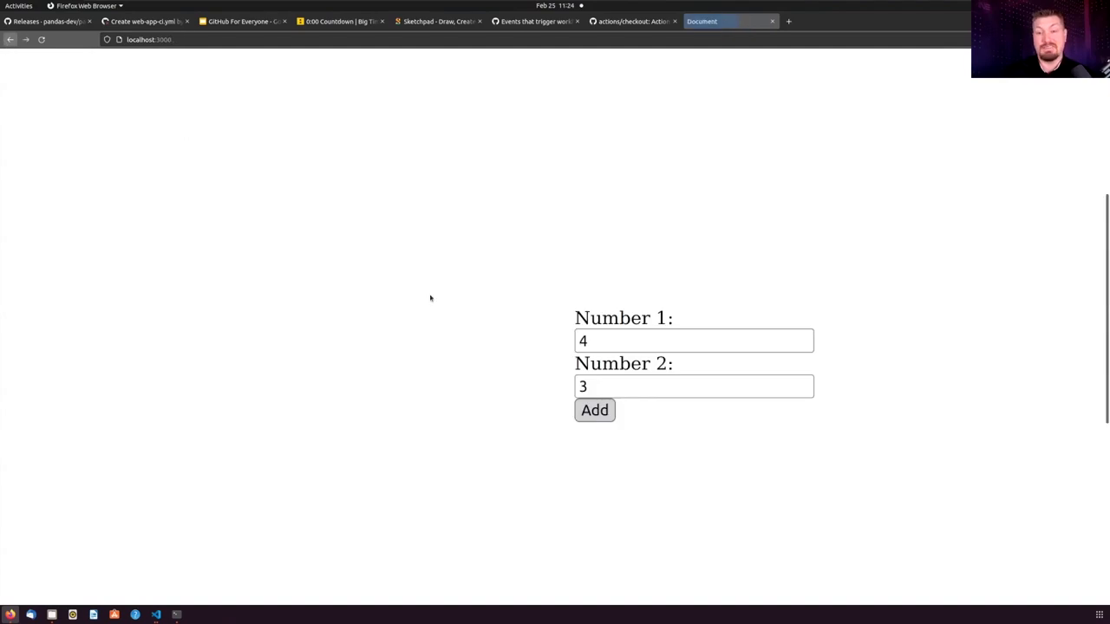
double_click(604, 341)
key(Tab)
key(shift+Tab)
click(599, 382)
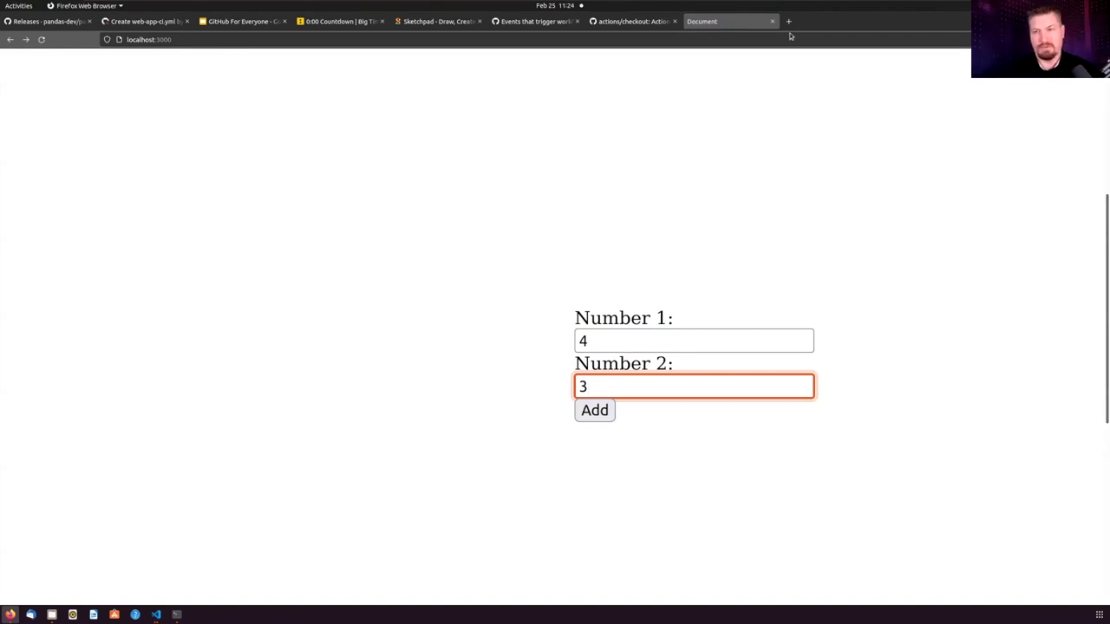
click(76, 29)
click(128, 24)
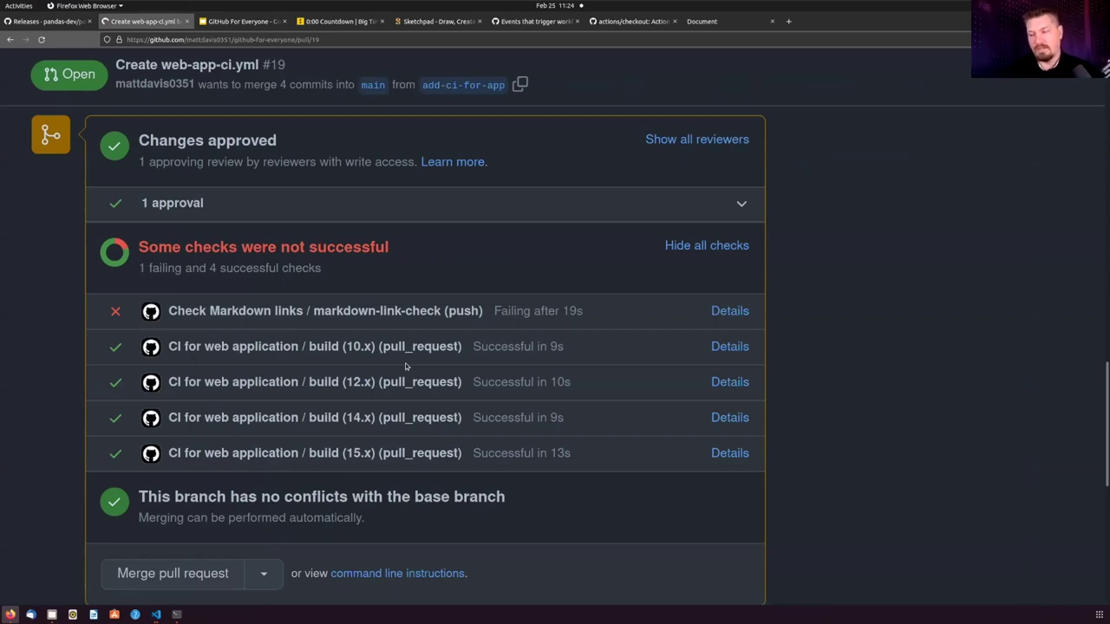
Merge pull request #19 into main and confirm the merge.
scroll(390, 347, up, 10)
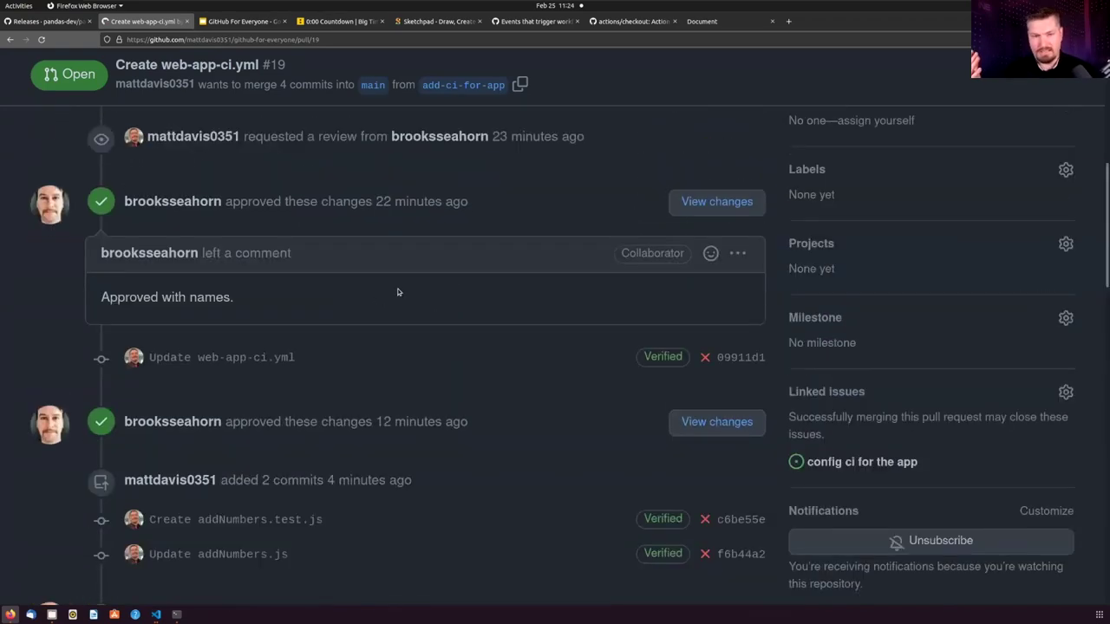
scroll(390, 294, down, 1)
scroll(388, 297, down, 15)
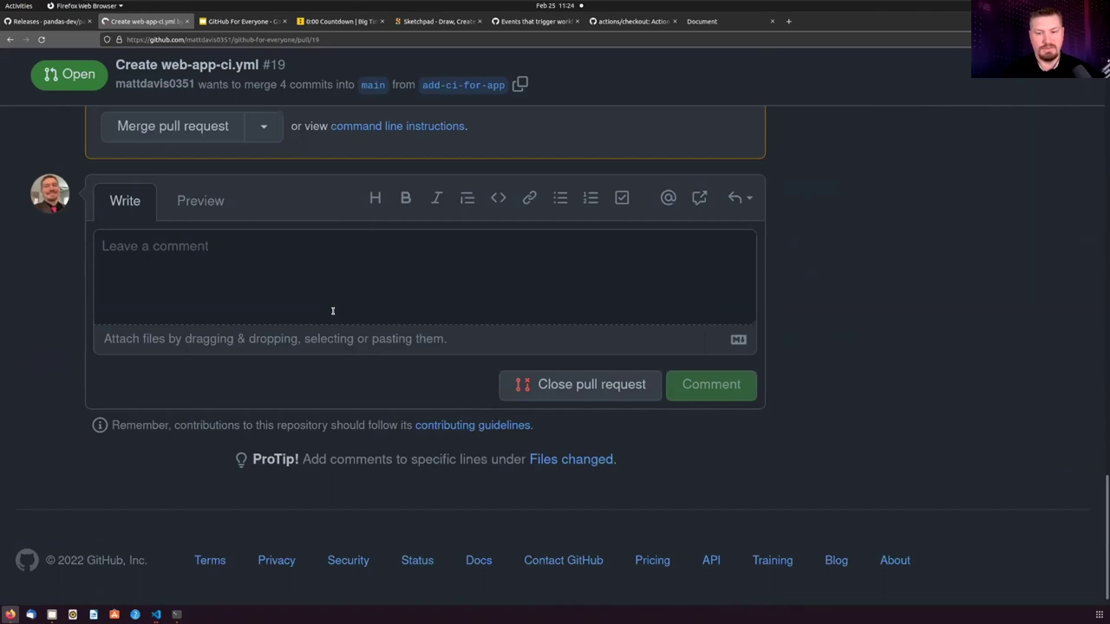
scroll(343, 312, up, 2)
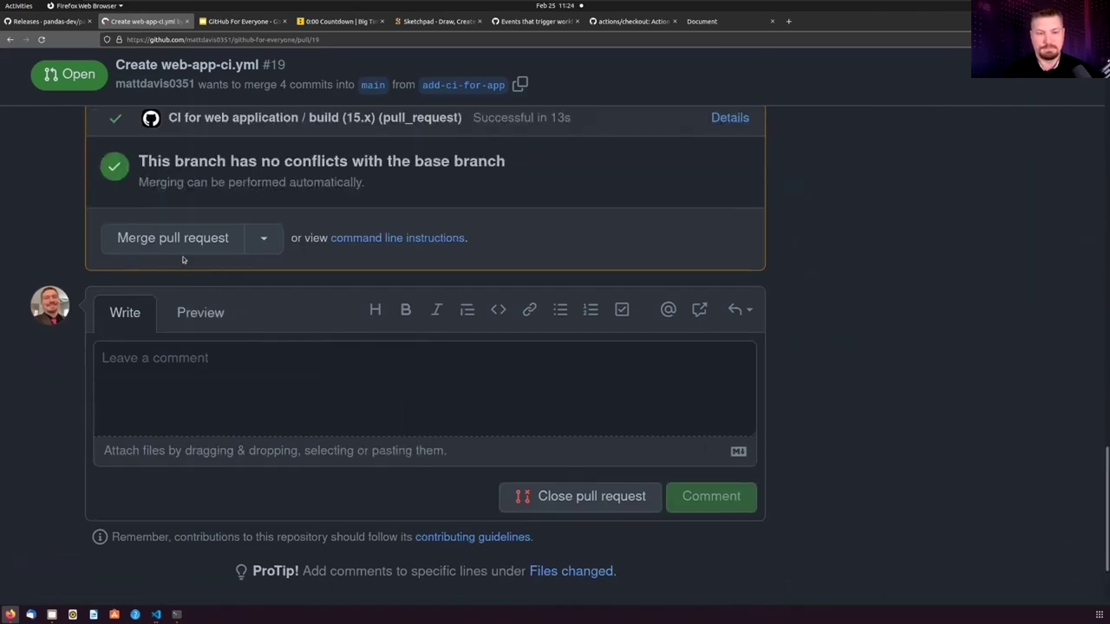
click(176, 243)
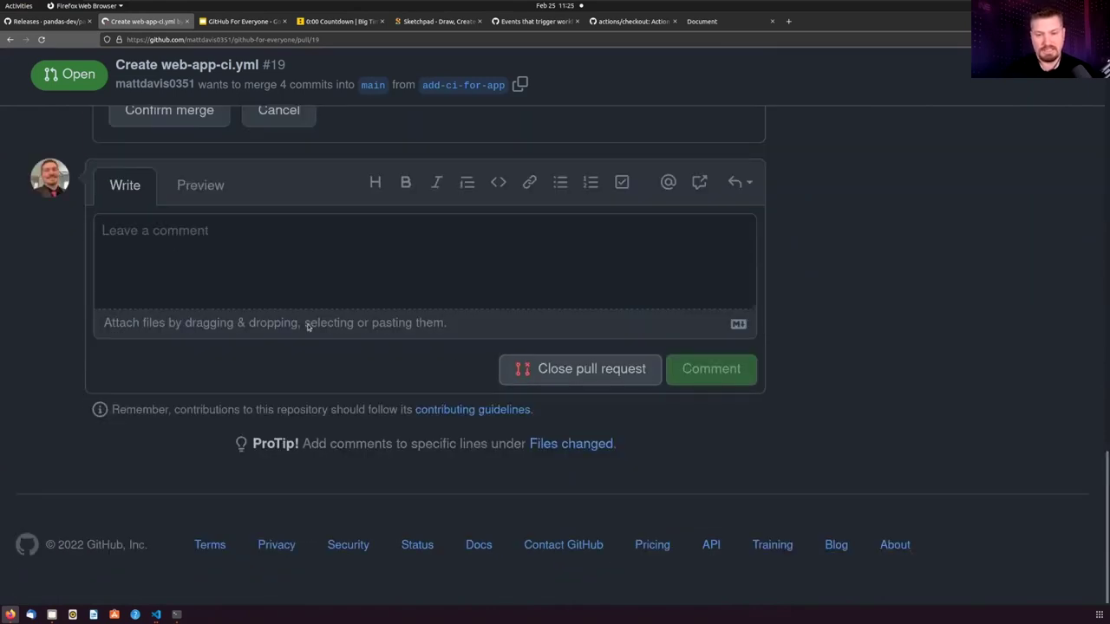
scroll(307, 327, up, 5)
click(188, 338)
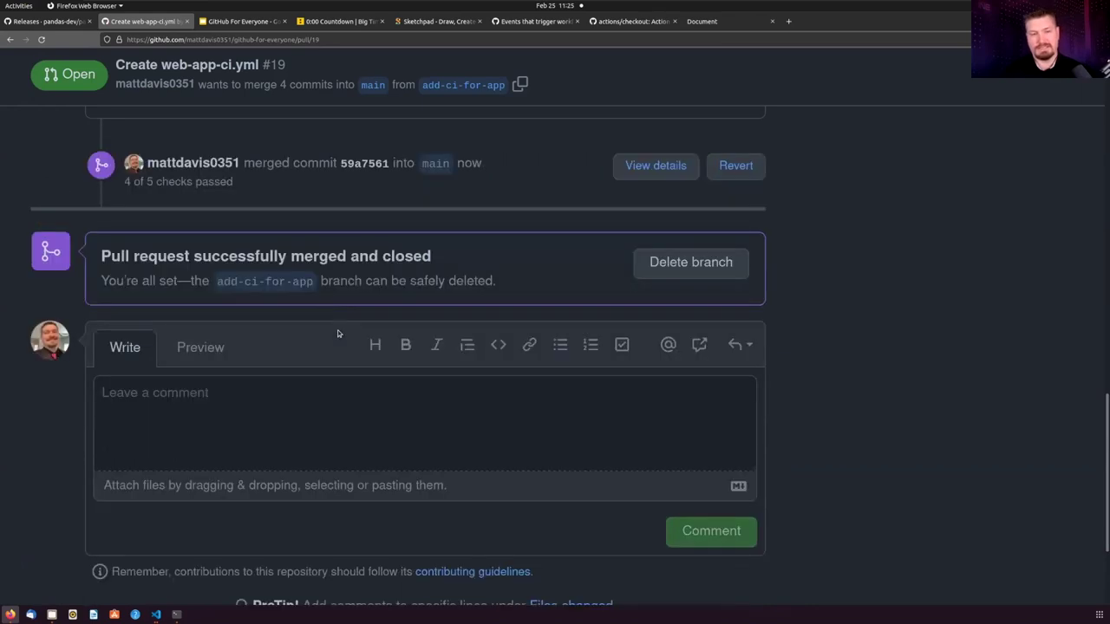
Delete the add-ci-for-app branch and go to the repository's Code page.
click(691, 265)
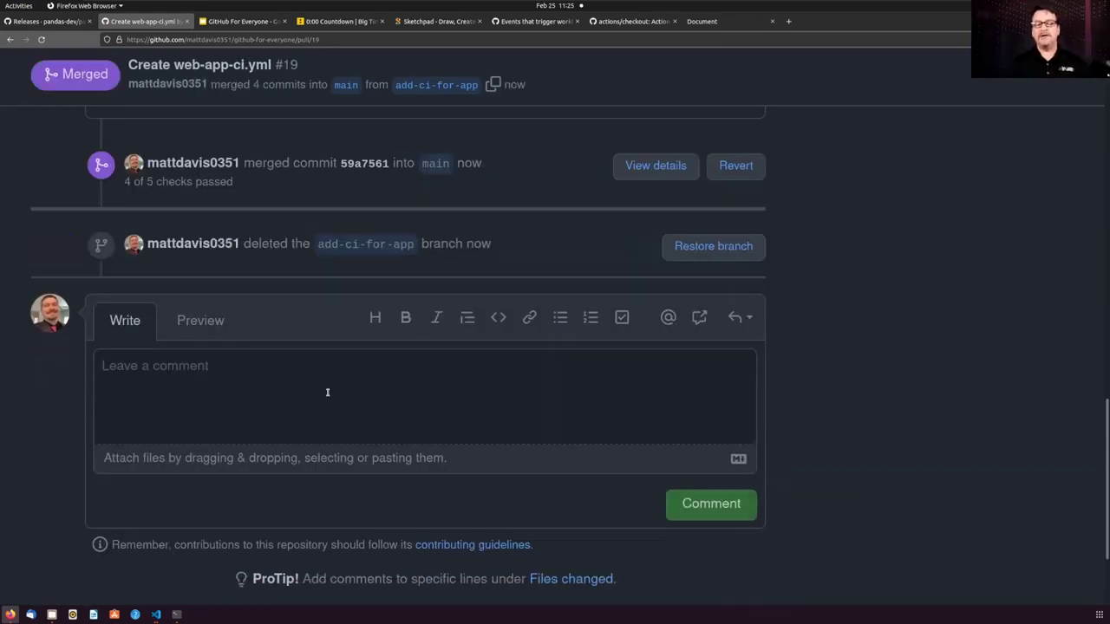
scroll(327, 391, up, 10)
scroll(119, 349, up, 5)
click(77, 206)
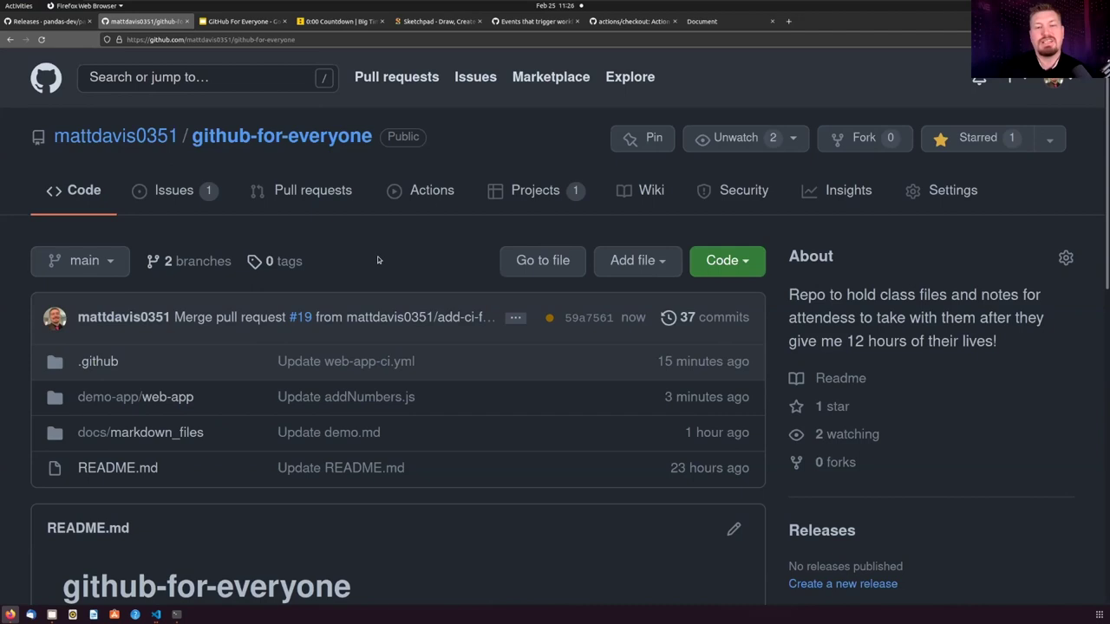
Check that one issue remains open, then view the actions/checkout README's feature list.
click(160, 194)
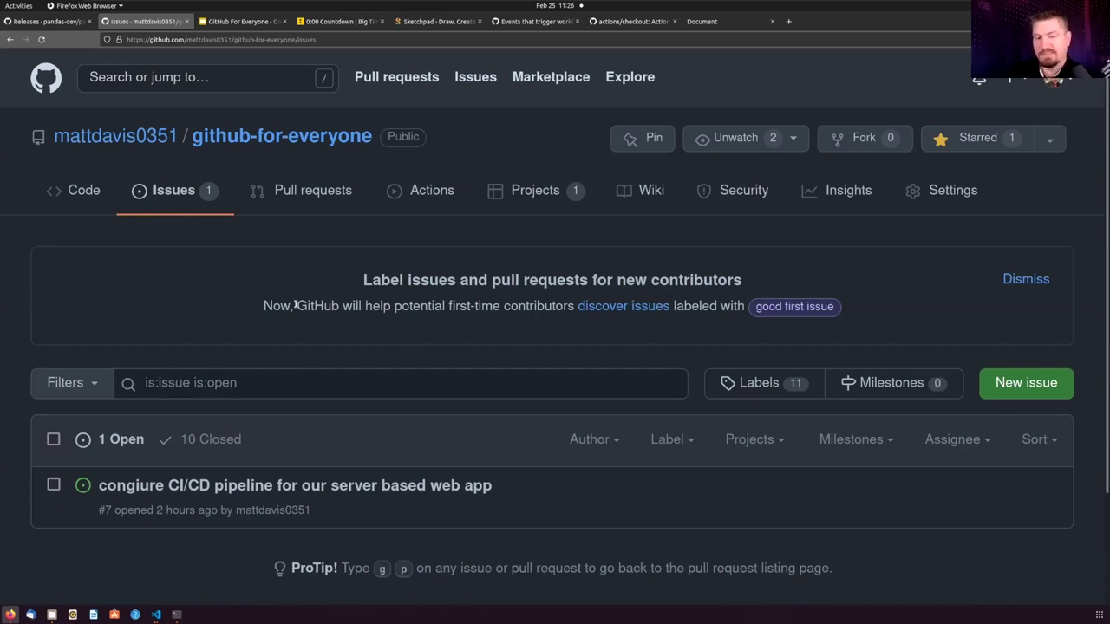
click(631, 21)
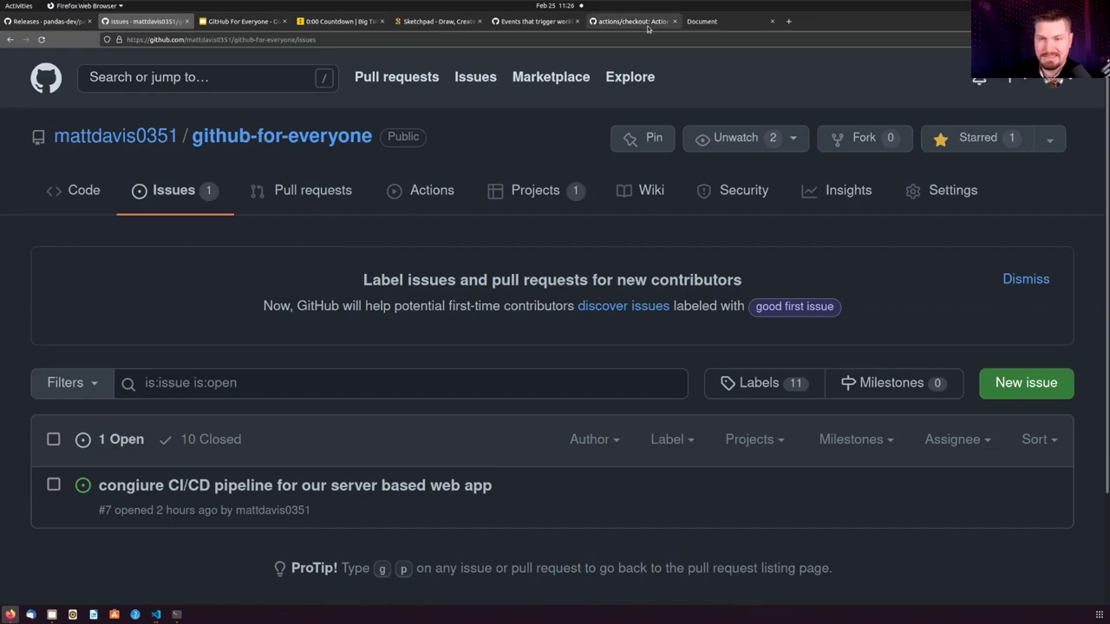
scroll(457, 146, down, 4)
scroll(457, 145, up, 3)
scroll(457, 145, up, 15)
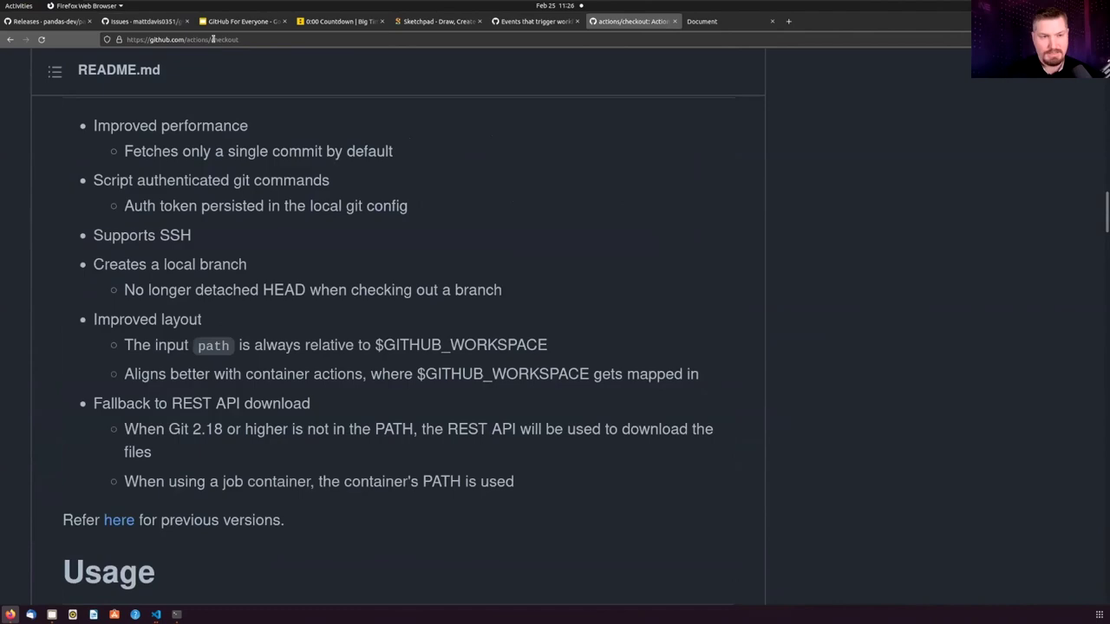
Load the profile README repository at github.com/<username>/<username>/ from the address bar.
click(211, 39)
text(github.com/)
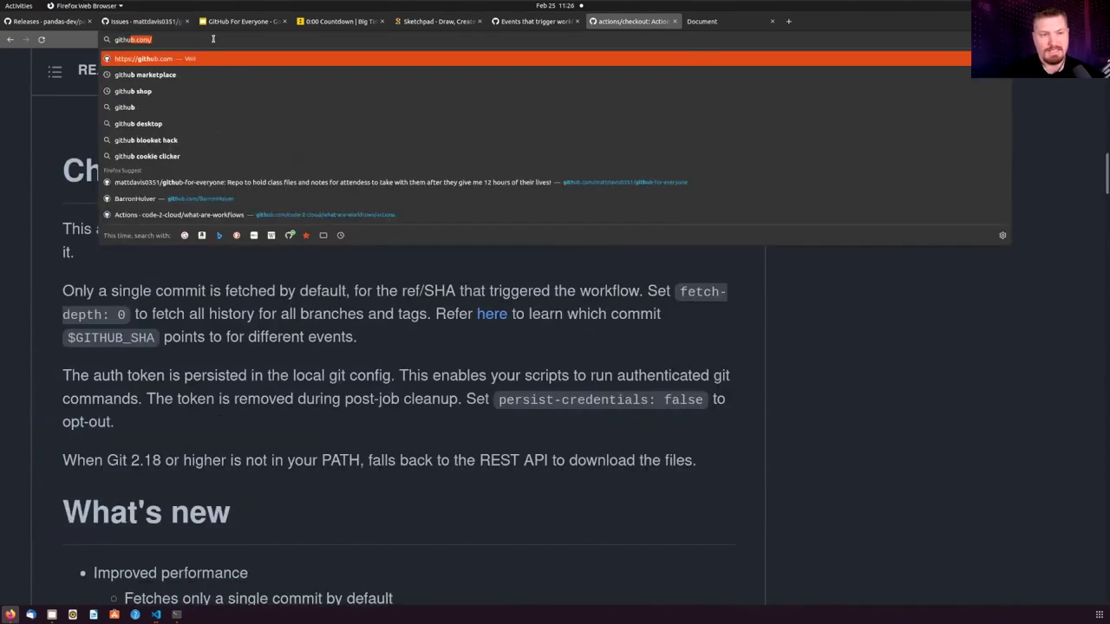
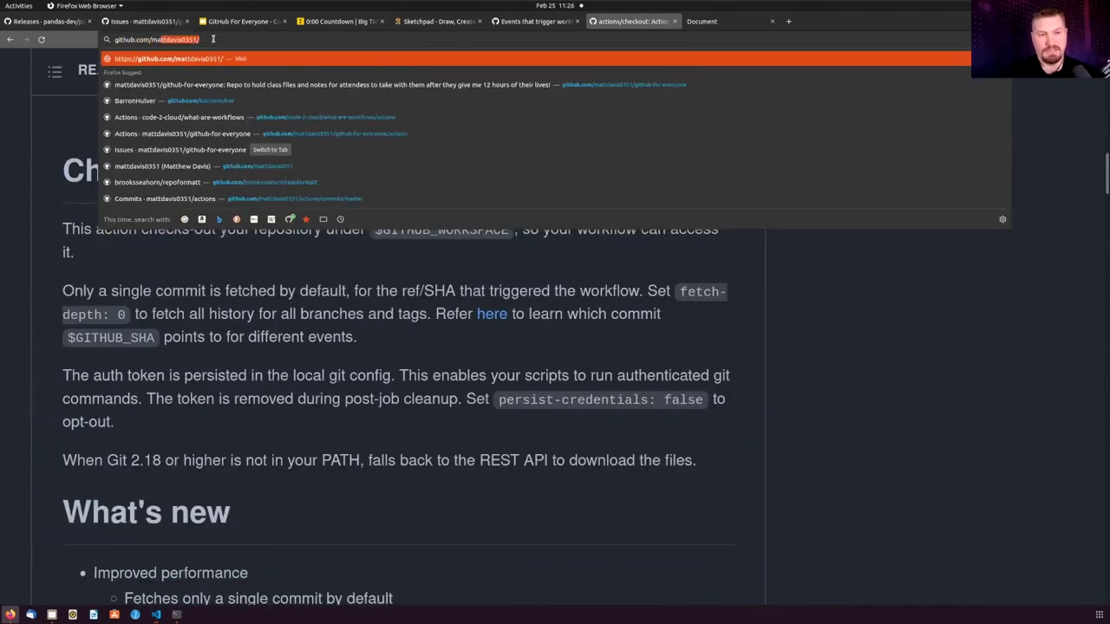
key(Right)
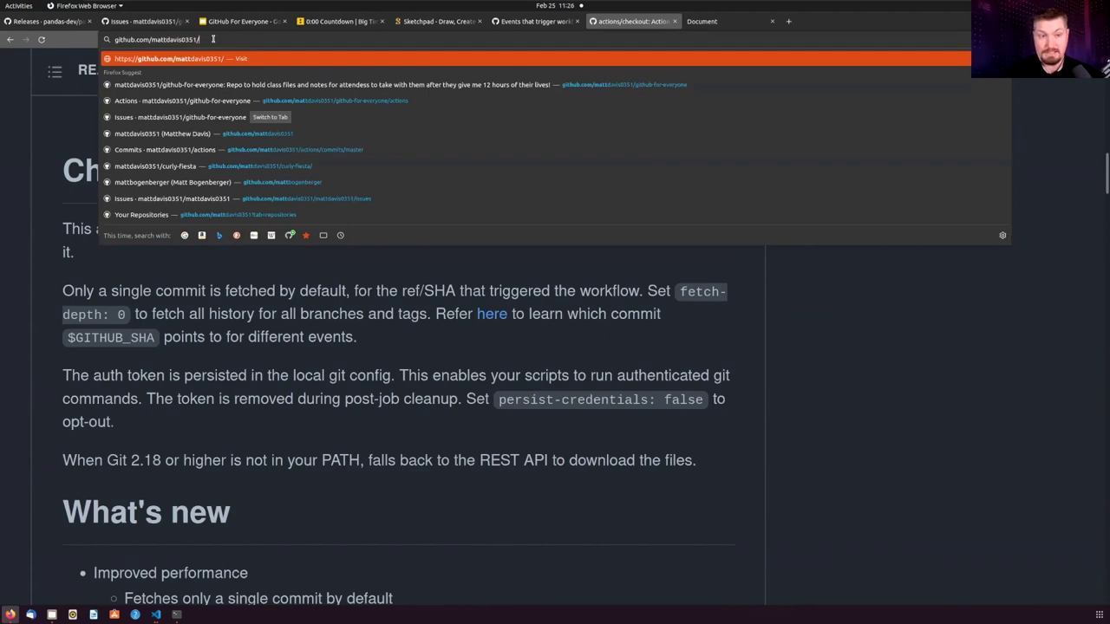
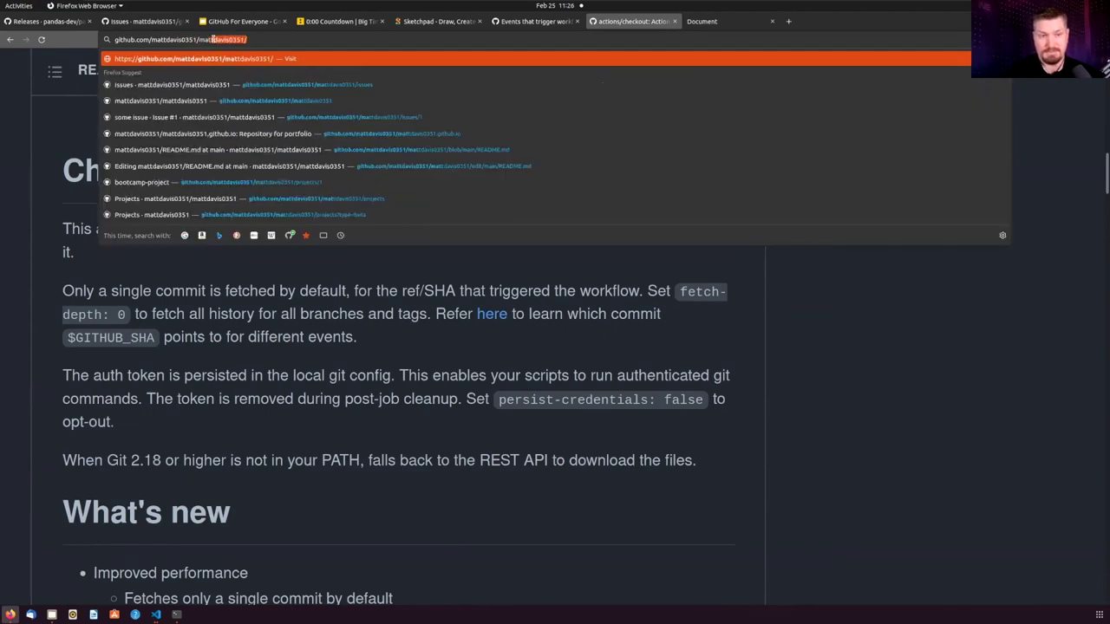
key(Down)
key(Up)
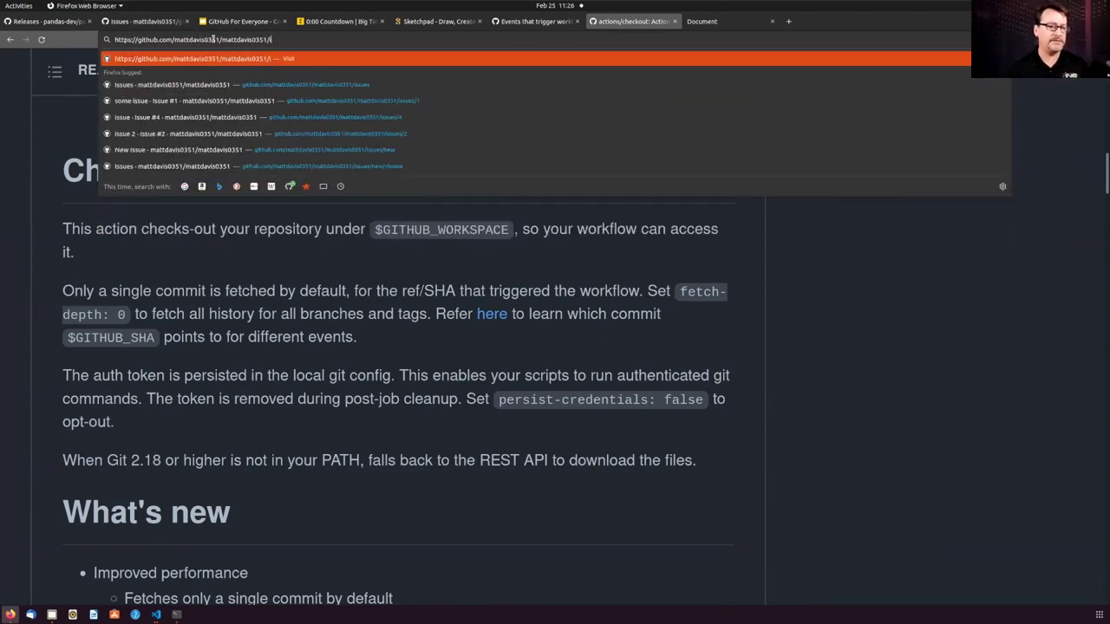
key(Return)
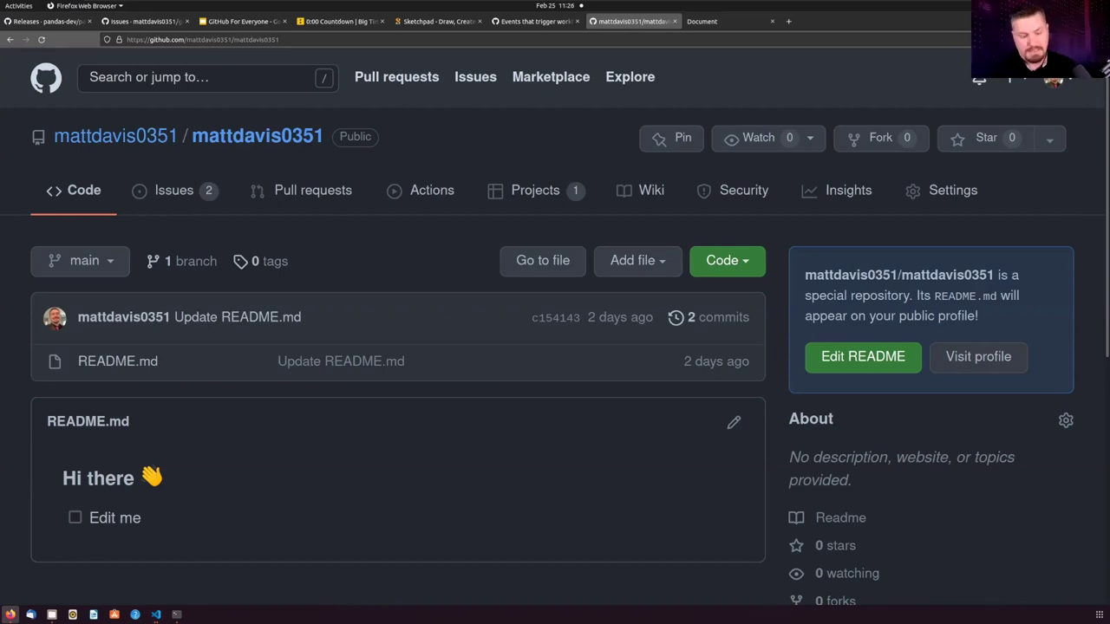
click(703, 22)
Run a web search from the address bar and stop the demo app server with Ctrl+C.
click(702, 39)
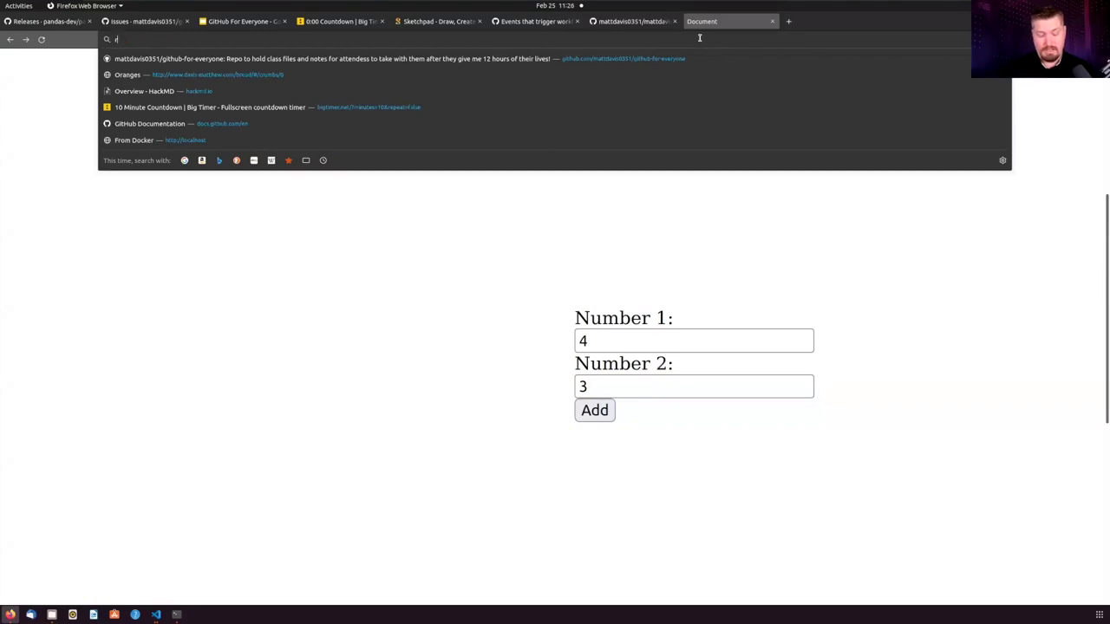
text(css flex)
key(Return)
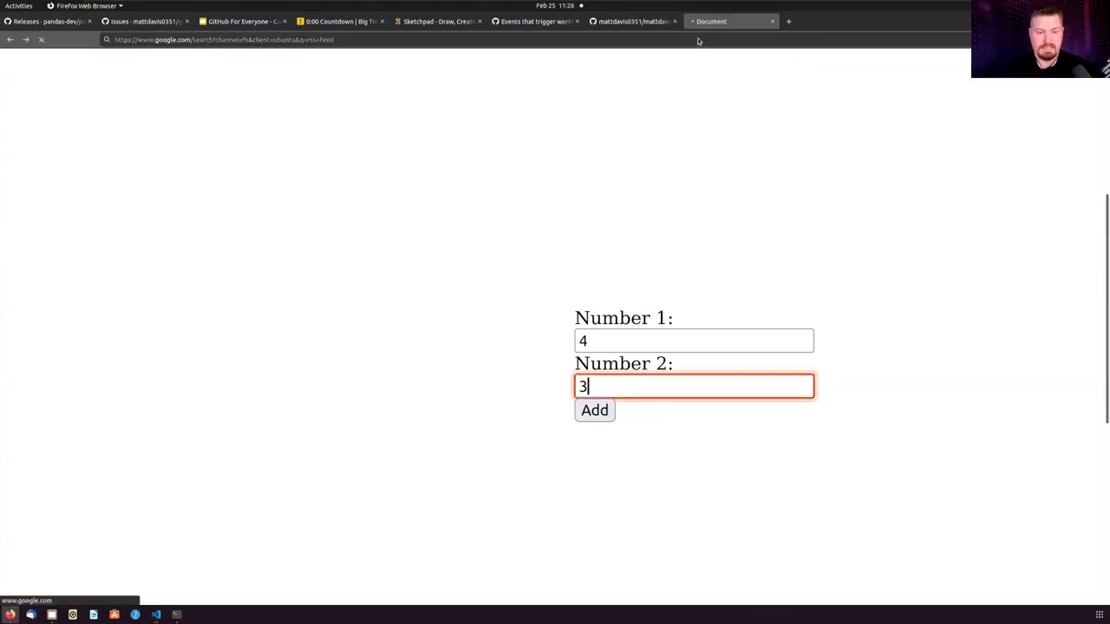
click(156, 614)
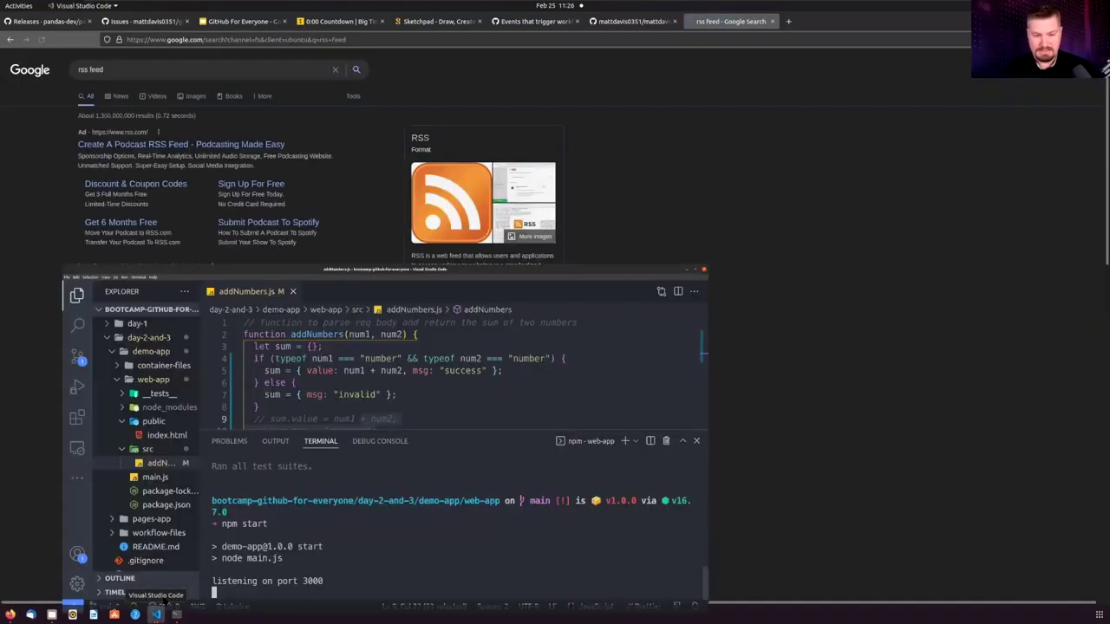
key(ctrl+c)
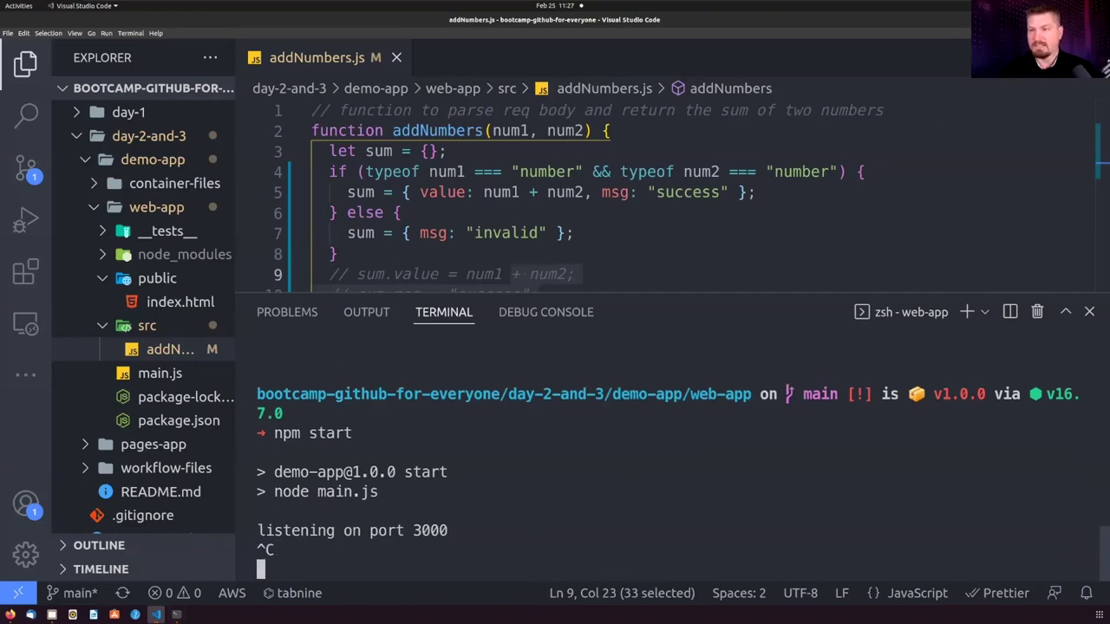
key(super+h)
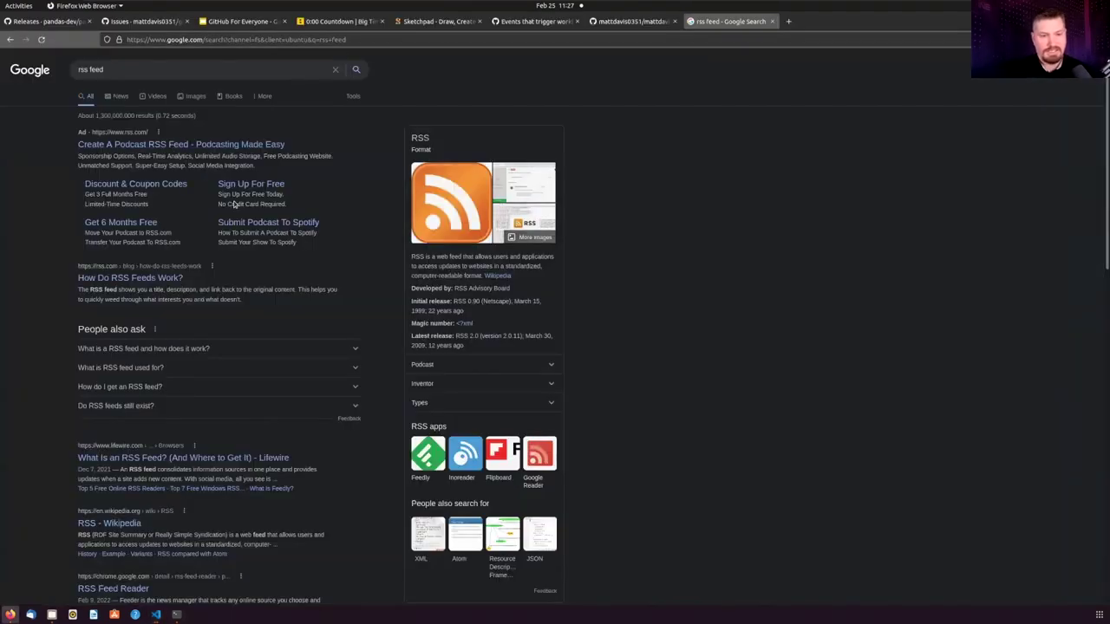
Search for 'top rss feed' and open the Feedspot Top 100 USA News RSS Feeds result.
key(ctrl+plus)
key(ctrl+plus)
key(ctrl+plus)
scroll(286, 347, down, 5)
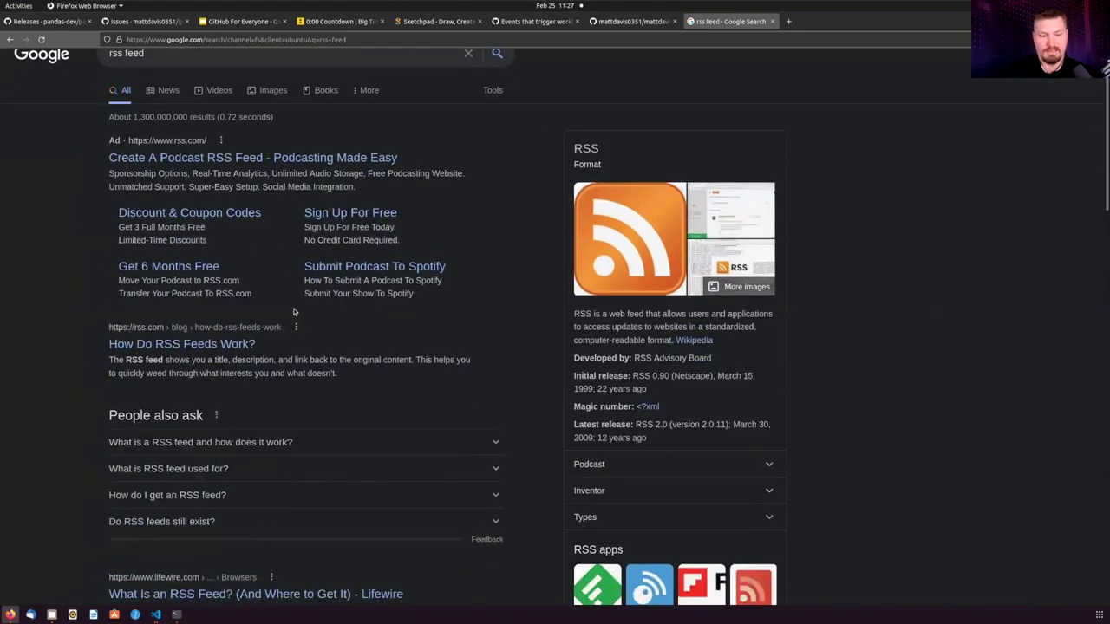
scroll(277, 388, down, 1)
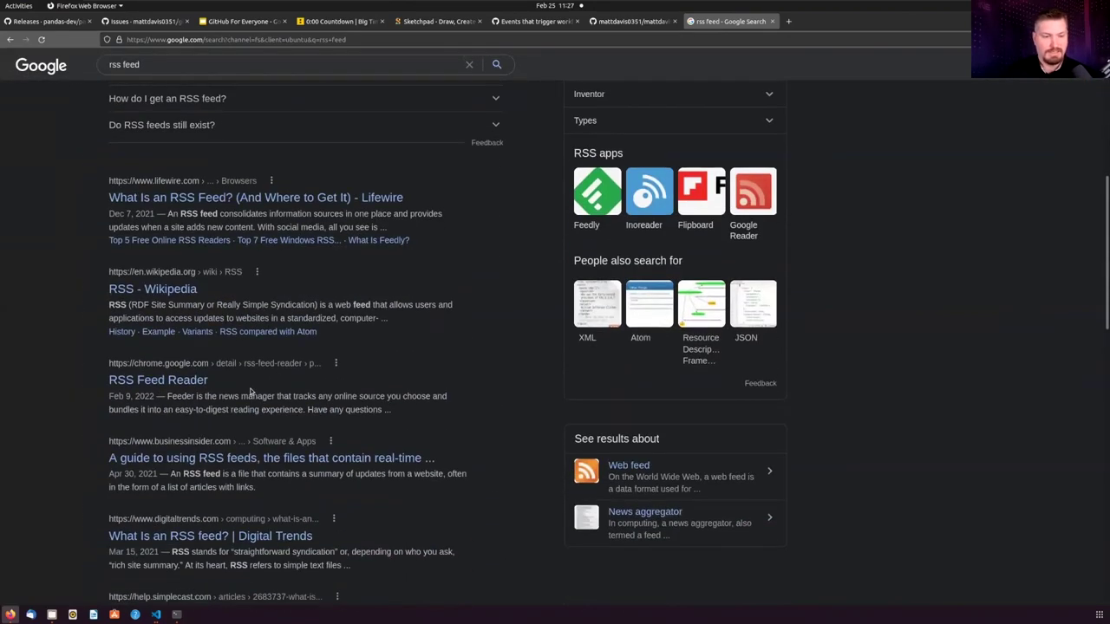
scroll(263, 390, down, 3)
scroll(262, 389, down, 3)
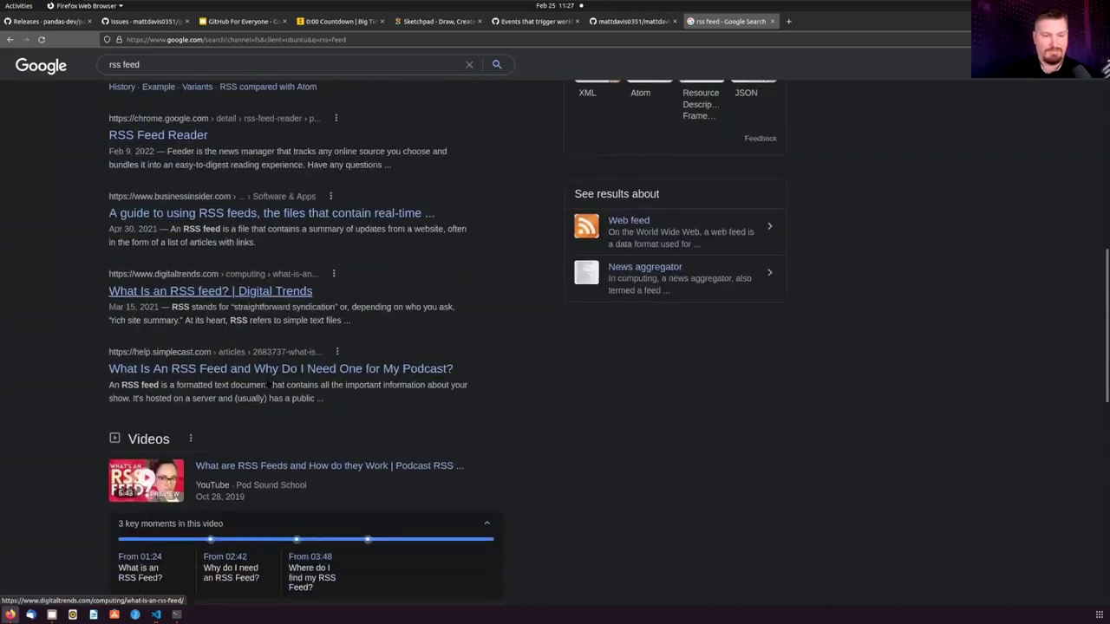
scroll(260, 381, up, 8)
scroll(163, 73, up, 3)
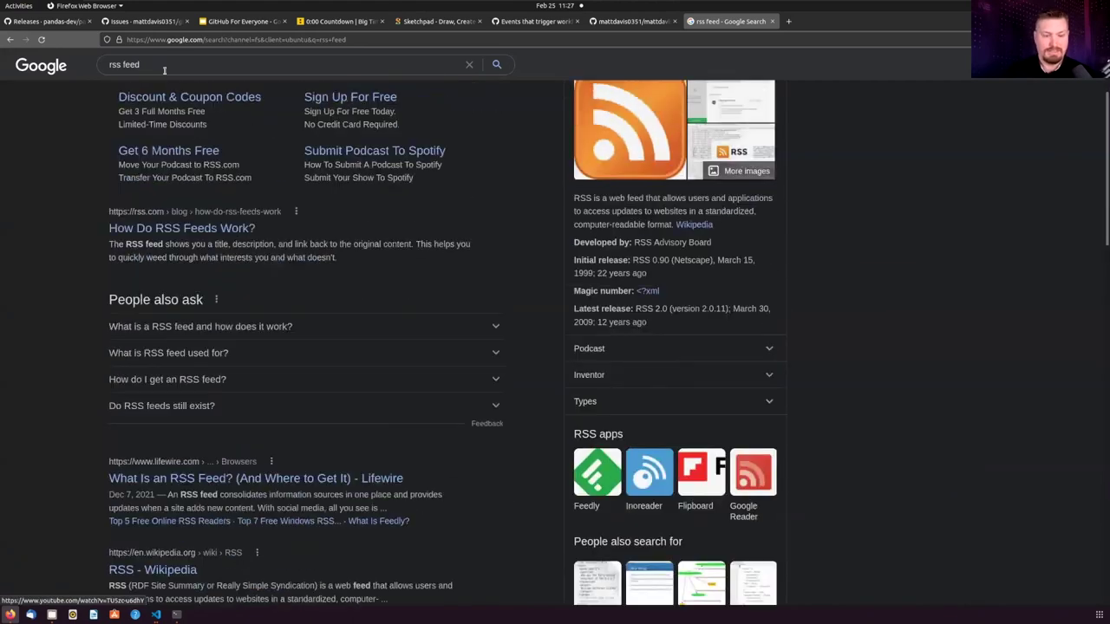
click(164, 71)
key(BackSpace)
key(BackSpace)
key(BackSpace)
key(BackSpace)
key(BackSpace)
key(BackSpace)
key(BackSpace)
text(top rss feed)
key(Return)
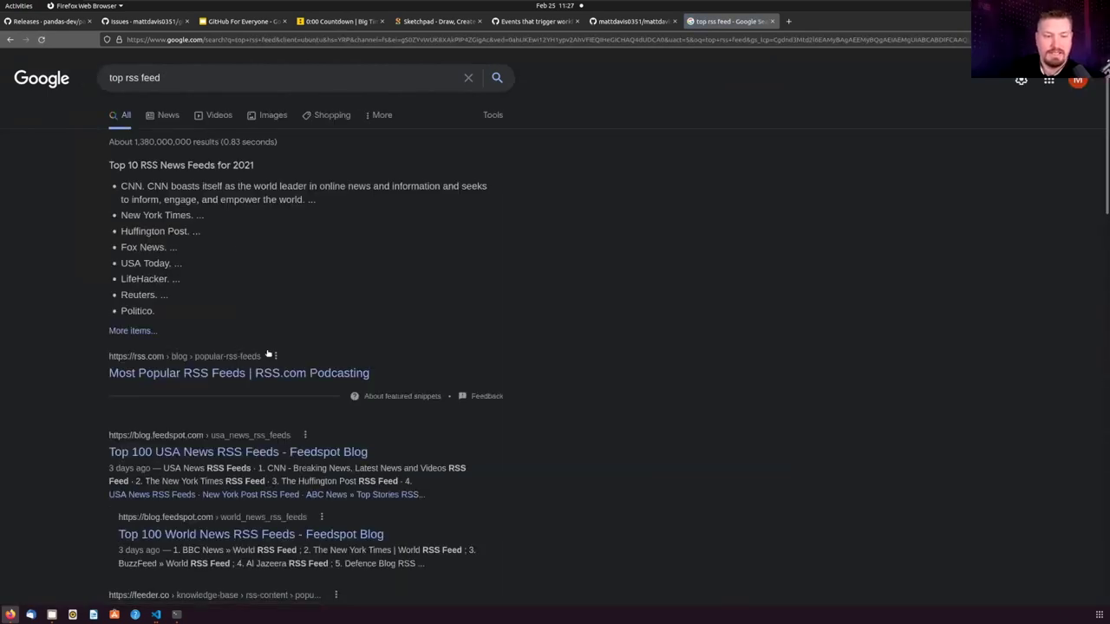
click(265, 452)
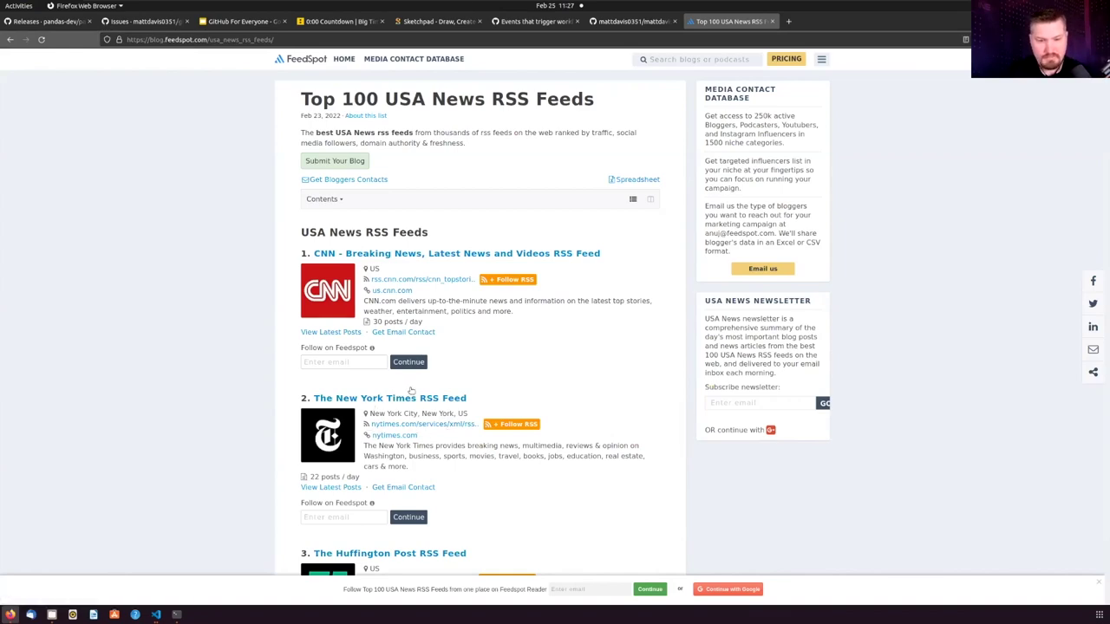
Zoom and scroll through Feedspot's list, noting CNN, New York Times and Huffington Post at the top.
key(ctrl+plus)
key(ctrl+plus)
key(ctrl+plus)
key(ctrl+plus)
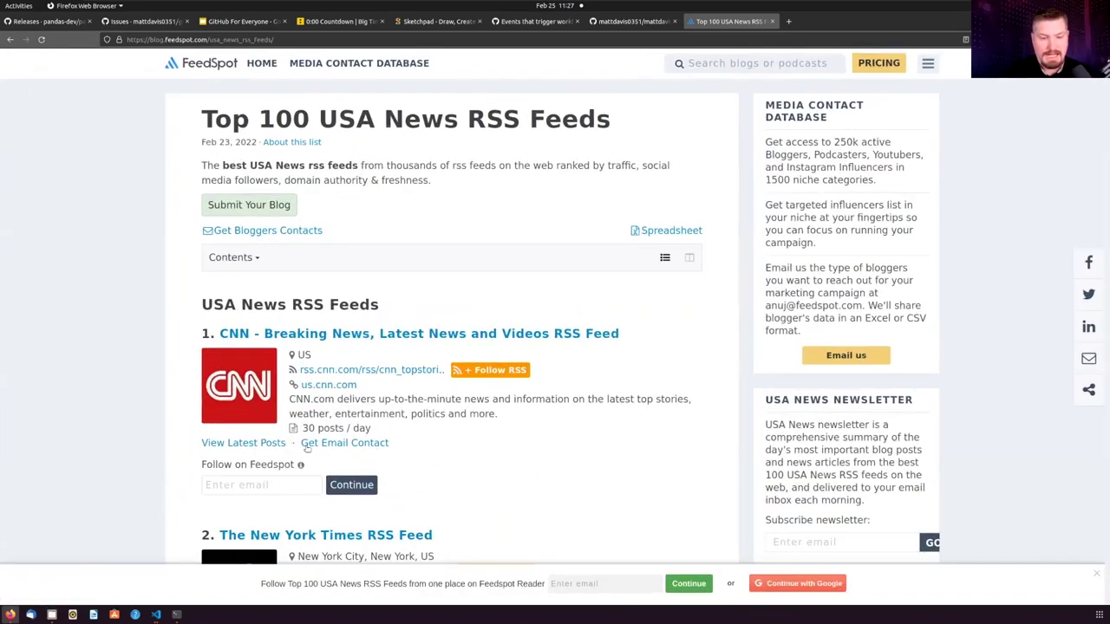
key(ctrl+plus)
key(ctrl+plus)
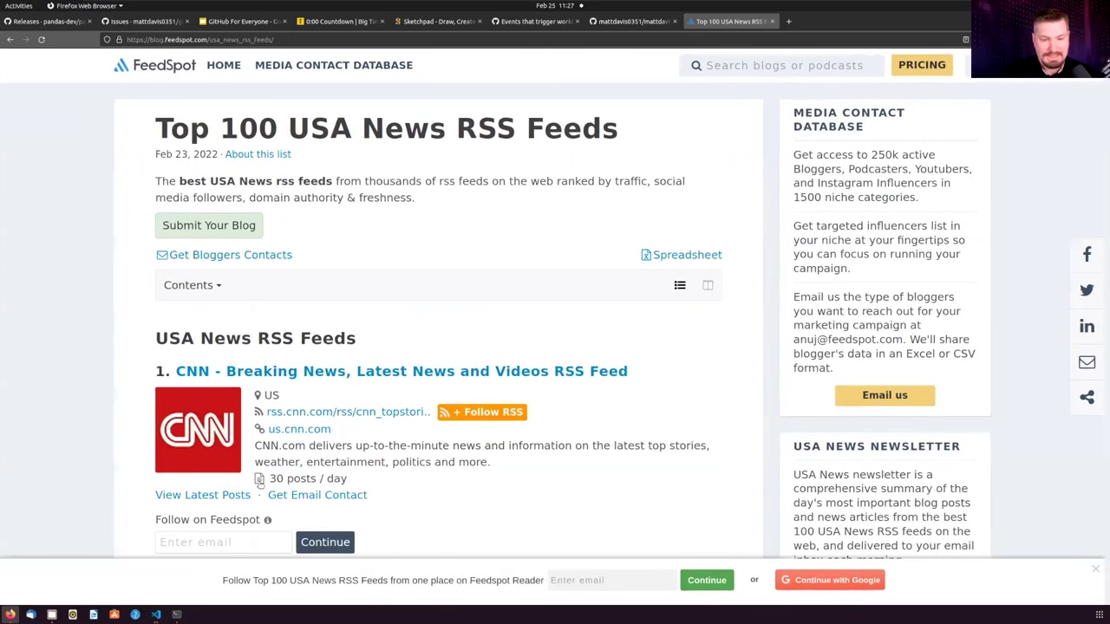
key(ctrl+plus)
key(ctrl+plus)
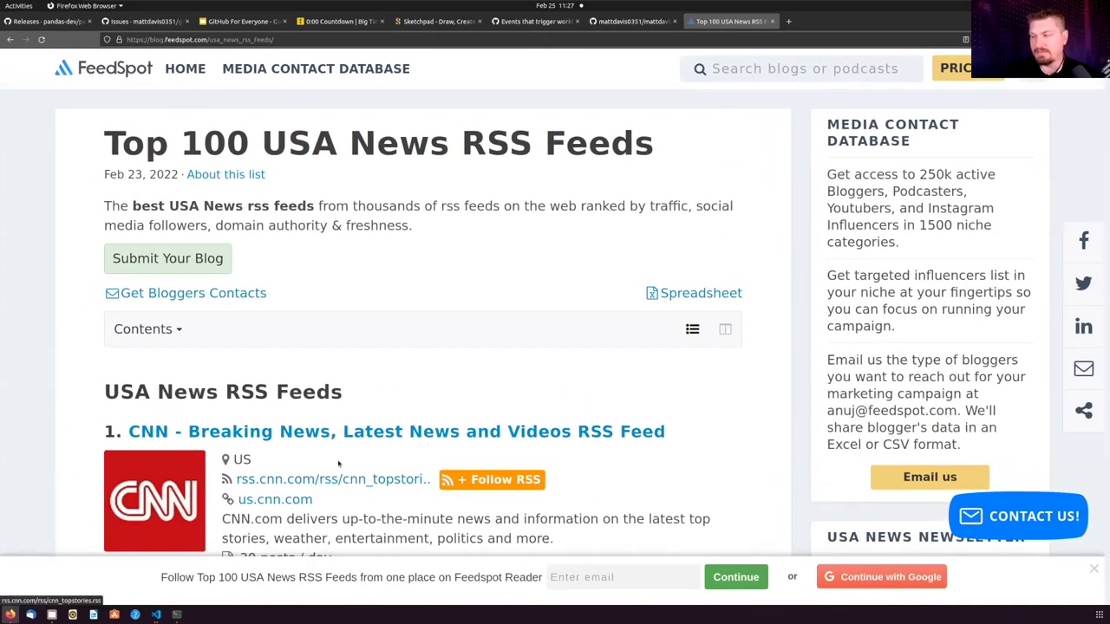
key(ctrl+minus)
key(ctrl+minus)
key(ctrl+minus)
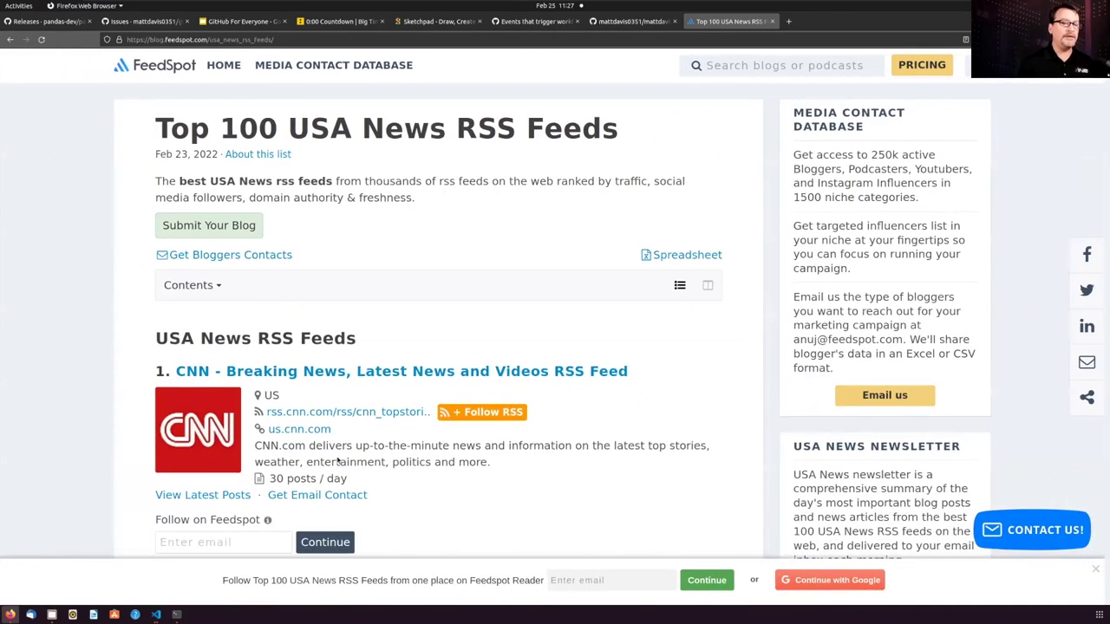
key(ctrl+minus)
key(ctrl+minus)
key(ctrl+minus)
key(ctrl+minus)
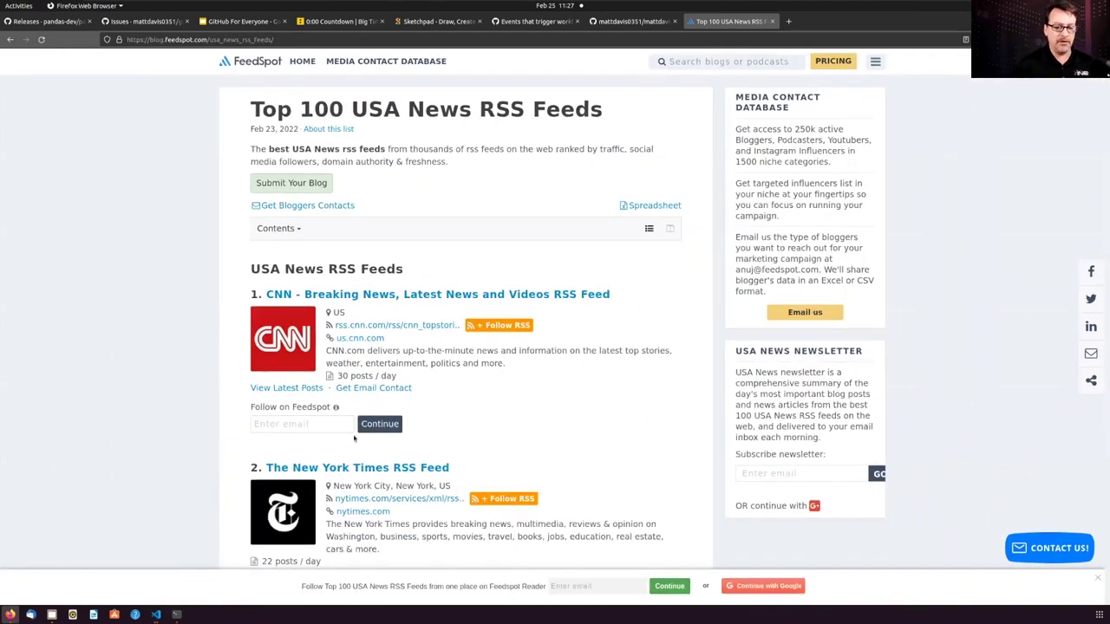
key(ctrl+minus)
scroll(354, 437, down, 5)
scroll(353, 438, up, 2)
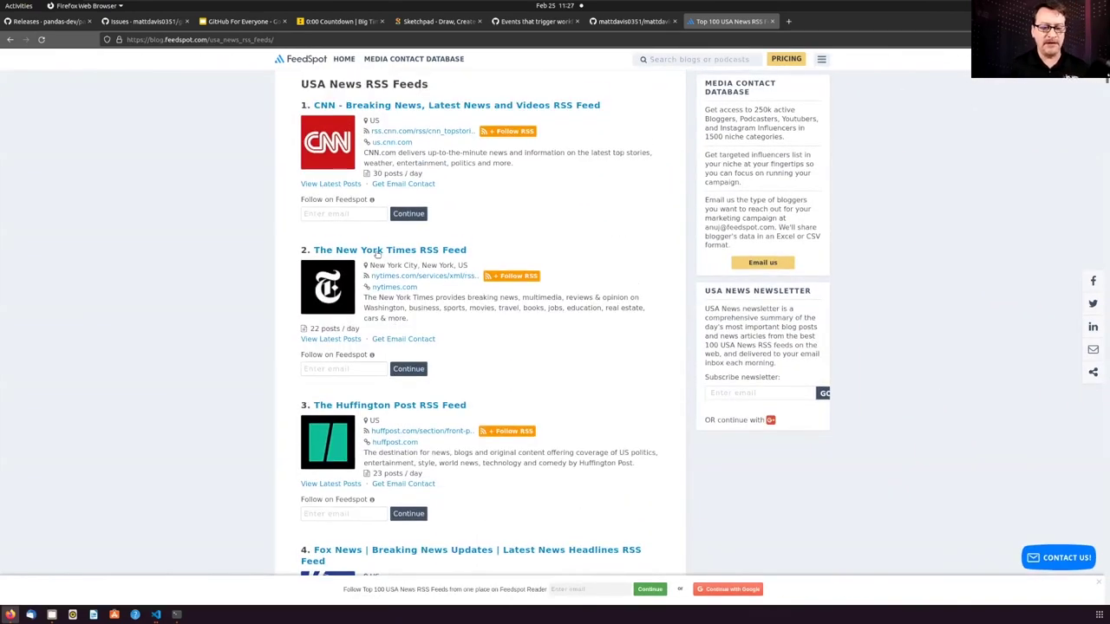
key(ctrl+plus)
key(ctrl+plus)
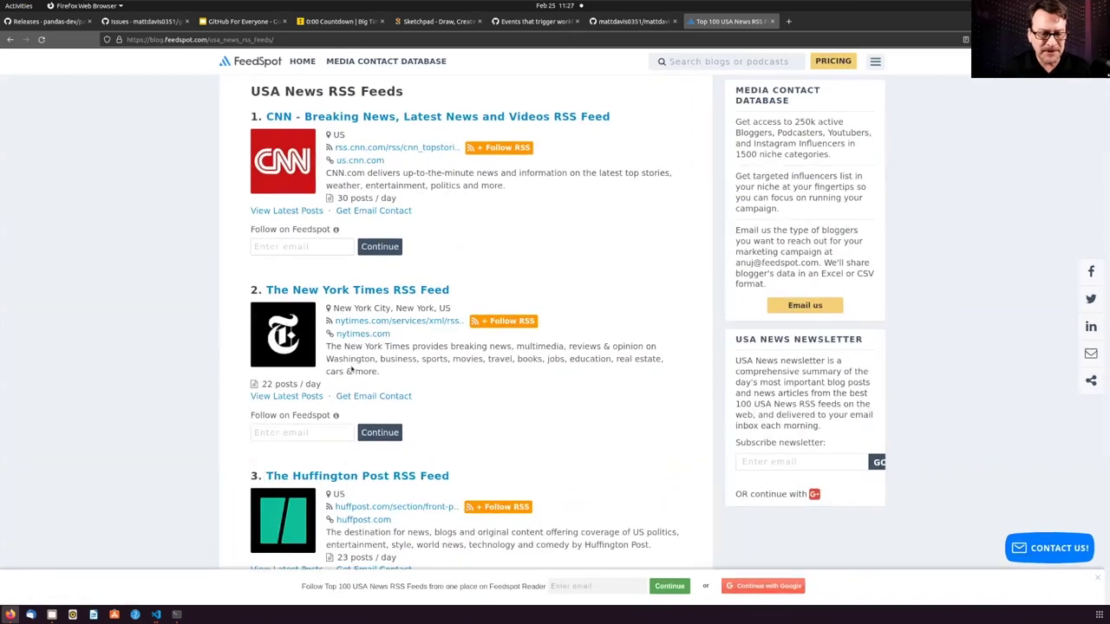
key(ctrl+plus)
key(ctrl+plus)
key(ctrl+plus)
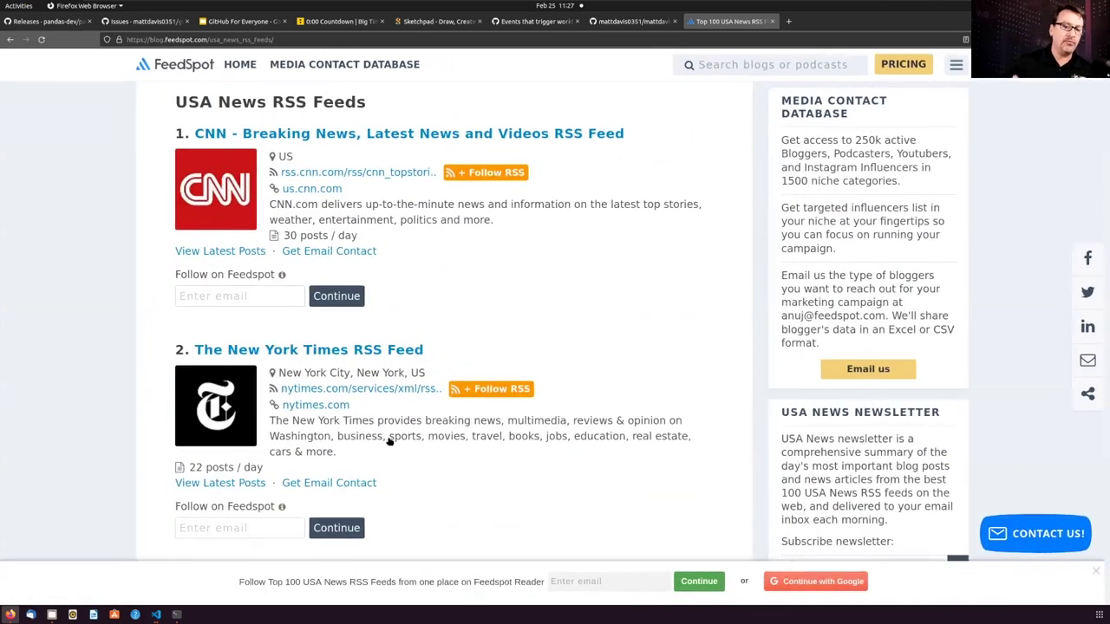
key(ctrl+plus)
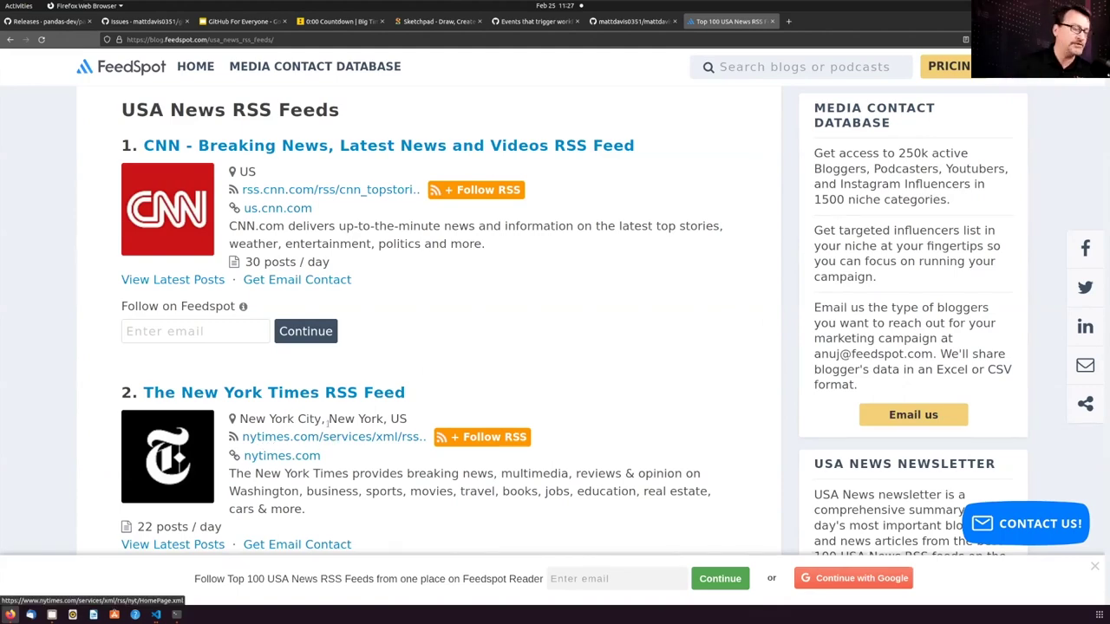
scroll(328, 420, down, 4)
scroll(333, 425, down, 6)
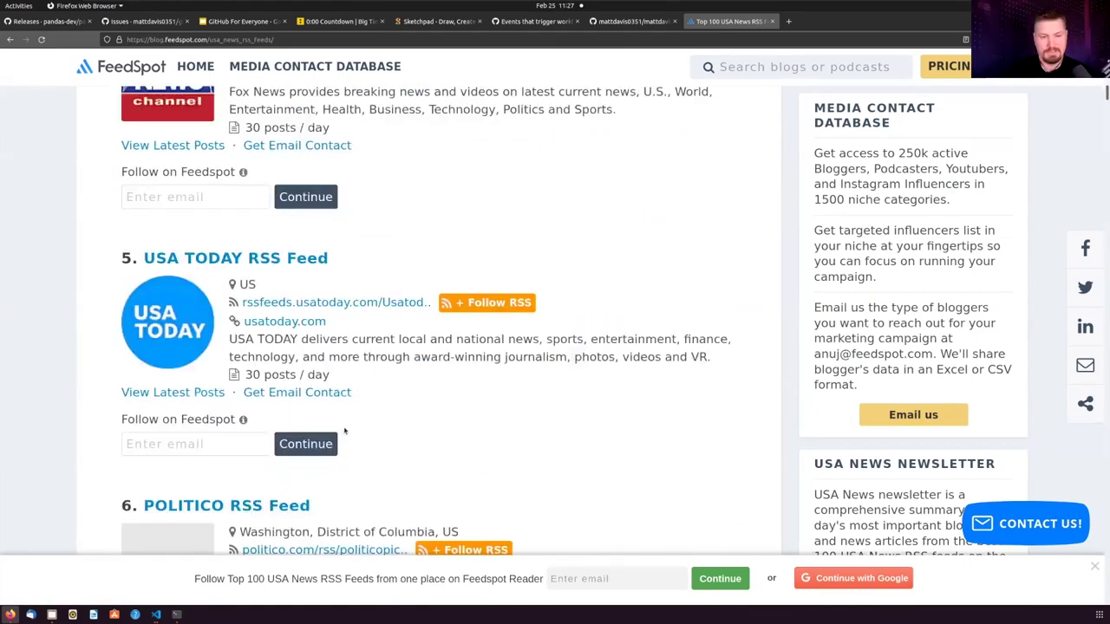
key(ctrl+minus)
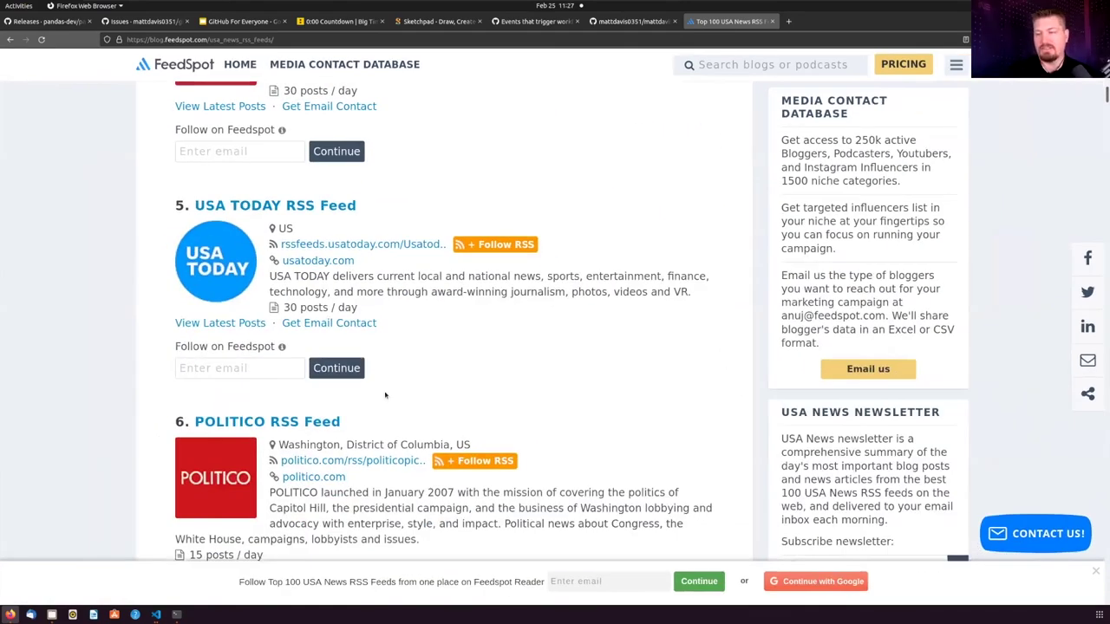
scroll(385, 395, down, 2)
key(ctrl+minus)
scroll(385, 395, up, 2)
key(ctrl+plus)
key(ctrl+plus)
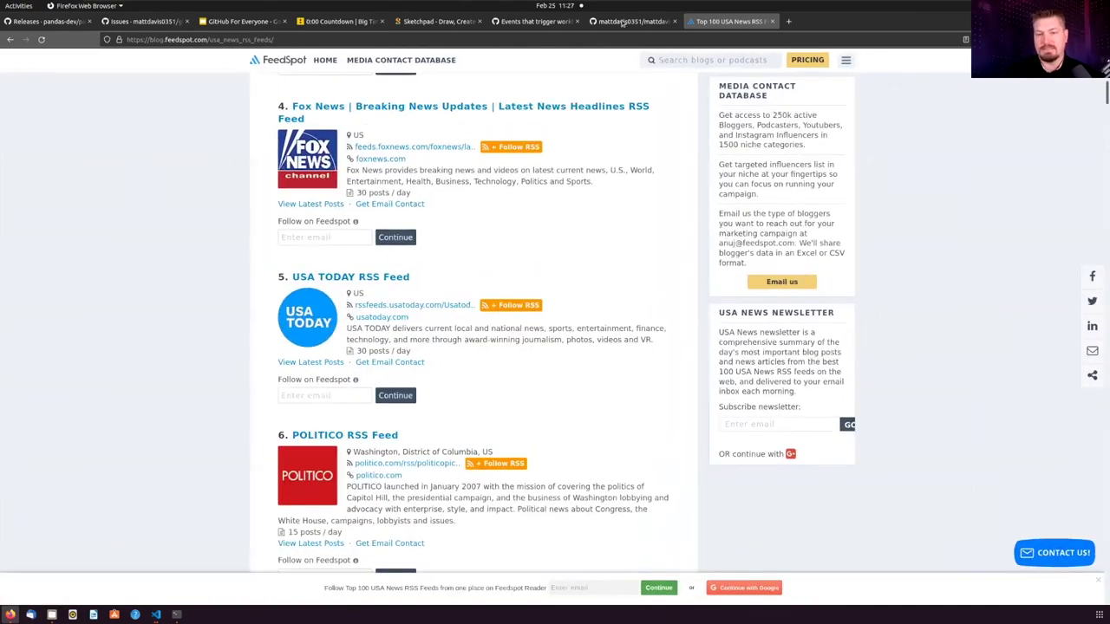
scroll(622, 23, up, 5)
key(ctrl+plus)
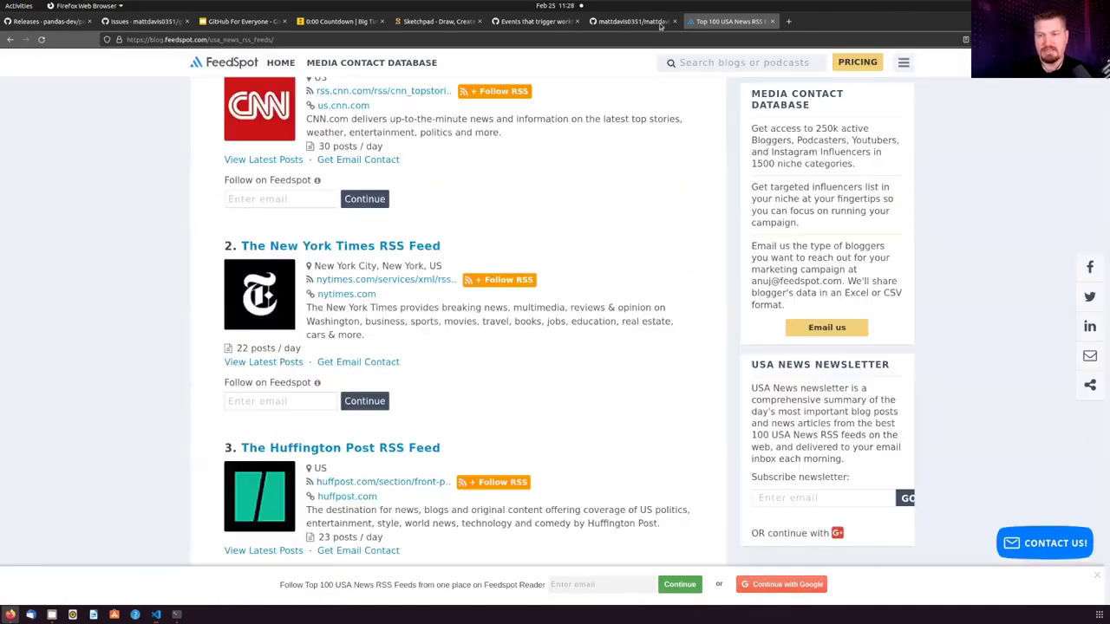
click(658, 26)
Close the Feedspot tab and open the profile repository's issues: 2 open, 1 closed.
click(771, 21)
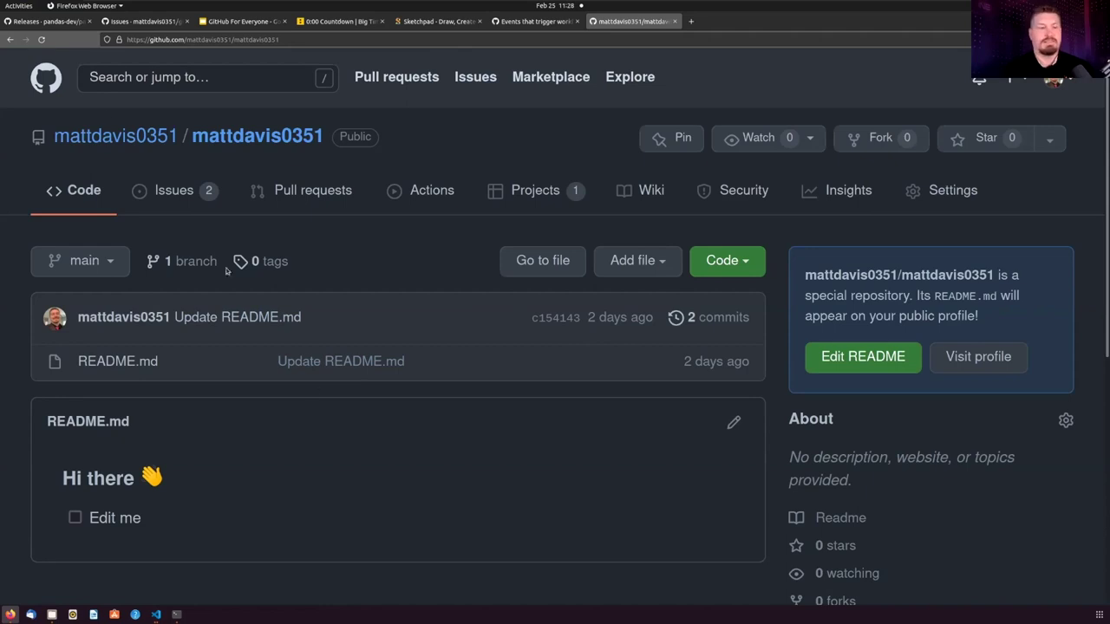
click(147, 136)
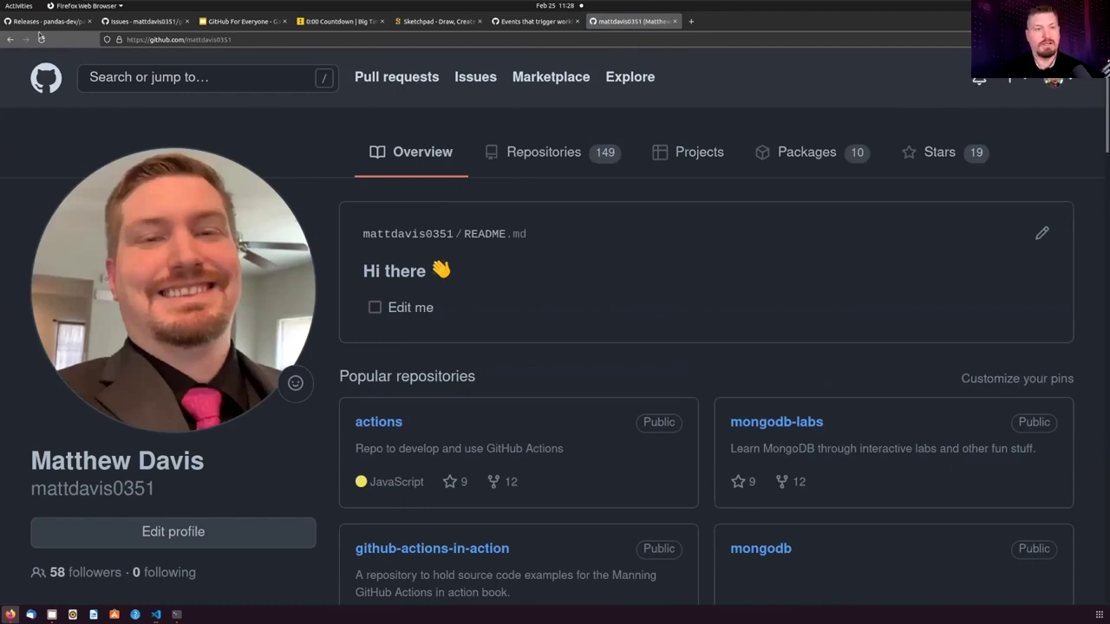
click(10, 39)
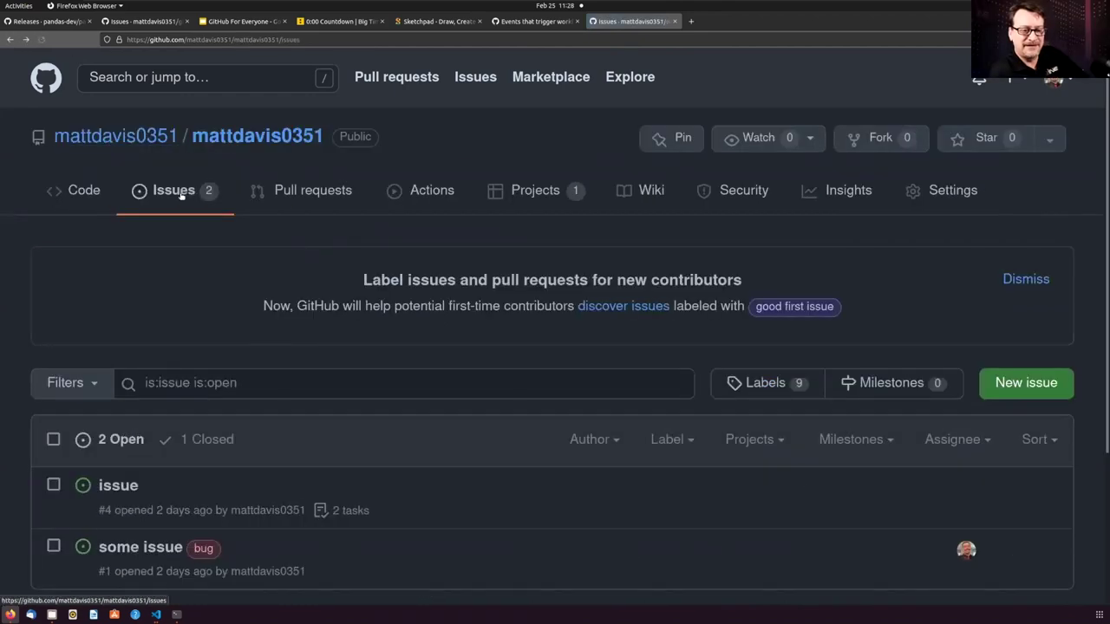
scroll(309, 344, down, 3)
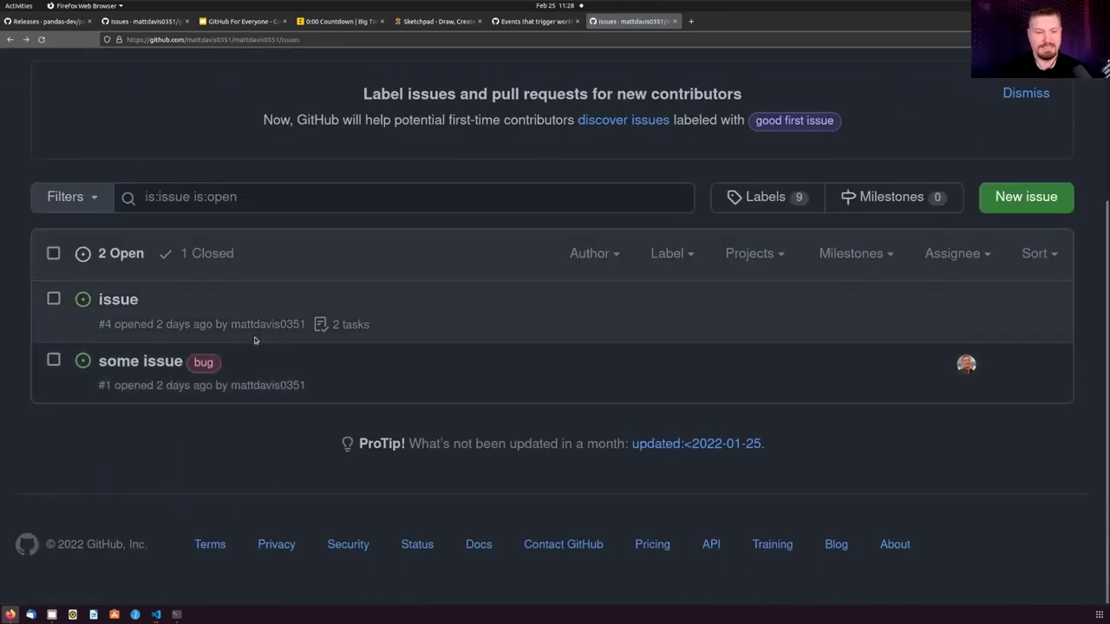
scroll(135, 253, up, 3)
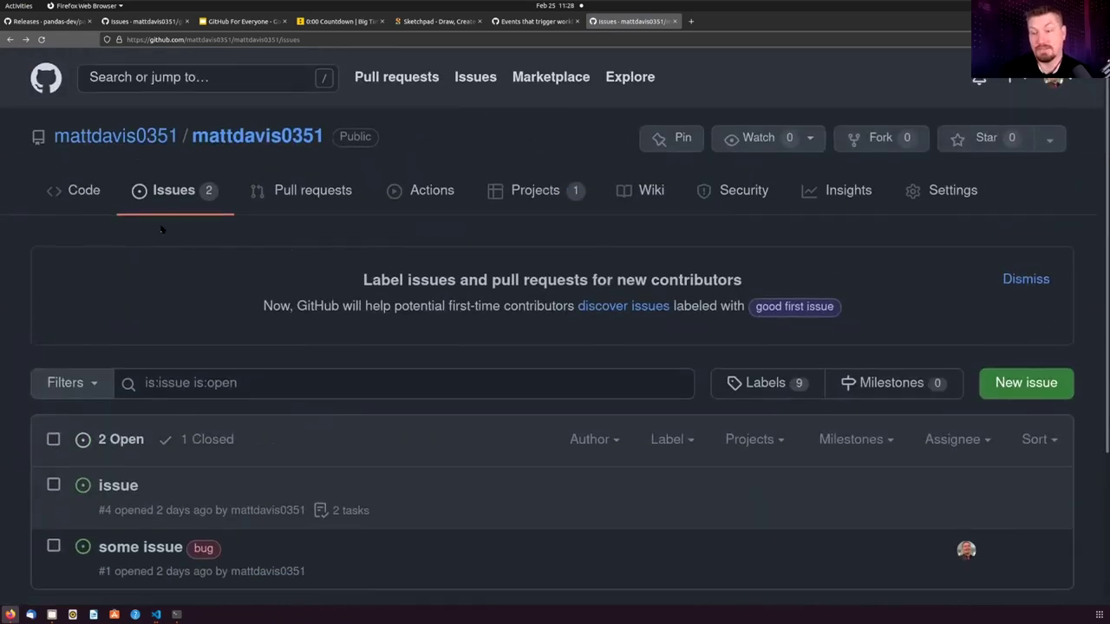
Open issue 'automate profile readme rss feed' about using GitHub Actions and RSS to update the profile README.
click(1025, 380)
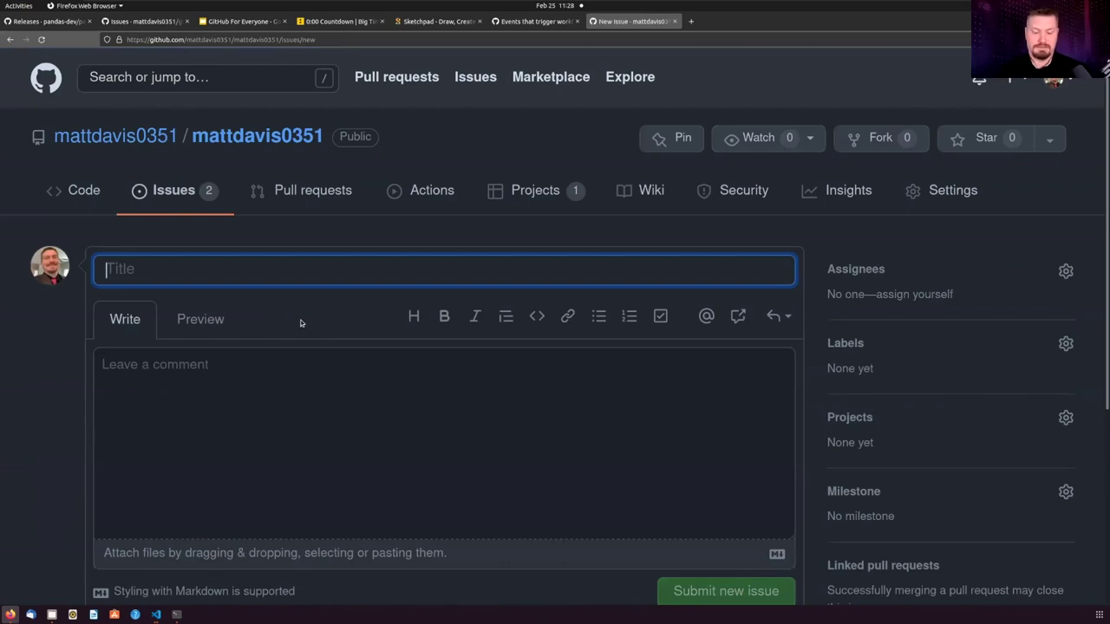
text(automate )
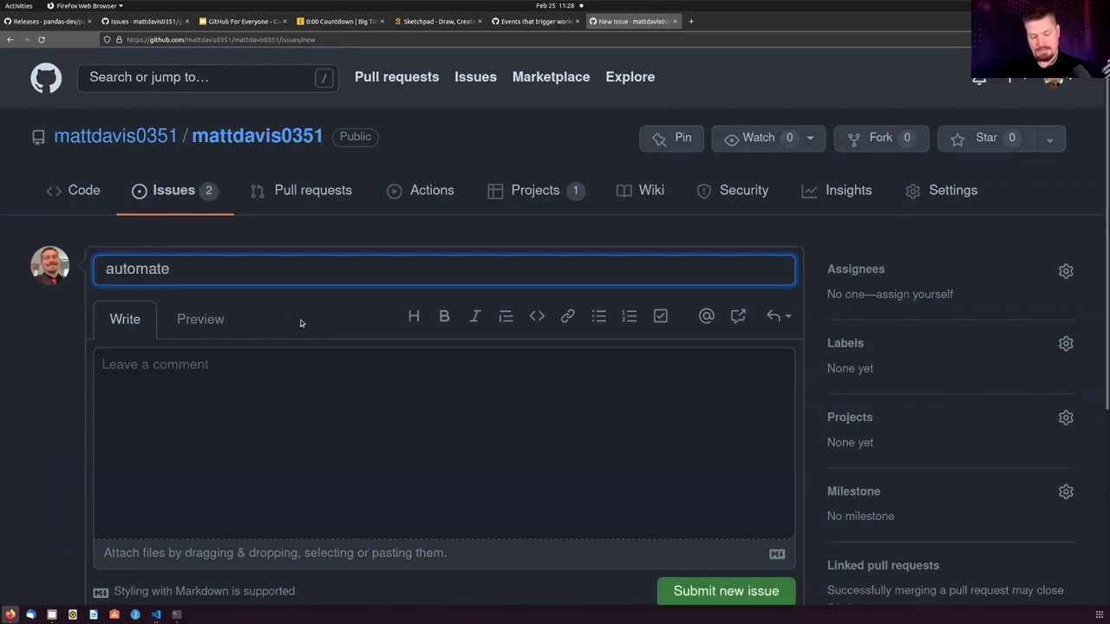
text(profile rea)
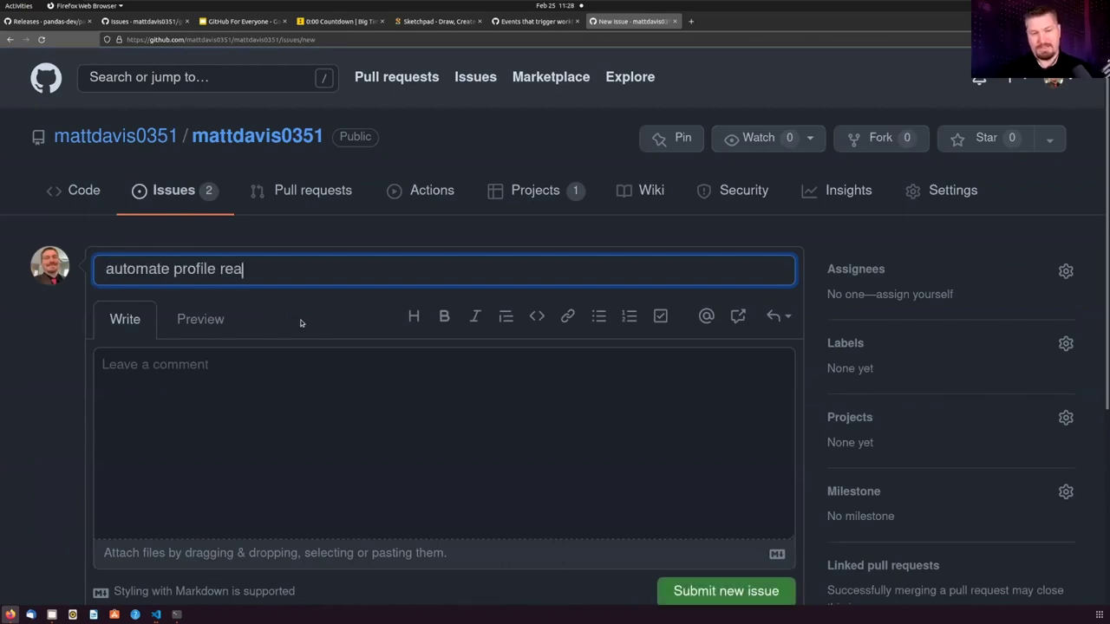
text(dme rss feed)
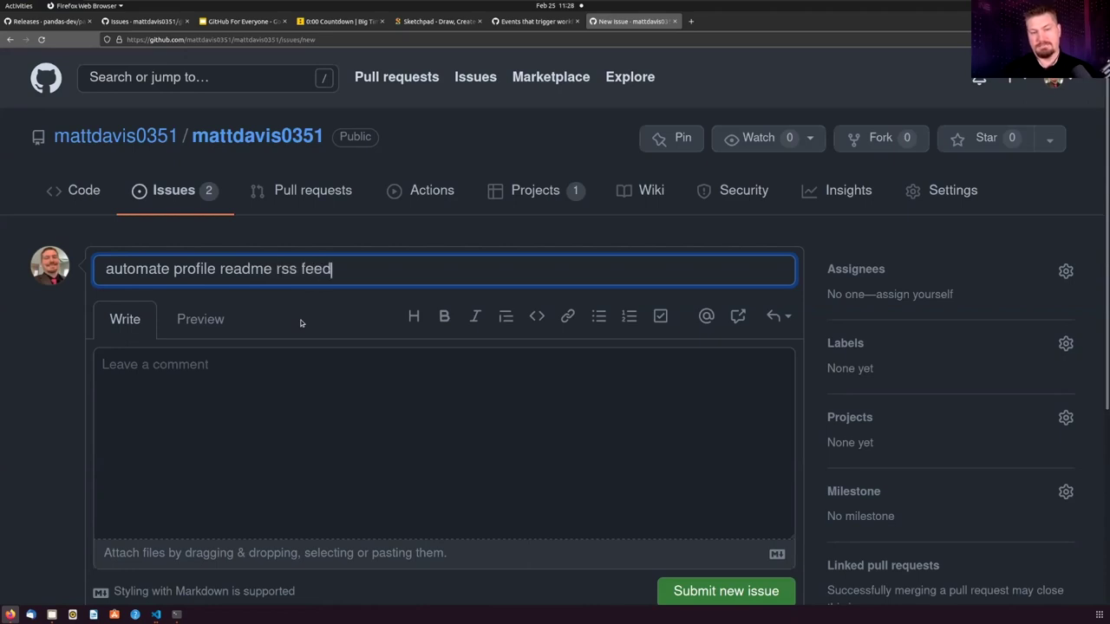
click(319, 416)
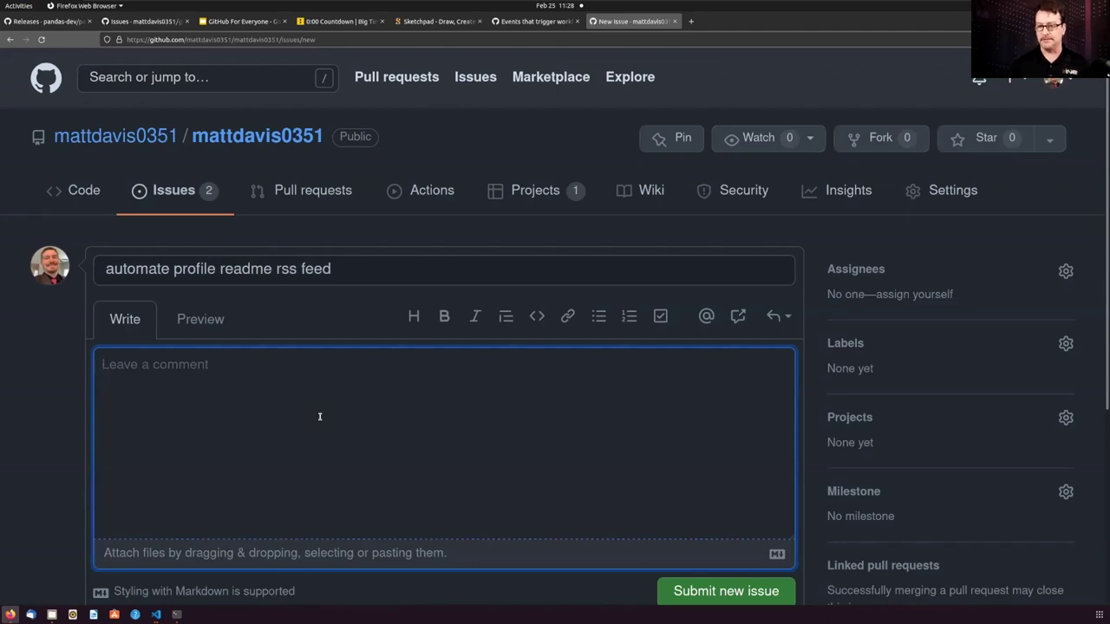
text(Use )
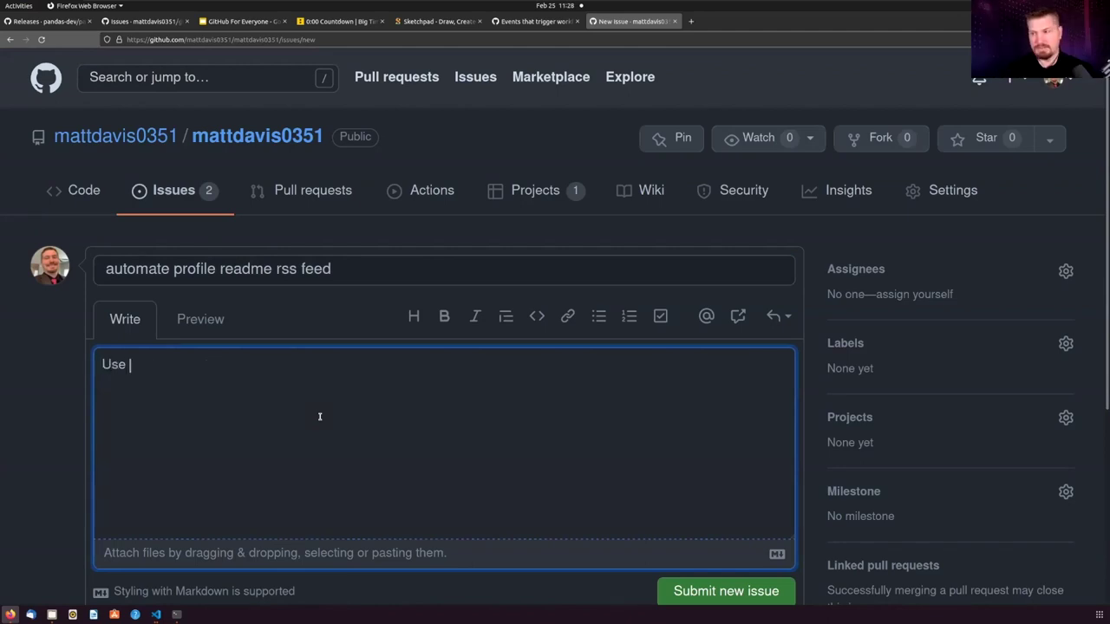
text(github actions to )
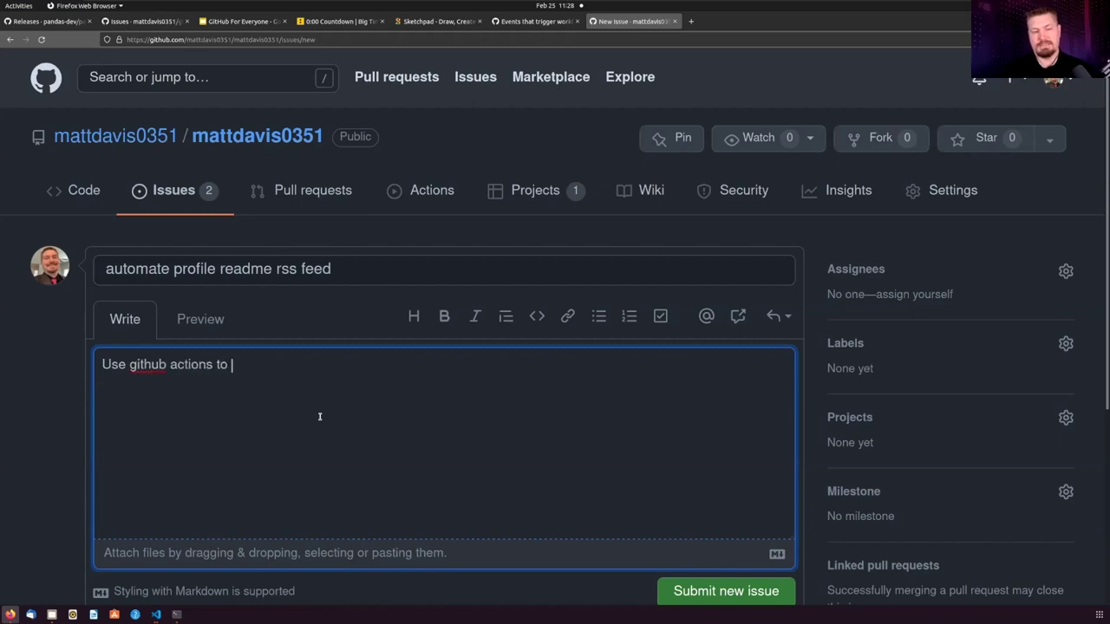
text(dyna)
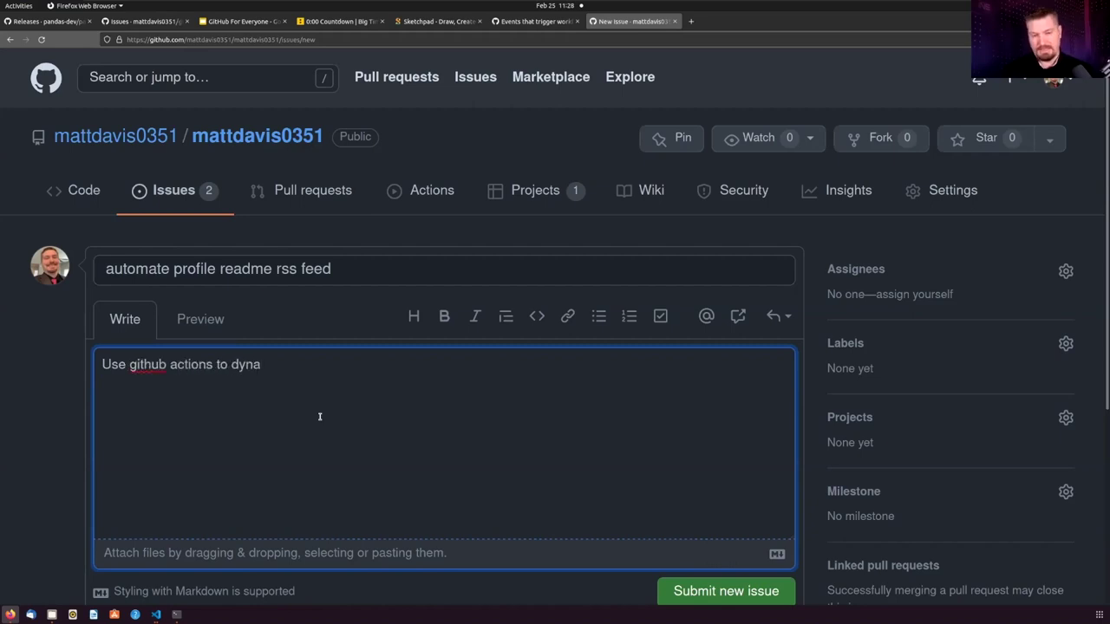
text(mically updat)
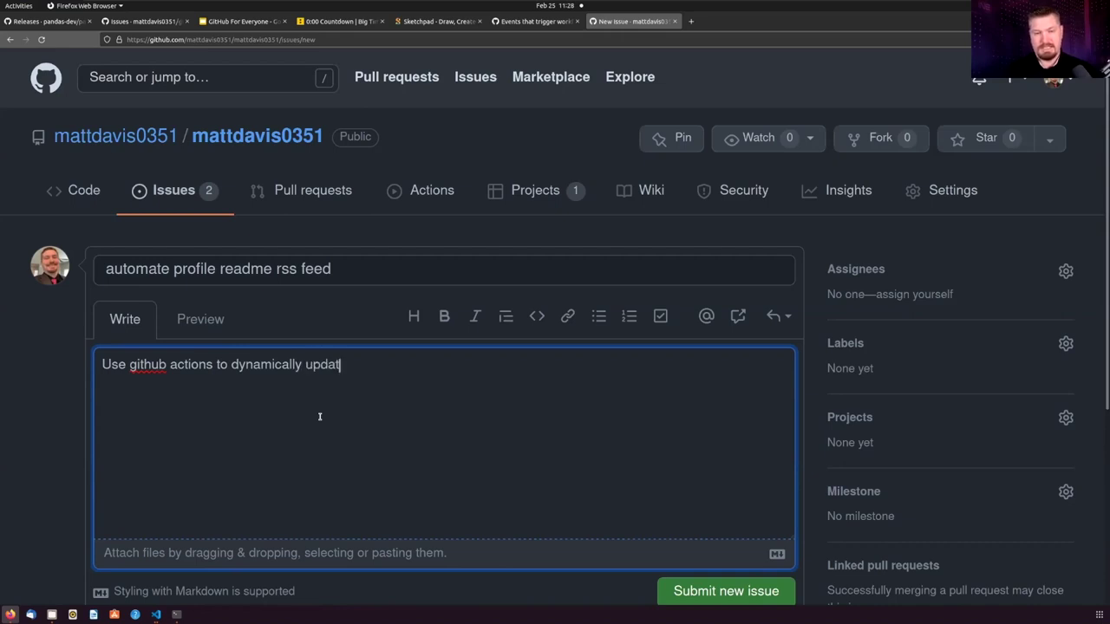
text(e our profile )
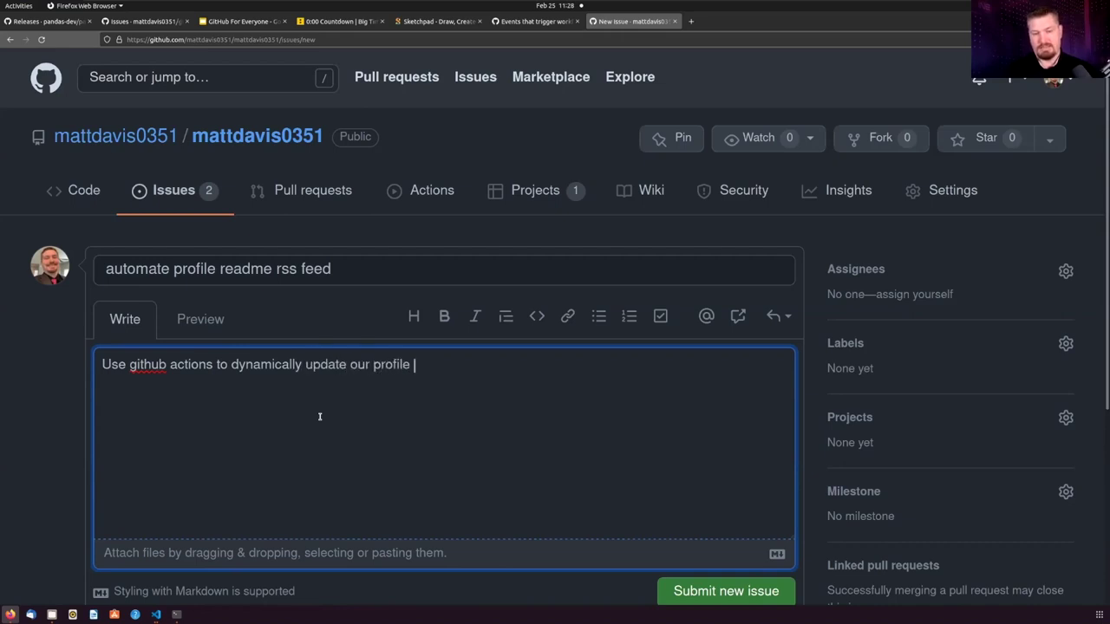
text(readme with things we ccare about using rss)
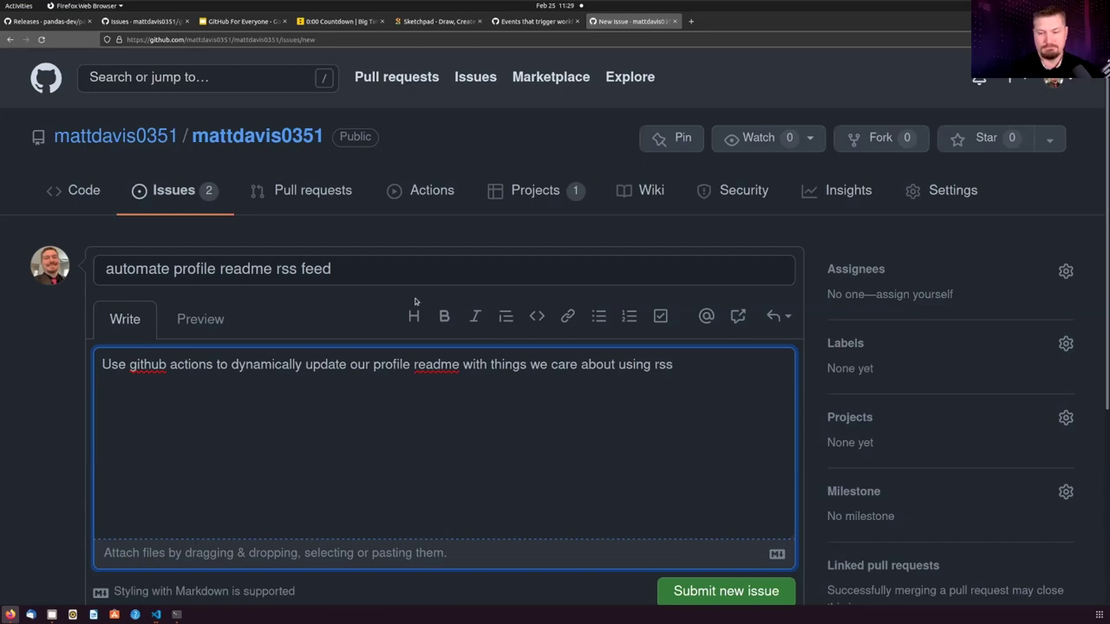
click(731, 593)
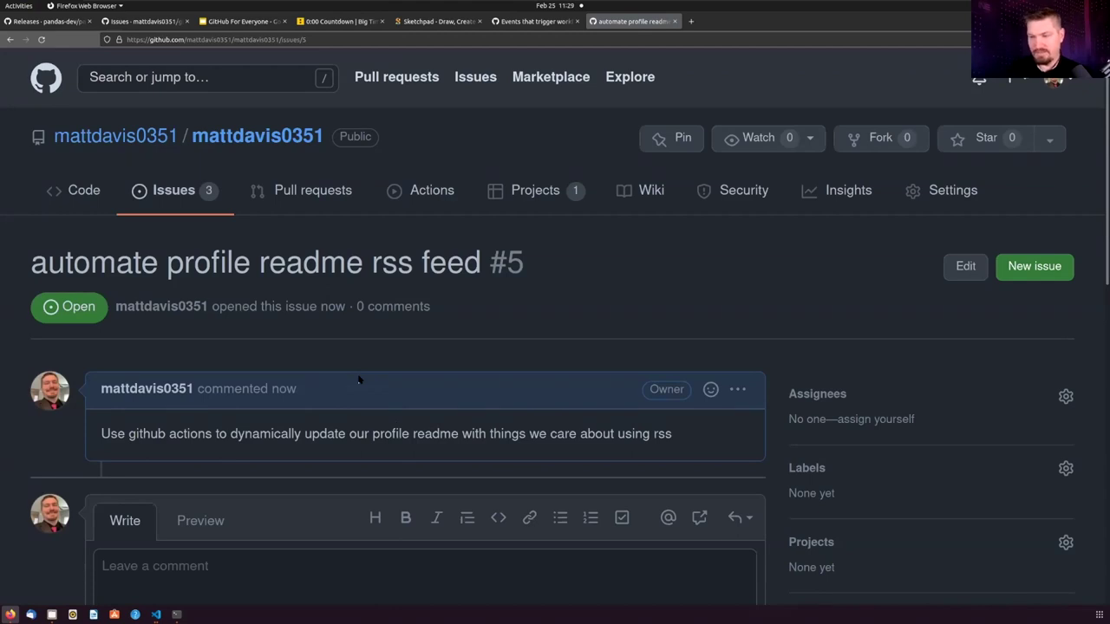
Create the add-rss-feed-action branch from main.
click(87, 203)
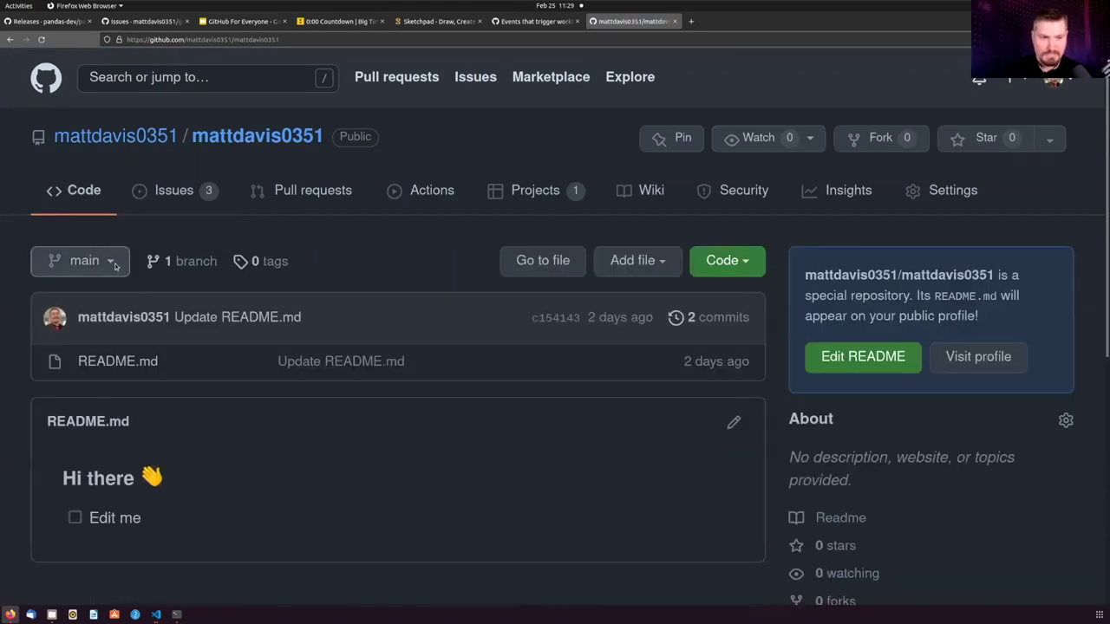
click(116, 266)
text(add )
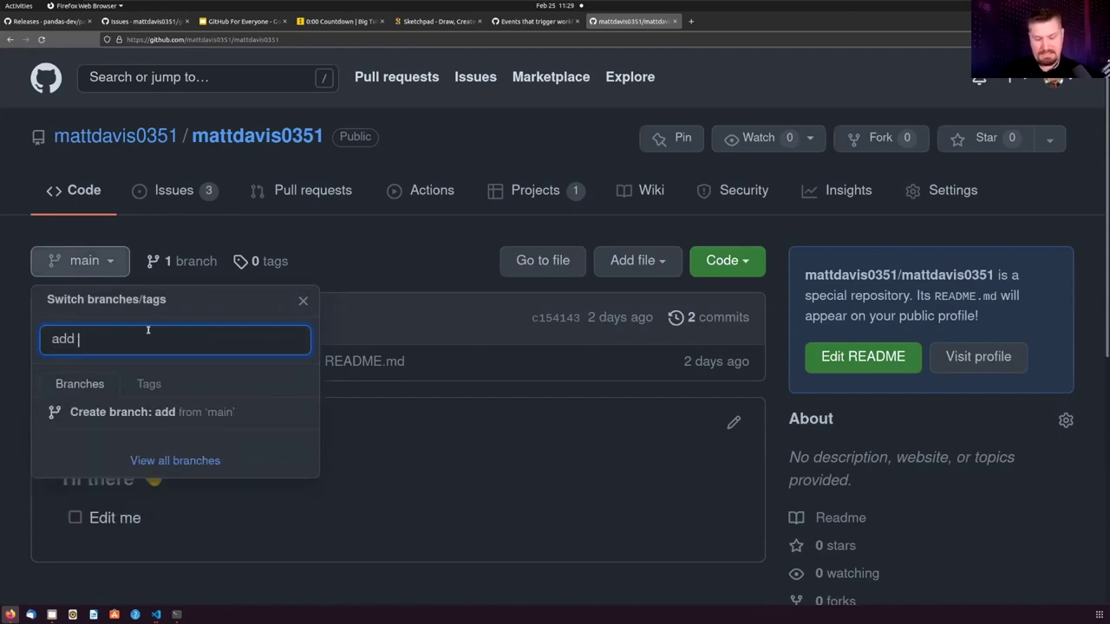
text(-rss-feed-action)
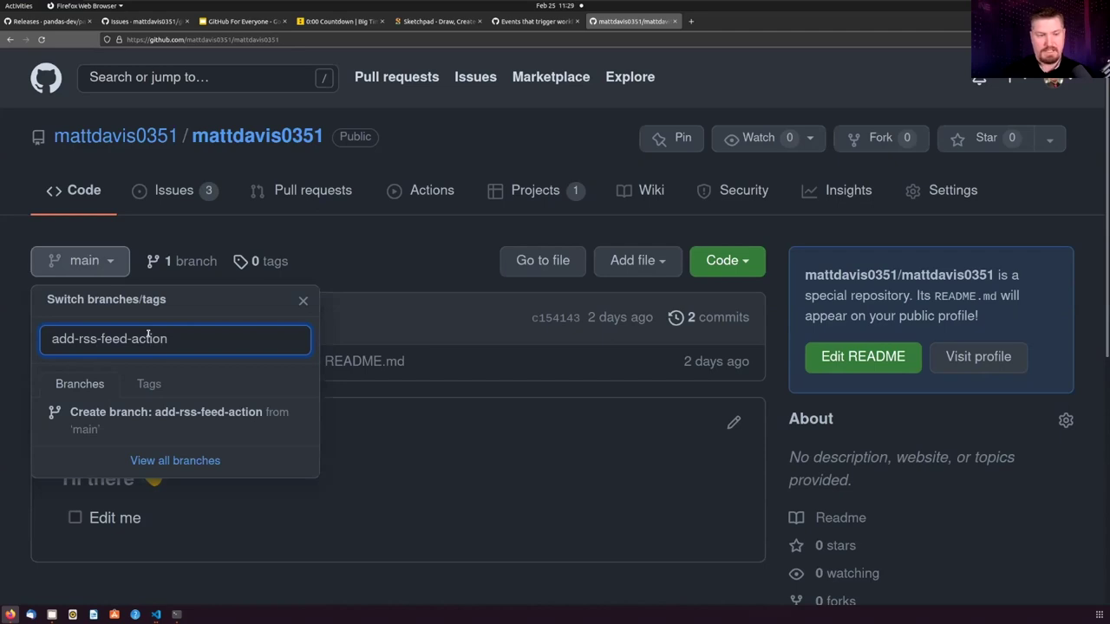
click(160, 423)
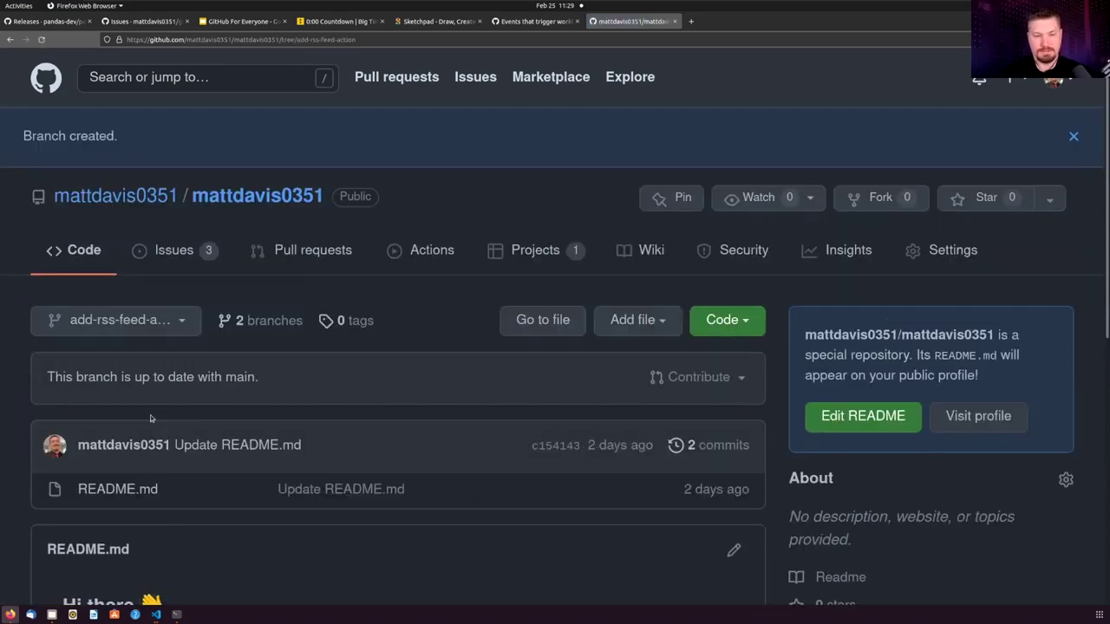
Start a new file on the branch named .github/workflows/update-readme-rss.yml.
click(638, 329)
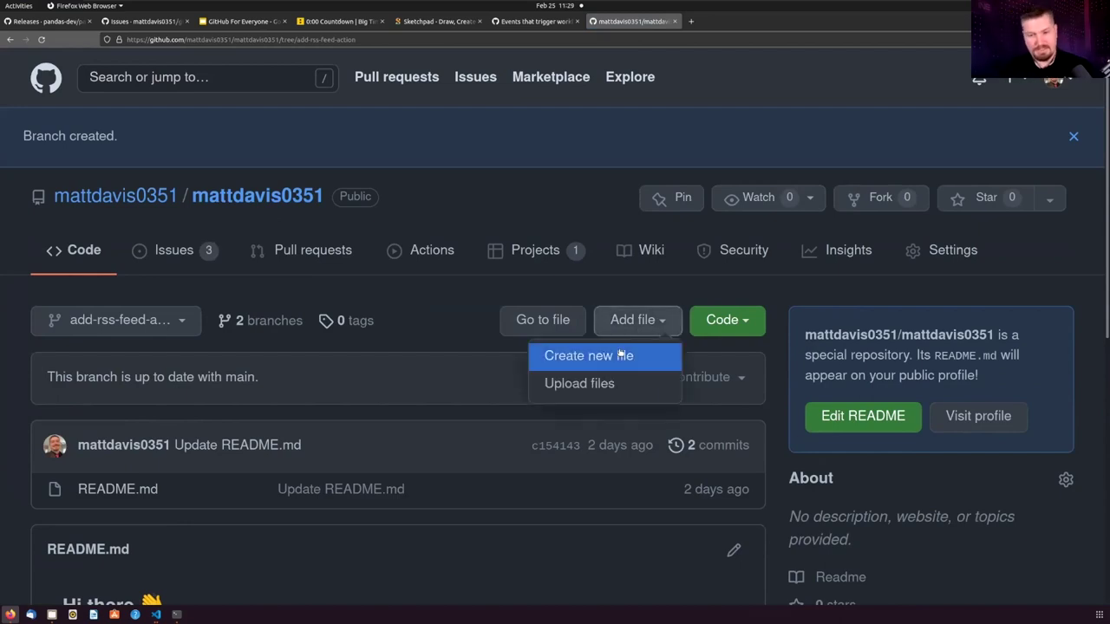
click(621, 353)
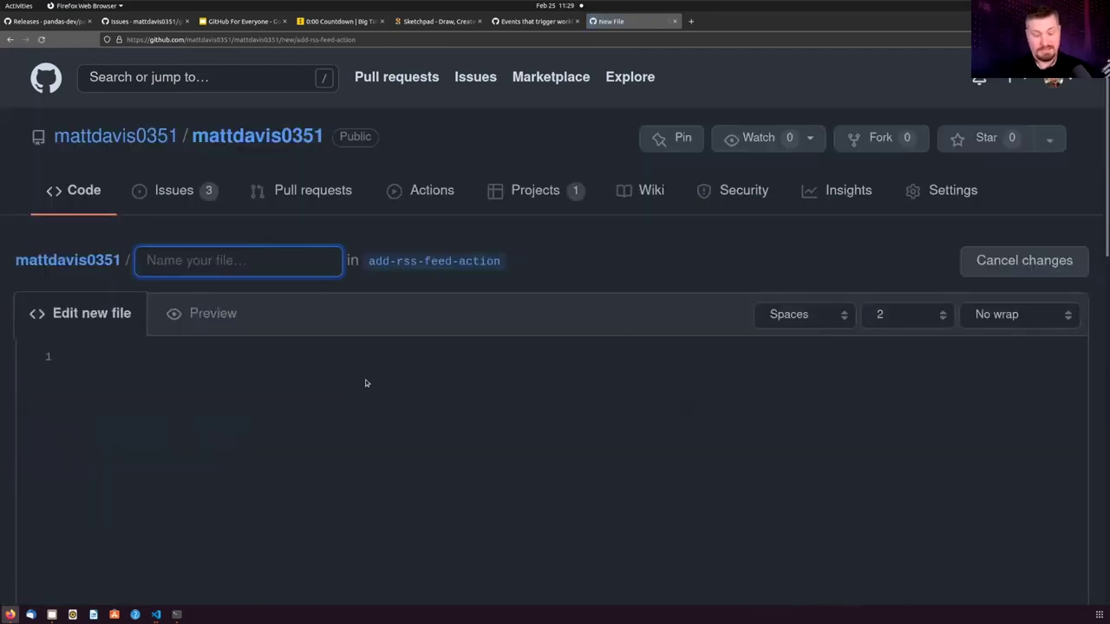
text(.github)
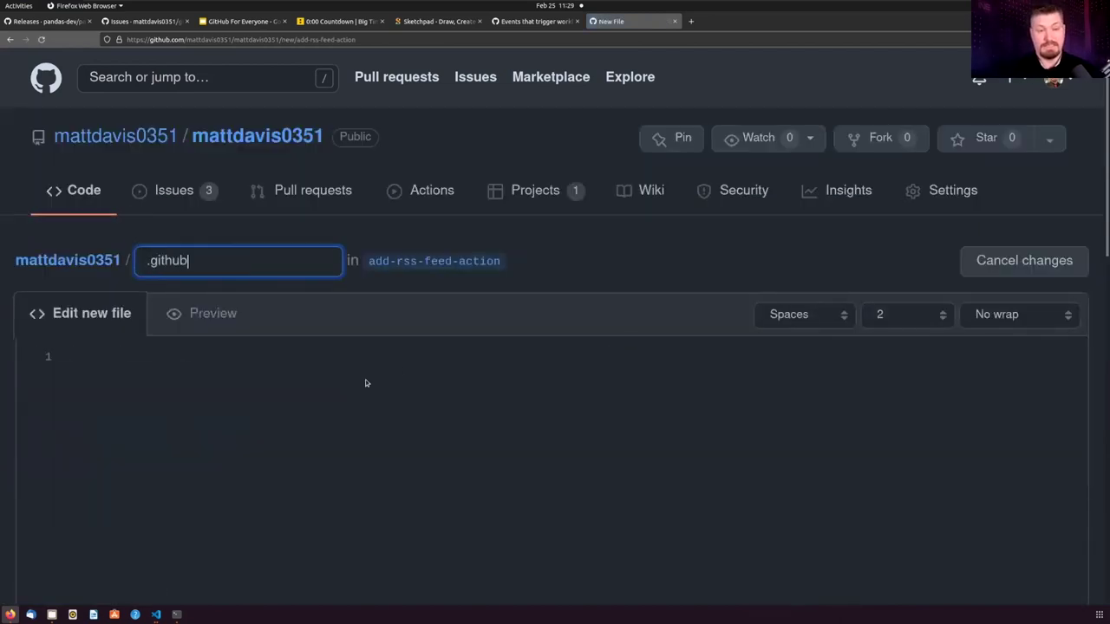
text(/workflows/)
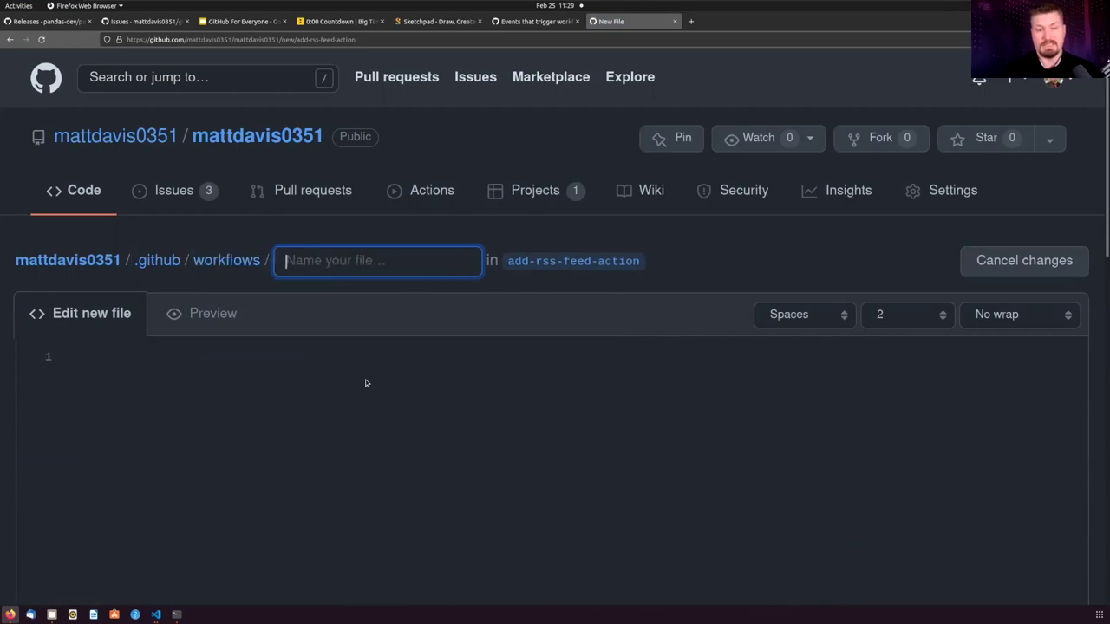
text(upda)
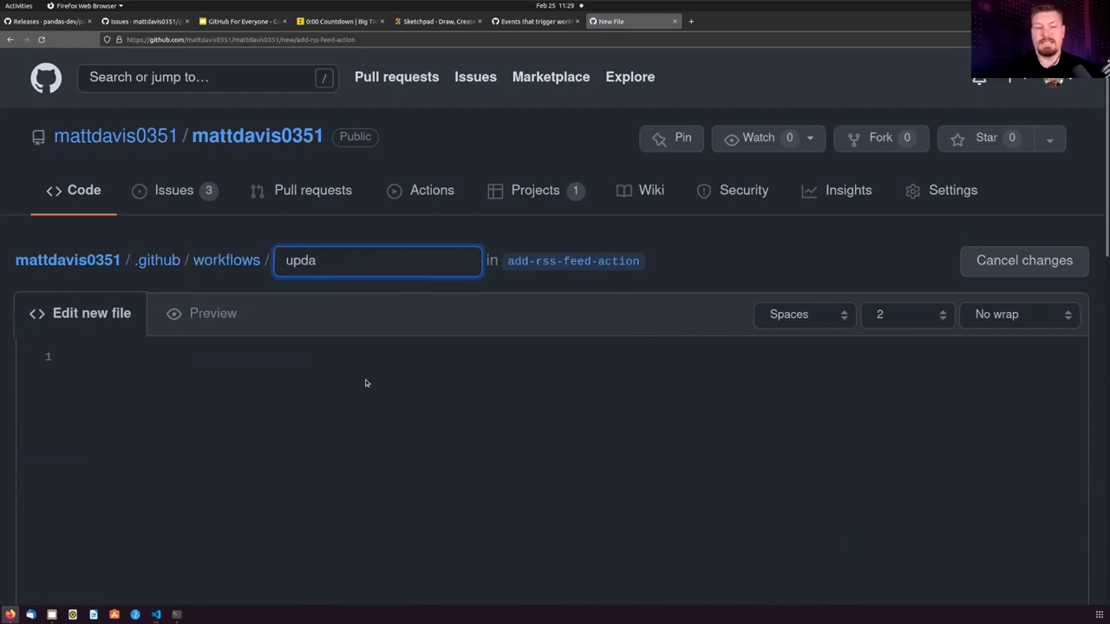
text(te-readme-rs)
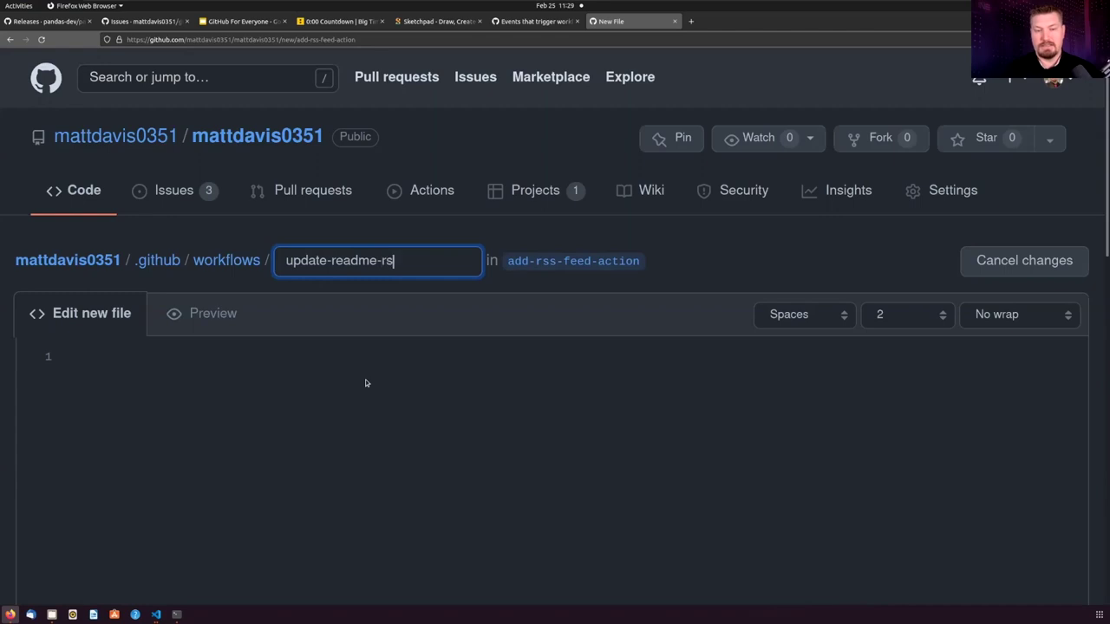
text(s.yml)
Paste the 16-line CNN RSS-to-README workflow YAML into update-readme-rss.yml.
click(419, 415)
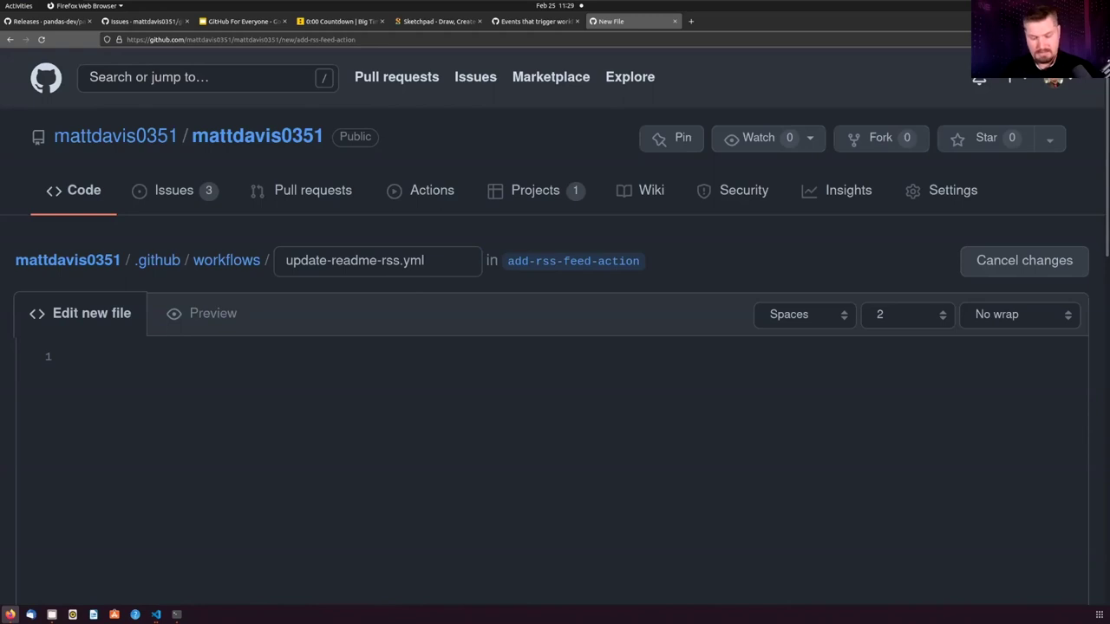
text(name: Update this repo's README  on: workflow_dispatch  jobs:   update:     runs-on: ubuntu-latest     steps:       - uses: JasonEtco/rss-to-readme@v1         with:           feed-url: http://rss.cnn.com/rss/cnn_topstories.rss           readme-section: feed # Add section to repo README # <!--START_SECTION:feed--> # <!--END_SECTION:feed-->)
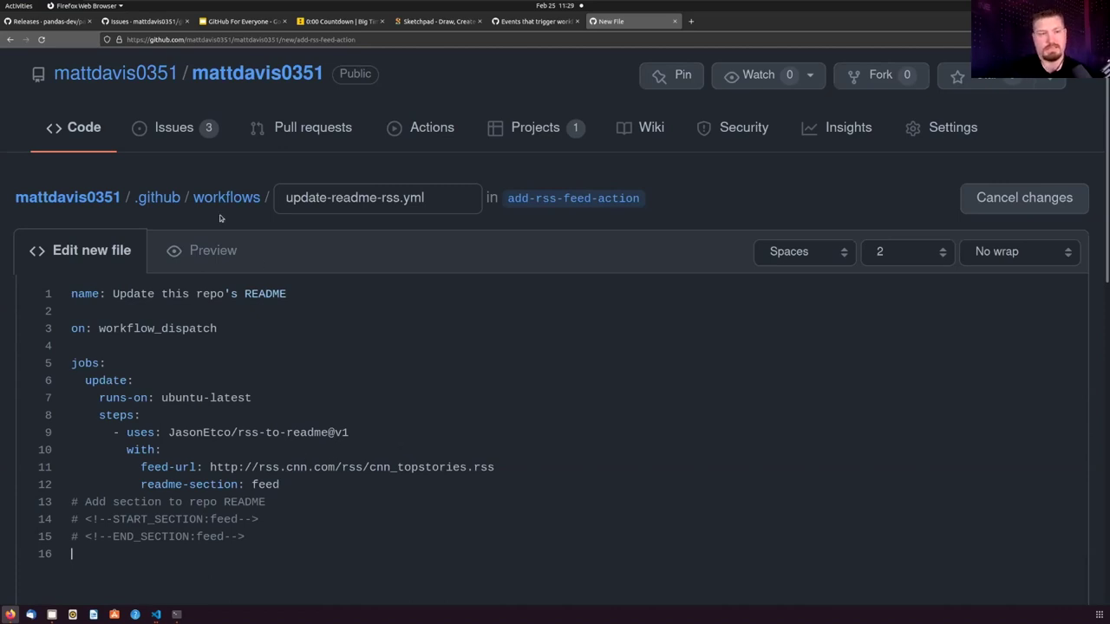
click(144, 23)
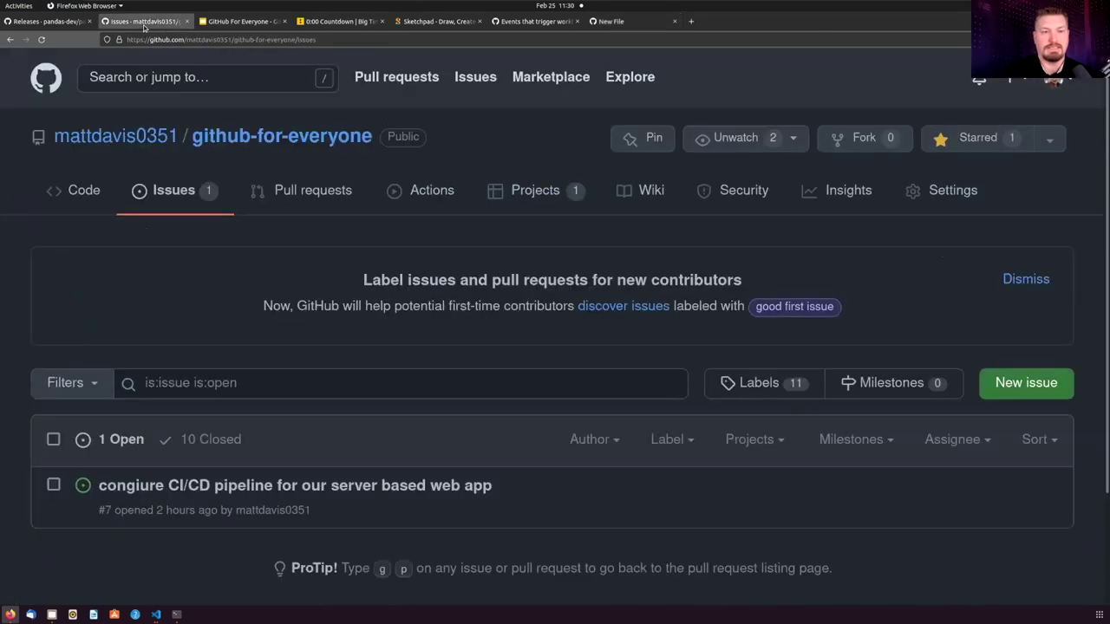
Open issue 'rss feed code' in github-for-everyone with the workflow pasted as a yaml code block.
click(272, 138)
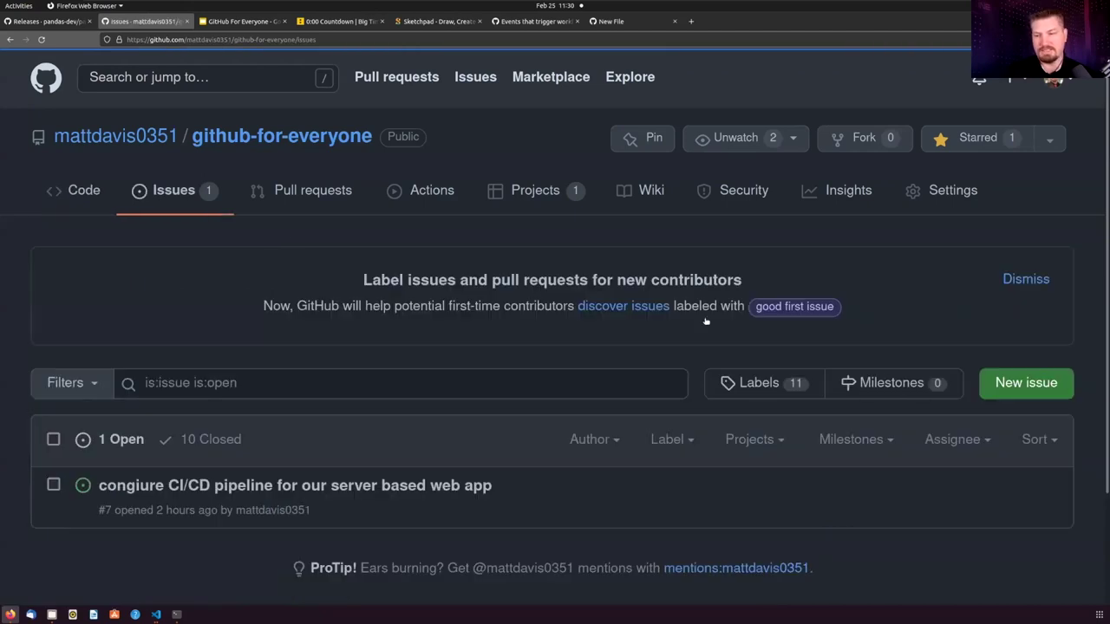
click(1023, 383)
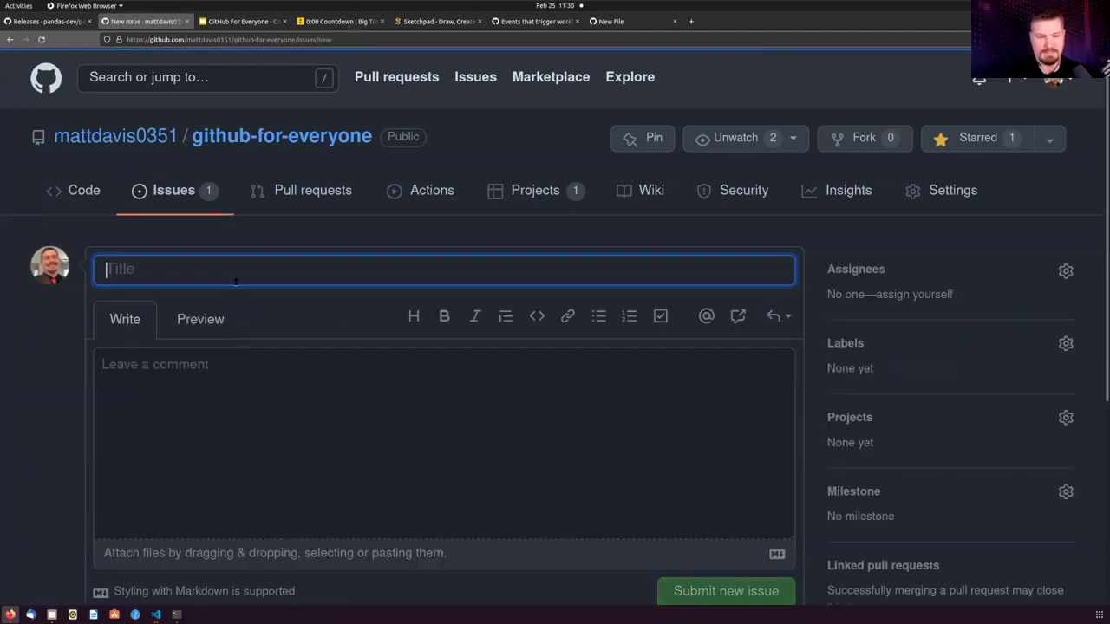
text(rss feed code)
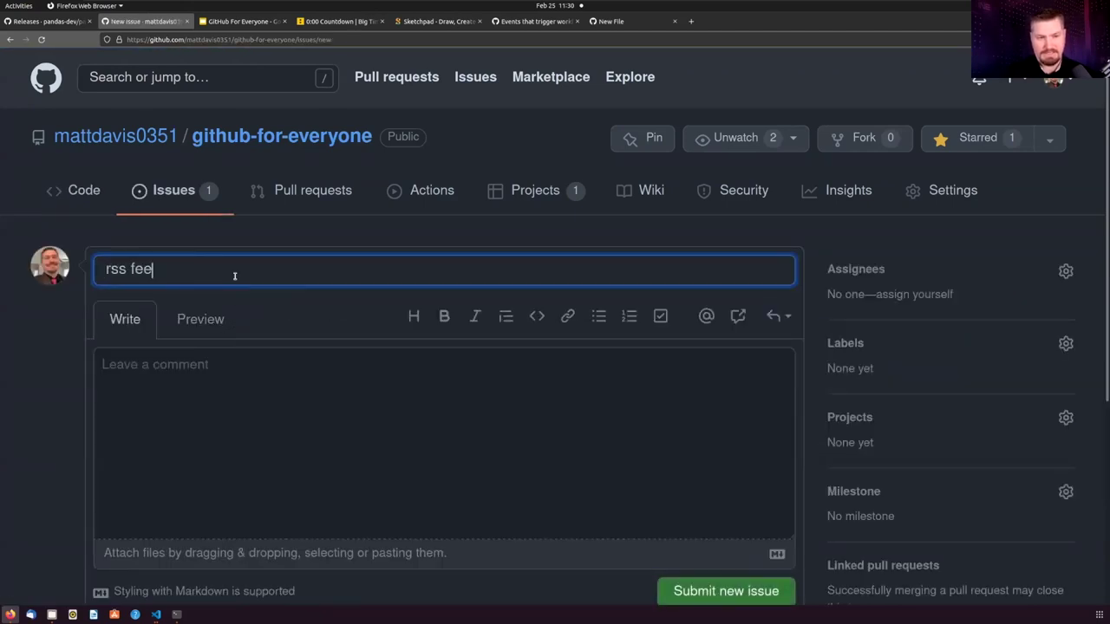
click(378, 422)
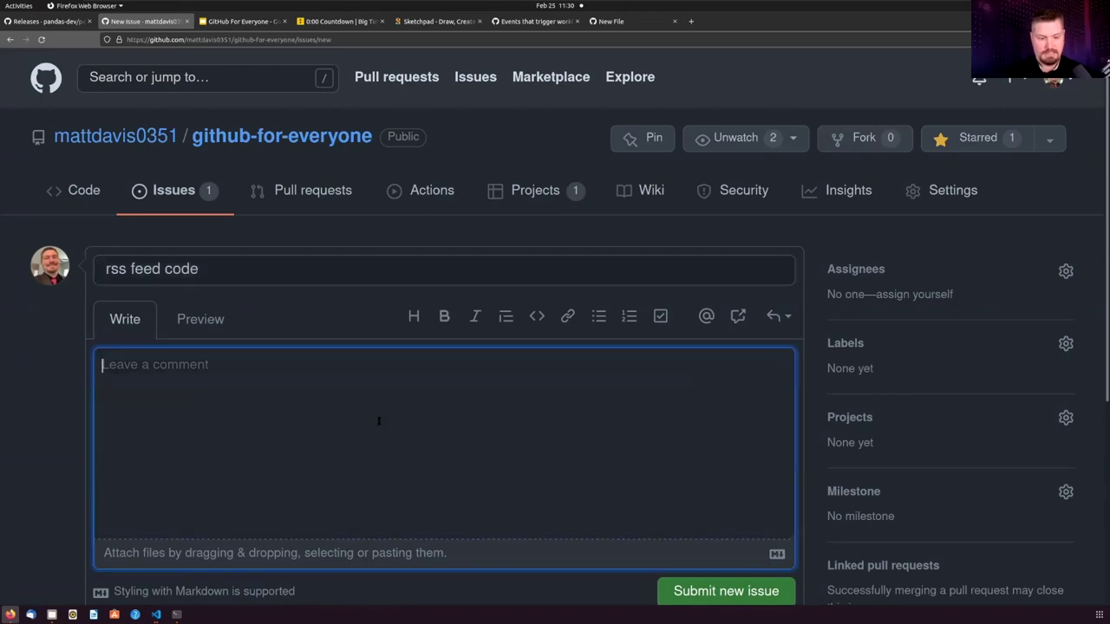
text(```yaml)
key(Return)
key(ctrl+v)
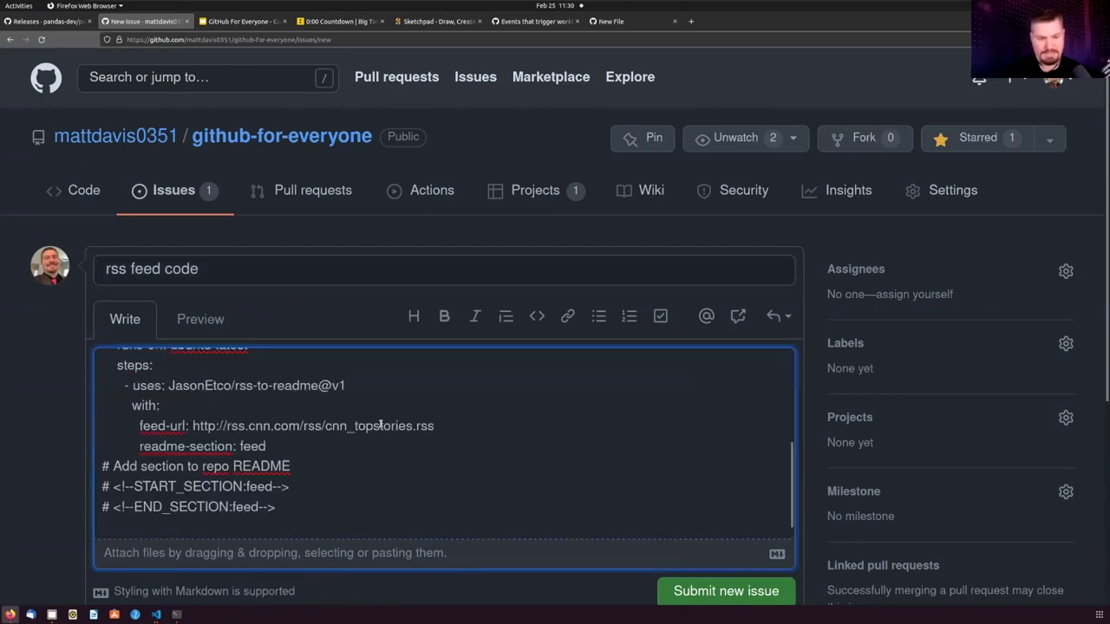
text(```)
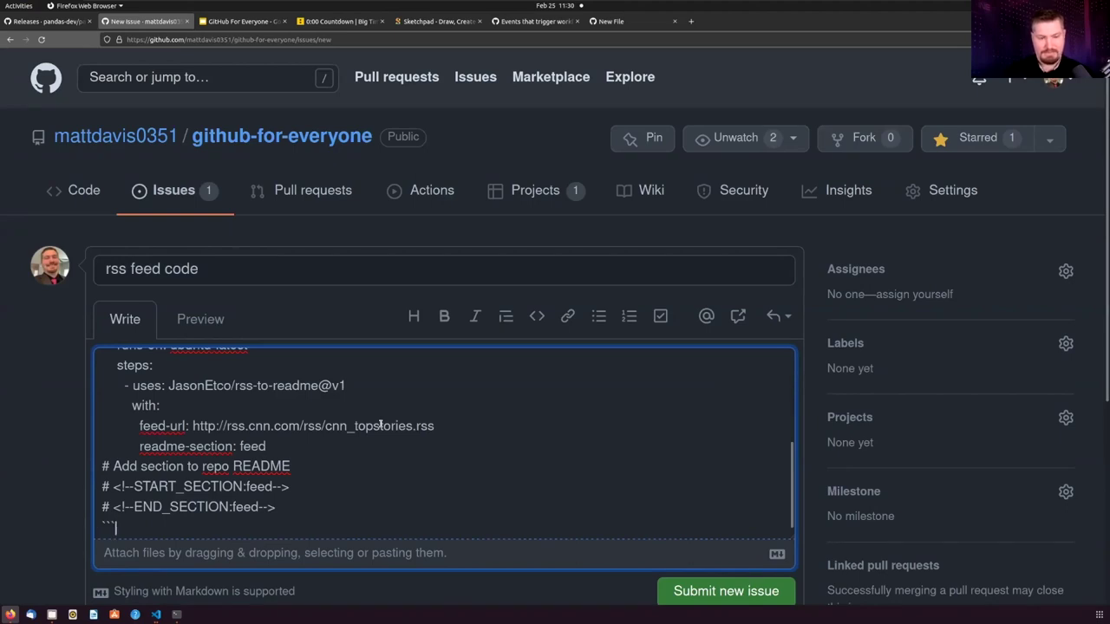
click(726, 590)
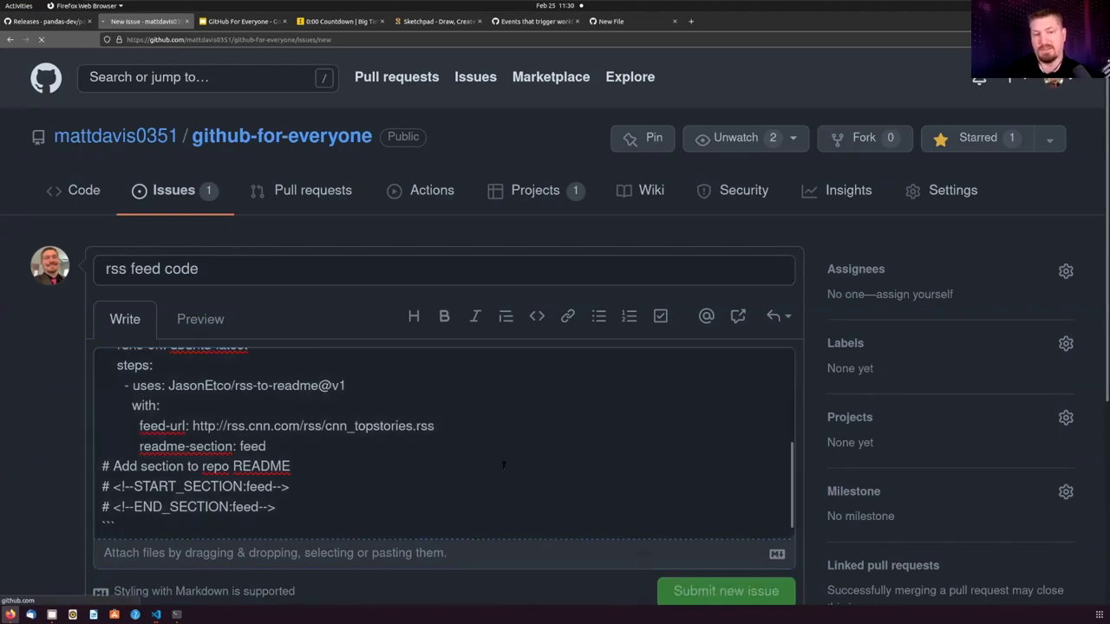
Copy the workflow code from the new issue and return to the update-readme-rss.yml draft.
scroll(417, 423, down, 5)
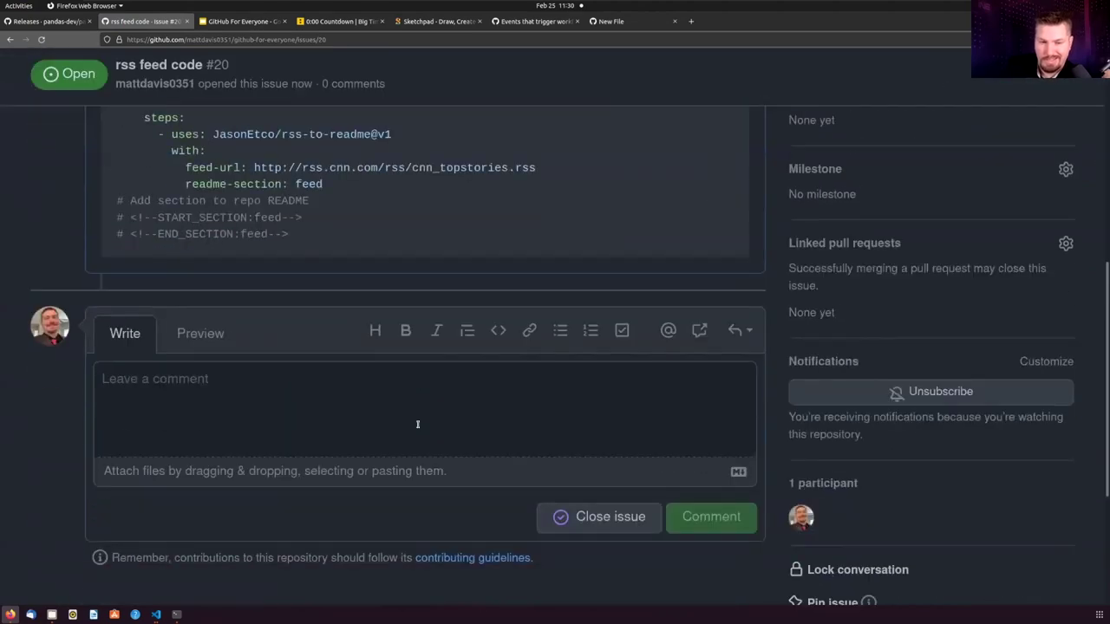
scroll(417, 424, up, 3)
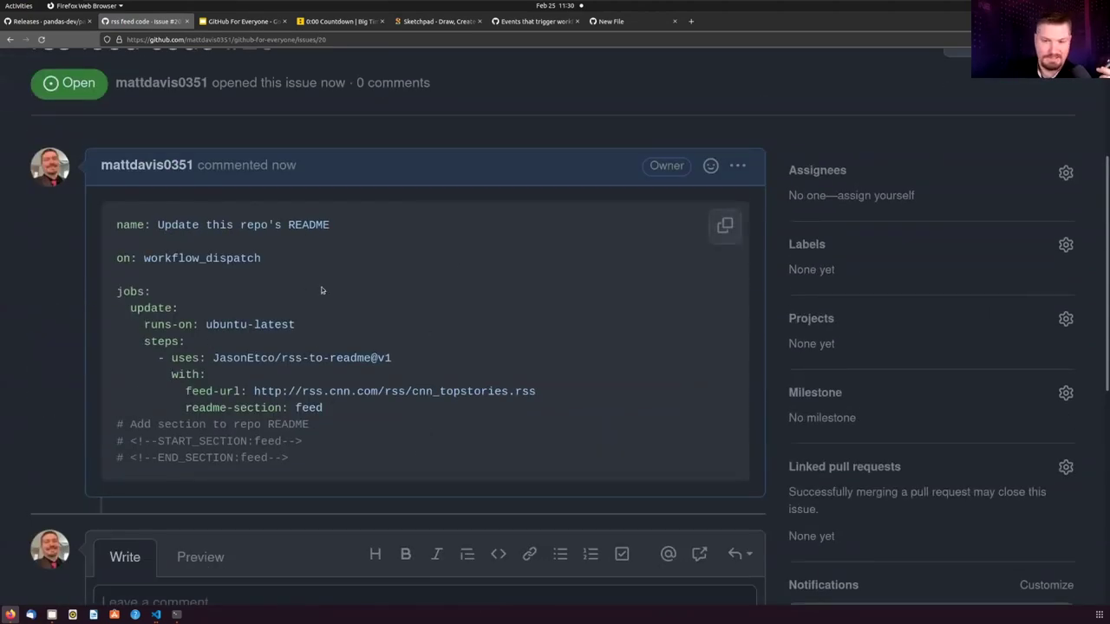
click(725, 225)
click(598, 21)
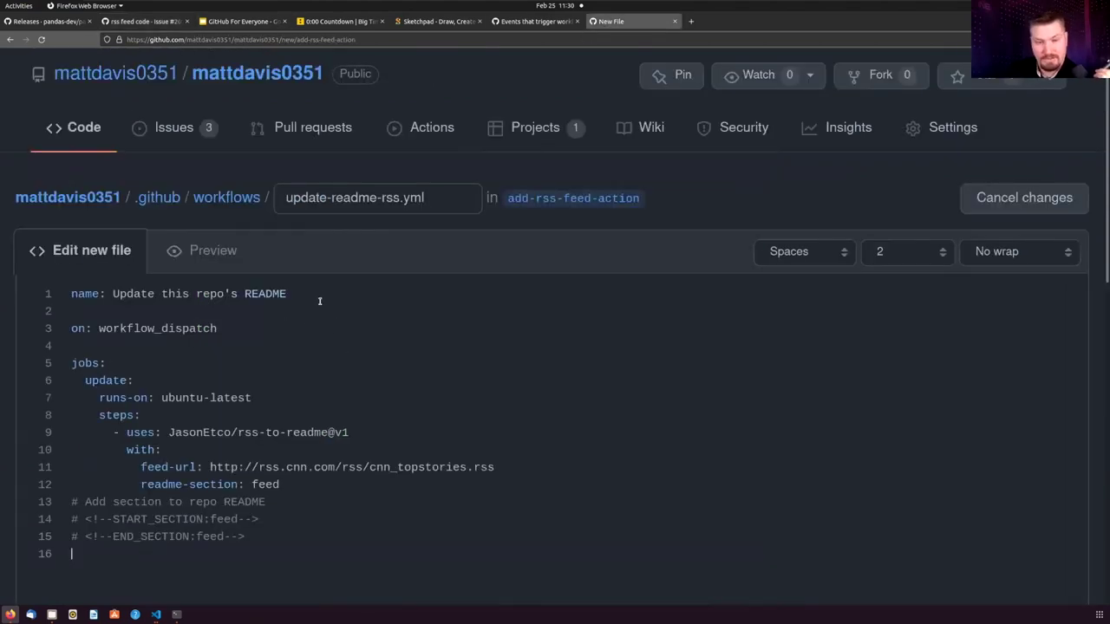
Review the workflow's name, workflow_dispatch trigger, ubuntu-latest runner and JasonEtco/rss-to-readme step.
drag(333, 293, 91, 281)
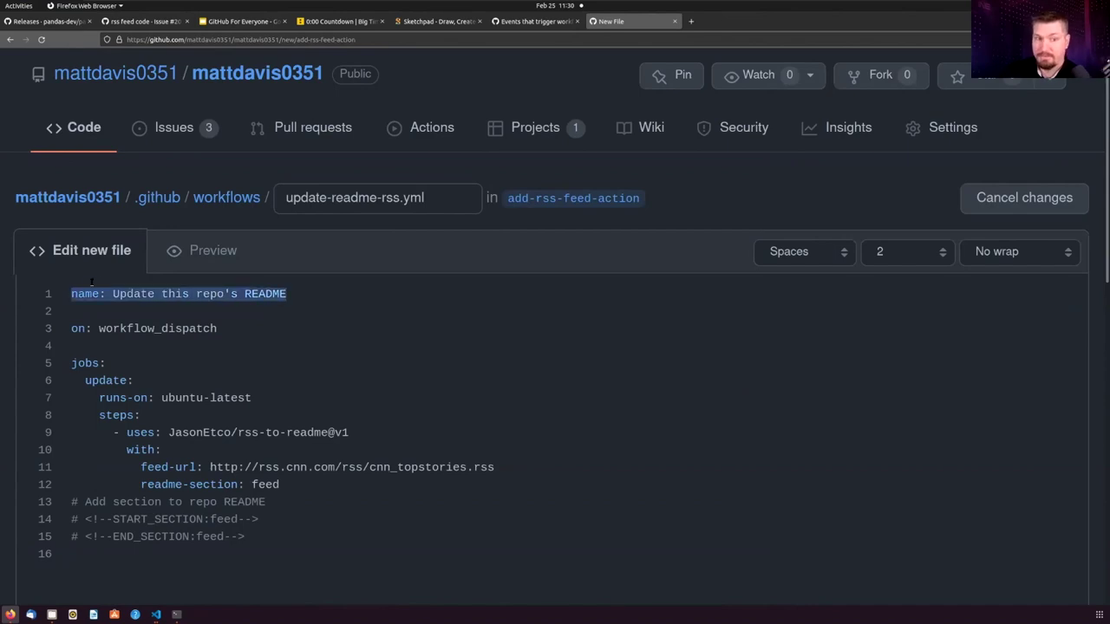
drag(223, 330, 93, 331)
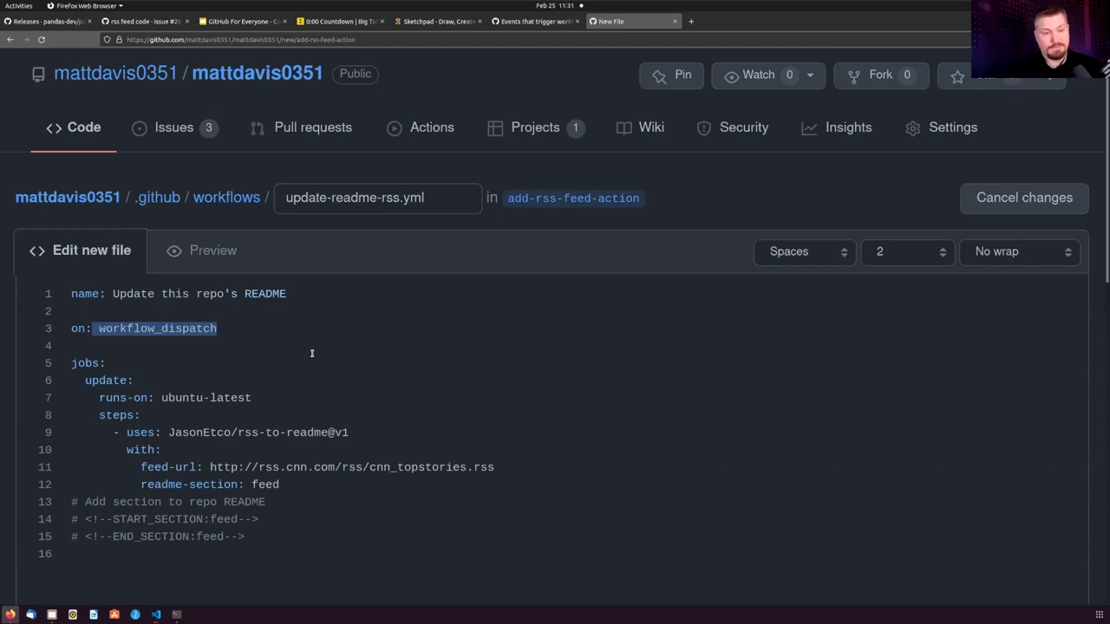
click(265, 351)
double_click(210, 327)
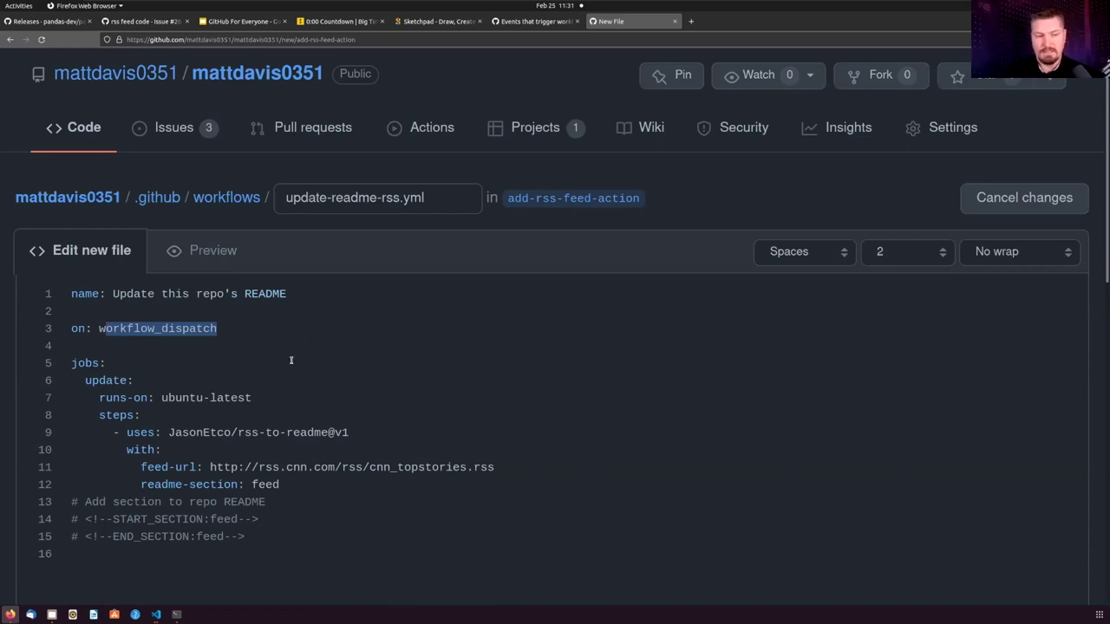
drag(120, 382, 88, 380)
click(153, 382)
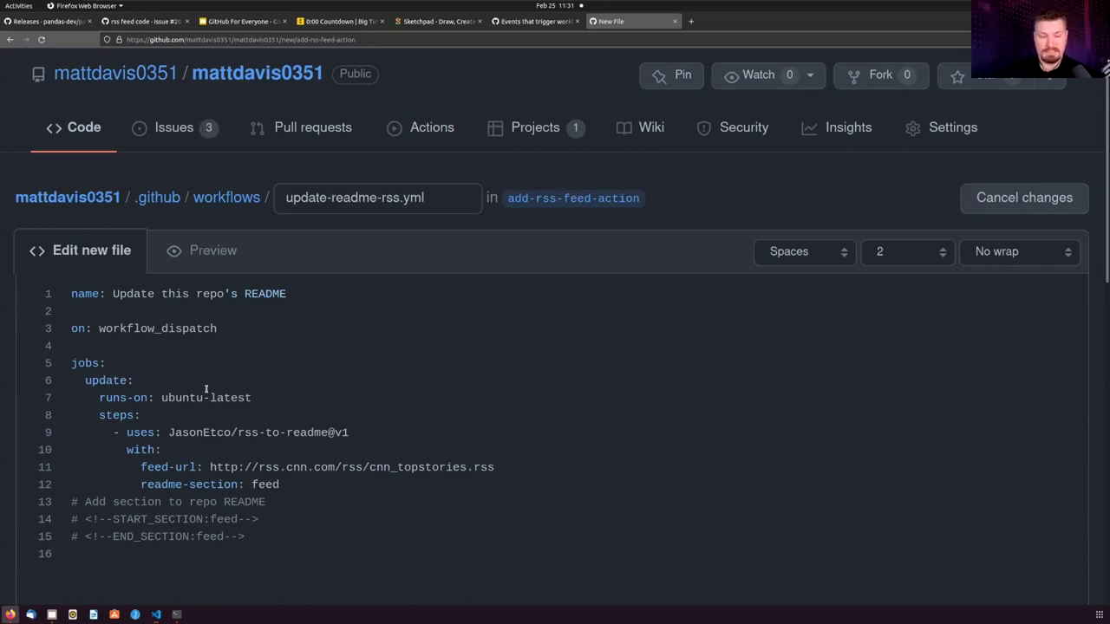
drag(264, 398, 135, 397)
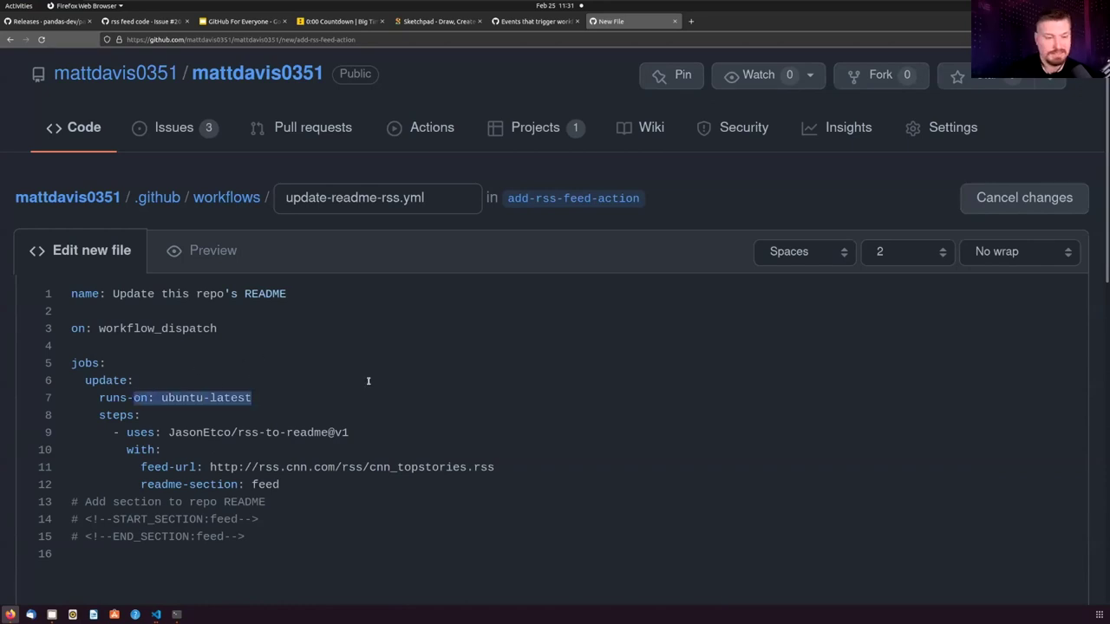
drag(122, 432, 417, 489)
click(416, 487)
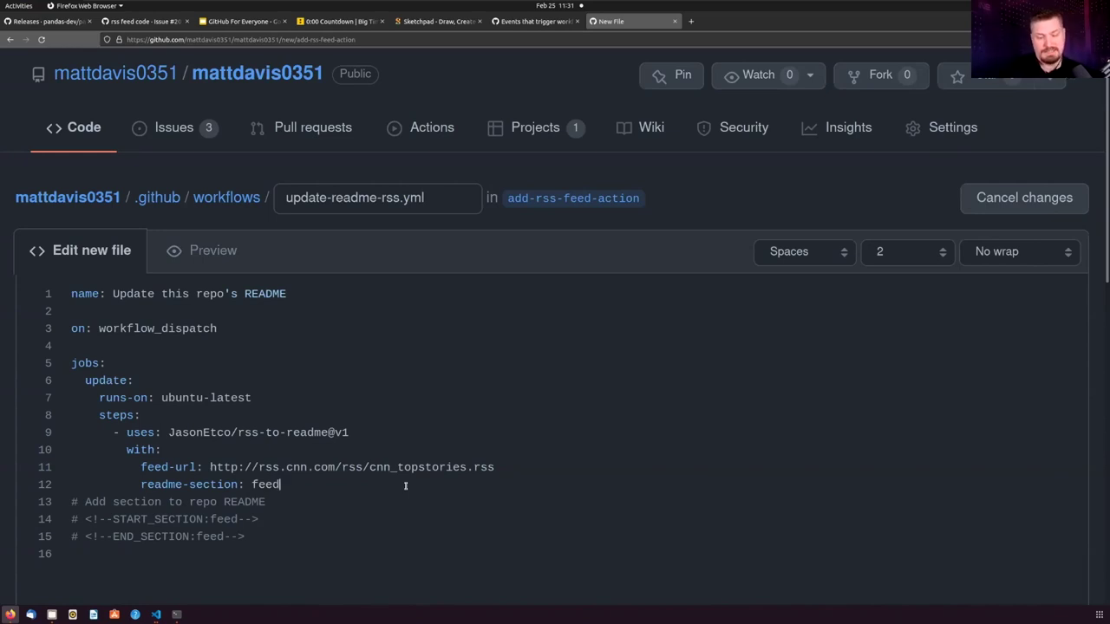
double_click(216, 432)
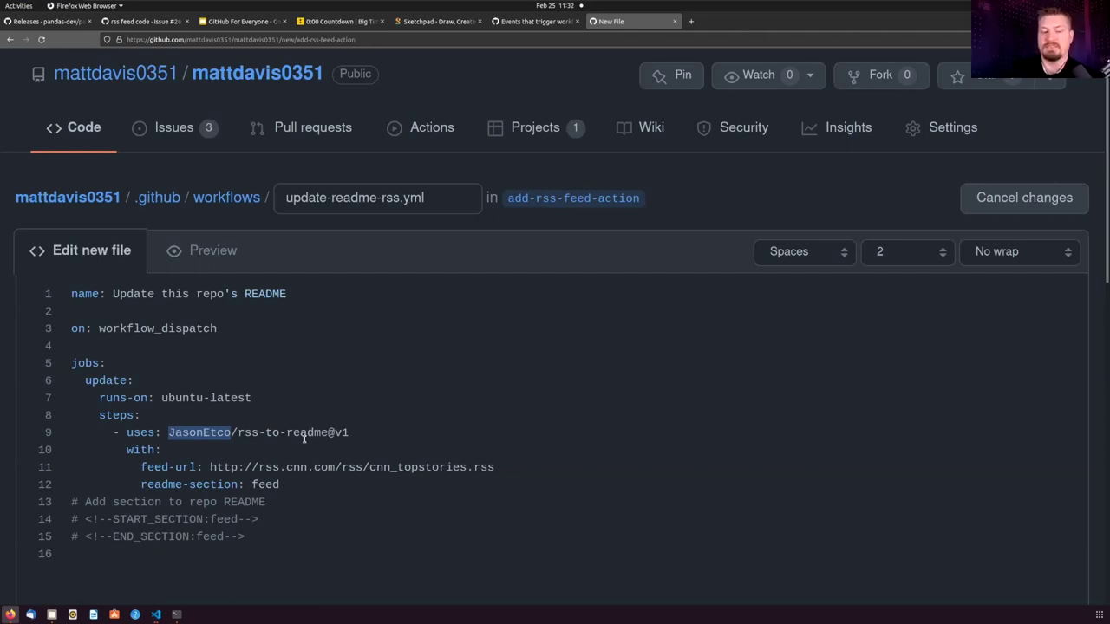
click(245, 434)
drag(230, 433, 286, 433)
double_click(182, 433)
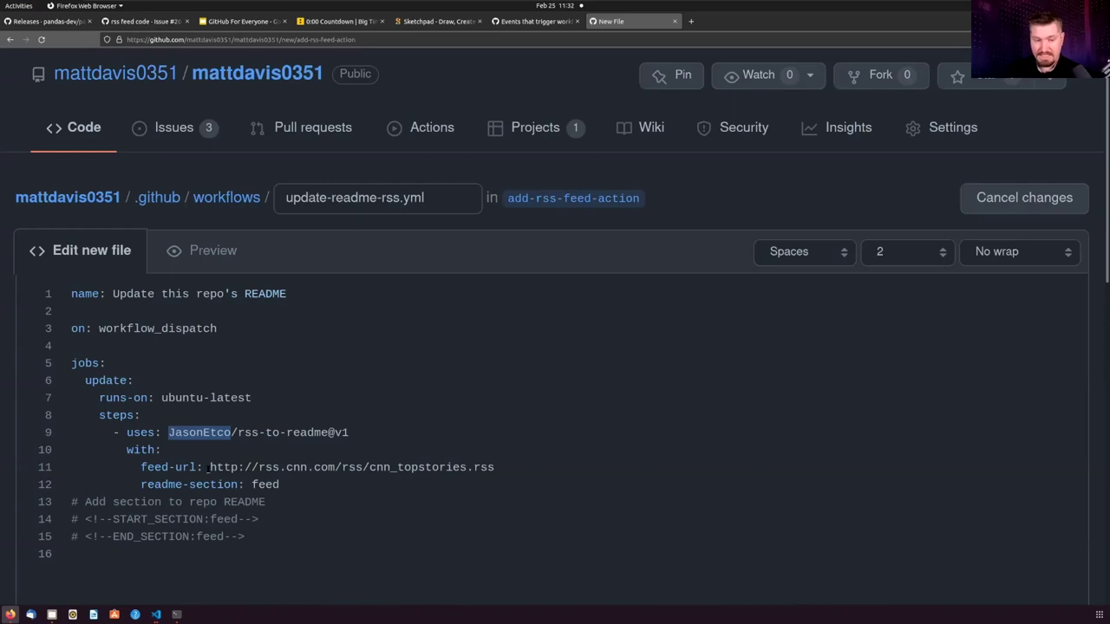
Check the CNN feed URL, copy the two feed section marker lines, and commit the workflow.
drag(550, 462, 282, 468)
drag(260, 538, 94, 536)
right_click(156, 537)
click(280, 550)
click(275, 540)
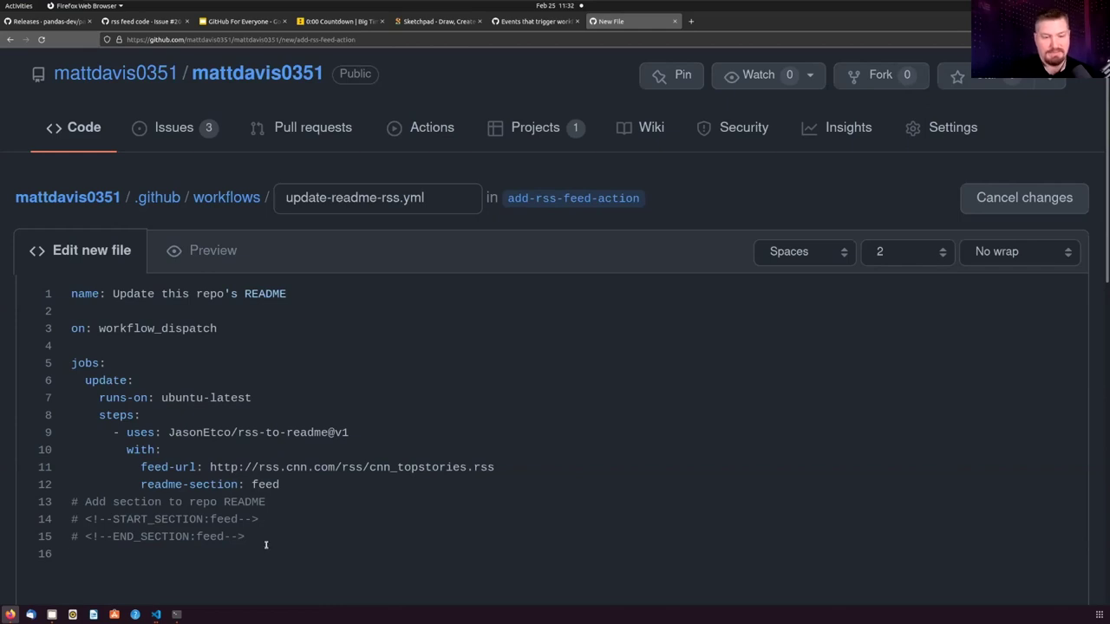
drag(266, 537, 62, 521)
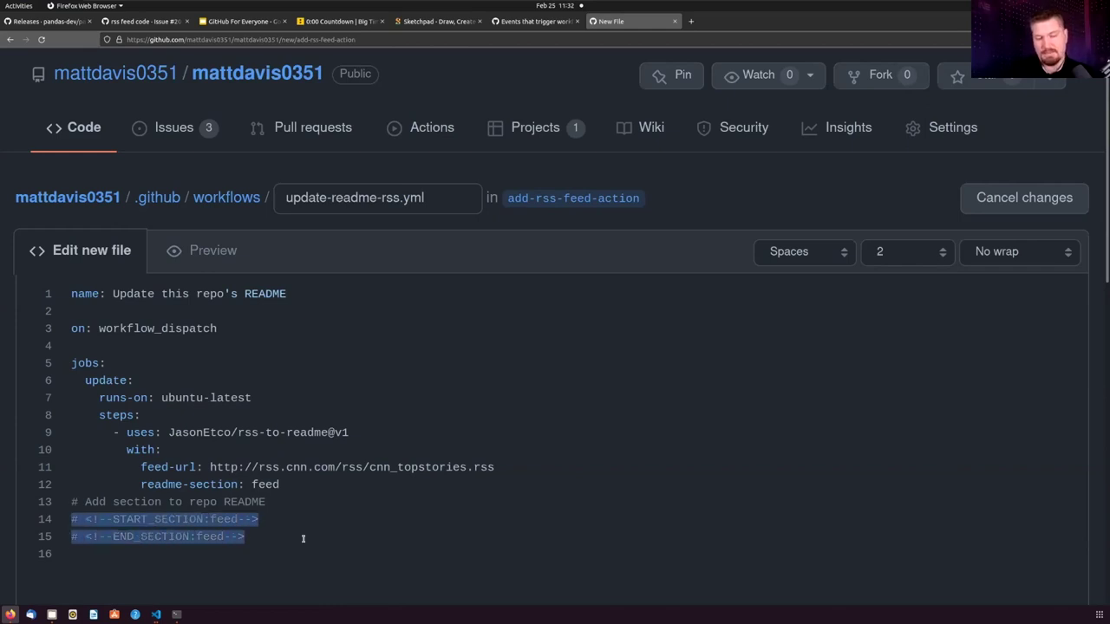
click(336, 544)
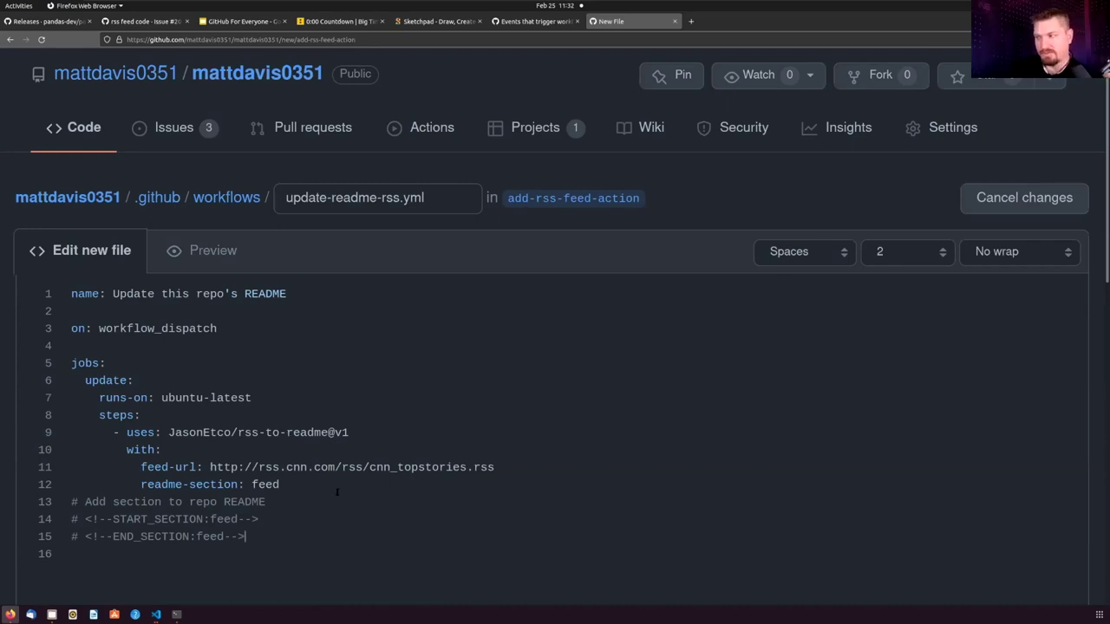
scroll(346, 409, down, 10)
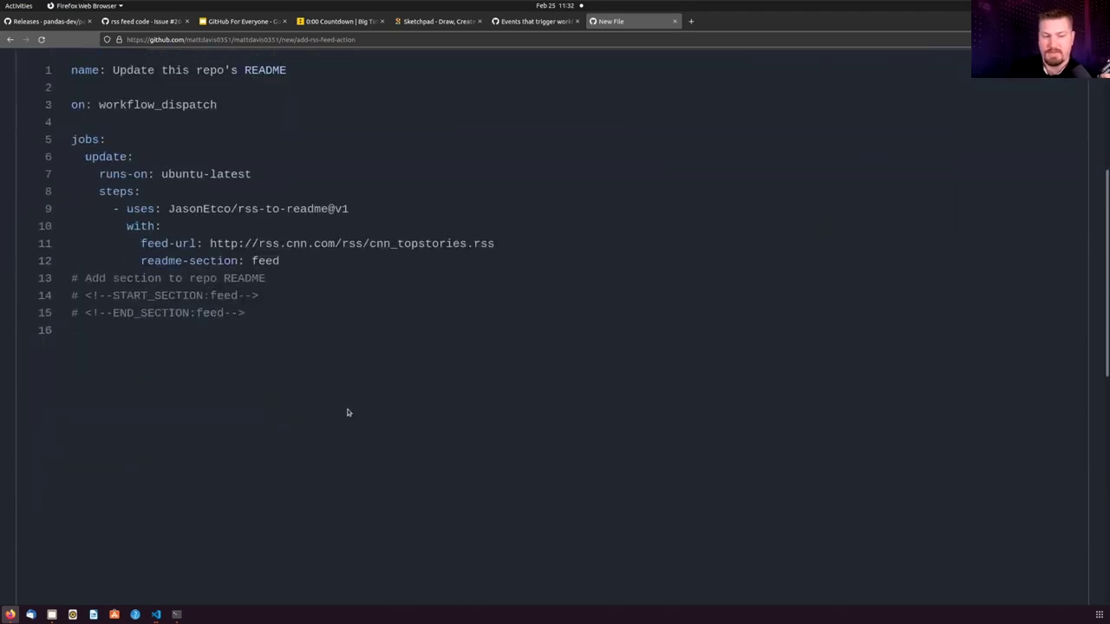
click(213, 437)
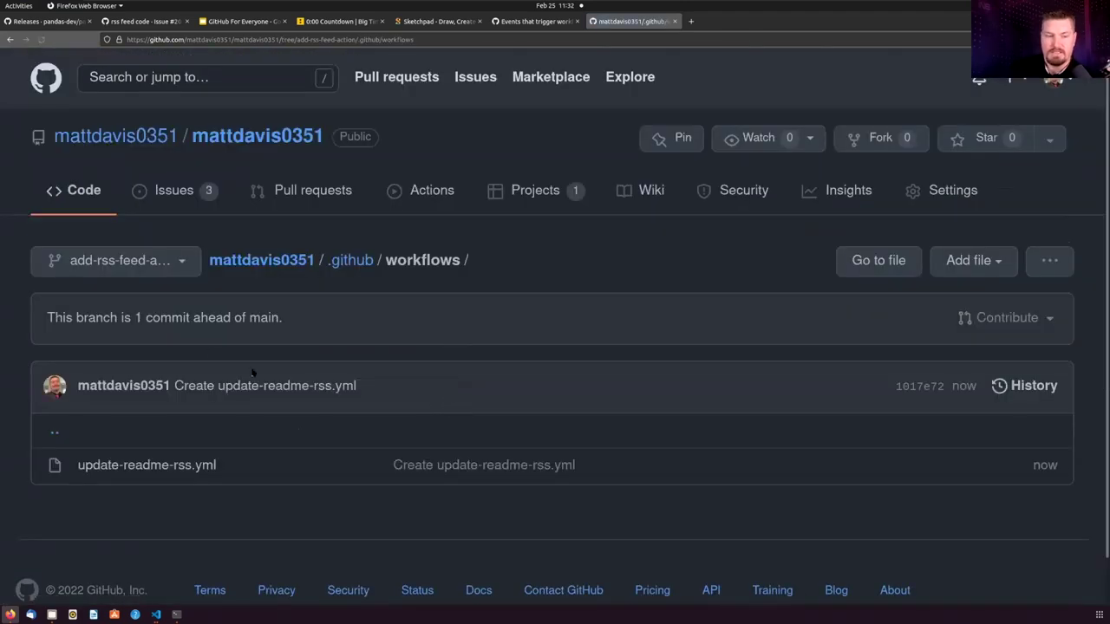
Go from the workflows folder back to the repository root and open README.md for editing.
click(355, 262)
click(303, 261)
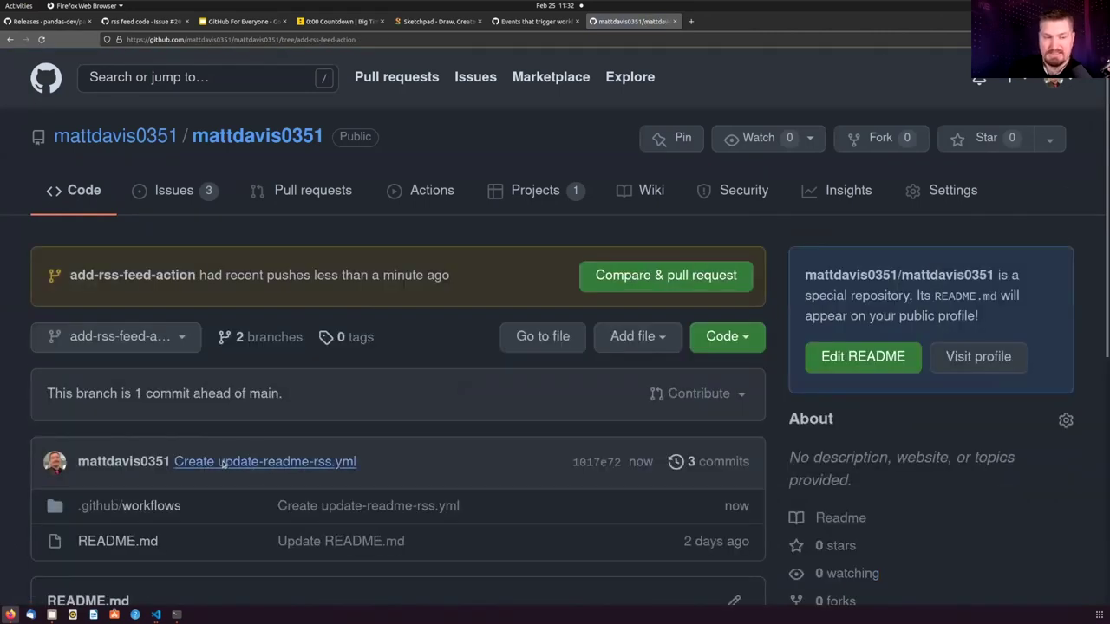
scroll(260, 461, down, 2)
click(116, 428)
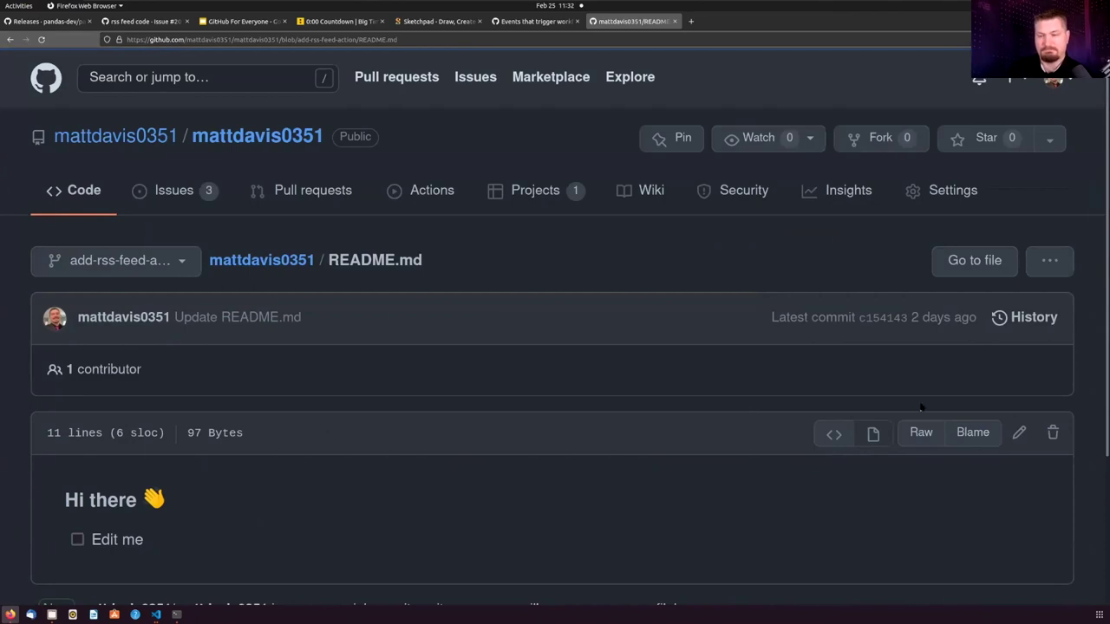
click(1019, 432)
Paste plain START_SECTION:feed and END_SECTION:feed markers into README.md and commit as 'Update README.md'.
scroll(282, 449, down, 5)
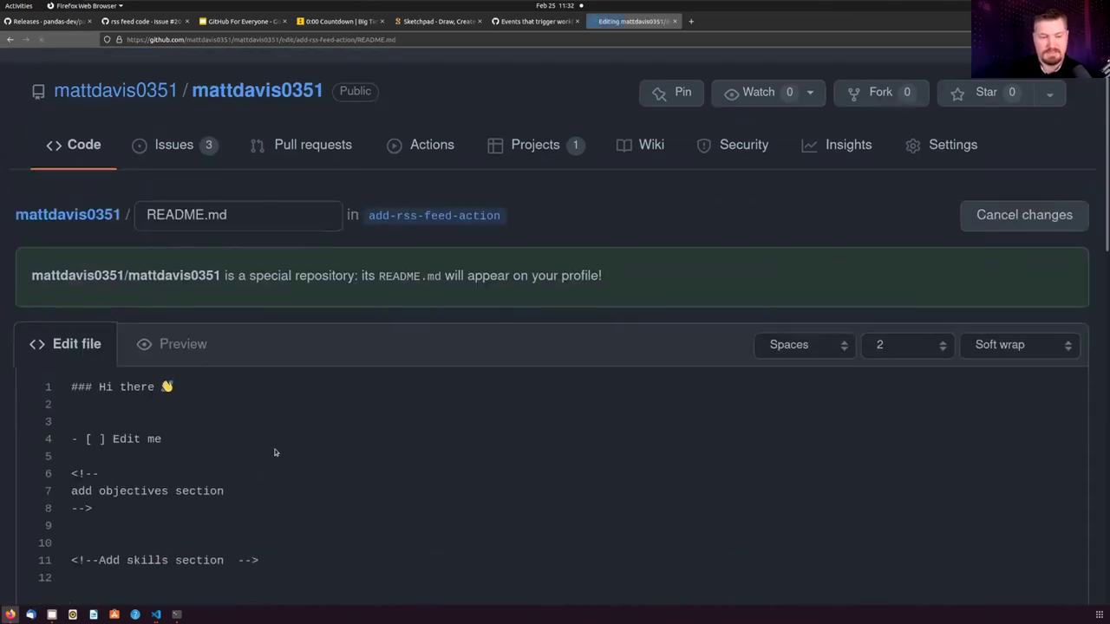
click(259, 358)
key(ctrl+v)
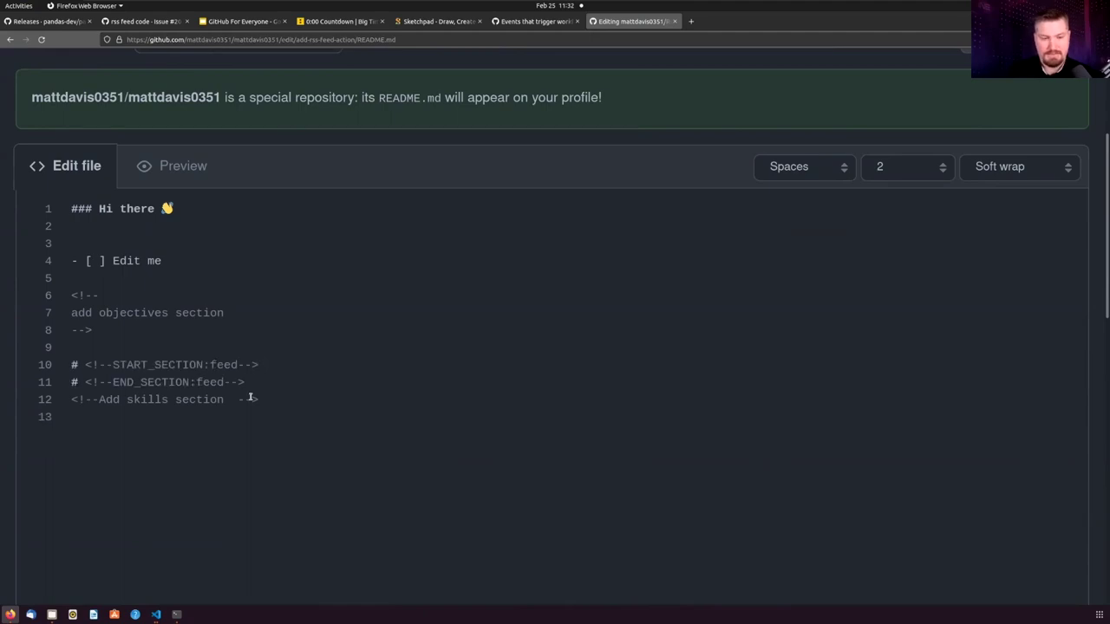
key(Return)
key(Return)
click(86, 365)
key(BackSpace)
key(BackSpace)
click(85, 384)
key(BackSpace)
key(BackSpace)
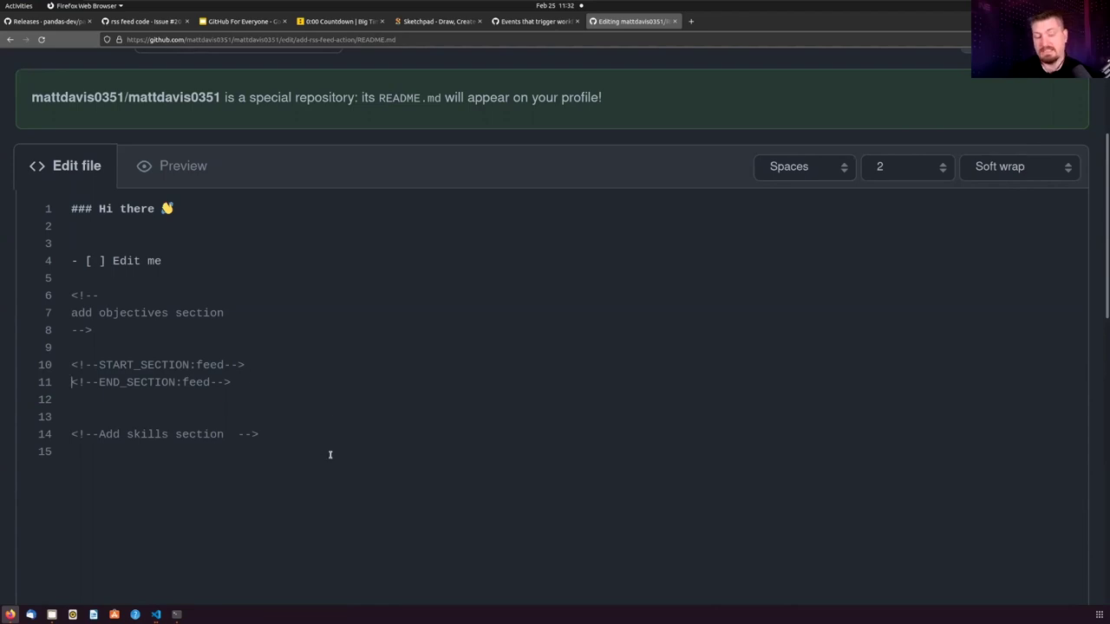
scroll(344, 456, up, 2)
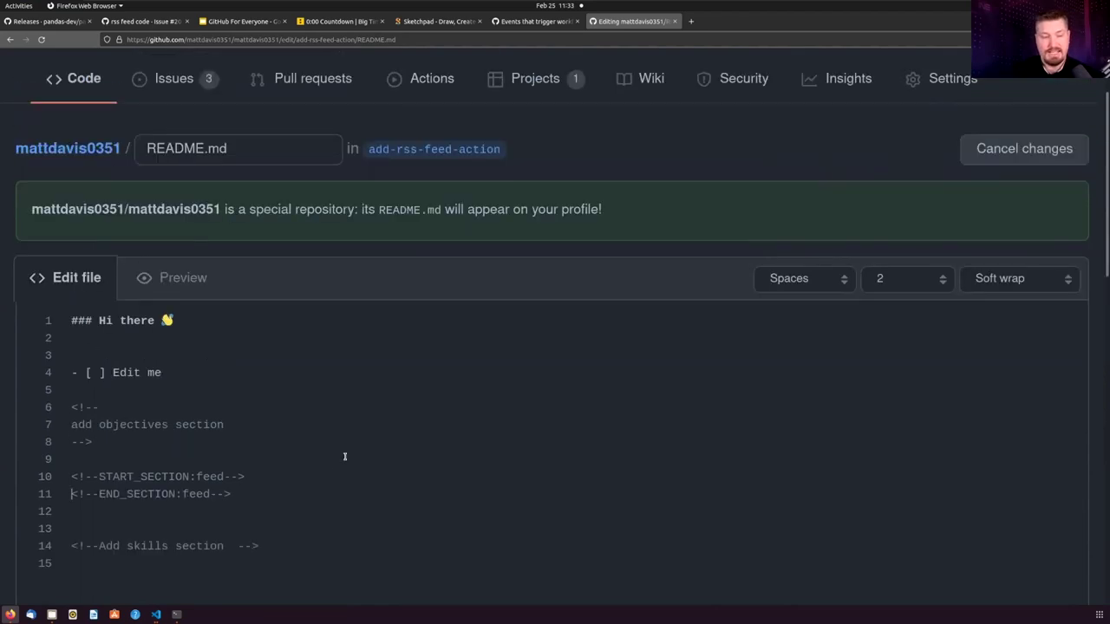
scroll(154, 494, down, 10)
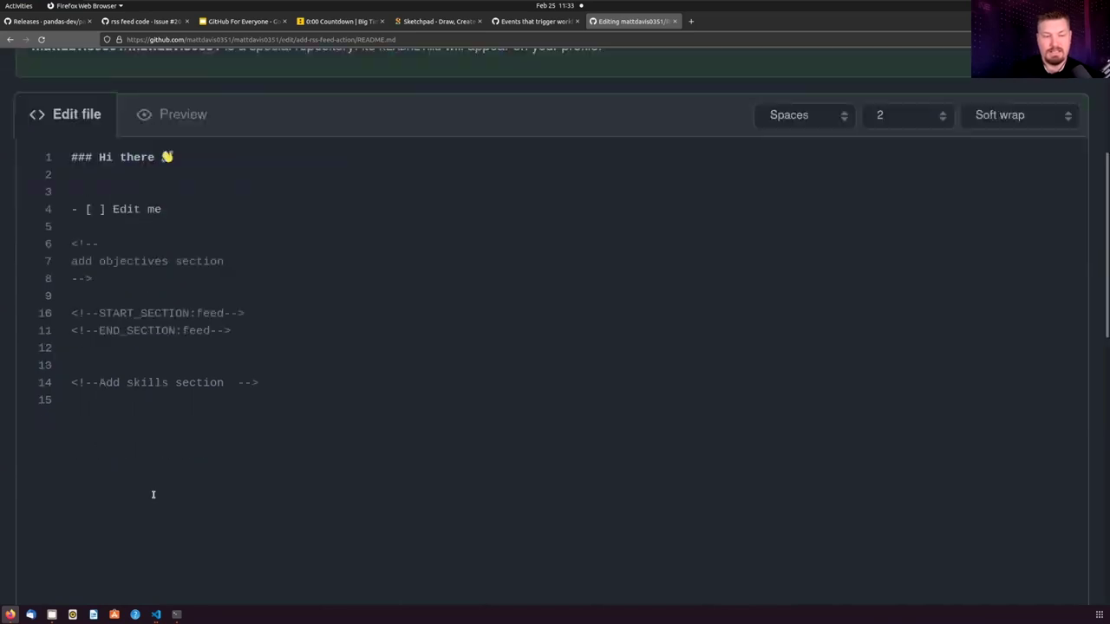
scroll(153, 499, down, 3)
click(154, 487)
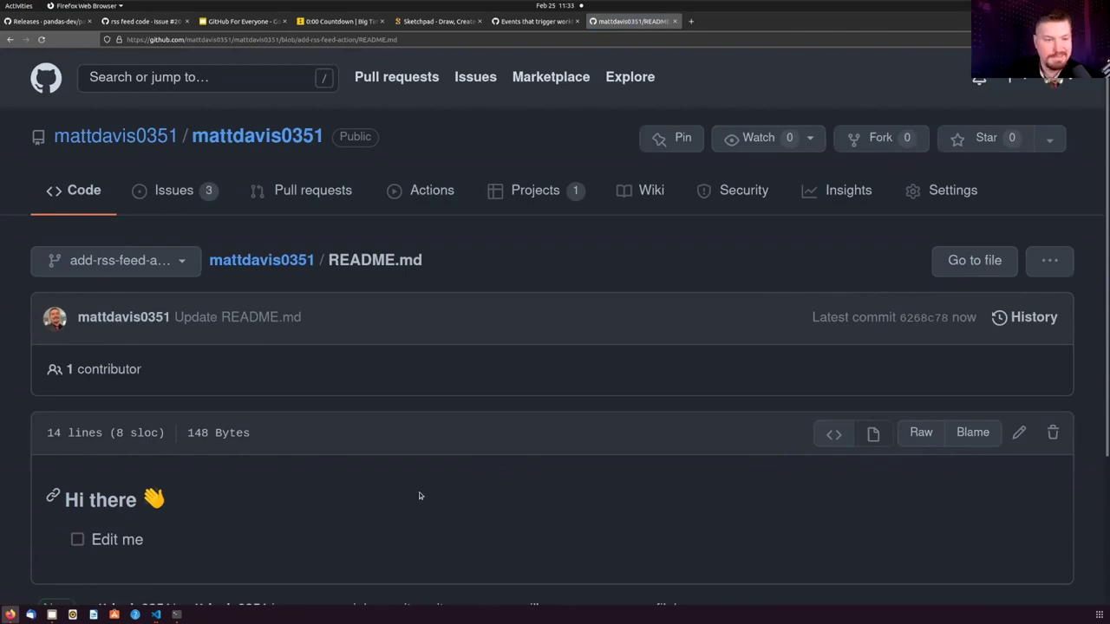
Create pull request #6 'Add rss feed action' with the description 'good body'.
click(76, 205)
click(683, 286)
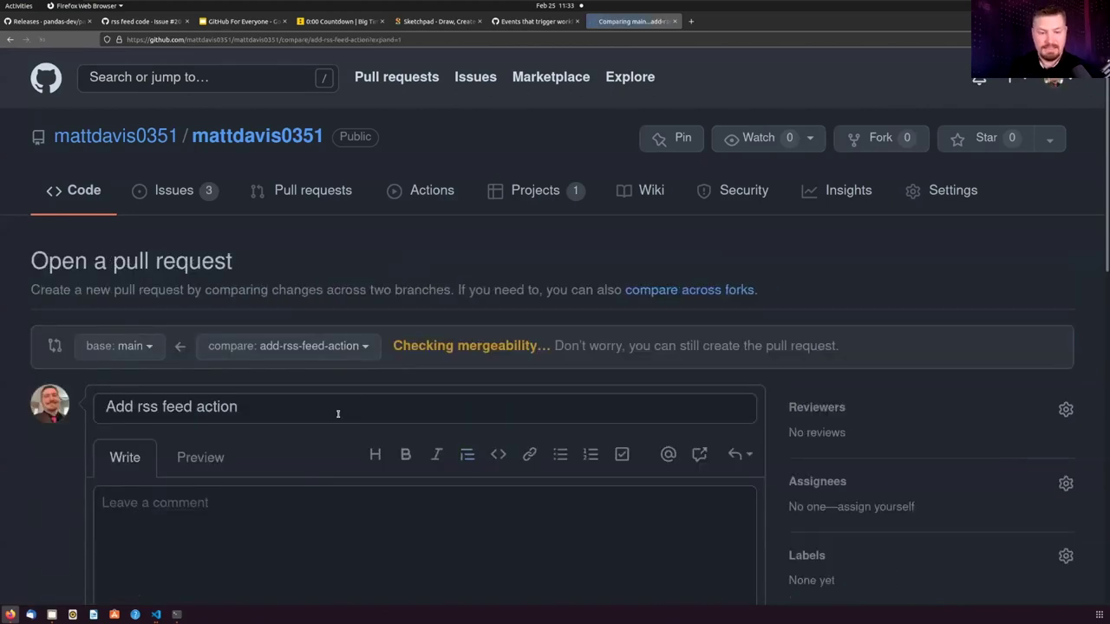
triple_click(334, 412)
click(308, 518)
text(good body)
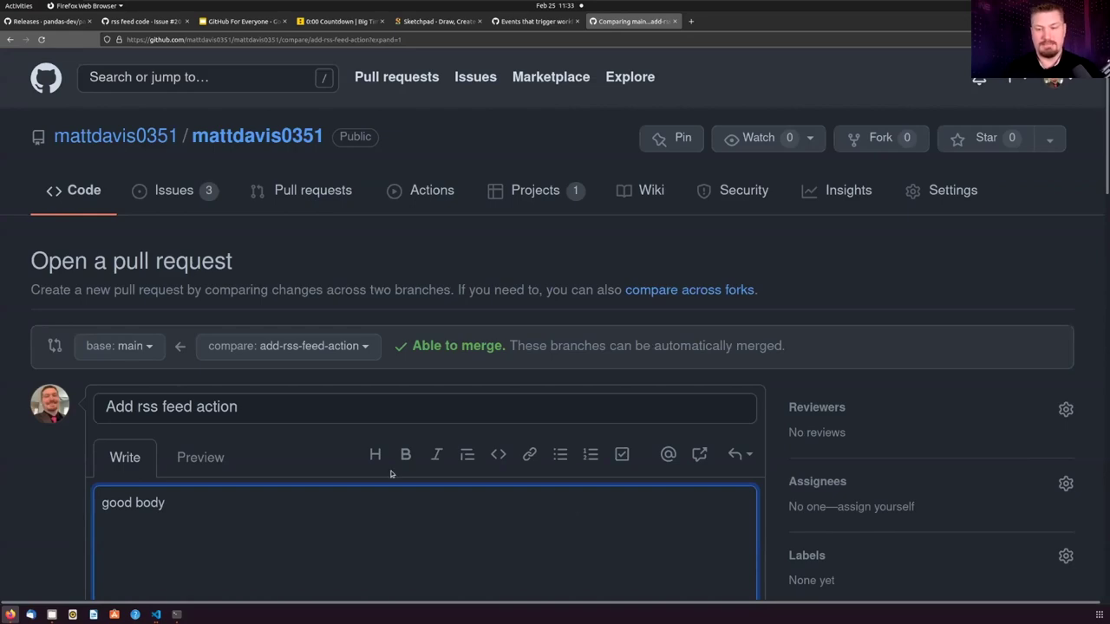
scroll(647, 530, down, 7)
click(642, 177)
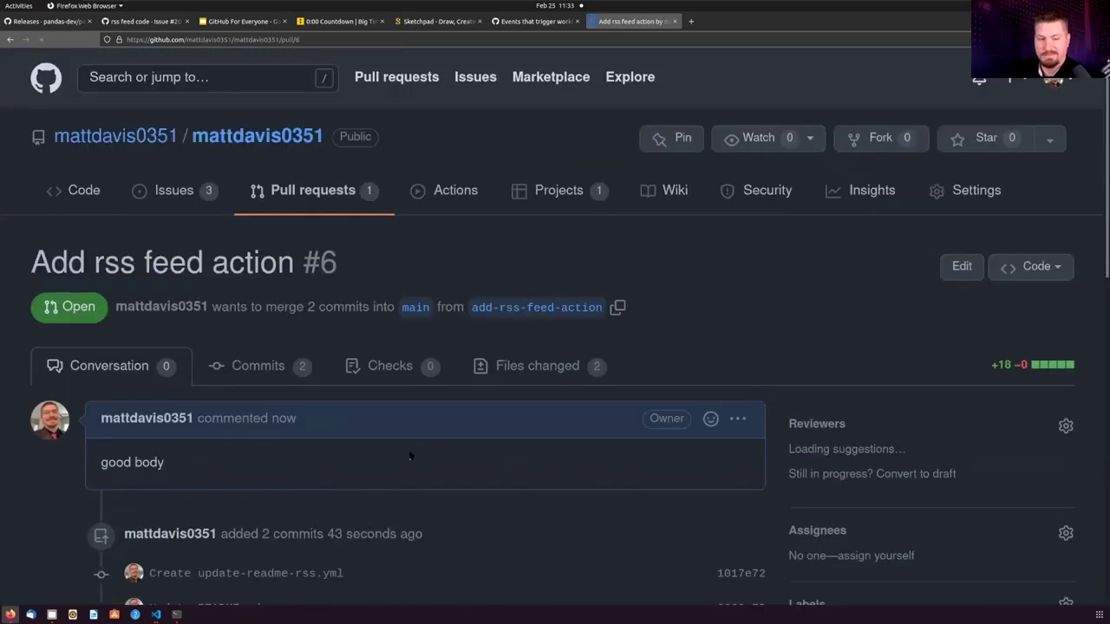
Merge pull request #6 into main and delete the add-rss-feed-action branch.
scroll(410, 455, down, 4)
click(199, 461)
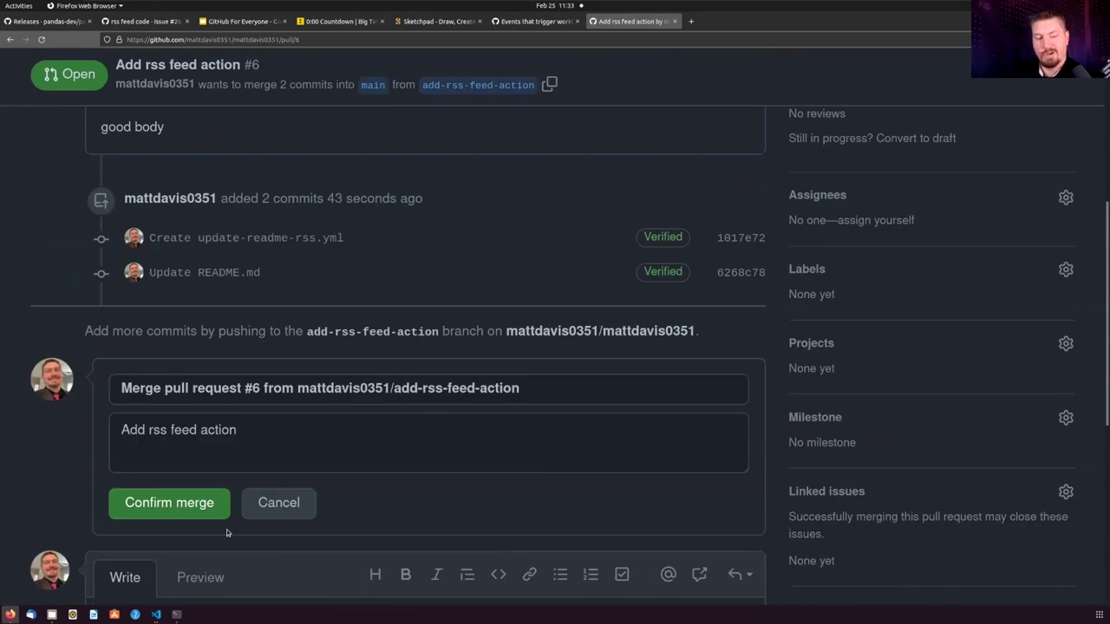
click(204, 506)
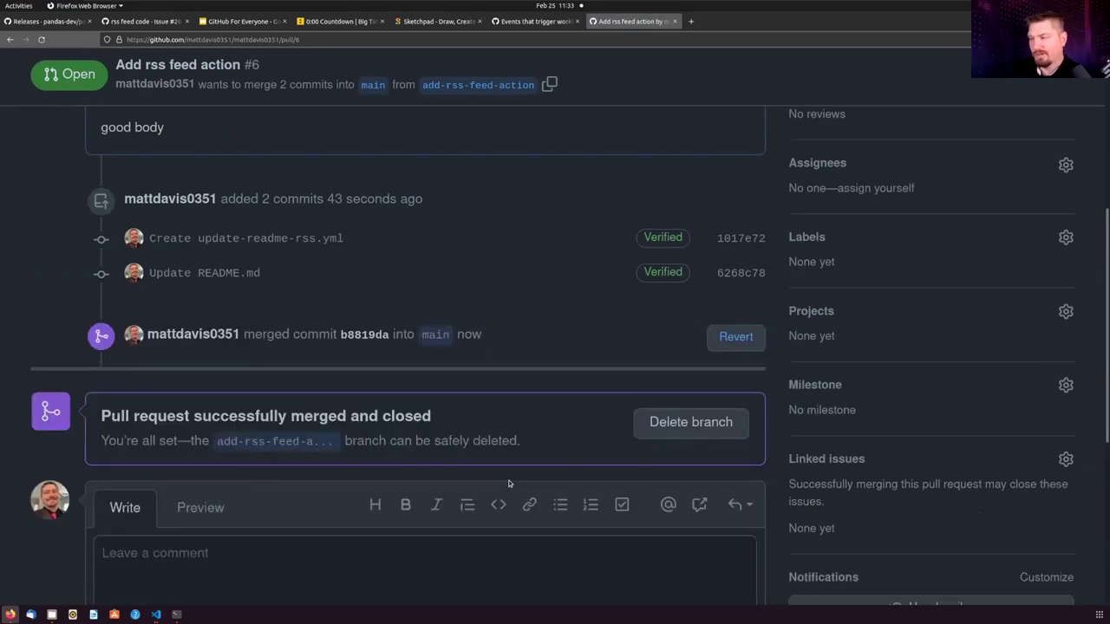
click(691, 421)
scroll(434, 416, up, 2)
scroll(426, 406, up, 3)
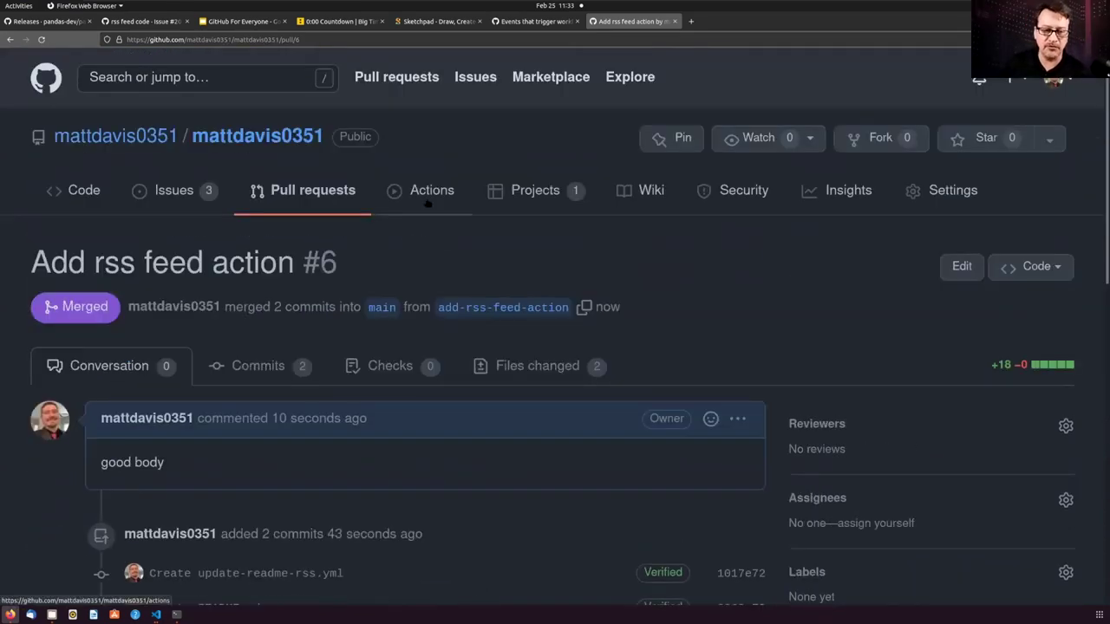
click(427, 200)
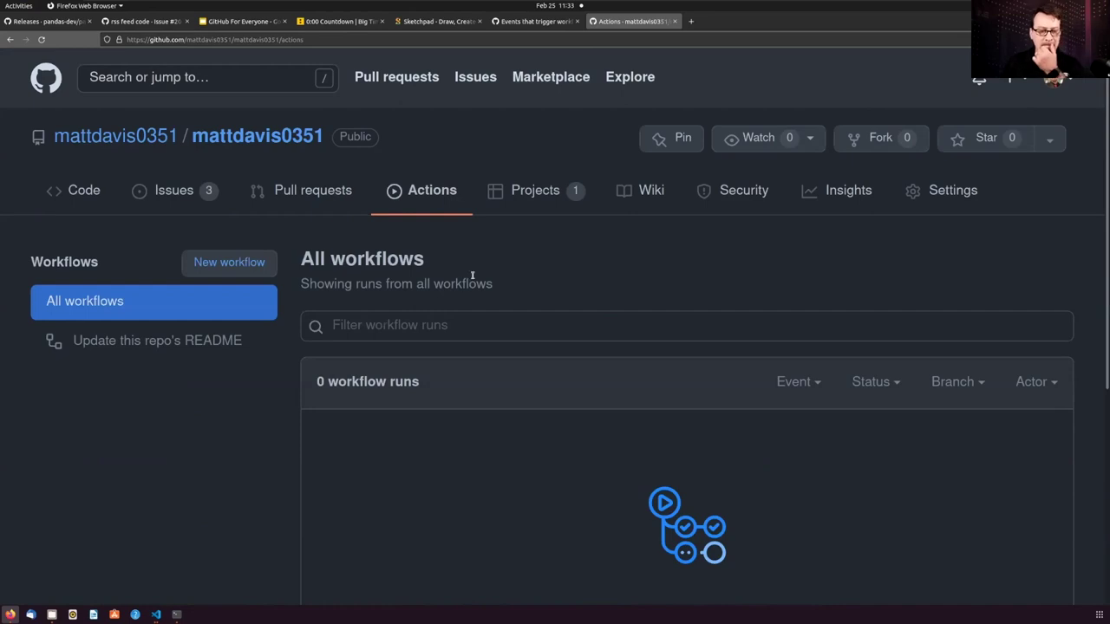
Run 'Update this repo's README' manually on main; run #1 completes successfully in 13s.
scroll(451, 317, down, 3)
click(141, 230)
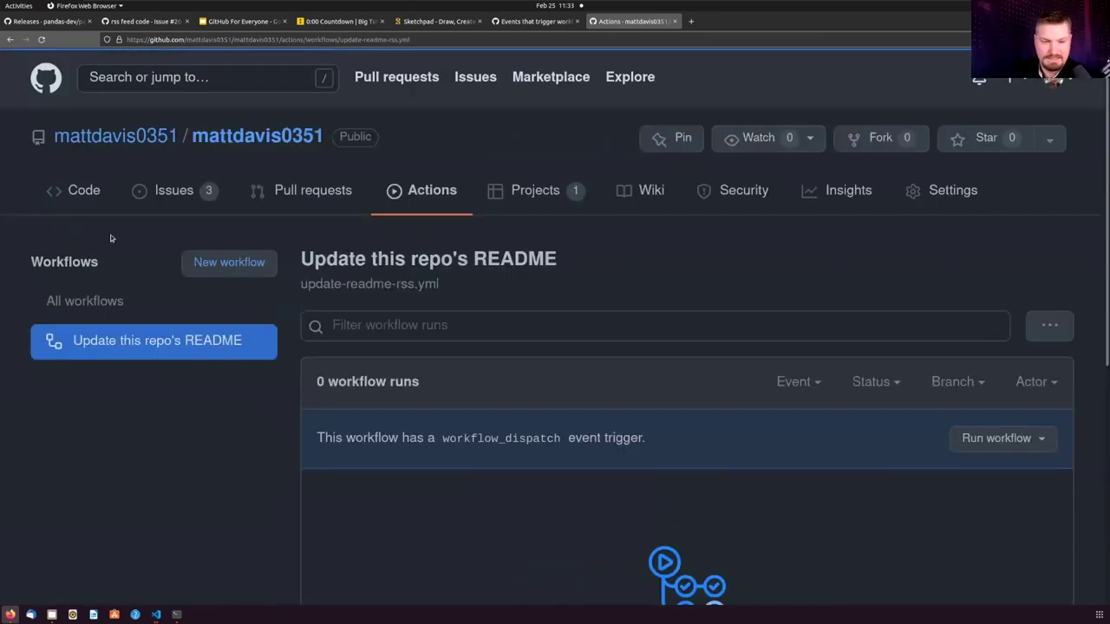
click(1011, 443)
click(781, 556)
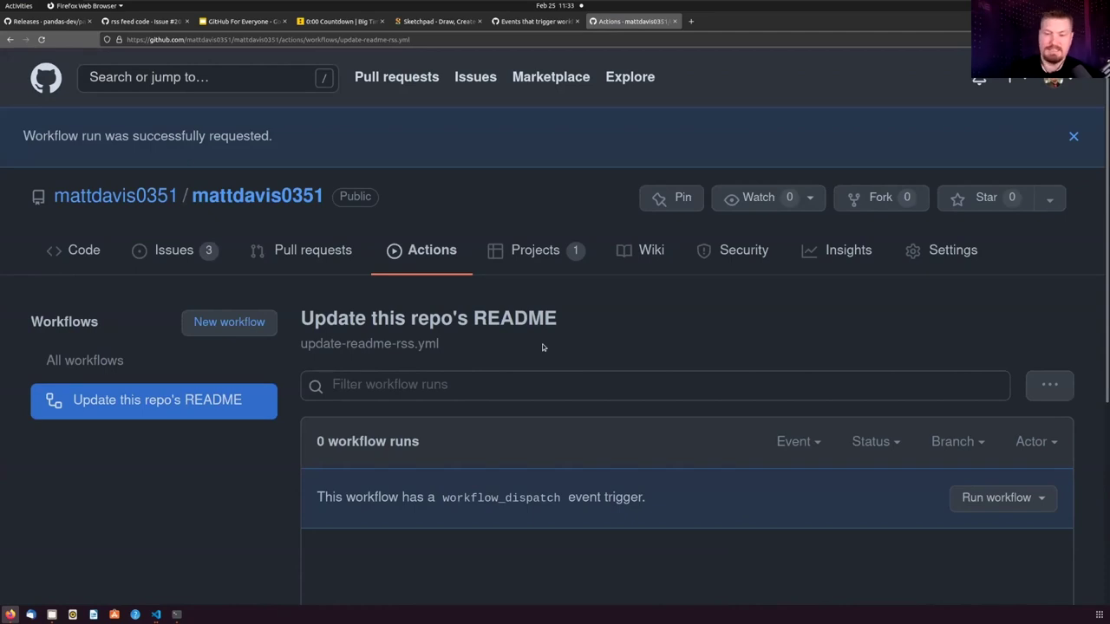
scroll(544, 347, down, 2)
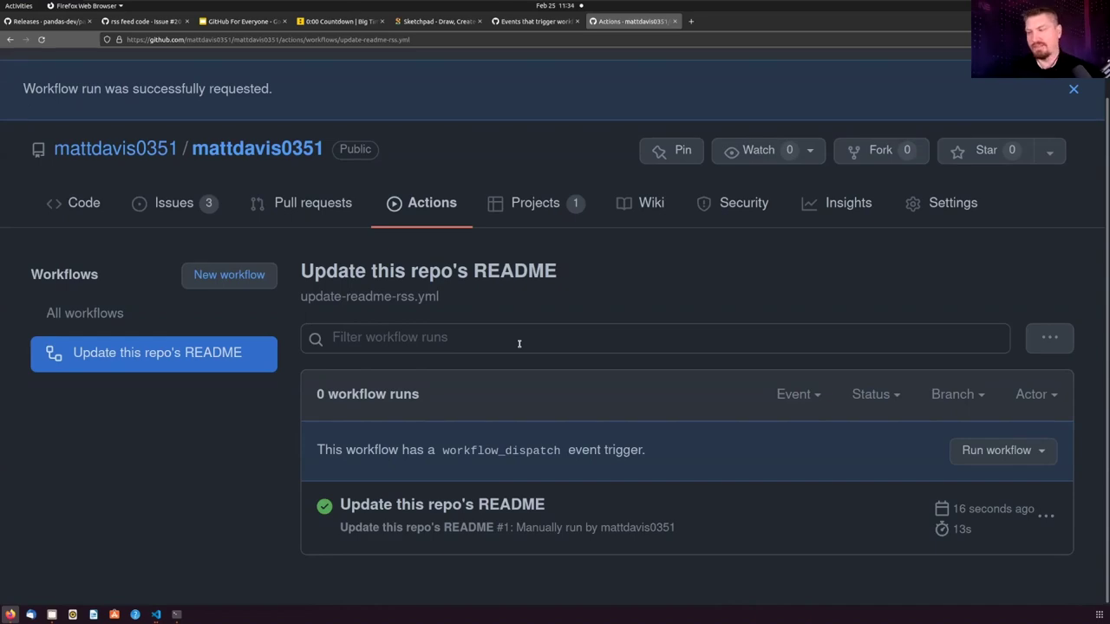
click(82, 203)
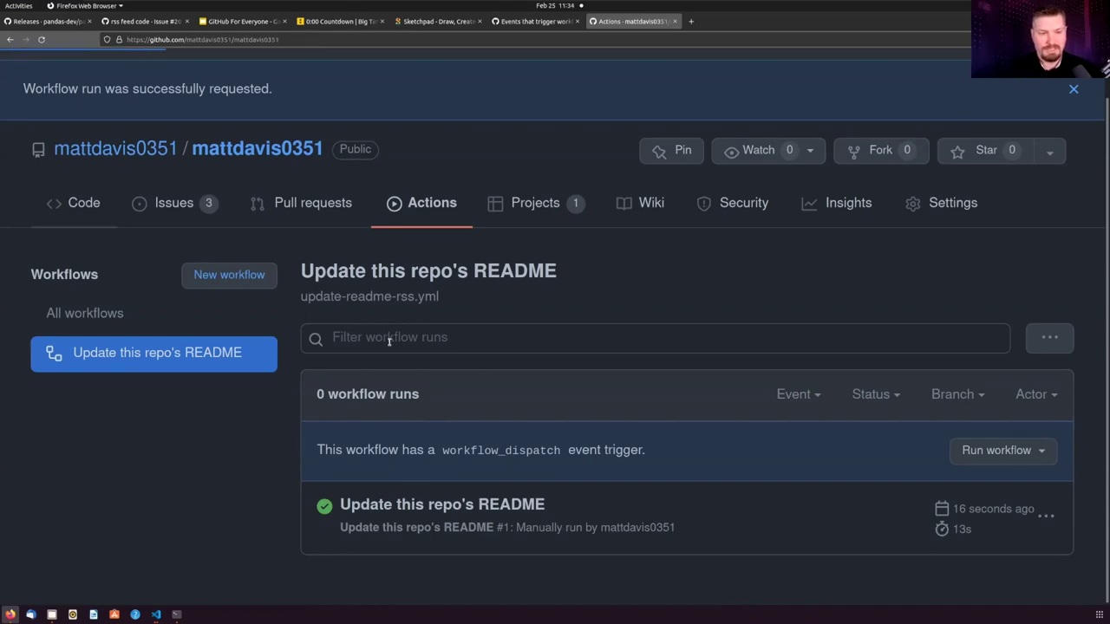
Inspect the five CNN headlines in the README, committed by github-actions[bot] as 'Updating the README!'.
scroll(381, 354, down, 5)
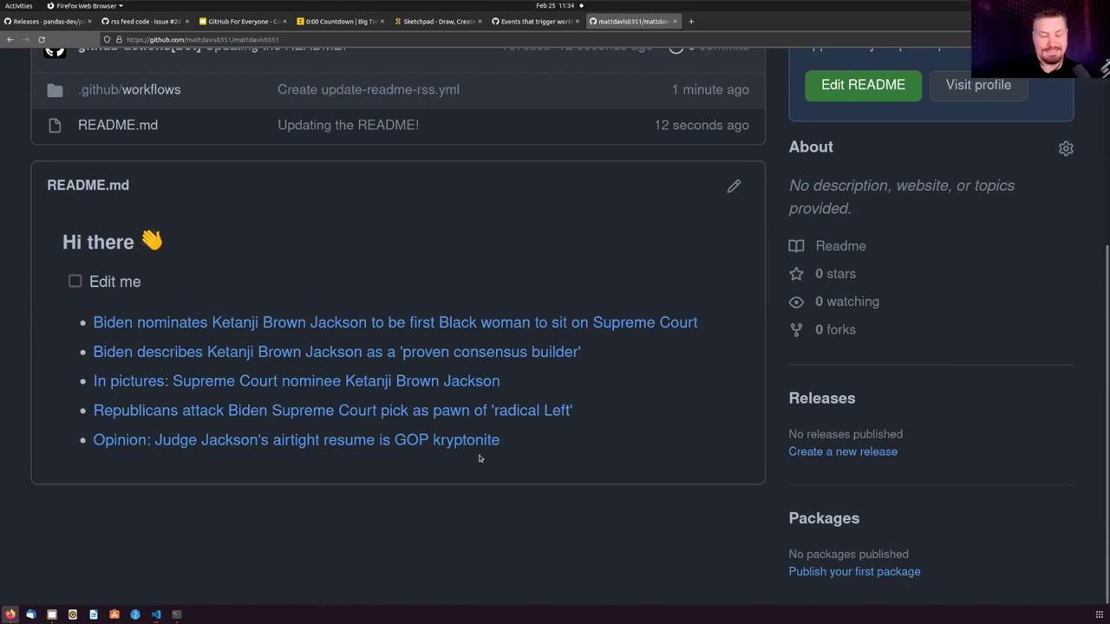
drag(572, 456, 315, 281)
click(322, 279)
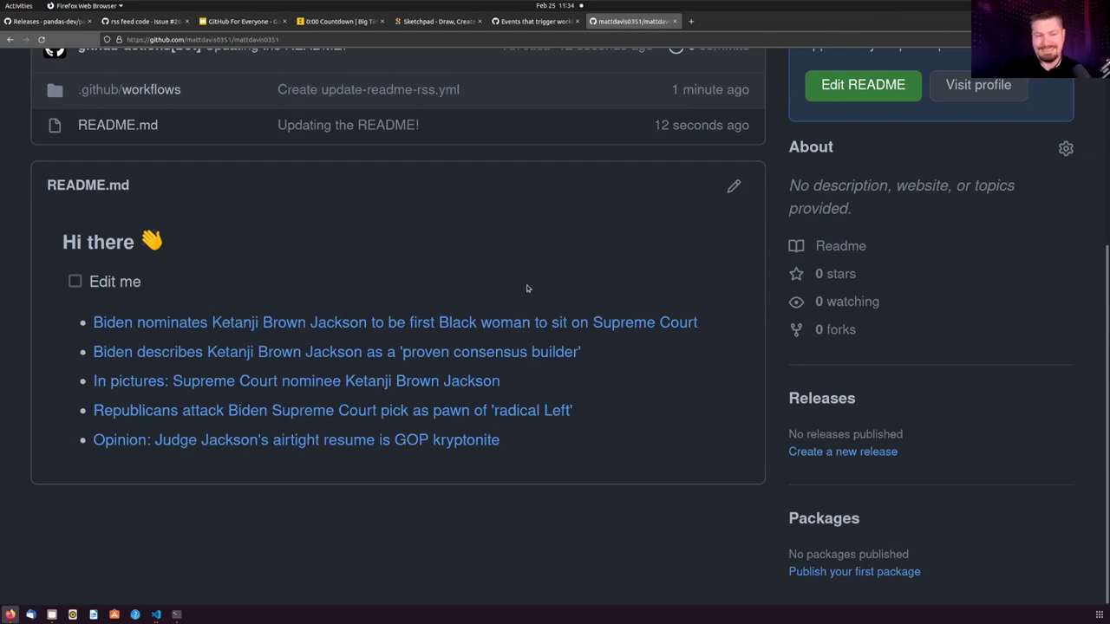
drag(586, 451, 371, 285)
click(374, 285)
scroll(374, 284, up, 2)
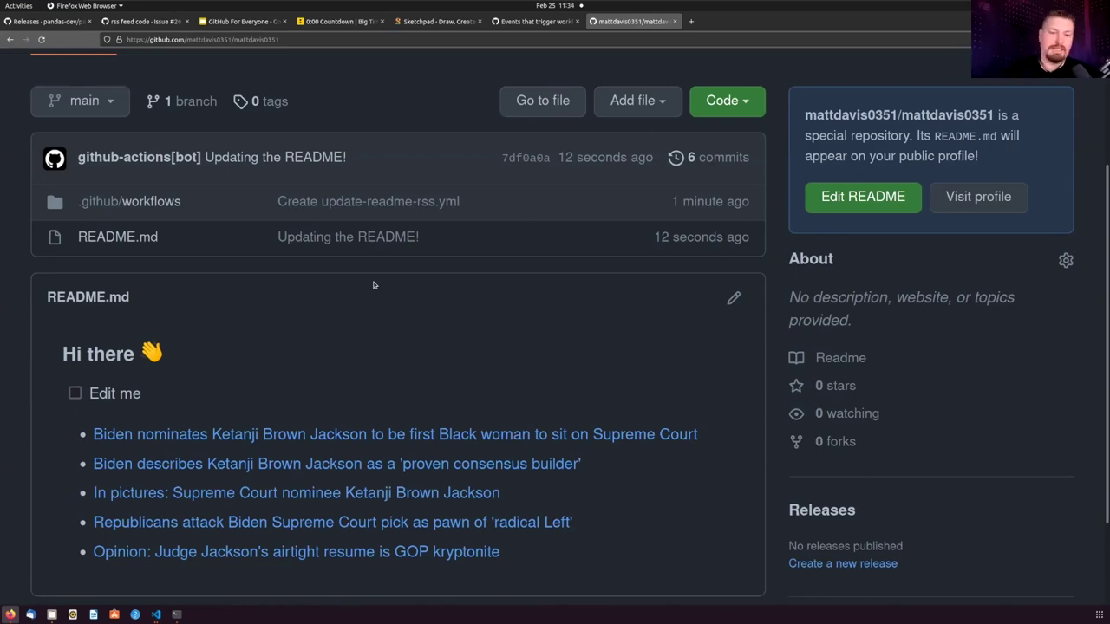
drag(544, 554, 294, 394)
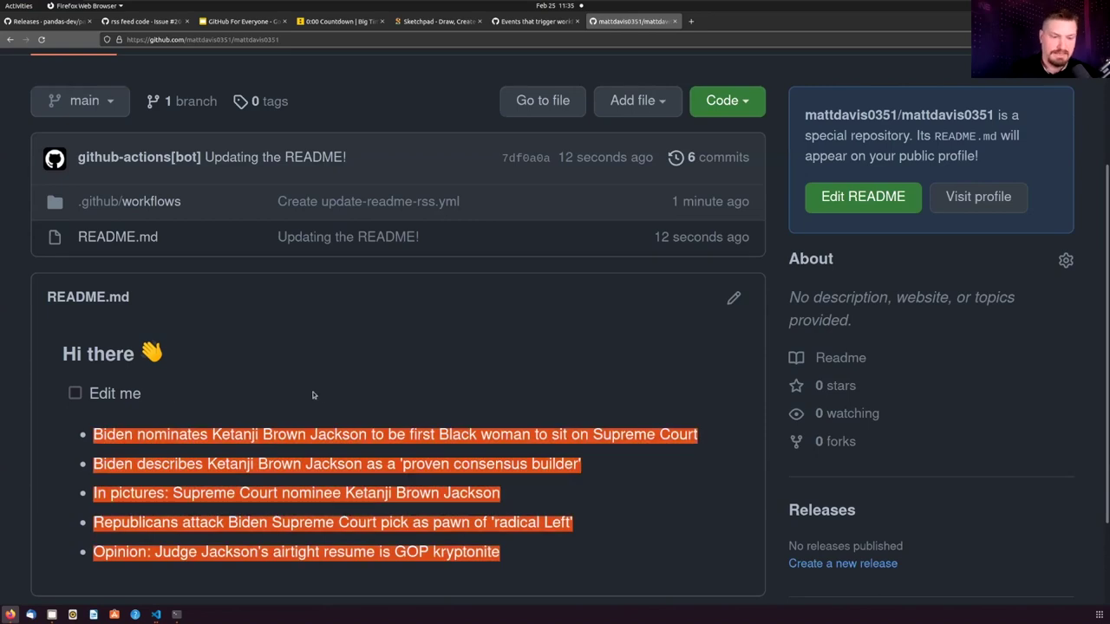
click(317, 395)
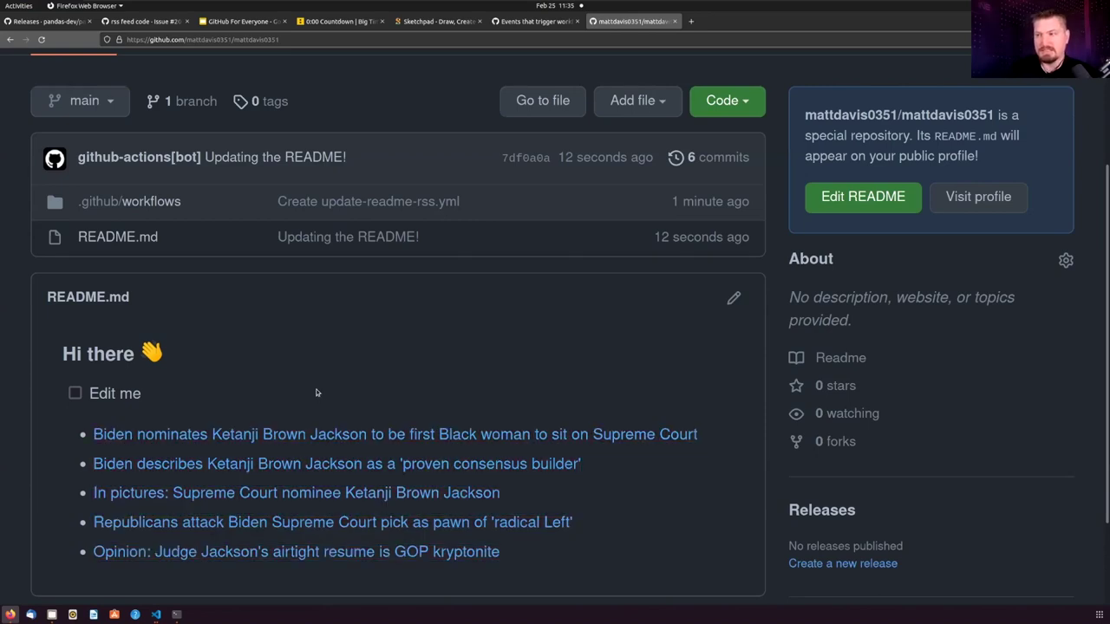
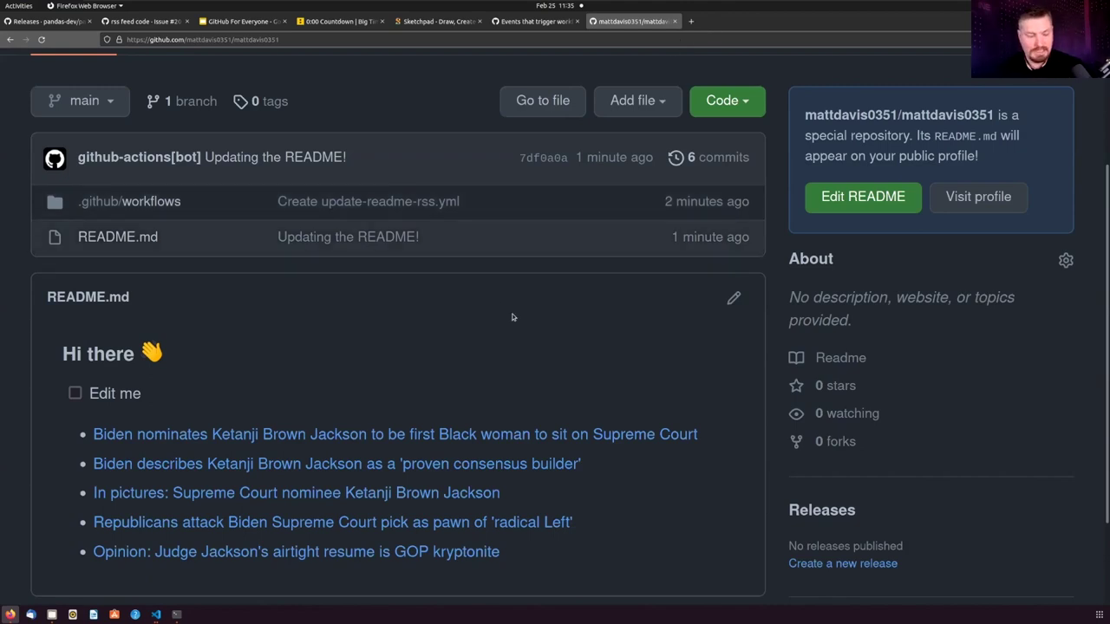
In the github-for-everyone repository, open issue #7 about configuring the CI/CD pipeline.
click(161, 22)
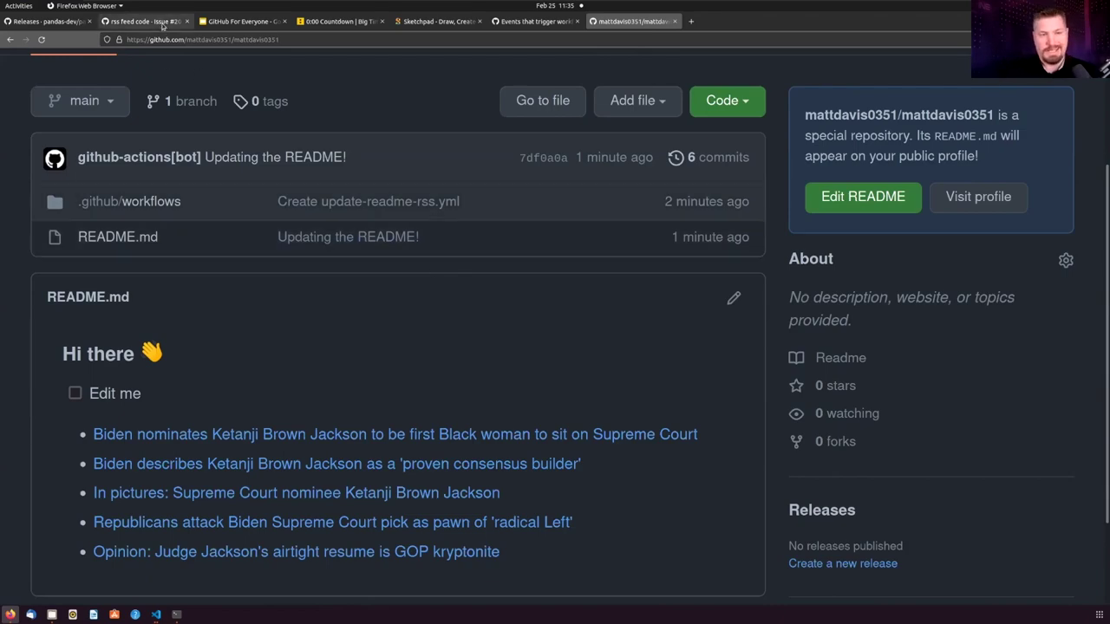
scroll(304, 286, up, 5)
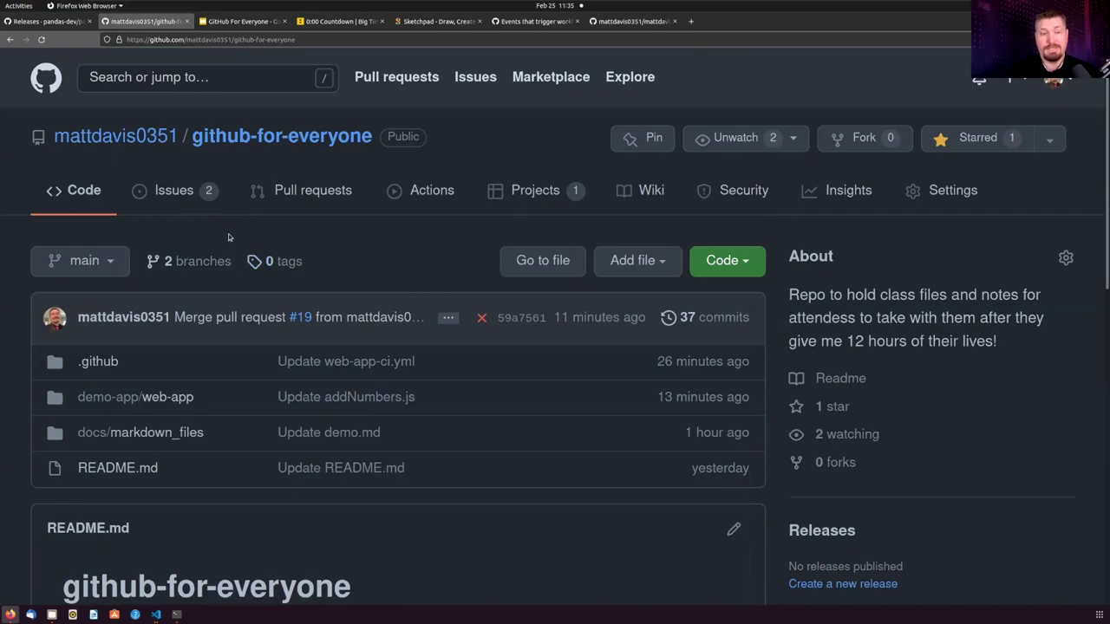
click(176, 190)
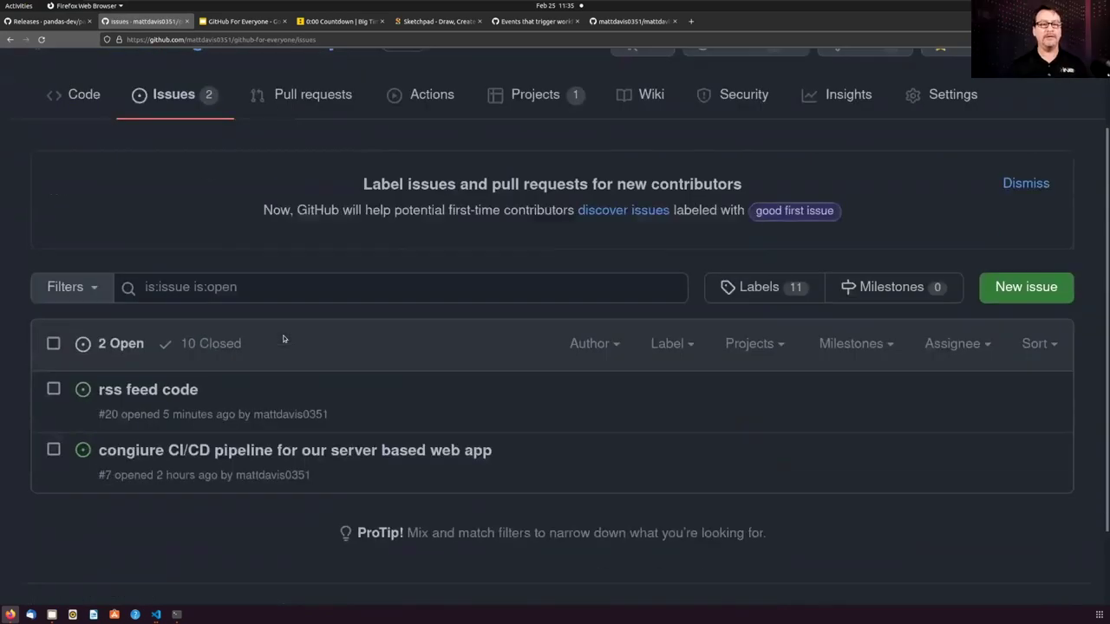
scroll(434, 390, down, 3)
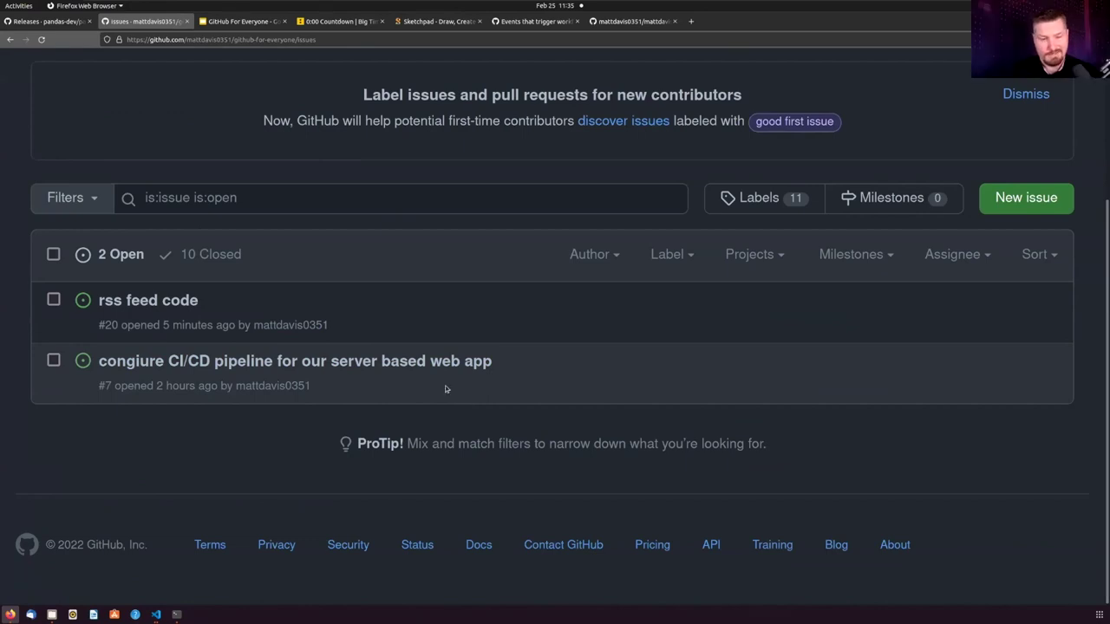
mouse_move(418, 362)
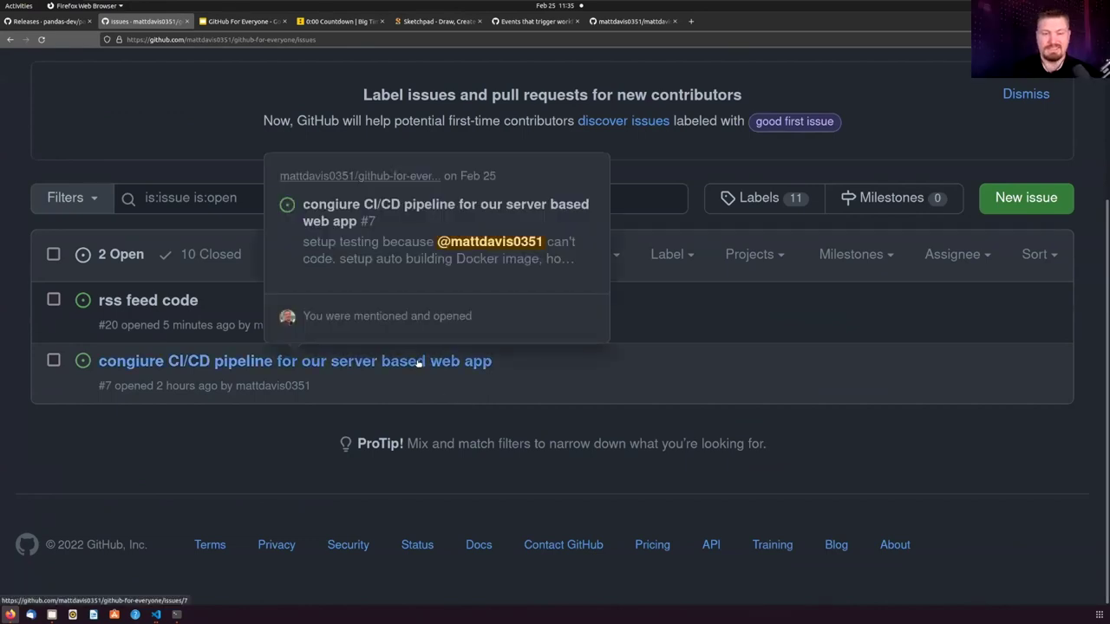
click(417, 362)
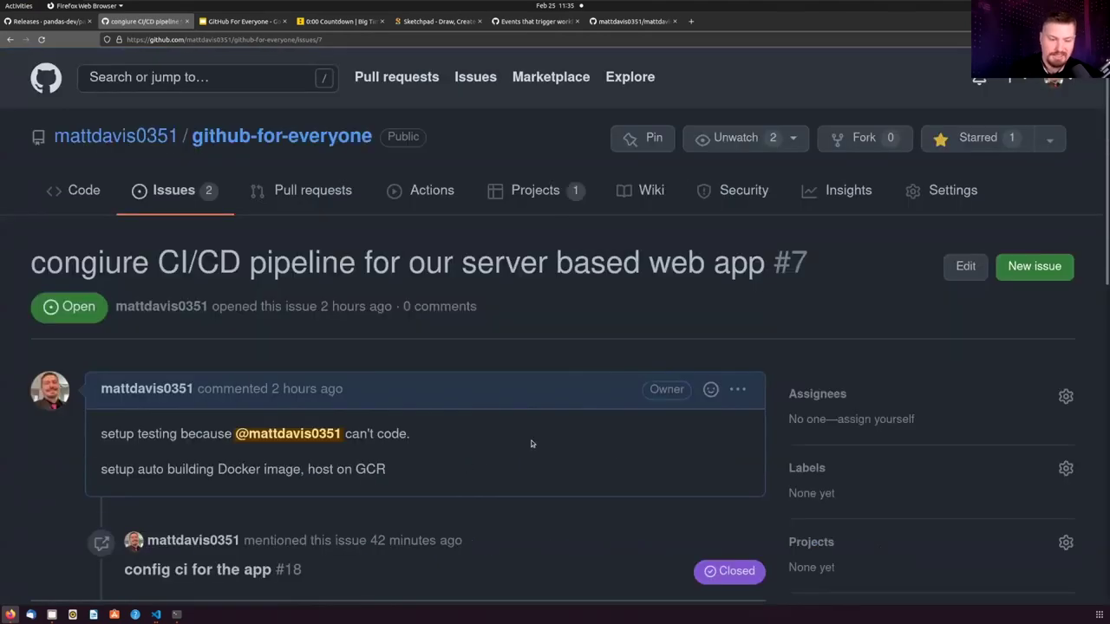
Read through issue #7, highlighting its mention of 'config ci for the app #18'.
scroll(531, 444, down, 5)
scroll(527, 438, up, 3)
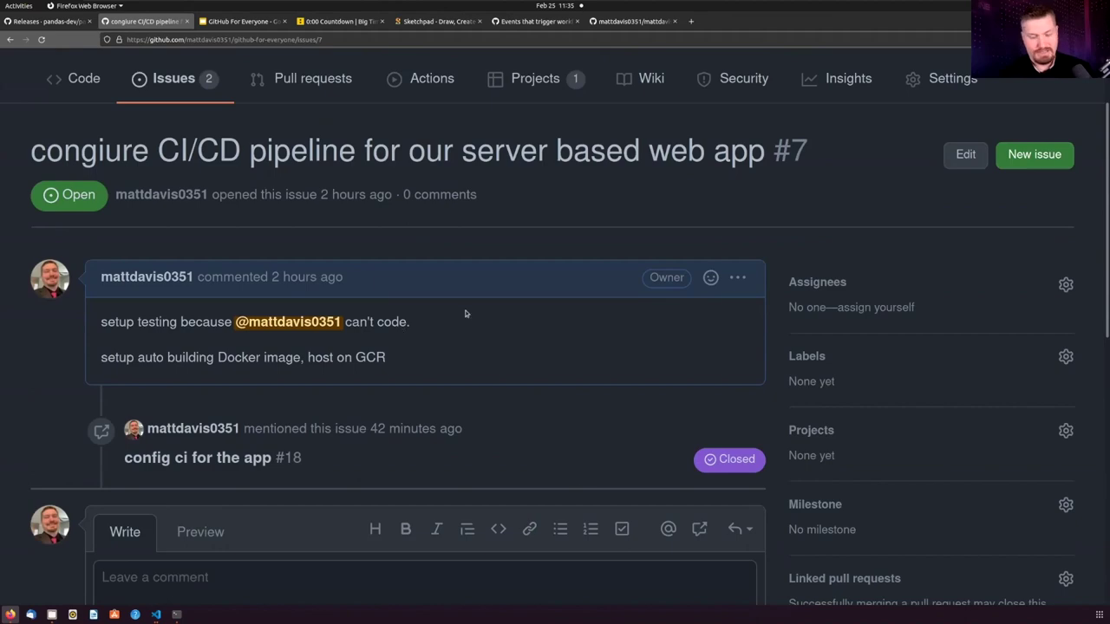
scroll(484, 447, down, 3)
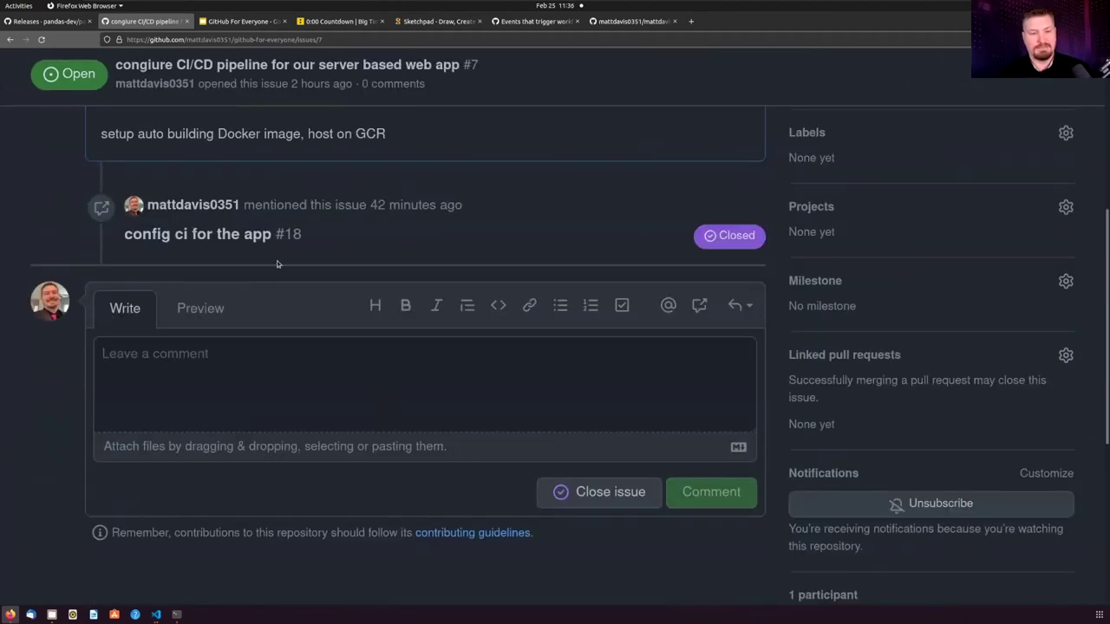
drag(365, 238, 149, 205)
mouse_move(193, 205)
click(569, 193)
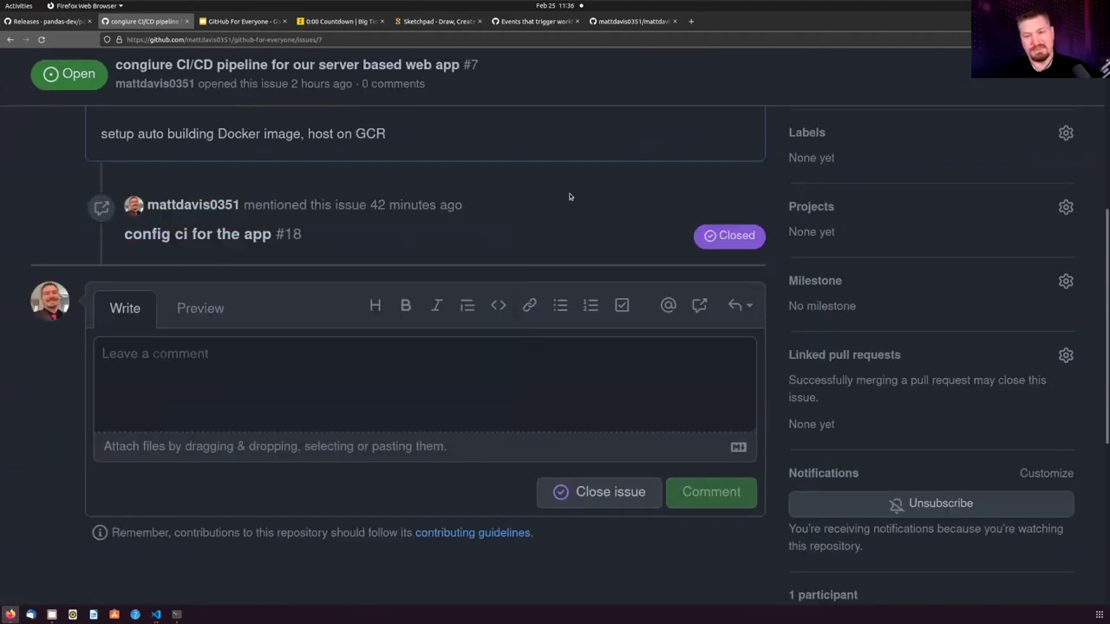
scroll(475, 255, up, 5)
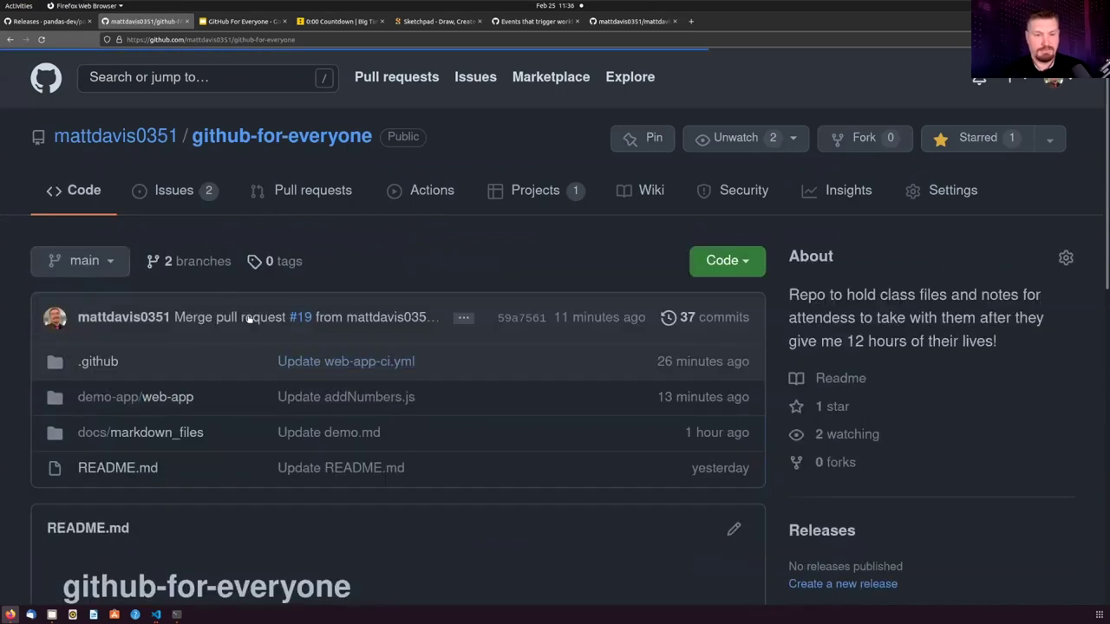
Create a new branch named setup-cd-for-app from main.
click(80, 261)
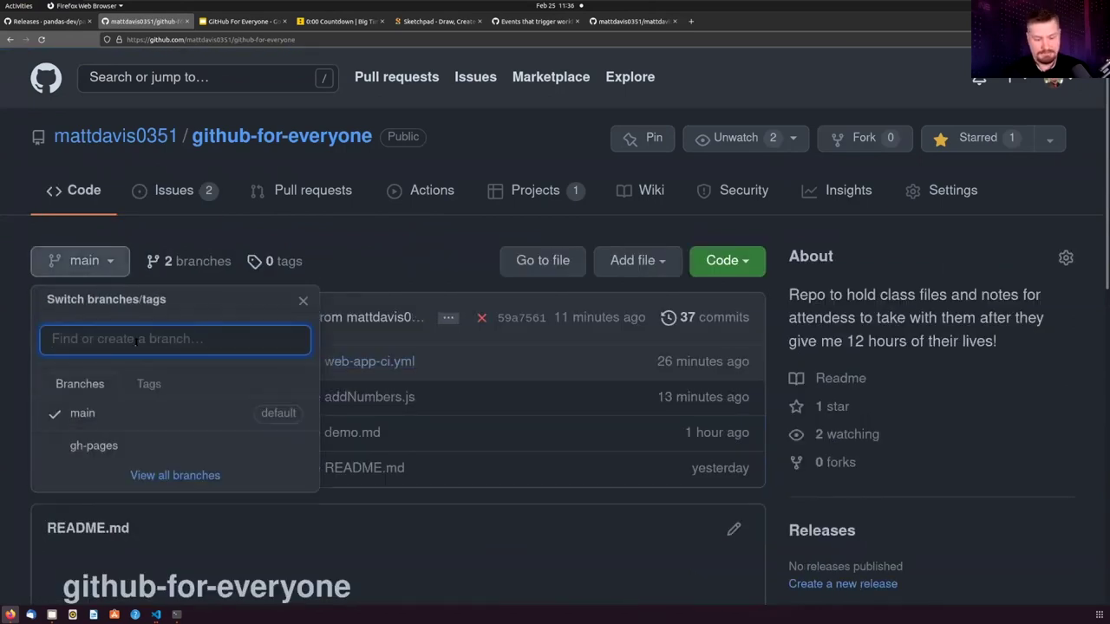
text(setup-cd-for-app)
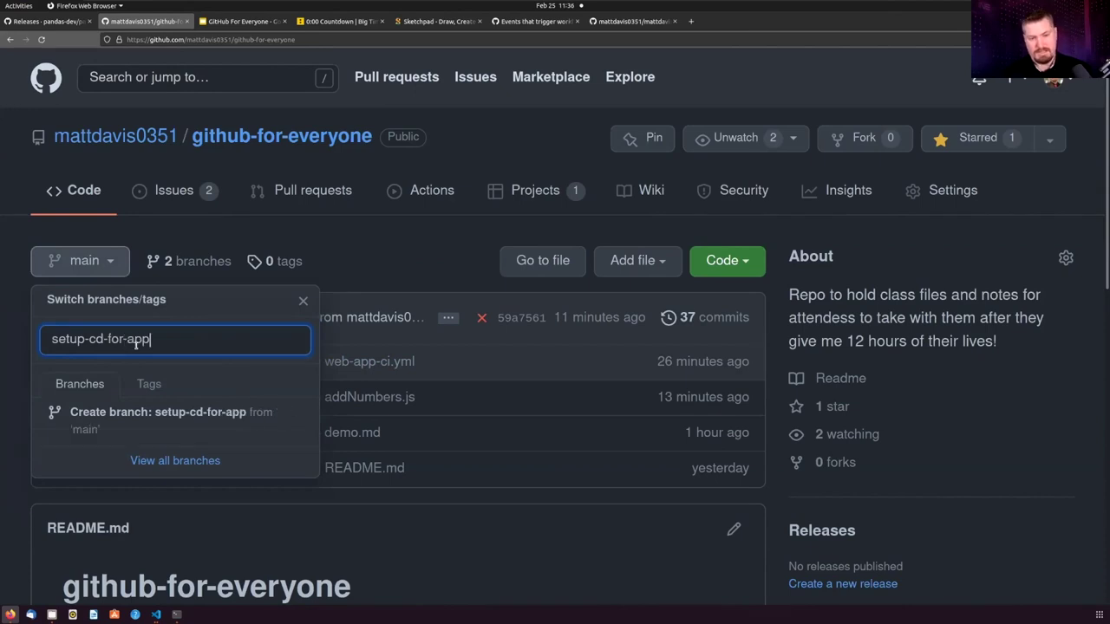
click(180, 415)
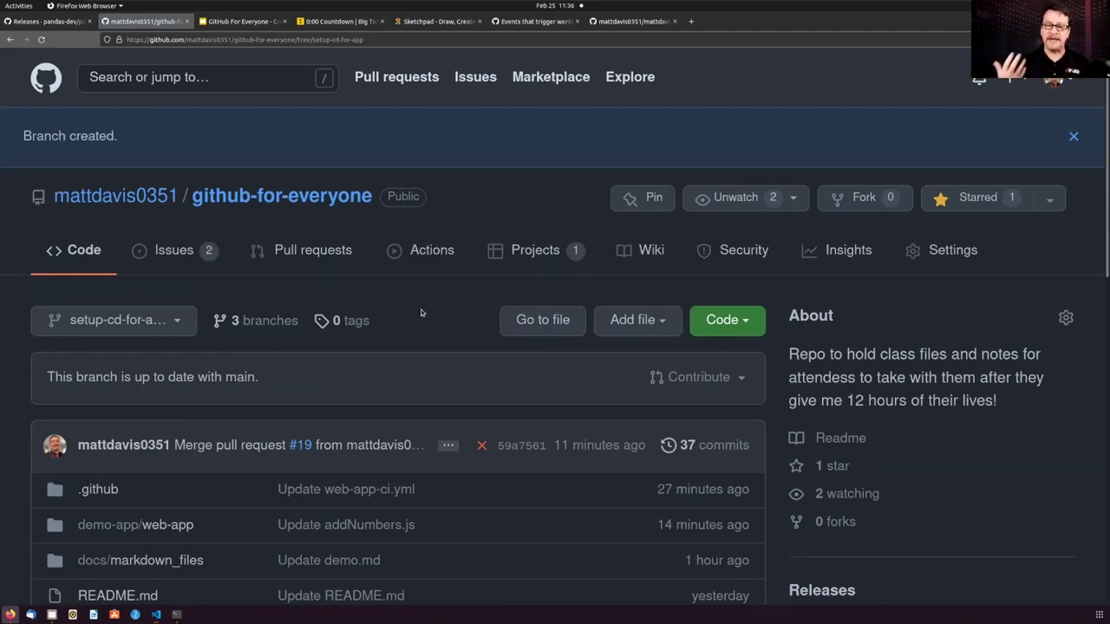
scroll(420, 313, down, 4)
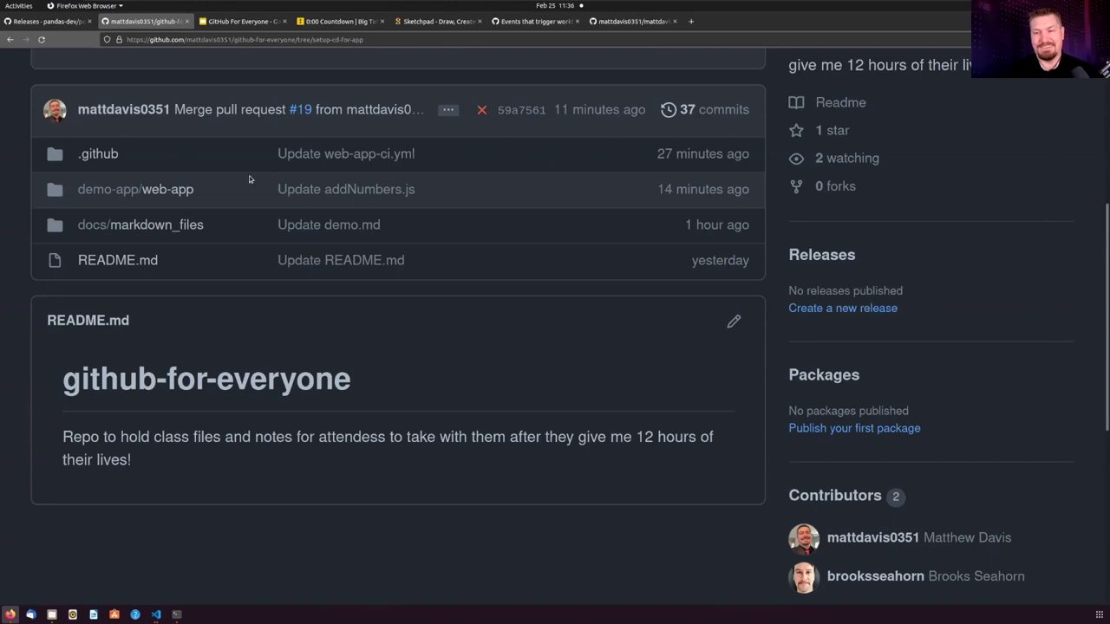
click(156, 614)
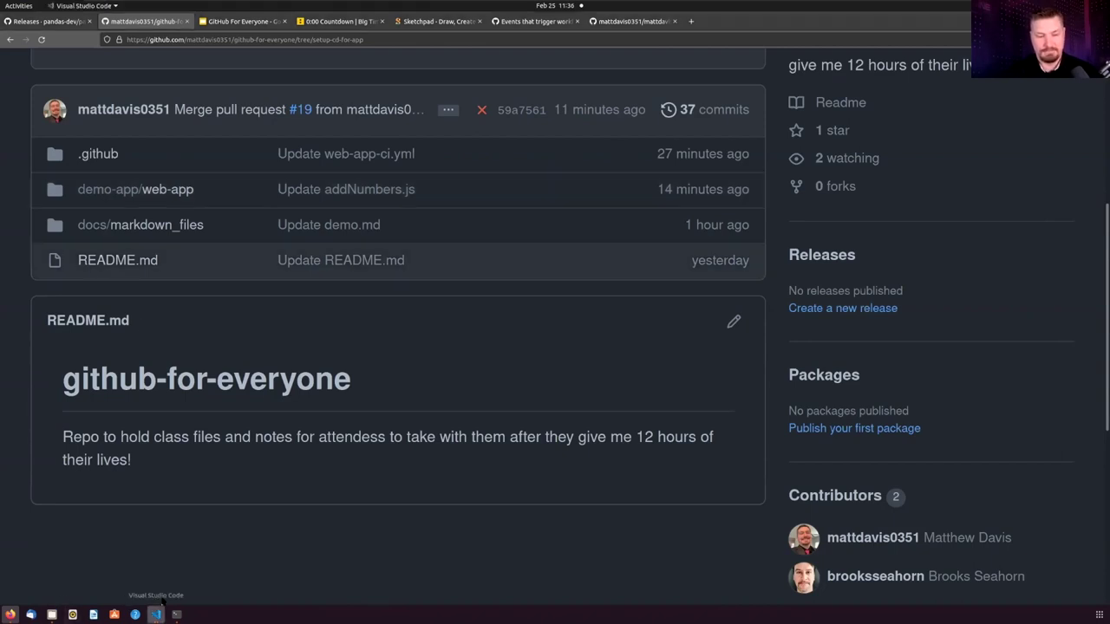
drag(639, 279, 639, 428)
key(ctrl+b)
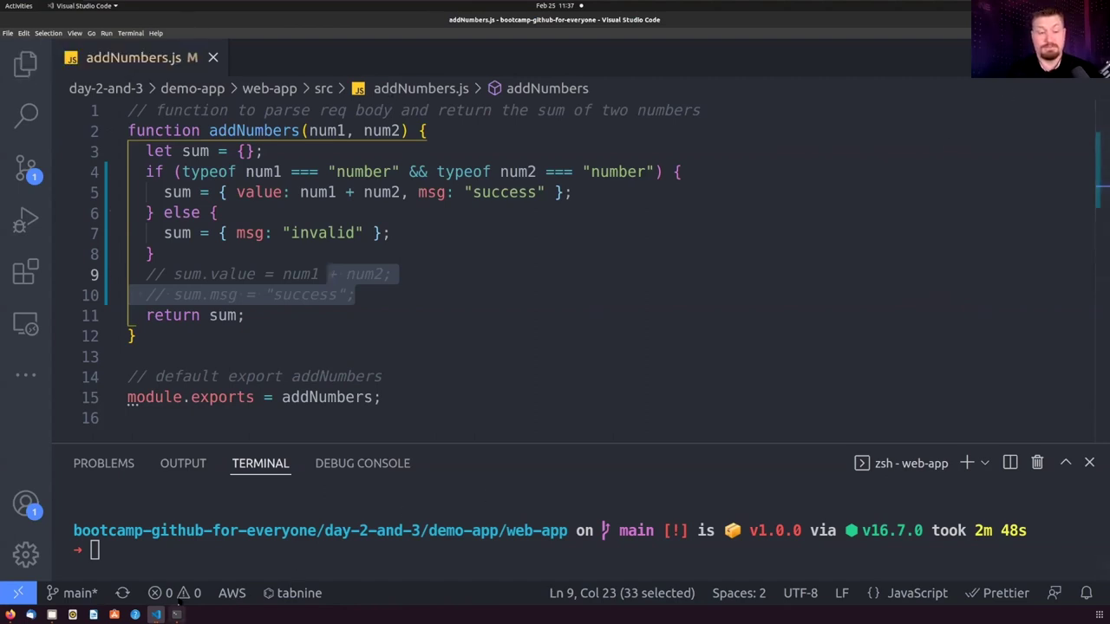
click(10, 614)
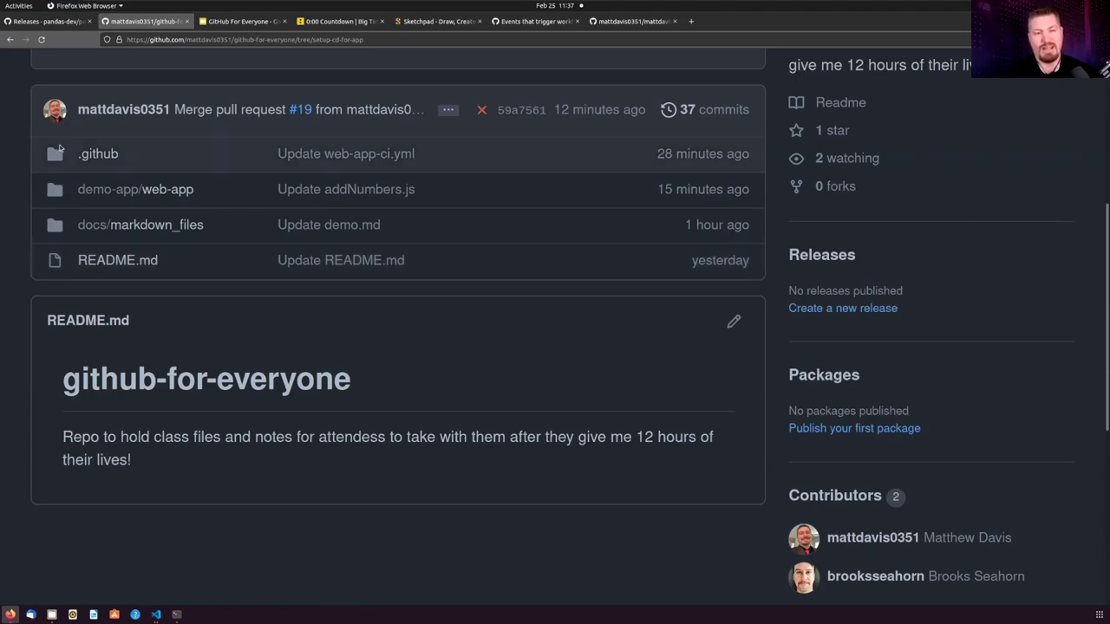
click(109, 159)
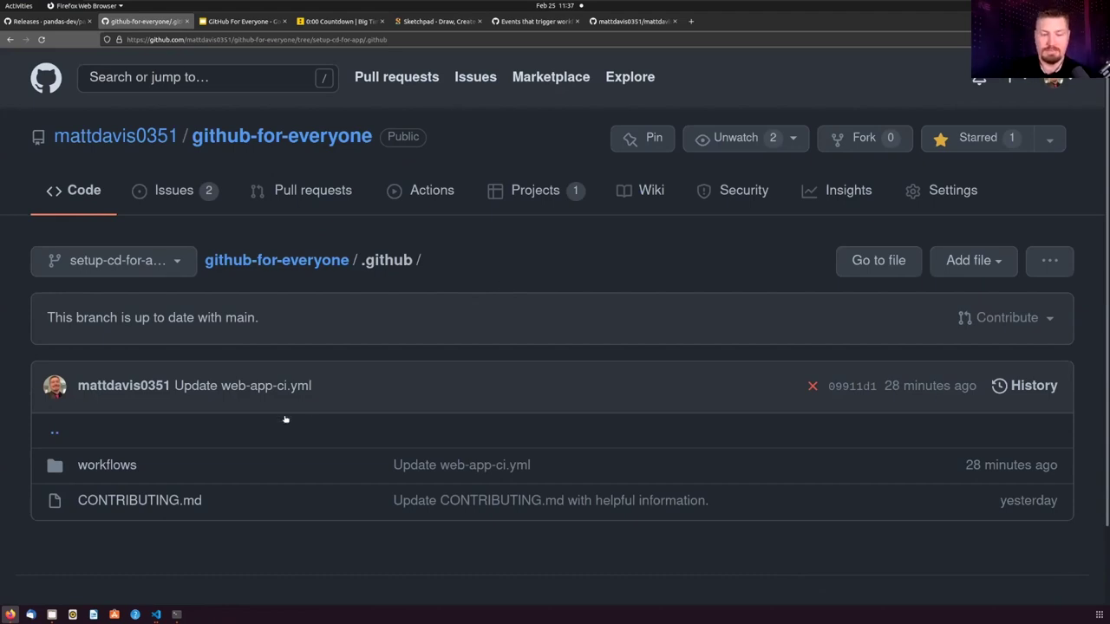
Create a new file named create-and-pub-docker-image.yml in .github/workflows.
click(130, 465)
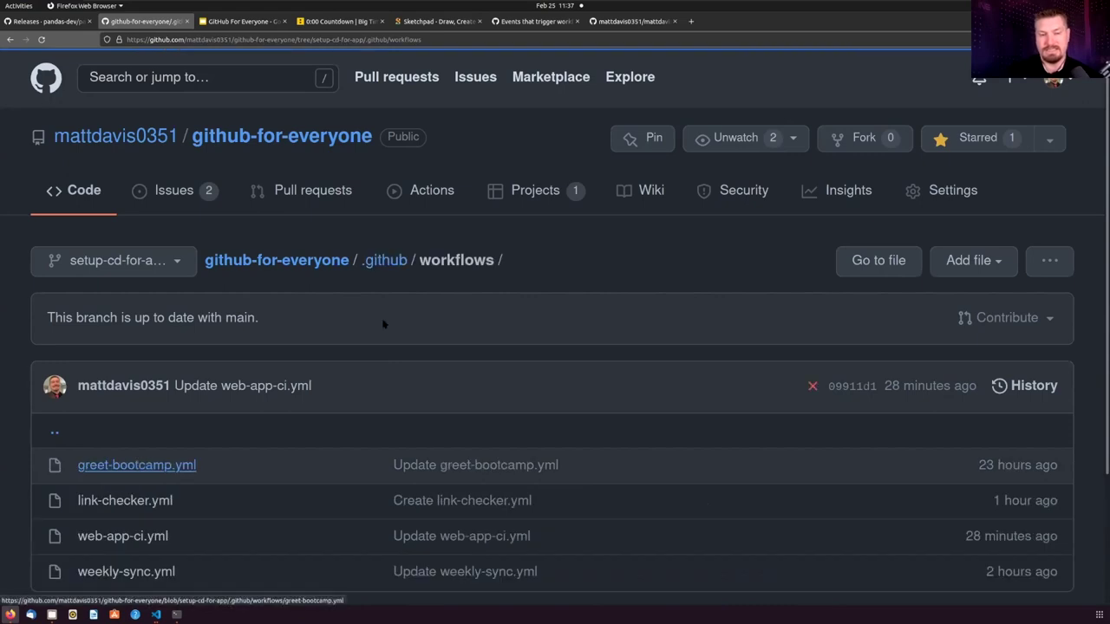
click(970, 263)
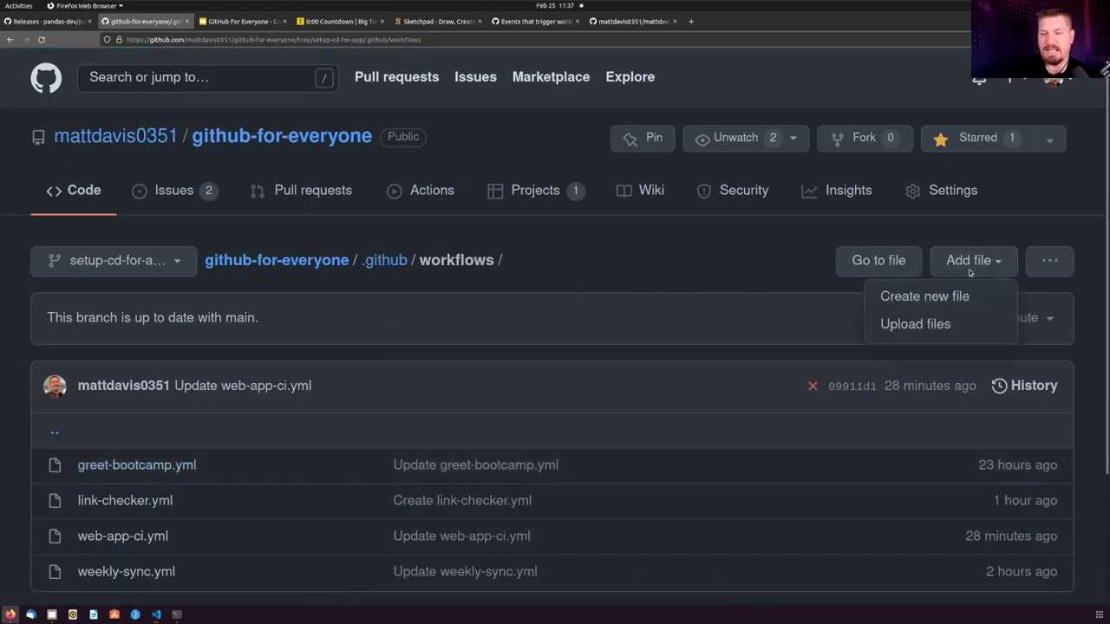
click(934, 299)
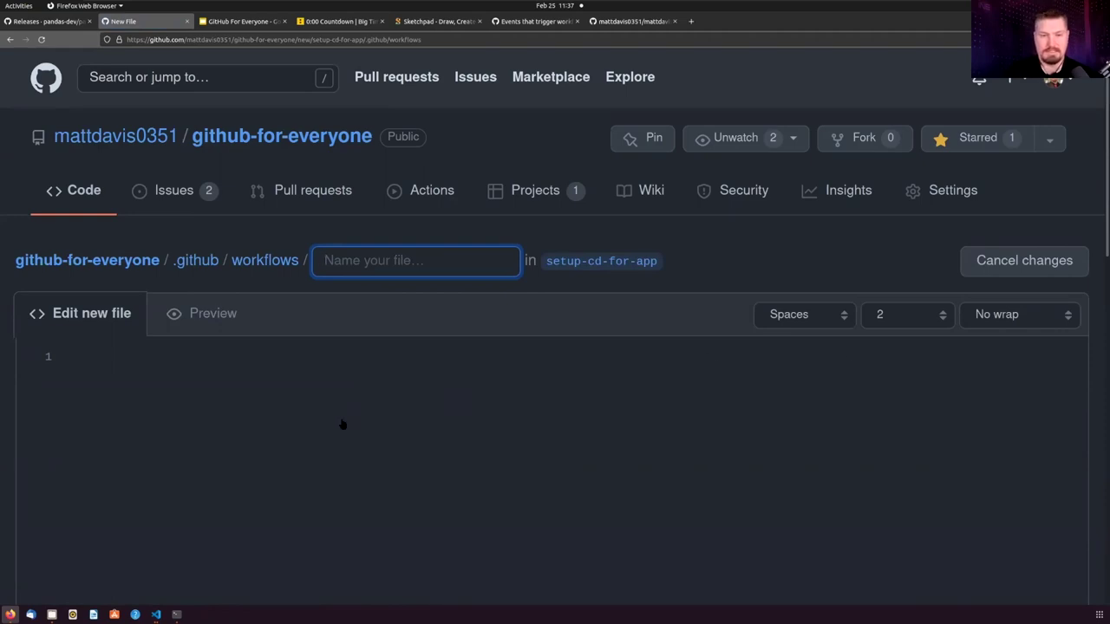
click(370, 267)
text(create-)
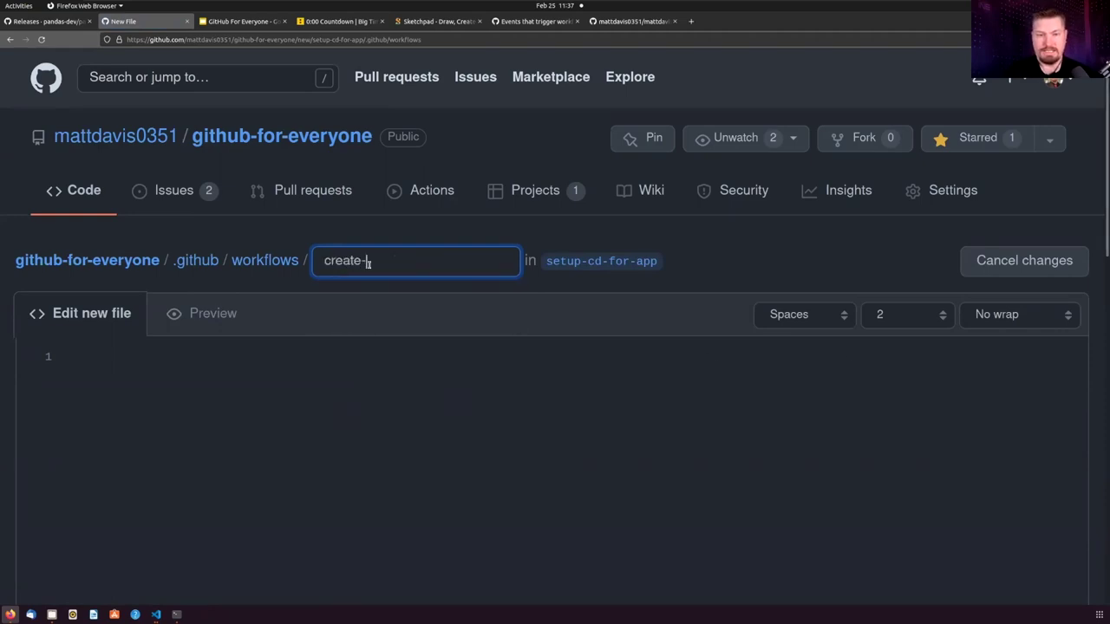
text(and-pub-docker-image.yml)
Paste the Docker publish workflow YAML into the file and zoom out to review it.
click(320, 412)
key(ctrl+v)
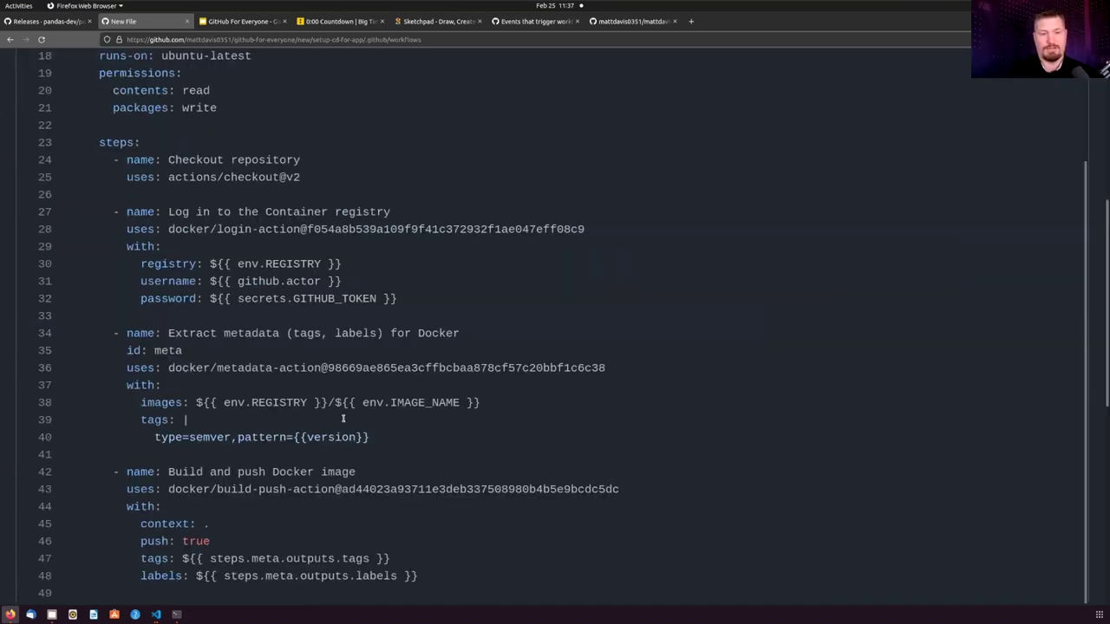
scroll(355, 430, up, 4)
scroll(369, 443, down, 3)
key(ctrl+minus)
key(ctrl+minus)
scroll(370, 451, up, 5)
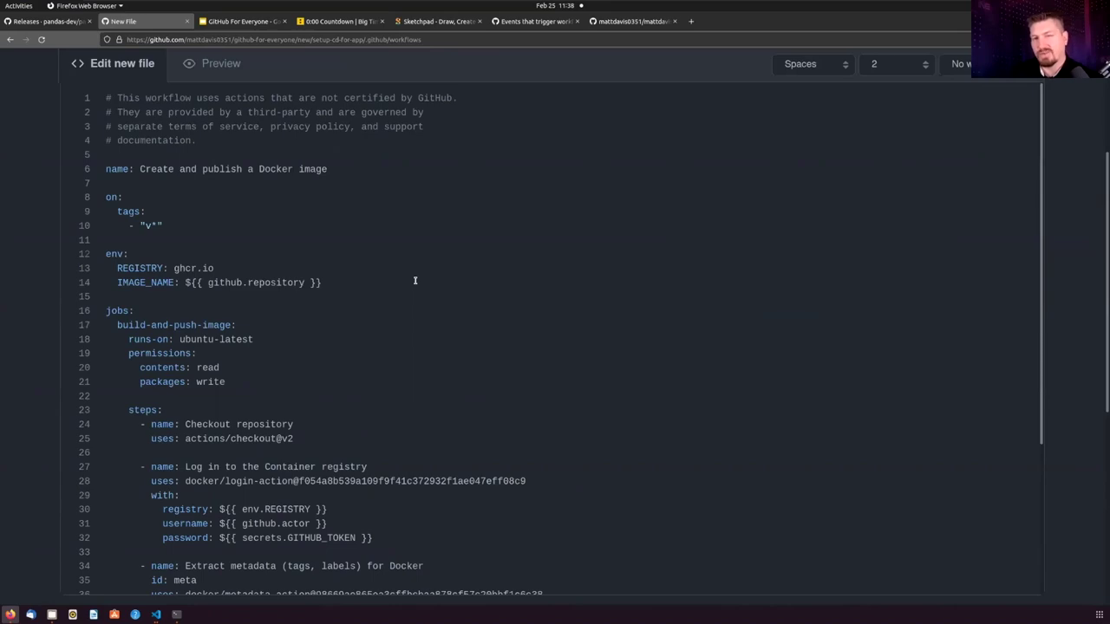
click(622, 21)
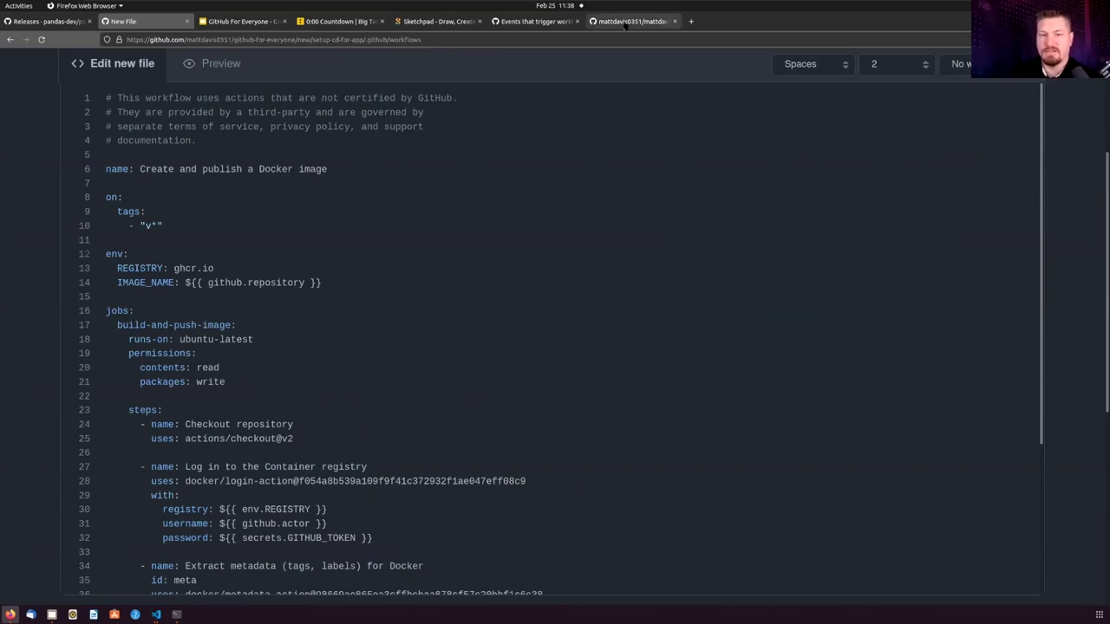
Open the repository's Actions page and start setting up a new workflow.
scroll(390, 163, up, 2)
click(353, 164)
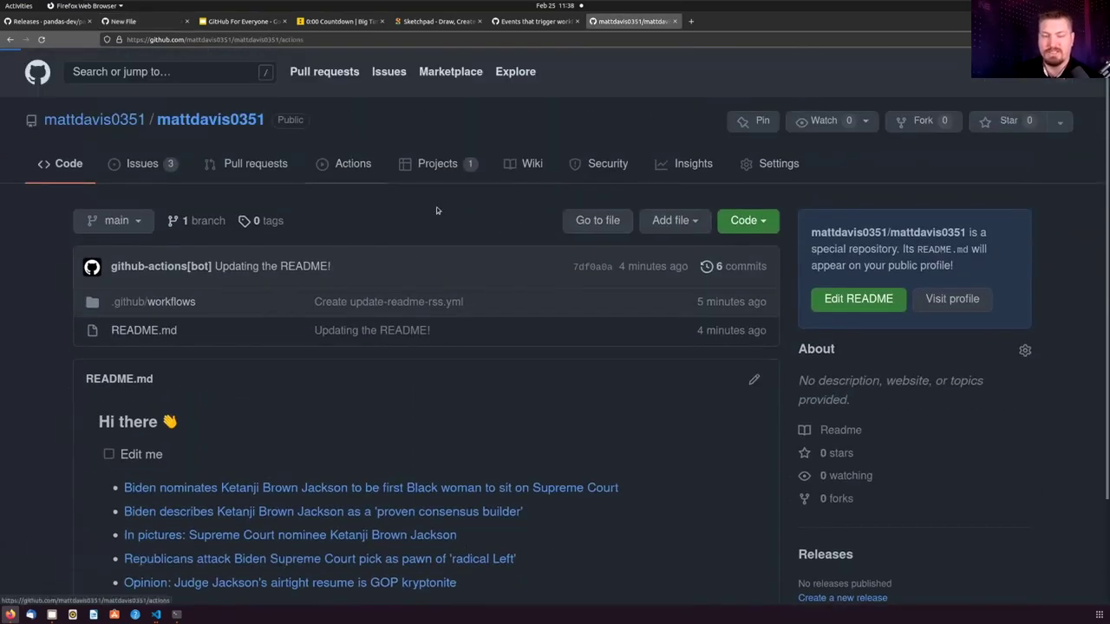
click(236, 222)
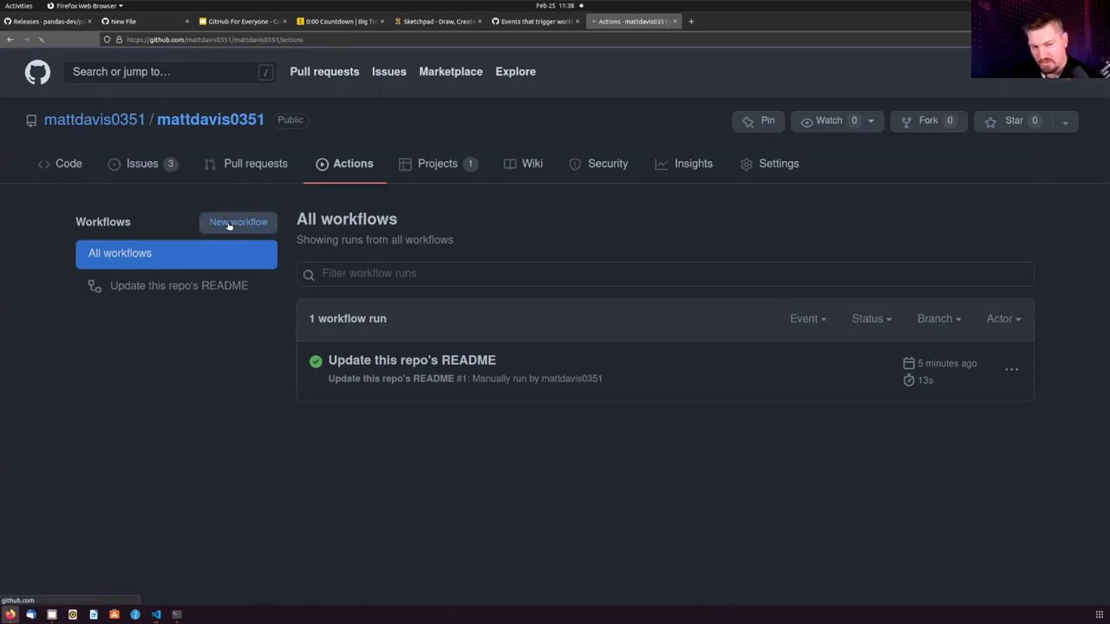
scroll(297, 344, down, 5)
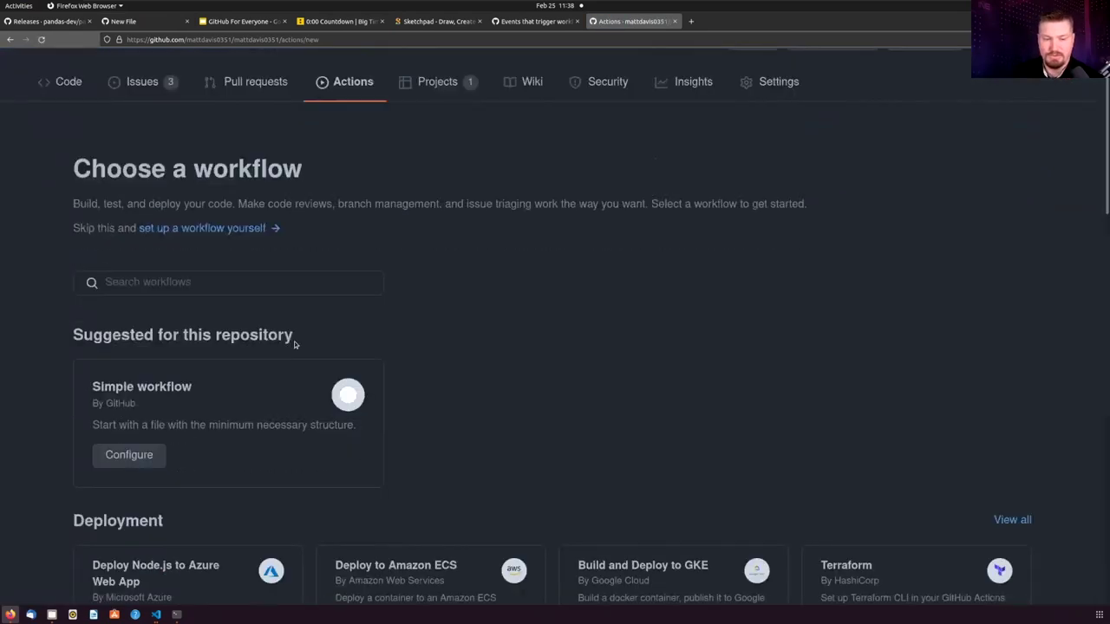
scroll(268, 317, up, 3)
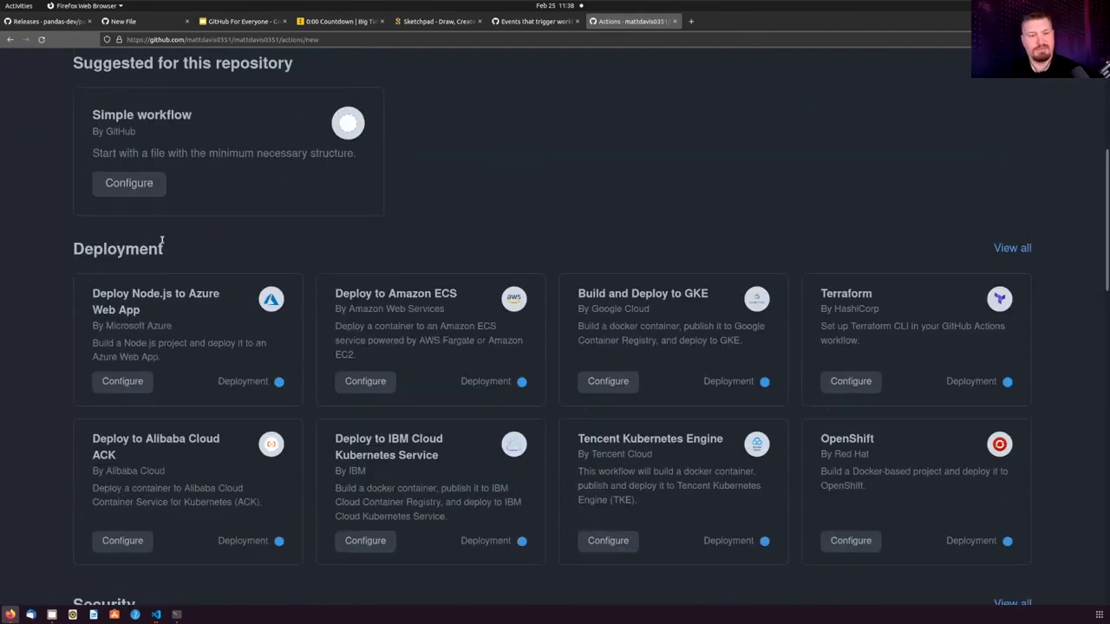
Search the workflow templates for 'docker' and browse the 17 results.
click(149, 187)
text(docker)
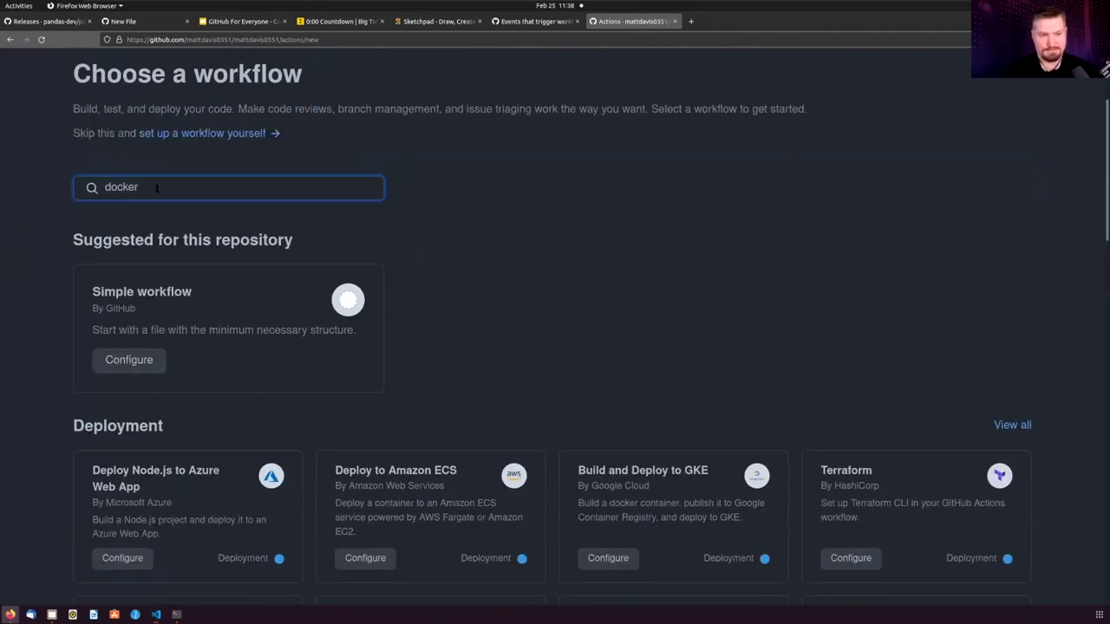
key(Return)
scroll(449, 240, down, 4)
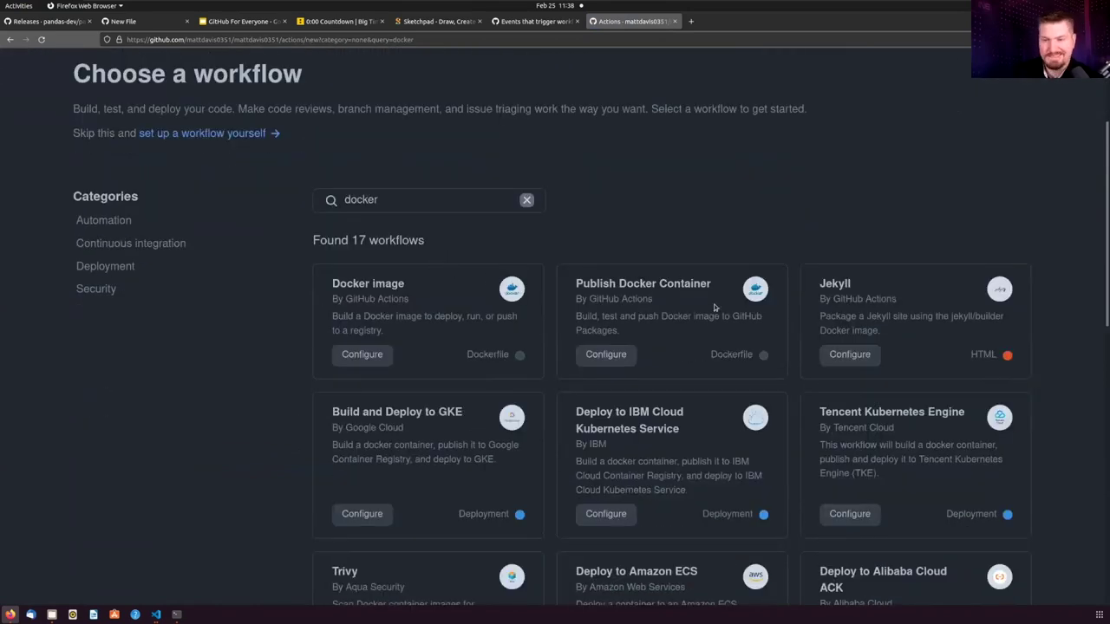
scroll(473, 301, down, 2)
scroll(474, 301, down, 3)
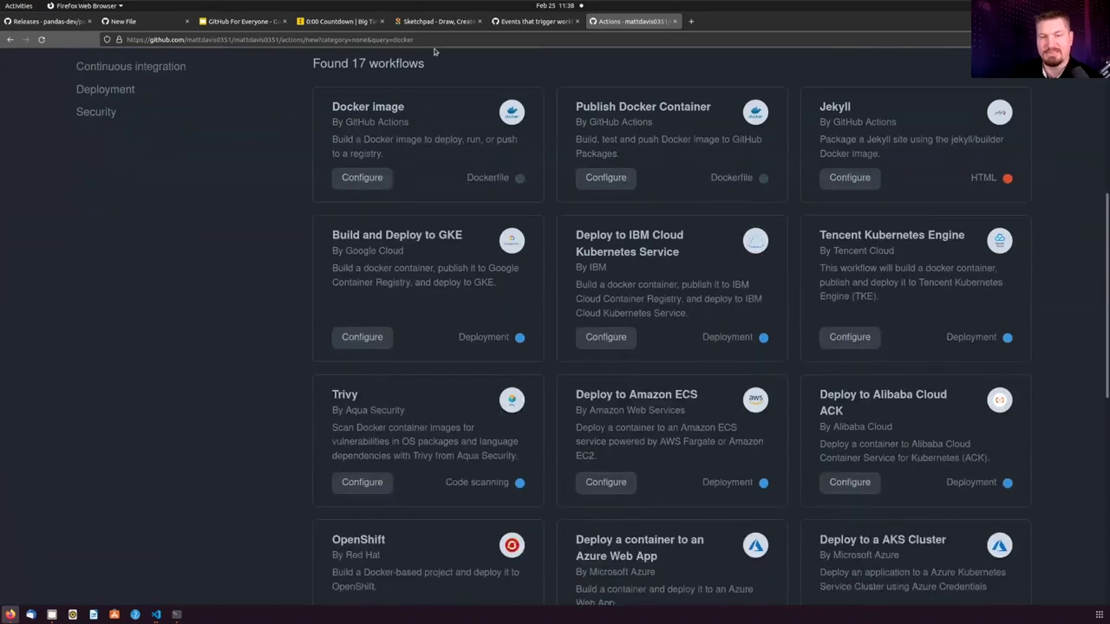
click(149, 24)
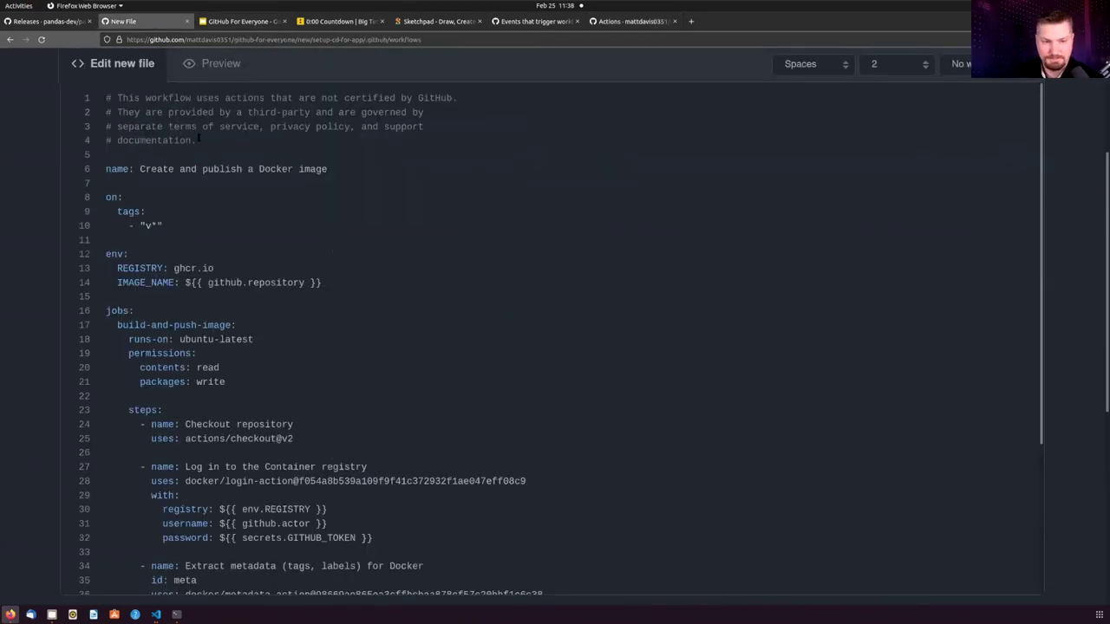
Highlight the workflow's header comment about uncertified actions.
scroll(355, 262, down, 2)
scroll(346, 273, up, 2)
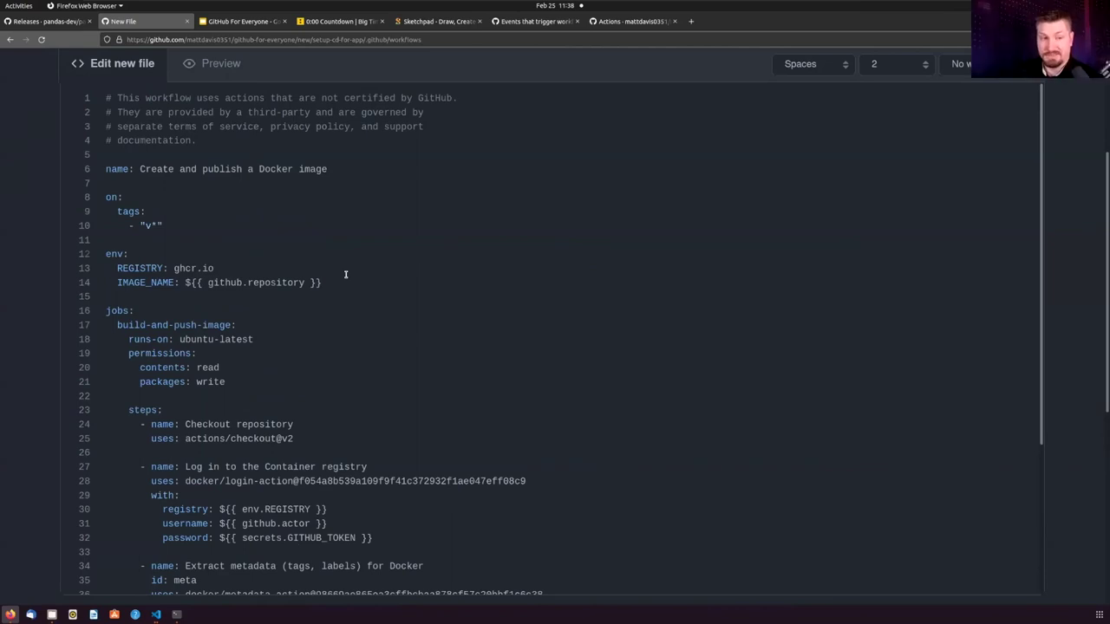
scroll(345, 274, up, 3)
scroll(236, 282, down, 1)
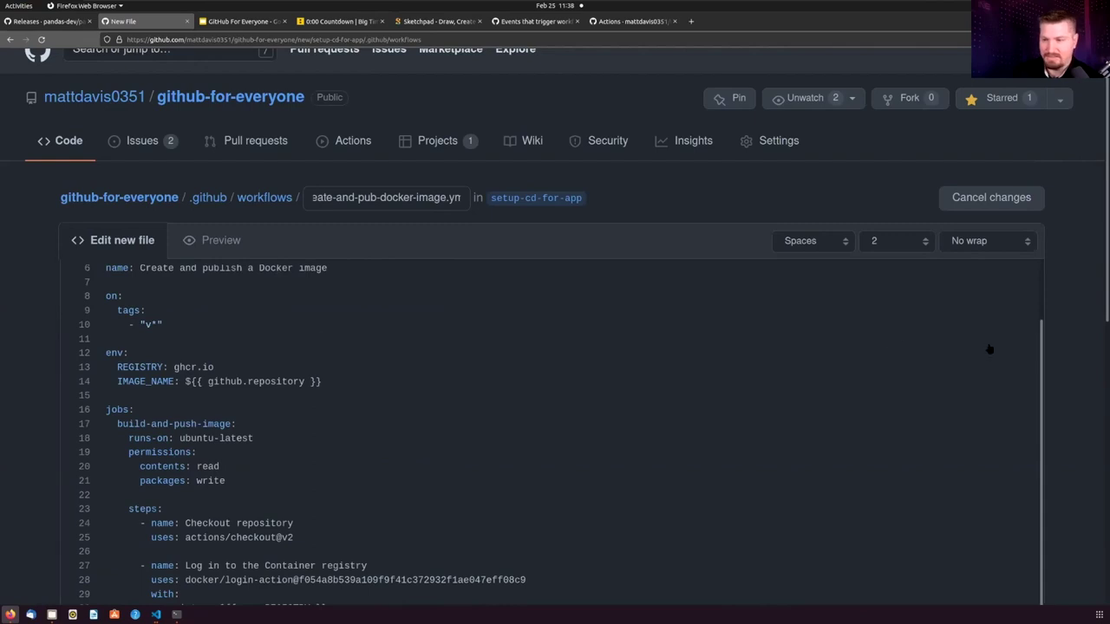
drag(1038, 329, 1023, 260)
drag(204, 316, 106, 275)
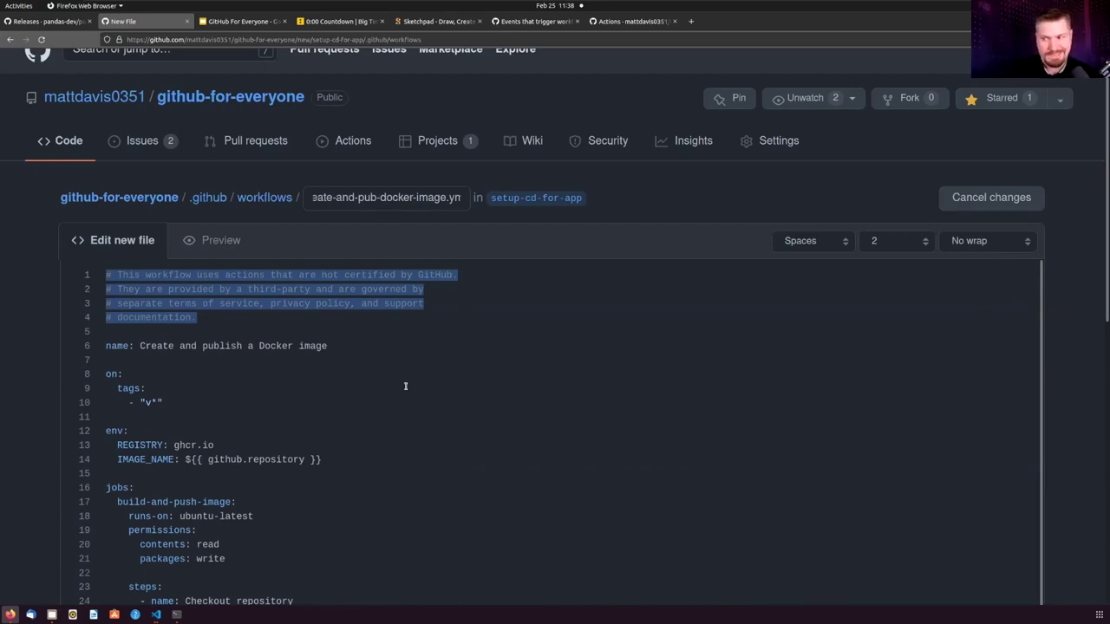
Highlight the workflow name and the on: tags v* trigger, then view the pandas 1.4.1 releases page.
scroll(38, 371, down, 3)
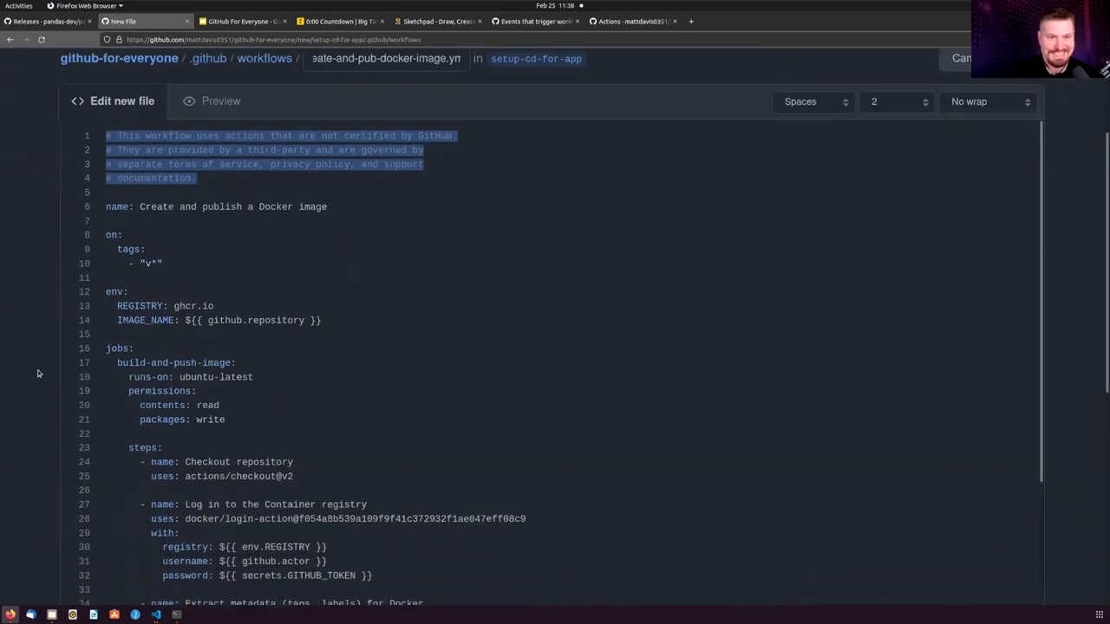
scroll(38, 371, down, 1)
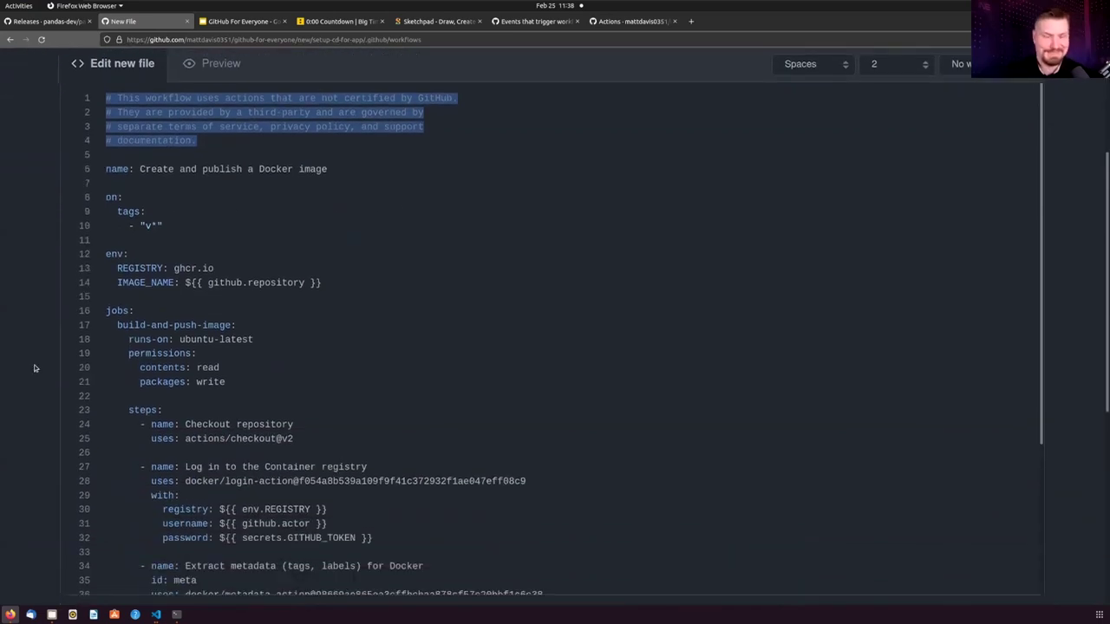
drag(364, 163, 98, 164)
click(274, 195)
drag(176, 225, 107, 196)
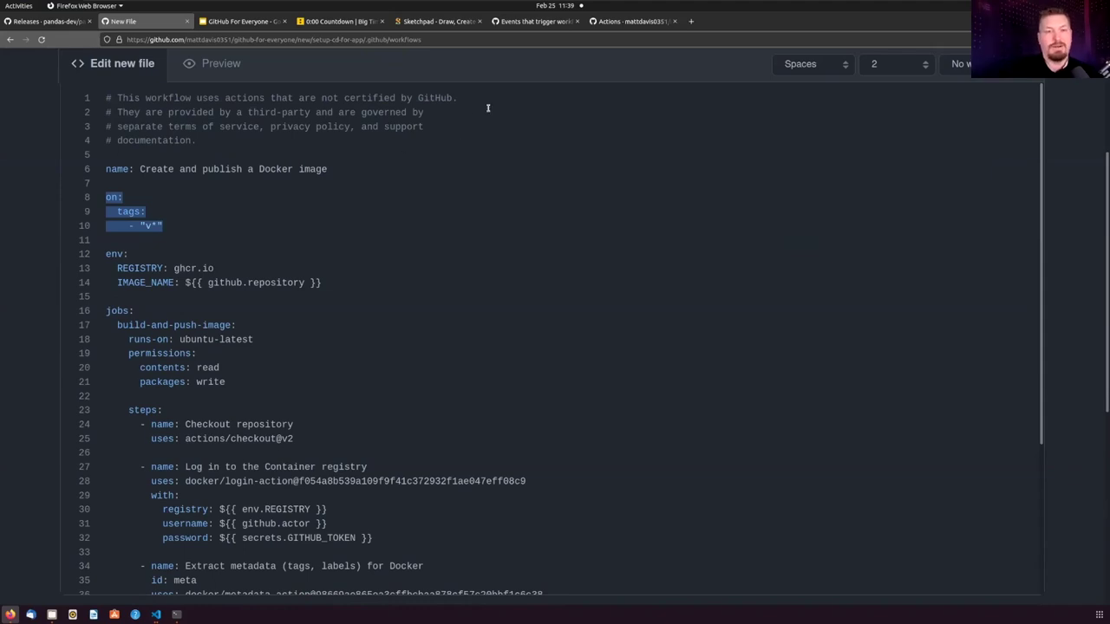
click(39, 22)
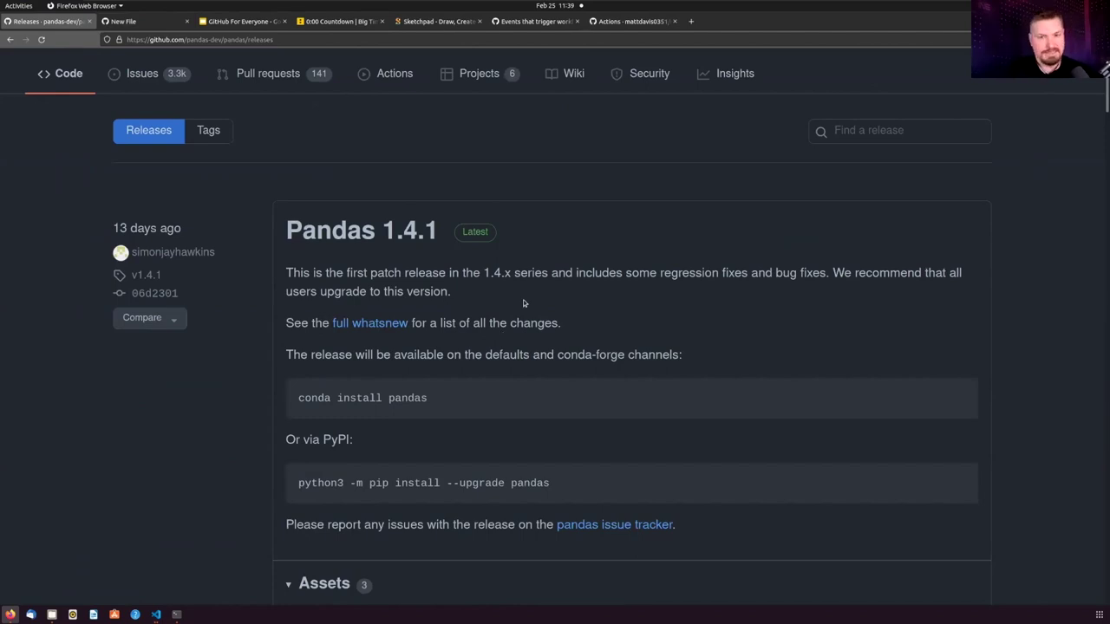
Go back to the create-and-pub-docker-image.yml file being edited.
click(151, 24)
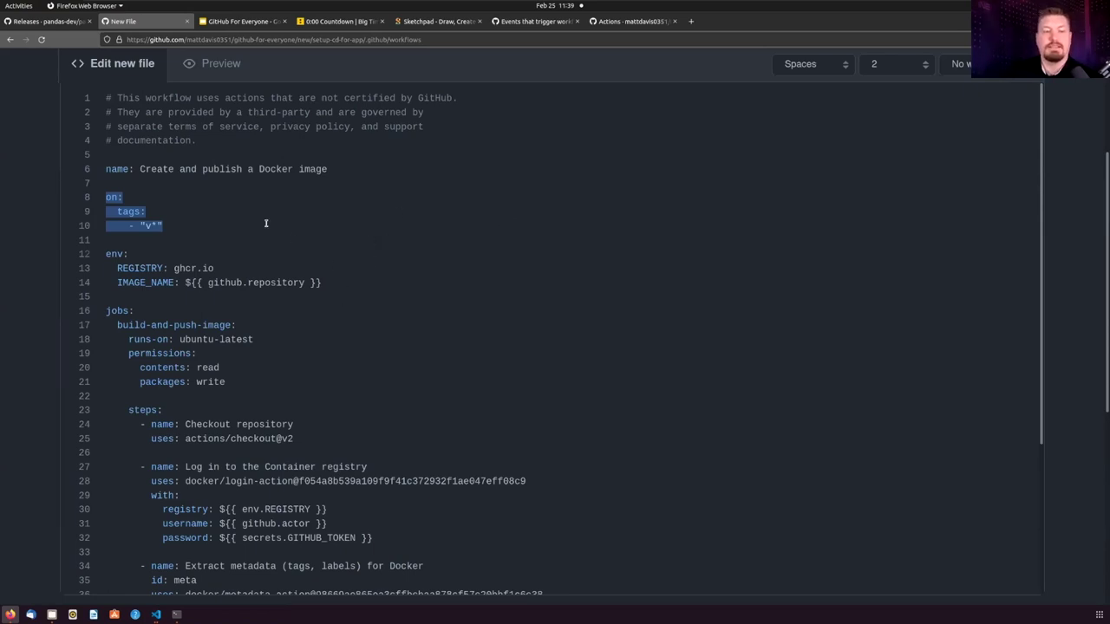
drag(106, 254, 337, 282)
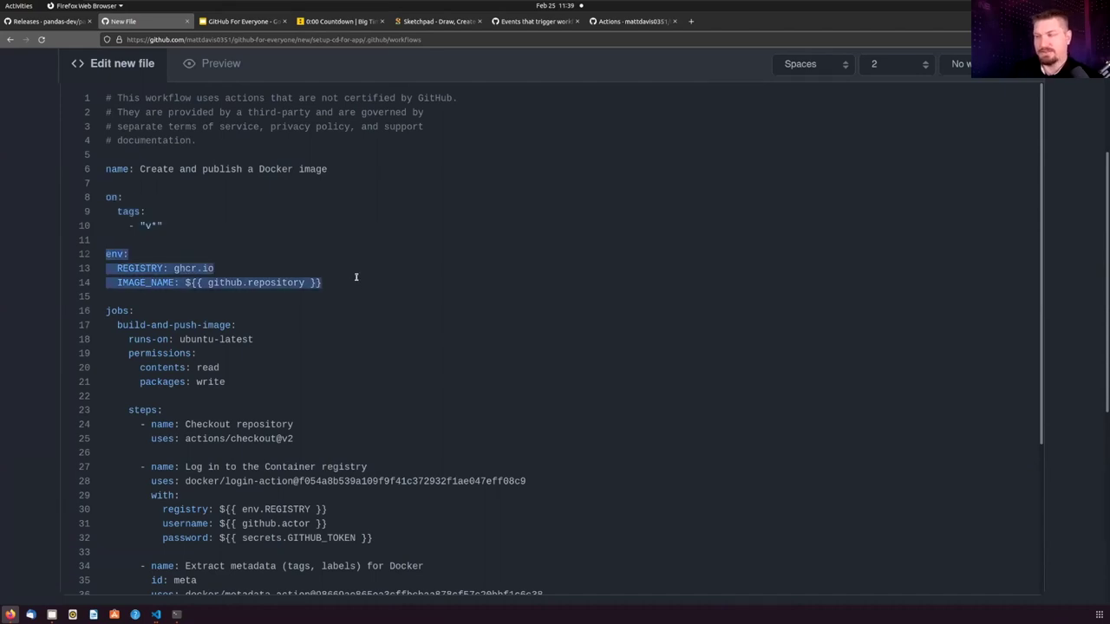
click(286, 313)
drag(104, 313, 157, 313)
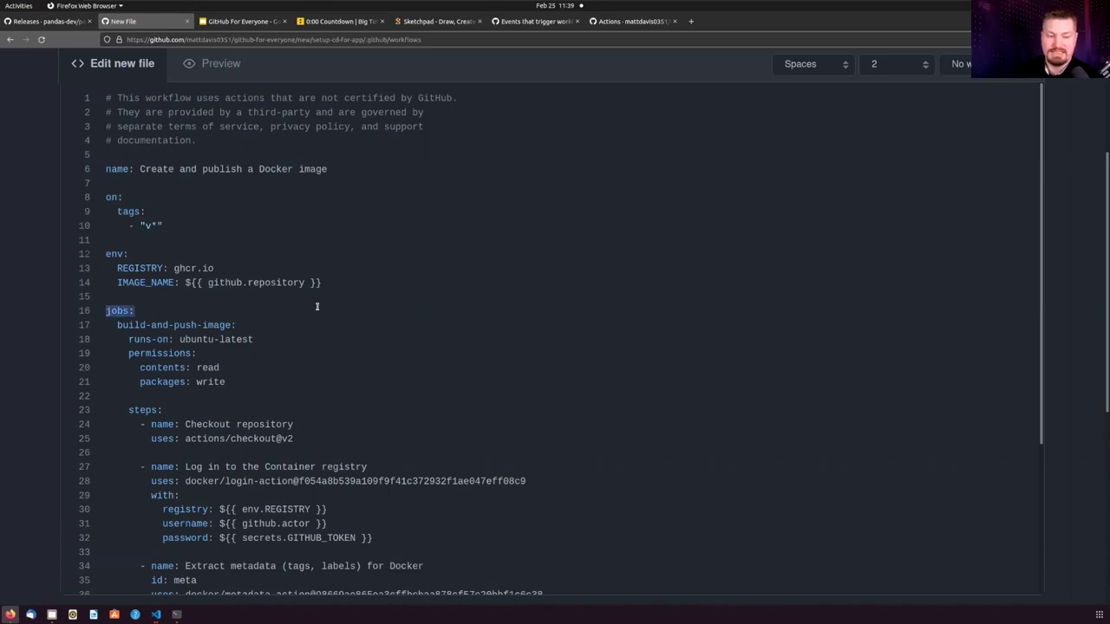
scroll(316, 306, down, 5)
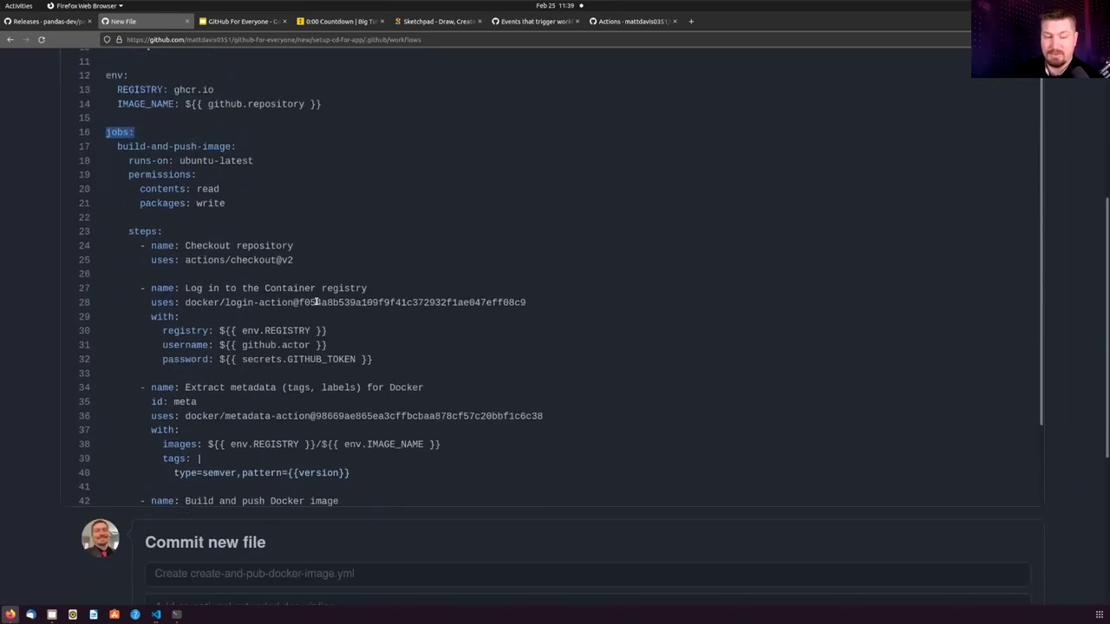
scroll(260, 299, up, 2)
scroll(118, 313, up, 5)
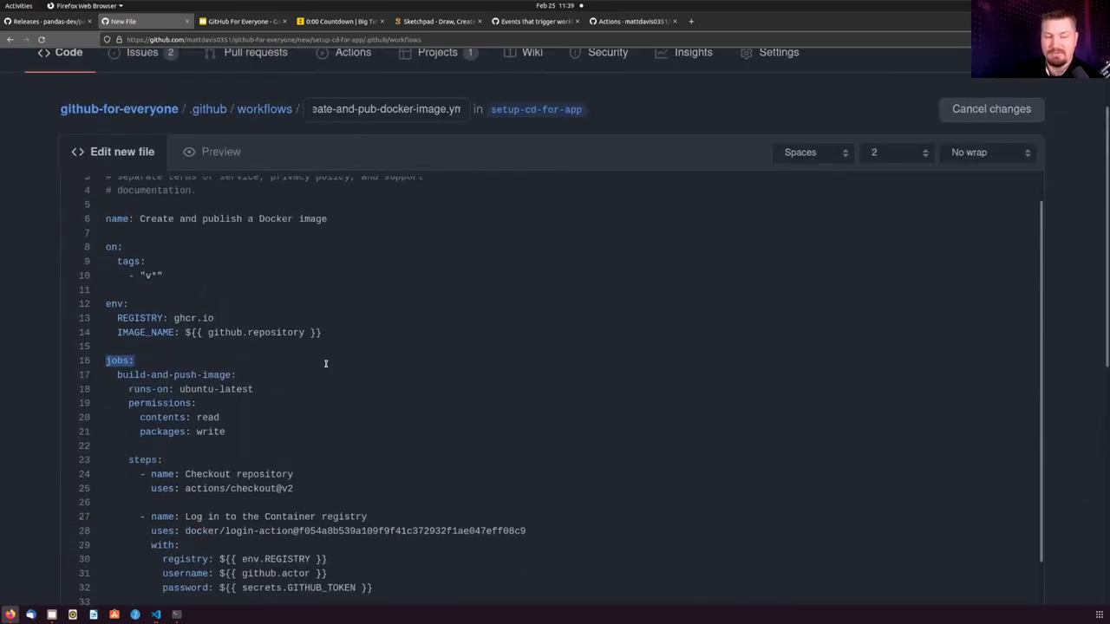
scroll(321, 347, up, 1)
scroll(310, 321, down, 4)
scroll(322, 306, up, 2)
drag(326, 294, 104, 264)
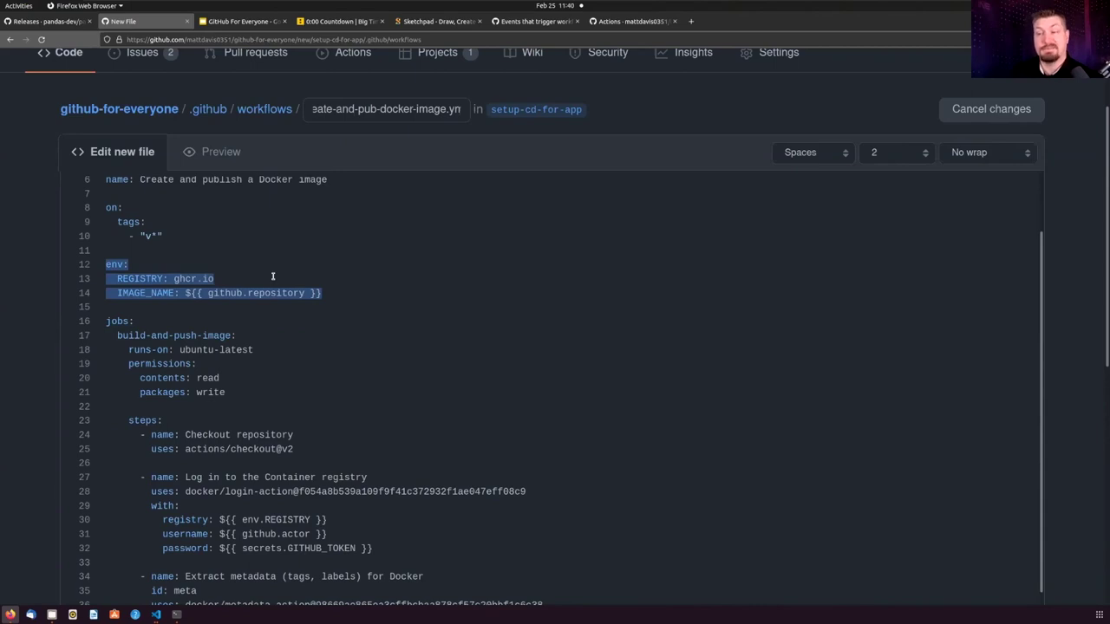
click(286, 350)
key(shift+Left)
key(shift+Left)
key(shift+Left)
key(shift+Left)
key(shift+Left)
key(shift+Left)
key(shift+Left)
key(shift+Left)
key(shift+Left)
key(shift+Left)
key(shift+Left)
key(shift+Left)
key(shift+Left)
key(shift+Left)
key(shift+Left)
key(shift+Right)
key(shift+Right)
key(shift+Right)
click(369, 349)
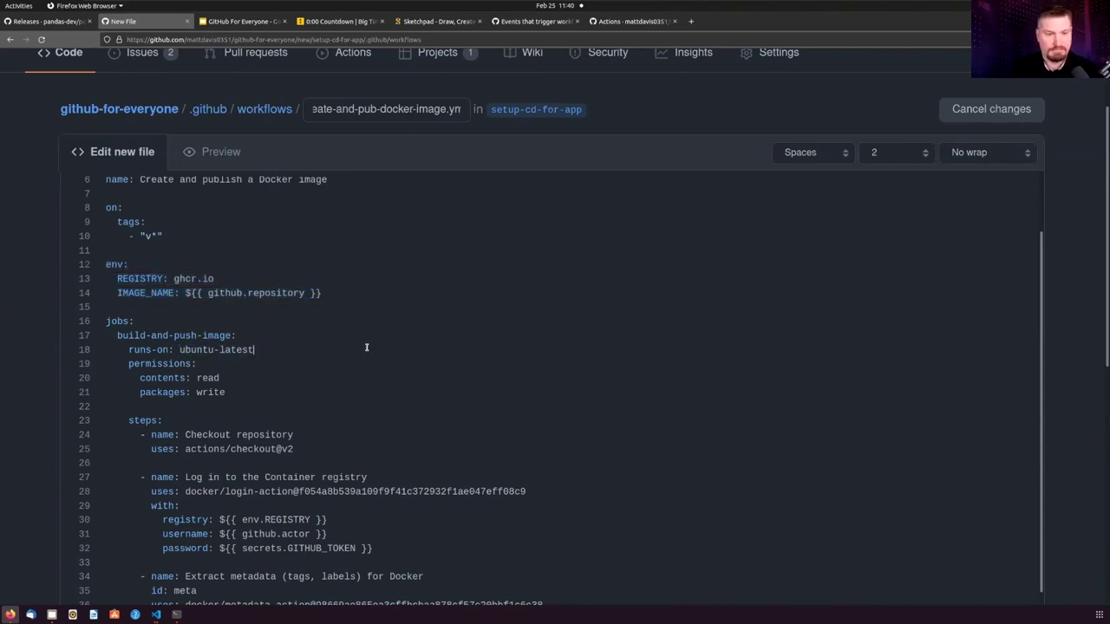
key(shift+Home)
key(shift+Right)
key(shift+Right)
key(shift+Right)
key(shift+Right)
key(shift+Right)
key(shift+Right)
key(shift+Right)
key(shift+Right)
key(shift+Right)
key(shift+Right)
key(shift+Right)
key(shift+Right)
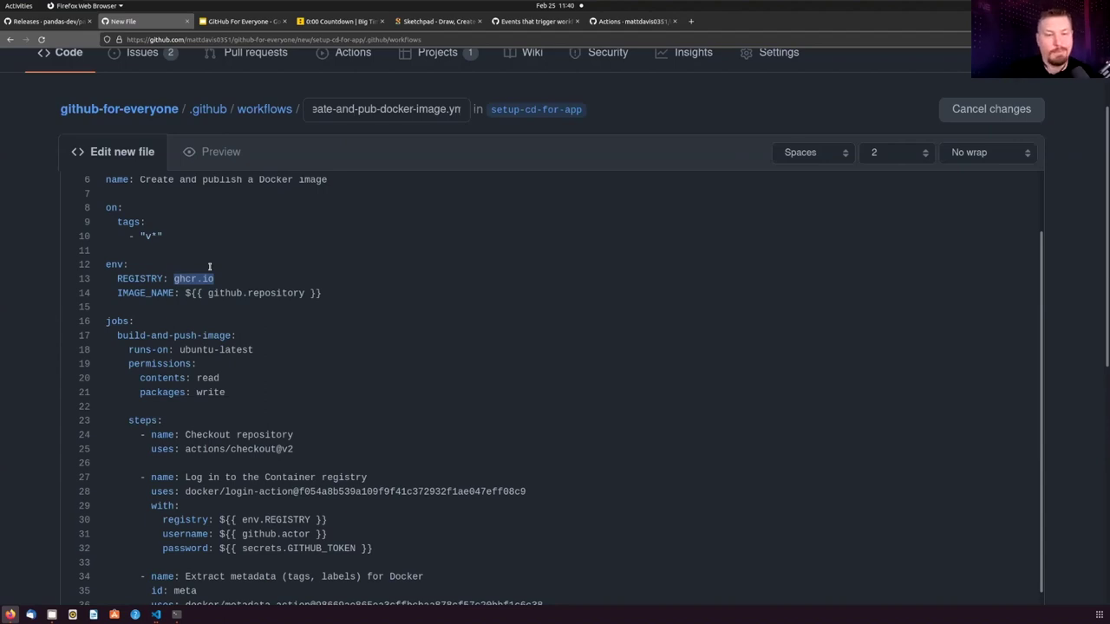
click(239, 295)
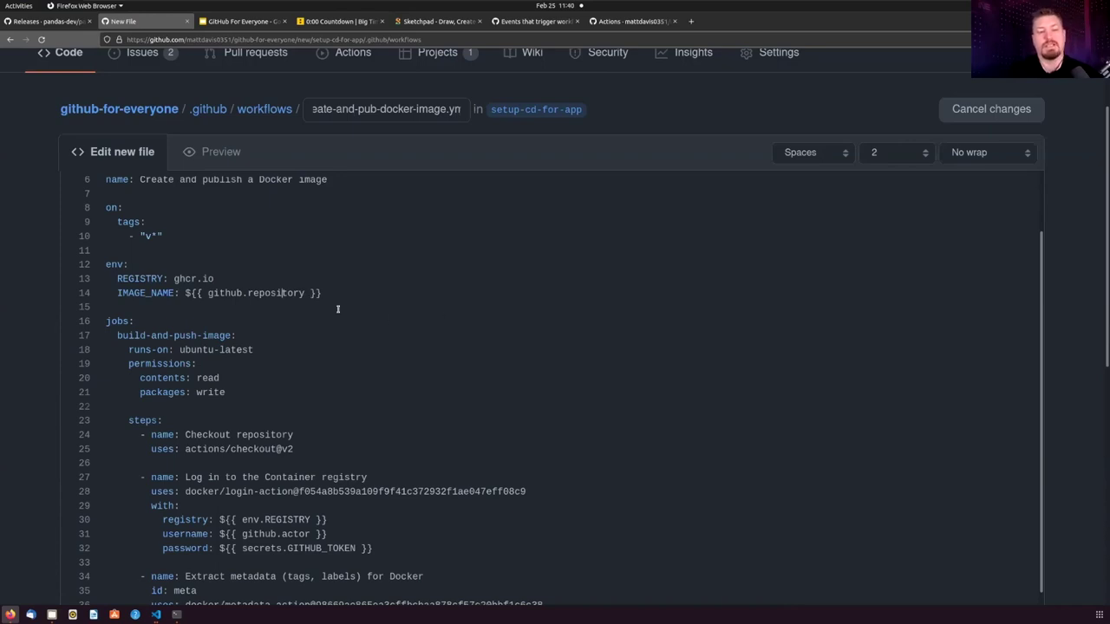
scroll(338, 309, down, 2)
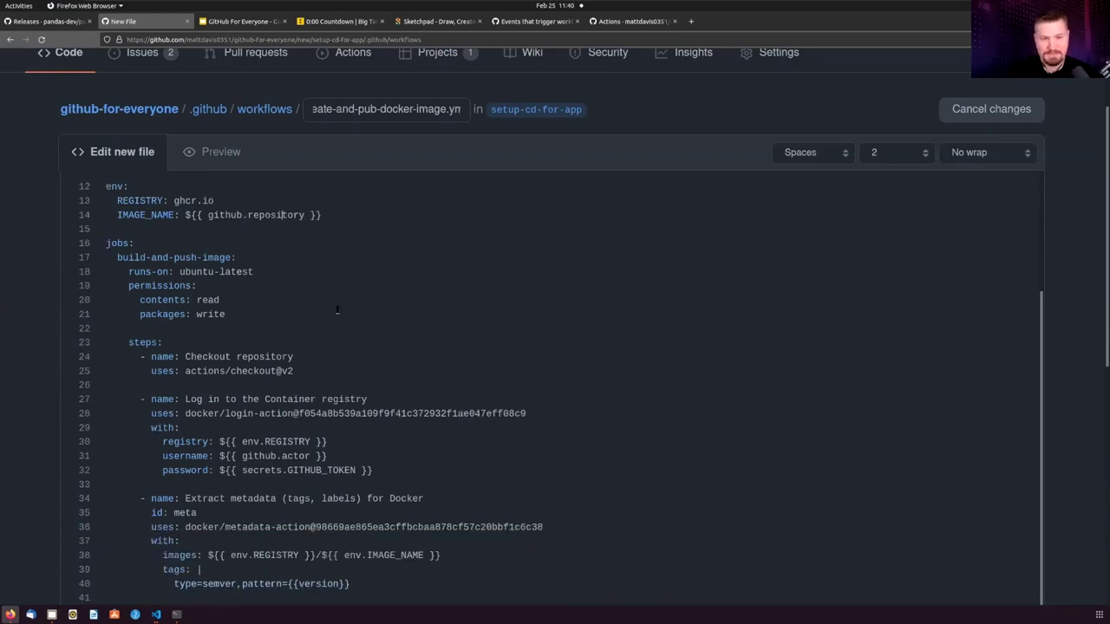
drag(117, 258, 232, 257)
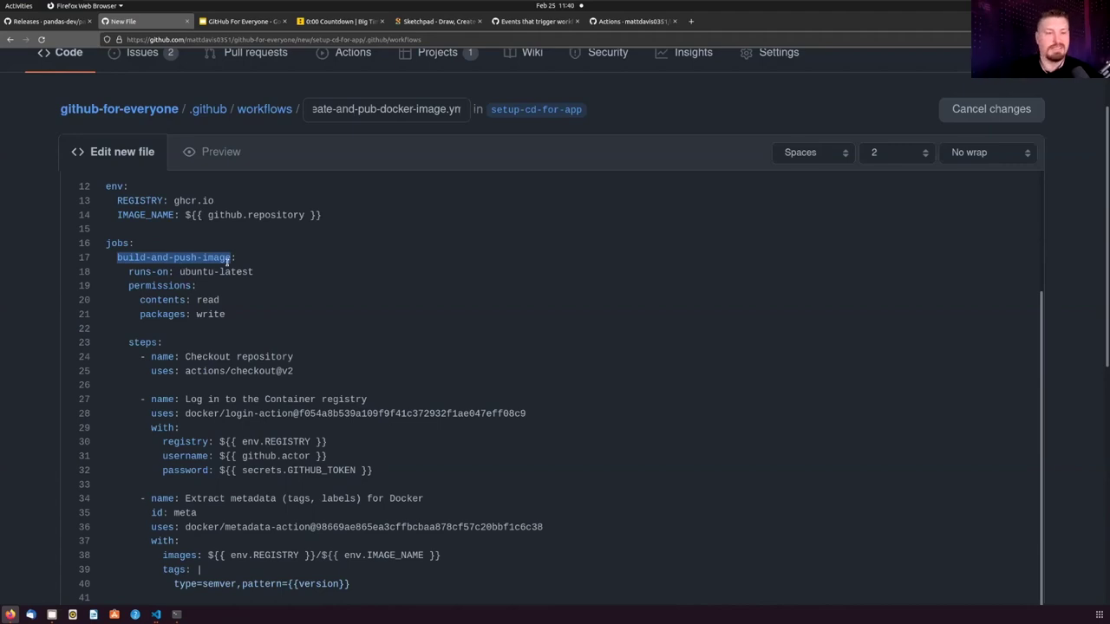
click(248, 257)
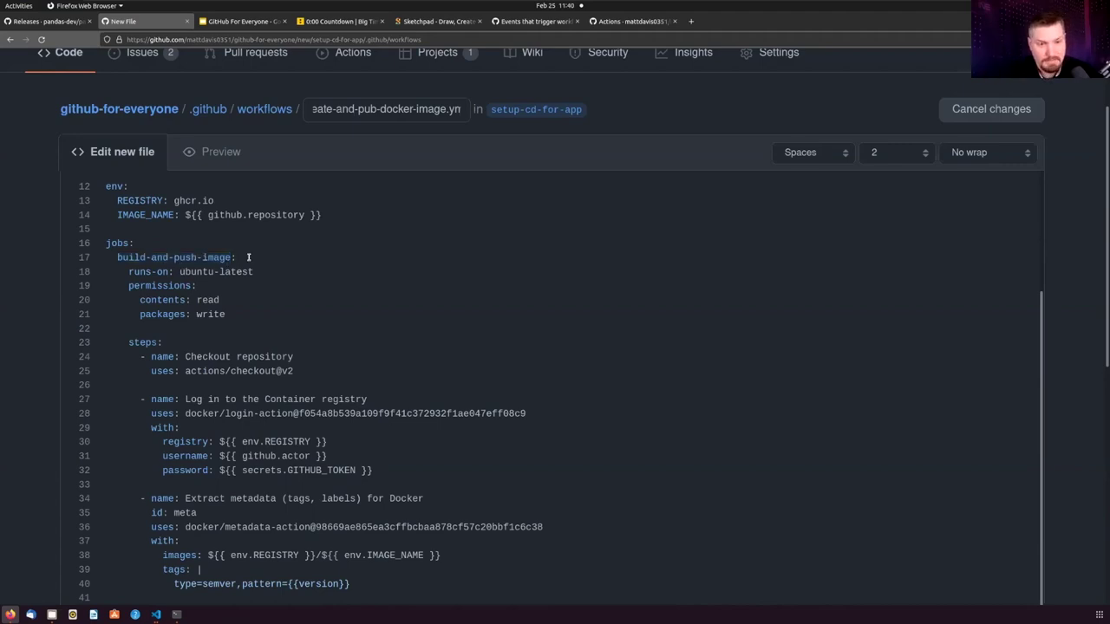
double_click(217, 273)
click(249, 301)
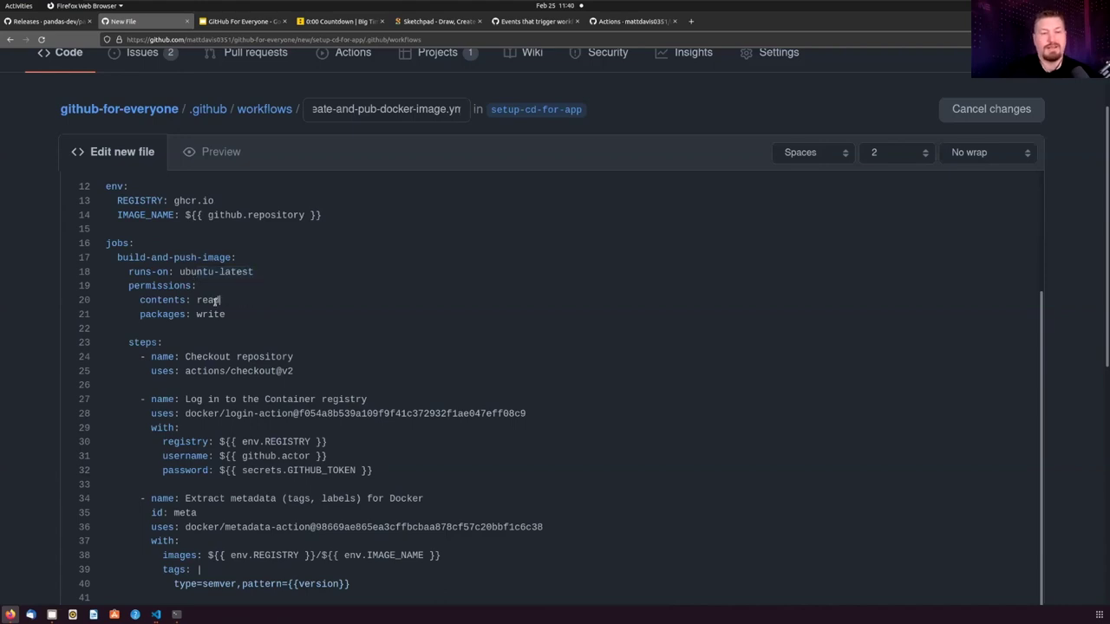
drag(233, 315, 123, 285)
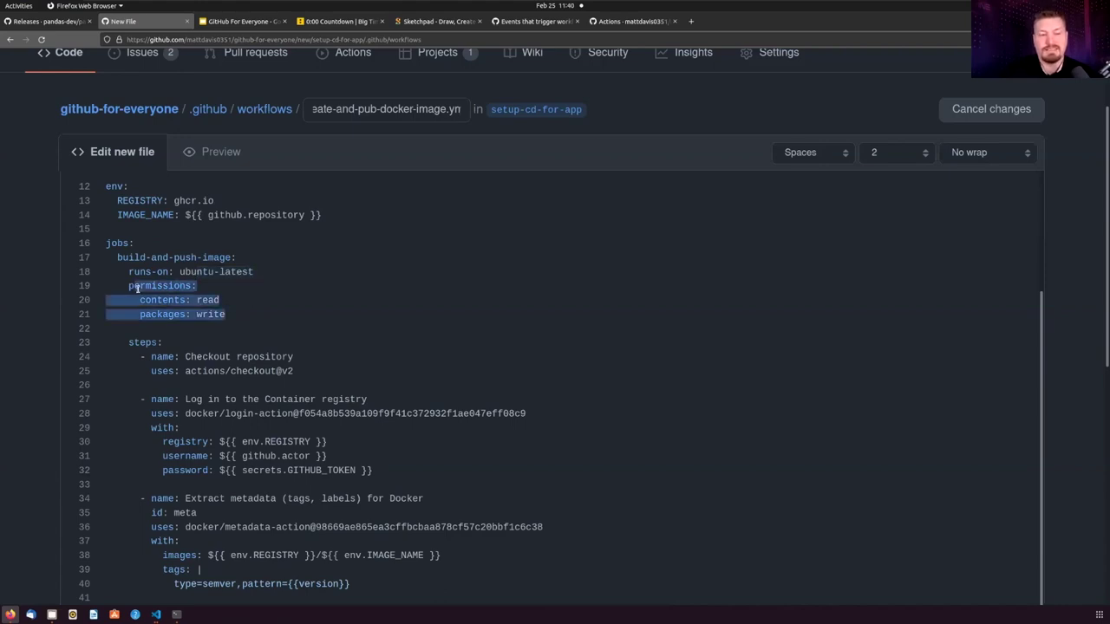
click(254, 300)
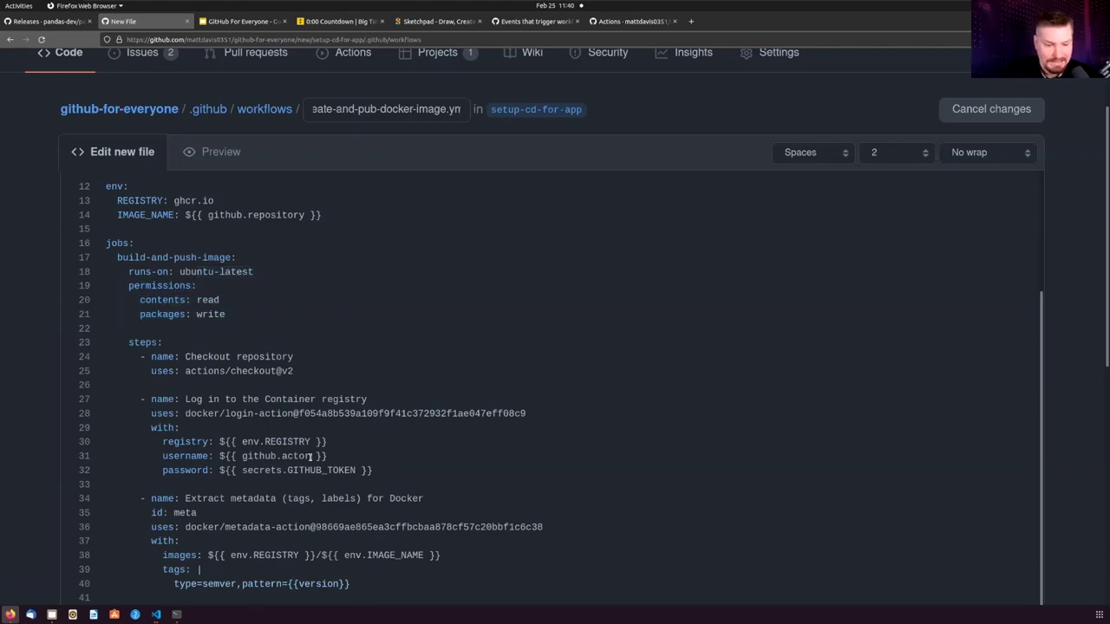
drag(286, 472, 102, 468)
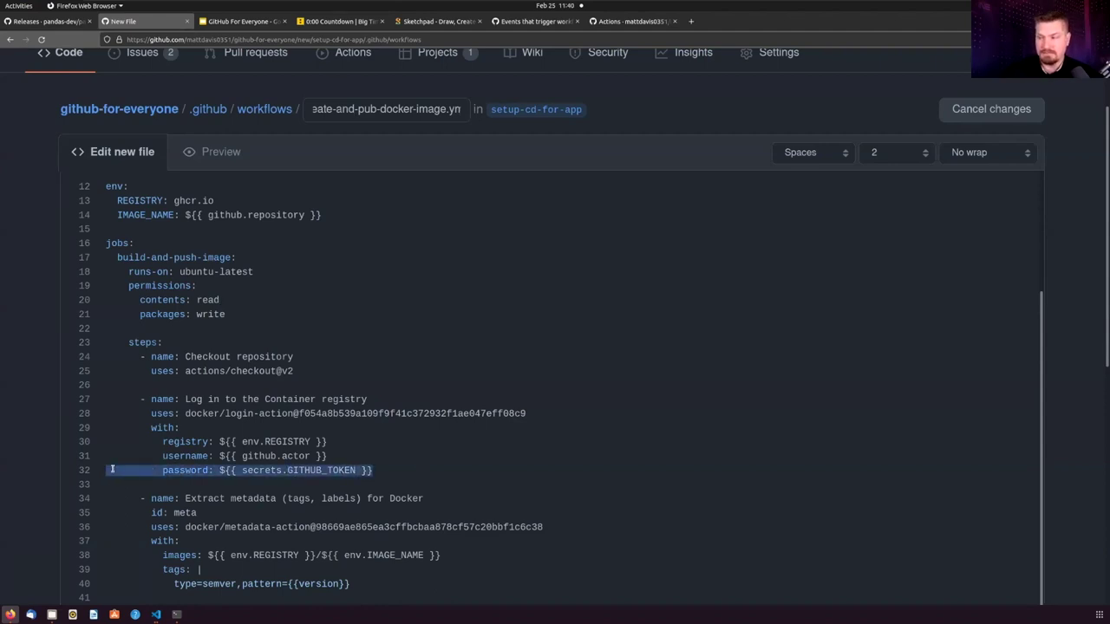
drag(247, 299, 135, 299)
drag(240, 313, 132, 312)
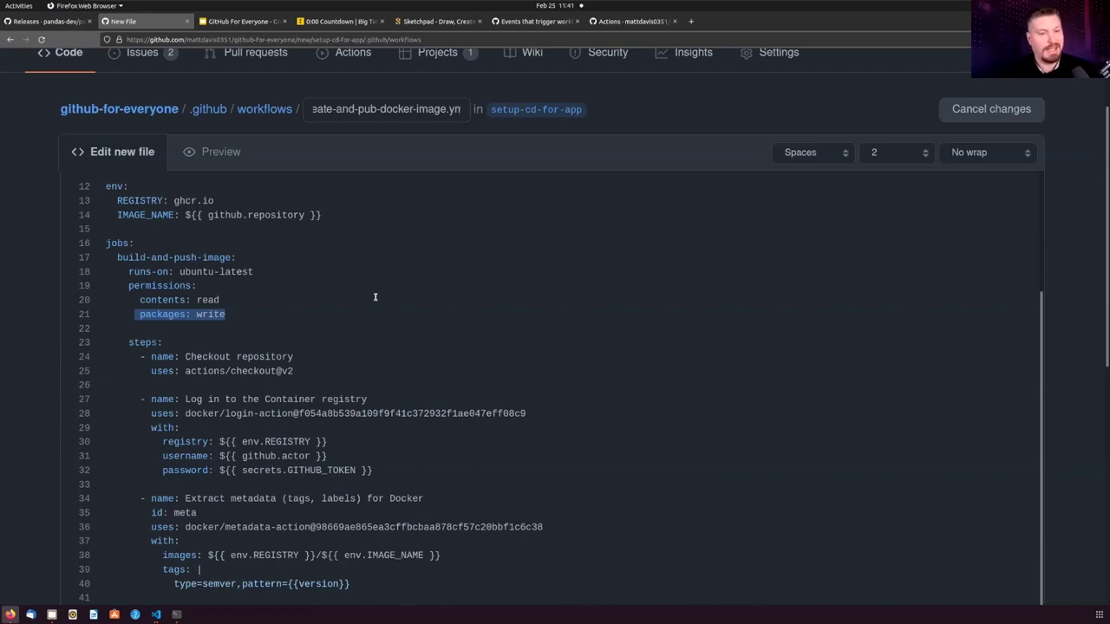
drag(293, 371, 146, 346)
click(346, 368)
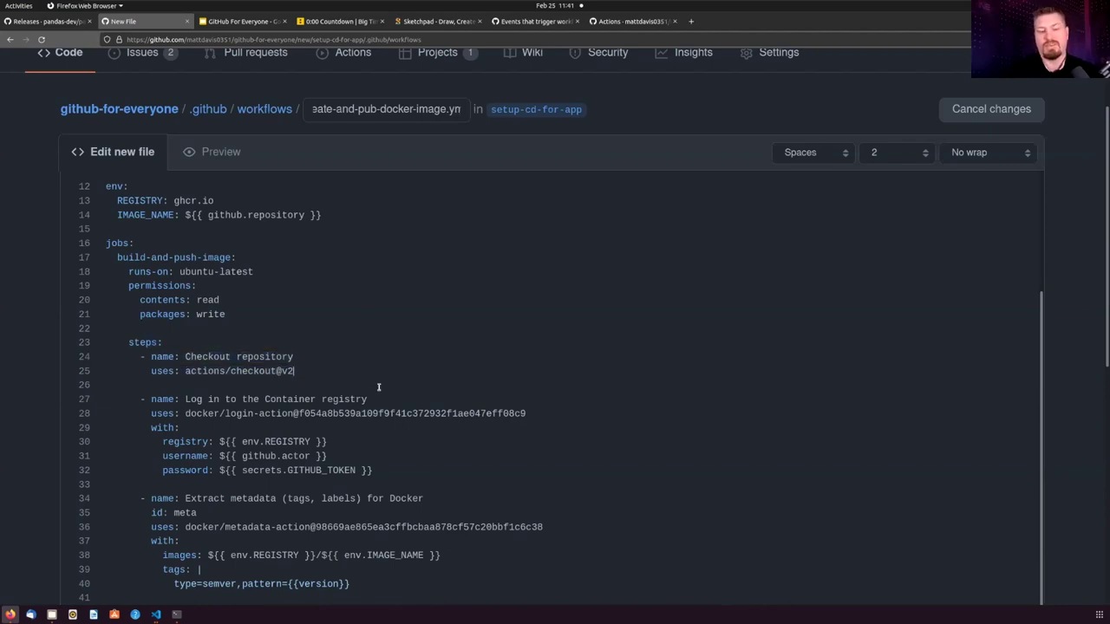
scroll(378, 387, down, 1)
drag(373, 431, 145, 360)
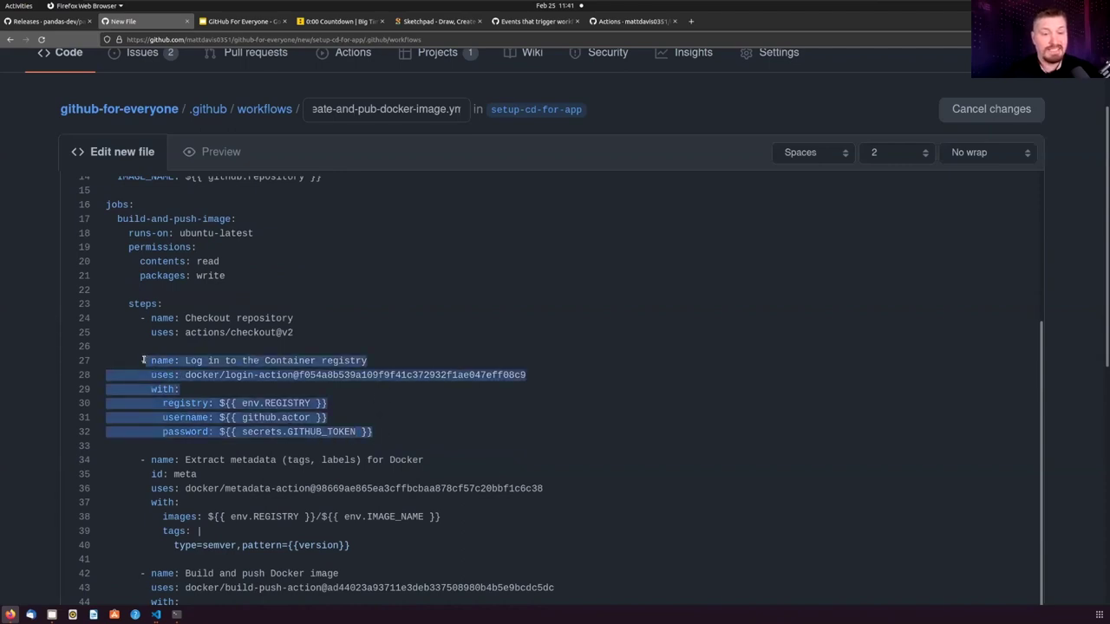
click(427, 404)
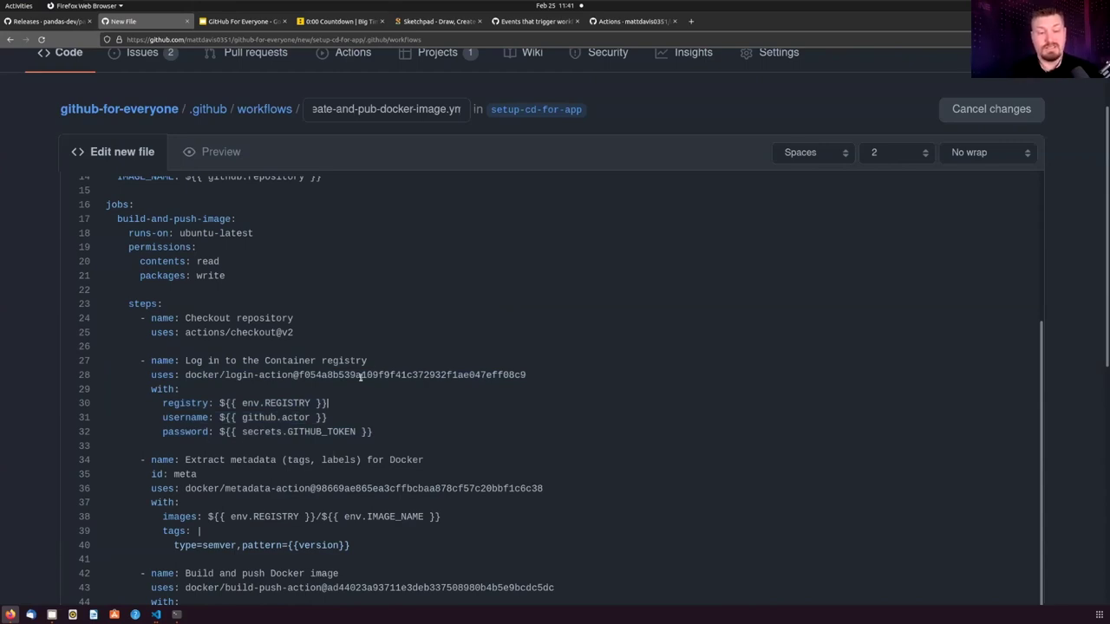
drag(329, 402, 212, 400)
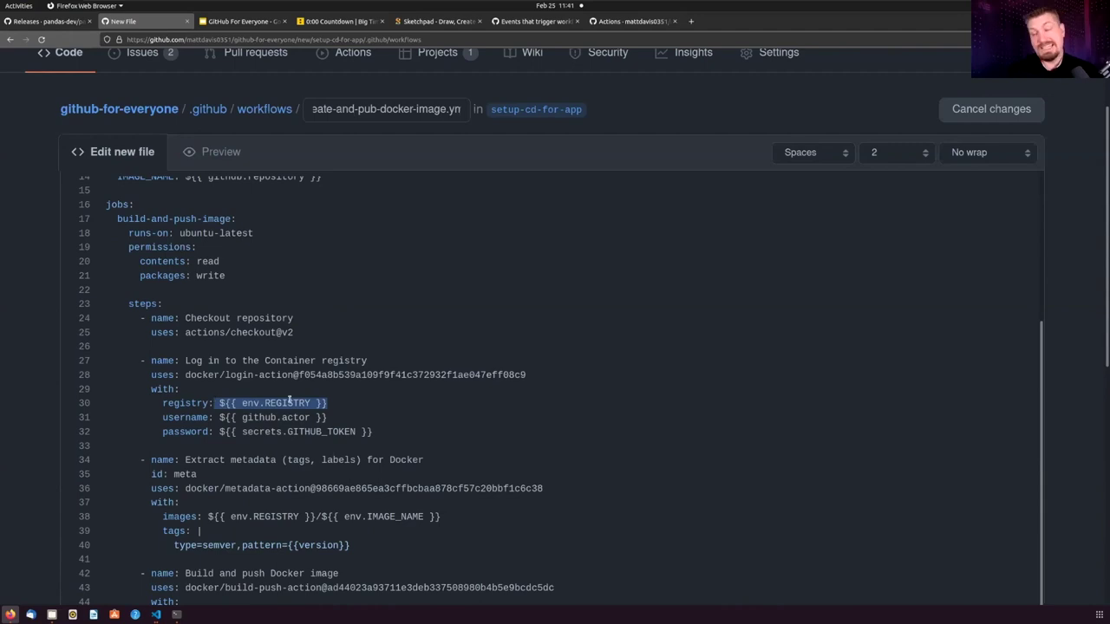
drag(341, 417, 225, 417)
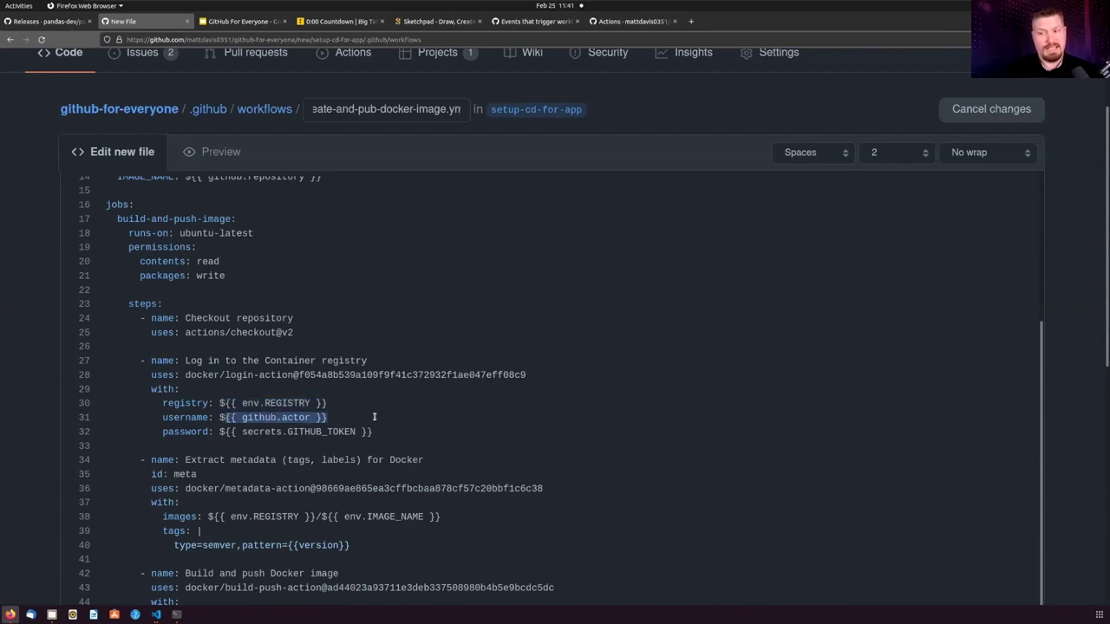
drag(374, 431, 218, 432)
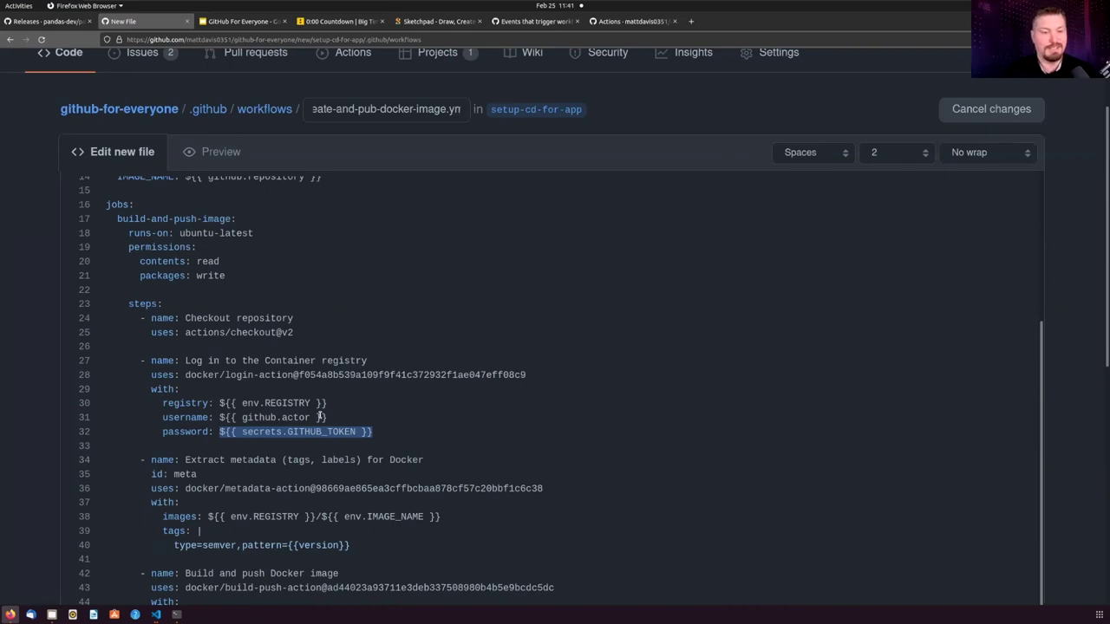
click(270, 420)
double_click(257, 417)
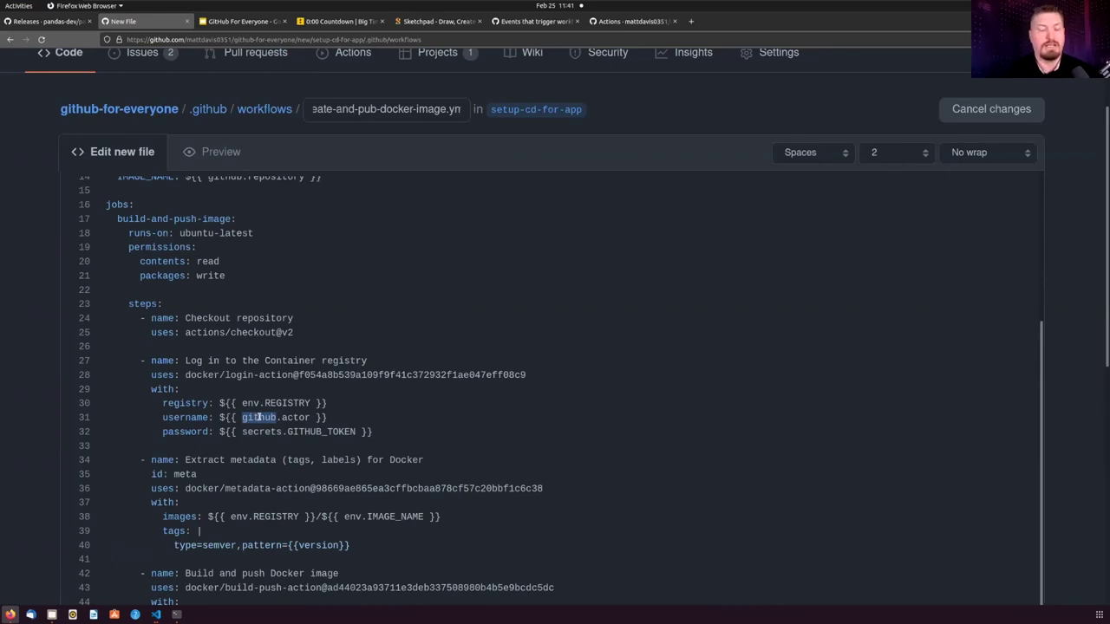
double_click(295, 417)
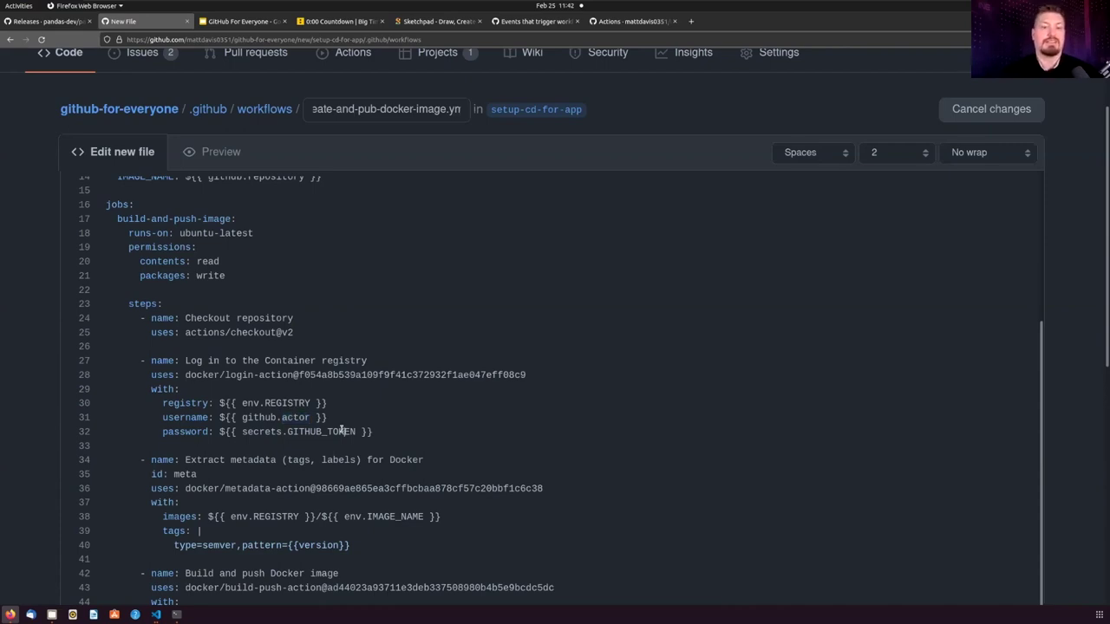
double_click(321, 431)
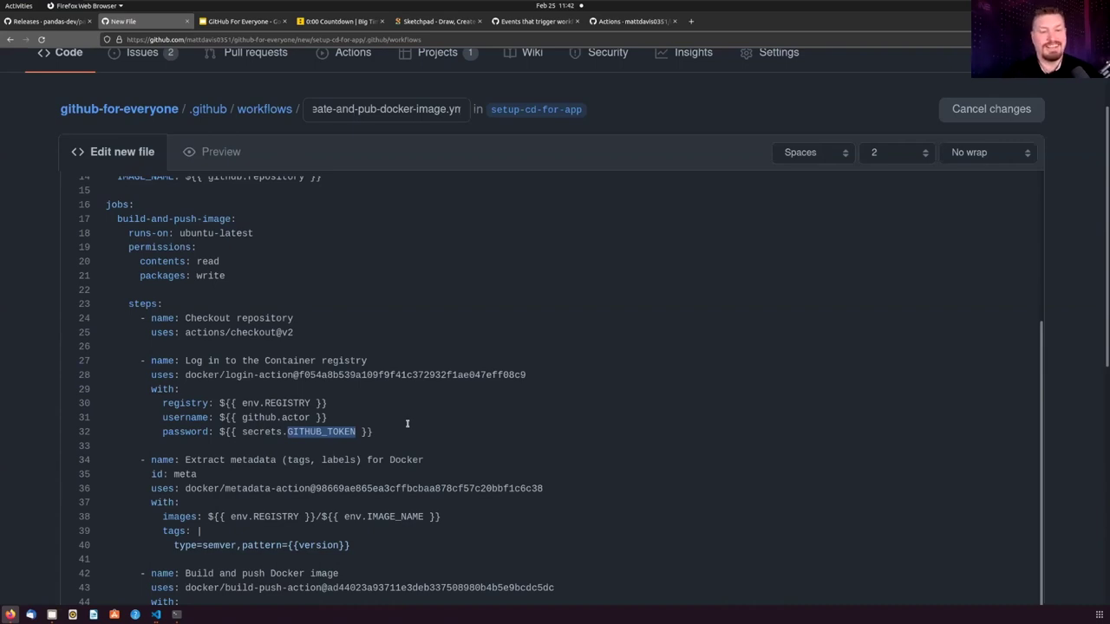
drag(327, 403, 218, 403)
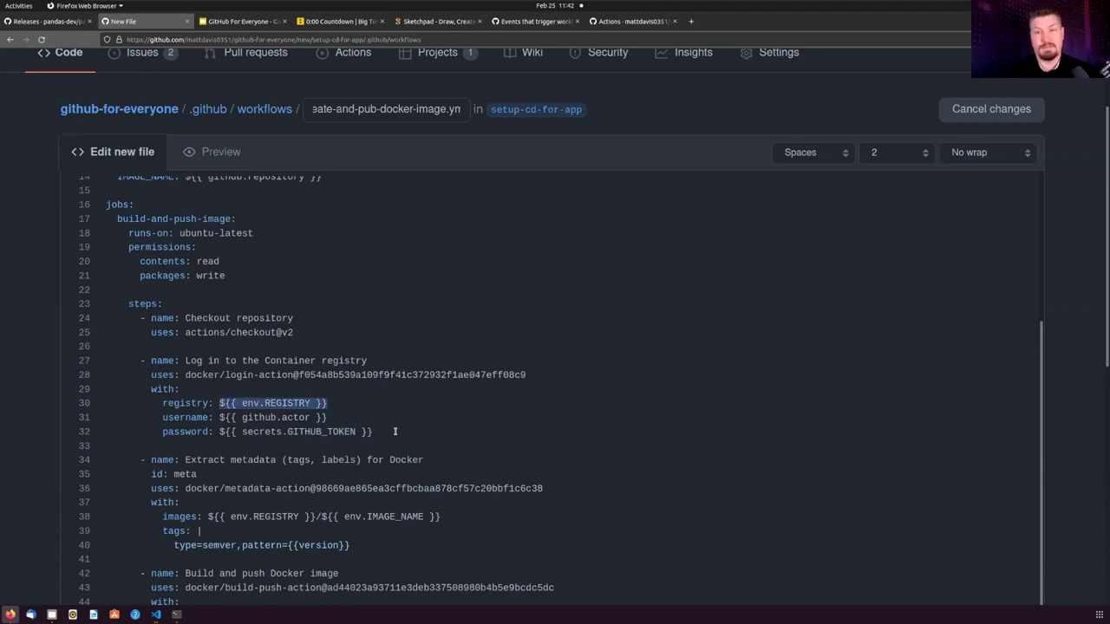
drag(397, 434, 163, 361)
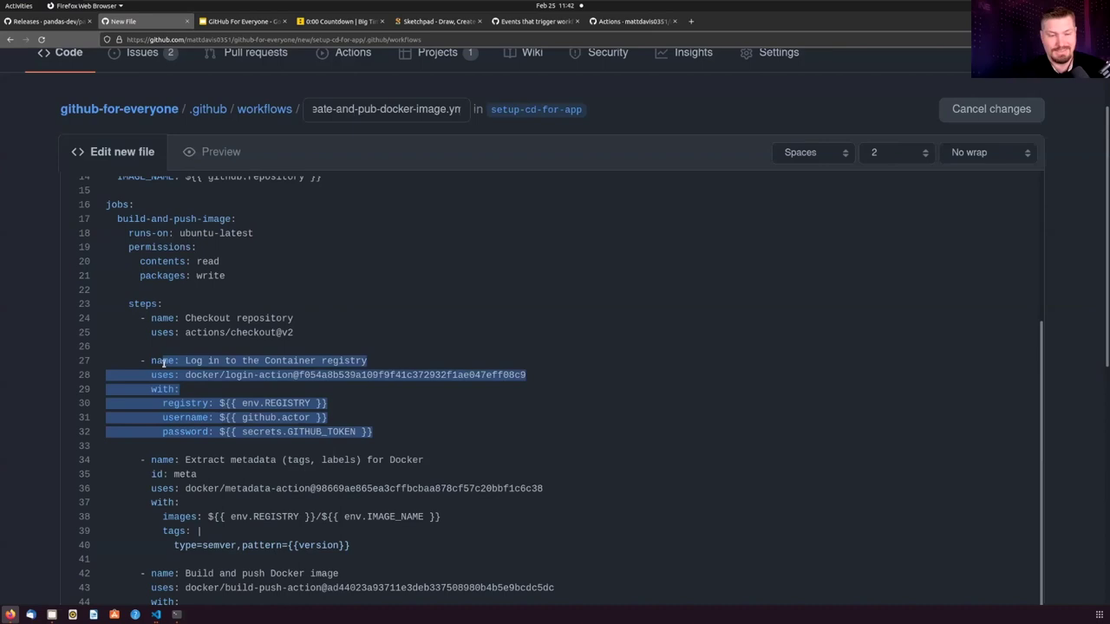
click(443, 425)
scroll(436, 405, down, 4)
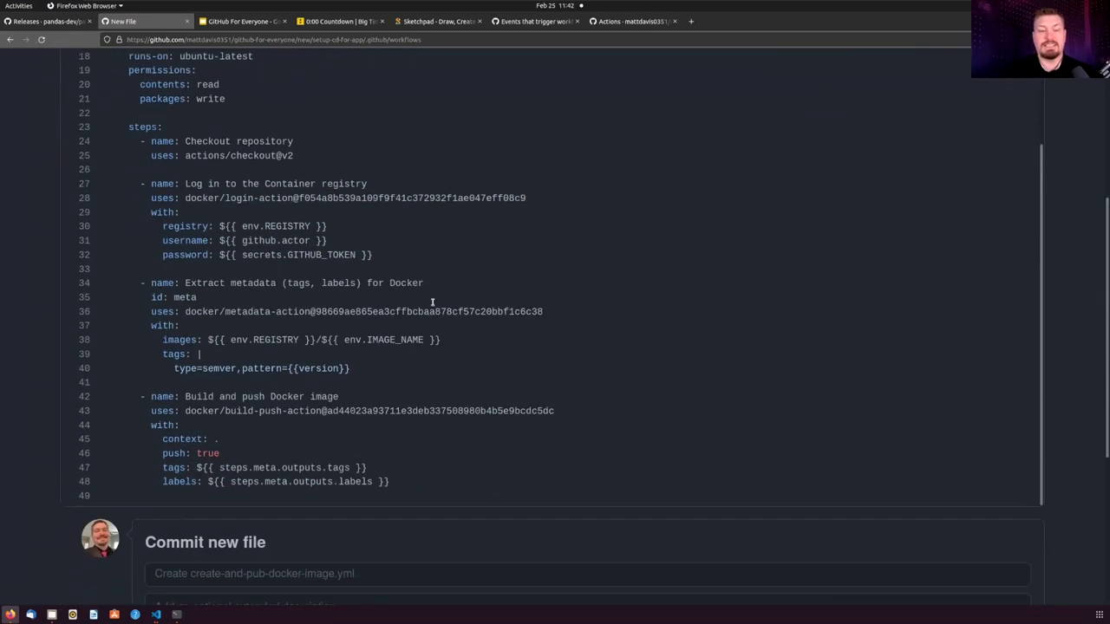
drag(186, 311, 302, 312)
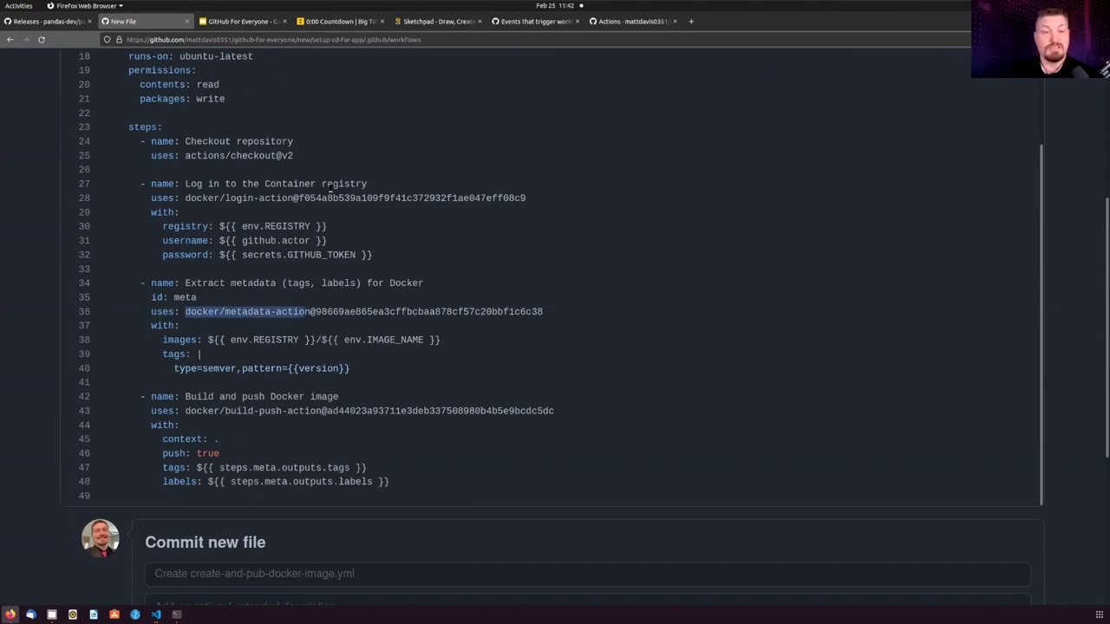
drag(294, 156, 275, 156)
drag(295, 198, 552, 212)
drag(322, 311, 562, 311)
drag(208, 311, 302, 311)
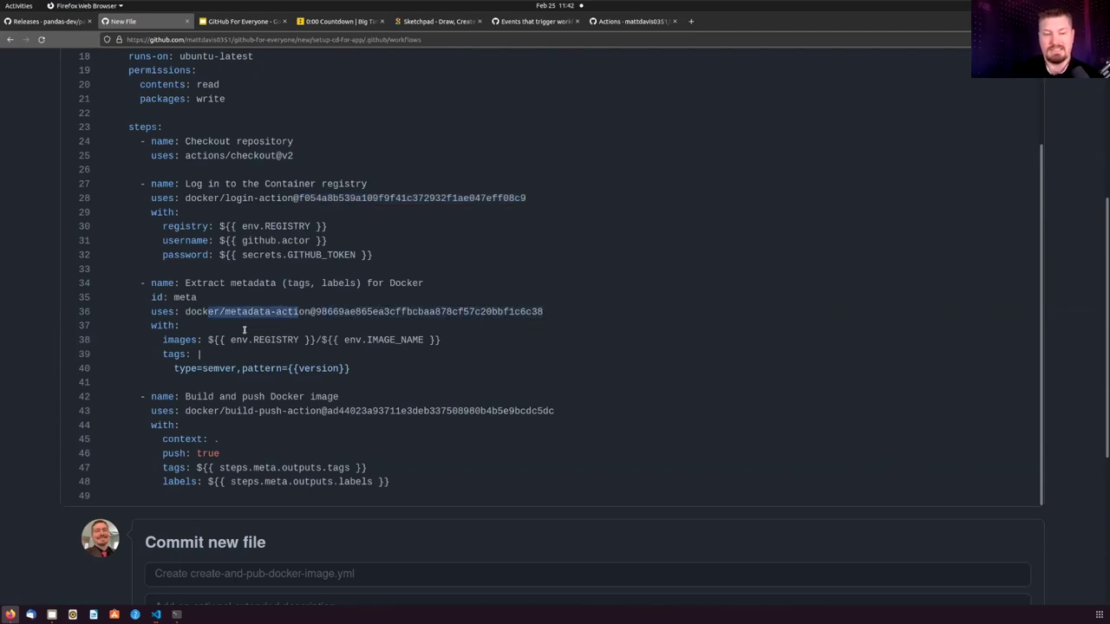
click(244, 330)
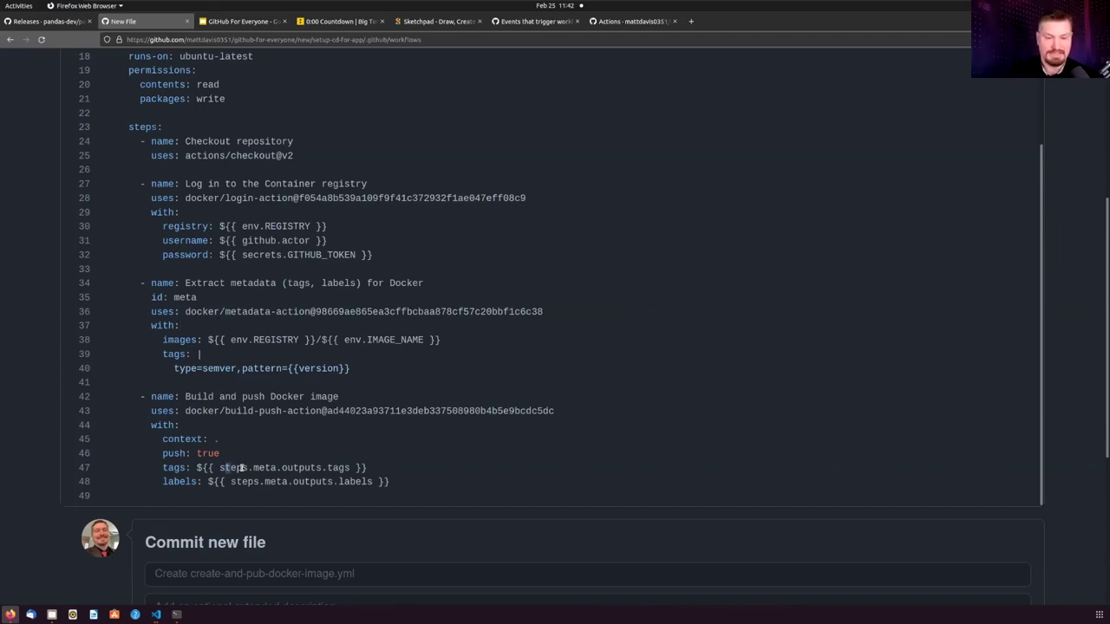
drag(253, 469, 282, 468)
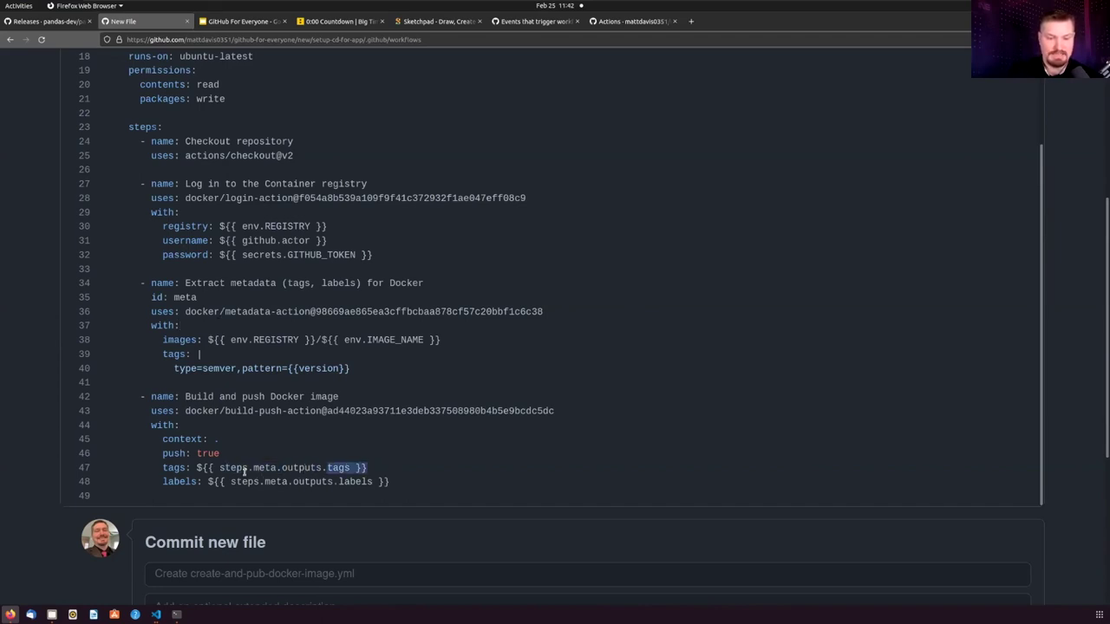
triple_click(260, 469)
drag(402, 486, 128, 482)
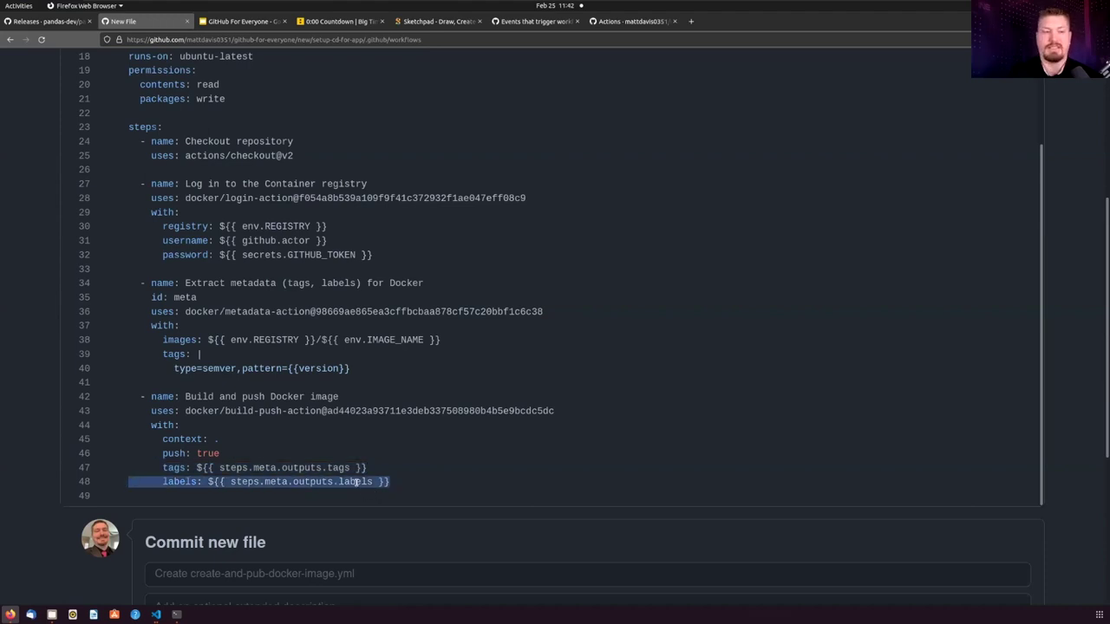
click(202, 296)
drag(202, 296, 144, 292)
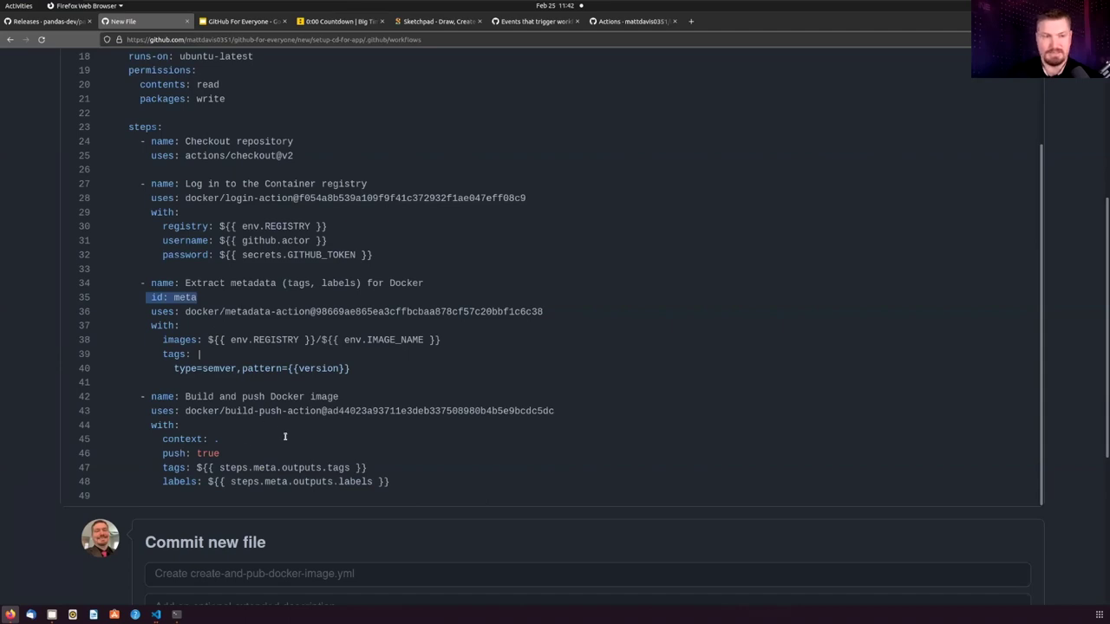
drag(164, 127, 64, 125)
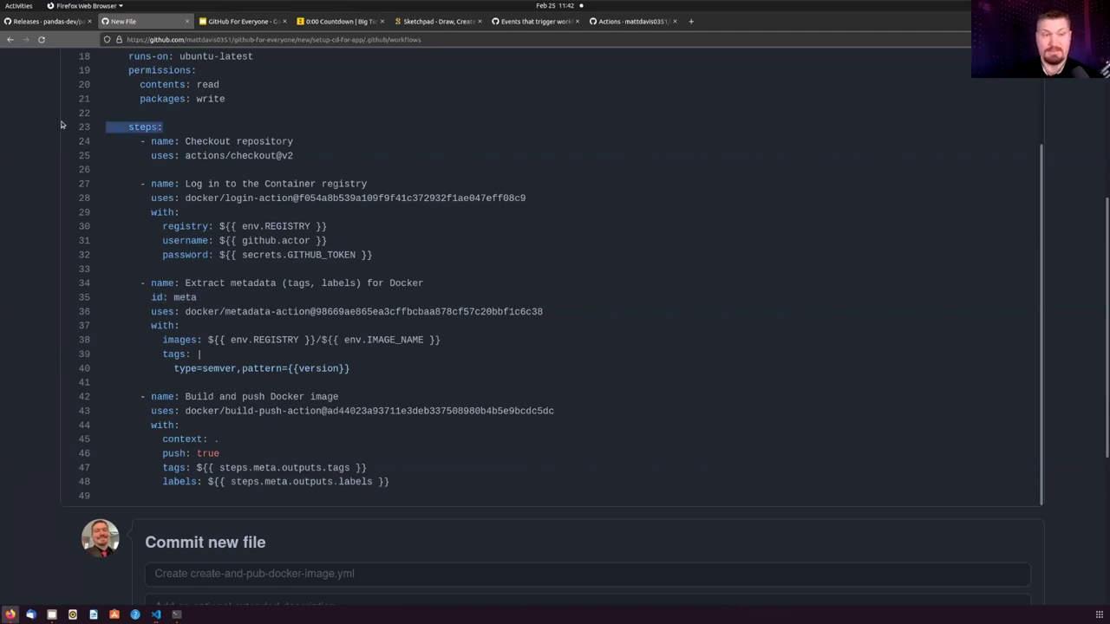
drag(198, 298, 93, 297)
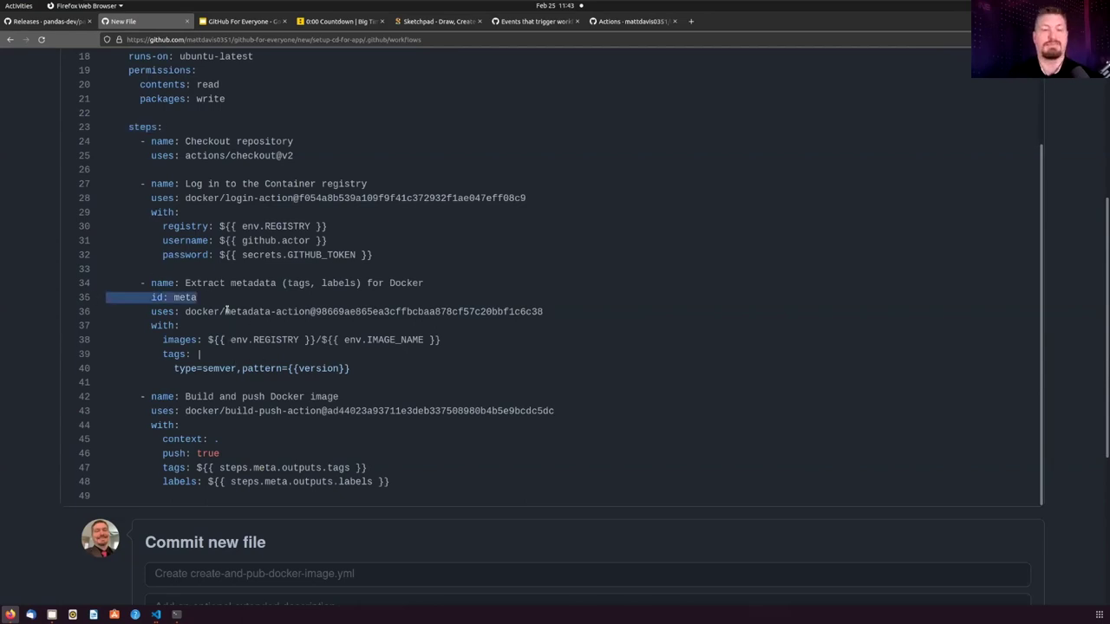
drag(219, 311, 325, 312)
click(327, 325)
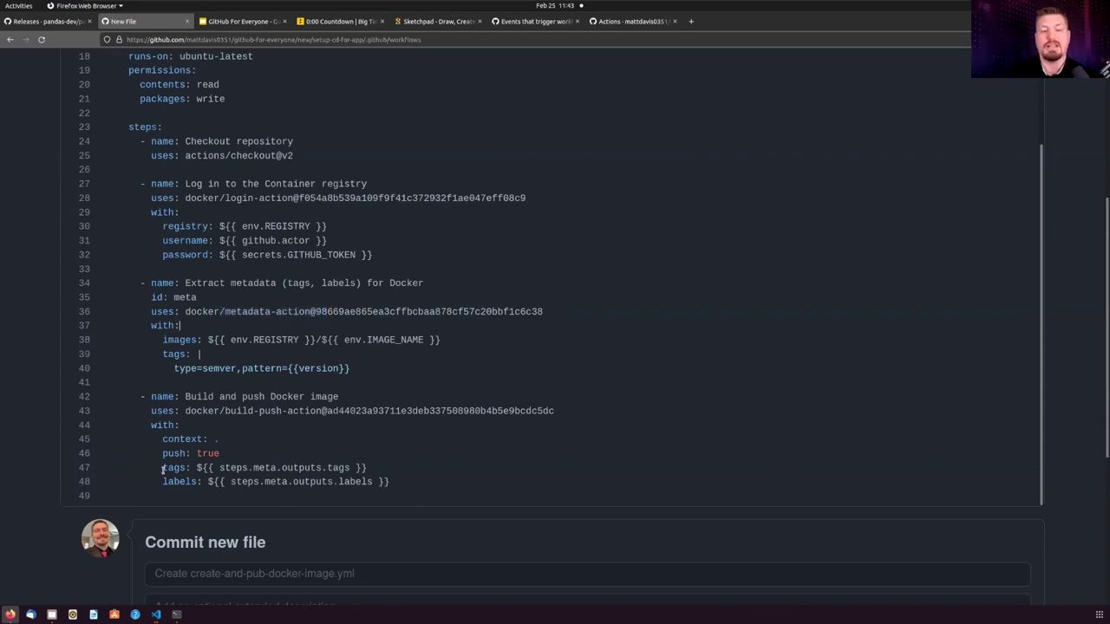
drag(159, 468, 381, 492)
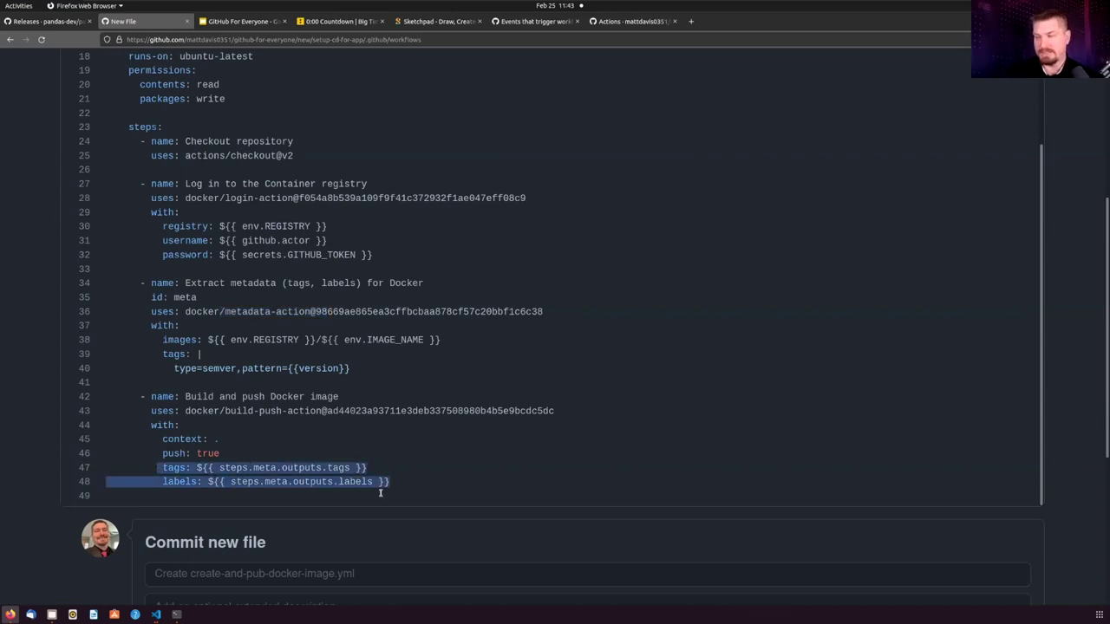
click(425, 482)
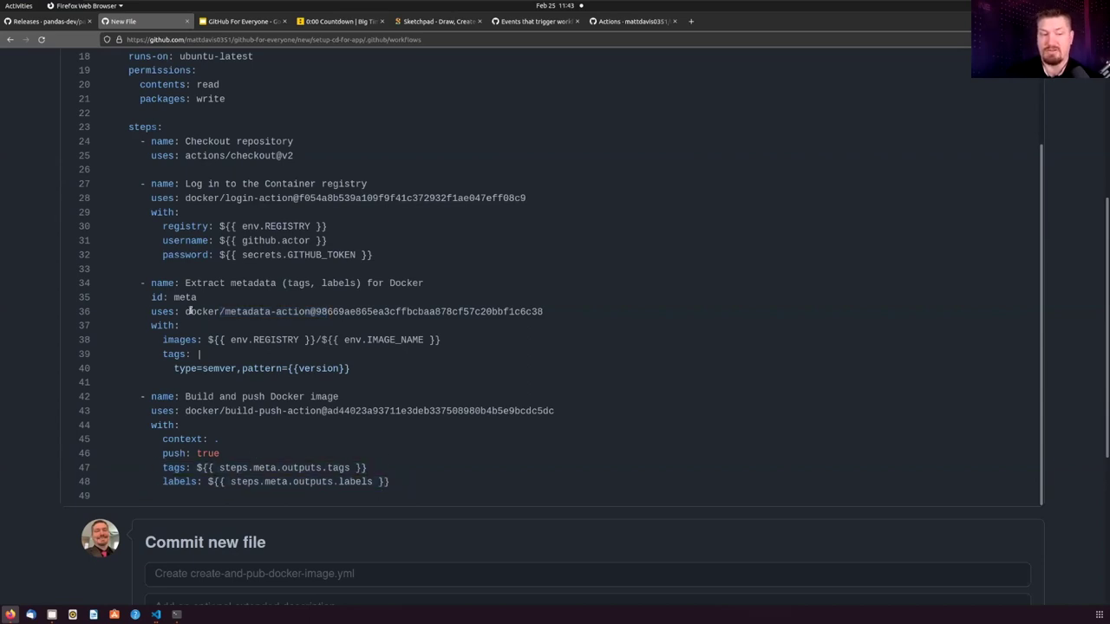
drag(185, 311, 309, 311)
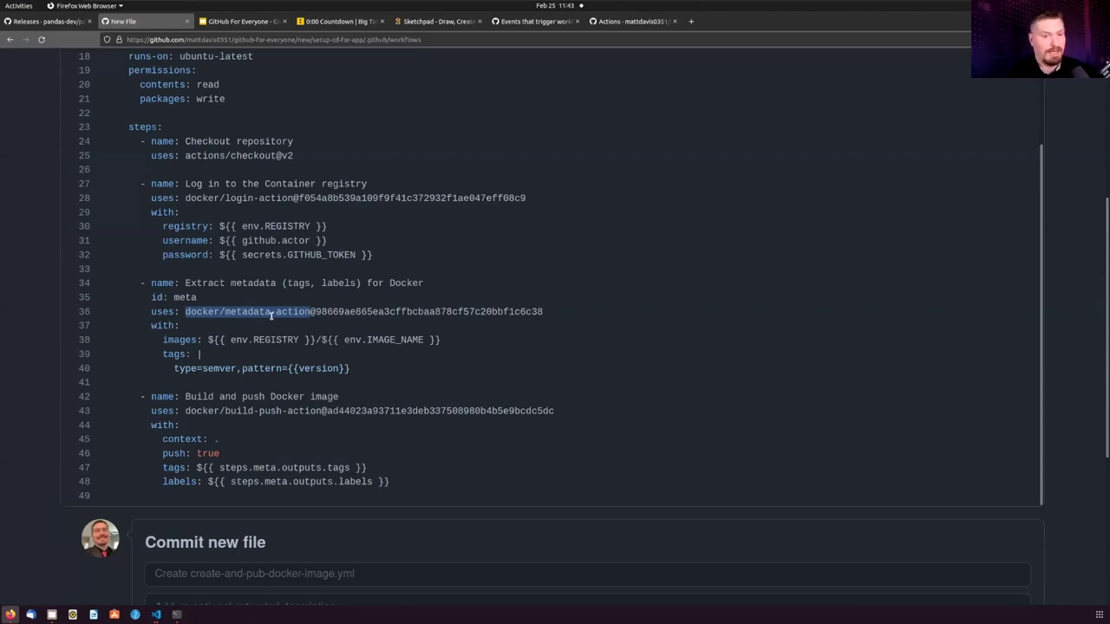
drag(174, 368, 359, 369)
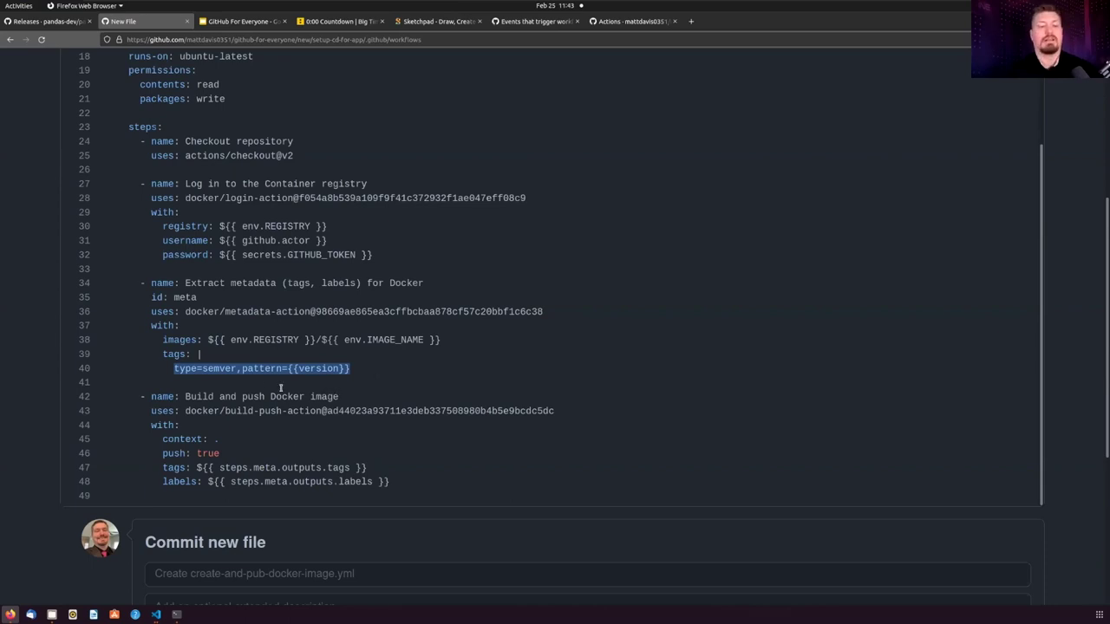
drag(185, 411, 289, 413)
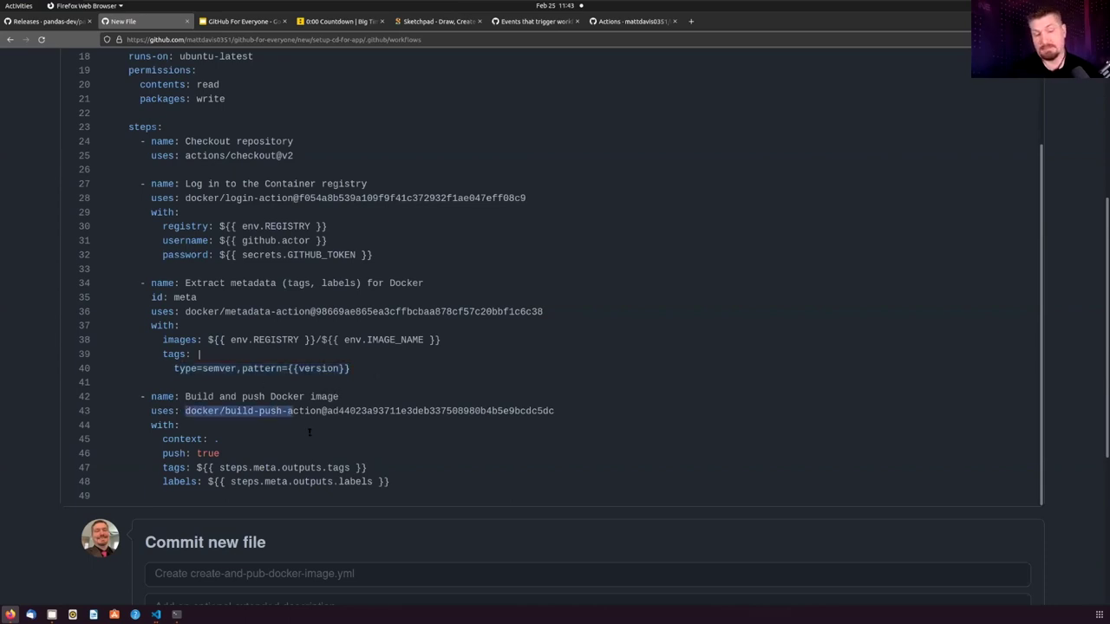
click(318, 426)
drag(218, 440, 202, 440)
drag(366, 468, 225, 468)
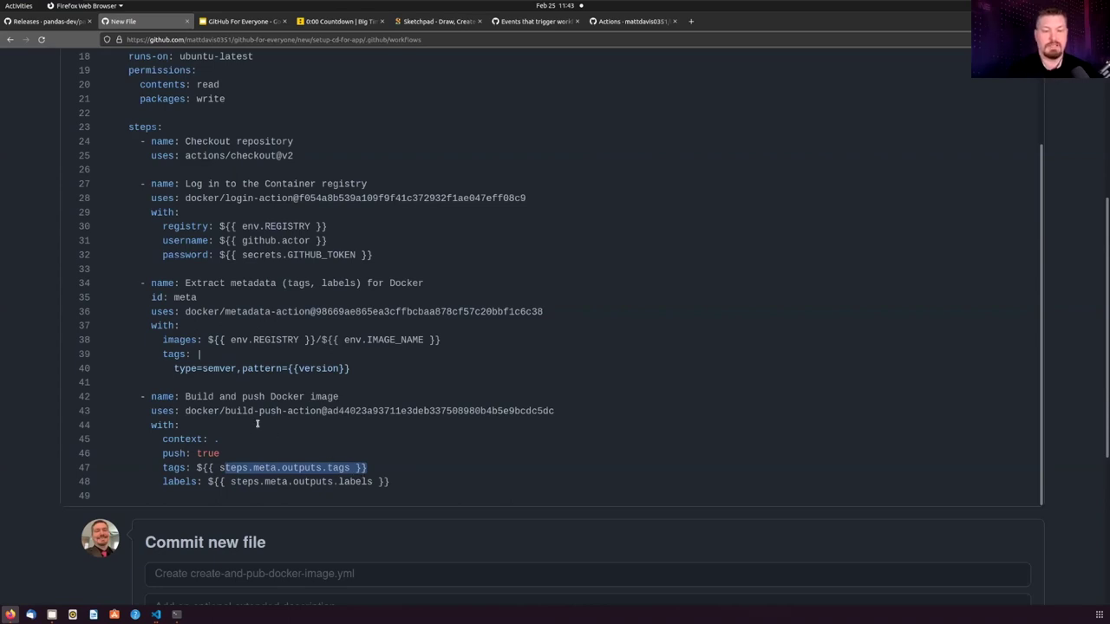
click(388, 453)
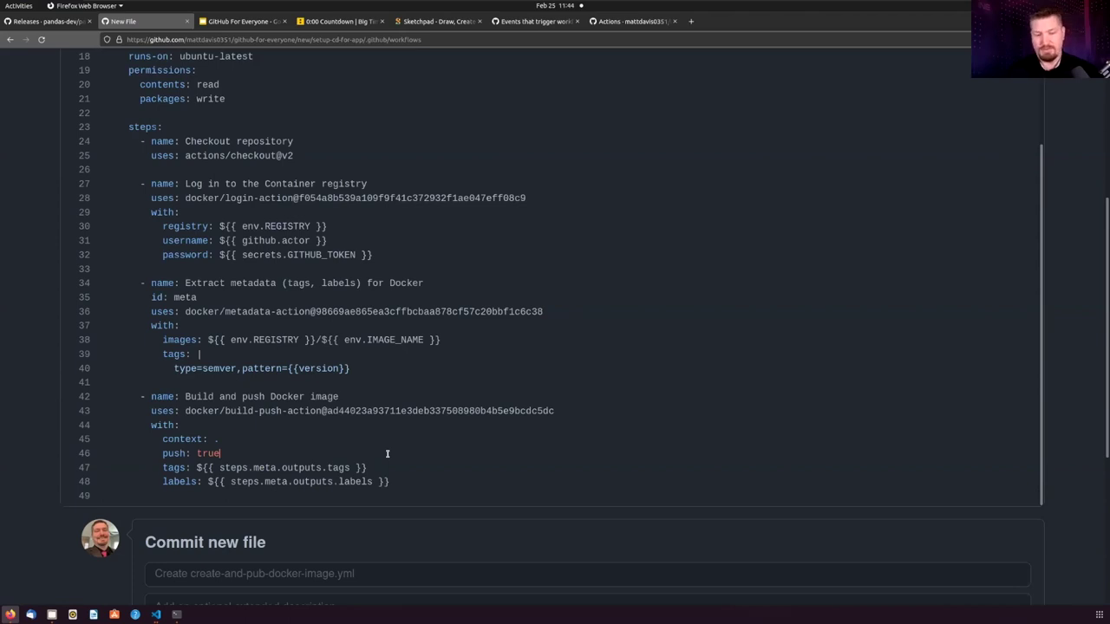
scroll(199, 365, up, 2)
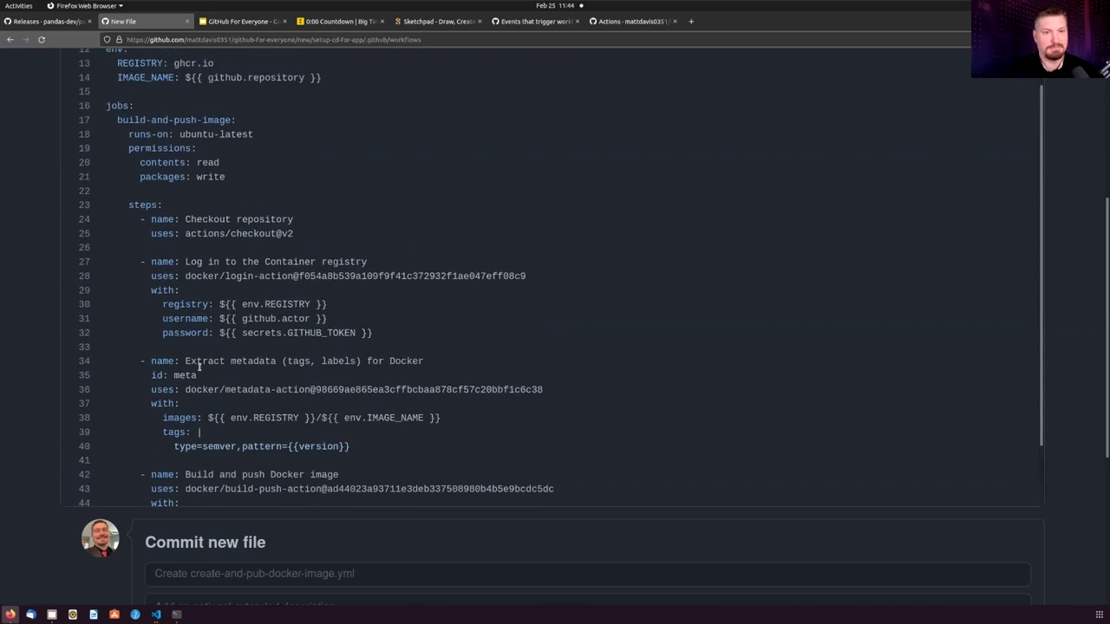
scroll(198, 368, up, 2)
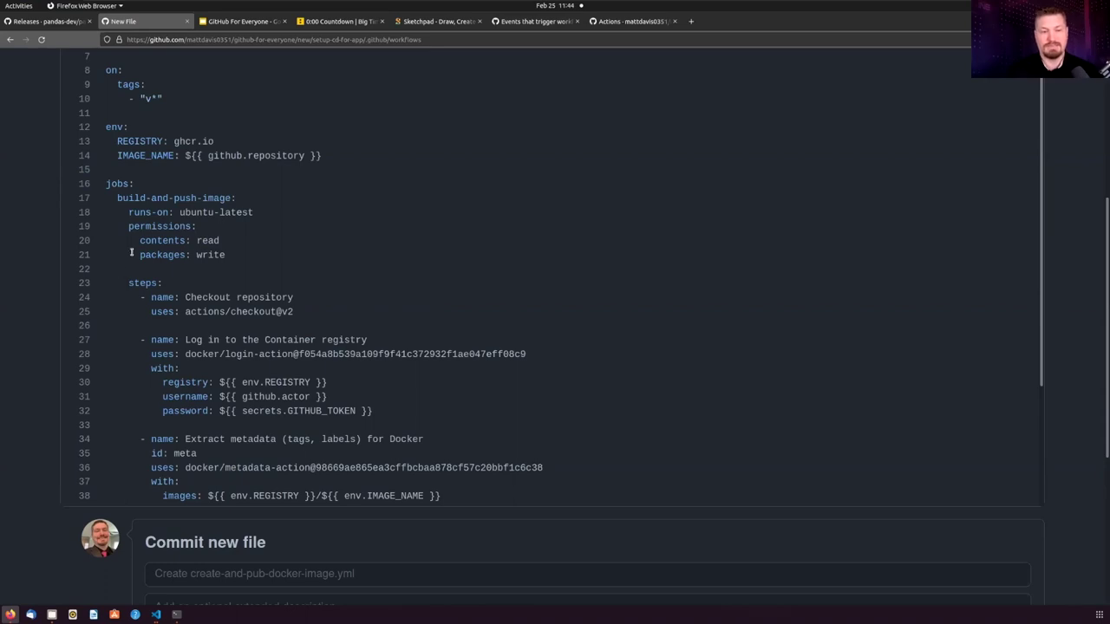
scroll(172, 293, down, 2)
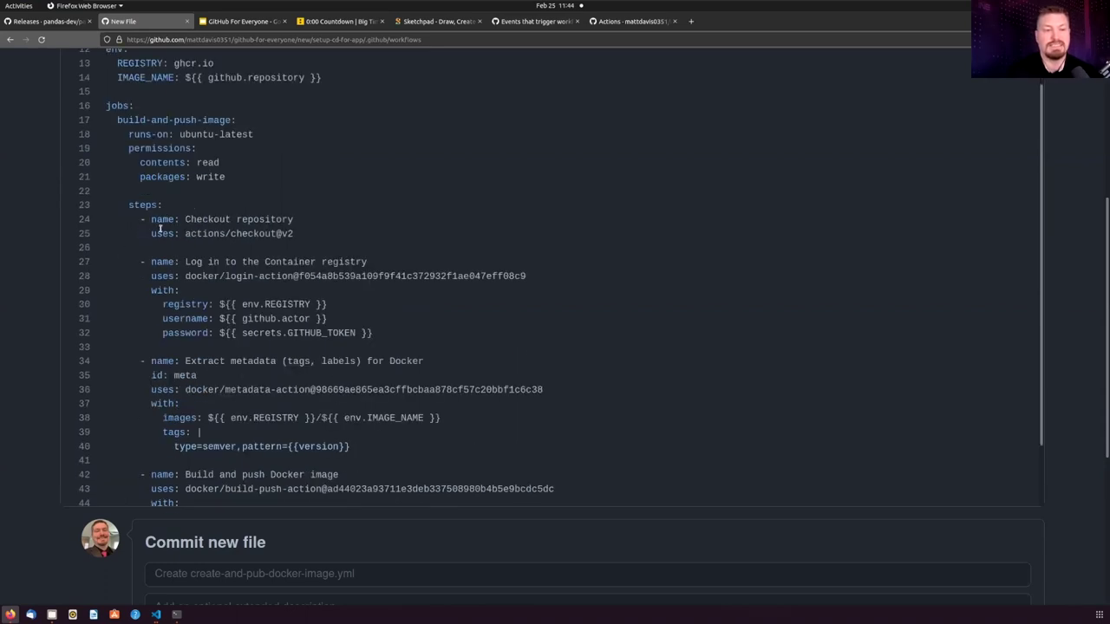
double_click(163, 234)
double_click(164, 275)
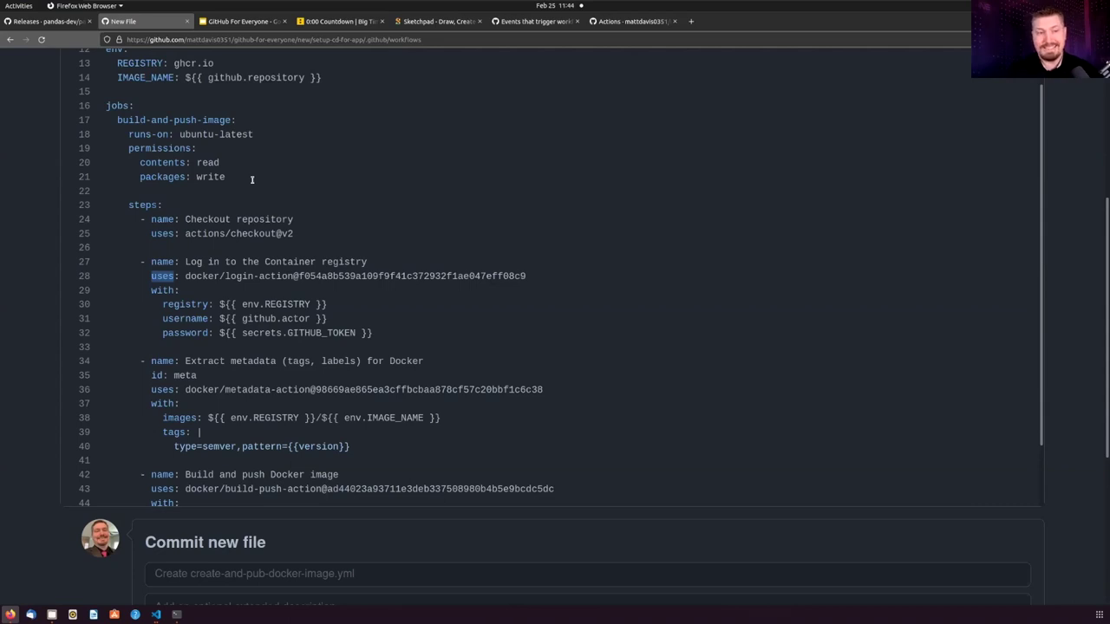
scroll(251, 183, up, 2)
click(236, 255)
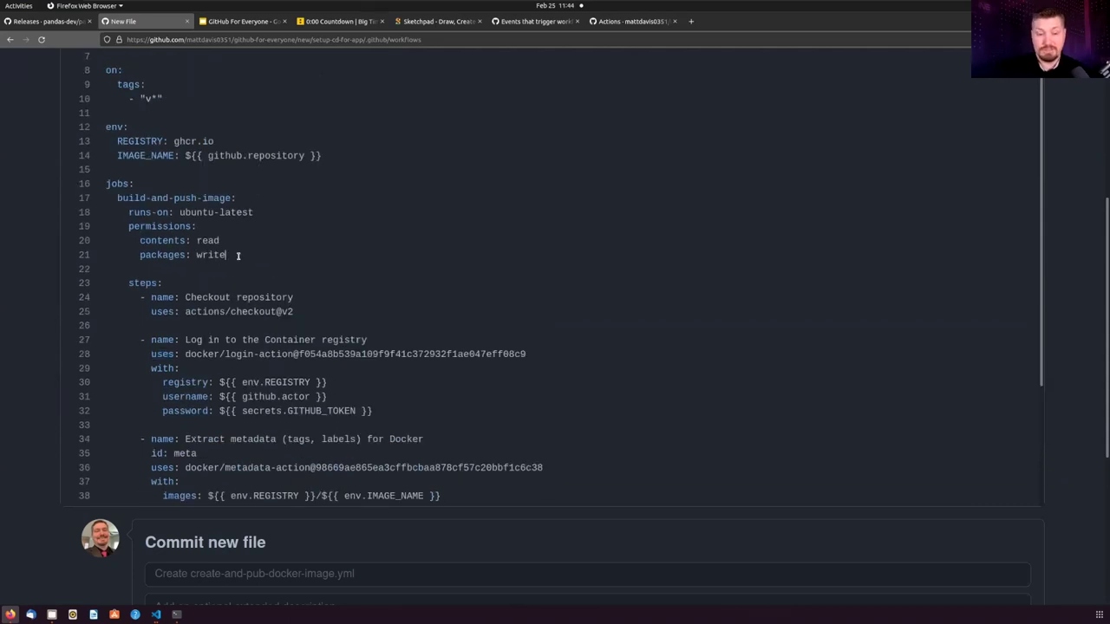
Add a defaults block with 'working-directory: demo-app/web-app' below the job's permissions.
key(Return)
key(BackSpace)
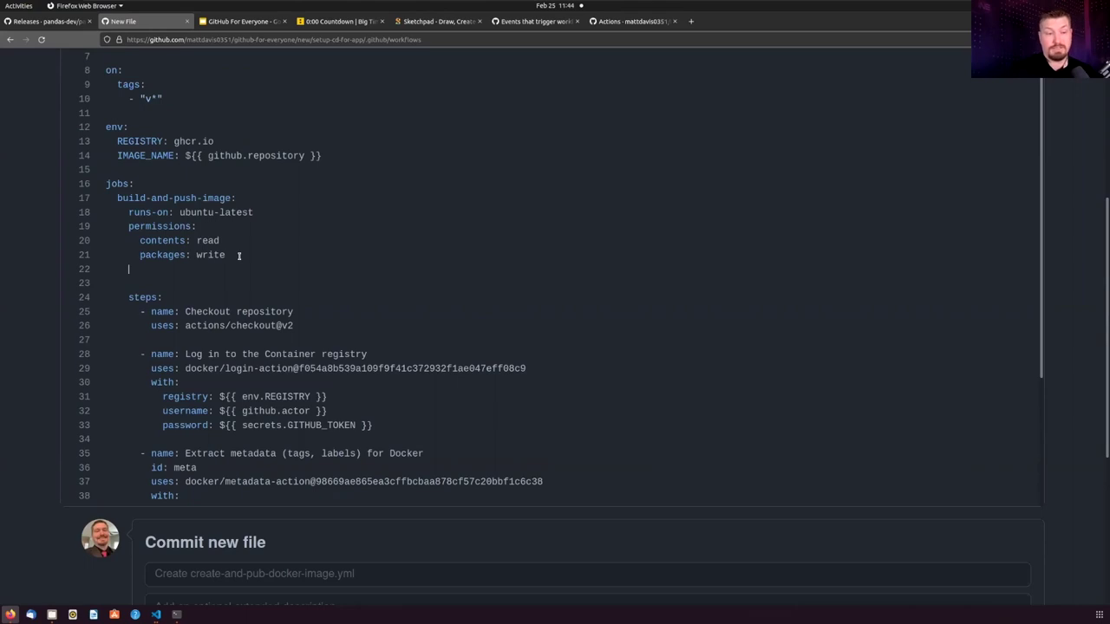
text(defaults:)
key(Return)
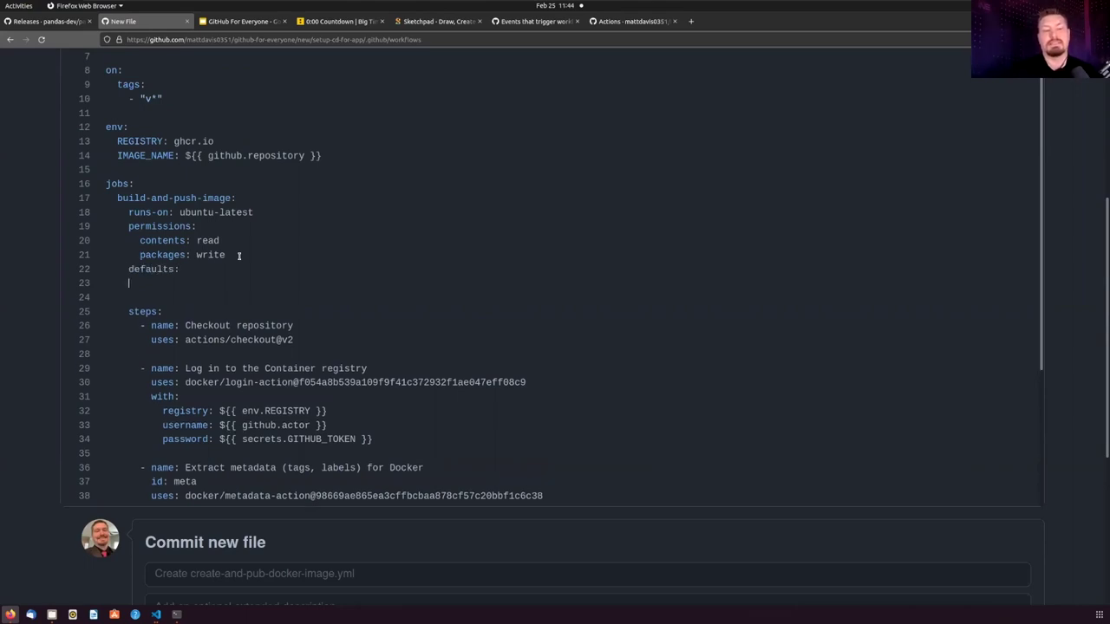
text(uses:)
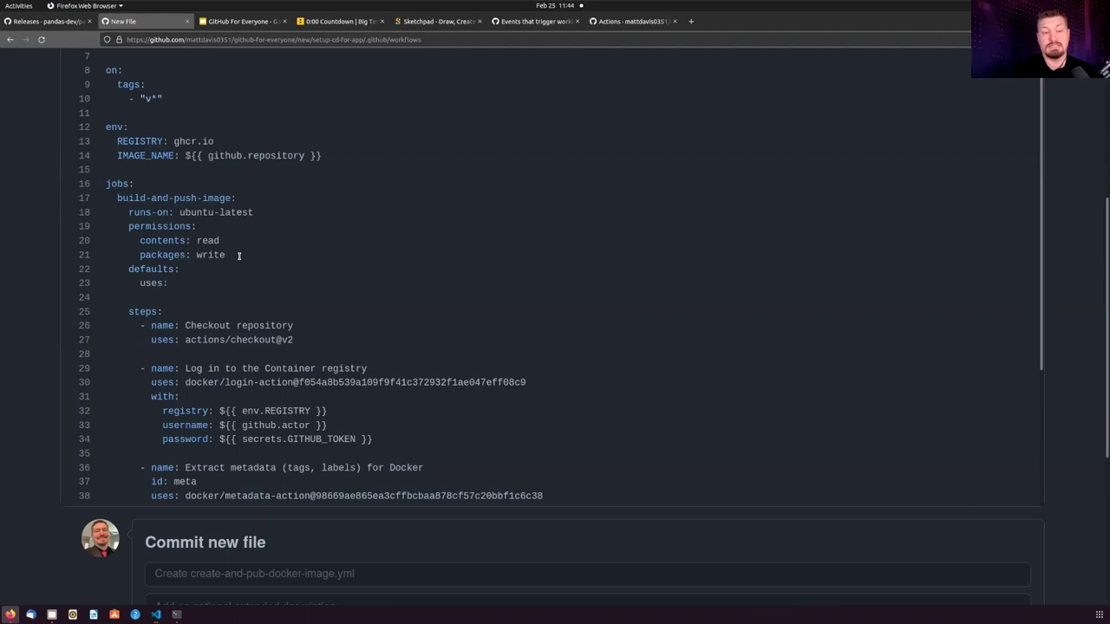
key(Return)
text(working-)
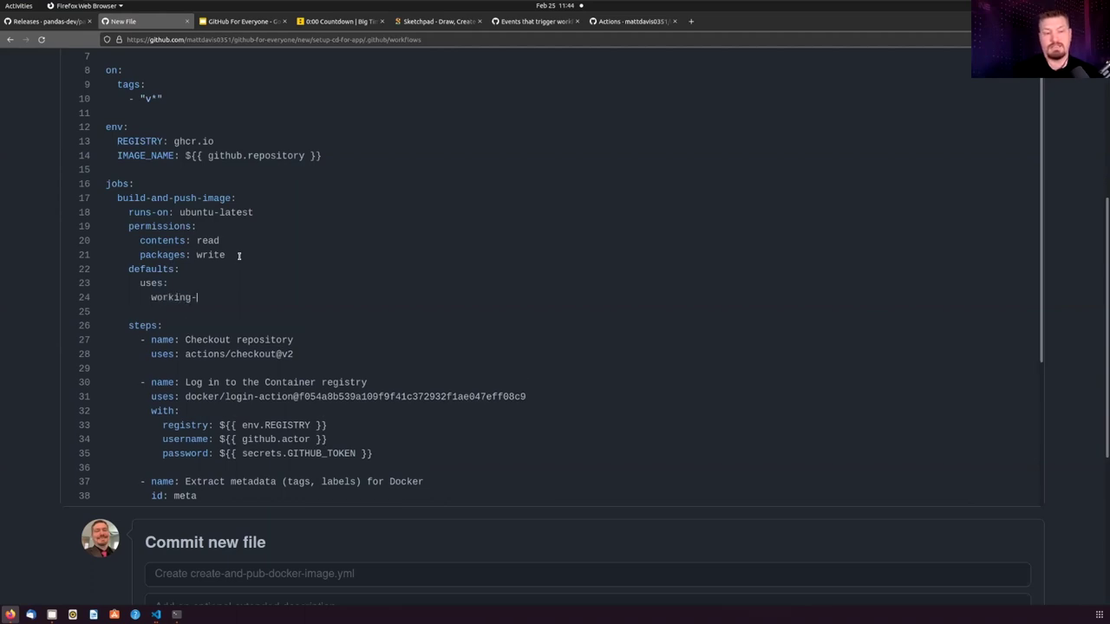
text(directory)
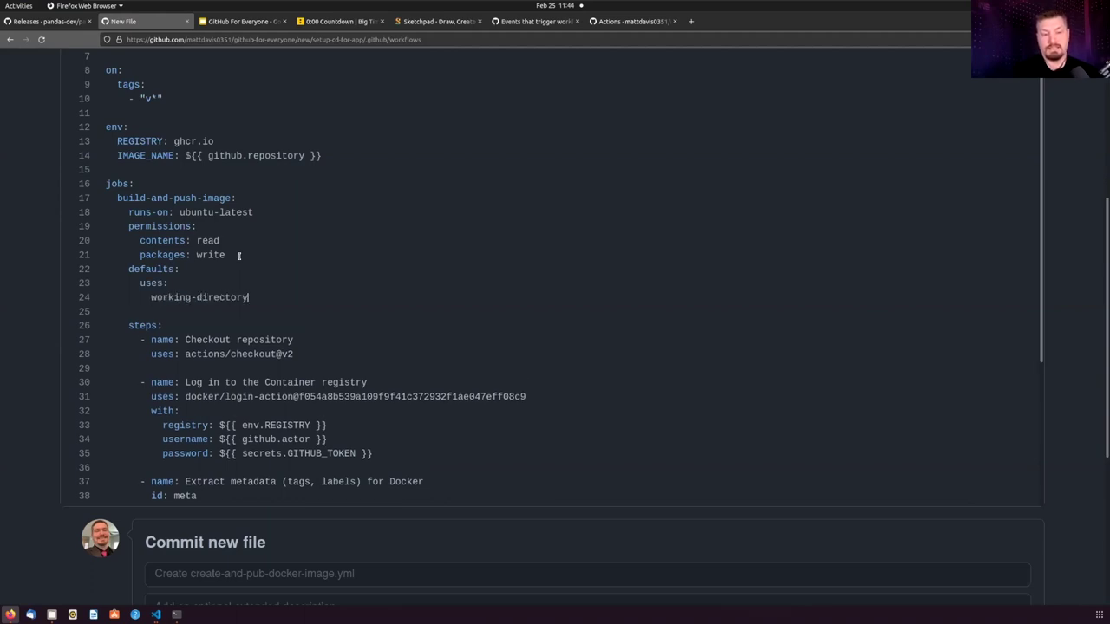
text(: d)
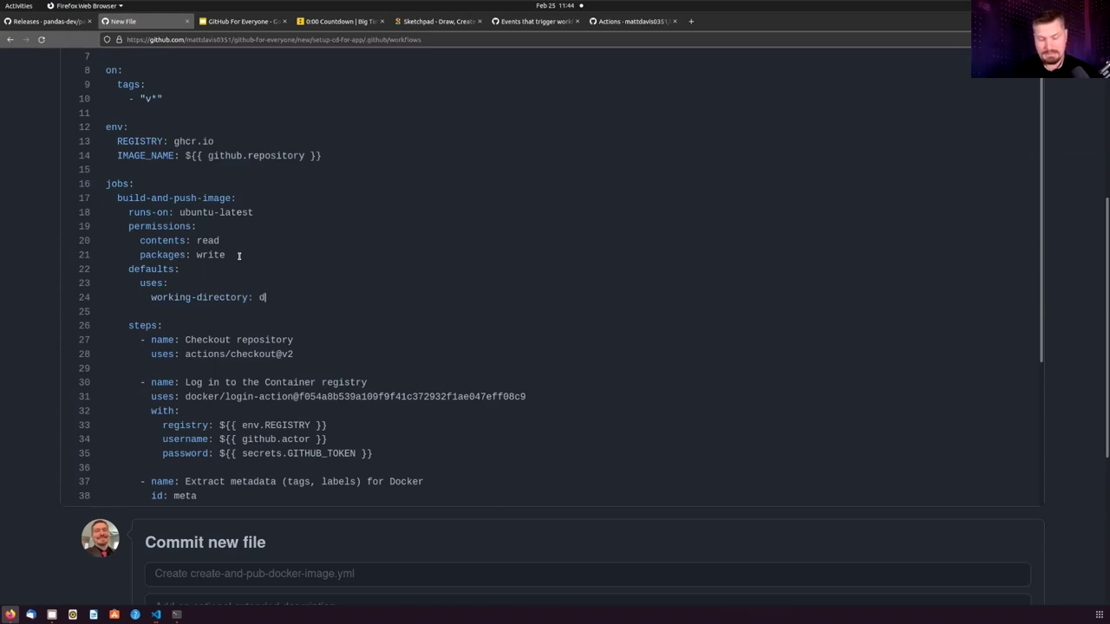
text(emo-app/web-app)
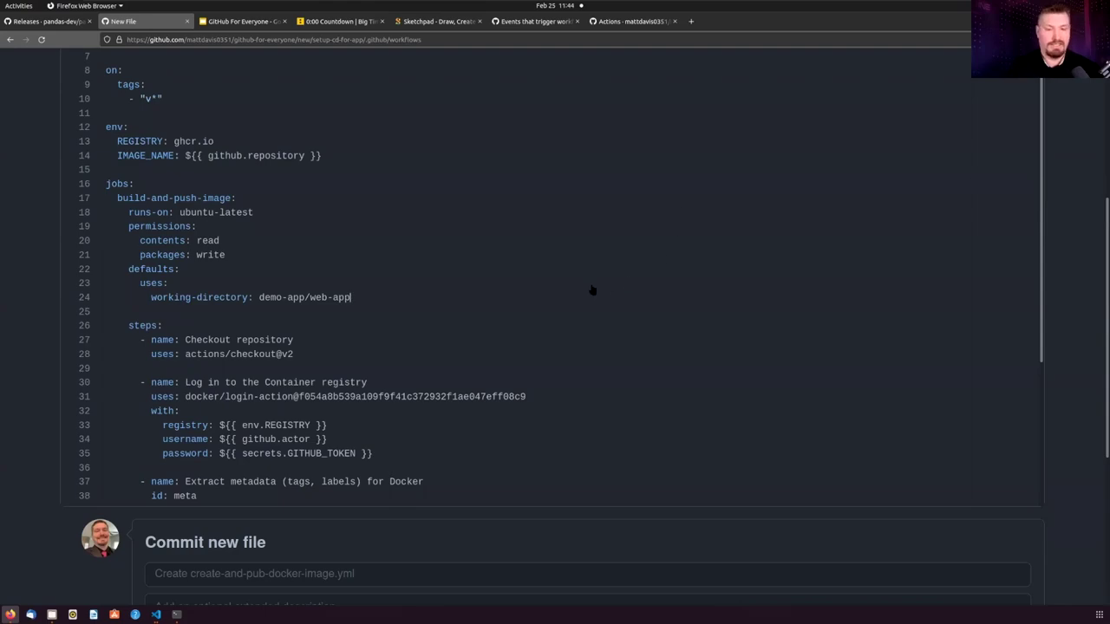
Commit create-and-pub-docker-image.yml to the setup-cd-for-app branch.
scroll(549, 285, down, 8)
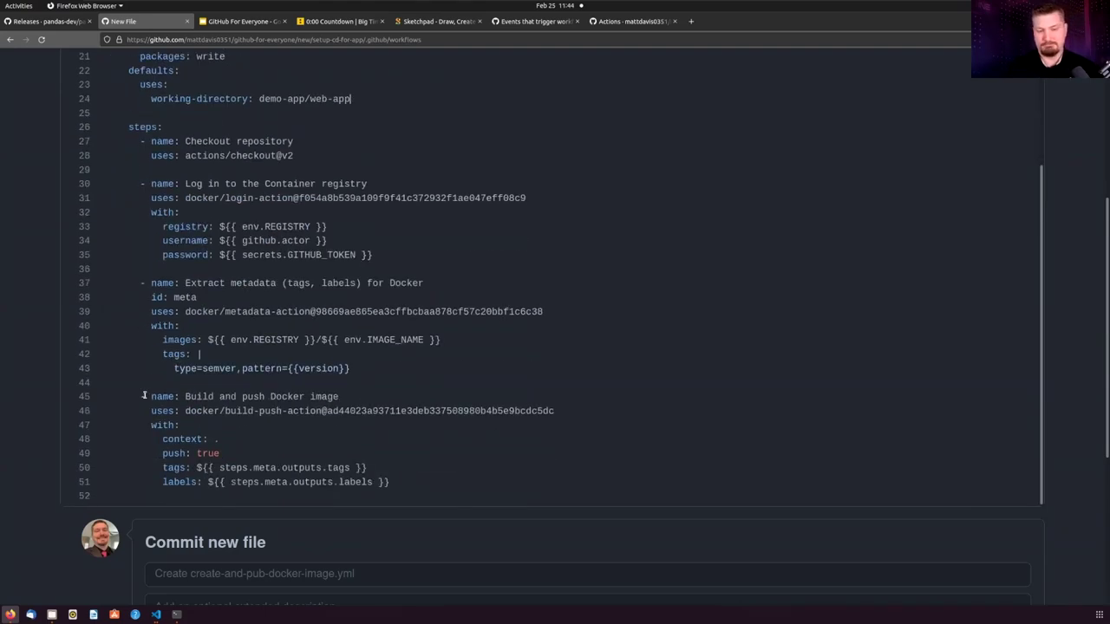
scroll(165, 468, down, 1)
click(147, 469)
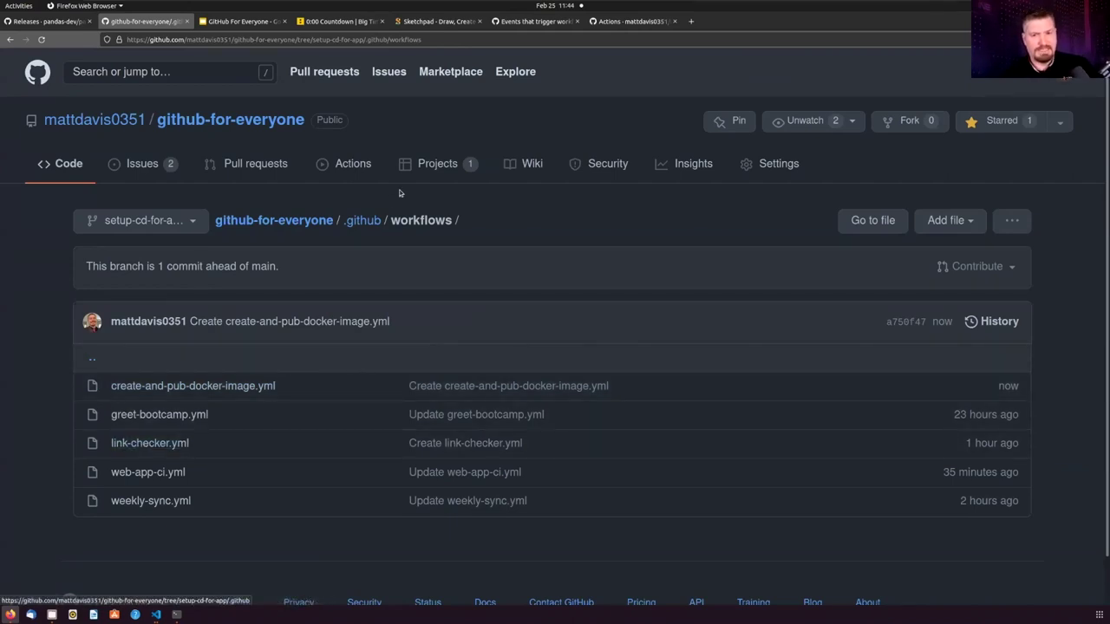
Look over the Actions workflow runs, then return to the setup-cd-for-app code page.
click(345, 169)
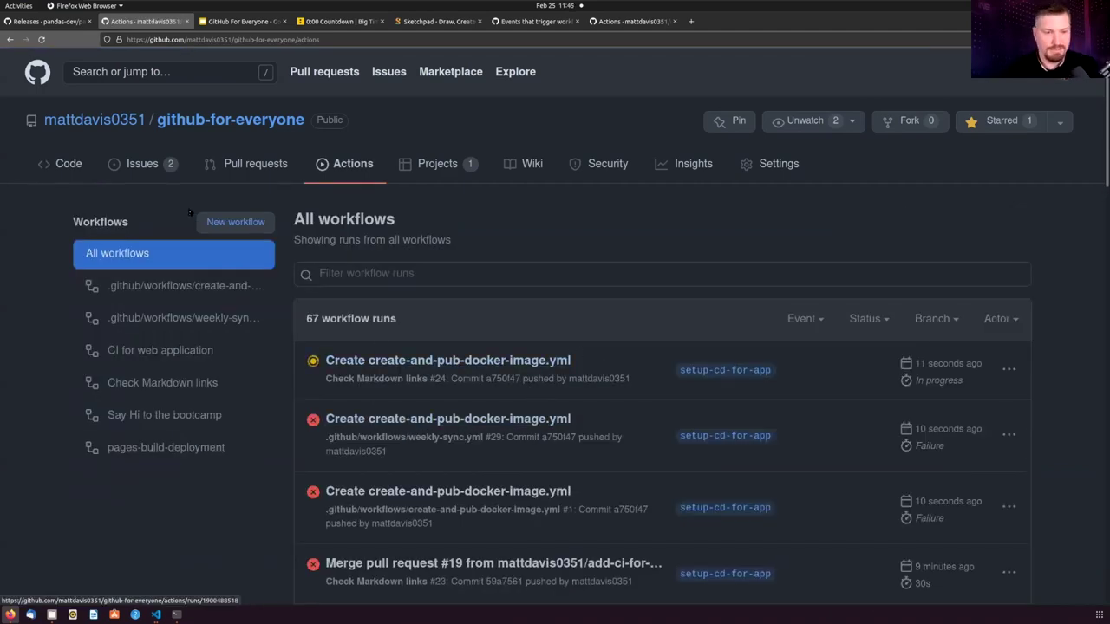
click(70, 164)
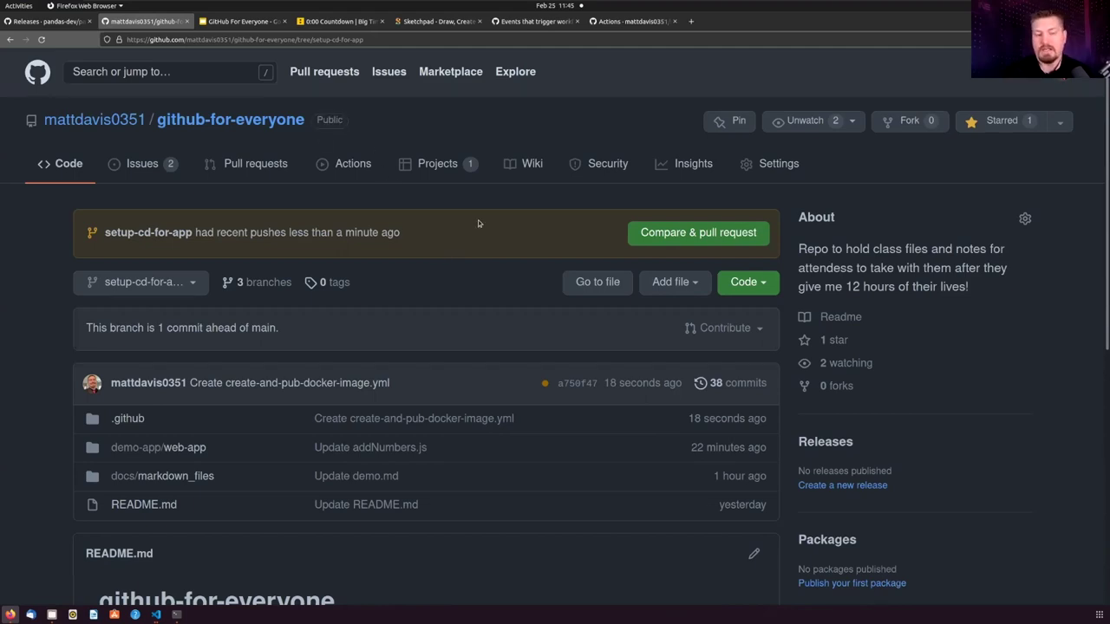
Create pull request #21 from setup-cd-for-app with the description 'good bedy'.
click(664, 243)
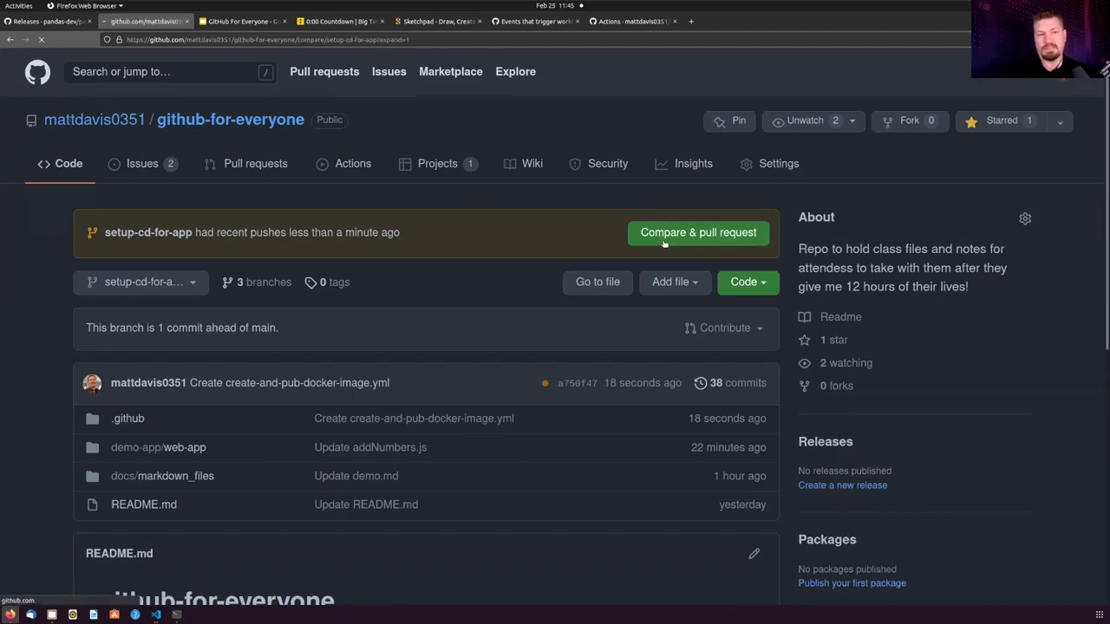
click(371, 411)
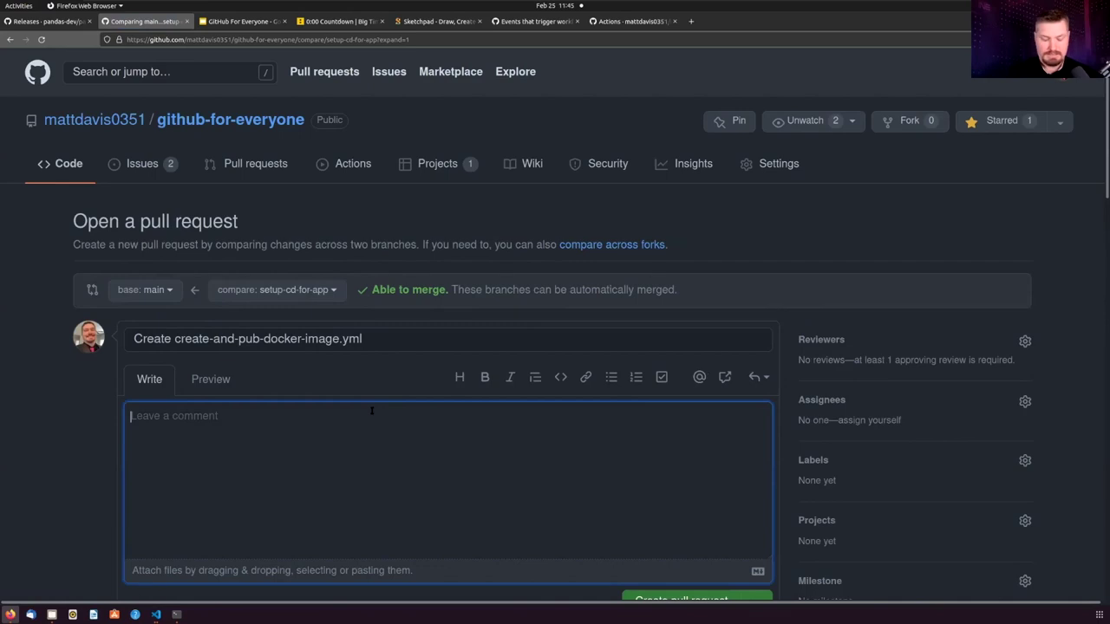
text(good be)
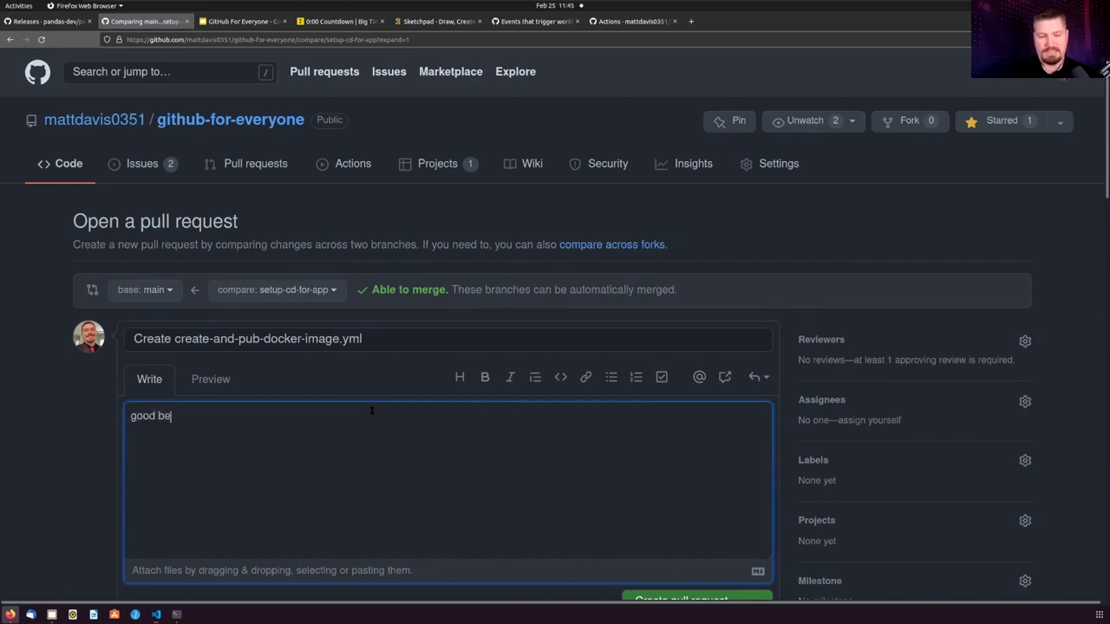
key(BackSpace)
text(ody)
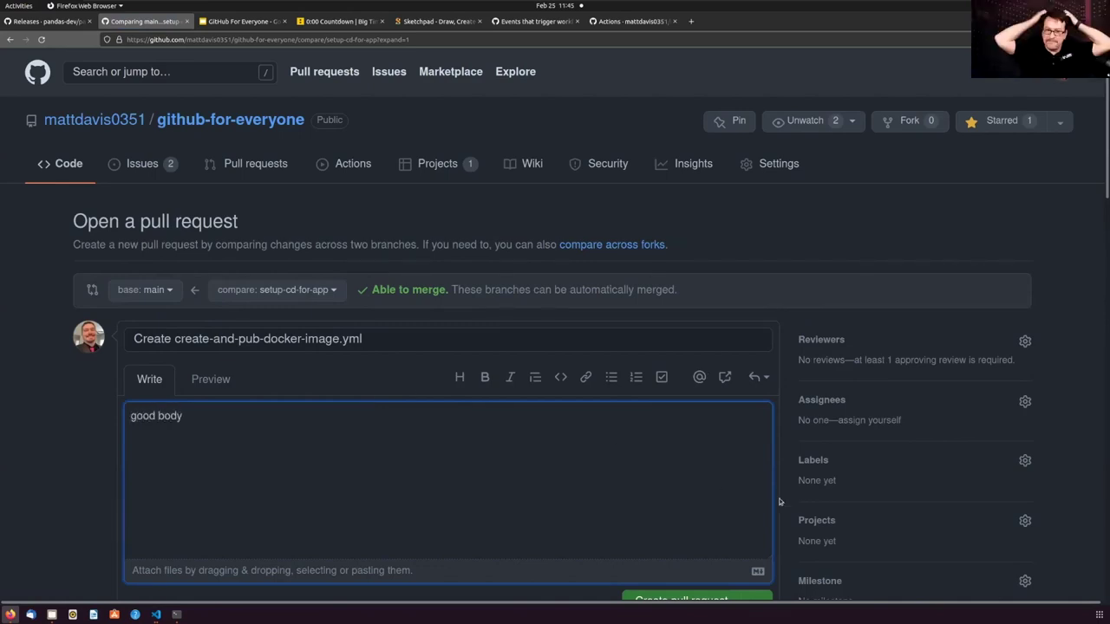
scroll(769, 497, down, 3)
click(684, 430)
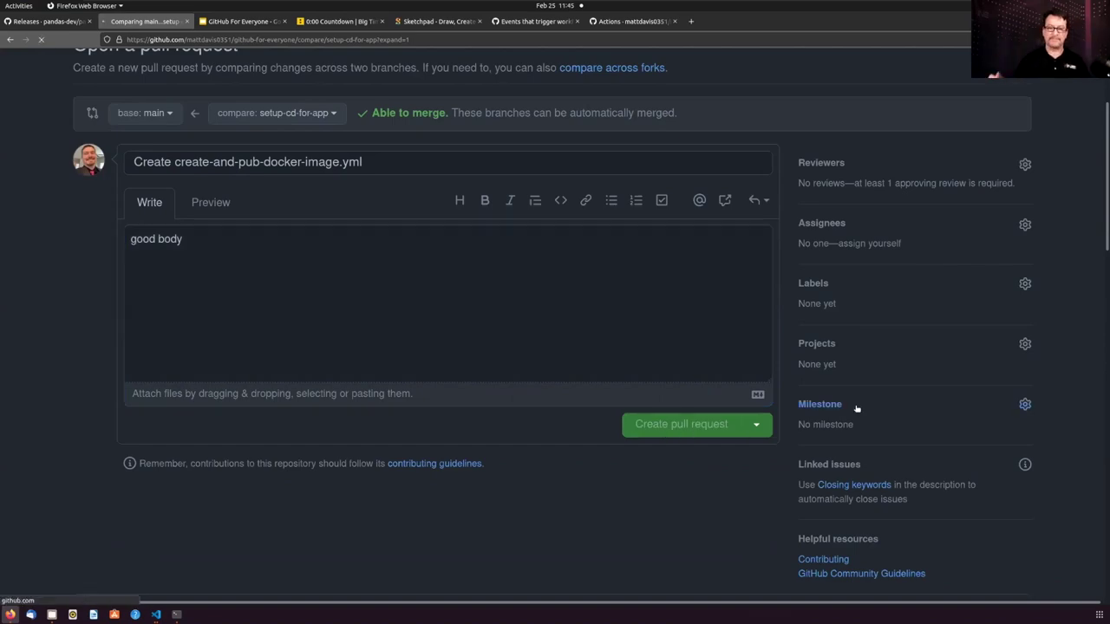
Link the CI/CD pipeline issue #7 to the pull request.
scroll(850, 372, down, 3)
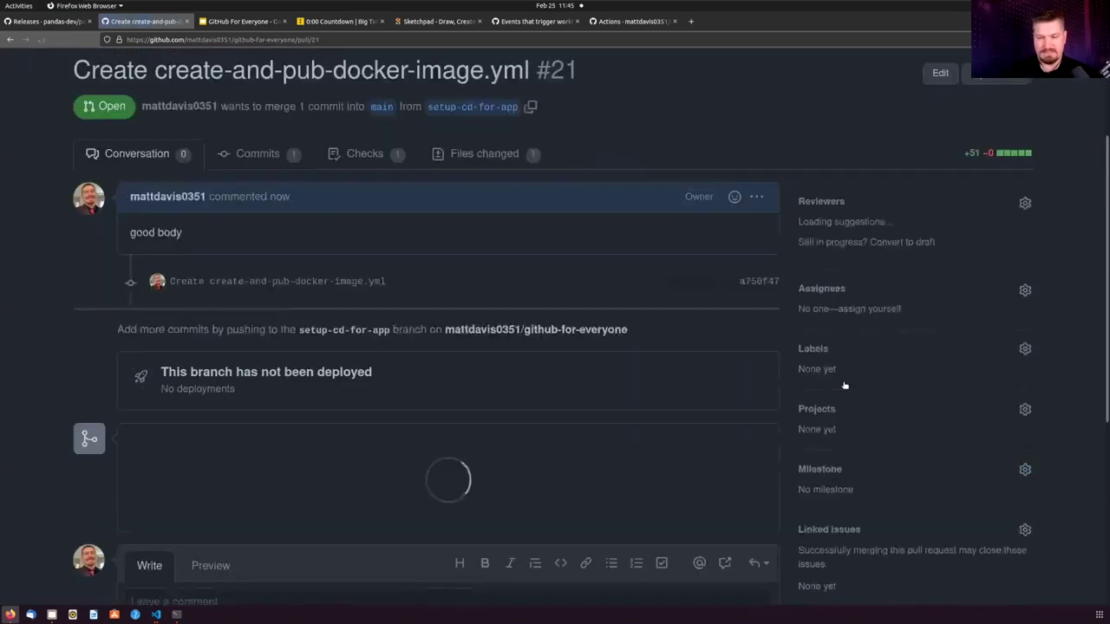
scroll(802, 338, down, 2)
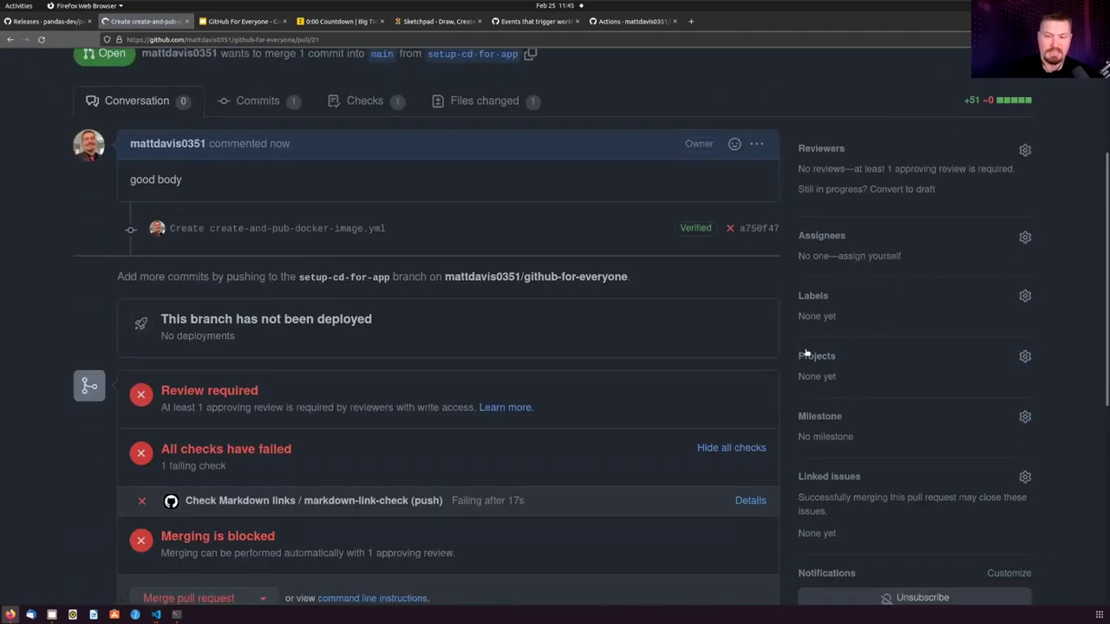
click(998, 422)
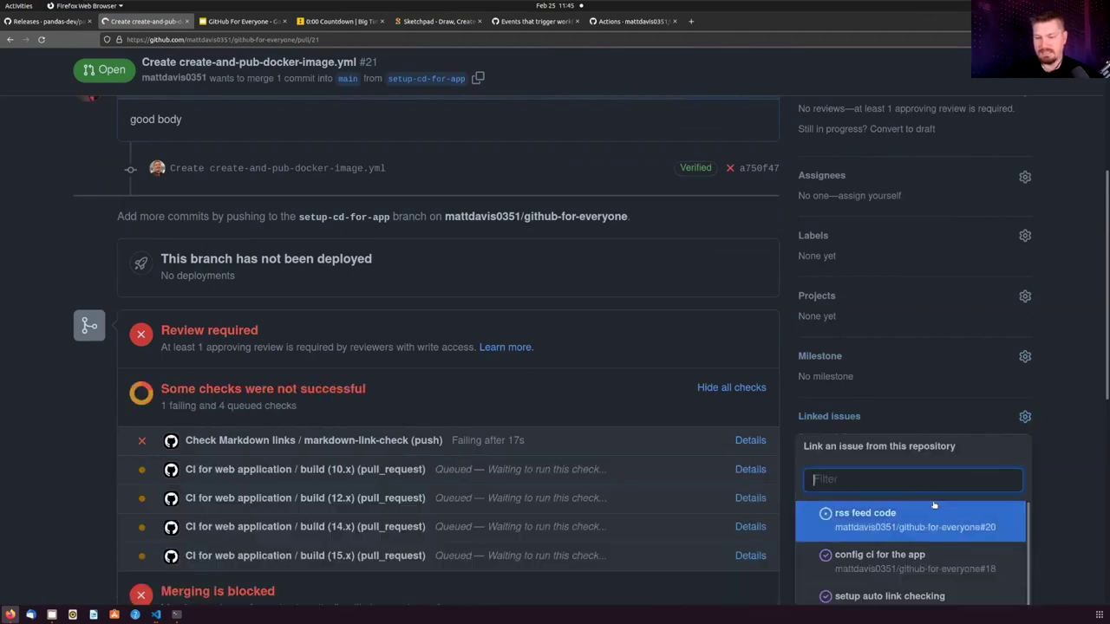
scroll(931, 498, down, 3)
scroll(917, 323, down, 4)
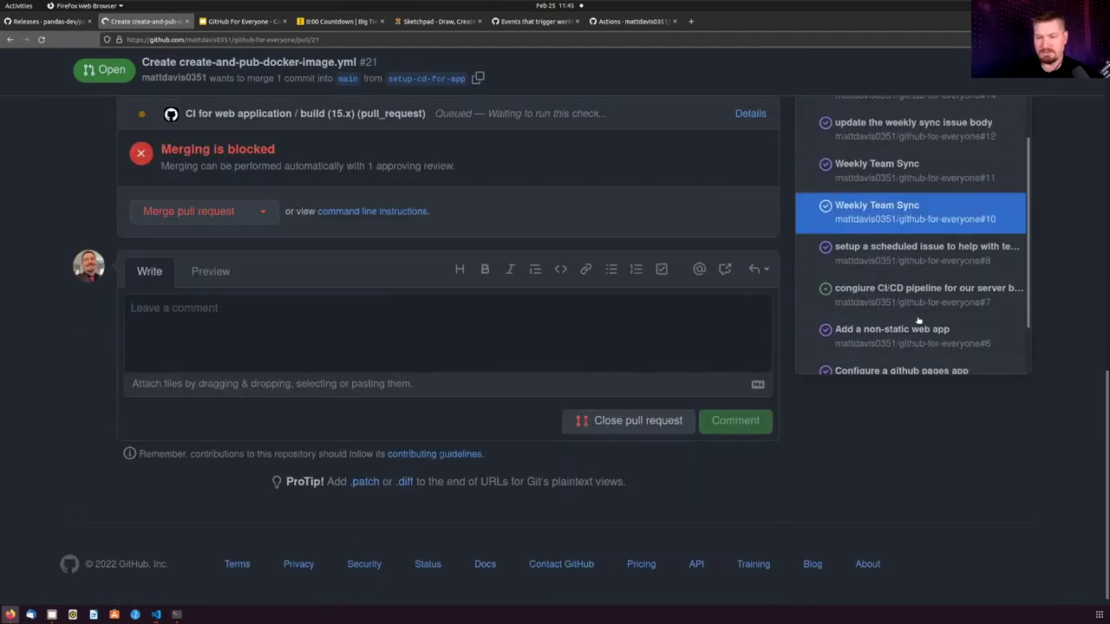
click(867, 223)
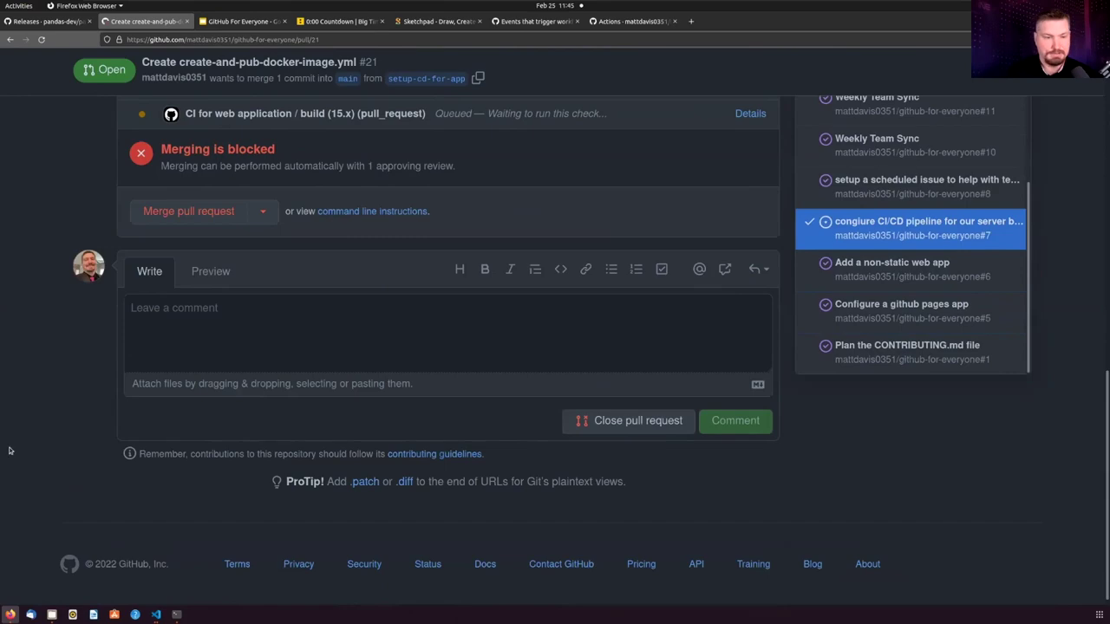
click(66, 448)
scroll(74, 460, up, 5)
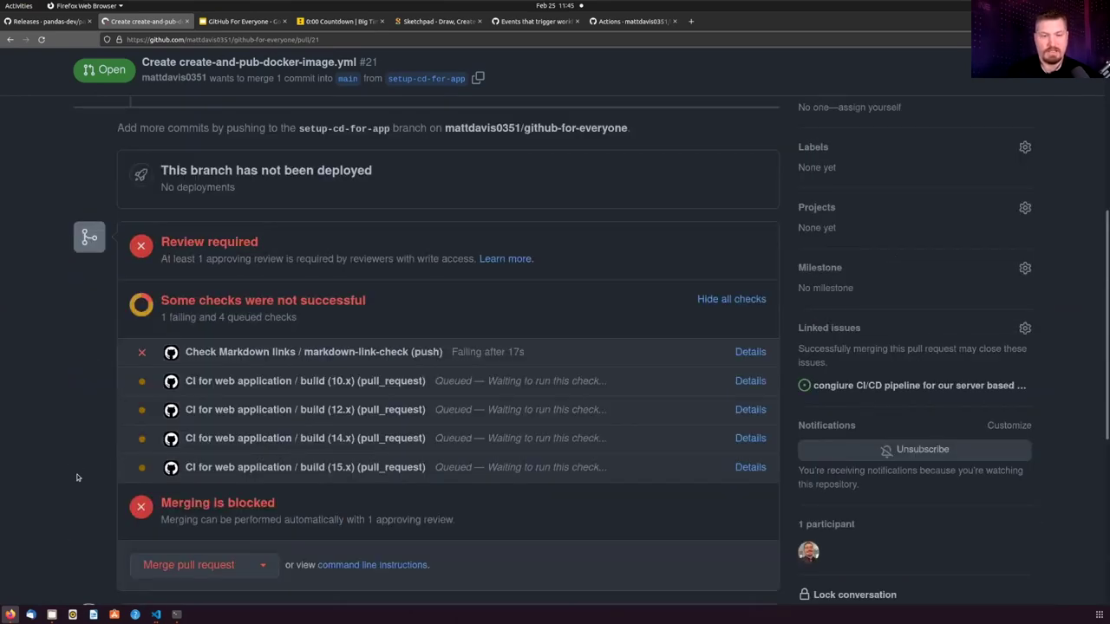
scroll(77, 477, up, 5)
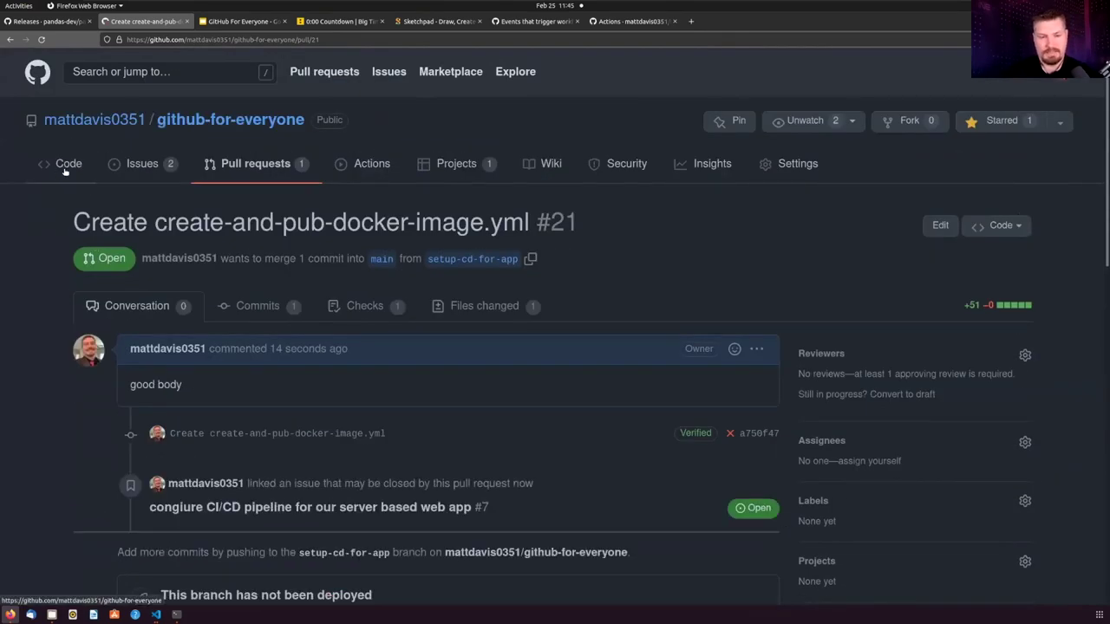
Switch to setup-cd-for-app, open demo-app/web-app, and start creating a new file there.
click(65, 170)
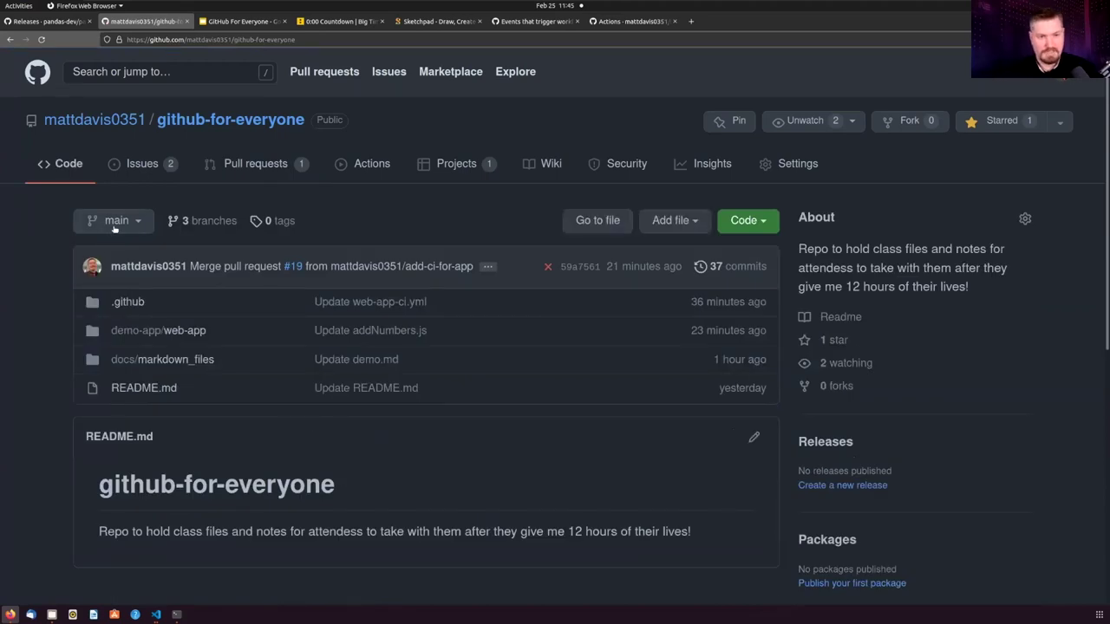
click(113, 220)
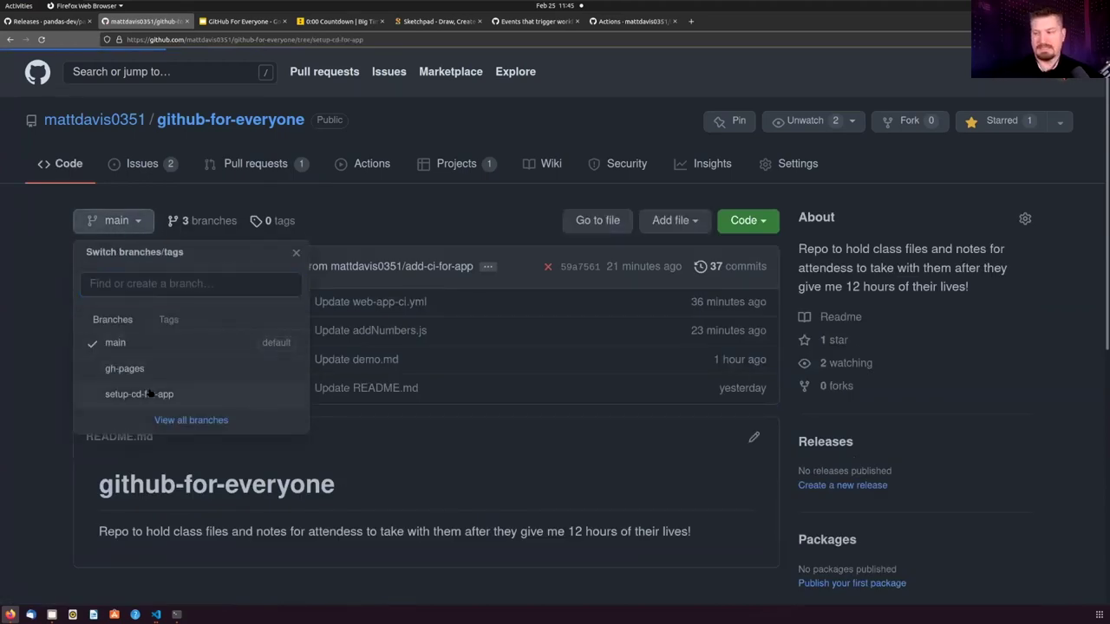
click(152, 395)
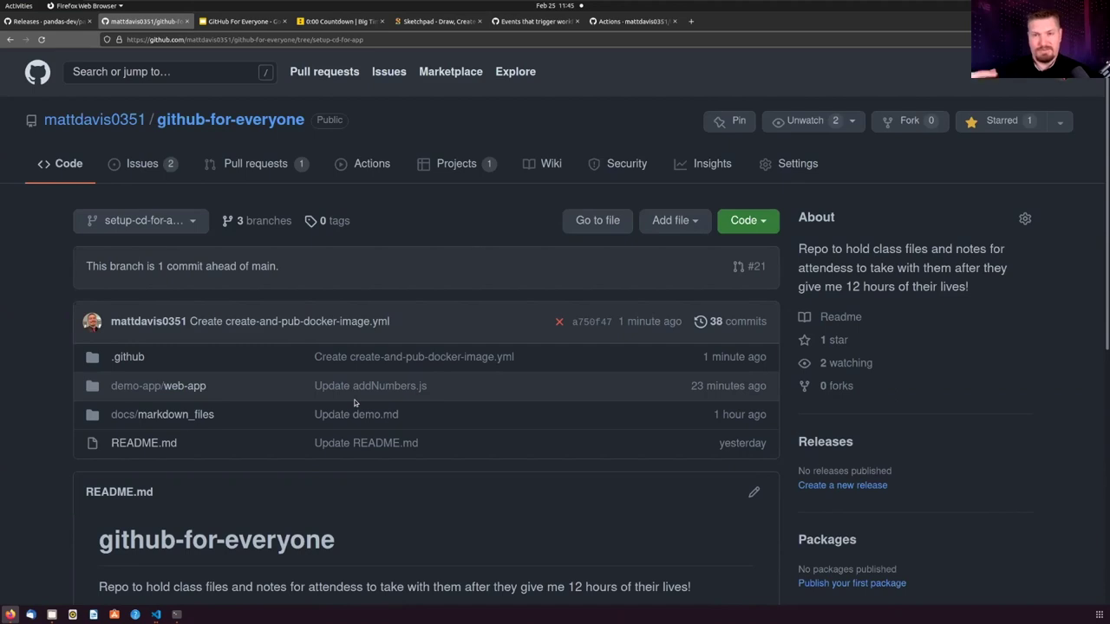
click(192, 392)
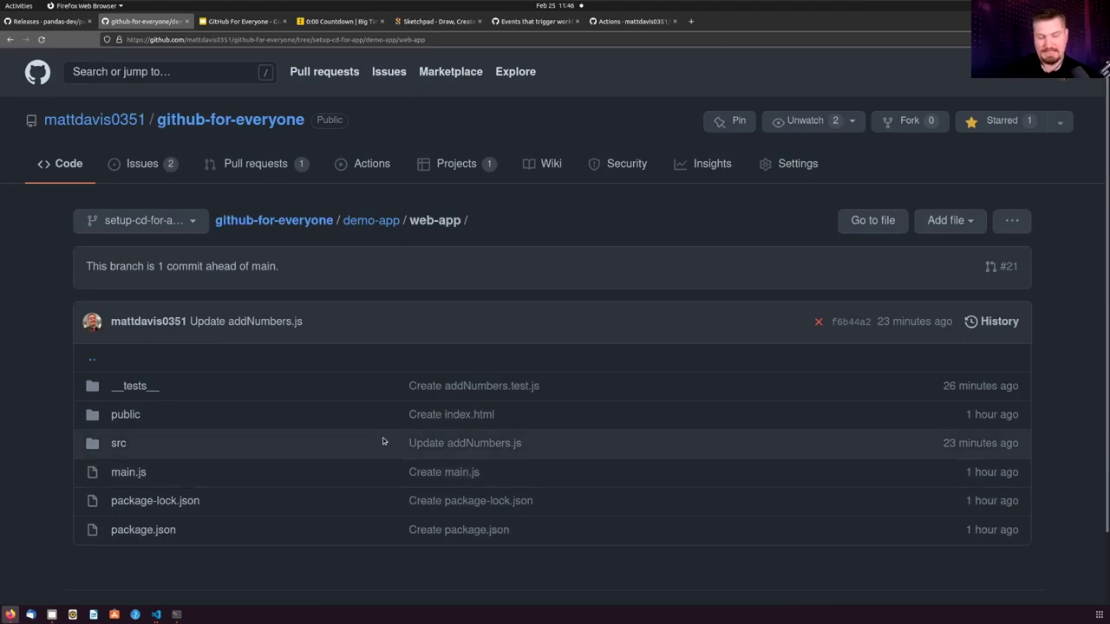
click(924, 224)
click(921, 256)
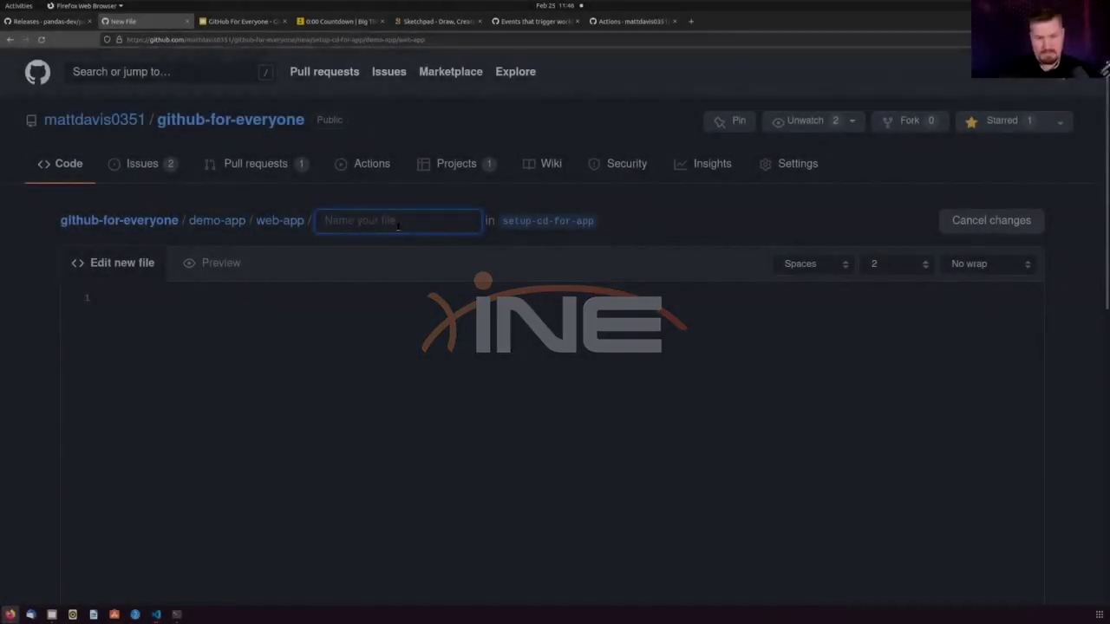
Create a Dockerfile with the pasted node:latest, /usr/src/app, COPY . . contents and commit it.
text(Dockerfile)
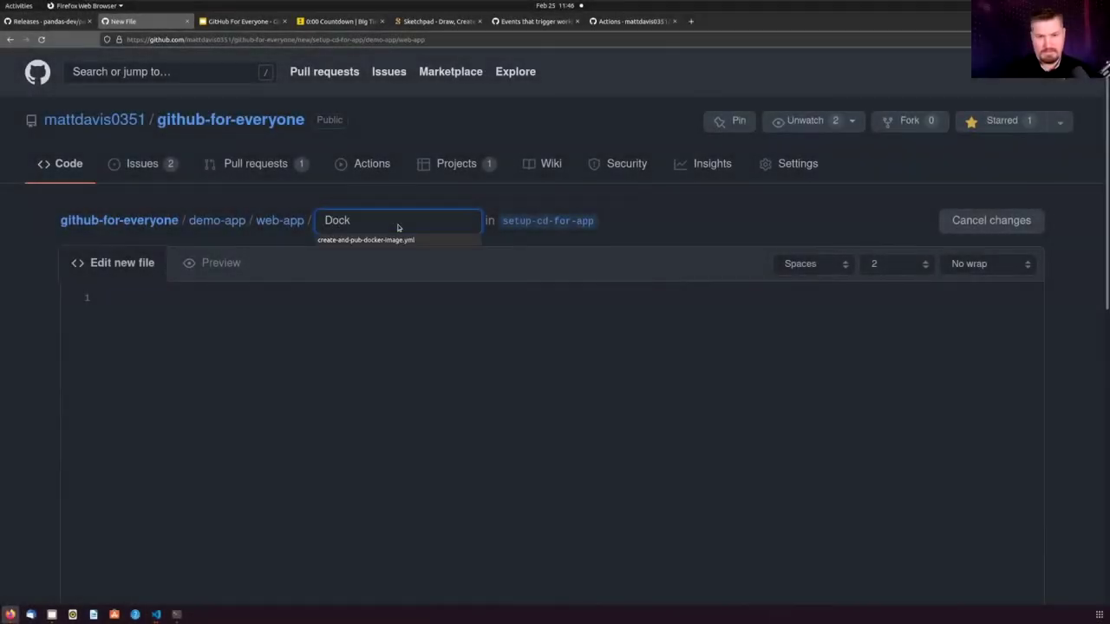
click(343, 343)
text(FROM node:latest  WORKDIR /usr/src/app  EXPOSE 3000  COPY . .  RUN npm ci  ENTRYPOINT ["npm", "start"])
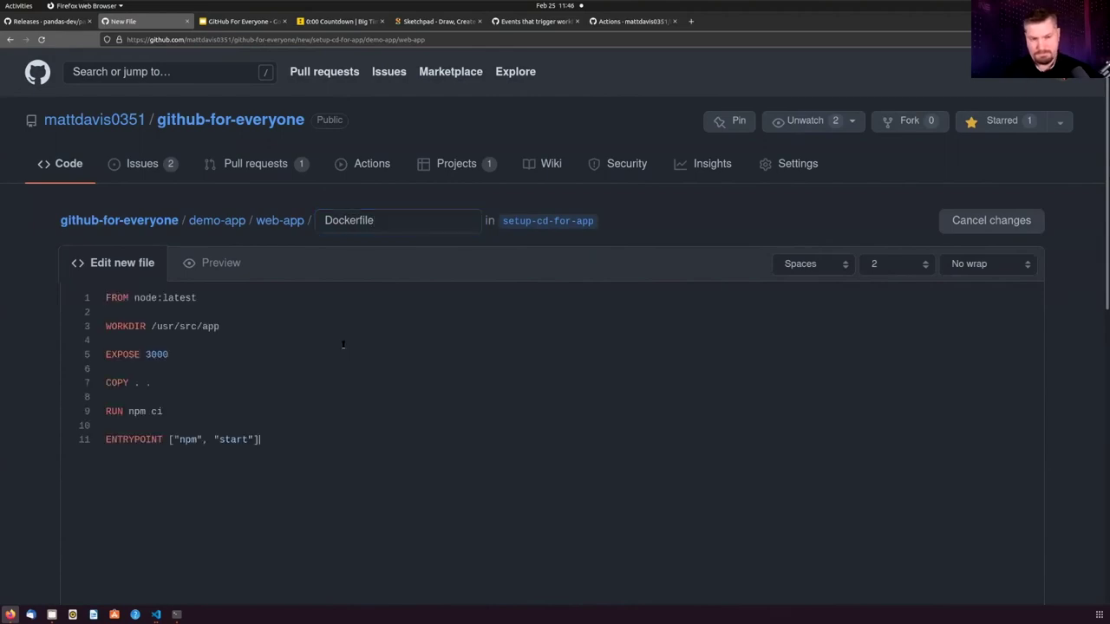
drag(200, 305, 131, 299)
click(226, 338)
drag(259, 328, 157, 326)
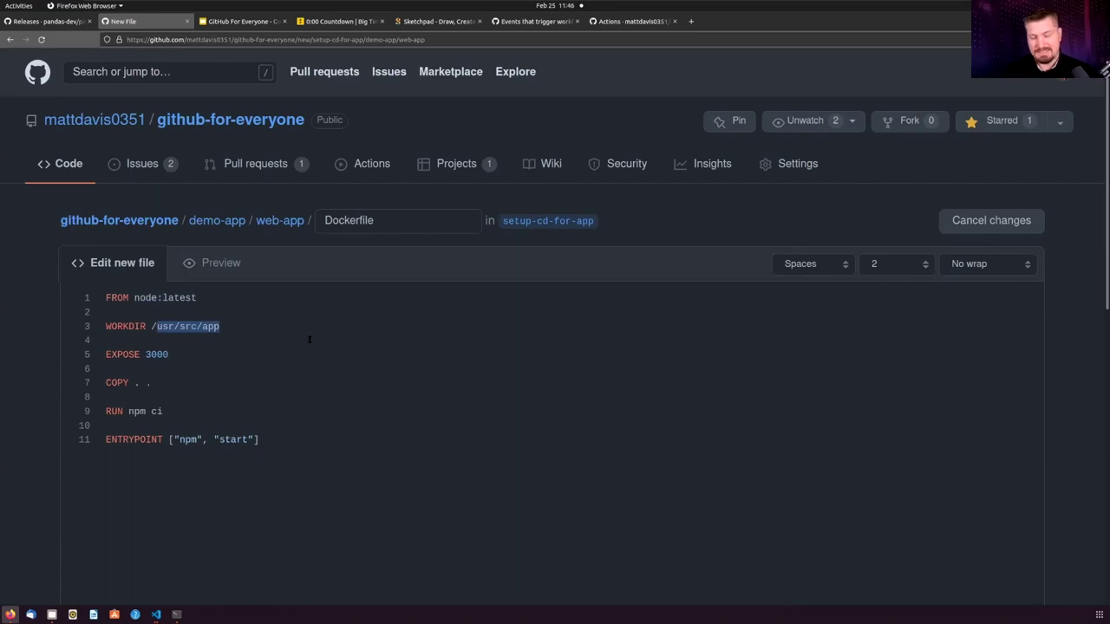
triple_click(167, 388)
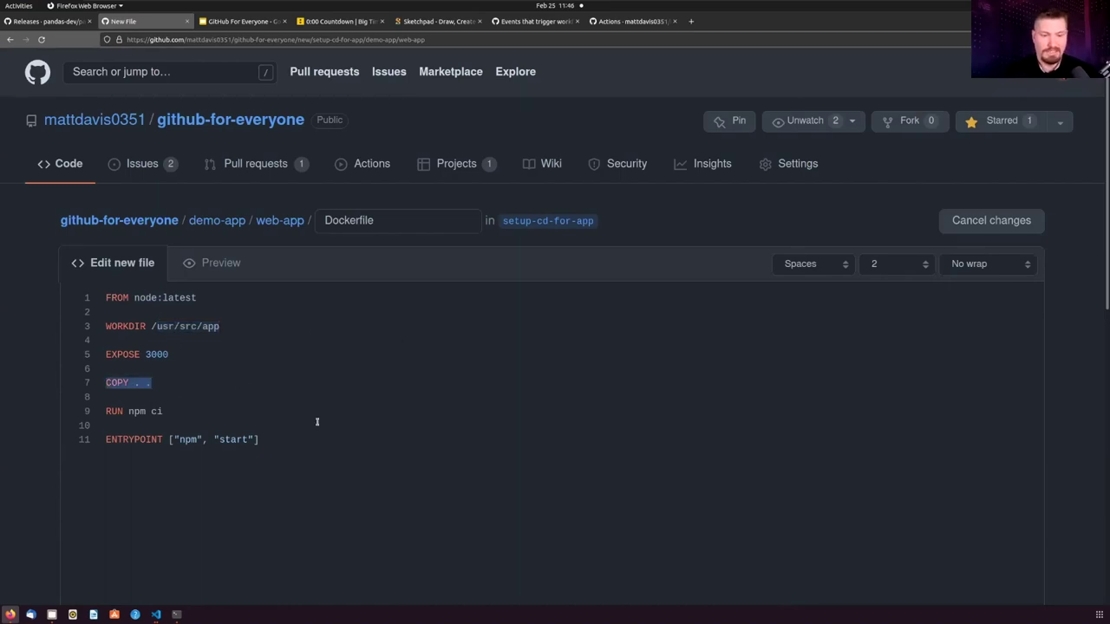
scroll(316, 422, down, 2)
scroll(287, 381, down, 8)
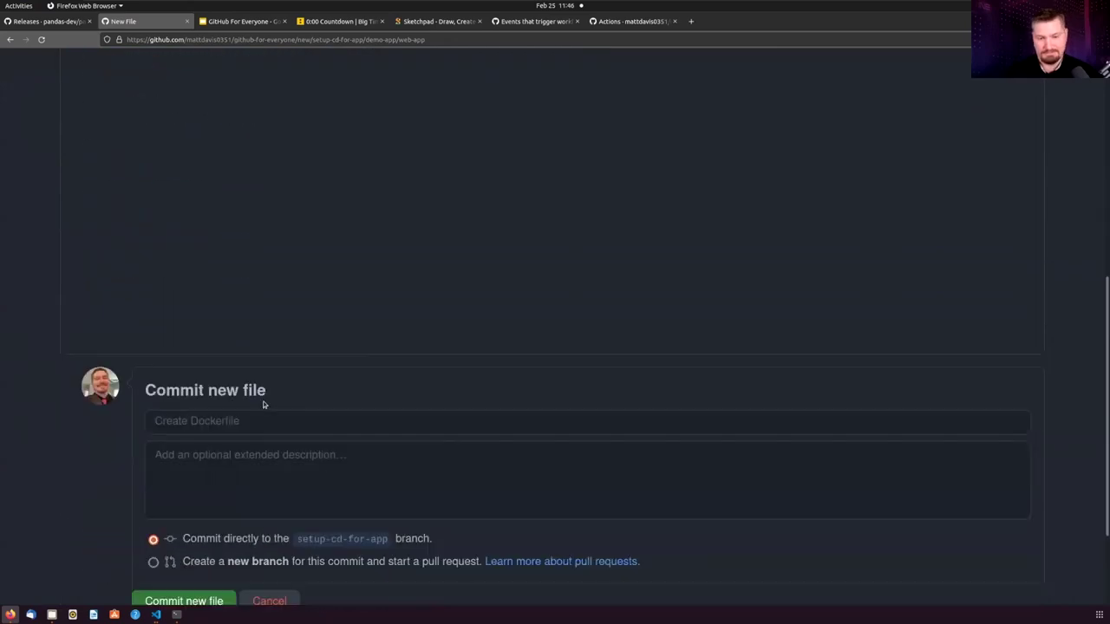
click(197, 478)
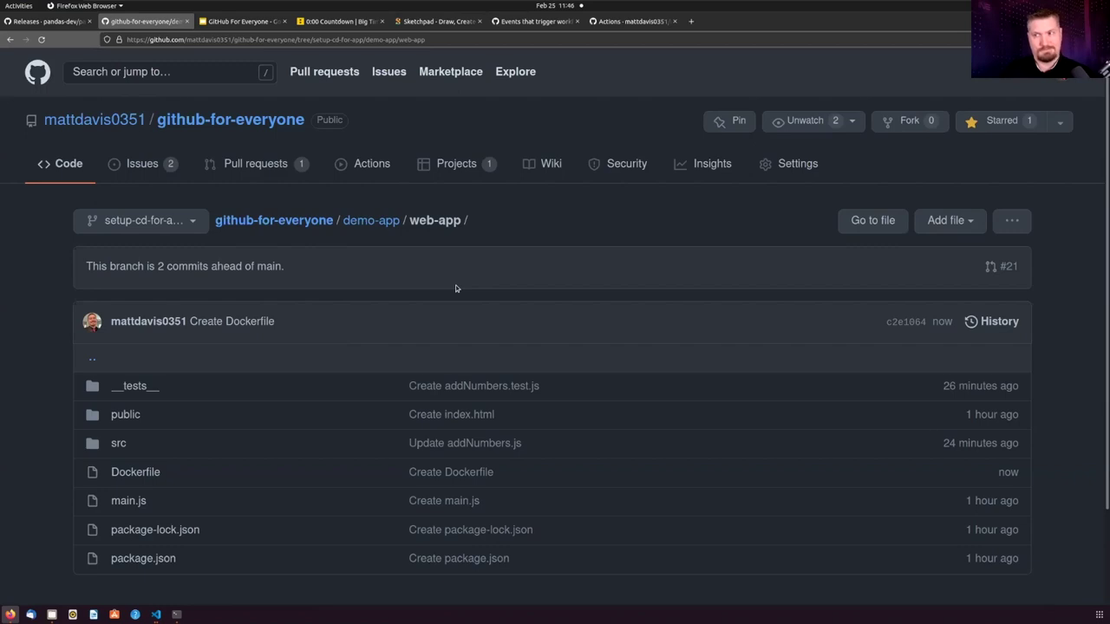
Check the workflow runs, then open pull request #21 for the docker image workflow.
click(379, 166)
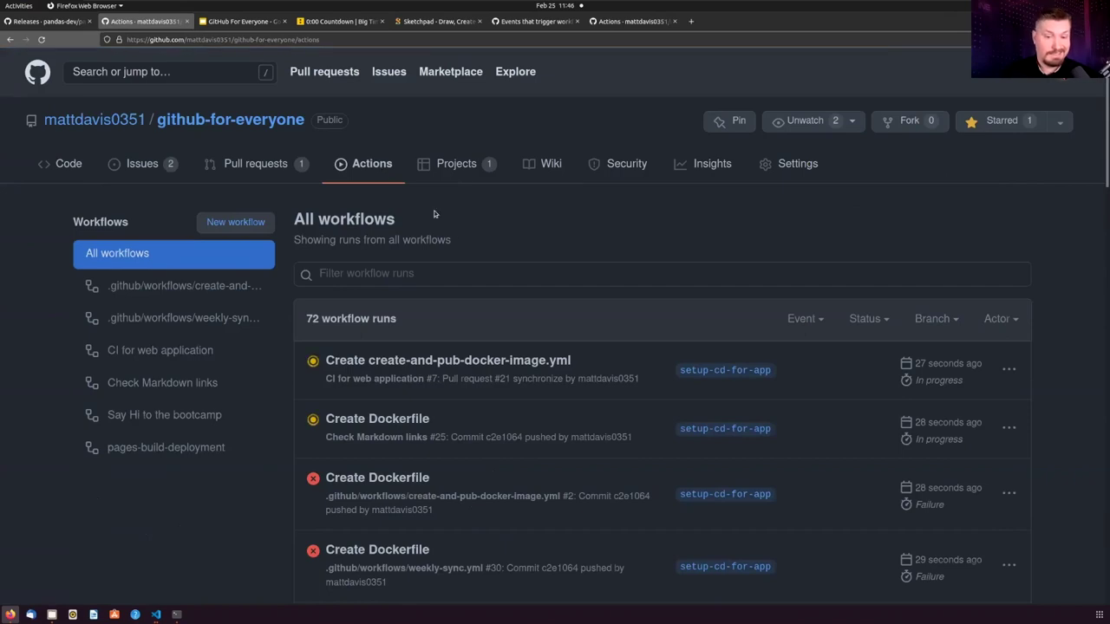
click(70, 167)
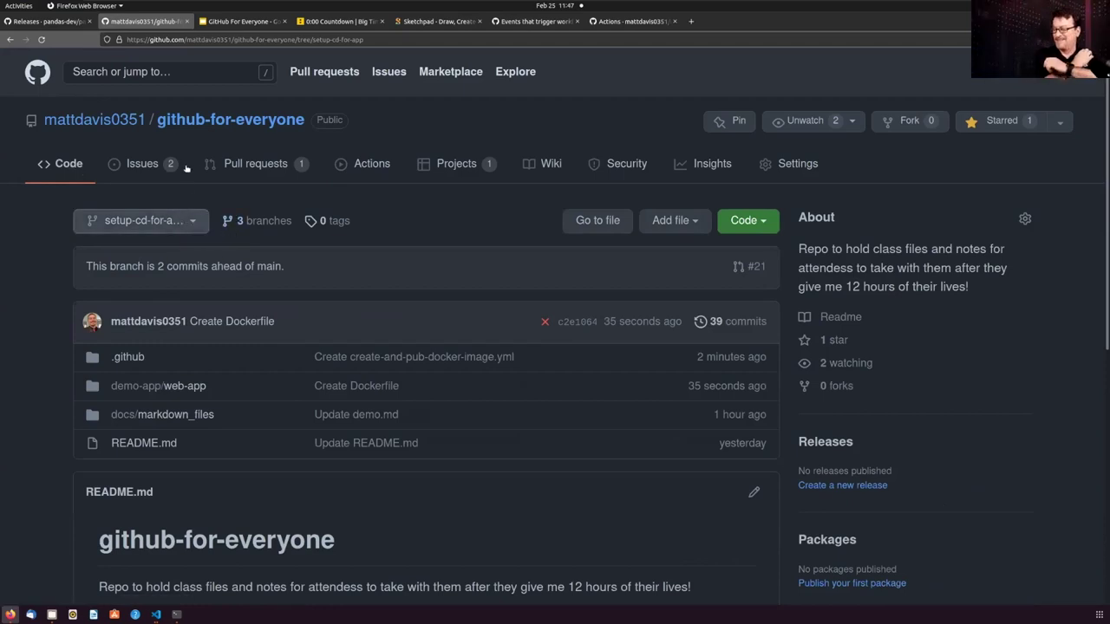
click(227, 164)
click(269, 403)
Scroll to the merge box of pull request #21 and bring up its merge confirmation.
scroll(582, 280, down, 5)
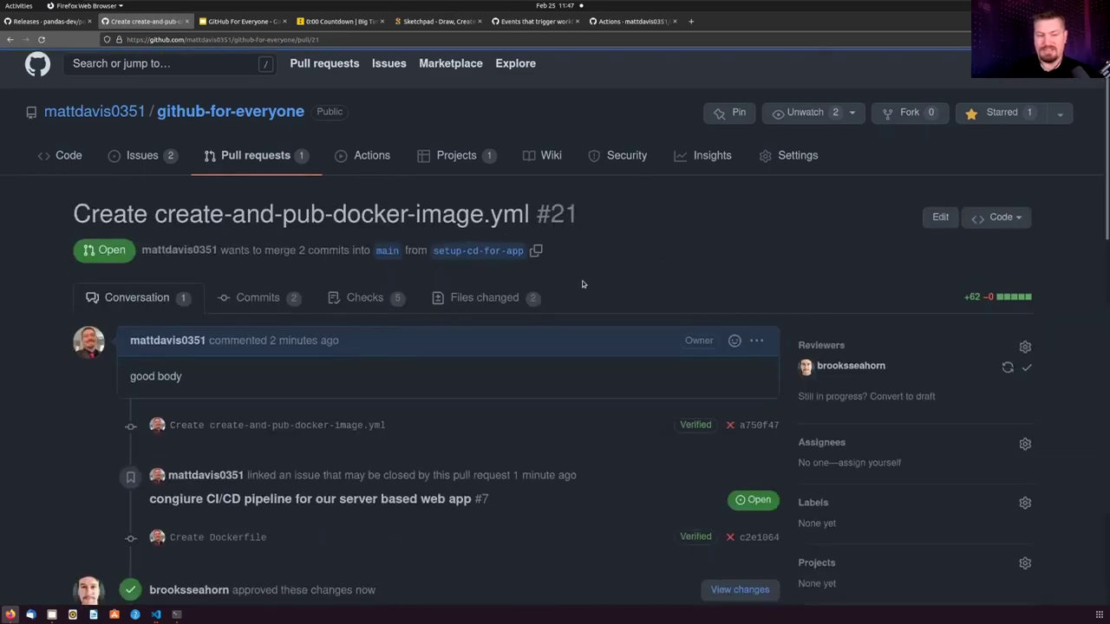
scroll(706, 300, down, 7)
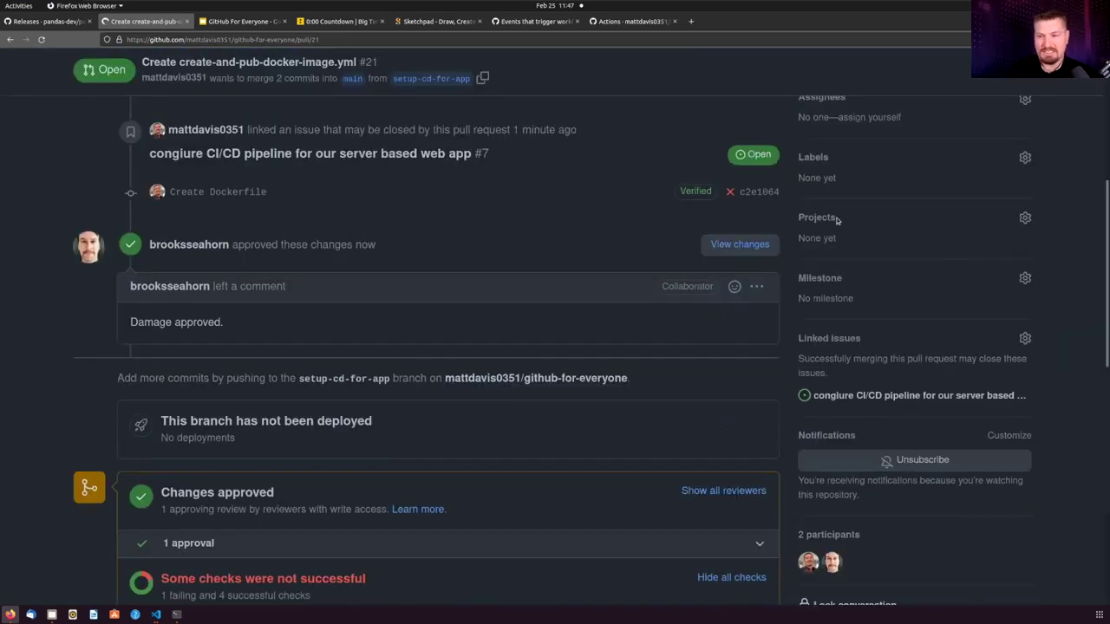
scroll(552, 342, up, 7)
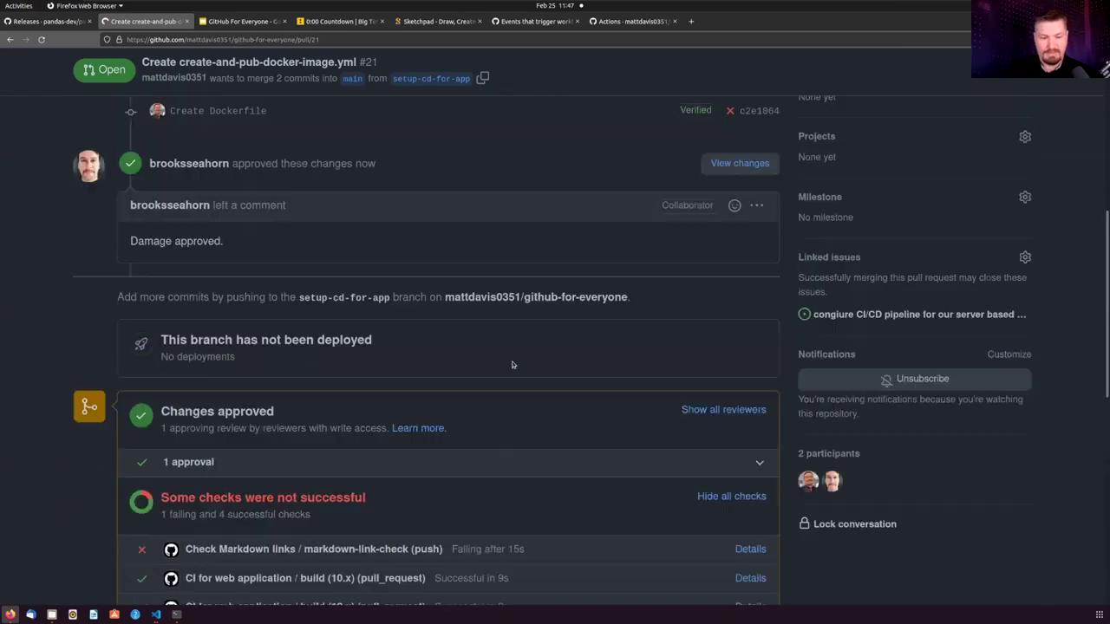
scroll(148, 501, up, 2)
scroll(217, 390, down, 5)
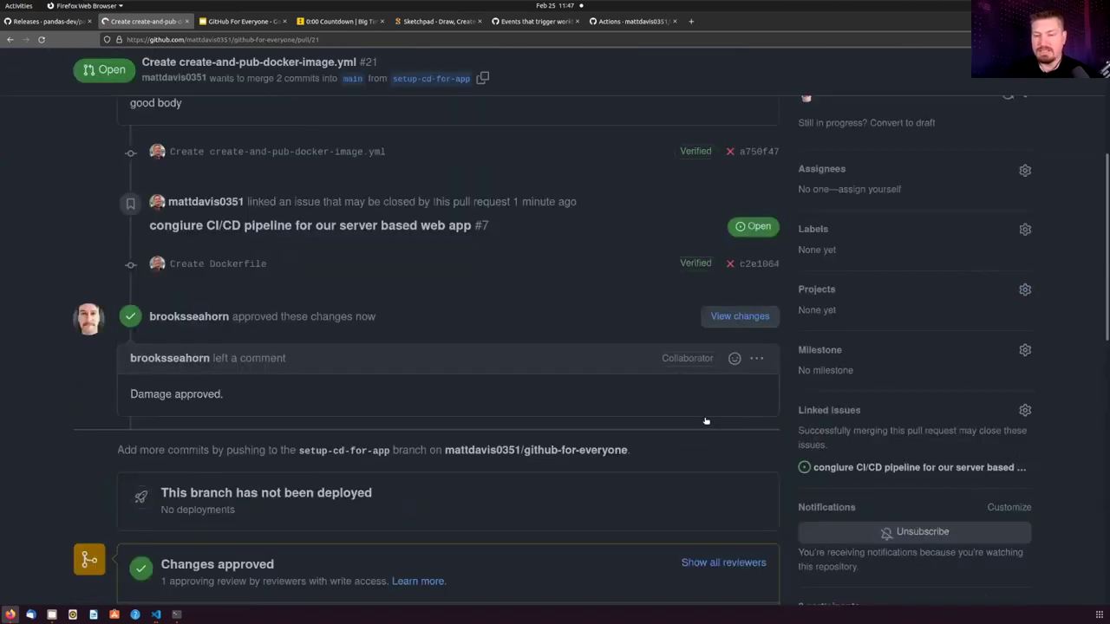
click(263, 273)
Confirm merging pull request #21 into main, delete setup-cd-for-app, and revisit the Code tab.
click(213, 241)
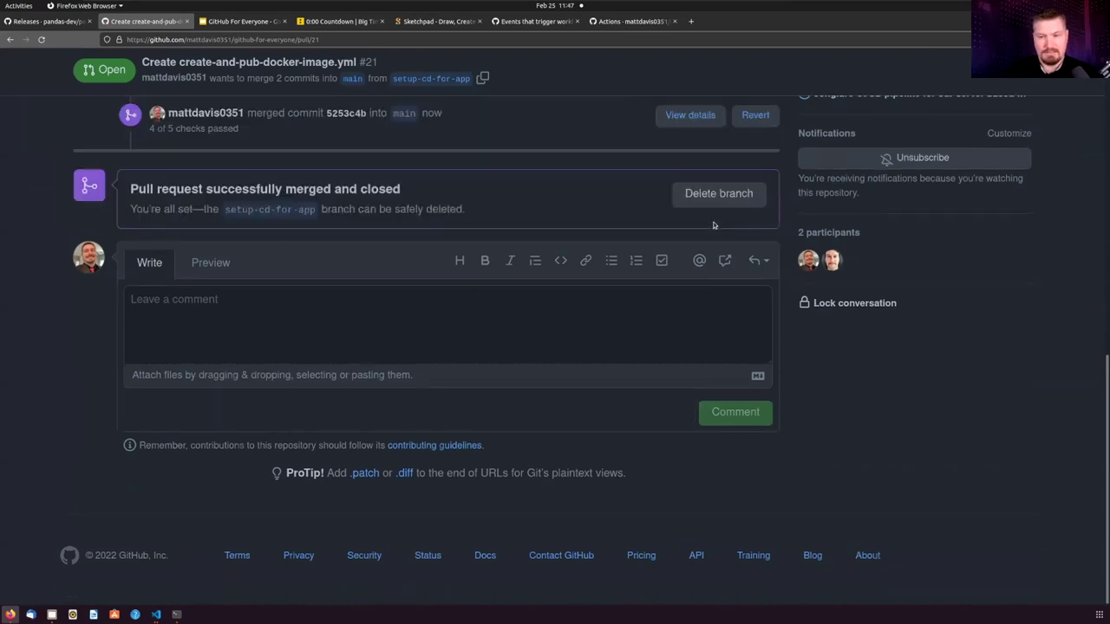
click(715, 198)
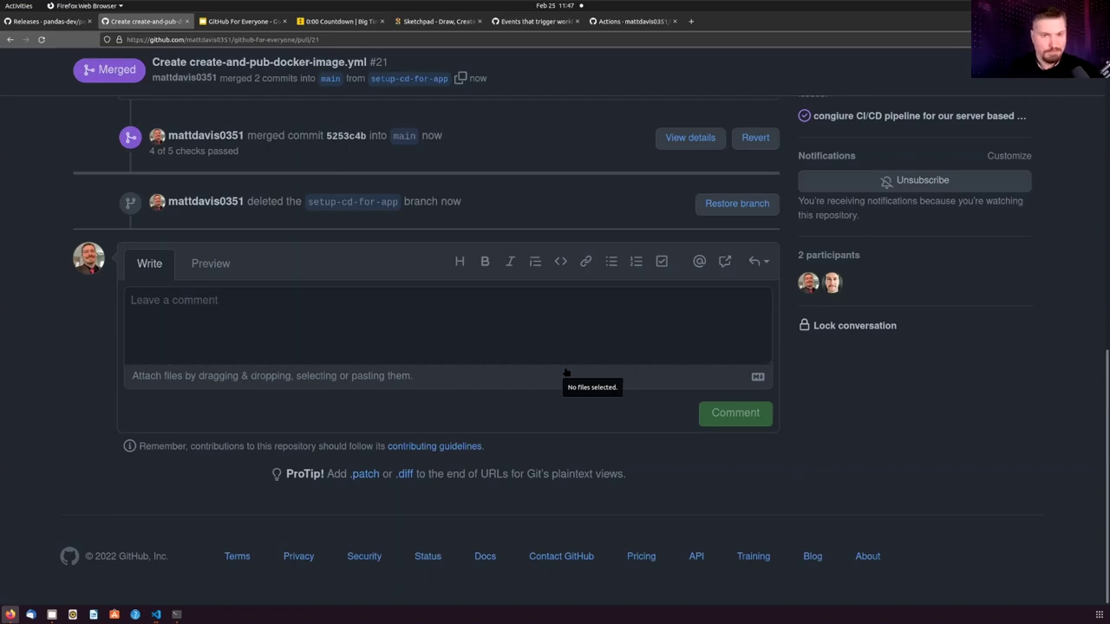
scroll(95, 408, up, 10)
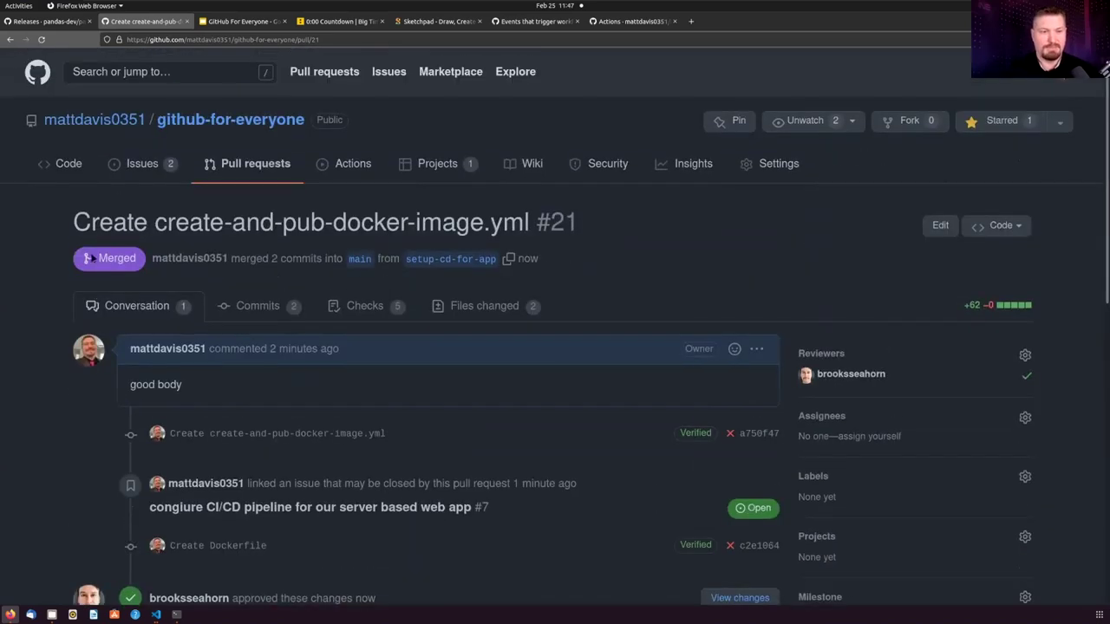
click(76, 173)
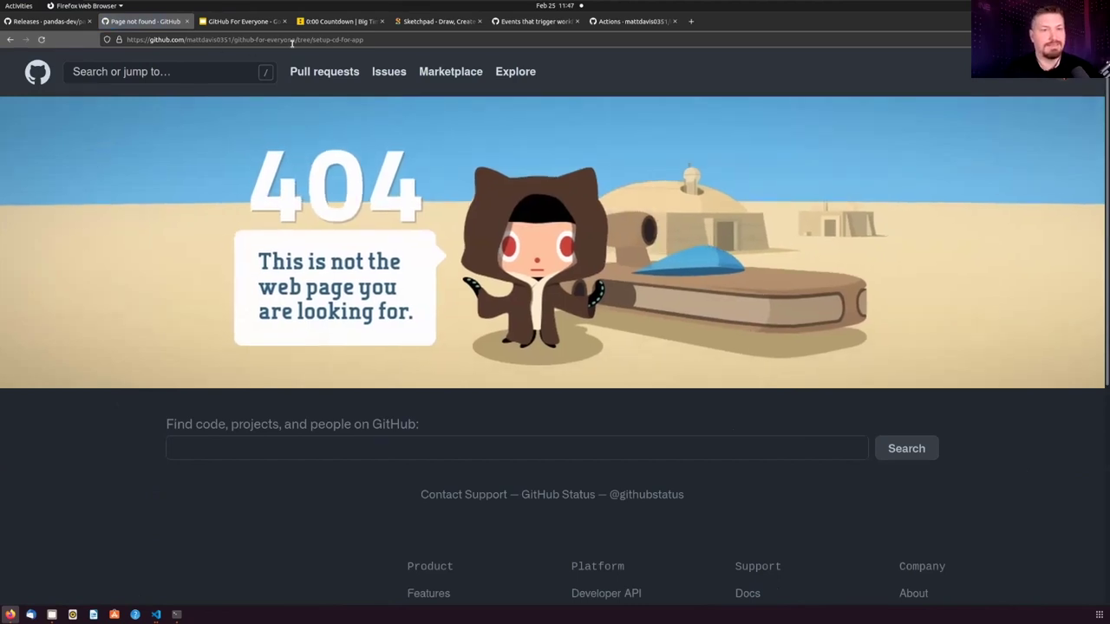
Load the repository home on main by removing the tree/setup-cd-for-app path from the URL.
drag(296, 41, 399, 42)
key(BackSpace)
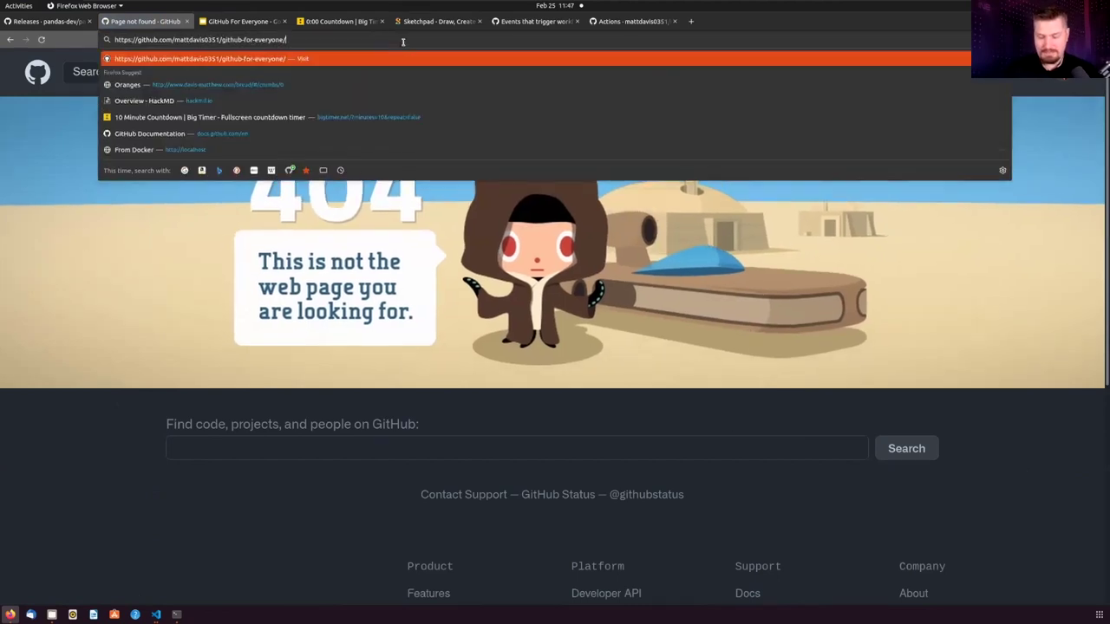
key(Return)
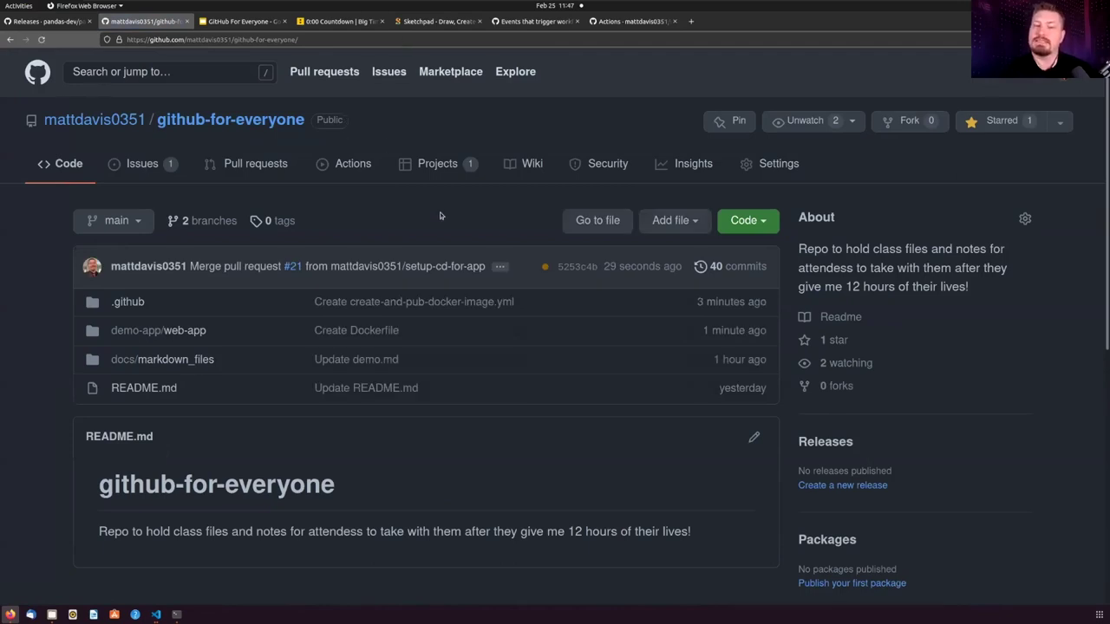
Look at the demo-app/web-app folder on main, then start drafting a new release.
click(197, 331)
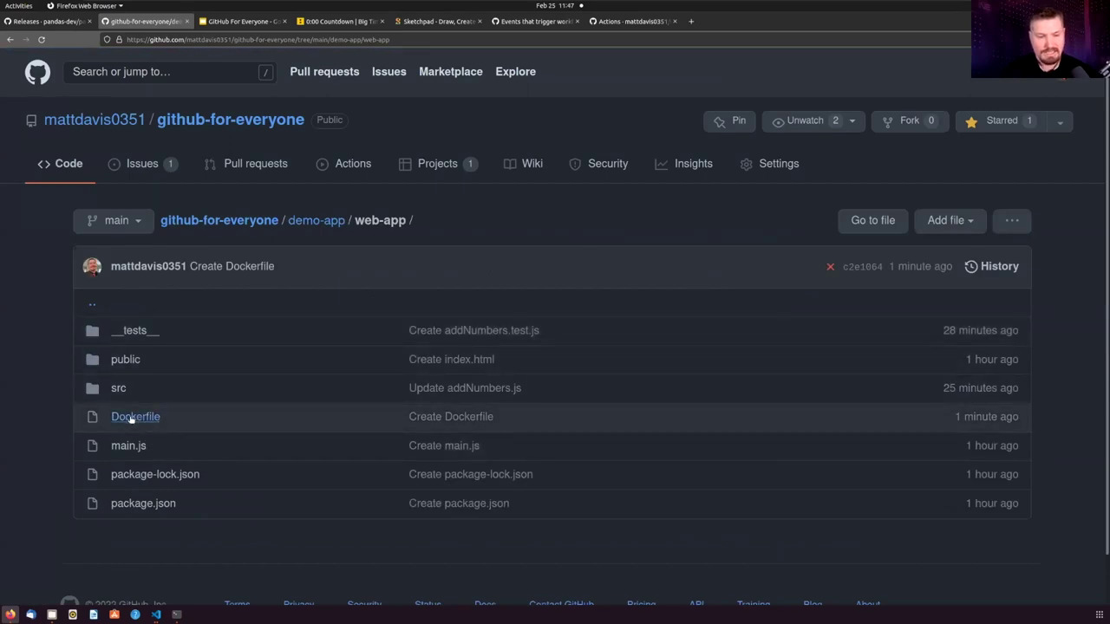
click(70, 164)
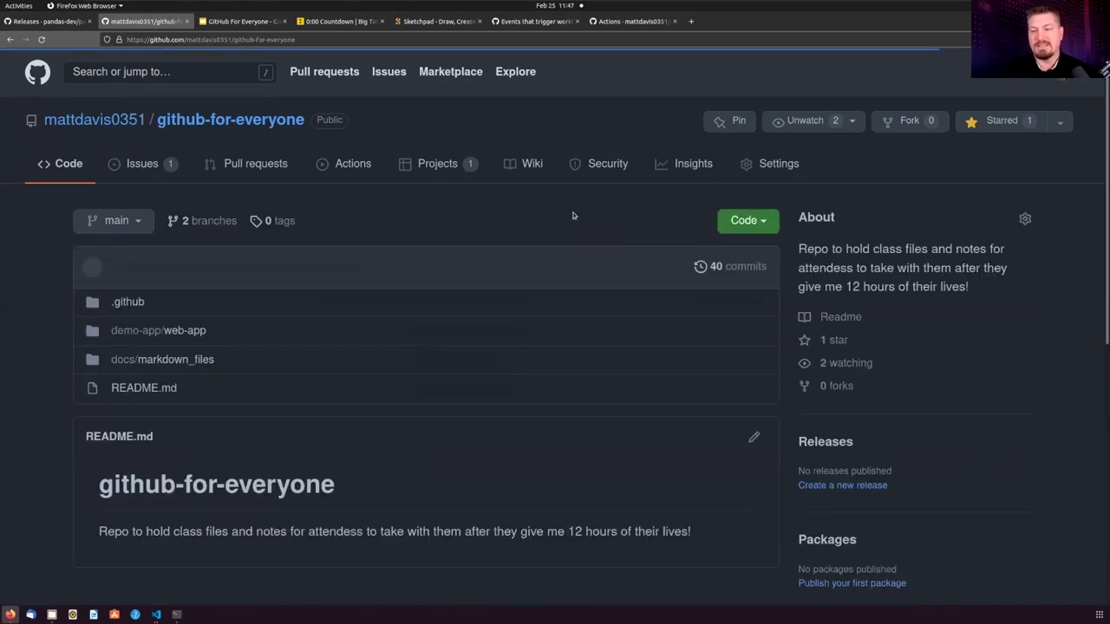
scroll(693, 265, down, 2)
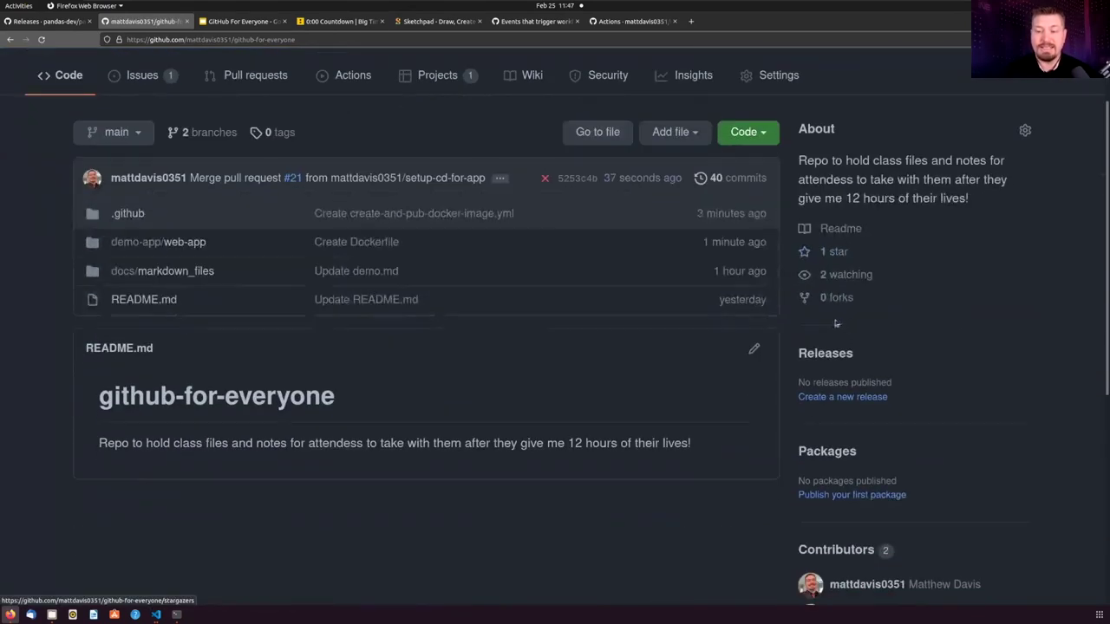
click(837, 397)
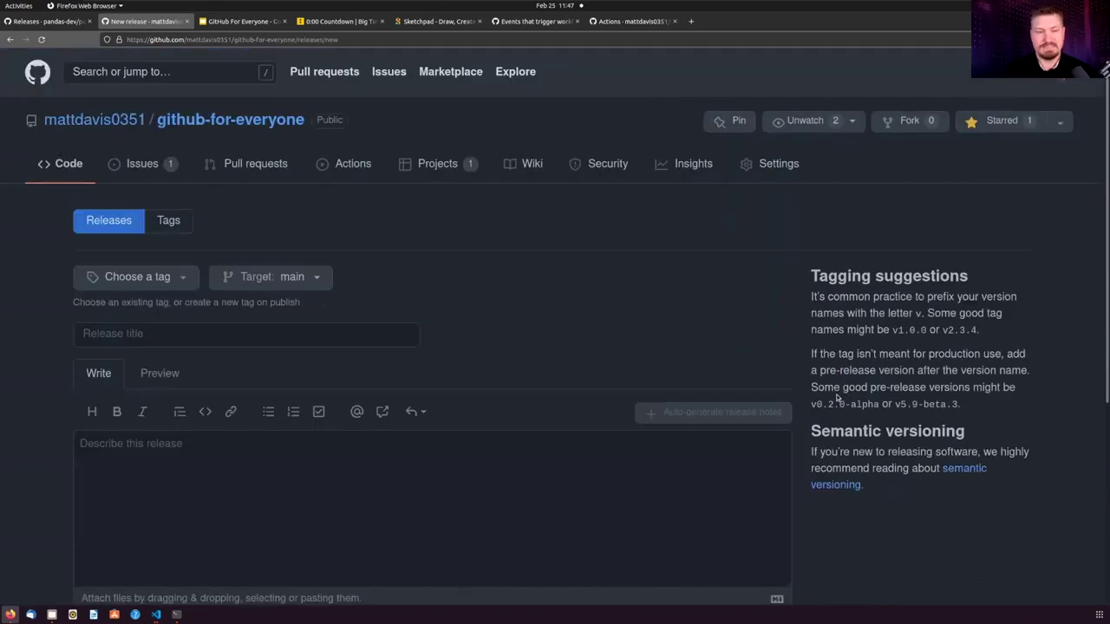
Try tag v1 without creating it and keep main as the release target.
click(143, 277)
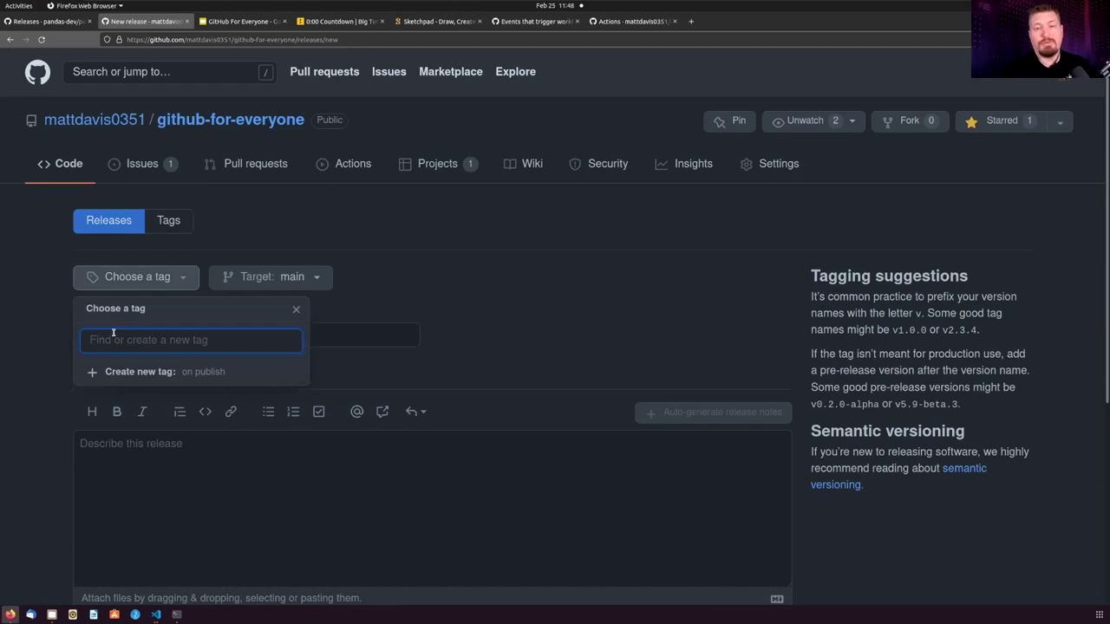
text(v)
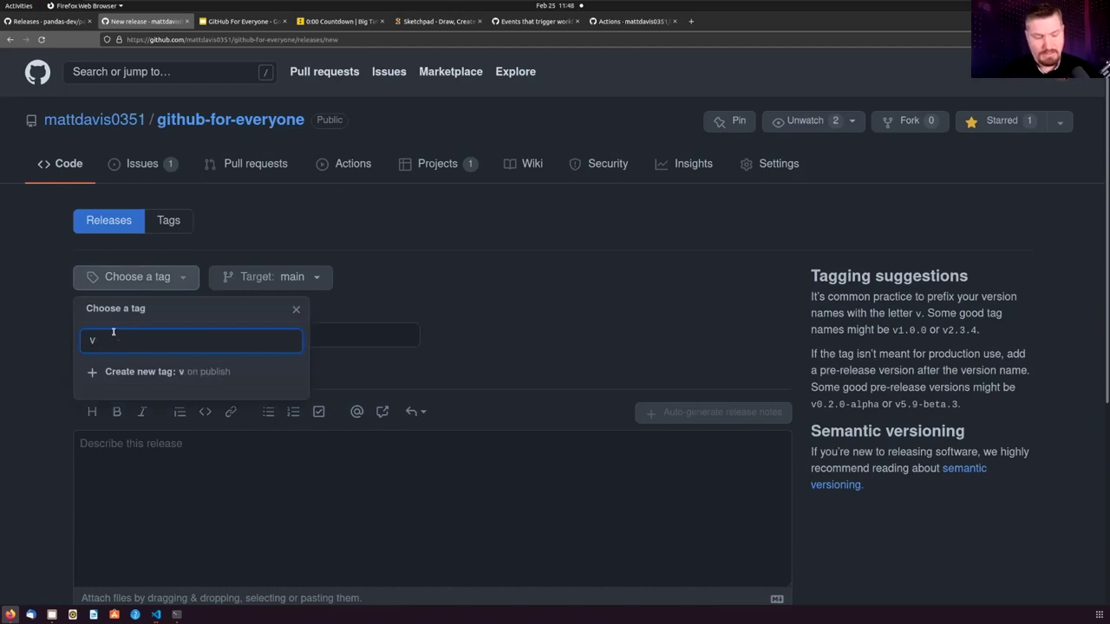
text(1)
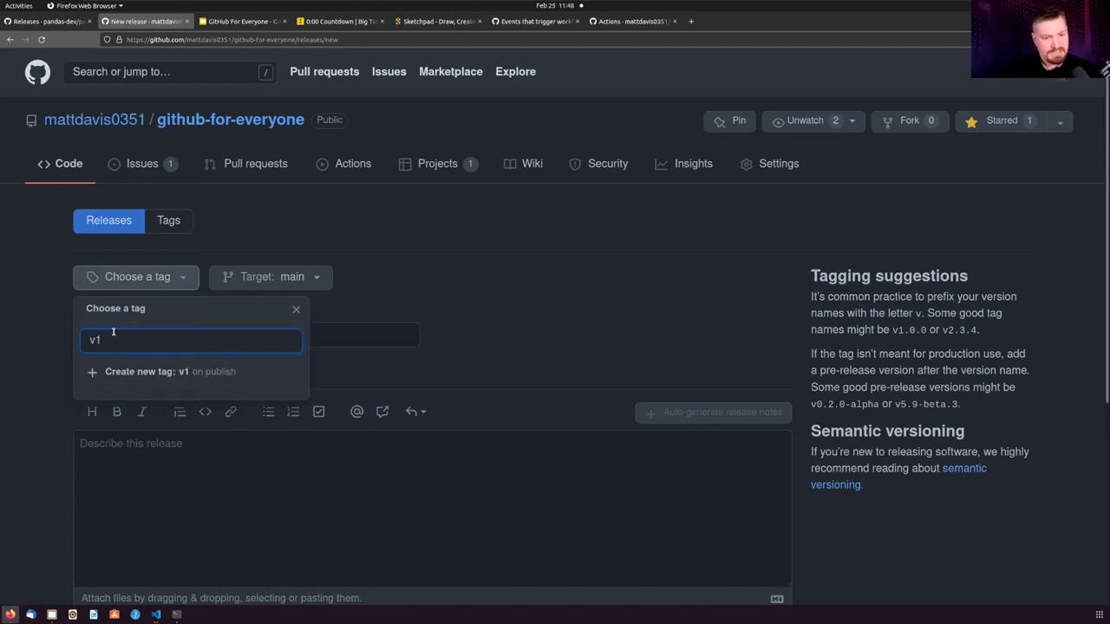
click(377, 299)
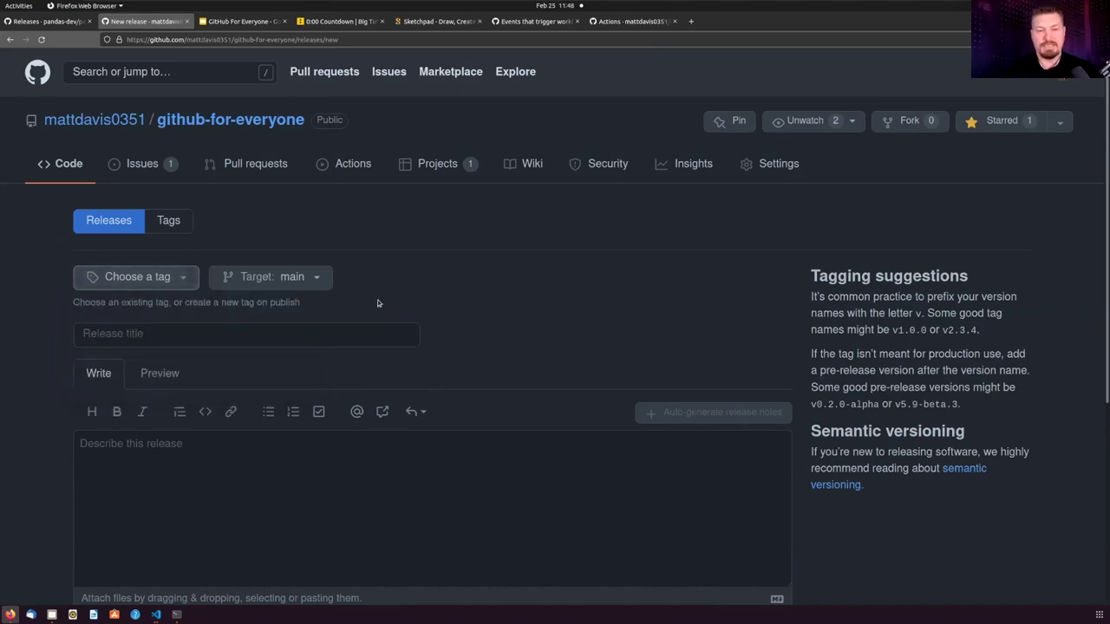
click(312, 279)
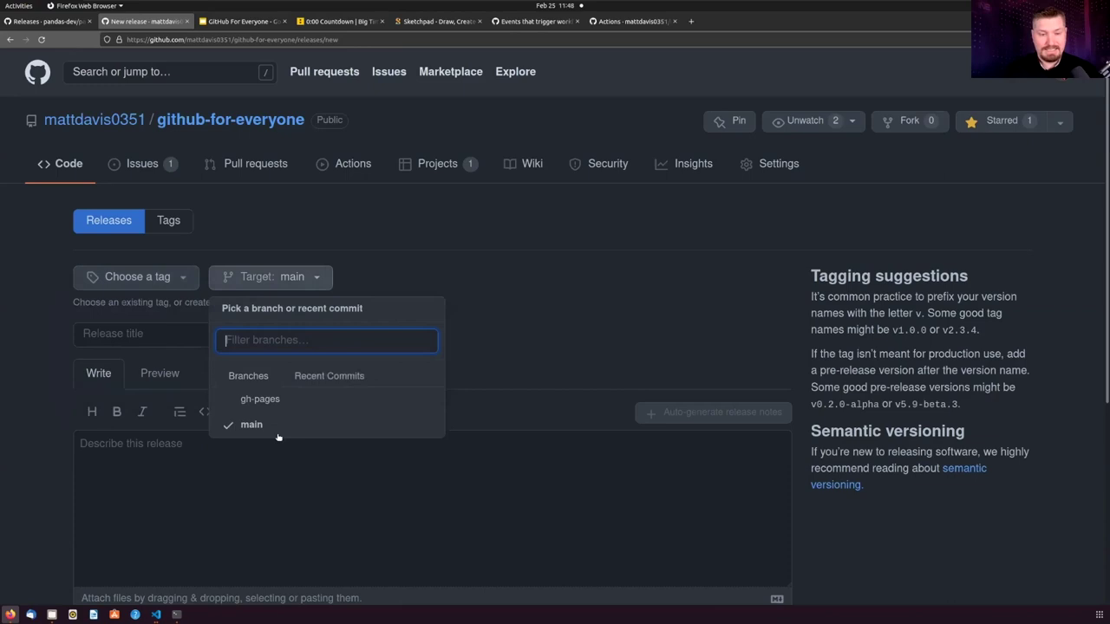
click(305, 284)
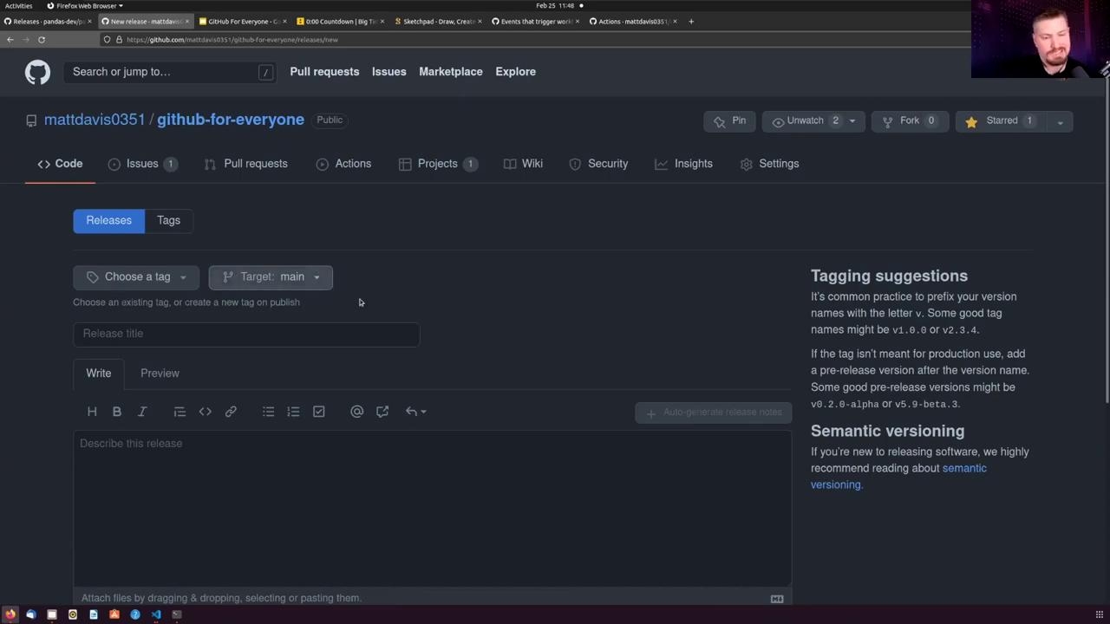
Title the release 'Initial release' and write a description ending 'here!!! :wink:'.
click(233, 339)
text(In)
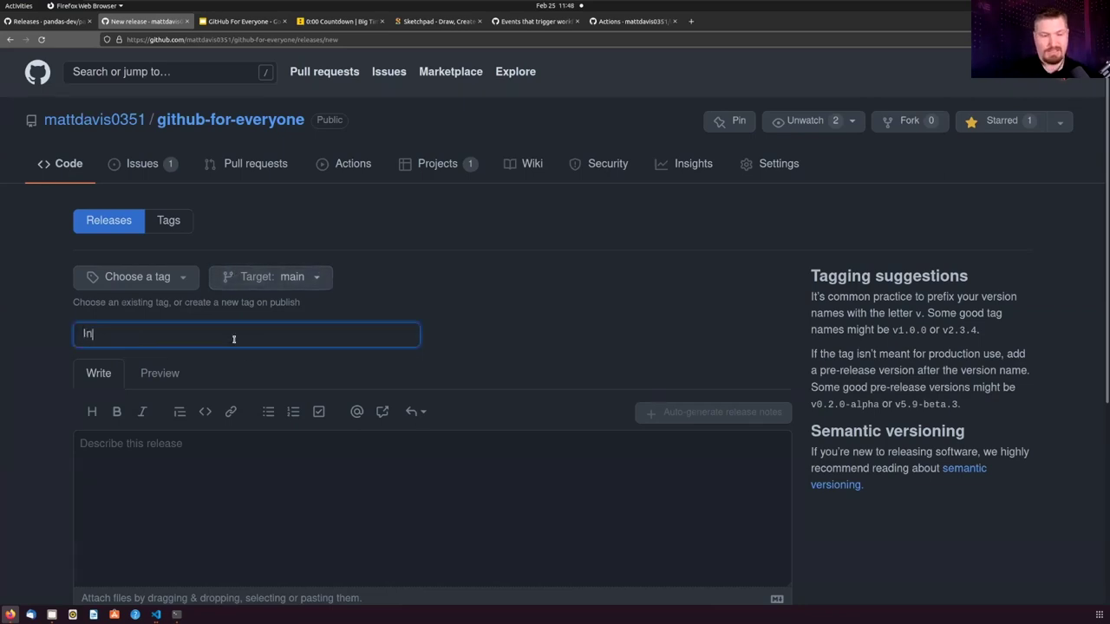
text(itial release)
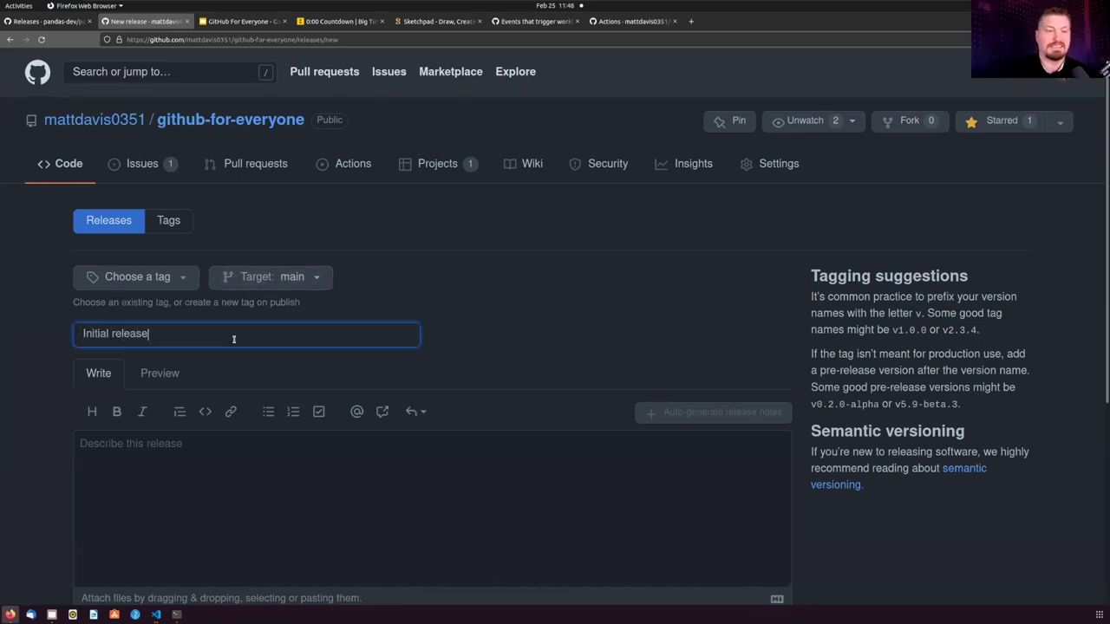
click(193, 496)
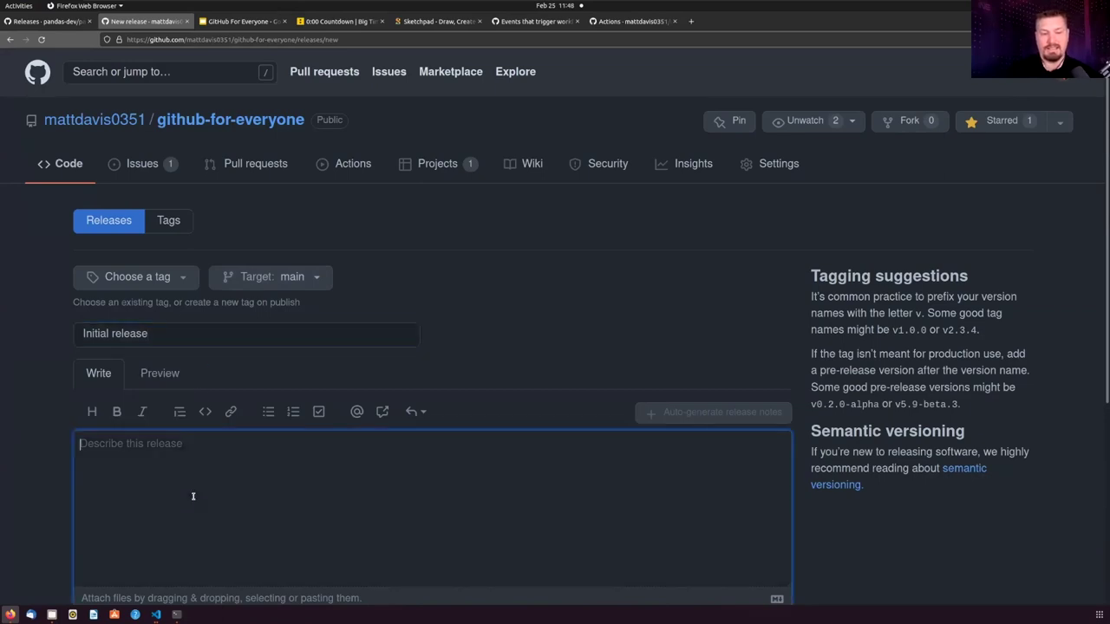
text(here goes doe)
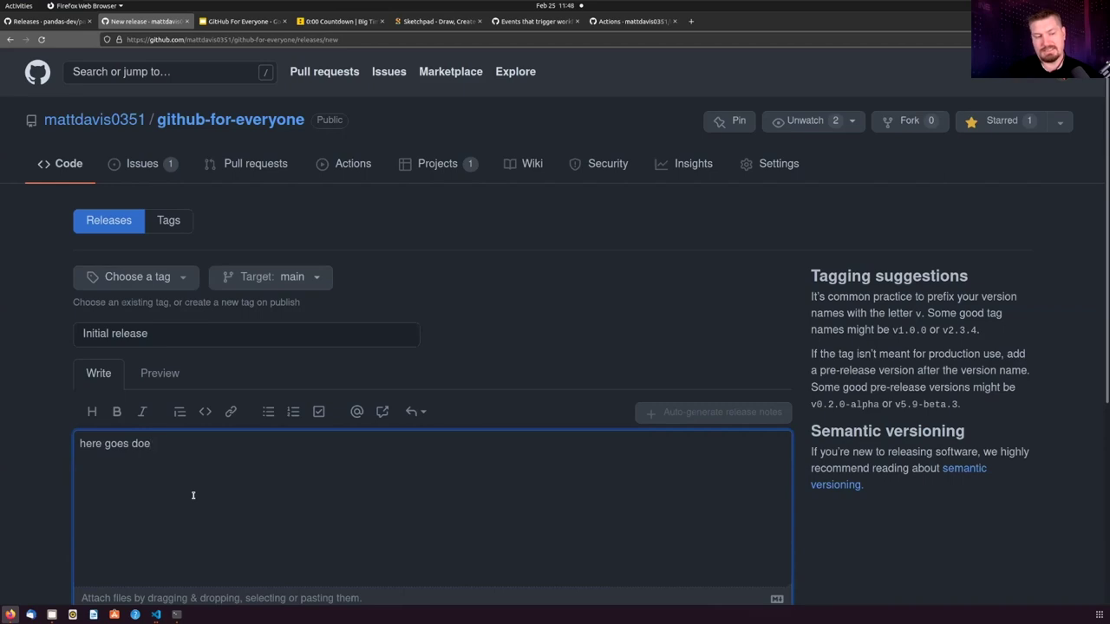
key(BackSpace)
text(cs a)
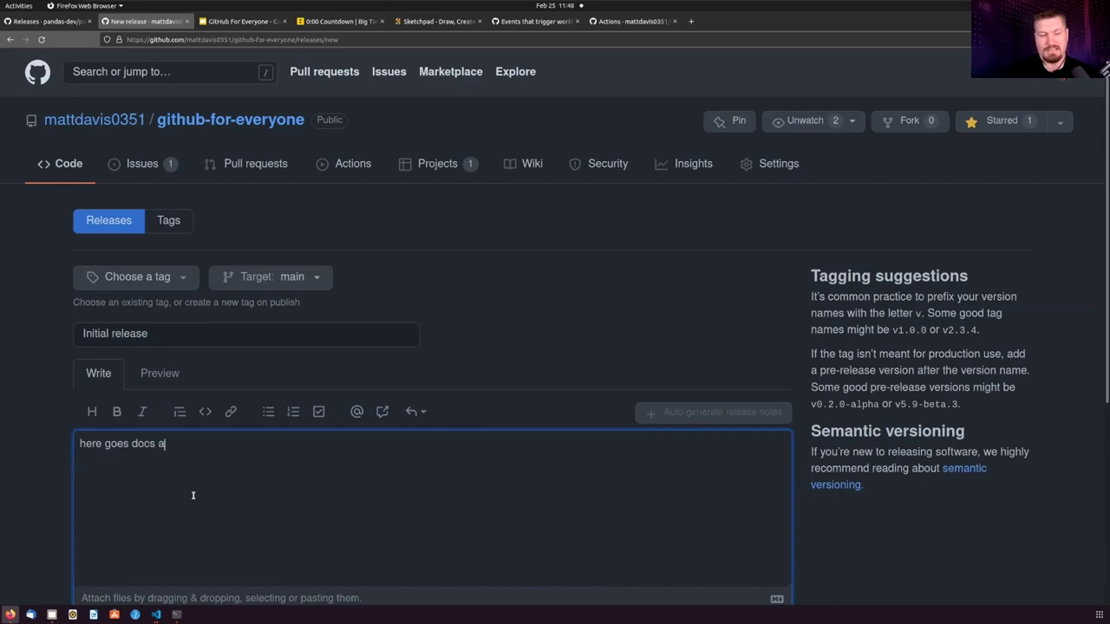
text(bout our release.)
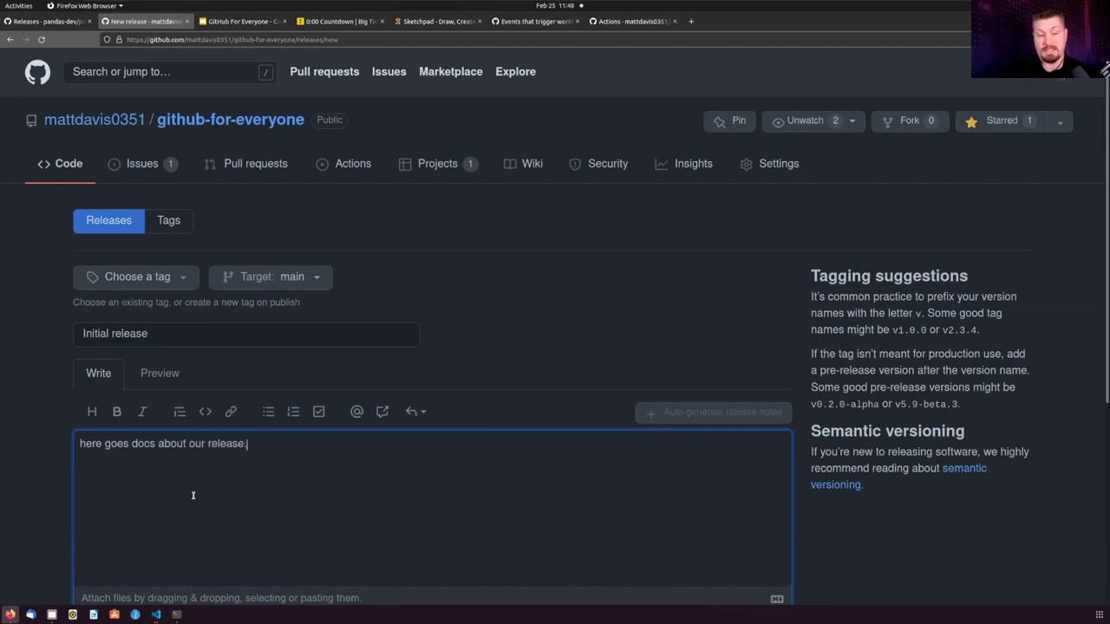
text(... maybe a c)
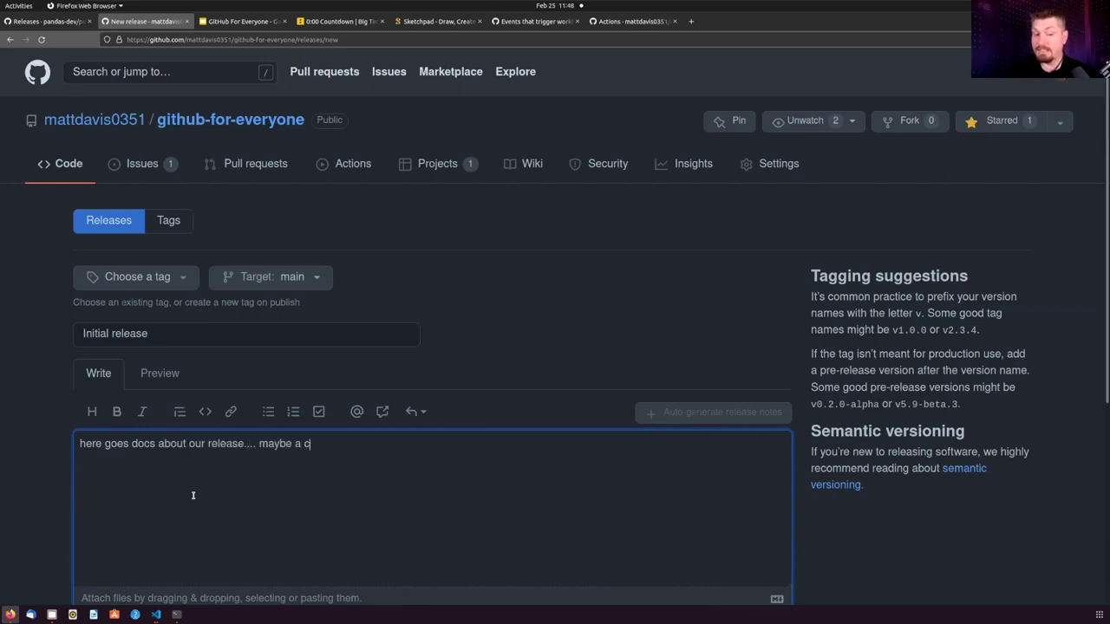
text(hangelog ex)
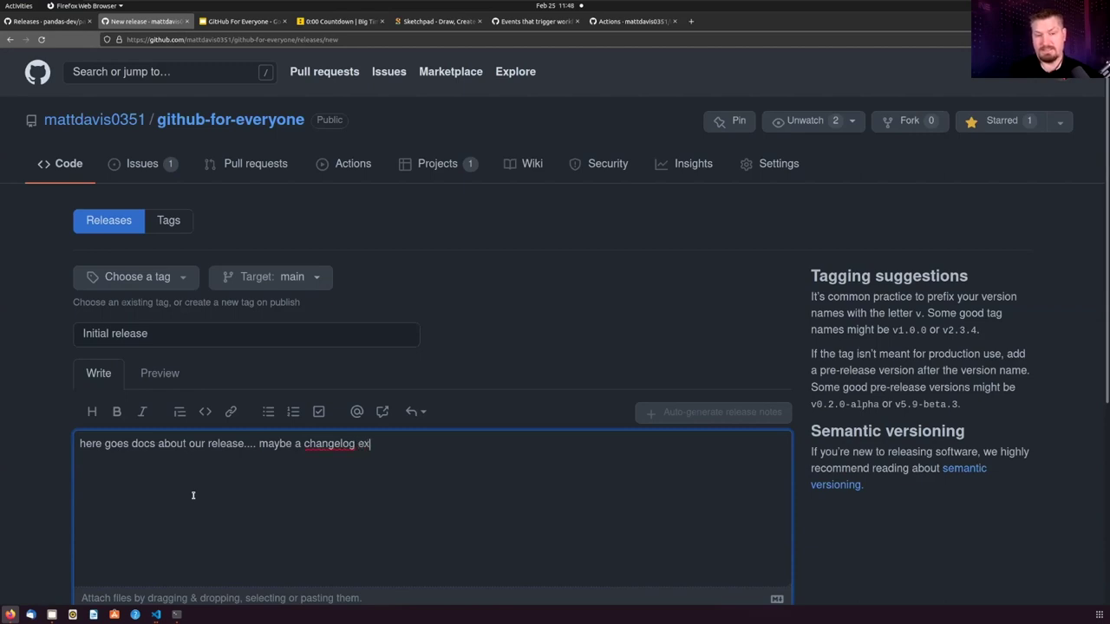
text(ists here!!!)
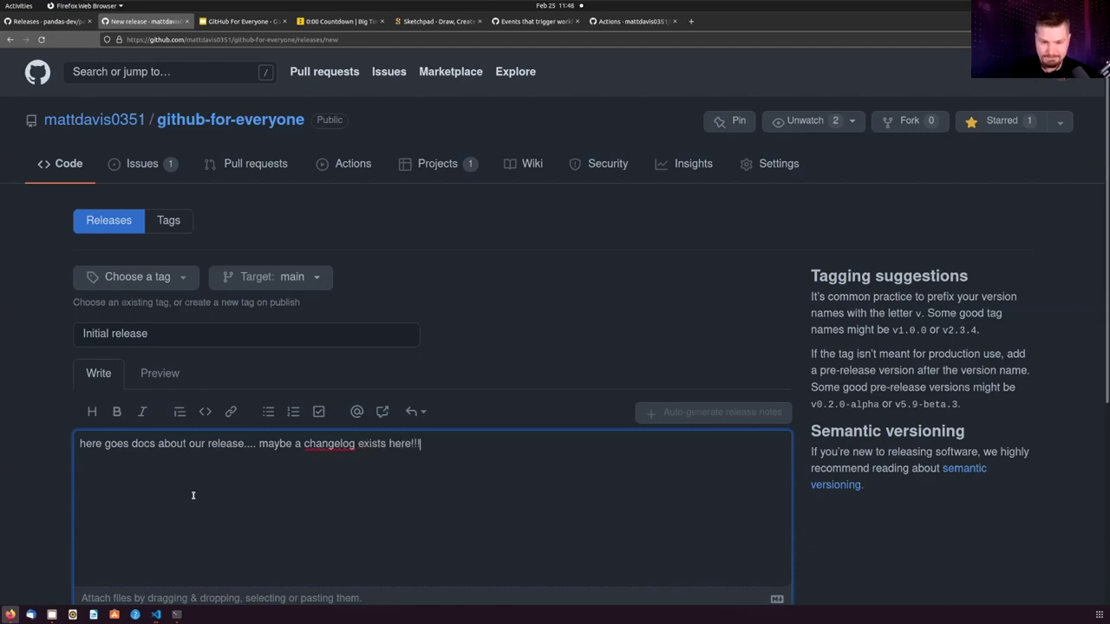
text( :wink)
key(Return)
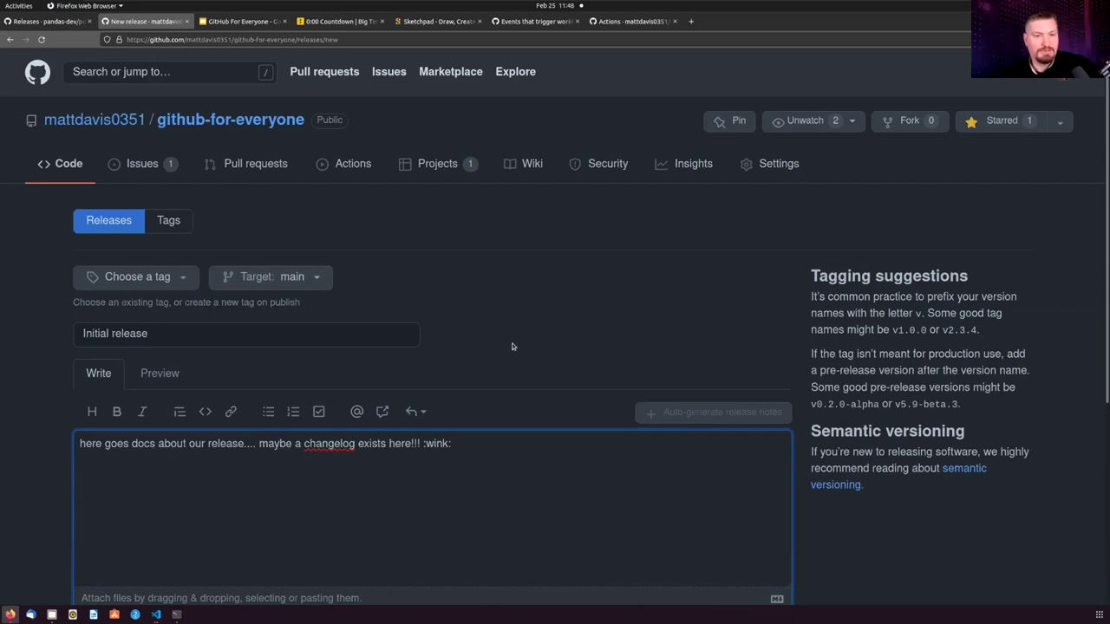
scroll(512, 346, down, 5)
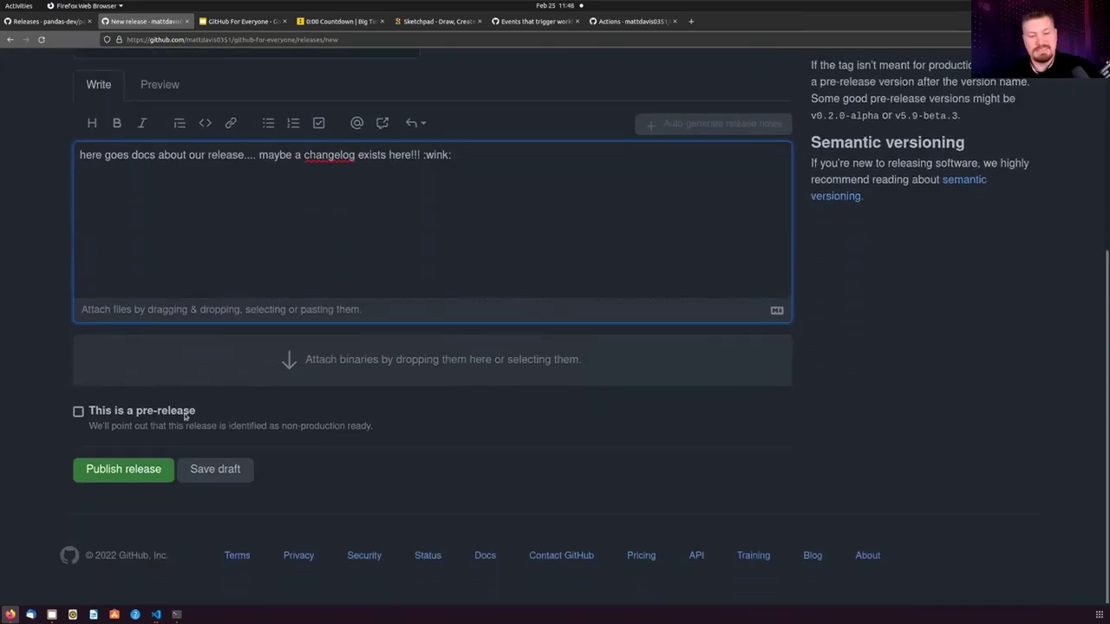
Attempt to publish the release, then open and close the tag chooser without picking a tag.
click(124, 471)
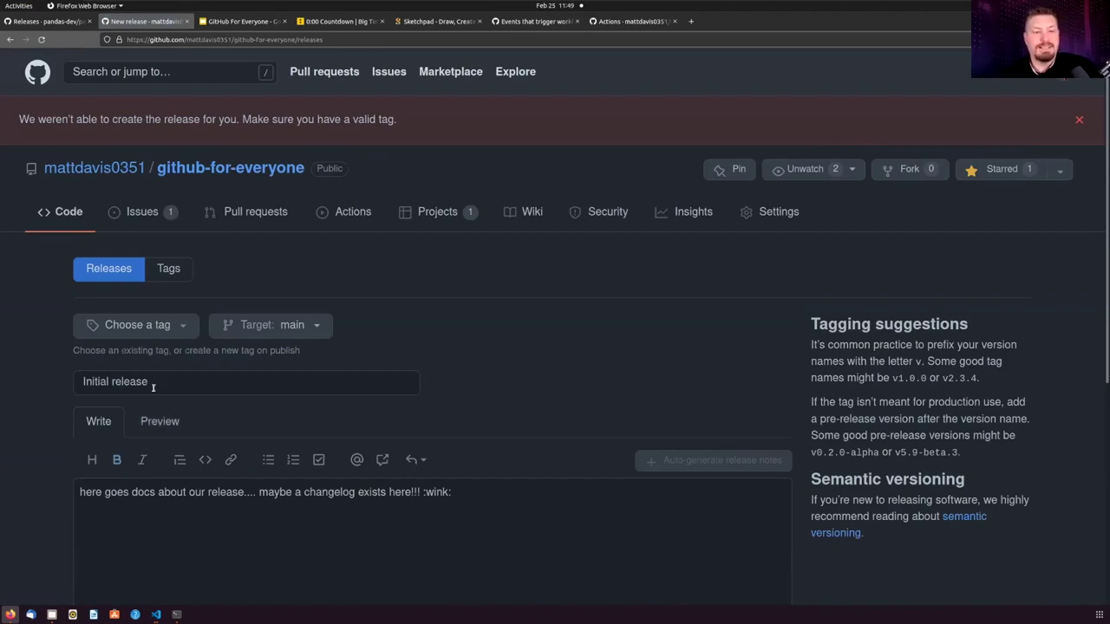
click(171, 325)
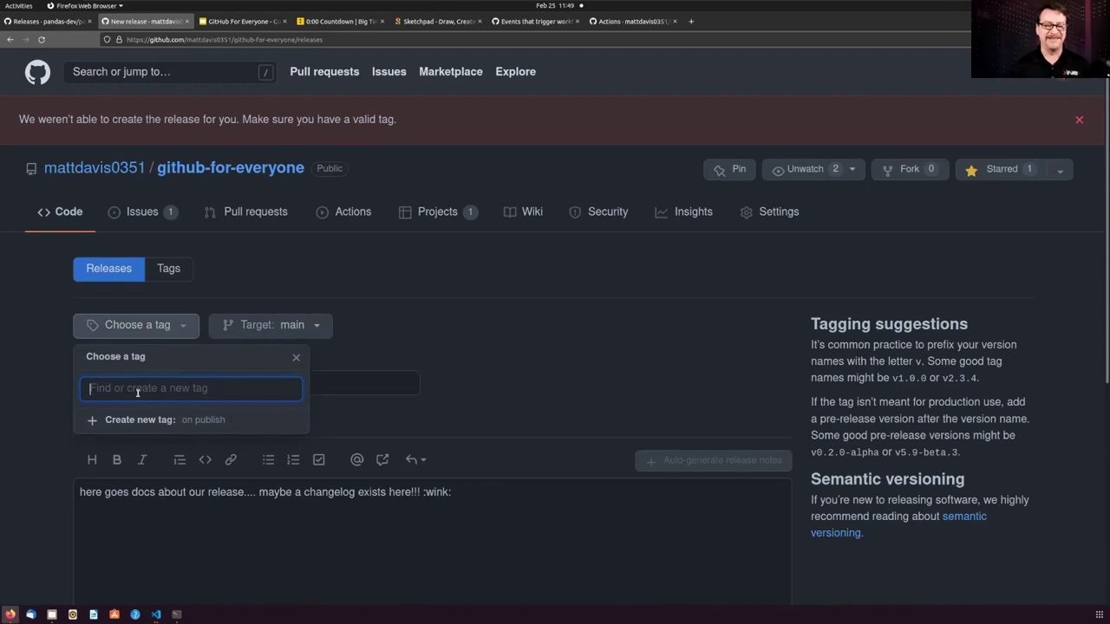
click(128, 421)
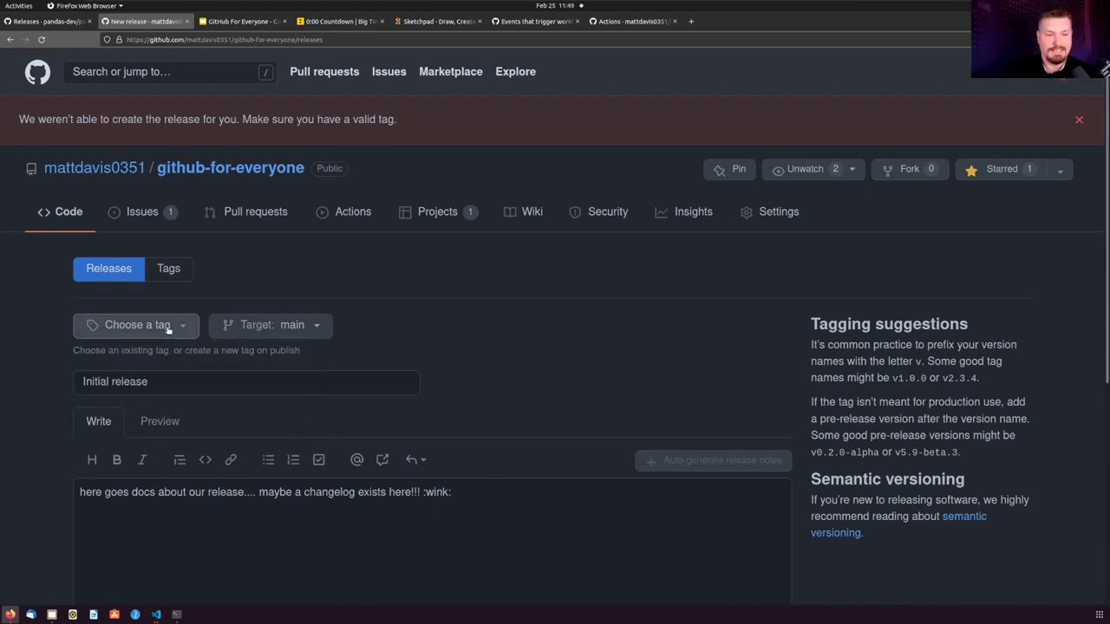
click(168, 328)
click(100, 423)
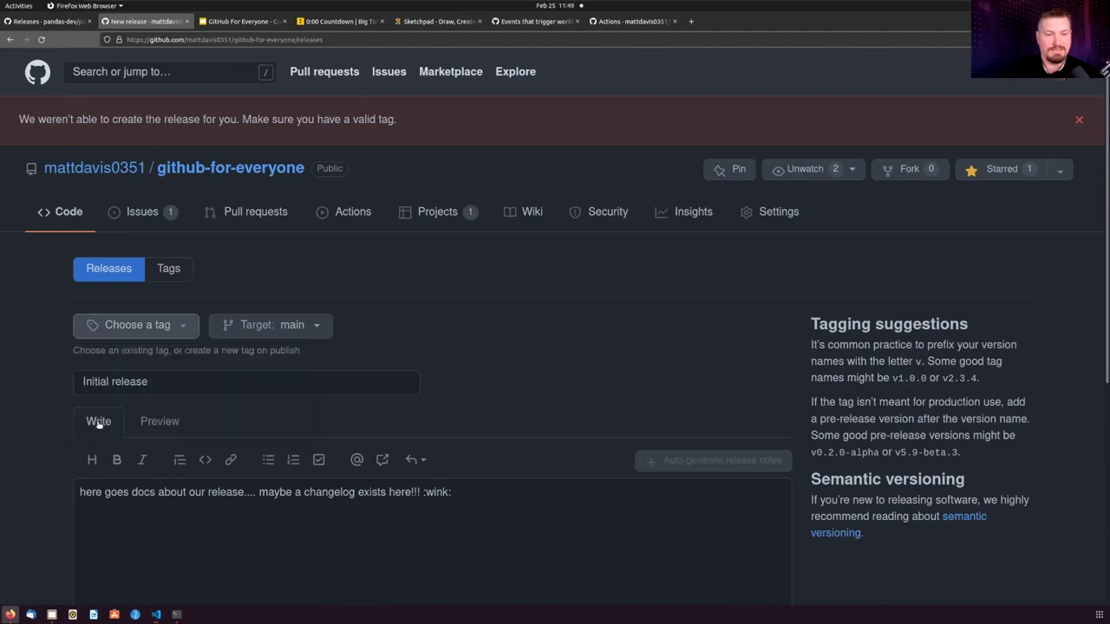
Start a fresh new release from the Tags page and open its tag chooser.
click(156, 272)
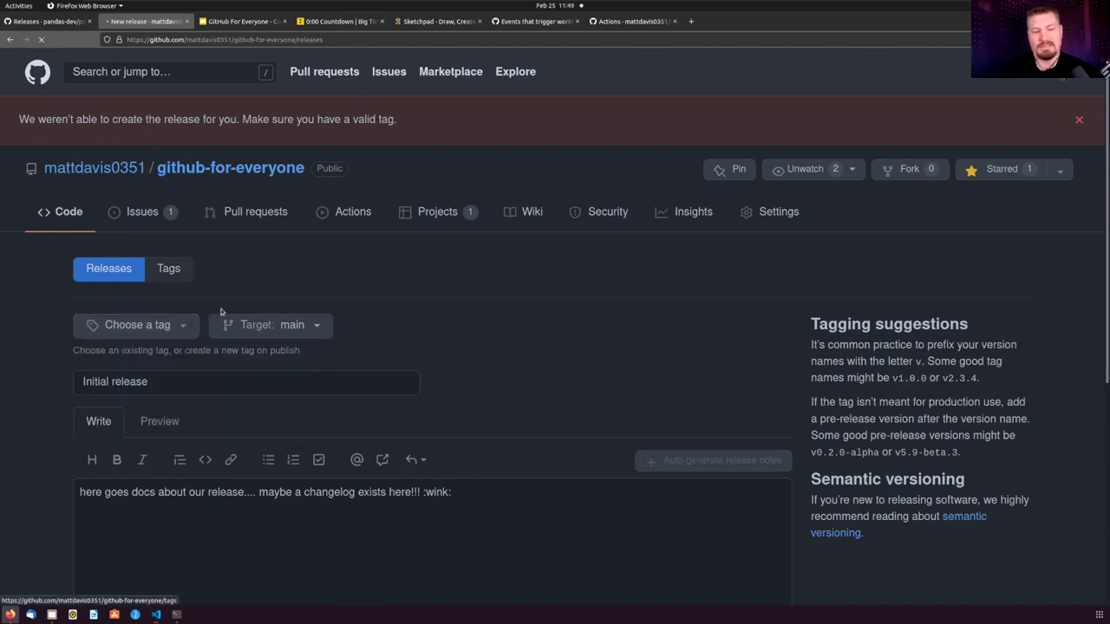
click(560, 428)
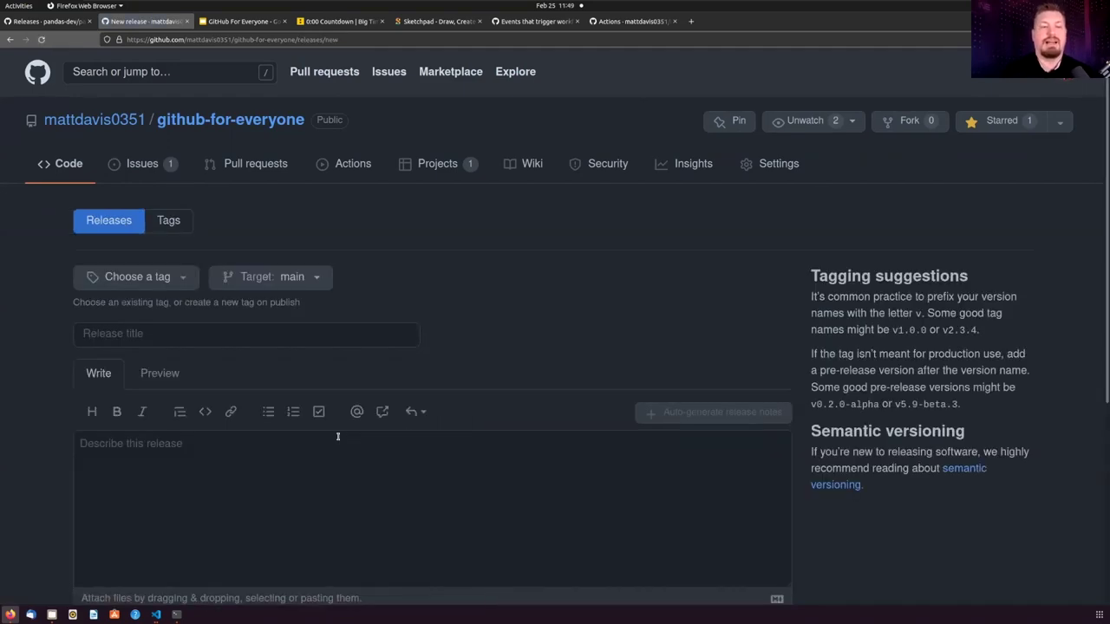
click(180, 279)
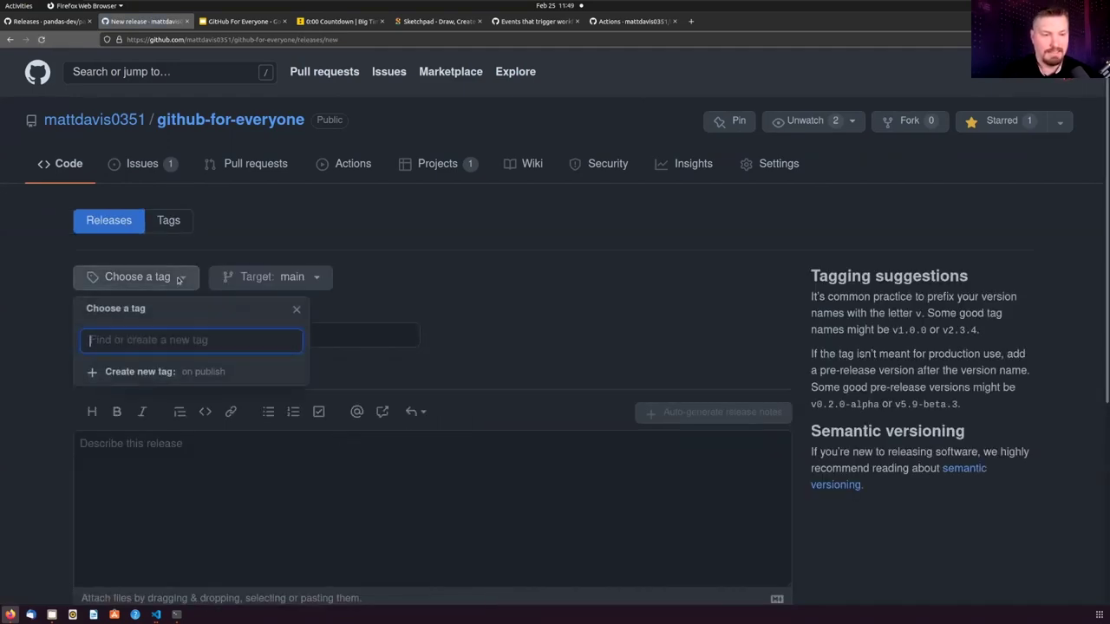
Create the new tag v1 and set the release title to Initial release.
text(v)
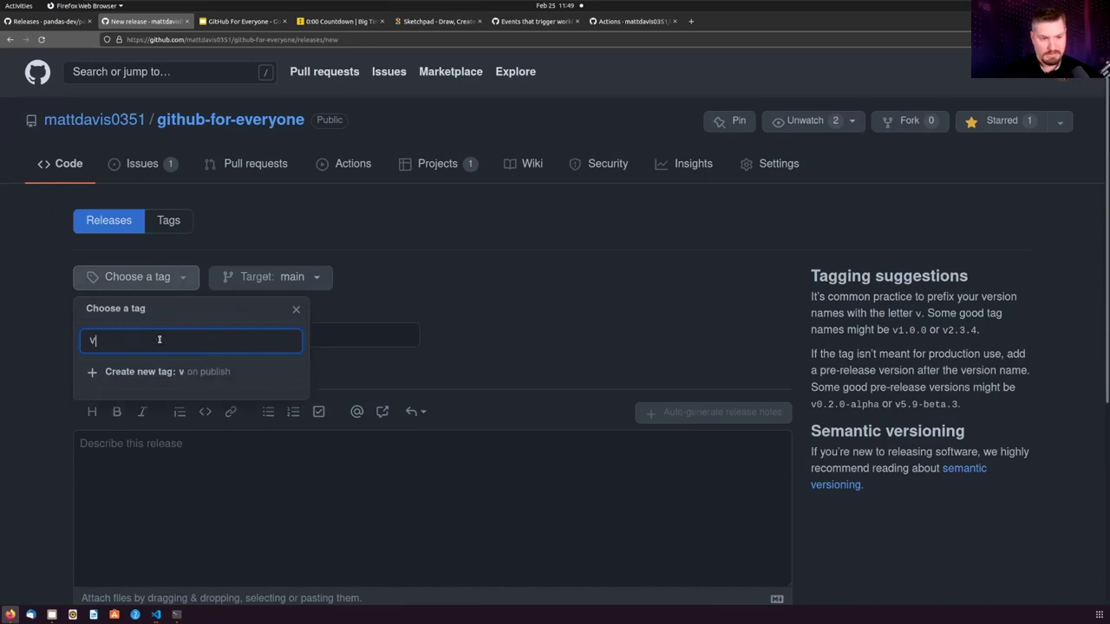
text(1)
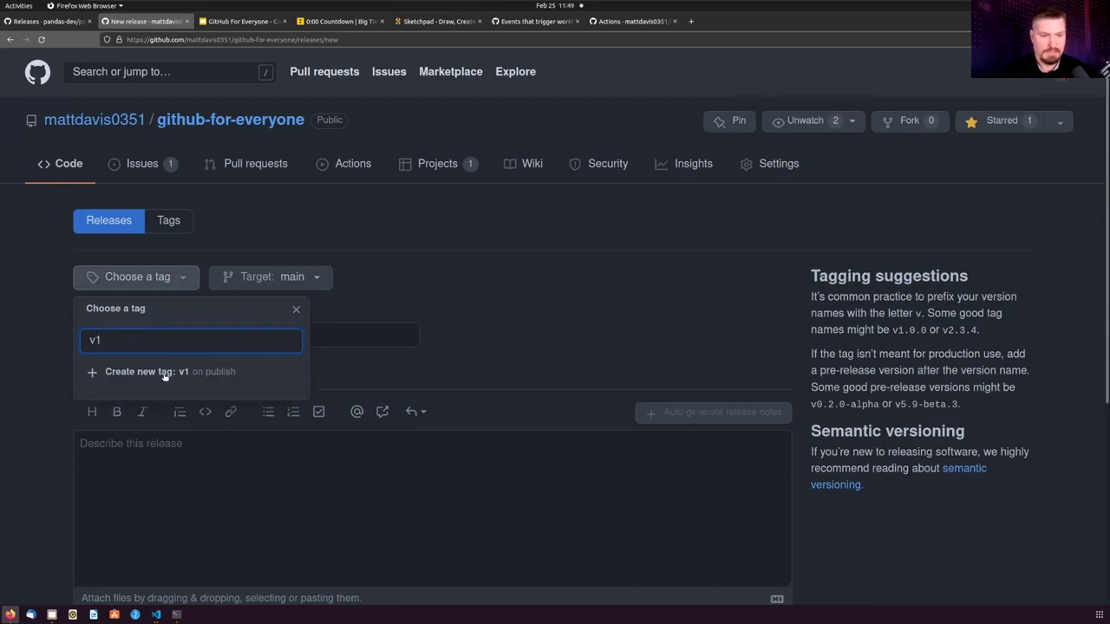
click(159, 372)
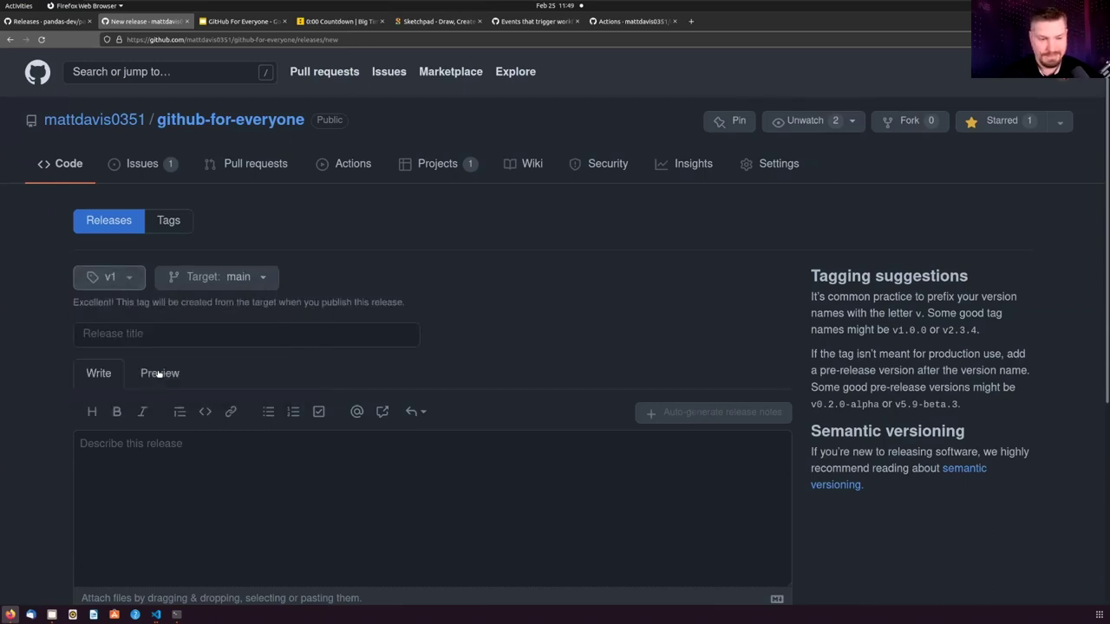
click(155, 341)
text(I)
click(156, 352)
Write the description 'changelog :wink:' and publish the v1 release.
click(234, 508)
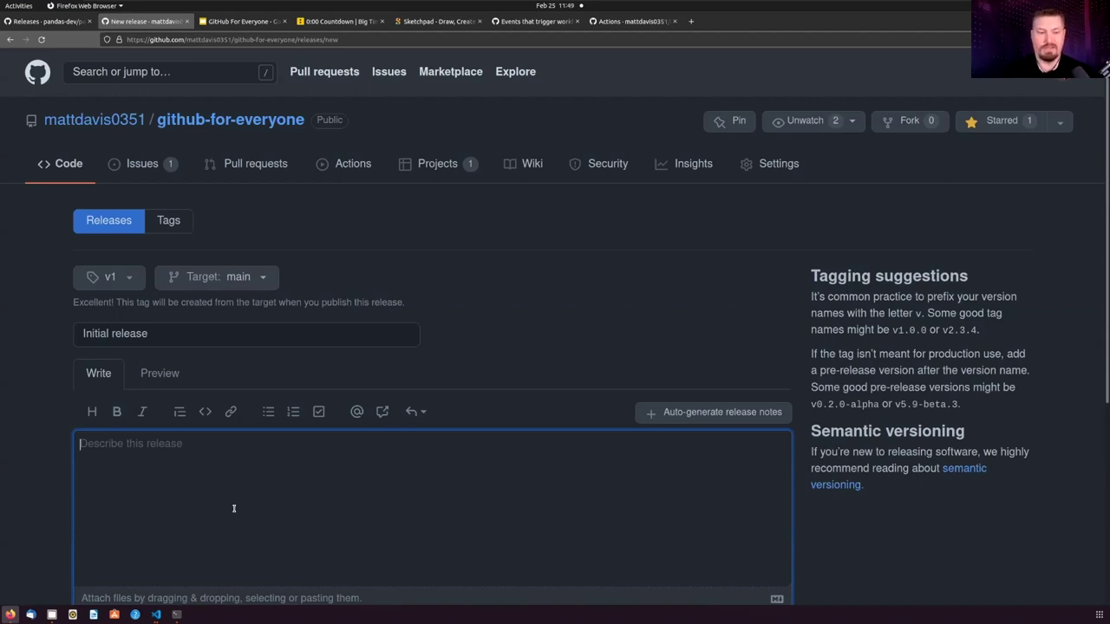
text(ch)
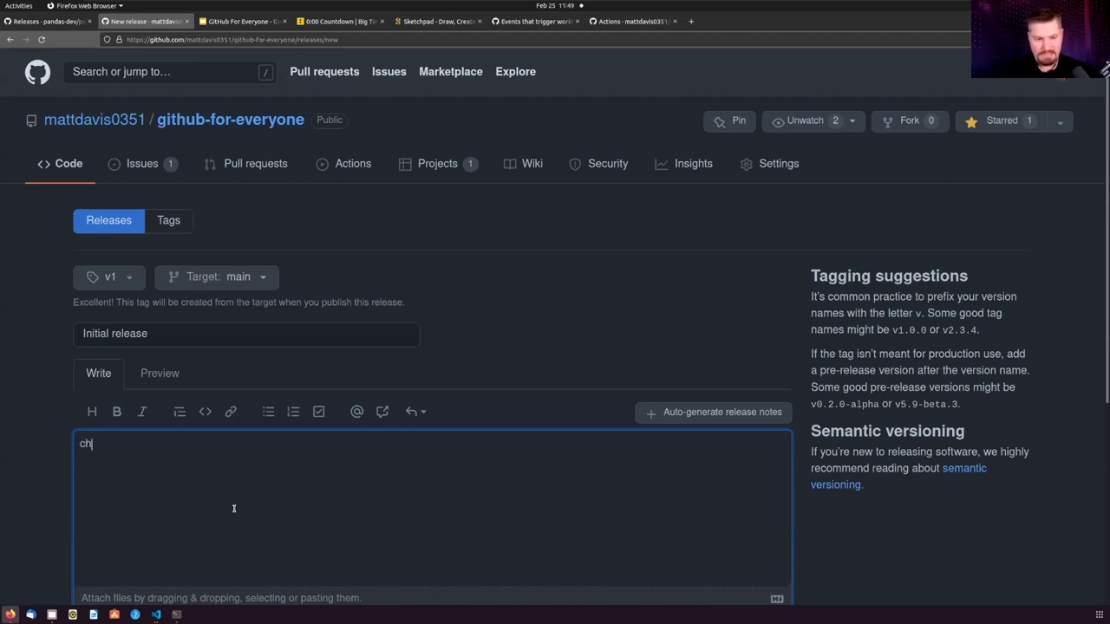
text(angelog :wink:)
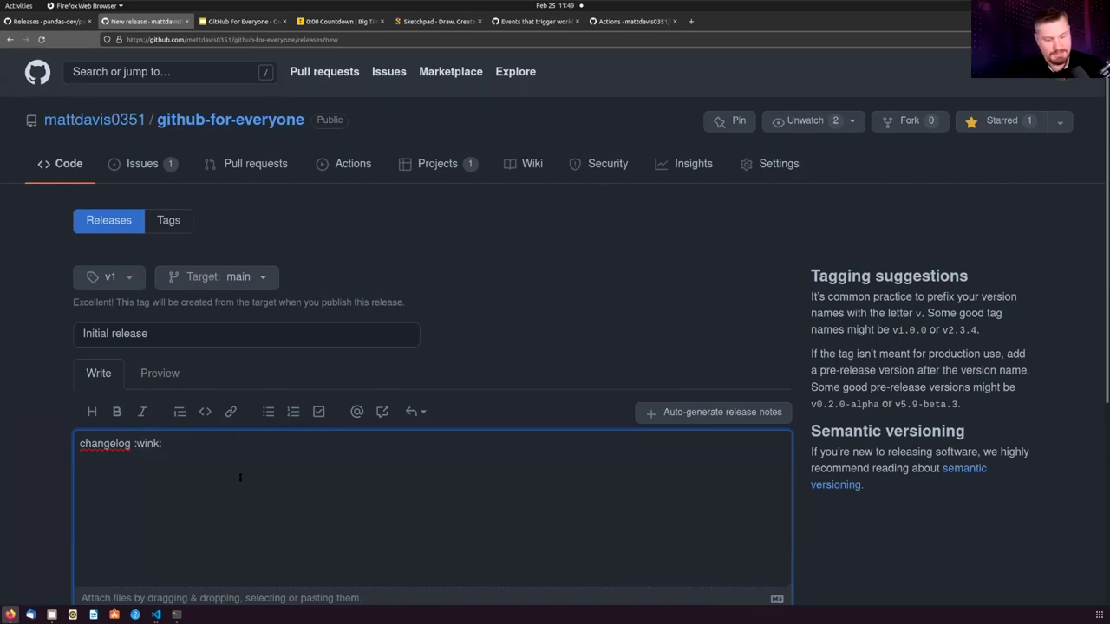
scroll(249, 482, down, 5)
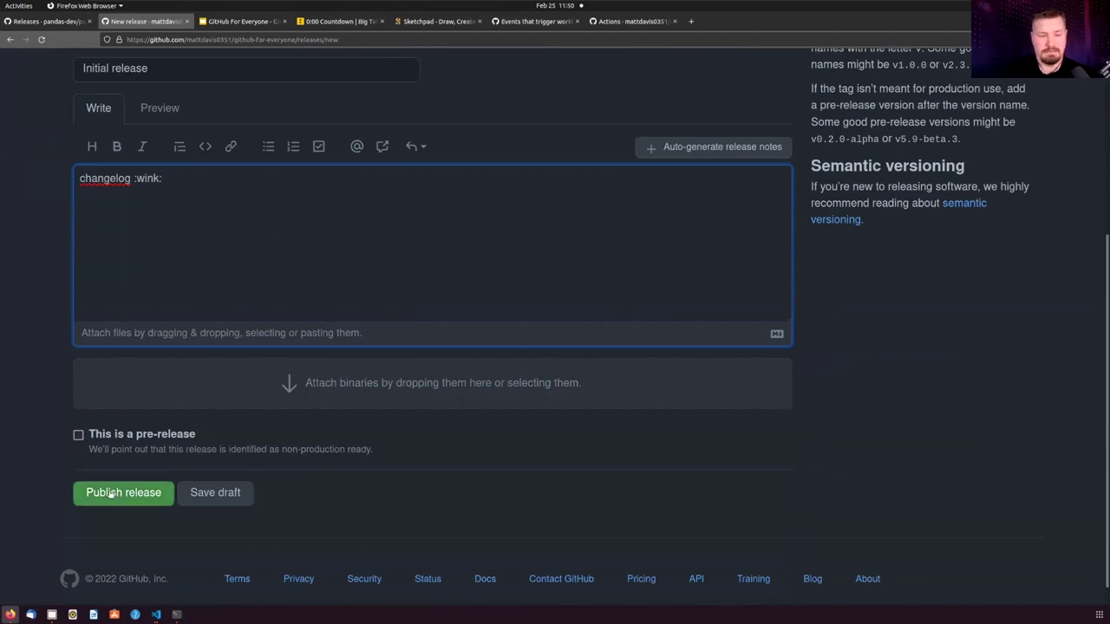
click(111, 492)
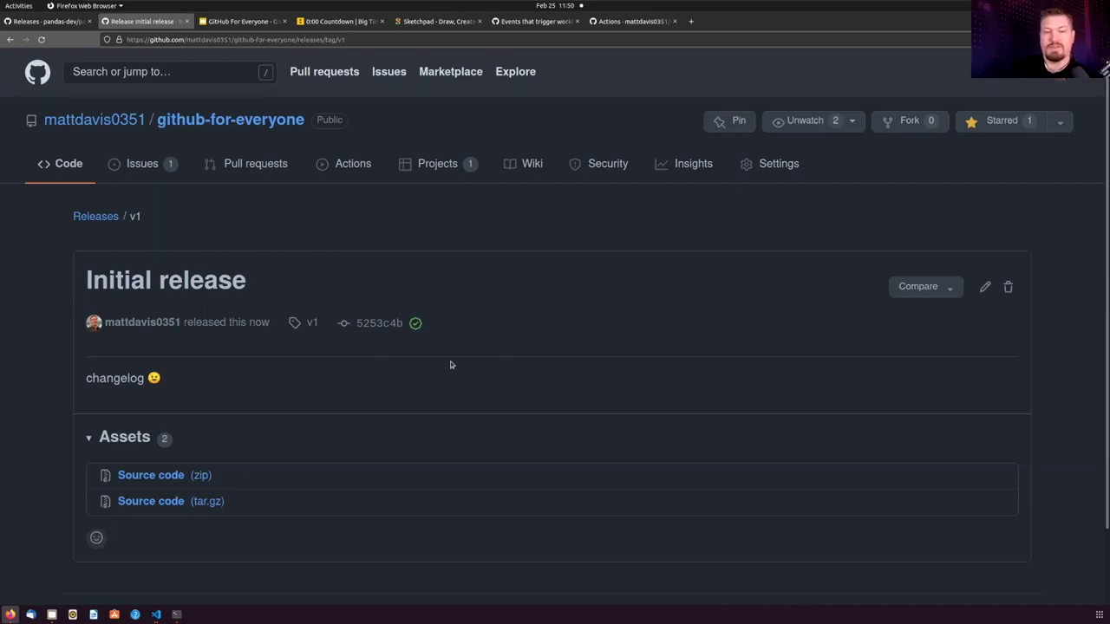
Review the latest failed create-and-pub-docker-image run and its 'Invalid type for on' error.
click(65, 170)
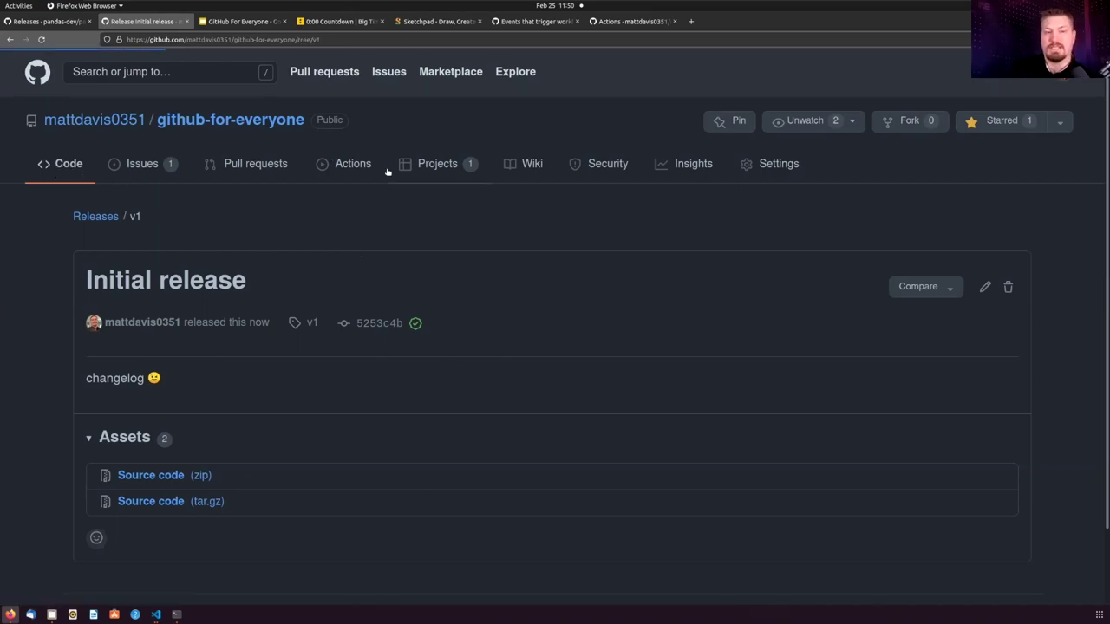
click(353, 164)
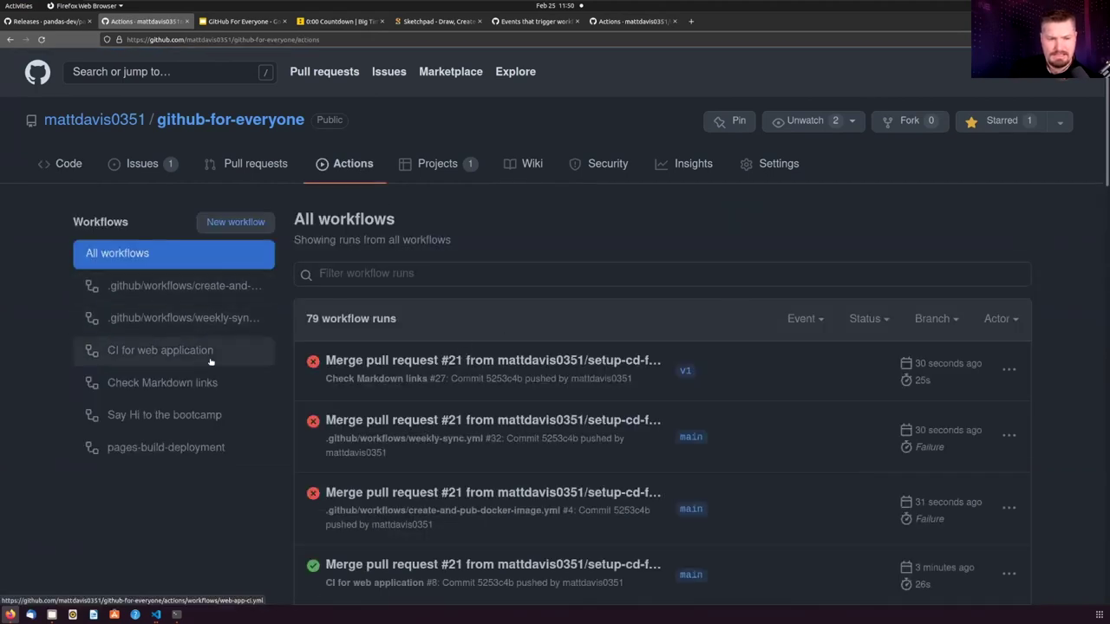
click(208, 287)
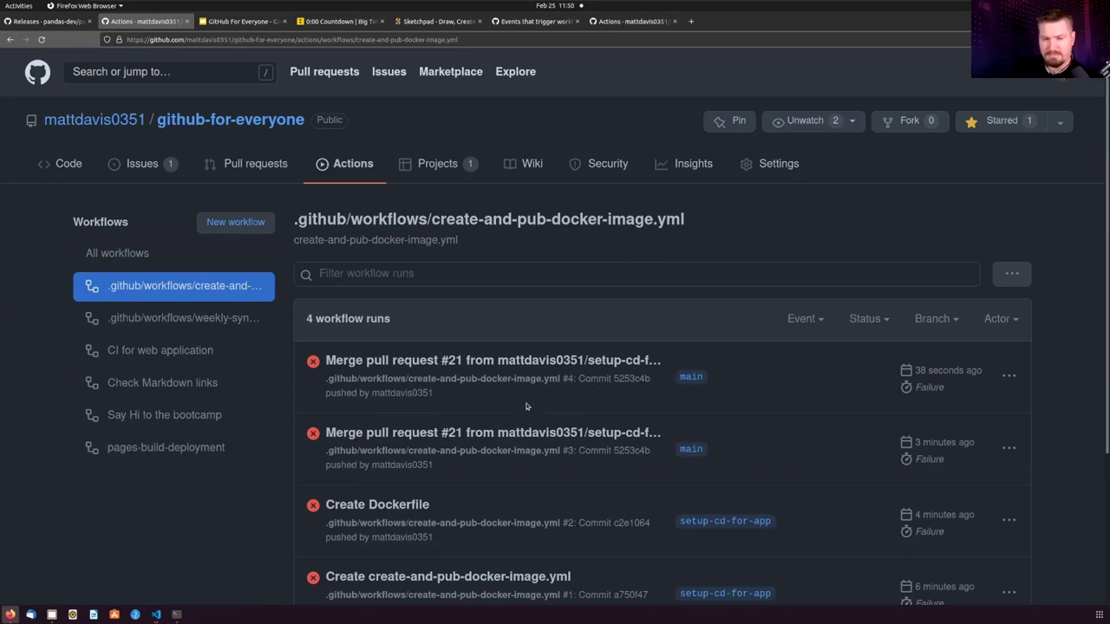
click(488, 360)
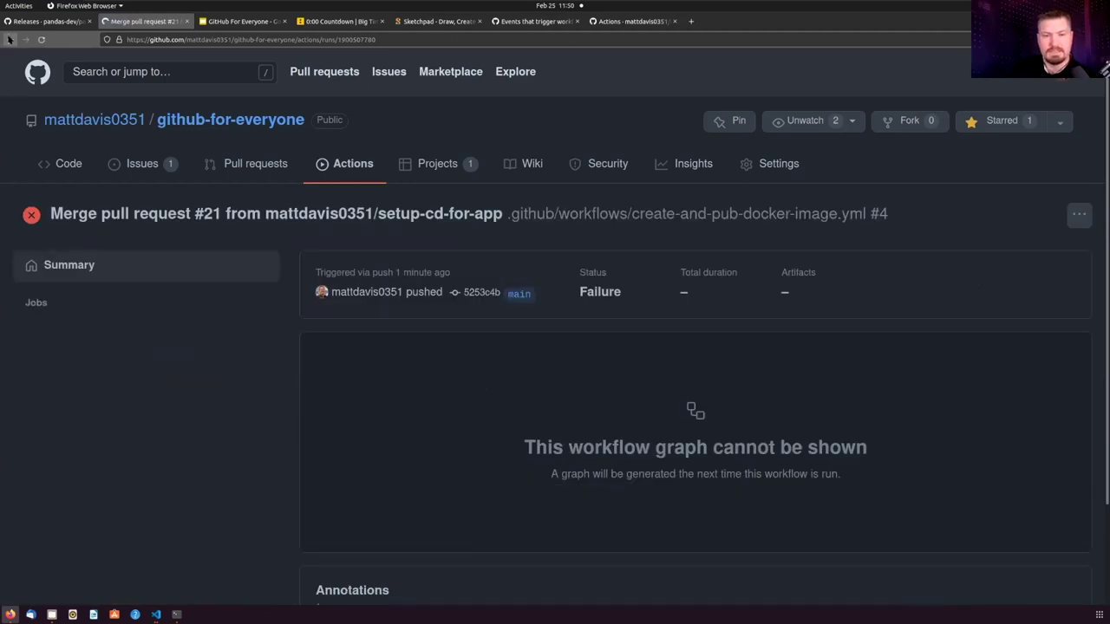
scroll(198, 439, down, 3)
drag(485, 552, 393, 545)
click(471, 518)
scroll(148, 270, up, 3)
Open .github/workflows/create-and-pub-docker-image.yml from the repository code.
click(69, 155)
click(132, 301)
click(148, 329)
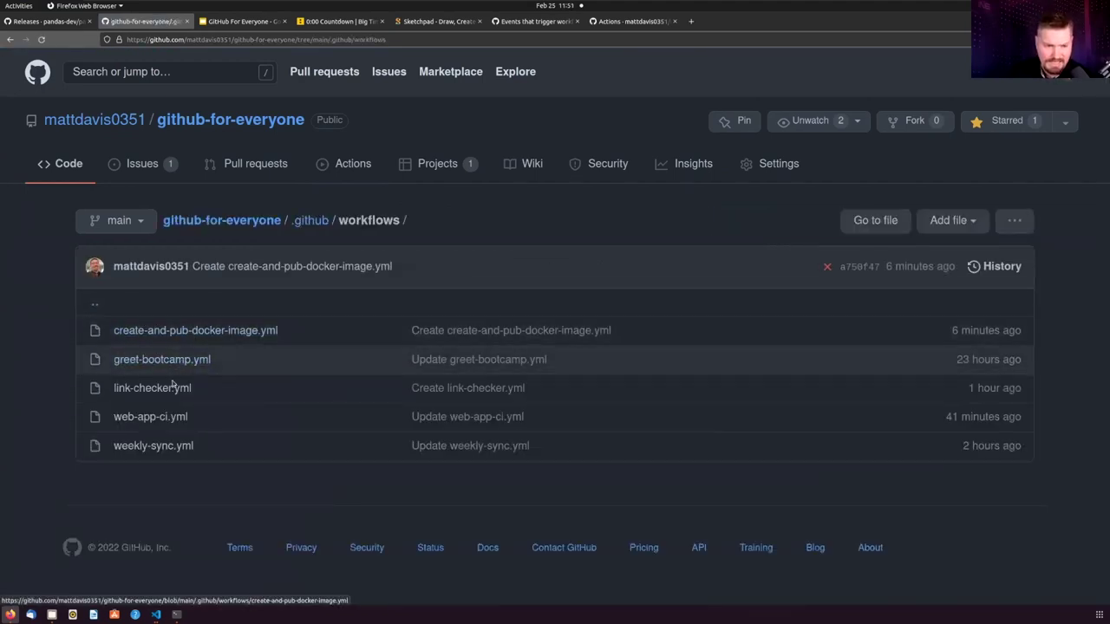
click(260, 331)
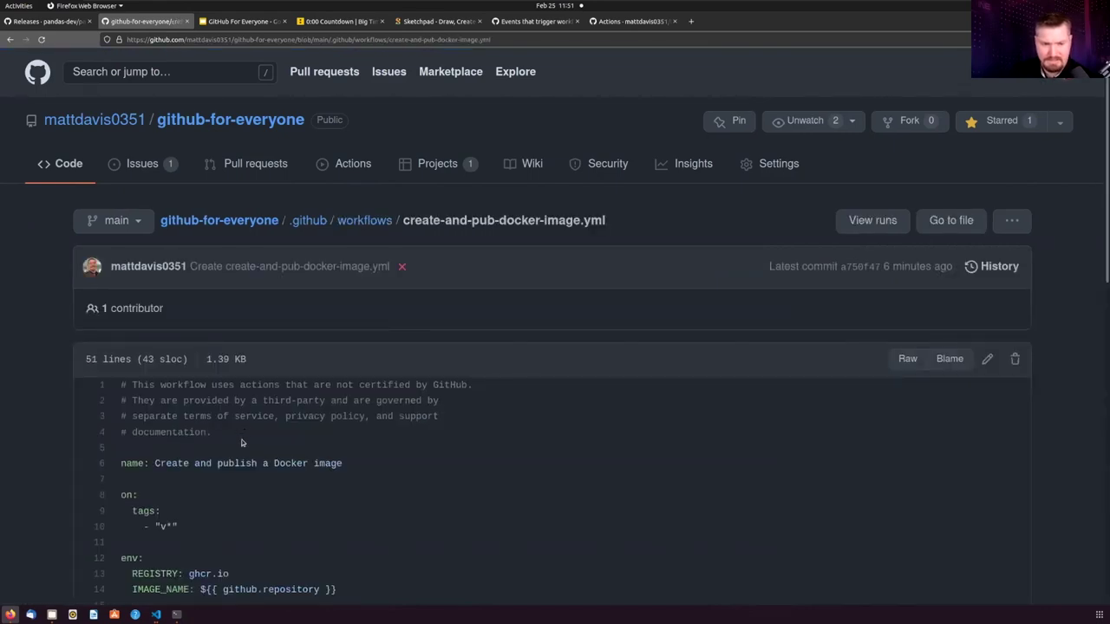
Compare the trigger-events docs and Docker starter workflows page with the workflow file.
click(534, 22)
scroll(968, 334, up, 5)
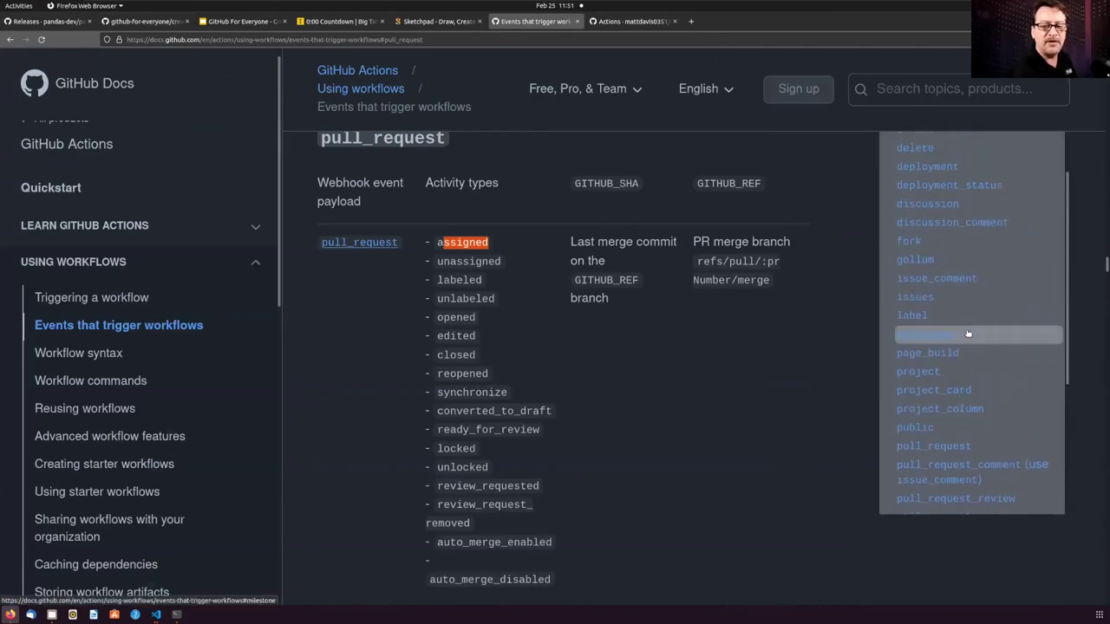
scroll(968, 334, up, 5)
click(629, 21)
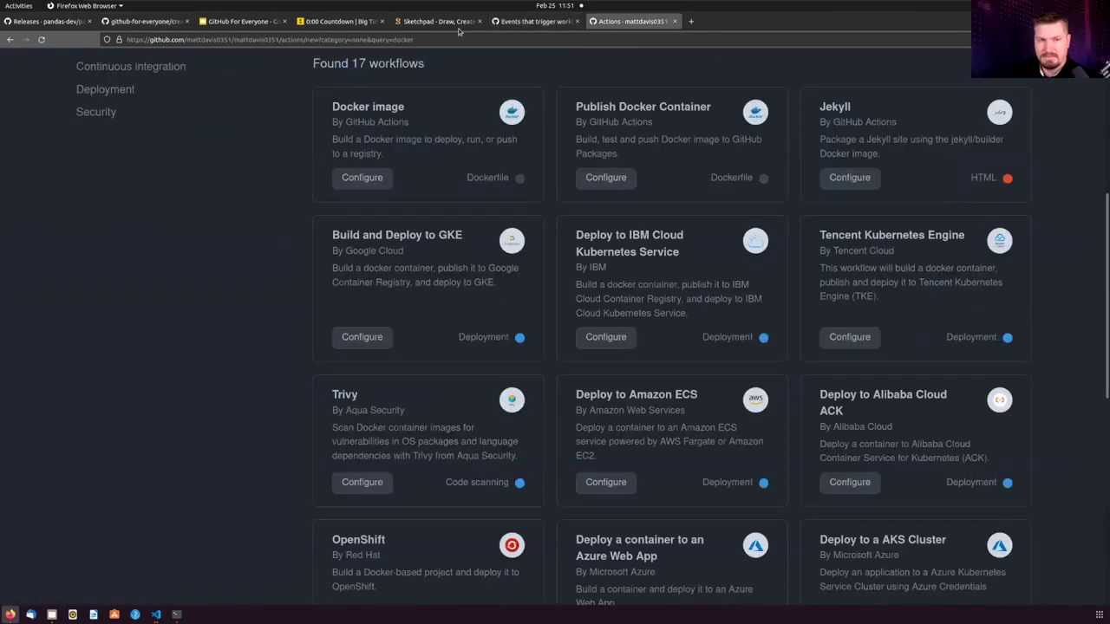
click(139, 22)
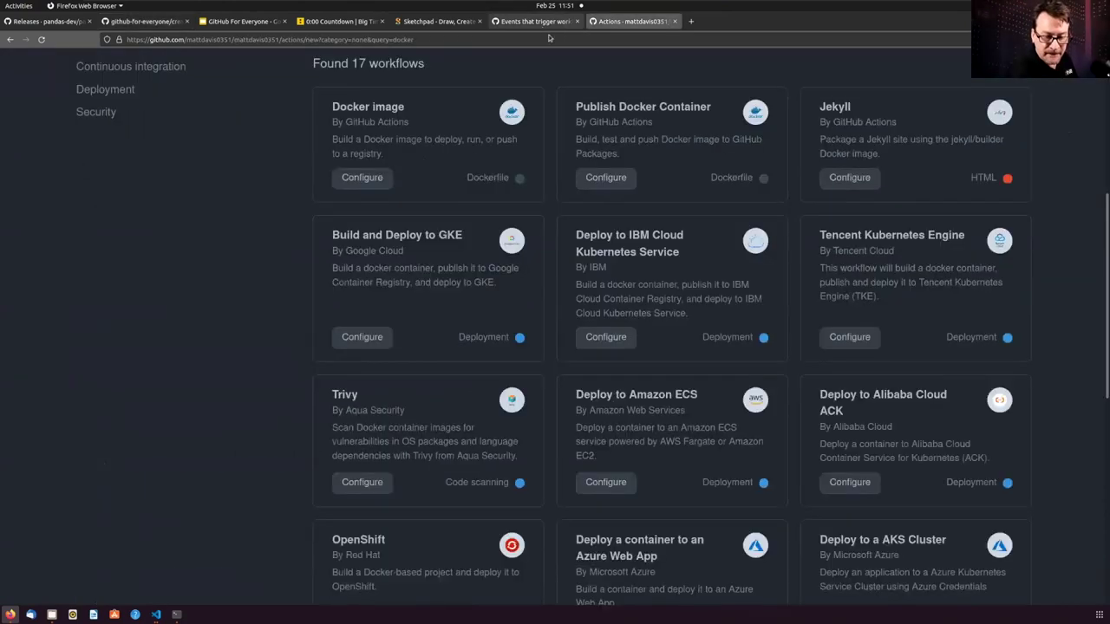
Read the release event section of the trigger-events docs, then return to the workflow file.
click(545, 25)
scroll(945, 337, down, 6)
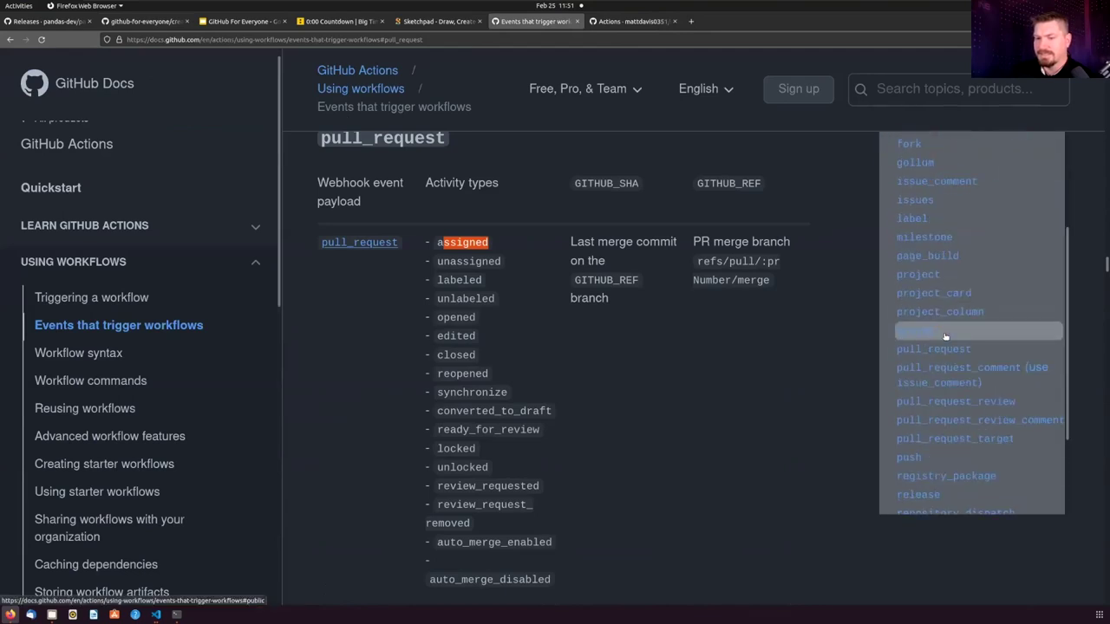
click(923, 423)
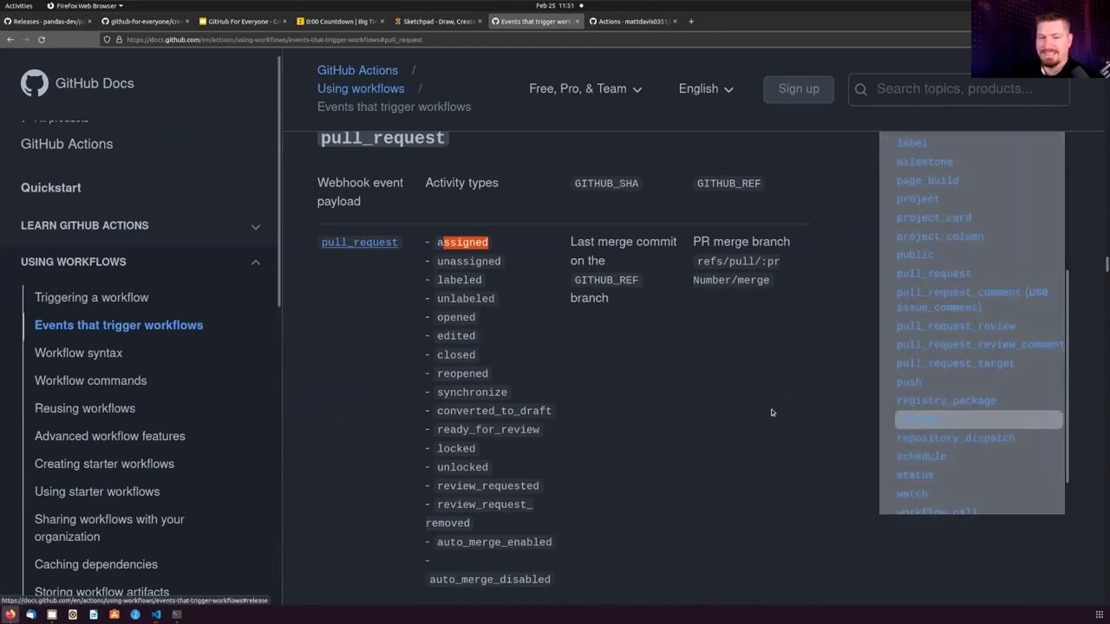
scroll(547, 279, down, 2)
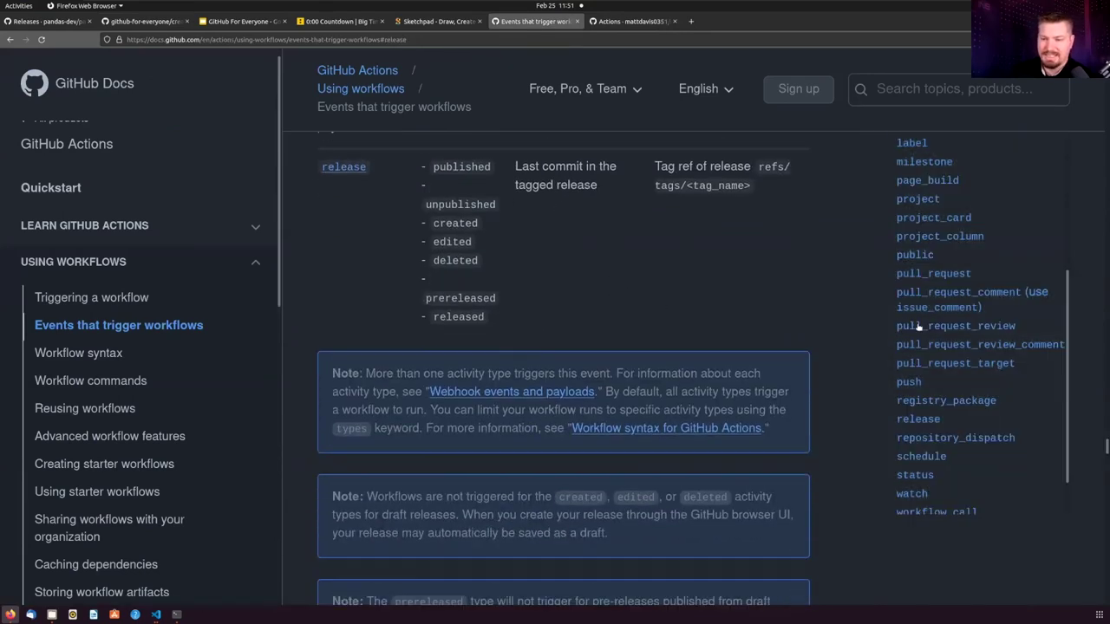
scroll(931, 328, down, 1)
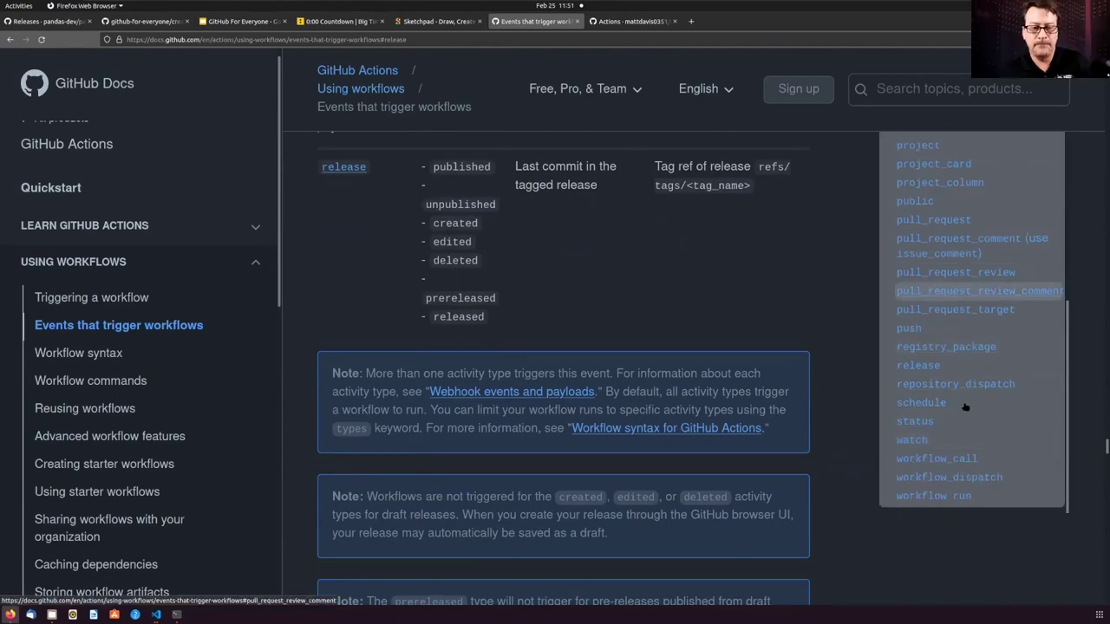
scroll(975, 314, up, 4)
scroll(976, 309, down, 3)
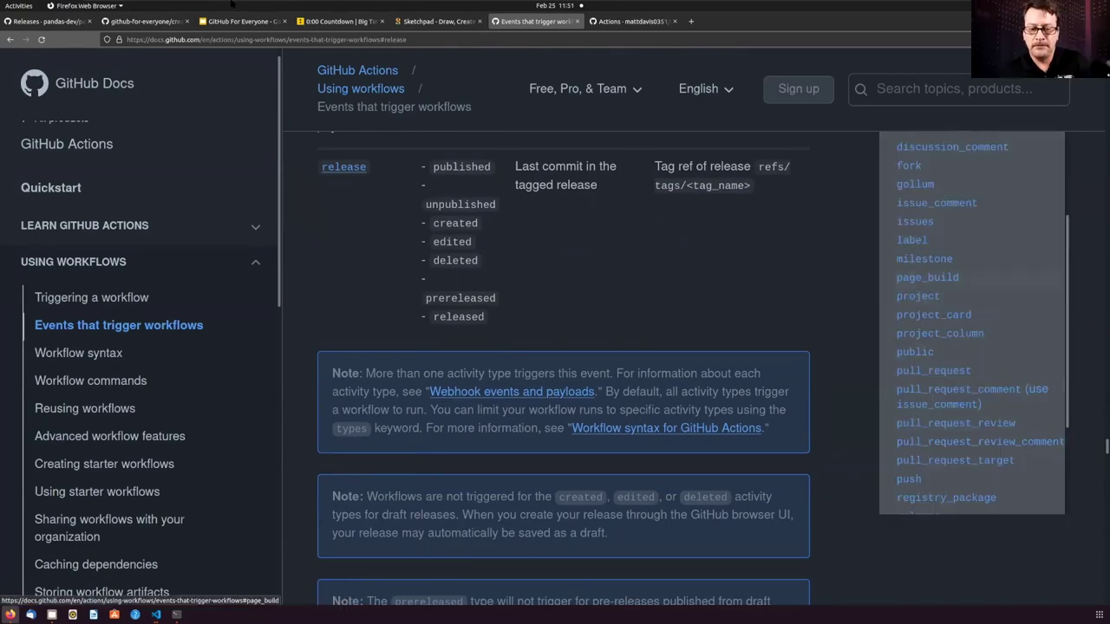
click(143, 20)
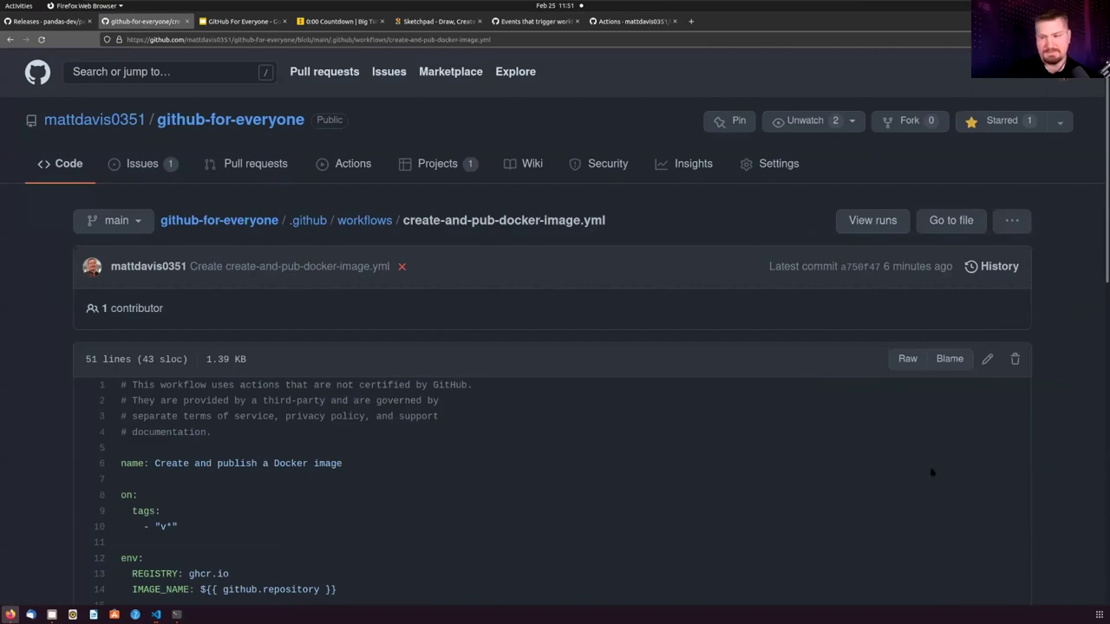
Replace the v* tags trigger with workflow_dispatch and commit the change to main.
click(988, 359)
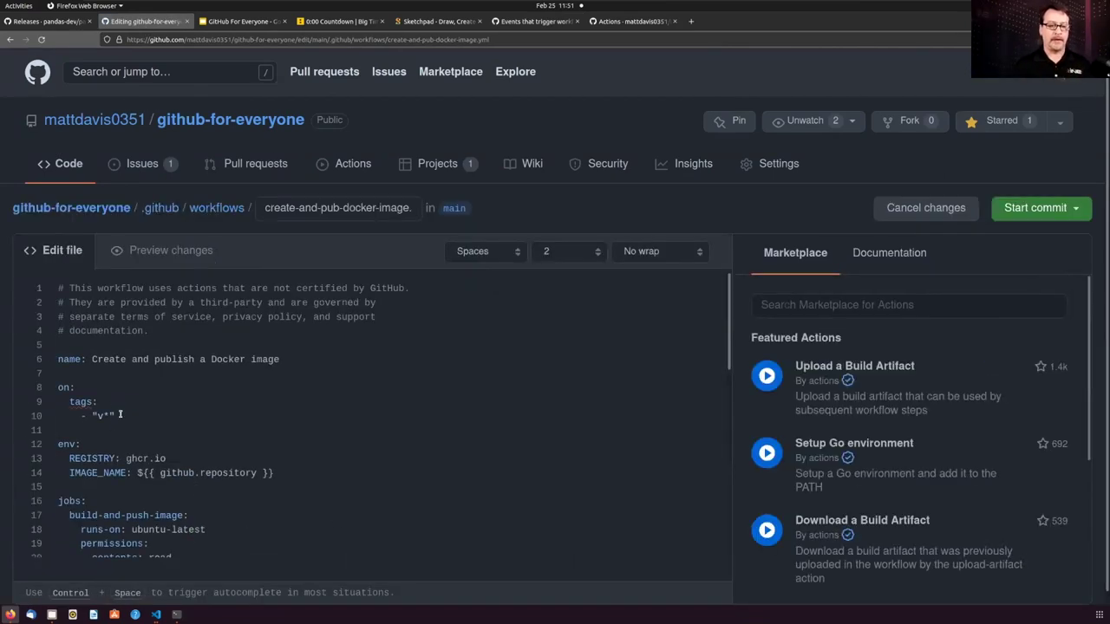
drag(120, 414, 69, 400)
text(work)
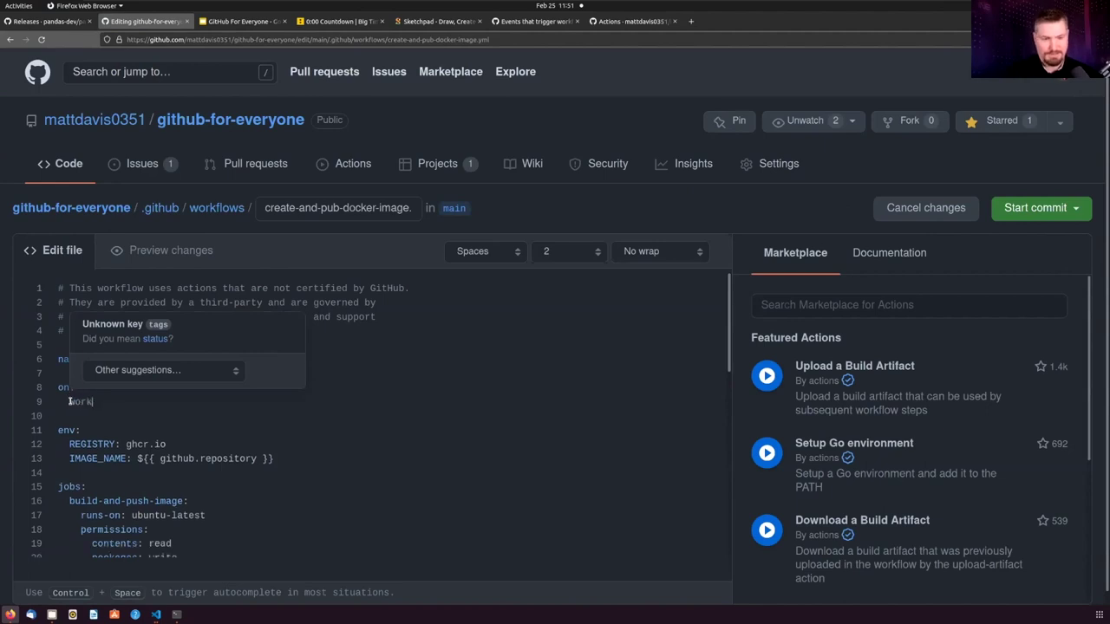
text(flow_)
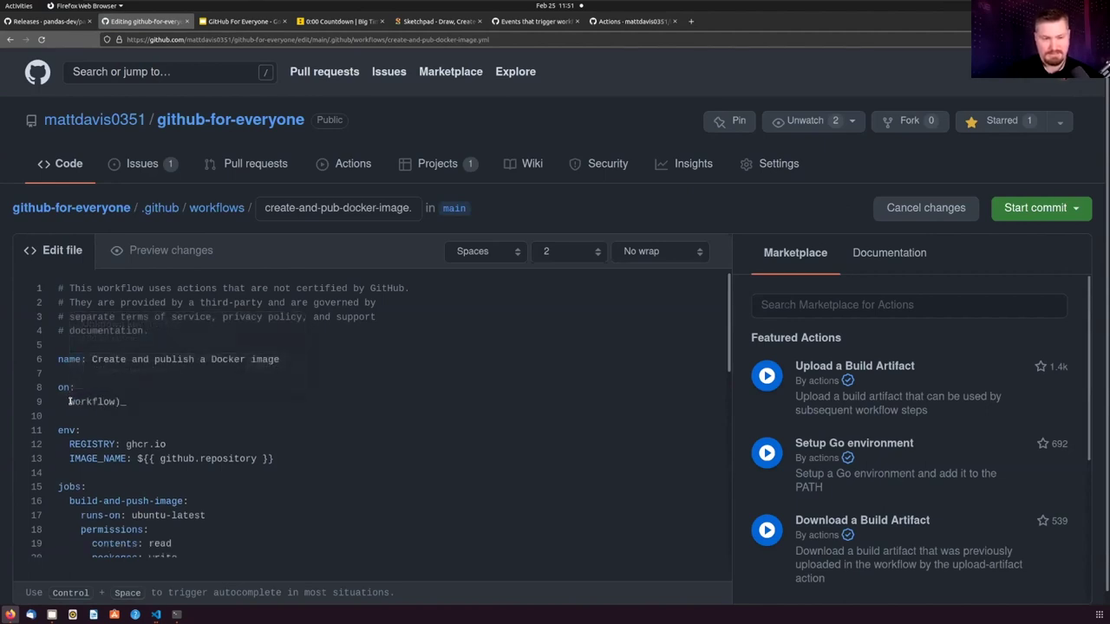
text(dispatch:)
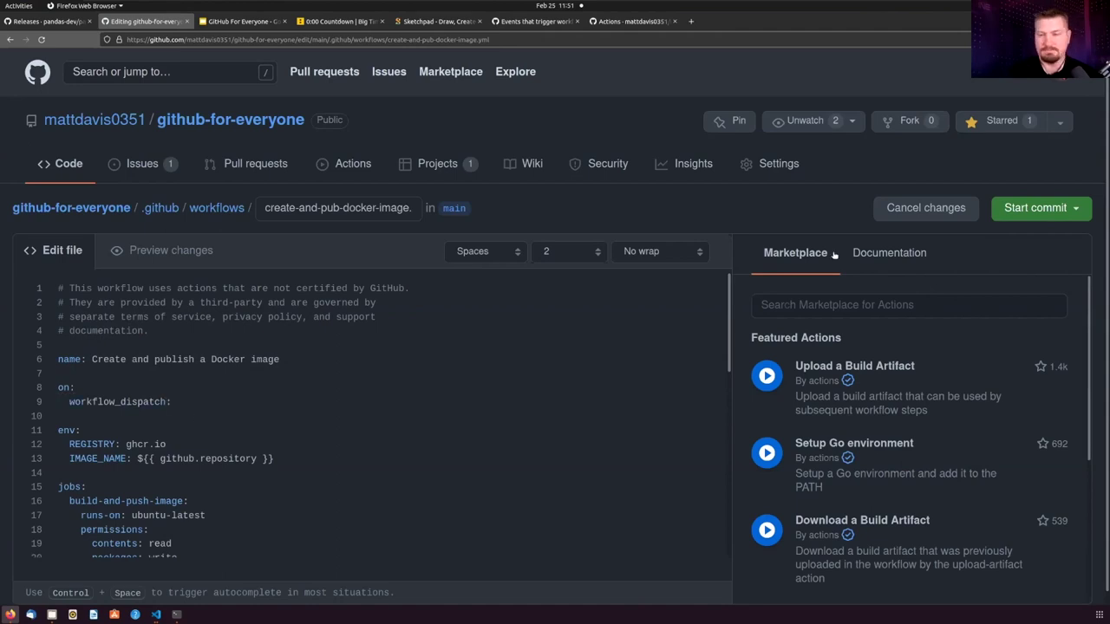
click(1028, 207)
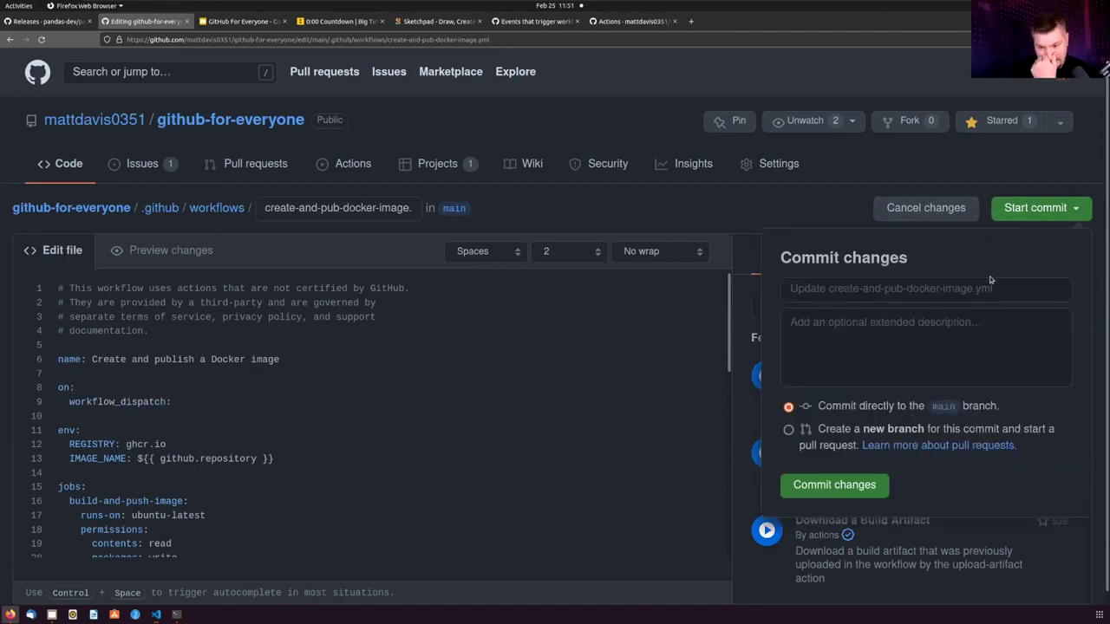
click(824, 483)
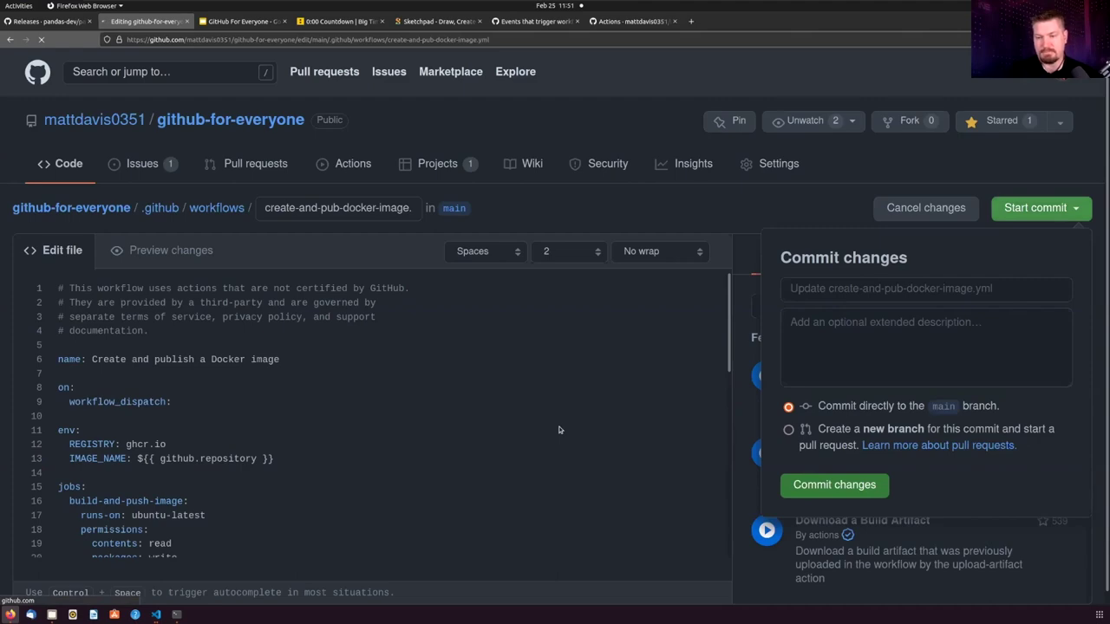
Scroll through the committed workflow file, then go to the Actions workflow runs list.
scroll(463, 411, down, 5)
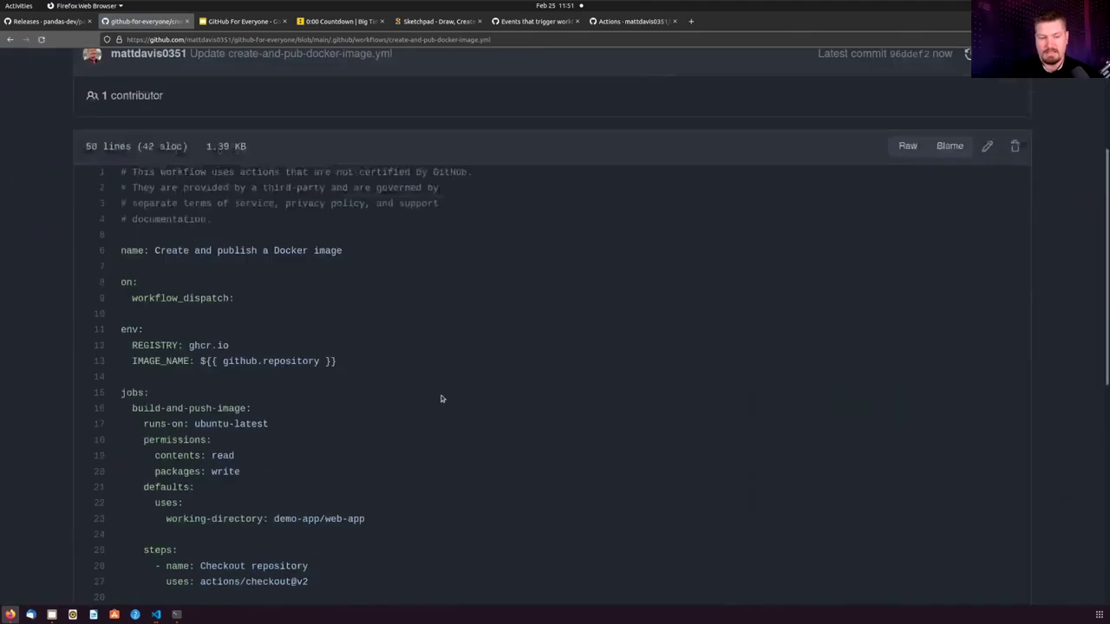
scroll(449, 390, down, 2)
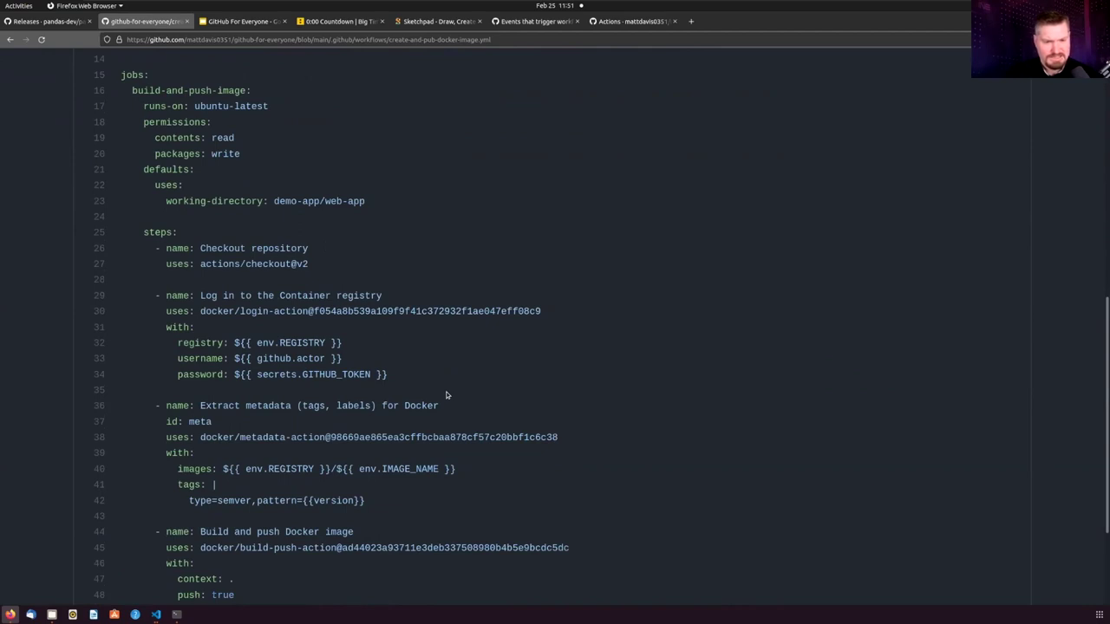
scroll(446, 395, down, 3)
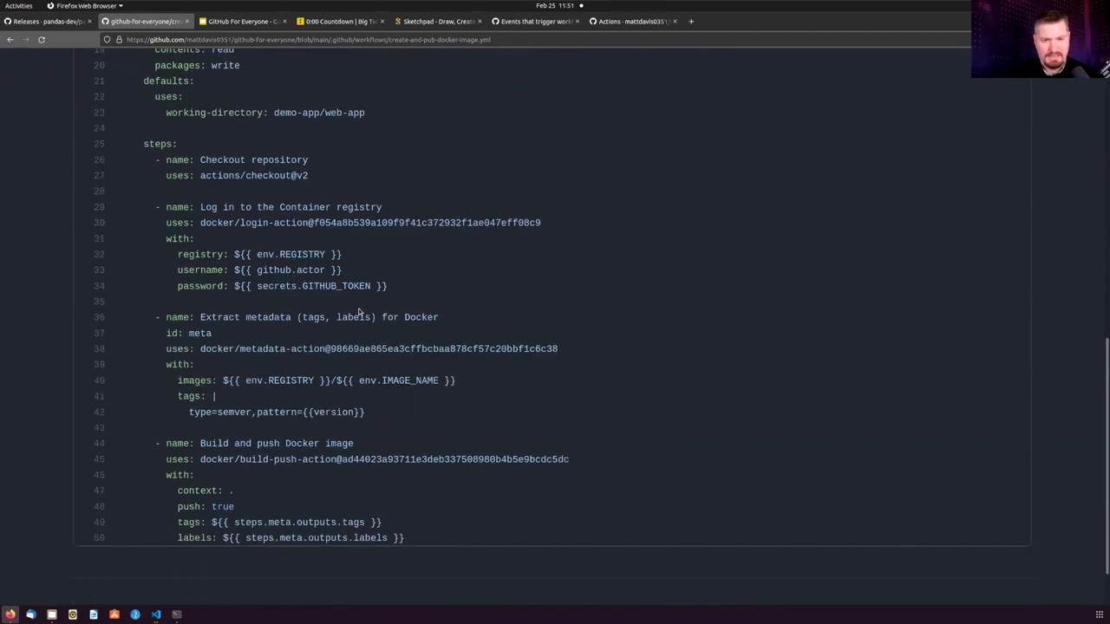
scroll(355, 364, up, 10)
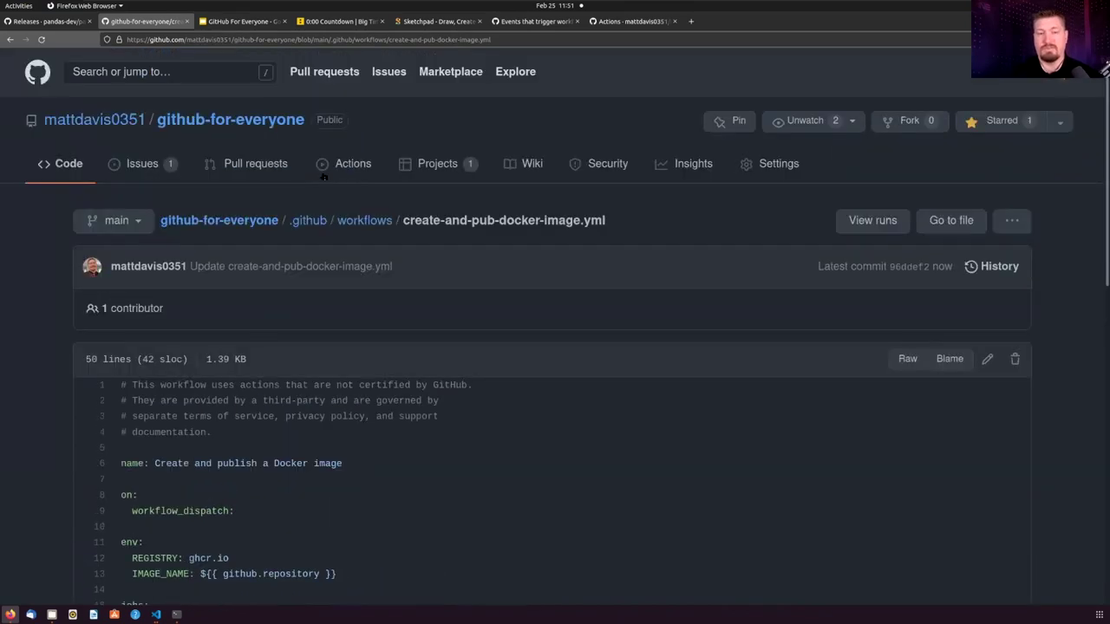
click(322, 173)
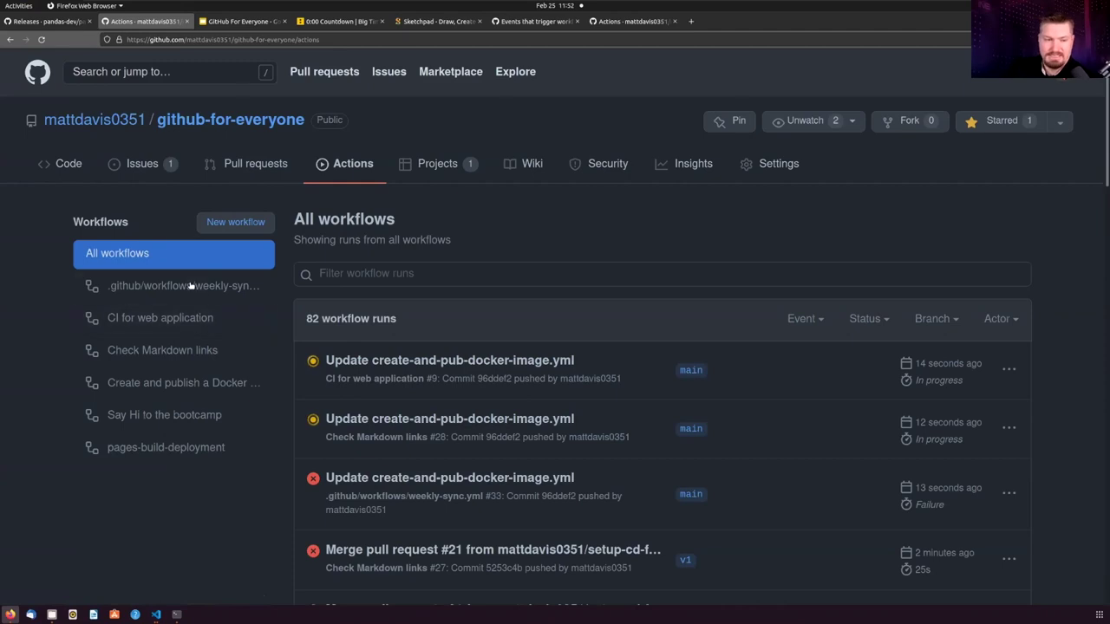
Manually run the Create and publish a Docker image workflow.
click(190, 382)
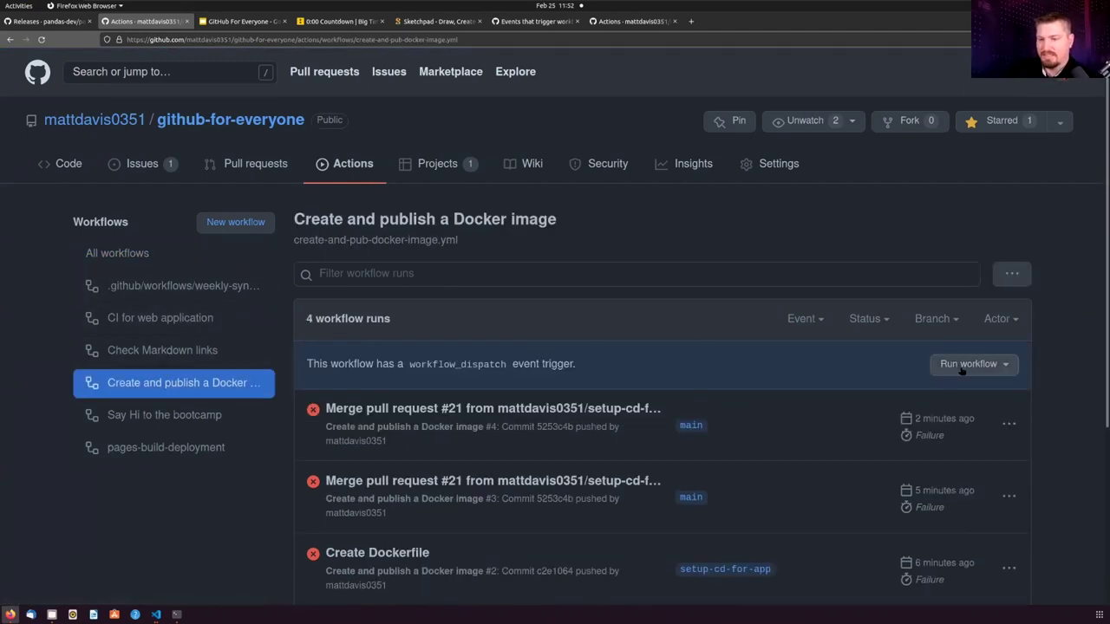
click(961, 369)
click(832, 458)
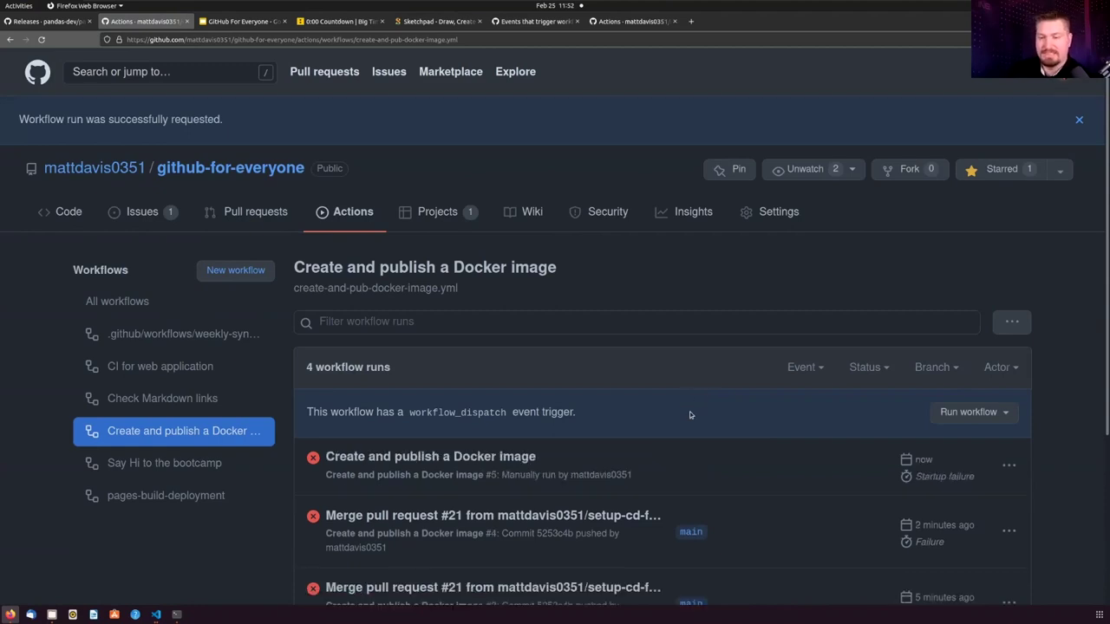
Inspect failed run #5's invalid workflow file error: unexpected 'uses' at line 22.
click(479, 457)
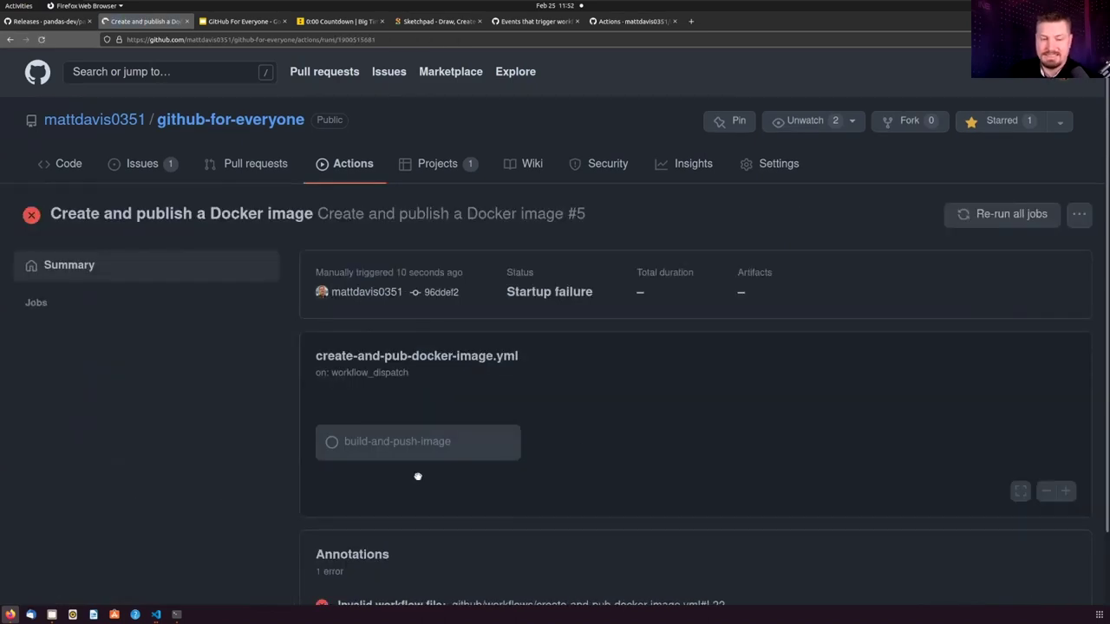
scroll(295, 490, down, 2)
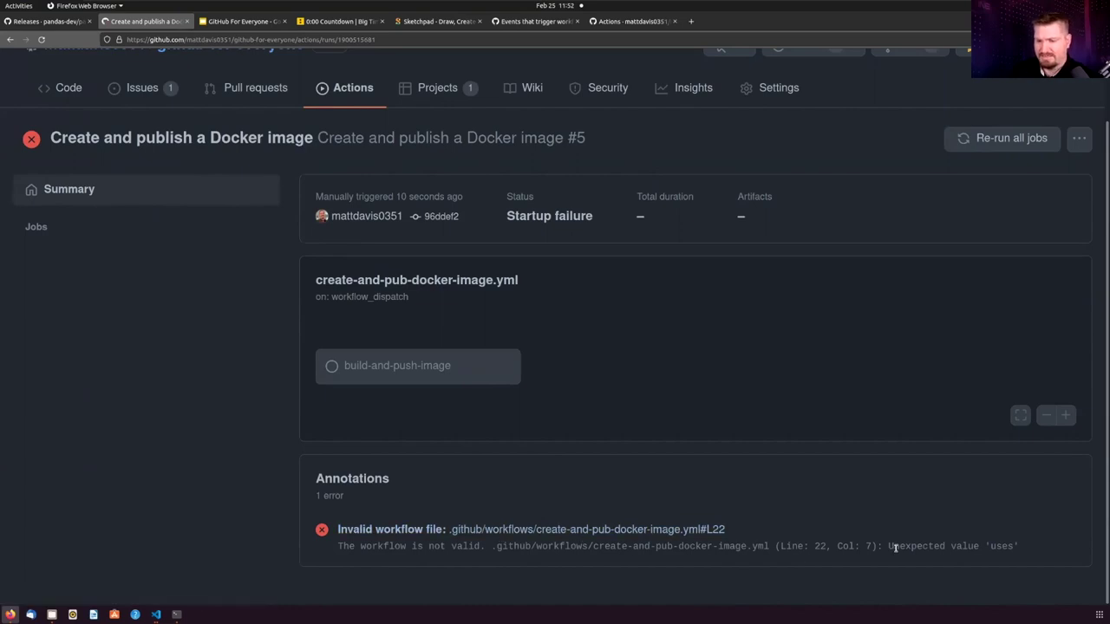
drag(1023, 546, 364, 547)
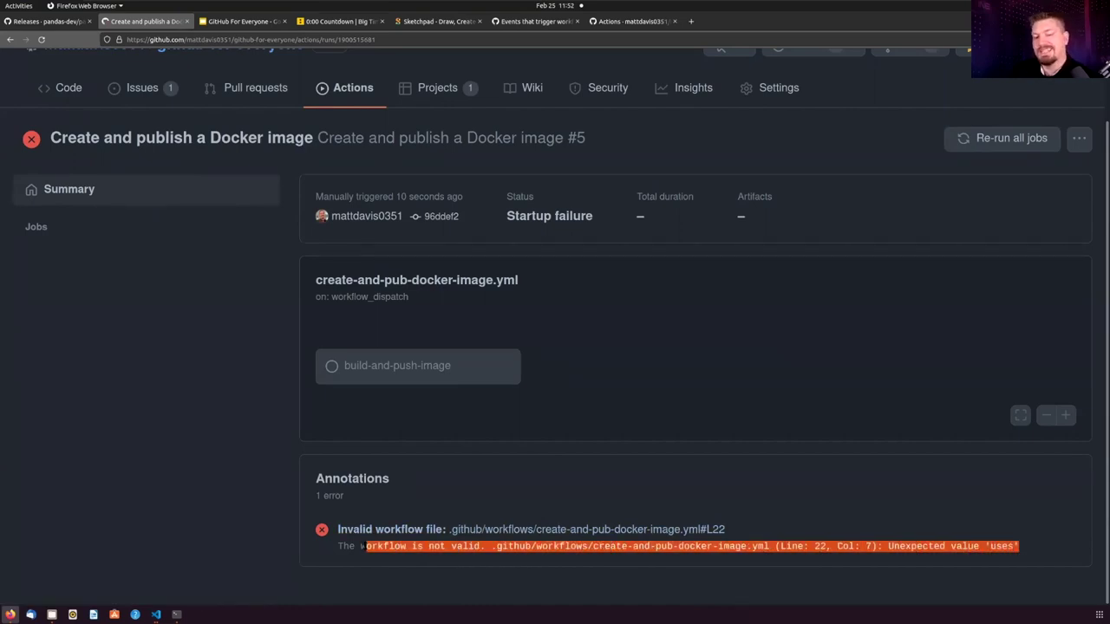
click(570, 520)
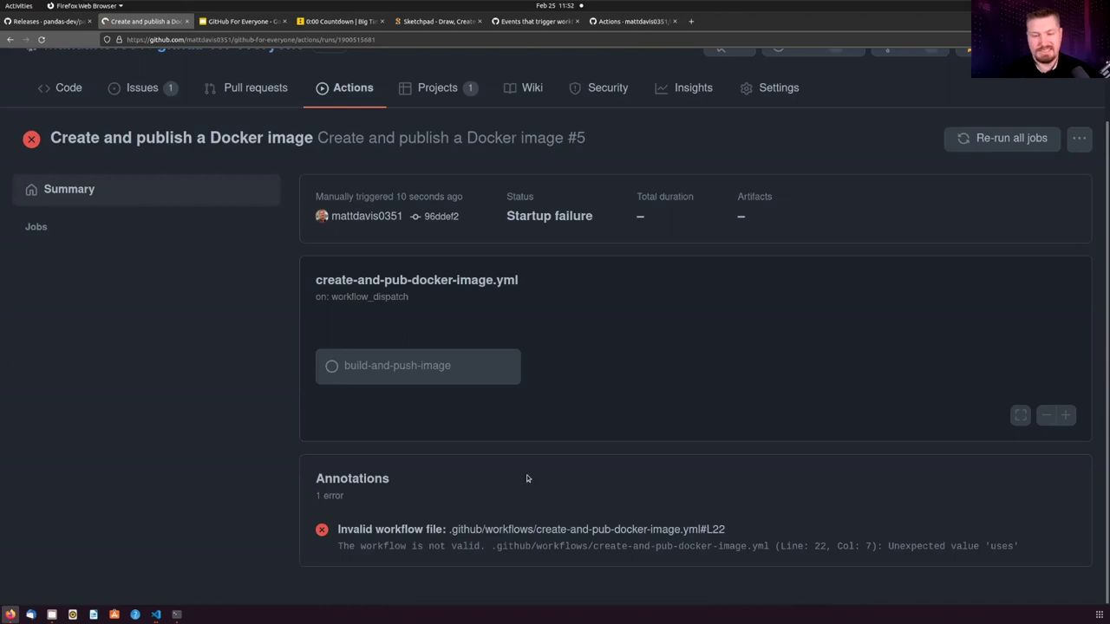
click(565, 529)
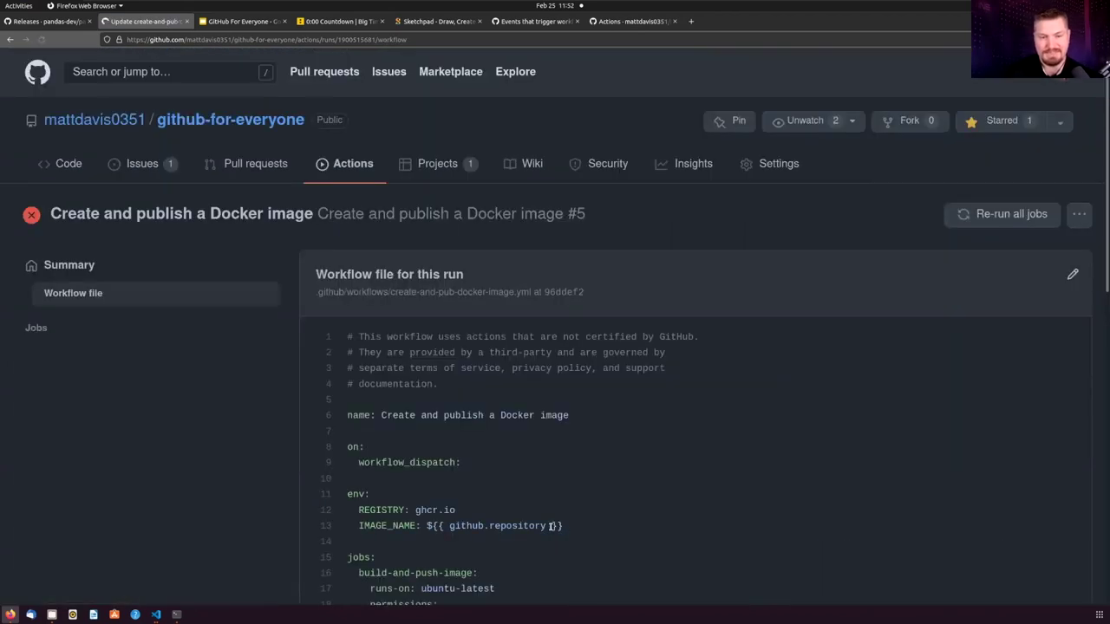
key(alt+Left)
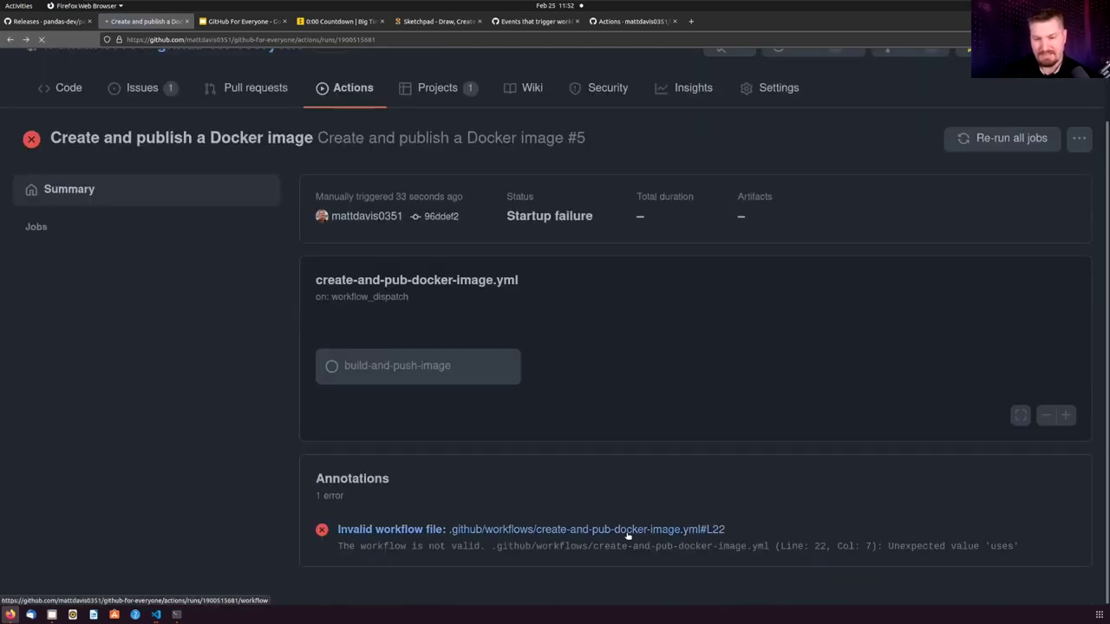
Delete the invalid defaults block on lines 21–23 of create-and-pub-docker-image.yml.
click(628, 531)
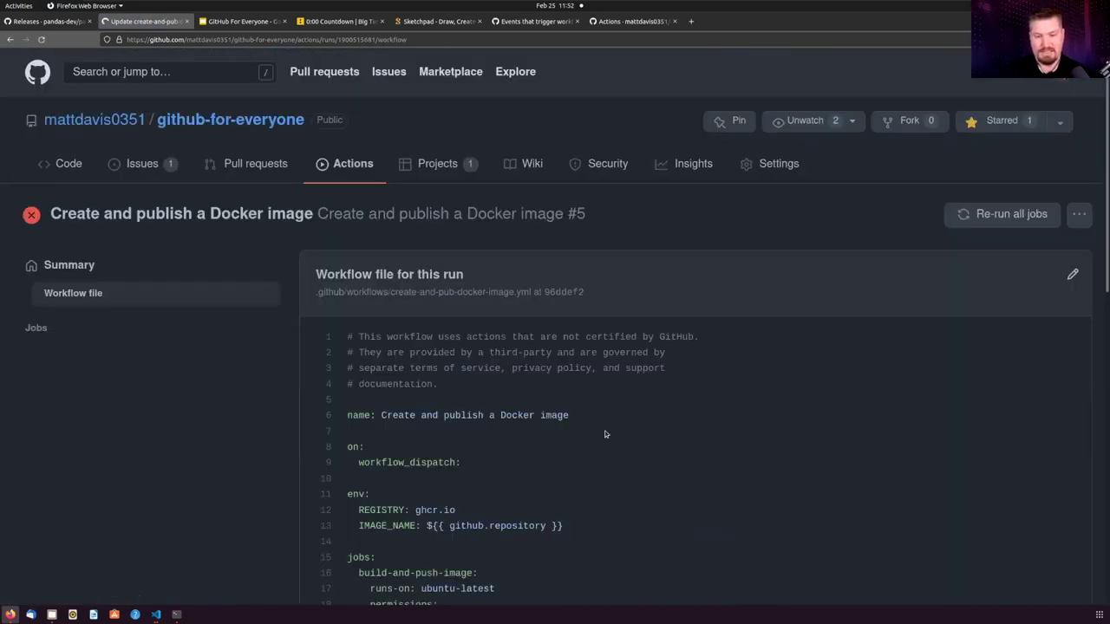
scroll(605, 434, down, 6)
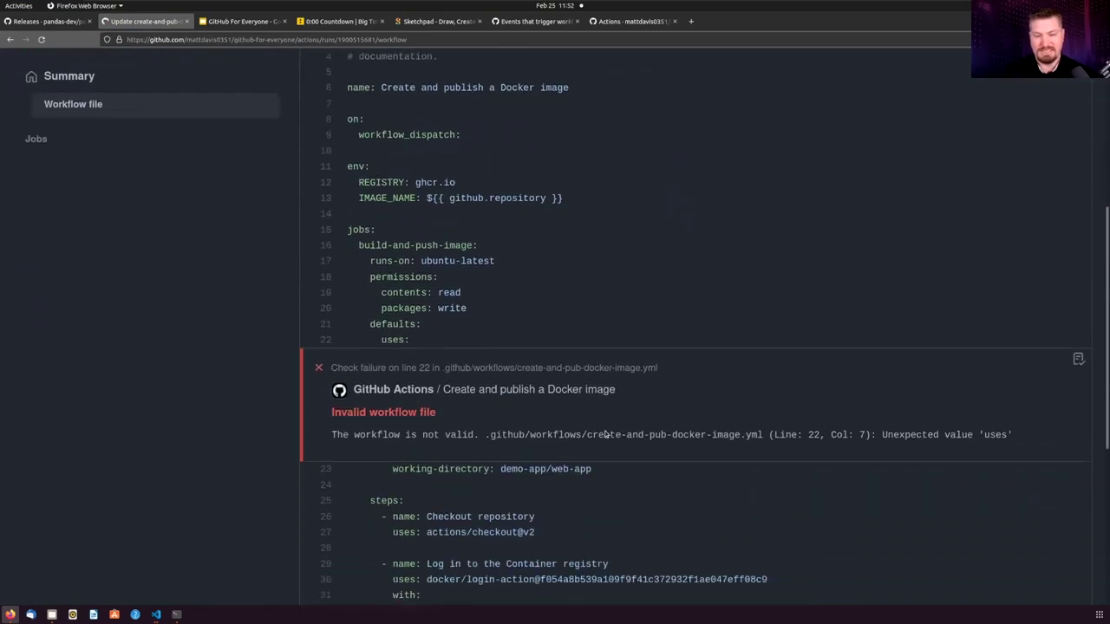
scroll(604, 430, down, 1)
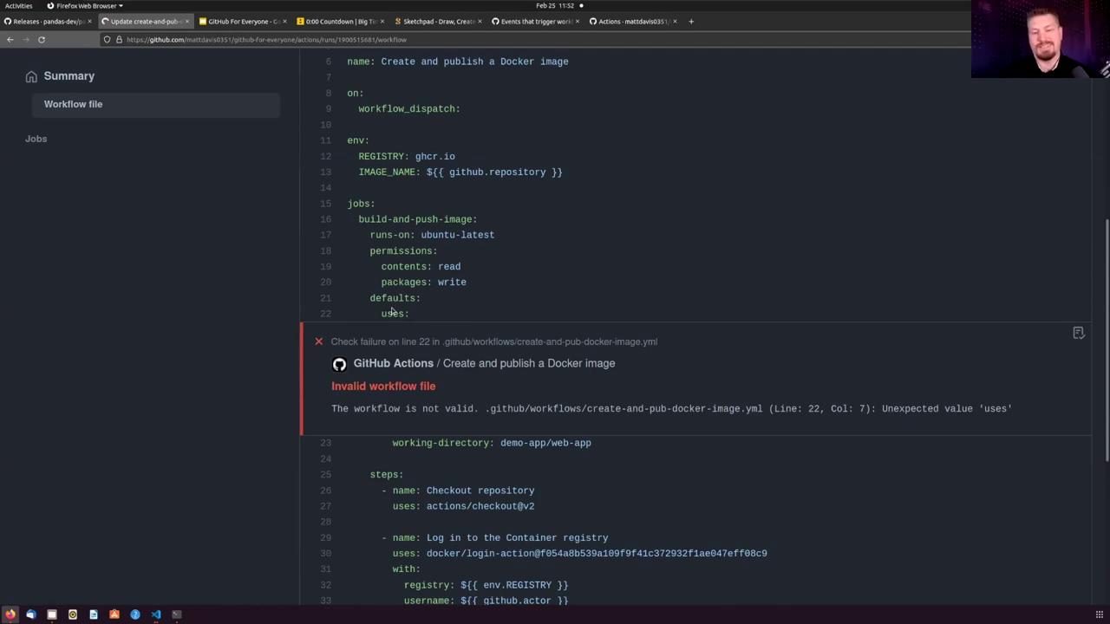
scroll(505, 368, up, 5)
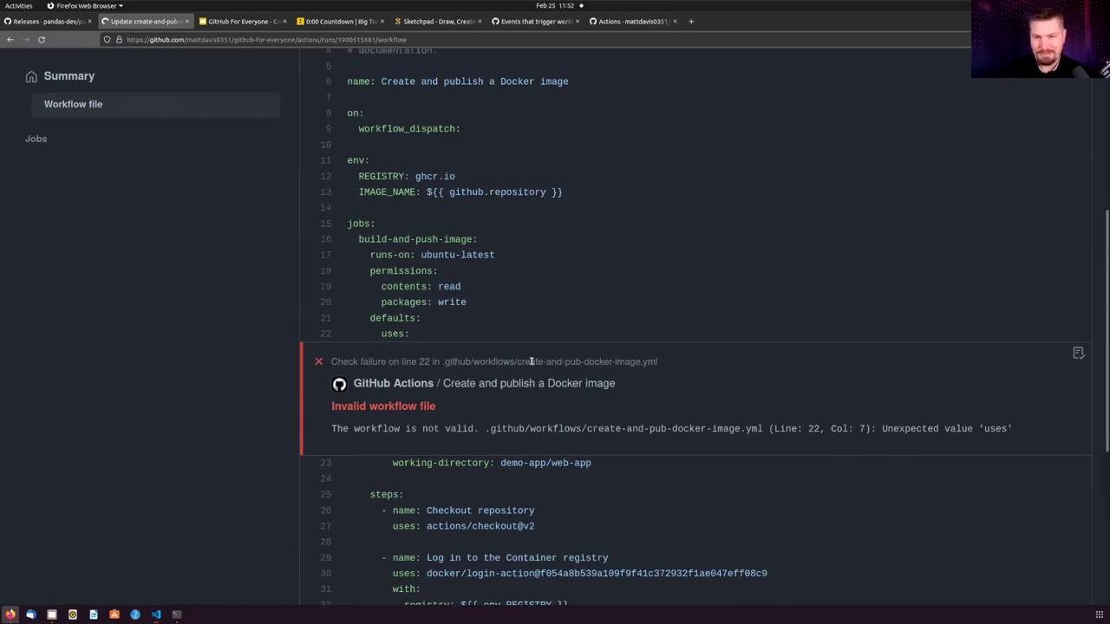
click(1072, 274)
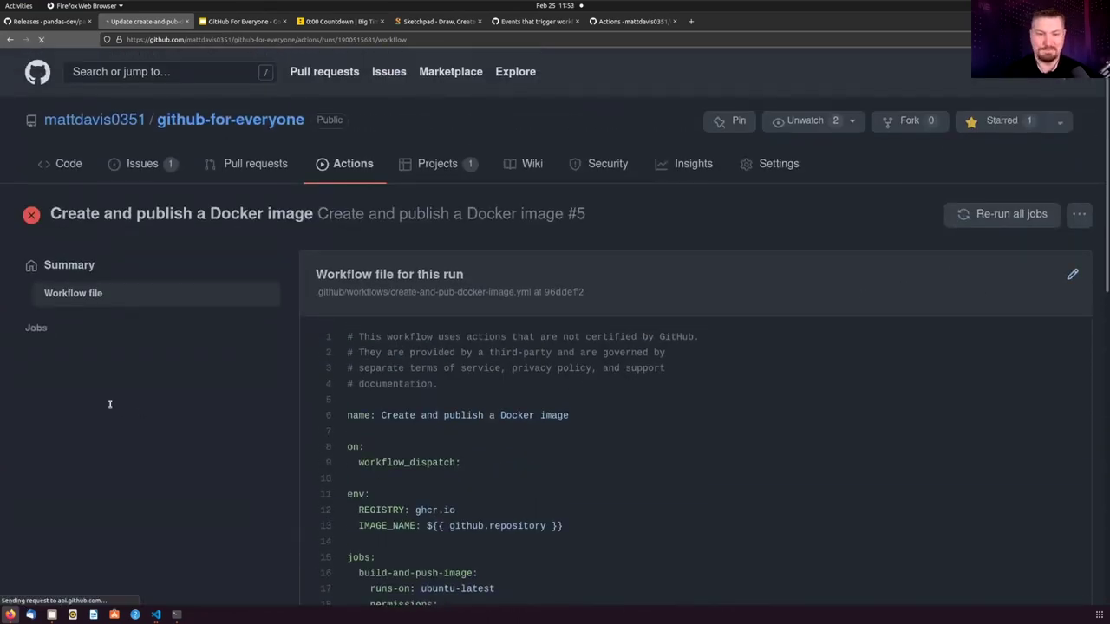
scroll(268, 401, down, 3)
scroll(268, 400, up, 3)
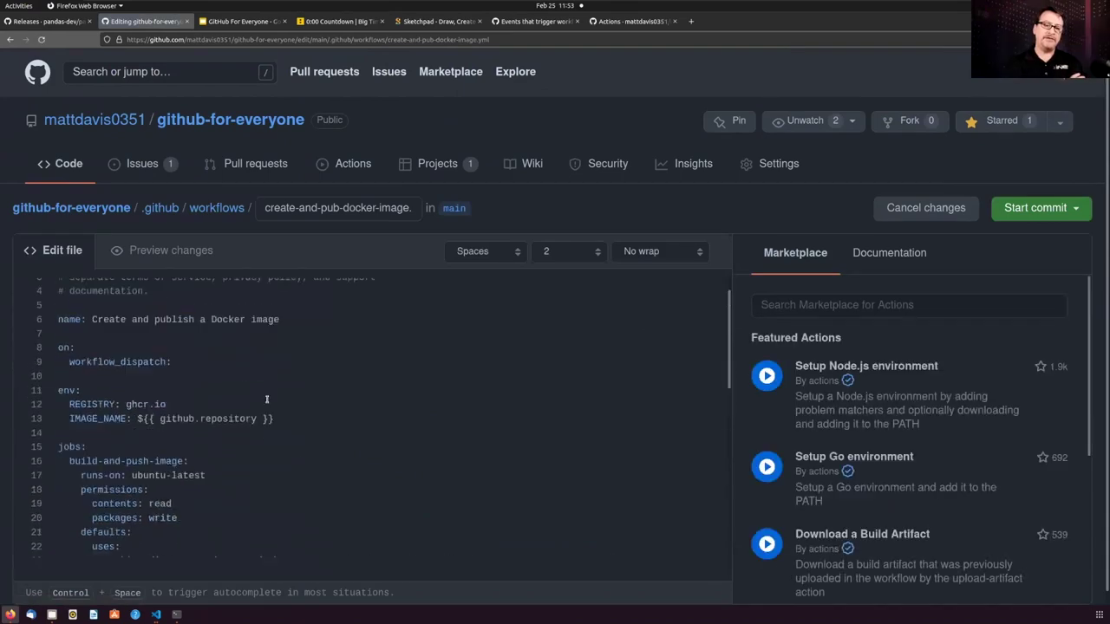
scroll(266, 401, down, 2)
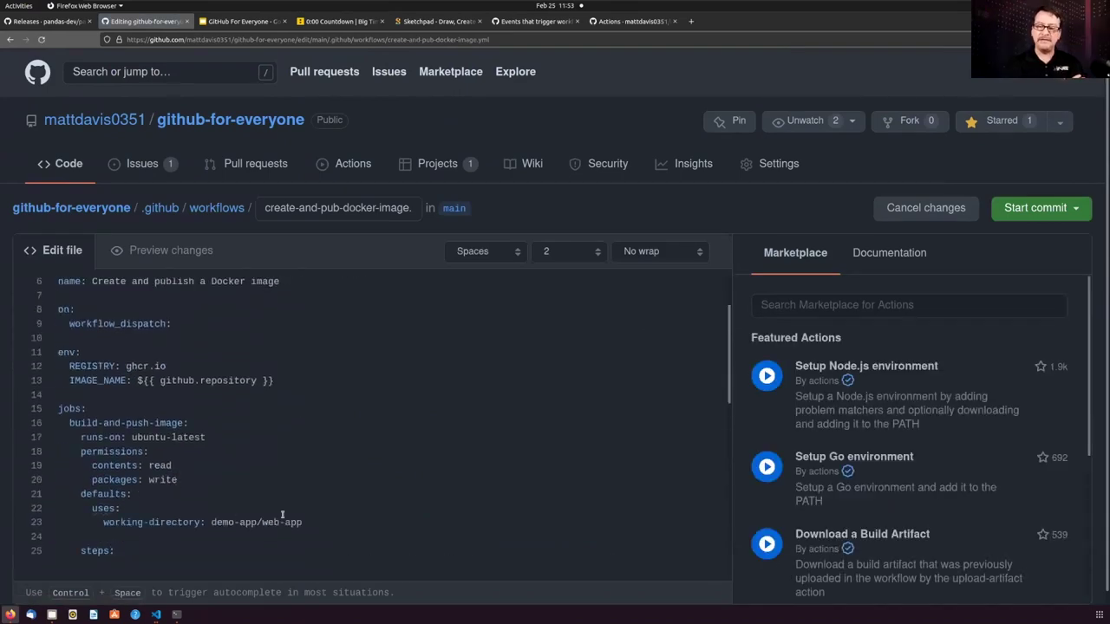
drag(314, 528, 49, 498)
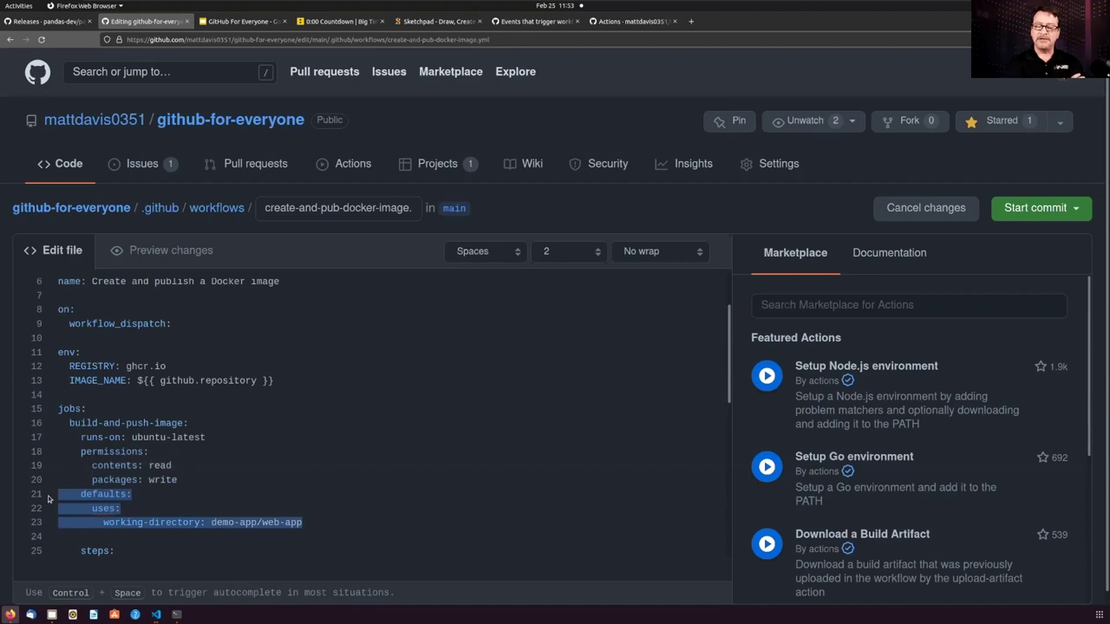
key(BackSpace)
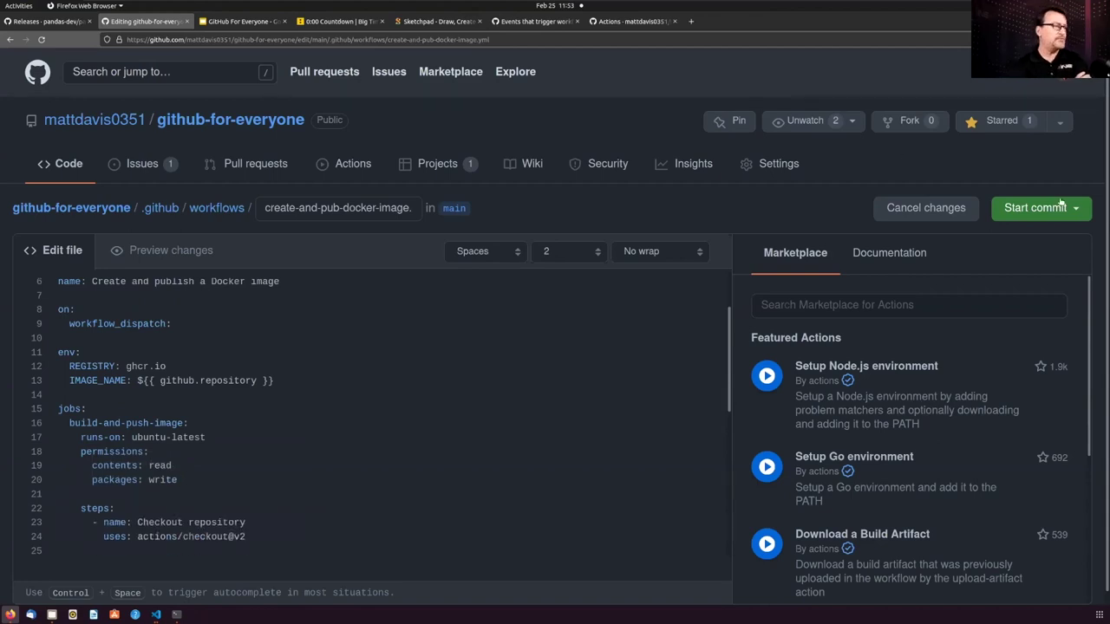
Commit the defaults removal to main and return to the workflow runs list.
click(1023, 208)
click(802, 484)
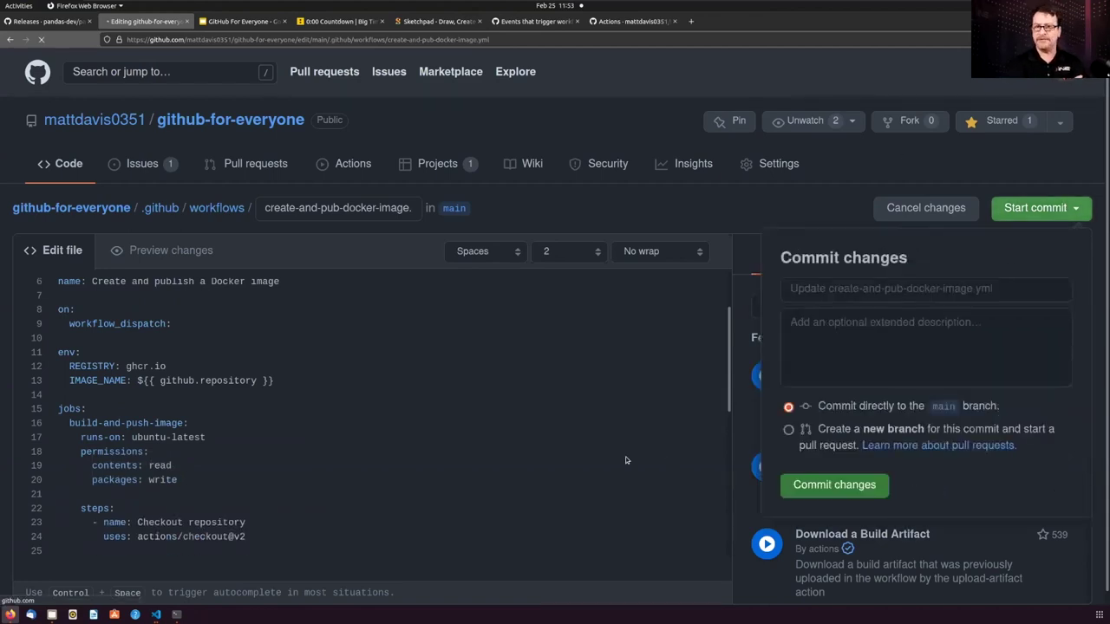
click(351, 164)
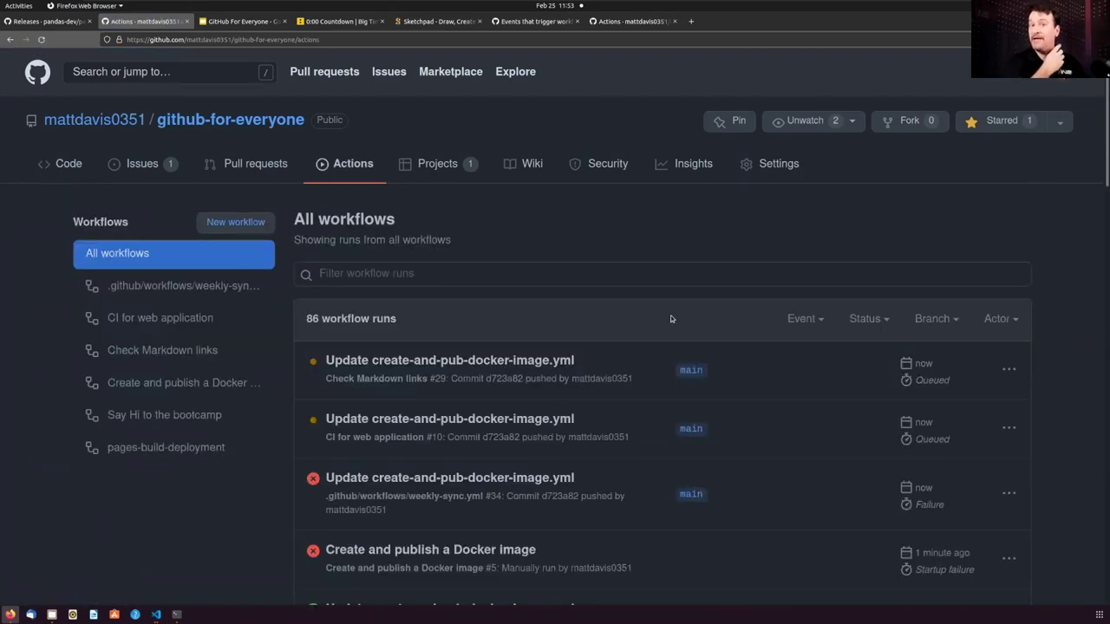
Run the Docker image workflow on main as run #6 and open its build-and-push-image job.
click(207, 390)
click(968, 364)
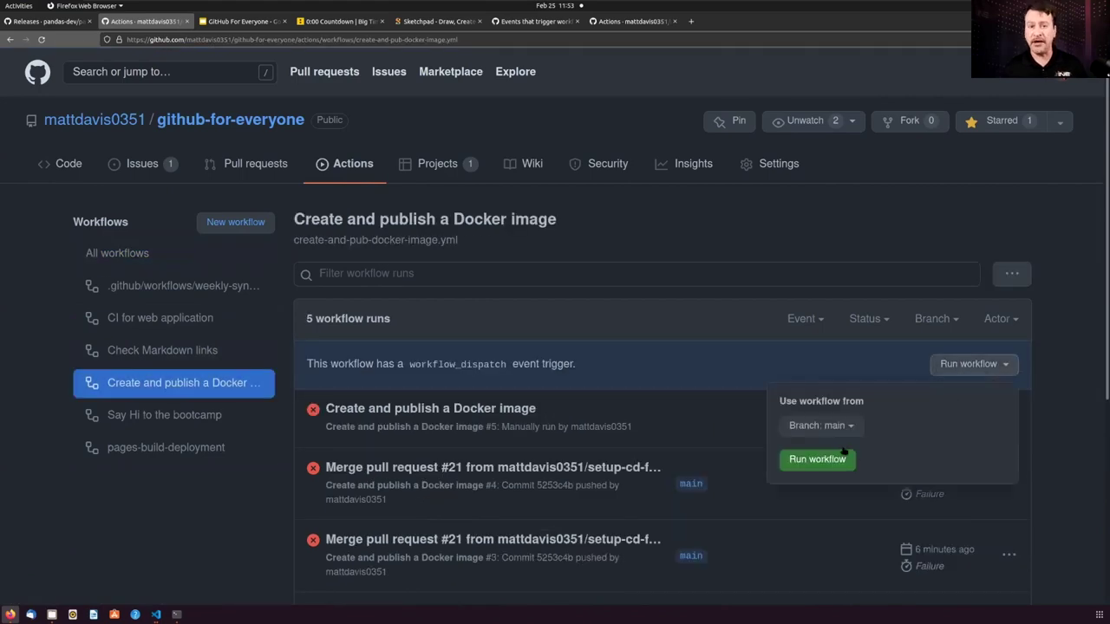
click(833, 459)
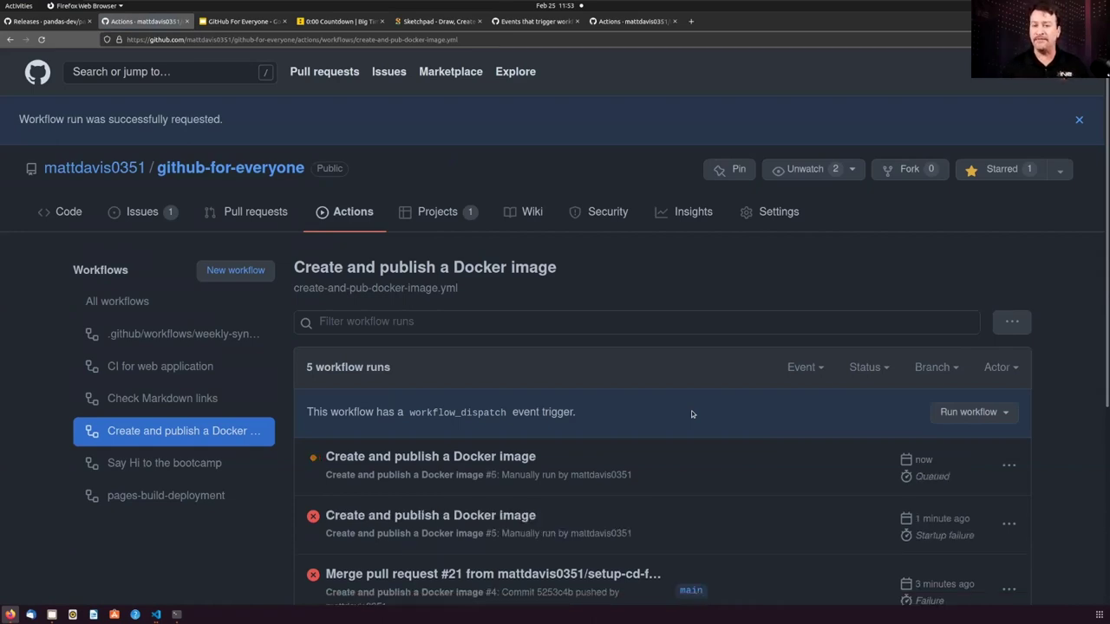
click(542, 456)
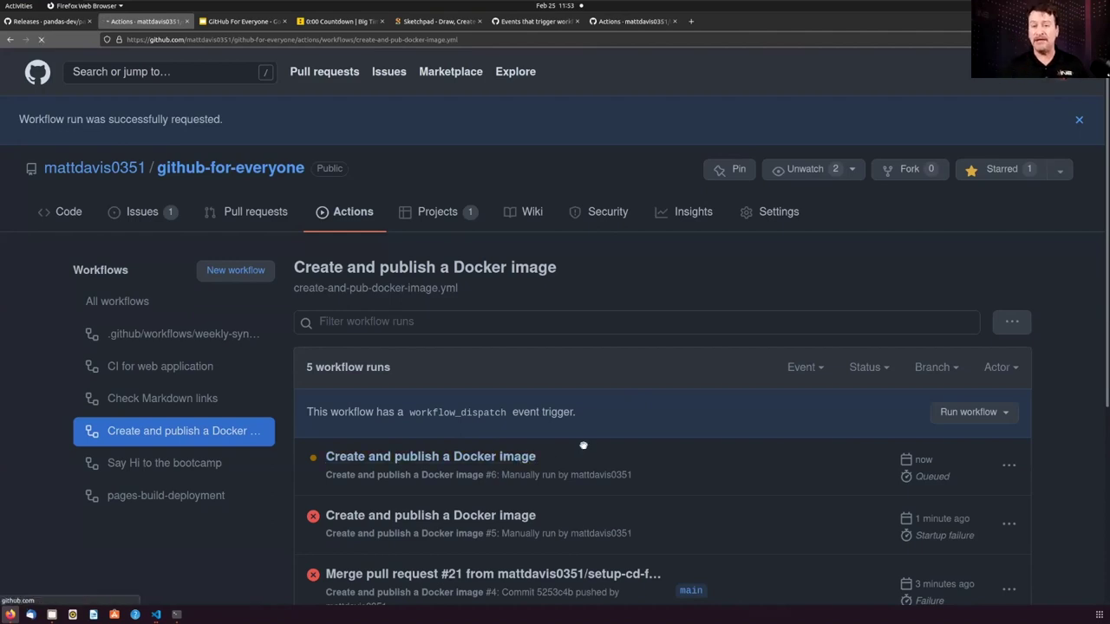
click(392, 447)
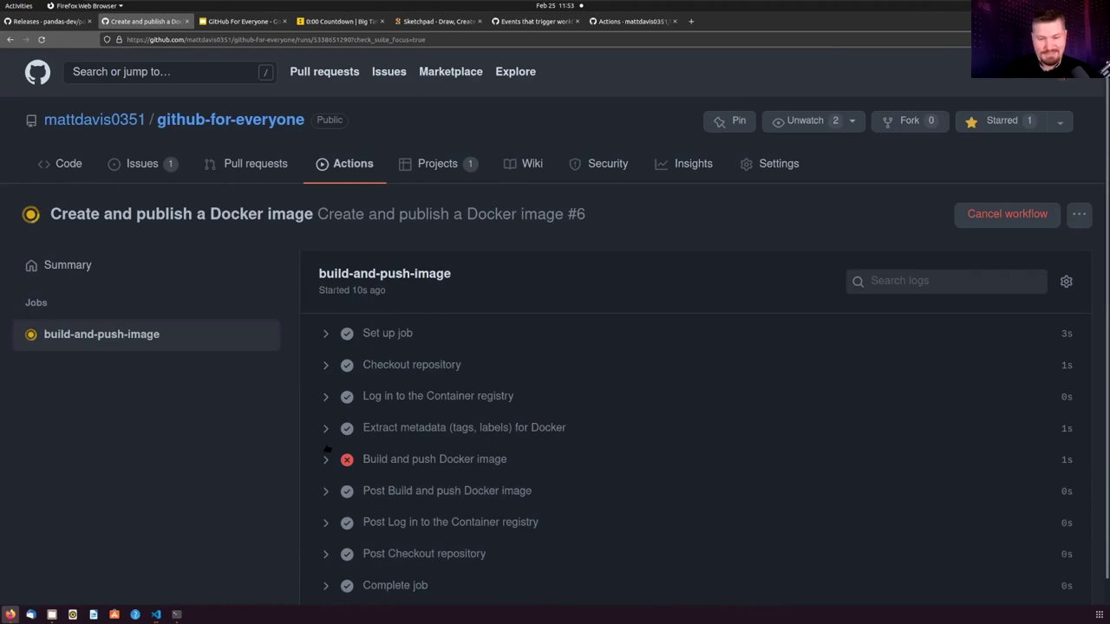
Read the Build and push Docker image step's 'tag is needed when pushing to registry' error.
click(326, 460)
scroll(492, 459, down, 2)
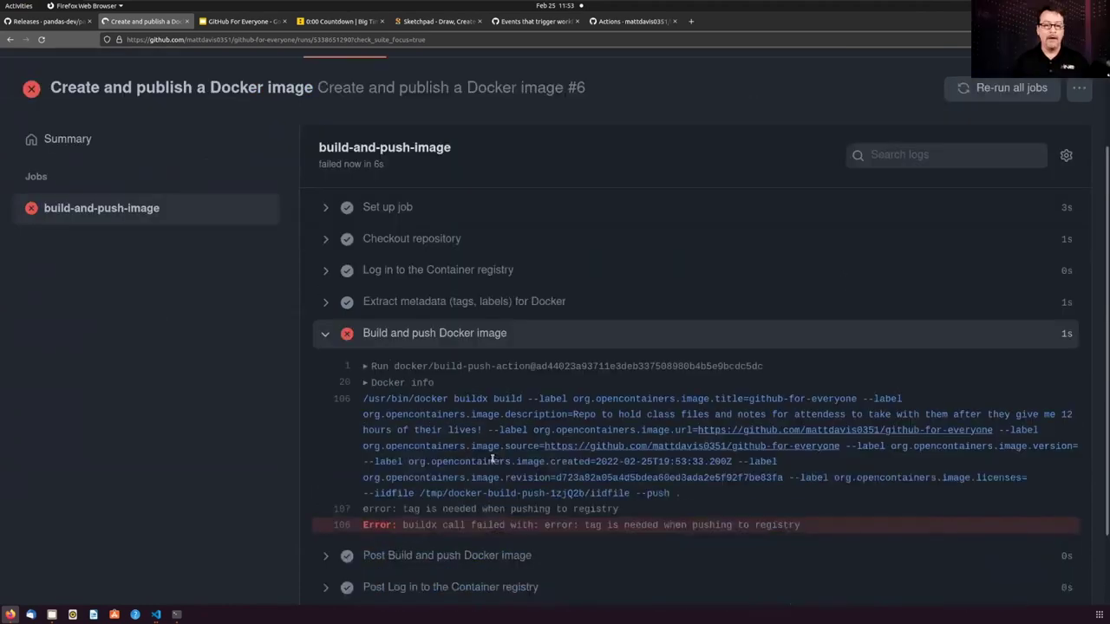
scroll(492, 460, down, 2)
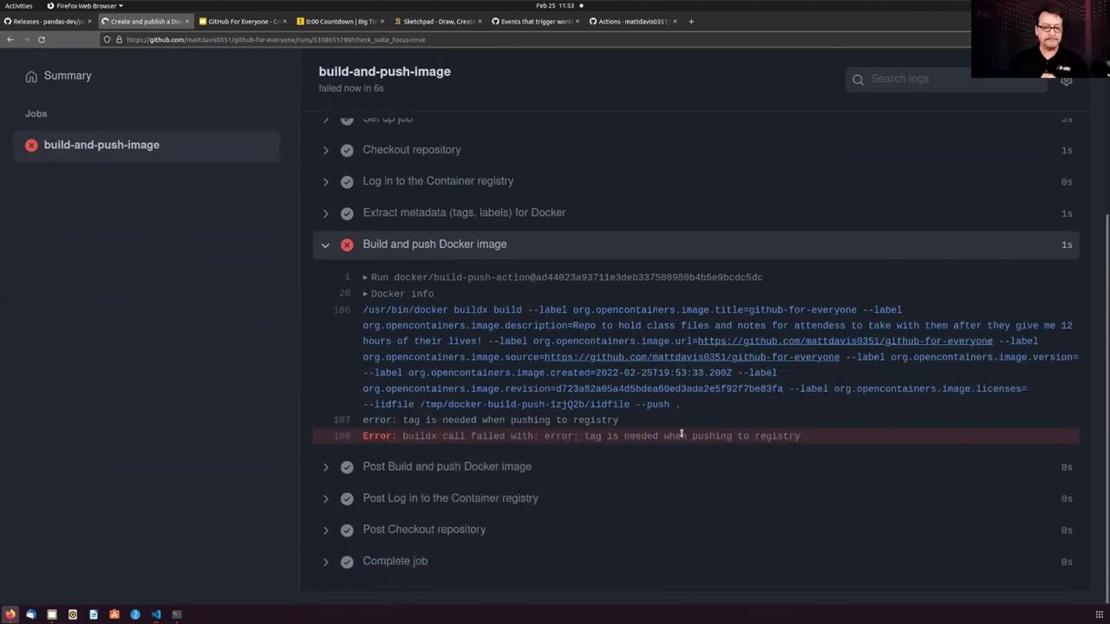
triple_click(682, 433)
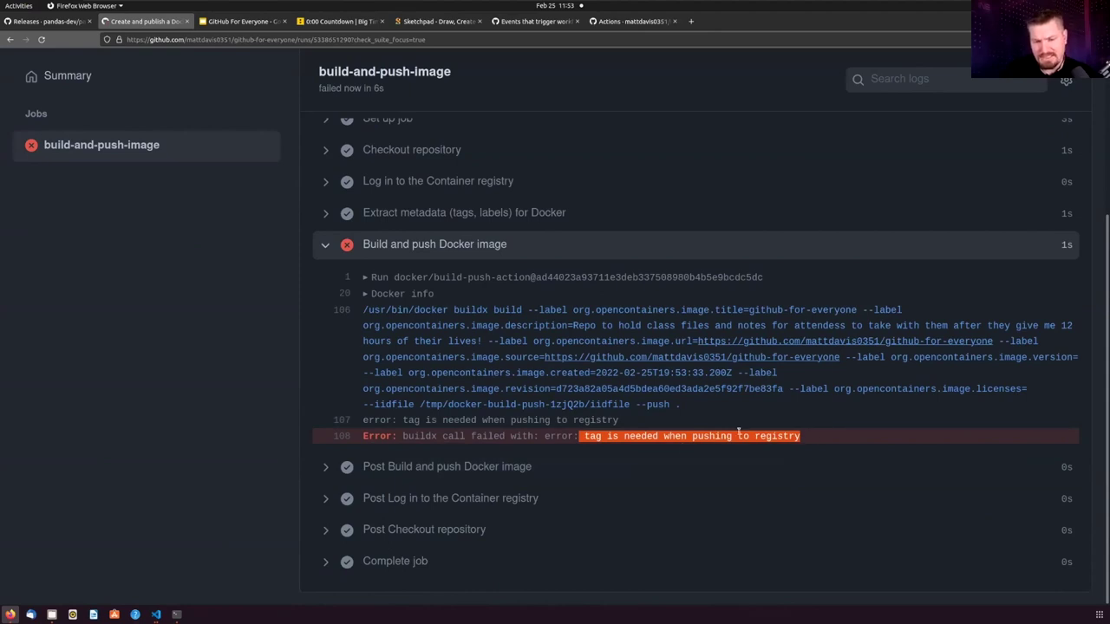
click(325, 467)
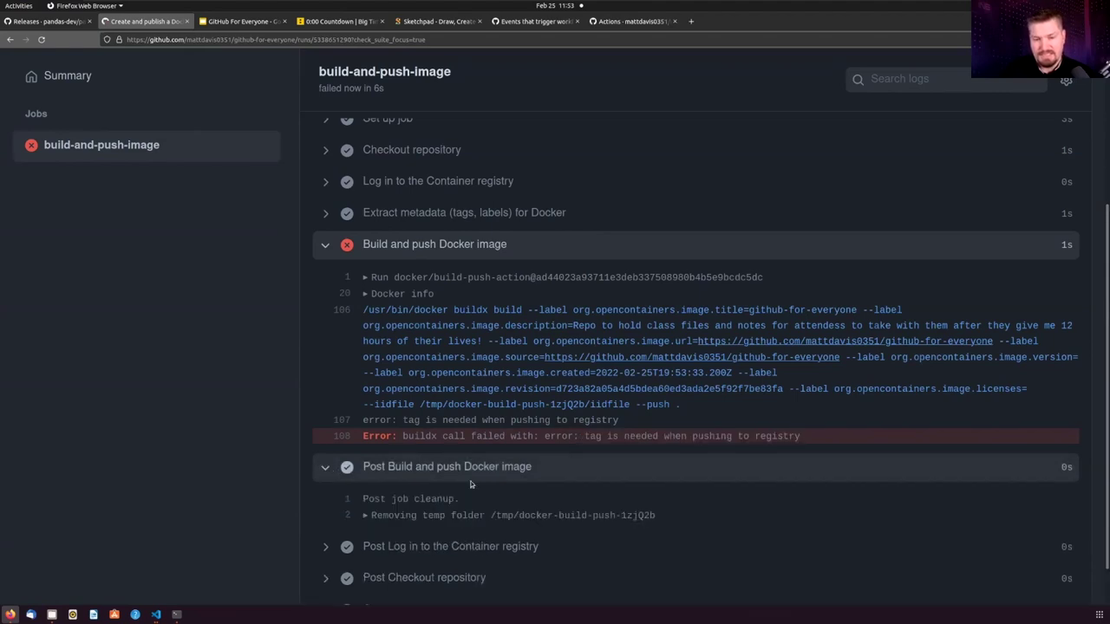
click(326, 468)
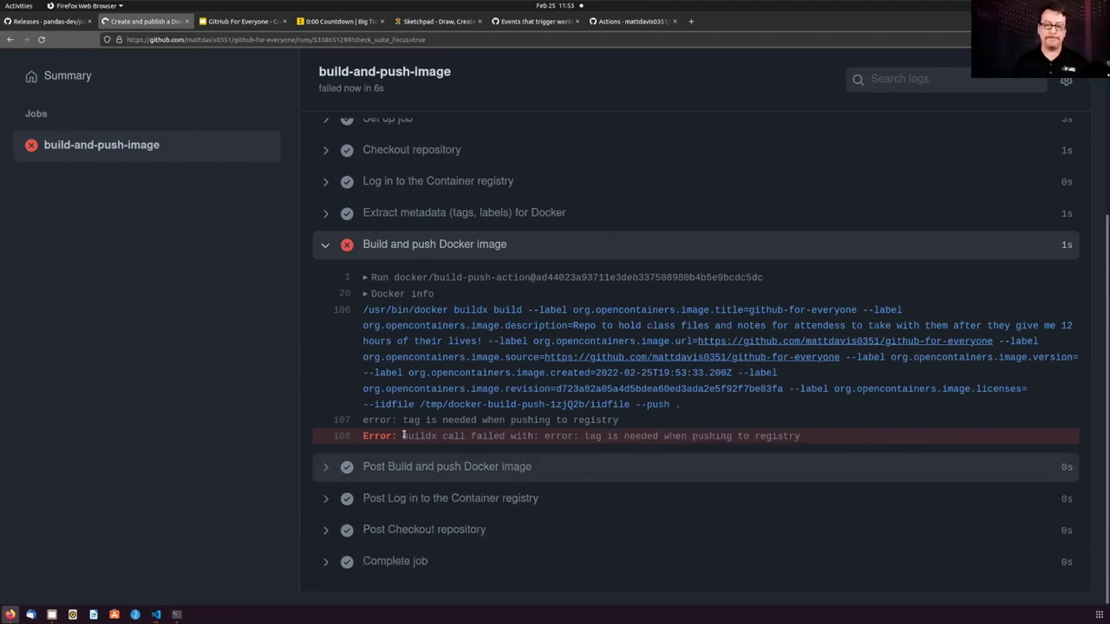
click(326, 245)
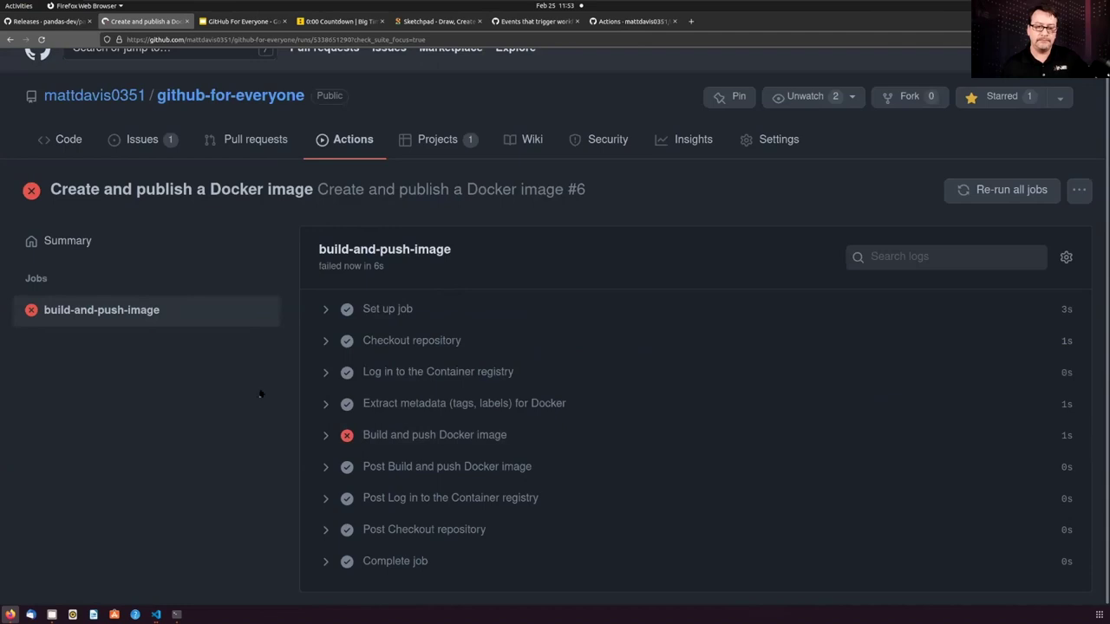
scroll(261, 394, up, 1)
Review the Check tags input warning in run #6's summary, then go to the Code page.
click(344, 174)
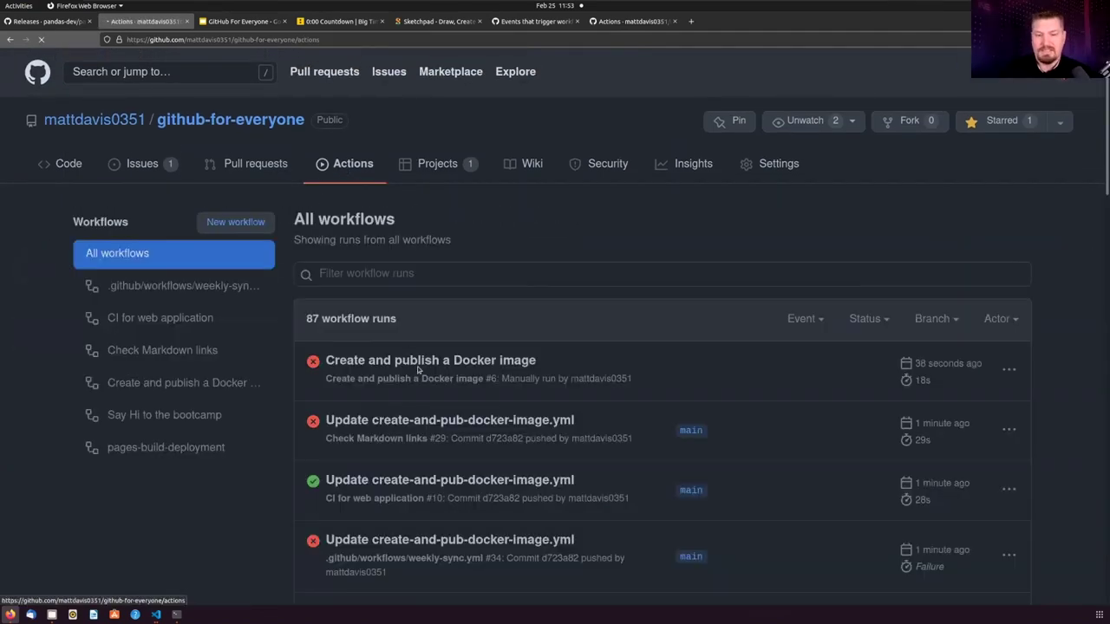
click(407, 365)
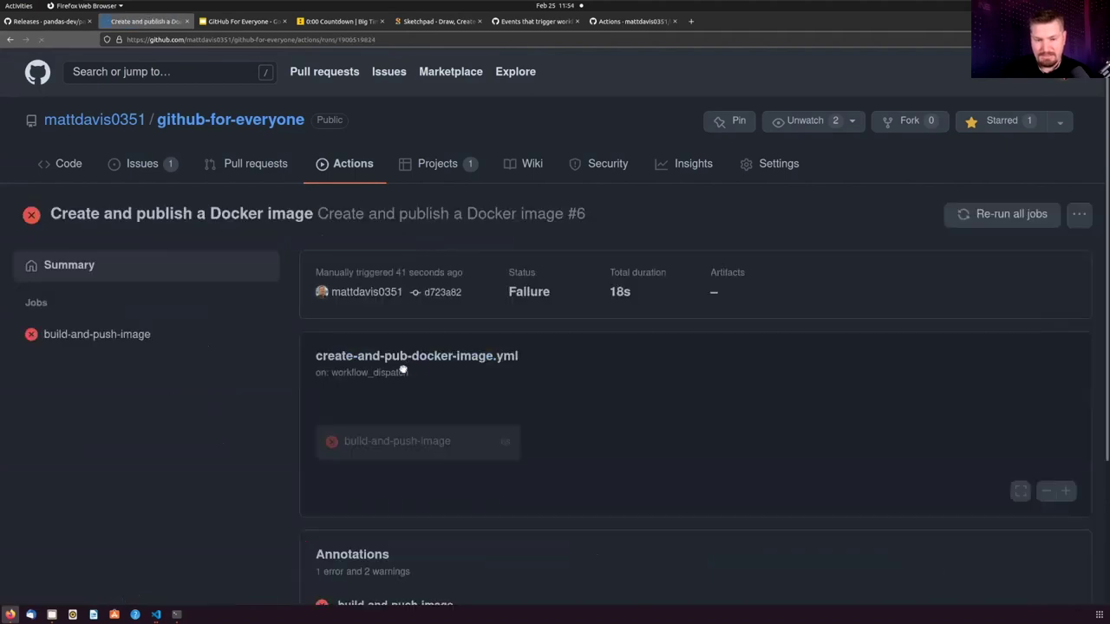
scroll(265, 420, down, 2)
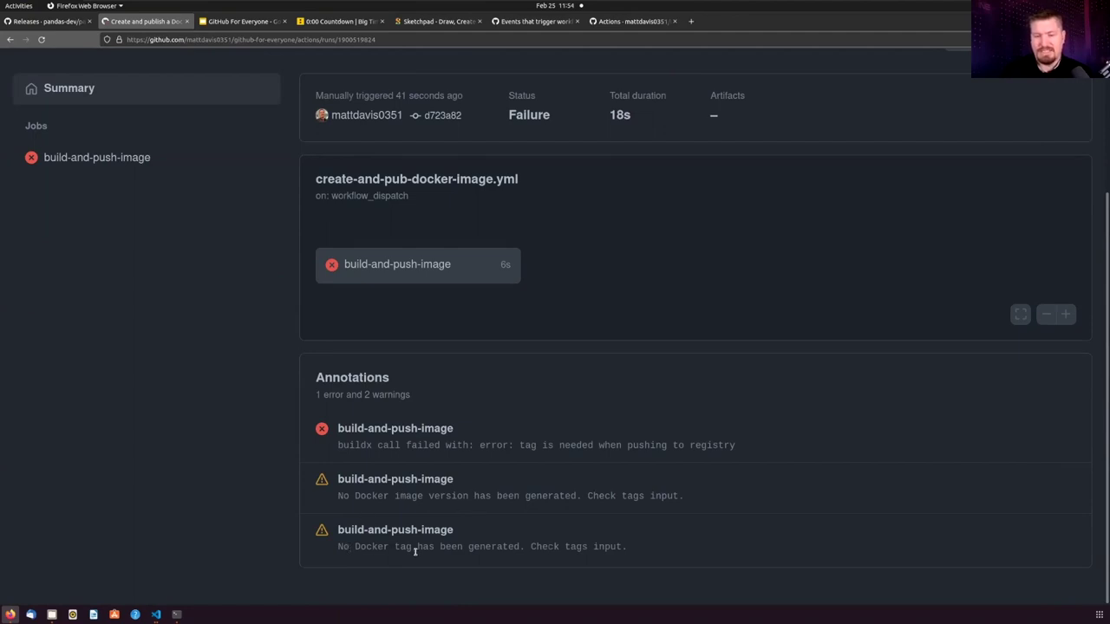
drag(631, 548, 523, 548)
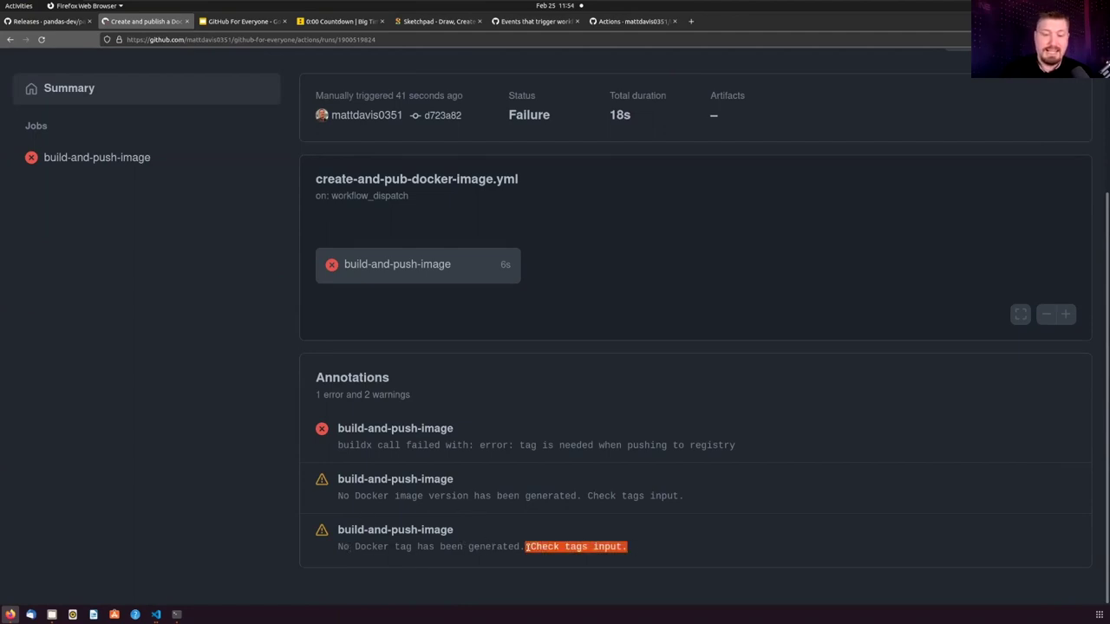
click(526, 546)
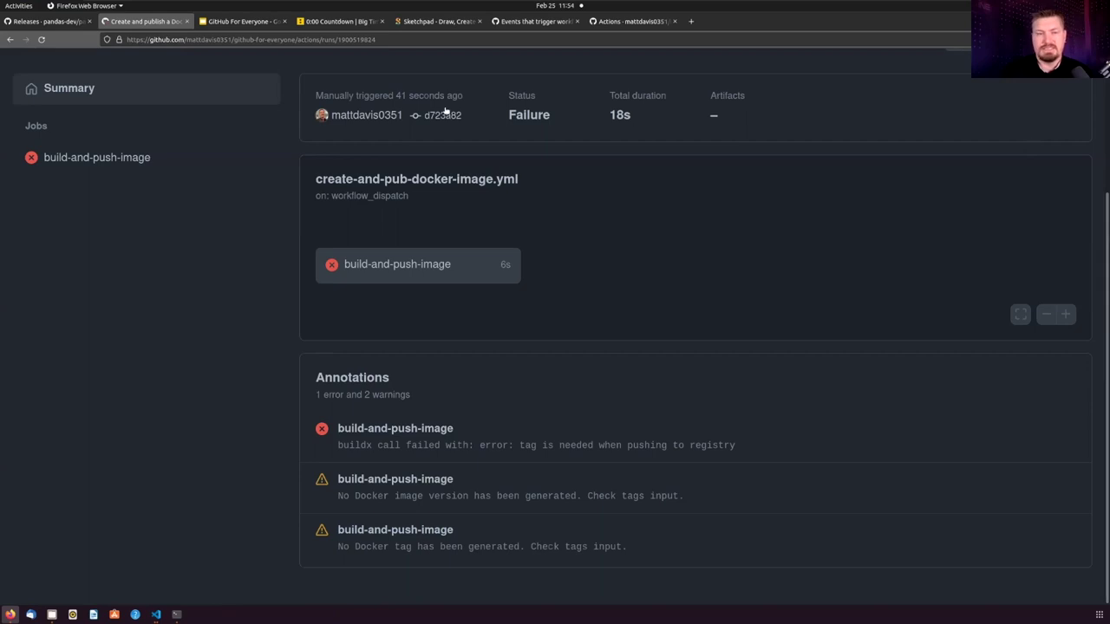
scroll(217, 147, up, 3)
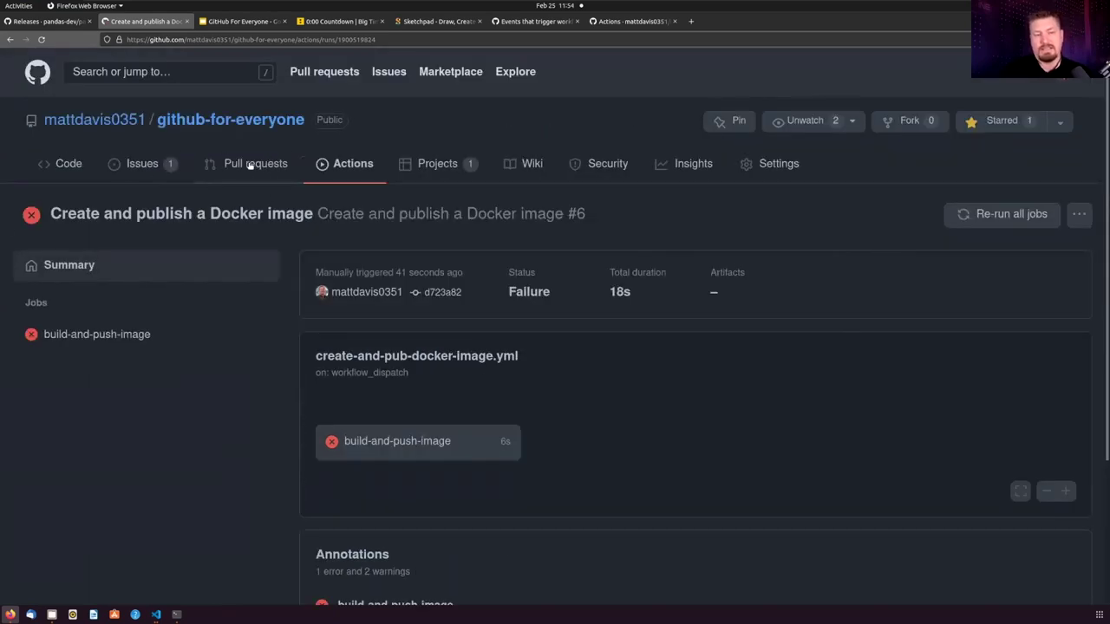
click(69, 166)
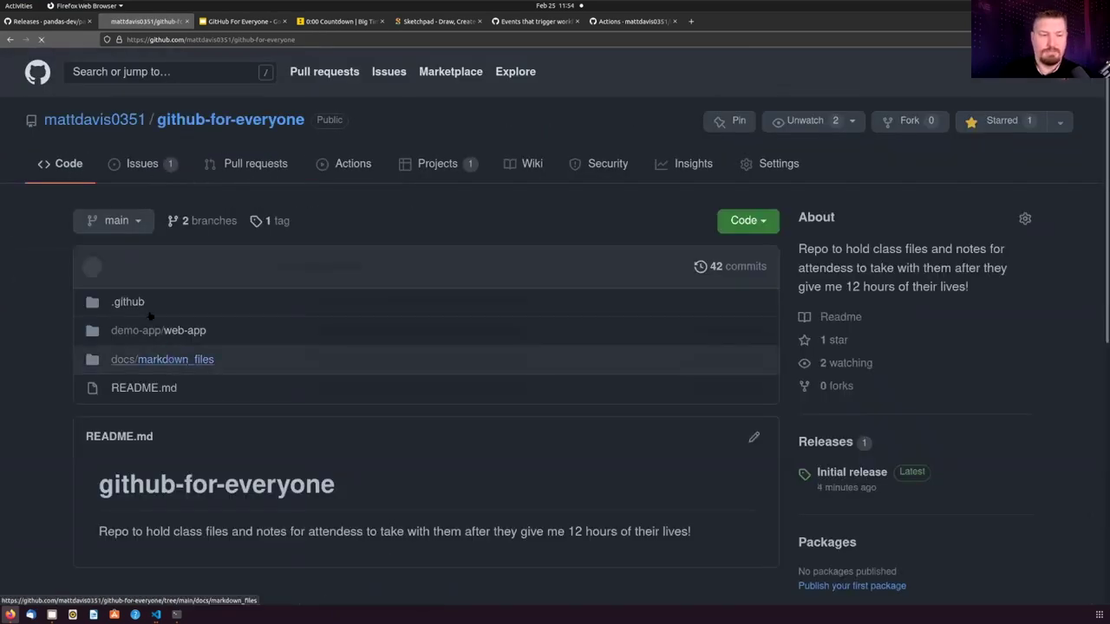
Inspect the tags pattern in .github/workflows/create-and-pub-docker-image.yml.
click(137, 302)
click(137, 331)
click(198, 330)
scroll(495, 396, down, 5)
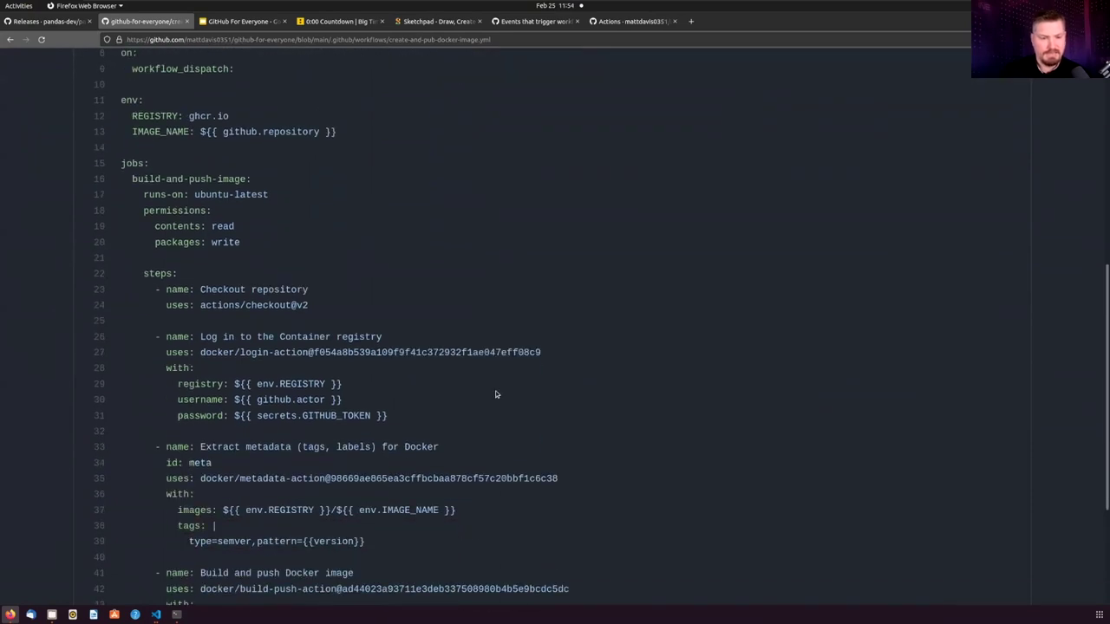
scroll(495, 395, down, 1)
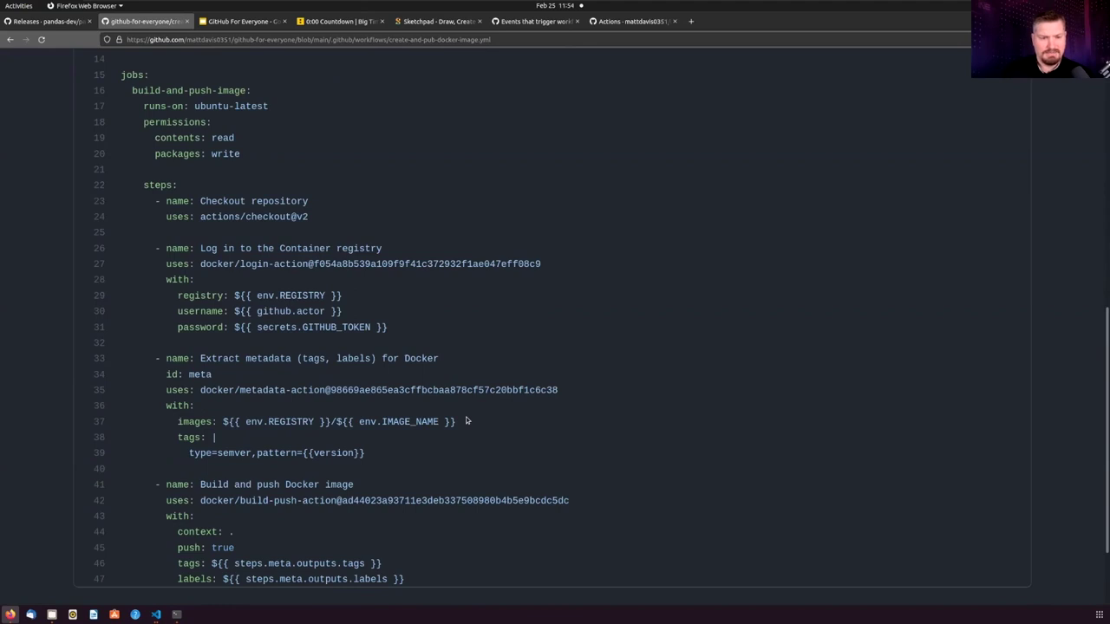
double_click(336, 454)
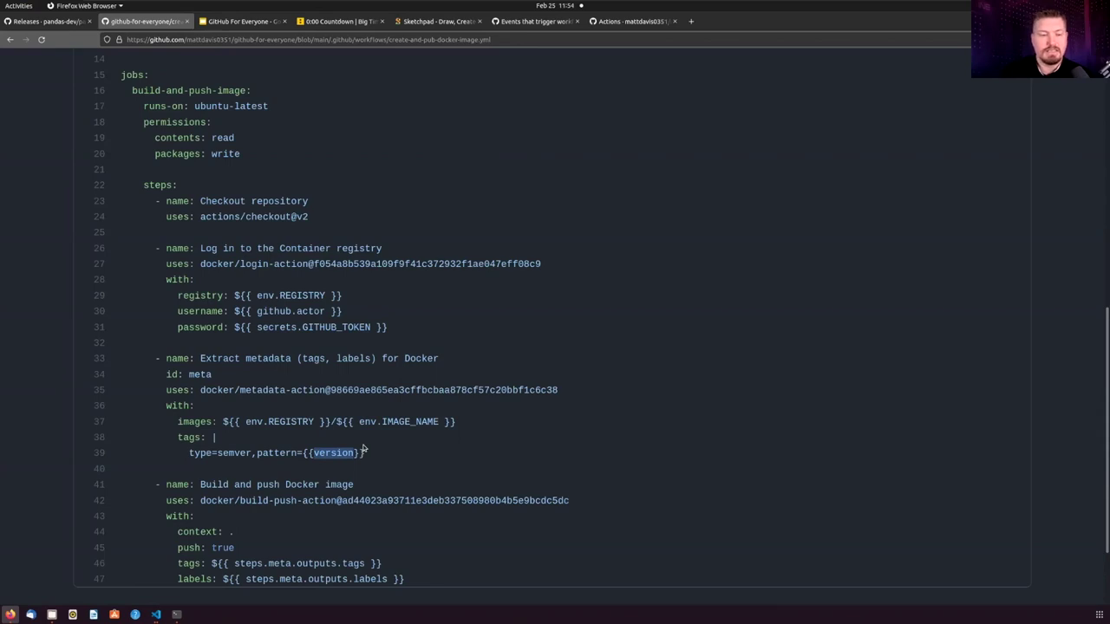
scroll(318, 443, up, 2)
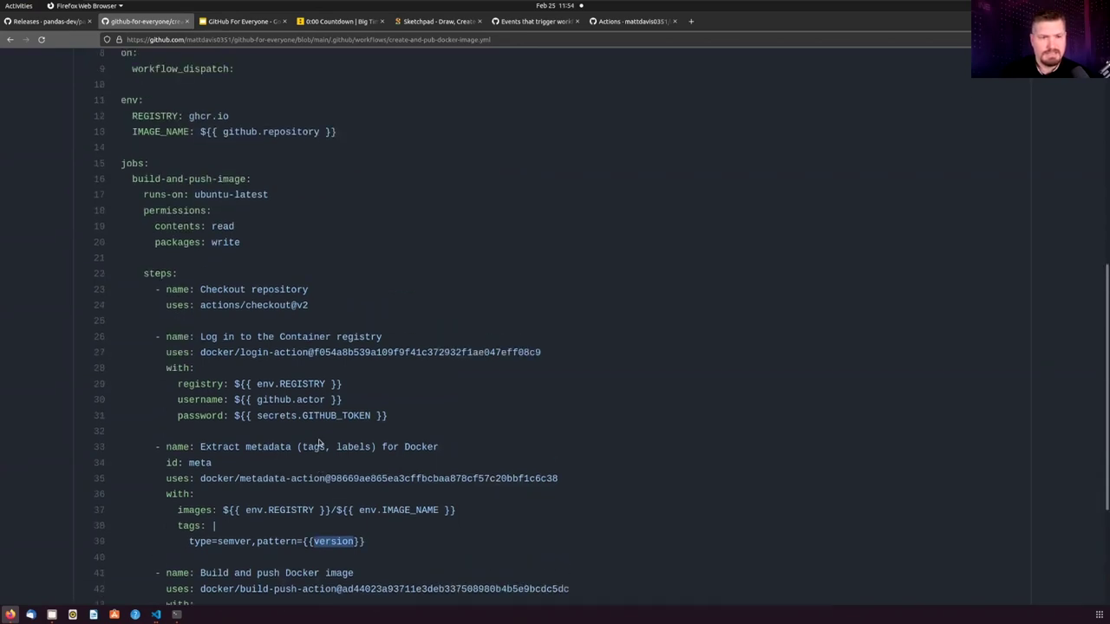
scroll(319, 443, up, 2)
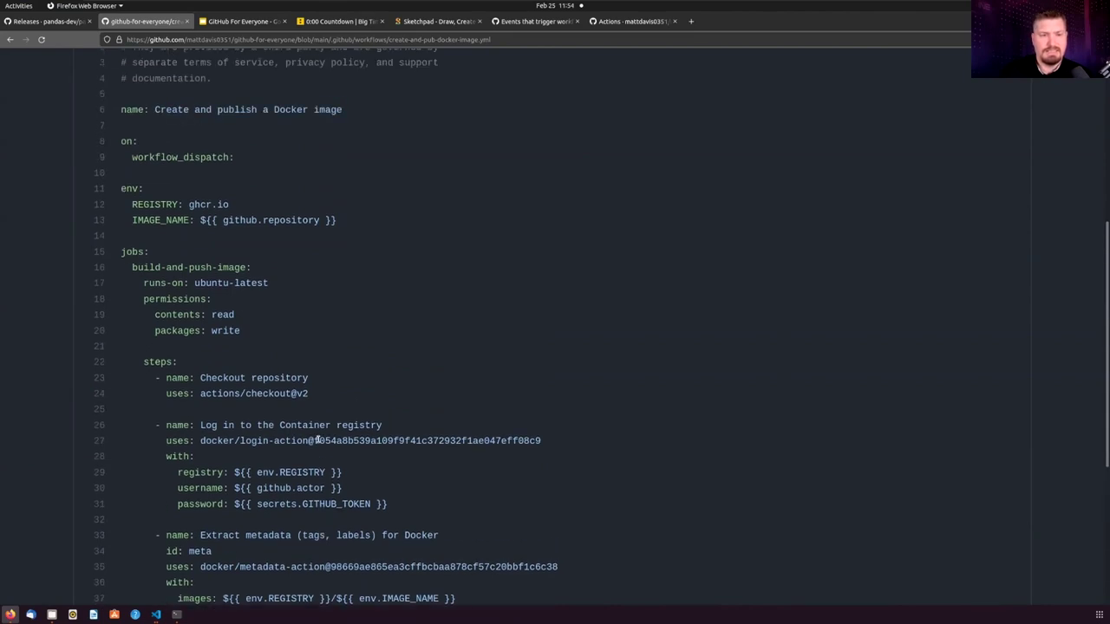
scroll(319, 441, down, 2)
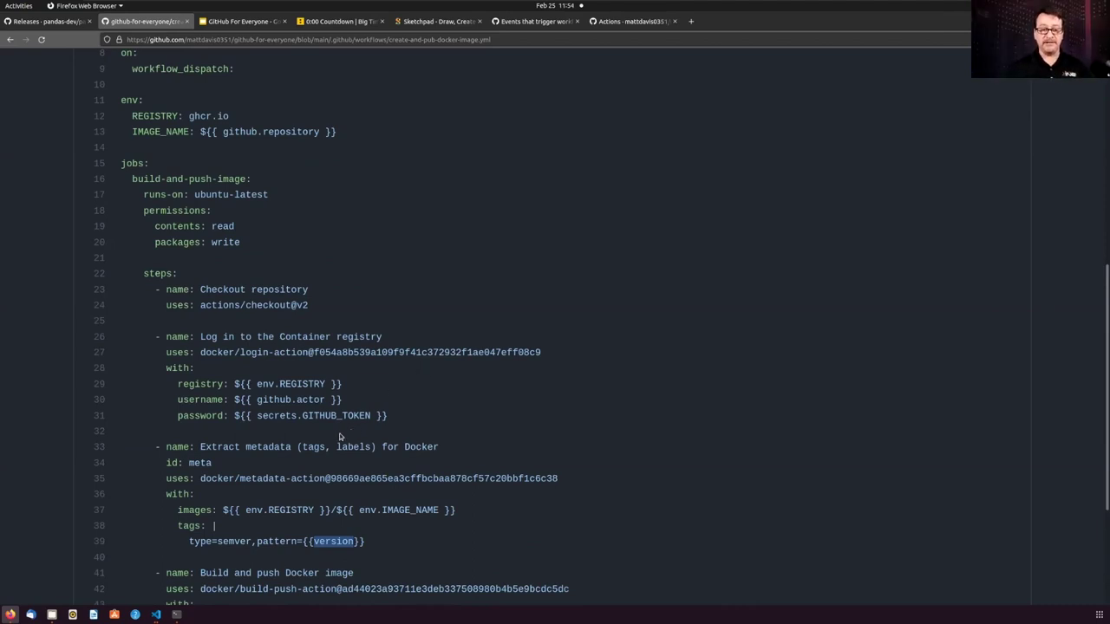
scroll(339, 437, down, 4)
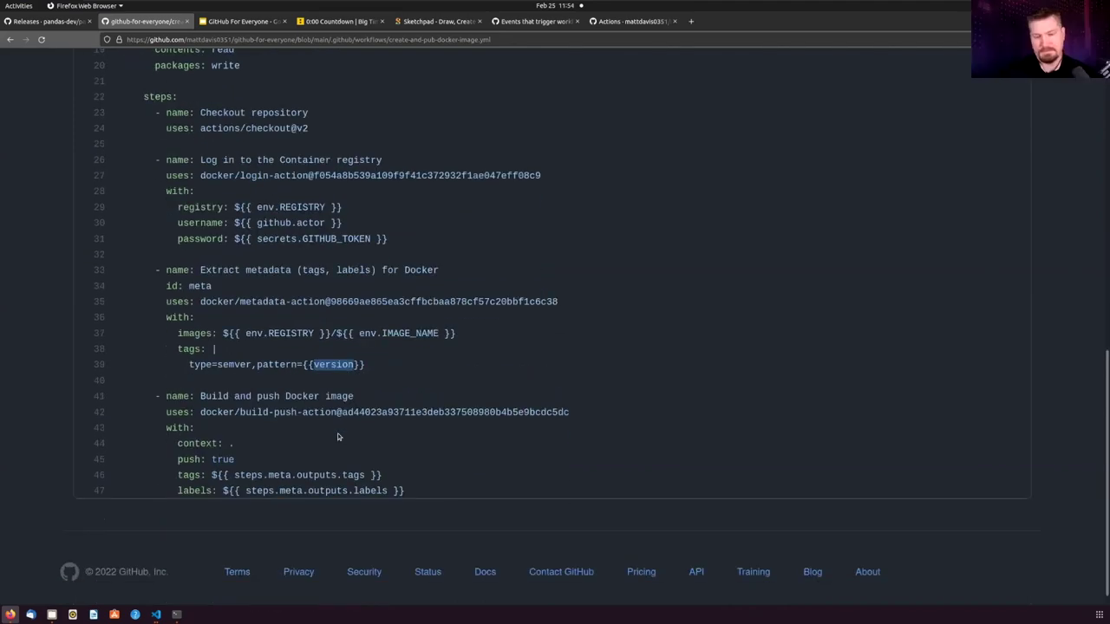
scroll(335, 436, up, 10)
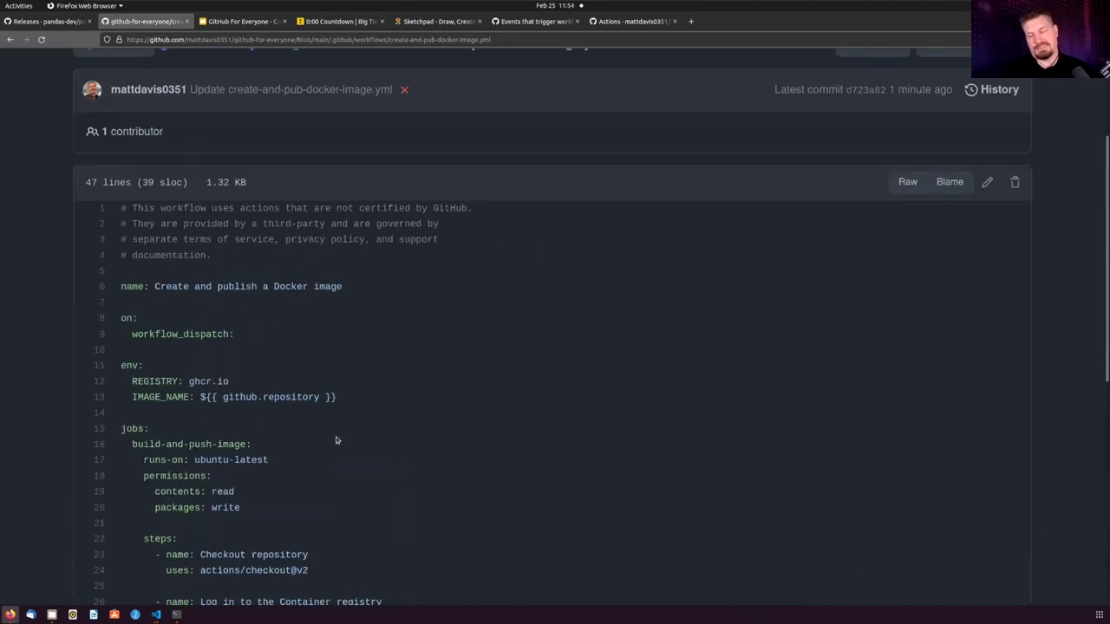
scroll(335, 436, up, 3)
Open the demo-app/web-app folder from the repository root.
click(76, 170)
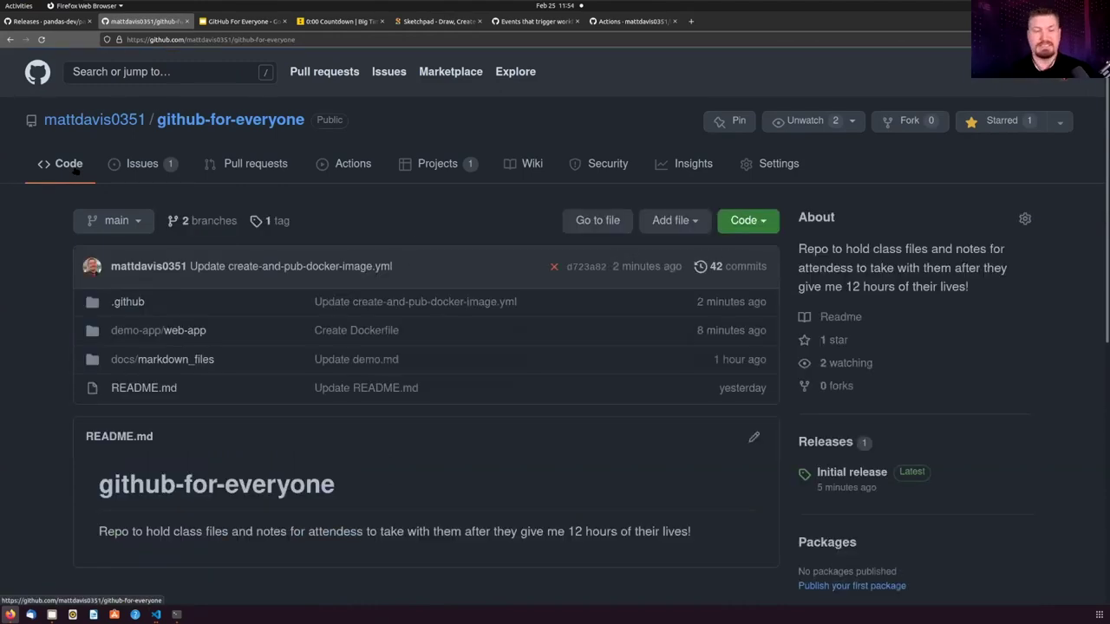
click(196, 331)
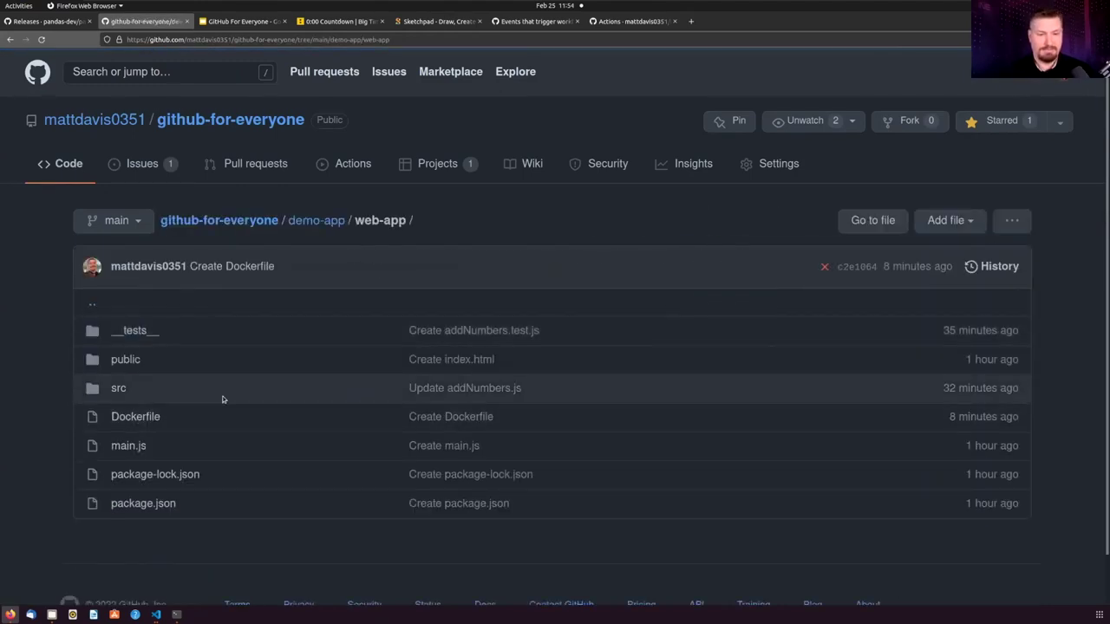
scroll(252, 494, down, 1)
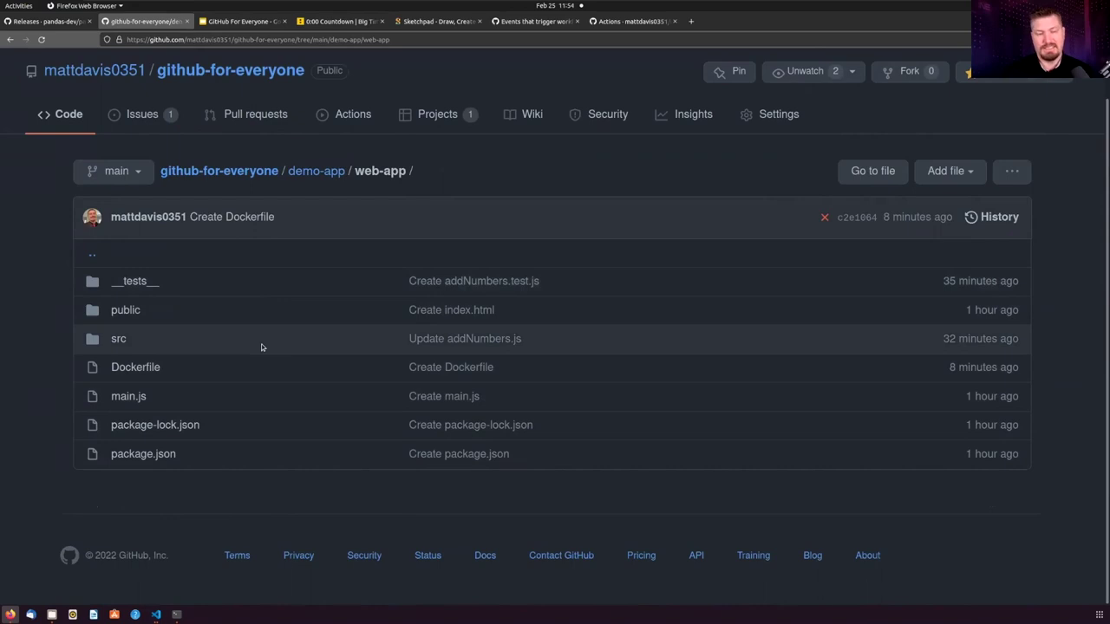
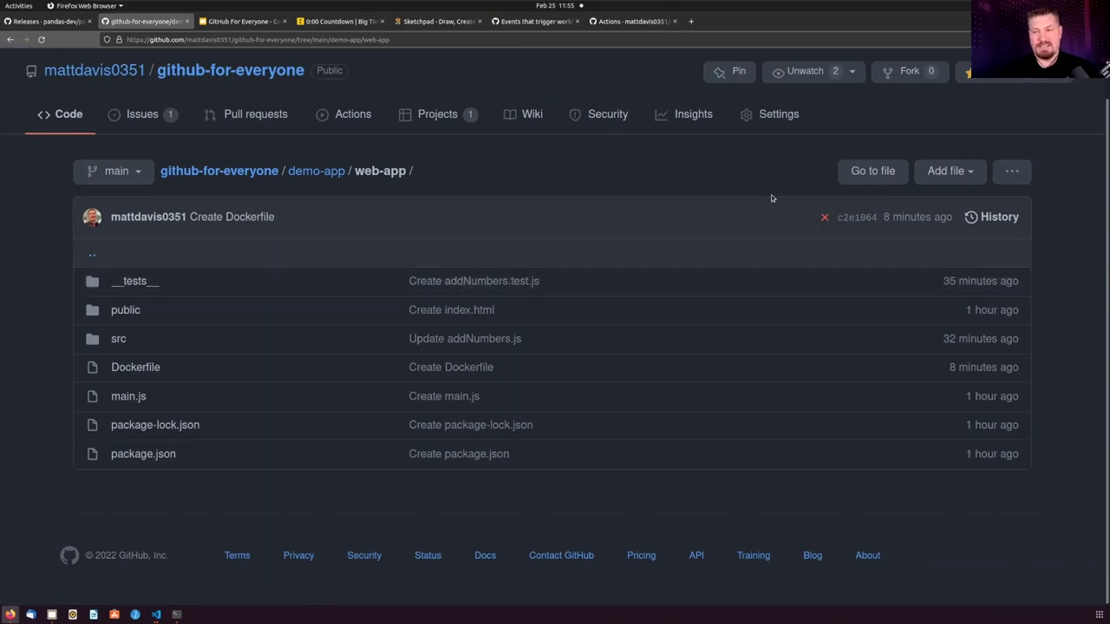
Open the rss feed code issue from the repository's Issues list.
click(149, 117)
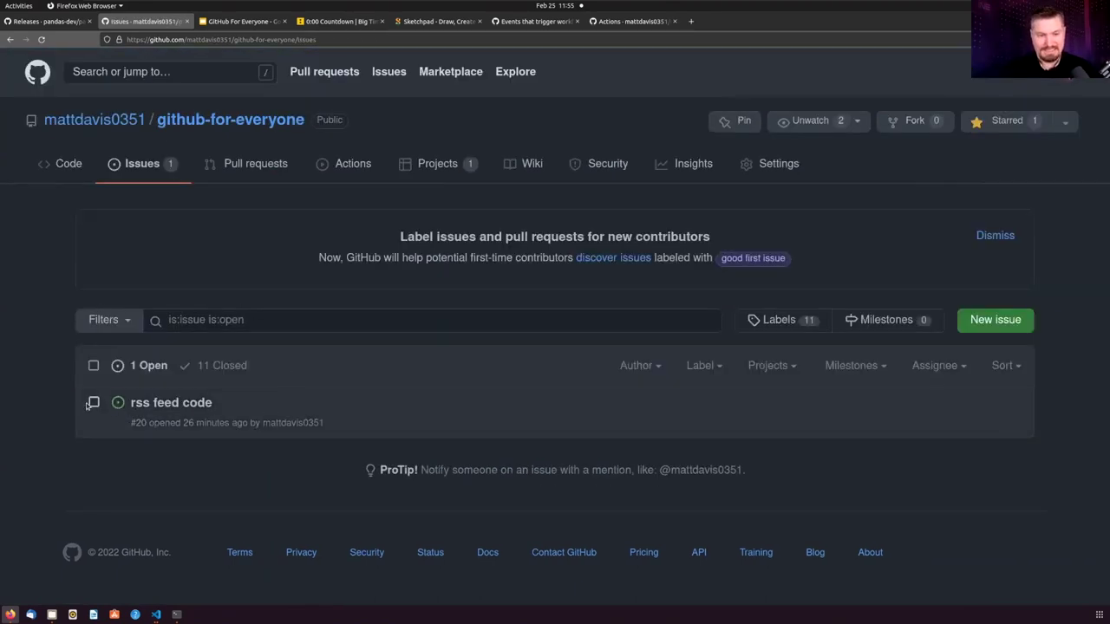
click(94, 403)
click(187, 410)
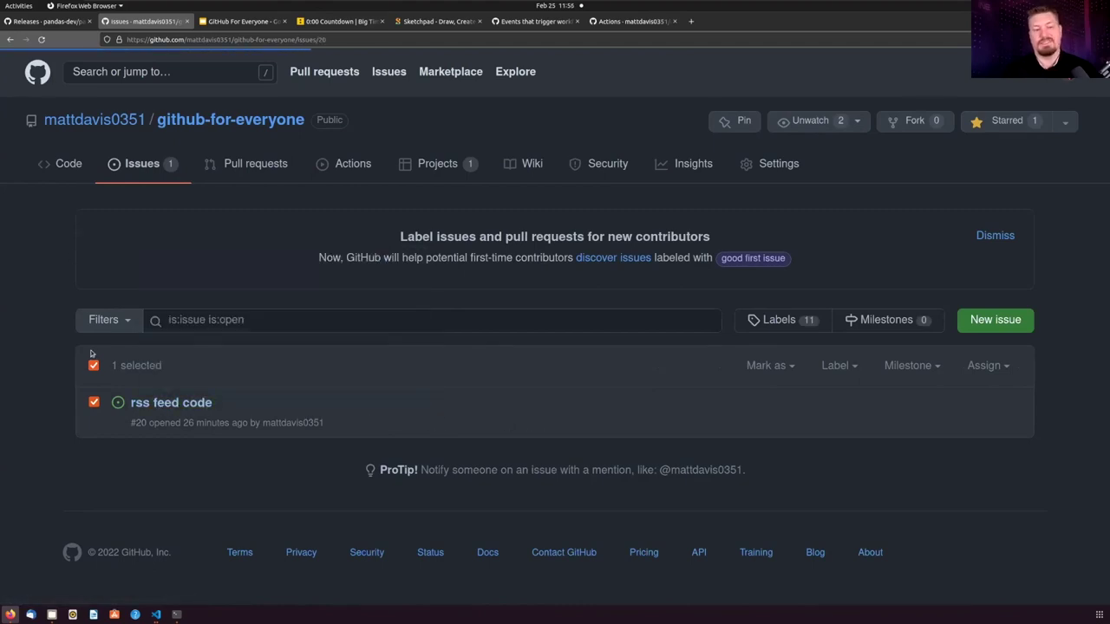
Return to the repository's main code page and bring up the Add file choices.
click(65, 162)
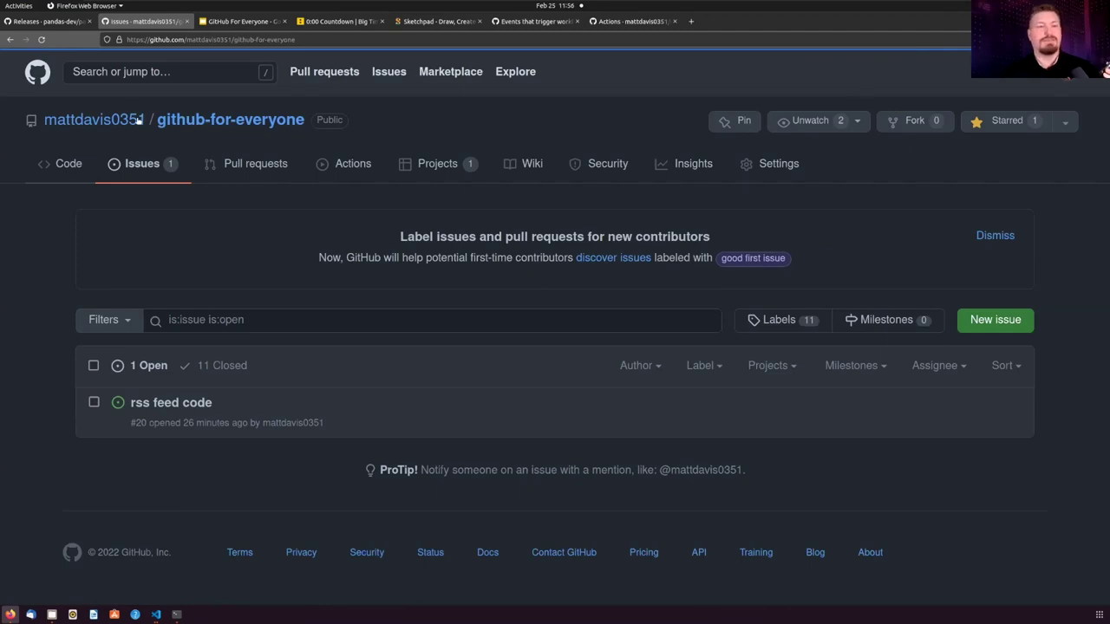
click(172, 165)
key(alt+Left)
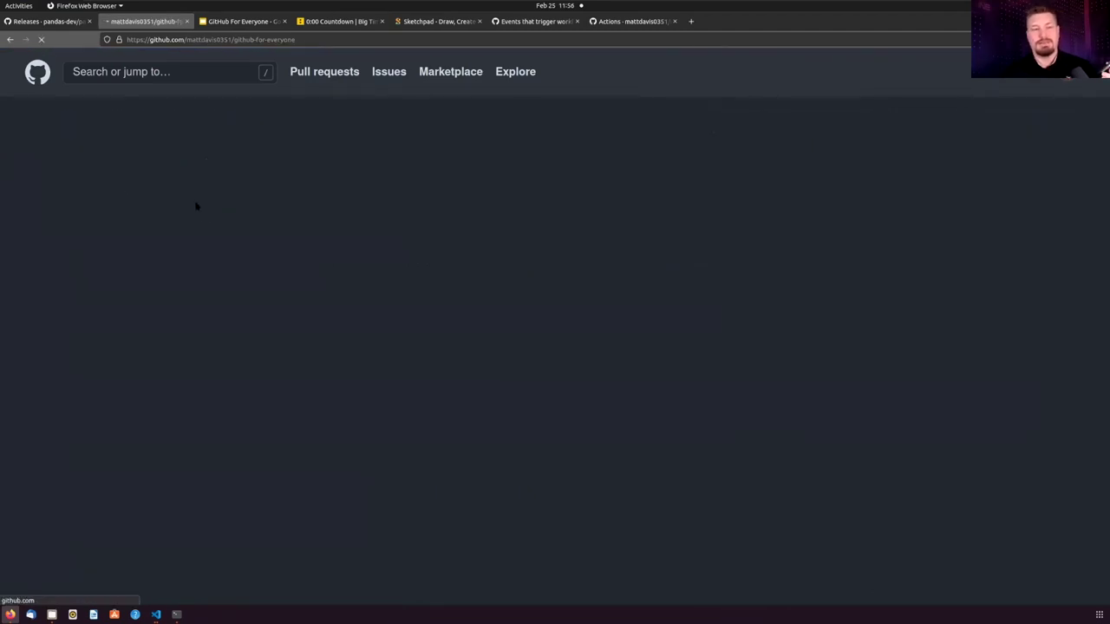
click(670, 220)
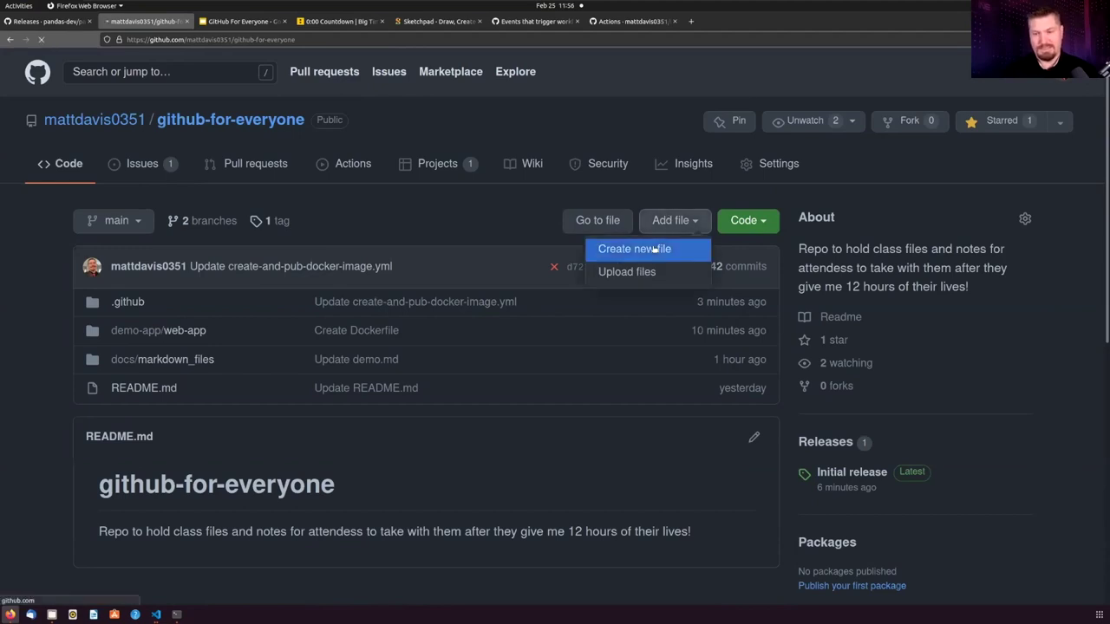
click(654, 249)
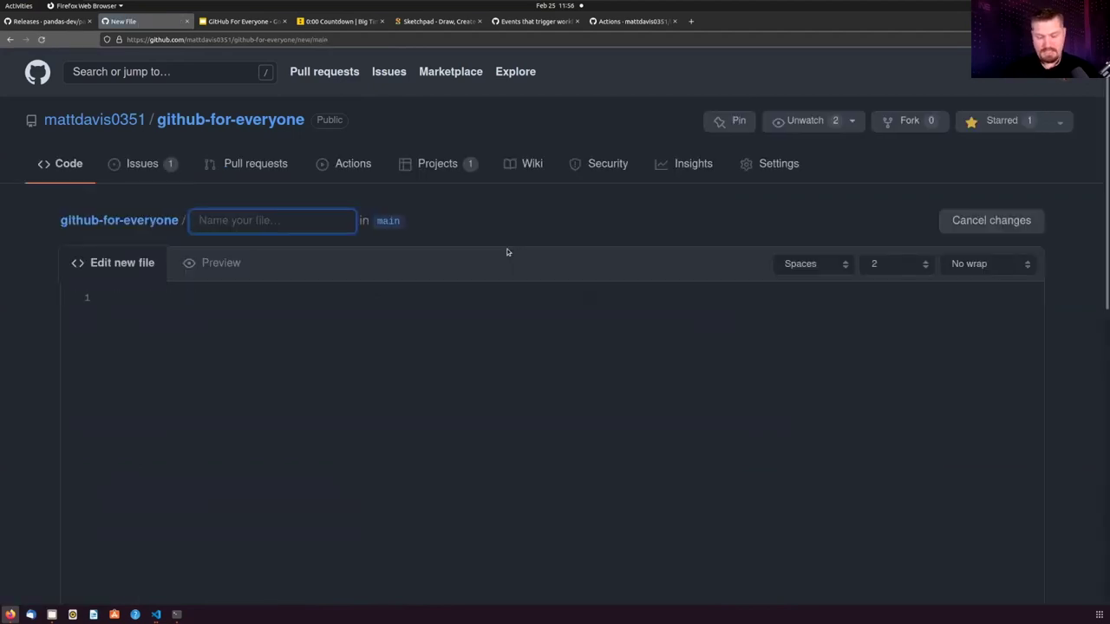
text(s)
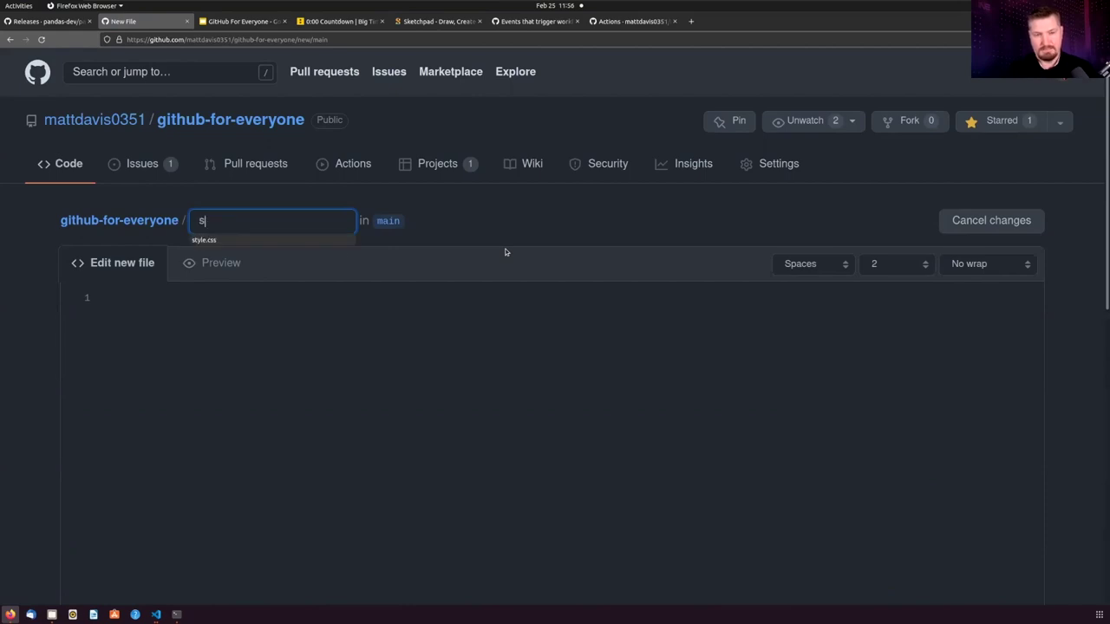
text(taged-workflows)
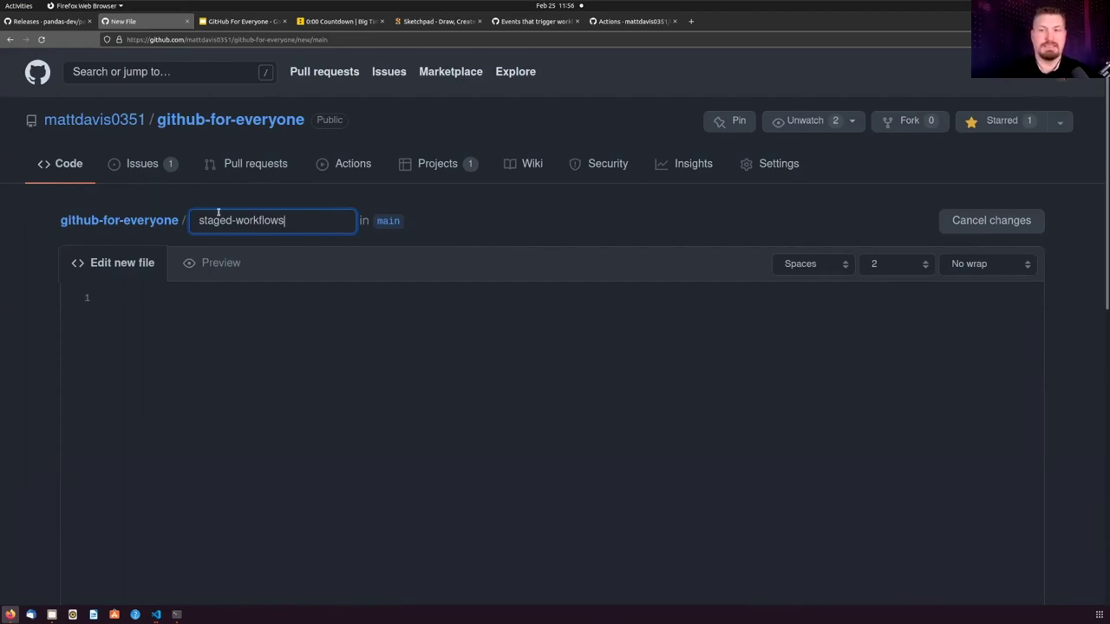
click(10, 41)
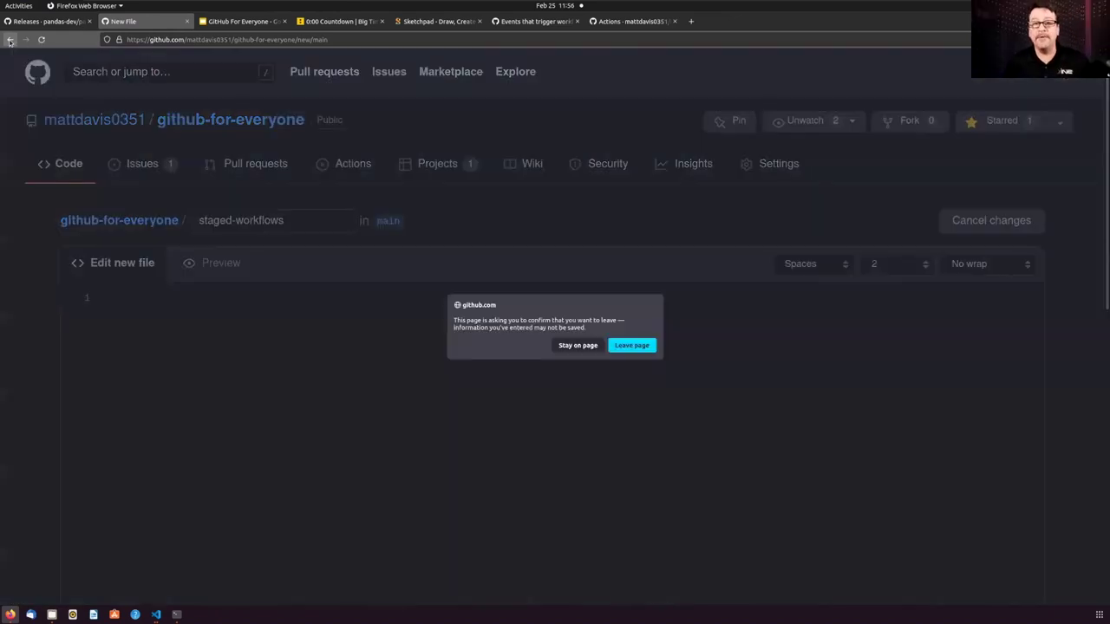
click(626, 345)
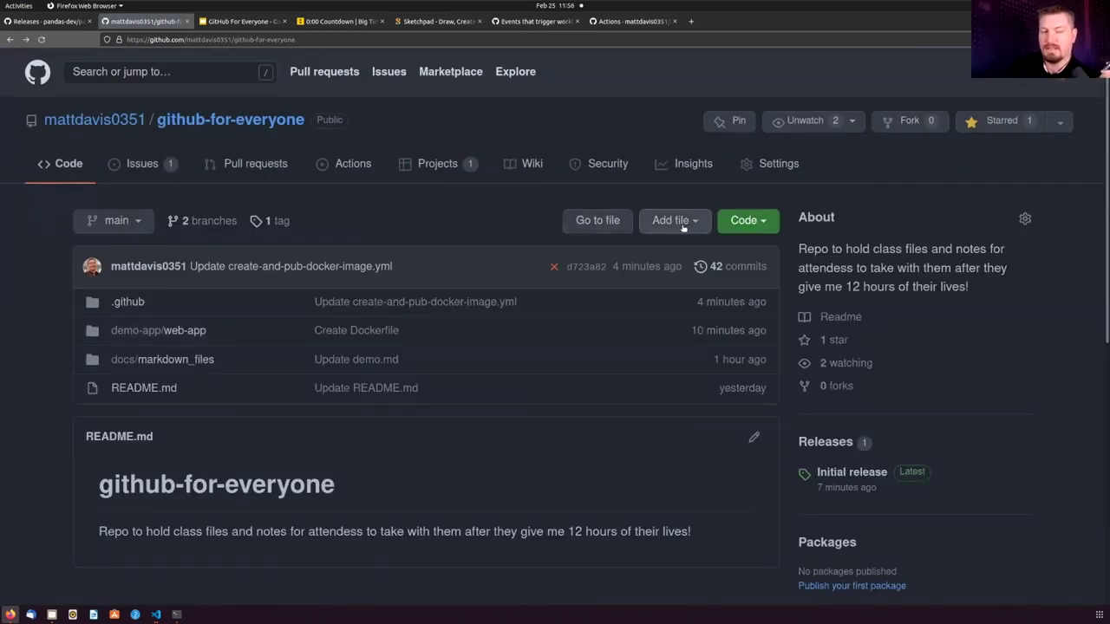
Create a new file named staged-workflows on the main branch.
click(692, 223)
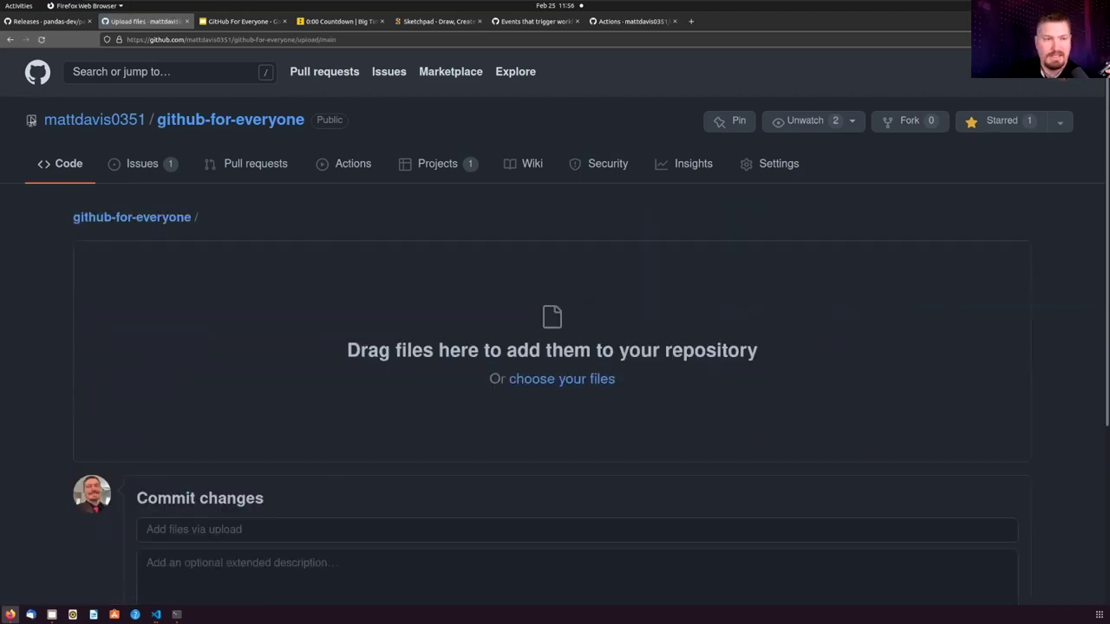
click(63, 165)
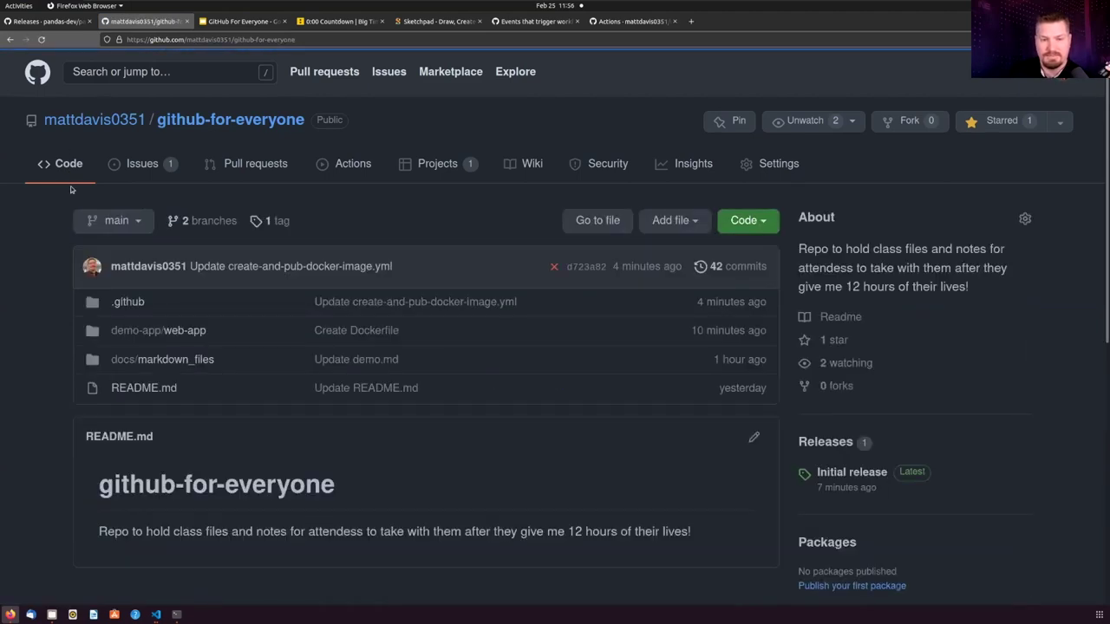
click(673, 221)
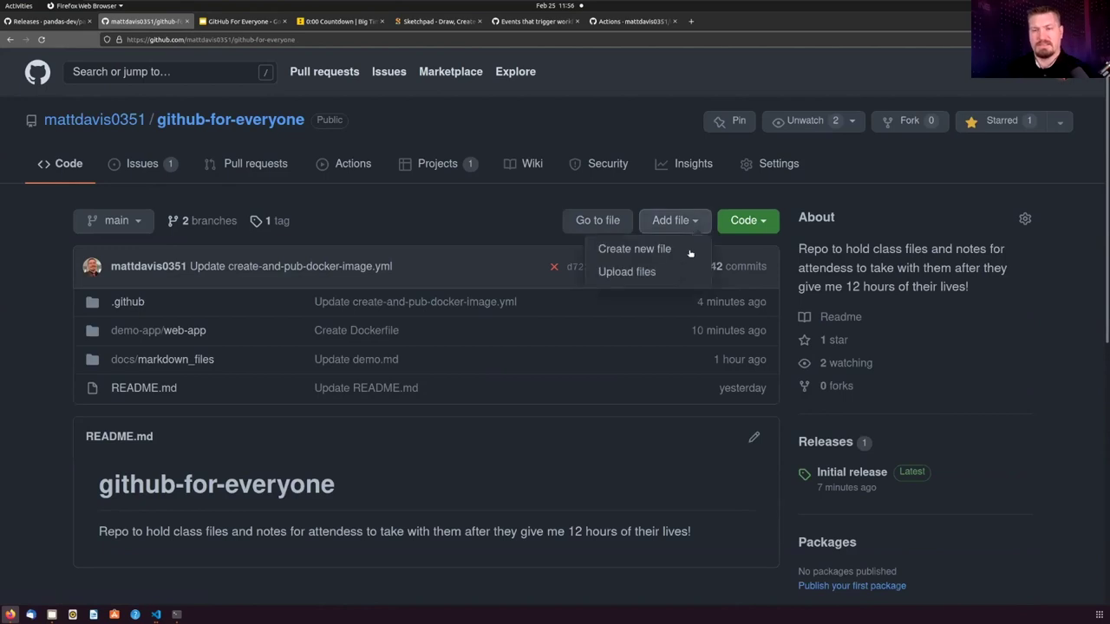
click(643, 260)
text(staged-workflows)
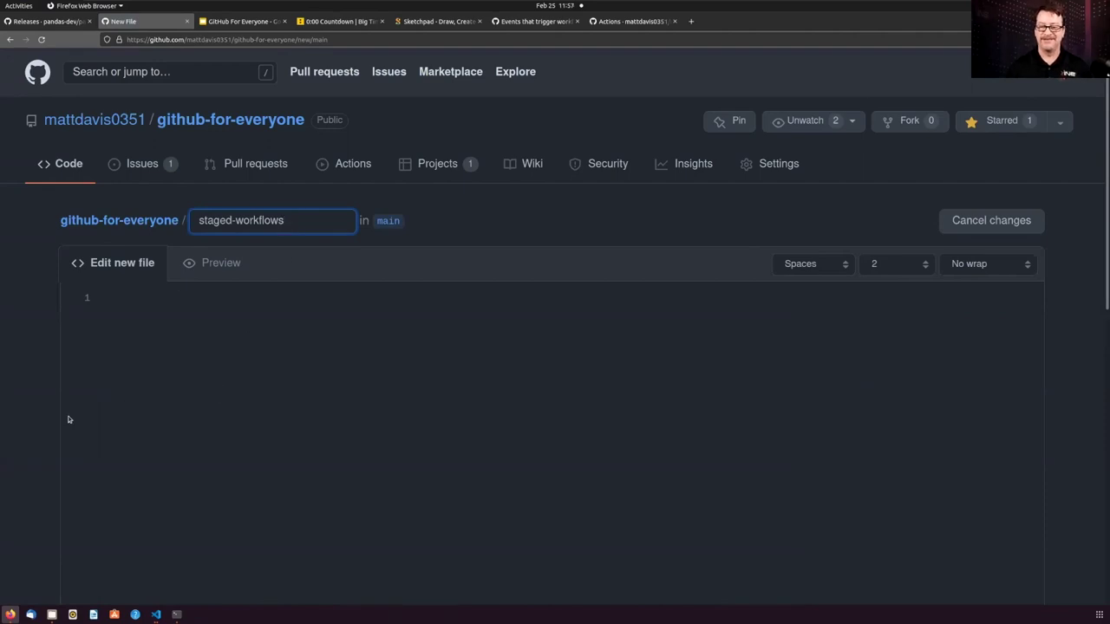
scroll(69, 419, down, 10)
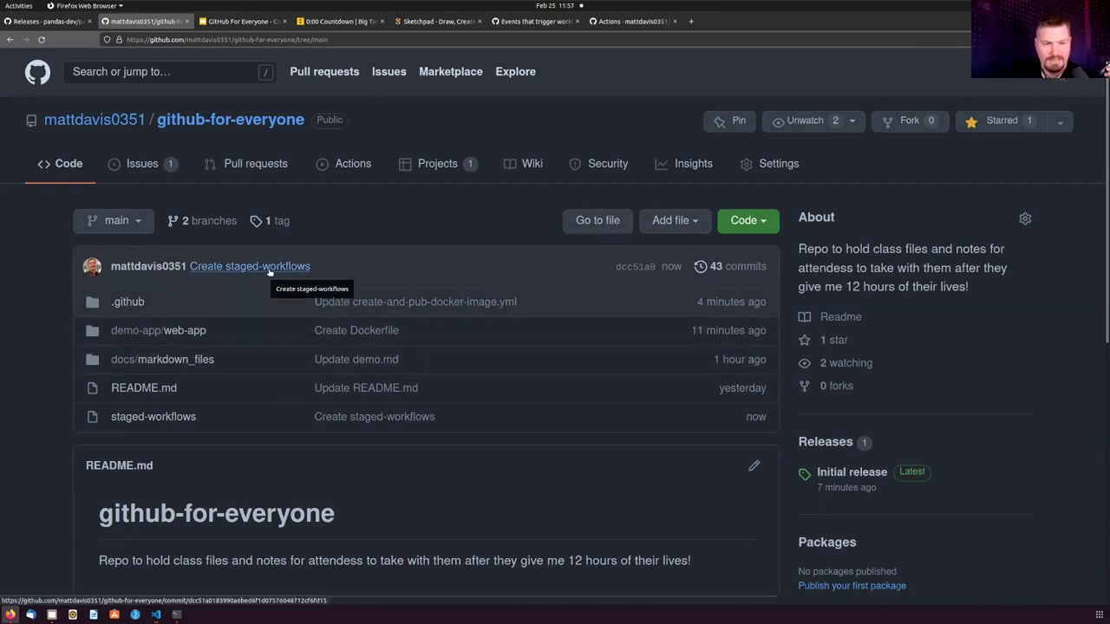
Edit the staged-workflows file and rename it to staged-workflows/readme.md.
click(185, 417)
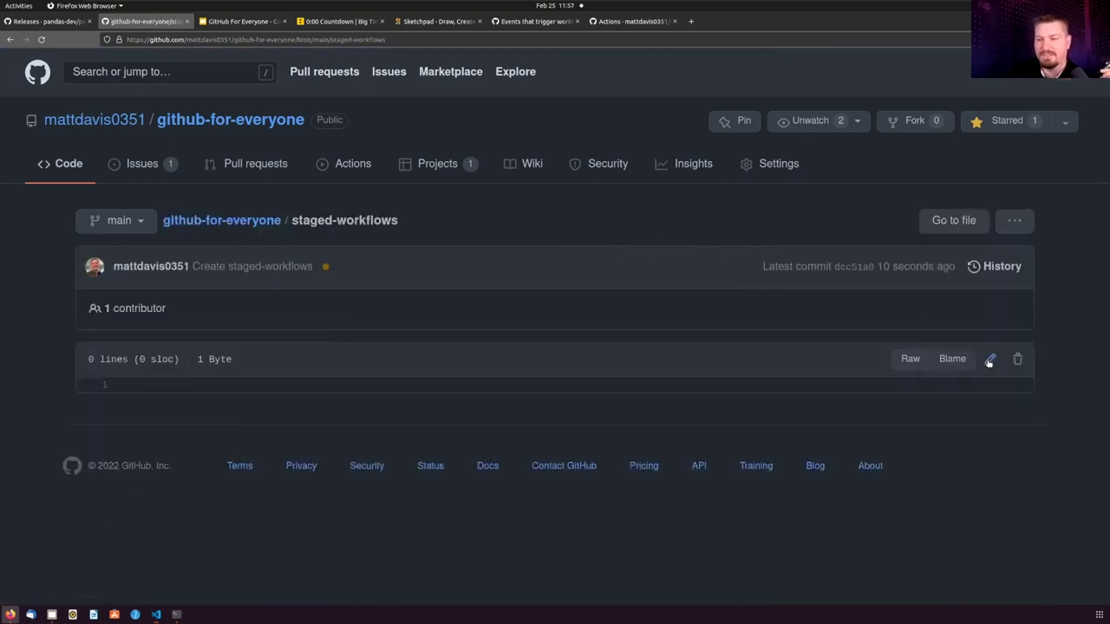
click(990, 359)
click(287, 220)
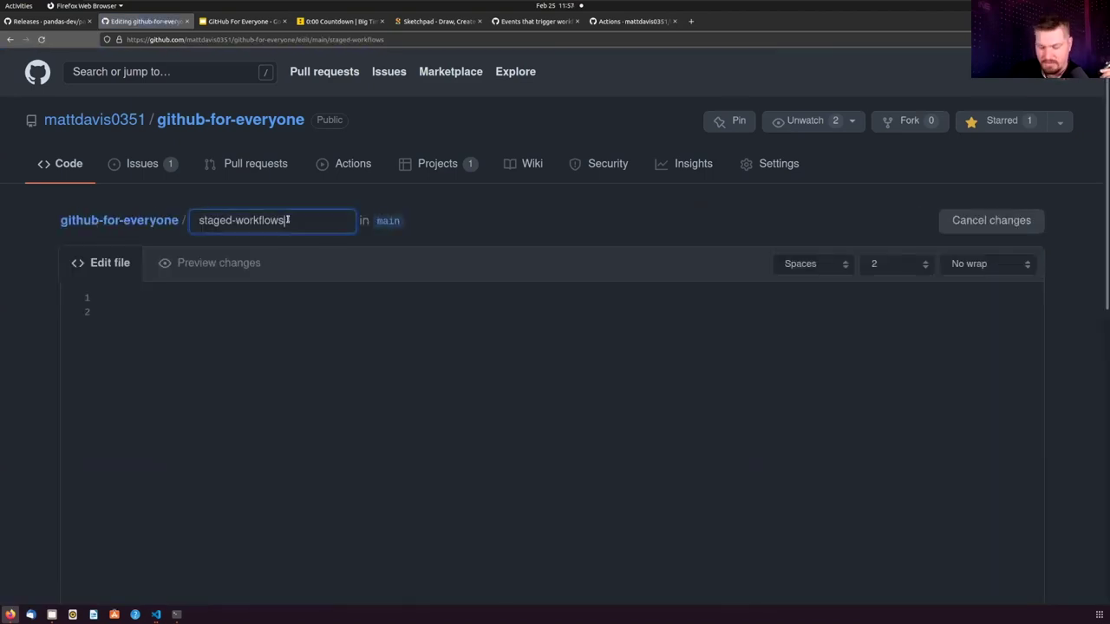
text(/)
scroll(131, 349, down, 10)
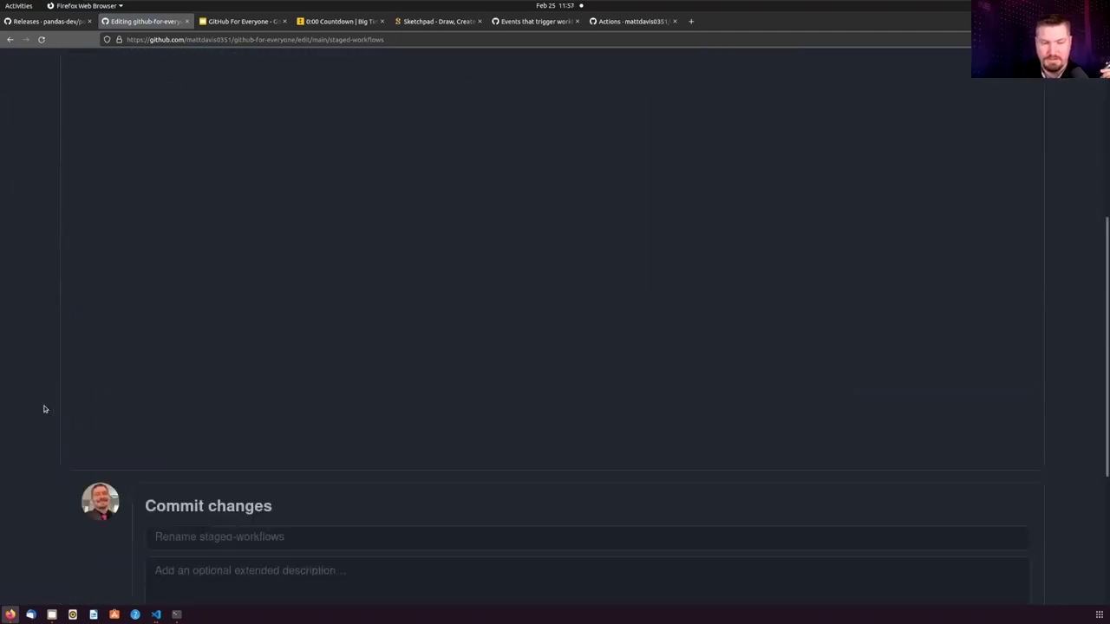
scroll(131, 424, up, 10)
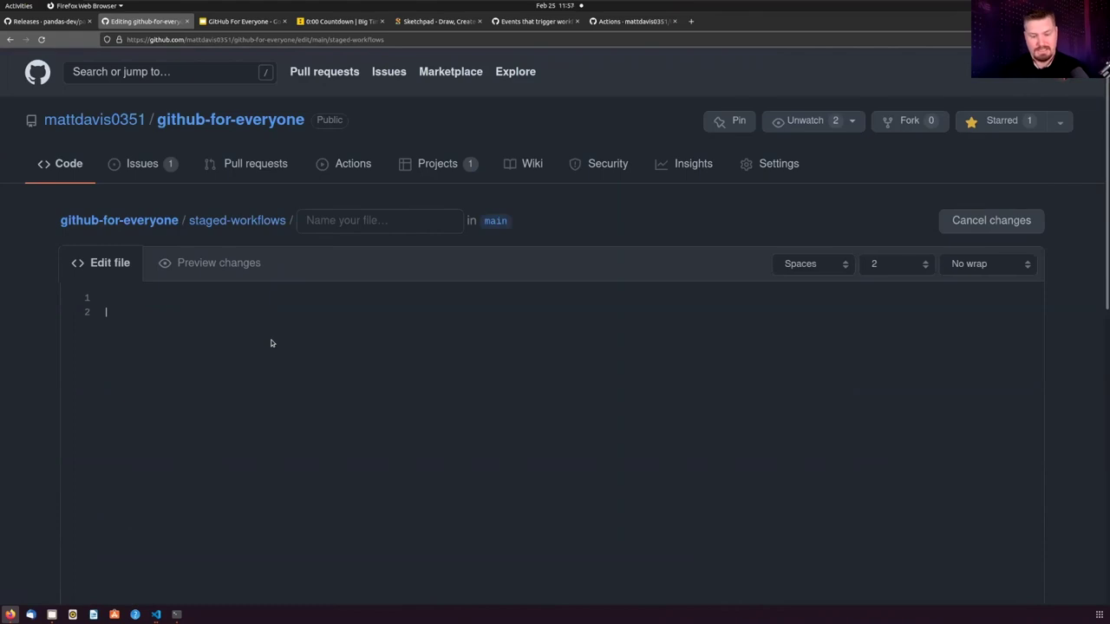
click(310, 220)
text(re)
key(Home)
key(BackSpace)
key(BackSpace)
key(BackSpace)
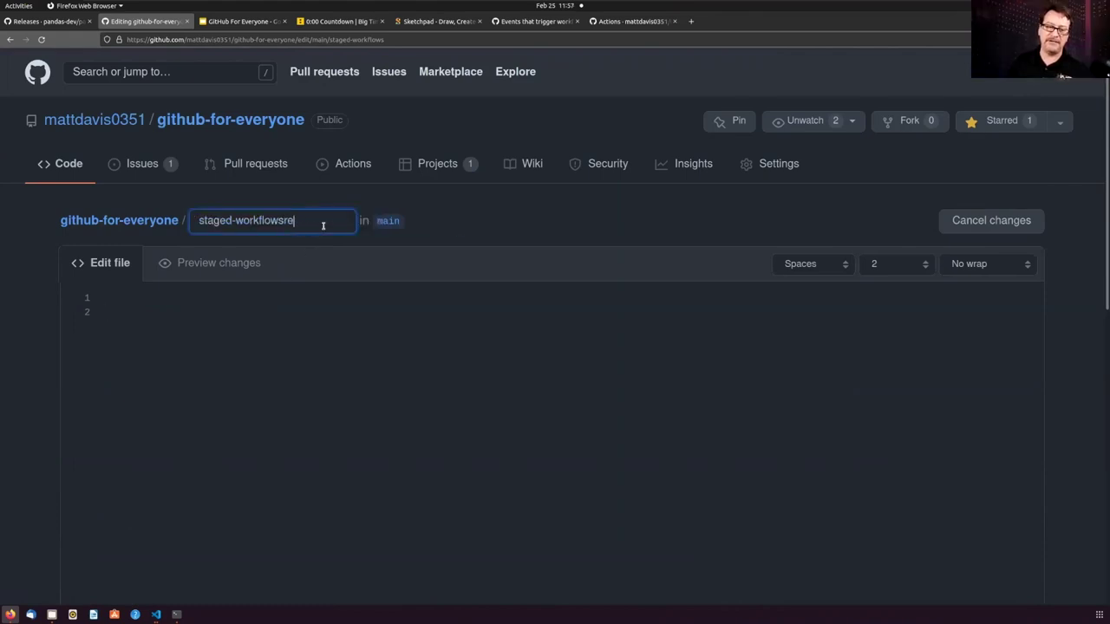
text(/readme.md)
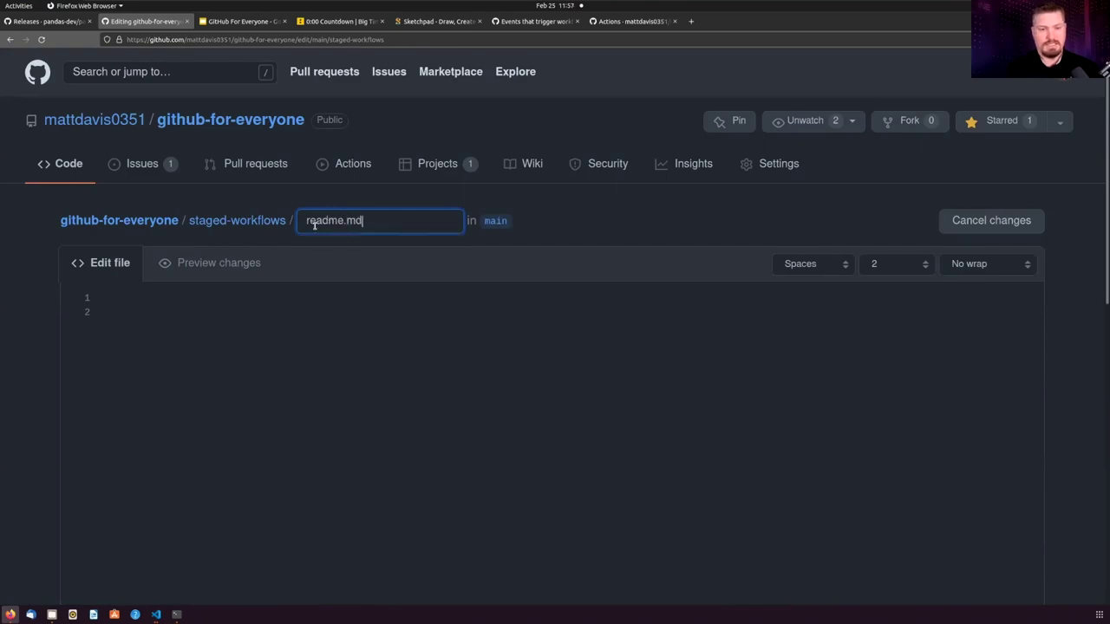
Write the heading '# Staged workflows' and the line 'Here are some examples for you :smile:'.
click(229, 430)
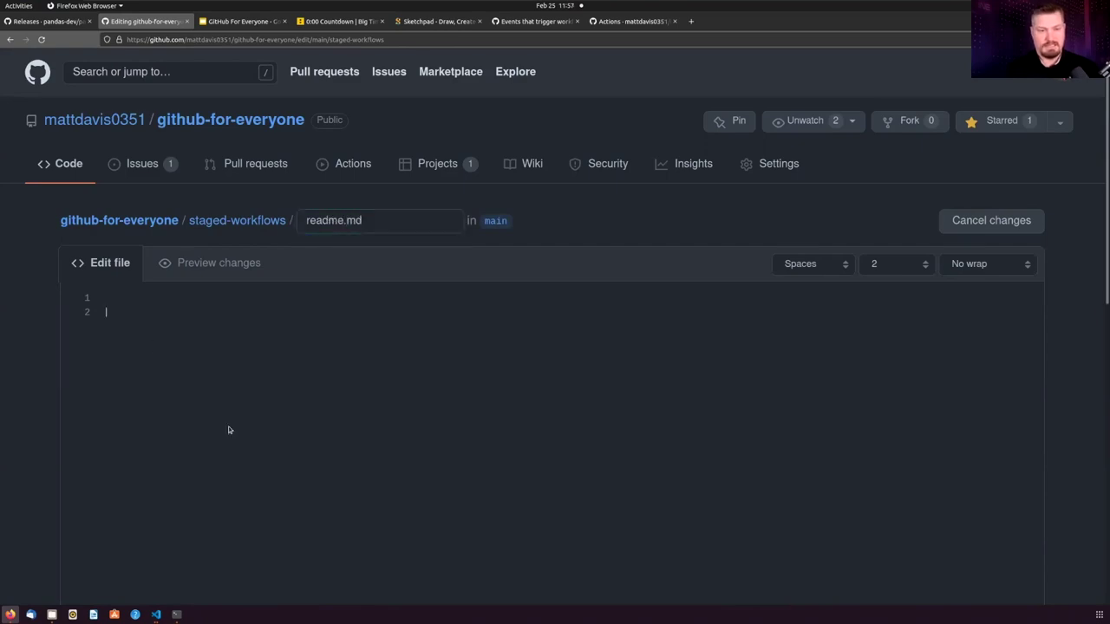
text(# Stga)
key(BackSpace)
key(BackSpace)
text(aged workflows)
key(Return)
key(Return)
text(Here a)
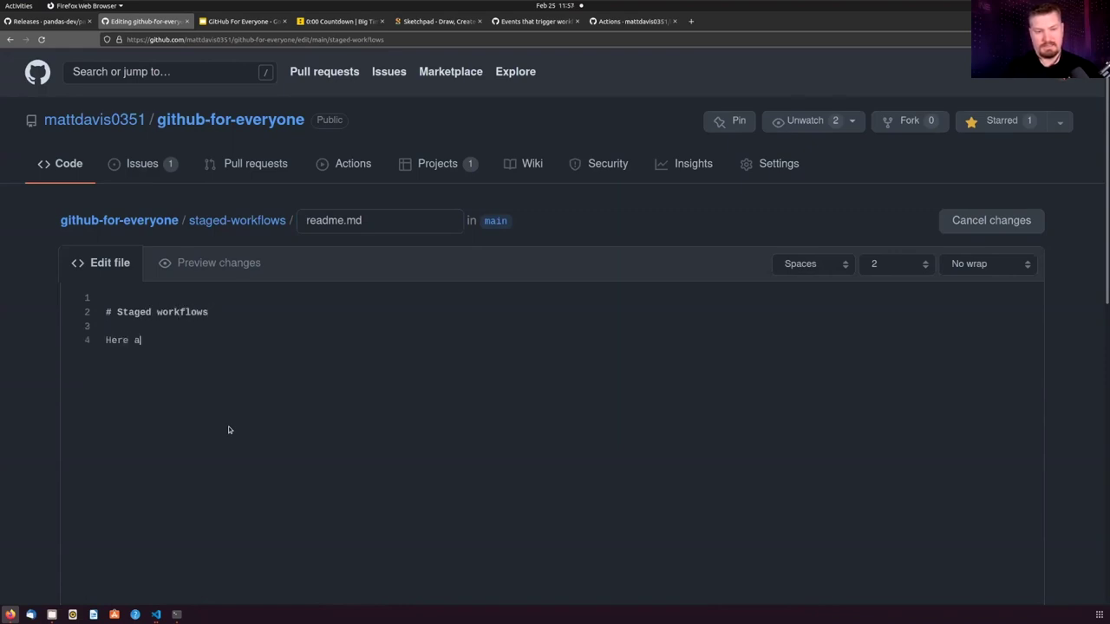
text(re some examples for )
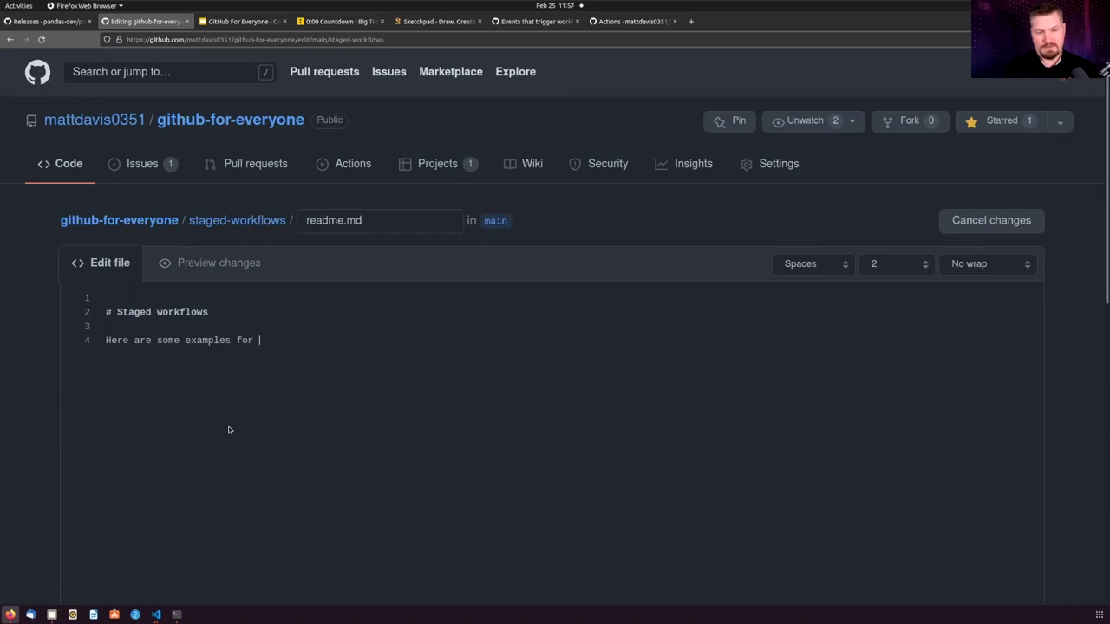
text(you :smie)
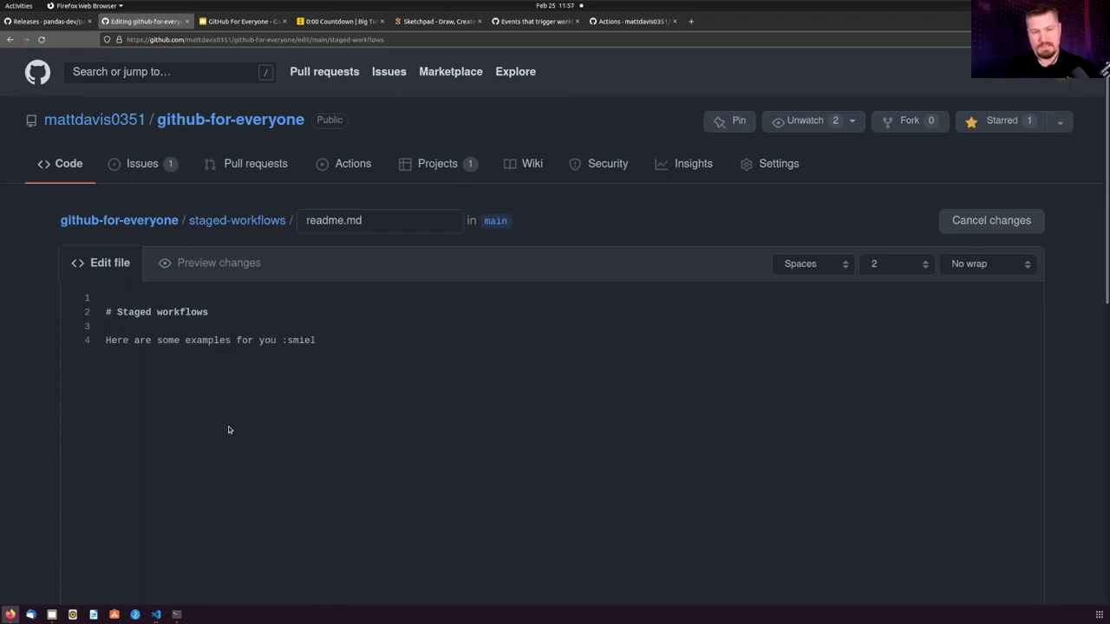
key(BackSpace)
key(BackSpace)
text(id)
key(BackSpace)
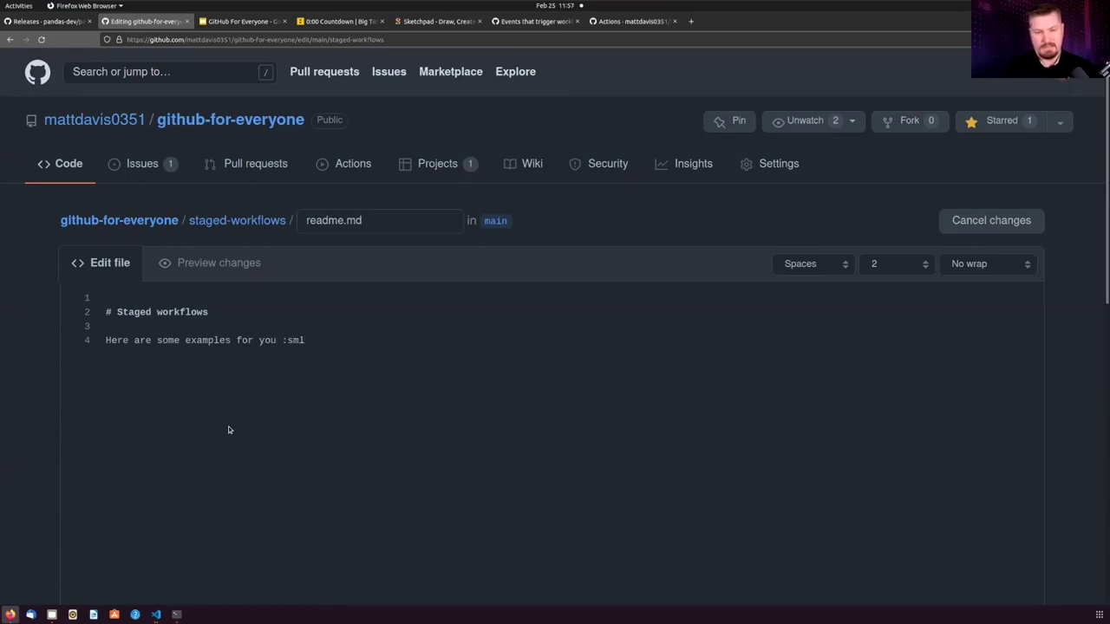
text(le:)
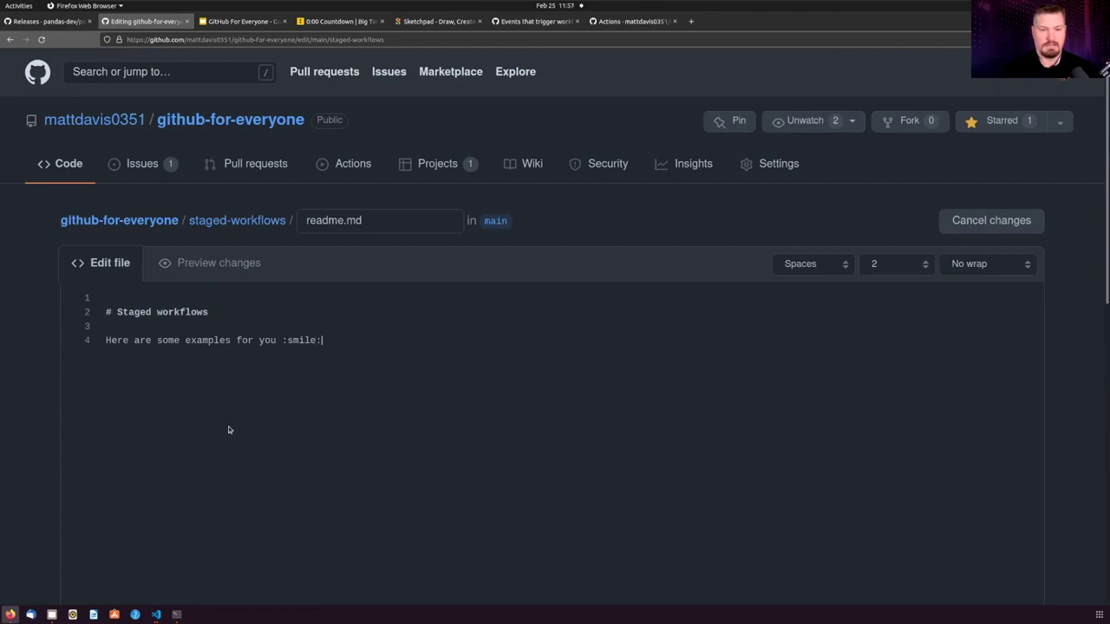
Try committing readme.md, then after the file-exists error reopen the staged-workflows file.
scroll(203, 487, down, 10)
scroll(173, 509, down, 3)
click(173, 475)
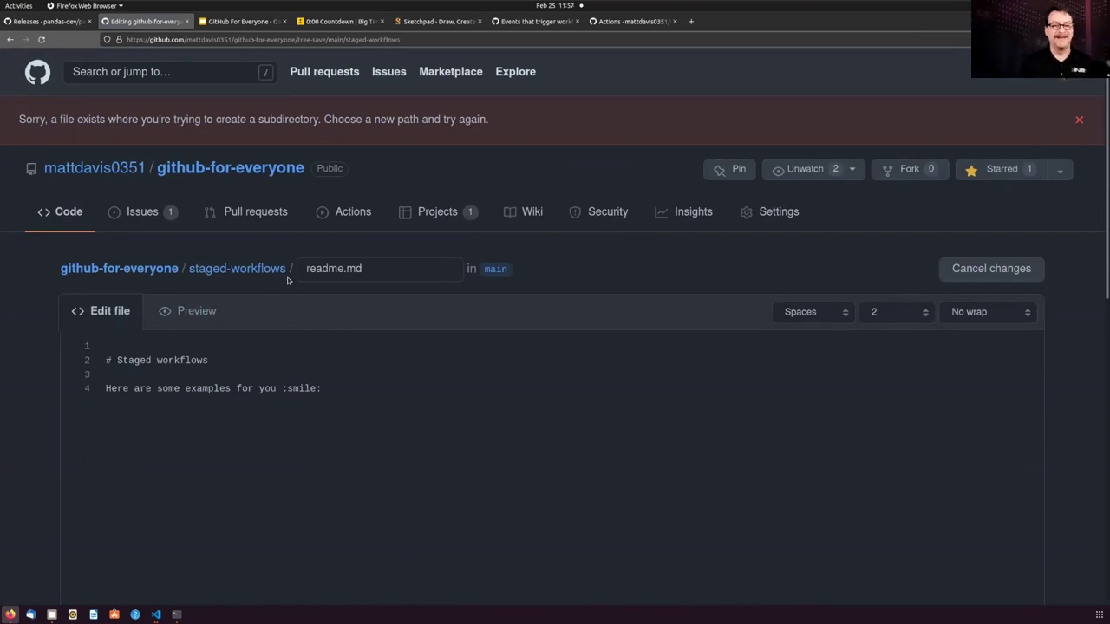
click(71, 220)
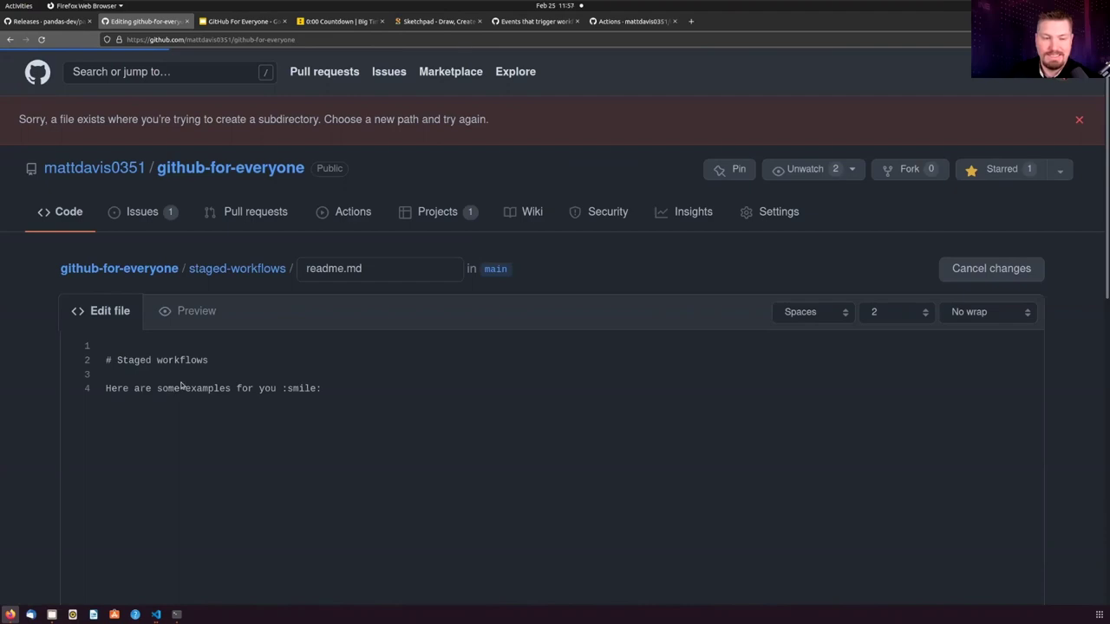
click(159, 417)
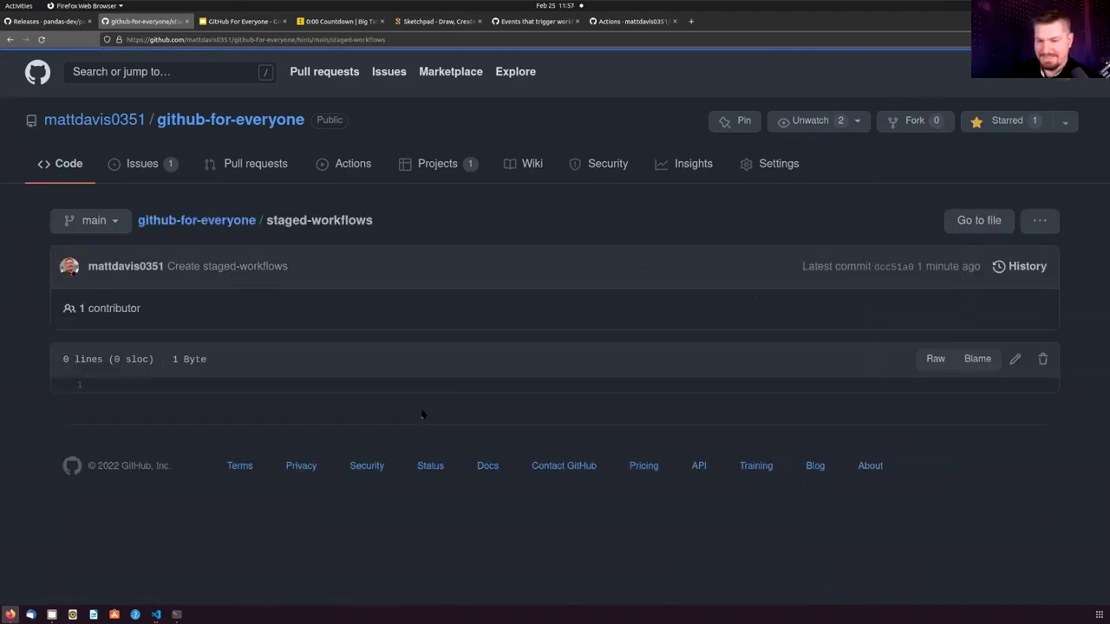
Delete the staged-workflows file and commit the deletion.
click(1042, 360)
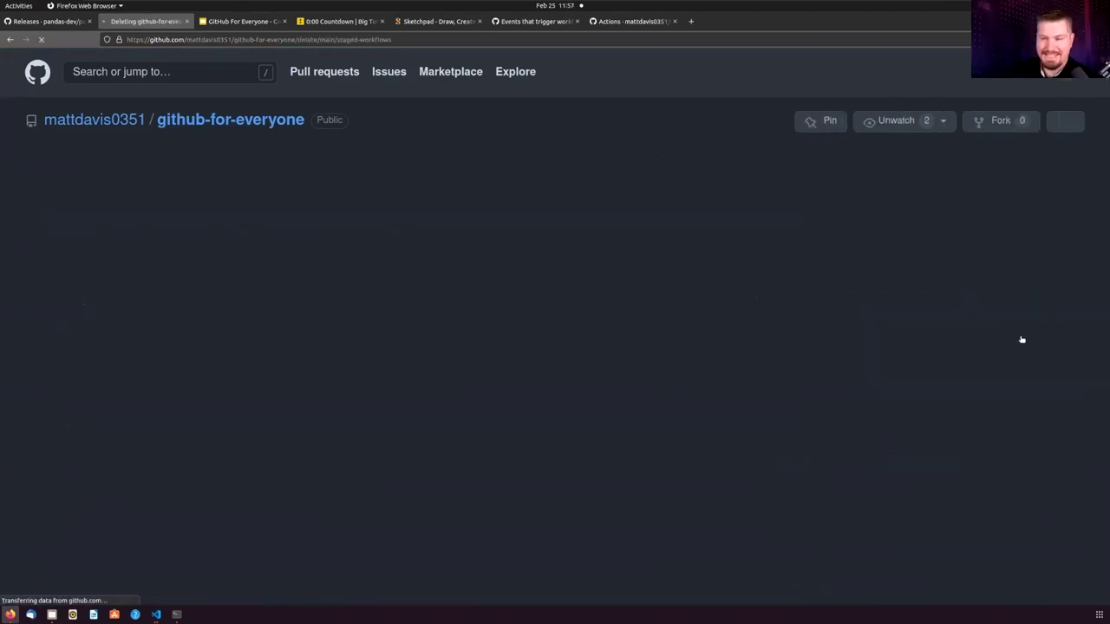
scroll(296, 414, down, 4)
click(224, 473)
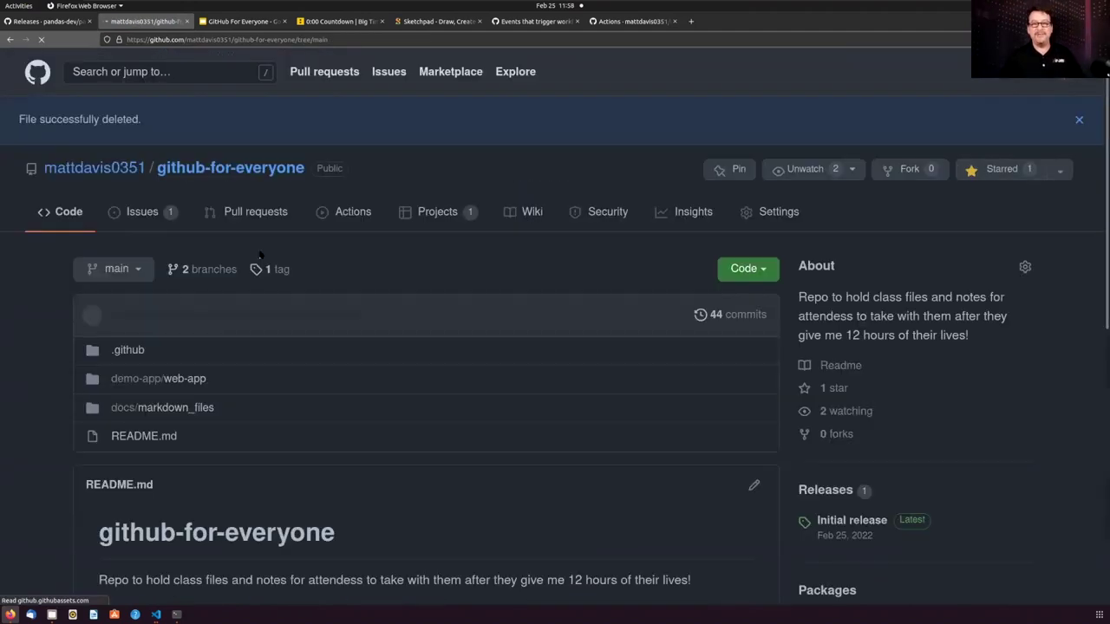
Create a new file named staged-workflows/readme.md.
click(674, 269)
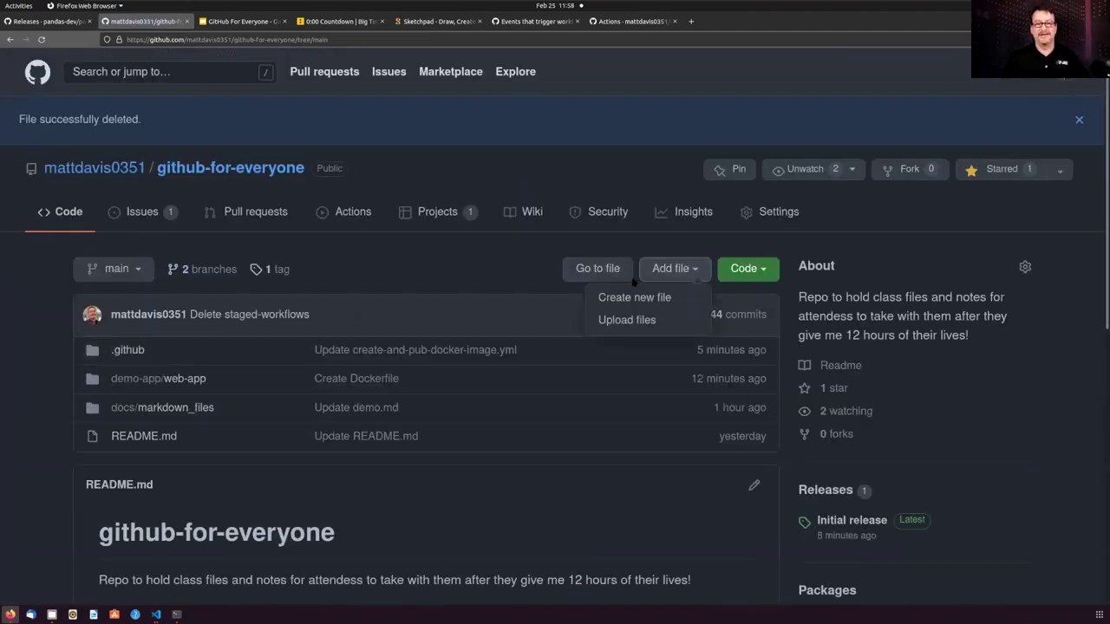
click(644, 303)
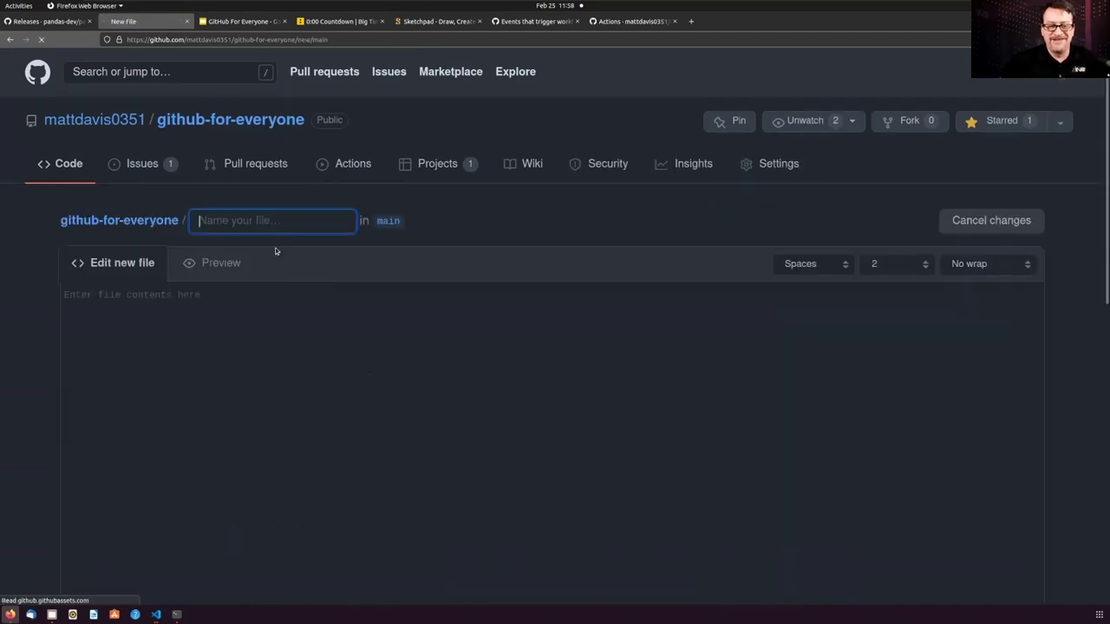
text(stat)
key(BackSpace)
text(ged)
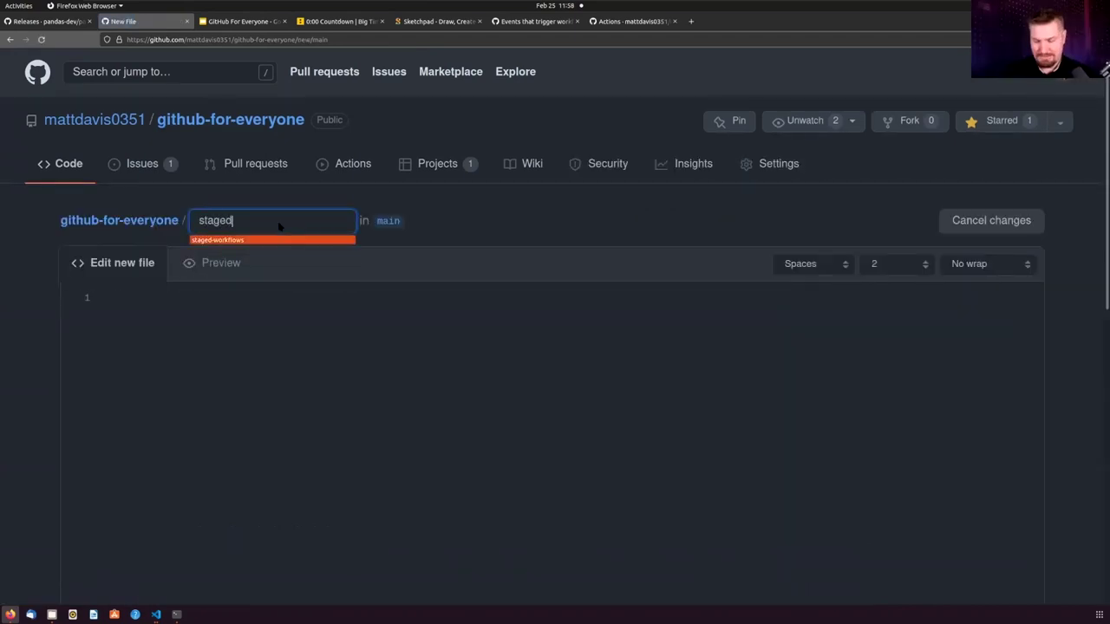
key(Return)
key(/)
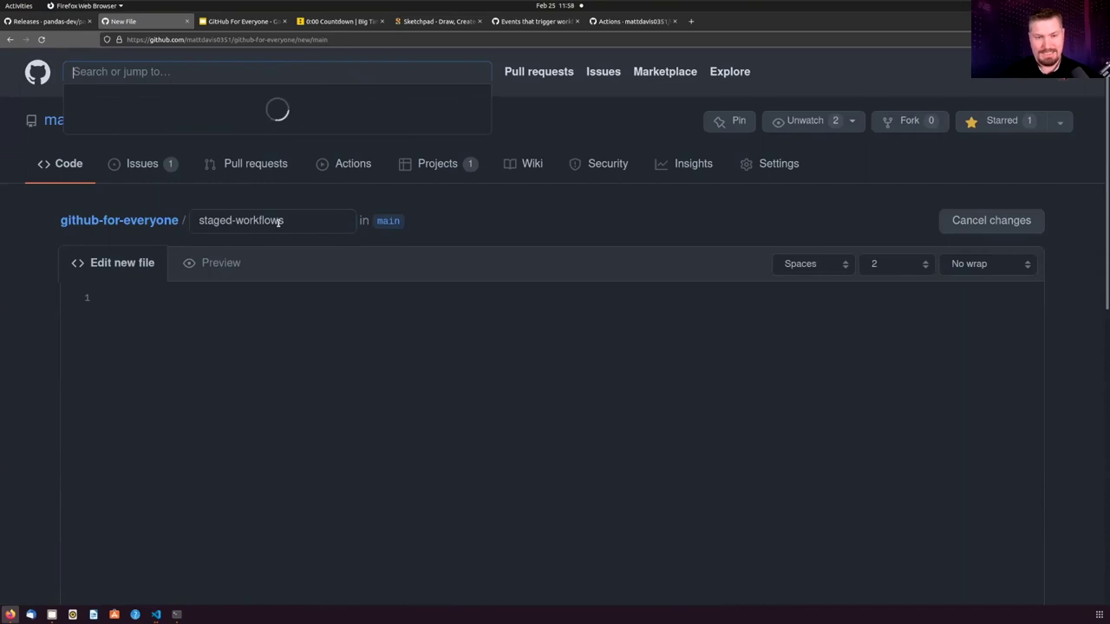
click(307, 225)
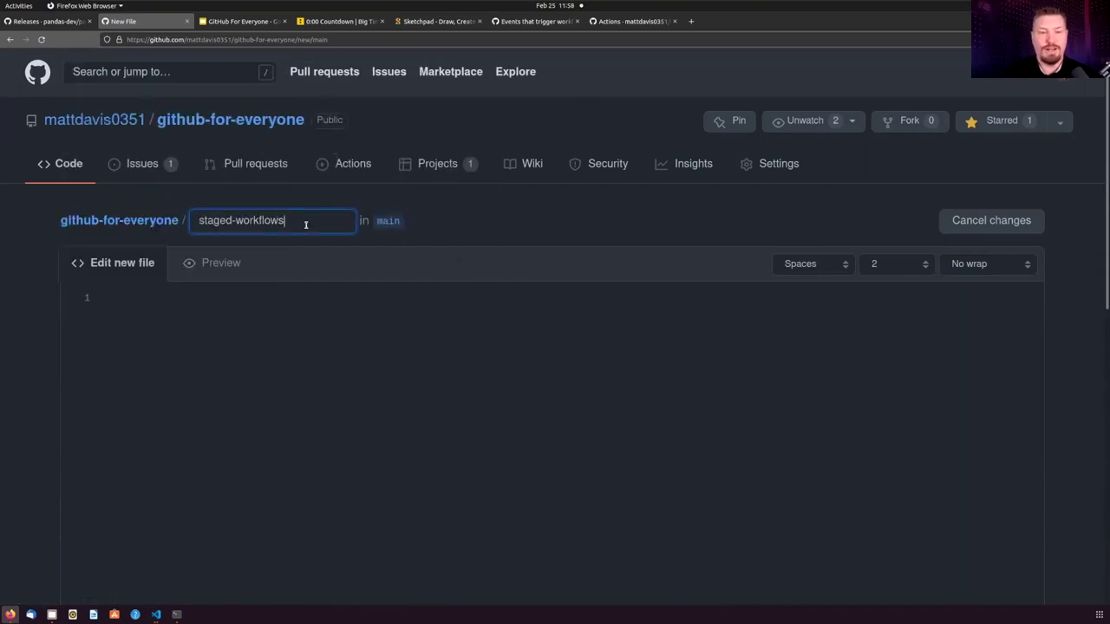
text(/rea)
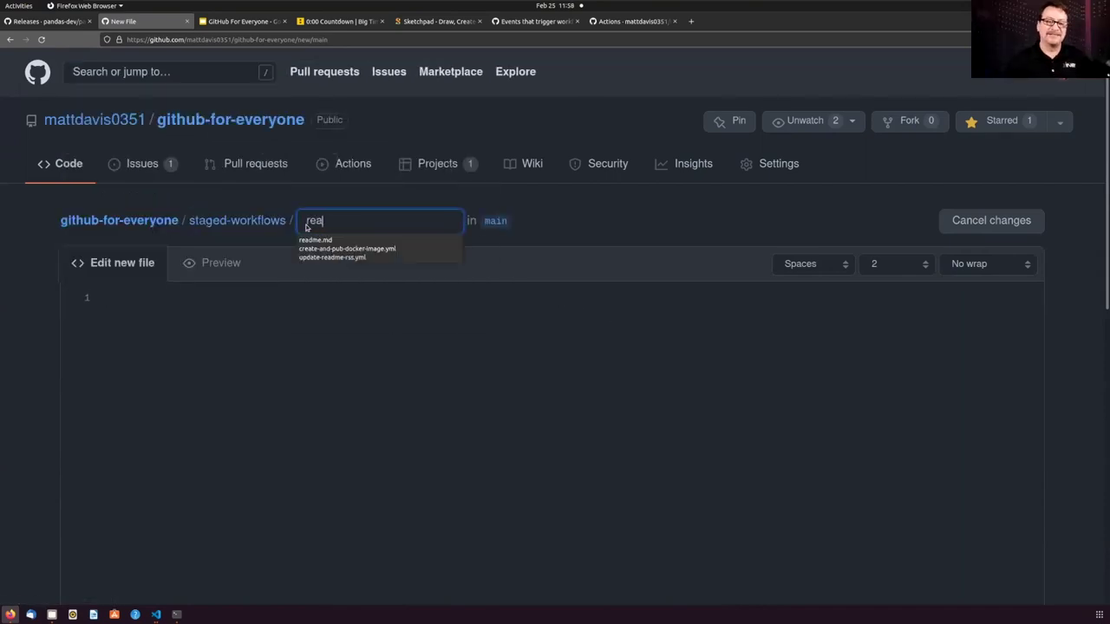
click(315, 240)
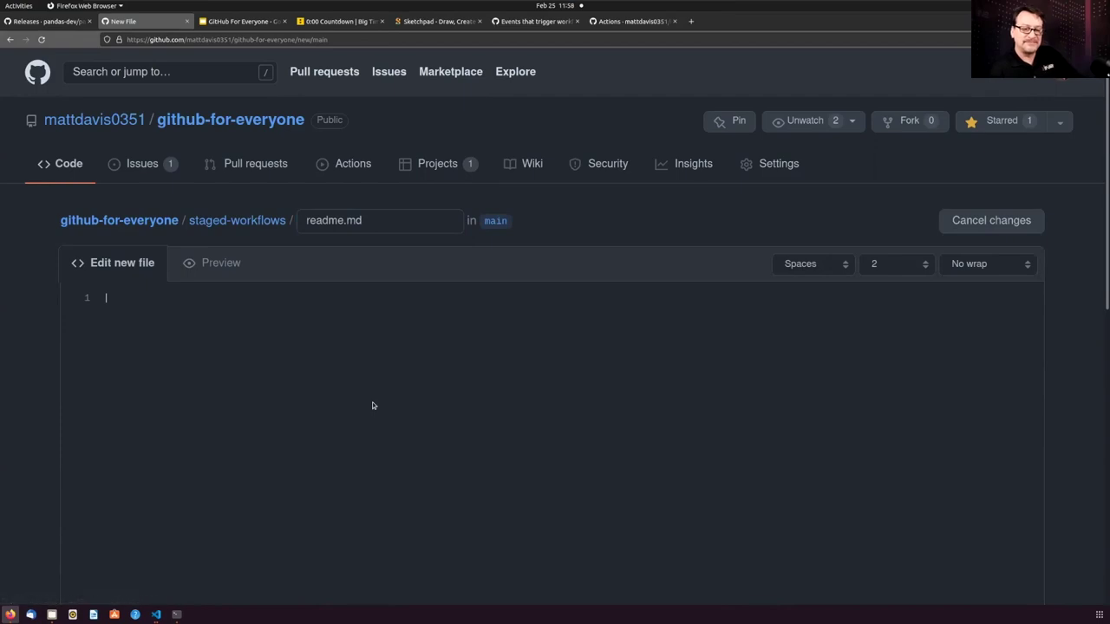
Give readme.md the heading 'staged workflows' and the note 'here are examples', then commit it.
text(staged wor)
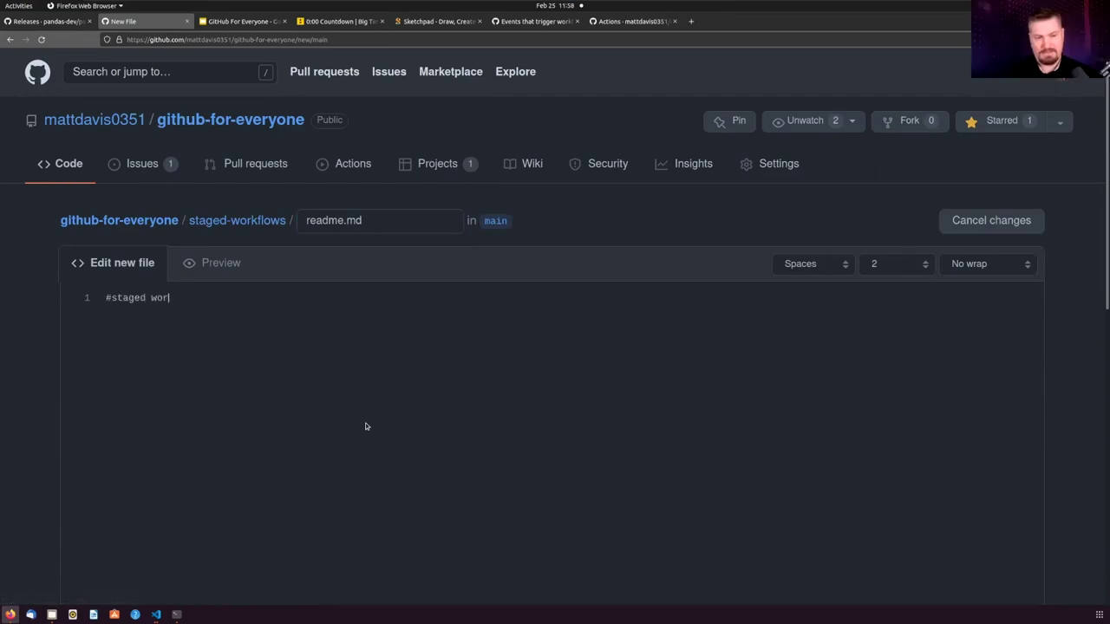
text(kflows)
click(113, 298)
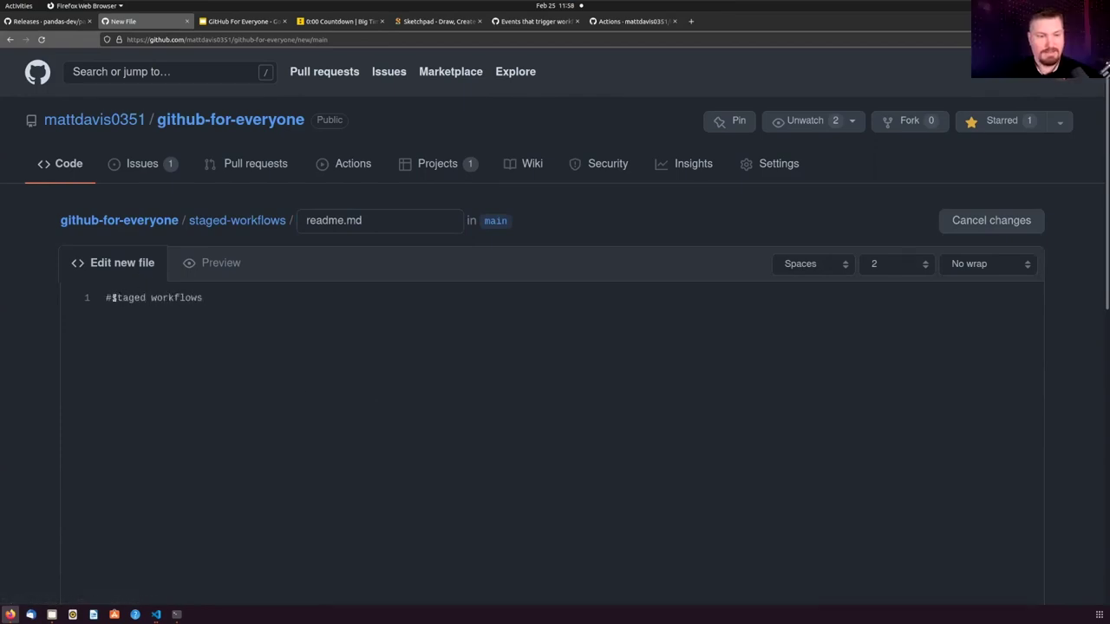
text(s)
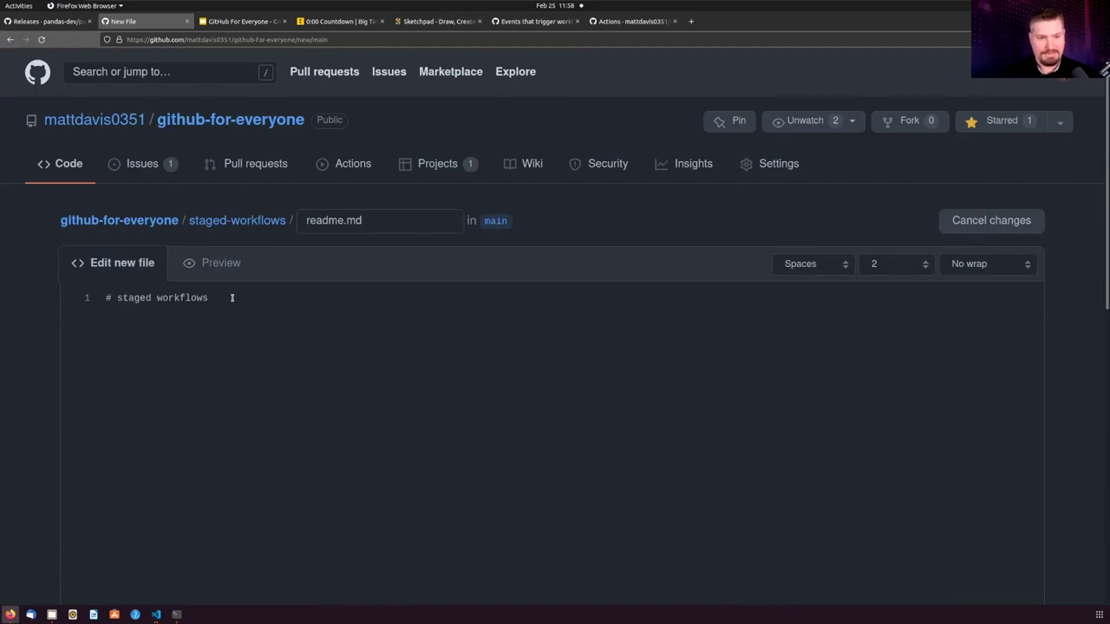
key(Return)
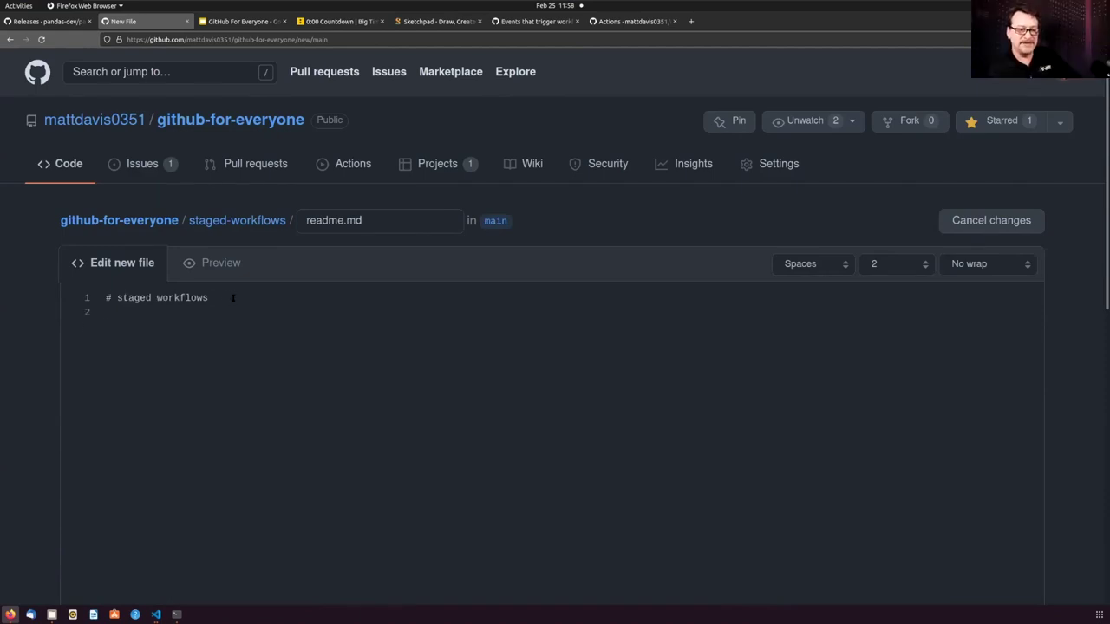
text(here are examples for you :wink:)
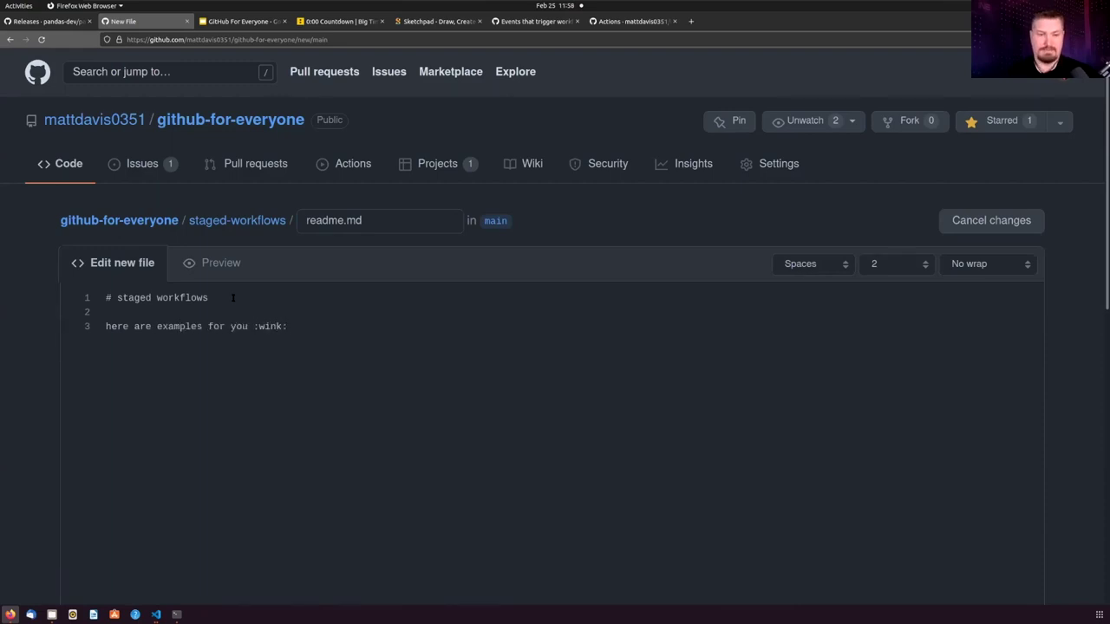
scroll(29, 500, down, 10)
click(161, 523)
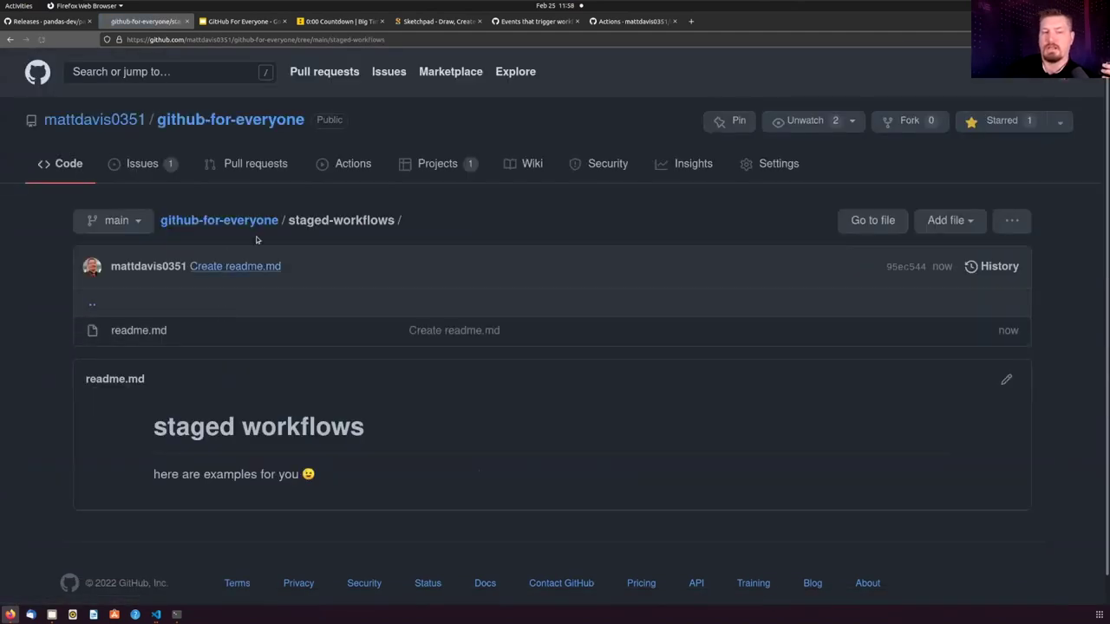
click(938, 225)
click(903, 272)
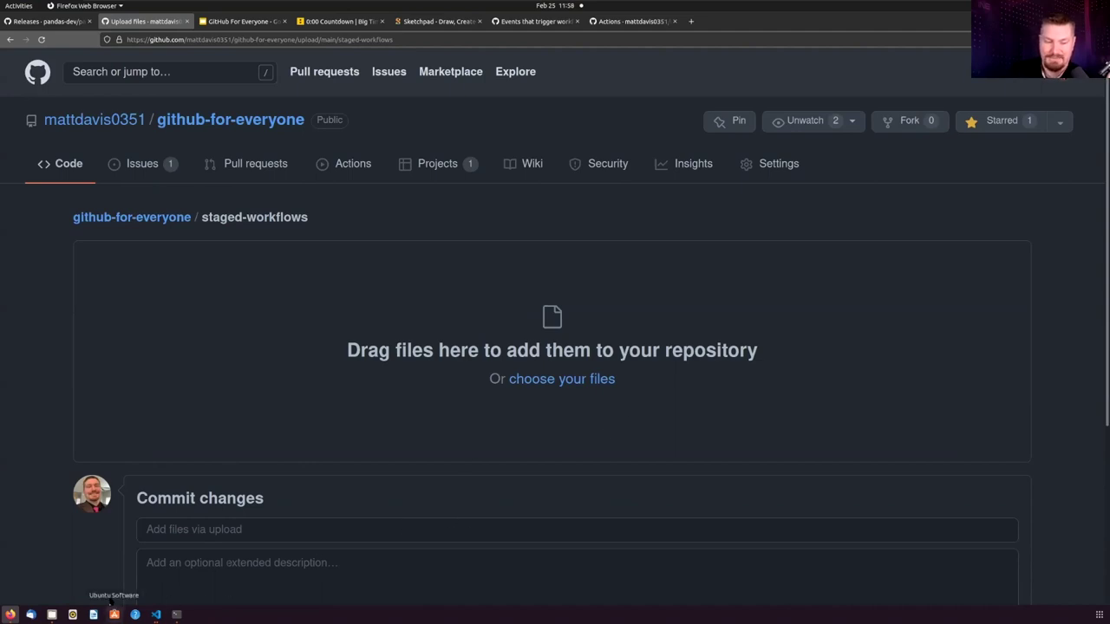
Drag the six .yml files from ine/bootcamp-github-for-everyone/day-2-and-3/workflow-files into the upload area.
click(52, 610)
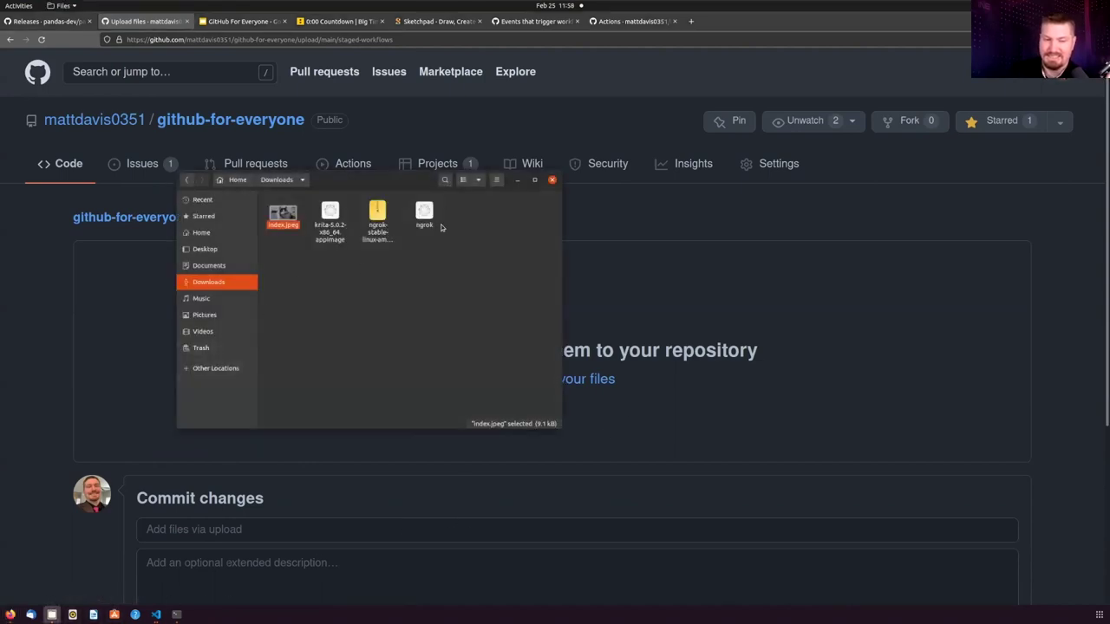
drag(398, 183, 930, 170)
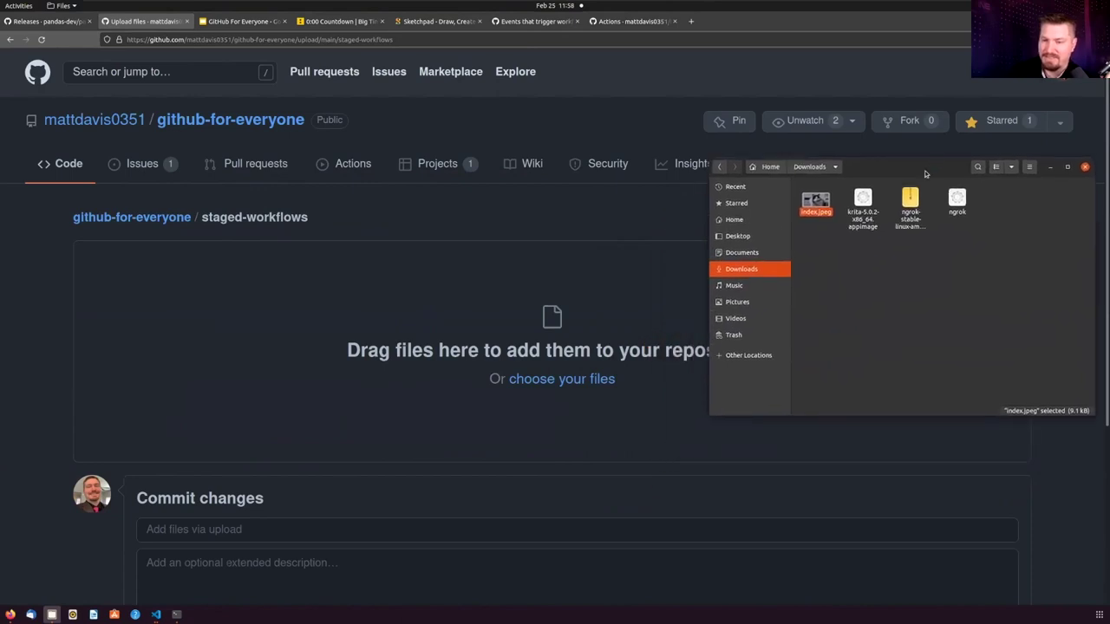
click(734, 220)
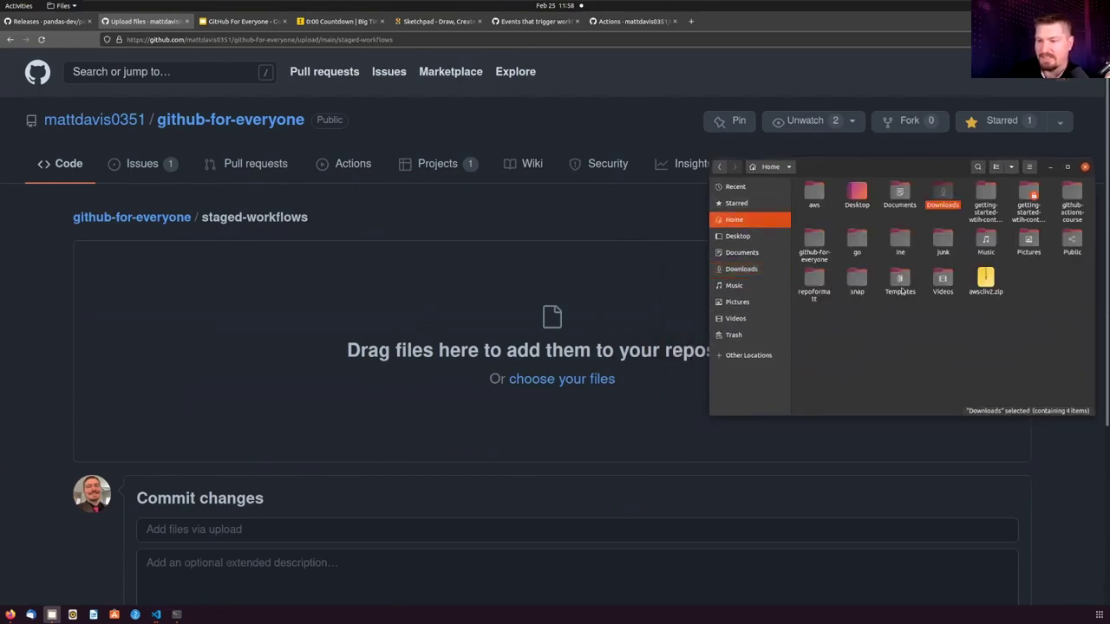
double_click(900, 248)
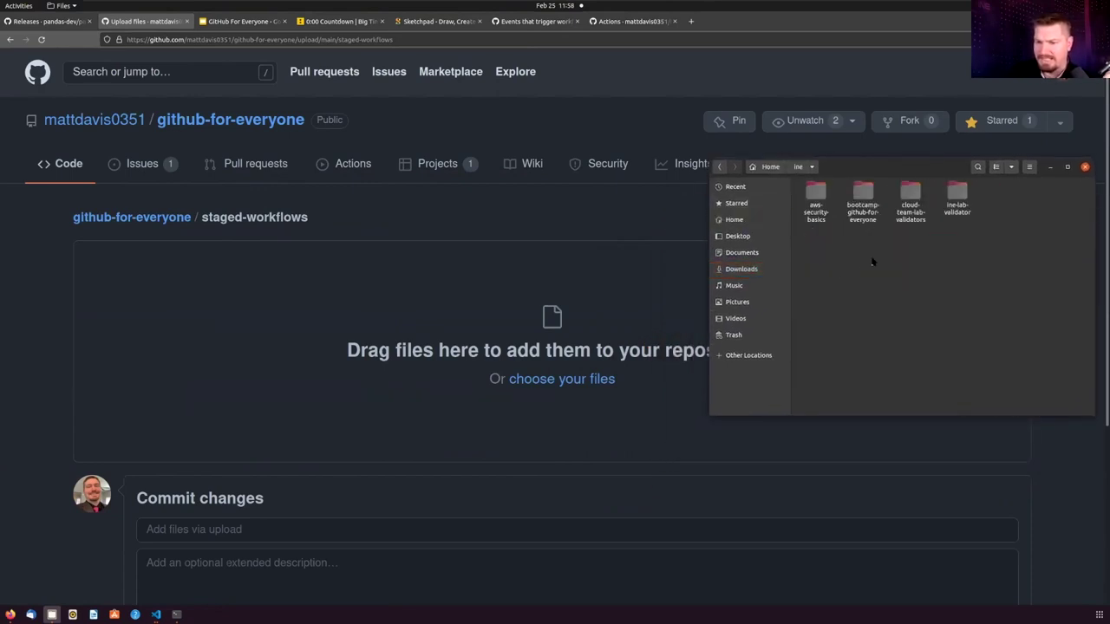
click(861, 193)
double_click(860, 193)
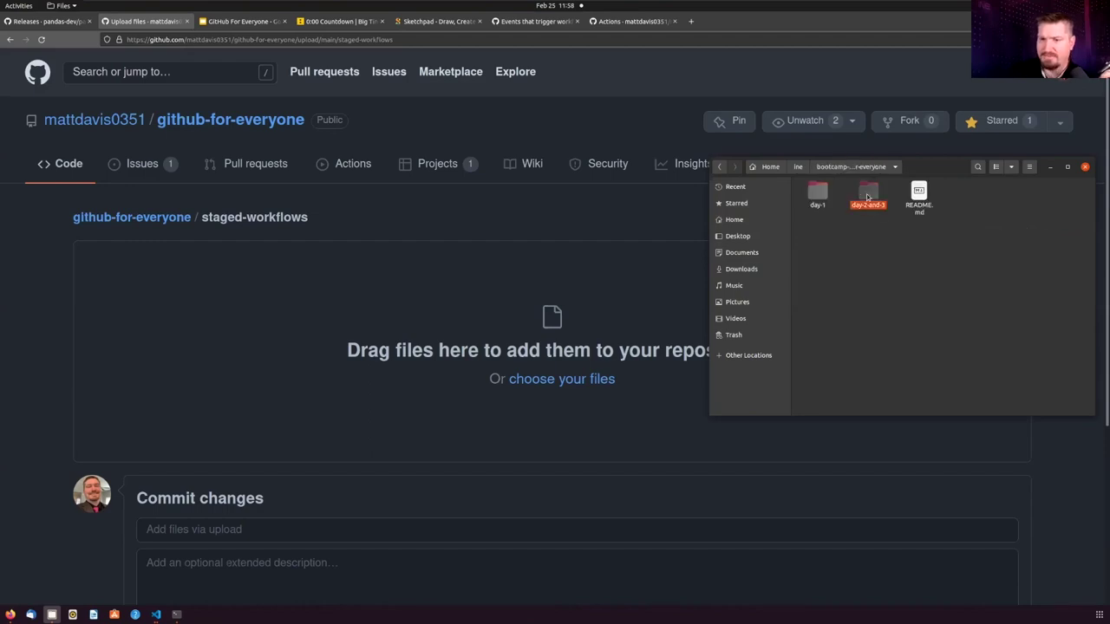
double_click(866, 194)
double_click(909, 193)
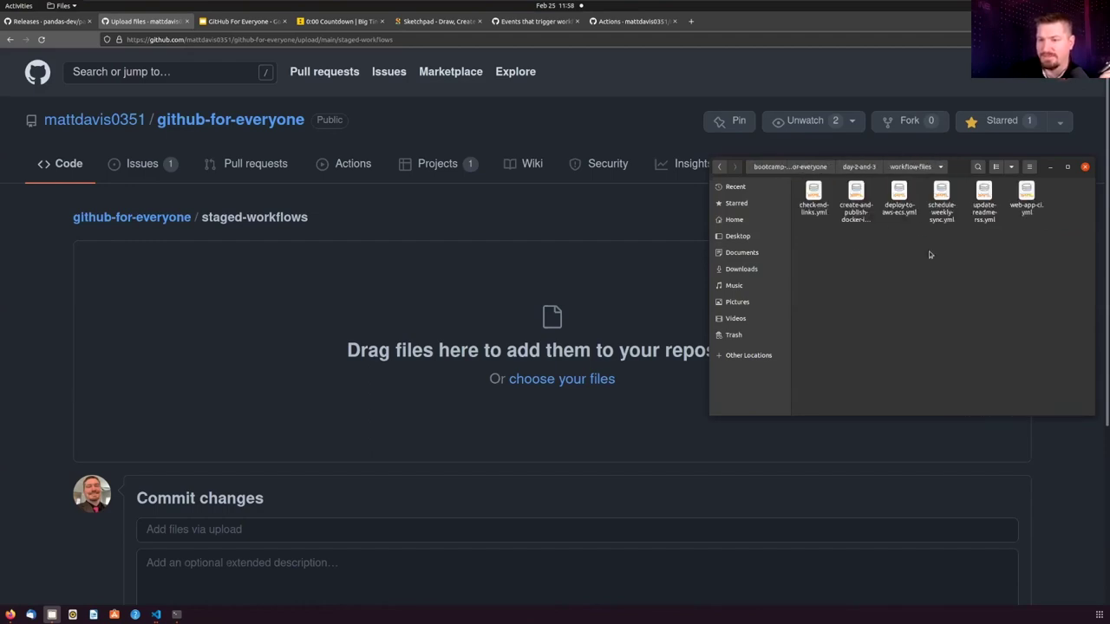
drag(1048, 267, 848, 274)
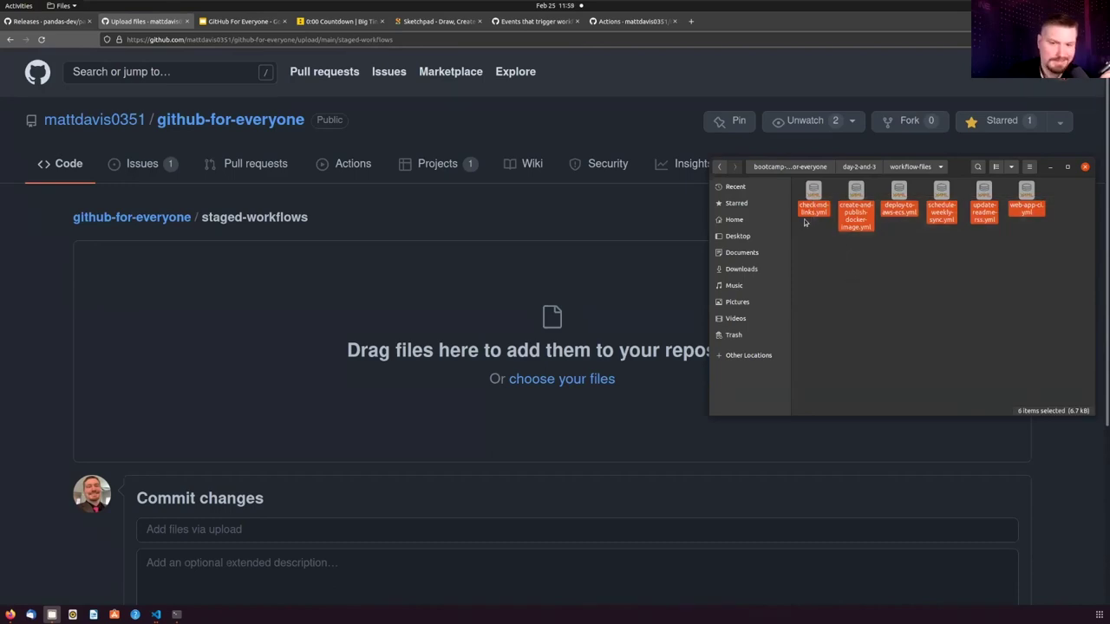
drag(813, 196, 448, 371)
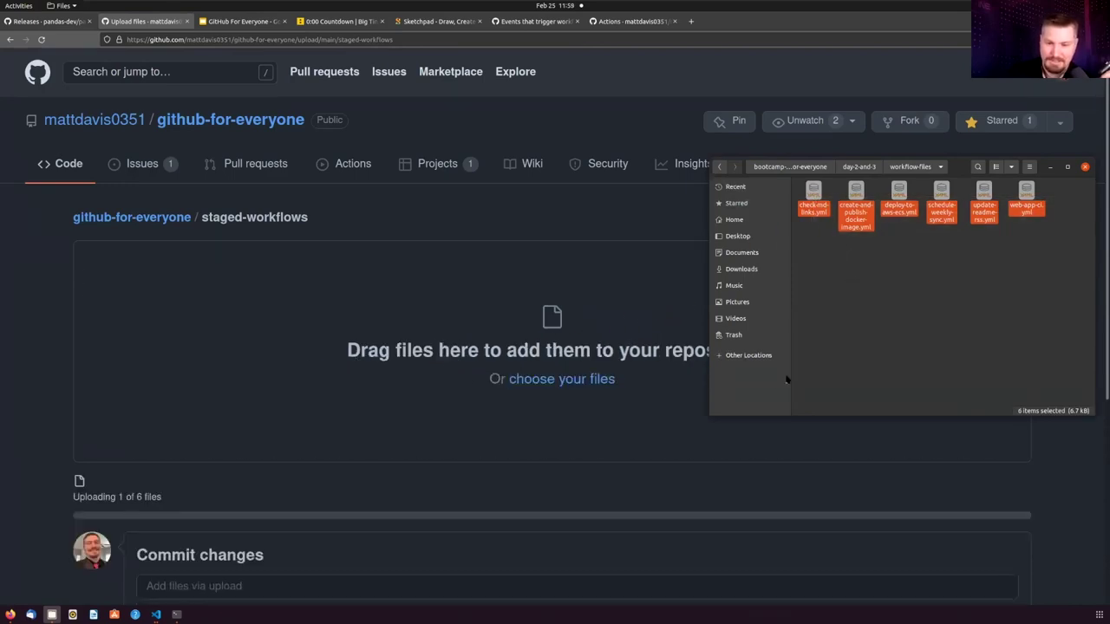
Commit the uploaded workflow files with the message 'stage workflows'.
click(1083, 167)
scroll(188, 454, down, 3)
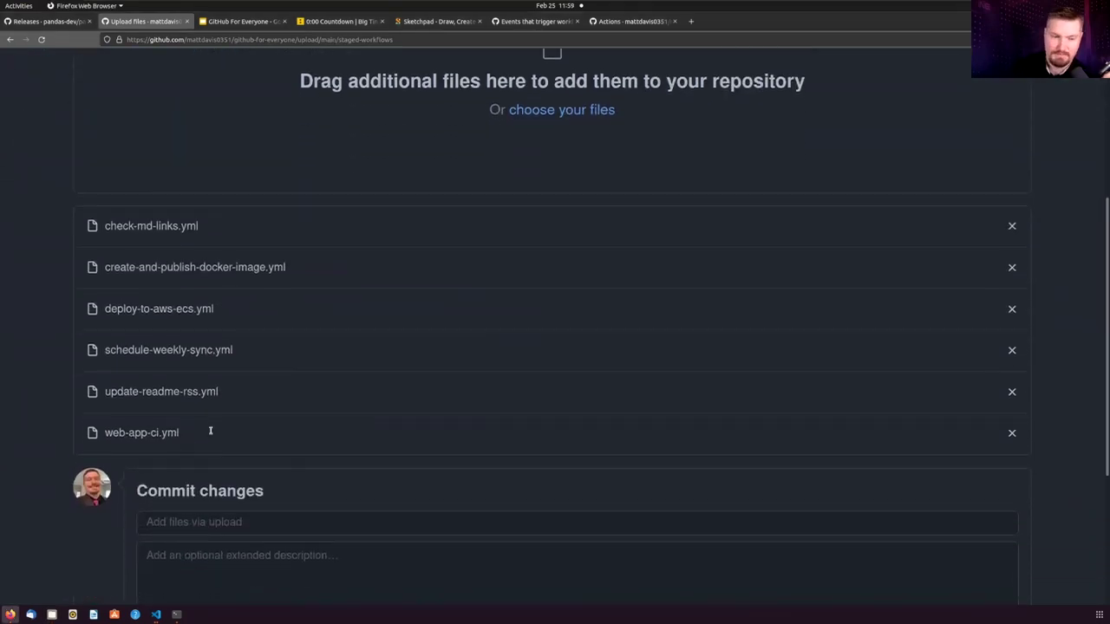
scroll(217, 430, down, 1)
click(231, 446)
text(stage workflows)
scroll(54, 500, down, 3)
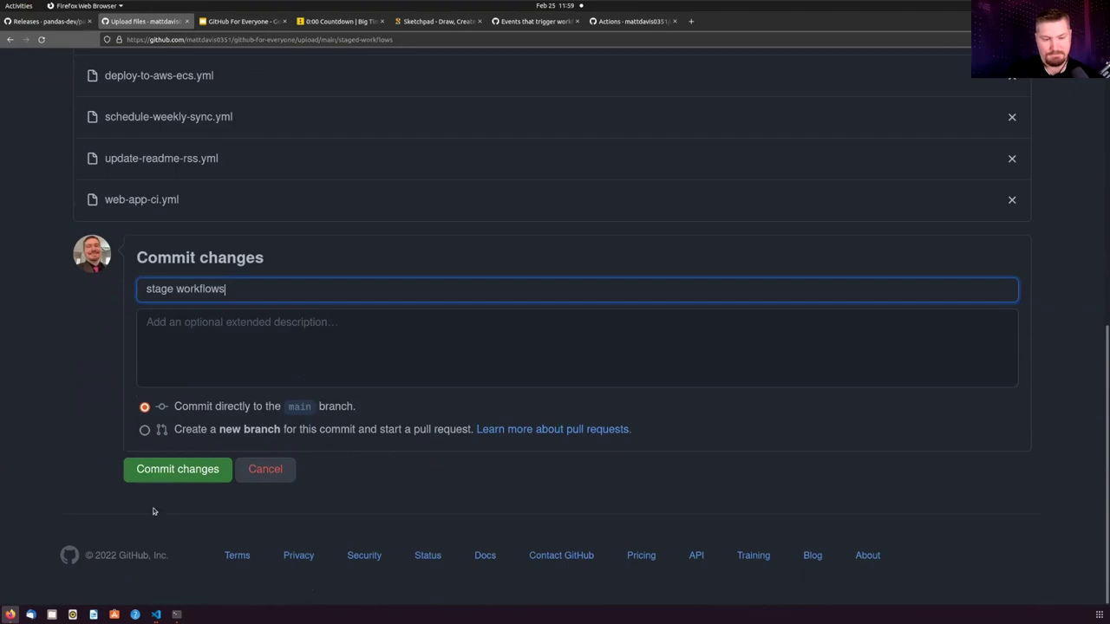
click(173, 476)
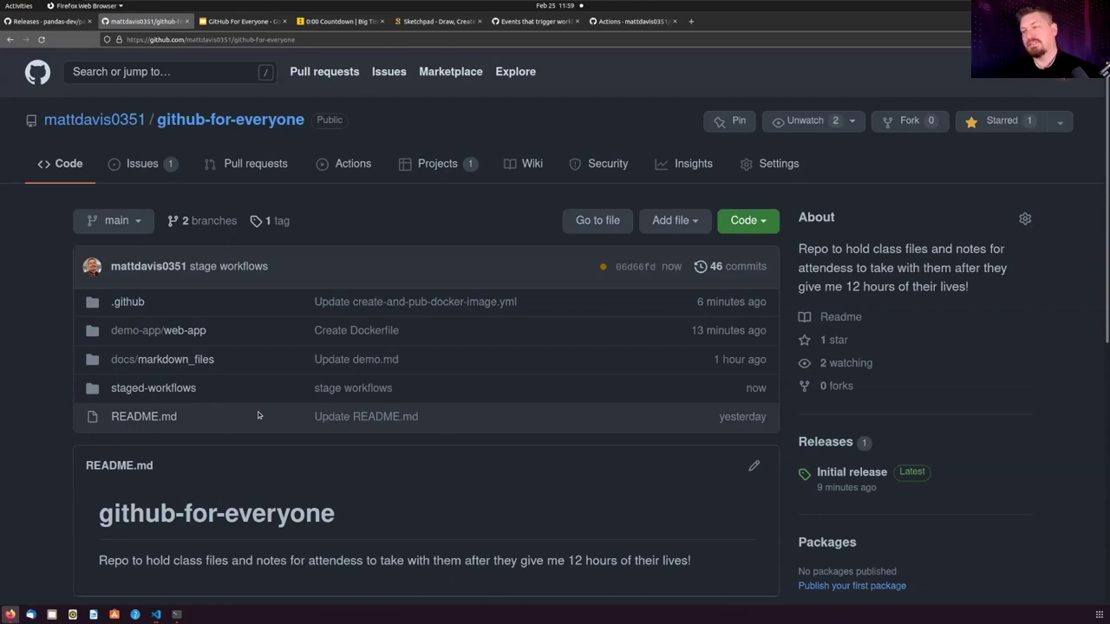
In staged-workflows, view check-md-links.yml, then open create-and-publish-docker-image.yml.
click(185, 389)
scroll(381, 435, down, 2)
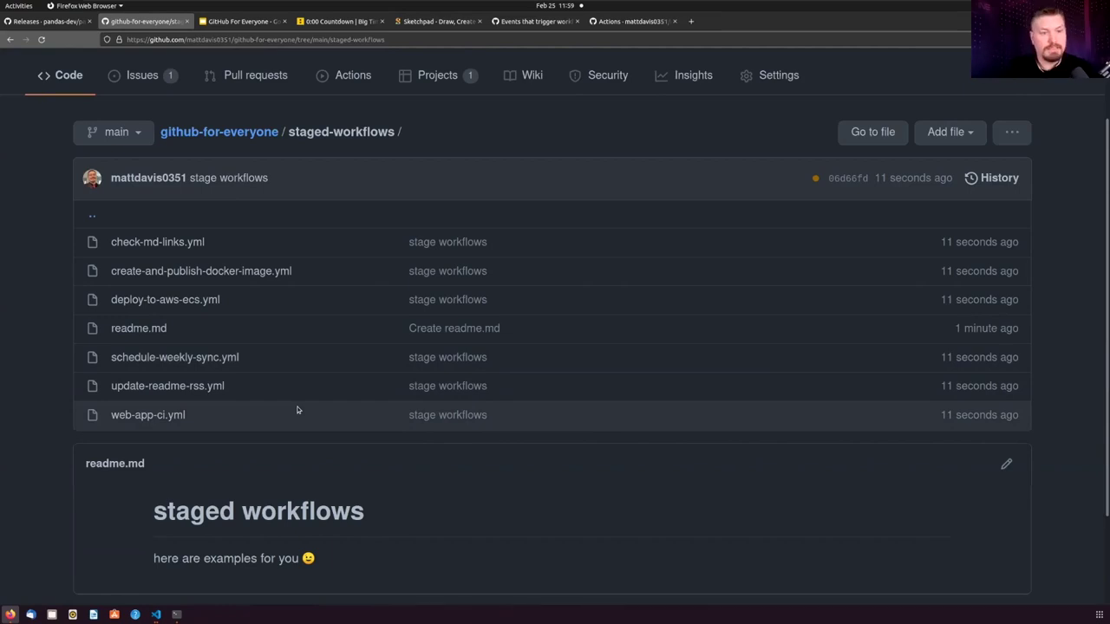
click(165, 245)
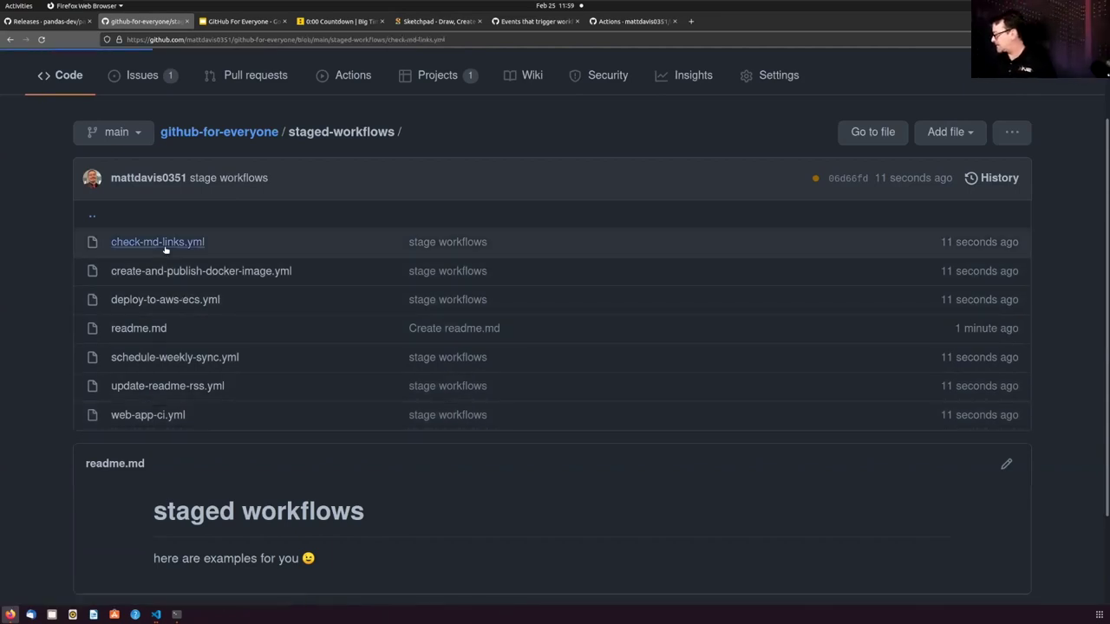
scroll(344, 454, down, 3)
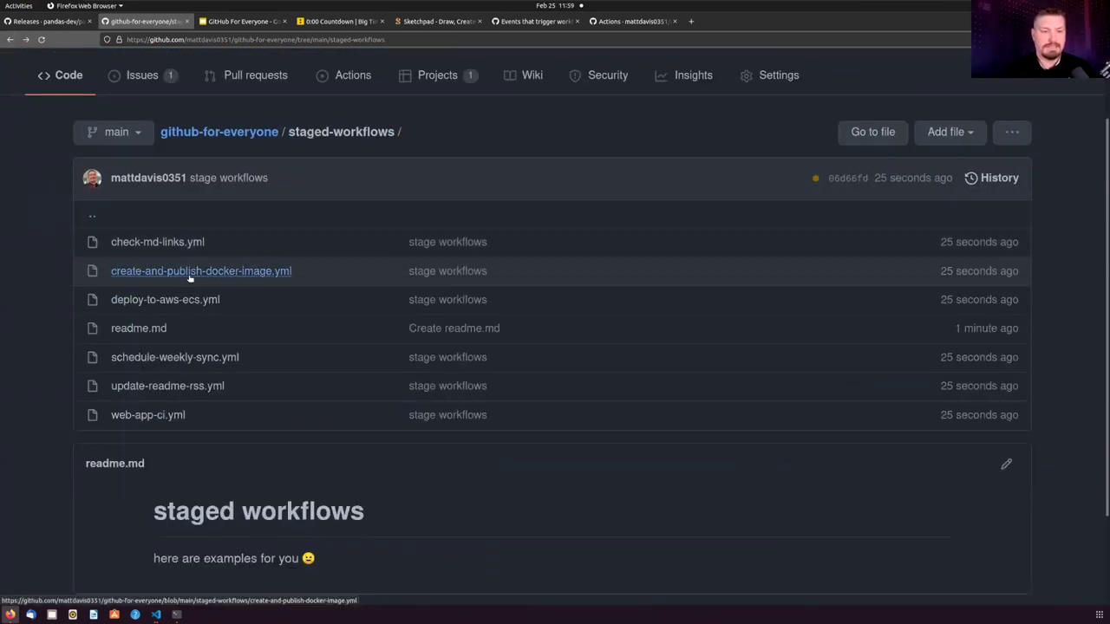
click(189, 272)
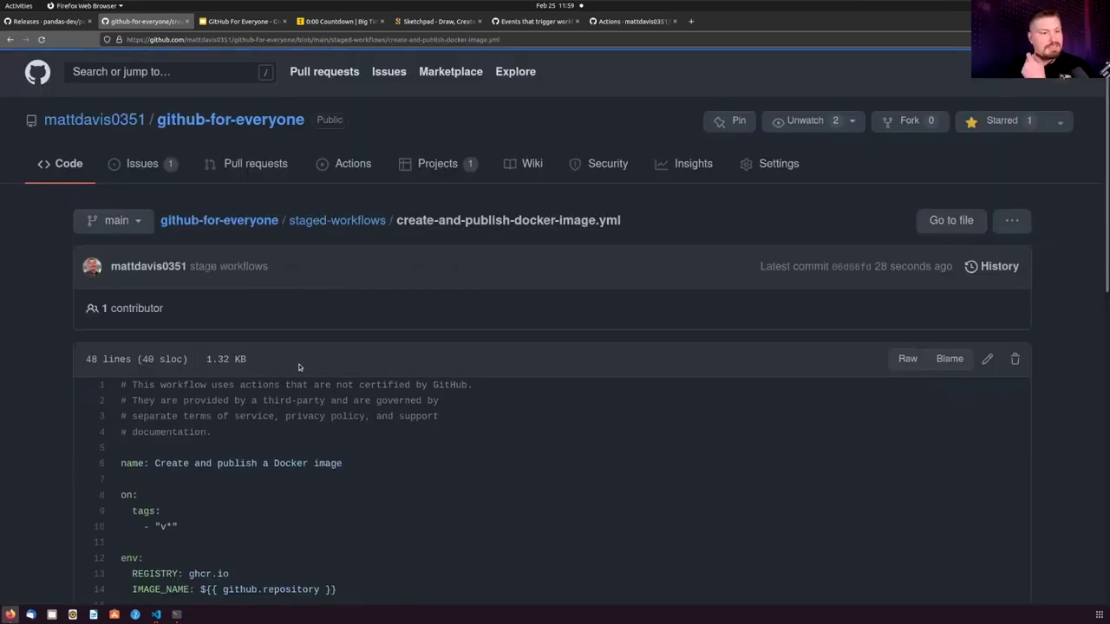
Open deploy-to-aws-ecs.yml and read down to its build, tag and push image step.
scroll(297, 351, down, 3)
click(9, 39)
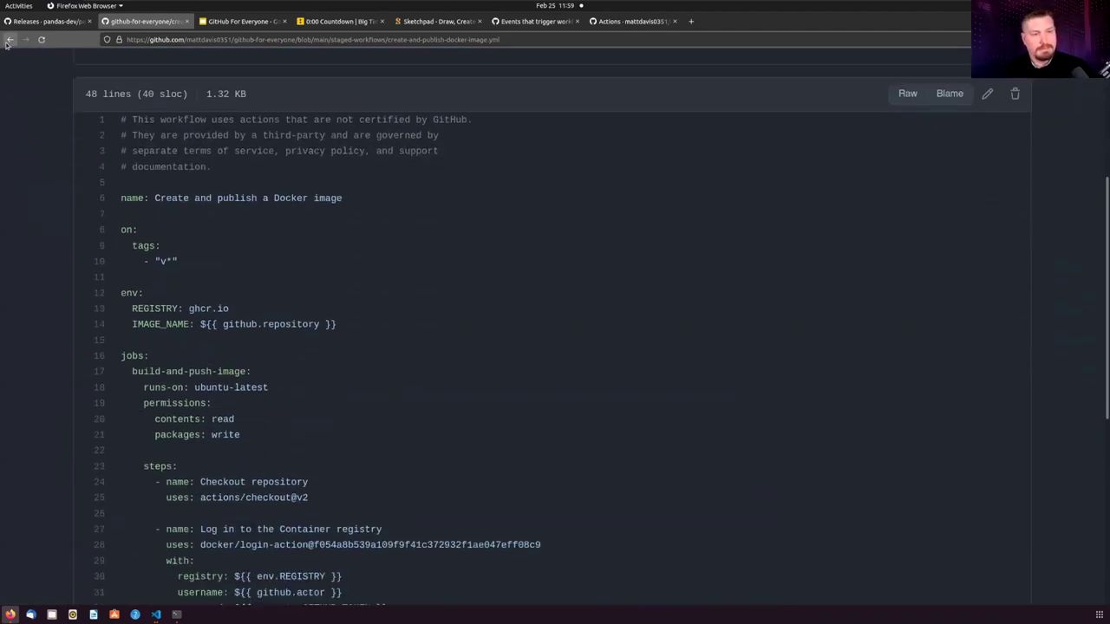
click(207, 301)
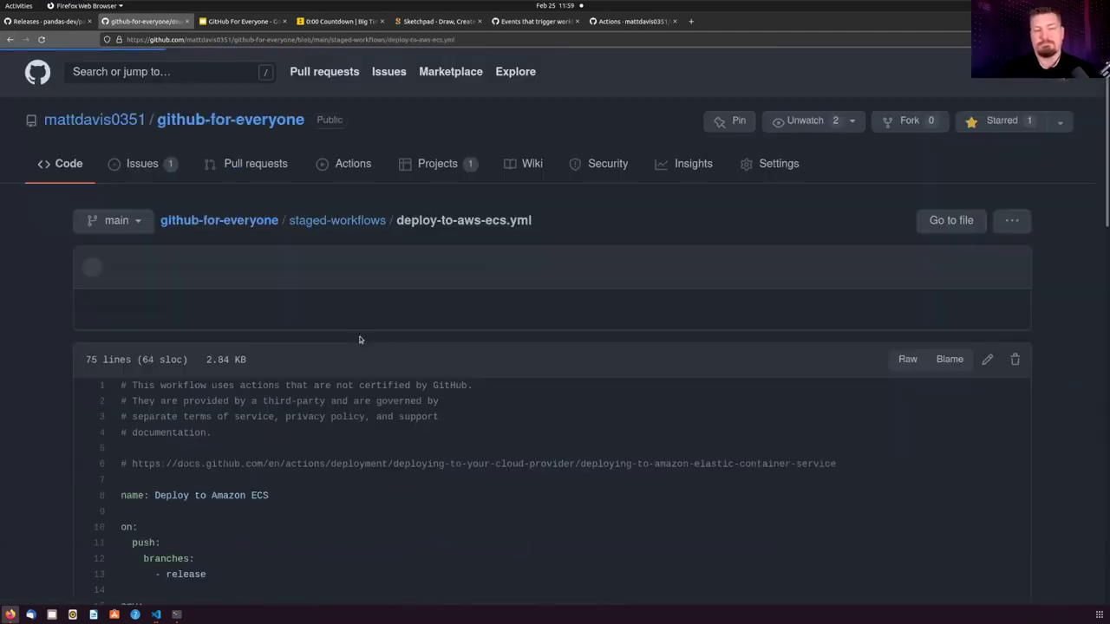
scroll(352, 401, down, 5)
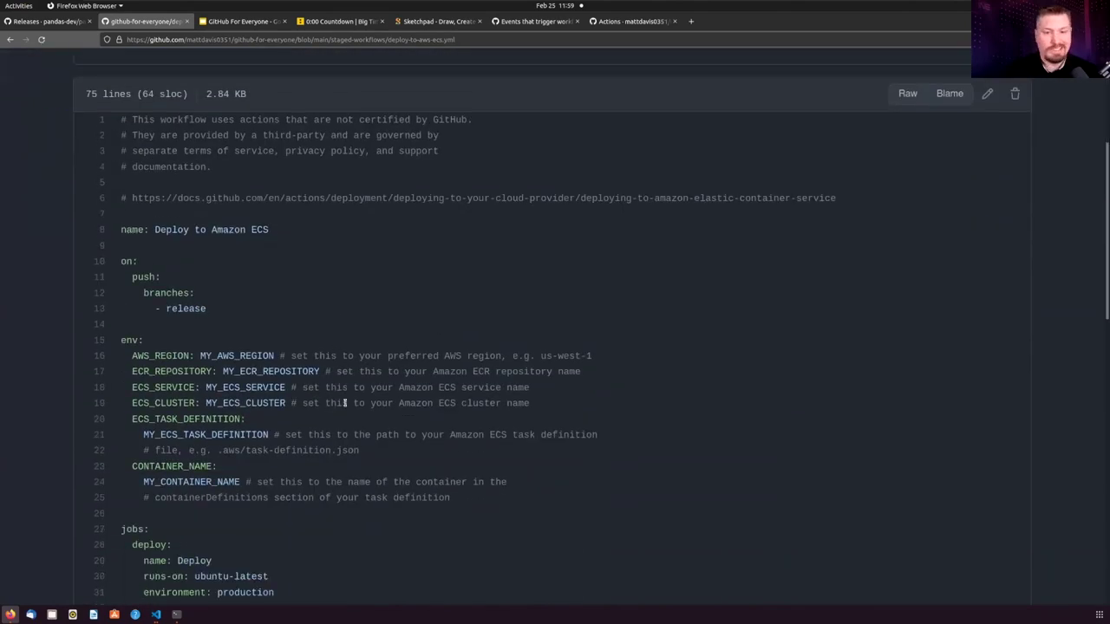
scroll(346, 402, down, 2)
scroll(353, 397, down, 5)
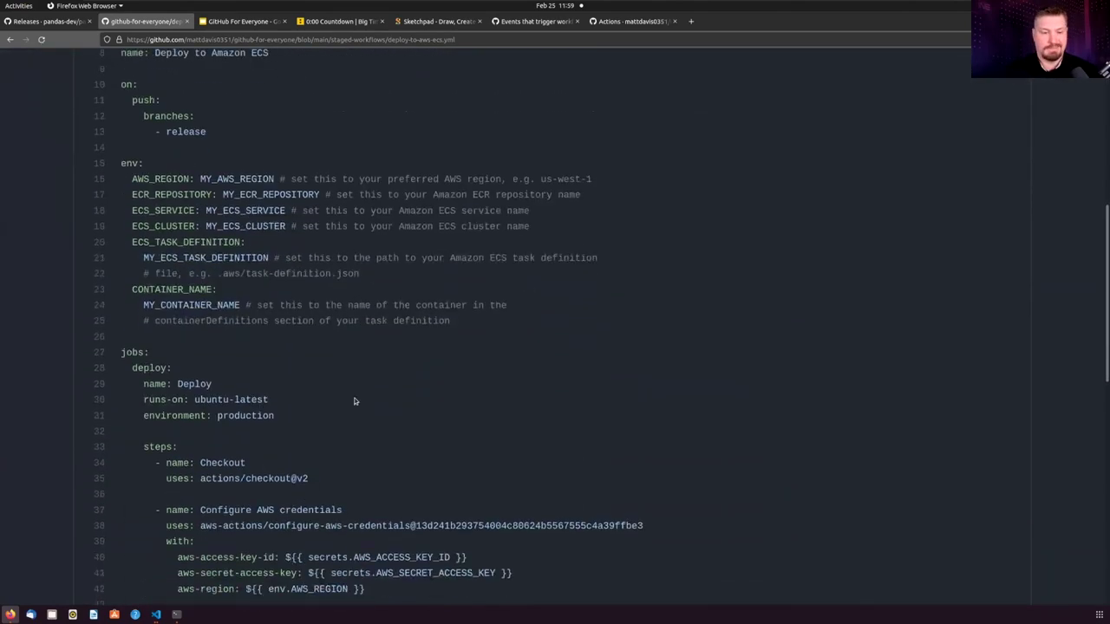
scroll(354, 397, down, 4)
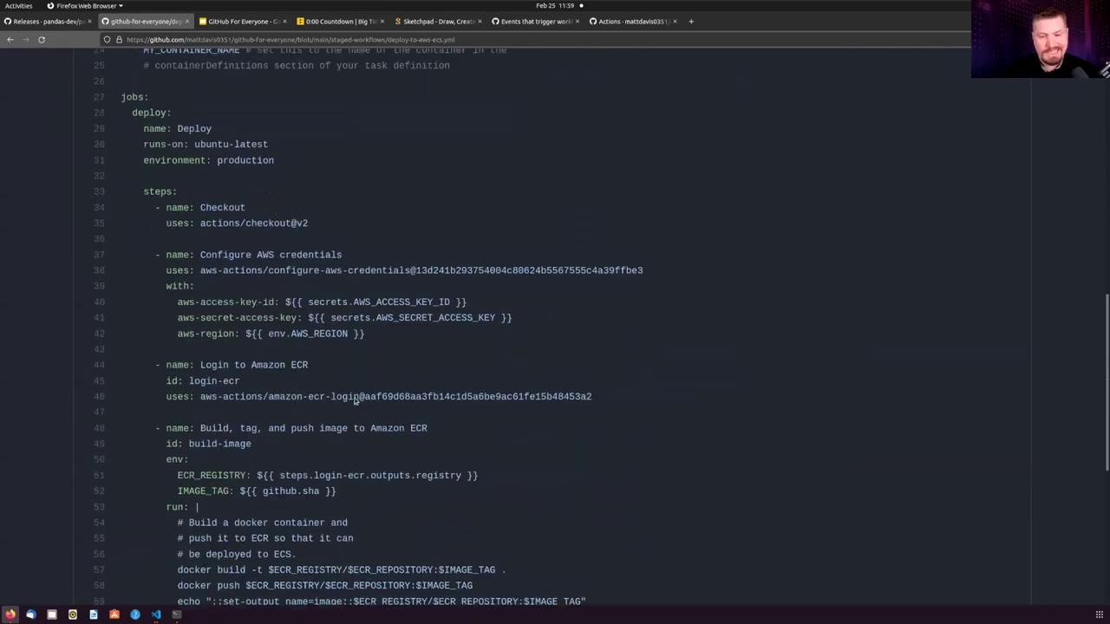
drag(200, 330, 385, 405)
click(375, 387)
Scroll back to the top of the workflow and return to the repository's main page.
scroll(427, 388, down, 5)
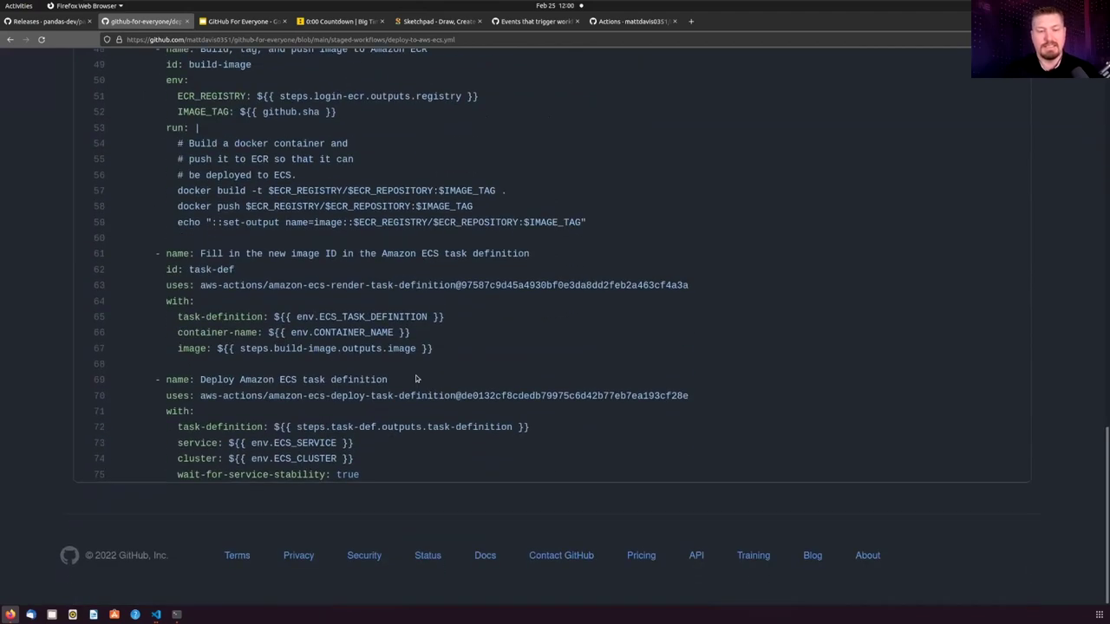
scroll(415, 375, up, 3)
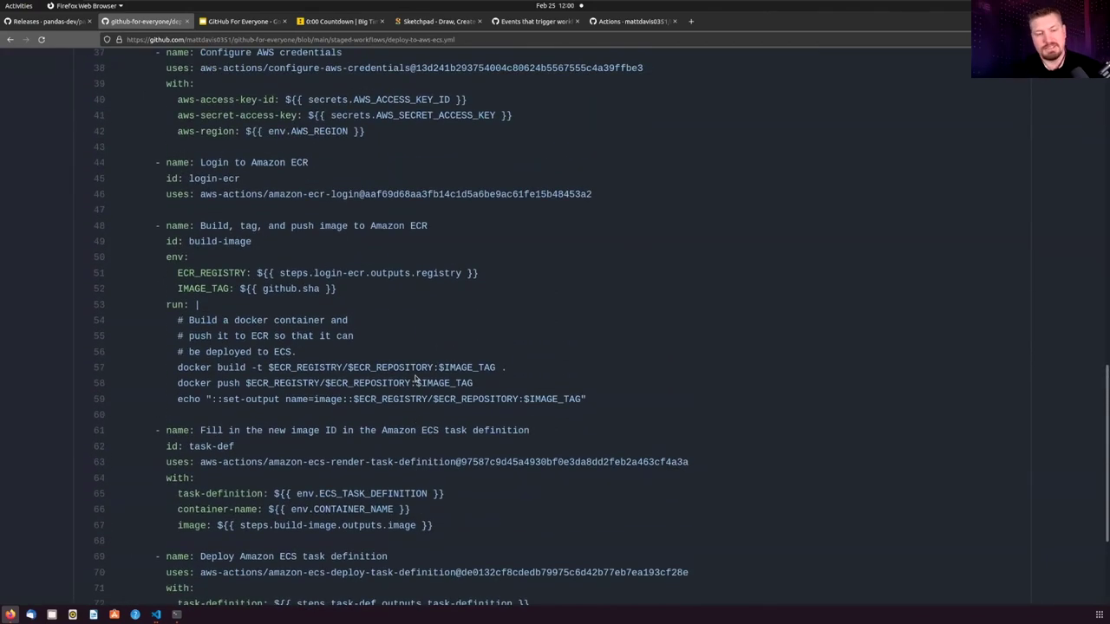
scroll(416, 379, up, 7)
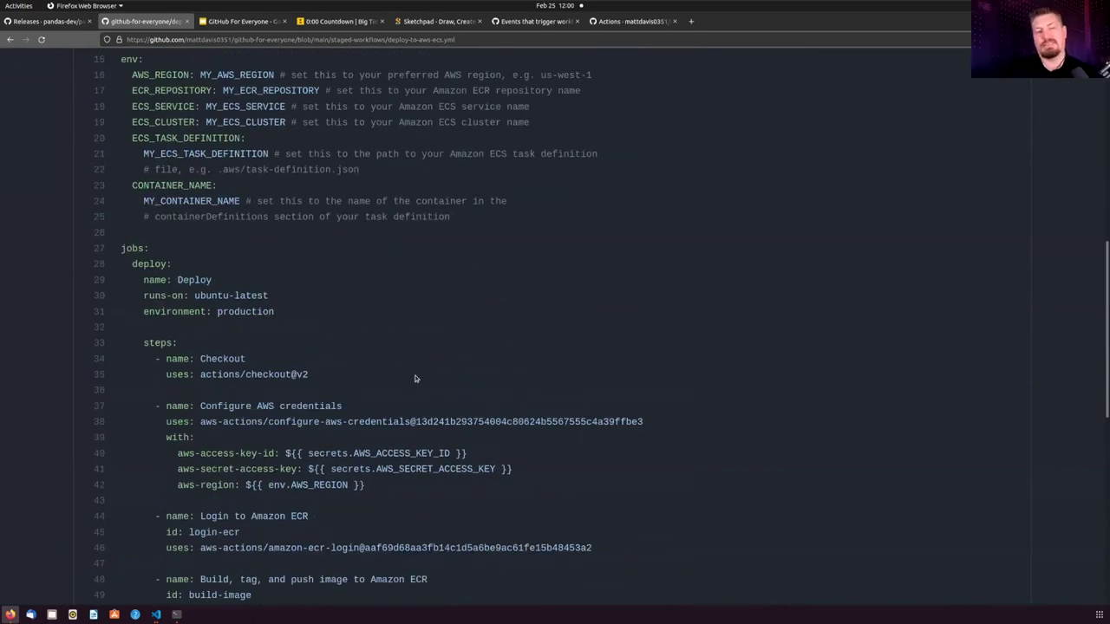
scroll(394, 347, up, 5)
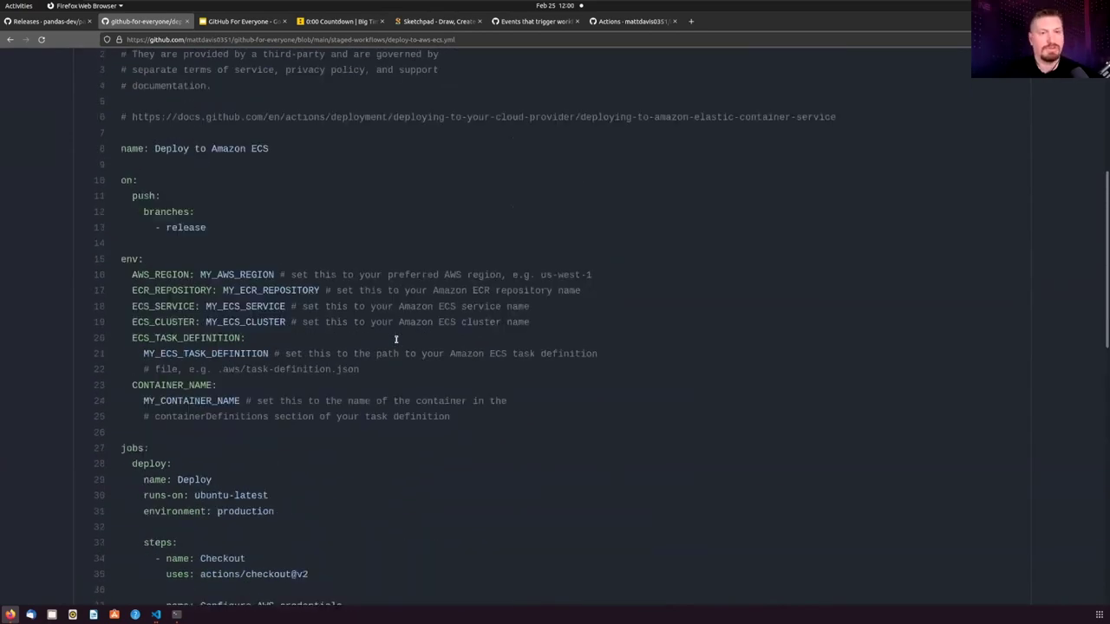
scroll(395, 339, up, 5)
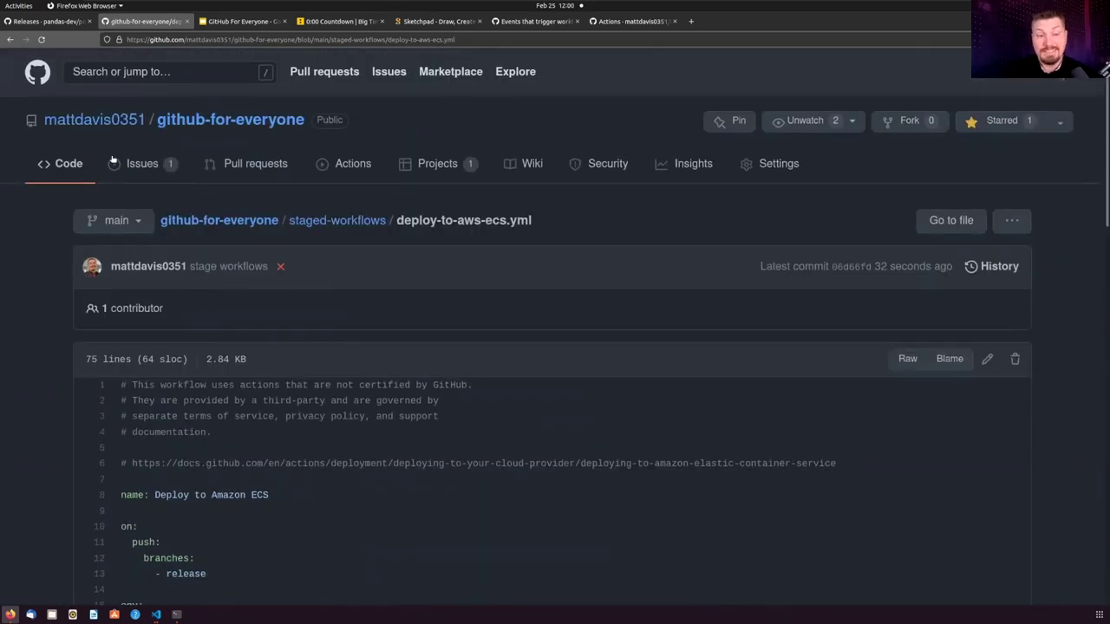
click(69, 177)
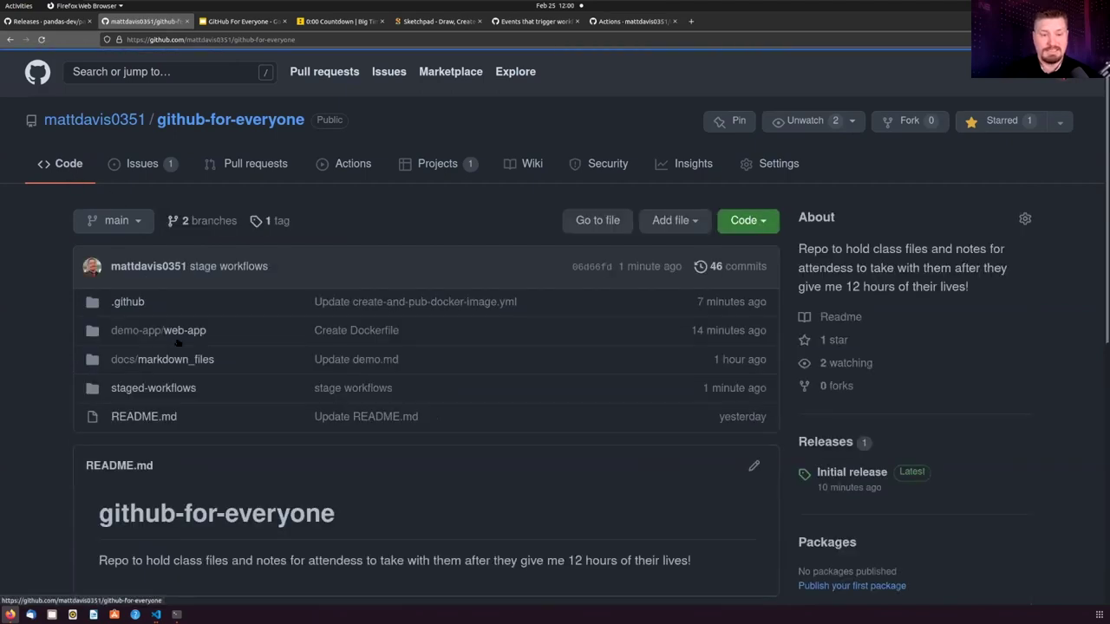
View schedule-weekly-sync.yml, update-readme-rss.yml and web-app-ci.yml, then reopen deploy-to-aws-ecs.yml.
click(165, 389)
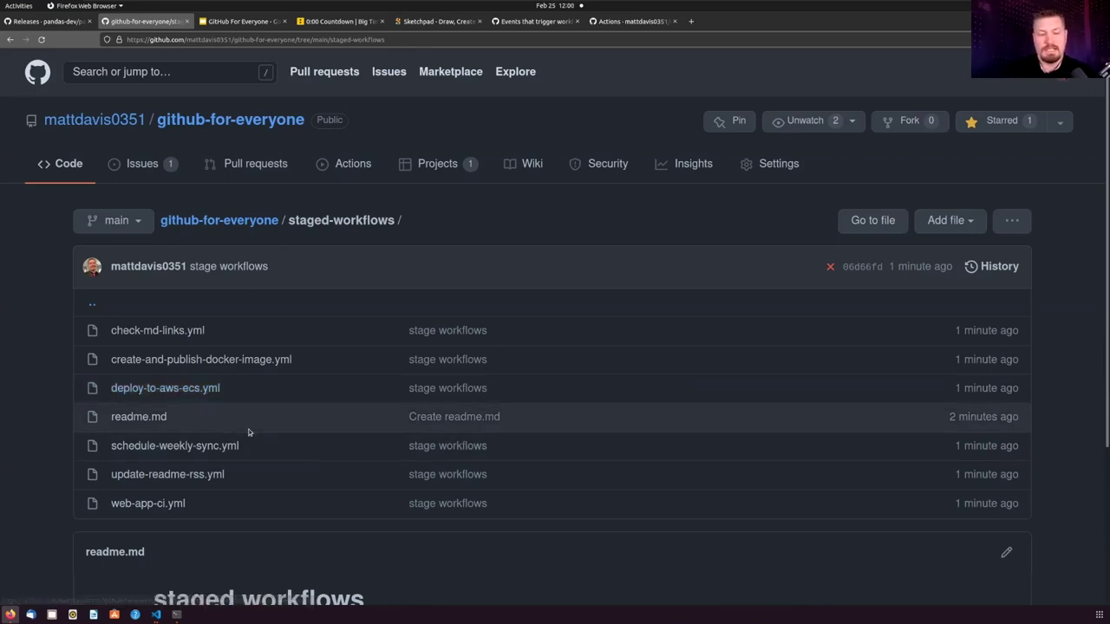
click(222, 447)
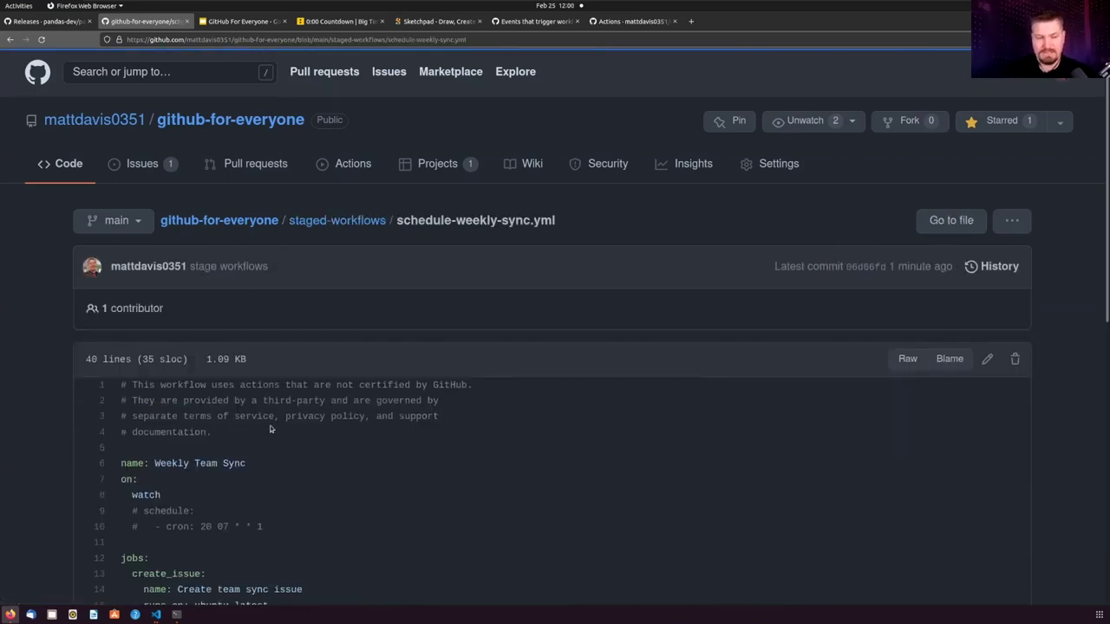
click(10, 39)
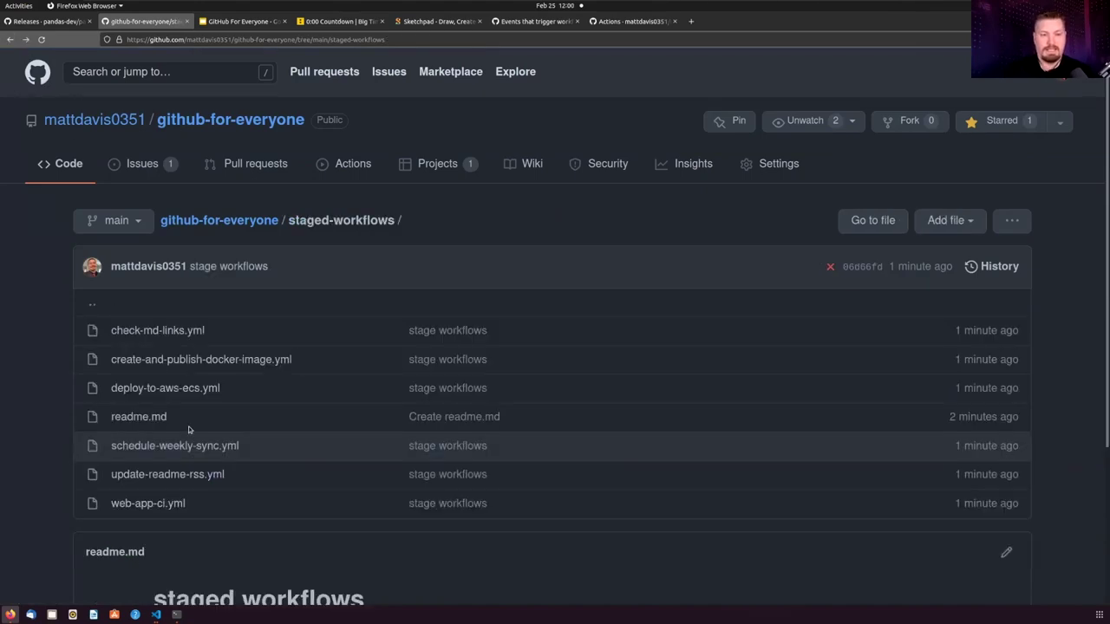
click(221, 474)
scroll(270, 445, down, 2)
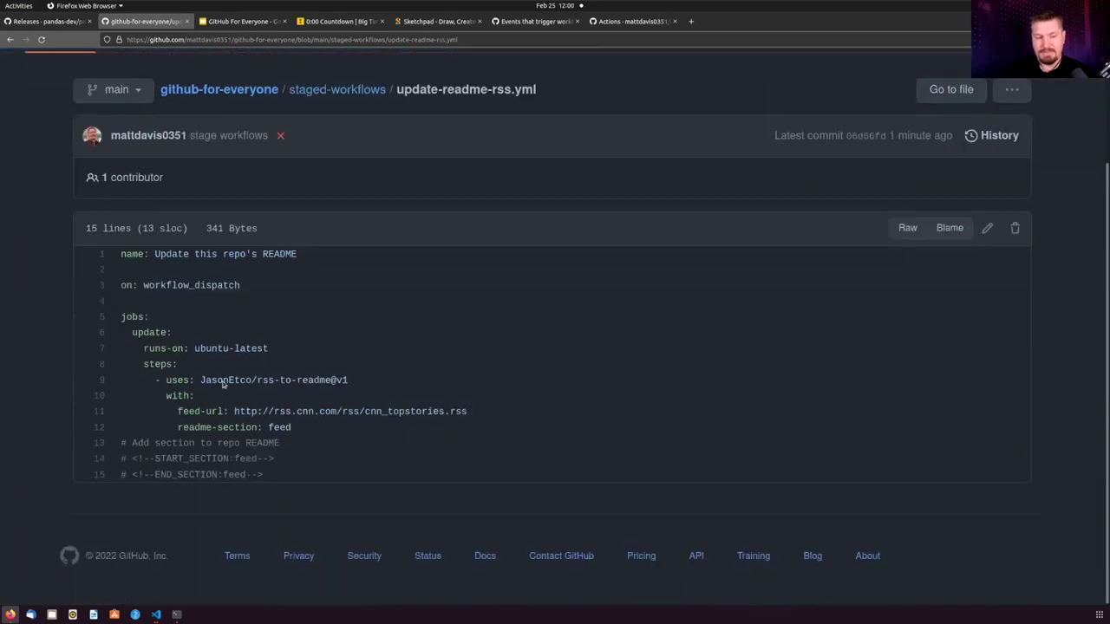
click(10, 39)
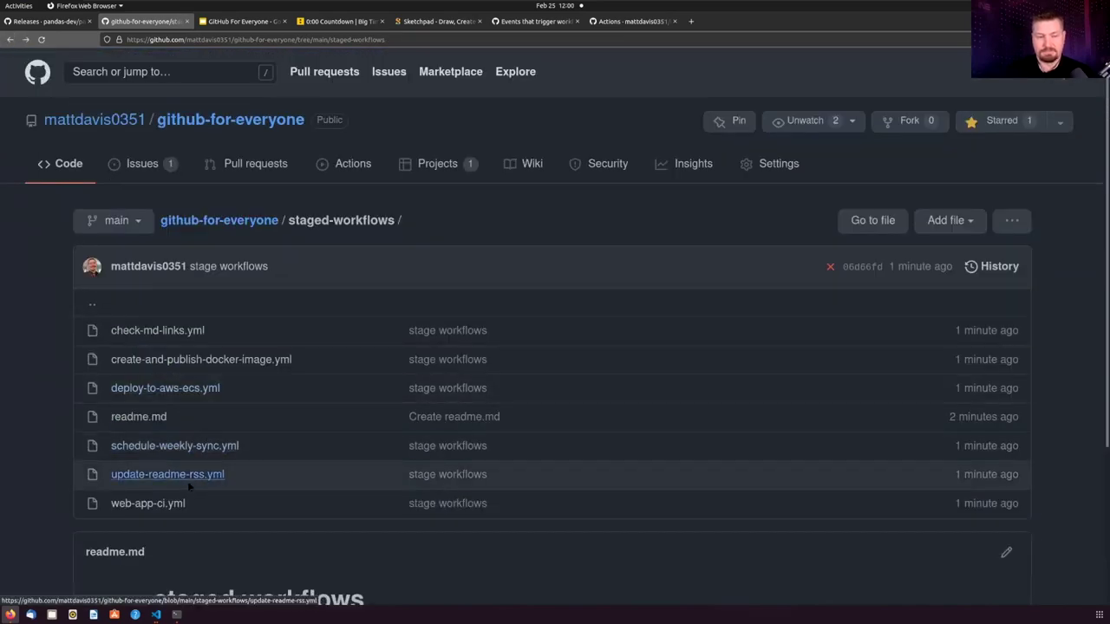
click(169, 503)
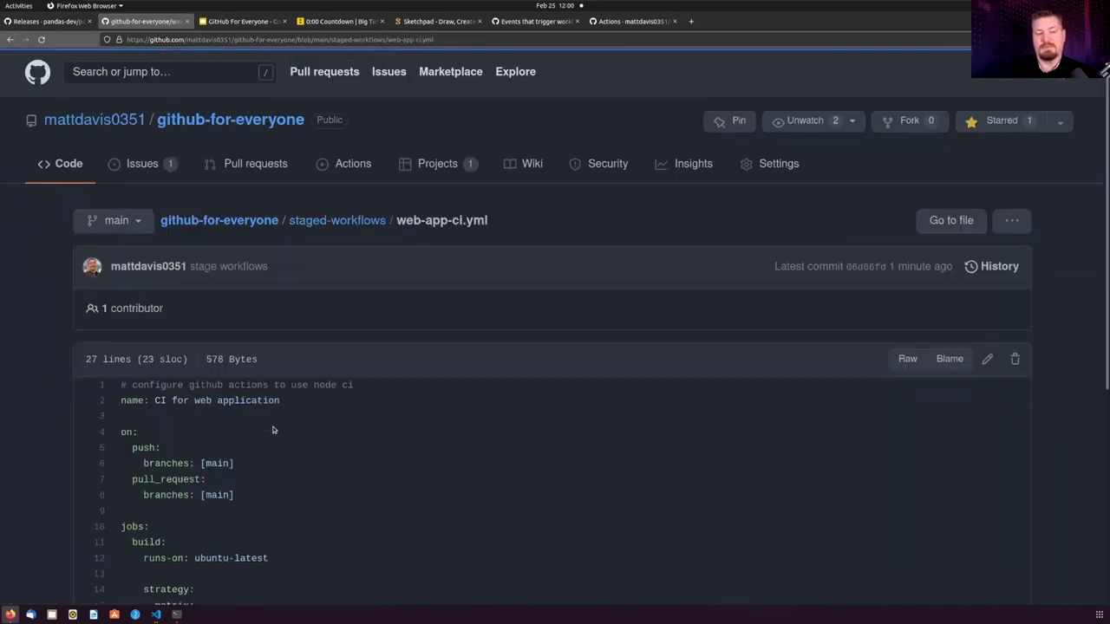
scroll(272, 420, down, 3)
click(10, 39)
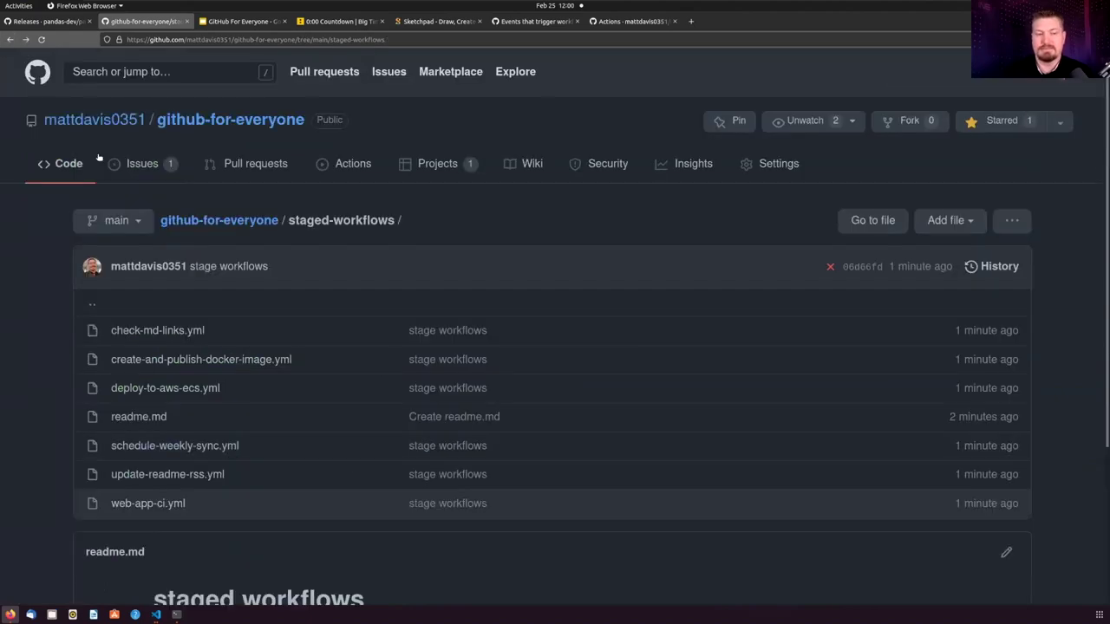
click(211, 389)
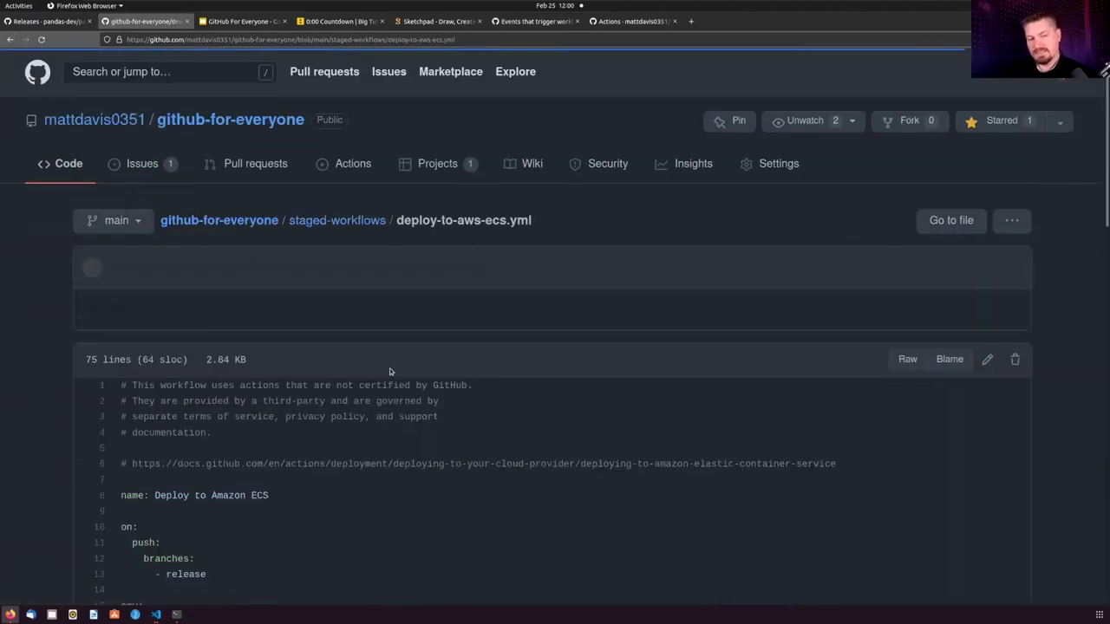
Highlight the push-to-release trigger, the env variables and the ECS service and task-definition placeholders.
scroll(332, 396, down, 5)
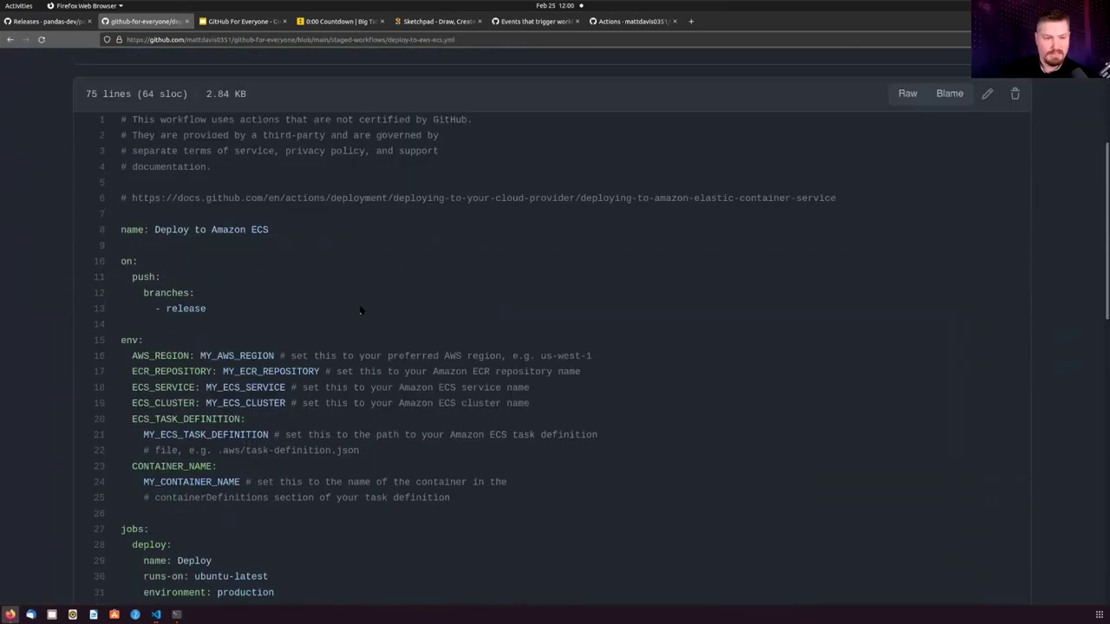
scroll(384, 312, down, 2)
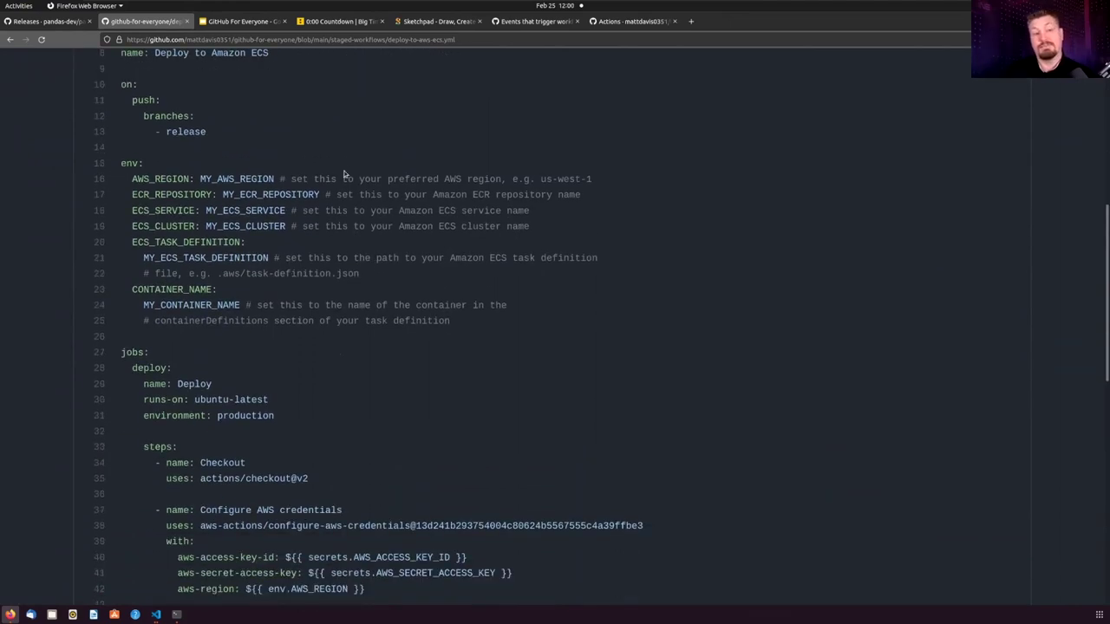
drag(234, 134, 122, 101)
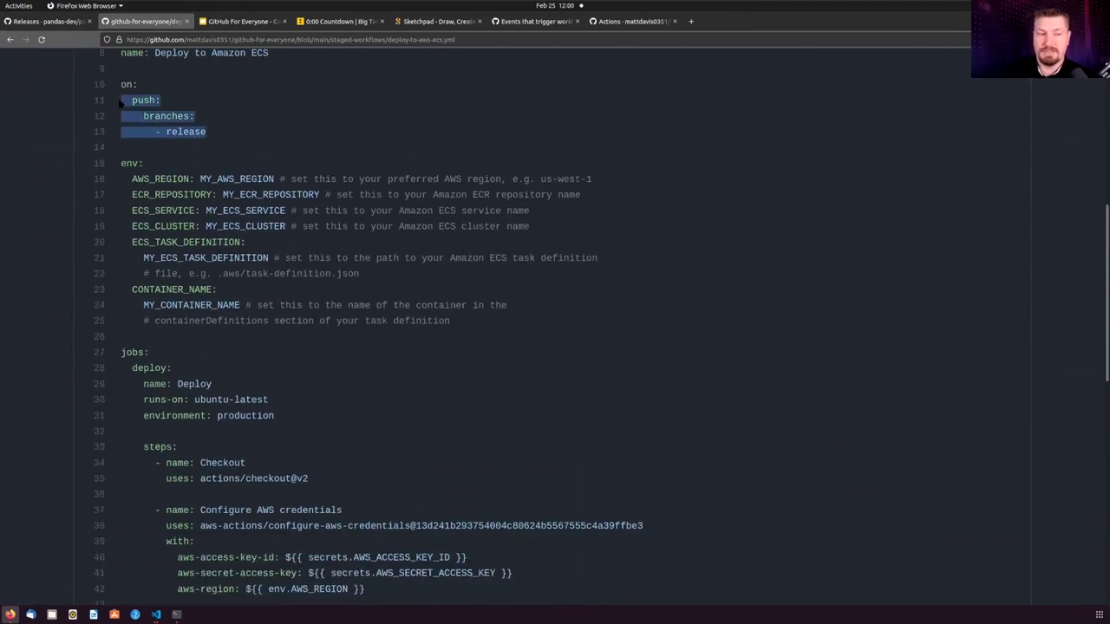
click(349, 142)
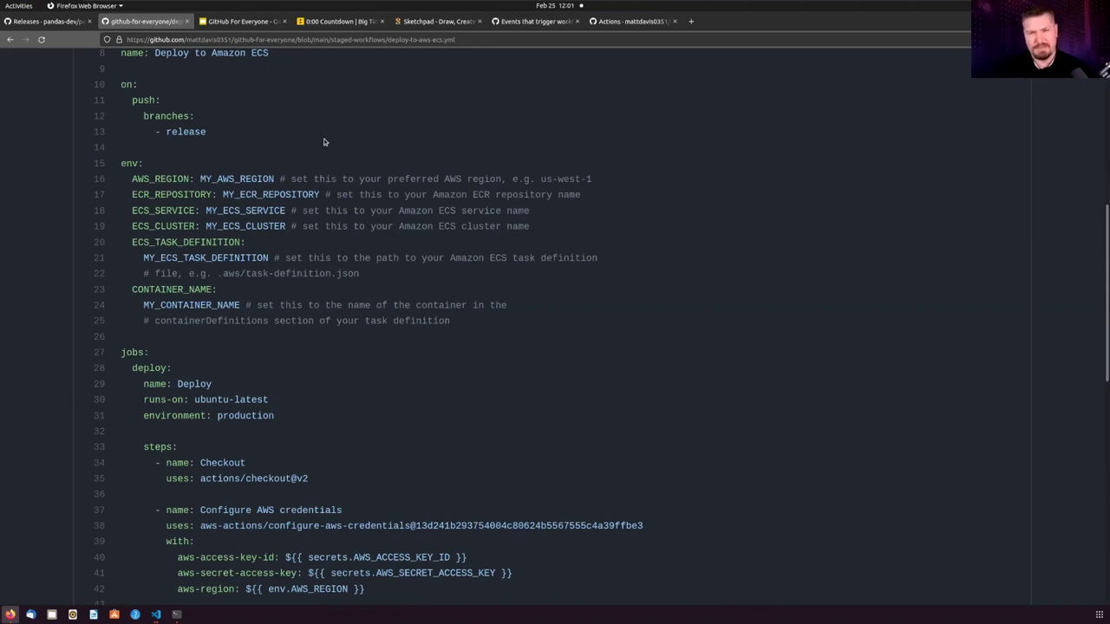
drag(132, 178, 144, 305)
click(270, 302)
drag(263, 258, 161, 258)
drag(285, 211, 210, 212)
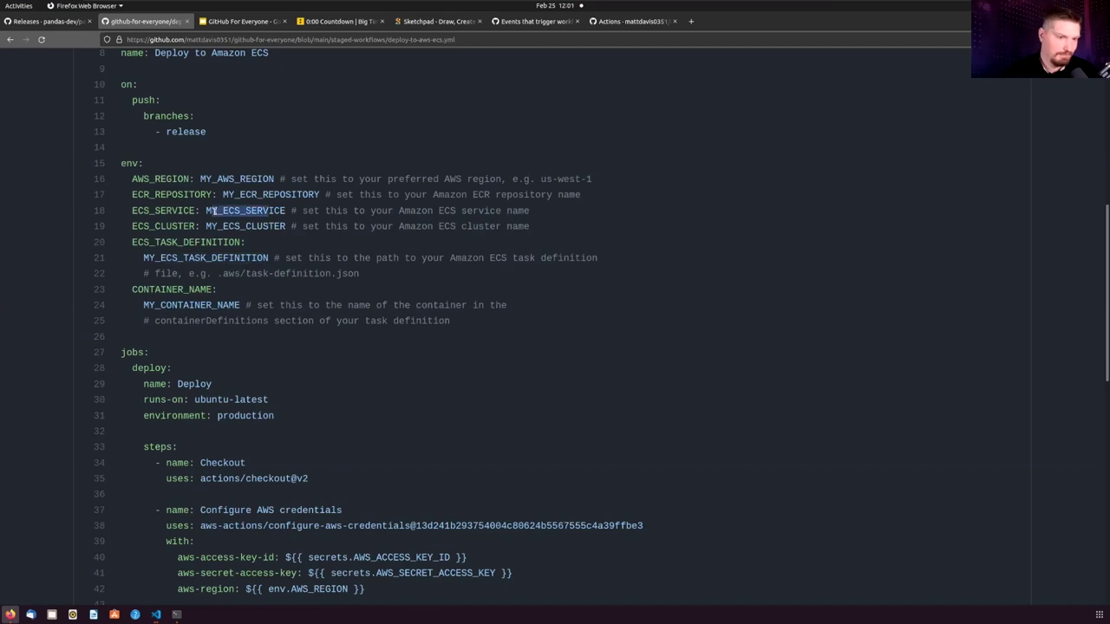
scroll(344, 286, down, 2)
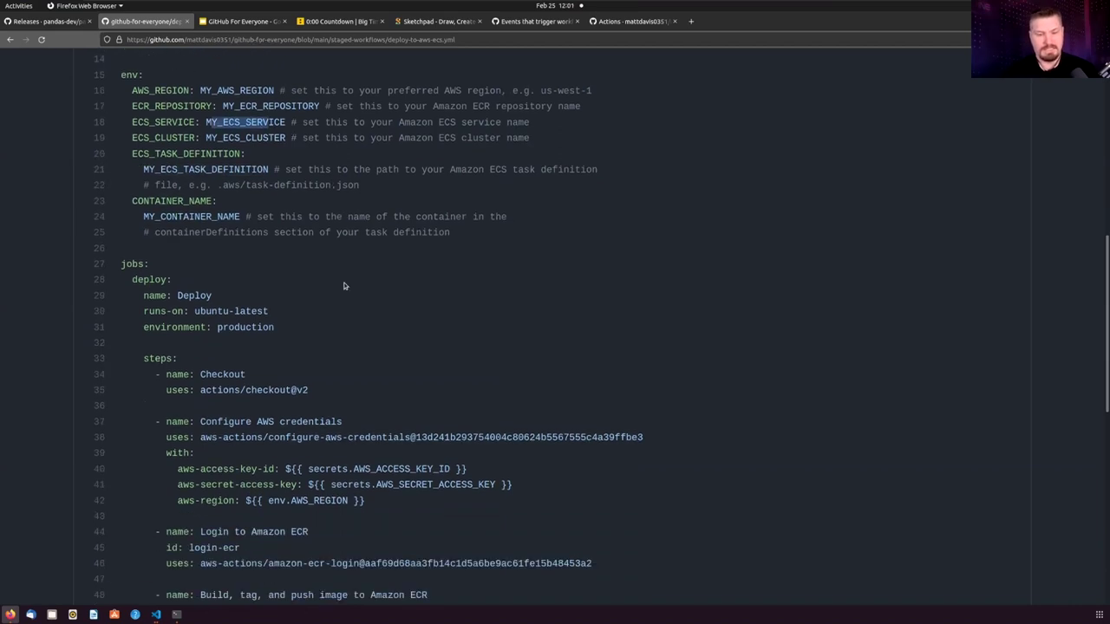
click(399, 477)
Highlight the AWS credential secret references, region reference and the credentials action's pinned commit hash.
drag(466, 469, 317, 469)
drag(513, 484, 451, 469)
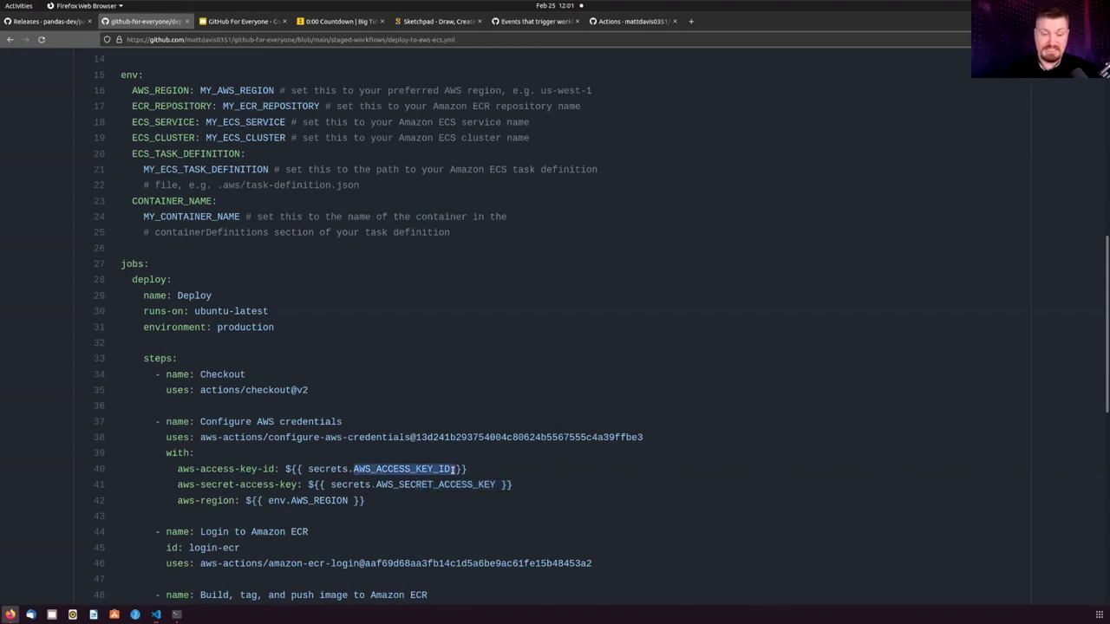
drag(268, 500, 291, 501)
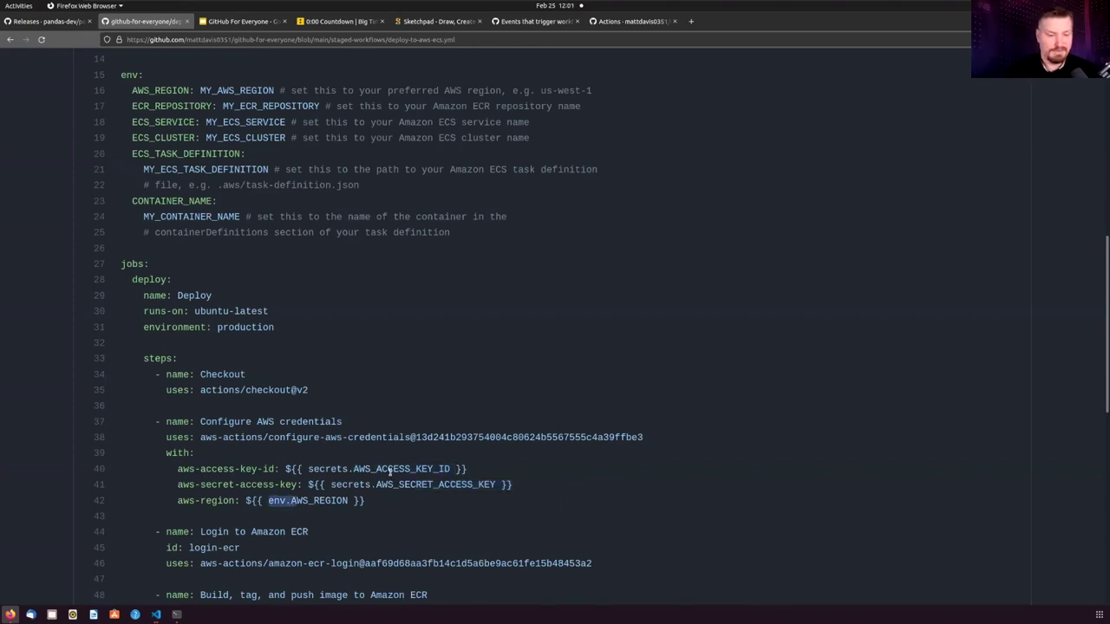
scroll(389, 470, down, 2)
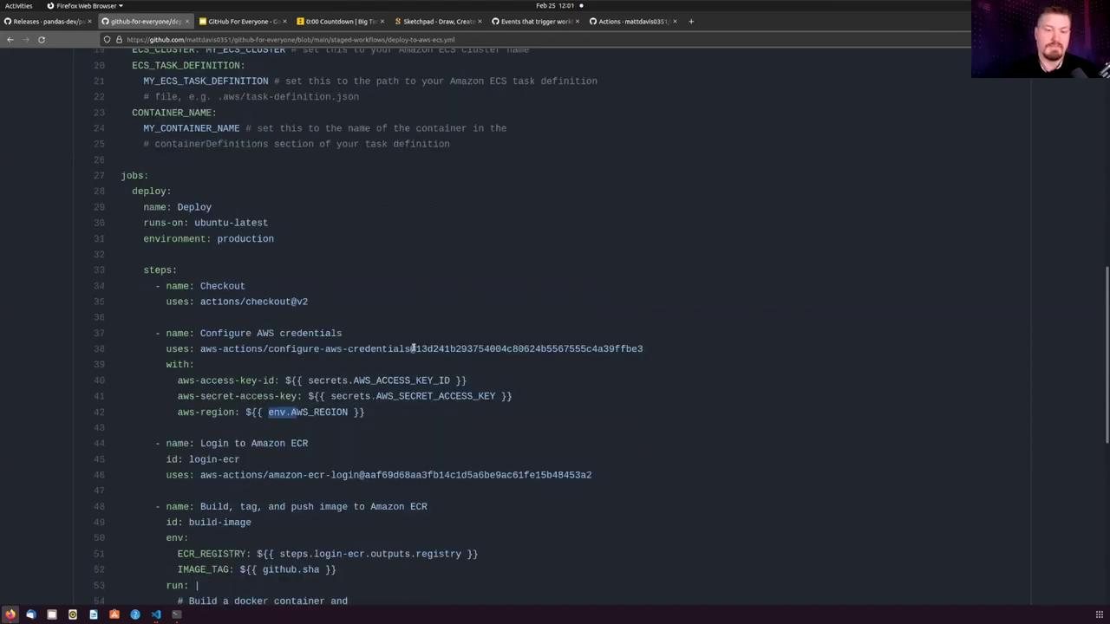
drag(416, 348, 644, 348)
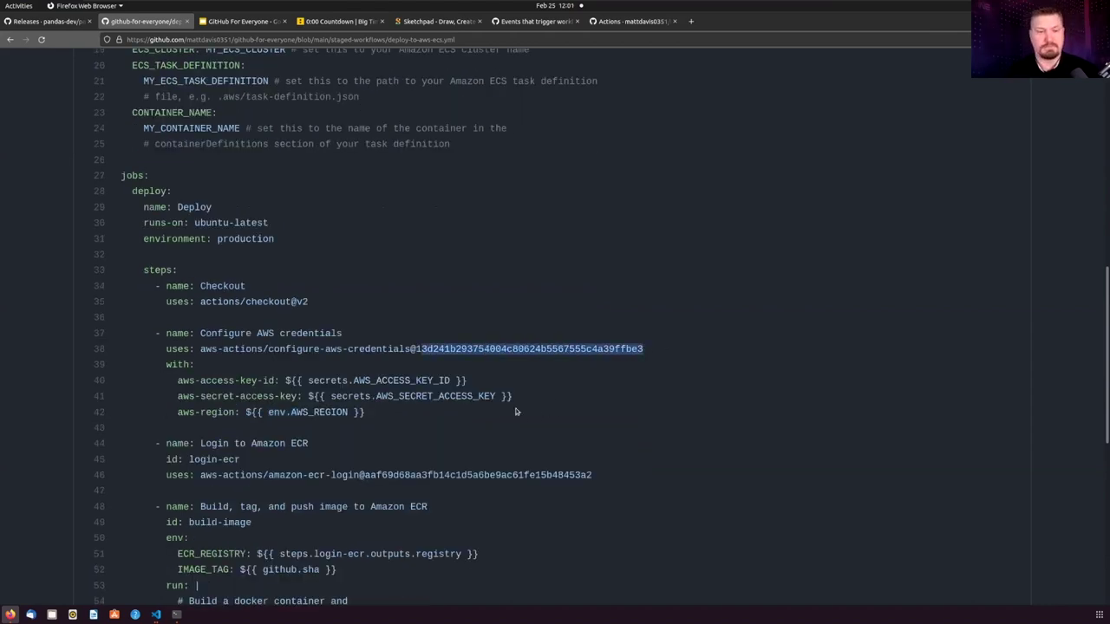
scroll(515, 412, down, 2)
drag(292, 213, 331, 226)
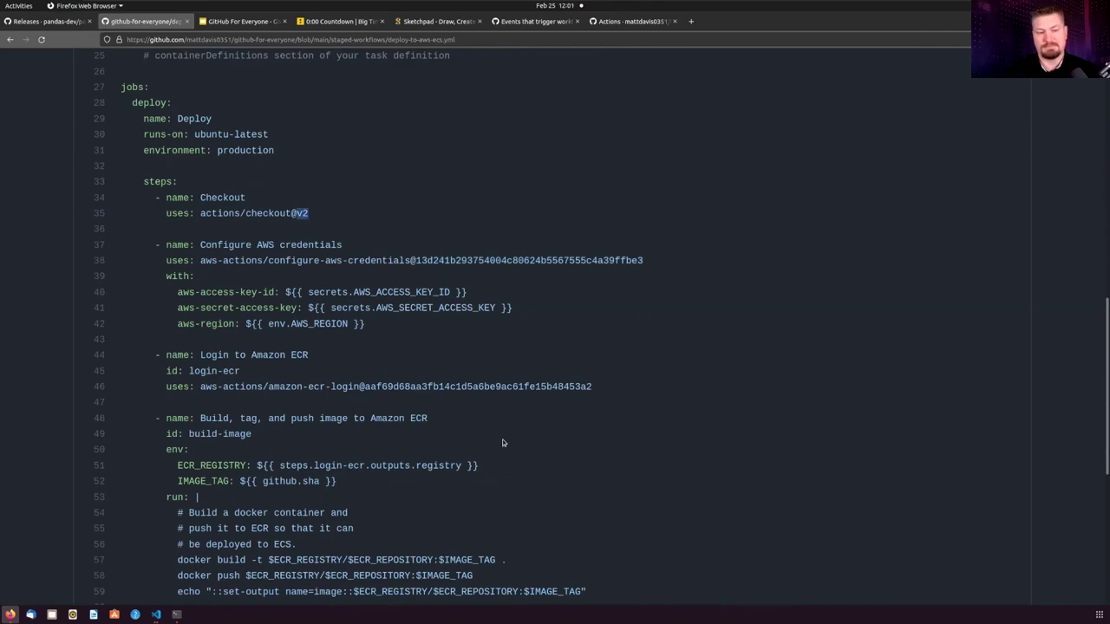
scroll(502, 442, down, 2)
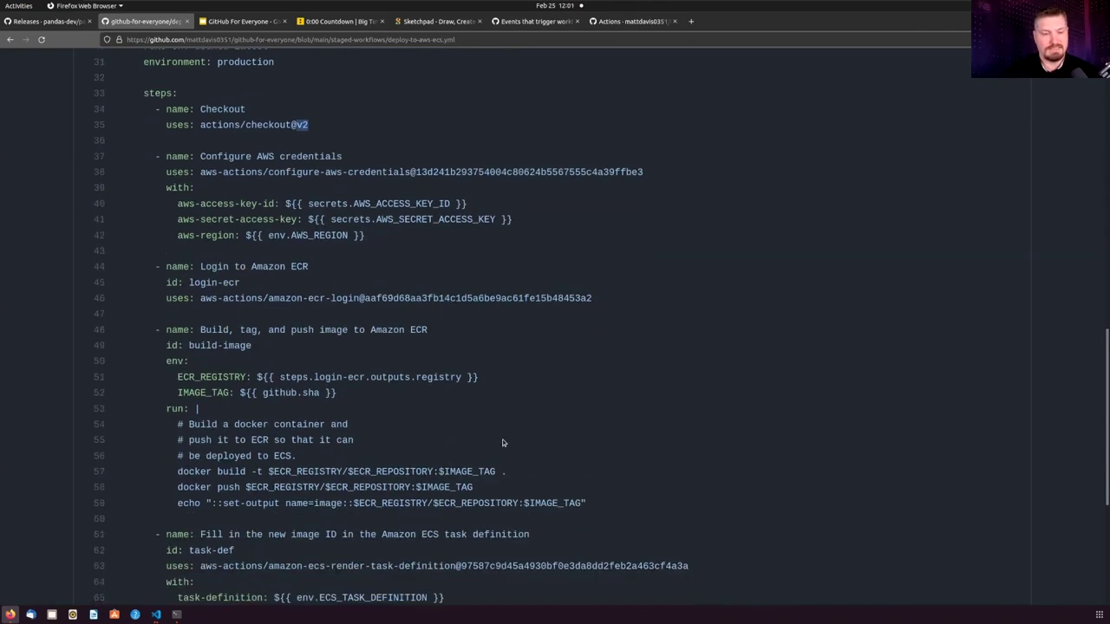
scroll(502, 440, down, 3)
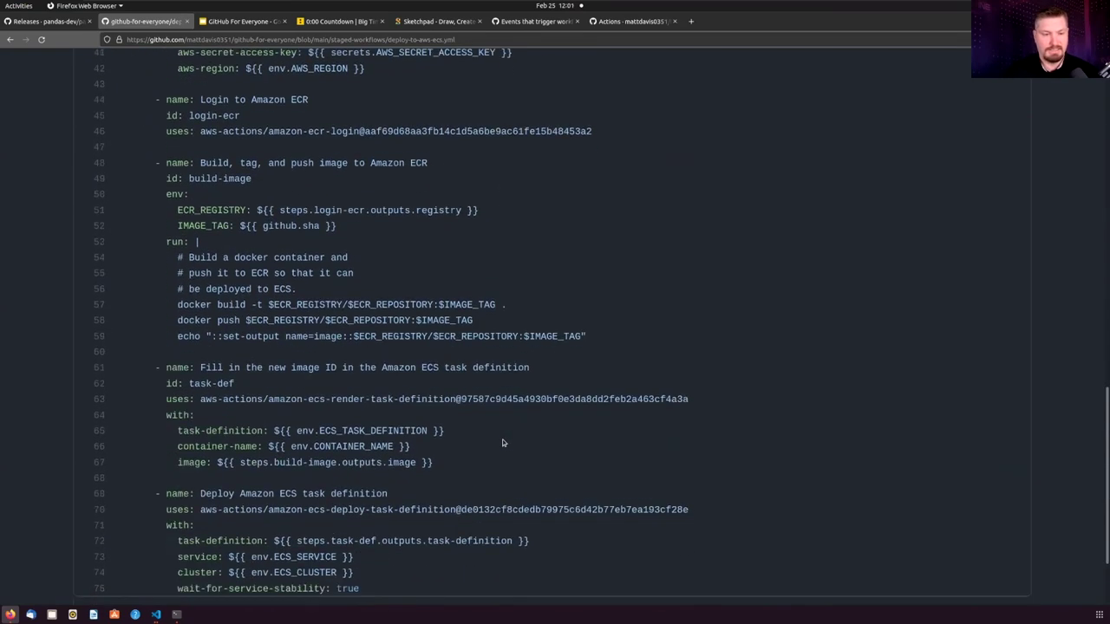
right_click(502, 440)
click(672, 373)
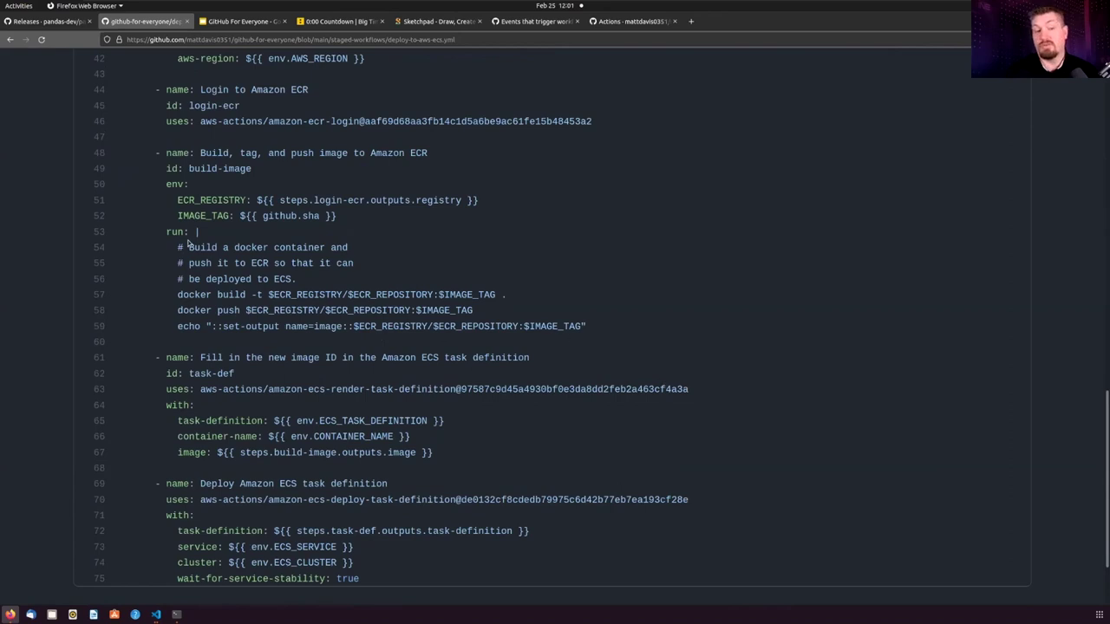
Select line 53 and the docker build, push and echo lines 57–59, then return to the repository home.
triple_click(213, 232)
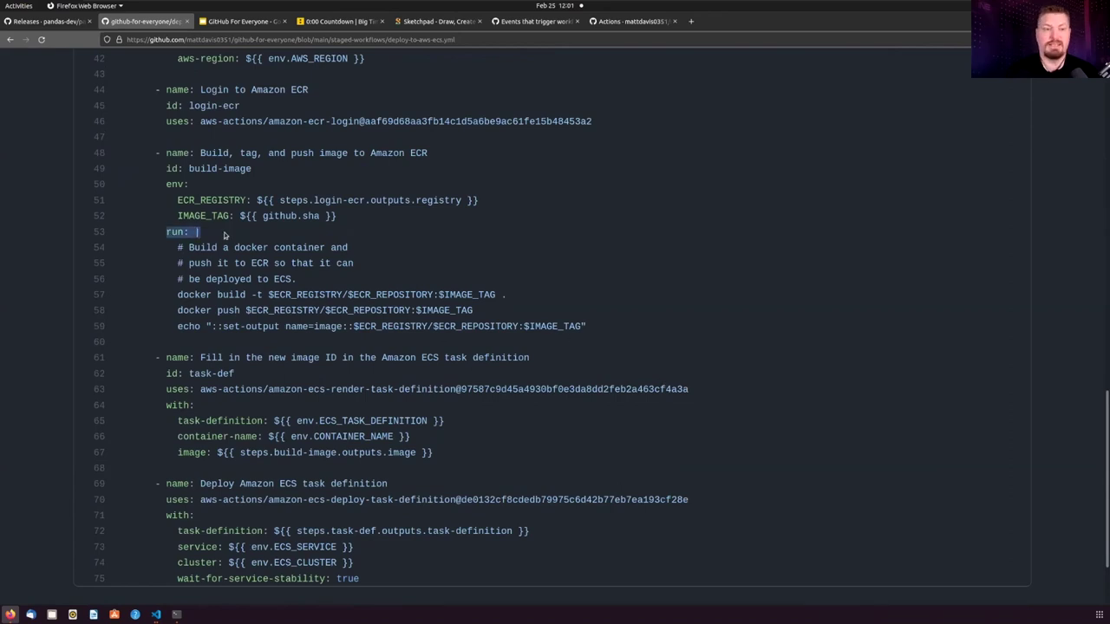
click(196, 232)
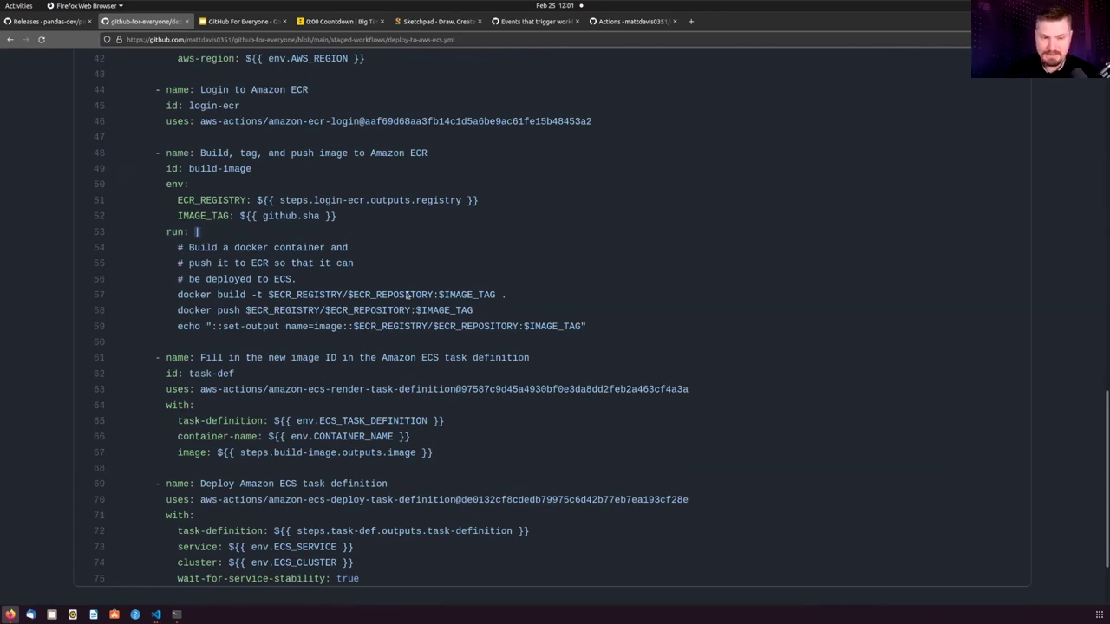
drag(591, 329, 113, 295)
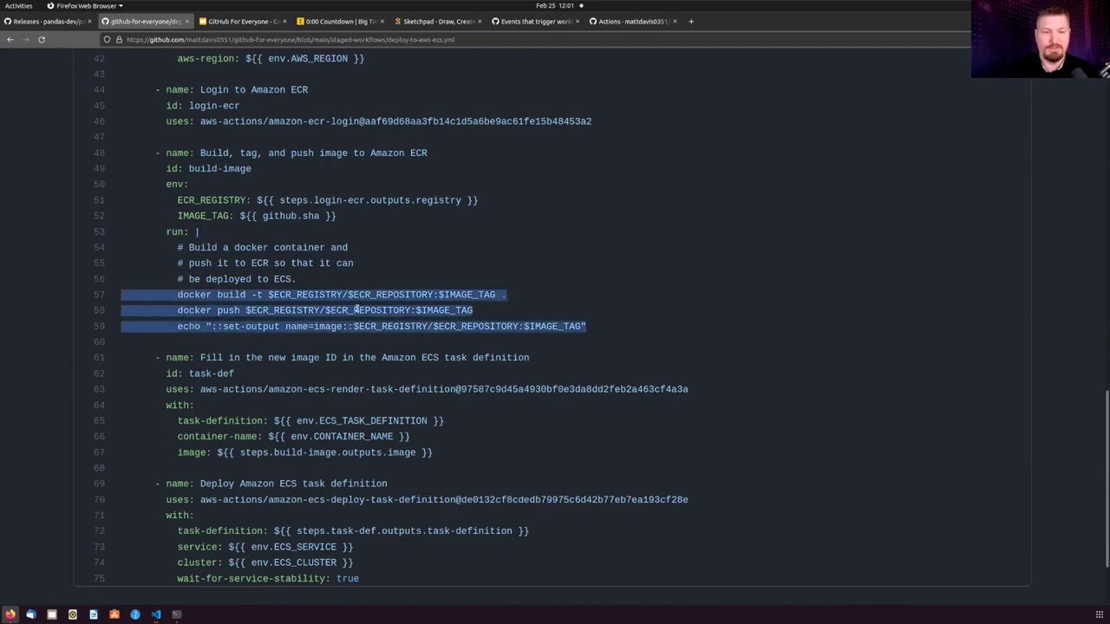
click(582, 365)
scroll(457, 433, down, 2)
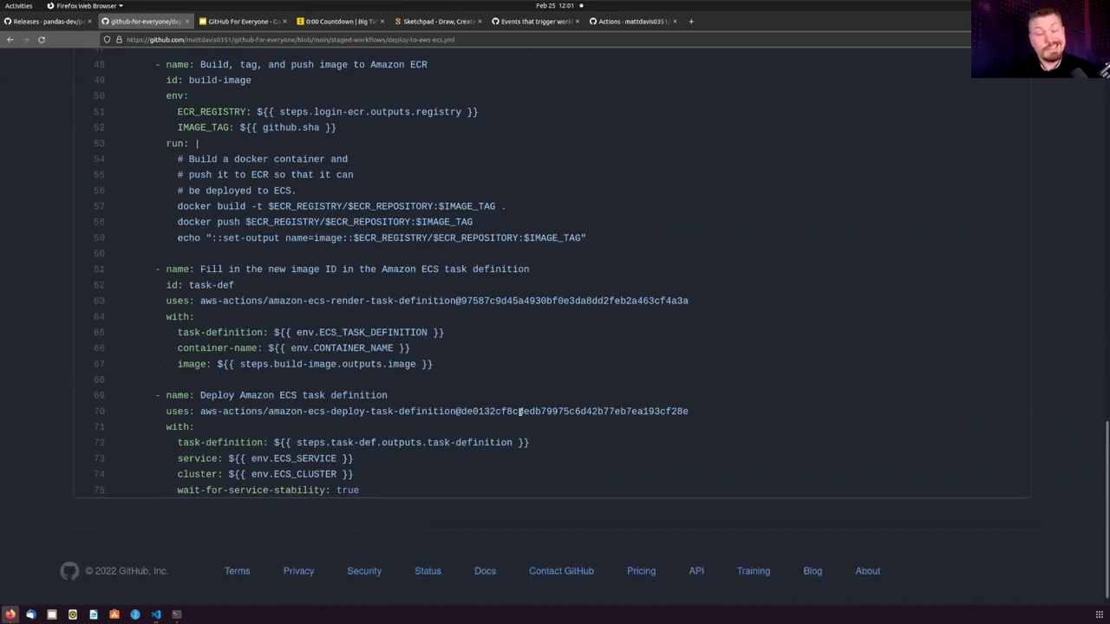
scroll(520, 411, up, 10)
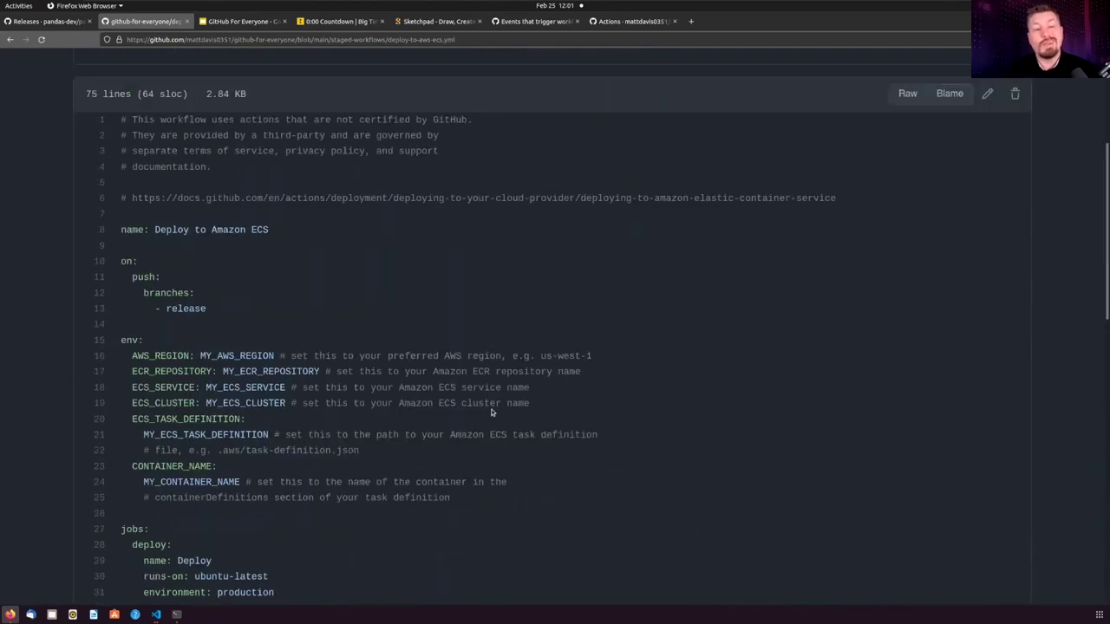
scroll(261, 292, up, 3)
click(67, 169)
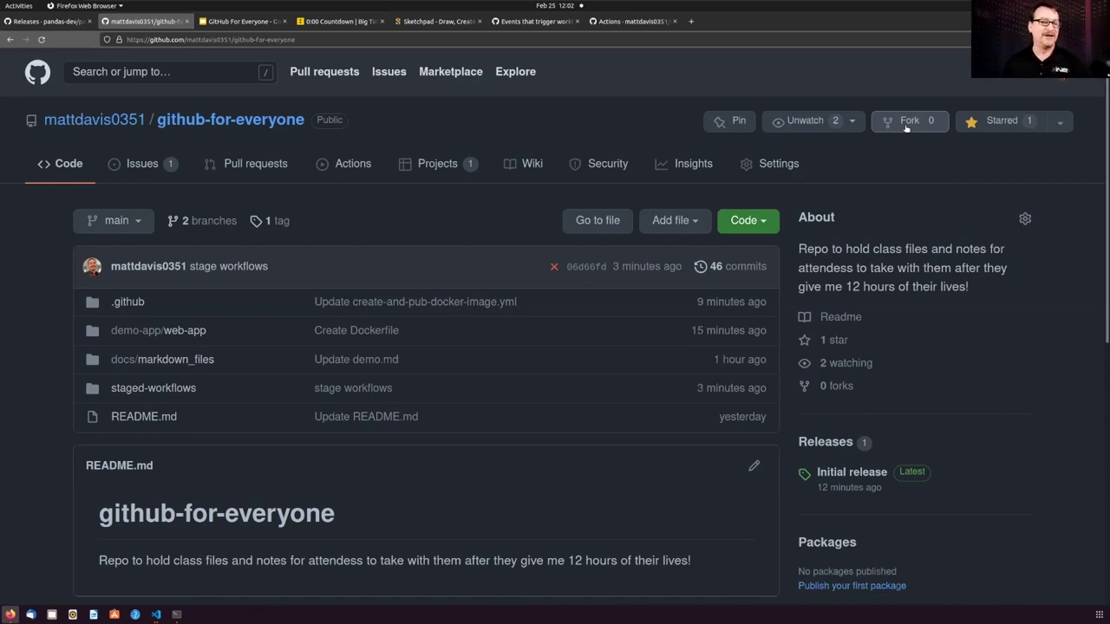
Filter github-for-everyone's issues to the 11 closed ones, then return to VS Code's addNumbers.js.
click(436, 164)
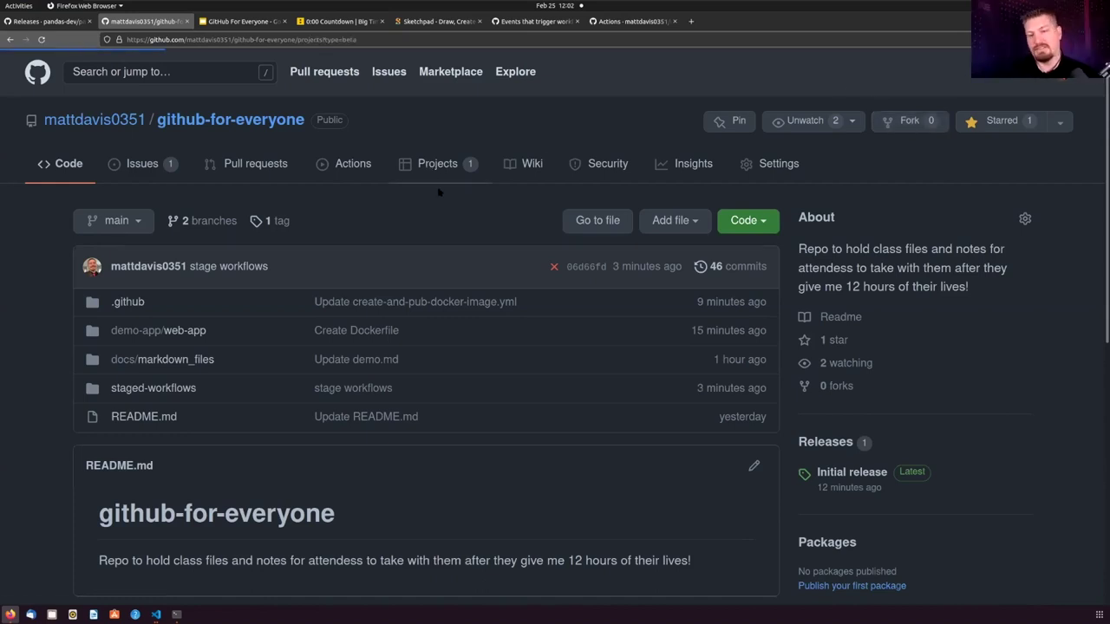
click(142, 164)
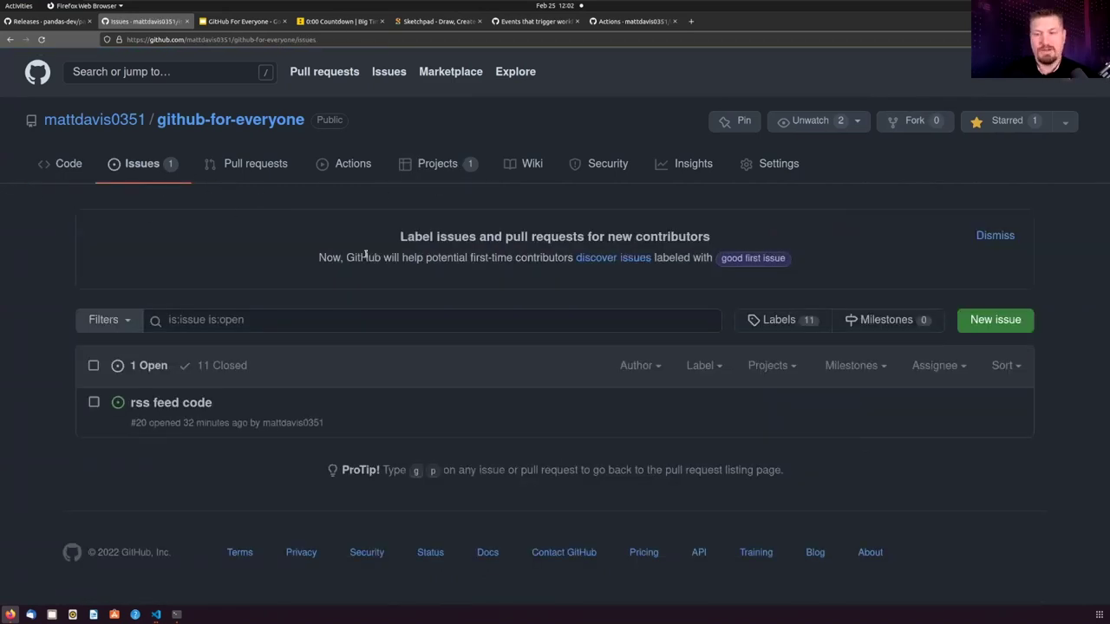
click(227, 367)
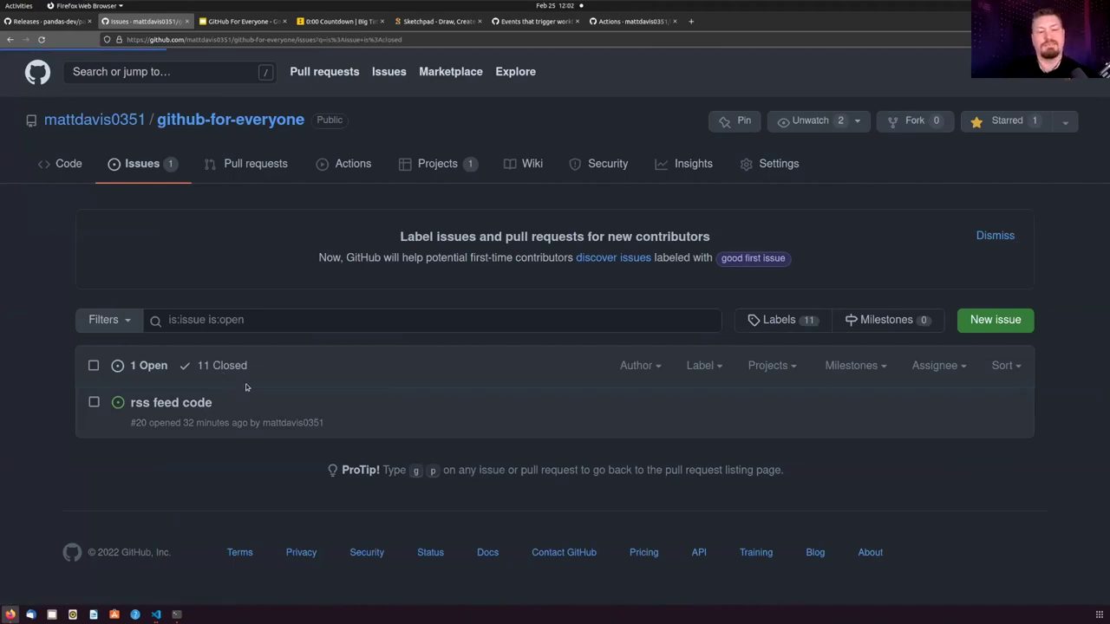
scroll(351, 441, down, 3)
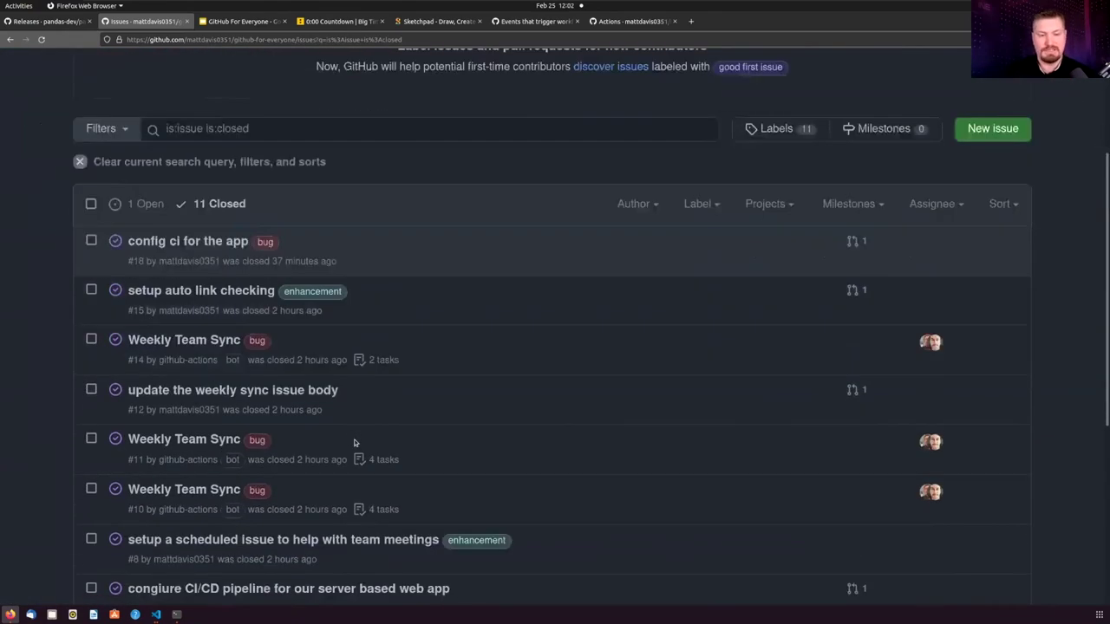
scroll(352, 441, down, 1)
scroll(70, 277, up, 4)
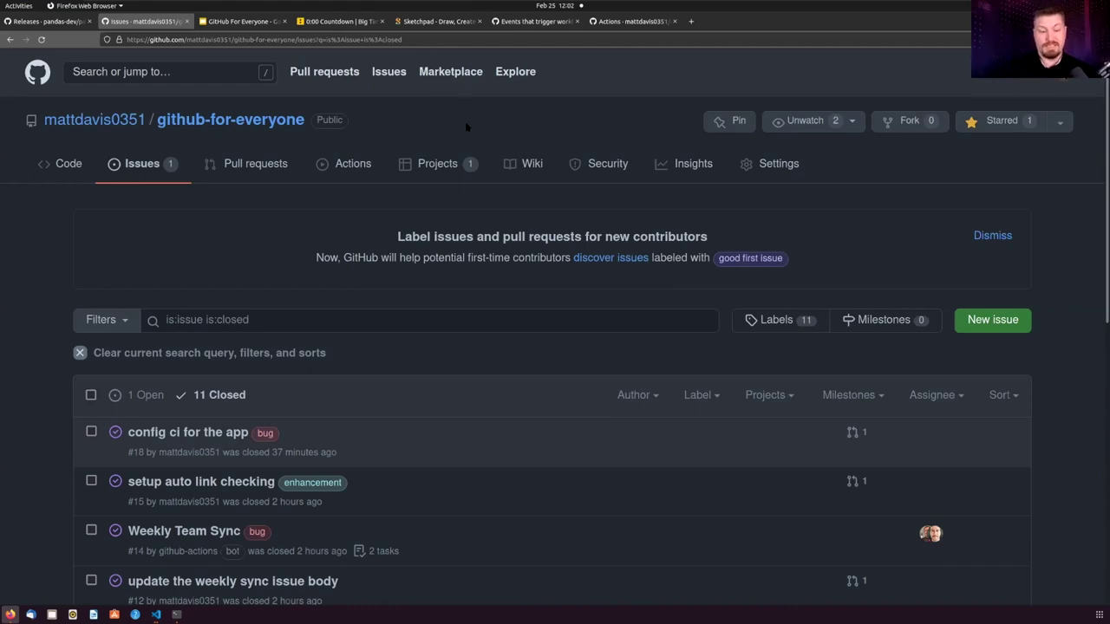
click(155, 613)
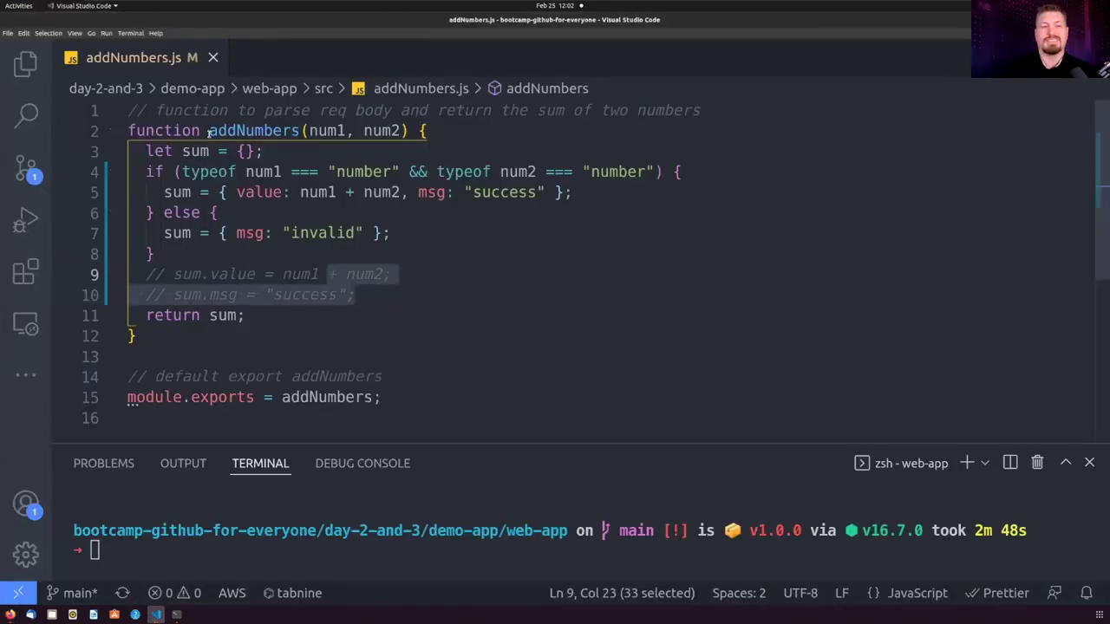
Give the code editor a bit more height and zoom the interface out one step.
drag(448, 443, 450, 452)
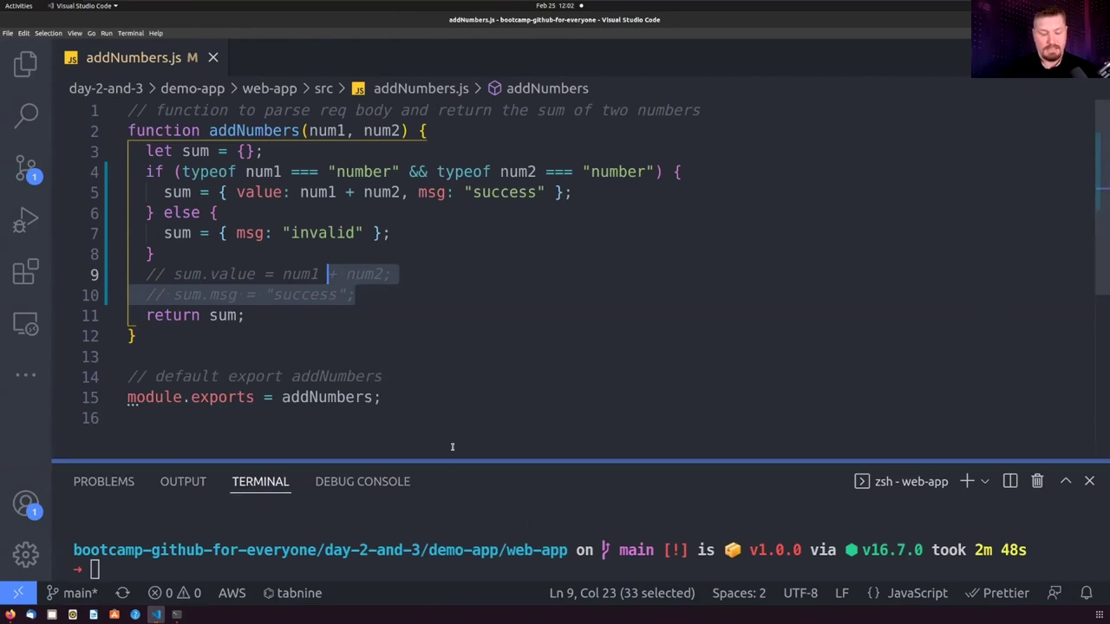
scroll(473, 376, down, 1)
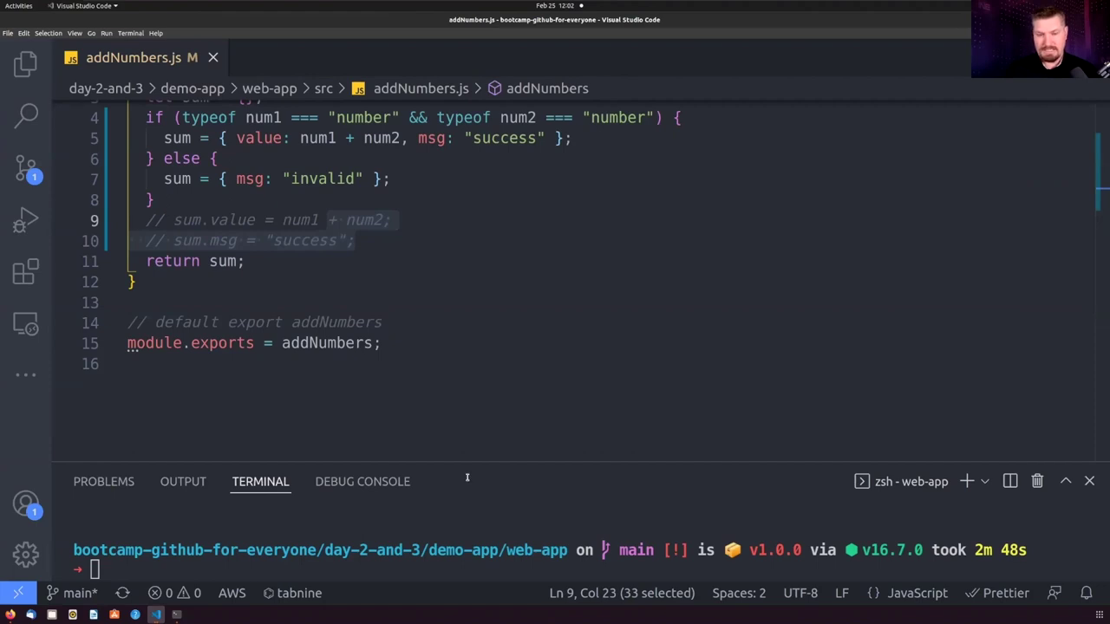
key(ctrl+minus)
scroll(474, 293, up, 1)
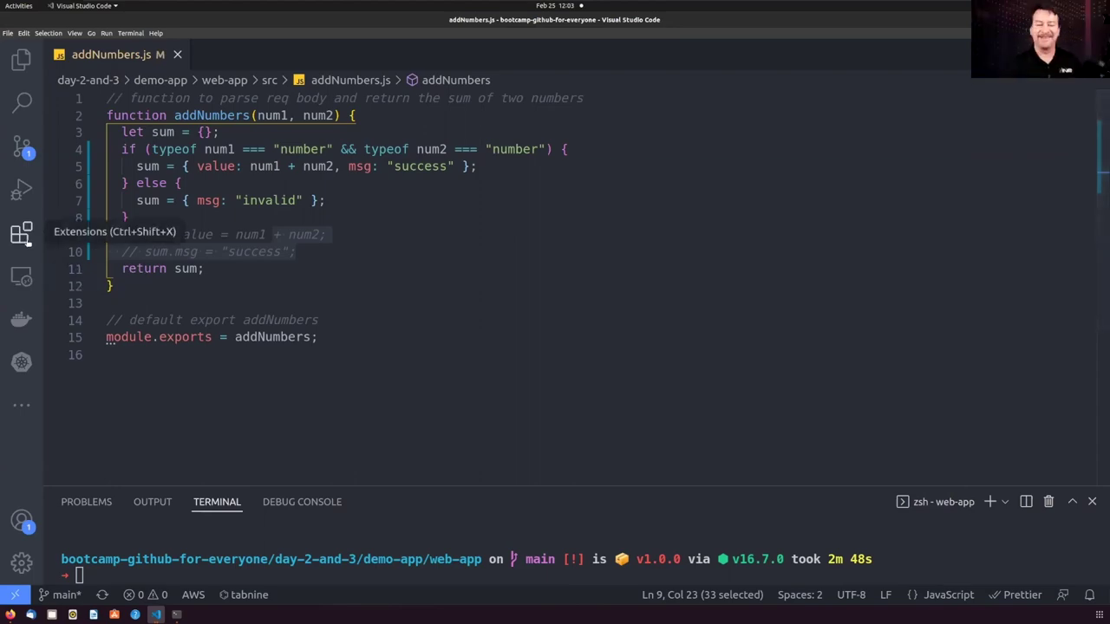
Search the Extensions marketplace for 'copilot' and install GitHub Copilot.
click(26, 239)
text(c)
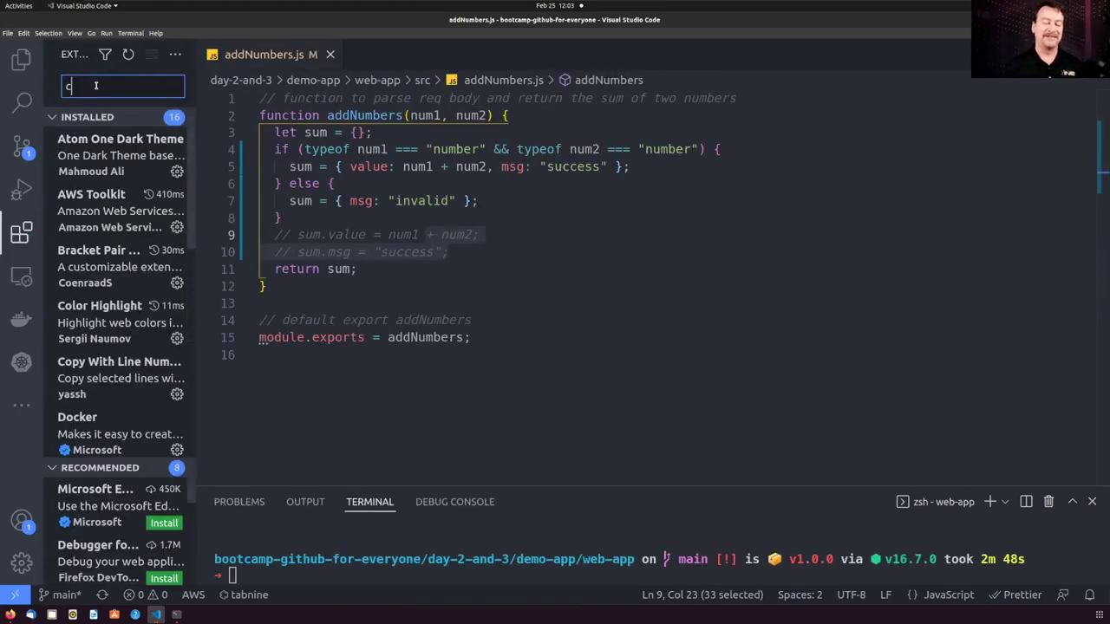
text(opil)
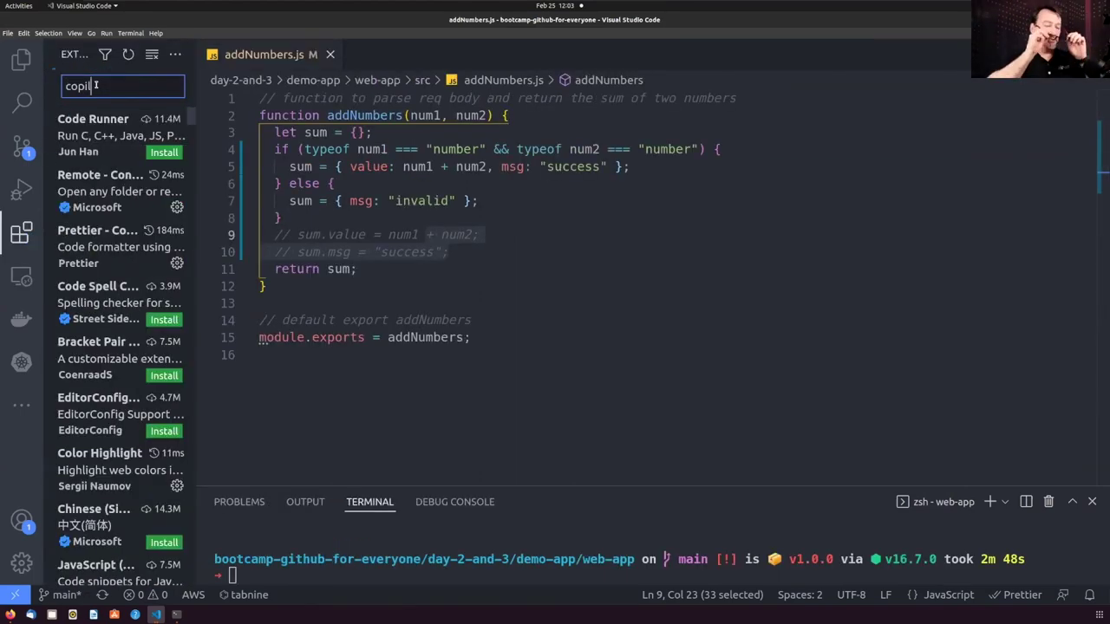
text(ot)
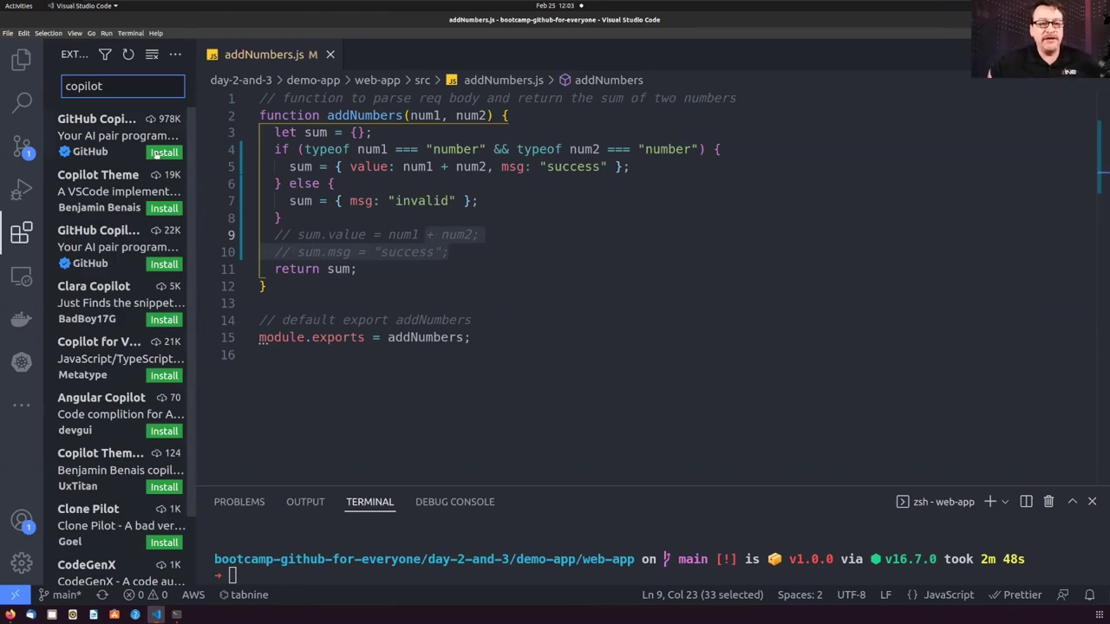
click(158, 152)
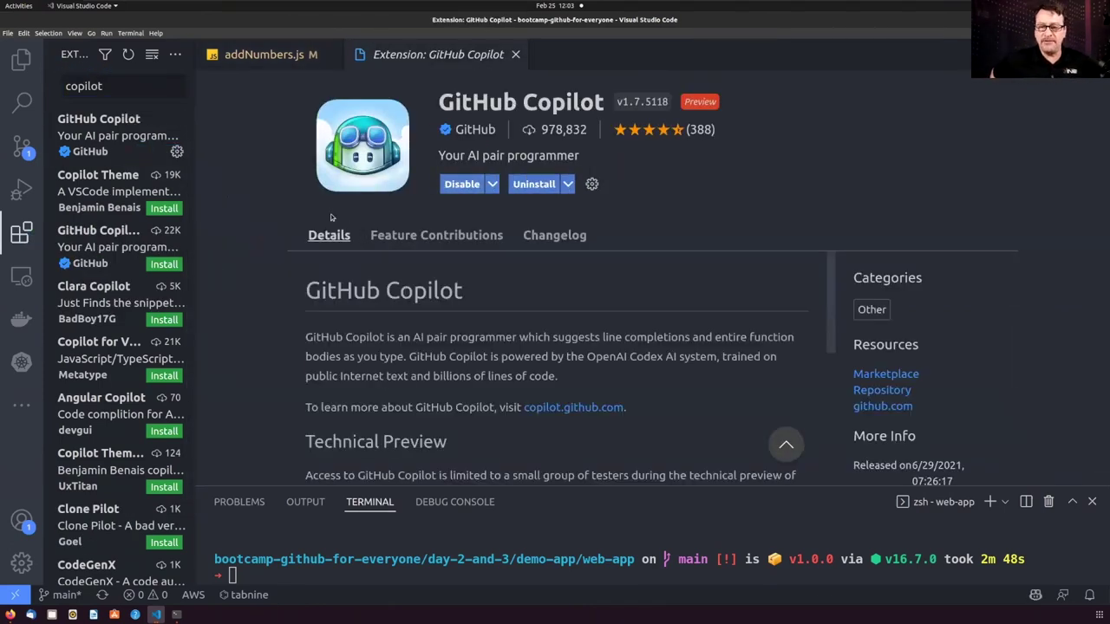
click(515, 54)
Dismiss the disable-Copilot prompt and open Copilot's output log showing the authentication timeout.
click(969, 594)
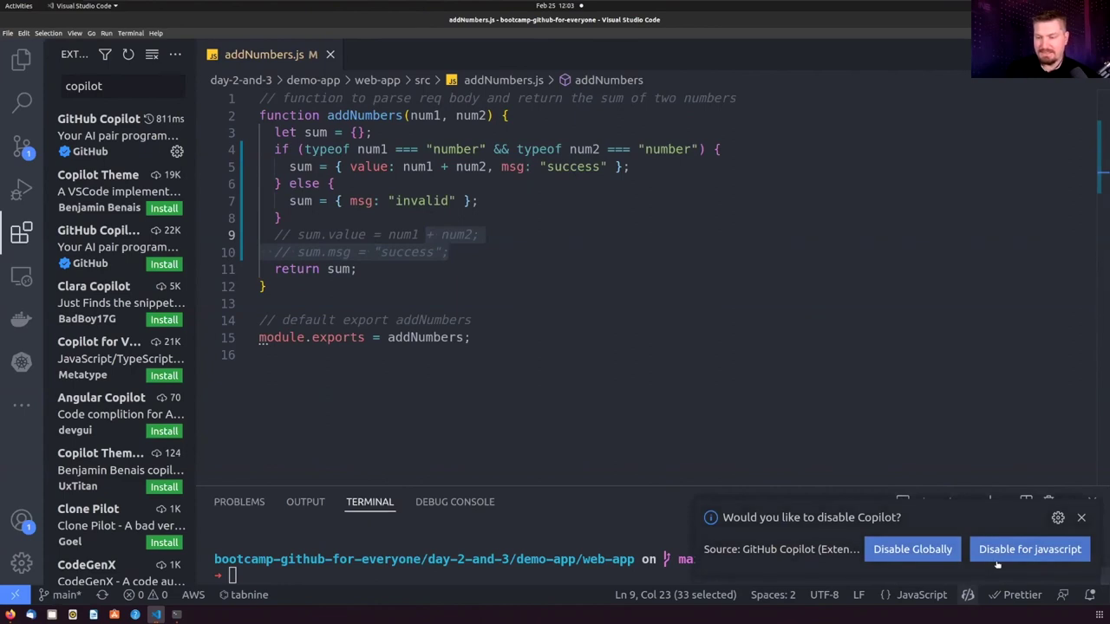
click(751, 446)
click(1081, 517)
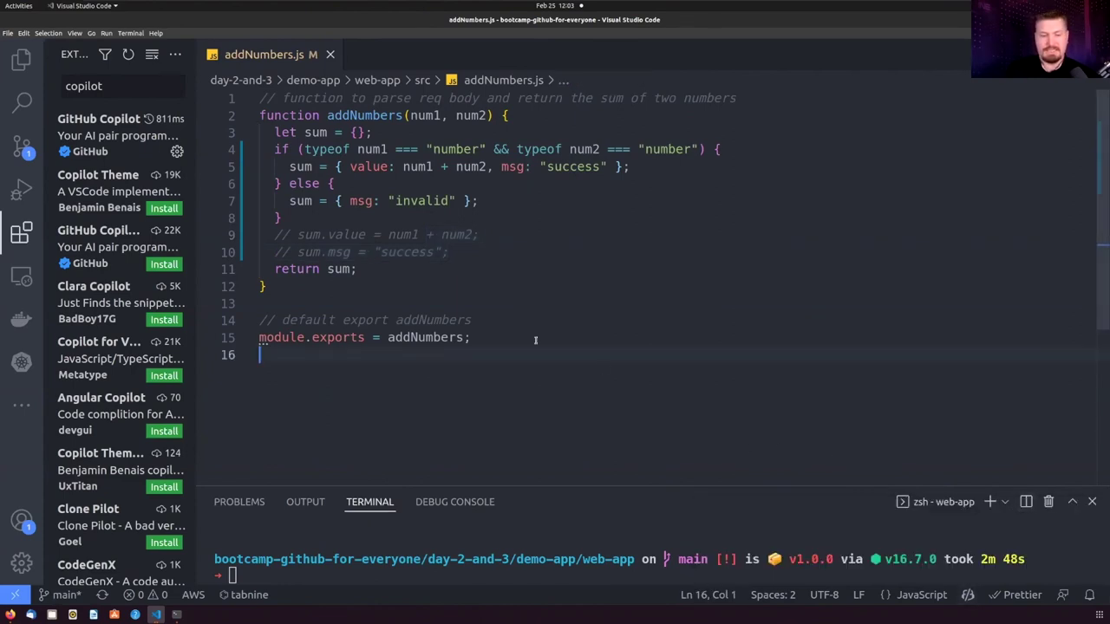
click(968, 594)
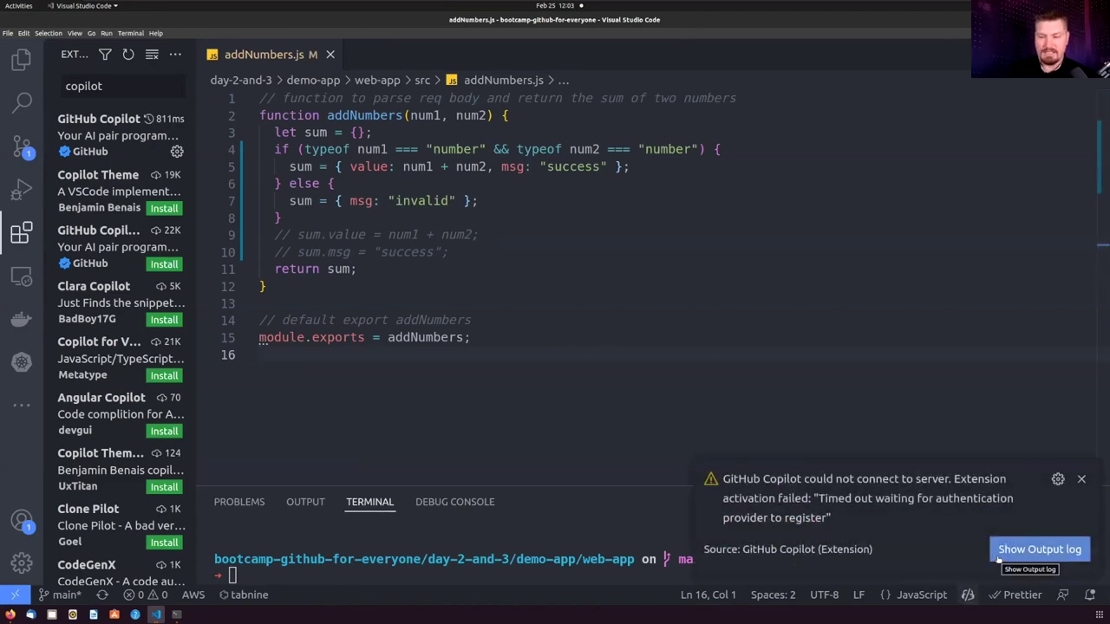
click(998, 559)
click(894, 566)
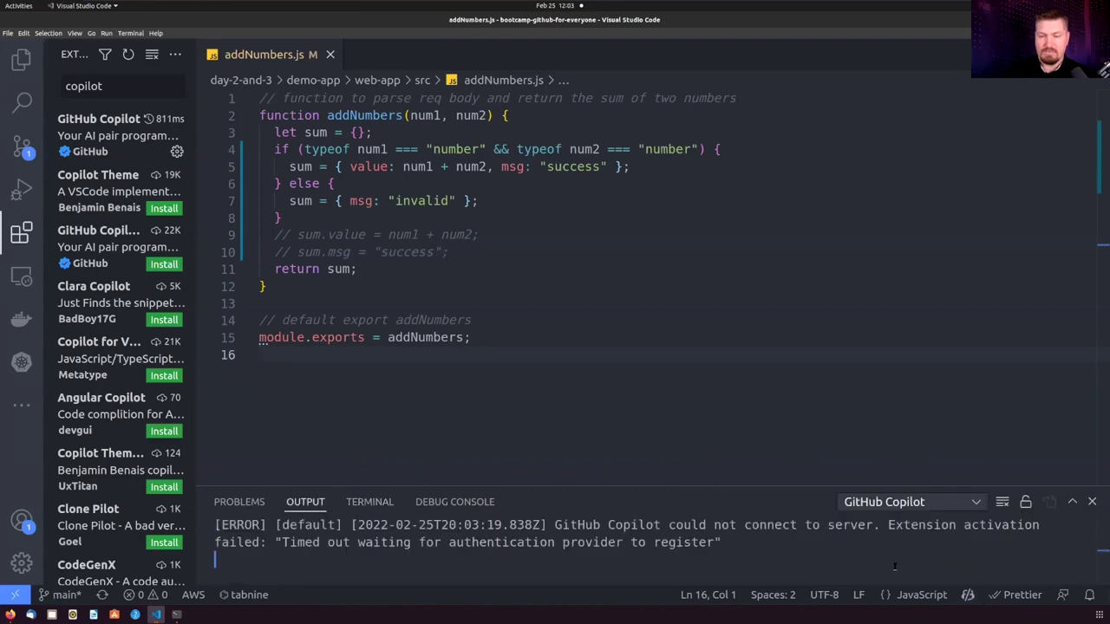
Check Copilot's status-bar options and bring up its connection error again.
right_click(968, 595)
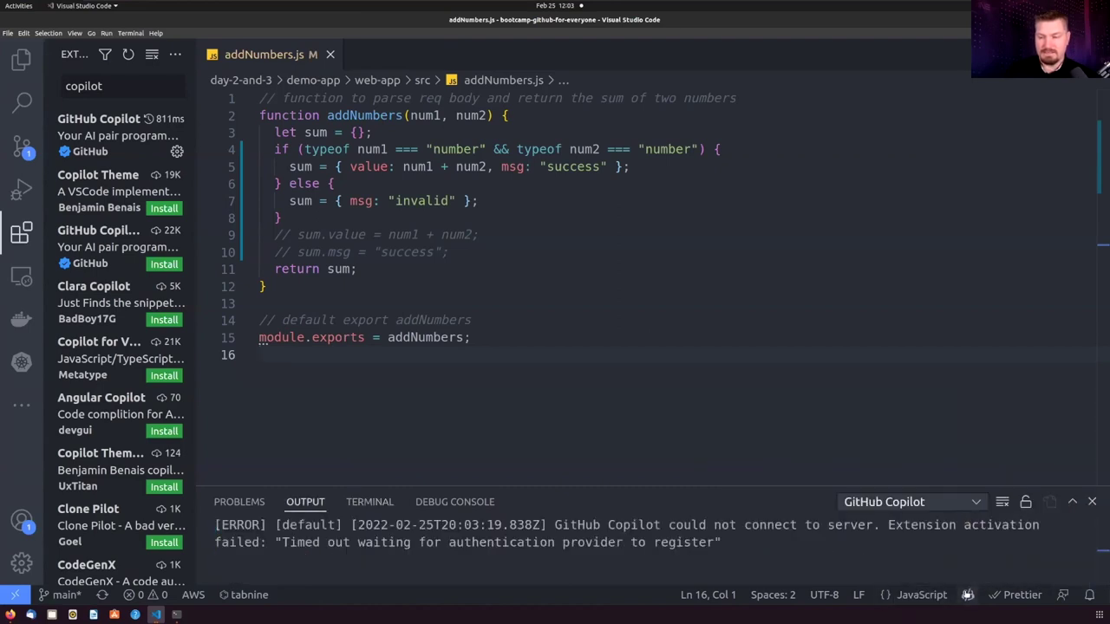
click(968, 595)
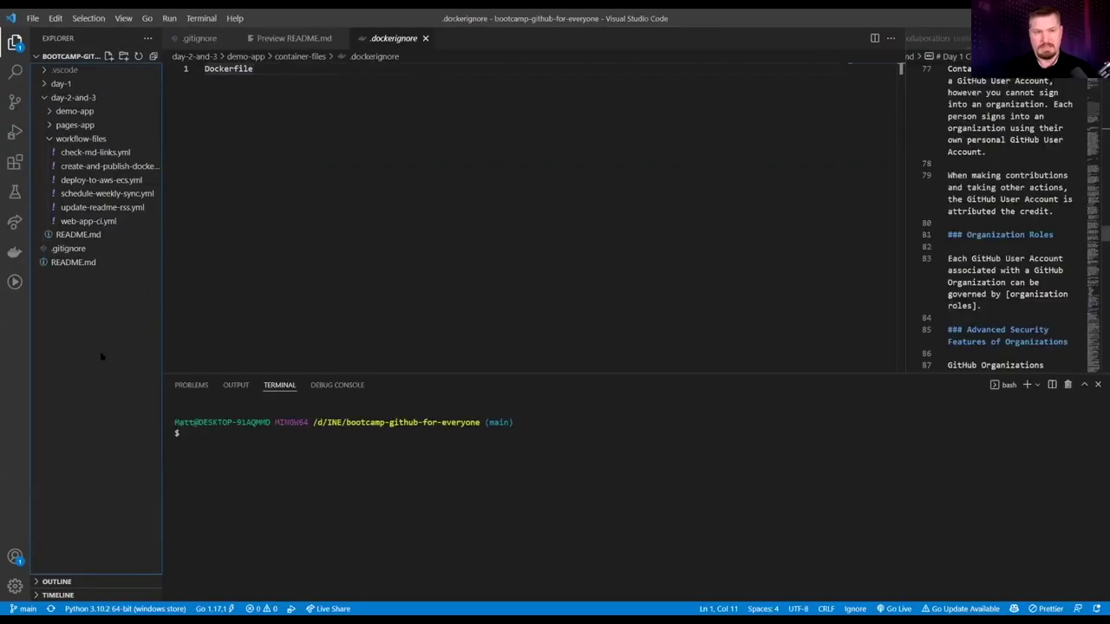
Close the Untitled-1 and .gitignore tabs, discarding the unsaved untitled file.
key(ctrl+equal)
key(ctrl+equal)
key(ctrl+equal)
key(ctrl+equal)
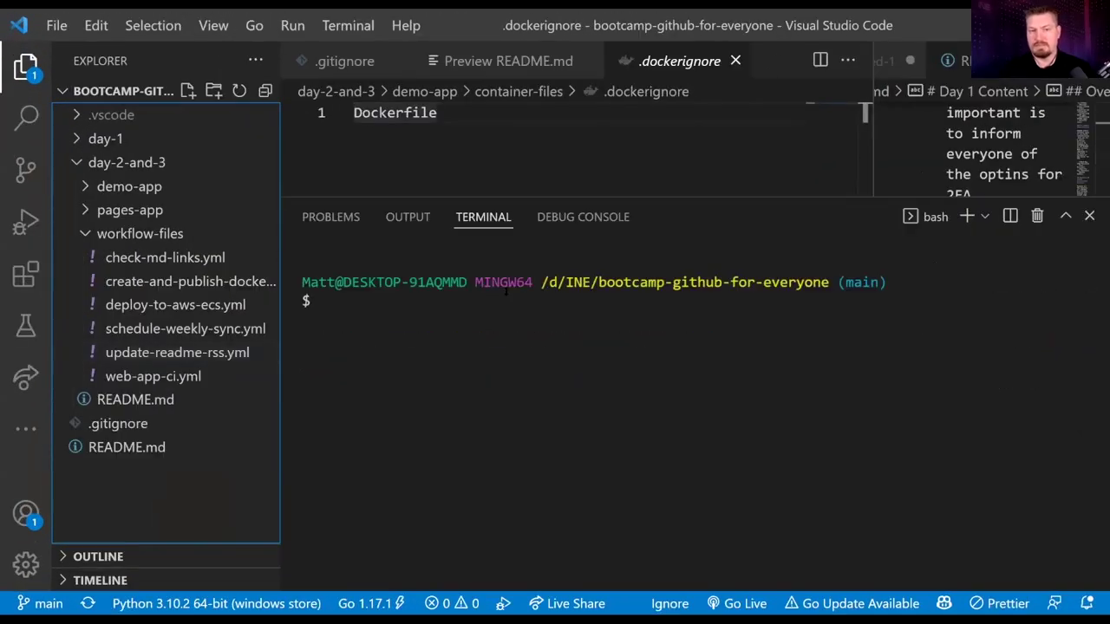
key(ctrl+minus)
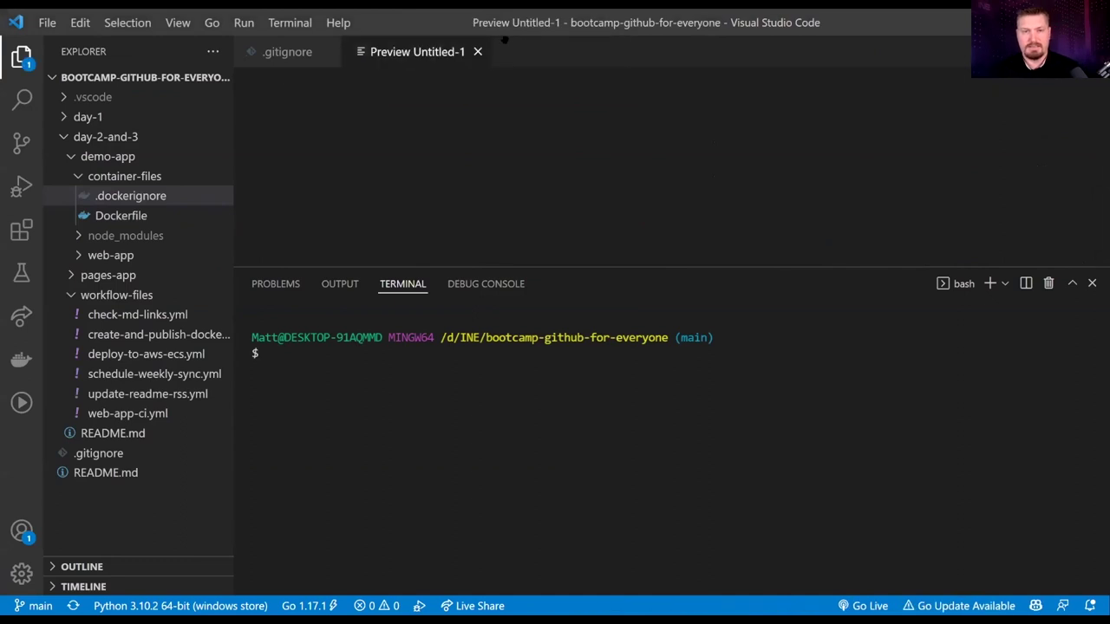
click(477, 51)
click(329, 51)
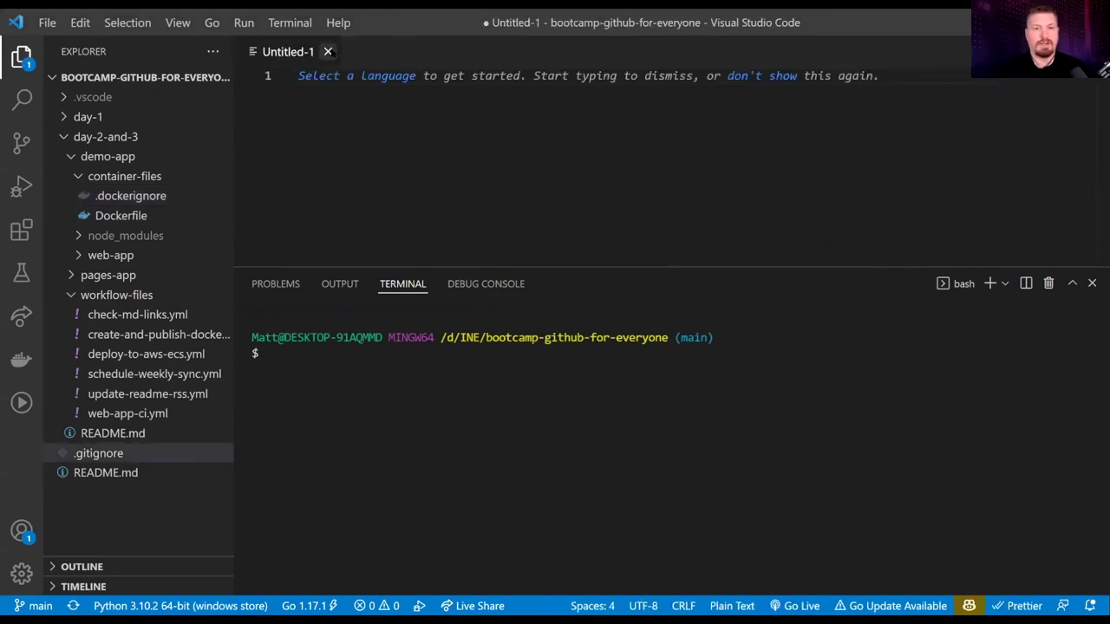
key(ctrl+w)
click(554, 327)
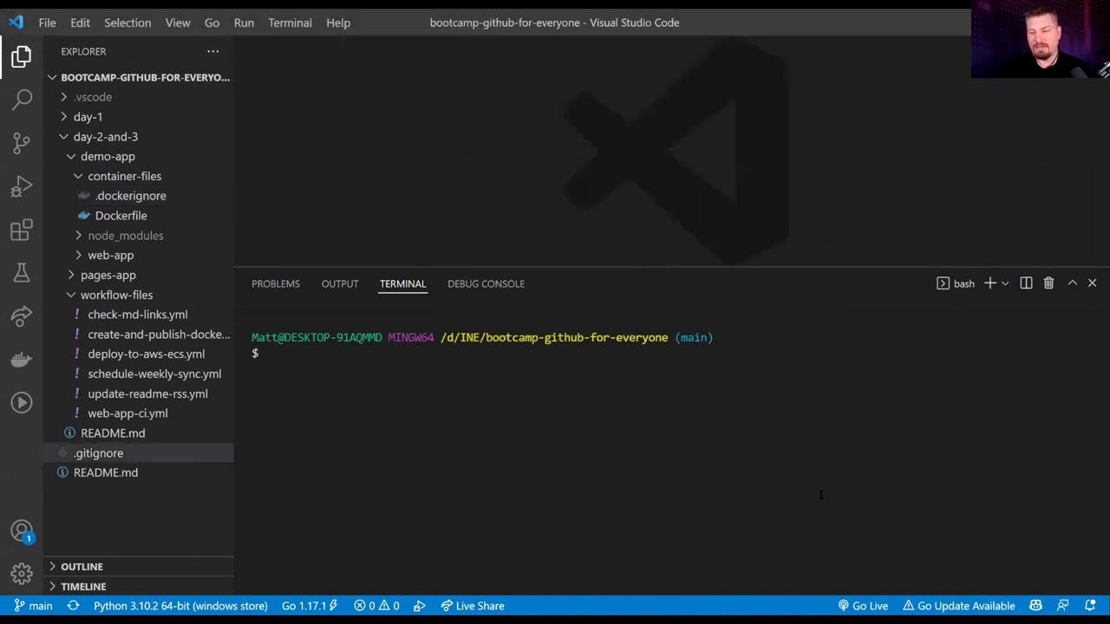
Dismiss the disable-Copilot prompt, close the terminal, collapse the project tree, and create a new file.
click(1035, 606)
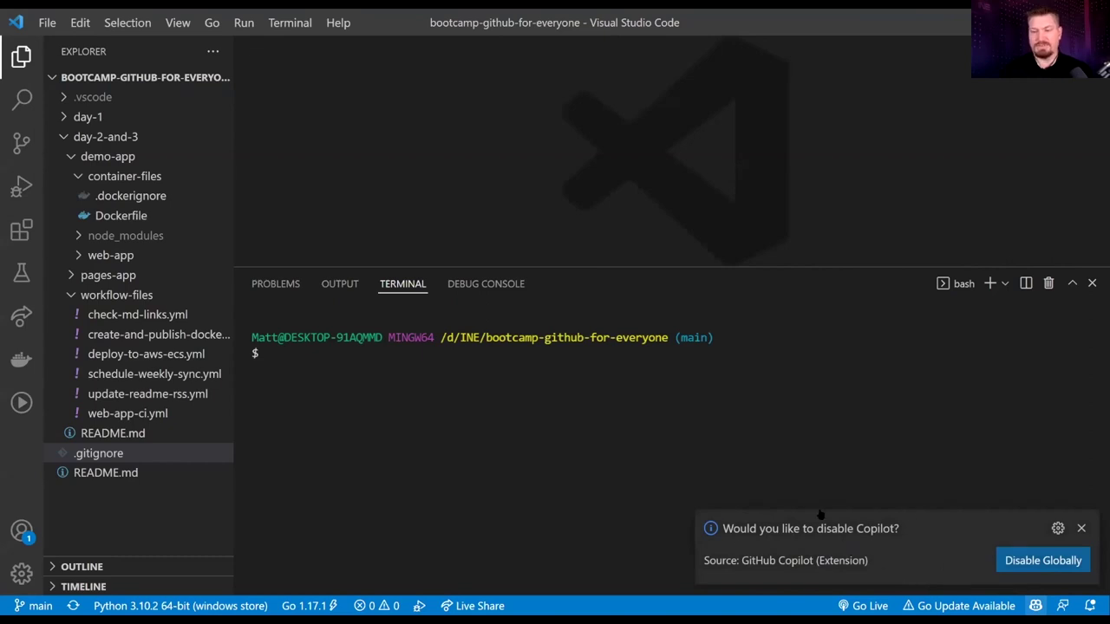
click(1080, 528)
drag(216, 165, 178, 165)
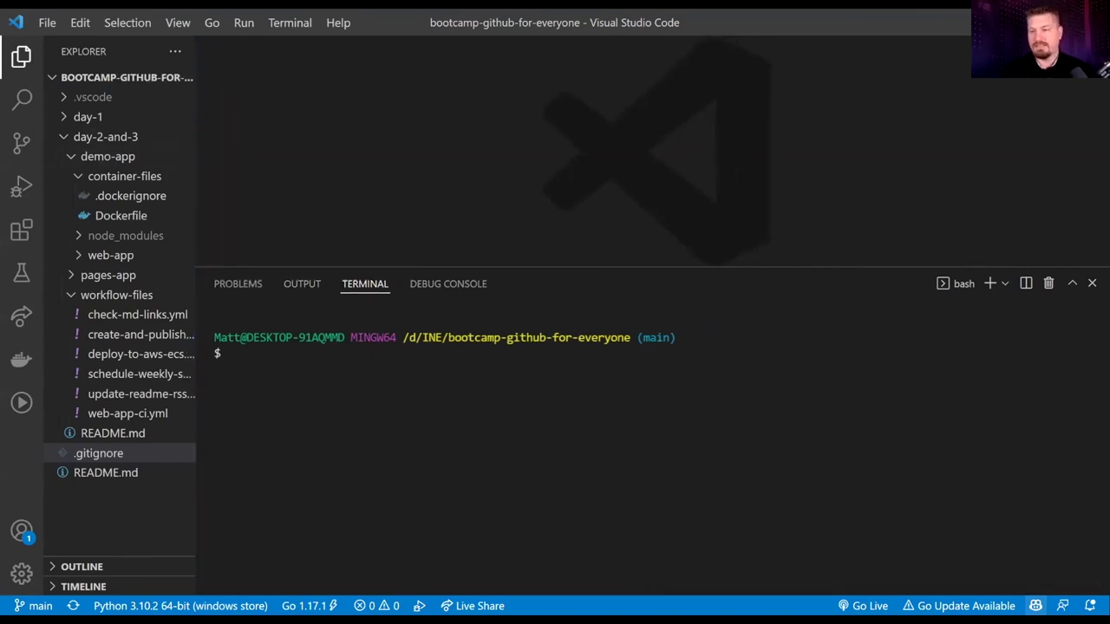
click(1091, 283)
click(122, 78)
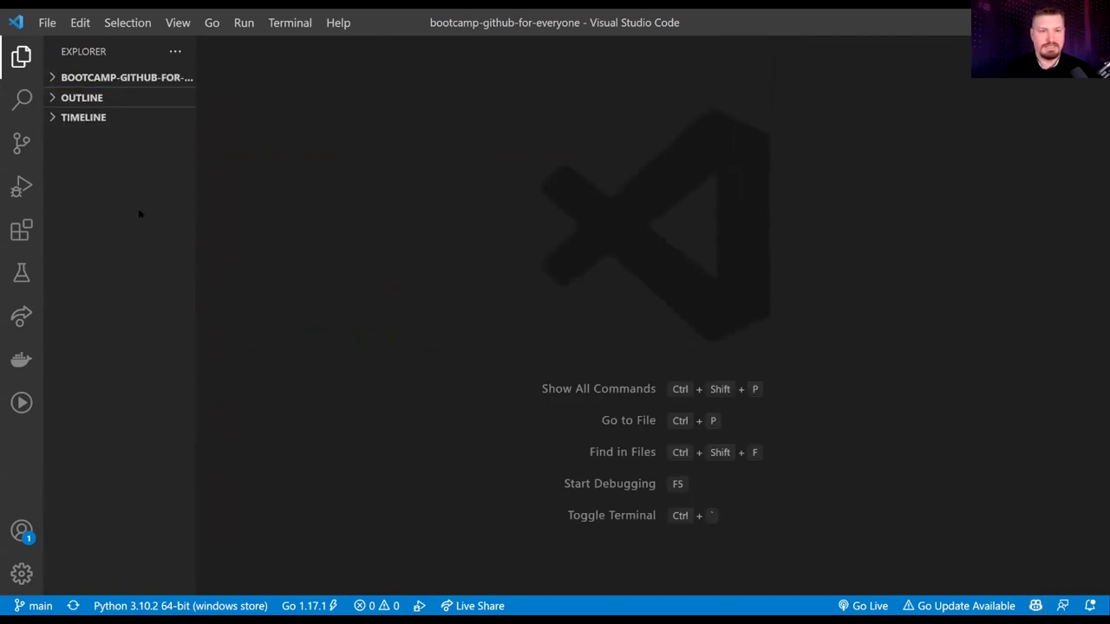
key(ctrl+n)
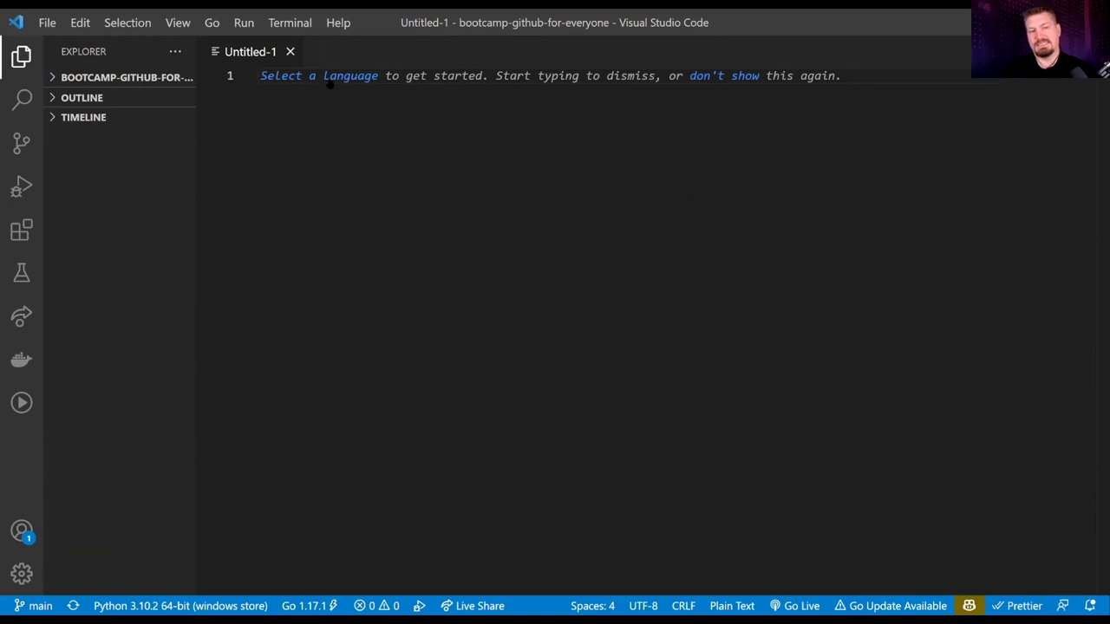
Set Untitled-1's language mode to JavaScript and start a '//' comment on line 1.
click(327, 78)
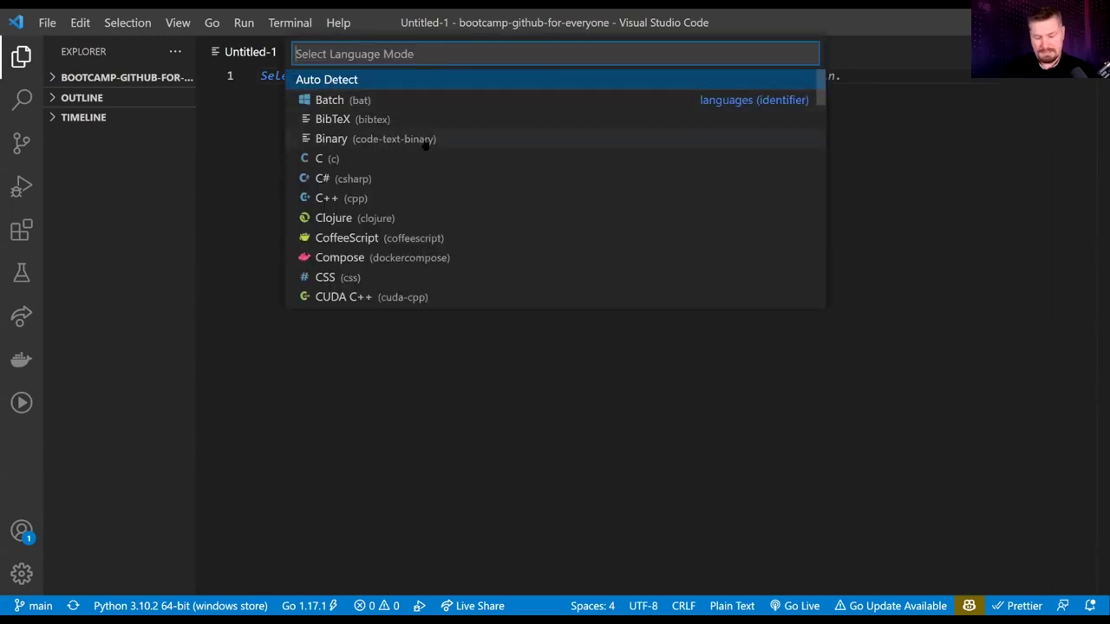
text(js)
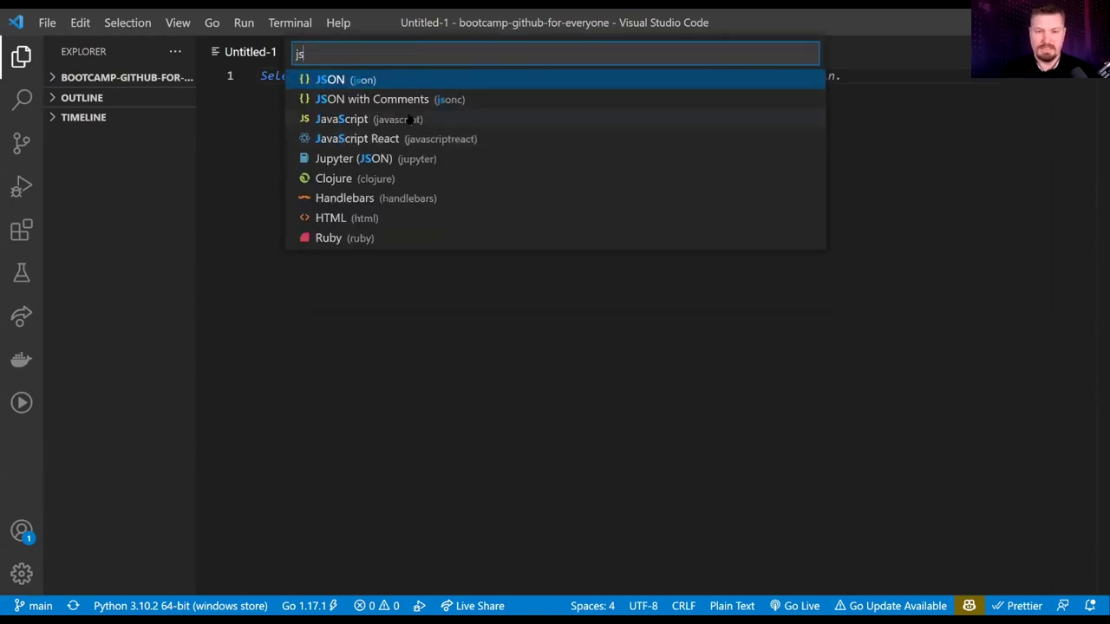
click(409, 119)
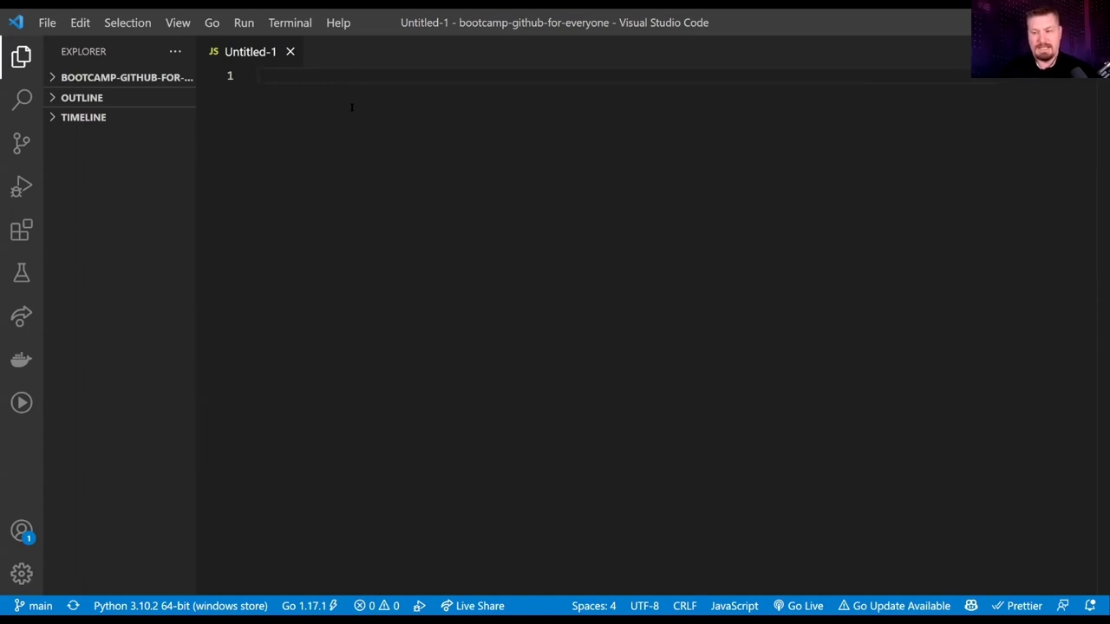
text(//)
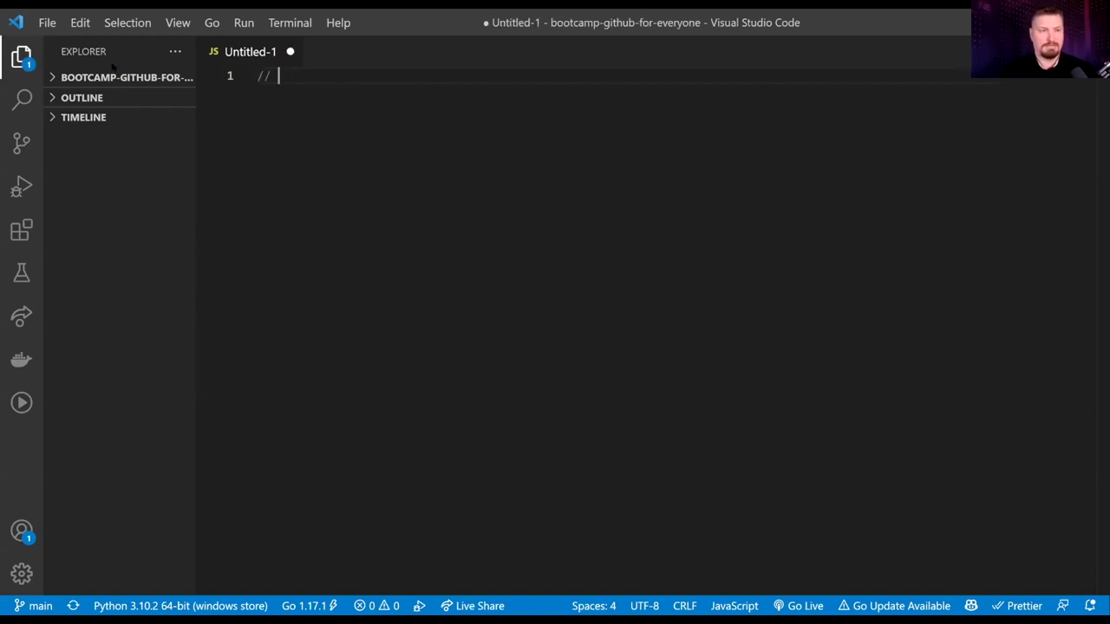
Comment 'import express and create a web server' and accept Copilot's express require and app lines.
click(22, 57)
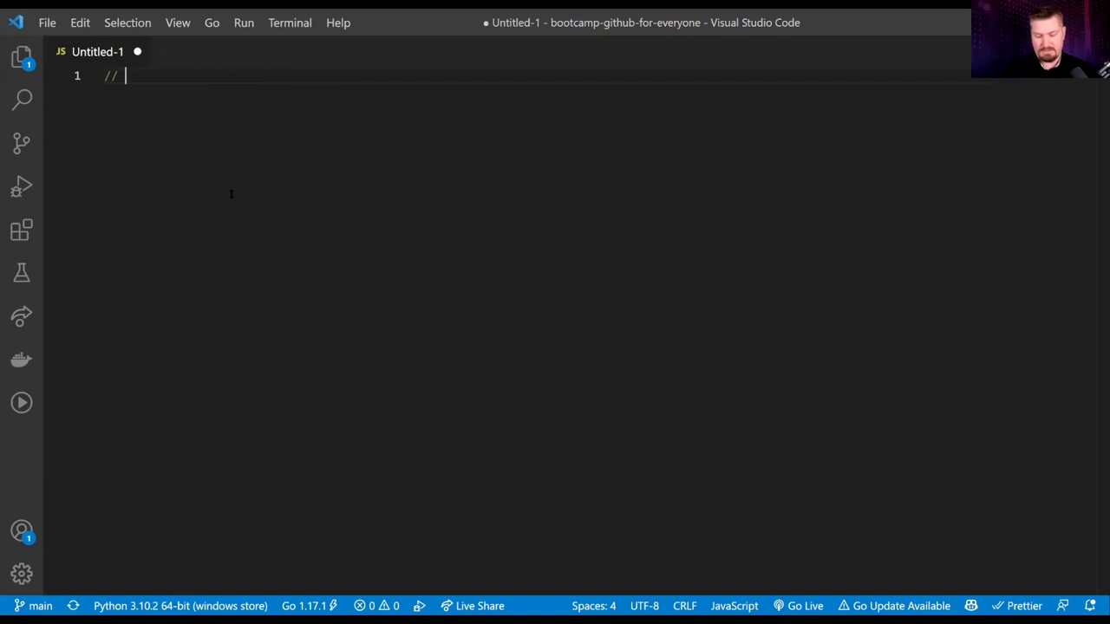
key(ctrl+equal)
key(ctrl+equal)
key(ctrl+equal)
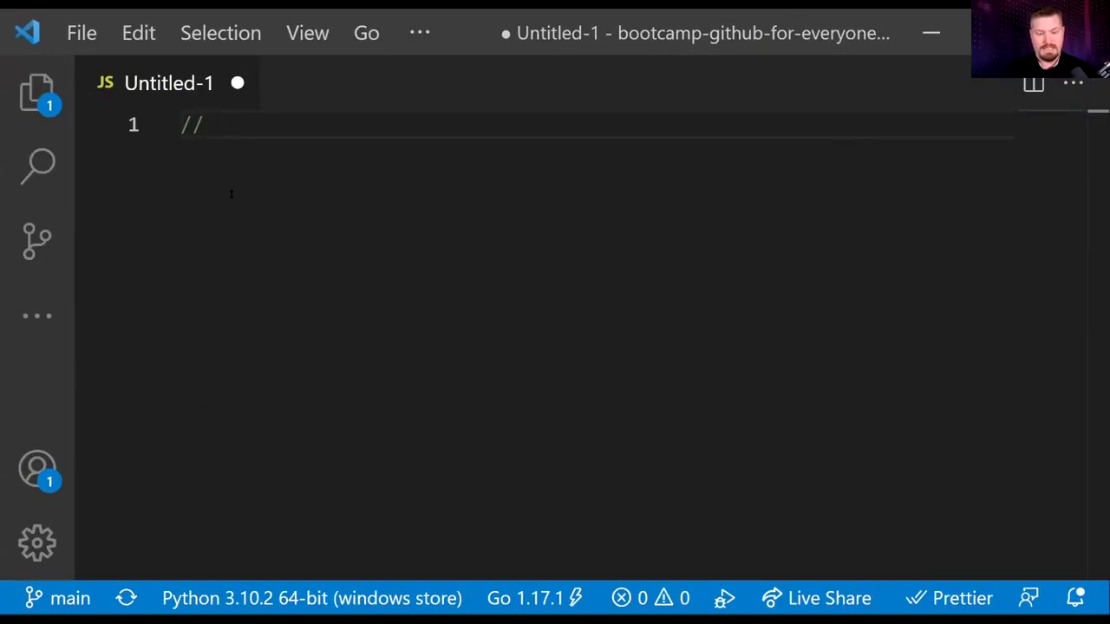
text(c)
key(BackSpace)
text(im)
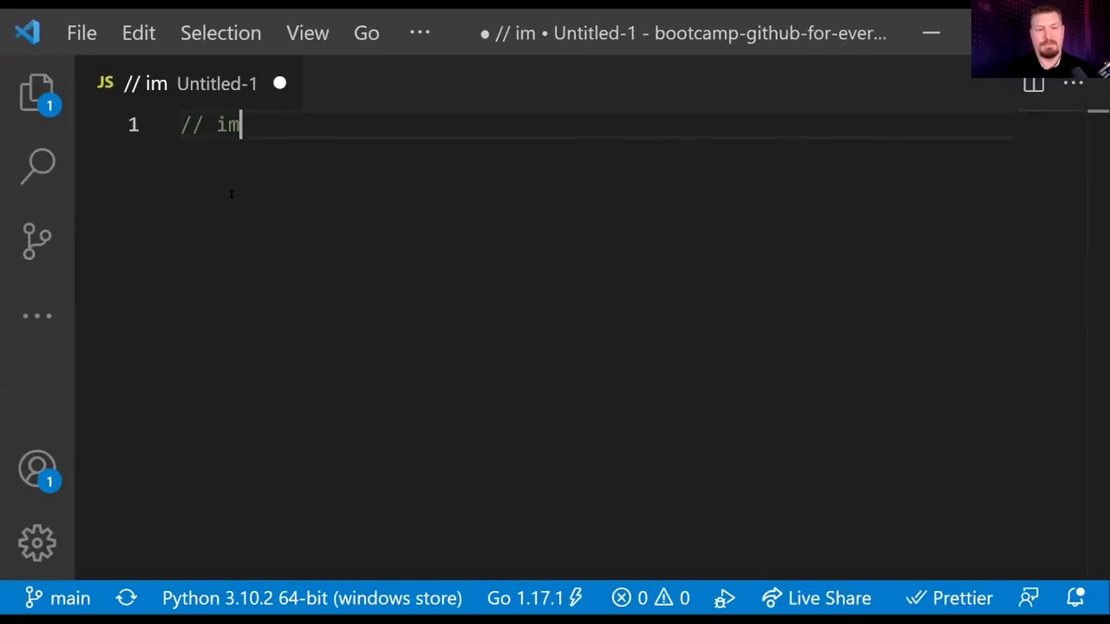
text(port express )
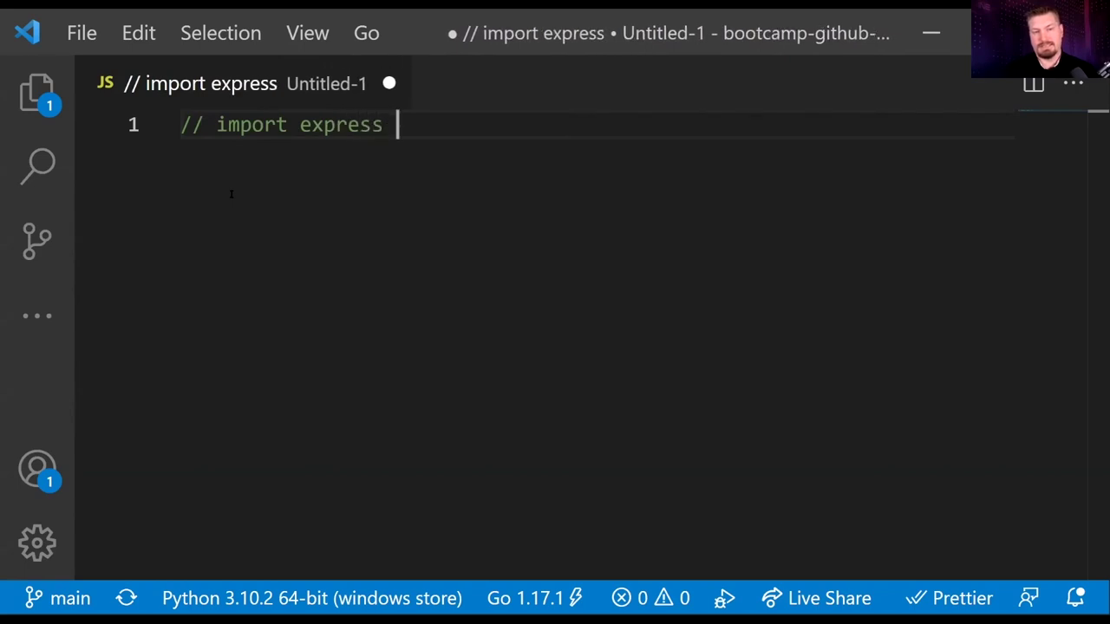
text(and create a web server)
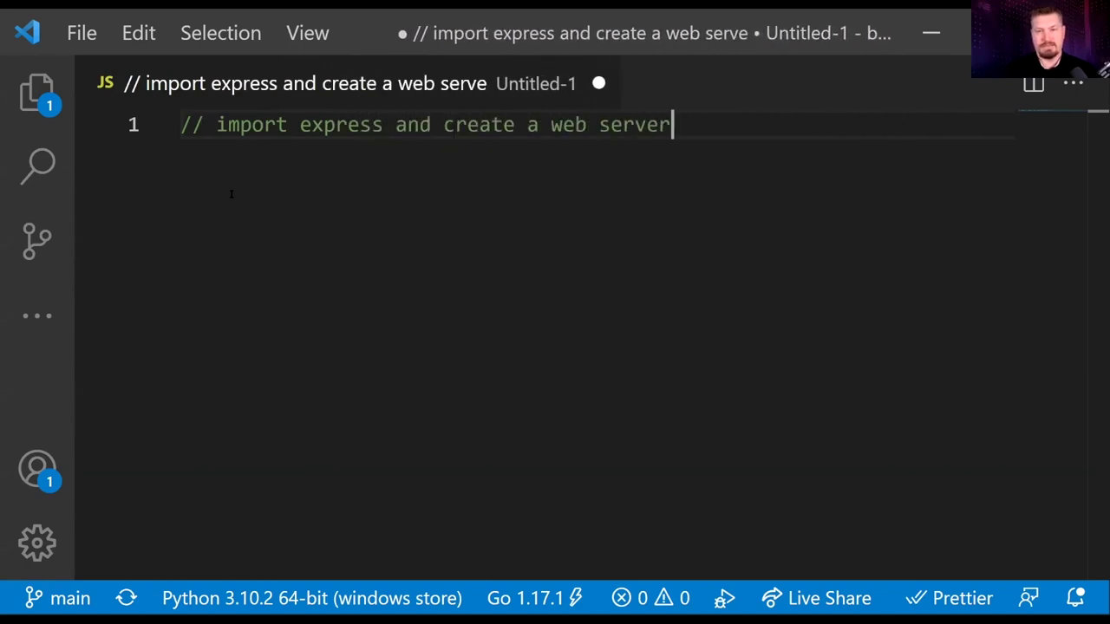
key(Return)
key(Tab)
key(Return)
key(Tab)
key(Return)
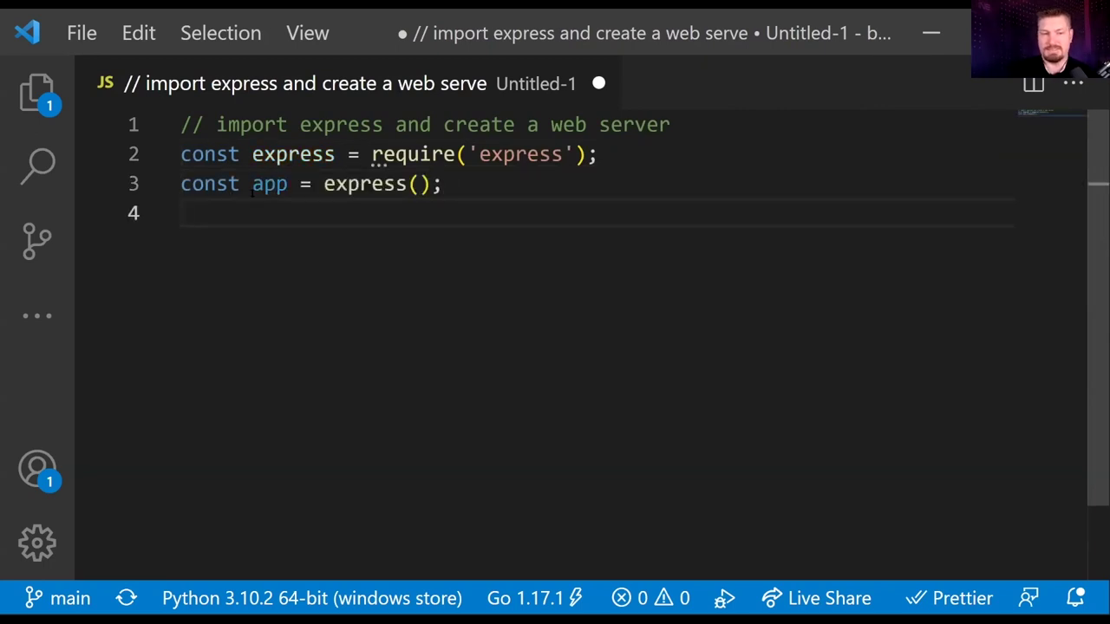
key(Return)
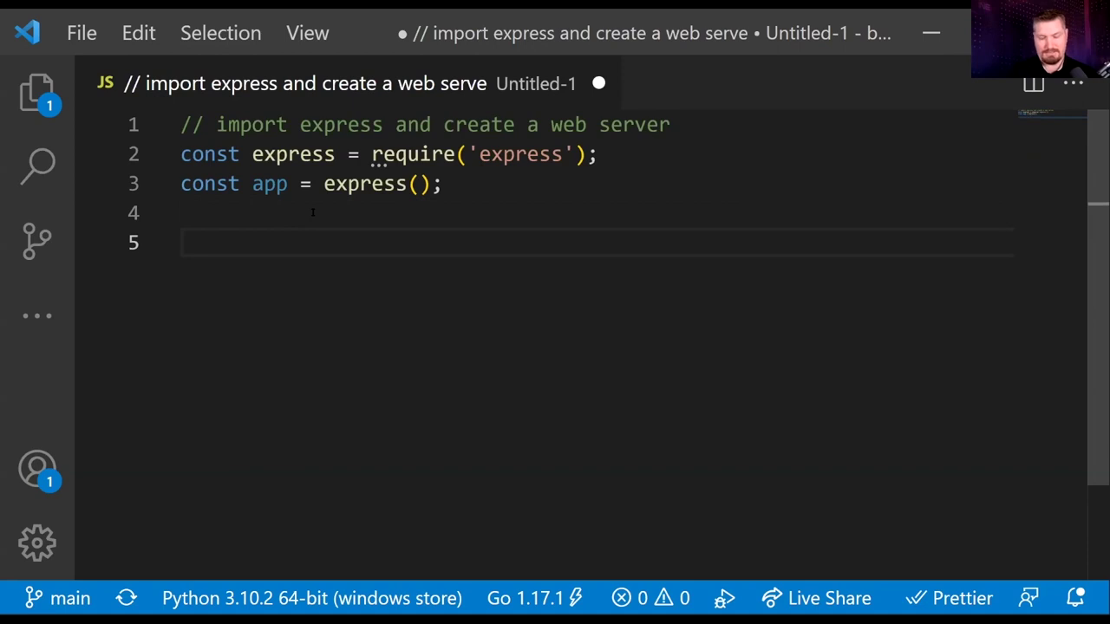
Add Copilot's body-parser comment and express.json middleware line.
text(// use)
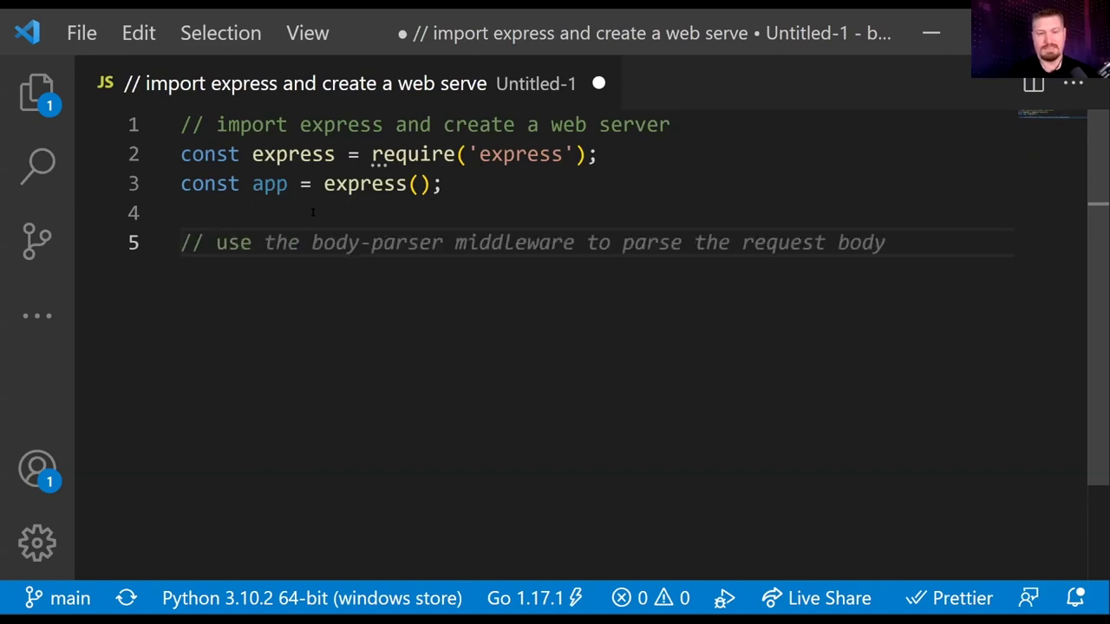
key(Tab)
key(Return)
key(Tab)
key(Return)
key(Return)
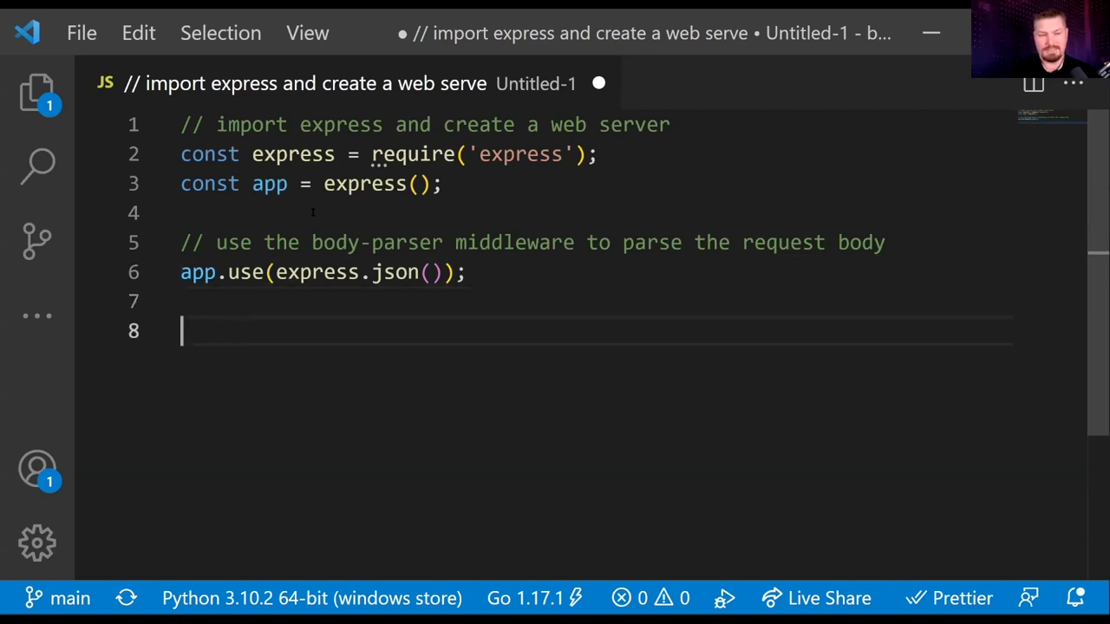
Accept Copilot's app.listen on port 3000 logging 'Server is listening'.
text(// li)
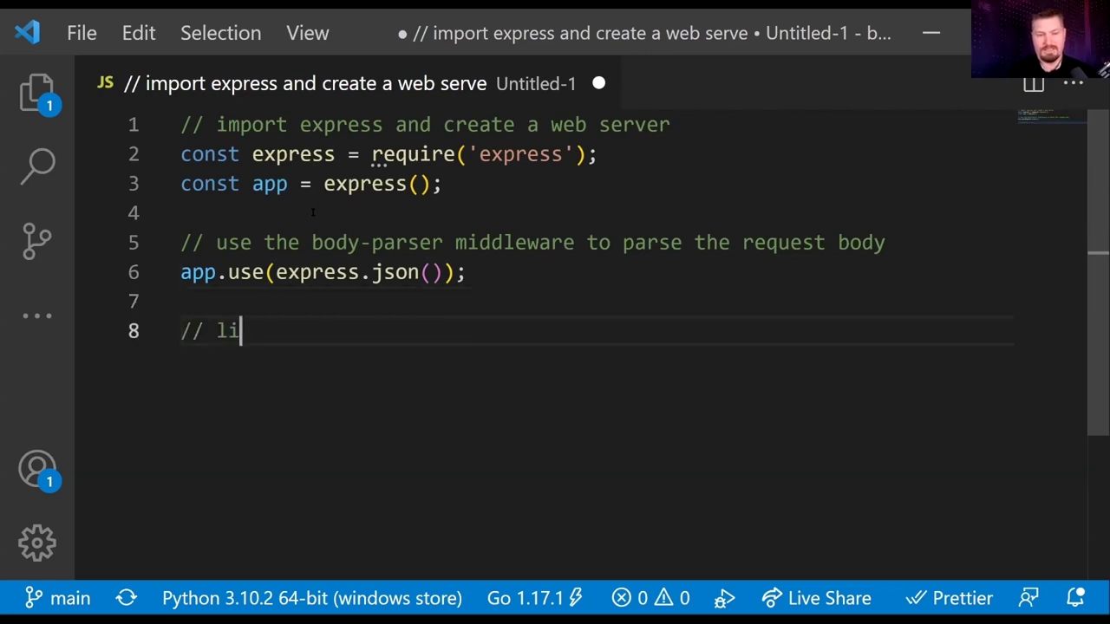
key(Tab)
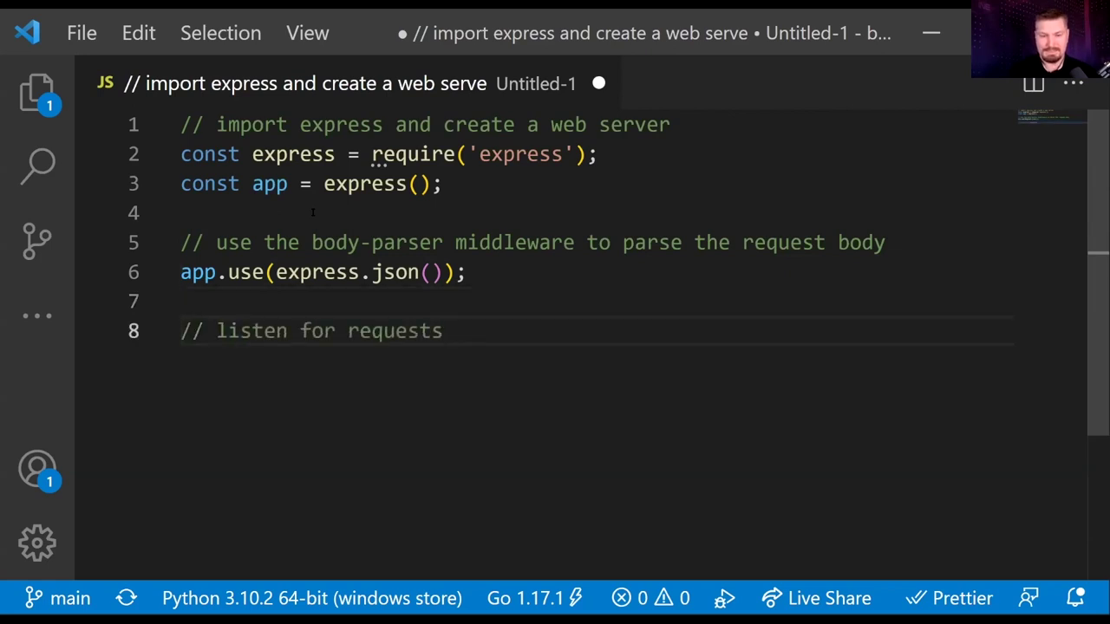
key(Return)
key(Tab)
key(Return)
key(Tab)
key(BackSpace)
key(BackSpace)
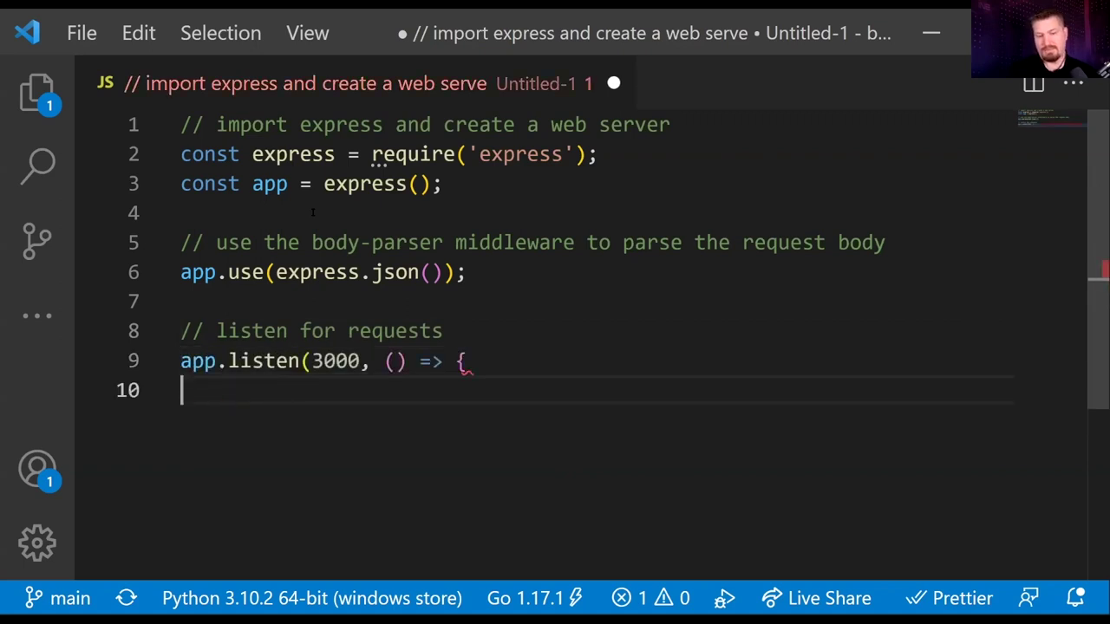
key(BackSpace)
key(Tab)
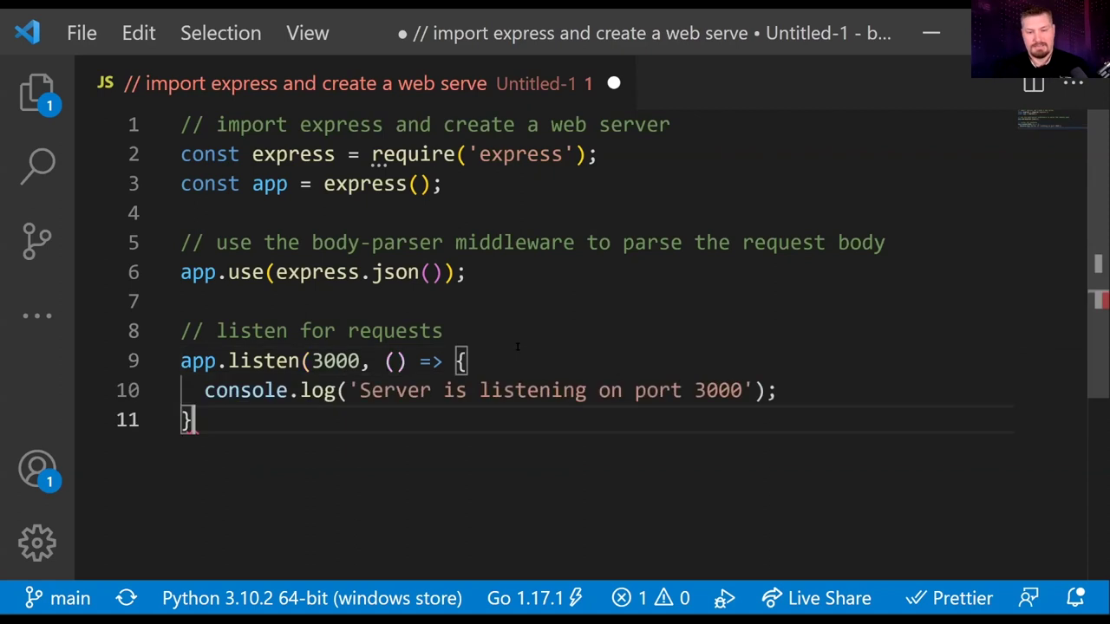
key(Tab)
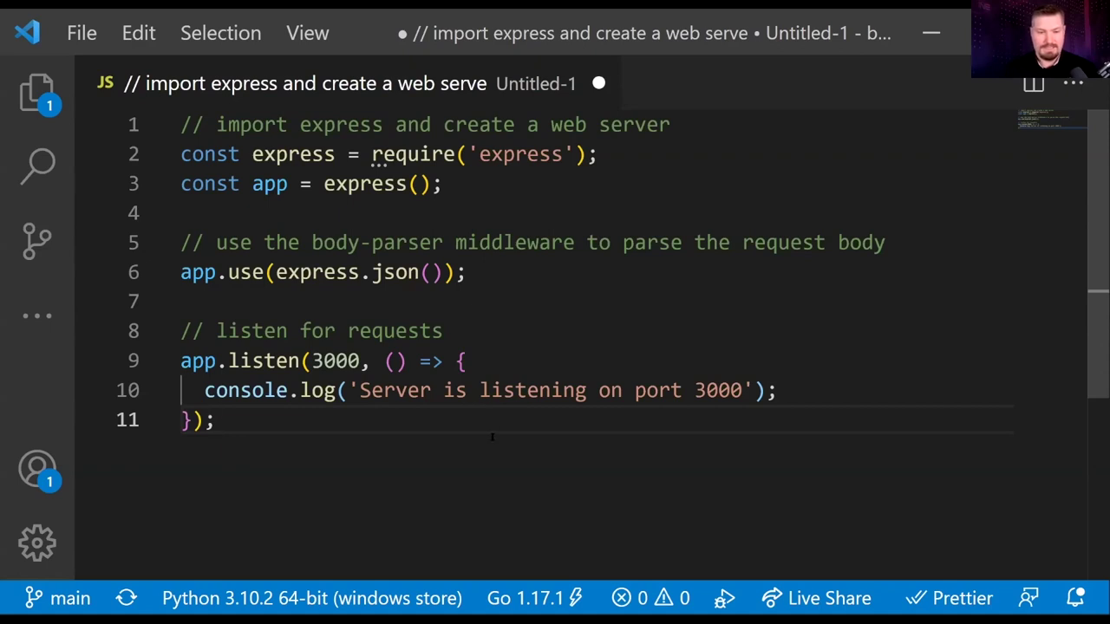
key(Return)
key(Return)
key(Return)
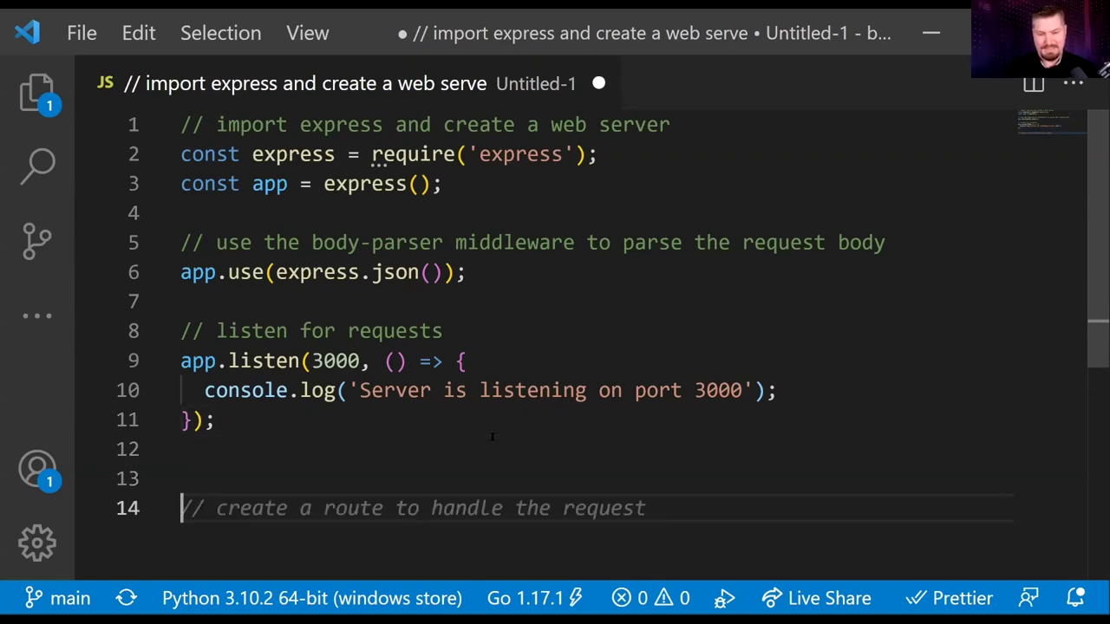
Add a '/' route via Copilot that responds with 'Hello World!'.
key(Return)
key(Return)
key(Return)
key(Return)
key(Return)
key(Return)
key(Up)
key(Up)
key(Up)
key(Up)
key(Up)
key(Up)
key(Up)
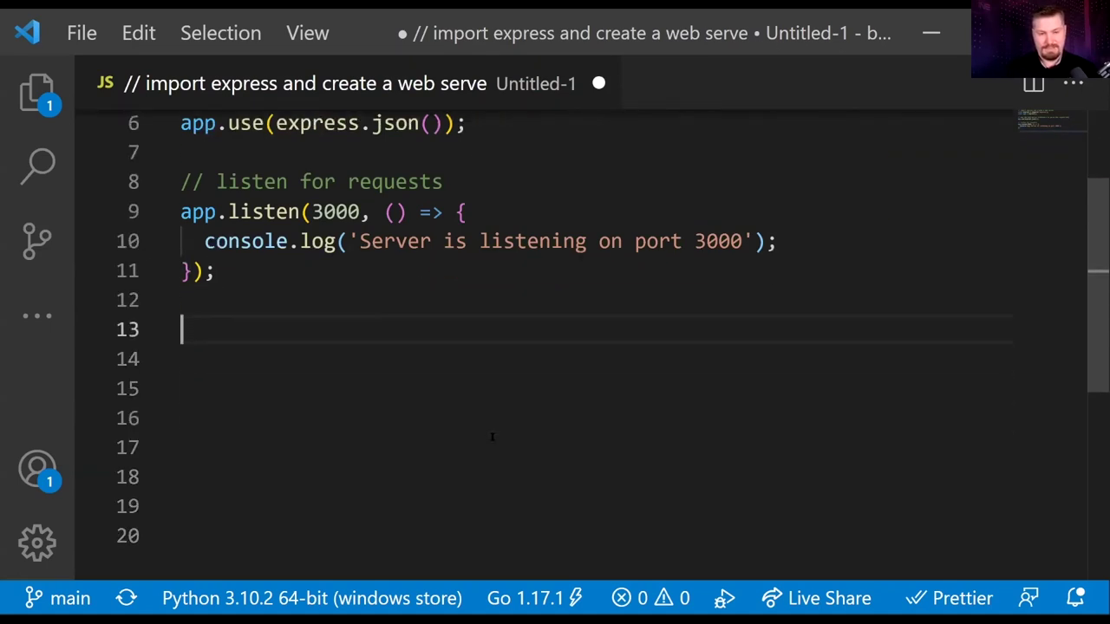
text(//)
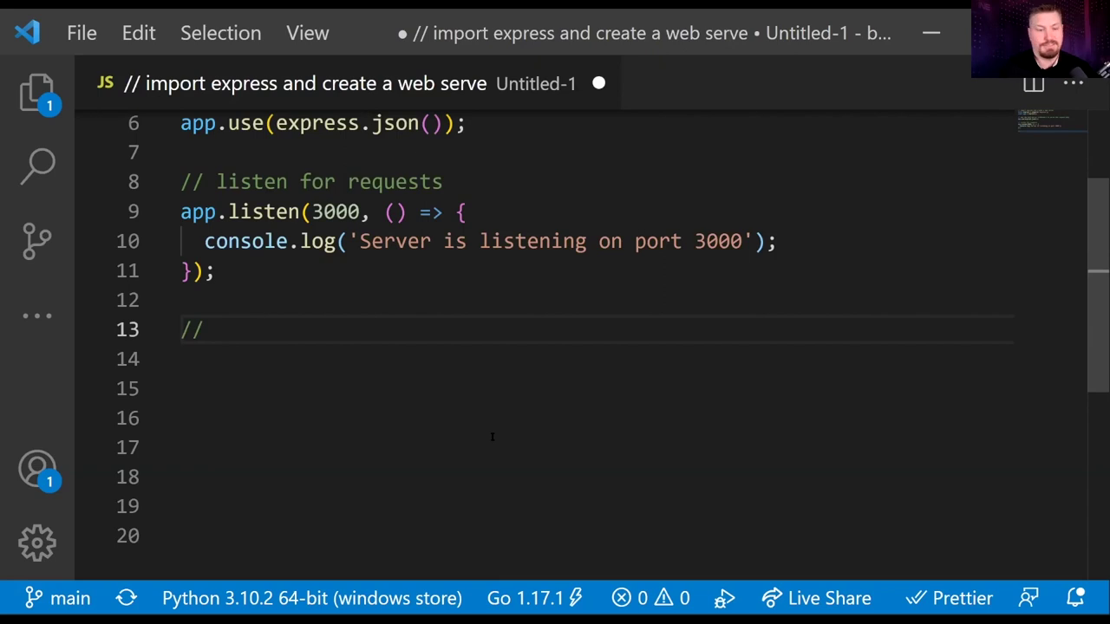
text(create)
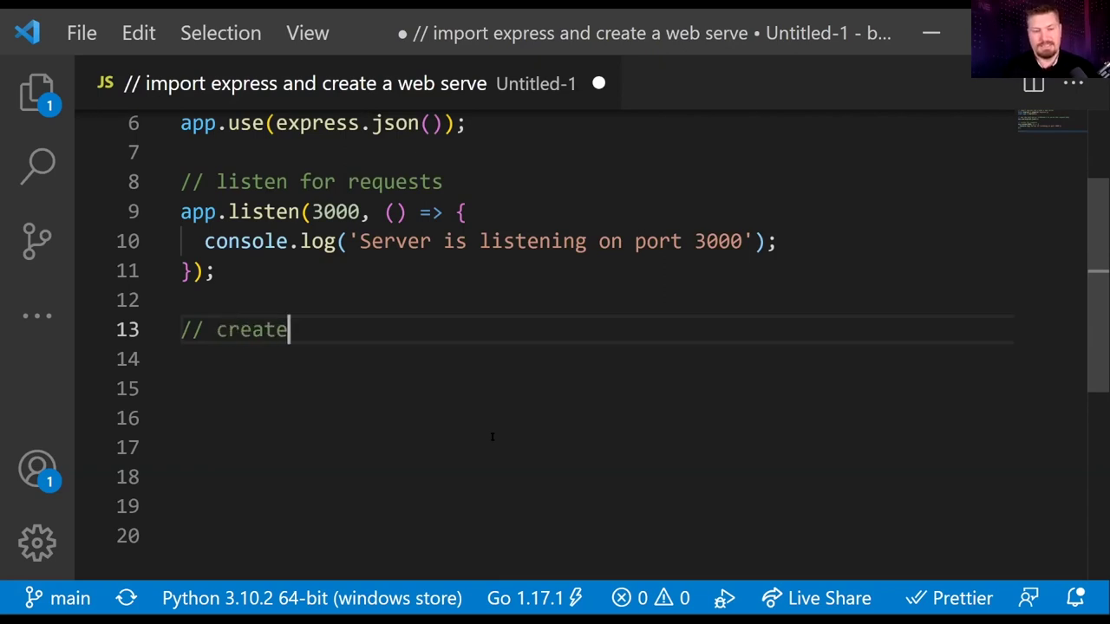
key(Tab)
key(Return)
key(Return)
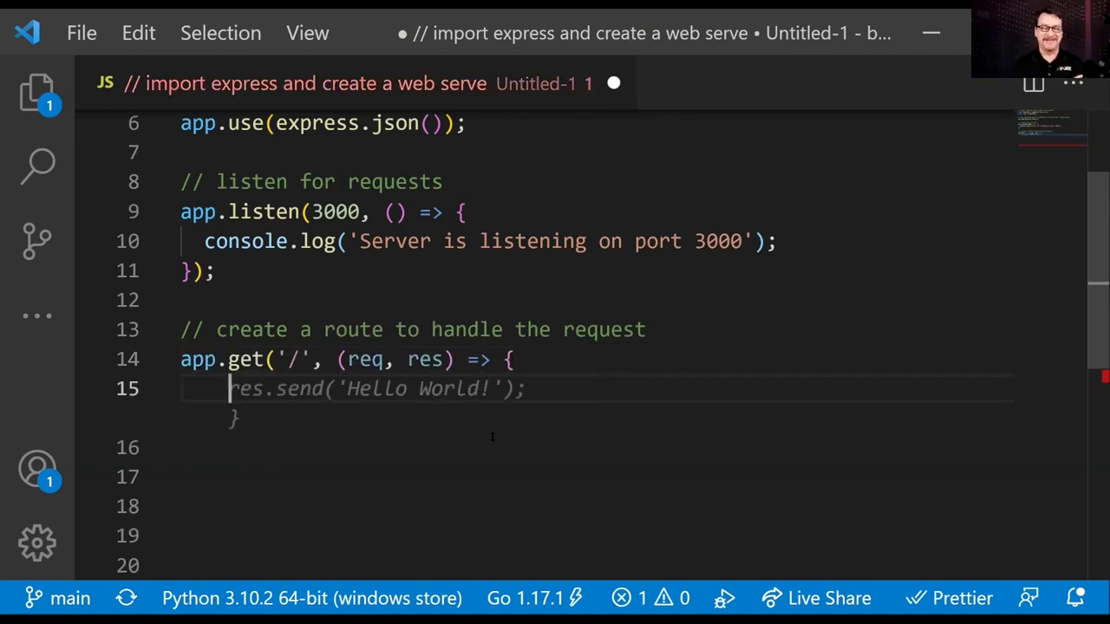
key(Tab)
key(Return)
key(Tab)
key(Return)
key(Return)
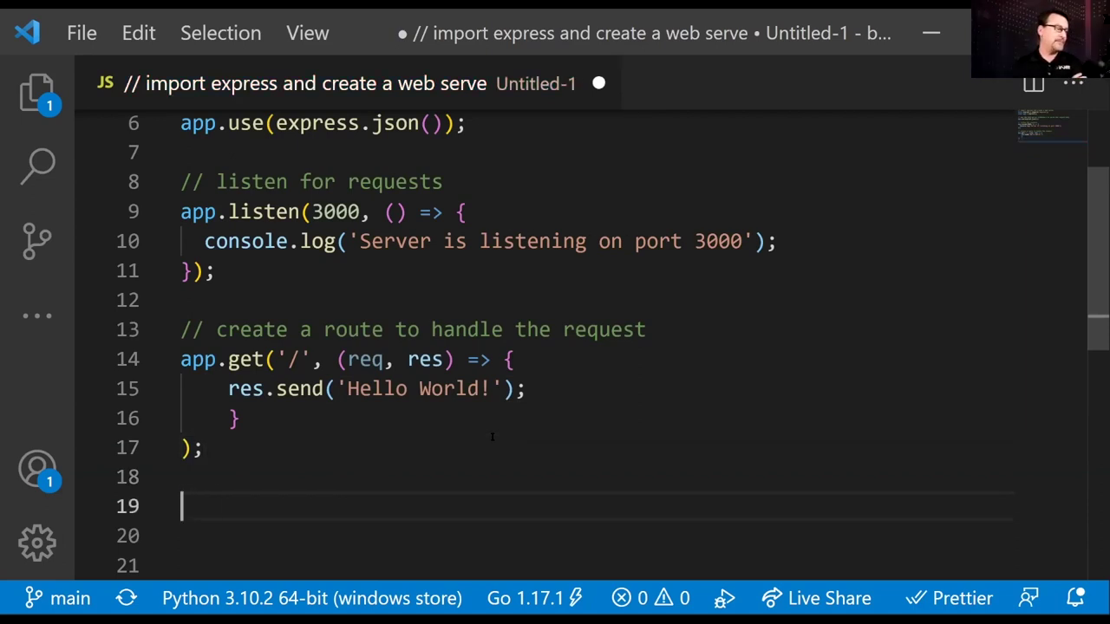
Comment 'export a function that adds two numbers' and accept Copilot's module.exports returning a + b.
text(// export a function that adds two numbers)
key(Return)
key(Tab)
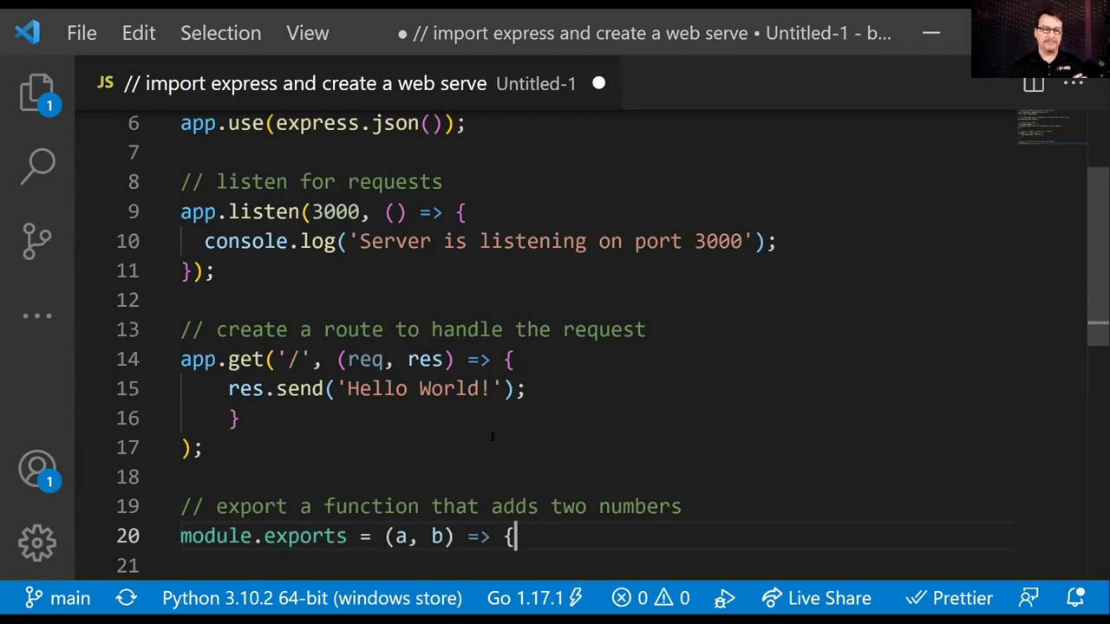
key(Return)
scroll(491, 436, down, 1)
key(Tab)
key(Return)
key(BackSpace)
text(;)
key(Return)
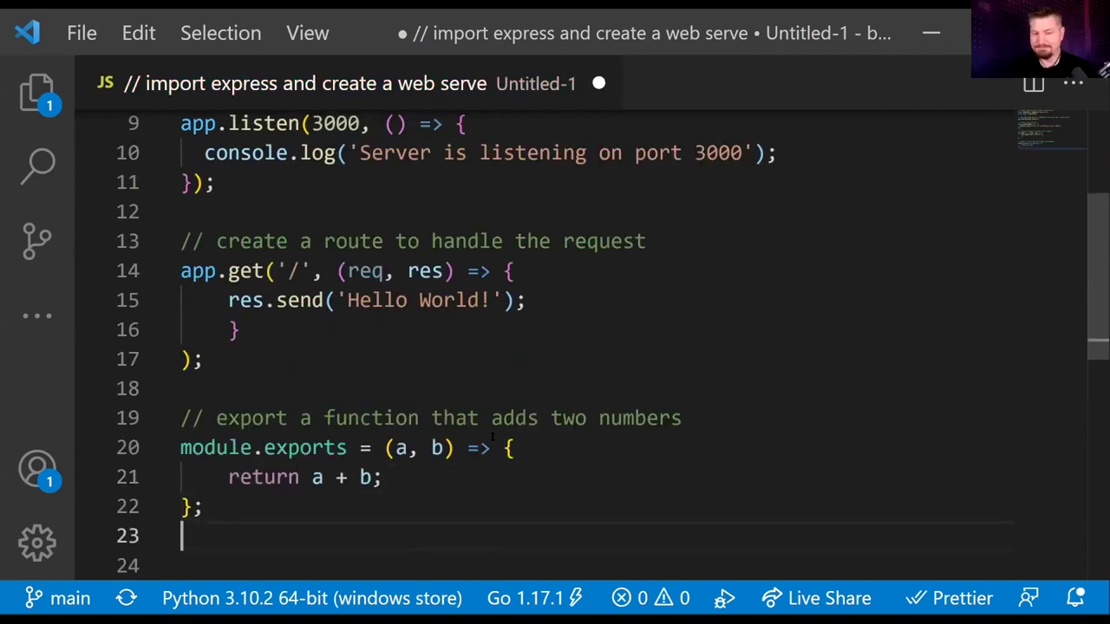